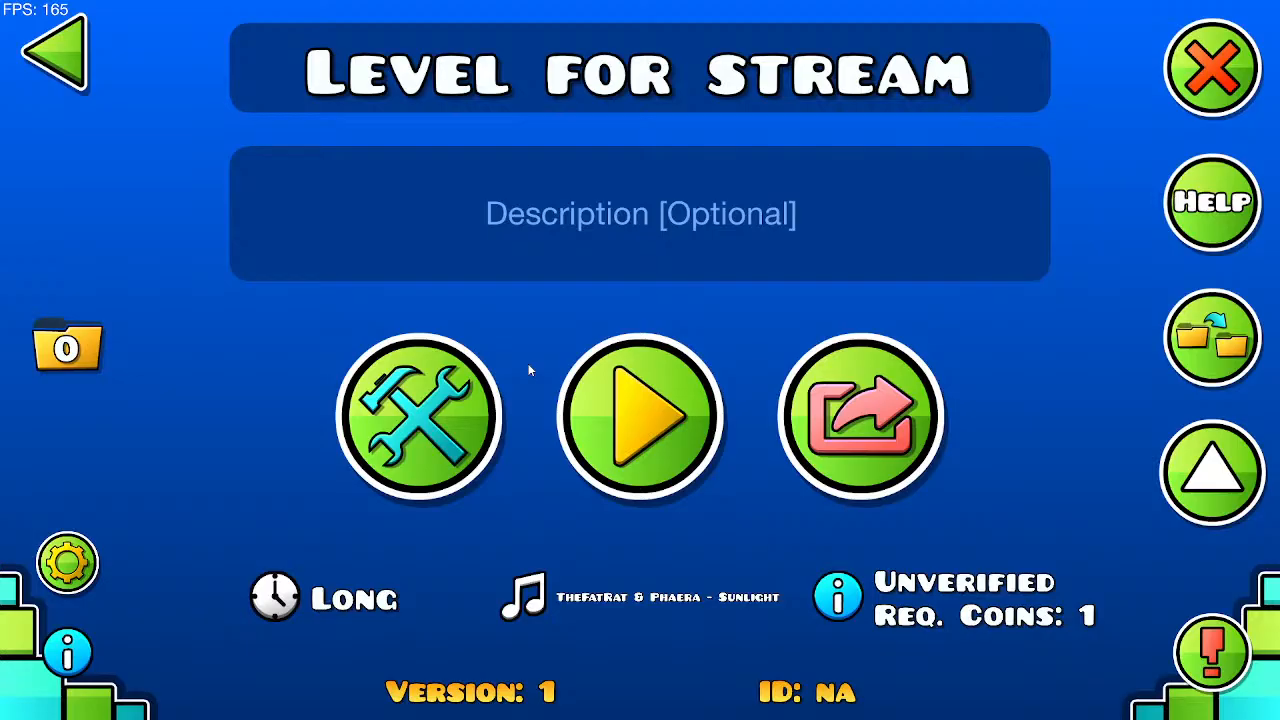
# Step: Open the level "Level for stream" in the level editor at its opening grassy section
pyautogui.click(431, 428)
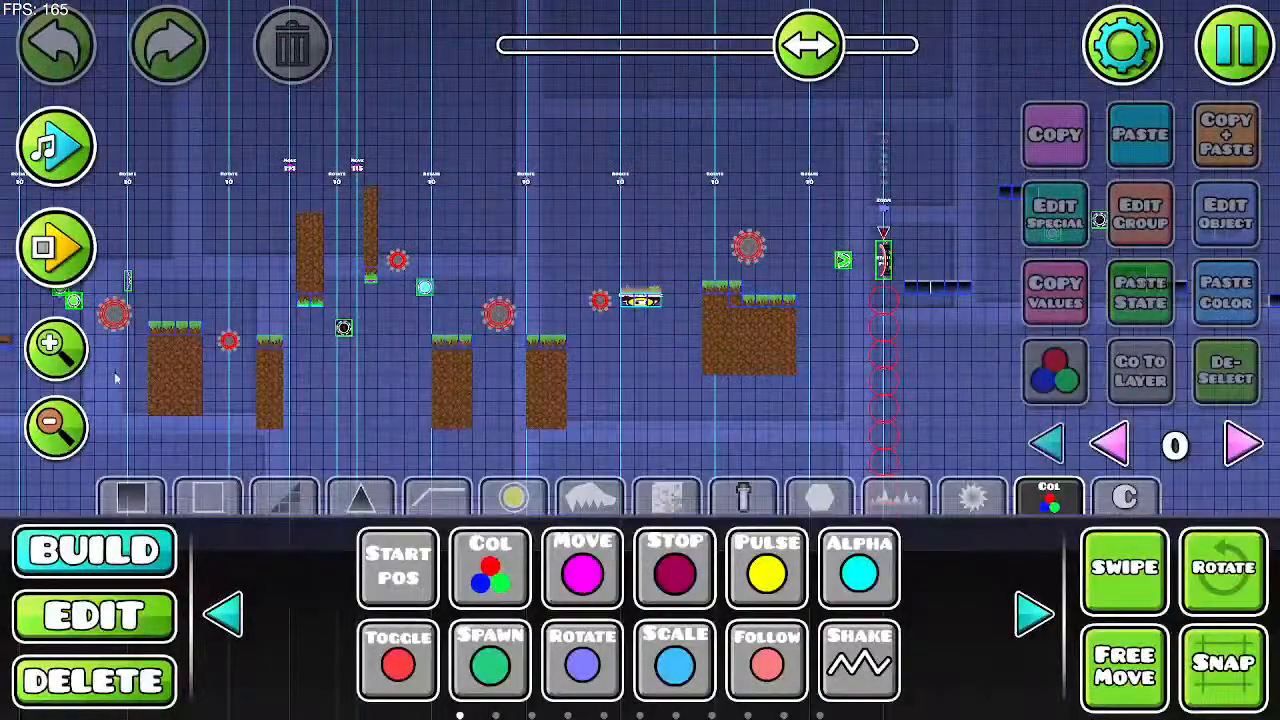
pyautogui.moveTo(118, 376); pyautogui.dragTo(490, 24)
pyautogui.moveTo(439, 402); pyautogui.dragTo(590, 313)
pyautogui.click(62, 352)
pyautogui.click(62, 352)
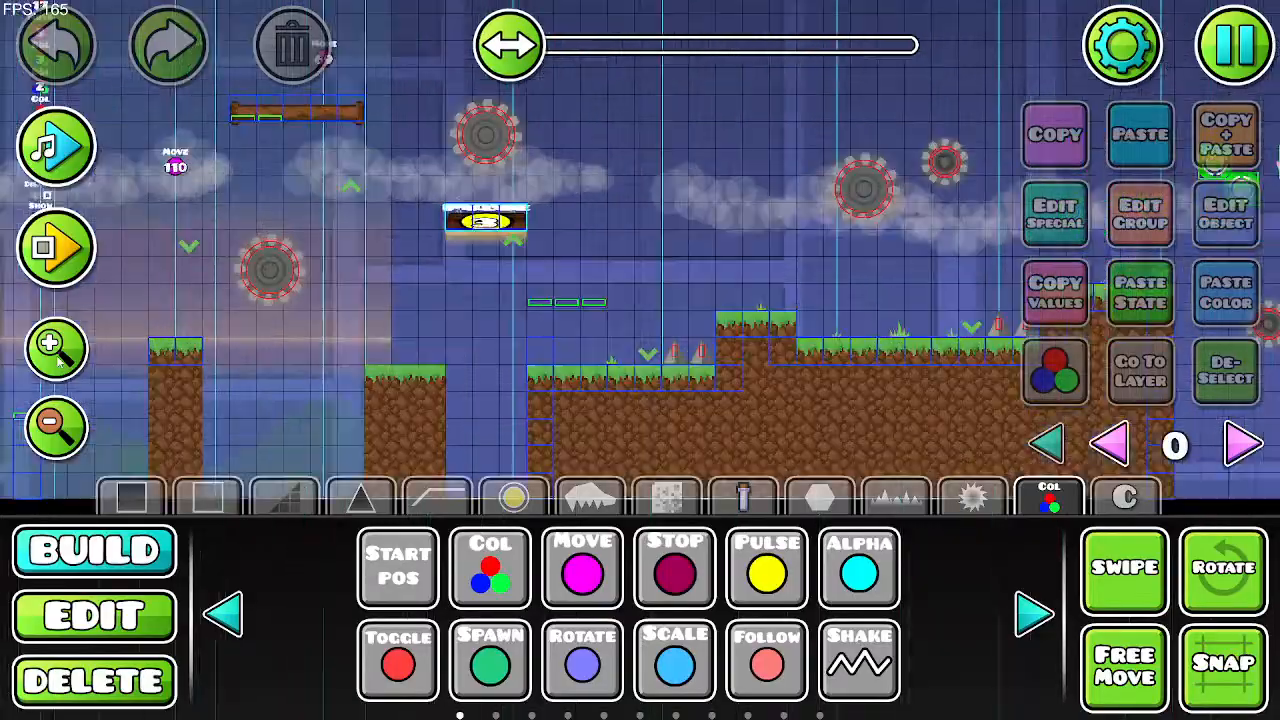
pyautogui.click(62, 352)
pyautogui.moveTo(497, 352); pyautogui.dragTo(507, 292)
# Step: Turn off the Show Ground display option in the editor's pause settings and resume editing
pyautogui.click(1230, 46)
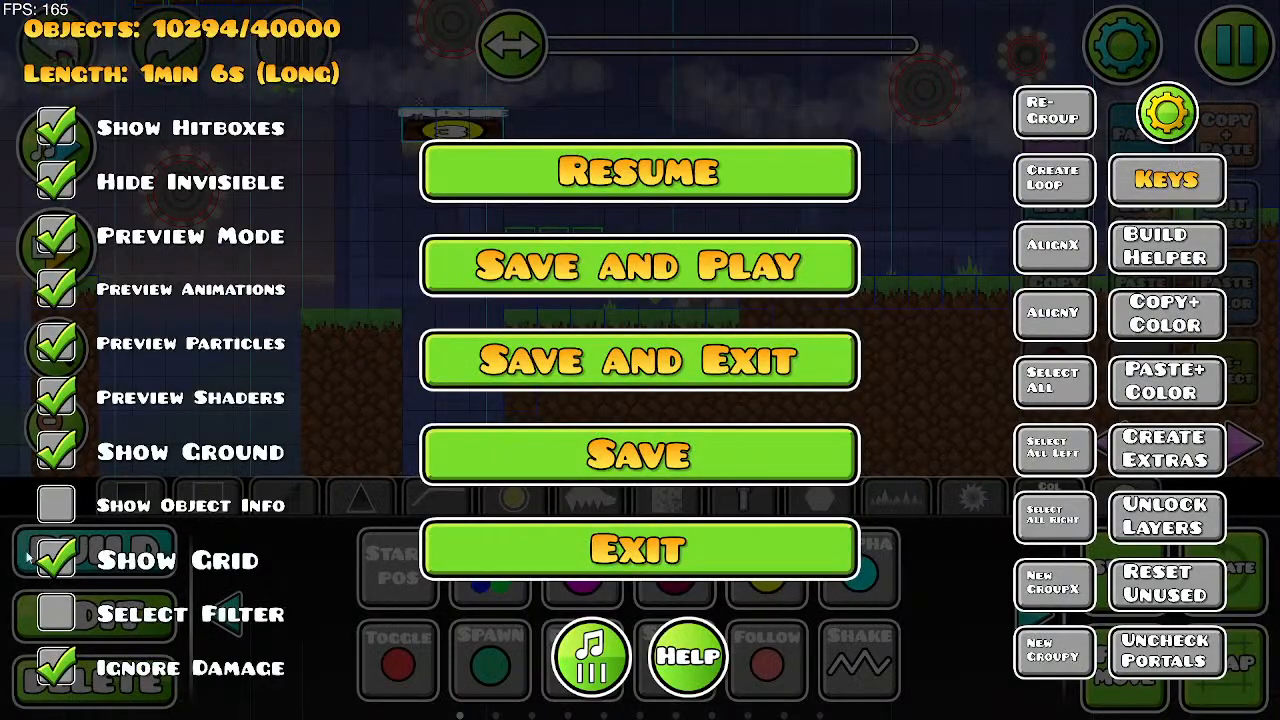
pyautogui.click(57, 613)
pyautogui.click(58, 505)
pyautogui.click(57, 562)
pyautogui.click(57, 562)
pyautogui.click(66, 127)
pyautogui.click(66, 127)
pyautogui.click(48, 552)
pyautogui.click(48, 552)
pyautogui.click(58, 452)
pyautogui.click(644, 178)
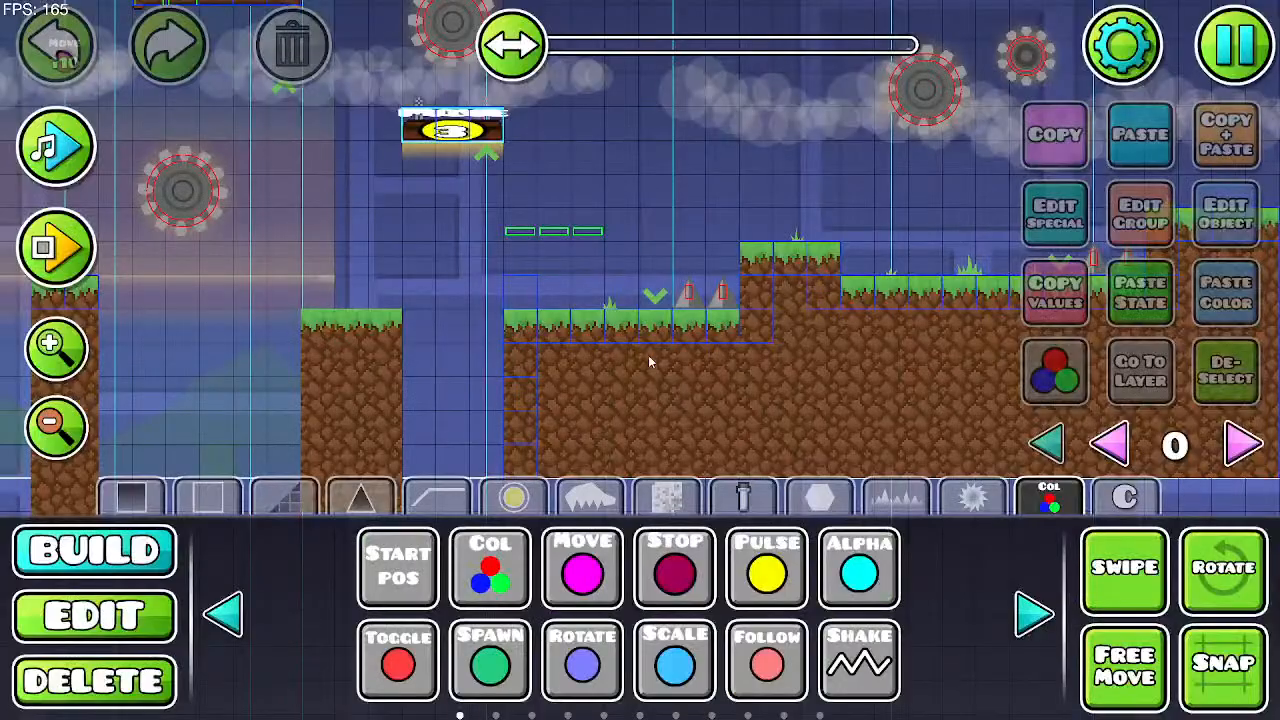
# Step: Playtest the level's opening cube section inside the editor and stop the run
pyautogui.moveTo(650, 318); pyautogui.dragTo(338, 272)
pyautogui.click(56, 248)
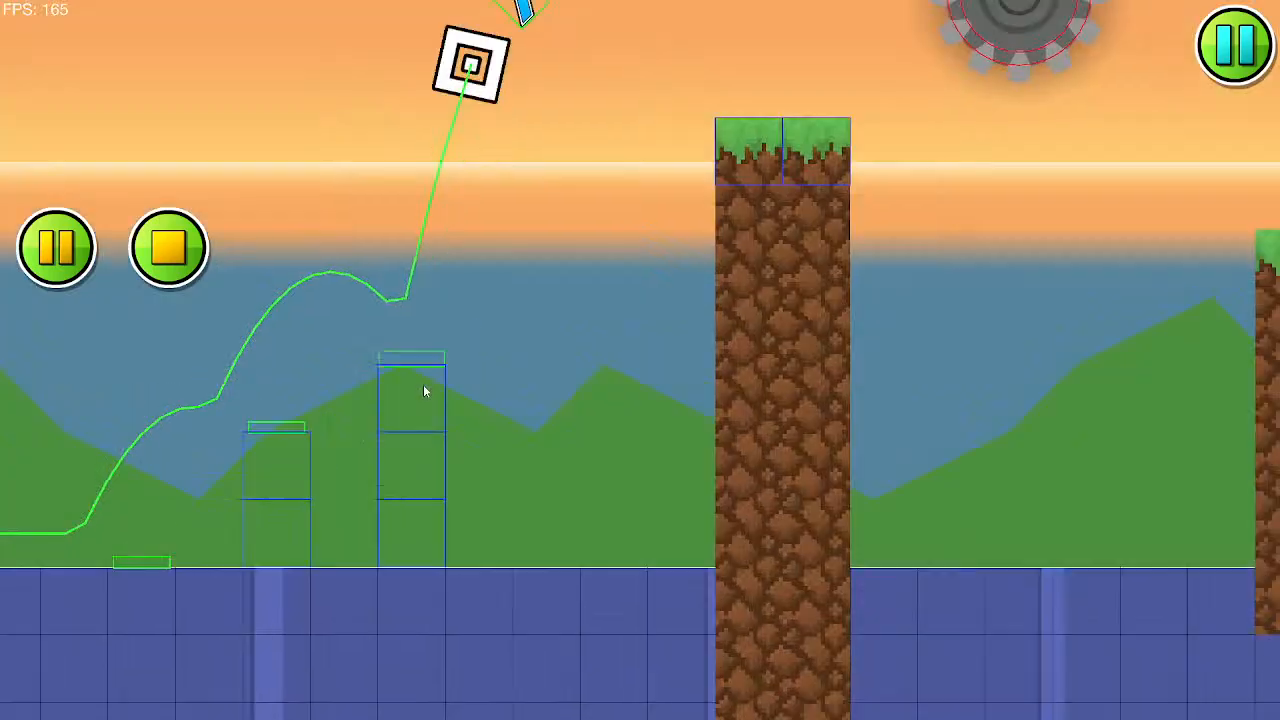
pyautogui.click(434, 390)
pyautogui.click(434, 390)
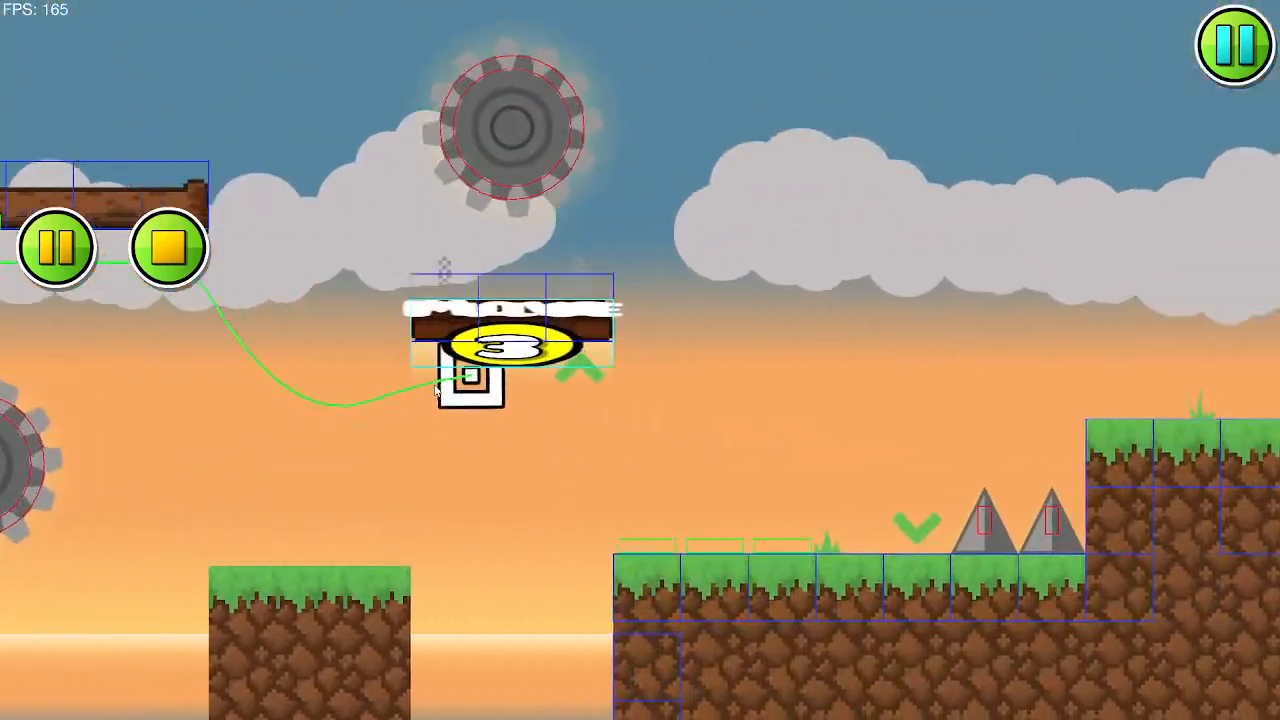
pyautogui.click(434, 390)
pyautogui.click(434, 384)
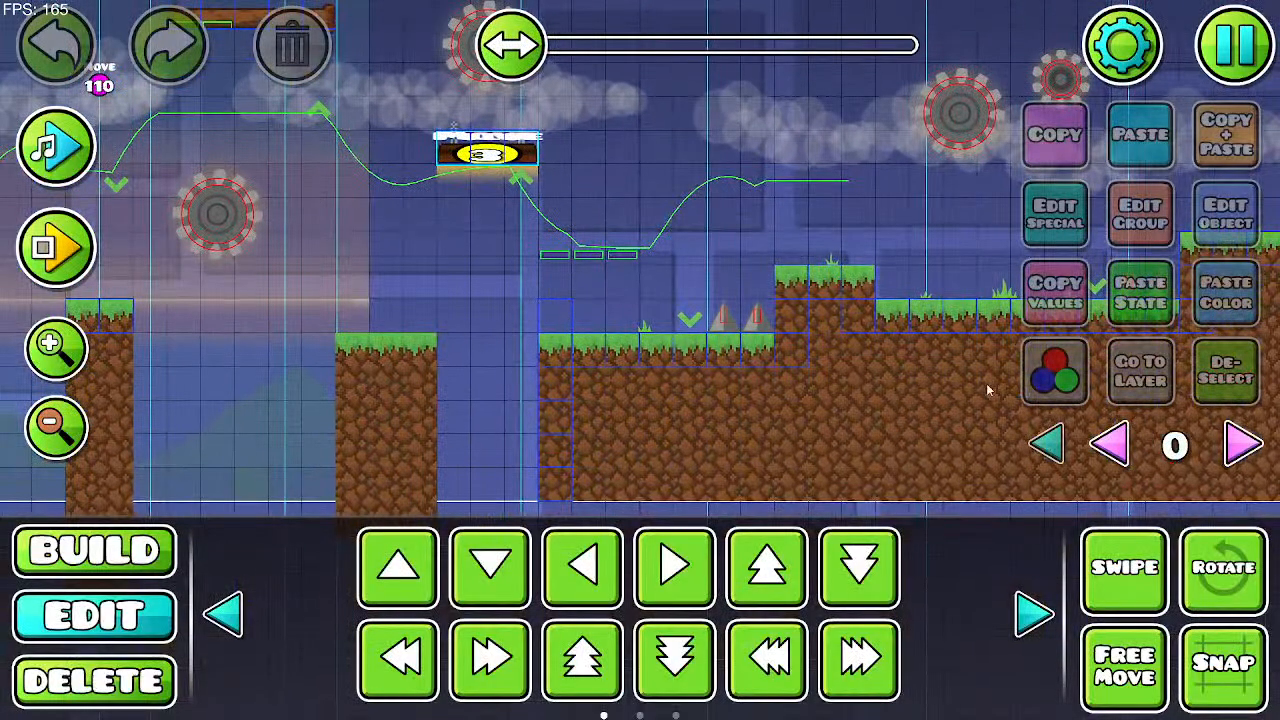
# Step: Switch to editor layer 1 and select a black block at the edge of the long grassy platform
pyautogui.click(1245, 446)
pyautogui.click(560, 314)
pyautogui.press('a')
pyautogui.moveTo(517, 54); pyautogui.dragTo(518, 54)
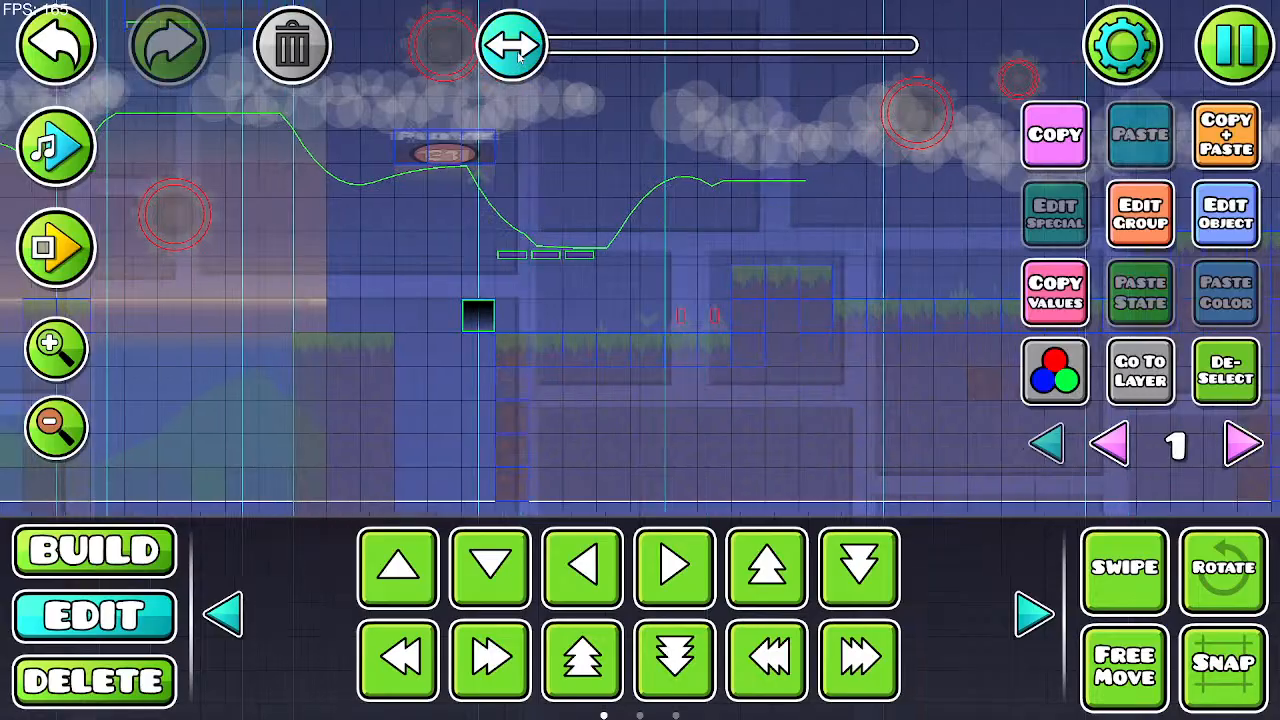
pyautogui.click(318, 66)
pyautogui.click(514, 350)
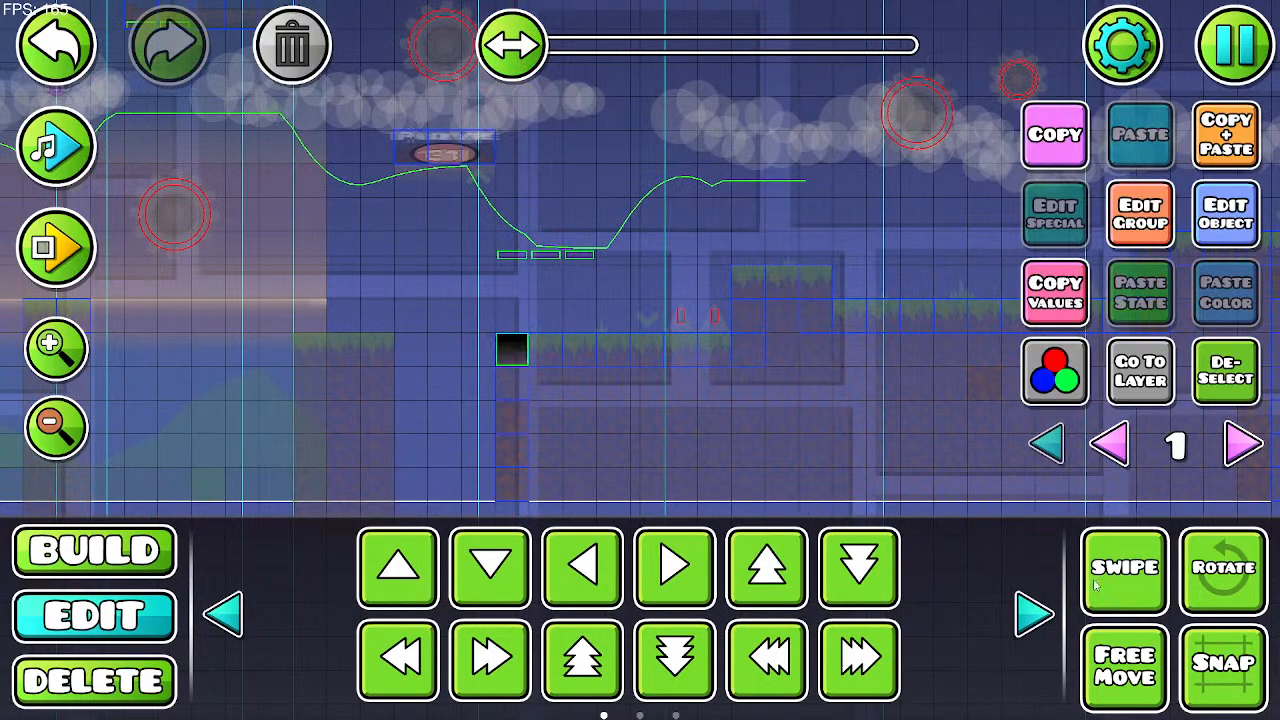
# Step: Inspect the group IDs of the block column at the platform's edge and deselect the blocks back on layer 0
pyautogui.moveTo(517, 481); pyautogui.dragTo(517, 490)
pyautogui.click(1140, 213)
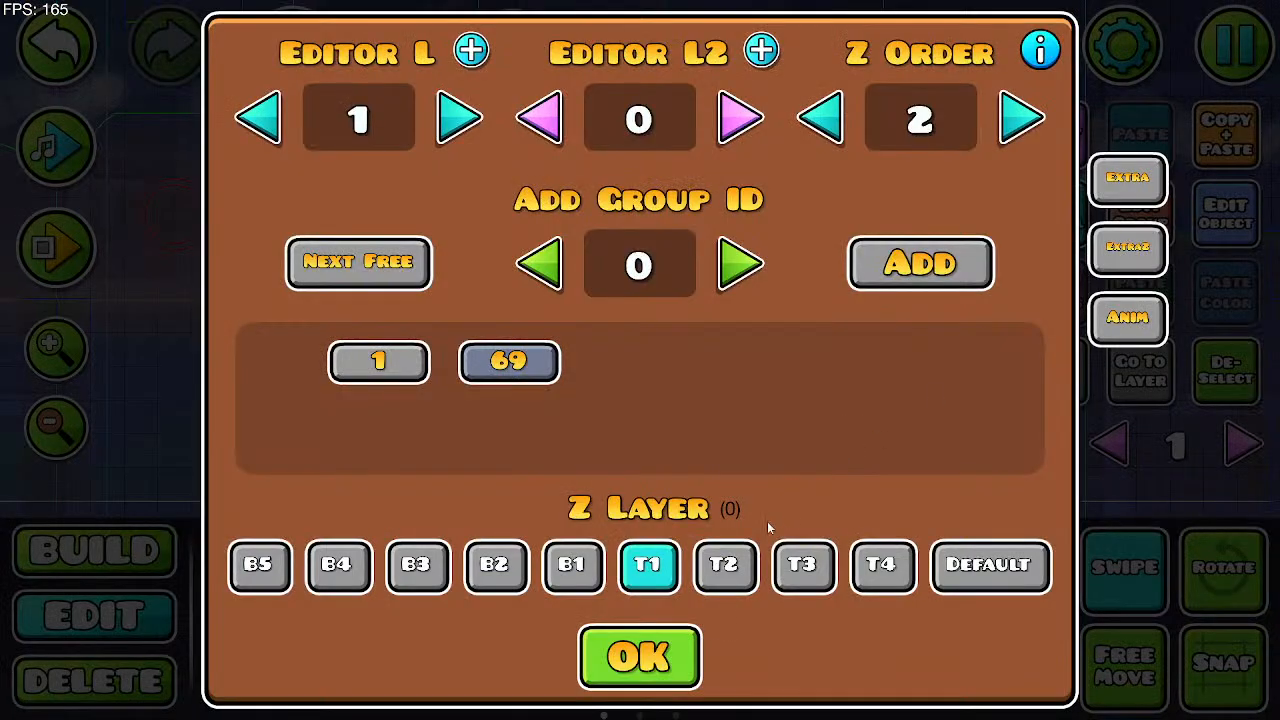
pyautogui.click(640, 654)
pyautogui.click(1222, 567)
pyautogui.click(1153, 579)
pyautogui.click(1212, 574)
pyautogui.click(1110, 444)
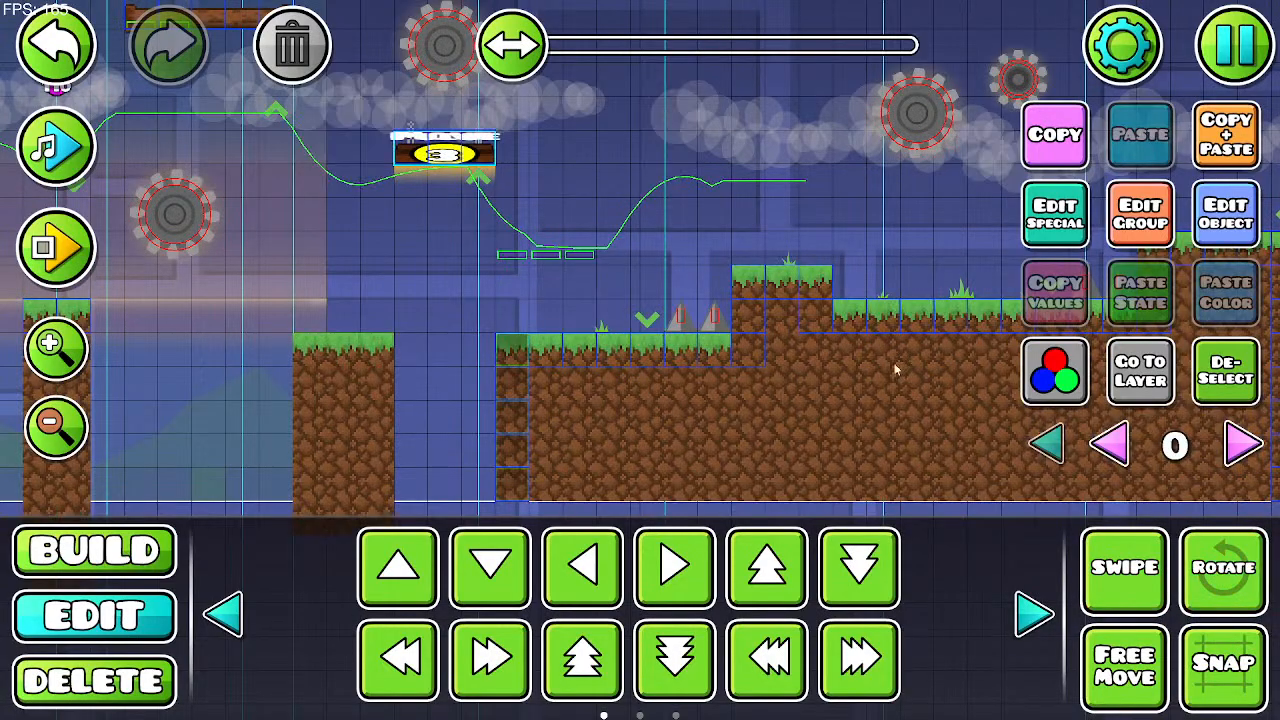
pyautogui.moveTo(660, 340); pyautogui.dragTo(652, 296)
pyautogui.moveTo(400, 345); pyautogui.dragTo(690, 420)
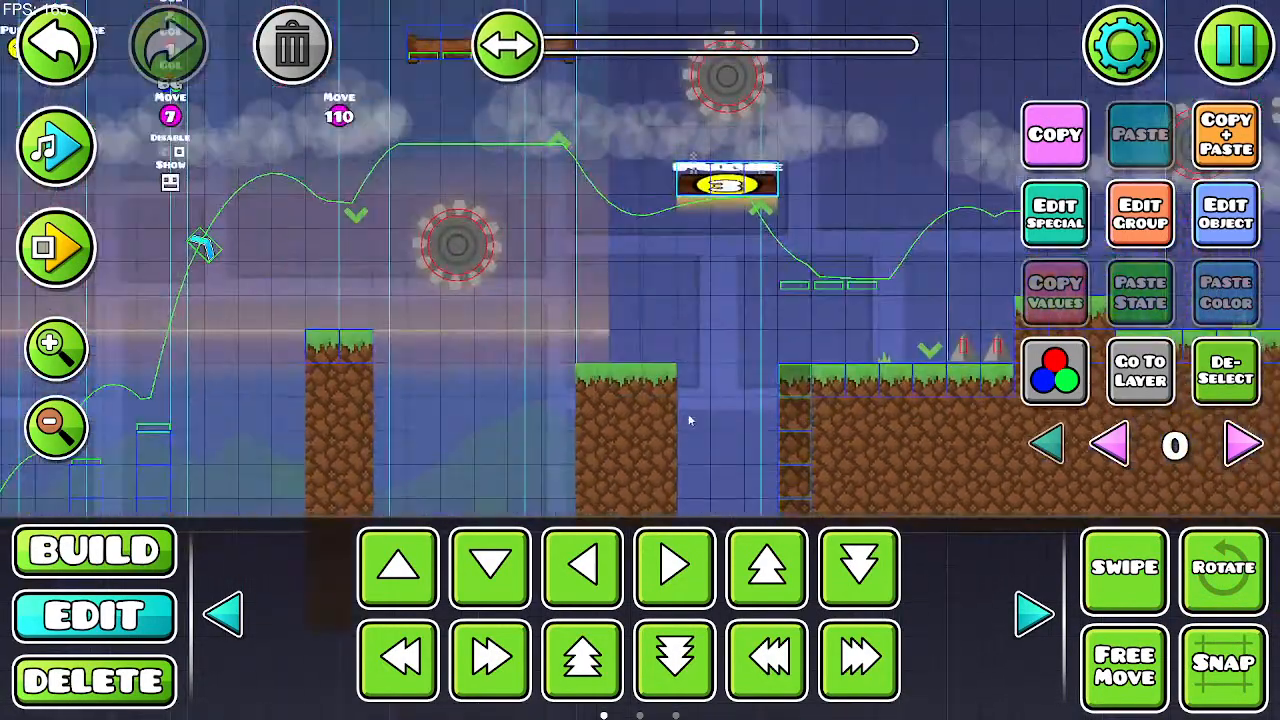
pyautogui.click(1248, 382)
# Step: Examine the layout, platforms and triggers of the level's opening grassy section
pyautogui.click(66, 427)
pyautogui.click(64, 427)
pyautogui.click(64, 427)
pyautogui.click(66, 350)
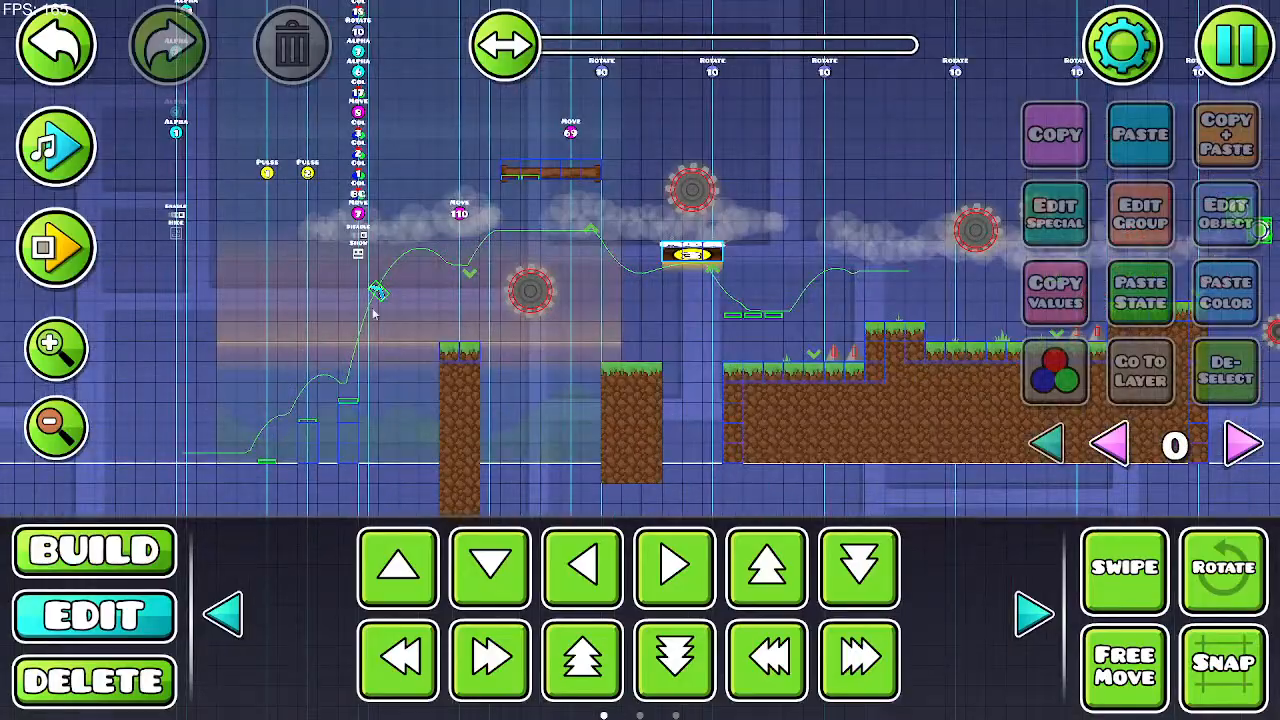
pyautogui.moveTo(373, 310); pyautogui.dragTo(660, 344)
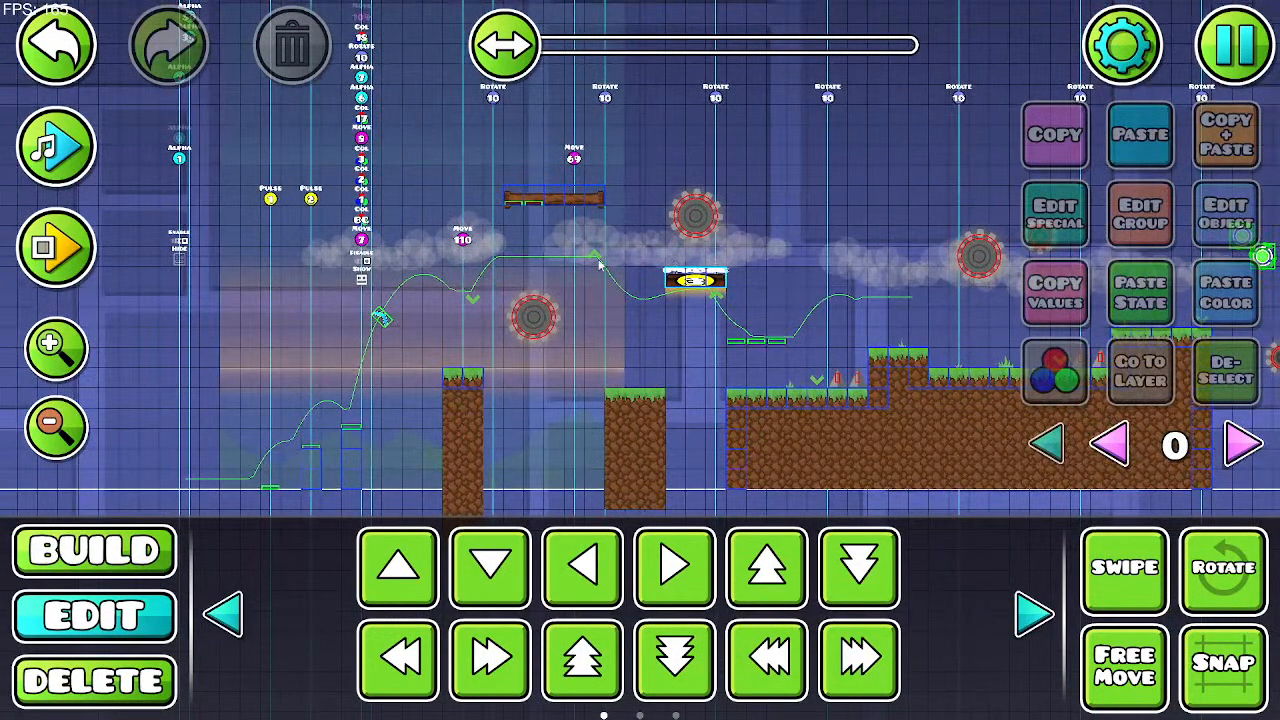
pyautogui.moveTo(672, 266); pyautogui.dragTo(249, 242)
pyautogui.click(64, 427)
pyautogui.moveTo(266, 317); pyautogui.dragTo(462, 335)
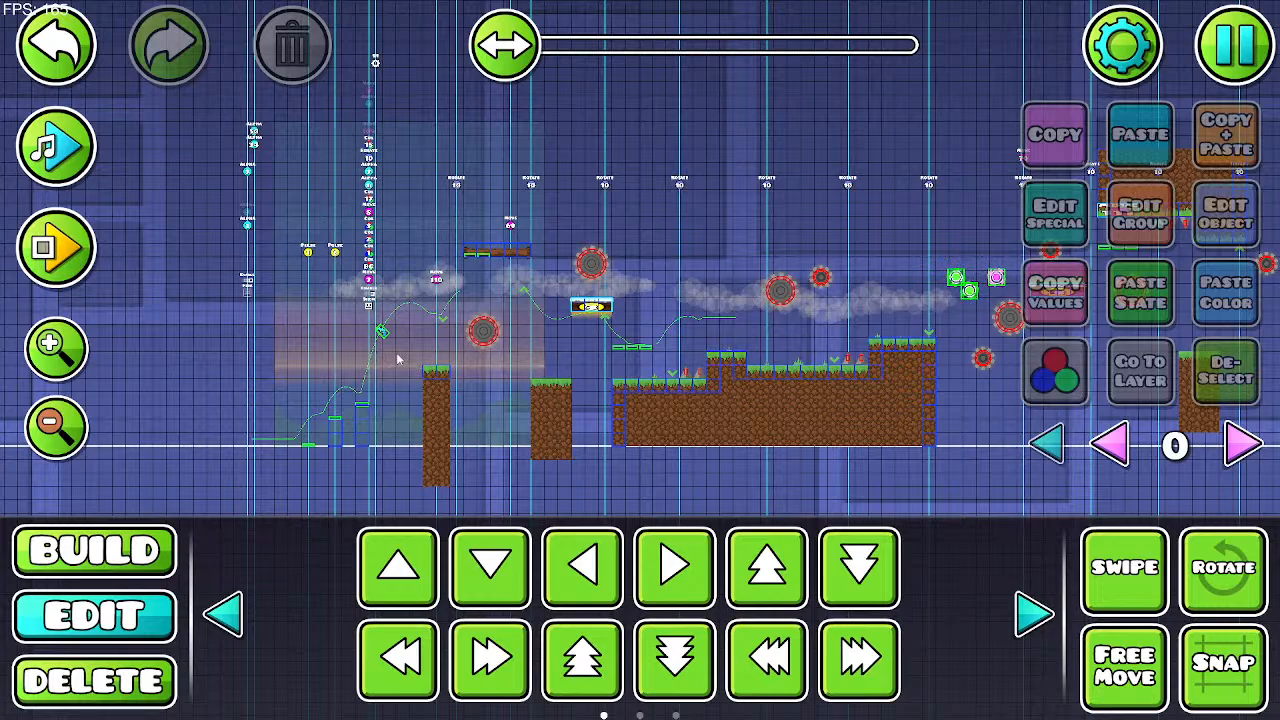
pyautogui.moveTo(706, 366); pyautogui.dragTo(434, 362)
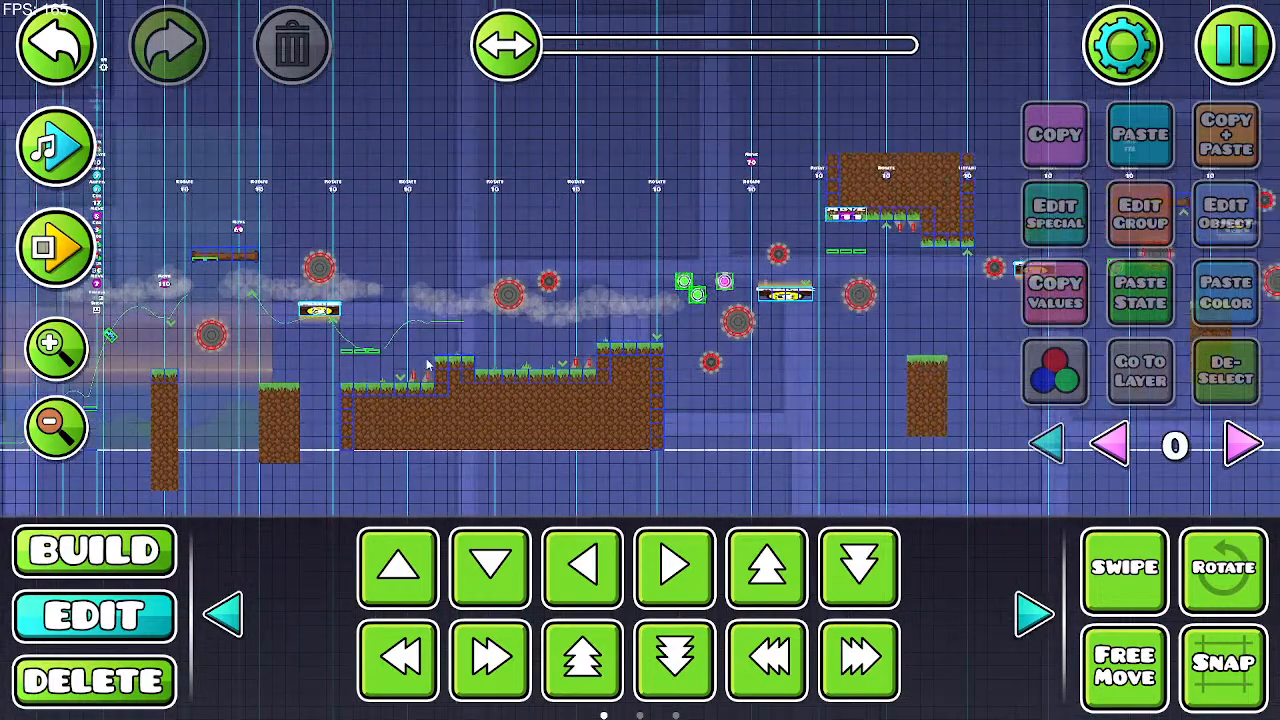
pyautogui.moveTo(746, 328); pyautogui.dragTo(377, 323)
pyautogui.moveTo(790, 316); pyautogui.dragTo(440, 316)
pyautogui.moveTo(704, 283); pyautogui.dragTo(311, 325)
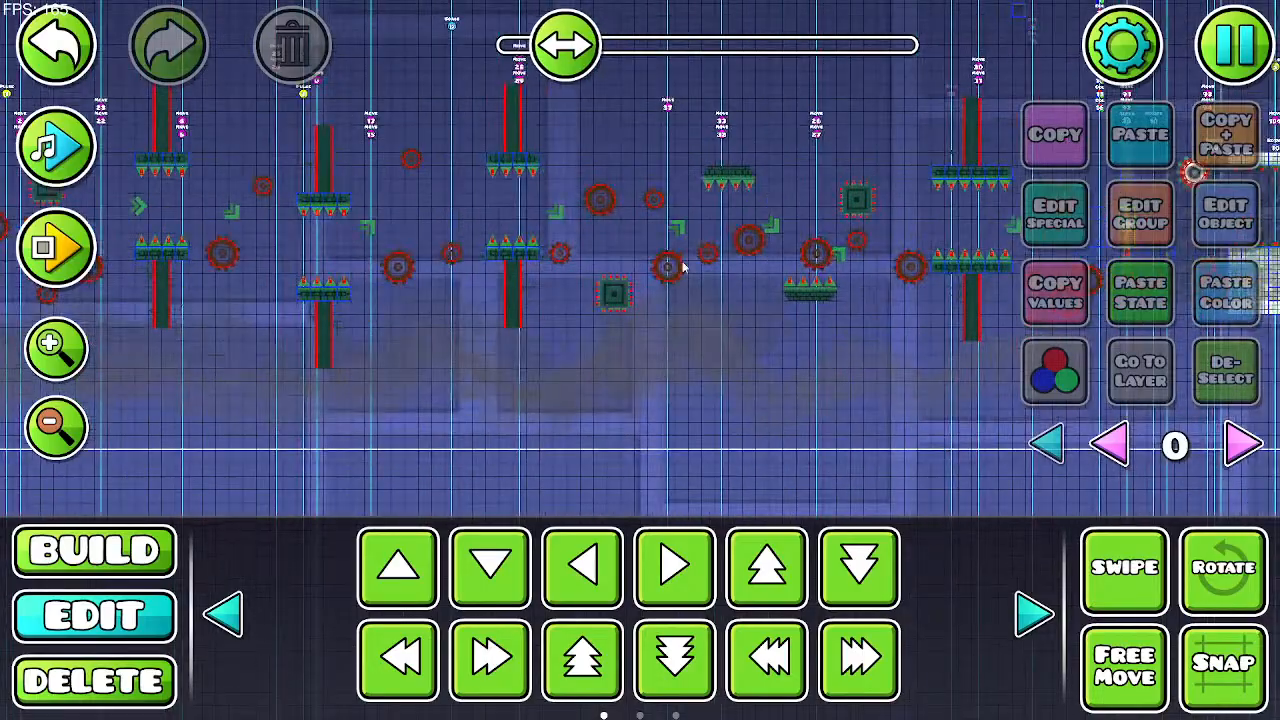
# Step: Examine the sections with spiked pillars, sawblades and dark square blocks
pyautogui.moveTo(628, 226); pyautogui.dragTo(231, 231)
pyautogui.moveTo(560, 220); pyautogui.dragTo(246, 251)
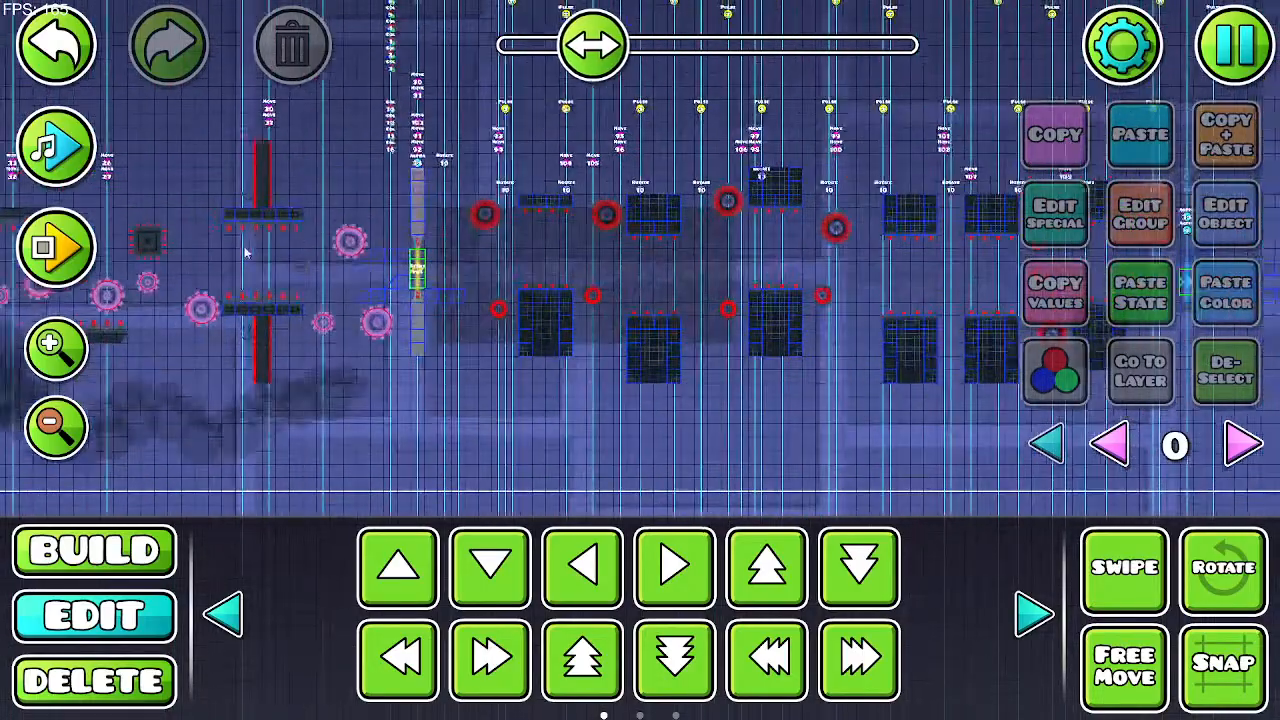
pyautogui.moveTo(608, 256); pyautogui.dragTo(416, 266)
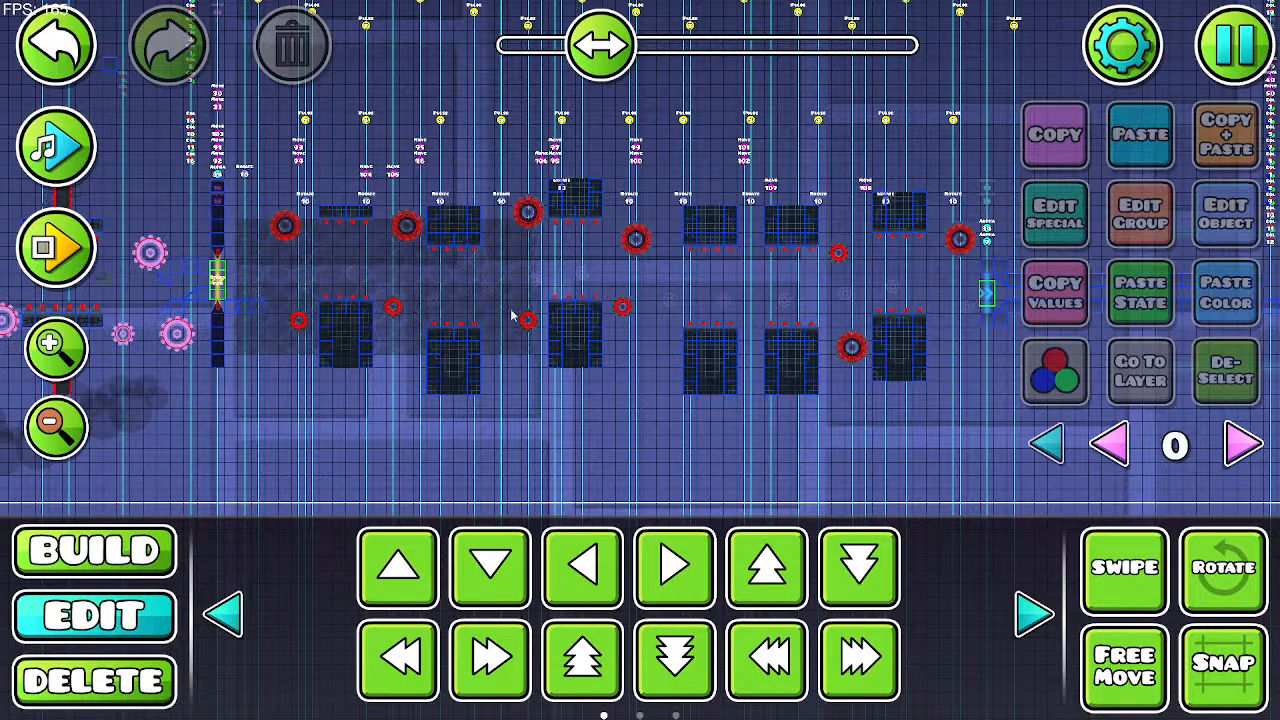
pyautogui.moveTo(731, 290); pyautogui.dragTo(642, 293)
pyautogui.moveTo(775, 320); pyautogui.dragTo(633, 335)
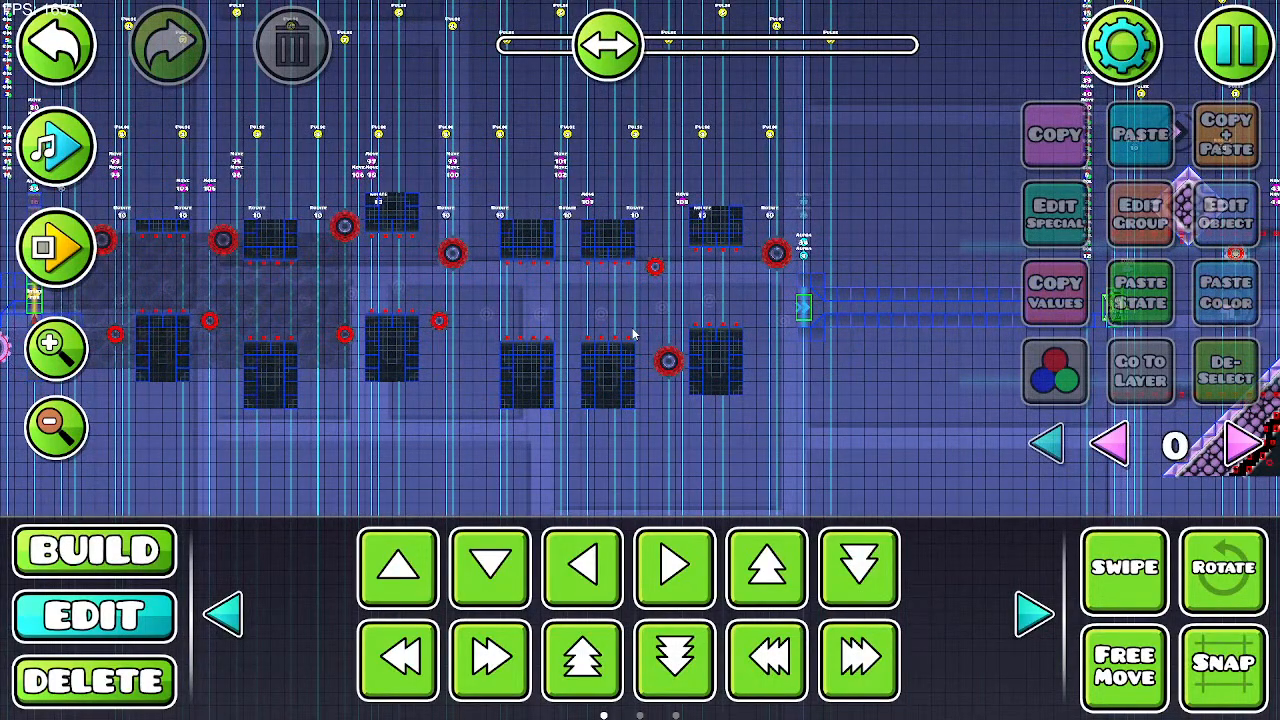
pyautogui.moveTo(463, 265); pyautogui.dragTo(591, 297)
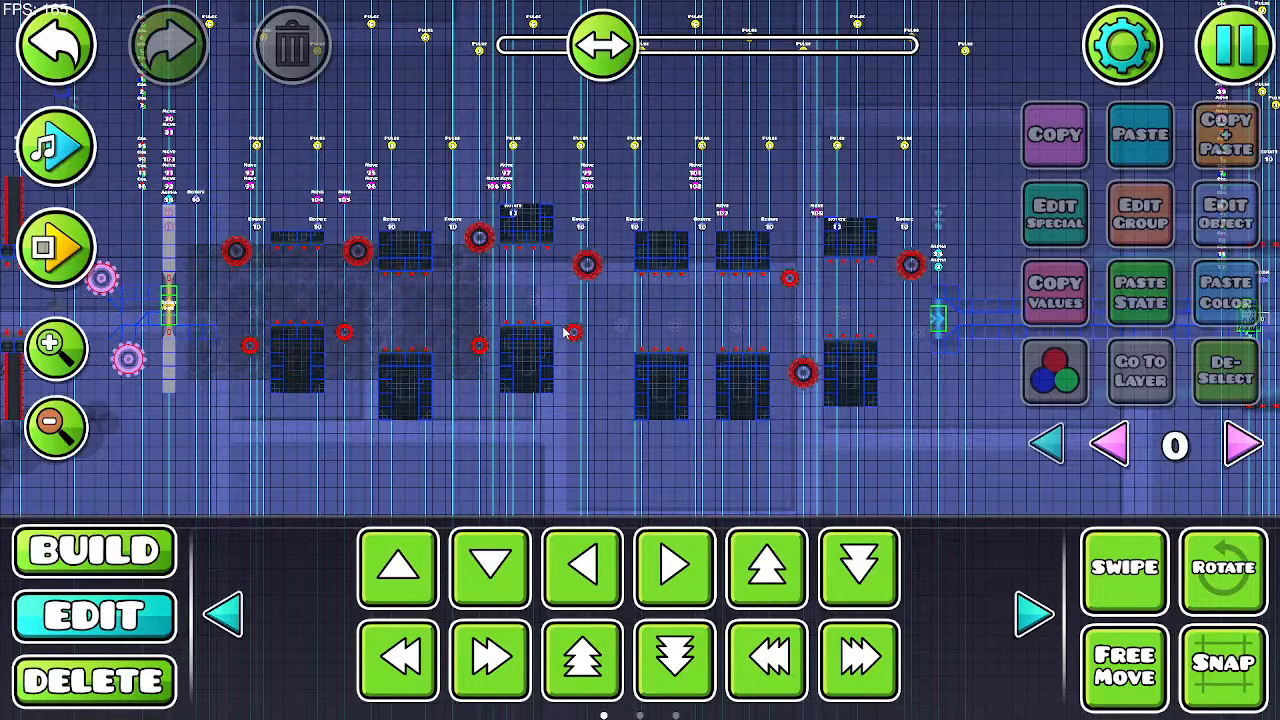
pyautogui.moveTo(700, 319); pyautogui.dragTo(697, 356)
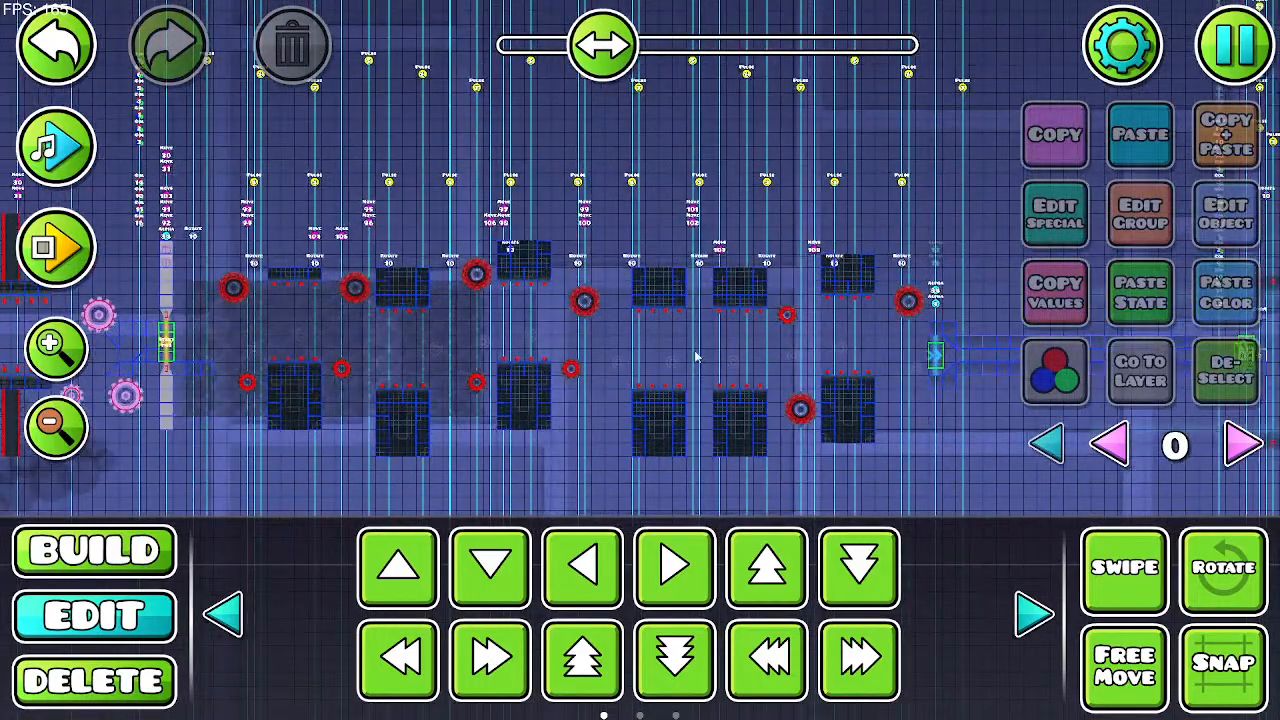
pyautogui.moveTo(342, 350); pyautogui.dragTo(290, 331)
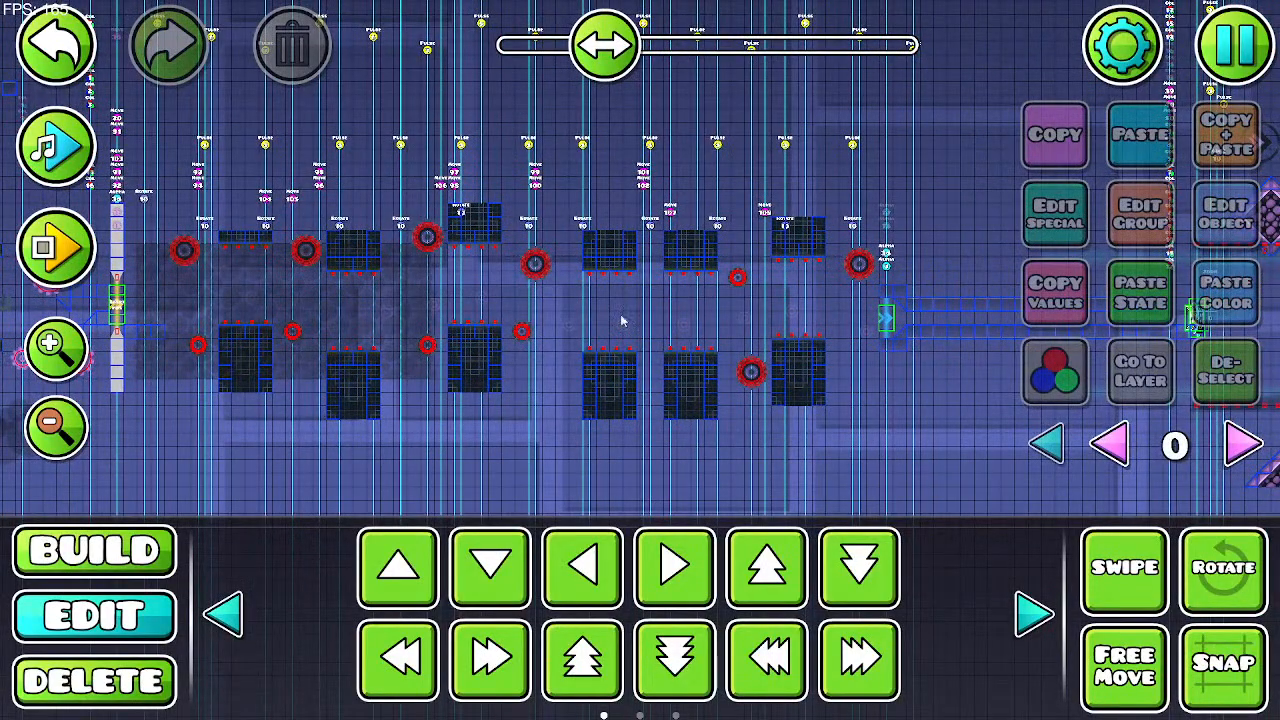
pyautogui.moveTo(621, 320); pyautogui.dragTo(356, 316)
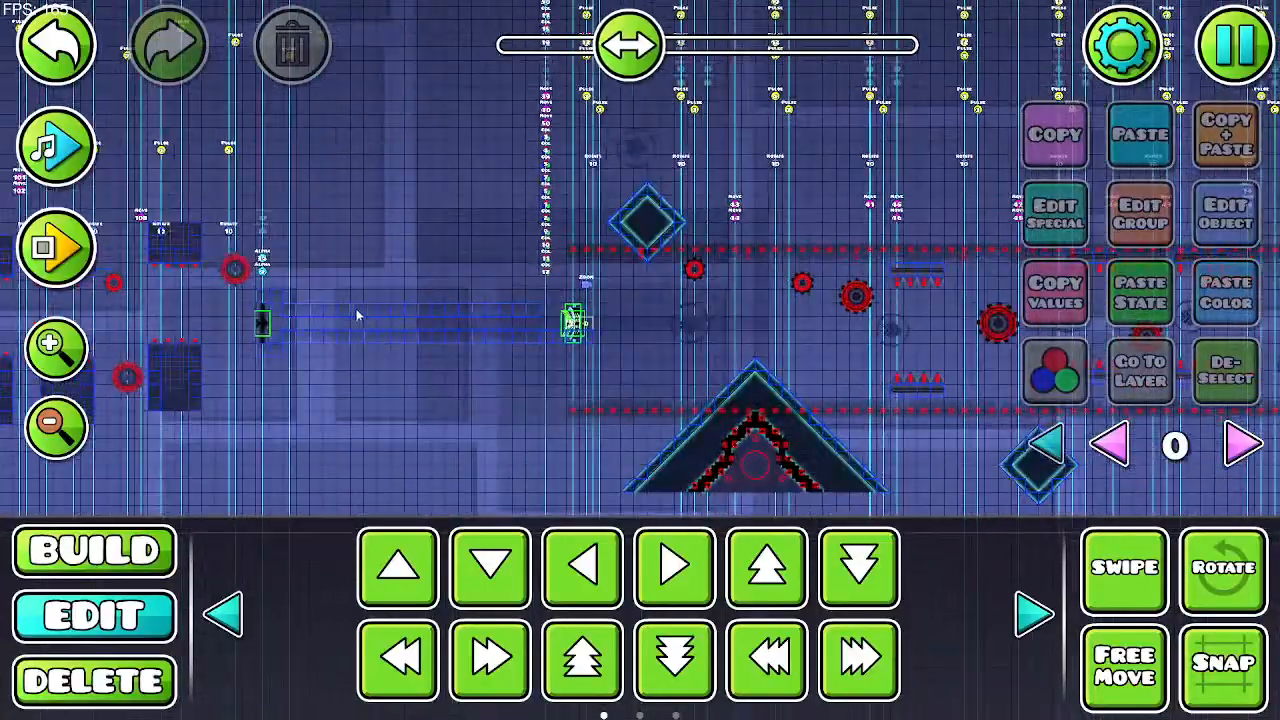
# Step: Examine the diamond-shaped obstacle section from its entrance portal through the spiked pillars and back
pyautogui.moveTo(587, 349); pyautogui.dragTo(265, 328)
pyautogui.moveTo(771, 328); pyautogui.dragTo(490, 309)
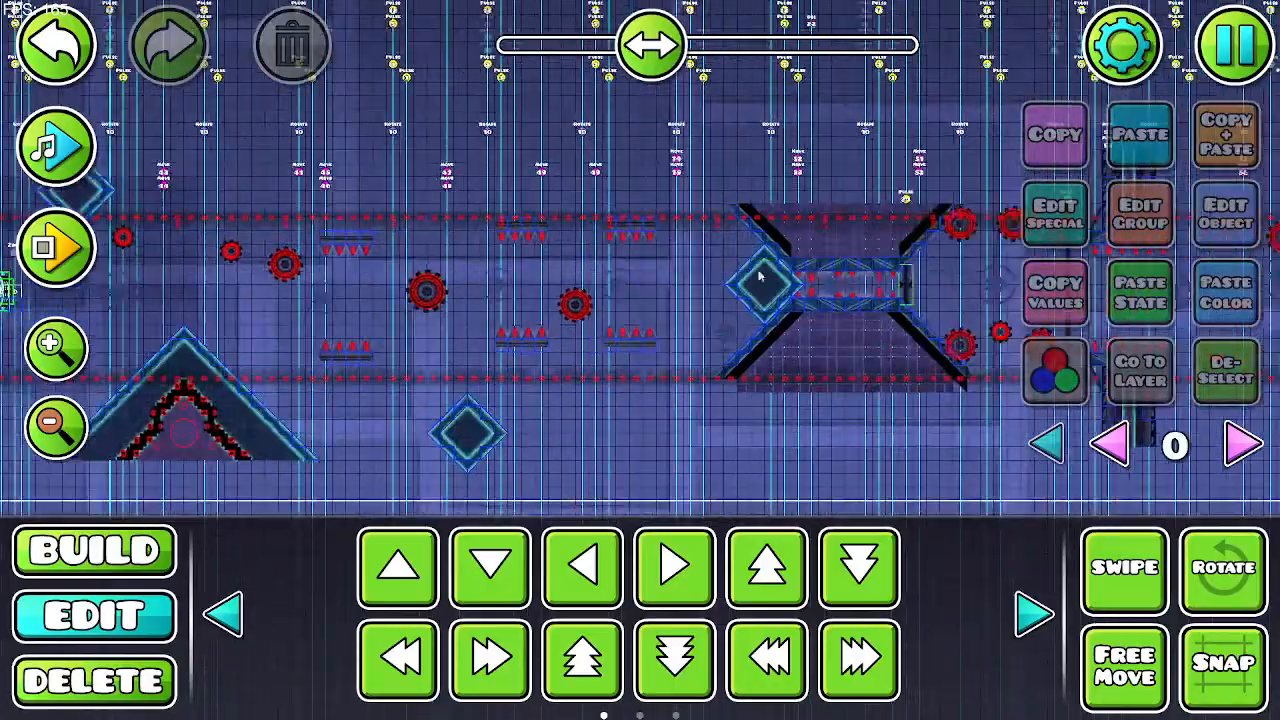
pyautogui.moveTo(763, 273); pyautogui.dragTo(416, 273)
pyautogui.moveTo(692, 270); pyautogui.dragTo(346, 276)
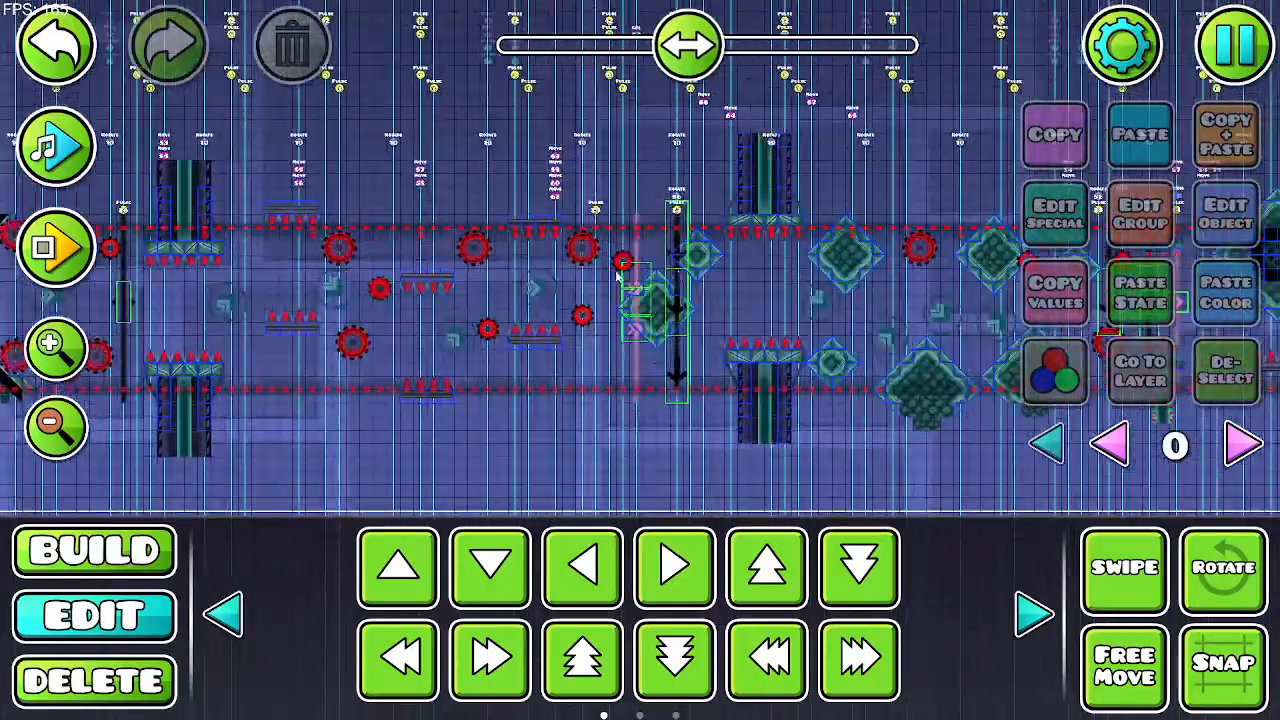
pyautogui.moveTo(617, 277); pyautogui.dragTo(387, 300)
pyautogui.moveTo(709, 281); pyautogui.dragTo(347, 275)
pyautogui.moveTo(672, 283); pyautogui.dragTo(365, 275)
pyautogui.moveTo(725, 275); pyautogui.dragTo(335, 270)
pyautogui.moveTo(765, 288); pyautogui.dragTo(360, 298)
pyautogui.moveTo(618, 309); pyautogui.dragTo(880, 312)
pyautogui.moveTo(350, 350); pyautogui.dragTo(911, 322)
pyautogui.moveTo(230, 355); pyautogui.dragTo(1071, 351)
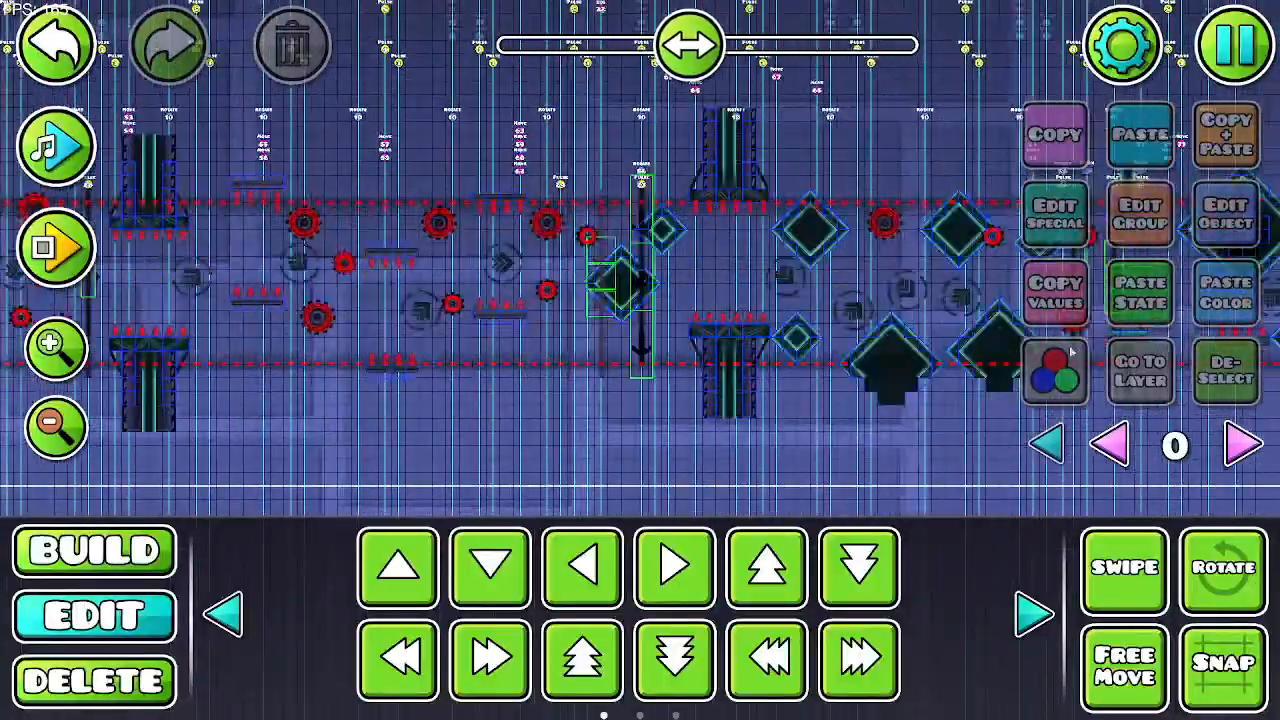
pyautogui.moveTo(300, 338); pyautogui.dragTo(646, 360)
pyautogui.moveTo(380, 376); pyautogui.dragTo(685, 367)
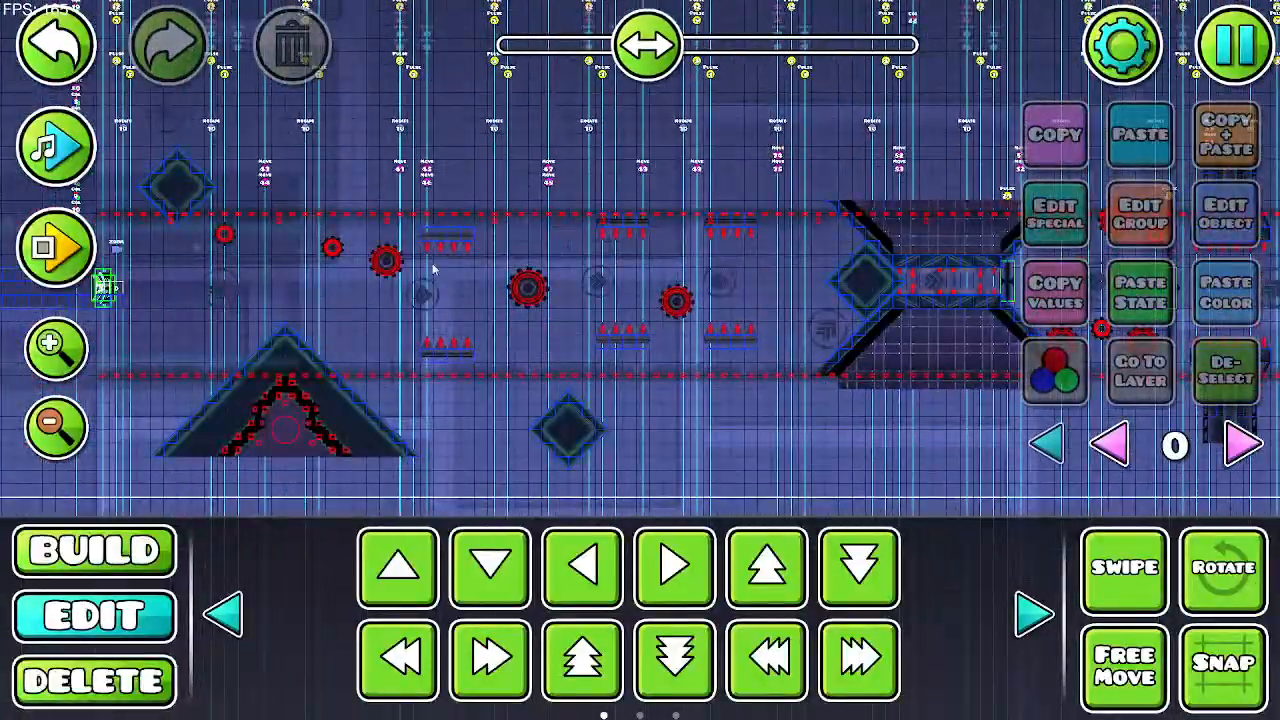
# Step: Examine the rows of Pulse, Rotate and Move triggers placed above the diamond obstacle section
pyautogui.moveTo(433, 269); pyautogui.dragTo(487, 453)
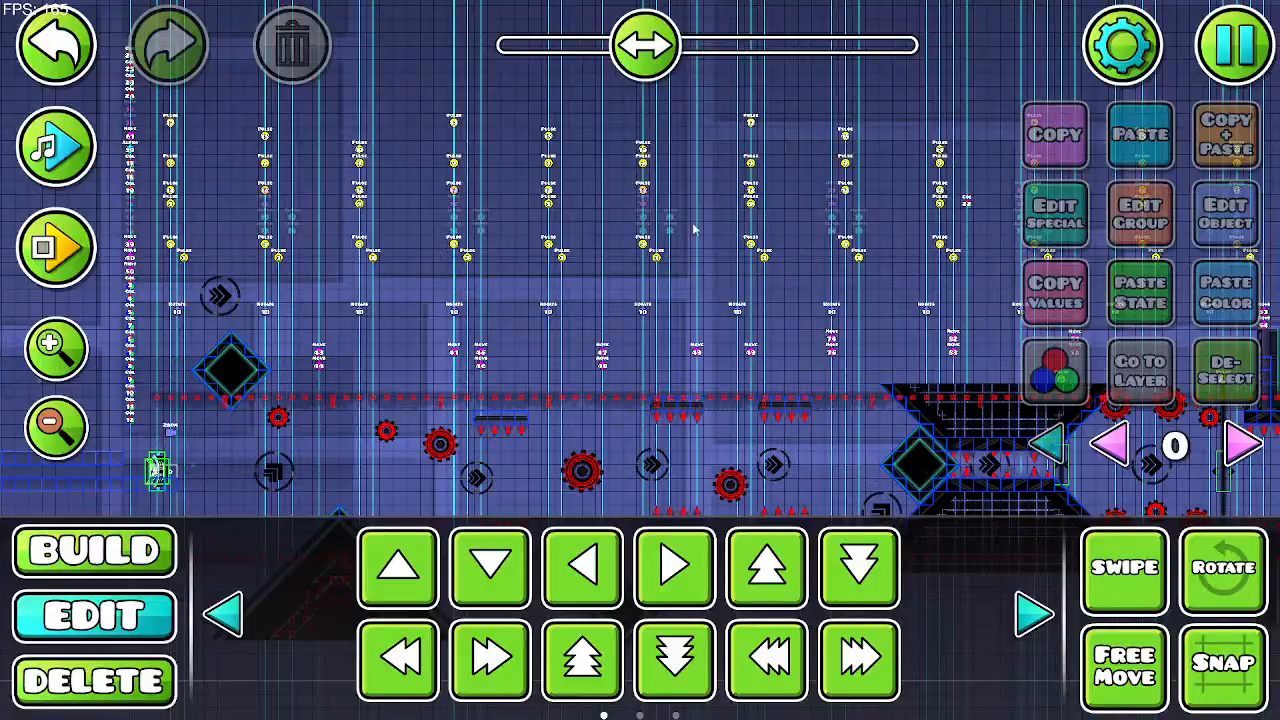
pyautogui.moveTo(591, 372); pyautogui.dragTo(203, 378)
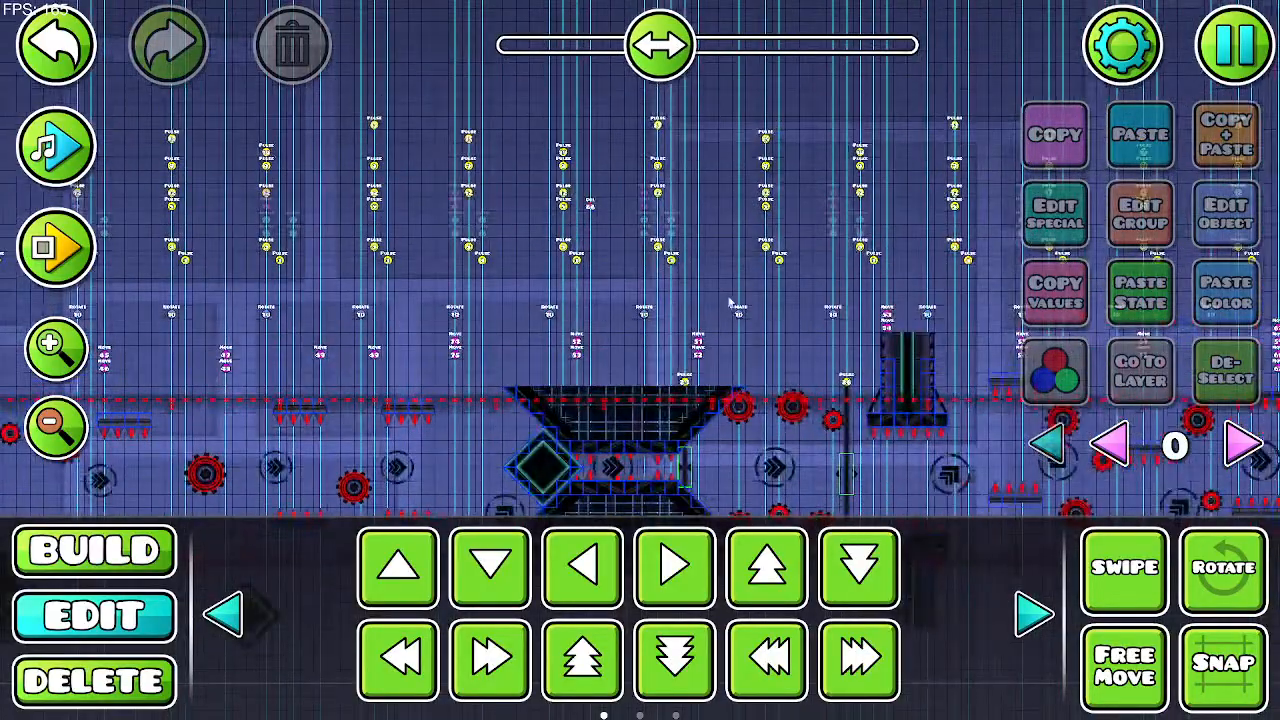
pyautogui.moveTo(734, 303); pyautogui.dragTo(400, 308)
pyautogui.moveTo(855, 306); pyautogui.dragTo(433, 335)
pyautogui.moveTo(742, 299); pyautogui.dragTo(262, 272)
pyautogui.moveTo(800, 325); pyautogui.dragTo(231, 316)
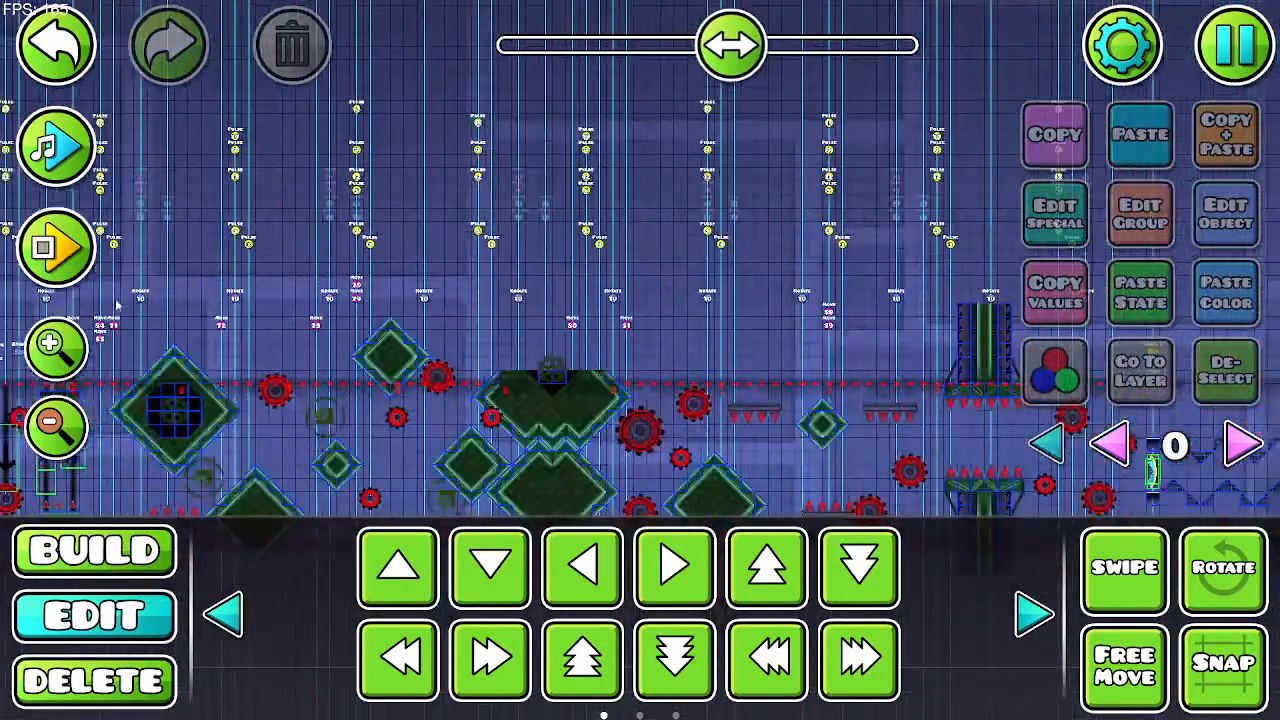
pyautogui.moveTo(628, 285); pyautogui.dragTo(894, 172)
pyautogui.moveTo(373, 265); pyautogui.dragTo(870, 275)
pyautogui.moveTo(310, 300); pyautogui.dragTo(880, 310)
pyautogui.moveTo(325, 340); pyautogui.dragTo(909, 354)
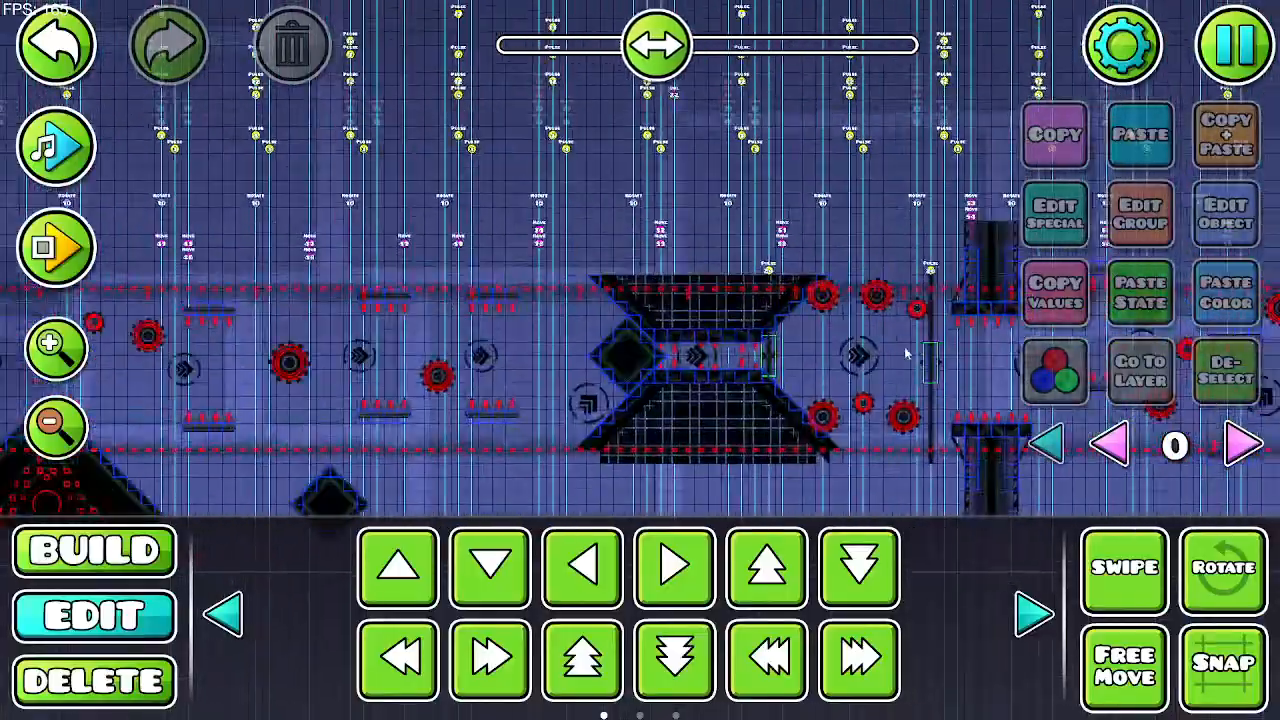
pyautogui.moveTo(451, 314); pyautogui.dragTo(692, 307)
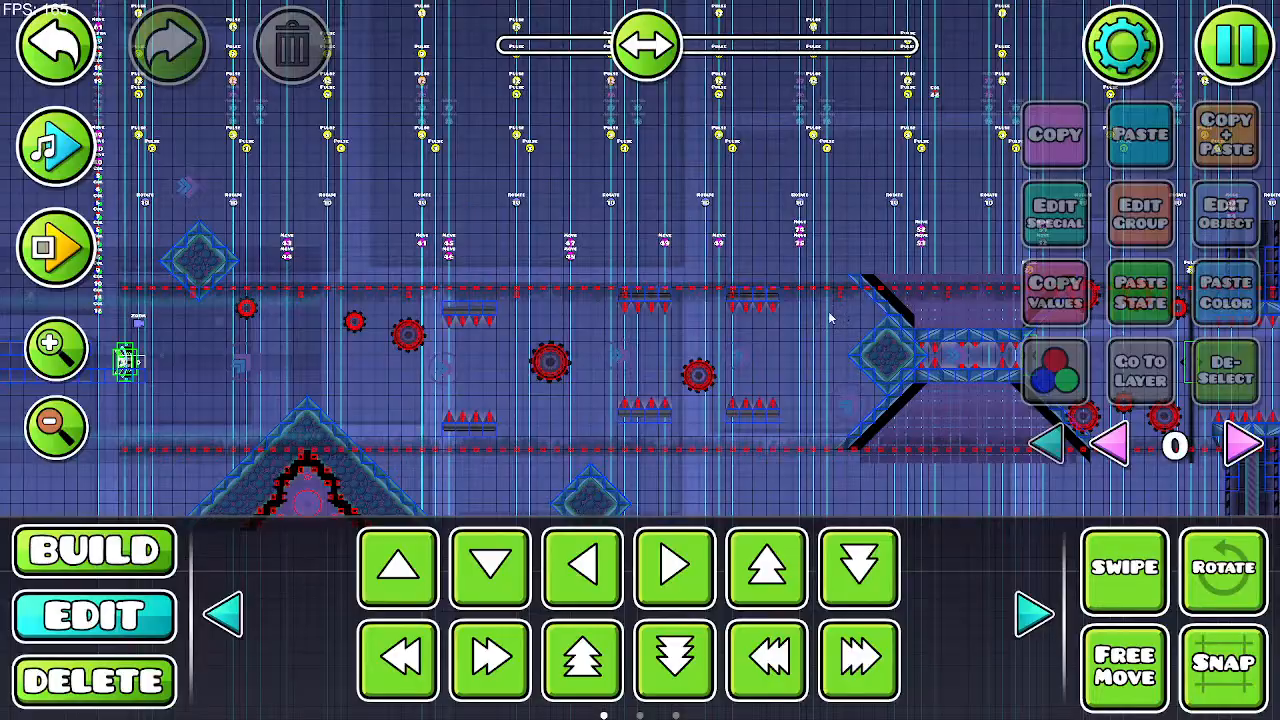
# Step: Look over the rest of the diamond section up to the portal corridor that follows its last pillars
pyautogui.moveTo(748, 342); pyautogui.dragTo(311, 306)
pyautogui.moveTo(886, 325); pyautogui.dragTo(506, 343)
pyautogui.moveTo(800, 358); pyautogui.dragTo(467, 372)
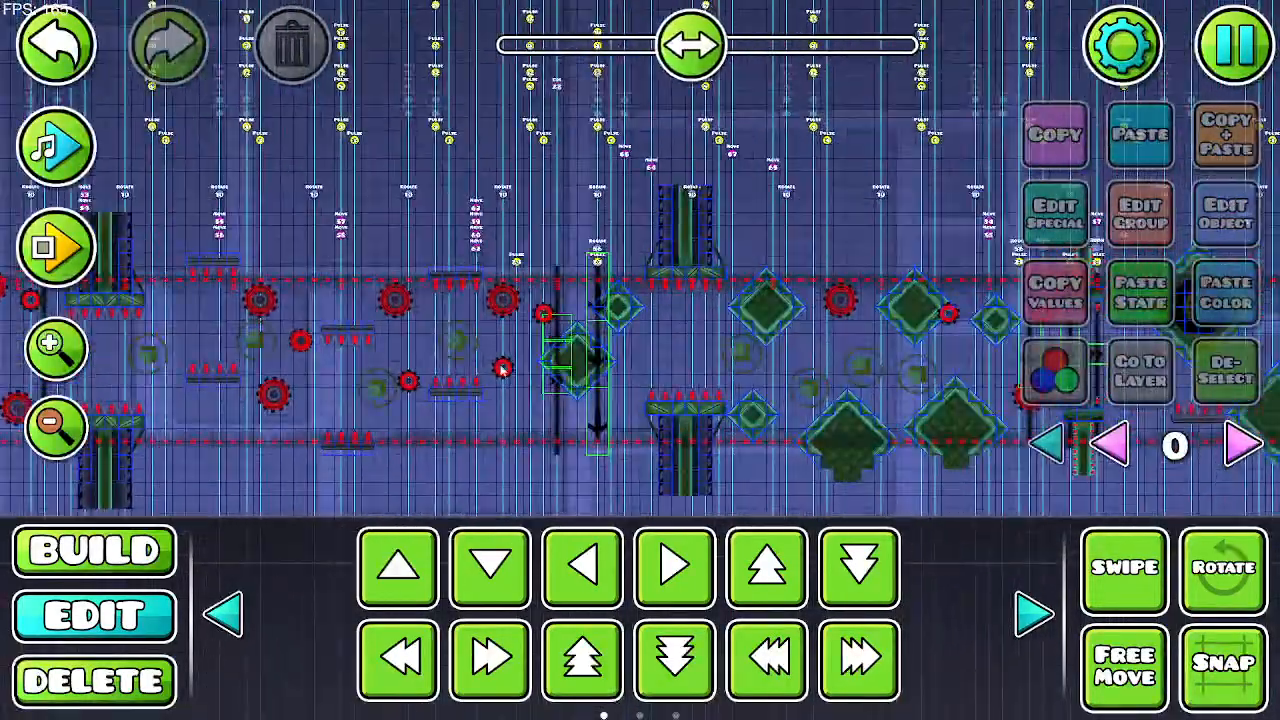
pyautogui.moveTo(750, 338); pyautogui.dragTo(390, 318)
pyautogui.moveTo(614, 363); pyautogui.dragTo(258, 347)
pyautogui.moveTo(717, 327); pyautogui.dragTo(370, 335)
pyautogui.moveTo(586, 306); pyautogui.dragTo(277, 314)
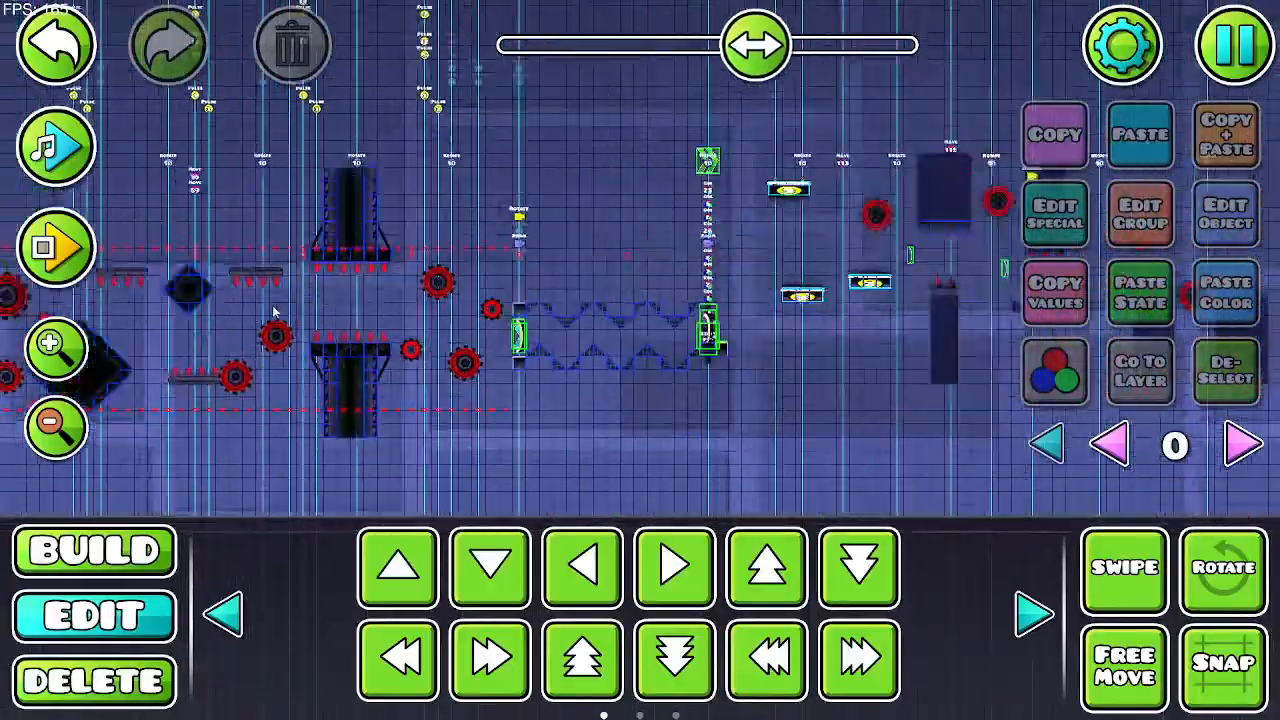
# Step: Look over the sections after the portal corridor, from the grass-topped pillars to the dark platforms at the level's end
pyautogui.moveTo(742, 319); pyautogui.dragTo(316, 319)
pyautogui.moveTo(623, 315); pyautogui.dragTo(307, 370)
pyautogui.moveTo(640, 362); pyautogui.dragTo(654, 337)
pyautogui.moveTo(889, 257); pyautogui.dragTo(350, 250)
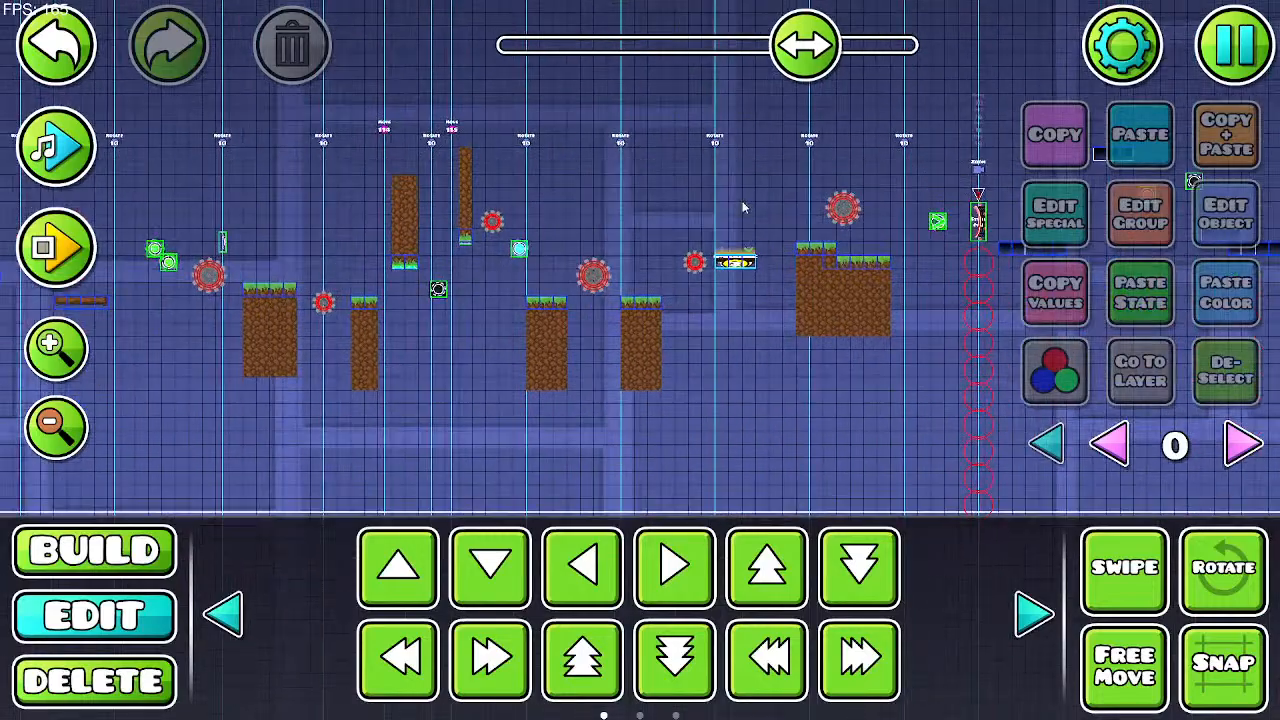
pyautogui.moveTo(737, 208); pyautogui.dragTo(457, 251)
pyautogui.moveTo(800, 280); pyautogui.dragTo(517, 278)
pyautogui.moveTo(640, 230); pyautogui.dragTo(348, 218)
pyautogui.moveTo(720, 214); pyautogui.dragTo(342, 280)
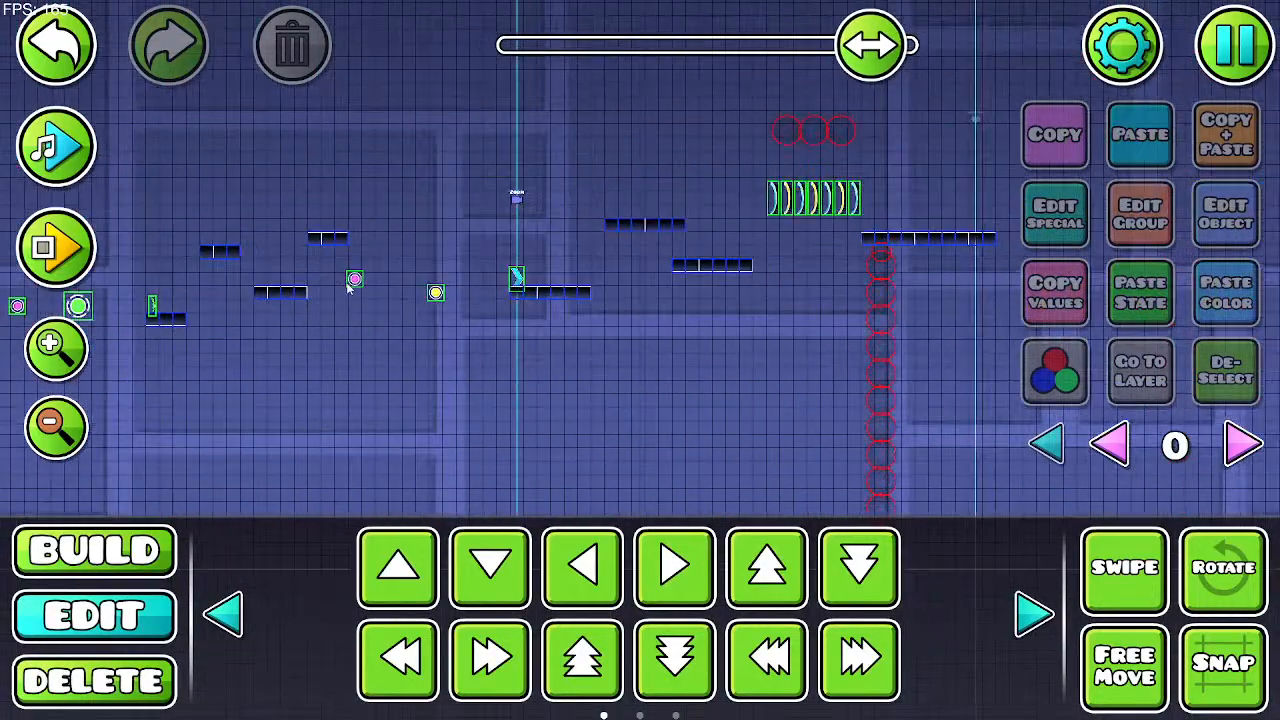
pyautogui.moveTo(608, 278); pyautogui.dragTo(352, 298)
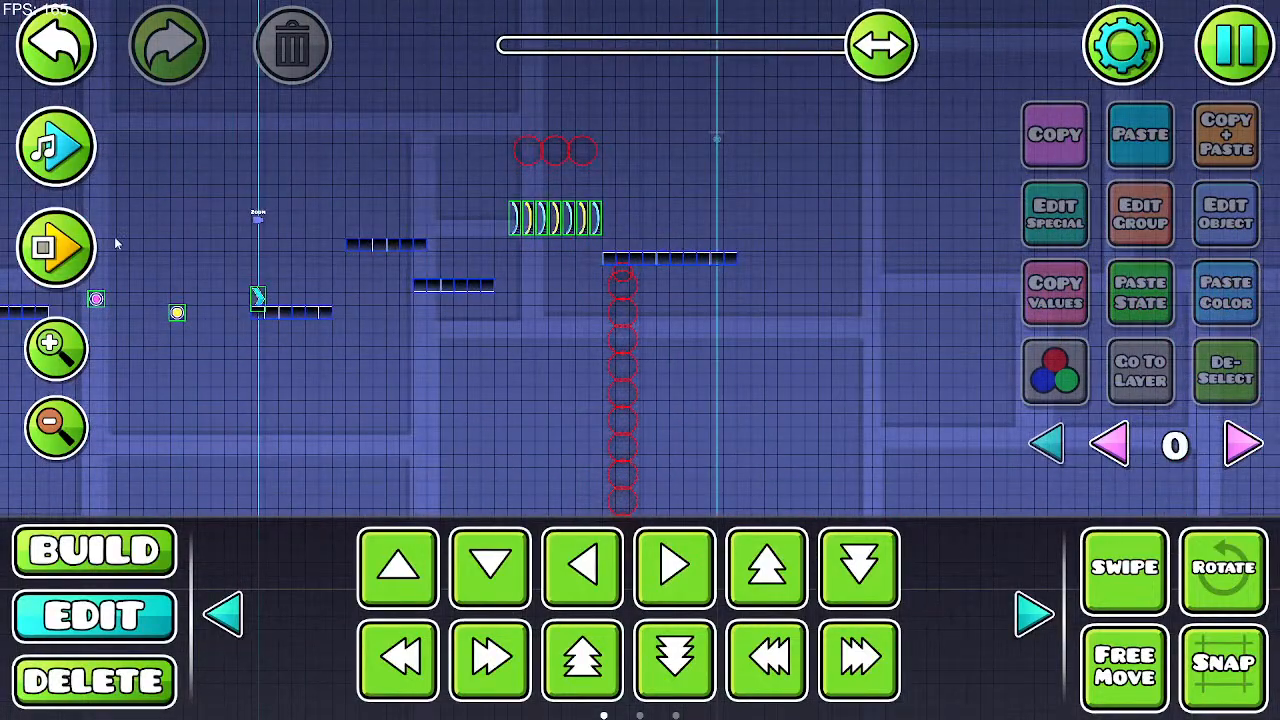
# Step: Playtest the level from its start through the grass cube section into the spiked green pillars, and stop there
pyautogui.moveTo(880, 45); pyautogui.dragTo(617, 45)
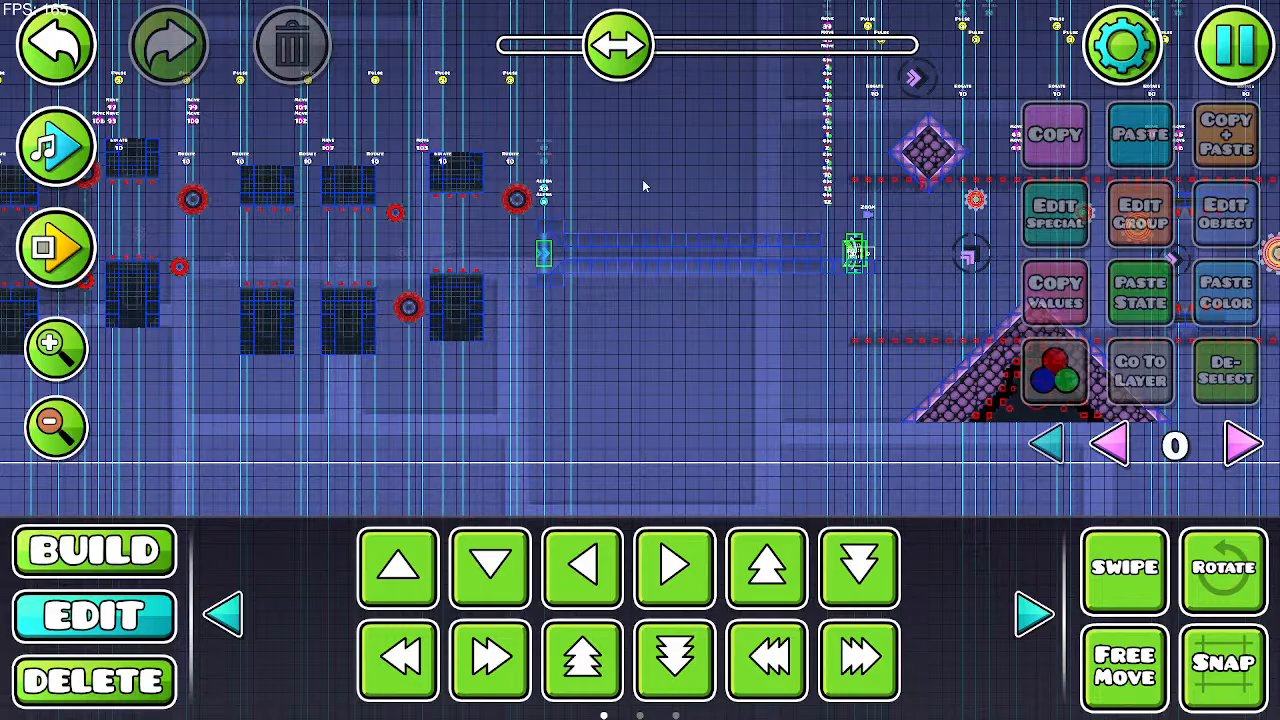
pyautogui.moveTo(617, 44); pyautogui.dragTo(391, 40)
pyautogui.moveTo(507, 230); pyautogui.dragTo(664, 230)
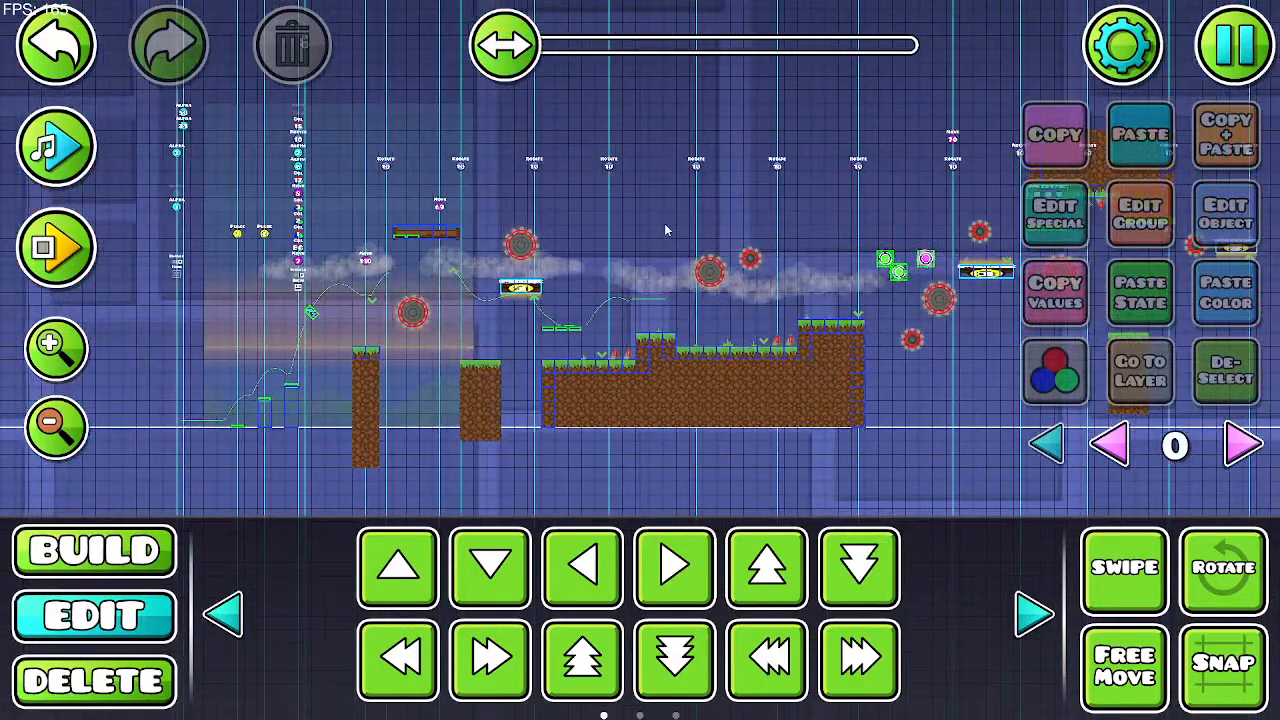
pyautogui.click(56, 248)
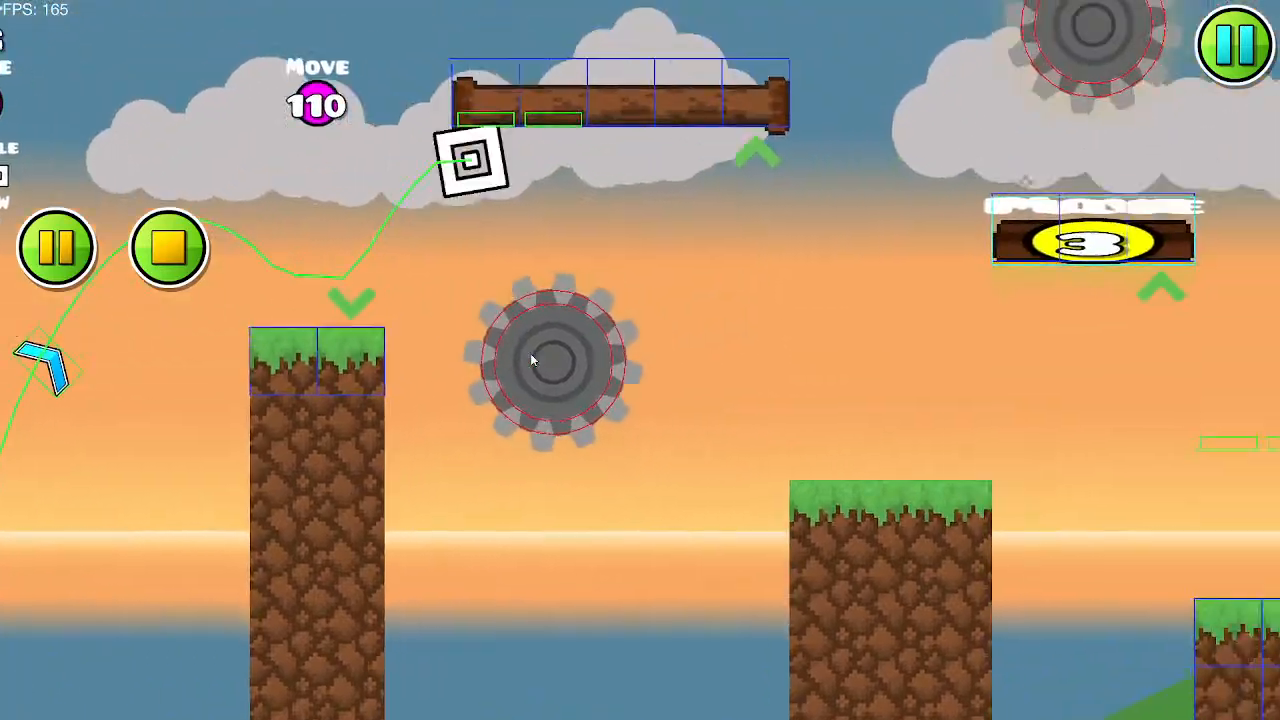
pyautogui.click(531, 360)
pyautogui.click(531, 360)
pyautogui.click(531, 360)
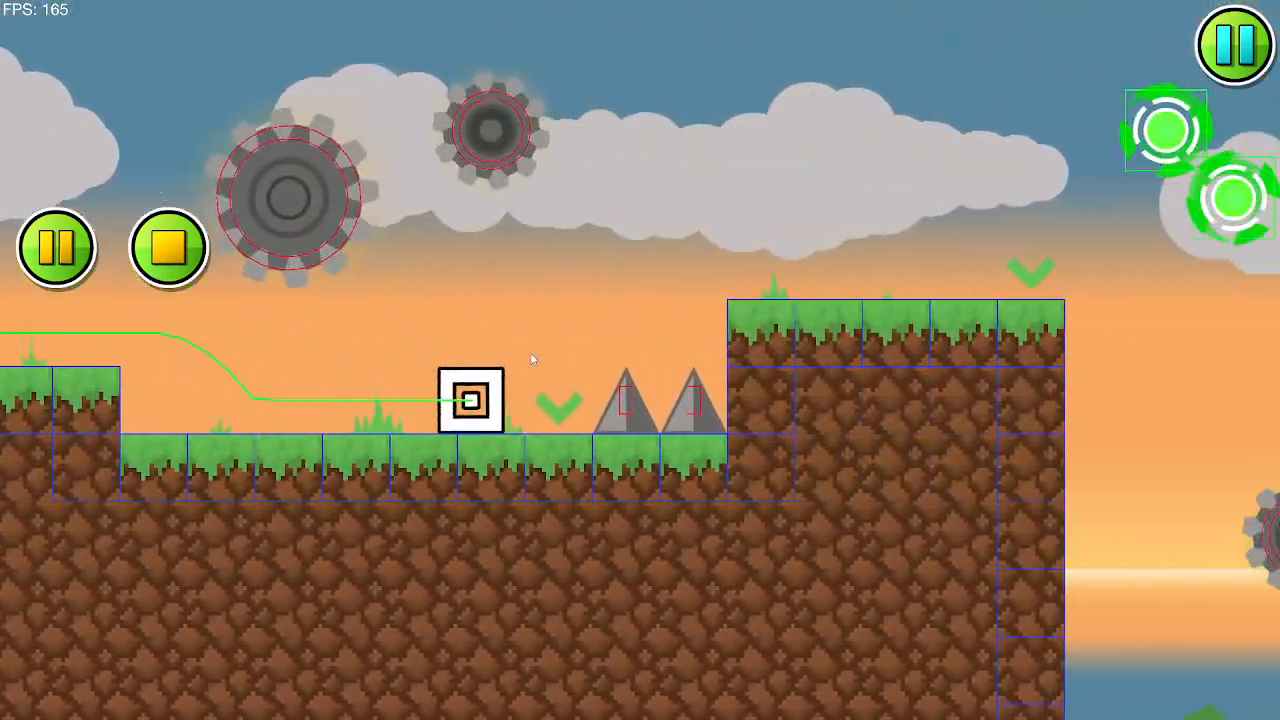
pyautogui.click(531, 360)
pyautogui.click(531, 360)
pyautogui.click(531, 360)
pyautogui.click(531, 360)
pyautogui.click(531, 360)
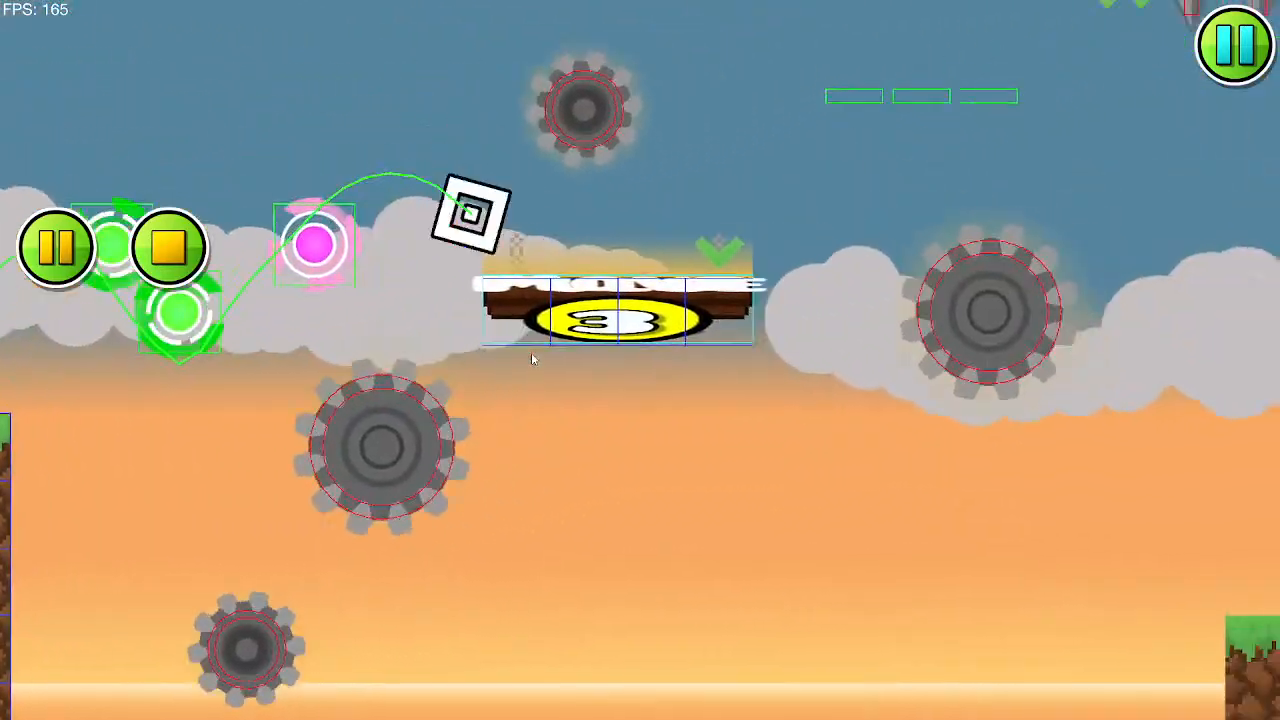
pyautogui.click(531, 360)
pyautogui.click(531, 360)
pyautogui.click(531, 360)
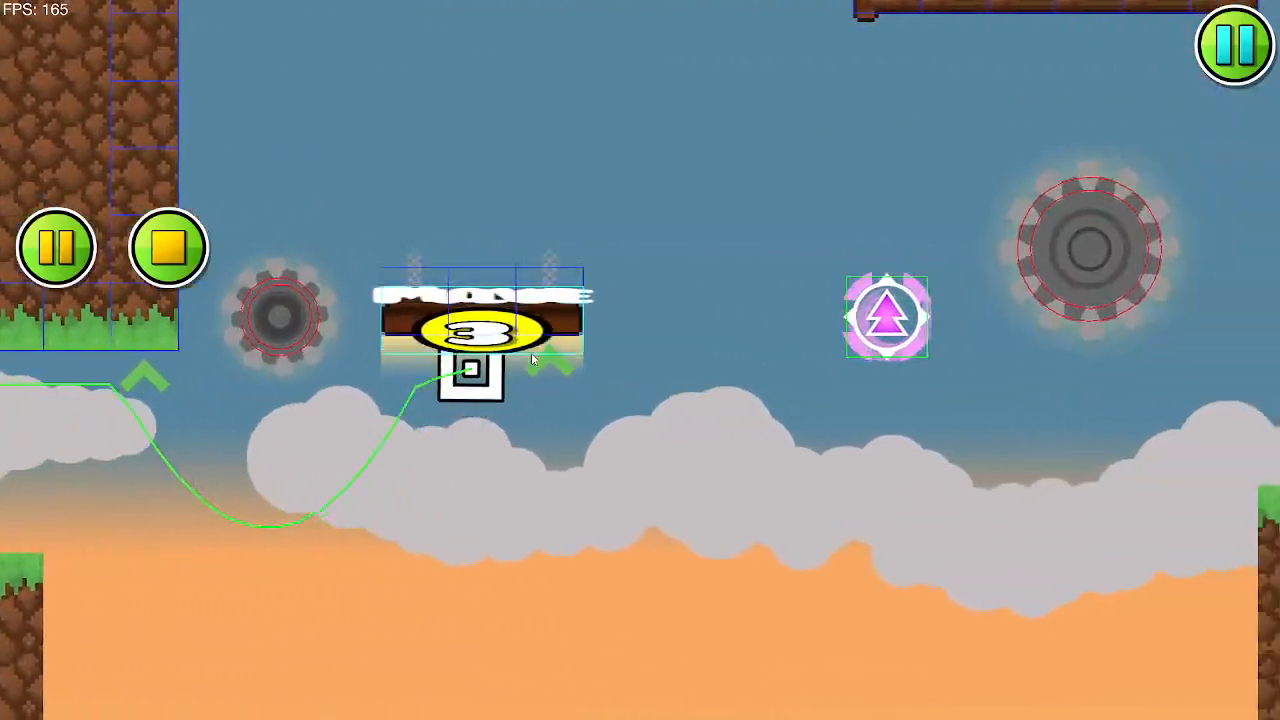
pyautogui.click(531, 360)
pyautogui.click(531, 360)
pyautogui.click(531, 360)
pyautogui.click(531, 360)
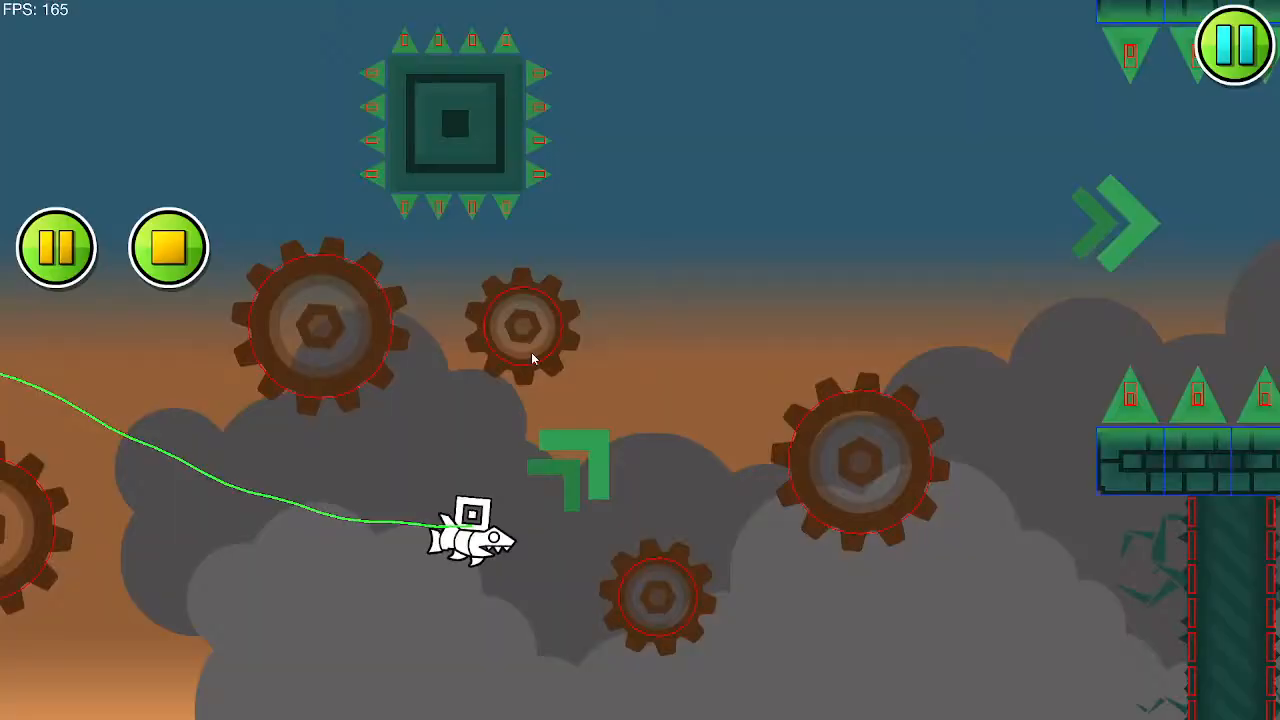
pyautogui.click(532, 354)
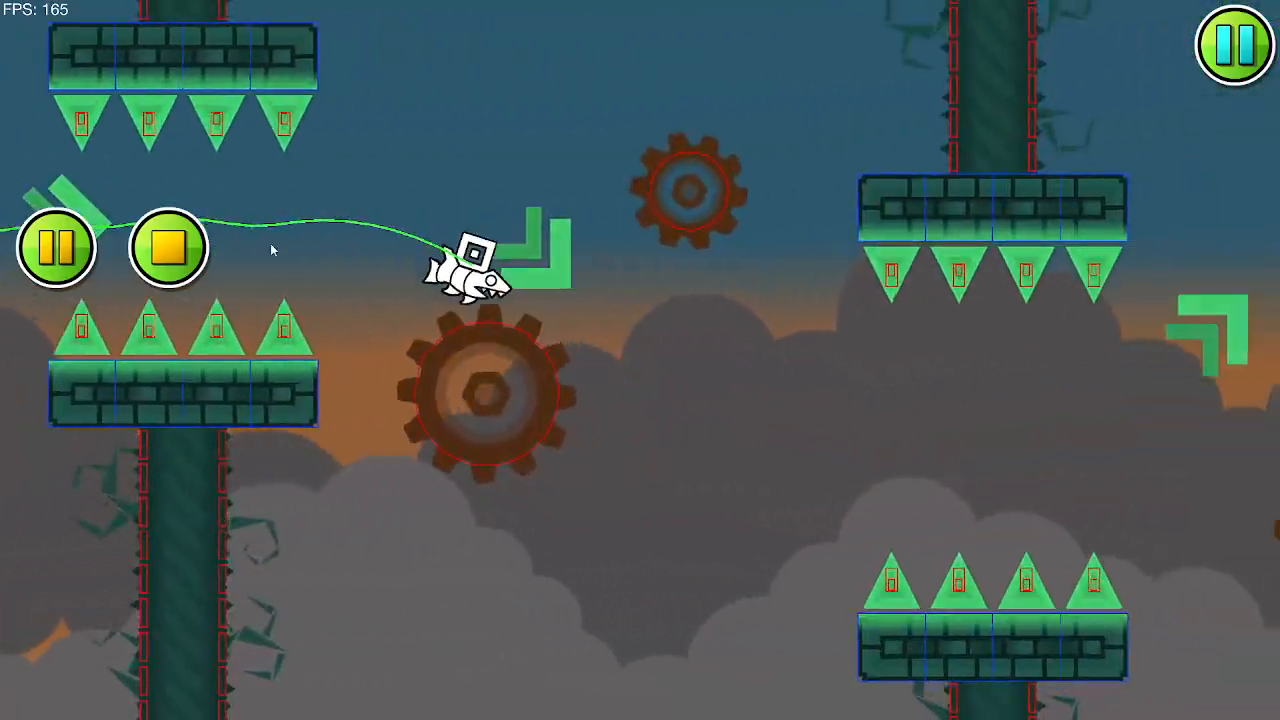
pyautogui.click(170, 248)
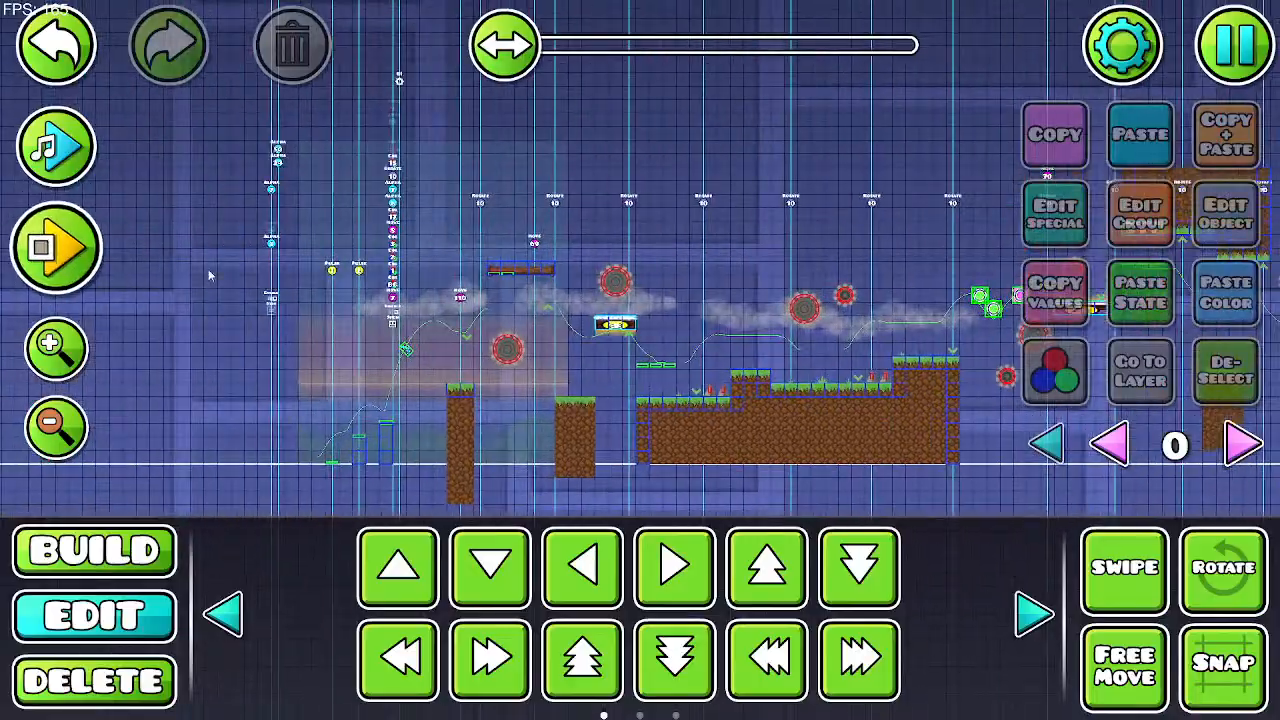
# Step: Playtest the opening grass cube section a second time and stop at the portal that ends it
pyautogui.click(56, 248)
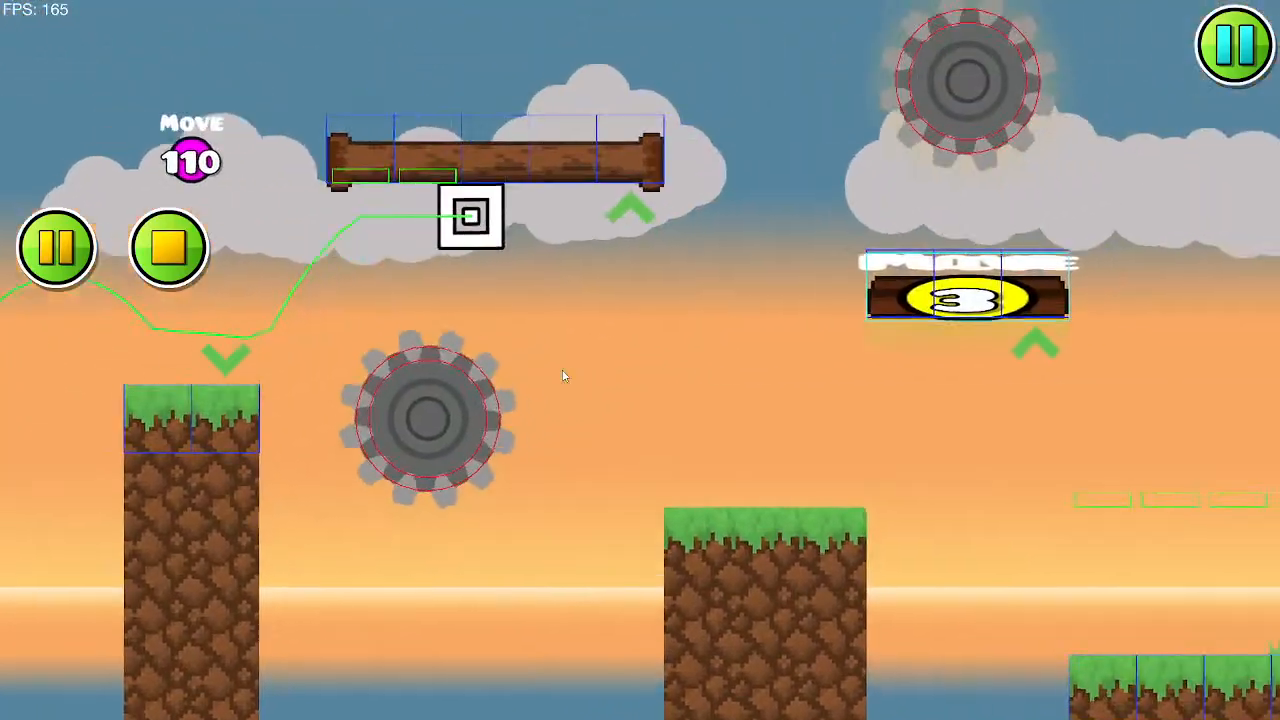
pyautogui.click(562, 375)
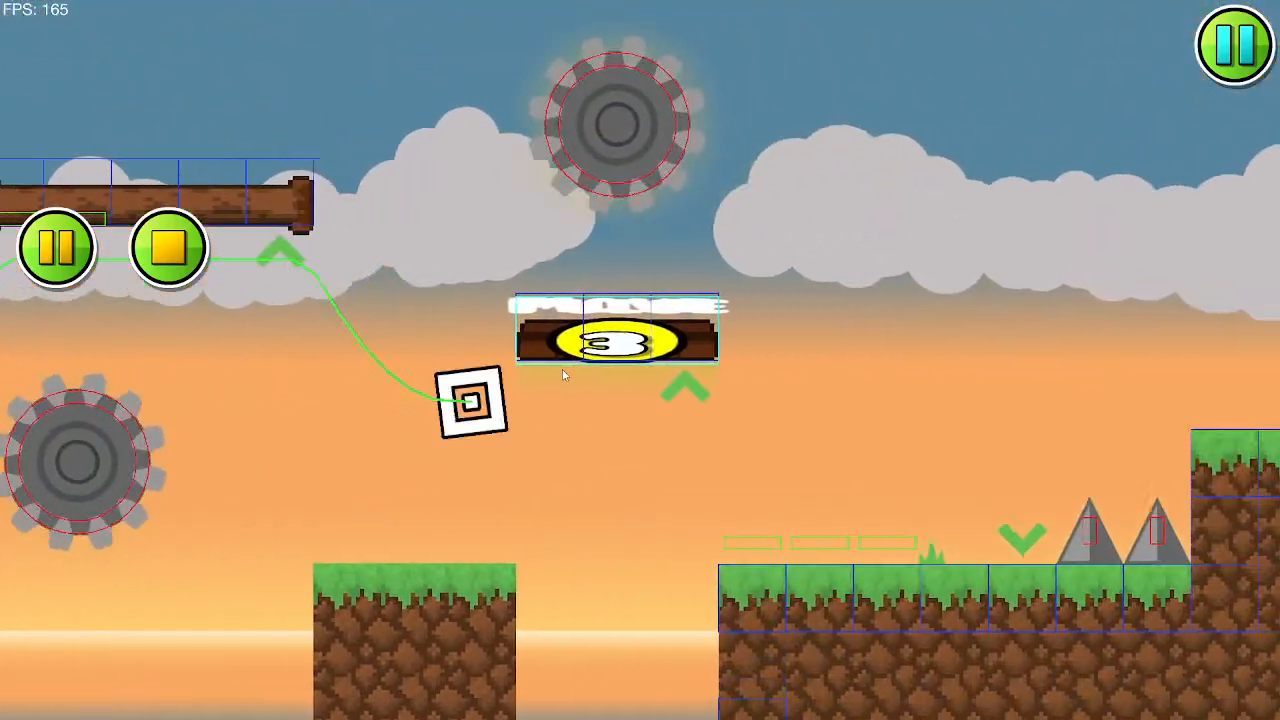
pyautogui.click(562, 375)
pyautogui.click(562, 375)
pyautogui.click(562, 375)
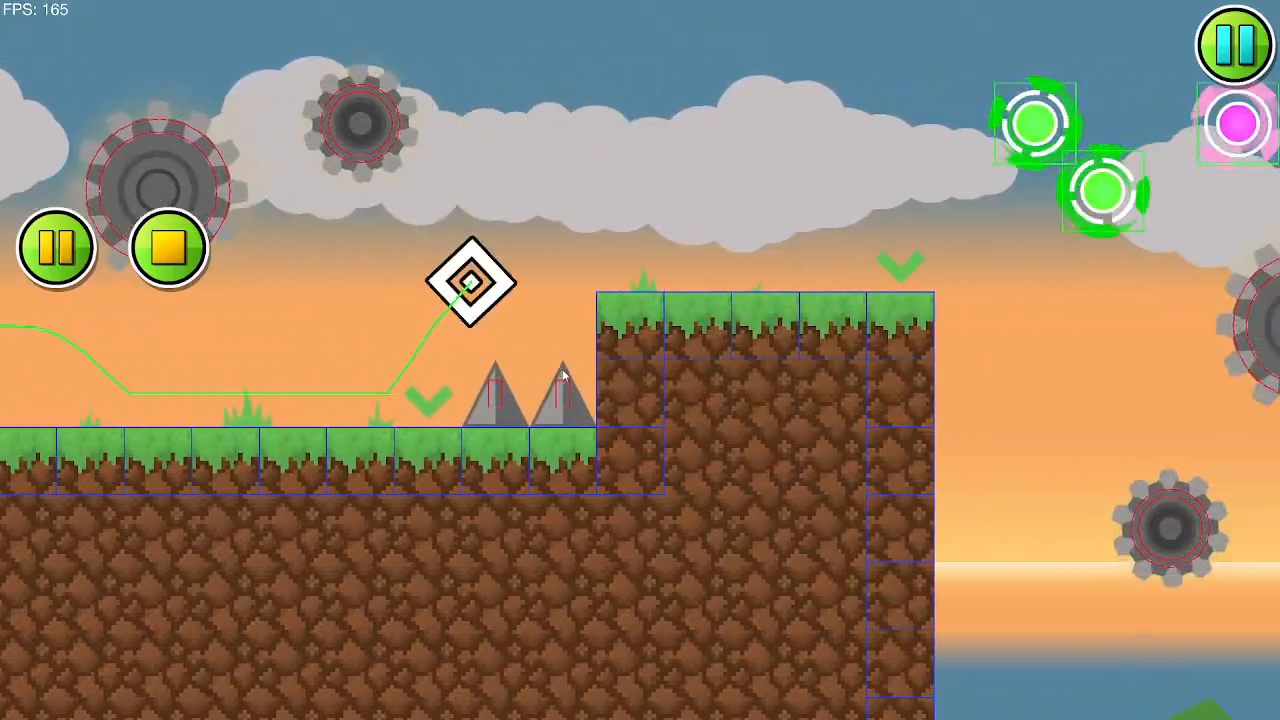
pyautogui.click(562, 375)
pyautogui.click(562, 375)
pyautogui.click(562, 375)
pyautogui.click(562, 375)
pyautogui.click(562, 375)
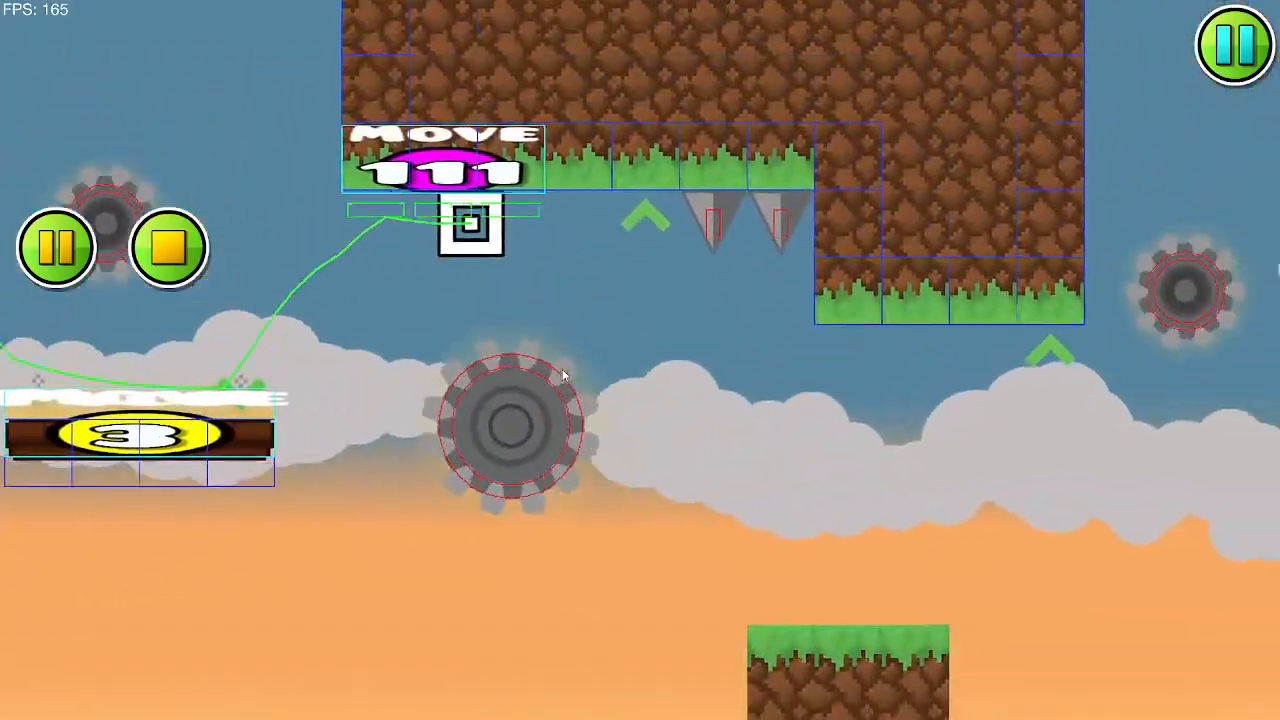
pyautogui.click(562, 375)
pyautogui.click(562, 375)
pyautogui.click(562, 375)
pyautogui.click(562, 370)
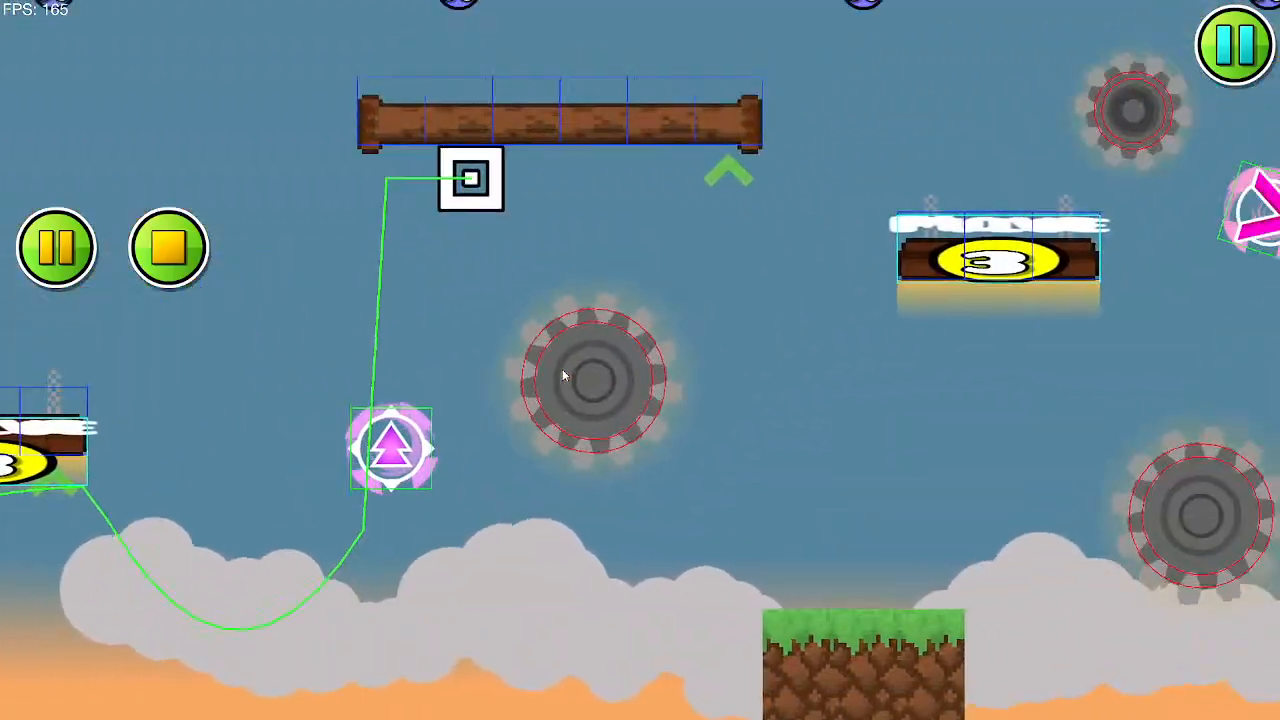
pyautogui.click(562, 370)
pyautogui.click(562, 370)
pyautogui.click(170, 248)
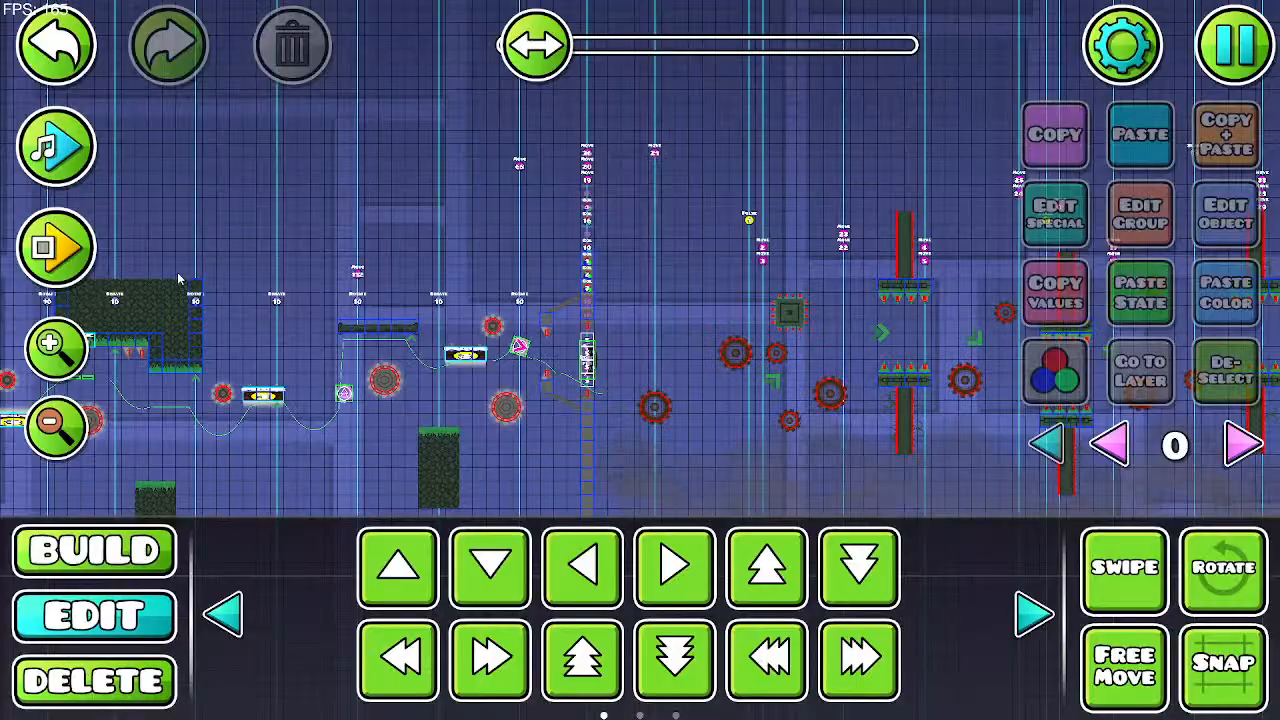
# Step: Return to the sunset background at the level's start and show only editor layer 2
pyautogui.moveTo(177, 277); pyautogui.dragTo(620, 200)
pyautogui.moveTo(466, 289); pyautogui.dragTo(689, 269)
pyautogui.moveTo(273, 381); pyautogui.dragTo(582, 392)
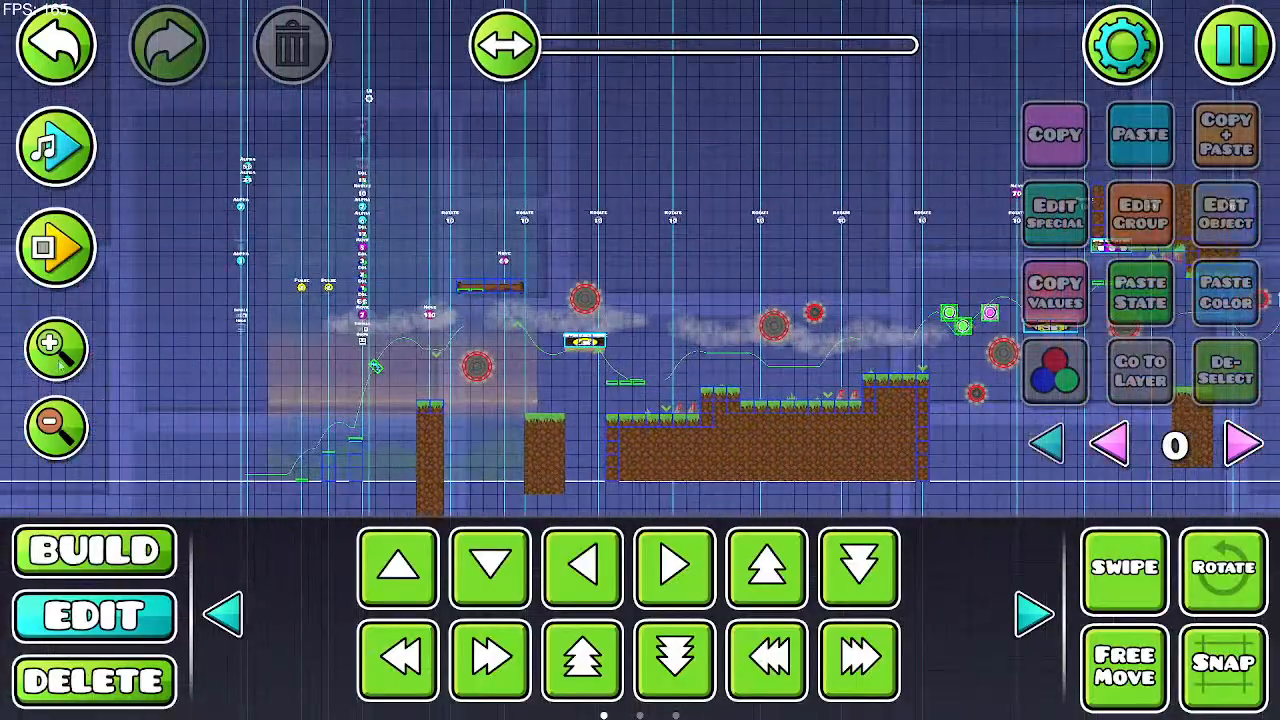
pyautogui.click(56, 350)
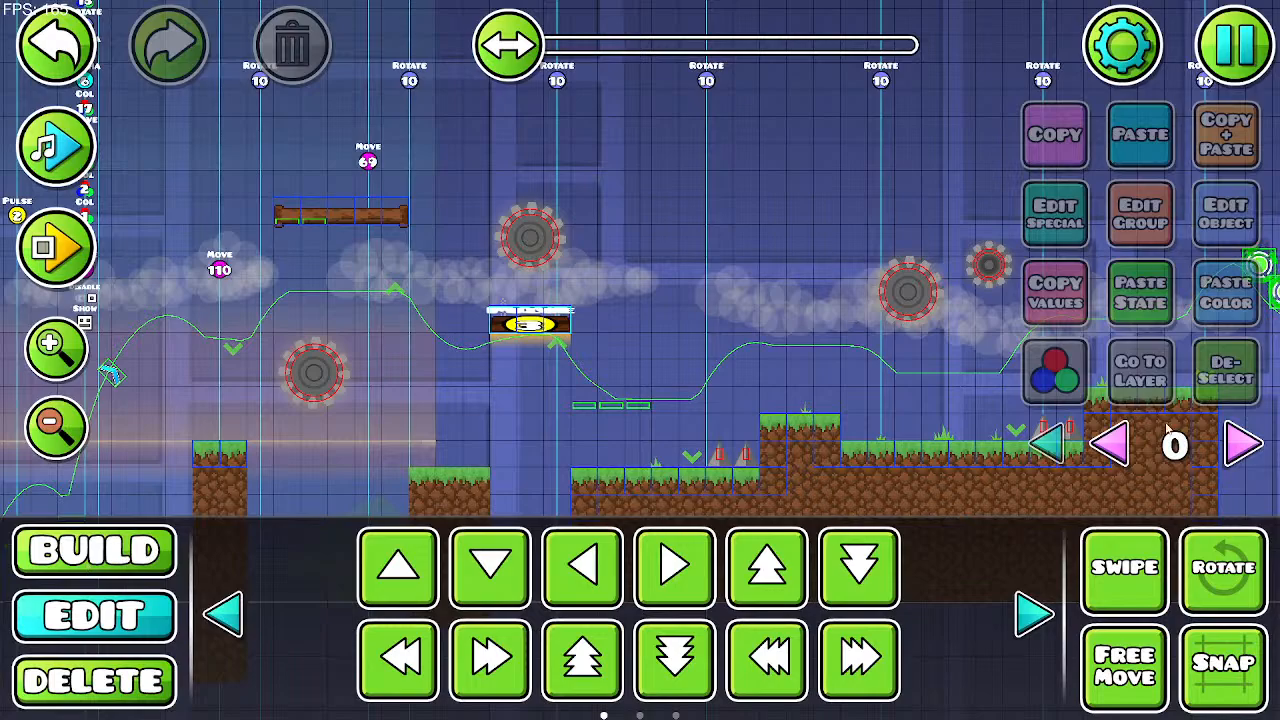
pyautogui.click(1256, 446)
pyautogui.click(1256, 446)
pyautogui.moveTo(585, 407); pyautogui.dragTo(980, 371)
# Step: Place a solid circle decoration on the sunset background, just before the first grass pillar
pyautogui.click(94, 551)
pyautogui.moveTo(532, 339); pyautogui.dragTo(454, 329)
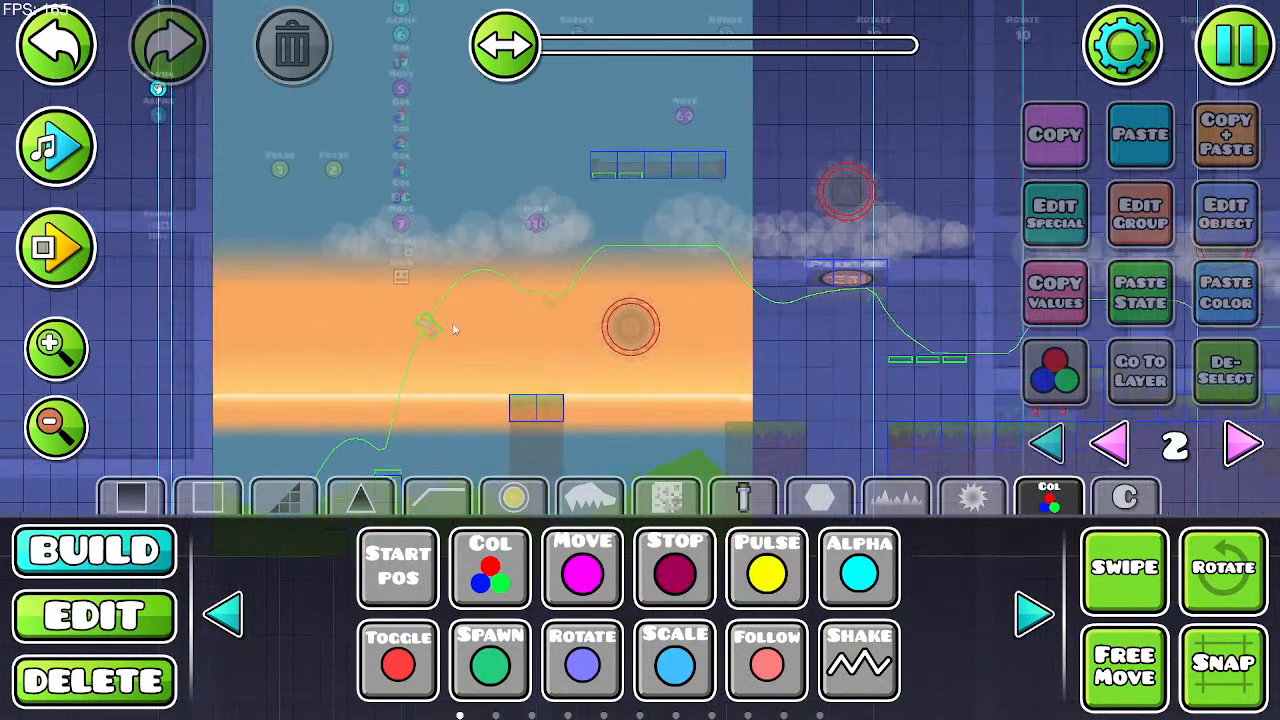
pyautogui.click(520, 497)
pyautogui.moveTo(528, 388); pyautogui.dragTo(555, 345)
pyautogui.click(969, 497)
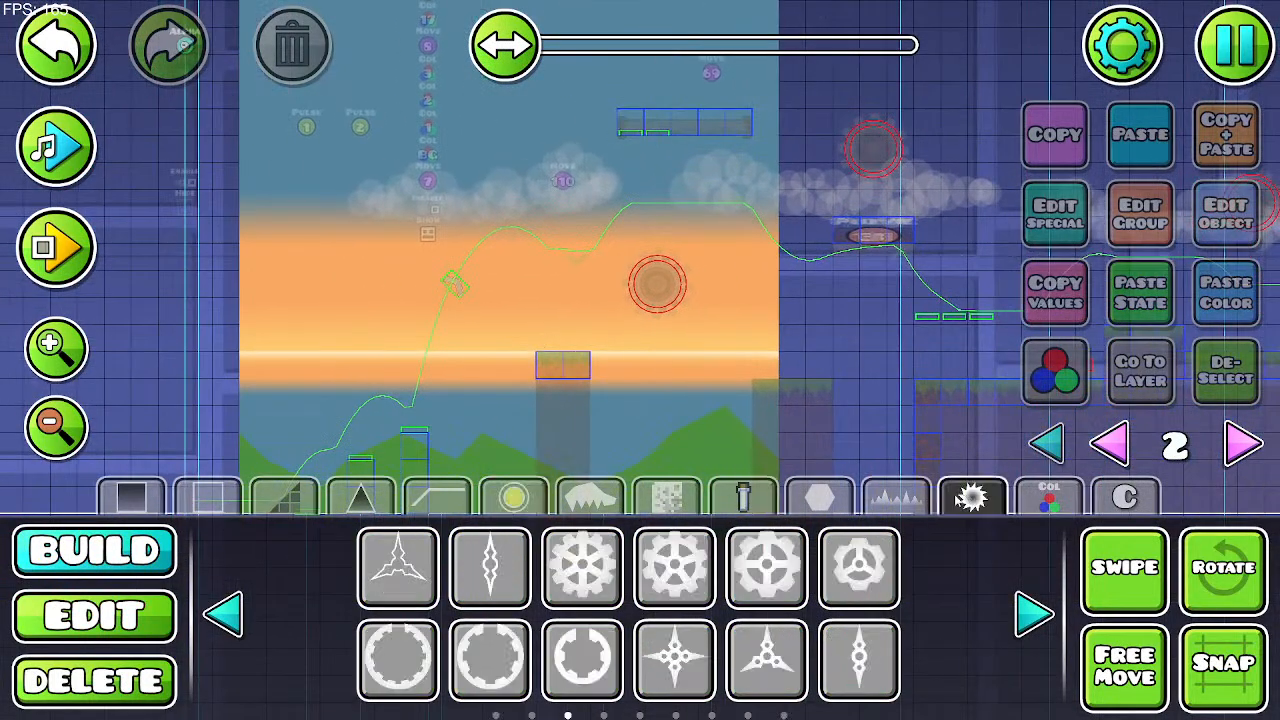
pyautogui.click(1032, 612)
pyautogui.click(1032, 612)
pyautogui.click(1032, 612)
pyautogui.click(1032, 612)
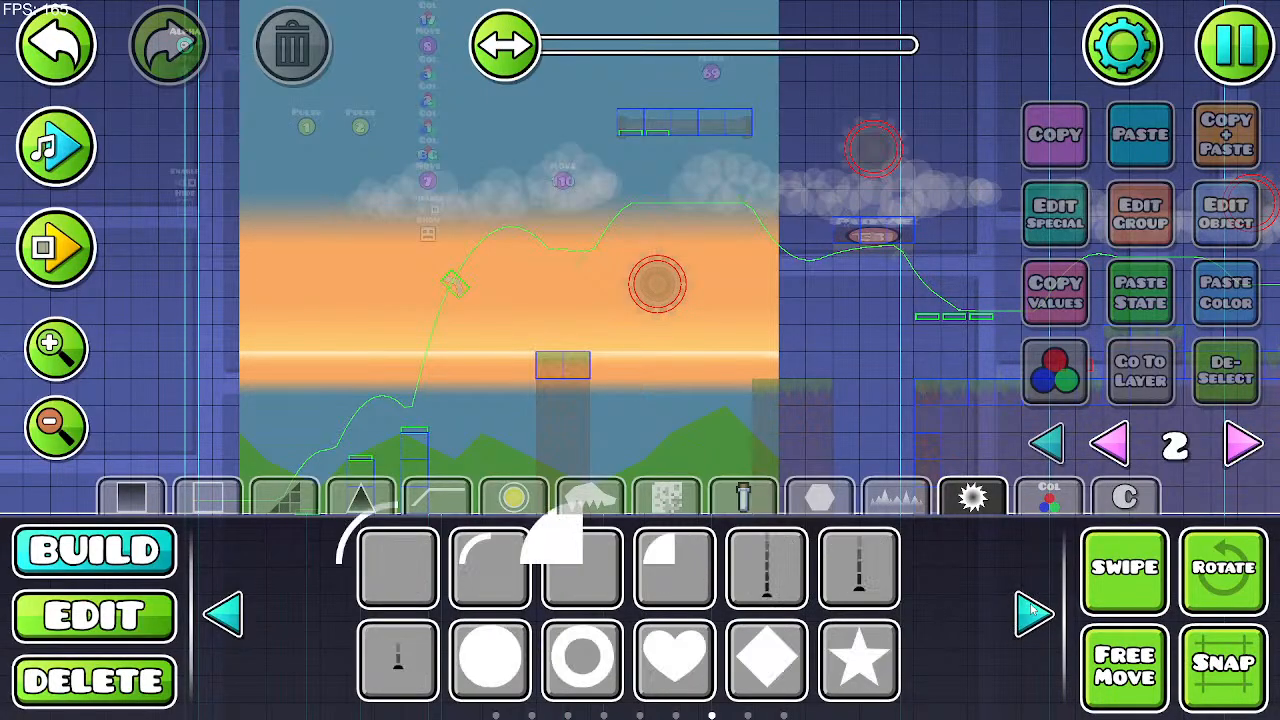
pyautogui.click(1032, 612)
pyautogui.click(1032, 612)
pyautogui.click(224, 612)
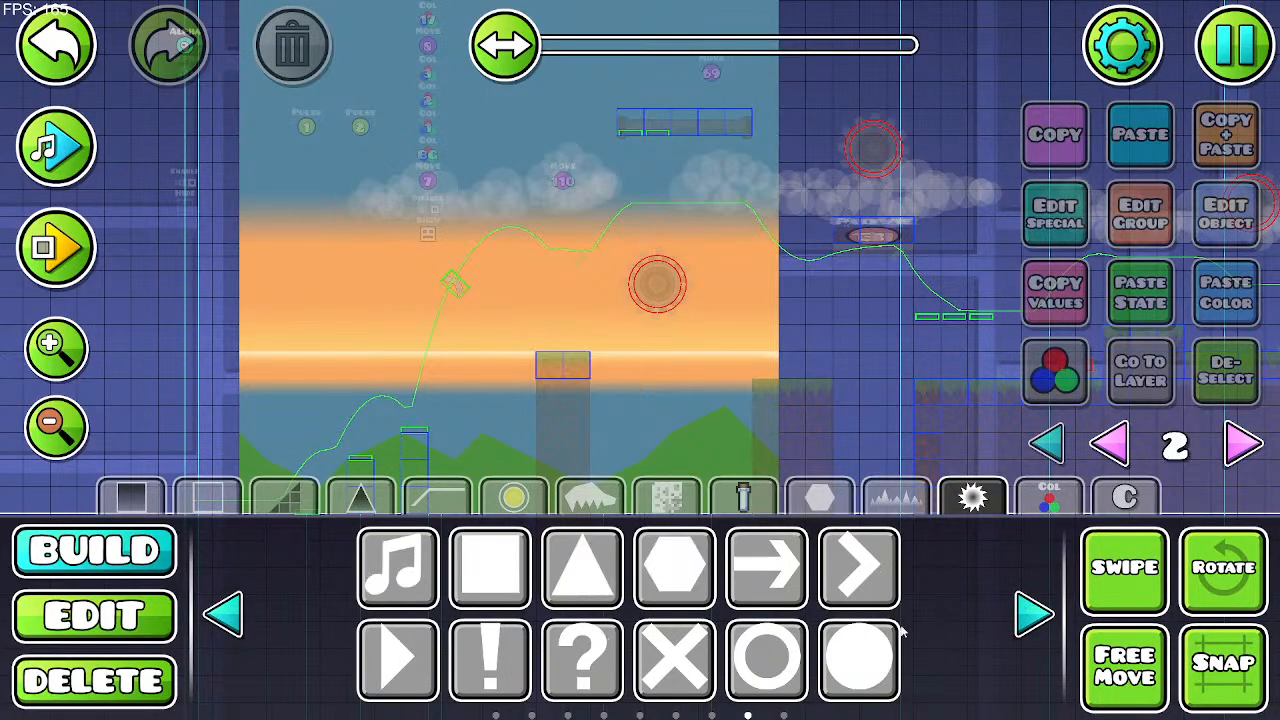
pyautogui.click(503, 338)
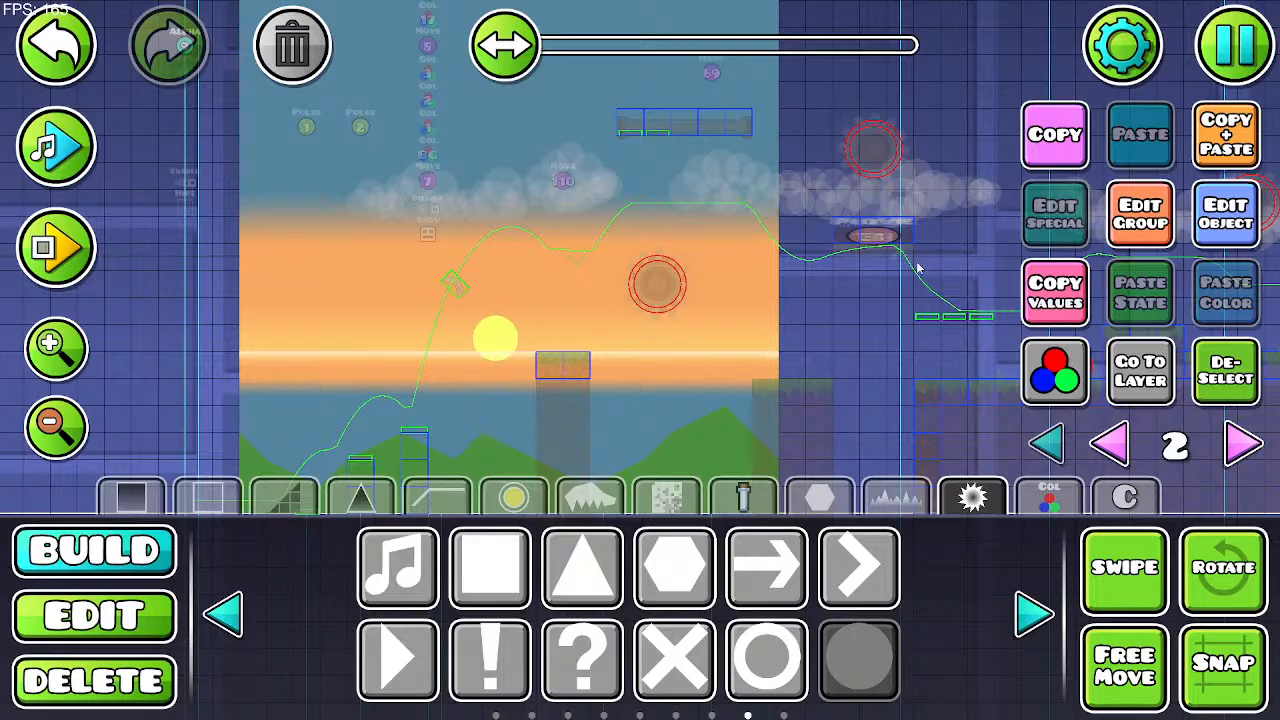
# Step: Check the circle's group settings and assign its detail color to channel 11
pyautogui.click(1140, 213)
pyautogui.click(640, 654)
pyautogui.click(1226, 213)
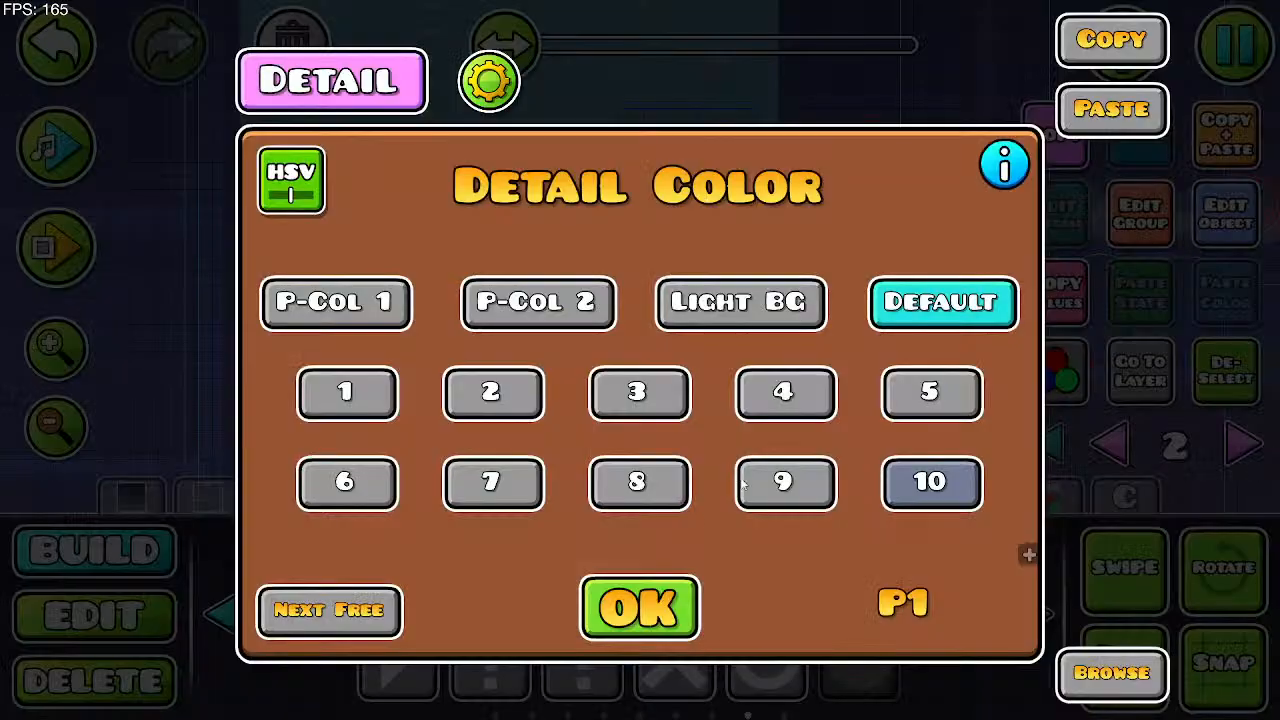
pyautogui.click(345, 392)
pyautogui.click(491, 392)
pyautogui.click(930, 482)
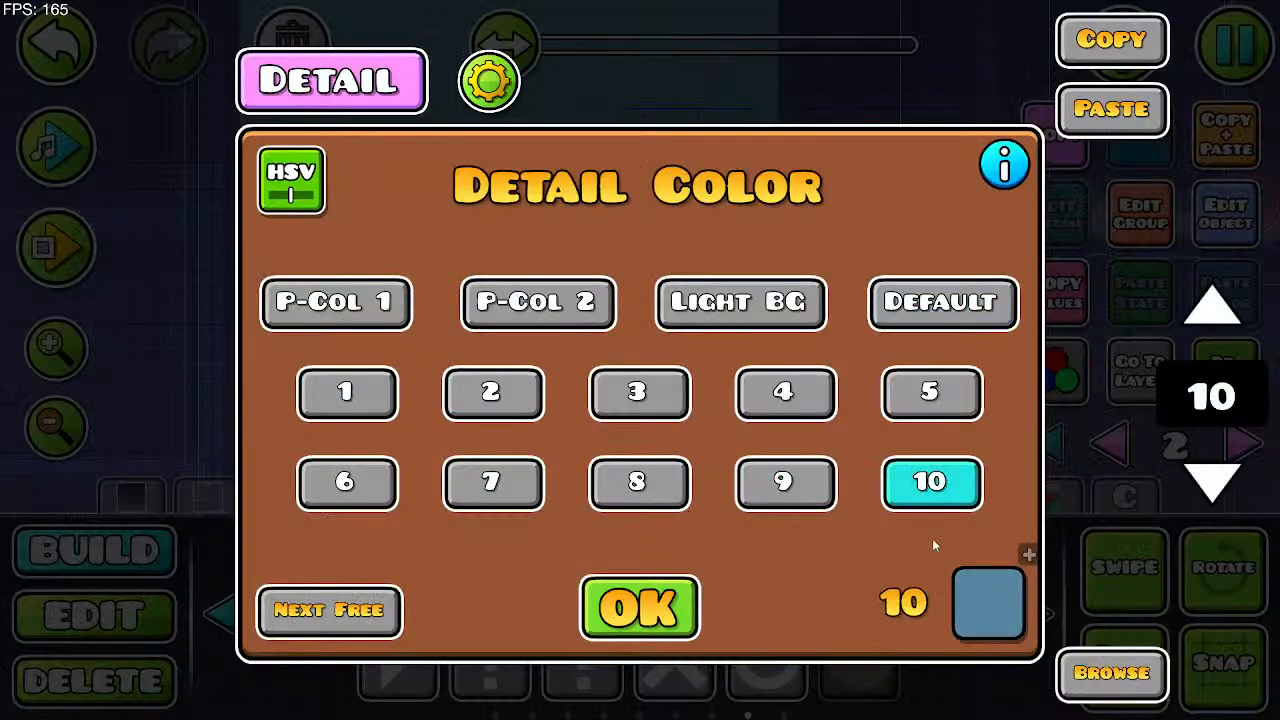
pyautogui.click(1209, 306)
pyautogui.click(640, 610)
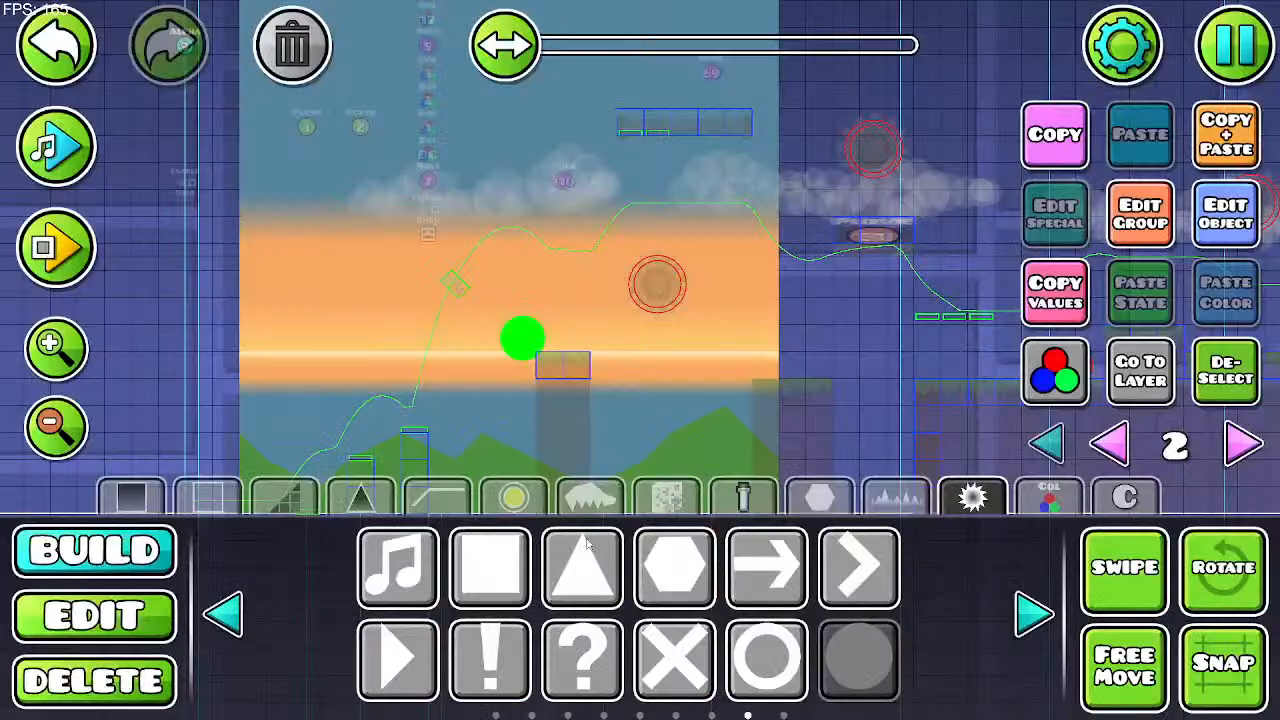
# Step: Check the group and color settings of the sunset gradient piece beside the circle
pyautogui.click(160, 615)
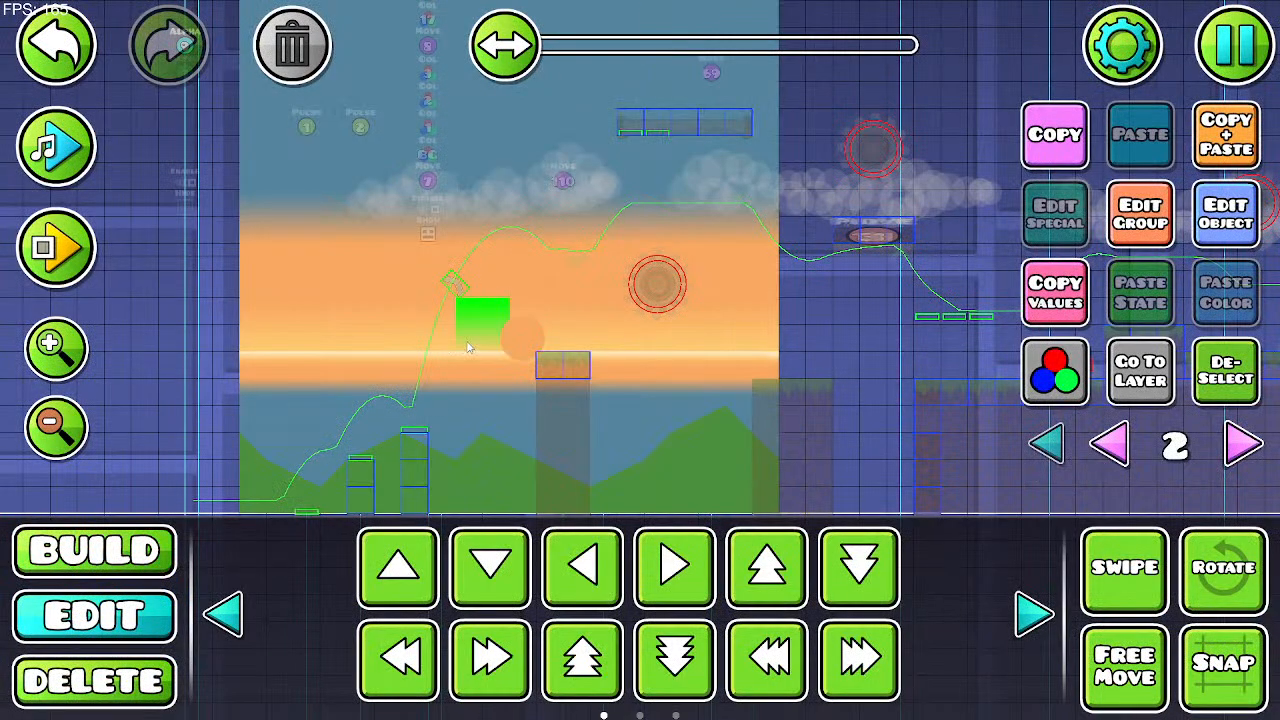
pyautogui.click(1140, 214)
pyautogui.click(640, 654)
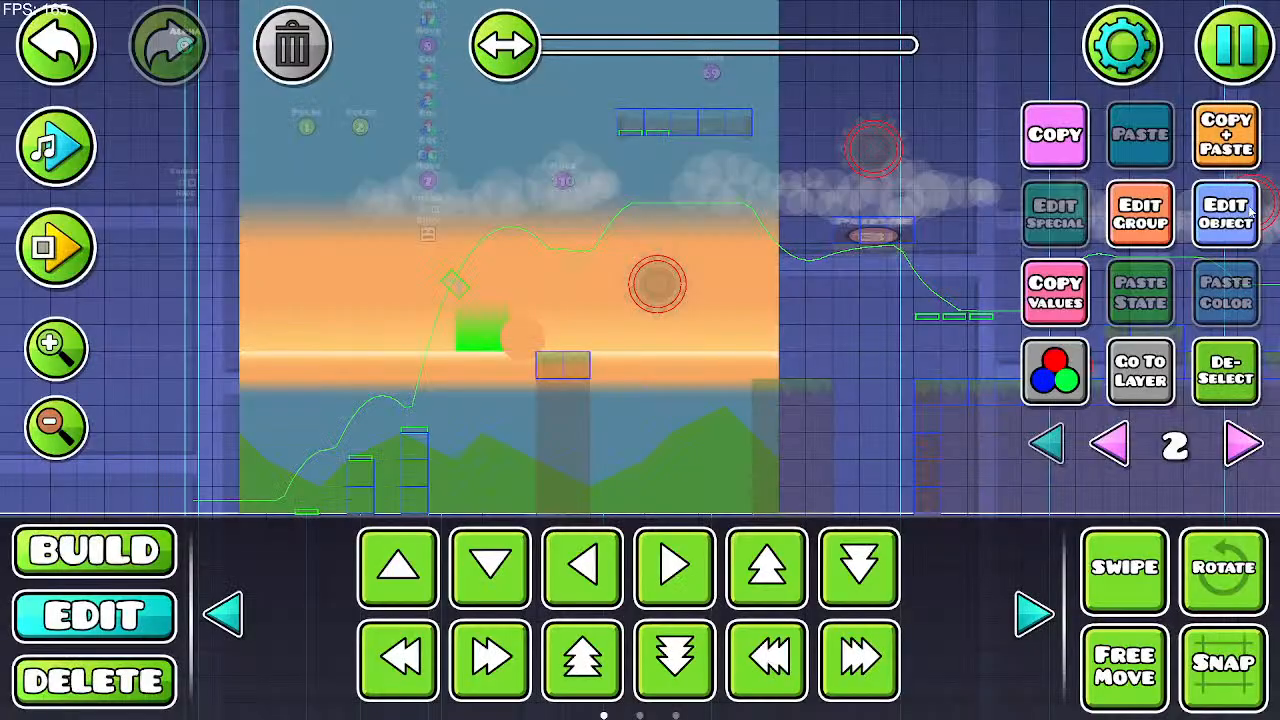
pyautogui.click(1226, 214)
pyautogui.click(640, 606)
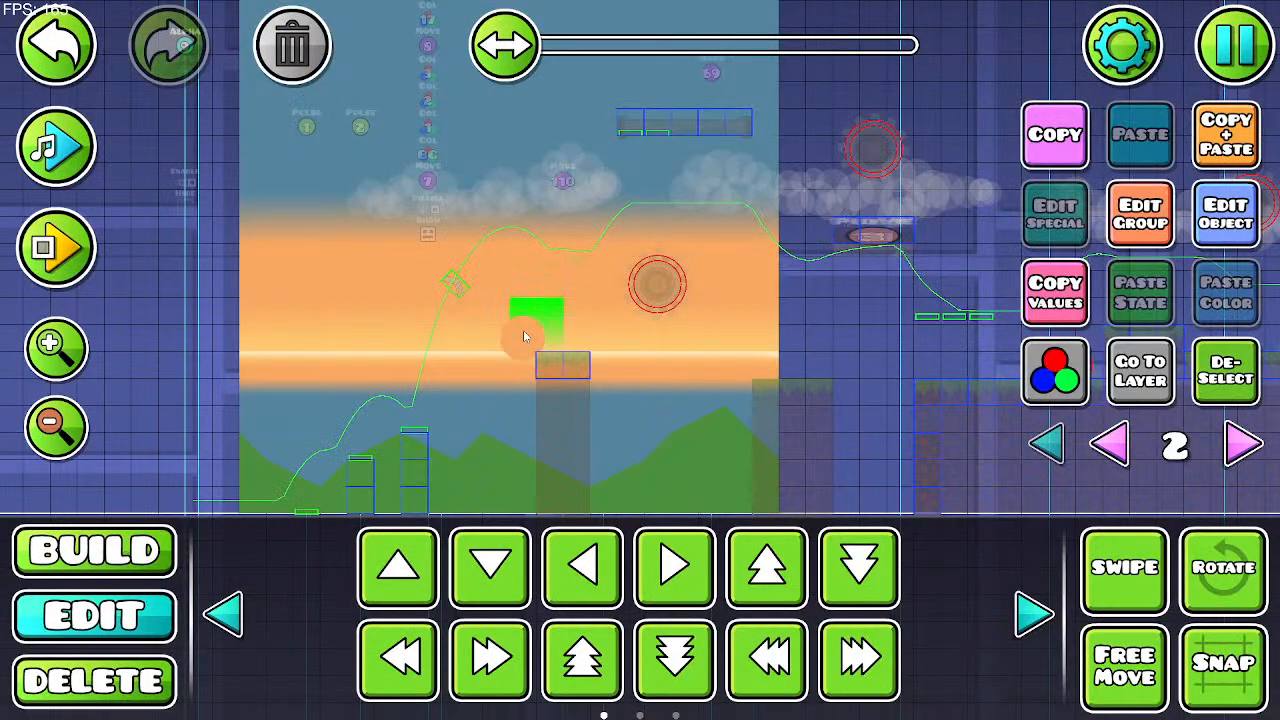
# Step: Check the neighbouring gradient's group settings and raise the circle's detail color channel by one
pyautogui.click(1140, 214)
pyautogui.click(640, 654)
pyautogui.click(1226, 214)
pyautogui.click(1211, 300)
pyautogui.click(640, 606)
# Step: Set the circle's Z layer to B5 and move the circle up by one grid unit
pyautogui.click(308, 66)
pyautogui.click(50, 355)
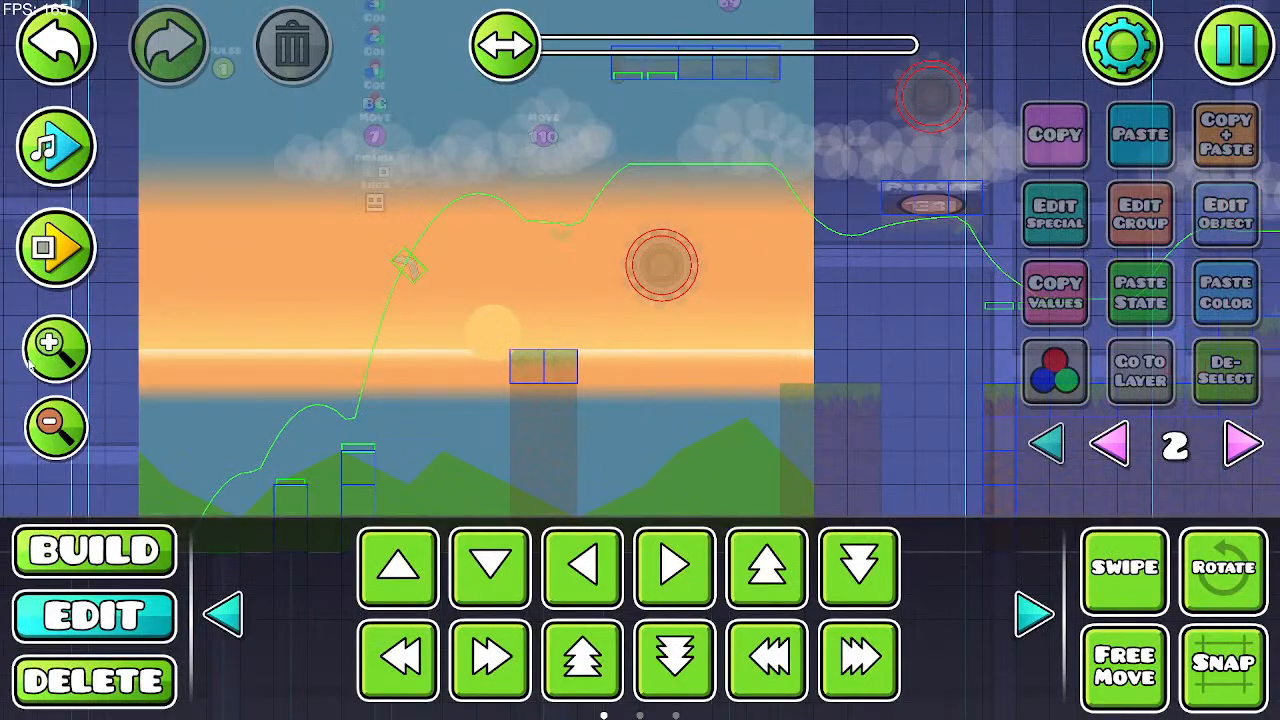
pyautogui.click(50, 355)
pyautogui.click(50, 355)
pyautogui.moveTo(436, 302); pyautogui.dragTo(546, 332)
pyautogui.click(562, 343)
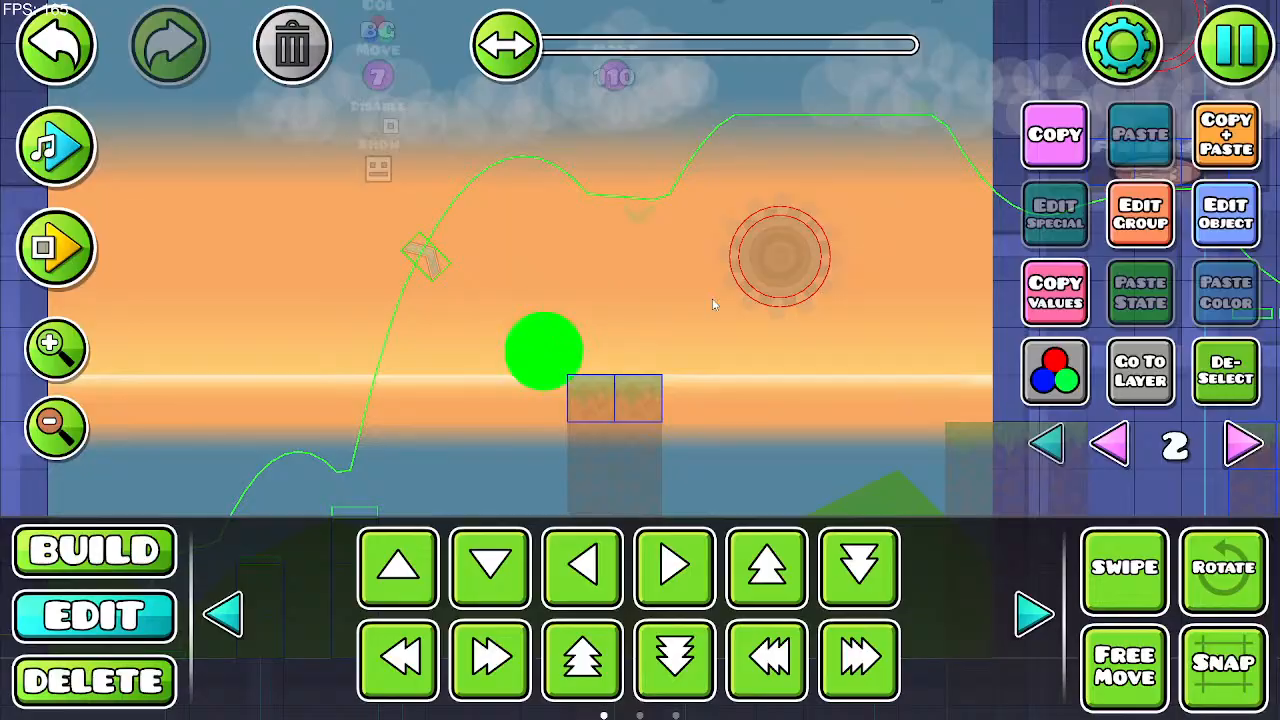
pyautogui.click(1226, 214)
pyautogui.click(640, 606)
pyautogui.click(1128, 222)
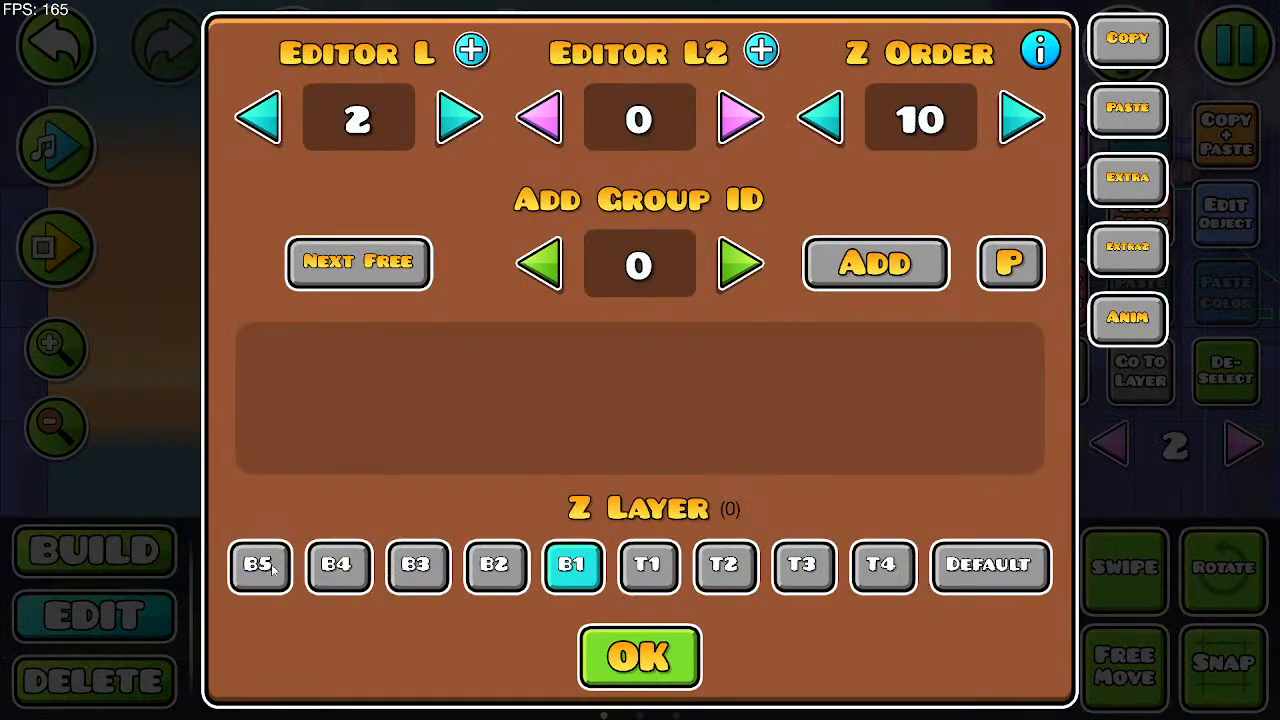
pyautogui.click(270, 568)
pyautogui.click(630, 676)
pyautogui.press('w')
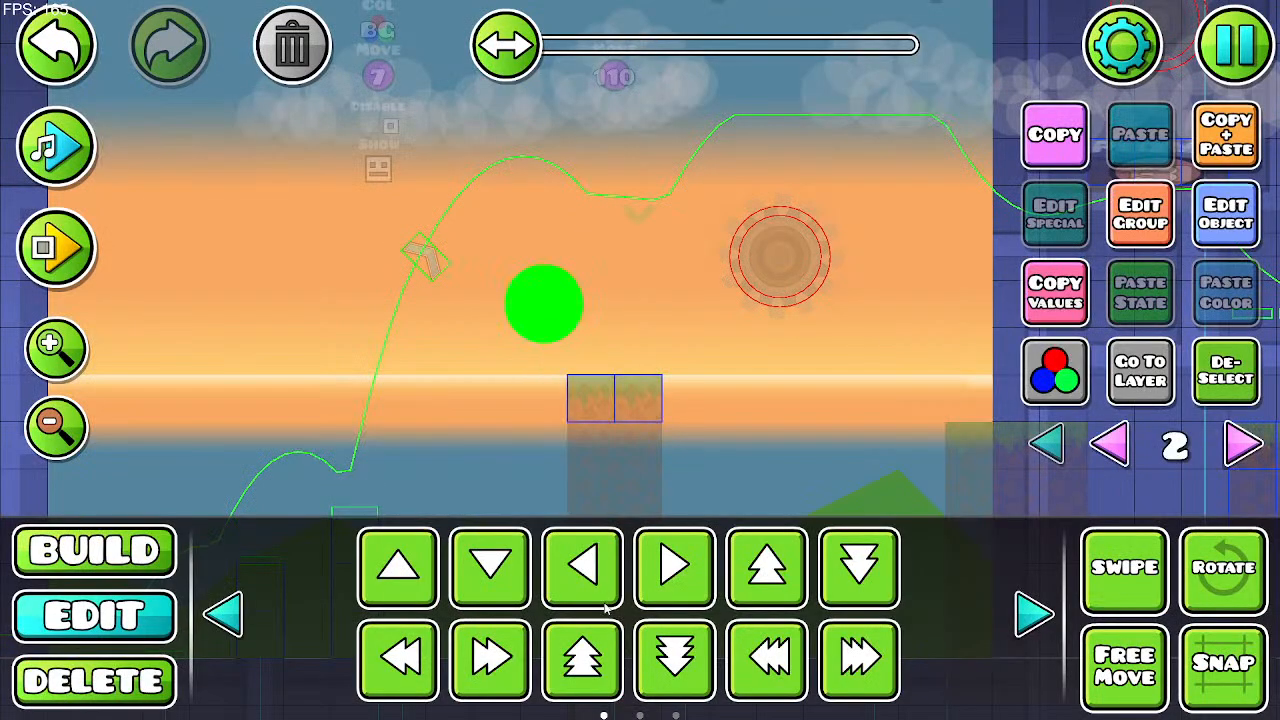
# Step: Lower the circle by one grid unit and nudge it back up slightly so it sits near the horizon line
pyautogui.press('s')
pyautogui.press('w')
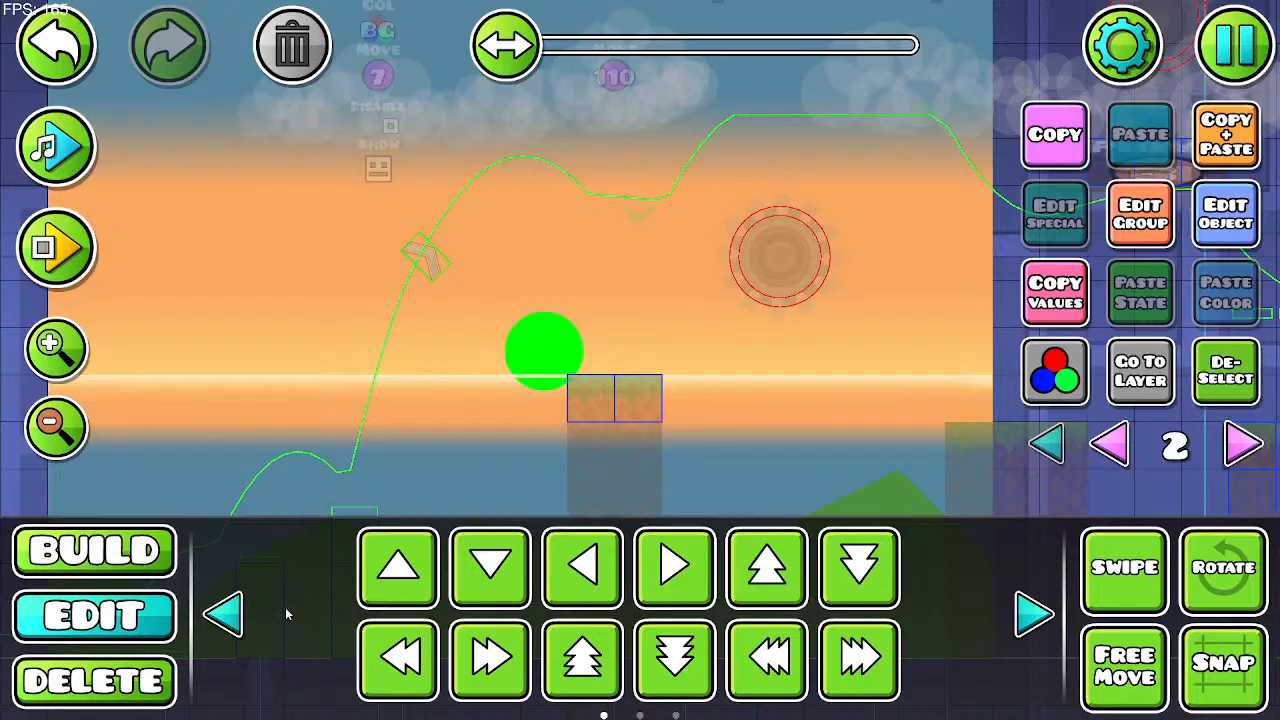
pyautogui.click(226, 615)
pyautogui.click(226, 615)
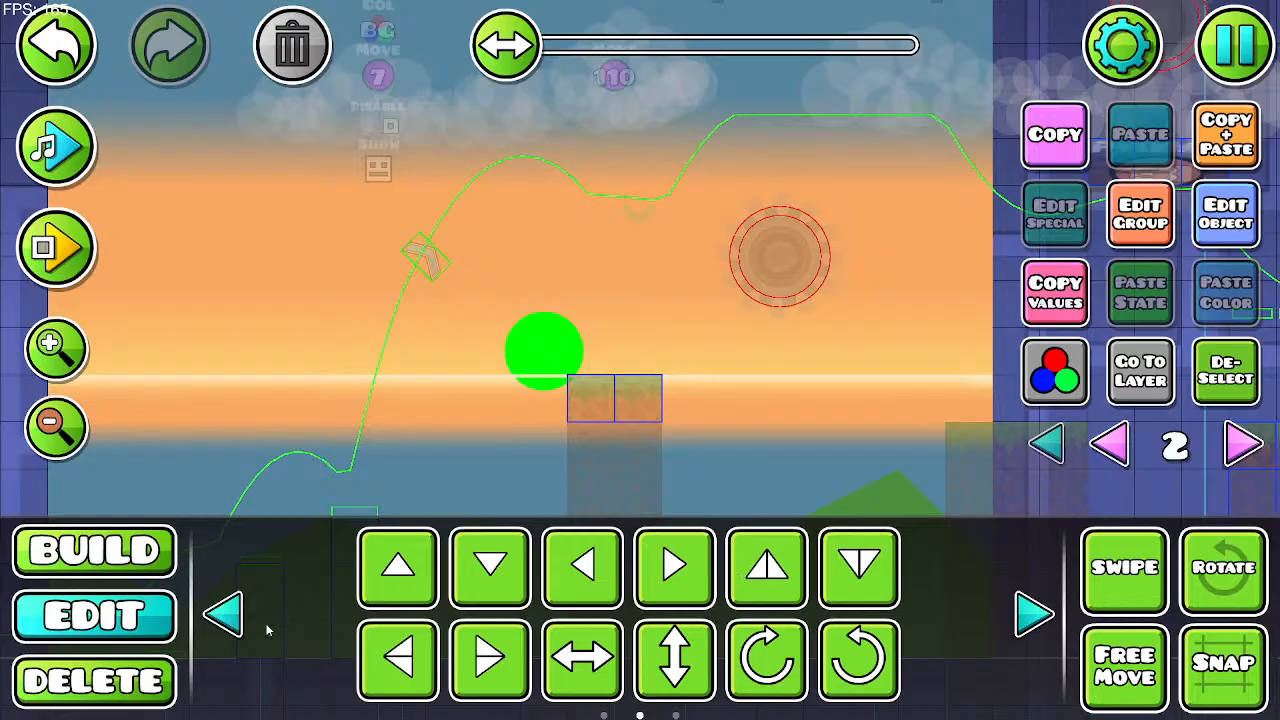
pyautogui.click(262, 625)
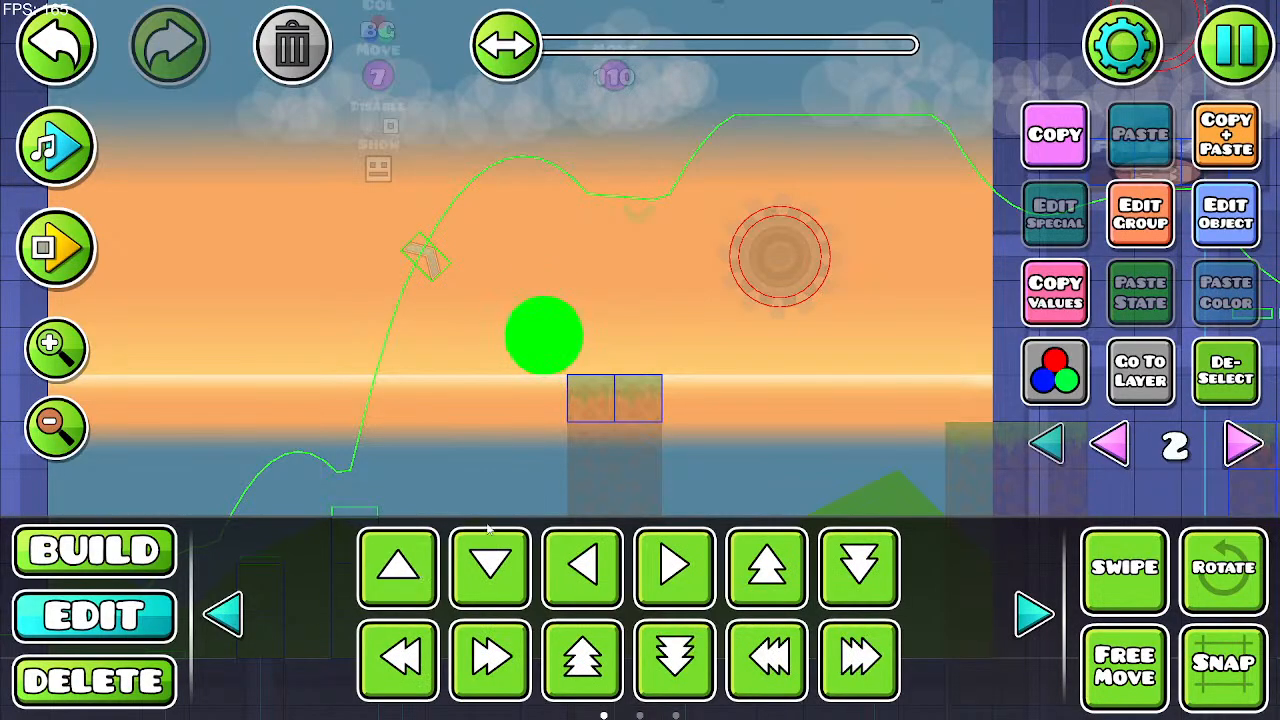
# Step: Scale the circle up to 1.40
pyautogui.click(1034, 612)
pyautogui.click(1034, 612)
pyautogui.click(767, 567)
pyautogui.moveTo(468, 271); pyautogui.dragTo(609, 277)
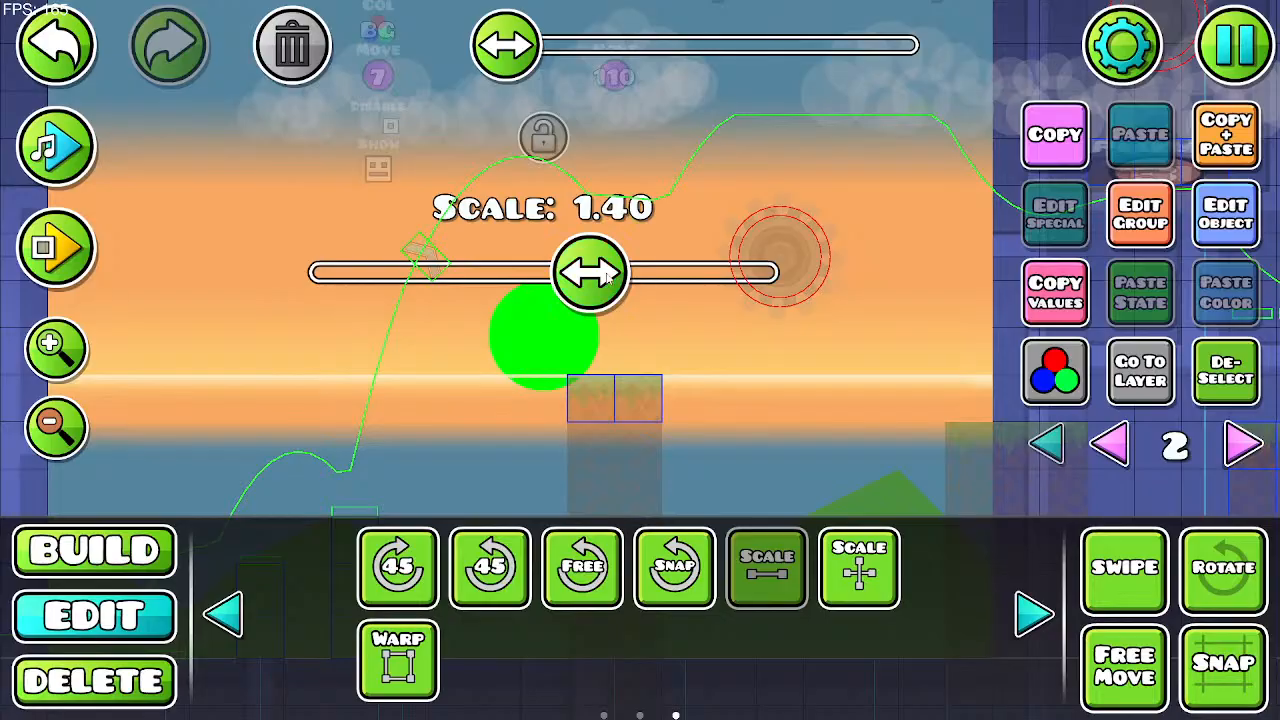
# Step: Move the circle left by about half a grid unit and deselect it
pyautogui.click(248, 621)
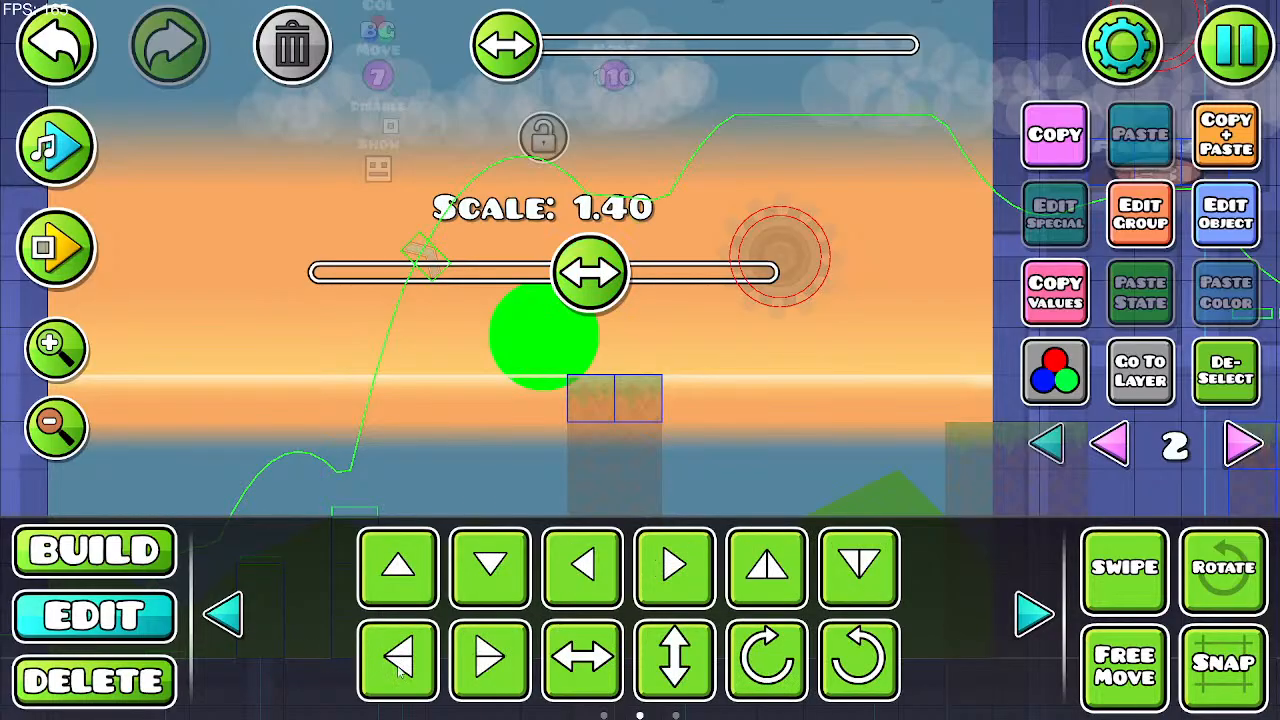
pyautogui.click(490, 675)
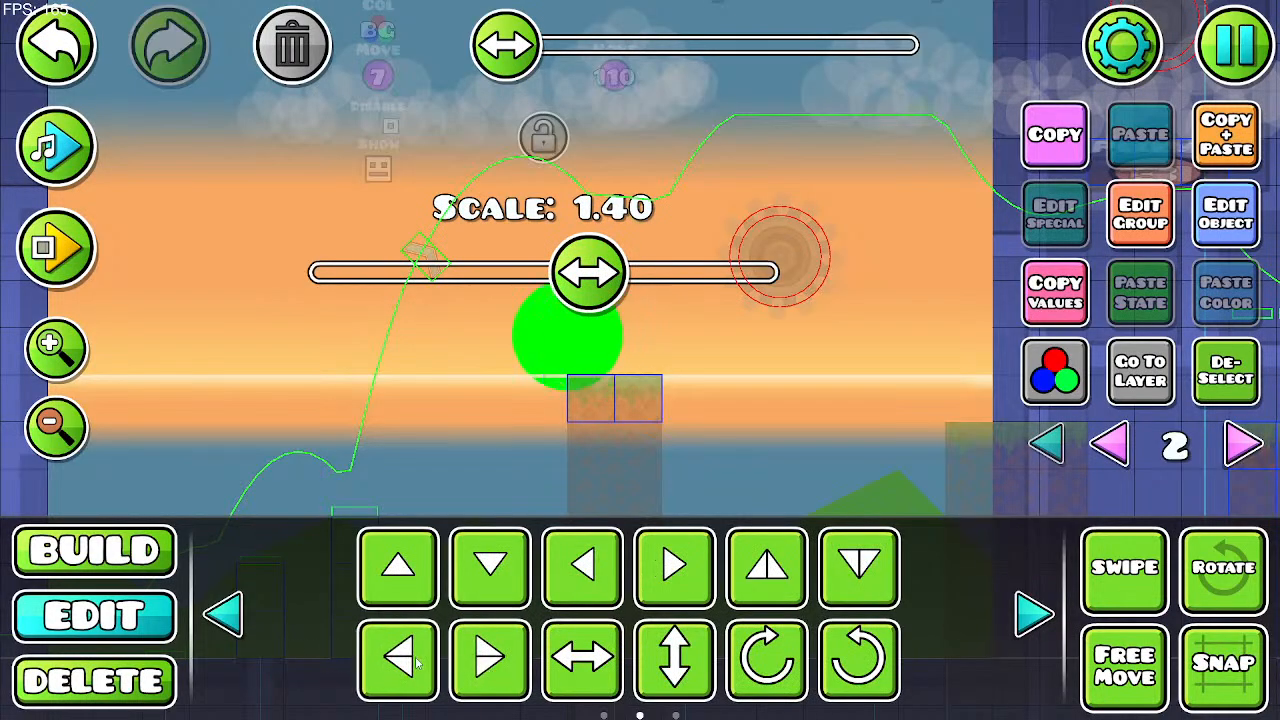
pyautogui.click(418, 665)
pyautogui.click(485, 668)
pyautogui.moveTo(671, 358)
pyautogui.mouseDown()
pyautogui.moveTo(691, 306)
pyautogui.moveTo(677, 306)
pyautogui.moveTo(697, 346)
pyautogui.moveTo(768, 344)
pyautogui.moveTo(680, 364)
pyautogui.mouseUp()
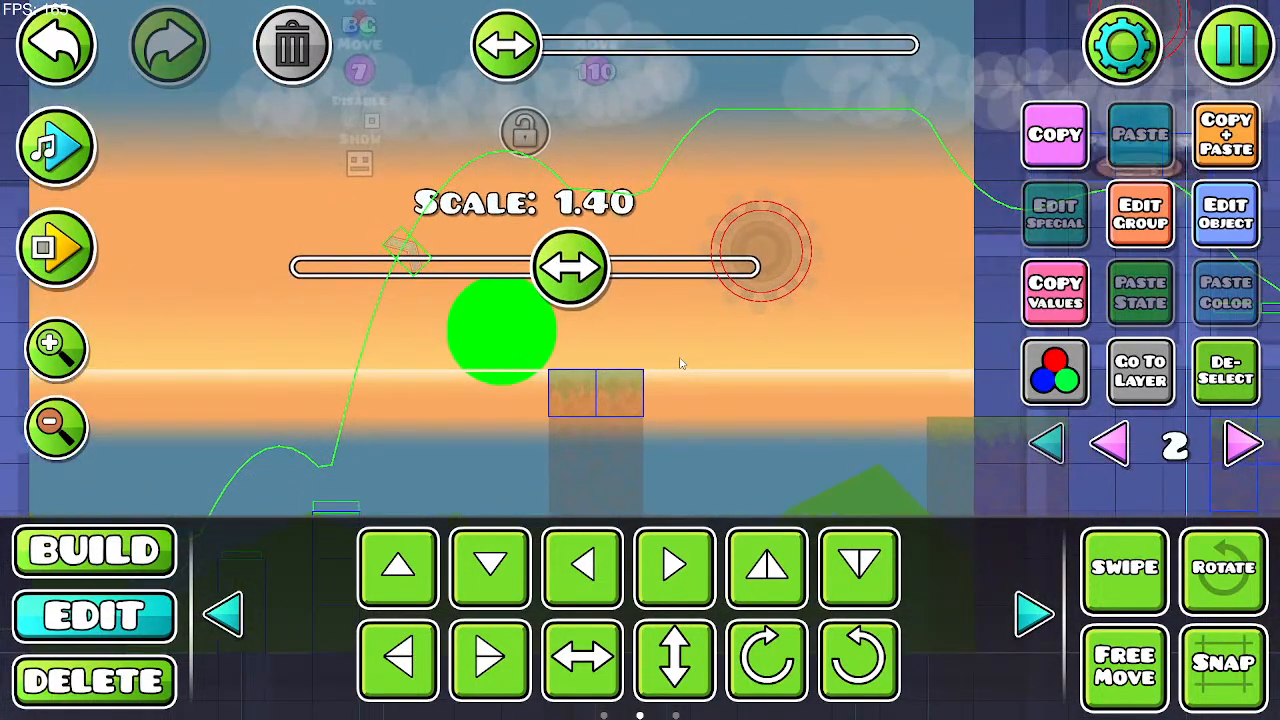
pyautogui.click(220, 615)
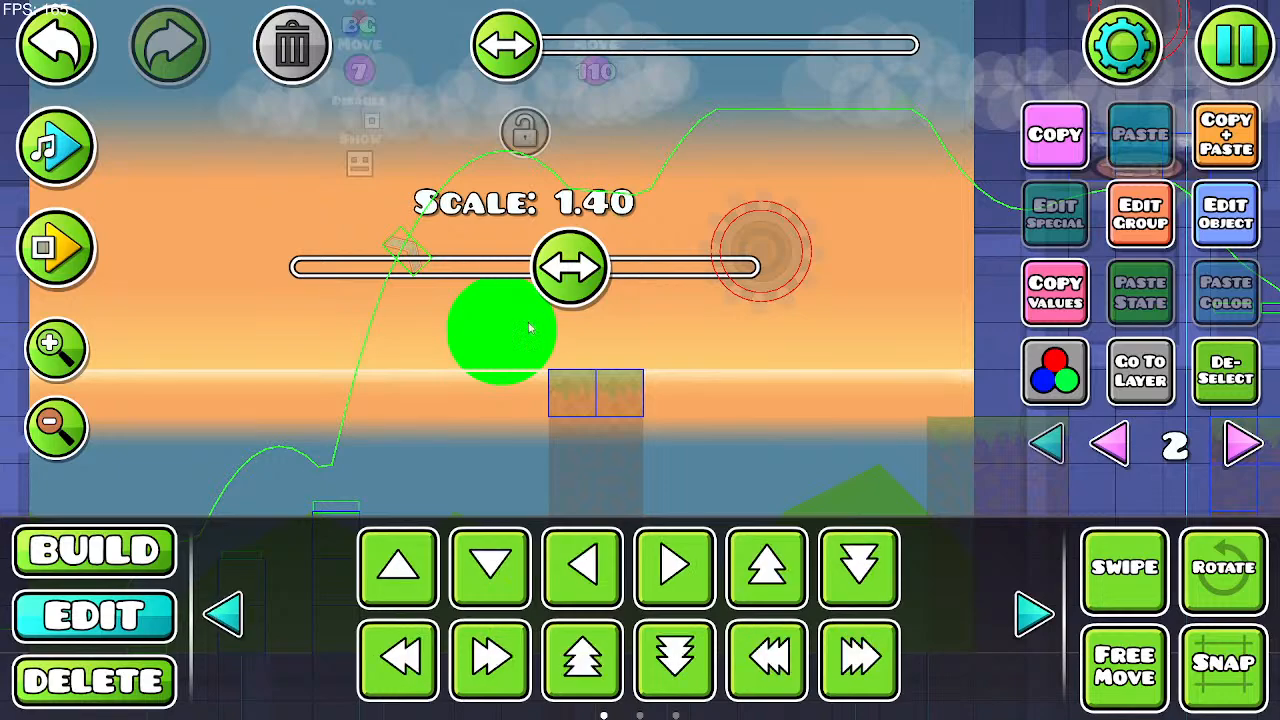
pyautogui.click(370, 115)
pyautogui.click(292, 46)
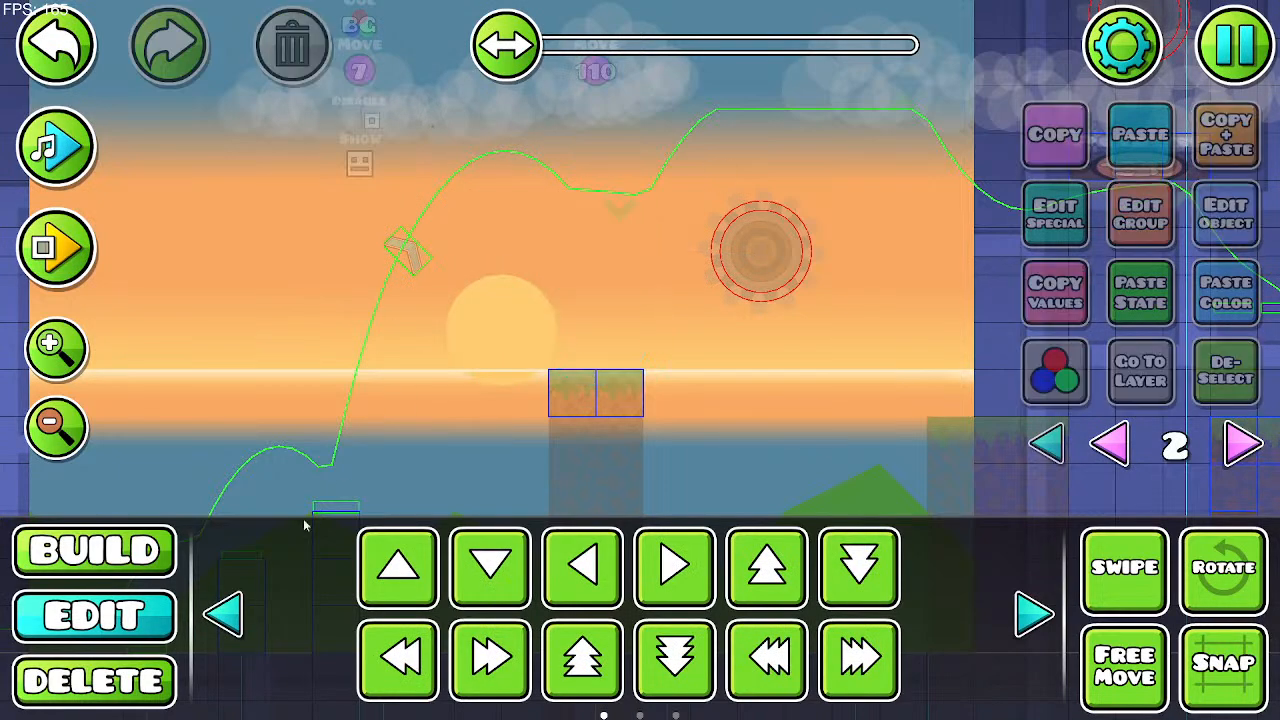
pyautogui.click(455, 383)
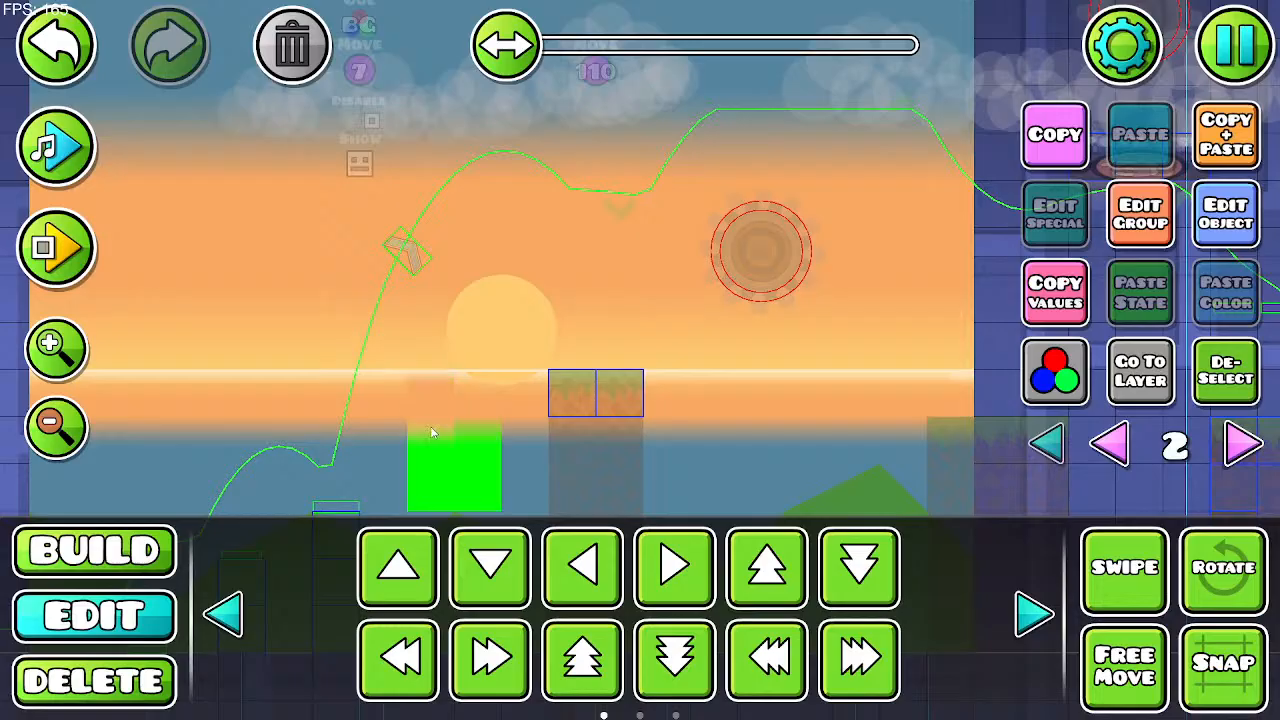
pyautogui.click(431, 430)
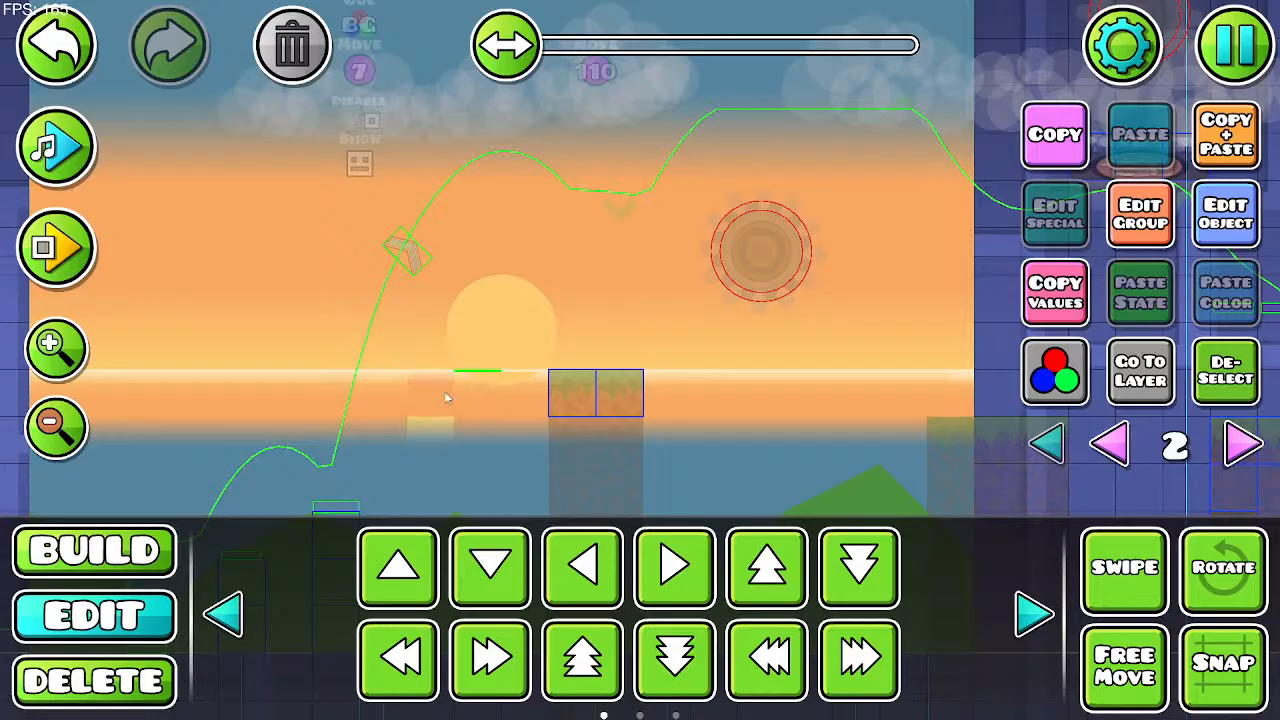
pyautogui.click(437, 428)
pyautogui.click(83, 48)
pyautogui.click(84, 48)
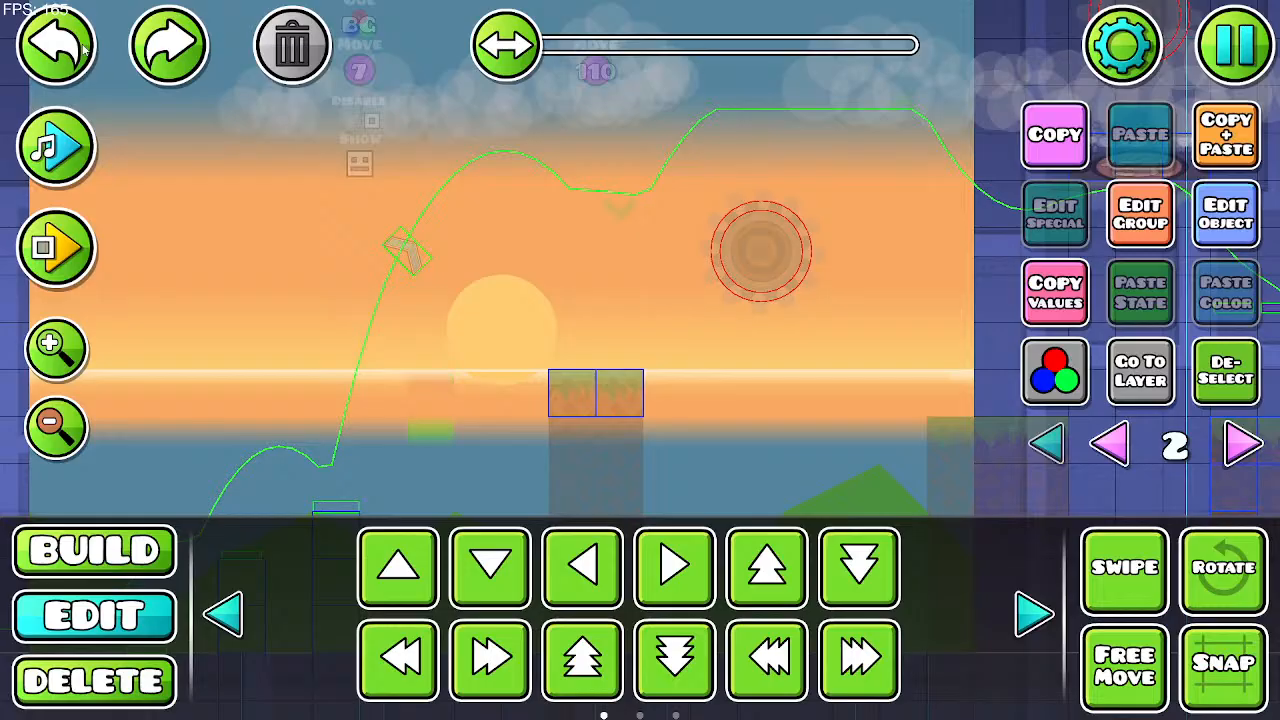
pyautogui.click(84, 48)
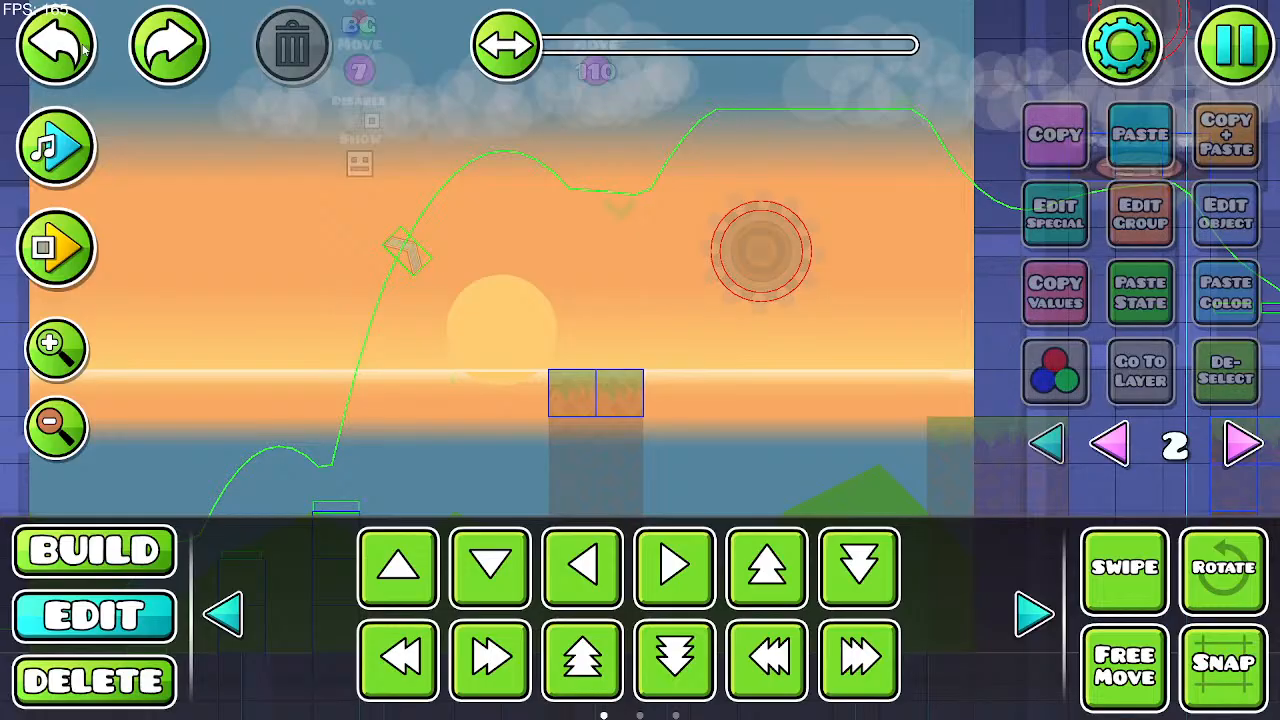
# Step: Nudge the circle upward until its lower edge rests on the bright horizon line, and deselect it
pyautogui.click(519, 322)
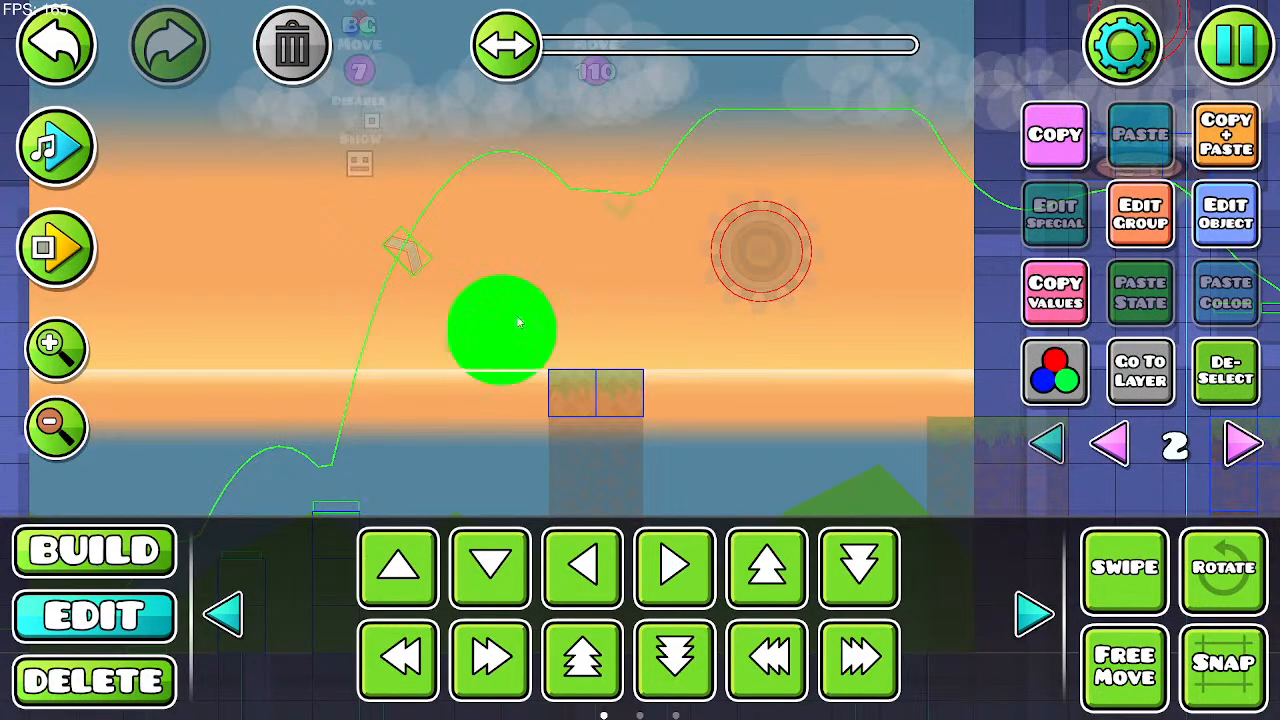
pyautogui.click(248, 612)
pyautogui.click(1040, 625)
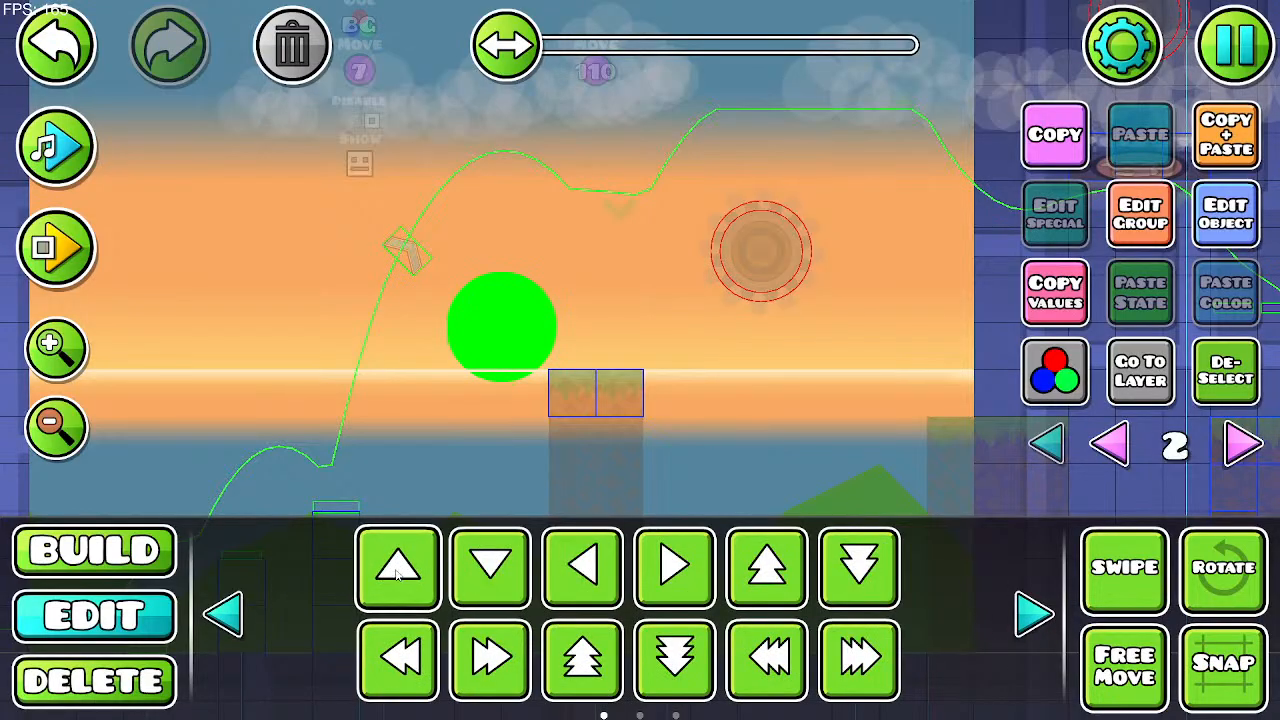
pyautogui.click(1033, 613)
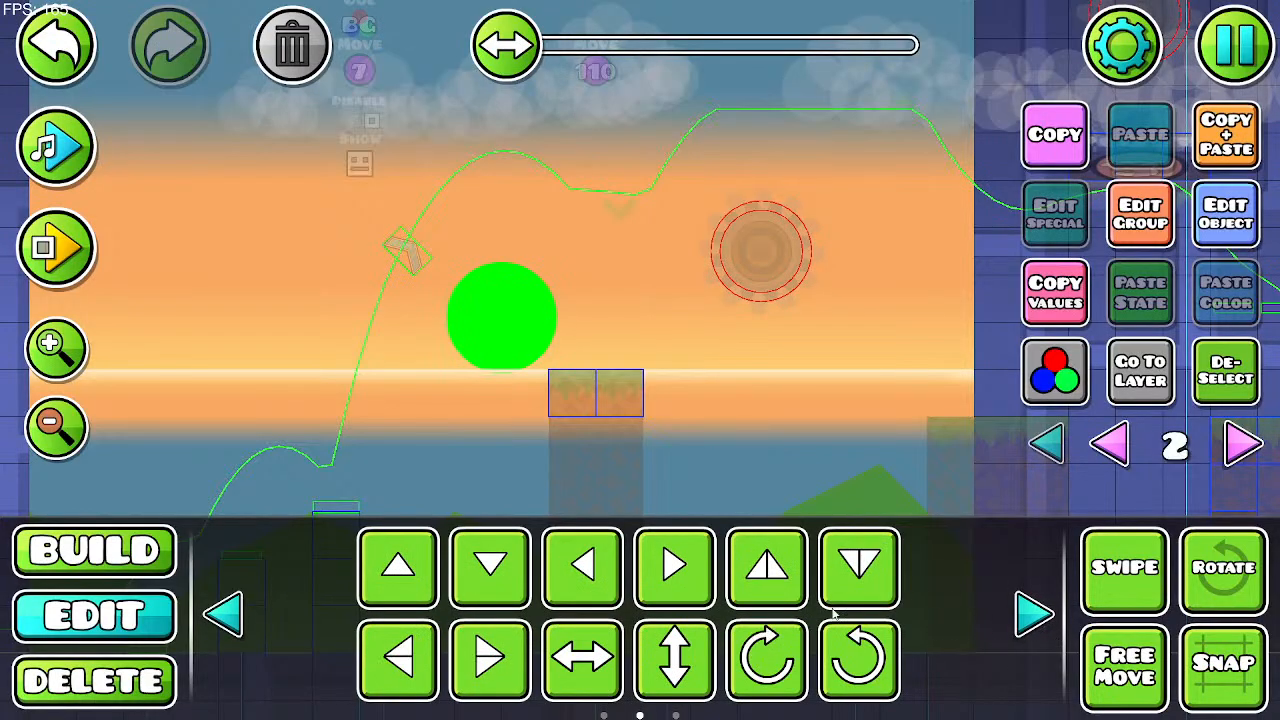
pyautogui.click(1207, 143)
pyautogui.click(293, 57)
# Step: Check the circle's color on channel 12 and raise its detail HSV brightness to about 1.10
pyautogui.moveTo(535, 179); pyautogui.dragTo(470, 207)
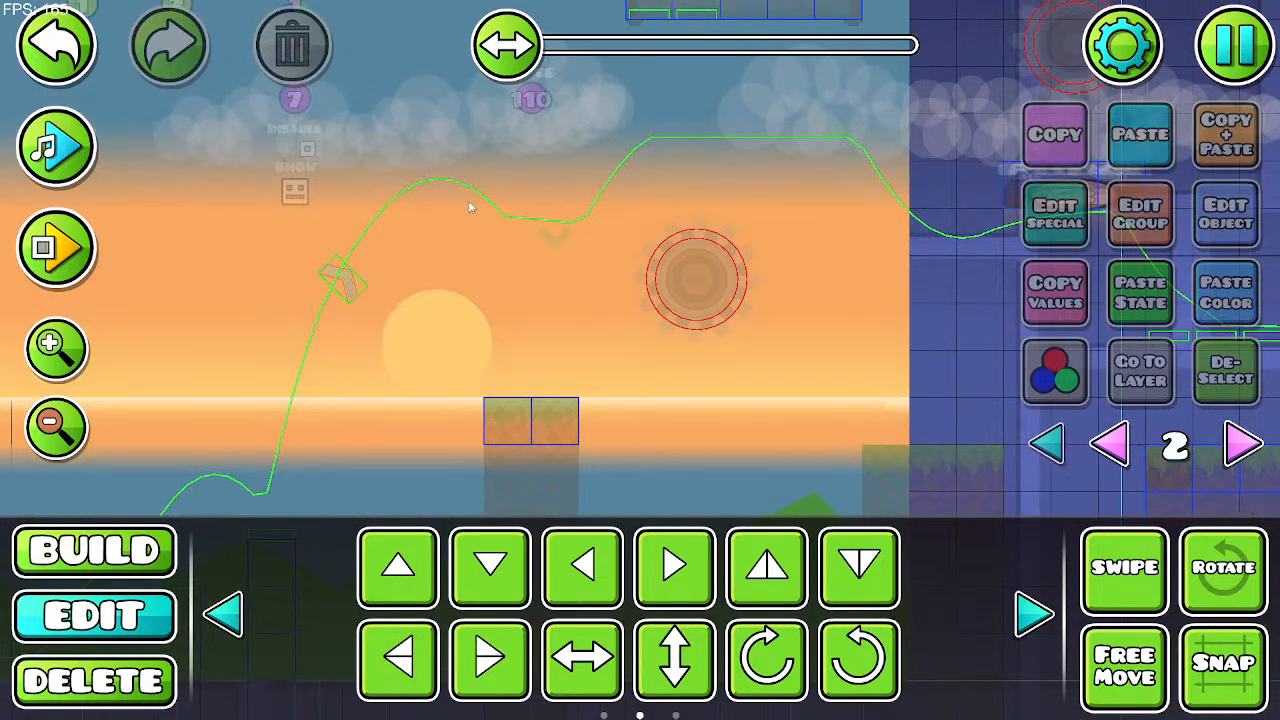
pyautogui.moveTo(460, 346); pyautogui.dragTo(593, 318)
pyautogui.click(607, 321)
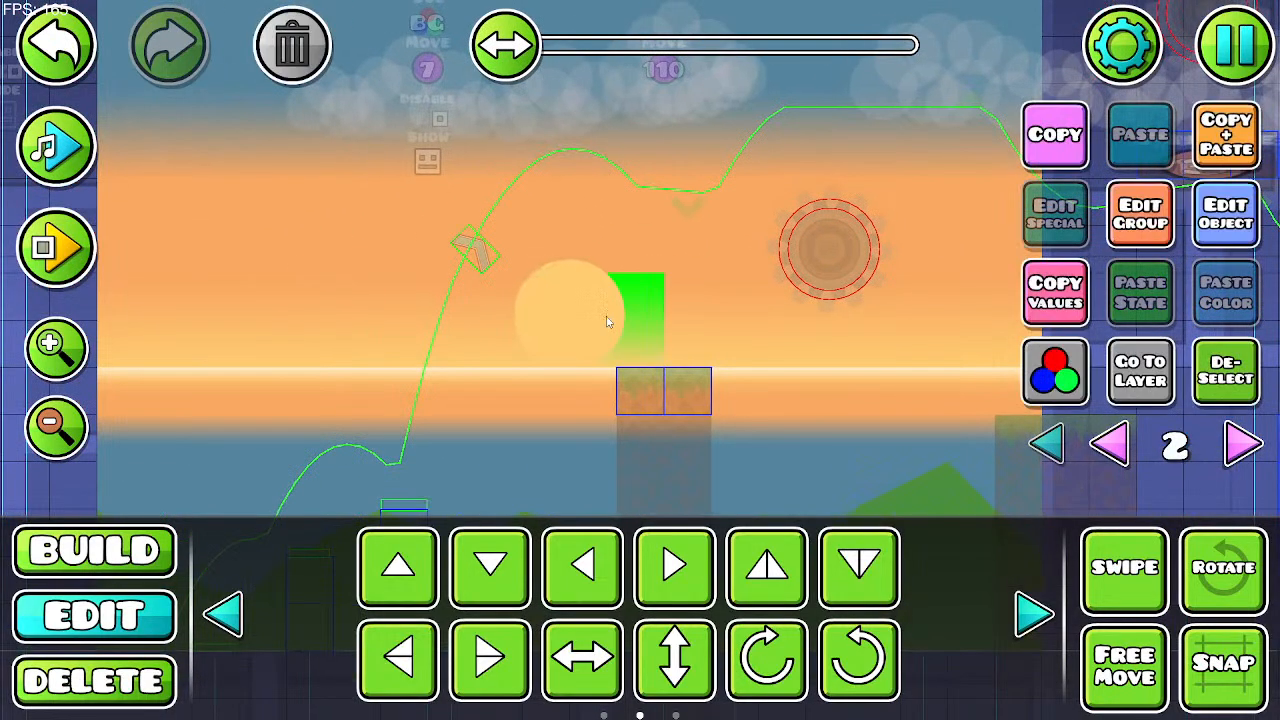
pyautogui.click(607, 321)
pyautogui.click(1228, 216)
pyautogui.click(980, 609)
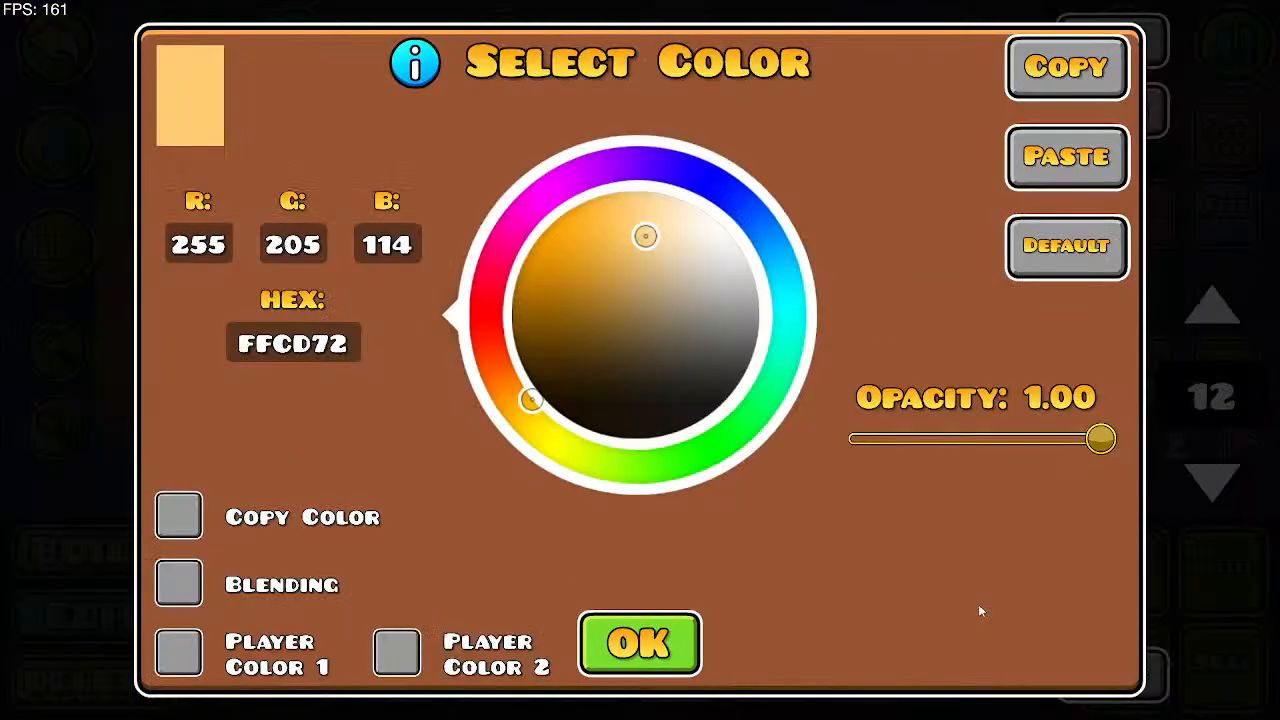
pyautogui.click(620, 625)
pyautogui.click(292, 180)
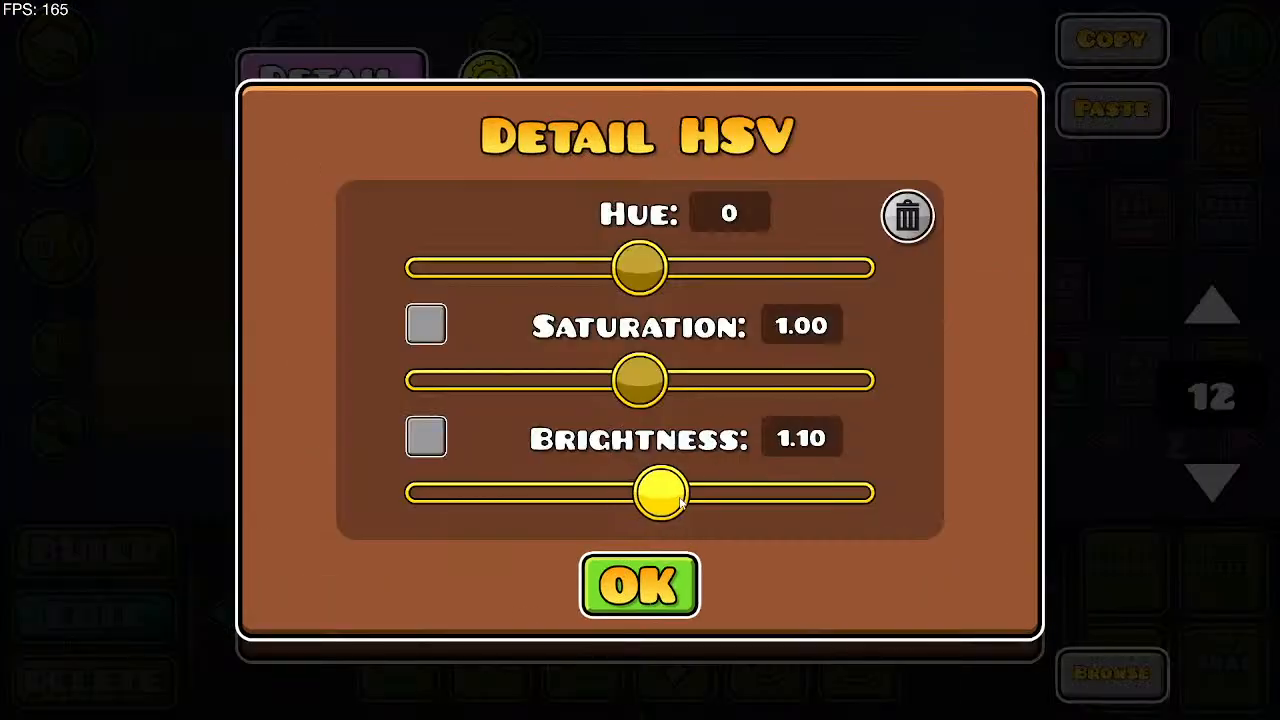
pyautogui.click(665, 571)
pyautogui.press('Escape')
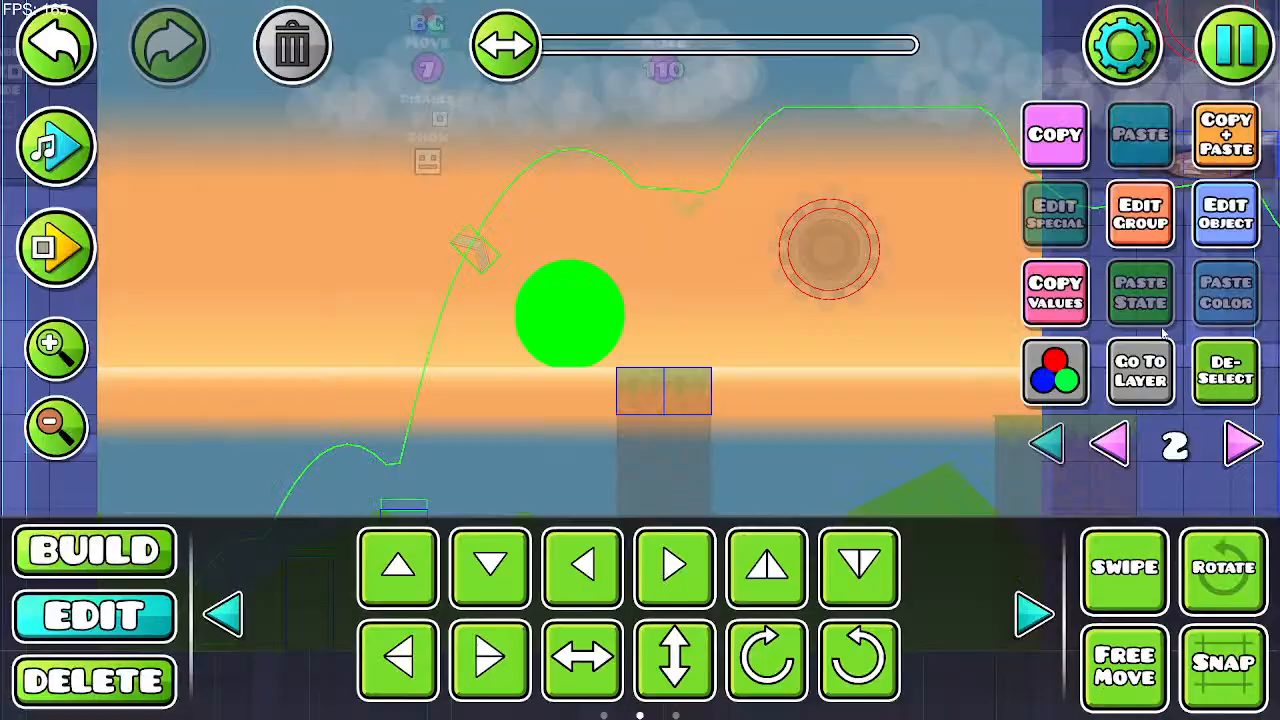
# Step: Deselect the circle and playtest the opening sunset section
pyautogui.click(1212, 374)
pyautogui.moveTo(745, 390); pyautogui.dragTo(685, 388)
pyautogui.click(56, 247)
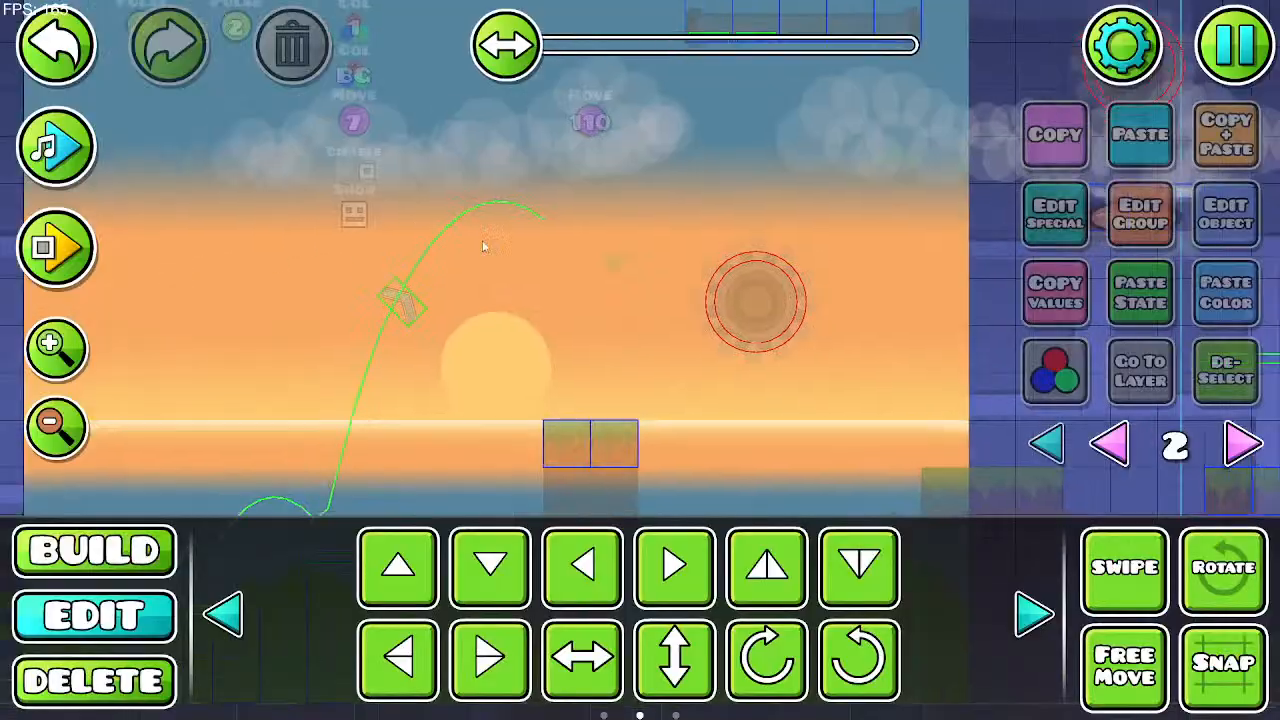
pyautogui.moveTo(483, 246); pyautogui.dragTo(563, 228)
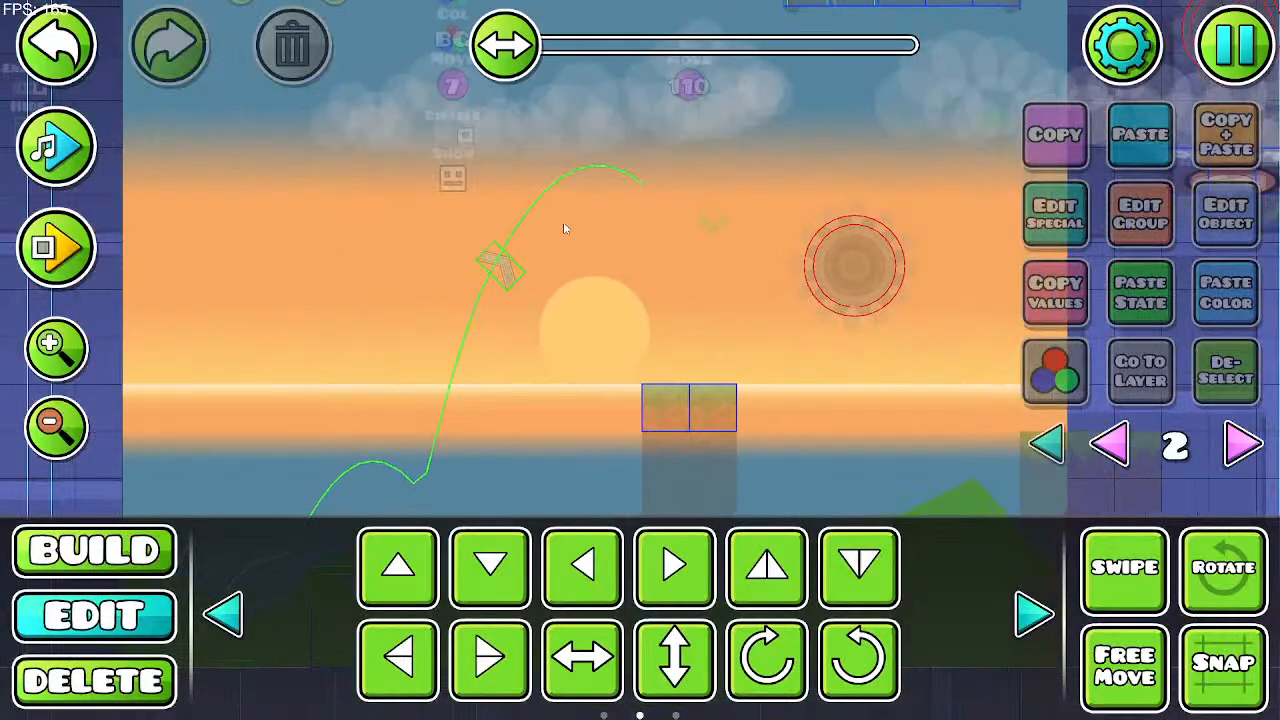
# Step: Check the base color channel and group settings of the sunset gradient piece overlapping the circle
pyautogui.click(568, 276)
pyautogui.click(1226, 214)
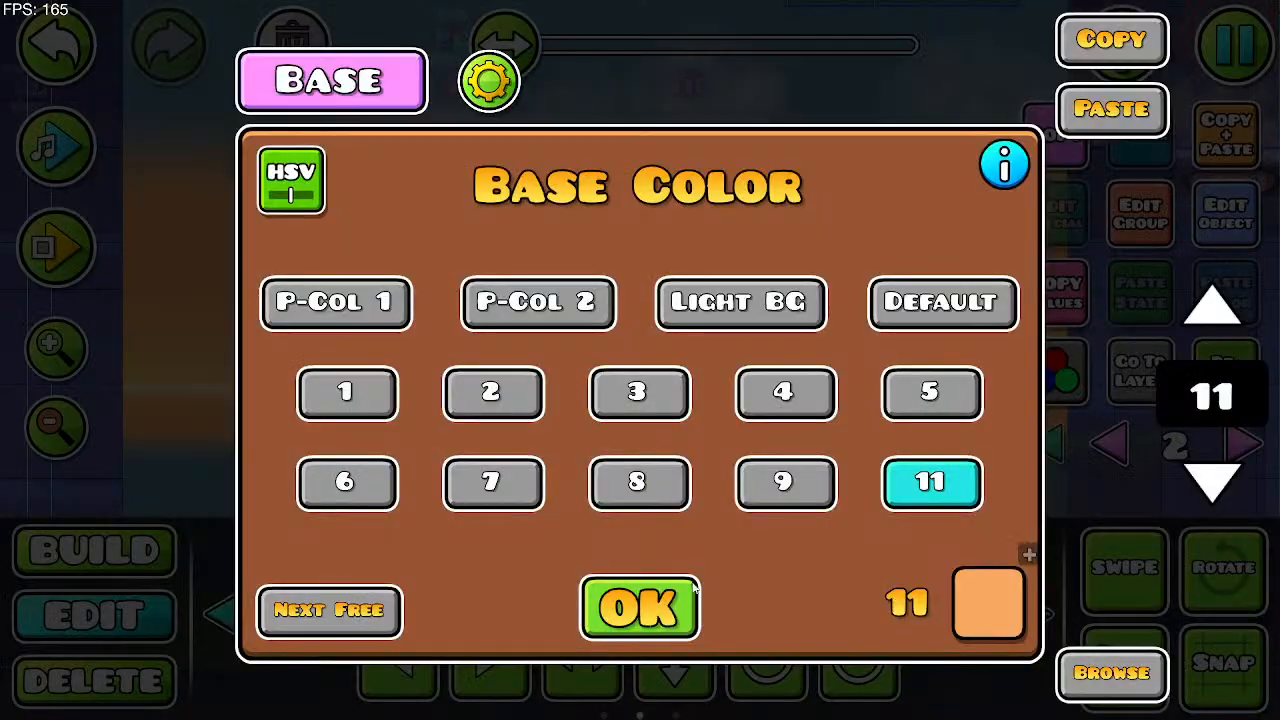
pyautogui.click(690, 600)
pyautogui.click(1150, 212)
pyautogui.click(660, 652)
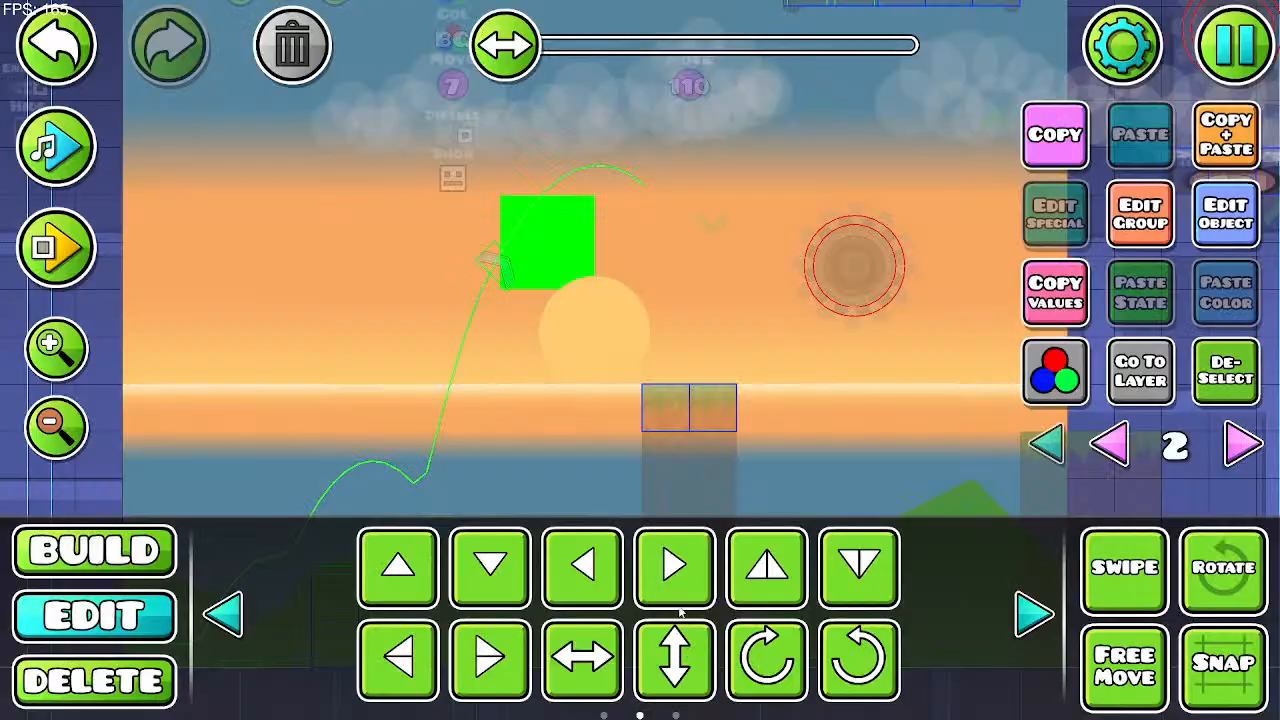
# Step: Add group ID 9 to the circle and playtest the level with it
pyautogui.click(606, 295)
pyautogui.click(1108, 244)
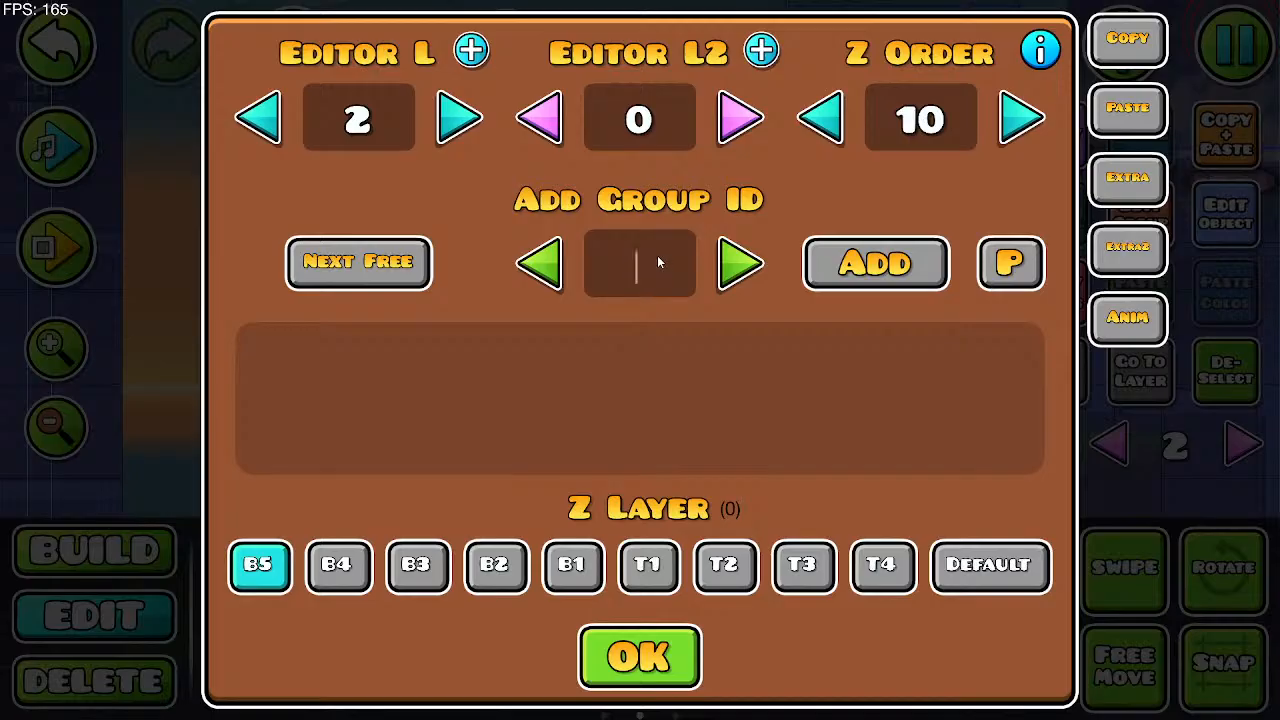
pyautogui.write('9')
pyautogui.click(875, 263)
pyautogui.click(640, 657)
pyautogui.click(56, 246)
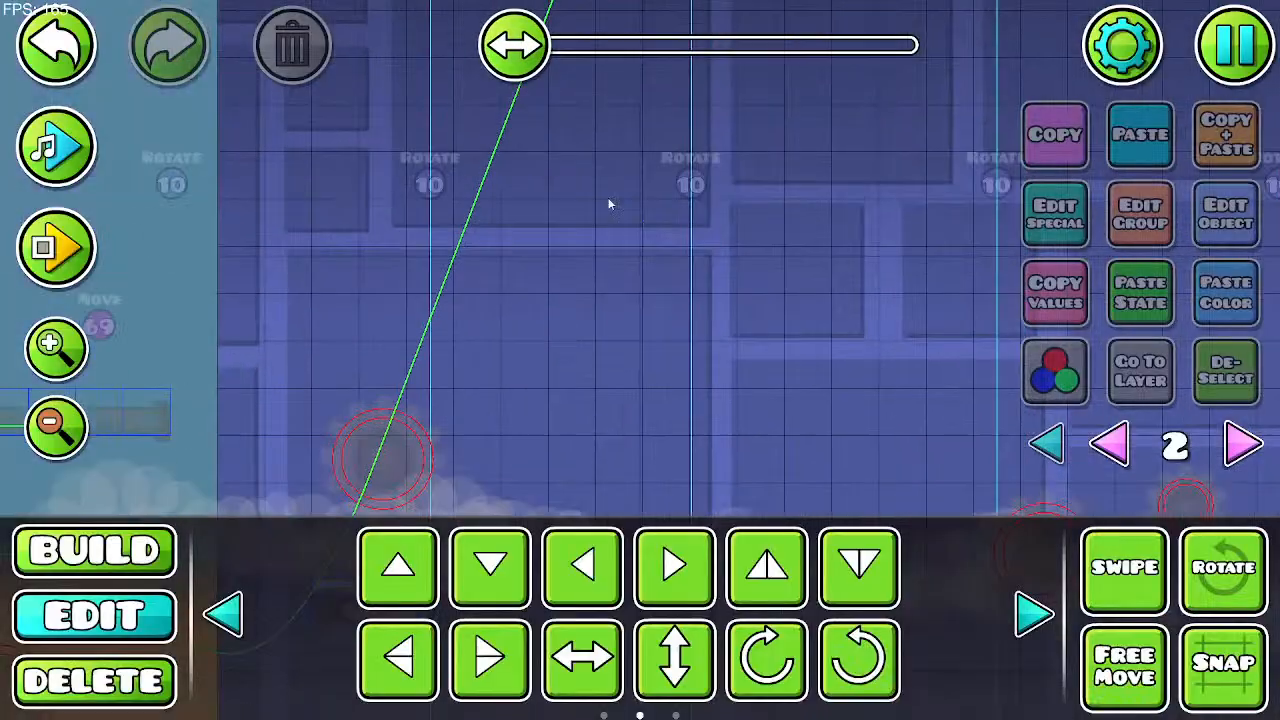
# Step: Look through the buildable object categories for a decoration to go with the sun
pyautogui.moveTo(403, 478); pyautogui.dragTo(751, 243)
pyautogui.moveTo(408, 414); pyautogui.dragTo(774, 294)
pyautogui.click(127, 564)
pyautogui.moveTo(468, 381); pyautogui.dragTo(573, 379)
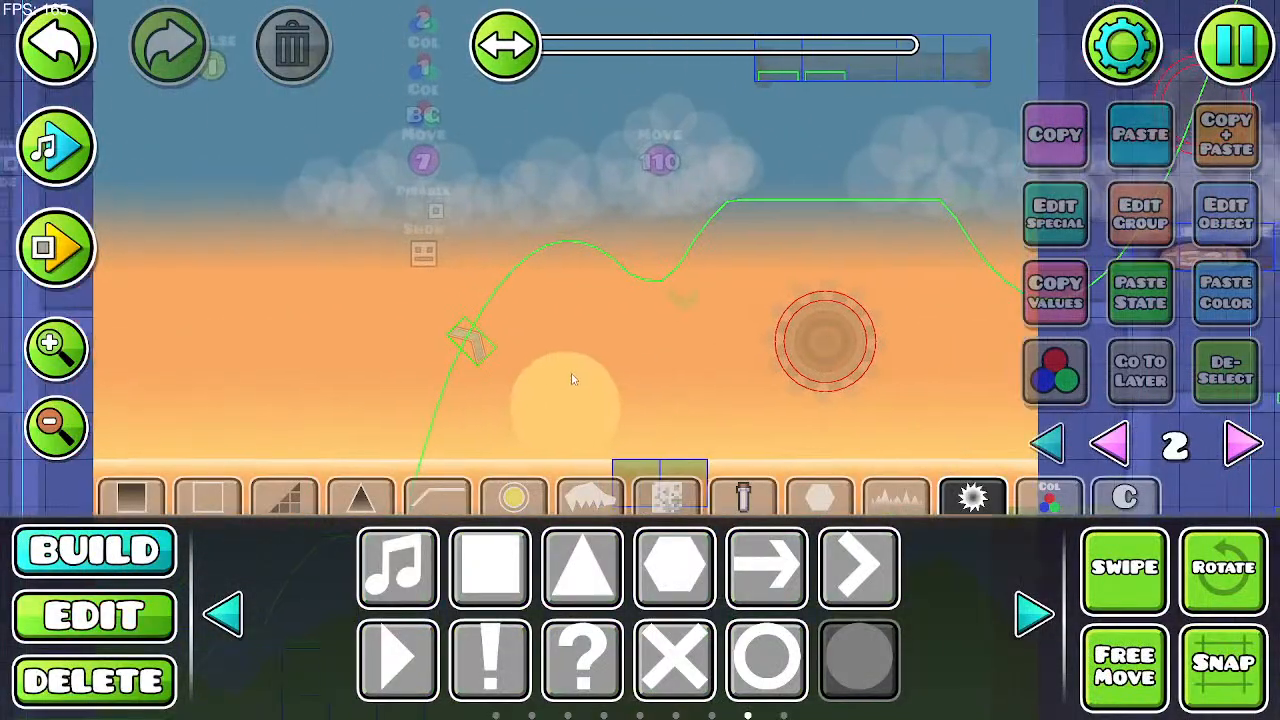
pyautogui.click(908, 500)
pyautogui.click(772, 503)
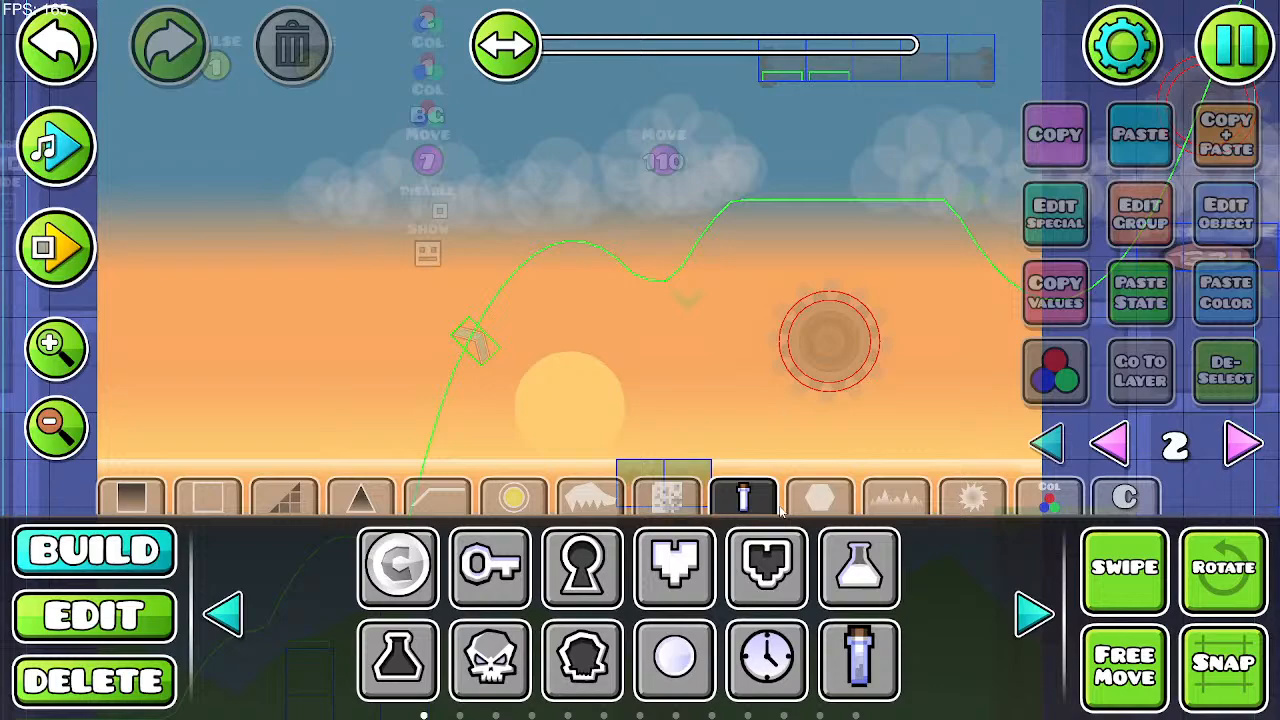
pyautogui.click(653, 507)
pyautogui.click(513, 497)
pyautogui.moveTo(617, 326); pyautogui.dragTo(596, 291)
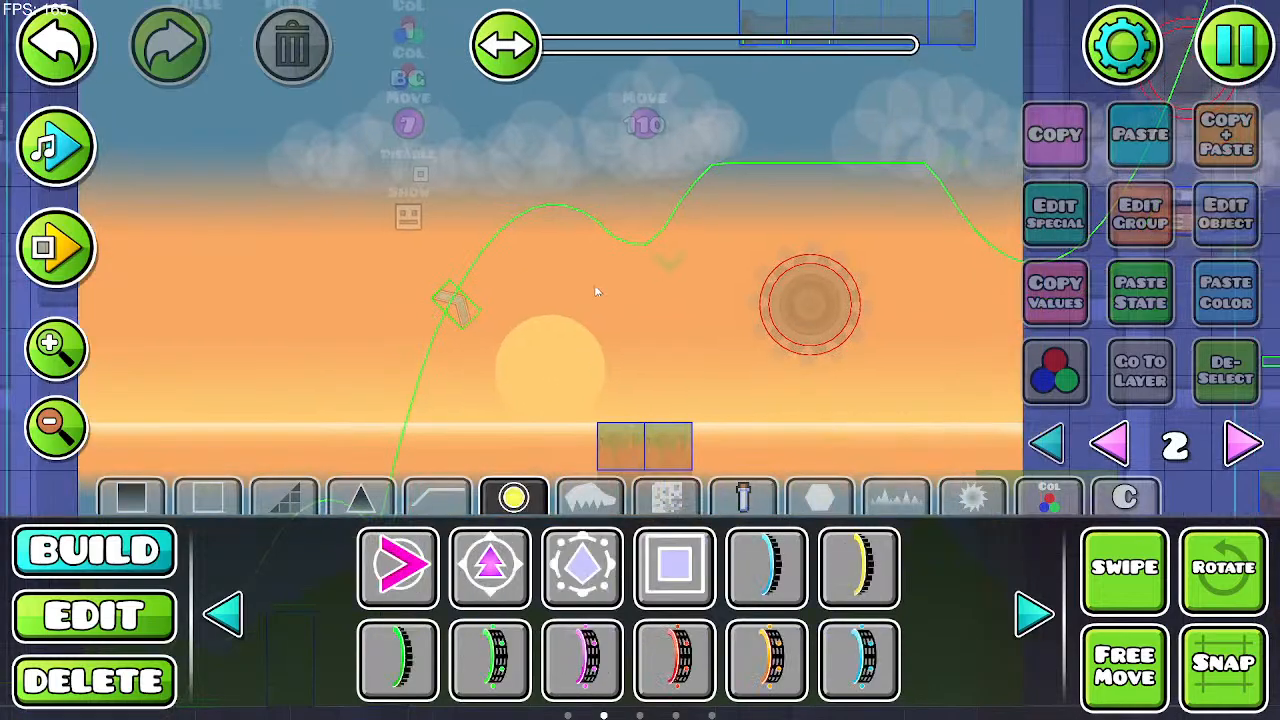
pyautogui.click(362, 498)
pyautogui.click(437, 497)
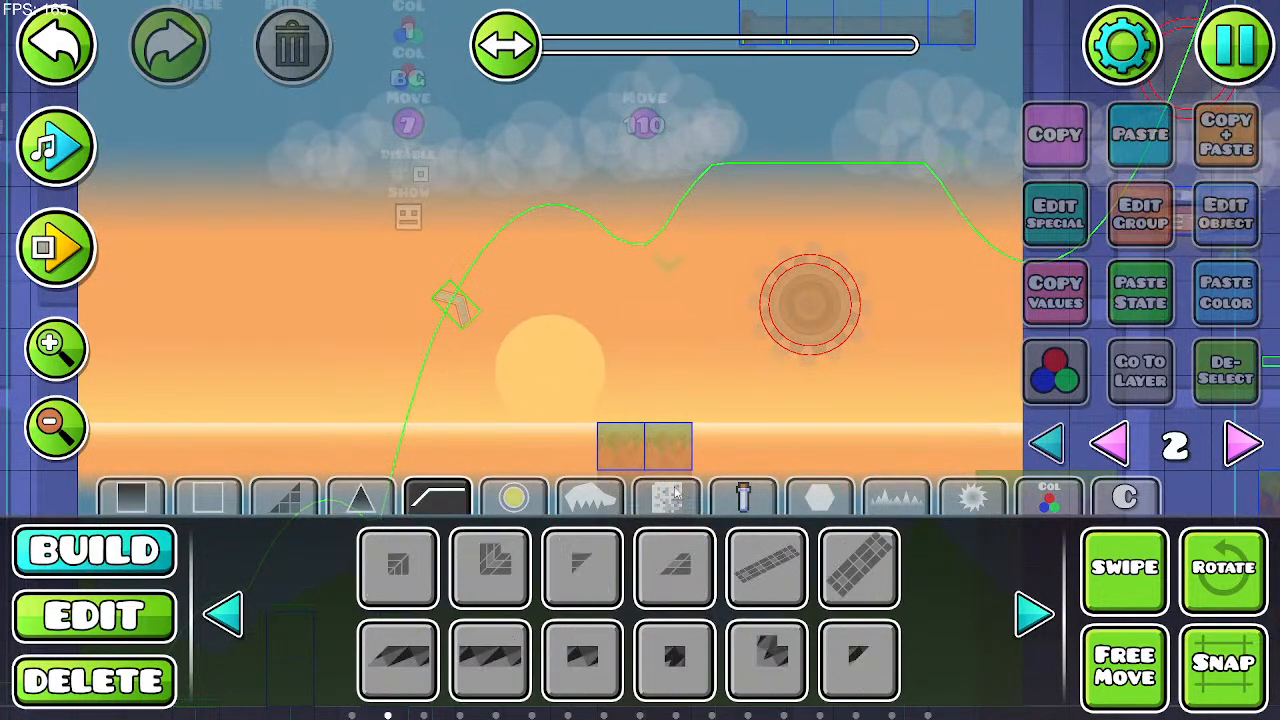
pyautogui.click(743, 497)
pyautogui.click(896, 497)
pyautogui.click(973, 497)
# Step: Find the wide-rayed sunburst among the rotating decorations and place it over the sun circle
pyautogui.click(1033, 612)
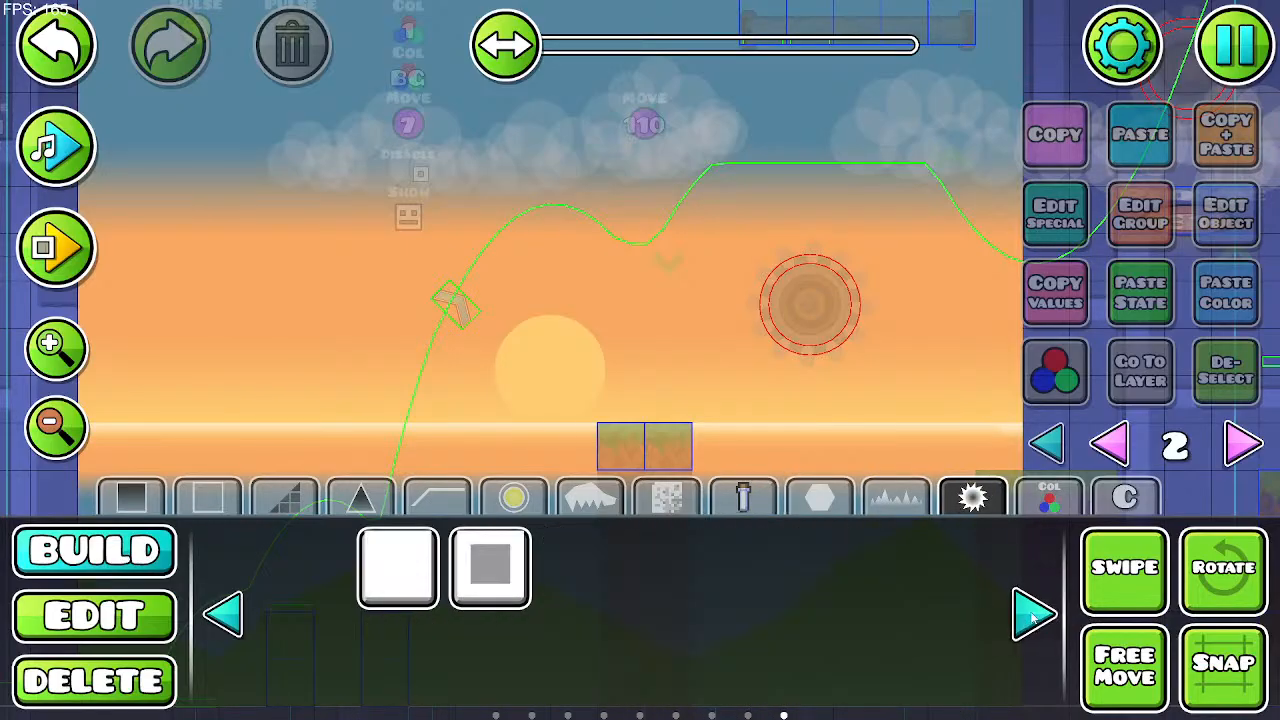
pyautogui.click(1033, 612)
pyautogui.click(1033, 612)
pyautogui.click(1033, 612)
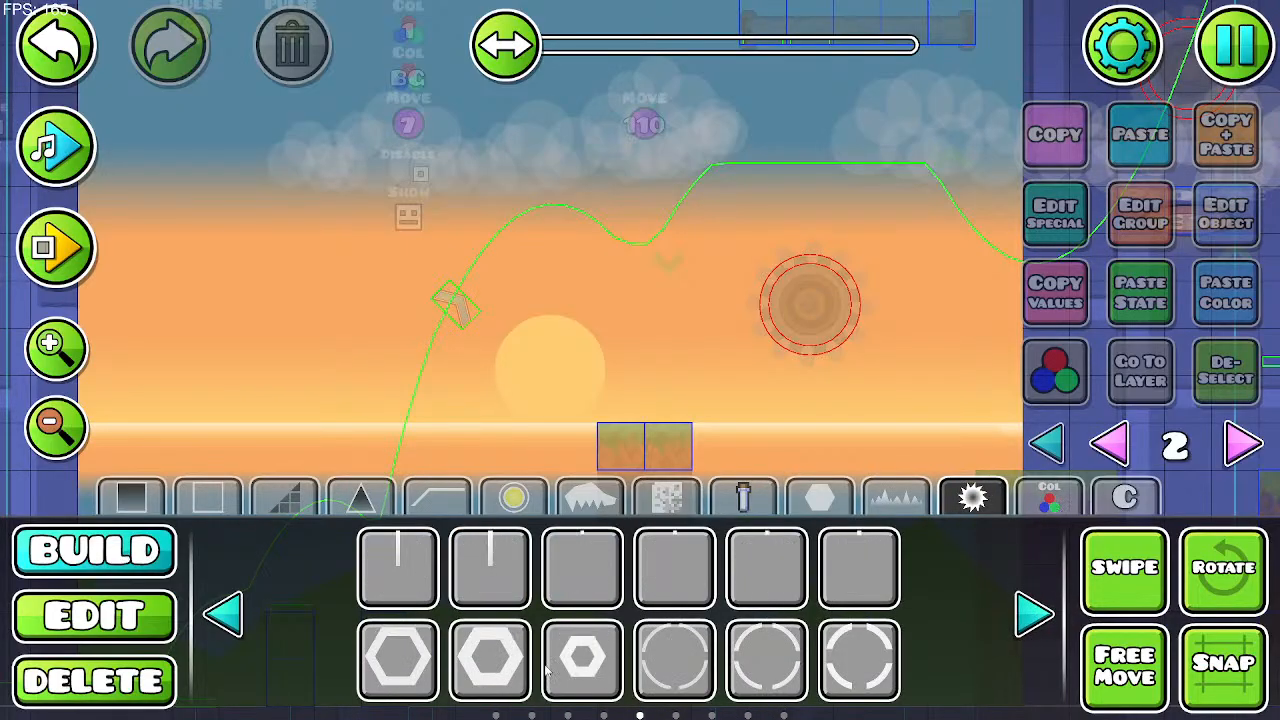
pyautogui.click(1033, 612)
pyautogui.click(1033, 612)
pyautogui.click(222, 614)
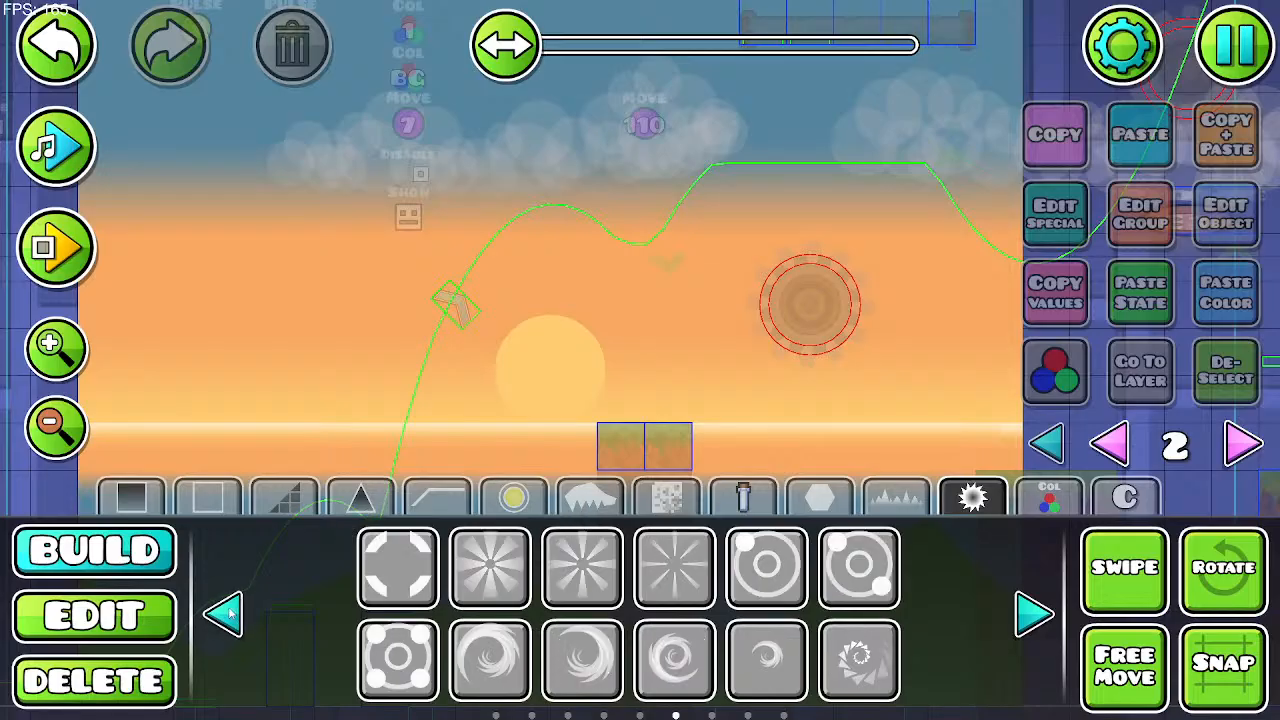
pyautogui.click(490, 567)
pyautogui.click(570, 350)
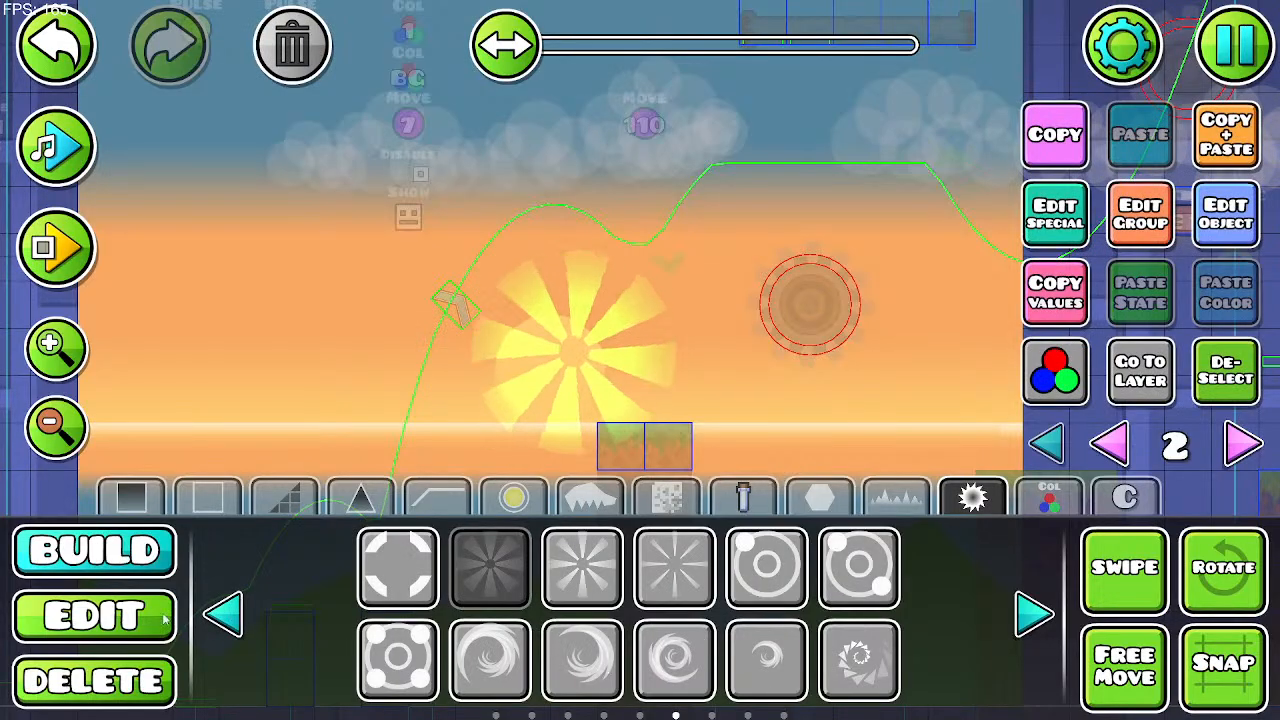
# Step: Lower the wide-rayed sunburst over the sun circle and change its detail color to a paler tone
pyautogui.press('2')
pyautogui.moveTo(750, 363); pyautogui.dragTo(746, 287)
pyautogui.click(858, 567)
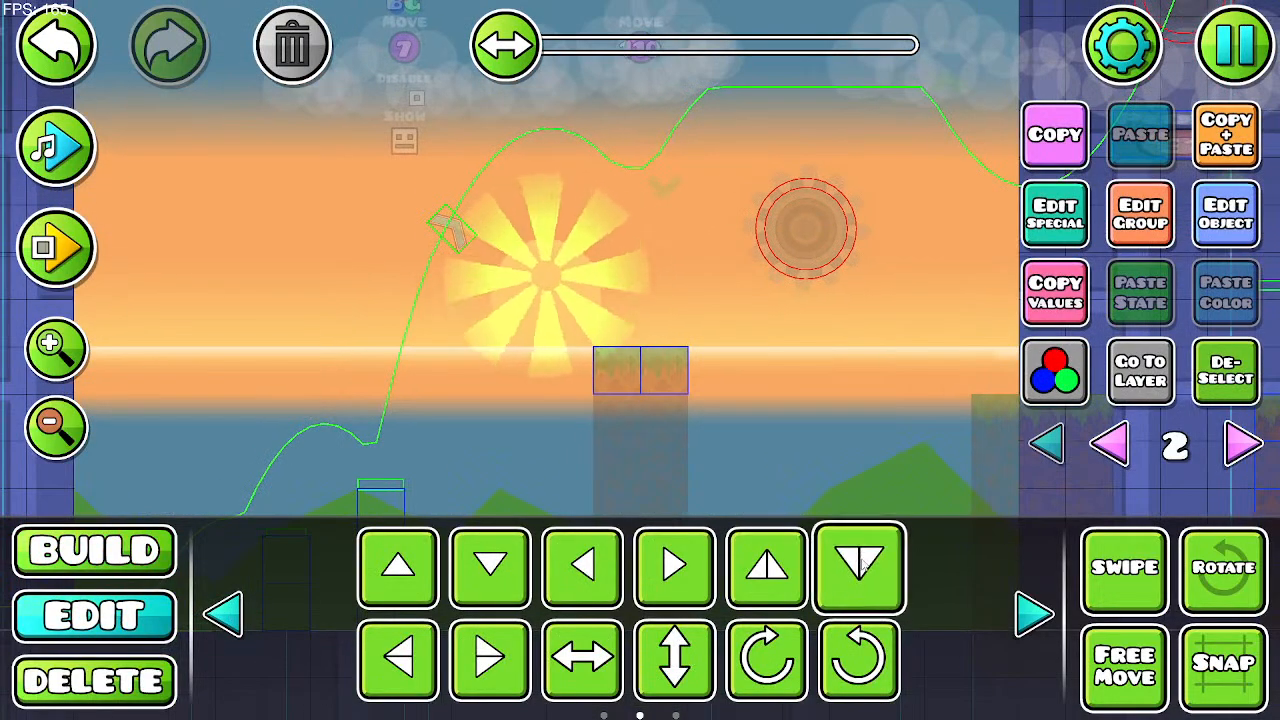
pyautogui.click(783, 592)
pyautogui.click(1220, 218)
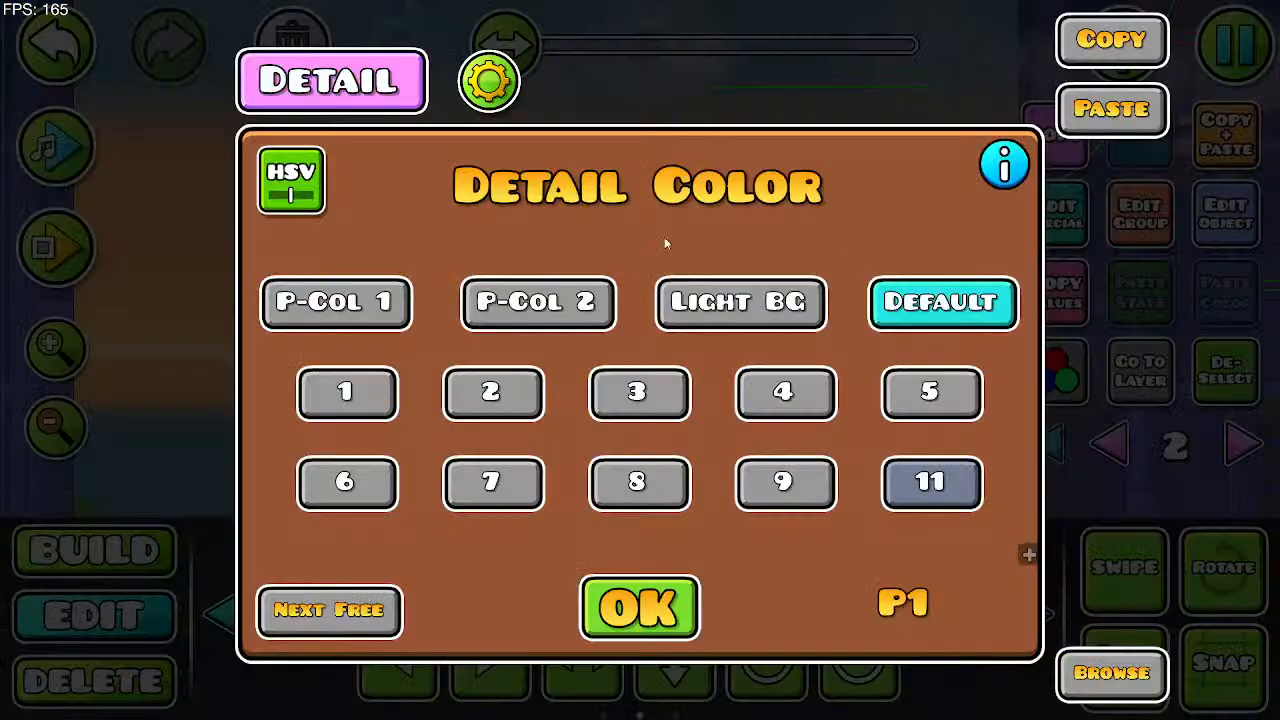
pyautogui.click(645, 615)
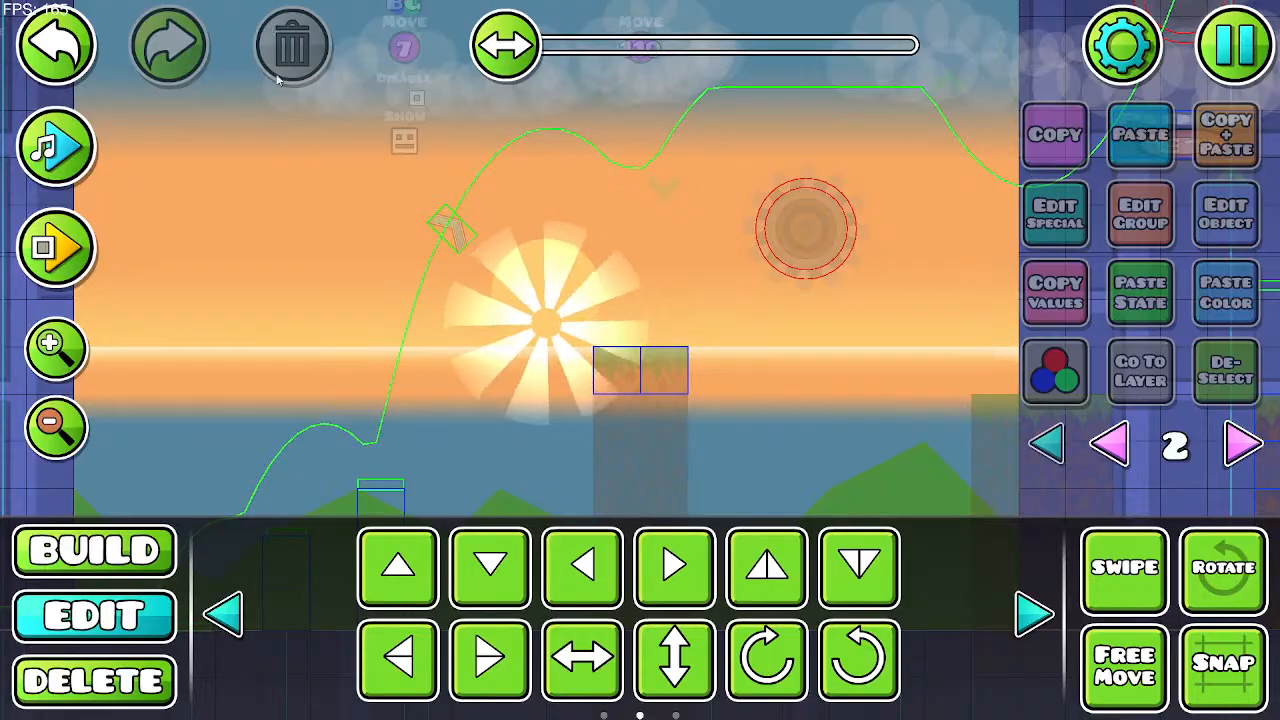
# Step: Delete the sunburst overlapping the sun circle
pyautogui.click(583, 308)
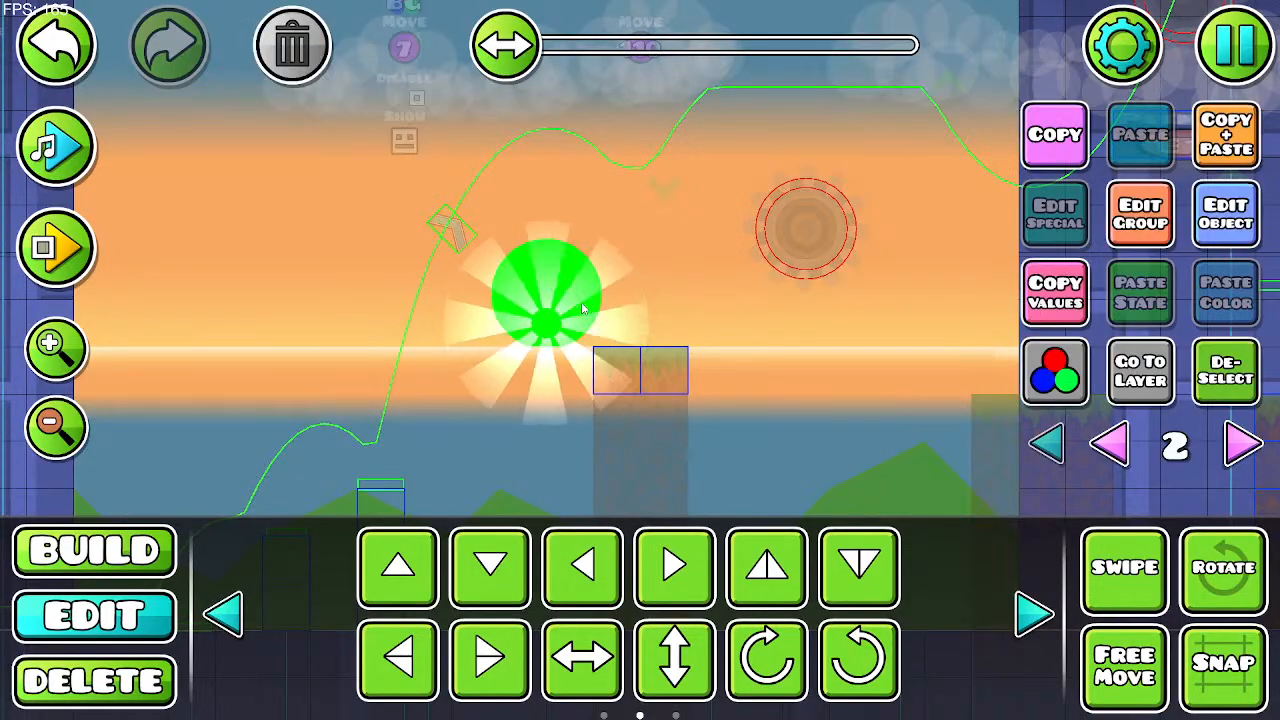
pyautogui.click(583, 308)
pyautogui.click(292, 46)
pyautogui.moveTo(583, 275); pyautogui.dragTo(537, 358)
pyautogui.click(655, 280)
# Step: Look through the buildable object categories for another decoration to go with the sun
pyautogui.click(130, 550)
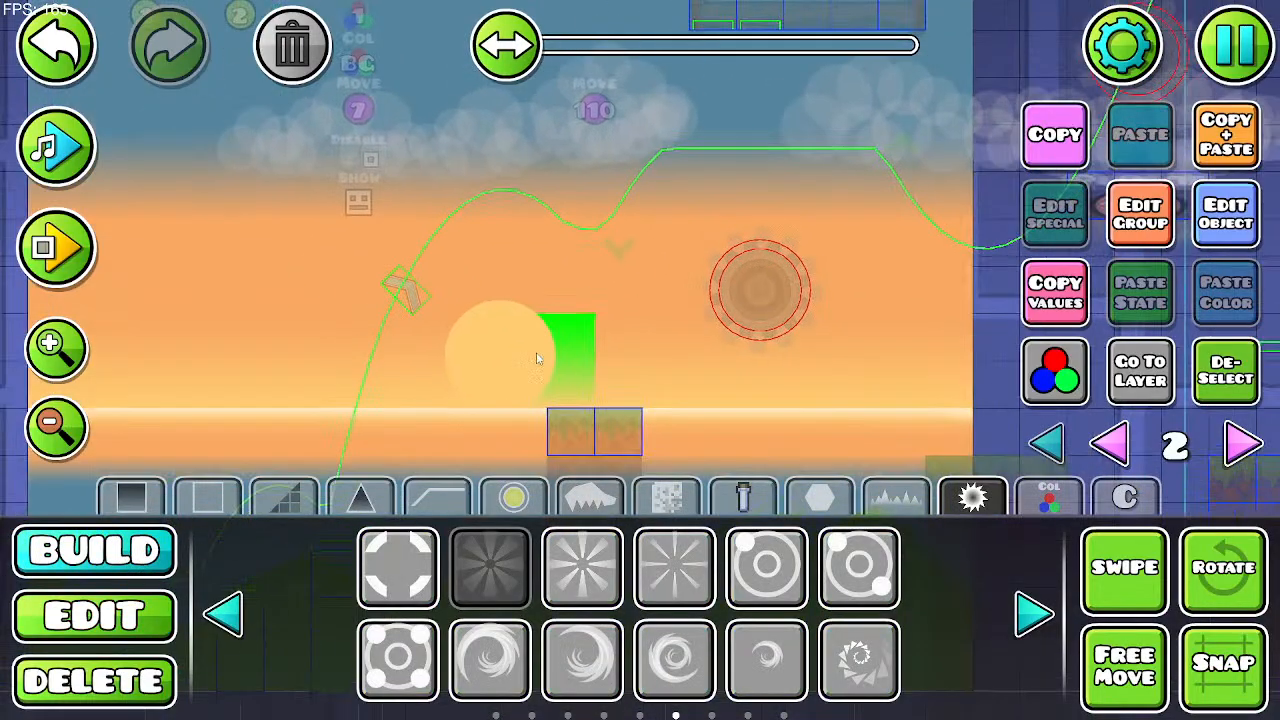
pyautogui.click(896, 497)
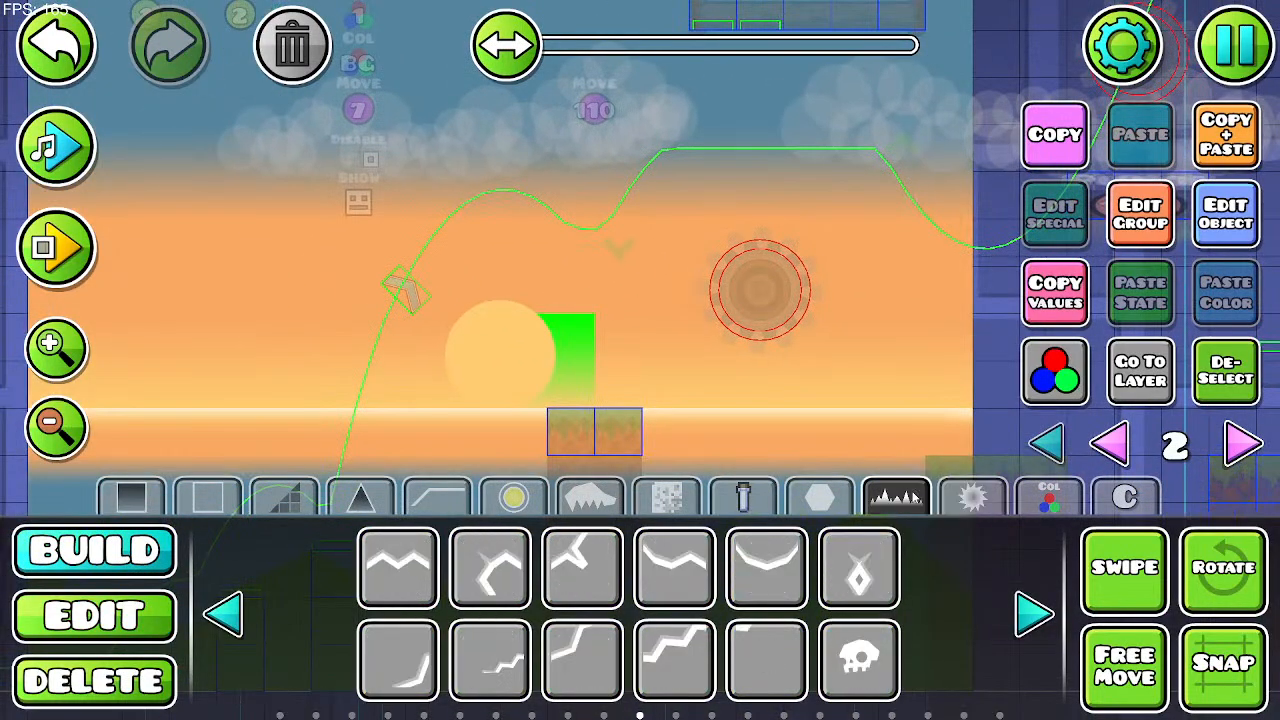
pyautogui.click(820, 497)
pyautogui.click(668, 497)
pyautogui.click(513, 497)
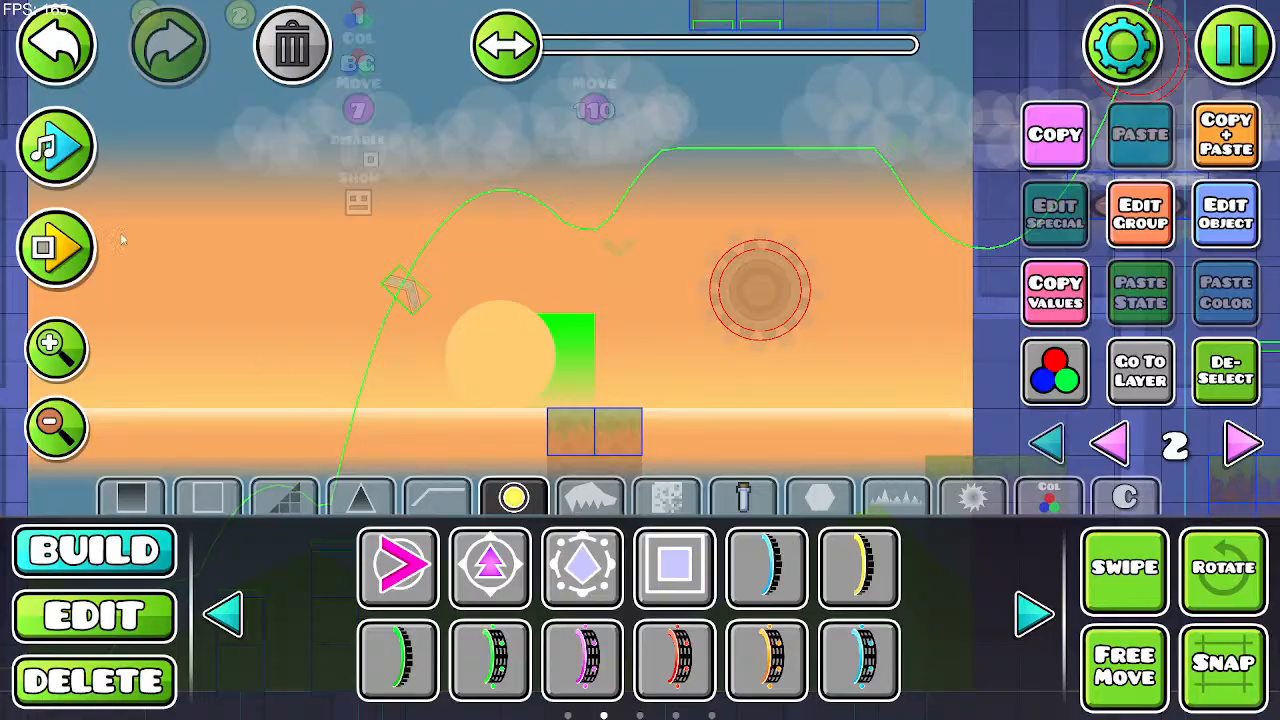
# Step: Start a playtest and play through the opening sunset cube section to check the plain sun circle
pyautogui.click(56, 246)
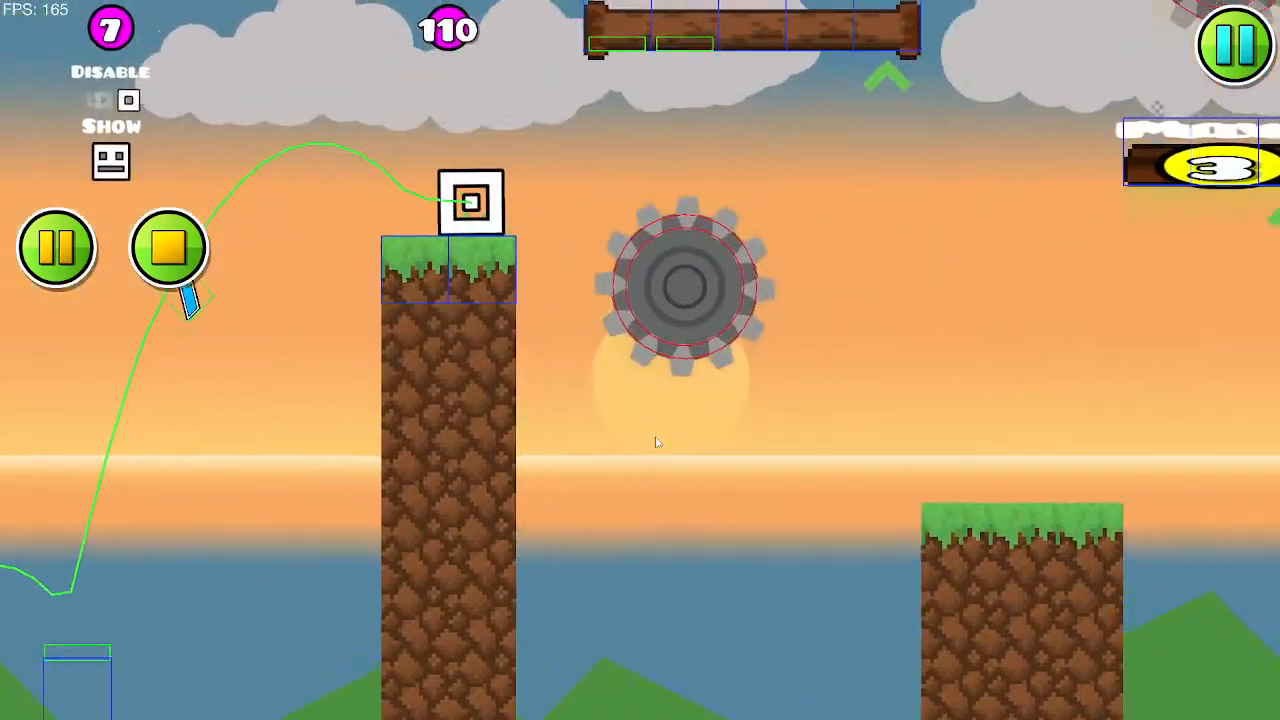
pyautogui.click(657, 441)
pyautogui.click(655, 437)
pyautogui.click(633, 443)
pyautogui.click(626, 444)
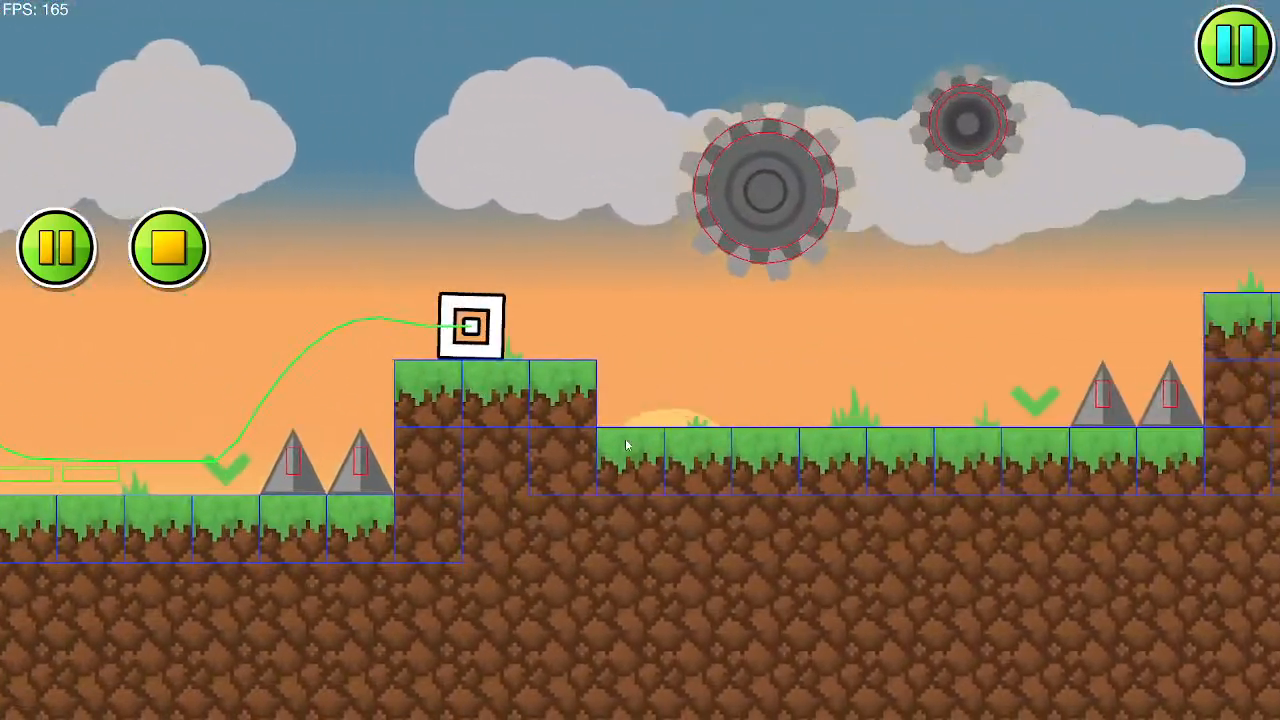
pyautogui.click(627, 441)
pyautogui.click(628, 441)
pyautogui.click(633, 439)
pyautogui.click(633, 438)
pyautogui.click(633, 438)
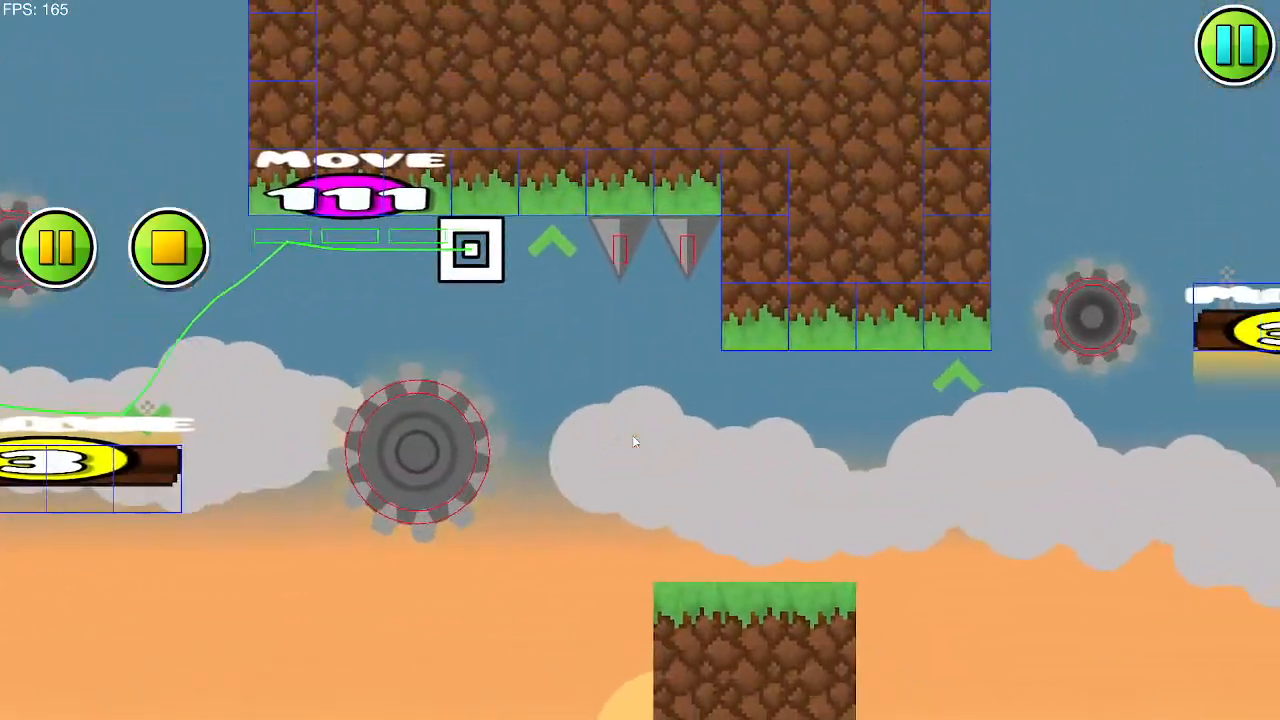
pyautogui.click(632, 435)
pyautogui.click(632, 435)
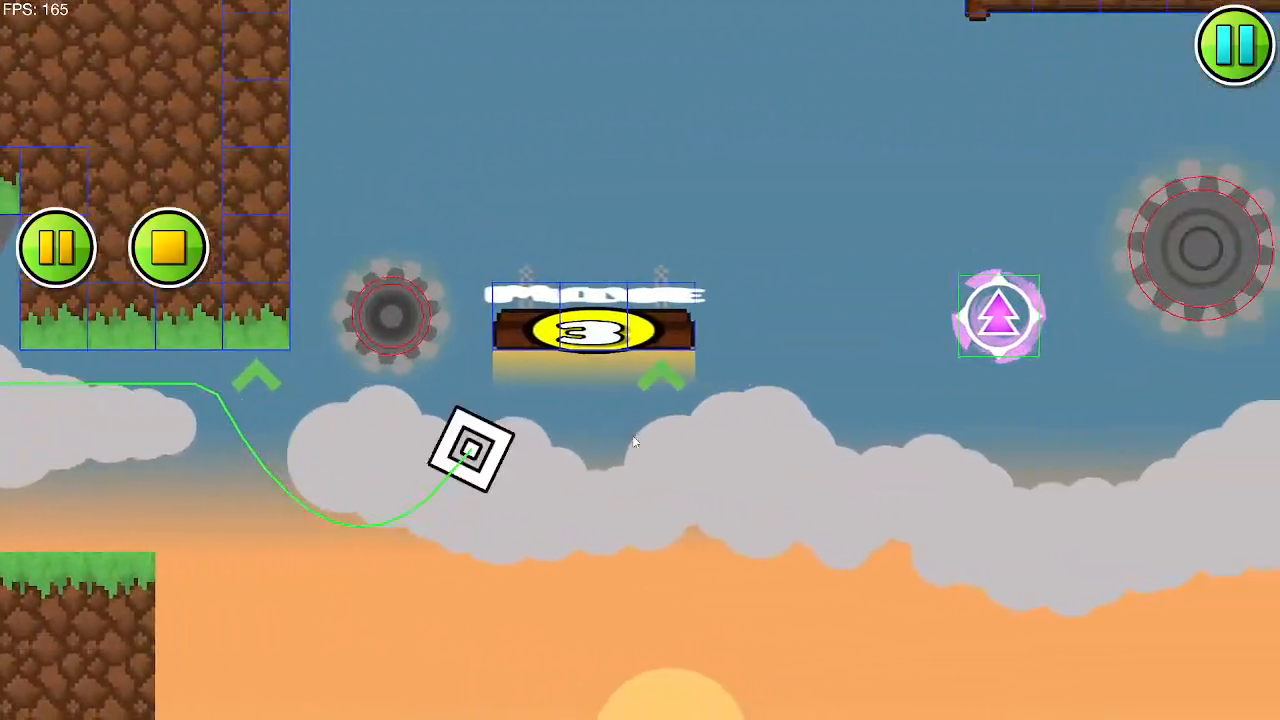
pyautogui.click(633, 436)
pyautogui.click(633, 436)
pyautogui.click(633, 436)
pyautogui.click(633, 436)
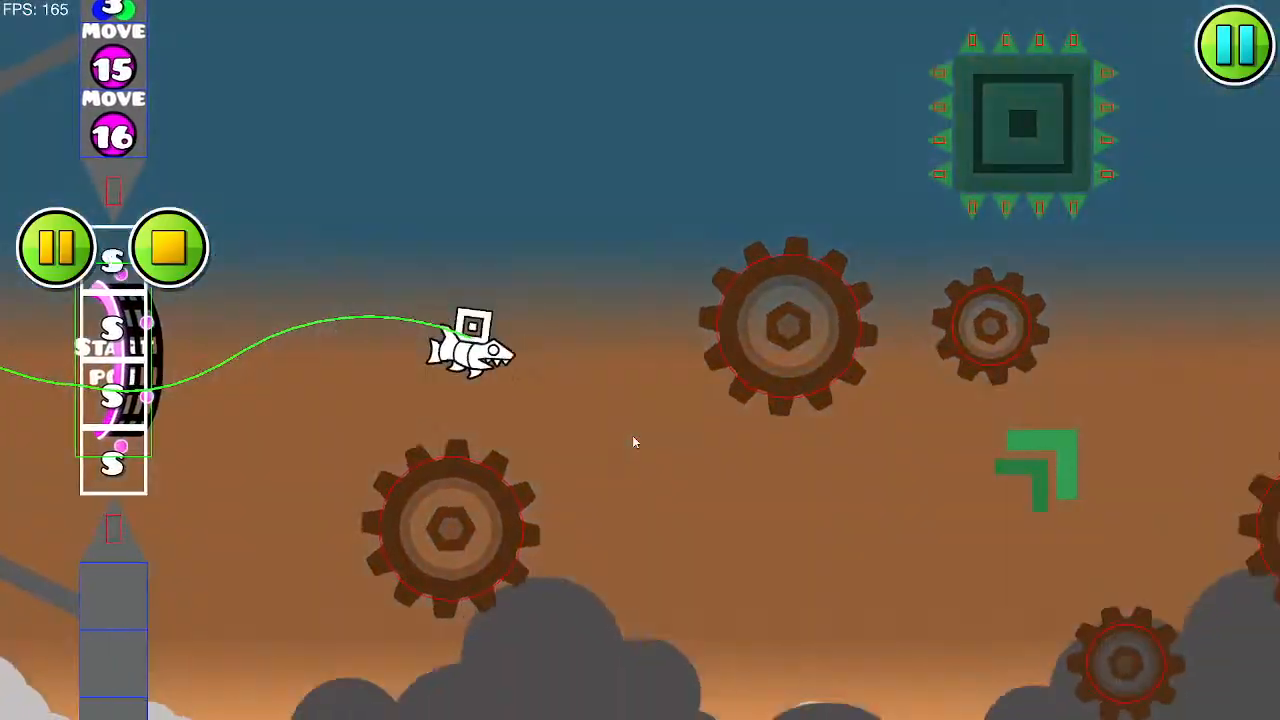
# Step: Play on through the fish-shaped ship section, steering between the brown gears and green spiked blocks
pyautogui.click(633, 436)
pyautogui.click(633, 436)
pyautogui.click(633, 436)
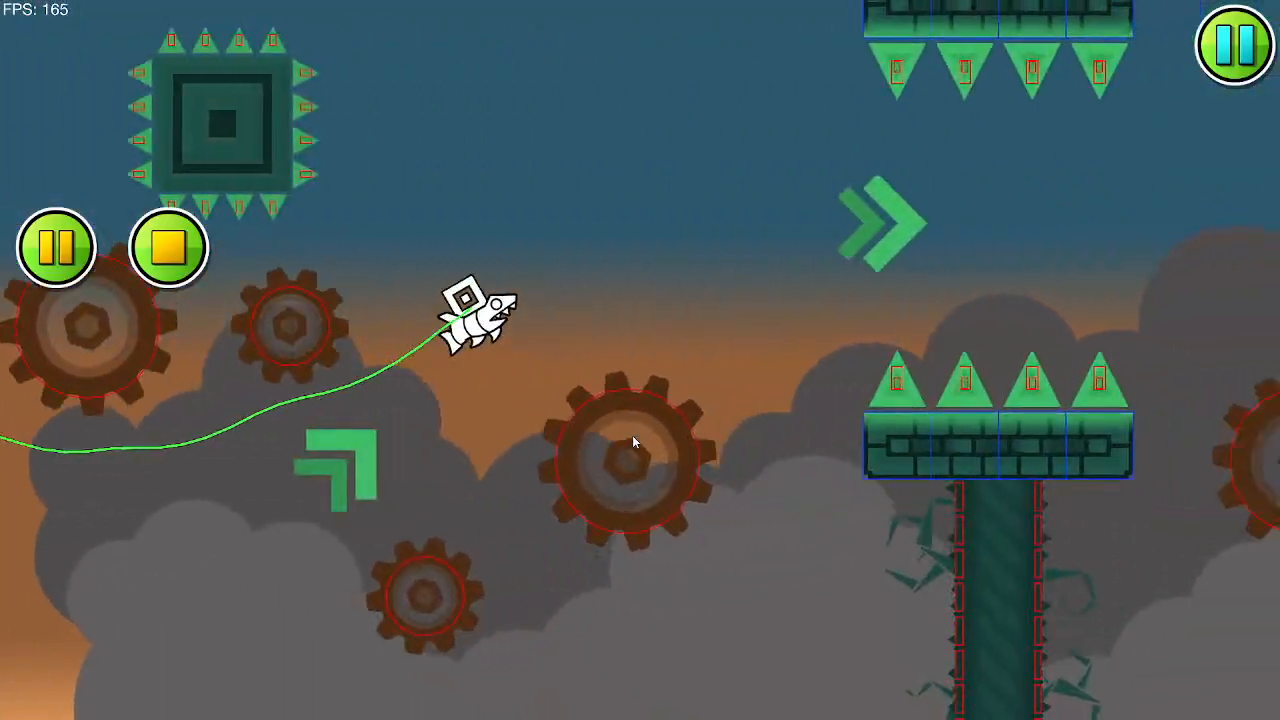
pyautogui.click(632, 437)
pyautogui.click(632, 437)
pyautogui.click(632, 437)
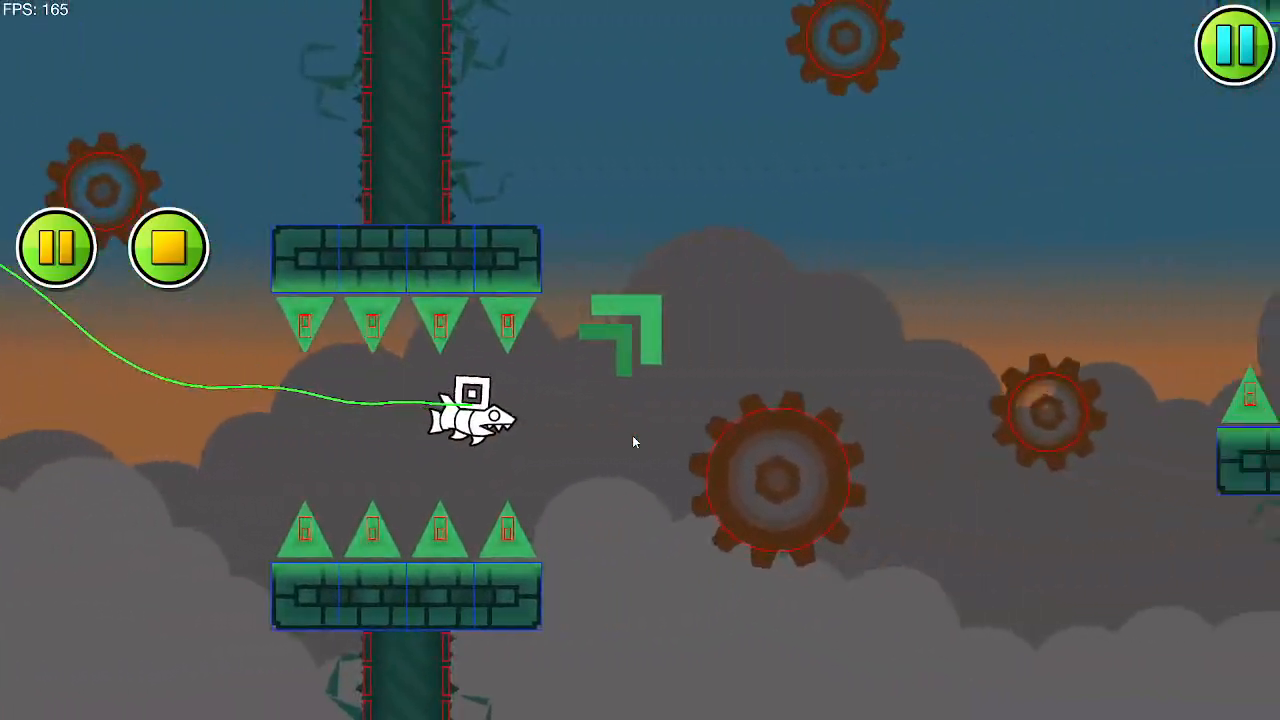
pyautogui.click(632, 441)
pyautogui.click(632, 441)
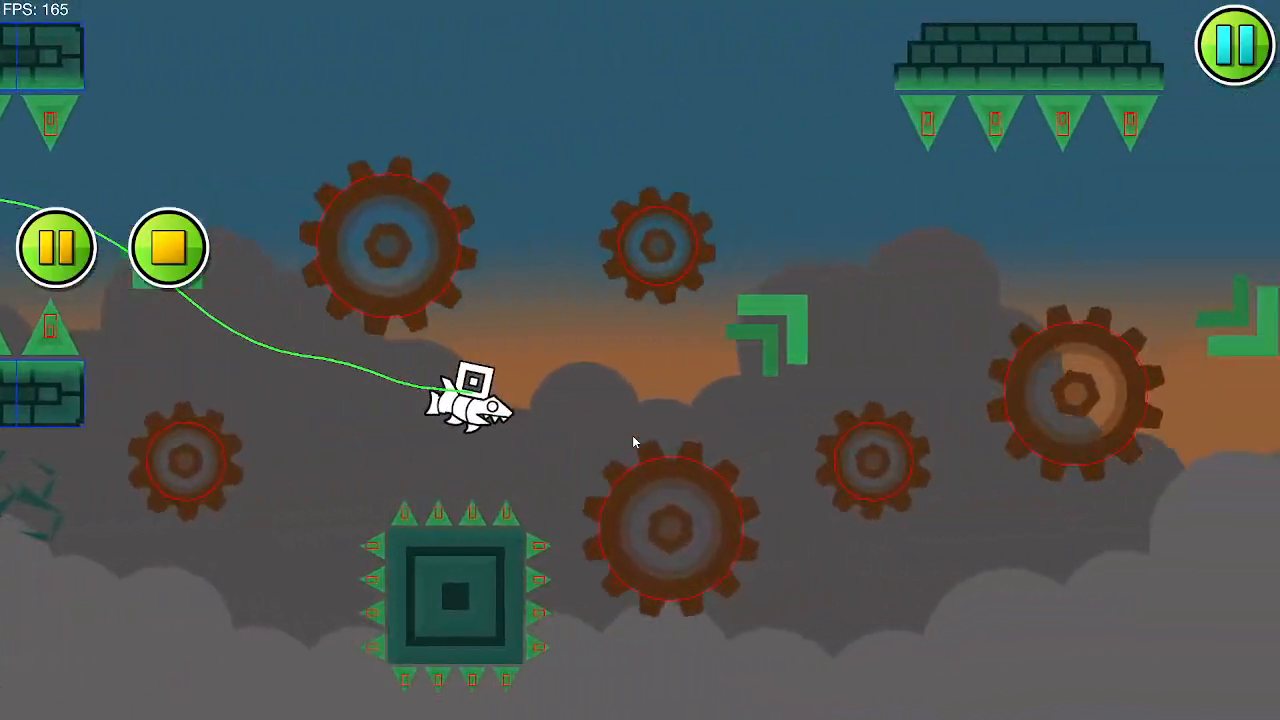
pyautogui.click(632, 441)
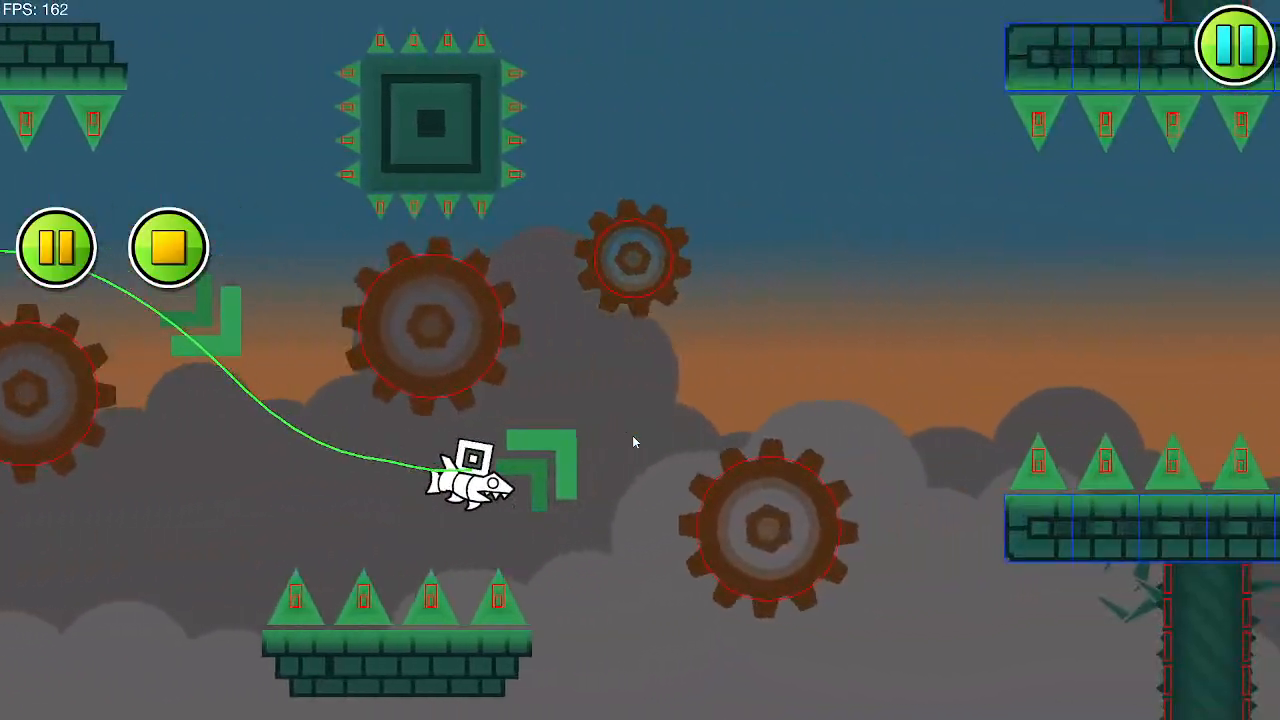
pyautogui.click(632, 441)
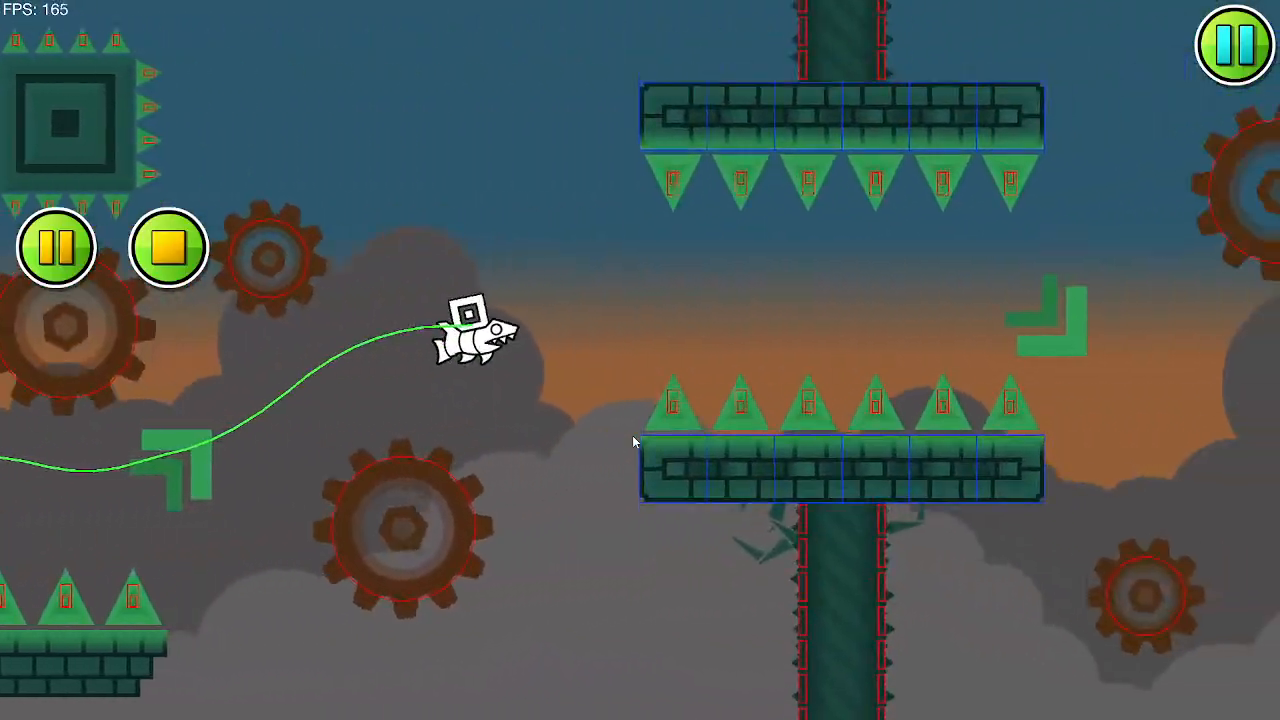
pyautogui.click(633, 439)
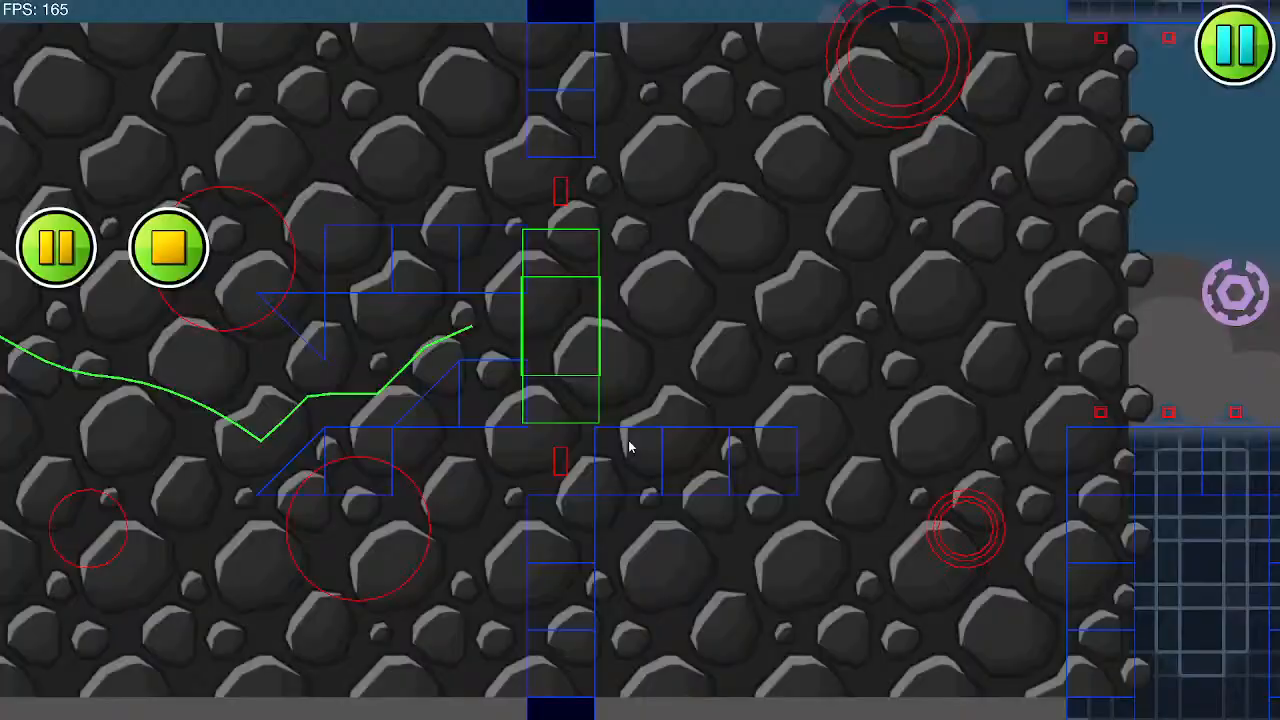
# Step: Play through the night-sky UFO section, jumping between the grid pillars into the speed portal corridor
pyautogui.click(629, 442)
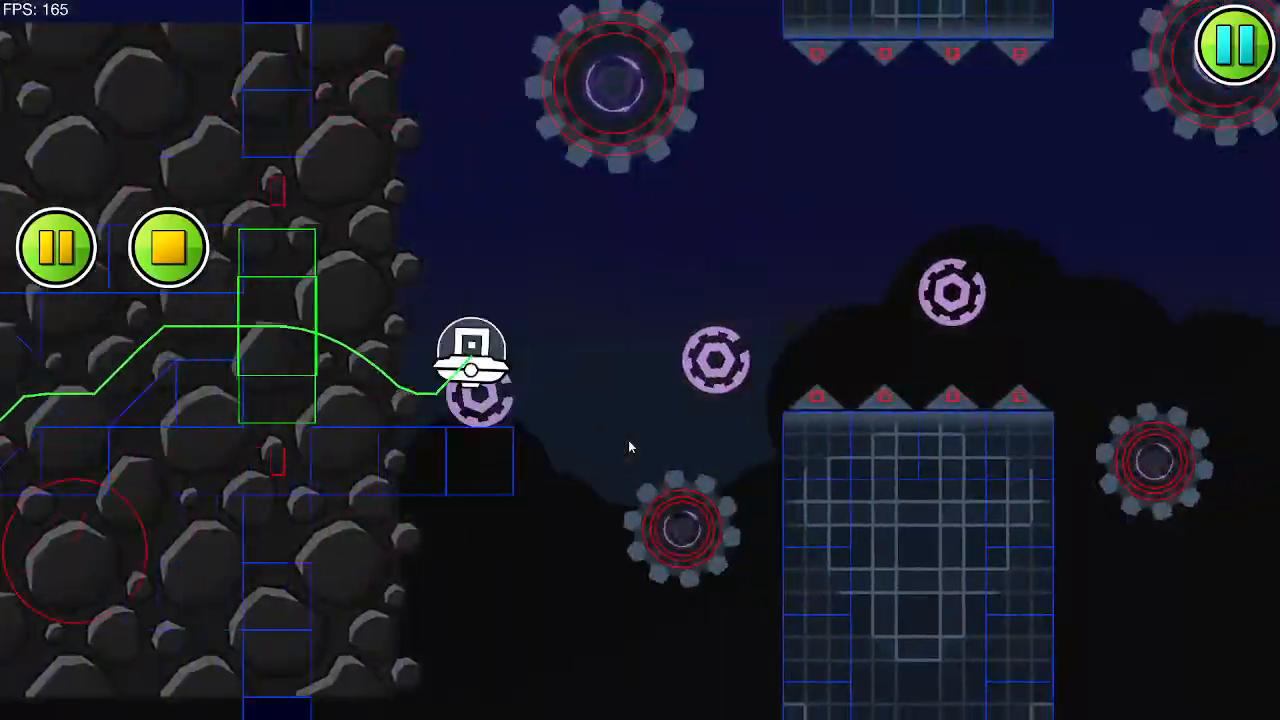
pyautogui.click(628, 440)
pyautogui.click(628, 440)
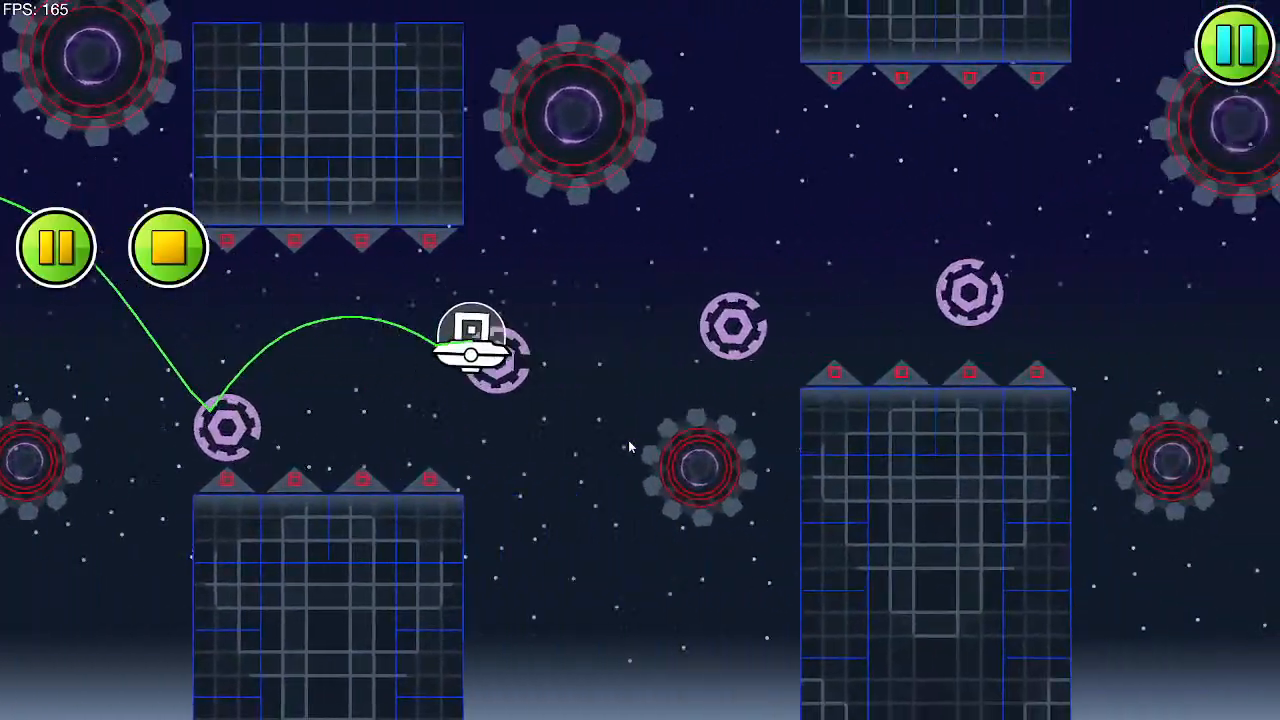
pyautogui.click(628, 440)
pyautogui.click(628, 440)
pyautogui.click(628, 440)
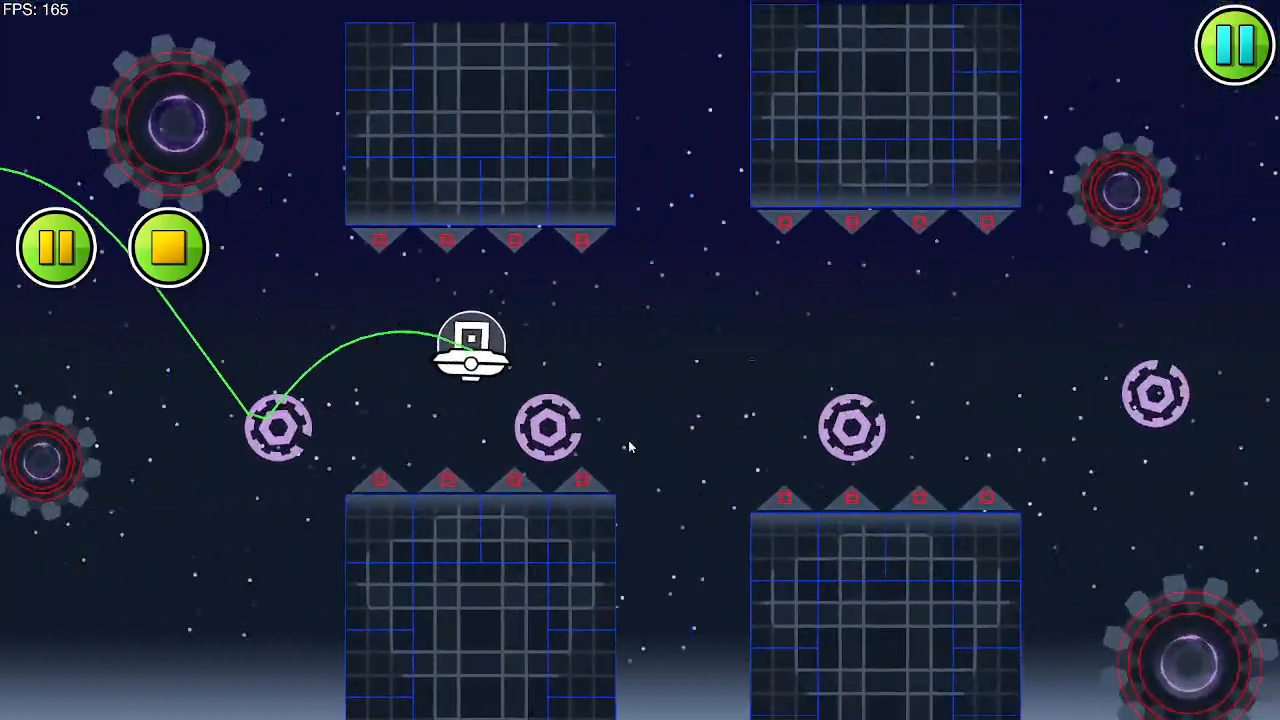
pyautogui.click(628, 446)
pyautogui.click(628, 446)
pyautogui.click(628, 446)
pyautogui.click(629, 447)
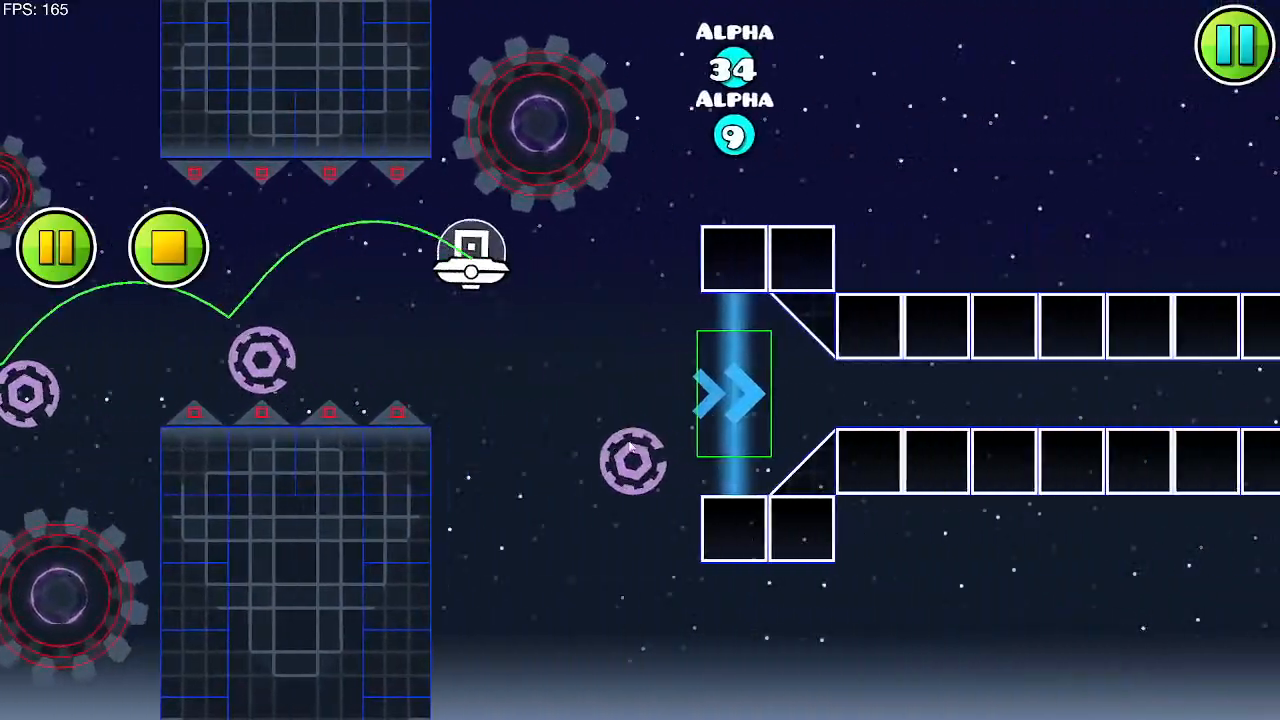
pyautogui.click(629, 444)
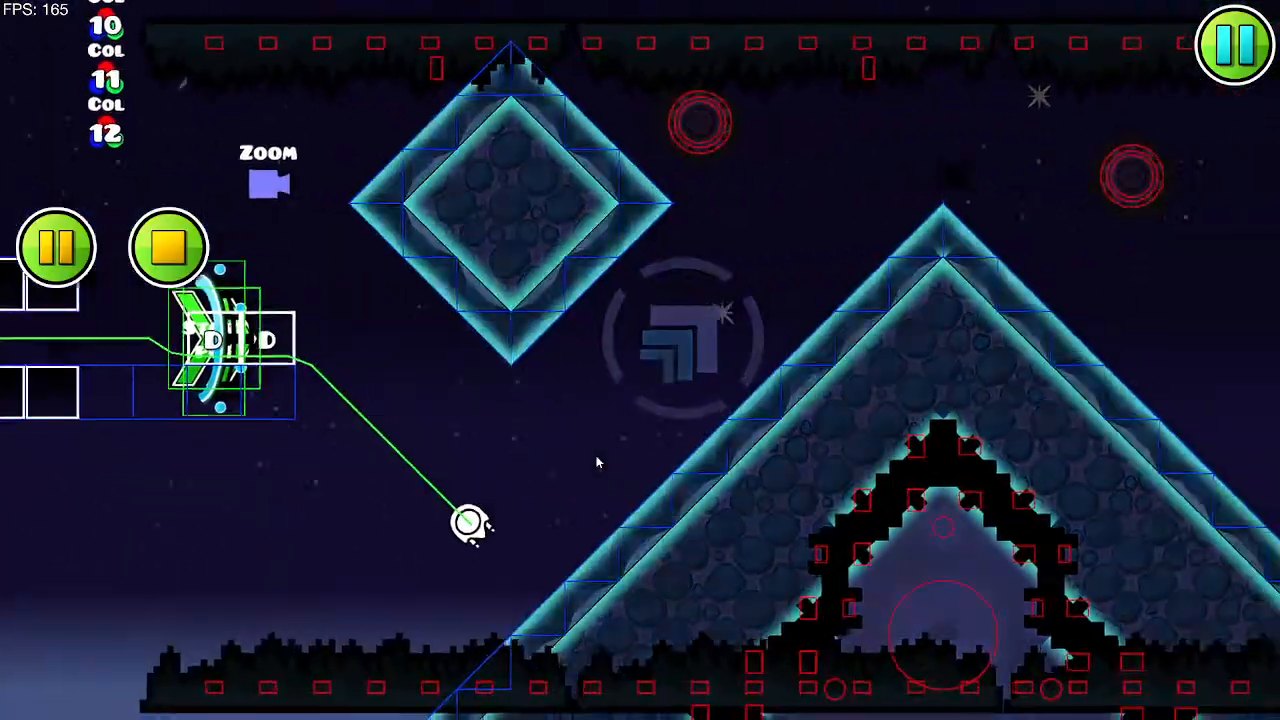
# Step: Play through the starry wave section, weaving between the diamond blocks, gears and spiked platforms
pyautogui.click(597, 462)
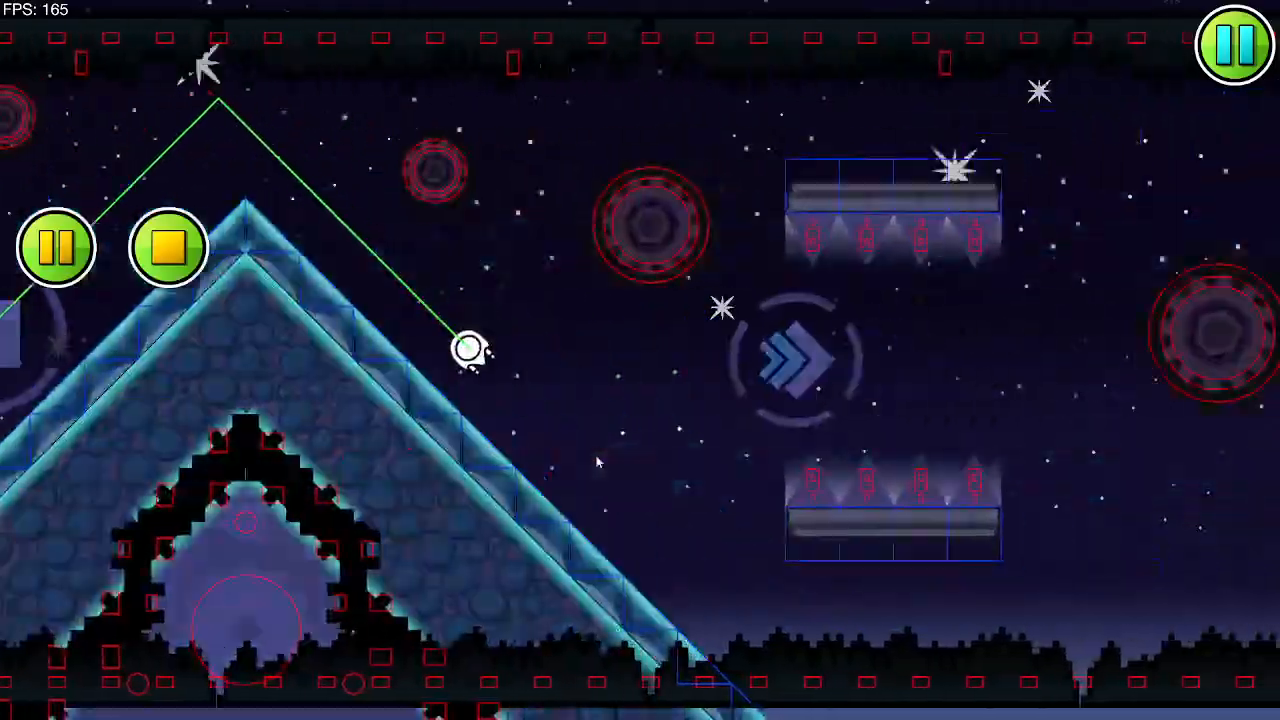
pyautogui.click(597, 462)
pyautogui.click(597, 462)
pyautogui.click(597, 462)
pyautogui.click(597, 462)
pyautogui.click(597, 462)
pyautogui.click(597, 462)
pyautogui.click(597, 462)
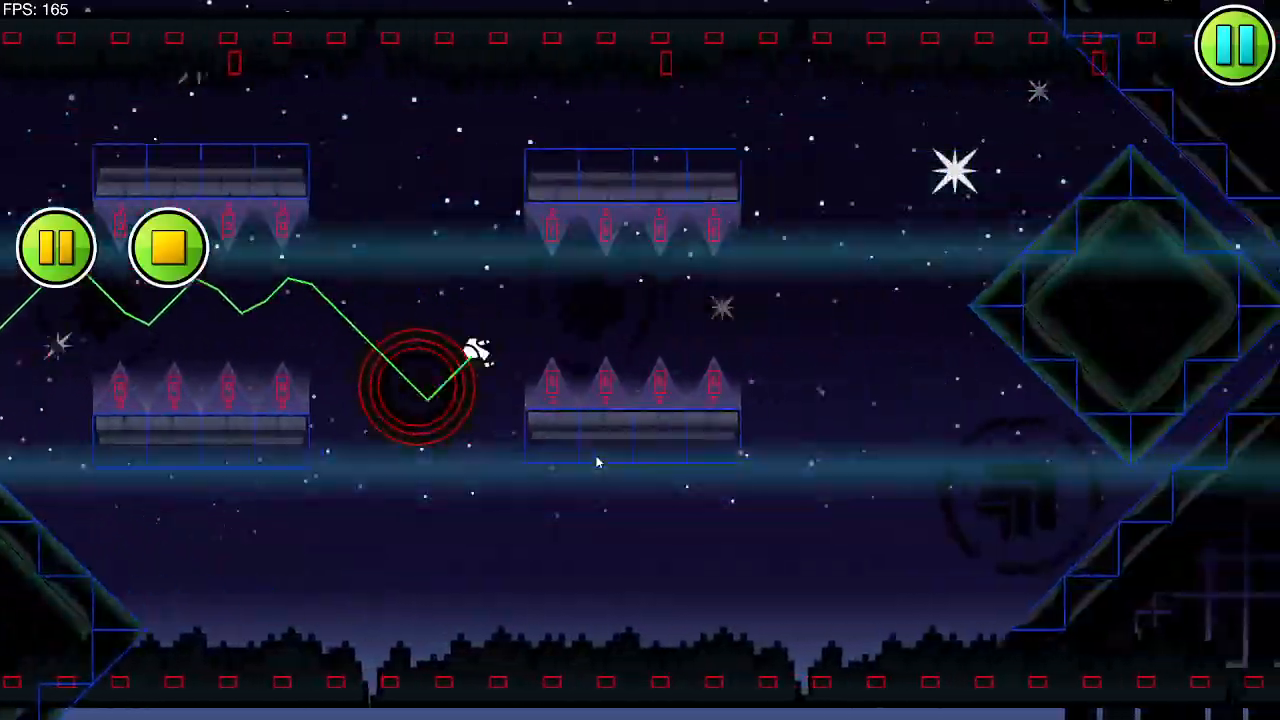
pyautogui.click(597, 462)
pyautogui.click(597, 462)
pyautogui.click(597, 462)
pyautogui.click(597, 462)
pyautogui.click(597, 462)
pyautogui.click(597, 462)
pyautogui.click(597, 462)
pyautogui.click(597, 462)
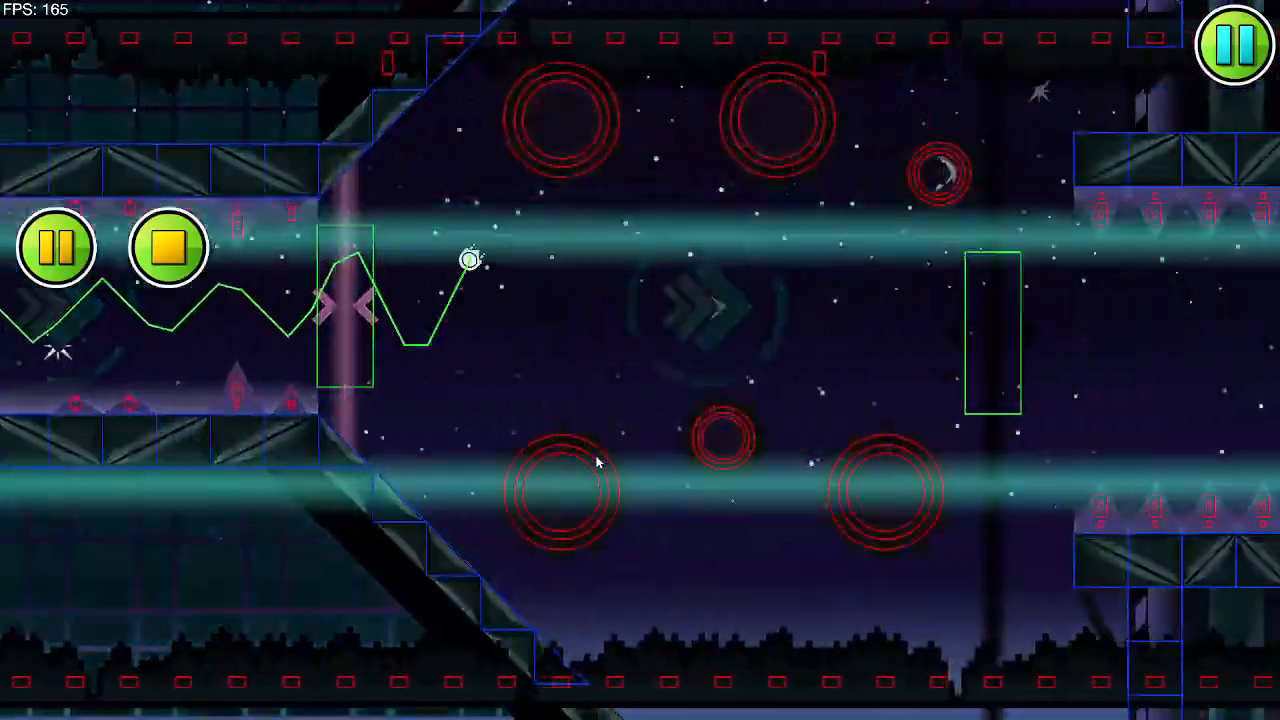
pyautogui.click(597, 462)
pyautogui.click(597, 462)
pyautogui.click(597, 462)
pyautogui.click(597, 462)
pyautogui.click(597, 462)
pyautogui.click(597, 462)
pyautogui.click(597, 462)
pyautogui.click(597, 462)
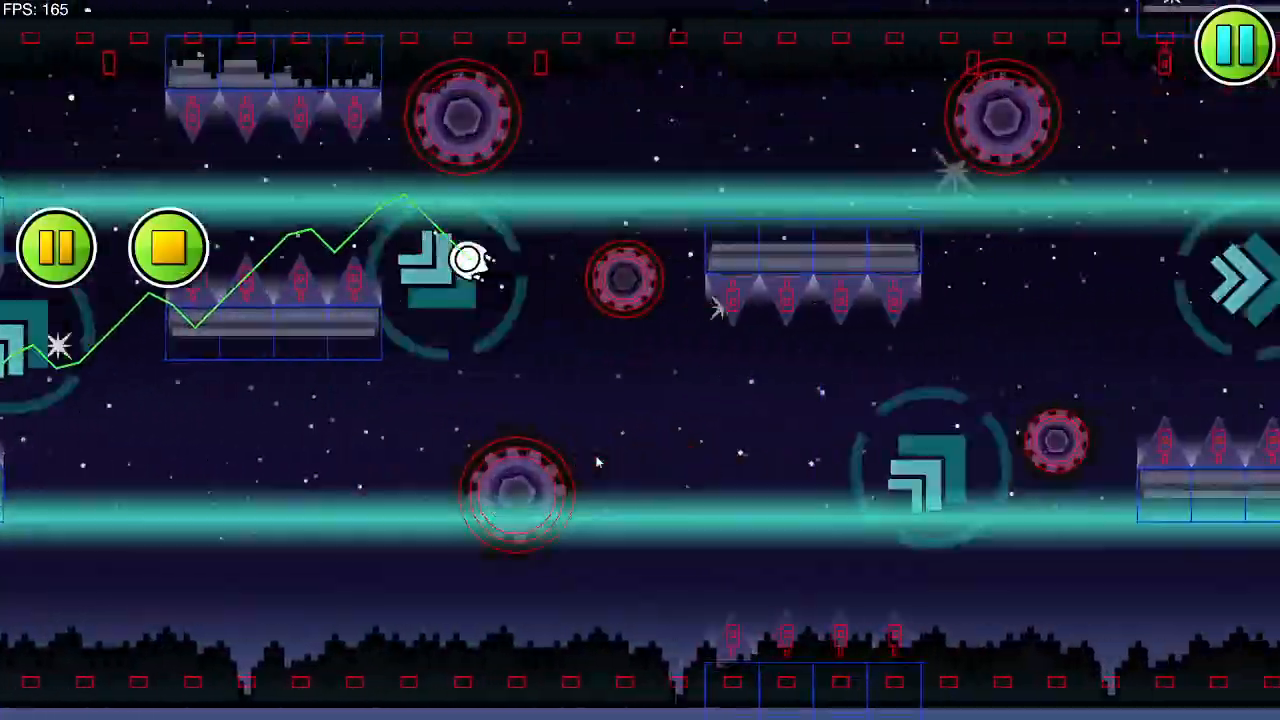
pyautogui.click(597, 462)
pyautogui.click(597, 462)
pyautogui.click(597, 462)
pyautogui.click(597, 462)
pyautogui.click(597, 462)
pyautogui.click(597, 462)
pyautogui.click(597, 462)
pyautogui.click(597, 462)
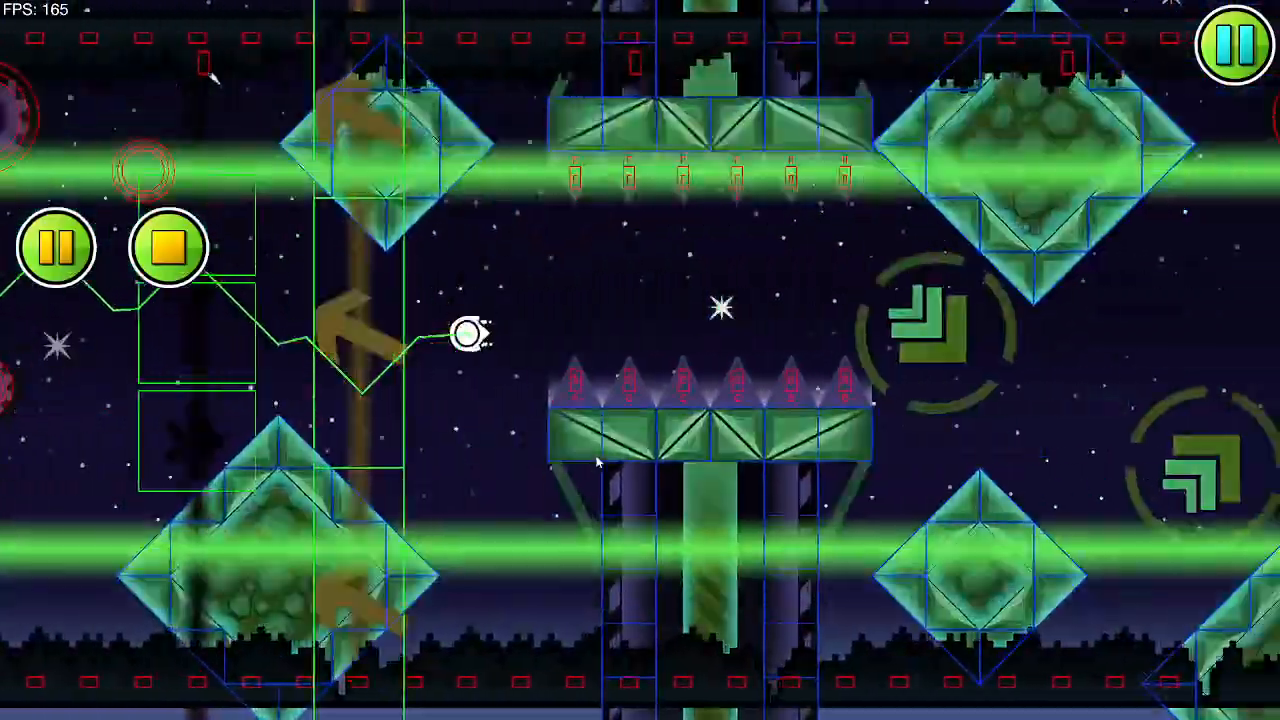
pyautogui.click(597, 462)
pyautogui.click(597, 462)
pyautogui.click(597, 462)
pyautogui.click(597, 462)
pyautogui.click(597, 462)
pyautogui.click(597, 462)
pyautogui.click(597, 462)
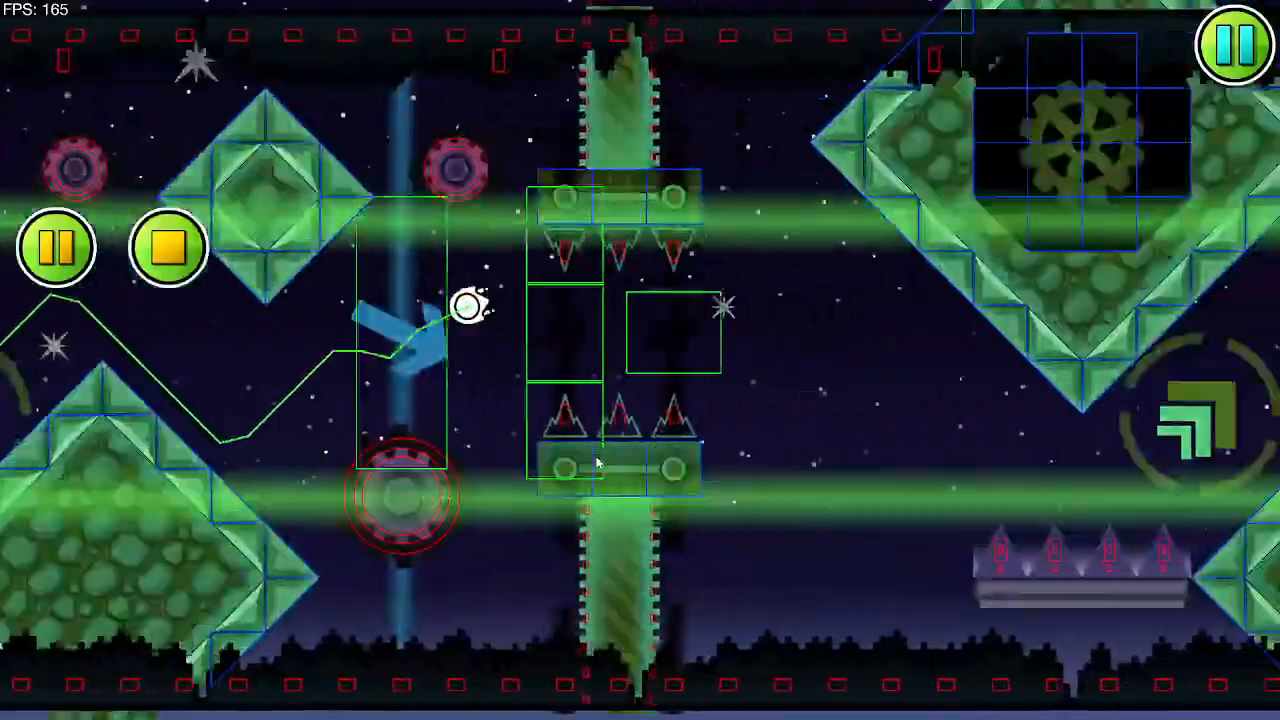
pyautogui.click(597, 462)
pyautogui.click(597, 462)
pyautogui.click(597, 462)
pyautogui.click(597, 462)
pyautogui.click(597, 462)
pyautogui.click(597, 462)
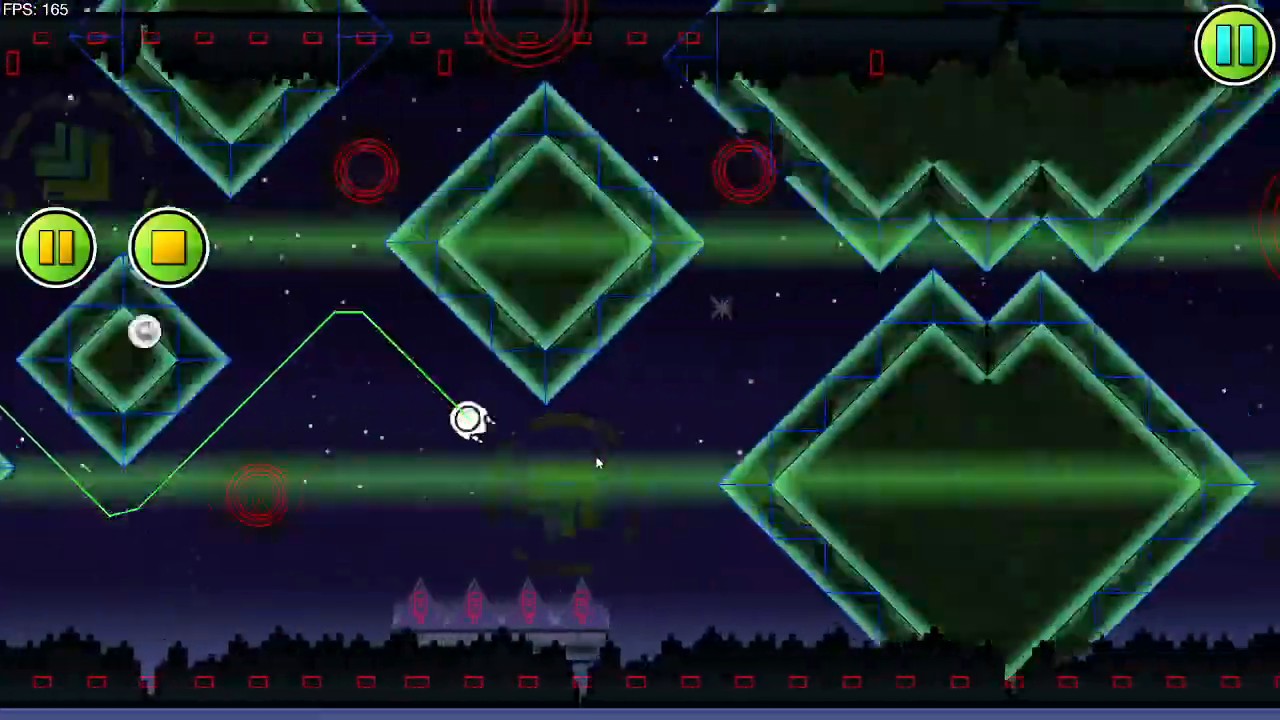
pyautogui.click(597, 462)
pyautogui.click(597, 462)
pyautogui.click(597, 462)
pyautogui.click(597, 462)
pyautogui.click(597, 462)
pyautogui.click(597, 462)
pyautogui.click(597, 462)
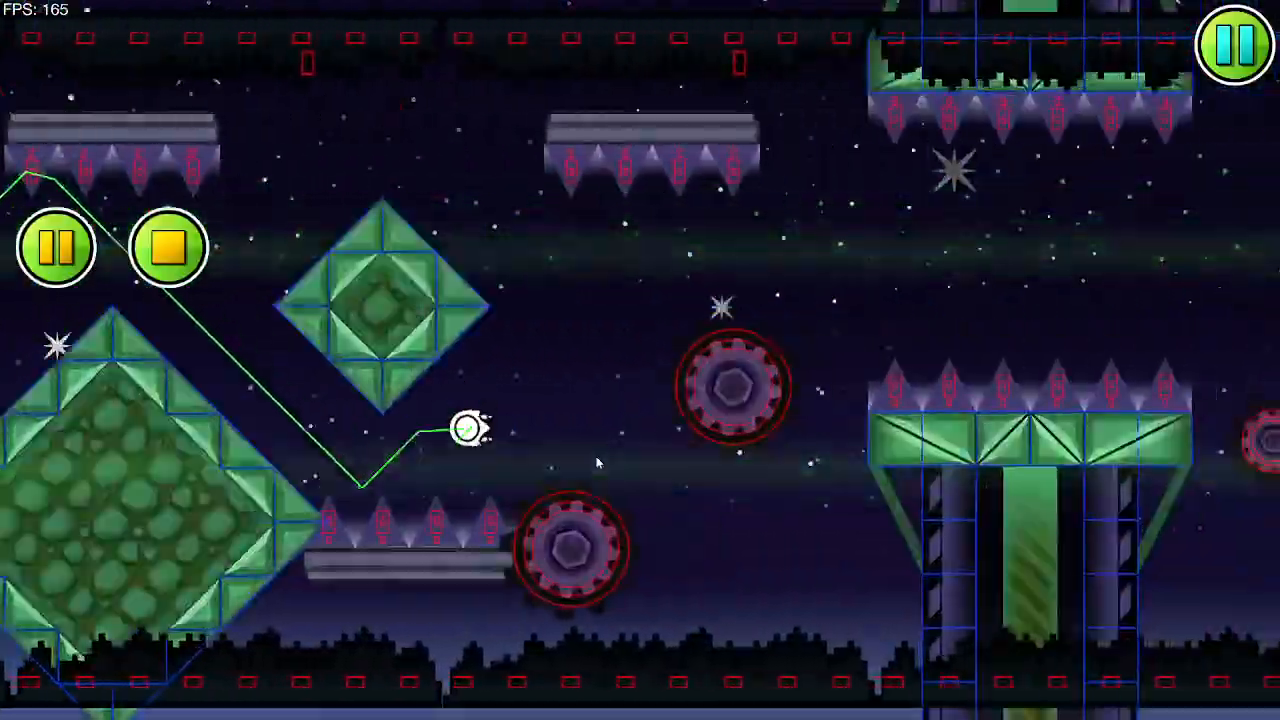
pyautogui.click(597, 462)
pyautogui.click(597, 462)
pyautogui.click(597, 462)
pyautogui.click(597, 462)
pyautogui.click(597, 462)
pyautogui.click(597, 462)
pyautogui.click(597, 462)
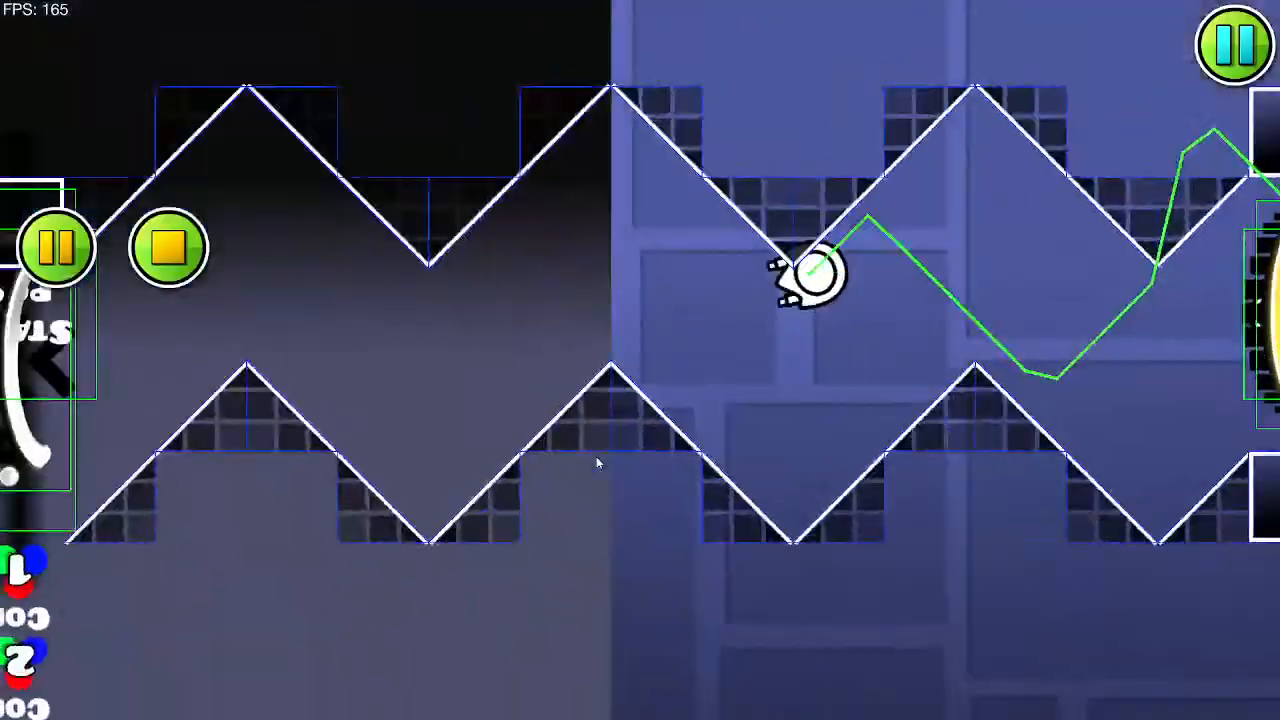
# Step: Play through the zigzag wave corridor, steering between the sloped grid blocks
pyautogui.click(597, 462)
pyautogui.click(597, 462)
pyautogui.click(597, 462)
pyautogui.click(597, 462)
pyautogui.click(597, 462)
pyautogui.click(597, 462)
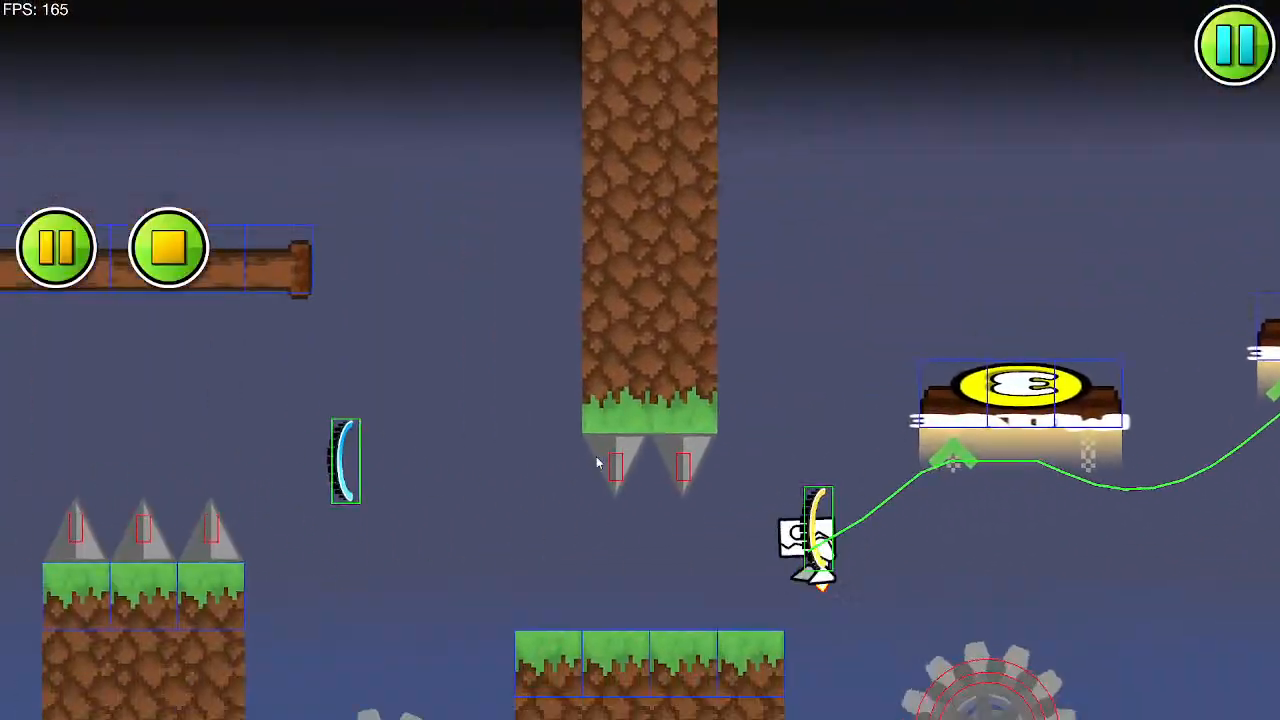
# Step: Play through the robot section, jumping across the grassy dirt pillars, numbered platforms and grey gears
pyautogui.click(597, 462)
pyautogui.click(597, 462)
pyautogui.click(597, 462)
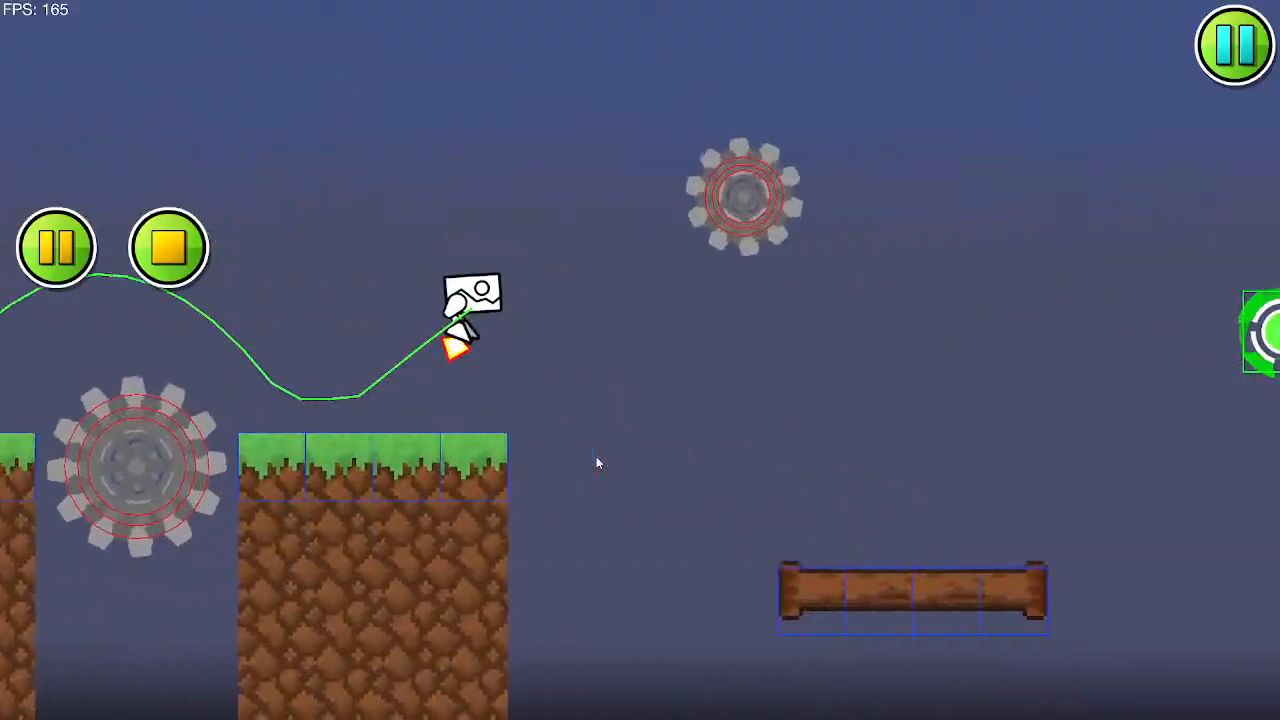
pyautogui.click(597, 462)
pyautogui.click(597, 462)
pyautogui.click(597, 462)
pyautogui.click(597, 462)
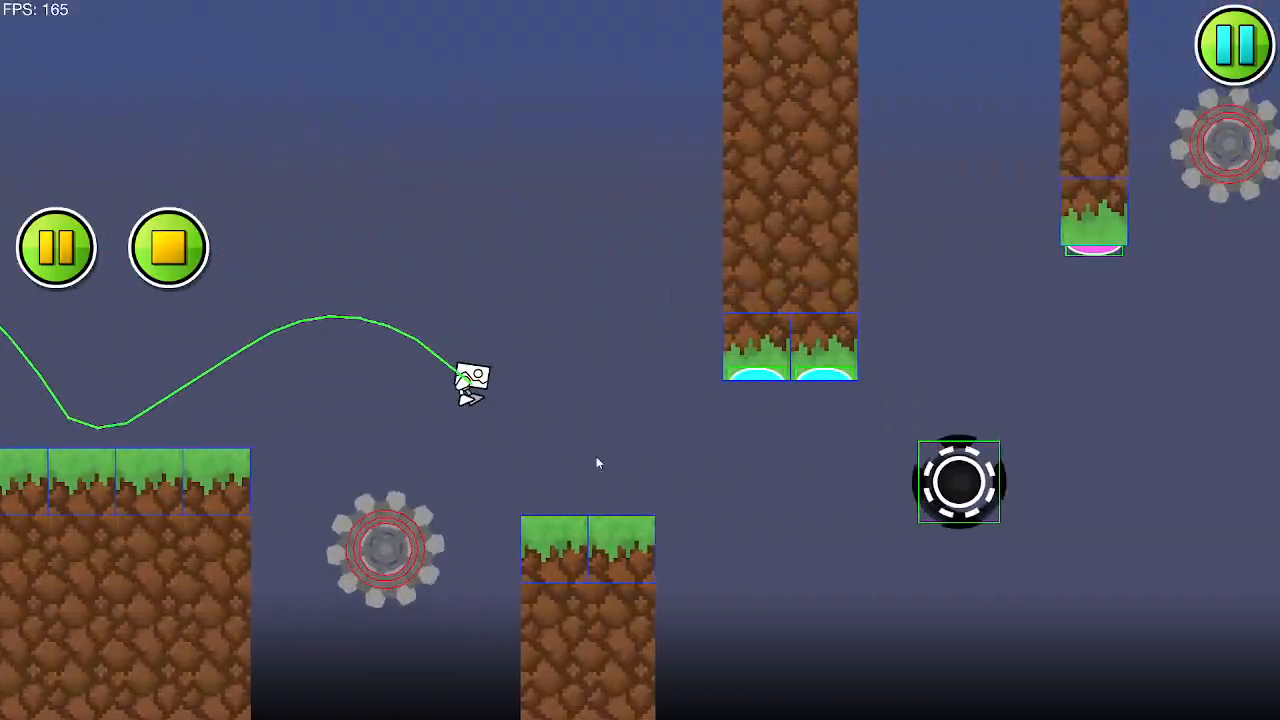
pyautogui.click(597, 462)
pyautogui.click(597, 462)
pyautogui.click(597, 462)
pyautogui.click(597, 462)
pyautogui.click(597, 462)
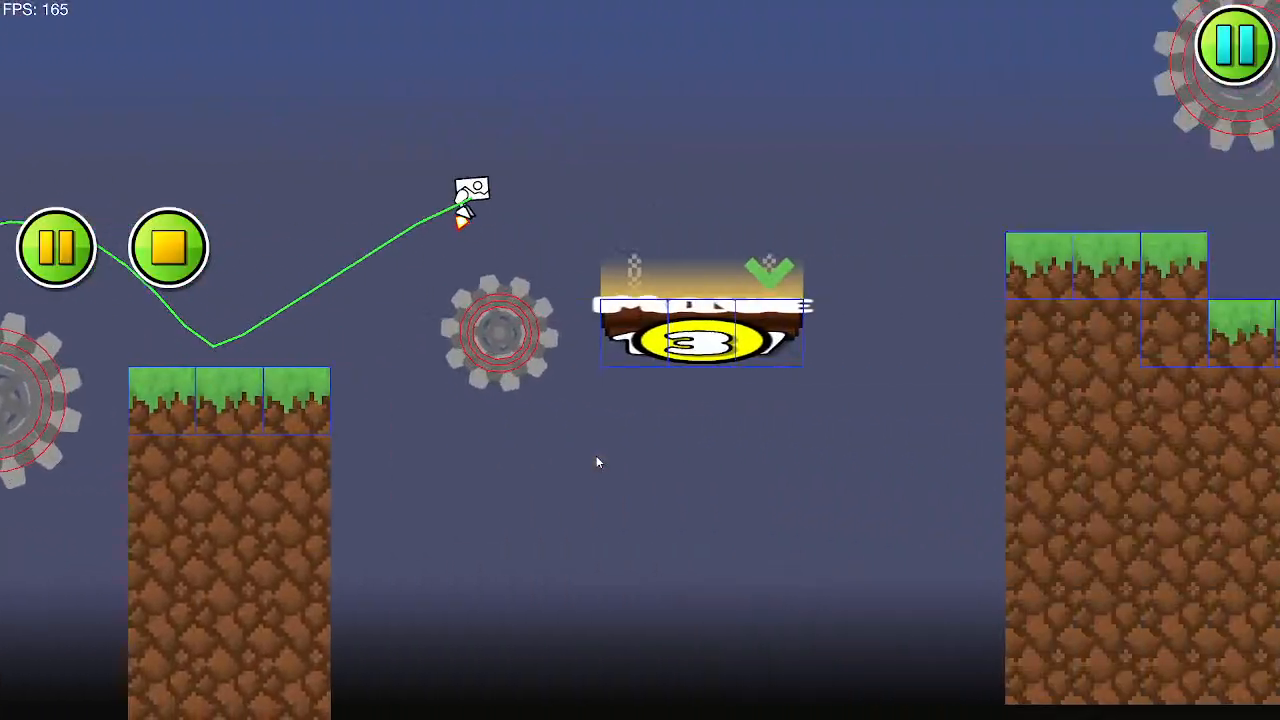
pyautogui.click(597, 459)
pyautogui.click(597, 459)
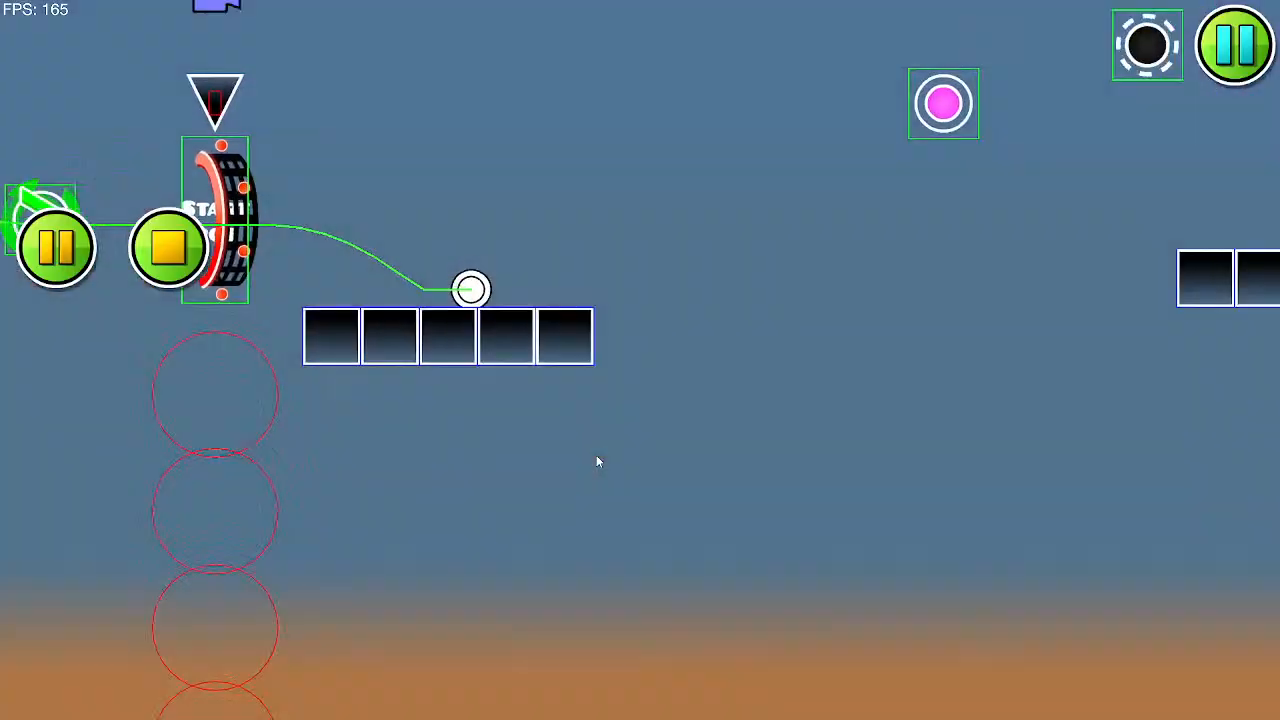
# Step: Play through the first part of the ball section, switching between the black block platforms above the spiked saws
pyautogui.click(597, 458)
pyautogui.click(597, 458)
pyautogui.click(597, 458)
pyautogui.click(597, 458)
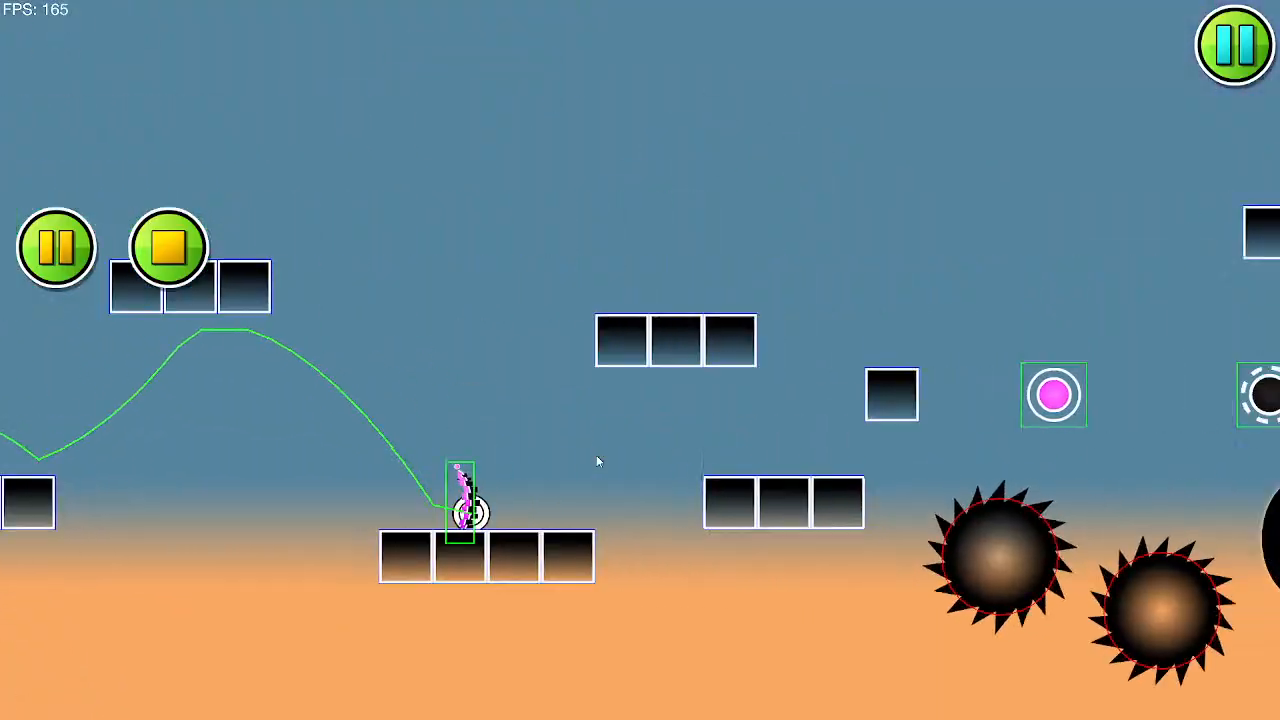
pyautogui.click(597, 461)
pyautogui.click(597, 461)
pyautogui.click(597, 461)
pyautogui.click(597, 461)
pyautogui.click(597, 461)
pyautogui.click(597, 461)
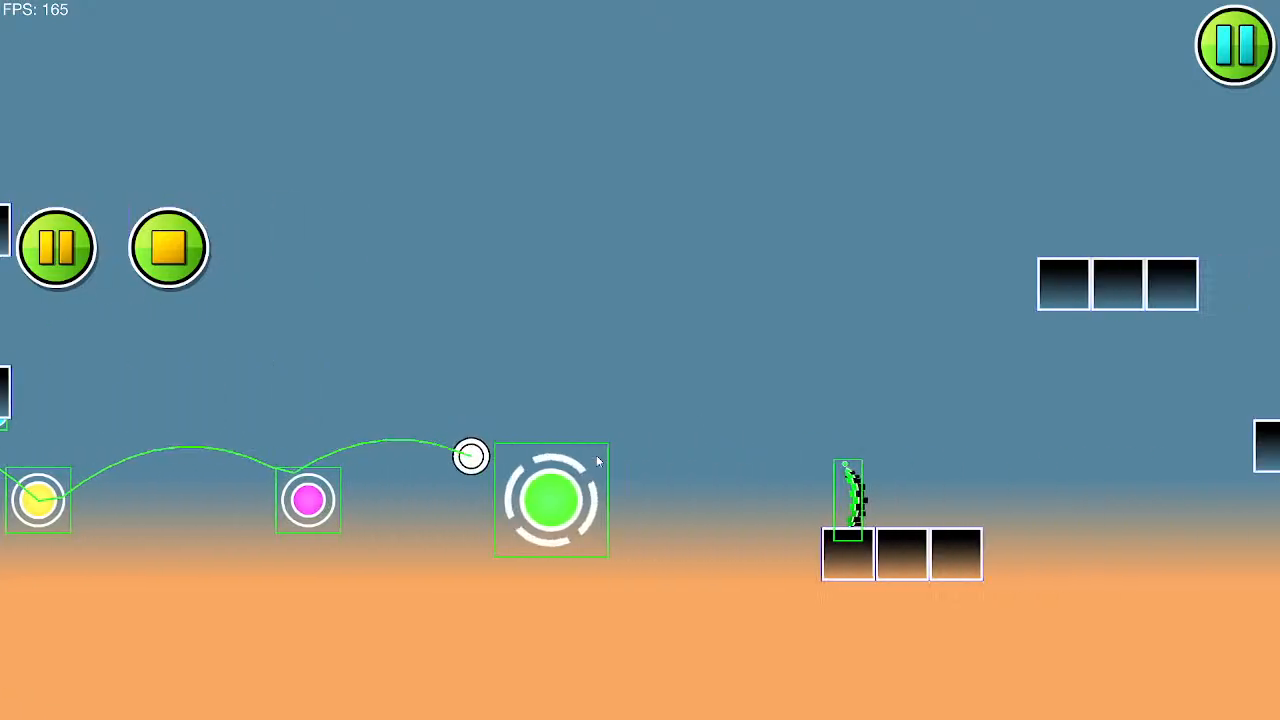
# Step: Finish the ball section through the remaining orbs and black platforms, and stop the playtest at the end of the level
pyautogui.click(597, 461)
pyautogui.click(596, 464)
pyautogui.click(595, 465)
pyautogui.click(595, 466)
pyautogui.click(594, 461)
pyautogui.click(594, 461)
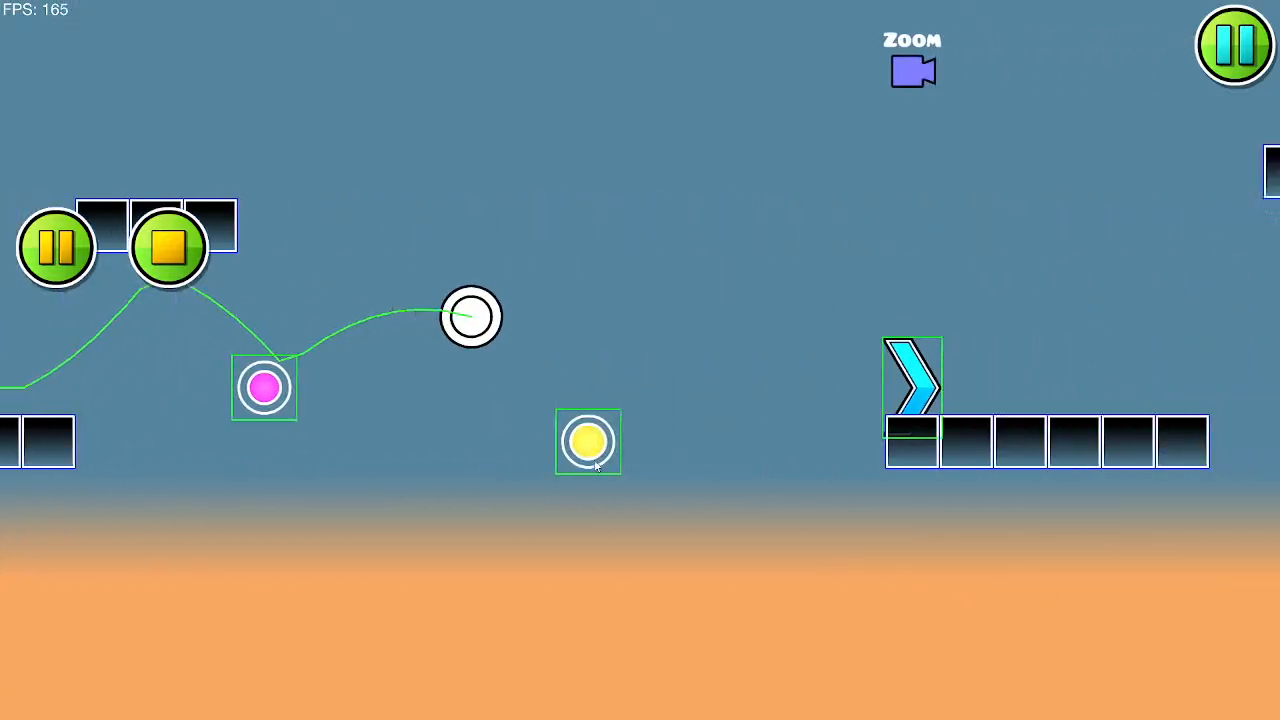
pyautogui.click(594, 461)
pyautogui.click(594, 461)
pyautogui.click(597, 465)
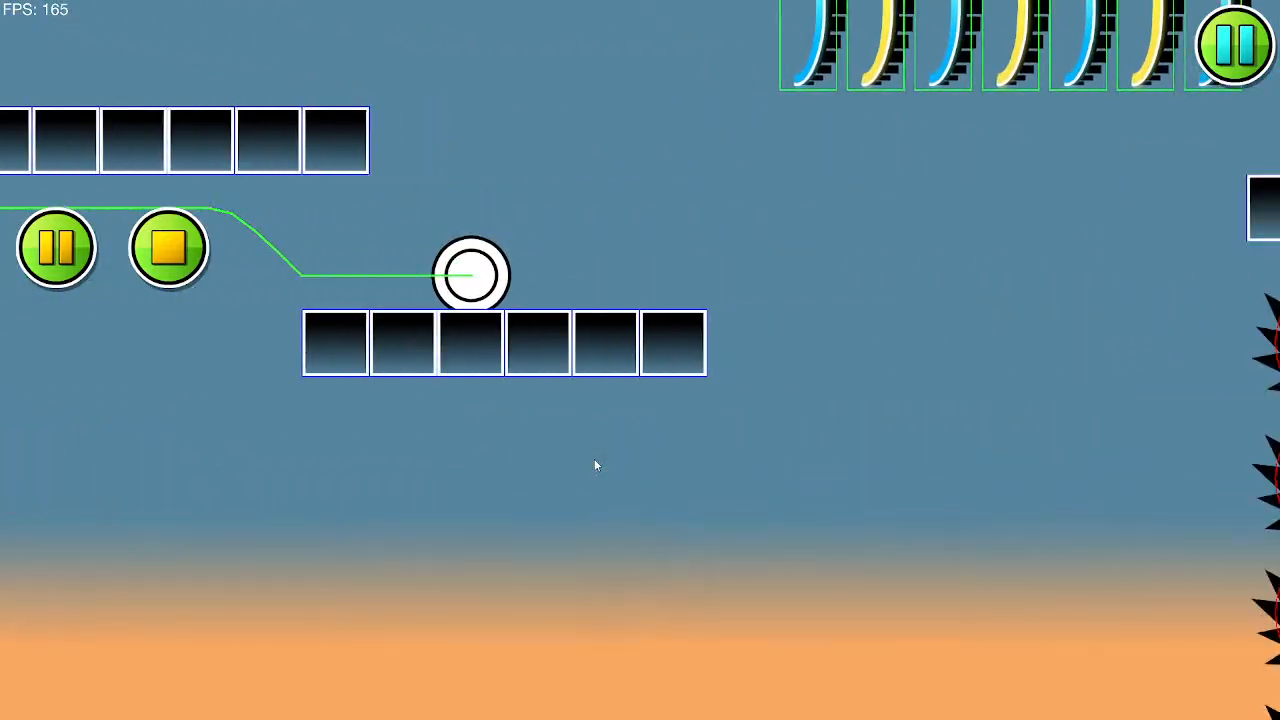
pyautogui.click(597, 465)
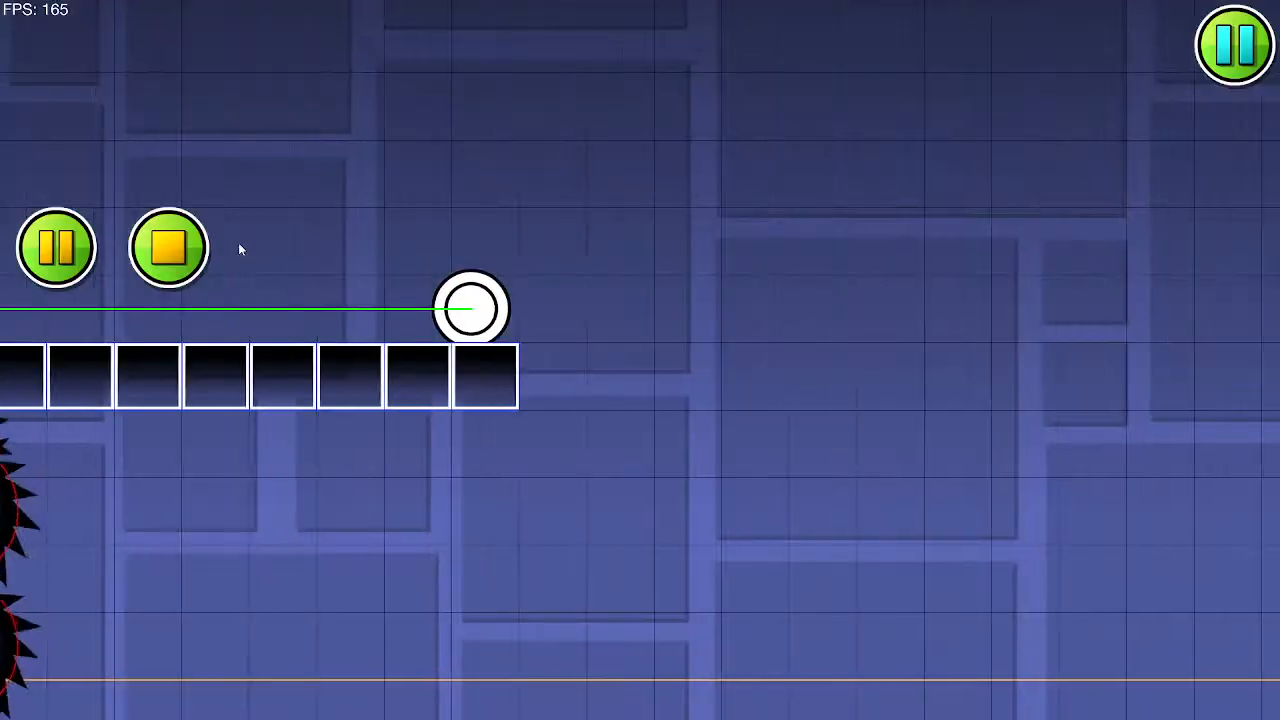
pyautogui.click(280, 248)
pyautogui.click(169, 248)
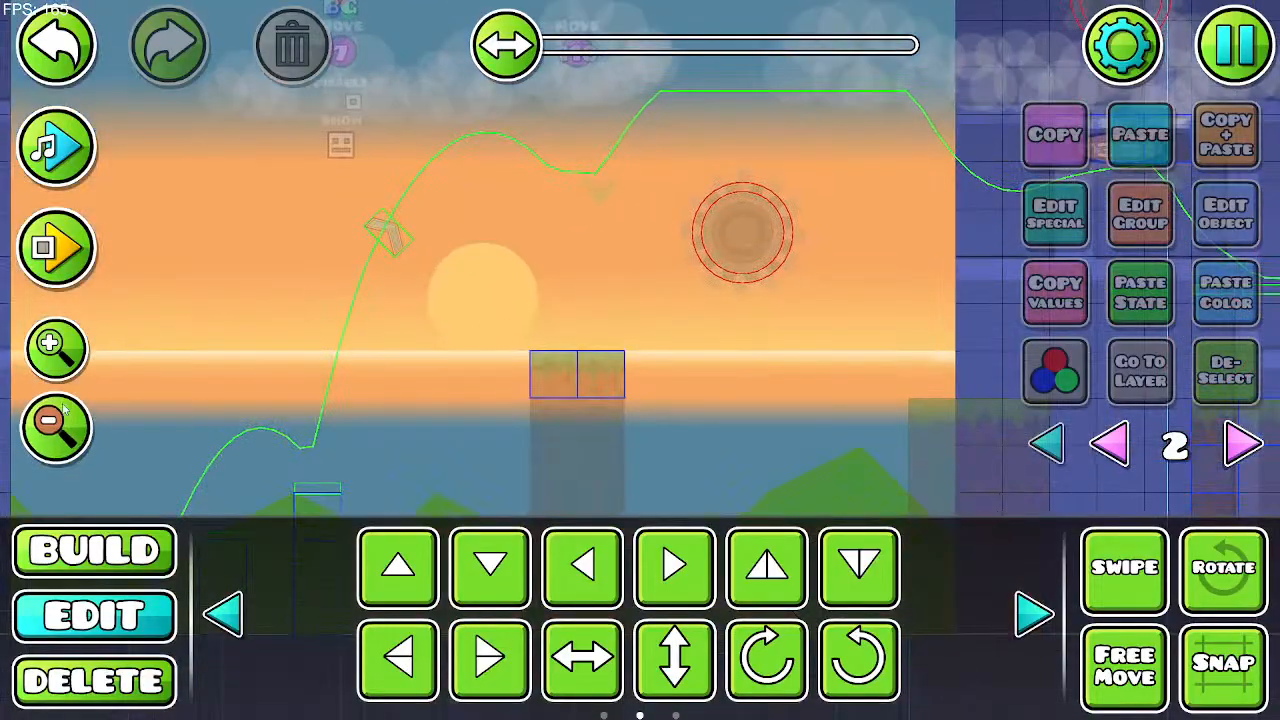
# Step: Inspect the sun circle's detail color channel and its HSV adjustment without changing them
pyautogui.click(57, 420)
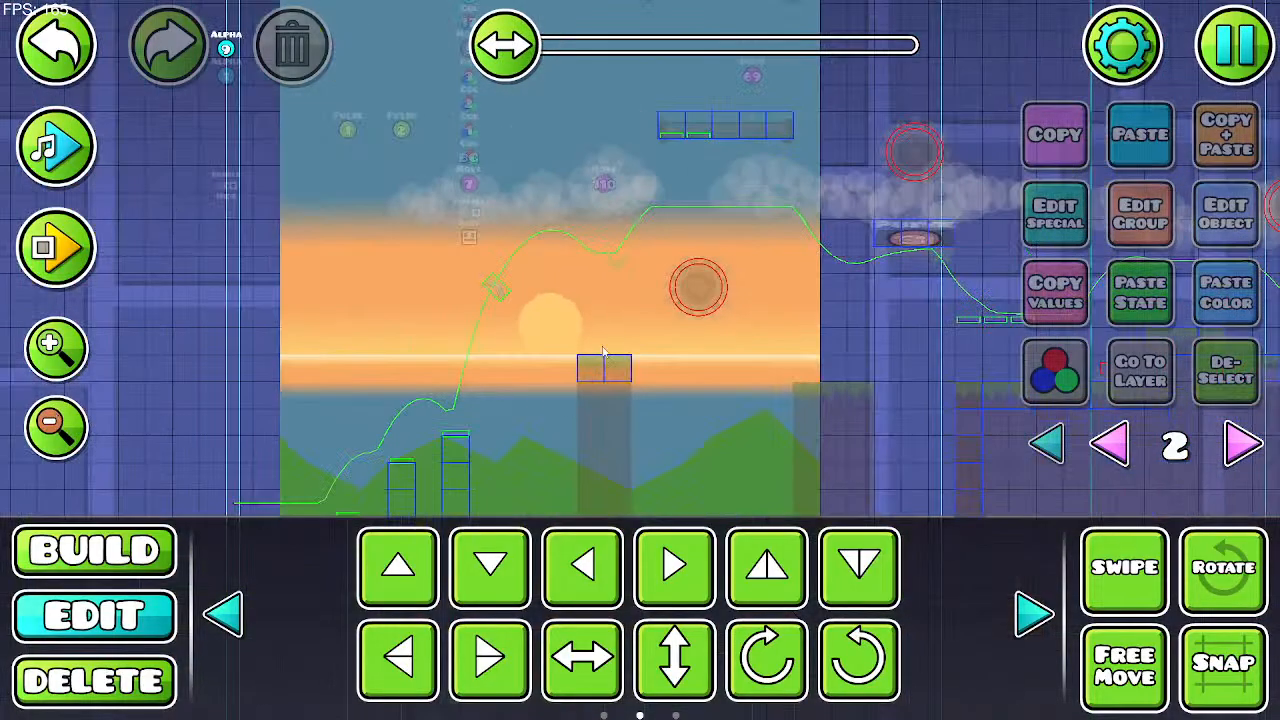
pyautogui.click(1201, 244)
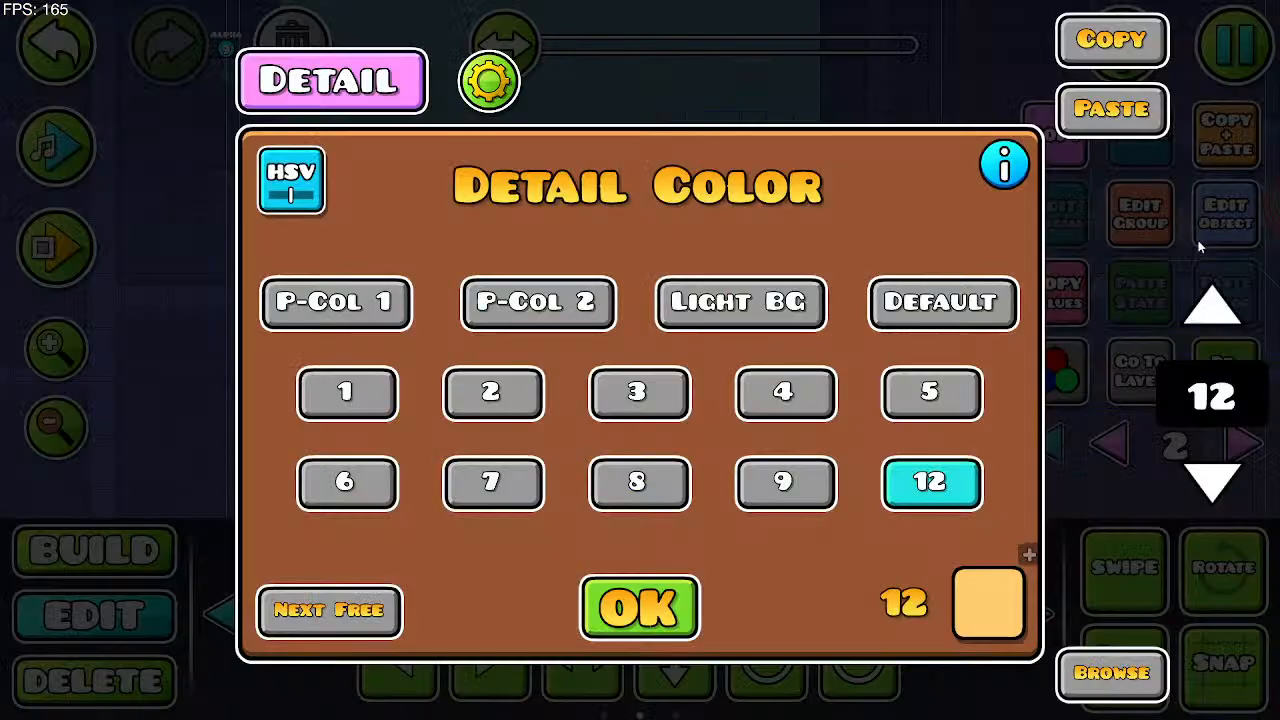
pyautogui.click(276, 205)
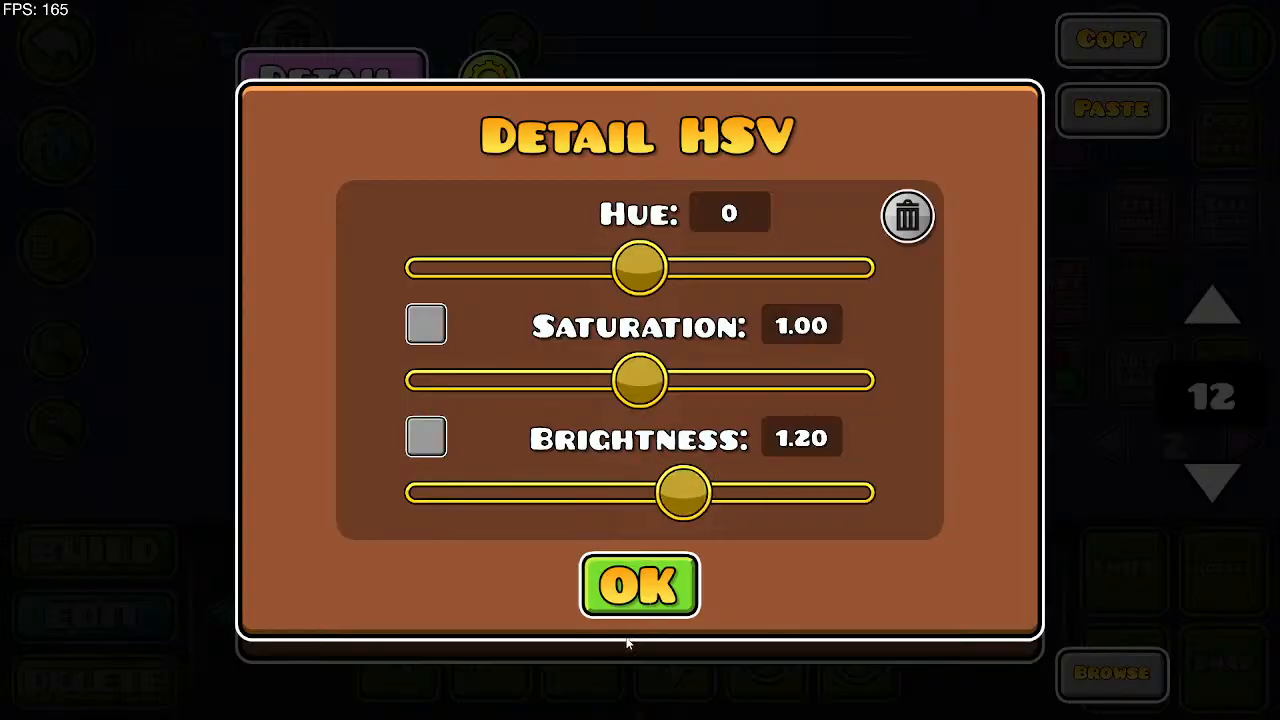
pyautogui.click(636, 610)
pyautogui.click(638, 606)
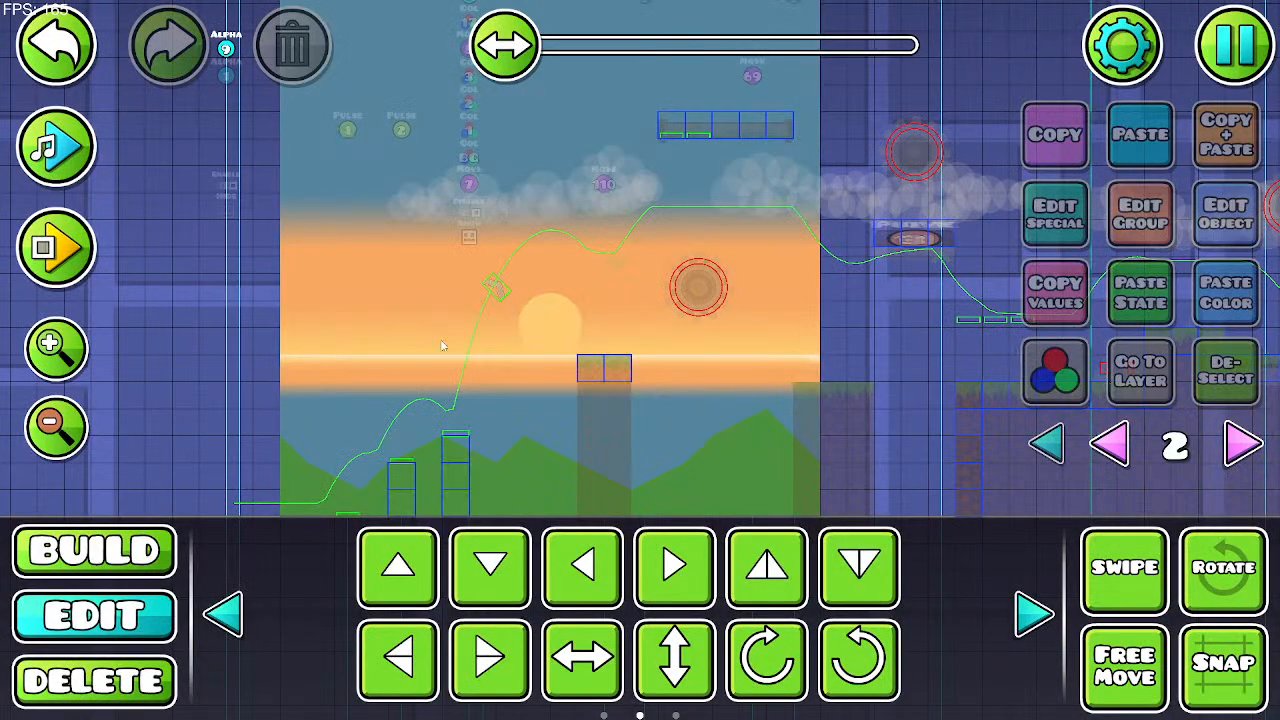
# Step: Examine the level past the opening sunset background, switching from editor layer 2 to layer 0
pyautogui.moveTo(782, 310); pyautogui.dragTo(290, 275)
pyautogui.moveTo(526, 255); pyautogui.dragTo(125, 350)
pyautogui.moveTo(920, 240); pyautogui.dragTo(568, 240)
pyautogui.moveTo(718, 287); pyautogui.dragTo(490, 302)
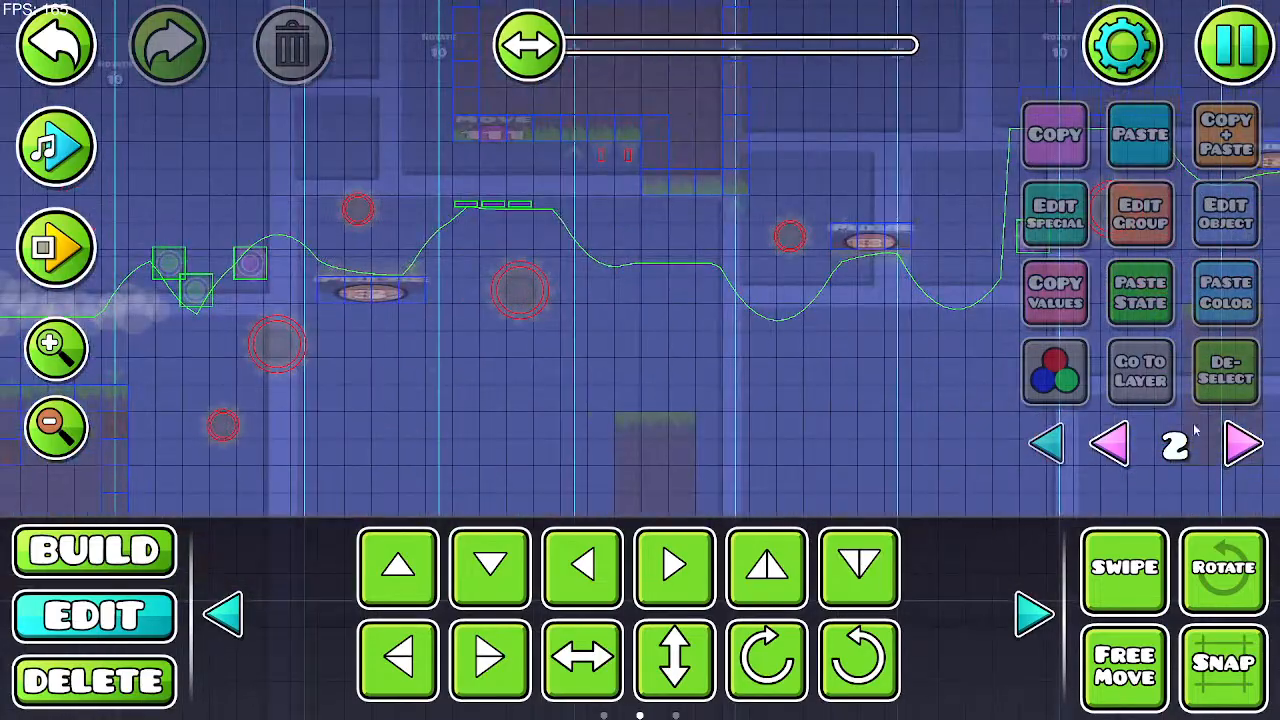
pyautogui.moveTo(836, 321); pyautogui.dragTo(606, 344)
pyautogui.click(1110, 443)
pyautogui.click(1110, 443)
pyautogui.moveTo(784, 359); pyautogui.dragTo(872, 379)
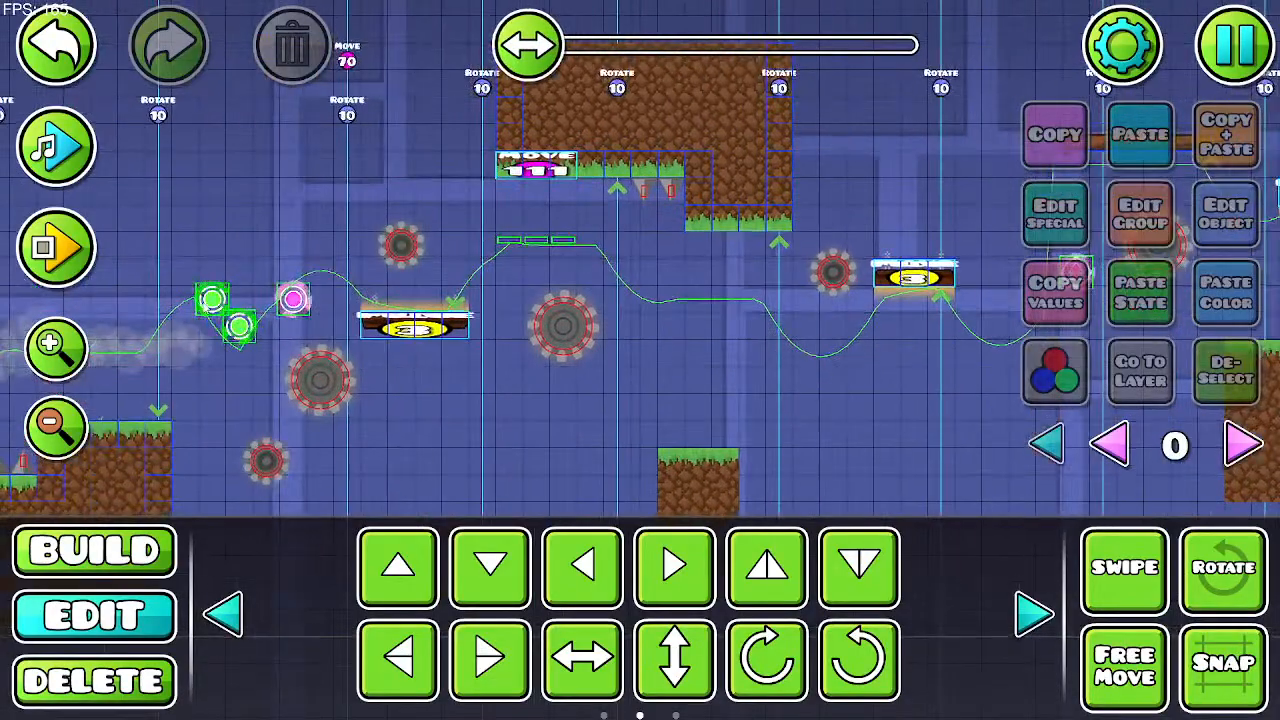
# Step: Save and play the level, check the sun through the opening cube jumps, and return to the editor
pyautogui.click(1231, 37)
pyautogui.click(712, 245)
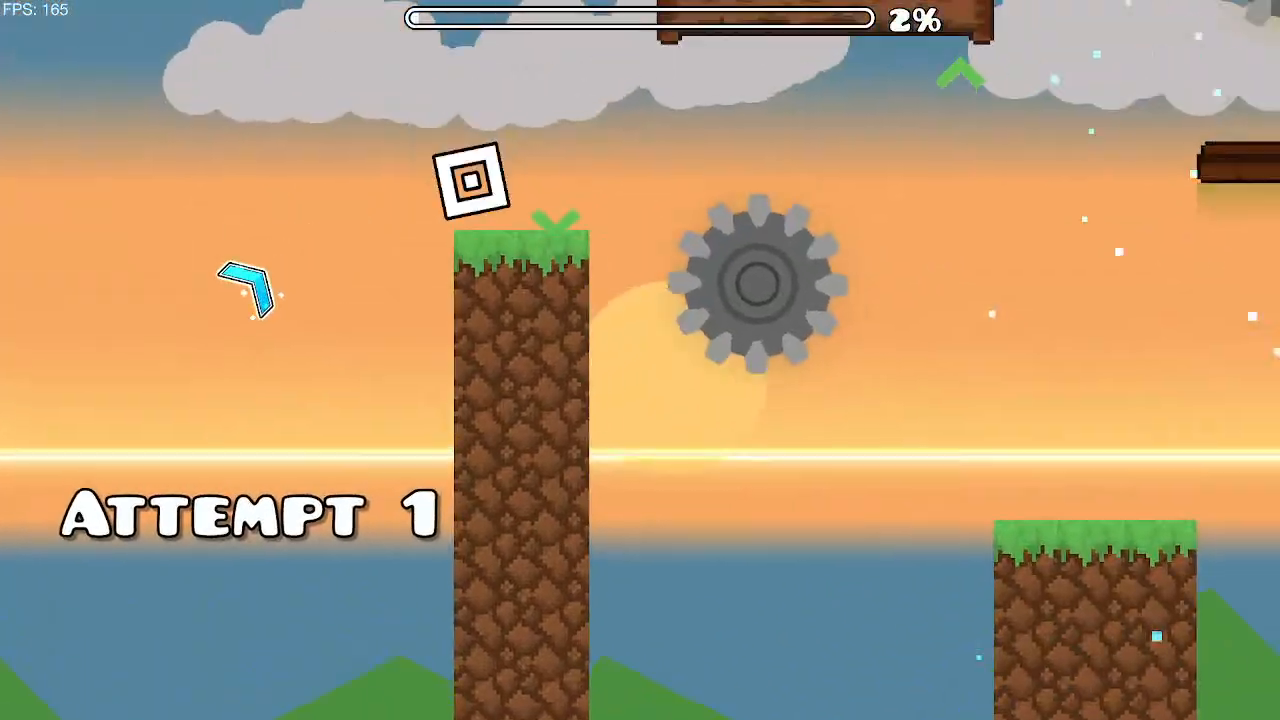
pyautogui.press('space')
pyautogui.press('space')
pyautogui.press('space')
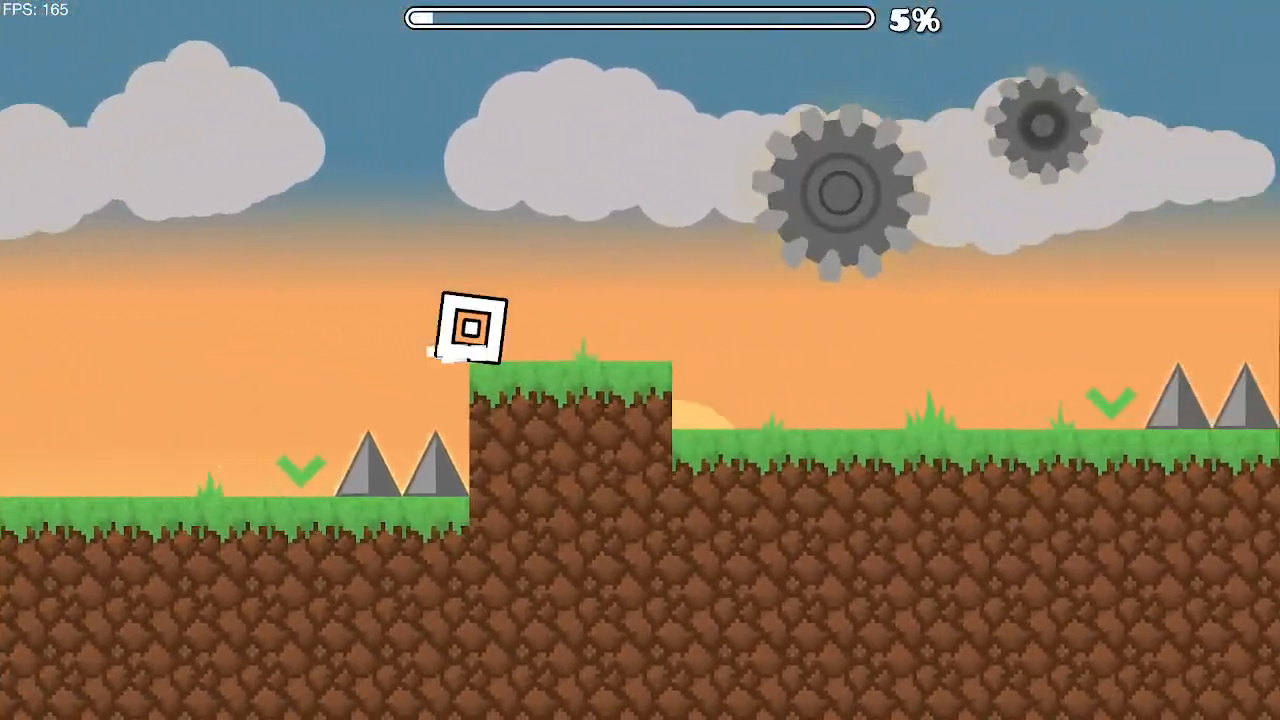
pyautogui.press('space')
pyautogui.press('Escape')
pyautogui.click(291, 455)
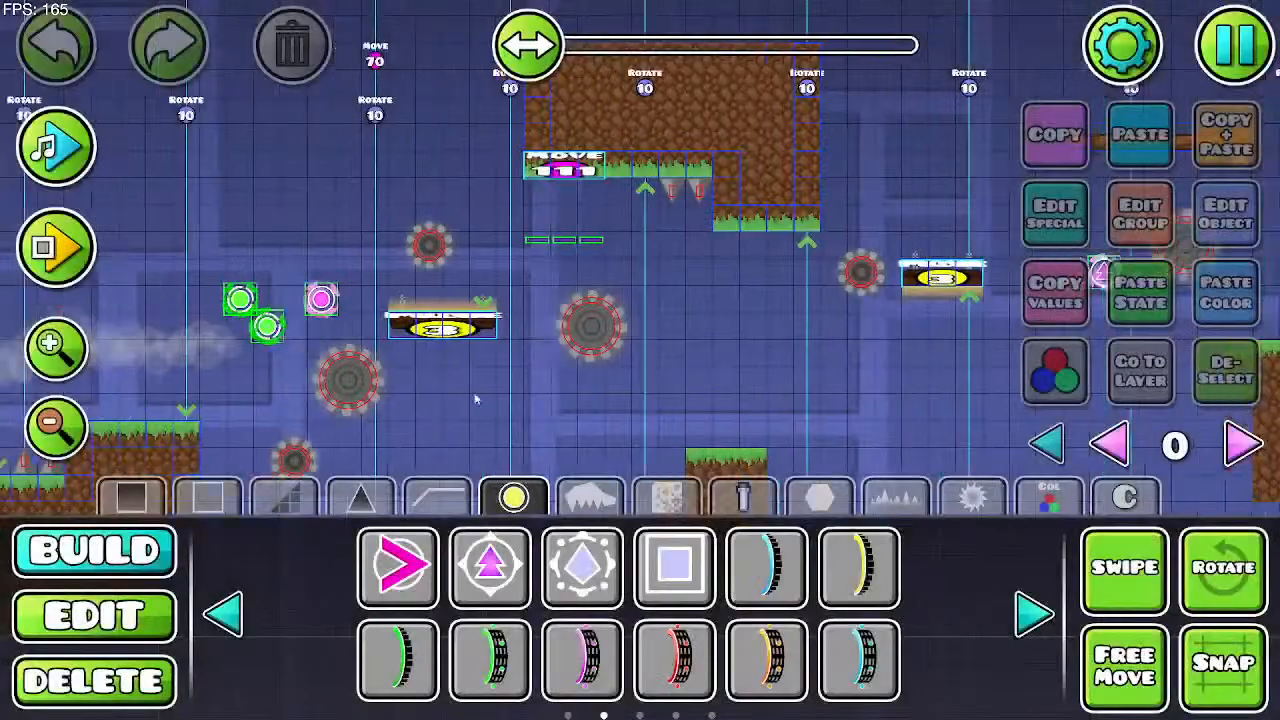
# Step: Select the sun circle on editor layer 2 and review its extra object options
pyautogui.moveTo(476, 399); pyautogui.dragTo(919, 361)
pyautogui.press('2')
pyautogui.moveTo(460, 338); pyautogui.dragTo(869, 346)
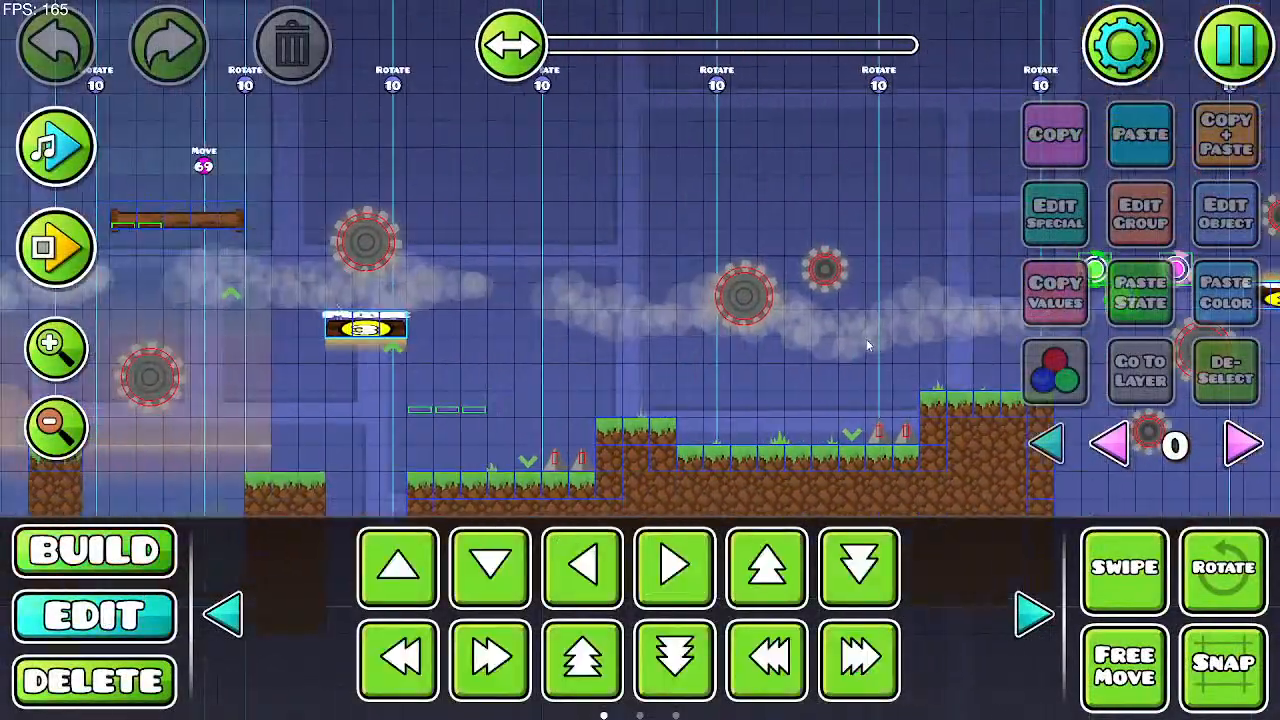
pyautogui.moveTo(611, 410); pyautogui.dragTo(974, 403)
pyautogui.click(1245, 447)
pyautogui.click(1245, 447)
pyautogui.click(352, 406)
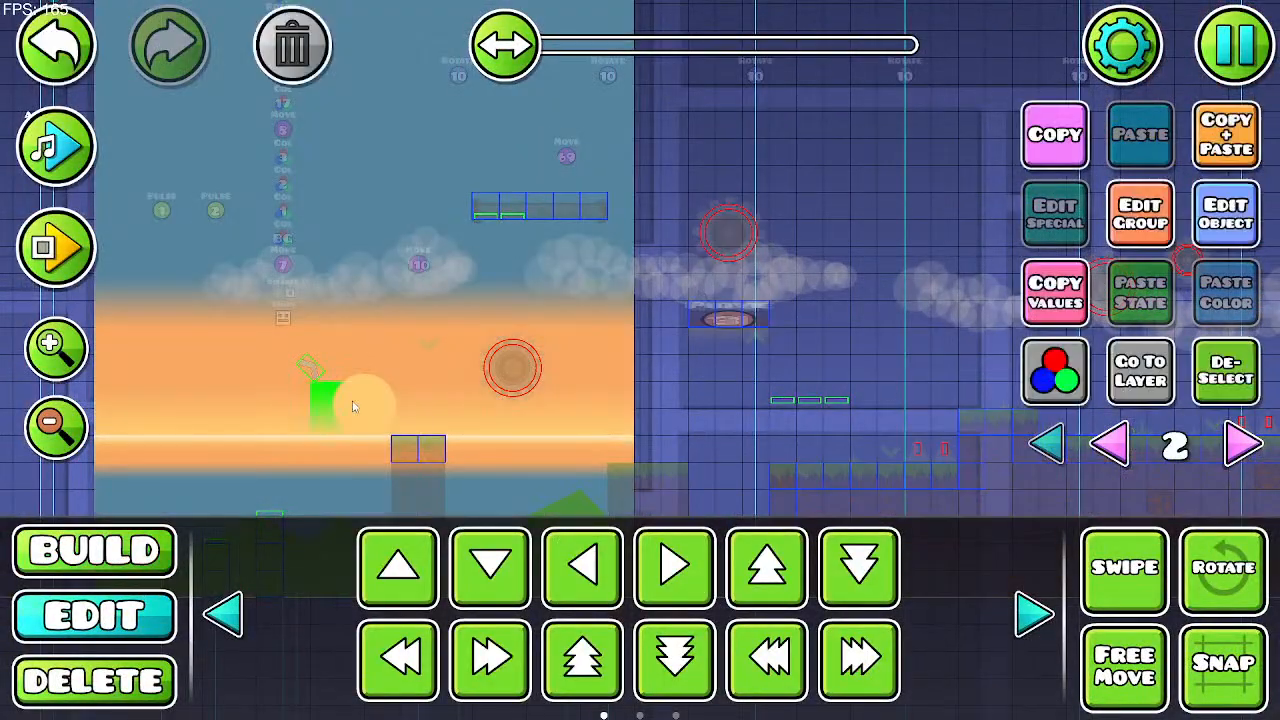
pyautogui.moveTo(716, 312); pyautogui.dragTo(785, 298)
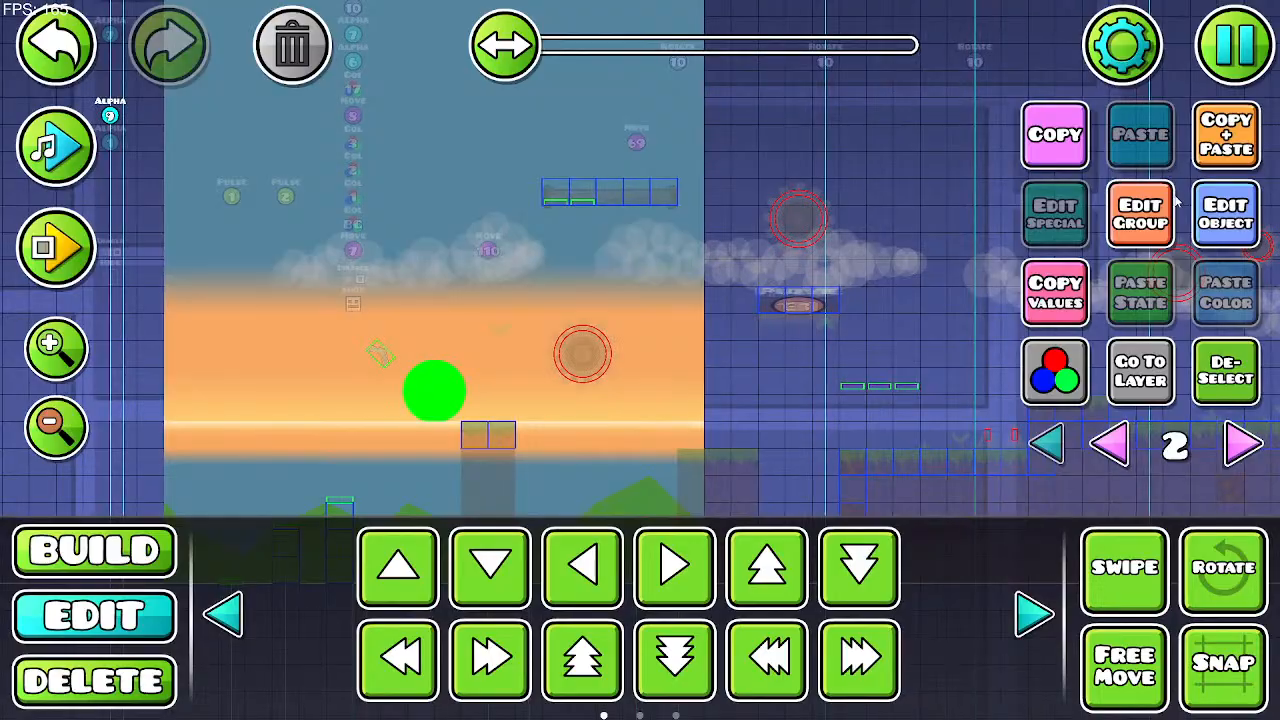
pyautogui.click(1160, 220)
pyautogui.click(1110, 190)
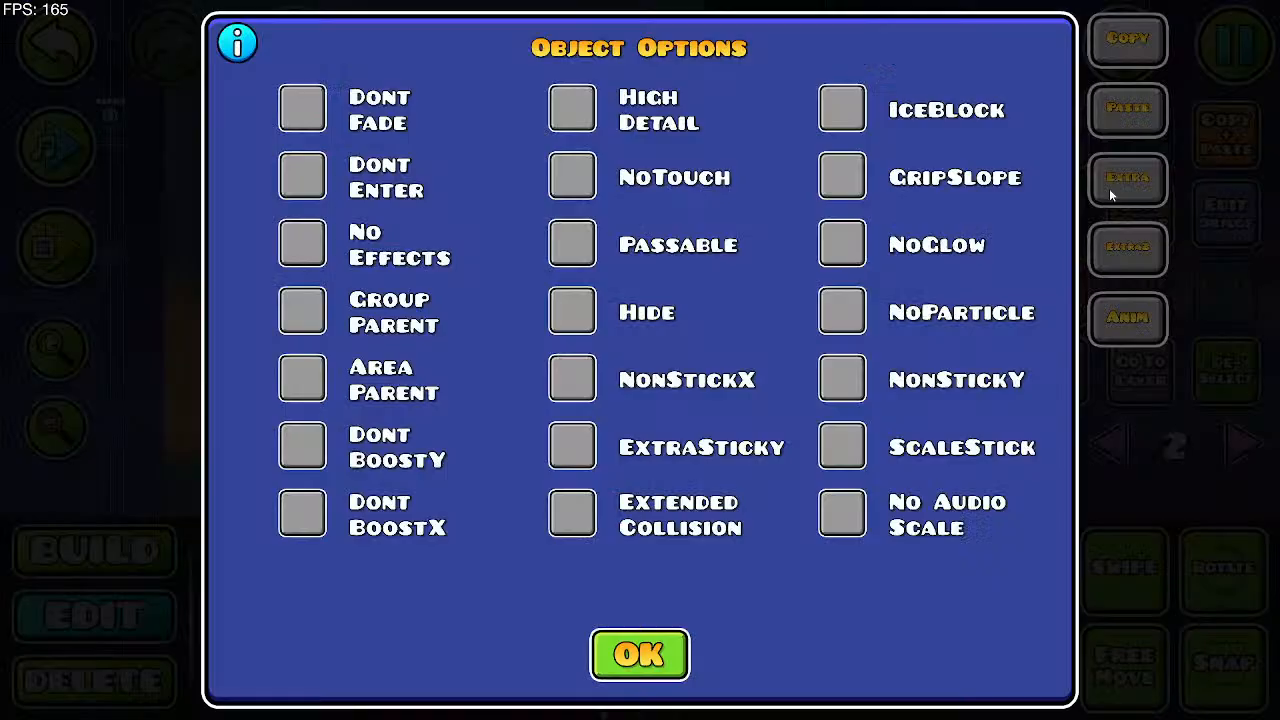
pyautogui.click(640, 655)
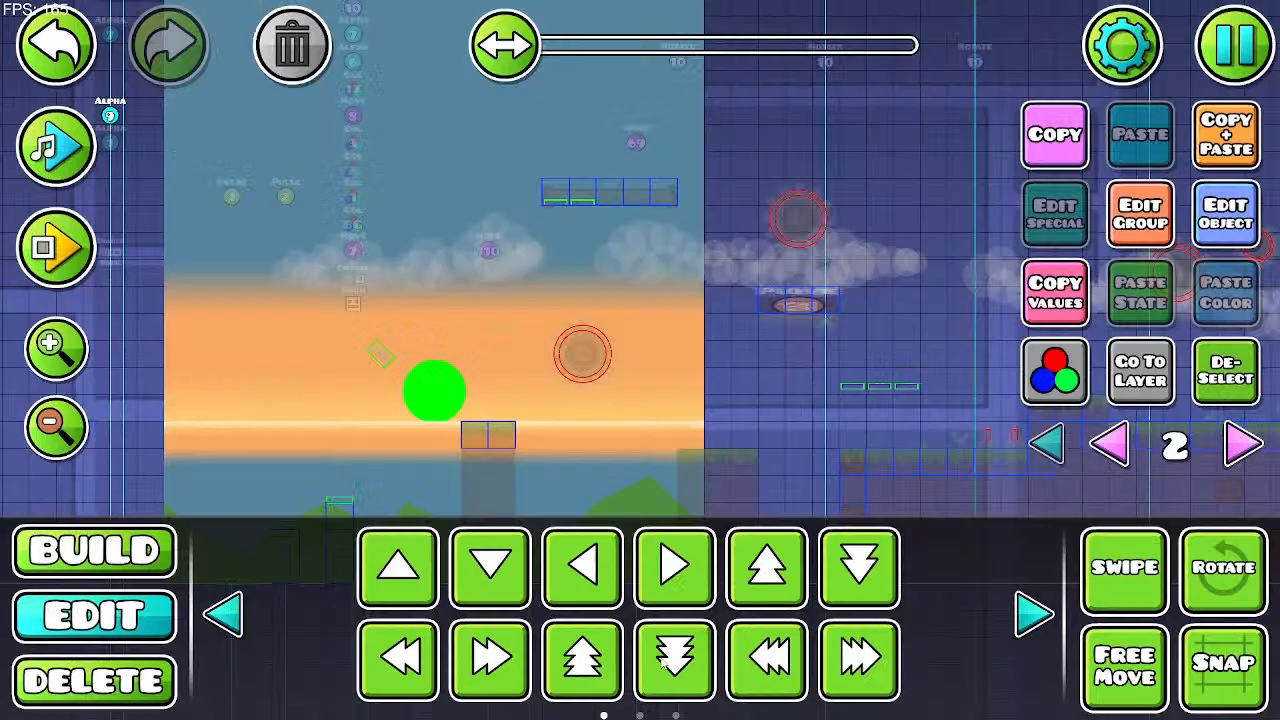
# Step: Save and play the level again, jumping the opening dirt pillars and spikes up to the green orbs
pyautogui.click(1252, 42)
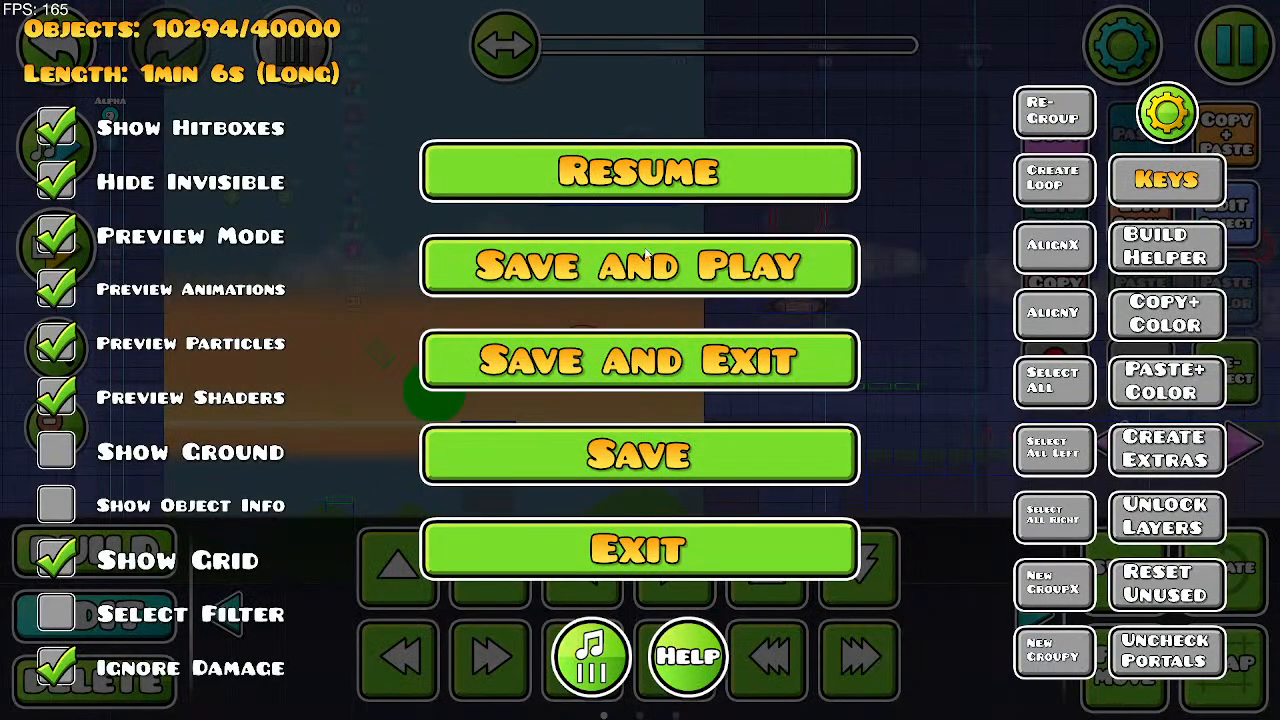
pyautogui.click(646, 262)
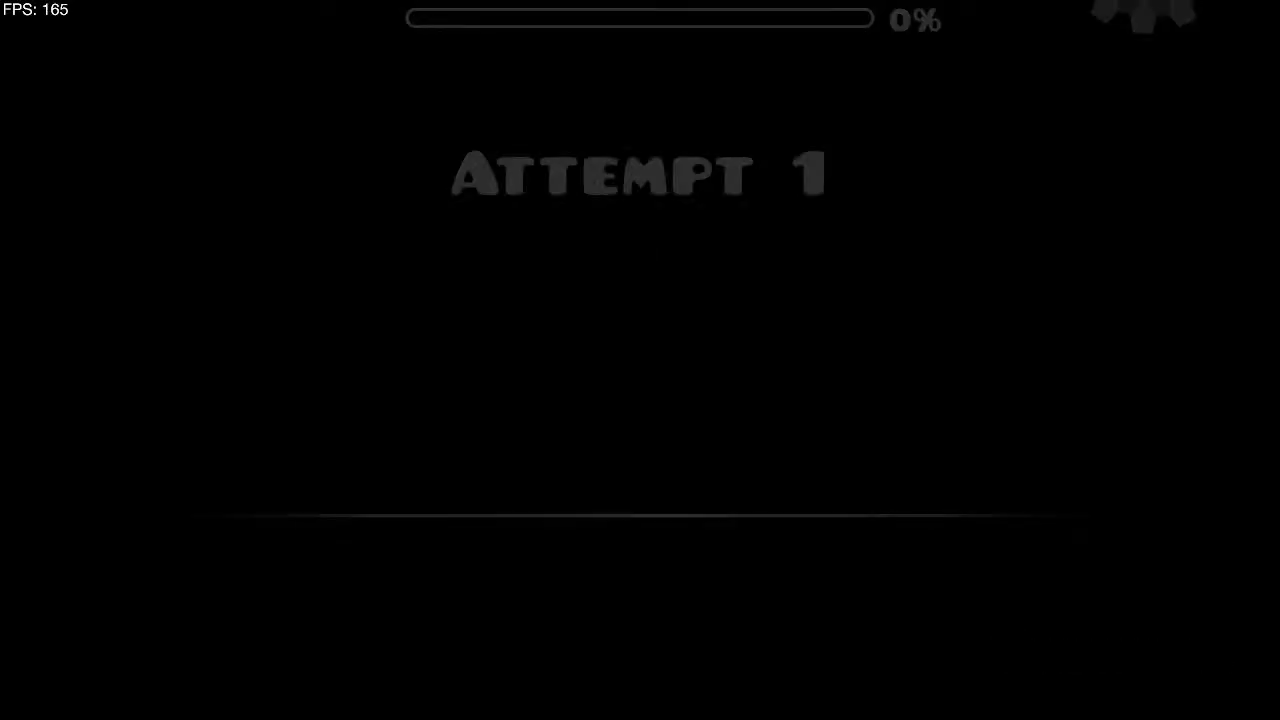
pyautogui.press('space')
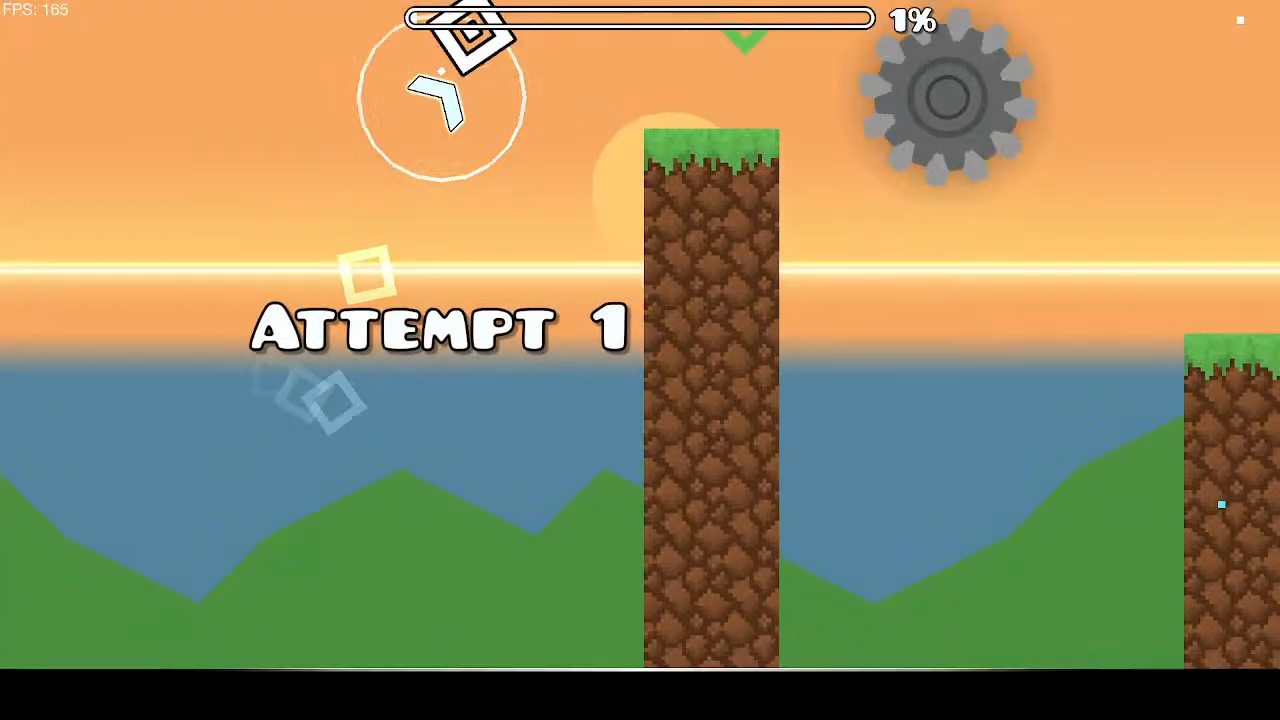
pyautogui.press('space')
pyautogui.press('space')
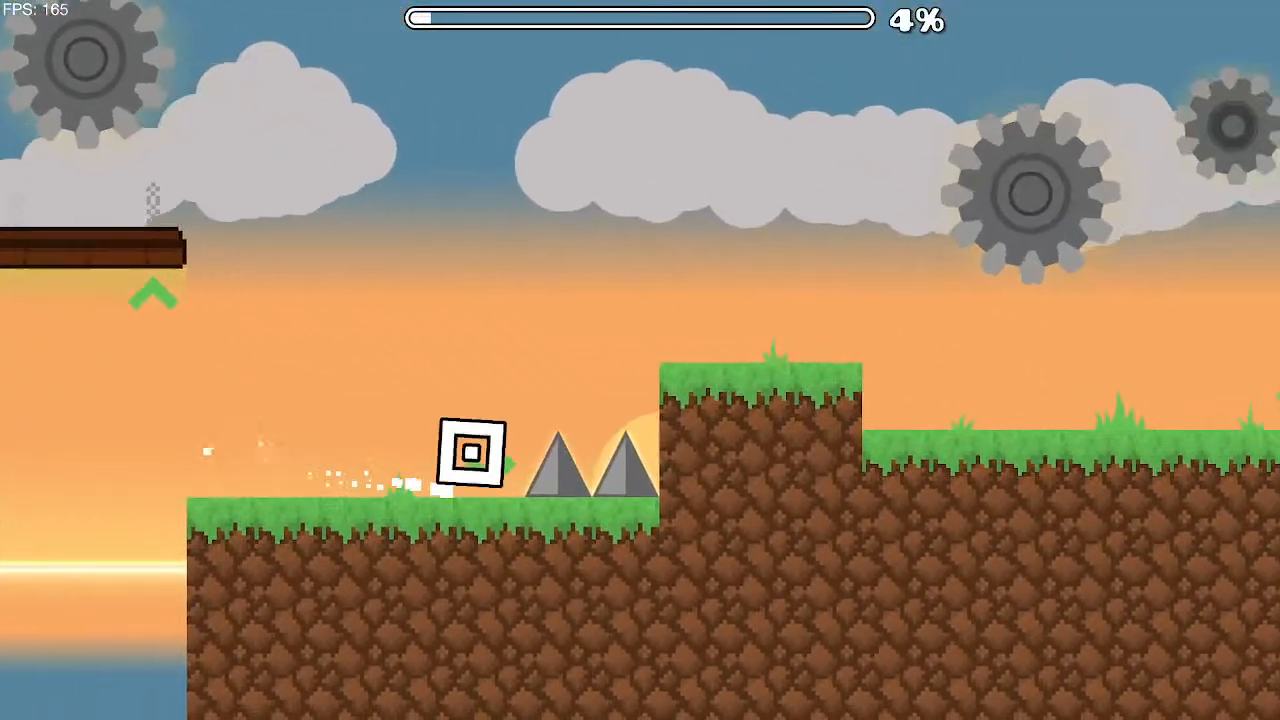
pyautogui.press('space')
pyautogui.press('space')
pyautogui.press('space')
pyautogui.press('space')
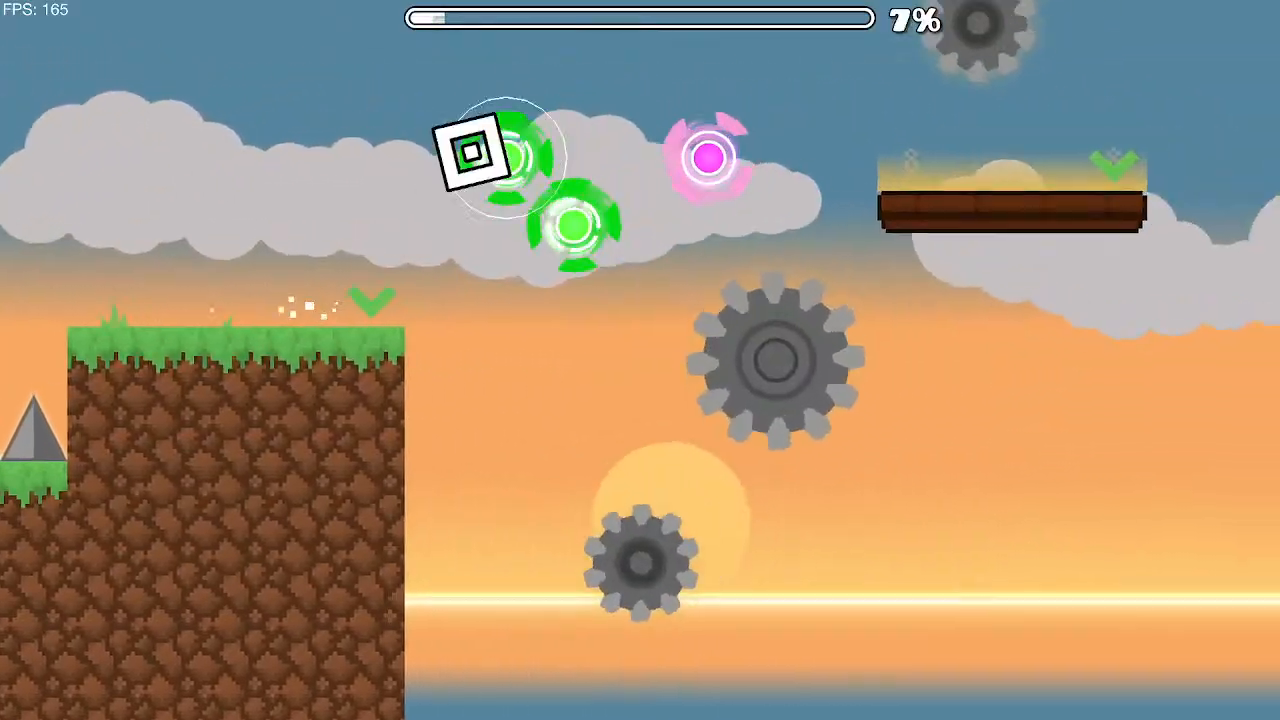
# Step: Play on through the green and pink orbs, gears and upside-down wooden platforms of the sunset cube section
pyautogui.press('space')
pyautogui.press('space')
pyautogui.press('space')
pyautogui.press('space')
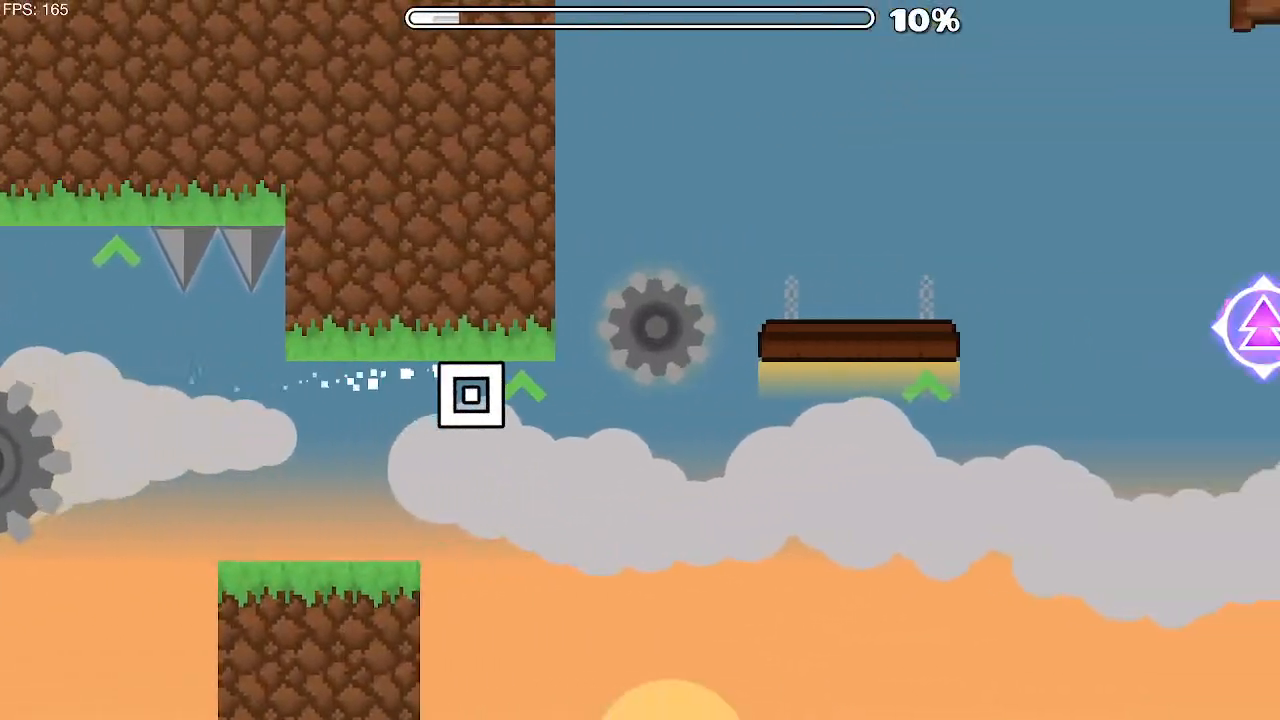
pyautogui.press('space')
pyautogui.press('space')
pyautogui.press('space')
pyautogui.press('space')
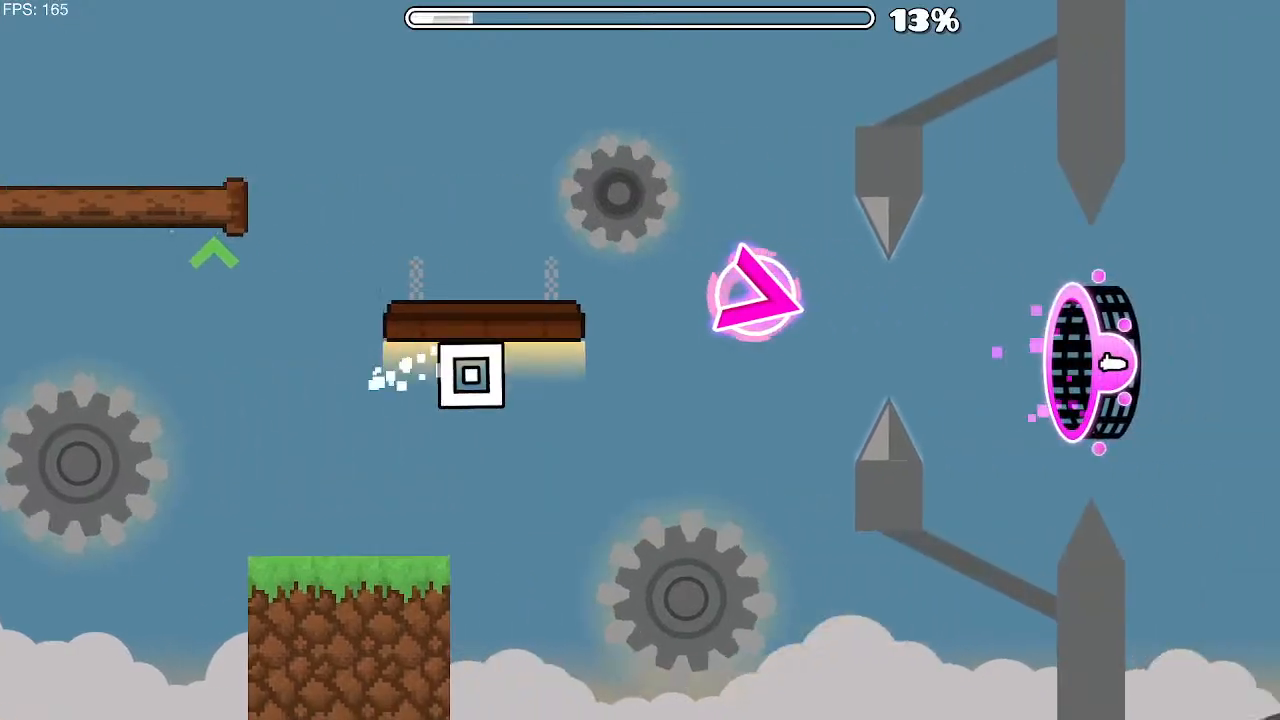
# Step: Play on through the pink dash orb and ship portal, flying past the rusty gears and green spike corridors
pyautogui.press('space')
pyautogui.press('space')
pyautogui.press('space')
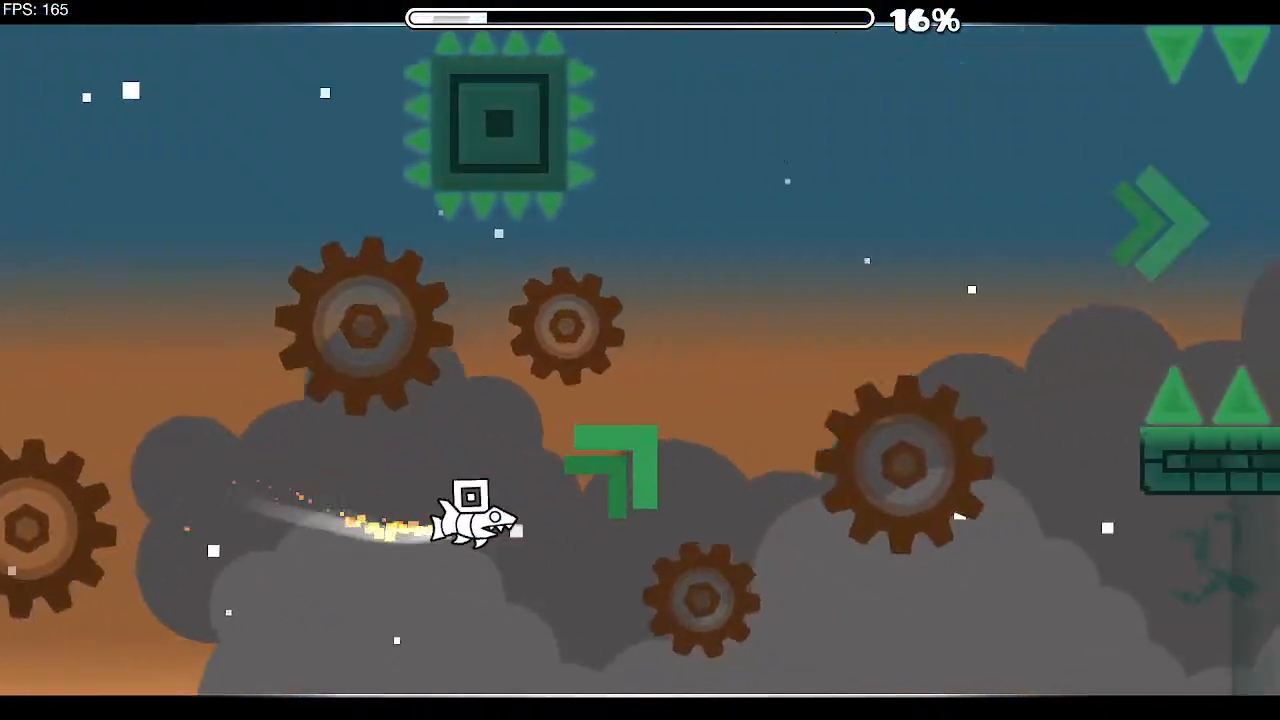
pyautogui.press('space')
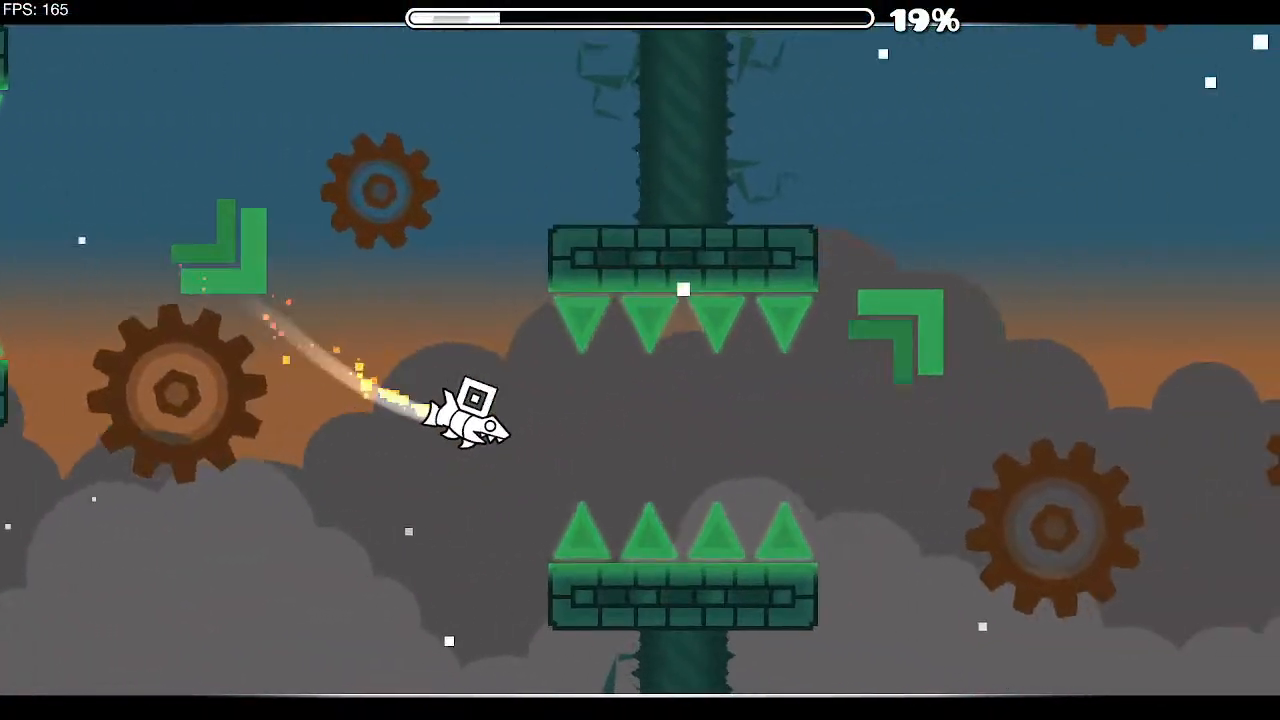
pyautogui.press('space')
pyautogui.press('space')
pyautogui.press('space')
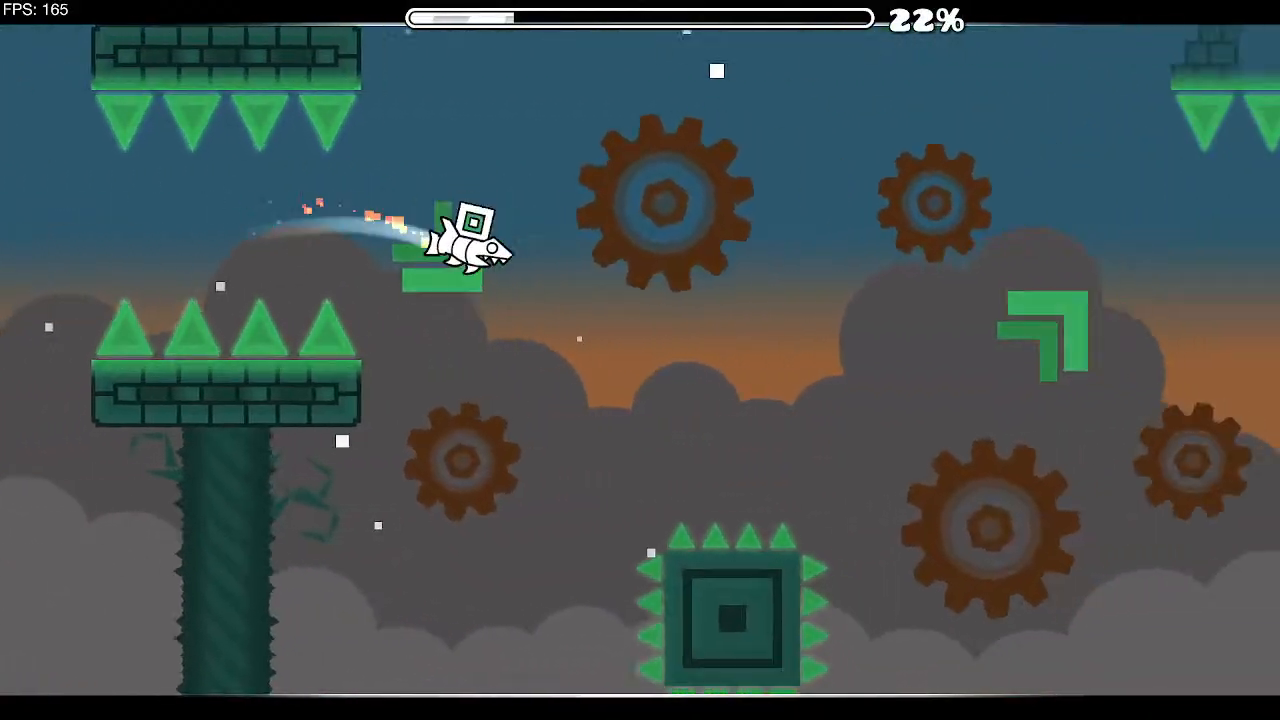
pyautogui.press('space')
pyautogui.press('space')
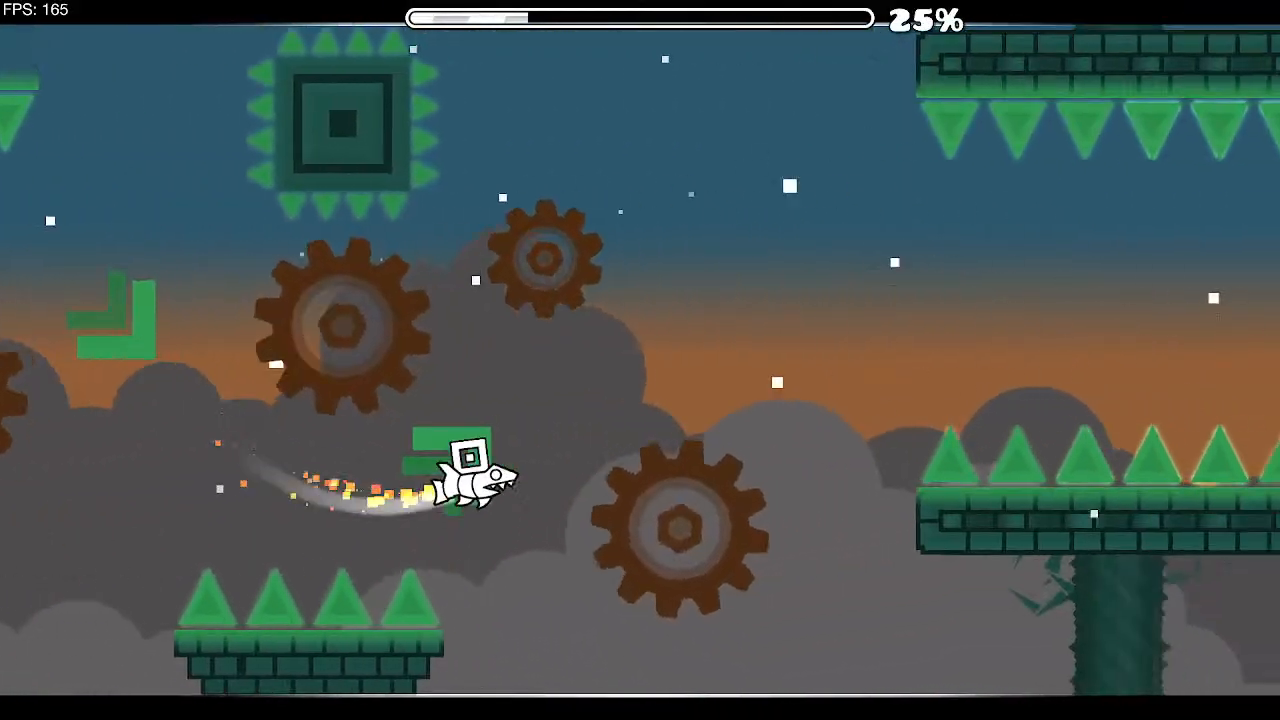
pyautogui.press('space')
pyautogui.press('space')
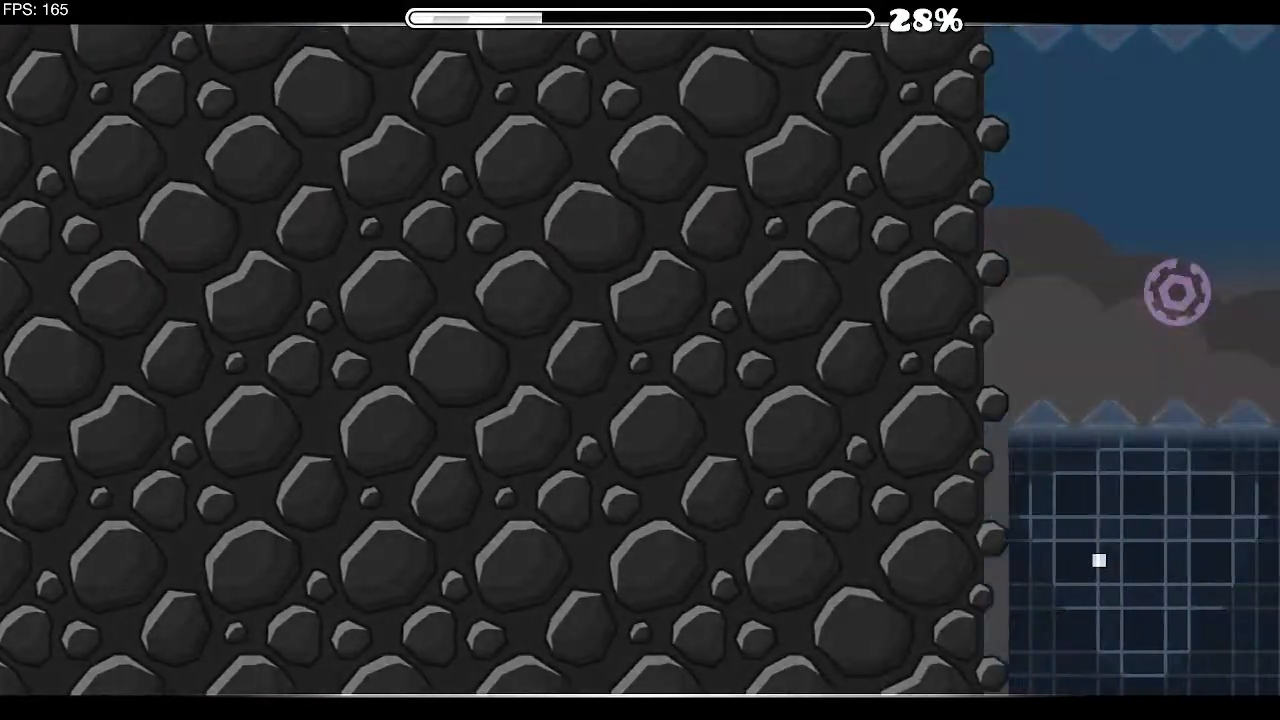
# Step: Play the starry night UFO section, hopping along the purple markers between the spiked grid blocks
pyautogui.press('space')
pyautogui.press('space')
pyautogui.press('space')
pyautogui.press('space')
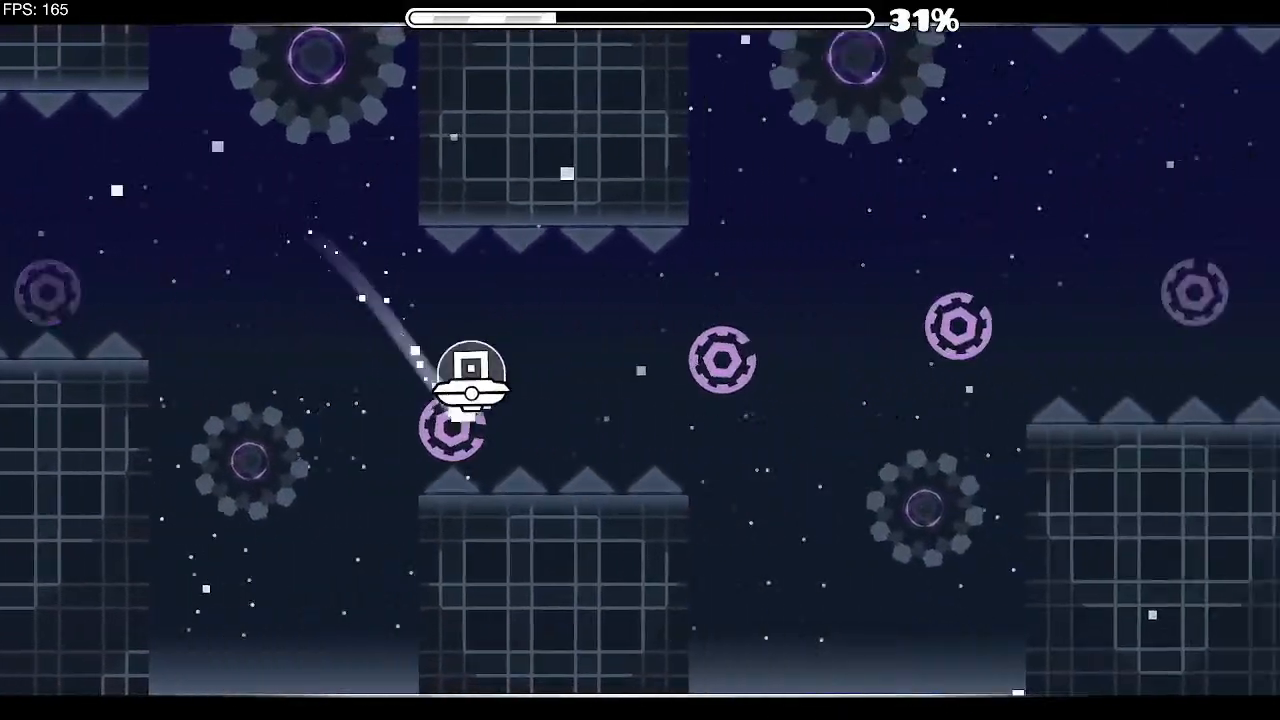
pyautogui.press('space')
pyautogui.press('space')
pyautogui.press('space')
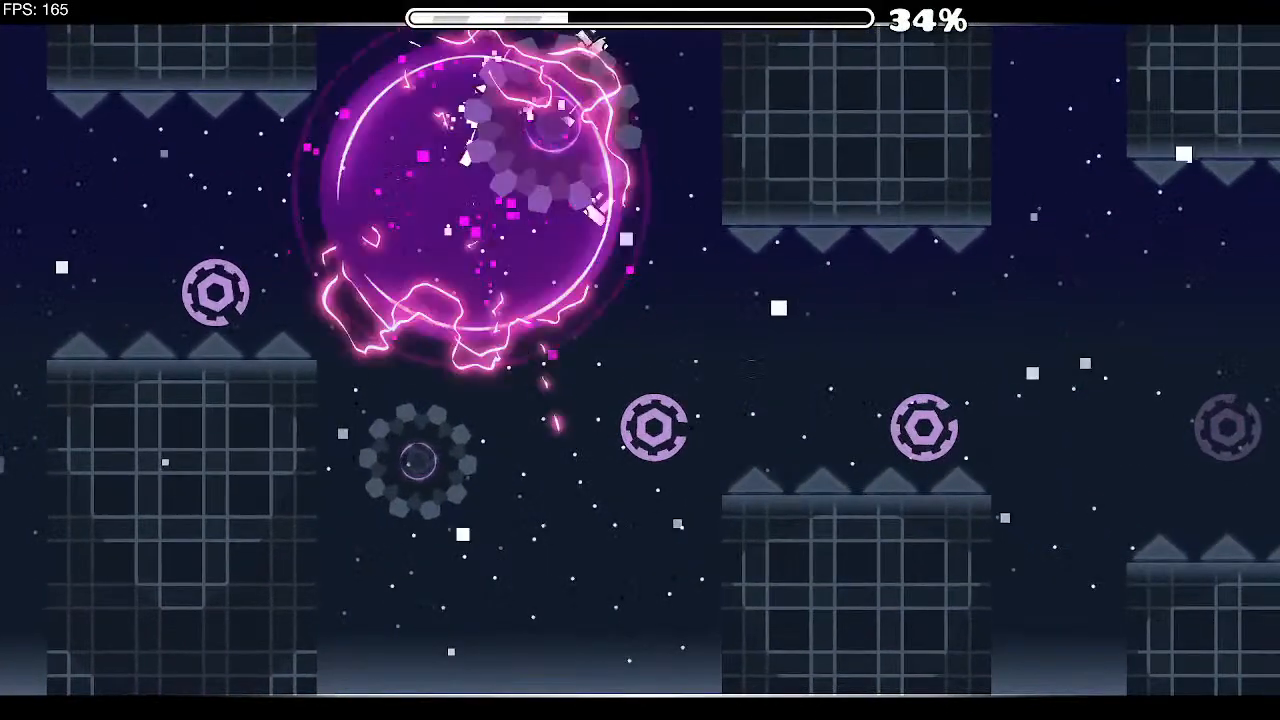
# Step: Replay the level from the start, jumping the dirt pillars and paired spikes up through the green and pink orbs
pyautogui.press('space')
pyautogui.press('space')
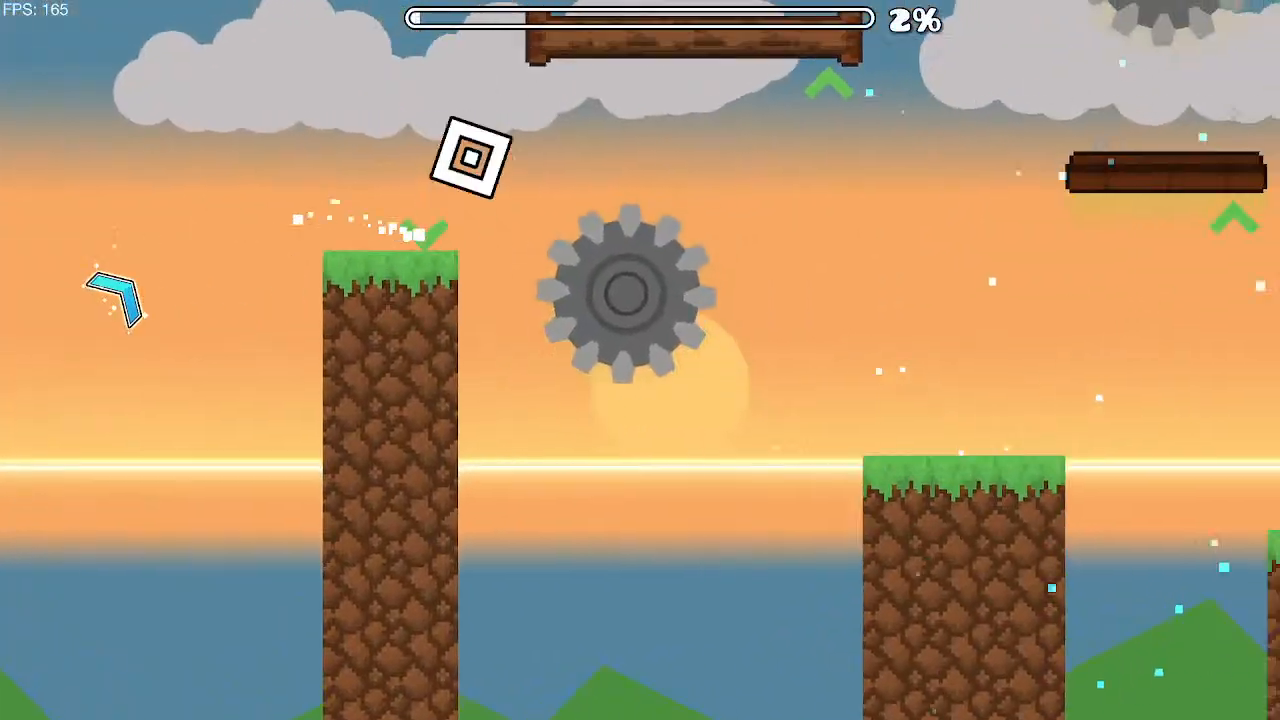
pyautogui.press('space')
pyautogui.press('space')
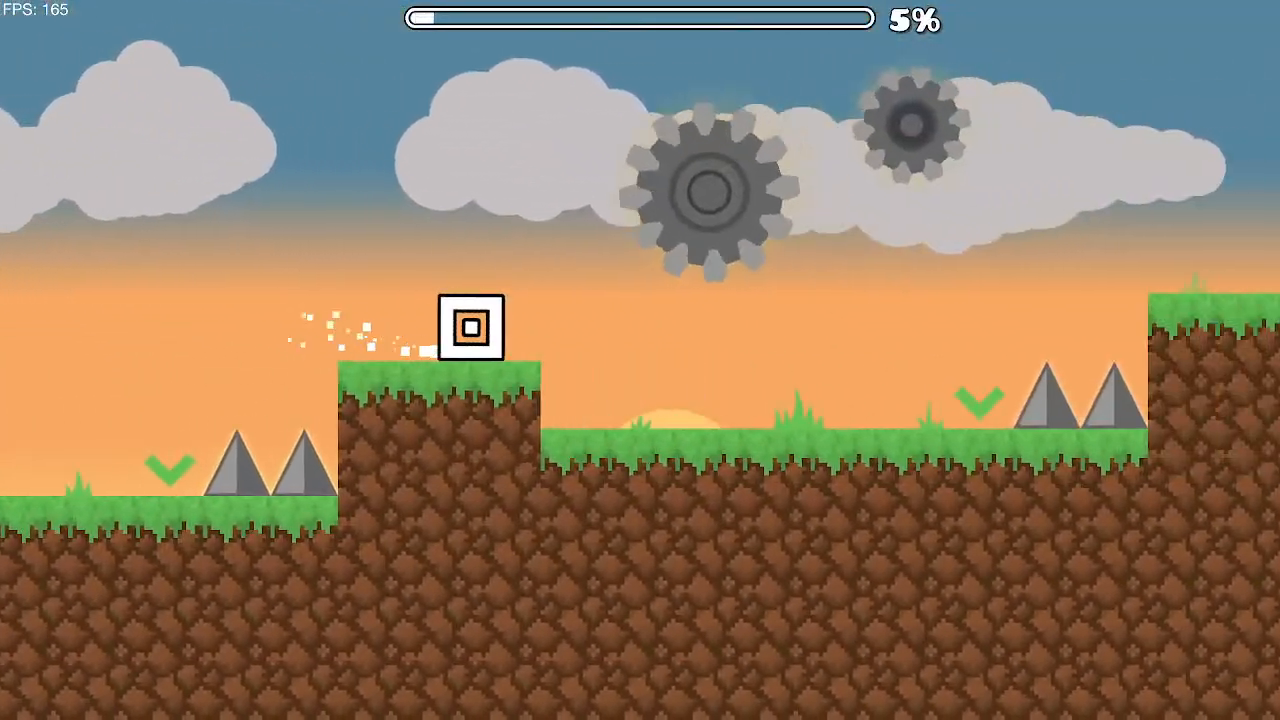
pyautogui.press('space')
pyautogui.press('space')
pyautogui.press('space')
pyautogui.press('space')
pyautogui.press('space')
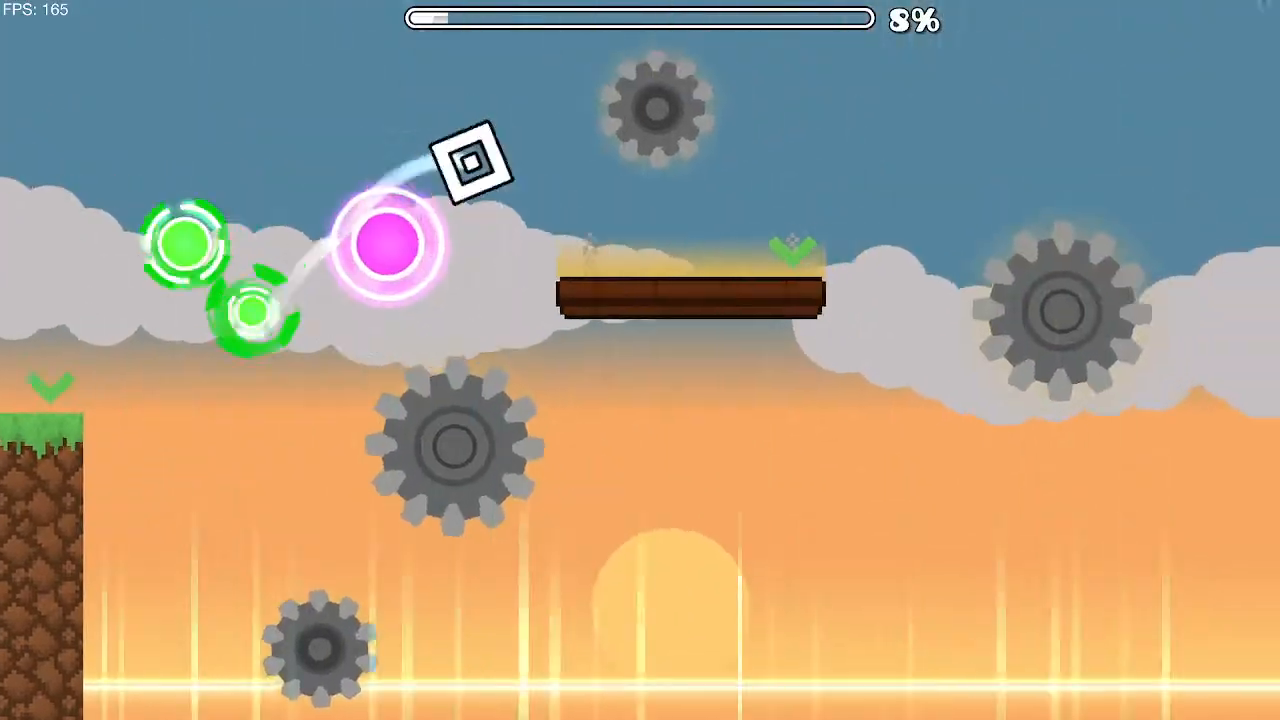
# Step: Continue the replay across the hanging wooden platforms and through the gravity and dash orbs toward the ship portal
pyautogui.press('space')
pyautogui.press('space')
pyautogui.press('space')
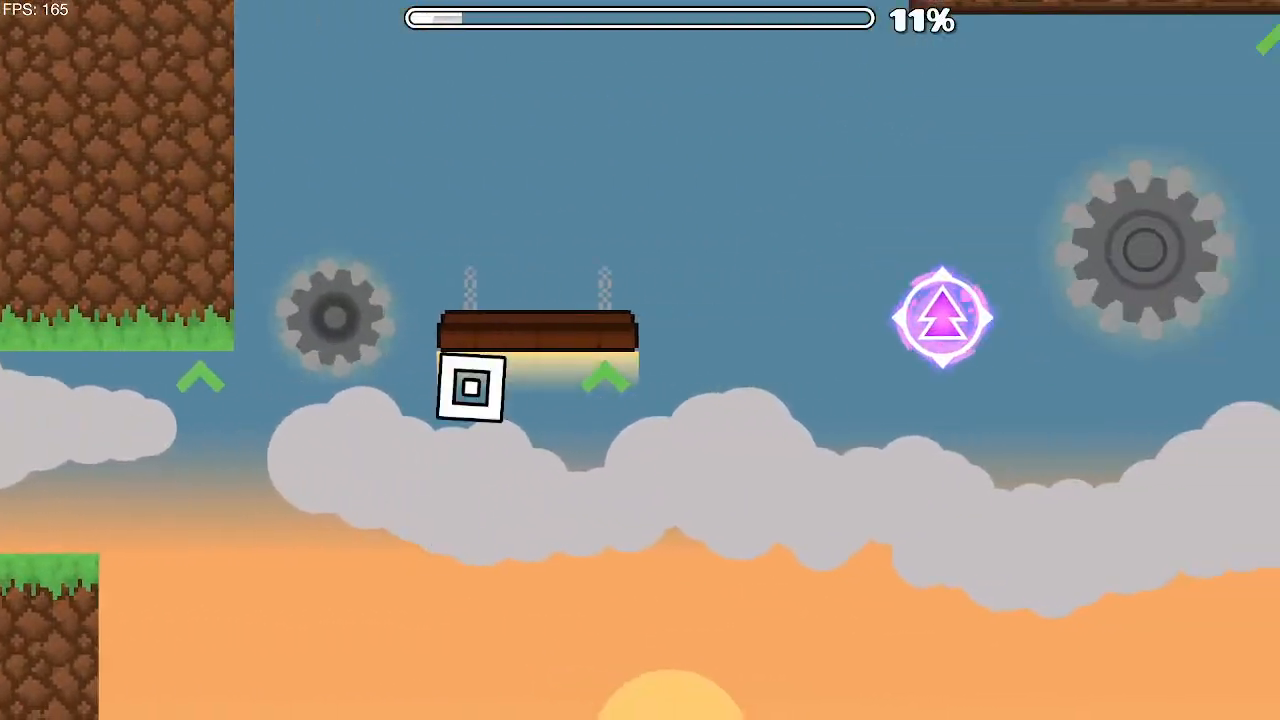
pyautogui.press('space')
pyautogui.press('space')
pyautogui.press('space')
pyautogui.press('space')
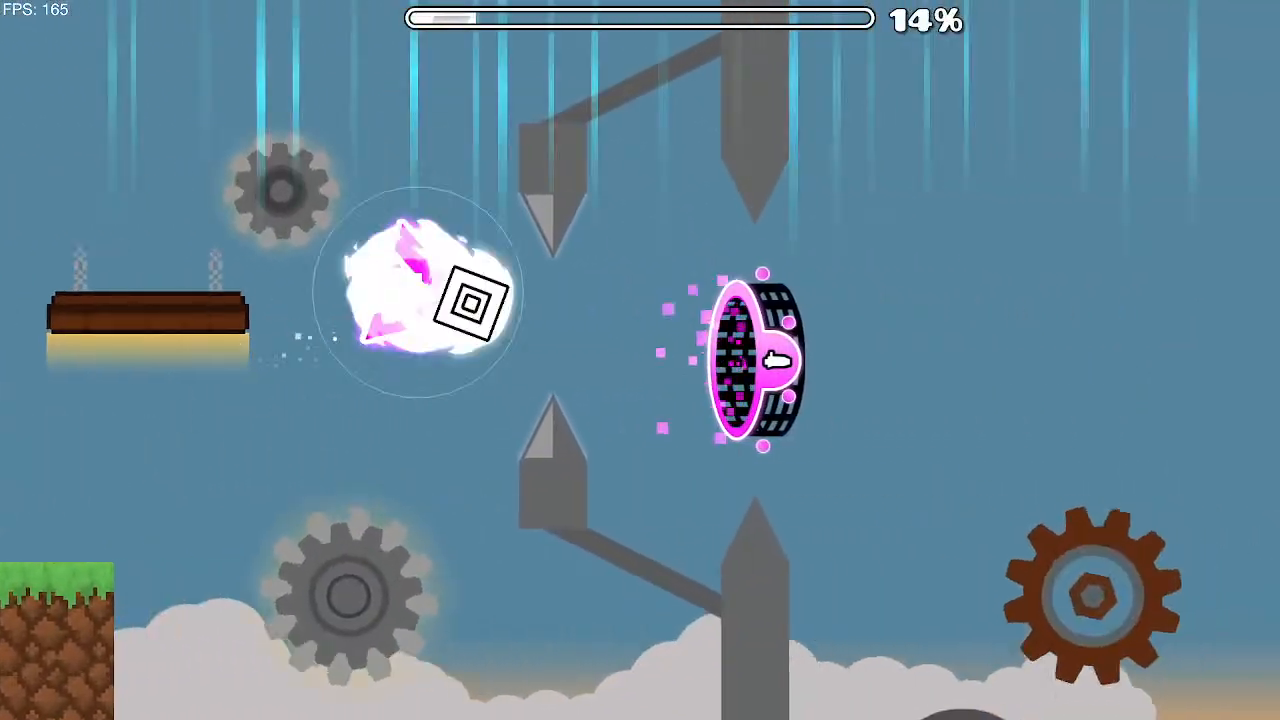
# Step: Fly the ship through the green spike corridors again, following the arrow markers to the stone wall
pyautogui.press('space')
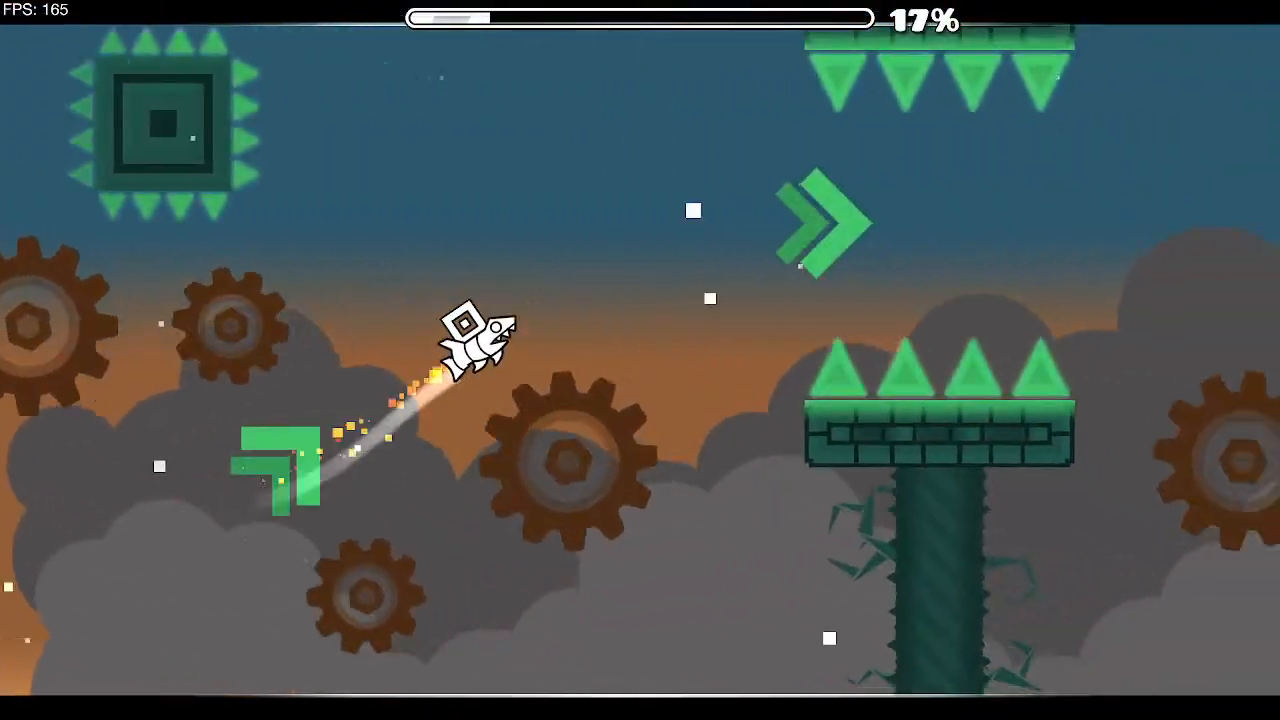
pyautogui.press('space')
pyautogui.press('space')
pyautogui.press('space')
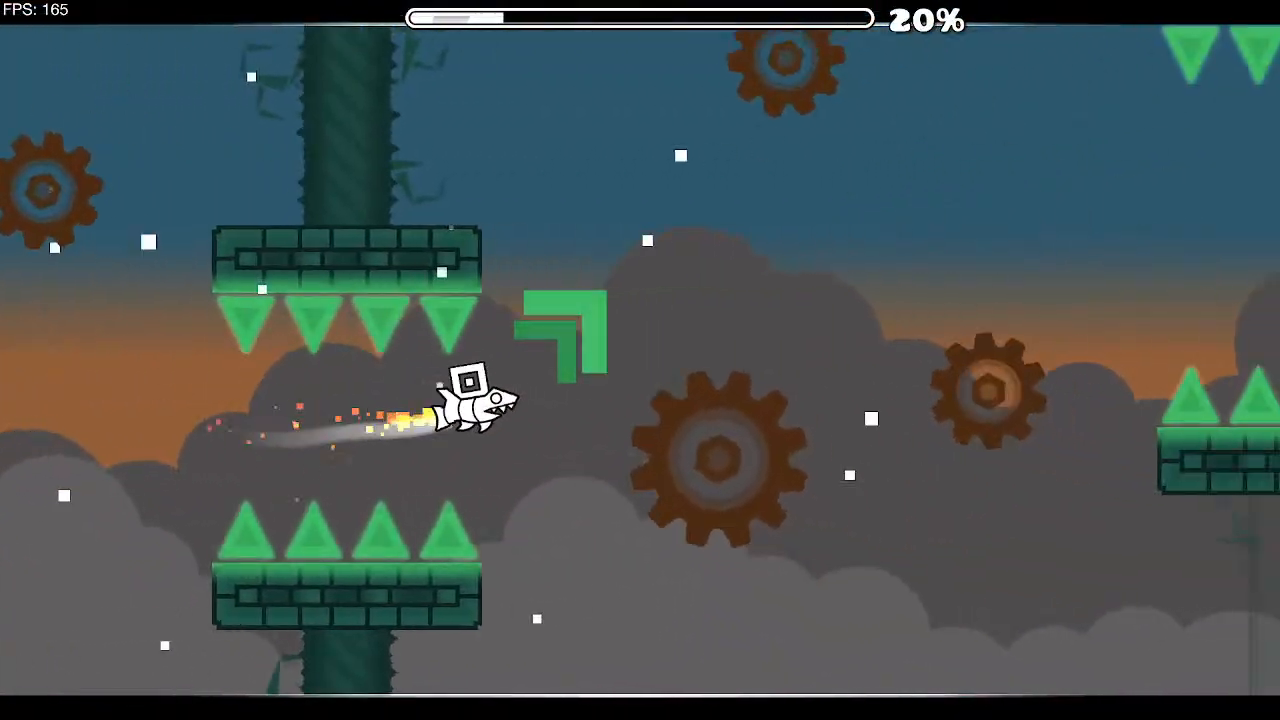
pyautogui.press('space')
pyautogui.press('space')
pyautogui.press('space')
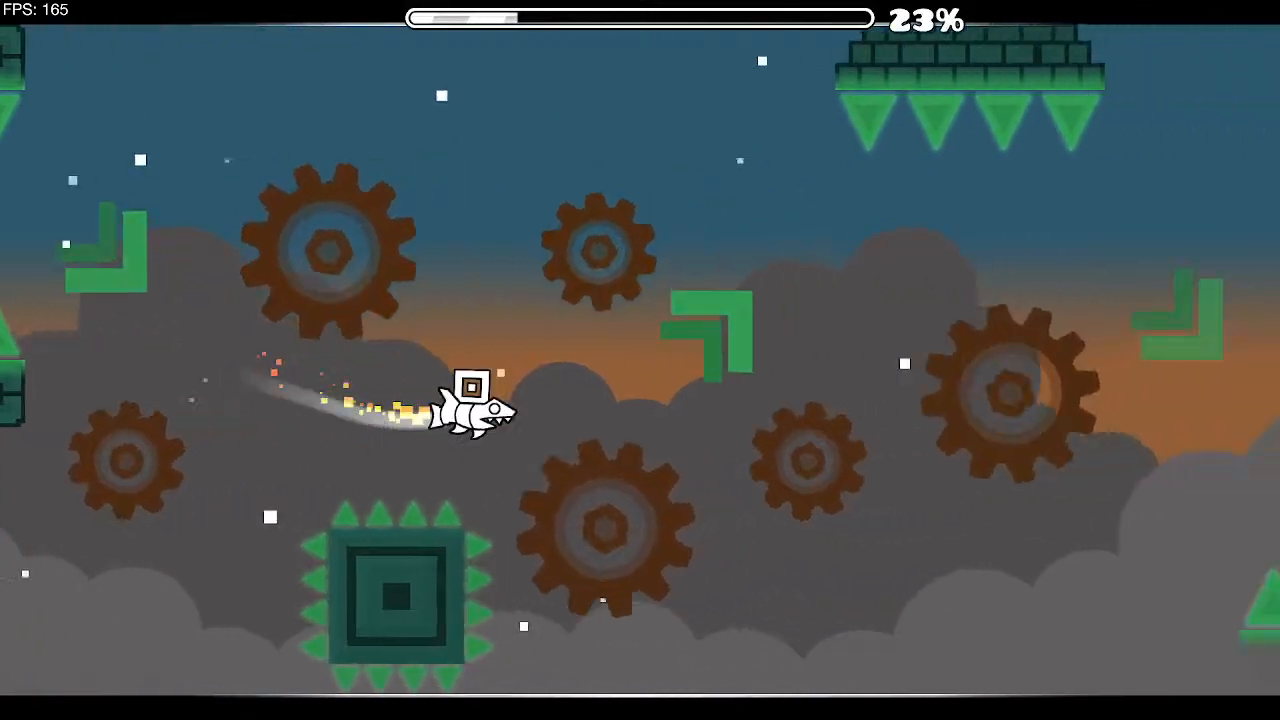
pyautogui.press('space')
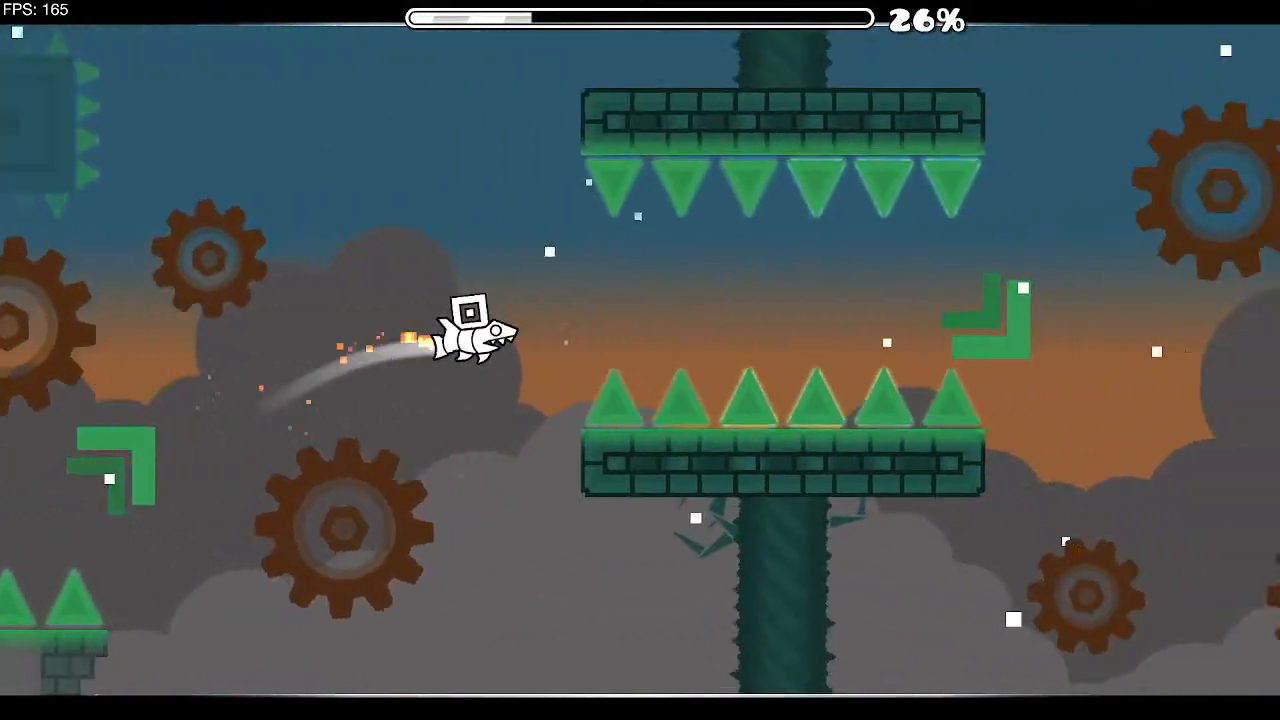
pyautogui.press('space')
pyautogui.press('space')
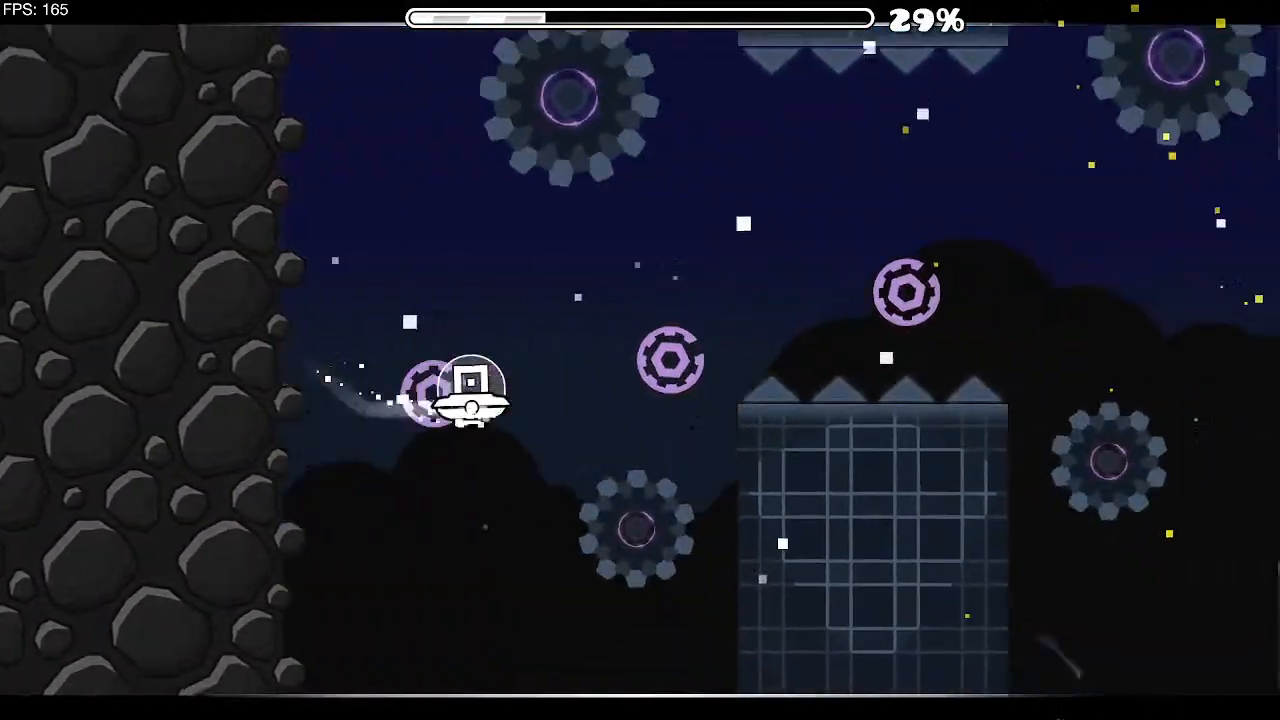
# Step: Replay the night UFO section, timing each hop to the purple markers above and below the grid blocks
pyautogui.press('space')
pyautogui.press('space')
pyautogui.press('space')
pyautogui.press('space')
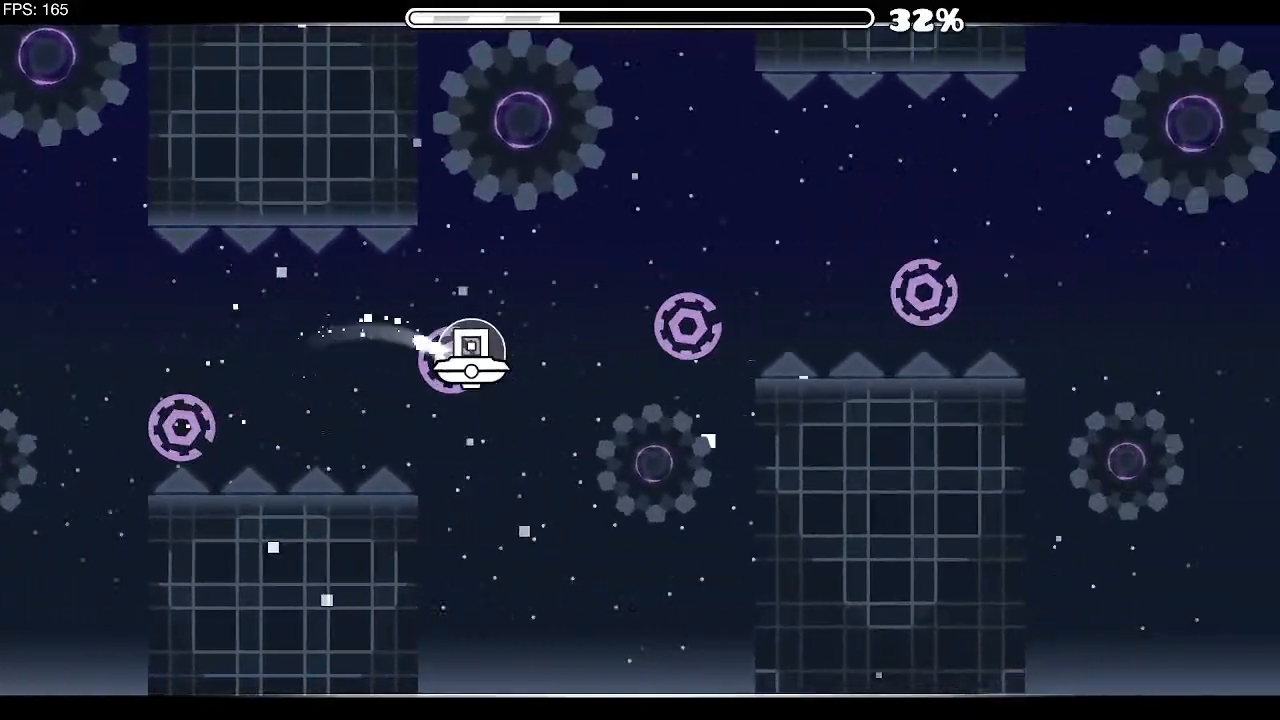
pyautogui.press('space')
pyautogui.press('space')
pyautogui.press('space')
# Step: Return to the editor and set up a start position in UFO mode at the night section's portal
pyautogui.press('Escape')
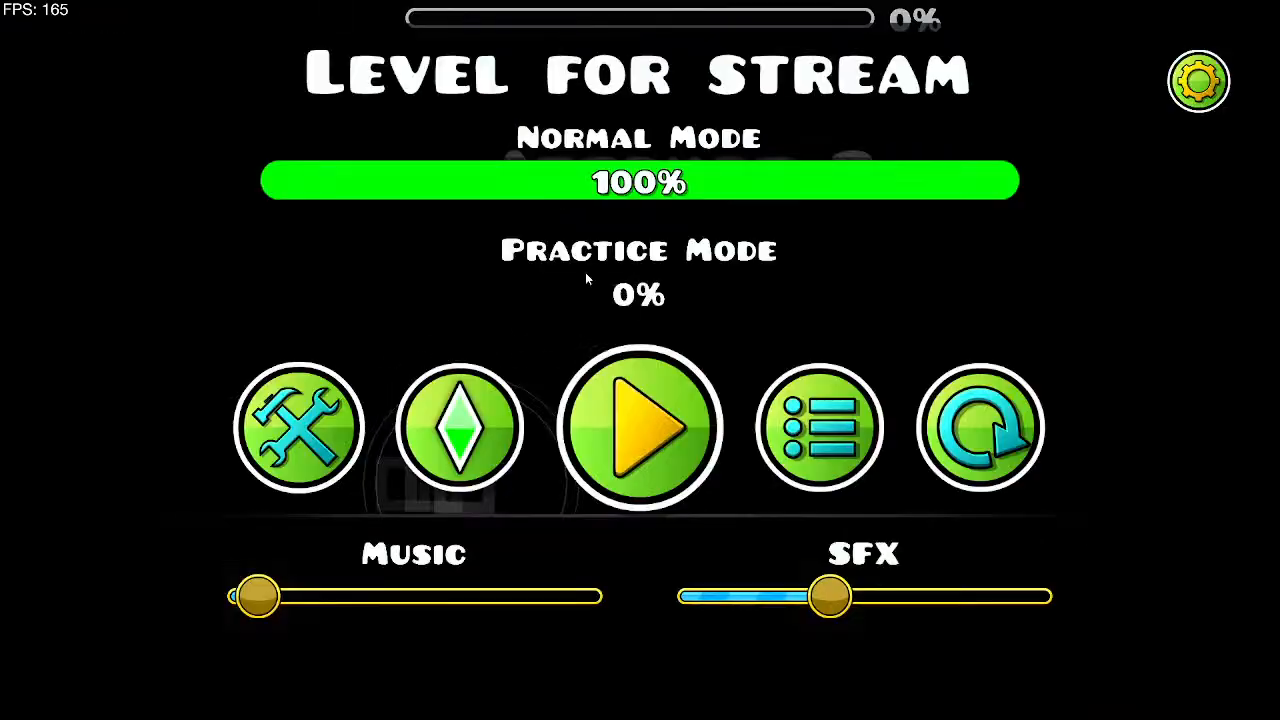
pyautogui.click(306, 372)
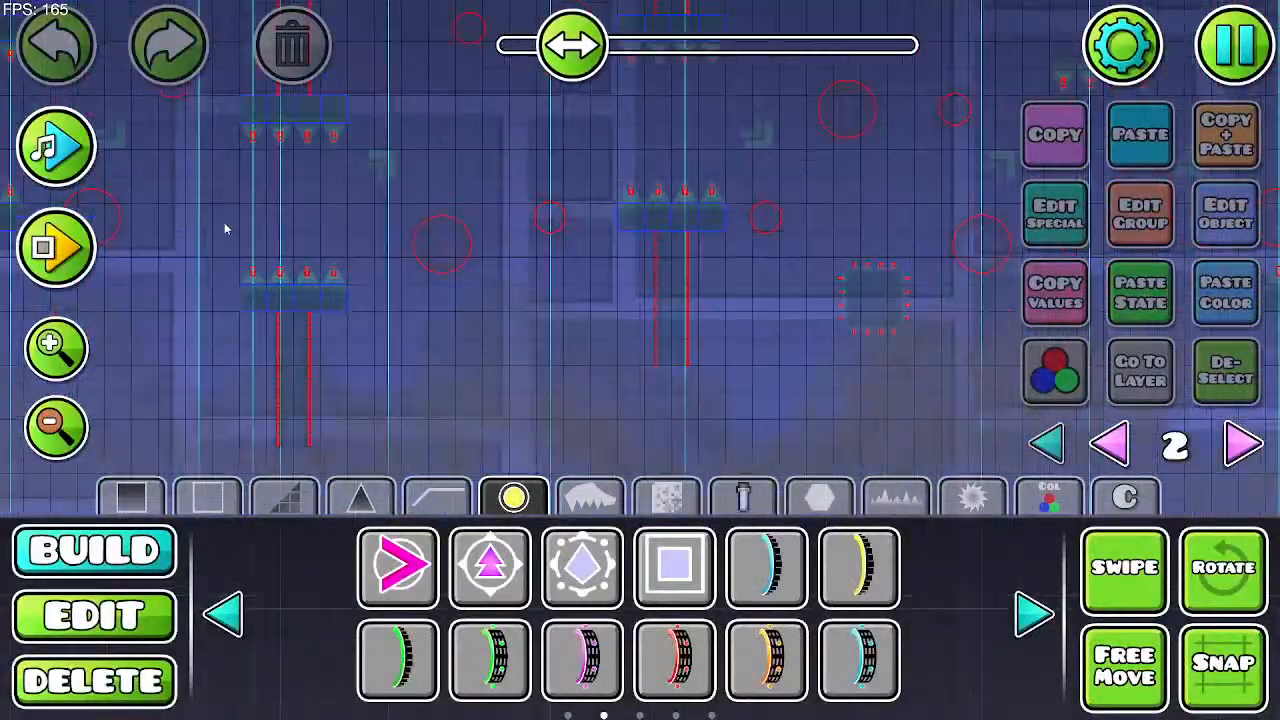
pyautogui.moveTo(870, 225); pyautogui.dragTo(230, 245)
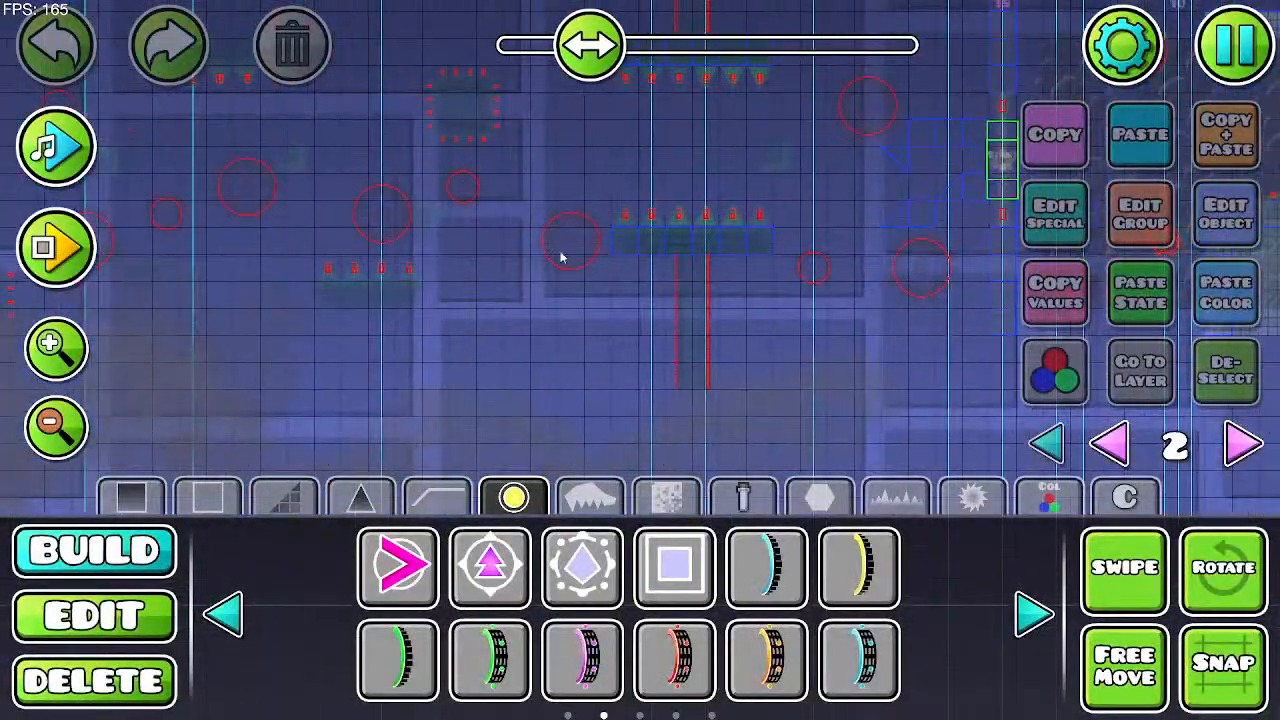
pyautogui.moveTo(811, 220); pyautogui.dragTo(128, 350)
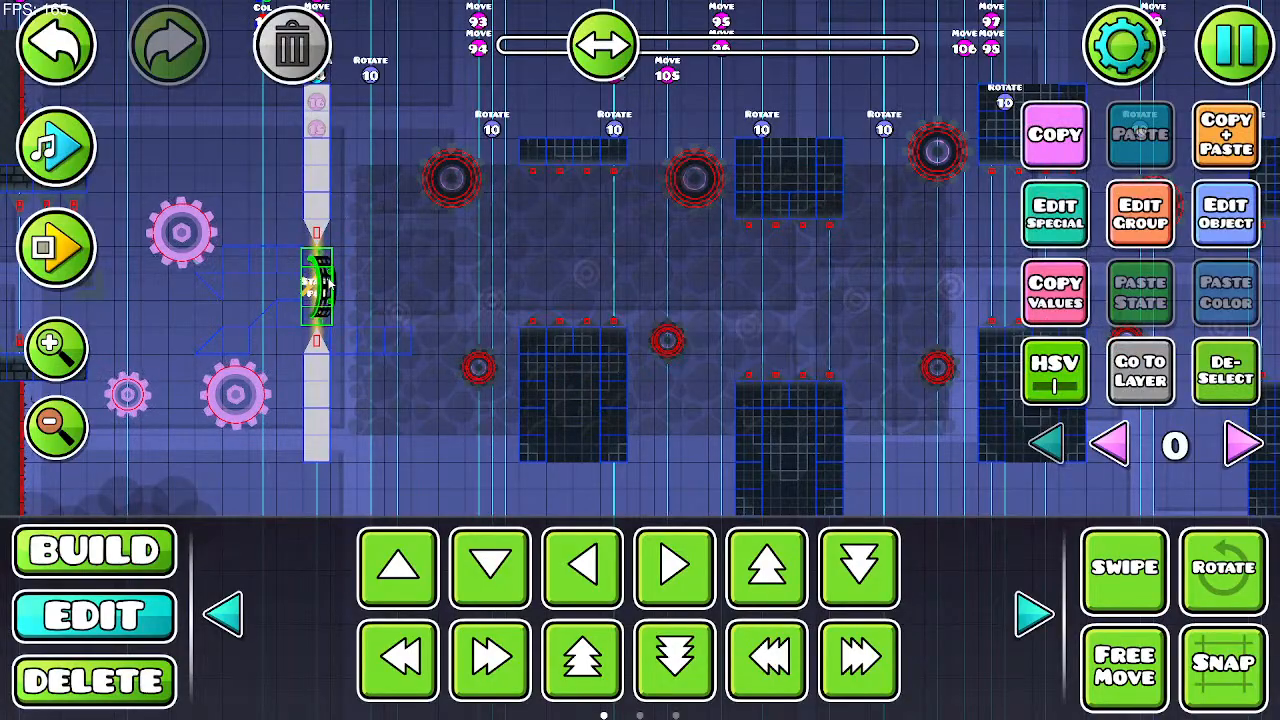
pyautogui.click(1196, 226)
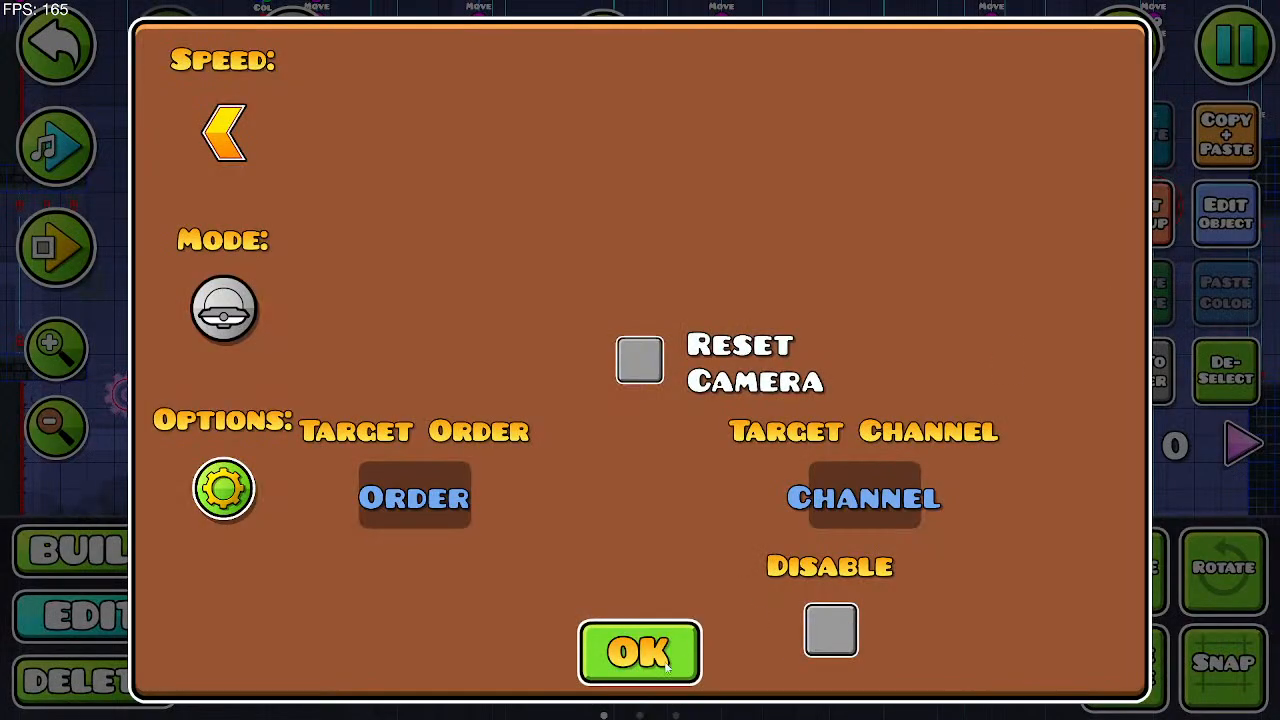
pyautogui.click(664, 668)
# Step: Playtest the first UFO hops from the start position, stop the test, and check the editor pause options
pyautogui.press('Return')
pyautogui.click(670, 411)
pyautogui.click(670, 411)
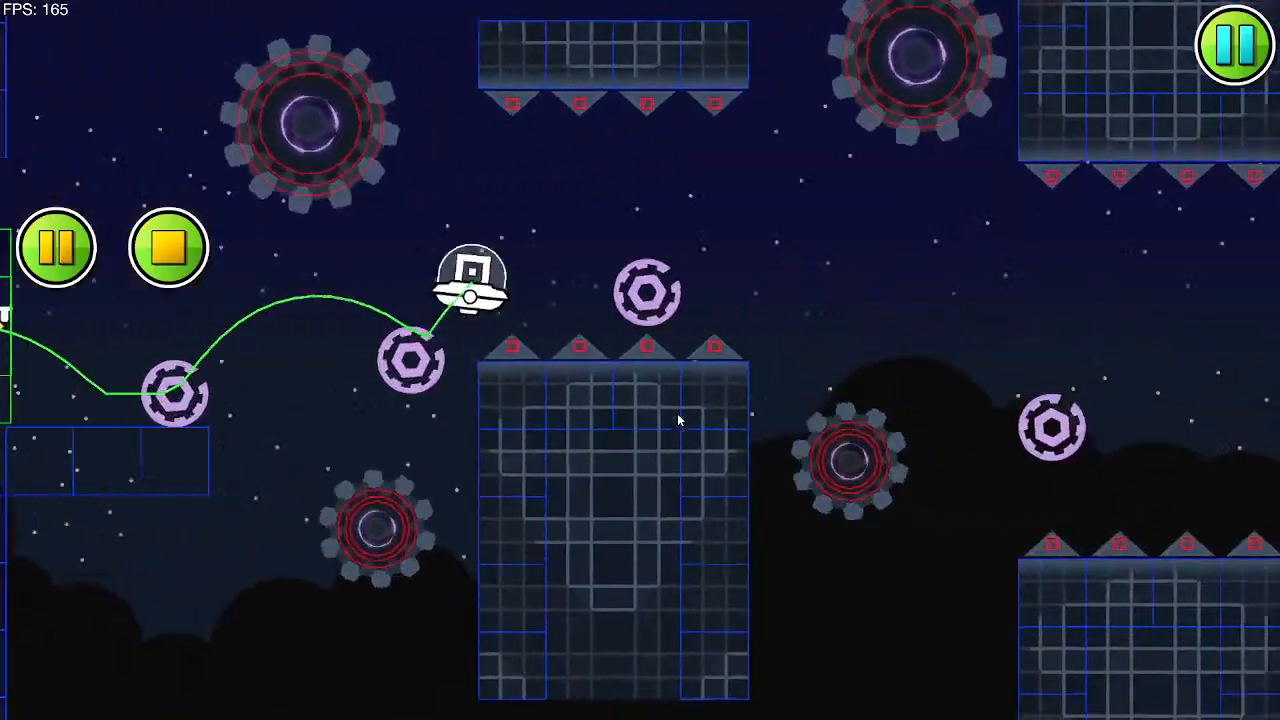
pyautogui.click(670, 411)
pyautogui.click(668, 409)
pyautogui.click(662, 411)
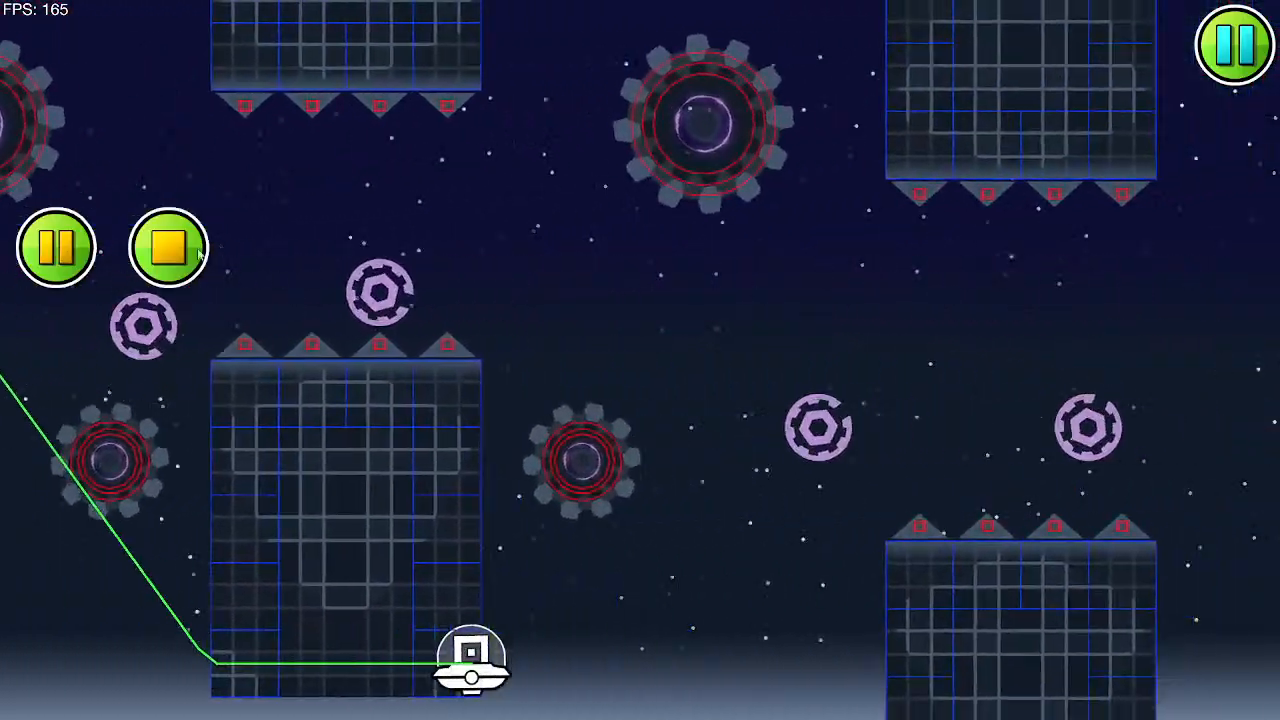
pyautogui.click(168, 250)
pyautogui.press('Escape')
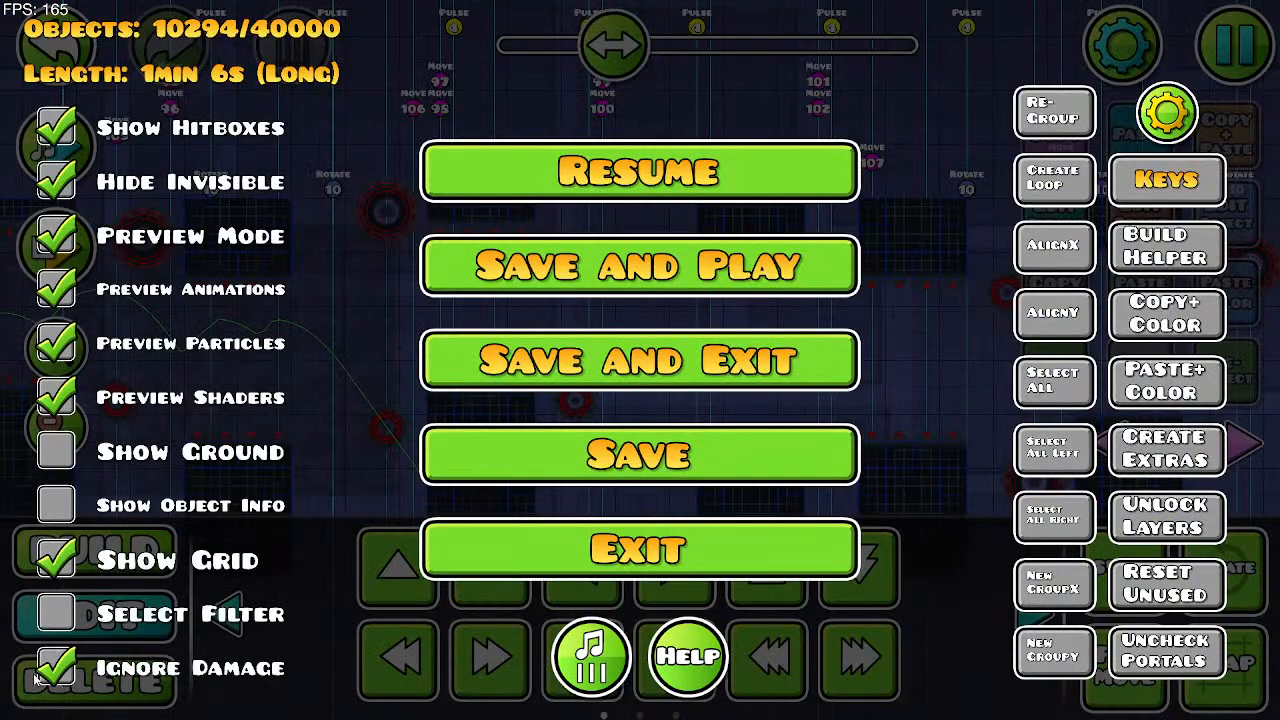
pyautogui.click(465, 192)
# Step: Playtest the whole UFO section in the editor, hopping between the grid blocks up to the blue arrow portal
pyautogui.click(76, 250)
pyautogui.click(543, 392)
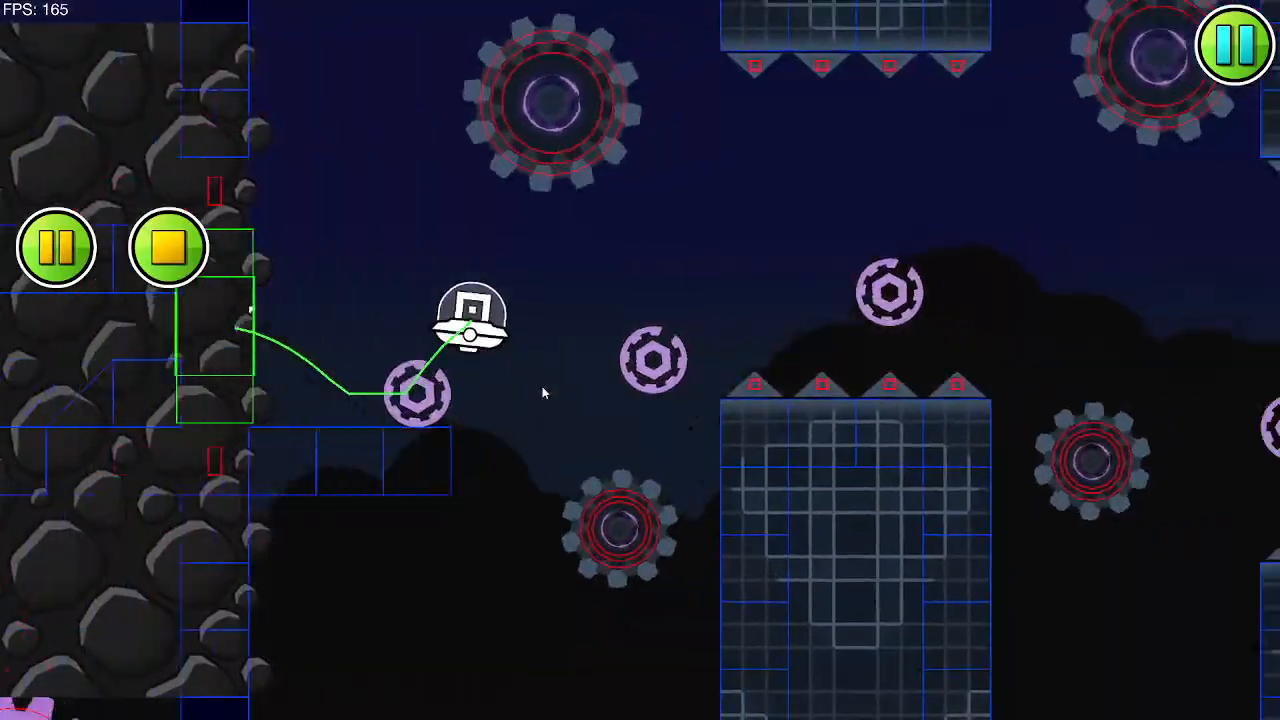
pyautogui.click(543, 392)
pyautogui.click(543, 392)
pyautogui.click(543, 392)
pyautogui.click(543, 392)
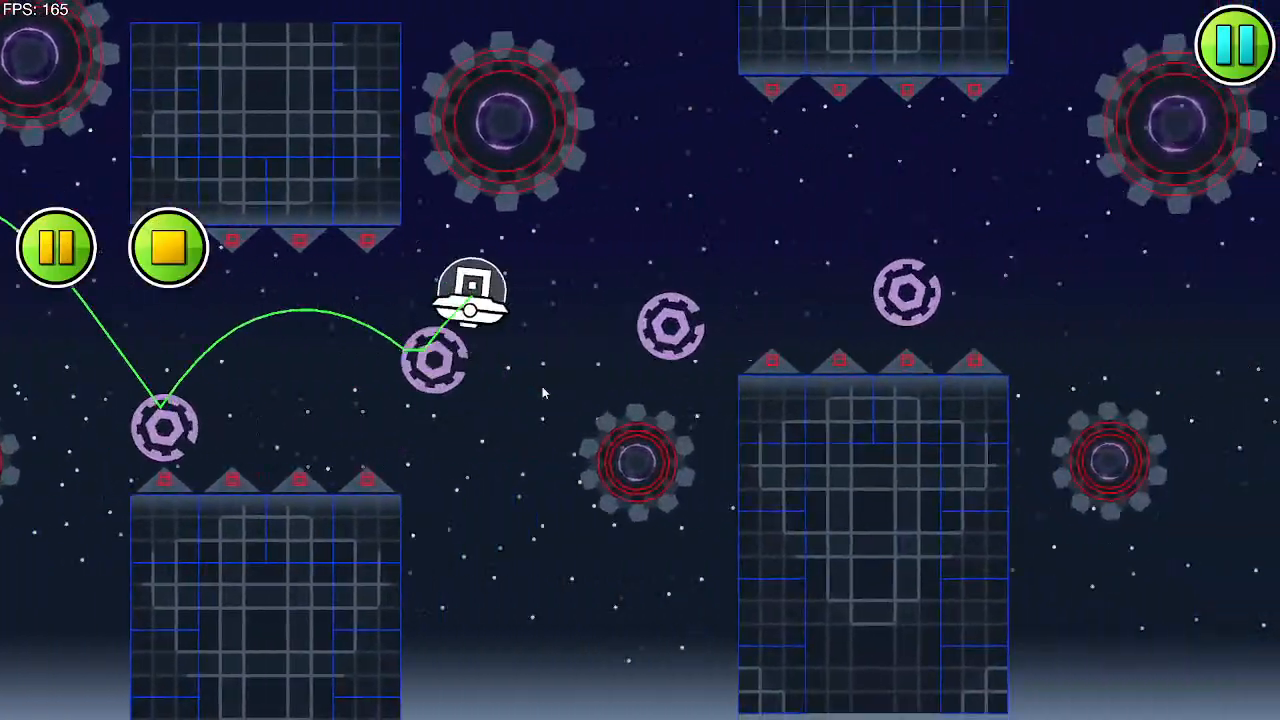
pyautogui.click(543, 392)
pyautogui.click(543, 392)
pyautogui.click(542, 392)
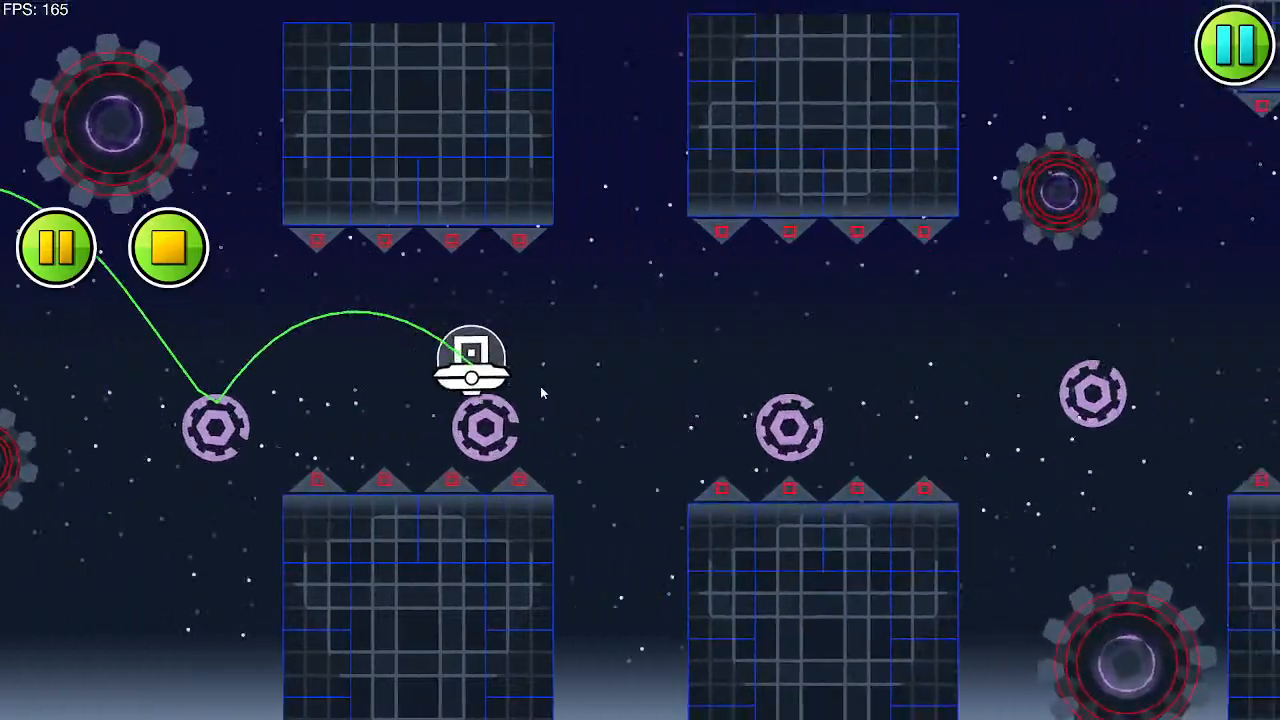
pyautogui.click(542, 392)
pyautogui.click(542, 392)
pyautogui.click(542, 392)
pyautogui.click(542, 392)
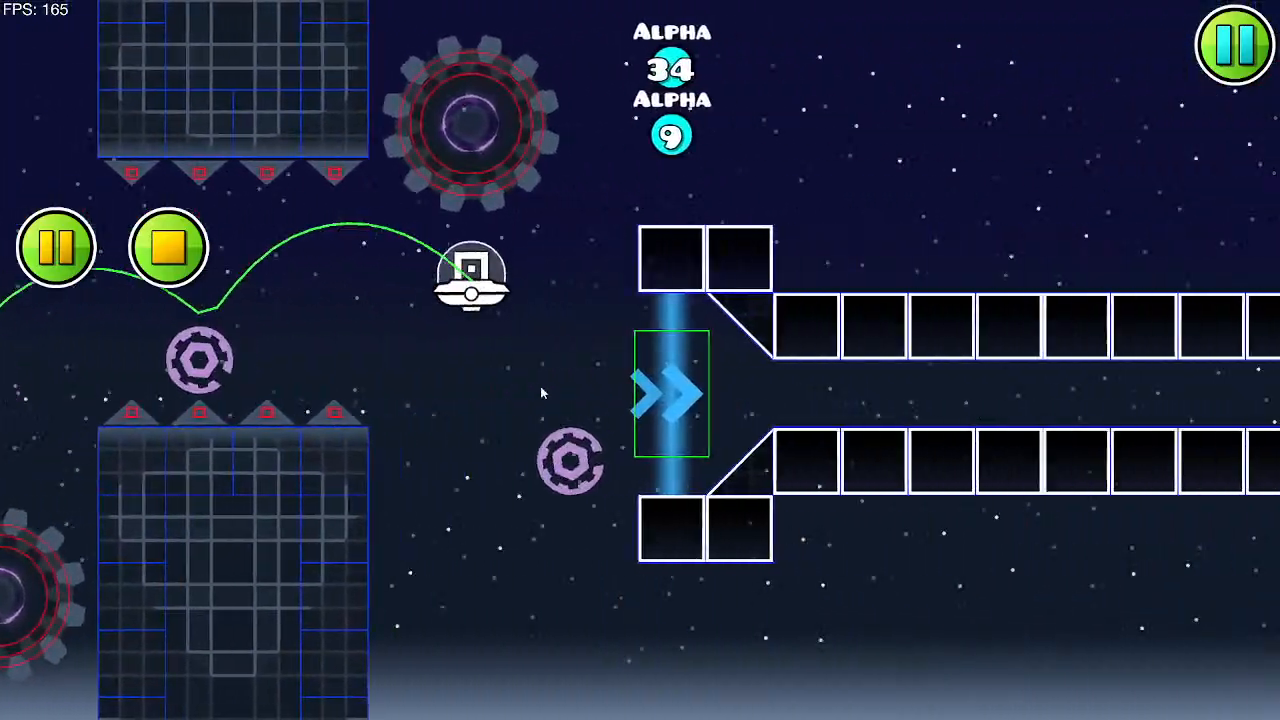
pyautogui.click(540, 387)
pyautogui.click(169, 248)
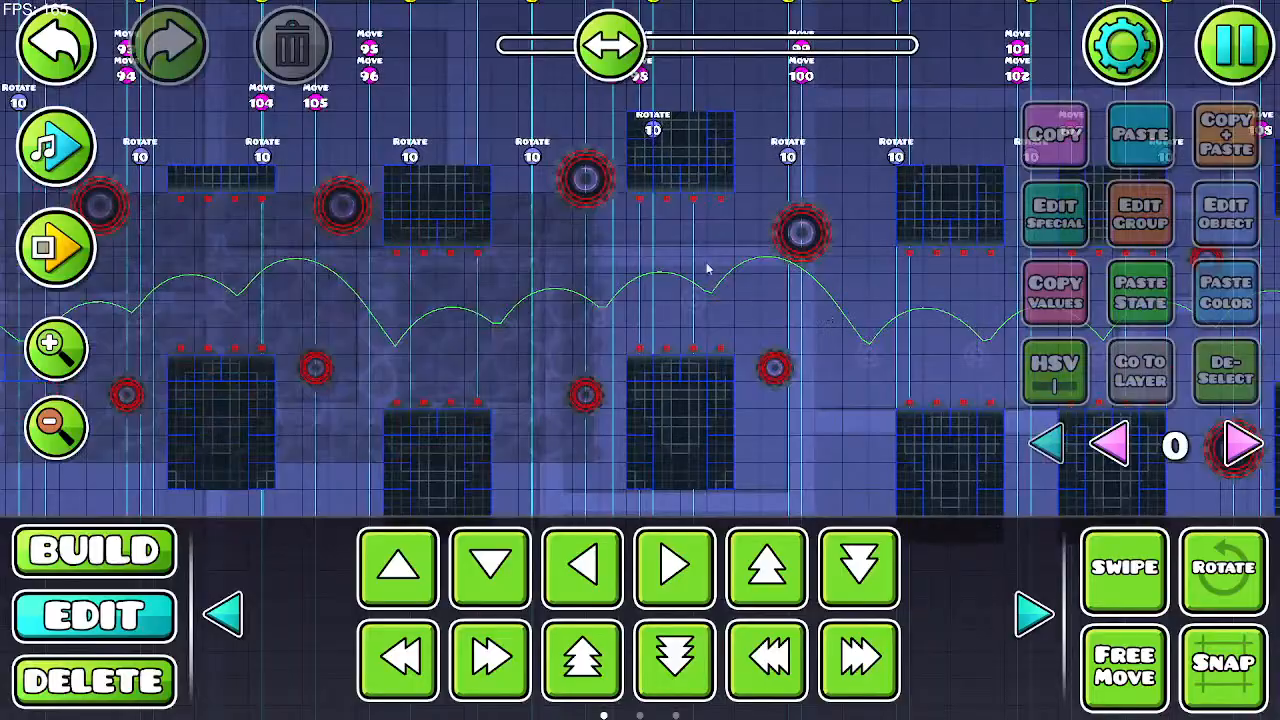
# Step: Check which group IDs are assigned to the large saw just after the third upper grid block in the UFO section
pyautogui.moveTo(736, 304); pyautogui.dragTo(448, 386)
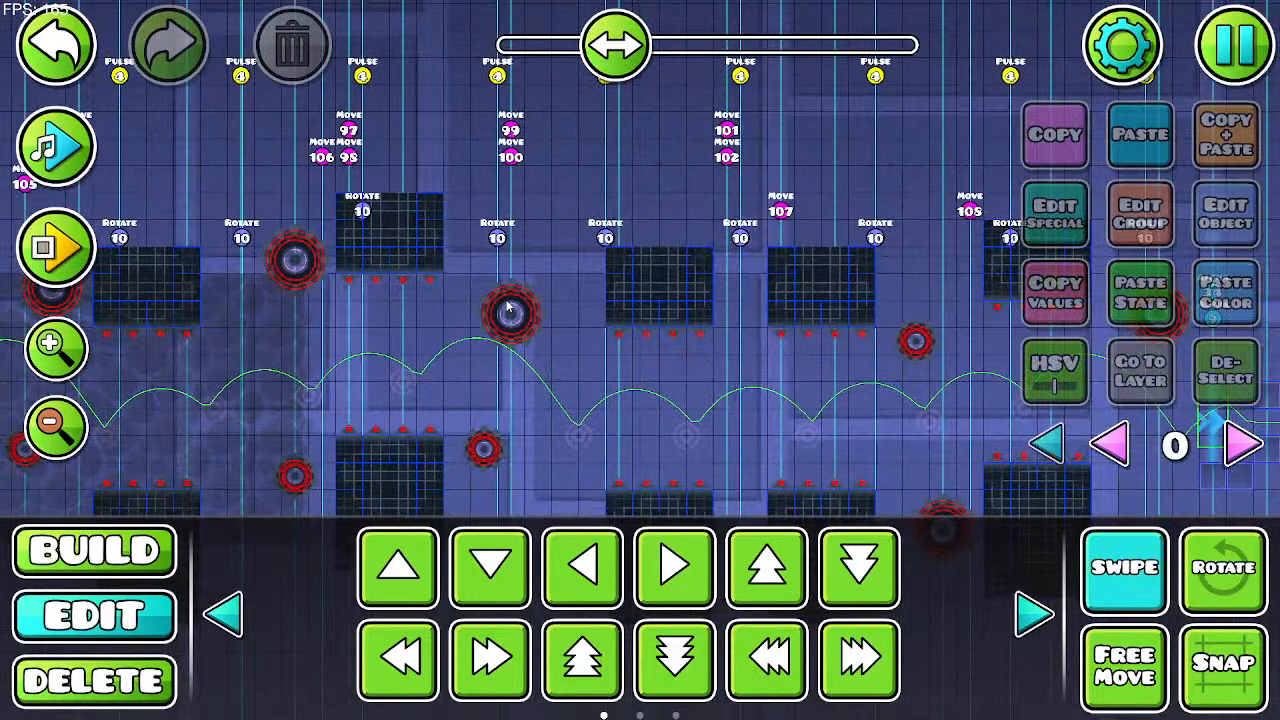
pyautogui.scroll(-2, 513, 362)
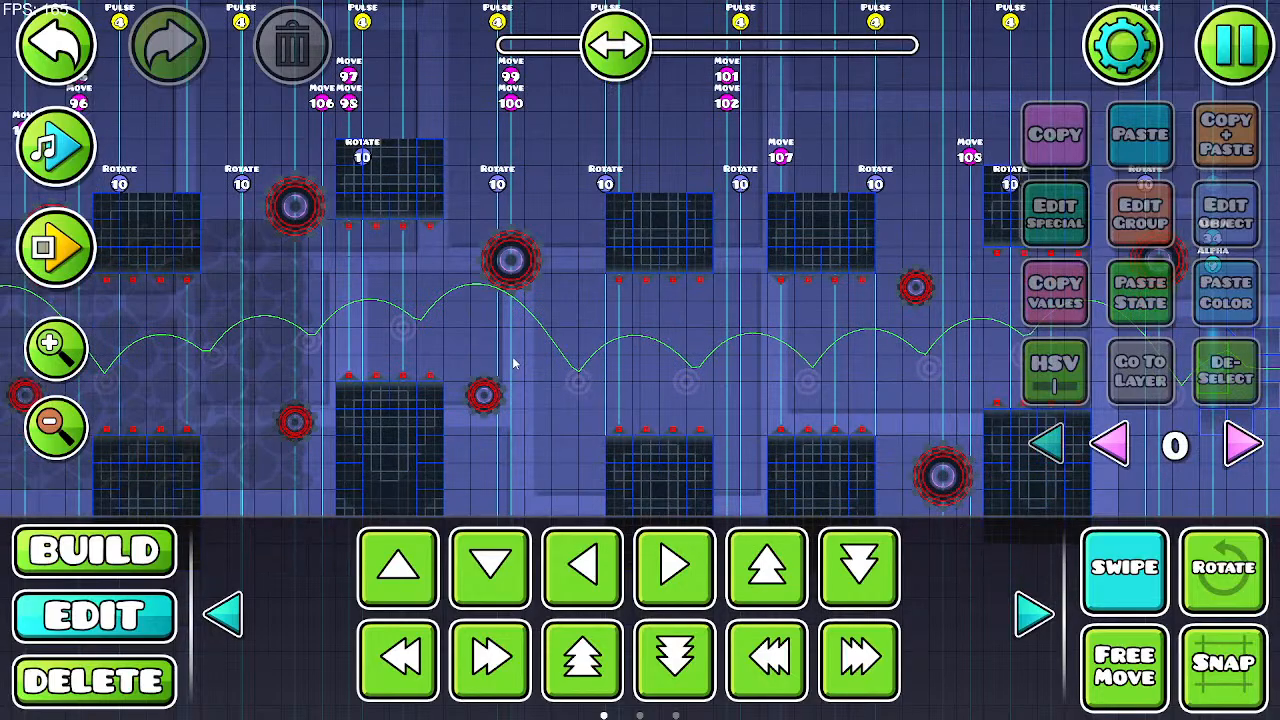
pyautogui.scroll(3, 513, 362)
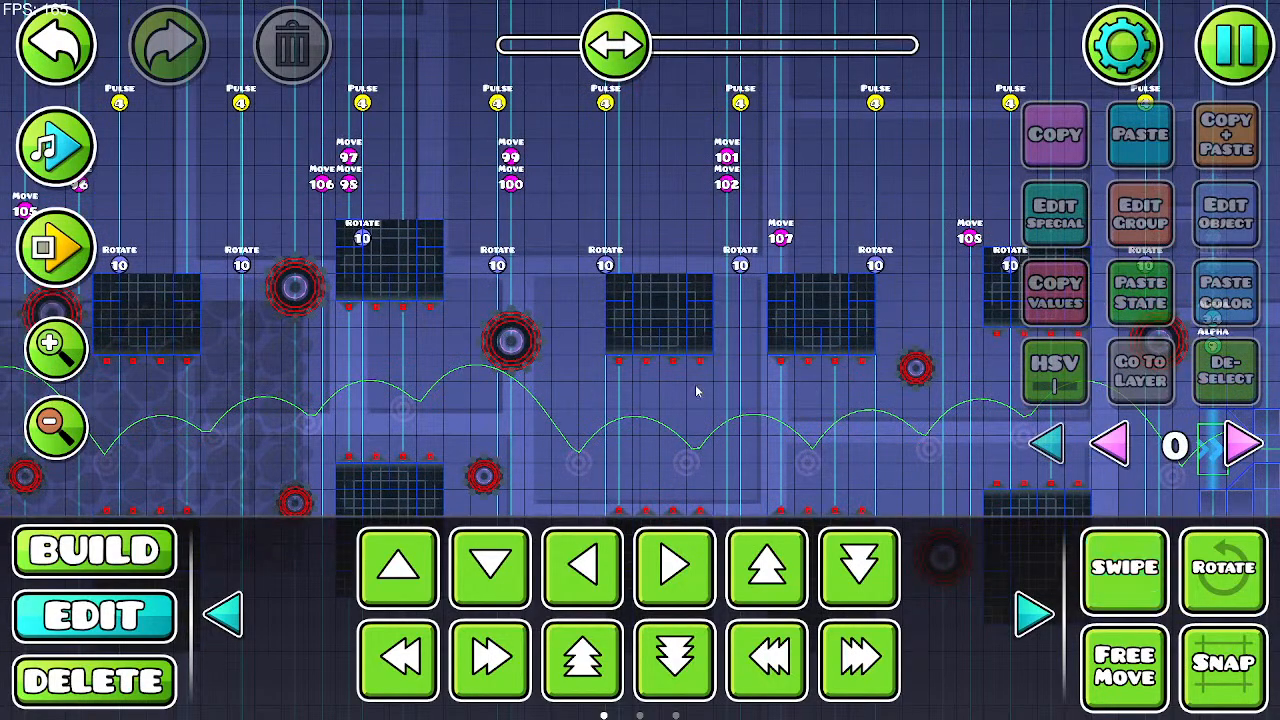
pyautogui.click(511, 340)
pyautogui.click(1120, 216)
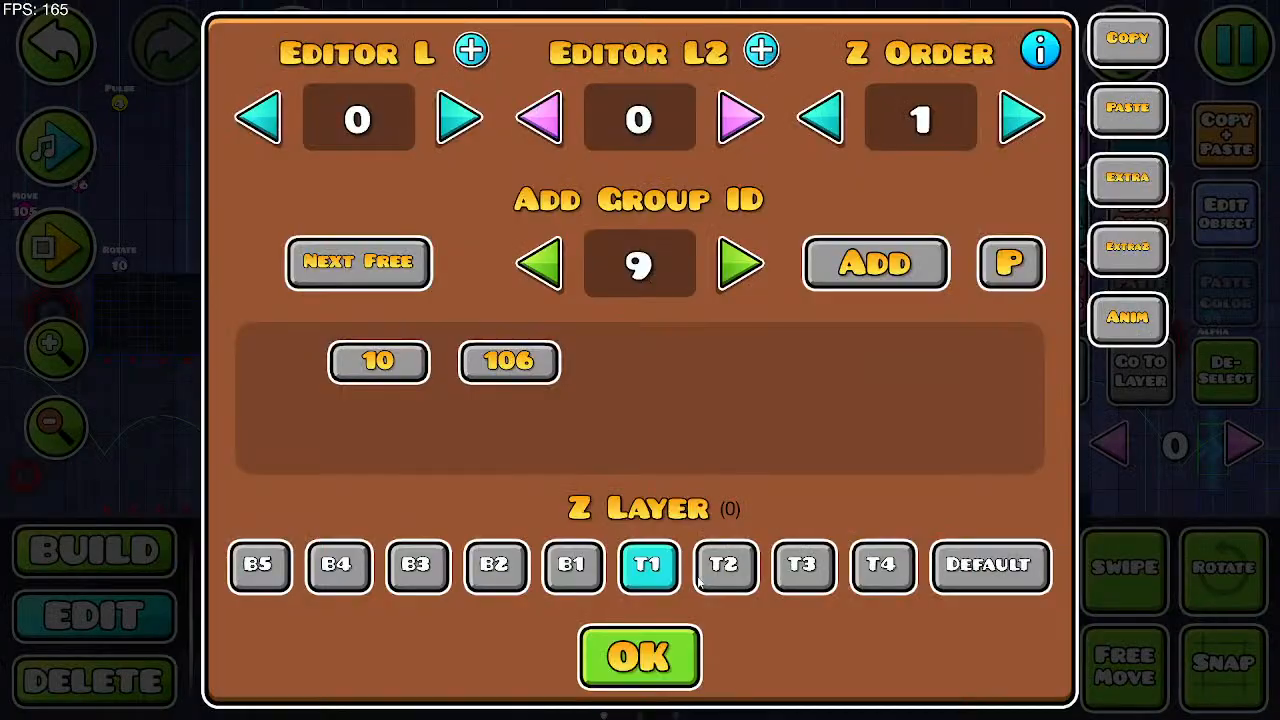
pyautogui.click(630, 653)
# Step: Review the Move trigger targeting group 106 and shift the large saw after the third grid block one grid square to the right
pyautogui.moveTo(449, 188); pyautogui.dragTo(712, 223)
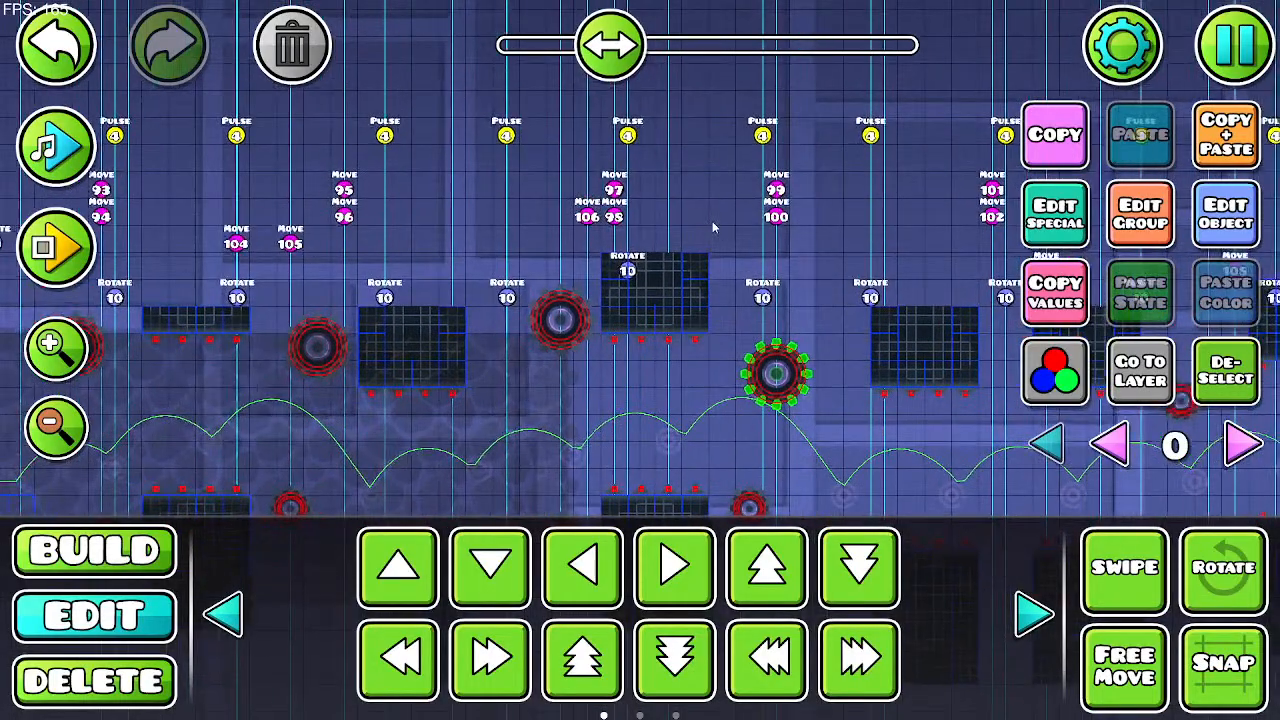
pyautogui.click(581, 215)
pyautogui.click(1214, 228)
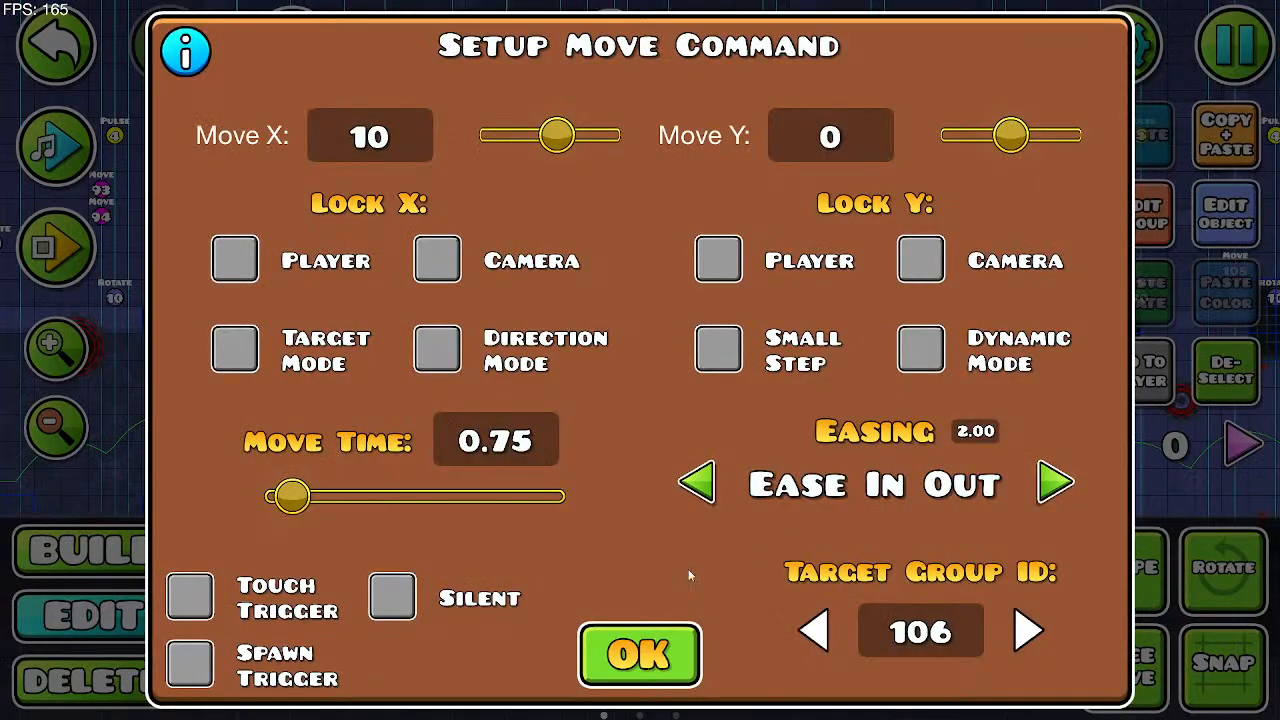
pyautogui.click(637, 645)
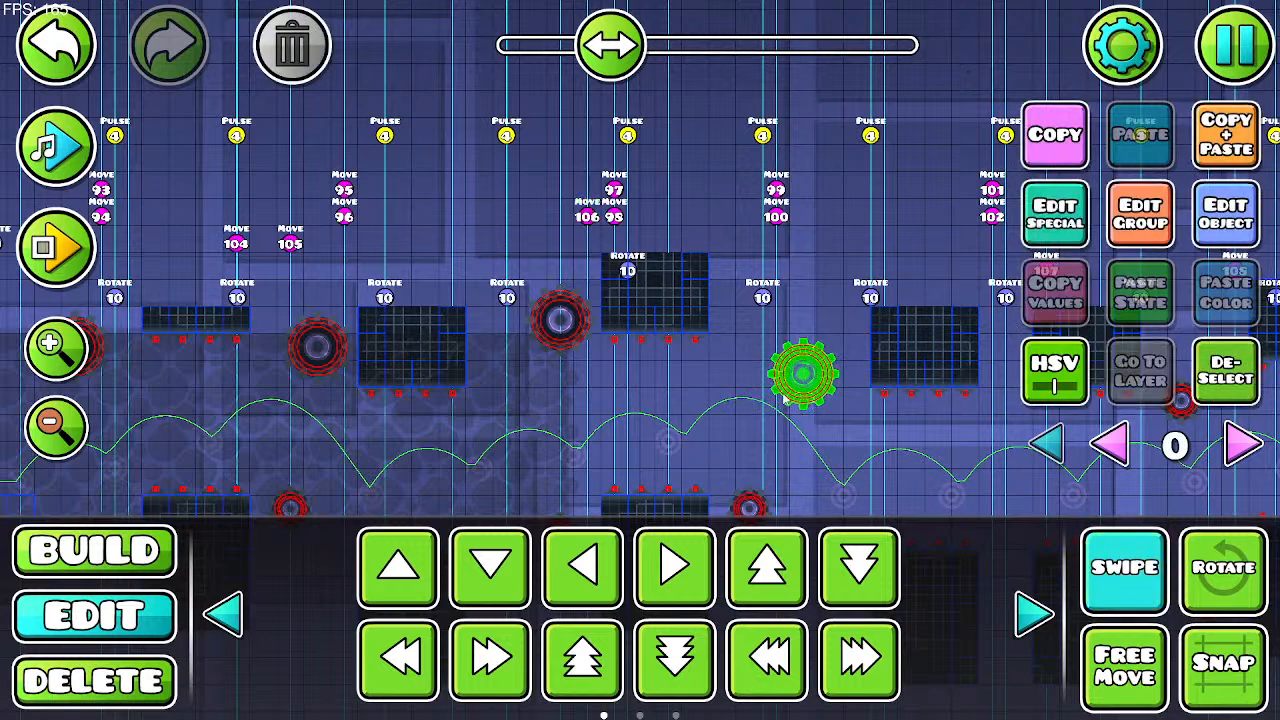
# Step: Playtest the UFO section from the start position, hopping past the shifted saw and through the remaining grid blocks, and end the test
pyautogui.click(55, 247)
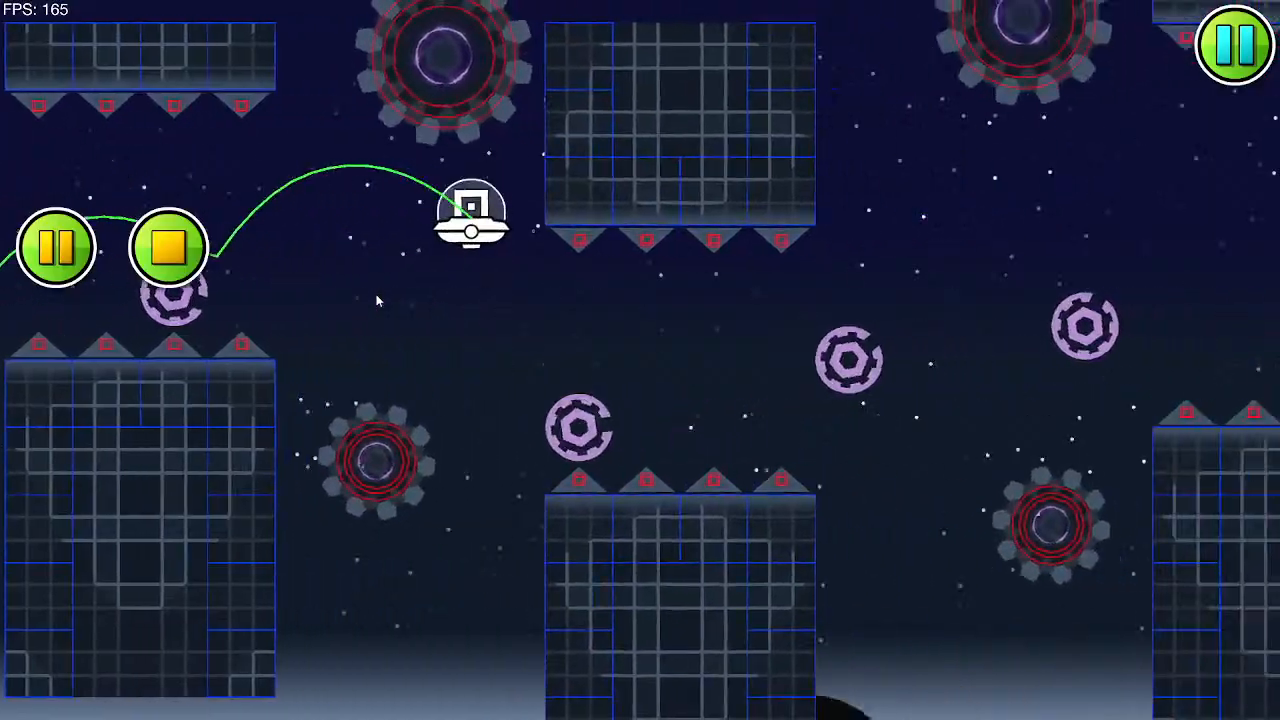
pyautogui.click(377, 301)
pyautogui.click(377, 301)
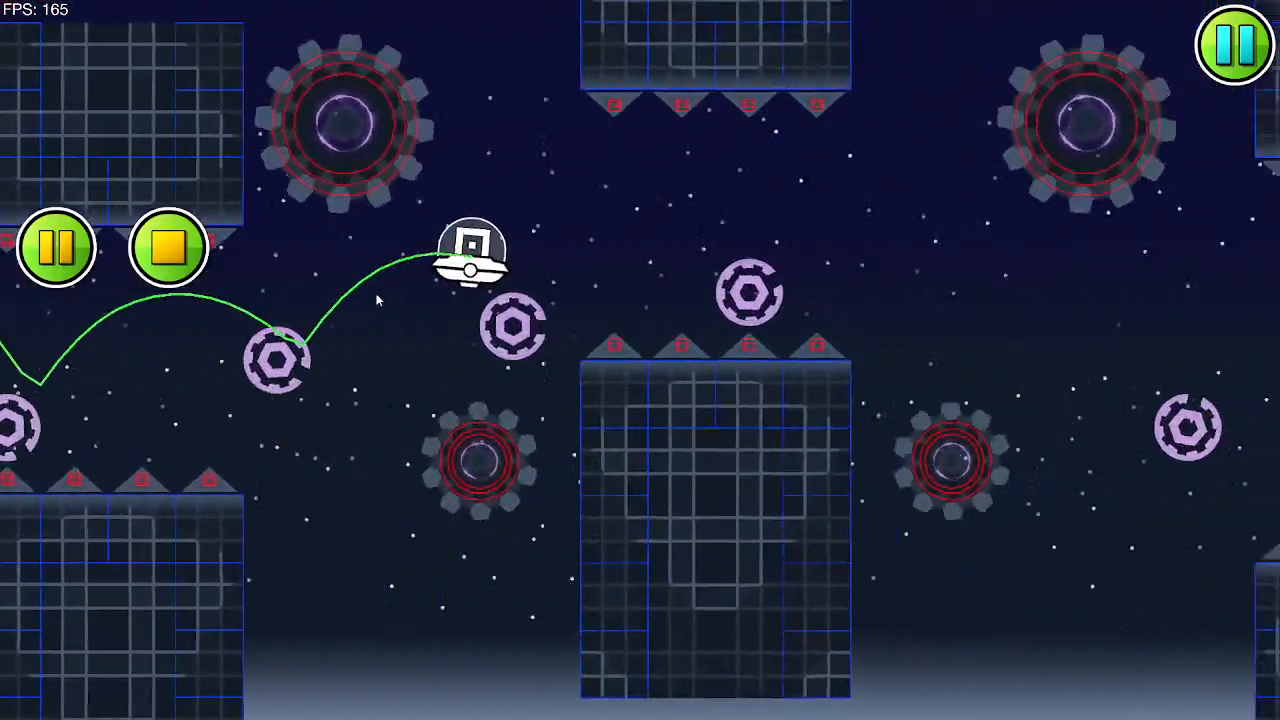
pyautogui.click(377, 300)
pyautogui.click(377, 300)
pyautogui.click(377, 300)
pyautogui.click(377, 300)
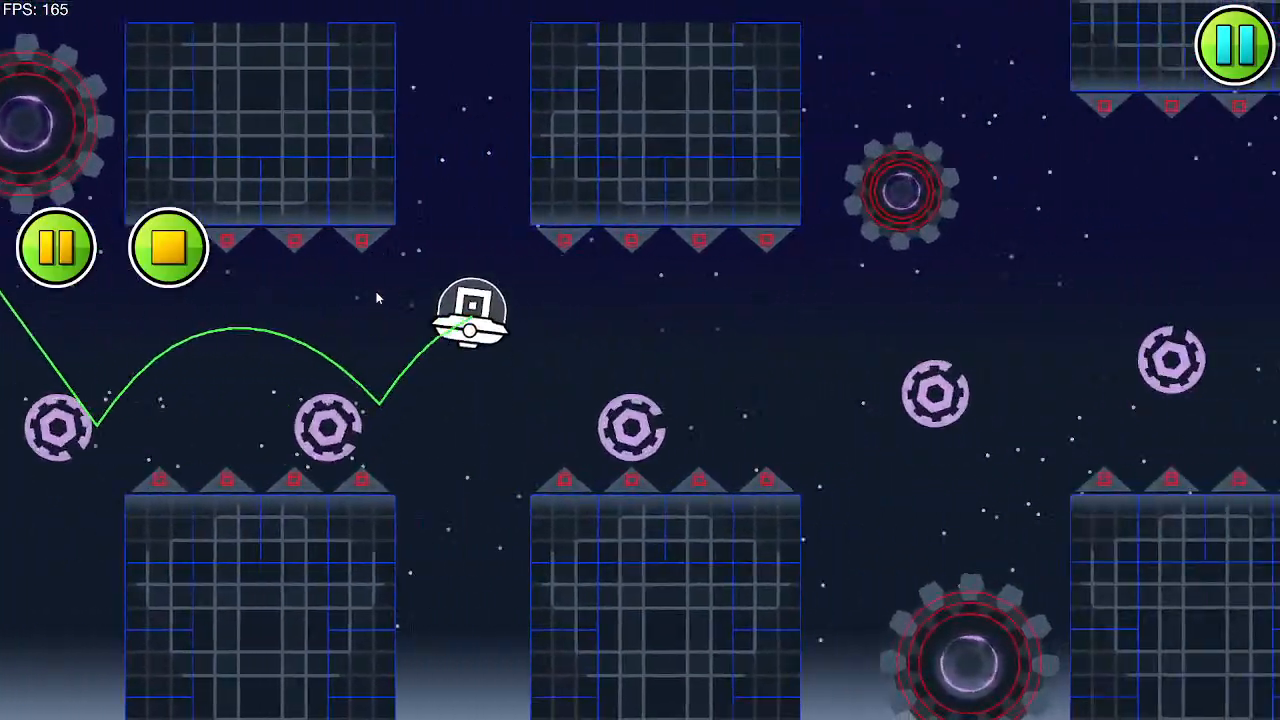
pyautogui.click(377, 300)
pyautogui.click(377, 300)
pyautogui.click(168, 247)
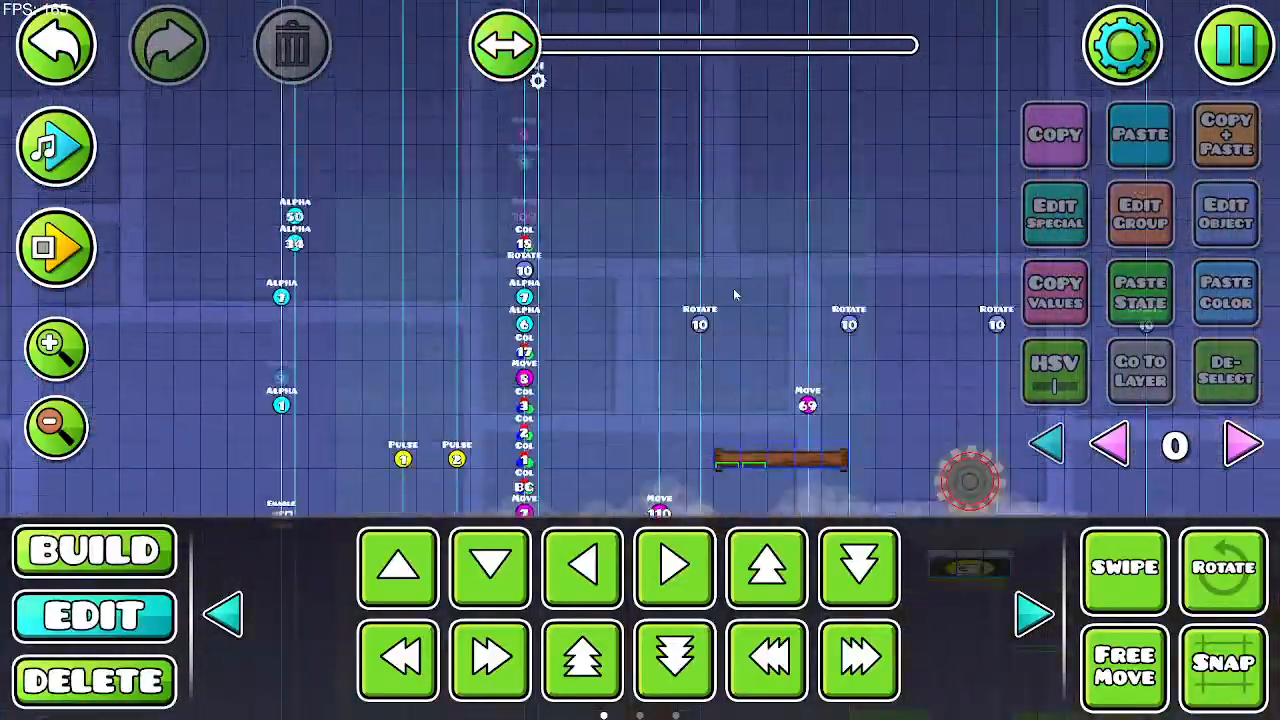
# Step: Review the settings of the UI object above the trigger column in the opening section and look over the surrounding triggers and terrain
pyautogui.moveTo(735, 294); pyautogui.dragTo(691, 171)
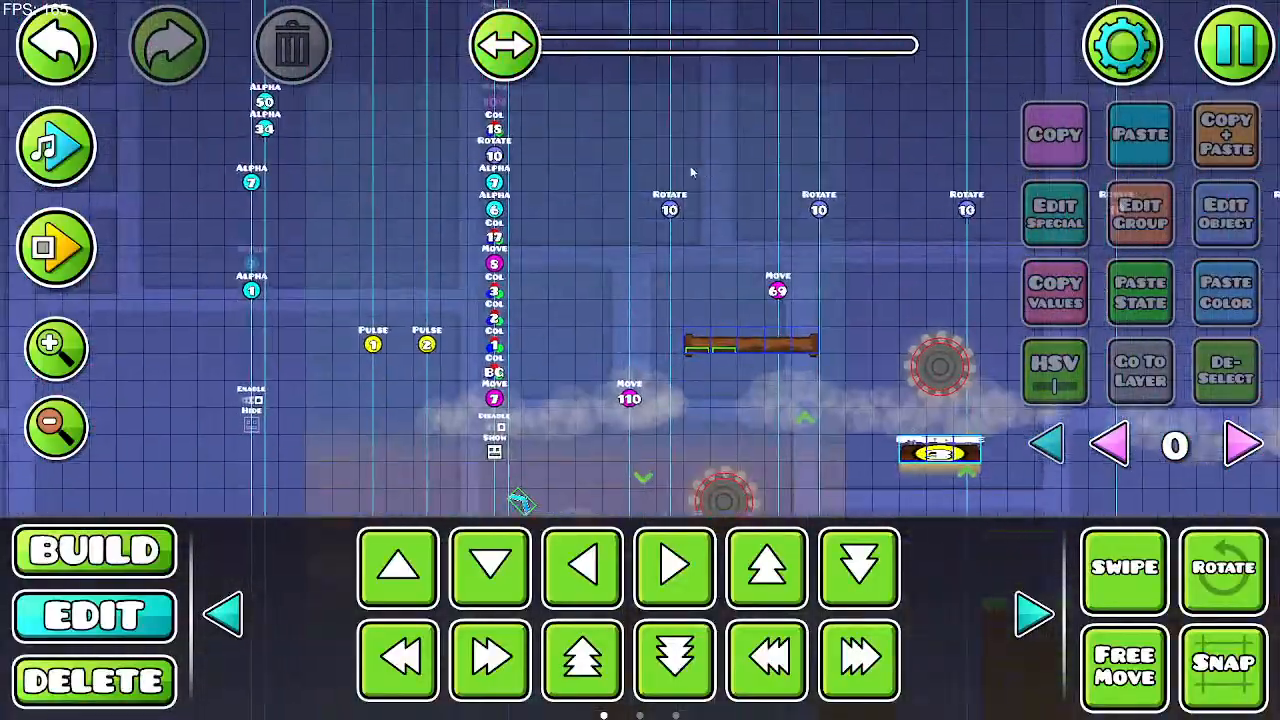
pyautogui.moveTo(600, 316); pyautogui.dragTo(602, 497)
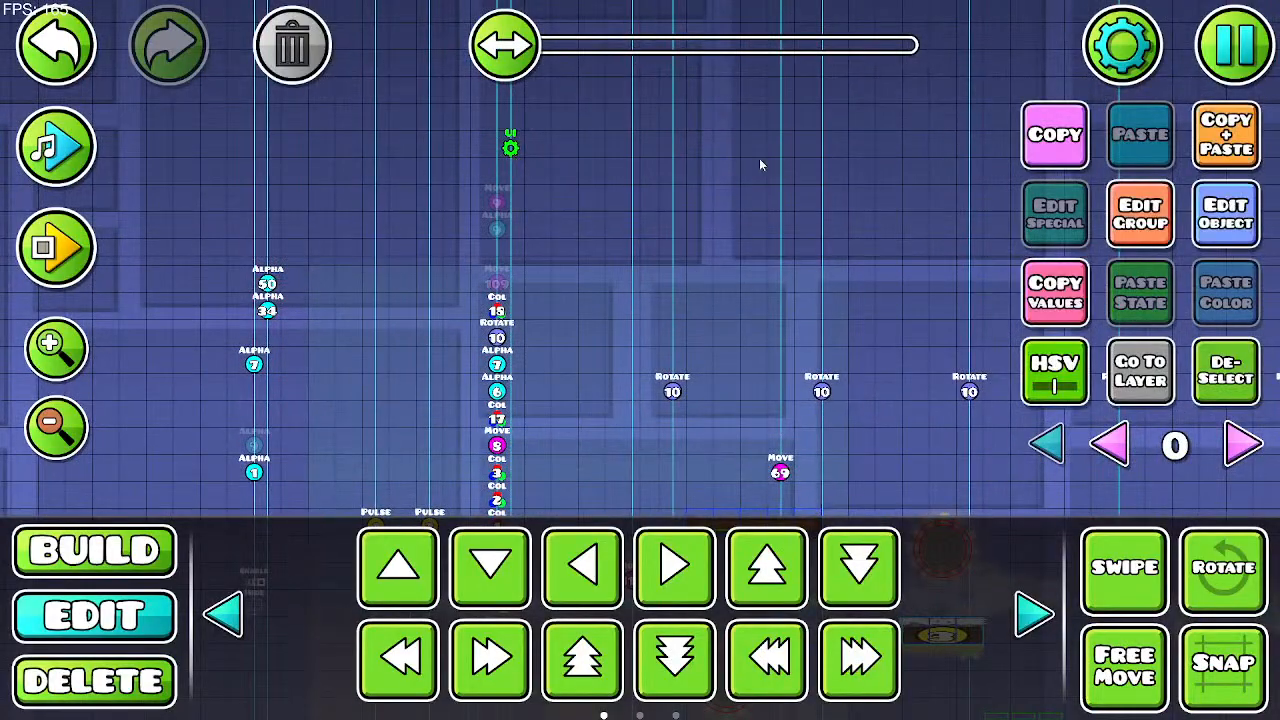
pyautogui.click(1196, 230)
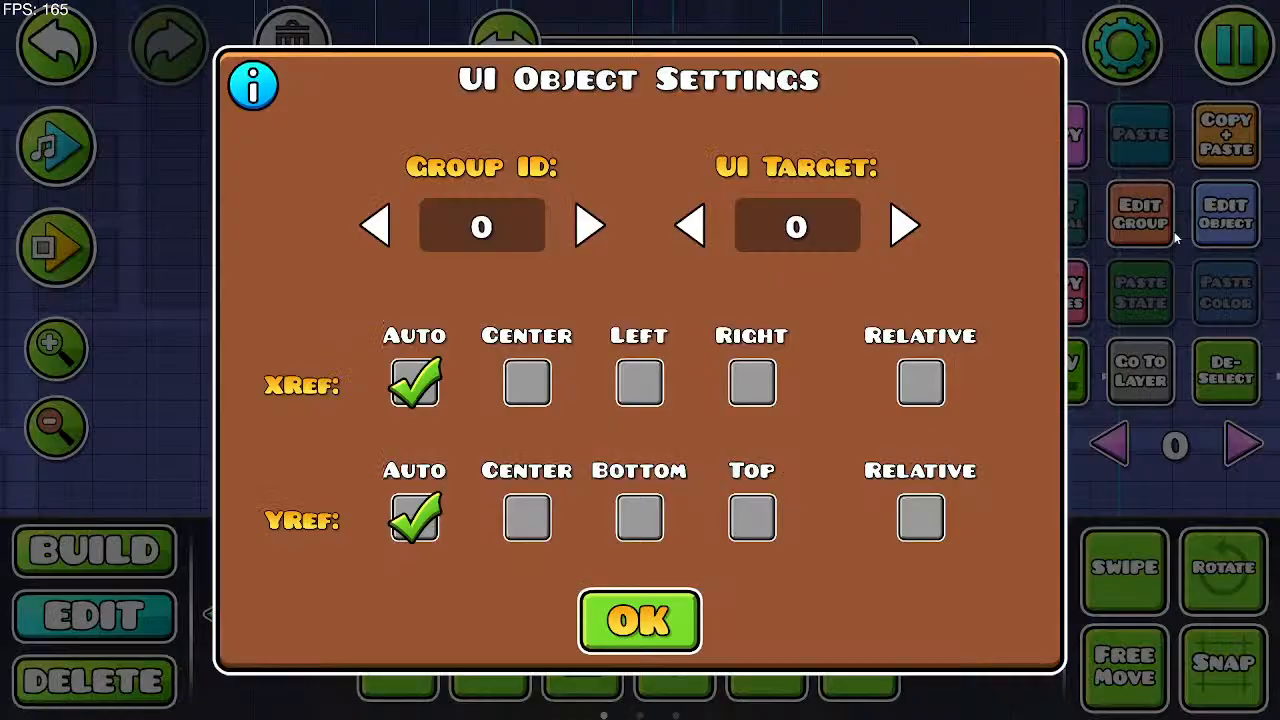
pyautogui.click(665, 625)
pyautogui.scroll(-3, 546, 169)
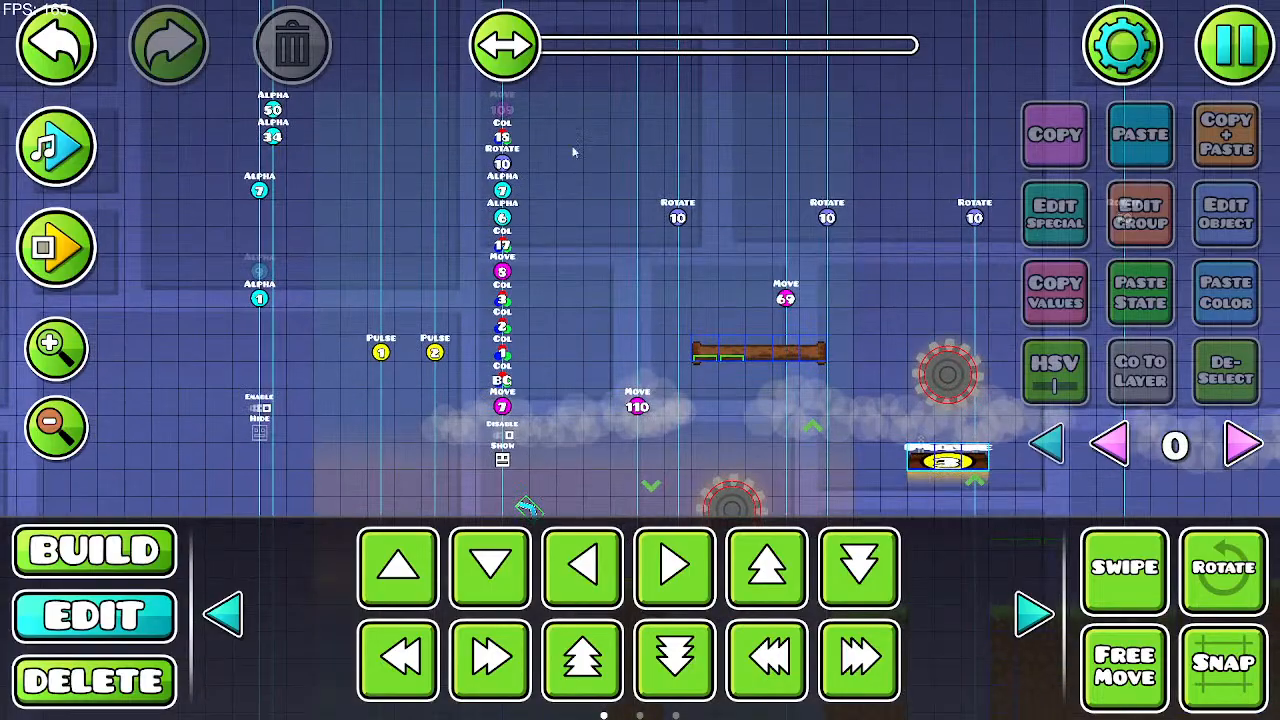
pyautogui.moveTo(572, 320); pyautogui.dragTo(383, 242)
pyautogui.click(56, 425)
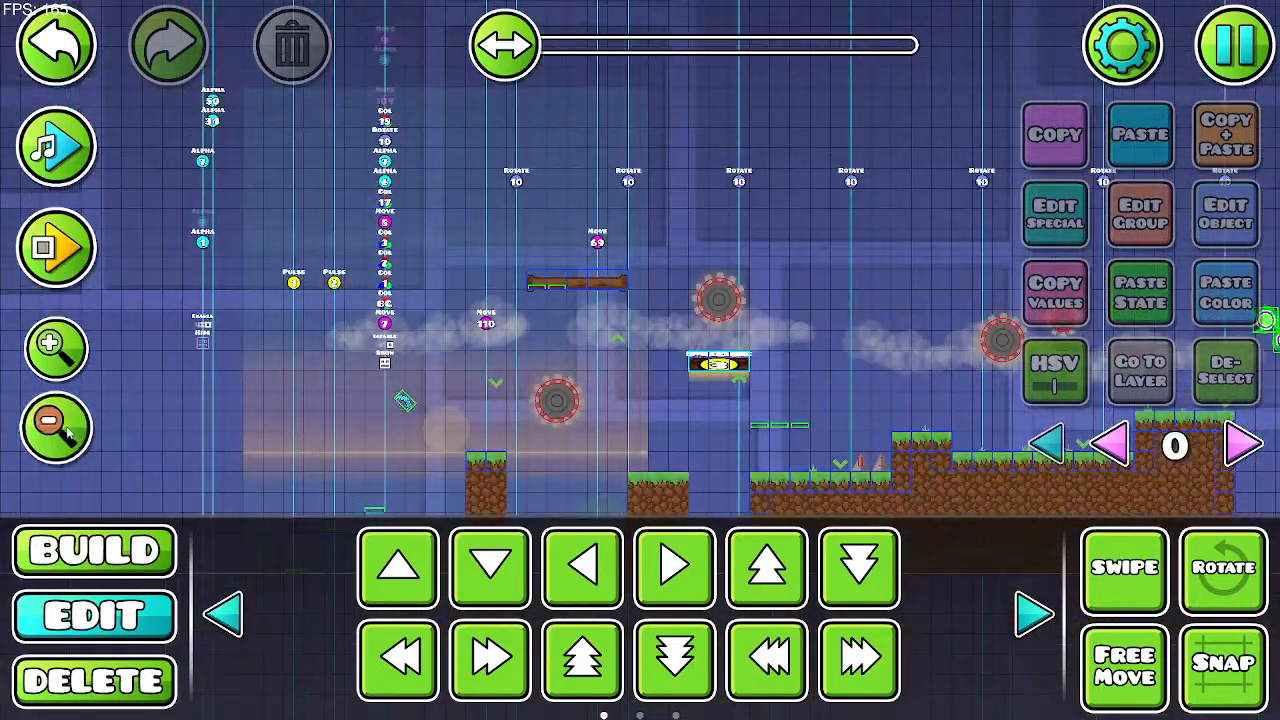
pyautogui.click(56, 425)
pyautogui.click(56, 347)
# Step: Playtest the UFO section again from the start position, hopping between the first three pairs of grid blocks
pyautogui.click(56, 248)
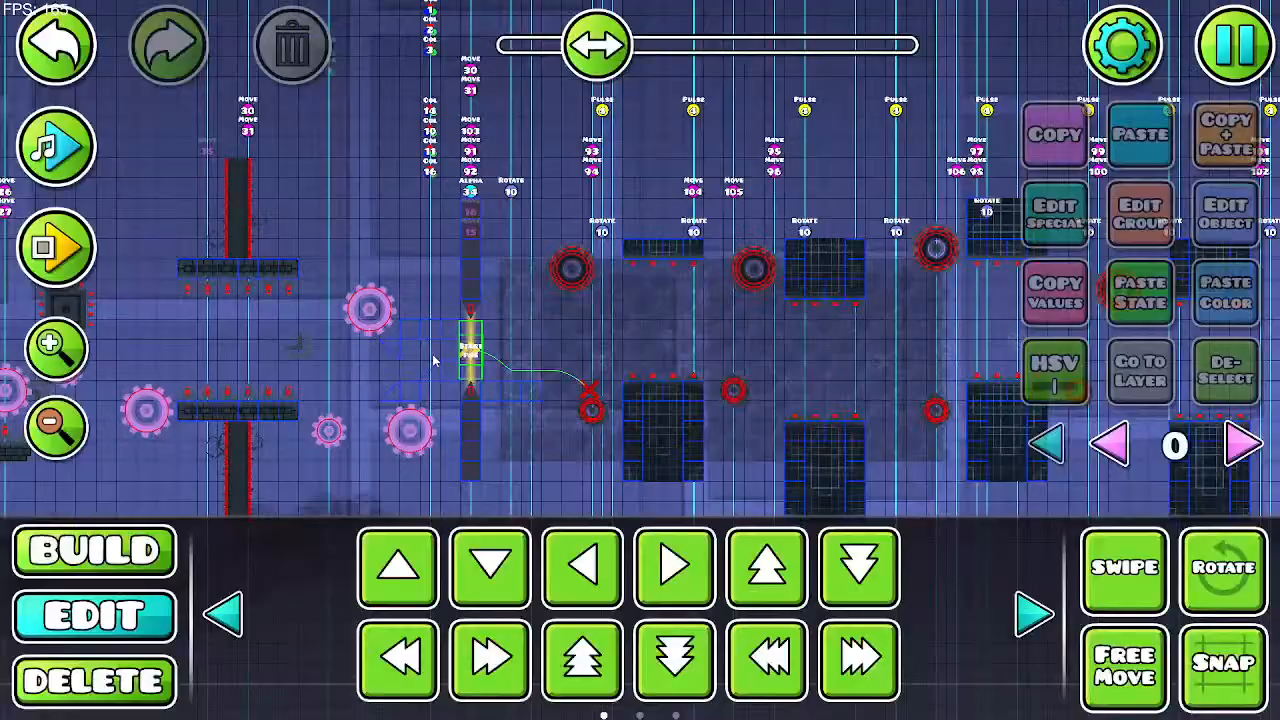
pyautogui.click(56, 248)
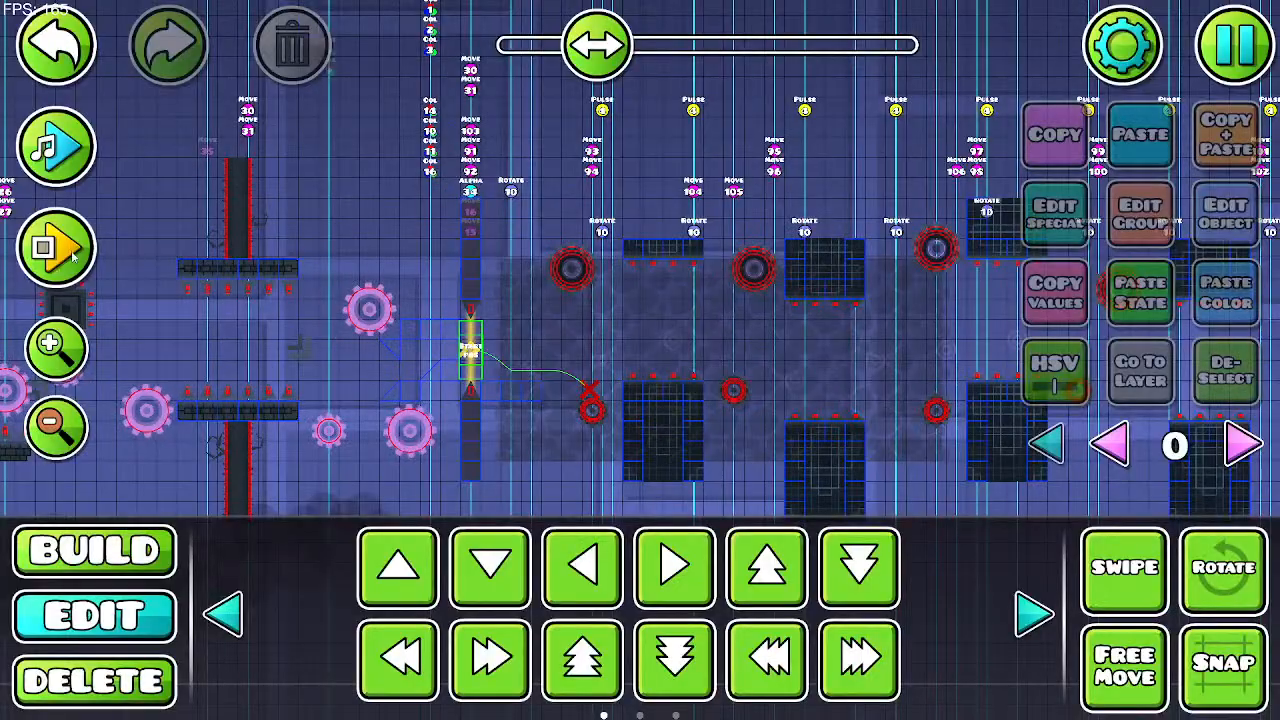
pyautogui.click(73, 256)
pyautogui.click(300, 303)
pyautogui.click(300, 303)
pyautogui.click(300, 303)
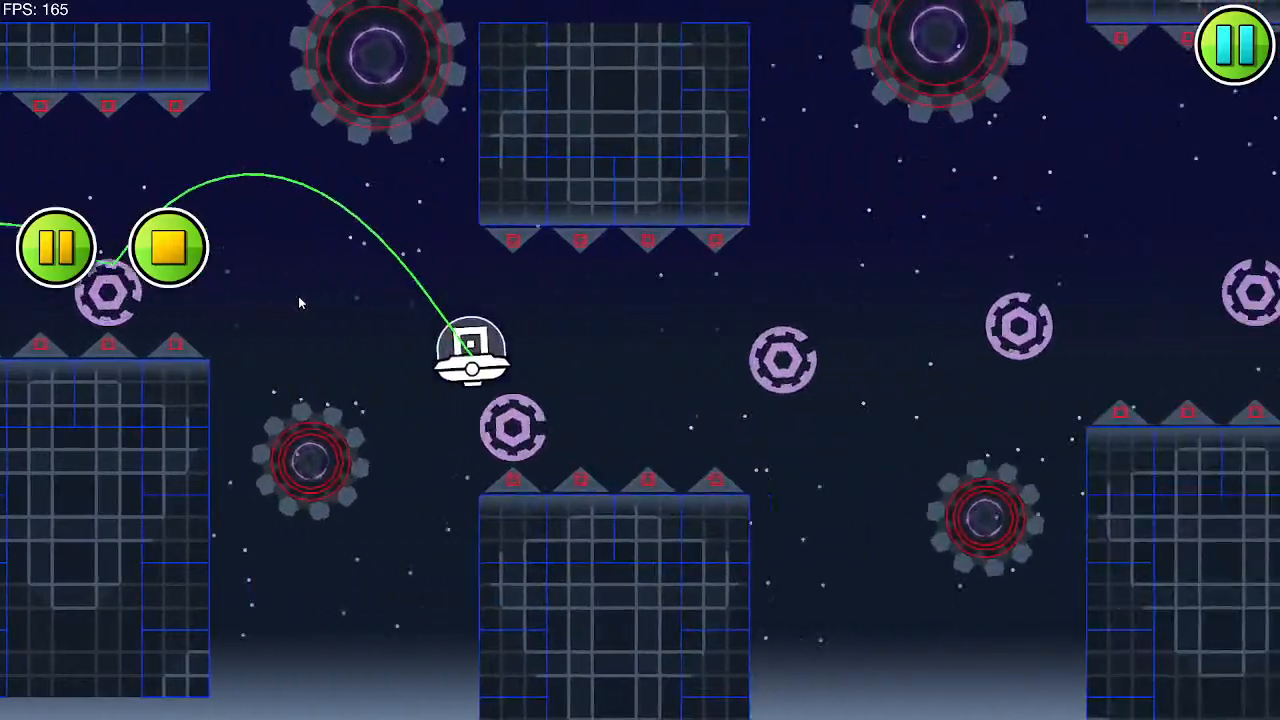
pyautogui.click(299, 297)
pyautogui.click(299, 297)
pyautogui.click(299, 297)
pyautogui.click(299, 297)
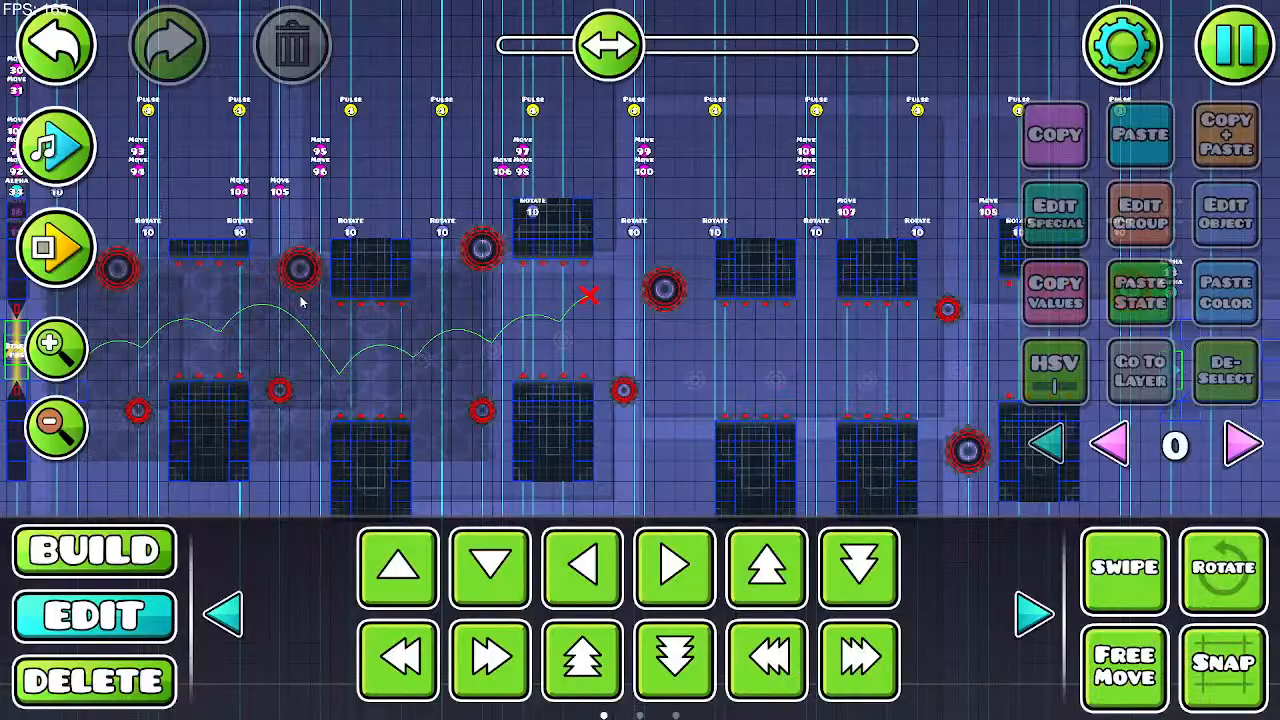
# Step: Try to extend the first lower grid block downward with duplicated filler pieces beneath its two middle columns
pyautogui.moveTo(439, 340); pyautogui.dragTo(715, 343)
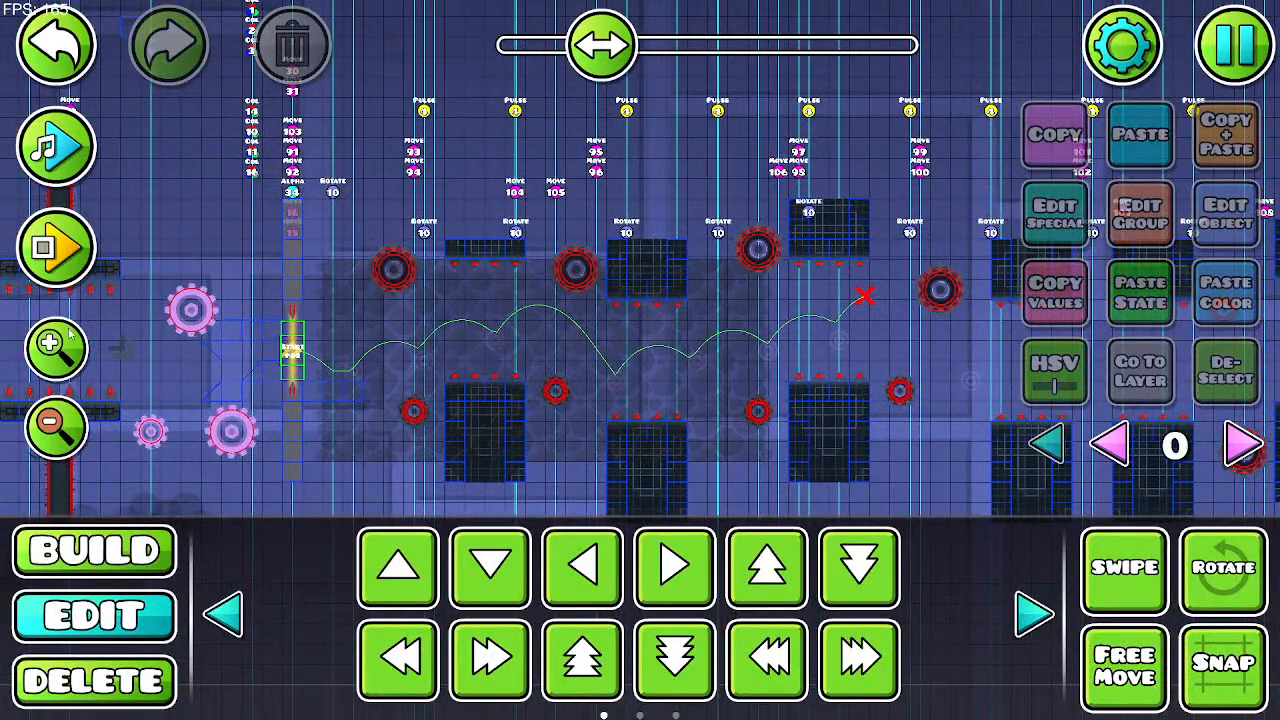
pyautogui.scroll(-2, 521, 428)
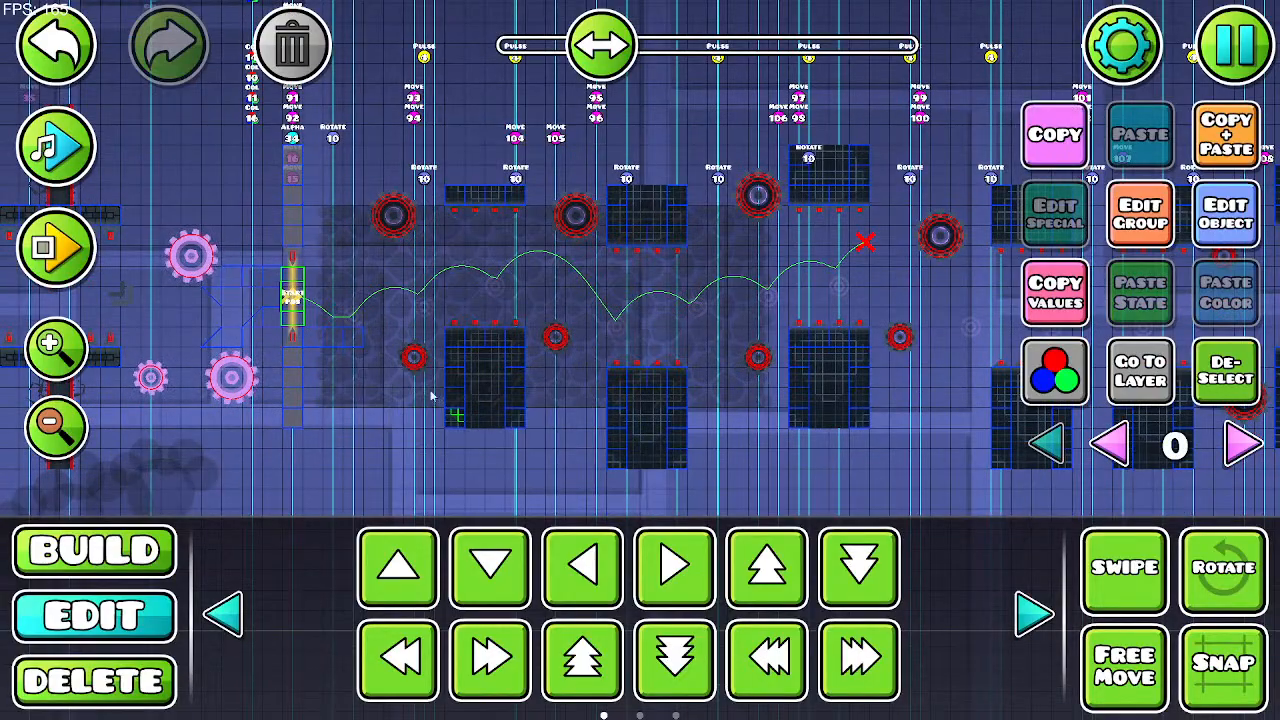
pyautogui.scroll(3, 432, 397)
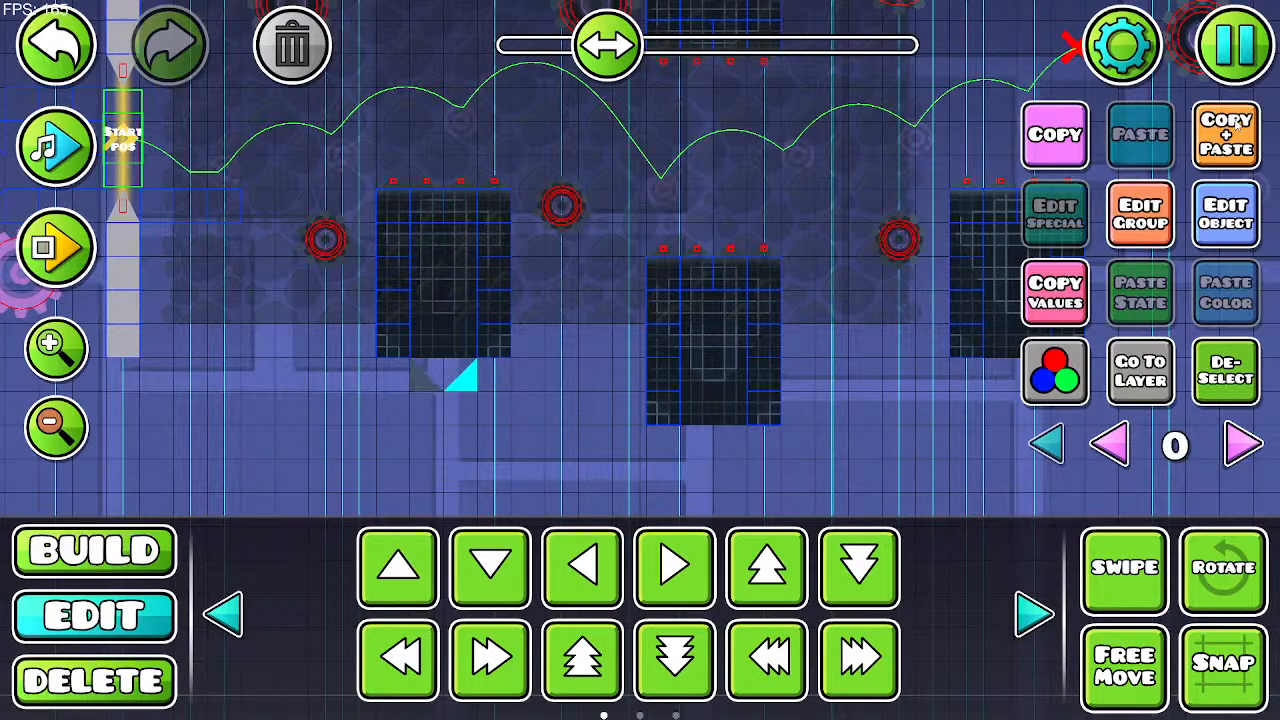
pyautogui.click(534, 363)
pyautogui.click(438, 342)
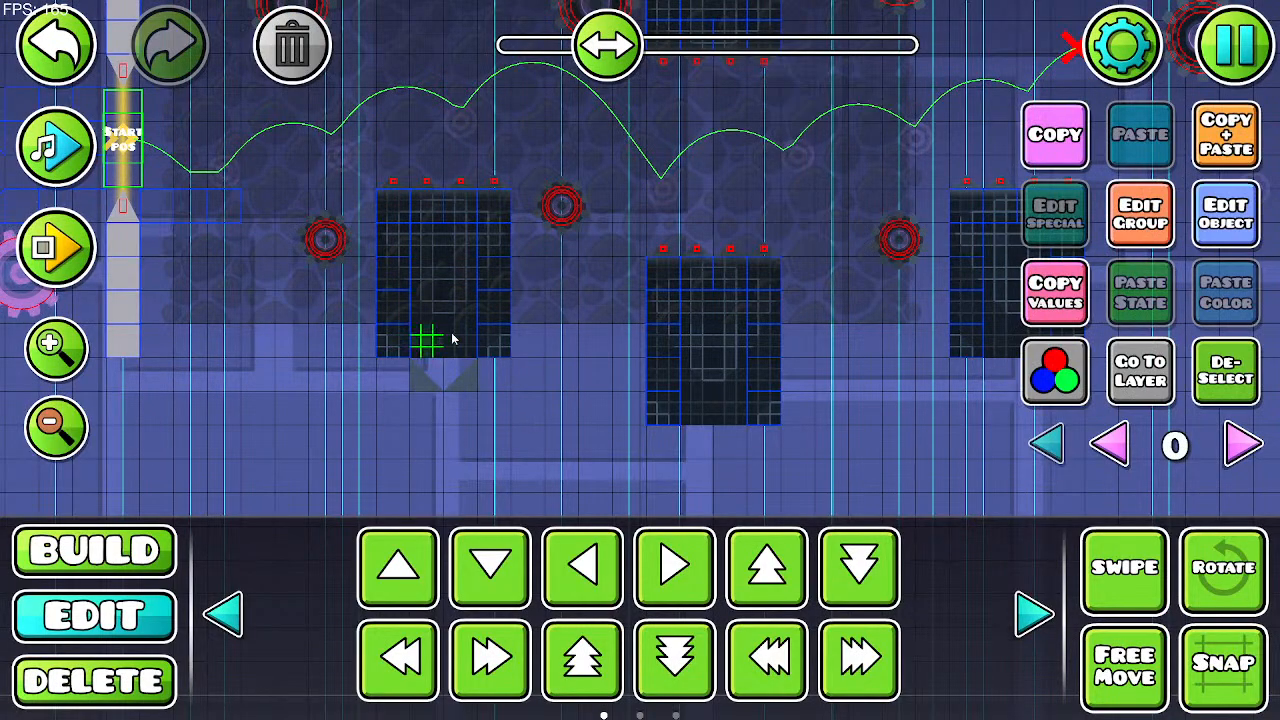
pyautogui.click(1207, 119)
pyautogui.press('s')
pyautogui.click(1207, 119)
pyautogui.press('d')
pyautogui.click(461, 308)
pyautogui.click(267, 43)
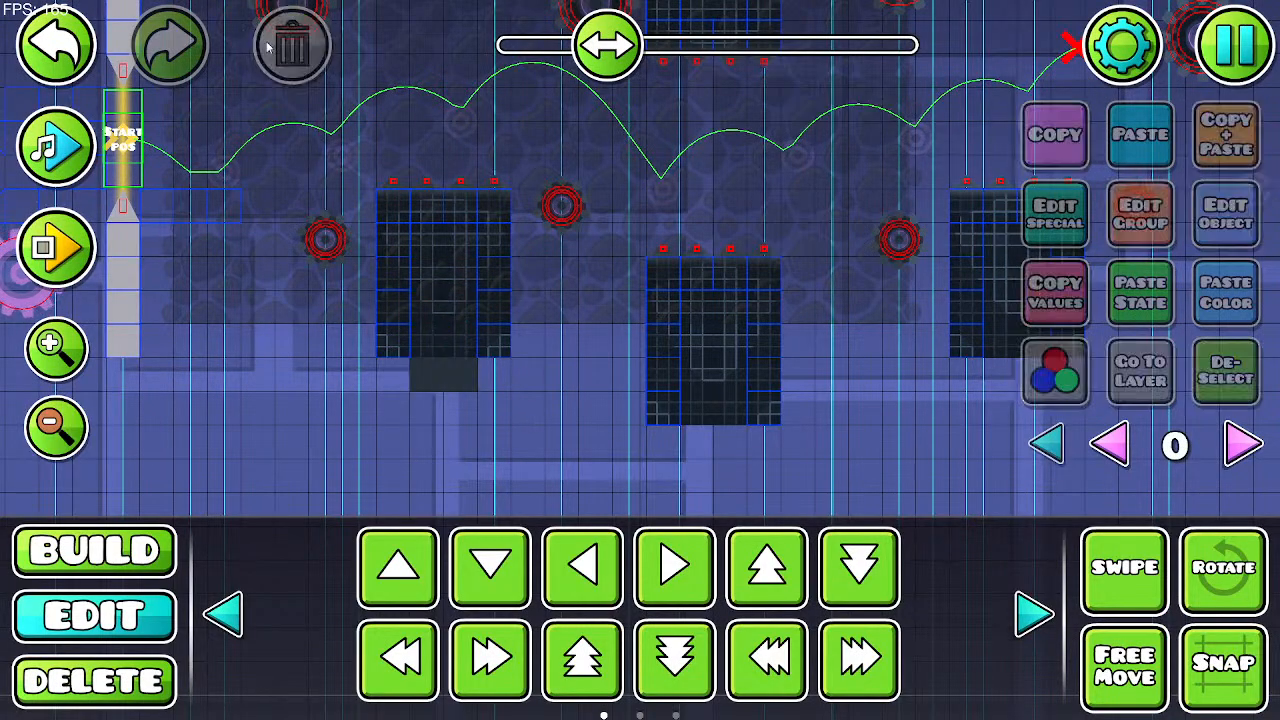
# Step: Undo the recent filler edits and clear the trial pieces from beneath the first lower grid block
pyautogui.click(80, 52)
pyautogui.click(80, 52)
pyautogui.click(80, 52)
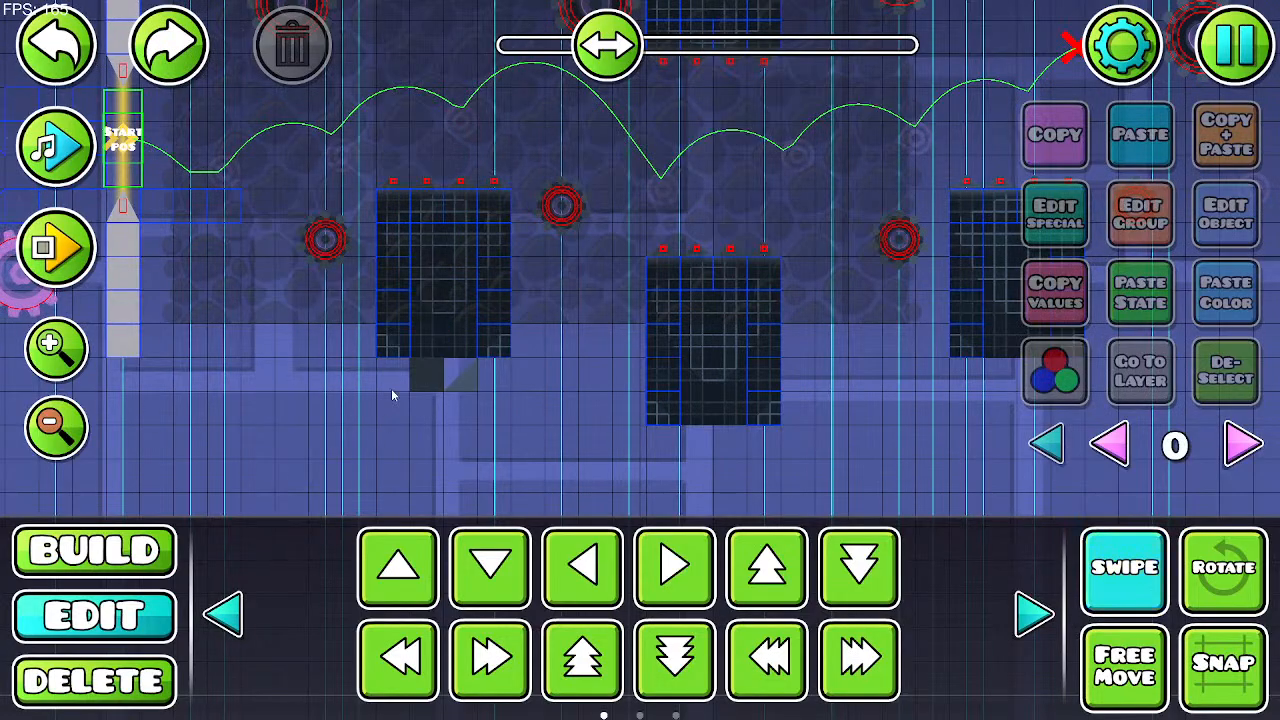
pyautogui.click(168, 45)
pyautogui.click(292, 45)
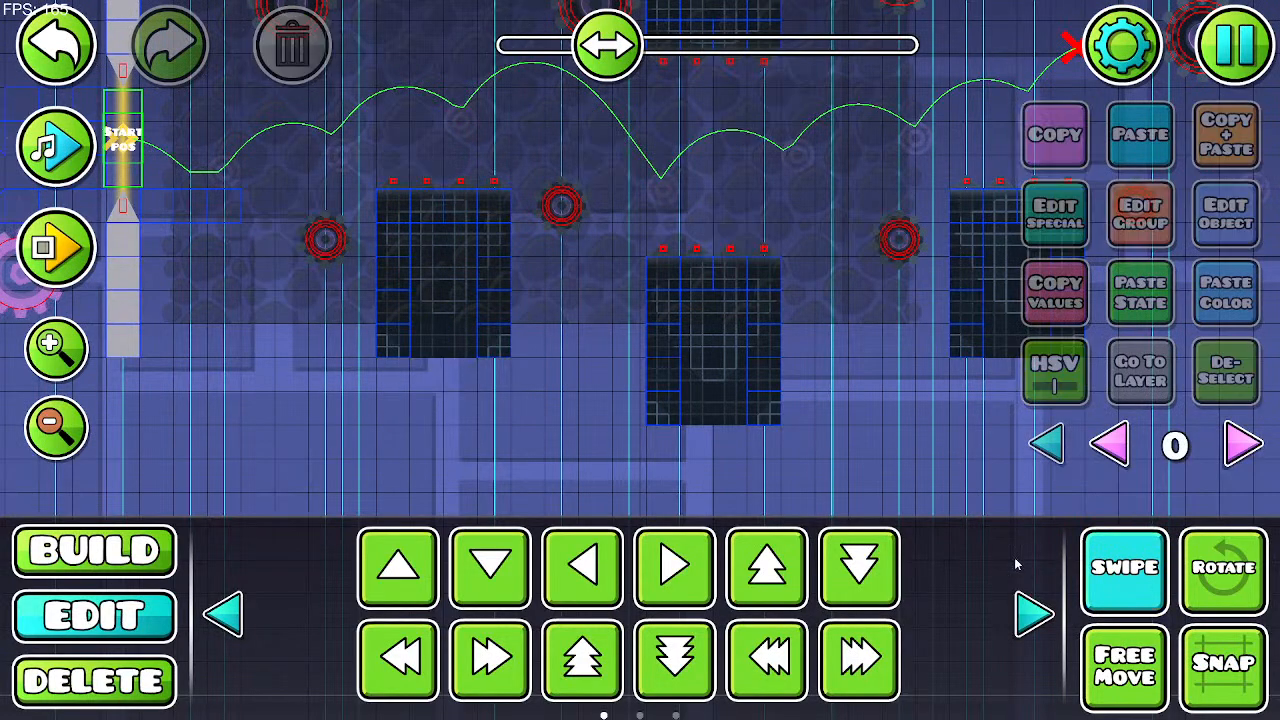
# Step: Duplicate a bottom tile of the first lower grid block into the row beneath it, filling the two middle columns with squares
pyautogui.click(435, 345)
pyautogui.click(1232, 146)
pyautogui.press('s')
pyautogui.click(1232, 146)
pyautogui.press('d')
pyautogui.click(1232, 146)
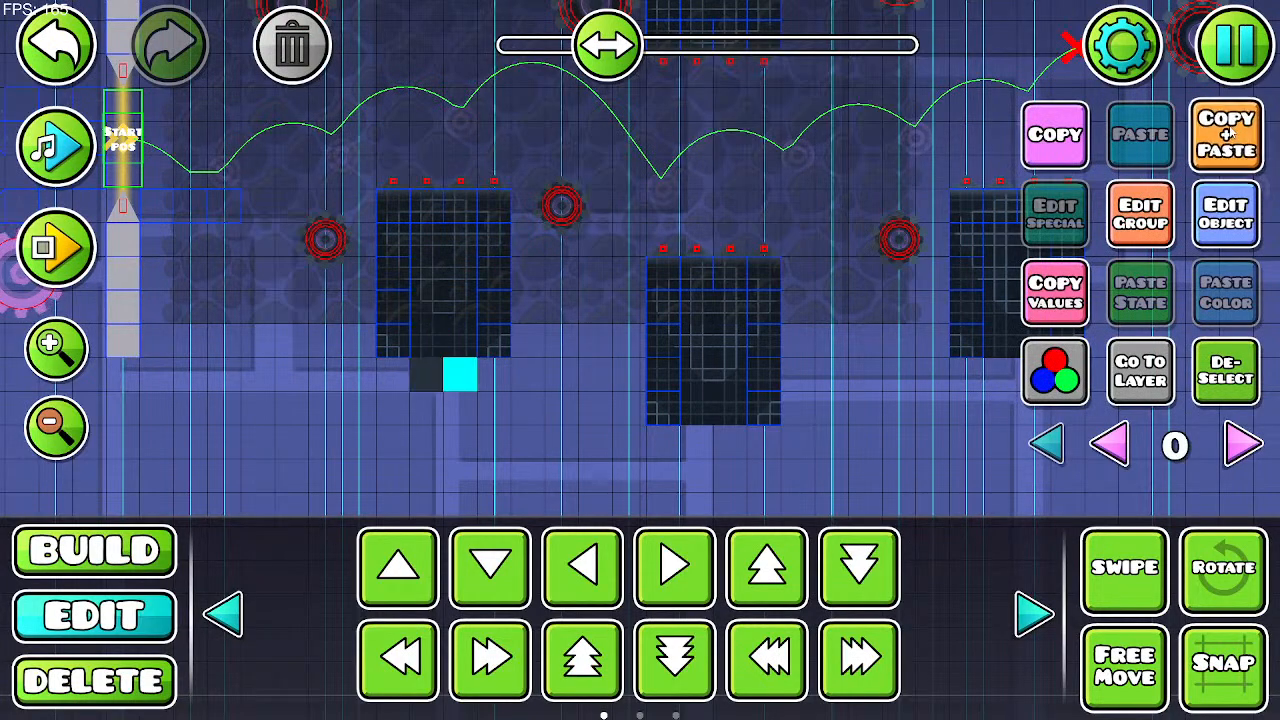
# Step: Swap the squares beneath the block's two middle columns for mirrored triangular pieces, deleting the surplus copies
pyautogui.press('w')
pyautogui.press('w')
pyautogui.click(292, 45)
pyautogui.click(393, 342)
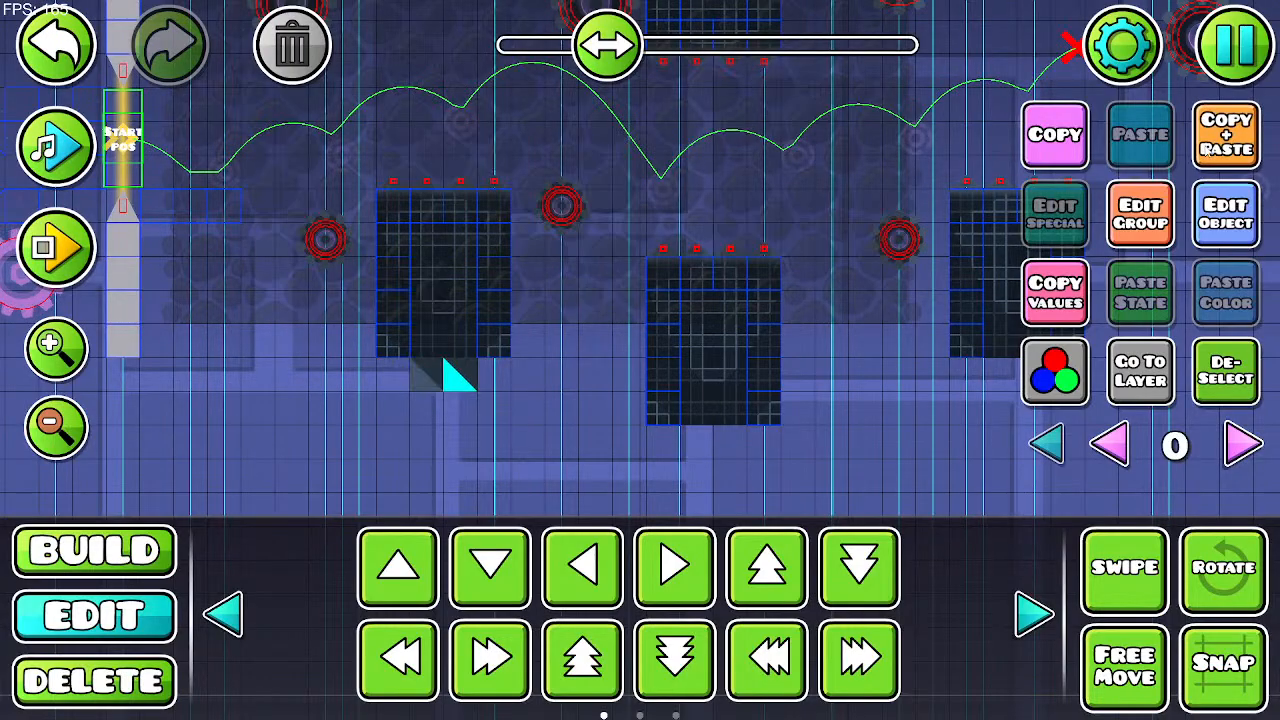
pyautogui.click(1227, 134)
pyautogui.press('d')
pyautogui.press('d')
pyautogui.click(292, 45)
pyautogui.click(450, 362)
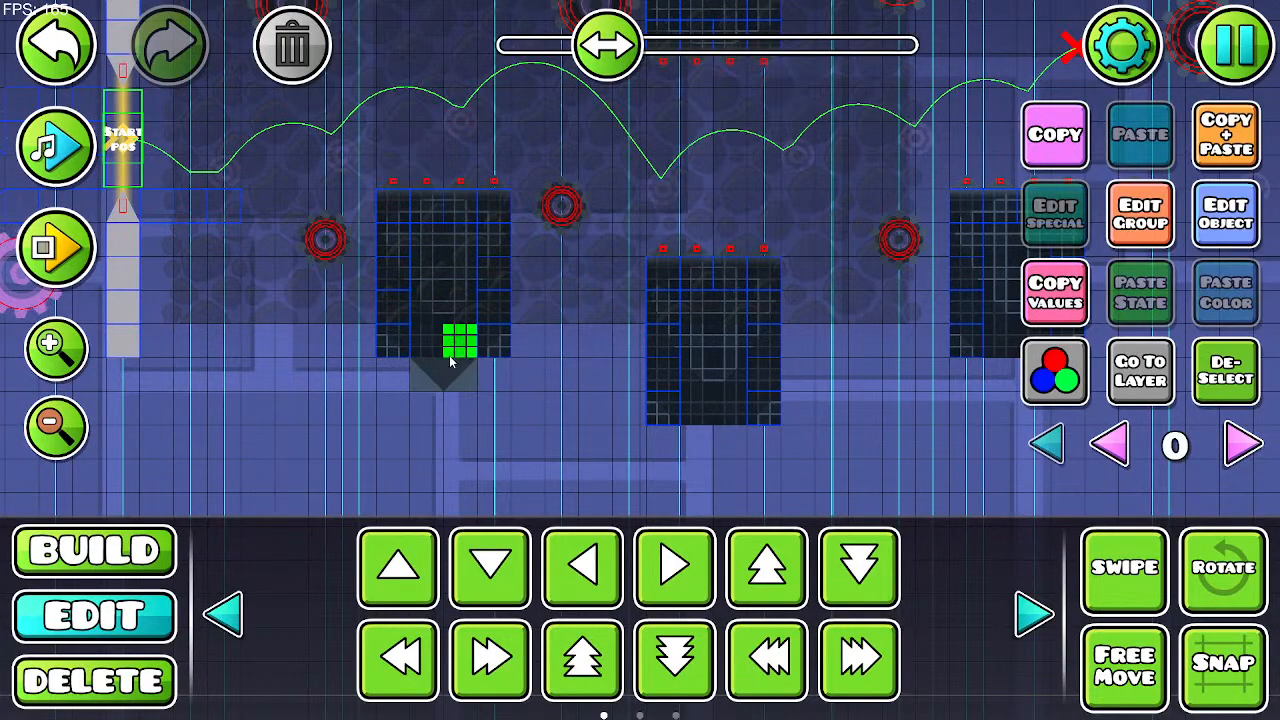
# Step: Place duplicated dark squares beneath the block's two outer columns and delete the surplus copy to complete the new bottom row
pyautogui.click(1227, 134)
pyautogui.press('d')
pyautogui.press('a')
pyautogui.press('a')
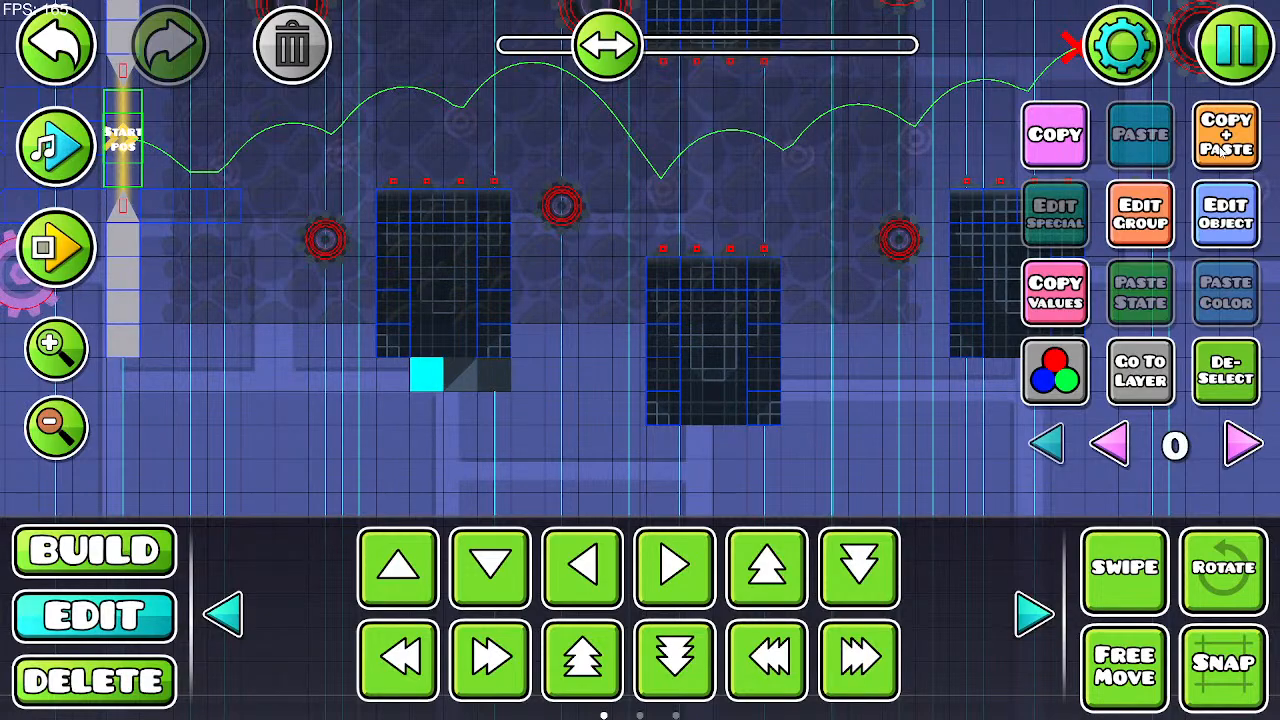
pyautogui.press('a')
pyautogui.press('s')
pyautogui.press('s')
pyautogui.click(292, 45)
pyautogui.click(392, 376)
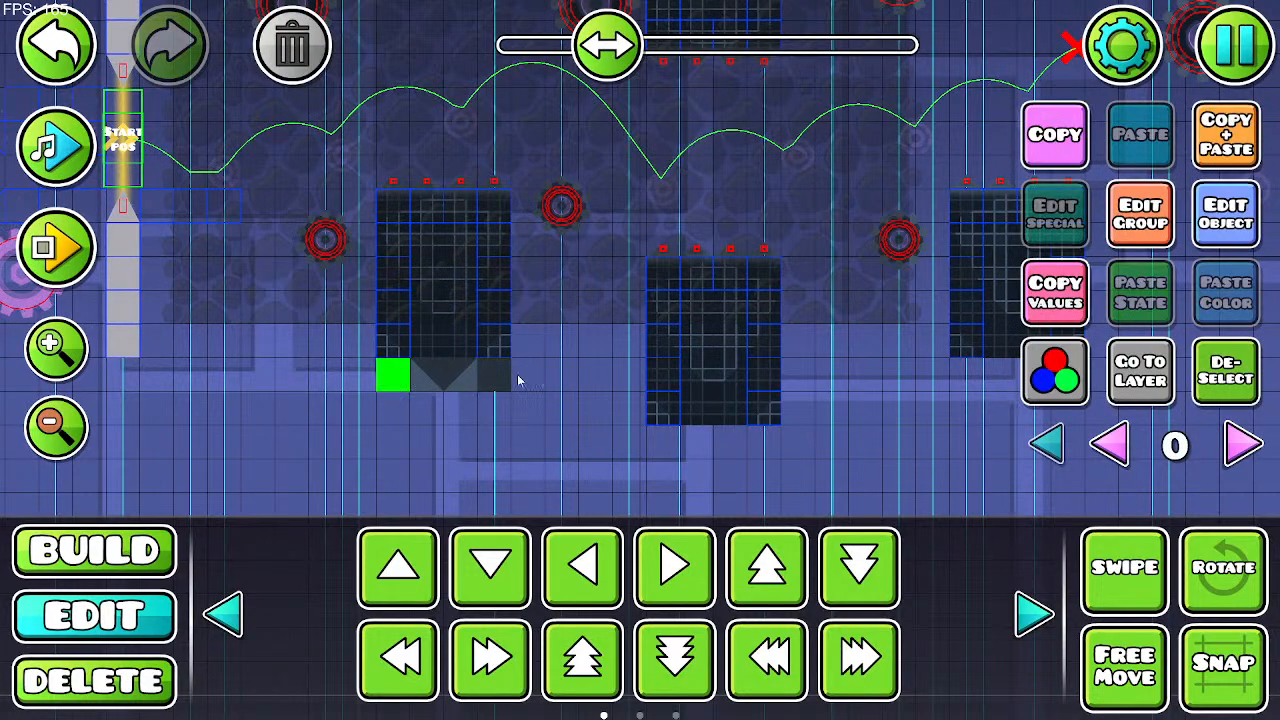
# Step: Check the Detail color channels of the new row's corner square and the adjacent triangular piece
pyautogui.click(1226, 214)
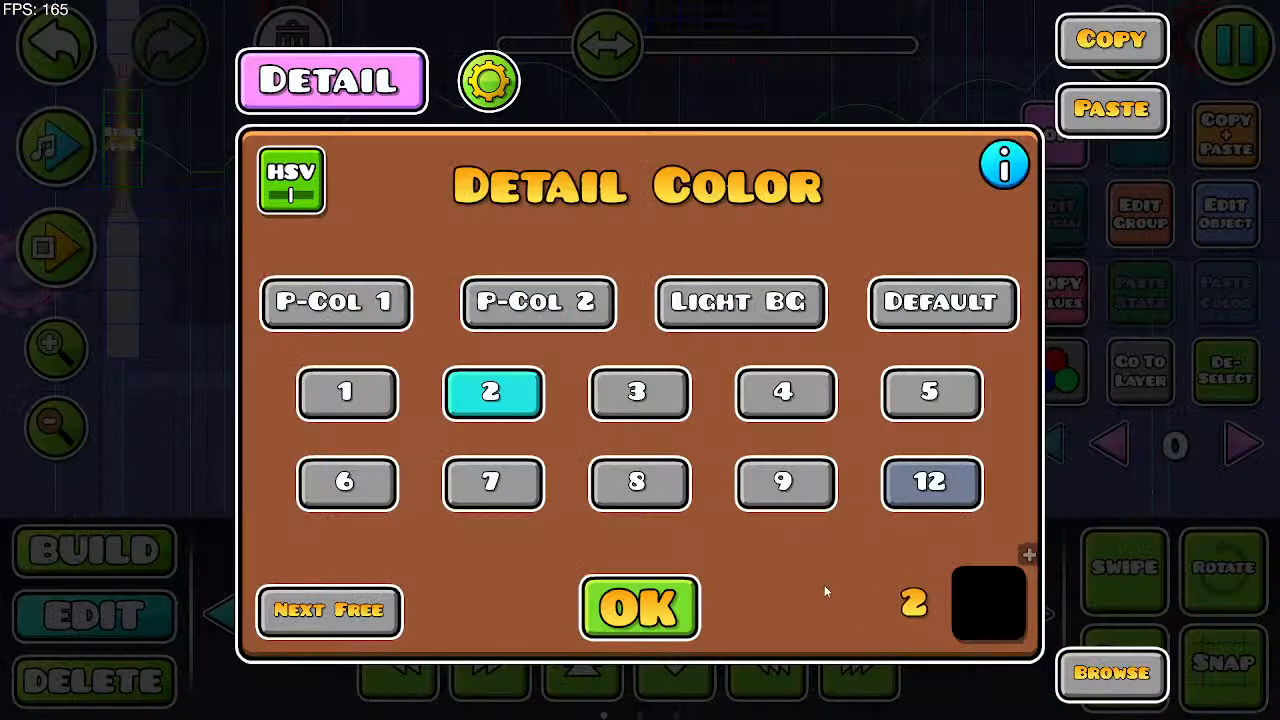
pyautogui.click(658, 602)
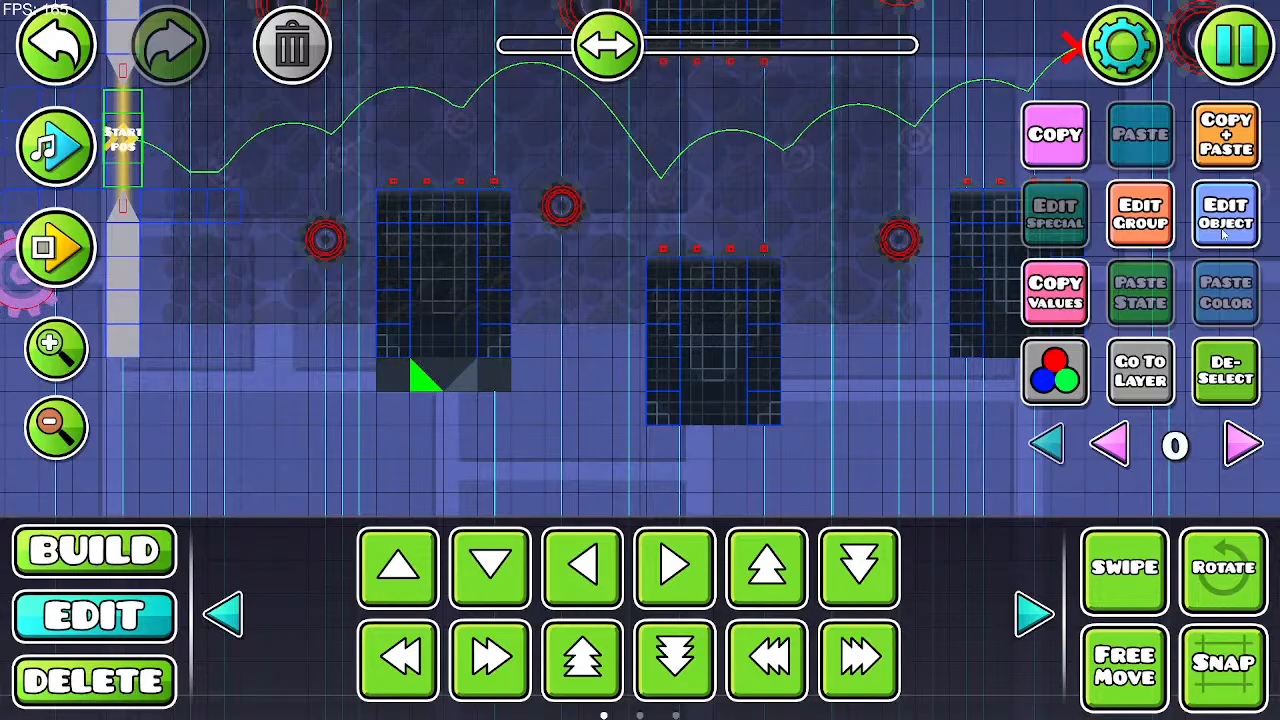
pyautogui.click(1222, 232)
pyautogui.click(690, 627)
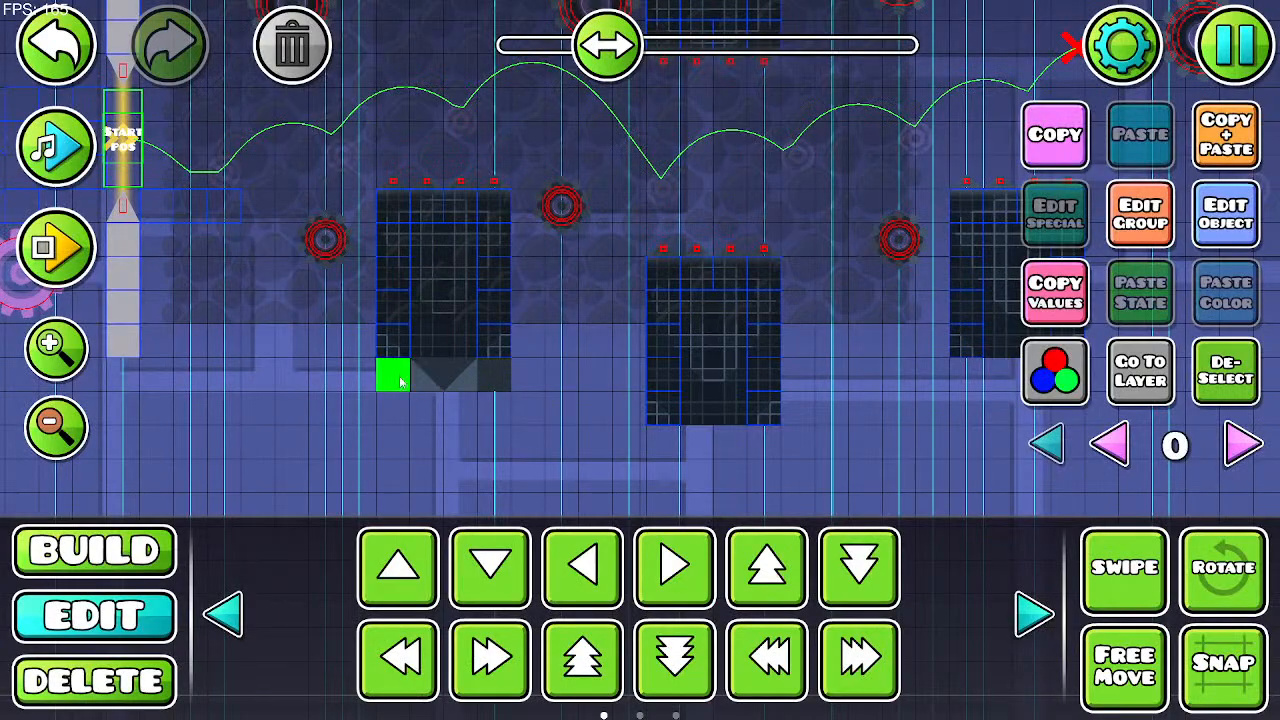
# Step: Set the Detail color channel of the new bottom row's two outer squares to 1
pyautogui.click(493, 375)
pyautogui.click(1130, 213)
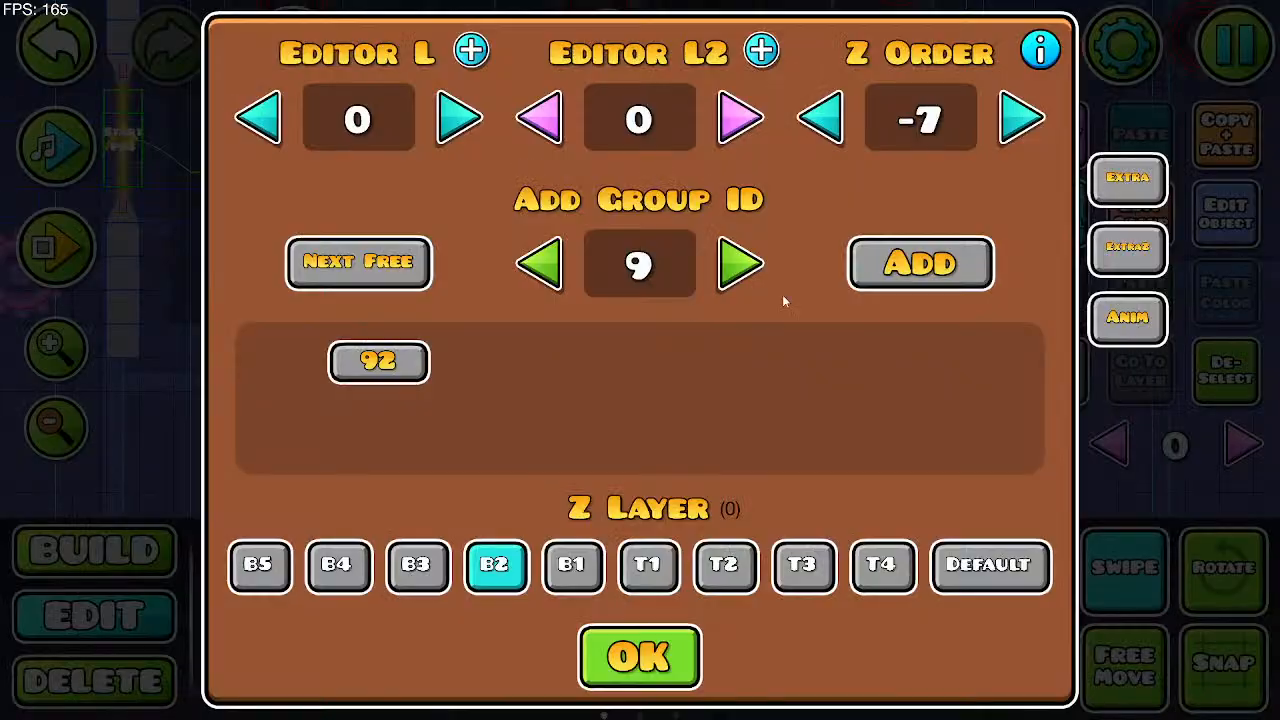
pyautogui.click(672, 684)
pyautogui.click(1224, 214)
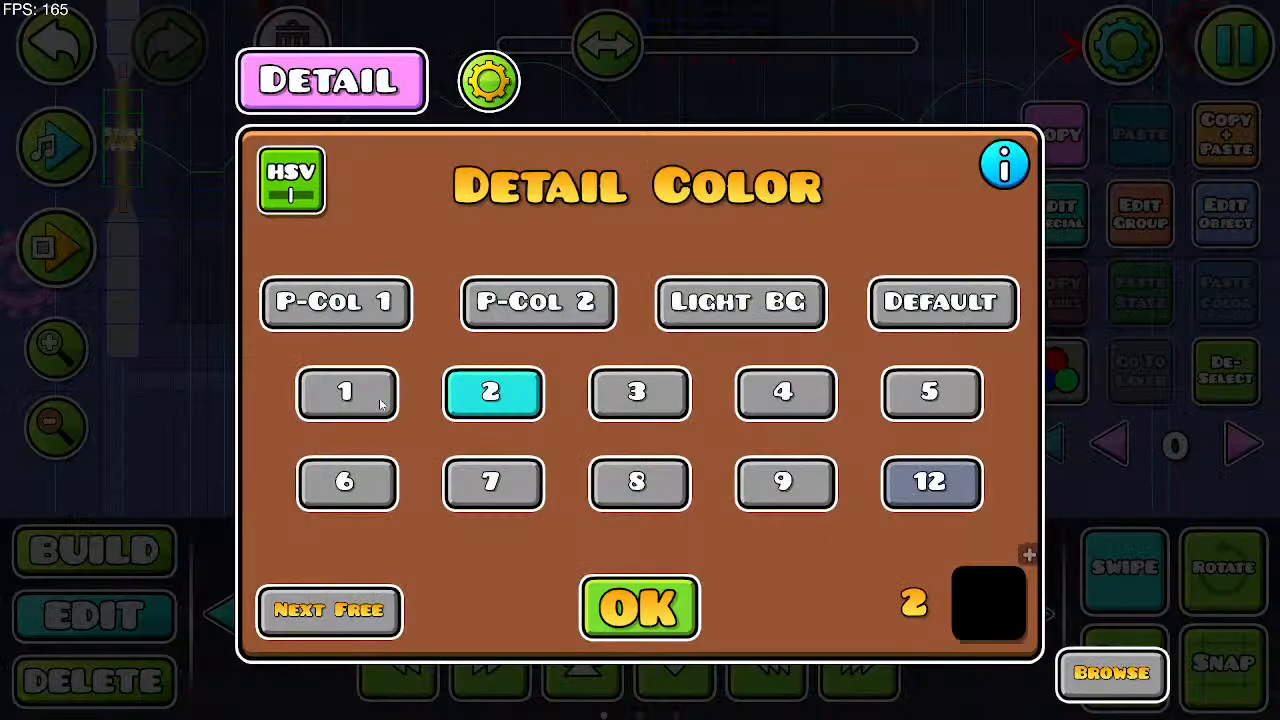
pyautogui.click(380, 403)
pyautogui.click(645, 617)
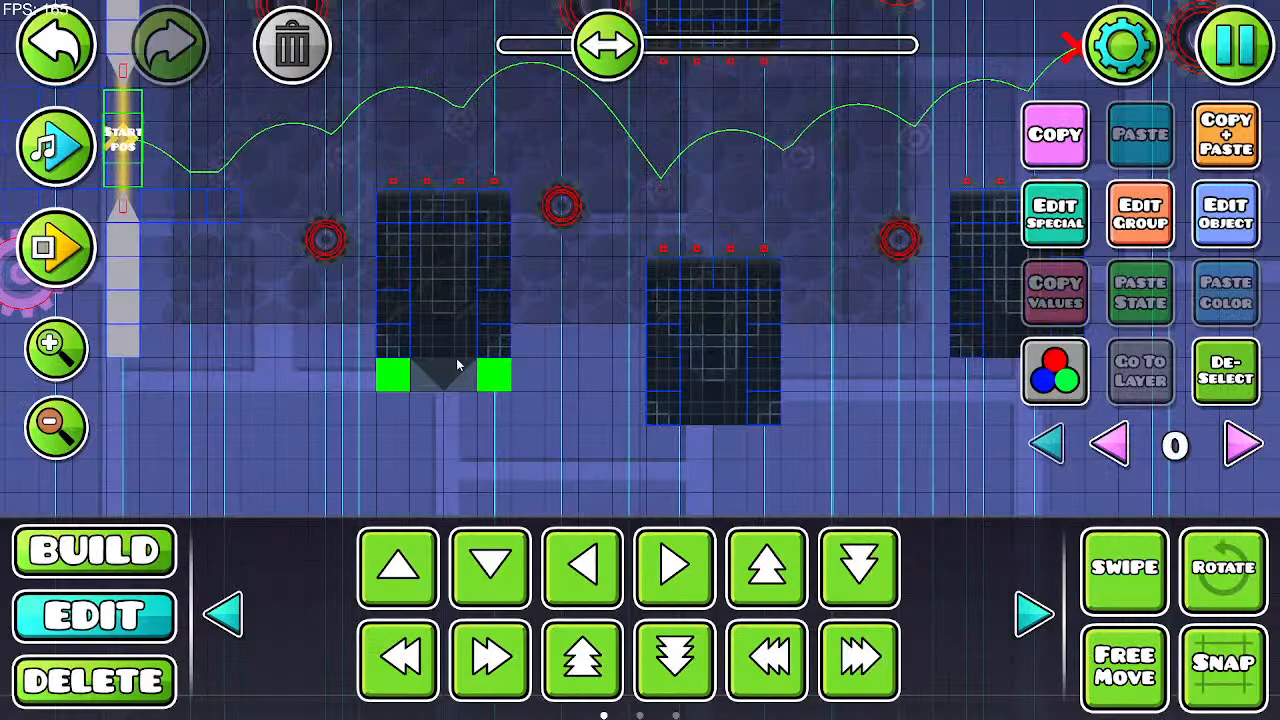
# Step: Duplicate the corner grid tile above the new bottom row into all four of its columns and delete the surplus copy
pyautogui.click(396, 345)
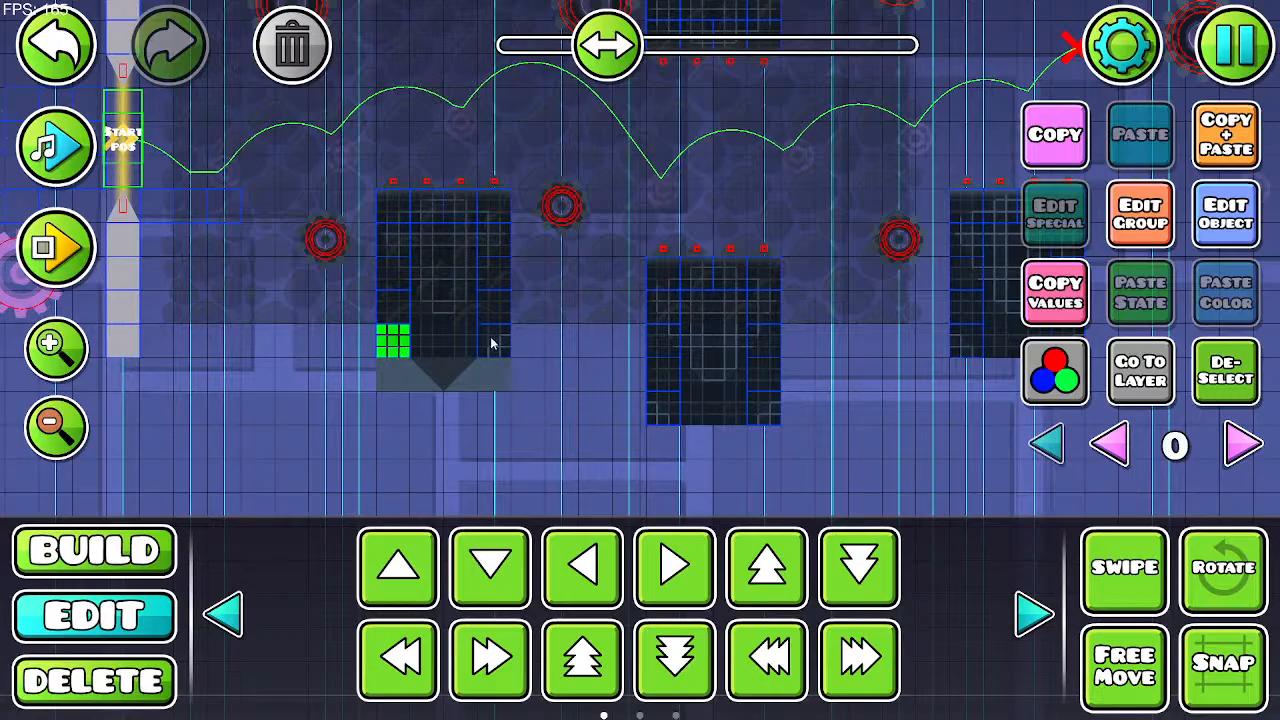
pyautogui.click(1228, 152)
pyautogui.press('s')
pyautogui.click(1228, 152)
pyautogui.press('d')
pyautogui.click(1228, 152)
pyautogui.press('d')
pyautogui.click(1228, 152)
pyautogui.press('d')
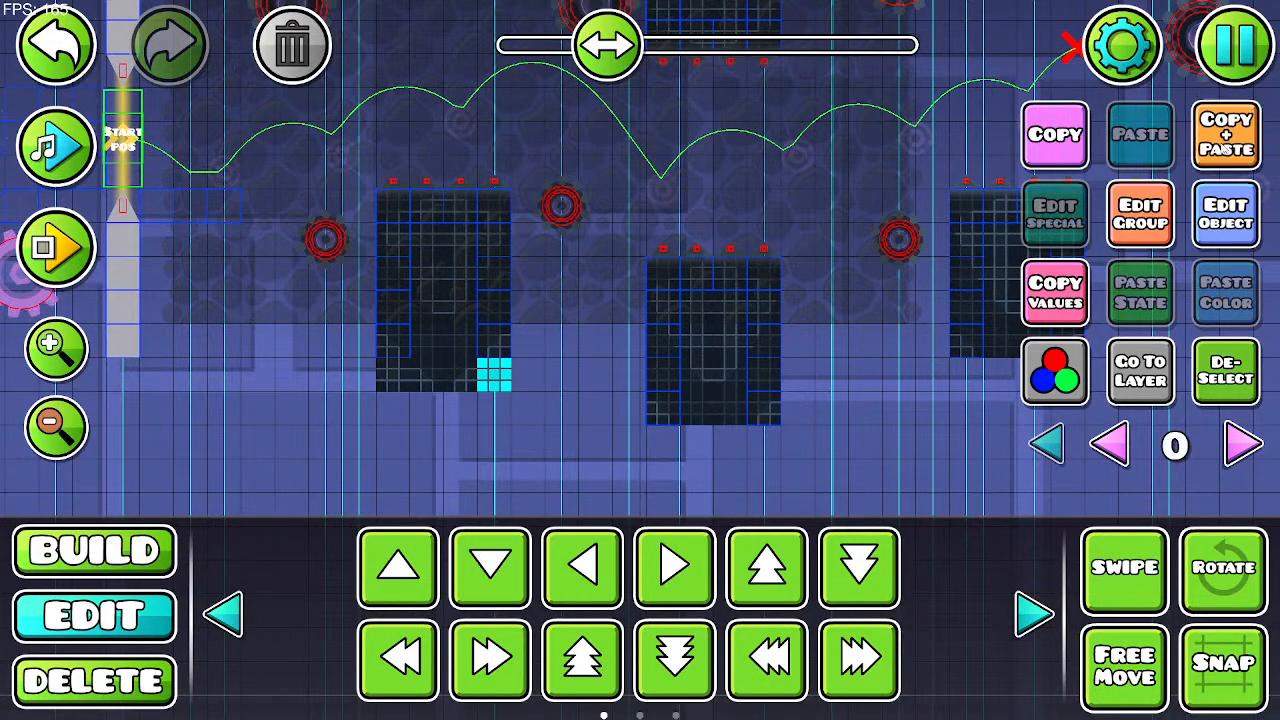
pyautogui.click(326, 60)
# Step: Switch to editor layer 1 and duplicate the block's black backing square into the new bottom row
pyautogui.click(399, 348)
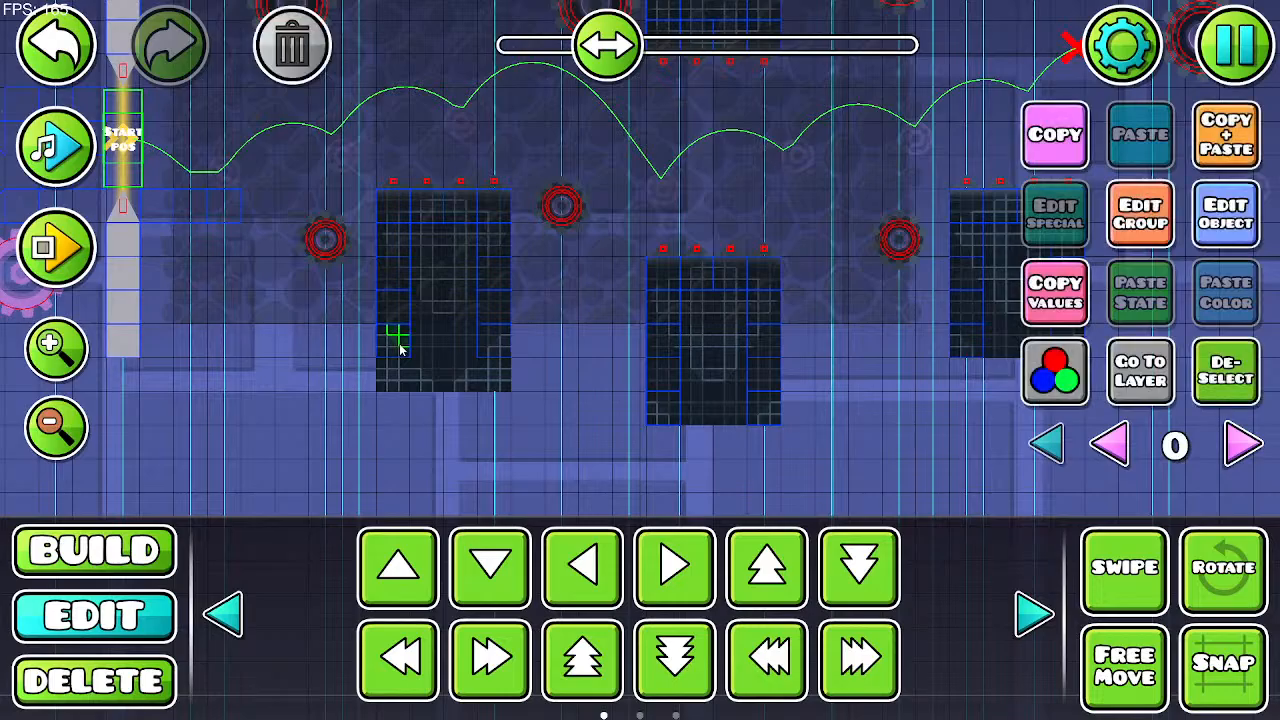
pyautogui.click(1243, 445)
pyautogui.click(1226, 140)
pyautogui.press('s')
pyautogui.press('d')
pyautogui.press('d')
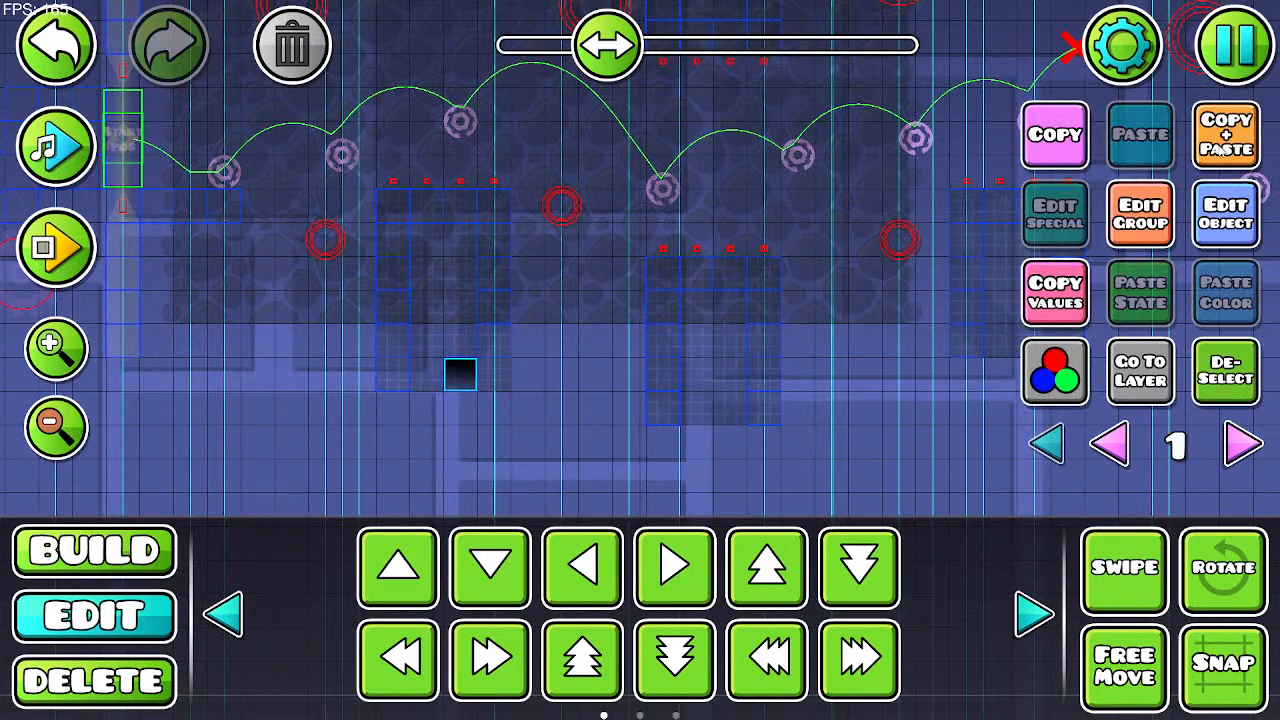
pyautogui.press('d')
pyautogui.press('d')
pyautogui.press('d')
# Step: Playtest the night UFO section from the start position through its grid blocks, stopping near the speed portal
pyautogui.click(129, 234)
pyautogui.click(56, 246)
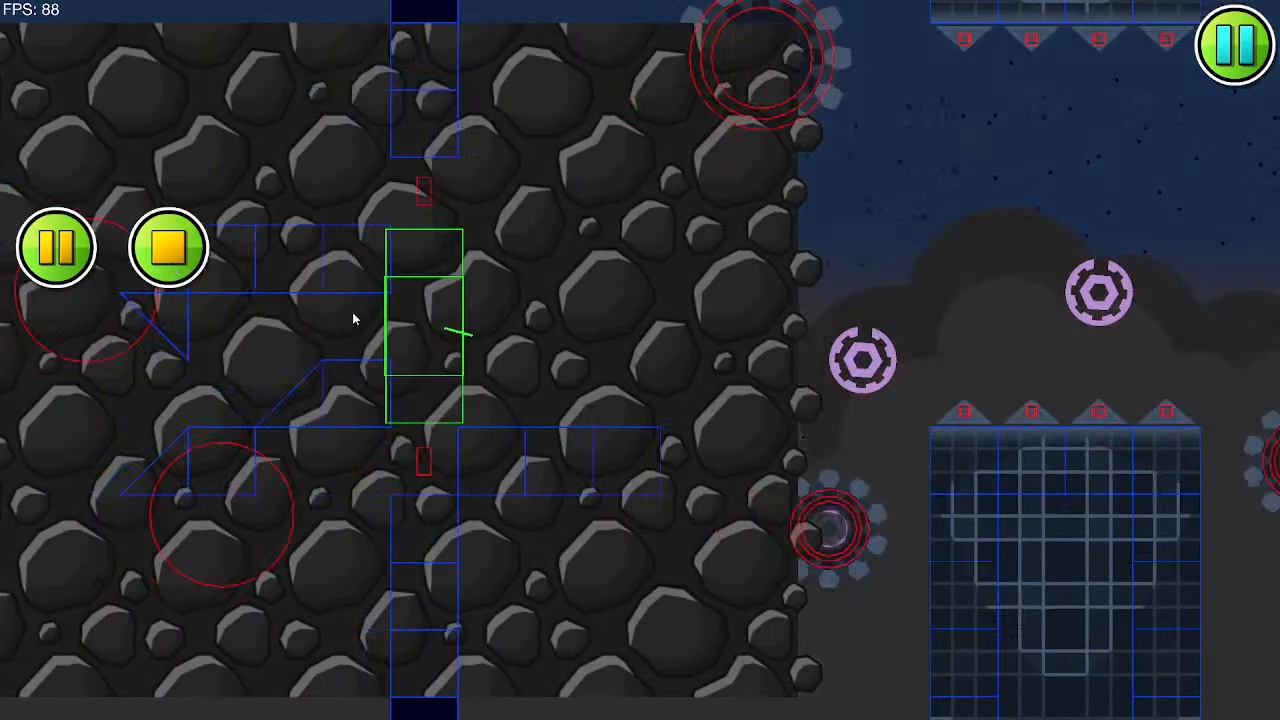
pyautogui.click(413, 320)
pyautogui.click(424, 321)
pyautogui.click(427, 322)
pyautogui.click(425, 322)
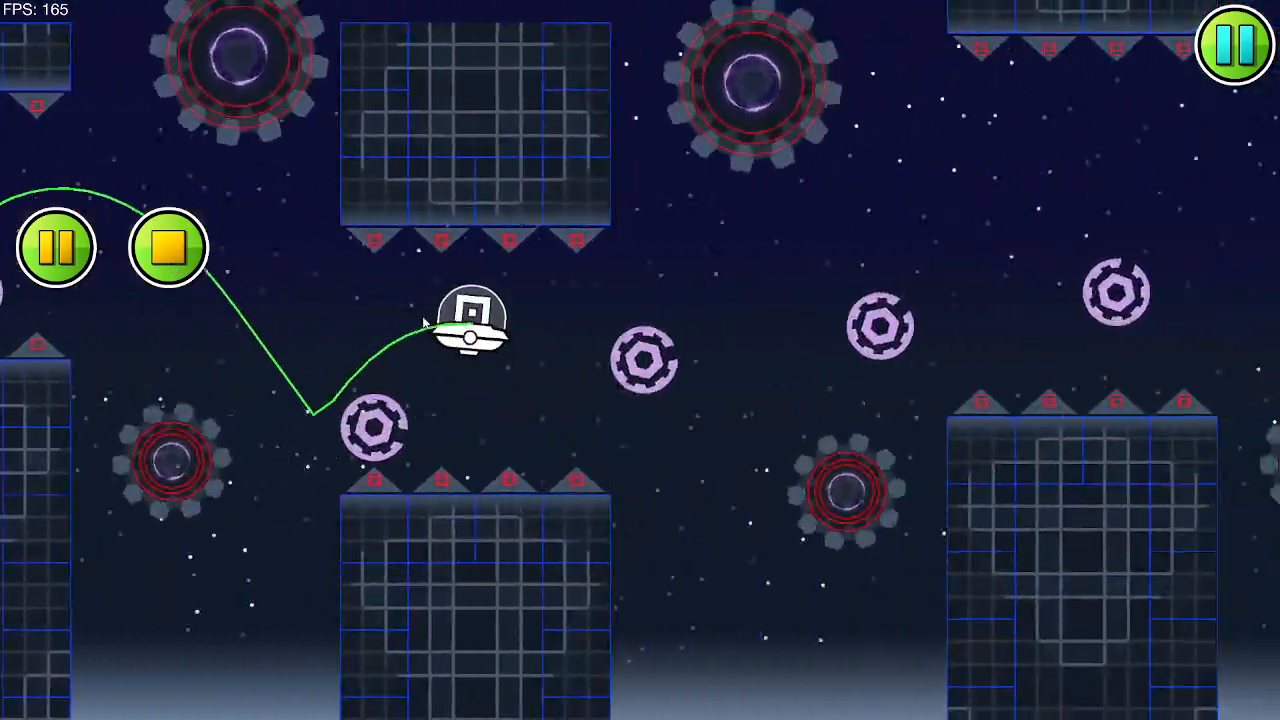
pyautogui.click(424, 321)
pyautogui.click(425, 321)
pyautogui.click(432, 322)
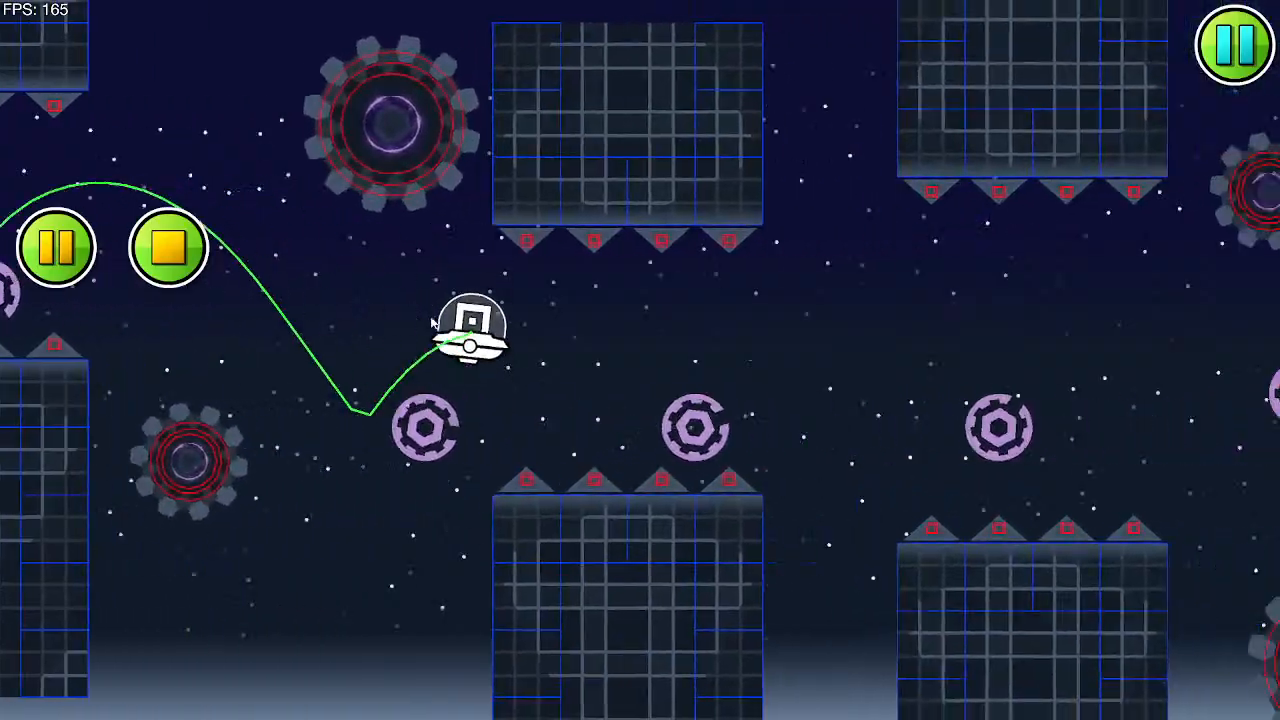
pyautogui.click(430, 321)
pyautogui.click(428, 320)
pyautogui.click(420, 318)
pyautogui.click(300, 305)
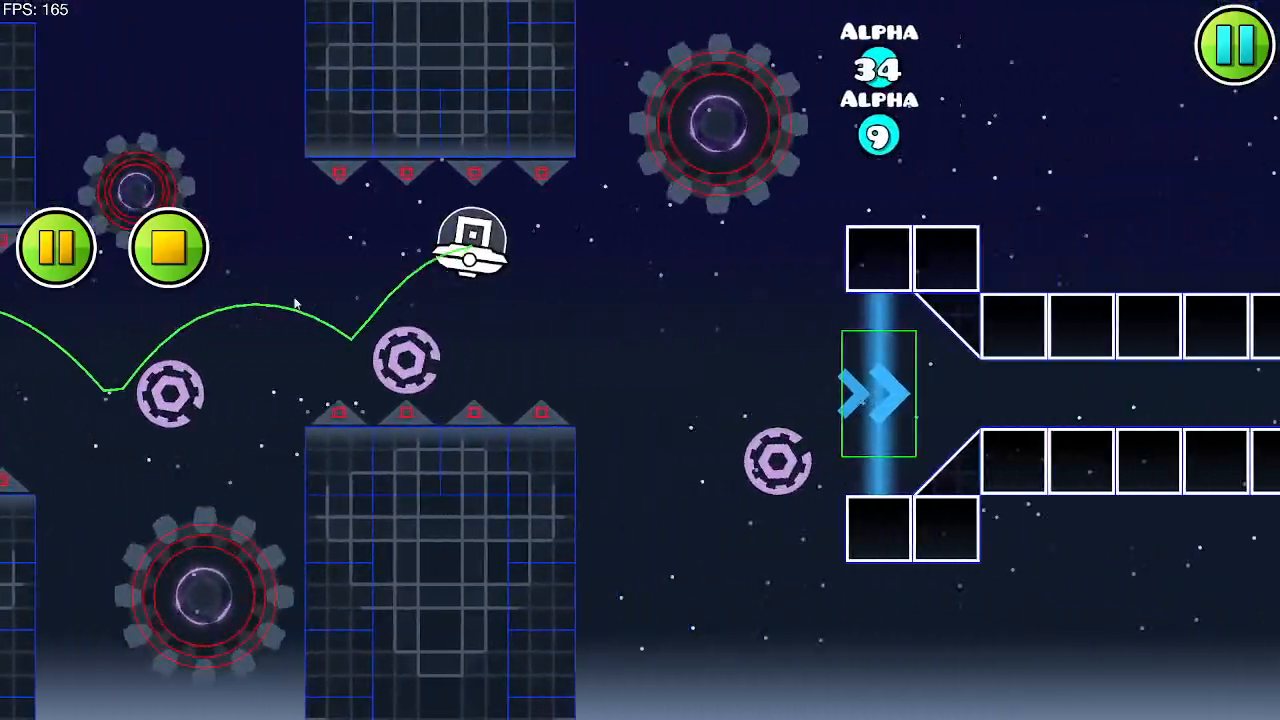
pyautogui.click(170, 248)
# Step: Return to editor layer 0 and duplicate the top row of the upper grid block beneath move triggers 97 and 98
pyautogui.moveTo(323, 280); pyautogui.dragTo(930, 338)
pyautogui.moveTo(565, 335); pyautogui.dragTo(930, 338)
pyautogui.moveTo(815, 340); pyautogui.dragTo(485, 376)
pyautogui.click(1114, 445)
pyautogui.click(506, 225)
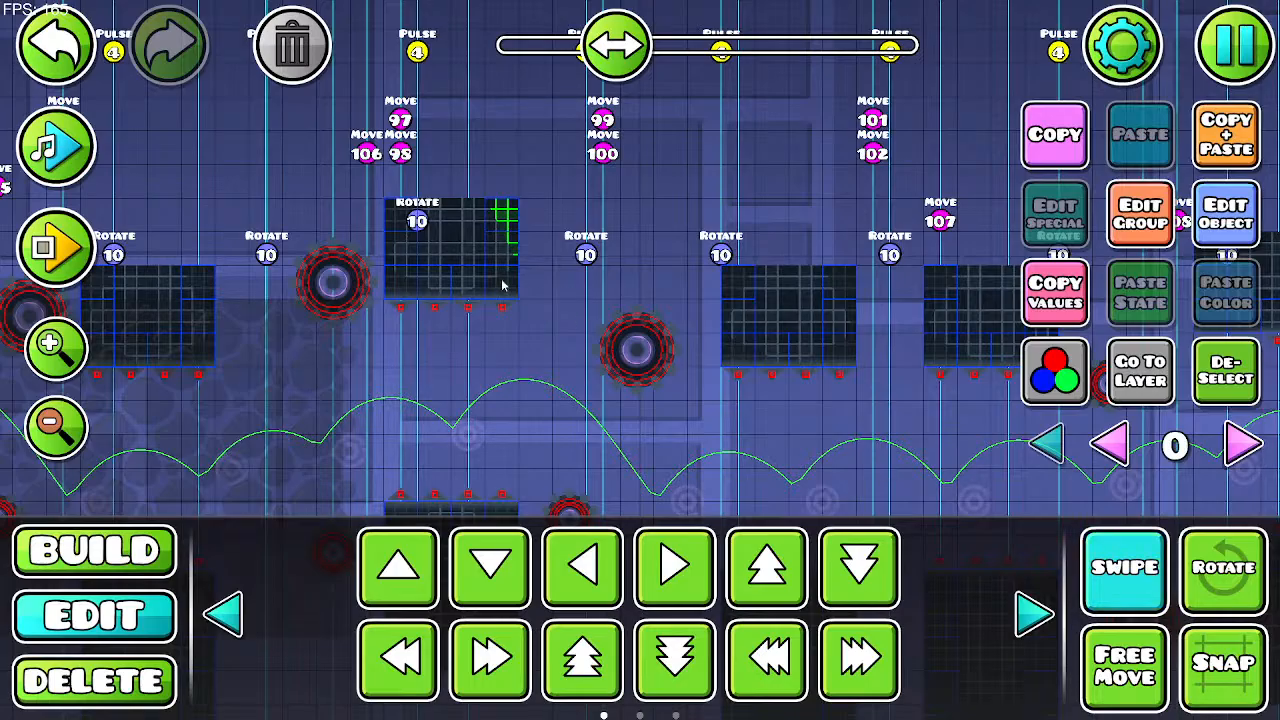
pyautogui.moveTo(402, 209); pyautogui.dragTo(516, 228)
pyautogui.click(1152, 572)
pyautogui.click(1212, 145)
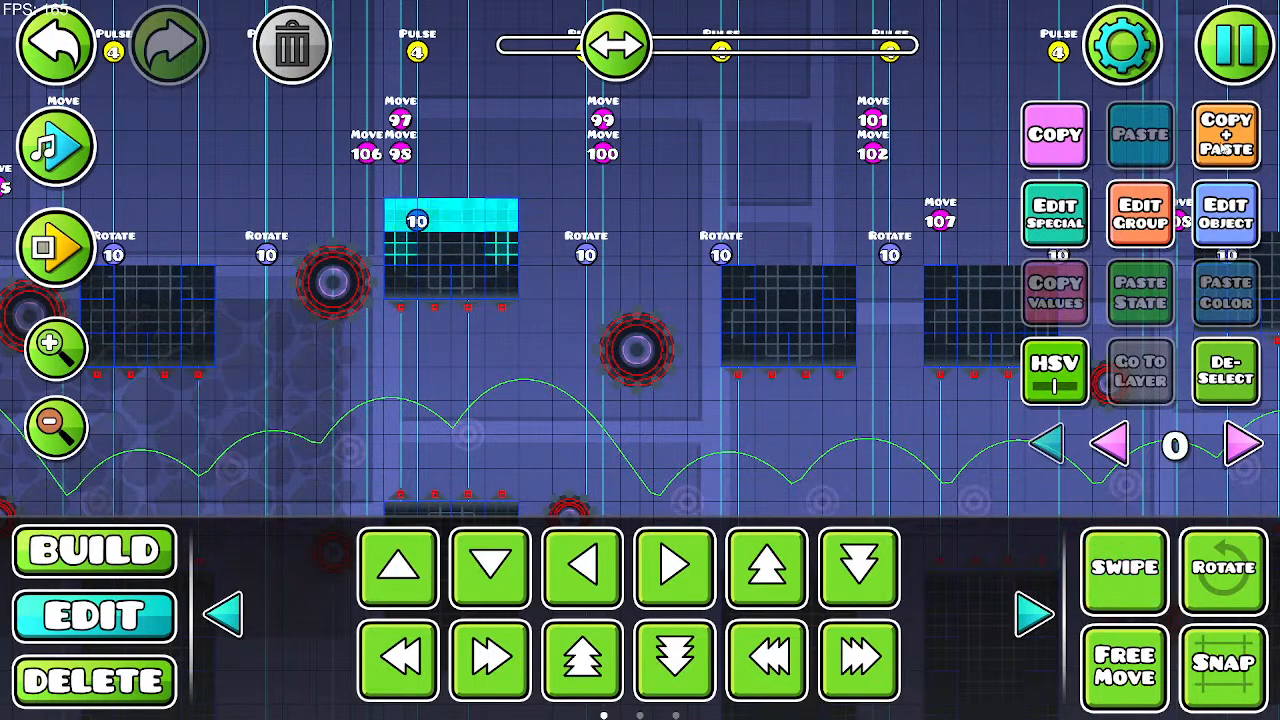
# Step: Move the duplicated top row into the empty area above the move and pulse 4 triggers
pyautogui.press('w')
pyautogui.press('w')
pyautogui.moveTo(572, 283); pyautogui.dragTo(1129, 422)
pyautogui.press('a')
pyautogui.press('a')
pyautogui.press('a')
pyautogui.press('a')
pyautogui.press('a')
pyautogui.press('a')
pyautogui.press('a')
pyautogui.press('a')
pyautogui.press('a')
pyautogui.press('a')
pyautogui.press('a')
pyautogui.press('a')
pyautogui.press('a')
pyautogui.press('a')
pyautogui.press('a')
pyautogui.press('a')
pyautogui.press('w')
pyautogui.press('w')
pyautogui.press('w')
pyautogui.press('w')
pyautogui.press('w')
pyautogui.moveTo(657, 394); pyautogui.dragTo(670, 567)
pyautogui.press('w')
pyautogui.press('w')
pyautogui.press('a')
pyautogui.press('a')
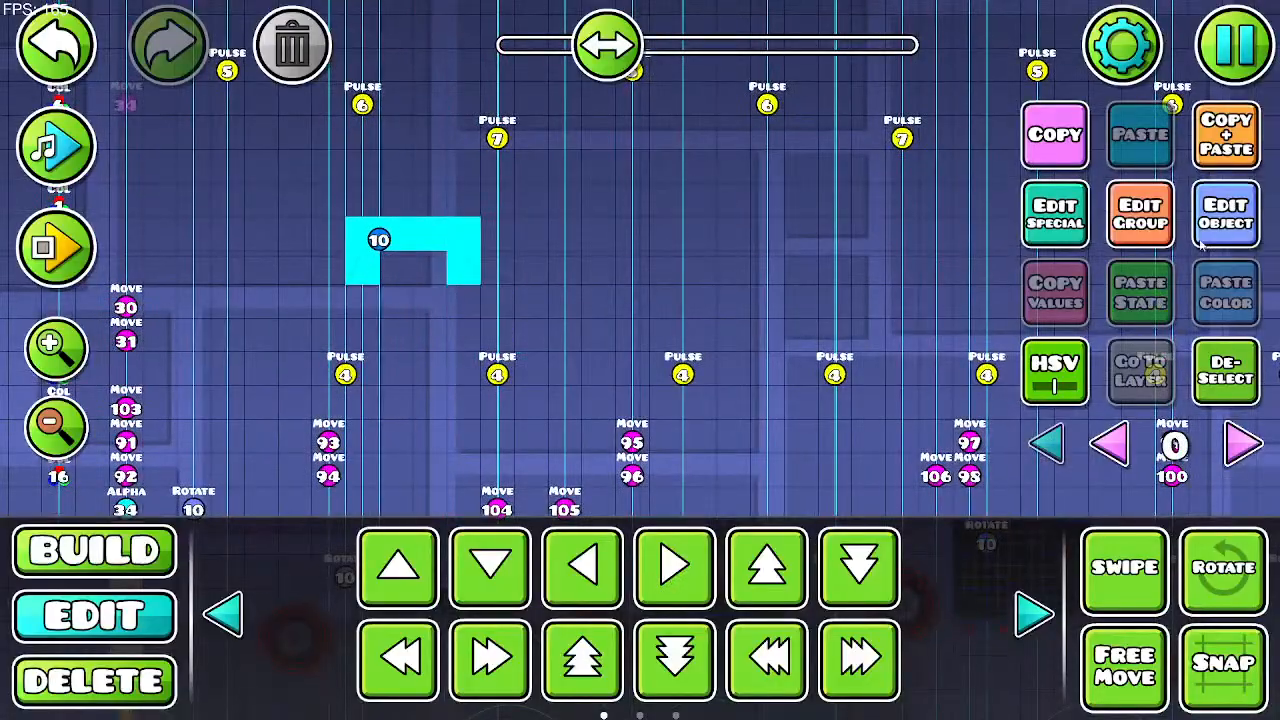
pyautogui.press('d')
pyautogui.click(1228, 362)
# Step: Delete the rotate 10 trigger that was copied along with the duplicated top row
pyautogui.click(407, 240)
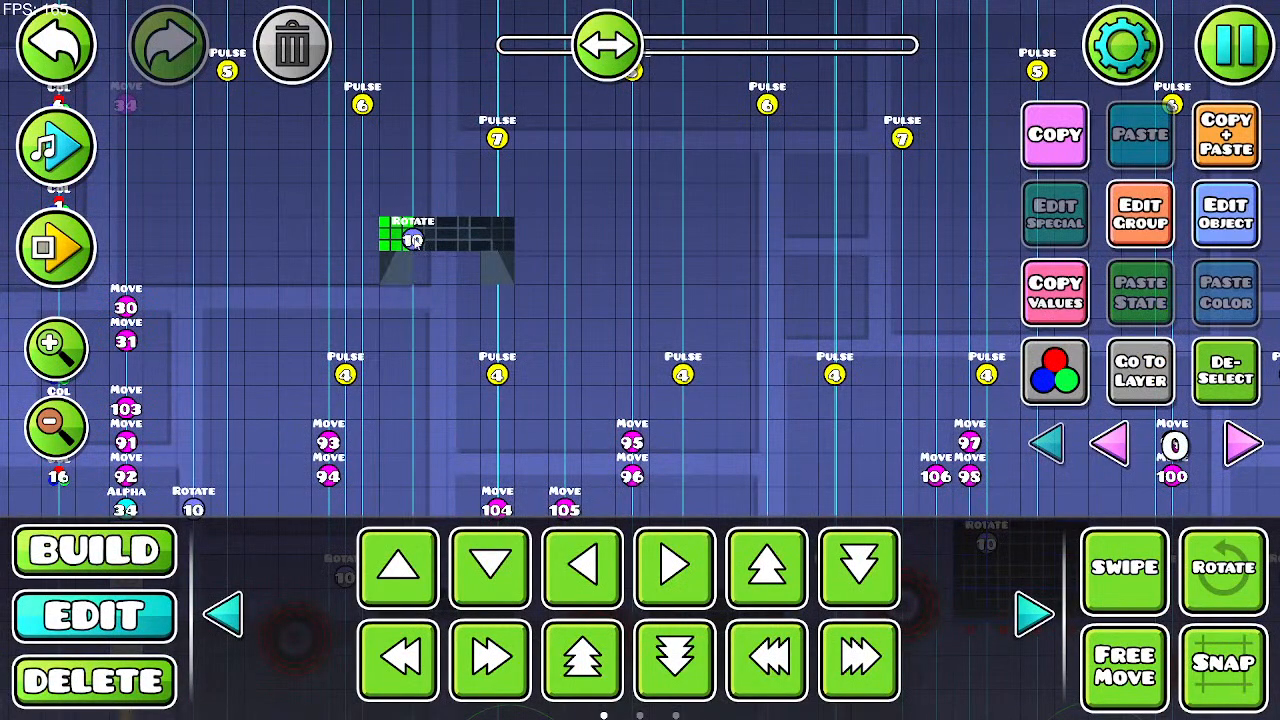
pyautogui.click(412, 240)
pyautogui.click(412, 240)
pyautogui.click(298, 48)
pyautogui.scroll(-5, 547, 232)
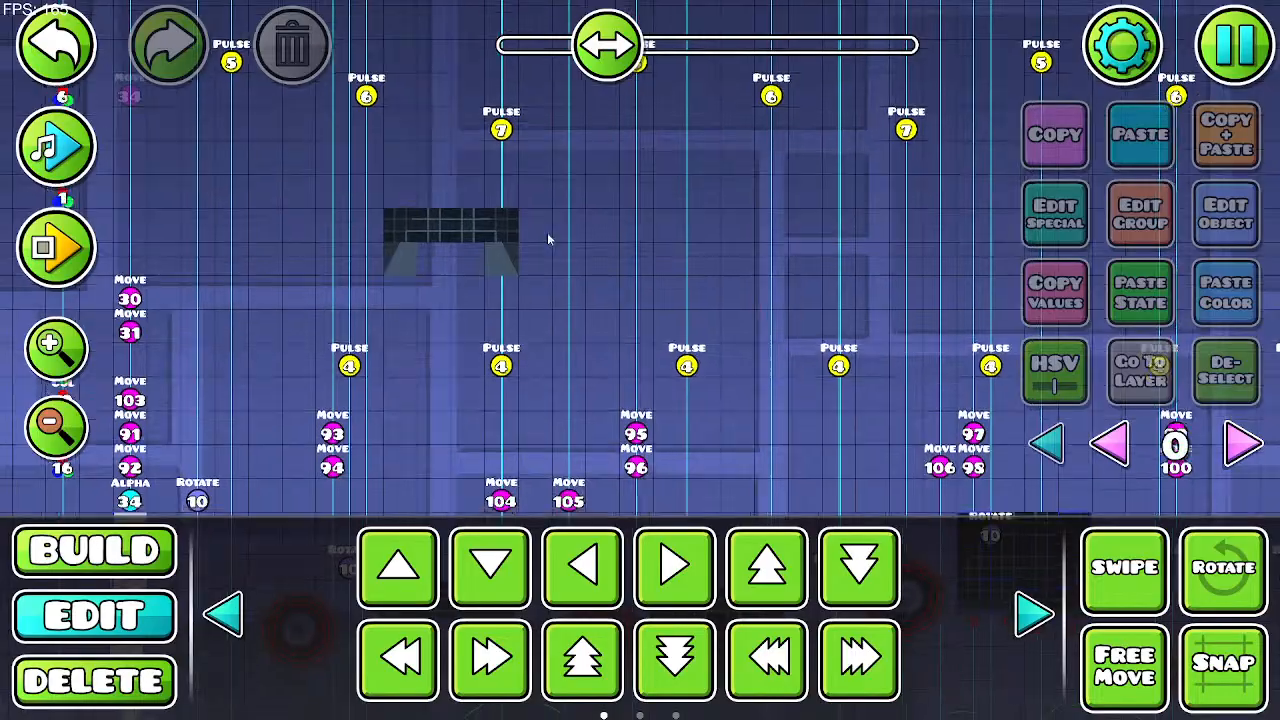
# Step: Duplicate the second-lowest row of the last lower grid block before the speed portal
pyautogui.moveTo(732, 237); pyautogui.dragTo(757, 562)
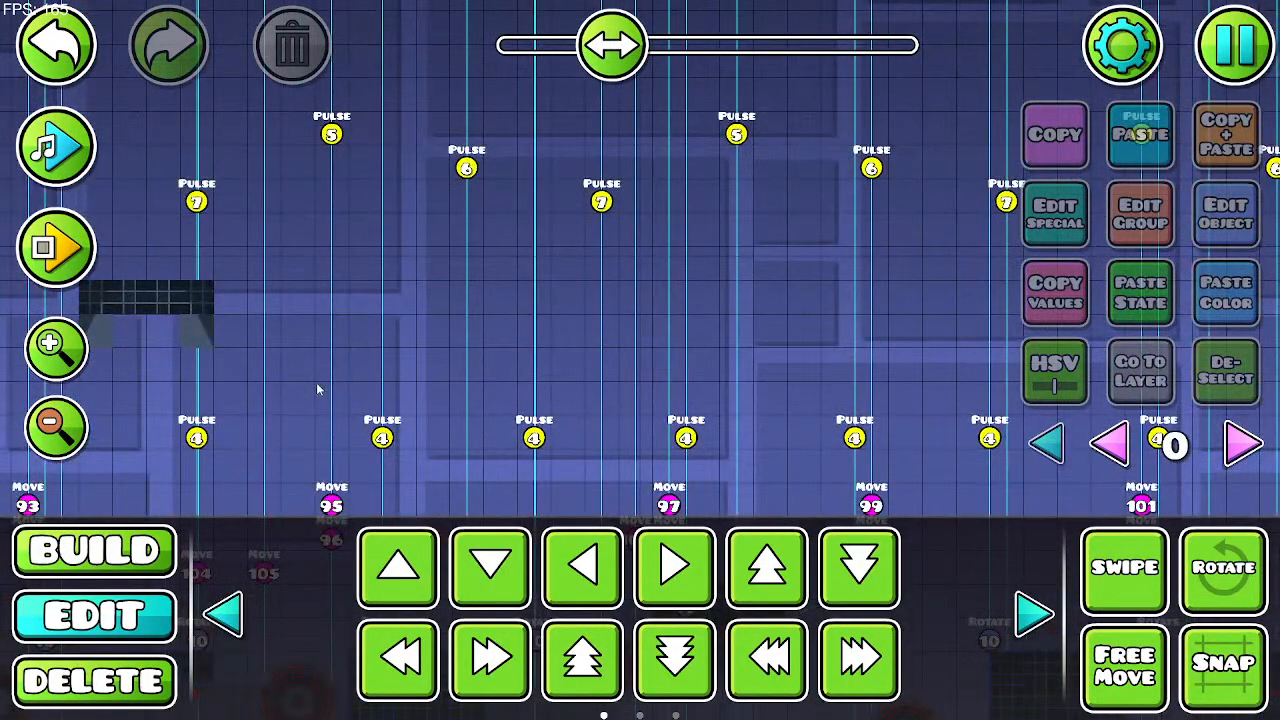
pyautogui.scroll(-5, 314, 386)
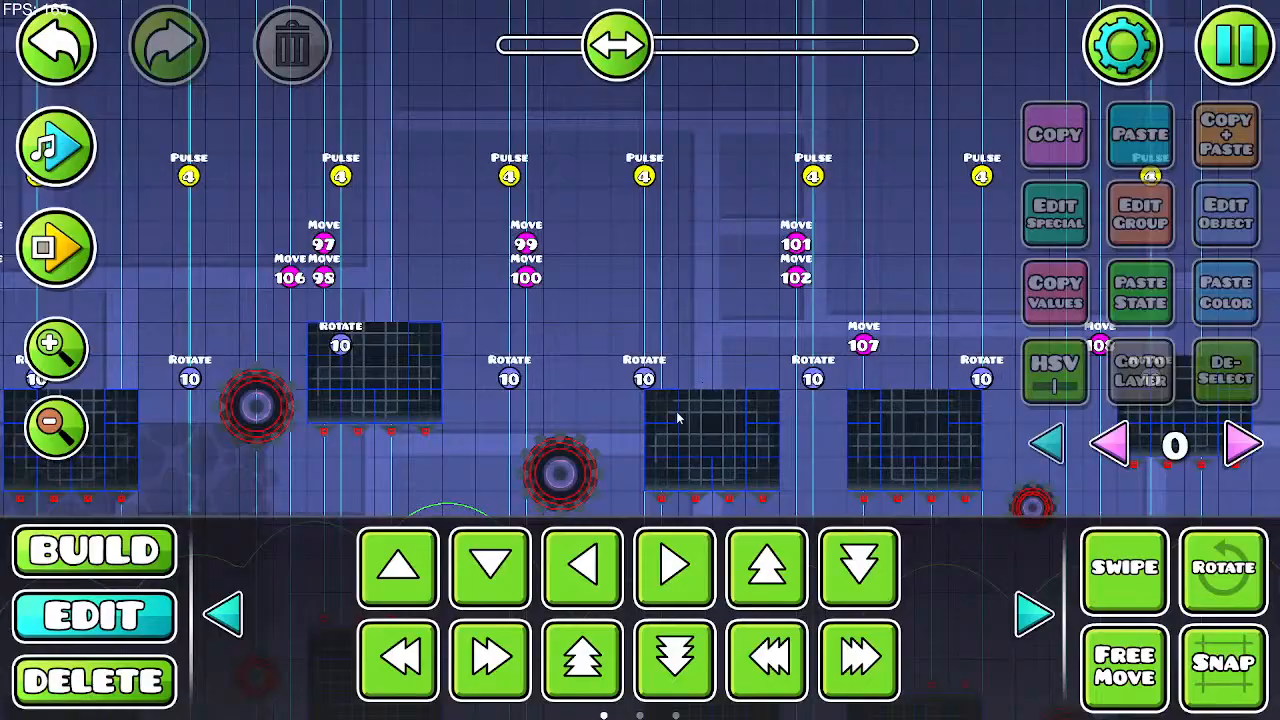
pyautogui.click(677, 418)
pyautogui.moveTo(677, 418); pyautogui.dragTo(1107, 358)
pyautogui.moveTo(1105, 300); pyautogui.dragTo(280, 263)
pyautogui.moveTo(543, 250); pyautogui.dragTo(345, 97)
pyautogui.moveTo(391, 207); pyautogui.dragTo(362, 92)
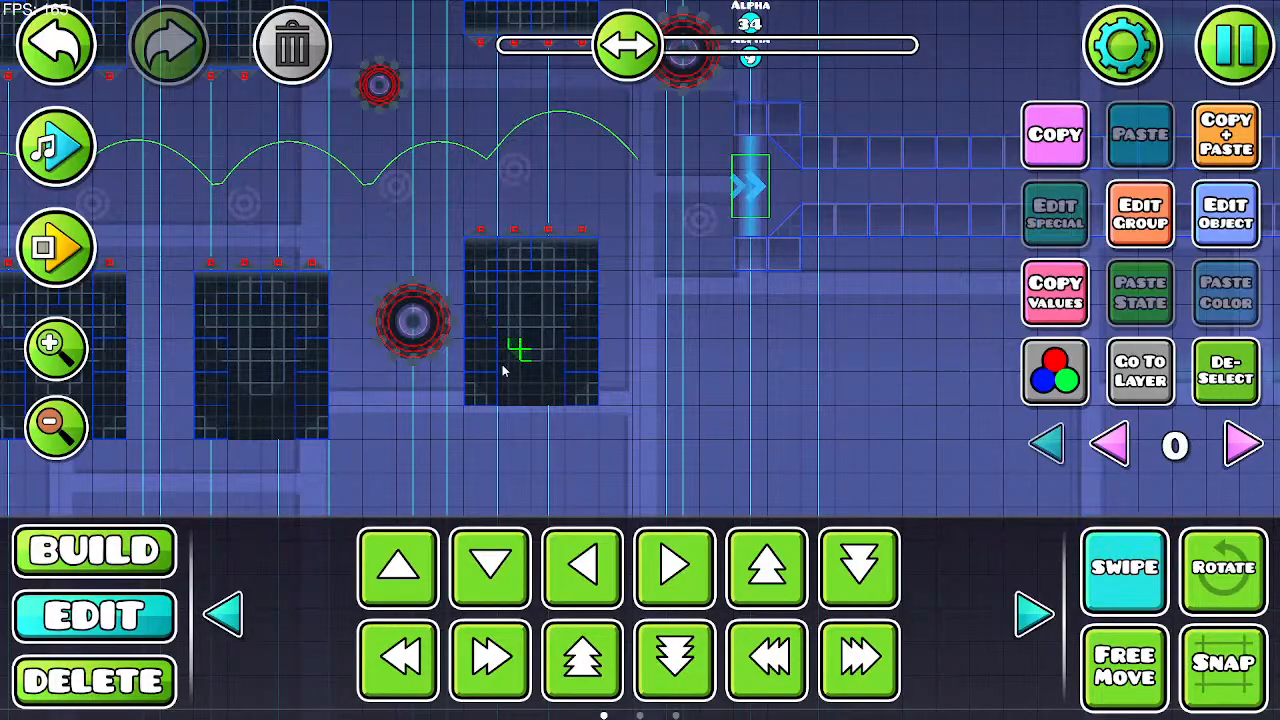
pyautogui.click(579, 369)
pyautogui.click(1226, 136)
# Step: Move the duplicated row into the empty area beside the earlier copied top row
pyautogui.press('w')
pyautogui.press('w')
pyautogui.press('w')
pyautogui.press('w')
pyautogui.press('w')
pyautogui.press('w')
pyautogui.press('w')
pyautogui.press('w')
pyautogui.press('w')
pyautogui.press('w')
pyautogui.press('w')
pyautogui.press('w')
pyautogui.press('w')
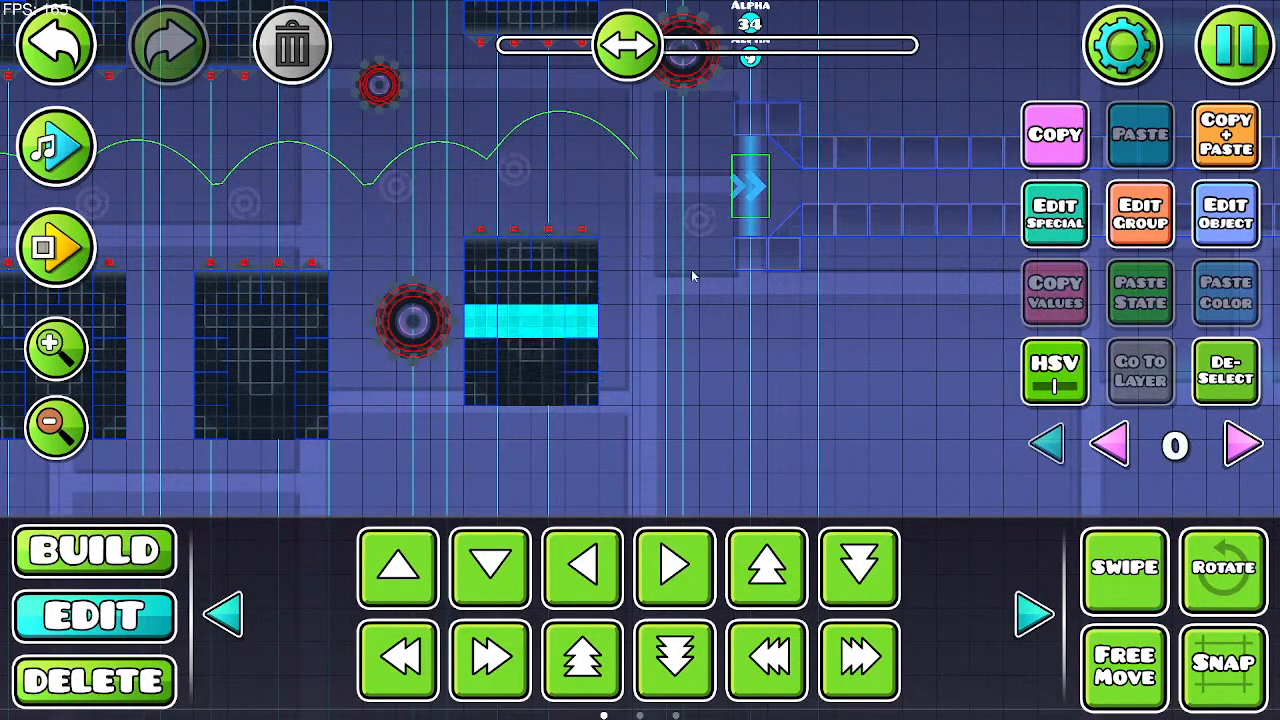
pyautogui.moveTo(700, 335); pyautogui.dragTo(769, 598)
pyautogui.press('a')
pyautogui.press('a')
pyautogui.press('a')
pyautogui.press('a')
pyautogui.moveTo(466, 290); pyautogui.dragTo(873, 349)
pyautogui.press('a')
pyautogui.press('a')
pyautogui.press('a')
pyautogui.press('a')
pyautogui.press('a')
pyautogui.press('a')
pyautogui.press('a')
pyautogui.press('a')
pyautogui.press('a')
pyautogui.press('a')
pyautogui.press('a')
pyautogui.press('a')
pyautogui.press('a')
pyautogui.press('a')
pyautogui.press('a')
pyautogui.press('a')
pyautogui.press('a')
pyautogui.press('a')
pyautogui.press('a')
pyautogui.press('a')
pyautogui.moveTo(631, 326); pyautogui.dragTo(1002, 460)
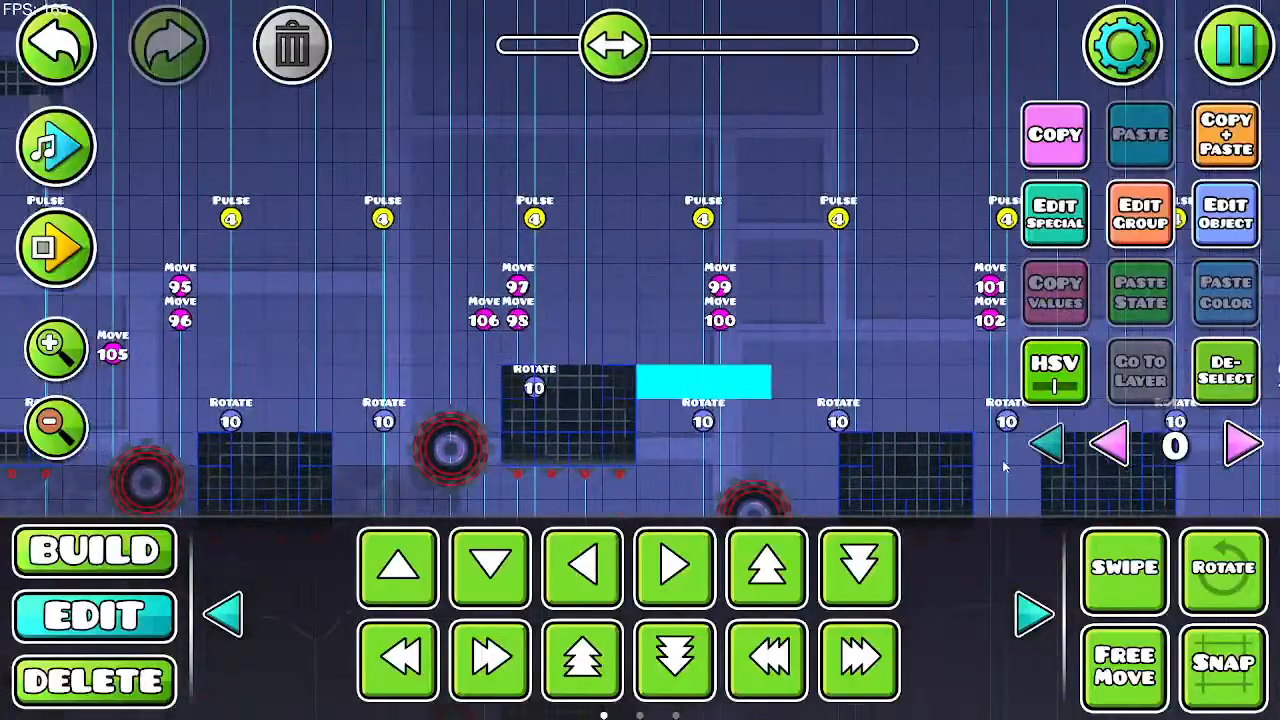
pyautogui.moveTo(648, 388); pyautogui.dragTo(1001, 416)
pyautogui.press('w')
pyautogui.press('w')
pyautogui.press('w')
pyautogui.press('w')
pyautogui.press('w')
pyautogui.press('w')
pyautogui.press('w')
pyautogui.press('w')
pyautogui.press('w')
pyautogui.press('w')
pyautogui.press('w')
pyautogui.moveTo(756, 296); pyautogui.dragTo(763, 405)
pyautogui.press('s')
pyautogui.press('s')
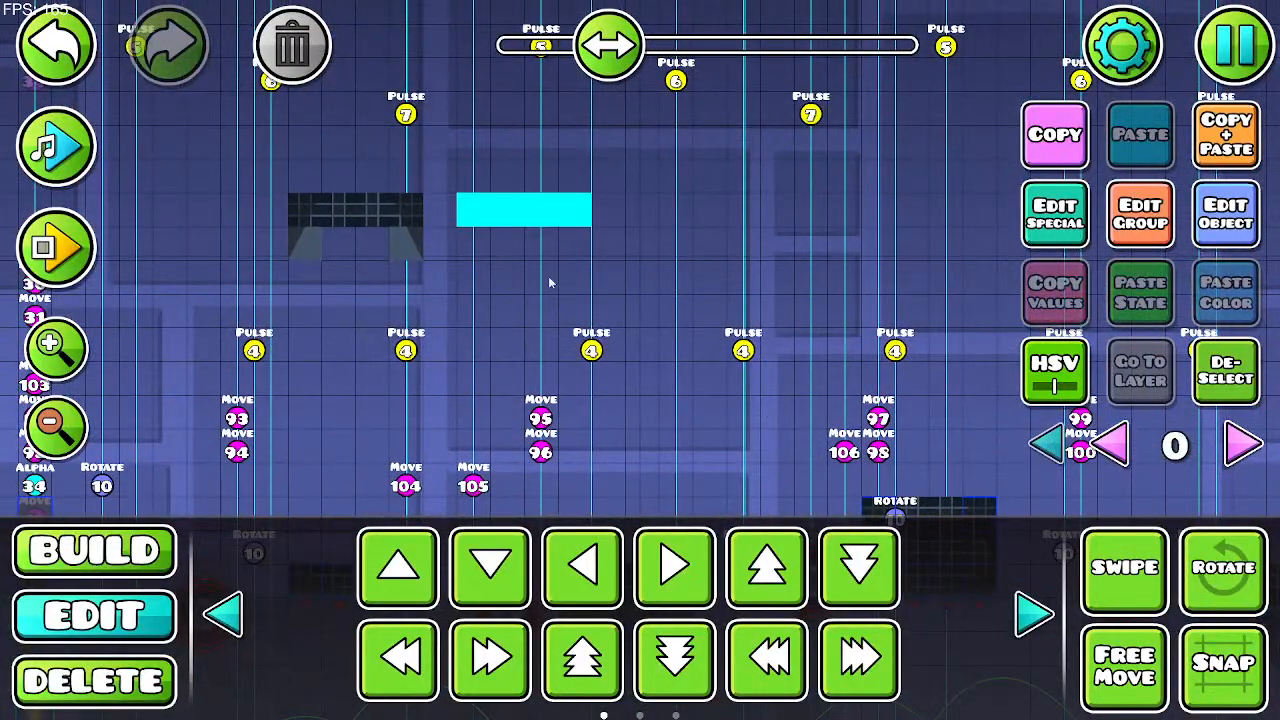
# Step: Delete the earlier copied top row with its dark side pieces, keeping the newly placed row
pyautogui.click(447, 221)
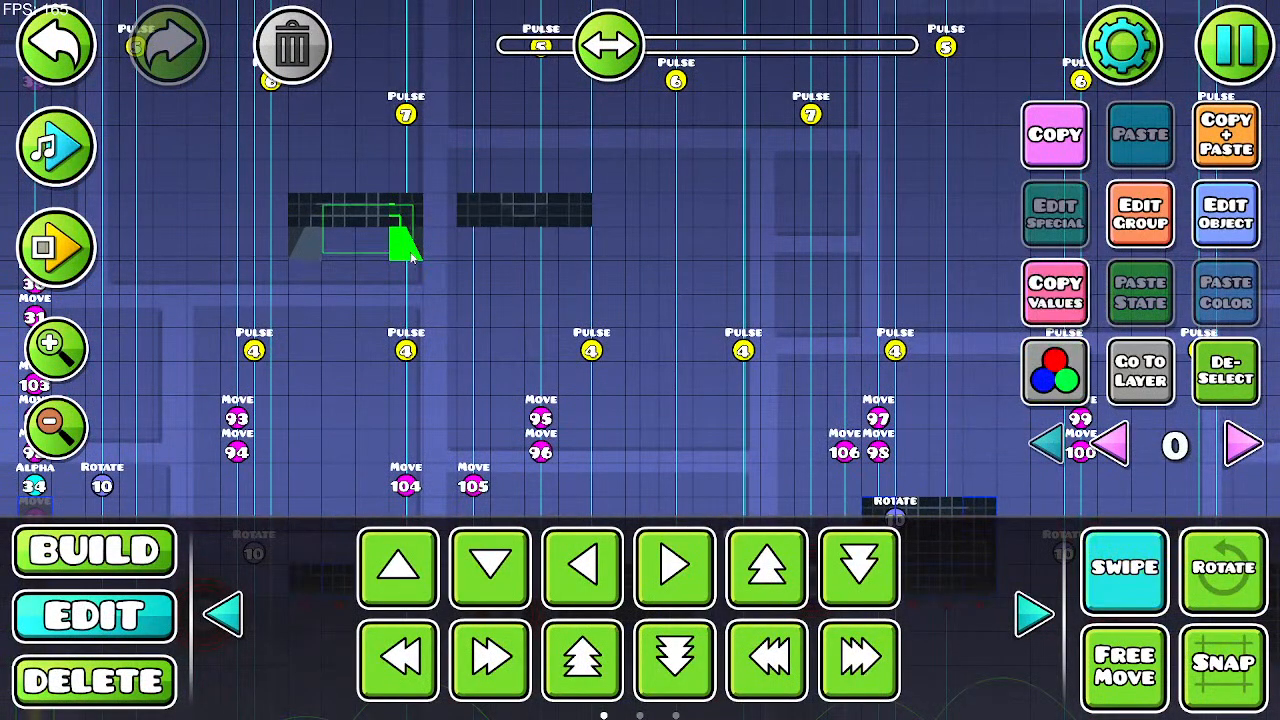
pyautogui.moveTo(412, 257); pyautogui.dragTo(300, 126)
pyautogui.click(292, 44)
pyautogui.click(1124, 566)
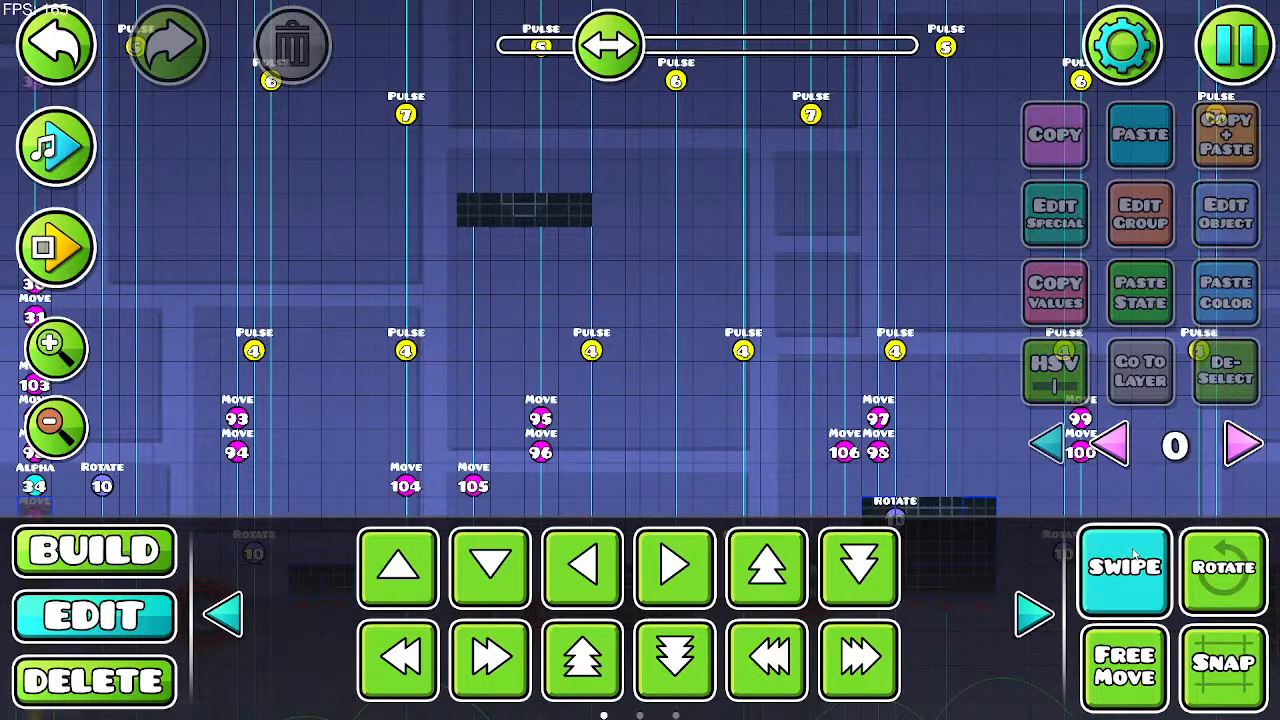
# Step: Move the copied row's dark squares and triangular pieces one cell up, separating them from the grid tiles
pyautogui.click(473, 211)
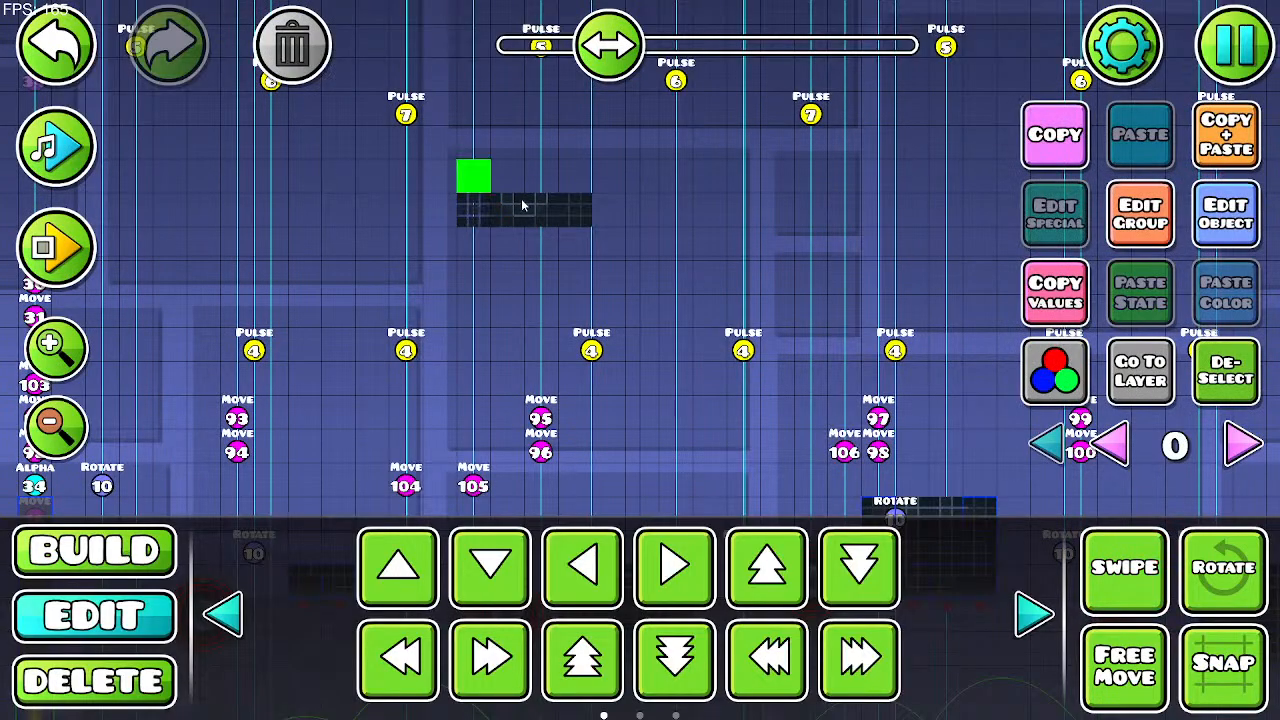
pyautogui.click(506, 208)
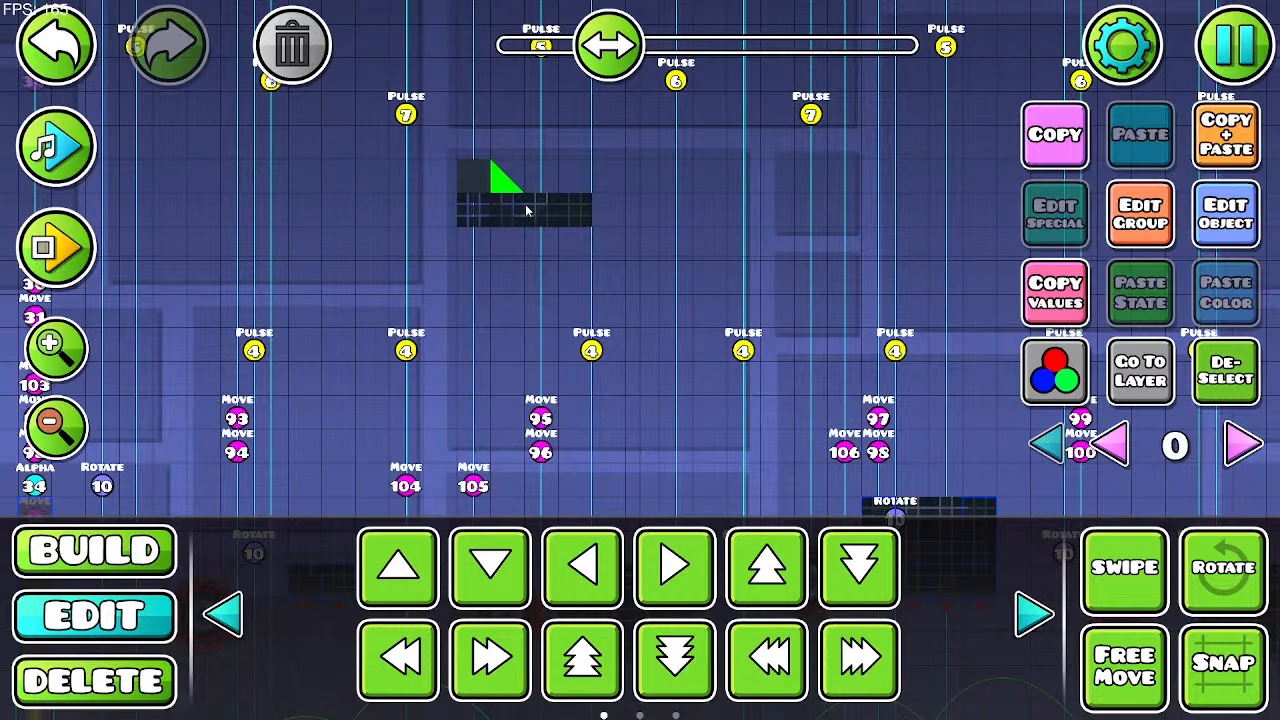
pyautogui.click(536, 210)
pyautogui.click(544, 214)
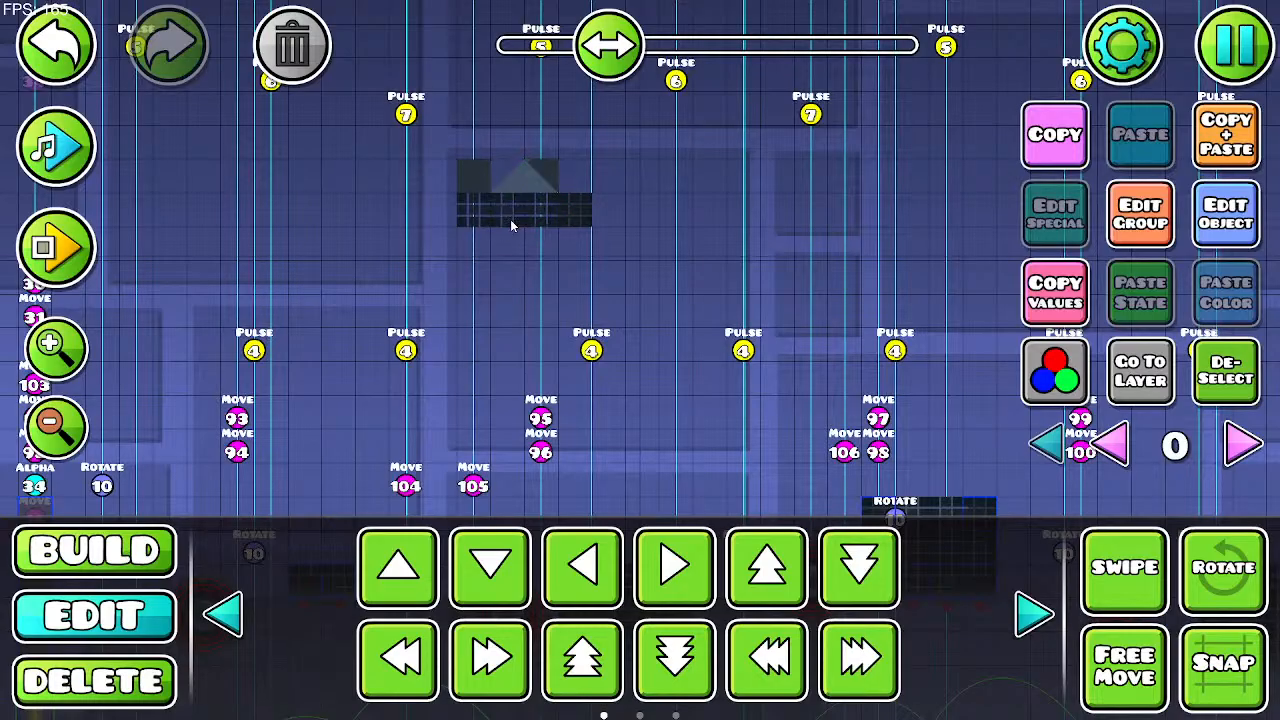
pyautogui.click(511, 224)
pyautogui.click(580, 212)
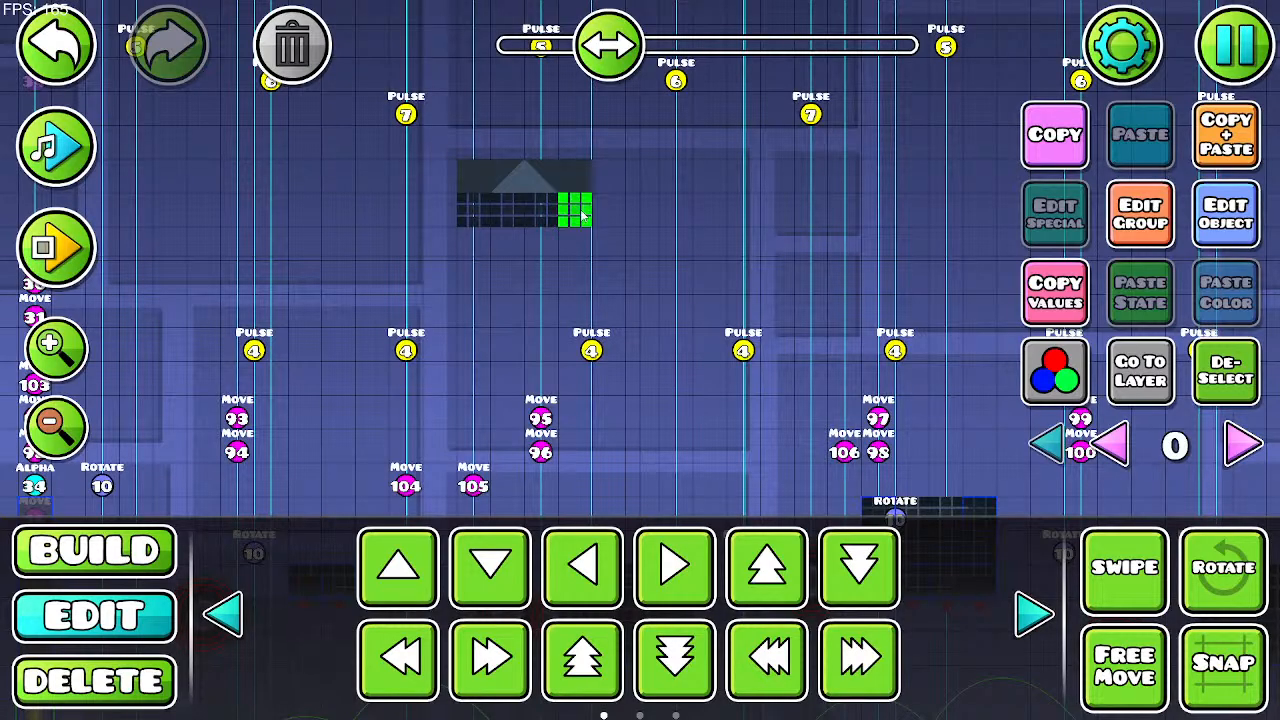
# Step: Move the copied top row down from the empty area so it lines up three cells above the second upper grid block
pyautogui.moveTo(536, 218); pyautogui.dragTo(577, 184)
pyautogui.scroll(-3, 850, 320)
pyautogui.press('d')
pyautogui.press('d')
pyautogui.press('d')
pyautogui.press('d')
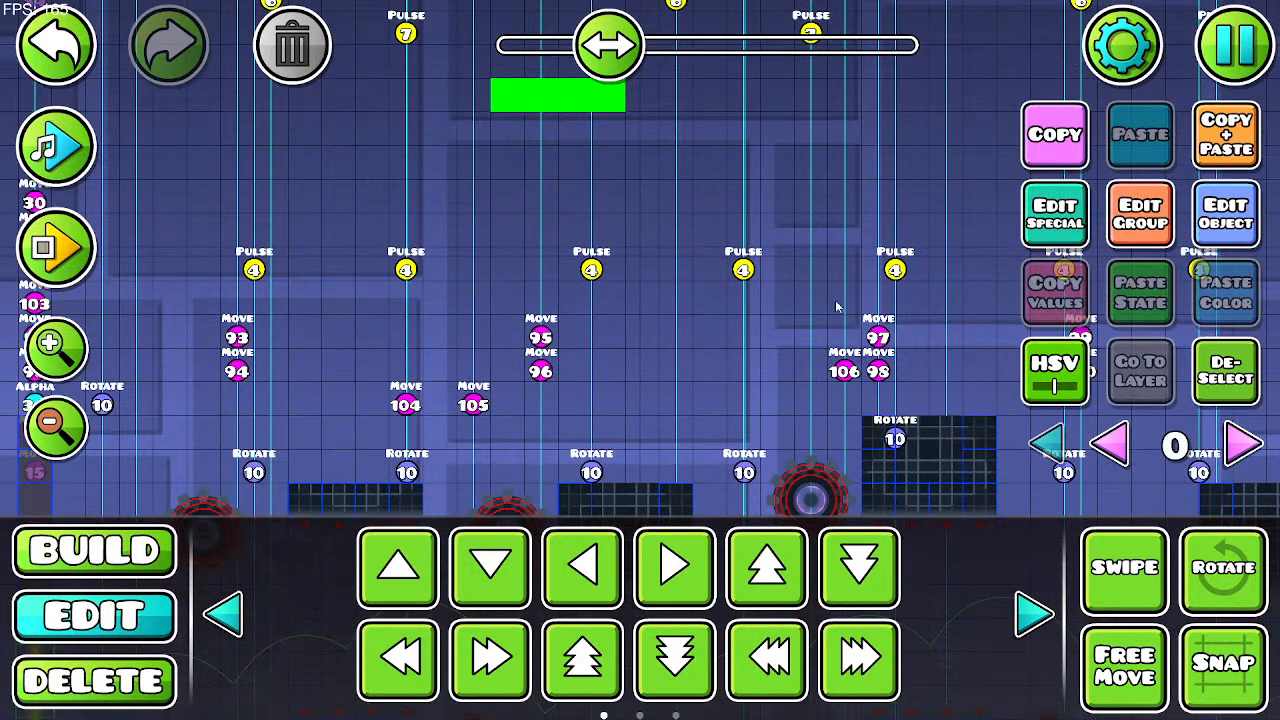
pyautogui.press('s')
pyautogui.press('s')
pyautogui.press('s')
pyautogui.press('s')
pyautogui.press('s')
pyautogui.press('s')
pyautogui.press('s')
pyautogui.press('s')
pyautogui.press('s')
pyautogui.moveTo(850, 306); pyautogui.dragTo(787, 178)
pyautogui.press('a')
pyautogui.press('w')
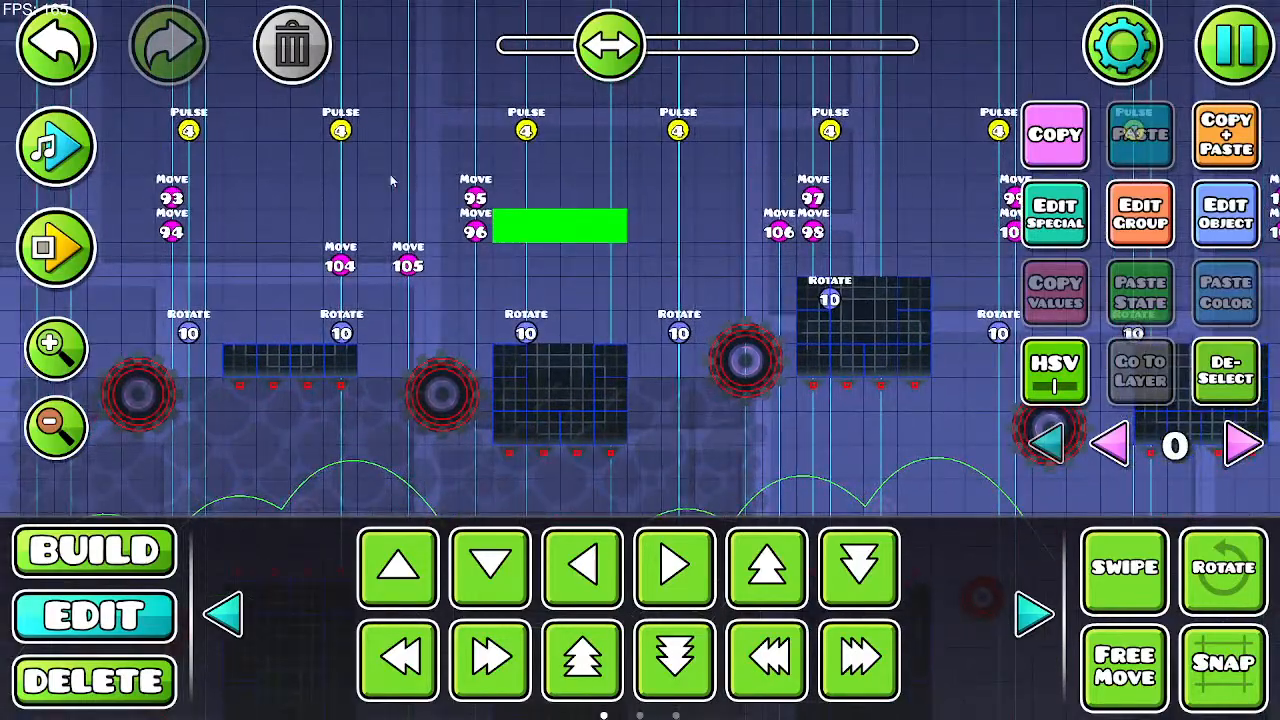
# Step: Playtest the night UFO section through the first upper and lower grid blocks
pyautogui.click(57, 248)
pyautogui.click(387, 251)
pyautogui.click(389, 257)
pyautogui.click(389, 257)
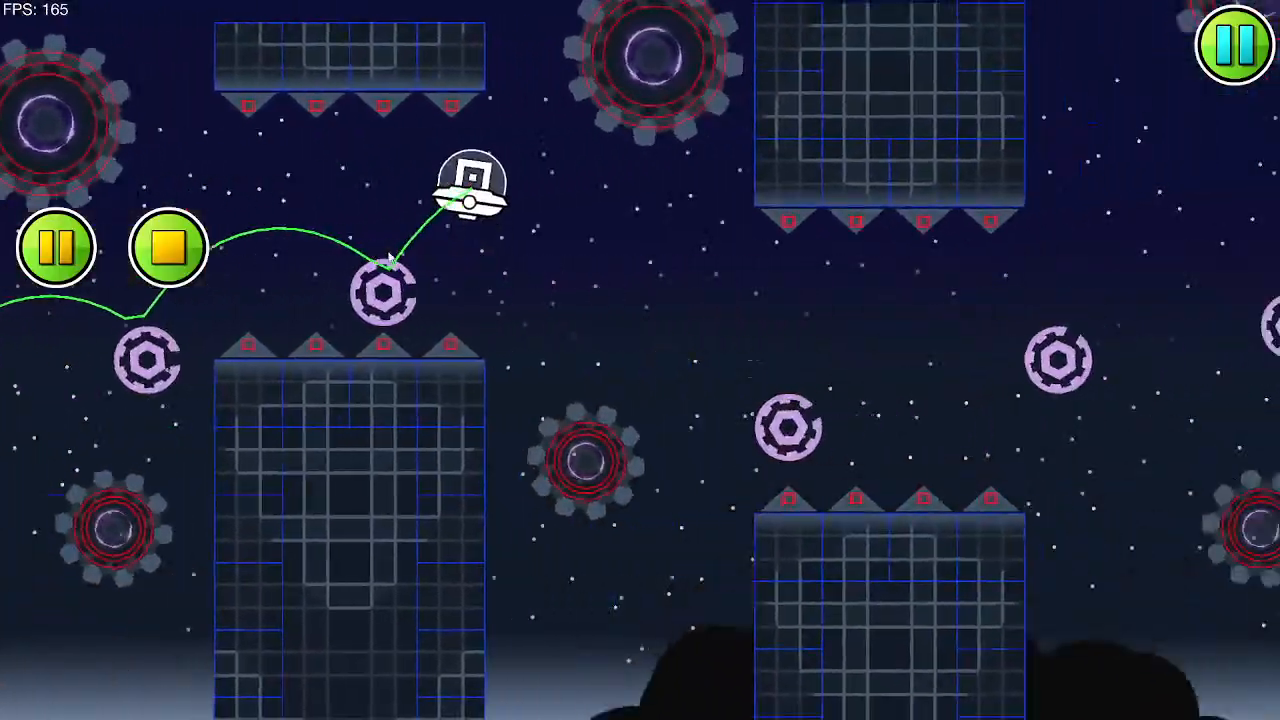
pyautogui.click(388, 257)
pyautogui.click(395, 258)
pyautogui.click(398, 256)
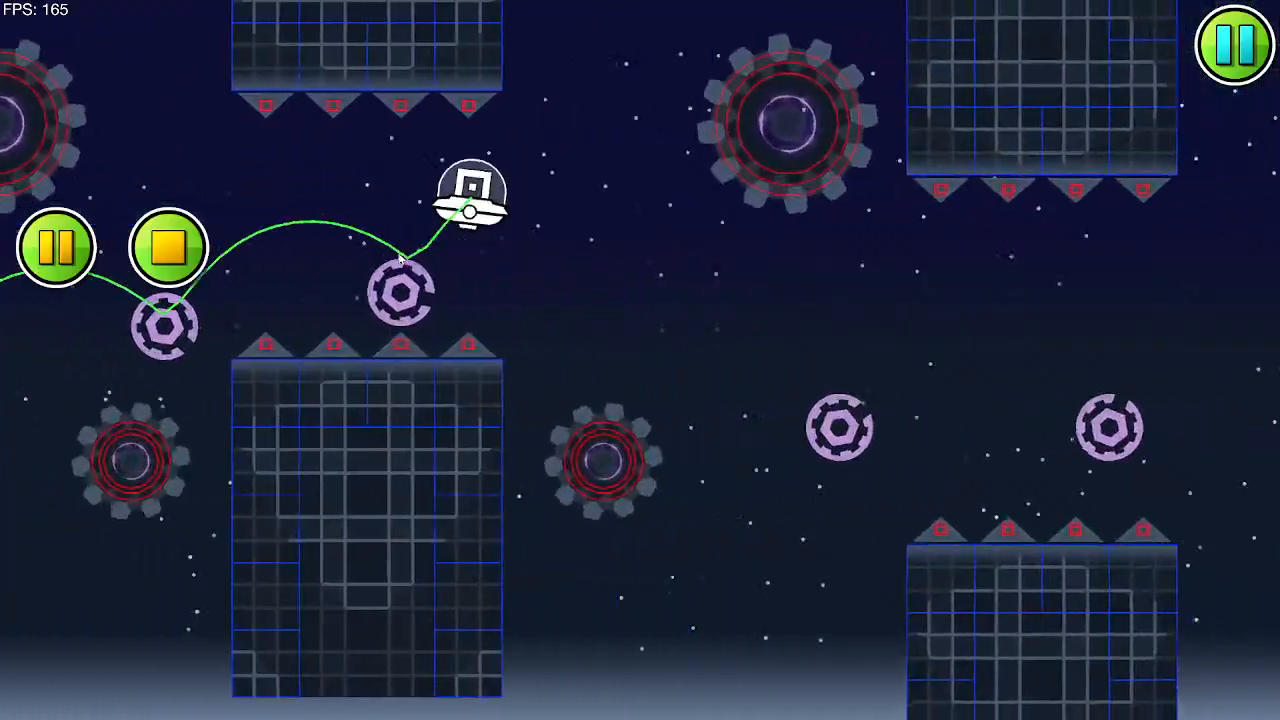
pyautogui.click(398, 256)
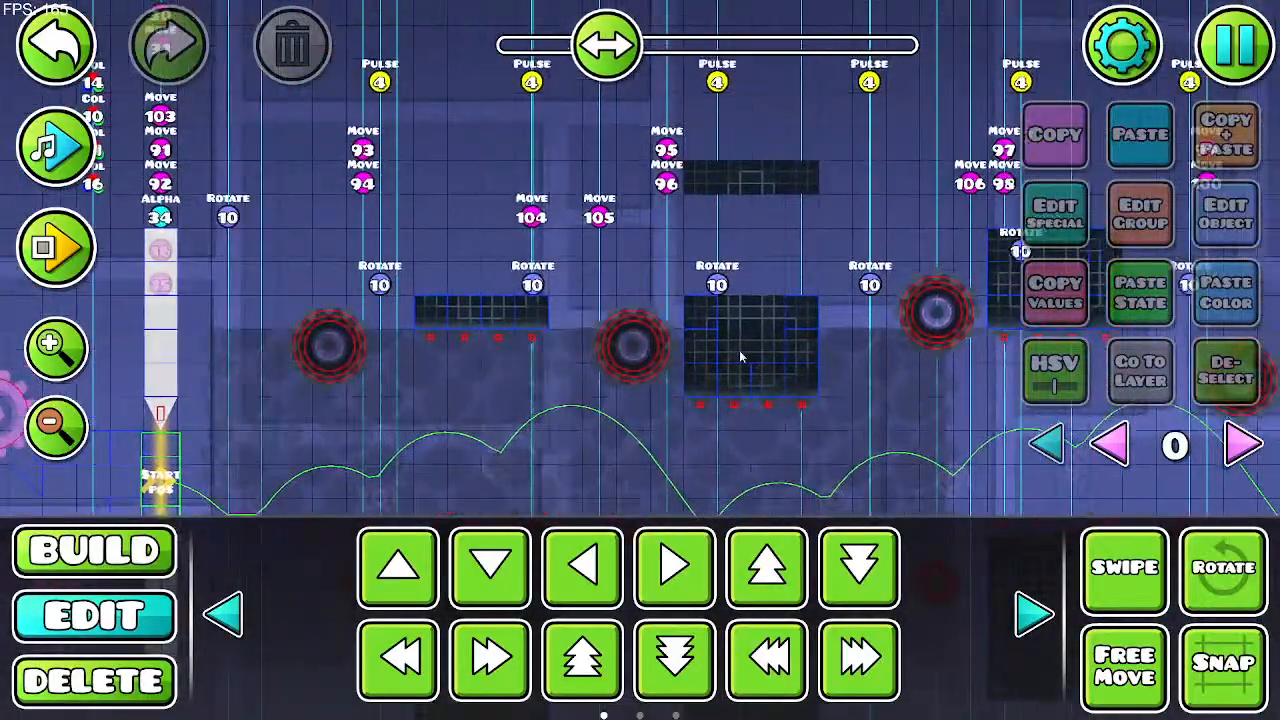
# Step: Duplicate the top two rows of the second upper grid block and place the copy directly on top of the first upper block
pyautogui.moveTo(768, 276); pyautogui.dragTo(569, 285)
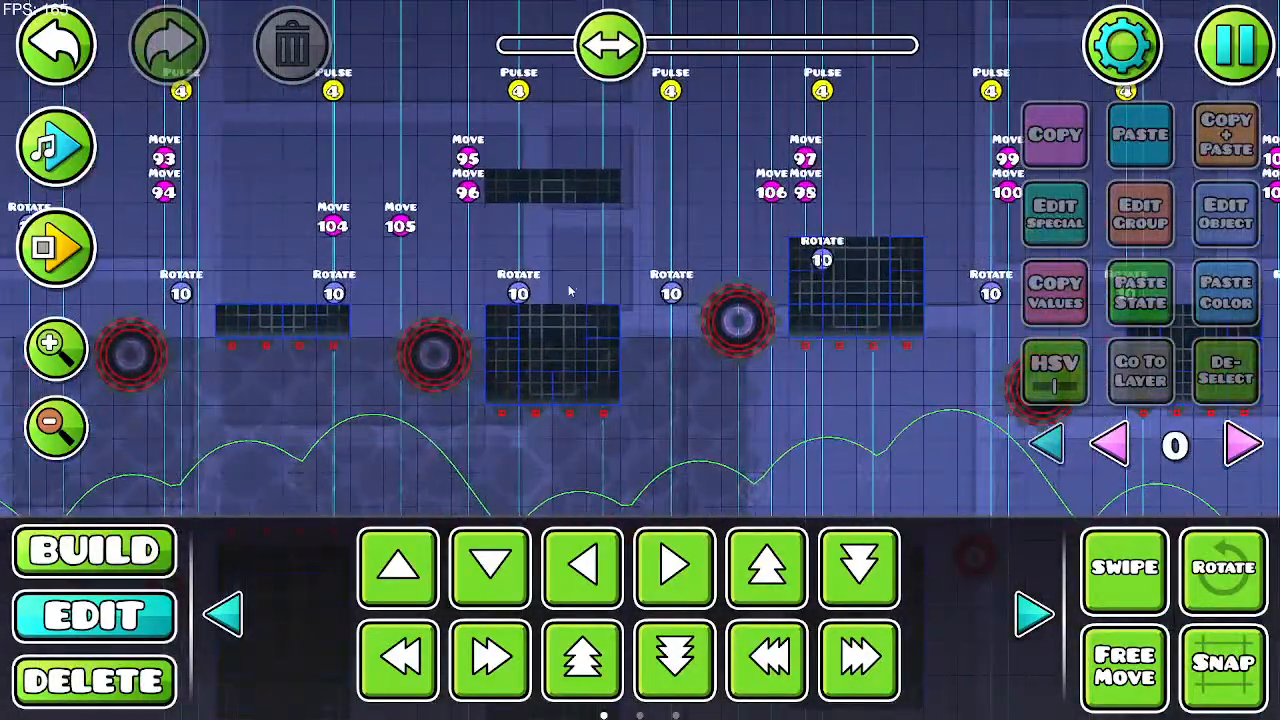
pyautogui.click(1124, 567)
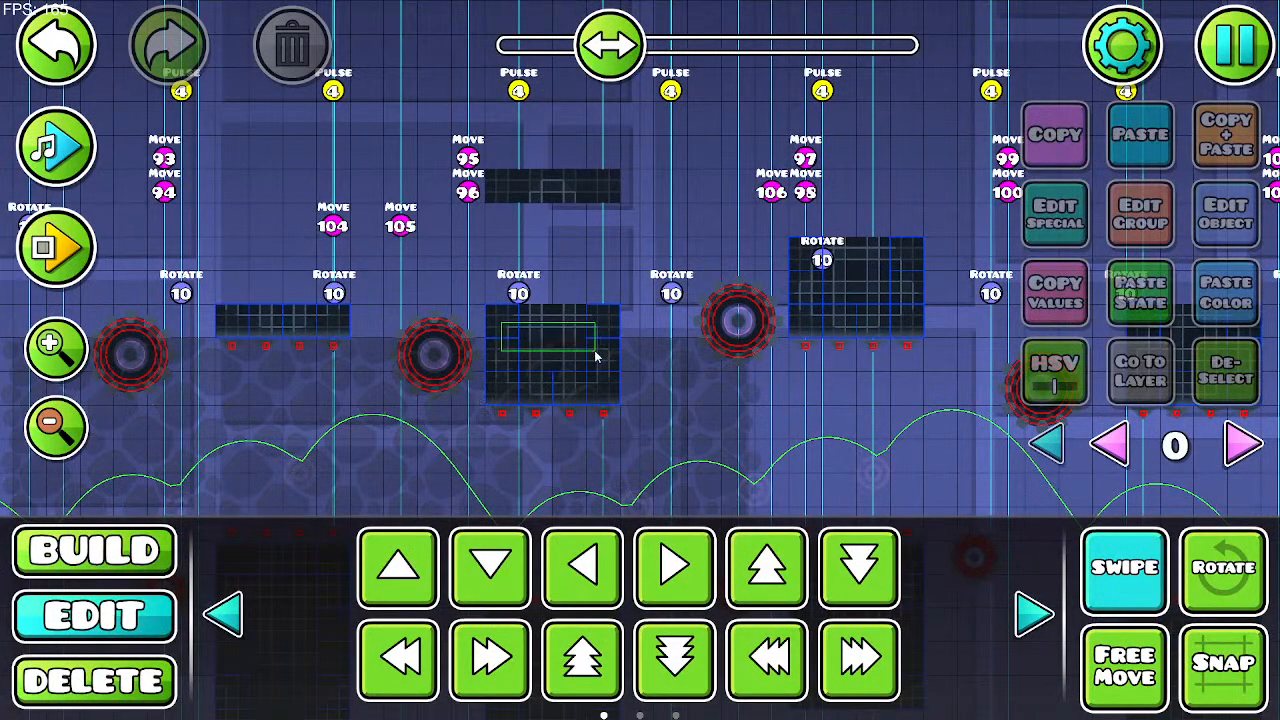
pyautogui.moveTo(595, 356); pyautogui.dragTo(603, 361)
pyautogui.click(1212, 636)
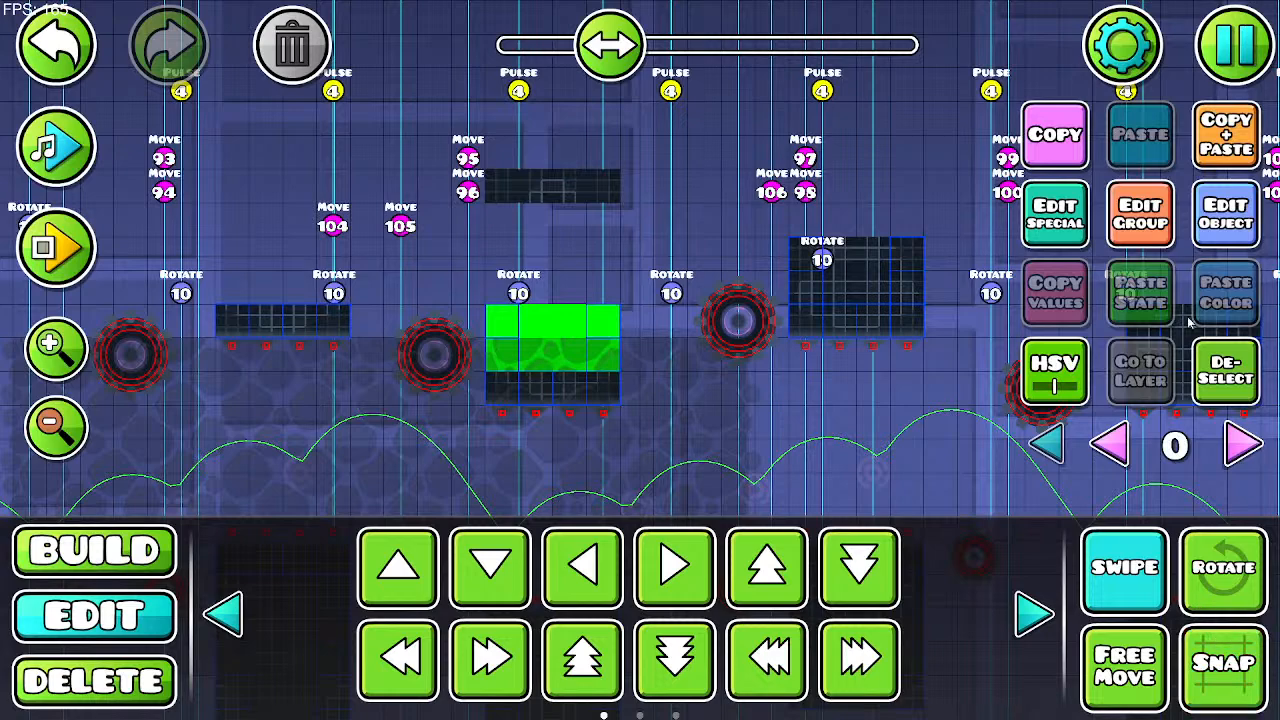
pyautogui.click(1210, 158)
pyautogui.press('w')
pyautogui.press('w')
pyautogui.press('a')
pyautogui.press('a')
pyautogui.press('a')
pyautogui.press('a')
pyautogui.press('a')
pyautogui.press('a')
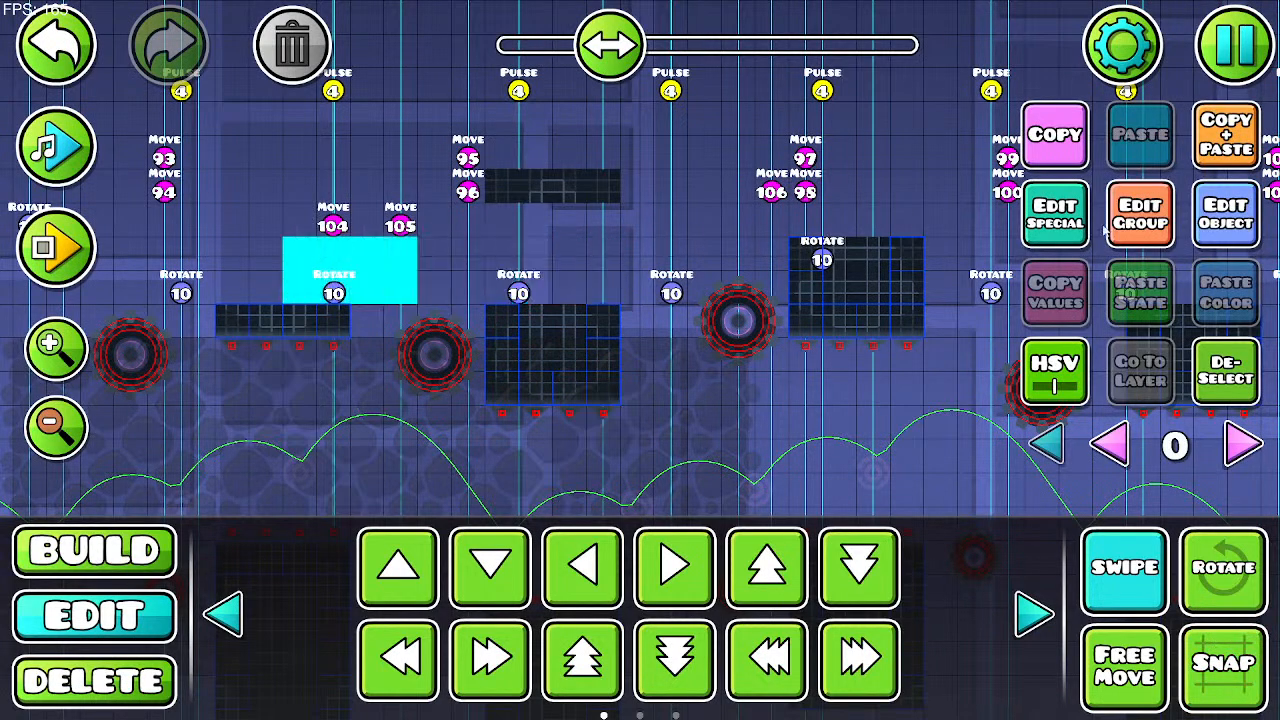
pyautogui.press('a')
pyautogui.press('a')
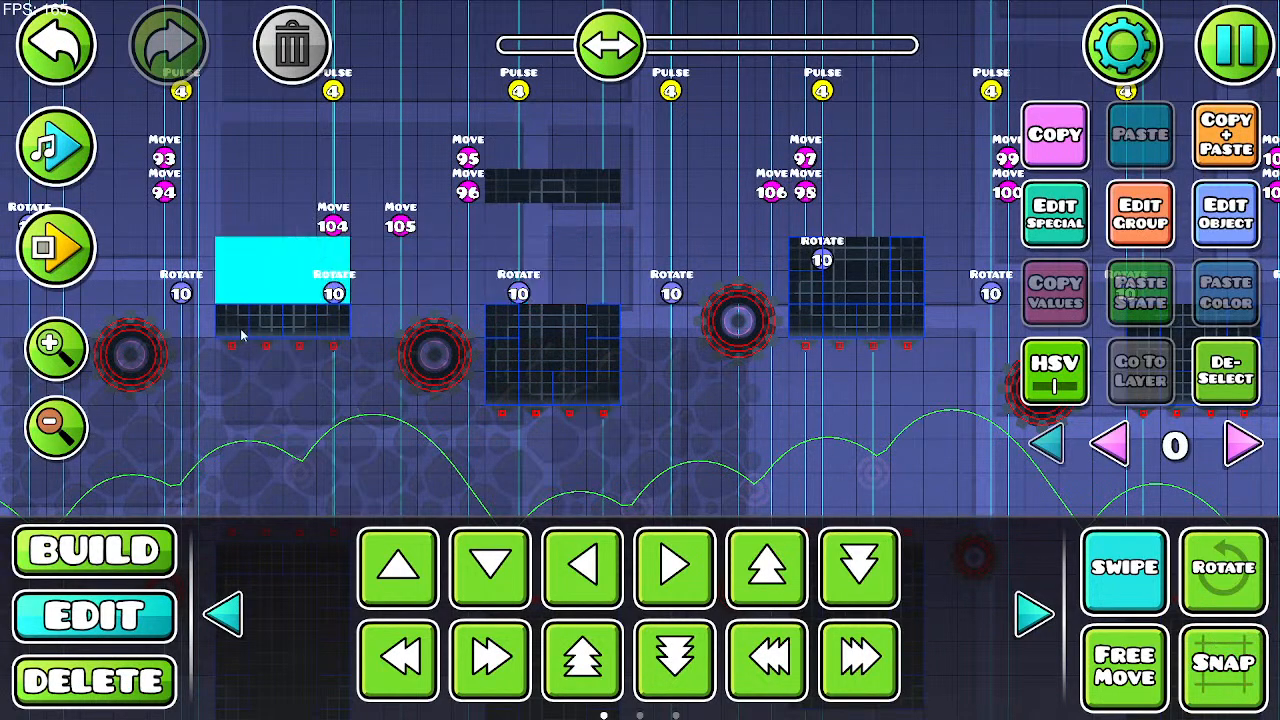
# Step: Select the first upper block's original row along with the copied rows and remove group ID 93, keeping group 91
pyautogui.moveTo(308, 331); pyautogui.dragTo(333, 327)
pyautogui.click(1146, 212)
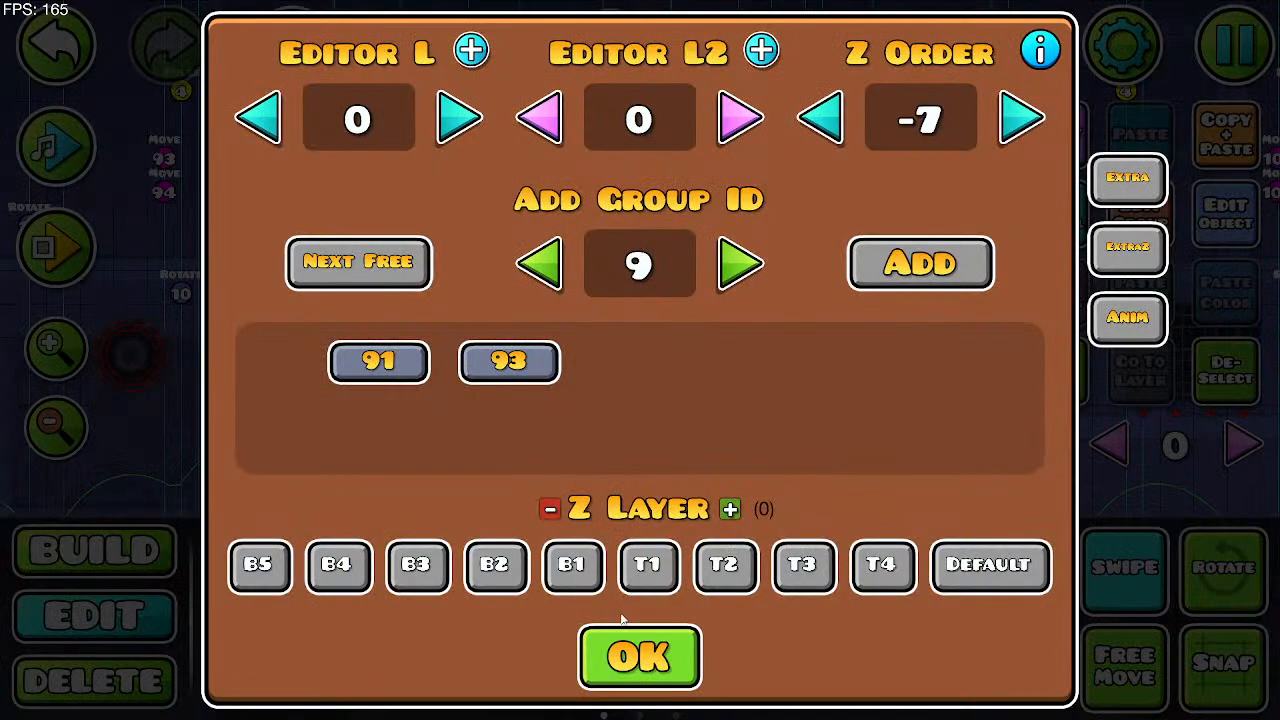
pyautogui.click(622, 655)
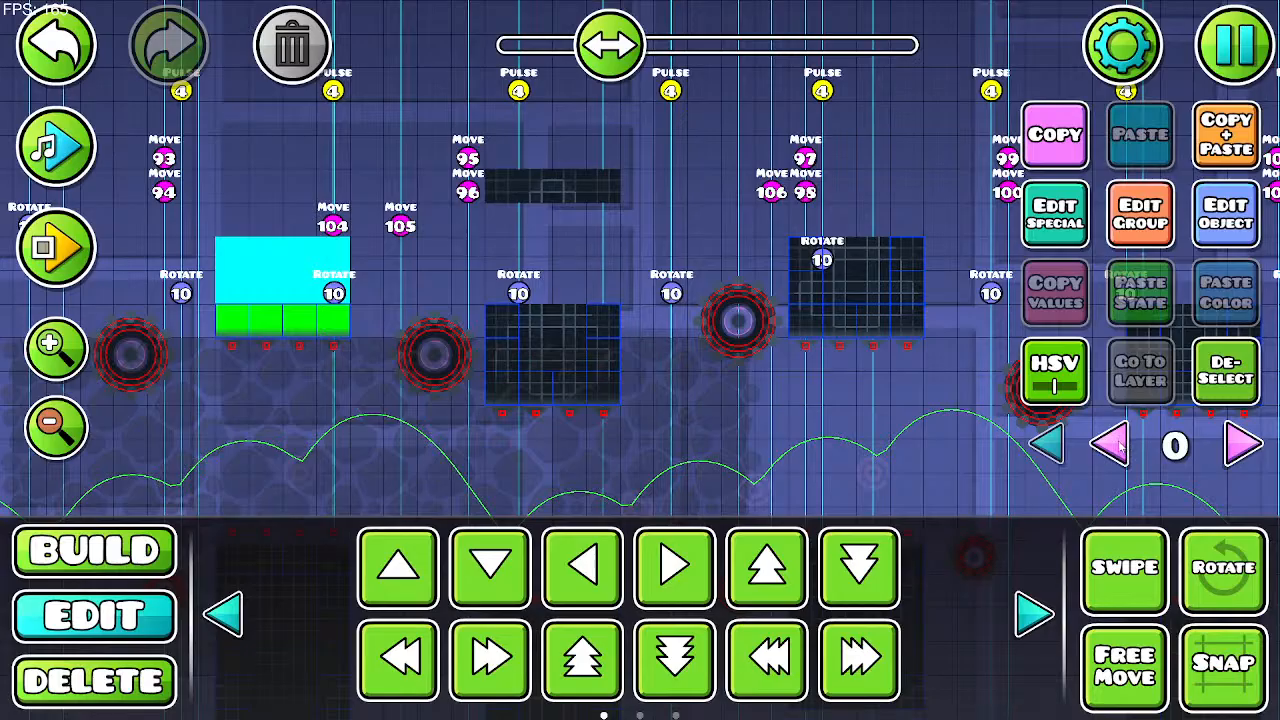
pyautogui.moveTo(750, 438); pyautogui.dragTo(1007, 452)
pyautogui.click(1226, 213)
pyautogui.click(643, 605)
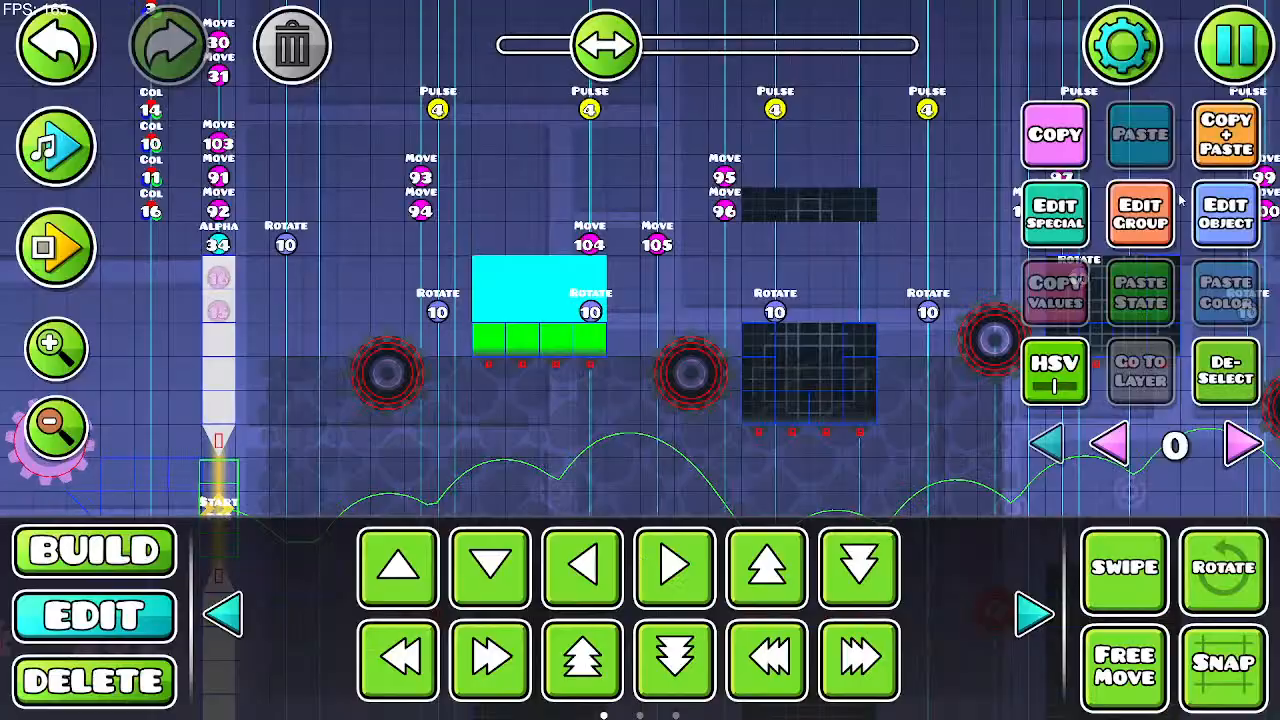
pyautogui.click(1140, 213)
pyautogui.click(488, 372)
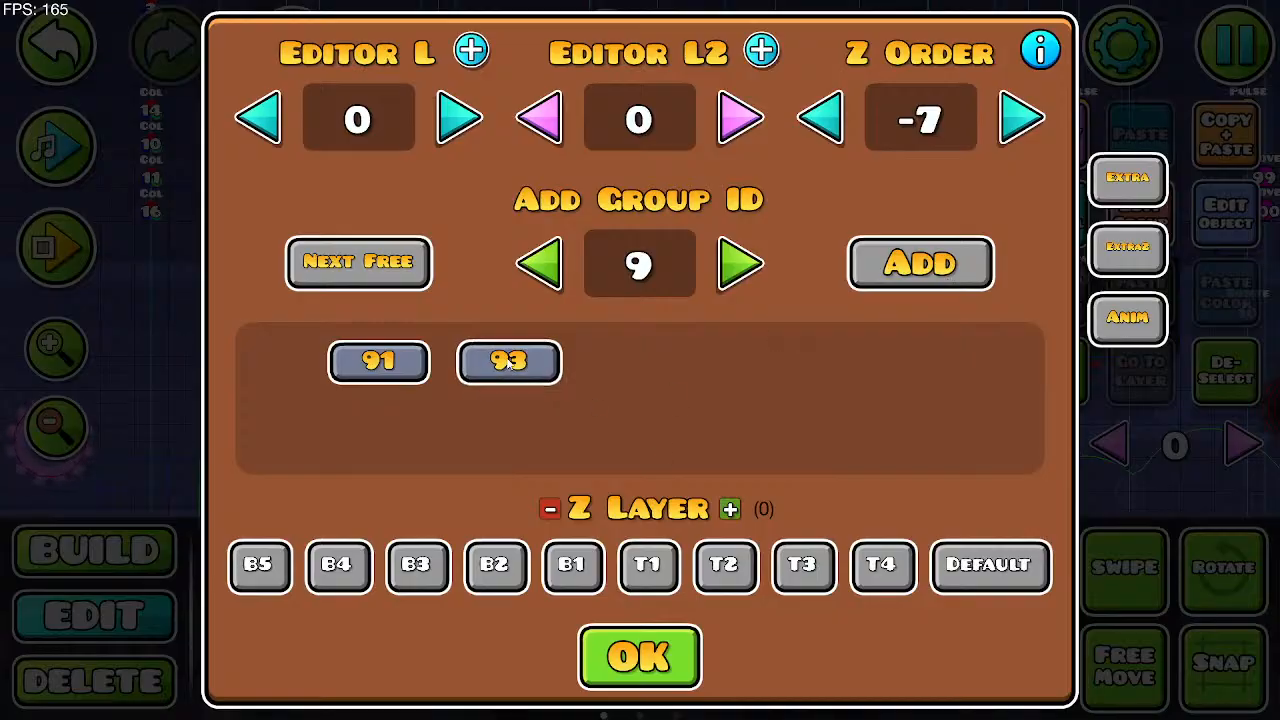
pyautogui.click(662, 271)
pyautogui.write('1')
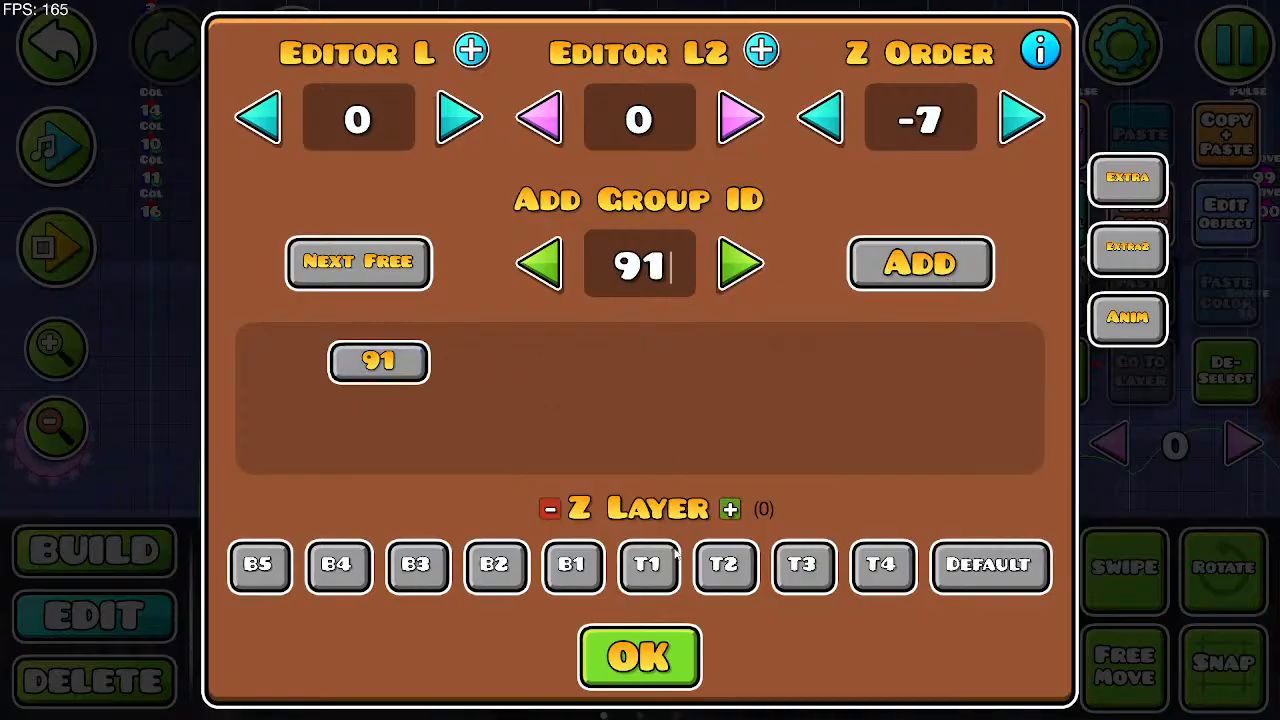
pyautogui.click(640, 657)
pyautogui.press('shift')
# Step: Playtest the UFO section to check how the extended first upper block moves
pyautogui.click(56, 248)
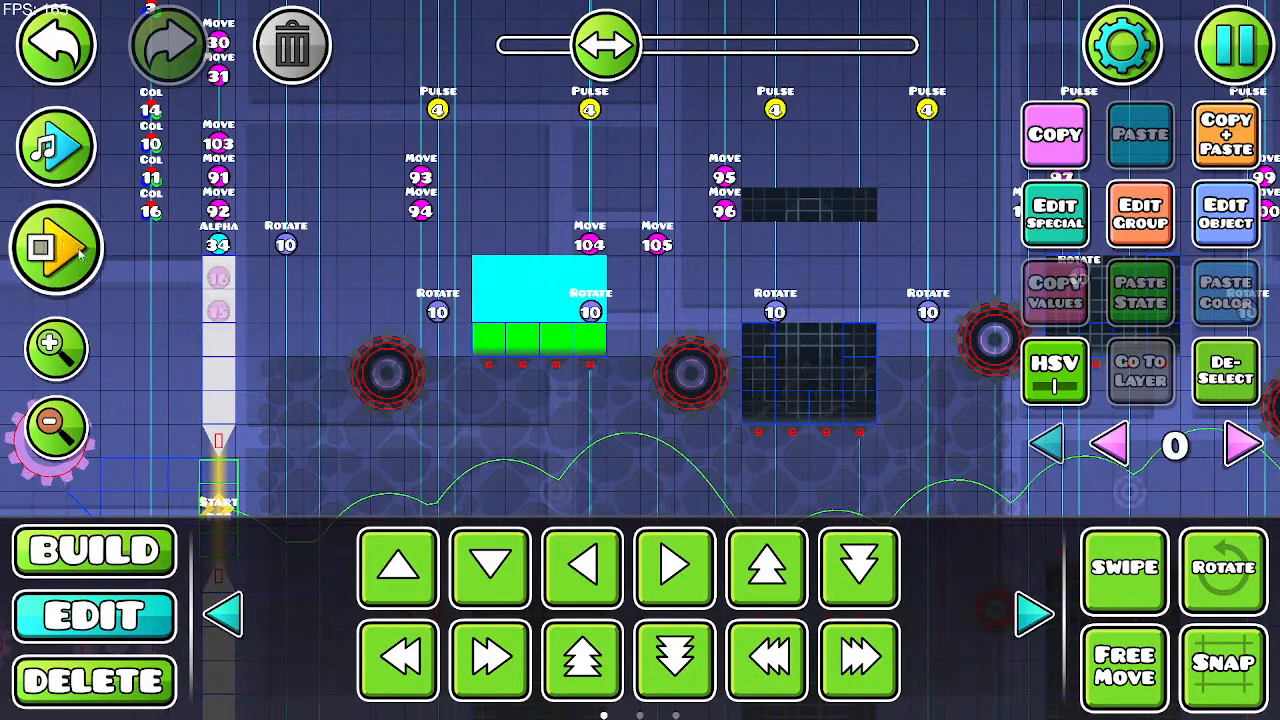
pyautogui.click(423, 296)
pyautogui.click(423, 297)
pyautogui.click(424, 297)
pyautogui.click(424, 298)
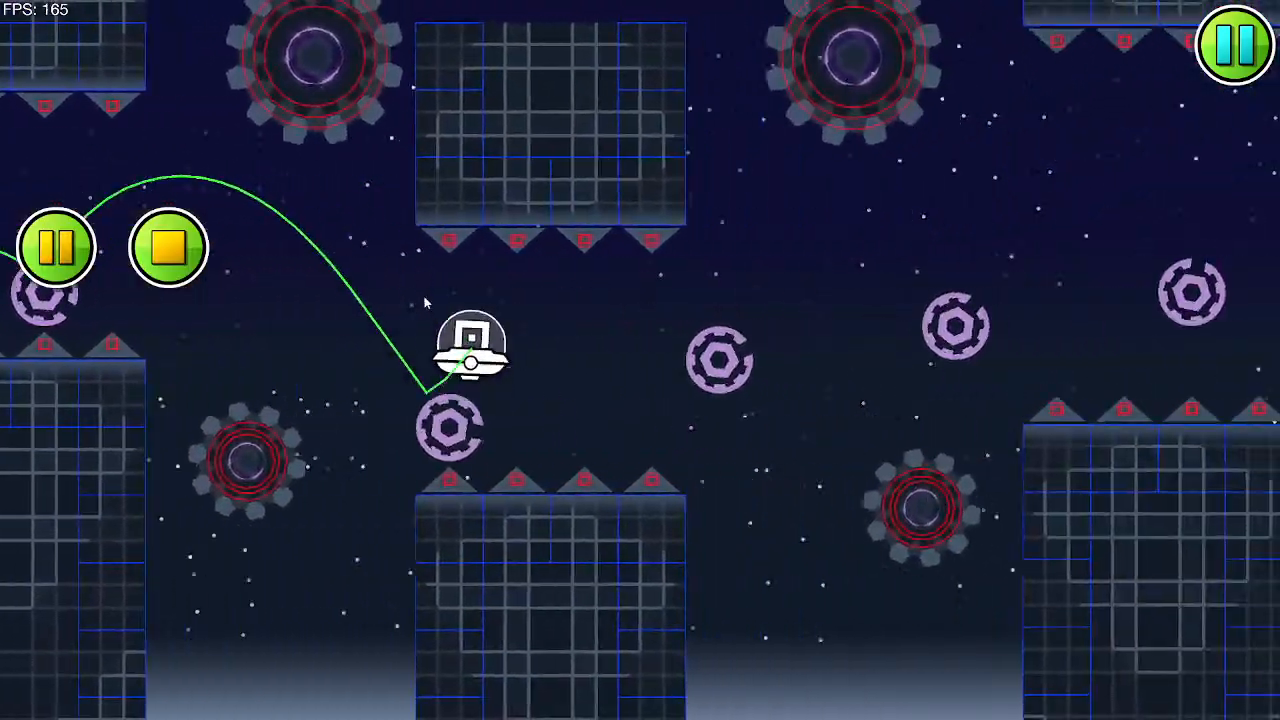
pyautogui.click(425, 298)
pyautogui.click(425, 299)
pyautogui.press('Return')
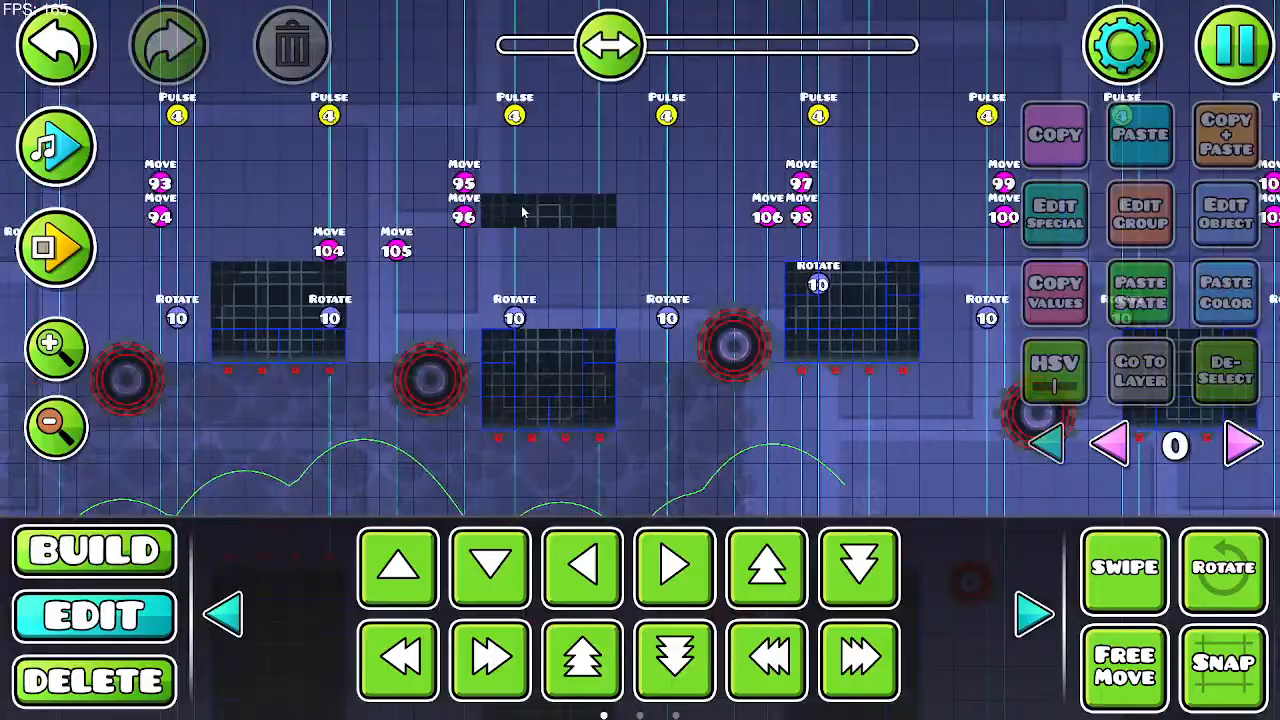
# Step: Select the whole detached row above the second upper block and remove its first group ID
pyautogui.click(530, 212)
pyautogui.press('shift')
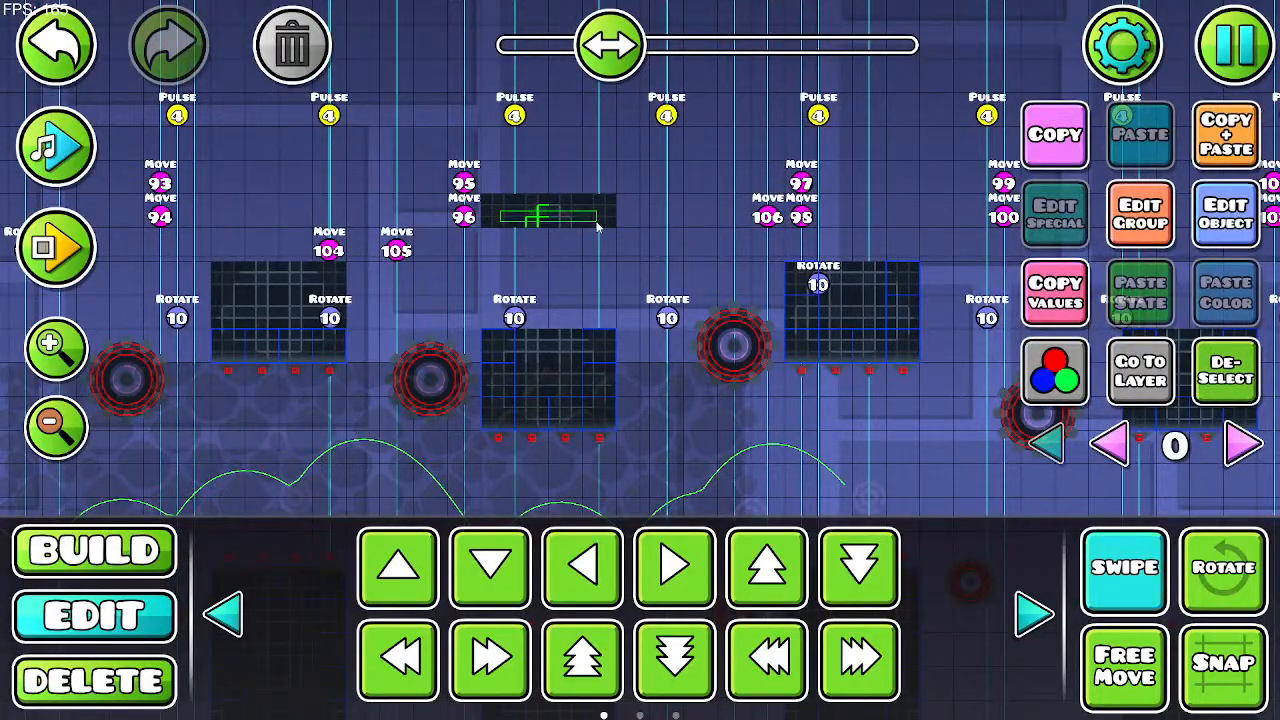
pyautogui.click(598, 228)
pyautogui.click(1115, 238)
pyautogui.click(377, 360)
pyautogui.click(665, 650)
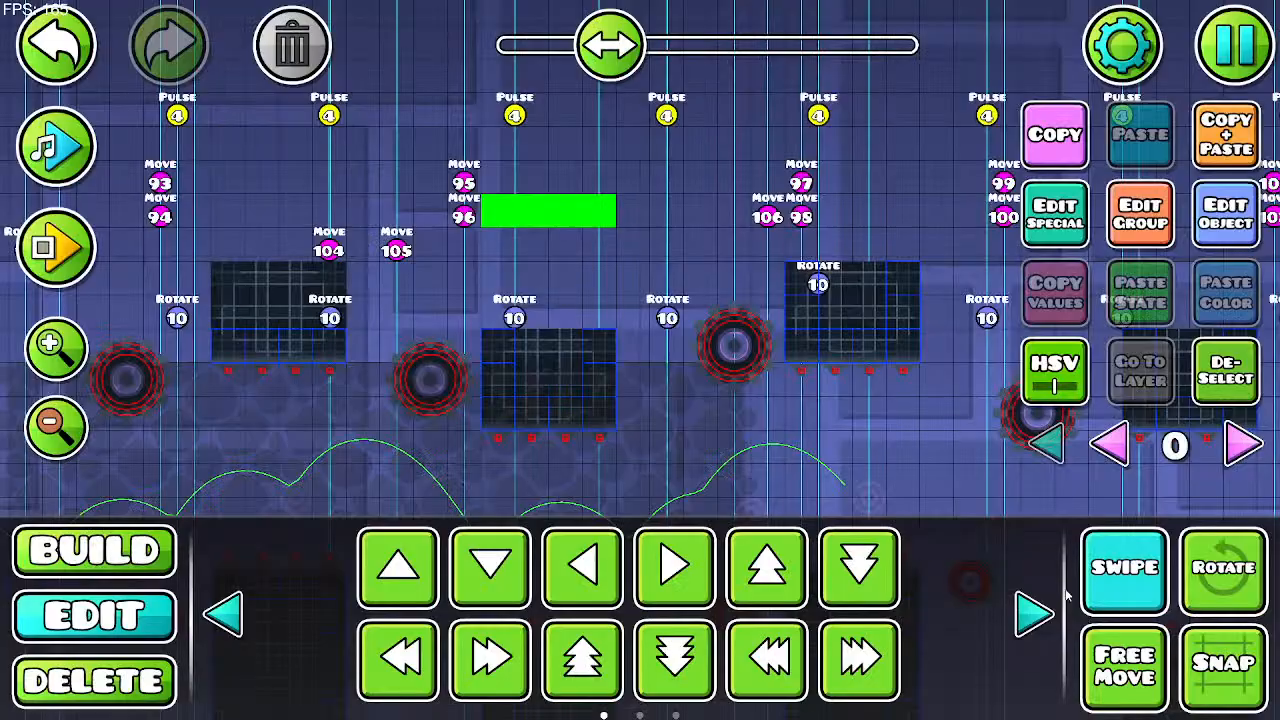
# Step: Move the detached row three cells down so it sits on top of the second upper block
pyautogui.click(1108, 580)
pyautogui.press('s')
pyautogui.press('s')
pyautogui.press('s')
# Step: Duplicate the new top row and move the copy 19 cells right onto the fourth upper grid block
pyautogui.moveTo(908, 382); pyautogui.dragTo(623, 344)
pyautogui.click(1215, 139)
pyautogui.press('d')
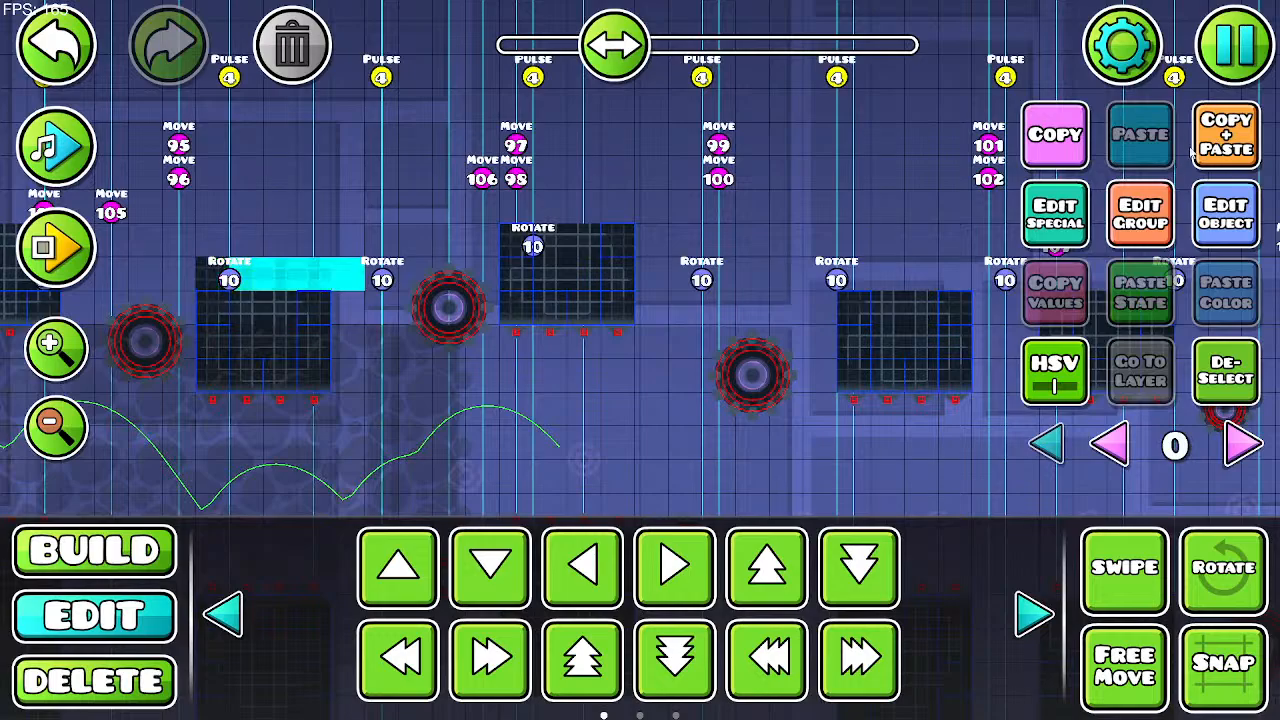
pyautogui.moveTo(847, 244); pyautogui.dragTo(526, 266)
pyautogui.press('d')
pyautogui.press('d')
pyautogui.press('d')
pyautogui.press('d')
pyautogui.press('d')
pyautogui.press('d')
pyautogui.press('d')
pyautogui.press('d')
pyautogui.press('d')
pyautogui.press('d')
pyautogui.press('d')
pyautogui.press('d')
pyautogui.press('d')
pyautogui.press('d')
pyautogui.press('d')
pyautogui.press('d')
pyautogui.press('d')
pyautogui.press('d')
# Step: Duplicate the row again onto the fifth upper grid block, six cells further right, and discard a surplus copy
pyautogui.click(1214, 145)
pyautogui.press('d')
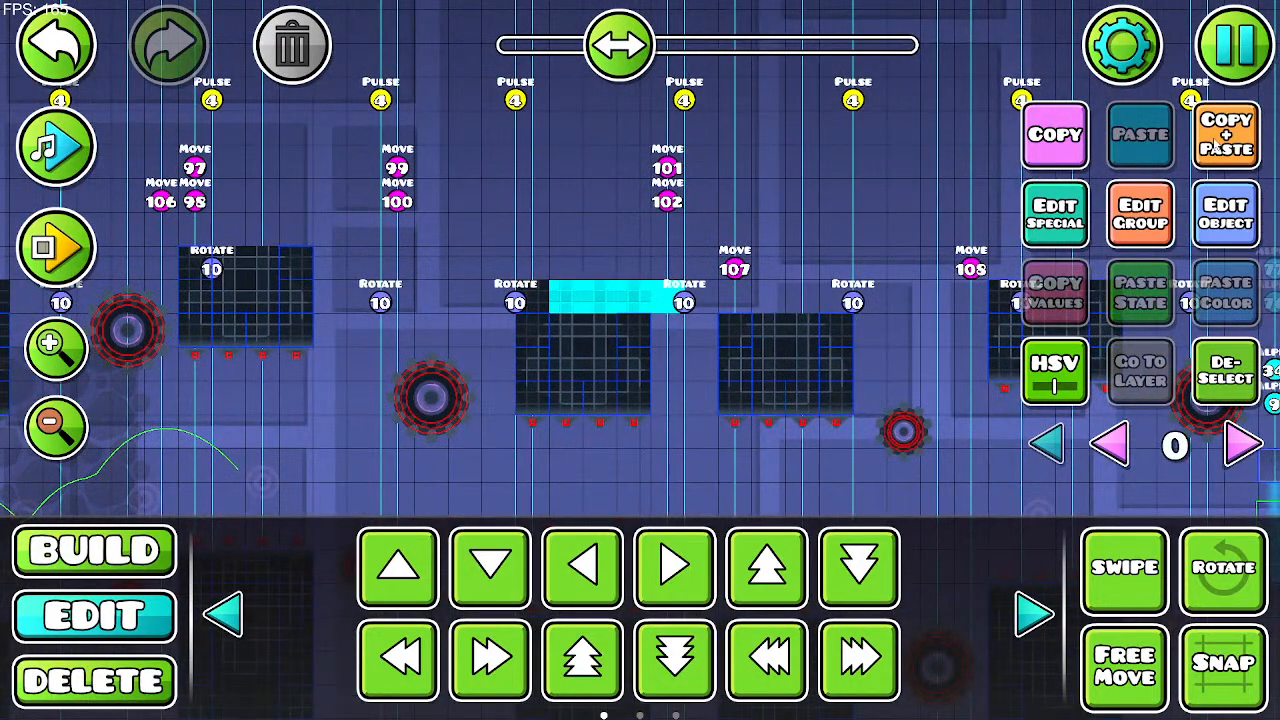
pyautogui.press('d')
pyautogui.press('d')
pyautogui.press('d')
pyautogui.press('d')
pyautogui.press('d')
pyautogui.press('d')
pyautogui.press('a')
pyautogui.click(1214, 145)
pyautogui.press('w')
pyautogui.press('w')
pyautogui.press('w')
pyautogui.click(292, 56)
# Step: On editor layer 1, copy the fourth upper block's dark edge square to both ends of its new top row and delete the spare copy
pyautogui.moveTo(904, 373); pyautogui.dragTo(1163, 361)
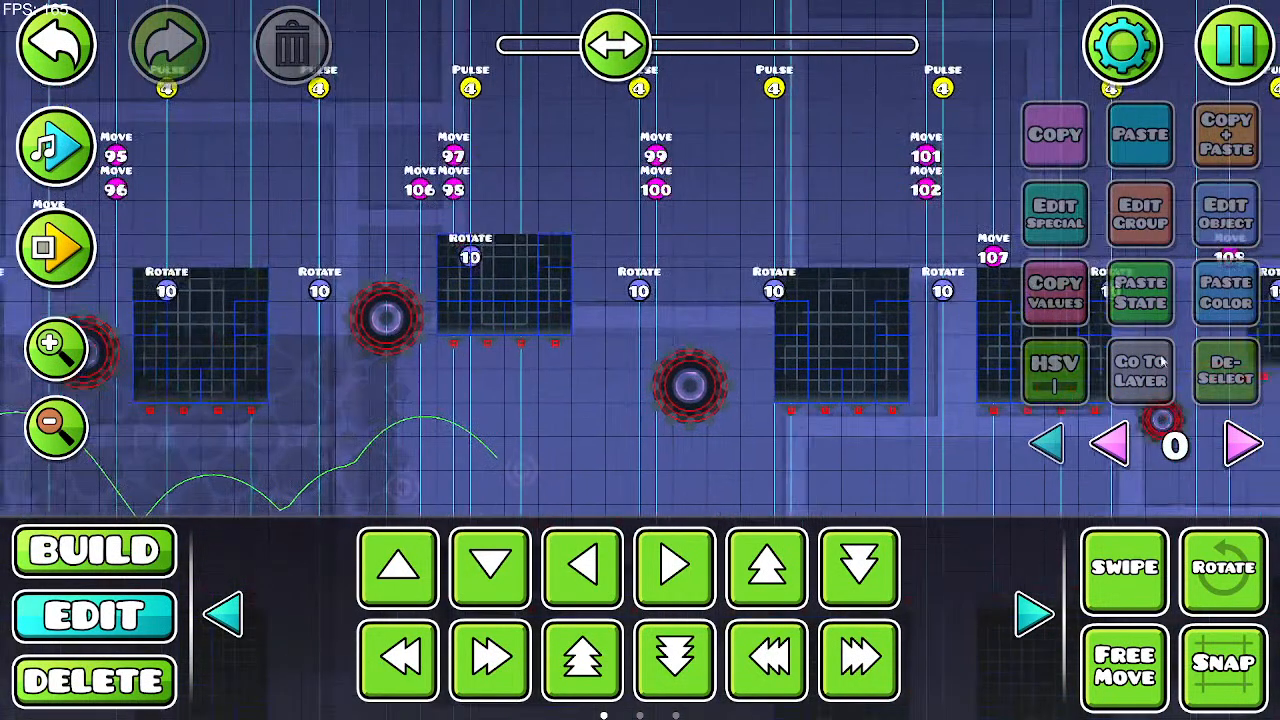
pyautogui.click(1240, 442)
pyautogui.click(790, 314)
pyautogui.press('w')
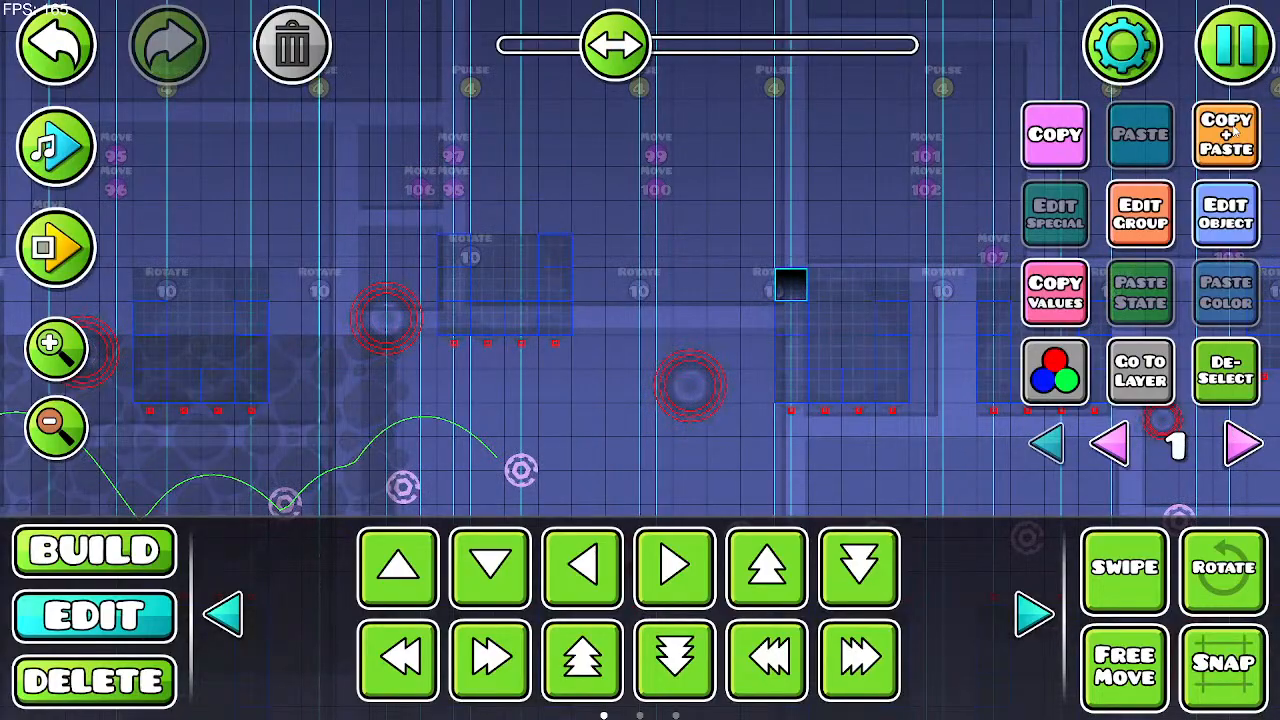
pyautogui.press('d')
pyautogui.press('d')
pyautogui.press('d')
pyautogui.press('w')
pyautogui.press('w')
pyautogui.click(294, 54)
# Step: Copy the fifth upper block's dark edge square to both ends of its new top row and delete the spare copy
pyautogui.moveTo(1066, 223); pyautogui.dragTo(531, 249)
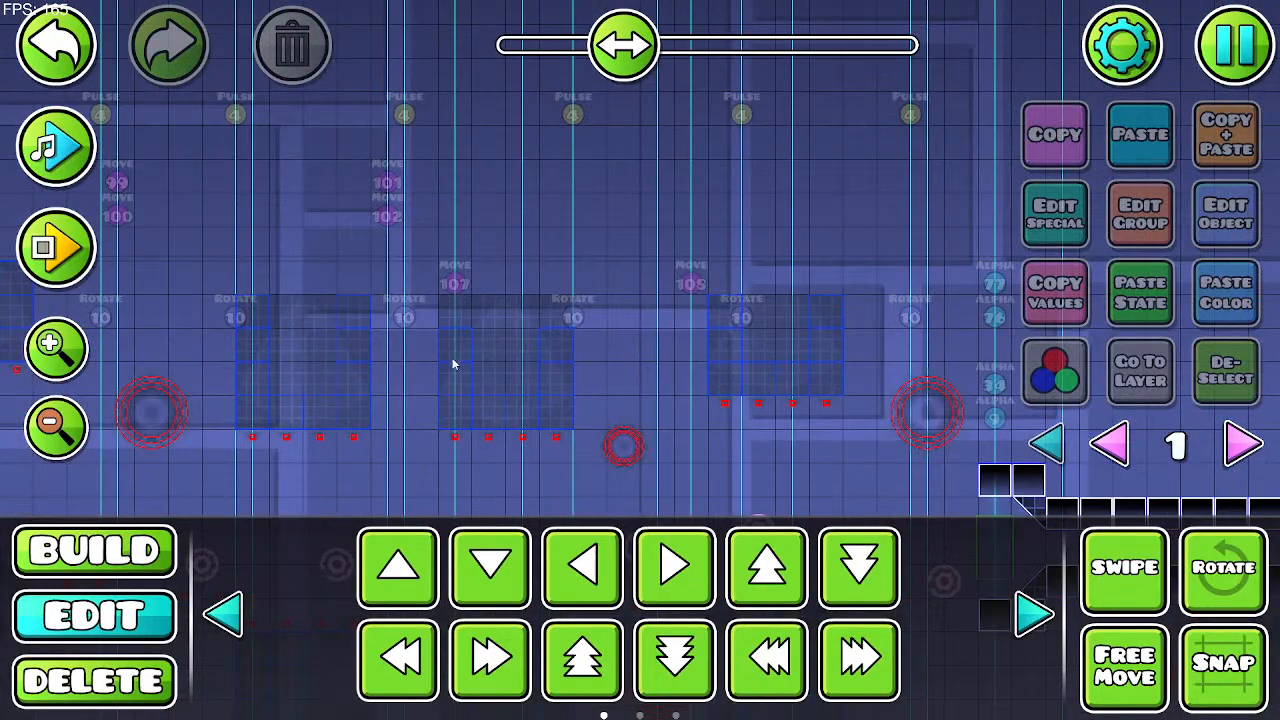
pyautogui.click(454, 351)
pyautogui.press('w')
pyautogui.press('d')
pyautogui.press('d')
pyautogui.press('d')
pyautogui.press('w')
pyautogui.press('w')
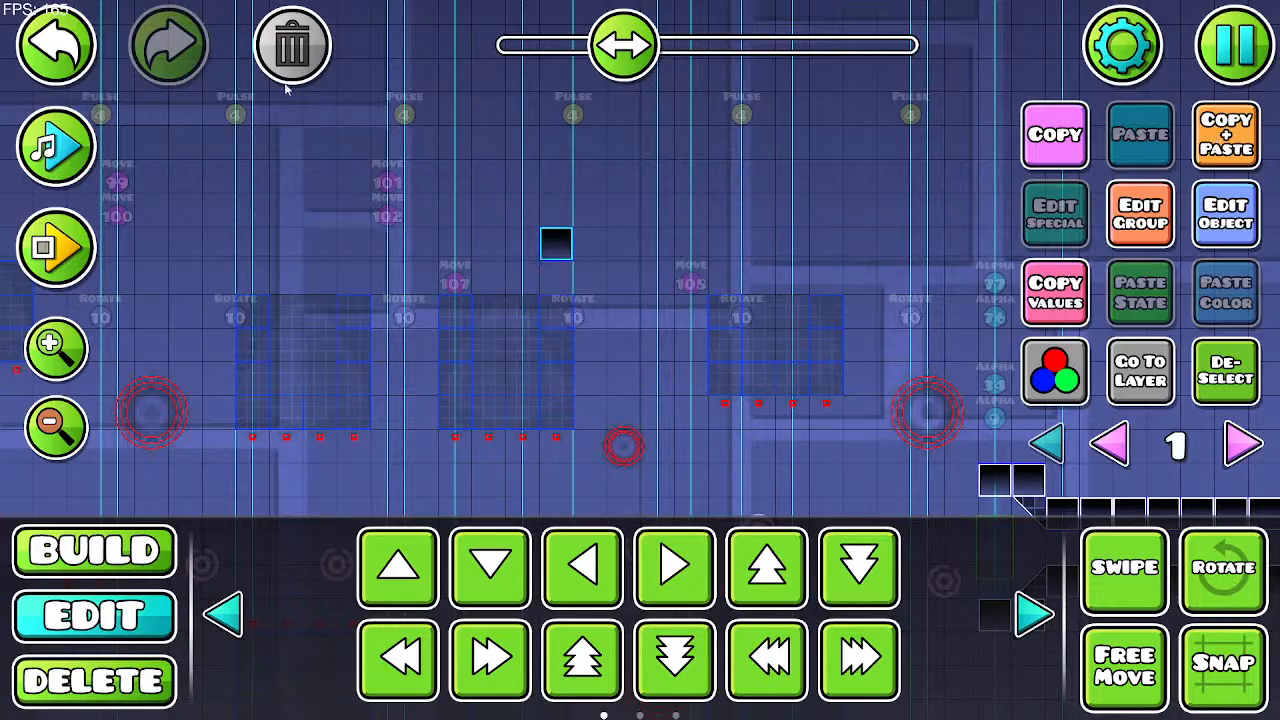
pyautogui.click(292, 44)
# Step: Copy the second upper block's dark edge square to both ends of its new top row and delete the spare copy
pyautogui.moveTo(453, 151); pyautogui.dragTo(1063, 155)
pyautogui.moveTo(533, 222); pyautogui.dragTo(800, 192)
pyautogui.click(489, 317)
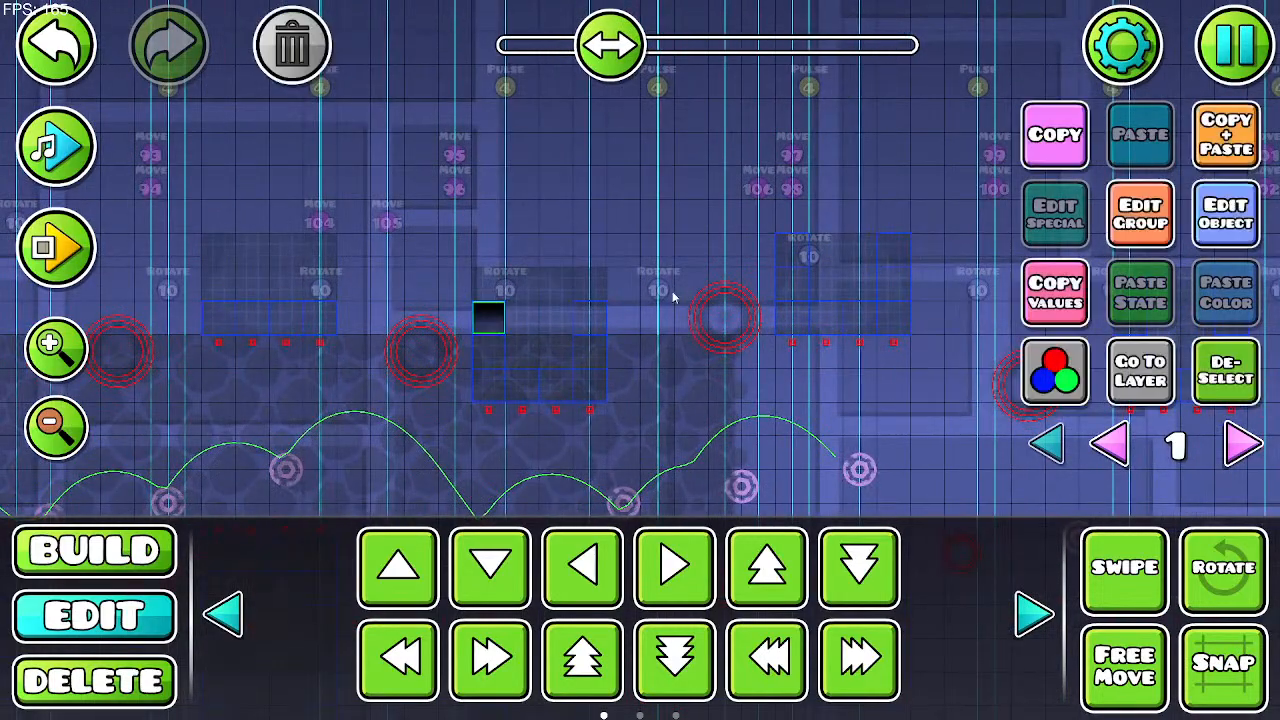
pyautogui.press('w')
pyautogui.press('d')
pyautogui.press('d')
pyautogui.press('d')
pyautogui.press('w')
pyautogui.press('w')
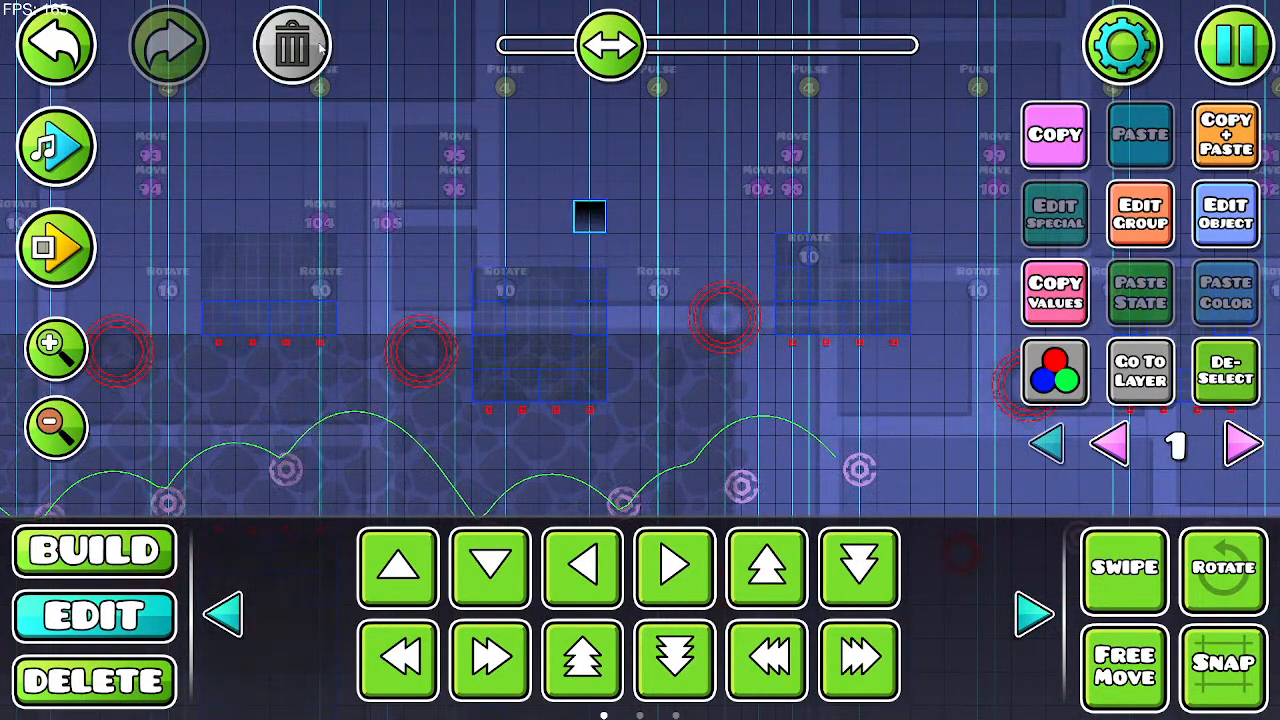
pyautogui.click(292, 44)
# Step: Copy the first upper block's dark edge square to both ends of the row above it and delete the spare copy
pyautogui.click(222, 313)
pyautogui.click(1226, 148)
pyautogui.press('w')
pyautogui.click(1226, 148)
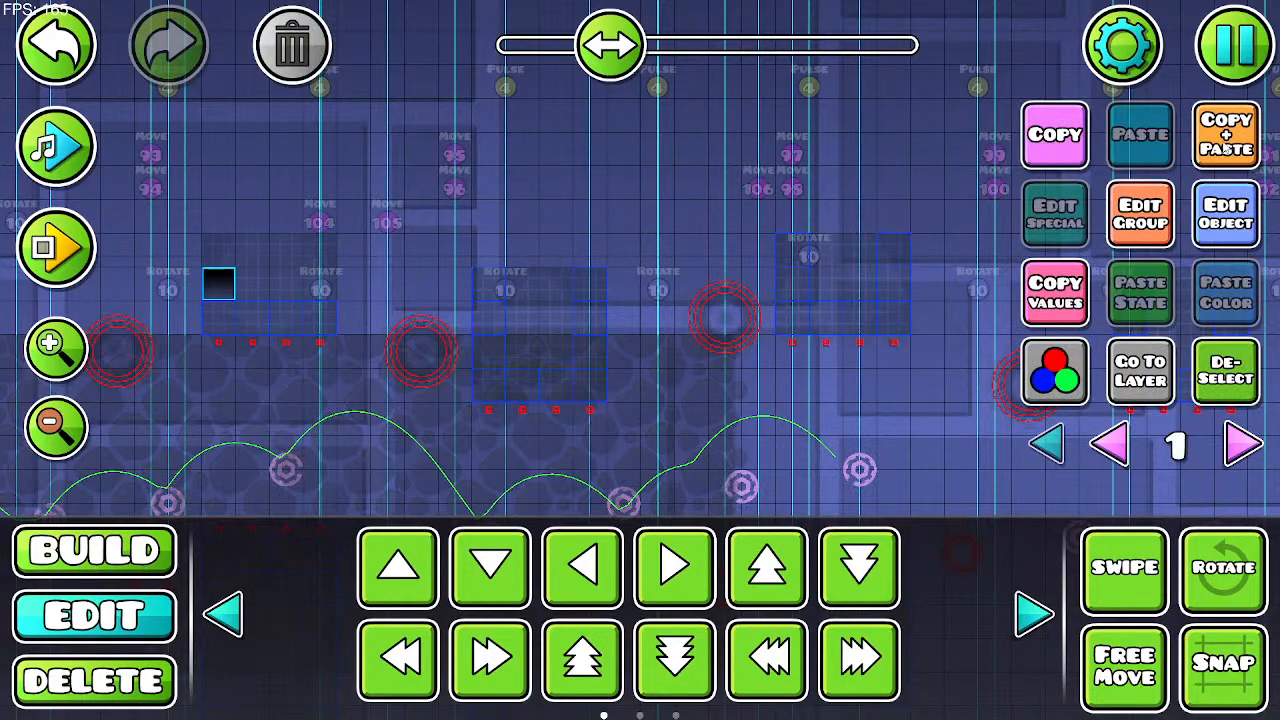
pyautogui.press('d')
pyautogui.press('d')
pyautogui.press('d')
pyautogui.click(1226, 146)
pyautogui.press('w')
pyautogui.press('w')
pyautogui.click(292, 44)
# Step: Playtest the start of the UFO section with the extended upper blocks
pyautogui.click(56, 247)
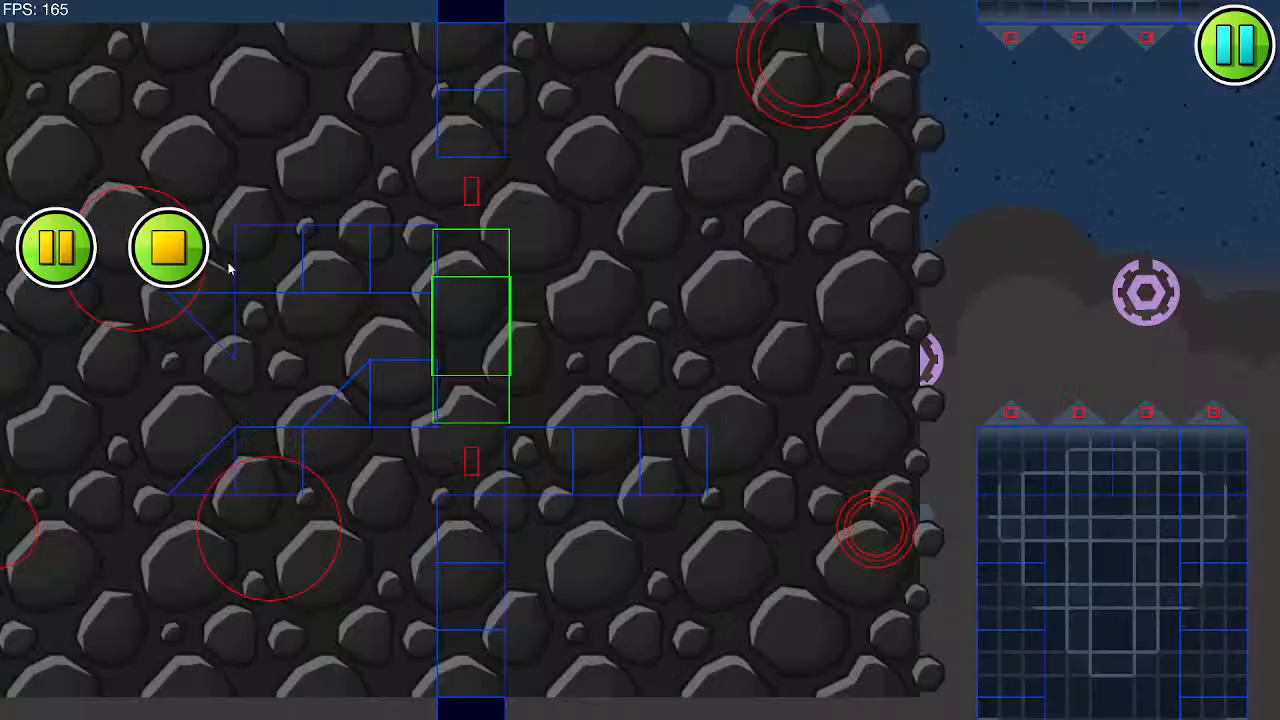
pyautogui.click(466, 258)
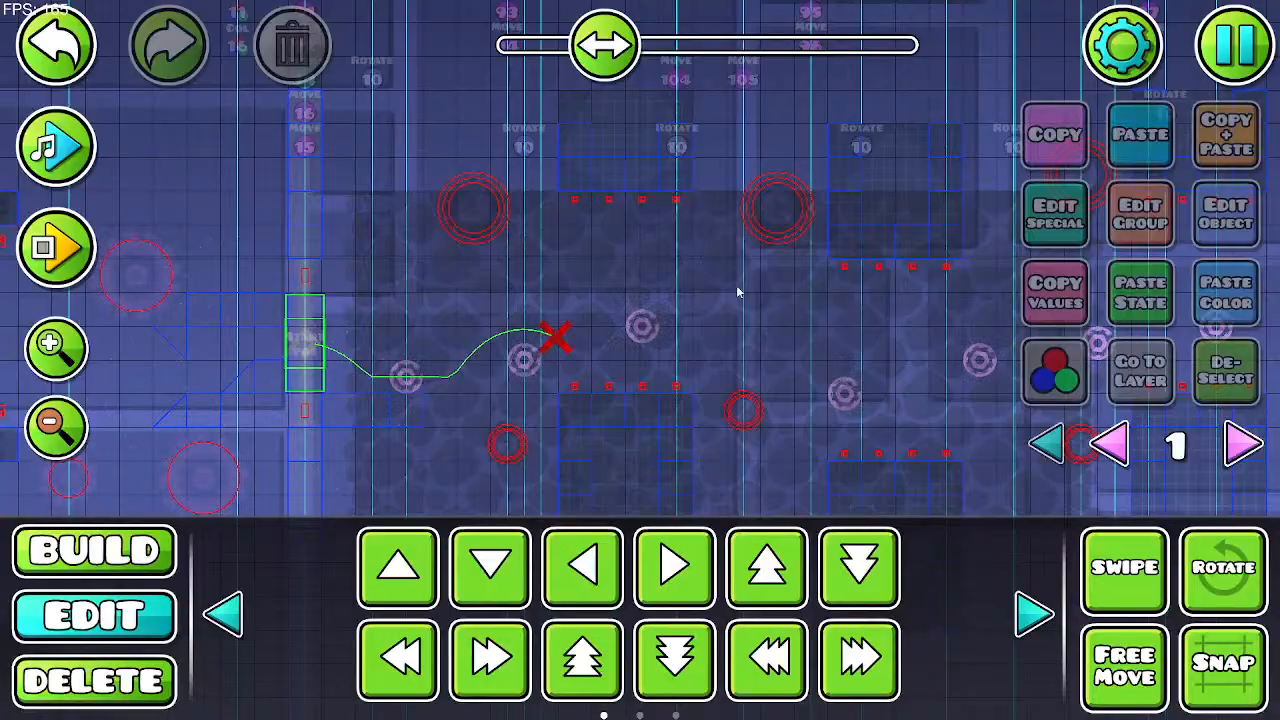
pyautogui.moveTo(1002, 237); pyautogui.dragTo(644, 378)
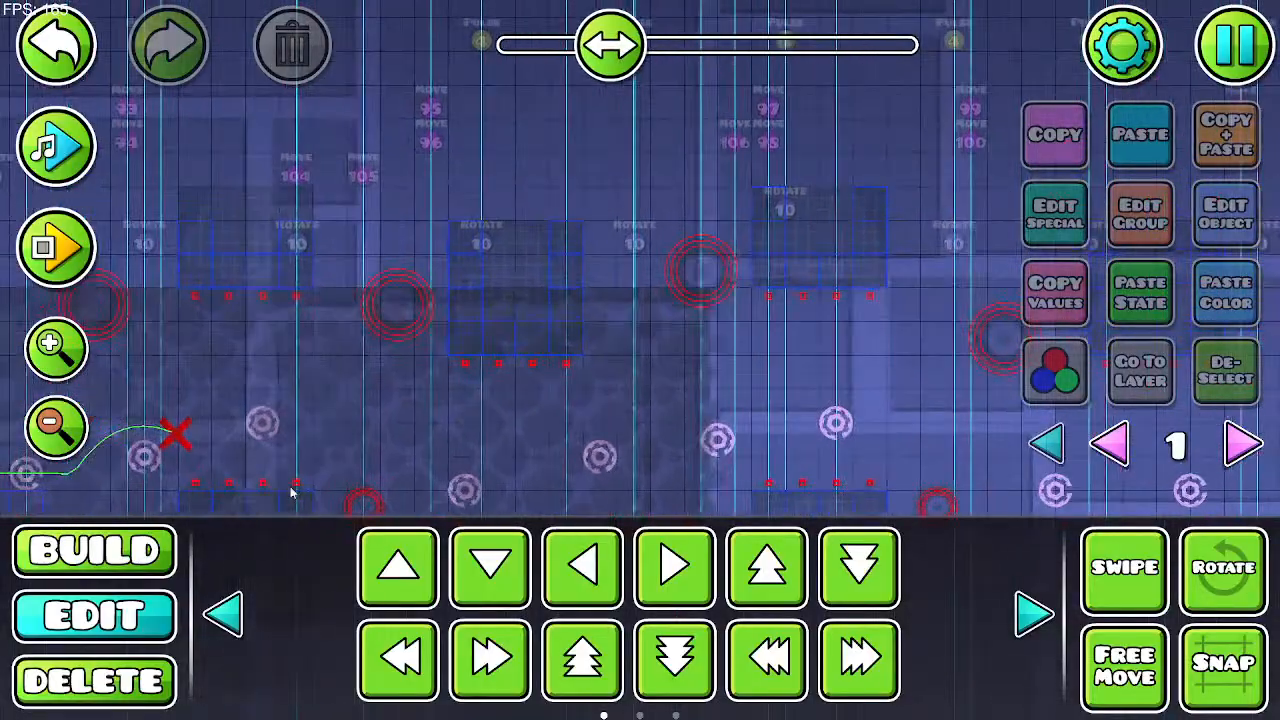
pyautogui.click(466, 238)
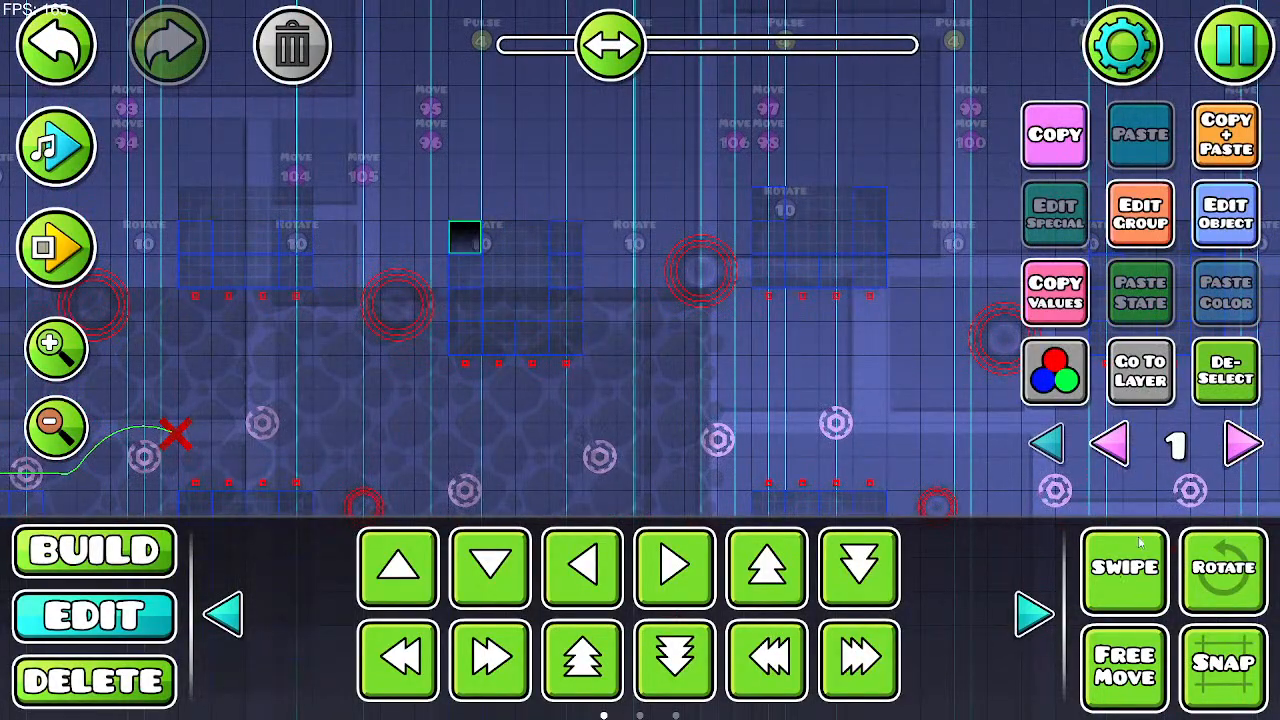
pyautogui.click(1120, 567)
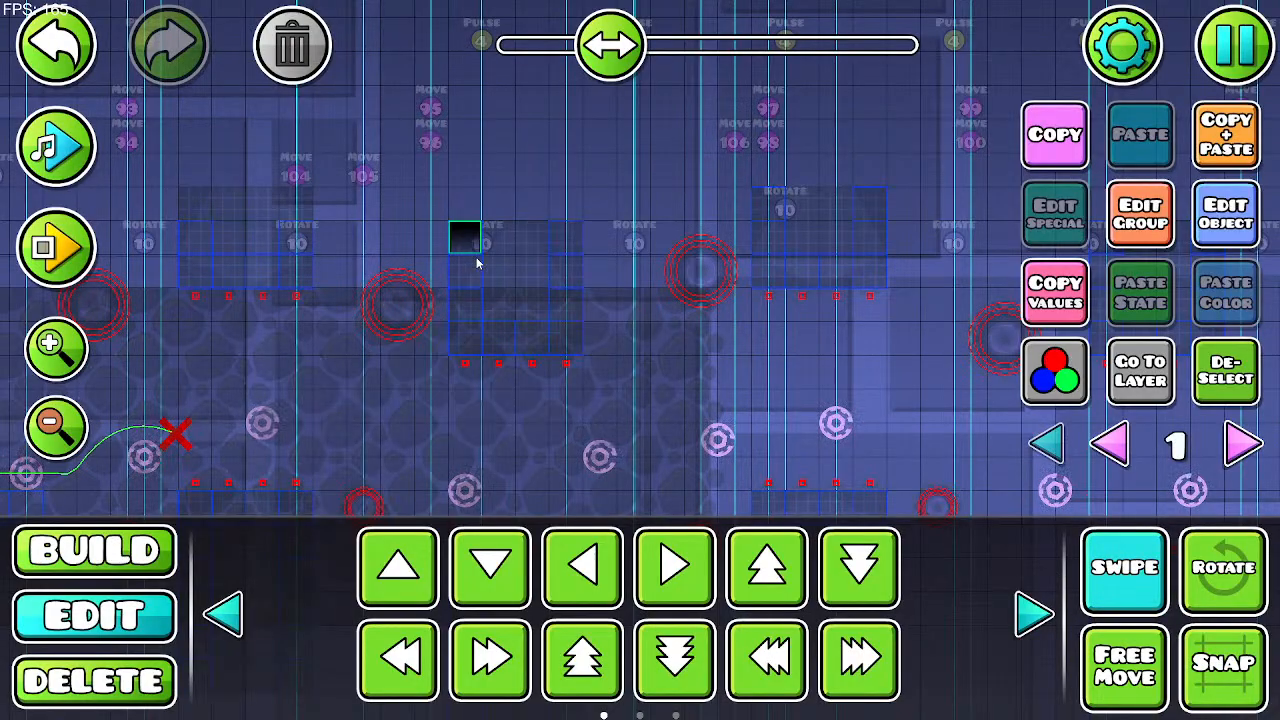
pyautogui.moveTo(522, 295)
pyautogui.mouseDown()
pyautogui.moveTo(554, 306)
pyautogui.moveTo(544, 282)
pyautogui.mouseUp()
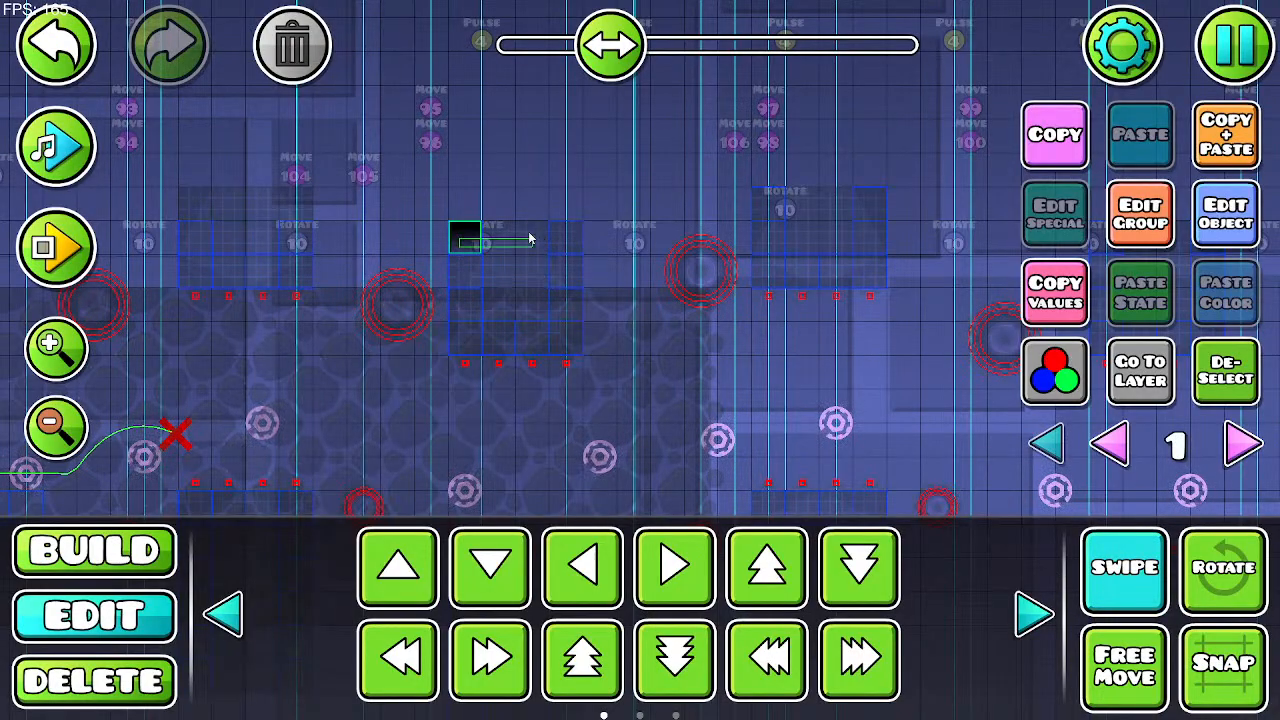
pyautogui.click(1143, 567)
pyautogui.click(1110, 445)
# Step: Add group 97 to the fourth upper block's grid pieces and dark edge squares together
pyautogui.hscroll(8, 534, 350)
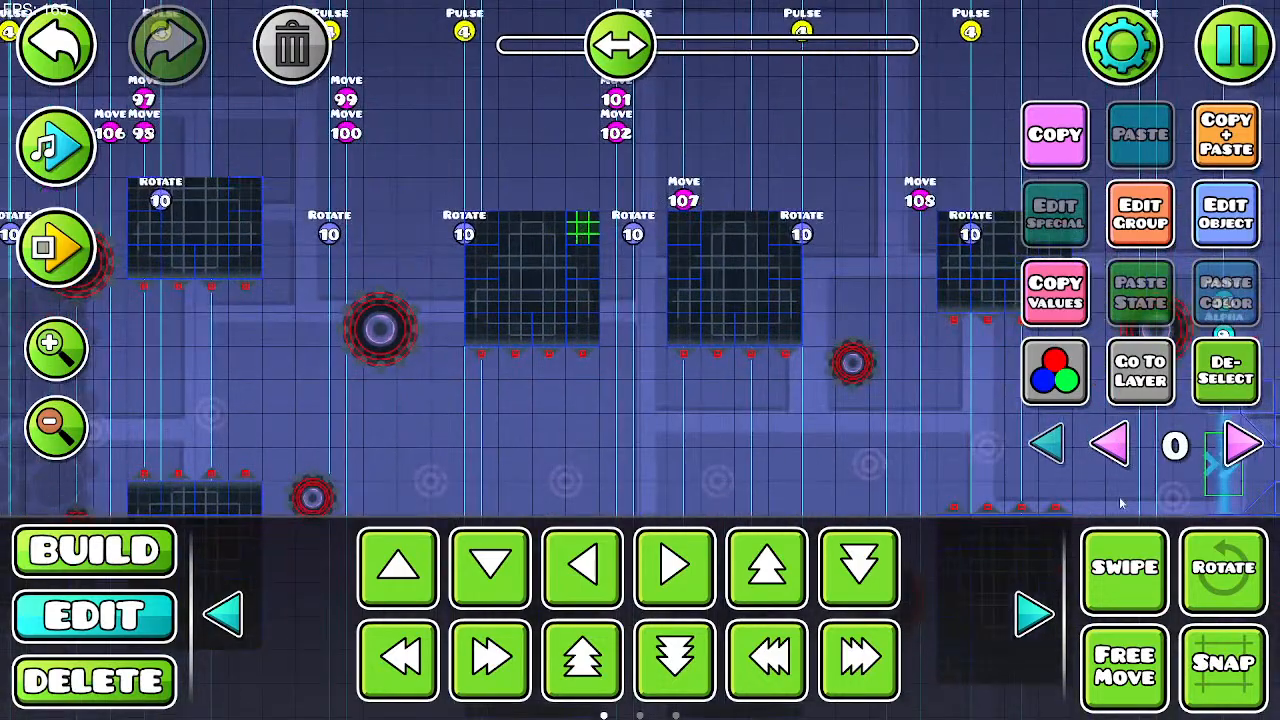
pyautogui.click(578, 341)
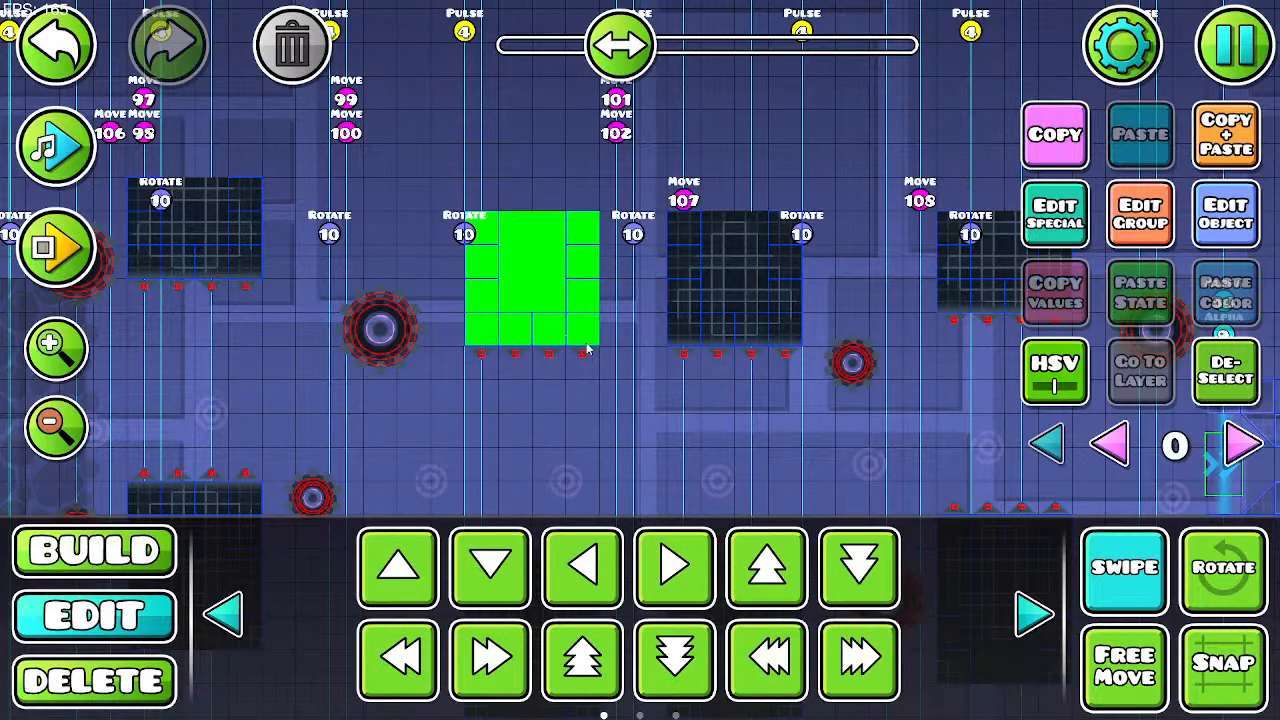
pyautogui.click(1240, 443)
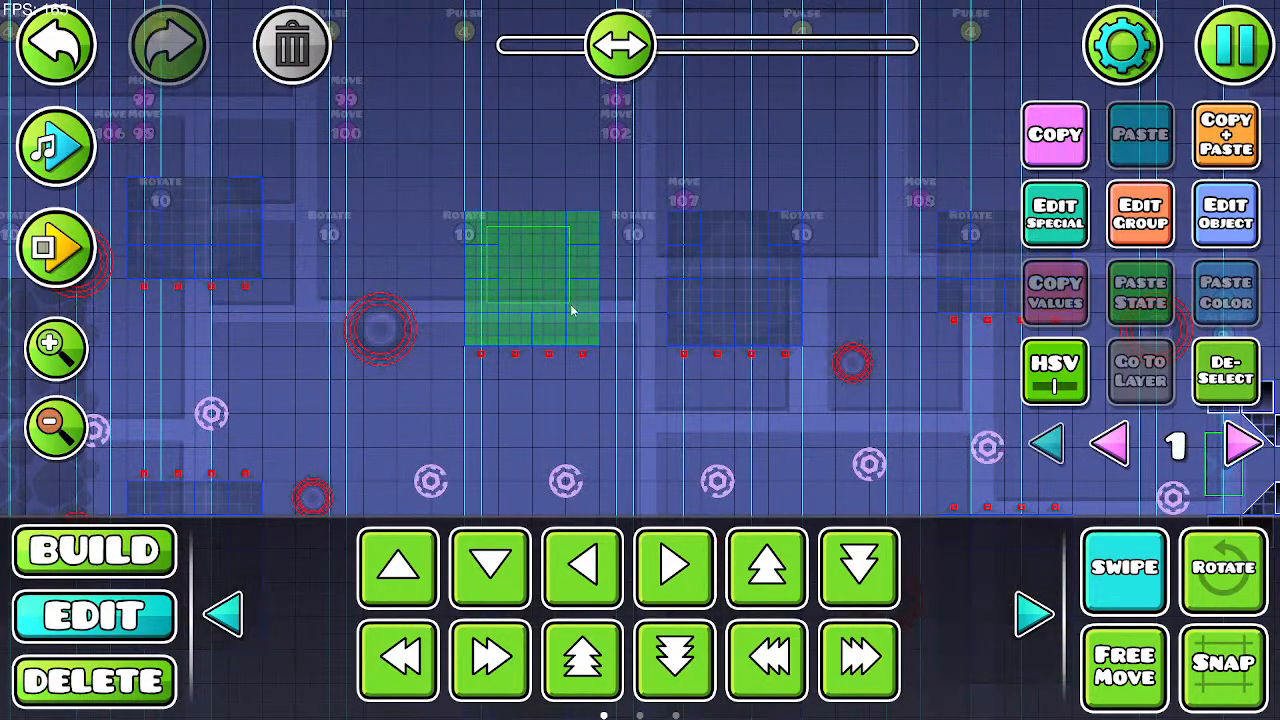
pyautogui.click(1112, 238)
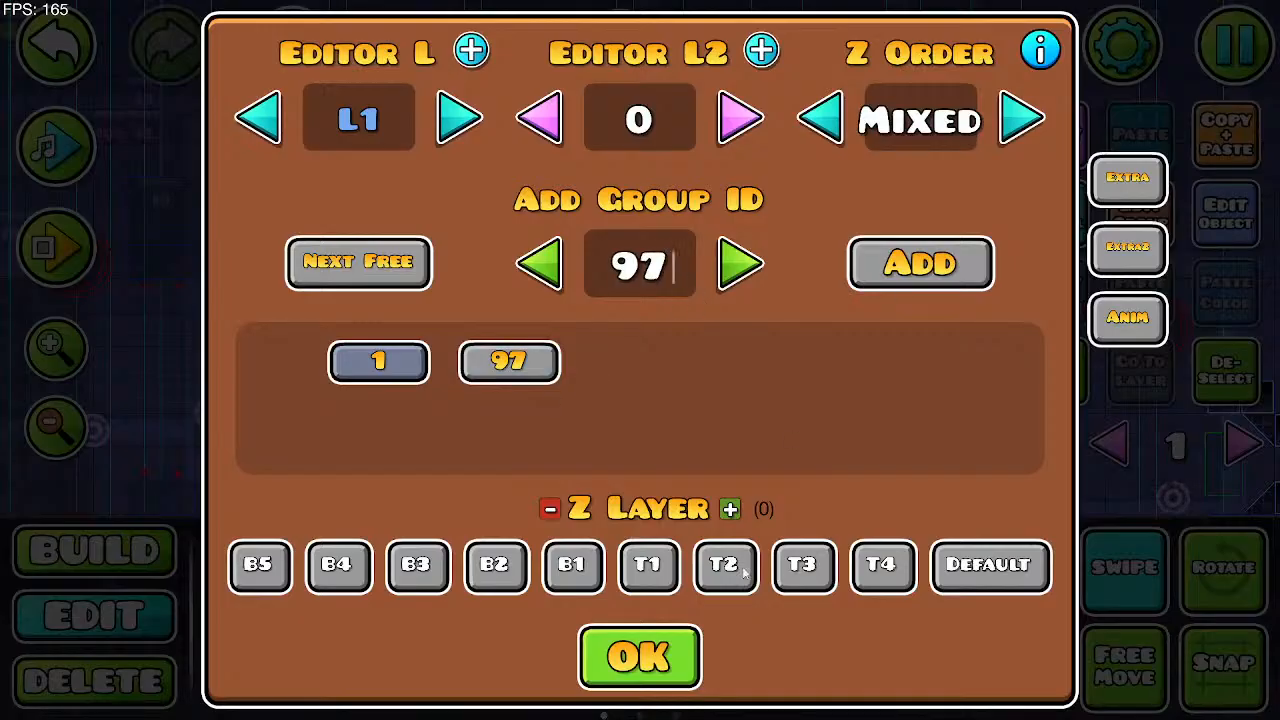
pyautogui.click(688, 662)
# Step: Add group 99 to all grid pieces of the fifth upper block on editor layer 0
pyautogui.click(1110, 443)
pyautogui.moveTo(713, 245); pyautogui.dragTo(557, 245)
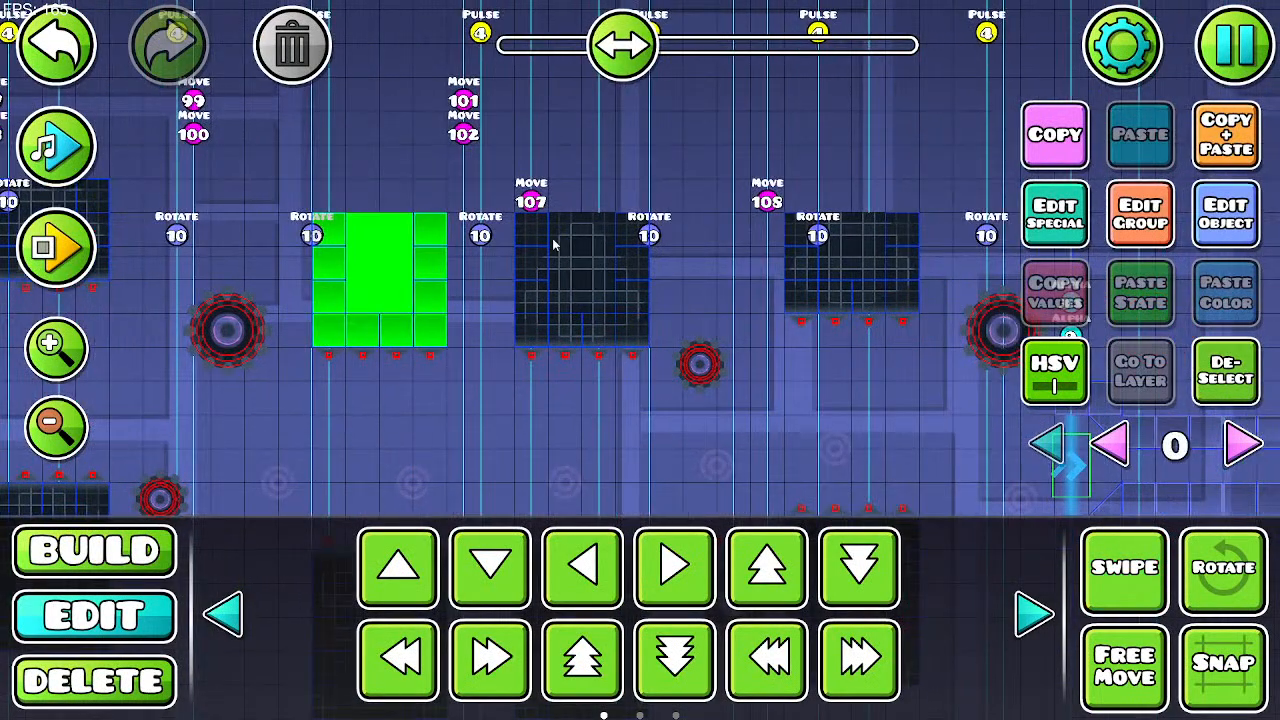
pyautogui.click(540, 236)
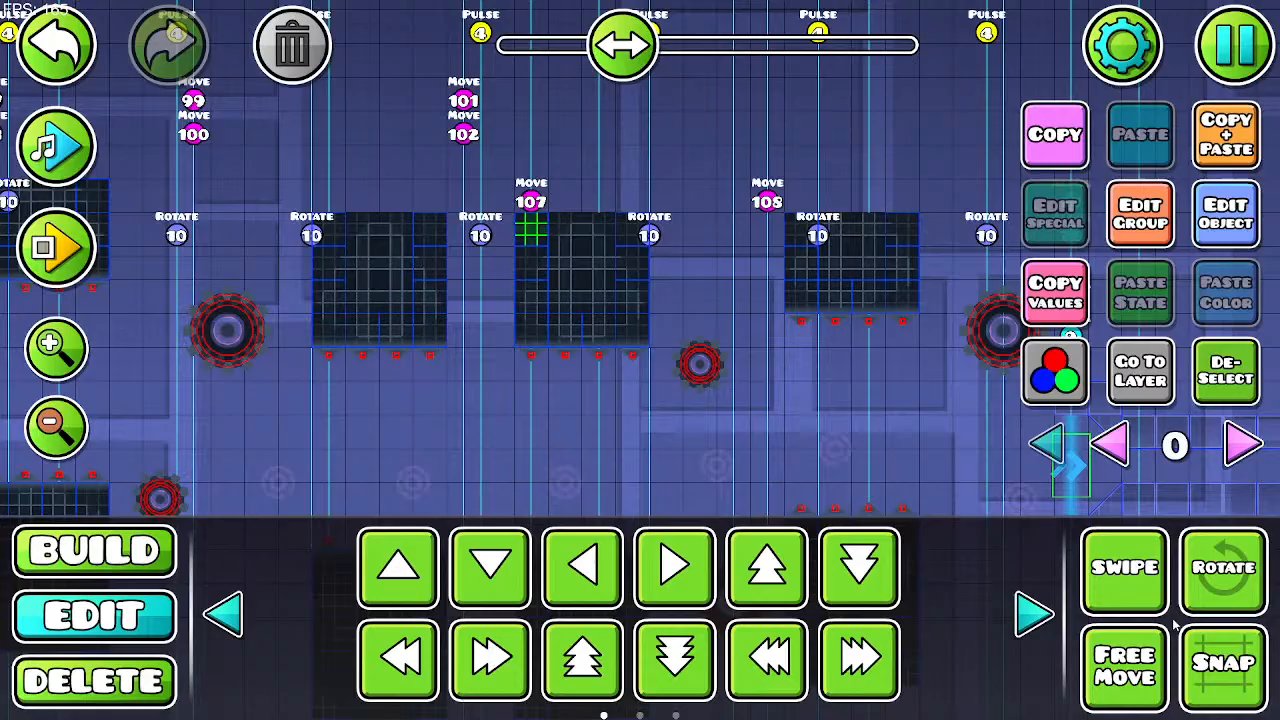
pyautogui.click(620, 335)
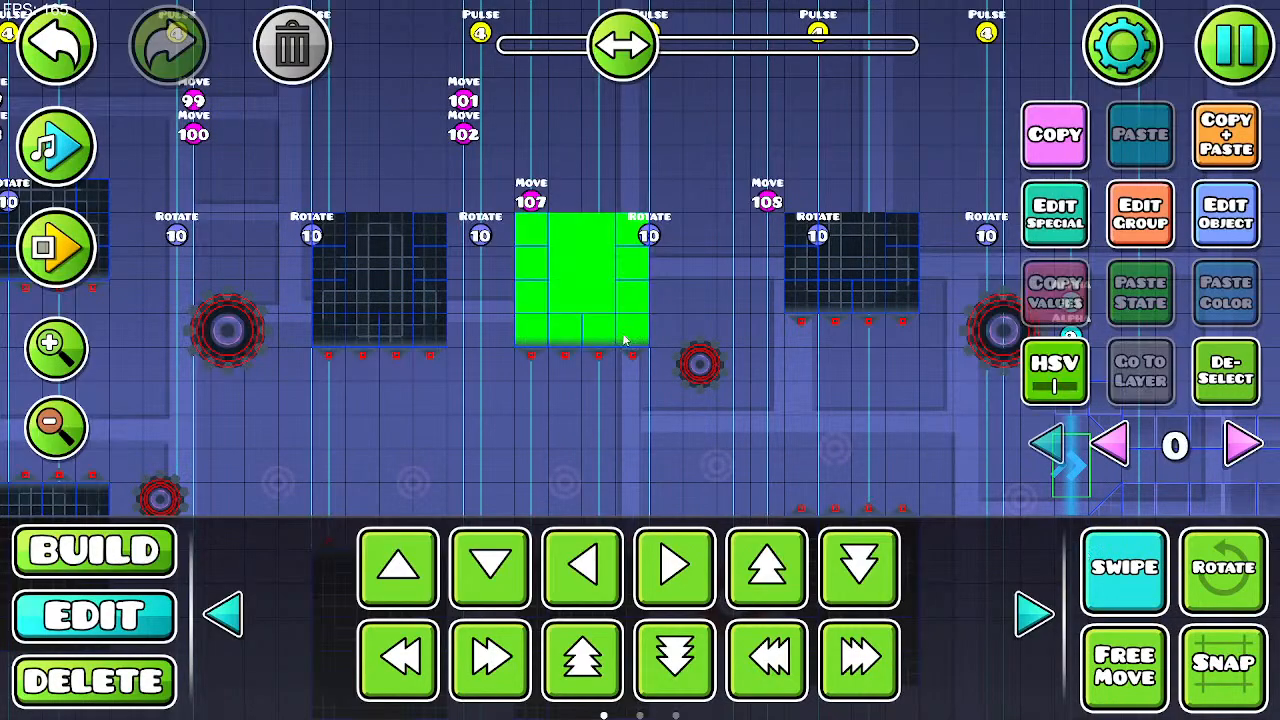
pyautogui.click(1141, 214)
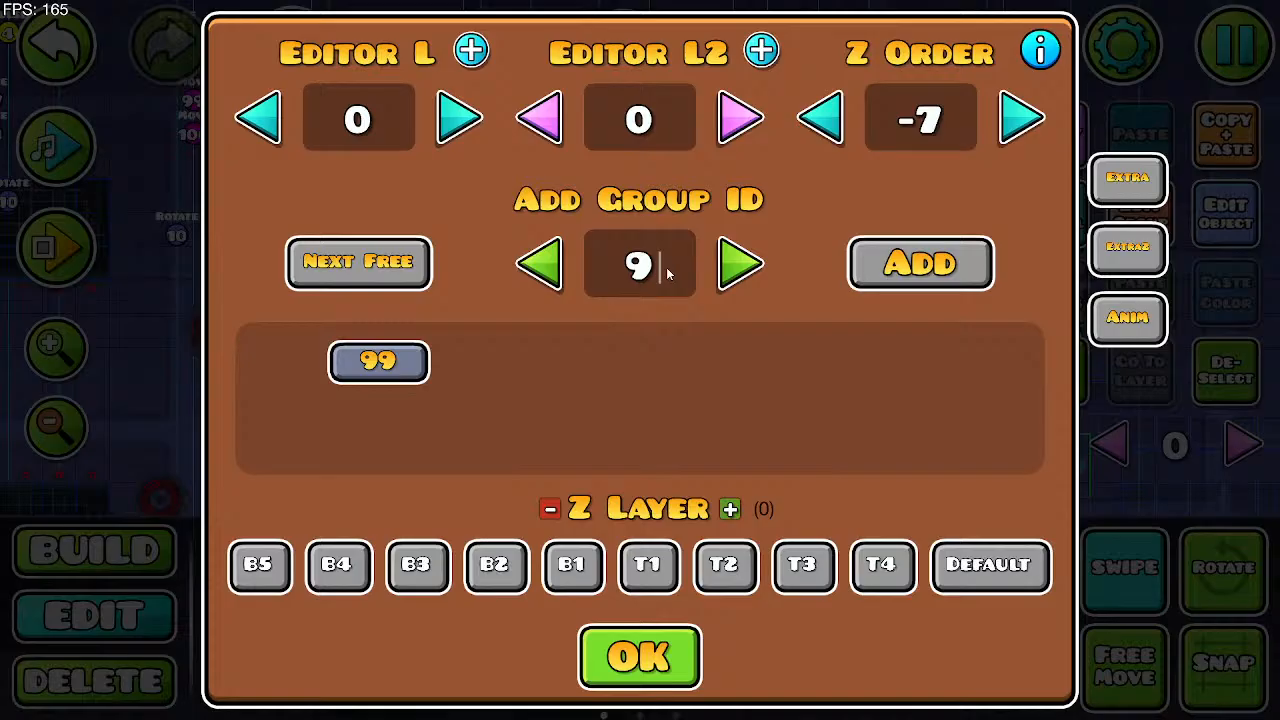
pyautogui.click(700, 640)
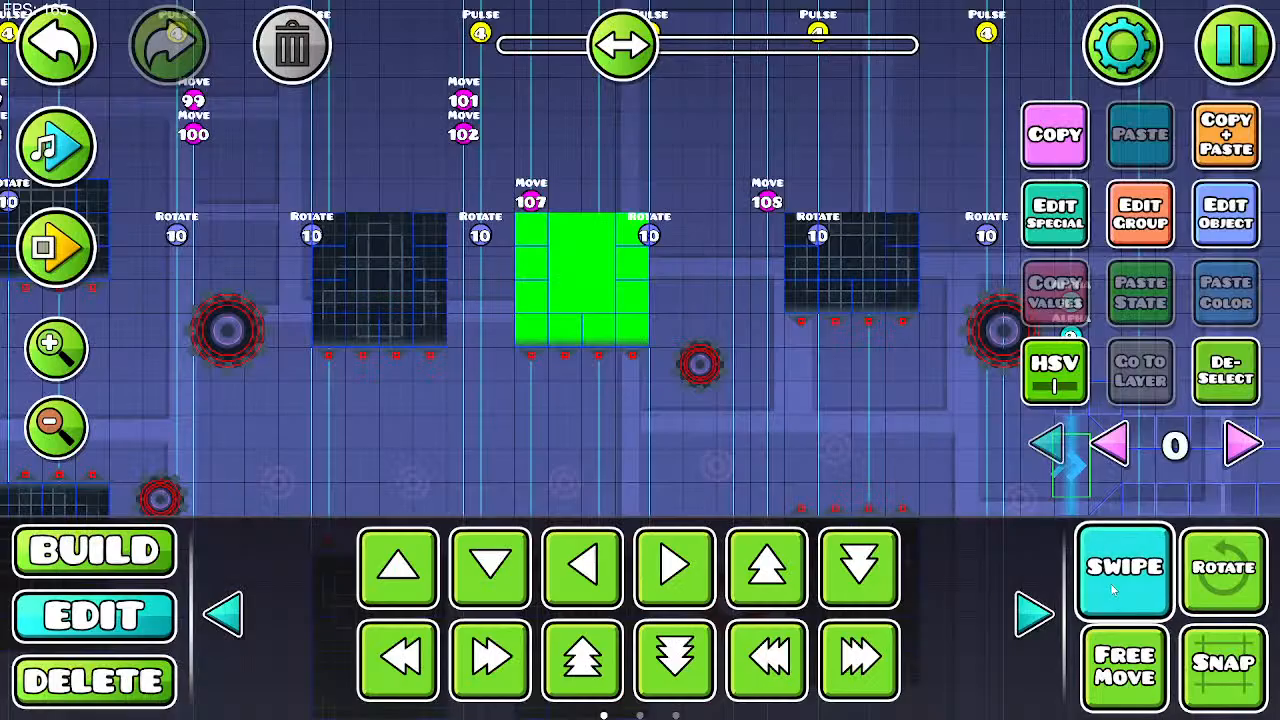
# Step: Add group 99 to the fifth upper block's dark edge squares on editor layer 1
pyautogui.click(1218, 452)
pyautogui.click(537, 232)
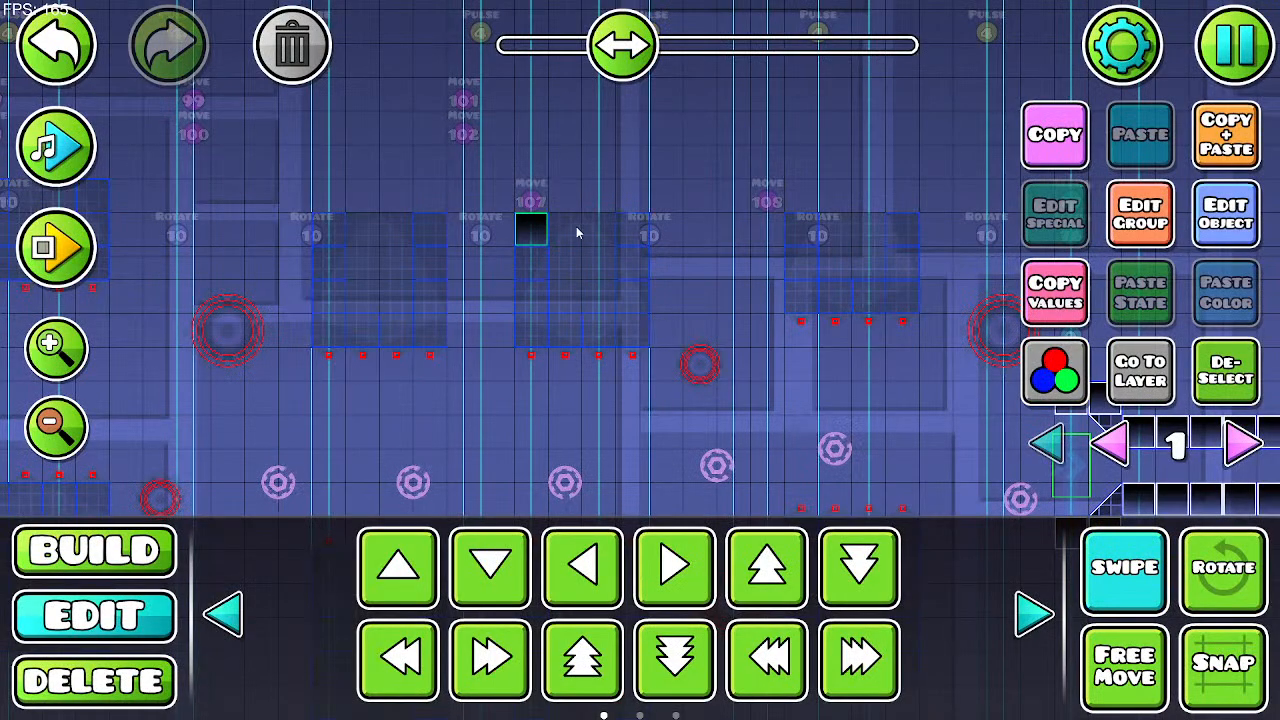
pyautogui.click(1141, 214)
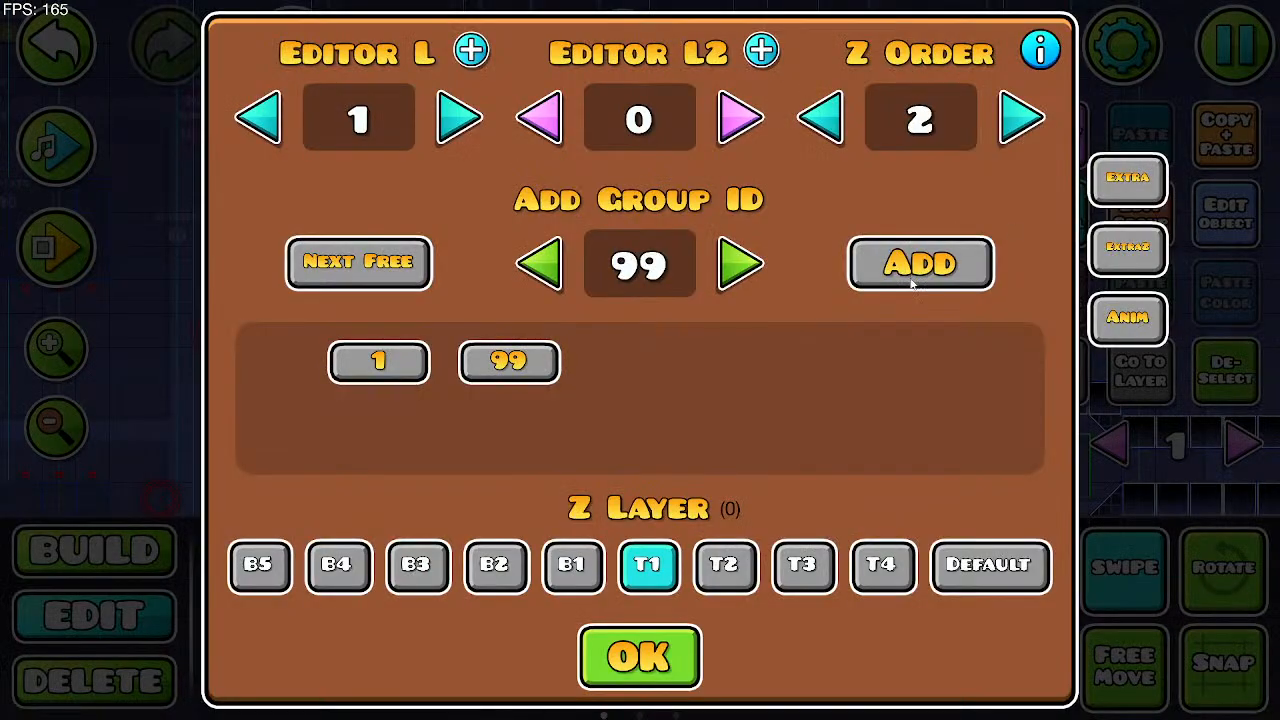
pyautogui.click(678, 660)
# Step: Add group 93 to all grid pieces of the second upper block on editor layer 0 and deselect them
pyautogui.click(1110, 443)
pyautogui.hscroll(-10, 617, 405)
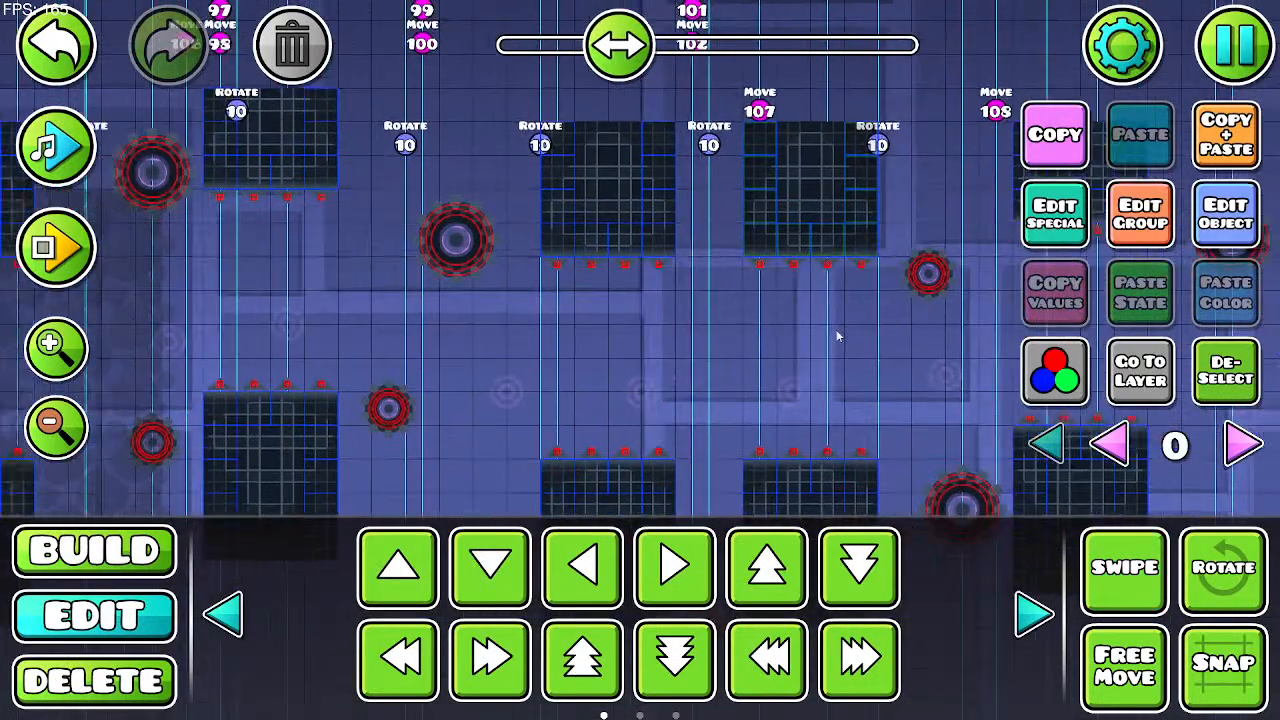
pyautogui.moveTo(526, 295); pyautogui.dragTo(628, 325)
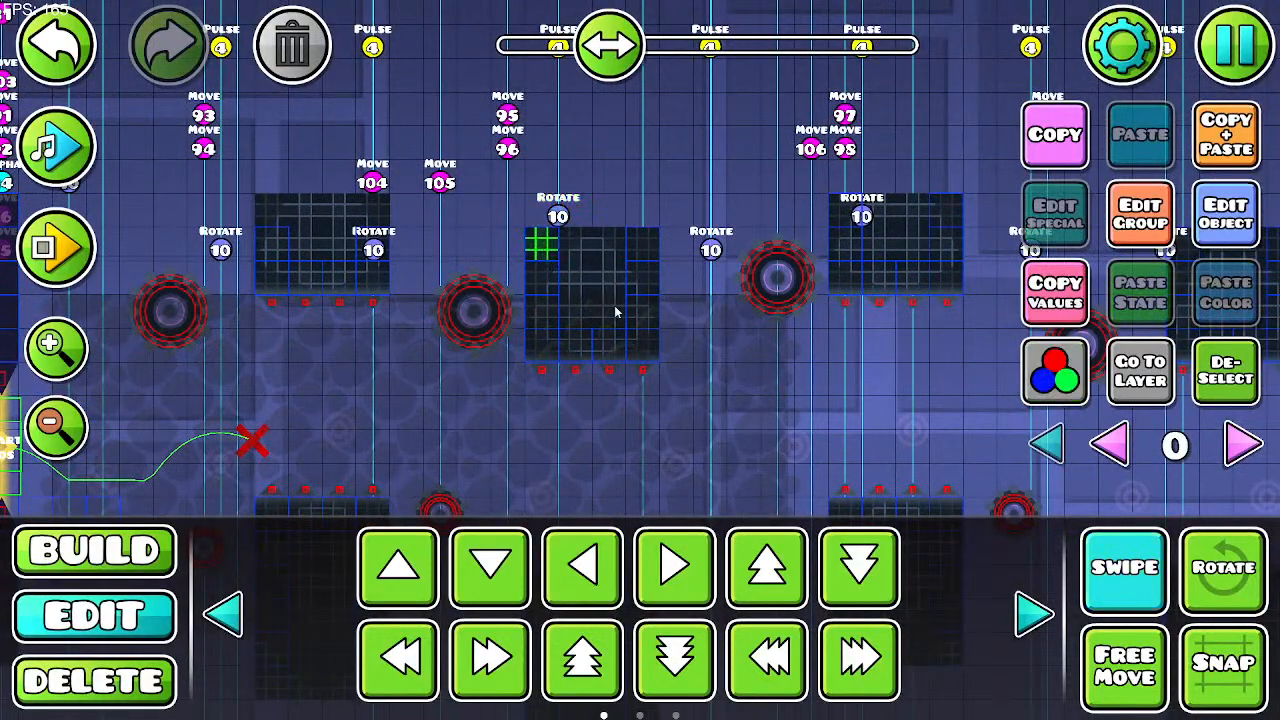
pyautogui.click(585, 289)
pyautogui.click(1138, 214)
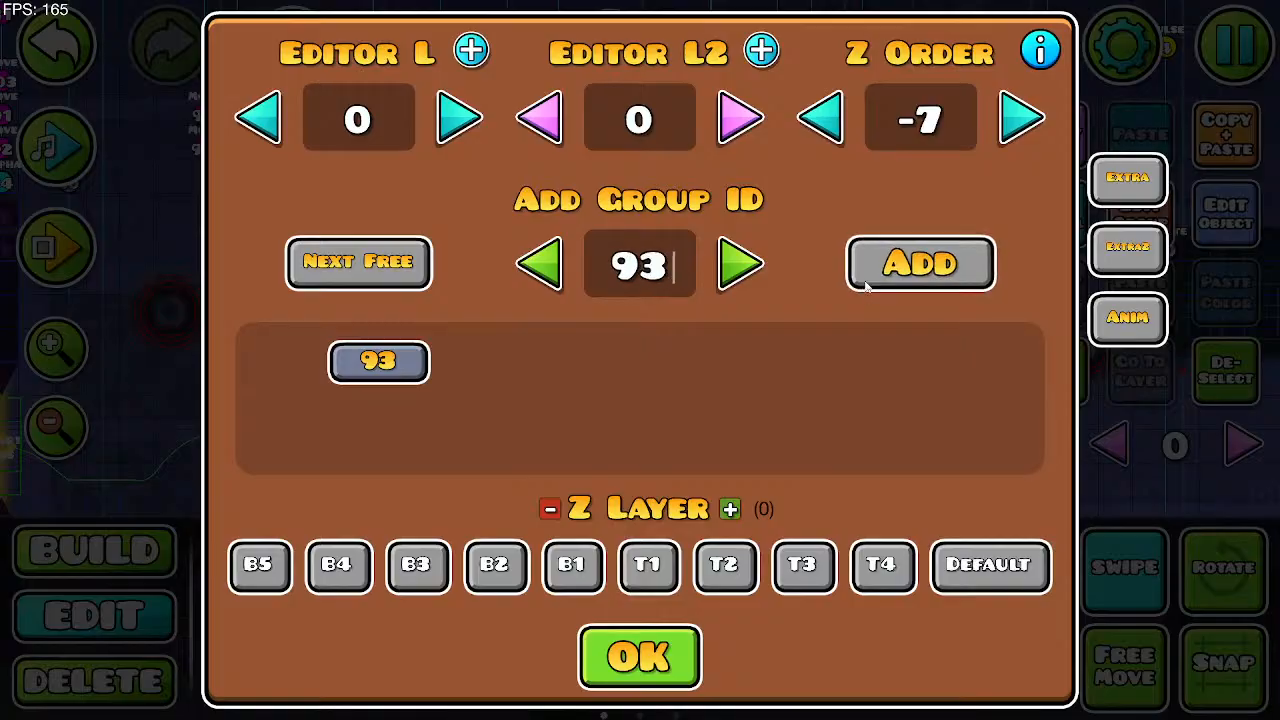
pyautogui.click(634, 632)
pyautogui.click(1146, 588)
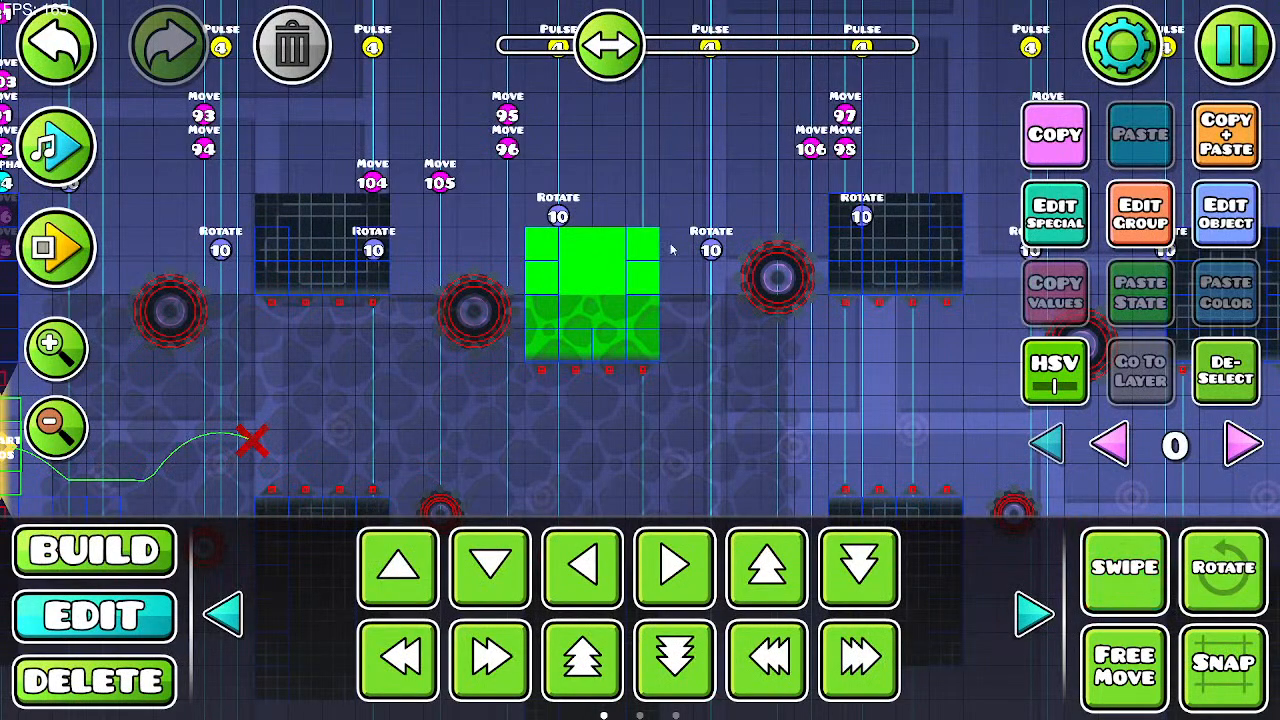
pyautogui.click(1225, 370)
# Step: Playtest the UFO section to check how the regrouped upper blocks move, and stop the test
pyautogui.click(57, 247)
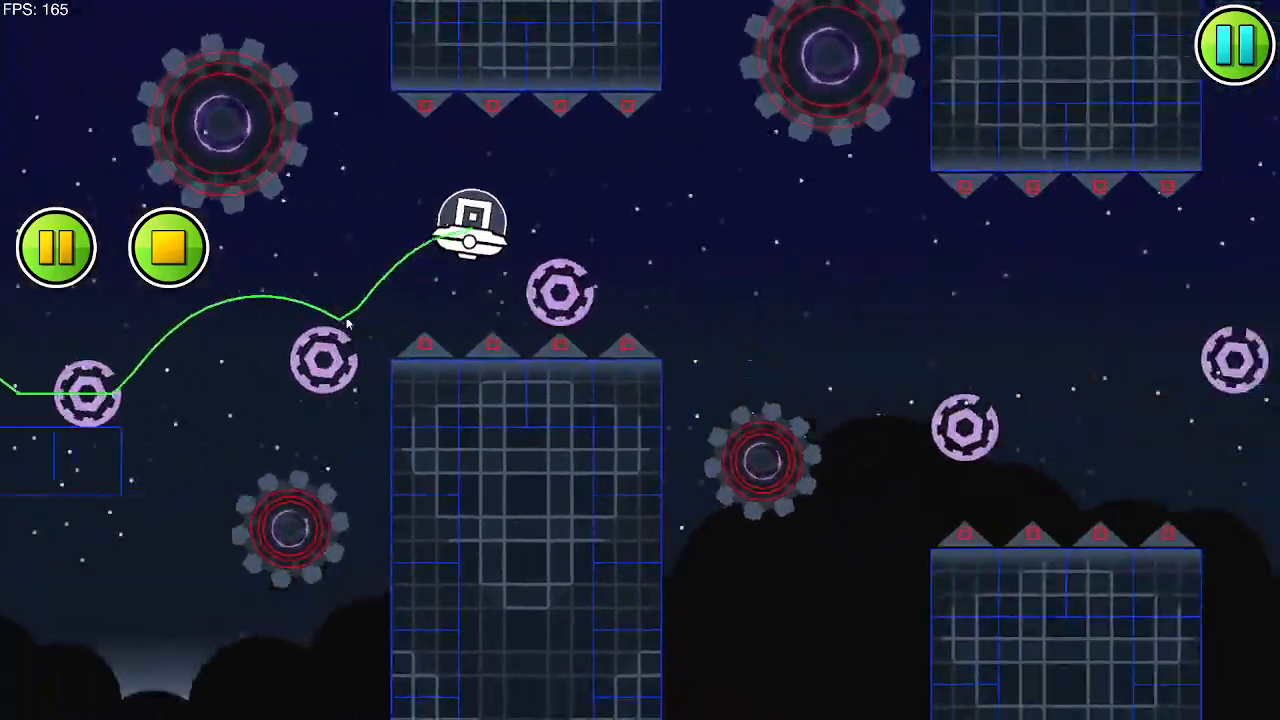
pyautogui.click(348, 323)
pyautogui.click(348, 323)
pyautogui.click(348, 323)
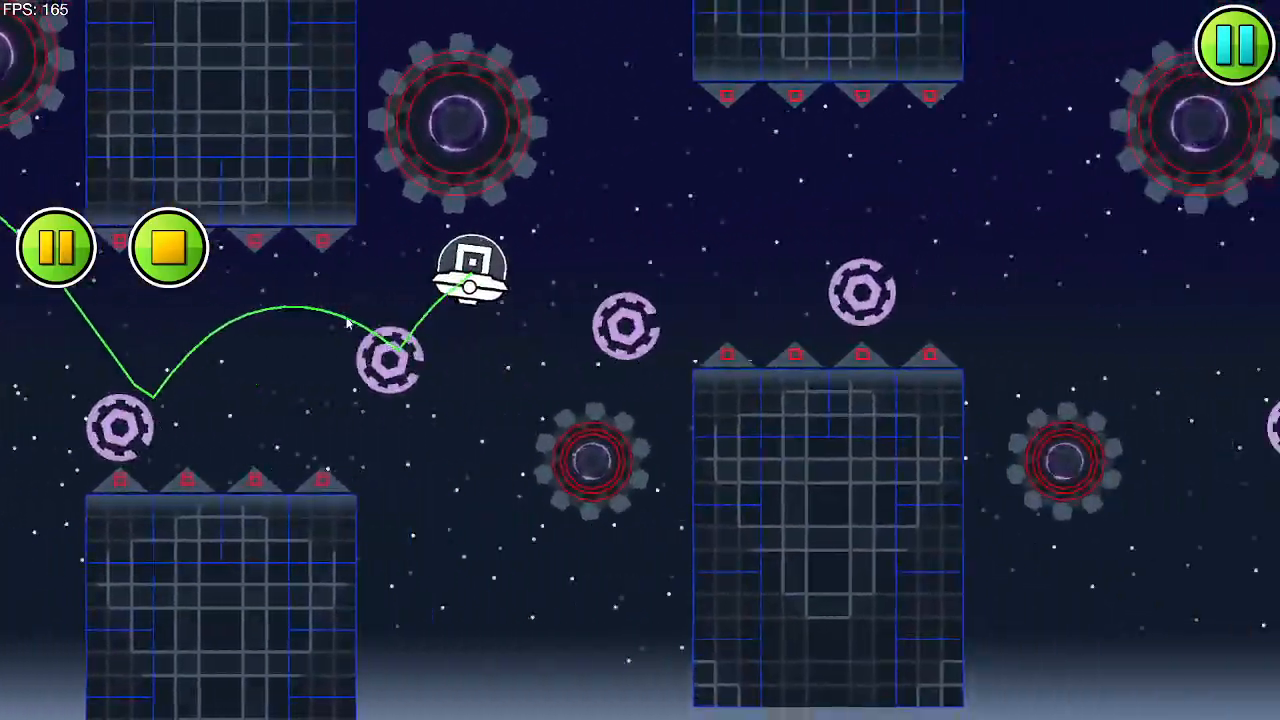
pyautogui.click(348, 323)
pyautogui.click(348, 323)
pyautogui.click(168, 247)
# Step: Give the third lower block's bottom row the same group as the grid pieces above it
pyautogui.moveTo(430, 290); pyautogui.dragTo(994, 152)
pyautogui.click(338, 415)
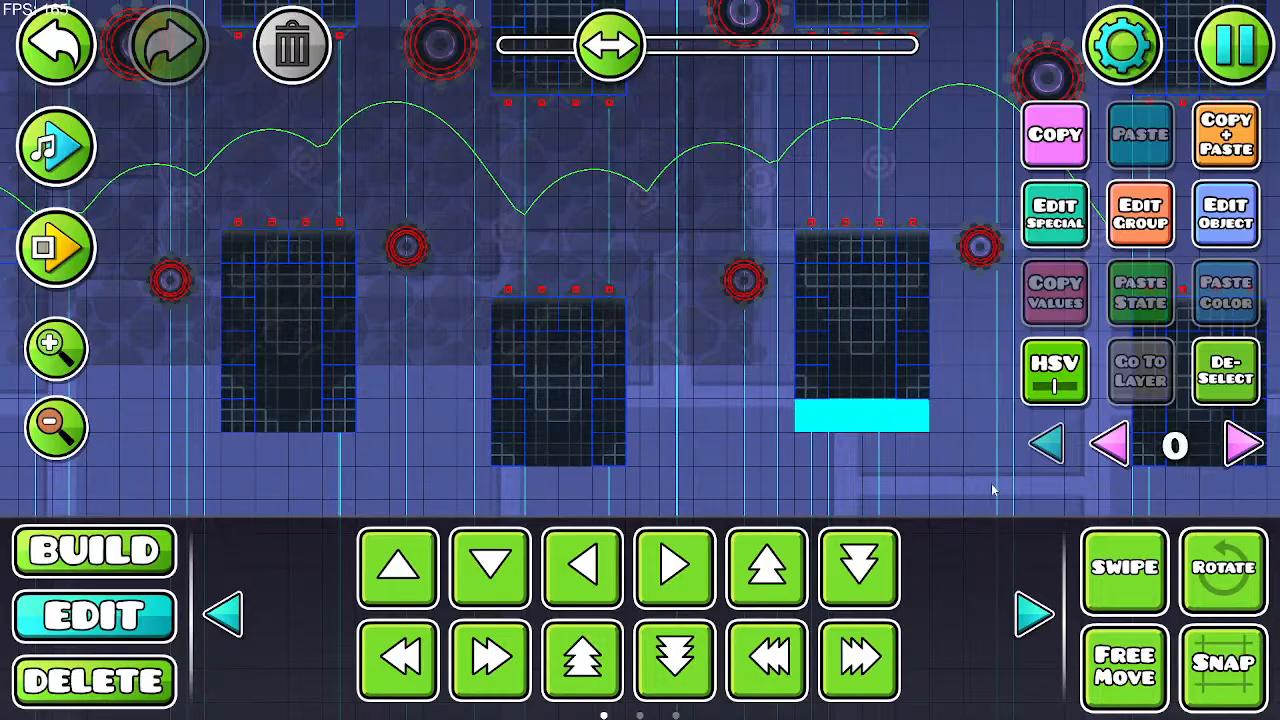
pyautogui.moveTo(884, 431); pyautogui.dragTo(618, 422)
pyautogui.click(653, 379)
pyautogui.click(1160, 207)
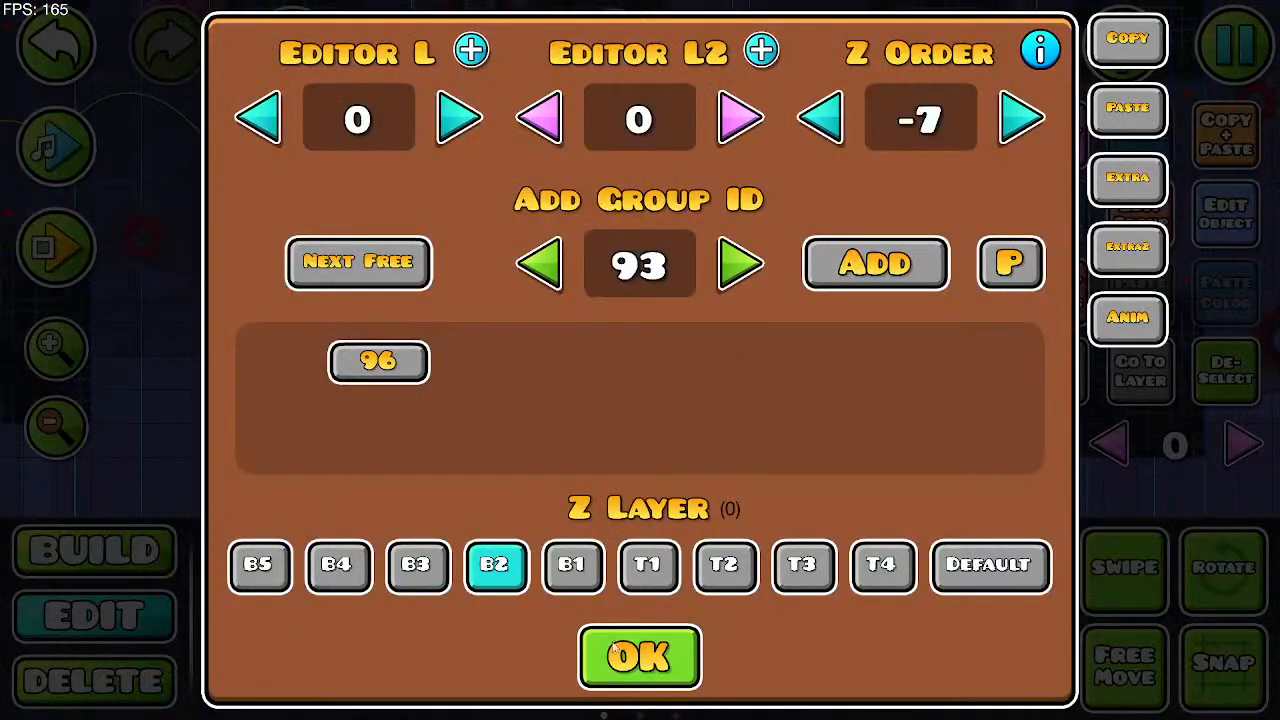
pyautogui.click(640, 654)
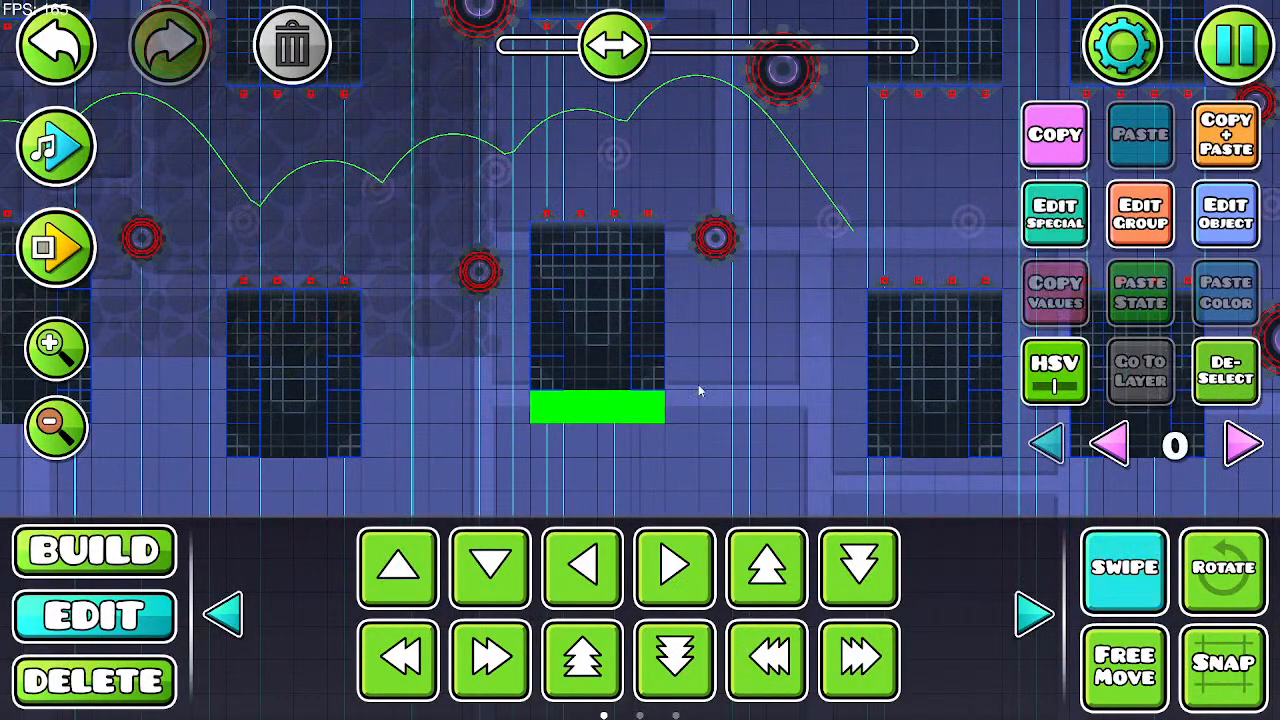
pyautogui.click(1140, 213)
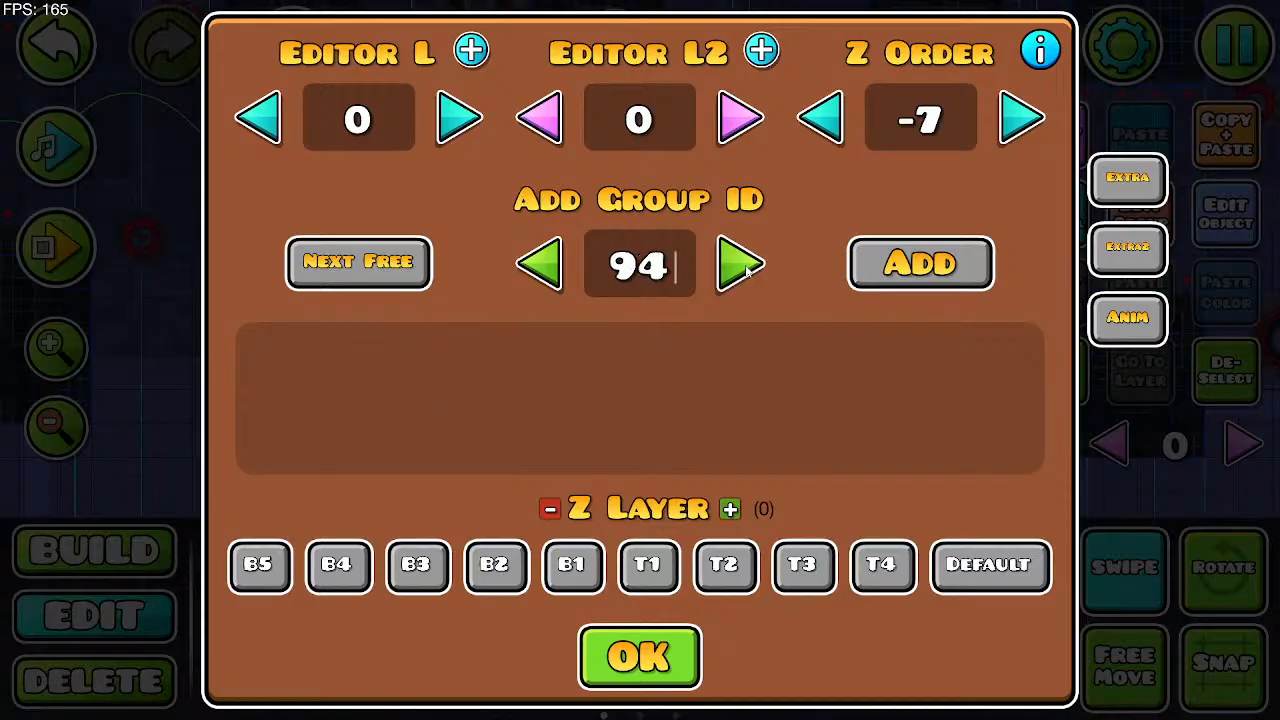
pyautogui.click(699, 651)
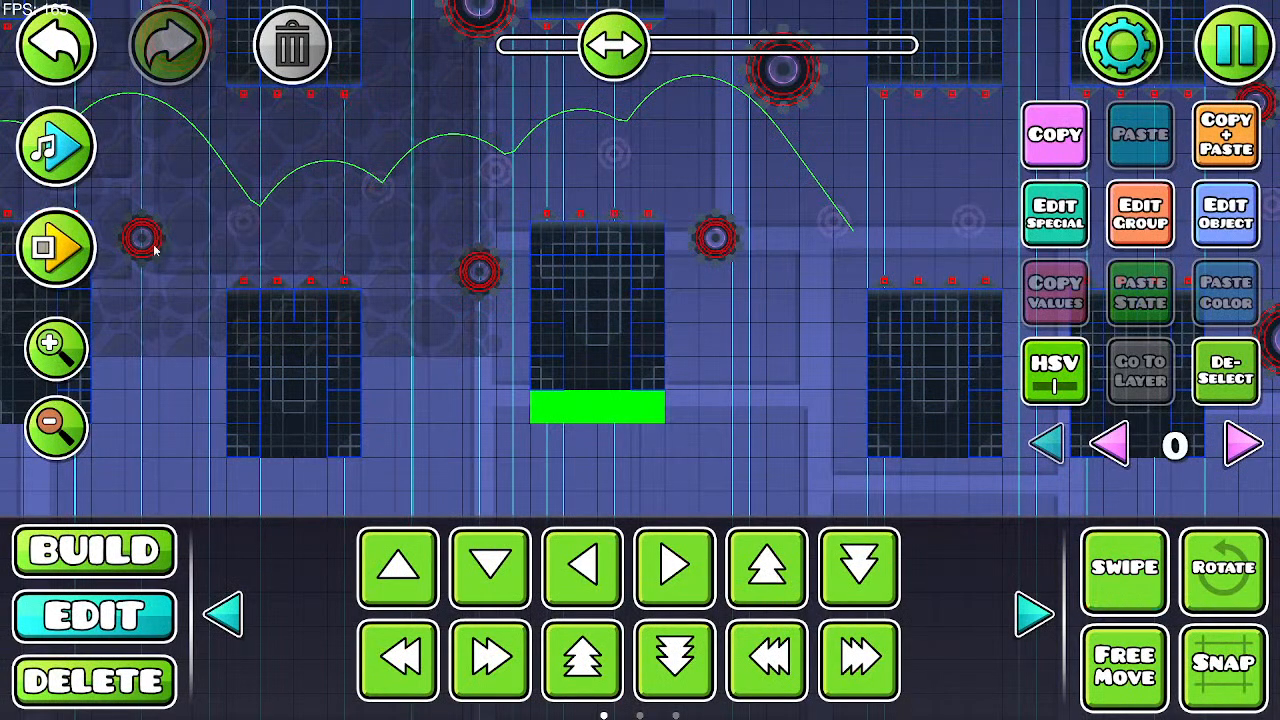
# Step: Playtest the whole night UFO section with the corrected block groups, up to the ball portal
pyautogui.click(57, 248)
pyautogui.click(432, 338)
pyautogui.click(432, 338)
pyautogui.click(432, 338)
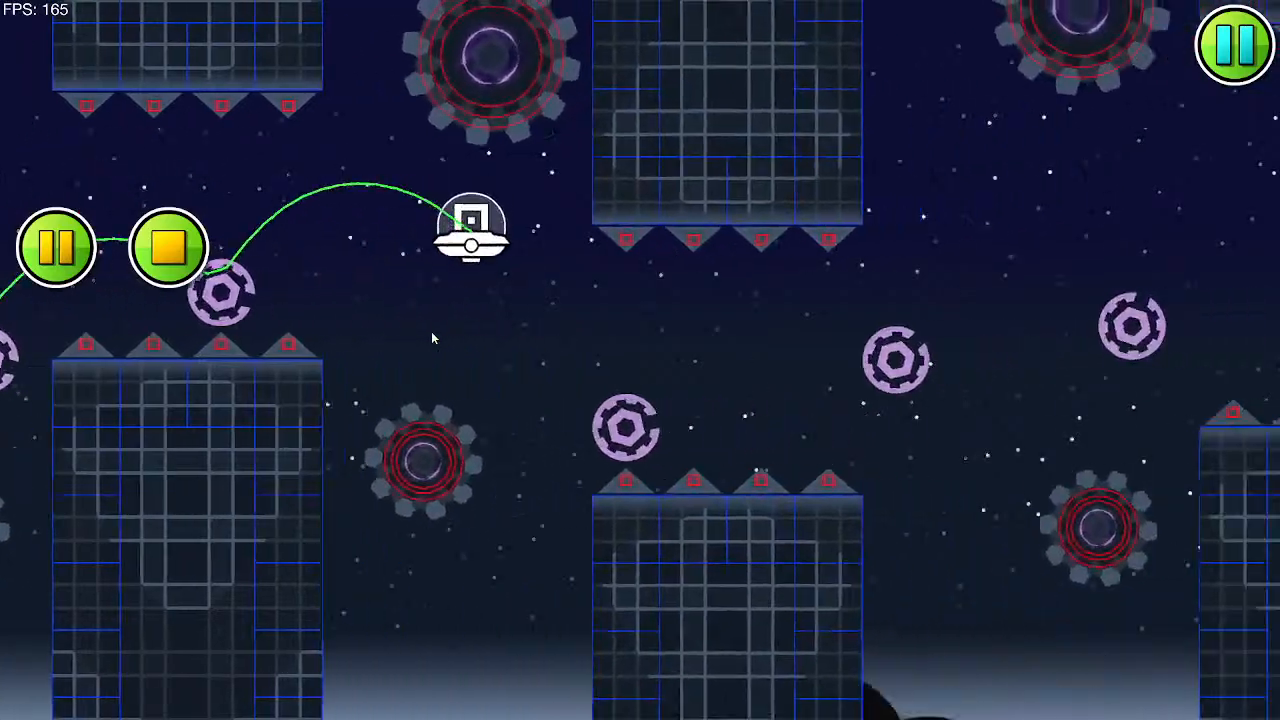
pyautogui.click(432, 338)
pyautogui.click(432, 338)
pyautogui.click(432, 338)
pyautogui.click(432, 338)
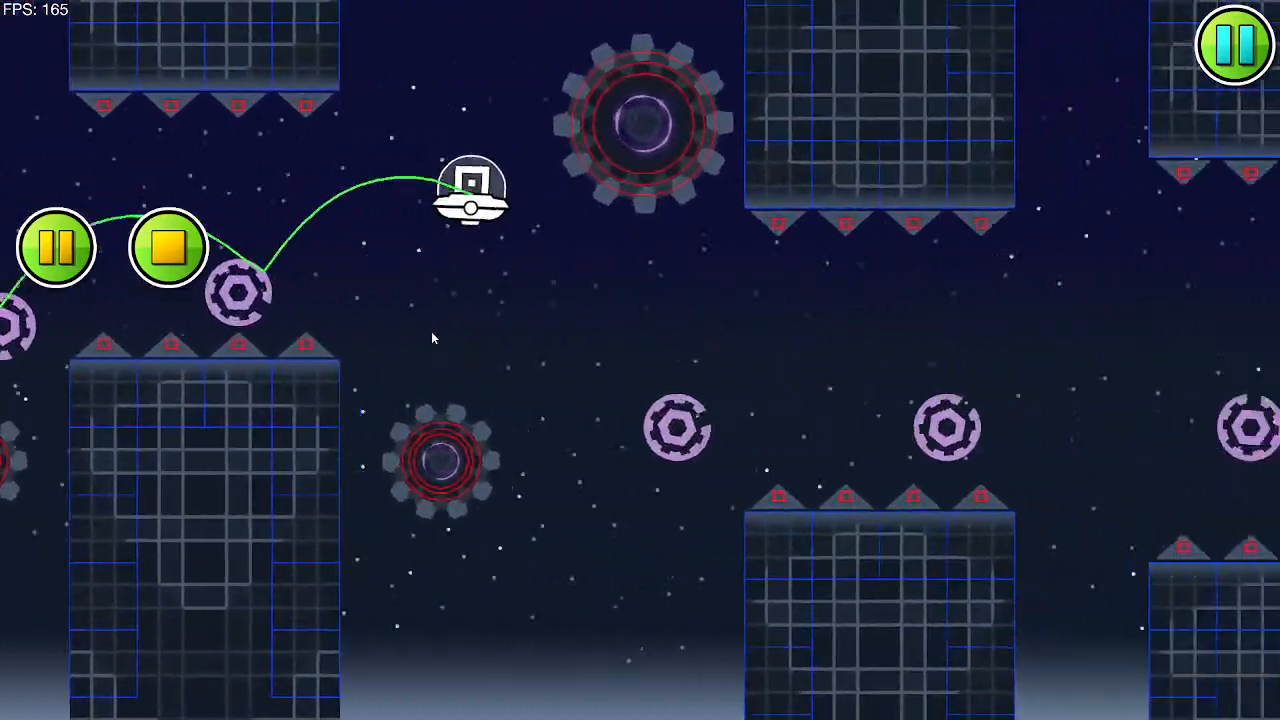
pyautogui.click(432, 338)
pyautogui.click(432, 338)
pyautogui.click(432, 338)
pyautogui.click(432, 338)
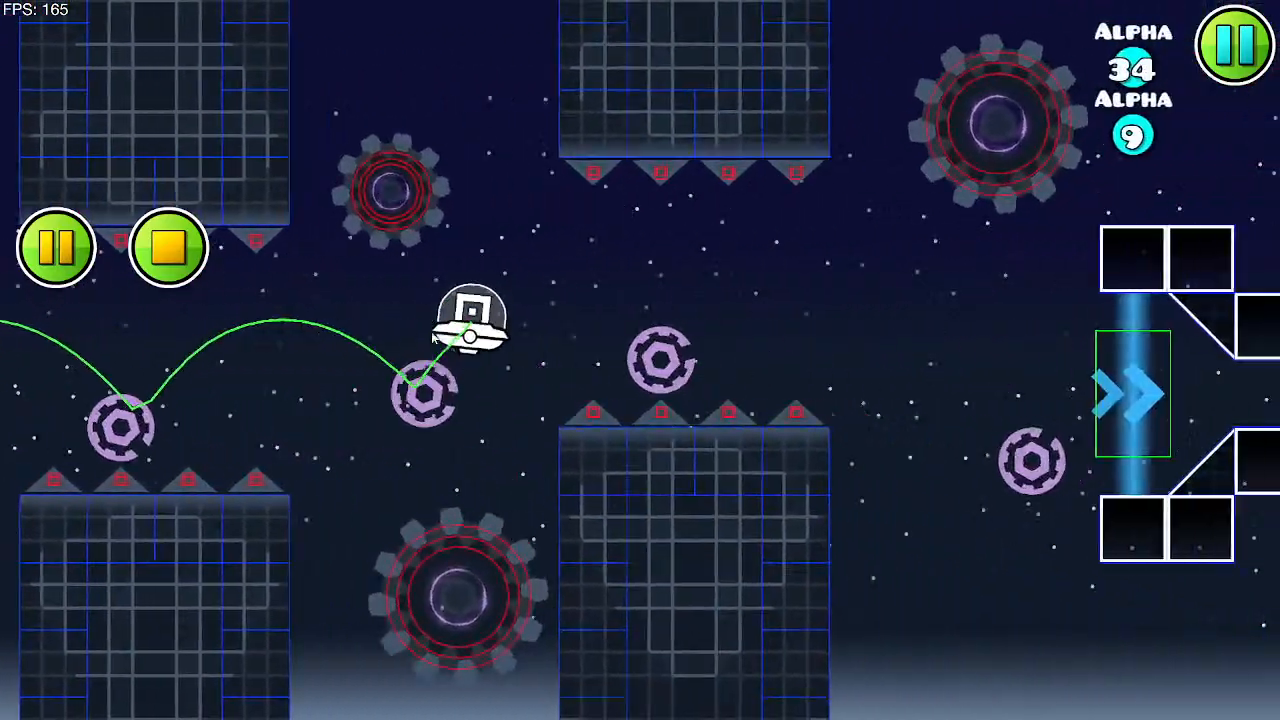
pyautogui.click(432, 338)
pyautogui.click(432, 338)
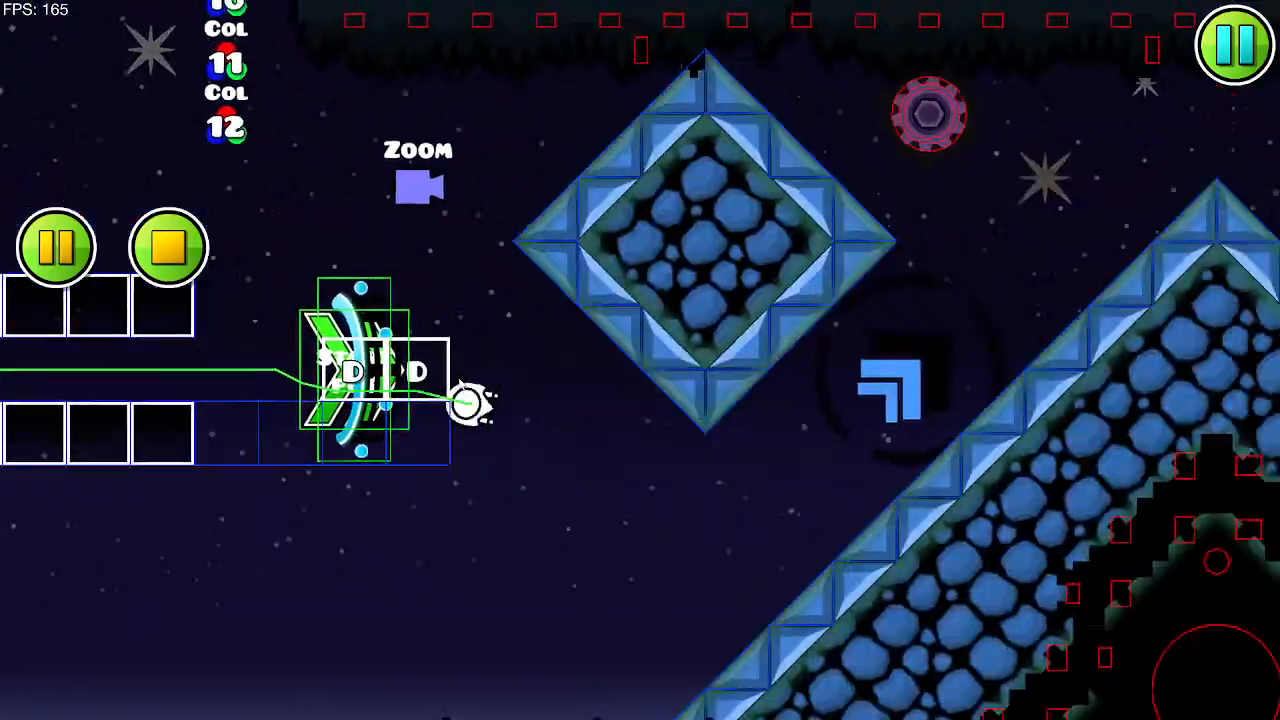
# Step: Continue the playtest through the ball section with the diamond blocks and spiked platforms
pyautogui.click(431, 338)
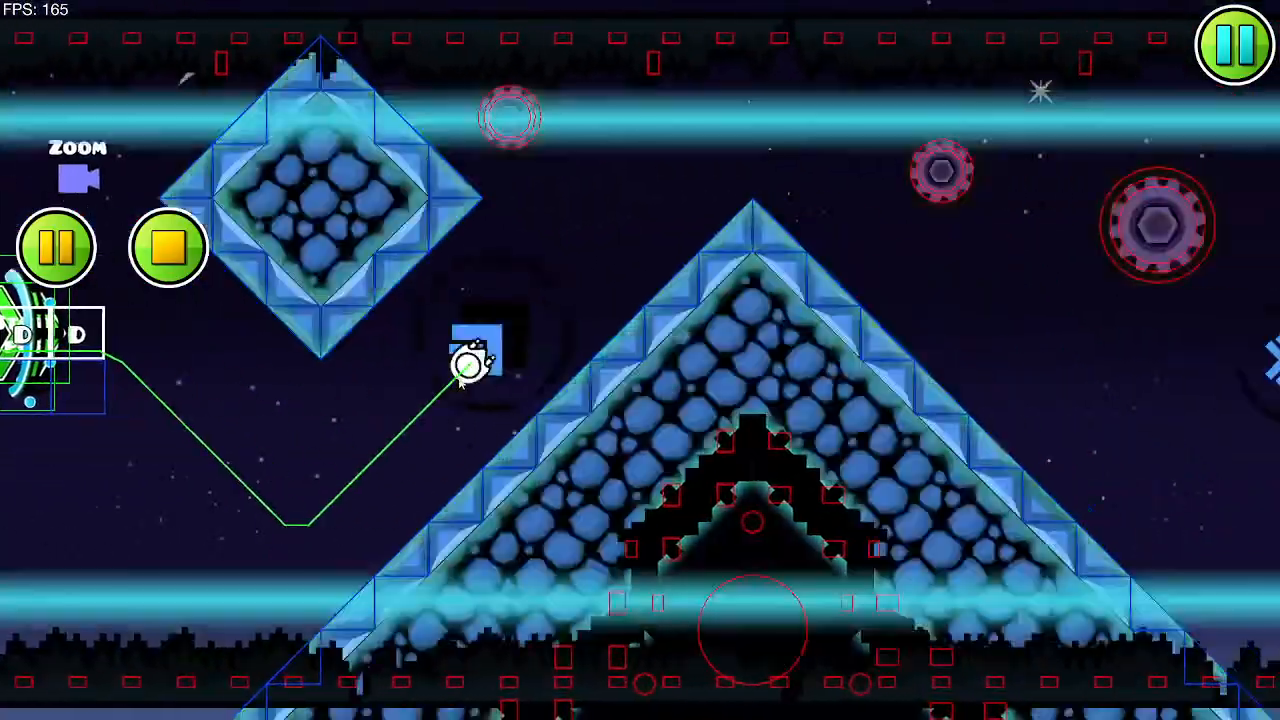
pyautogui.click(461, 383)
pyautogui.click(461, 383)
pyautogui.click(461, 383)
pyautogui.click(461, 383)
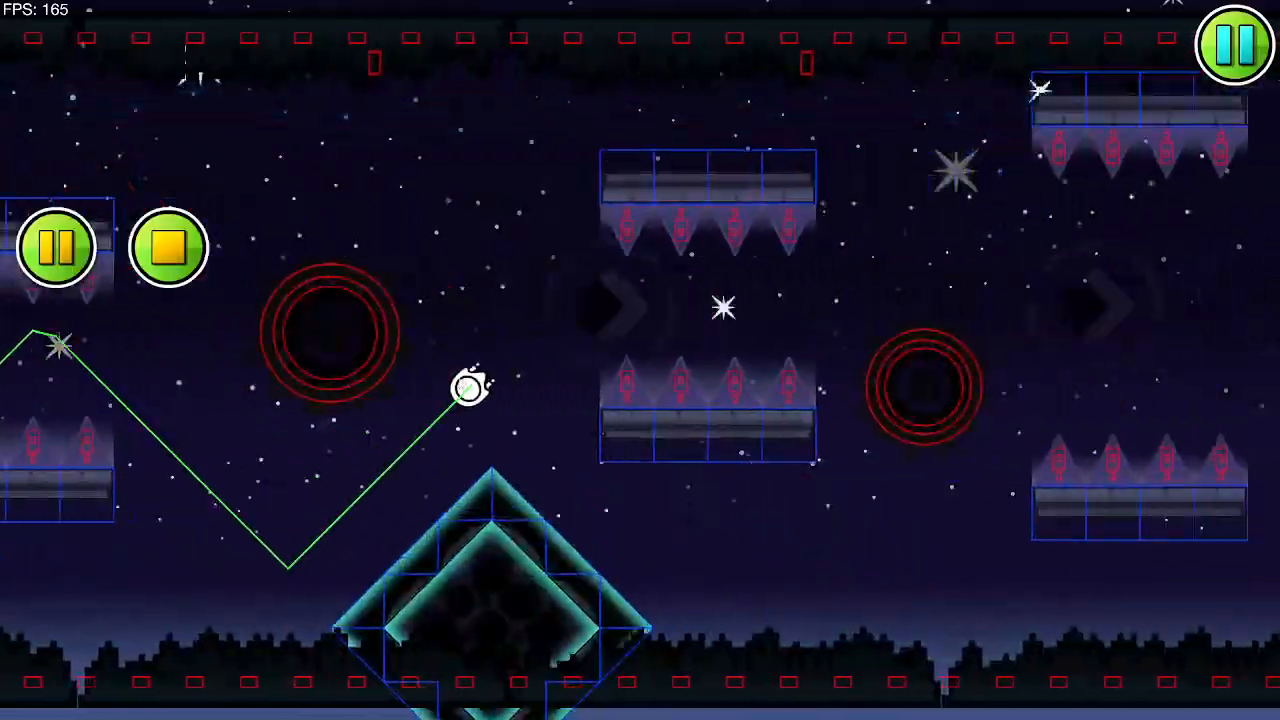
pyautogui.click(461, 383)
pyautogui.click(461, 383)
pyautogui.click(461, 383)
pyautogui.click(461, 383)
pyautogui.click(461, 383)
# Step: Return to the UFO section and playtest it from its start position through the first moving blocks
pyautogui.moveTo(586, 392); pyautogui.dragTo(1038, 418)
pyautogui.moveTo(554, 380); pyautogui.dragTo(184, 368)
pyautogui.moveTo(809, 275); pyautogui.dragTo(488, 155)
pyautogui.click(57, 247)
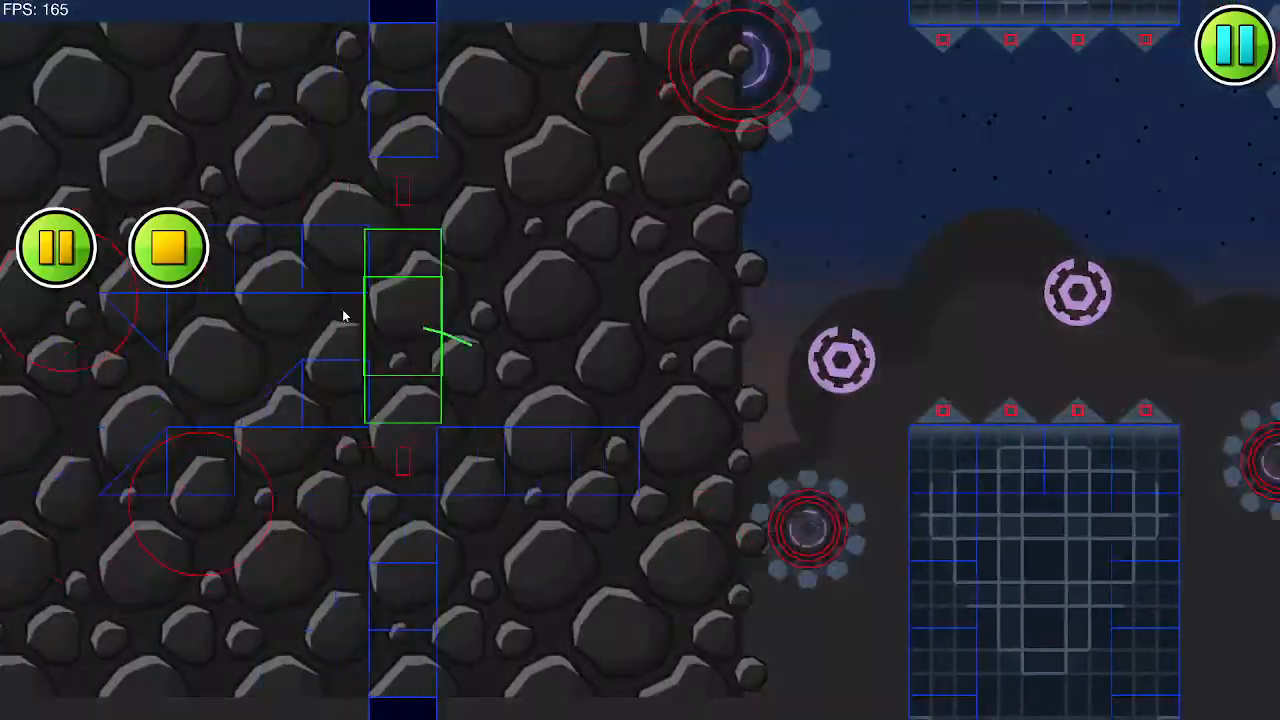
pyautogui.click(360, 321)
pyautogui.click(360, 321)
pyautogui.click(360, 321)
pyautogui.click(360, 321)
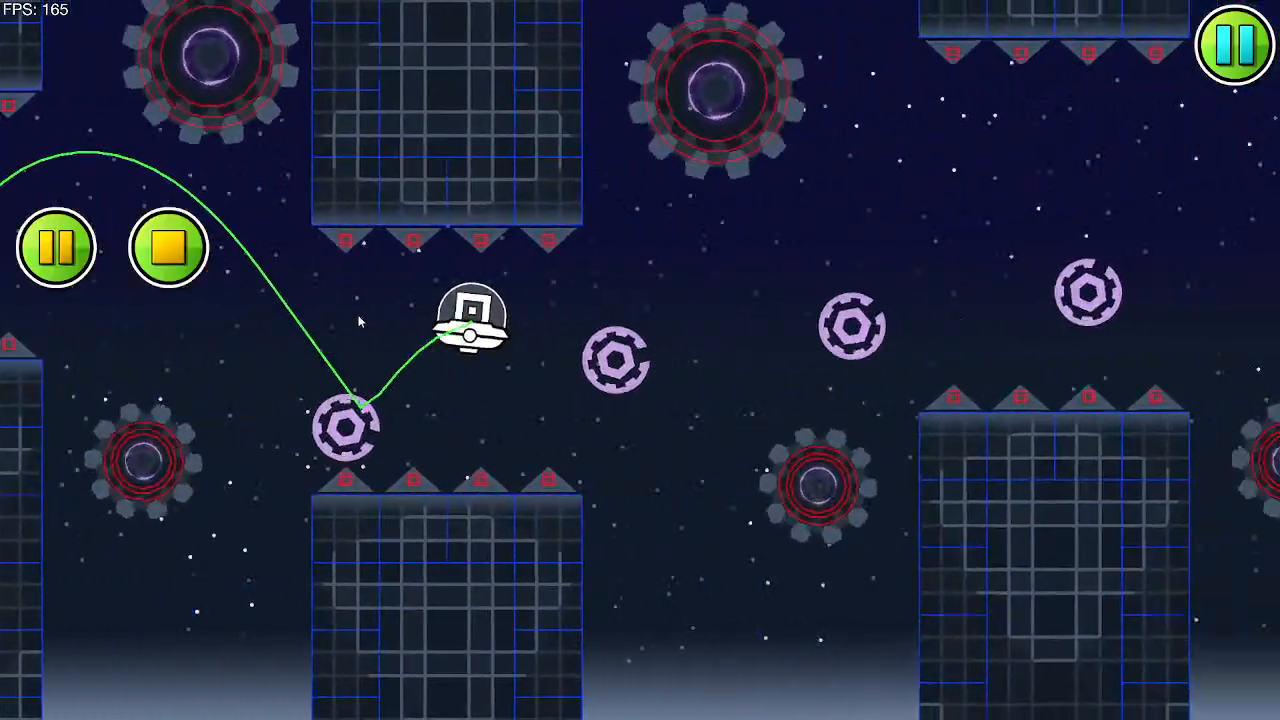
pyautogui.click(360, 321)
pyautogui.click(360, 321)
pyautogui.click(360, 321)
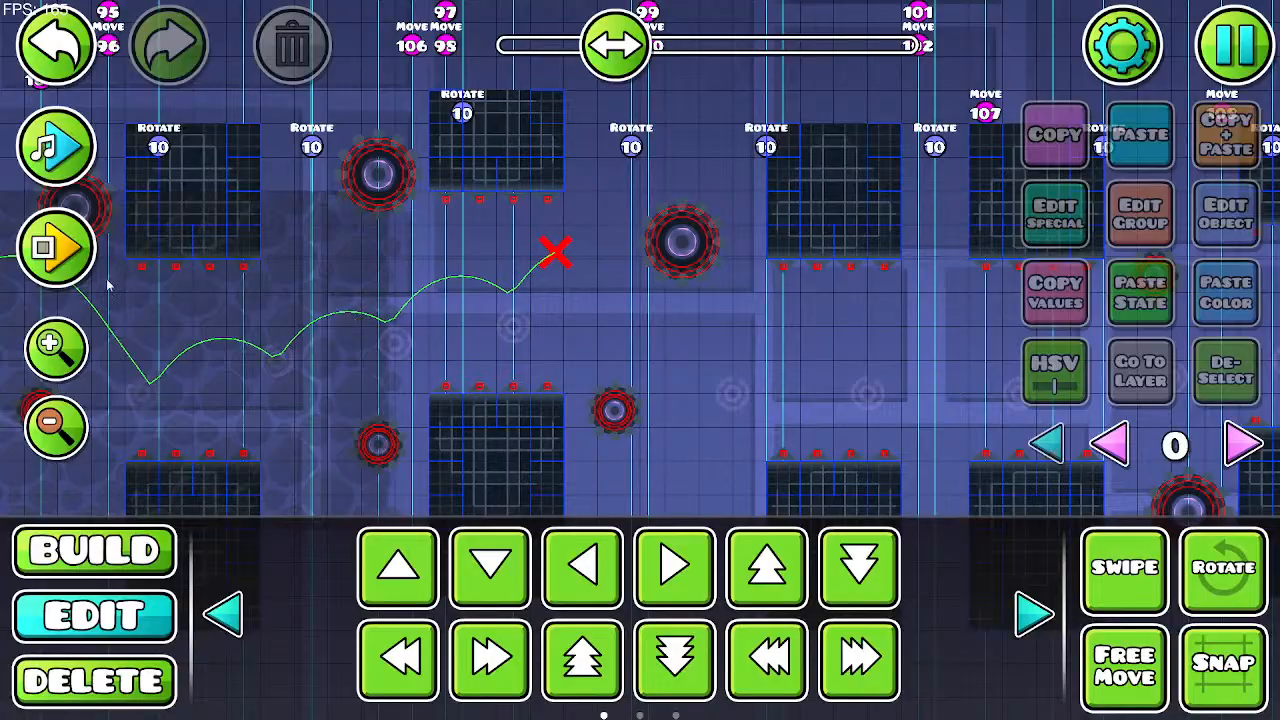
# Step: Run another short playtest of the UFO section from its start position past the first two block pairs
pyautogui.click(57, 247)
pyautogui.click(444, 366)
pyautogui.click(444, 364)
pyautogui.click(445, 368)
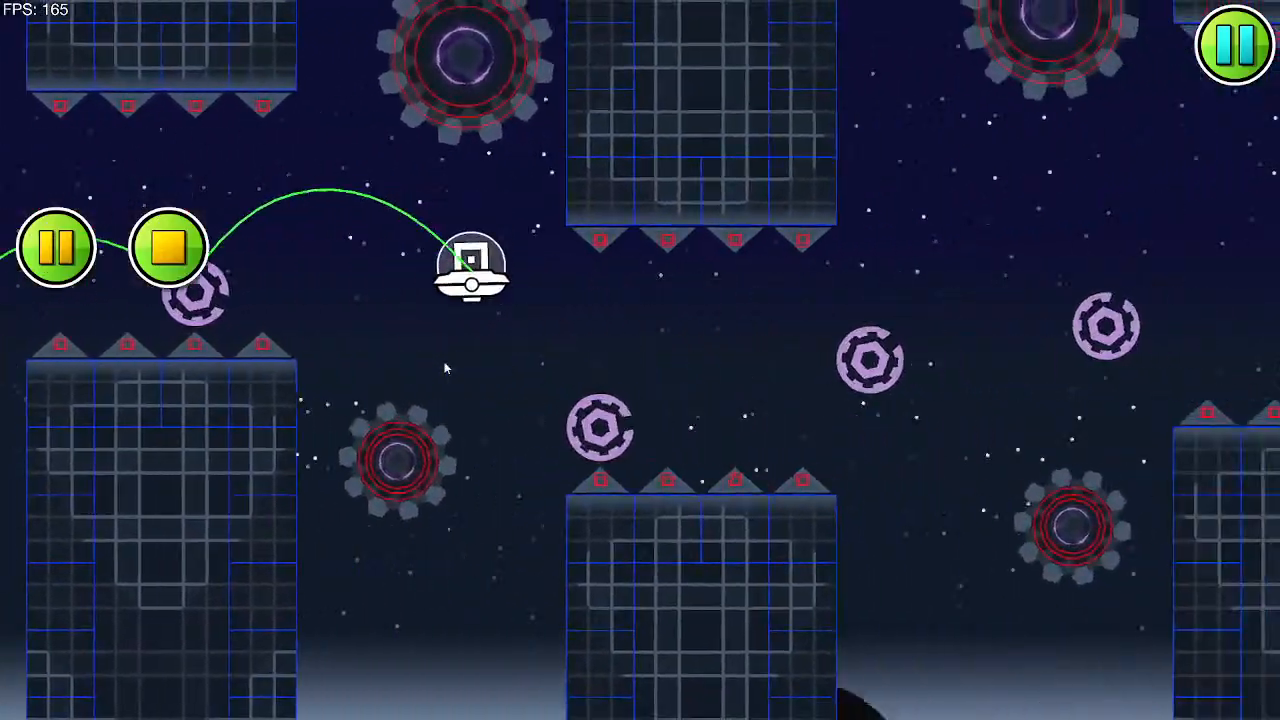
pyautogui.click(444, 366)
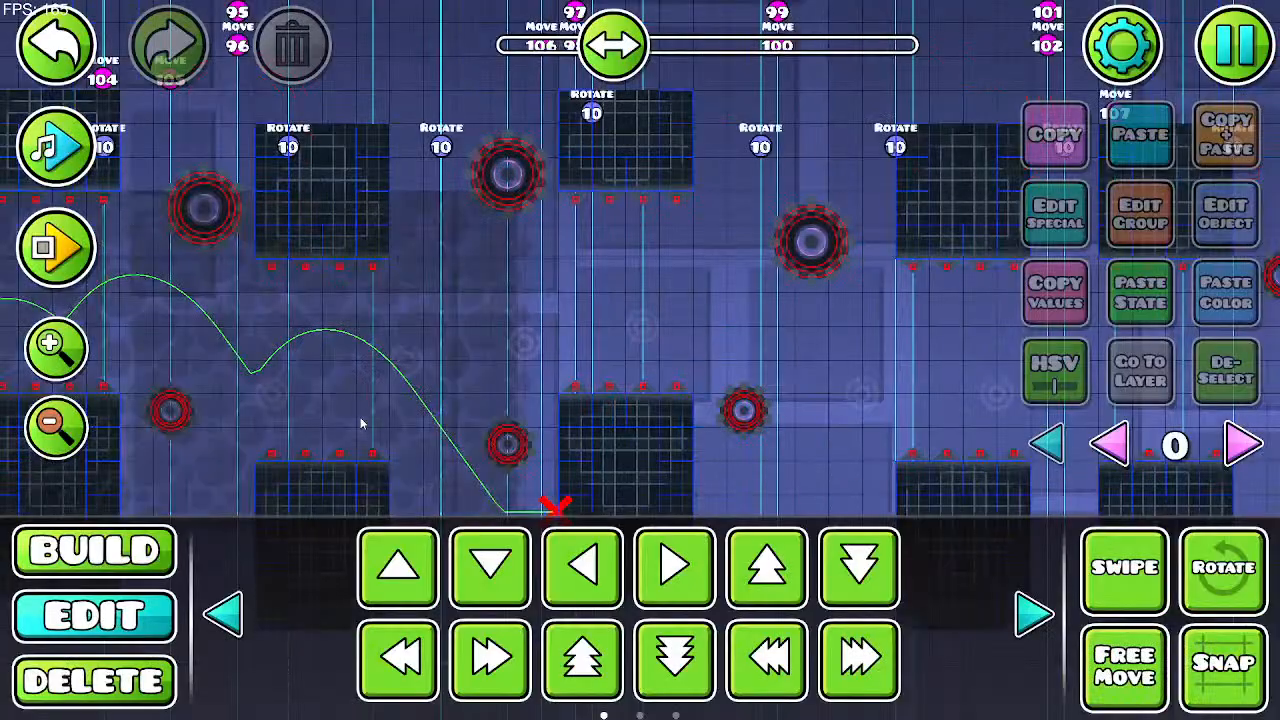
# Step: Playtest the full night UFO section from its start position through the portal into the narrow corridor
pyautogui.click(57, 247)
pyautogui.click(449, 371)
pyautogui.click(451, 371)
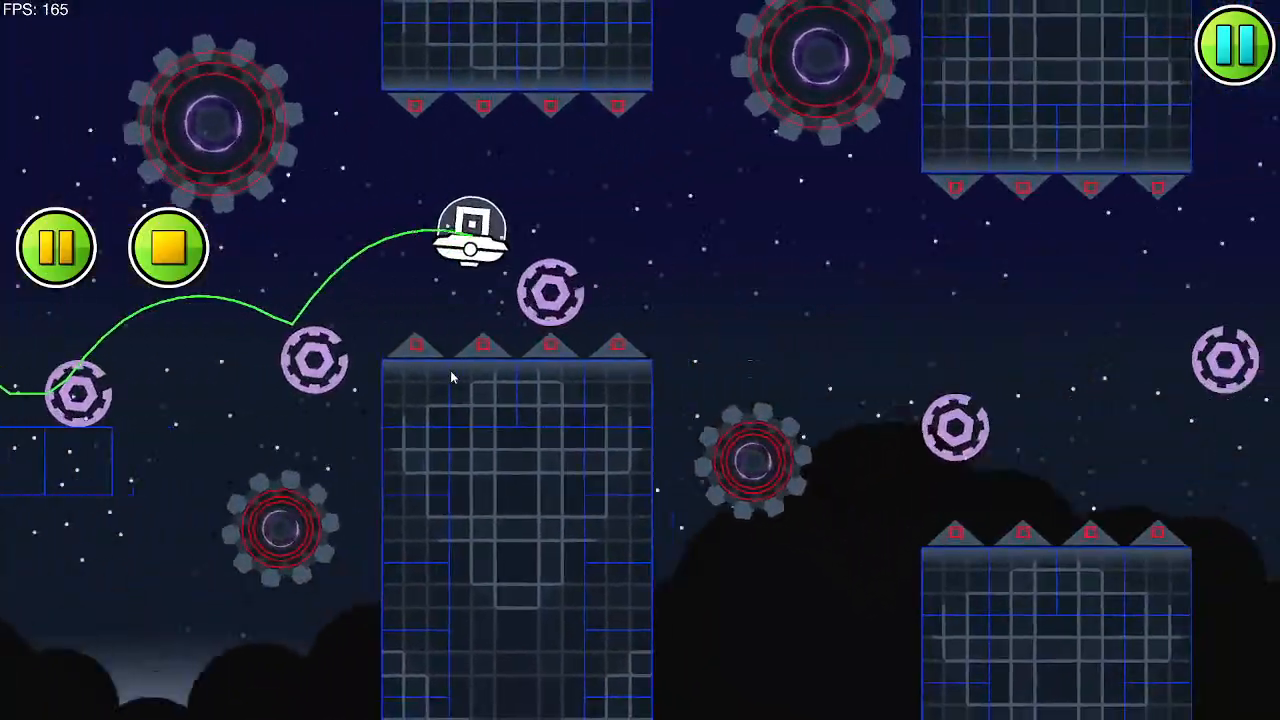
pyautogui.click(451, 372)
pyautogui.click(451, 372)
pyautogui.click(451, 371)
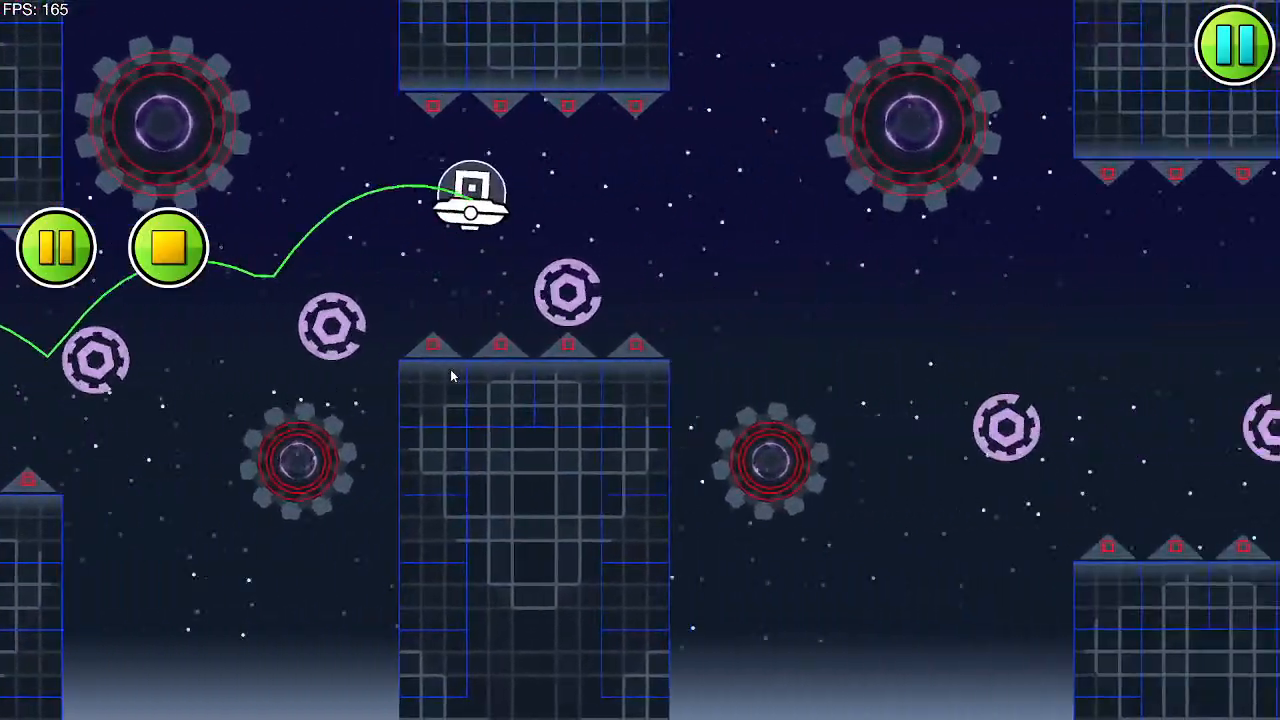
pyautogui.click(451, 370)
pyautogui.click(451, 373)
pyautogui.click(451, 373)
pyautogui.click(452, 373)
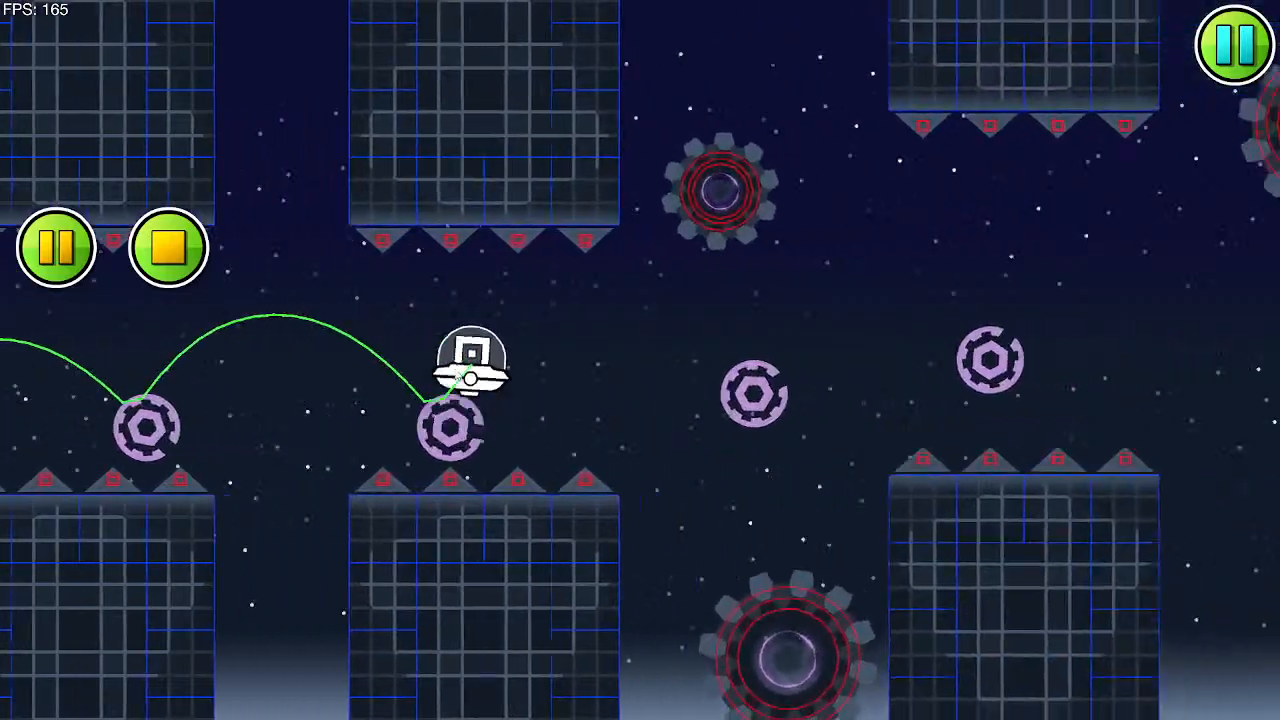
pyautogui.click(455, 374)
pyautogui.click(469, 379)
pyautogui.click(486, 400)
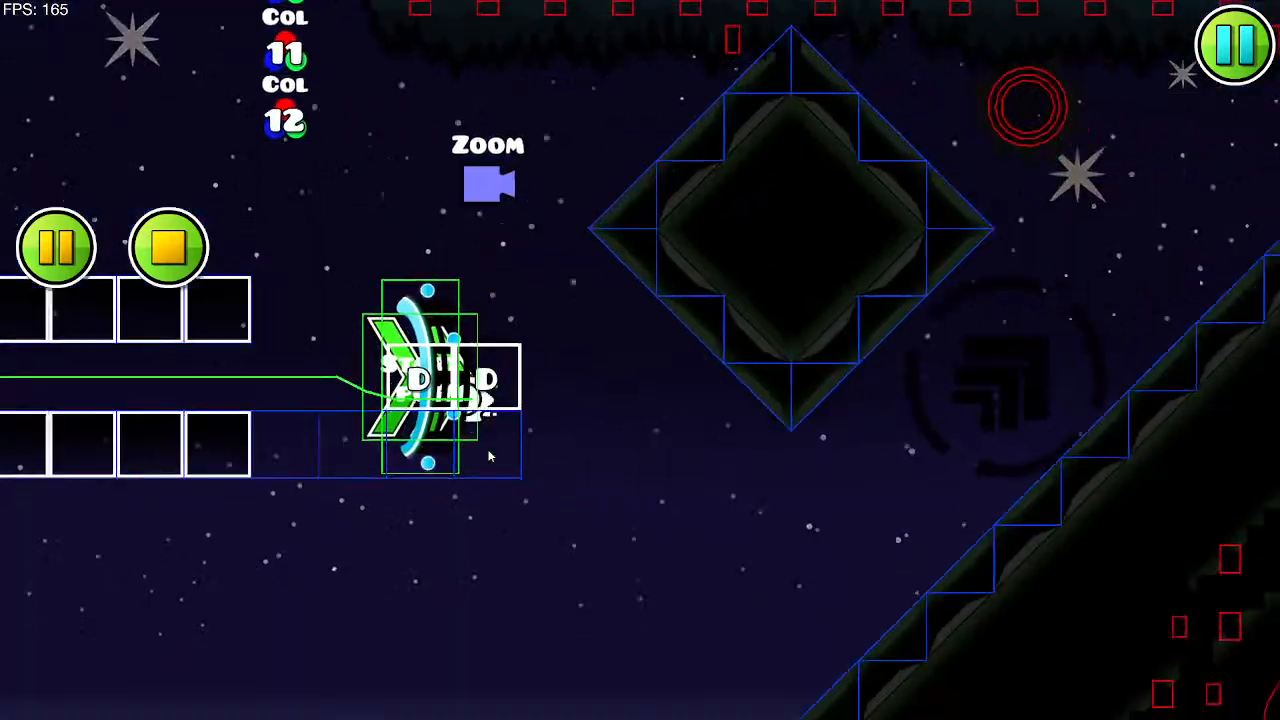
# Step: Continue the playtest through the opening of the wave section, past the dark diamond and the spiked platforms
pyautogui.click(490, 455)
pyautogui.click(490, 455)
pyautogui.click(490, 455)
pyautogui.click(490, 455)
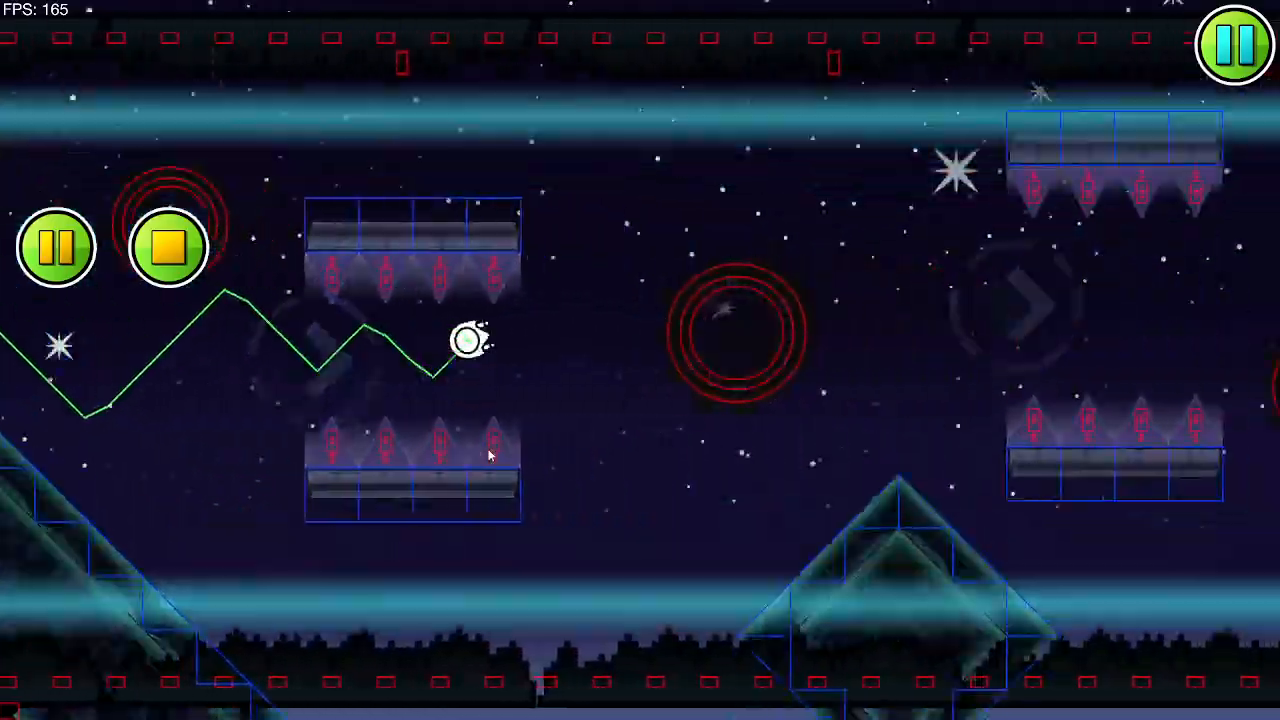
pyautogui.click(490, 455)
pyautogui.click(490, 455)
pyautogui.click(490, 455)
pyautogui.click(490, 455)
pyautogui.click(490, 455)
pyautogui.click(490, 455)
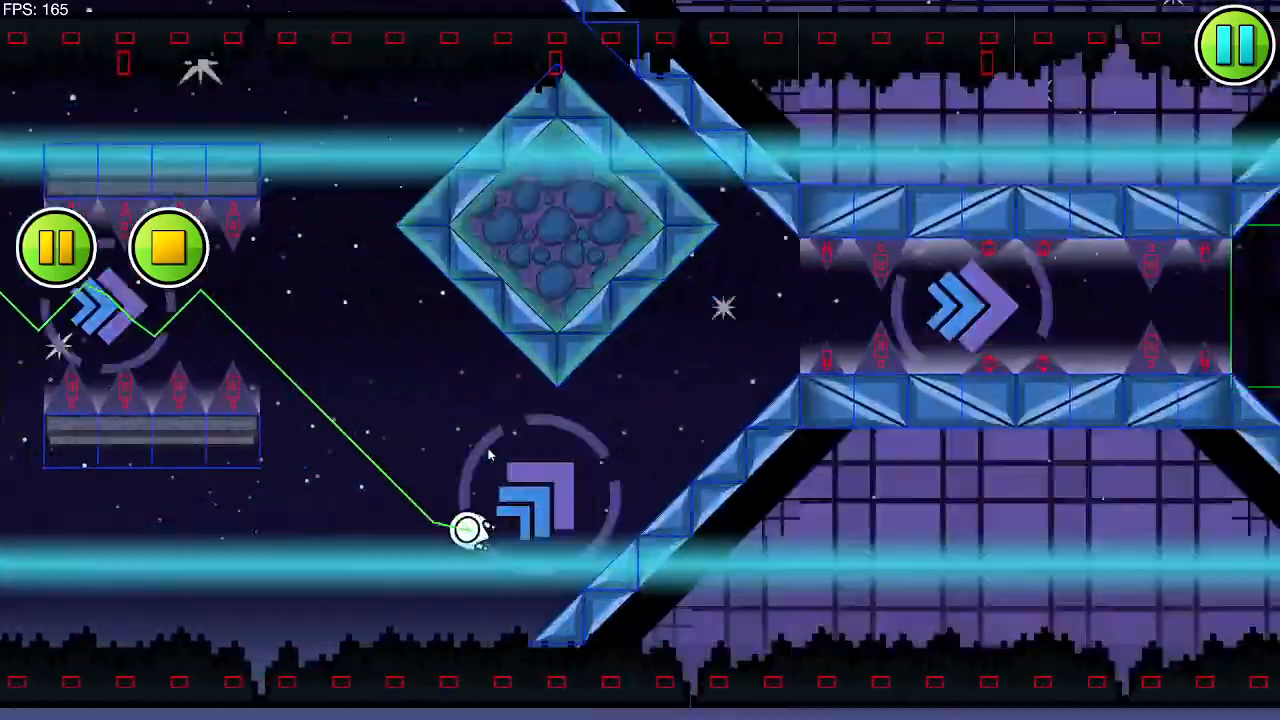
# Step: Playtest the wave through the blue diamond, the spiked tunnel and the sawblades to the next portal
pyautogui.click(490, 455)
pyautogui.click(490, 455)
pyautogui.click(490, 455)
pyautogui.click(490, 455)
pyautogui.click(490, 455)
pyautogui.click(490, 455)
pyautogui.click(490, 455)
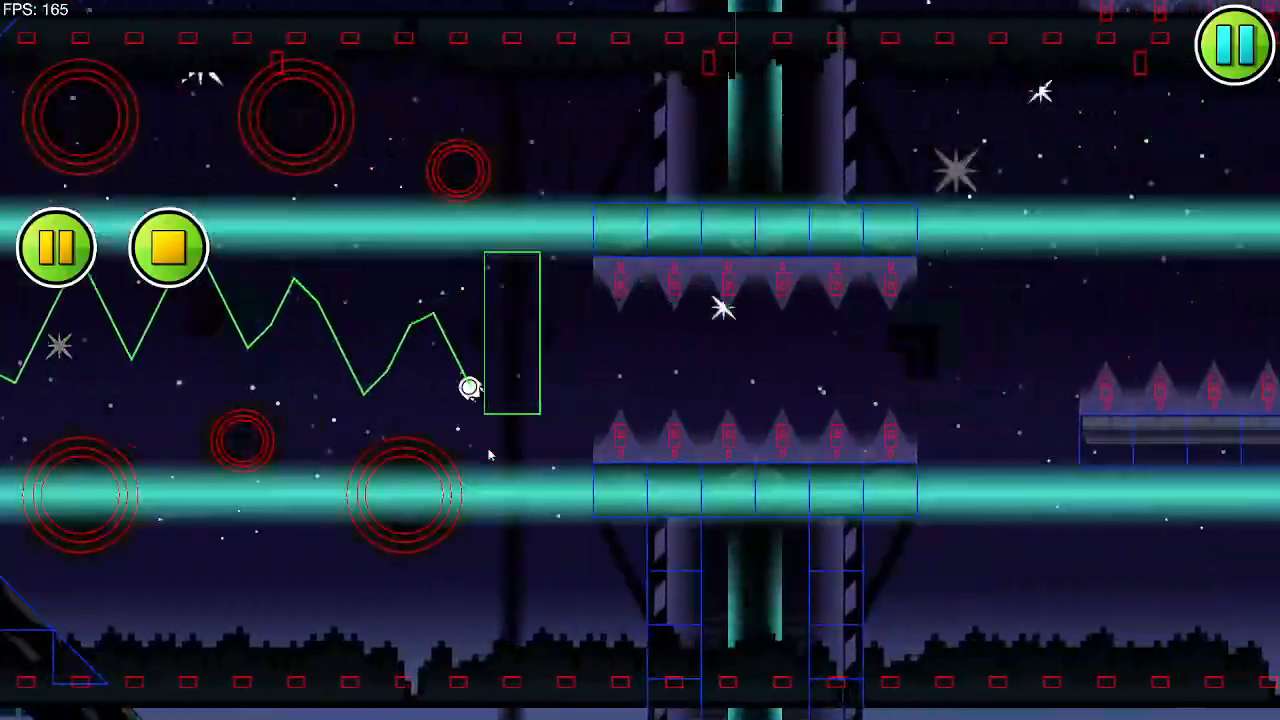
# Step: Playtest the mini-pillar passage and the staggered spiked platforms up to the green diamond with the stacked portals
pyautogui.click(490, 455)
pyautogui.click(490, 455)
pyautogui.click(490, 455)
pyautogui.click(490, 455)
pyautogui.click(490, 455)
pyautogui.click(490, 455)
pyautogui.click(490, 455)
pyautogui.click(490, 455)
pyautogui.click(490, 455)
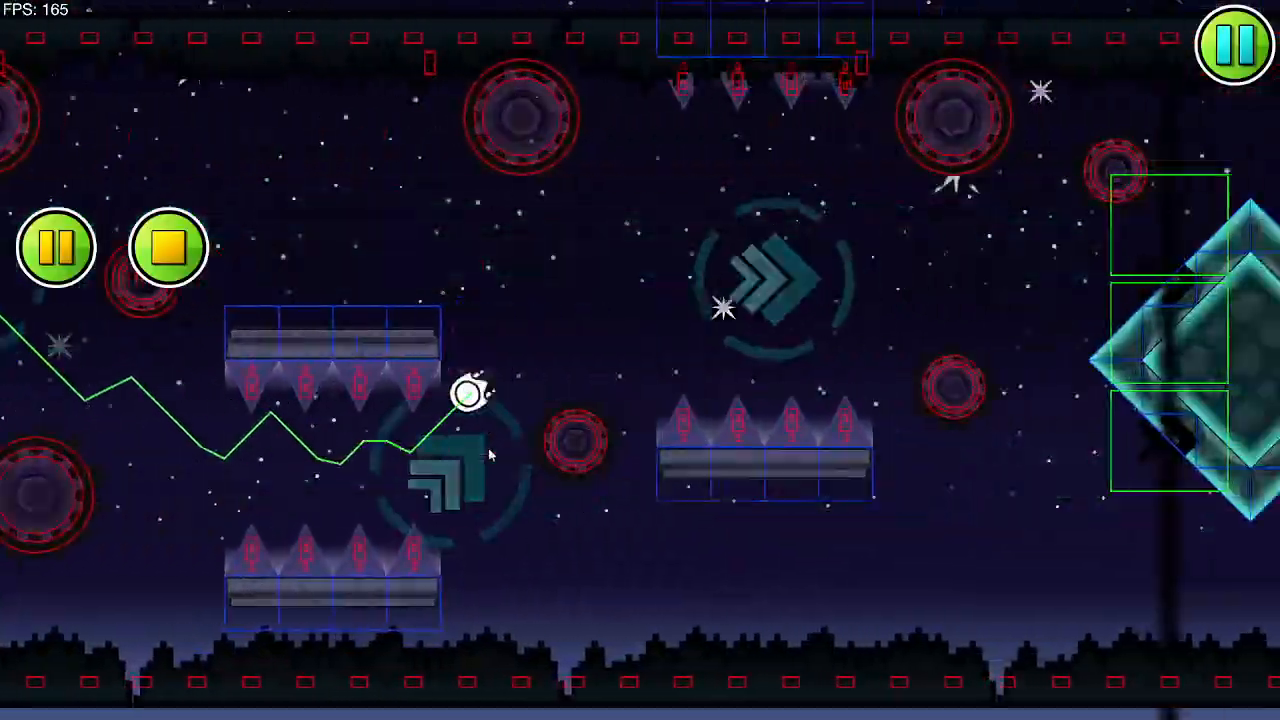
pyautogui.click(490, 455)
pyautogui.click(490, 455)
pyautogui.click(490, 455)
pyautogui.click(490, 455)
pyautogui.click(490, 455)
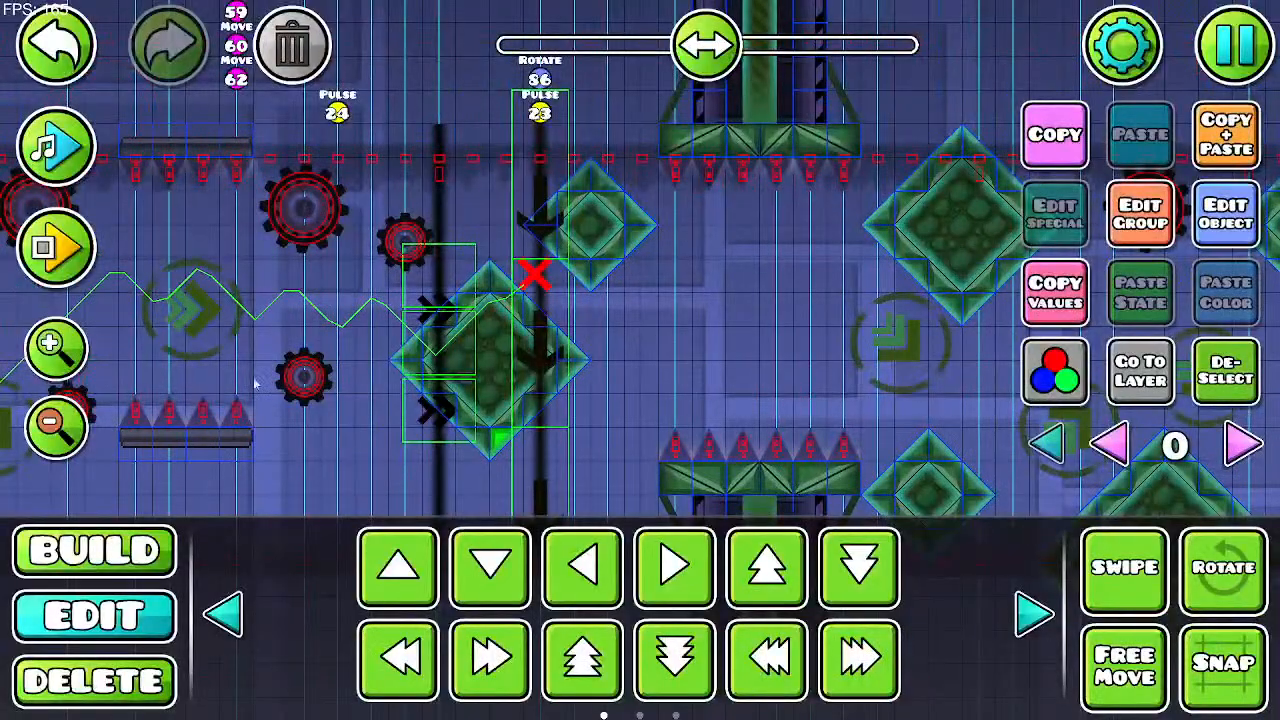
# Step: Examine the layout of the green diamond section from the stacked portals to the zigzag corridor at its end
pyautogui.click(58, 428)
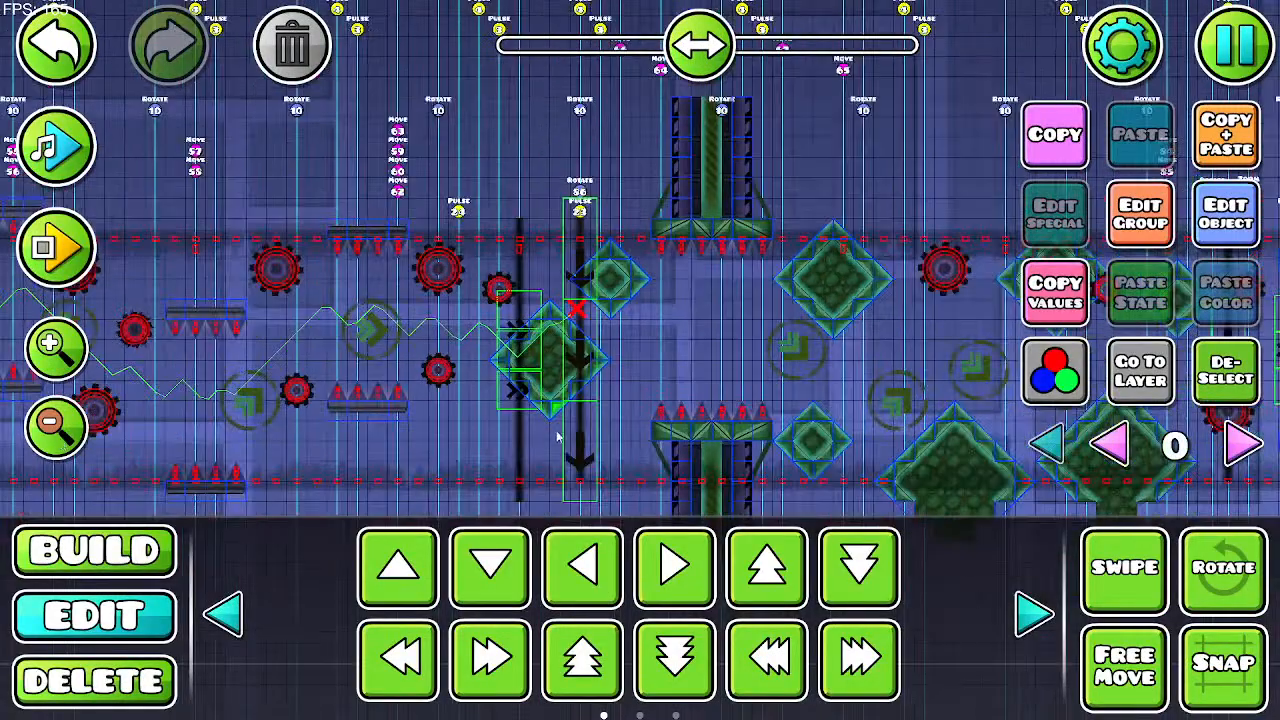
pyautogui.moveTo(762, 367)
pyautogui.mouseDown()
pyautogui.moveTo(430, 306)
pyautogui.moveTo(178, 302)
pyautogui.mouseUp()
pyautogui.moveTo(600, 352); pyautogui.dragTo(463, 360)
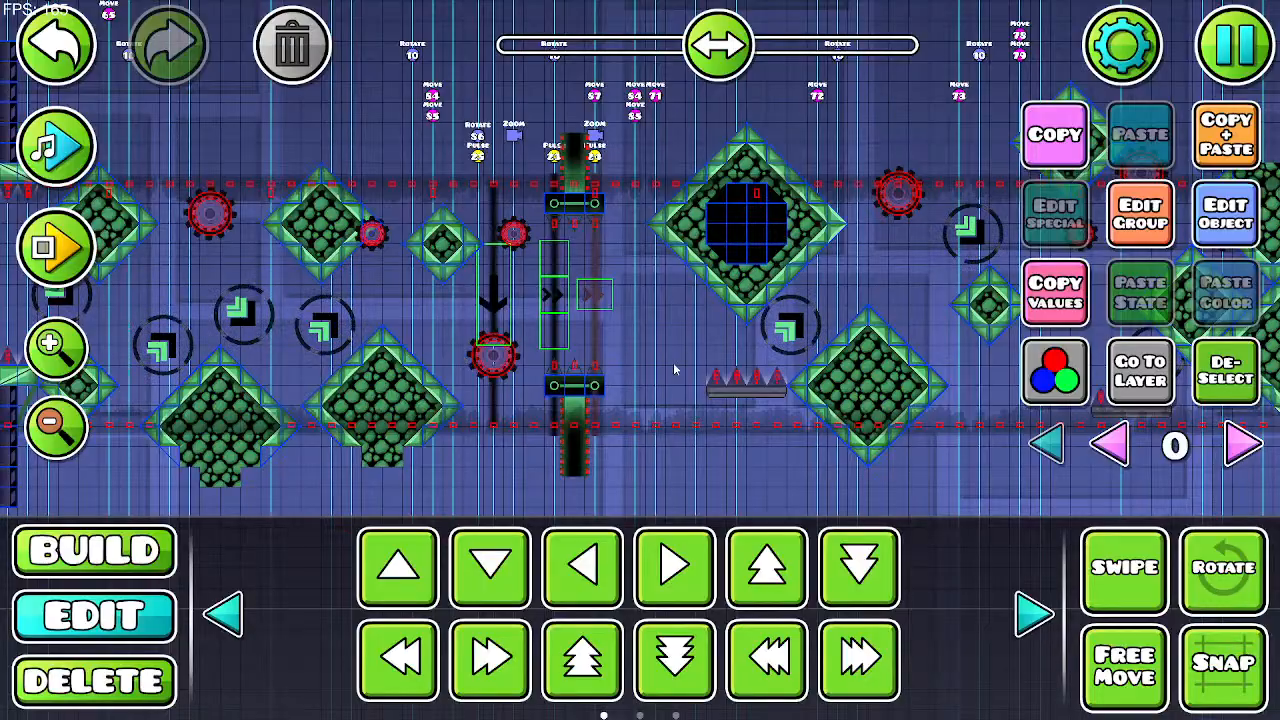
pyautogui.moveTo(673, 362); pyautogui.dragTo(405, 386)
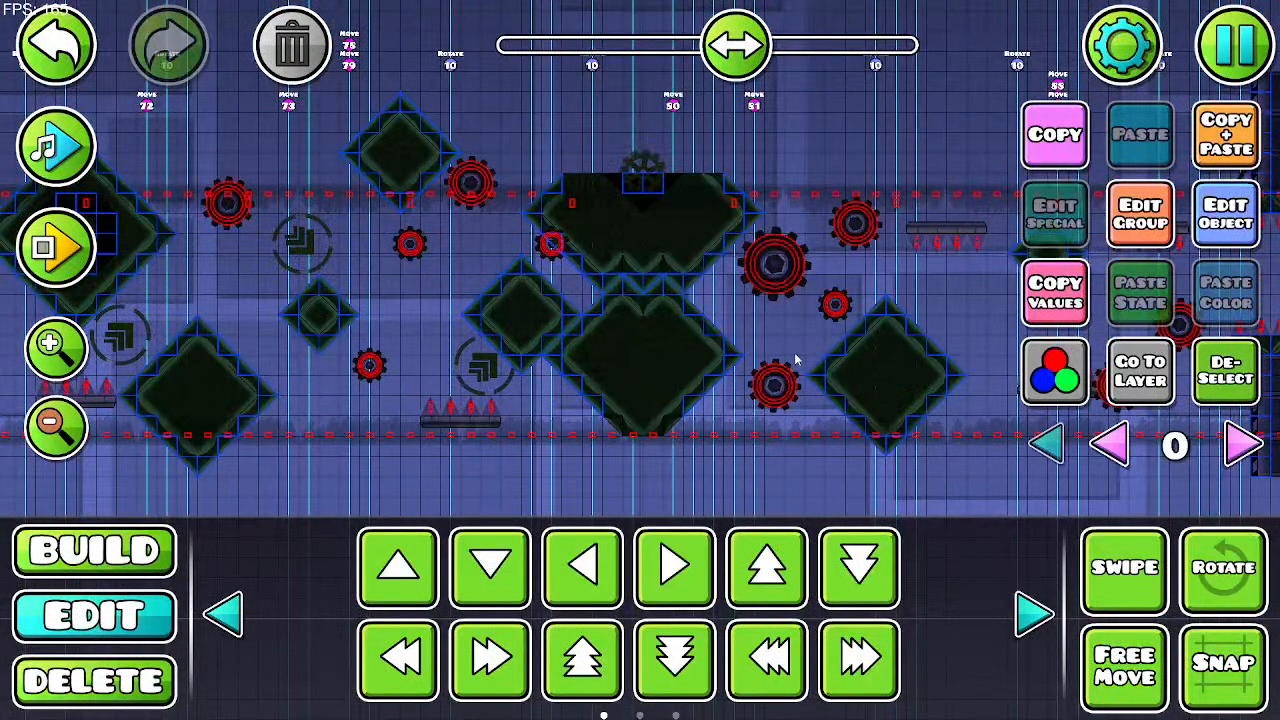
pyautogui.moveTo(797, 360)
pyautogui.mouseDown()
pyautogui.moveTo(489, 383)
pyautogui.moveTo(368, 371)
pyautogui.mouseUp()
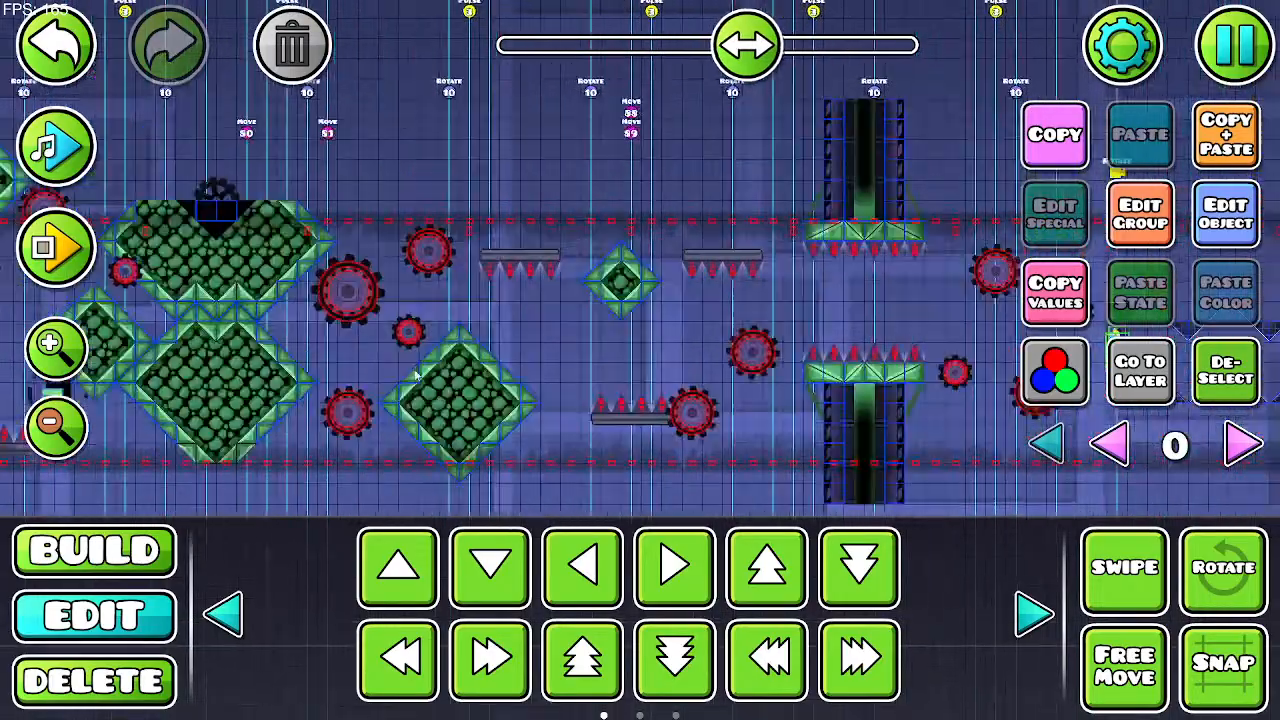
pyautogui.moveTo(888, 345)
pyautogui.mouseDown()
pyautogui.moveTo(668, 370)
pyautogui.moveTo(948, 380)
pyautogui.moveTo(355, 428)
pyautogui.mouseUp()
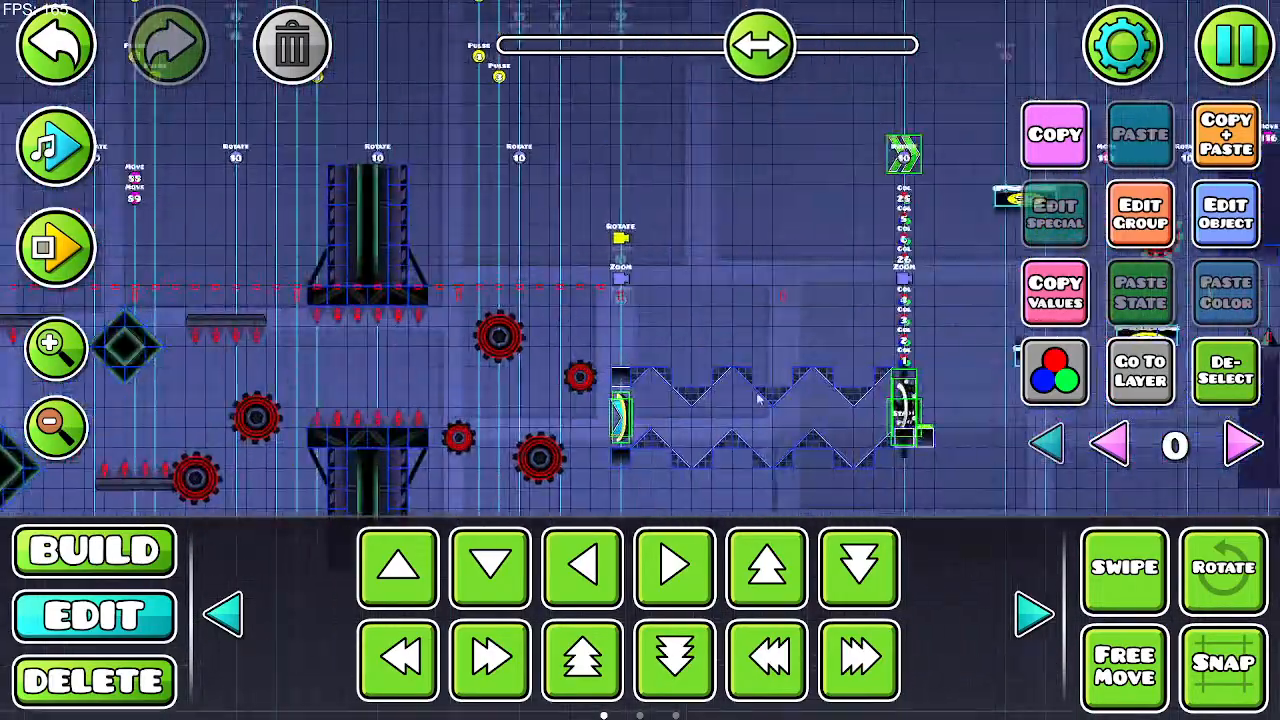
pyautogui.moveTo(706, 404)
pyautogui.mouseDown()
pyautogui.moveTo(391, 414)
pyautogui.moveTo(910, 358)
pyautogui.mouseUp()
pyautogui.moveTo(364, 396); pyautogui.dragTo(771, 391)
pyautogui.moveTo(474, 388); pyautogui.dragTo(1009, 377)
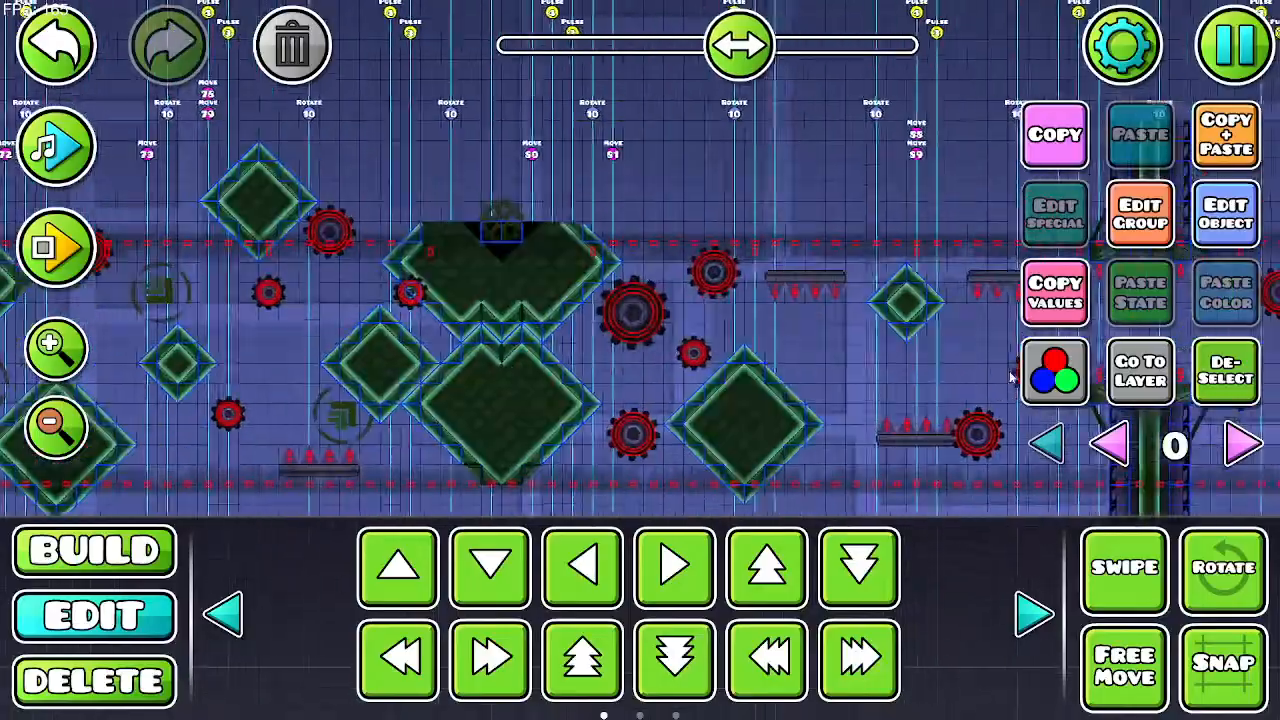
pyautogui.moveTo(420, 385); pyautogui.dragTo(960, 360)
# Step: Review the settings of the Zoom trigger at the start of the blue diamond wave section
pyautogui.moveTo(722, 48); pyautogui.dragTo(651, 57)
pyautogui.moveTo(440, 250); pyautogui.dragTo(968, 278)
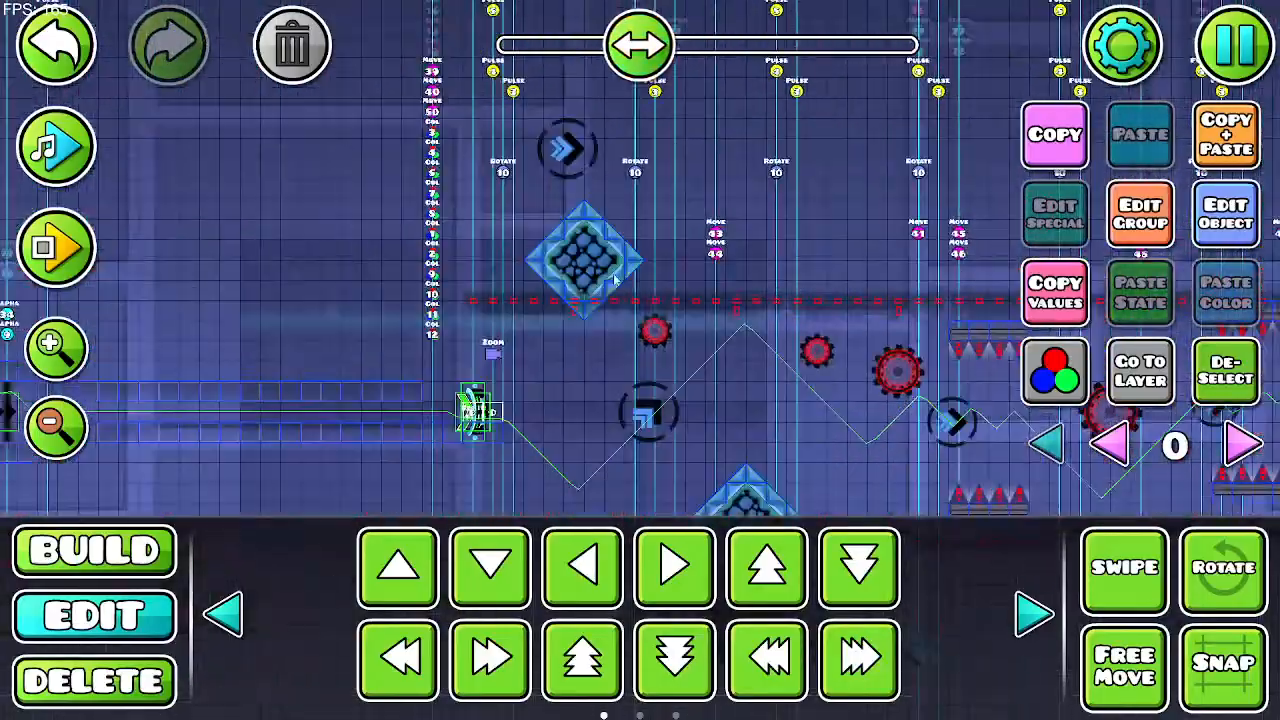
pyautogui.moveTo(510, 208); pyautogui.dragTo(514, 268)
pyautogui.click(1225, 220)
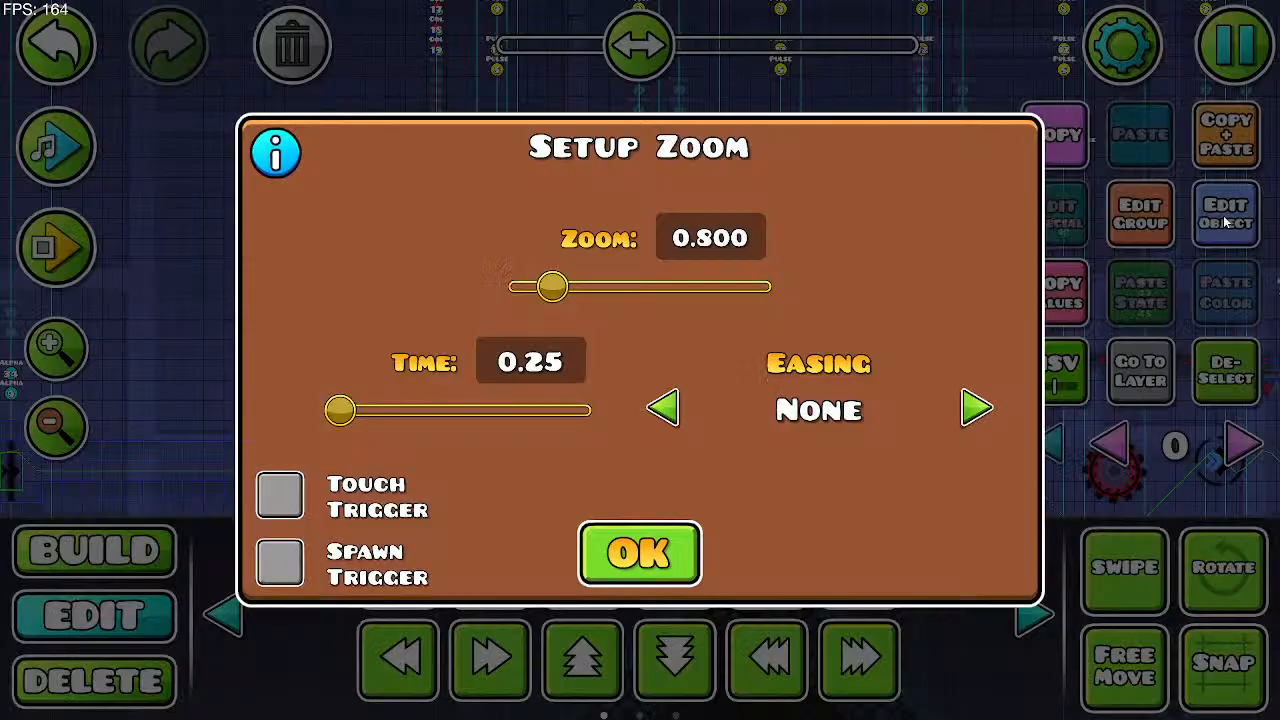
pyautogui.click(640, 561)
# Step: Examine the level from its grassy opening through the following sections to the UFO section's start position
pyautogui.moveTo(530, 340); pyautogui.dragTo(656, 217)
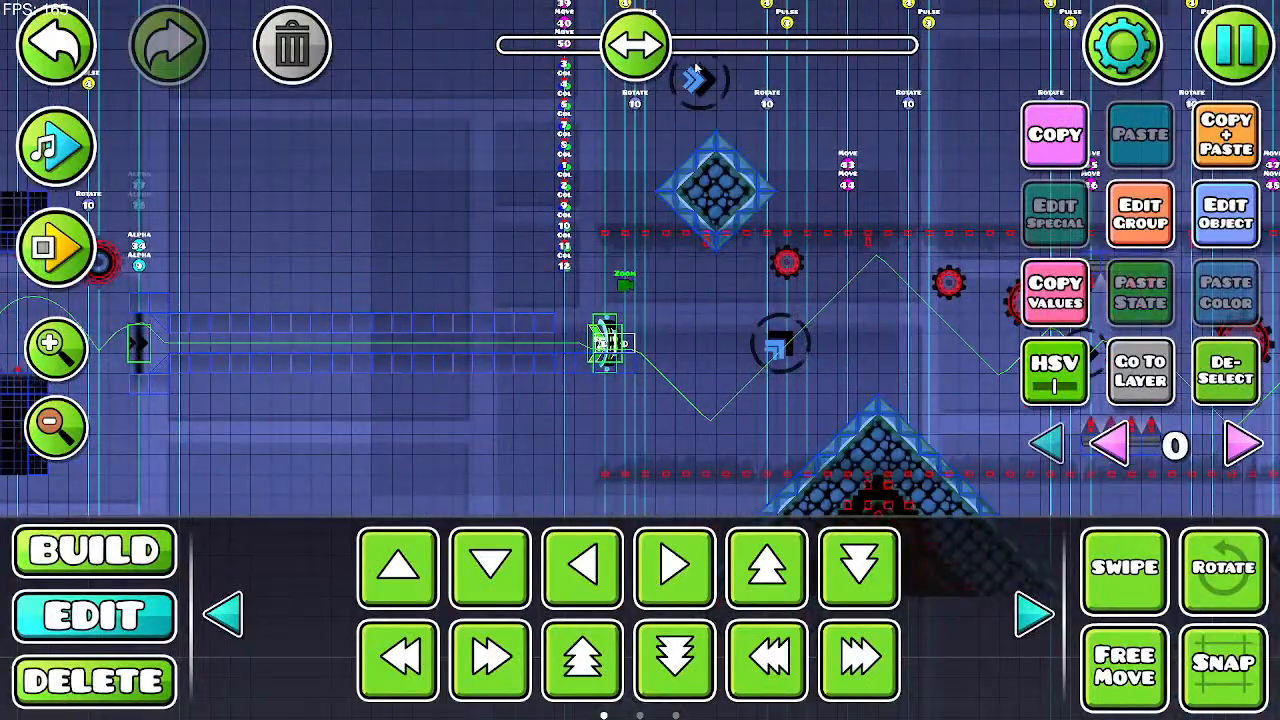
pyautogui.moveTo(635, 45); pyautogui.dragTo(593, 47)
pyautogui.moveTo(480, 253); pyautogui.dragTo(394, 293)
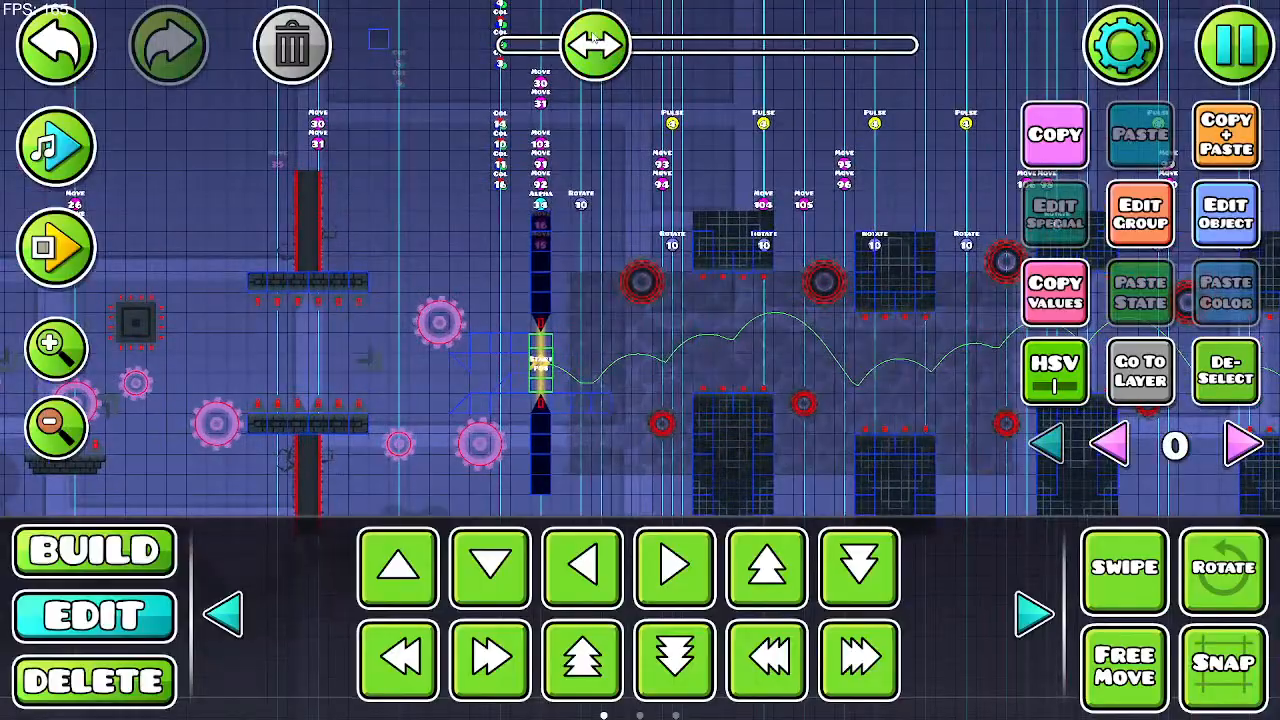
pyautogui.moveTo(595, 45); pyautogui.dragTo(505, 47)
pyautogui.moveTo(486, 203); pyautogui.dragTo(726, 110)
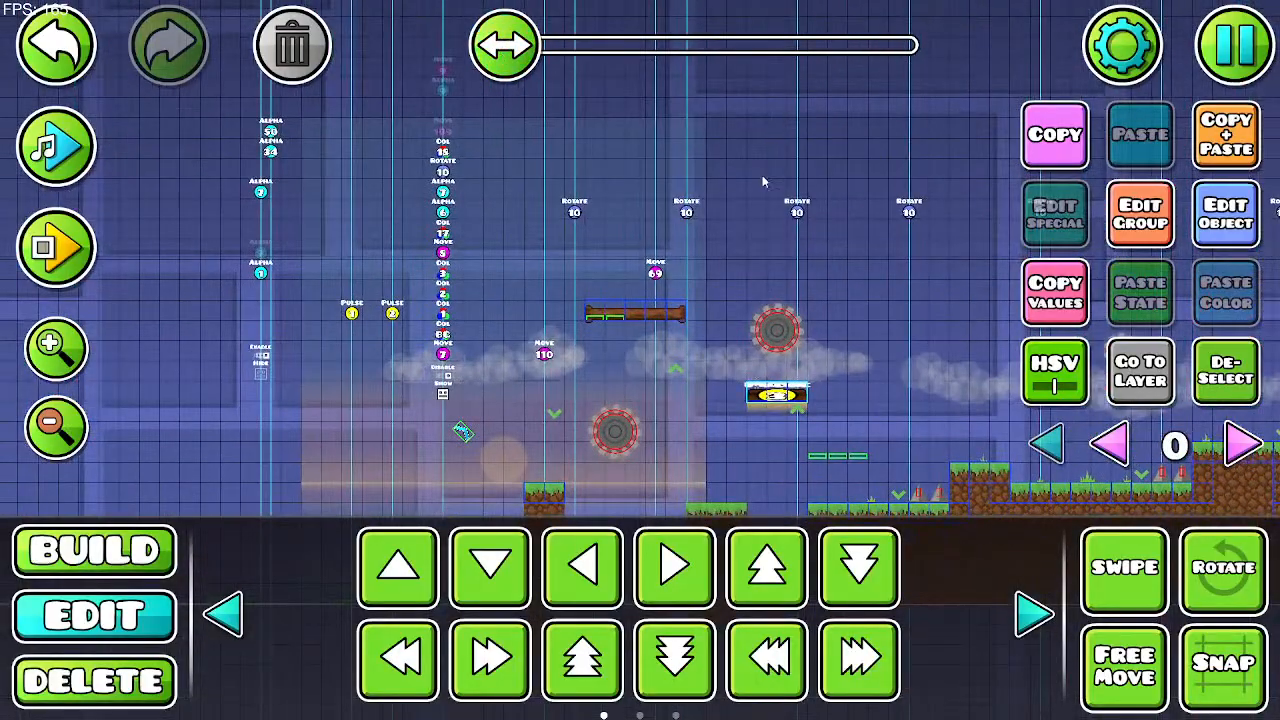
pyautogui.moveTo(740, 246); pyautogui.dragTo(548, 275)
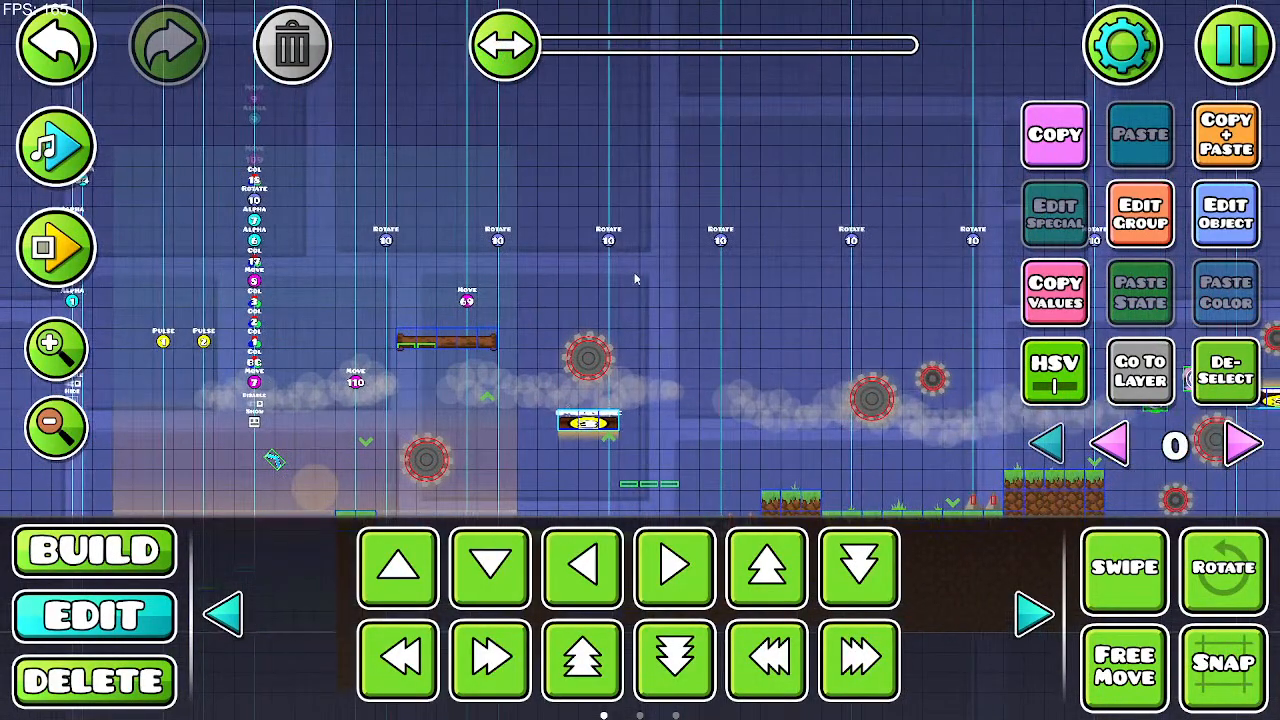
pyautogui.moveTo(679, 309); pyautogui.dragTo(360, 269)
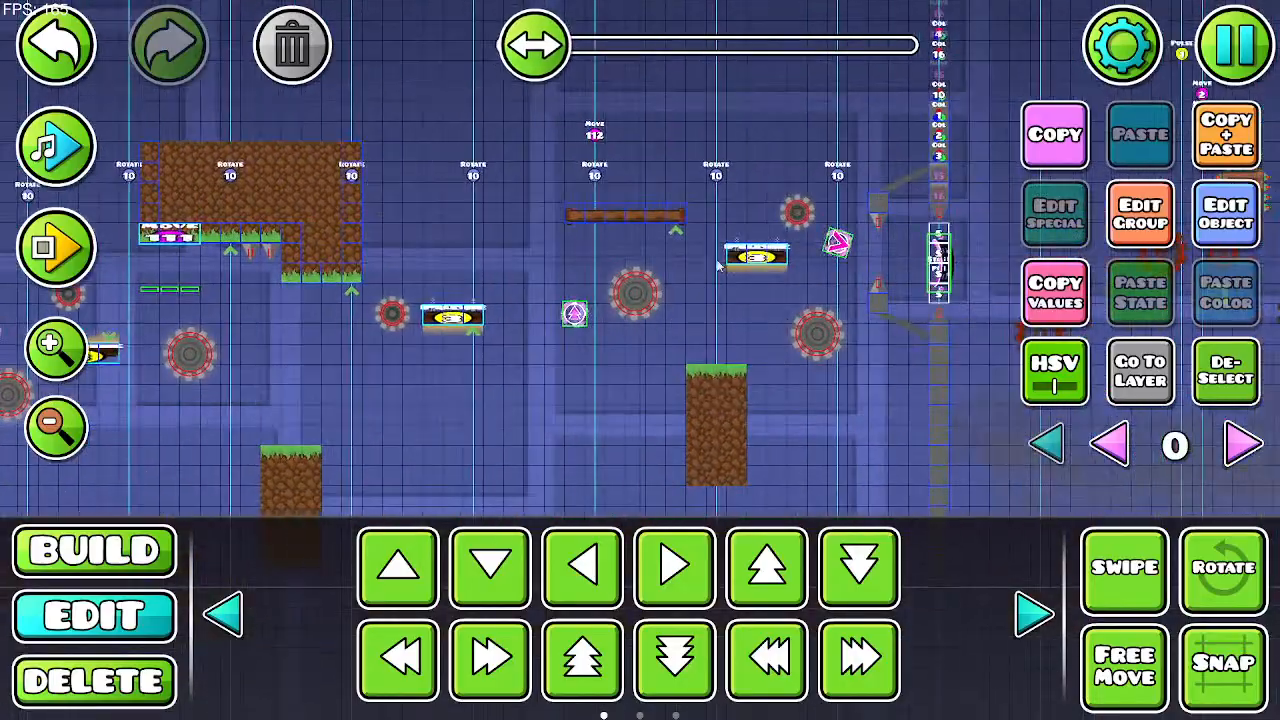
pyautogui.moveTo(720, 272); pyautogui.dragTo(322, 290)
pyautogui.moveTo(706, 268); pyautogui.dragTo(295, 287)
pyautogui.moveTo(700, 268); pyautogui.dragTo(275, 298)
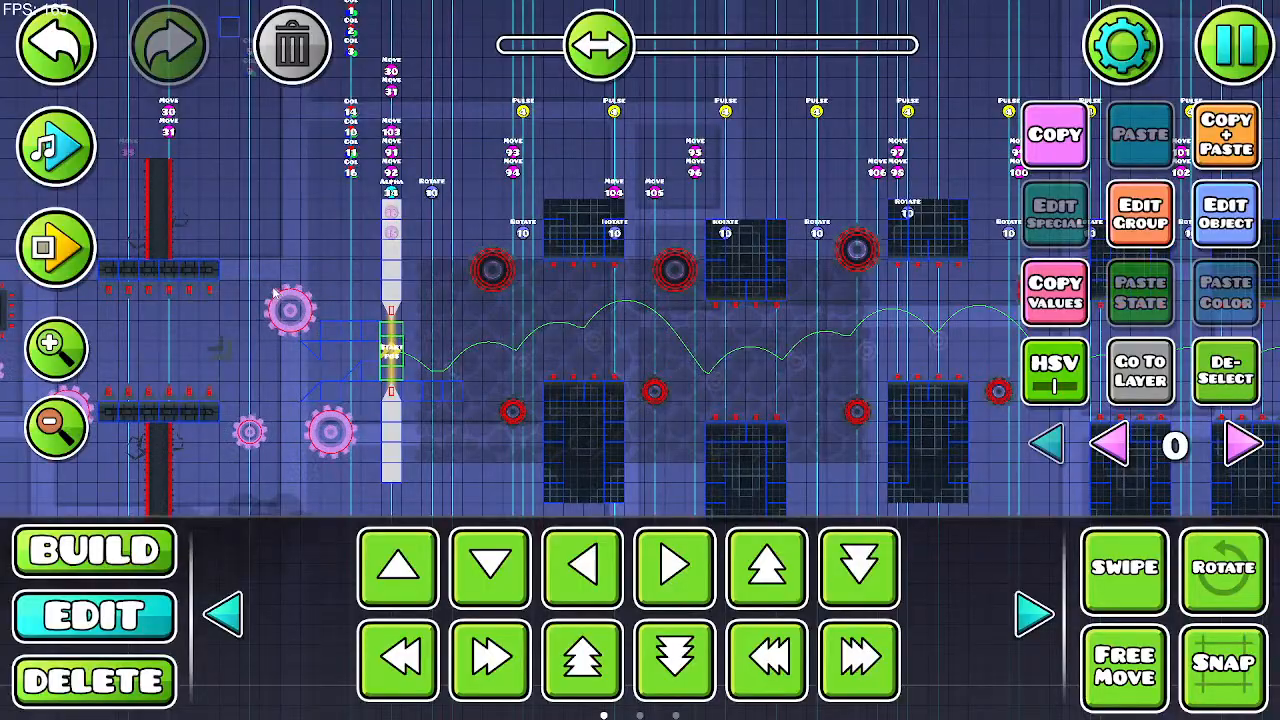
pyautogui.moveTo(738, 273); pyautogui.dragTo(592, 207)
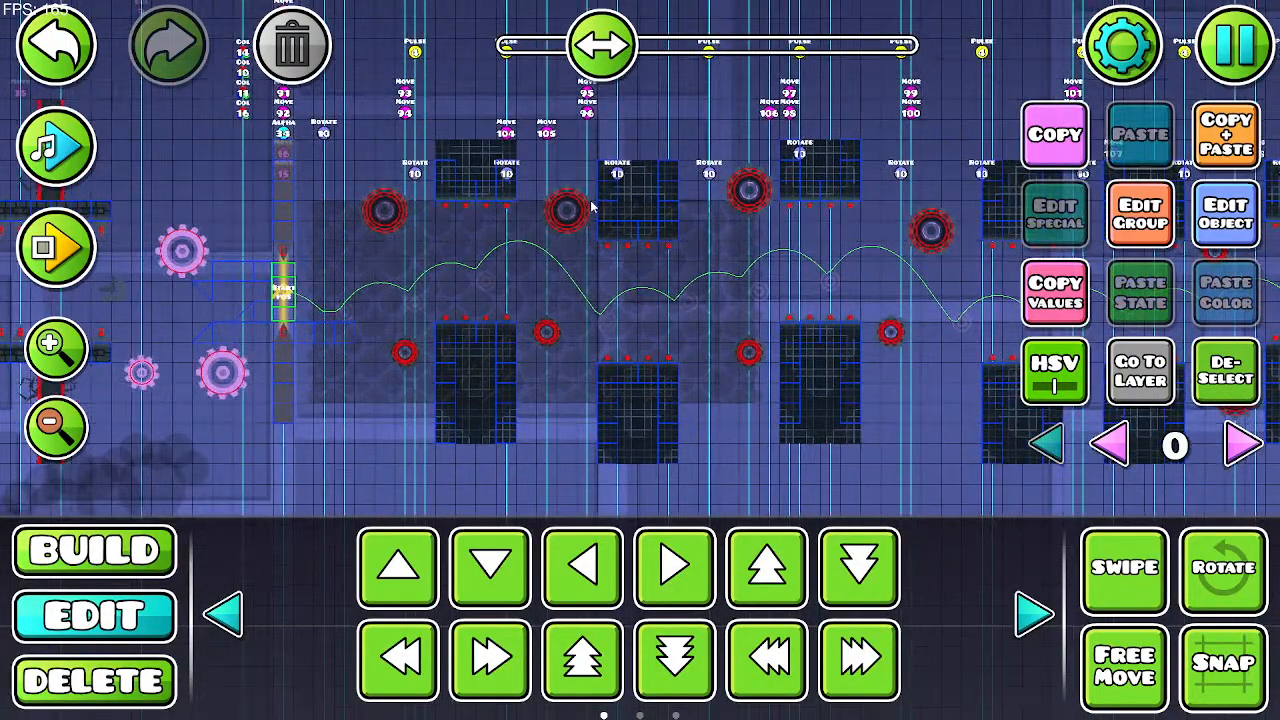
# Step: Show editor layer 1 and playtest the UFO section from its start position to the last block pair
pyautogui.click(1248, 452)
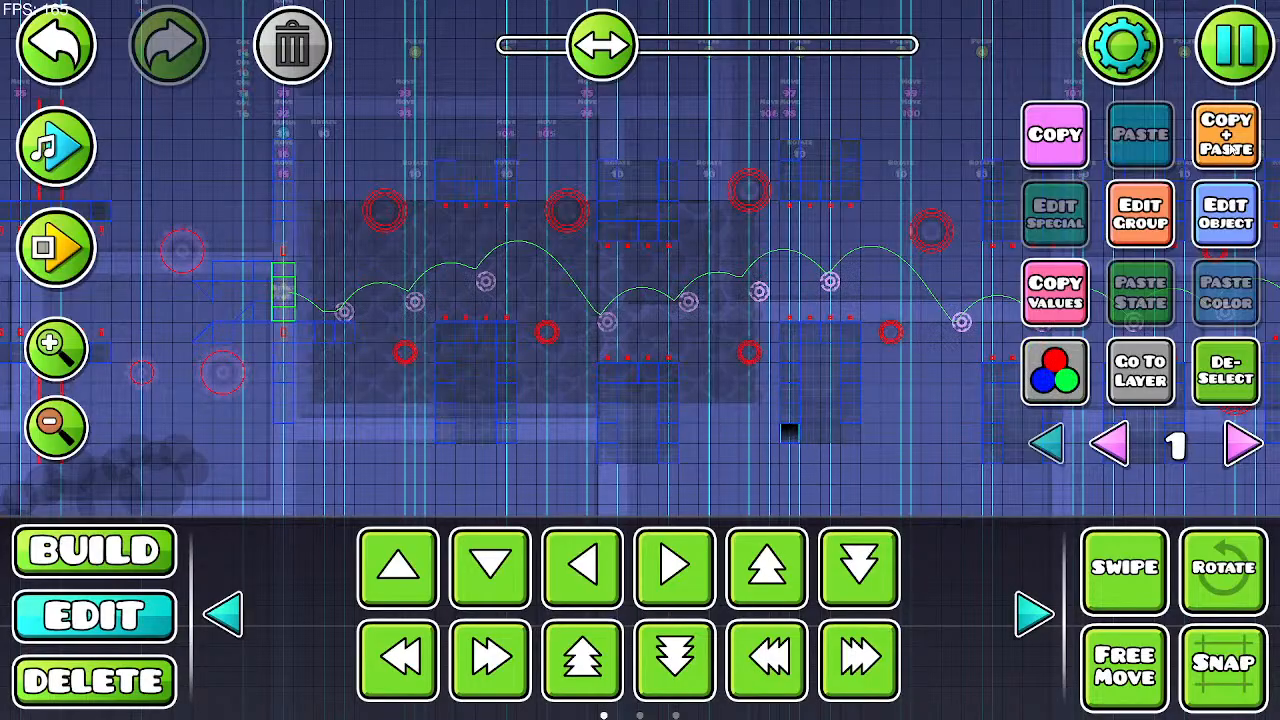
pyautogui.click(82, 236)
pyautogui.click(480, 322)
pyautogui.click(480, 322)
pyautogui.click(480, 322)
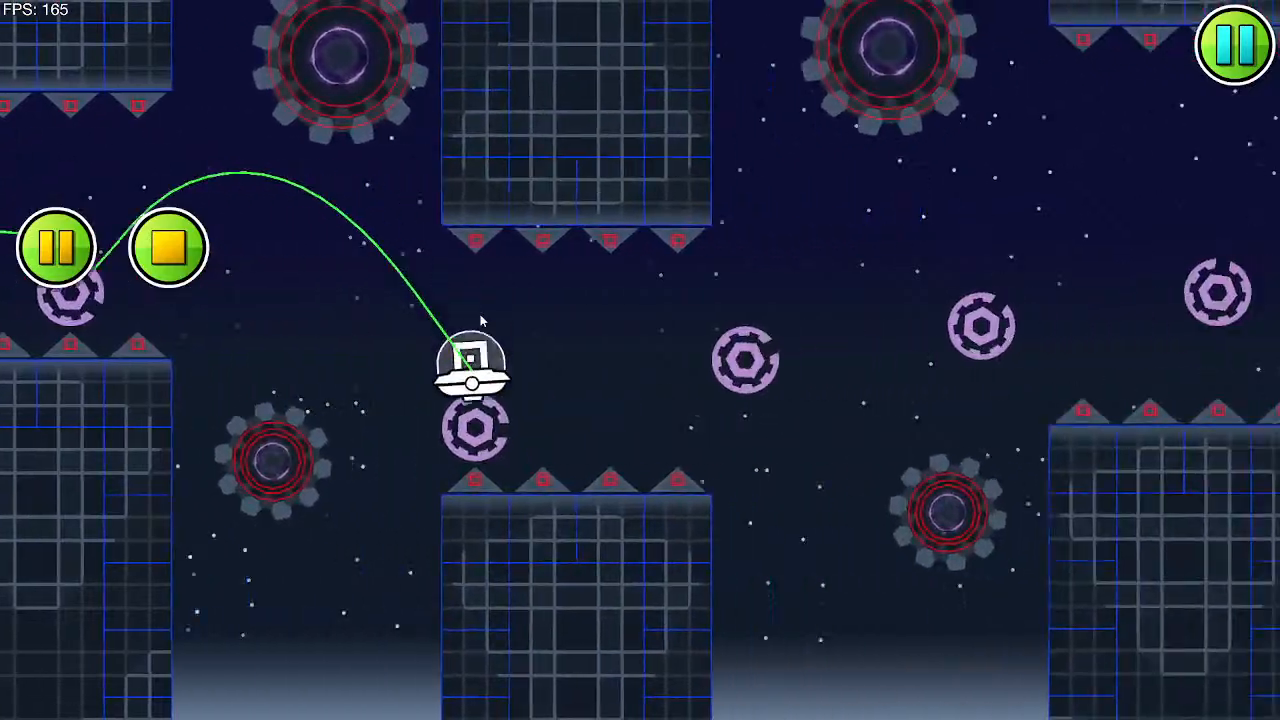
pyautogui.click(480, 320)
pyautogui.click(480, 320)
pyautogui.click(480, 320)
pyautogui.click(480, 320)
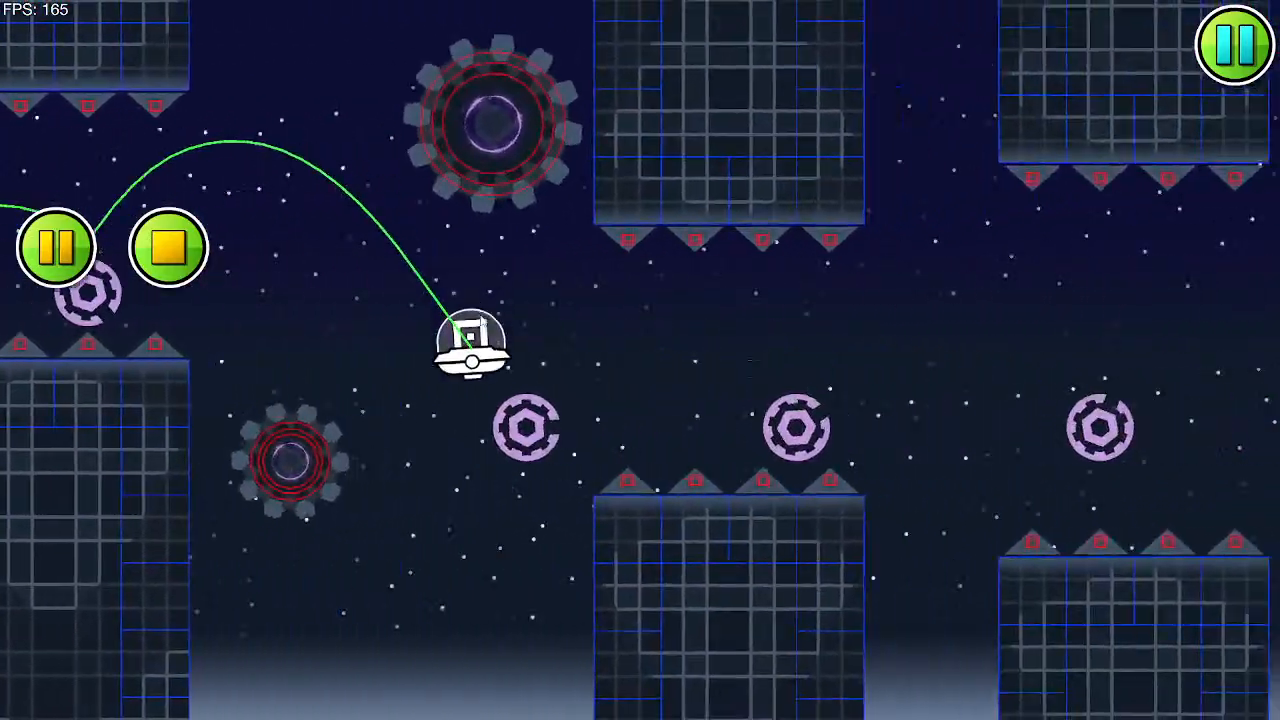
pyautogui.click(480, 316)
pyautogui.click(480, 316)
pyautogui.click(480, 316)
pyautogui.click(481, 318)
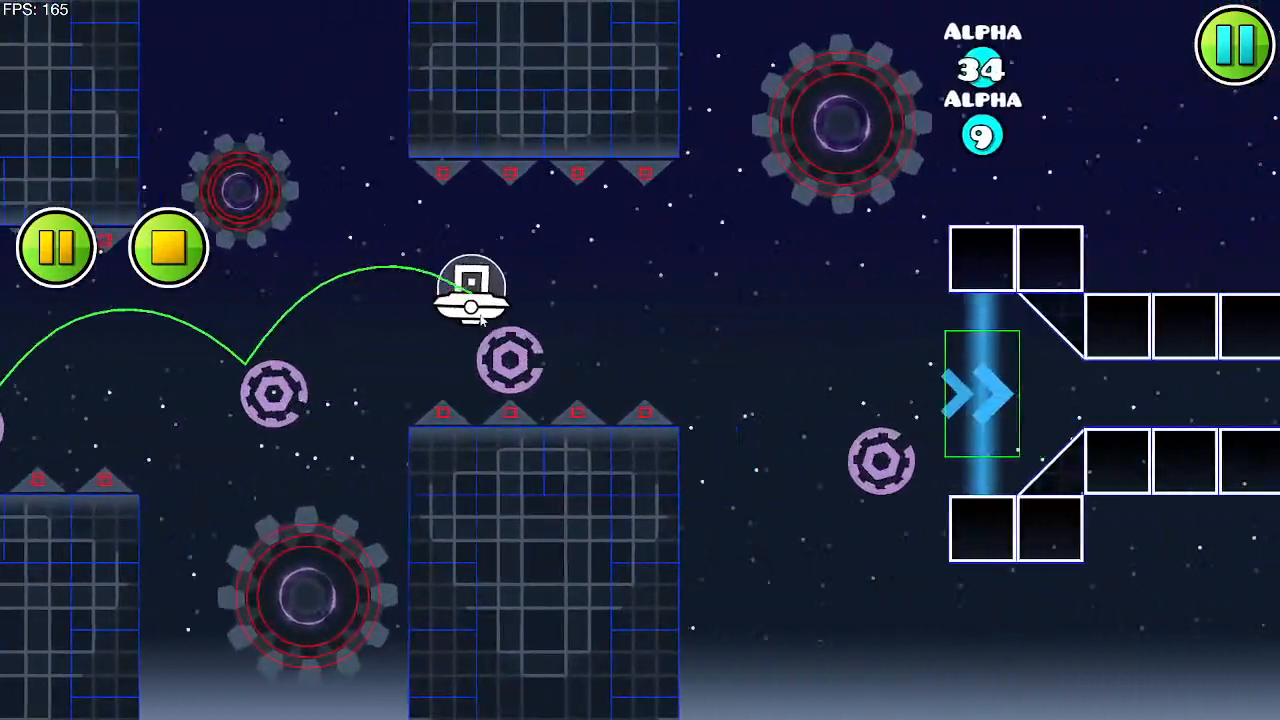
pyautogui.click(481, 320)
pyautogui.click(170, 247)
# Step: Playtest the night UFO section from its start position through the moving blocks to the narrow corridor after the blue speed portal
pyautogui.moveTo(317, 266); pyautogui.dragTo(638, 258)
pyautogui.moveTo(393, 283); pyautogui.dragTo(669, 292)
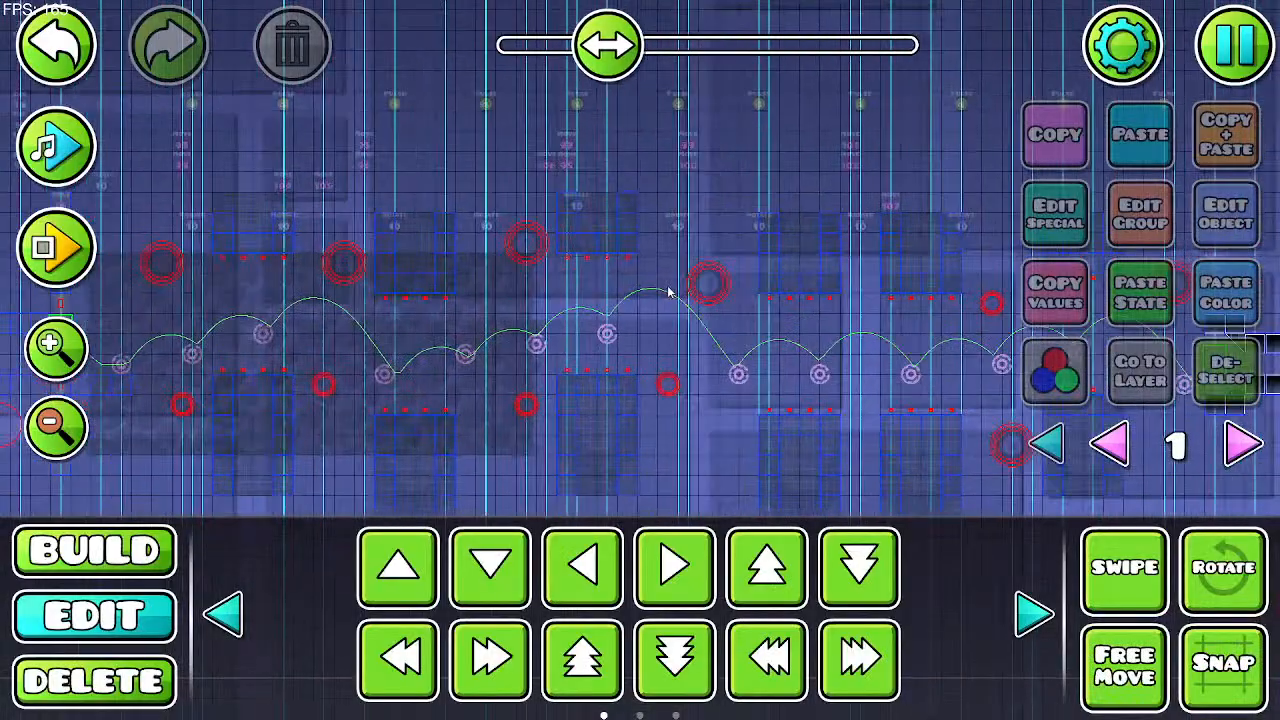
pyautogui.moveTo(452, 290); pyautogui.dragTo(580, 297)
pyautogui.moveTo(301, 290); pyautogui.dragTo(371, 290)
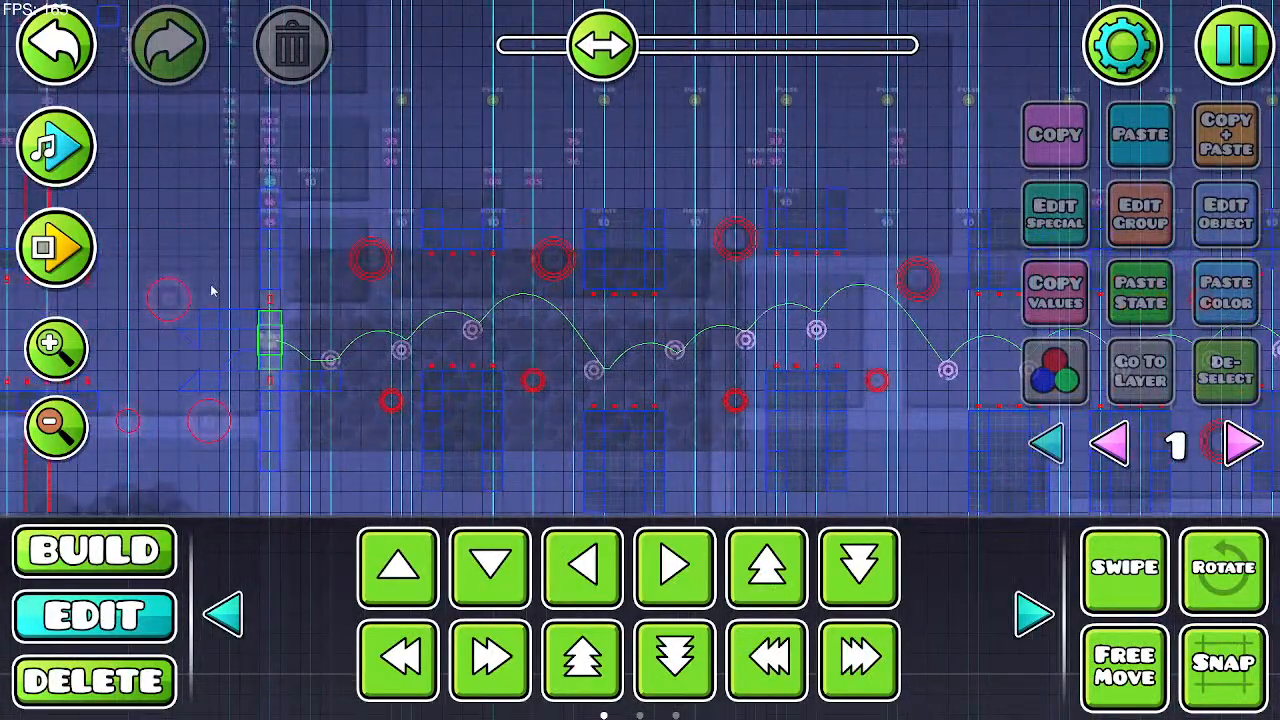
pyautogui.click(56, 247)
pyautogui.click(420, 280)
pyautogui.click(420, 282)
pyautogui.click(419, 285)
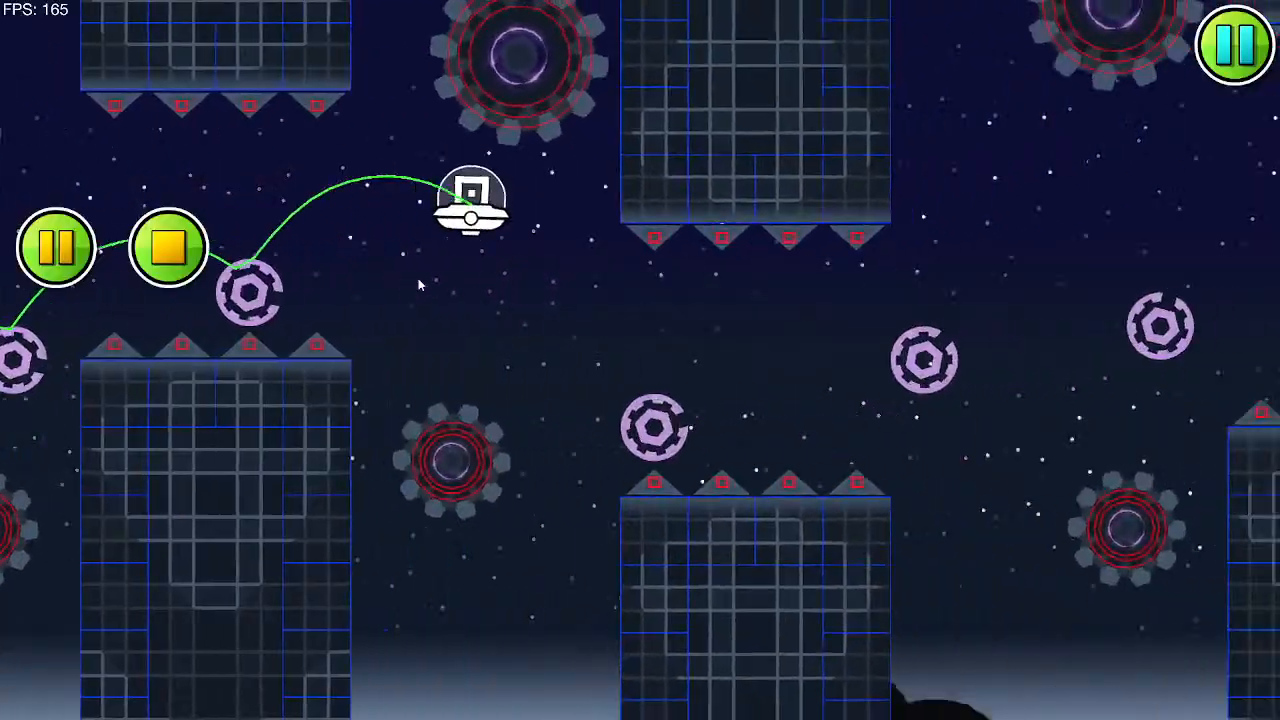
pyautogui.click(419, 285)
pyautogui.click(419, 285)
pyautogui.click(419, 285)
pyautogui.click(419, 285)
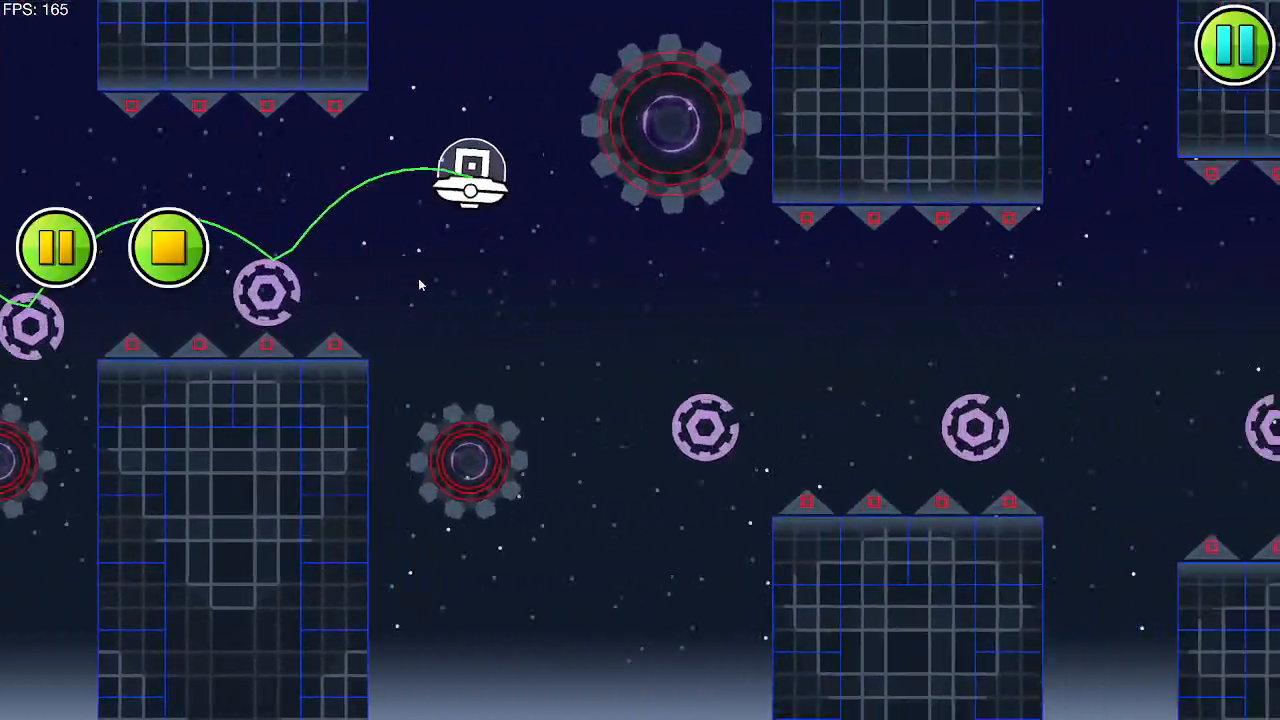
pyautogui.click(419, 285)
pyautogui.click(419, 285)
pyautogui.click(419, 285)
pyautogui.click(419, 285)
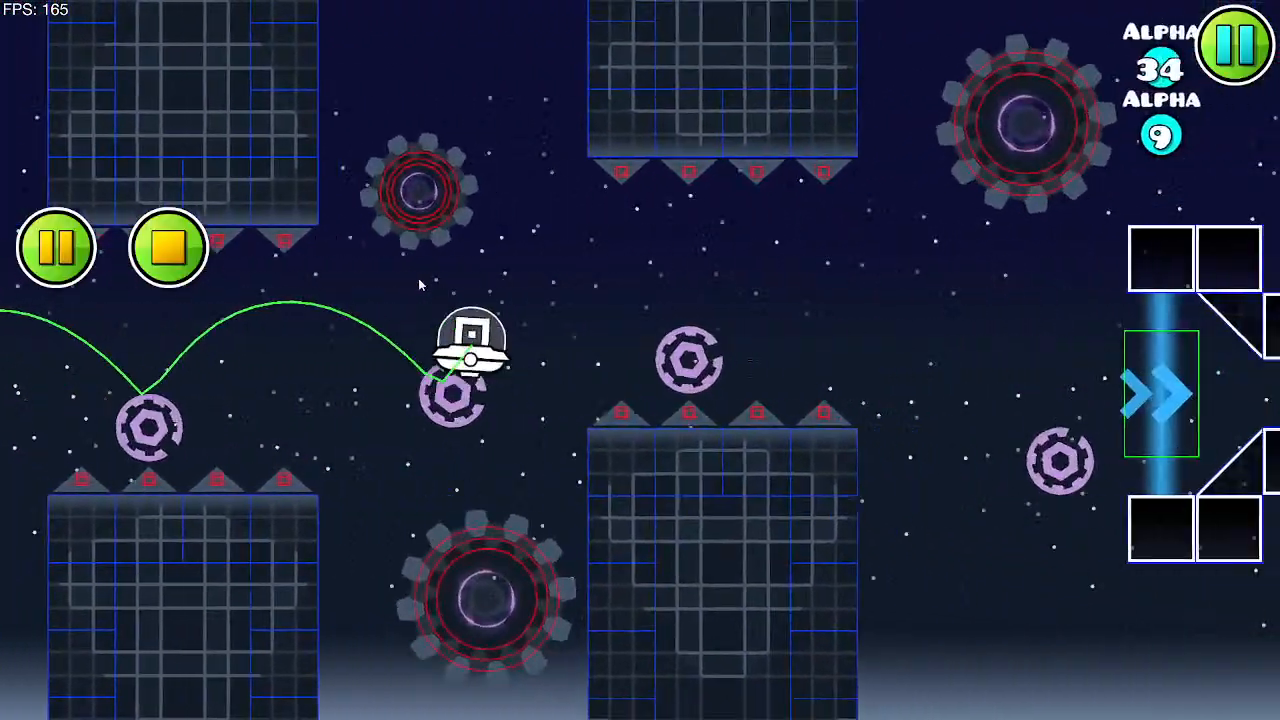
pyautogui.click(419, 285)
pyautogui.click(419, 285)
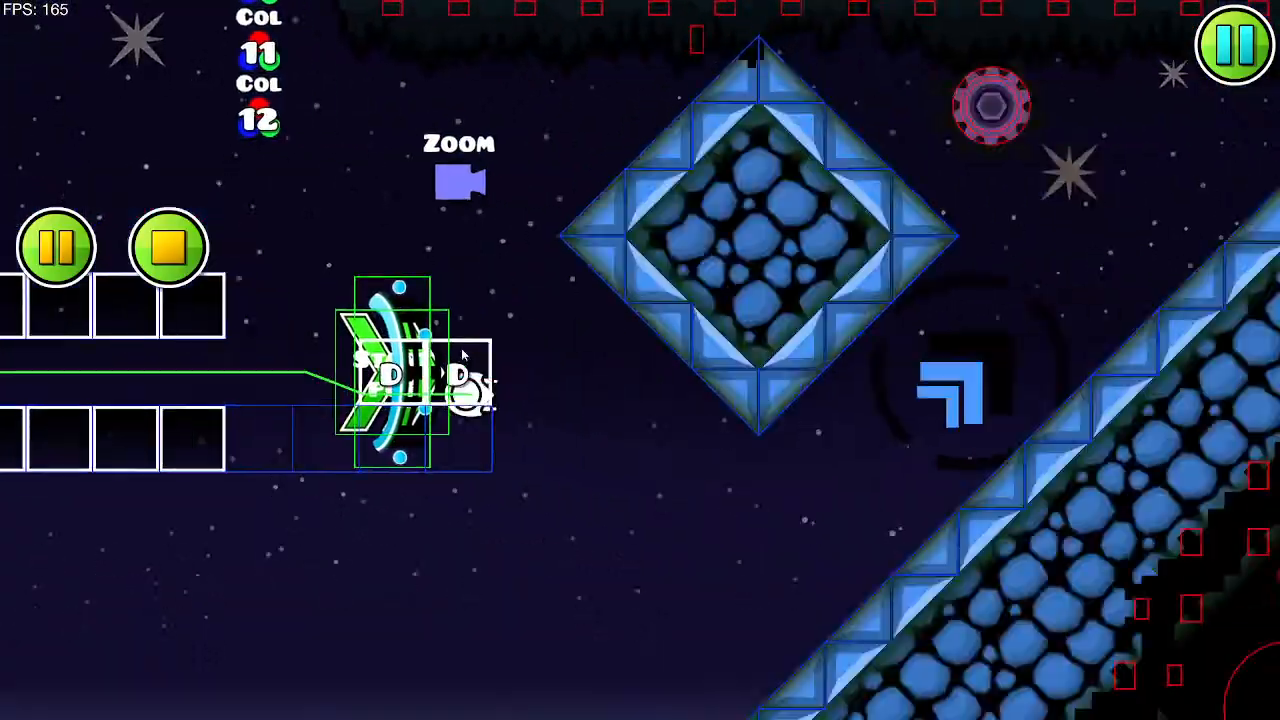
# Step: Playtest the opening of the blue diamond wave section up to the first pair of spiked platforms
pyautogui.click(463, 354)
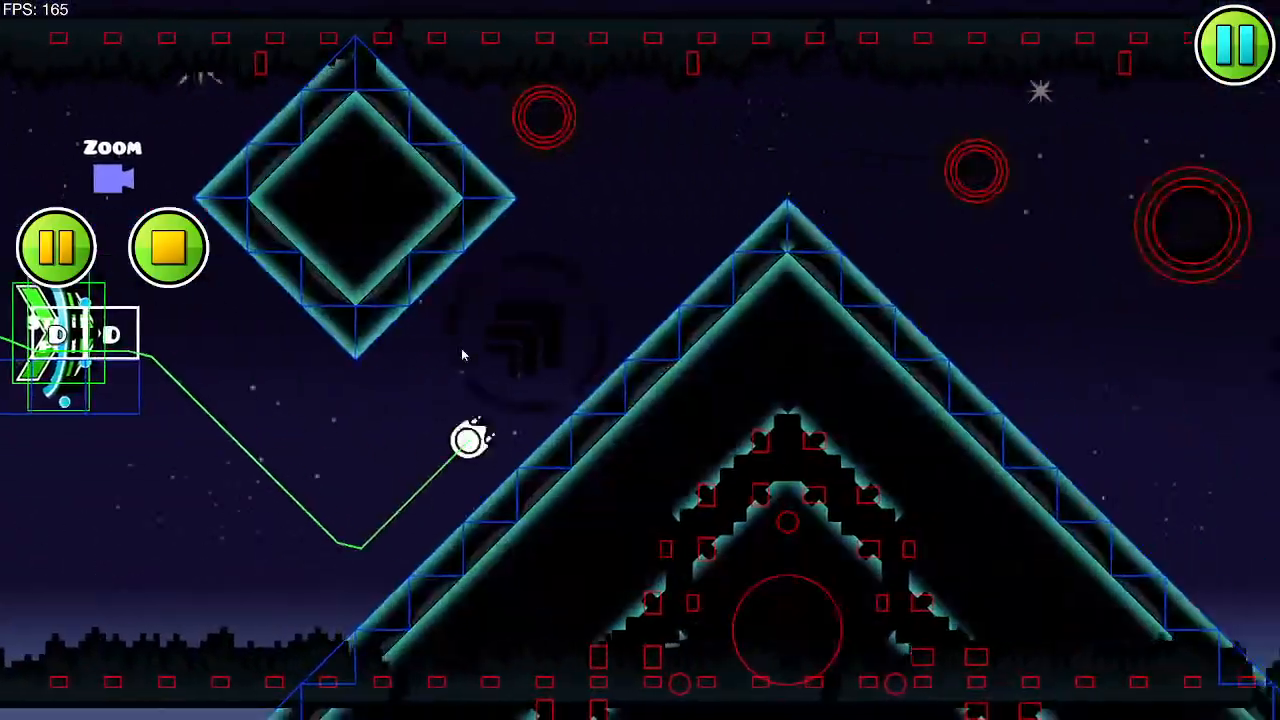
pyautogui.click(463, 354)
pyautogui.click(463, 354)
pyautogui.click(463, 354)
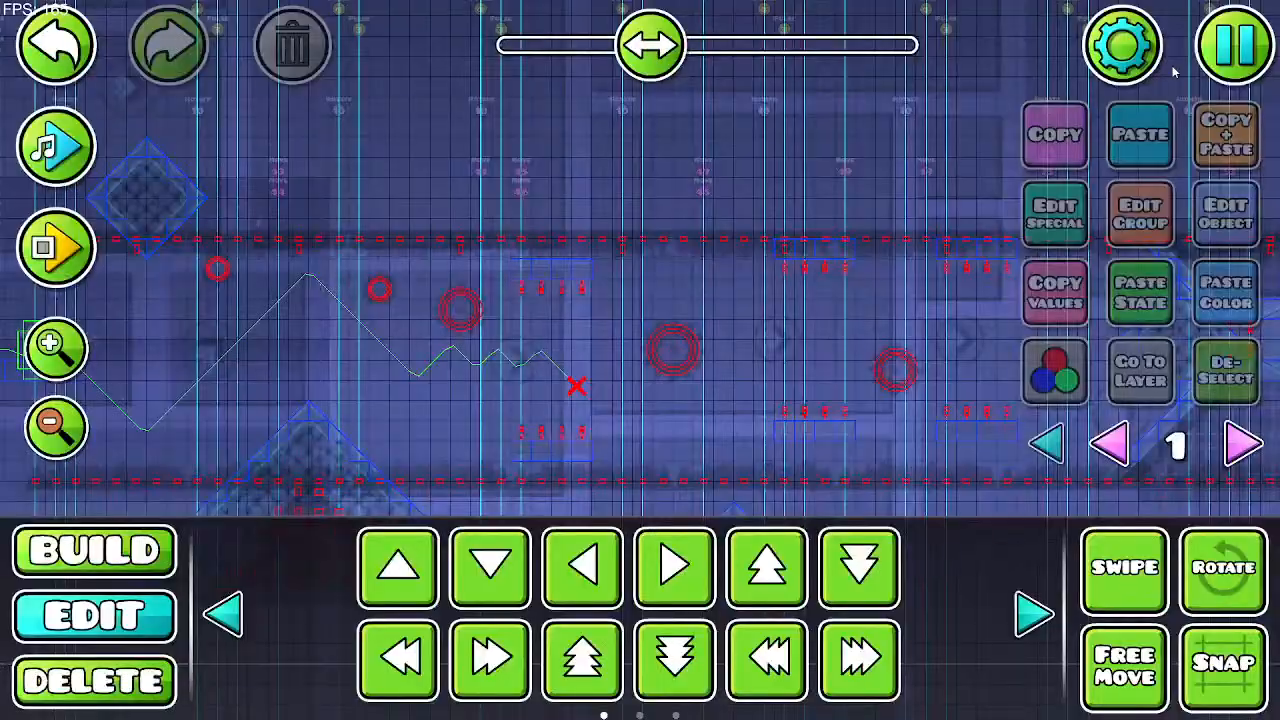
# Step: Turn off the hitbox display and run a short playtest at the beginning of the UFO section
pyautogui.click(1232, 47)
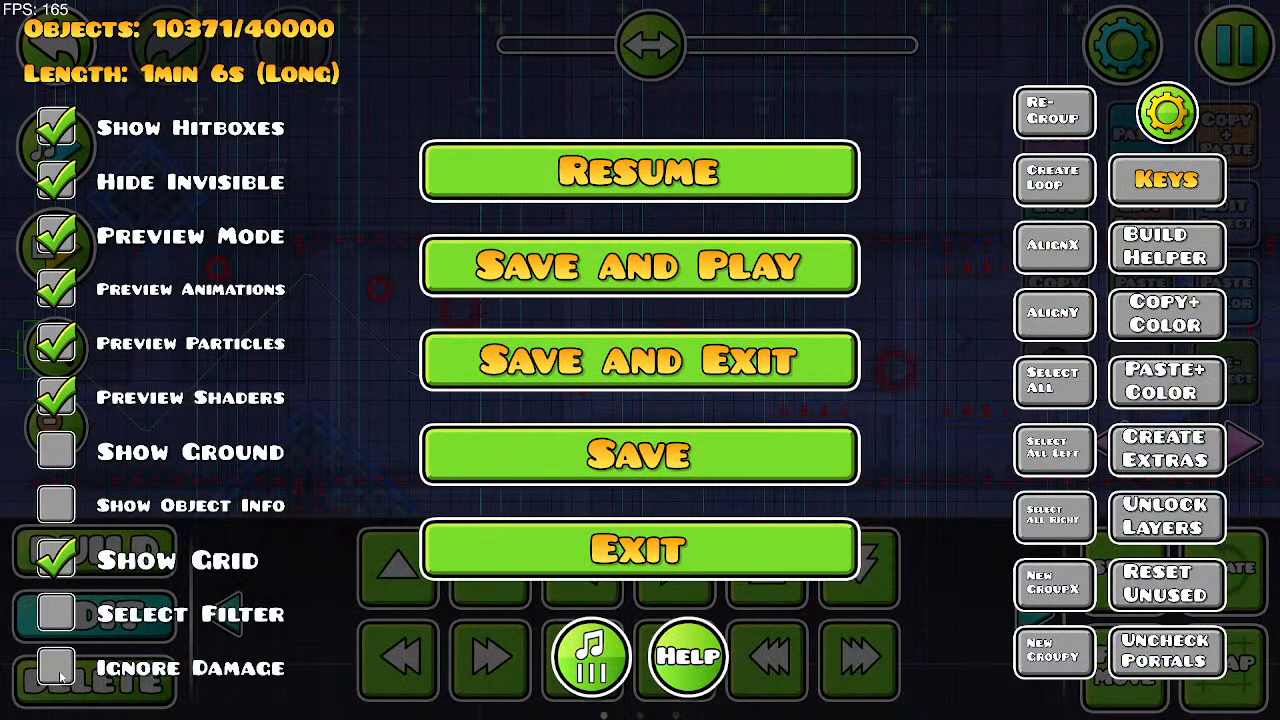
pyautogui.click(474, 190)
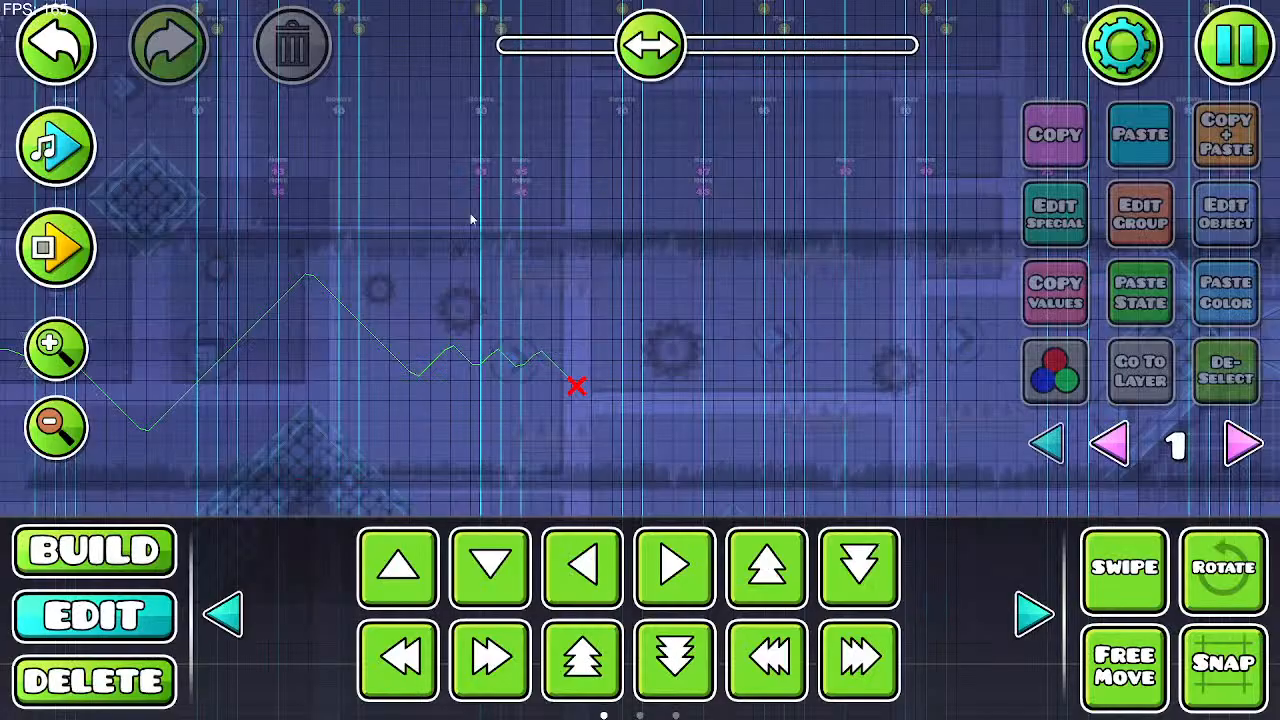
pyautogui.click(60, 232)
pyautogui.click(229, 234)
pyautogui.click(168, 247)
pyautogui.moveTo(487, 222); pyautogui.dragTo(355, 222)
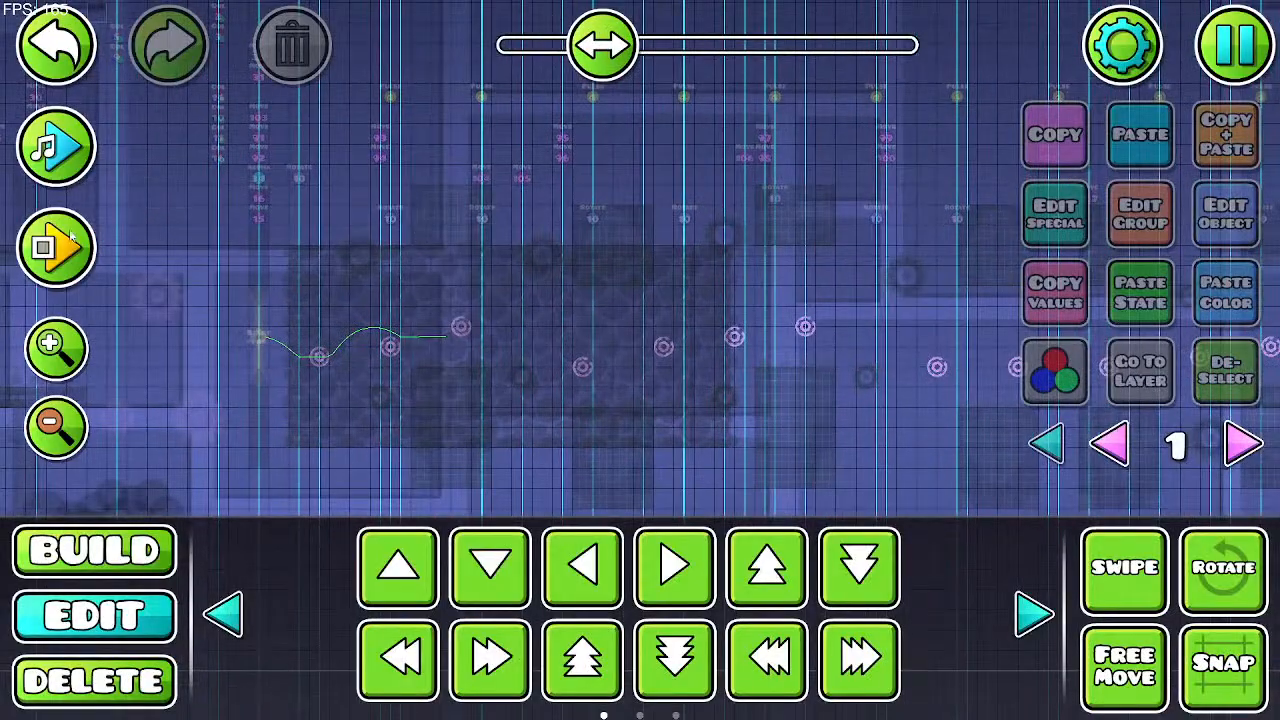
# Step: Playtest the whole UFO section again with hitboxes hidden, from its start position to the wave portal
pyautogui.click(72, 237)
pyautogui.click(459, 336)
pyautogui.click(459, 337)
pyautogui.click(465, 339)
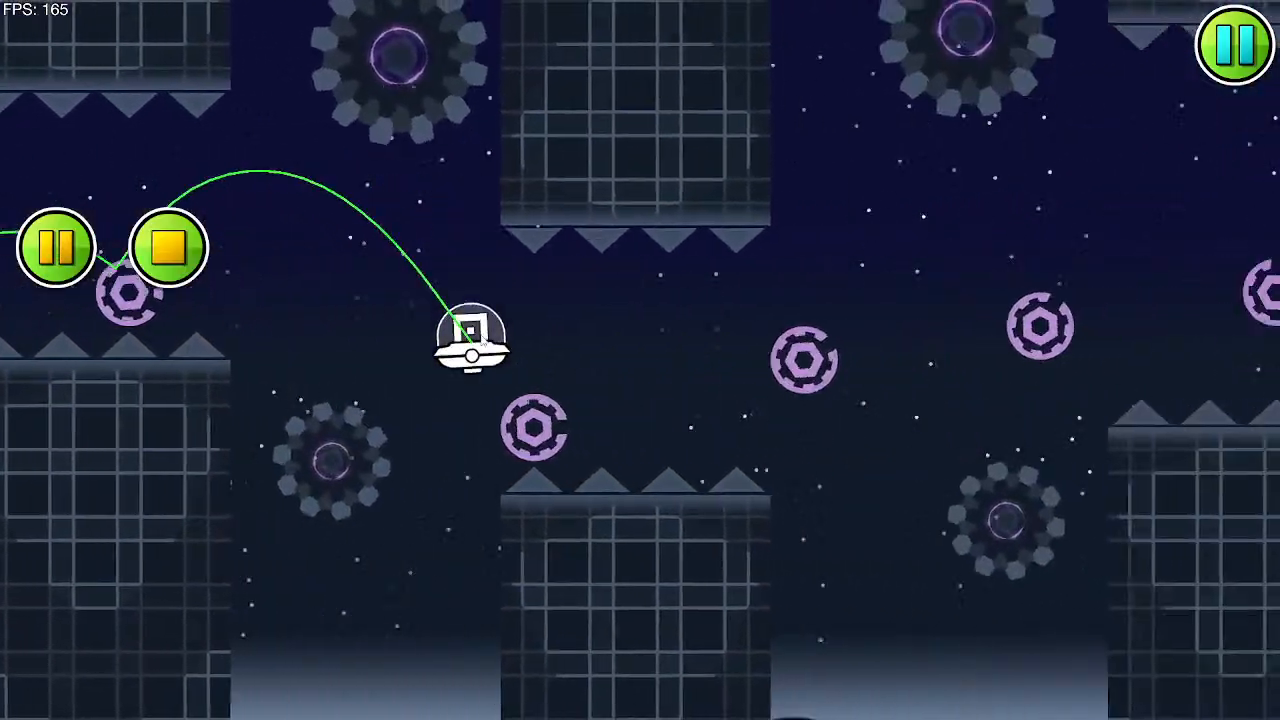
pyautogui.click(482, 336)
pyautogui.click(482, 336)
pyautogui.click(482, 336)
pyautogui.click(482, 335)
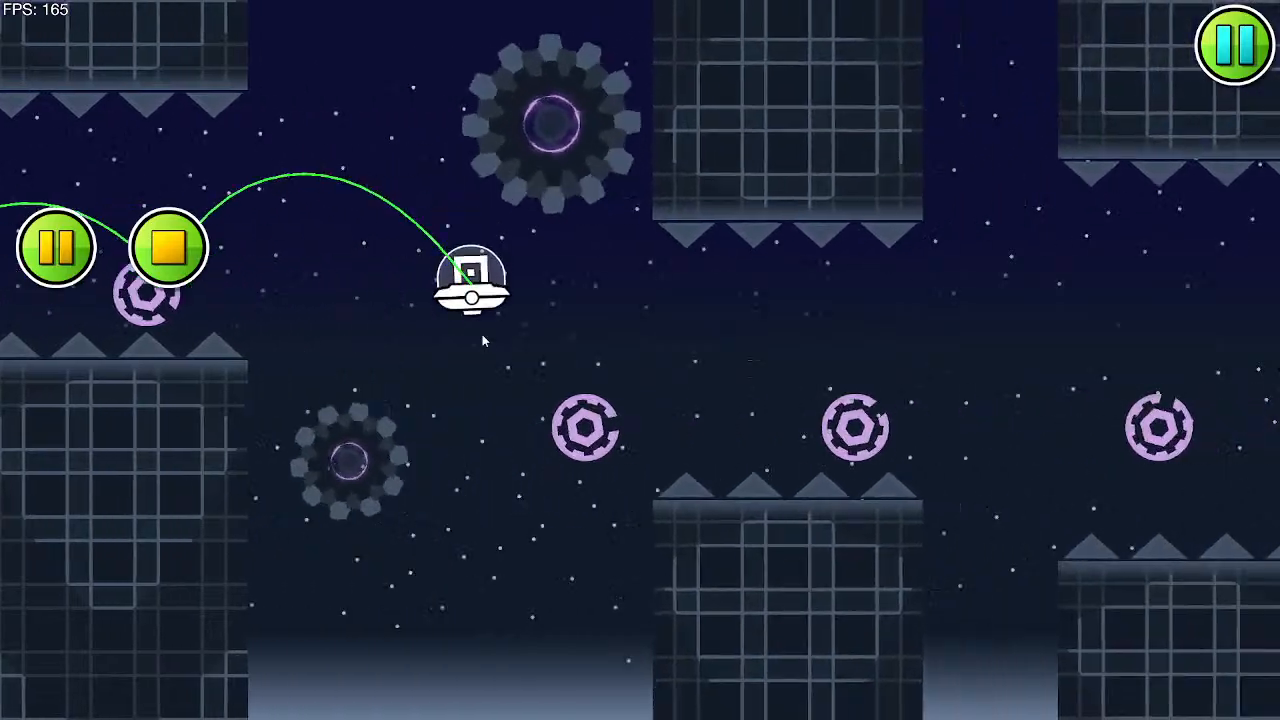
pyautogui.click(482, 335)
pyautogui.click(482, 335)
pyautogui.click(482, 336)
pyautogui.click(482, 336)
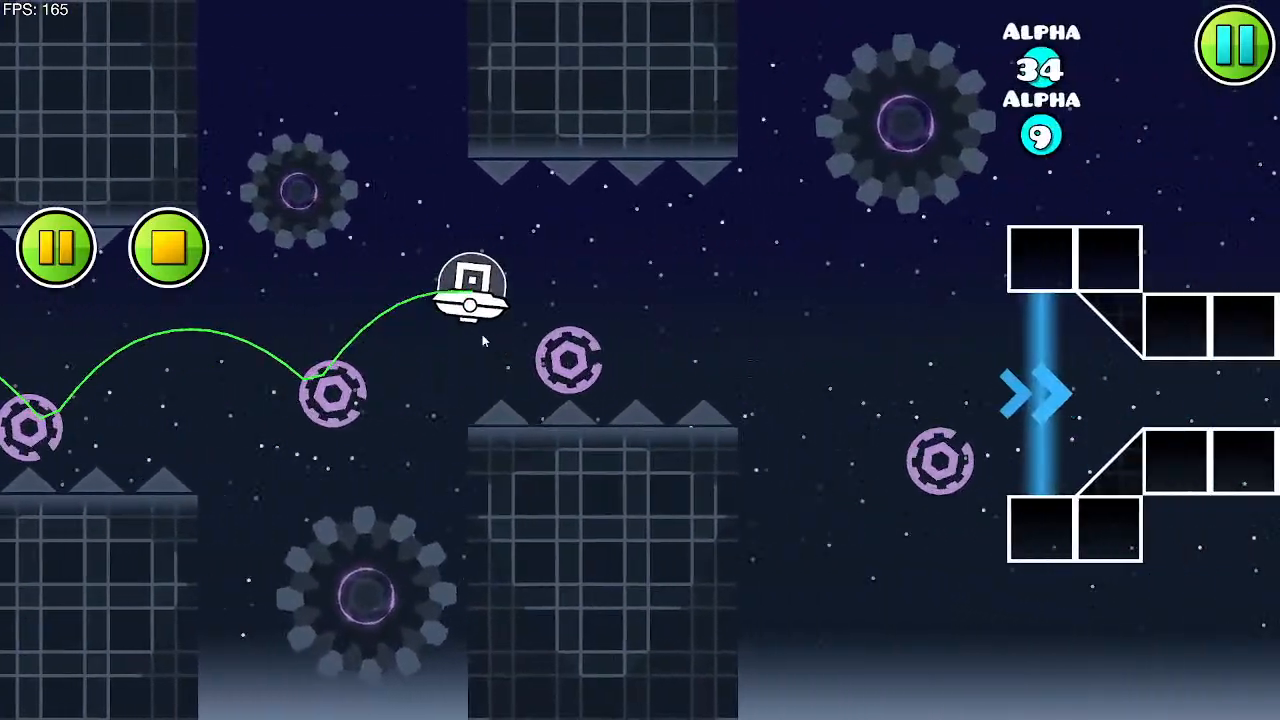
pyautogui.click(482, 338)
pyautogui.click(482, 336)
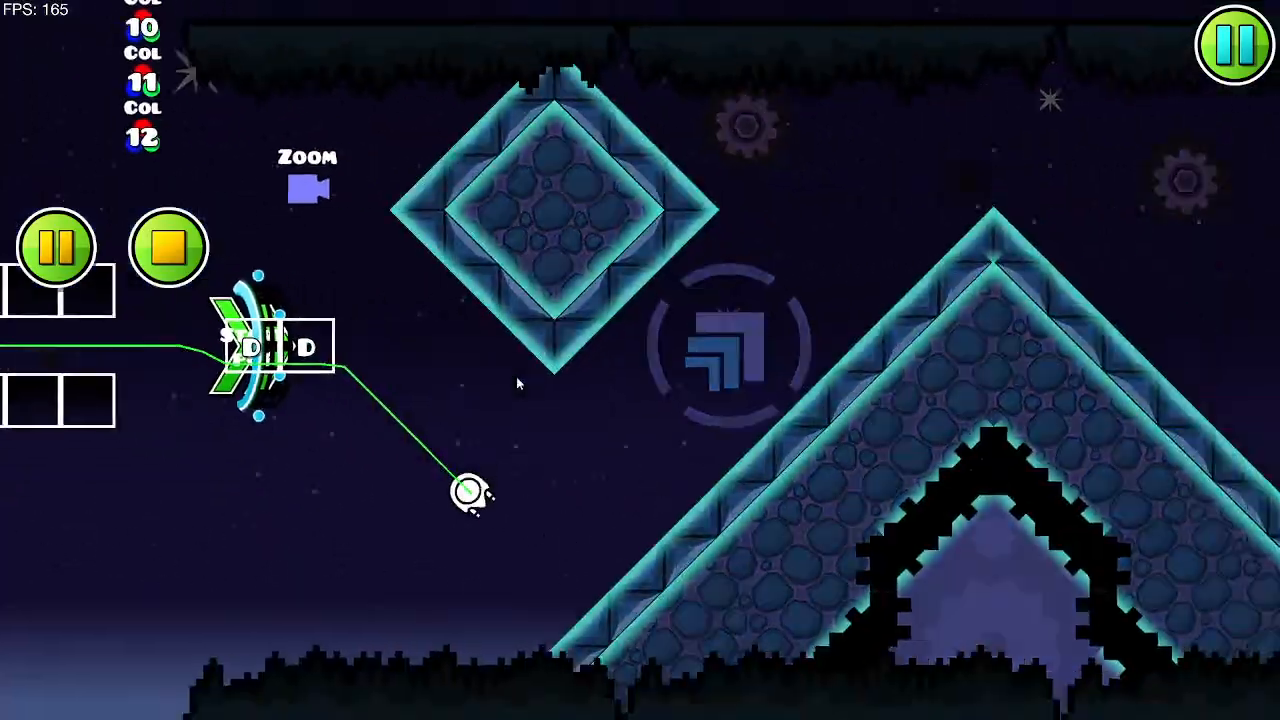
# Step: Continue the playtest through the wave section, past the blue diamonds, spiked platforms and narrow spiked corridors
pyautogui.moveTo(516, 376); pyautogui.dragTo(517, 378)
pyautogui.click(516, 376)
pyautogui.click(516, 376)
pyautogui.click(516, 376)
pyautogui.click(516, 377)
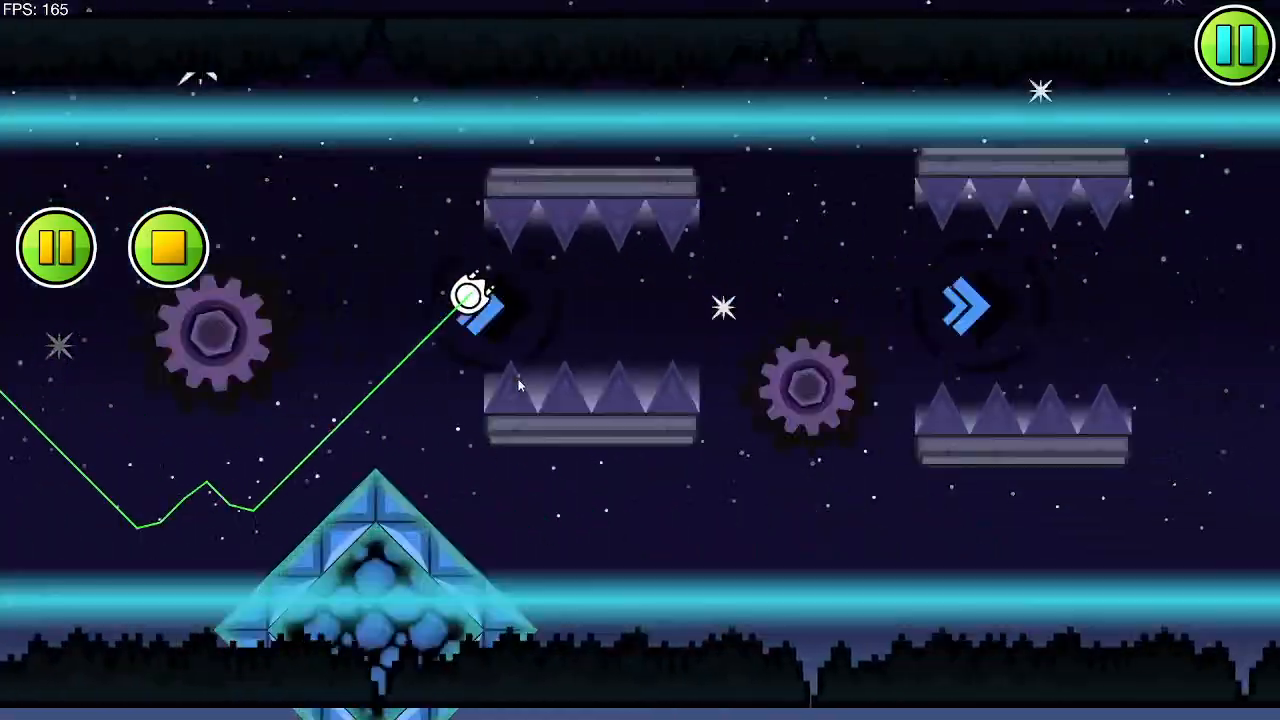
pyautogui.click(518, 379)
pyautogui.click(519, 379)
pyautogui.click(519, 379)
pyautogui.click(519, 379)
pyautogui.click(520, 379)
pyautogui.click(520, 379)
pyautogui.click(520, 379)
pyautogui.click(520, 379)
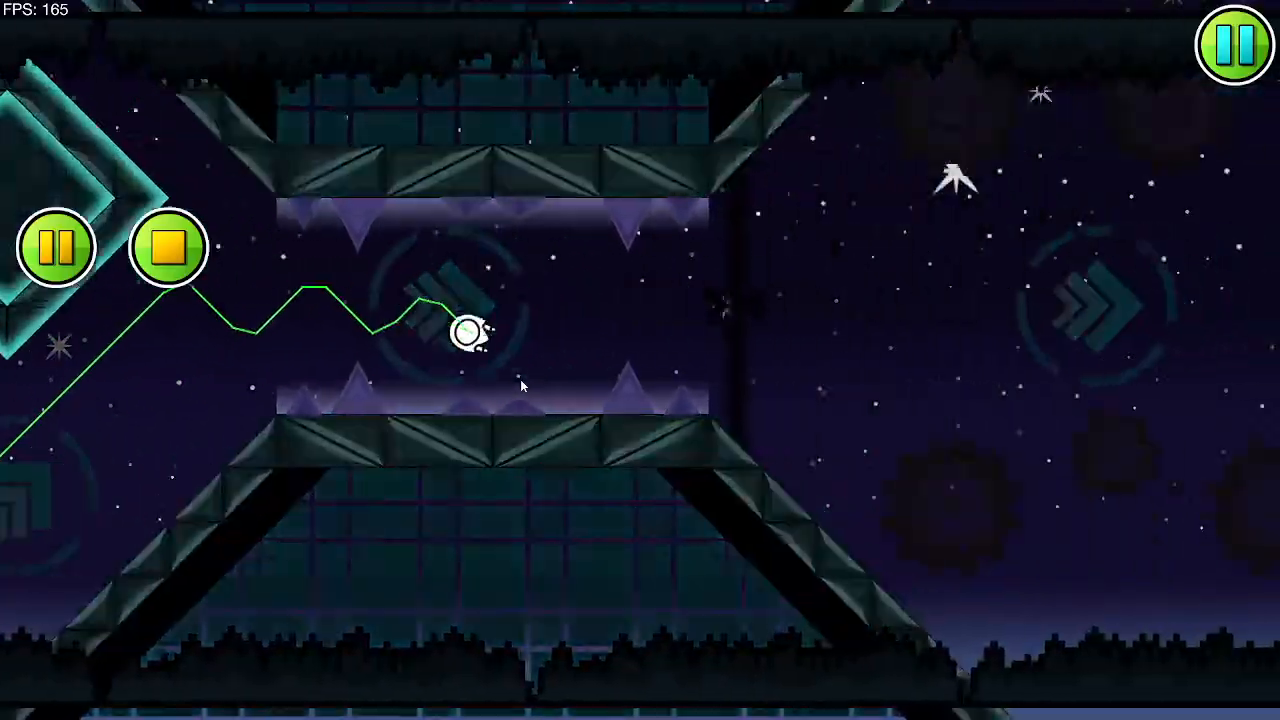
pyautogui.click(520, 379)
pyautogui.click(520, 379)
pyautogui.click(521, 379)
pyautogui.click(521, 379)
pyautogui.click(521, 379)
pyautogui.click(522, 379)
pyautogui.click(522, 379)
pyautogui.click(522, 379)
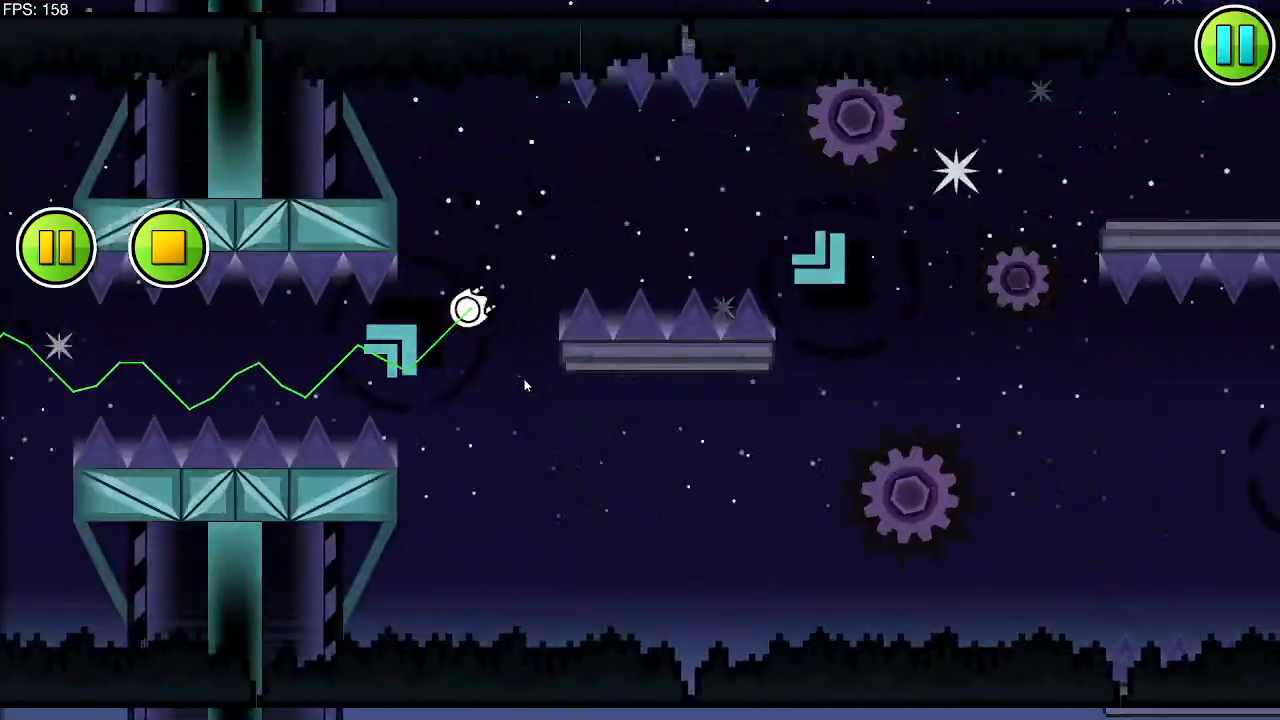
# Step: Playtest the wave section, steering between the spikes, gears and green diamond blocks up to the zigzag corridor
pyautogui.click(524, 379)
pyautogui.click(524, 379)
pyautogui.click(524, 379)
pyautogui.click(524, 378)
pyautogui.click(524, 378)
pyautogui.click(524, 378)
pyautogui.click(524, 378)
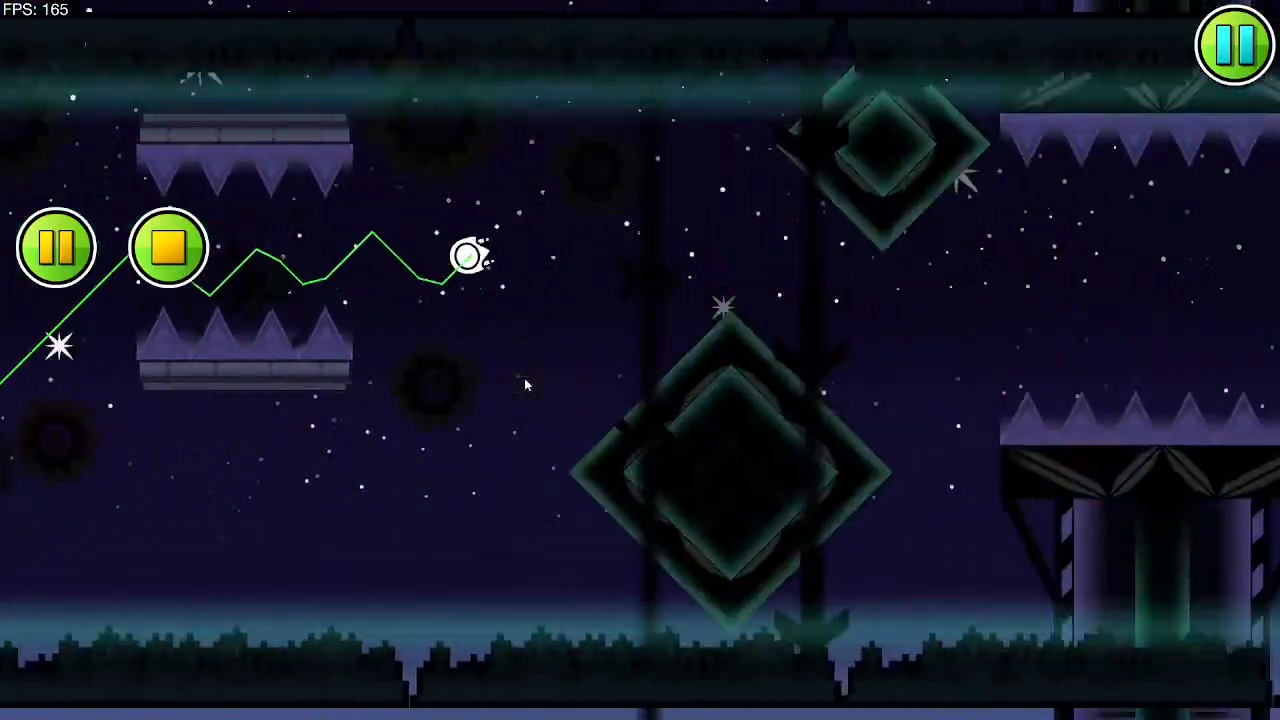
pyautogui.click(524, 379)
pyautogui.click(524, 379)
pyautogui.click(524, 379)
pyautogui.click(523, 380)
pyautogui.click(523, 380)
pyautogui.click(522, 380)
pyautogui.click(522, 380)
pyautogui.click(522, 381)
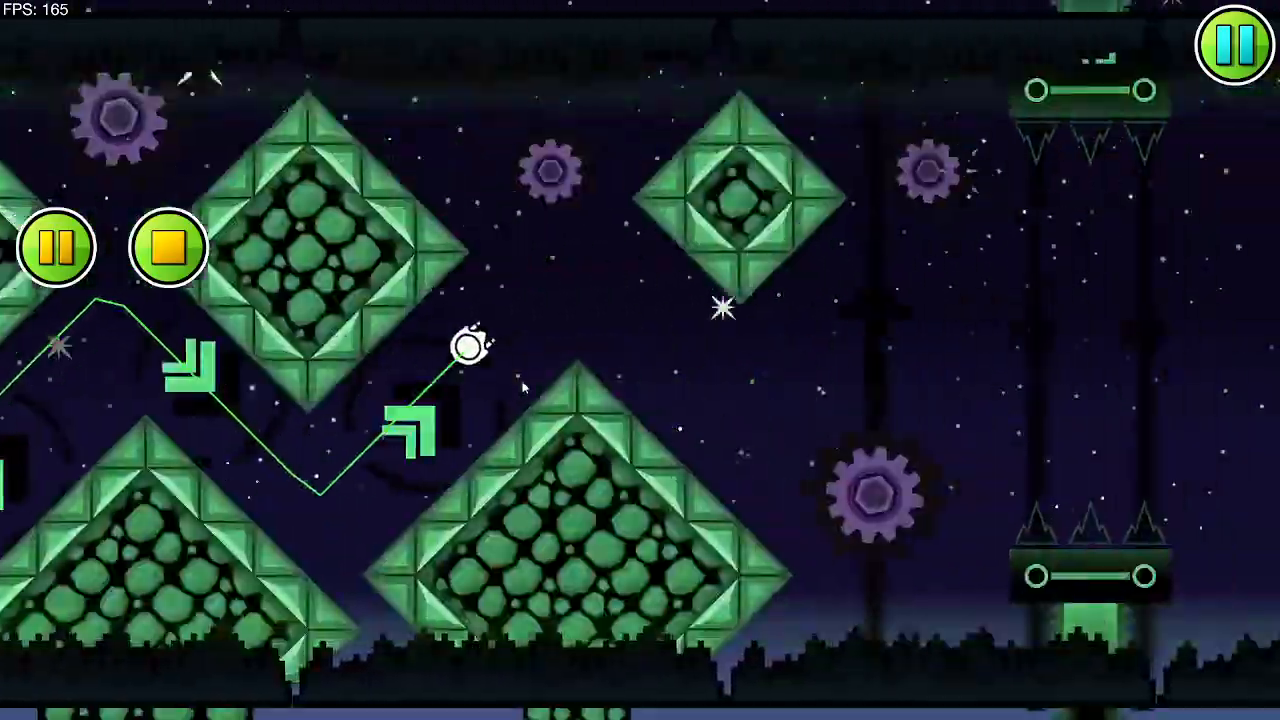
pyautogui.click(522, 382)
pyautogui.click(523, 382)
pyautogui.click(523, 382)
pyautogui.click(523, 382)
pyautogui.click(523, 382)
pyautogui.click(523, 382)
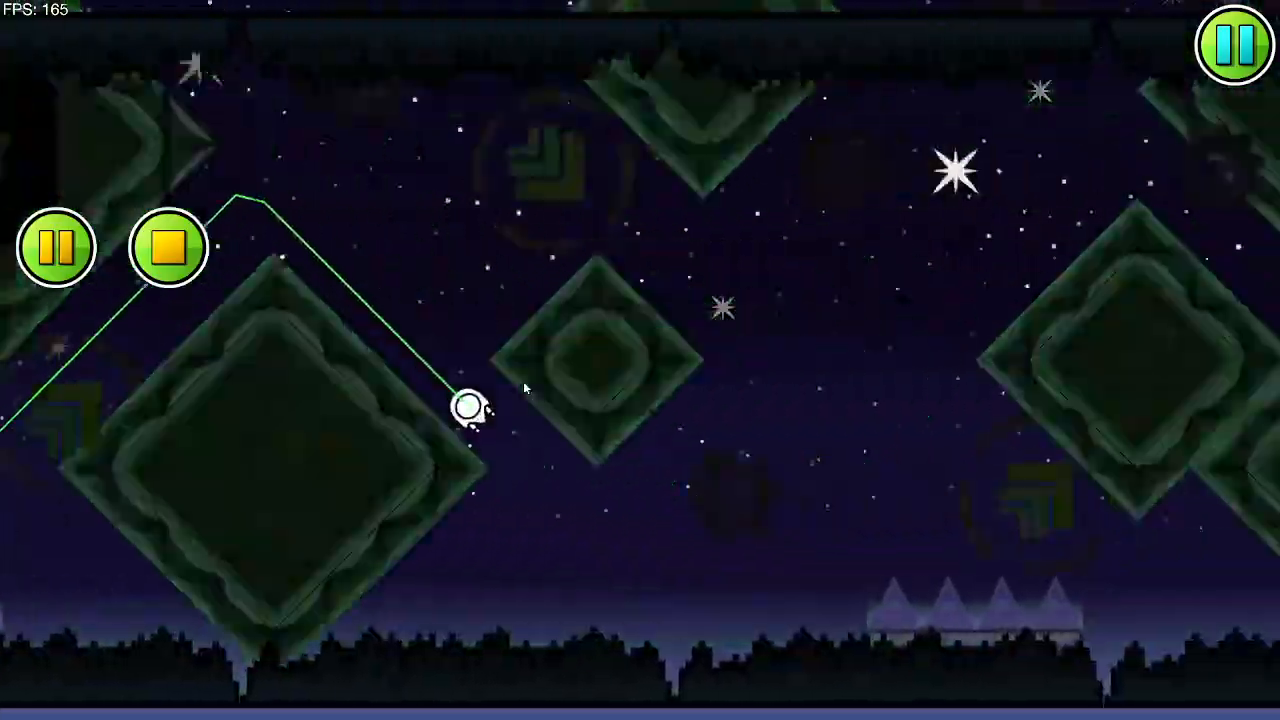
pyautogui.click(523, 382)
pyautogui.click(523, 383)
pyautogui.click(524, 388)
pyautogui.click(524, 388)
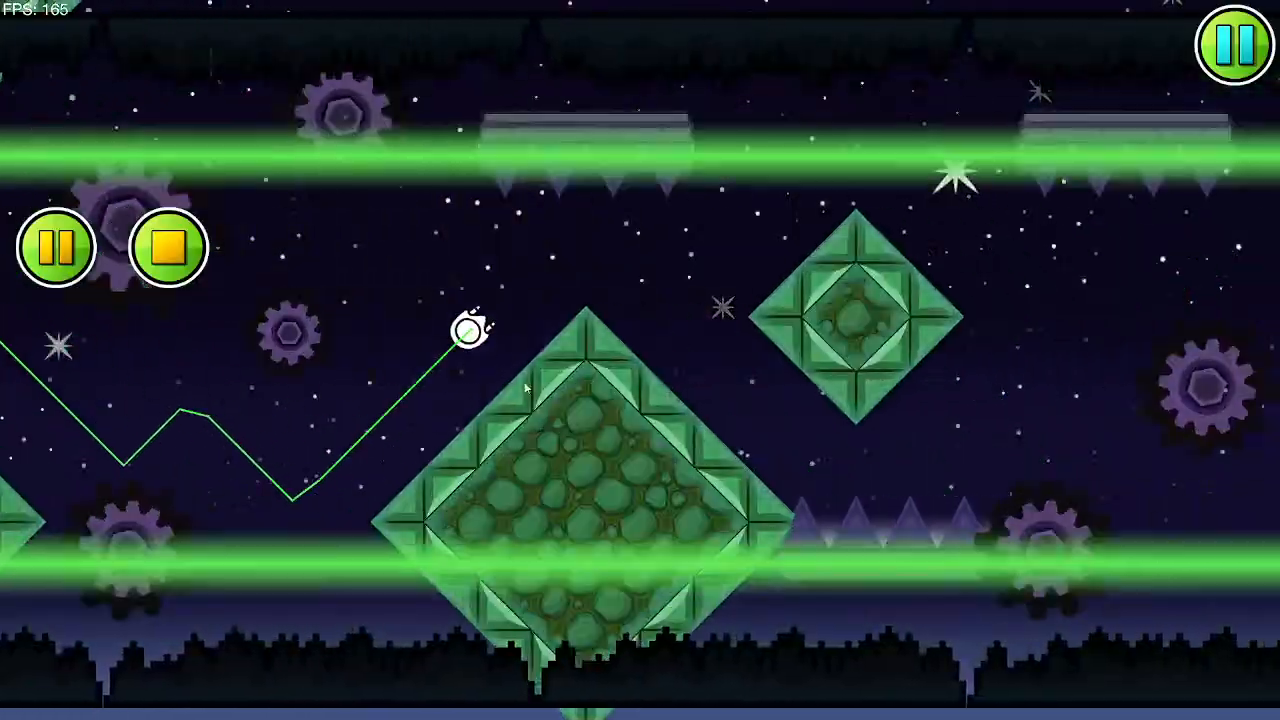
pyautogui.click(524, 388)
pyautogui.click(524, 388)
pyautogui.click(524, 388)
pyautogui.click(524, 388)
pyautogui.click(524, 388)
pyautogui.click(524, 388)
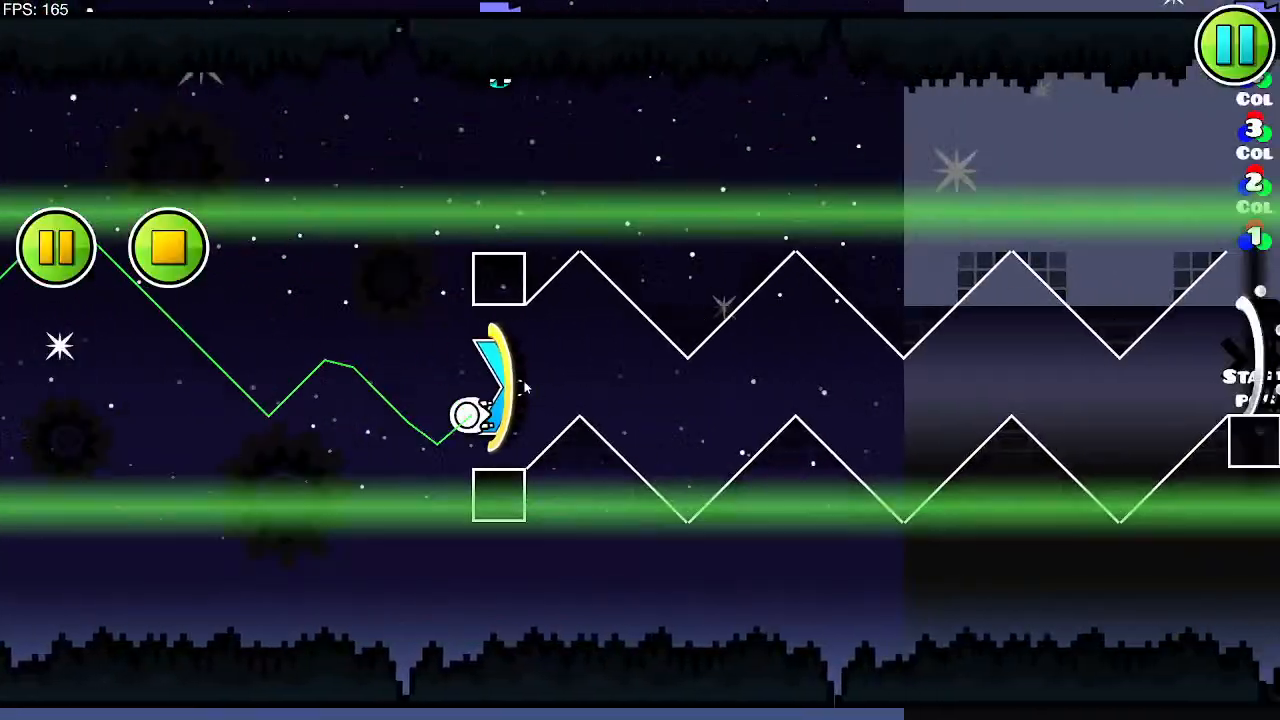
# Step: Continue the playtest through the zigzag corridor and the robot section with grass pillars, and return to the editor
pyautogui.click(524, 388)
pyautogui.click(524, 388)
pyautogui.click(524, 388)
pyautogui.click(524, 388)
pyautogui.click(524, 388)
pyautogui.click(524, 388)
pyautogui.click(524, 387)
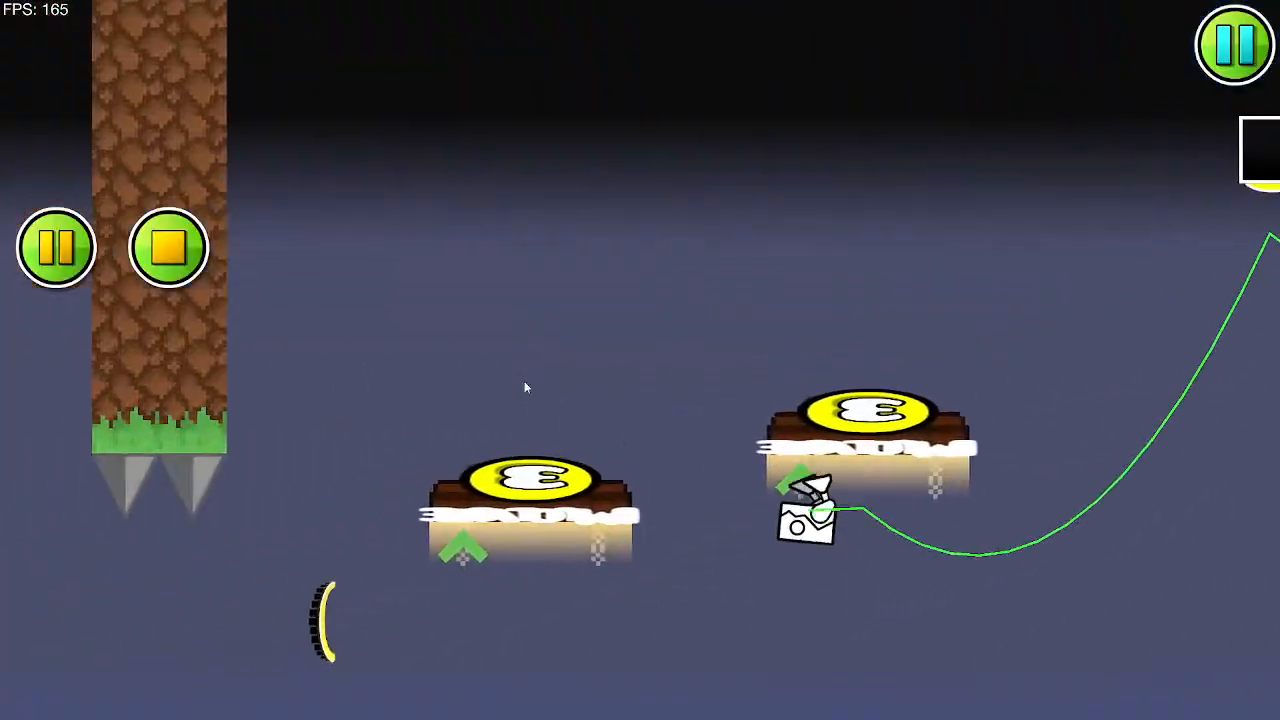
pyautogui.click(524, 387)
pyautogui.click(524, 387)
pyautogui.click(524, 387)
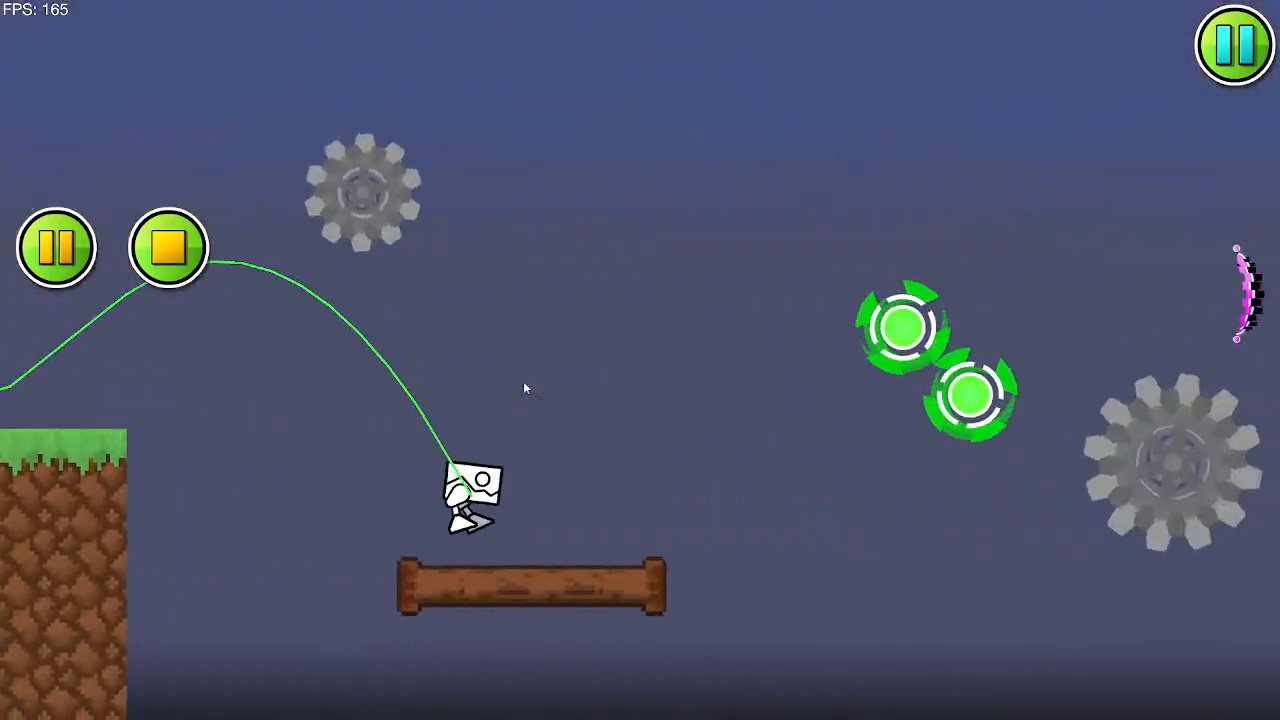
pyautogui.click(524, 388)
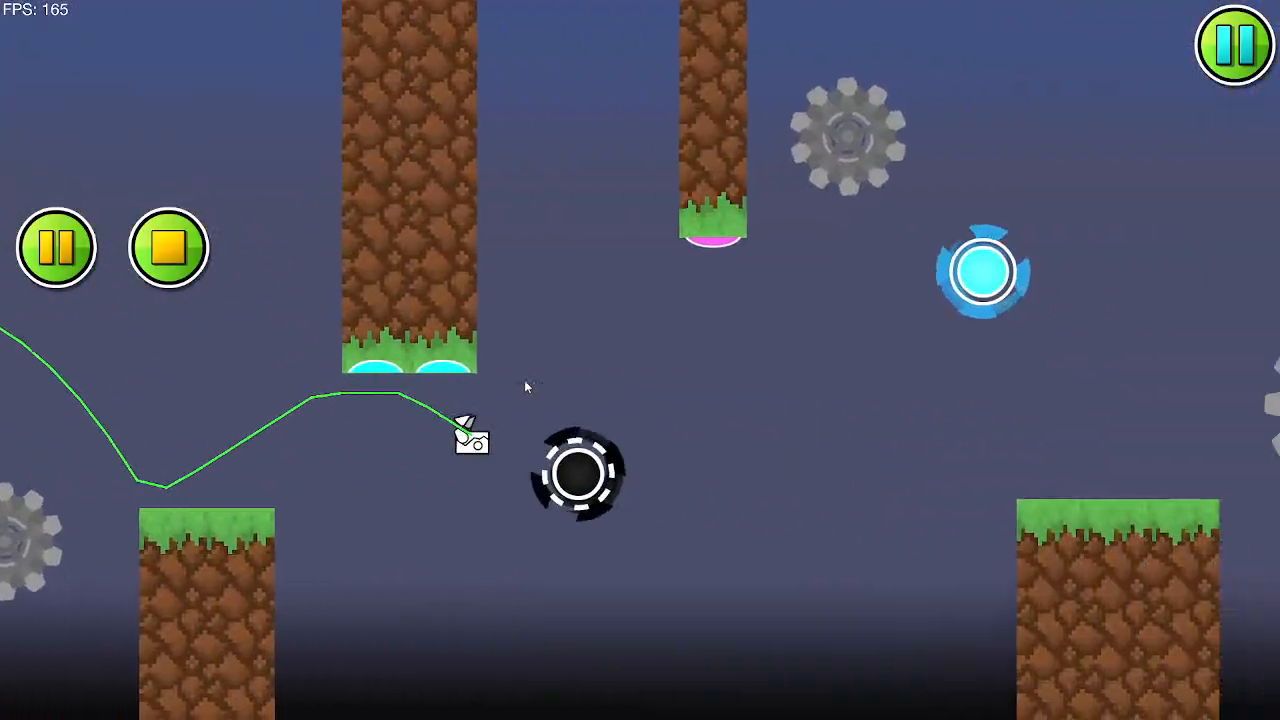
pyautogui.click(524, 388)
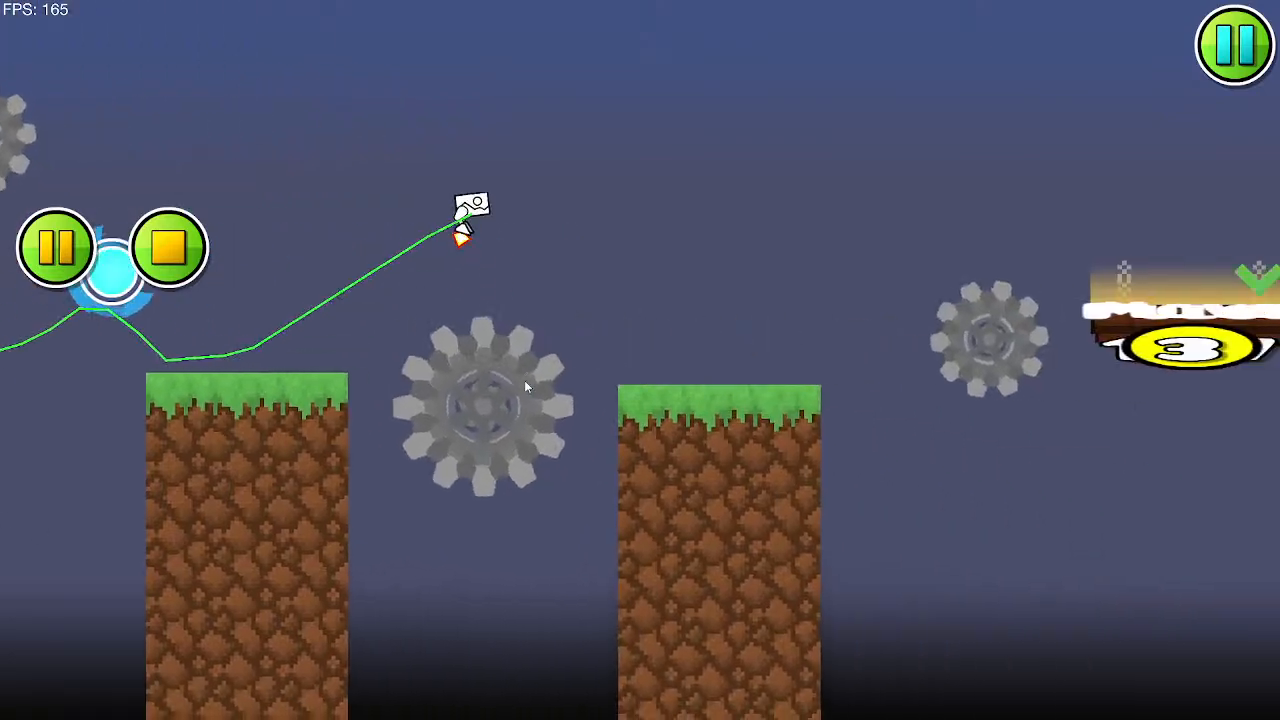
pyautogui.click(525, 386)
pyautogui.click(525, 386)
pyautogui.click(525, 386)
pyautogui.click(524, 380)
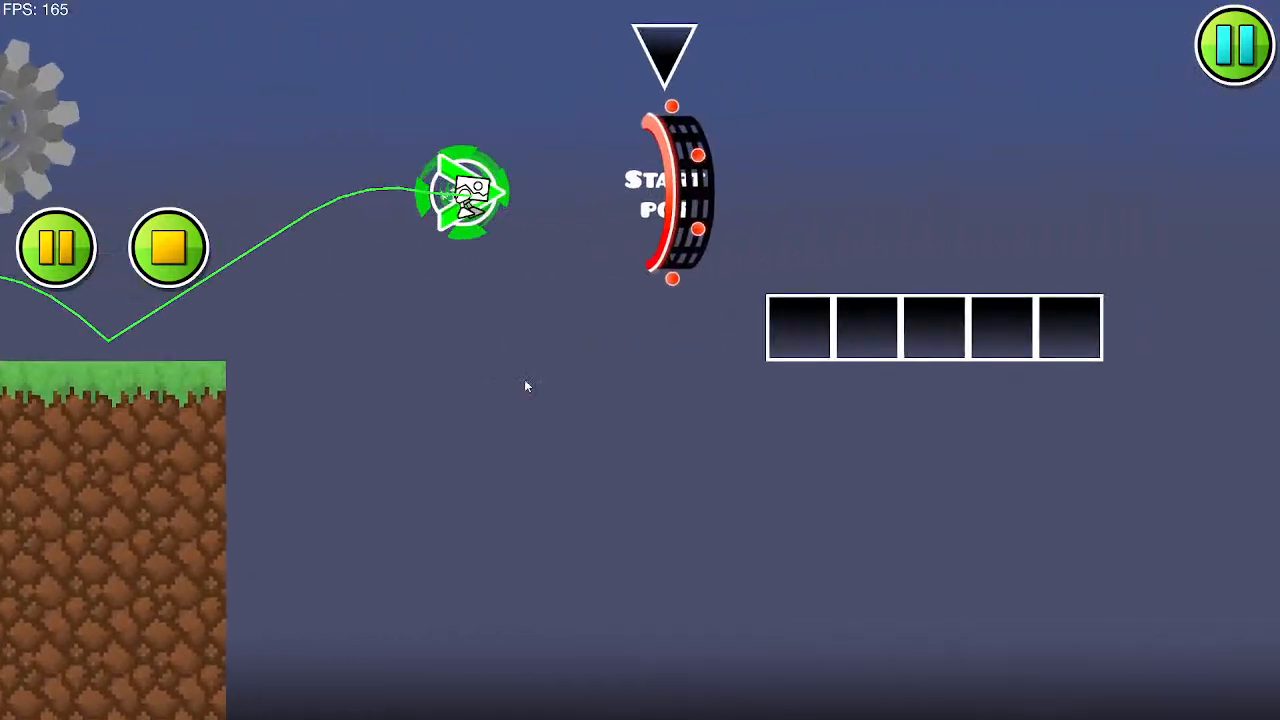
pyautogui.press('Escape')
pyautogui.click(640, 172)
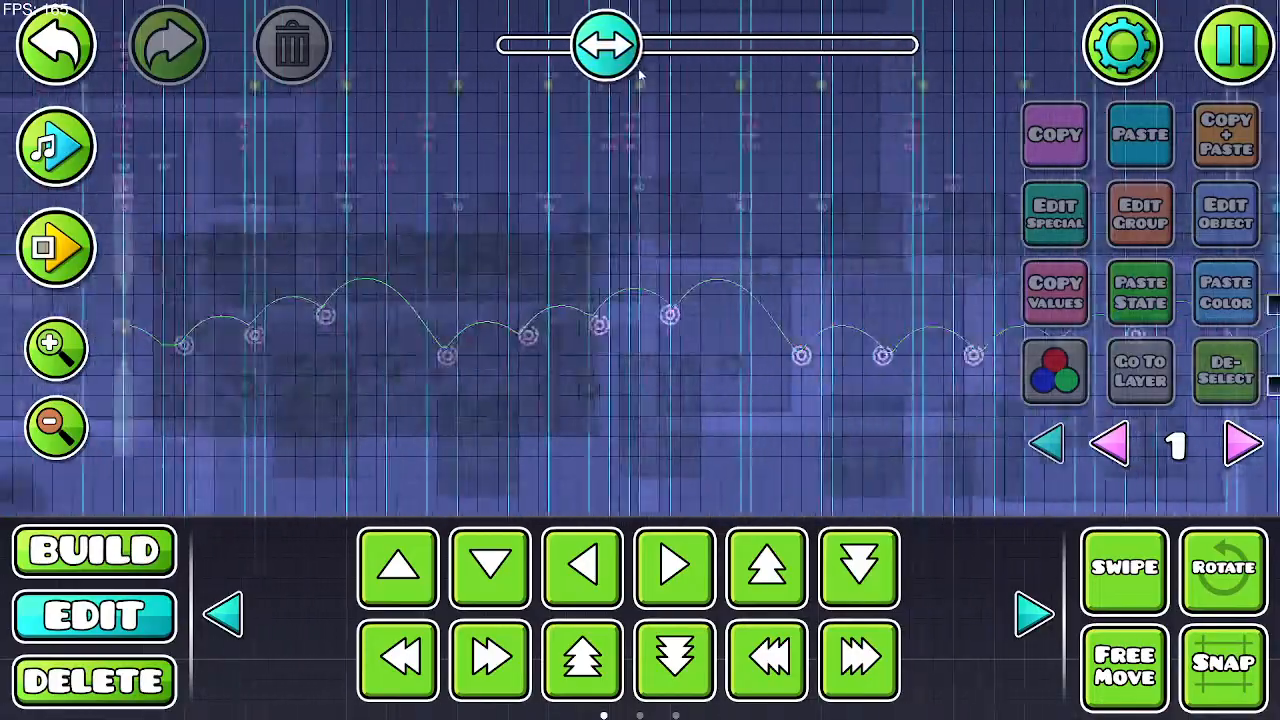
# Step: Switch to editor layer 0 and inspect the base color settings of a large saw beside the dark blocks
pyautogui.moveTo(640, 75)
pyautogui.mouseDown()
pyautogui.moveTo(620, 74)
pyautogui.moveTo(662, 75)
pyautogui.mouseUp()
pyautogui.click(1110, 445)
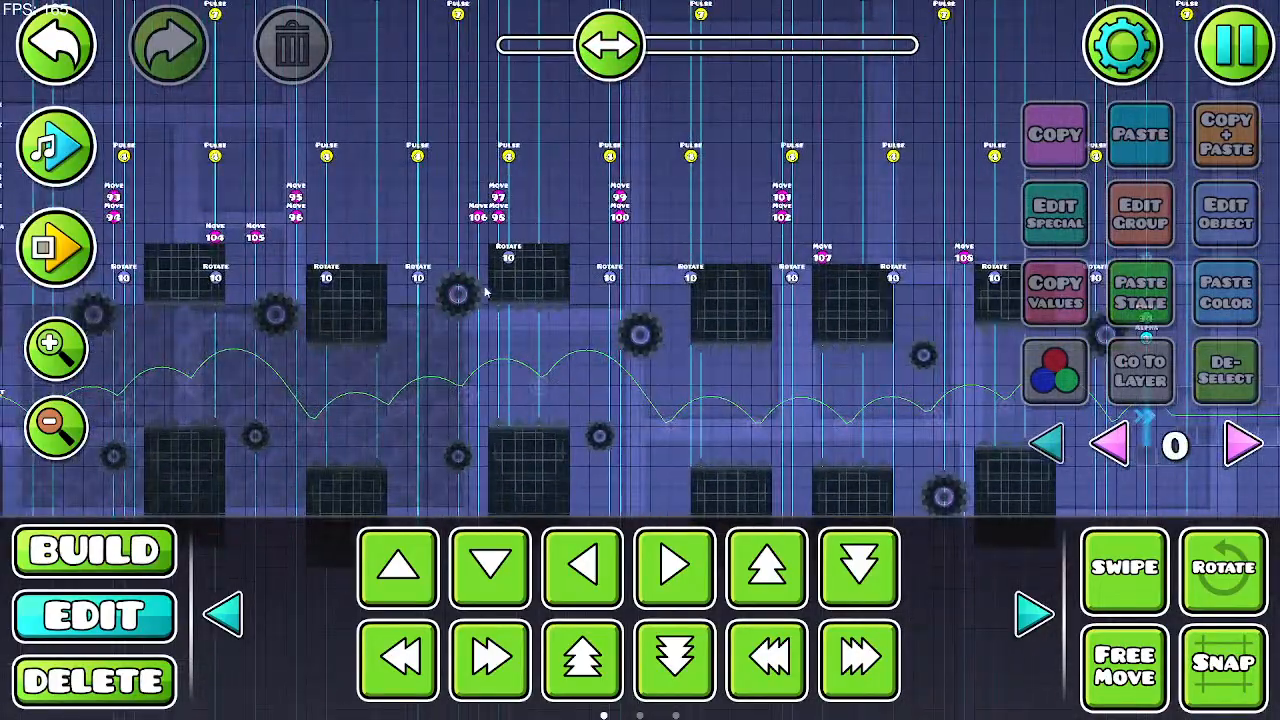
pyautogui.click(470, 293)
pyautogui.click(1223, 236)
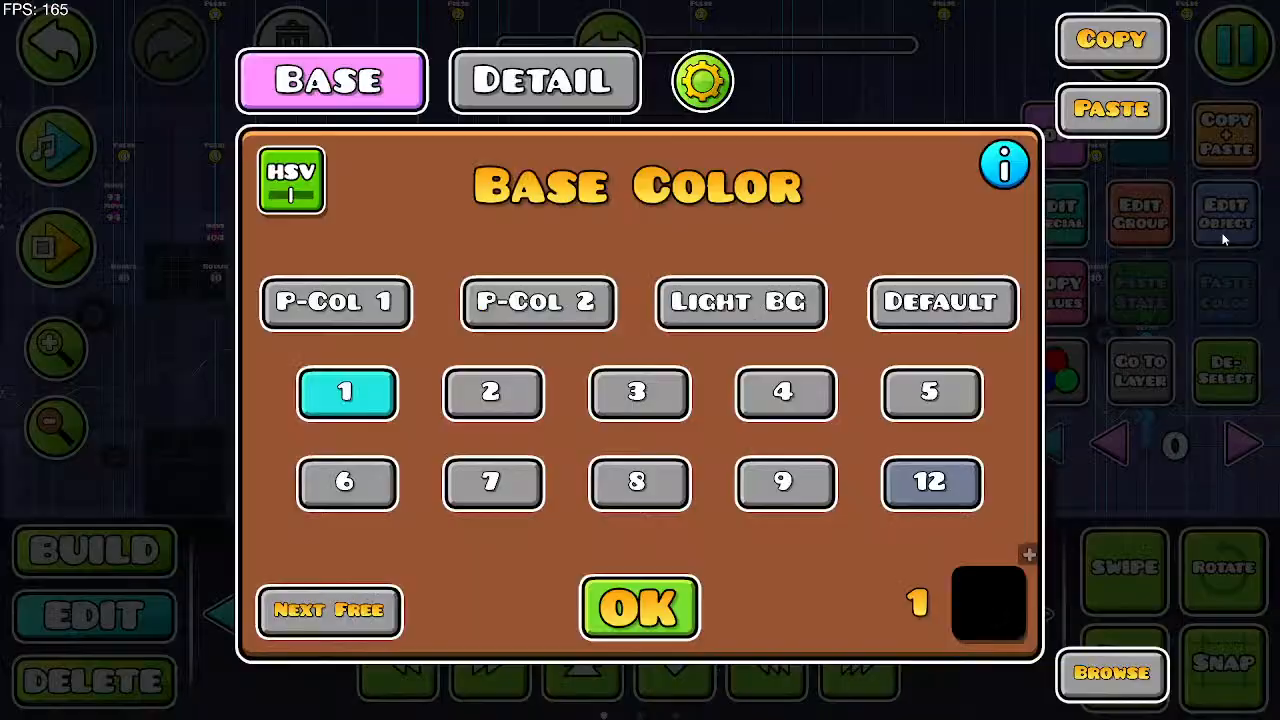
pyautogui.click(680, 603)
# Step: Inspect the rotate command settings of the trigger just before the large saw
pyautogui.click(417, 273)
pyautogui.click(1225, 216)
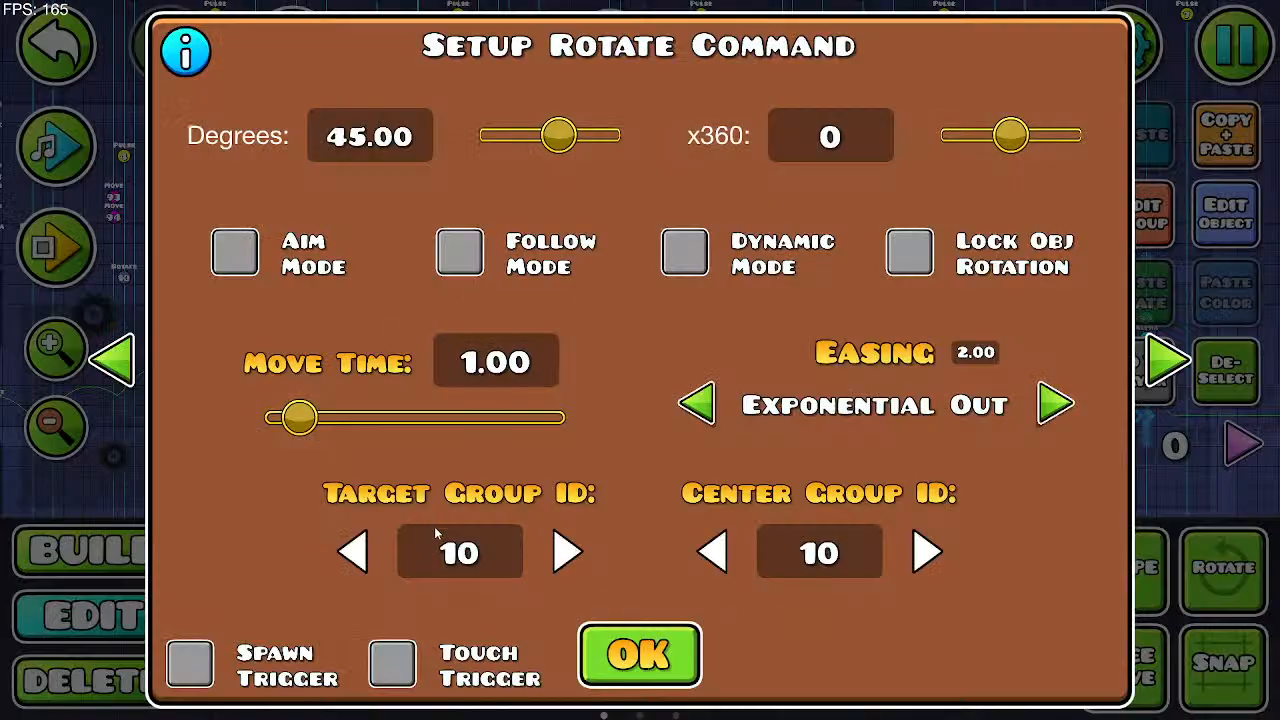
pyautogui.click(697, 640)
# Step: Inspect the group IDs assigned to the large saw between the two upper dark blocks
pyautogui.click(55, 345)
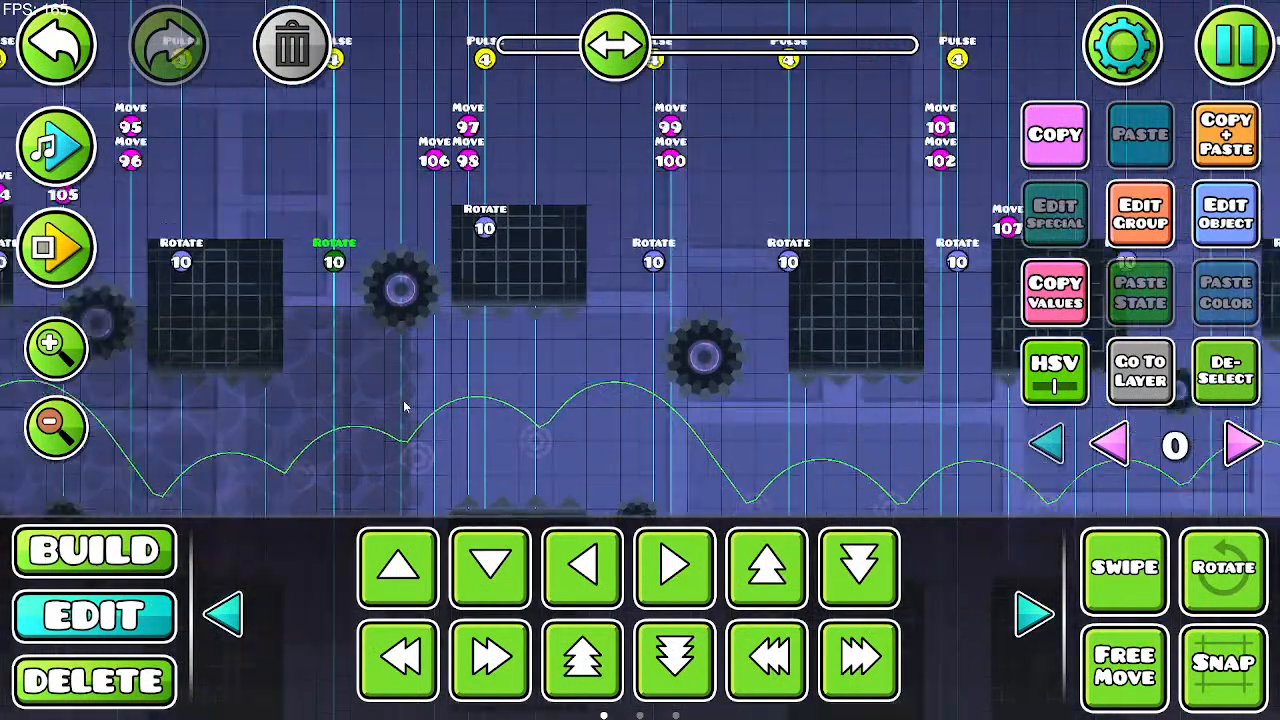
pyautogui.click(455, 340)
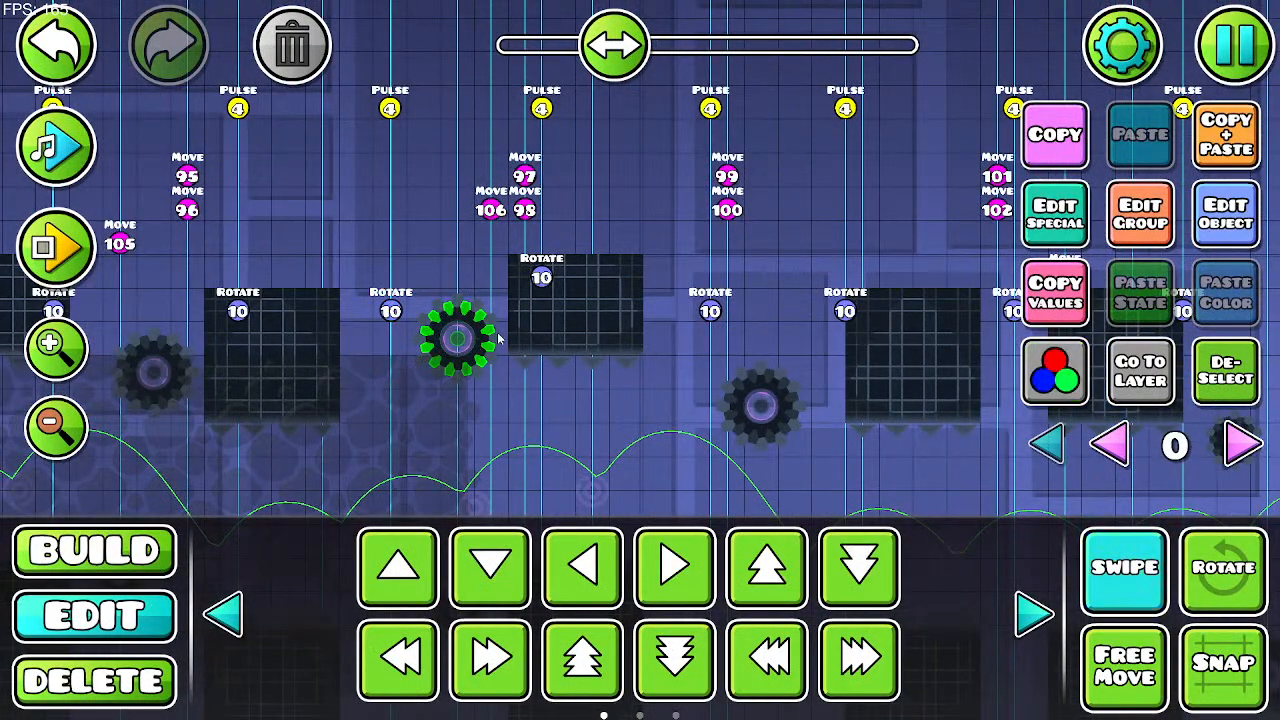
pyautogui.click(481, 366)
pyautogui.click(1172, 220)
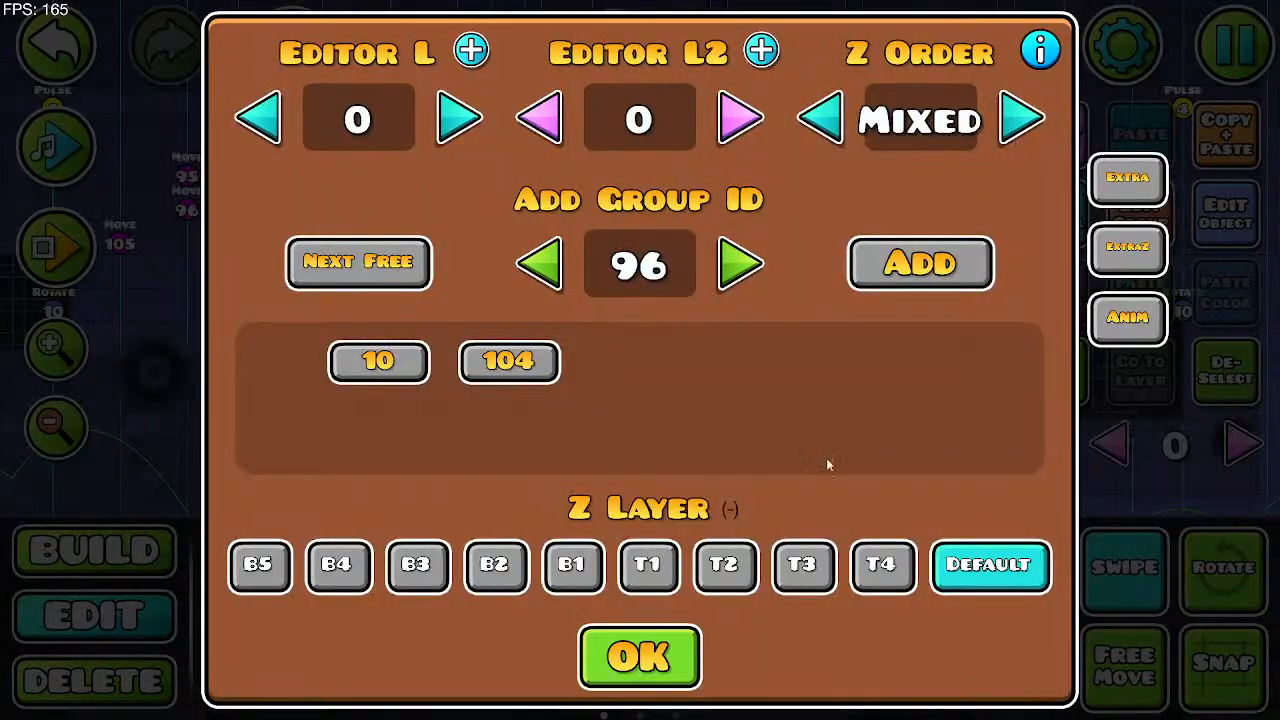
pyautogui.click(640, 650)
# Step: Review the degrees, move time, easing and target group of the rotate trigger directly before that saw
pyautogui.click(390, 310)
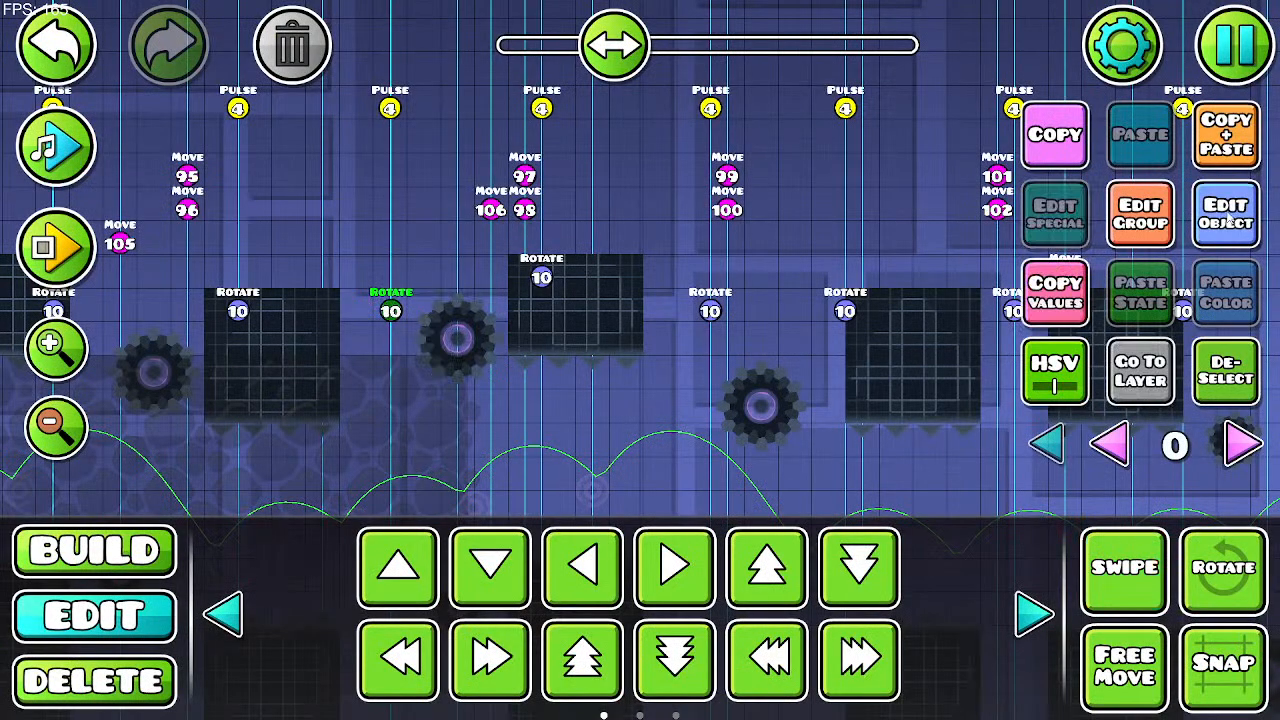
pyautogui.click(1229, 219)
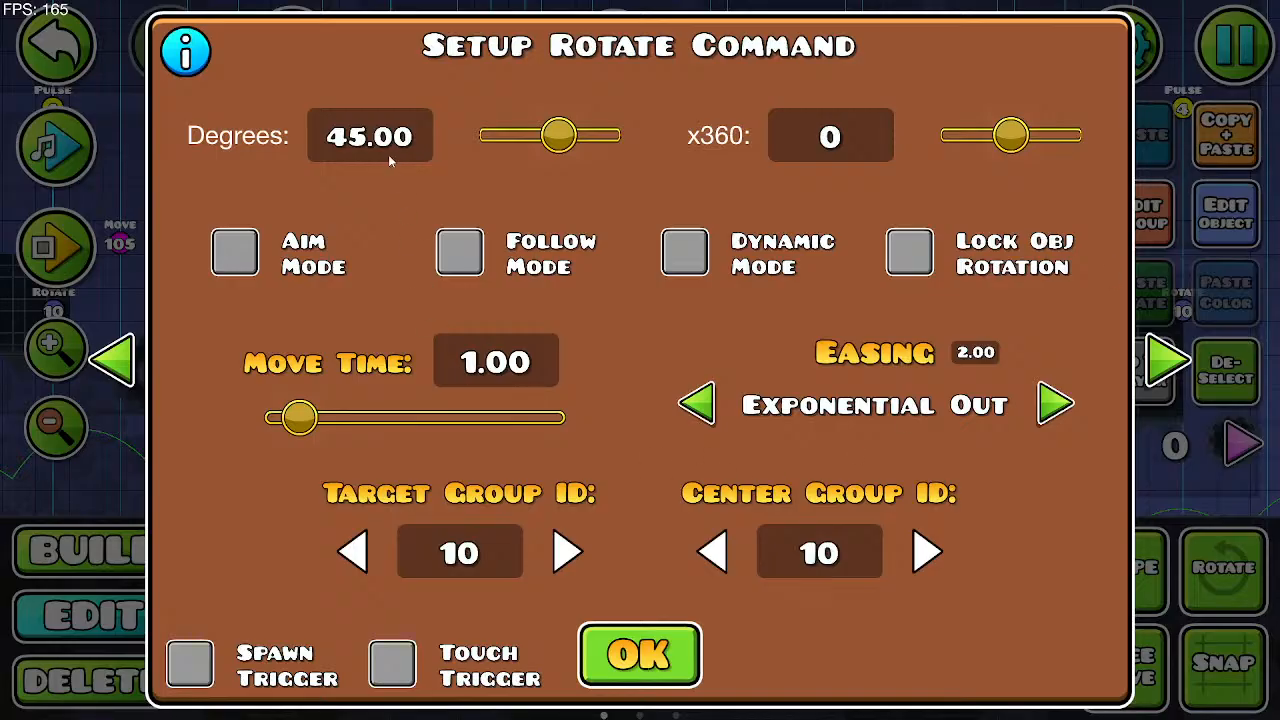
pyautogui.click(640, 655)
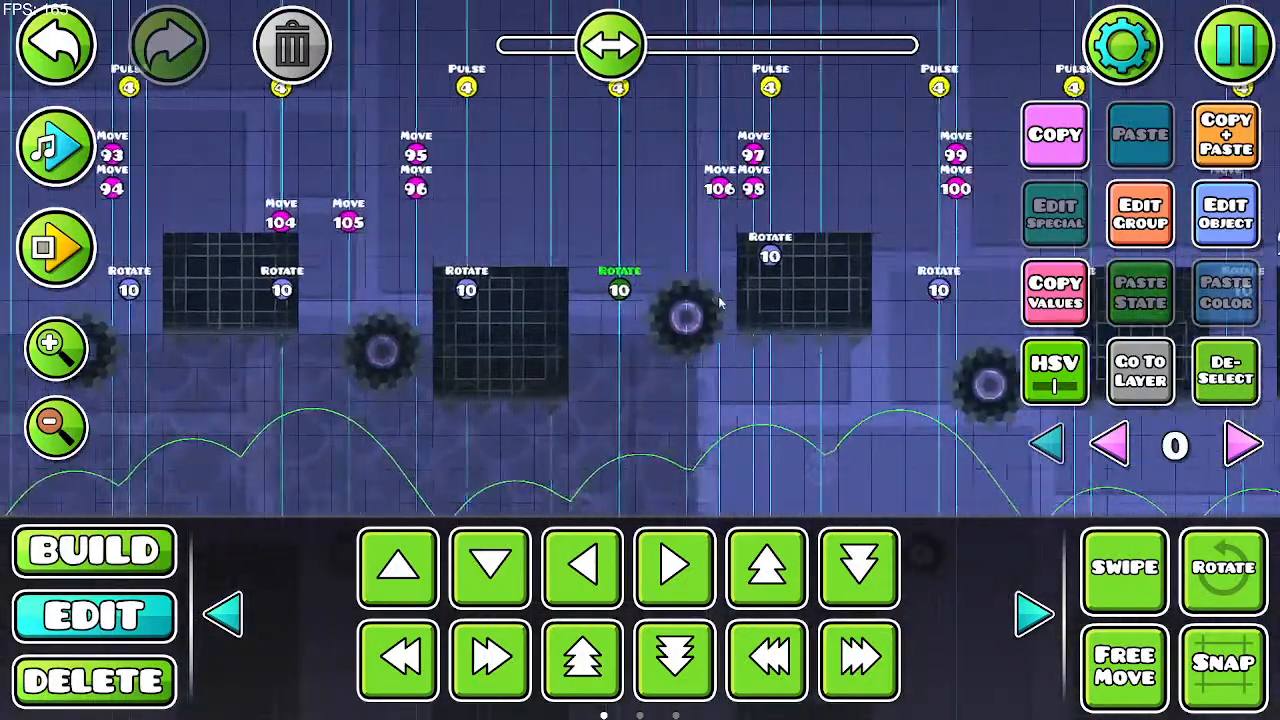
pyautogui.click(1214, 218)
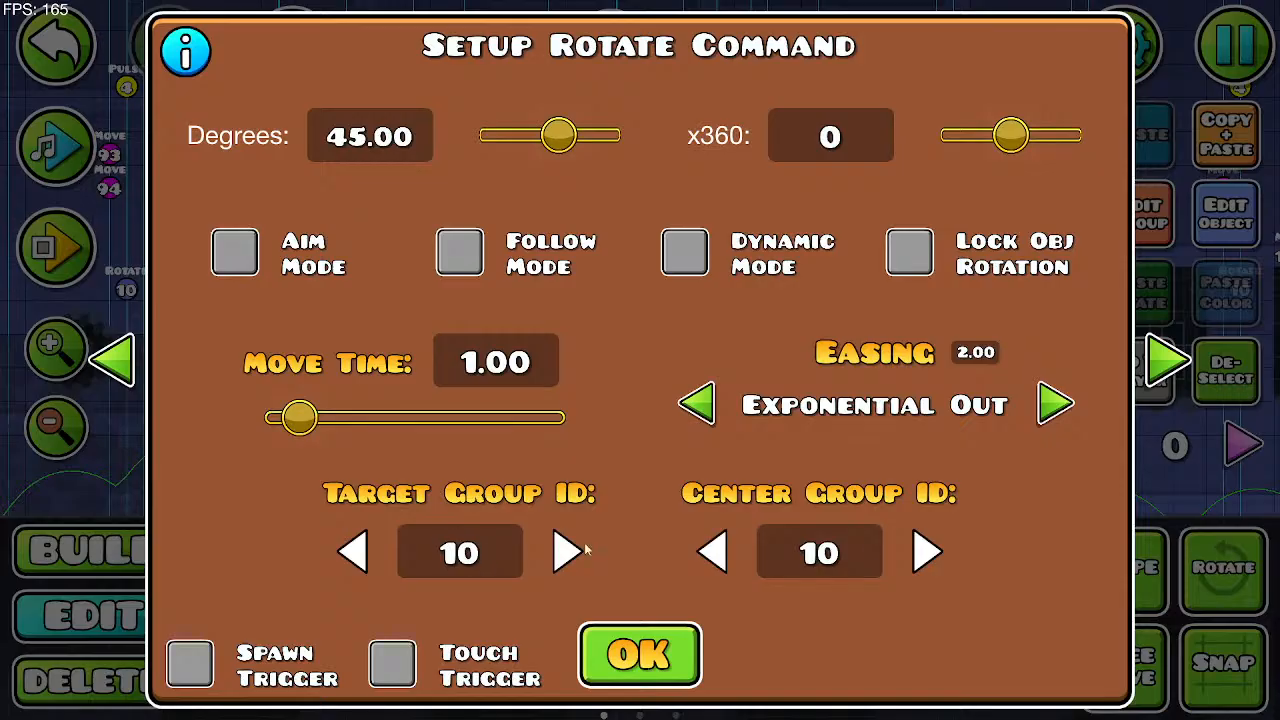
pyautogui.click(678, 630)
# Step: Playtest the UFO section from its start position to watch the saws rotate, and stop the playtest
pyautogui.moveTo(442, 372); pyautogui.dragTo(576, 354)
pyautogui.moveTo(301, 362)
pyautogui.mouseDown()
pyautogui.moveTo(510, 372)
pyautogui.moveTo(306, 360)
pyautogui.mouseUp()
pyautogui.click(417, 345)
pyautogui.doubleClick(57, 428)
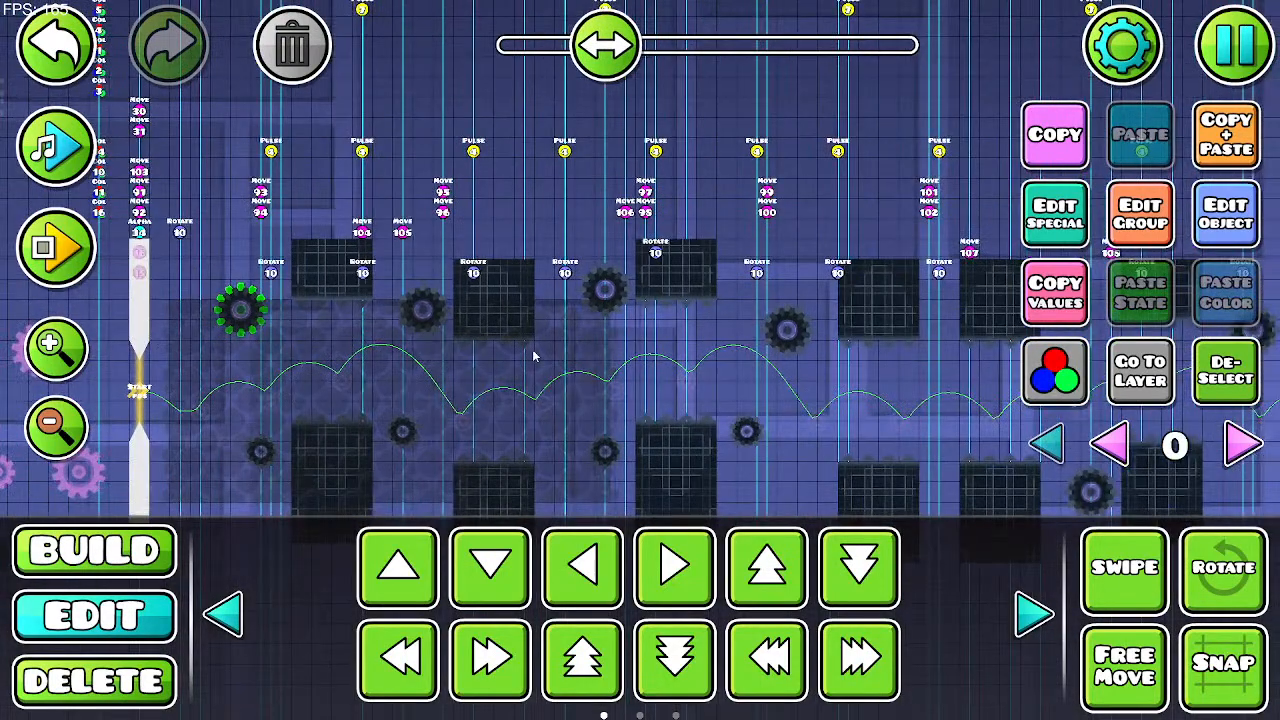
pyautogui.click(57, 246)
pyautogui.click(525, 298)
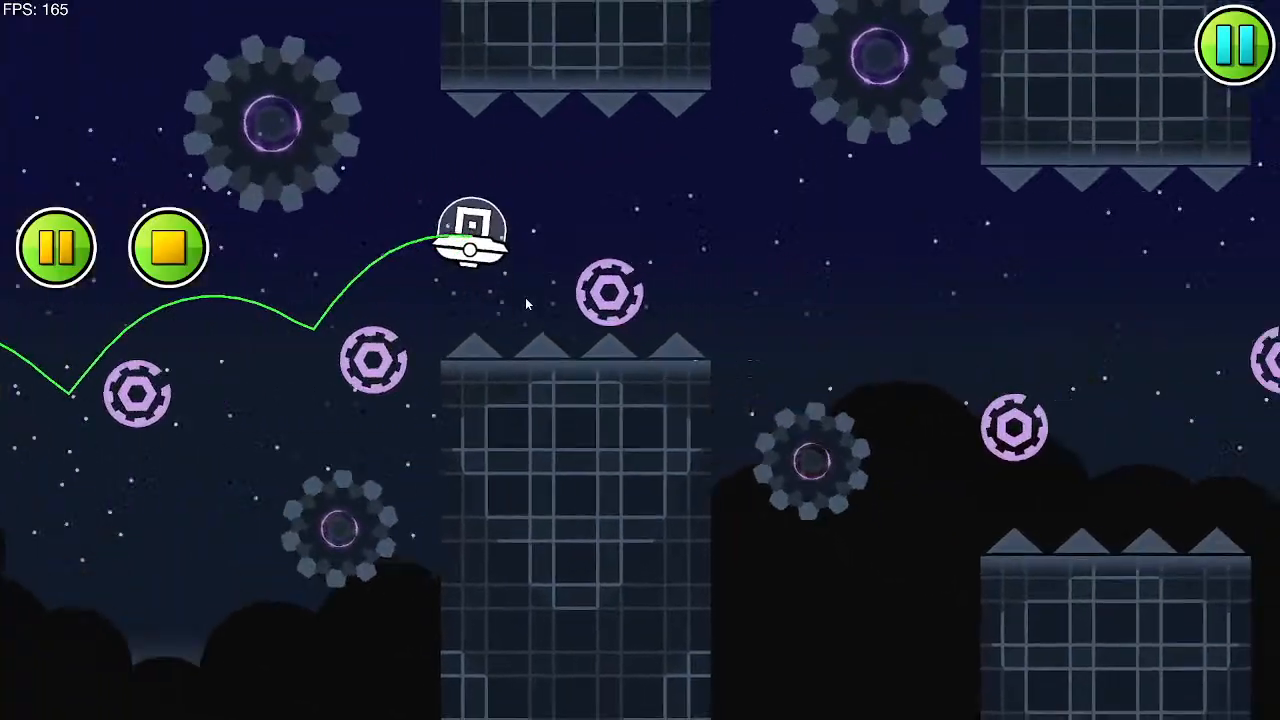
pyautogui.click(526, 298)
pyautogui.click(527, 297)
pyautogui.click(528, 296)
pyautogui.click(530, 302)
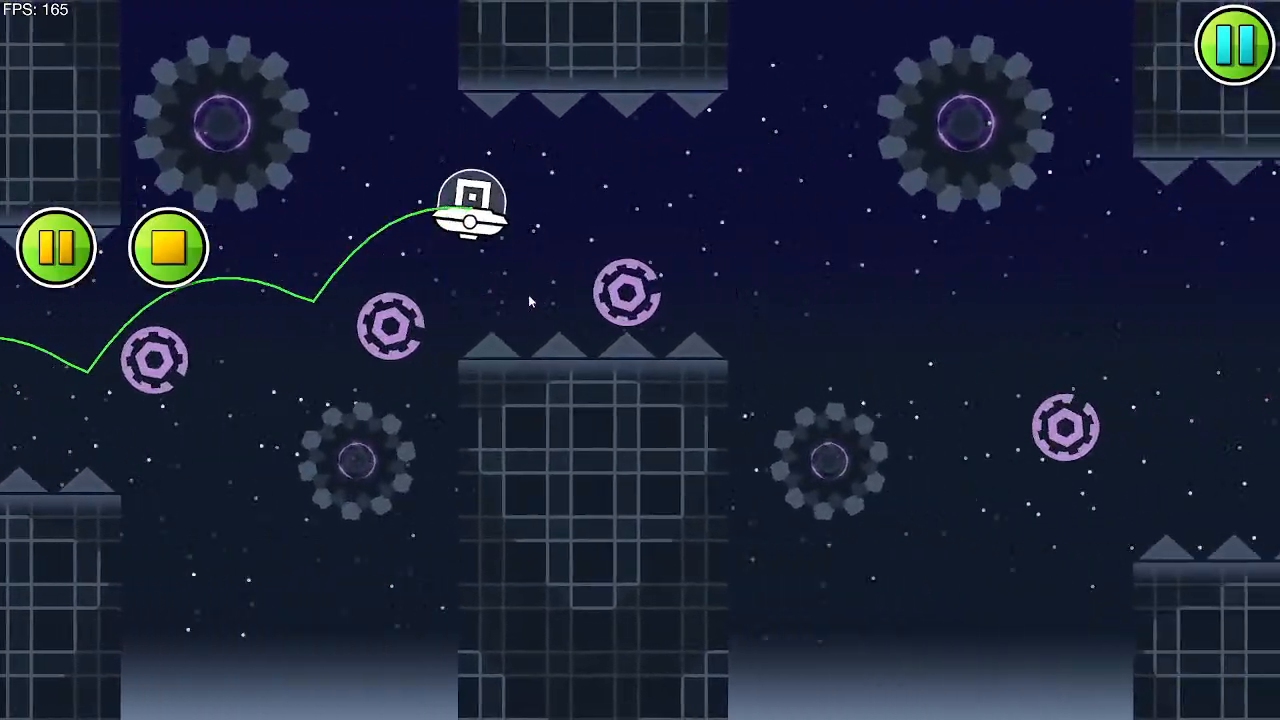
pyautogui.click(530, 301)
pyautogui.click(530, 301)
pyautogui.click(531, 301)
pyautogui.click(531, 301)
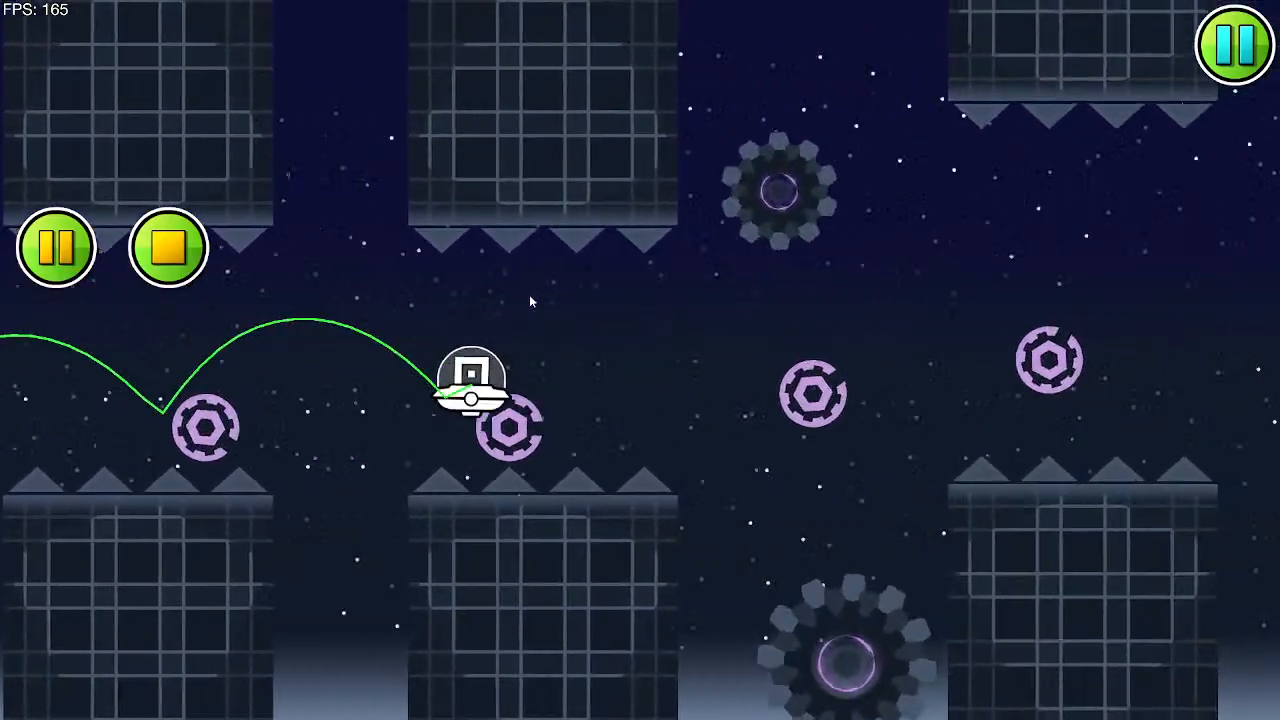
pyautogui.click(531, 301)
pyautogui.click(170, 250)
# Step: Turn on swipe selection and inspect the special settings and group IDs of the next large upper saw
pyautogui.moveTo(380, 244); pyautogui.dragTo(481, 254)
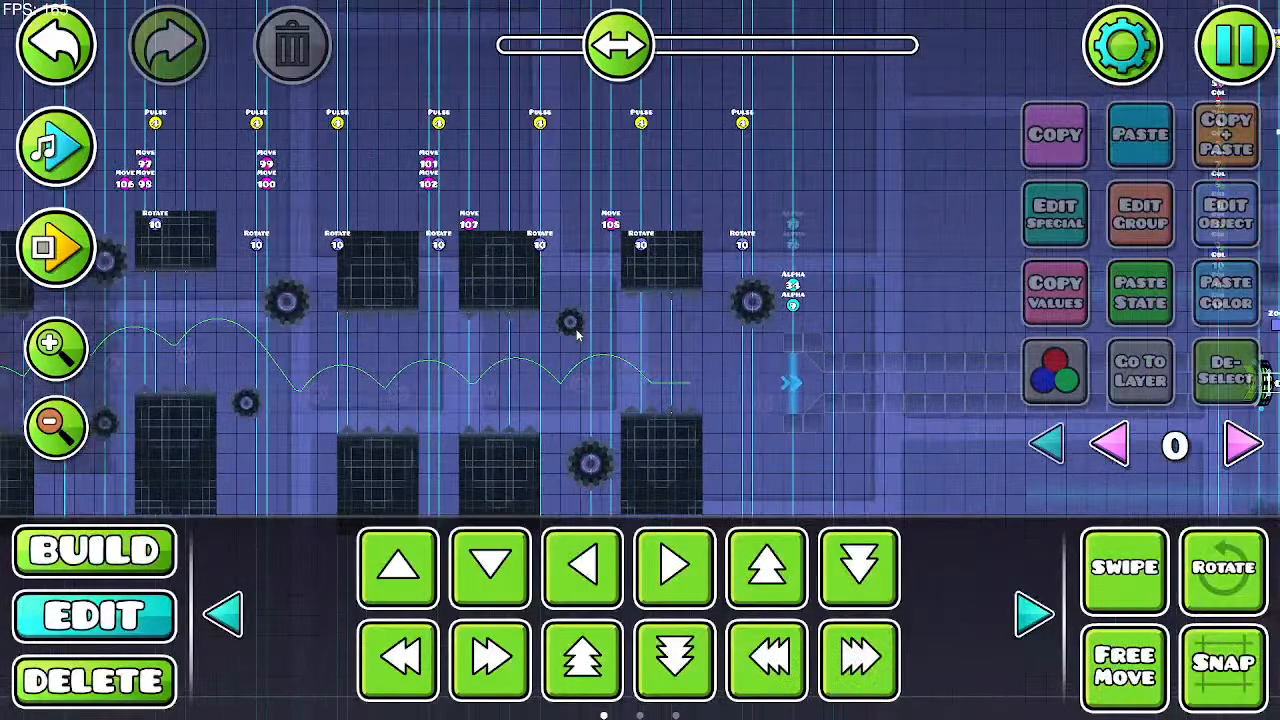
pyautogui.click(292, 293)
pyautogui.moveTo(300, 294); pyautogui.dragTo(522, 308)
pyautogui.click(1130, 560)
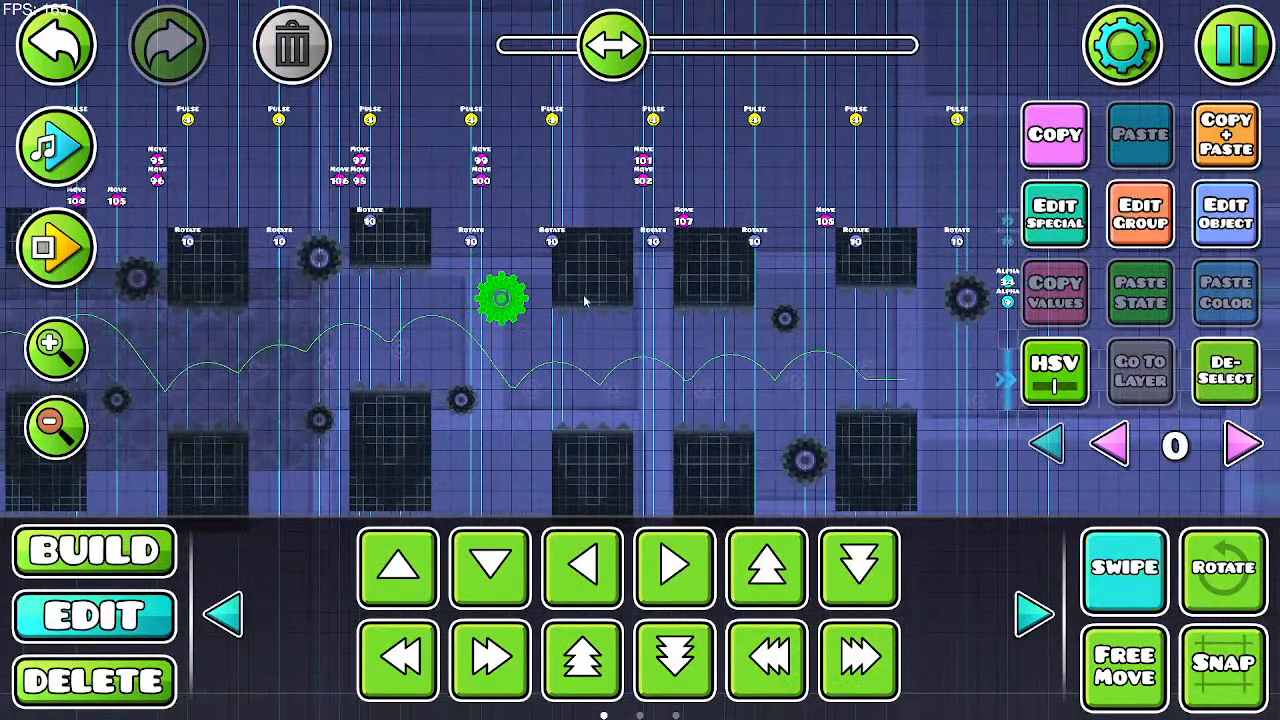
pyautogui.click(1056, 220)
pyautogui.click(1144, 213)
pyautogui.click(639, 657)
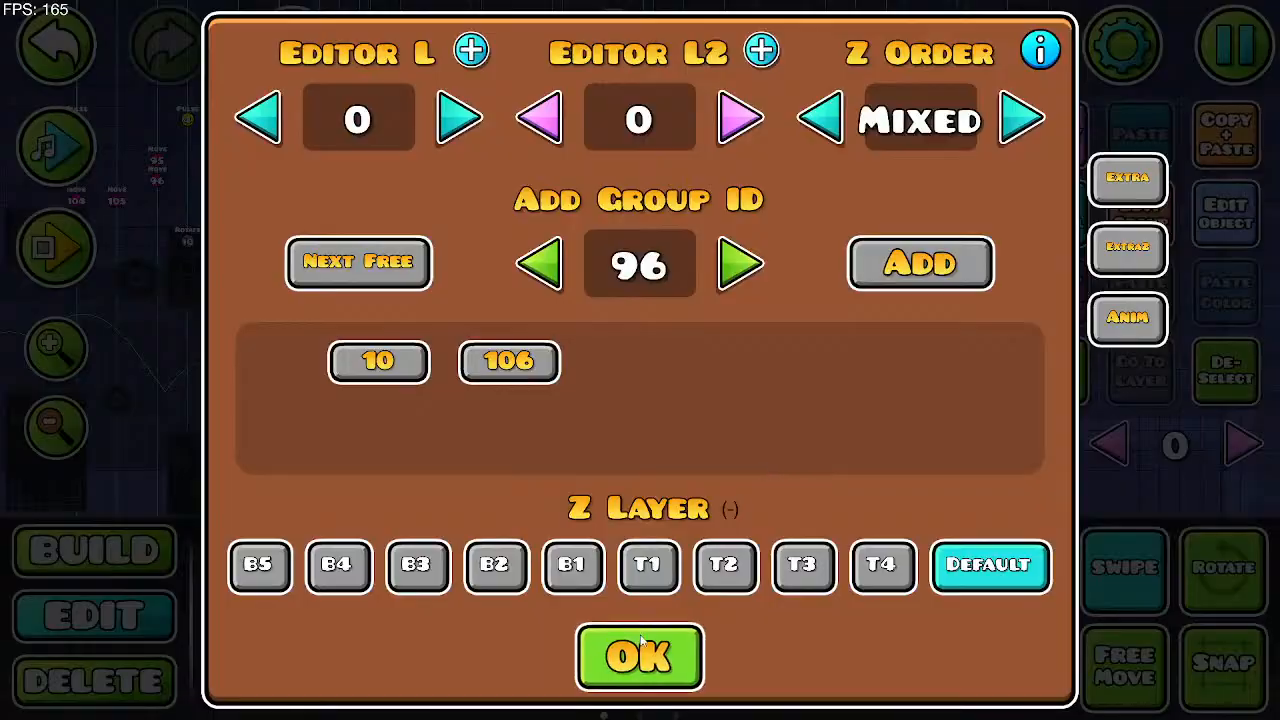
# Step: Inspect the rotate action setting of the last large saw beside the alpha triggers
pyautogui.click(962, 297)
pyautogui.click(1080, 208)
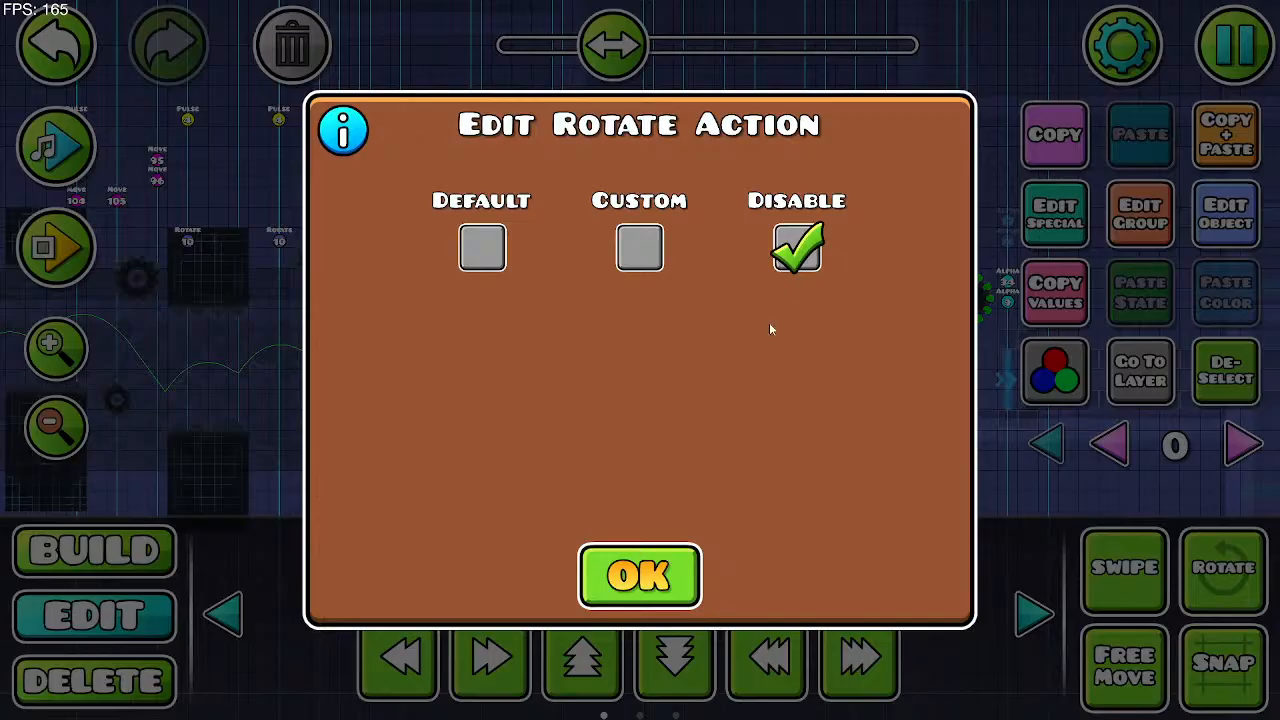
pyautogui.click(640, 570)
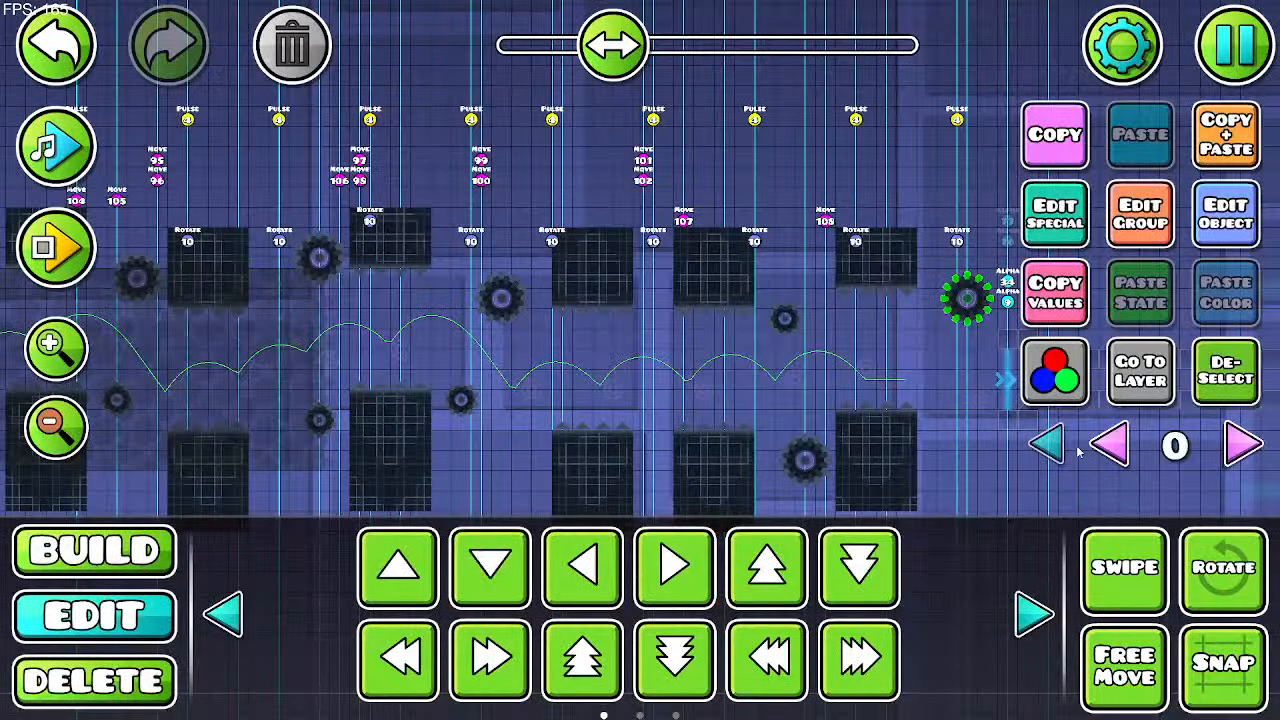
# Step: Go back to the grass-platform section and inspect the special settings of a saw beside the bridge platform
pyautogui.moveTo(630, 45); pyautogui.dragTo(520, 50)
pyautogui.moveTo(648, 402); pyautogui.dragTo(640, 253)
pyautogui.click(368, 388)
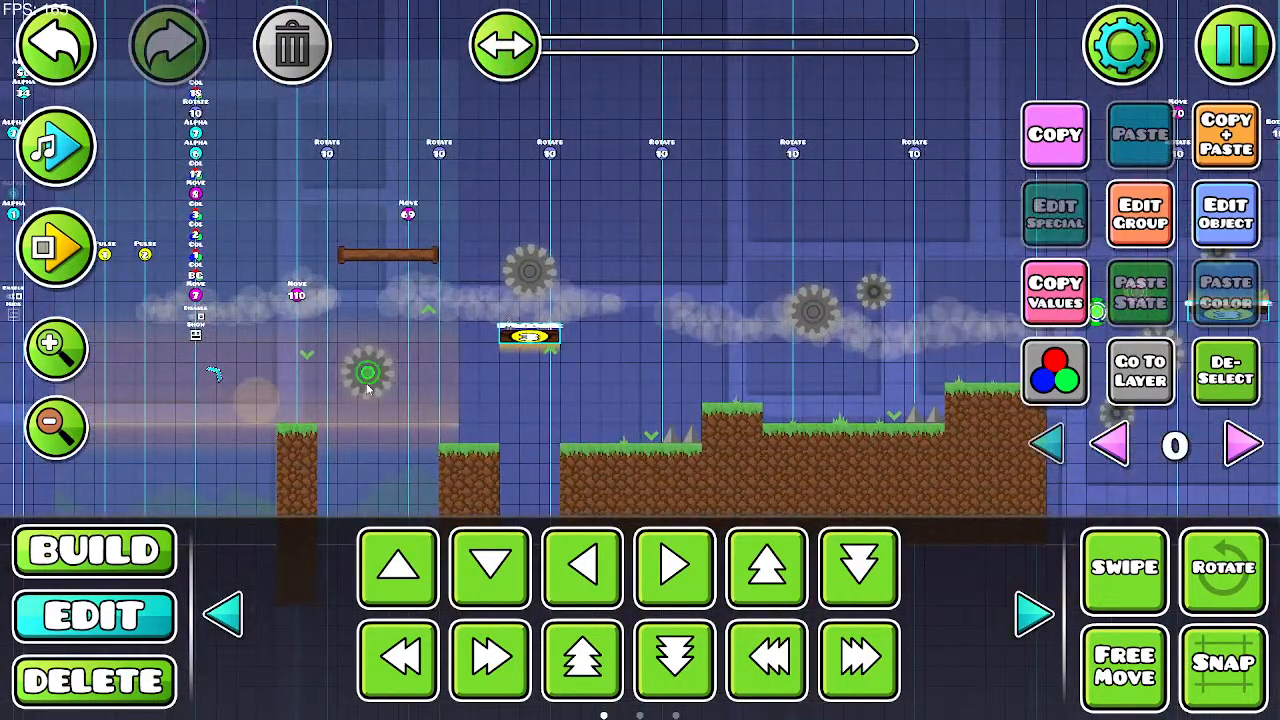
pyautogui.click(388, 380)
pyautogui.moveTo(736, 311); pyautogui.dragTo(152, 359)
pyautogui.click(780, 362)
pyautogui.click(778, 360)
pyautogui.click(1055, 213)
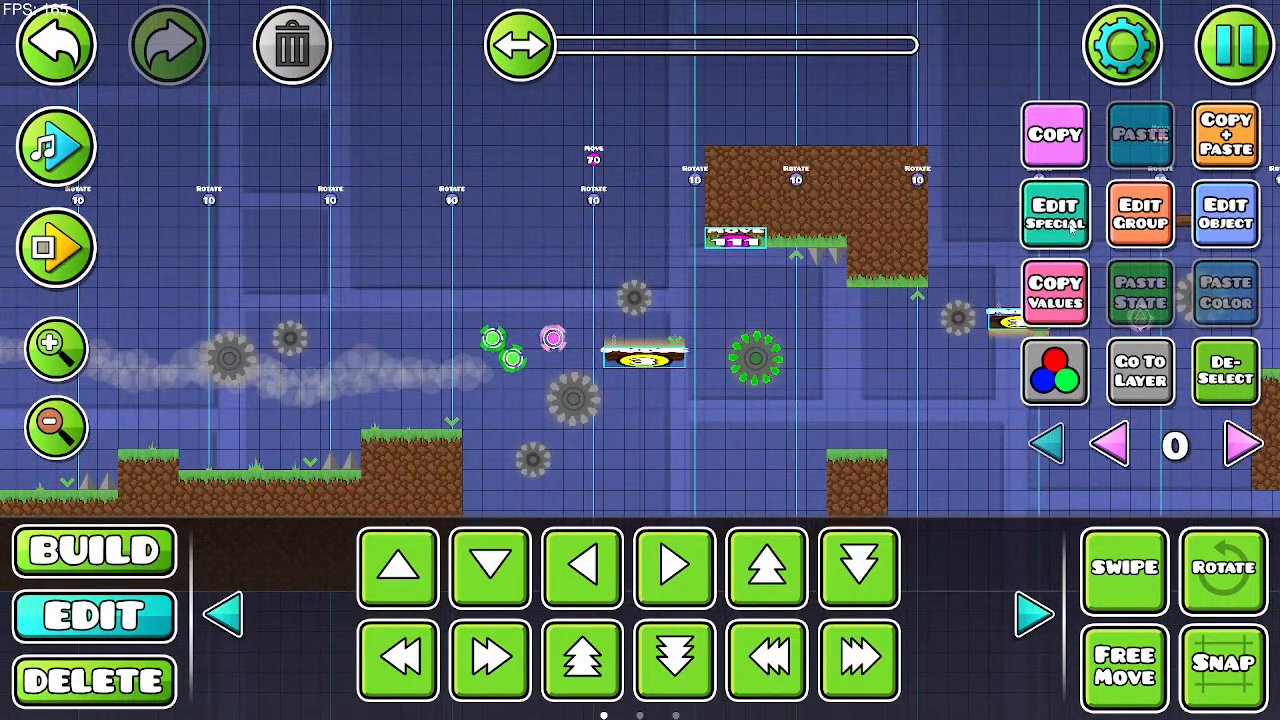
pyautogui.click(641, 570)
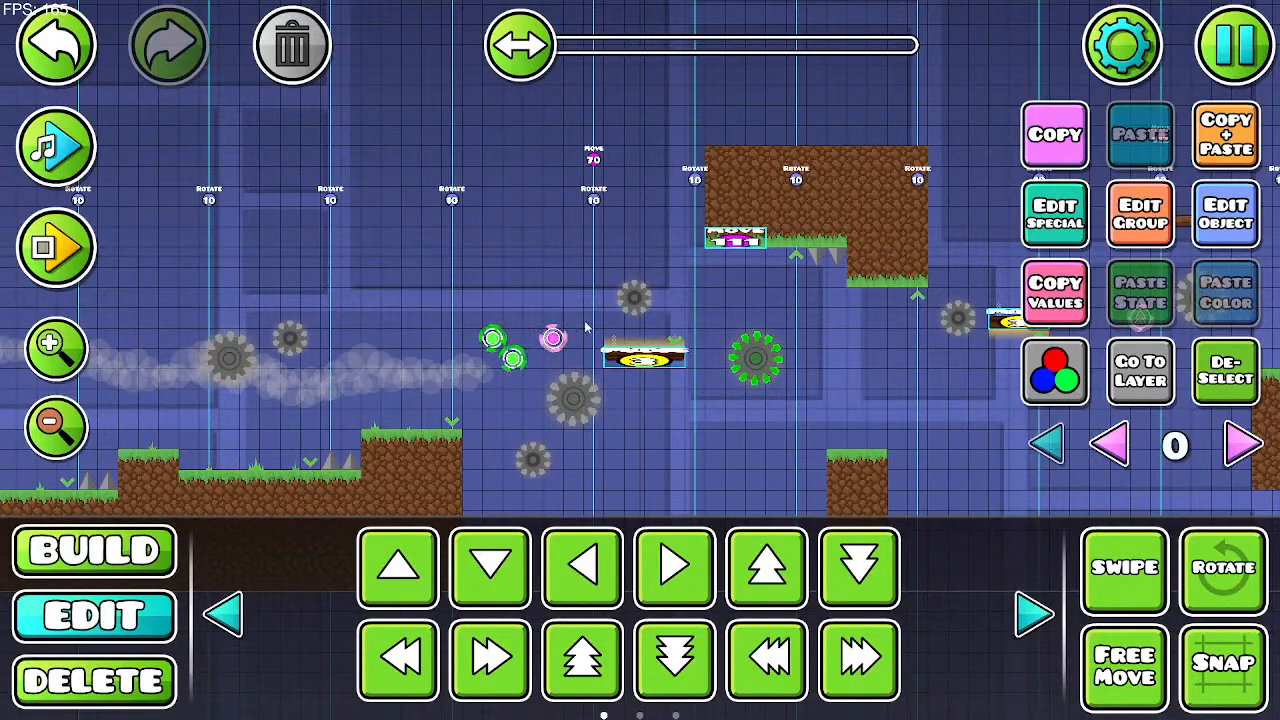
# Step: Look over the saws and triggers from the grass-platform section through the gear section to the UFO section's start position
pyautogui.moveTo(392, 440); pyautogui.dragTo(770, 415)
pyautogui.moveTo(410, 369); pyautogui.dragTo(341, 351)
pyautogui.moveTo(646, 158); pyautogui.dragTo(415, 152)
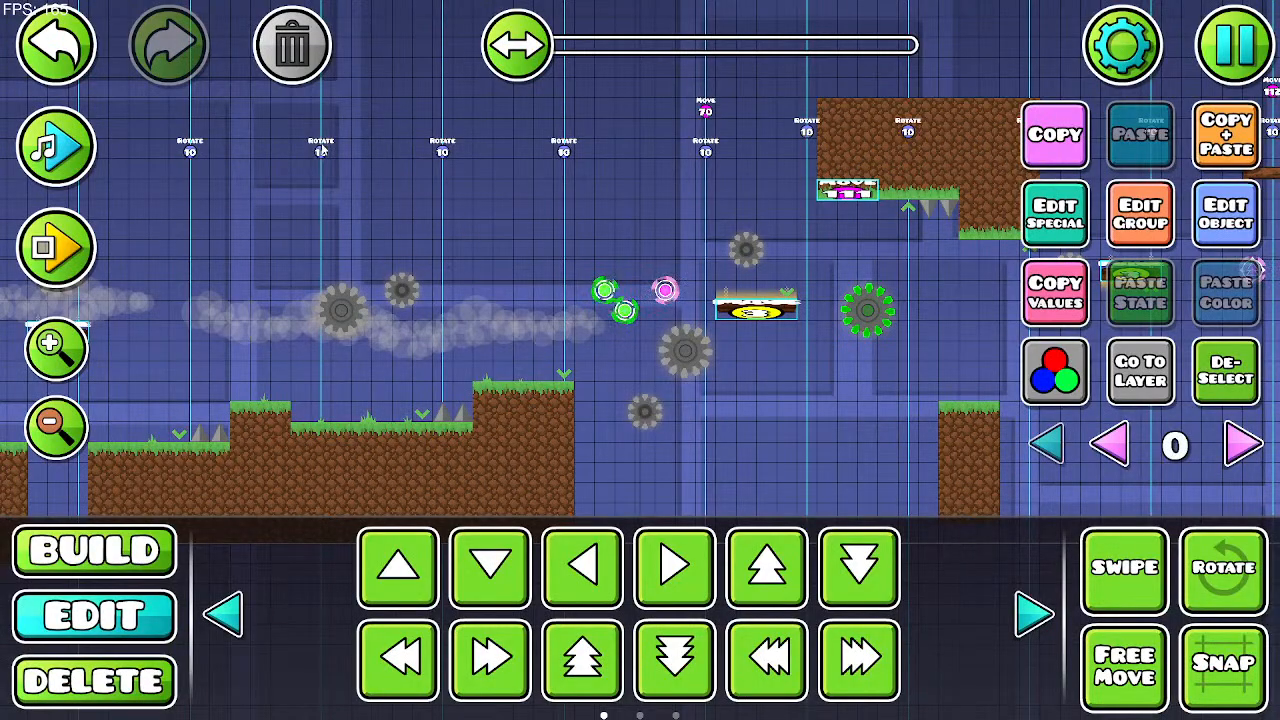
pyautogui.moveTo(930, 290); pyautogui.dragTo(256, 297)
pyautogui.moveTo(640, 297); pyautogui.dragTo(106, 320)
pyautogui.moveTo(630, 322); pyautogui.dragTo(250, 332)
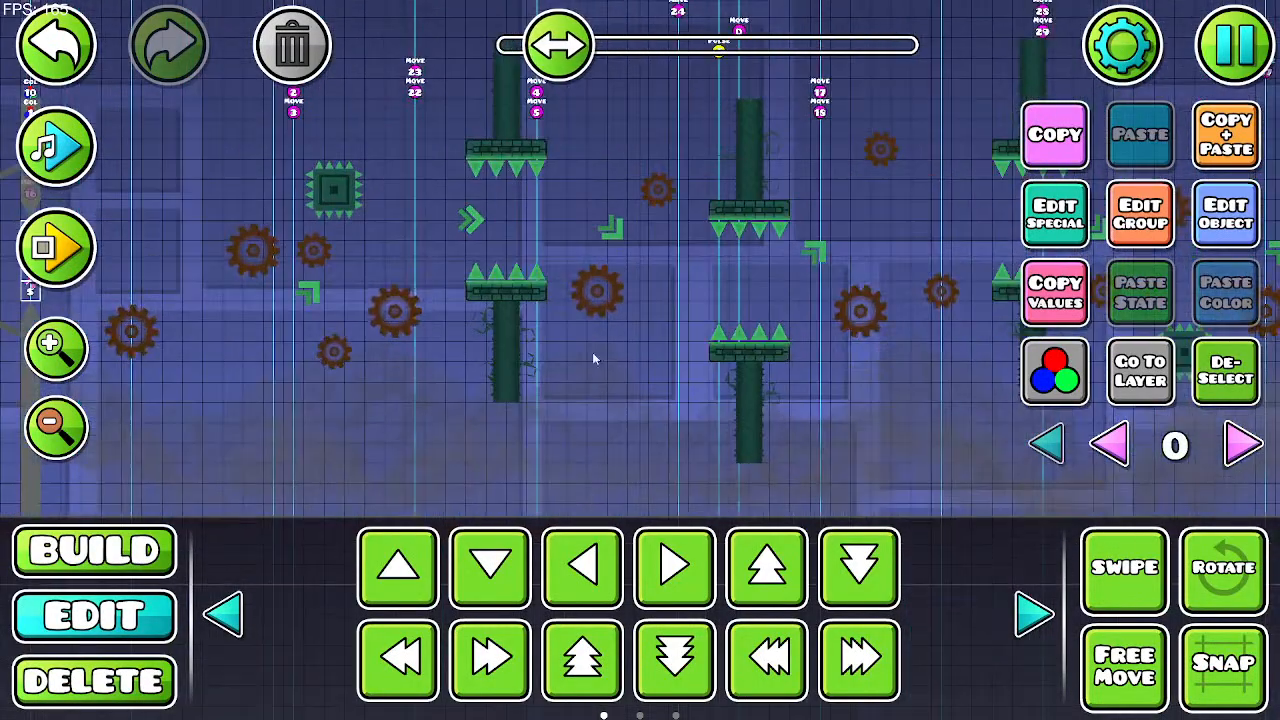
pyautogui.moveTo(600, 352); pyautogui.dragTo(294, 371)
pyautogui.moveTo(632, 378); pyautogui.dragTo(303, 402)
pyautogui.moveTo(900, 298); pyautogui.dragTo(233, 324)
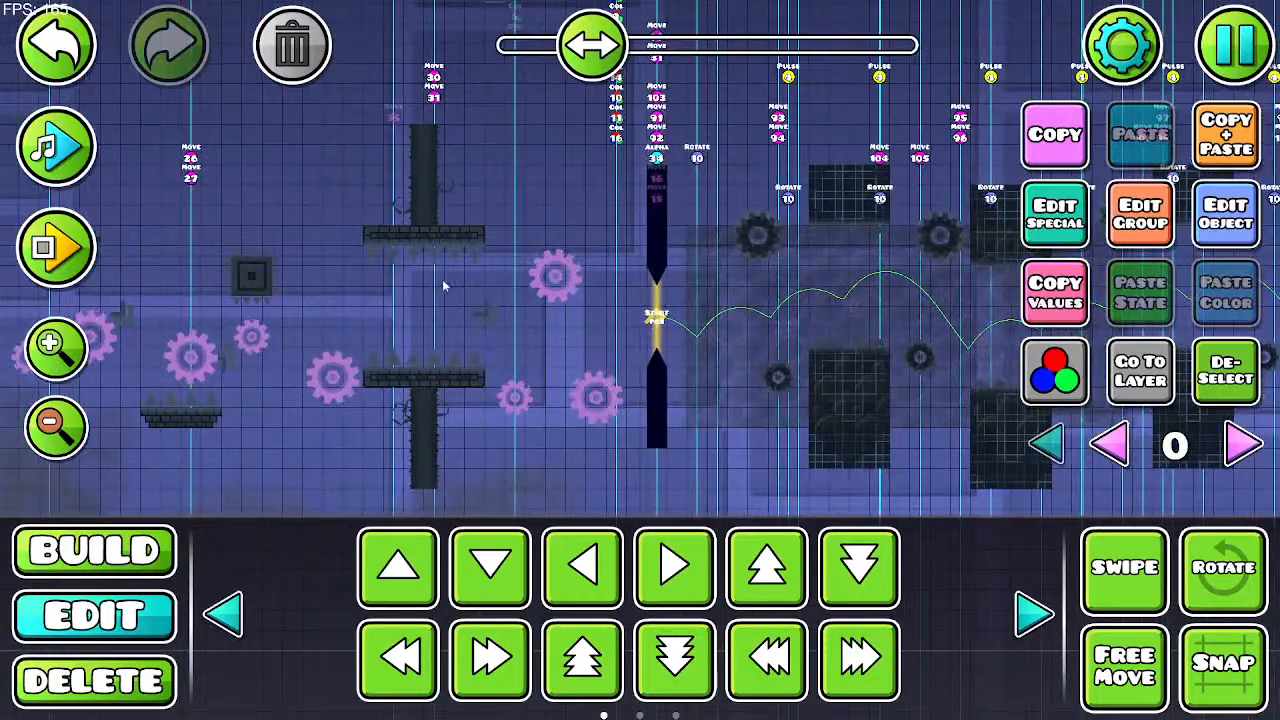
pyautogui.moveTo(392, 281); pyautogui.dragTo(223, 273)
# Step: Playtest the UFO section up to the blue portal to watch its saws, and stop the playtest
pyautogui.click(56, 247)
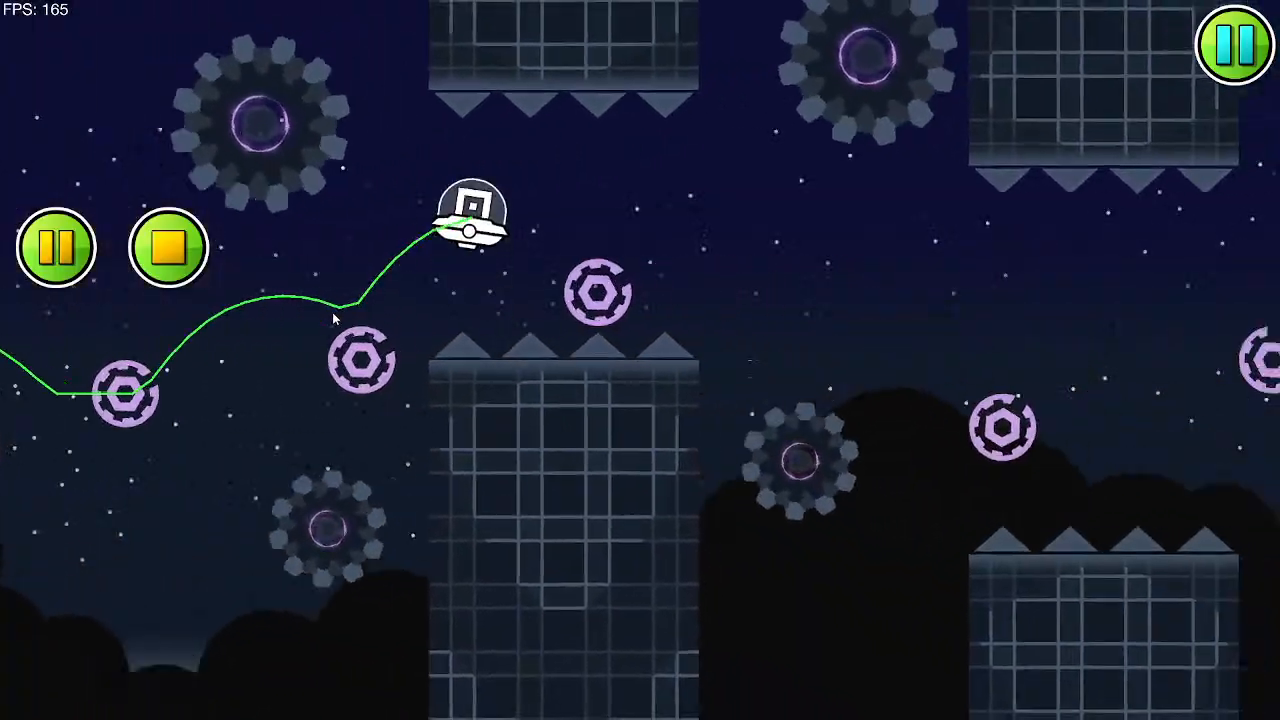
pyautogui.click(338, 311)
pyautogui.click(342, 310)
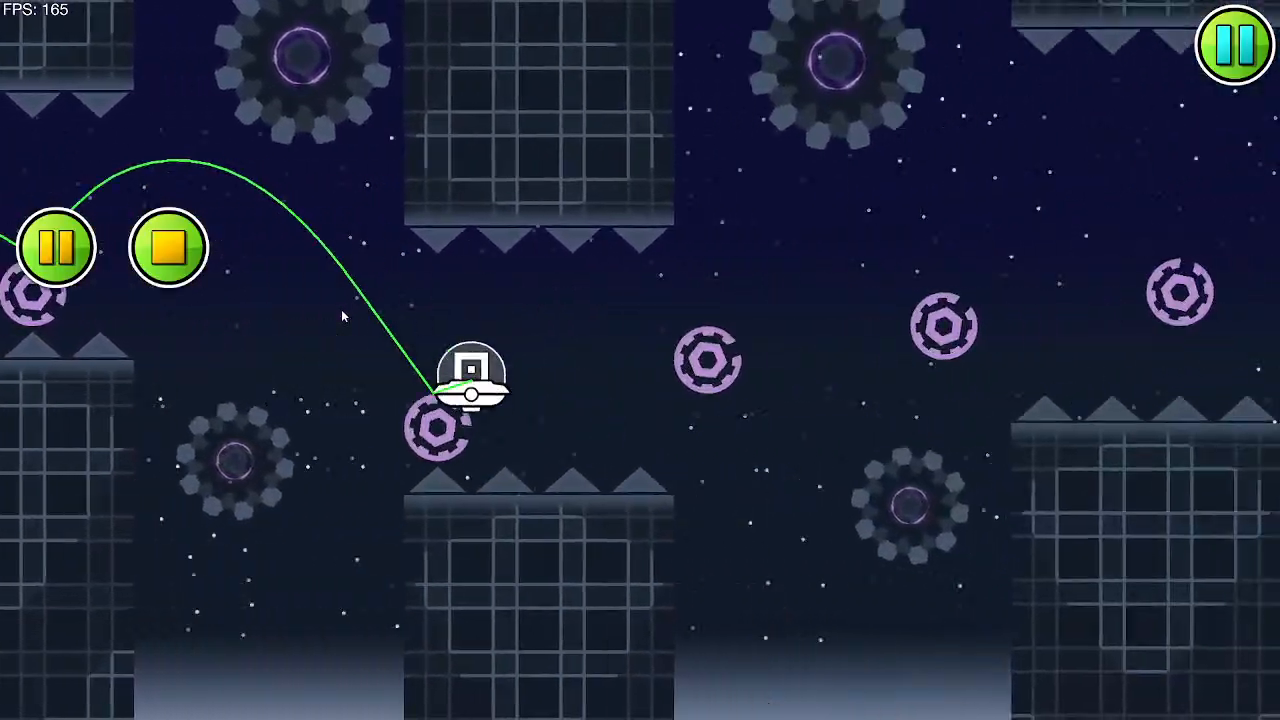
pyautogui.click(343, 310)
pyautogui.click(345, 310)
pyautogui.click(346, 310)
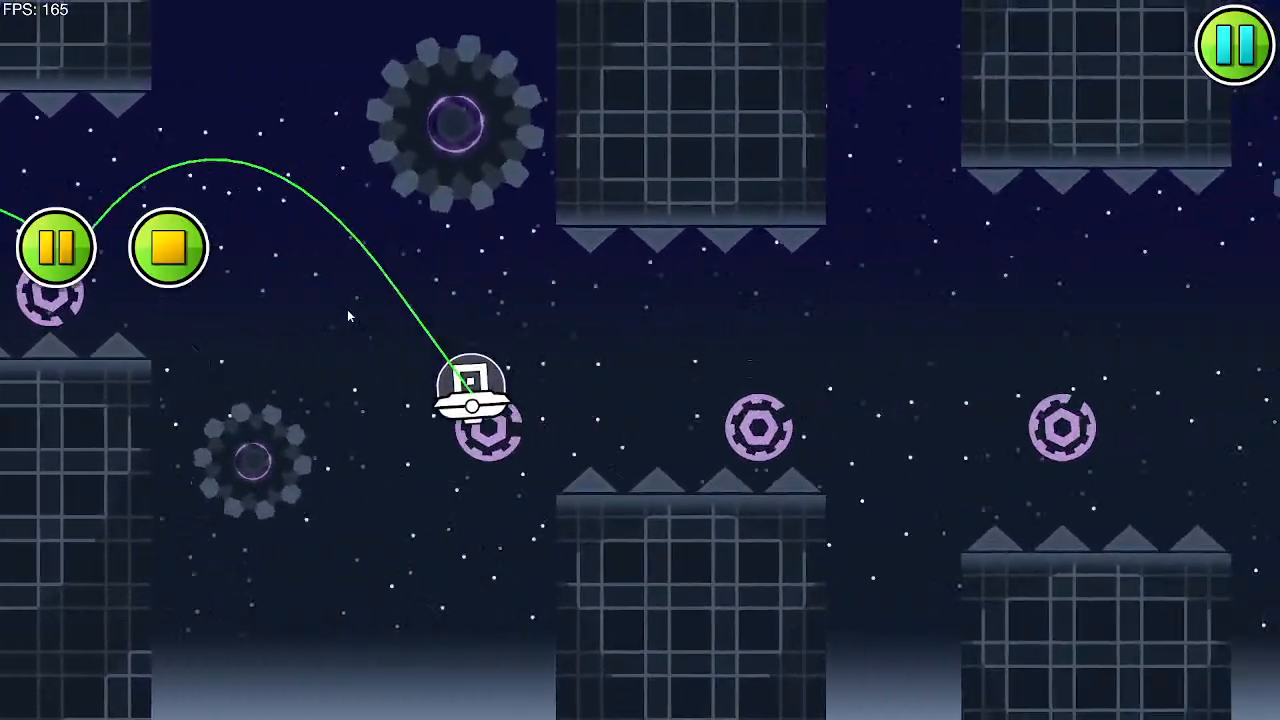
pyautogui.click(347, 309)
pyautogui.click(351, 309)
pyautogui.click(352, 309)
pyautogui.click(354, 310)
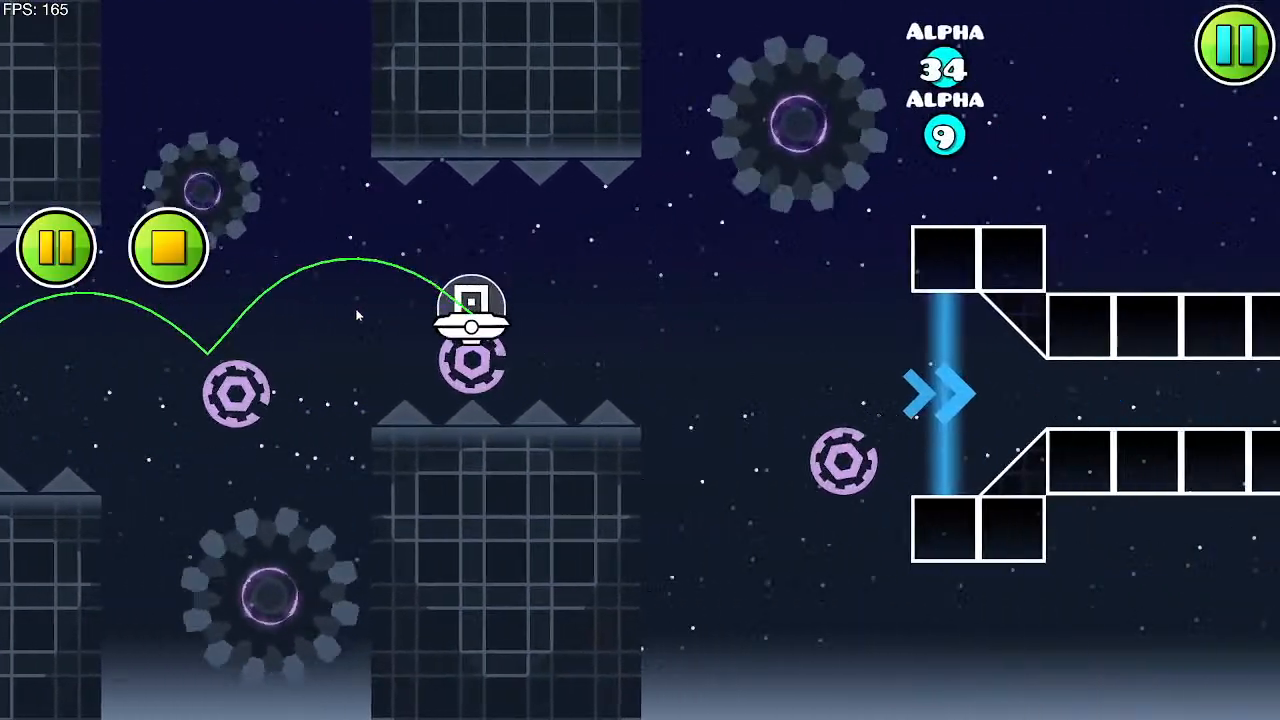
pyautogui.click(355, 310)
pyautogui.click(168, 248)
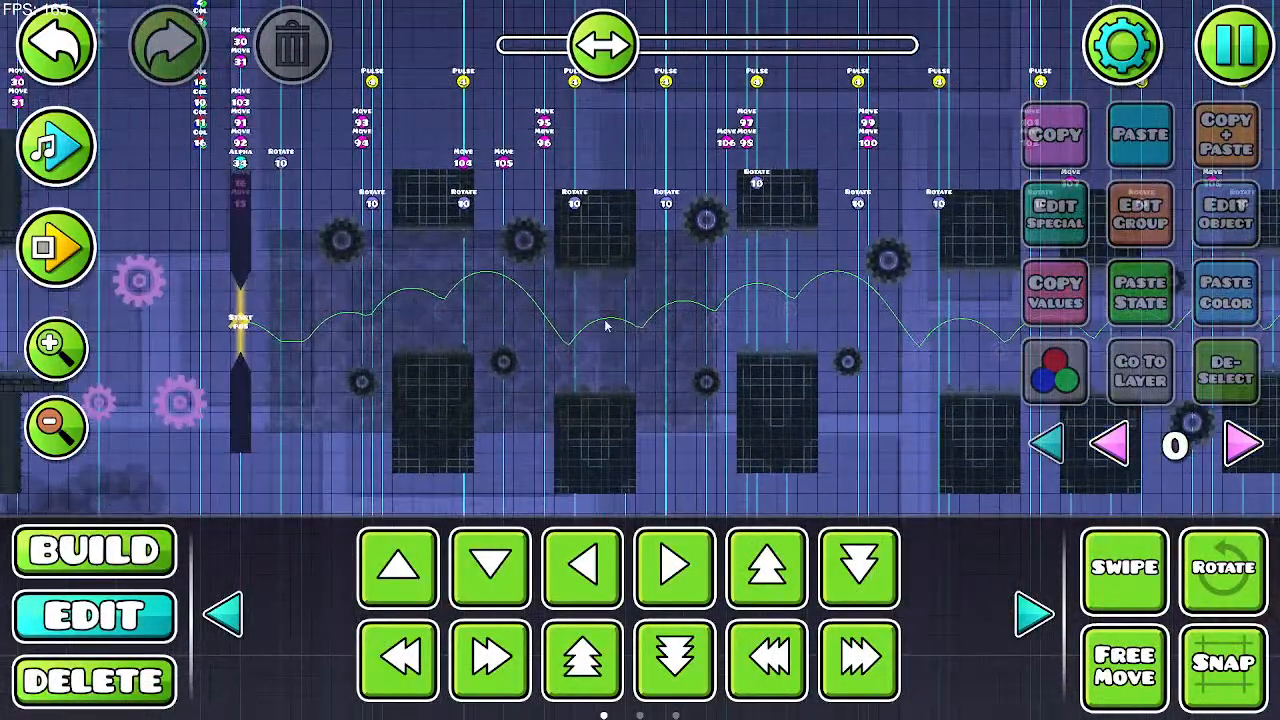
# Step: Inspect the object settings and group IDs of the first rotate trigger just after the UFO section's start position
pyautogui.moveTo(614, 366); pyautogui.dragTo(722, 457)
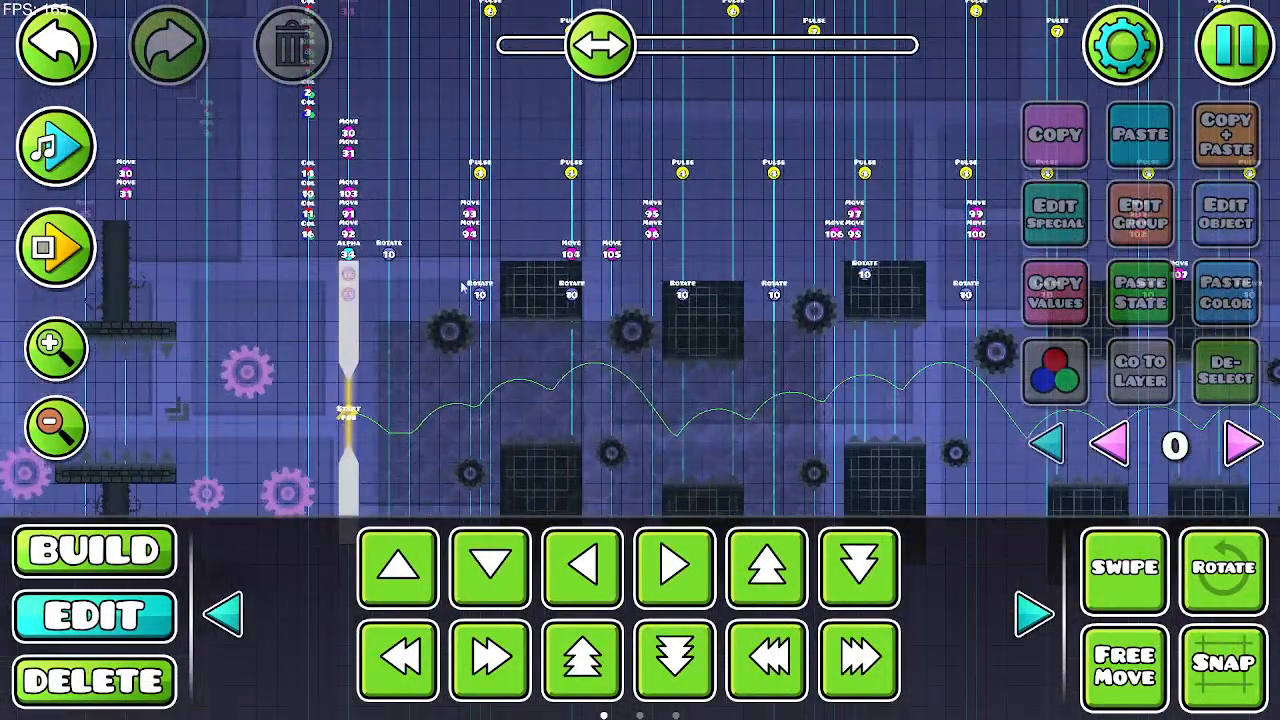
pyautogui.click(479, 293)
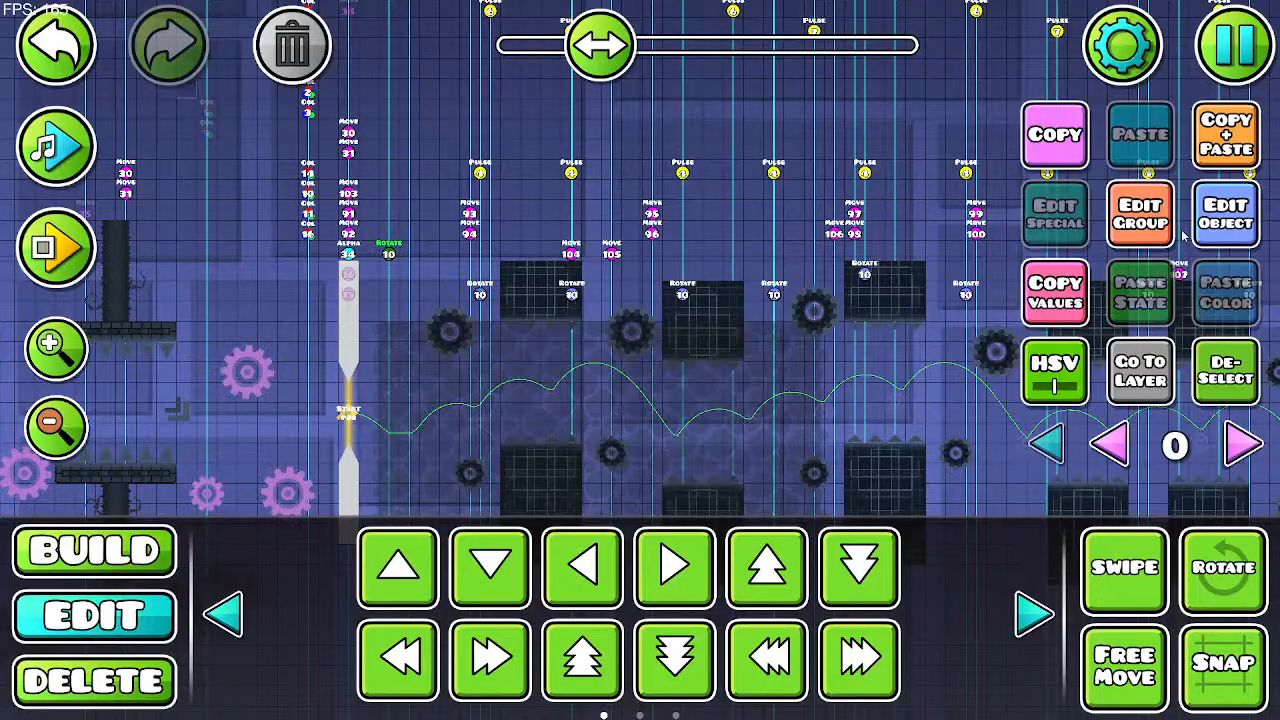
pyautogui.click(1216, 214)
pyautogui.click(648, 646)
pyautogui.click(1143, 216)
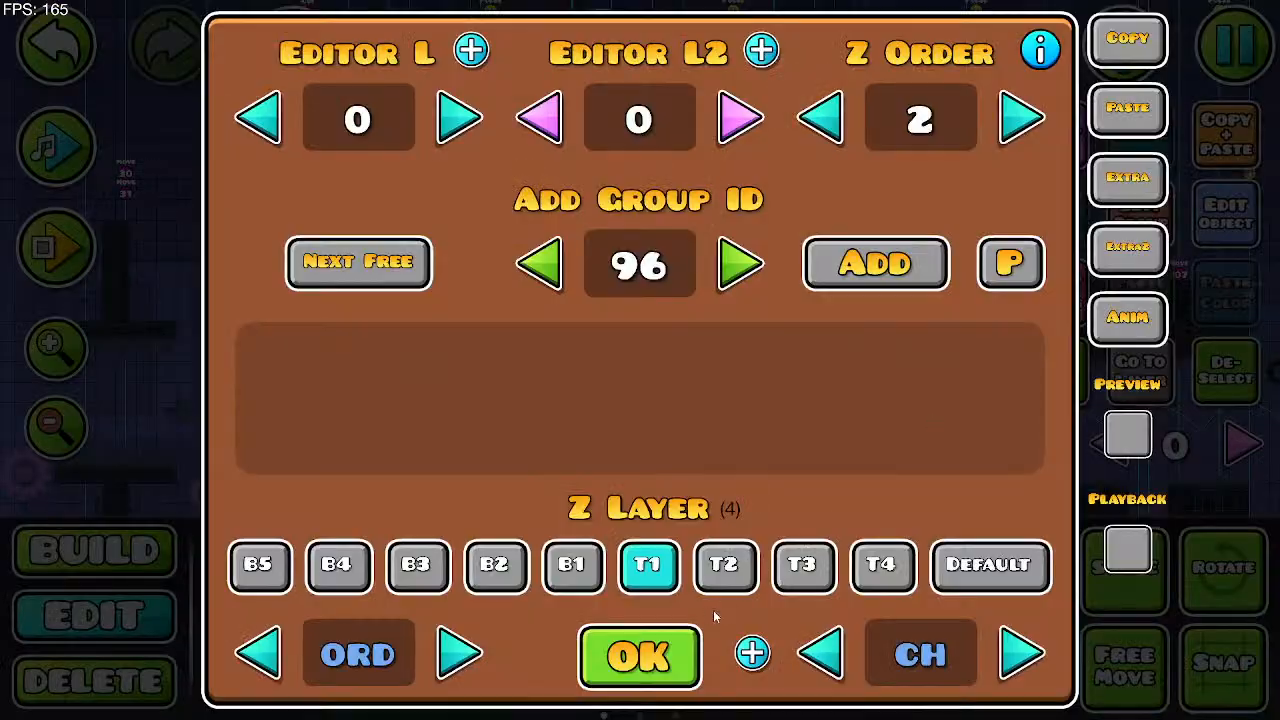
pyautogui.click(645, 655)
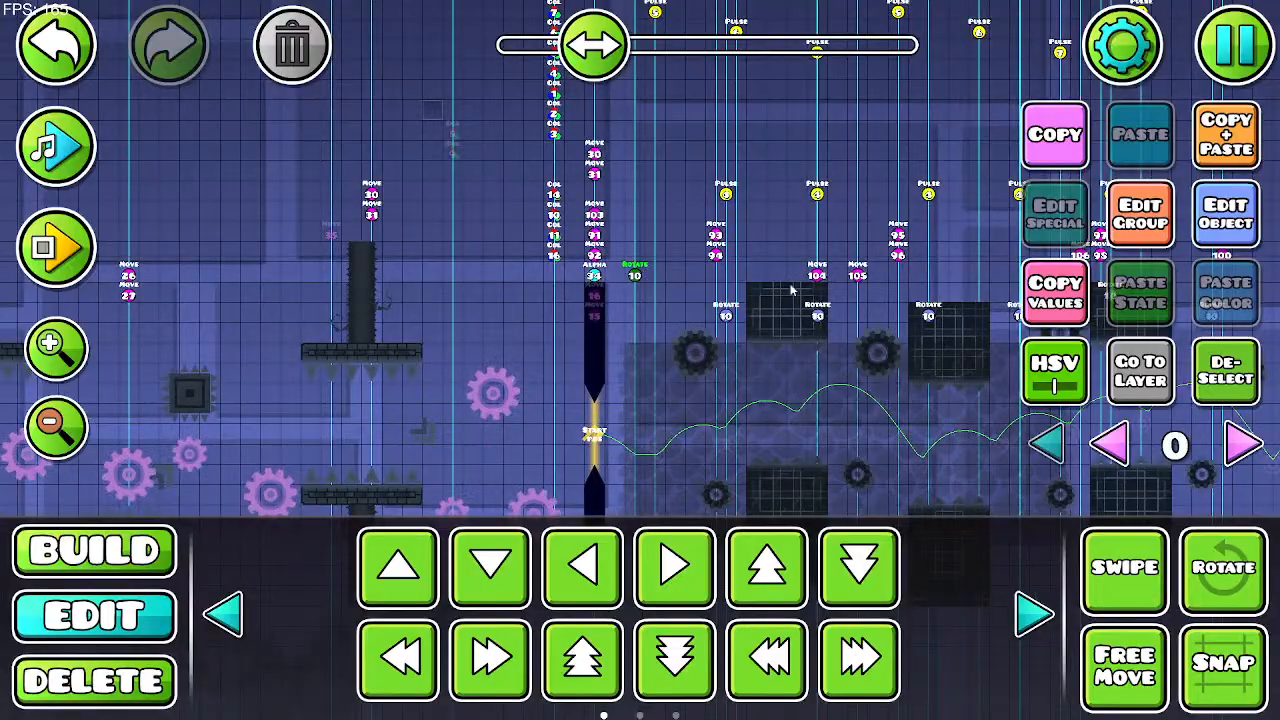
# Step: Select the rotate trigger above the third upper block of the UFO section
pyautogui.moveTo(792, 289); pyautogui.dragTo(646, 292)
pyautogui.press('s')
pyautogui.press('s')
pyautogui.moveTo(770, 309); pyautogui.dragTo(486, 271)
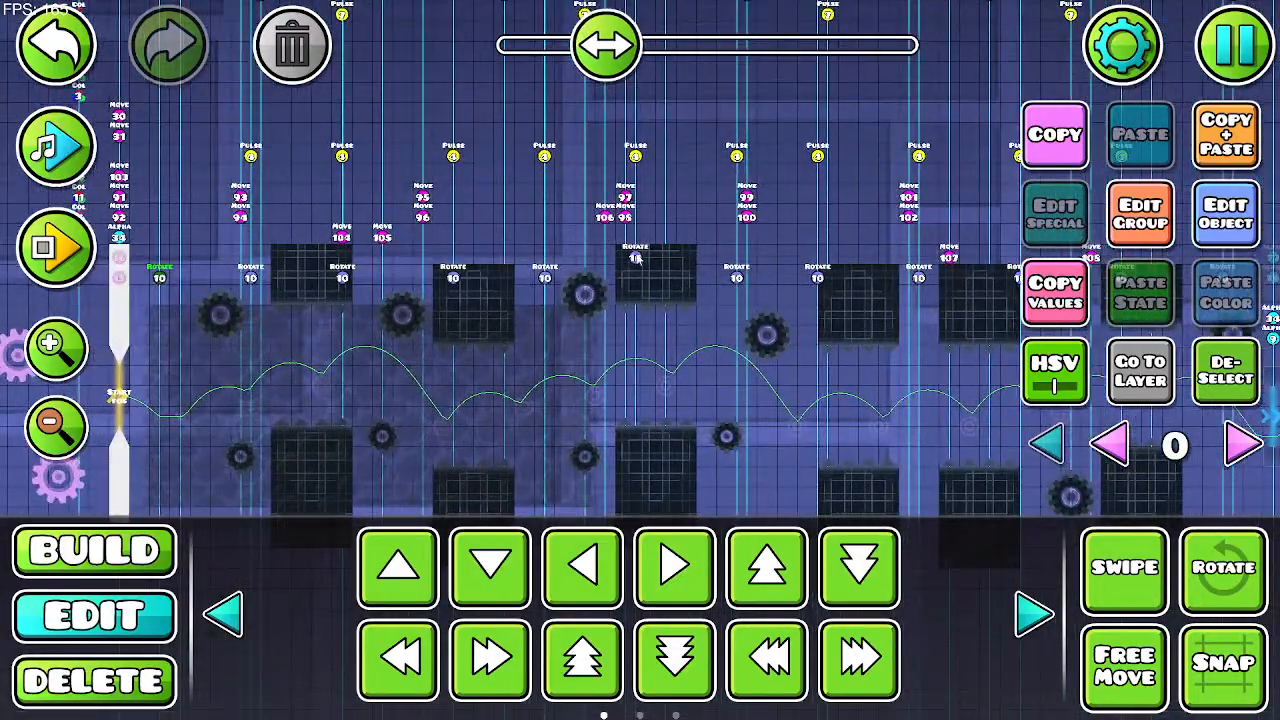
pyautogui.click(637, 258)
pyautogui.press('s')
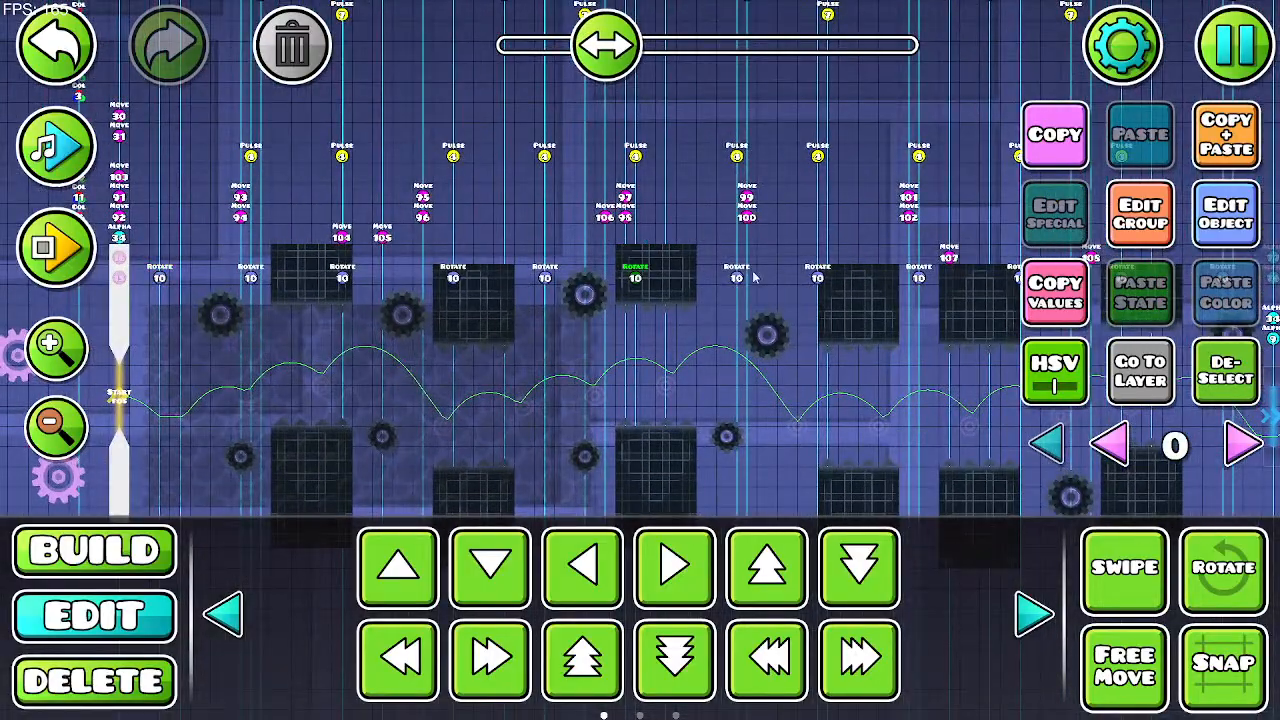
# Step: Return to the start of the grass-platform section and examine the row of rotate triggers above its saws
pyautogui.moveTo(812, 278); pyautogui.dragTo(376, 249)
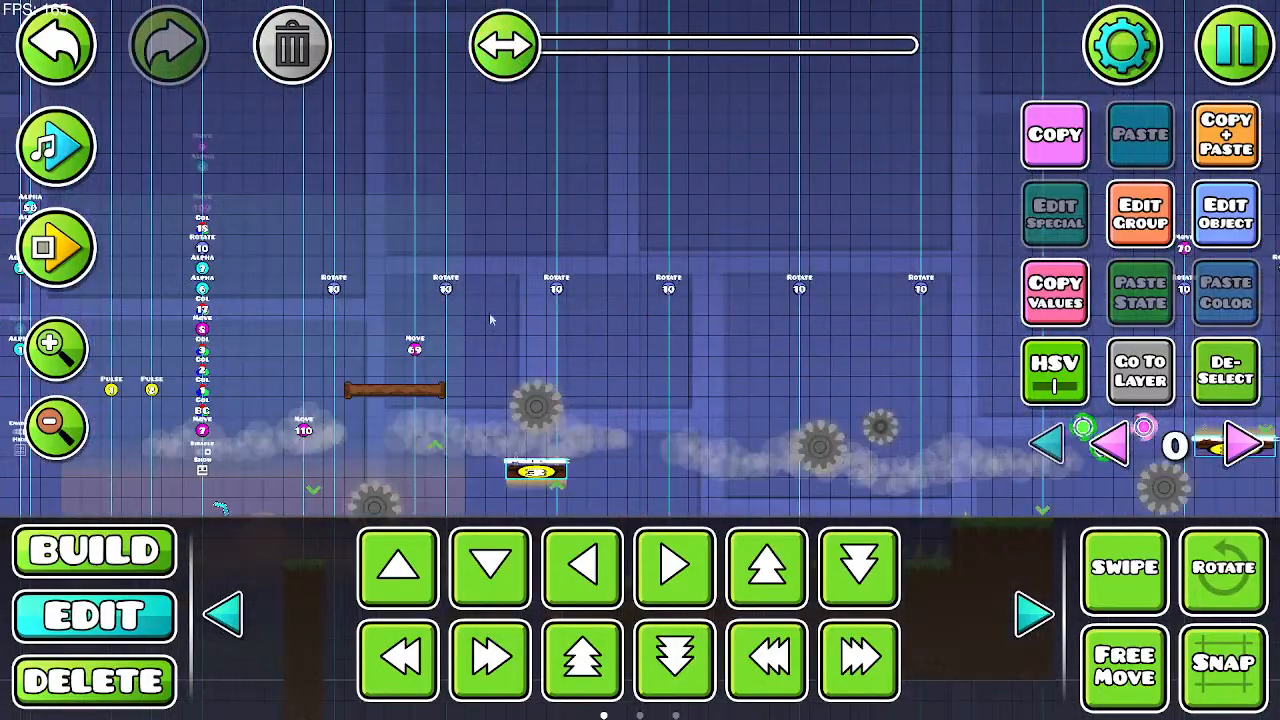
pyautogui.moveTo(489, 312); pyautogui.dragTo(728, 204)
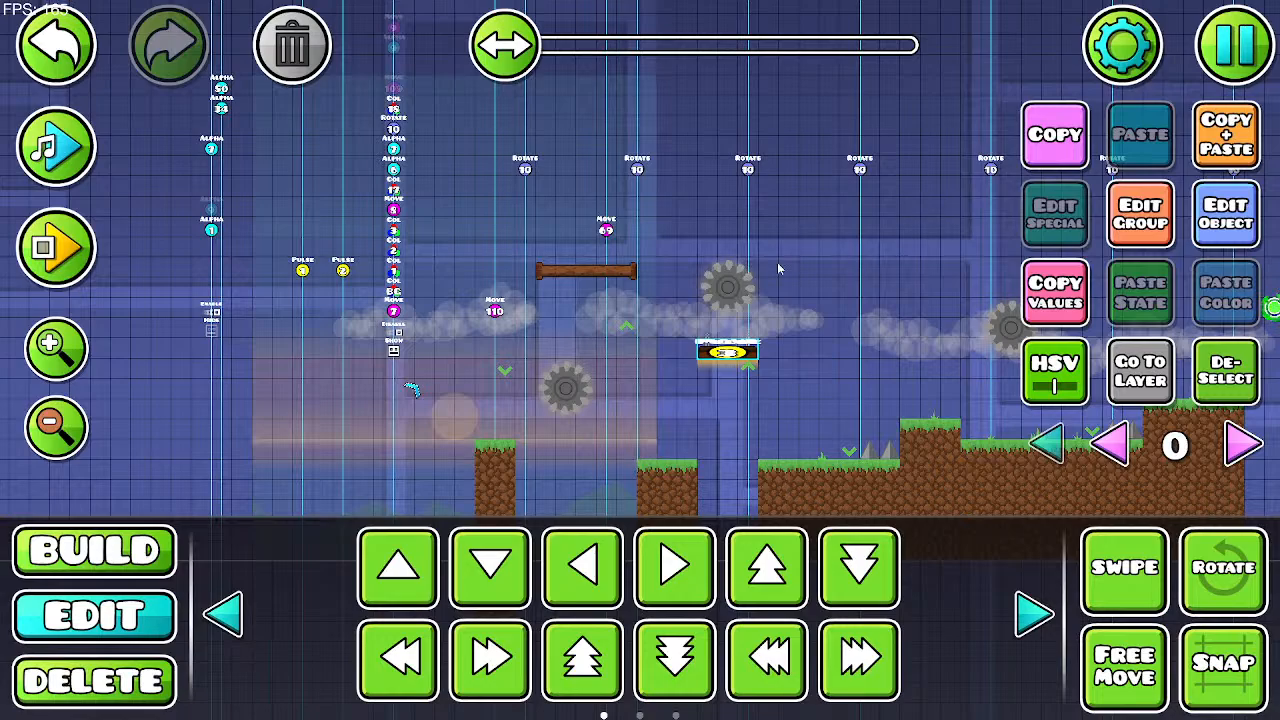
pyautogui.moveTo(780, 274); pyautogui.dragTo(302, 267)
pyautogui.moveTo(625, 343); pyautogui.dragTo(257, 314)
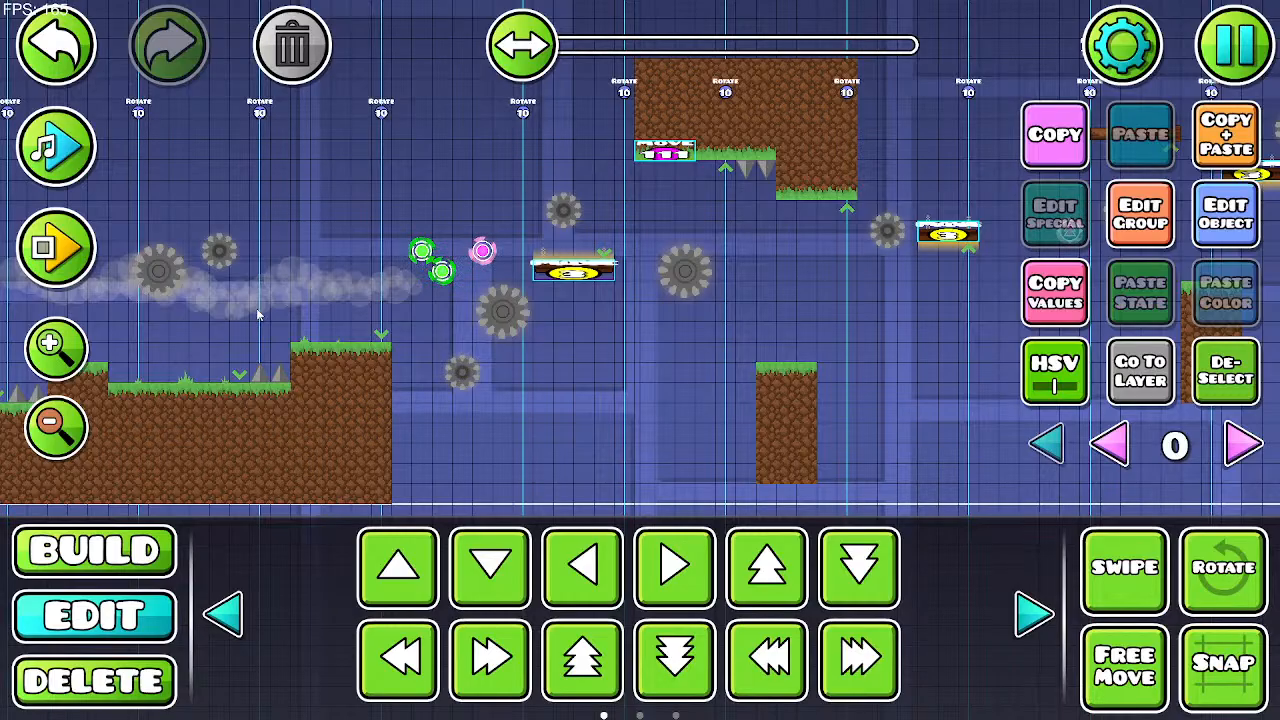
pyautogui.moveTo(714, 209); pyautogui.dragTo(55, 285)
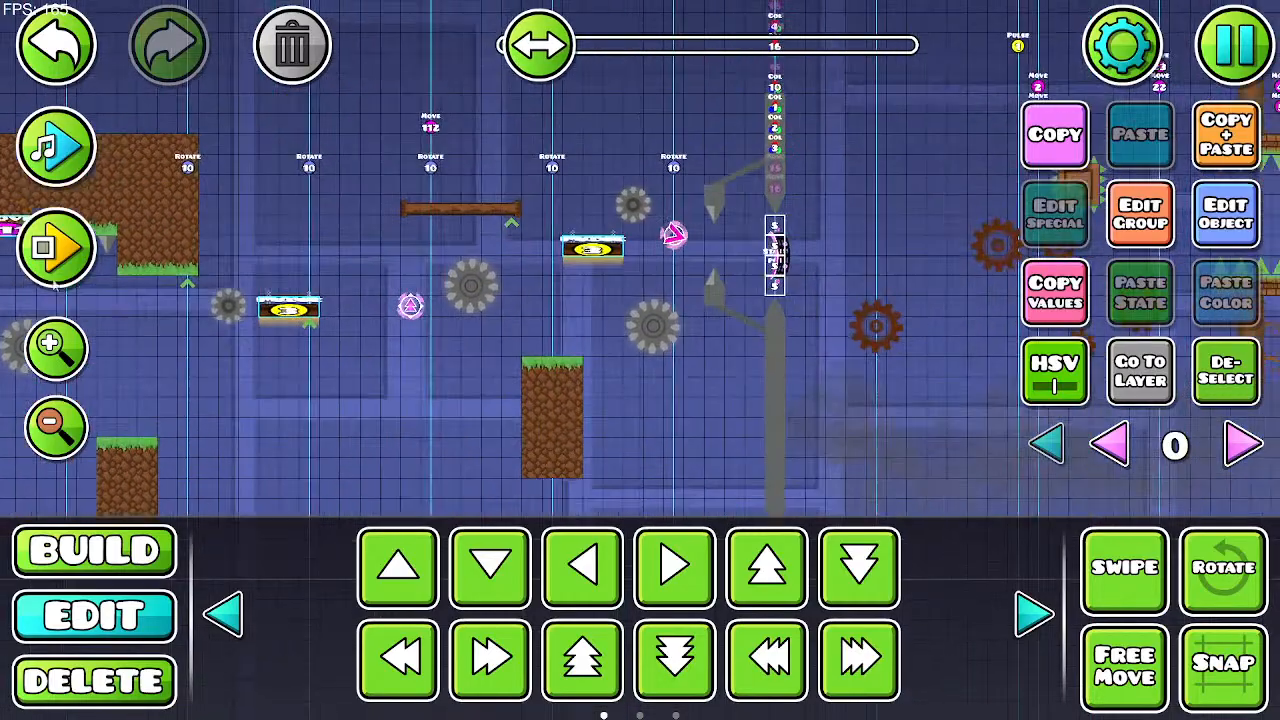
pyautogui.moveTo(251, 346); pyautogui.dragTo(762, 369)
pyautogui.moveTo(98, 343); pyautogui.dragTo(878, 392)
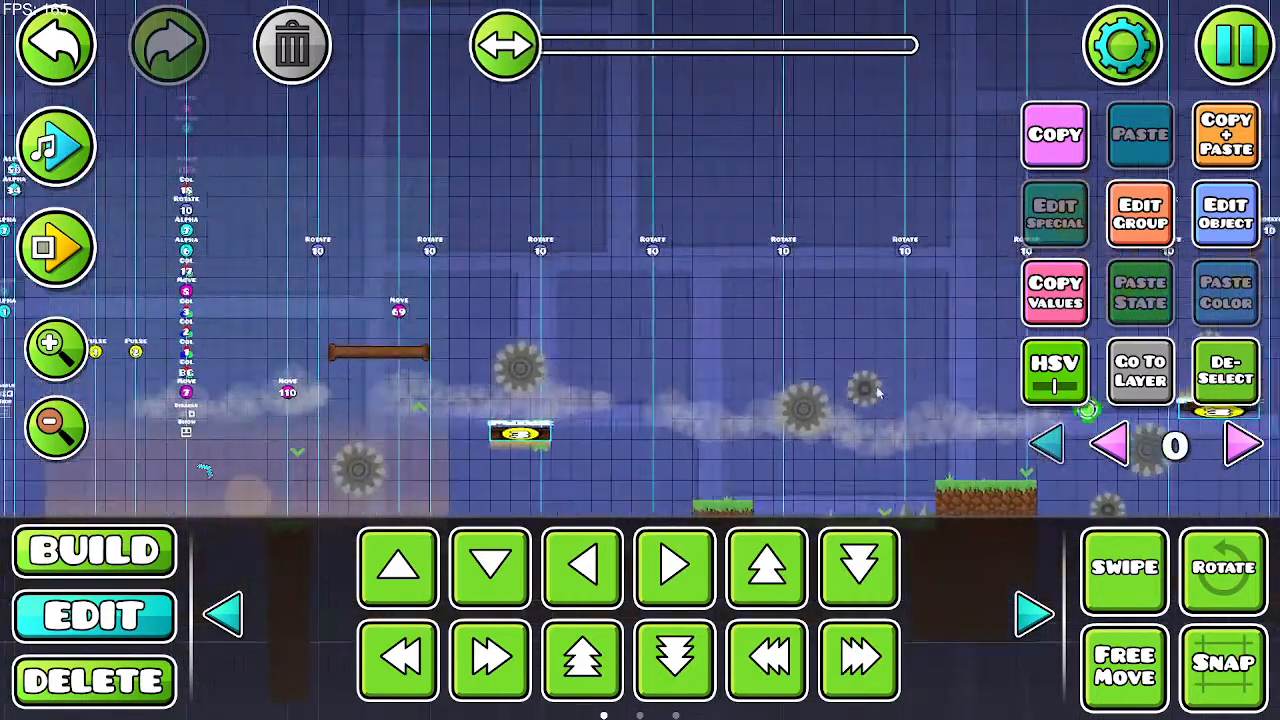
pyautogui.moveTo(436, 426); pyautogui.dragTo(616, 408)
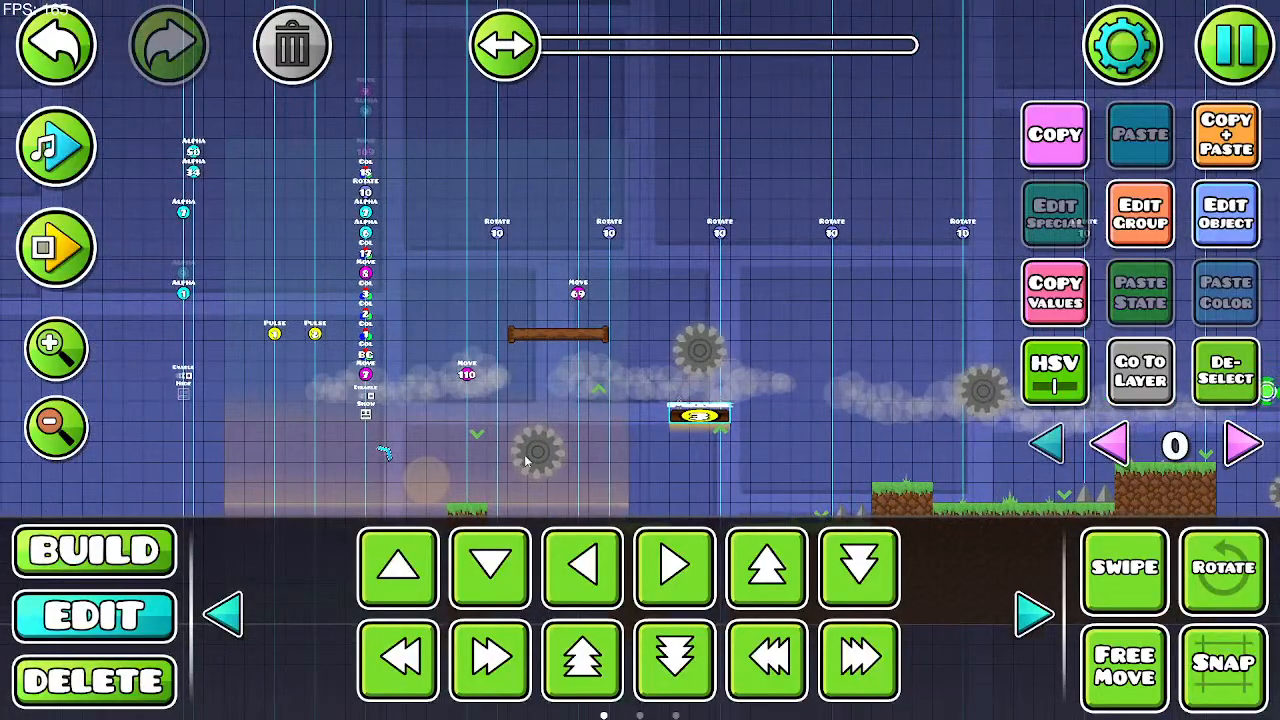
pyautogui.moveTo(525, 460); pyautogui.dragTo(530, 392)
pyautogui.moveTo(481, 334); pyautogui.dragTo(467, 376)
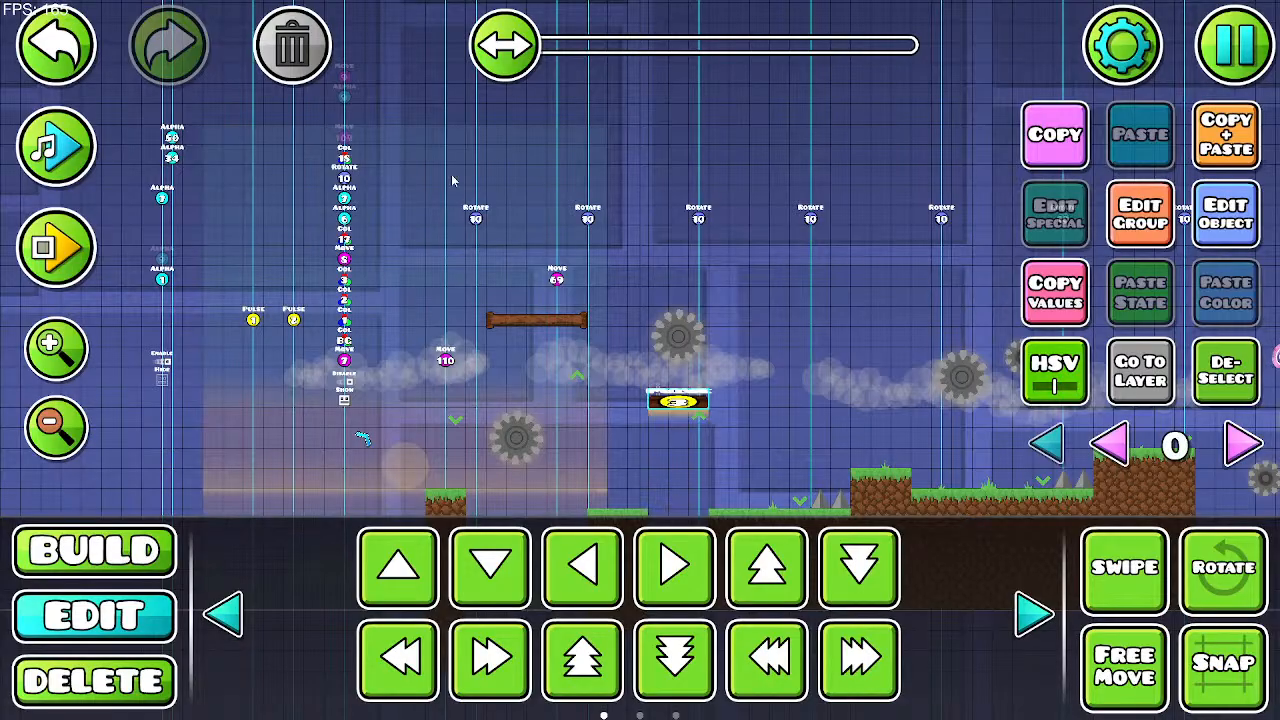
# Step: Go to the dark section with the dense pulse triggers and bring up the trigger objects for building
pyautogui.moveTo(515, 61); pyautogui.dragTo(637, 61)
pyautogui.moveTo(829, 249); pyautogui.dragTo(322, 357)
pyautogui.moveTo(565, 331); pyautogui.dragTo(187, 477)
pyautogui.moveTo(458, 240); pyautogui.dragTo(557, 404)
pyautogui.click(81, 443)
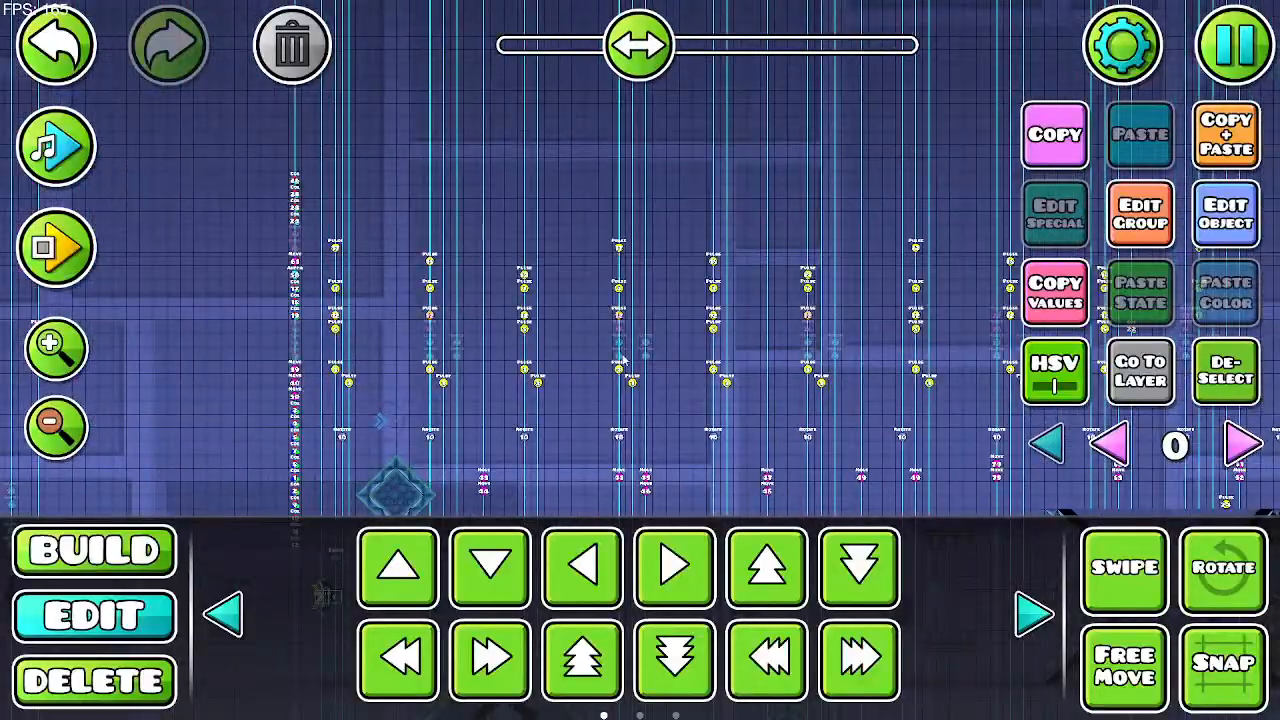
pyautogui.moveTo(563, 346); pyautogui.dragTo(243, 353)
pyautogui.moveTo(688, 352); pyautogui.dragTo(256, 314)
pyautogui.click(98, 553)
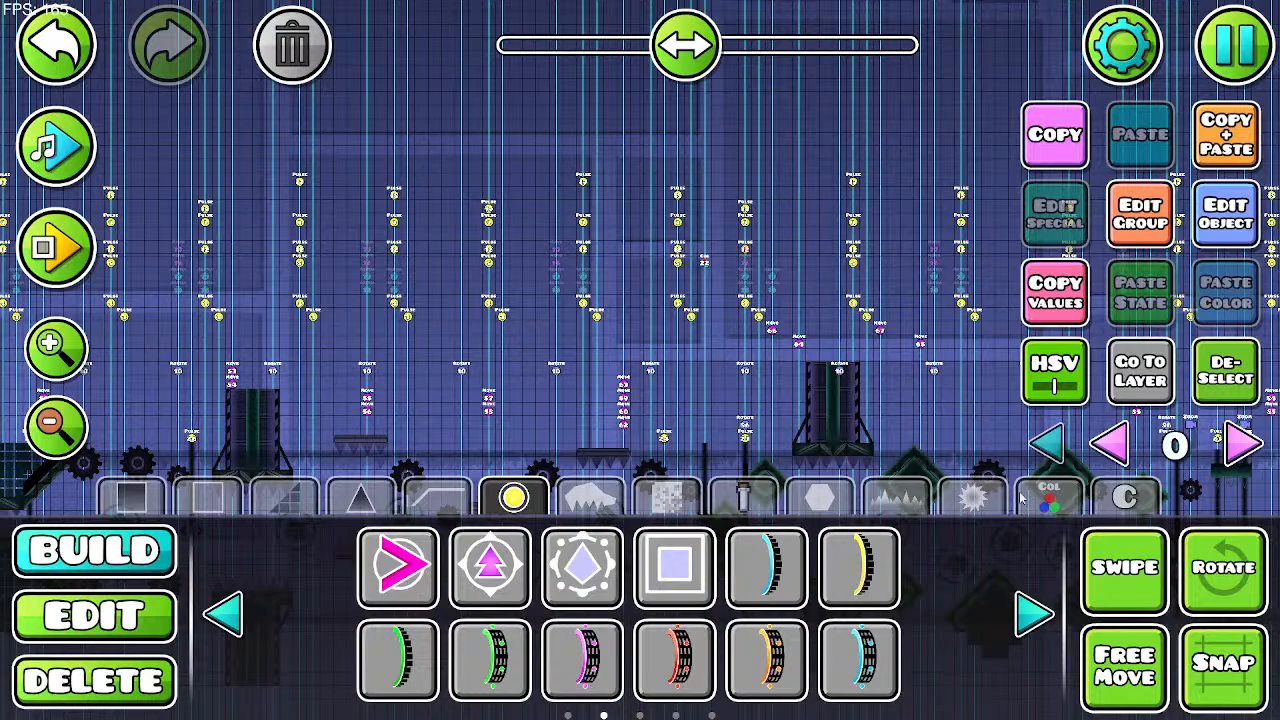
pyautogui.click(1021, 499)
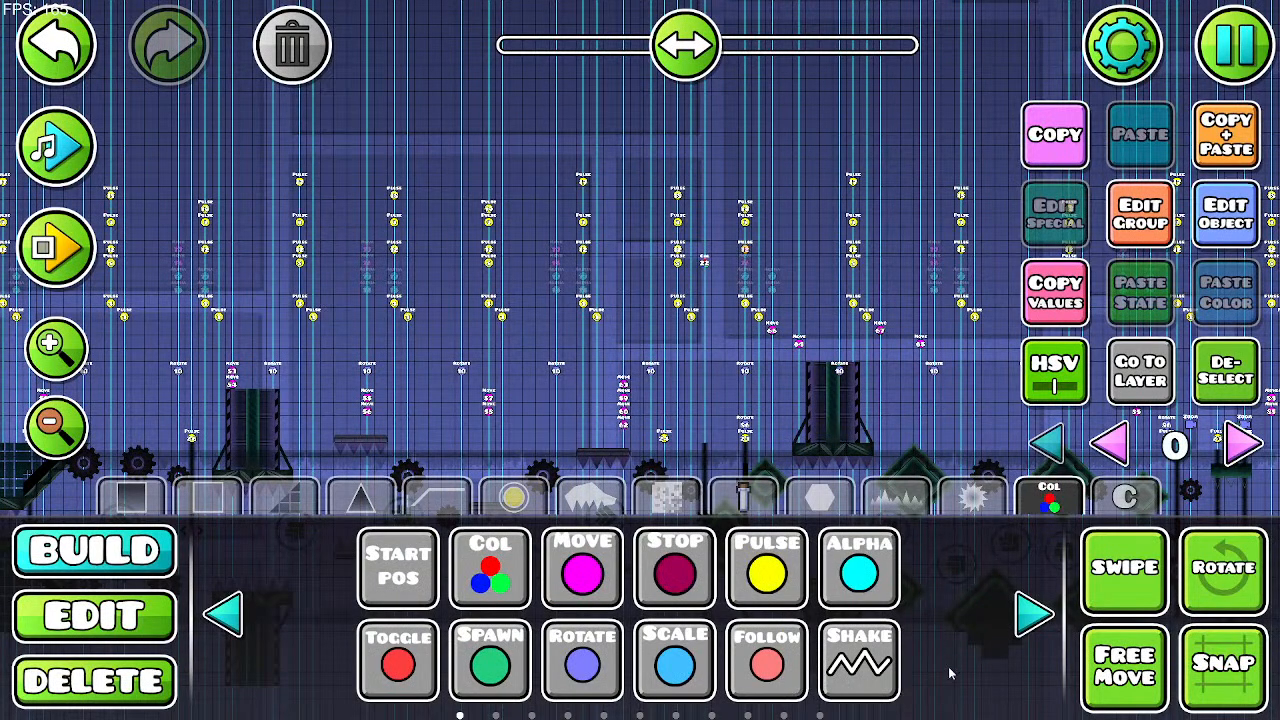
# Step: Go through the basic triggers one by one, including Follow, Scale, Rotate, Spawn, Toggle, Stop, Alpha, Pulse, Shake and Start Pos
pyautogui.click(767, 663)
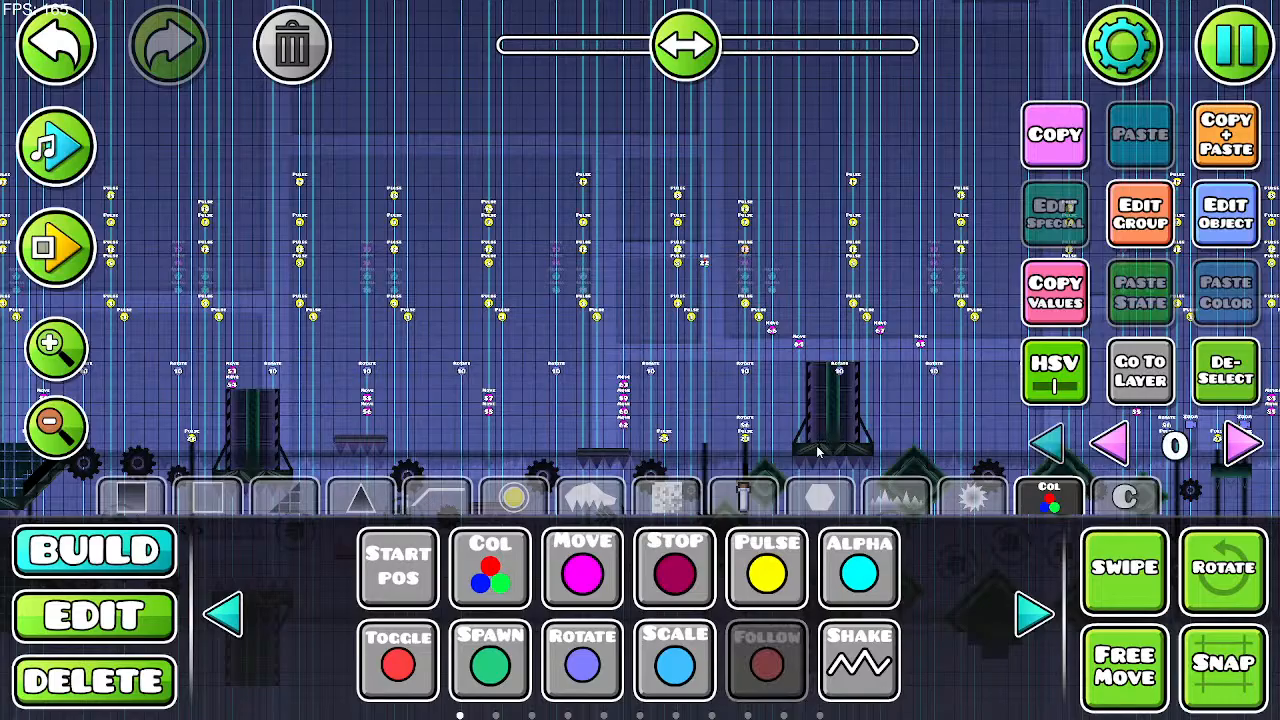
pyautogui.click(693, 663)
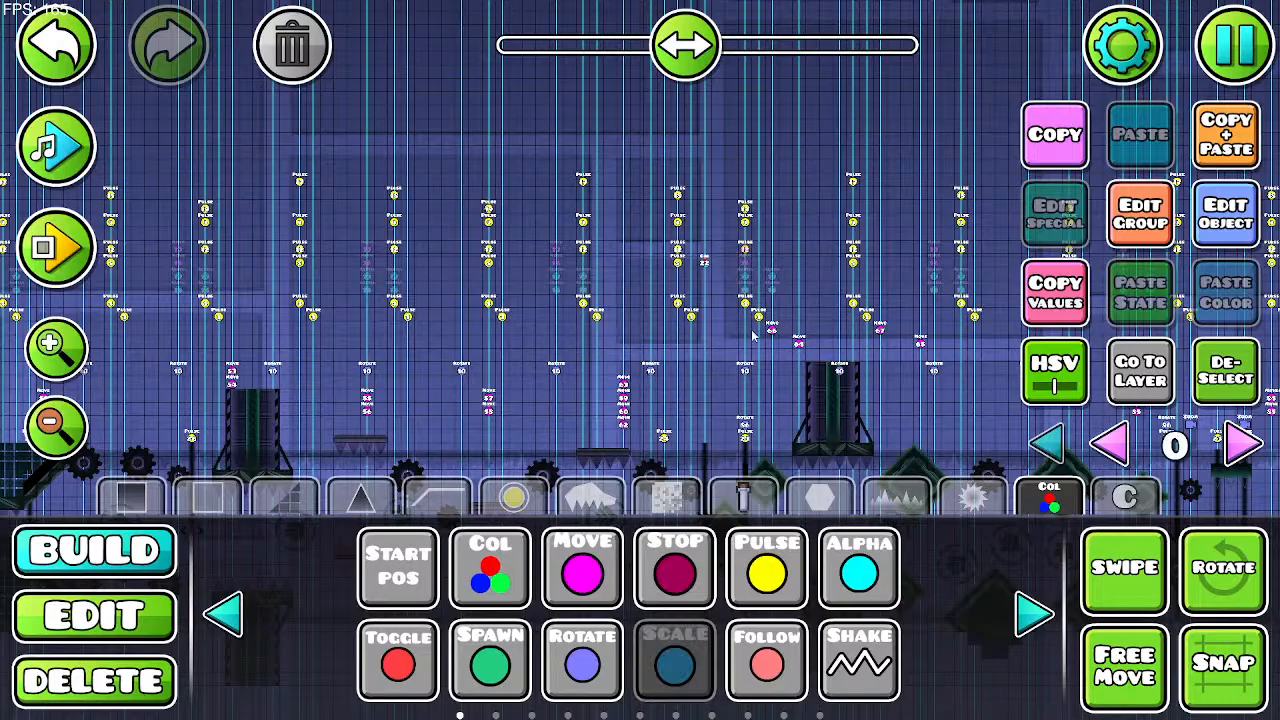
pyautogui.click(583, 660)
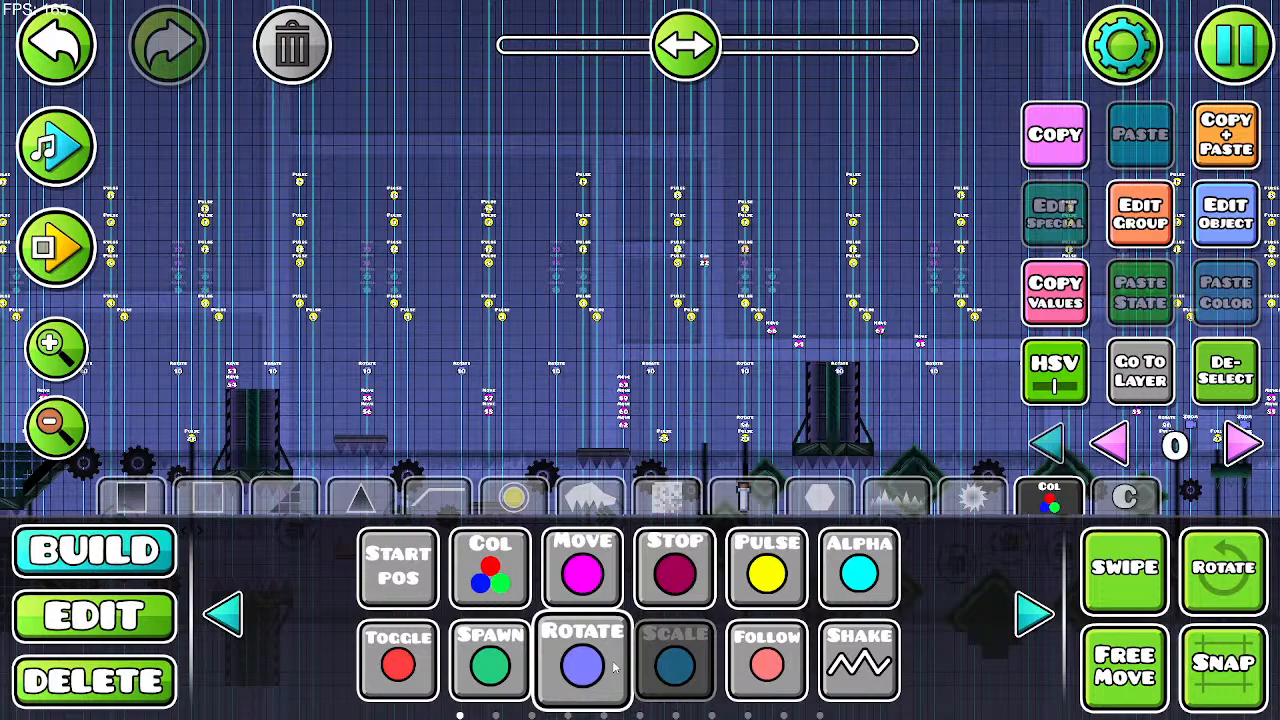
pyautogui.click(490, 660)
pyautogui.click(398, 662)
pyautogui.click(490, 568)
pyautogui.click(675, 568)
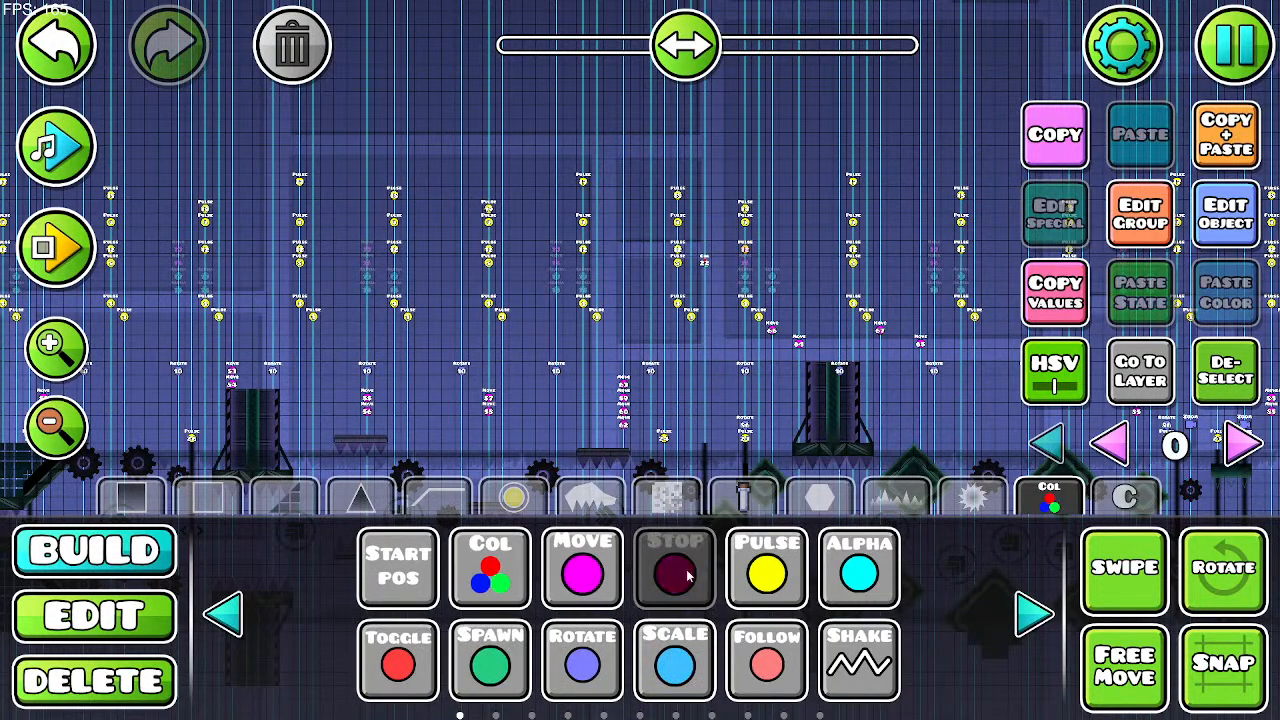
pyautogui.click(859, 568)
pyautogui.click(767, 568)
pyautogui.click(859, 660)
pyautogui.click(398, 568)
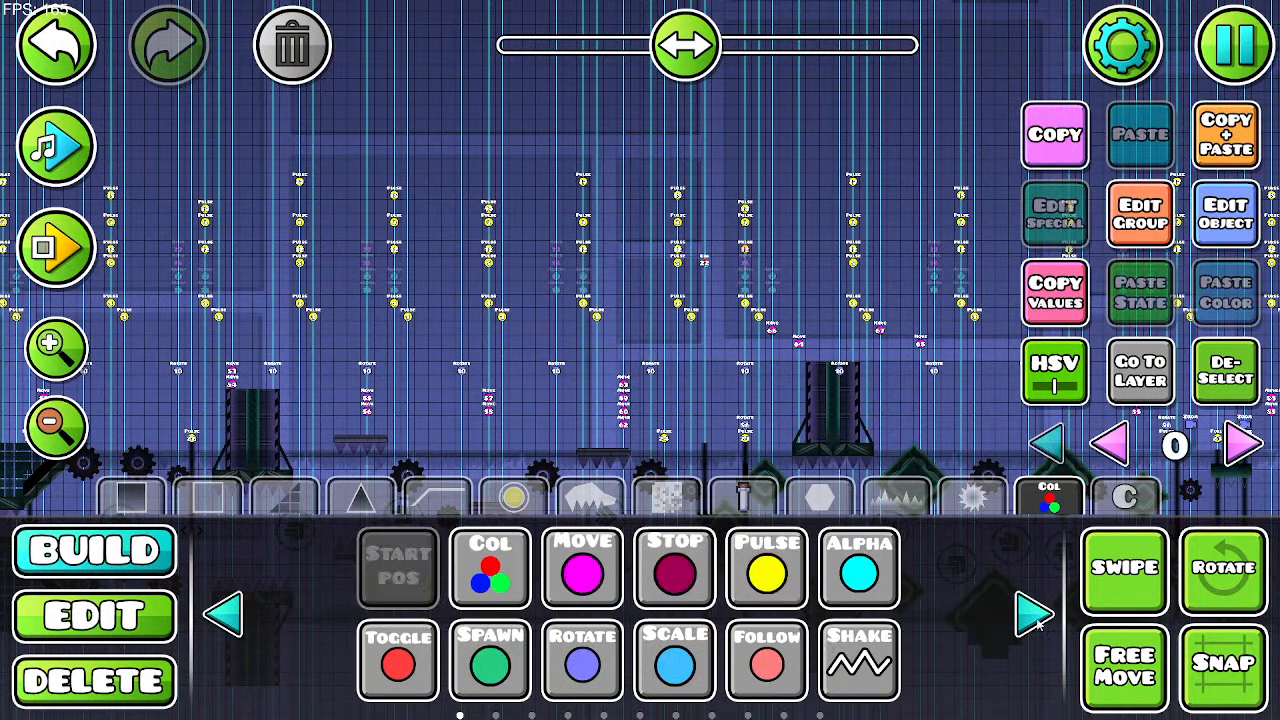
# Step: Look through the further sets of trigger objects, from the area triggers to the camera and song triggers
pyautogui.click(1033, 613)
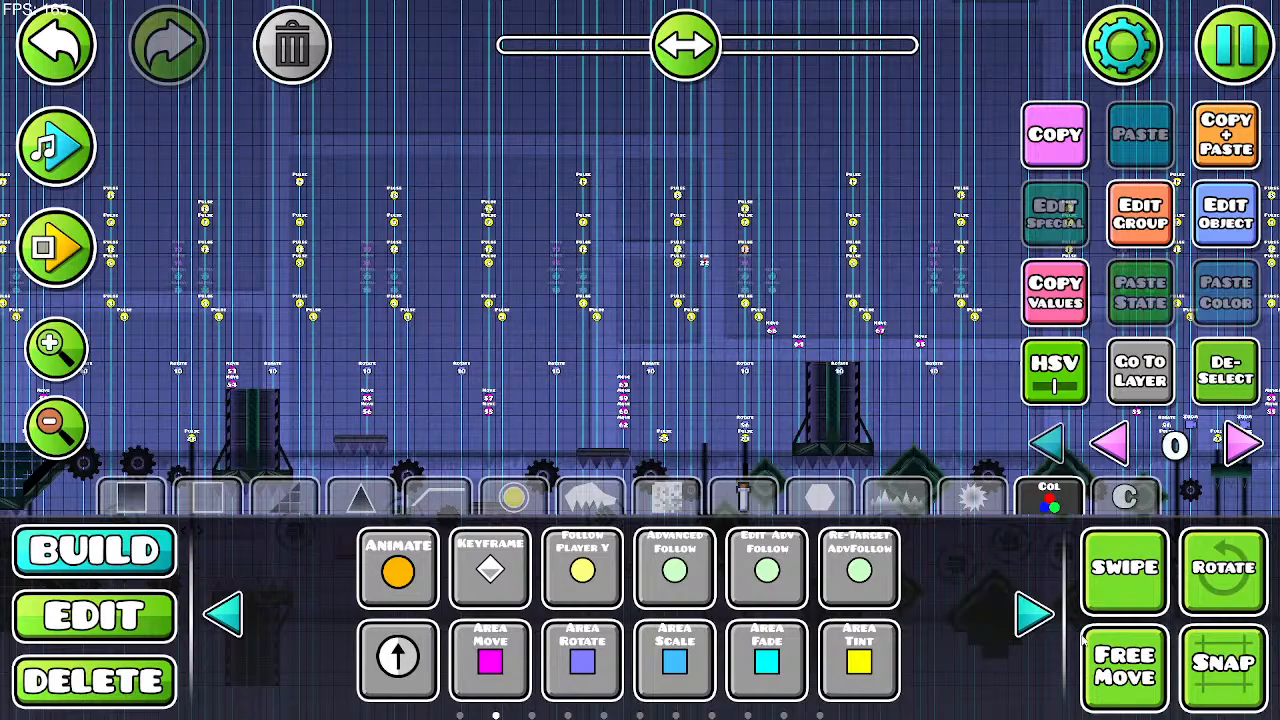
pyautogui.click(1036, 615)
pyautogui.click(1036, 615)
pyautogui.click(1046, 621)
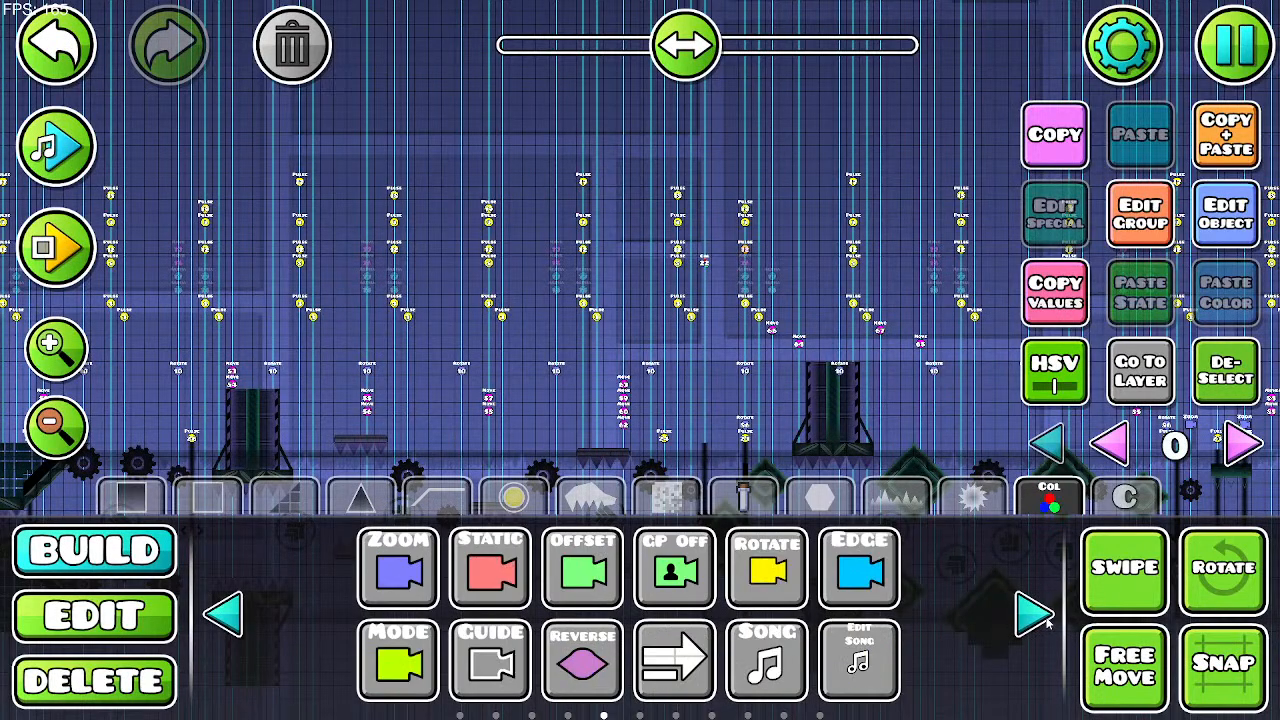
pyautogui.click(1046, 621)
pyautogui.click(226, 616)
# Step: Return to the beginning of the dark section and pick the TimeWarp trigger for building
pyautogui.moveTo(402, 361); pyautogui.dragTo(894, 281)
pyautogui.moveTo(440, 330); pyautogui.dragTo(751, 300)
pyautogui.moveTo(360, 345); pyautogui.dragTo(629, 308)
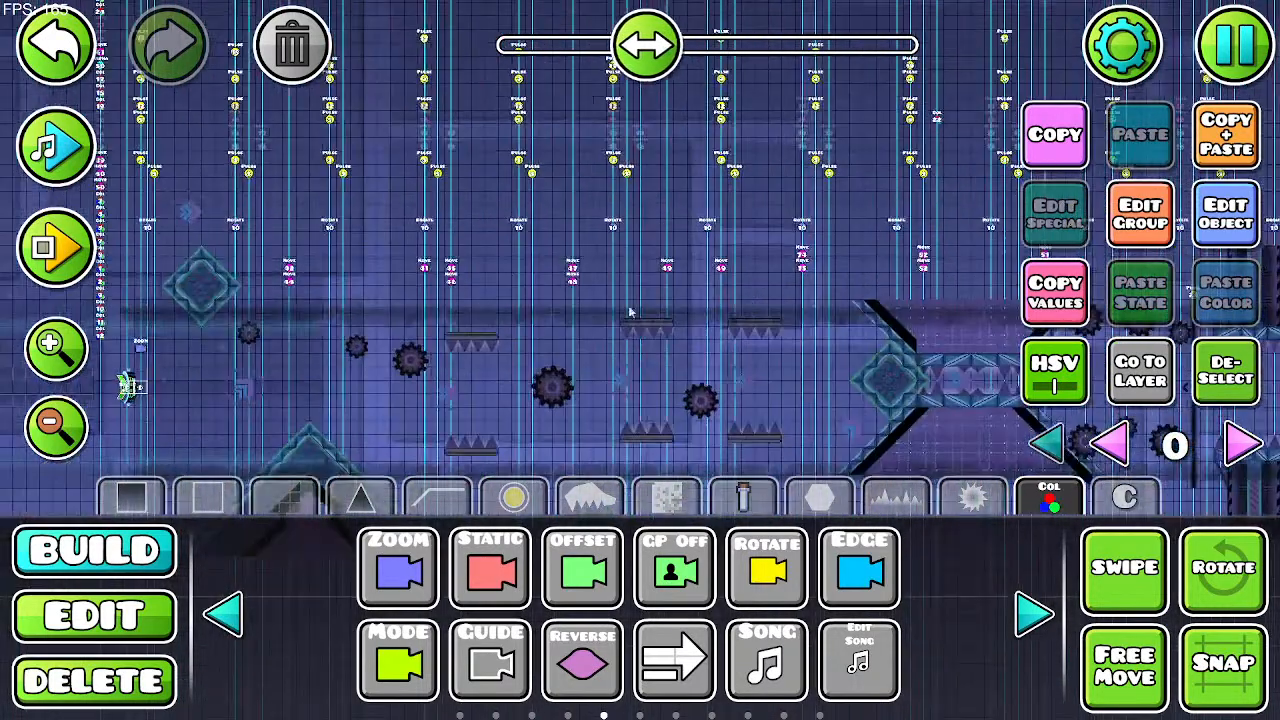
pyautogui.moveTo(477, 329); pyautogui.dragTo(780, 330)
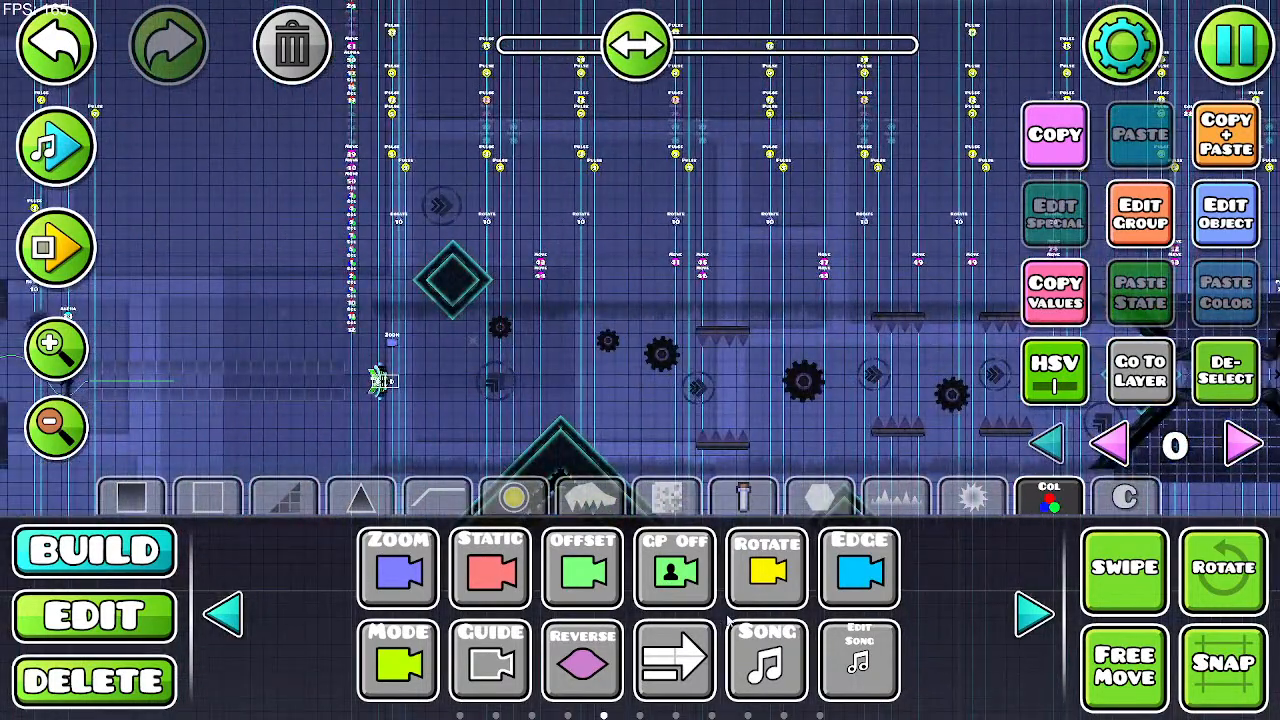
pyautogui.click(1024, 620)
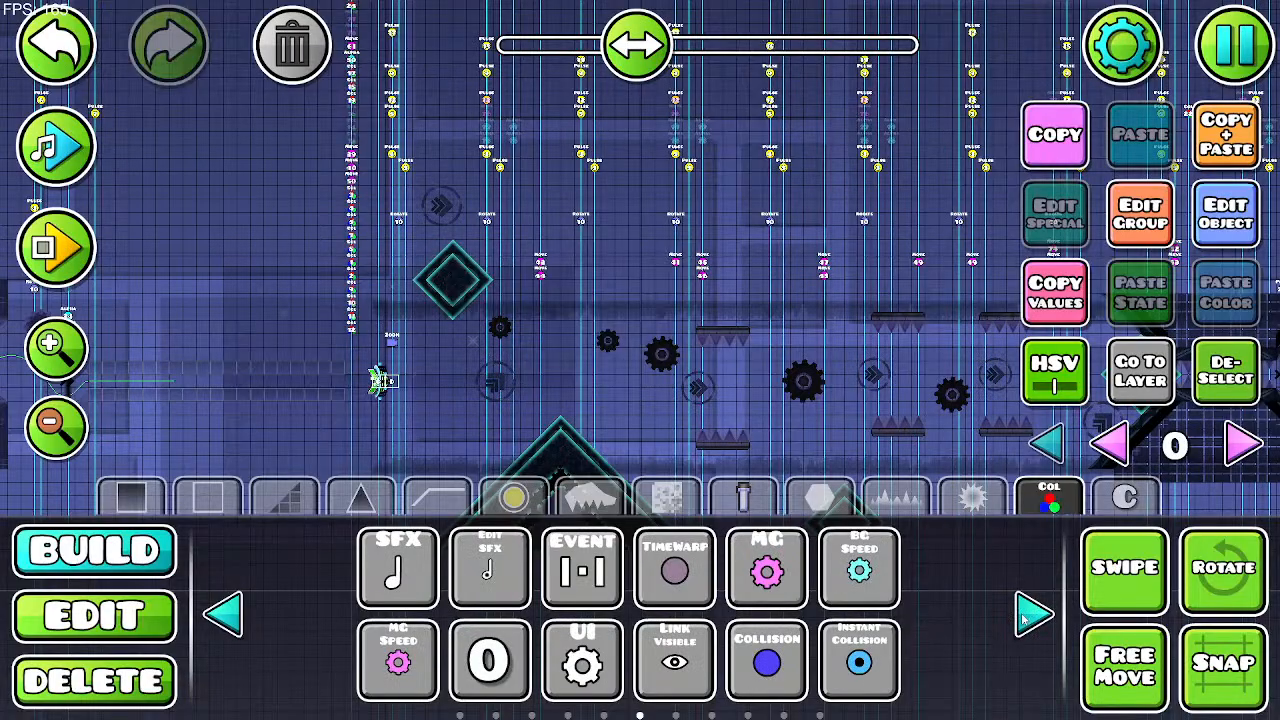
pyautogui.click(700, 588)
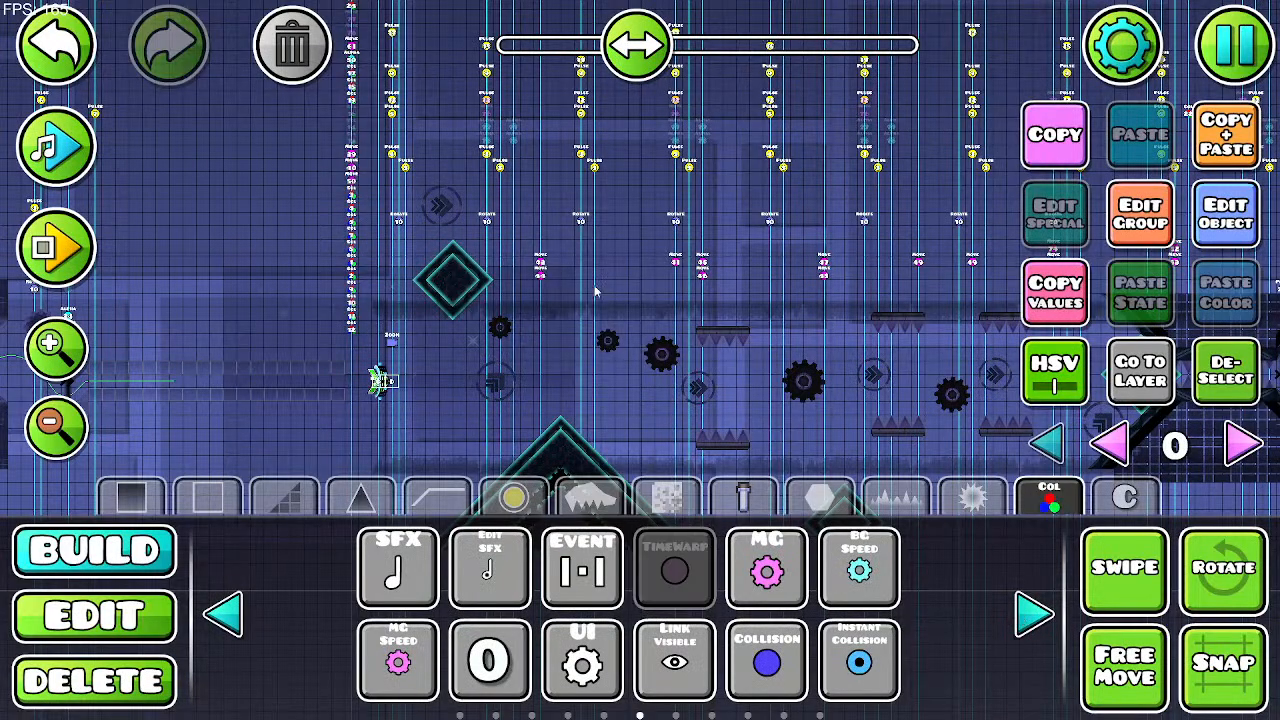
# Step: Check the setup options of the TimeWarp trigger and delete it from the dark section
pyautogui.click(1228, 230)
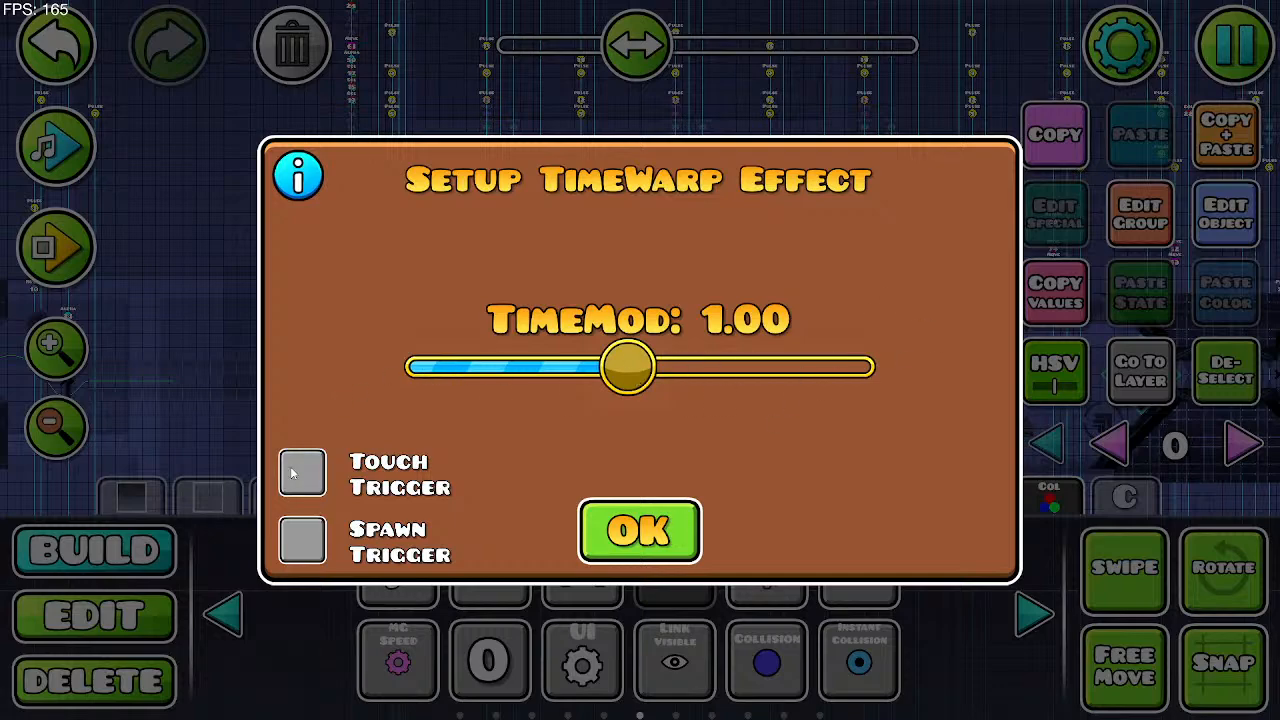
pyautogui.click(645, 540)
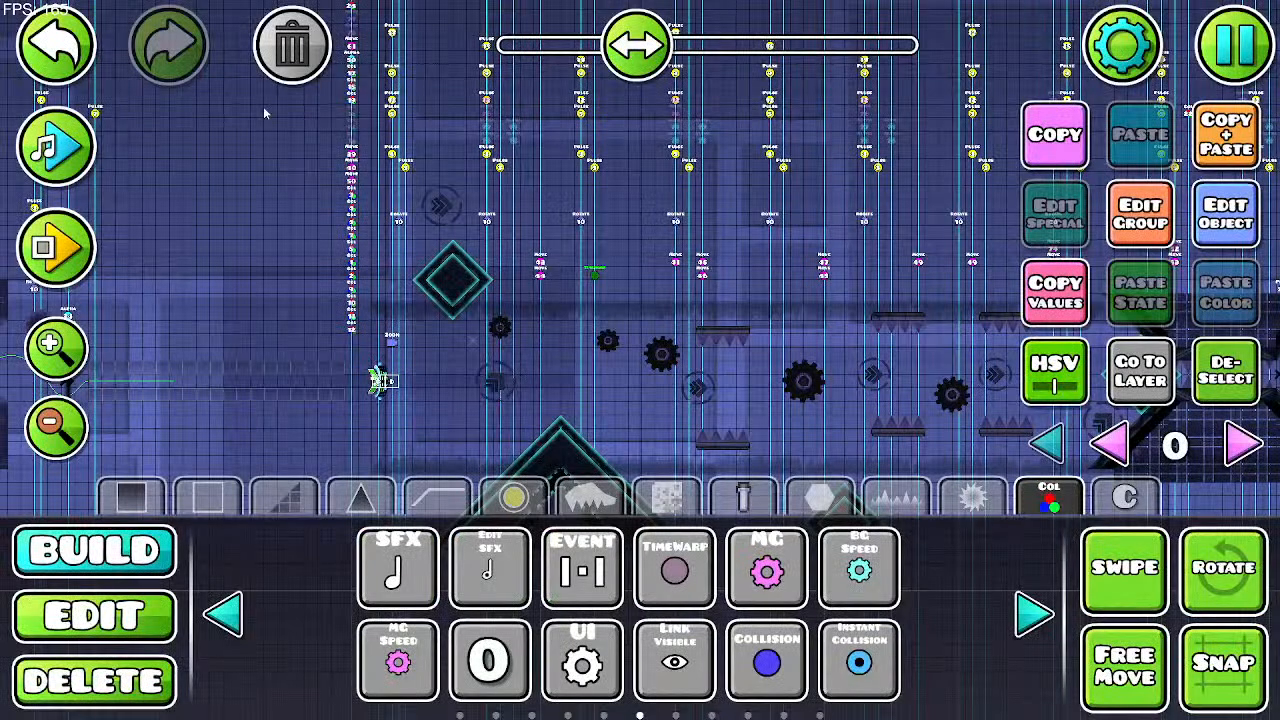
pyautogui.click(302, 44)
# Step: Look through the remaining sets of trigger objects, from the player and background effect triggers to the gameplay and shader triggers
pyautogui.click(1030, 618)
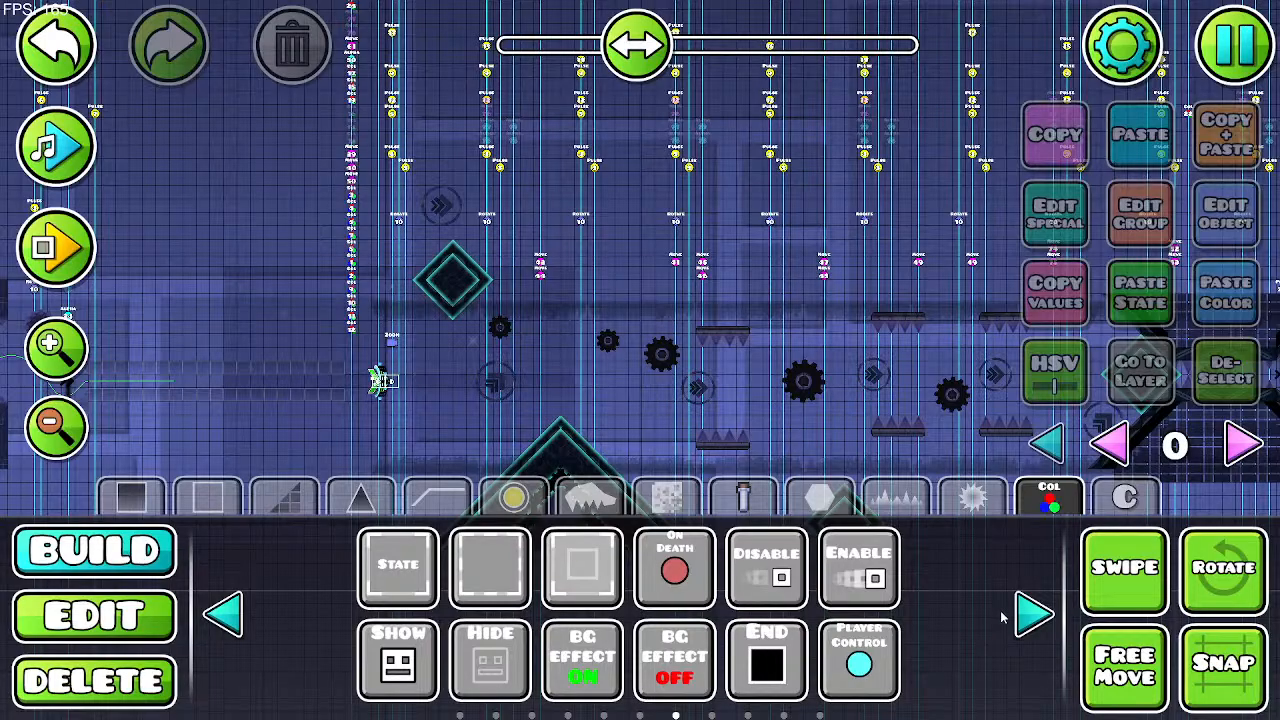
pyautogui.click(1030, 614)
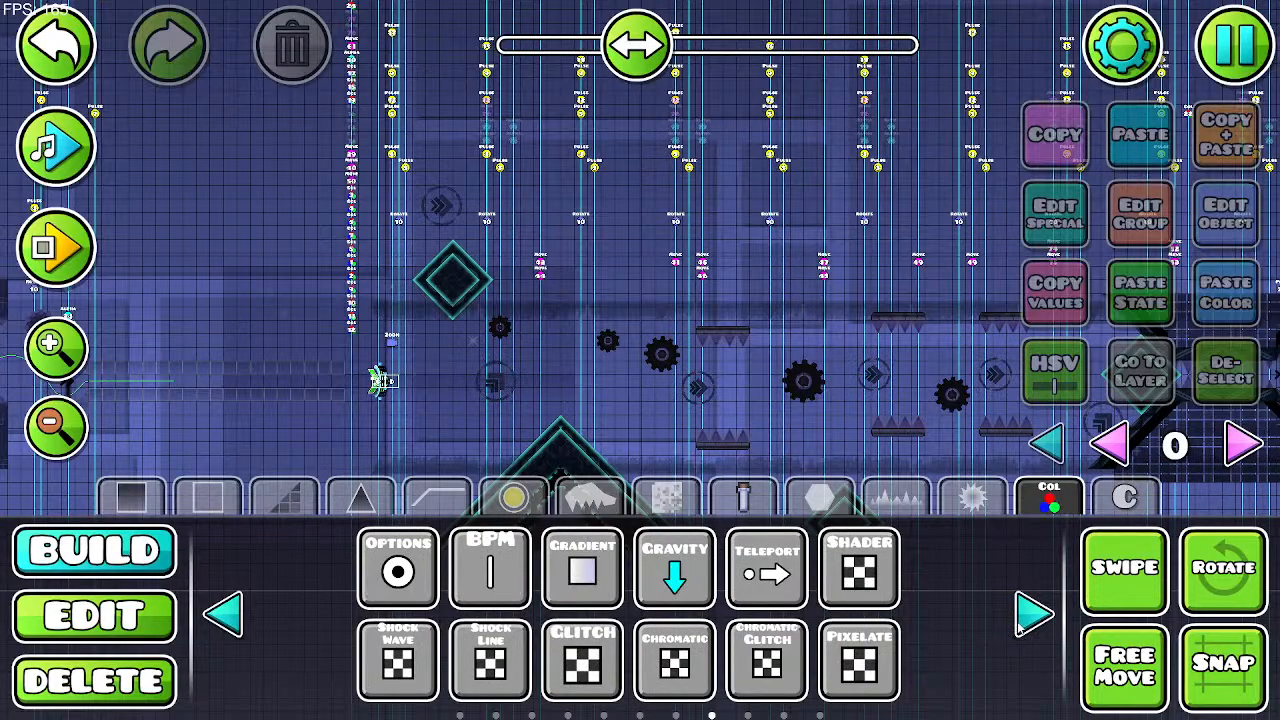
pyautogui.click(1030, 614)
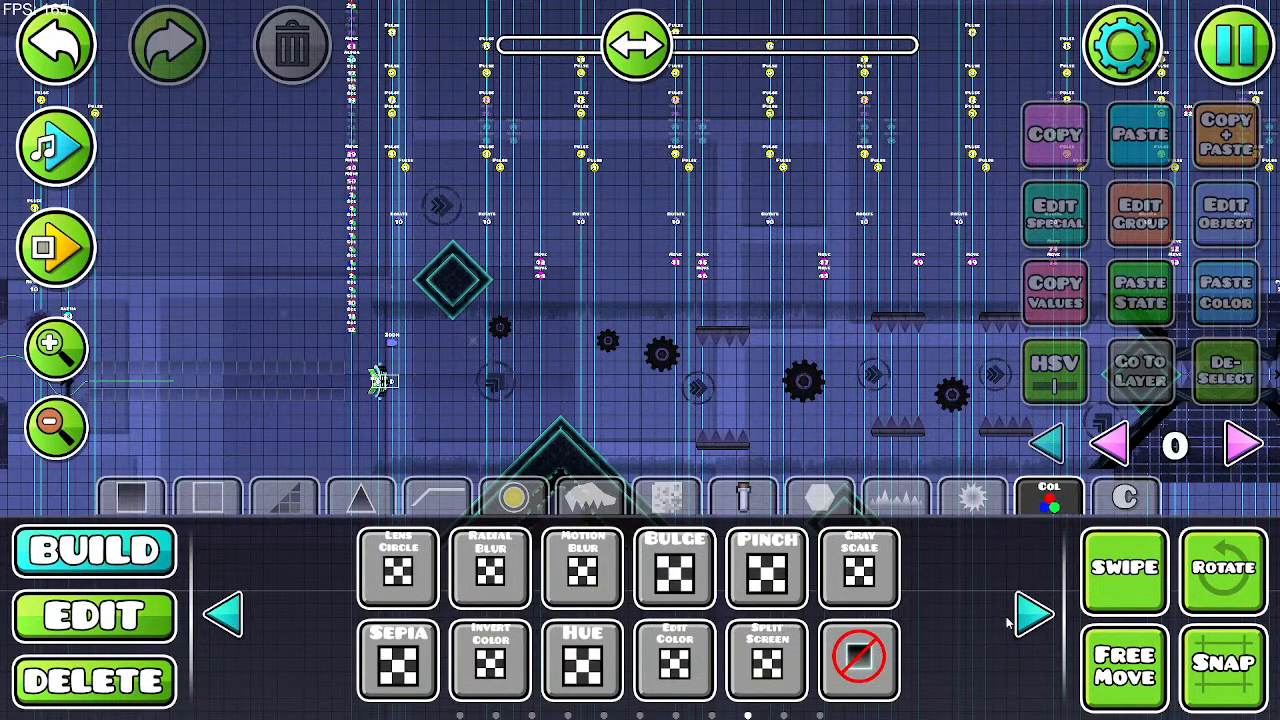
pyautogui.click(1030, 614)
pyautogui.click(1030, 614)
pyautogui.click(1030, 614)
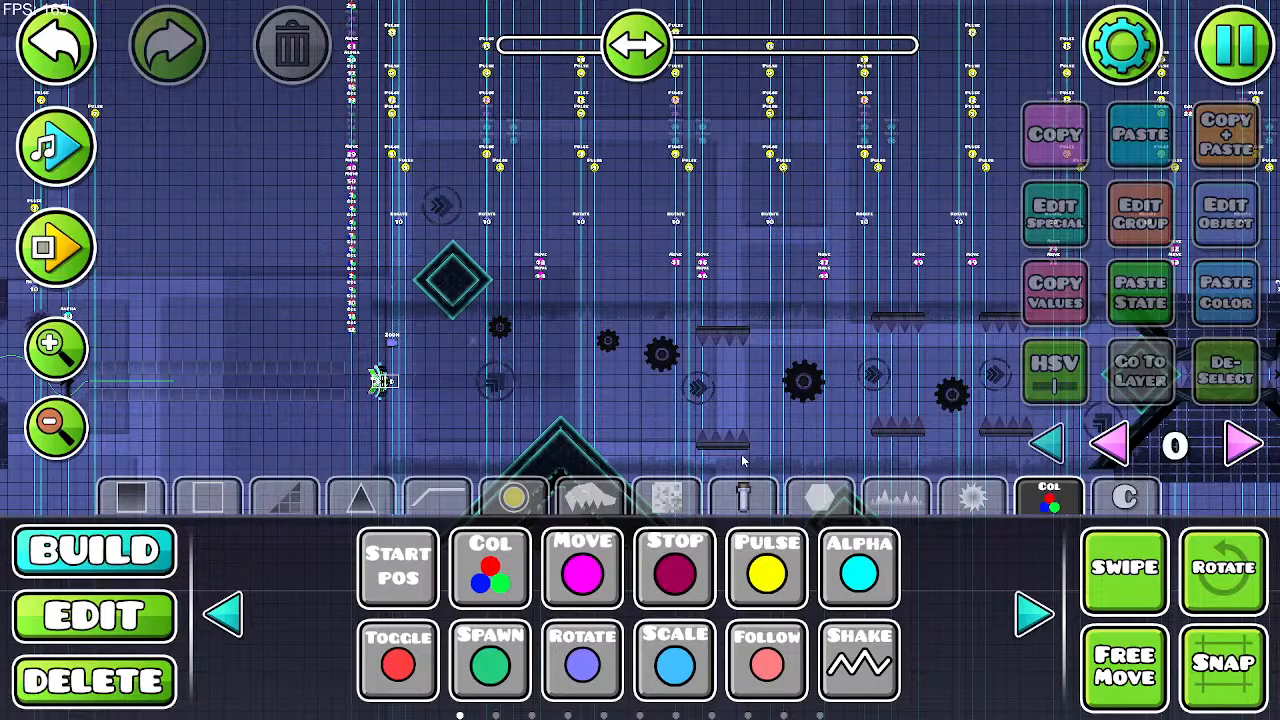
# Step: Playtest the UFO section from its start position, bouncing over the purple rings between the spiked blocks
pyautogui.click(84, 255)
pyautogui.click(460, 322)
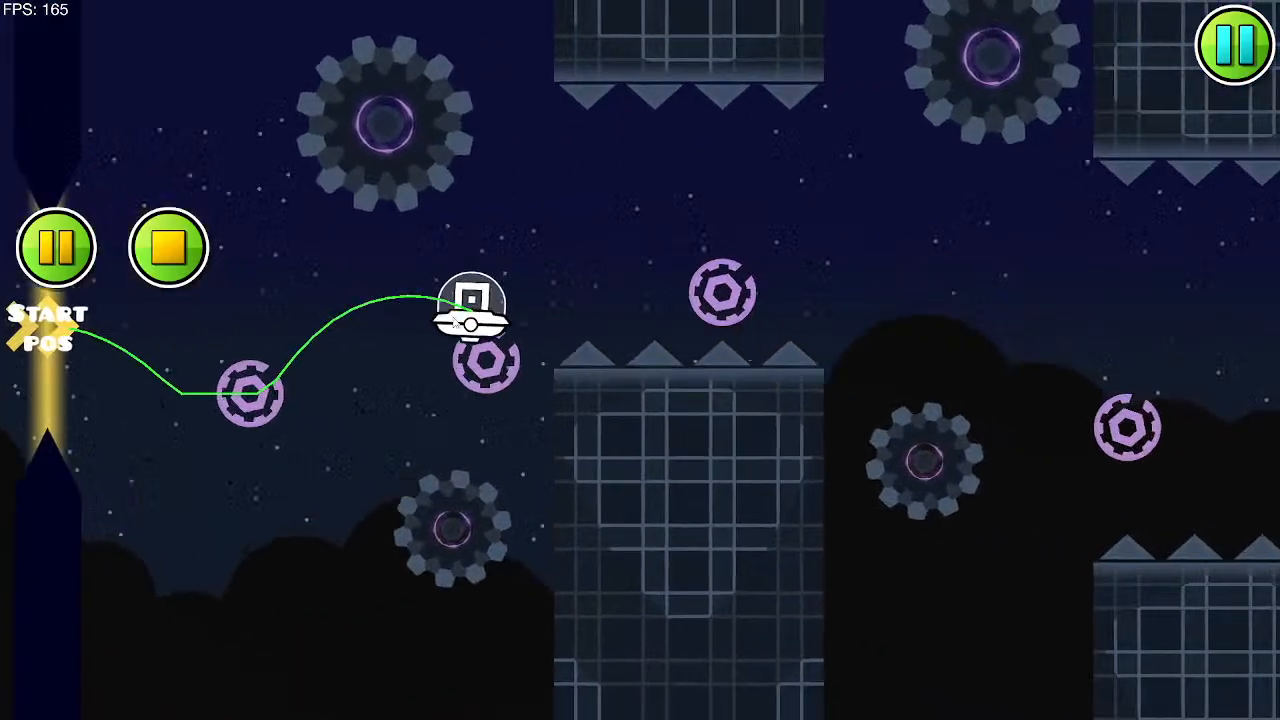
pyautogui.click(478, 324)
pyautogui.click(499, 326)
pyautogui.click(518, 321)
pyautogui.click(523, 320)
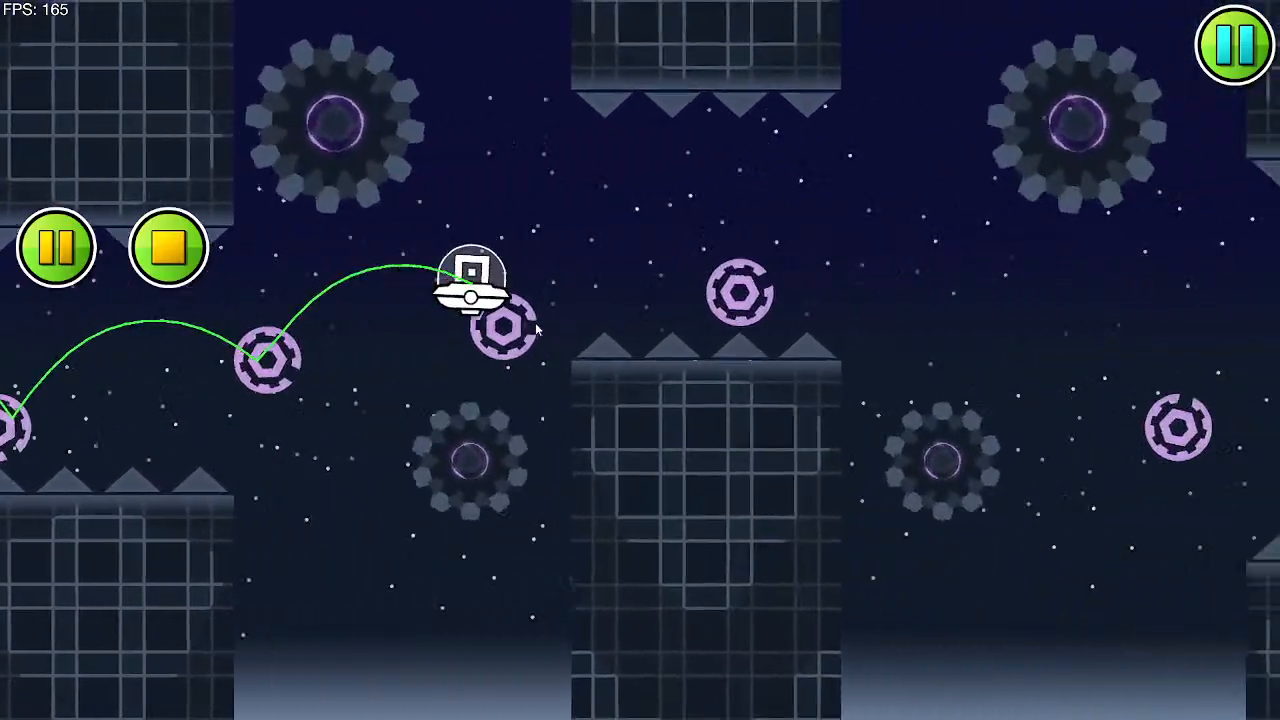
pyautogui.click(529, 319)
pyautogui.click(534, 318)
pyautogui.click(536, 315)
pyautogui.click(537, 313)
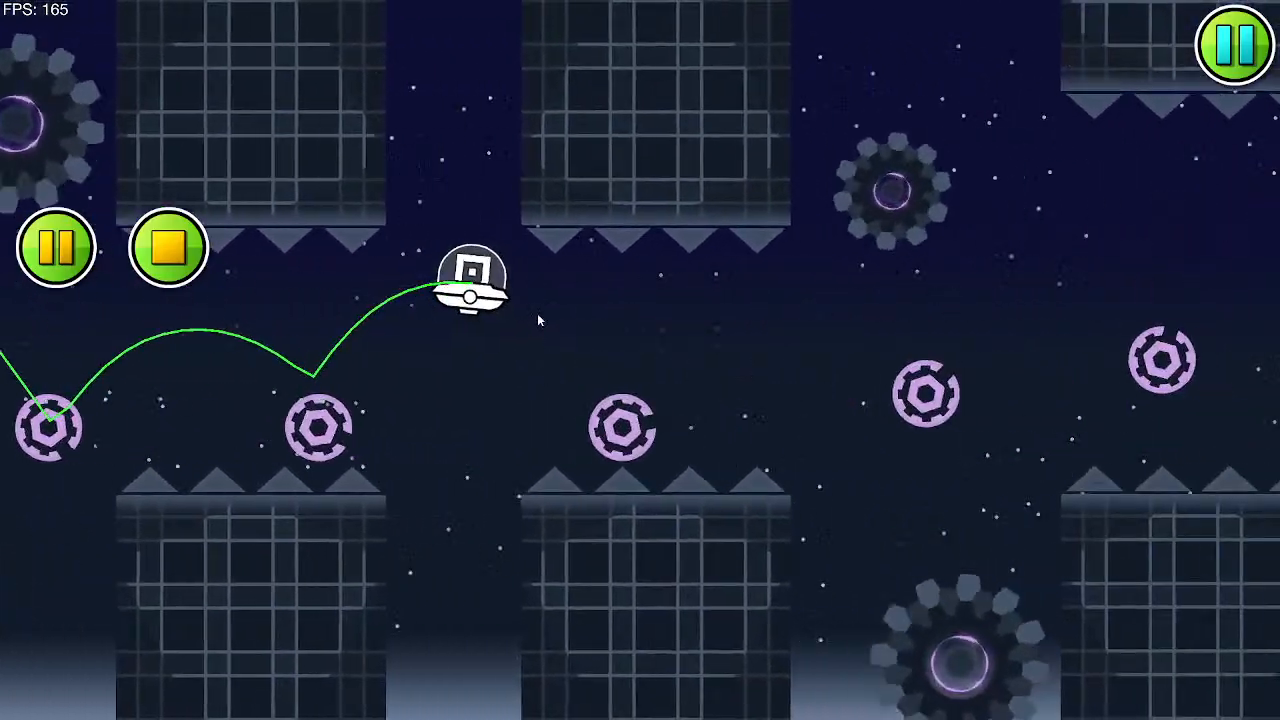
pyautogui.click(539, 315)
pyautogui.click(542, 317)
pyautogui.click(544, 318)
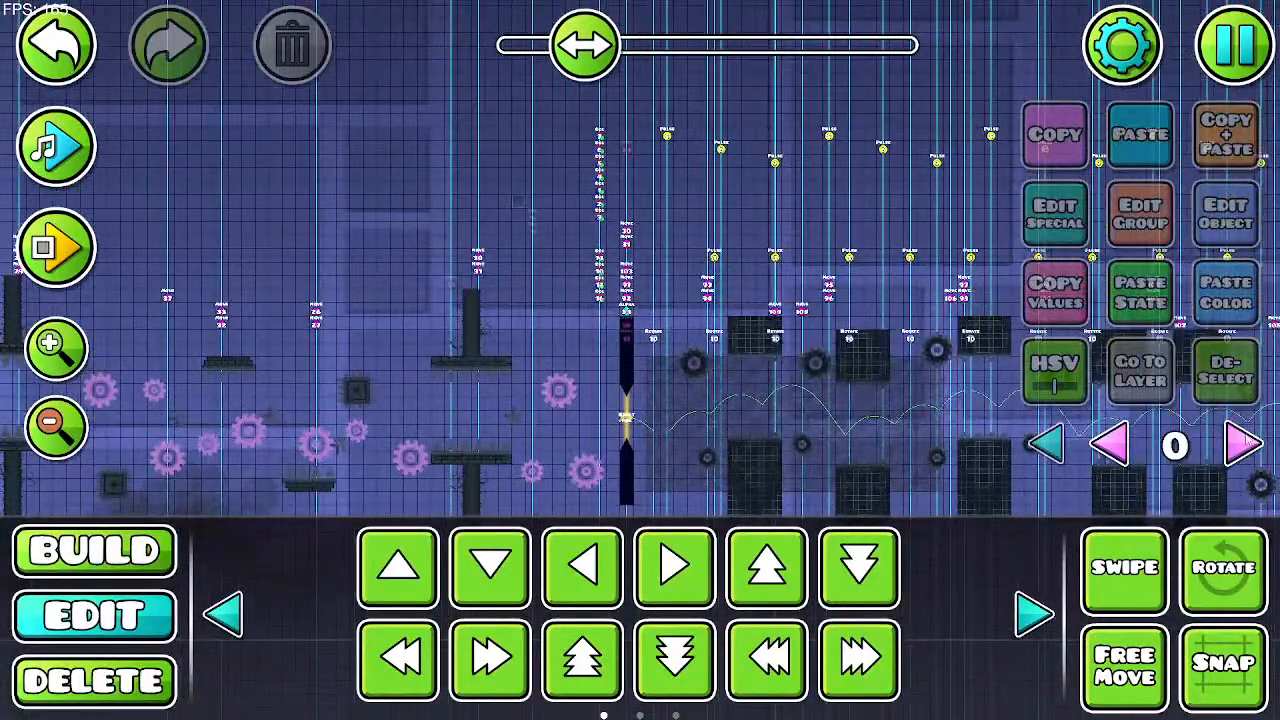
# Step: Isolate editor layer 2 and select the small dark square decoration just before the UFO start position
pyautogui.click(1240, 444)
pyautogui.click(1240, 444)
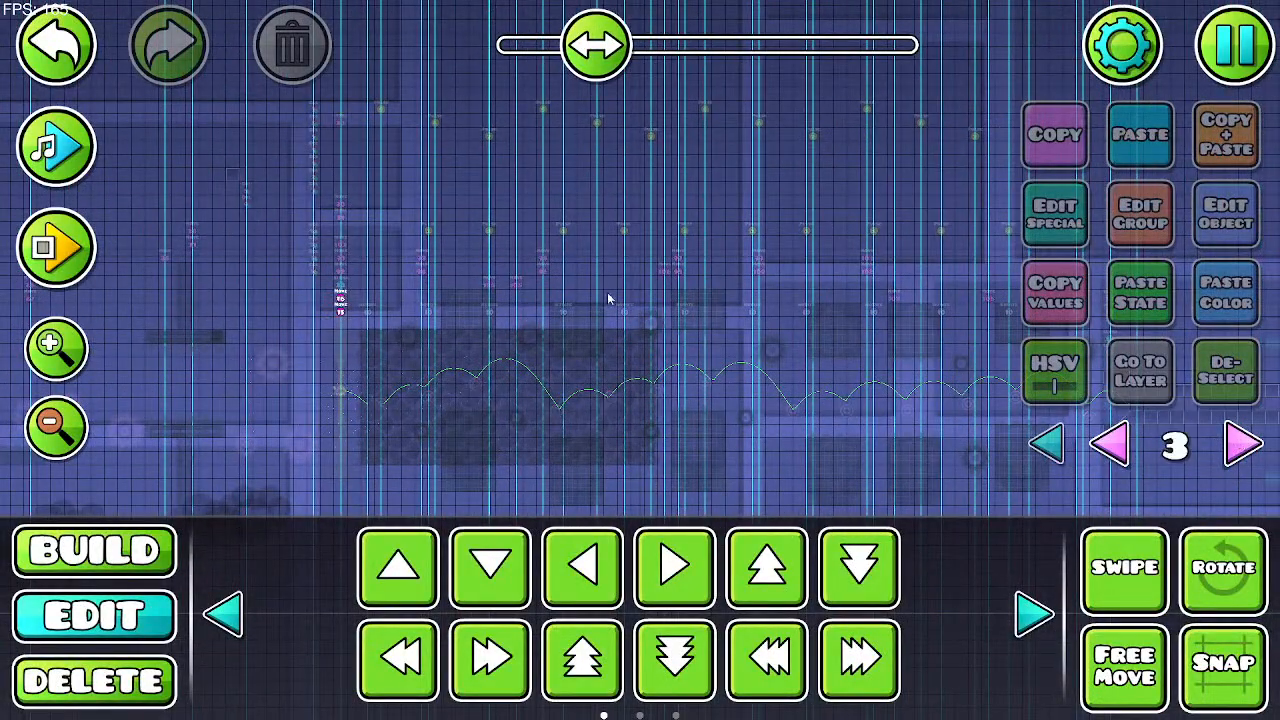
pyautogui.click(1106, 445)
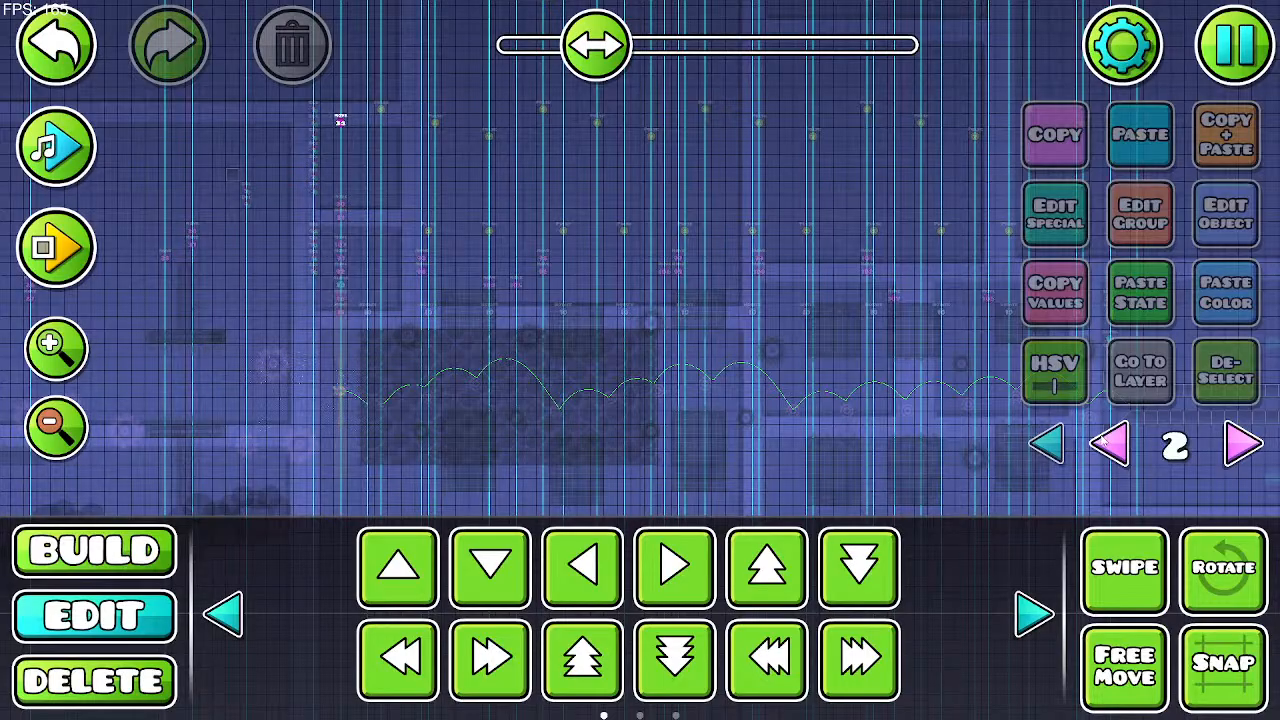
pyautogui.moveTo(272, 473); pyautogui.dragTo(449, 488)
pyautogui.doubleClick(54, 360)
pyautogui.moveTo(346, 338); pyautogui.dragTo(471, 317)
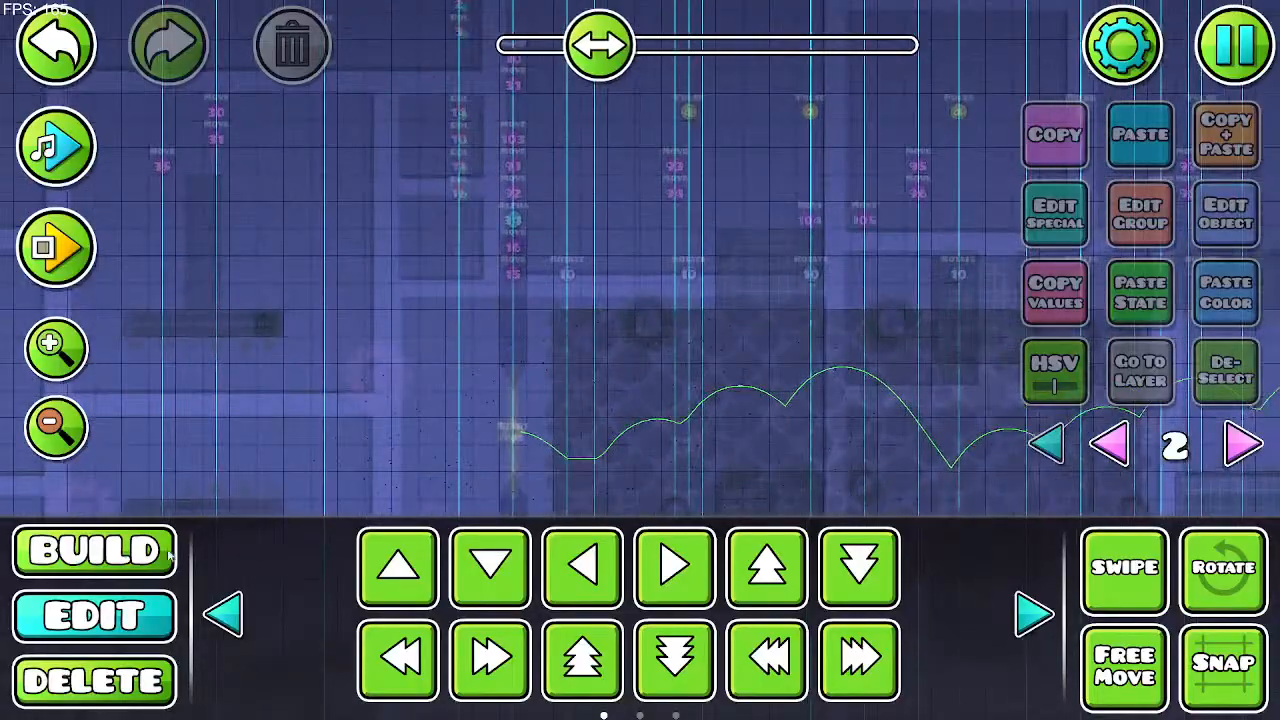
pyautogui.moveTo(400, 384); pyautogui.dragTo(424, 363)
pyautogui.click(433, 350)
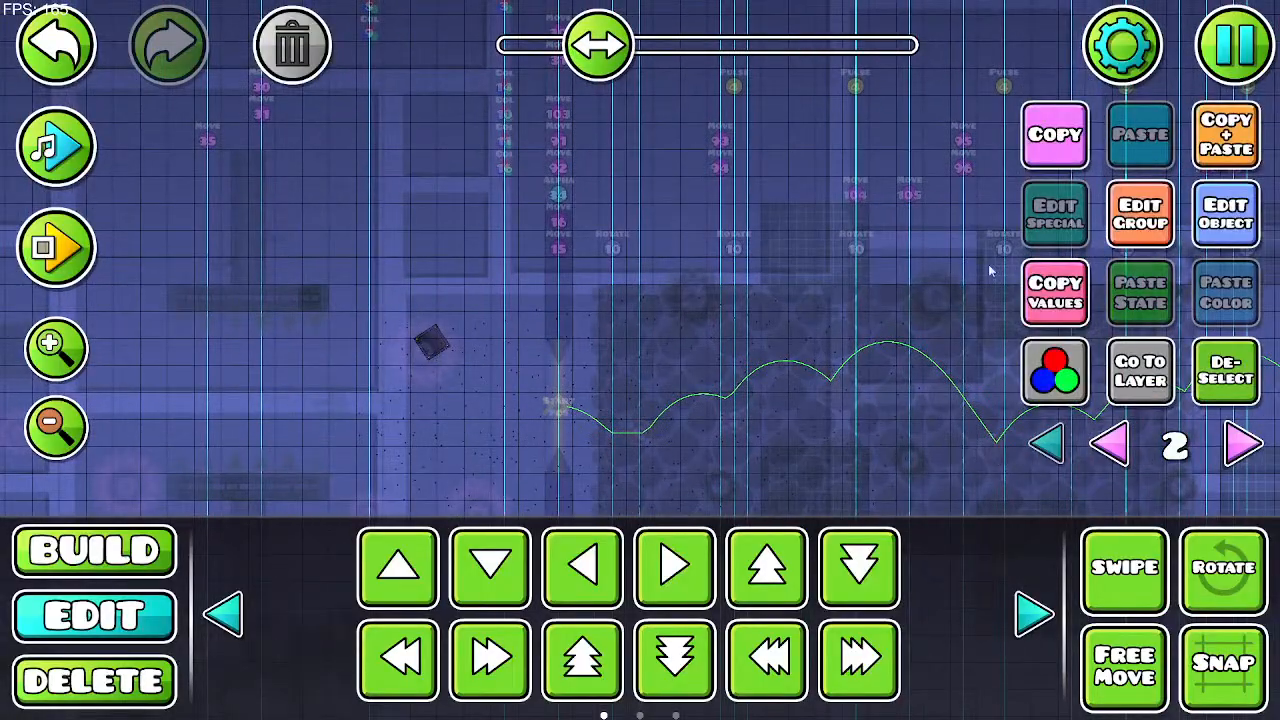
# Step: Check the base and detail color channels of the small square decorations before the UFO start position
pyautogui.click(1055, 372)
pyautogui.click(660, 606)
pyautogui.click(1055, 372)
pyautogui.click(545, 80)
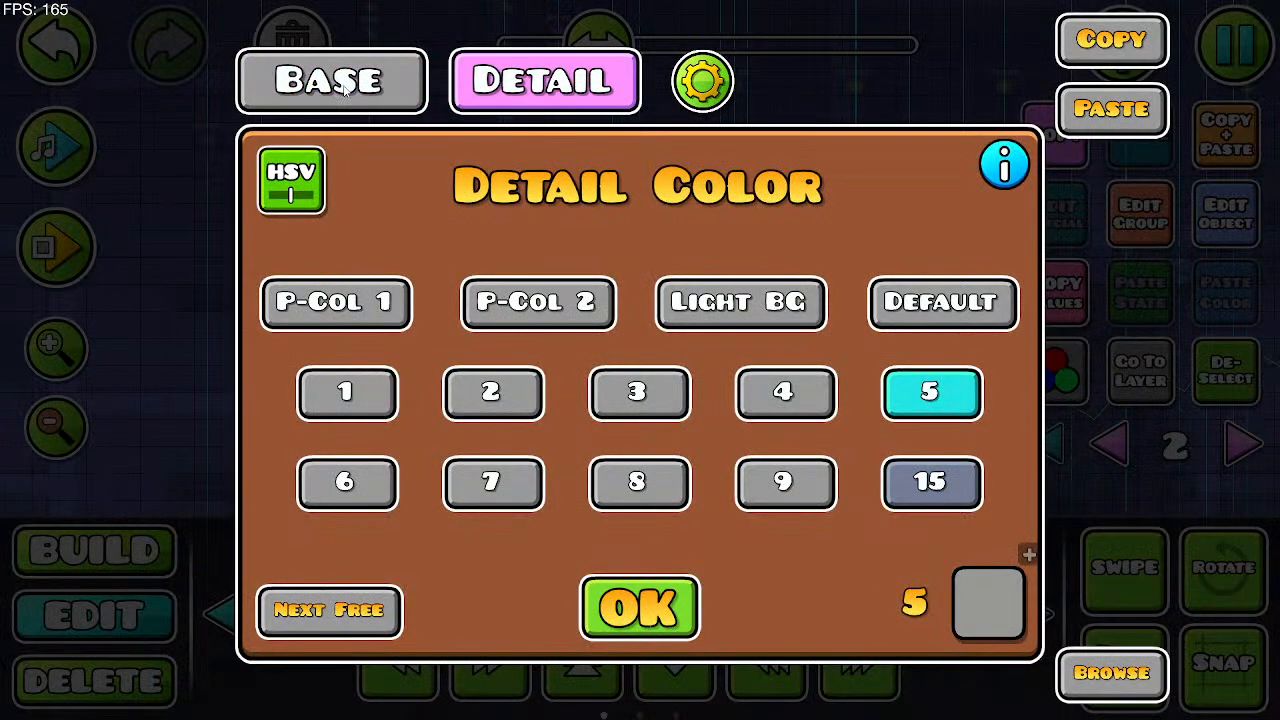
pyautogui.click(376, 88)
pyautogui.click(507, 77)
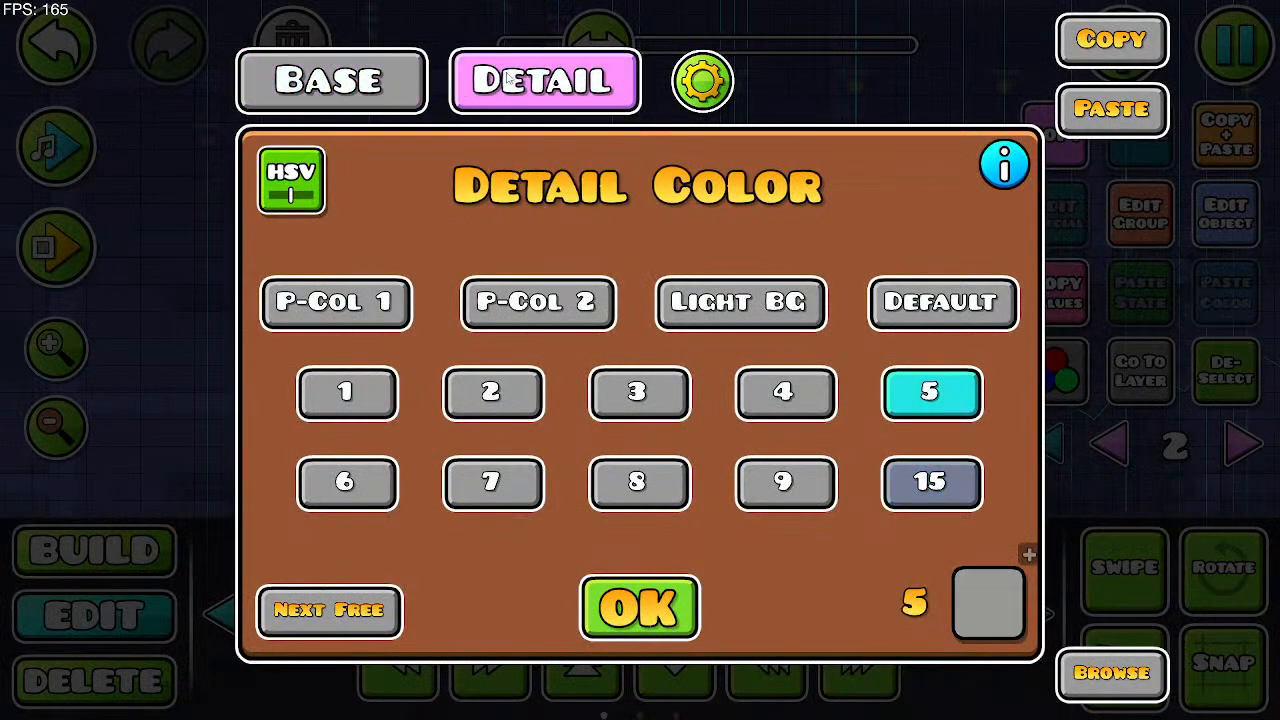
pyautogui.click(383, 79)
pyautogui.click(618, 603)
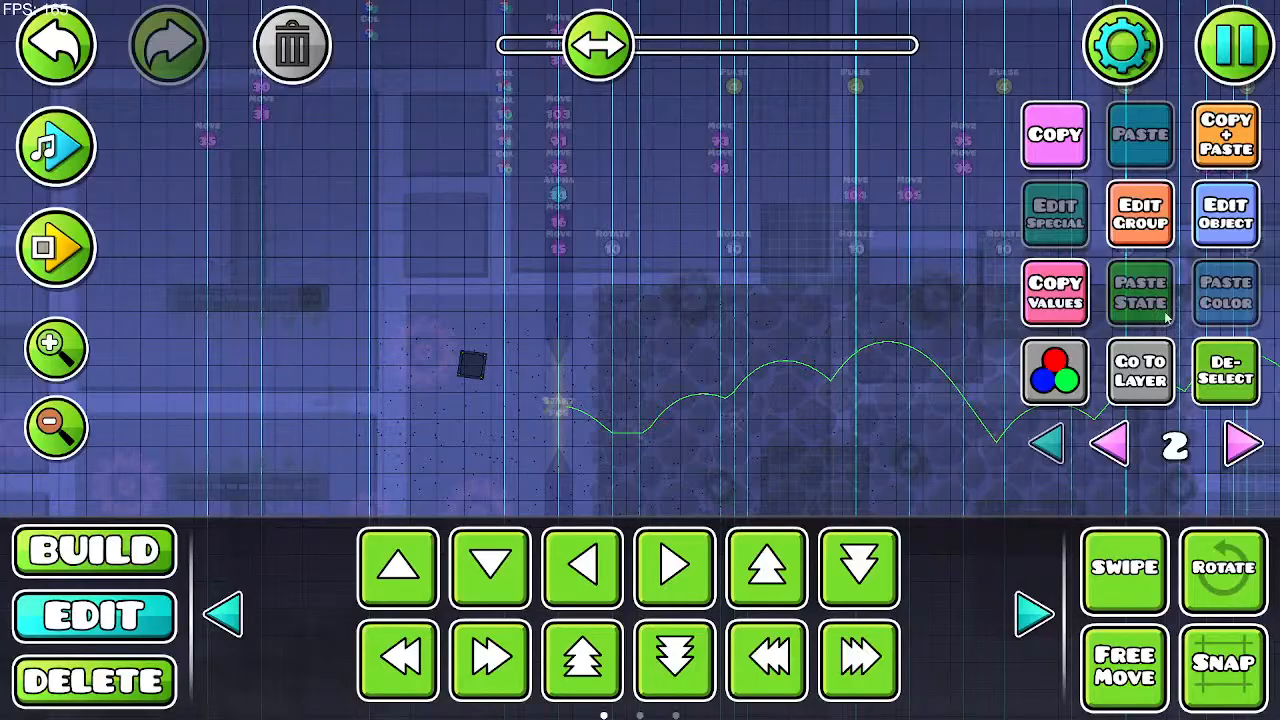
pyautogui.click(1055, 372)
pyautogui.click(545, 80)
pyautogui.click(330, 80)
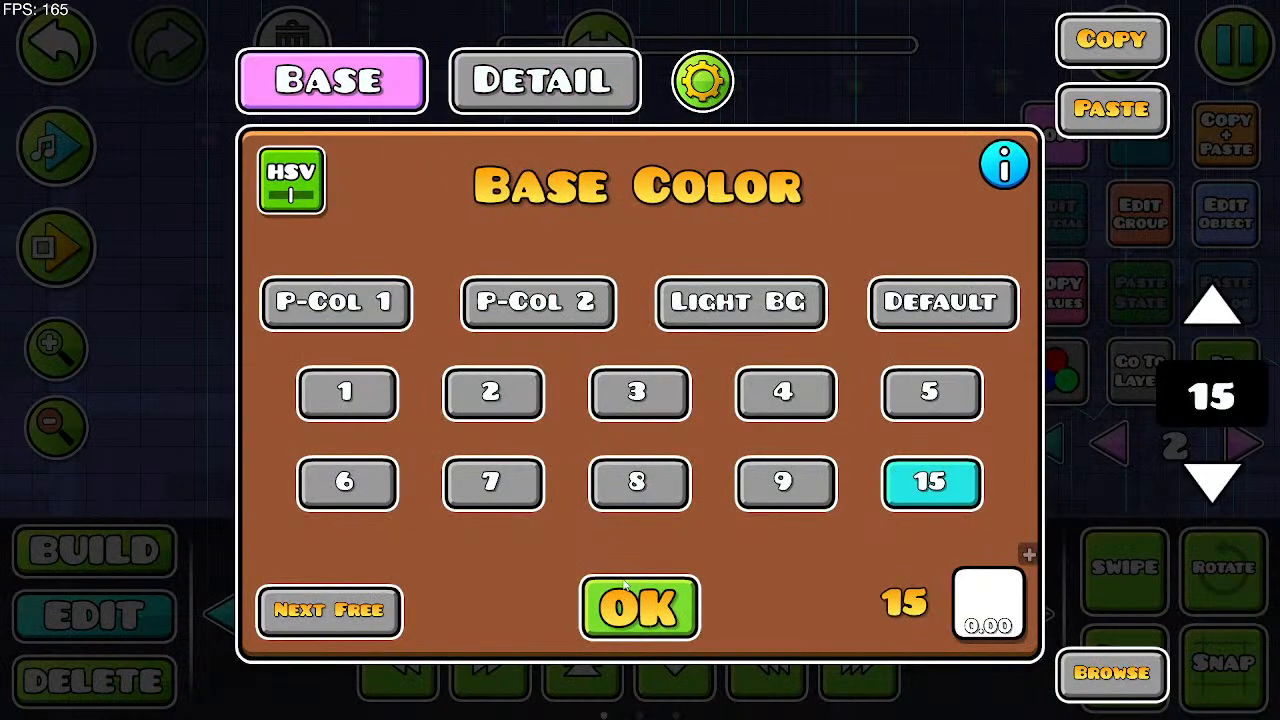
pyautogui.click(627, 596)
# Step: Playtest the UFO section once more to see how the background decoration appears
pyautogui.click(60, 250)
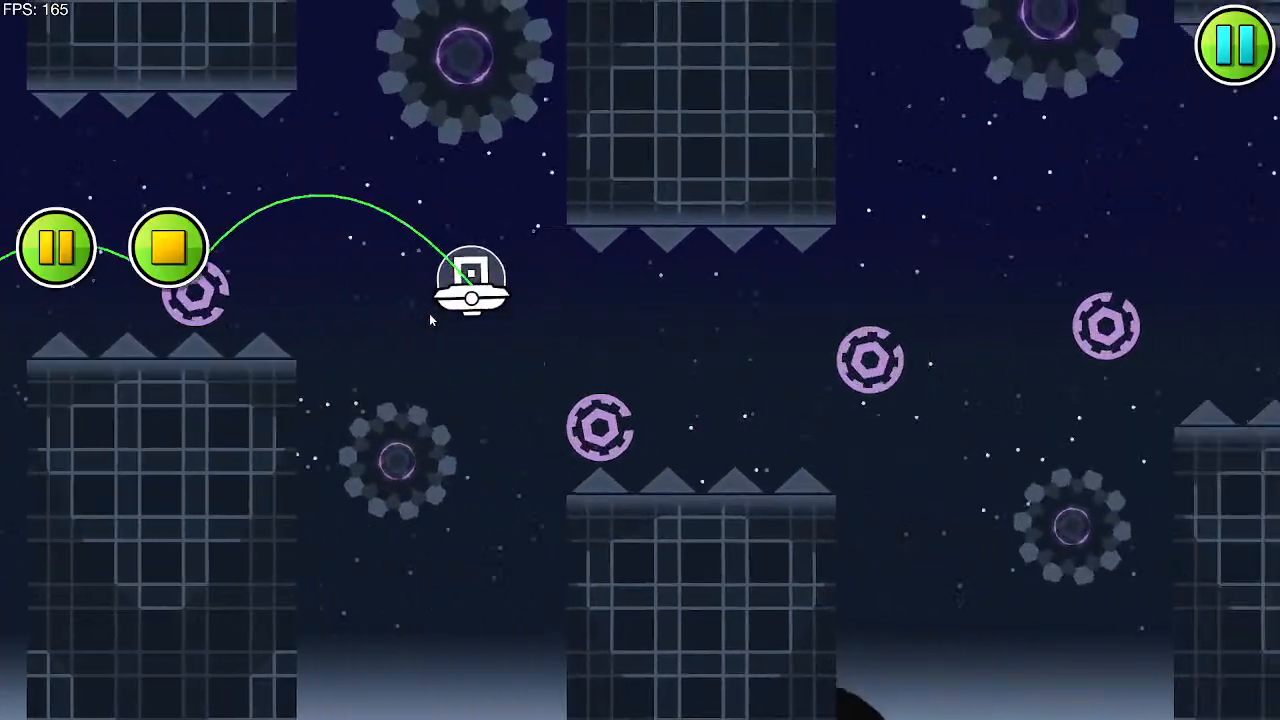
pyautogui.click(430, 314)
pyautogui.click(430, 314)
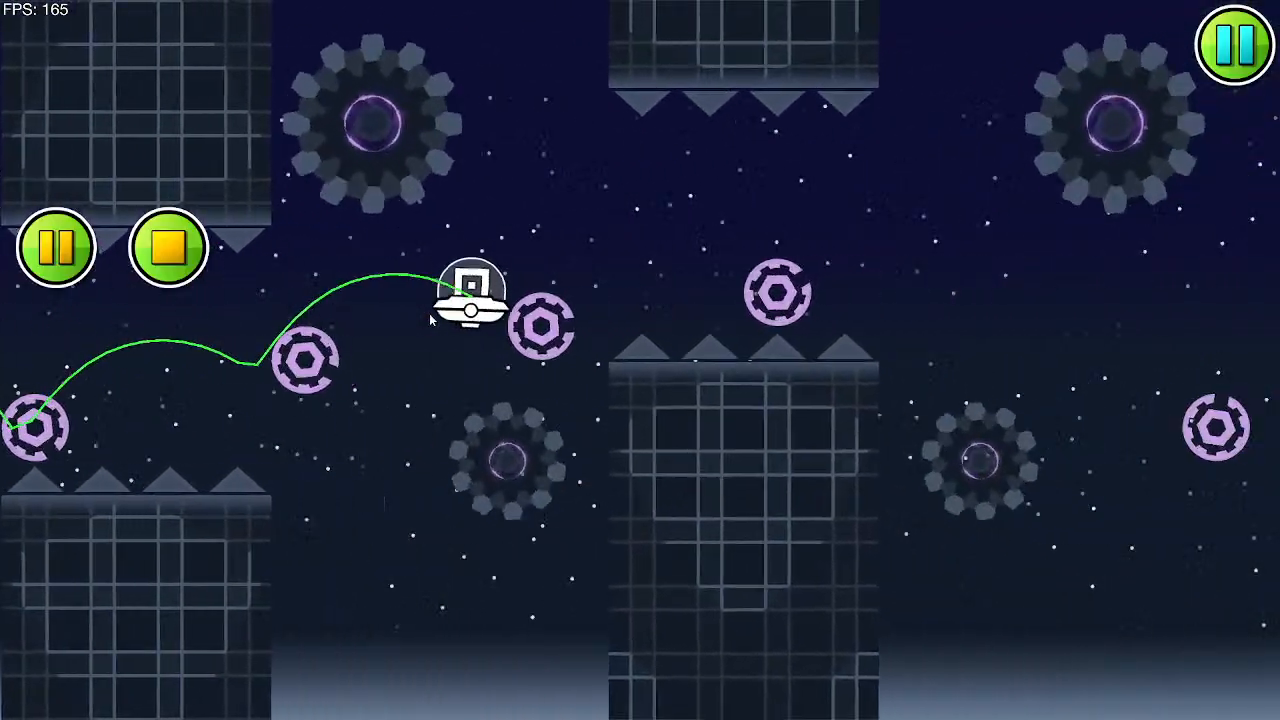
pyautogui.click(430, 314)
pyautogui.click(430, 314)
pyautogui.click(430, 314)
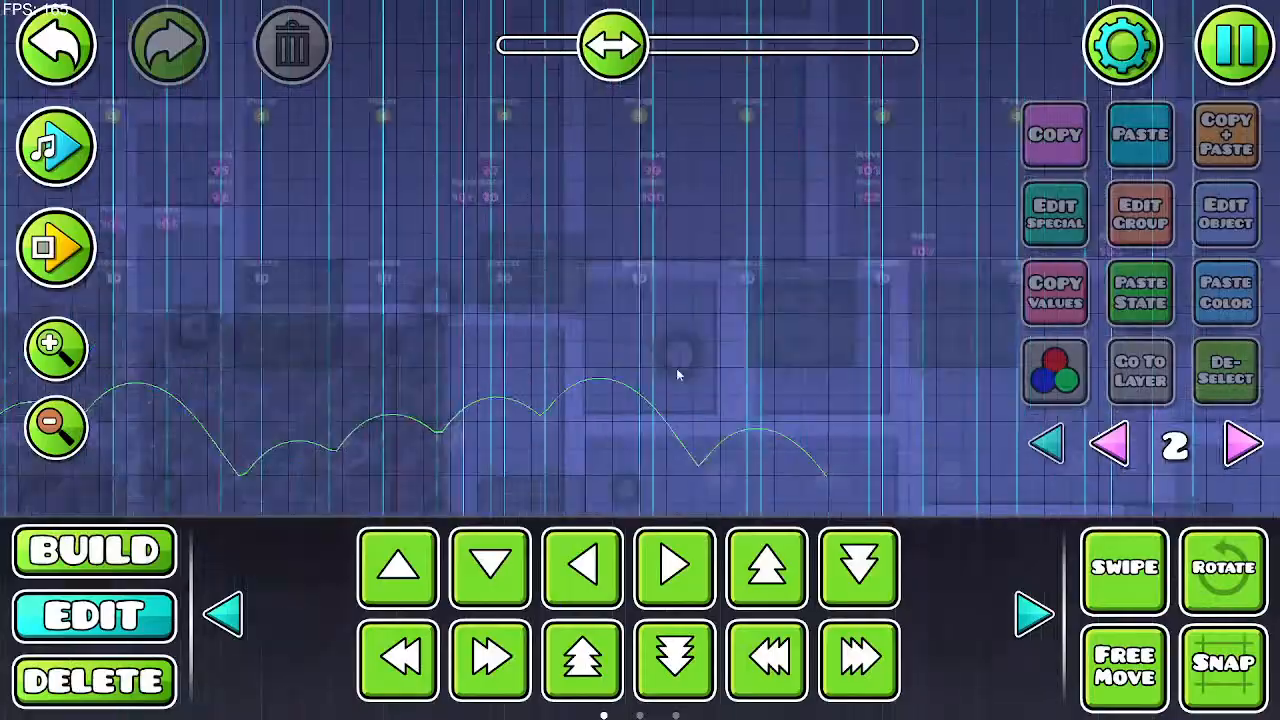
# Step: Compare the contents of editor layers 2, 1 and 0 around the UFO start position, ending on layer 2
pyautogui.moveTo(633, 410); pyautogui.dragTo(692, 160)
pyautogui.moveTo(529, 329); pyautogui.dragTo(507, 388)
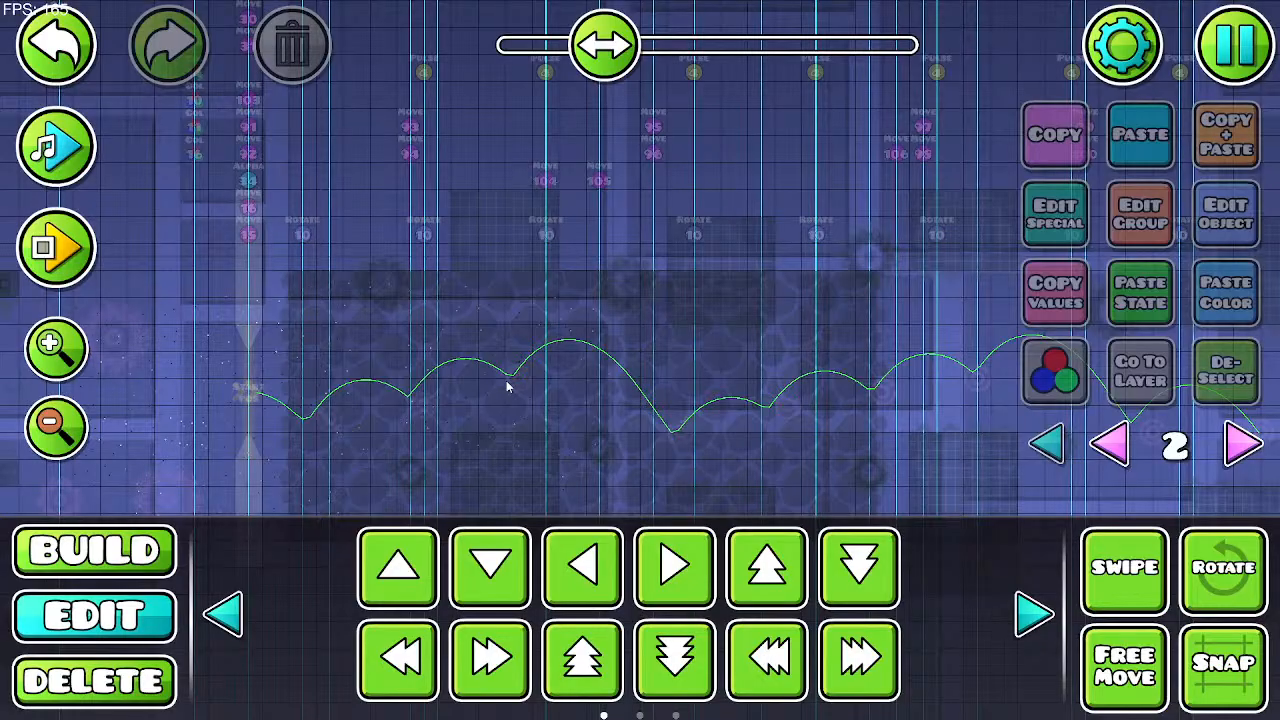
pyautogui.moveTo(507, 388); pyautogui.dragTo(503, 428)
pyautogui.click(1122, 446)
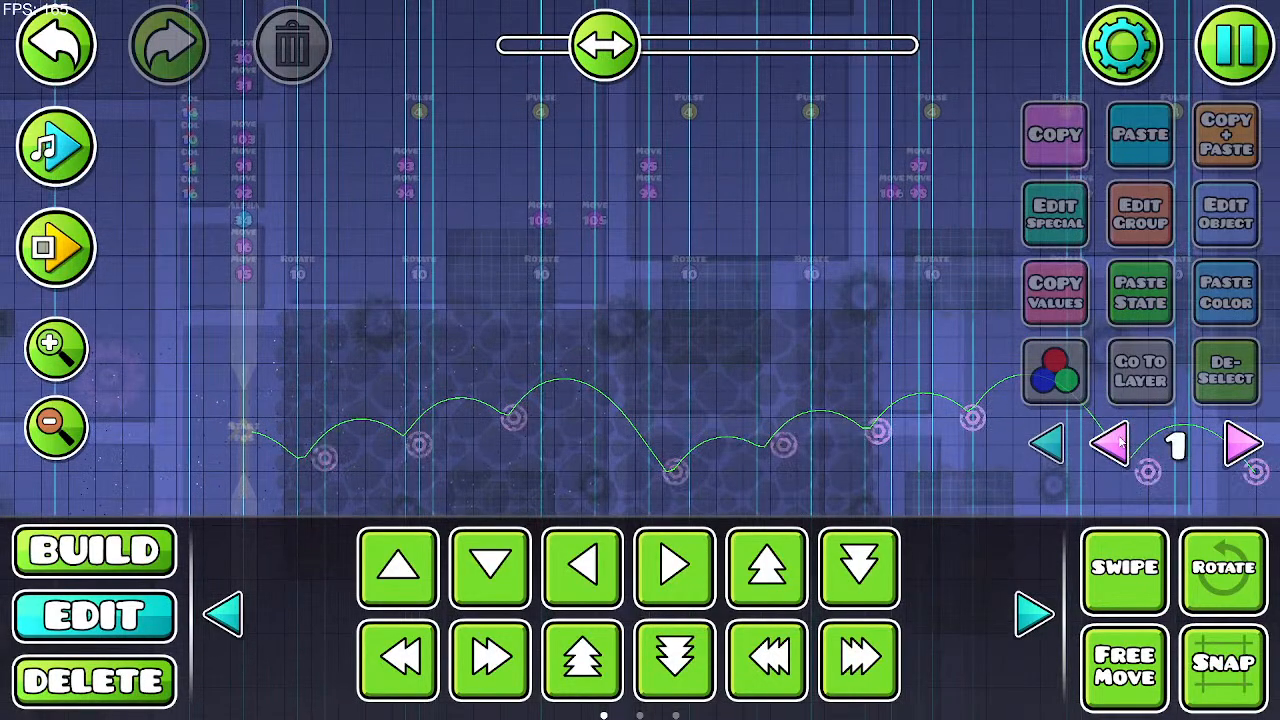
pyautogui.click(1118, 442)
pyautogui.scroll(6, 583, 312)
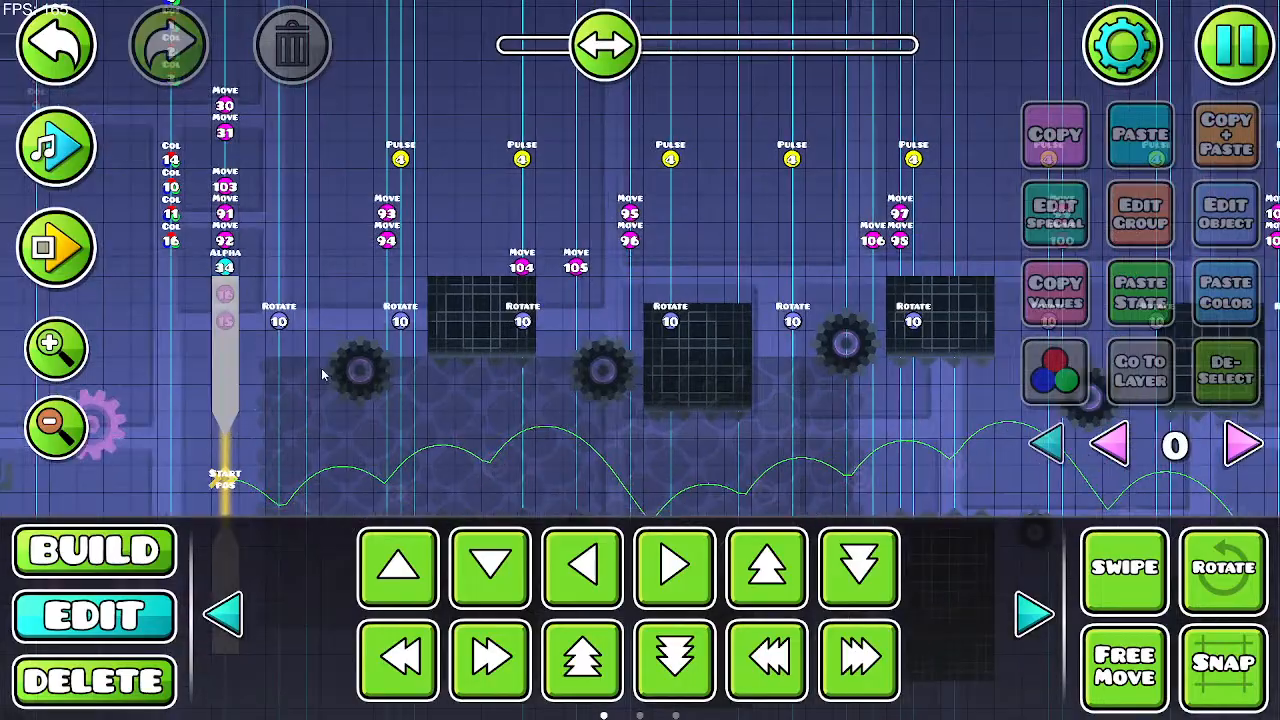
pyautogui.scroll(-6, 489, 455)
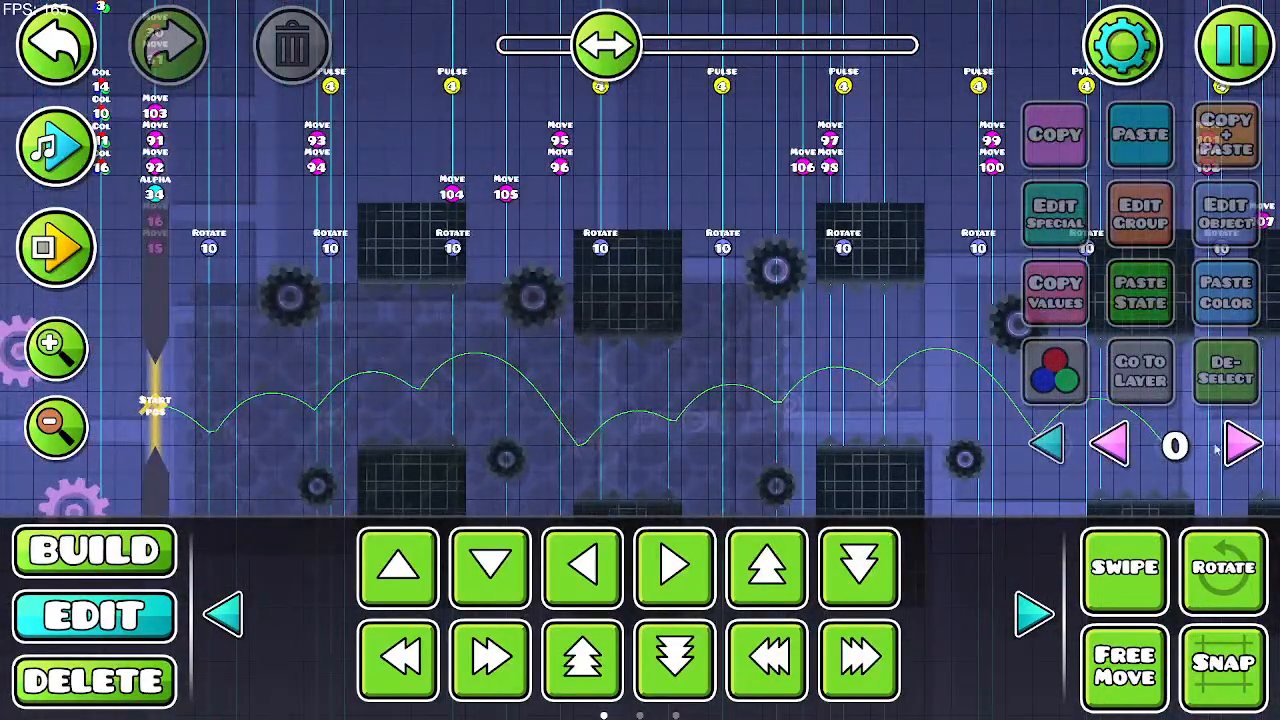
pyautogui.click(1222, 447)
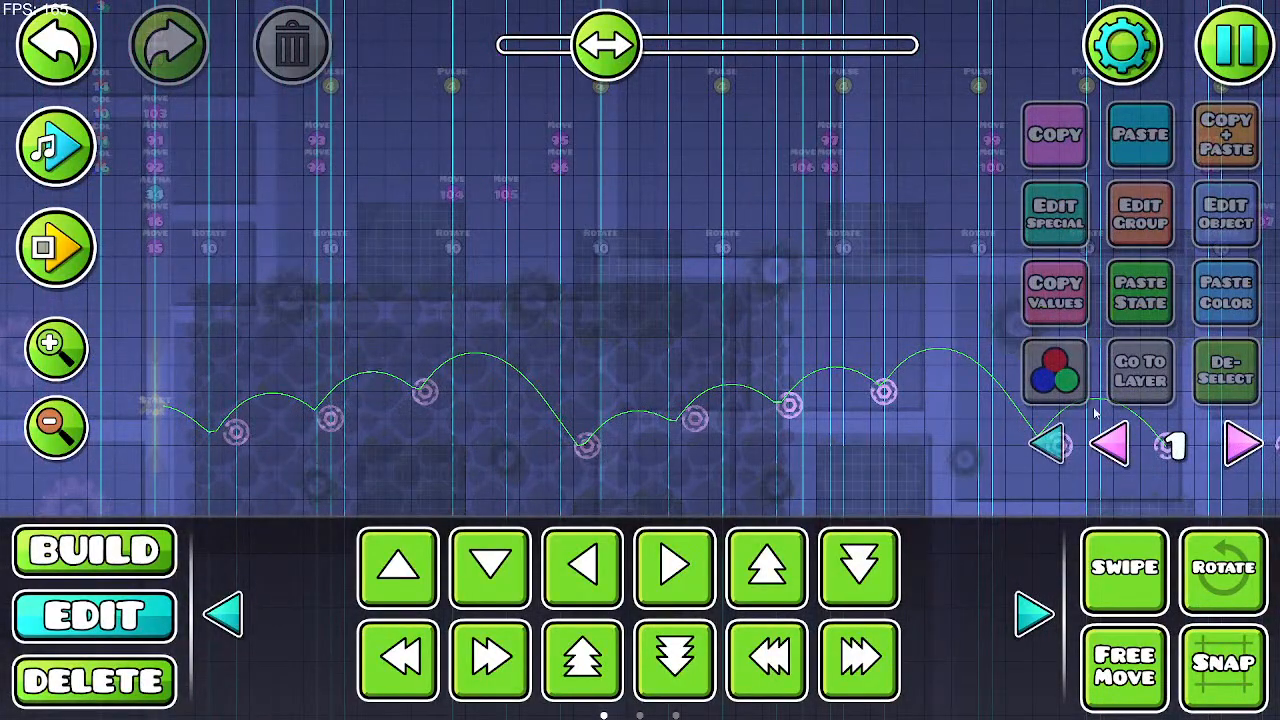
pyautogui.click(1240, 445)
# Step: Check the group, layer and color settings of a small square in the patterned area after the UFO start position
pyautogui.moveTo(470, 340); pyautogui.dragTo(570, 240)
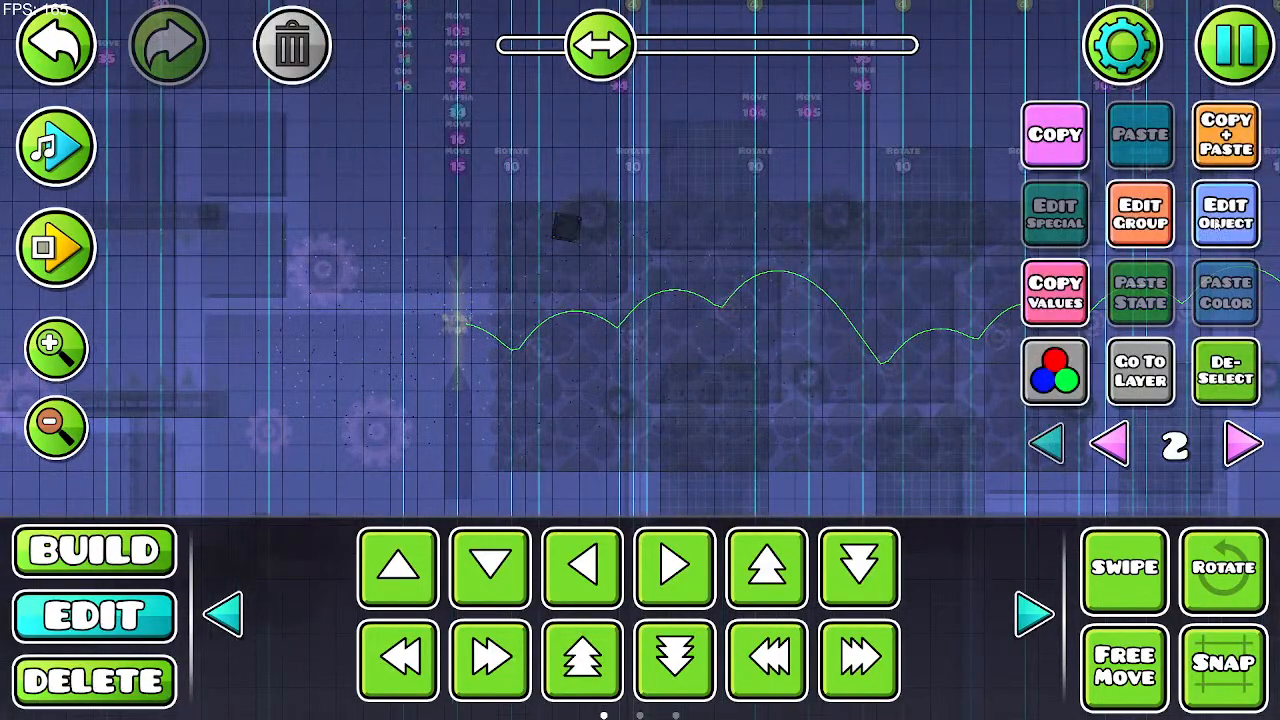
pyautogui.click(1055, 372)
pyautogui.click(602, 622)
pyautogui.click(1140, 213)
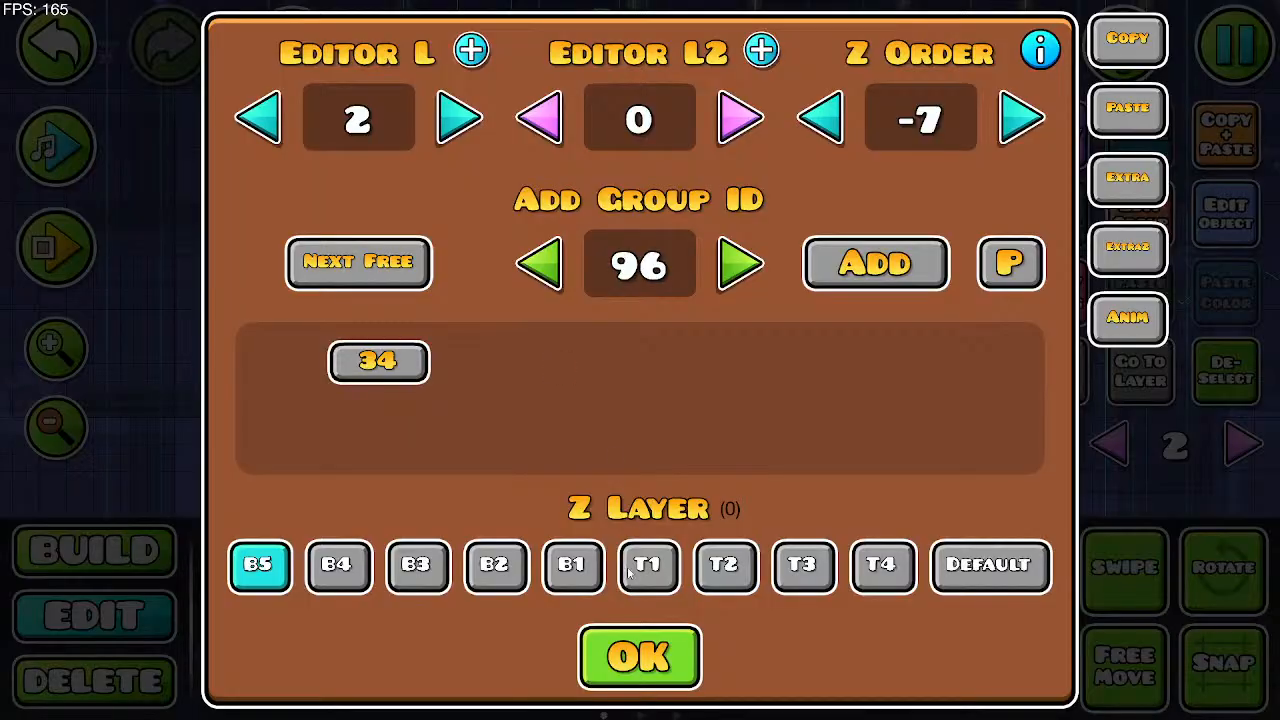
pyautogui.click(640, 656)
pyautogui.click(1055, 372)
pyautogui.click(565, 100)
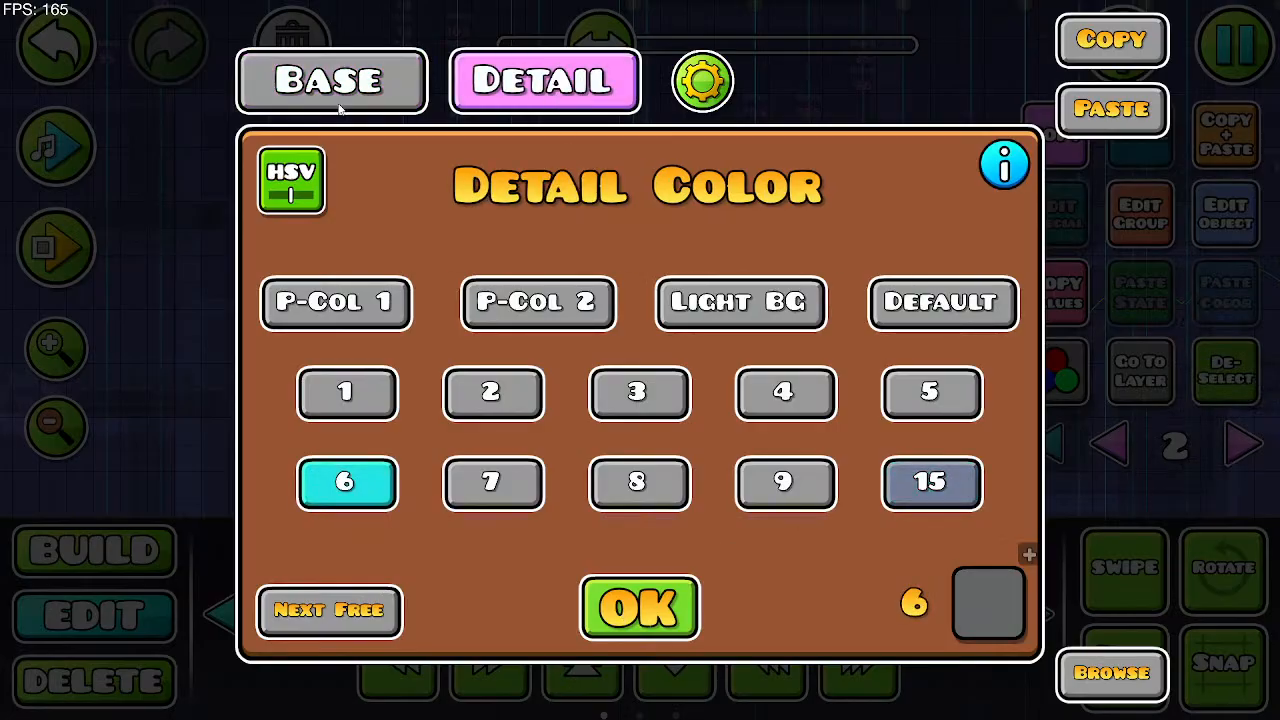
pyautogui.click(342, 106)
pyautogui.click(619, 604)
# Step: Find the Move trigger for group 34 on editor layer 2 and return to the patterned area it controls
pyautogui.scroll(5, 669, 424)
pyautogui.hscroll(2, 669, 424)
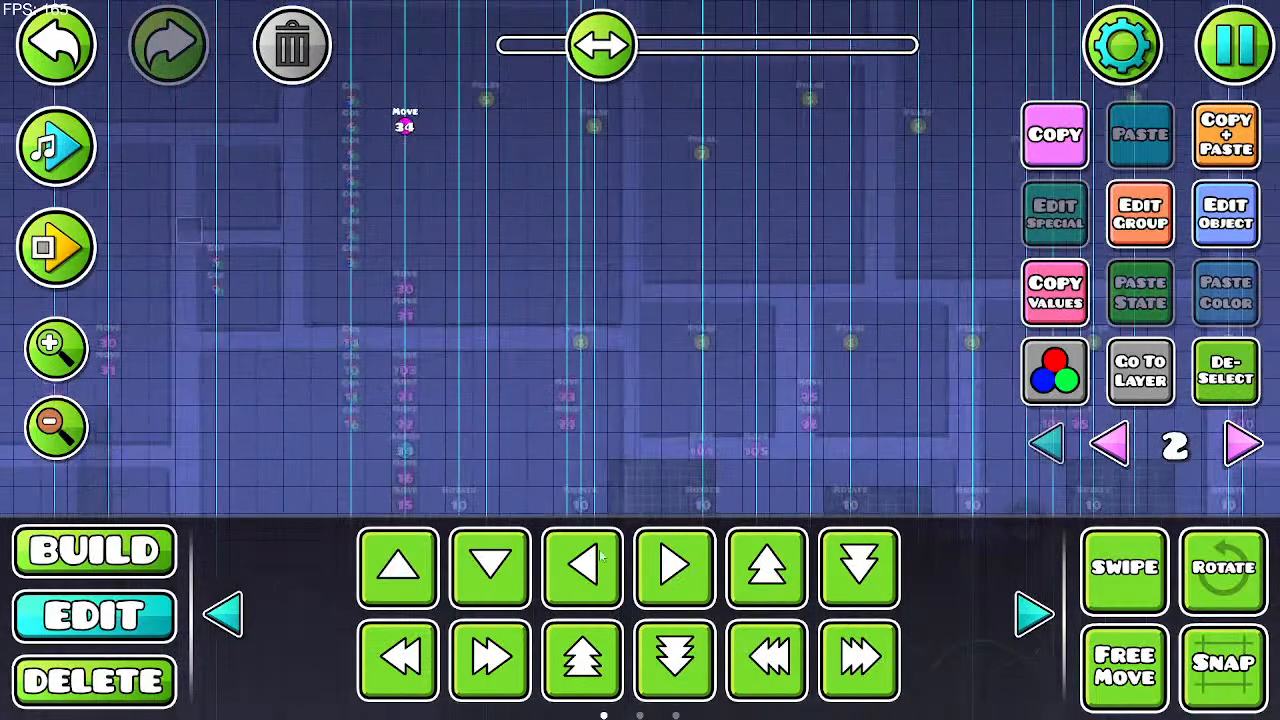
pyautogui.scroll(-6, 589, 394)
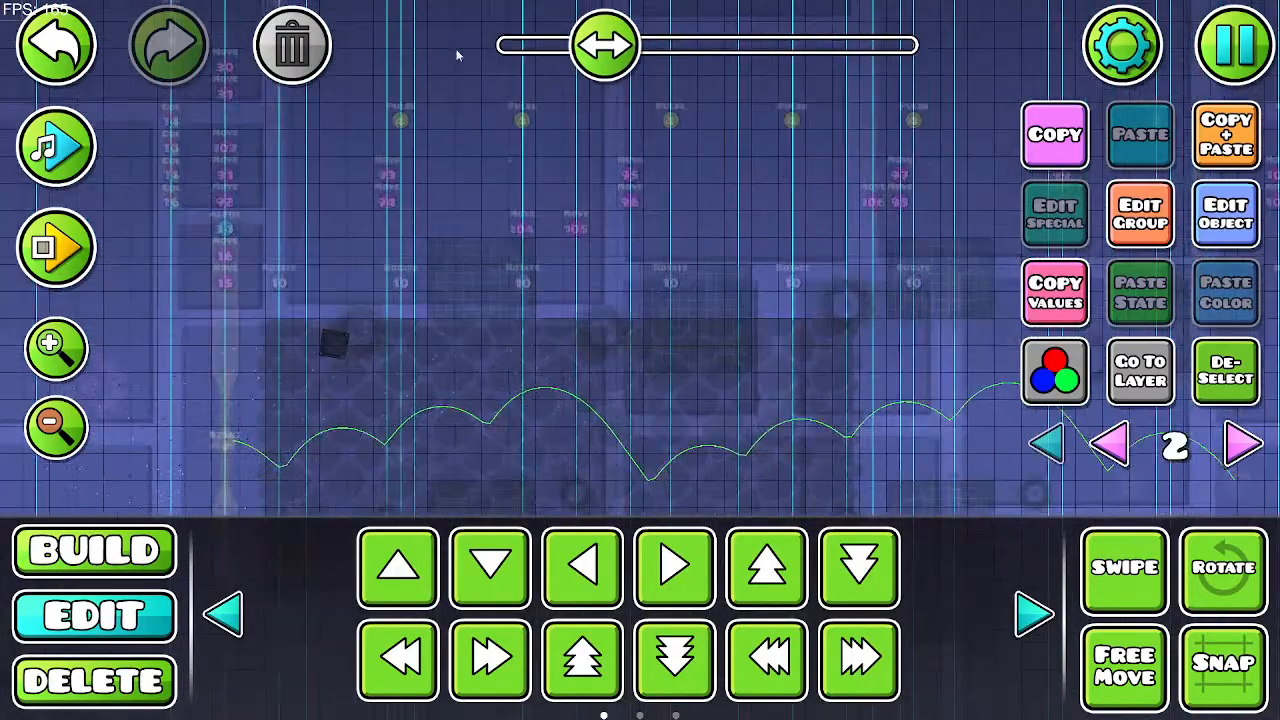
pyautogui.hscroll(2, 648, 172)
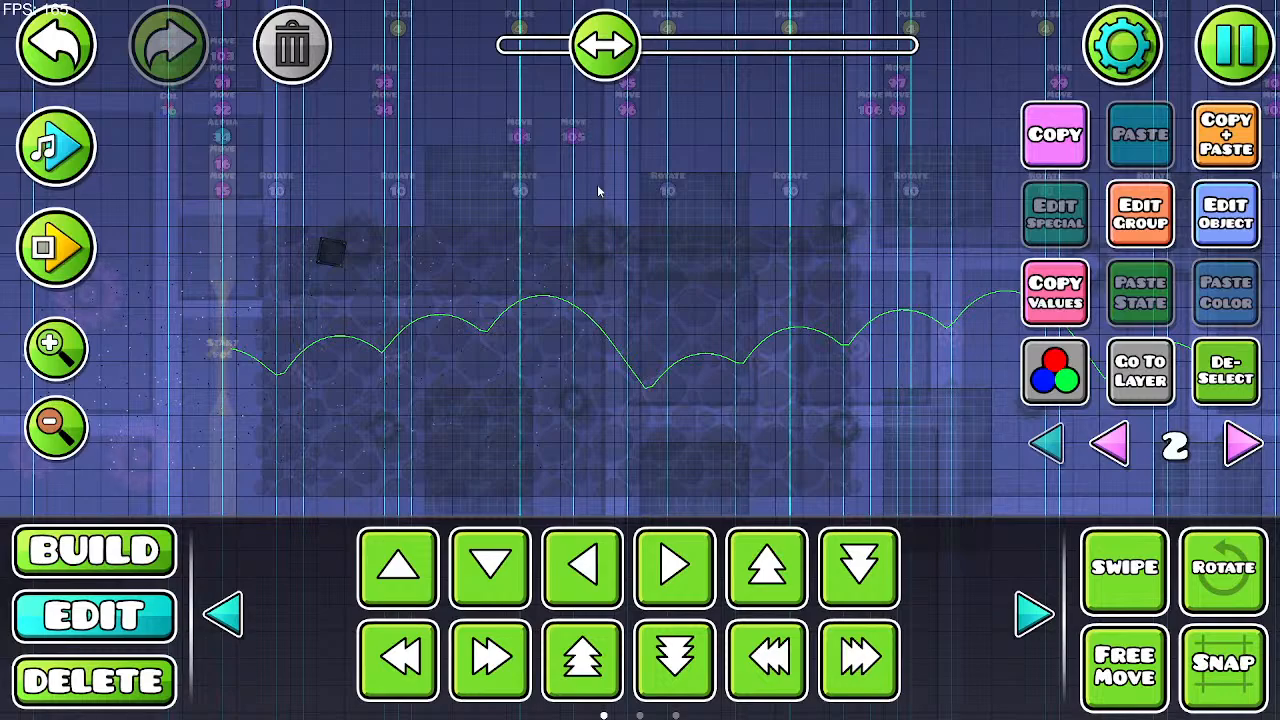
pyautogui.hscroll(-2, 560, 277)
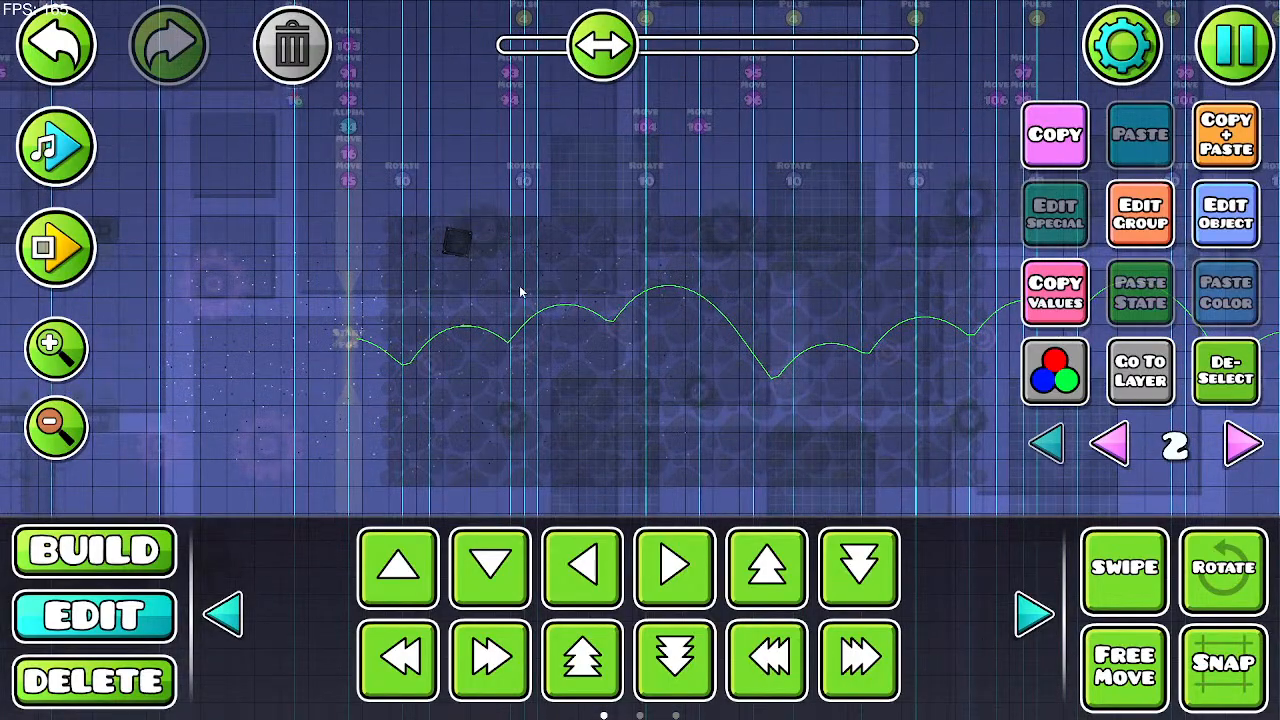
# Step: Check the base and detail color channels of the tilted small square near the patterned area's upper-left corner
pyautogui.click(1213, 228)
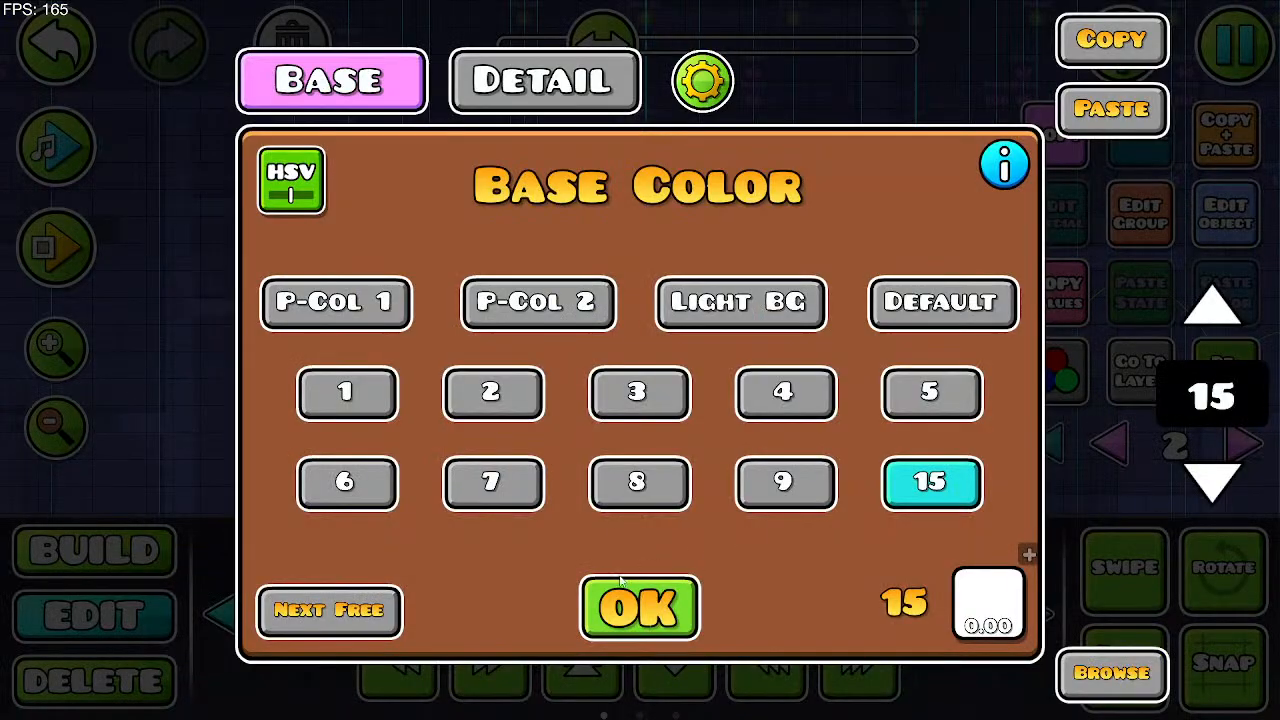
pyautogui.click(620, 582)
pyautogui.click(1222, 214)
pyautogui.click(556, 95)
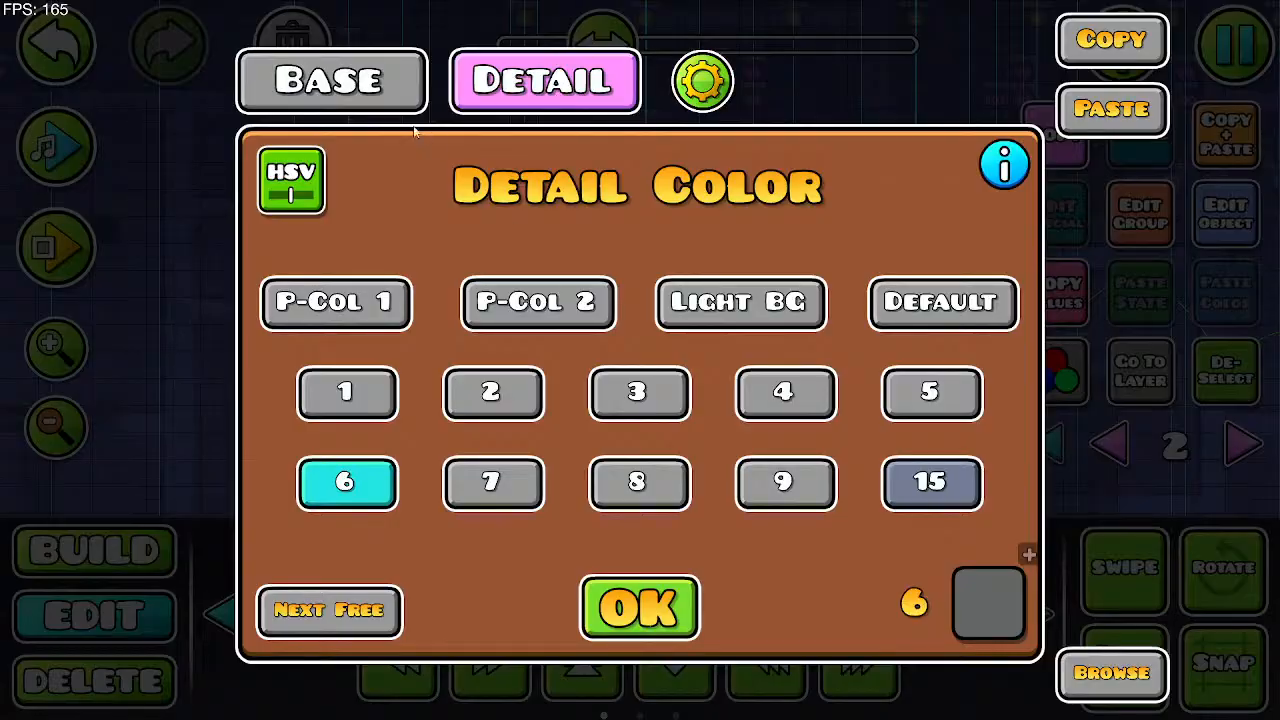
pyautogui.click(400, 100)
pyautogui.click(640, 596)
# Step: Compare editor layer 1 with layer 2, and inspect the base and detail colors of further small squares in the patterned area
pyautogui.click(1110, 443)
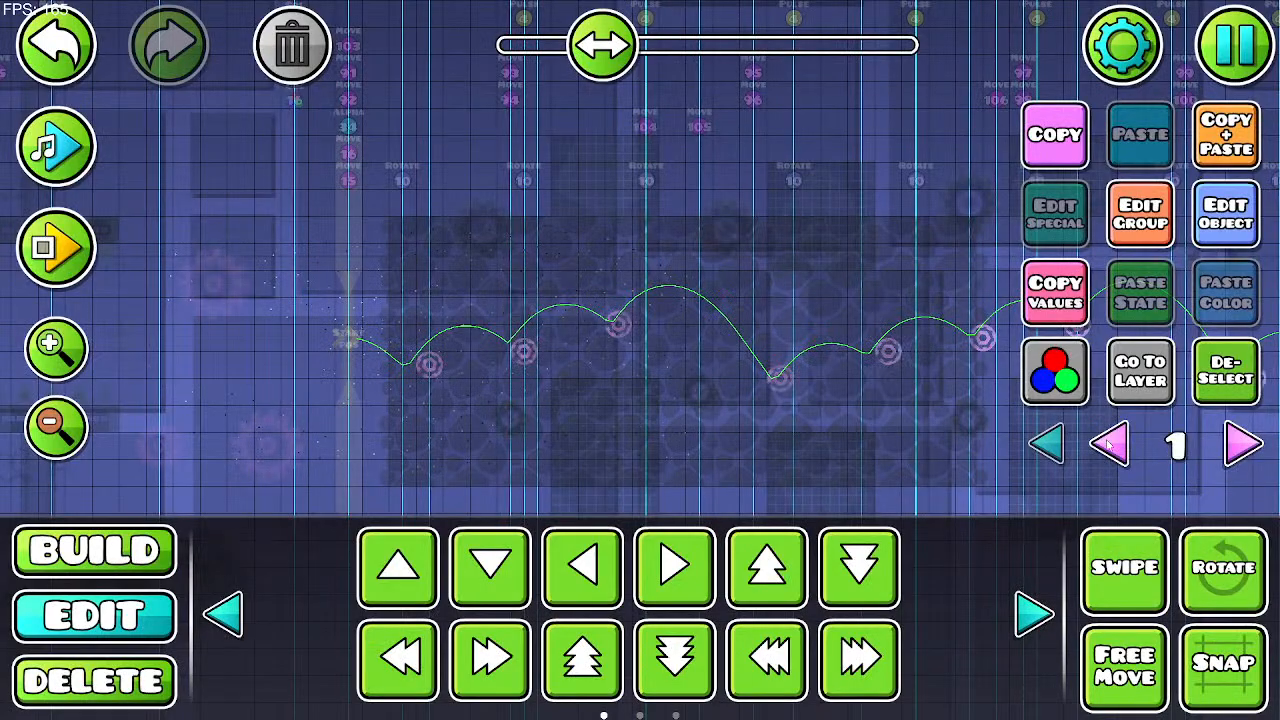
pyautogui.click(1050, 443)
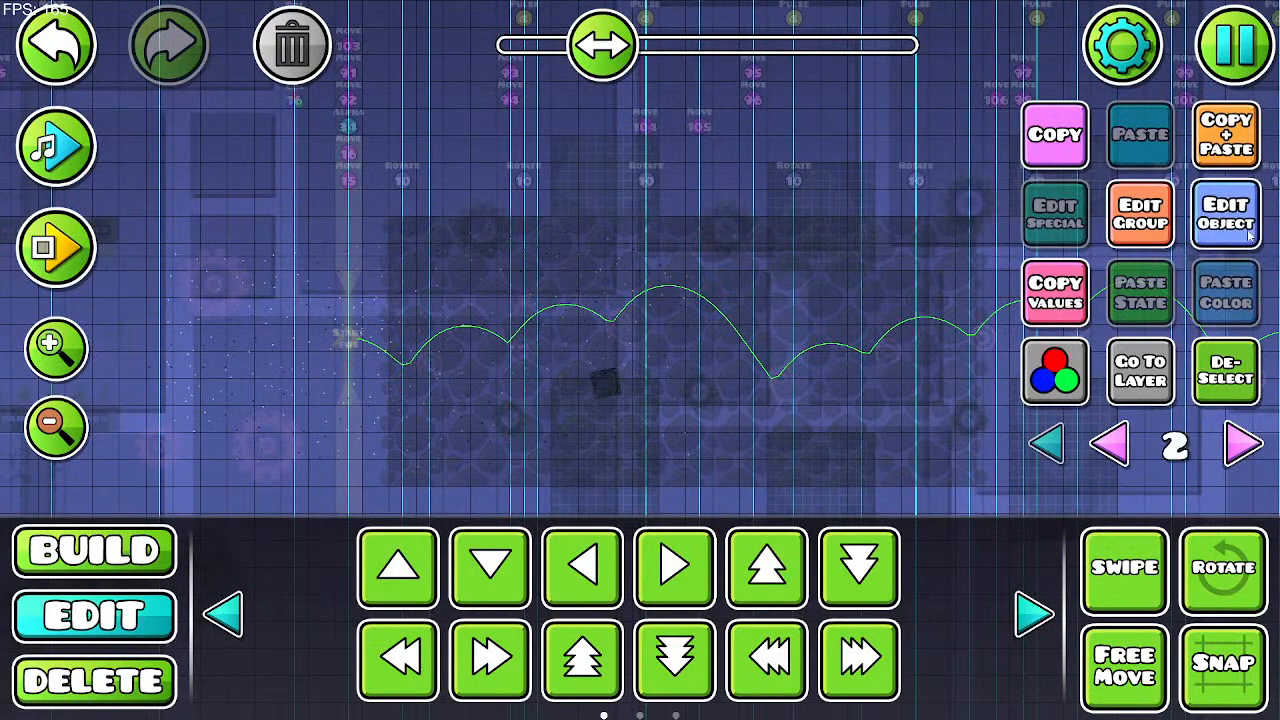
pyautogui.click(1200, 200)
pyautogui.click(515, 90)
pyautogui.click(363, 100)
pyautogui.click(634, 598)
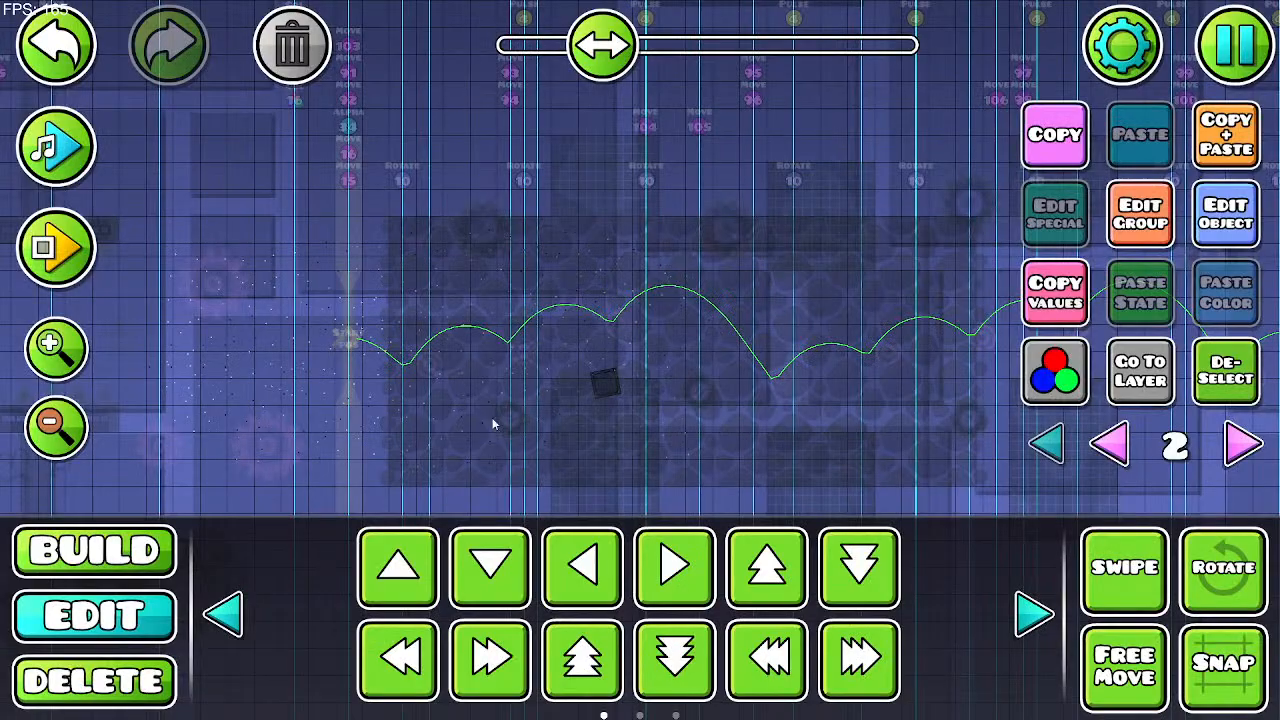
pyautogui.click(1240, 222)
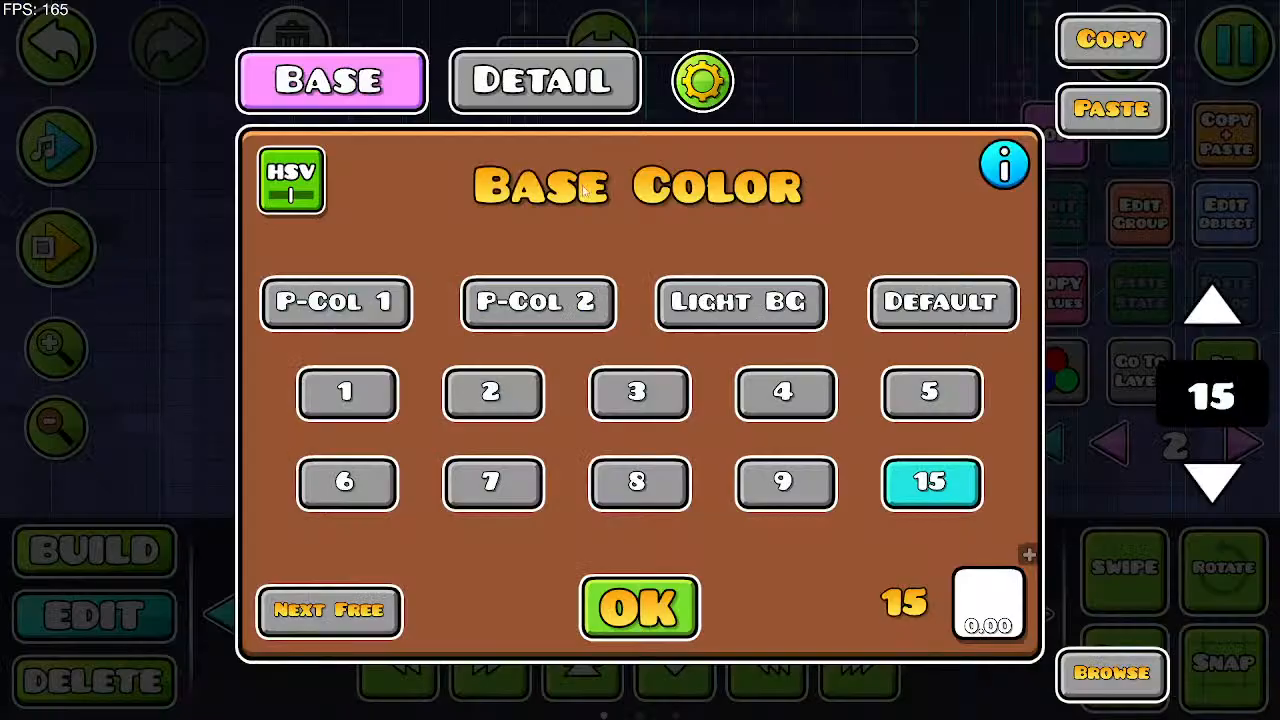
pyautogui.click(510, 97)
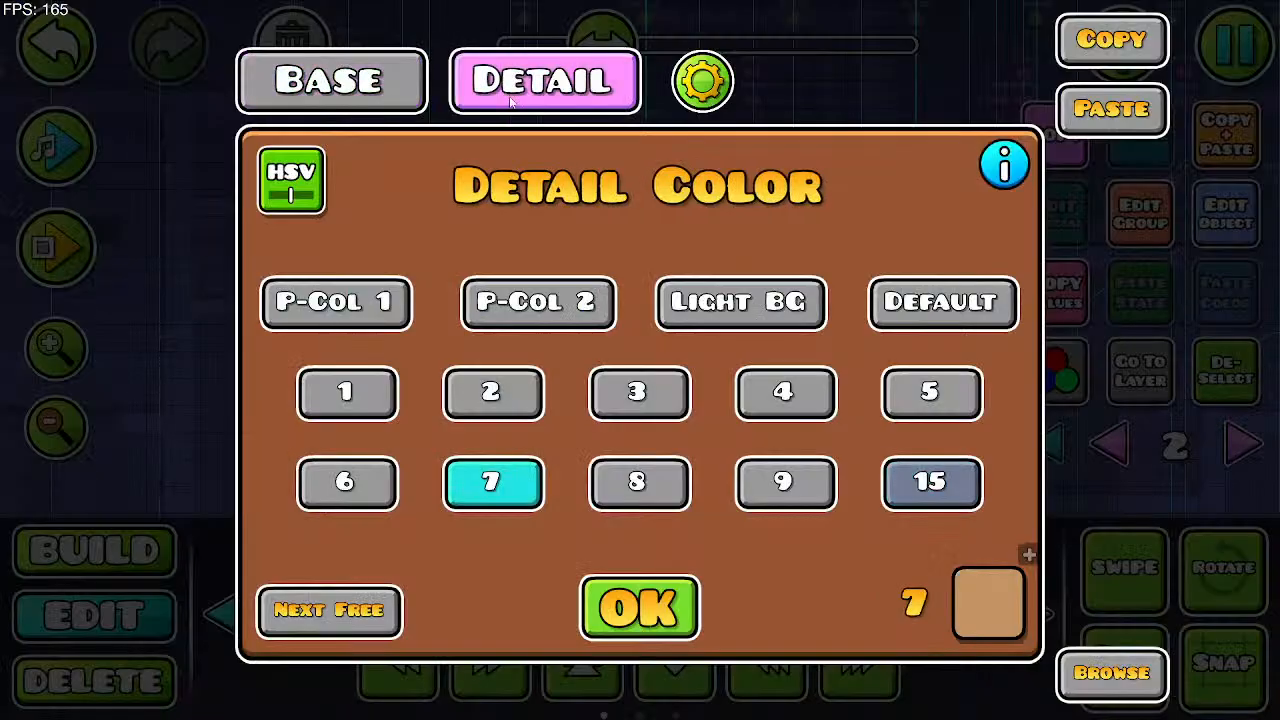
pyautogui.click(638, 604)
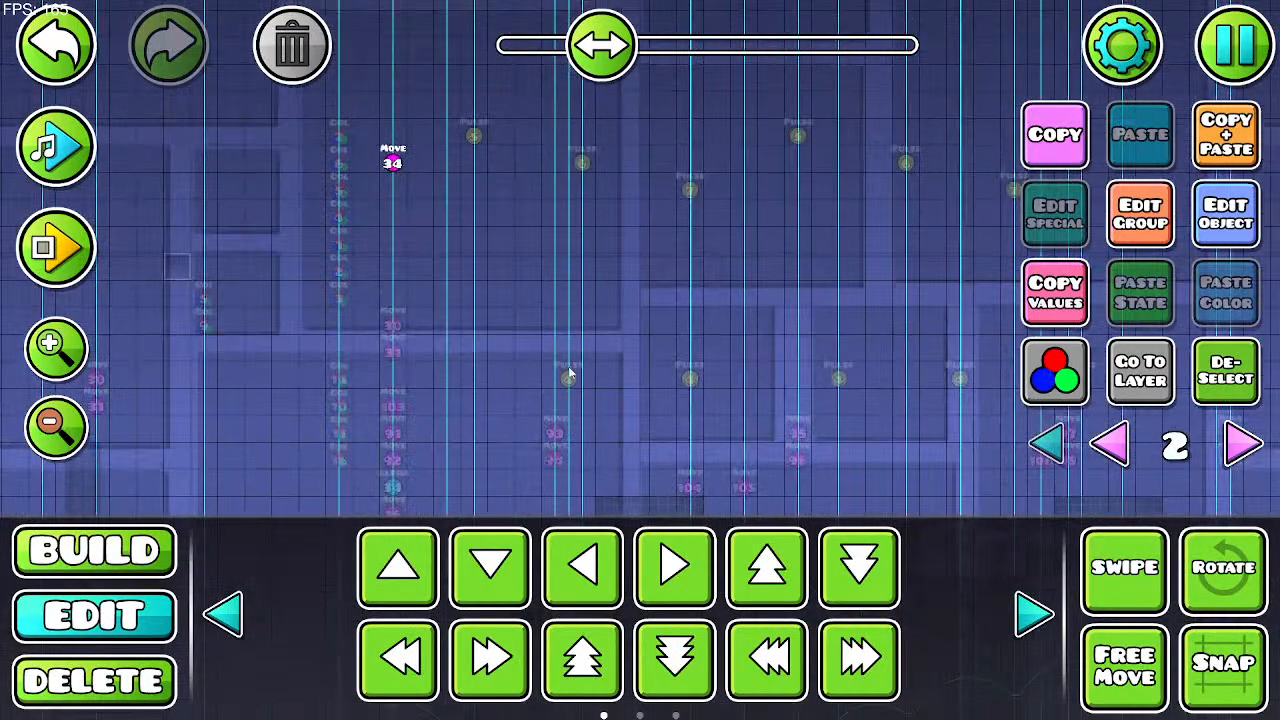
# Step: Return from the group 34 Move trigger to the patterned area and check the detail colors of two more small squares
pyautogui.moveTo(593, 192); pyautogui.dragTo(603, 124)
pyautogui.moveTo(487, 300); pyautogui.dragTo(504, 109)
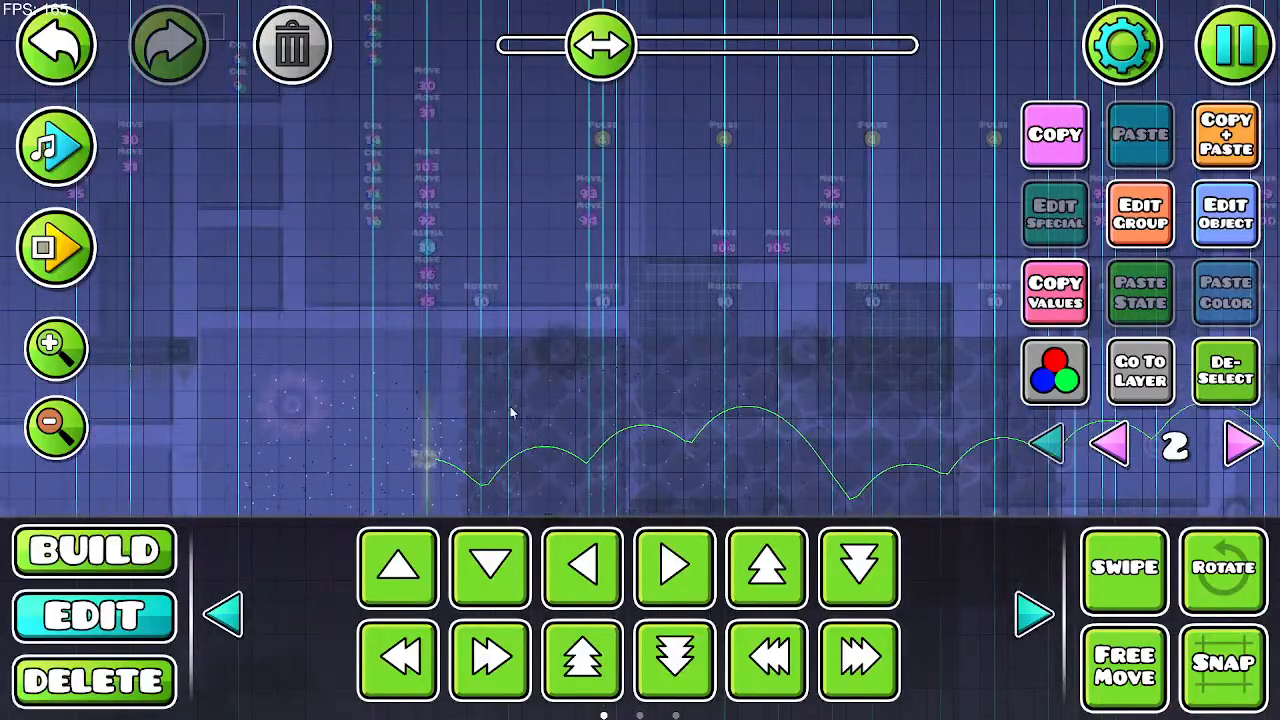
pyautogui.click(1226, 213)
pyautogui.click(543, 77)
pyautogui.click(637, 606)
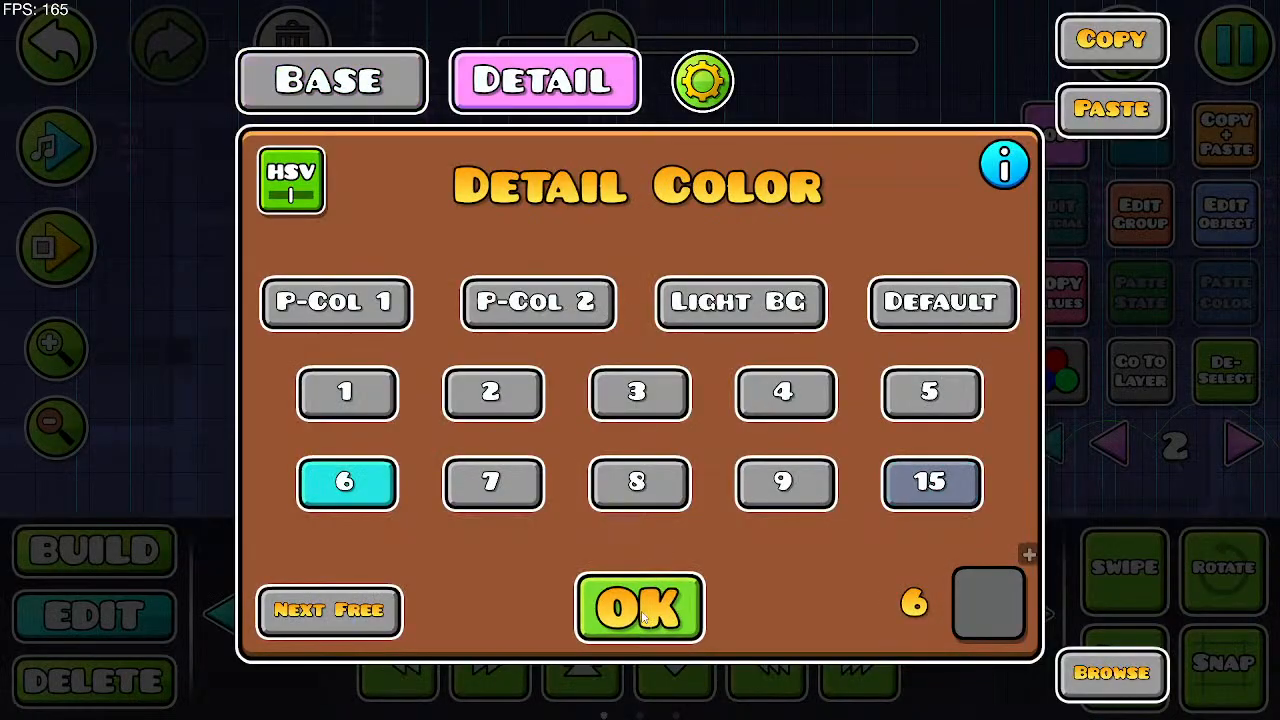
pyautogui.click(1226, 213)
pyautogui.click(543, 77)
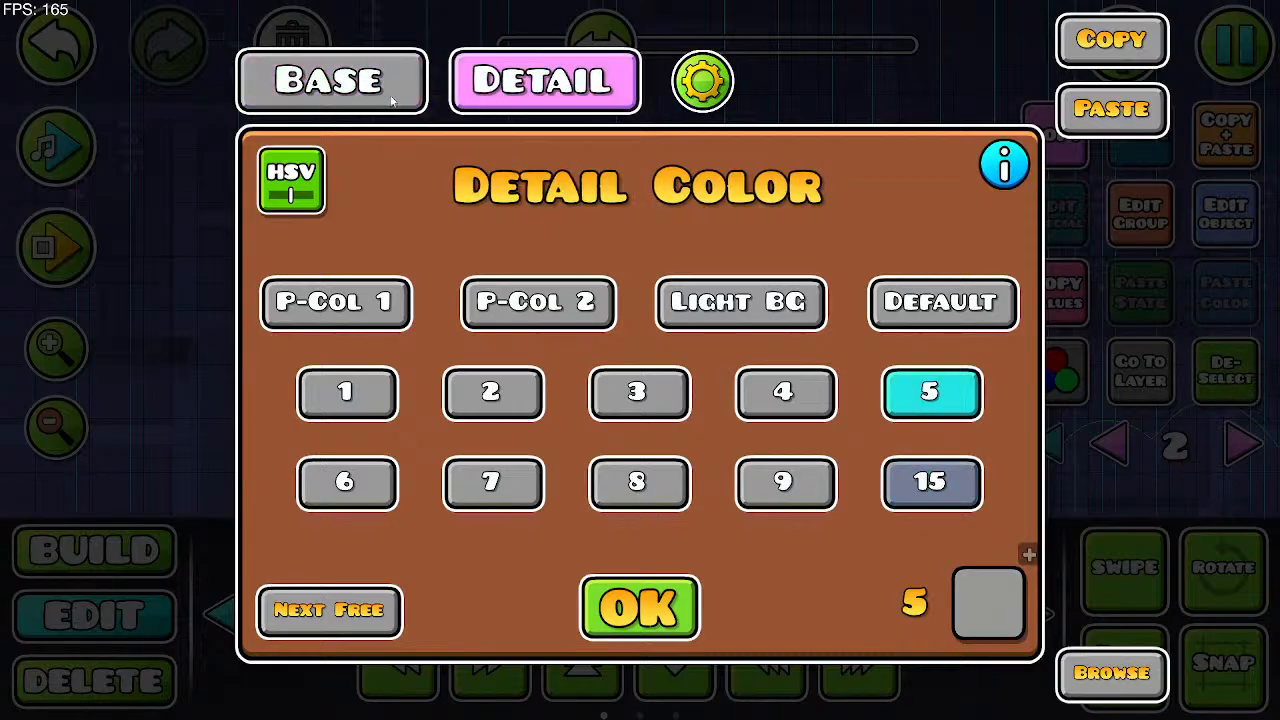
pyautogui.click(637, 606)
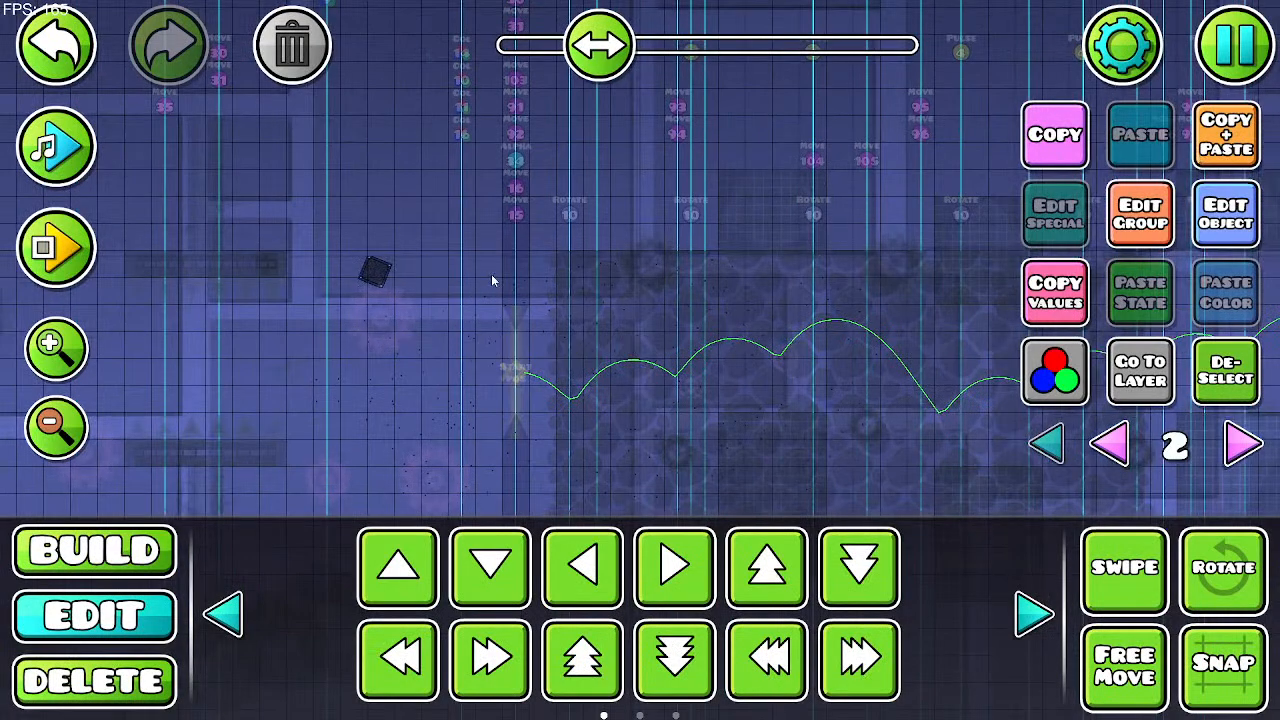
# Step: Reposition the small square in the open area before the UFO start position, rotate it slightly and enlarge it
pyautogui.moveTo(348, 240); pyautogui.dragTo(363, 253)
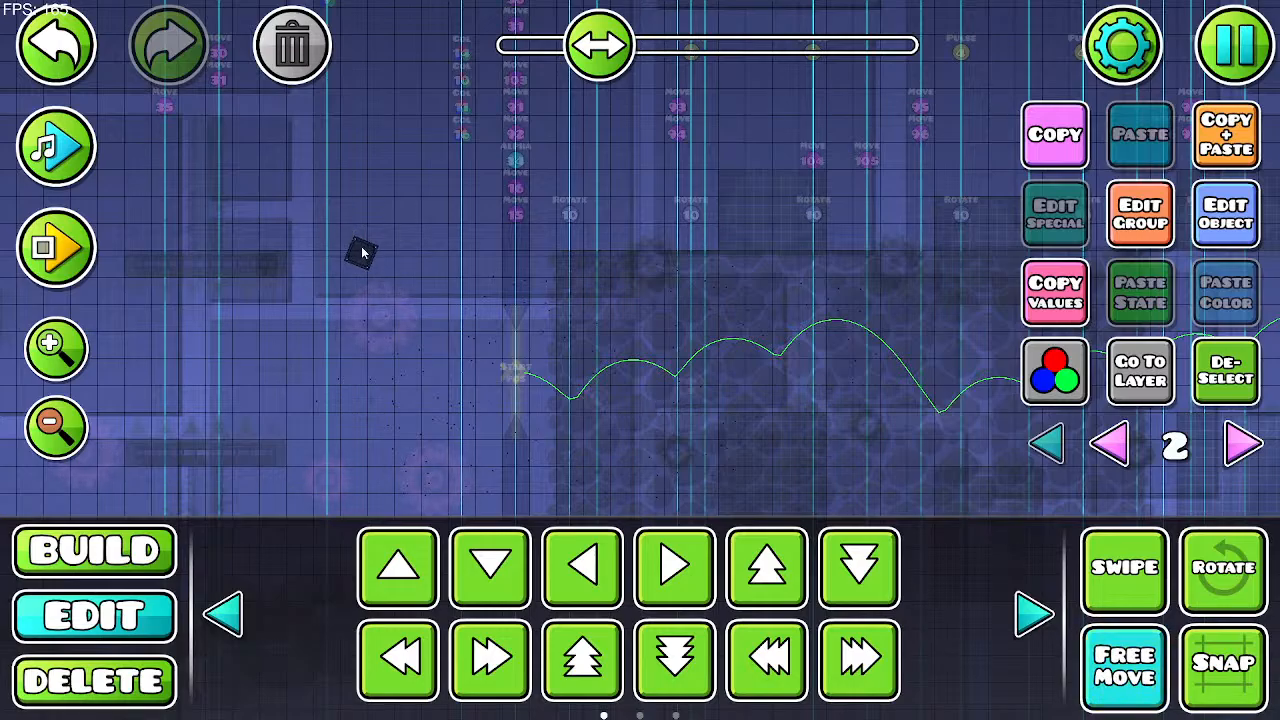
pyautogui.click(1256, 600)
pyautogui.moveTo(491, 251); pyautogui.dragTo(491, 240)
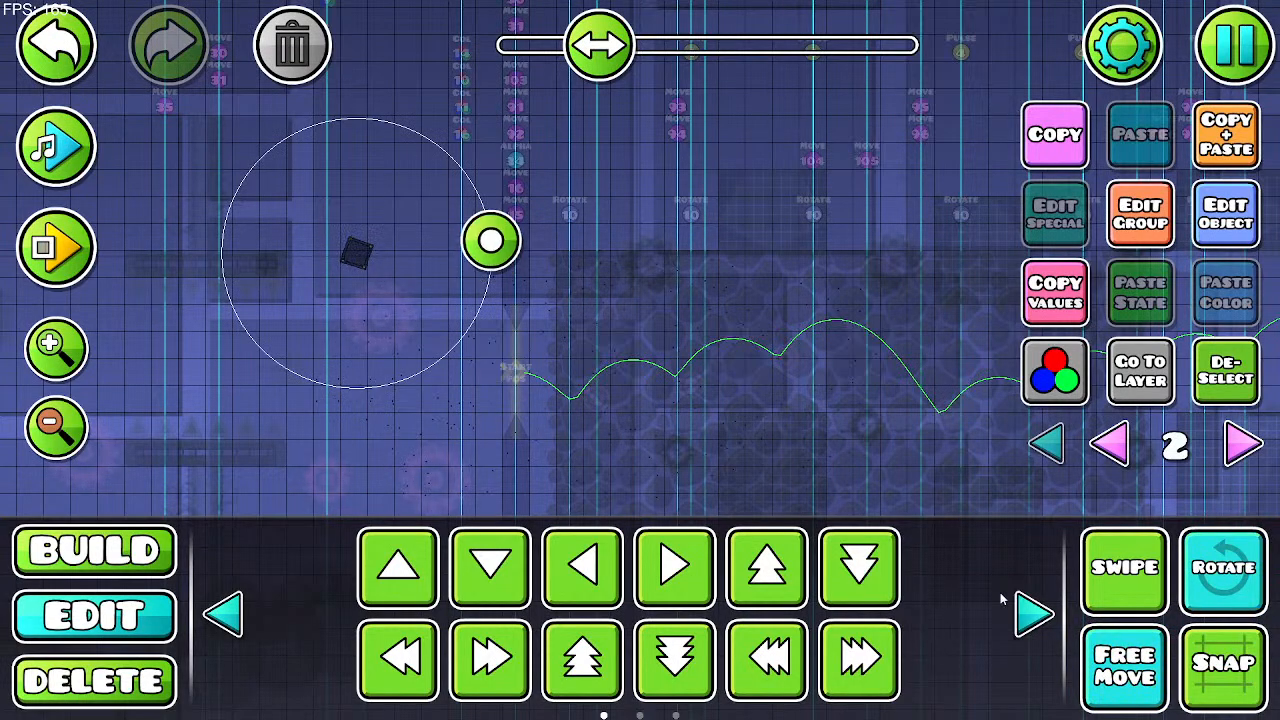
pyautogui.click(1033, 612)
pyautogui.click(1033, 612)
pyautogui.click(767, 567)
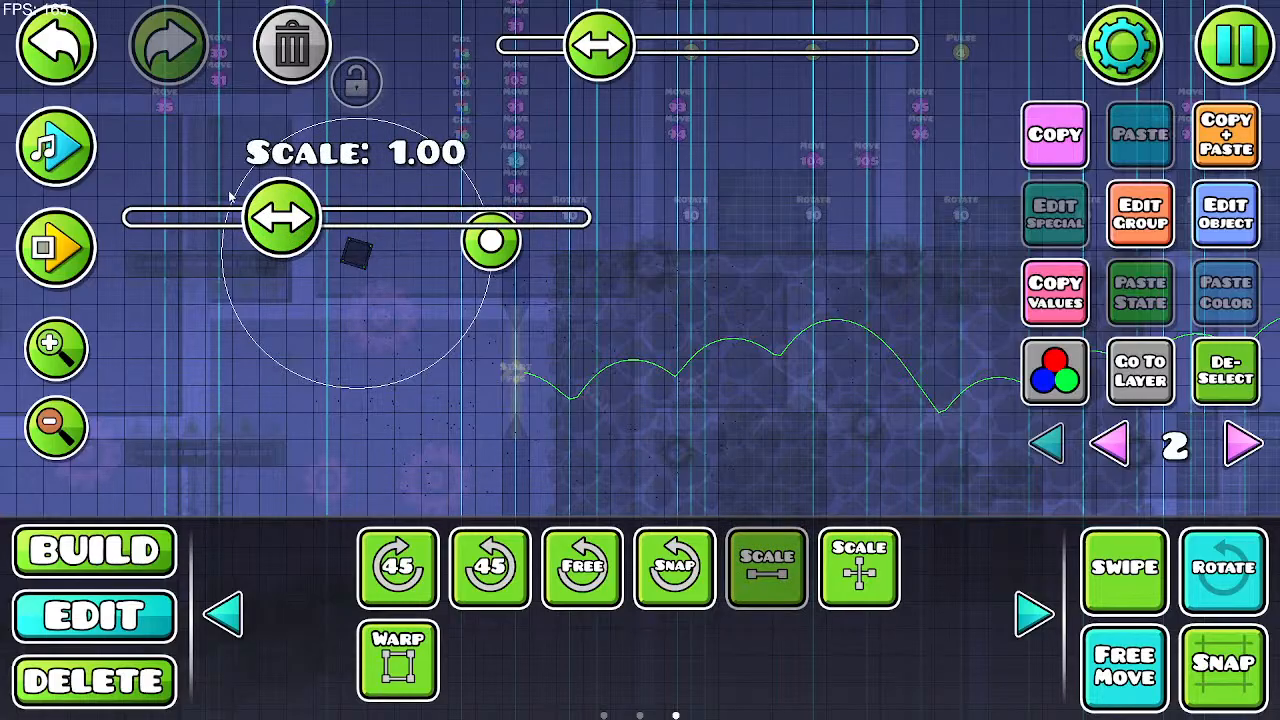
pyautogui.moveTo(280, 218); pyautogui.dragTo(354, 216)
# Step: Duplicate the small square to the right, past the UFO start position, and vary the rotation
pyautogui.click(1222, 136)
pyautogui.press('d')
pyautogui.press('d')
pyautogui.moveTo(550, 238); pyautogui.dragTo(549, 189)
pyautogui.press('d')
pyautogui.press('d')
pyautogui.press('d')
pyautogui.press('d')
pyautogui.press('d')
pyautogui.press('d')
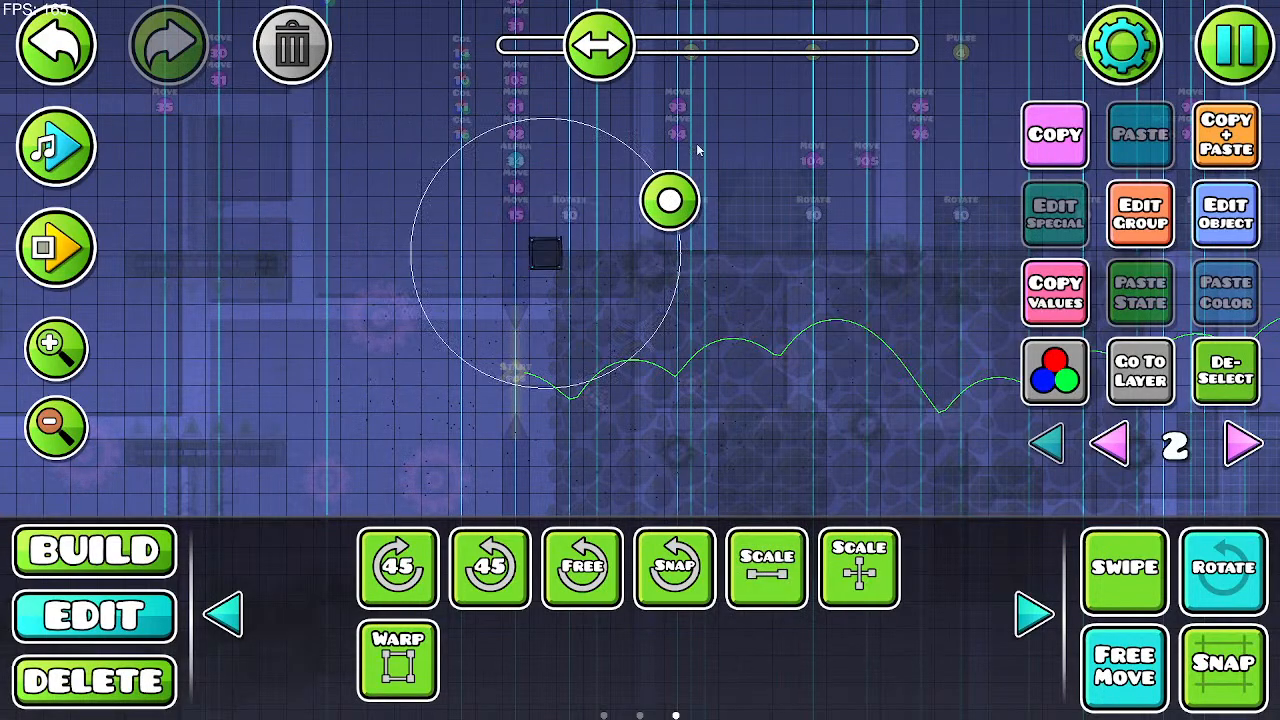
pyautogui.moveTo(691, 200); pyautogui.dragTo(625, 218)
# Step: Duplicate the square above the patterned area's left end, shift the copy right and vary its rotation
pyautogui.click(1208, 147)
pyautogui.press('d')
pyautogui.press('d')
pyautogui.press('d')
pyautogui.press('d')
pyautogui.click(775, 565)
pyautogui.moveTo(812, 235); pyautogui.dragTo(866, 180)
# Step: Duplicate the square farther right along the patterned area's upper edge, reduce the copy's scale and shift it slightly upward
pyautogui.click(1206, 150)
pyautogui.press('d')
pyautogui.press('d')
pyautogui.press('d')
pyautogui.click(767, 565)
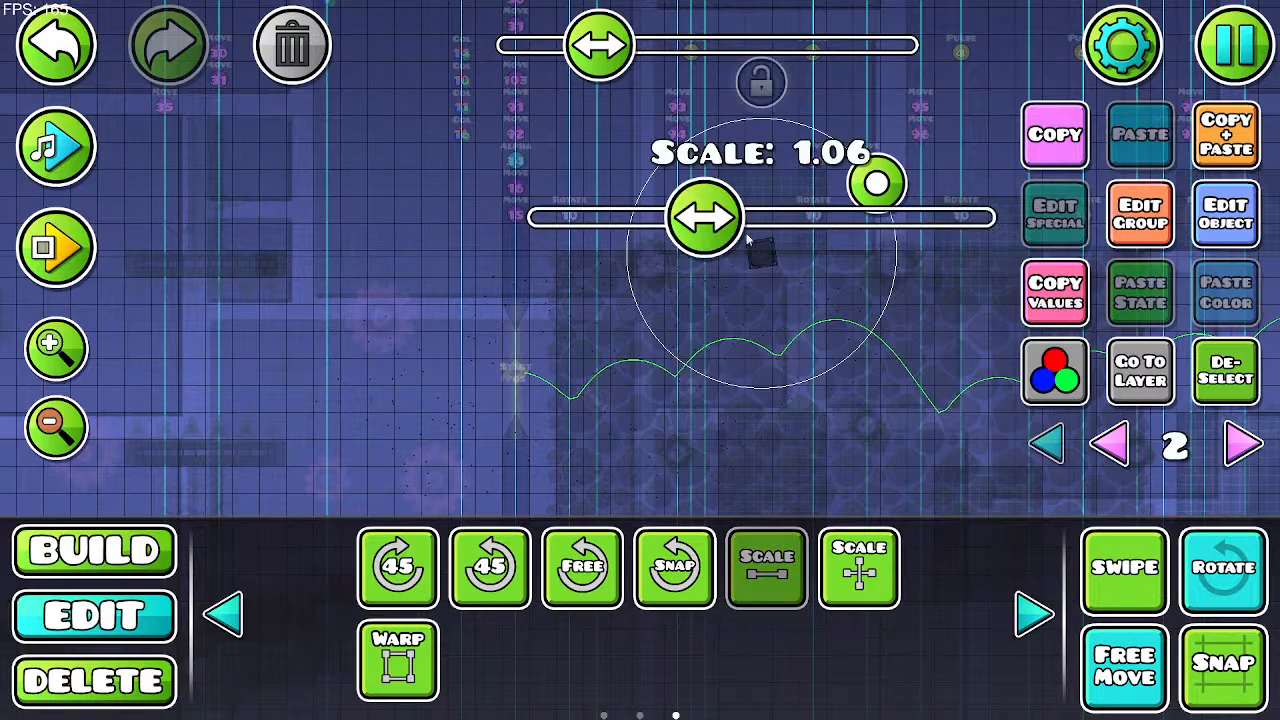
pyautogui.moveTo(706, 218); pyautogui.dragTo(679, 218)
pyautogui.moveTo(770, 258); pyautogui.dragTo(820, 219)
# Step: Duplicate the square once more to the right, rotate and reposition the copy, and turn off the rotate mode
pyautogui.click(1208, 148)
pyautogui.press('d')
pyautogui.press('d')
pyautogui.press('d')
pyautogui.moveTo(946, 151); pyautogui.dragTo(960, 200)
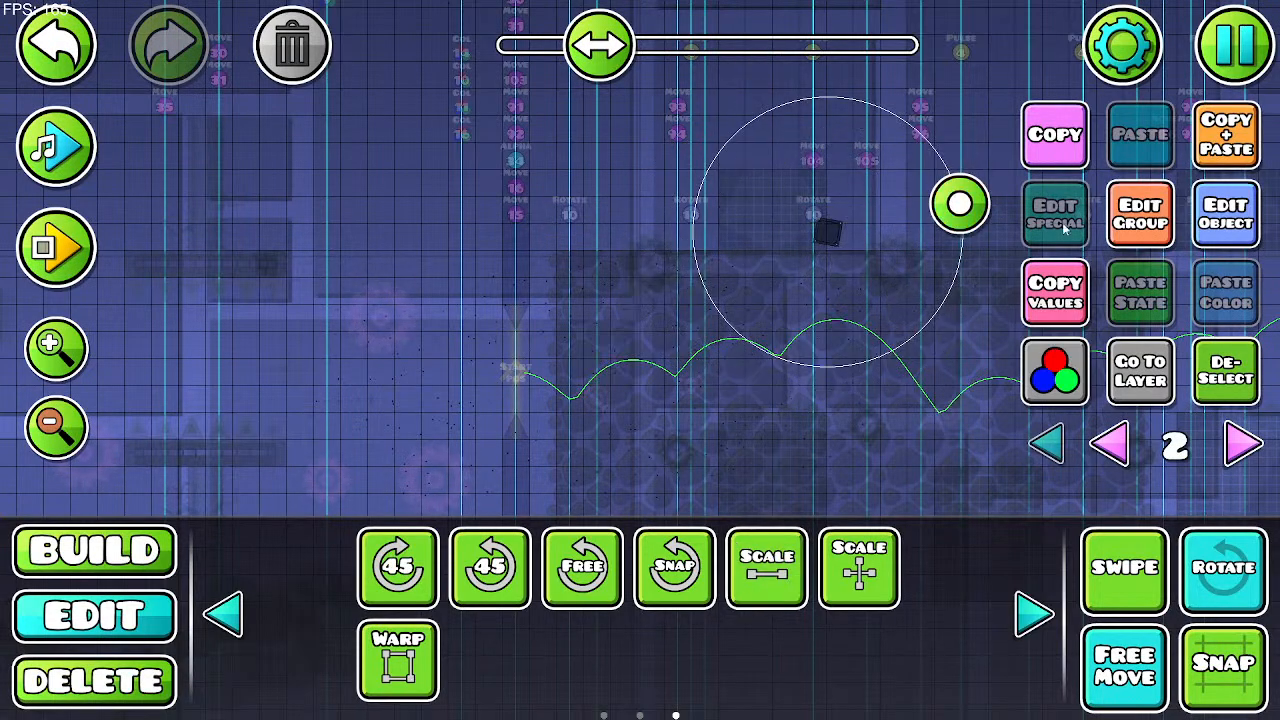
pyautogui.moveTo(834, 228); pyautogui.dragTo(883, 238)
pyautogui.click(1219, 582)
pyautogui.click(1134, 660)
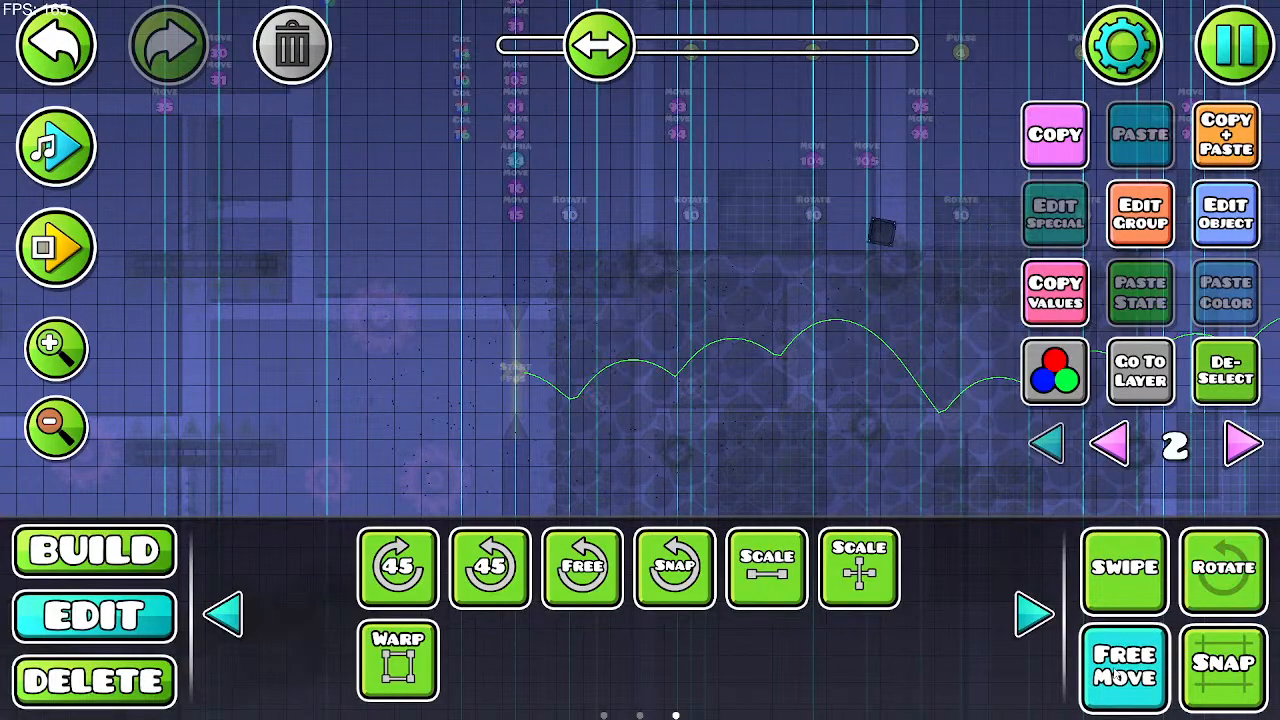
# Step: Move the newest square down onto the upper edge of the patterned area and rotate it
pyautogui.moveTo(845, 322); pyautogui.dragTo(568, 264)
pyautogui.press('a')
pyautogui.press('d')
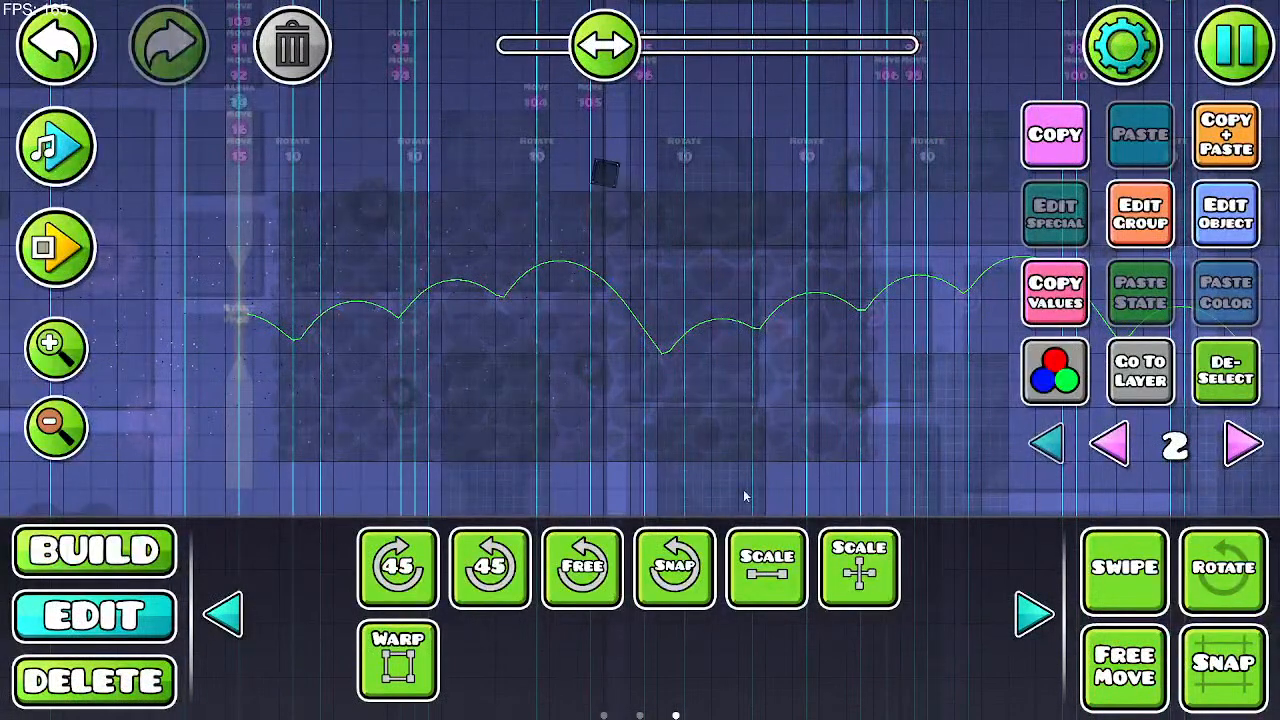
pyautogui.click(1124, 667)
pyautogui.moveTo(611, 168); pyautogui.dragTo(588, 190)
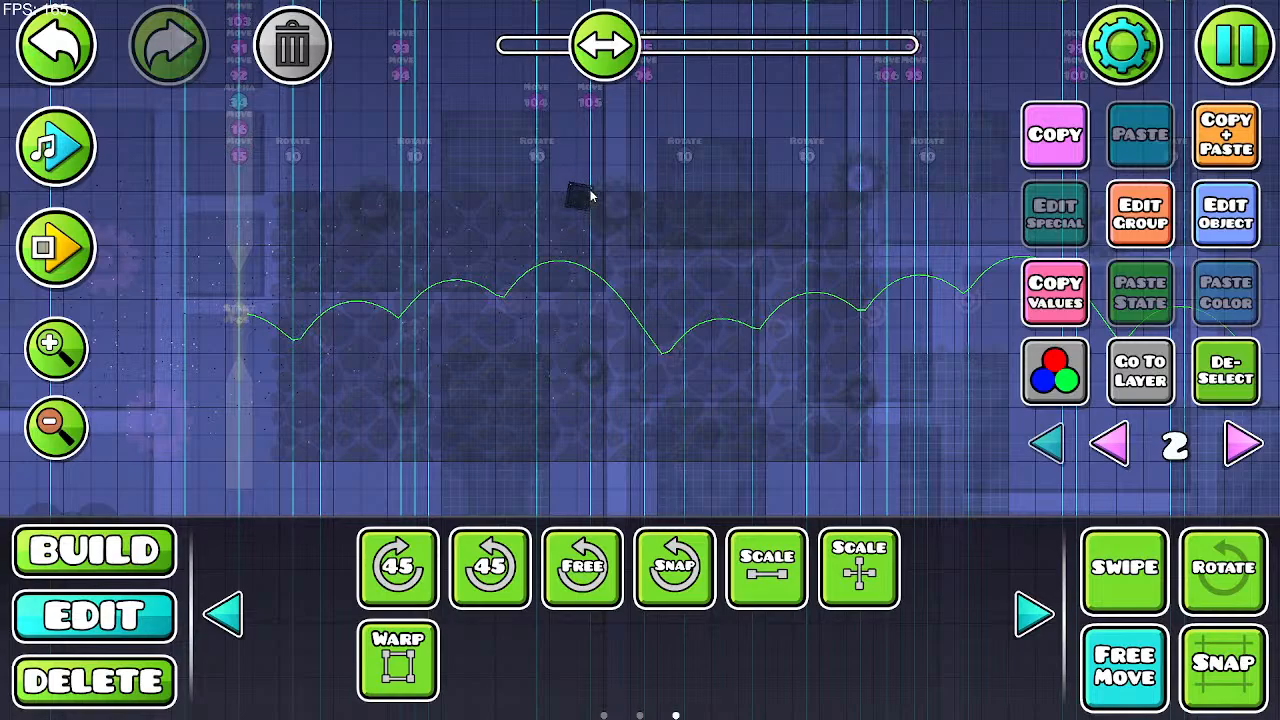
pyautogui.click(1219, 576)
pyautogui.moveTo(711, 170); pyautogui.dragTo(699, 135)
# Step: Duplicate the square to the left along the patterned area's upper edge, deselect it and turn off the free move and rotate modes
pyautogui.click(1220, 125)
pyautogui.press('a')
pyautogui.press('a')
pyautogui.press('a')
pyautogui.press('a')
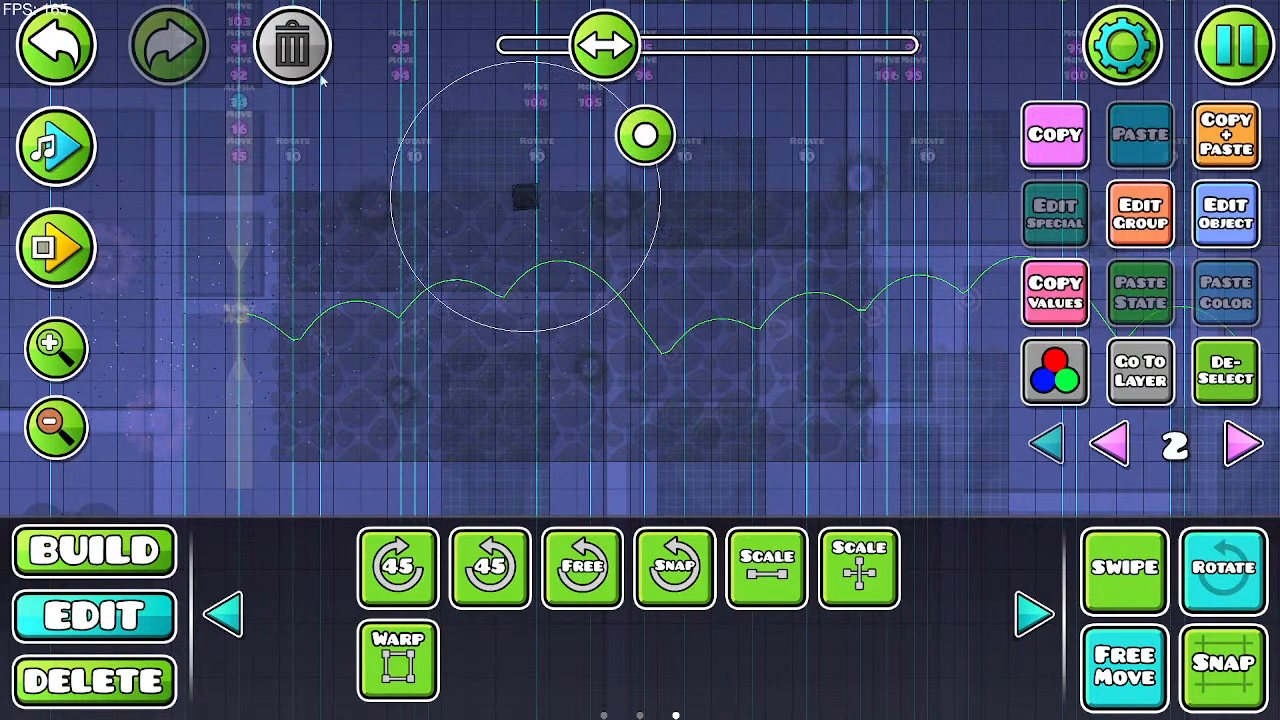
pyautogui.hotkey('alt', 'd')
pyautogui.click(1138, 662)
pyautogui.click(1236, 592)
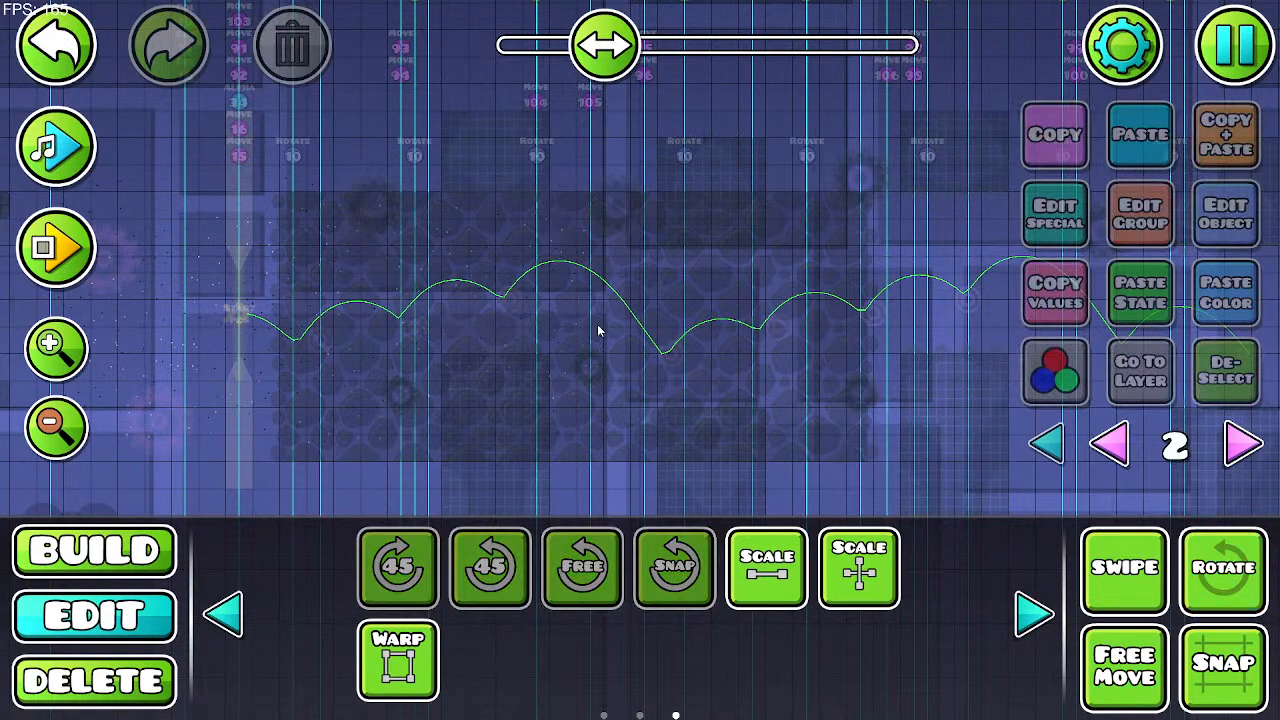
# Step: Check the base and detail color channels of a small square in the lower-left part of the patterned area
pyautogui.moveTo(597, 324); pyautogui.dragTo(916, 244)
pyautogui.click(612, 347)
pyautogui.moveTo(743, 314); pyautogui.dragTo(652, 411)
pyautogui.click(1254, 234)
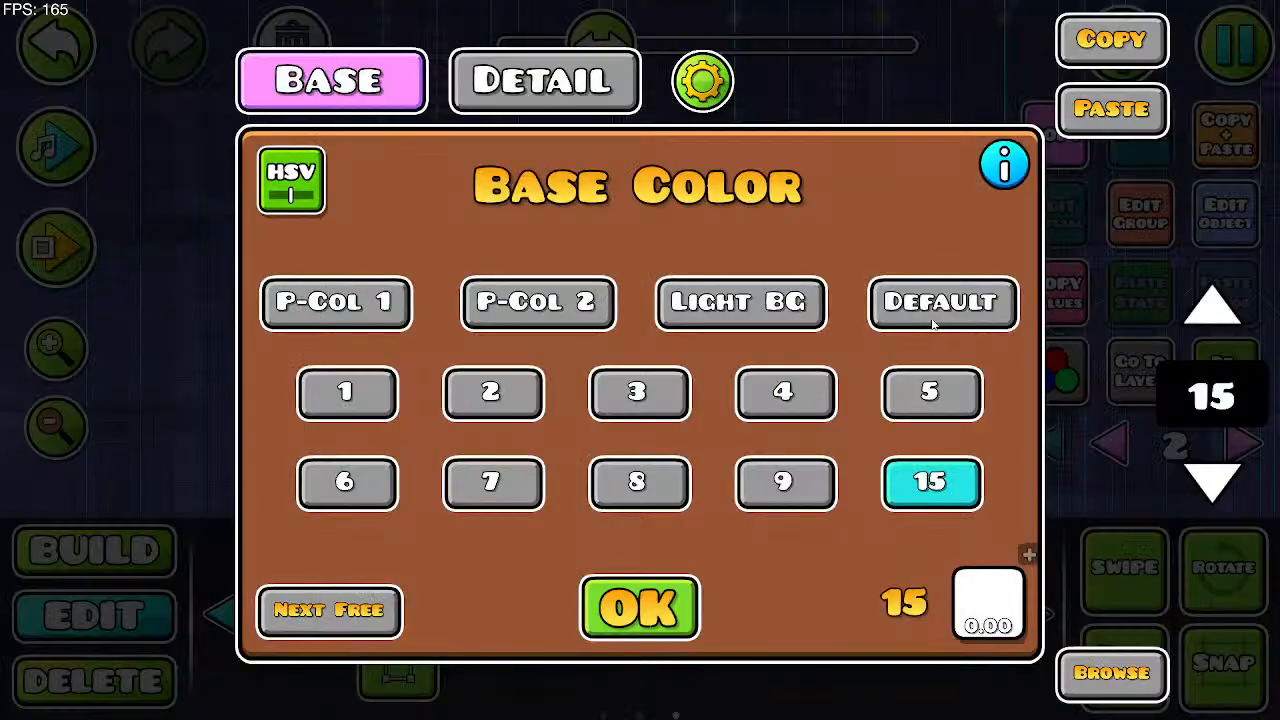
pyautogui.click(572, 100)
pyautogui.click(382, 97)
pyautogui.click(640, 607)
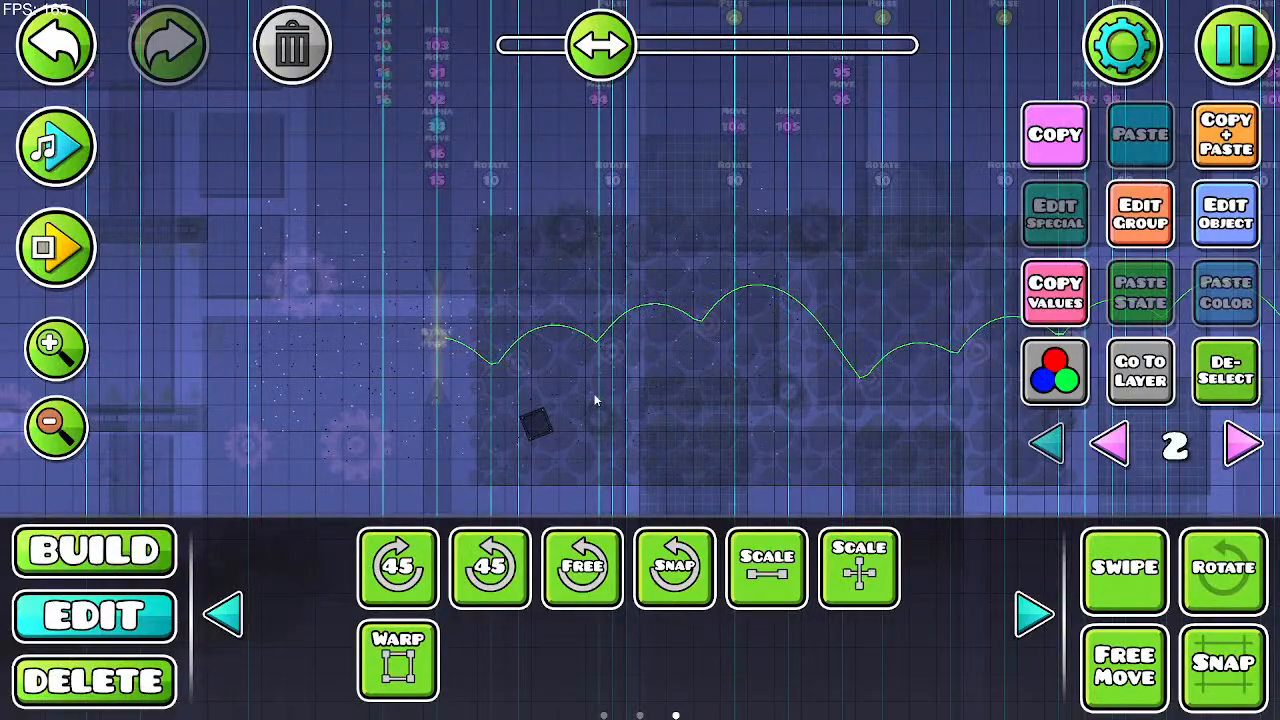
# Step: Inspect the color channels of two more small squares near the patterned area's left end
pyautogui.click(1225, 213)
pyautogui.click(580, 78)
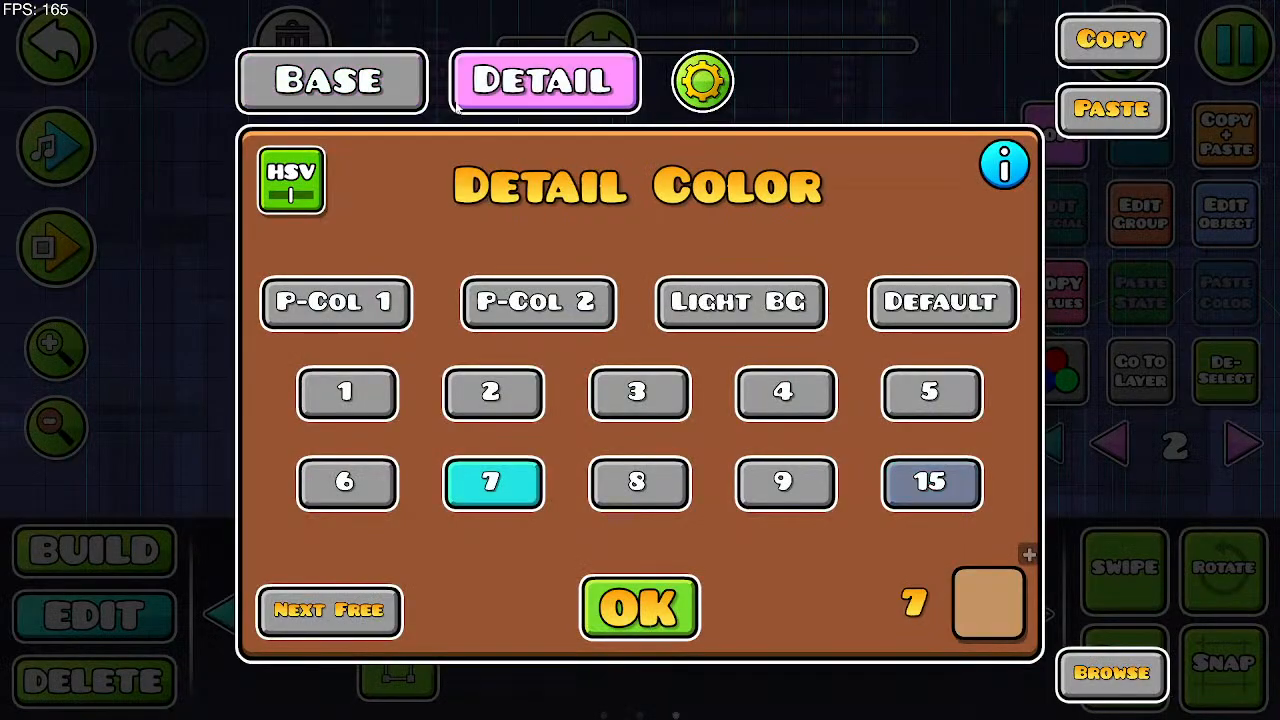
pyautogui.click(331, 78)
pyautogui.click(640, 606)
pyautogui.click(1189, 236)
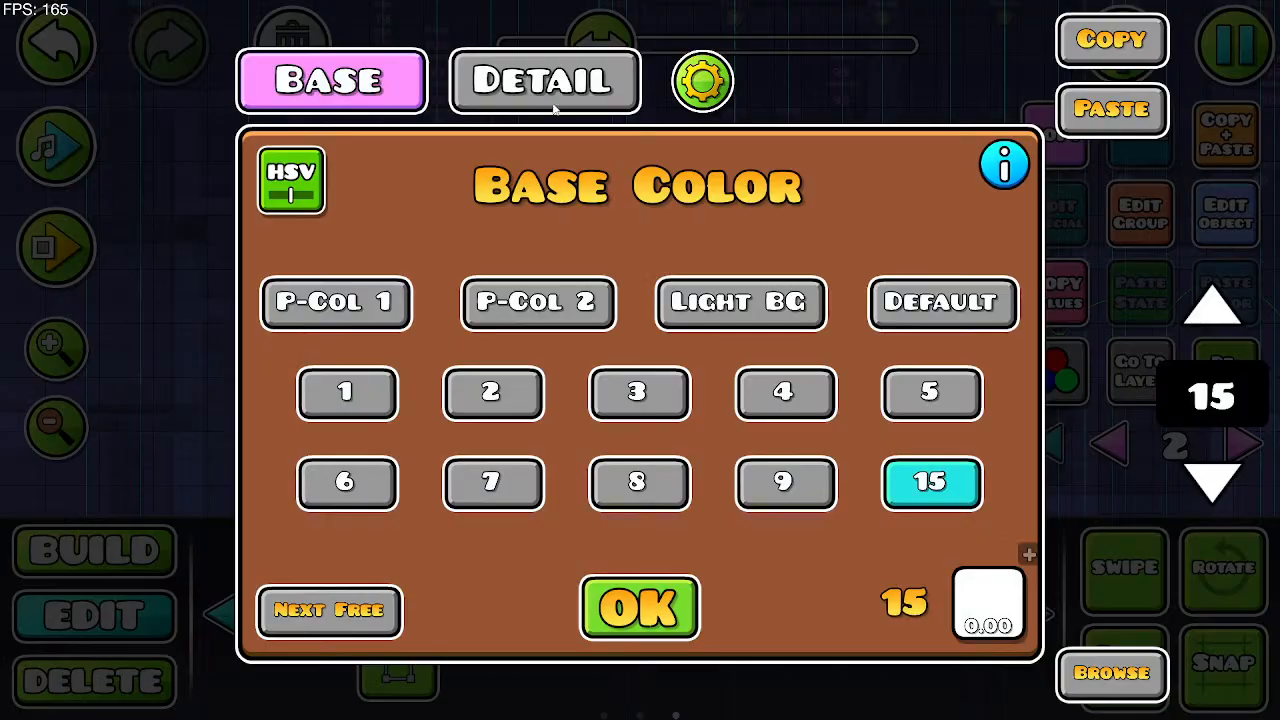
pyautogui.click(580, 78)
pyautogui.click(640, 606)
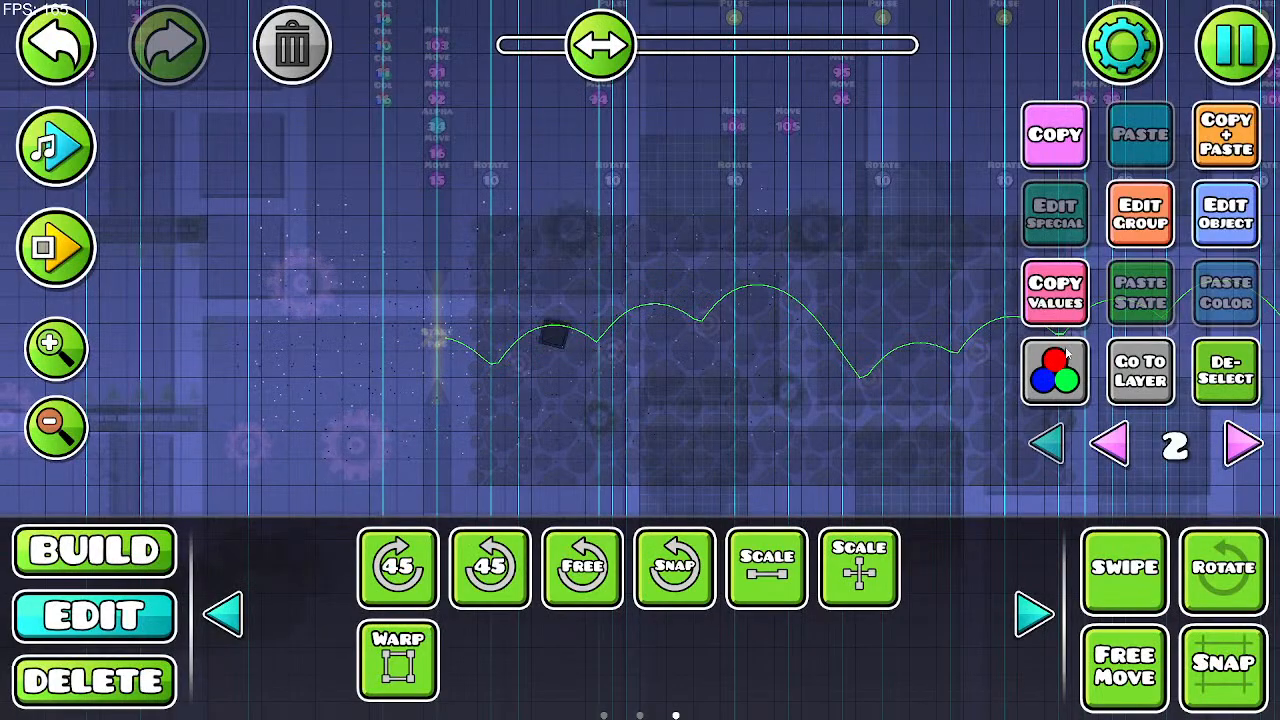
# Step: Rotate the small square above the UFO start position and set its scale to 0.91
pyautogui.click(1236, 608)
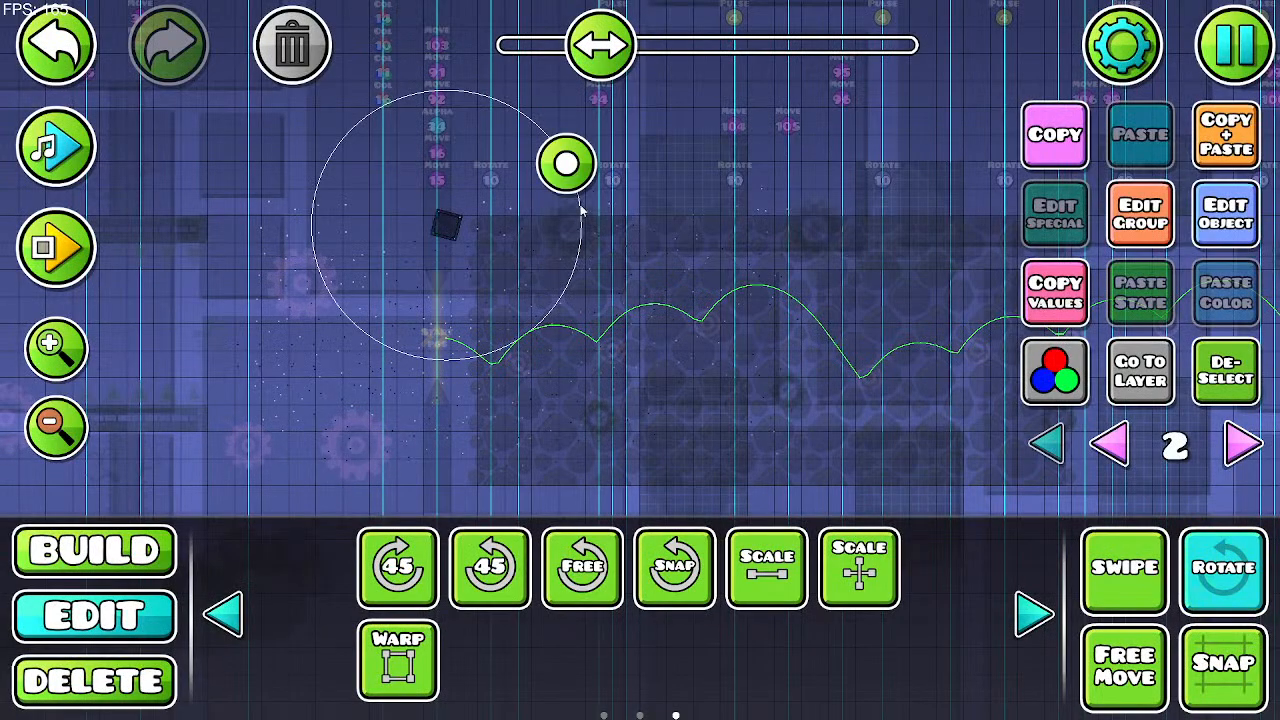
pyautogui.moveTo(563, 163); pyautogui.dragTo(528, 118)
pyautogui.click(792, 574)
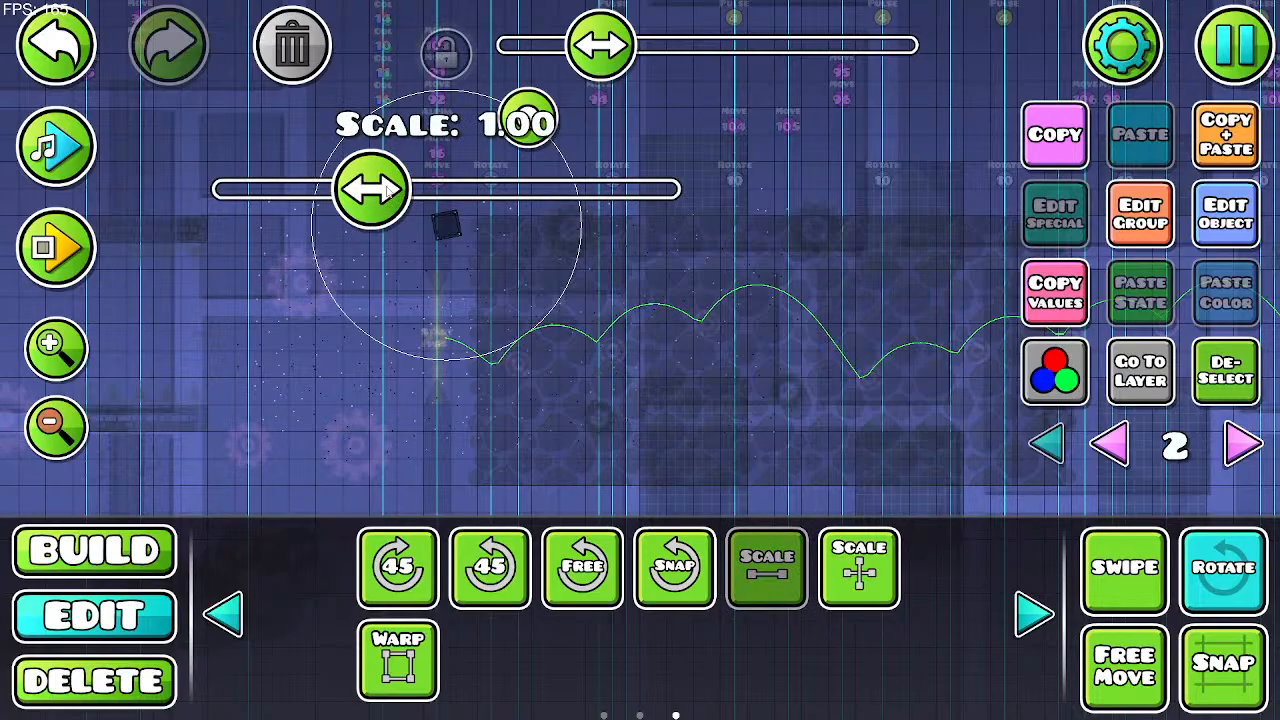
pyautogui.moveTo(371, 186); pyautogui.dragTo(523, 186)
pyautogui.click(585, 157)
pyautogui.moveTo(468, 114); pyautogui.dragTo(292, 190)
pyautogui.click(753, 560)
pyautogui.moveTo(503, 120); pyautogui.dragTo(507, 113)
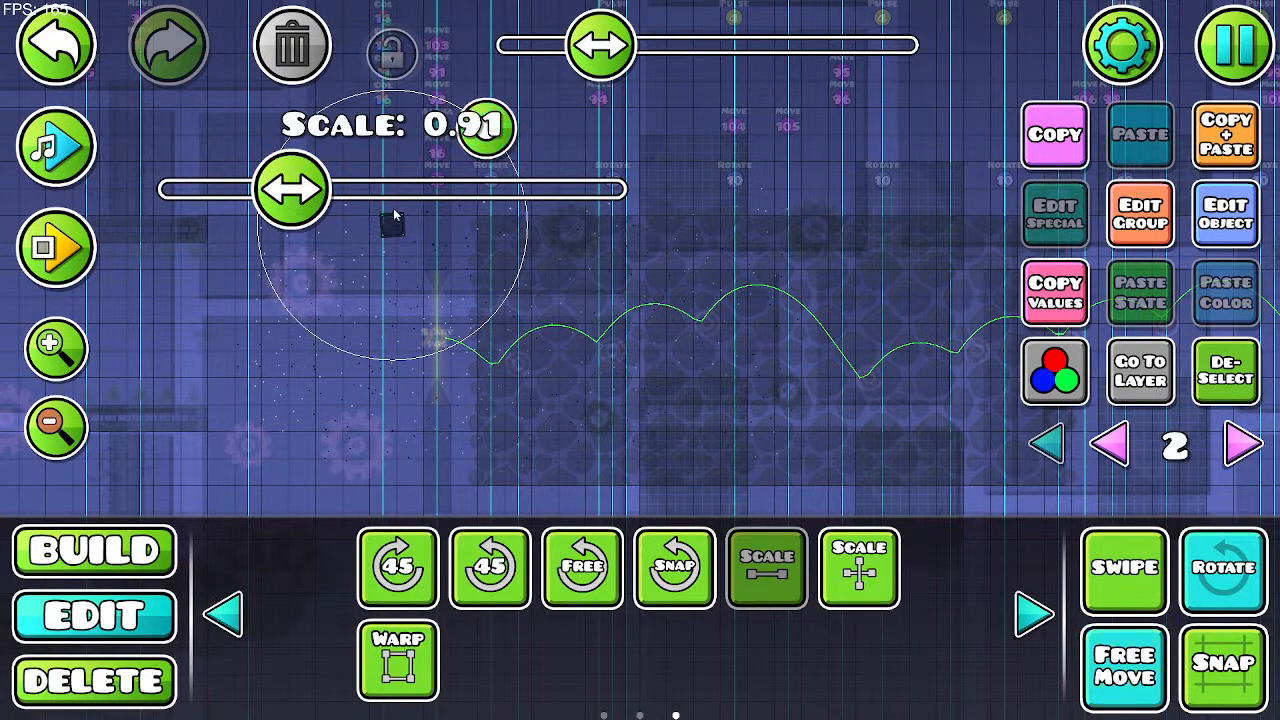
# Step: Move the 0.91-scale square onto the patterned area's upper-left edge, duplicate it to the right and rotate the copy
pyautogui.moveTo(390, 221); pyautogui.dragTo(567, 217)
pyautogui.click(1222, 148)
pyautogui.press('d')
pyautogui.press('d')
pyautogui.moveTo(650, 130); pyautogui.dragTo(673, 150)
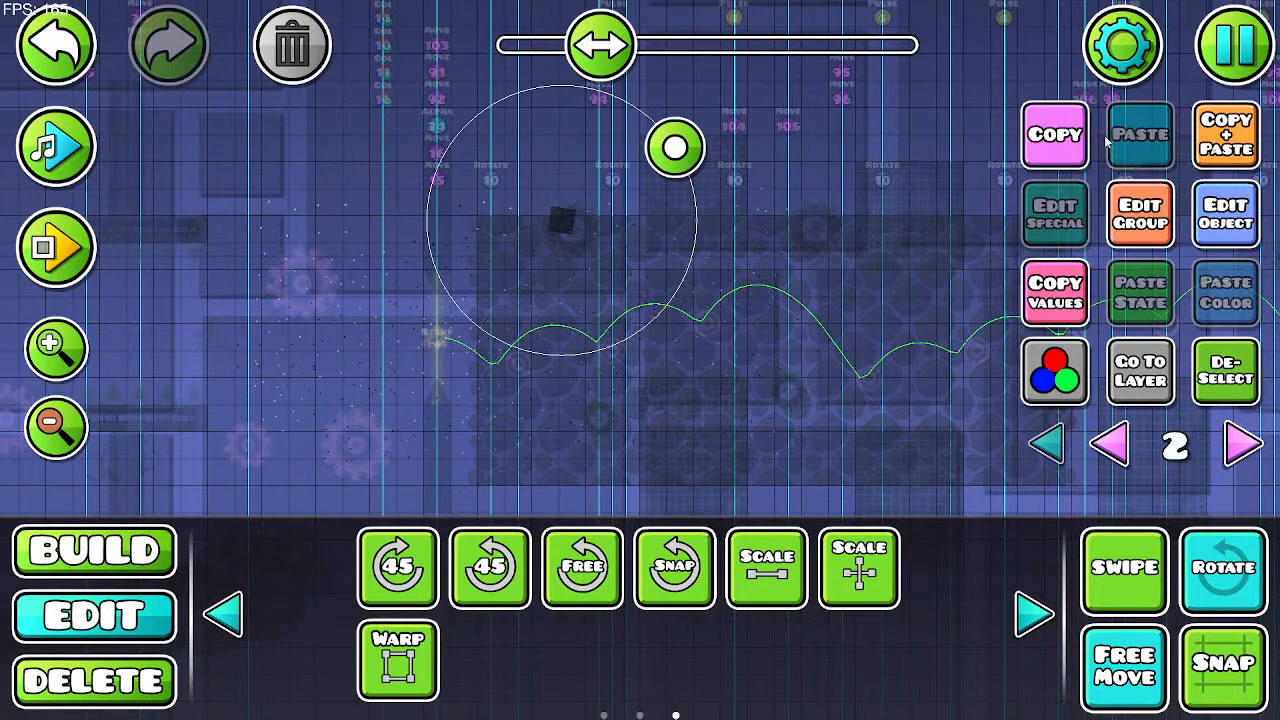
# Step: Duplicate that square again, place the copy farther right and slightly higher, and straighten its rotation
pyautogui.click(1215, 142)
pyautogui.press('d')
pyautogui.press('d')
pyautogui.moveTo(620, 219); pyautogui.dragTo(674, 193)
pyautogui.moveTo(799, 133); pyautogui.dragTo(803, 111)
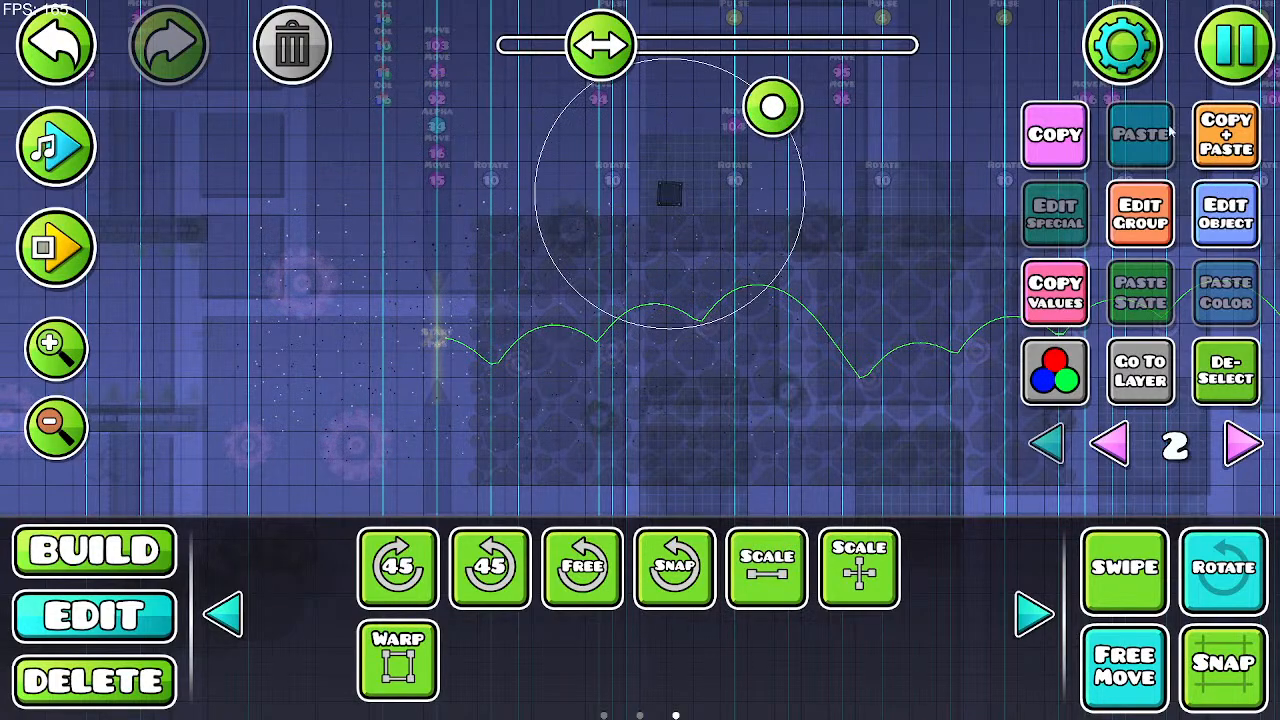
# Step: Add another copy farther right above the patterned area and rotate it clockwise
pyautogui.click(1208, 134)
pyautogui.press('d')
pyautogui.moveTo(718, 211); pyautogui.dragTo(766, 197)
pyautogui.moveTo(855, 128); pyautogui.dragTo(863, 192)
# Step: Duplicate the rotated square to the left and move the copy back to the open area before the UFO start position
pyautogui.click(1200, 147)
pyautogui.press('a')
pyautogui.press('a')
pyautogui.moveTo(711, 202); pyautogui.dragTo(340, 198)
# Step: Duplicate the small square in the open area before the start position, straighten the copy and scale it to 0.77
pyautogui.click(1200, 147)
pyautogui.press('d')
pyautogui.press('d')
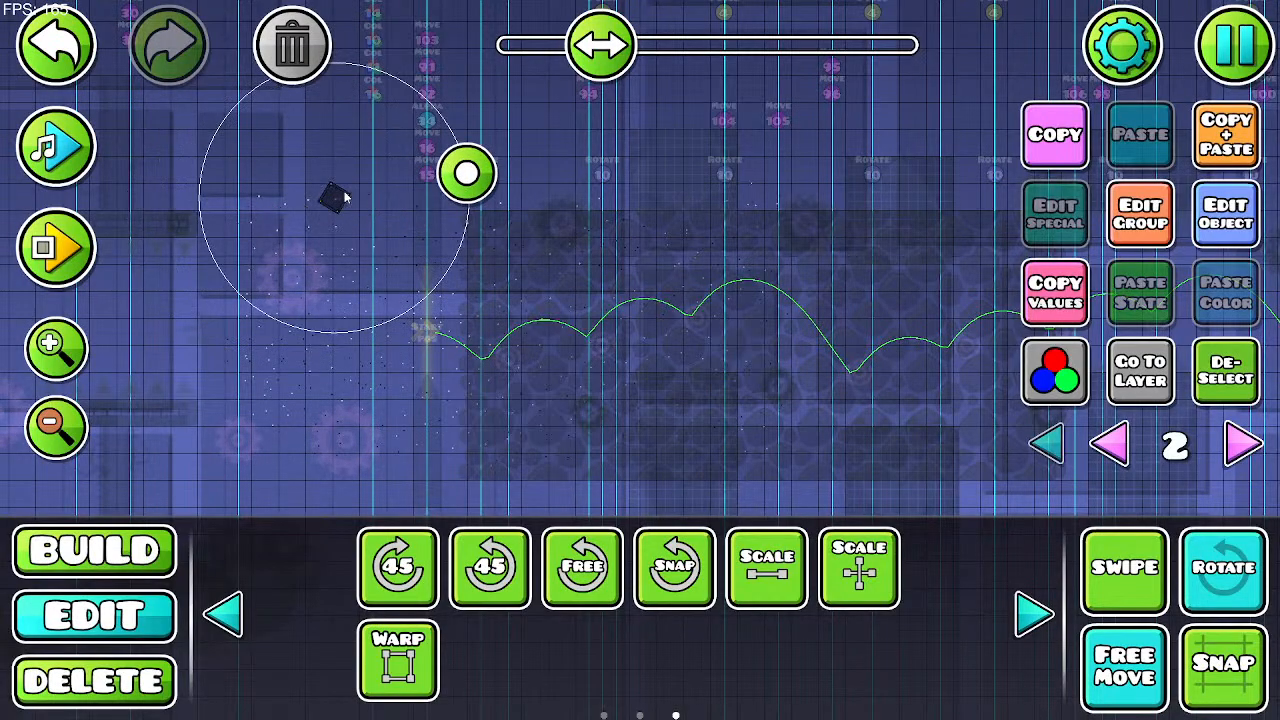
pyautogui.moveTo(485, 159); pyautogui.dragTo(426, 94)
pyautogui.click(767, 567)
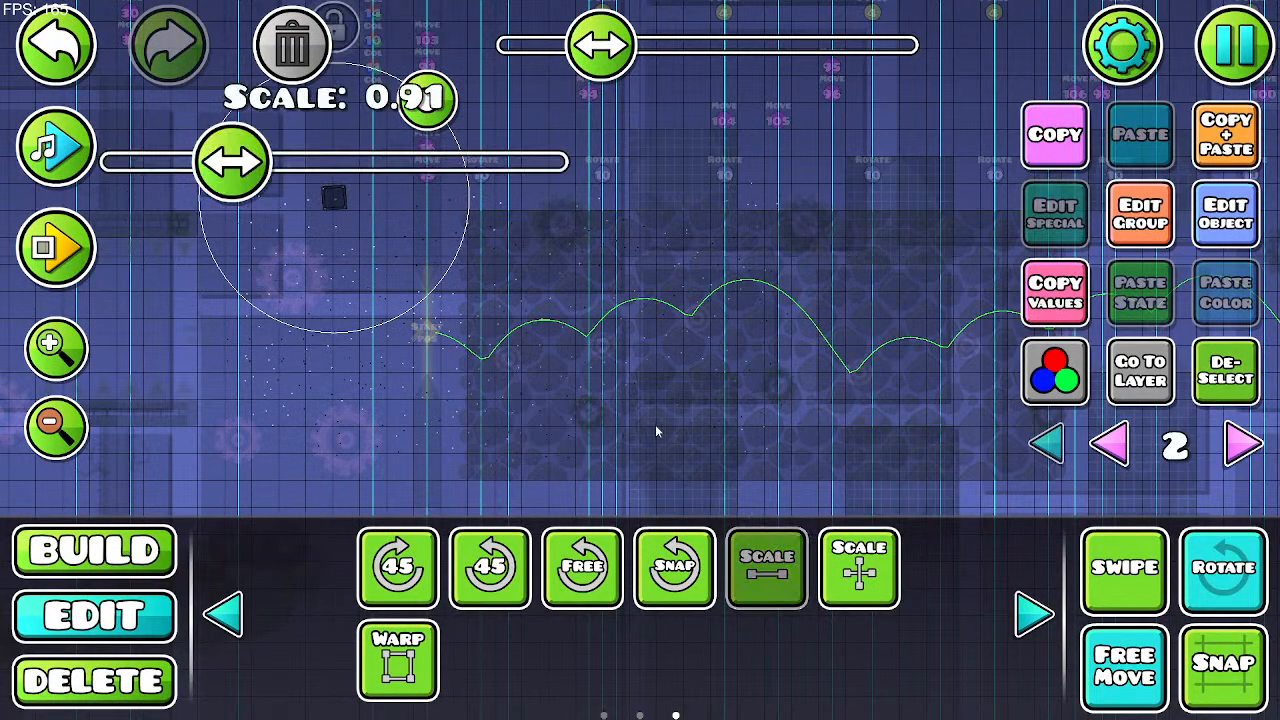
pyautogui.moveTo(229, 162); pyautogui.dragTo(191, 170)
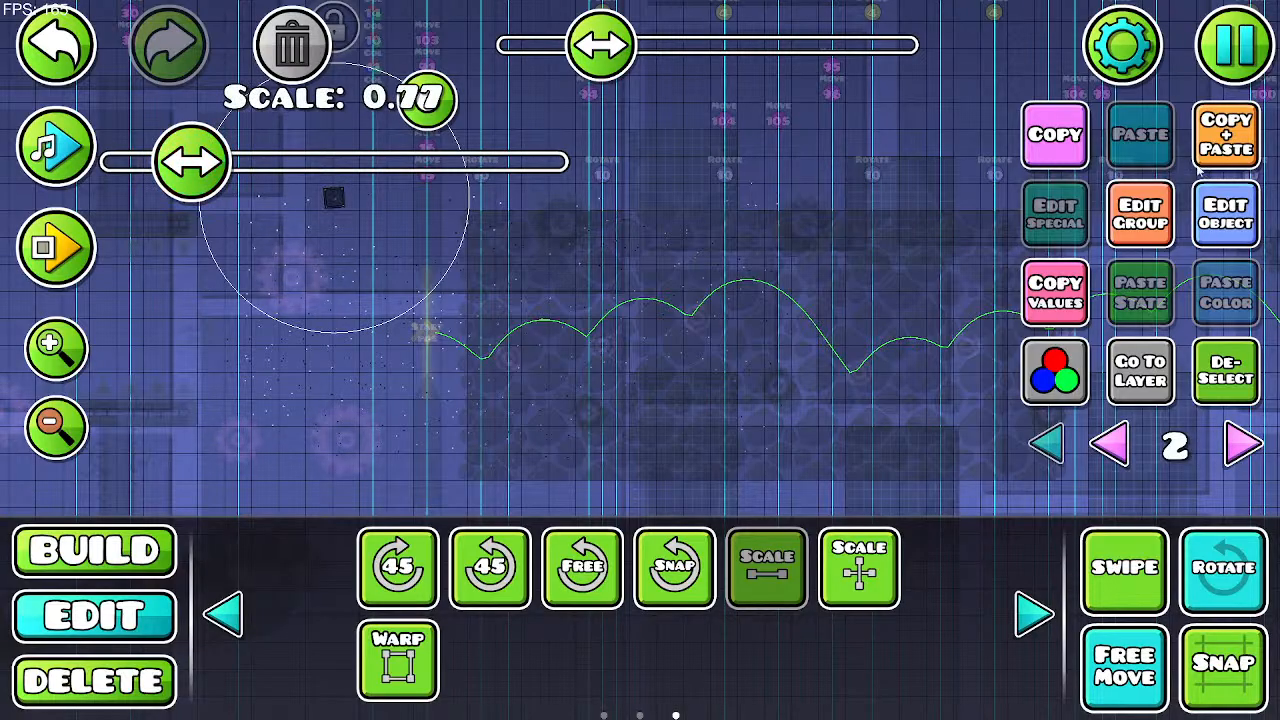
pyautogui.click(1215, 567)
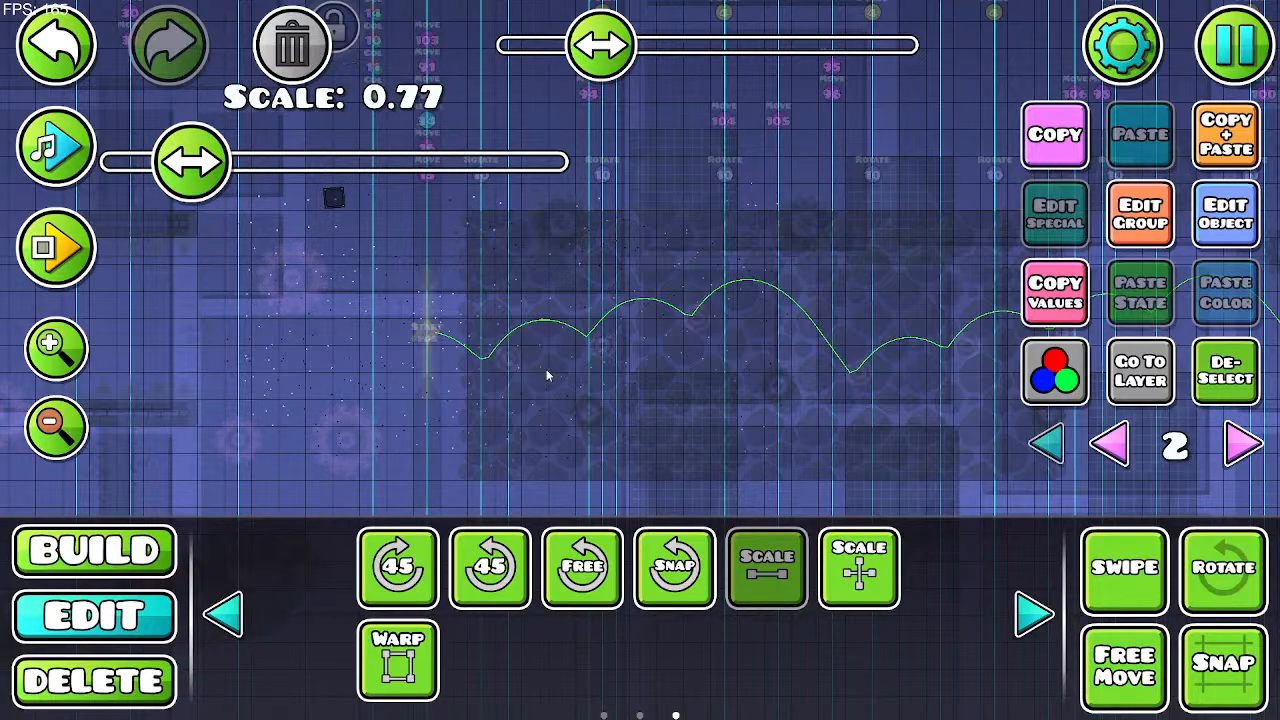
# Step: Check the object colour settings of three small squares, from the start position down into the patterned area
pyautogui.click(430, 333)
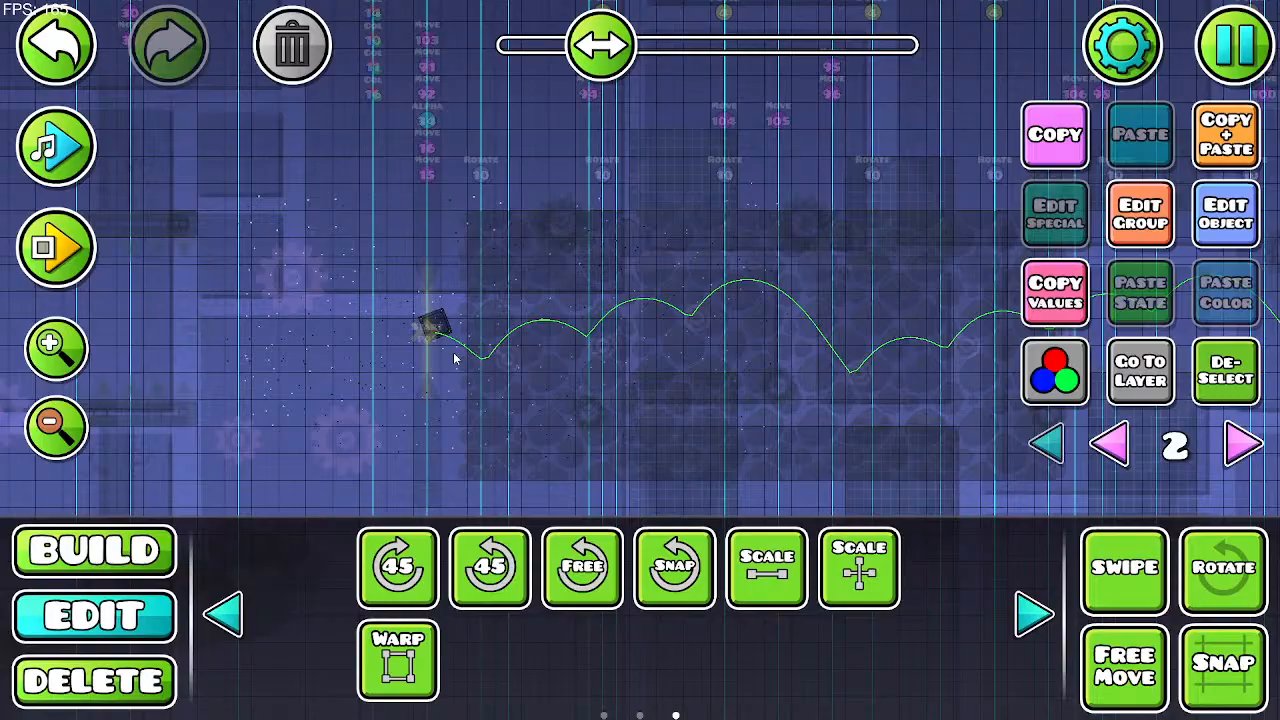
pyautogui.click(1212, 240)
pyautogui.click(545, 80)
pyautogui.click(630, 592)
pyautogui.click(530, 382)
pyautogui.click(1226, 214)
pyautogui.click(545, 80)
pyautogui.click(621, 584)
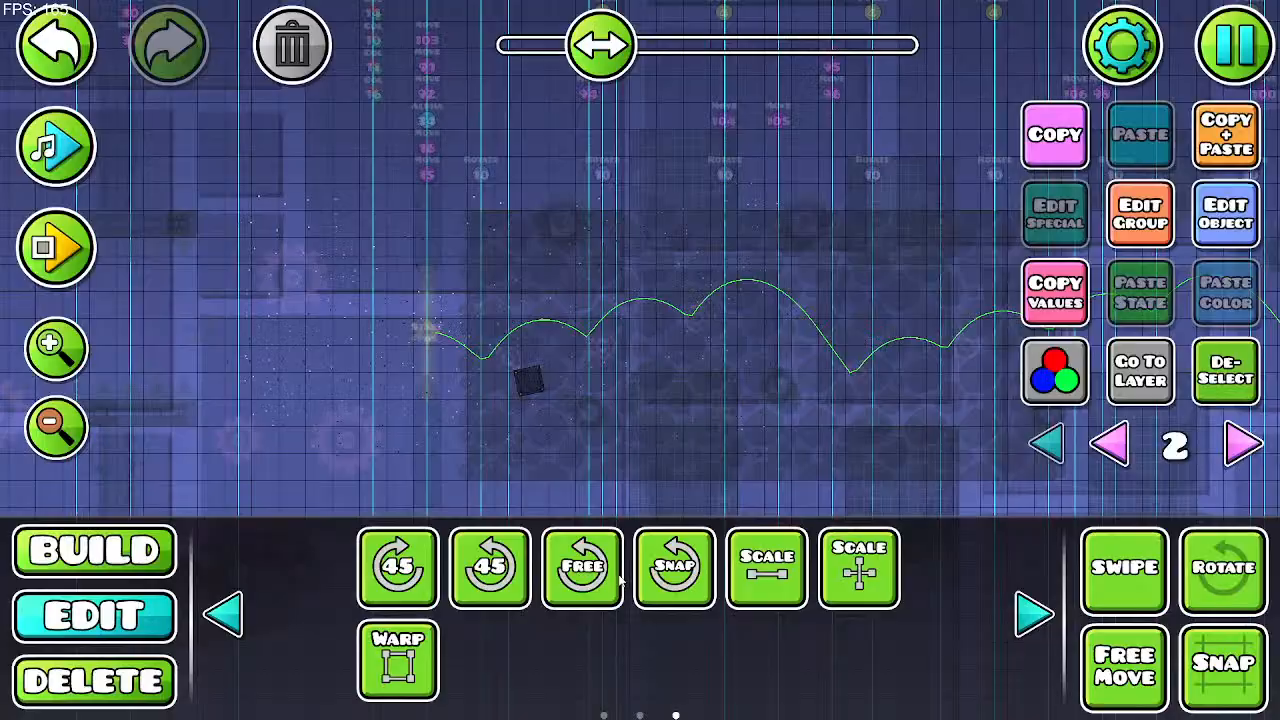
pyautogui.click(632, 430)
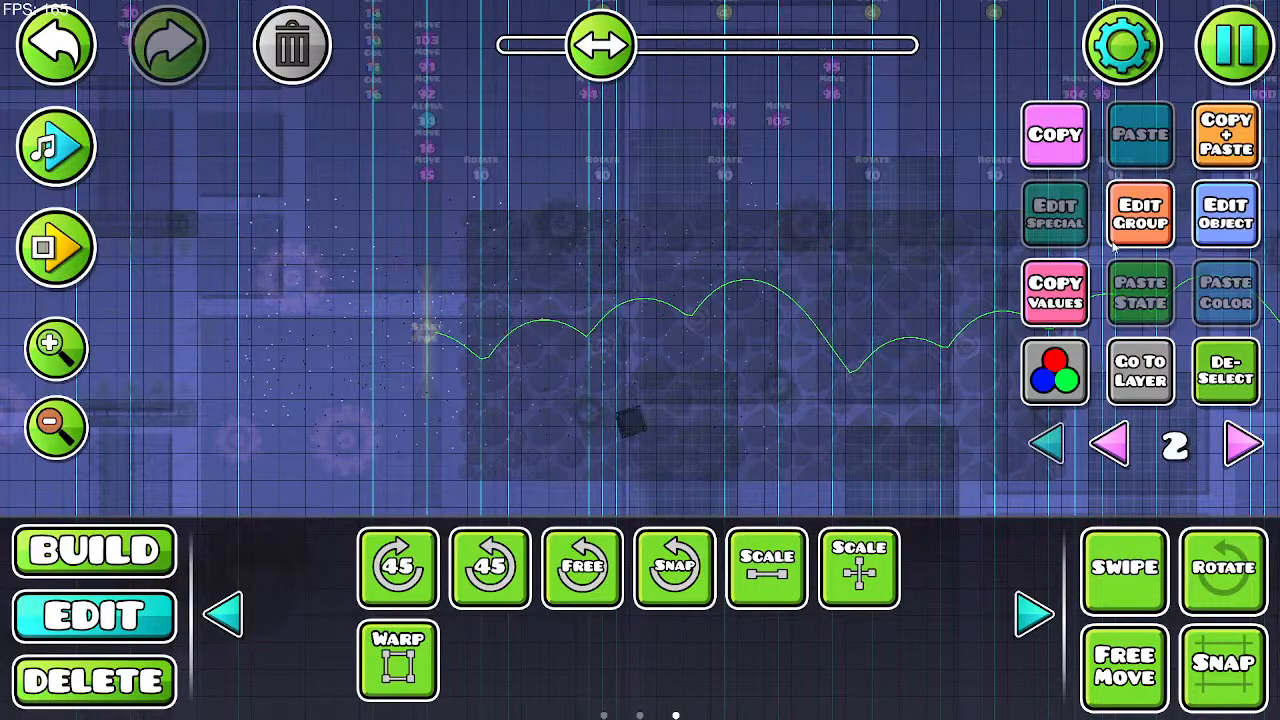
pyautogui.click(1226, 214)
pyautogui.click(548, 80)
pyautogui.click(630, 592)
# Step: Move the selected square from the lower patterned area up to just above the start position and enable its rotation control
pyautogui.press('w')
pyautogui.press('a')
pyautogui.press('w')
pyautogui.press('a')
pyautogui.press('w')
pyautogui.press('a')
pyautogui.press('w')
pyautogui.press('a')
pyautogui.press('w')
pyautogui.press('a')
pyautogui.press('w')
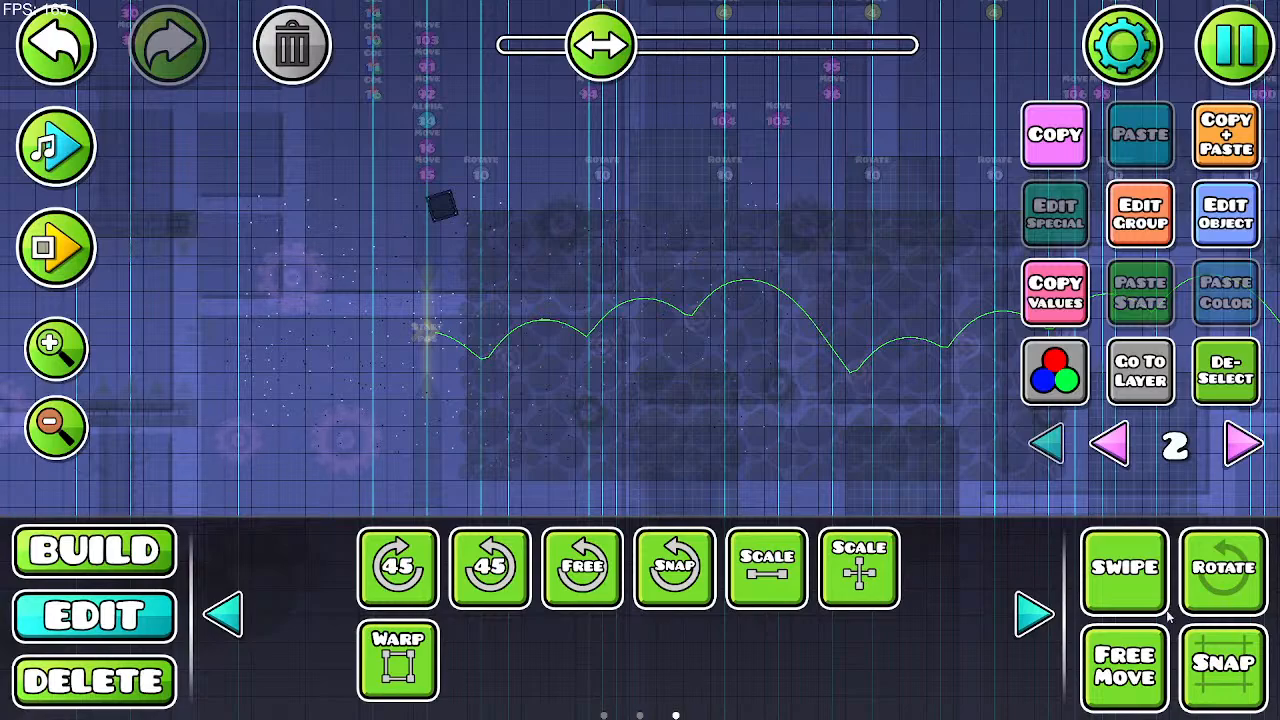
pyautogui.press('r')
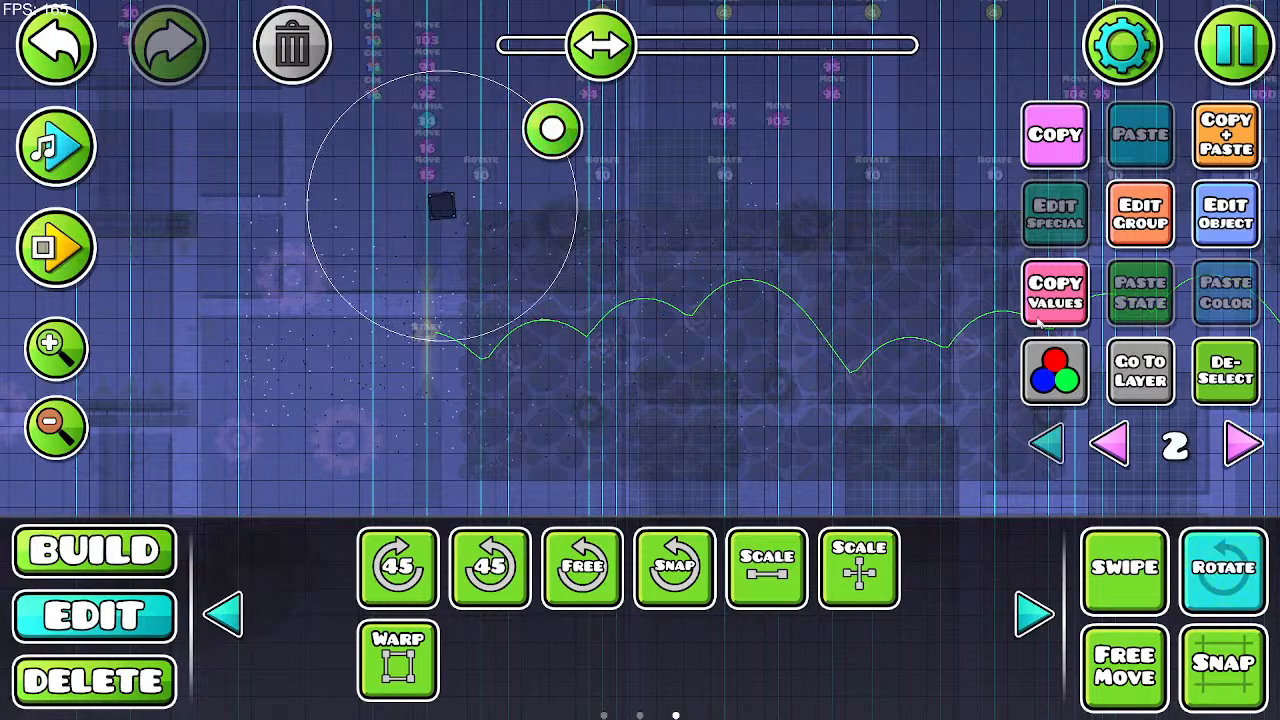
# Step: Duplicate the square onto the patterned area's upper-left edge, rotate the copy clockwise and scale it to 1.15
pyautogui.press('d')
pyautogui.press('d')
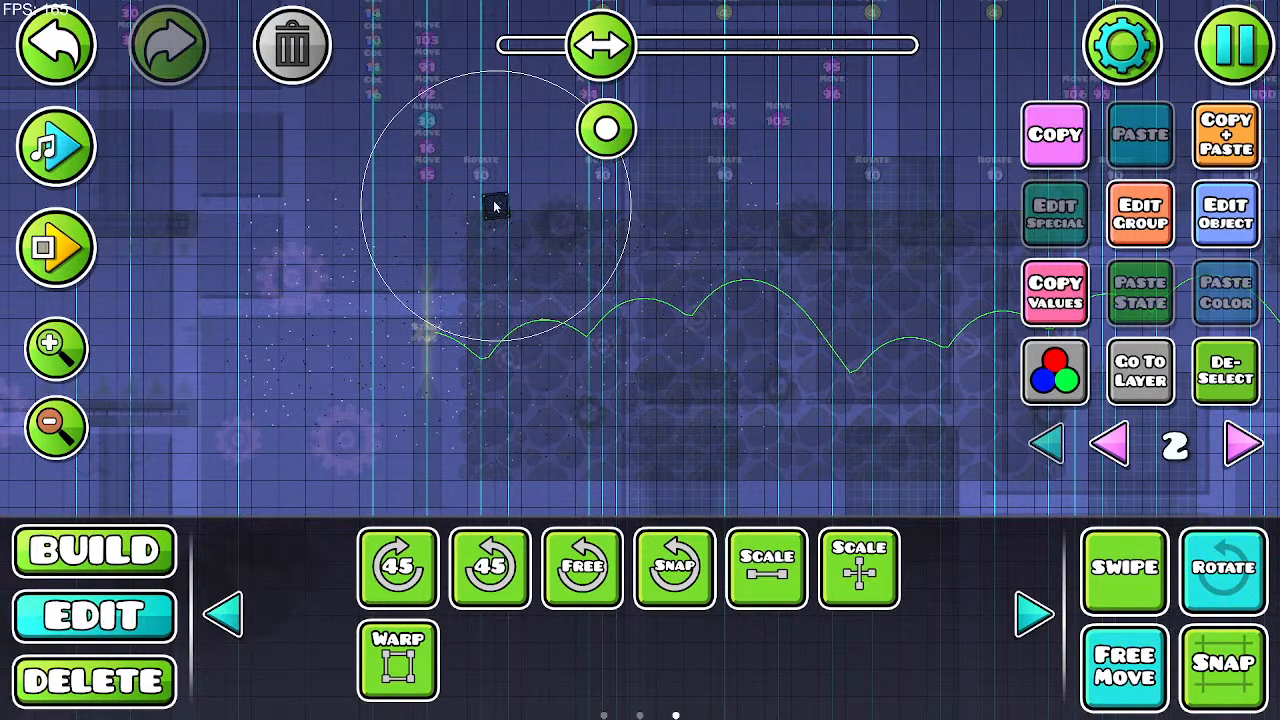
pyautogui.moveTo(494, 206); pyautogui.dragTo(518, 206)
pyautogui.moveTo(623, 120); pyautogui.dragTo(646, 157)
pyautogui.click(767, 567)
pyautogui.moveTo(443, 166); pyautogui.dragTo(489, 165)
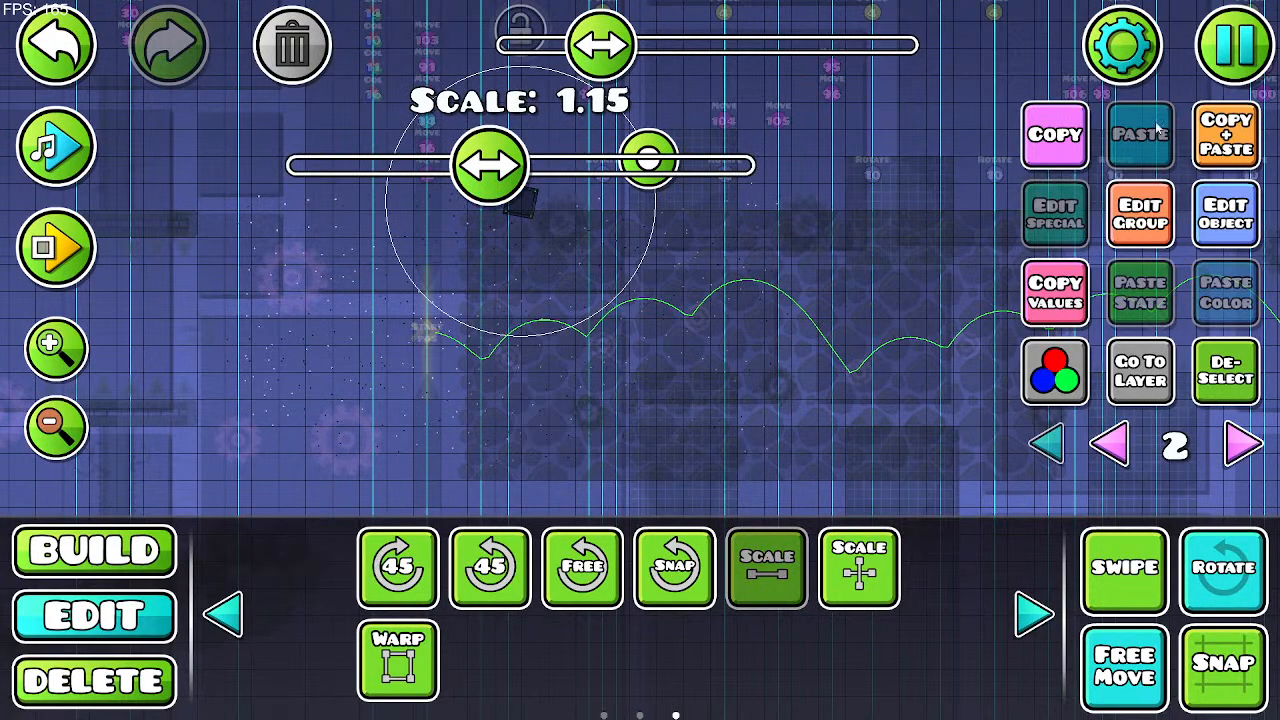
pyautogui.click(767, 567)
# Step: Place further copies to the right along the patterned area's upper edge, giving each a different rotation
pyautogui.moveTo(525, 205); pyautogui.dragTo(623, 203)
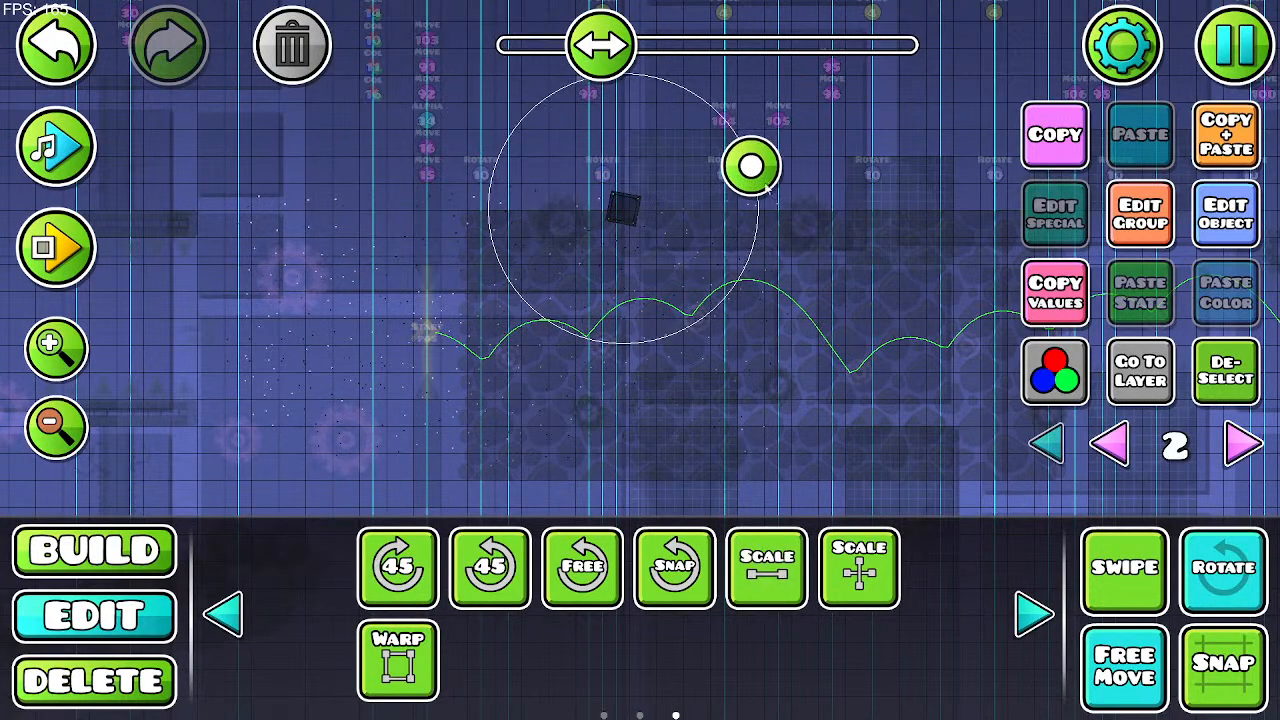
pyautogui.moveTo(766, 185); pyautogui.dragTo(750, 158)
pyautogui.moveTo(623, 207); pyautogui.dragTo(708, 207)
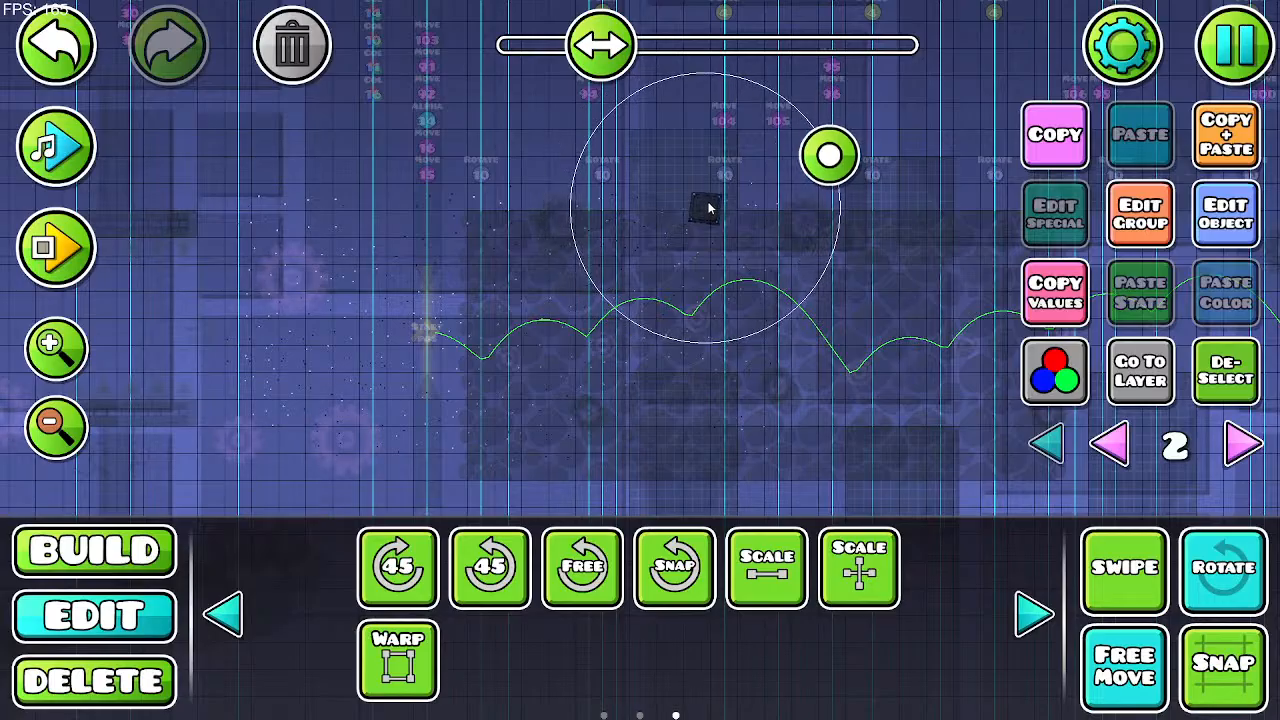
pyautogui.moveTo(829, 155); pyautogui.dragTo(880, 107)
# Step: Place another copy in the open area before the start position and duplicate it slightly right and lower with a changed rotation
pyautogui.moveTo(705, 205); pyautogui.dragTo(309, 217)
pyautogui.moveTo(399, 153); pyautogui.dragTo(435, 165)
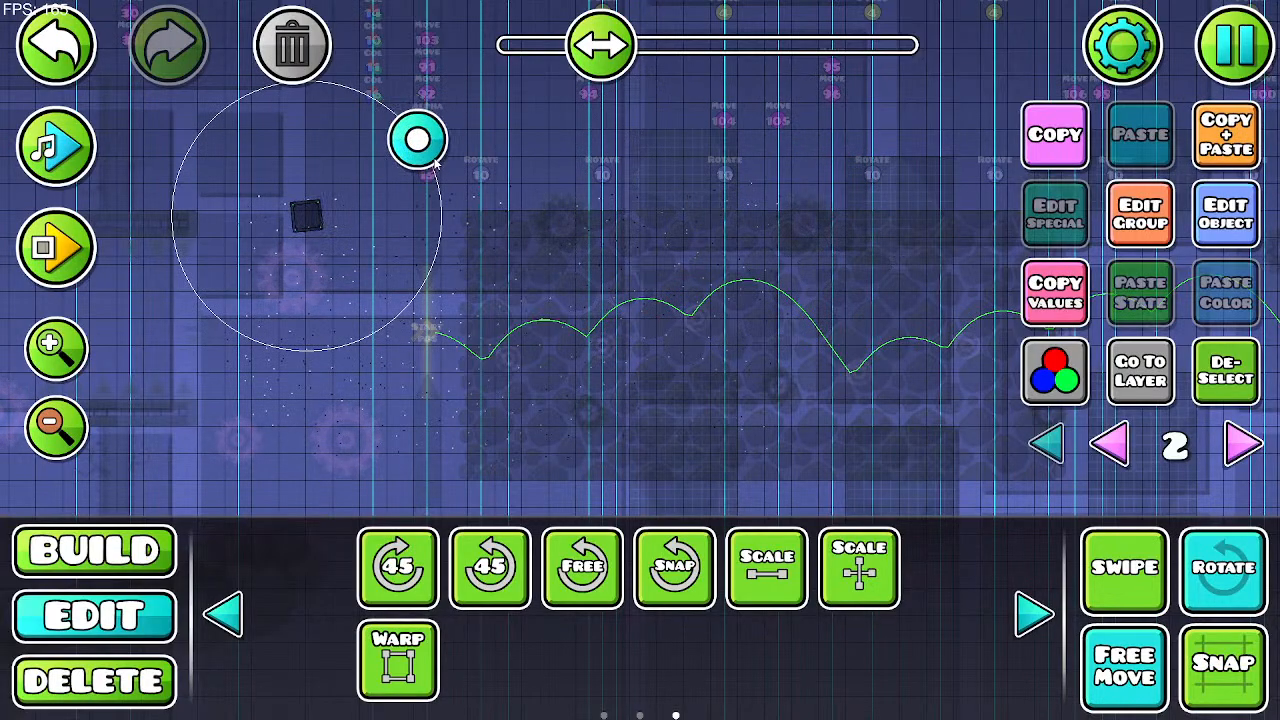
pyautogui.press('d')
pyautogui.press('d')
pyautogui.moveTo(366, 218)
pyautogui.mouseDown()
pyautogui.moveTo(397, 234)
pyautogui.moveTo(373, 236)
pyautogui.mouseUp()
pyautogui.moveTo(493, 167); pyautogui.dragTo(498, 177)
# Step: Duplicate the square again, move the copy up into the open area before the start position, rotate it clockwise and shrink it
pyautogui.click(1200, 130)
pyautogui.press('d')
pyautogui.press('d')
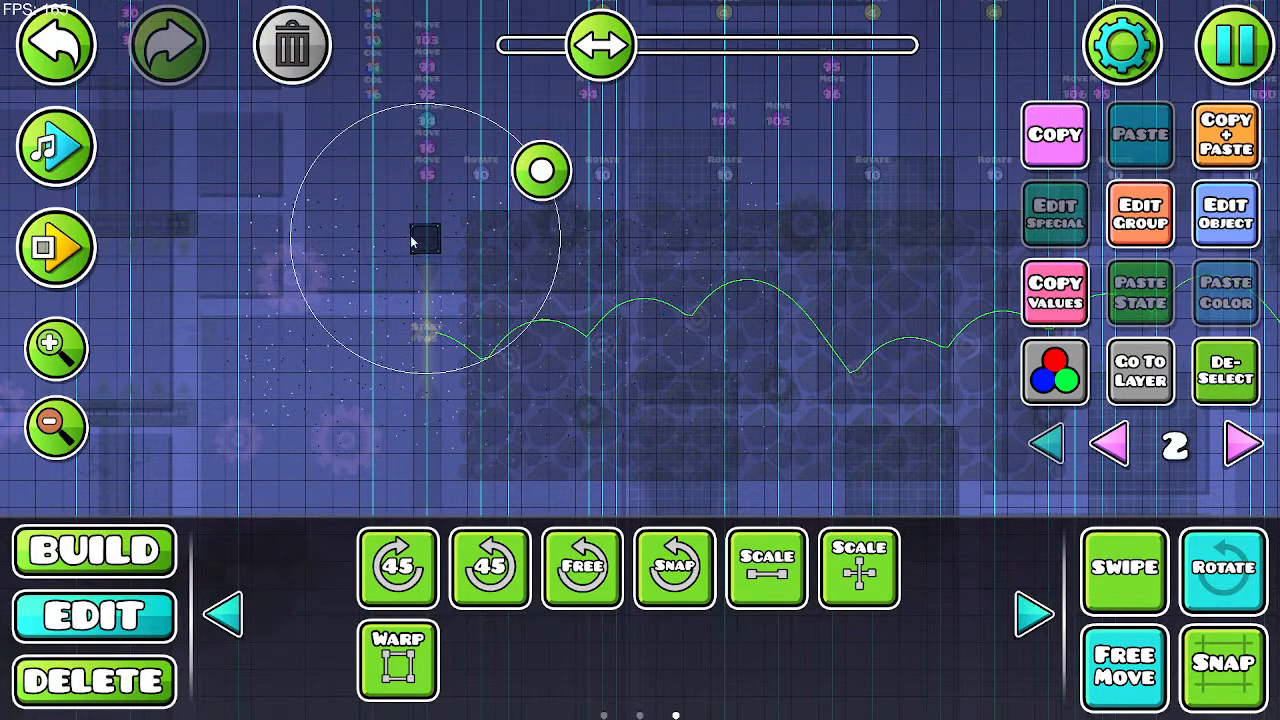
pyautogui.moveTo(430, 243); pyautogui.dragTo(304, 184)
pyautogui.moveTo(410, 120); pyautogui.dragTo(418, 167)
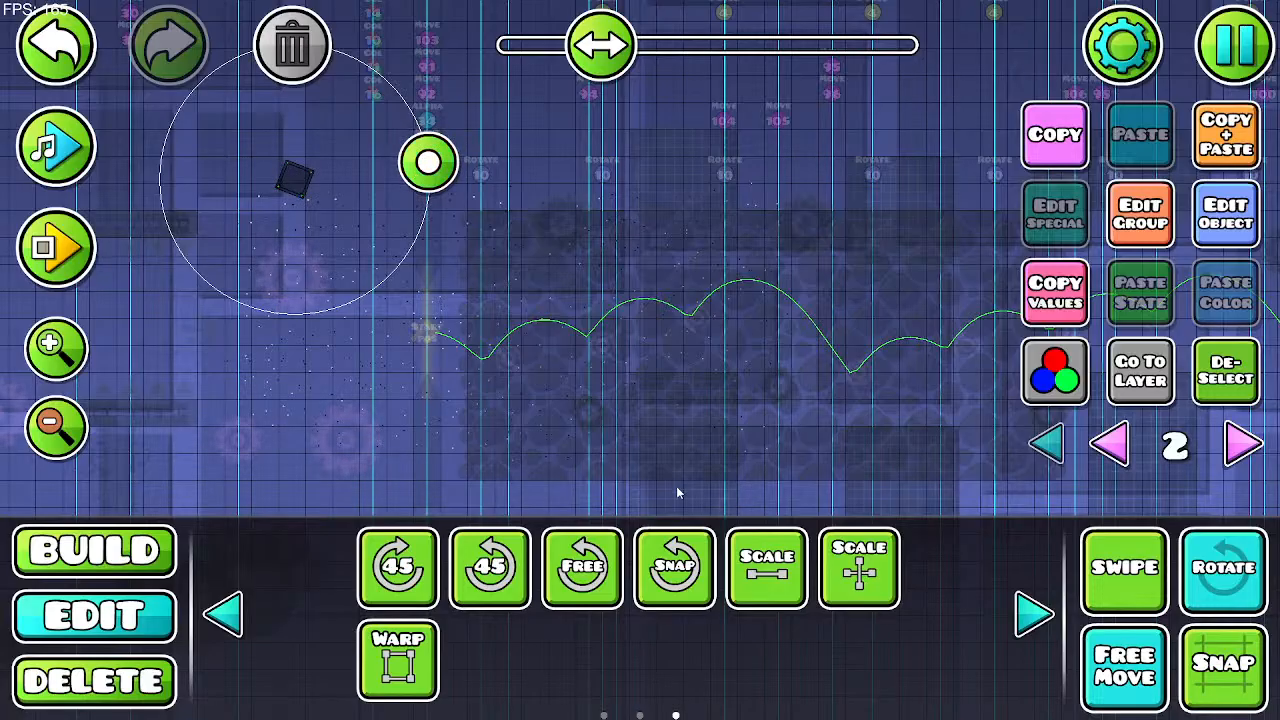
pyautogui.click(770, 566)
pyautogui.moveTo(264, 142); pyautogui.dragTo(218, 142)
# Step: Try another copy above the patterned area's upper-left edge, rotating and raising it, and delete it
pyautogui.click(1214, 138)
pyautogui.press('d')
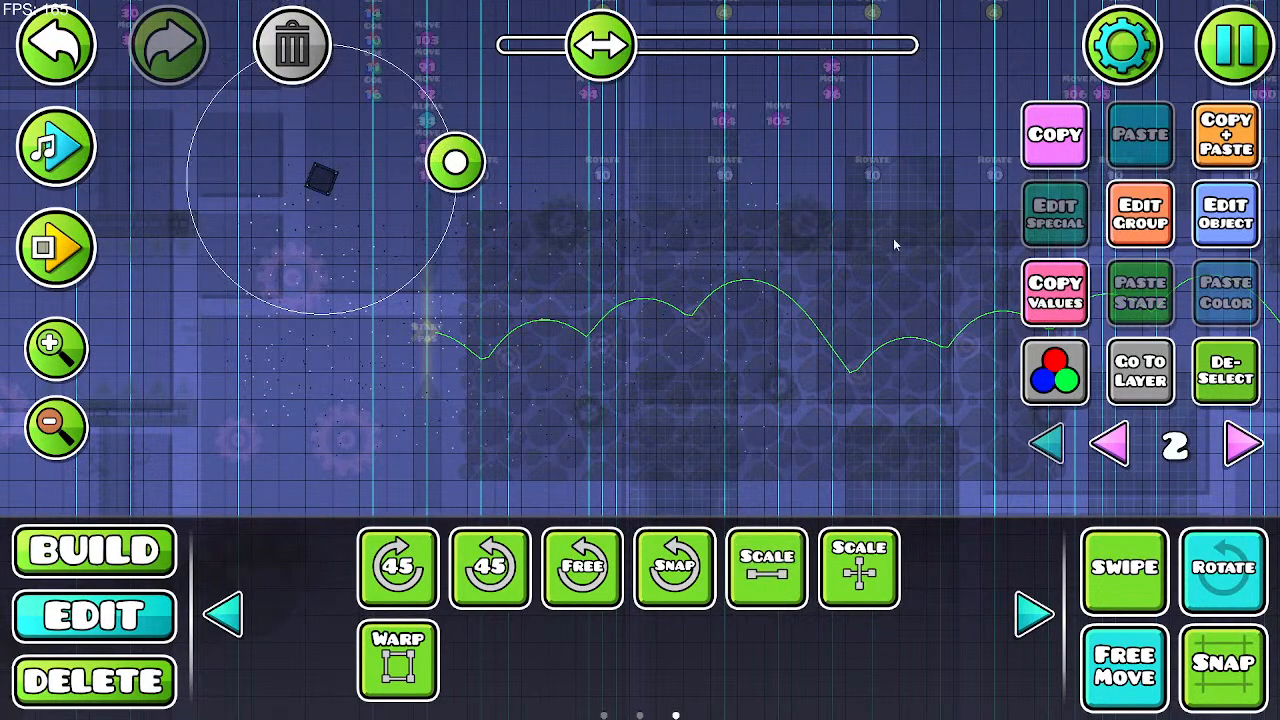
pyautogui.press('d')
pyautogui.press('d')
pyautogui.moveTo(790, 214); pyautogui.dragTo(548, 183)
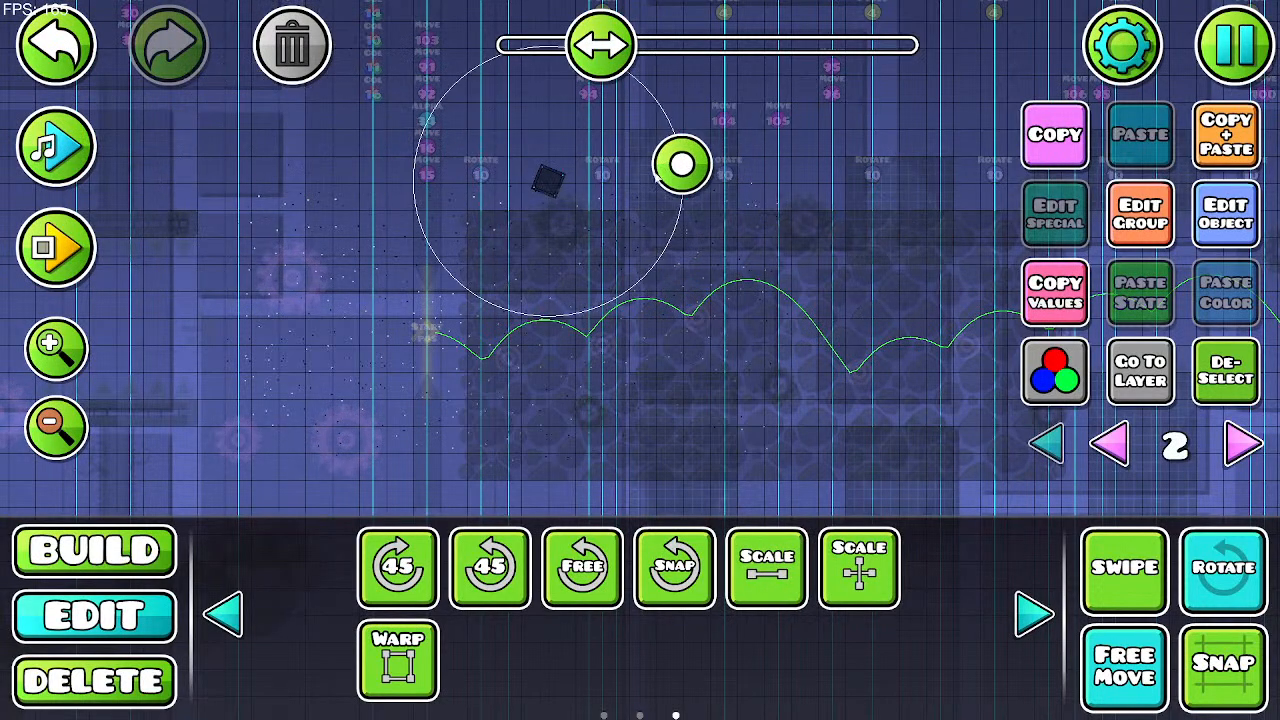
pyautogui.moveTo(657, 172); pyautogui.dragTo(670, 150)
pyautogui.moveTo(548, 182); pyautogui.dragTo(549, 118)
pyautogui.click(292, 45)
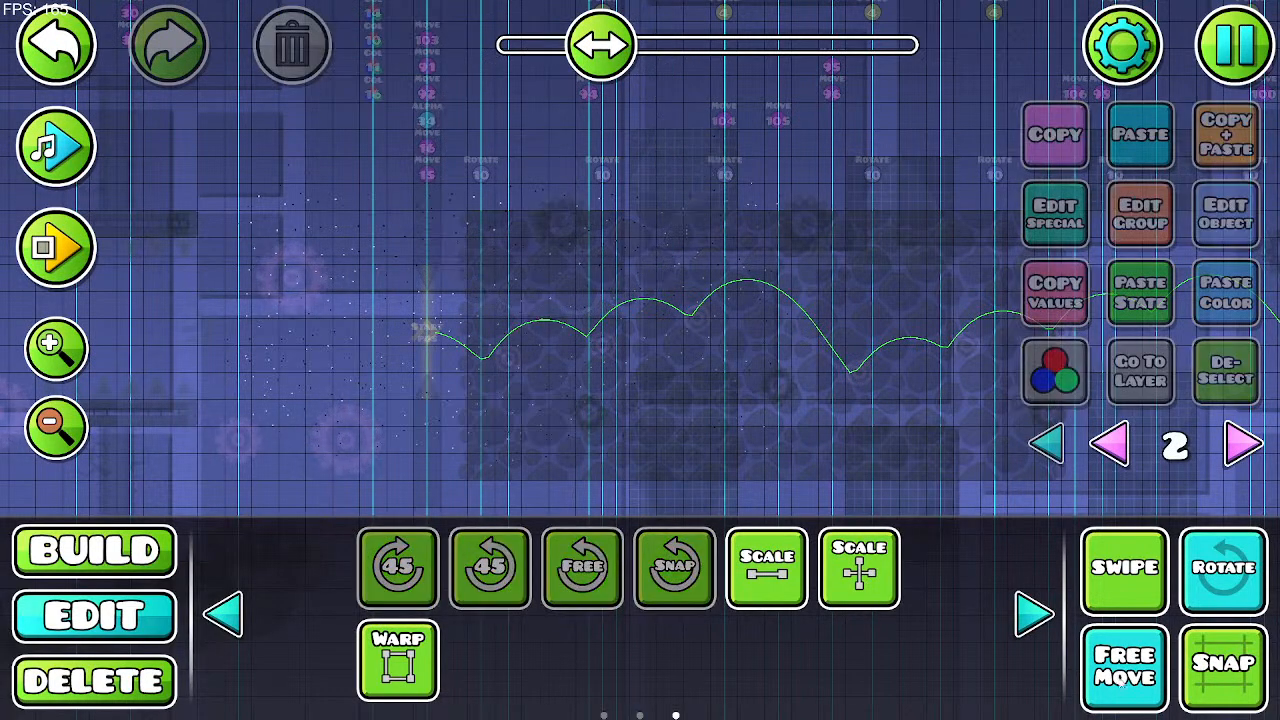
# Step: Switch back to editor layer 0 and playtest the UFO section from its start position
pyautogui.click(1110, 444)
pyautogui.click(1110, 444)
pyautogui.click(56, 247)
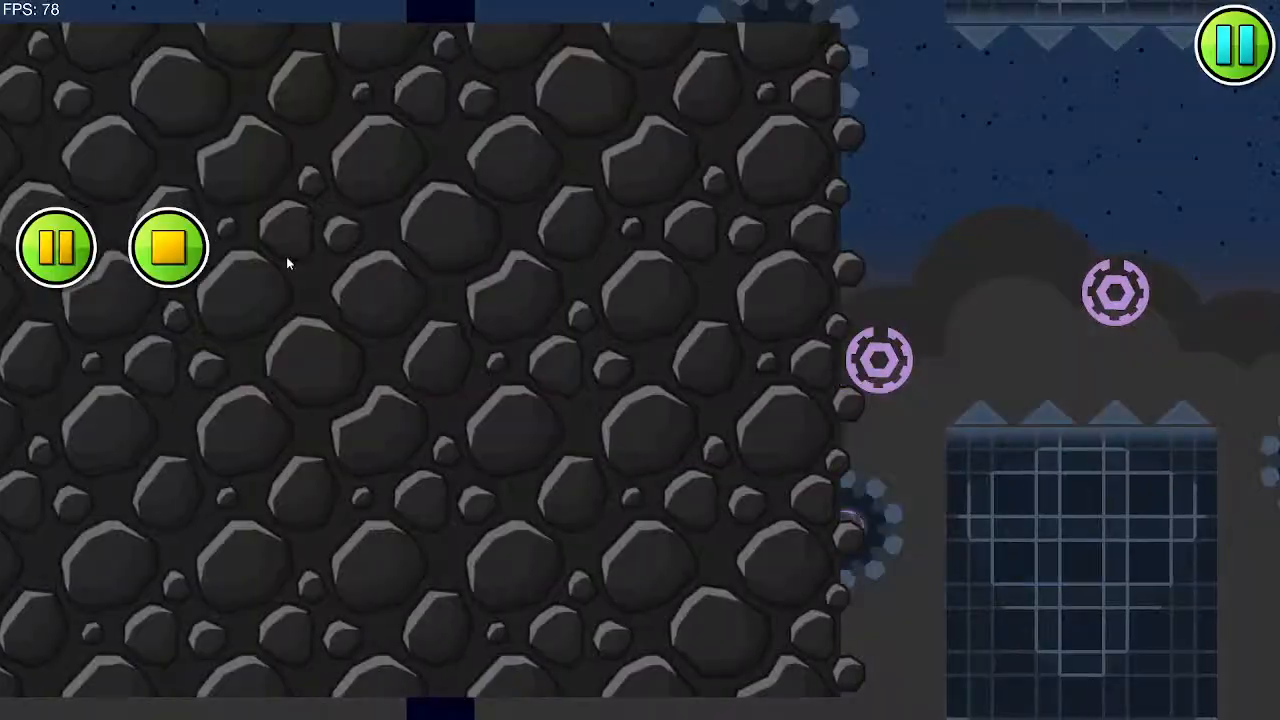
pyautogui.click(506, 330)
pyautogui.click(506, 330)
pyautogui.click(506, 330)
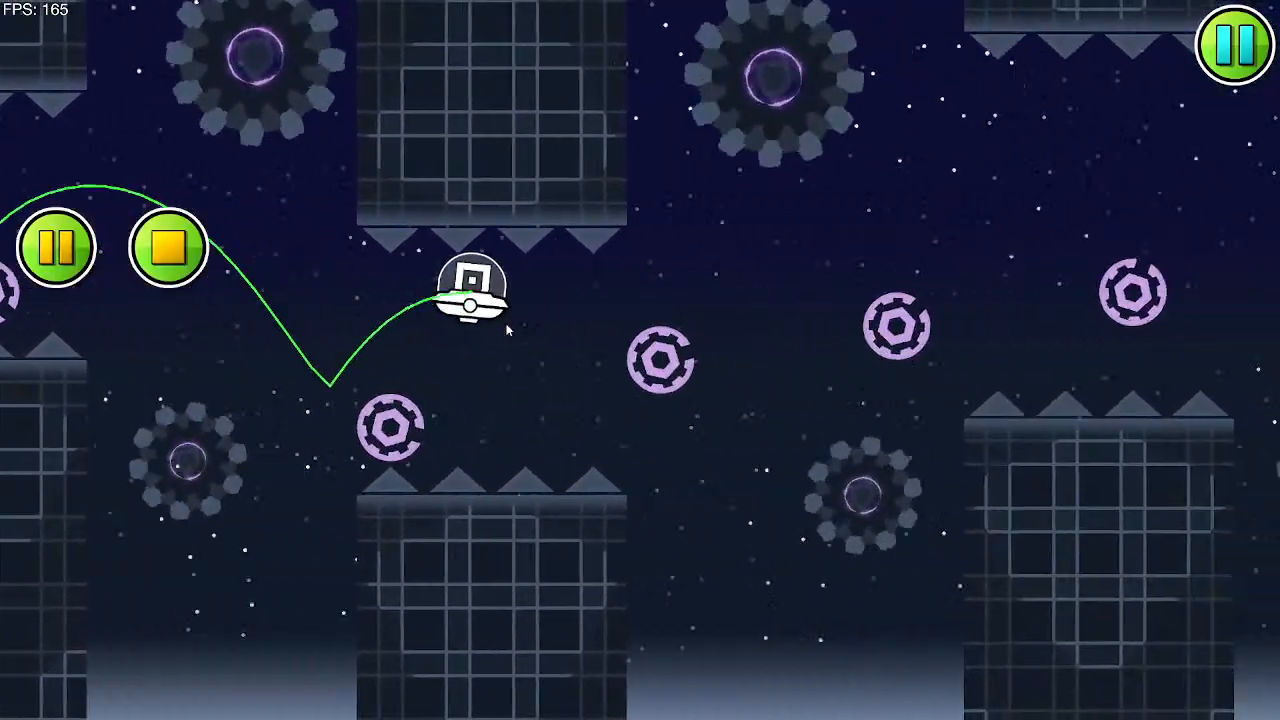
pyautogui.click(506, 330)
pyautogui.click(506, 330)
pyautogui.click(506, 330)
pyautogui.click(506, 330)
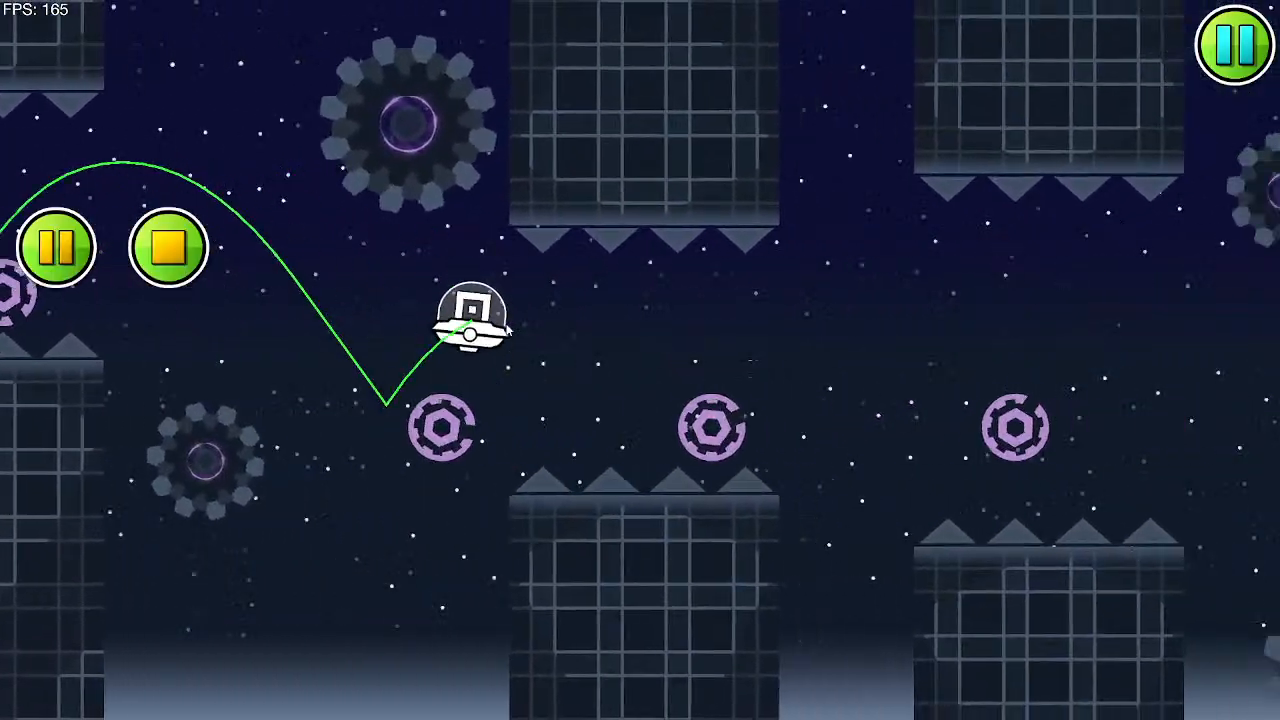
pyautogui.click(506, 330)
pyautogui.click(509, 329)
pyautogui.click(509, 329)
pyautogui.click(509, 329)
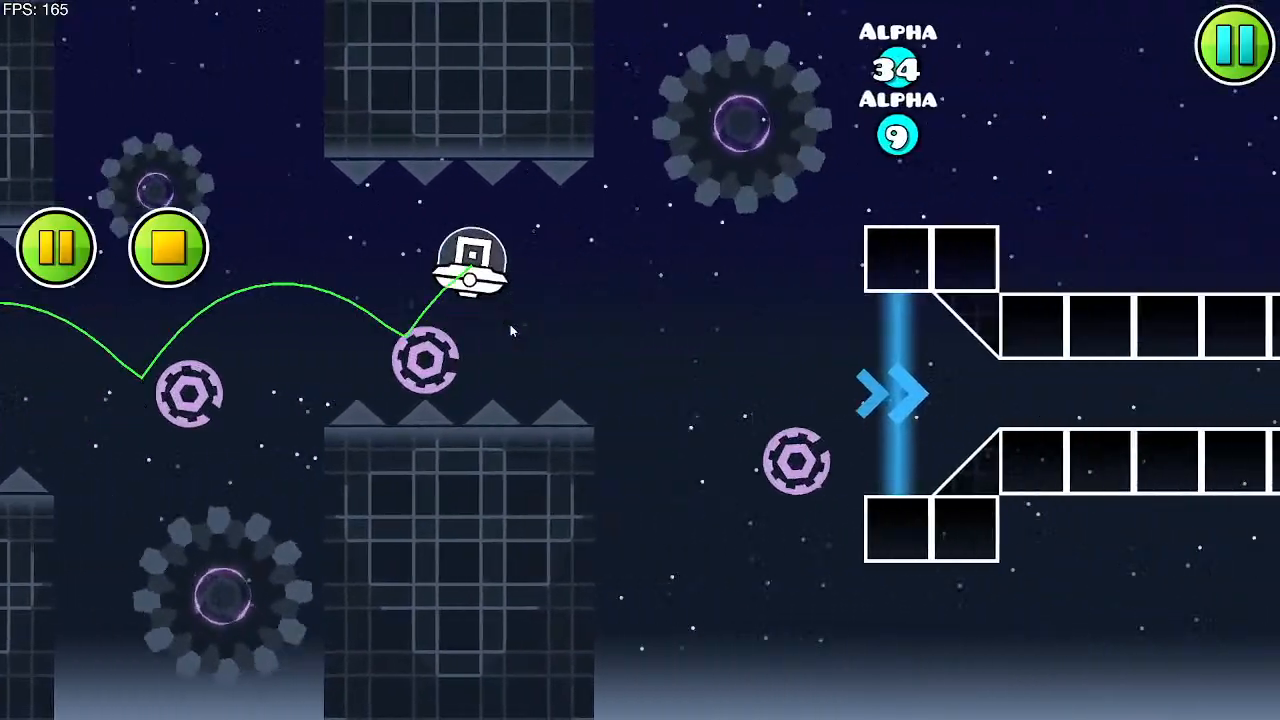
pyautogui.click(510, 330)
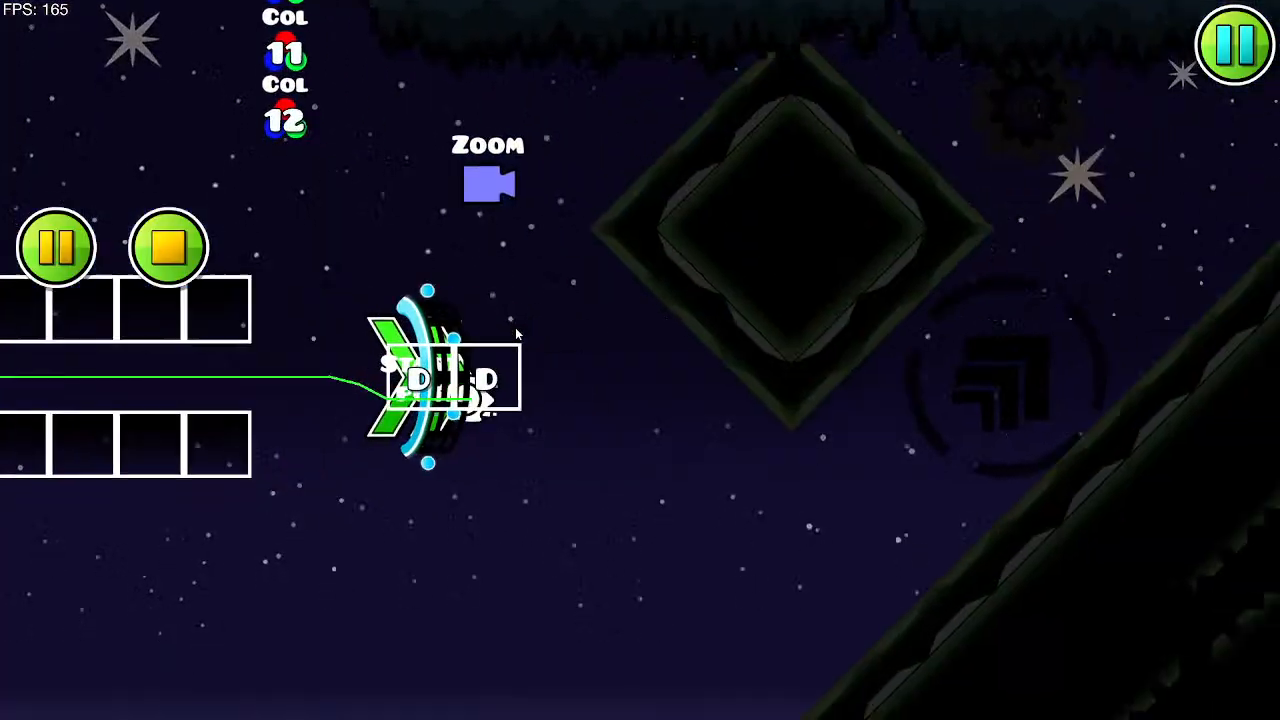
# Step: Continue the playtest through the wave section and stop at the editor's pause menu
pyautogui.click(516, 333)
pyautogui.click(516, 333)
pyautogui.click(516, 333)
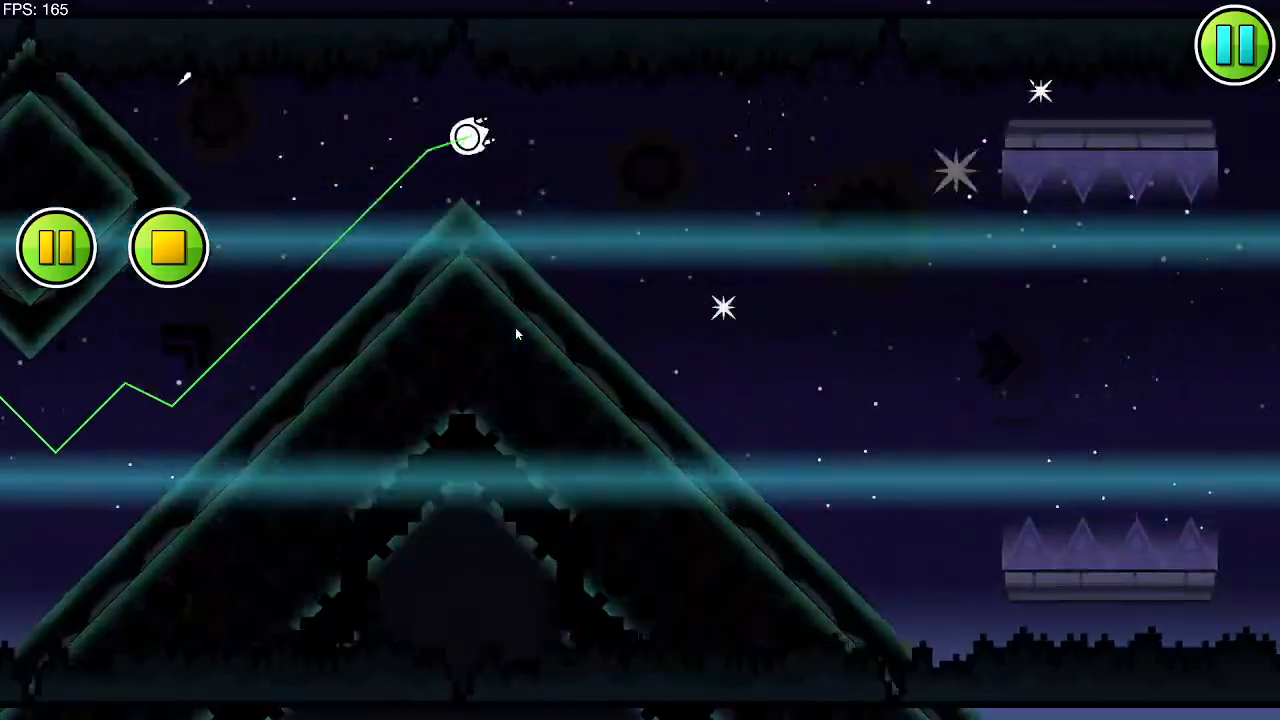
pyautogui.click(516, 333)
pyautogui.click(516, 333)
pyautogui.click(516, 333)
pyautogui.click(516, 333)
pyautogui.click(516, 333)
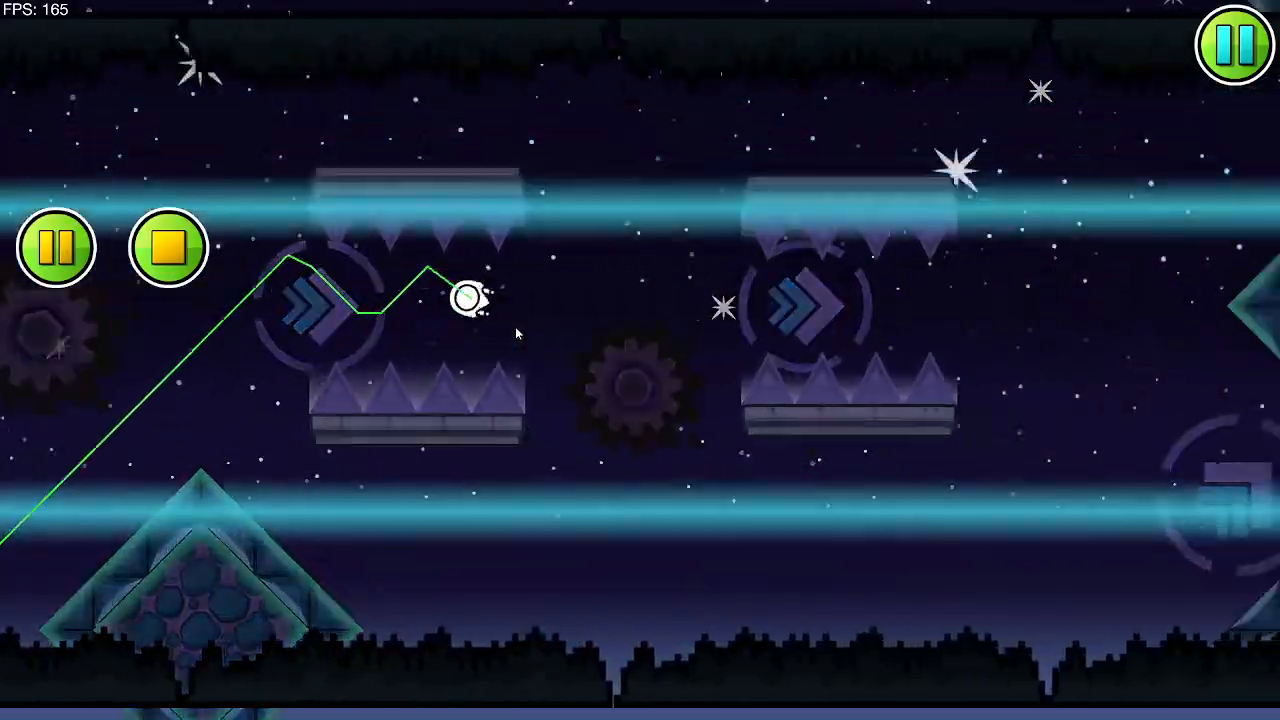
pyautogui.click(516, 333)
pyautogui.click(516, 333)
pyautogui.press('Escape')
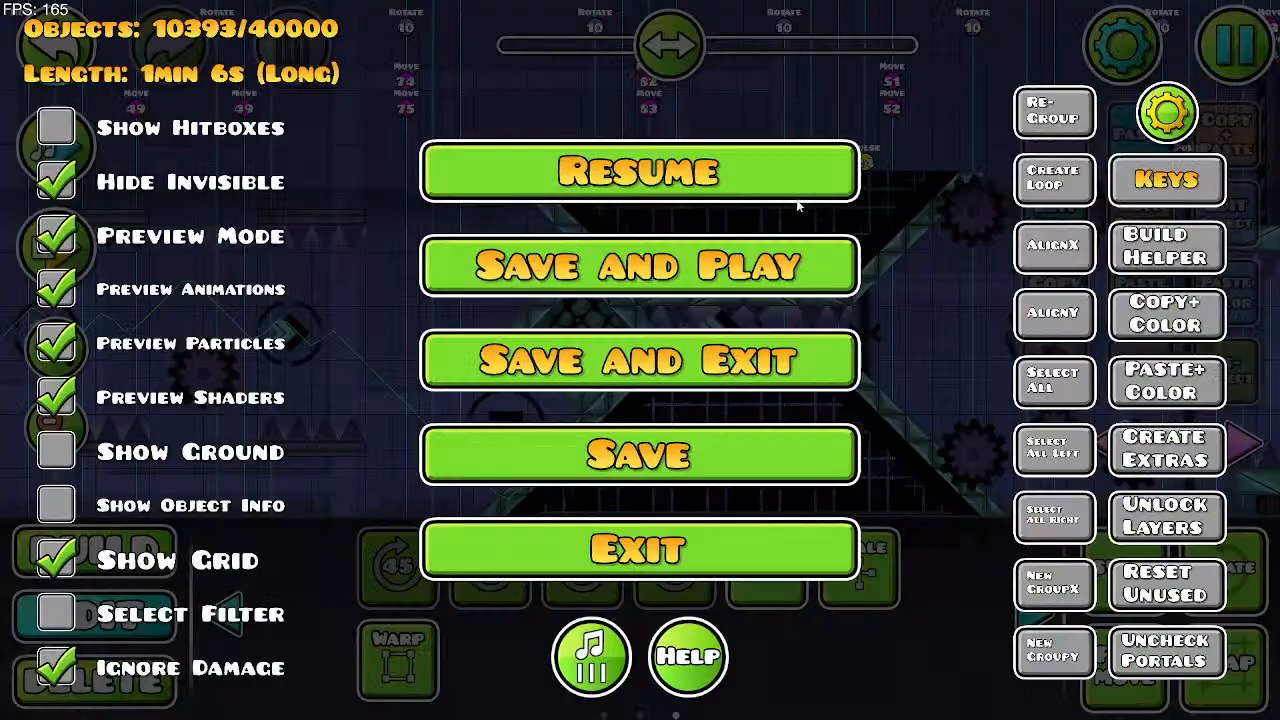
# Step: Save the level, test-play the opening of the UFO section and return to editing
pyautogui.click(742, 244)
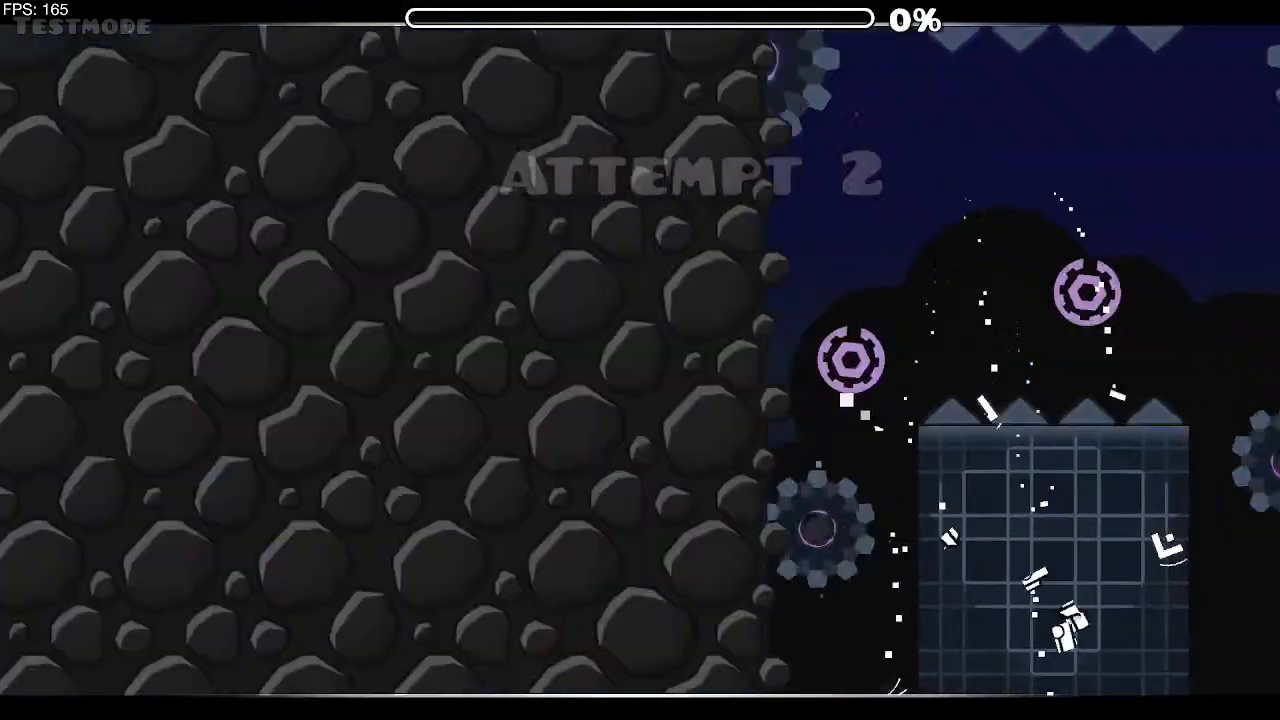
pyautogui.press('space')
pyautogui.press('space')
pyautogui.press('space')
pyautogui.press('space')
pyautogui.press('space')
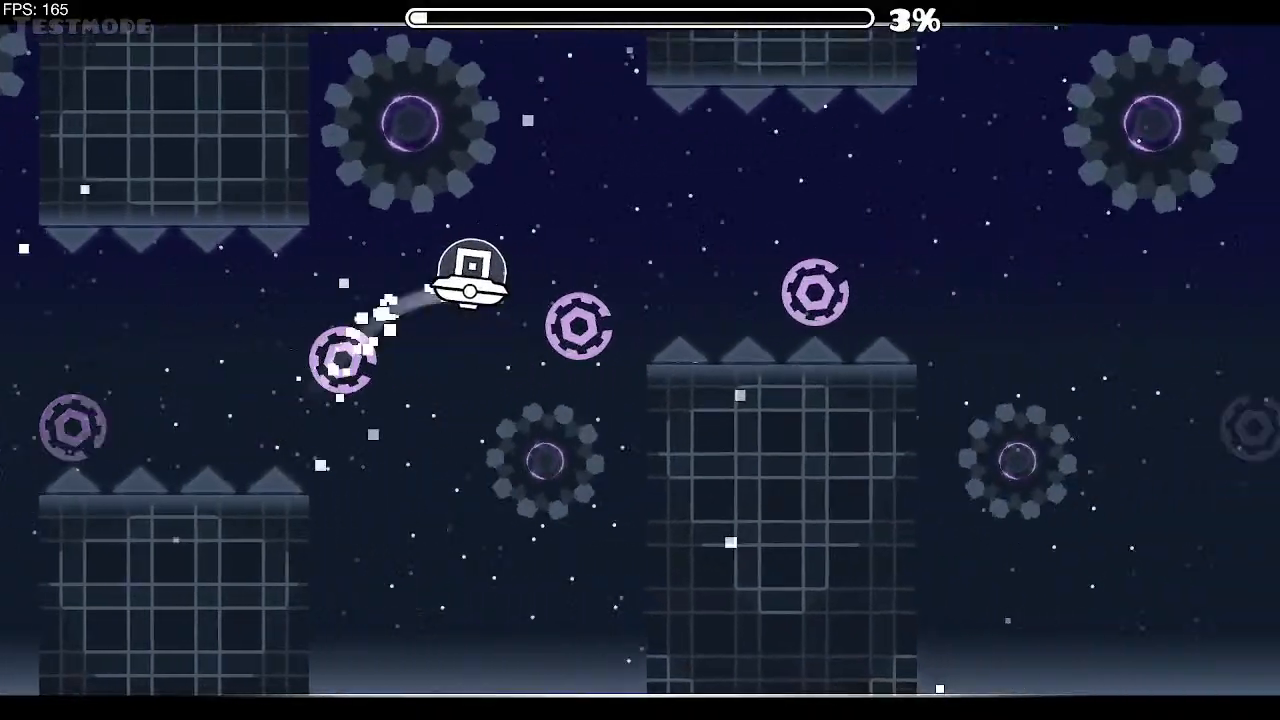
pyautogui.press('Escape')
pyautogui.click(295, 445)
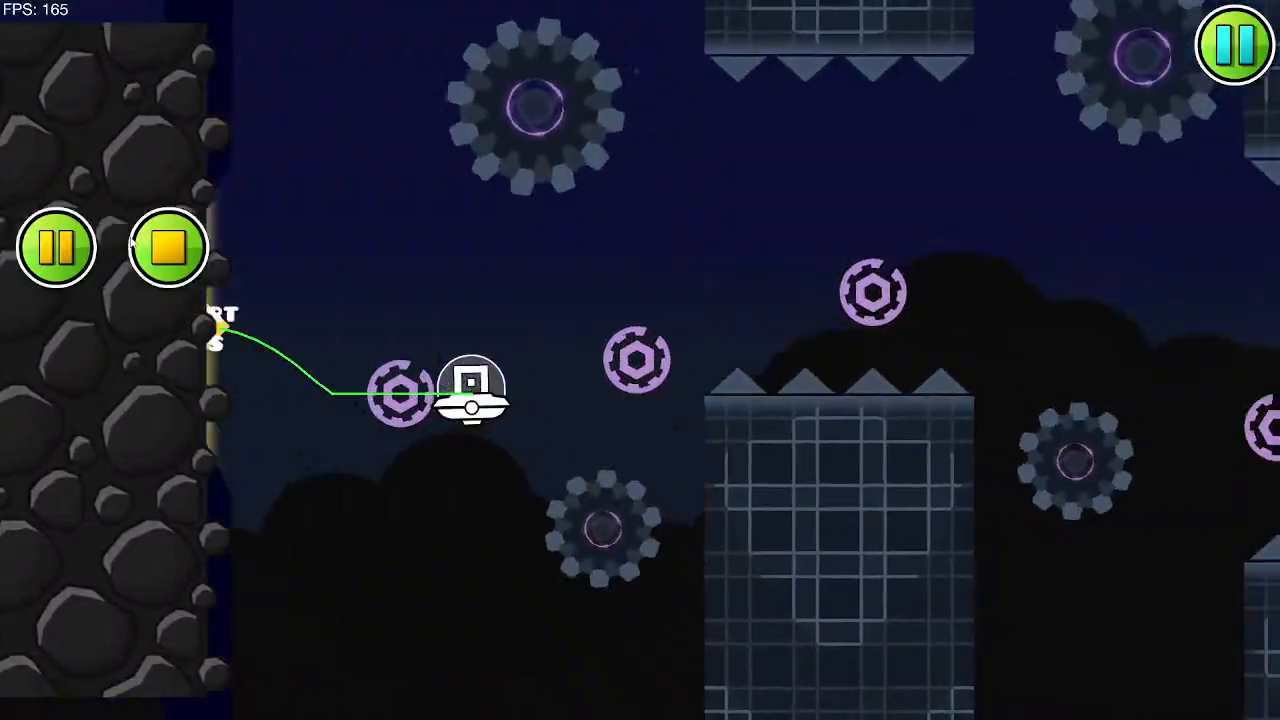
pyautogui.click(133, 242)
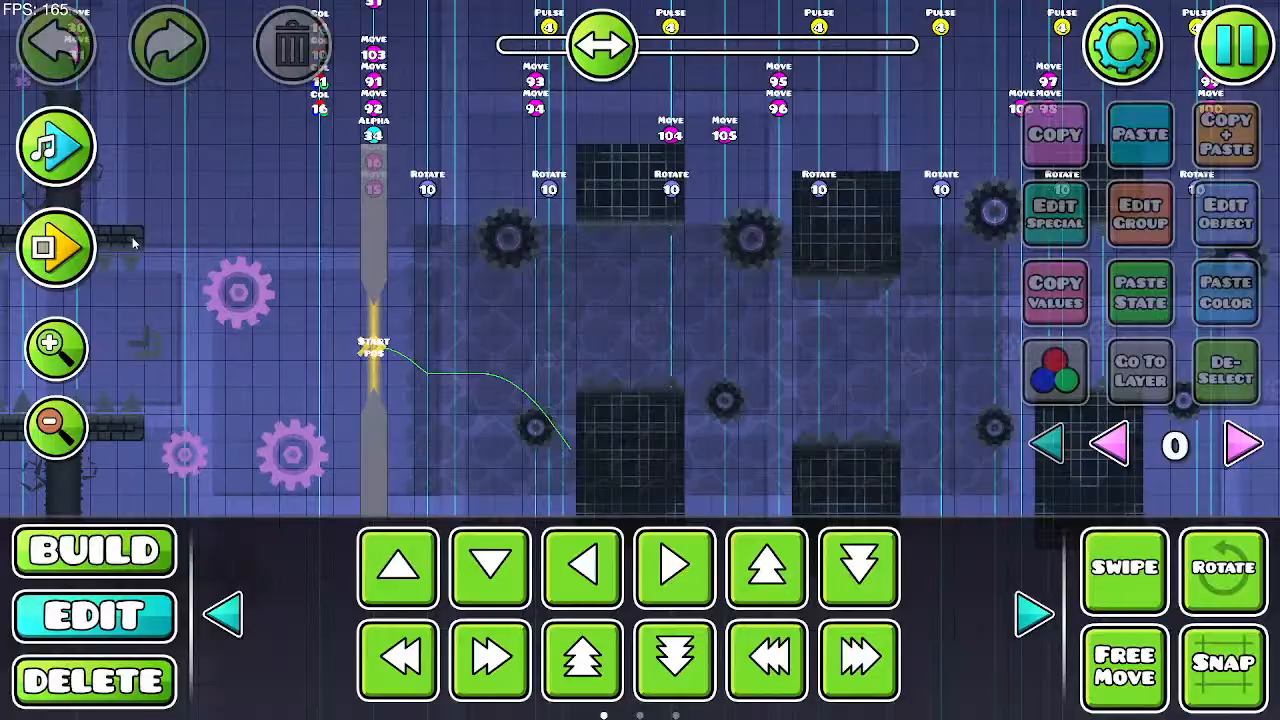
# Step: Delete the upper row and upper-left grid tile of the first hanging block after the start position
pyautogui.moveTo(560, 279); pyautogui.dragTo(322, 410)
pyautogui.click(457, 220)
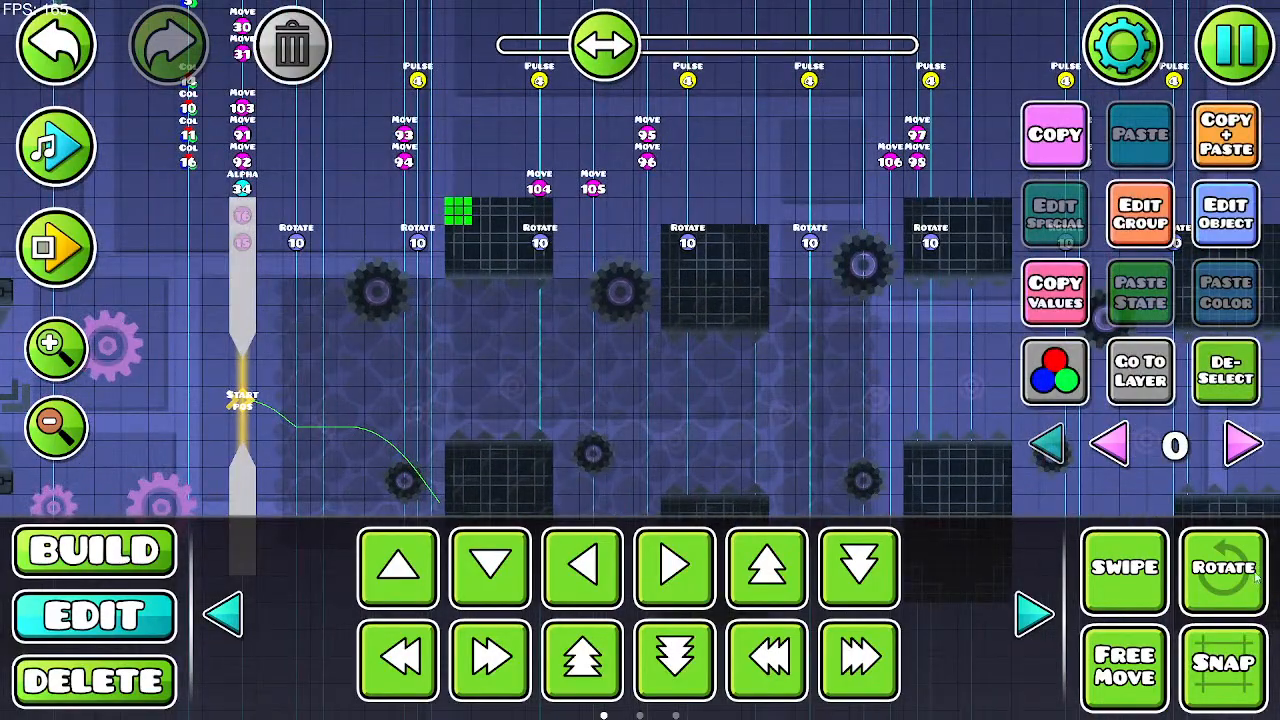
pyautogui.click(538, 216)
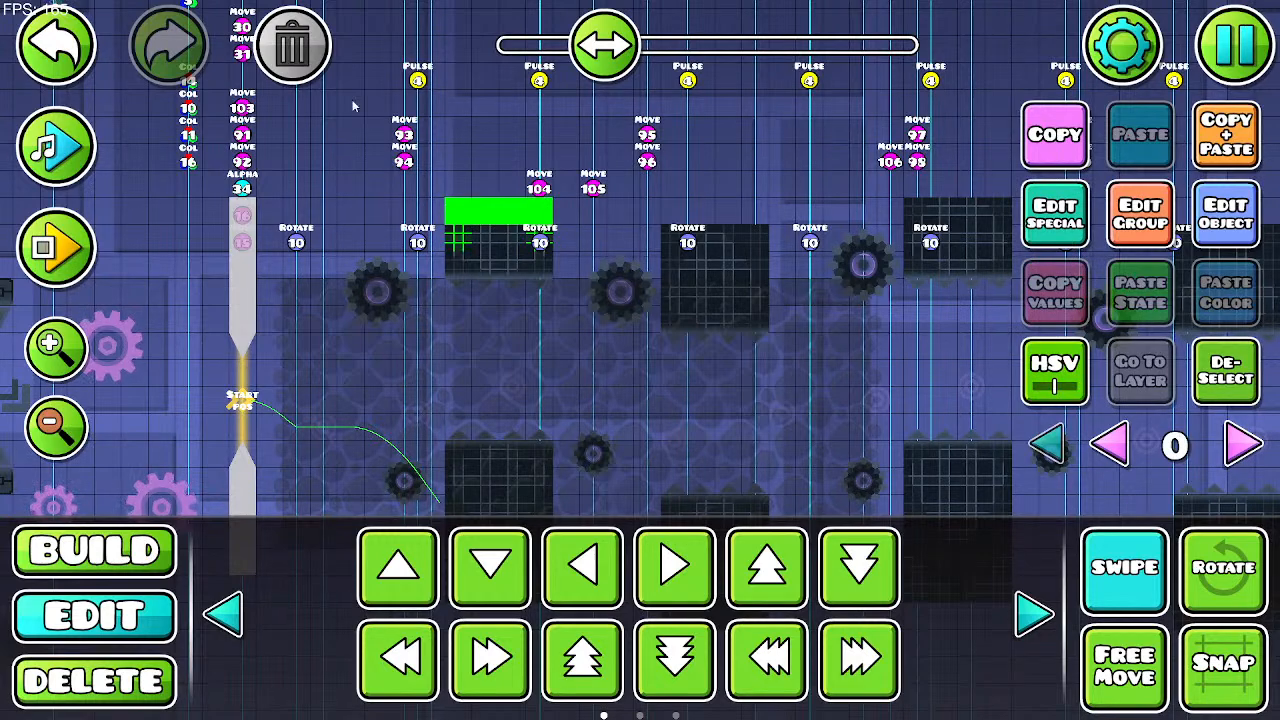
pyautogui.click(296, 42)
pyautogui.click(489, 244)
pyautogui.click(292, 42)
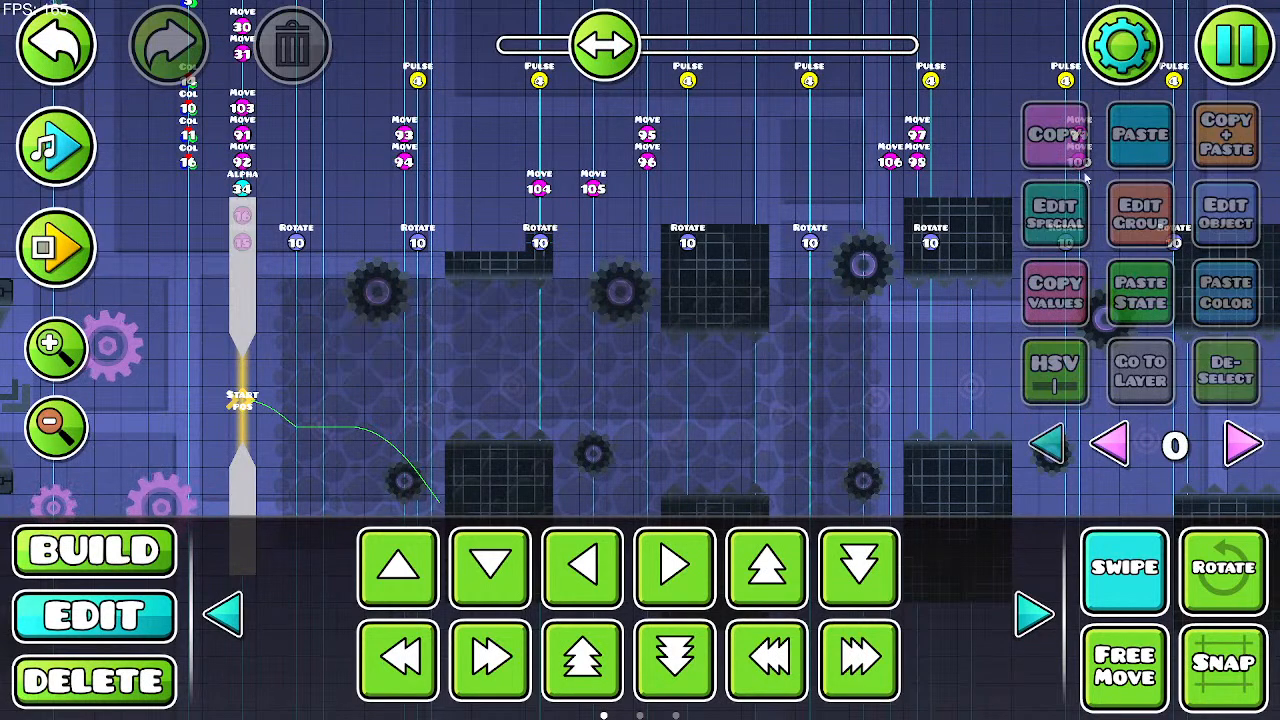
pyautogui.click(1215, 68)
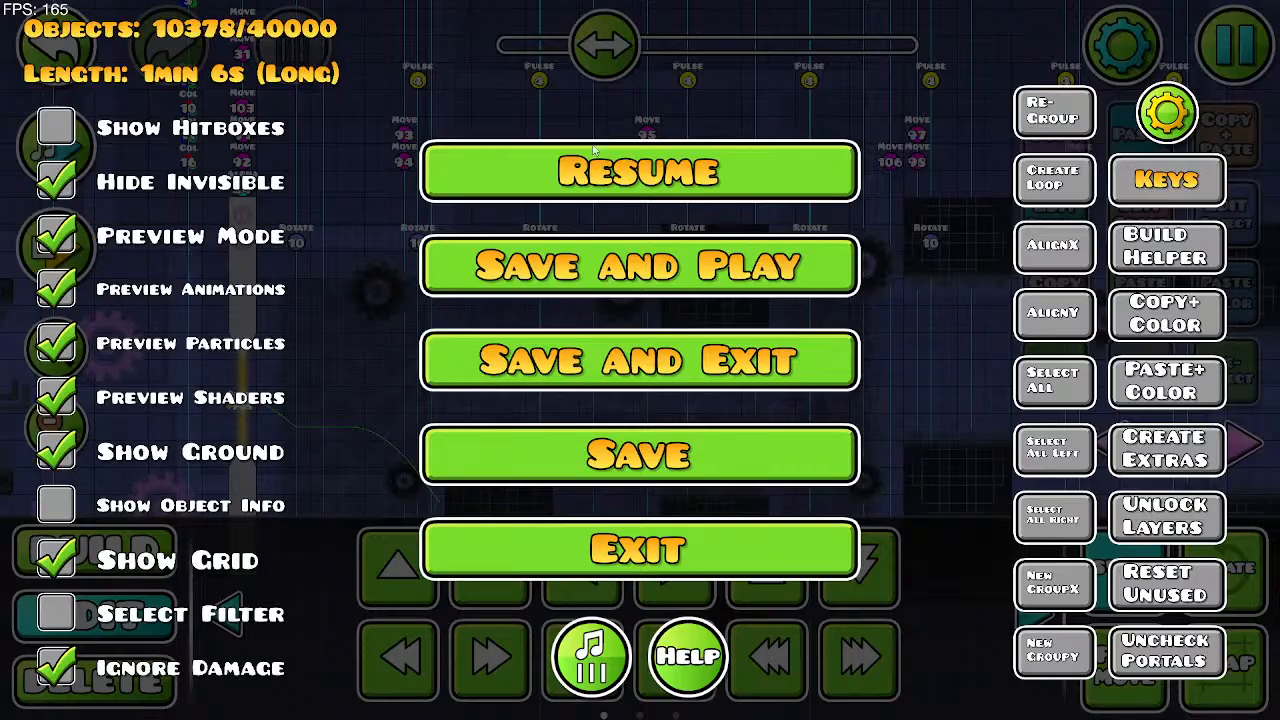
pyautogui.click(800, 178)
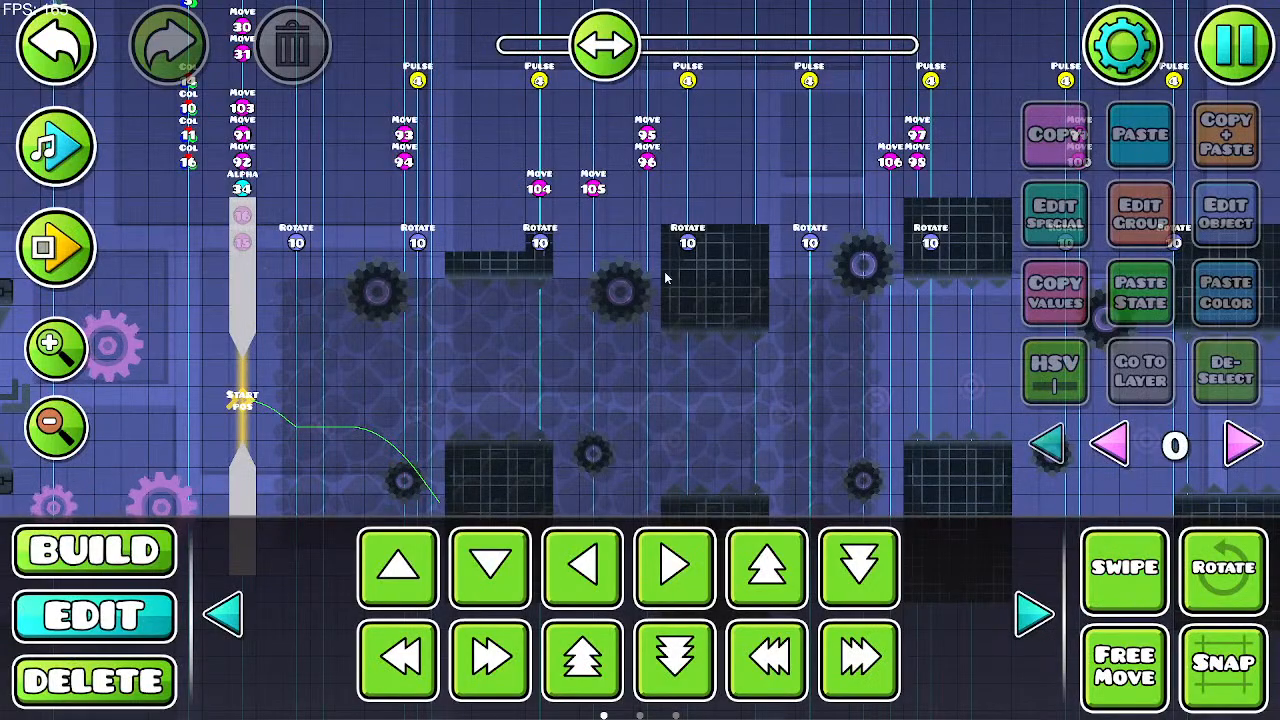
pyautogui.click(545, 237)
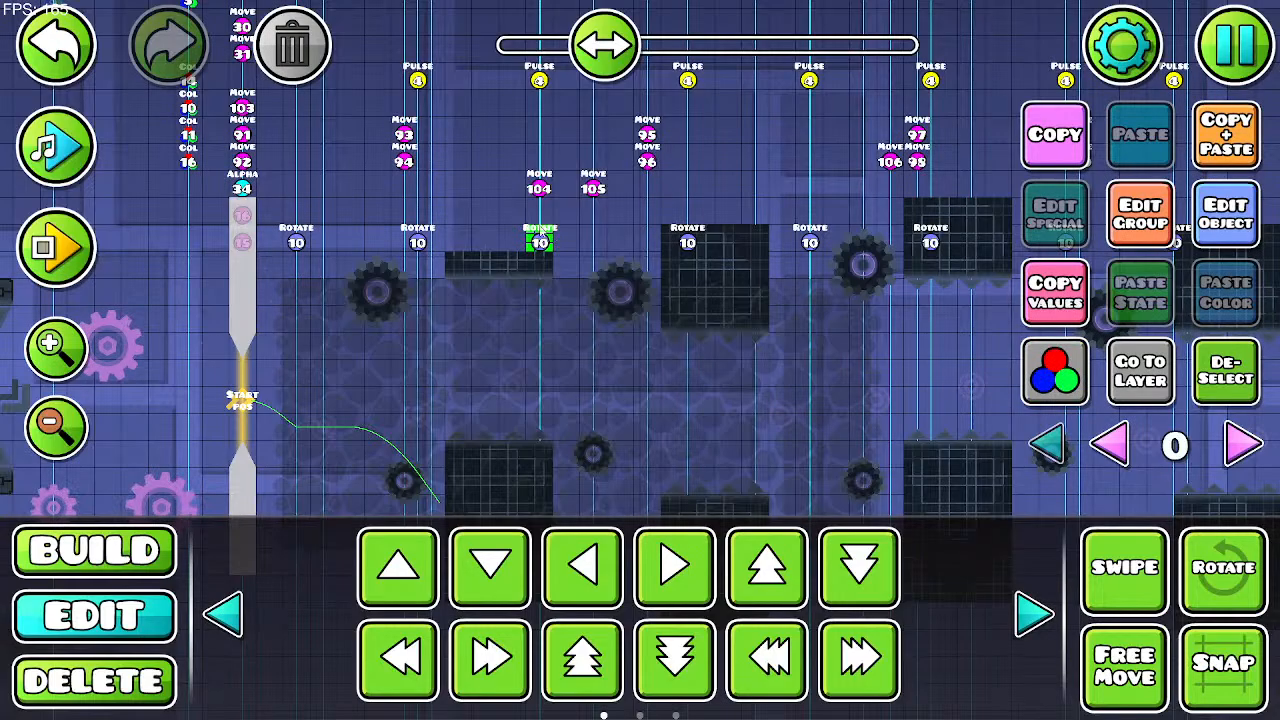
pyautogui.click(492, 162)
pyautogui.click(541, 240)
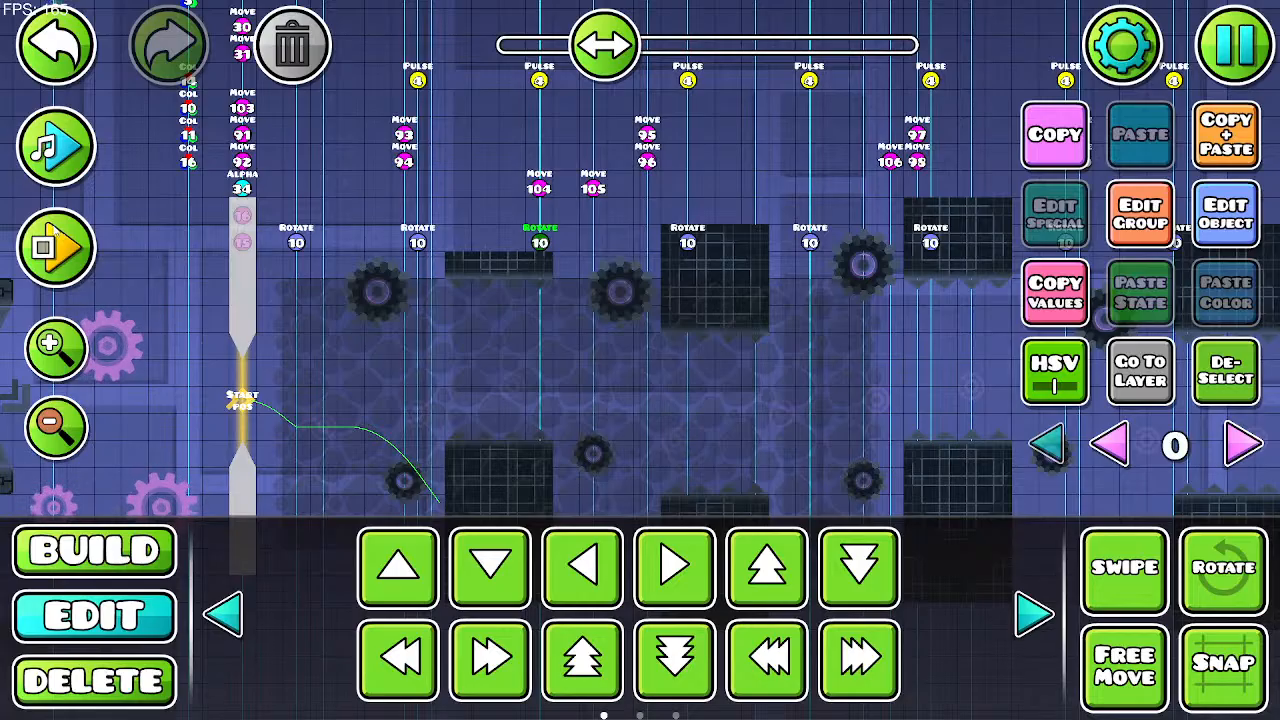
# Step: Playtest the UFO section from its start position through to the corridor before the wave section
pyautogui.click(83, 260)
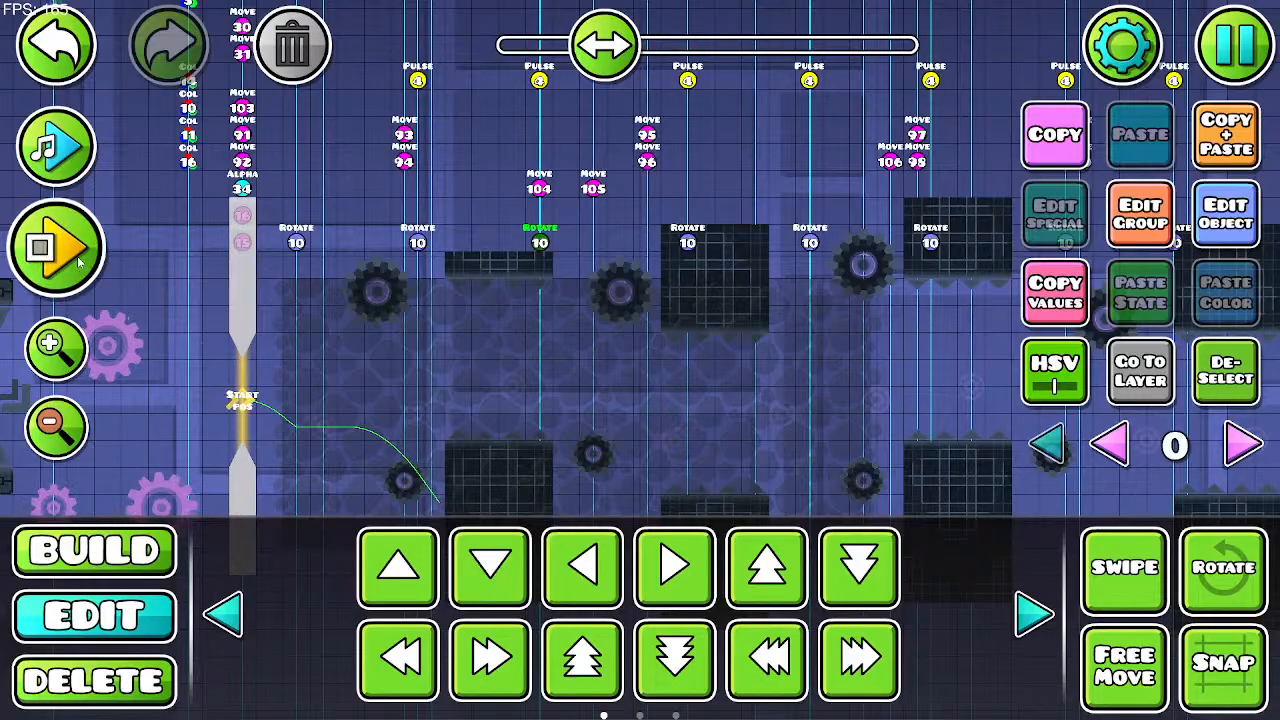
pyautogui.click(365, 304)
pyautogui.click(375, 304)
pyautogui.click(409, 303)
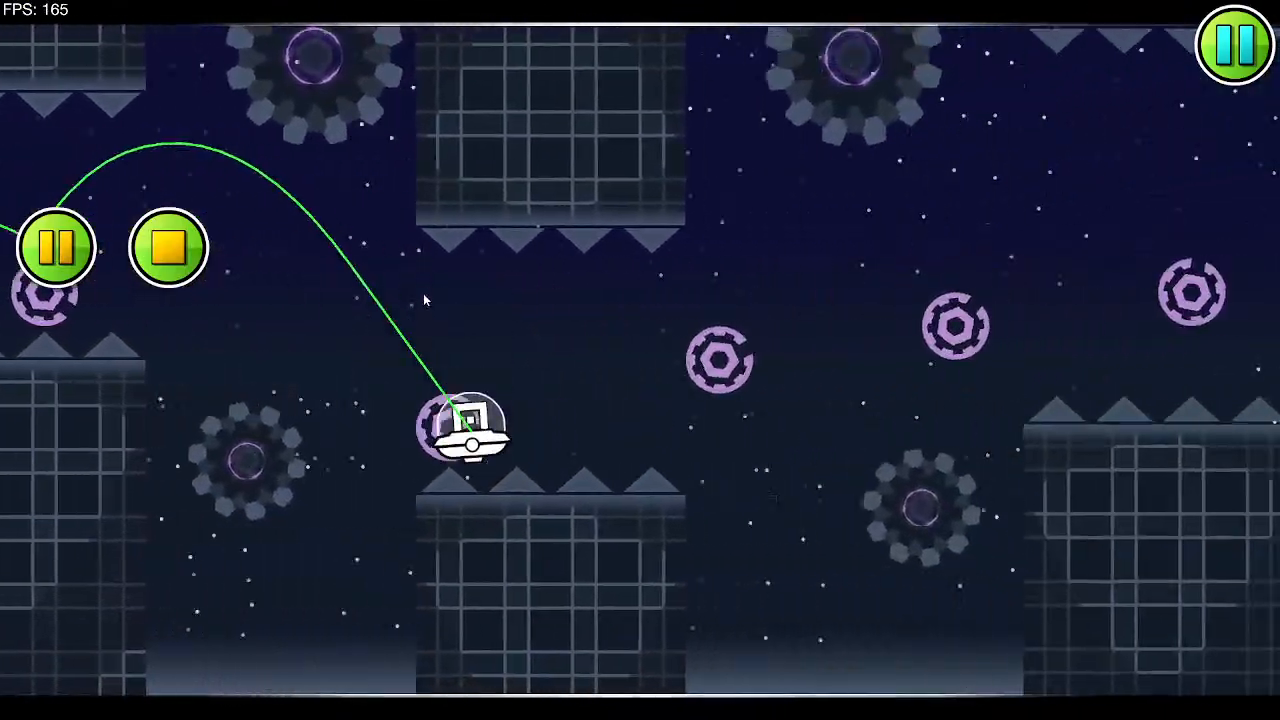
pyautogui.click(423, 292)
pyautogui.click(423, 291)
pyautogui.click(423, 290)
pyautogui.click(423, 289)
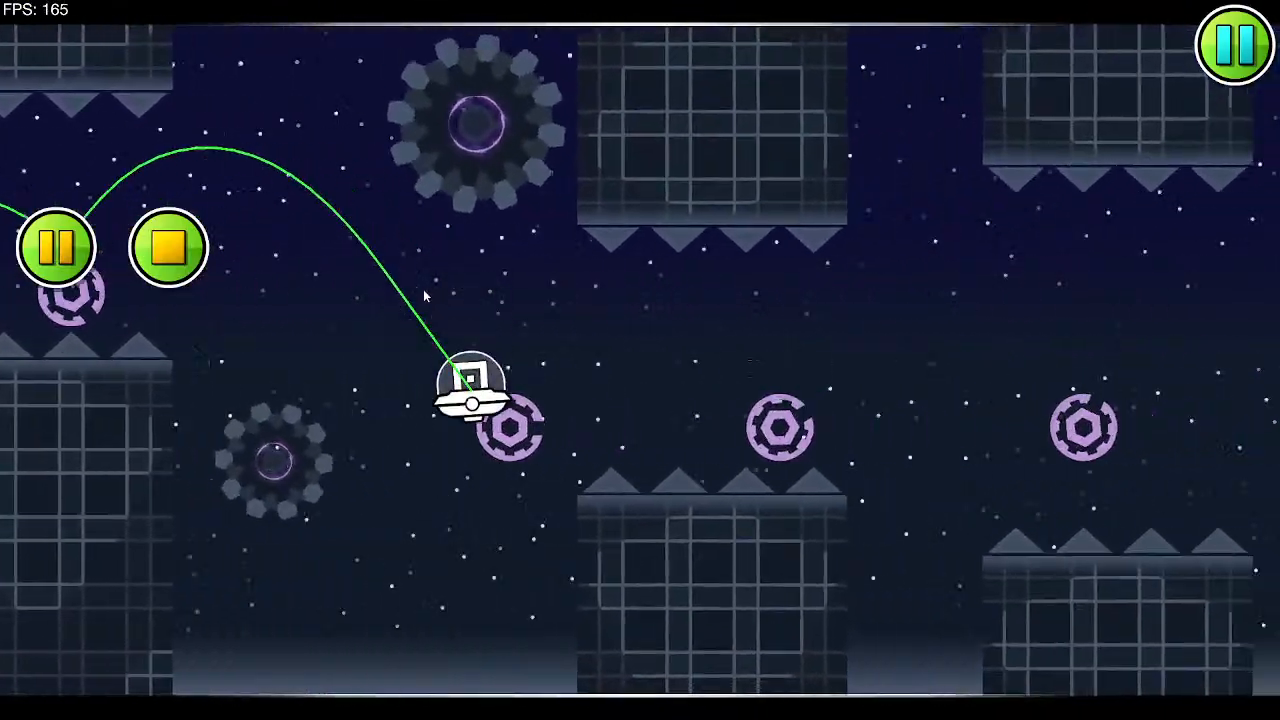
pyautogui.click(423, 289)
pyautogui.click(423, 289)
pyautogui.click(424, 288)
pyautogui.click(424, 288)
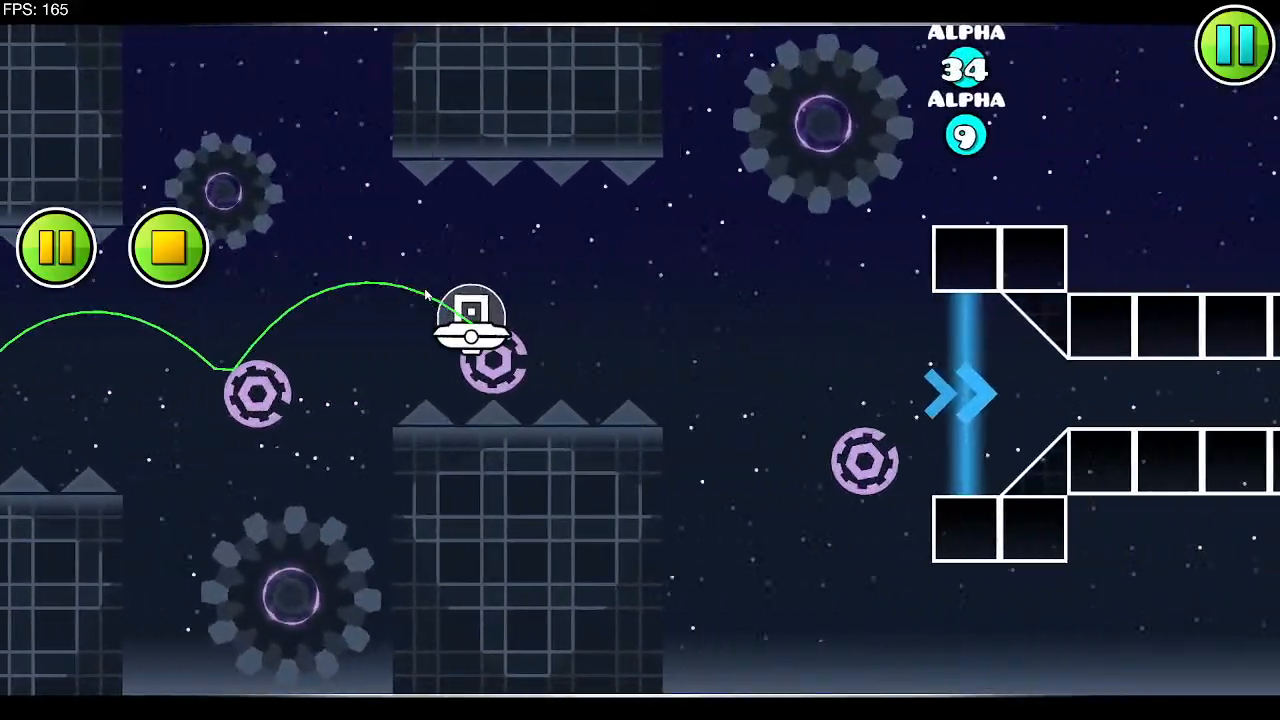
pyautogui.click(424, 288)
pyautogui.click(424, 288)
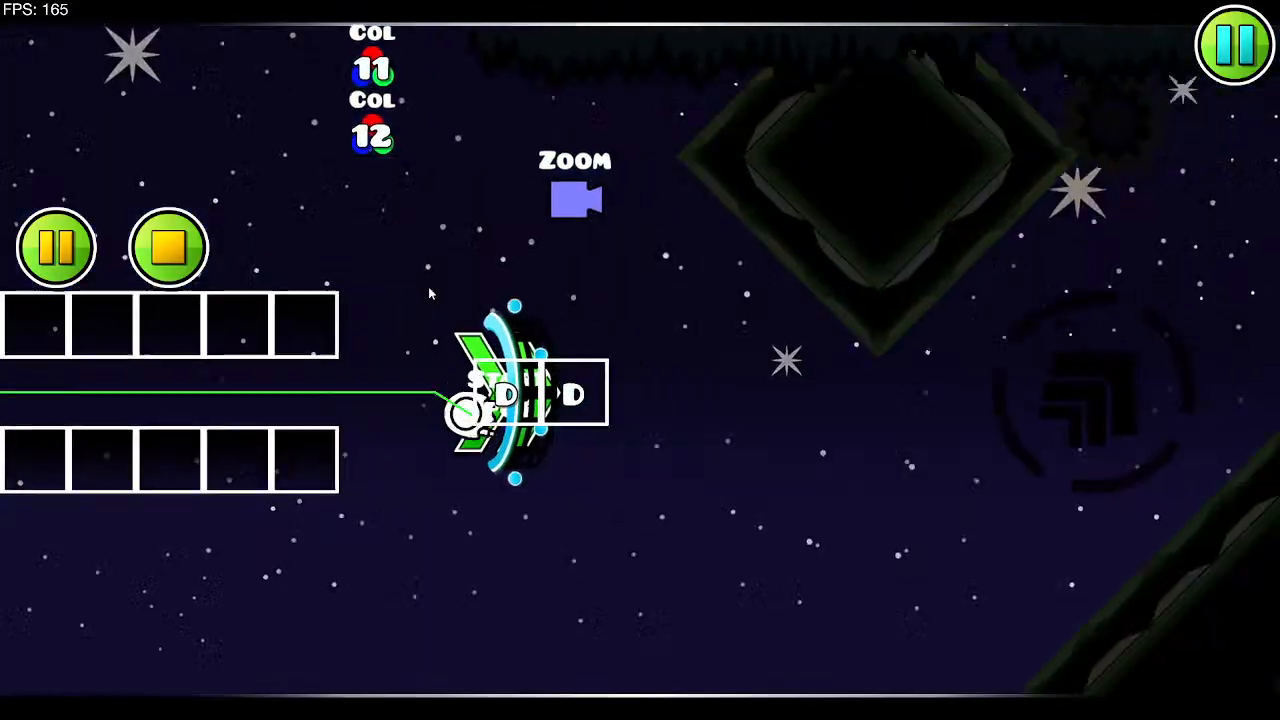
# Step: Continue the playtest through the wave section's diamond blocks and spike platforms and stop it there
pyautogui.click(455, 293)
pyautogui.click(455, 293)
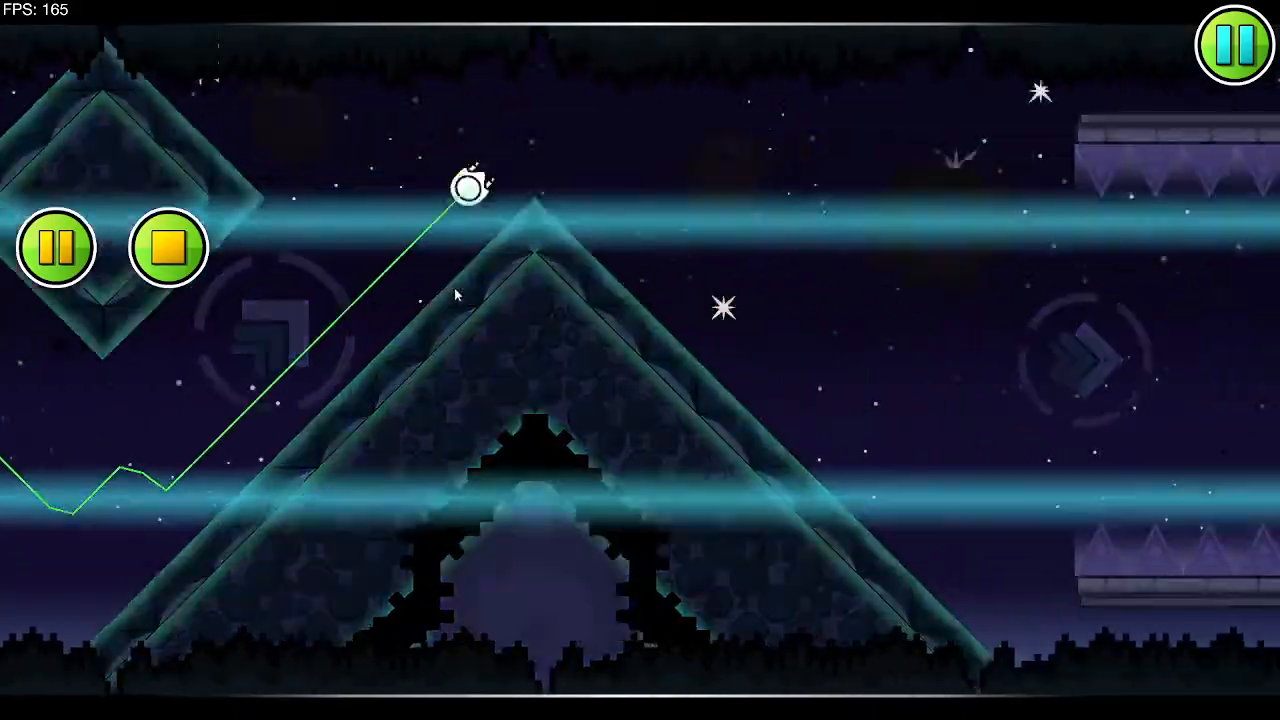
pyautogui.click(455, 293)
pyautogui.click(455, 293)
pyautogui.click(455, 293)
pyautogui.click(455, 293)
pyautogui.click(455, 293)
pyautogui.click(455, 293)
pyautogui.click(455, 293)
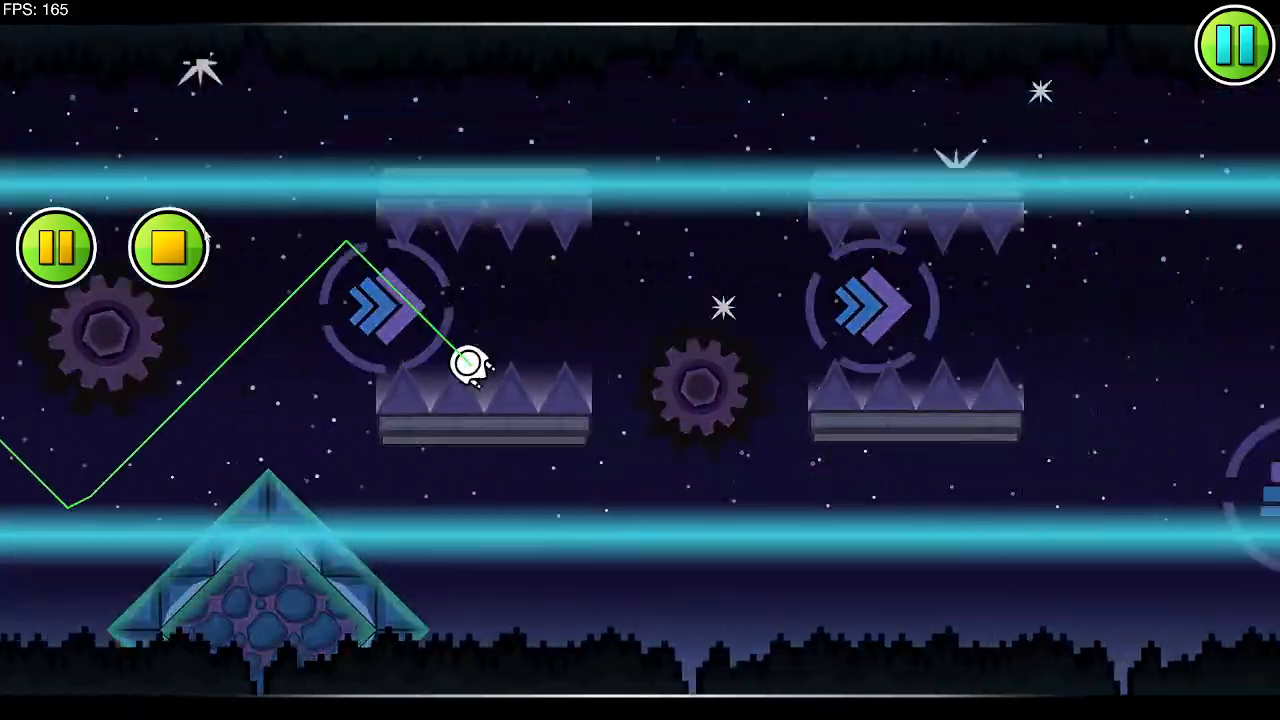
pyautogui.click(168, 247)
# Step: Examine the wave section's layout and the level from its opening grass area through to the UFO section
pyautogui.moveTo(652, 238); pyautogui.dragTo(228, 224)
pyautogui.click(57, 428)
pyautogui.moveTo(880, 275); pyautogui.dragTo(403, 246)
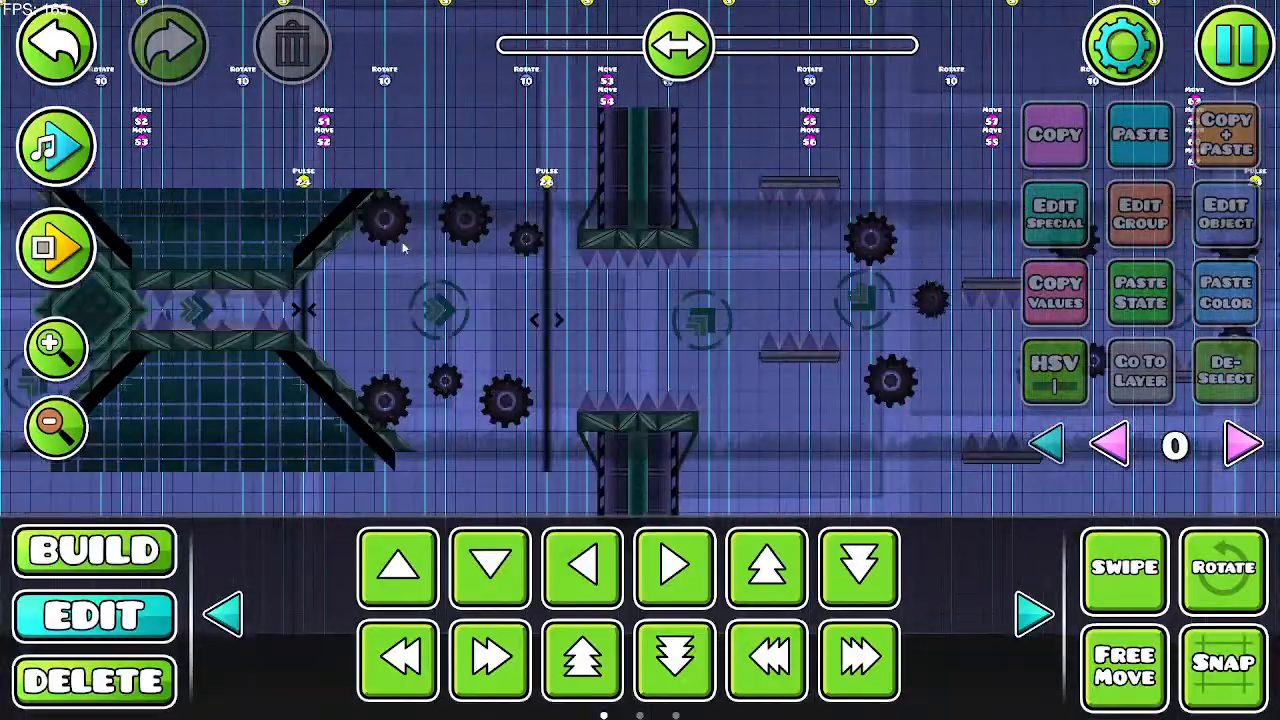
pyautogui.moveTo(970, 225); pyautogui.dragTo(711, 169)
pyautogui.moveTo(691, 45); pyautogui.dragTo(361, 48)
pyautogui.moveTo(614, 504); pyautogui.dragTo(506, 346)
pyautogui.moveTo(486, 389); pyautogui.dragTo(603, 443)
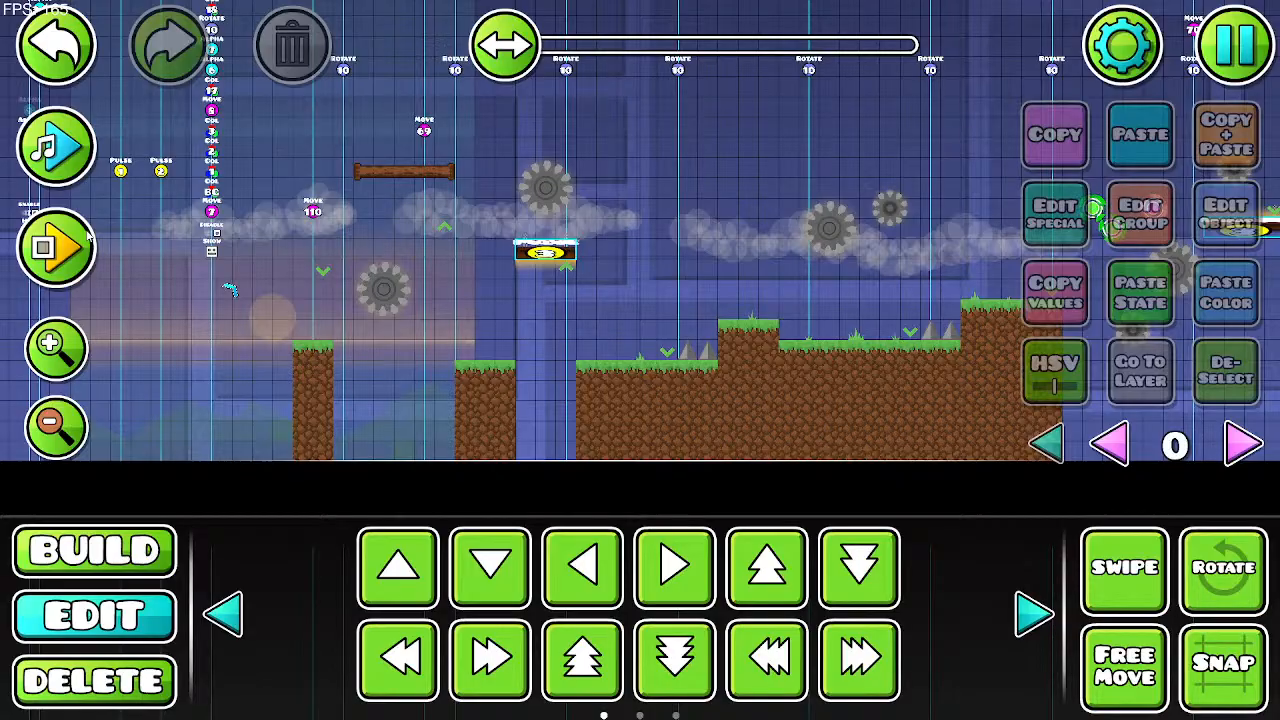
pyautogui.moveTo(574, 243); pyautogui.dragTo(119, 295)
pyautogui.moveTo(985, 268); pyautogui.dragTo(90, 285)
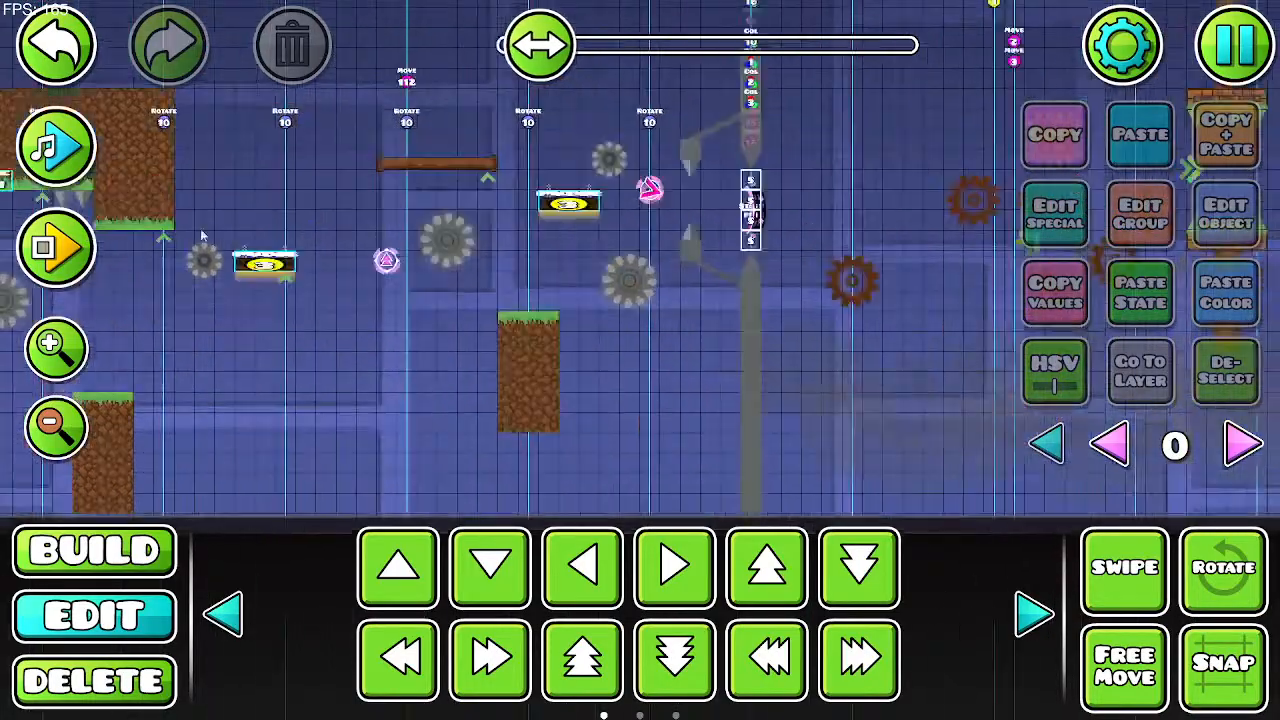
pyautogui.moveTo(965, 294); pyautogui.dragTo(271, 323)
pyautogui.moveTo(440, 270); pyautogui.dragTo(266, 293)
pyautogui.moveTo(936, 262); pyautogui.dragTo(112, 300)
pyautogui.moveTo(974, 274); pyautogui.dragTo(397, 315)
pyautogui.moveTo(577, 270); pyautogui.dragTo(322, 293)
pyautogui.moveTo(505, 305); pyautogui.dragTo(441, 286)
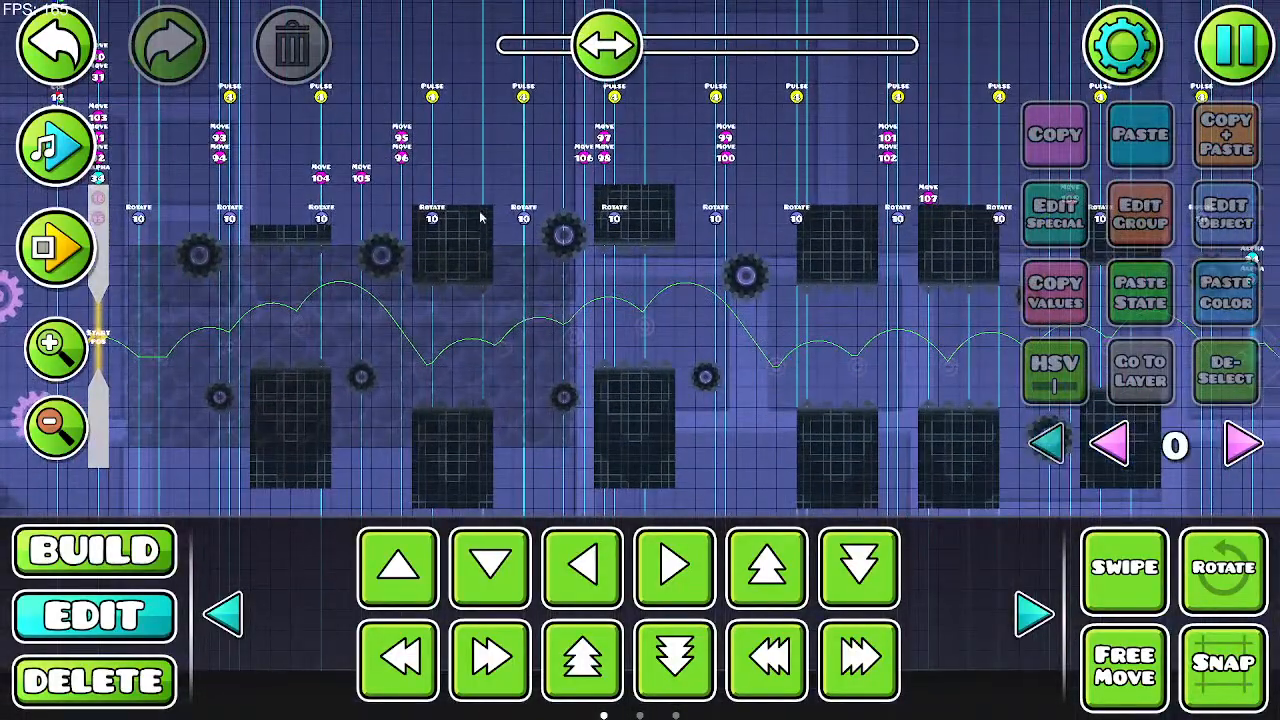
# Step: Examine the level from the UFO section through the wave section to the second grass section
pyautogui.click(483, 216)
pyautogui.moveTo(780, 288); pyautogui.dragTo(237, 320)
pyautogui.moveTo(678, 303); pyautogui.dragTo(241, 249)
pyautogui.moveTo(539, 245); pyautogui.dragTo(529, 287)
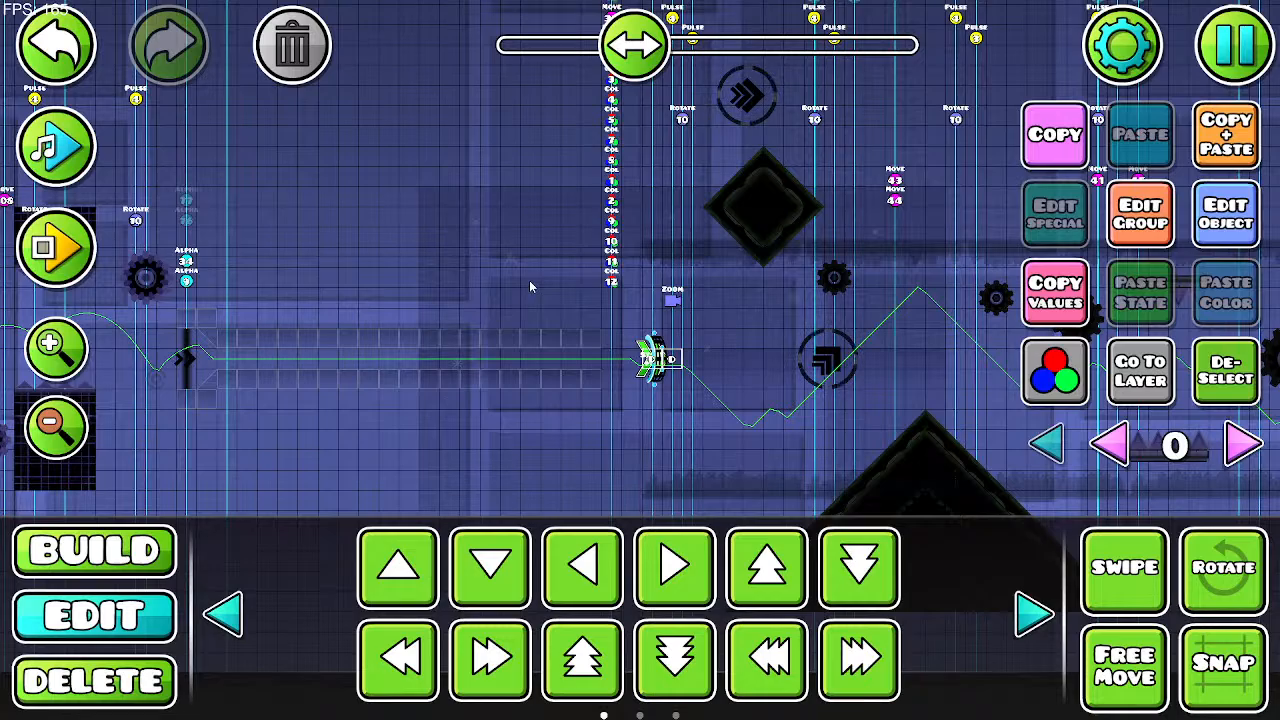
pyautogui.moveTo(800, 258); pyautogui.dragTo(160, 198)
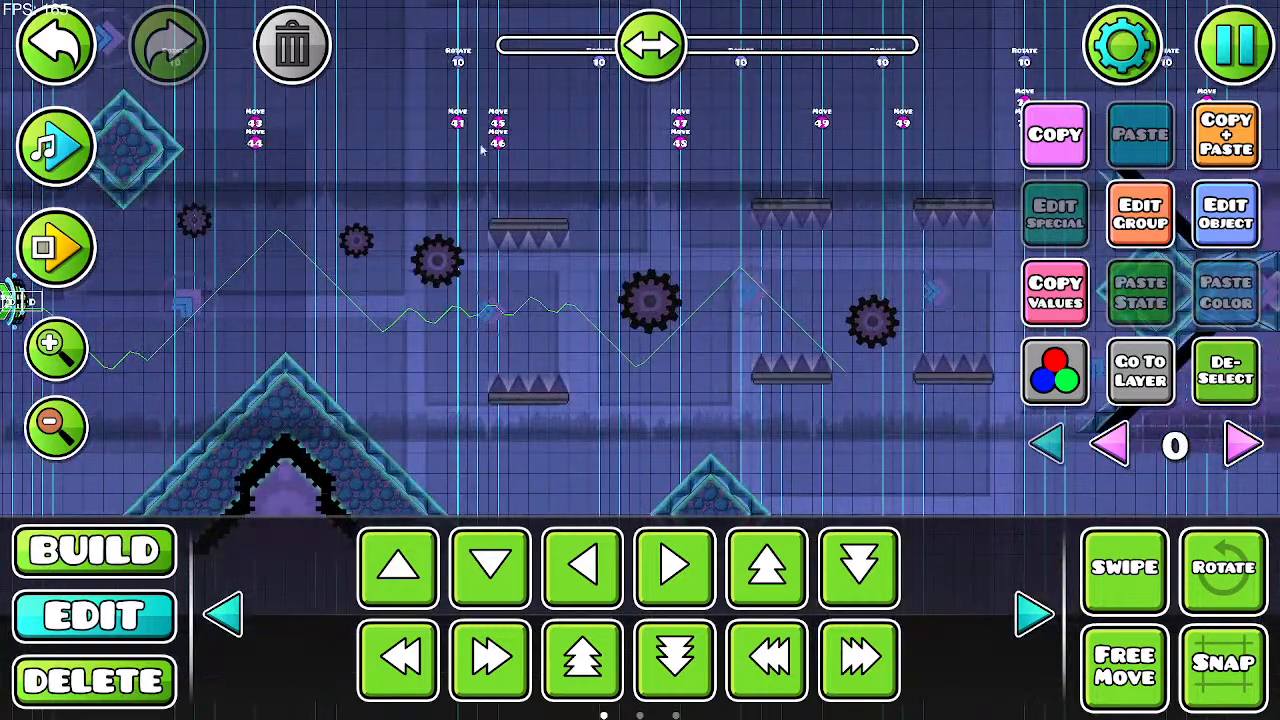
pyautogui.moveTo(870, 262); pyautogui.dragTo(430, 245)
pyautogui.moveTo(865, 247); pyautogui.dragTo(505, 233)
pyautogui.moveTo(921, 223); pyautogui.dragTo(494, 212)
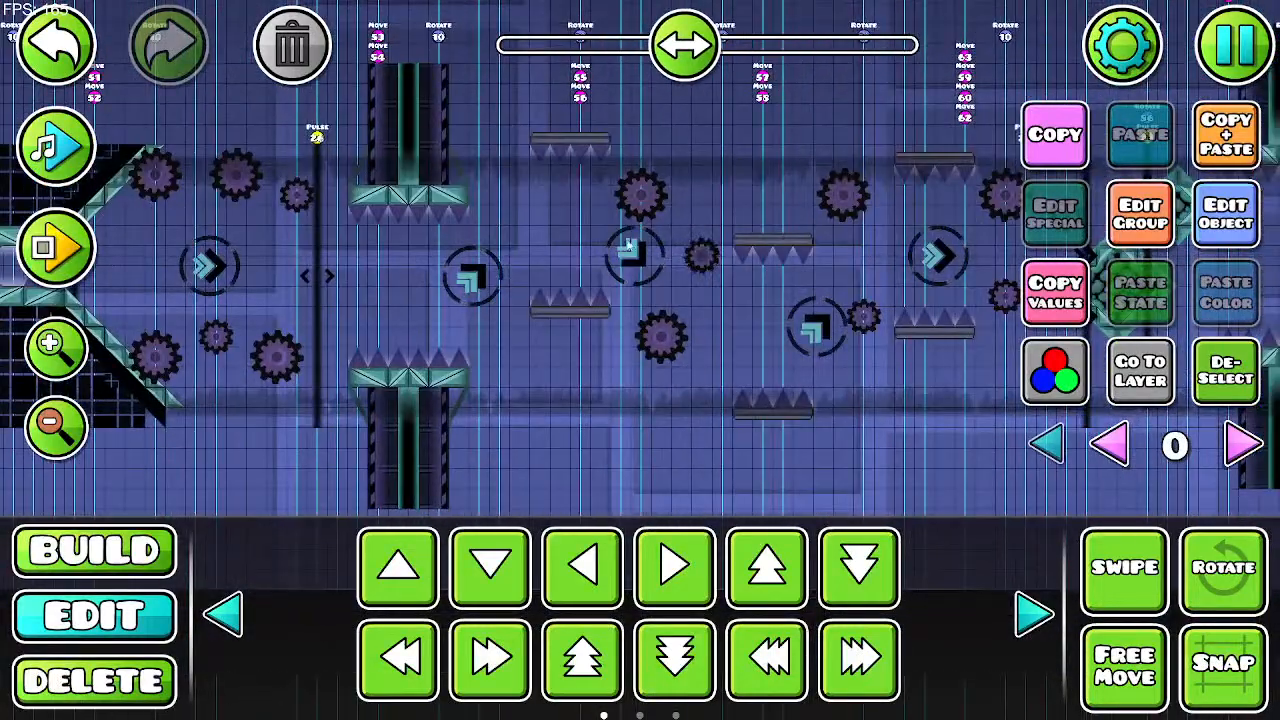
pyautogui.moveTo(930, 222); pyautogui.dragTo(520, 262)
pyautogui.moveTo(810, 254); pyautogui.dragTo(135, 287)
pyautogui.moveTo(511, 327); pyautogui.dragTo(174, 322)
pyautogui.moveTo(385, 388); pyautogui.dragTo(132, 420)
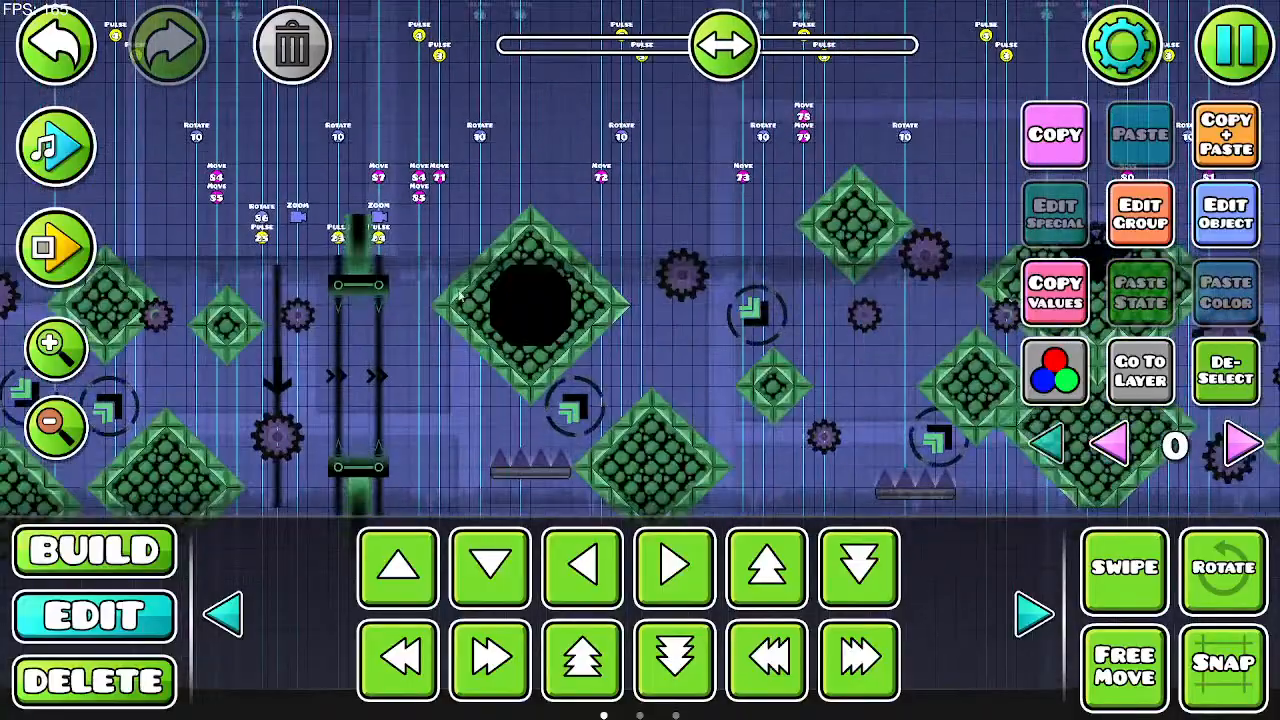
pyautogui.moveTo(912, 262); pyautogui.dragTo(206, 240)
pyautogui.moveTo(744, 259); pyautogui.dragTo(150, 276)
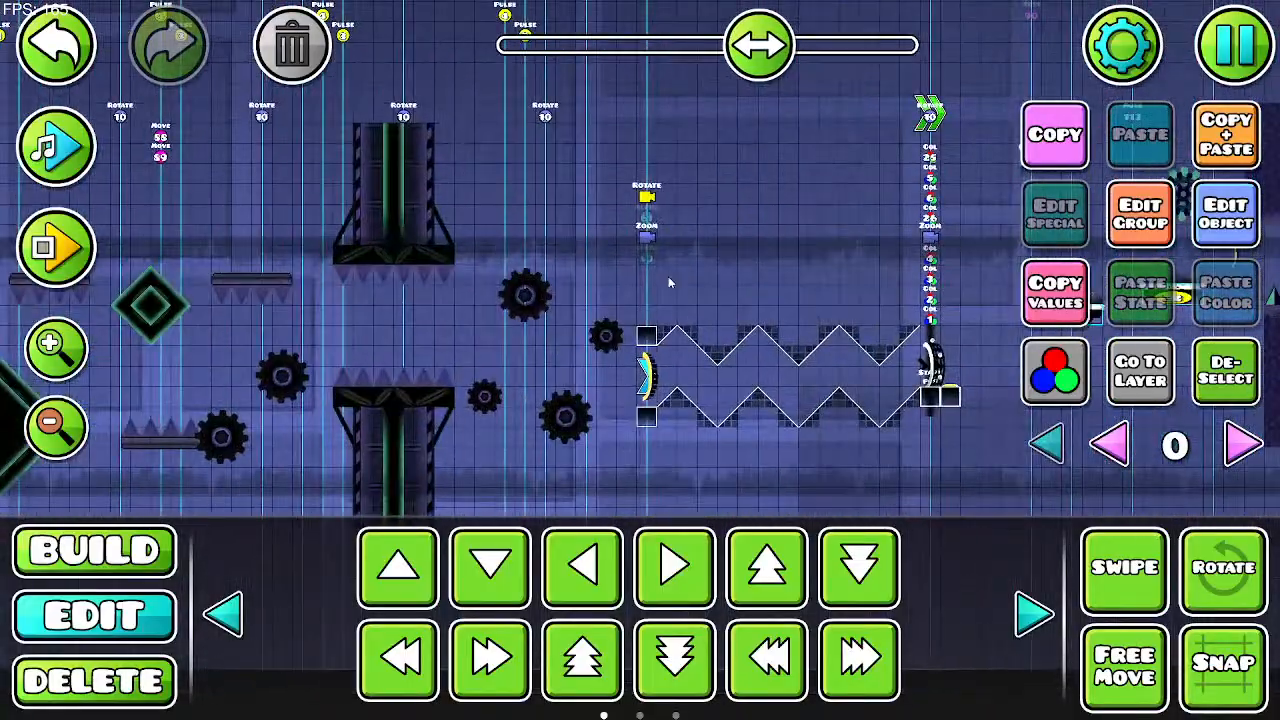
pyautogui.moveTo(668, 276); pyautogui.dragTo(248, 328)
pyautogui.moveTo(632, 318); pyautogui.dragTo(175, 304)
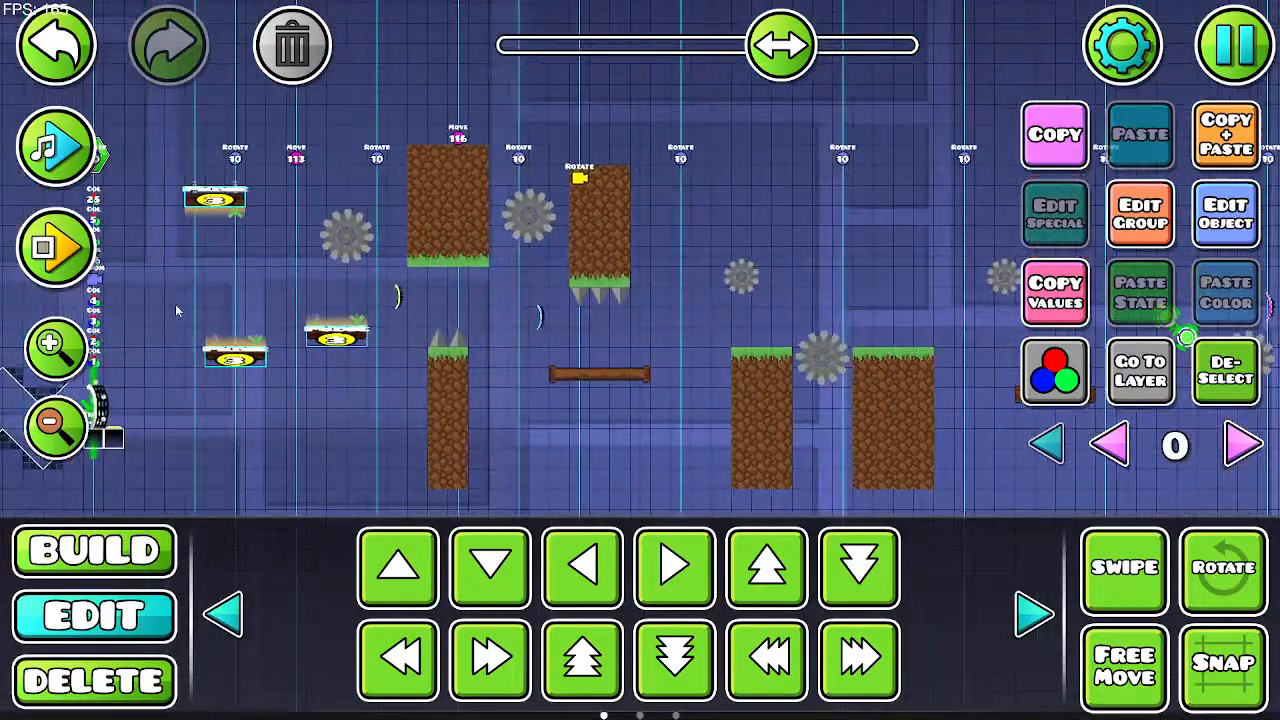
pyautogui.moveTo(630, 282); pyautogui.dragTo(165, 252)
pyautogui.moveTo(655, 256); pyautogui.dragTo(510, 211)
# Step: Return to the plain block corridor after the UFO section and show the spike objects in build mode
pyautogui.moveTo(783, 68); pyautogui.dragTo(594, 70)
pyautogui.moveTo(616, 225); pyautogui.dragTo(566, 280)
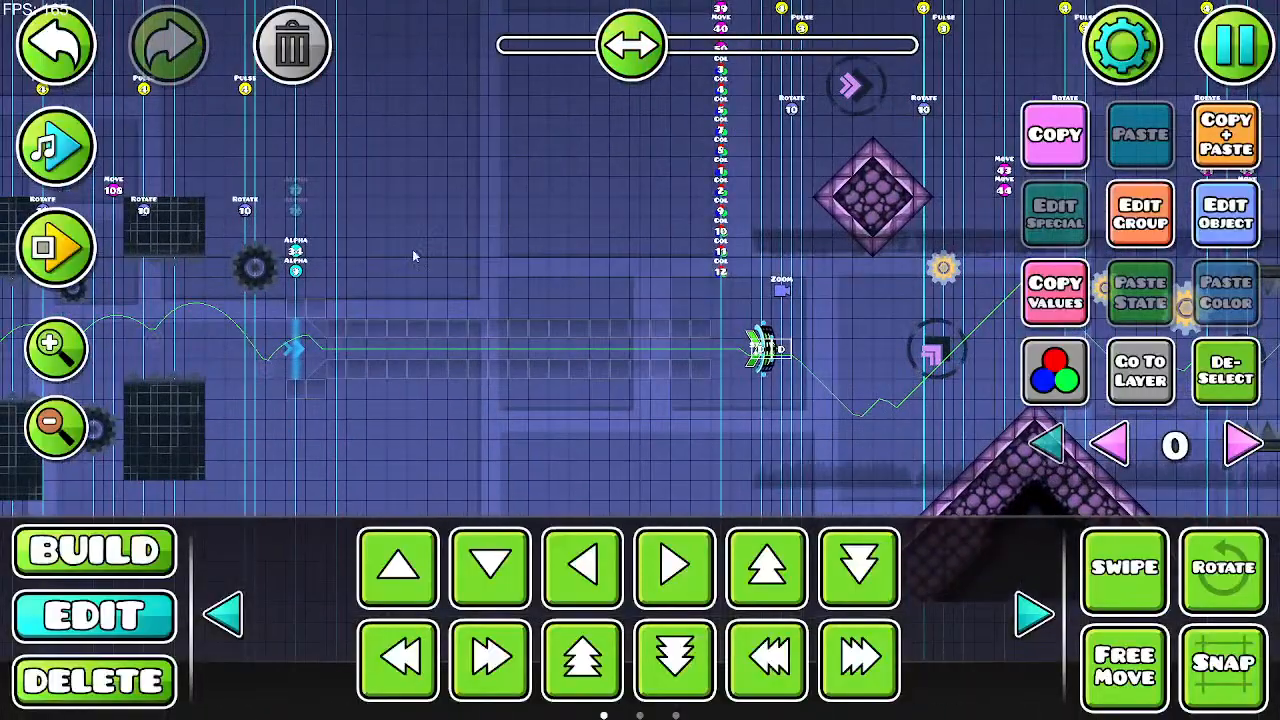
pyautogui.moveTo(420, 259); pyautogui.dragTo(483, 298)
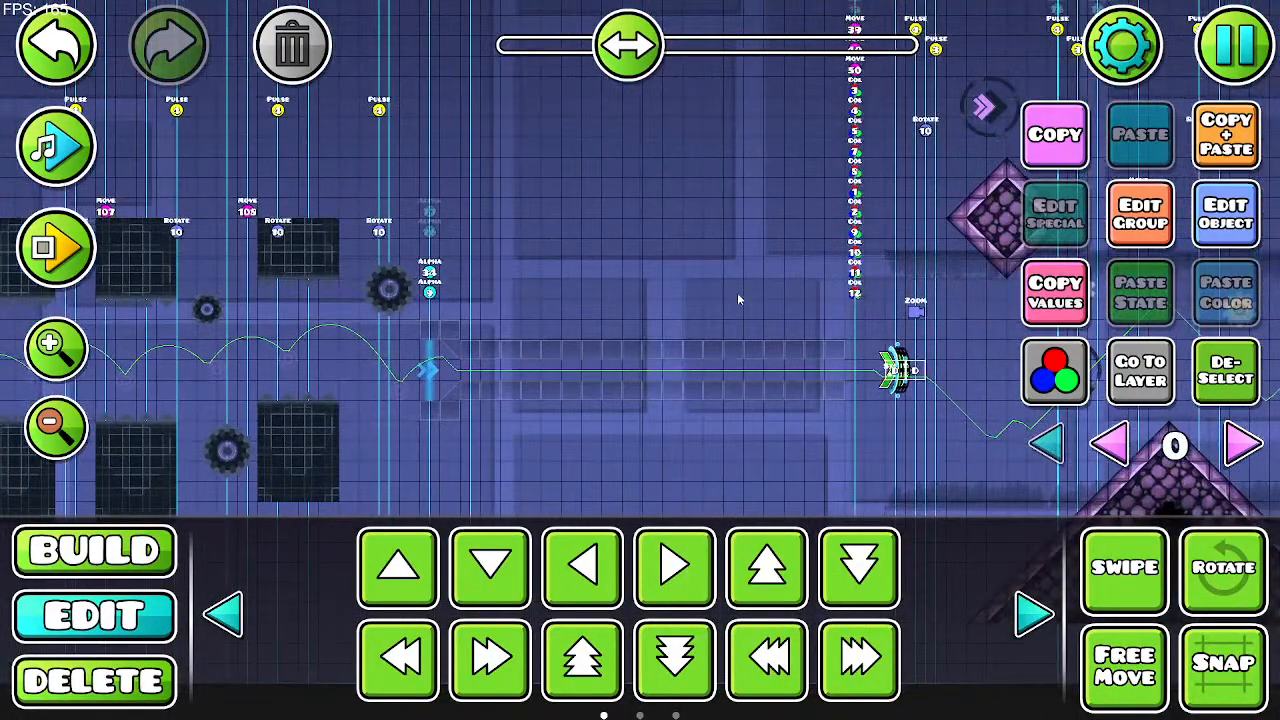
pyautogui.click(122, 566)
pyautogui.click(361, 497)
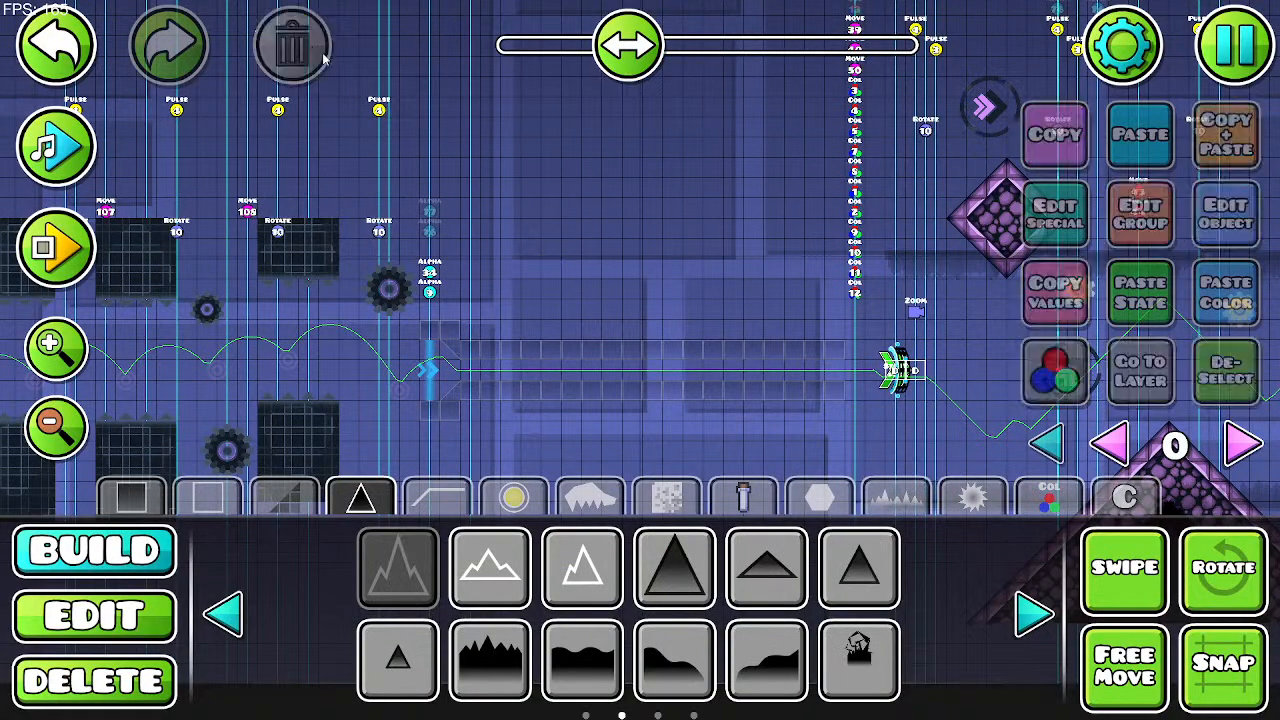
# Step: Compare the UFO section's start, the opening grass area and the second grass section of the level
pyautogui.moveTo(673, 333); pyautogui.dragTo(861, 344)
pyautogui.moveTo(645, 50); pyautogui.dragTo(613, 48)
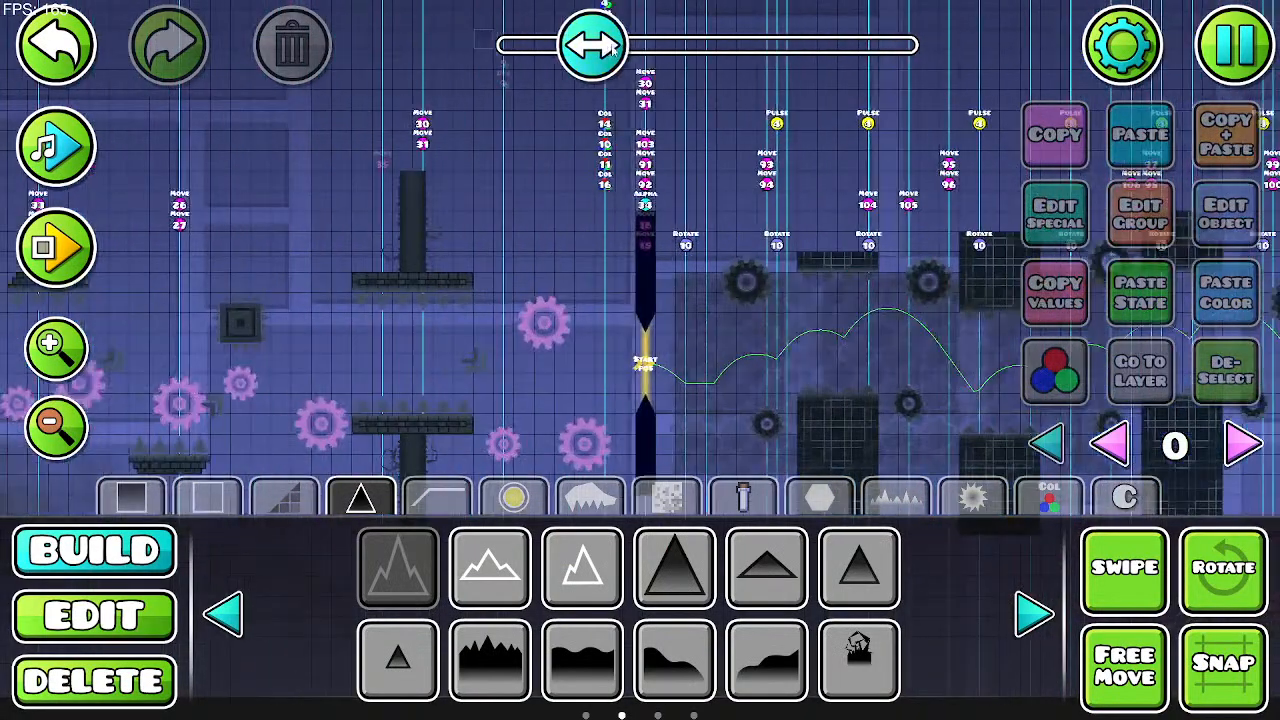
pyautogui.moveTo(727, 144); pyautogui.dragTo(680, 208)
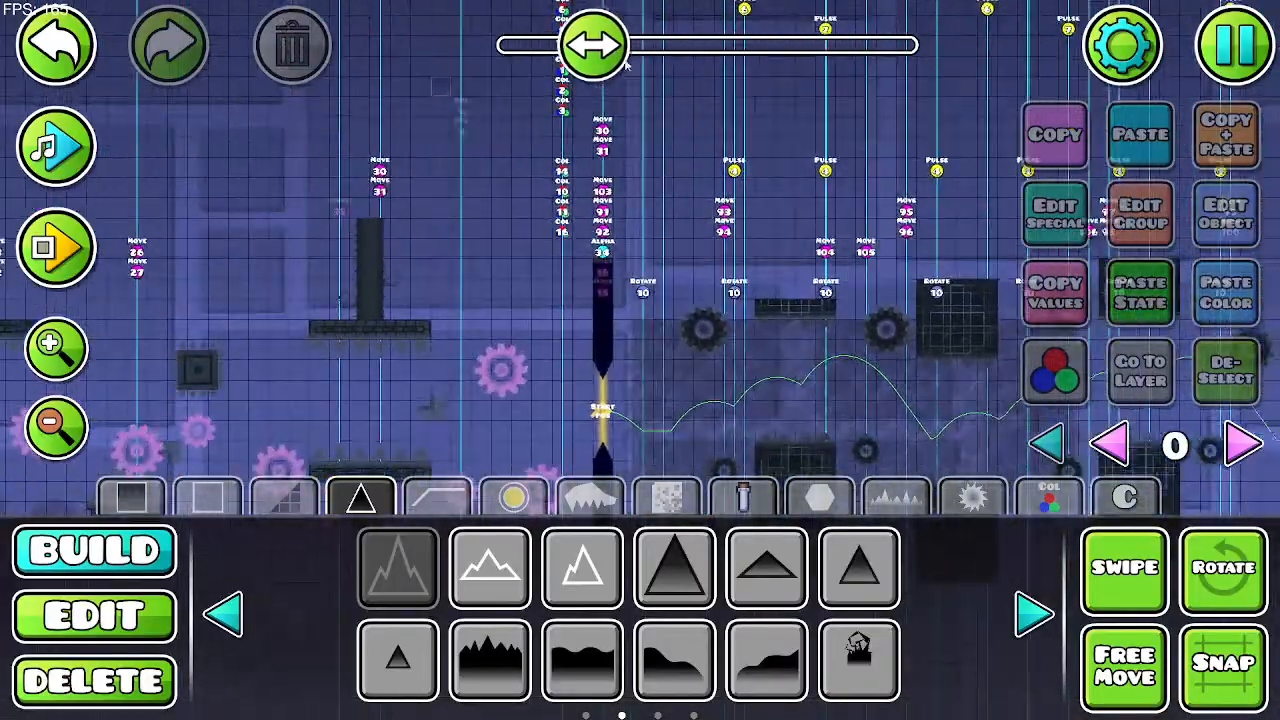
pyautogui.moveTo(592, 45); pyautogui.dragTo(505, 50)
pyautogui.moveTo(577, 265); pyautogui.dragTo(717, 73)
pyautogui.moveTo(723, 228); pyautogui.dragTo(151, 182)
pyautogui.moveTo(705, 250); pyautogui.dragTo(108, 303)
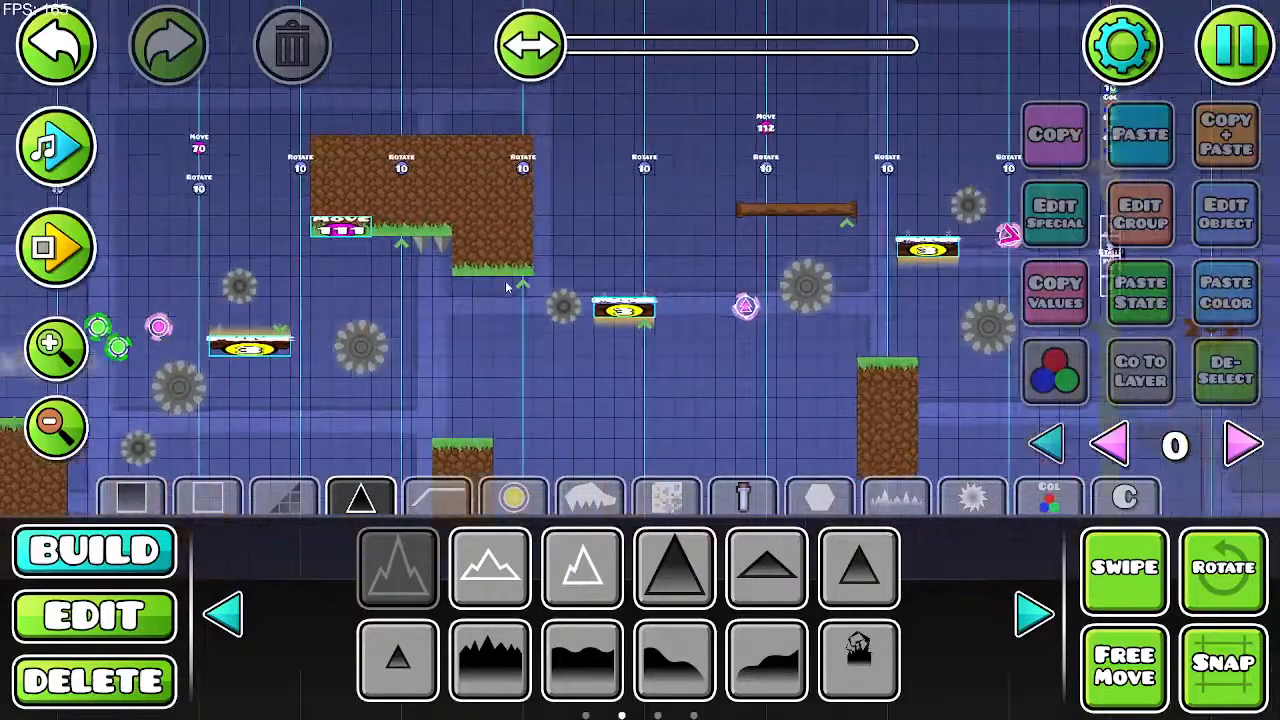
pyautogui.moveTo(545, 285); pyautogui.dragTo(416, 287)
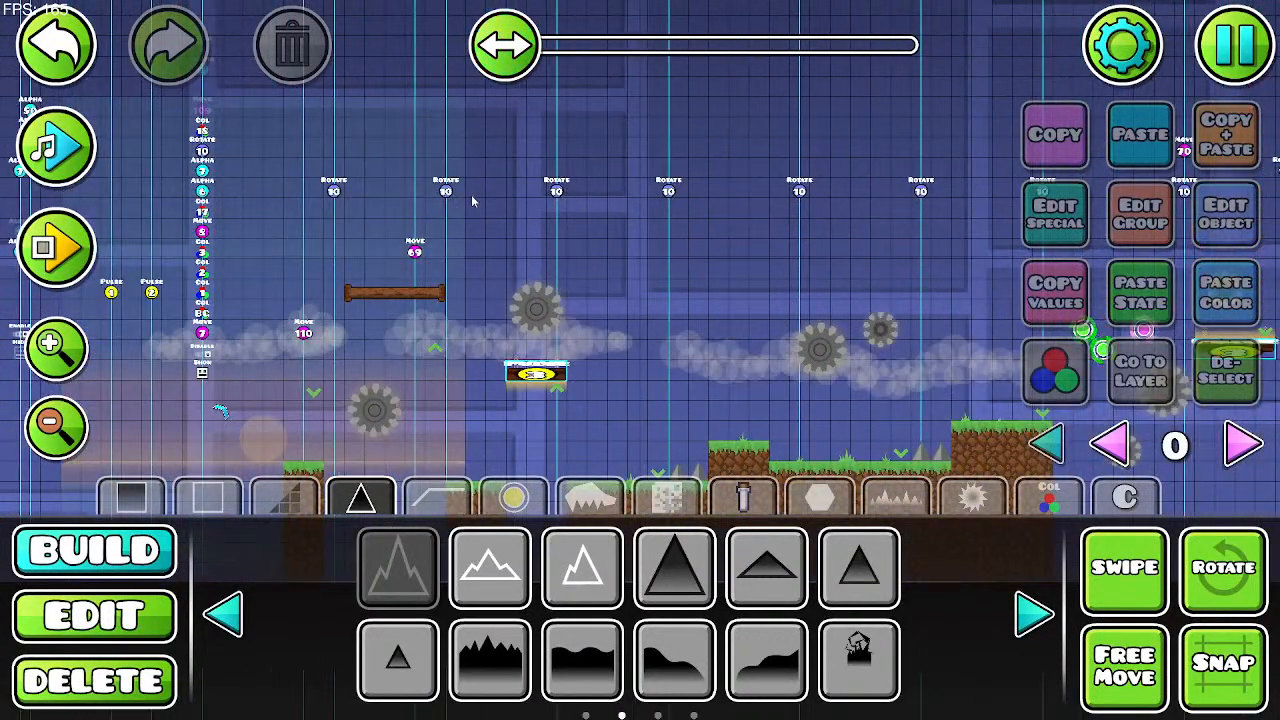
pyautogui.moveTo(473, 201); pyautogui.dragTo(611, 301)
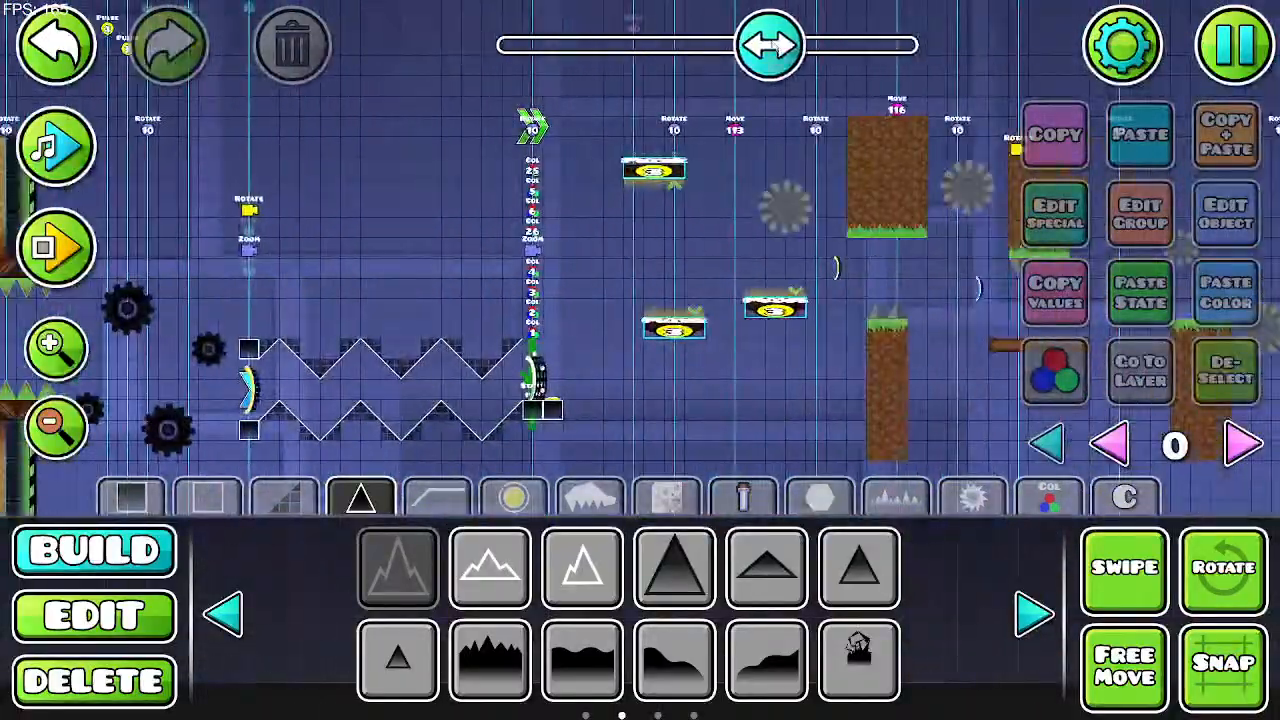
pyautogui.moveTo(674, 184); pyautogui.dragTo(540, 241)
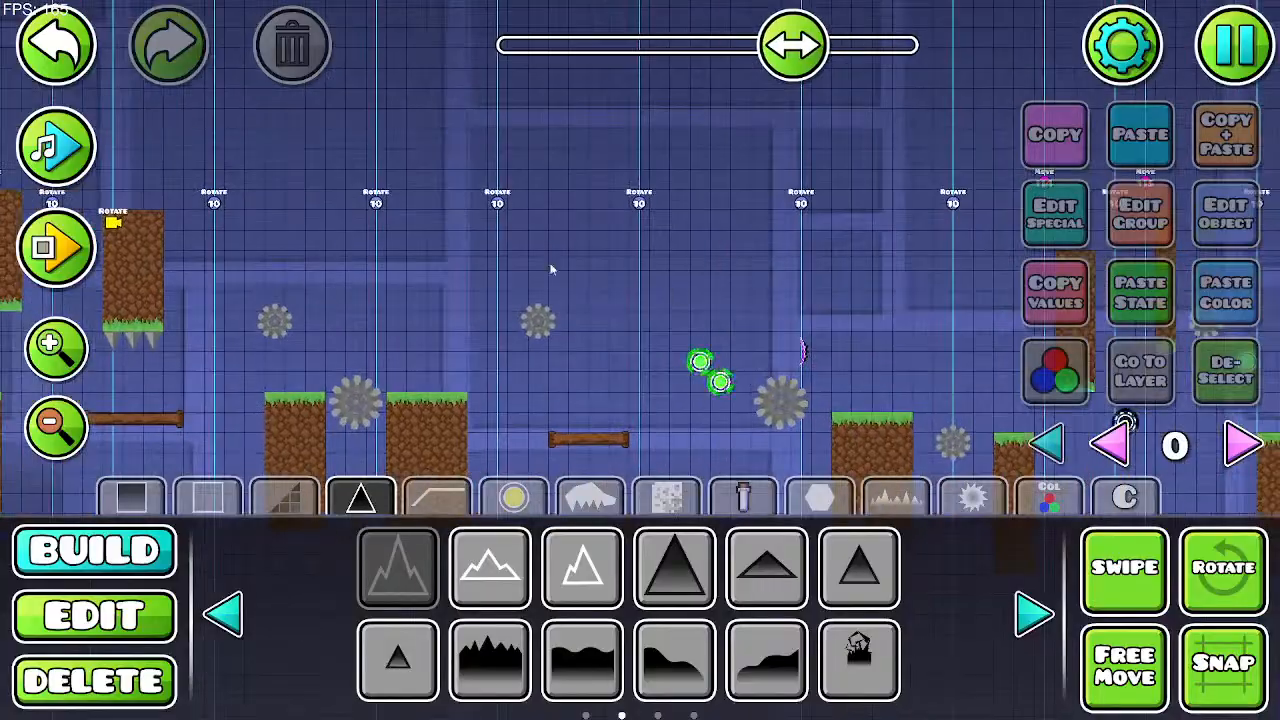
pyautogui.moveTo(711, 279); pyautogui.dragTo(468, 251)
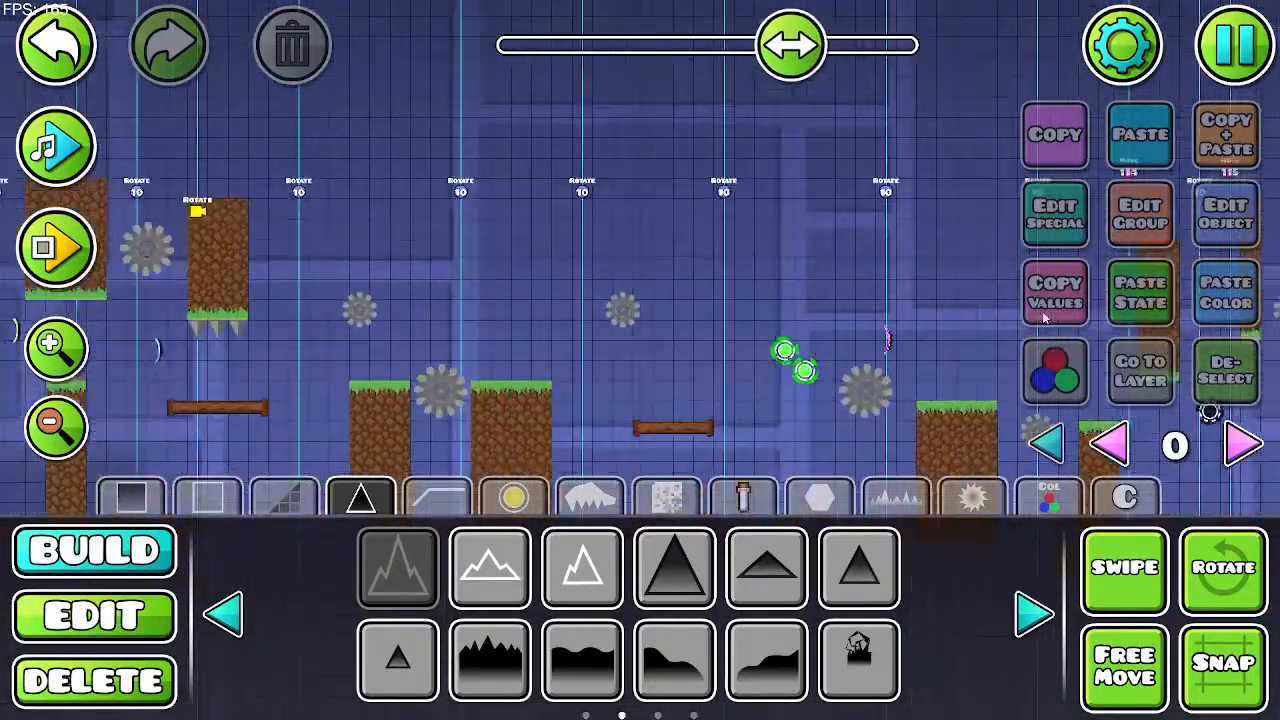
# Step: Inspect the level backwards from the second grass section through the green diamond blocks to the wave section's entry portal
pyautogui.moveTo(632, 278); pyautogui.dragTo(969, 269)
pyautogui.moveTo(586, 283); pyautogui.dragTo(980, 234)
pyautogui.moveTo(125, 246); pyautogui.dragTo(963, 274)
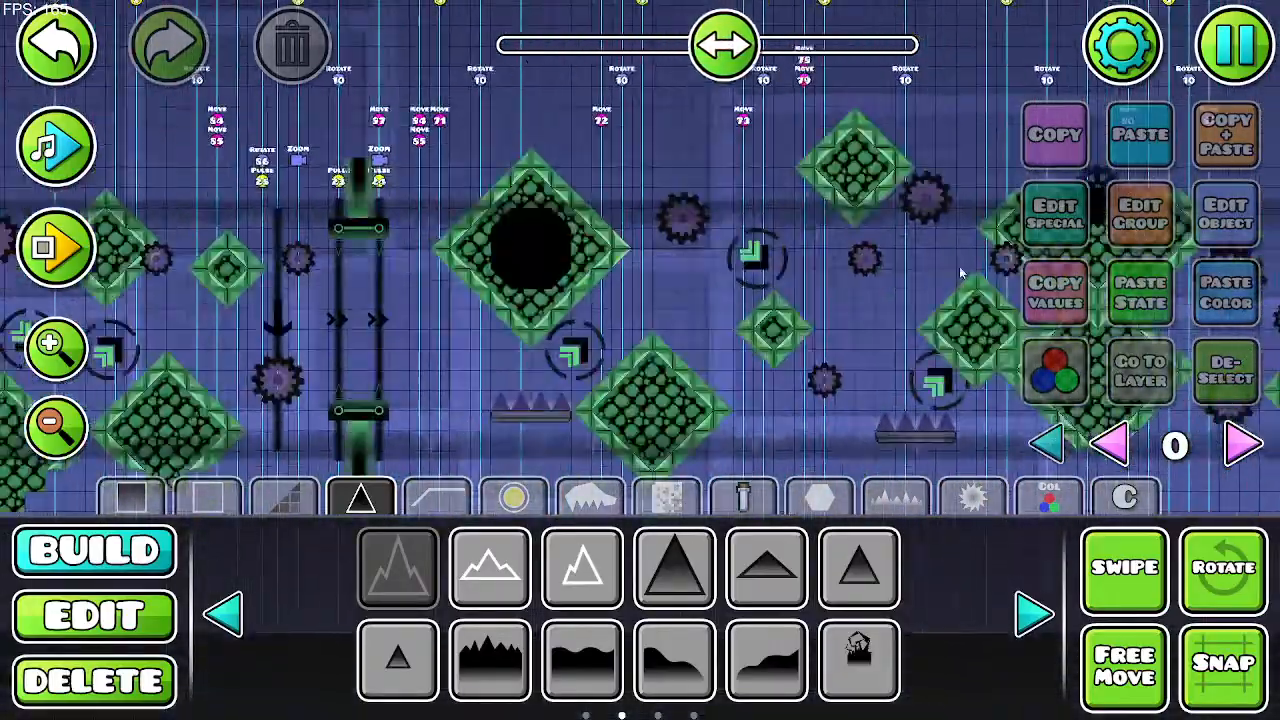
pyautogui.moveTo(590, 379); pyautogui.dragTo(995, 406)
pyautogui.moveTo(454, 361); pyautogui.dragTo(758, 382)
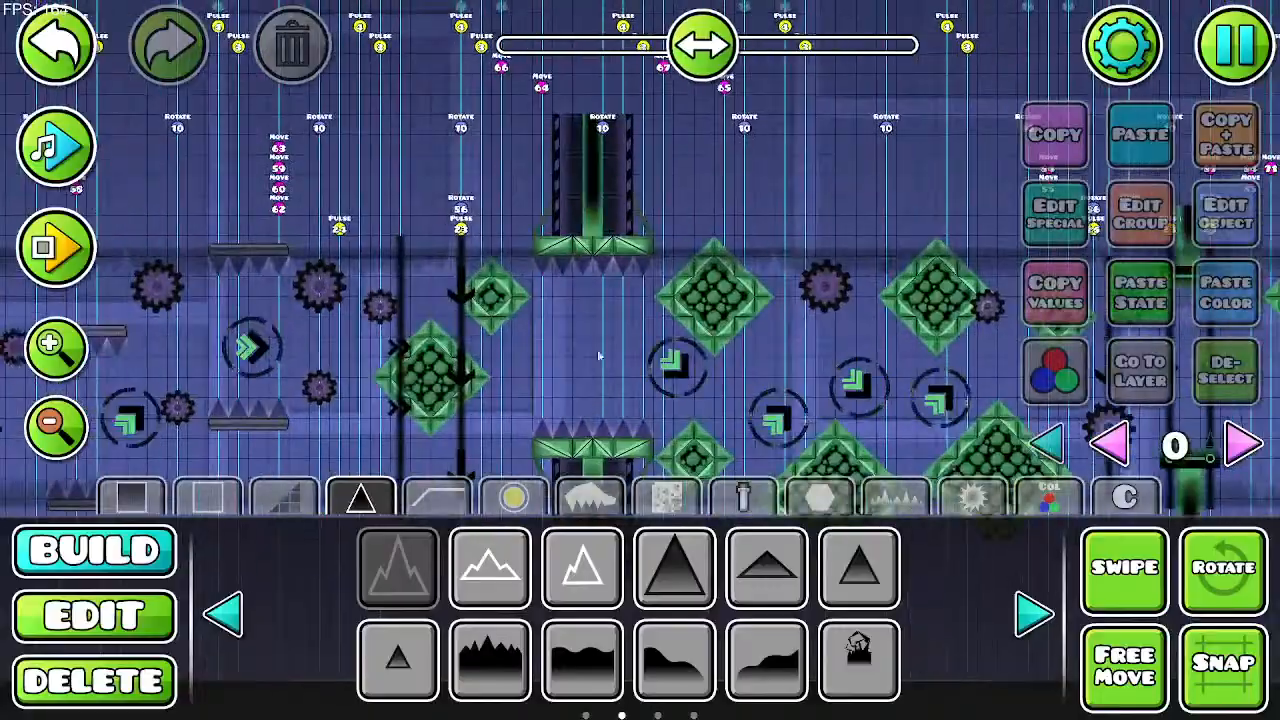
pyautogui.moveTo(345, 348); pyautogui.dragTo(666, 383)
pyautogui.moveTo(387, 375); pyautogui.dragTo(600, 377)
pyautogui.moveTo(323, 320); pyautogui.dragTo(850, 436)
pyautogui.moveTo(390, 345); pyautogui.dragTo(950, 335)
pyautogui.moveTo(499, 340); pyautogui.dragTo(916, 300)
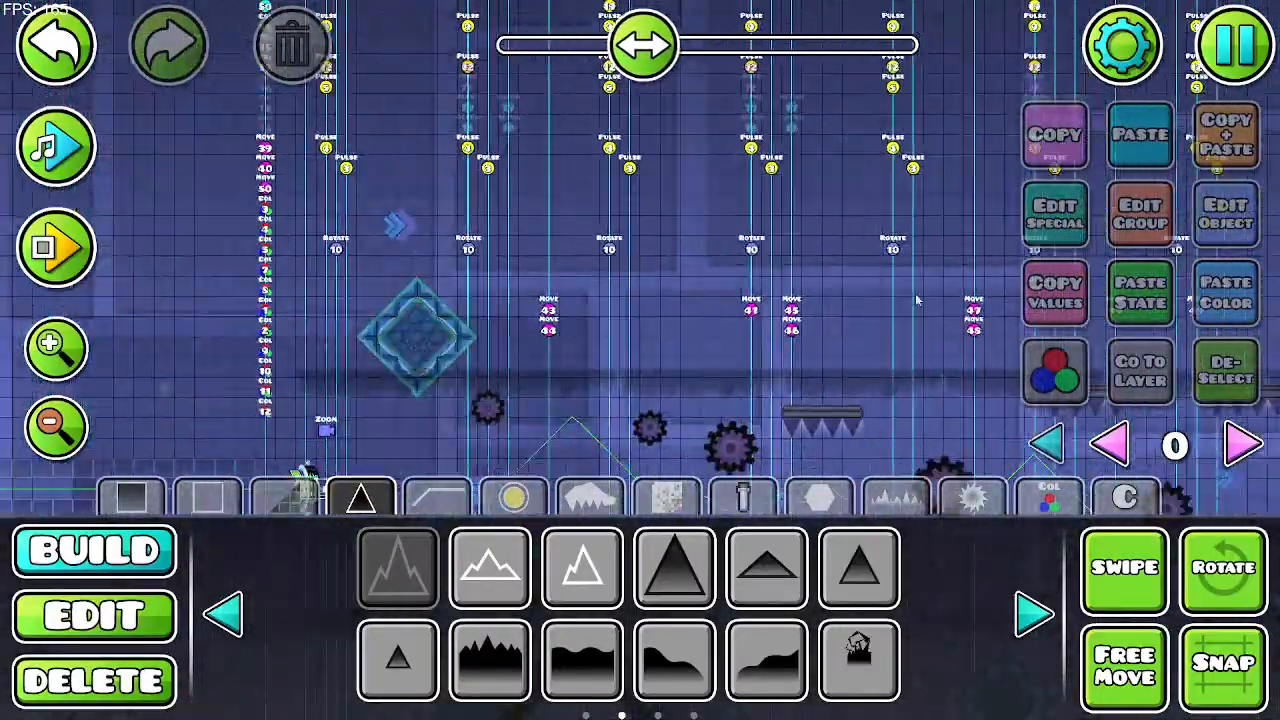
pyautogui.moveTo(478, 360); pyautogui.dragTo(563, 120)
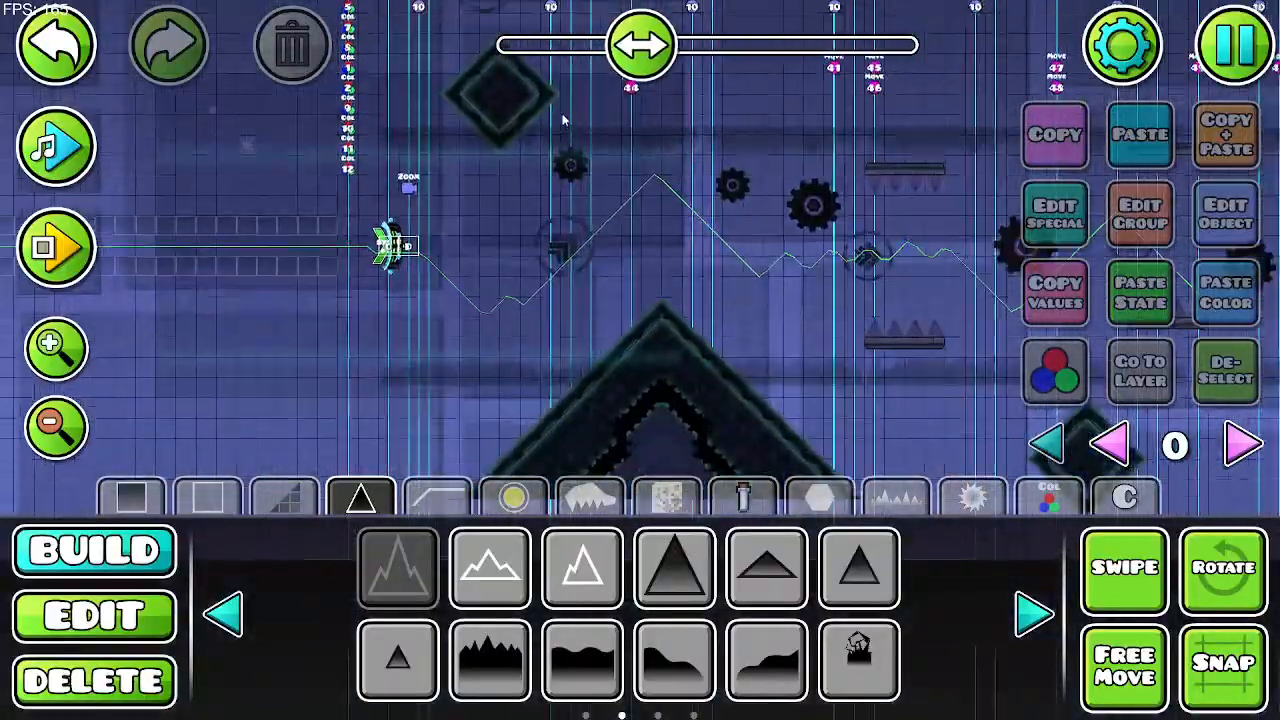
# Step: Examine the level from the wave section through the green diamond blocks to the dirt blocks, then back to the plain block corridor
pyautogui.moveTo(625, 54); pyautogui.dragTo(709, 104)
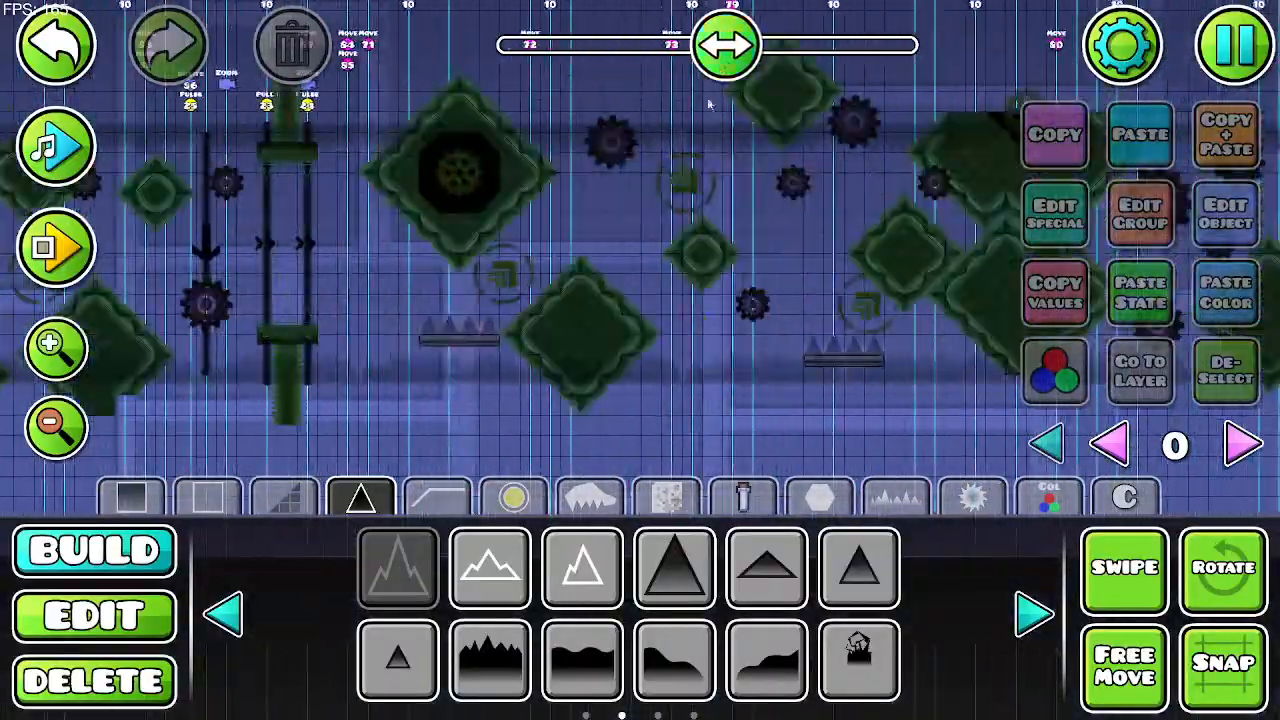
pyautogui.moveTo(651, 244); pyautogui.dragTo(389, 449)
pyautogui.moveTo(562, 262); pyautogui.dragTo(674, 363)
pyautogui.moveTo(372, 311); pyautogui.dragTo(733, 307)
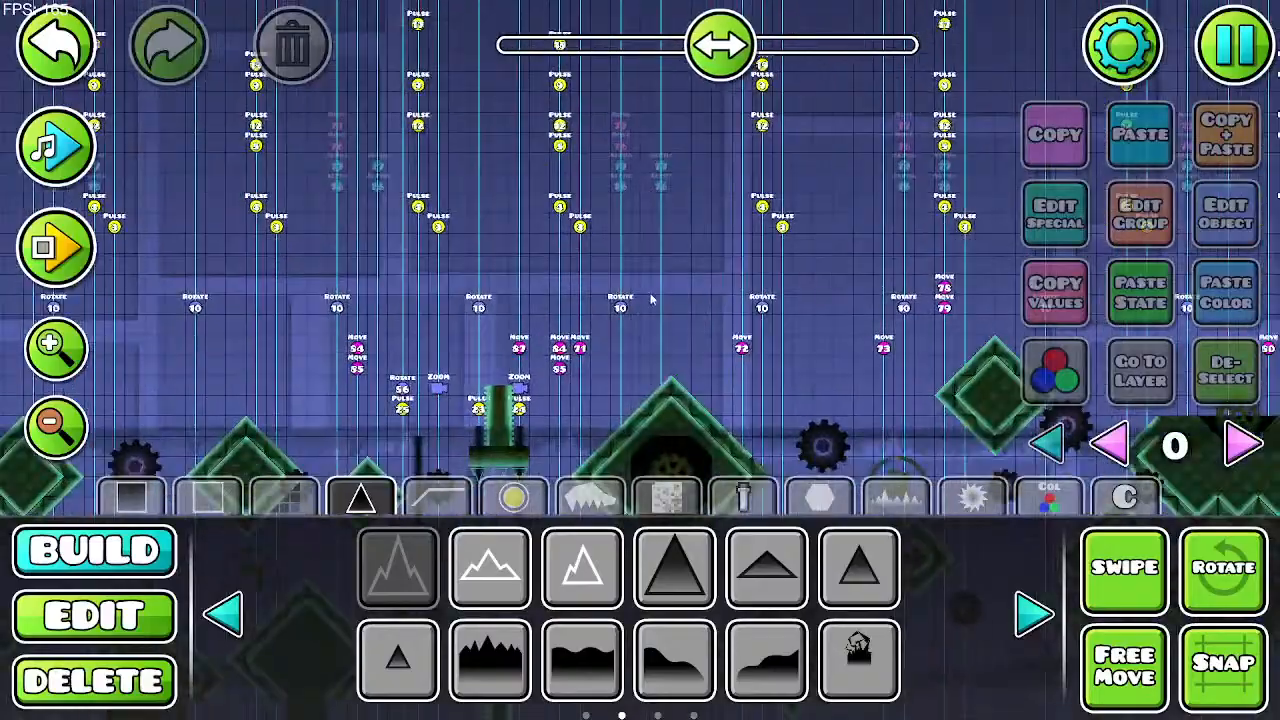
pyautogui.moveTo(494, 293); pyautogui.dragTo(610, 399)
pyautogui.moveTo(717, 47); pyautogui.dragTo(783, 55)
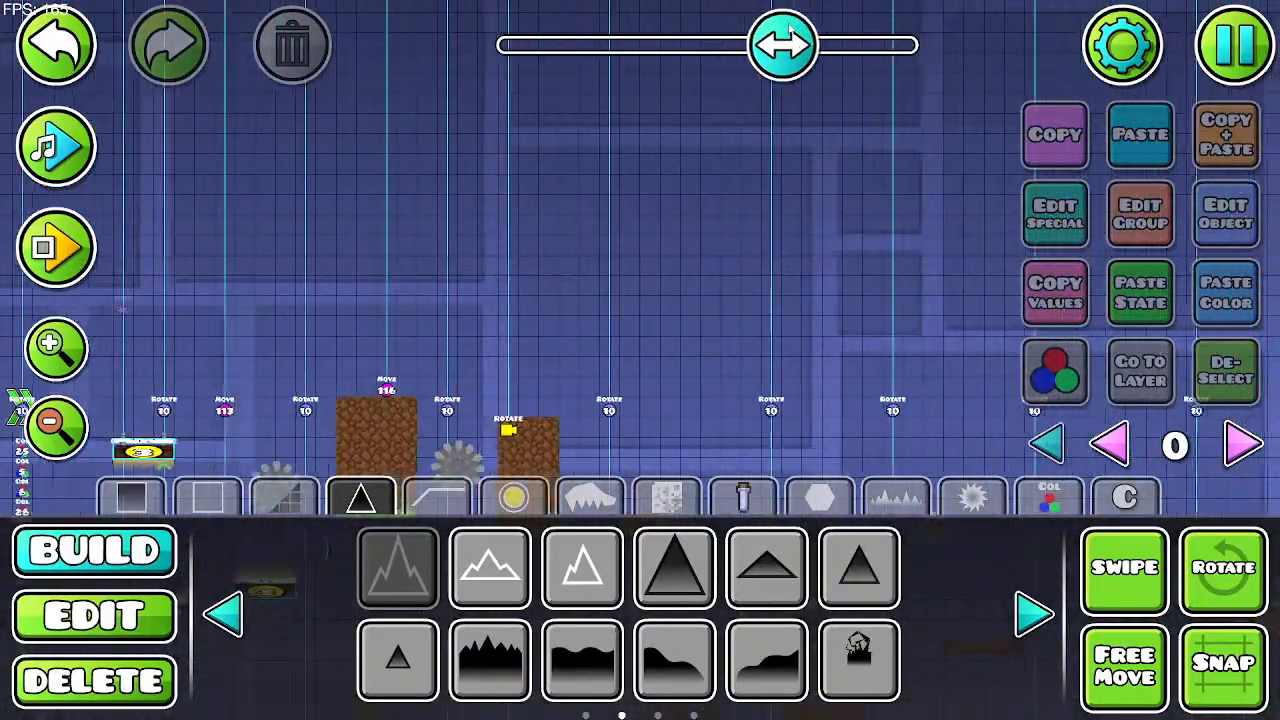
pyautogui.moveTo(580, 360); pyautogui.dragTo(666, 206)
pyautogui.moveTo(780, 45); pyautogui.dragTo(631, 121)
pyautogui.moveTo(459, 392); pyautogui.dragTo(538, 266)
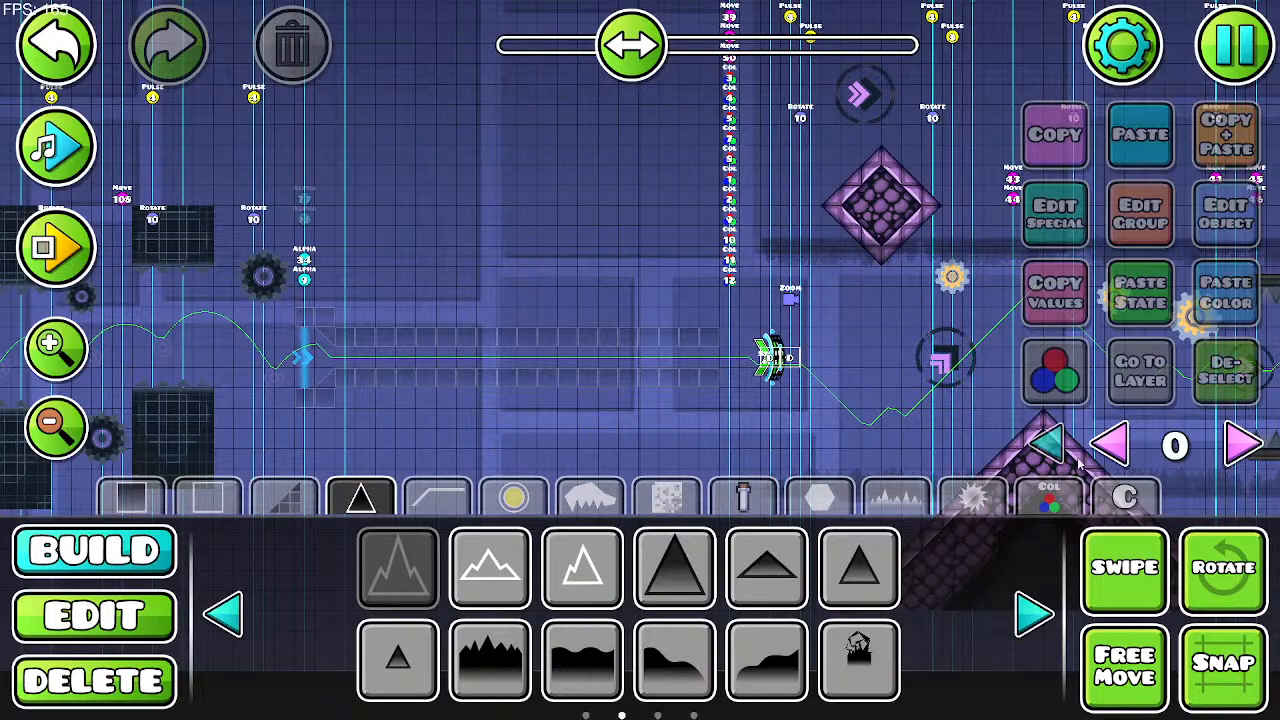
pyautogui.click(1049, 497)
pyautogui.click(512, 497)
pyautogui.click(437, 497)
pyautogui.click(360, 497)
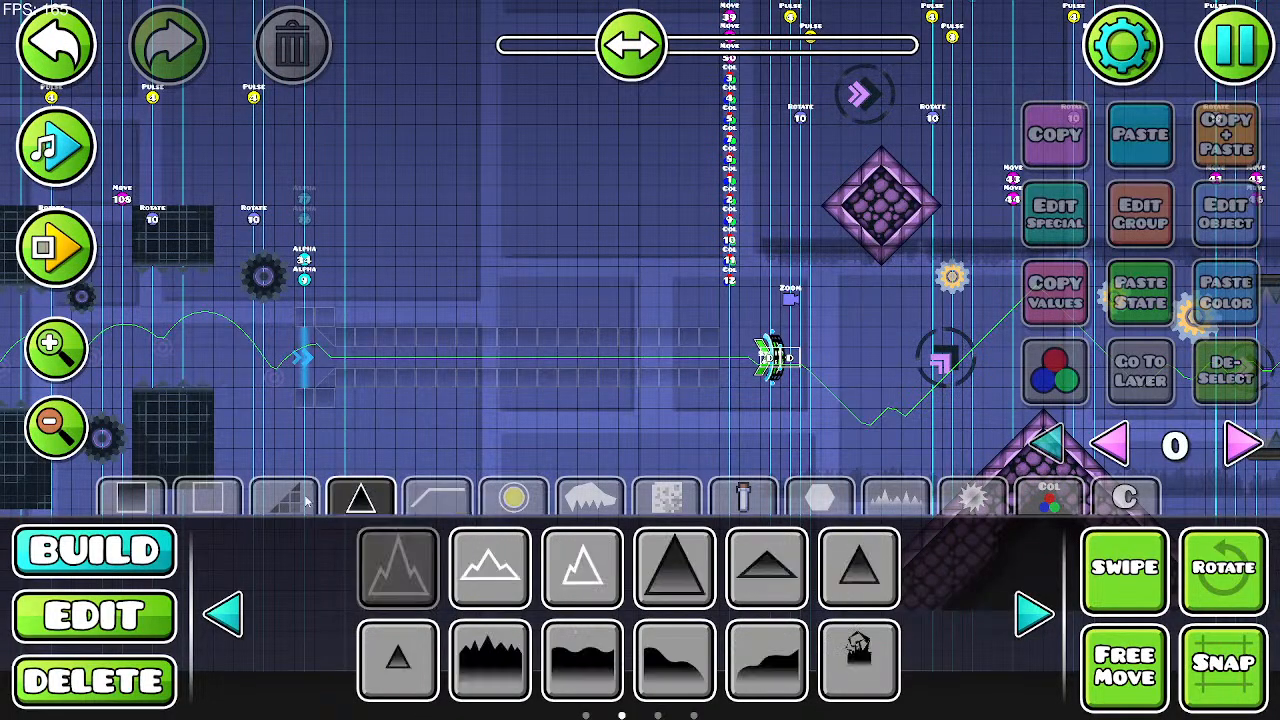
pyautogui.click(284, 497)
pyautogui.click(130, 497)
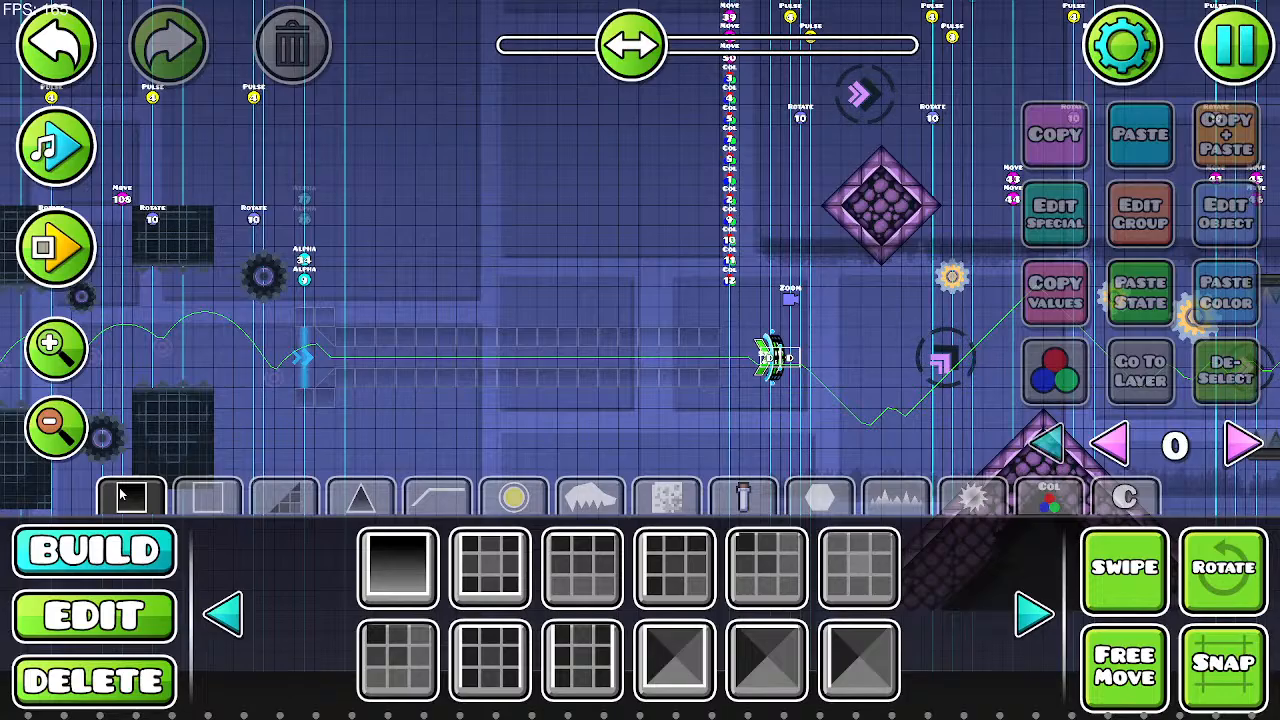
pyautogui.click(513, 497)
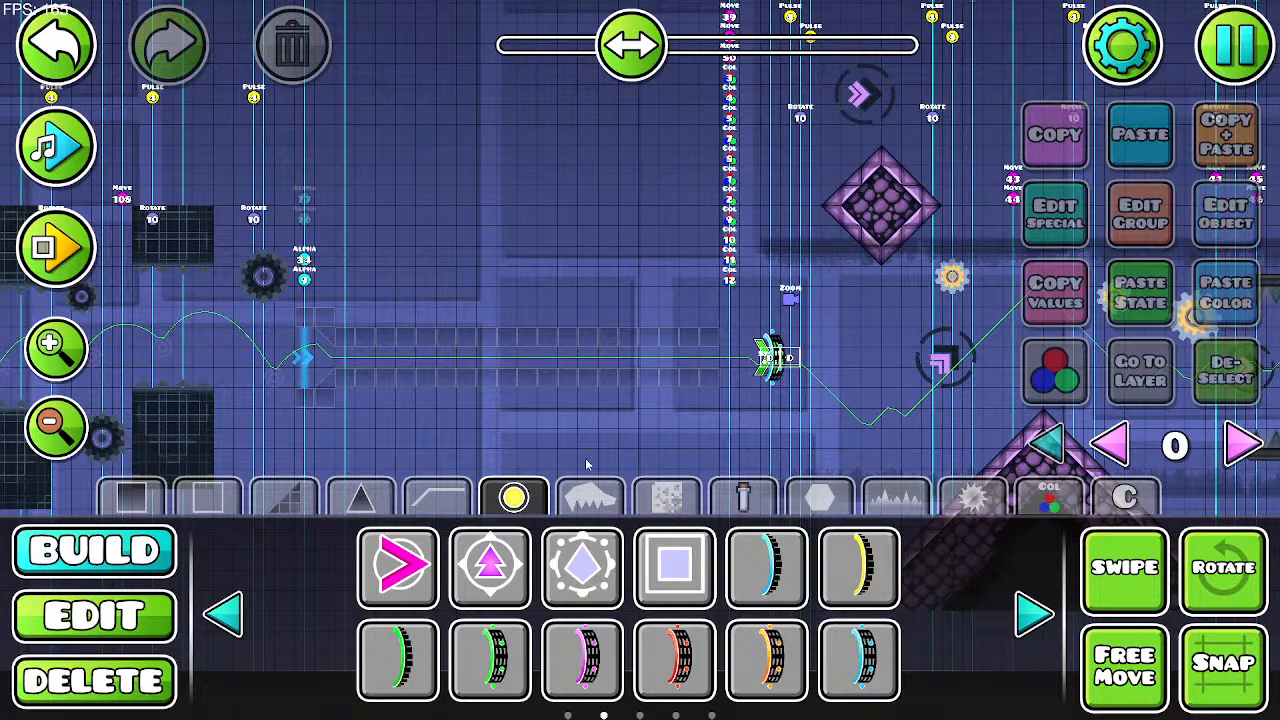
pyautogui.click(1005, 505)
pyautogui.click(998, 513)
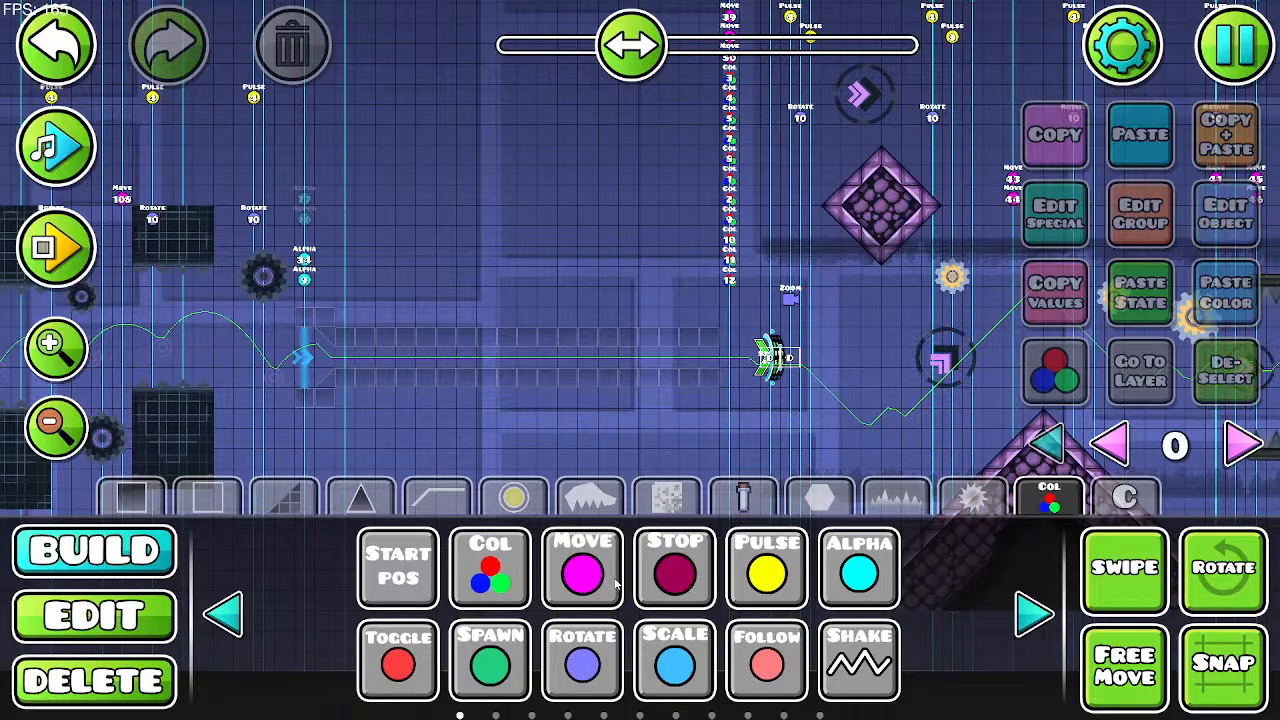
pyautogui.moveTo(566, 272)
pyautogui.mouseDown()
pyautogui.moveTo(656, 352)
pyautogui.moveTo(676, 315)
pyautogui.moveTo(561, 288)
pyautogui.mouseUp()
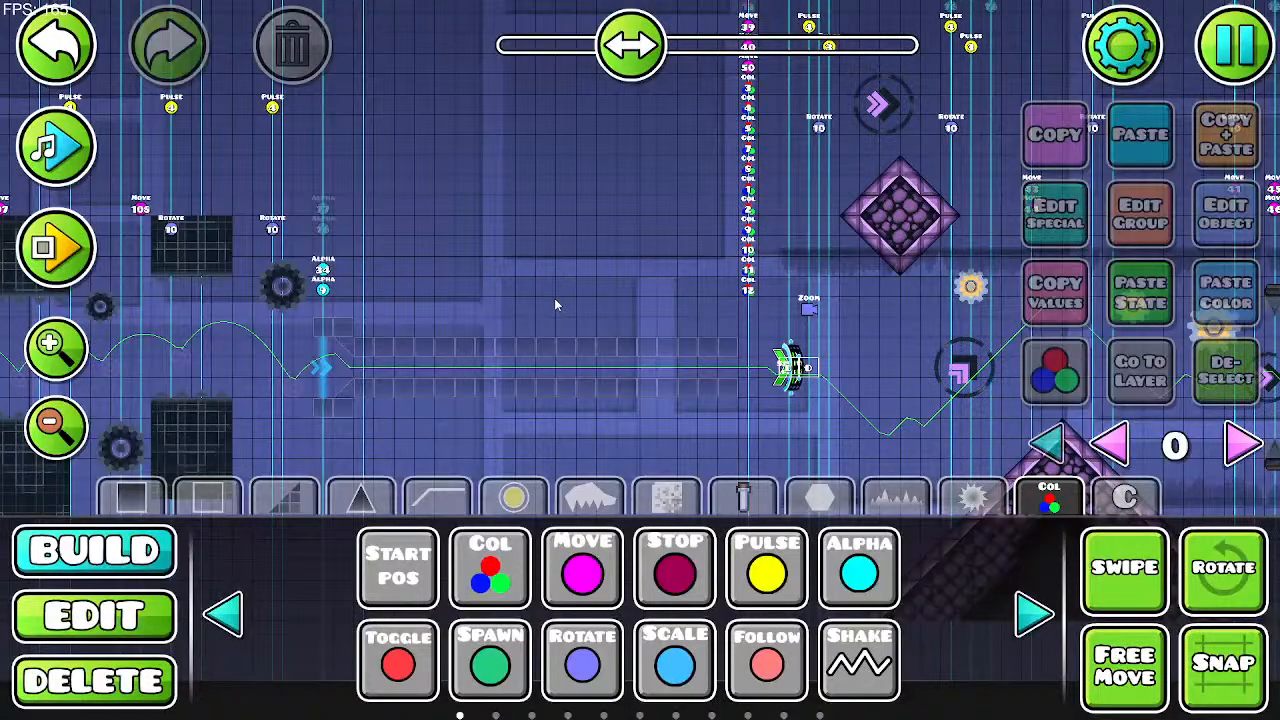
pyautogui.moveTo(618, 298)
pyautogui.mouseDown()
pyautogui.moveTo(634, 272)
pyautogui.moveTo(627, 296)
pyautogui.mouseUp()
pyautogui.click(597, 572)
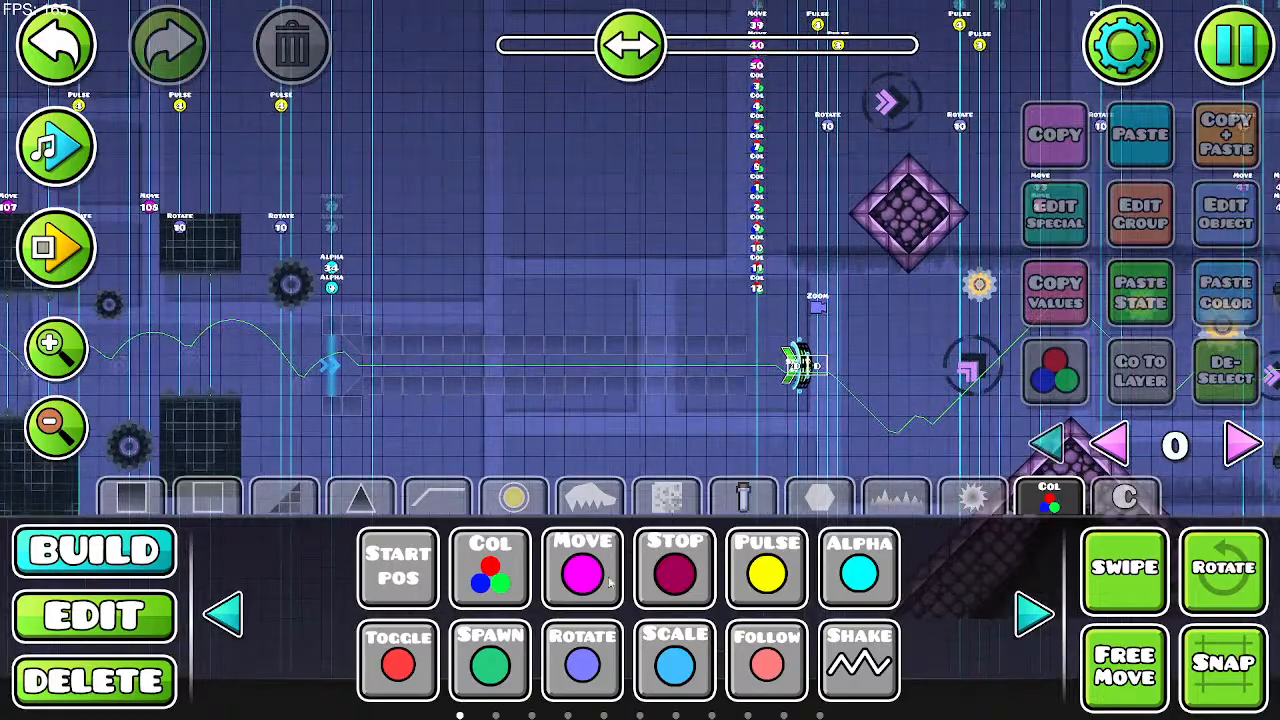
pyautogui.moveTo(478, 260); pyautogui.dragTo(513, 334)
pyautogui.click(372, 197)
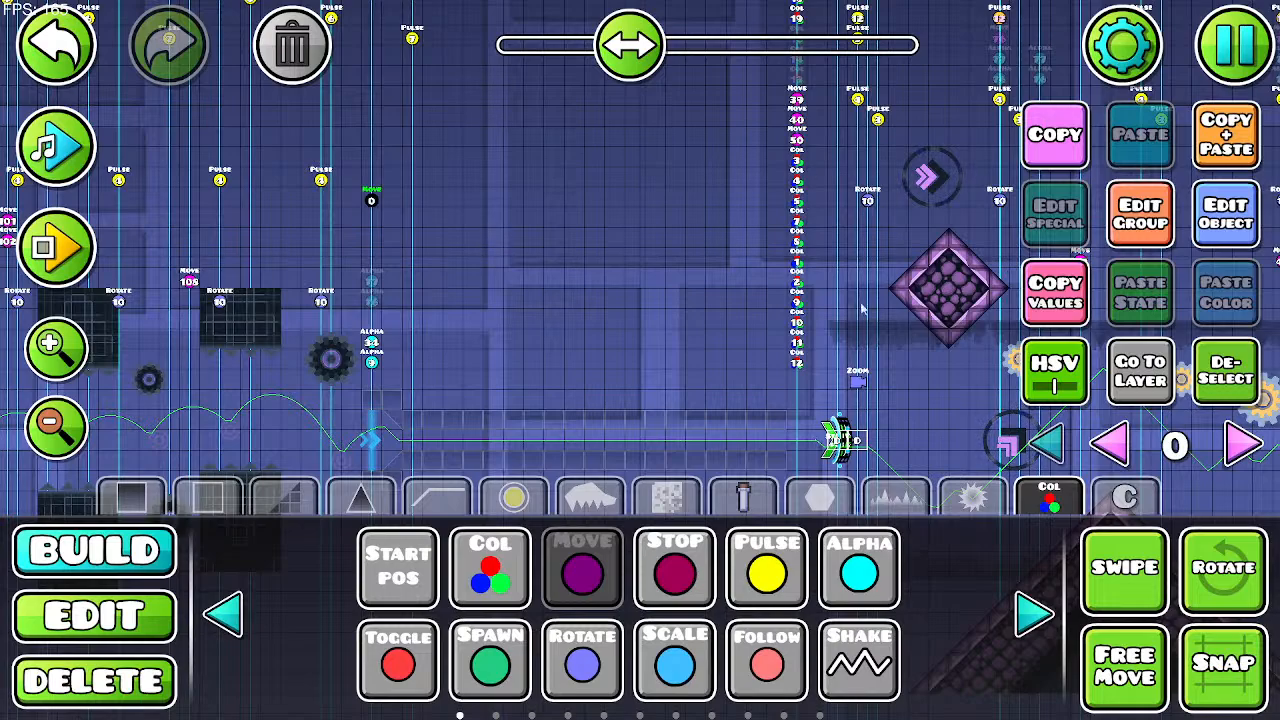
pyautogui.moveTo(673, 361); pyautogui.dragTo(770, 303)
pyautogui.scroll(1, 702, 365)
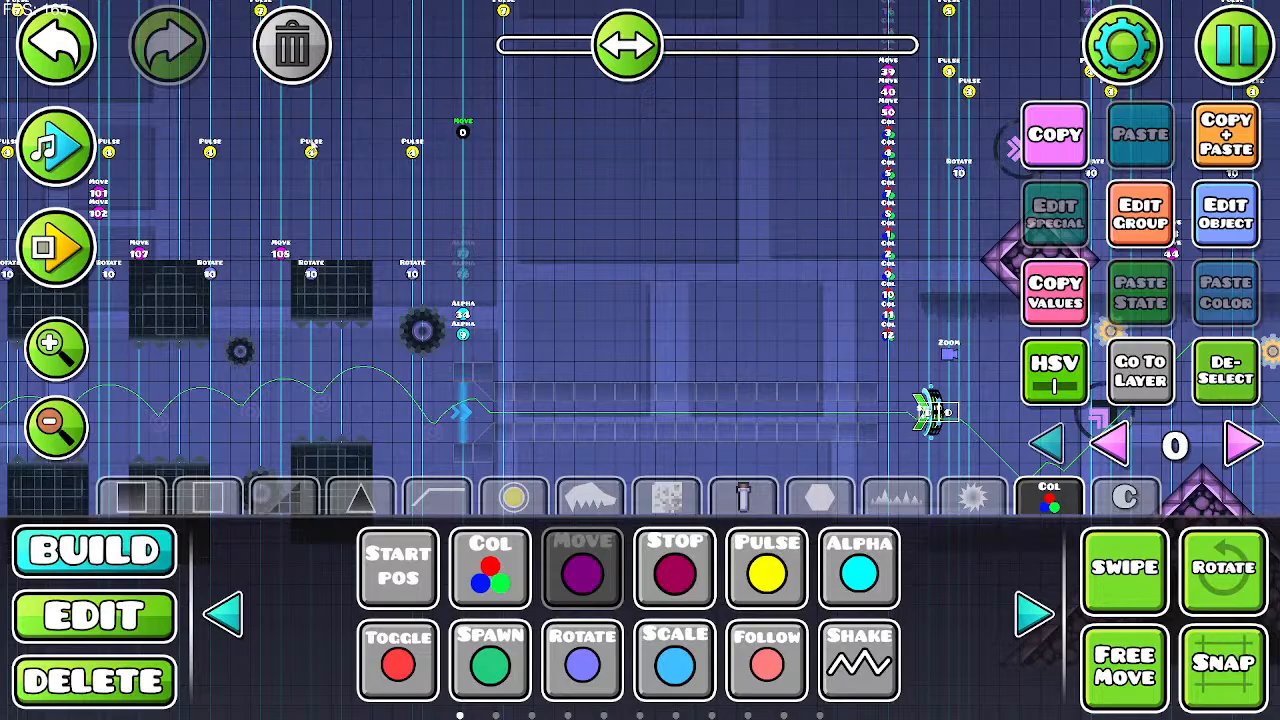
pyautogui.click(291, 52)
# Step: Playtest the end of the UFO section through the plain block corridor into the wave section, and stop the playtest
pyautogui.moveTo(420, 296); pyautogui.dragTo(443, 291)
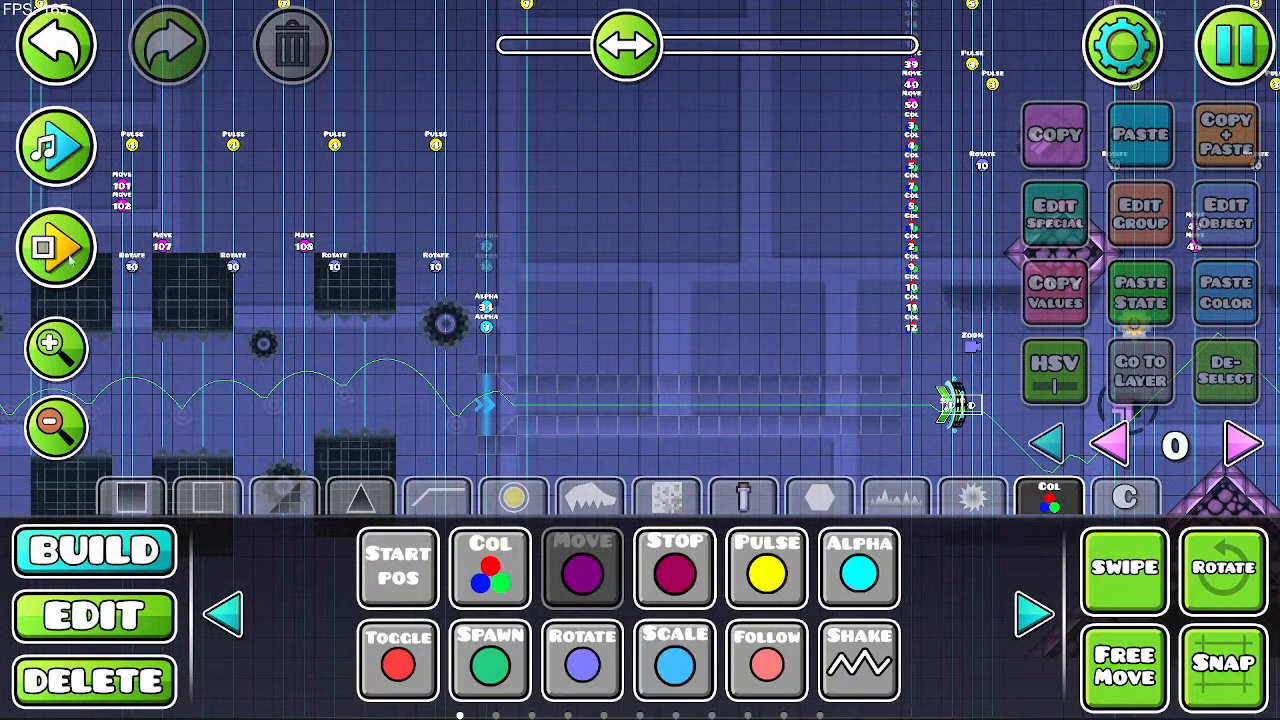
pyautogui.click(69, 257)
pyautogui.click(400, 258)
pyautogui.click(400, 258)
pyautogui.click(400, 258)
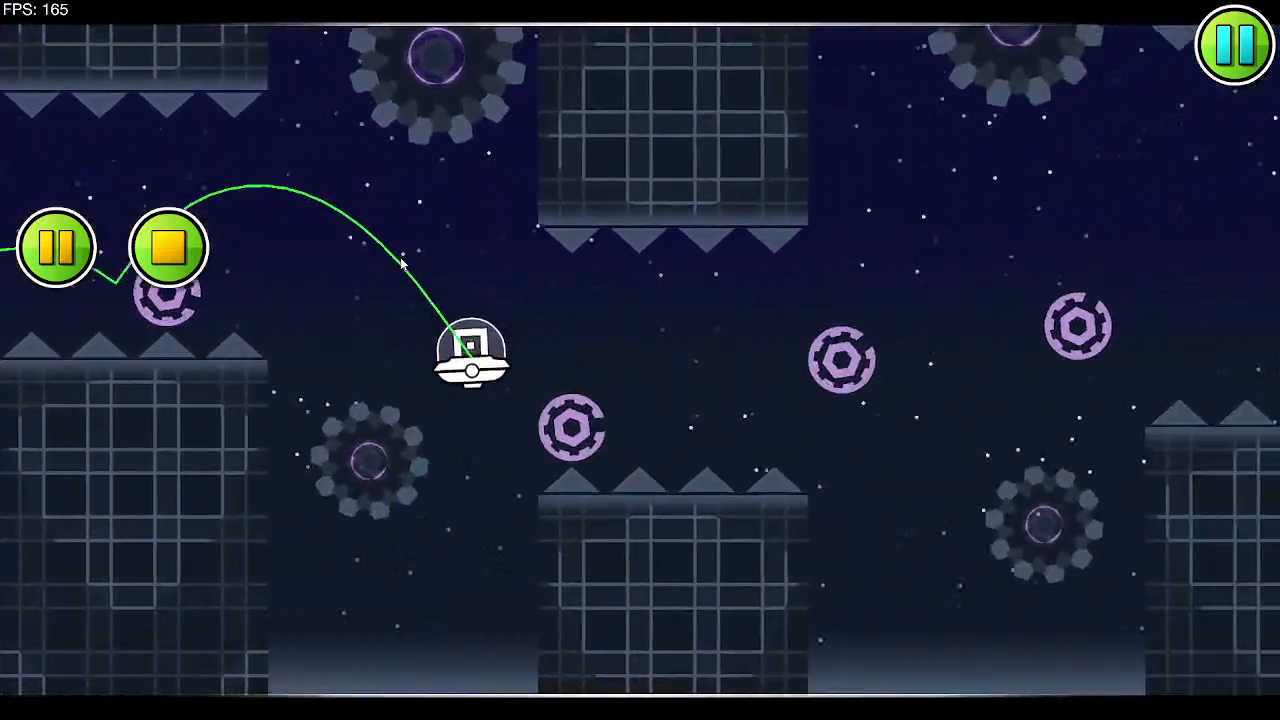
pyautogui.click(400, 258)
pyautogui.click(392, 251)
pyautogui.click(370, 235)
pyautogui.click(346, 214)
pyautogui.click(360, 219)
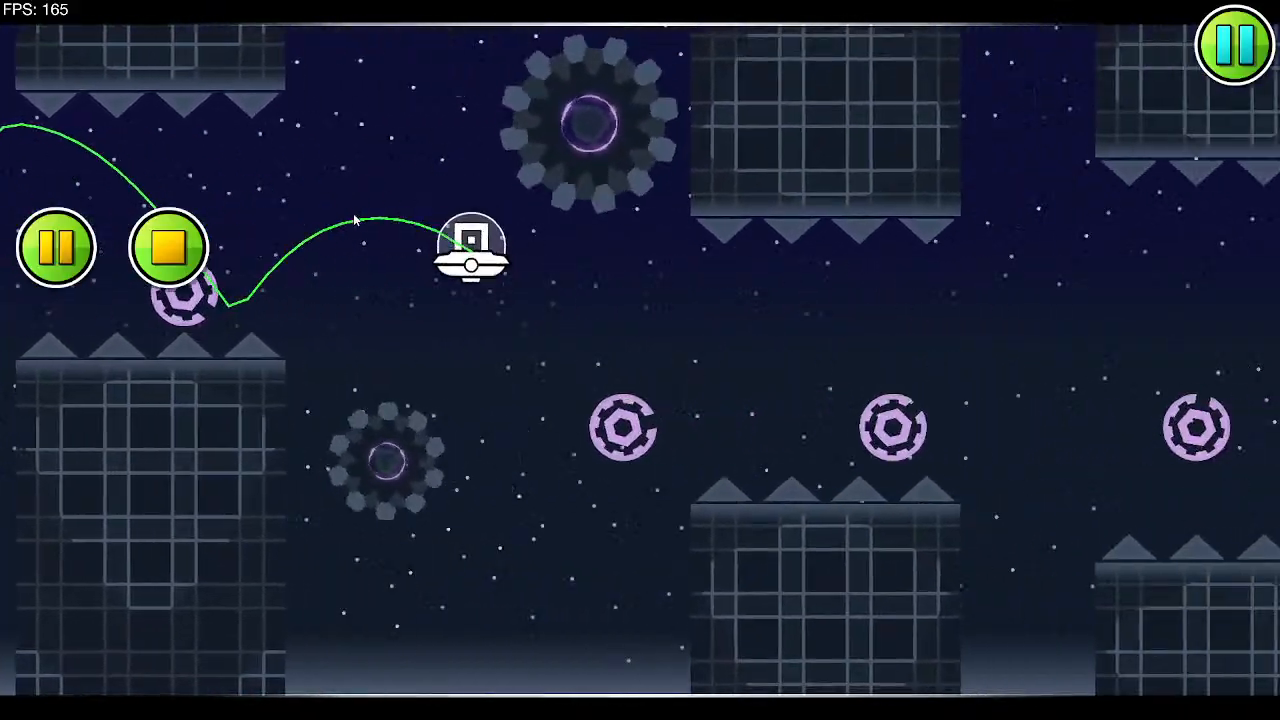
pyautogui.click(380, 217)
pyautogui.click(380, 220)
pyautogui.click(380, 224)
pyautogui.click(380, 224)
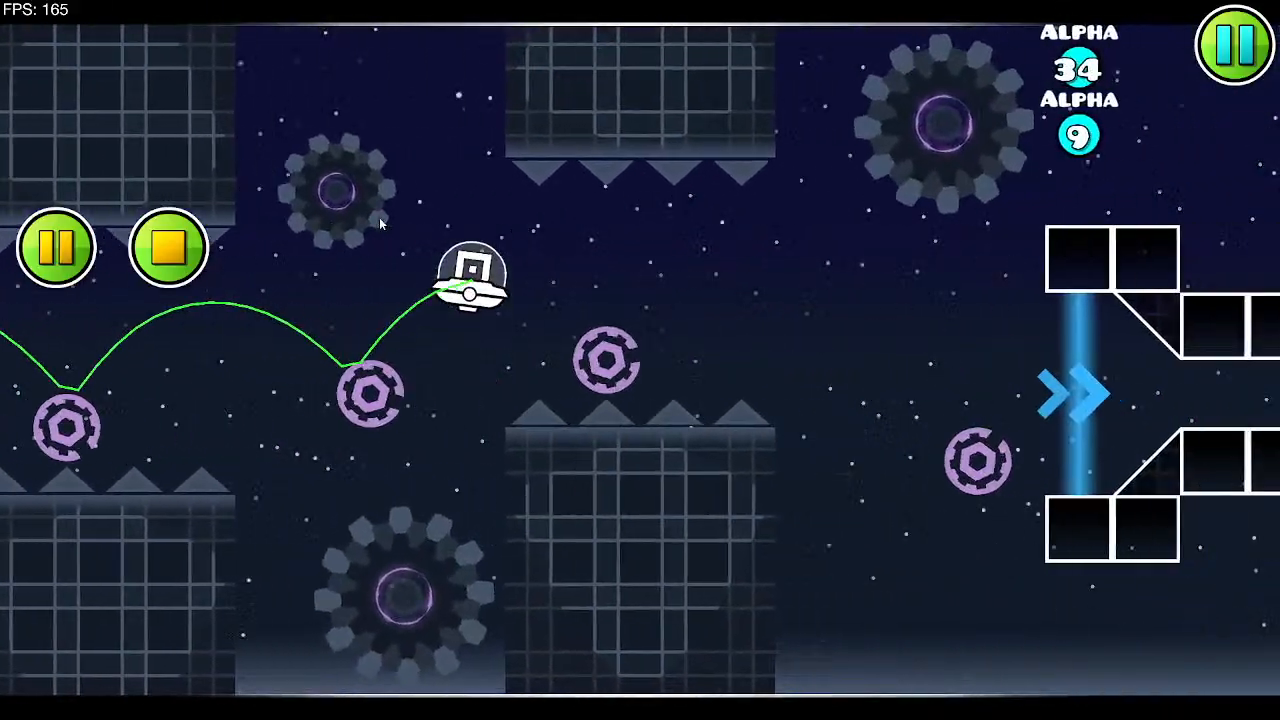
pyautogui.click(380, 224)
pyautogui.click(380, 224)
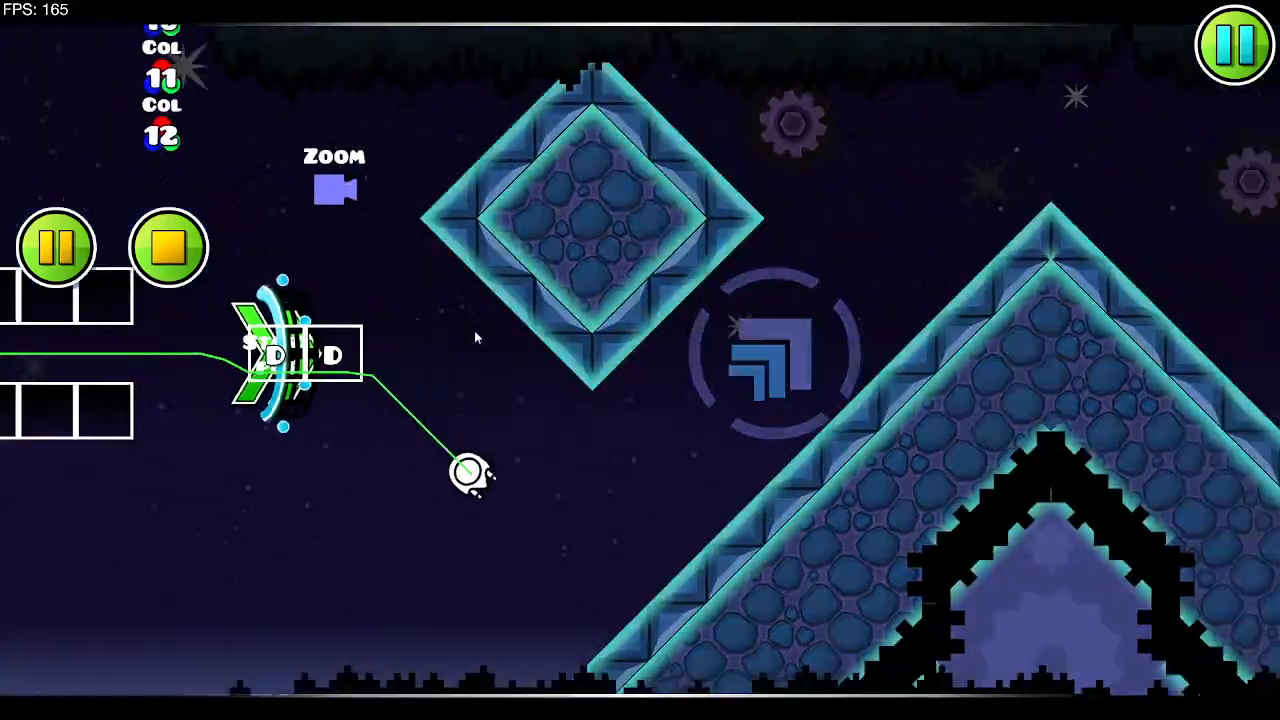
pyautogui.click(475, 331)
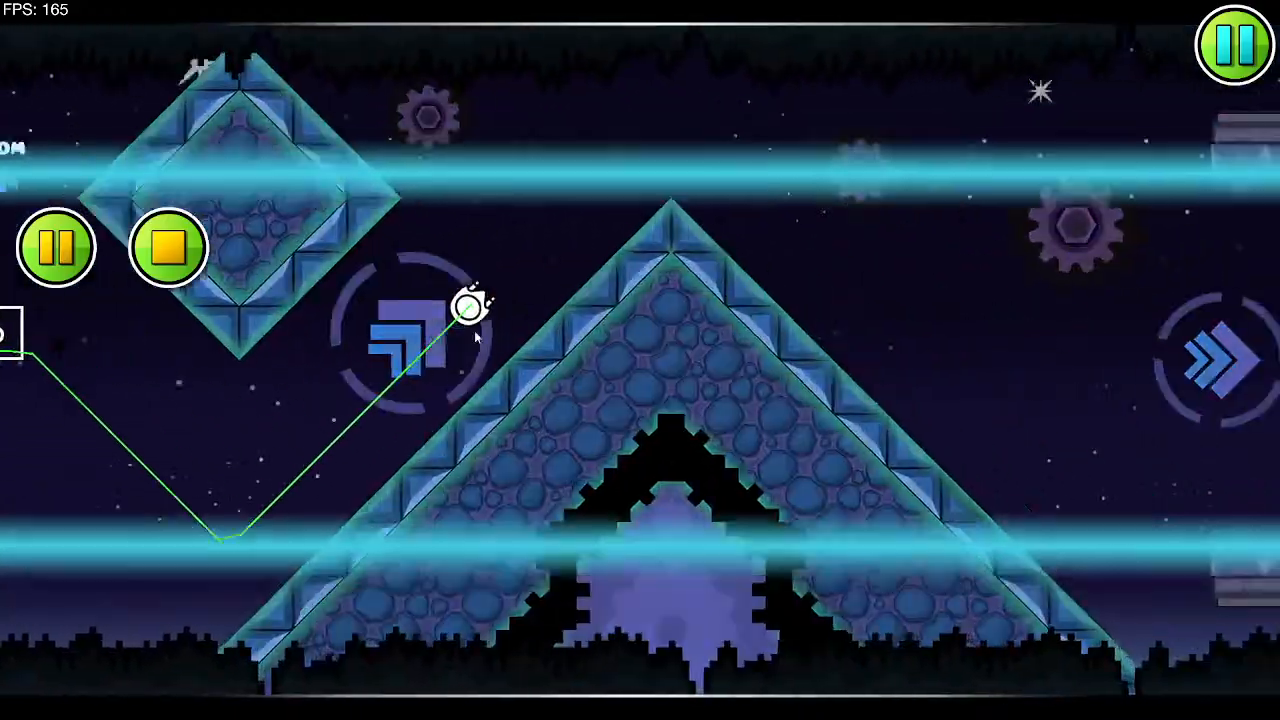
pyautogui.click(475, 331)
pyautogui.click(475, 331)
pyautogui.click(187, 241)
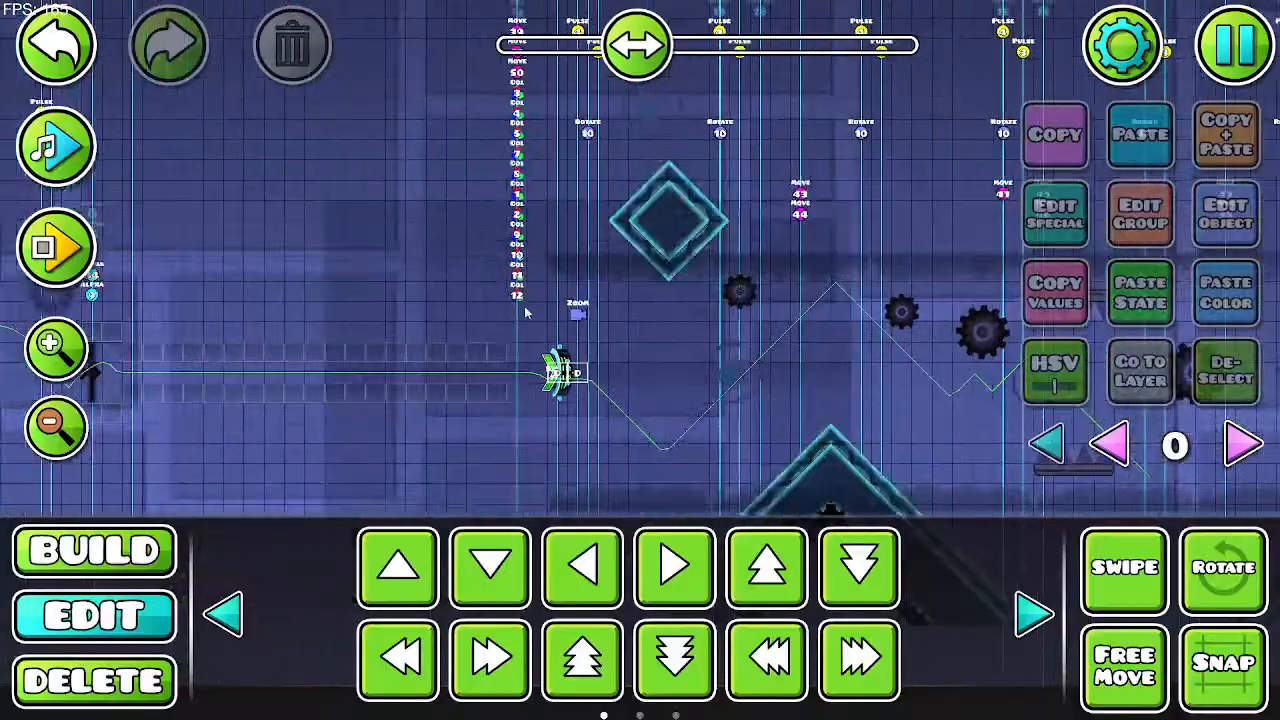
# Step: Return to build mode at the plain block corridor, inspect the editor layers up to layer 5 and settle on layer 3
pyautogui.press('1')
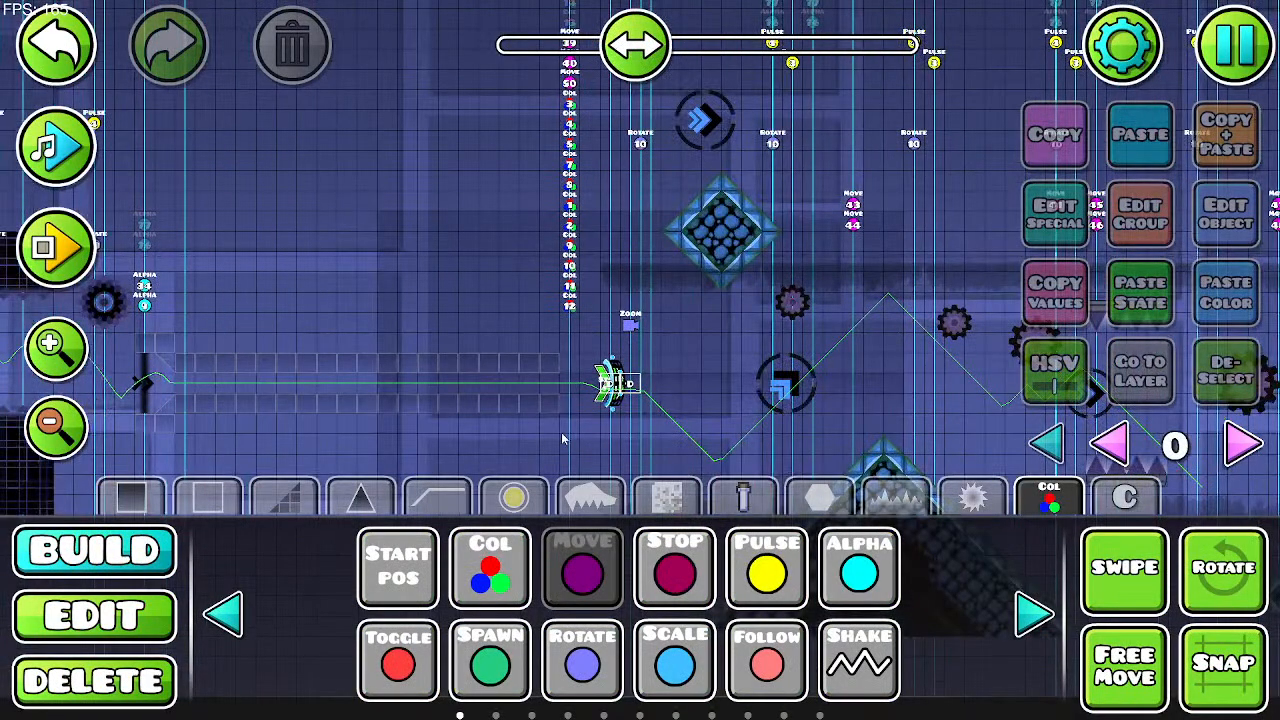
pyautogui.moveTo(551, 391); pyautogui.dragTo(403, 323)
pyautogui.moveTo(569, 370); pyautogui.dragTo(839, 383)
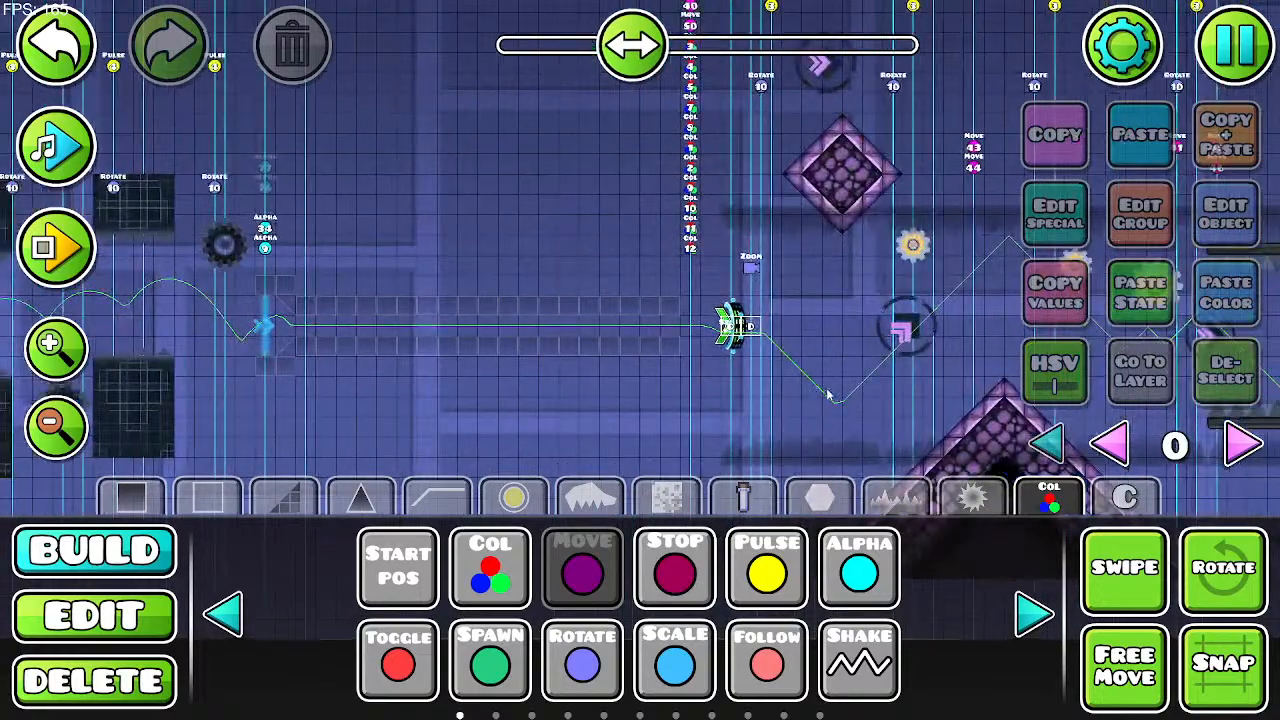
pyautogui.click(1243, 443)
pyautogui.click(1243, 443)
pyautogui.click(1240, 445)
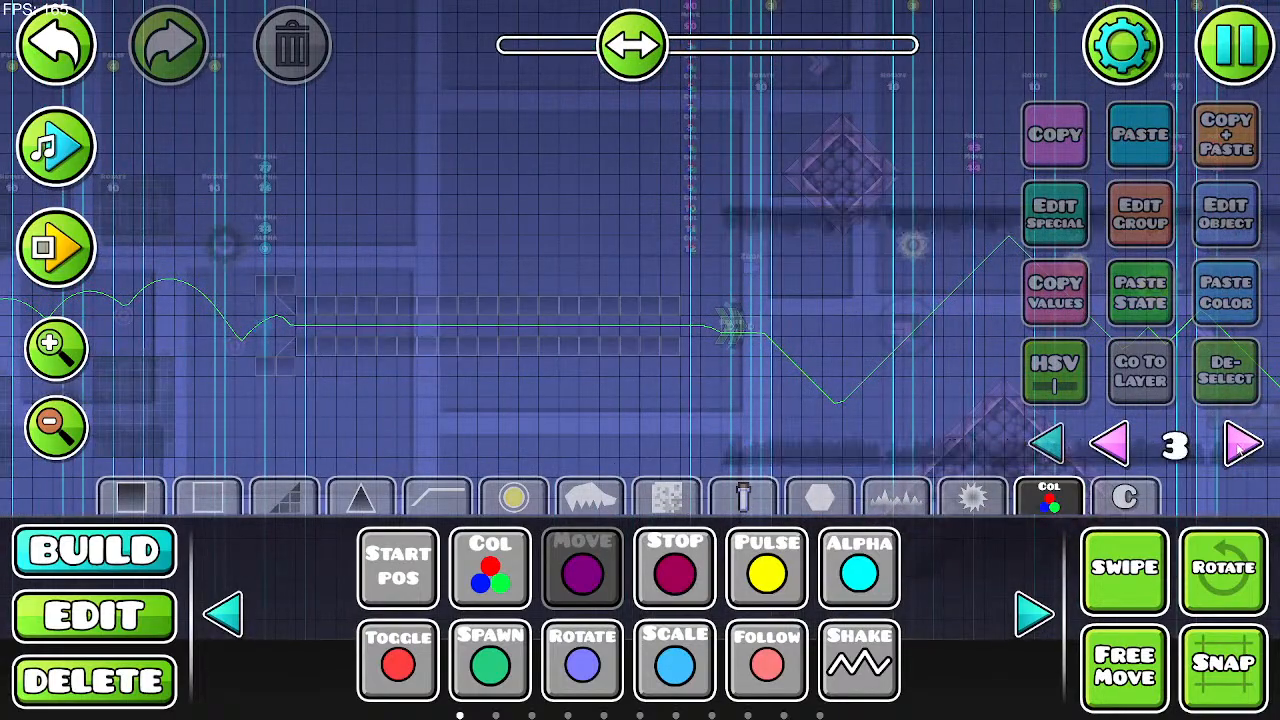
pyautogui.click(1234, 445)
pyautogui.click(1234, 445)
pyautogui.click(1115, 441)
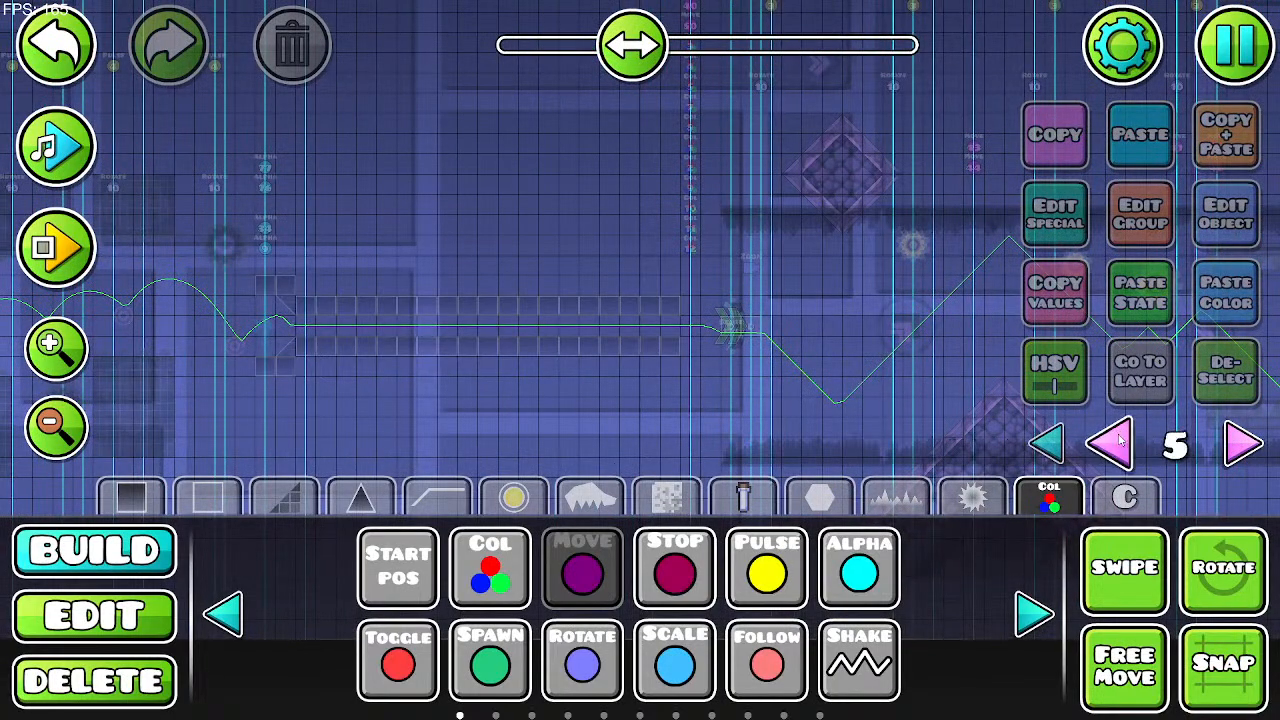
pyautogui.click(1115, 441)
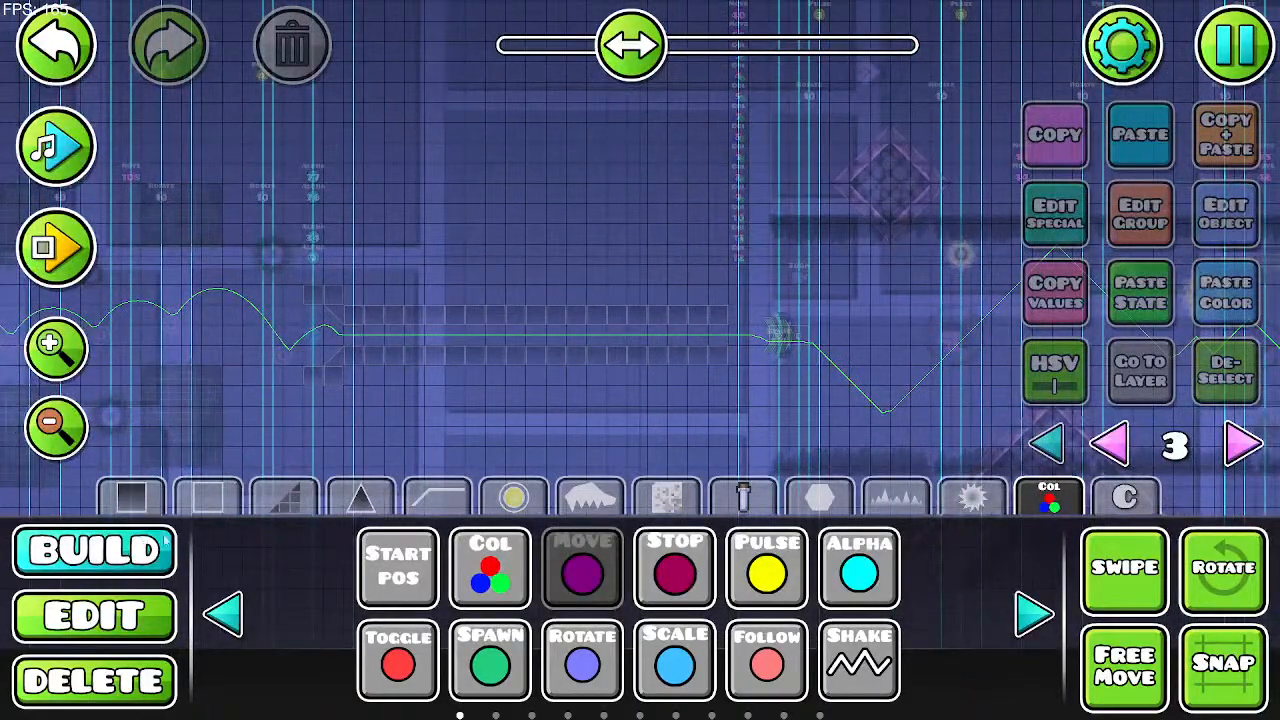
pyautogui.moveTo(684, 330); pyautogui.dragTo(447, 328)
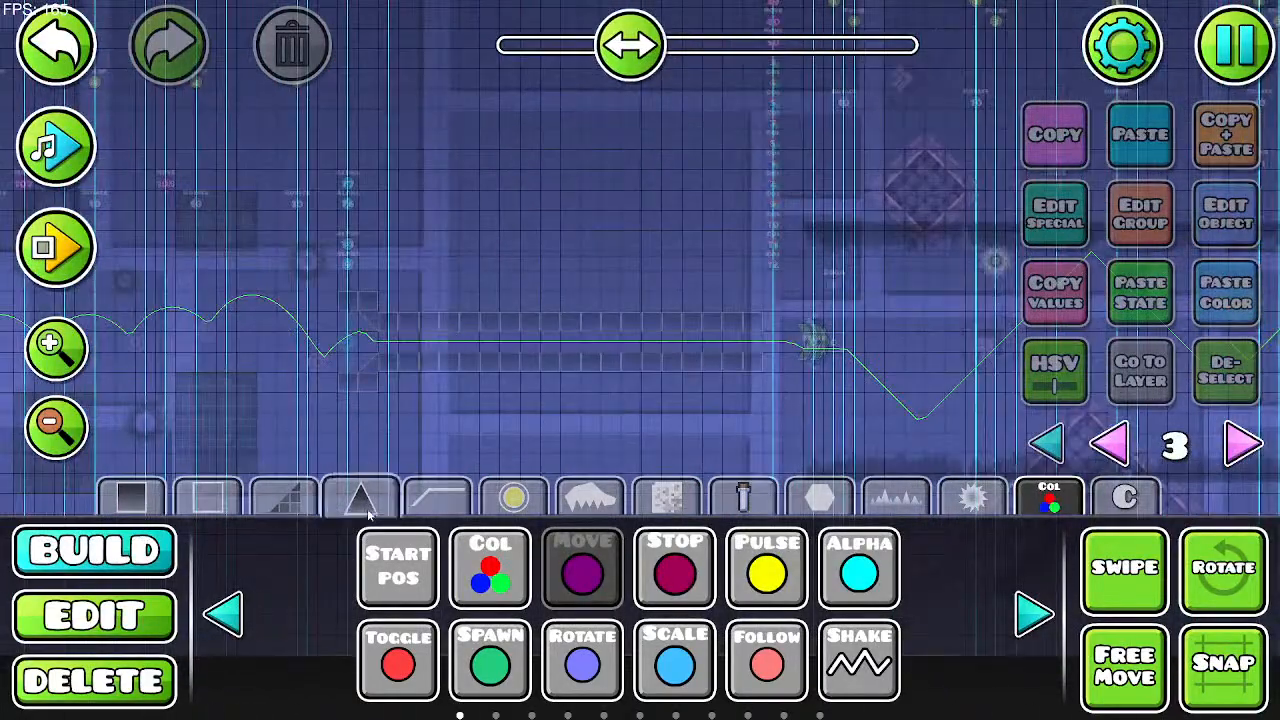
pyautogui.click(284, 497)
pyautogui.click(130, 497)
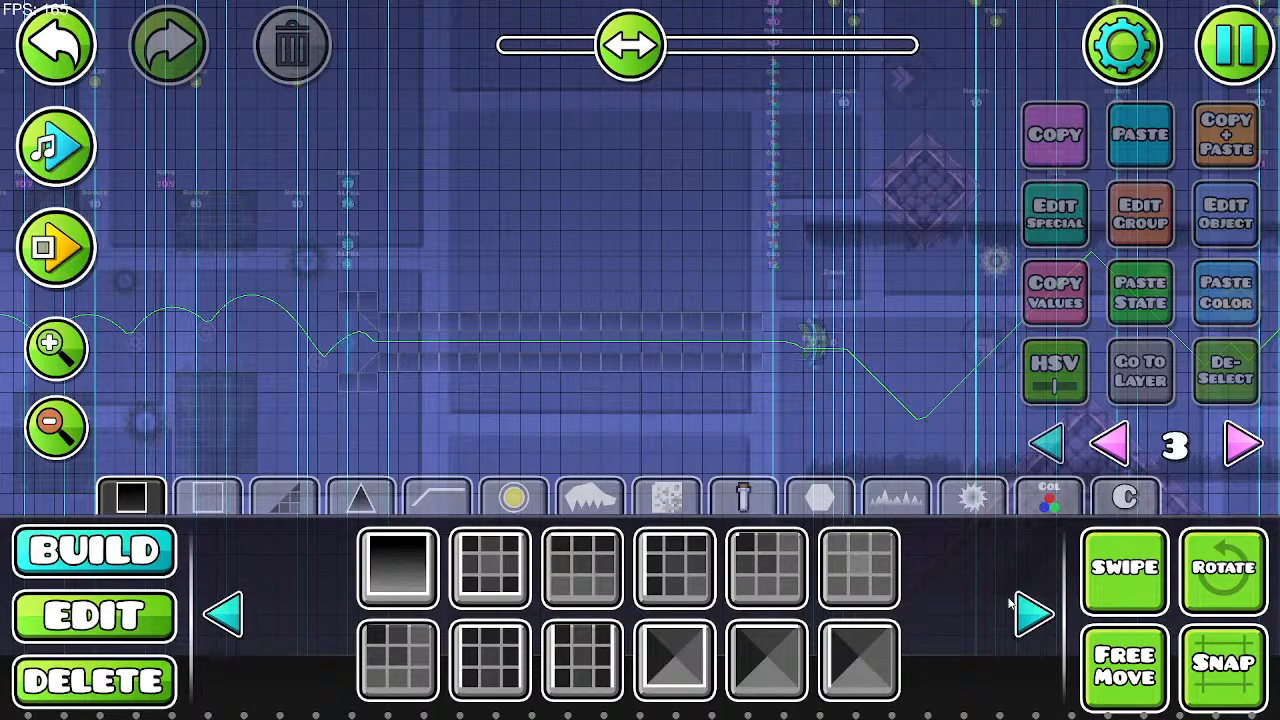
pyautogui.click(605, 498)
pyautogui.click(437, 498)
pyautogui.click(360, 498)
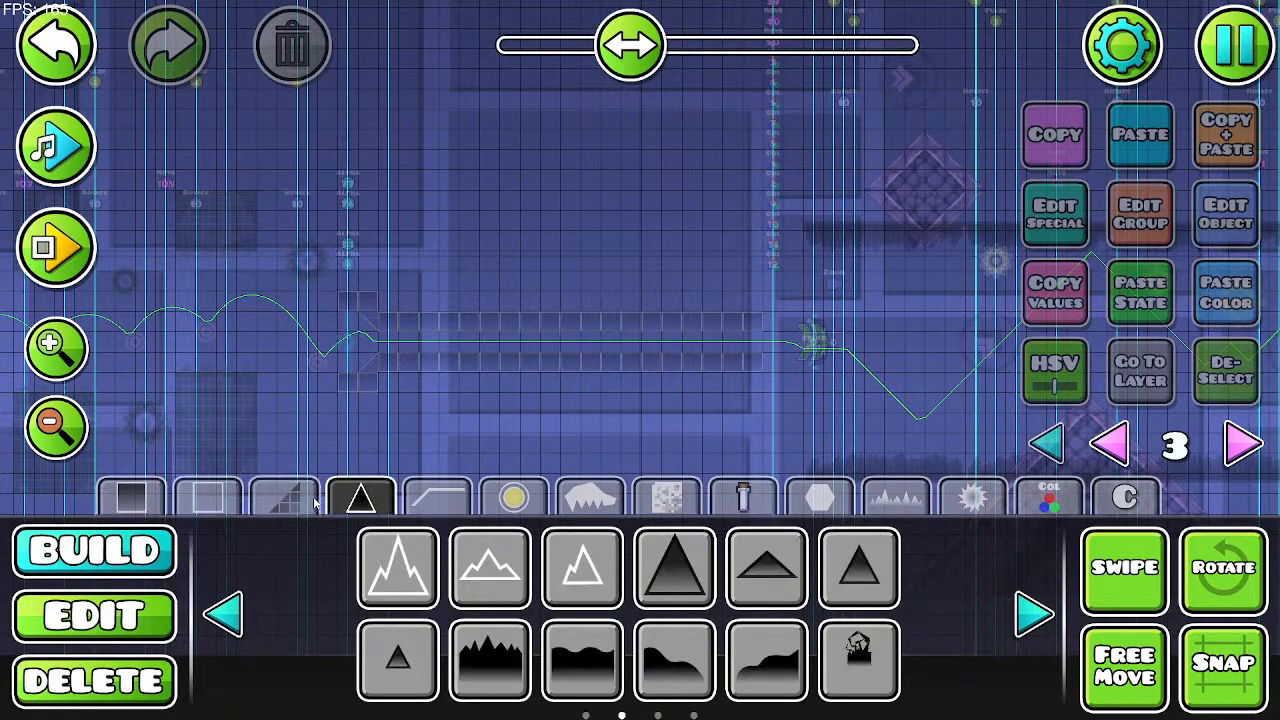
pyautogui.click(215, 498)
pyautogui.click(132, 498)
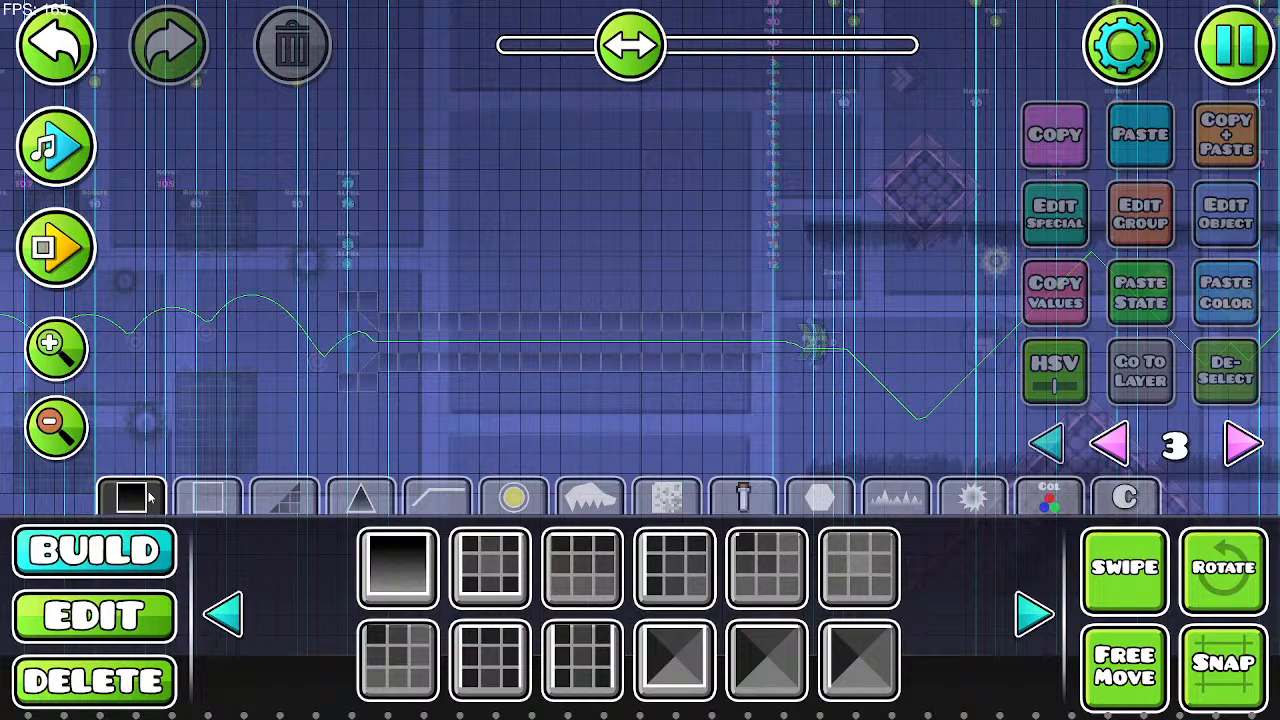
pyautogui.click(1241, 444)
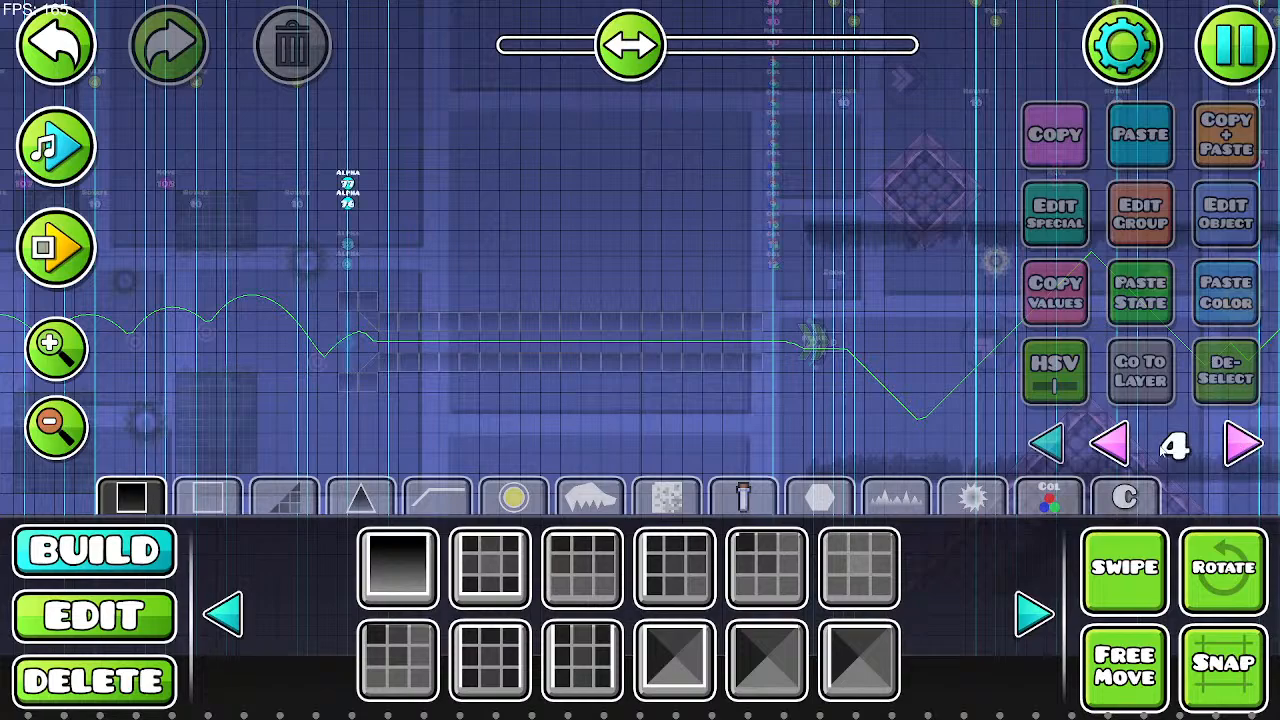
pyautogui.click(1110, 444)
pyautogui.click(513, 498)
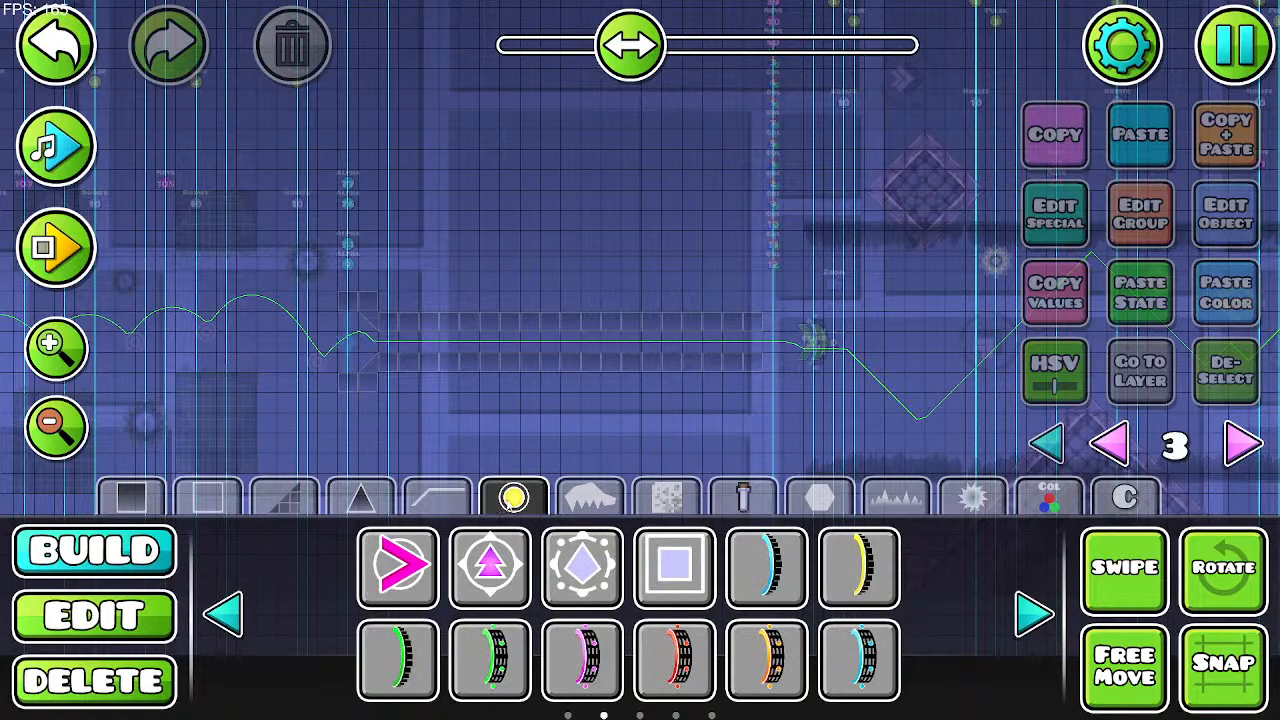
pyautogui.click(767, 567)
pyautogui.click(648, 255)
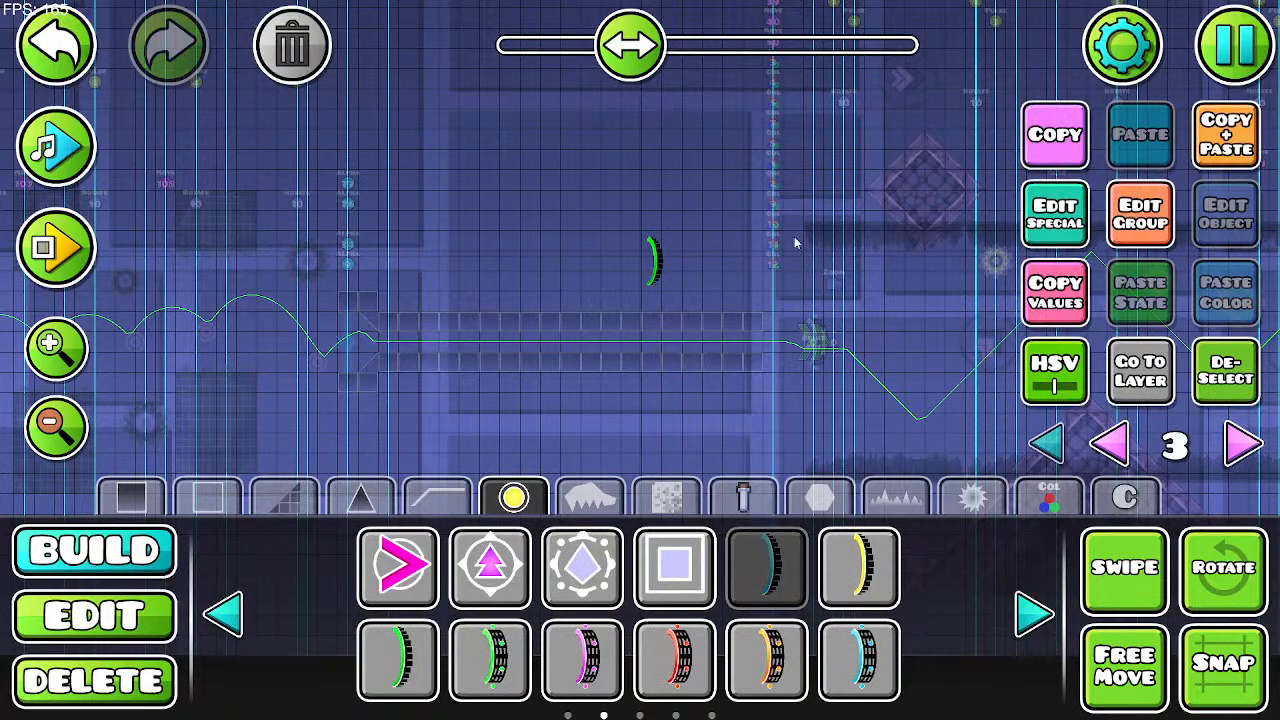
pyautogui.click(290, 60)
# Step: Switch to editor layer 4 and enter edit mode around the start of the plain block corridor
pyautogui.moveTo(787, 329); pyautogui.dragTo(851, 390)
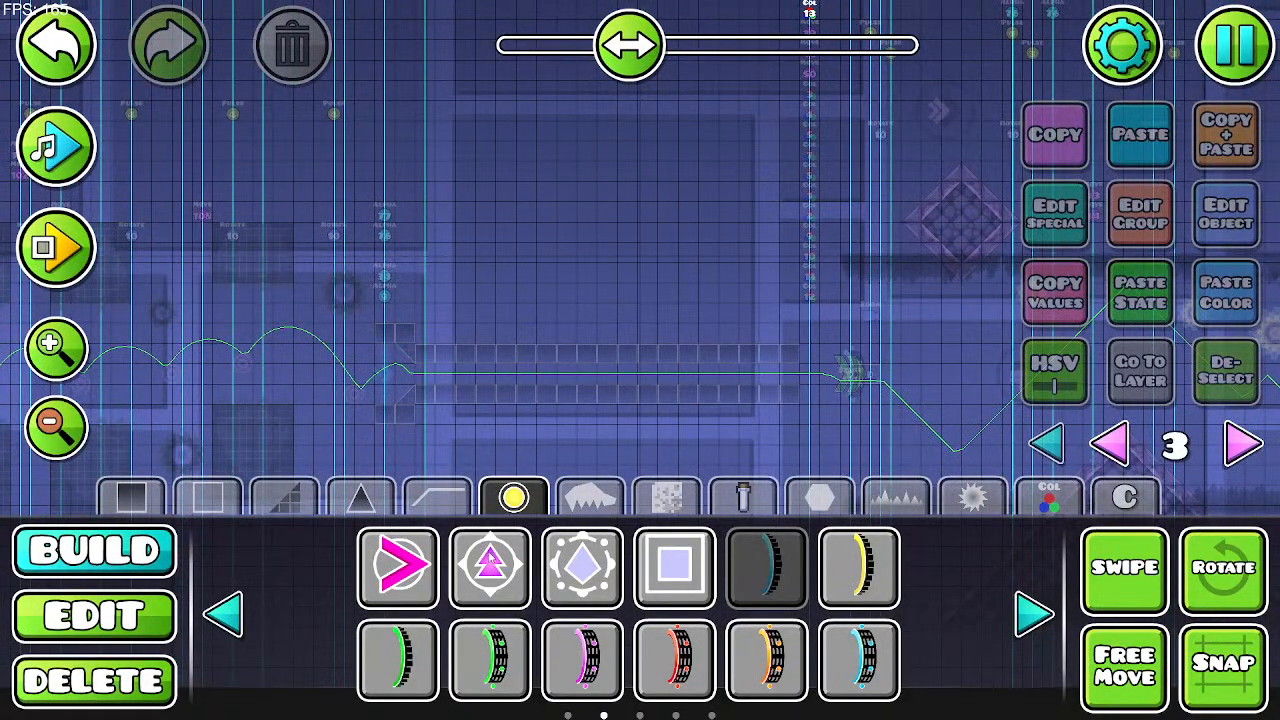
pyautogui.click(1033, 614)
pyautogui.click(1033, 614)
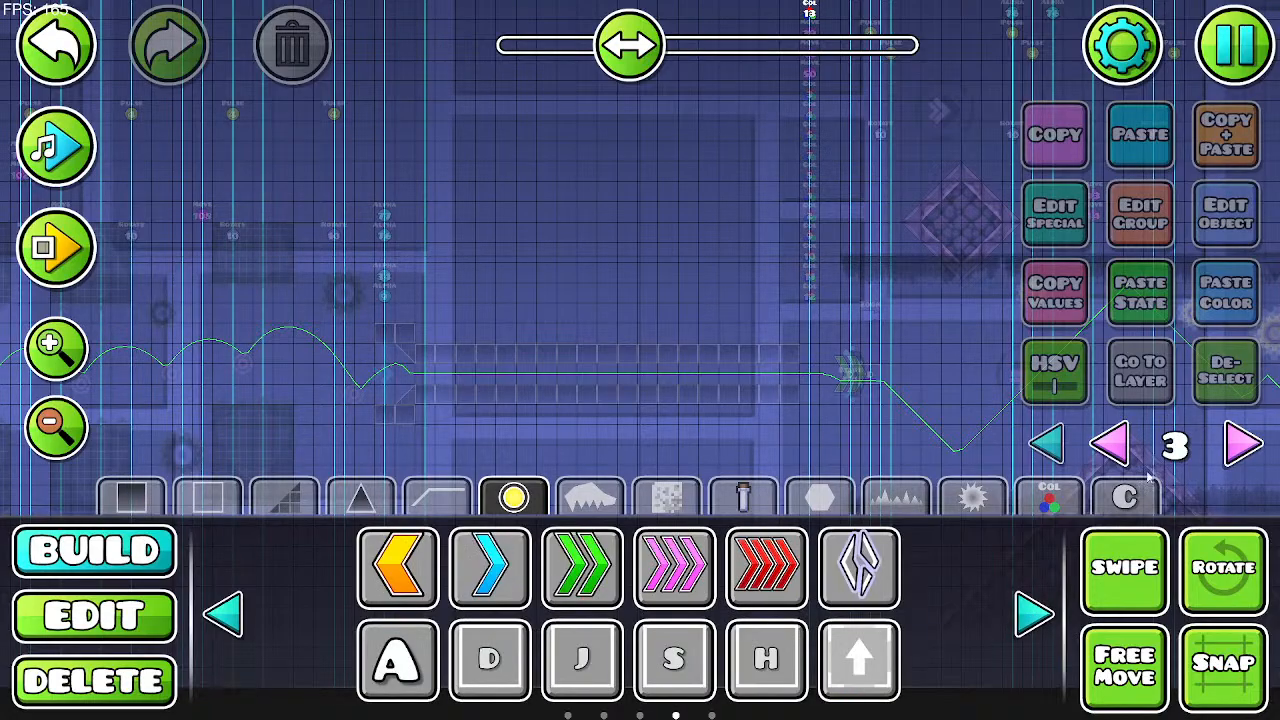
pyautogui.click(1239, 448)
pyautogui.click(1239, 448)
pyautogui.click(1110, 443)
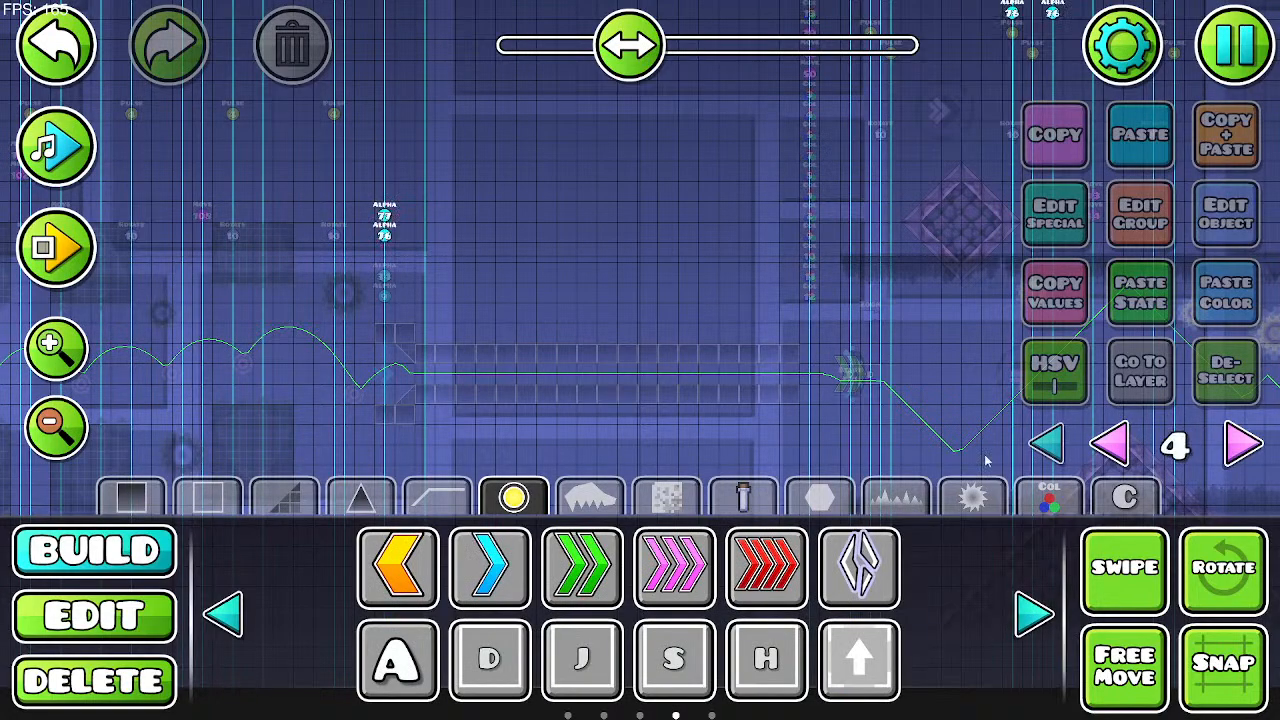
pyautogui.click(163, 610)
pyautogui.moveTo(528, 341); pyautogui.dragTo(600, 424)
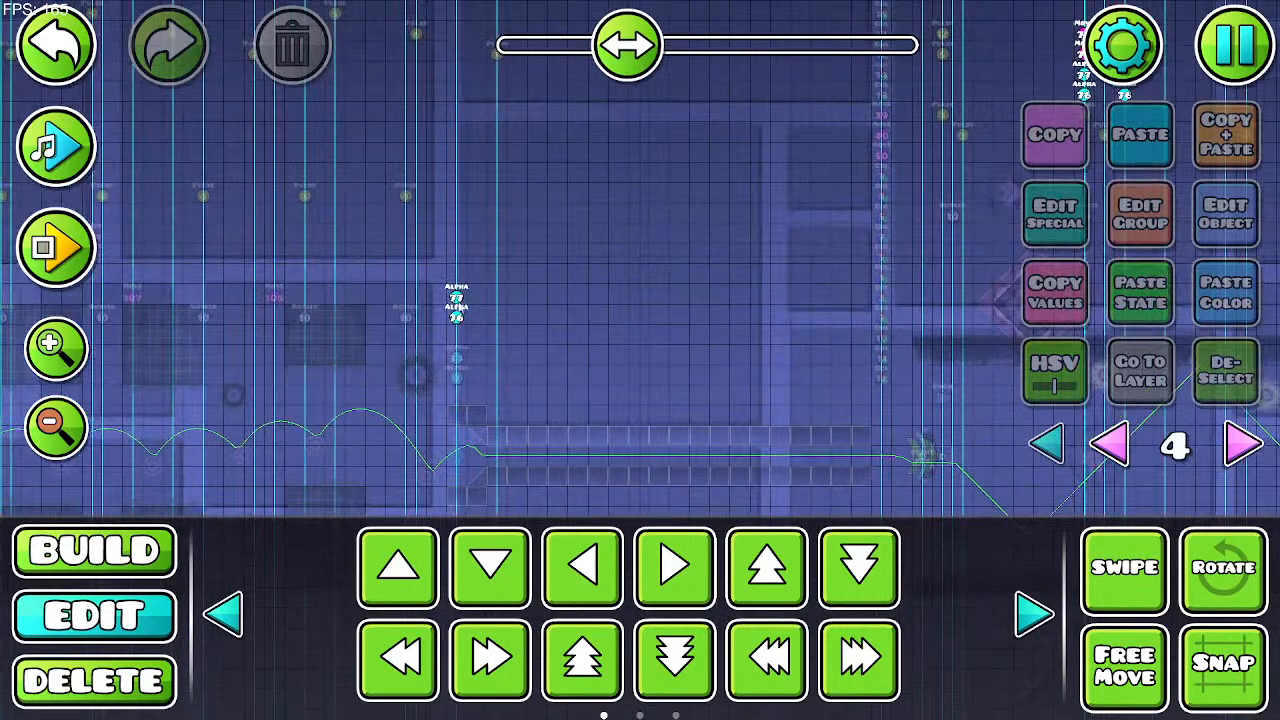
# Step: Move the Alpha 77 and Alpha 76 triggers at the start of the block corridor up three grid cells each
pyautogui.click(458, 302)
pyautogui.press('w')
pyautogui.press('w')
pyautogui.press('w')
pyautogui.click(458, 319)
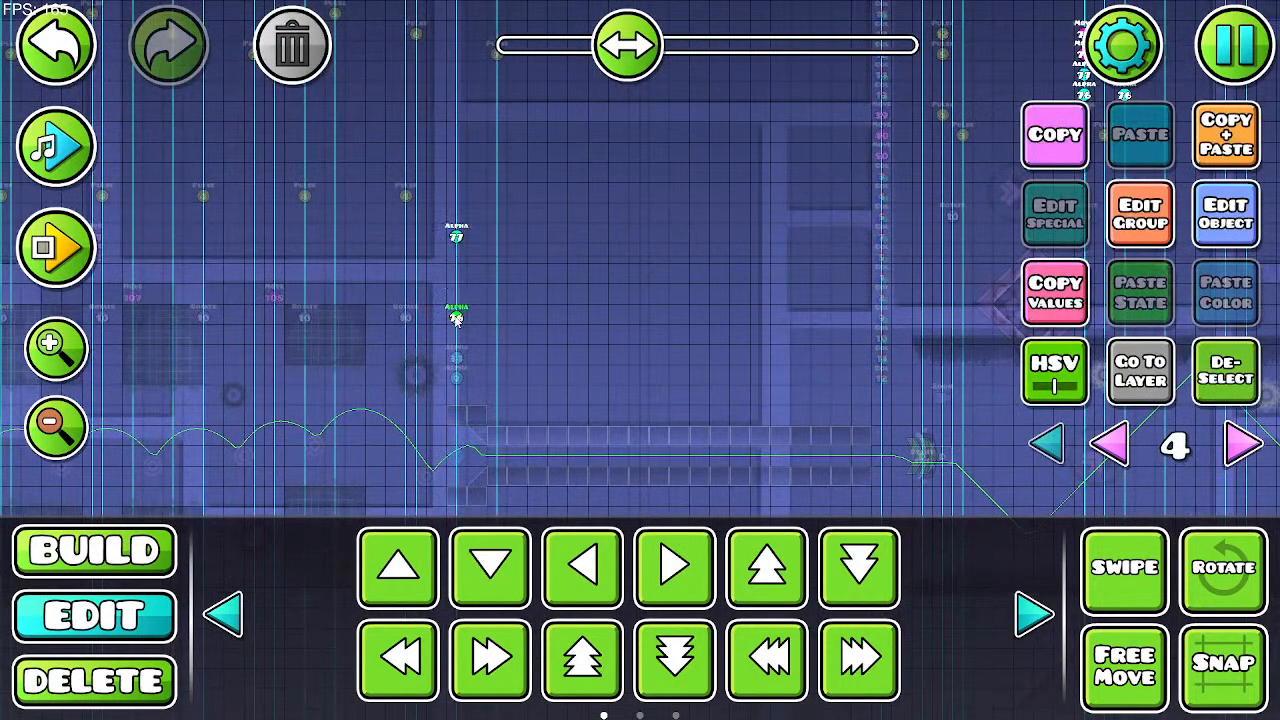
pyautogui.press('w')
pyautogui.press('w')
pyautogui.press('w')
pyautogui.moveTo(546, 307); pyautogui.dragTo(456, 159)
pyautogui.moveTo(435, 324); pyautogui.dragTo(391, 379)
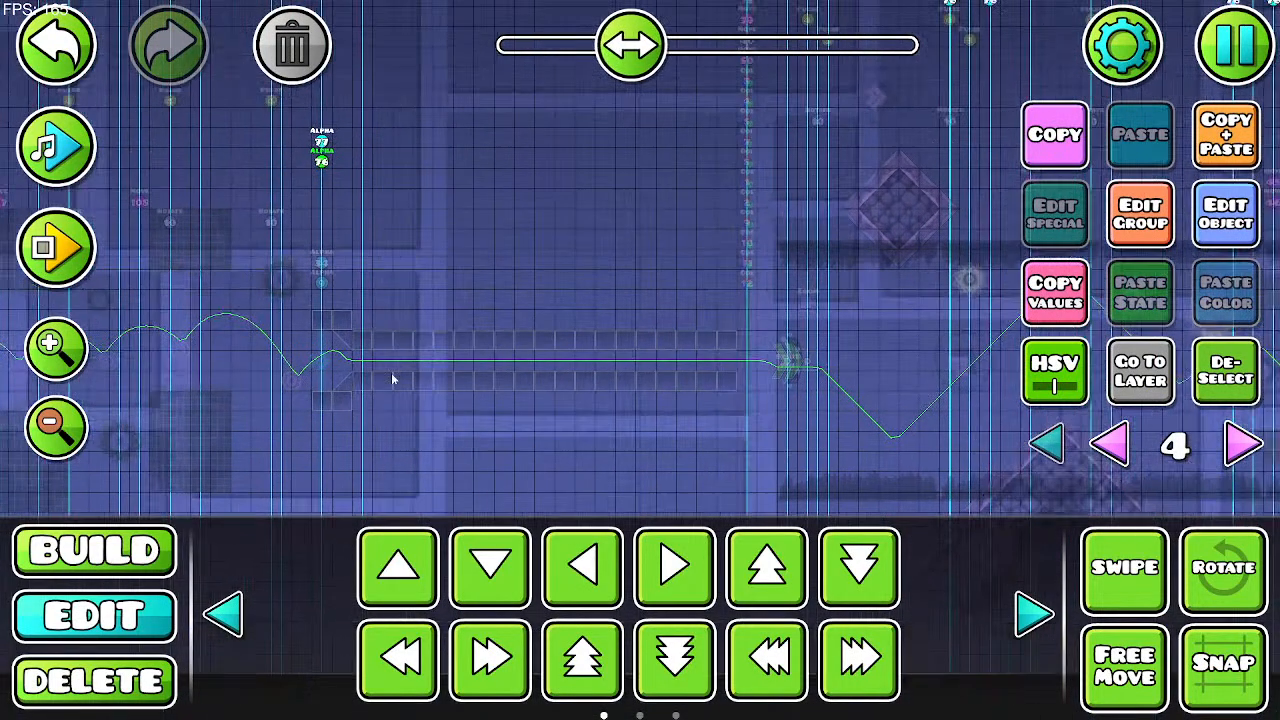
# Step: Try placing a solid black block above the start of the corridor, then delete it
pyautogui.click(95, 550)
pyautogui.click(130, 497)
pyautogui.click(1034, 614)
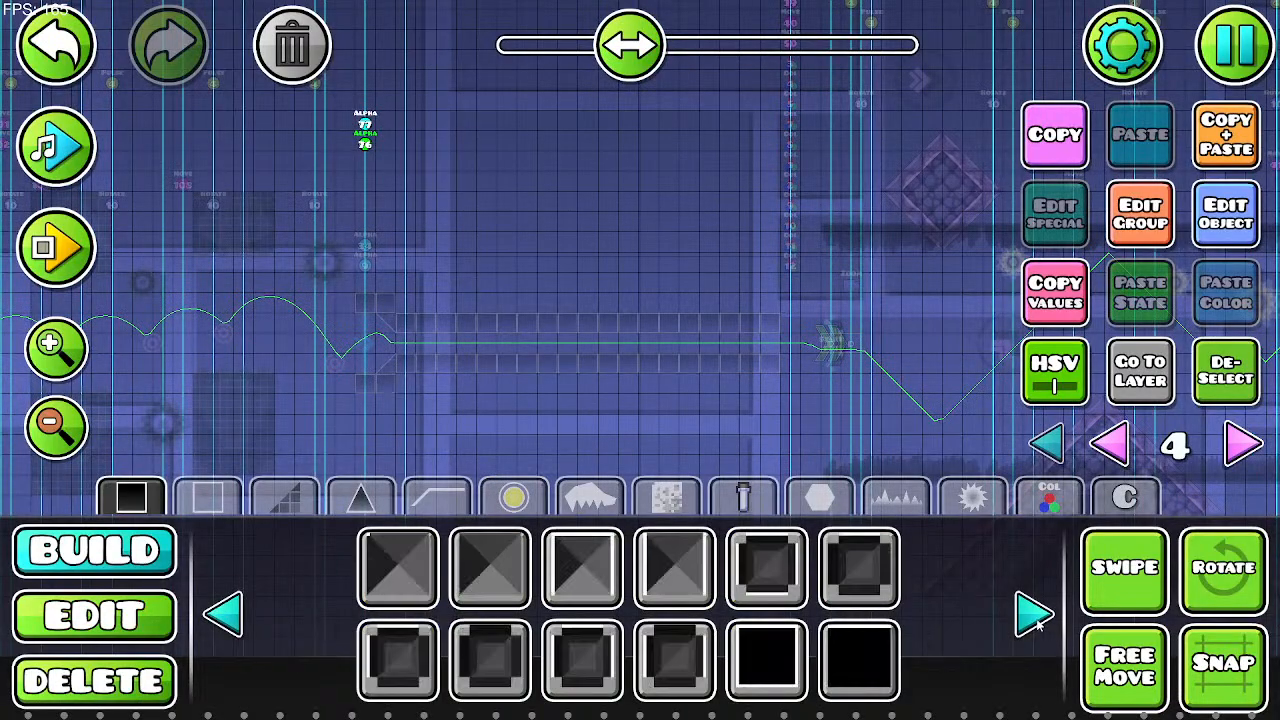
pyautogui.click(1037, 619)
pyautogui.click(1037, 619)
pyautogui.click(237, 610)
pyautogui.click(599, 560)
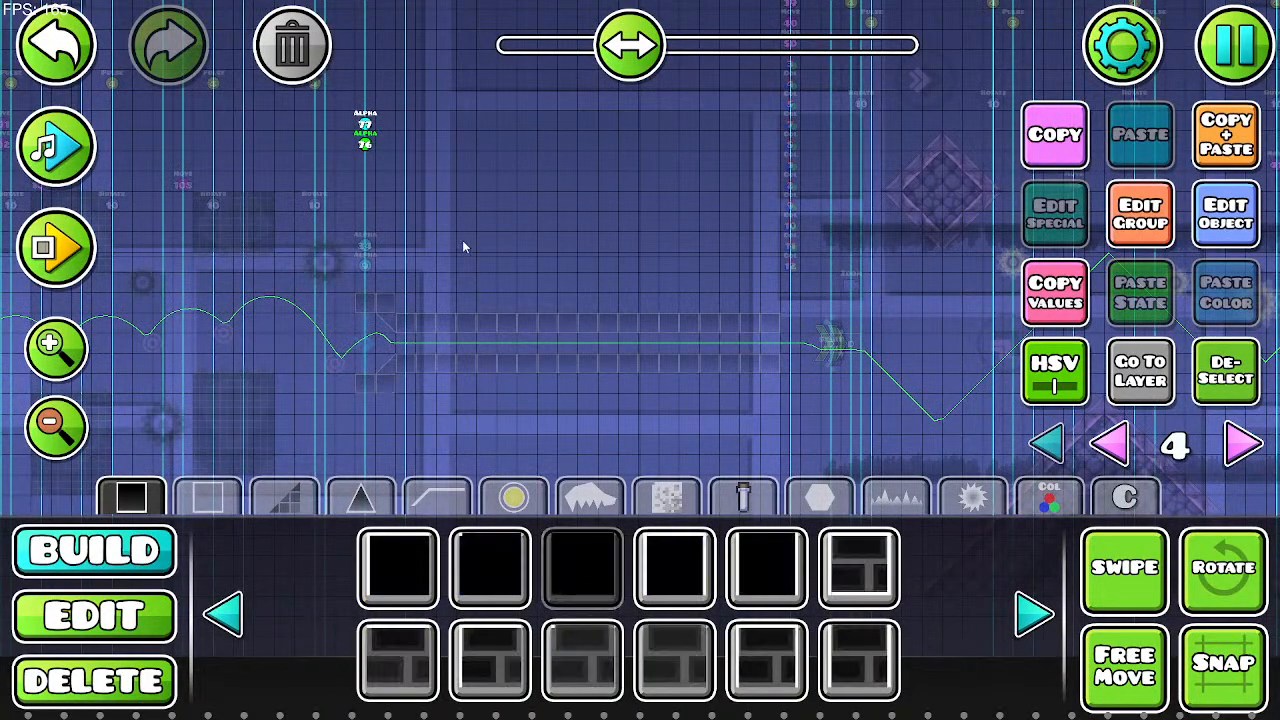
pyautogui.click(449, 226)
pyautogui.press('w')
pyautogui.press('a')
pyautogui.press('a')
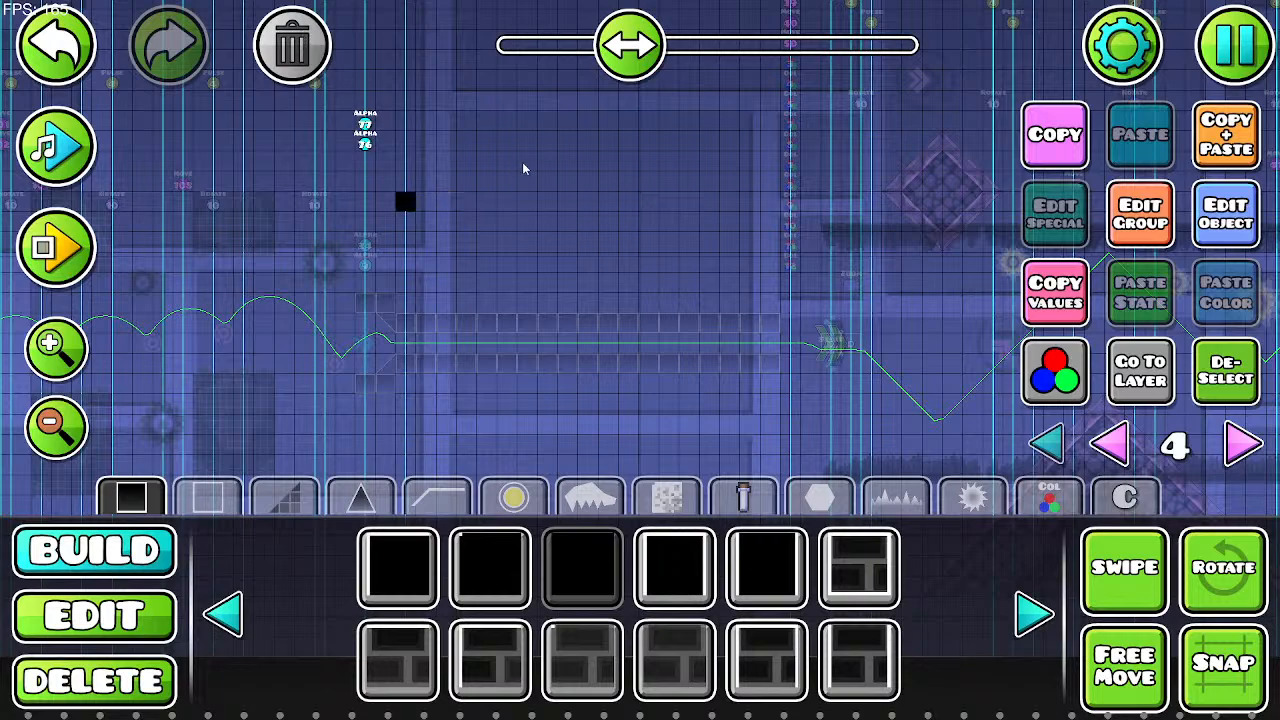
pyautogui.press('w')
pyautogui.click(292, 45)
# Step: Place a solid plain block above the corridor and assign its detail color to channel 6
pyautogui.click(1037, 619)
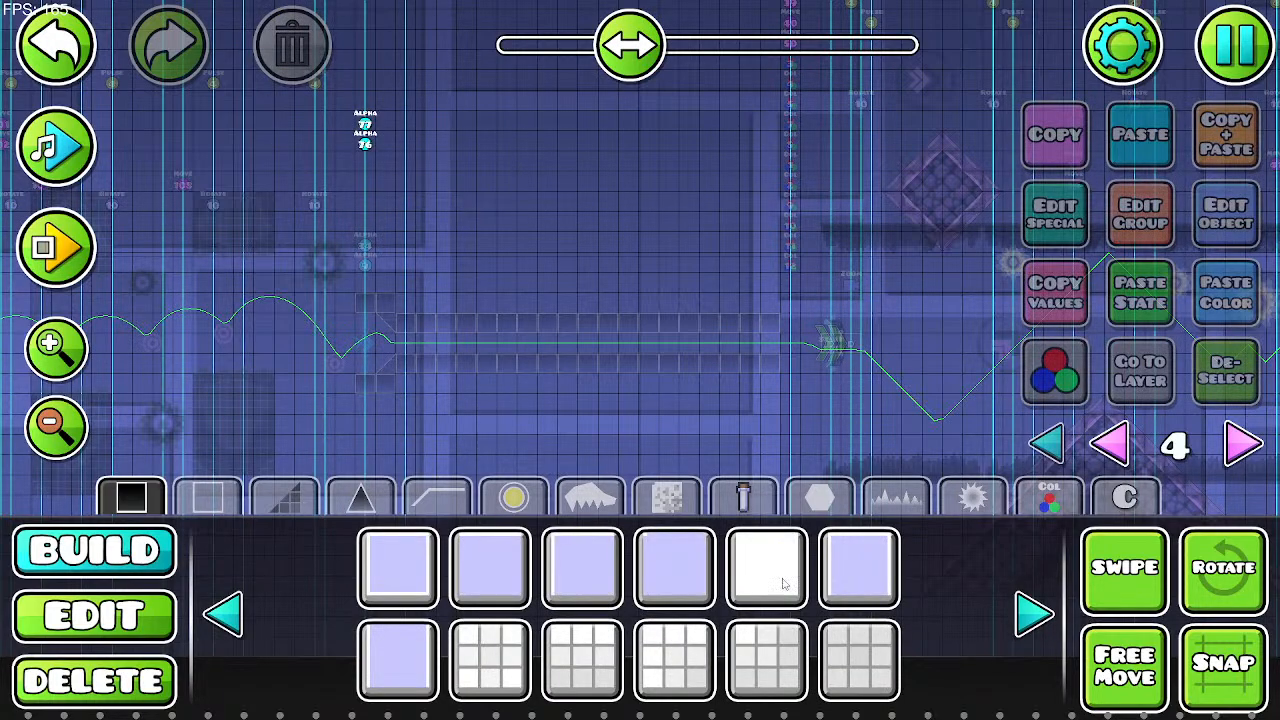
pyautogui.click(766, 567)
pyautogui.click(526, 240)
pyautogui.click(1055, 372)
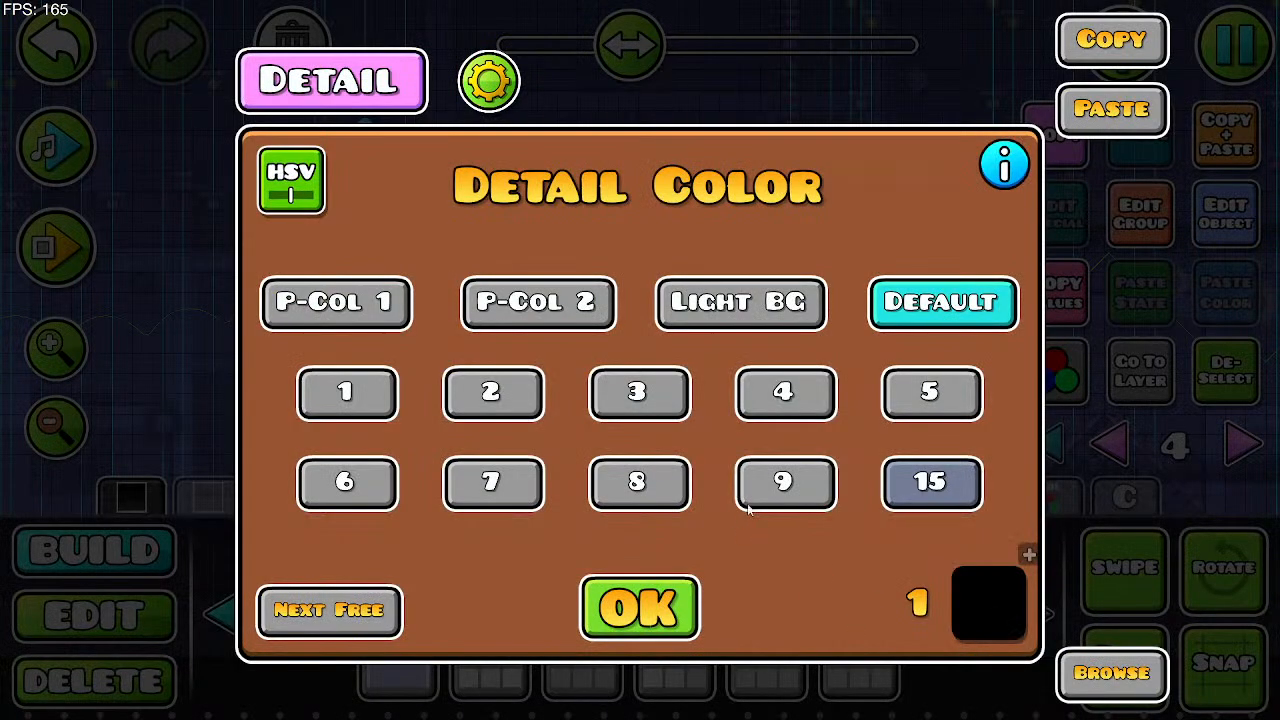
pyautogui.click(345, 483)
pyautogui.click(640, 607)
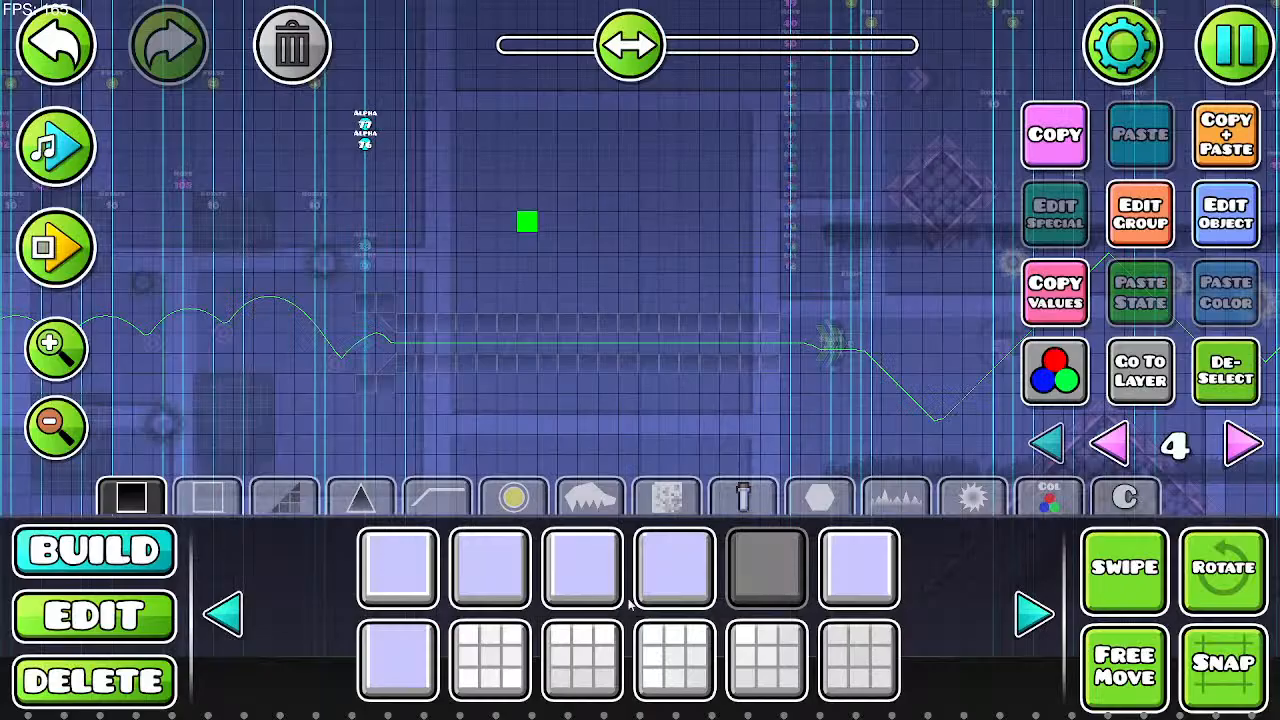
# Step: Compare detail color channels 9, 8, 6 and 1 on the plain block, then delete the block
pyautogui.moveTo(523, 277); pyautogui.dragTo(572, 336)
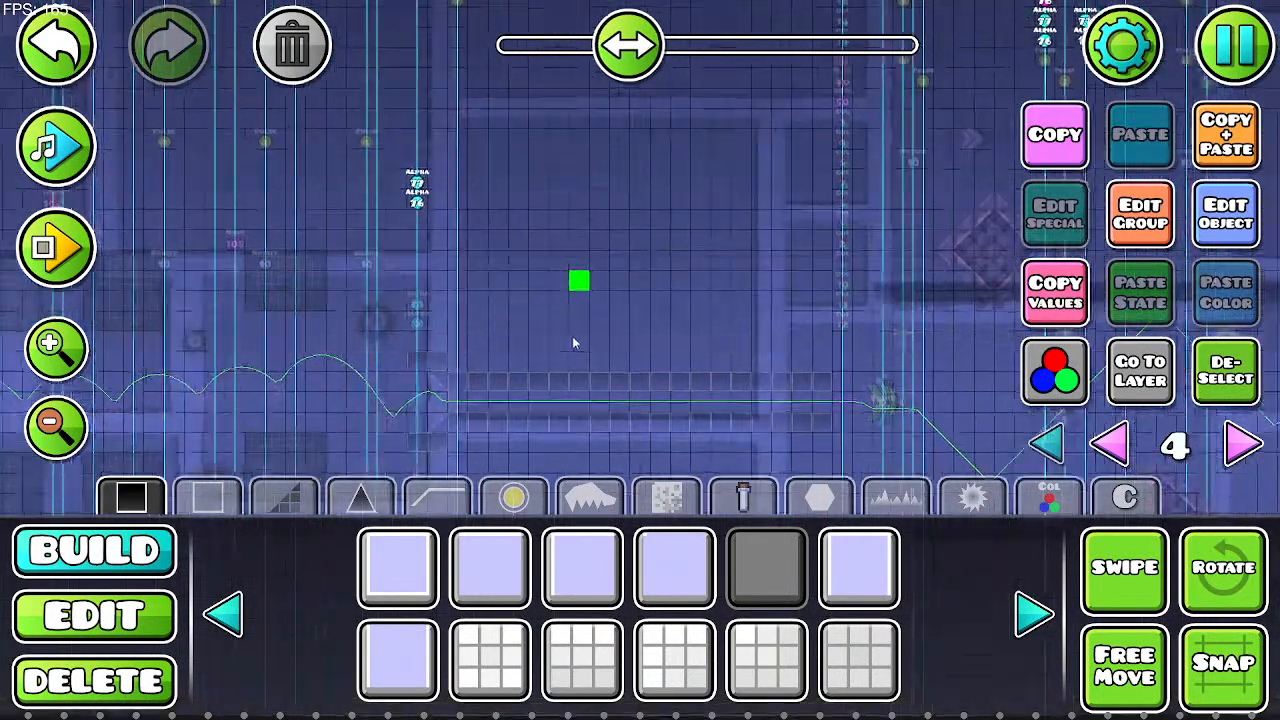
pyautogui.click(1226, 214)
pyautogui.click(784, 483)
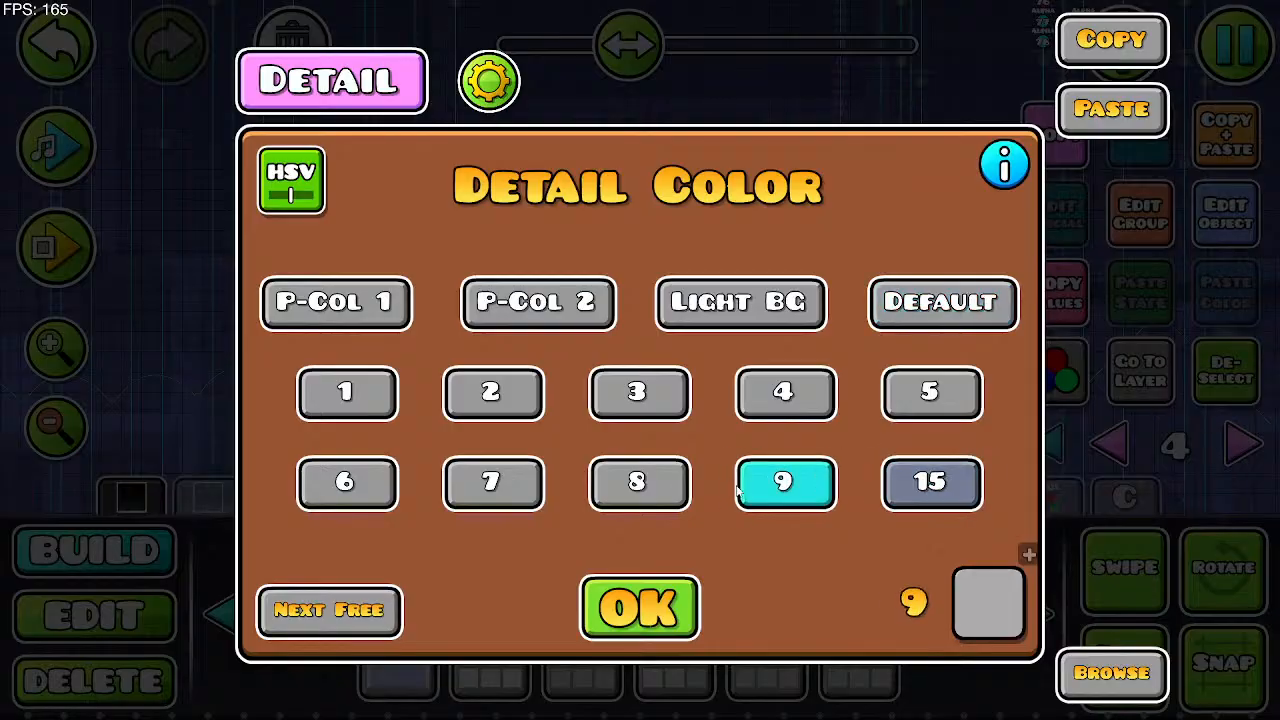
pyautogui.click(639, 483)
pyautogui.click(345, 483)
pyautogui.click(345, 391)
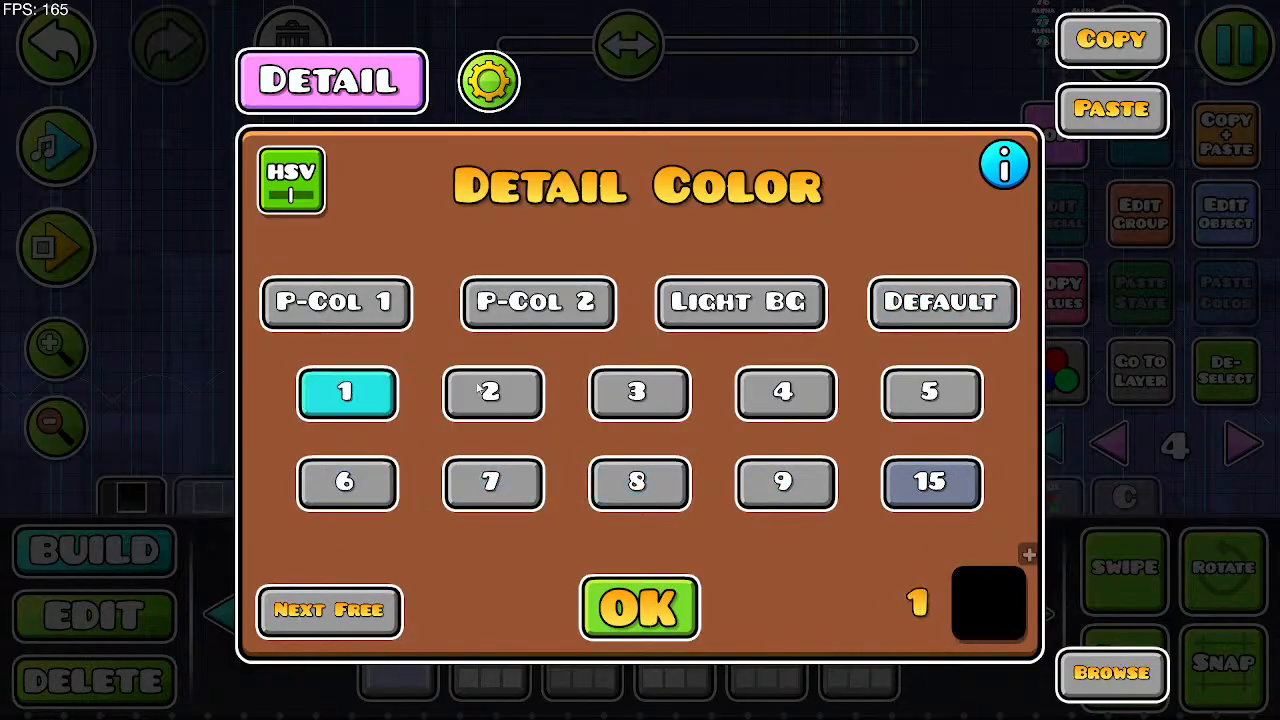
pyautogui.click(352, 483)
pyautogui.click(636, 604)
pyautogui.moveTo(578, 231); pyautogui.dragTo(549, 176)
pyautogui.click(293, 40)
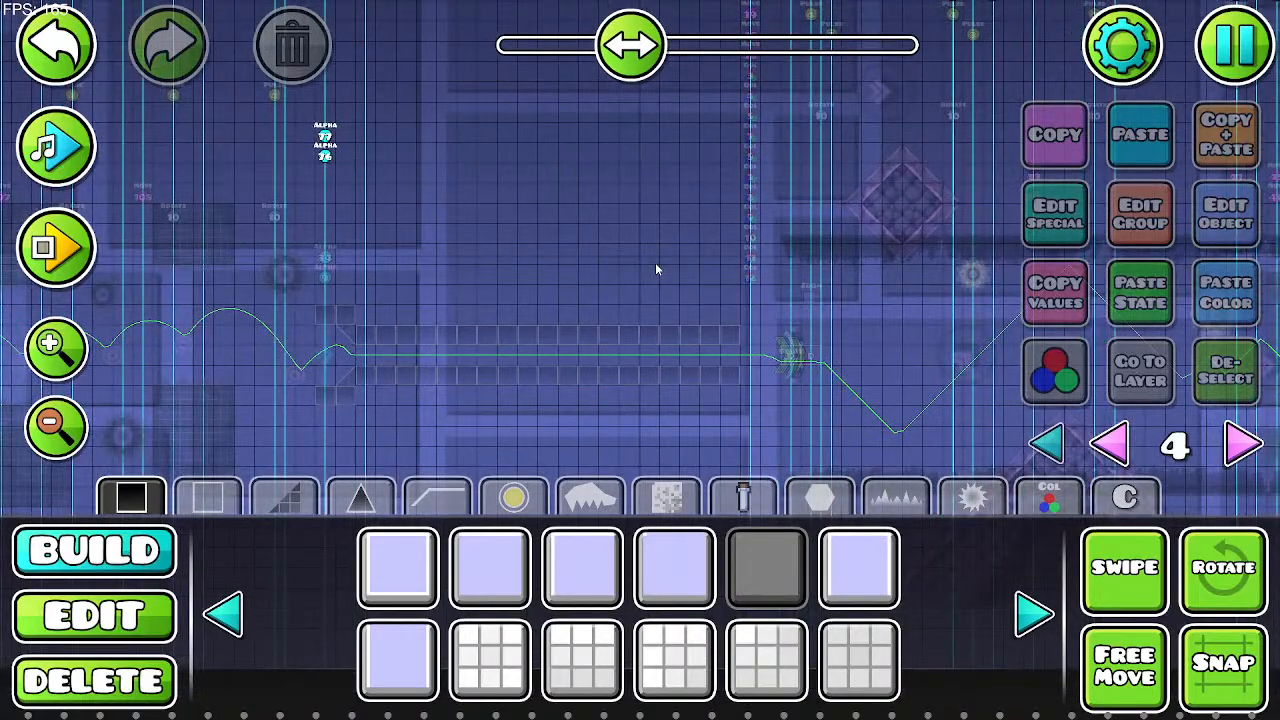
# Step: Switch to editor layer 0 and run the music preview up to the start of the block corridor
pyautogui.click(1122, 44)
pyautogui.click(638, 652)
pyautogui.click(1110, 443)
pyautogui.click(1110, 443)
pyautogui.click(1110, 443)
pyautogui.click(1110, 443)
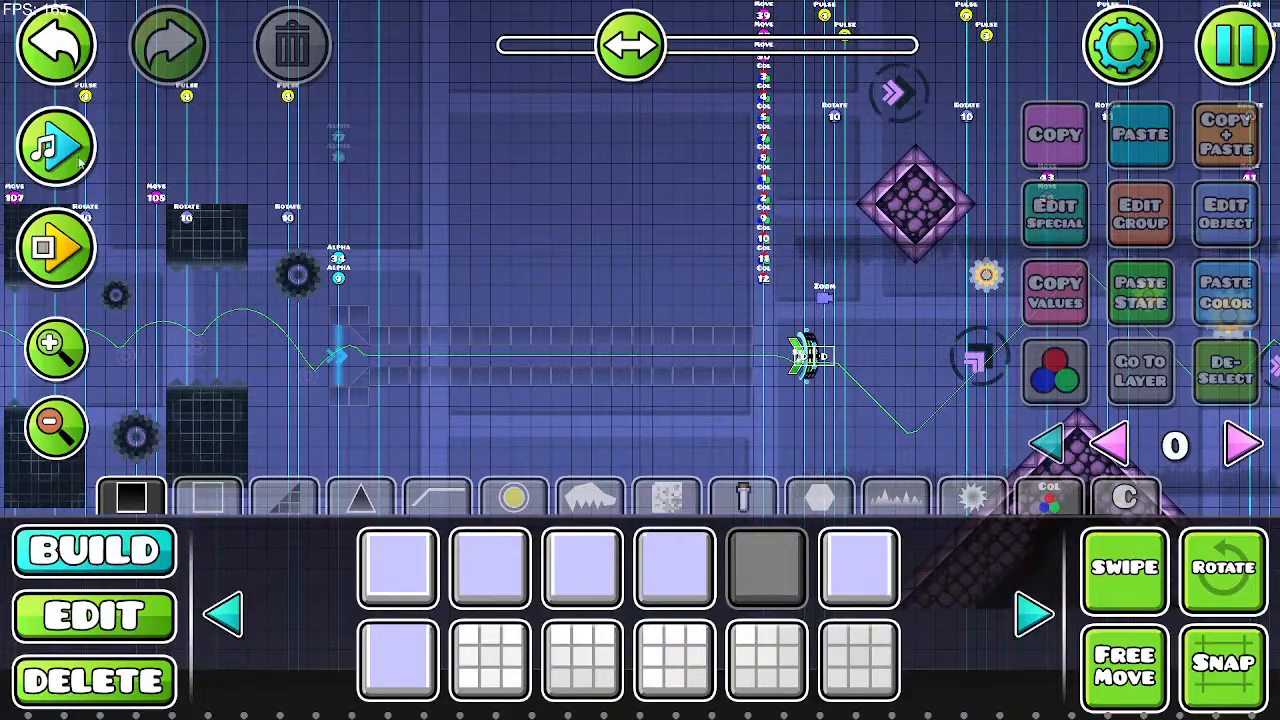
pyautogui.click(55, 148)
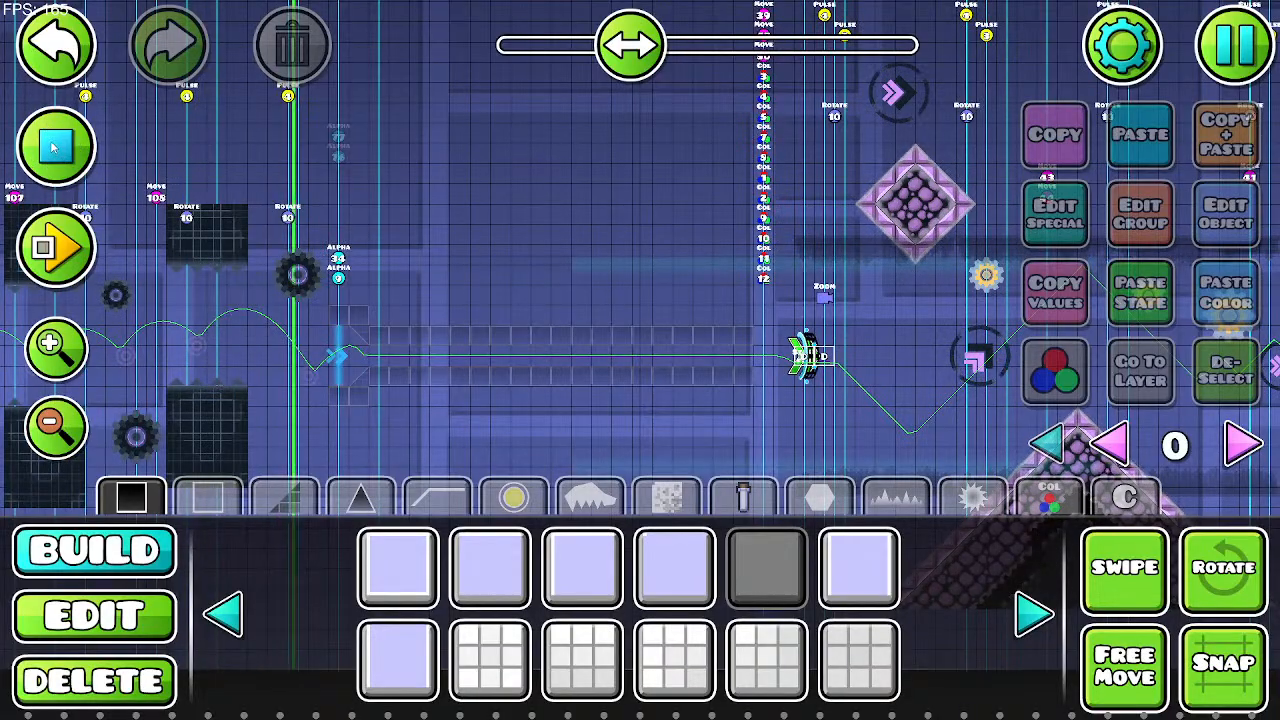
pyautogui.click(55, 148)
# Step: Place a Color trigger above the Alpha triggers at the corridor start and open its settings
pyautogui.click(514, 499)
pyautogui.click(1050, 499)
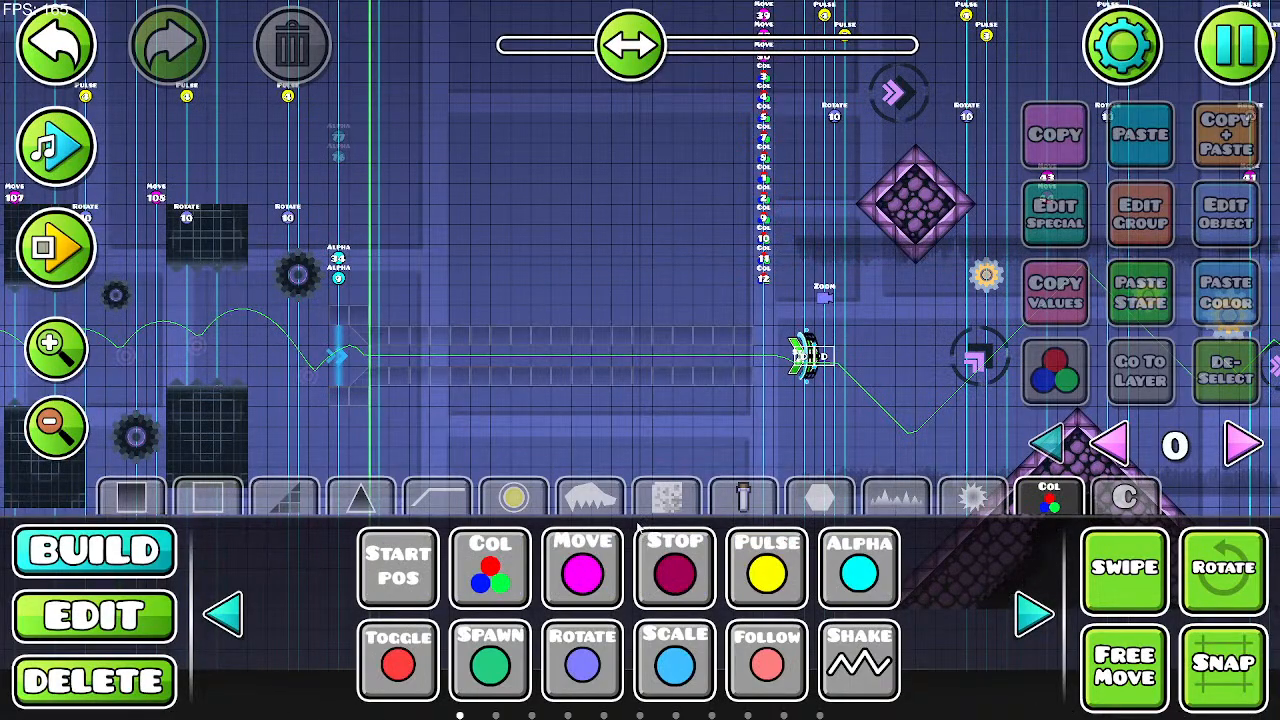
pyautogui.click(490, 568)
pyautogui.click(360, 195)
pyautogui.click(1225, 213)
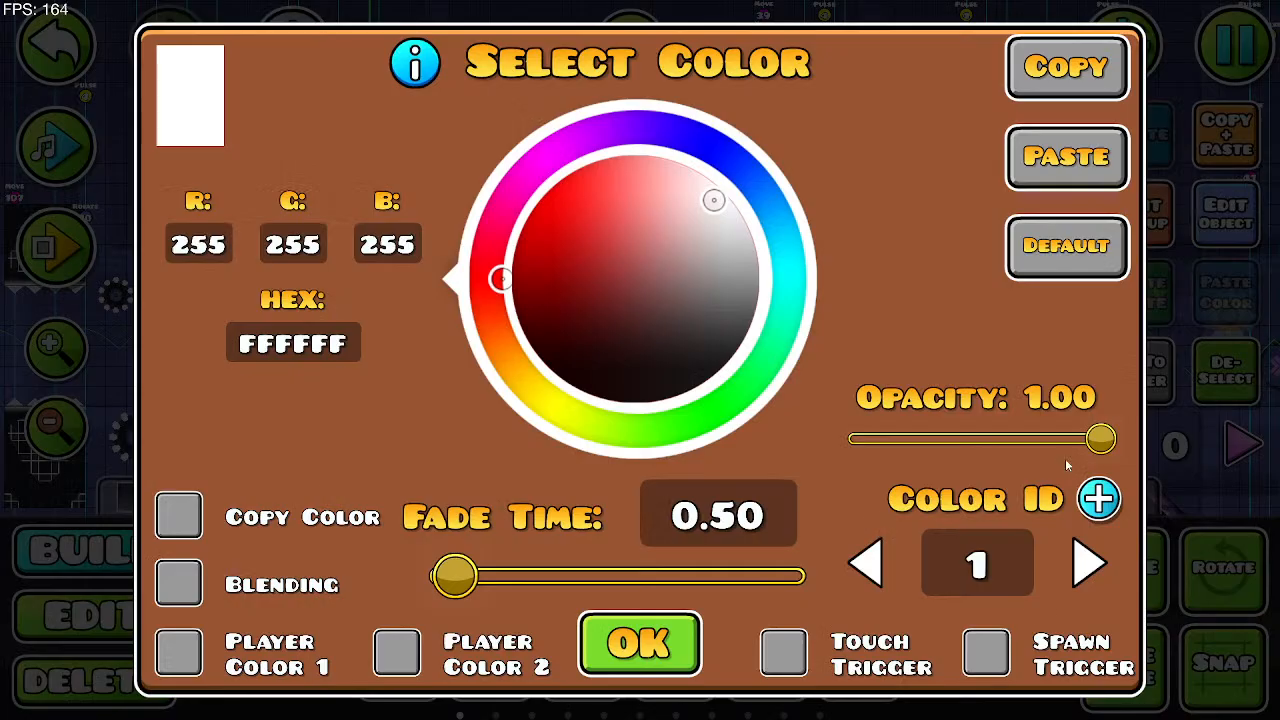
pyautogui.click(642, 638)
# Step: Set the new Color trigger's color to black (000000) and choose BG as its color channel
pyautogui.moveTo(560, 450); pyautogui.dragTo(656, 446)
pyautogui.click(1200, 220)
pyautogui.click(1009, 567)
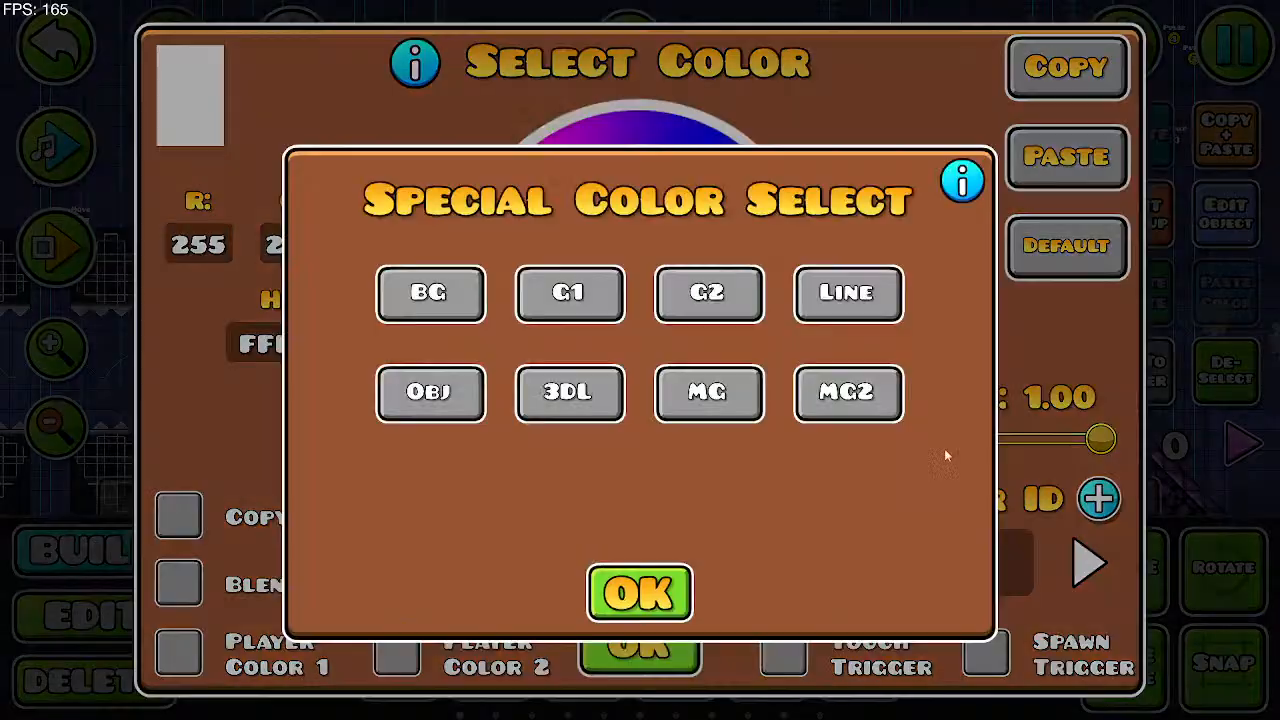
pyautogui.click(403, 277)
pyautogui.click(640, 617)
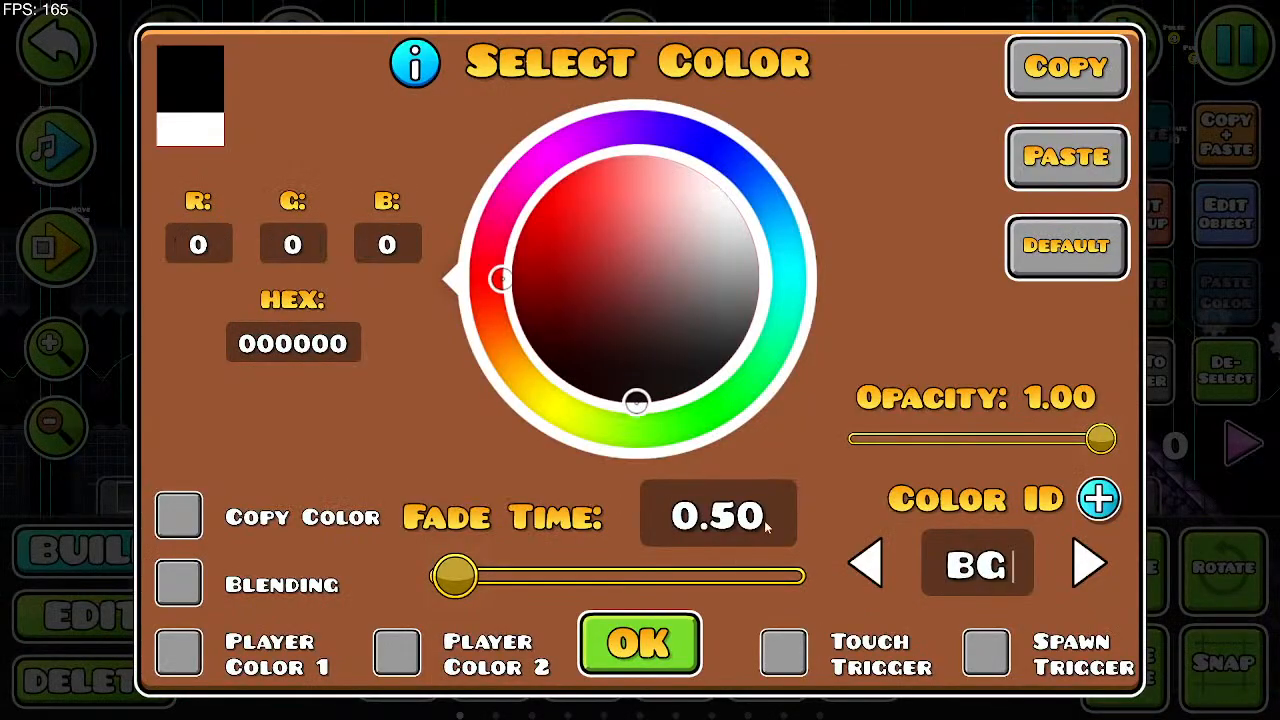
pyautogui.click(766, 527)
pyautogui.press('BackSpace')
pyautogui.click(640, 643)
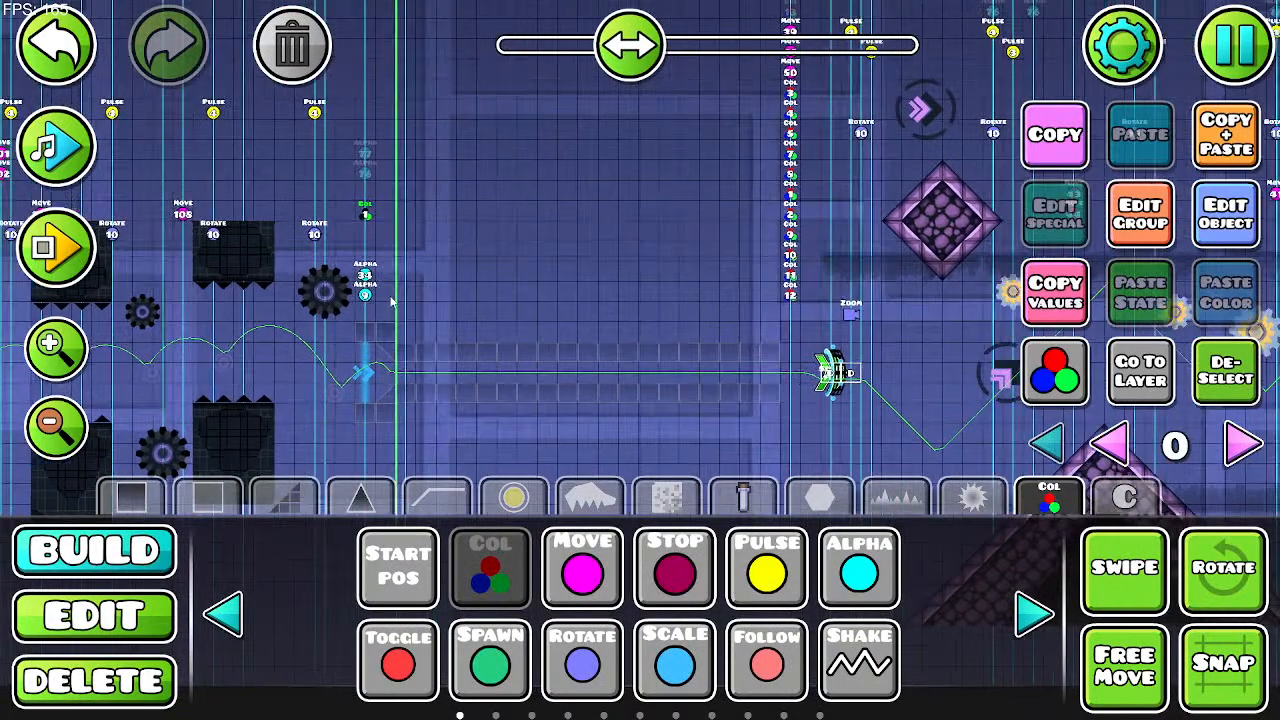
# Step: Preview the black Color trigger with the music, reassign it to the BG channel, and preview the corridor again
pyautogui.click(57, 145)
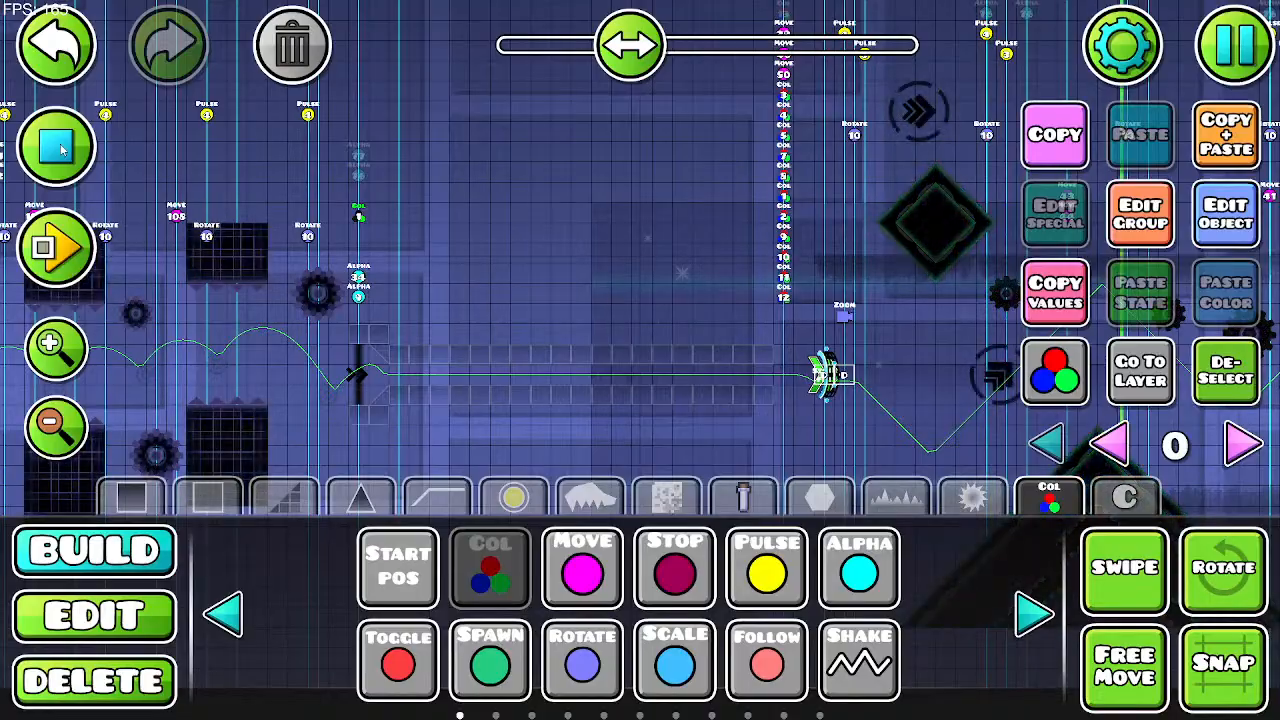
pyautogui.click(60, 148)
pyautogui.click(1226, 213)
pyautogui.click(1100, 495)
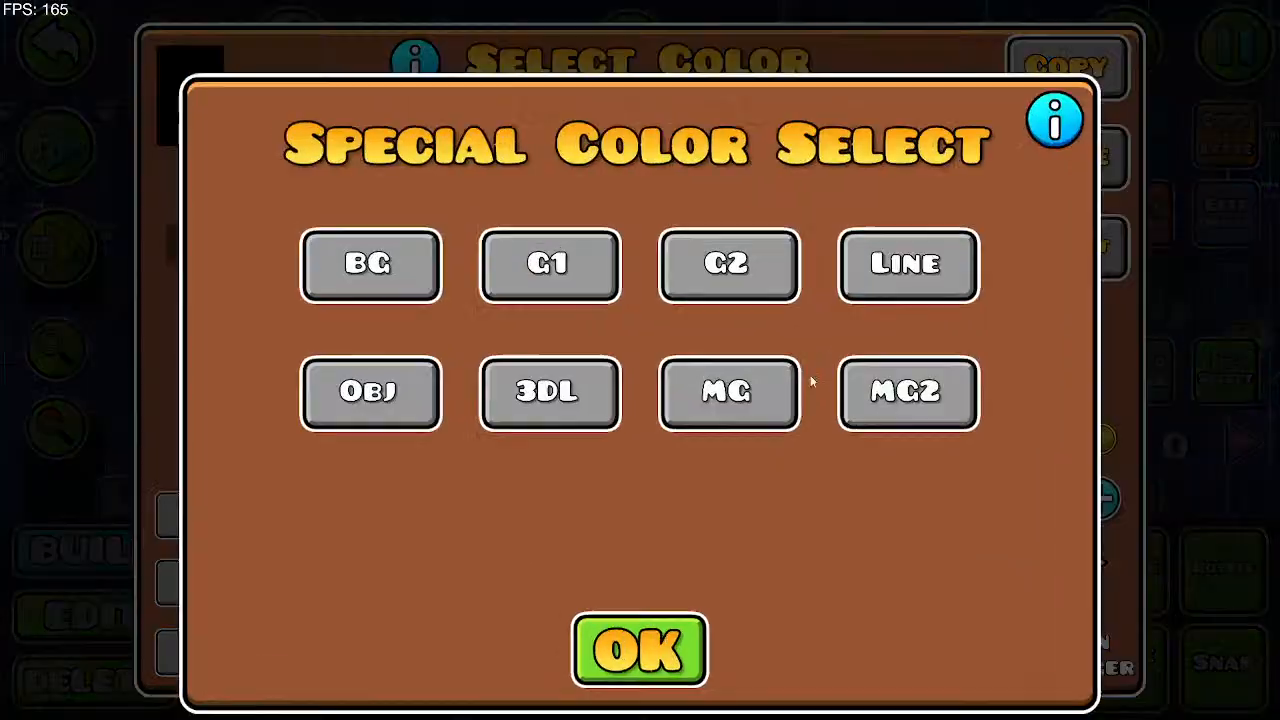
pyautogui.click(405, 285)
pyautogui.click(640, 650)
pyautogui.click(640, 637)
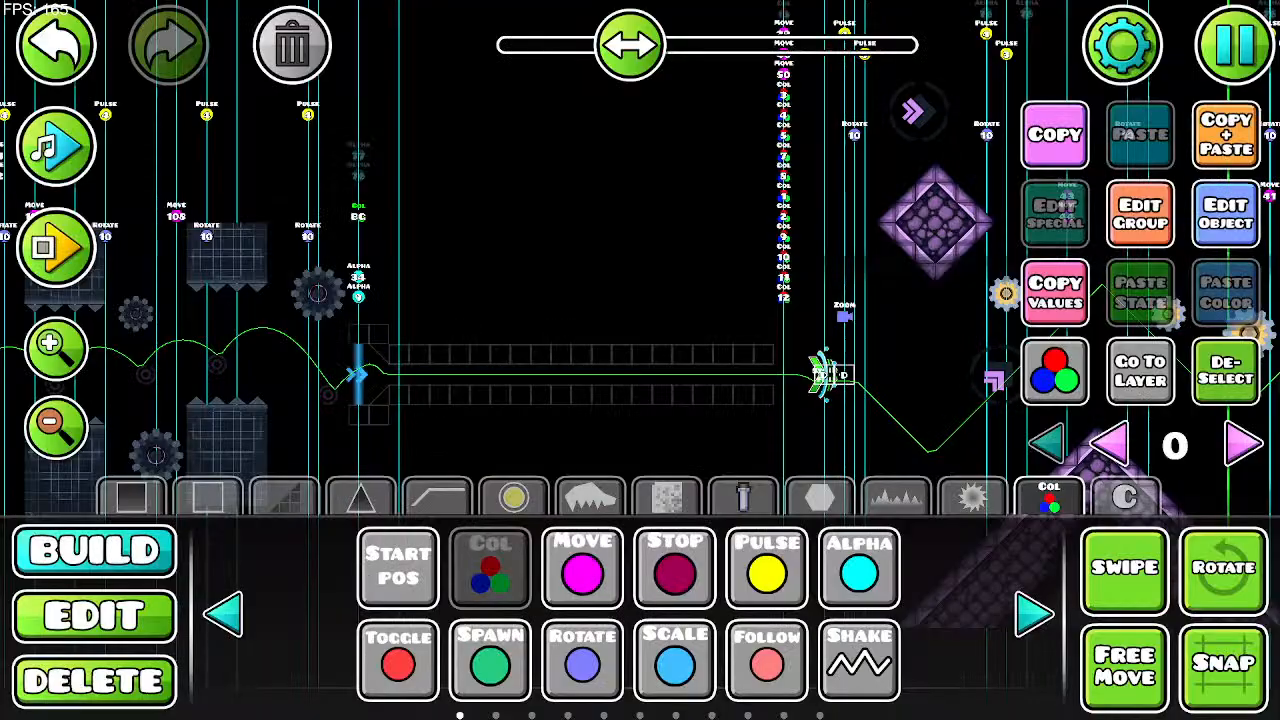
pyautogui.click(57, 145)
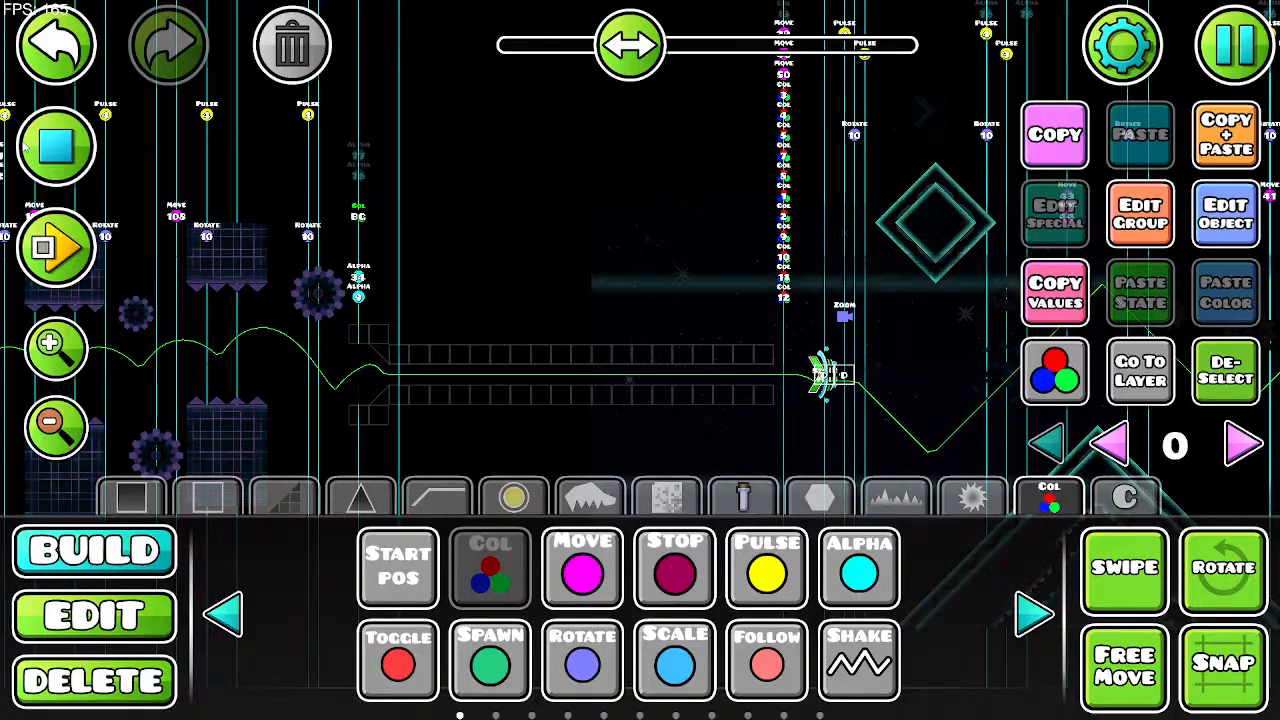
pyautogui.click(27, 148)
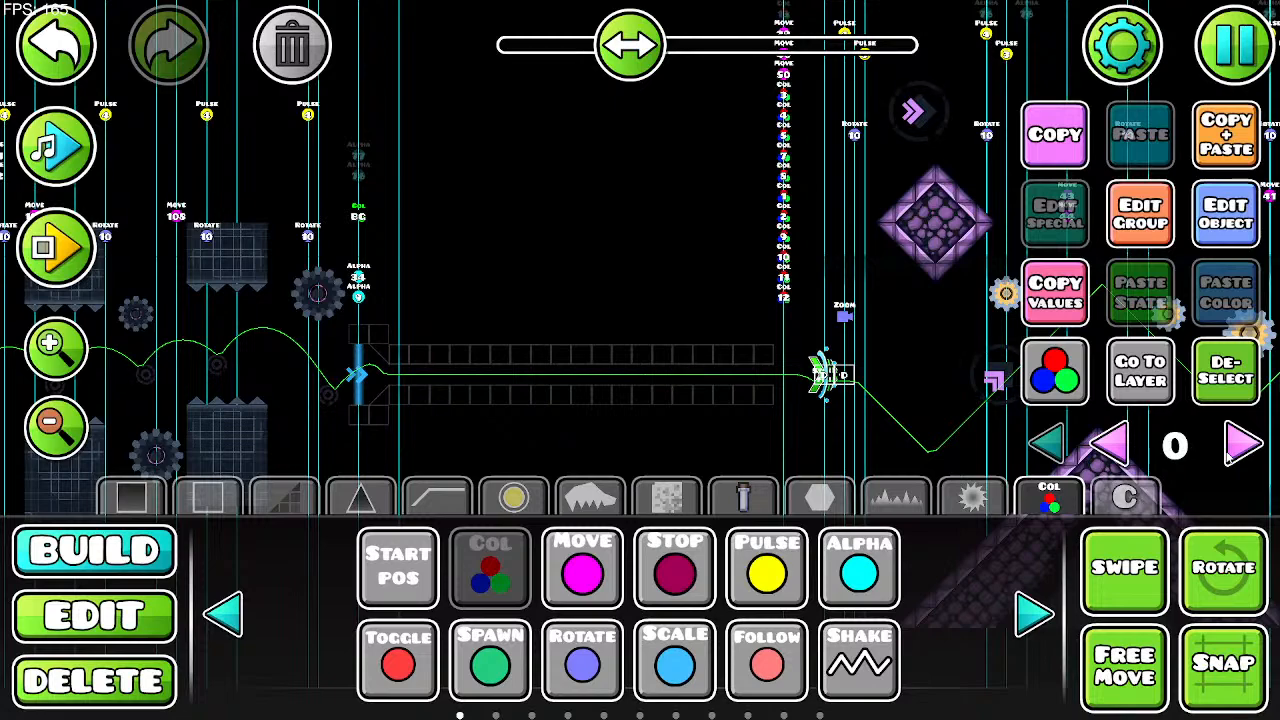
# Step: Switch to editor layer 1 in edit mode and turn on the display of object hitboxes
pyautogui.click(1112, 445)
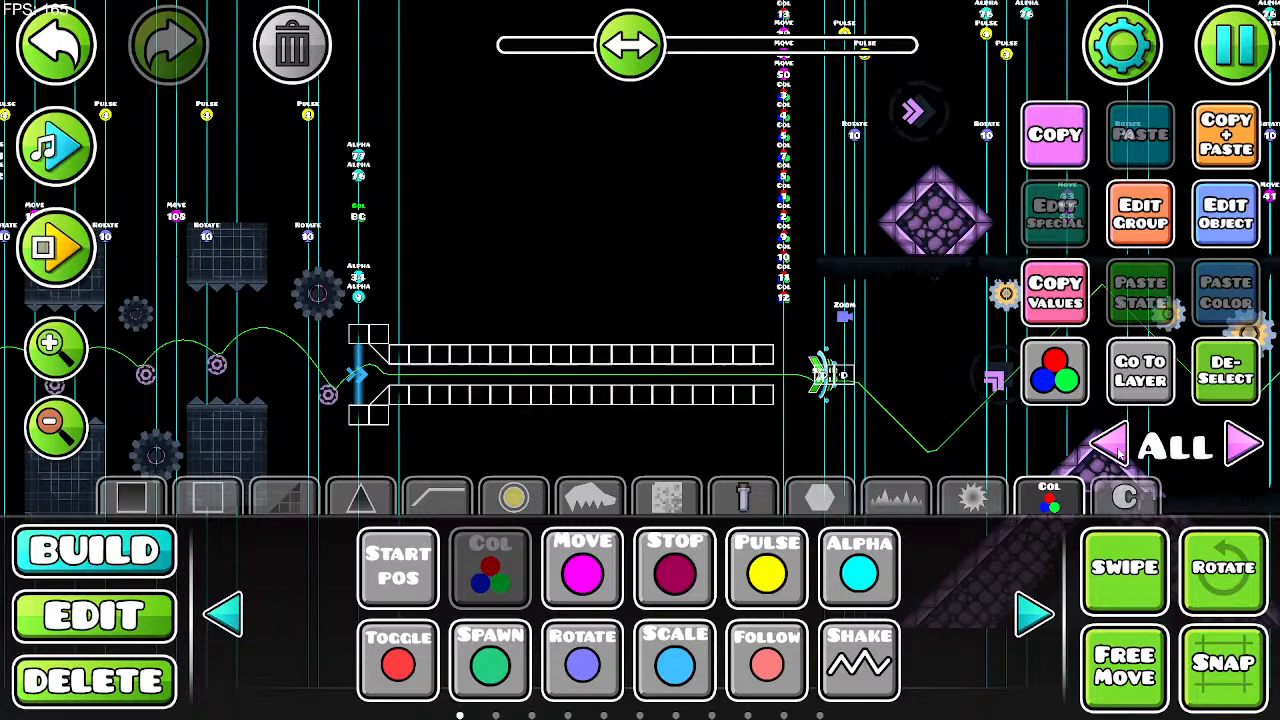
pyautogui.click(1243, 447)
pyautogui.click(113, 600)
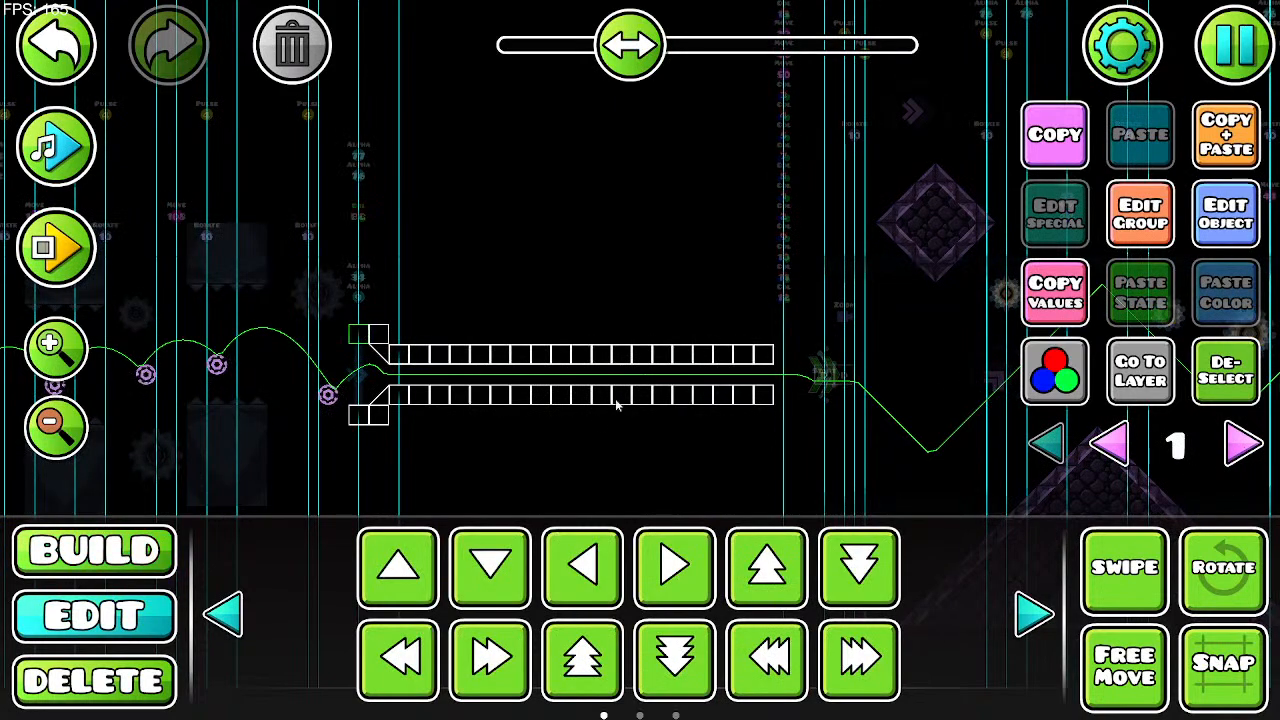
pyautogui.press('Escape')
pyautogui.click(497, 172)
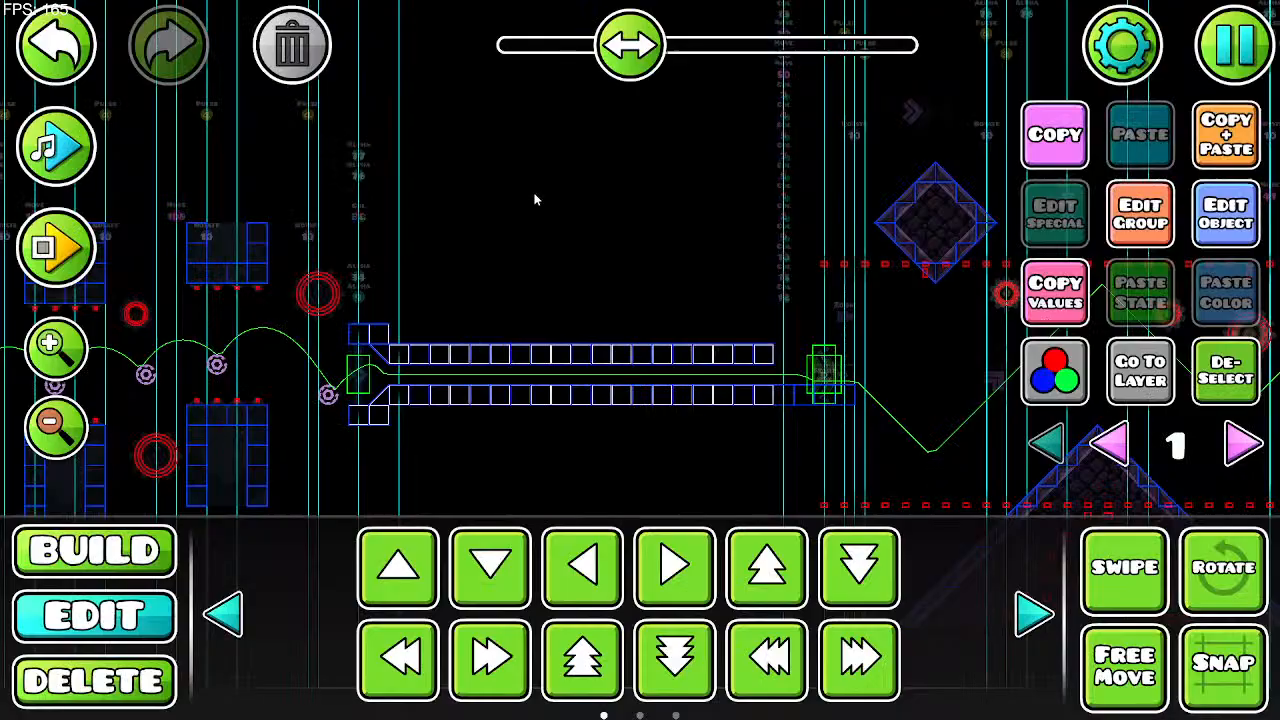
# Step: Swipe-select the corridor's upper and lower block rows and add them to group ID 1
pyautogui.click(1113, 561)
pyautogui.moveTo(362, 337)
pyautogui.mouseDown()
pyautogui.moveTo(390, 357)
pyautogui.moveTo(433, 357)
pyautogui.mouseUp()
pyautogui.moveTo(424, 356); pyautogui.dragTo(572, 363)
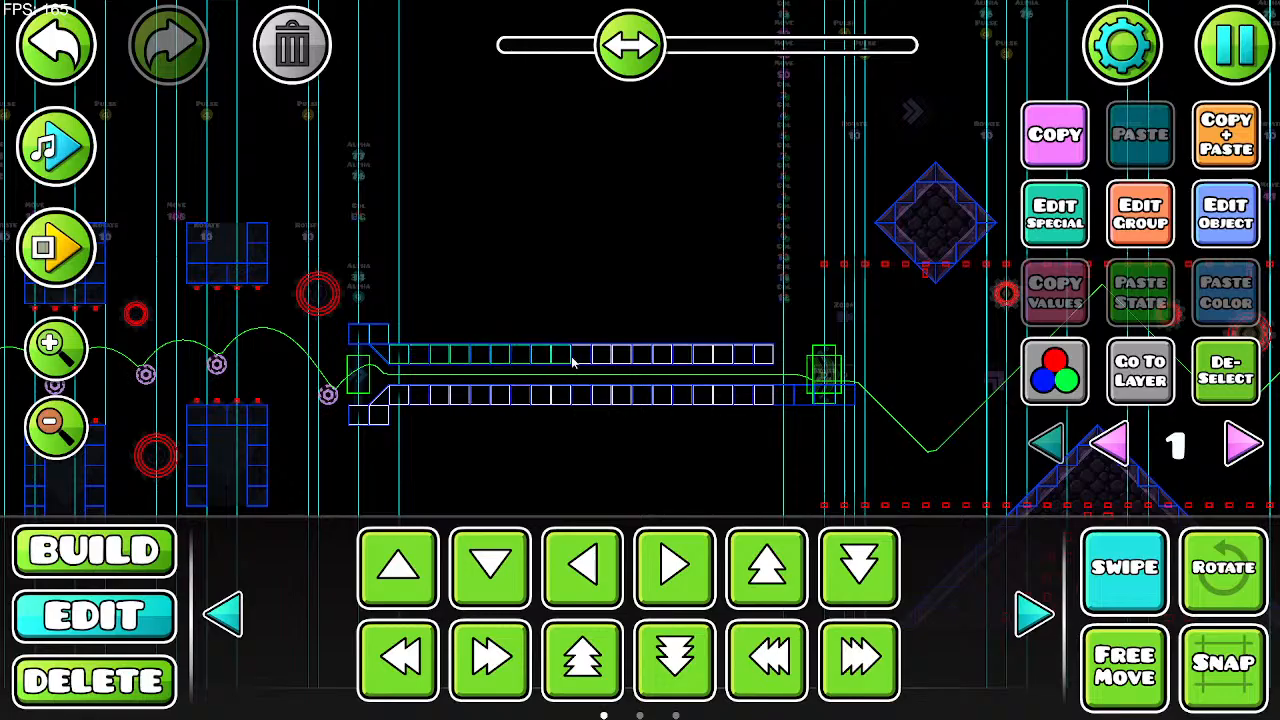
pyautogui.moveTo(655, 360); pyautogui.dragTo(364, 416)
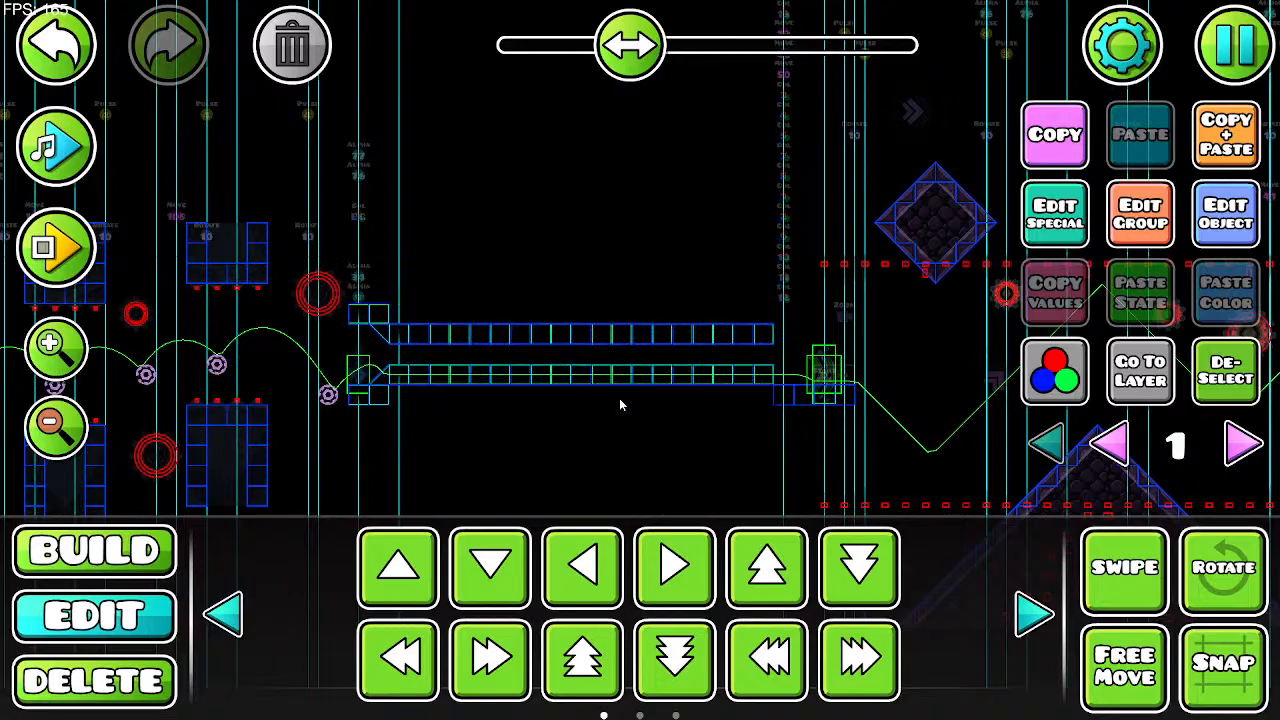
pyautogui.click(1135, 220)
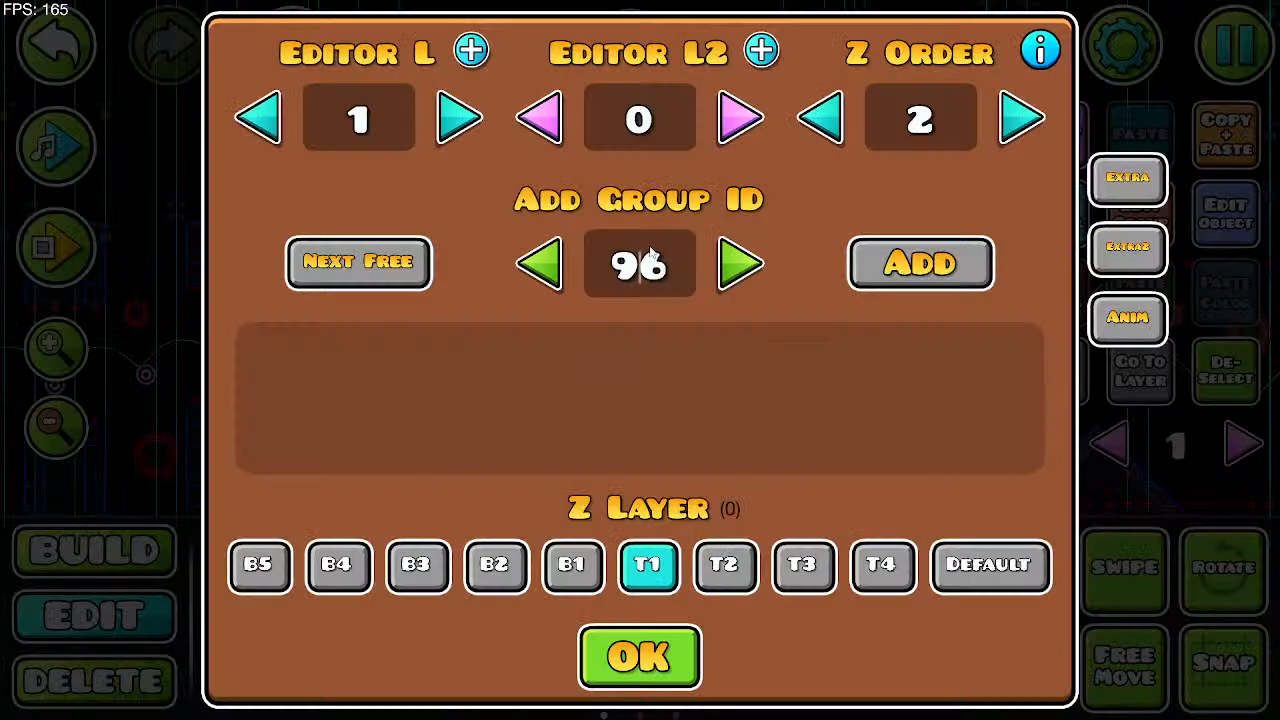
pyautogui.press('BackSpace')
pyautogui.press('BackSpace')
pyautogui.write('1')
pyautogui.click(920, 263)
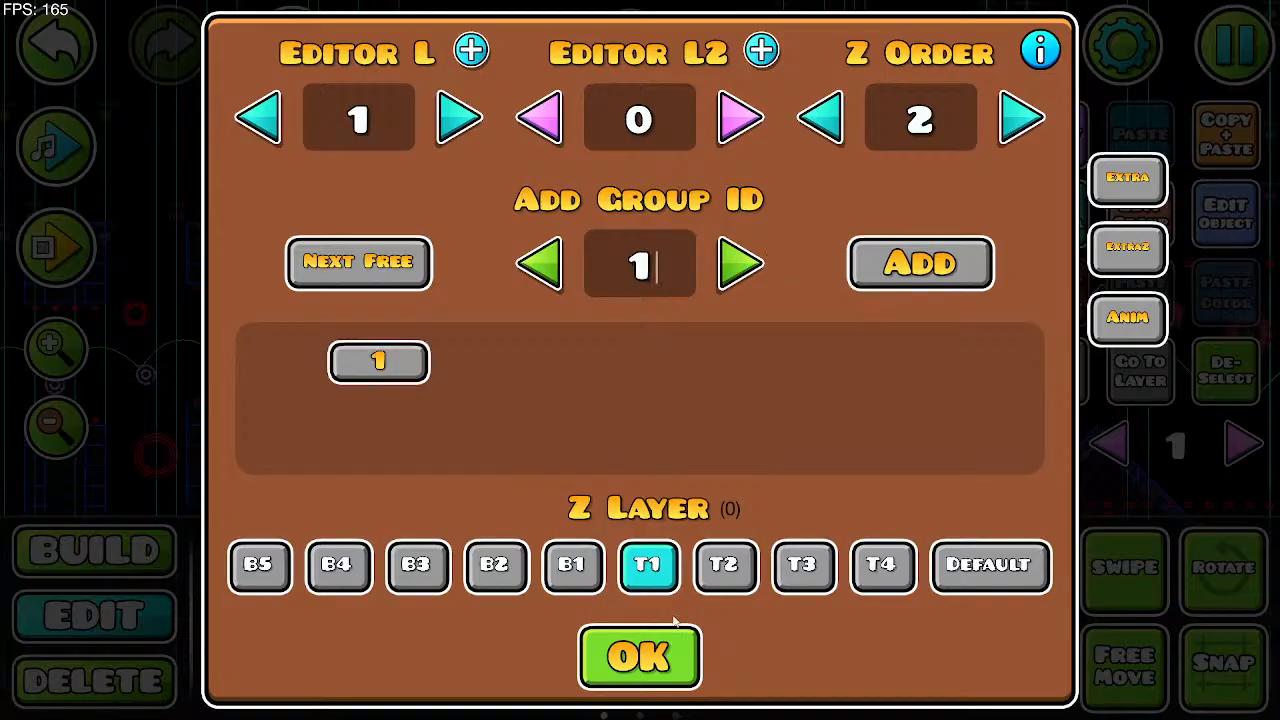
pyautogui.click(640, 656)
# Step: Check the selected corridor blocks' base color and enter 116 as their group ID
pyautogui.click(1225, 215)
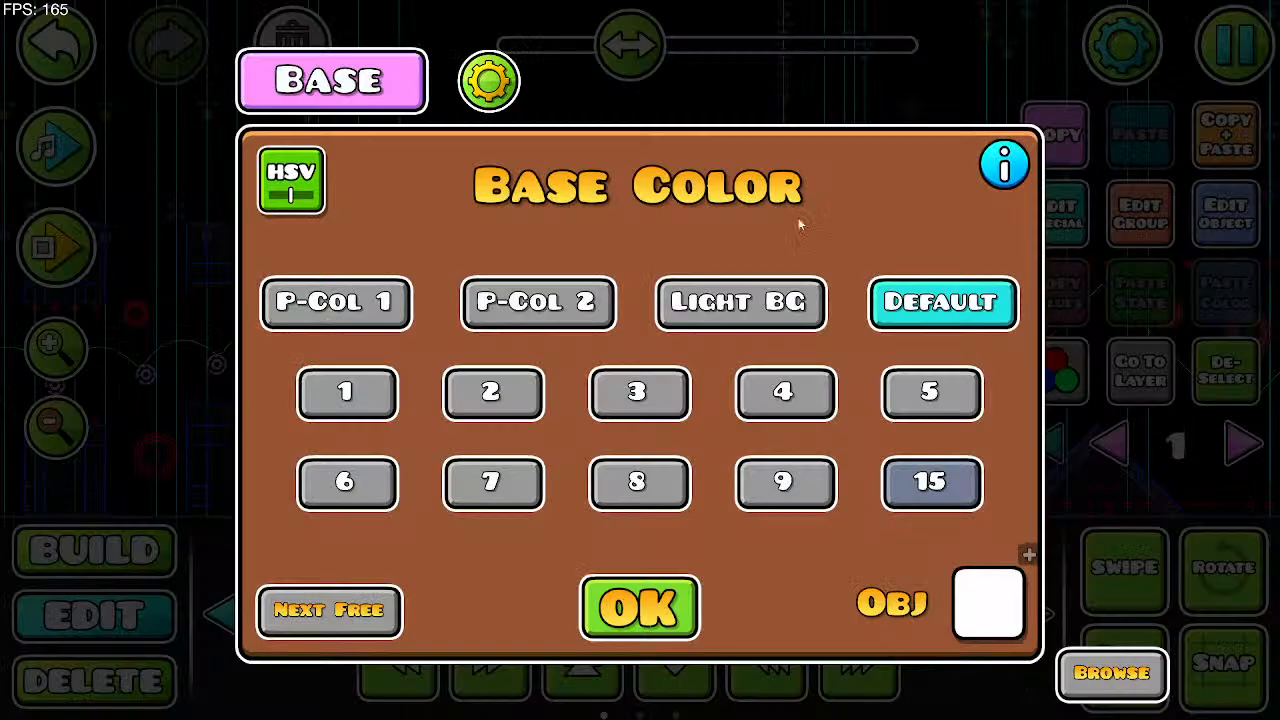
pyautogui.click(640, 607)
pyautogui.click(1135, 220)
pyautogui.click(660, 265)
pyautogui.write('11')
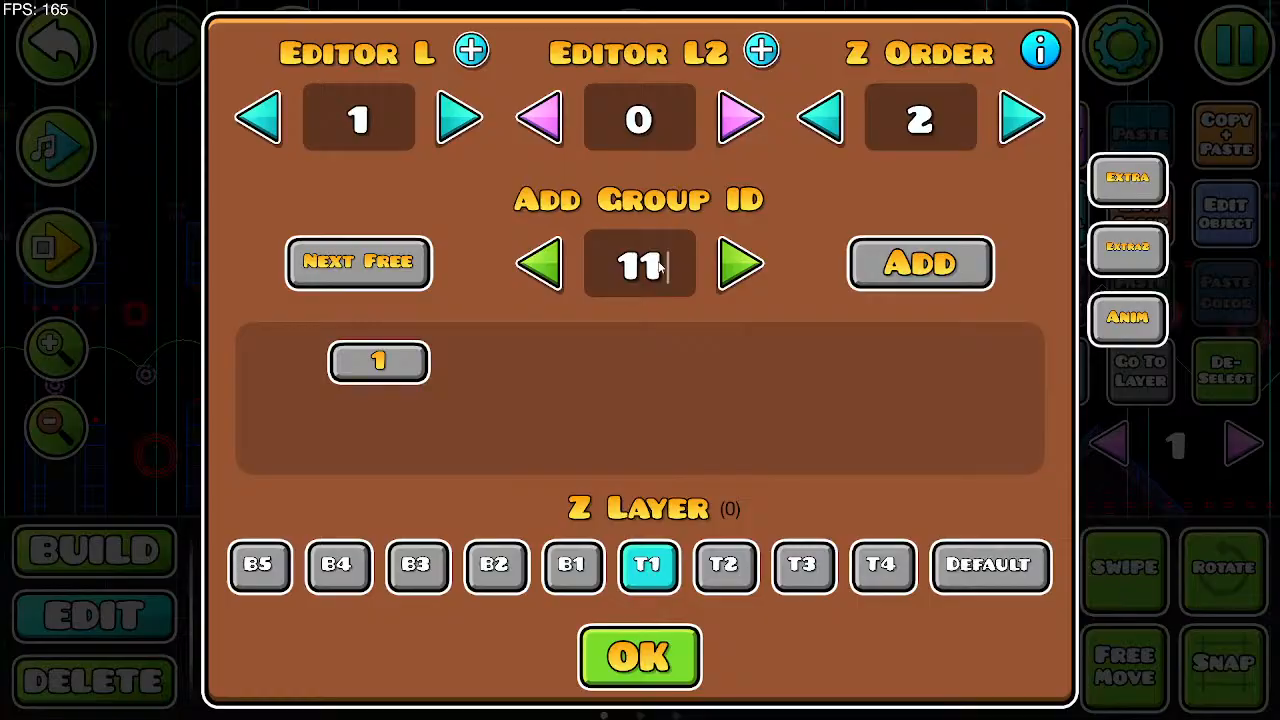
pyautogui.write('6')
pyautogui.click(643, 650)
# Step: Switch to editor layer 0 and playtest from the start position through the UFO section and corridor into the wave
pyautogui.click(1110, 443)
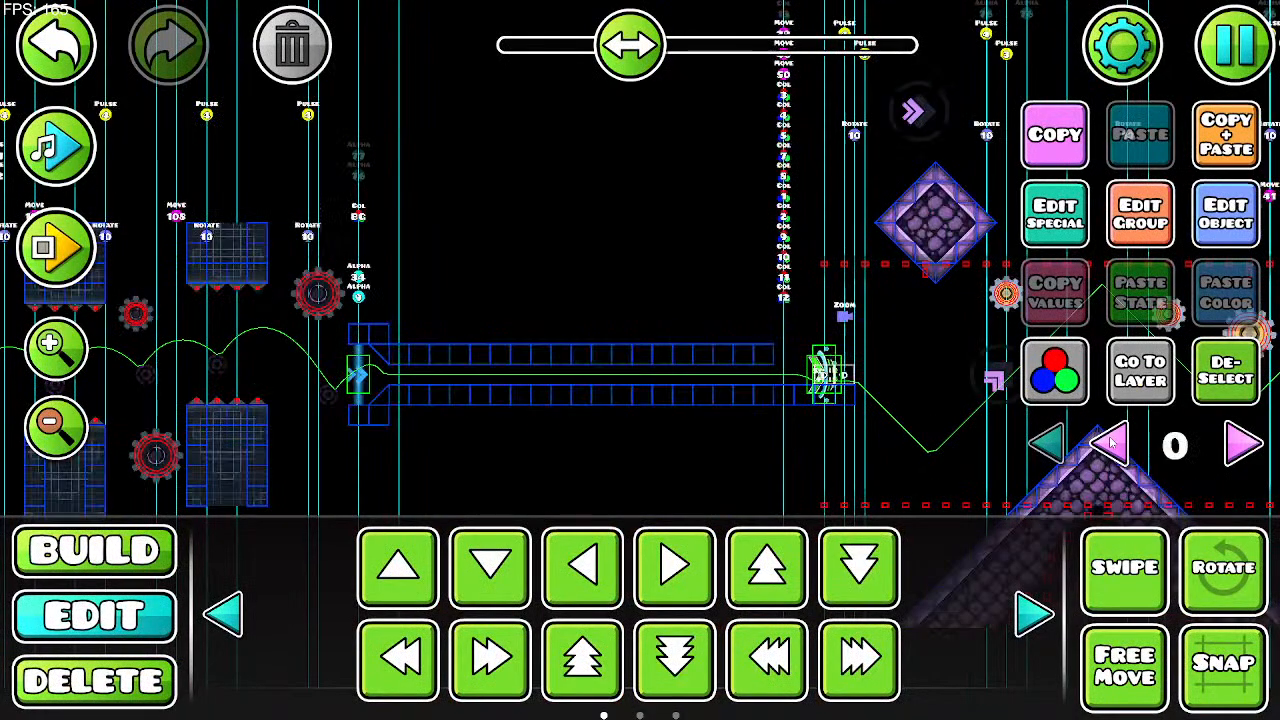
pyautogui.click(55, 246)
pyautogui.click(499, 320)
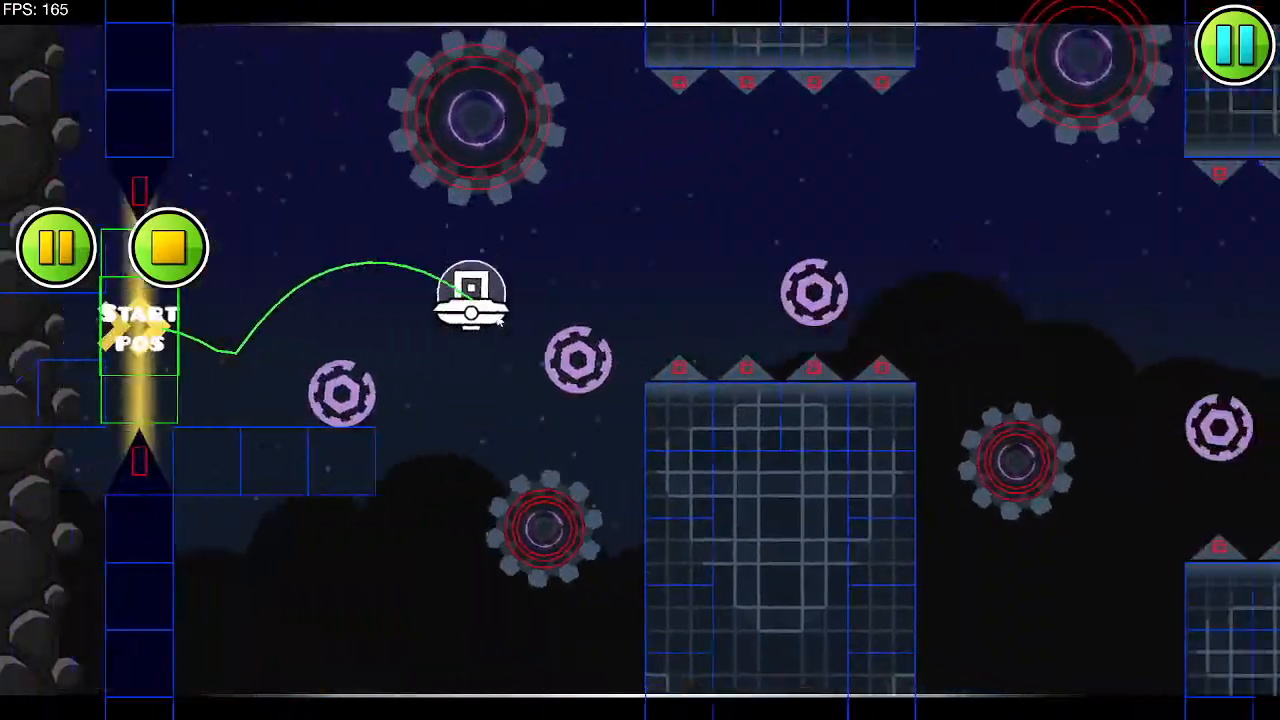
pyautogui.click(499, 320)
pyautogui.click(499, 320)
pyautogui.click(500, 319)
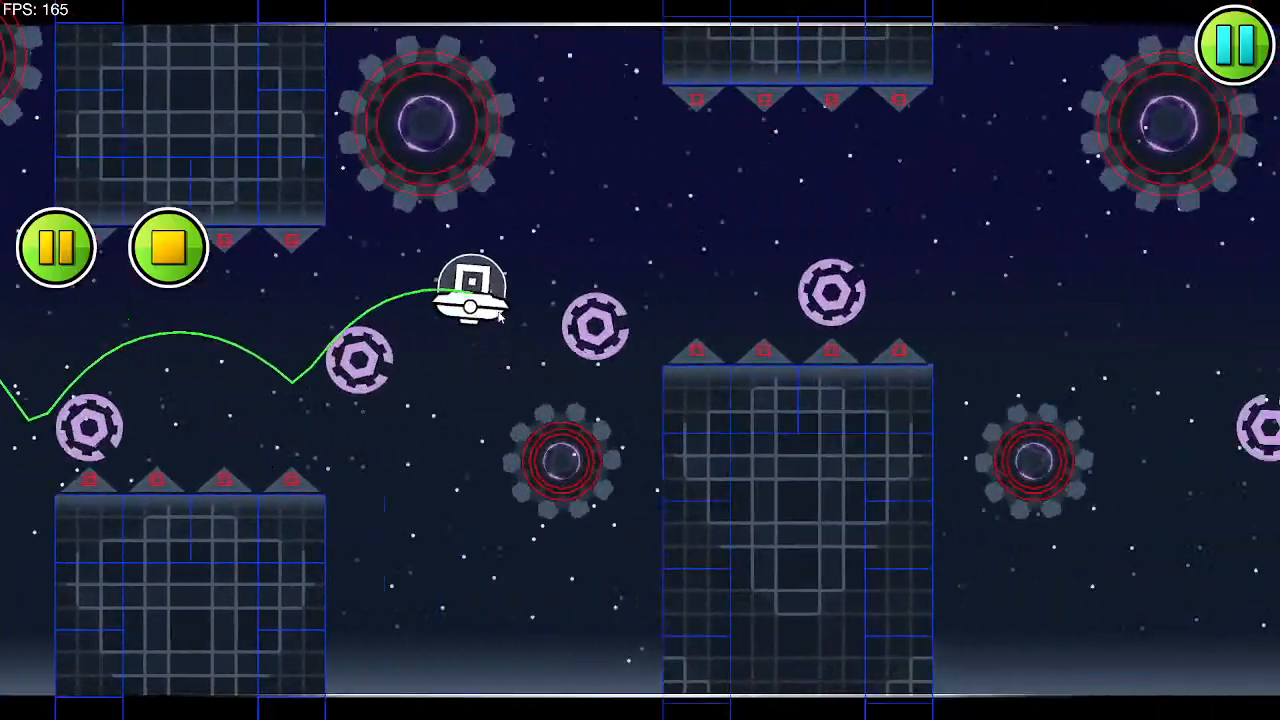
pyautogui.click(500, 318)
pyautogui.click(501, 317)
pyautogui.click(501, 317)
pyautogui.click(501, 316)
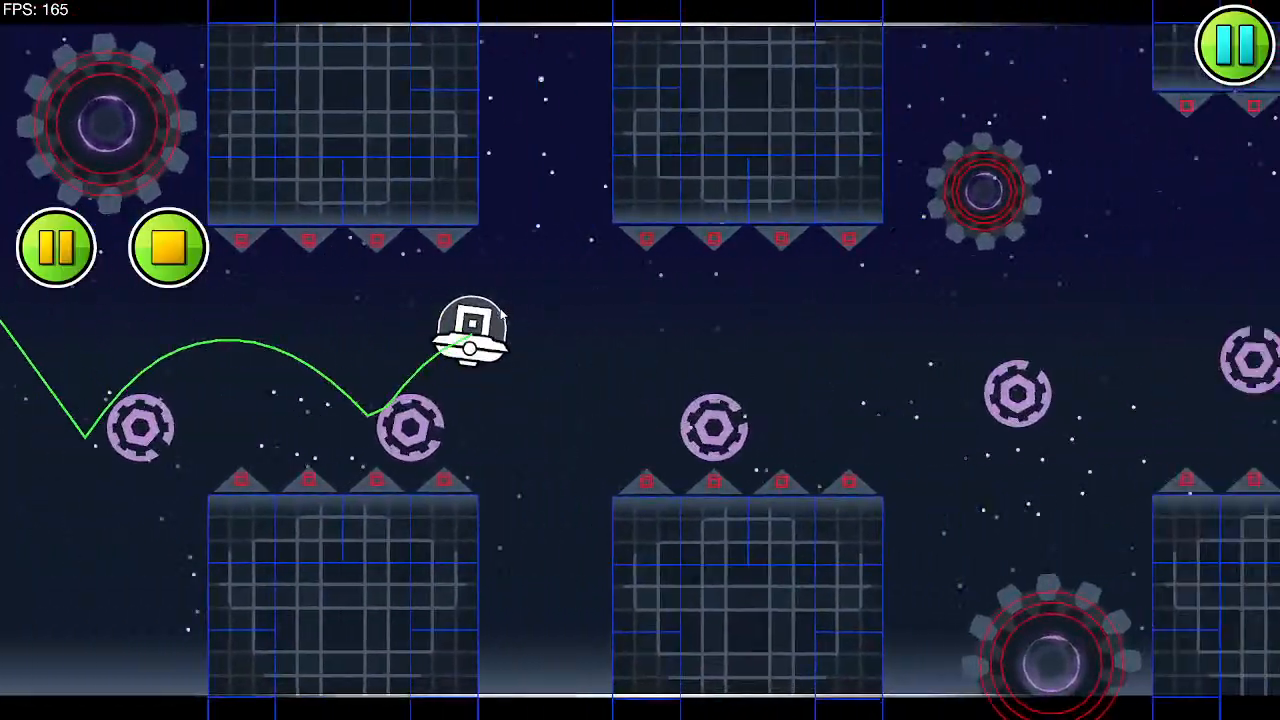
pyautogui.click(501, 315)
pyautogui.click(501, 313)
pyautogui.click(500, 310)
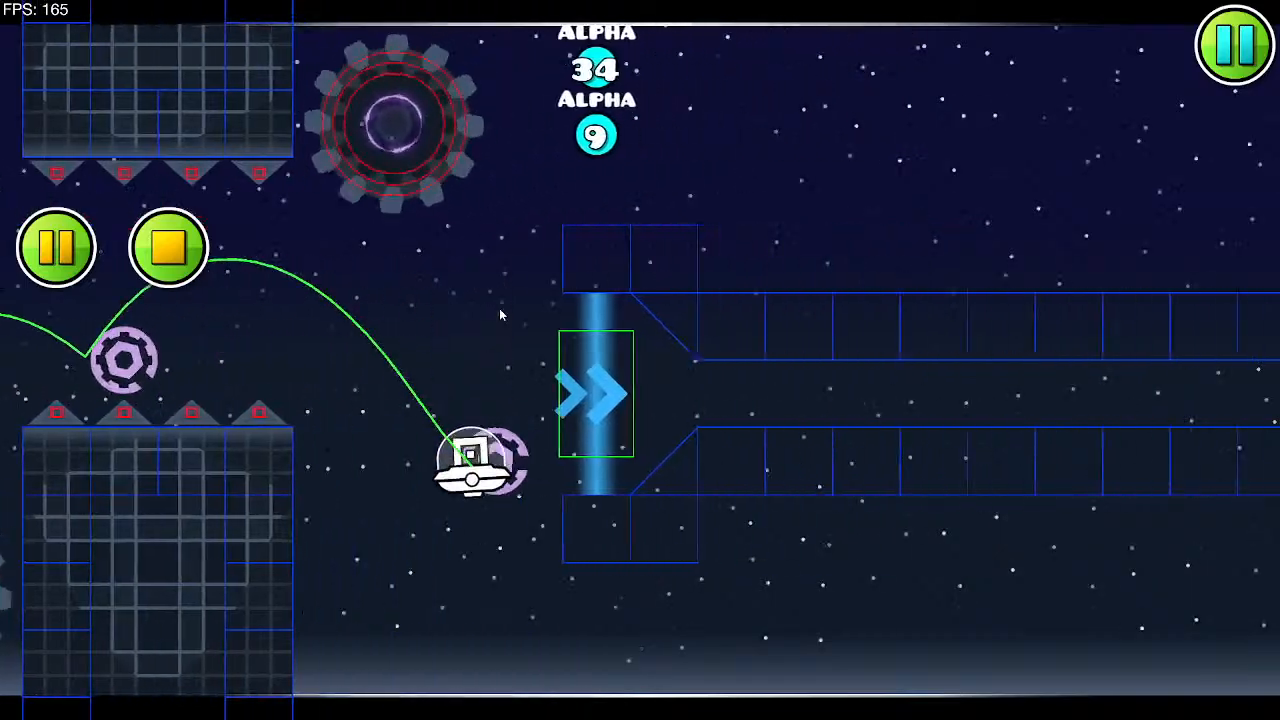
pyautogui.click(499, 308)
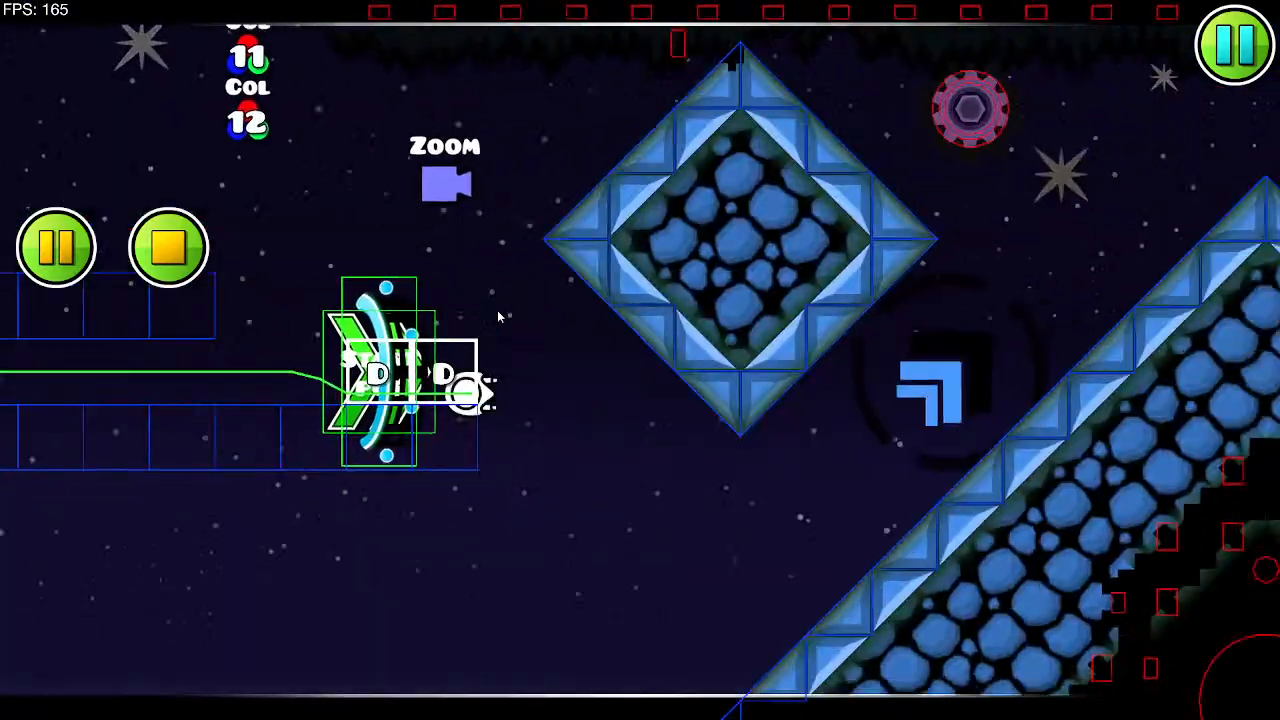
pyautogui.click(499, 317)
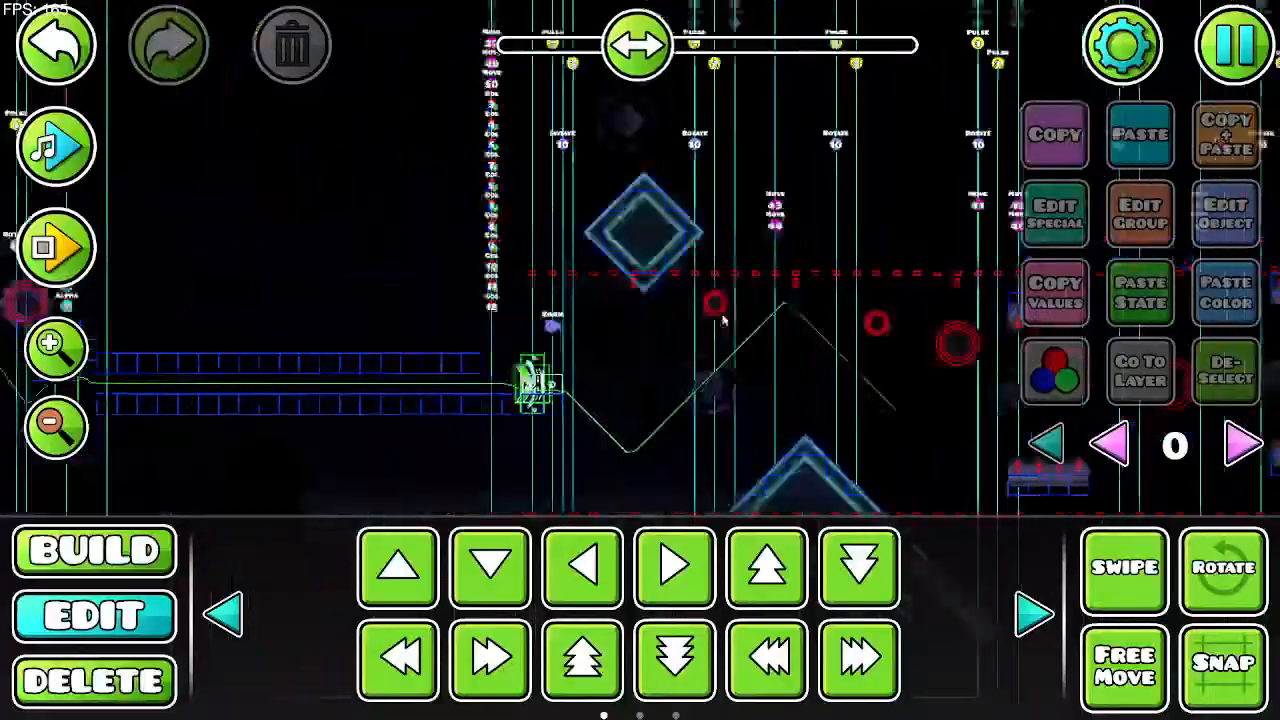
# Step: Move up to editor layer 4 in build mode, previewing the corridor with the music on the way
pyautogui.click(1222, 448)
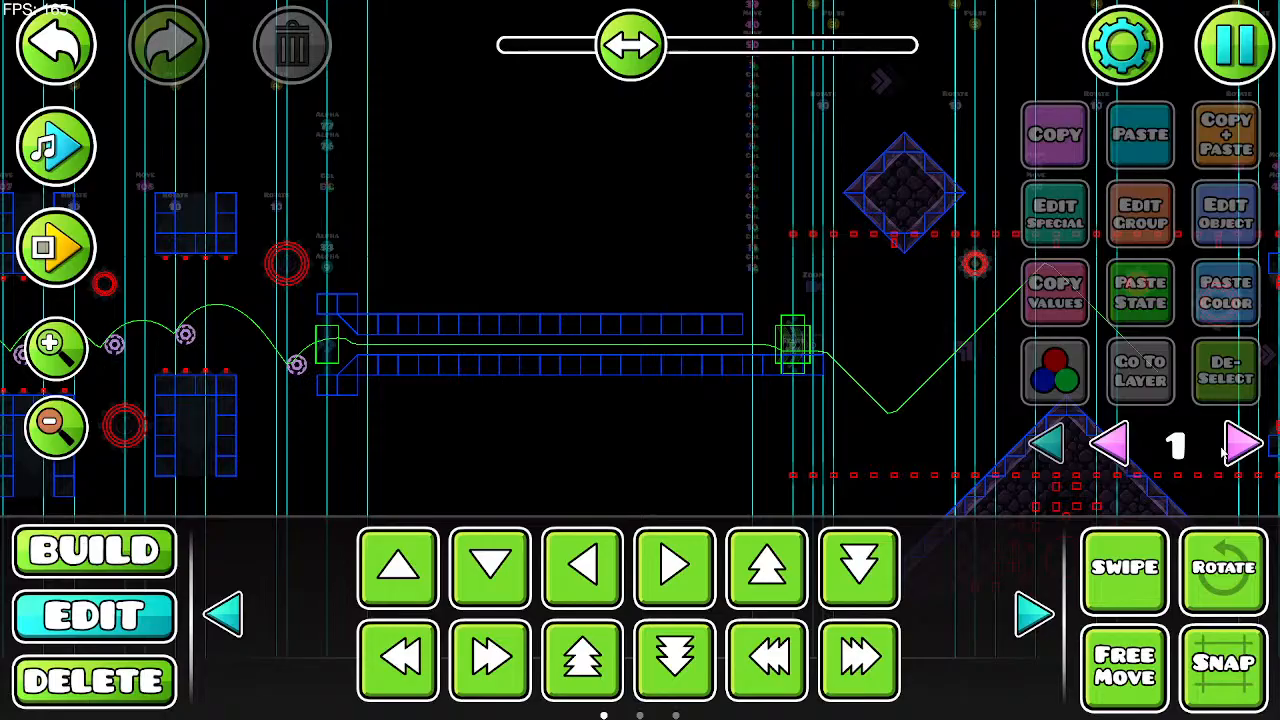
pyautogui.click(1242, 444)
pyautogui.click(1242, 444)
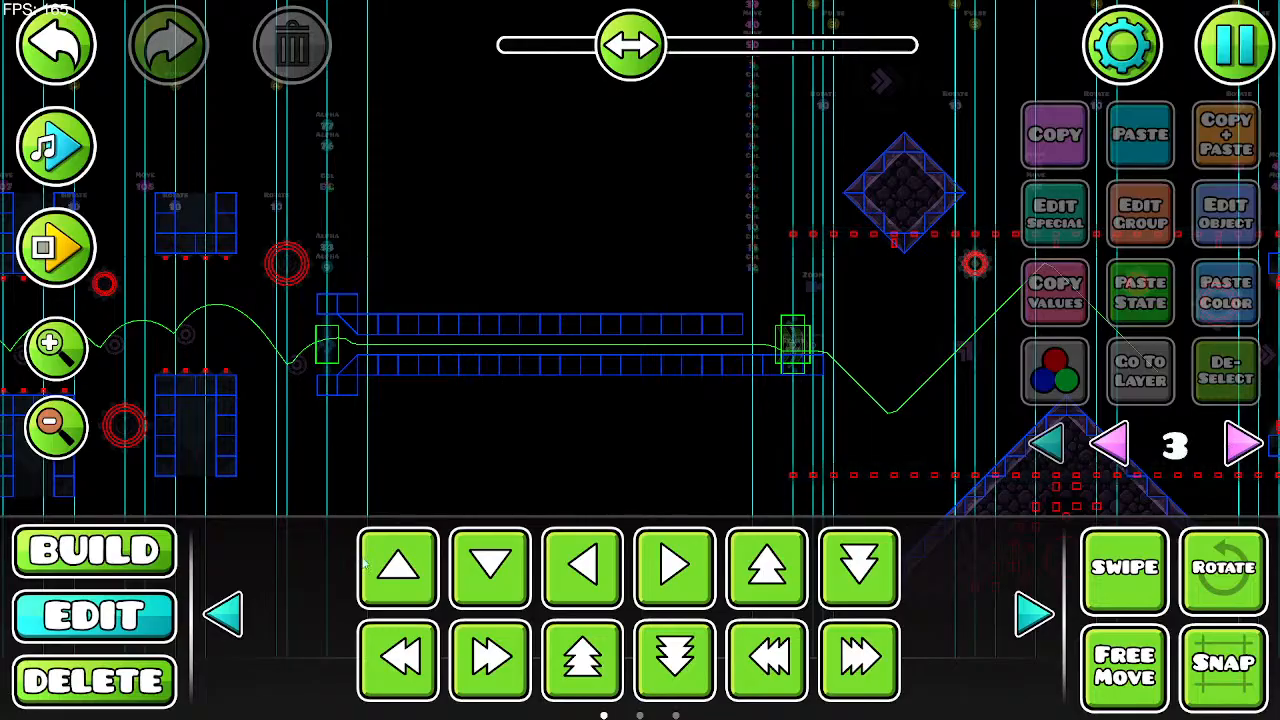
pyautogui.click(94, 550)
pyautogui.moveTo(372, 366); pyautogui.dragTo(380, 360)
pyautogui.click(62, 148)
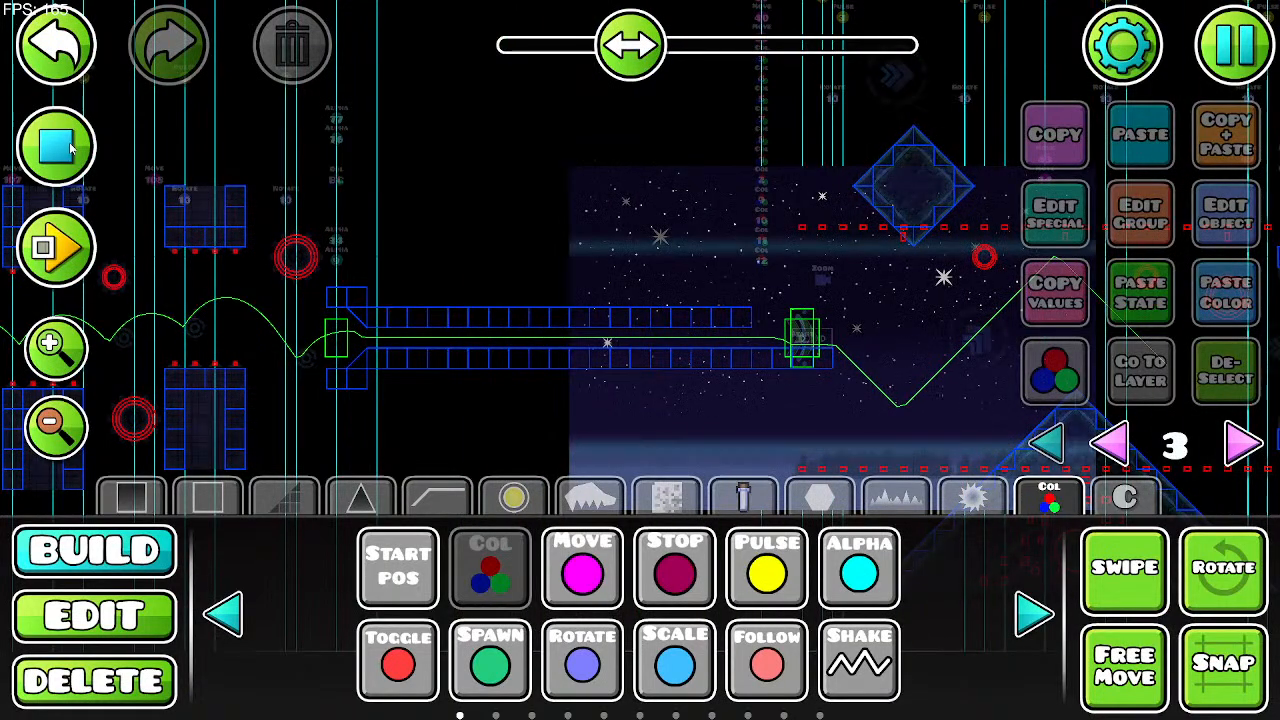
pyautogui.click(68, 148)
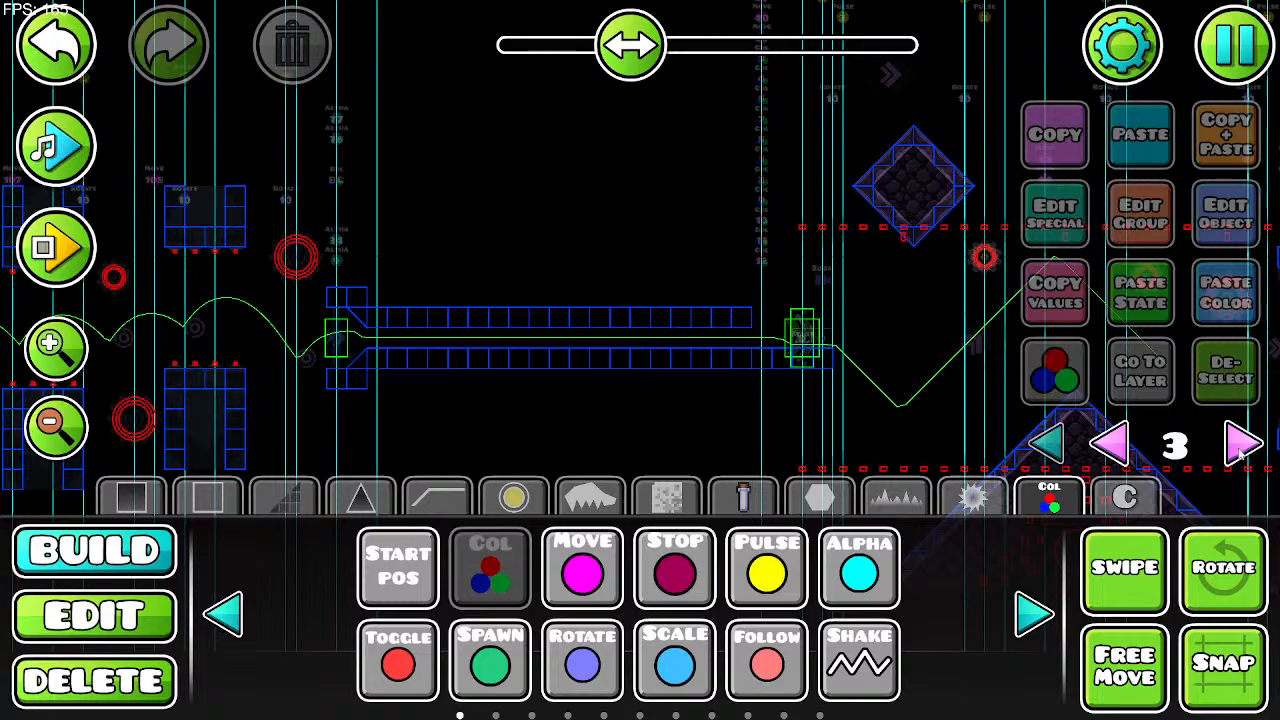
pyautogui.click(1243, 445)
pyautogui.moveTo(480, 287); pyautogui.dragTo(437, 274)
pyautogui.click(409, 274)
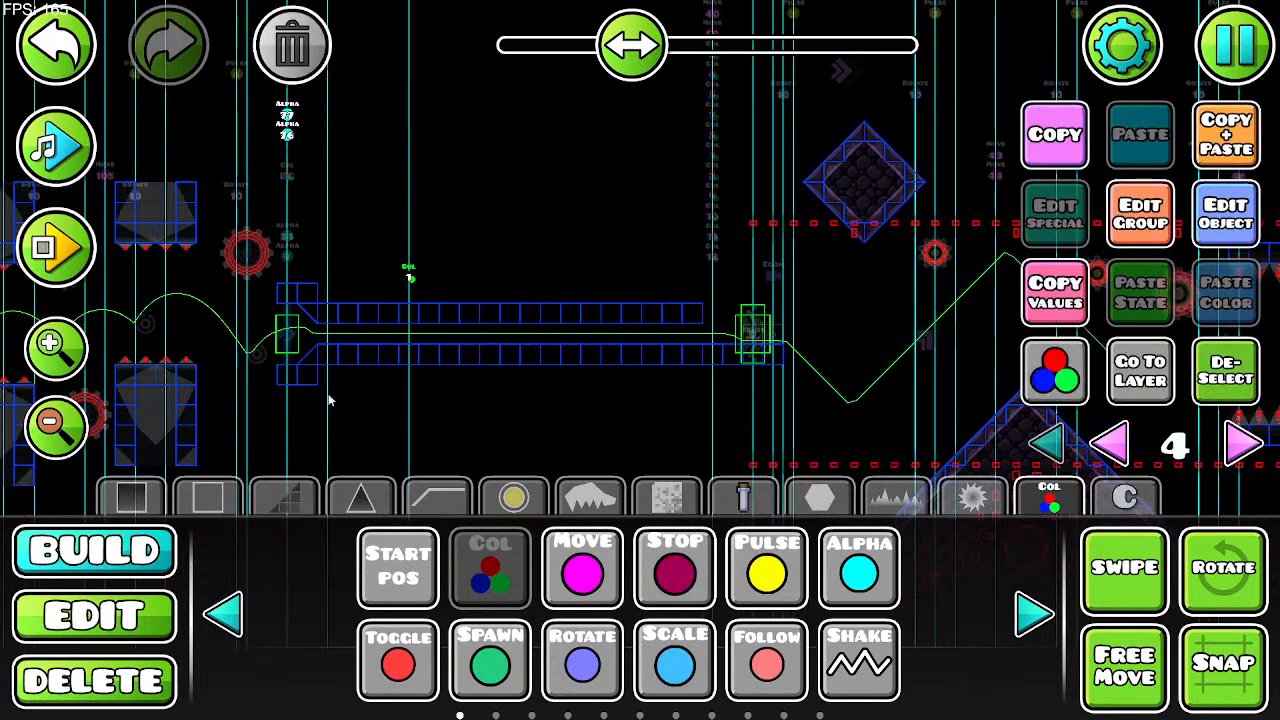
pyautogui.click(292, 47)
# Step: Preview the corridor with the music twice, switch to editor layer 5 and return to build mode
pyautogui.click(56, 148)
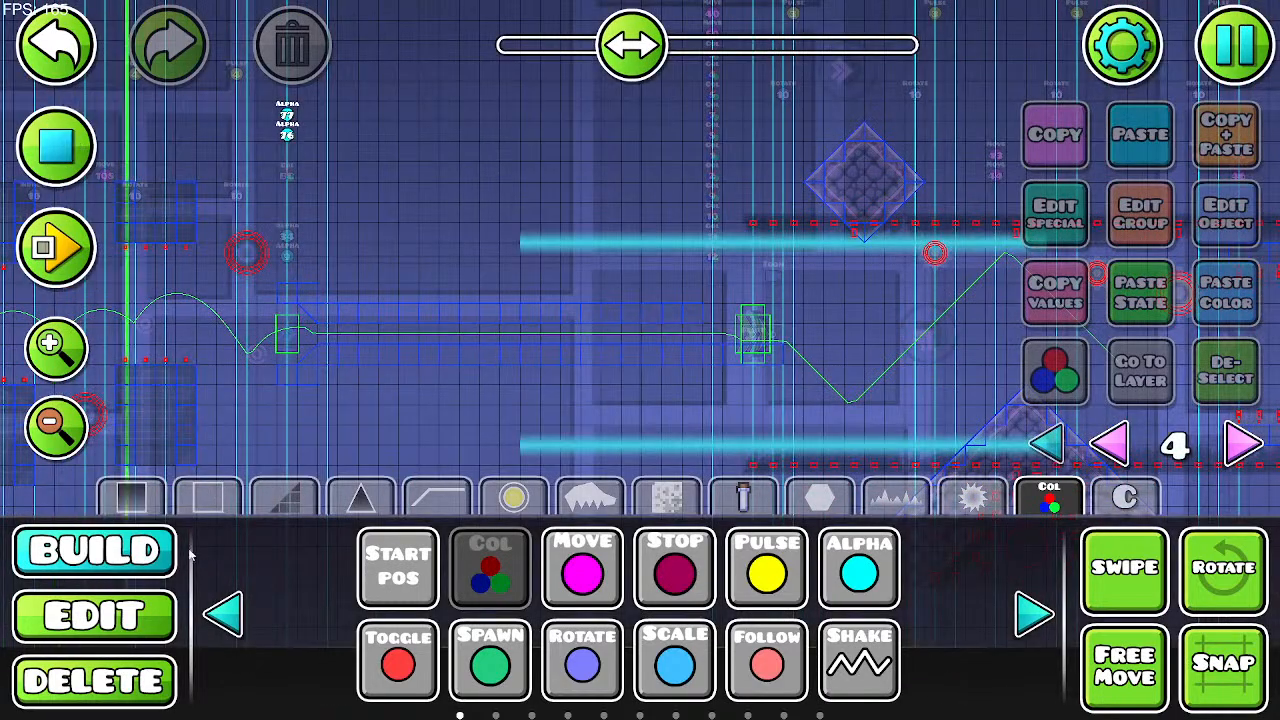
pyautogui.press('2')
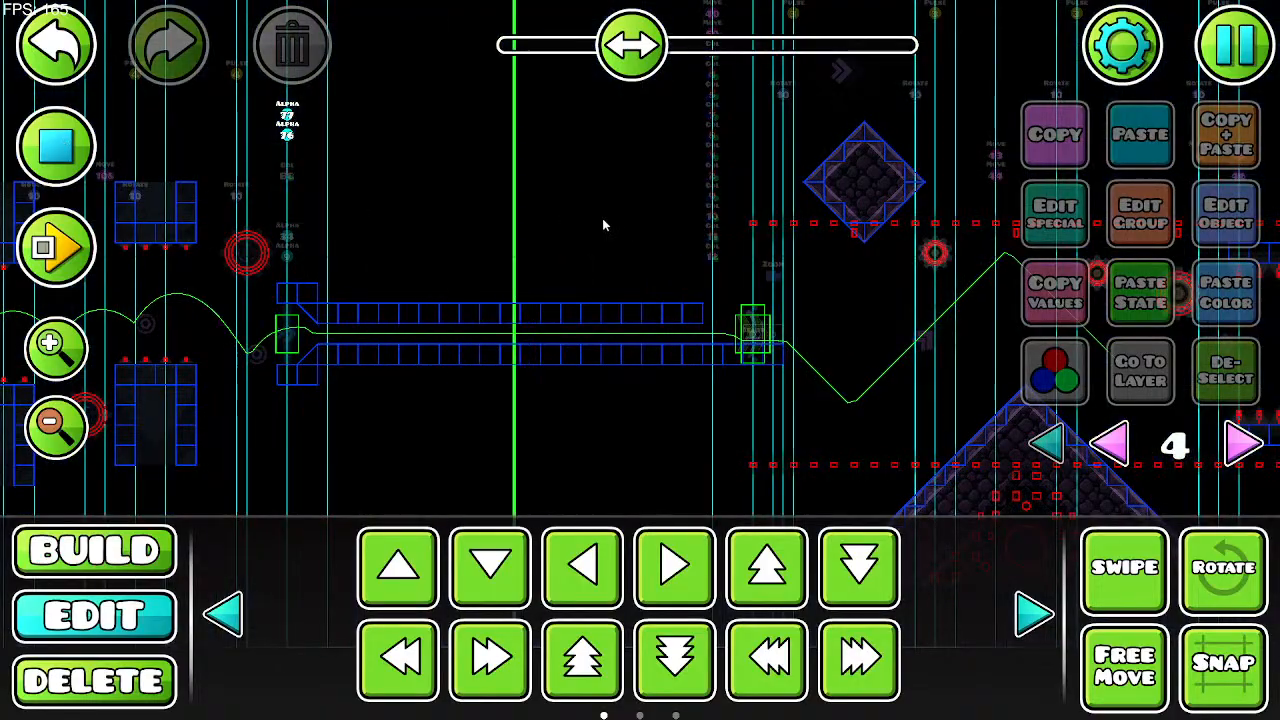
pyautogui.click(54, 138)
pyautogui.press('Right')
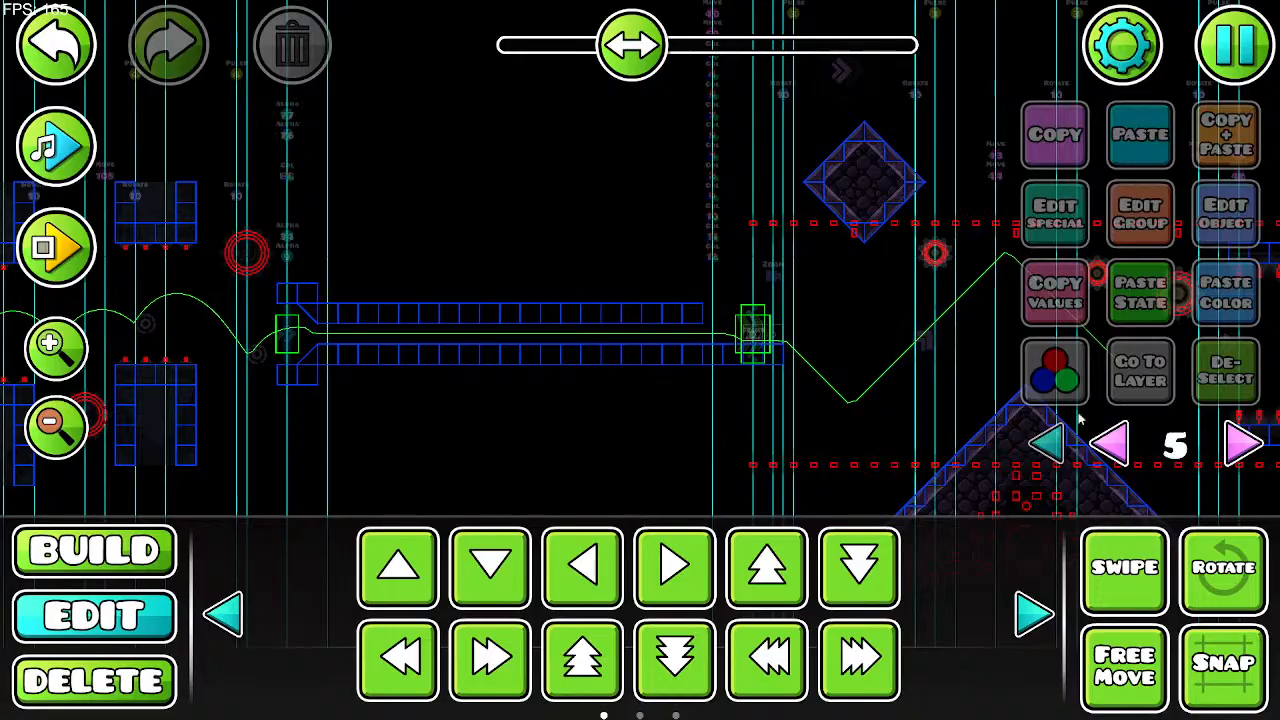
pyautogui.click(72, 150)
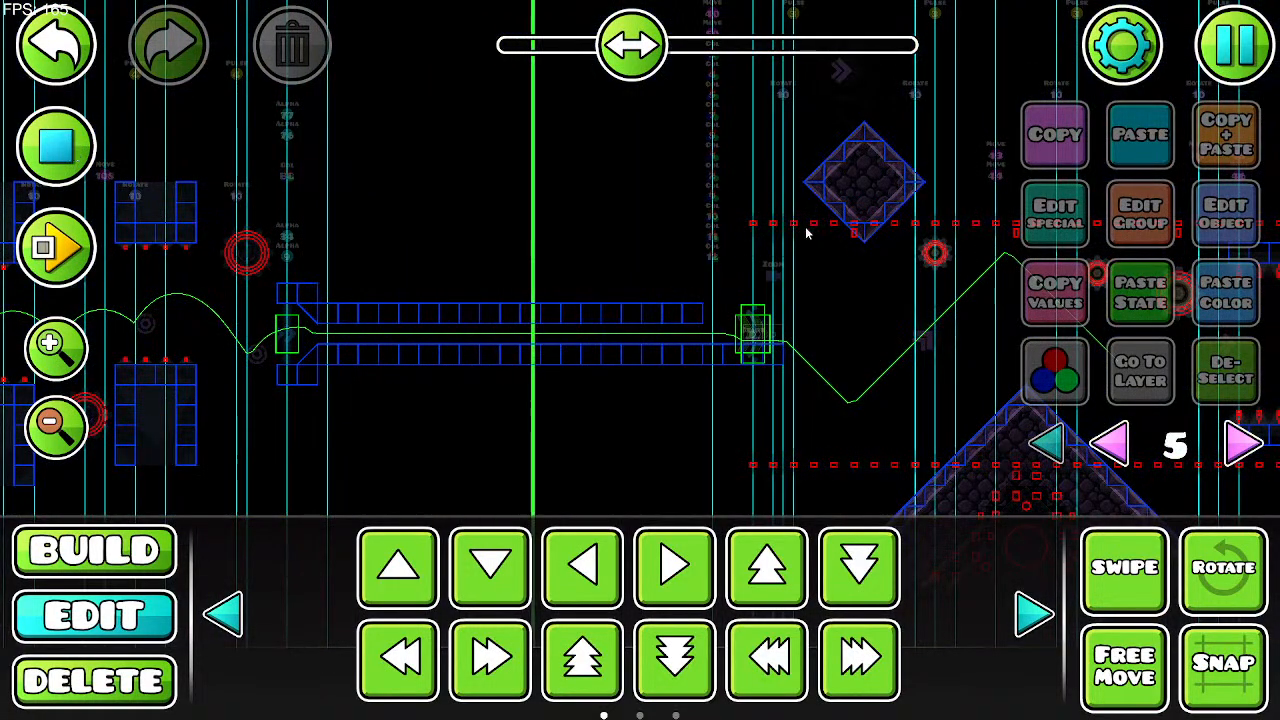
pyautogui.moveTo(814, 486); pyautogui.dragTo(677, 359)
pyautogui.click(56, 147)
pyautogui.moveTo(510, 215); pyautogui.dragTo(644, 222)
pyautogui.click(99, 539)
pyautogui.moveTo(422, 406); pyautogui.dragTo(528, 432)
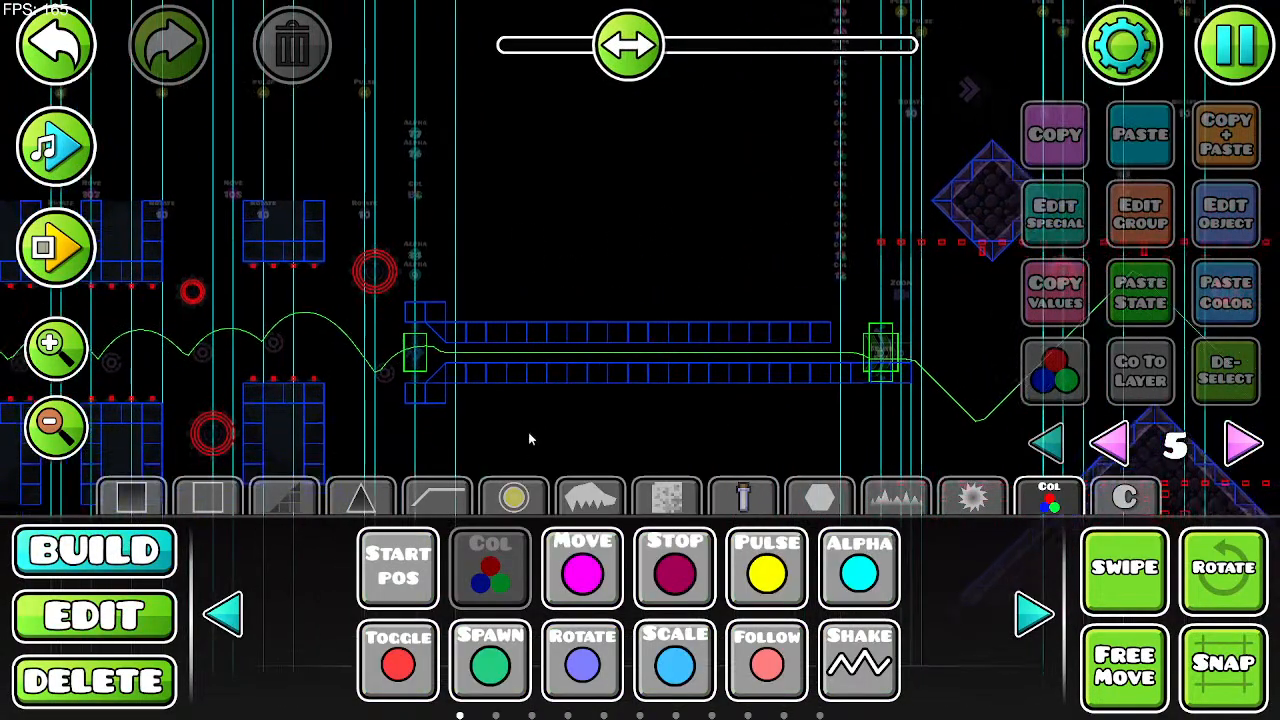
# Step: Browse the object categories for decoration suited to the empty space above the corridor
pyautogui.click(498, 497)
pyautogui.click(383, 492)
pyautogui.click(1049, 497)
pyautogui.click(972, 497)
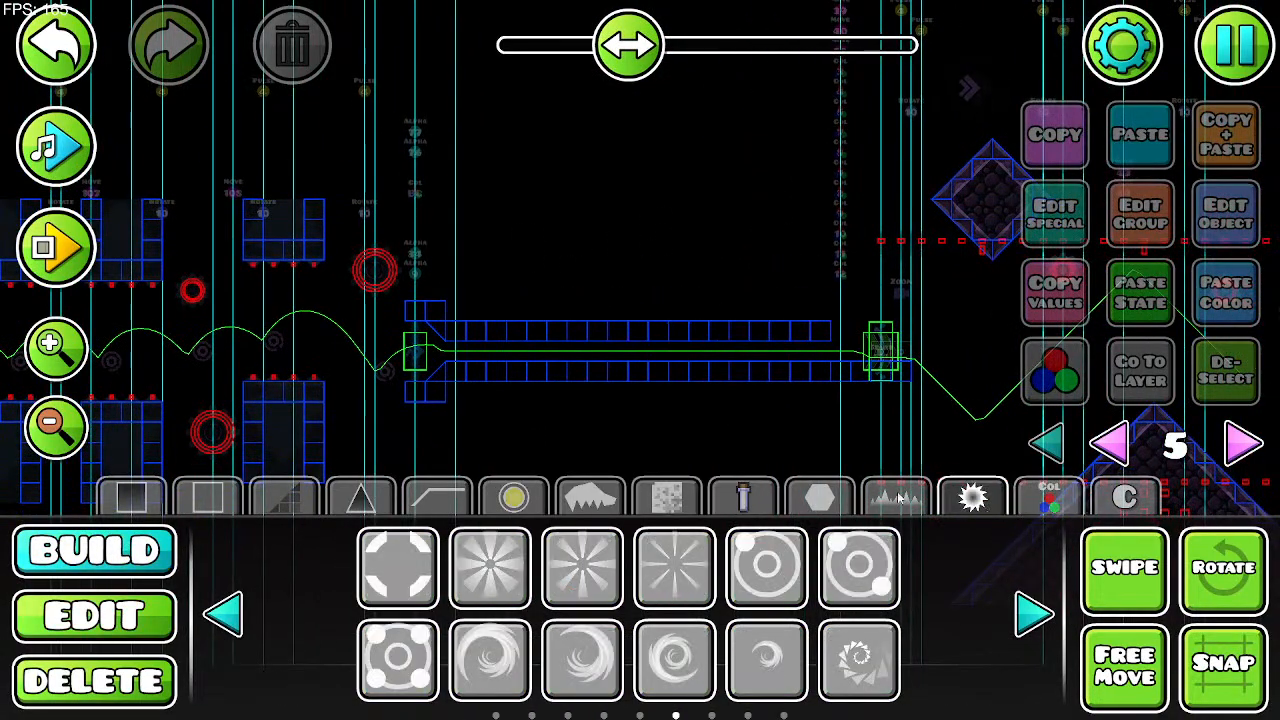
pyautogui.click(819, 497)
pyautogui.click(665, 494)
pyautogui.click(590, 495)
pyautogui.click(505, 496)
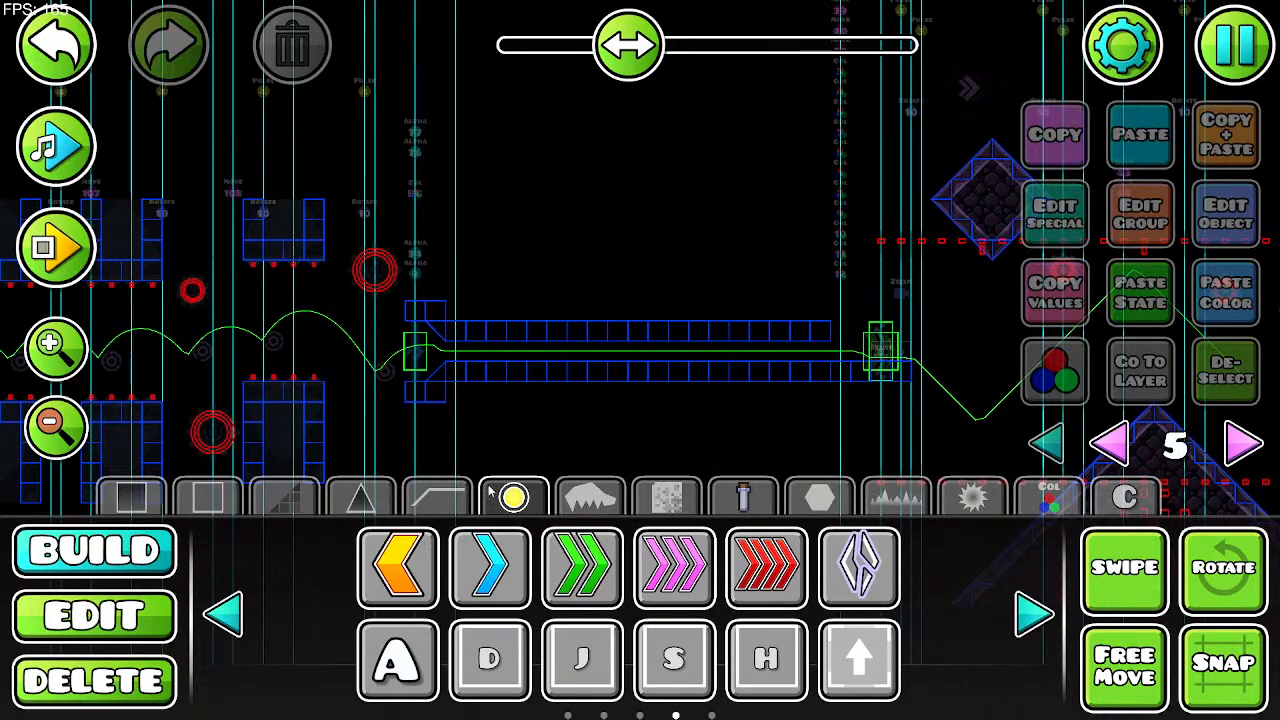
pyautogui.click(362, 497)
pyautogui.click(590, 497)
pyautogui.click(662, 497)
pyautogui.click(590, 497)
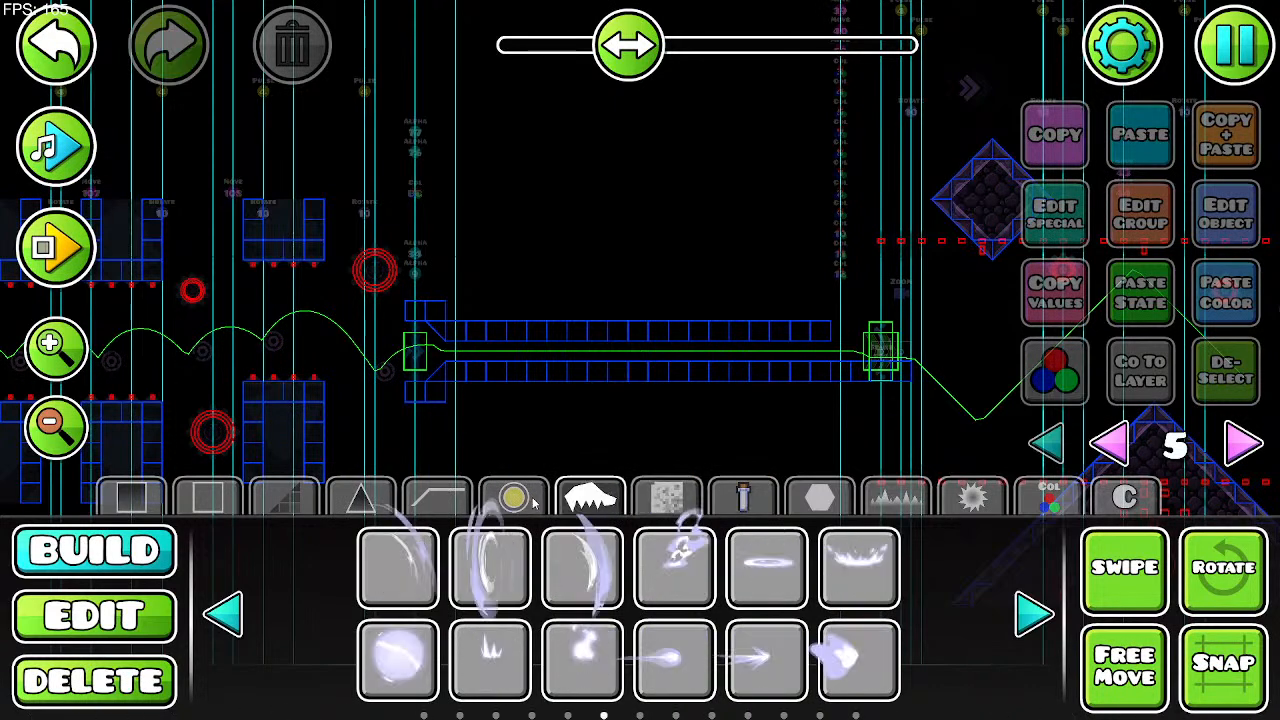
pyautogui.click(513, 497)
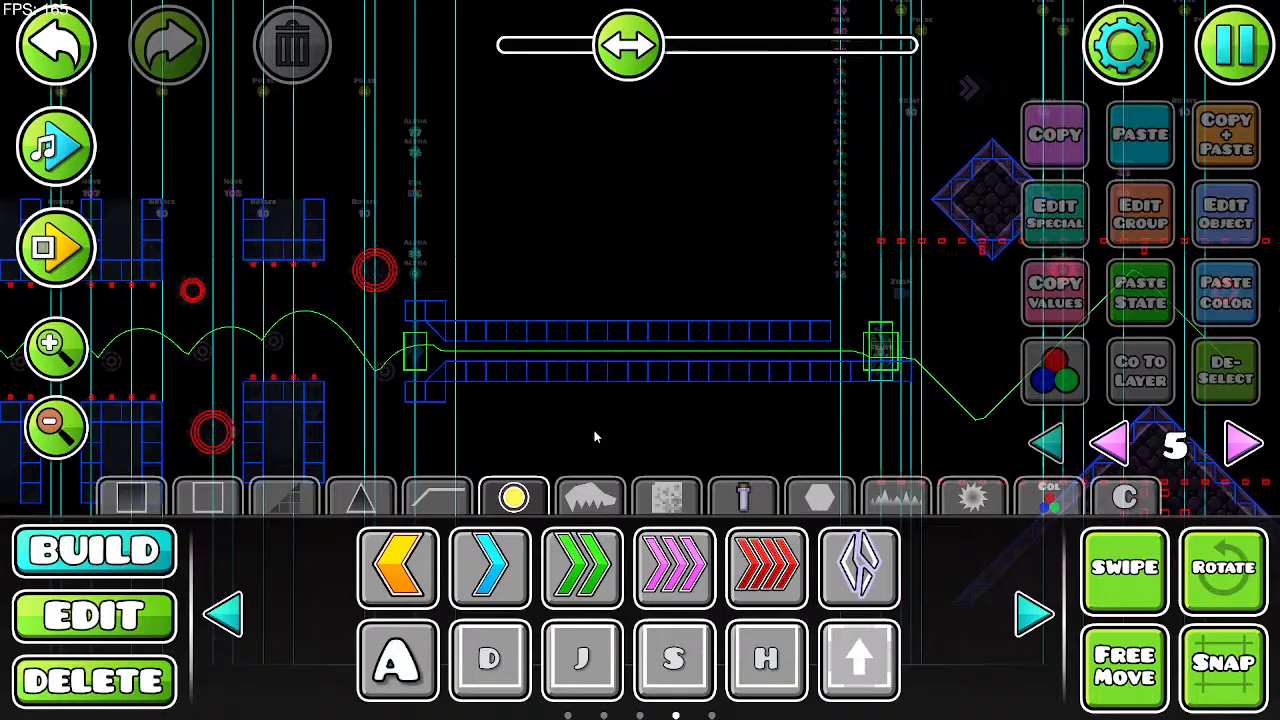
# Step: Preview the corridor with the music once more and look through further categories as far as the rotating decorations
pyautogui.click(70, 145)
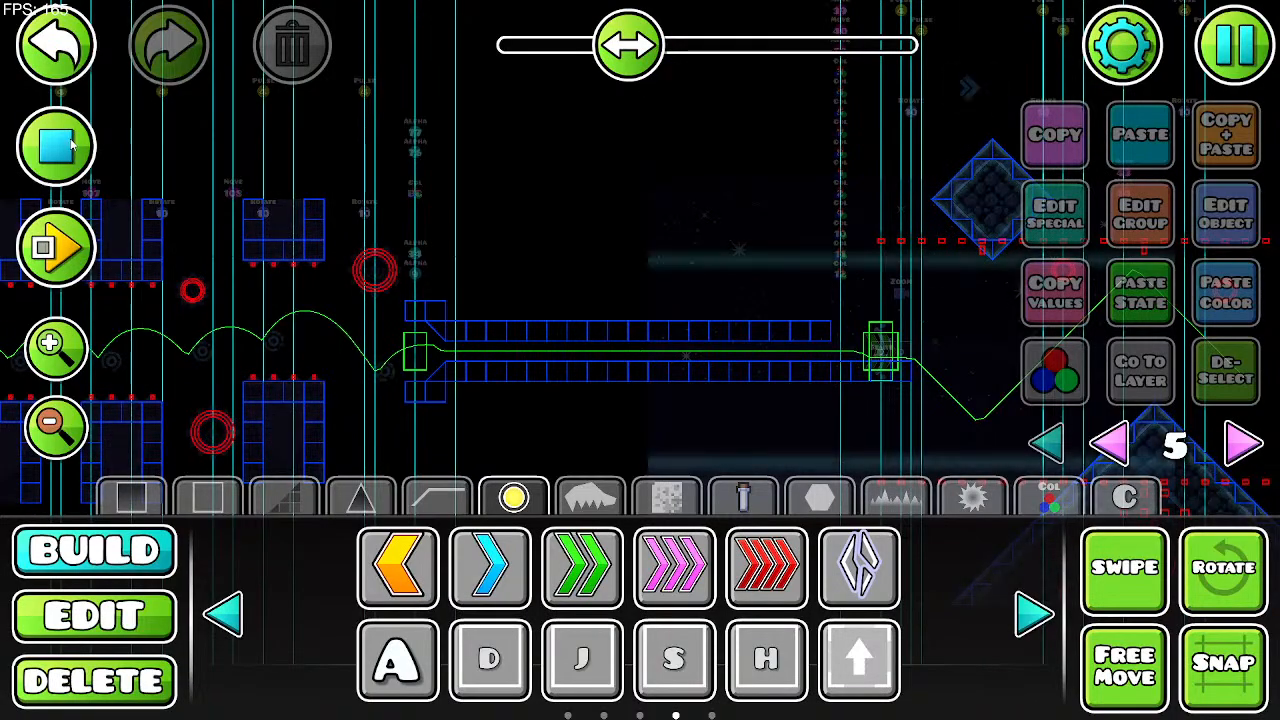
pyautogui.click(71, 145)
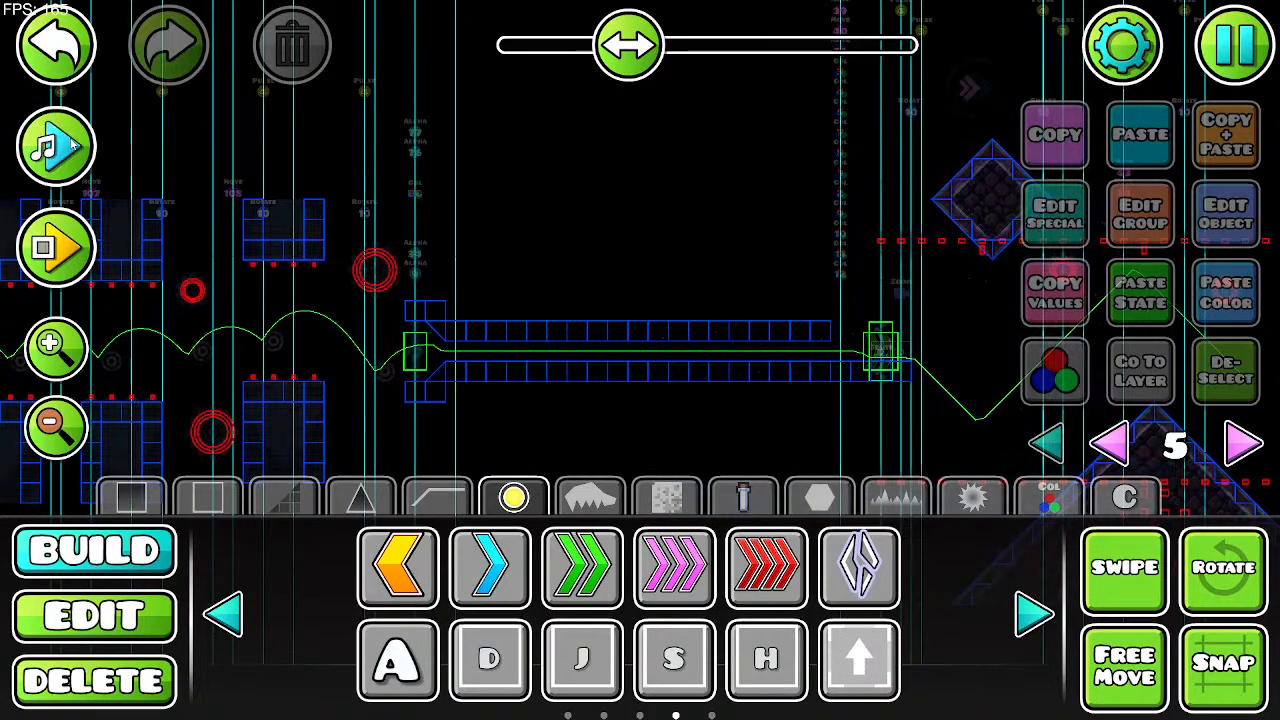
pyautogui.click(590, 495)
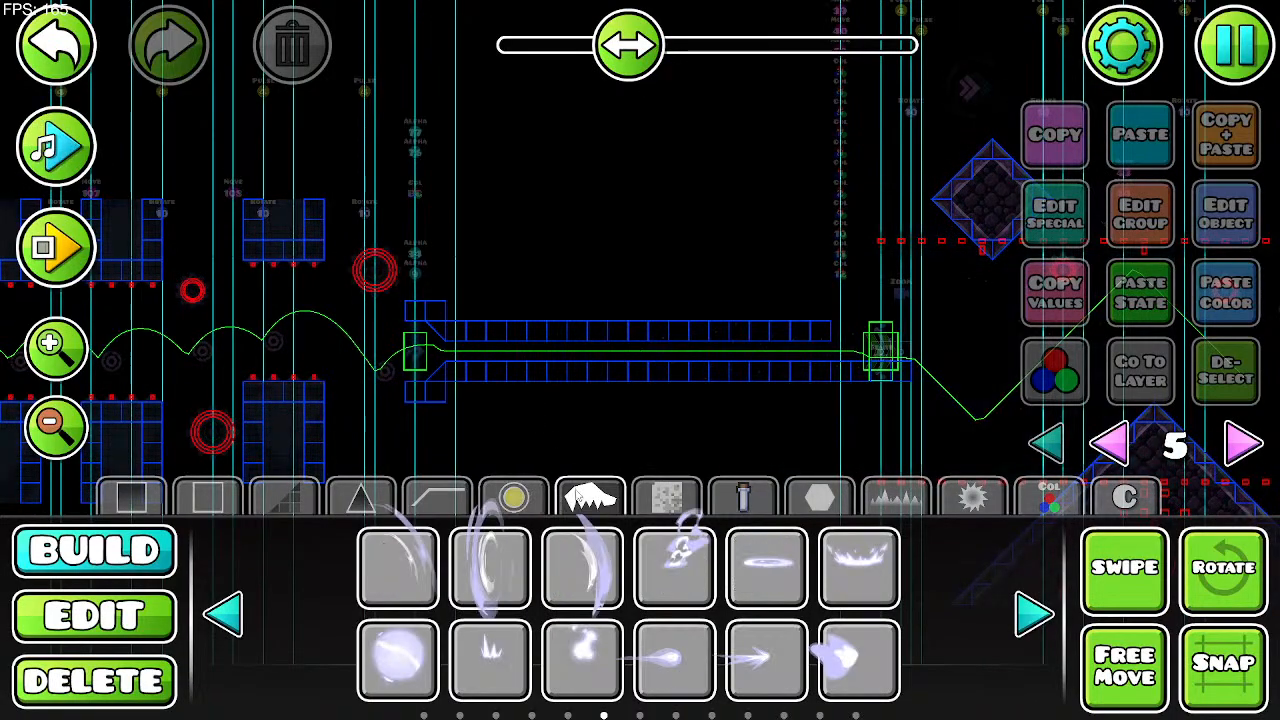
pyautogui.click(514, 497)
pyautogui.click(431, 500)
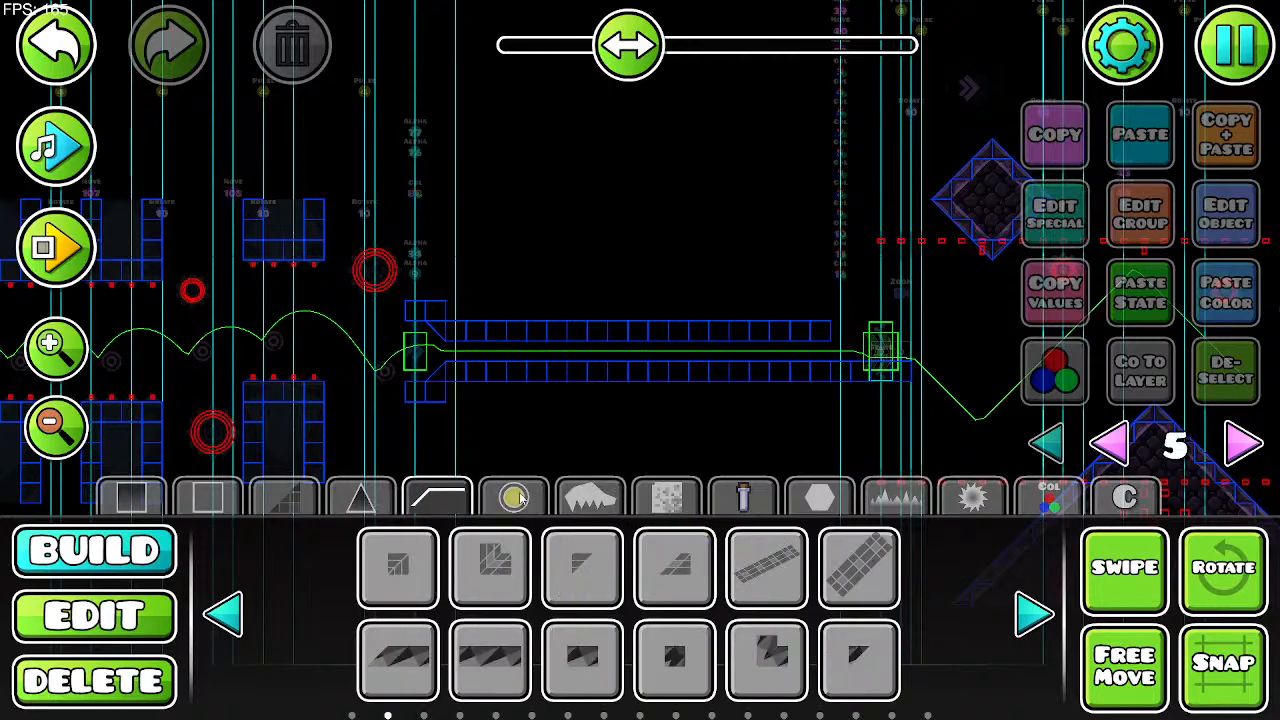
pyautogui.click(882, 500)
pyautogui.click(972, 497)
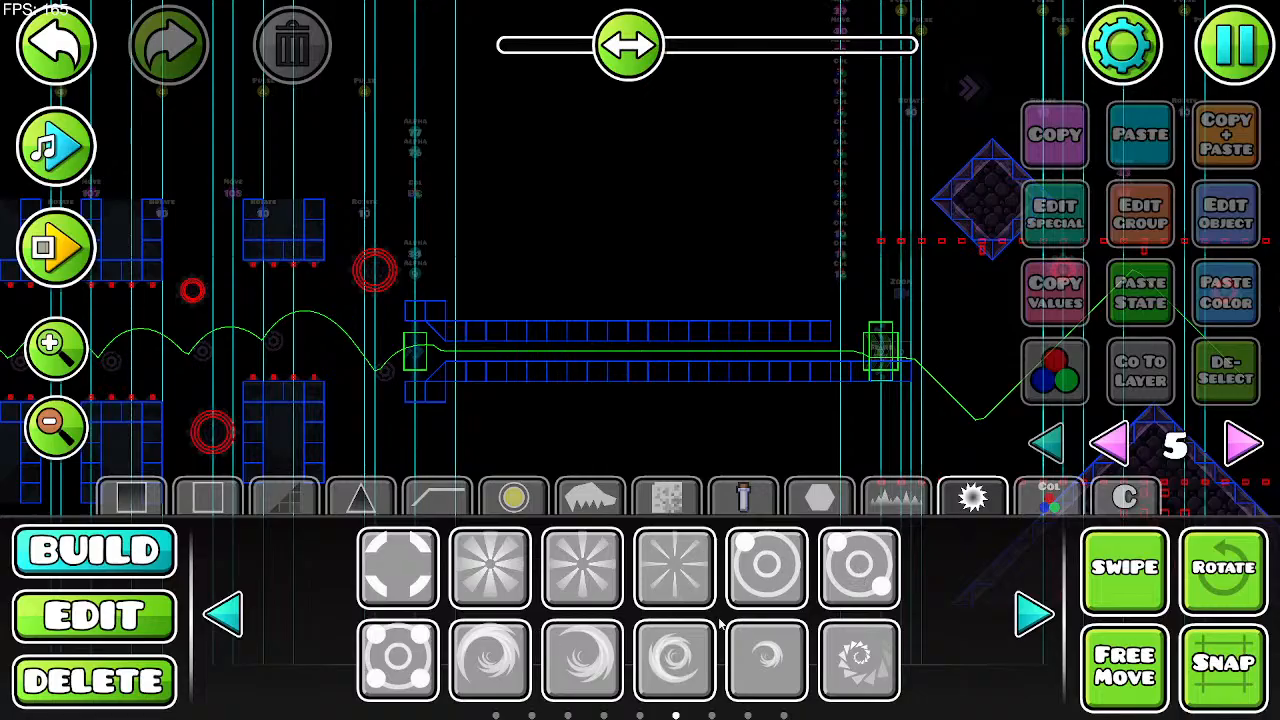
pyautogui.click(766, 567)
pyautogui.click(585, 225)
pyautogui.click(58, 48)
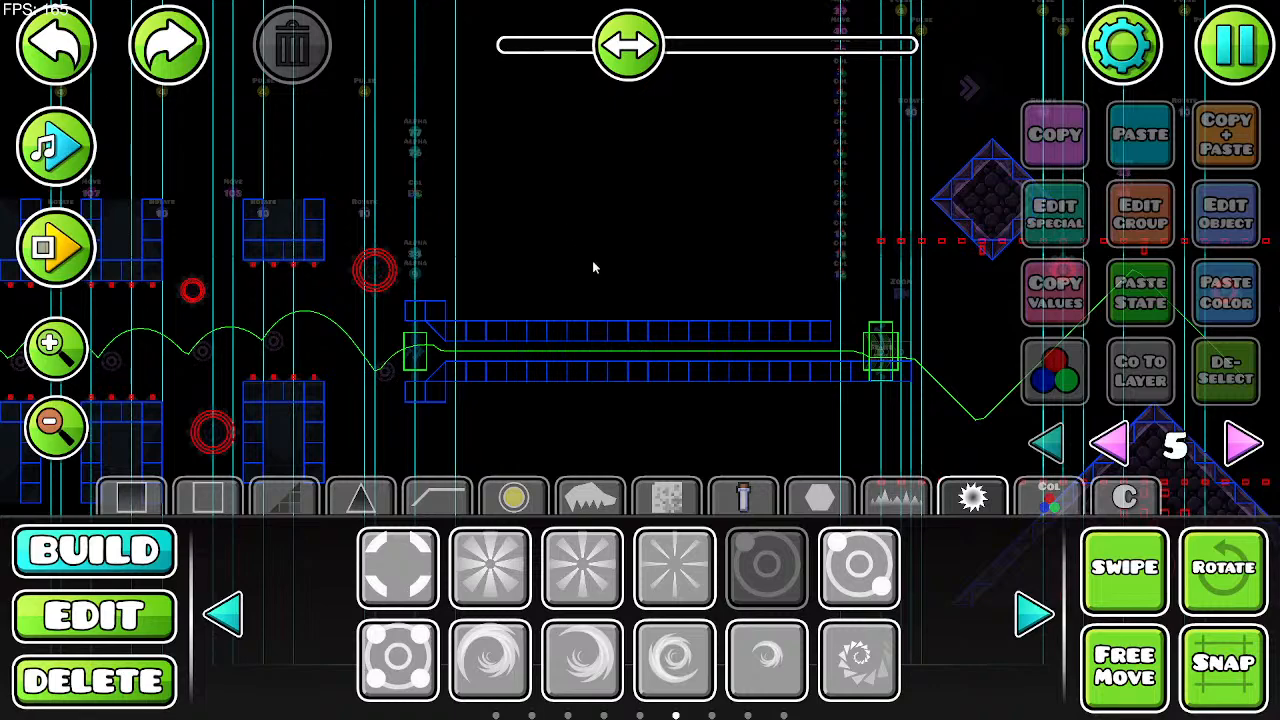
# Step: Find the segmented ring decorations and place the smallest, thickest one of that set above the corridor
pyautogui.click(1032, 614)
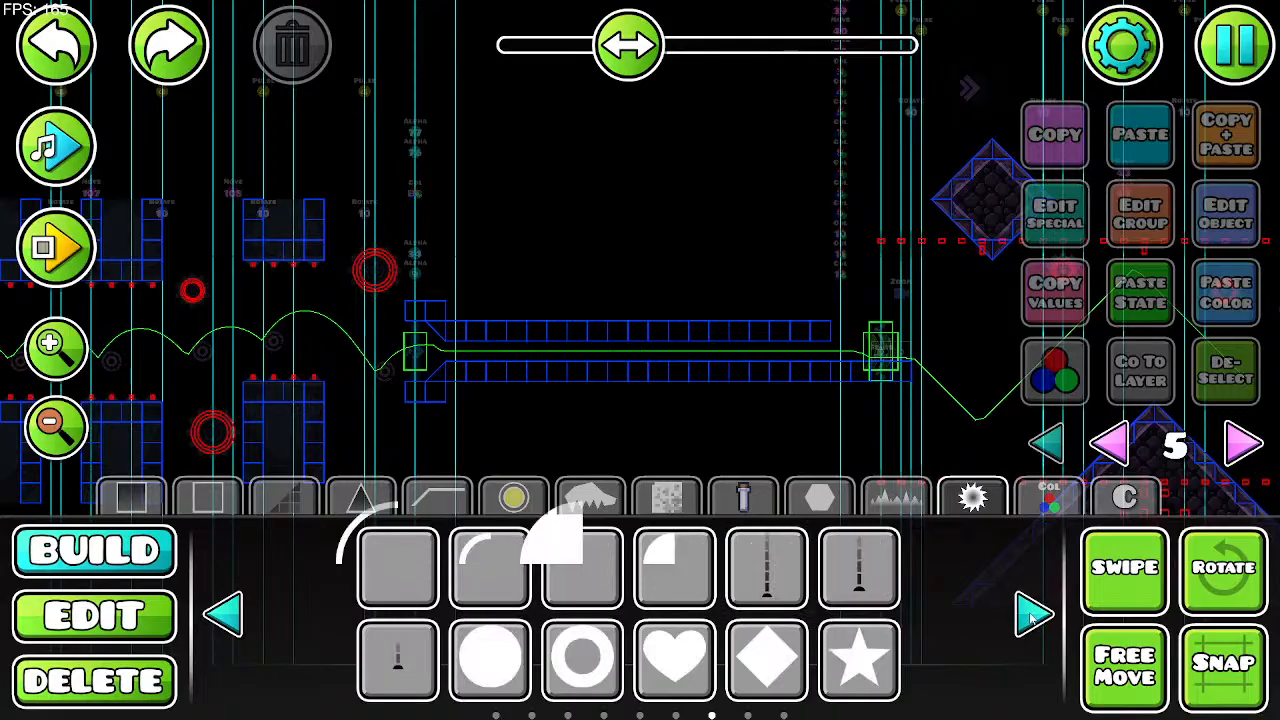
pyautogui.click(224, 612)
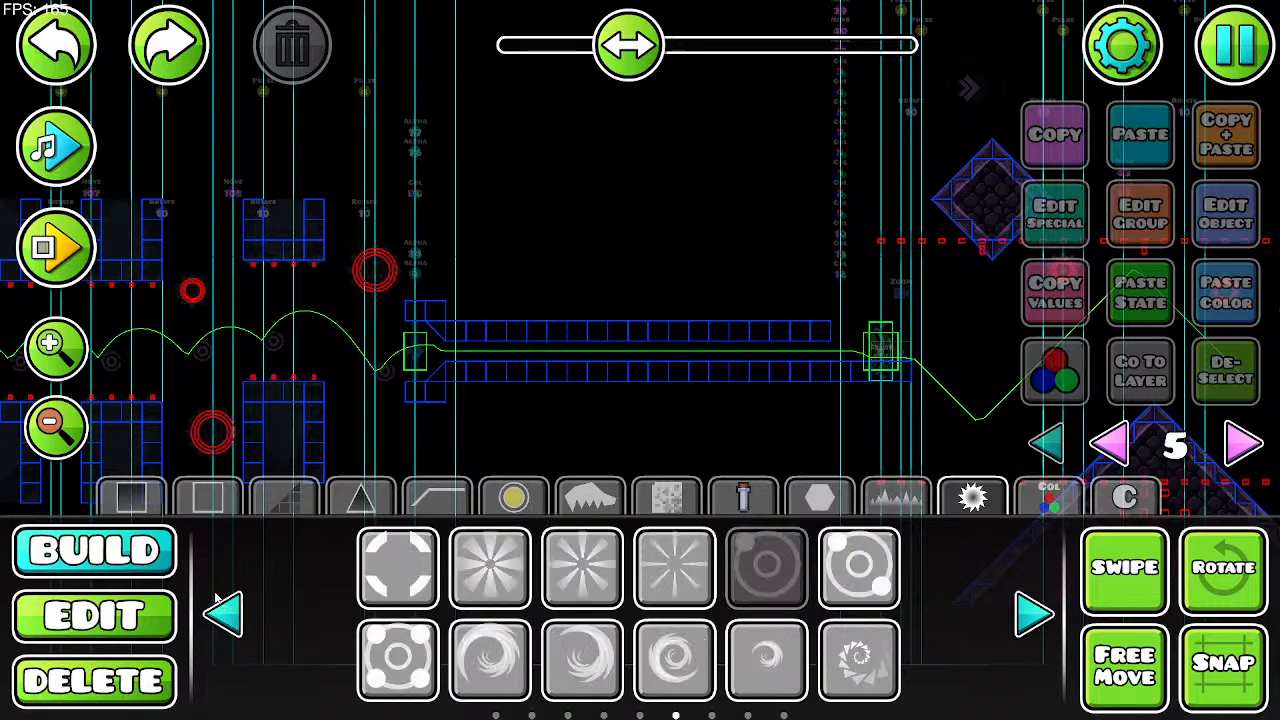
pyautogui.click(212, 594)
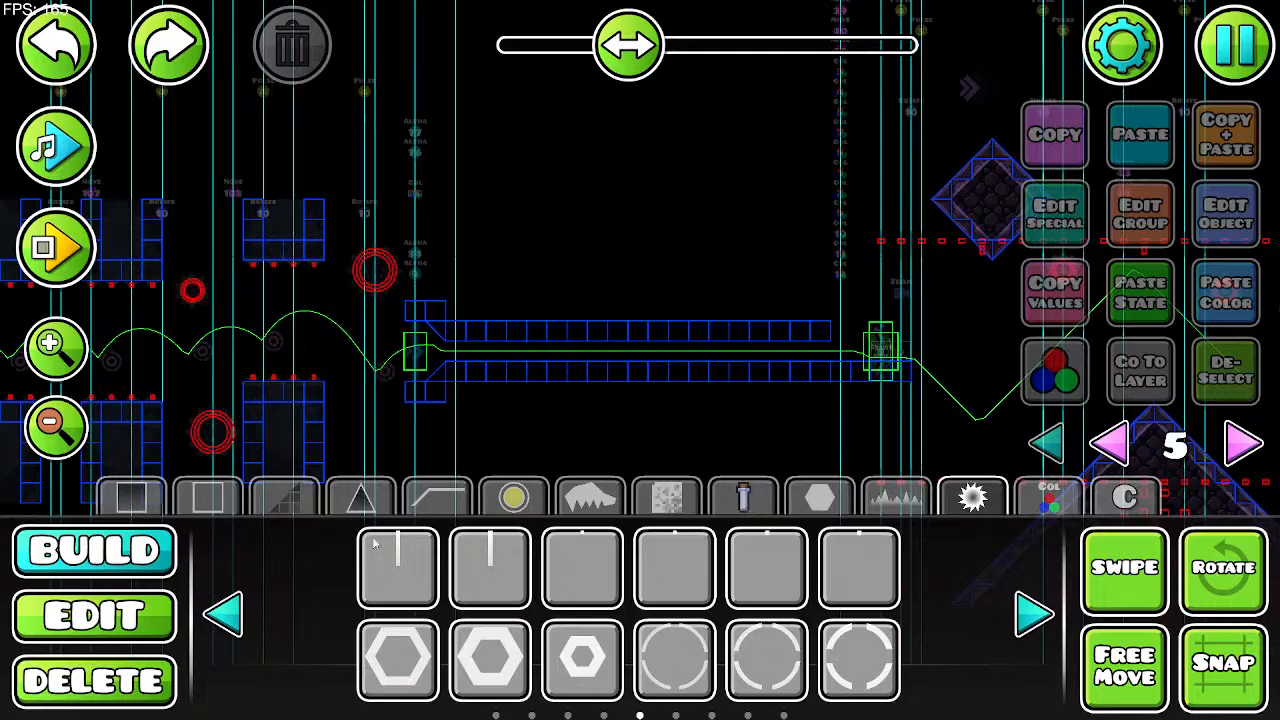
pyautogui.click(70, 371)
pyautogui.click(70, 371)
pyautogui.click(70, 371)
pyautogui.moveTo(503, 326); pyautogui.dragTo(415, 415)
pyautogui.click(861, 670)
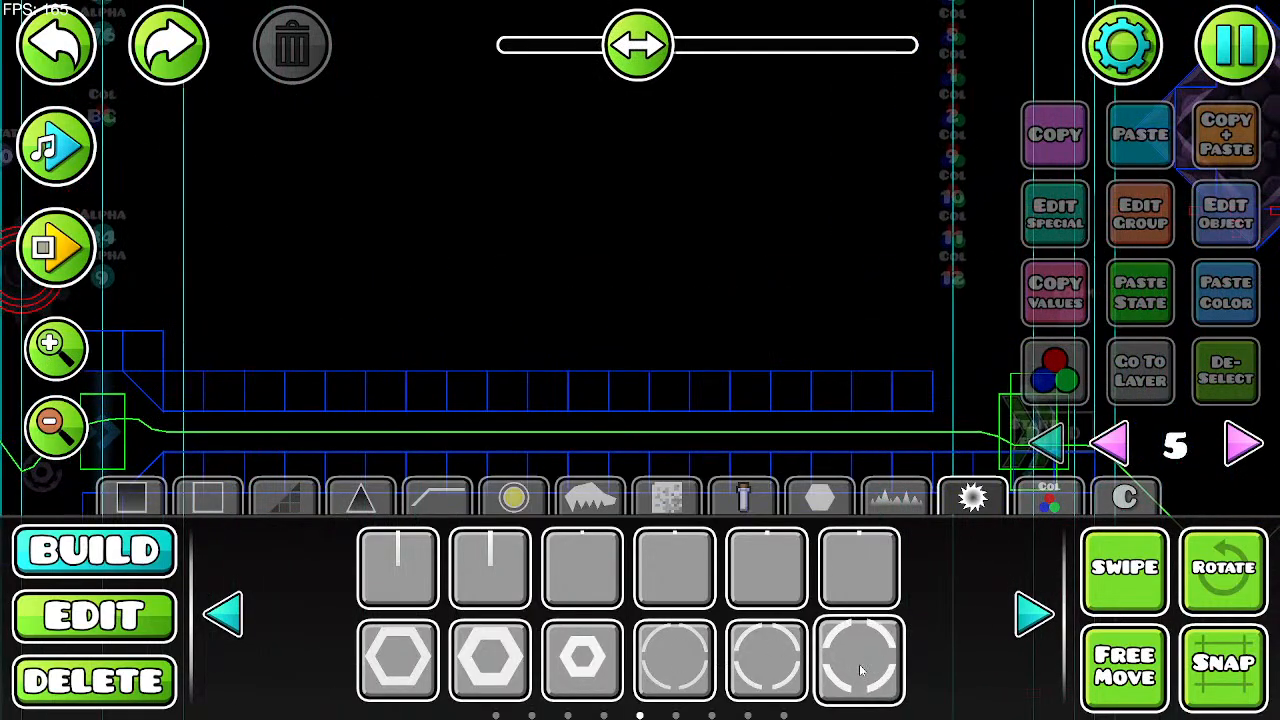
pyautogui.click(512, 248)
# Step: Add the medium and large segmented rings concentrically around the placed ring
pyautogui.click(767, 660)
pyautogui.click(518, 275)
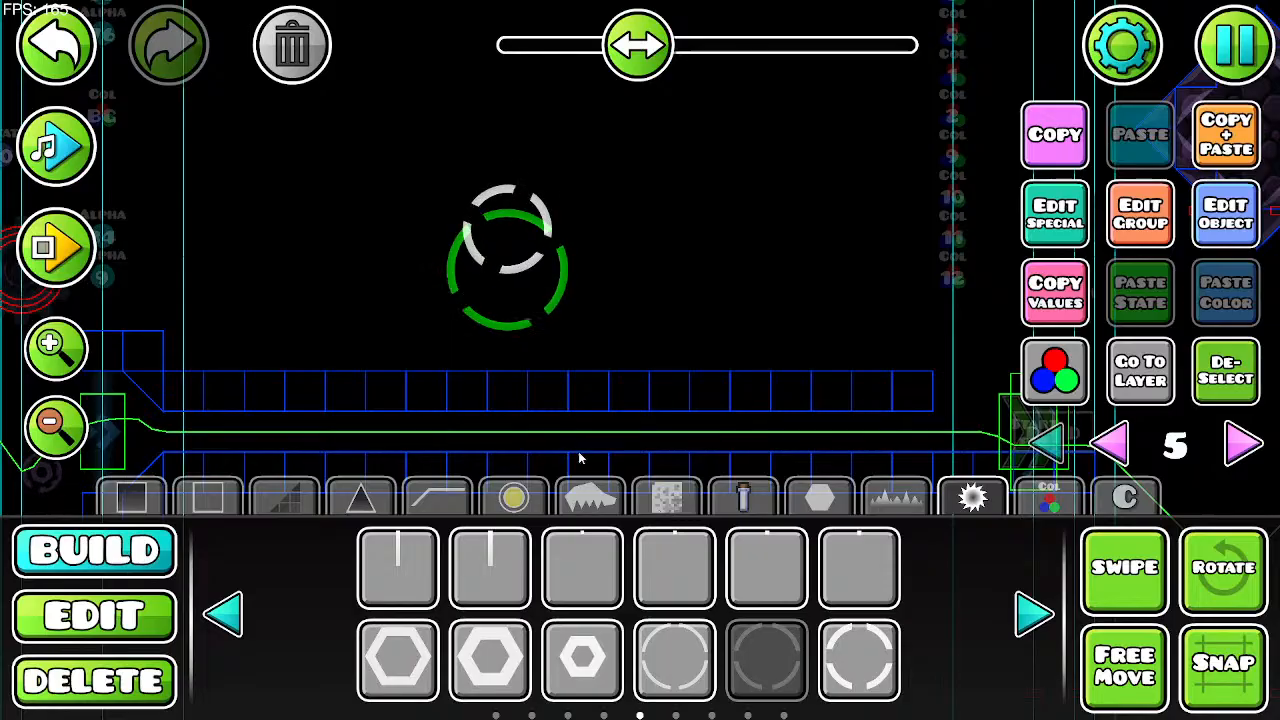
pyautogui.click(675, 660)
pyautogui.click(510, 232)
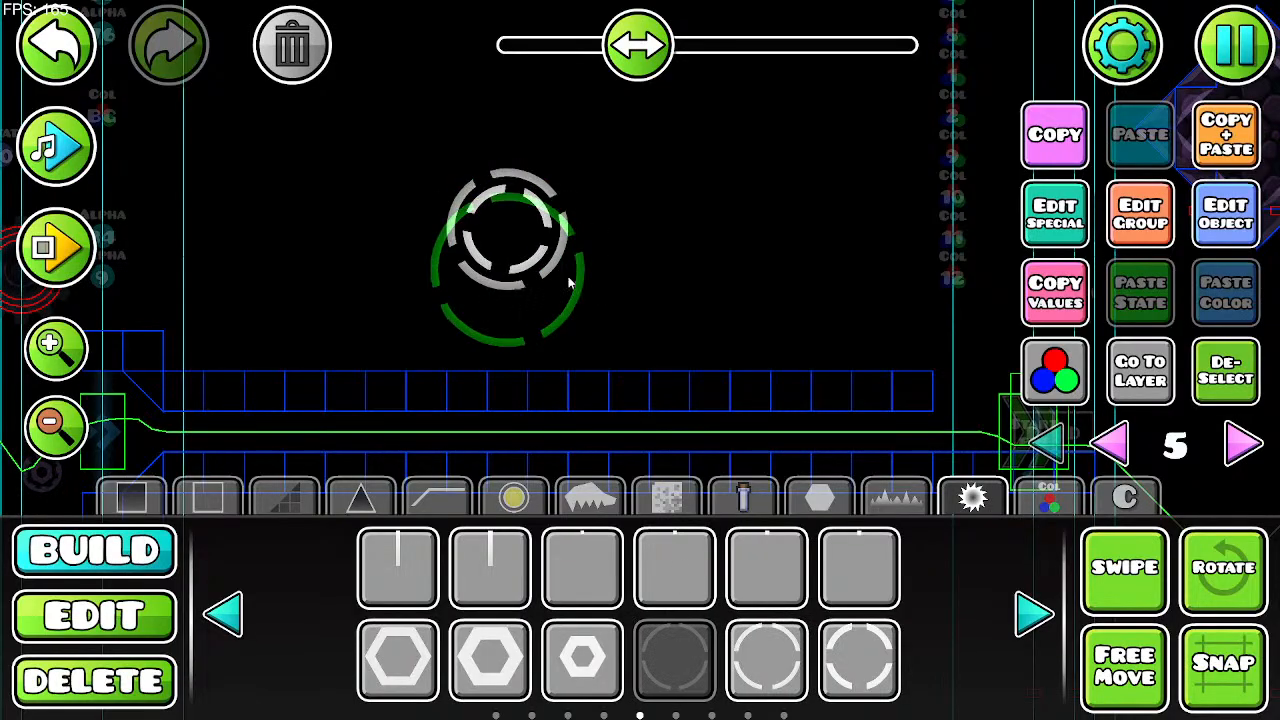
# Step: Place the thick four-segment ring at the centre of the concentric rings and delete the stray copy beside it
pyautogui.click(1033, 612)
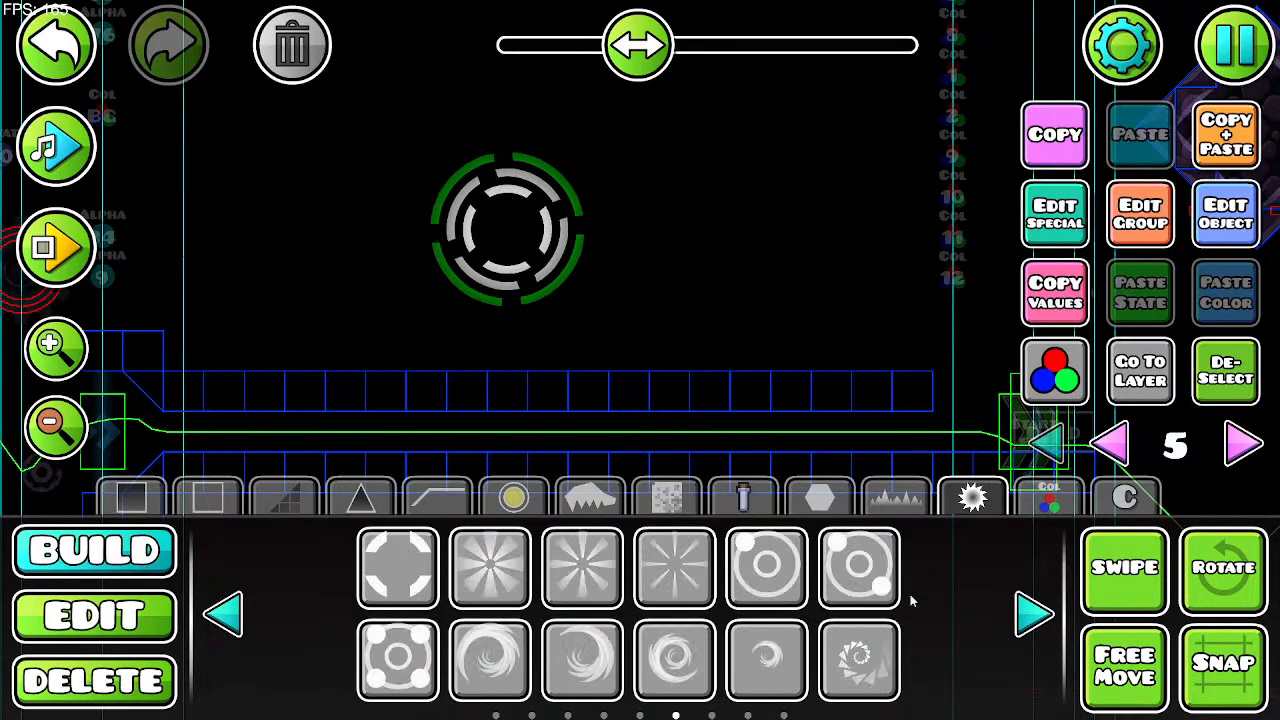
pyautogui.click(412, 570)
pyautogui.click(506, 230)
pyautogui.click(668, 229)
pyautogui.click(278, 40)
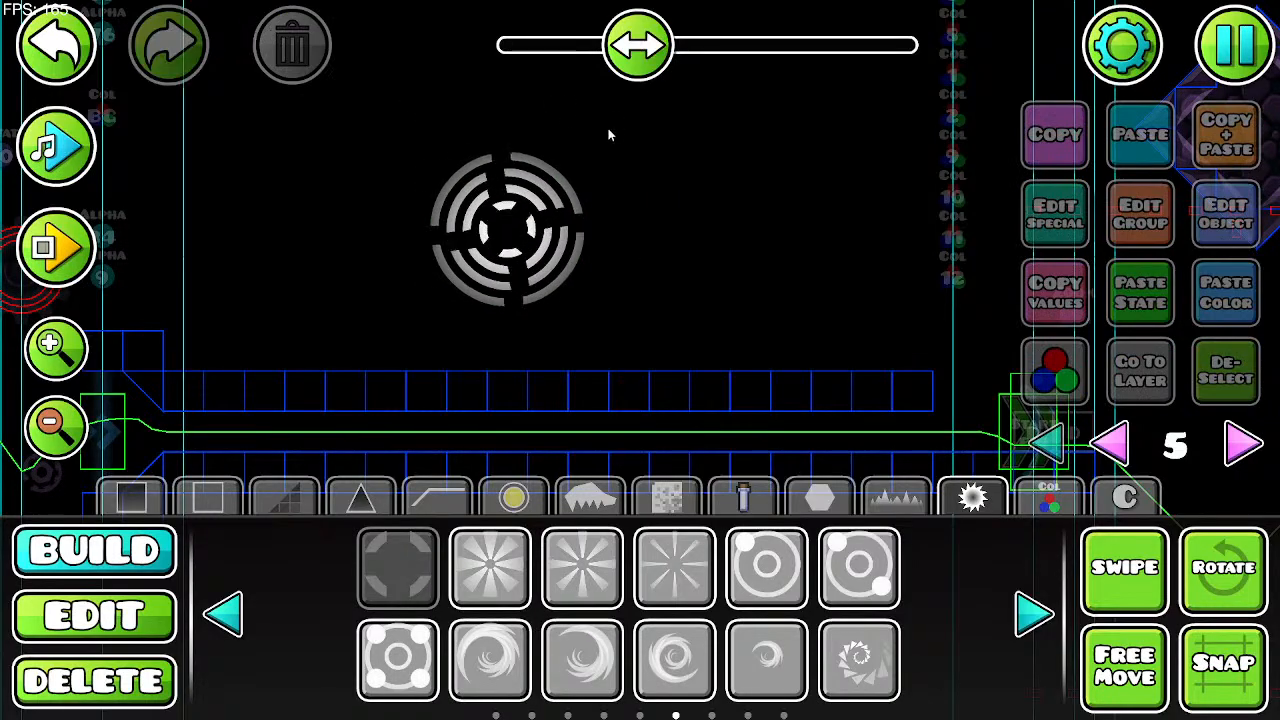
# Step: Preview the concentric rings above the corridor with the music playing, then stop playback
pyautogui.moveTo(610, 135); pyautogui.dragTo(523, 229)
pyautogui.click(120, 614)
pyautogui.moveTo(419, 334); pyautogui.dragTo(530, 327)
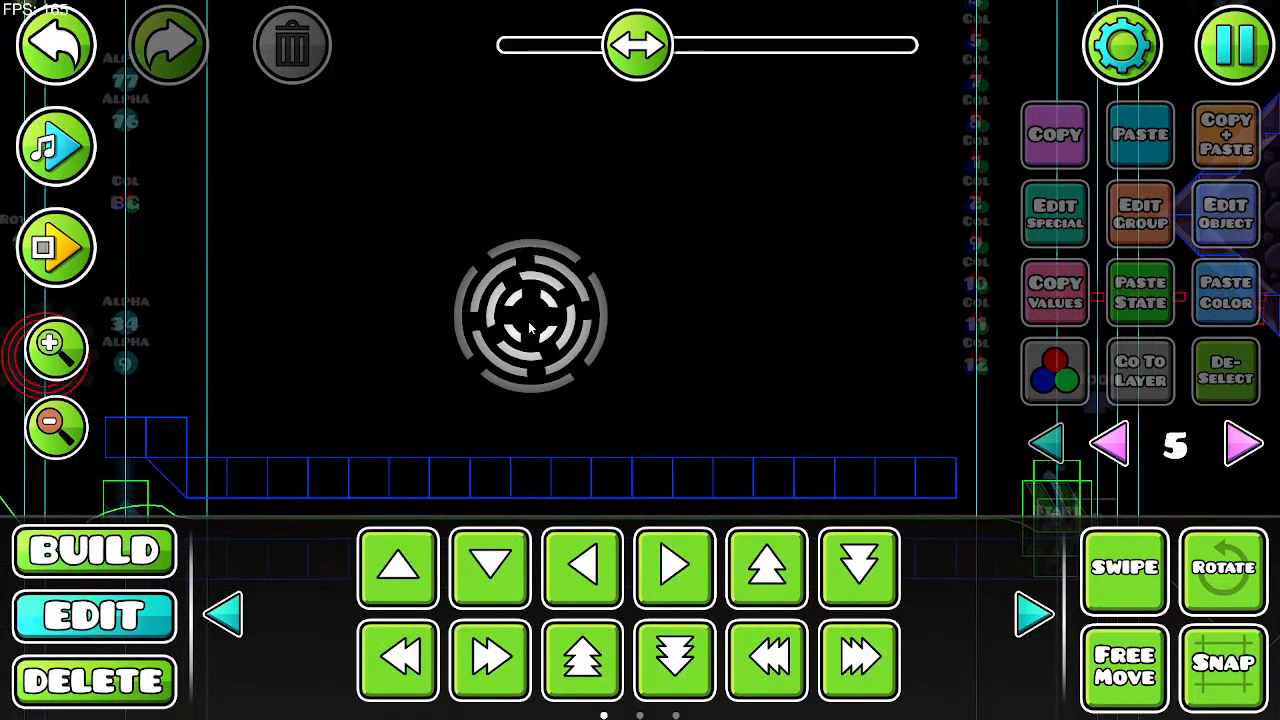
pyautogui.click(54, 146)
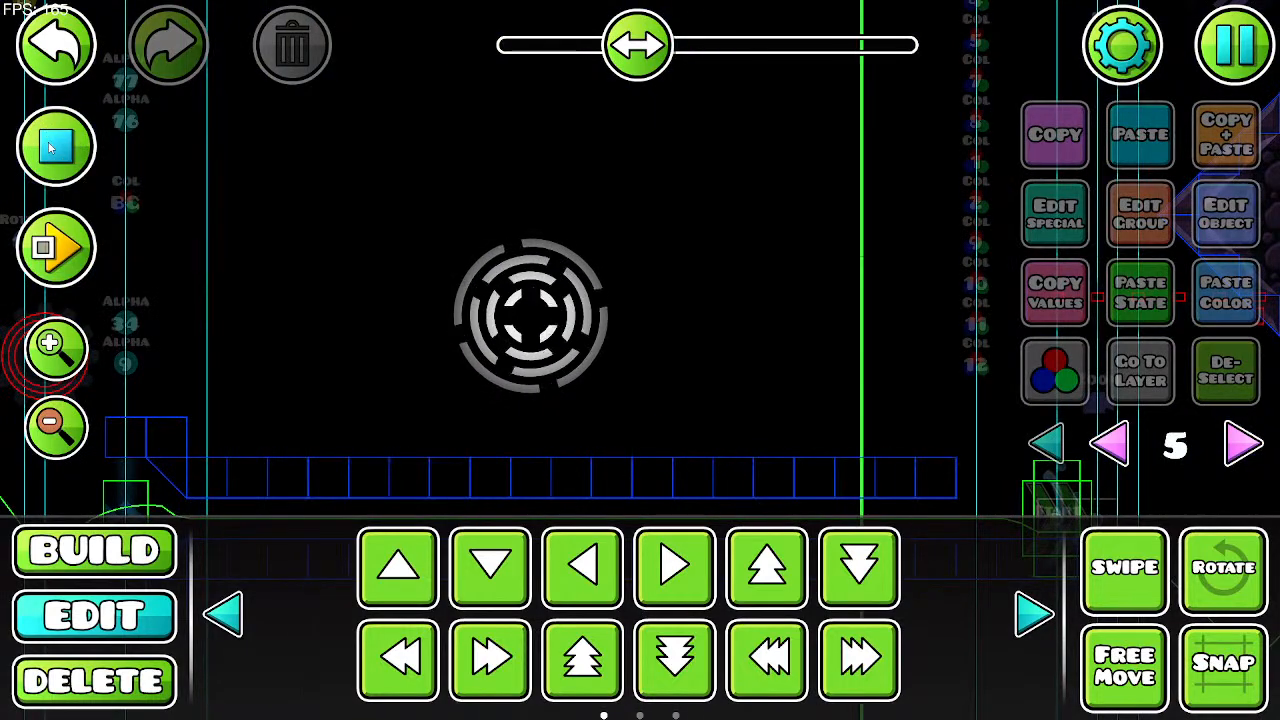
pyautogui.click(50, 148)
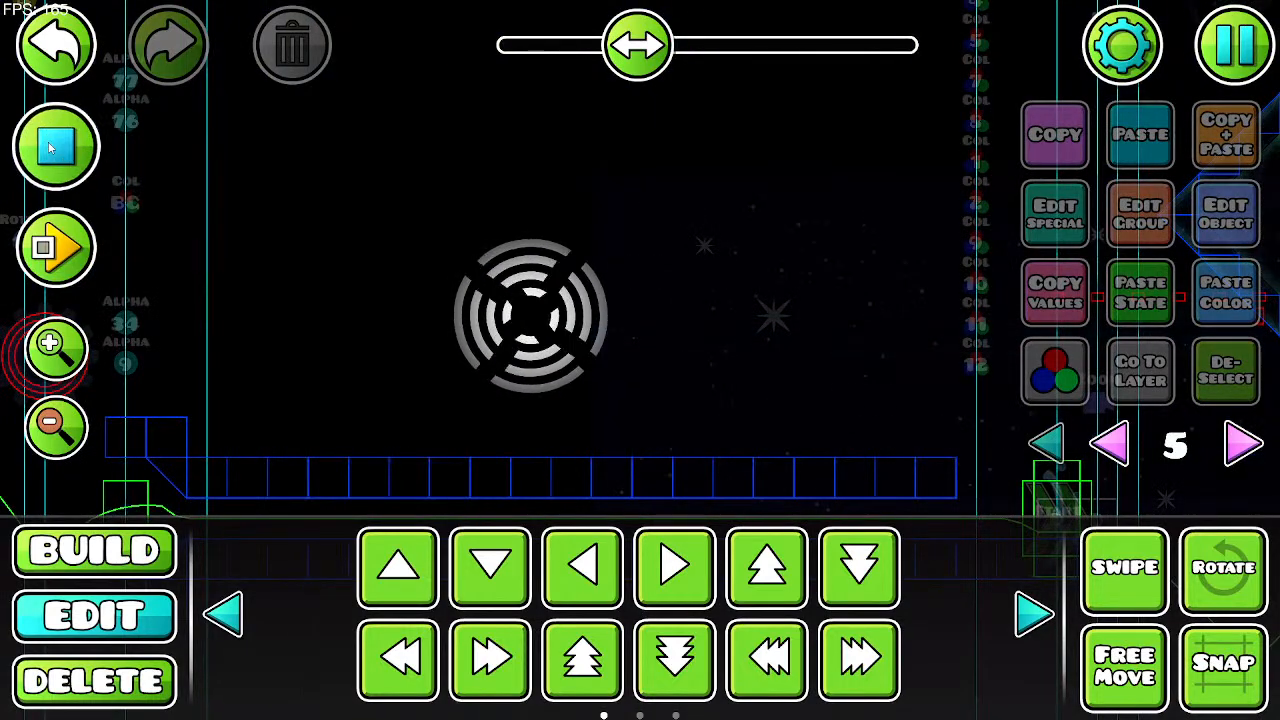
# Step: Give the innermost four-segment ring a custom rotation of 90 degrees per second
pyautogui.click(598, 298)
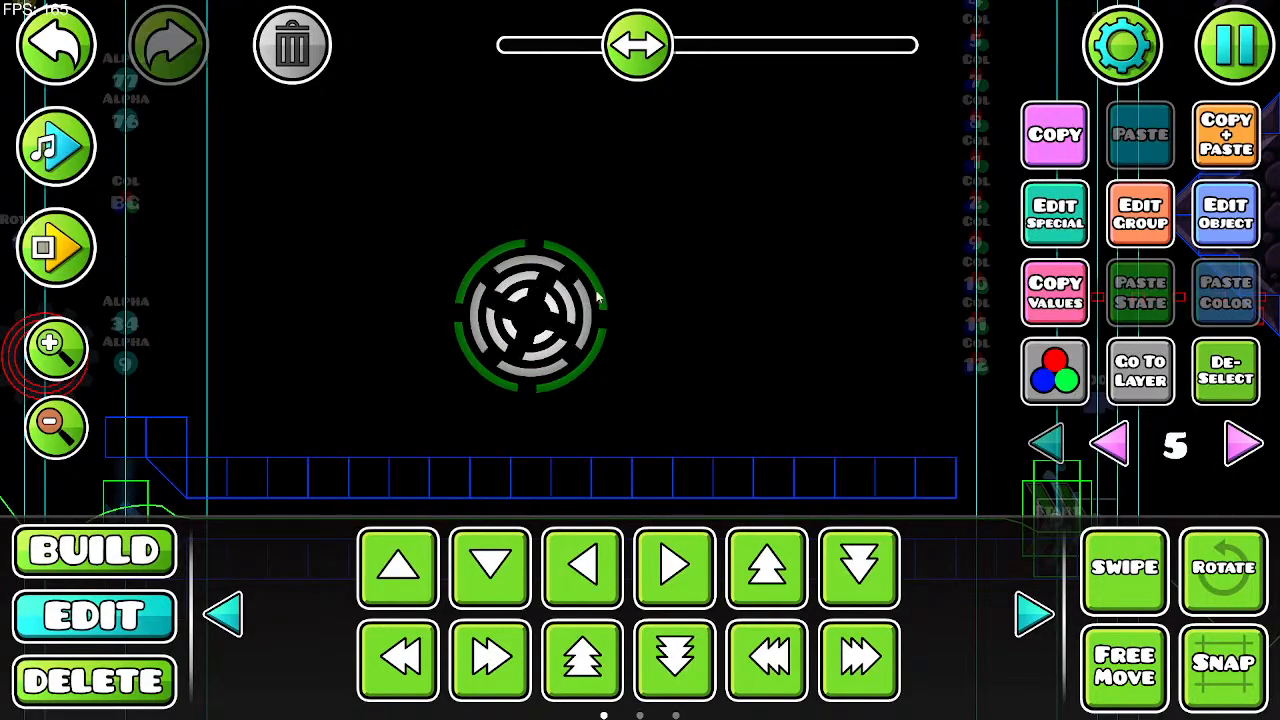
pyautogui.click(1140, 213)
pyautogui.click(640, 654)
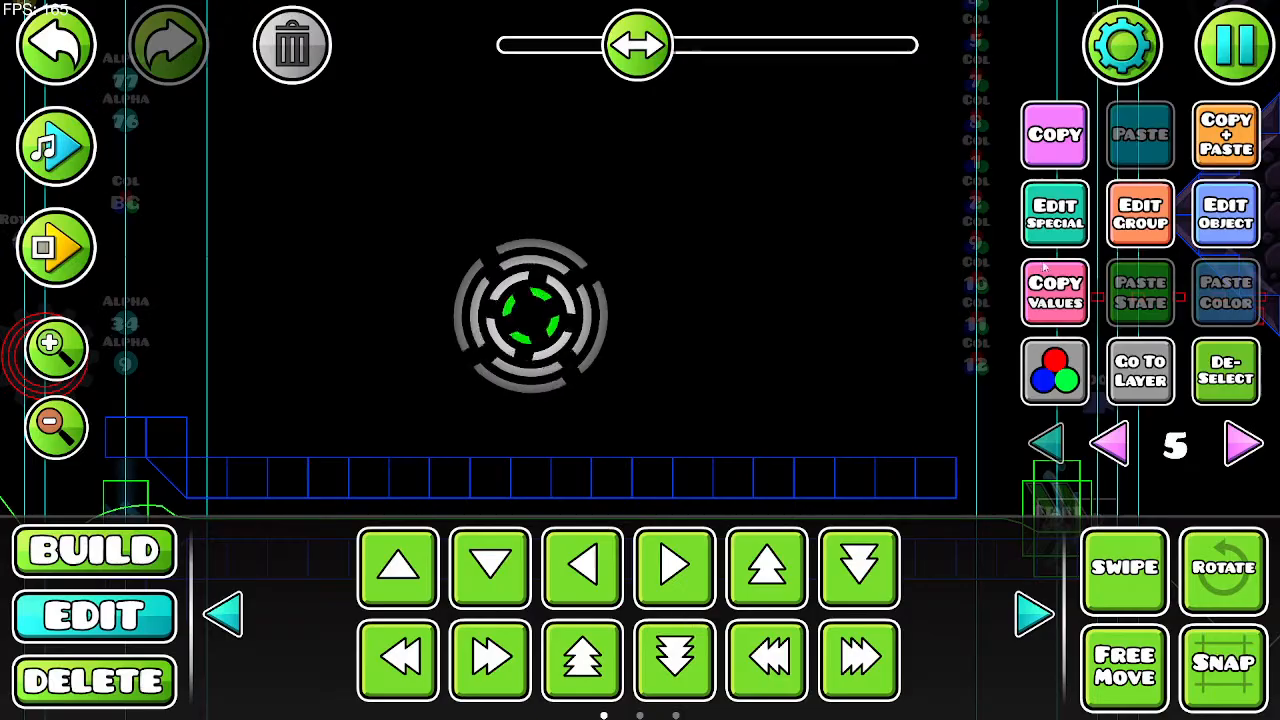
pyautogui.click(1055, 213)
pyautogui.click(640, 248)
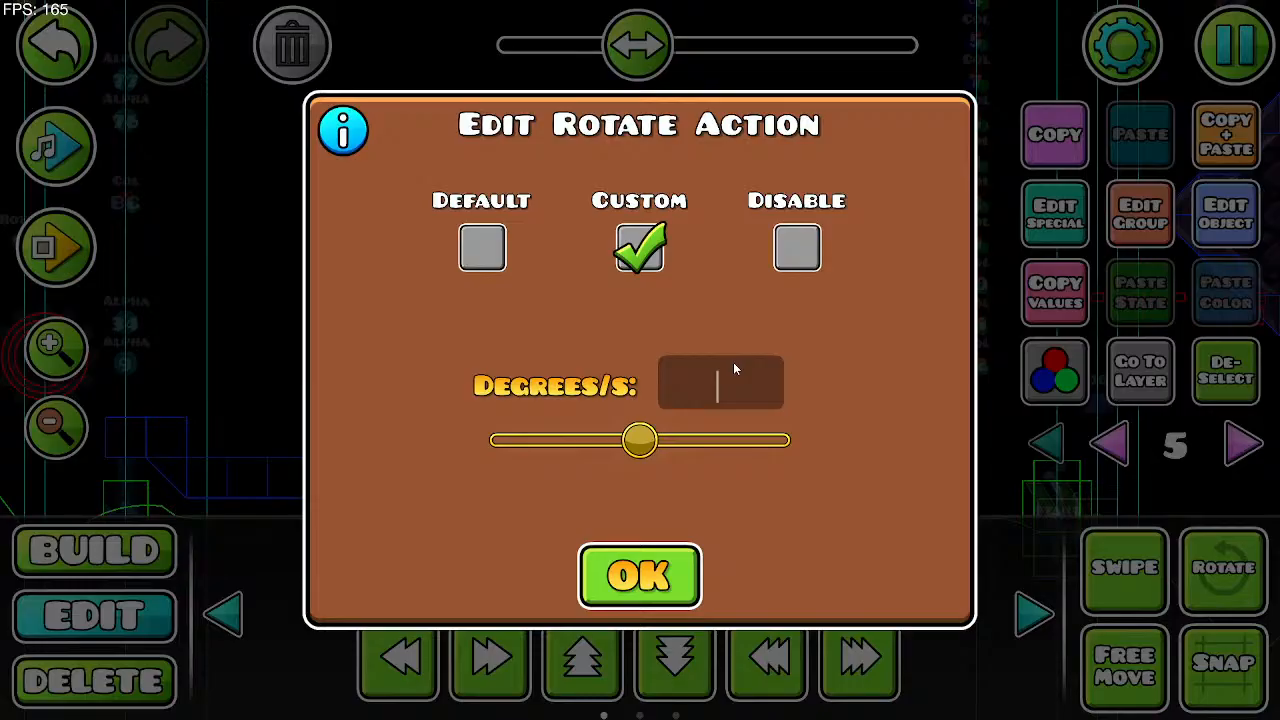
pyautogui.write('90')
pyautogui.click(684, 596)
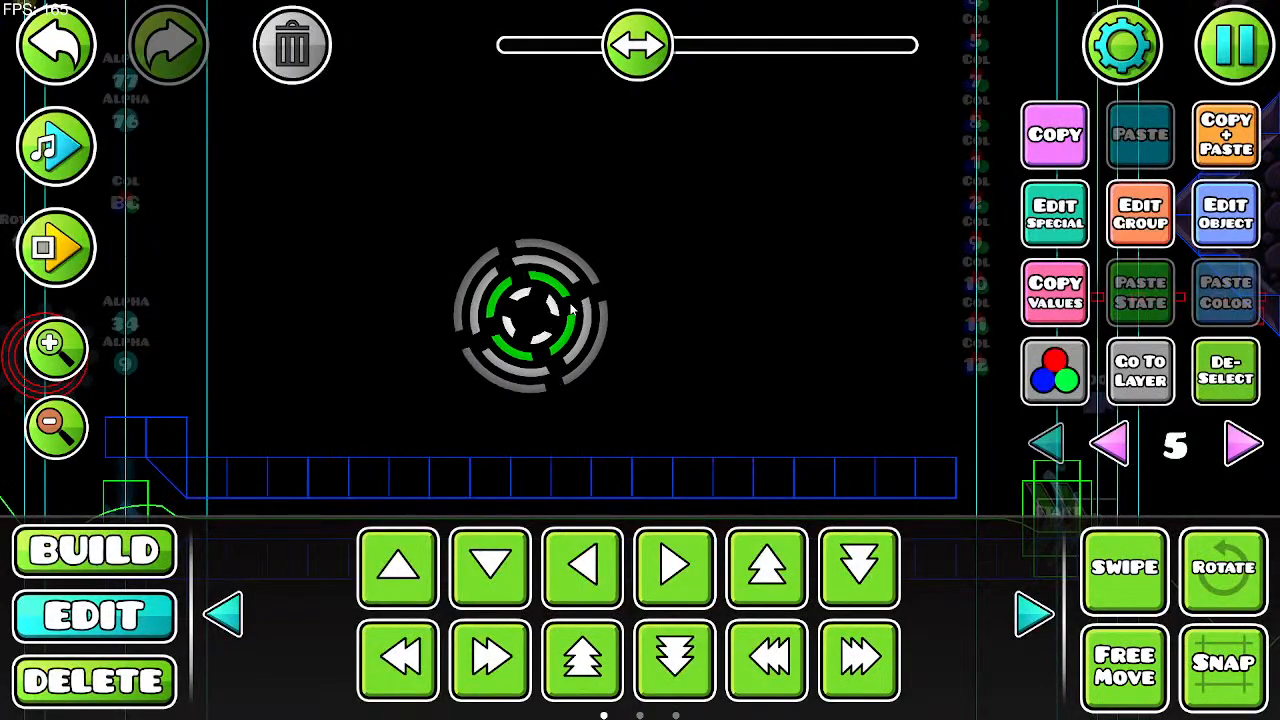
# Step: Give the second ring from the centre a custom rotation of 80 degrees per second
pyautogui.click(1143, 218)
pyautogui.click(660, 652)
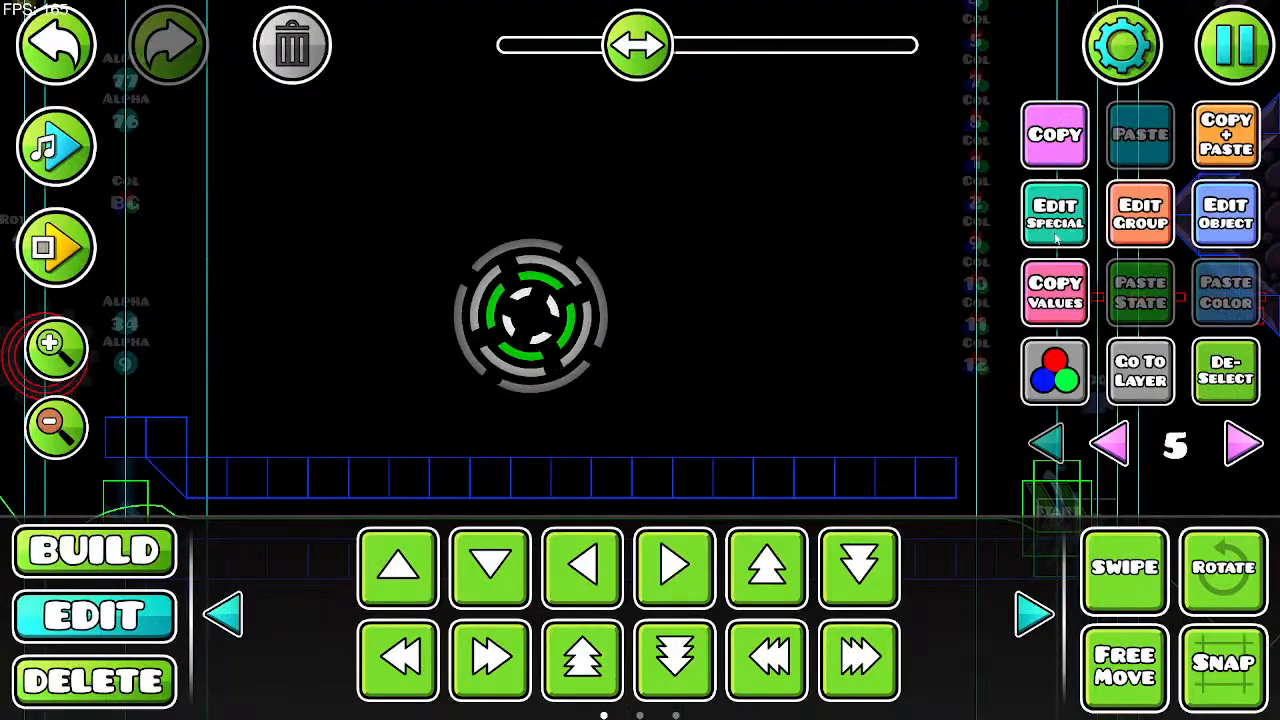
pyautogui.click(1055, 213)
pyautogui.click(640, 248)
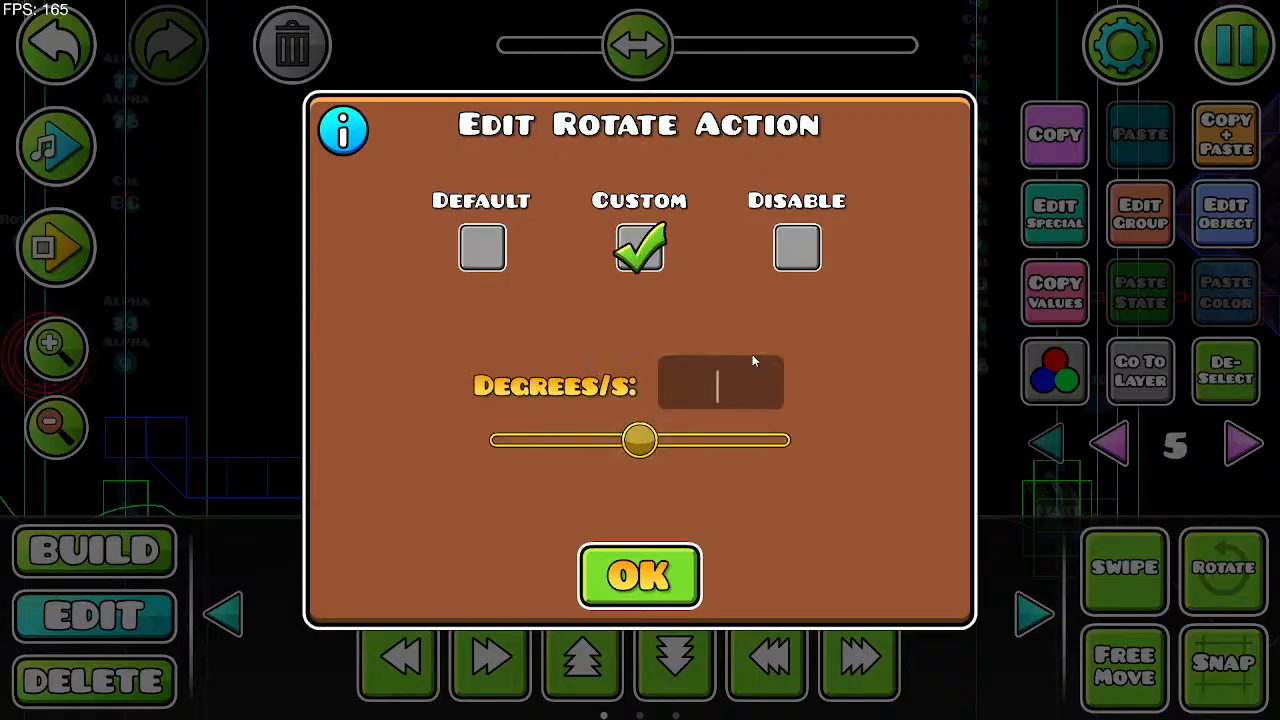
pyautogui.write('80')
pyautogui.click(640, 575)
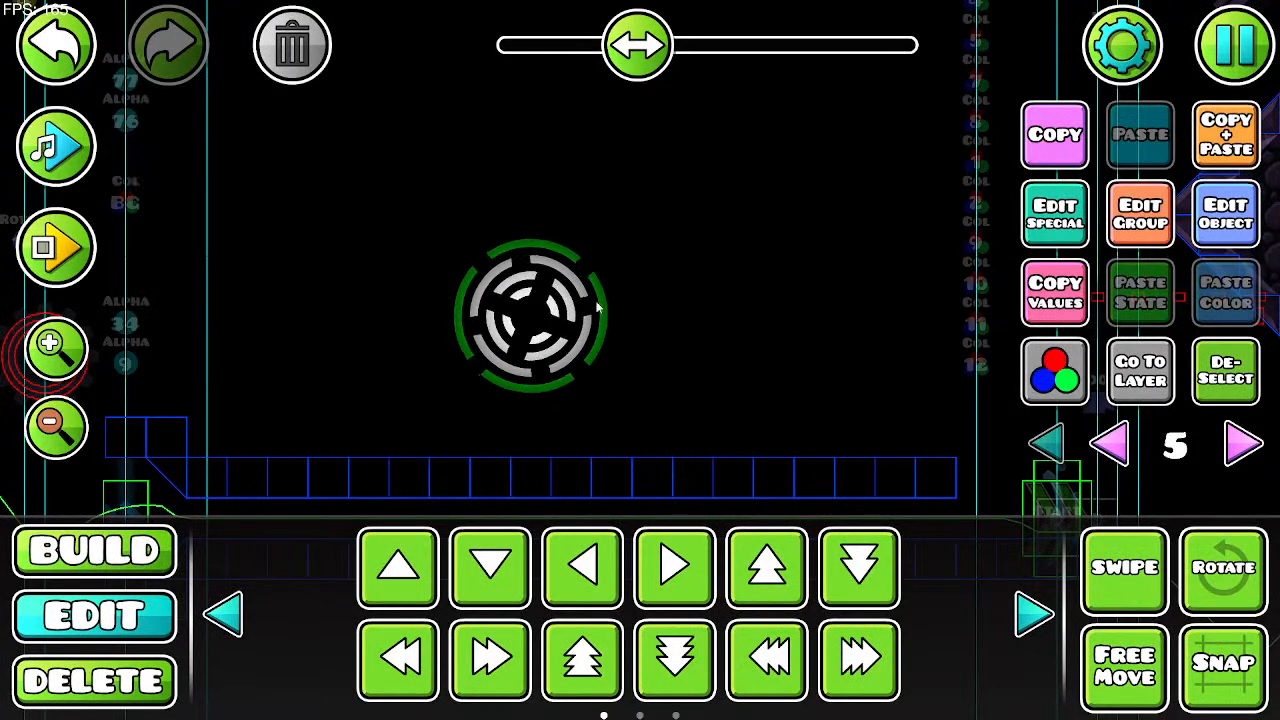
# Step: Give the outermost ring a custom rotation of 70 degrees per second
pyautogui.click(1140, 214)
pyautogui.press('Escape')
pyautogui.click(1055, 213)
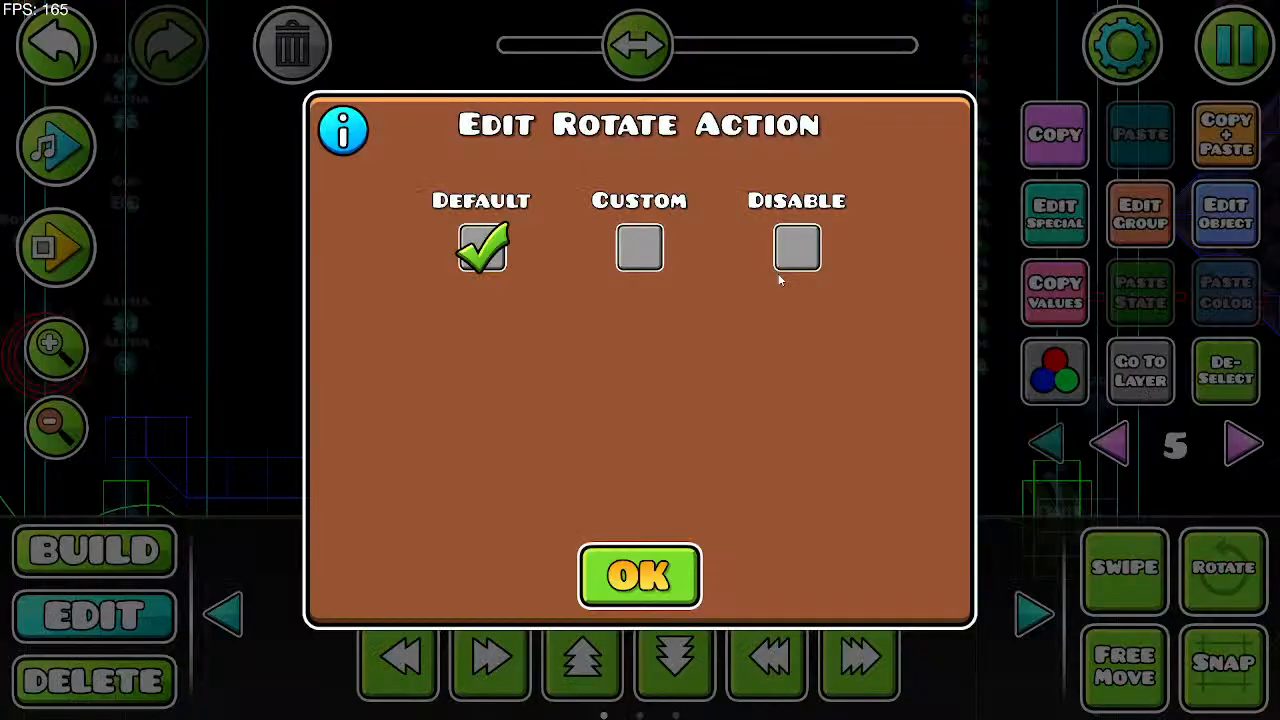
pyautogui.click(640, 248)
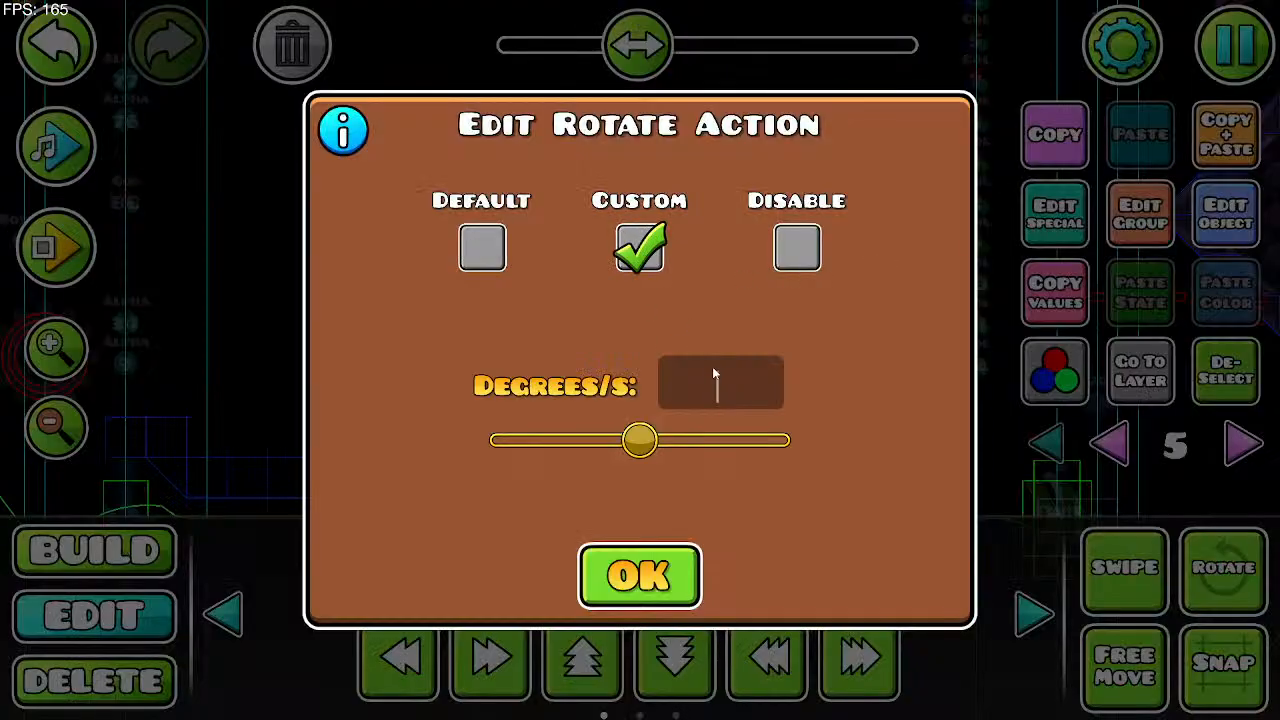
pyautogui.write('70')
pyautogui.click(640, 575)
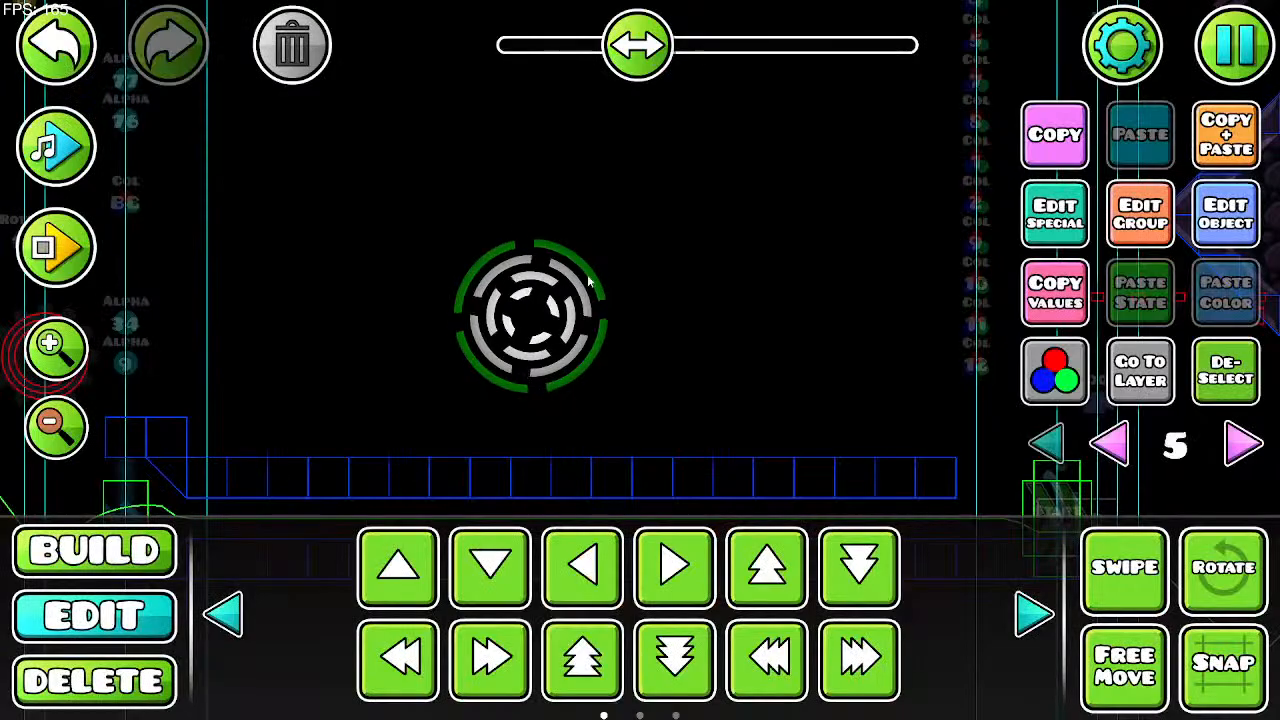
# Step: Give the third ring from the centre a custom rotation of 70 degrees per second
pyautogui.click(1117, 220)
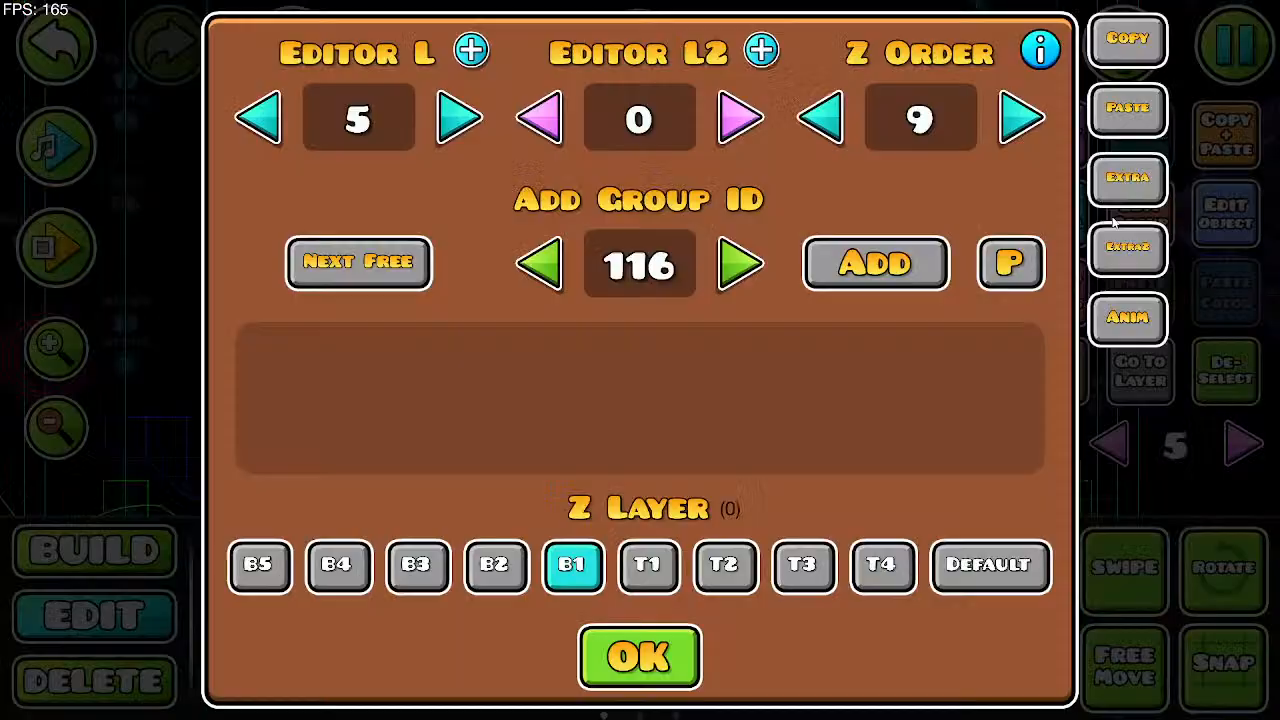
pyautogui.click(626, 648)
pyautogui.click(1055, 213)
pyautogui.click(640, 248)
pyautogui.click(686, 387)
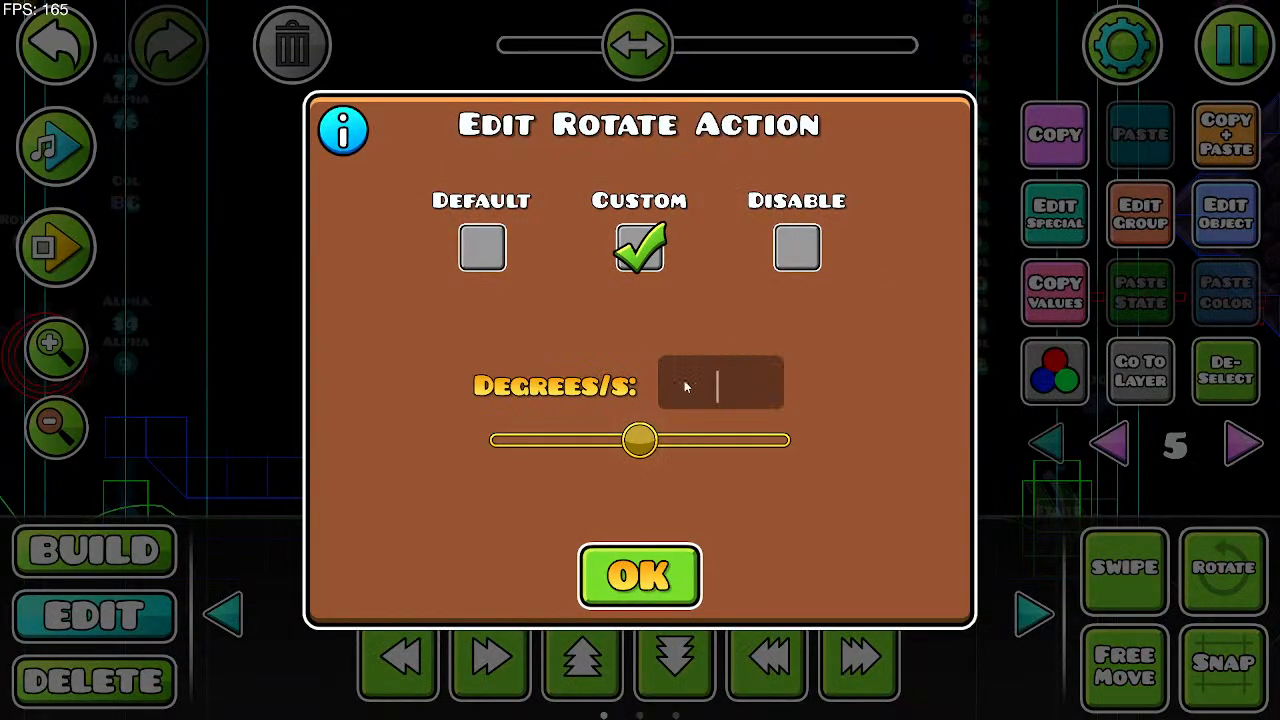
pyautogui.write('70')
pyautogui.click(680, 580)
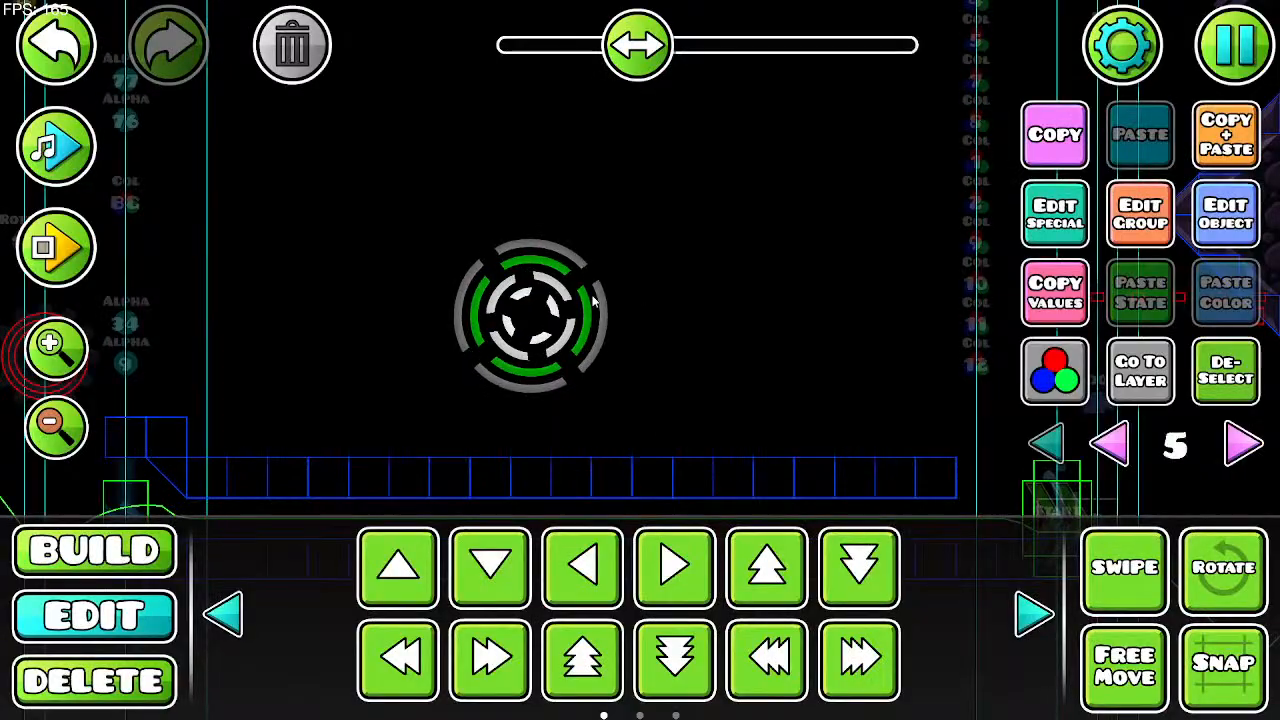
# Step: Change the outermost ring's custom rotation to 60 degrees per second and deselect it
pyautogui.click(1054, 213)
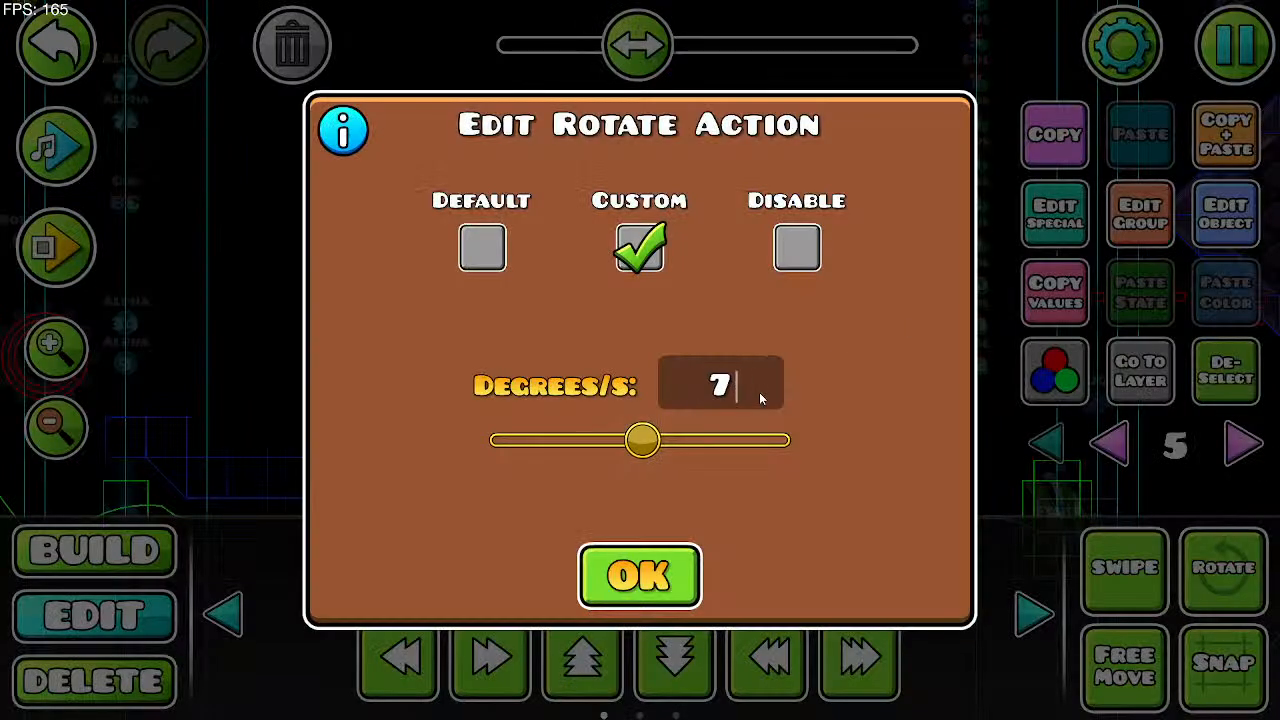
pyautogui.write('60')
pyautogui.click(640, 575)
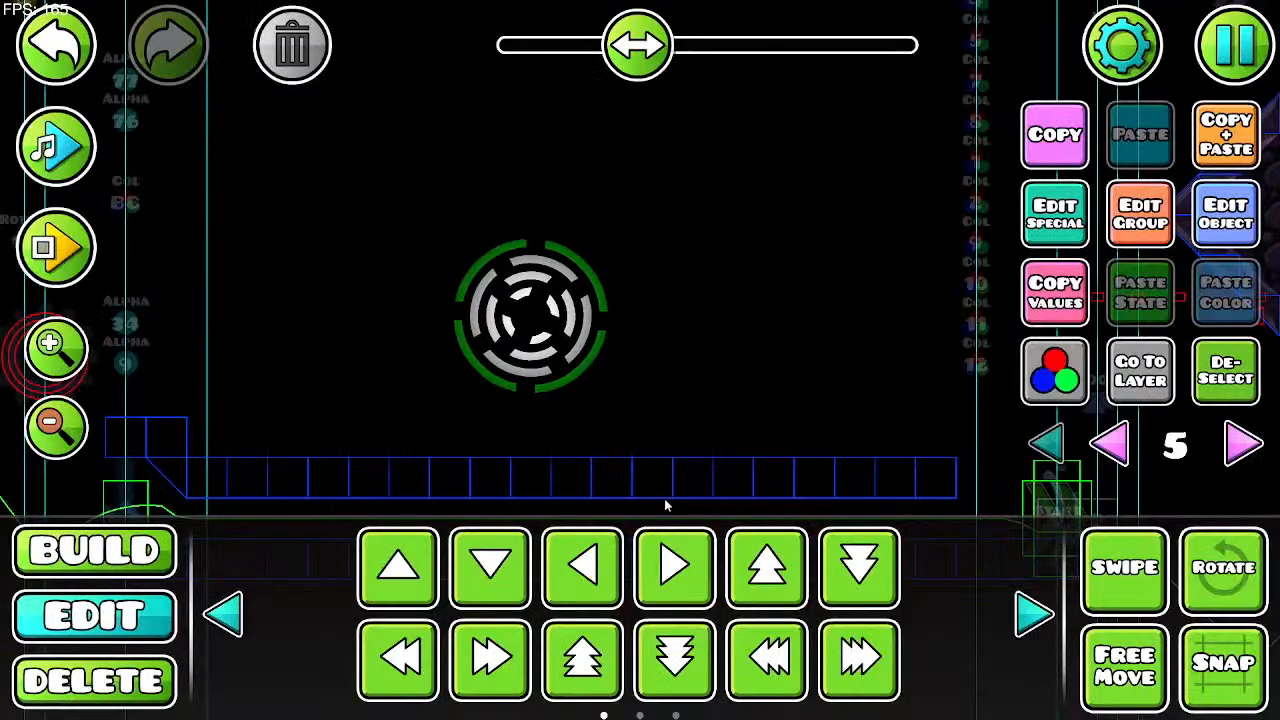
pyautogui.click(1192, 369)
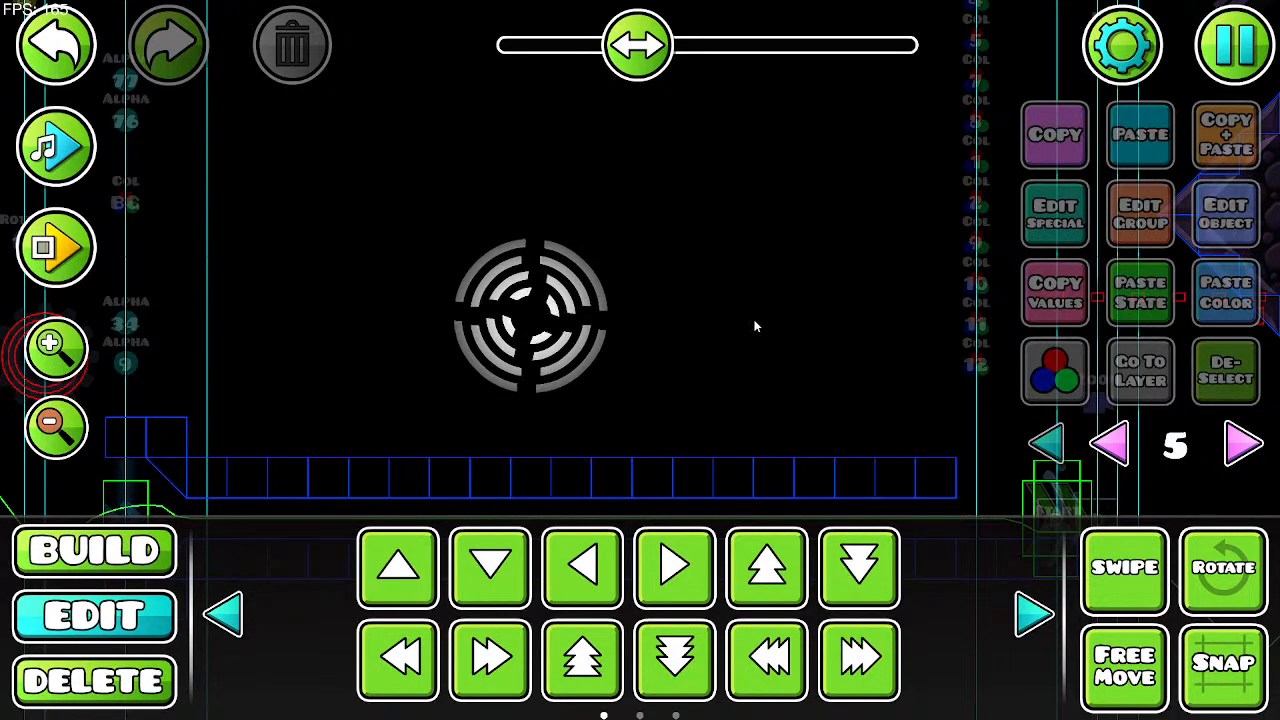
pyautogui.scroll(-1, 617, 326)
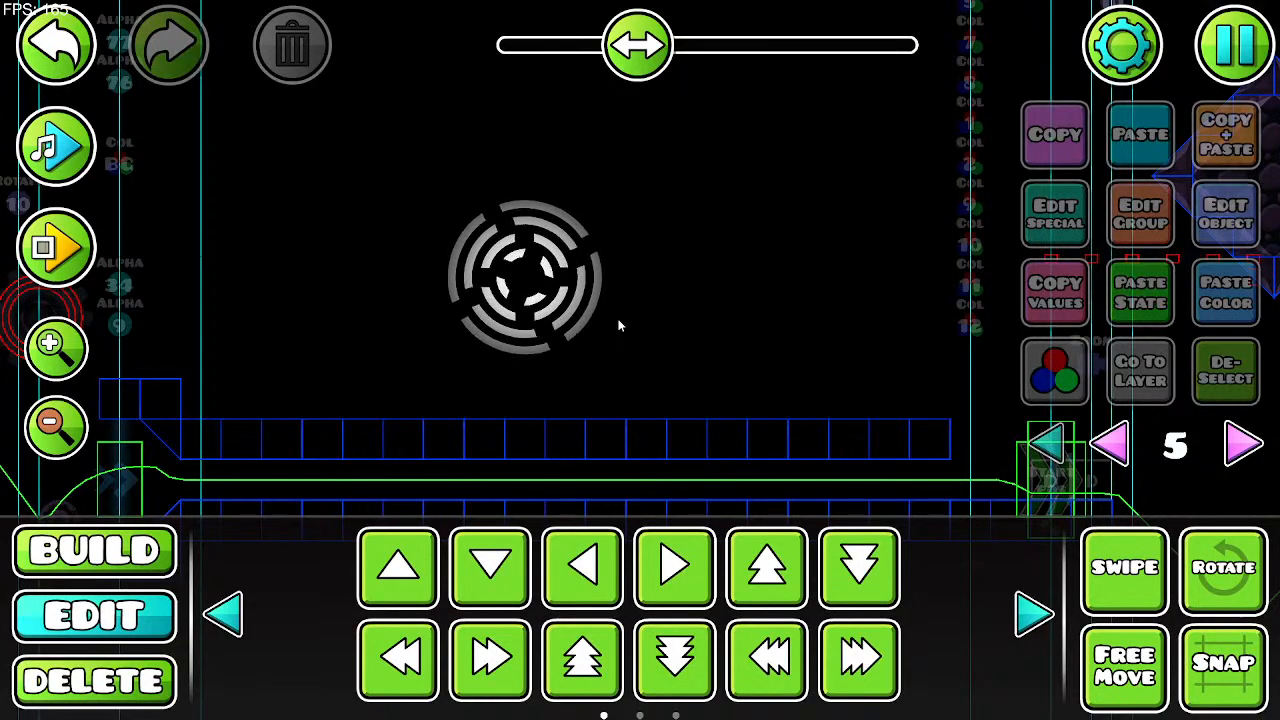
pyautogui.moveTo(386, 286); pyautogui.dragTo(534, 198)
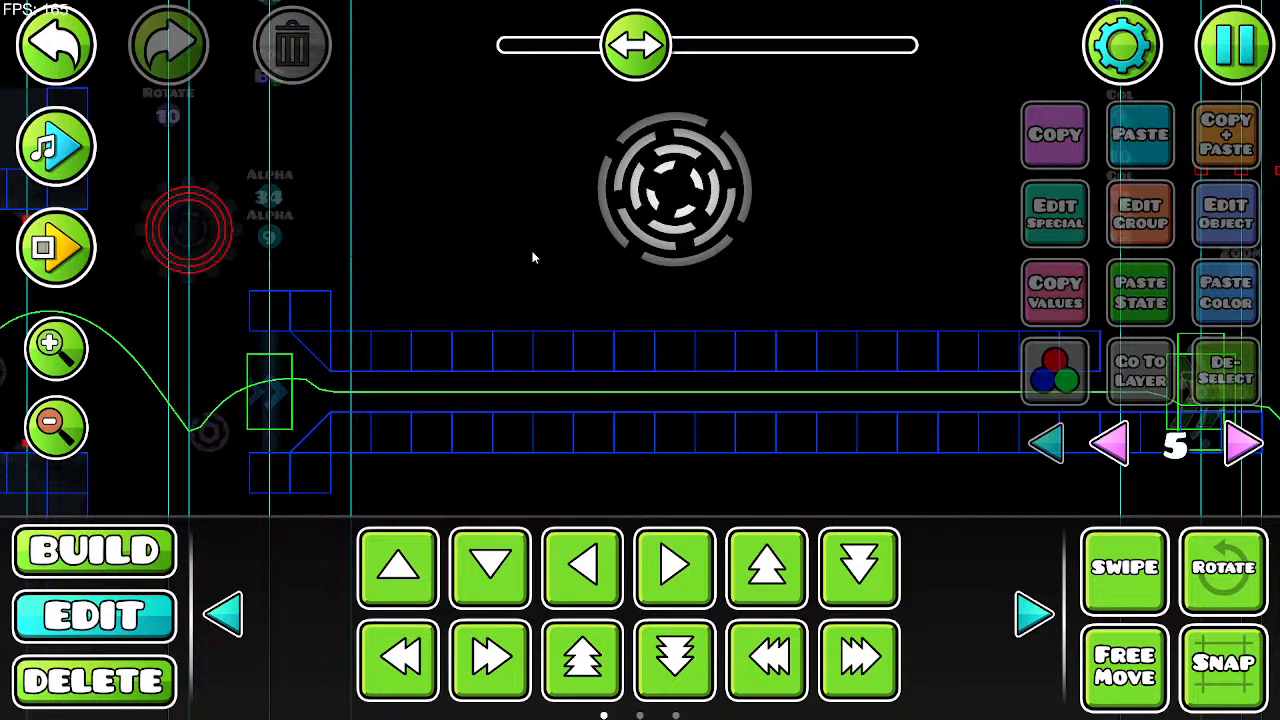
pyautogui.moveTo(580, 277); pyautogui.dragTo(429, 306)
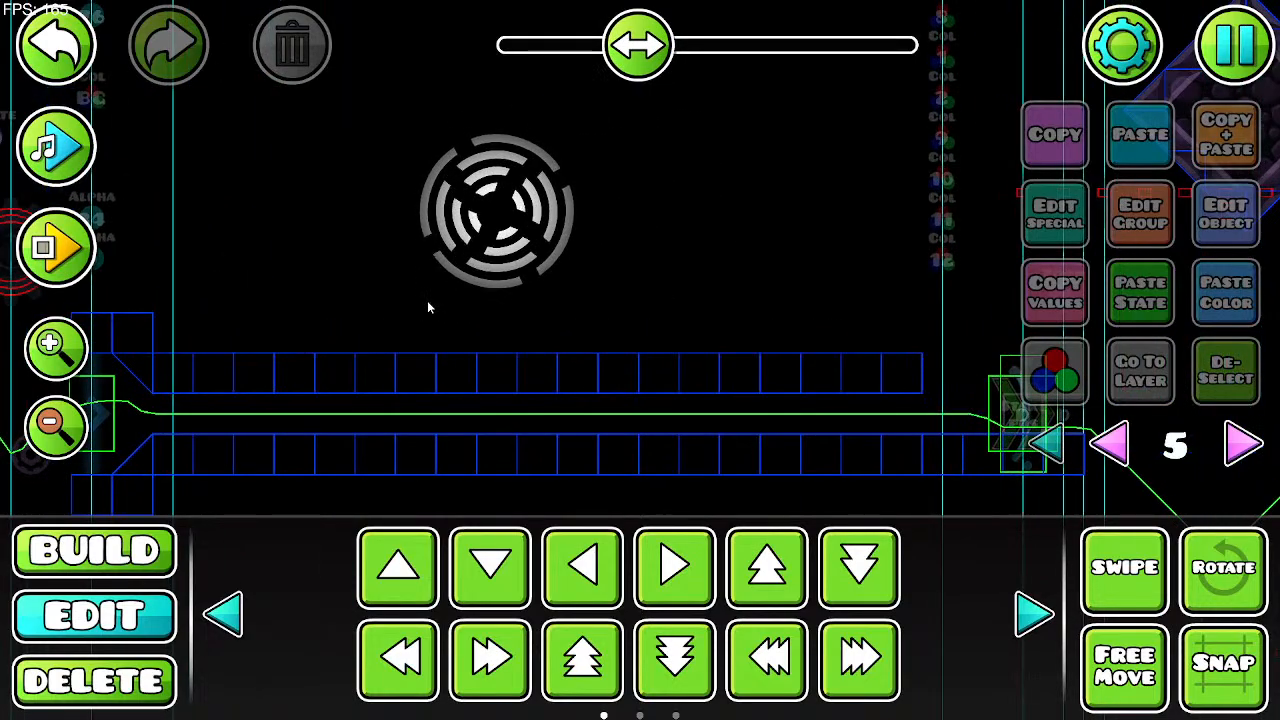
pyautogui.moveTo(645, 295); pyautogui.dragTo(647, 386)
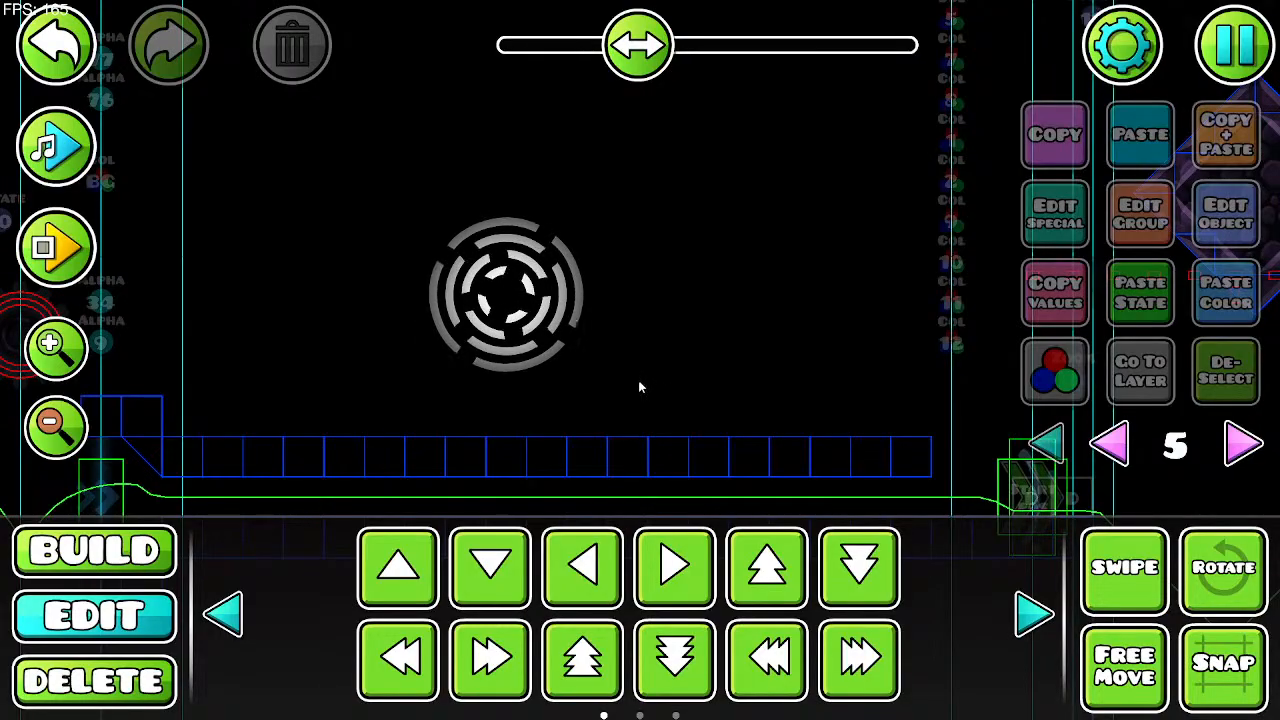
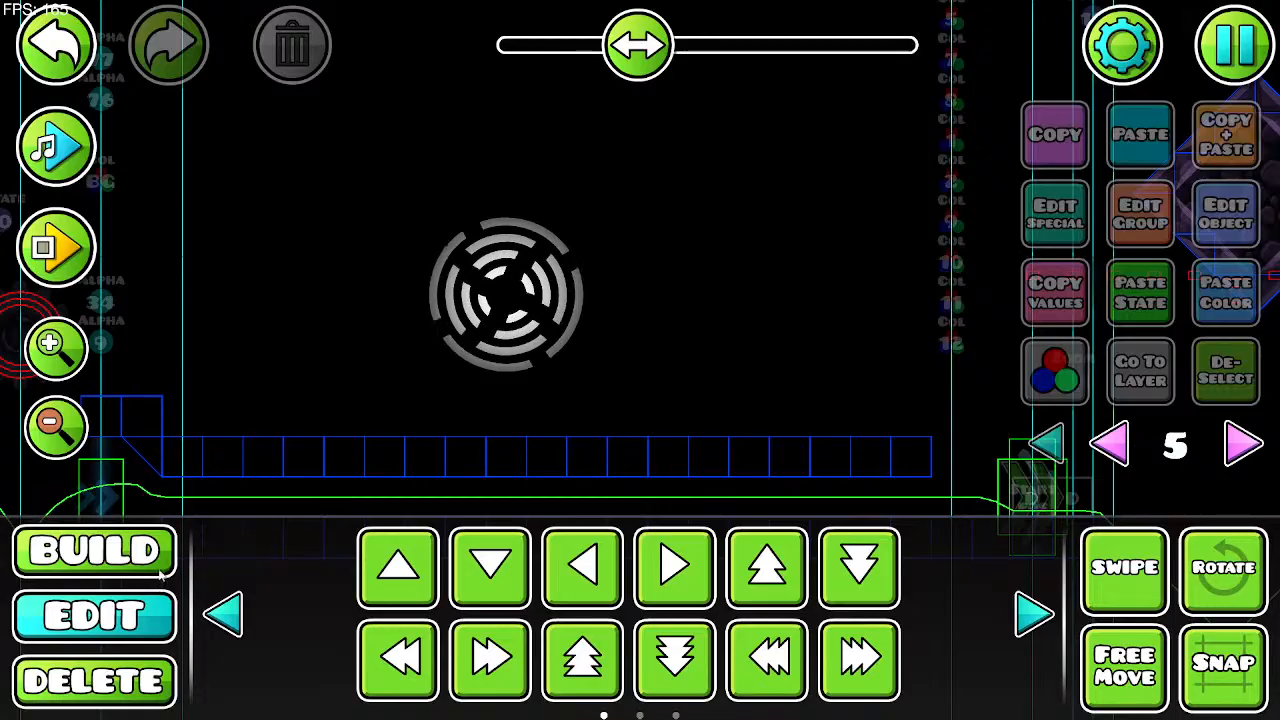
# Step: Place the small spiral of triangles at the centre of the rings and scale it to 1.50
pyautogui.press('1')
pyautogui.scroll(1, 546, 340)
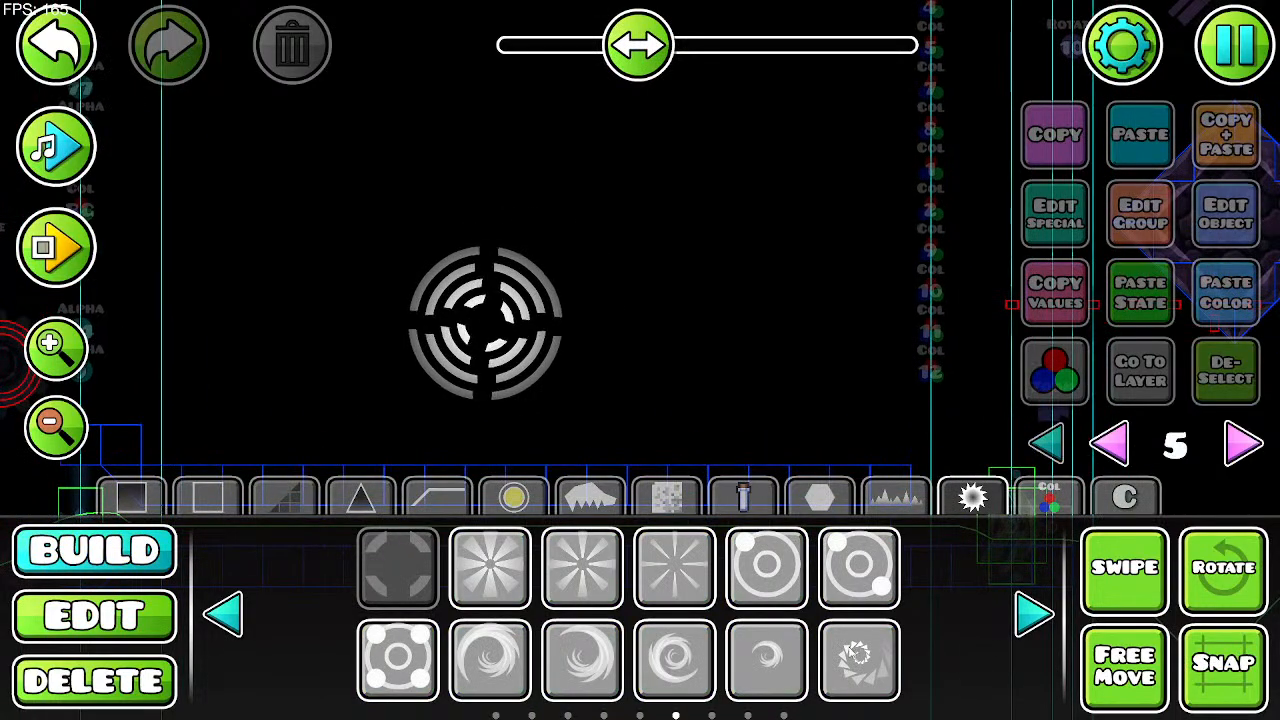
pyautogui.click(859, 660)
pyautogui.click(486, 322)
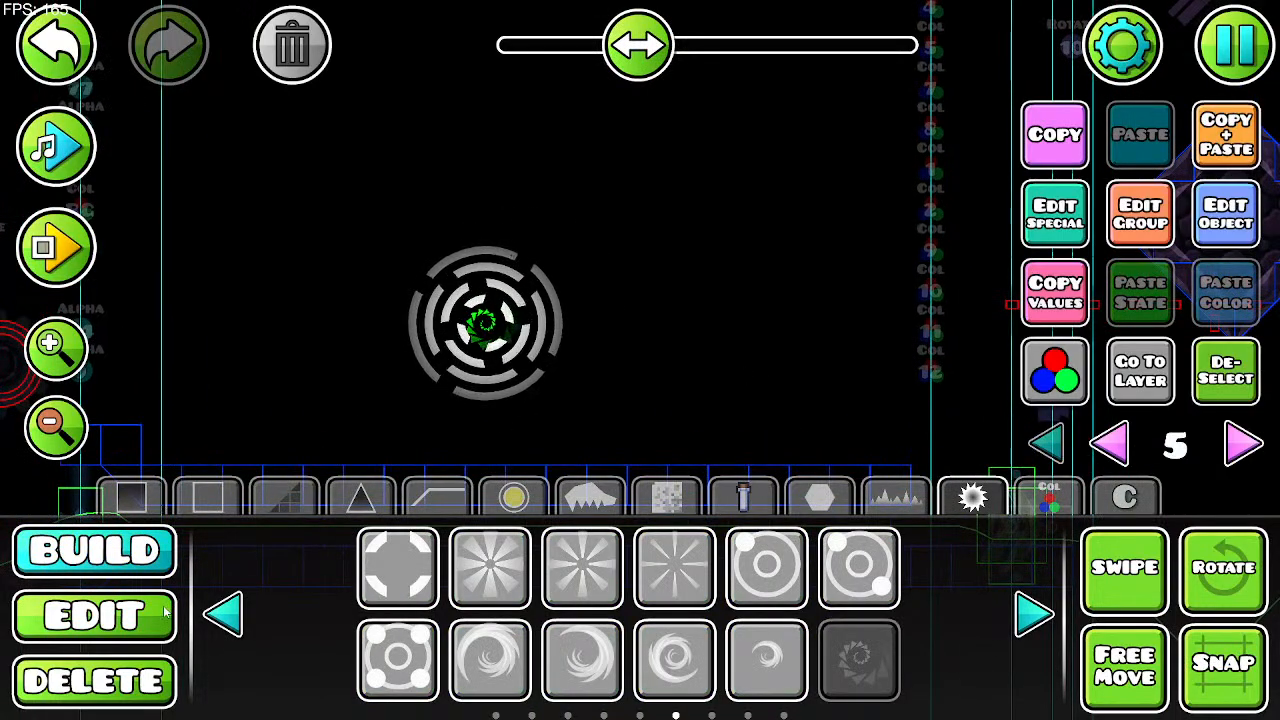
pyautogui.press('2')
pyautogui.scroll(-2, 875, 590)
pyautogui.click(767, 567)
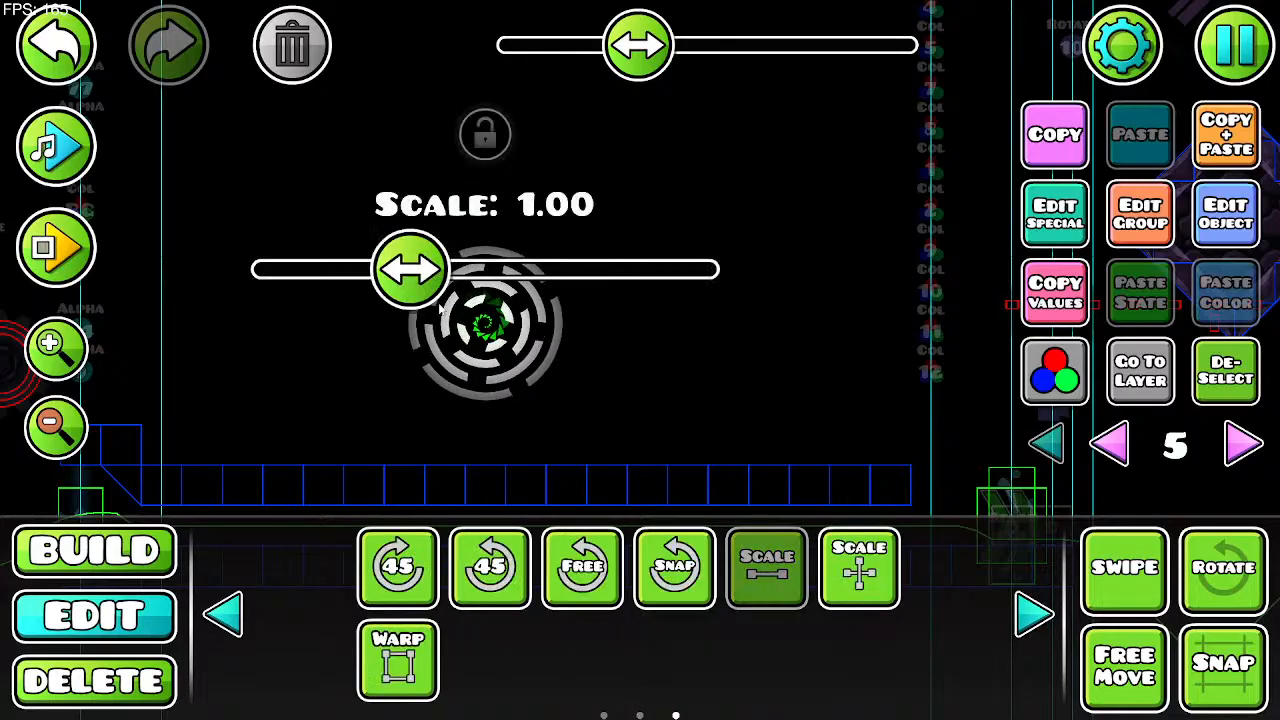
pyautogui.moveTo(409, 268); pyautogui.dragTo(560, 268)
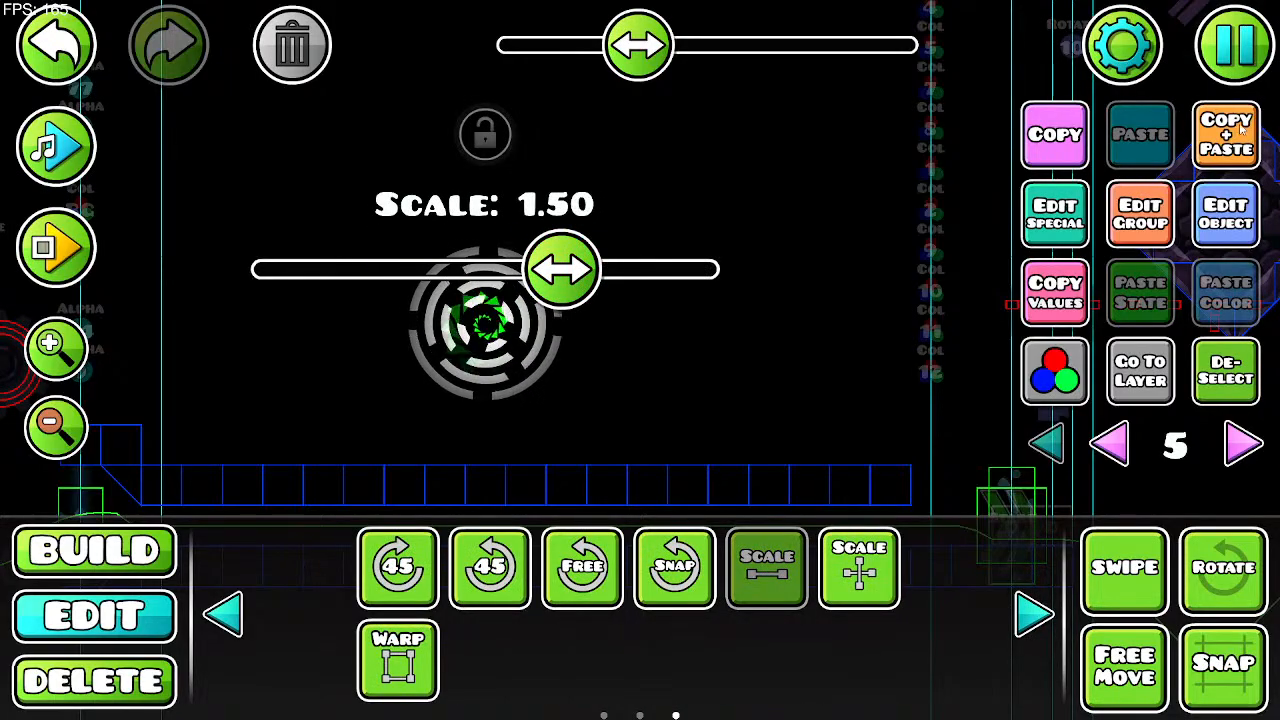
pyautogui.hotkey('ctrl', 'd')
pyautogui.press('w')
pyautogui.press('w')
pyautogui.press('w')
pyautogui.click(310, 56)
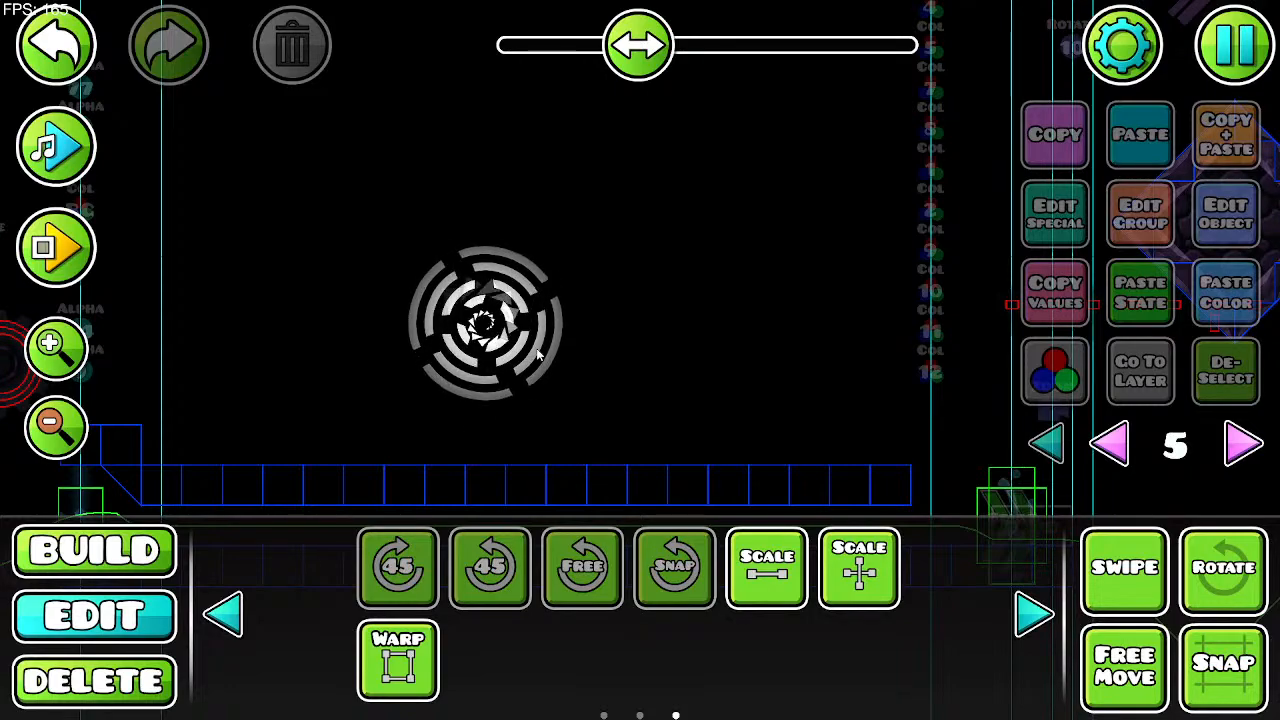
# Step: Place the wide radial ray burst at the centre of the rings, scale it to 1.10 and deselect it
pyautogui.press('1')
pyautogui.click(478, 588)
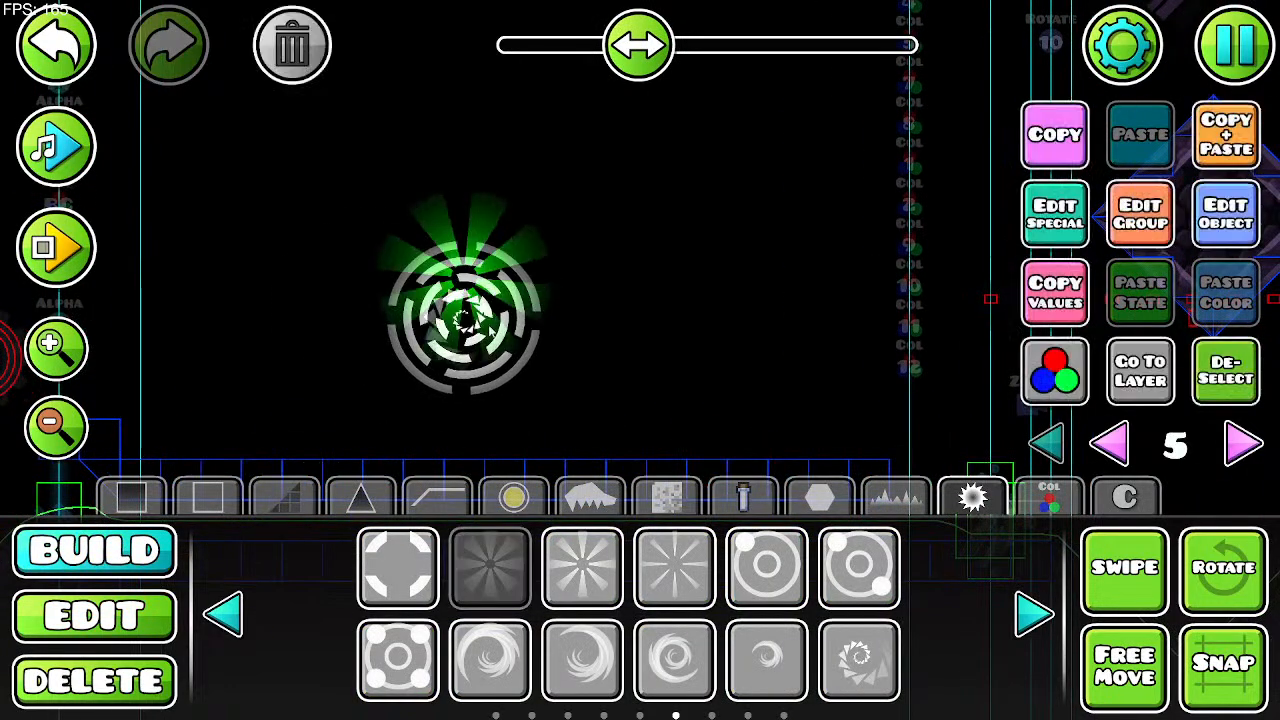
pyautogui.click(117, 617)
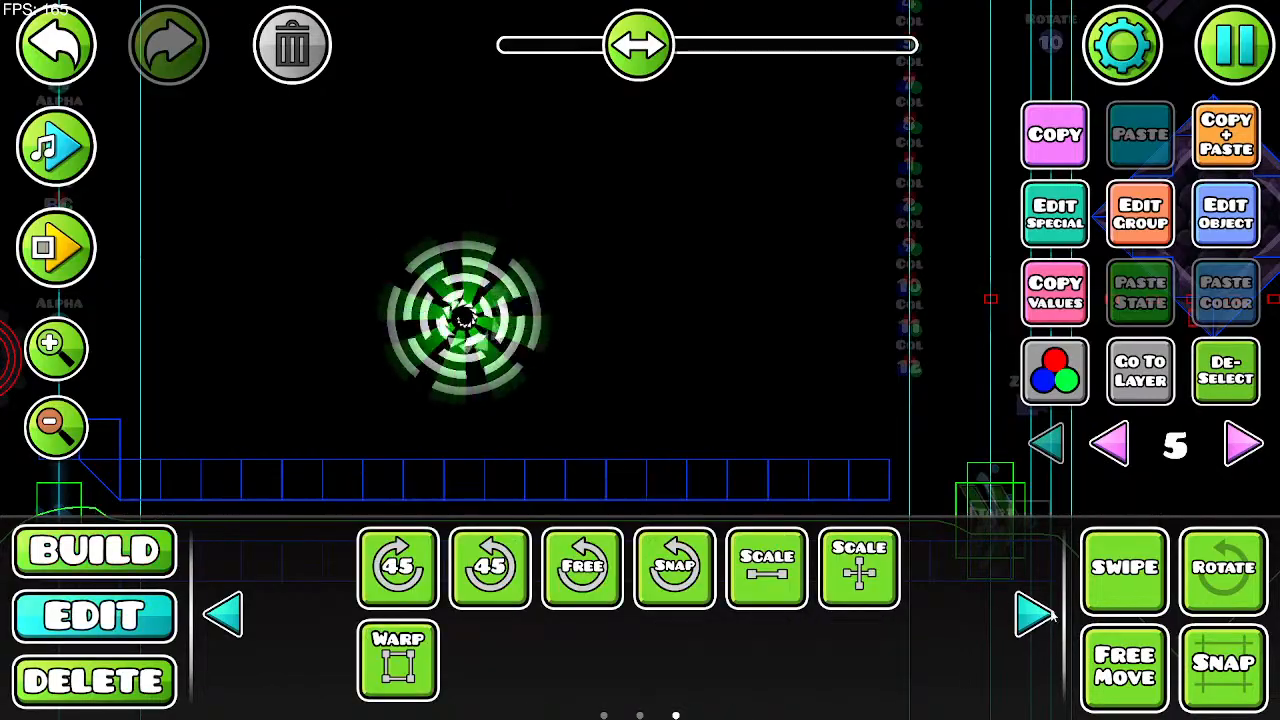
pyautogui.click(767, 567)
pyautogui.moveTo(389, 260); pyautogui.dragTo(417, 262)
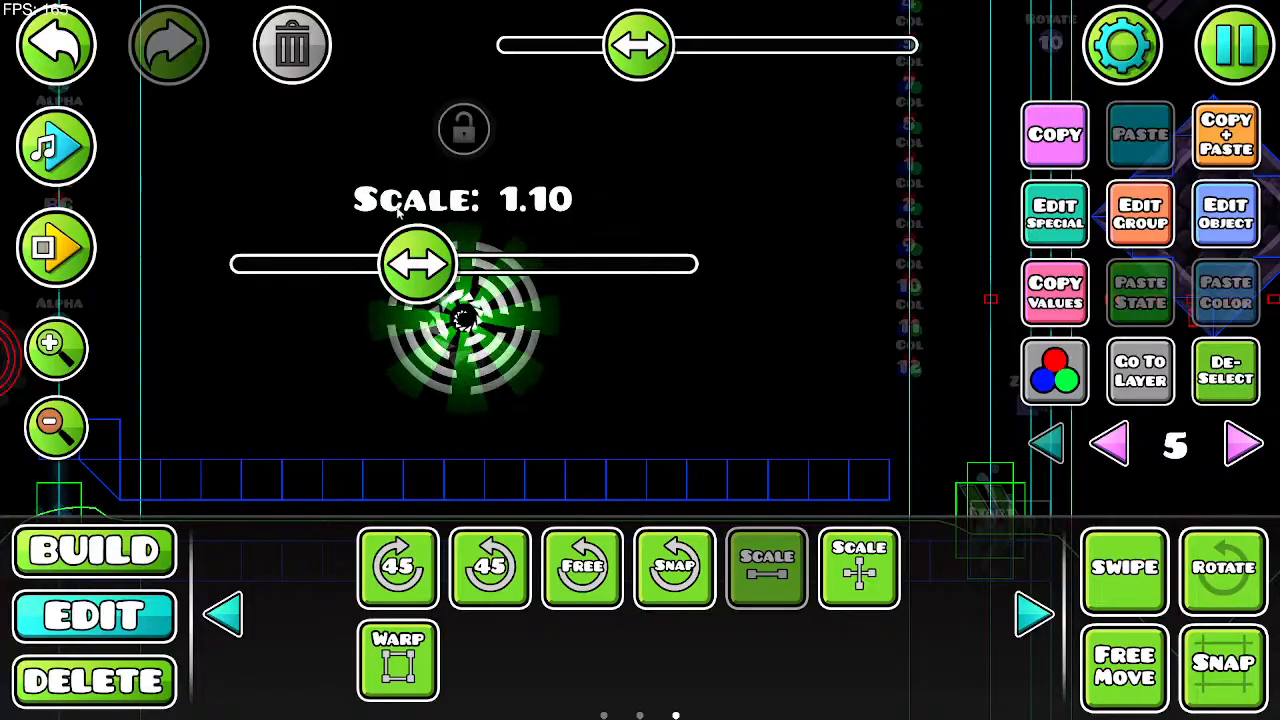
pyautogui.click(890, 340)
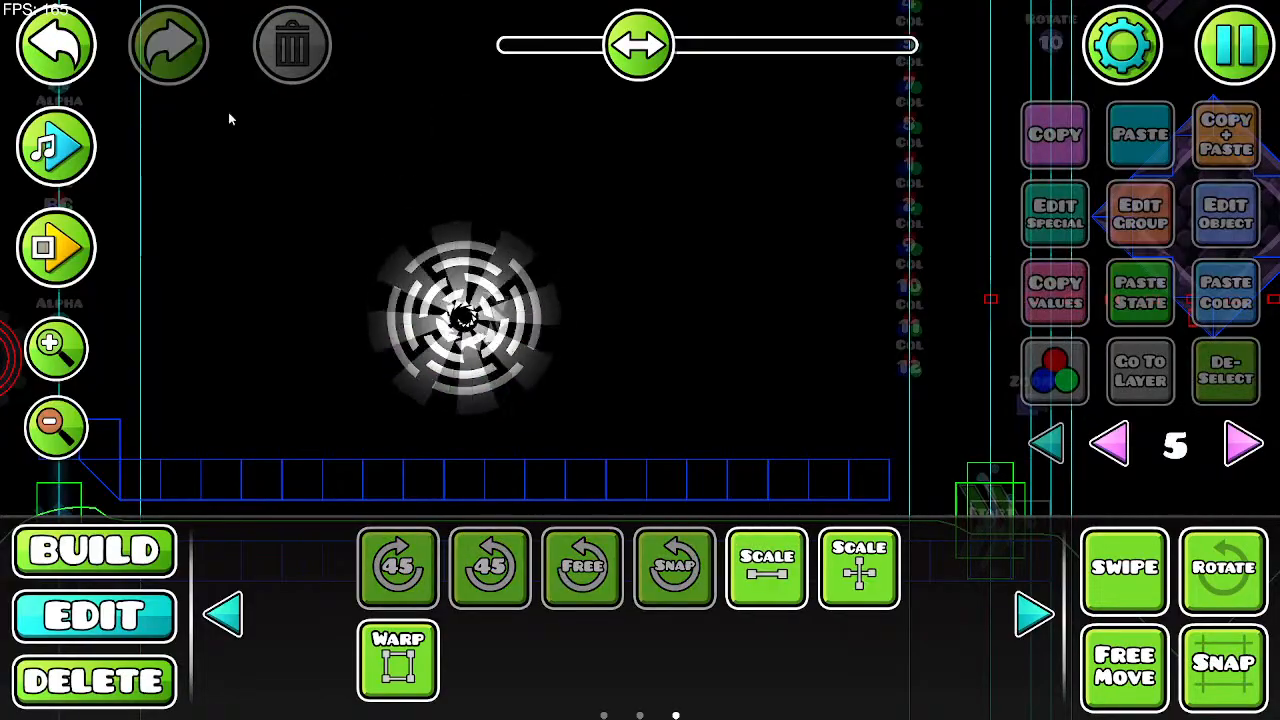
# Step: Check the music at the ring decoration briefly, then select all its rings, spiral and rays together and delete them
pyautogui.click(66, 141)
pyautogui.click(69, 138)
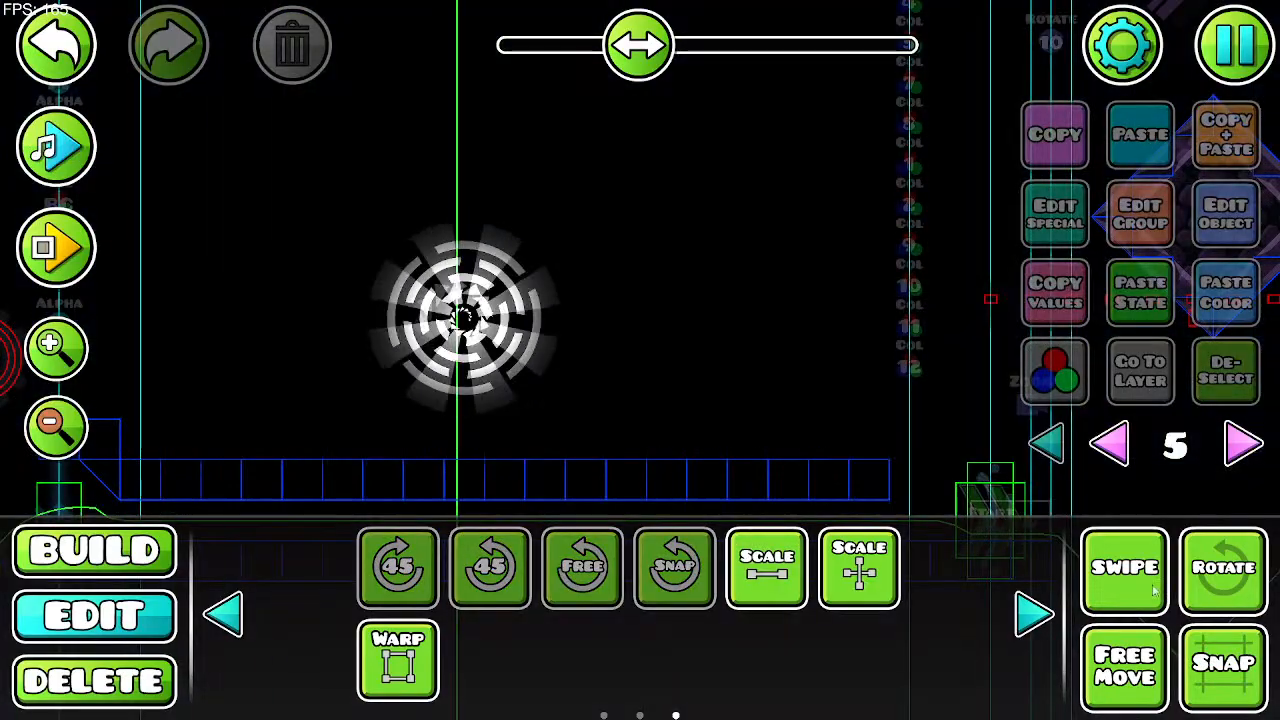
pyautogui.click(1125, 570)
pyautogui.moveTo(610, 440); pyautogui.dragTo(343, 77)
pyautogui.press('Delete')
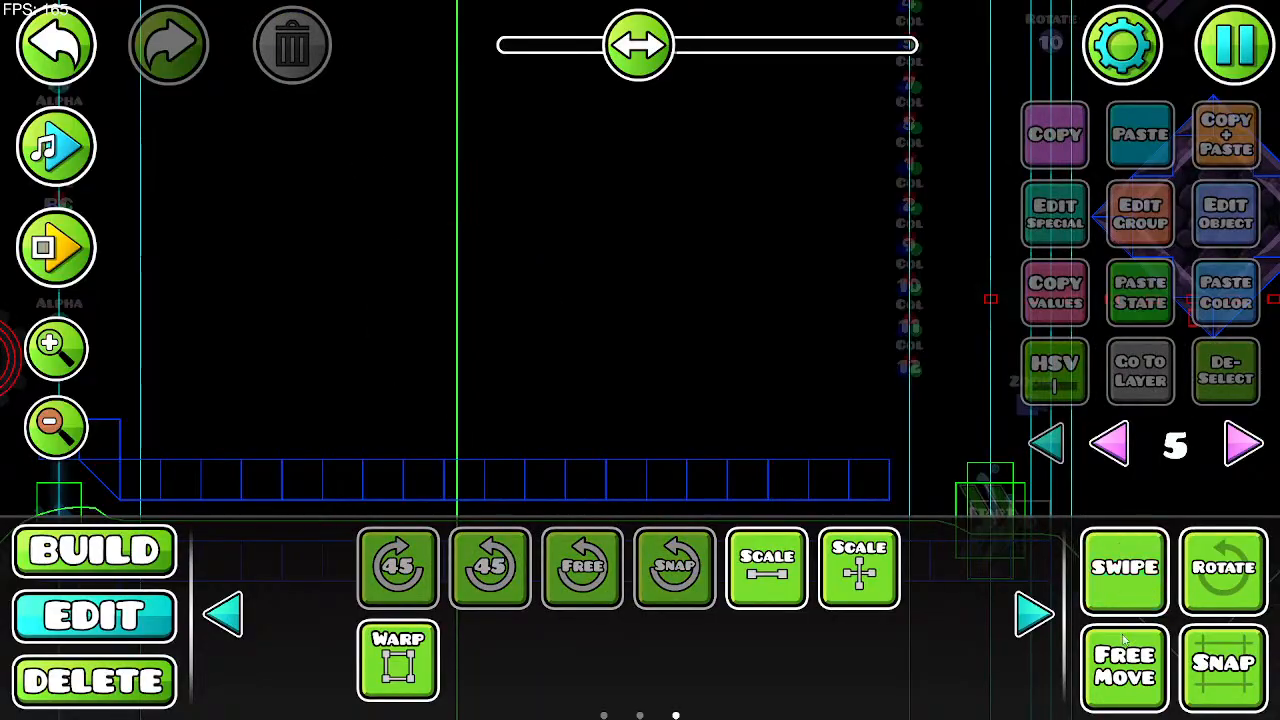
# Step: Look through the decoration, orb and spike object categories for a new corridor decoration
pyautogui.click(95, 550)
pyautogui.hscroll(-2, 456, 352)
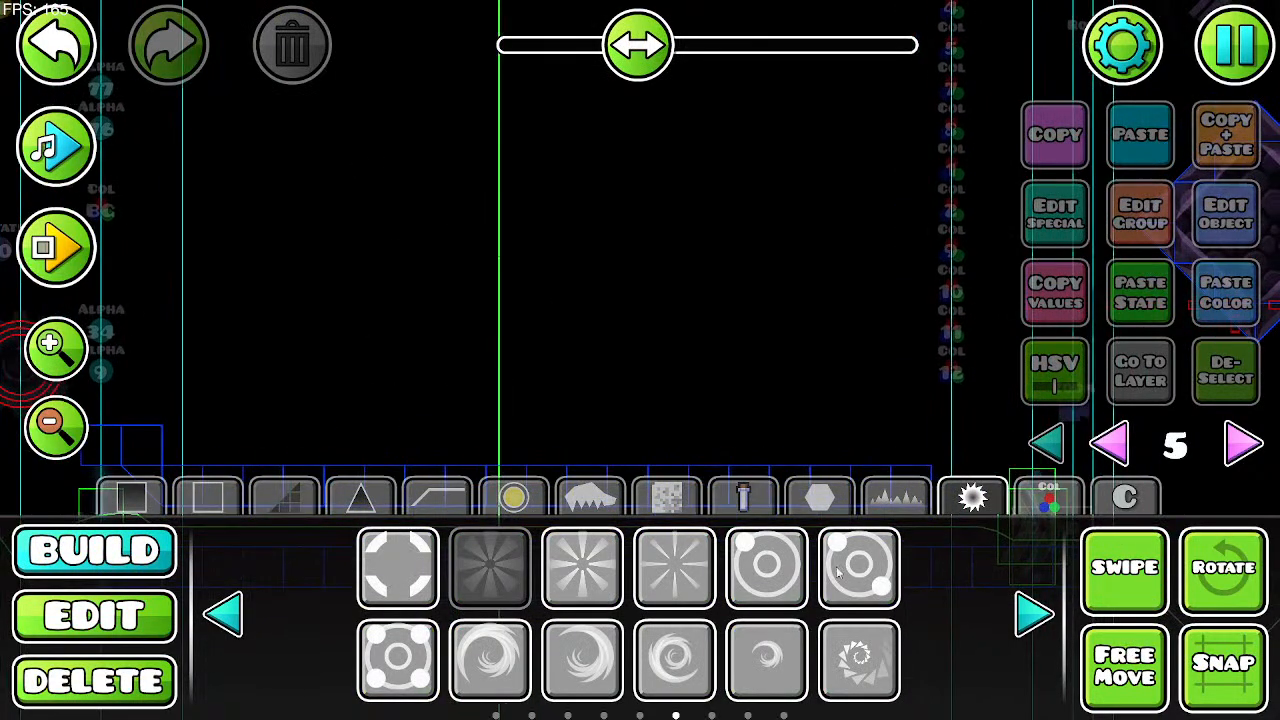
pyautogui.click(1033, 613)
pyautogui.click(1033, 613)
pyautogui.click(1033, 613)
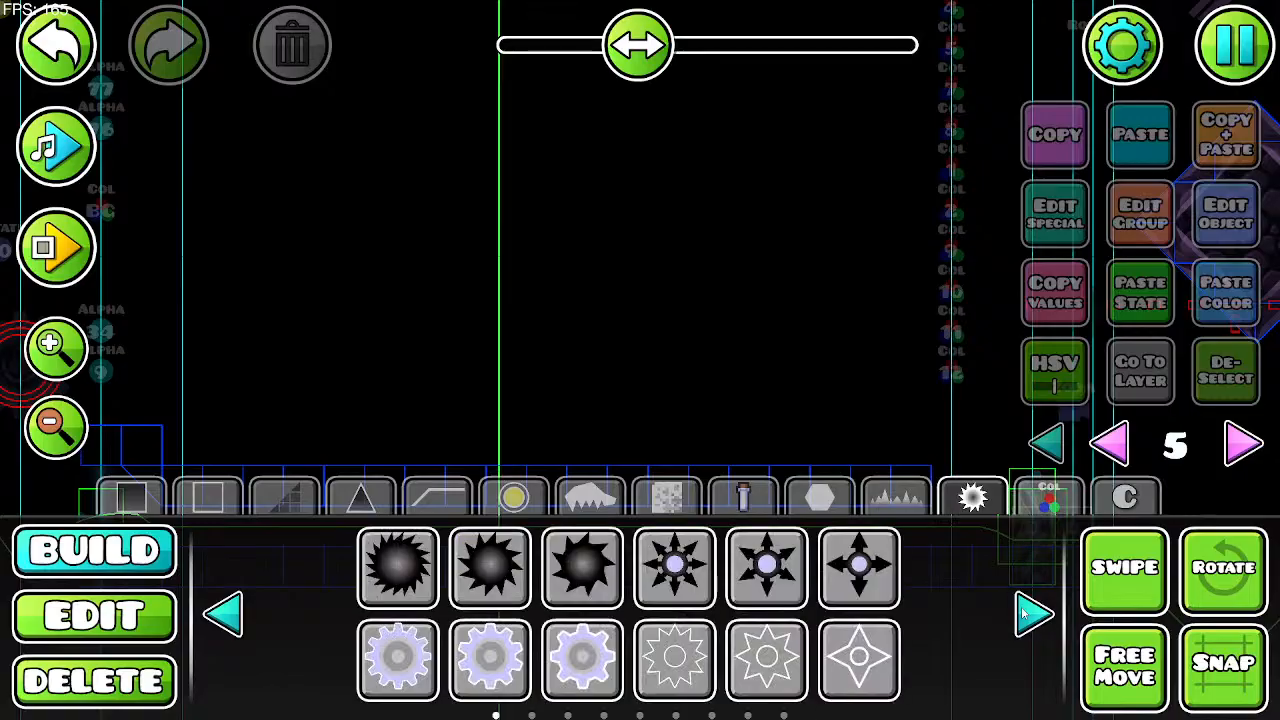
pyautogui.click(1033, 613)
pyautogui.click(667, 497)
pyautogui.click(590, 497)
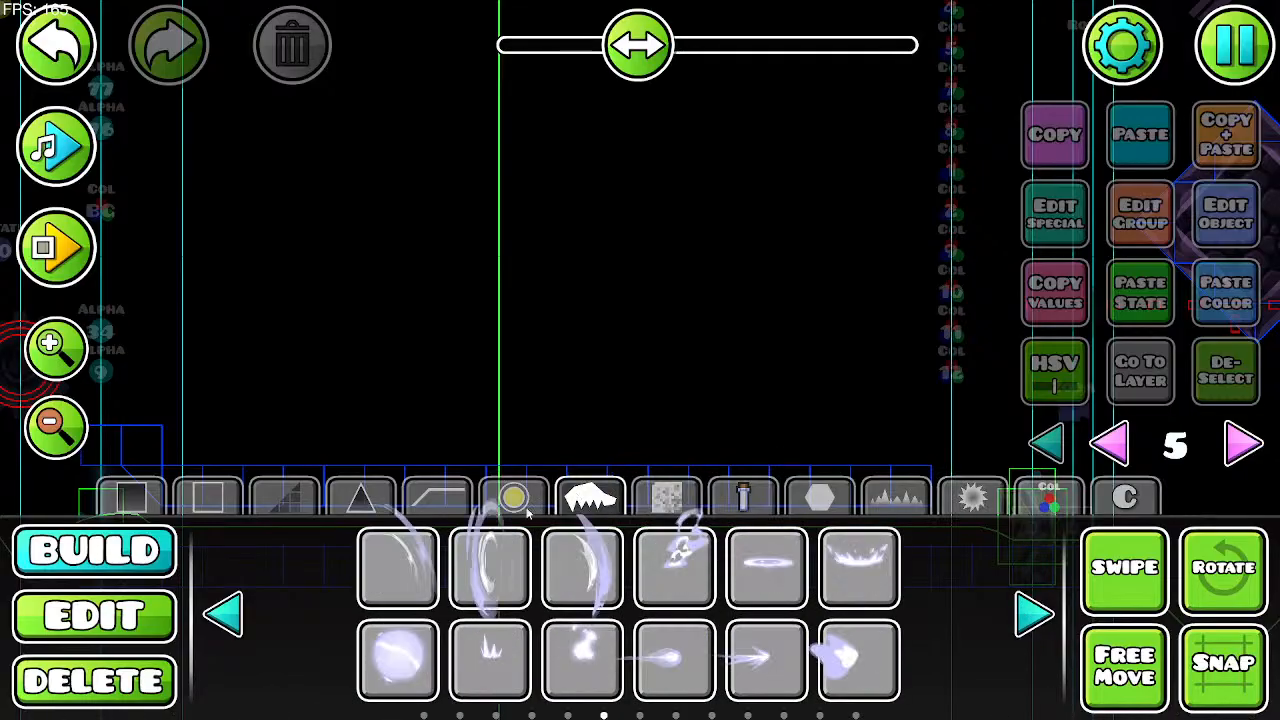
pyautogui.click(513, 498)
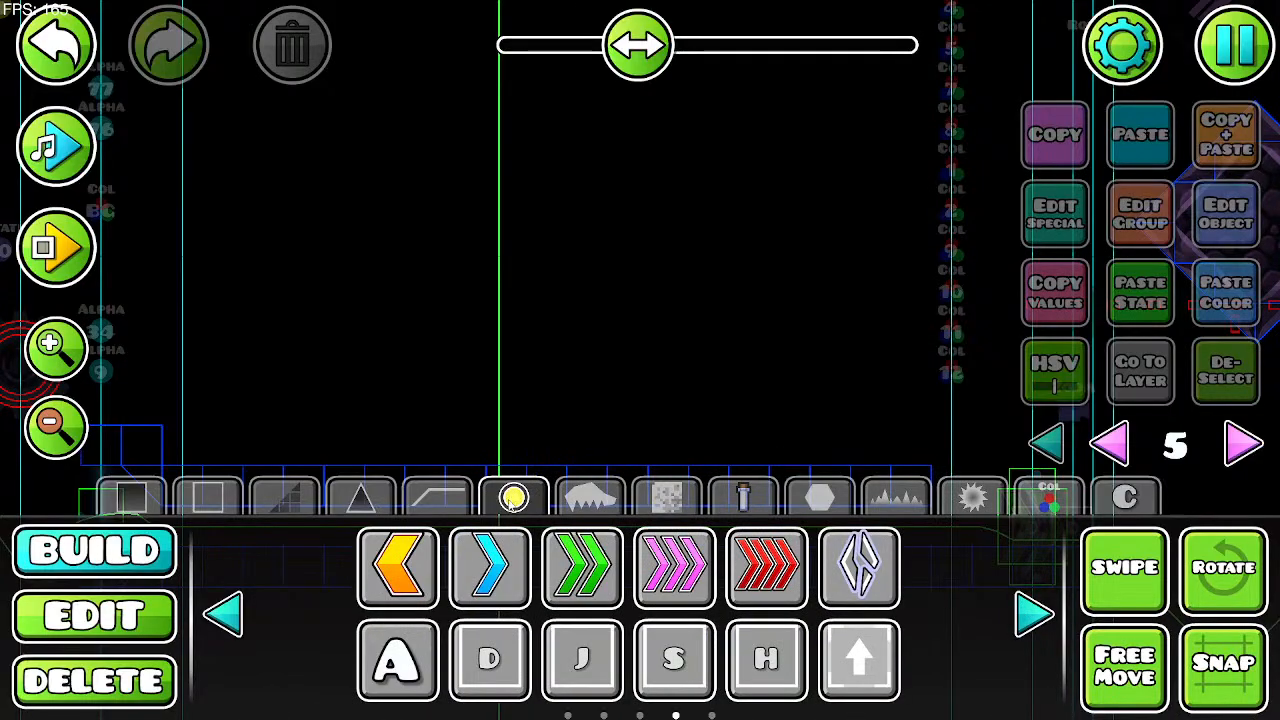
pyautogui.click(361, 497)
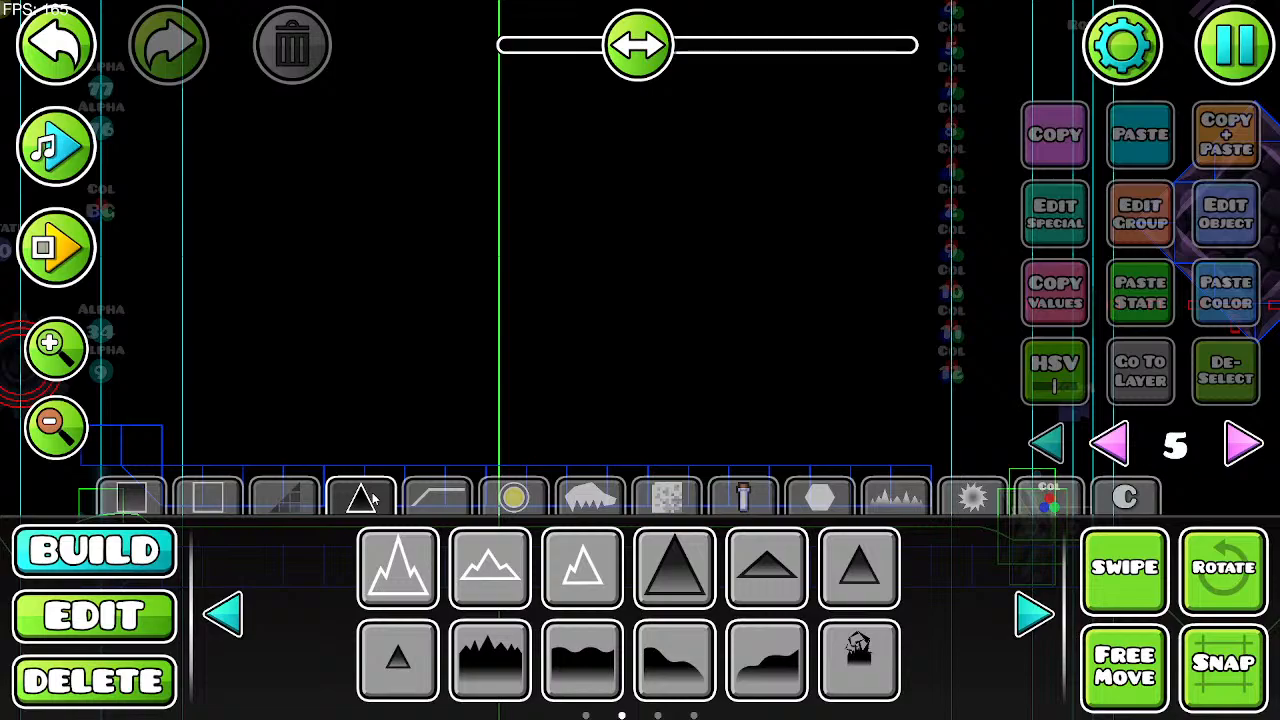
pyautogui.moveTo(483, 237); pyautogui.dragTo(455, 240)
pyautogui.moveTo(445, 399); pyautogui.dragTo(792, 408)
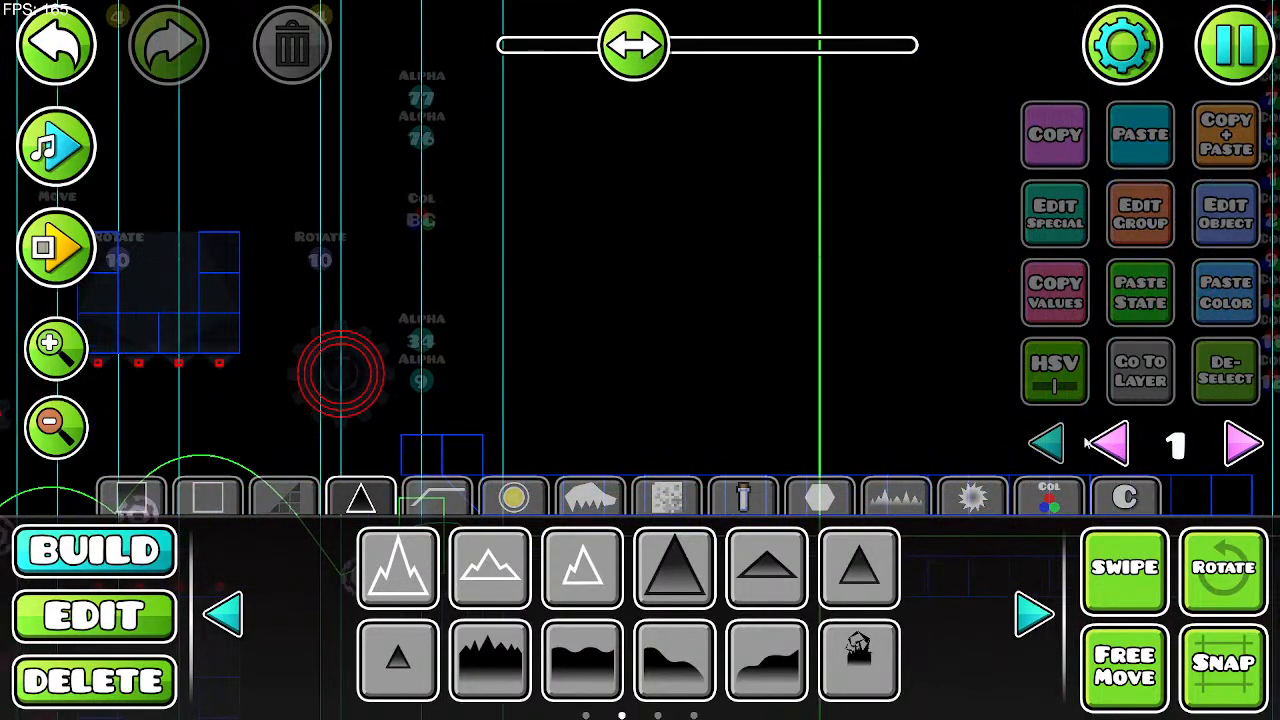
# Step: Show all editor layers and set the BG colour trigger at the corridor's start to hex 8C5455
pyautogui.click(1110, 445)
pyautogui.click(94, 615)
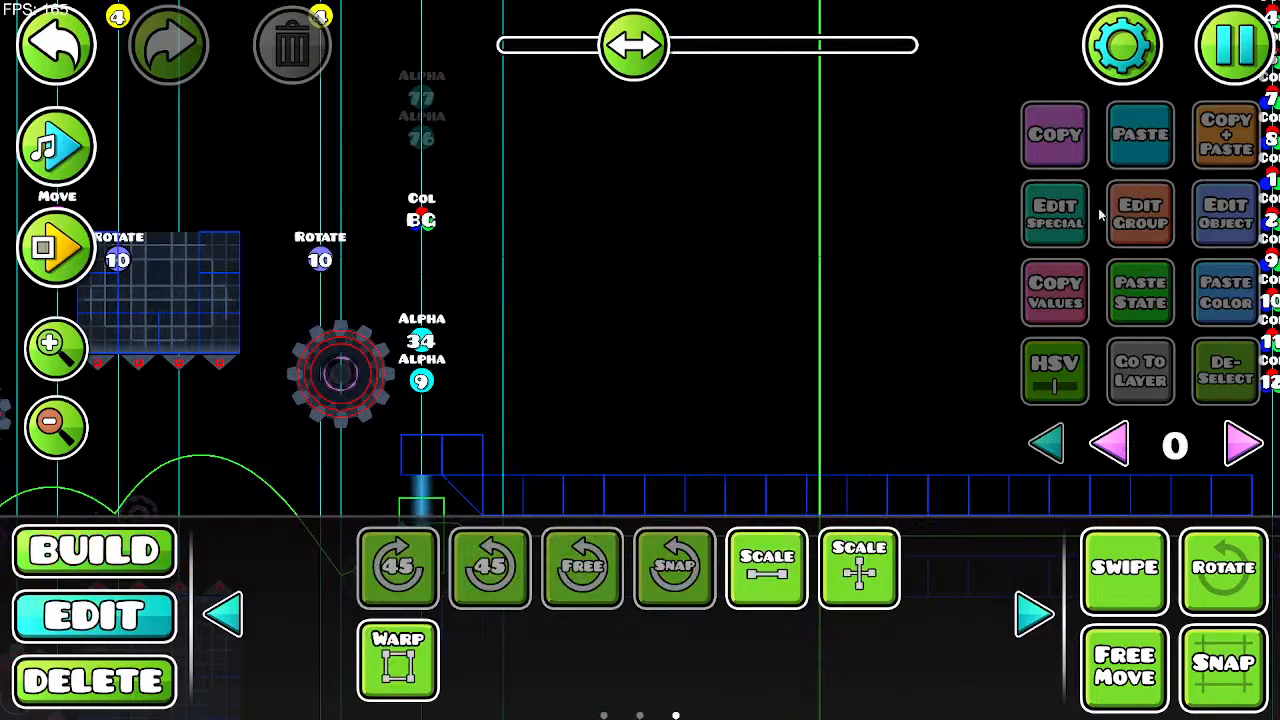
pyautogui.click(422, 210)
pyautogui.click(1240, 228)
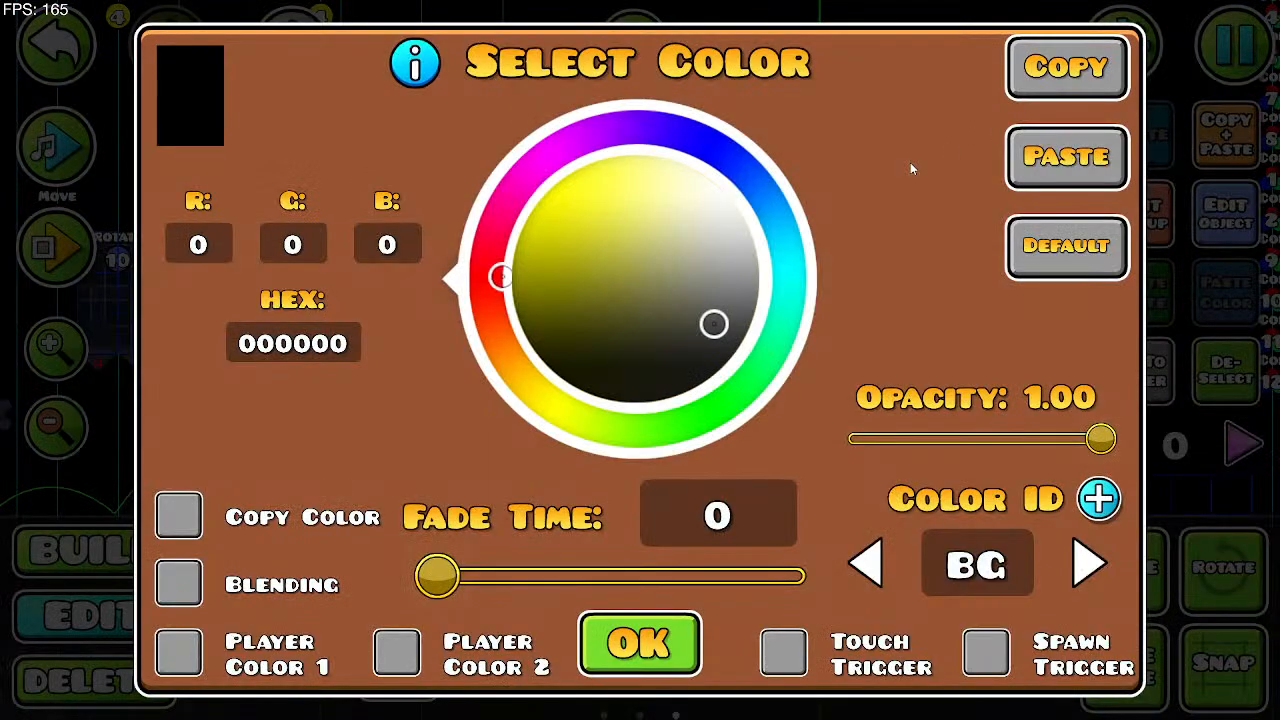
pyautogui.moveTo(707, 349); pyautogui.dragTo(666, 258)
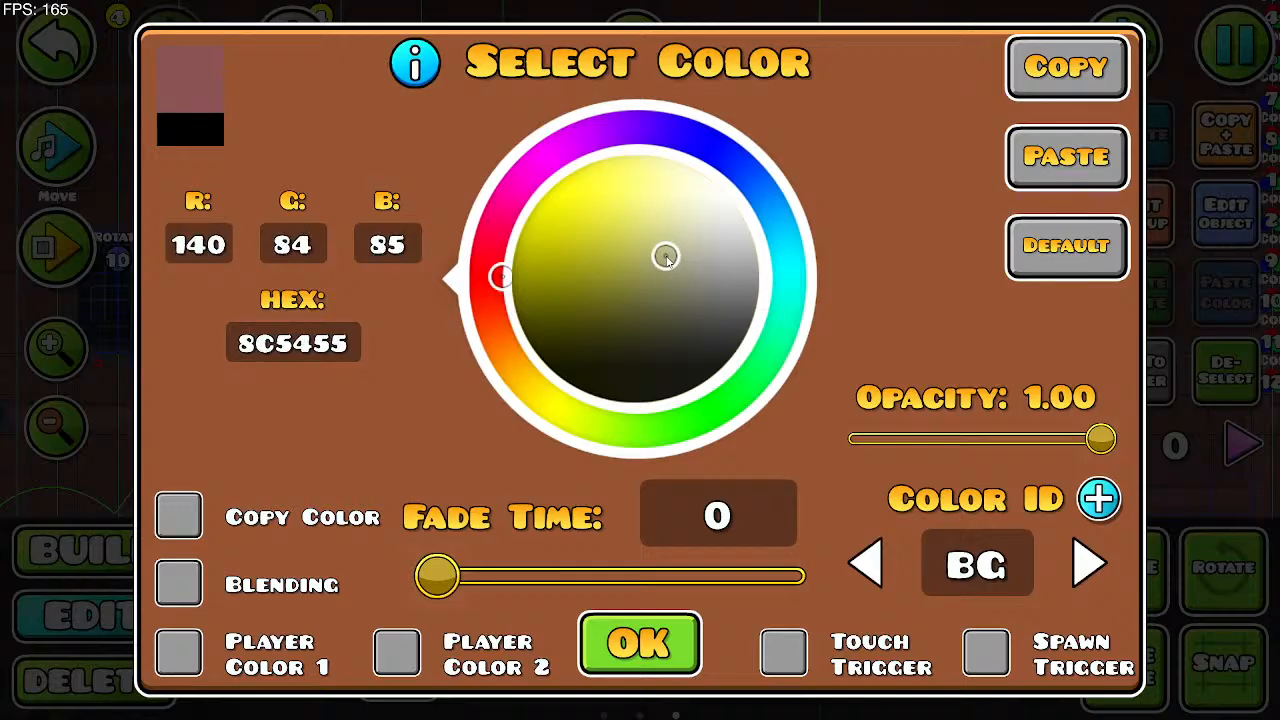
pyautogui.click(656, 628)
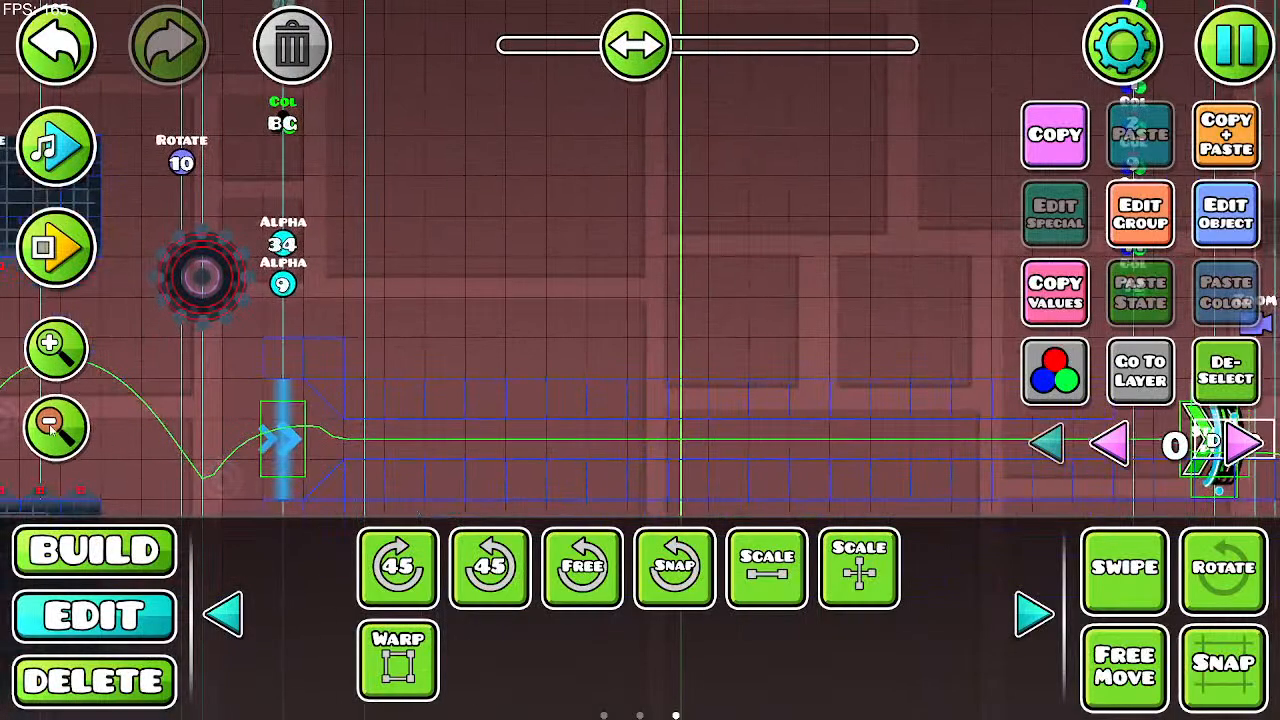
# Step: Switch to editor layer 1 and try the tall mountain outline as a corridor decoration
pyautogui.click(52, 430)
pyautogui.moveTo(968, 372); pyautogui.dragTo(867, 351)
pyautogui.click(1246, 438)
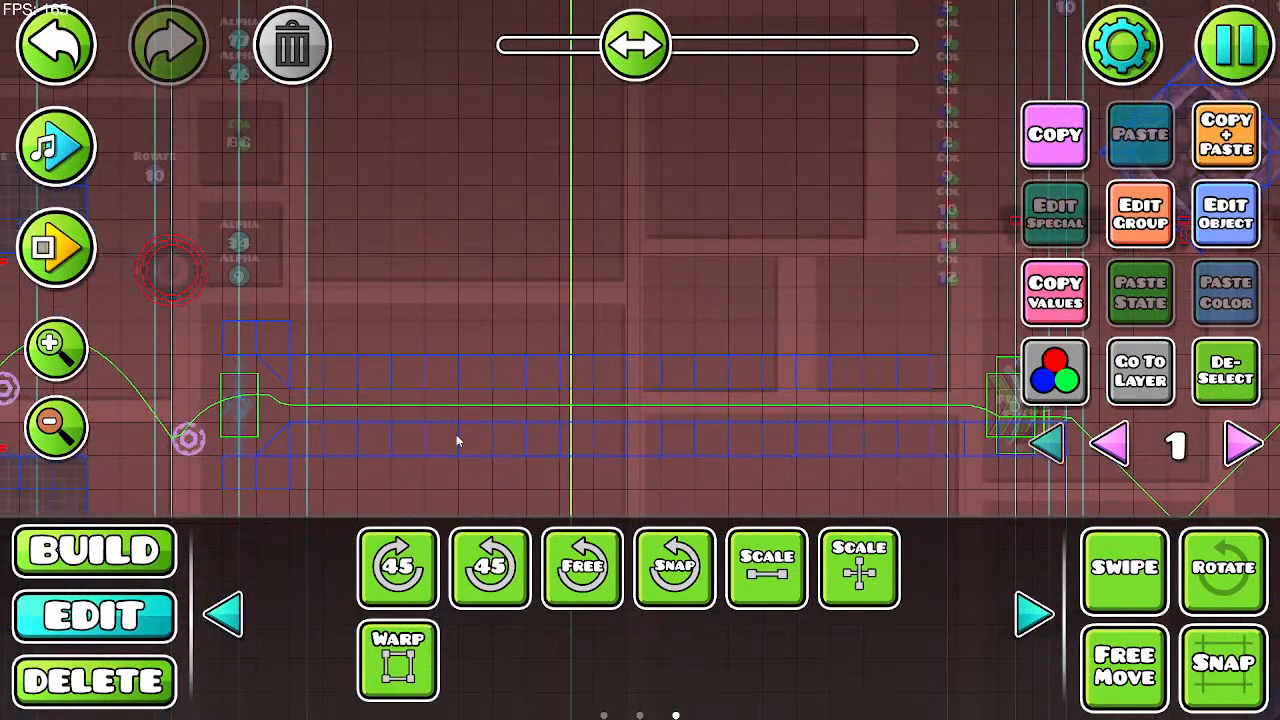
pyautogui.click(110, 552)
pyautogui.moveTo(431, 357); pyautogui.dragTo(449, 386)
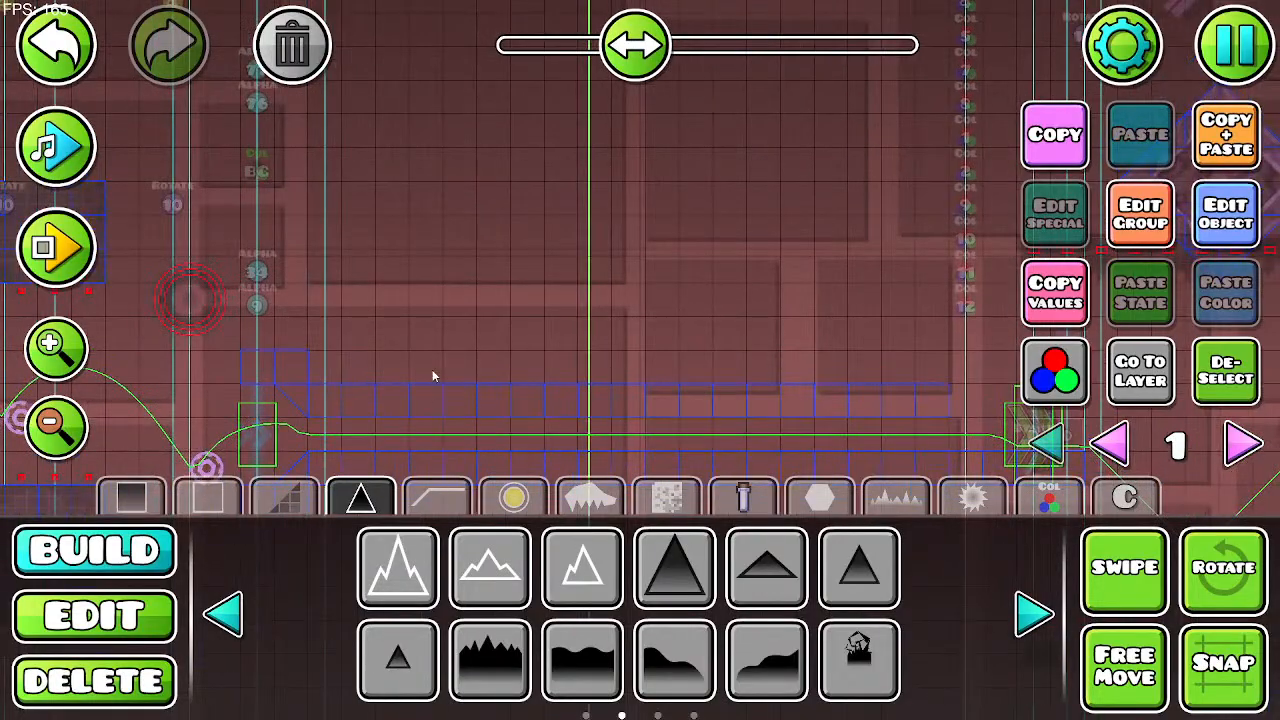
pyautogui.click(430, 541)
pyautogui.press('Delete')
pyautogui.moveTo(415, 150); pyautogui.dragTo(357, 136)
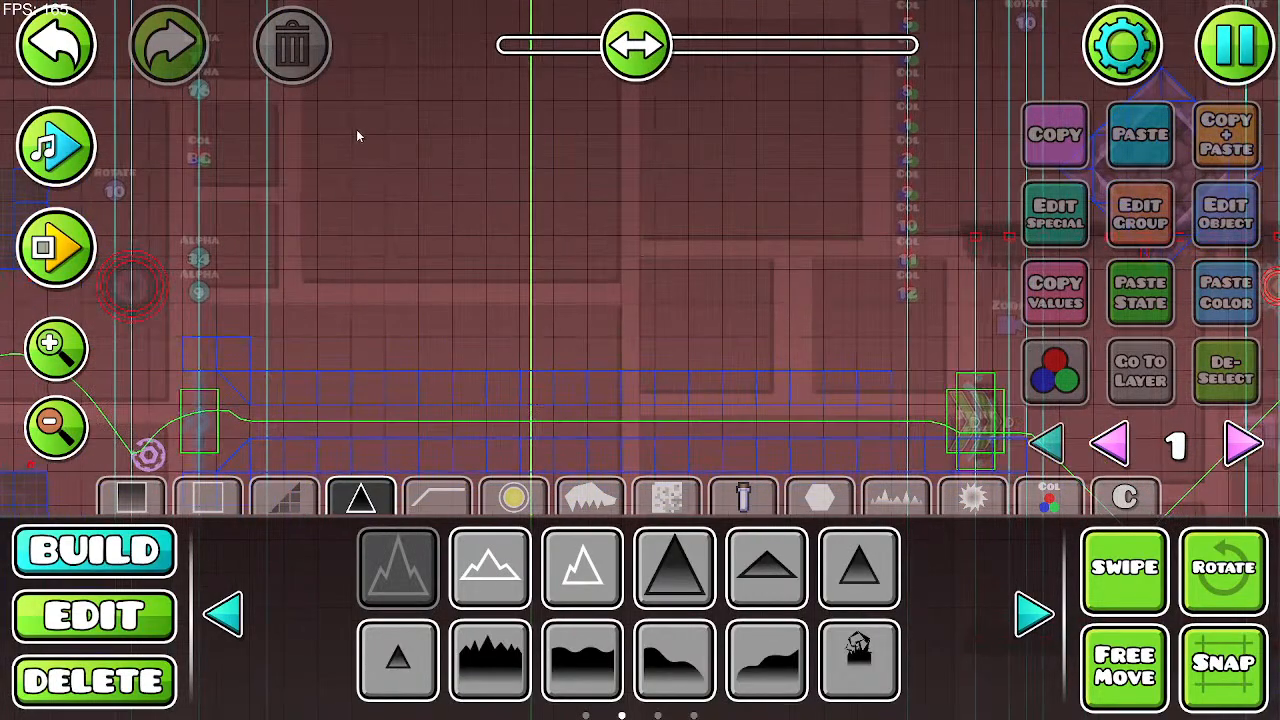
# Step: Browse the remaining object categories, from pixel art and triggers to outlines and slopes, for building pieces
pyautogui.click(825, 493)
pyautogui.click(744, 497)
pyautogui.click(667, 497)
pyautogui.click(591, 497)
pyautogui.click(514, 497)
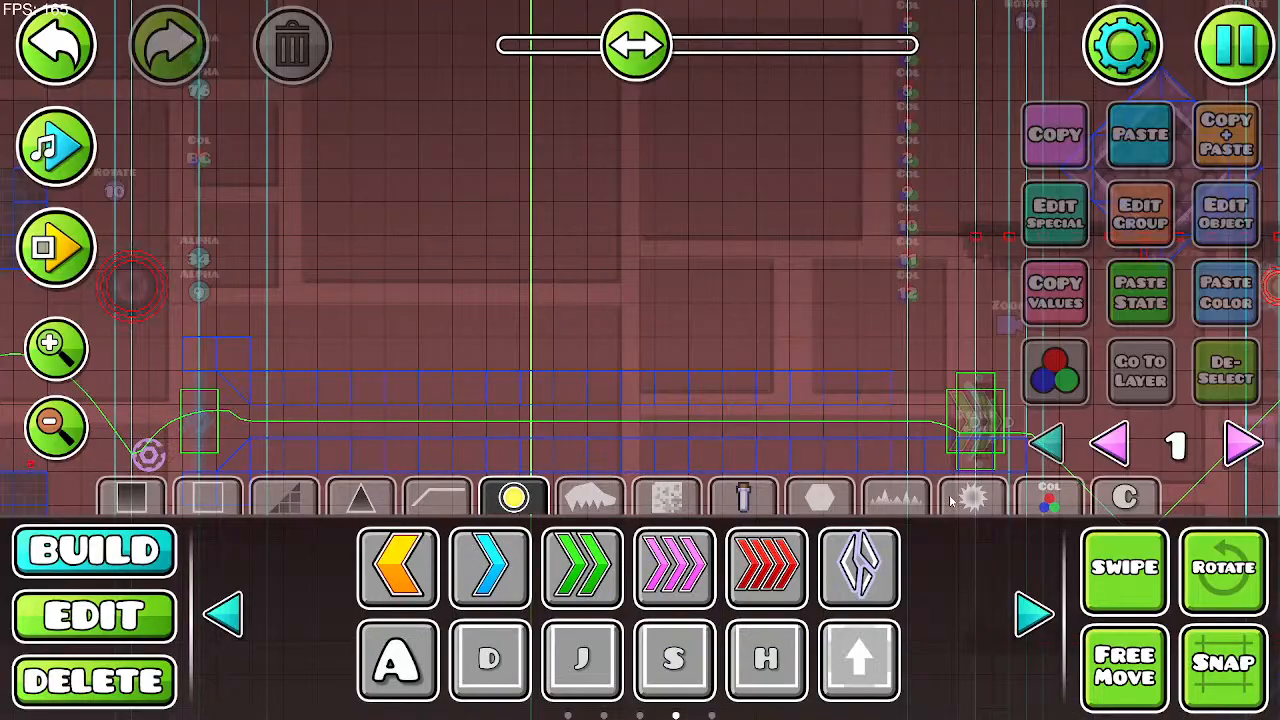
pyautogui.click(971, 497)
pyautogui.click(1048, 497)
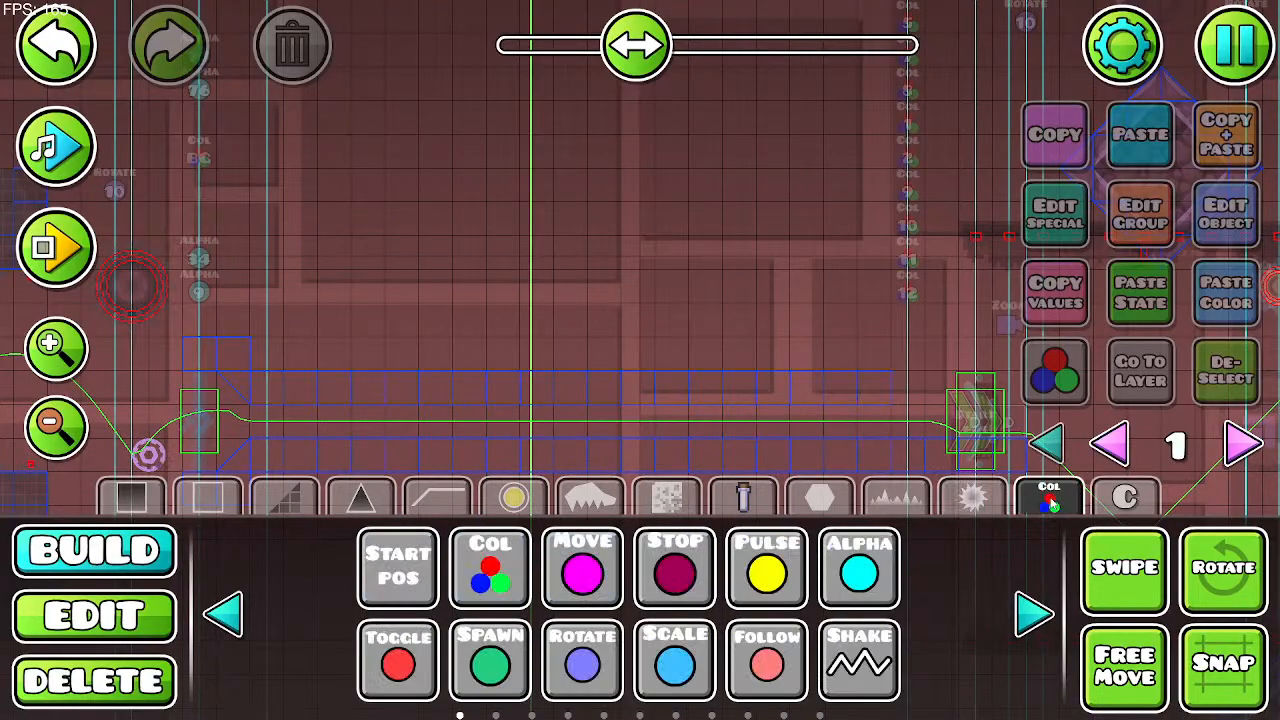
pyautogui.click(513, 497)
pyautogui.click(437, 497)
pyautogui.click(360, 497)
pyautogui.click(284, 497)
pyautogui.click(207, 497)
# Step: Place a single plain solid block just above the middle of the corridor, discarding the misplaced first attempts
pyautogui.click(130, 497)
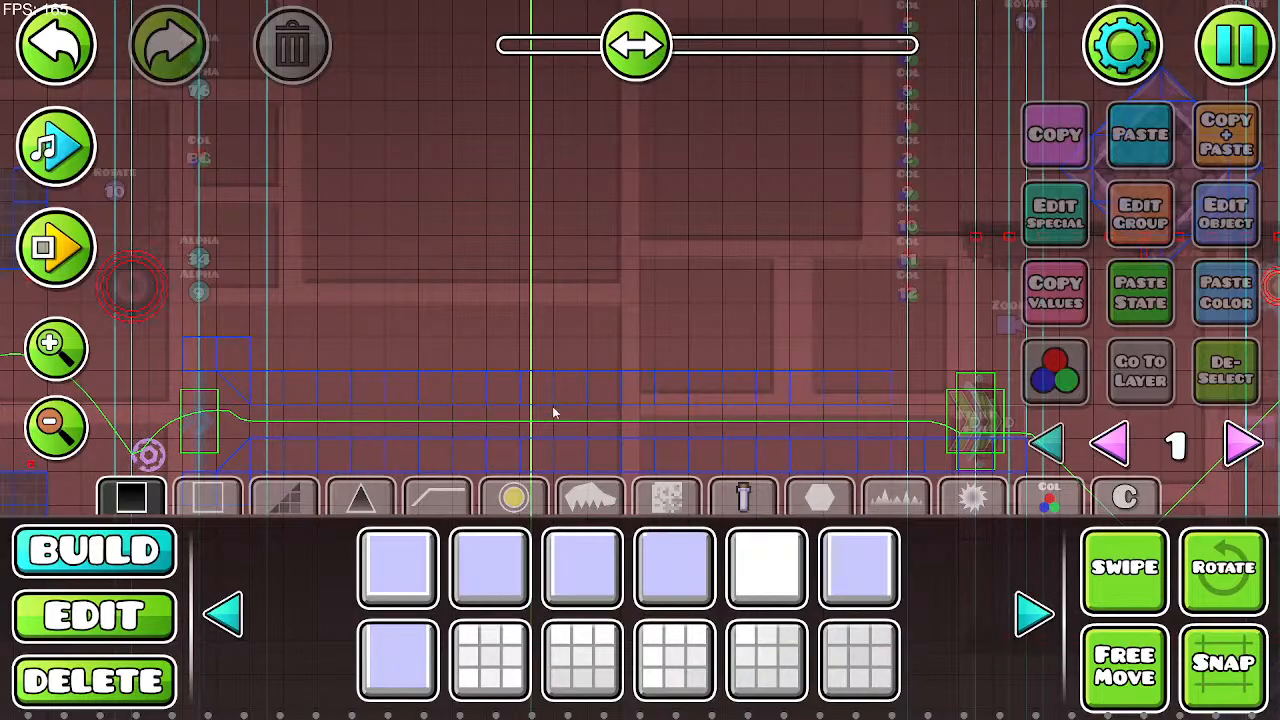
pyautogui.moveTo(553, 407); pyautogui.dragTo(544, 401)
pyautogui.click(790, 573)
pyautogui.scroll(-2, 537, 277)
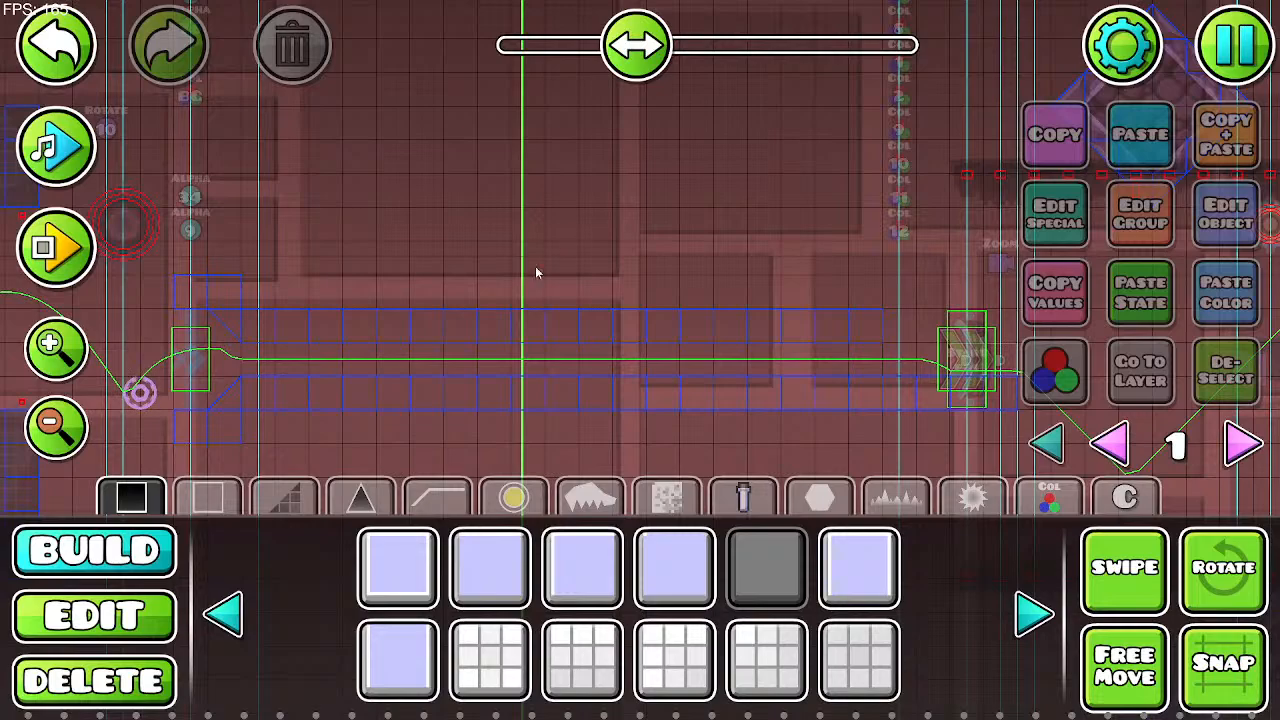
pyautogui.scroll(2, 535, 272)
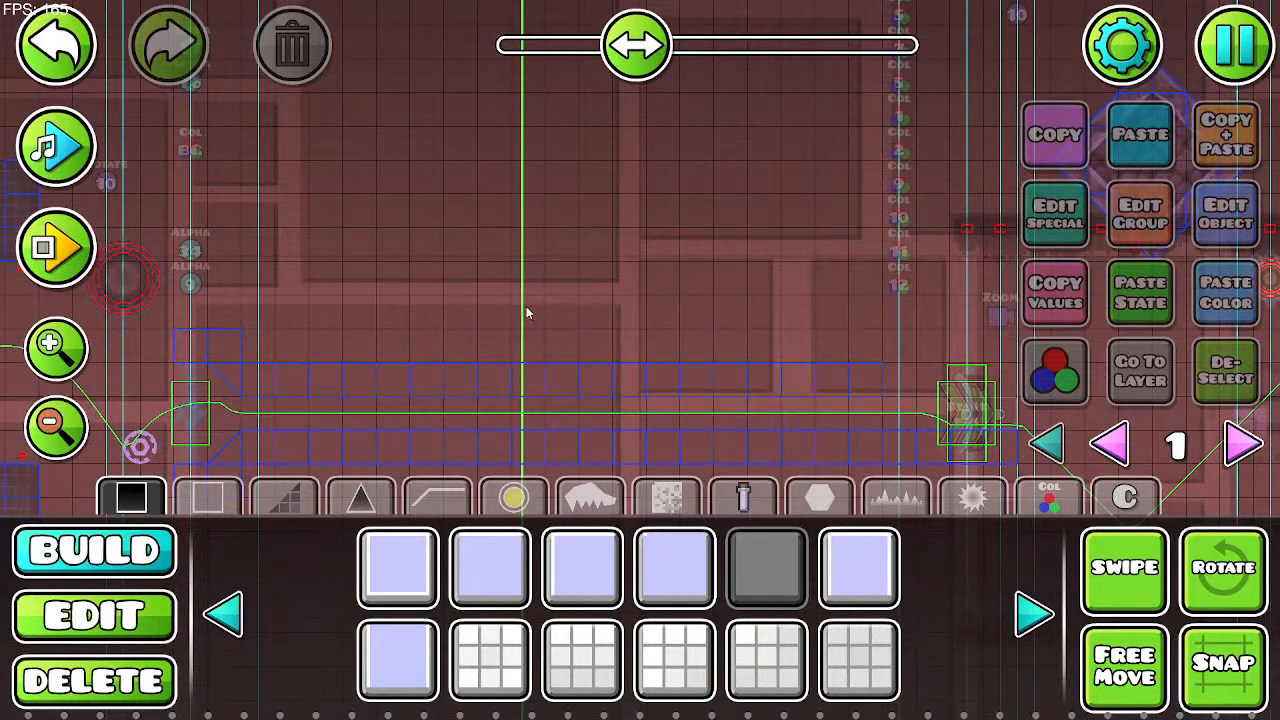
pyautogui.click(527, 313)
pyautogui.click(57, 57)
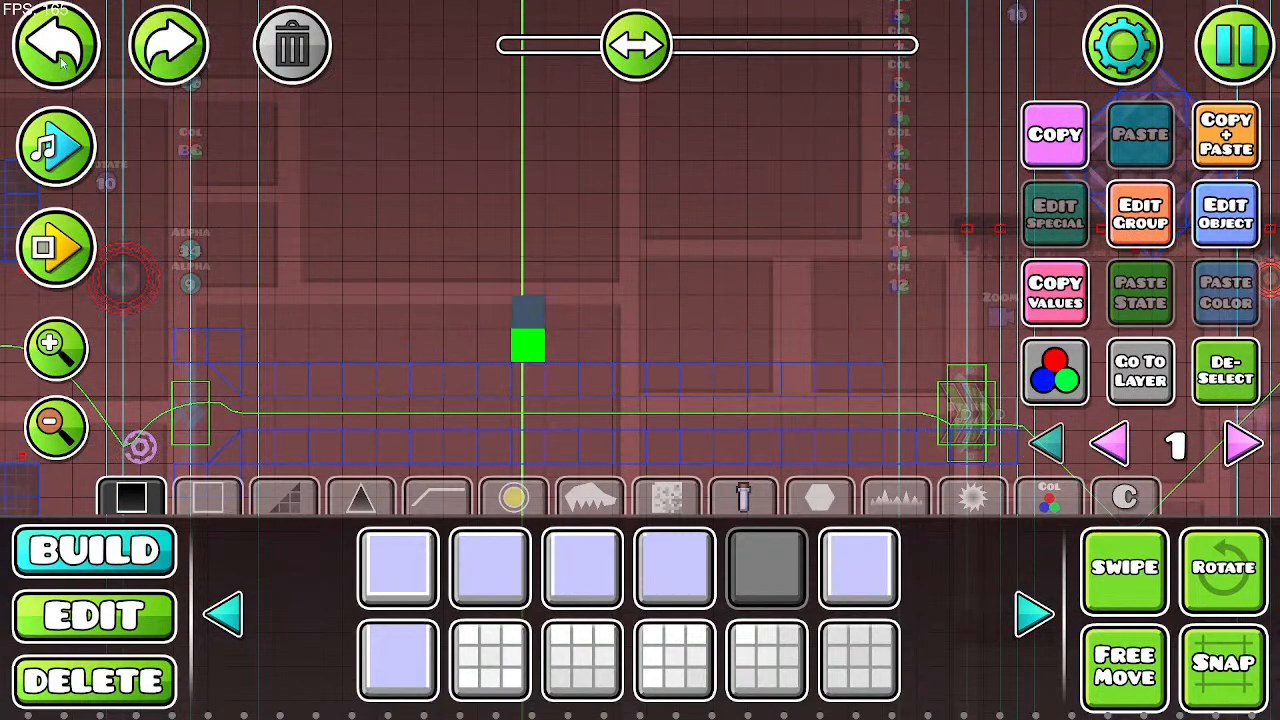
pyautogui.click(57, 57)
pyautogui.click(276, 72)
pyautogui.click(527, 313)
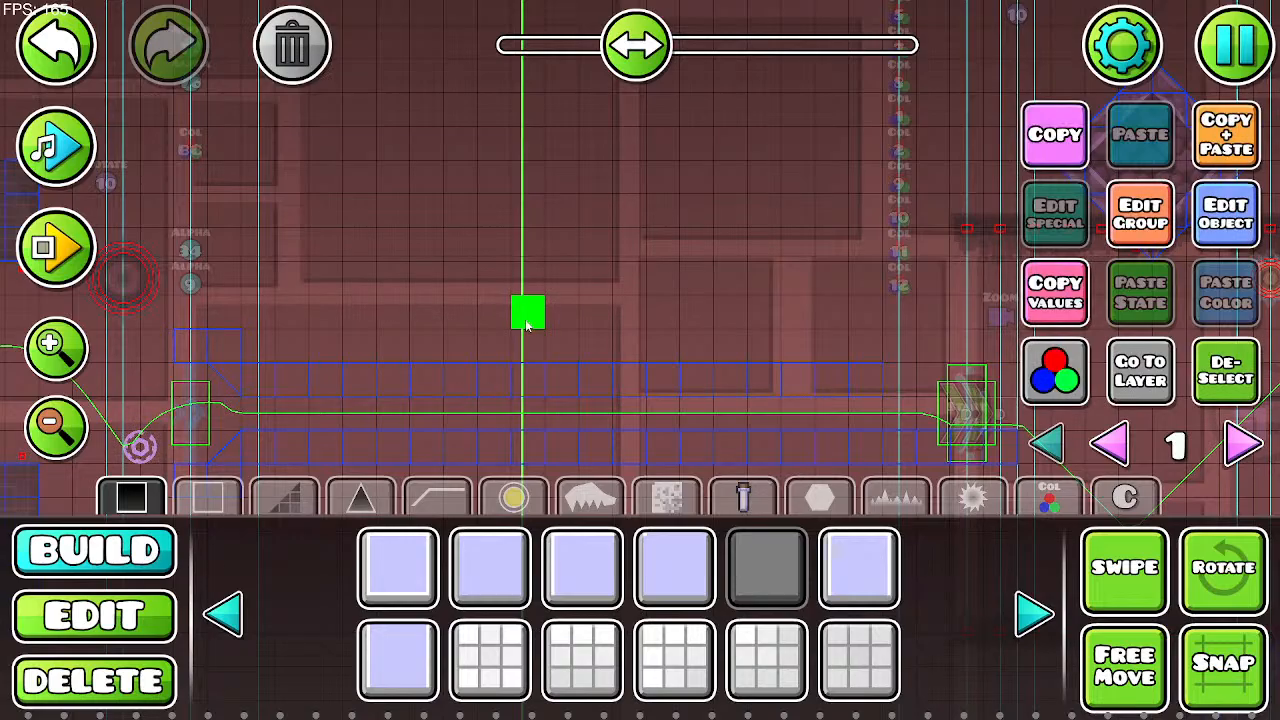
# Step: Scale the solid block to 2.00 and move it down into the corridor
pyautogui.click(170, 620)
pyautogui.click(767, 565)
pyautogui.moveTo(451, 264); pyautogui.dragTo(788, 292)
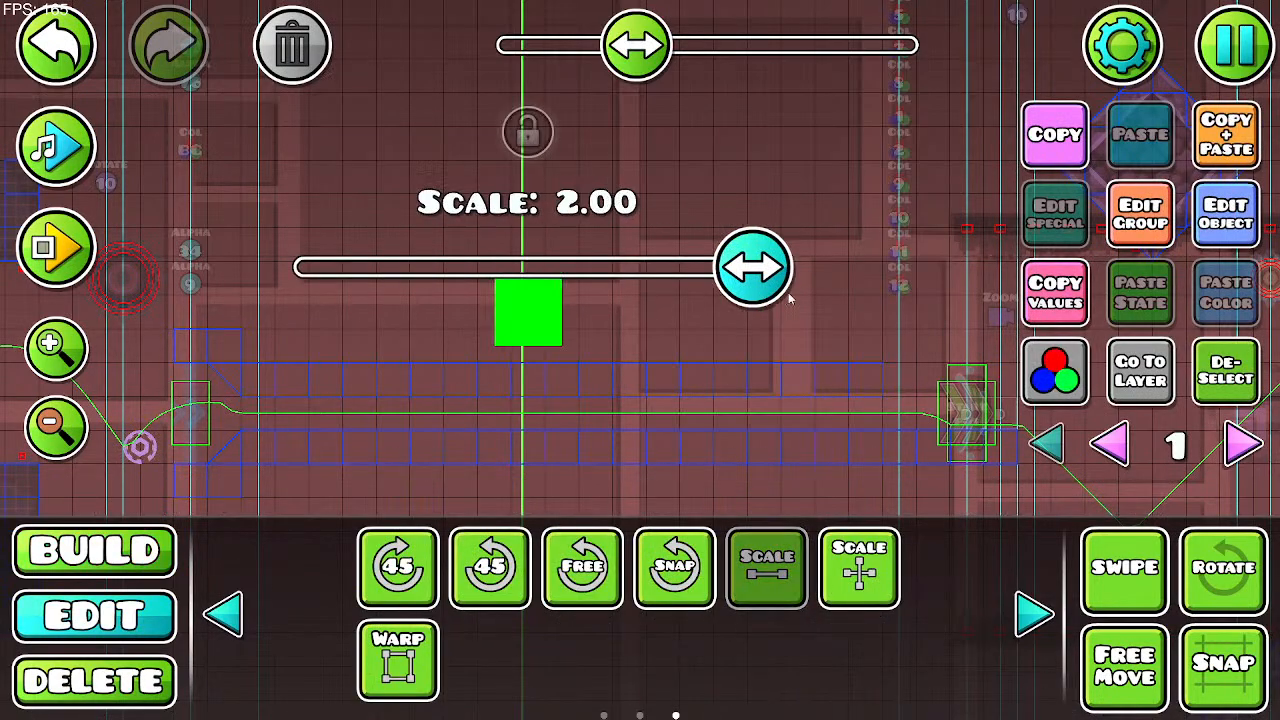
pyautogui.press('s')
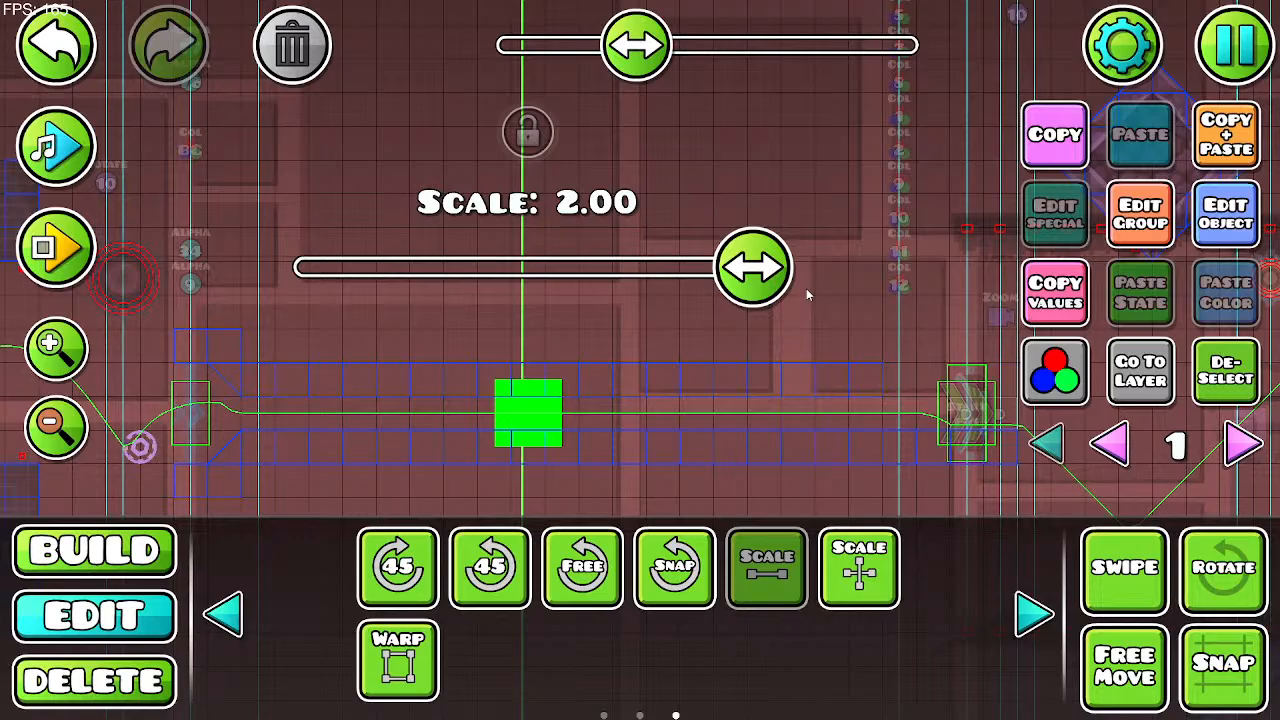
# Step: Duplicate the enlarged block three times to form a hollow diamond with left, upper and right blocks
pyautogui.click(1240, 147)
pyautogui.press('a')
pyautogui.press('w')
pyautogui.press('w')
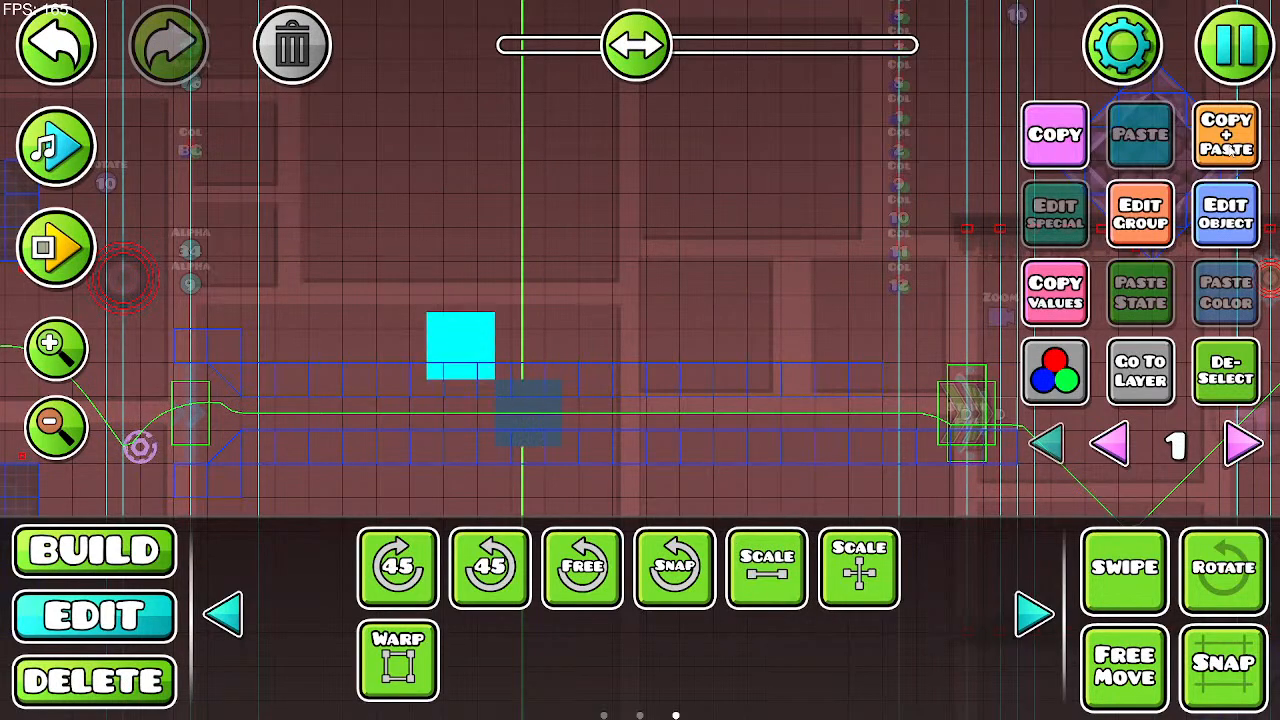
pyautogui.press('d')
pyautogui.press('d')
pyautogui.press('w')
pyautogui.press('w')
pyautogui.press('d')
pyautogui.press('d')
pyautogui.press('s')
pyautogui.press('s')
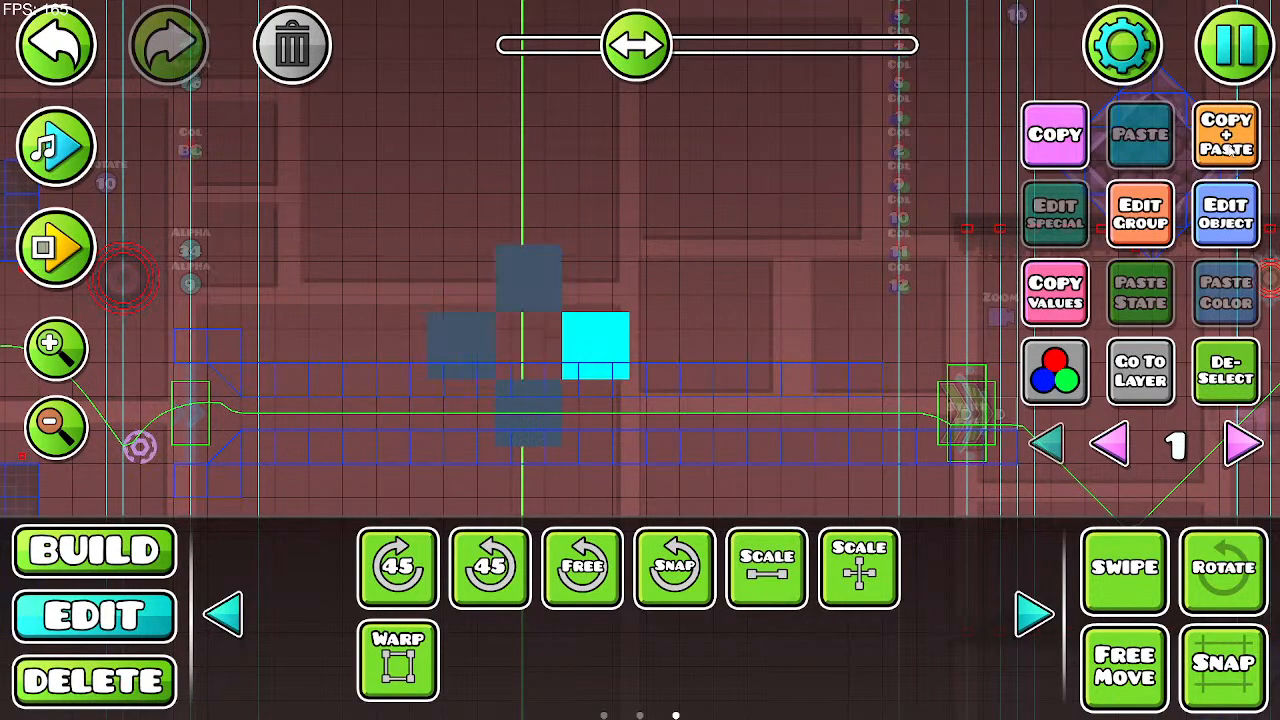
# Step: Make one more copy of the right block, move it upward, delete it and select the left block
pyautogui.click(1230, 150)
pyautogui.press('w')
pyautogui.press('w')
pyautogui.click(322, 66)
pyautogui.click(451, 348)
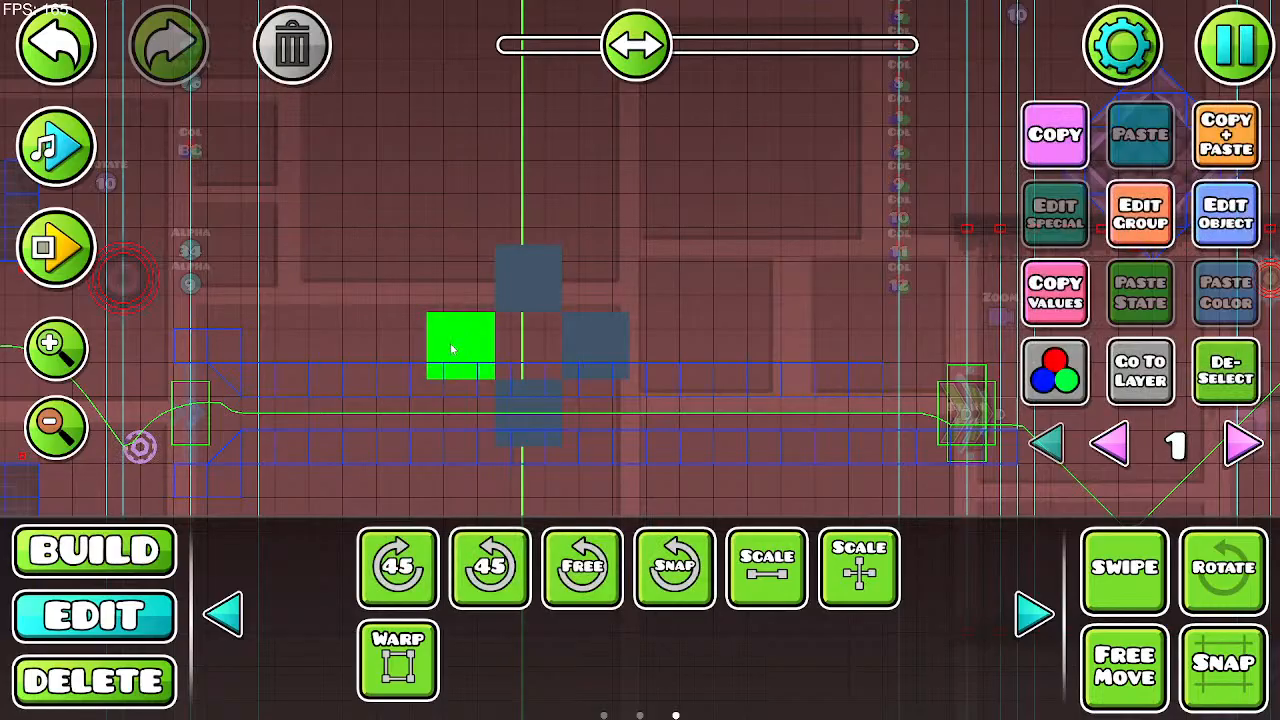
# Step: Swipe-select the four blocks of the diamond, then undo the selection and the latest block moves
pyautogui.click(228, 612)
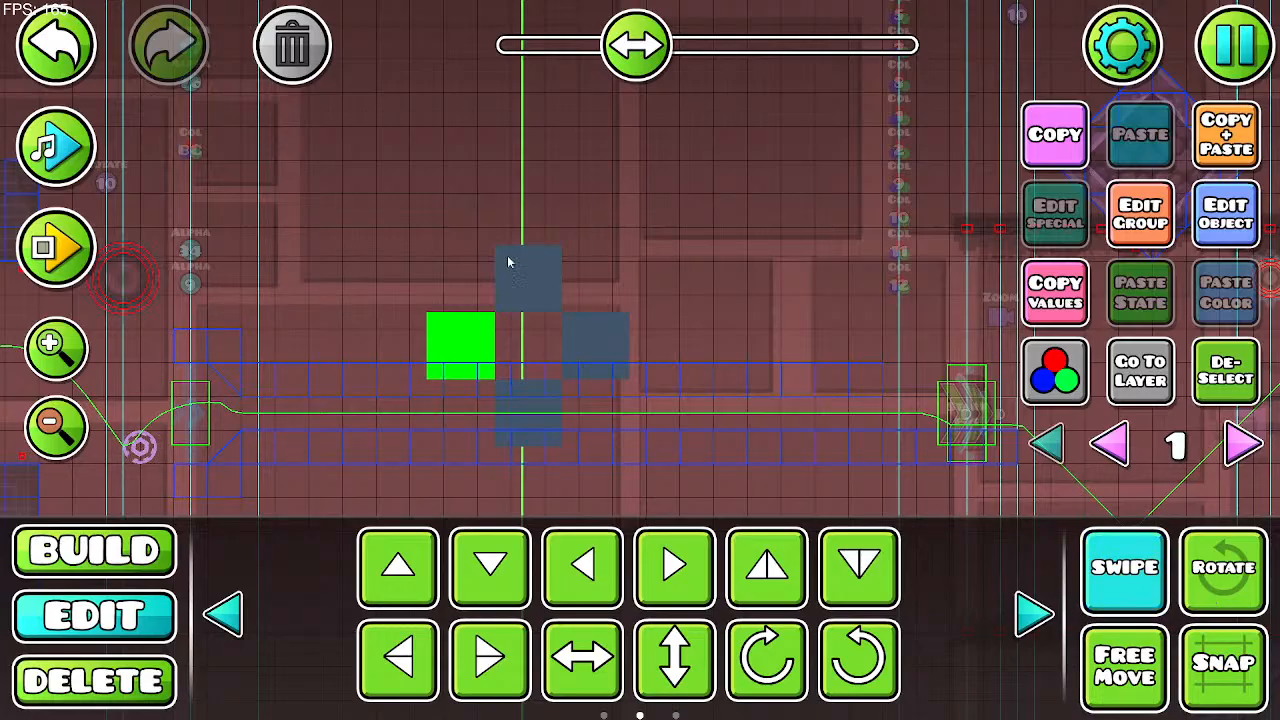
pyautogui.moveTo(508, 262); pyautogui.dragTo(612, 400)
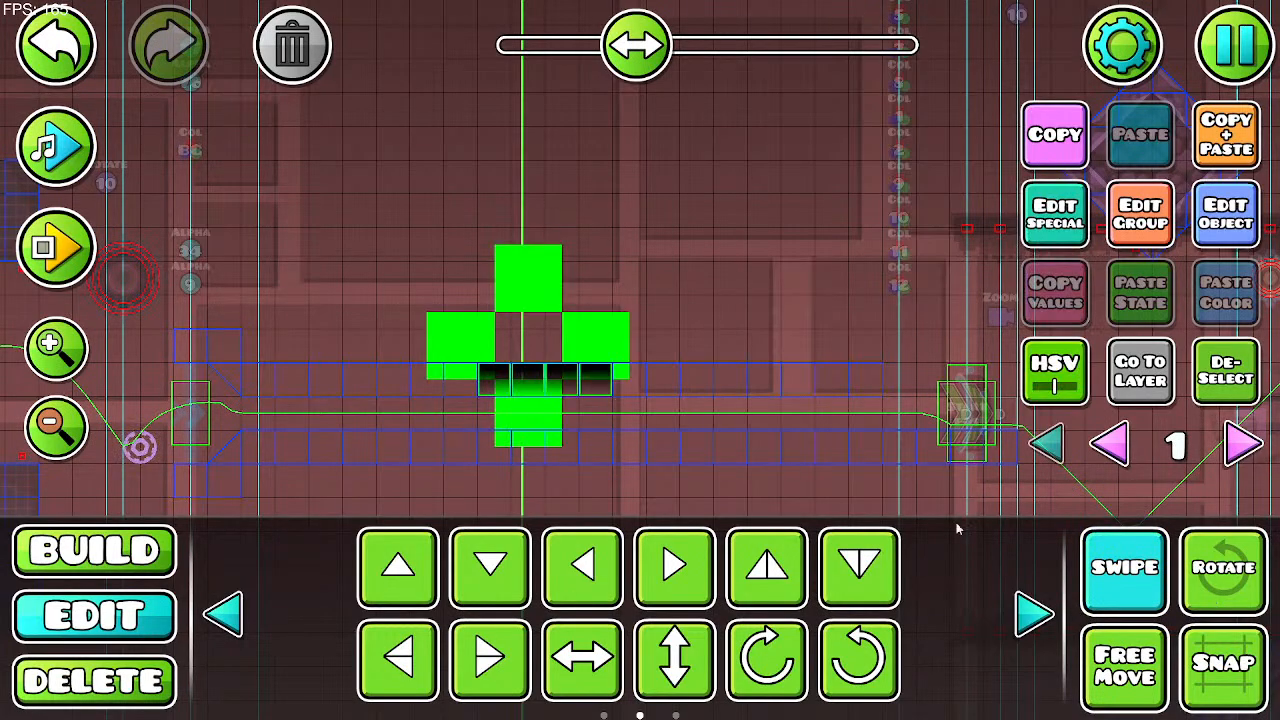
pyautogui.click(70, 42)
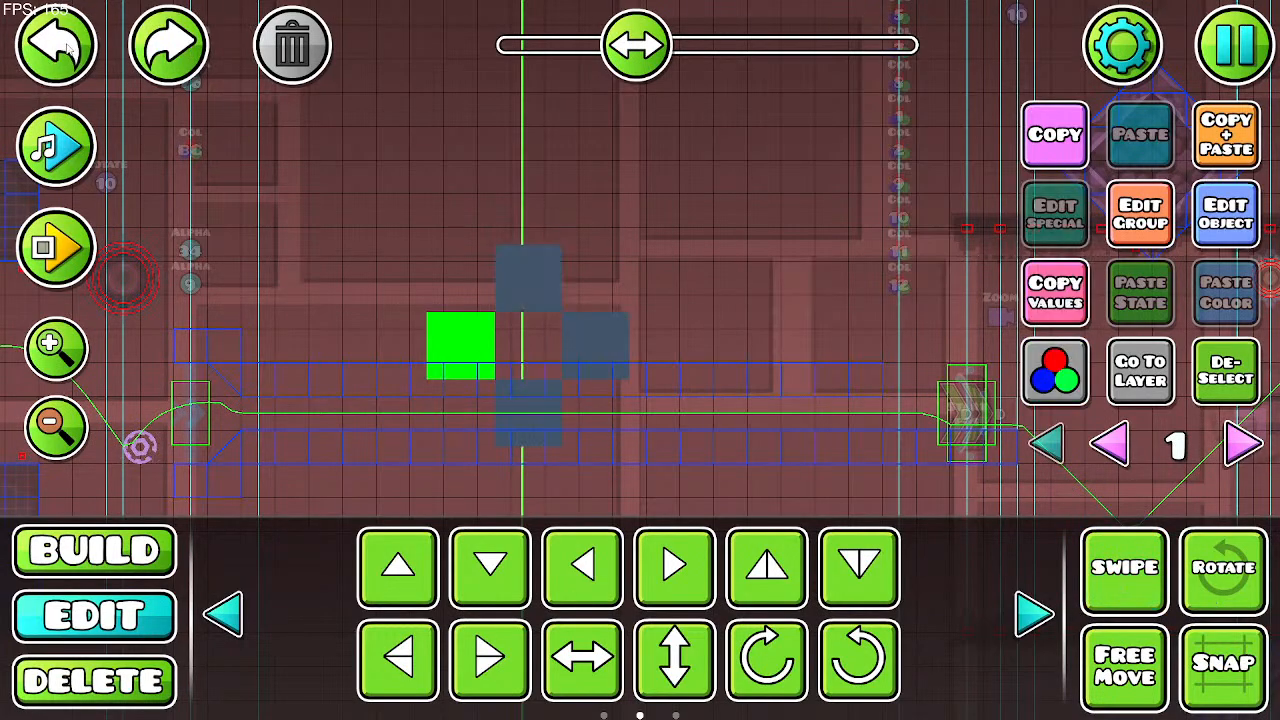
pyautogui.click(68, 42)
pyautogui.click(68, 40)
# Step: Delete the layer 1 solid blocks one by one until the corridor is clear
pyautogui.click(528, 270)
pyautogui.click(292, 46)
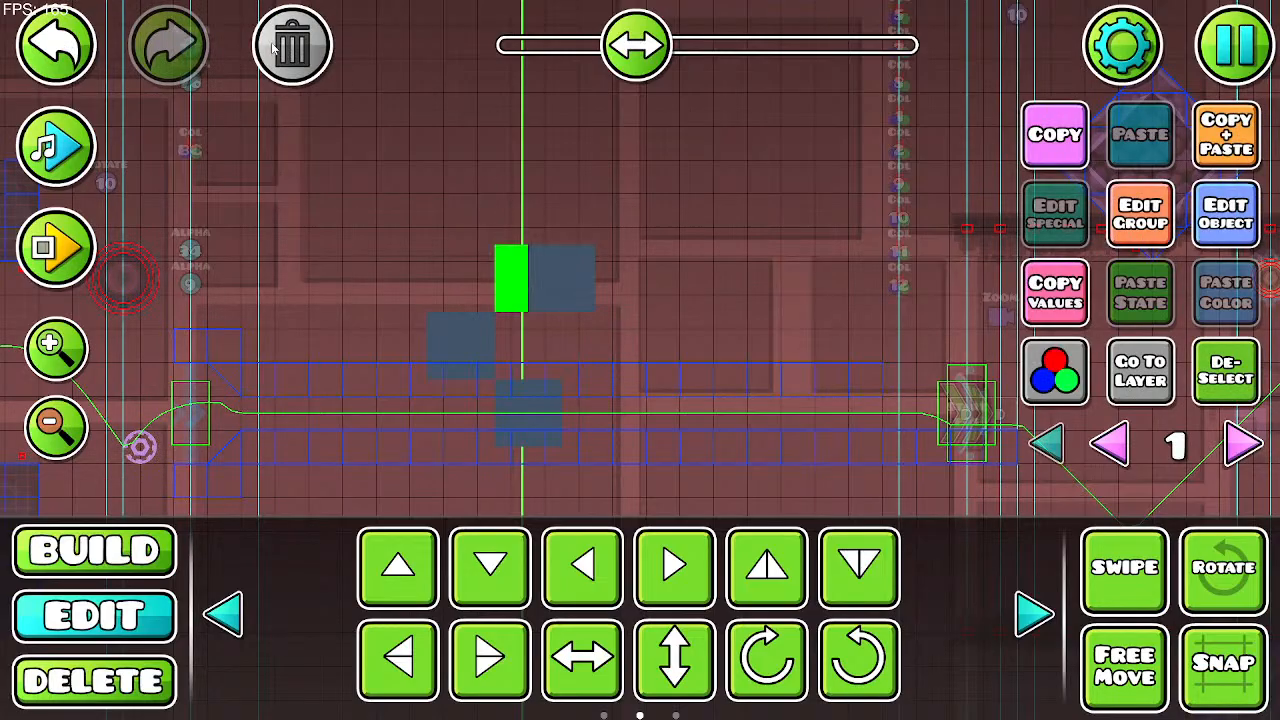
pyautogui.click(545, 275)
pyautogui.click(292, 46)
pyautogui.click(452, 325)
pyautogui.click(346, 137)
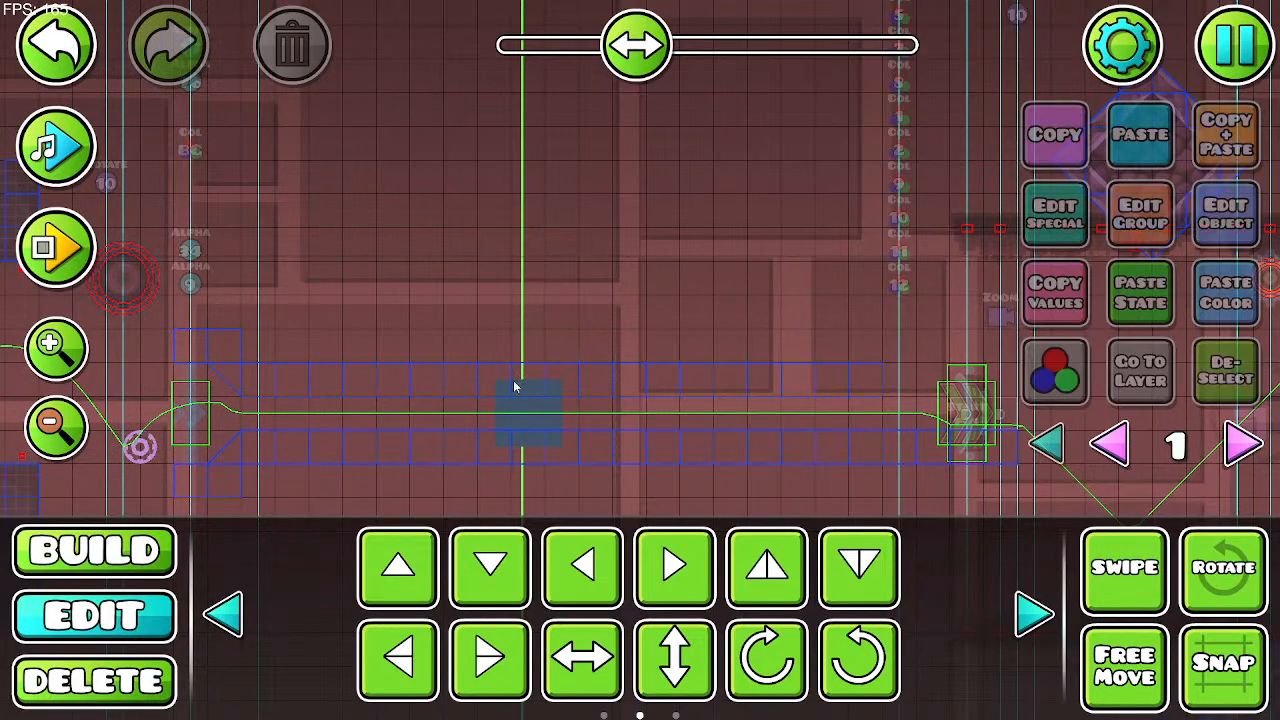
pyautogui.click(524, 405)
pyautogui.click(946, 278)
# Step: Switch to editor layer 5 and place a plain solid block above the middle of the corridor
pyautogui.click(1240, 445)
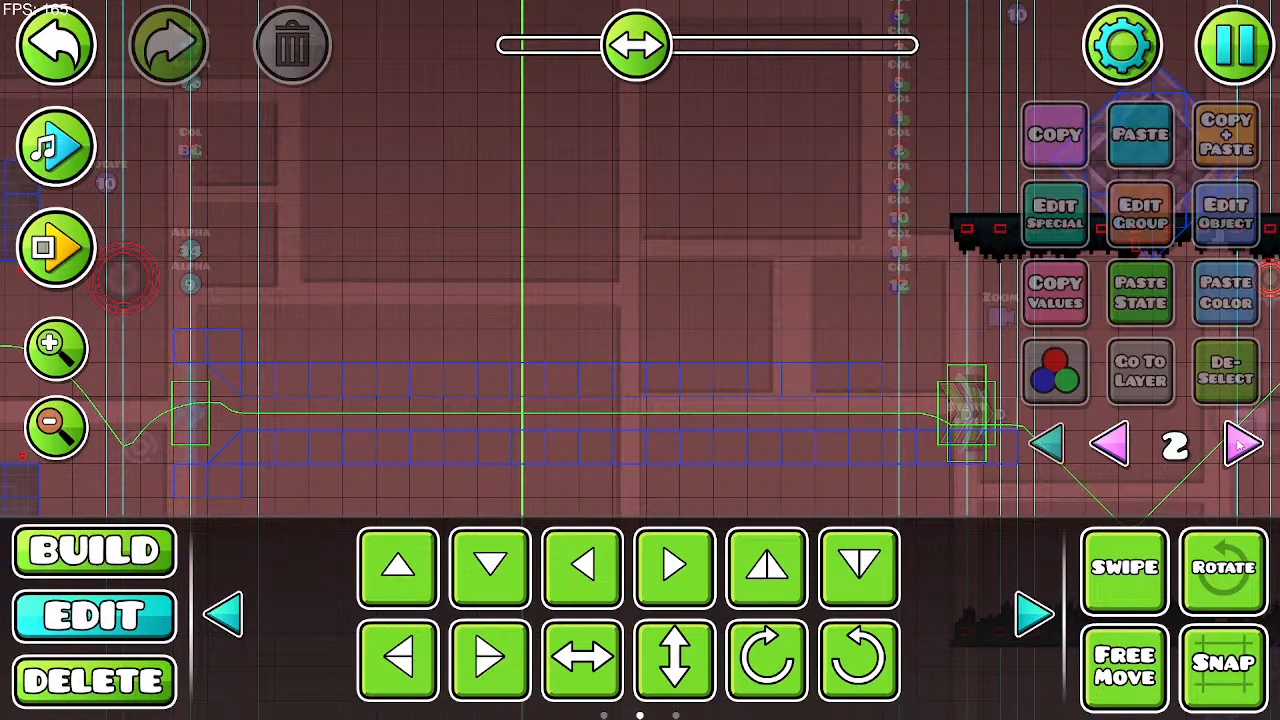
pyautogui.click(1240, 445)
pyautogui.click(1240, 445)
pyautogui.click(121, 549)
pyautogui.moveTo(560, 331); pyautogui.dragTo(572, 279)
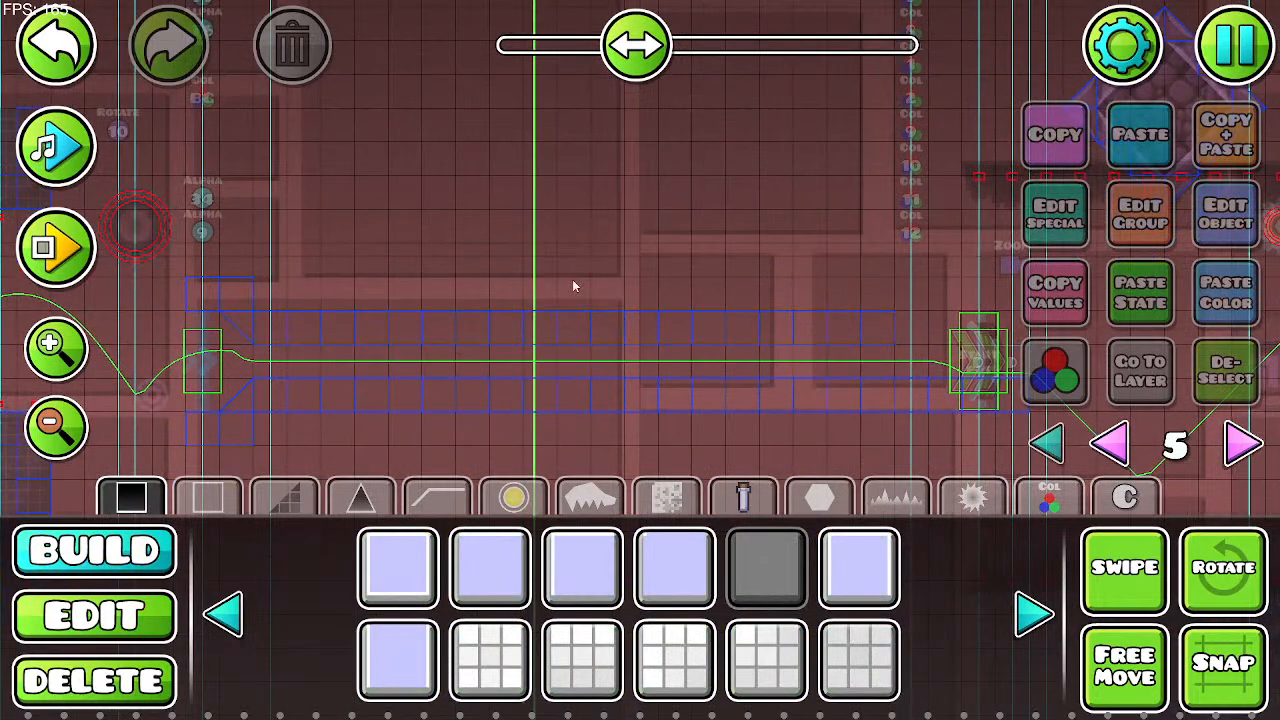
pyautogui.click(548, 262)
# Step: Scale the new solid block on layer 5 to 2.00
pyautogui.press('2')
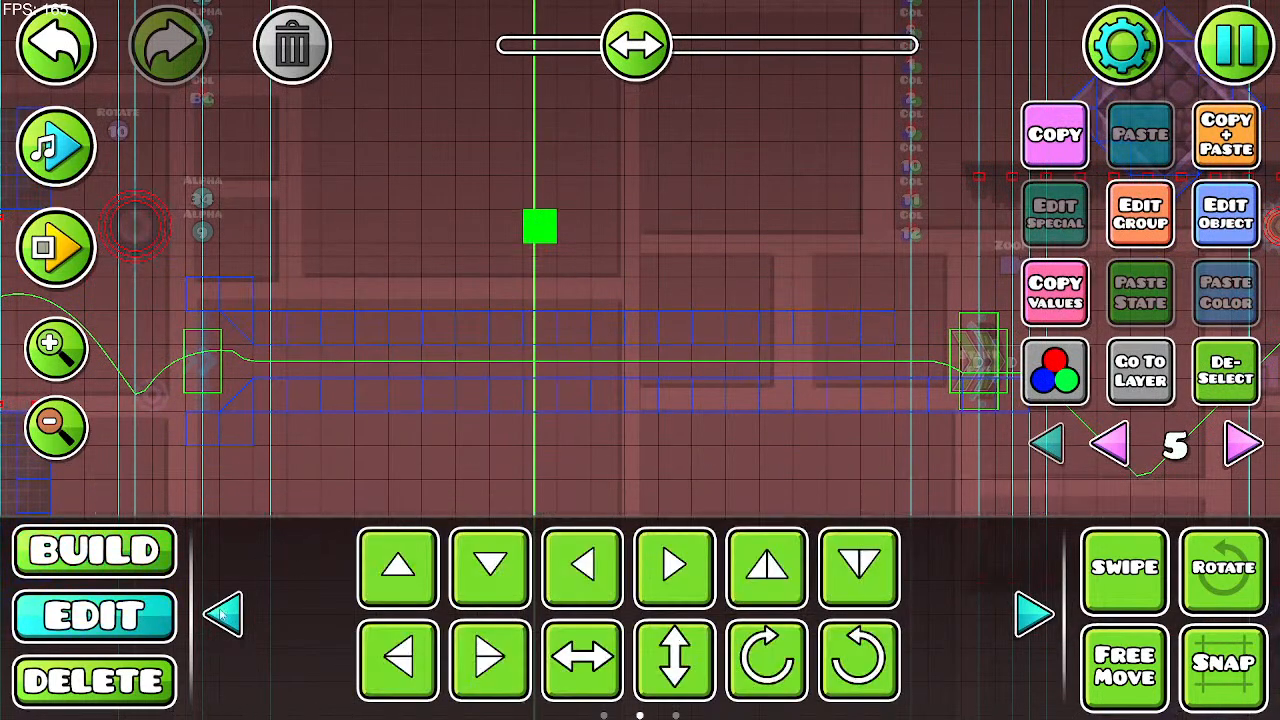
pyautogui.click(1033, 613)
pyautogui.click(767, 567)
pyautogui.moveTo(466, 177); pyautogui.dragTo(818, 185)
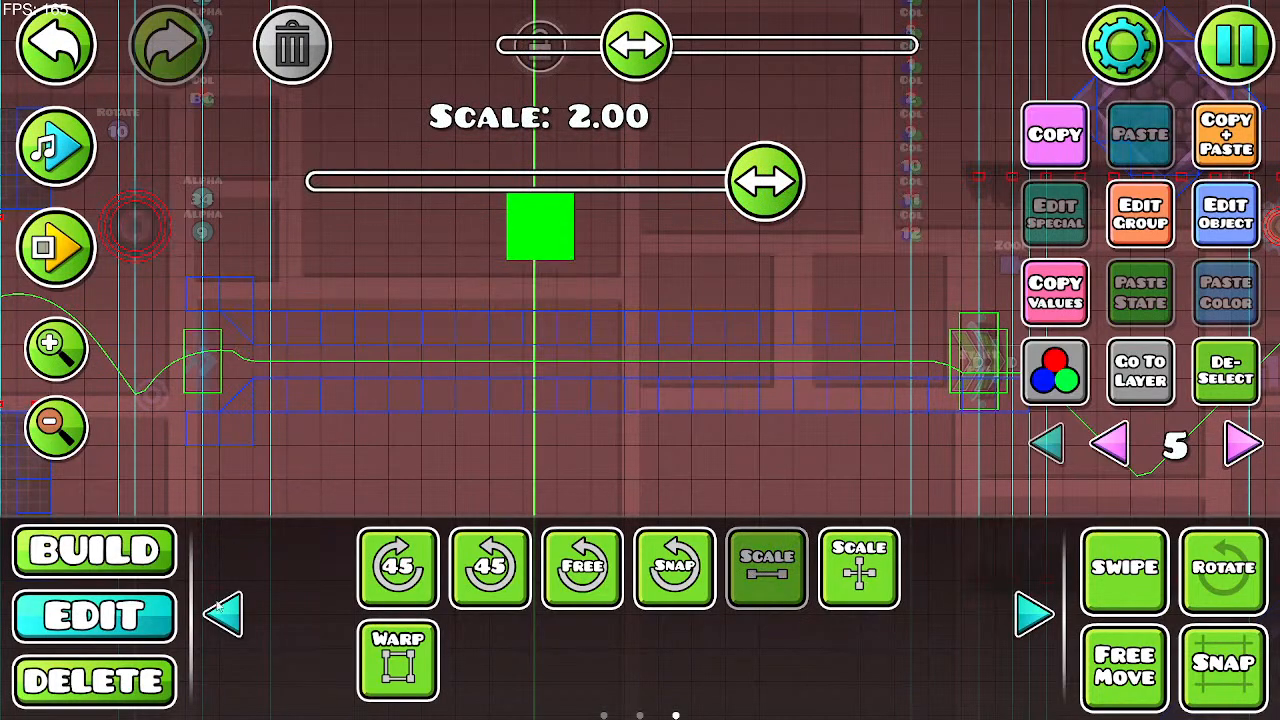
# Step: Duplicate the block diagonally to its lower left, then copy that block across to the matching right side
pyautogui.click(1236, 149)
pyautogui.press('a')
pyautogui.press('a')
pyautogui.press('s')
pyautogui.press('s')
pyautogui.click(1236, 152)
pyautogui.press('d')
pyautogui.press('d')
pyautogui.press('d')
pyautogui.press('d')
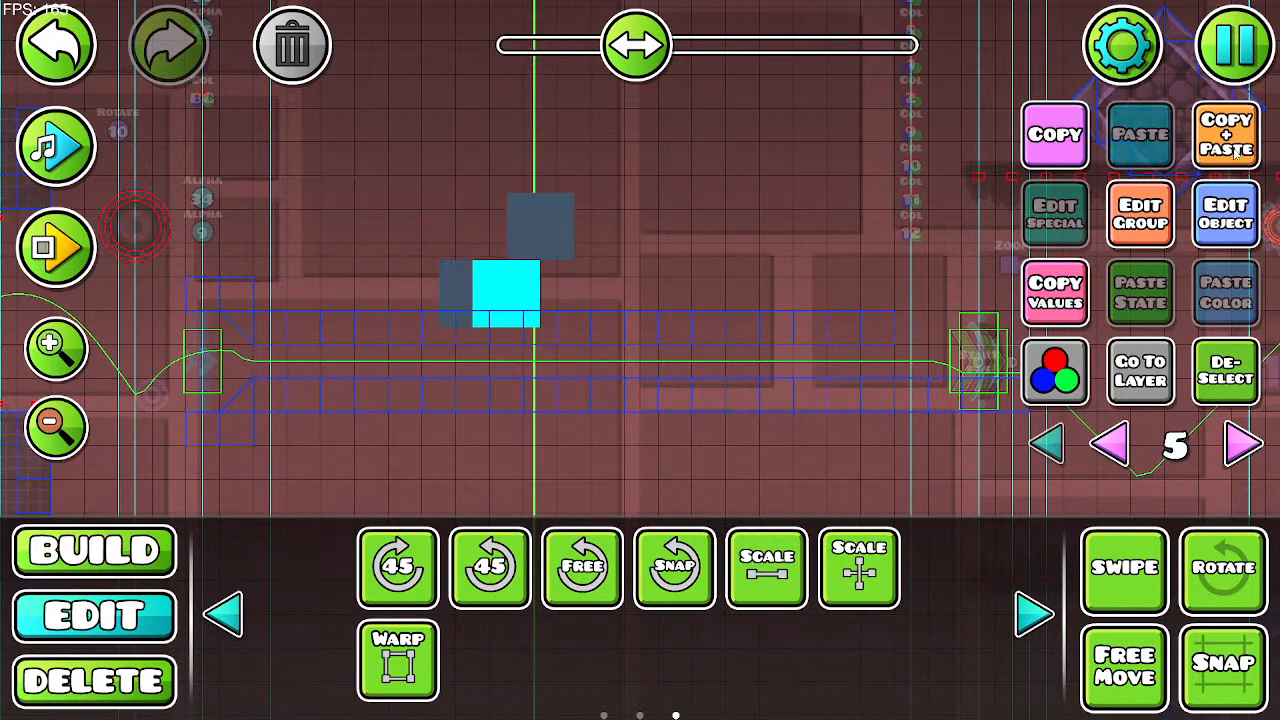
# Step: Add a fourth copy diagonally below the right block to complete the hollow diamond
pyautogui.click(1236, 153)
pyautogui.press('s')
pyautogui.press('s')
pyautogui.press('a')
pyautogui.press('a')
# Step: Try an additional copy of the bottom block moved up into the diamond's centre and delete it
pyautogui.click(1236, 153)
pyautogui.press('w')
pyautogui.press('w')
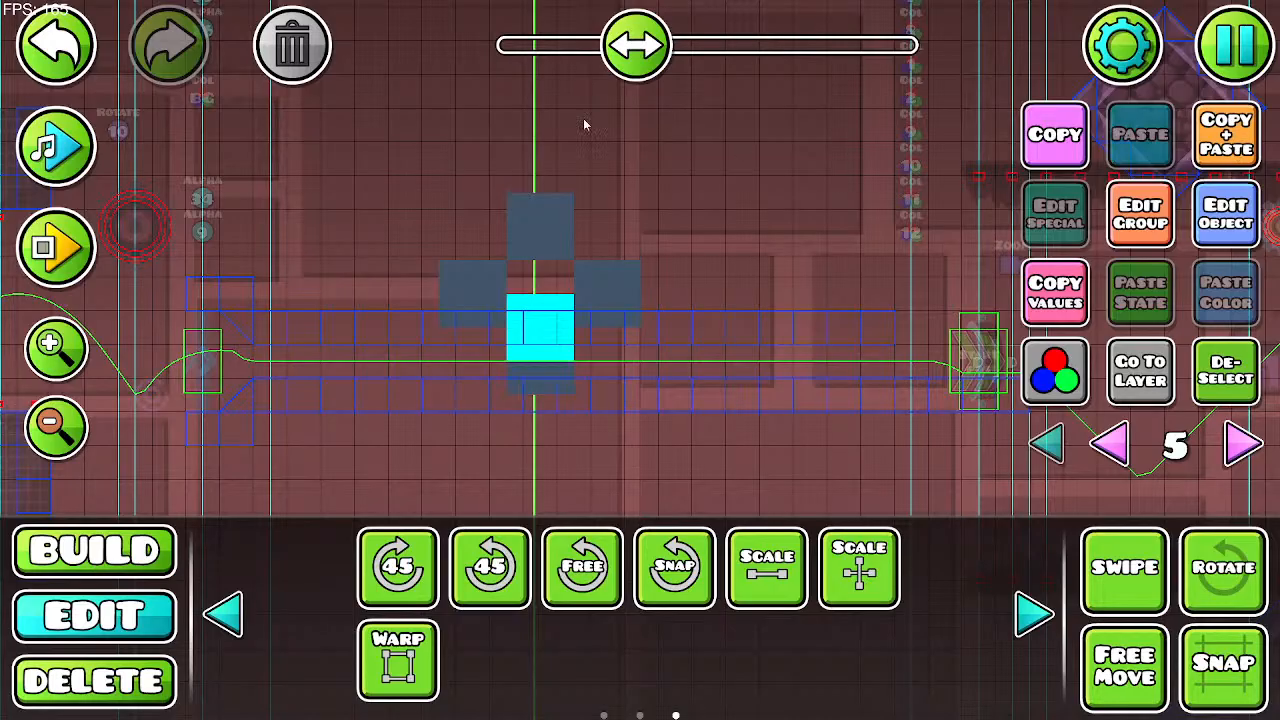
pyautogui.press('Delete')
# Step: Play the music along the corridor to check the diamond's position against the song
pyautogui.moveTo(511, 140); pyautogui.dragTo(457, 147)
pyautogui.click(50, 130)
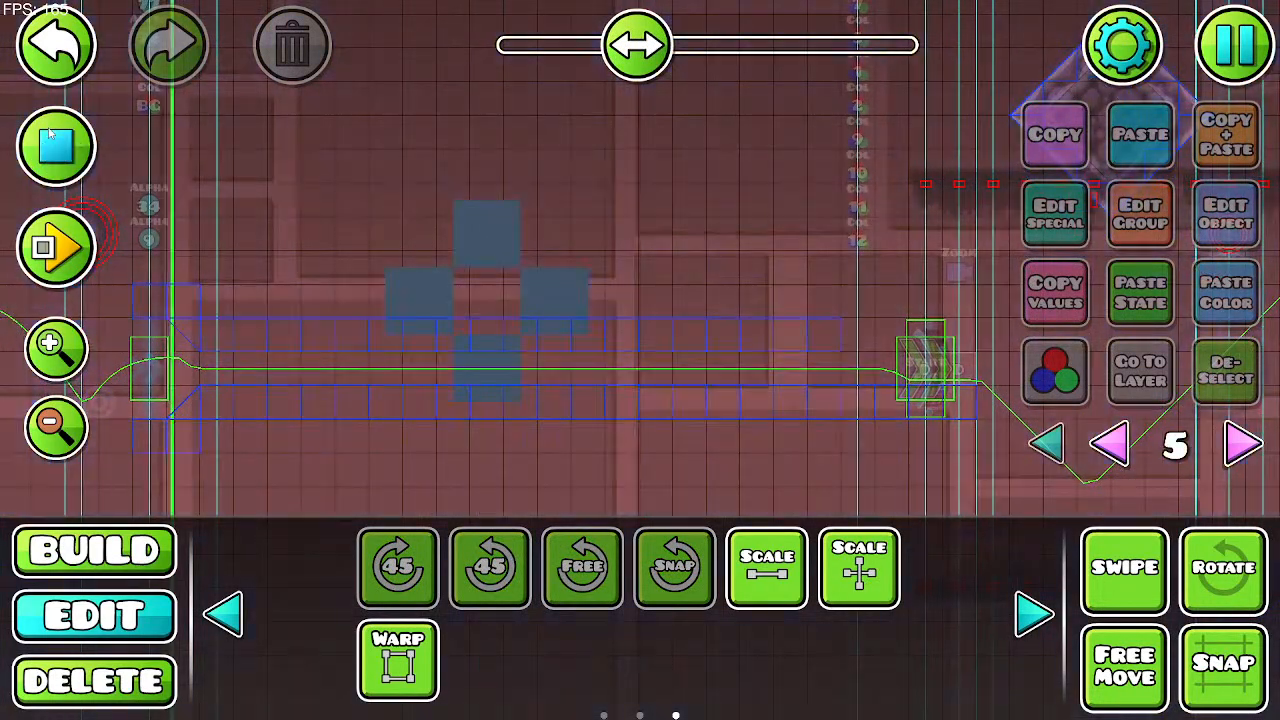
# Step: Stop the playtest and scale the leftmost of the four blue squares down to 0.81
pyautogui.click(48, 135)
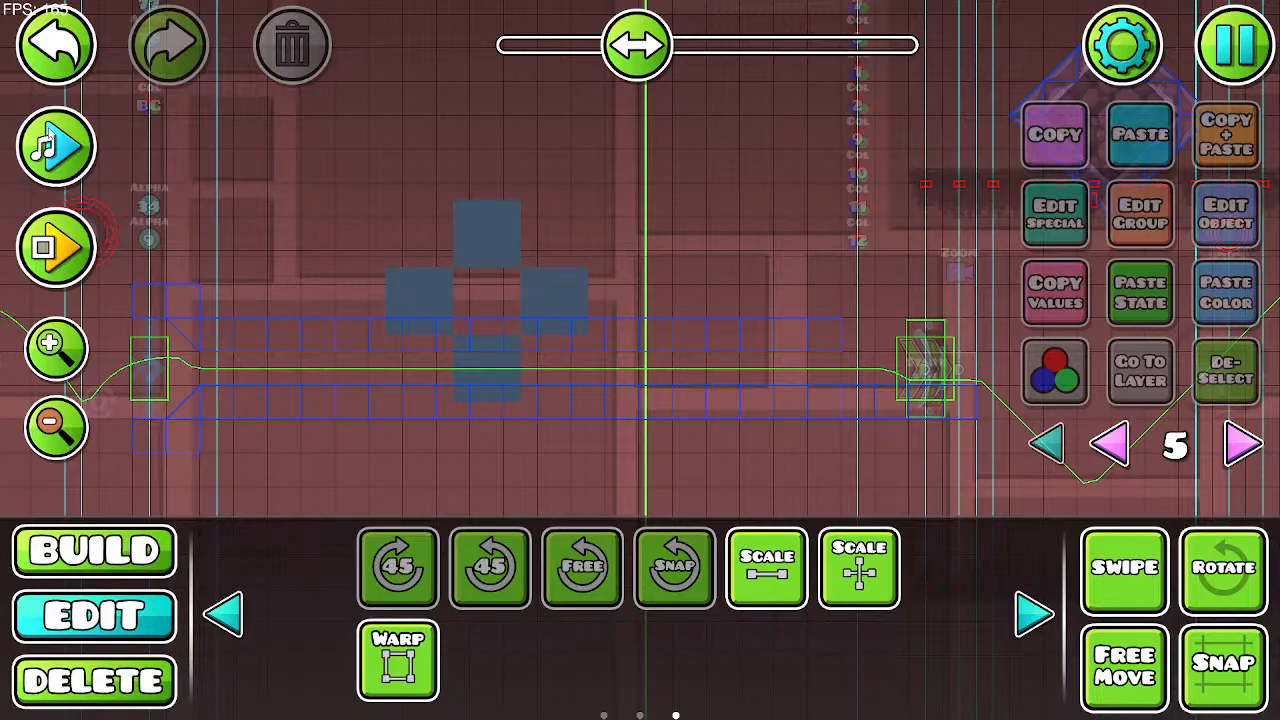
pyautogui.click(424, 296)
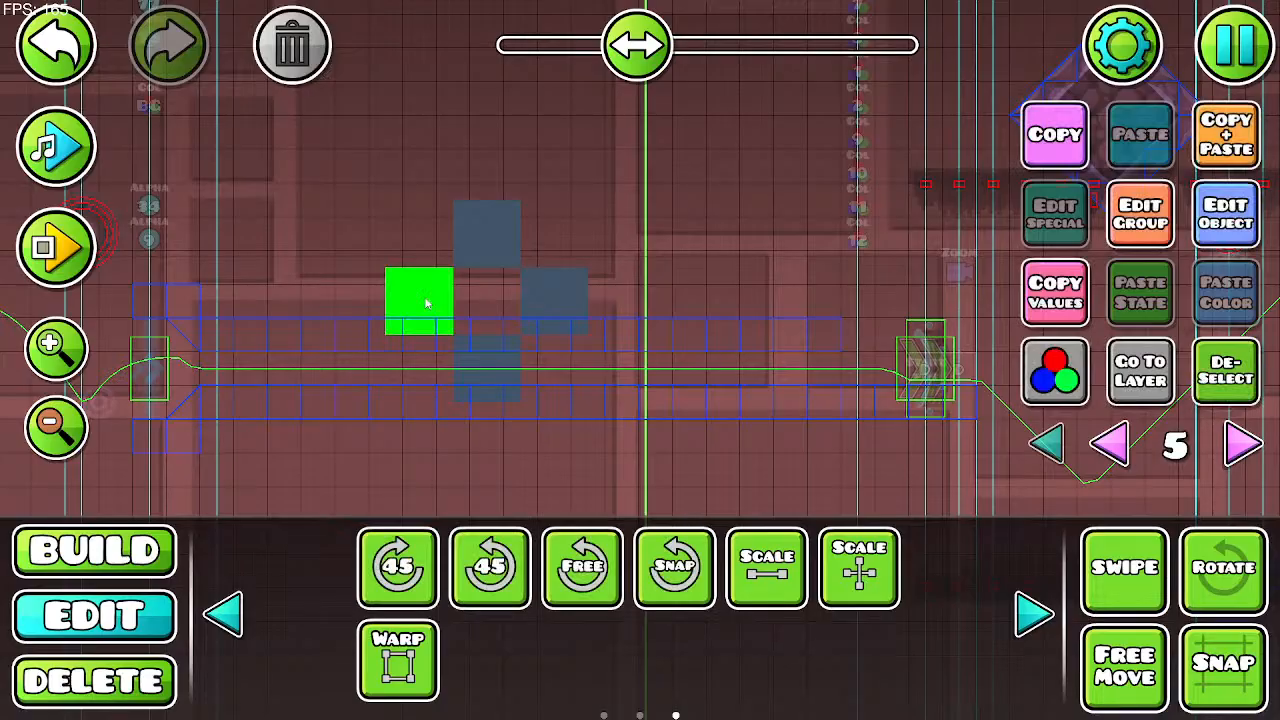
pyautogui.click(224, 613)
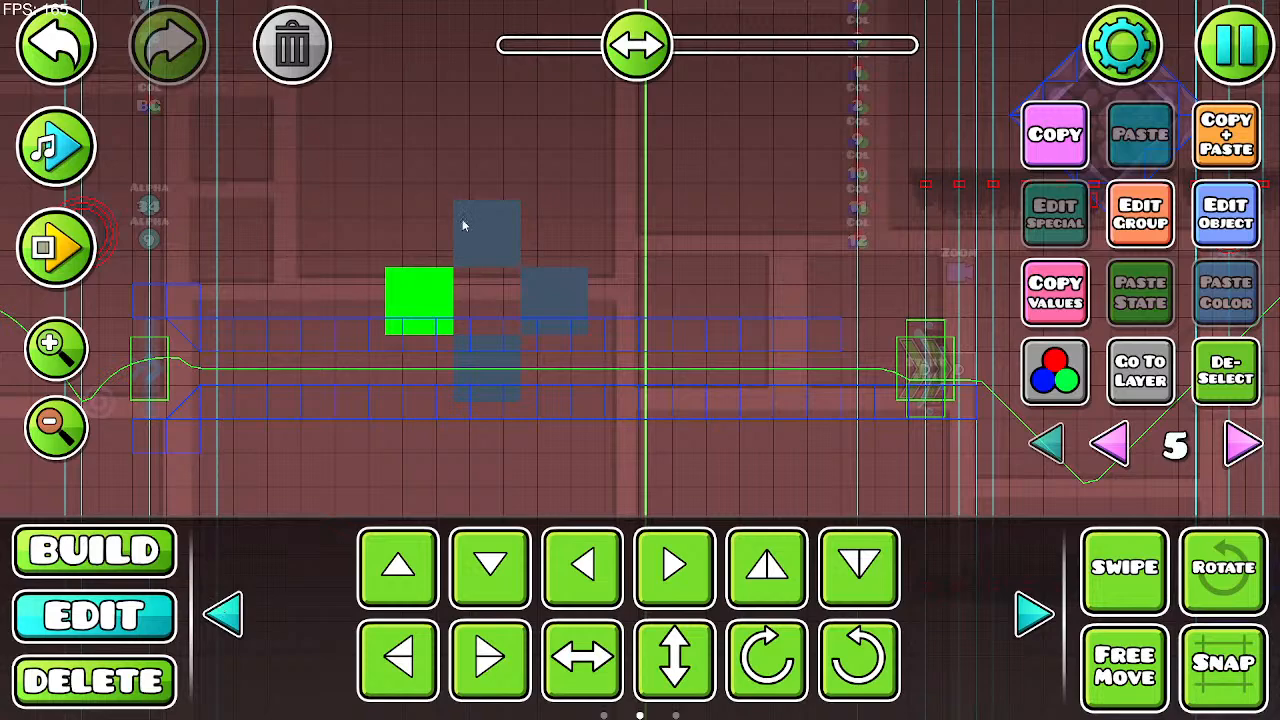
pyautogui.click(1033, 613)
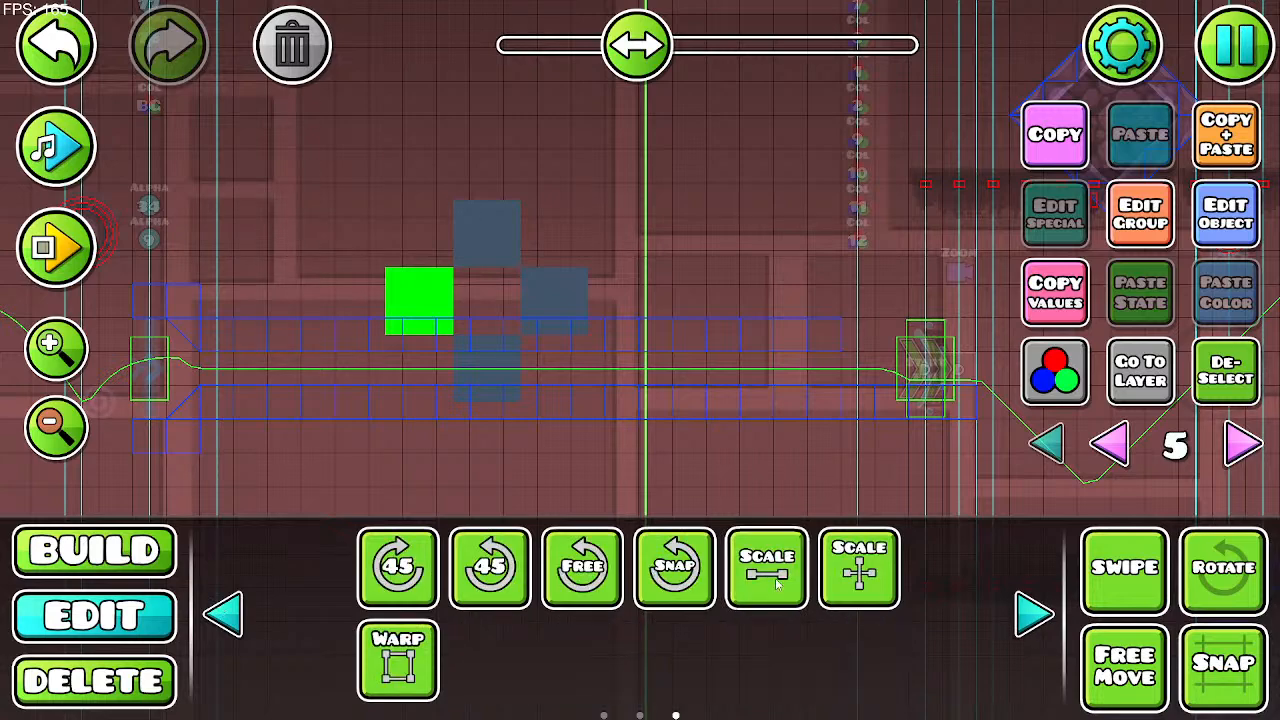
pyautogui.click(767, 566)
pyautogui.moveTo(620, 252); pyautogui.dragTo(260, 238)
# Step: Delete the four blue squares arranged around the corridor path
pyautogui.click(300, 55)
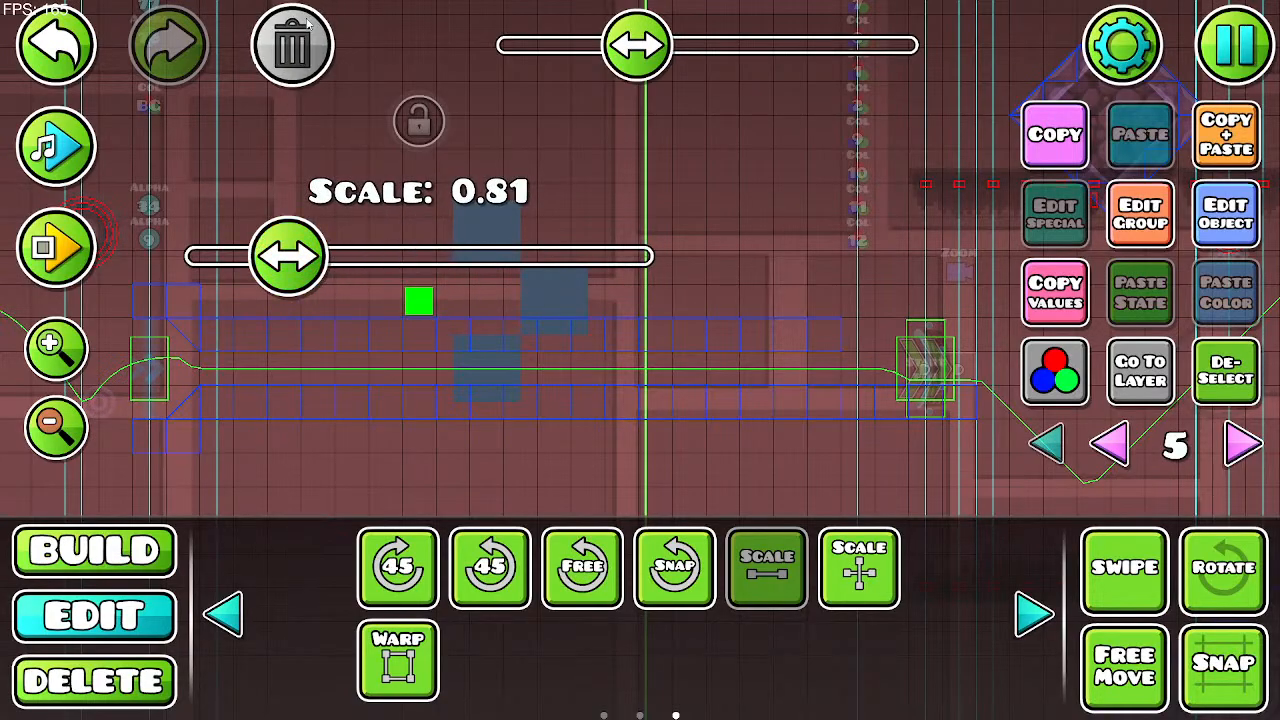
pyautogui.click(498, 230)
pyautogui.click(308, 55)
pyautogui.click(550, 288)
pyautogui.click(318, 56)
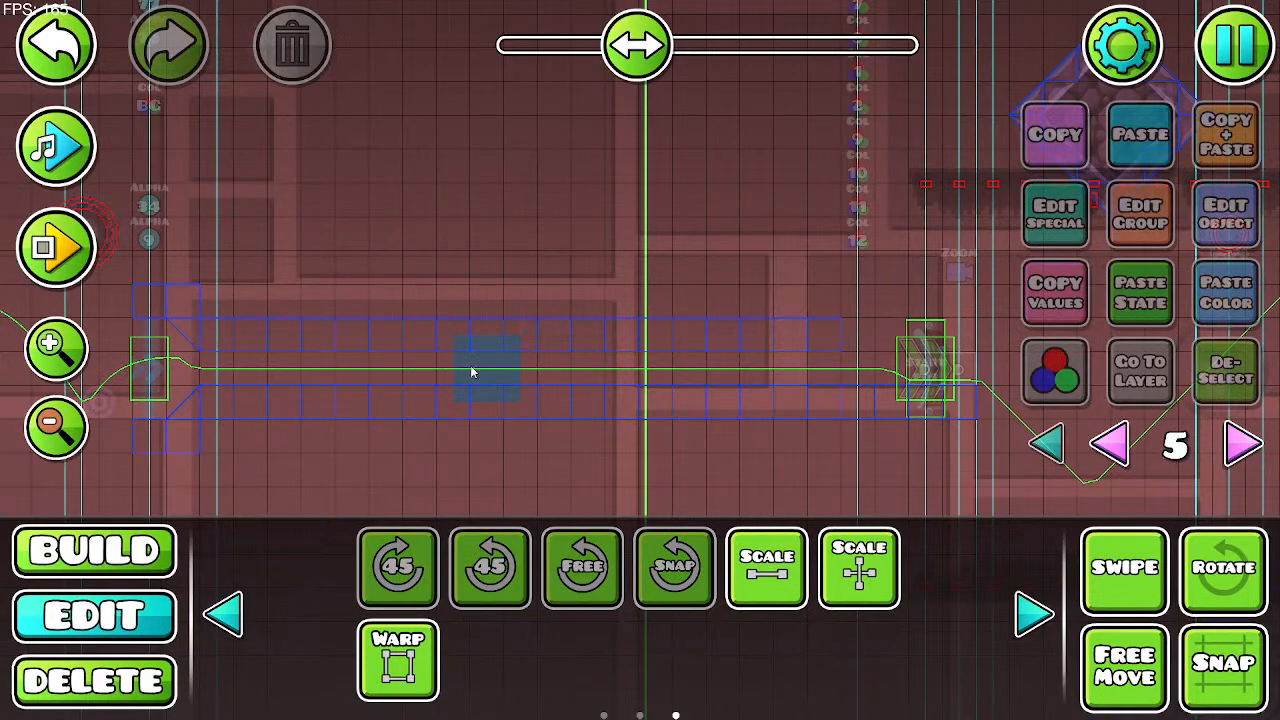
pyautogui.click(474, 371)
pyautogui.click(305, 58)
# Step: Place a small solid block on the path line inside the corridor
pyautogui.click(145, 543)
pyautogui.moveTo(445, 315); pyautogui.dragTo(380, 325)
pyautogui.click(330, 282)
pyautogui.moveTo(502, 301); pyautogui.dragTo(582, 301)
pyautogui.press('s')
pyautogui.press('s')
pyautogui.press('s')
pyautogui.moveTo(759, 255); pyautogui.dragTo(740, 228)
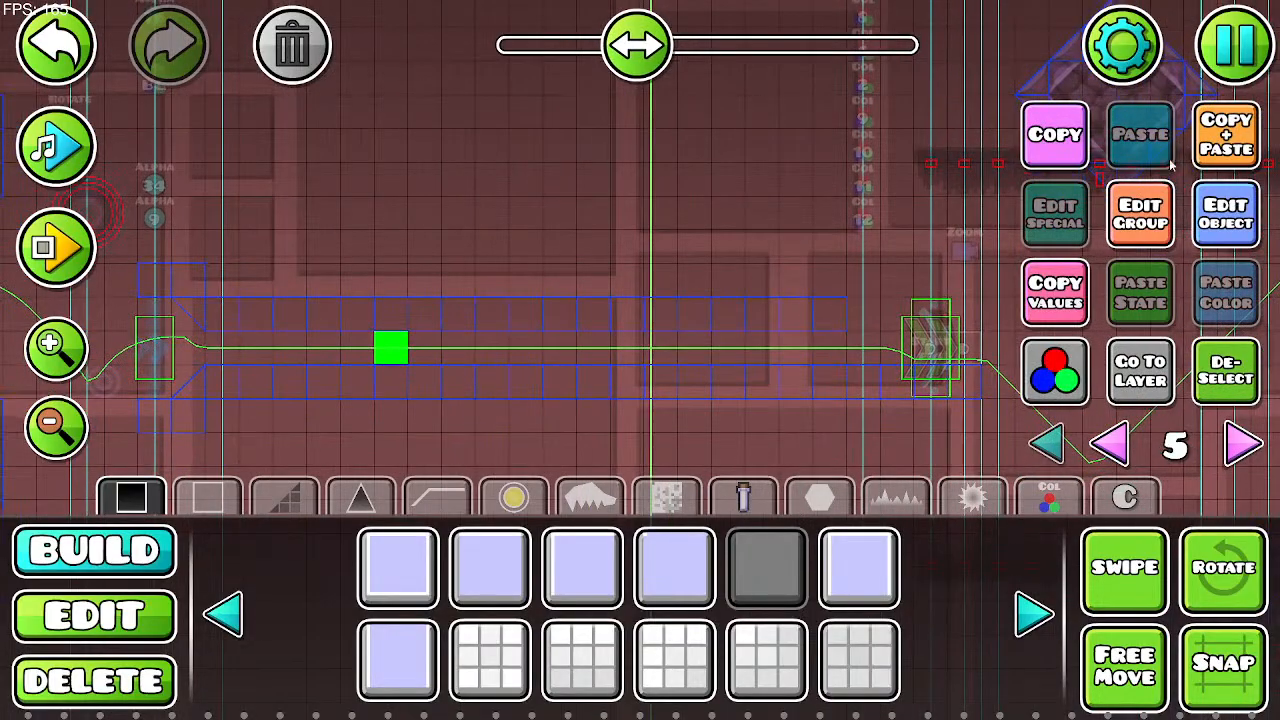
# Step: Duplicate the small block downward into a vertical column five blocks tall
pyautogui.press('s')
pyautogui.click(1212, 155)
pyautogui.press('s')
pyautogui.click(1212, 155)
pyautogui.press('s')
pyautogui.click(1212, 155)
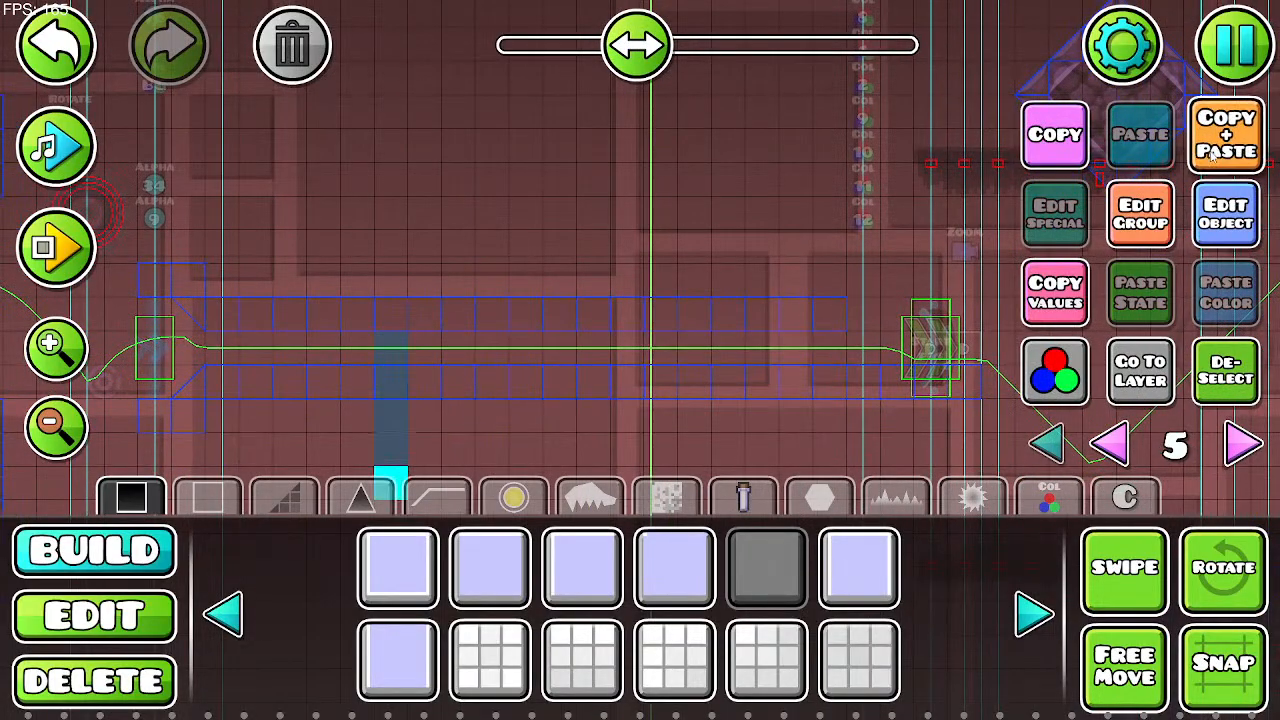
# Step: Build three more matching five-block columns to the right, leaving a one-block gap between neighbours
pyautogui.press('d')
pyautogui.press('d')
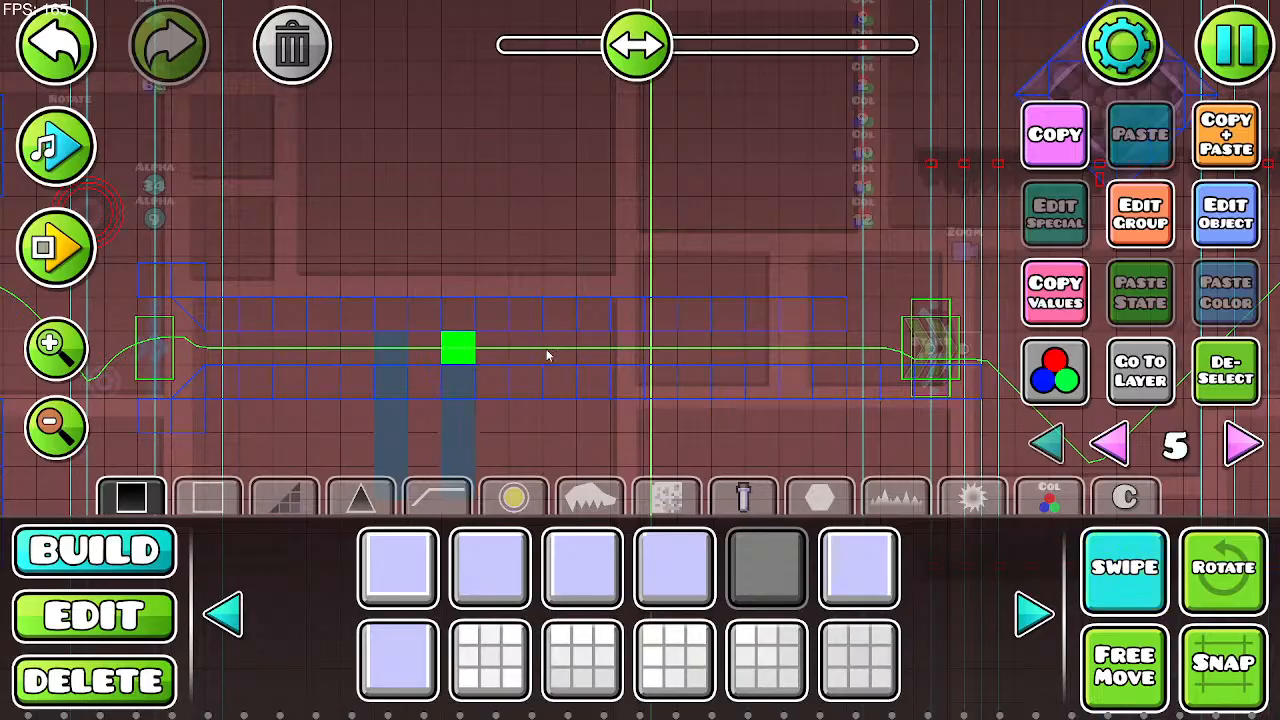
pyautogui.press('s')
pyautogui.moveTo(550, 465); pyautogui.dragTo(550, 412)
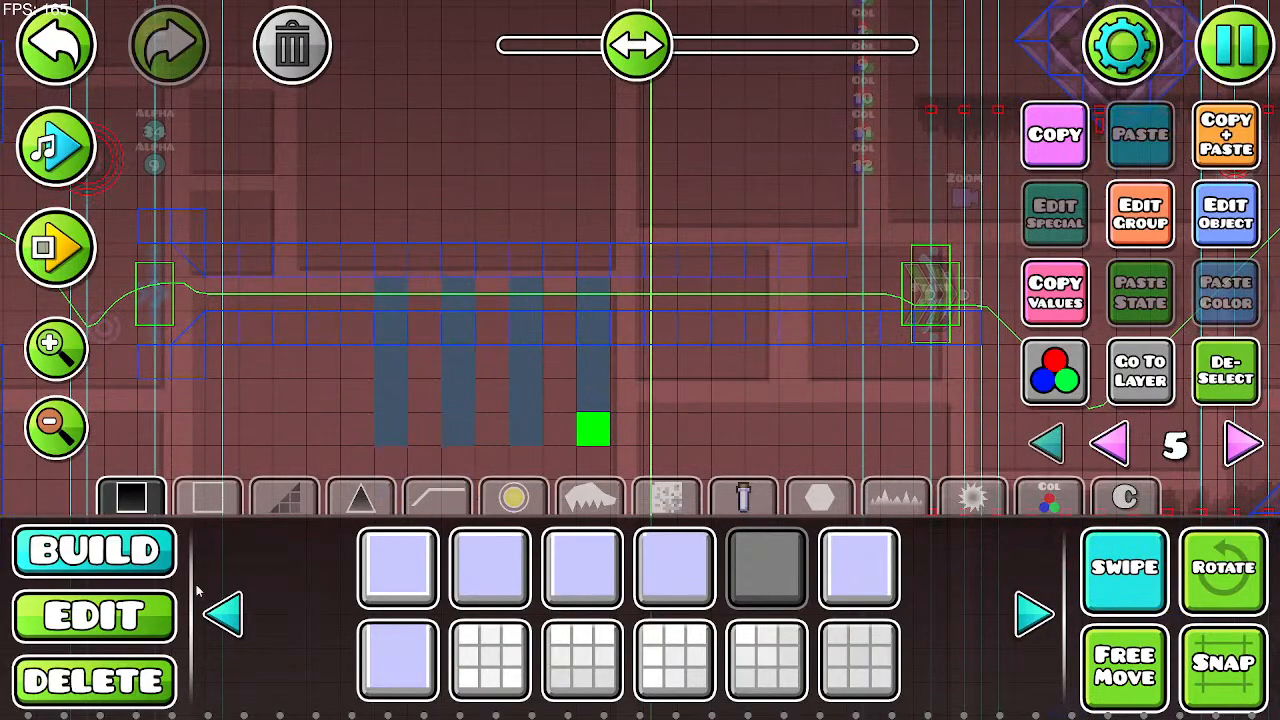
# Step: Shift the second, third and fourth columns half a block to the left
pyautogui.press('2')
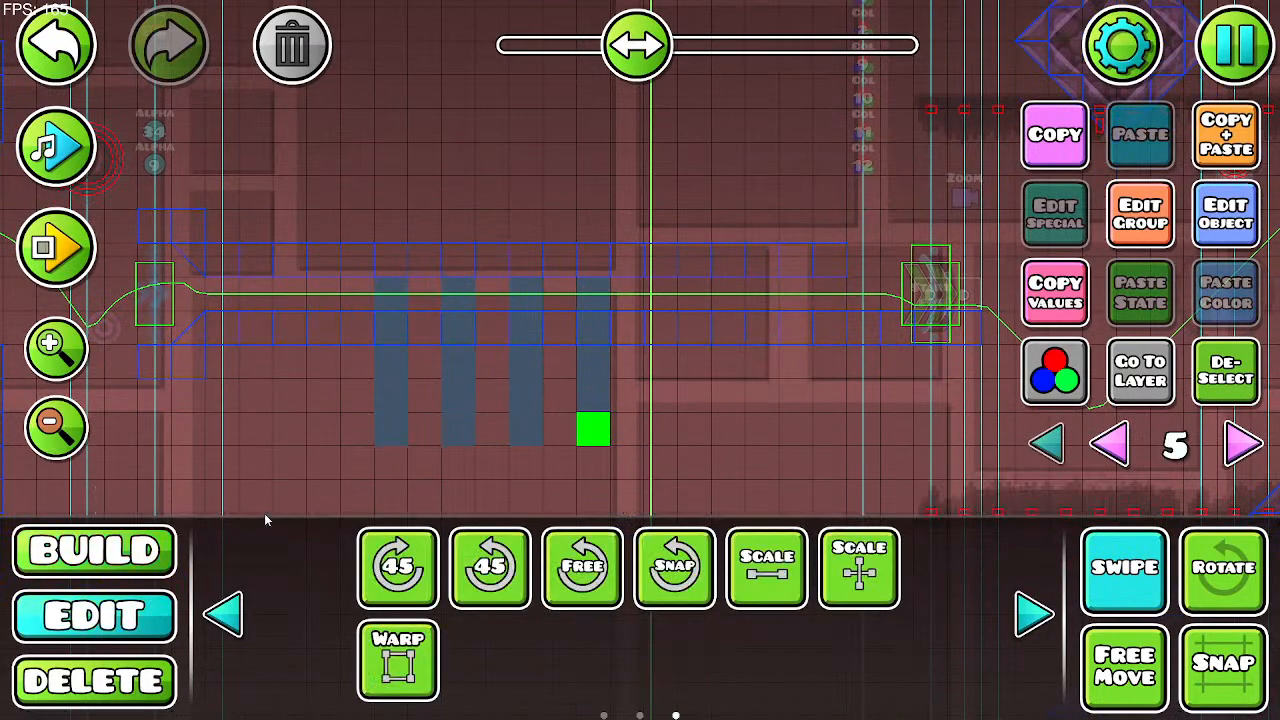
pyautogui.click(224, 613)
pyautogui.click(224, 613)
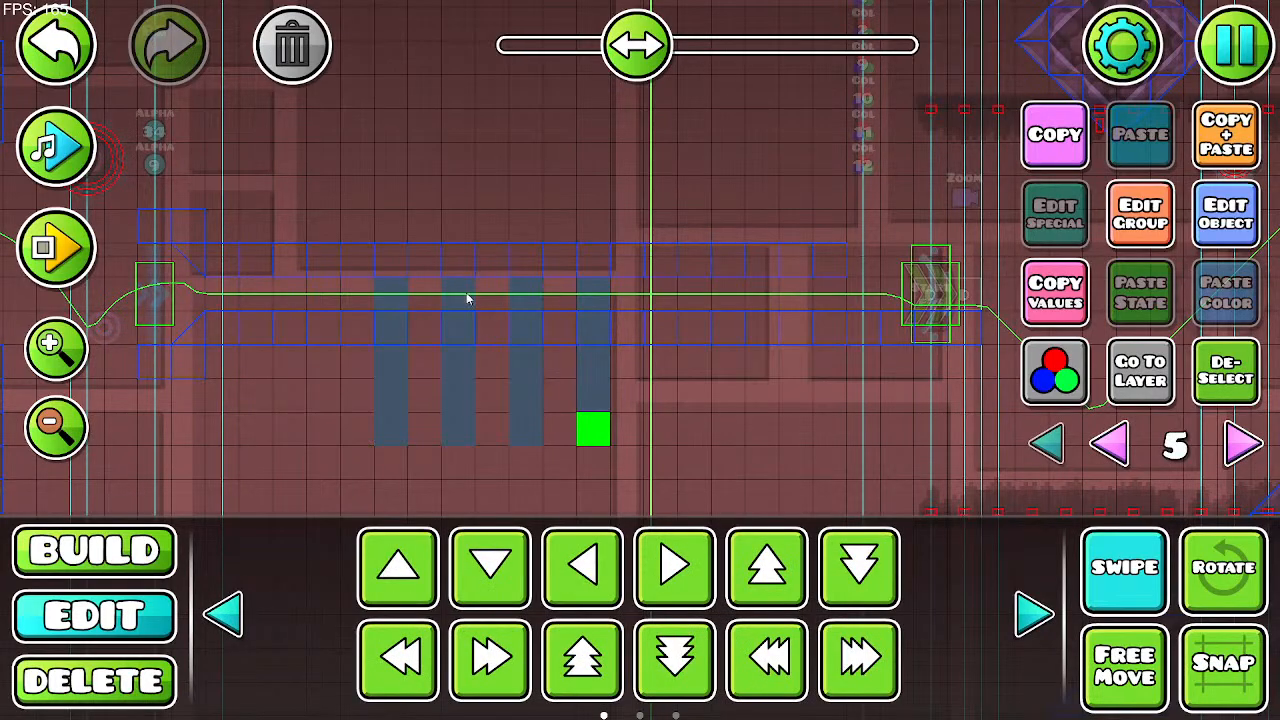
pyautogui.moveTo(452, 294); pyautogui.dragTo(596, 452)
pyautogui.click(1034, 613)
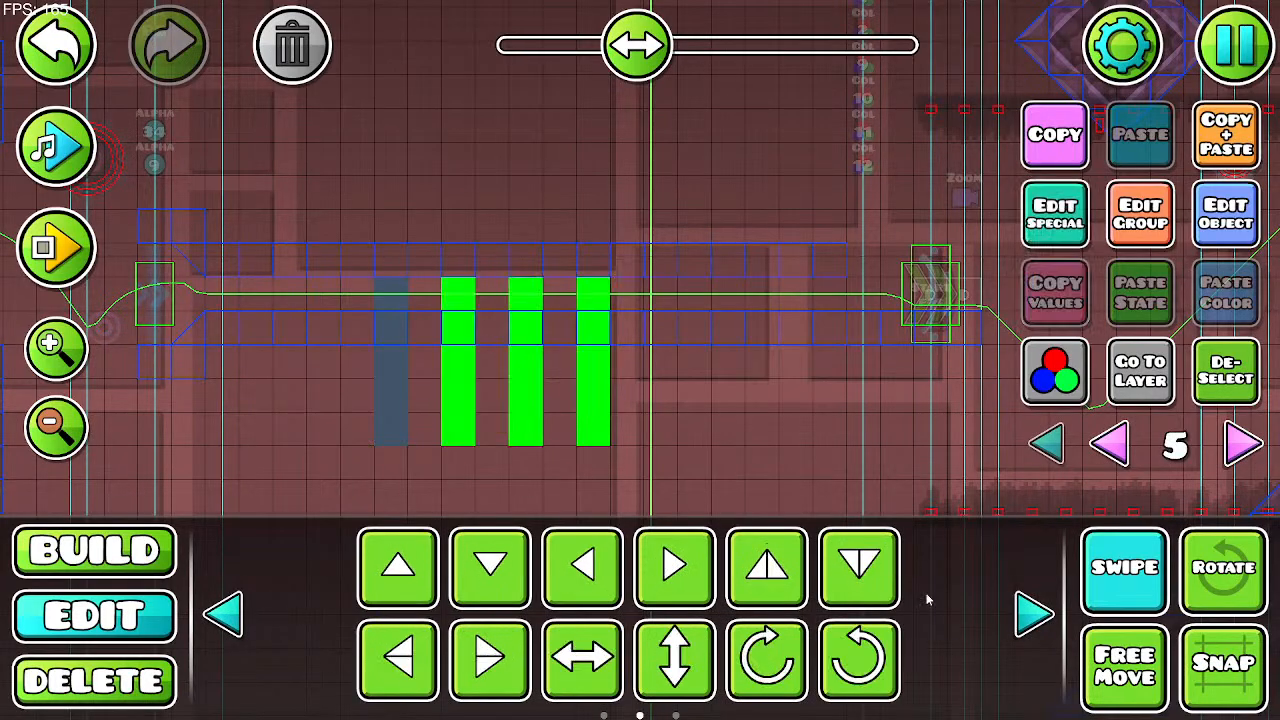
pyautogui.click(398, 655)
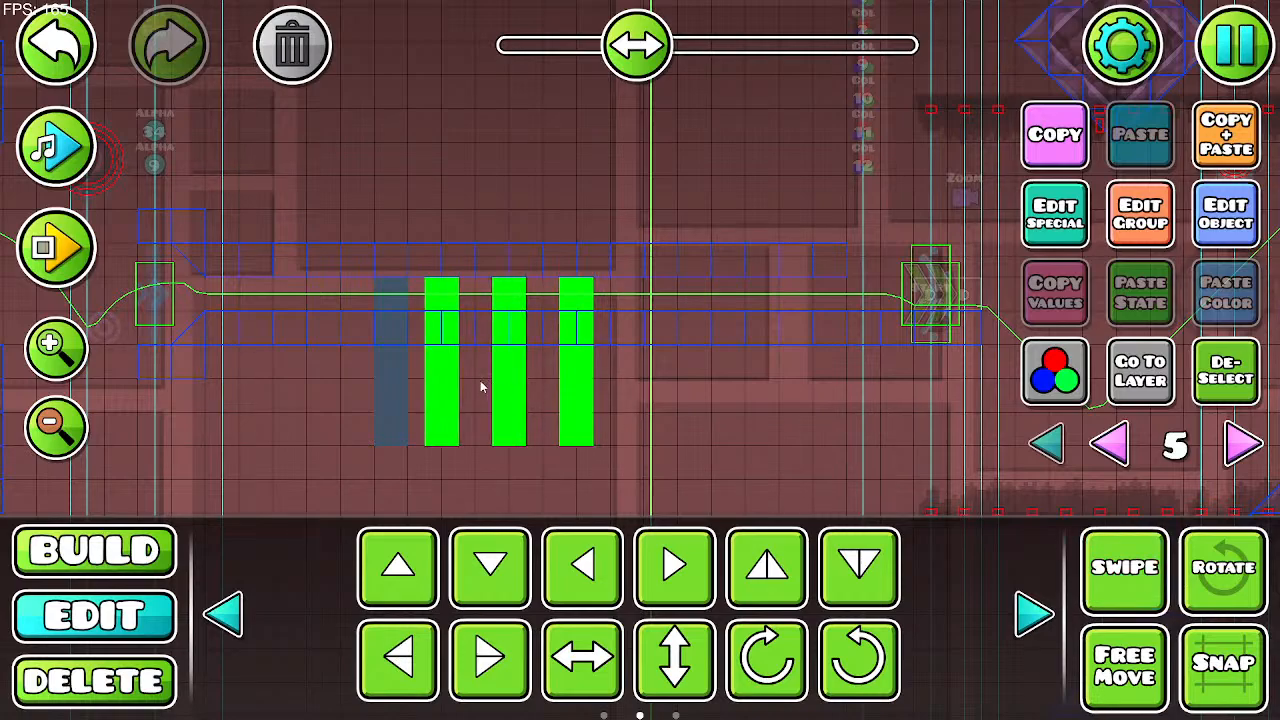
# Step: Shift the third and fourth columns another half block left, leaving the second column in place
pyautogui.click(385, 327)
pyautogui.click(510, 295)
pyautogui.moveTo(530, 338); pyautogui.dragTo(590, 443)
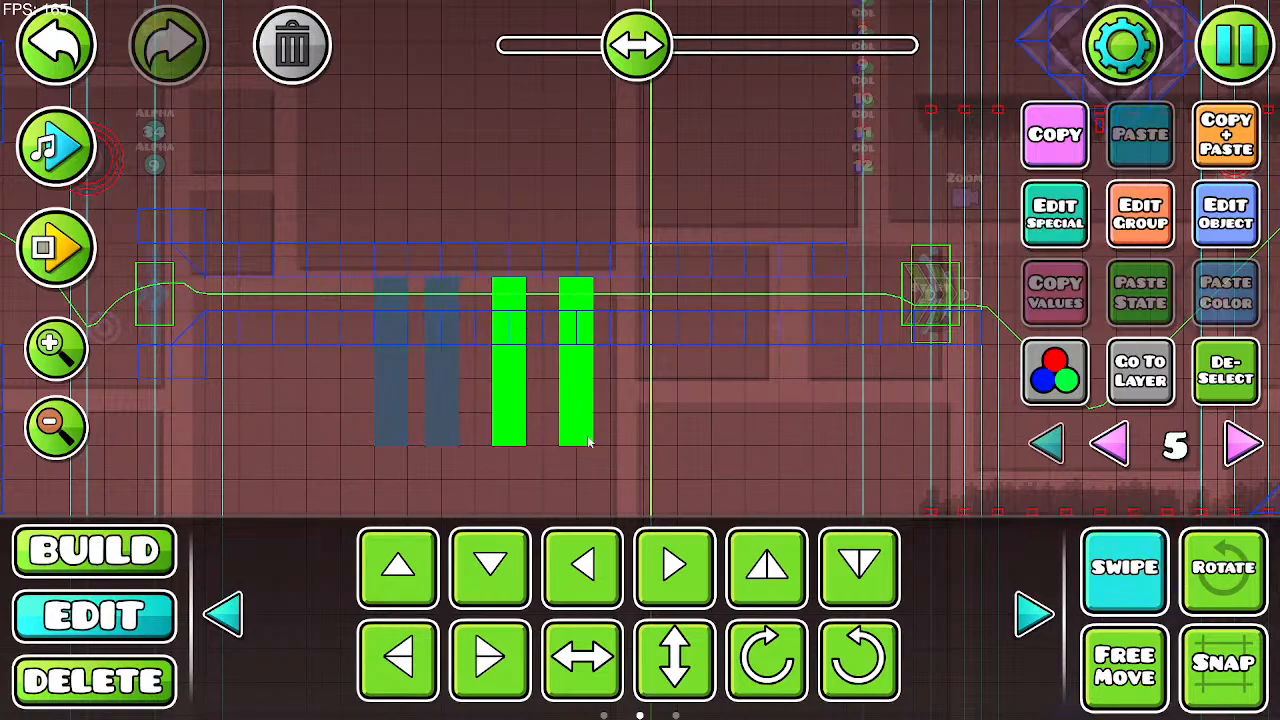
pyautogui.click(393, 652)
pyautogui.click(1125, 568)
pyautogui.click(589, 320)
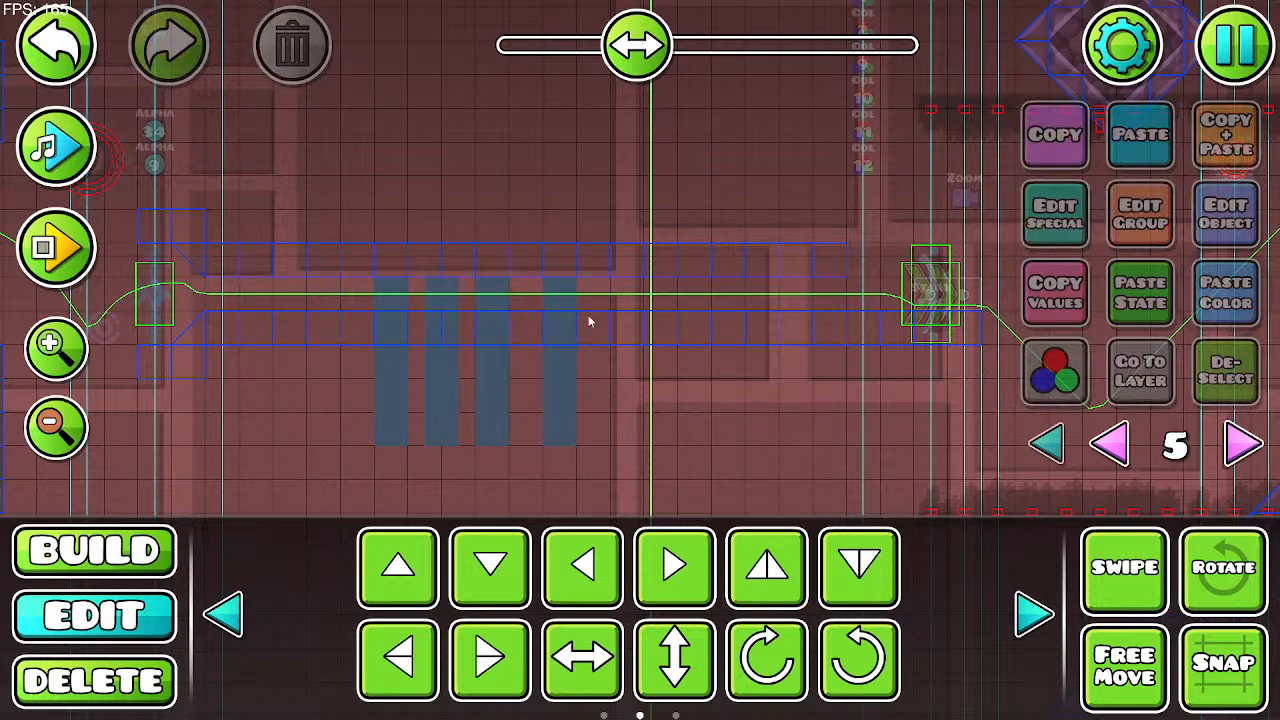
# Step: Shift only the fourth column half a block to the left to even out the spacing
pyautogui.click(568, 343)
pyautogui.press('d')
pyautogui.click(1120, 560)
pyautogui.moveTo(566, 308); pyautogui.dragTo(568, 458)
pyautogui.click(395, 653)
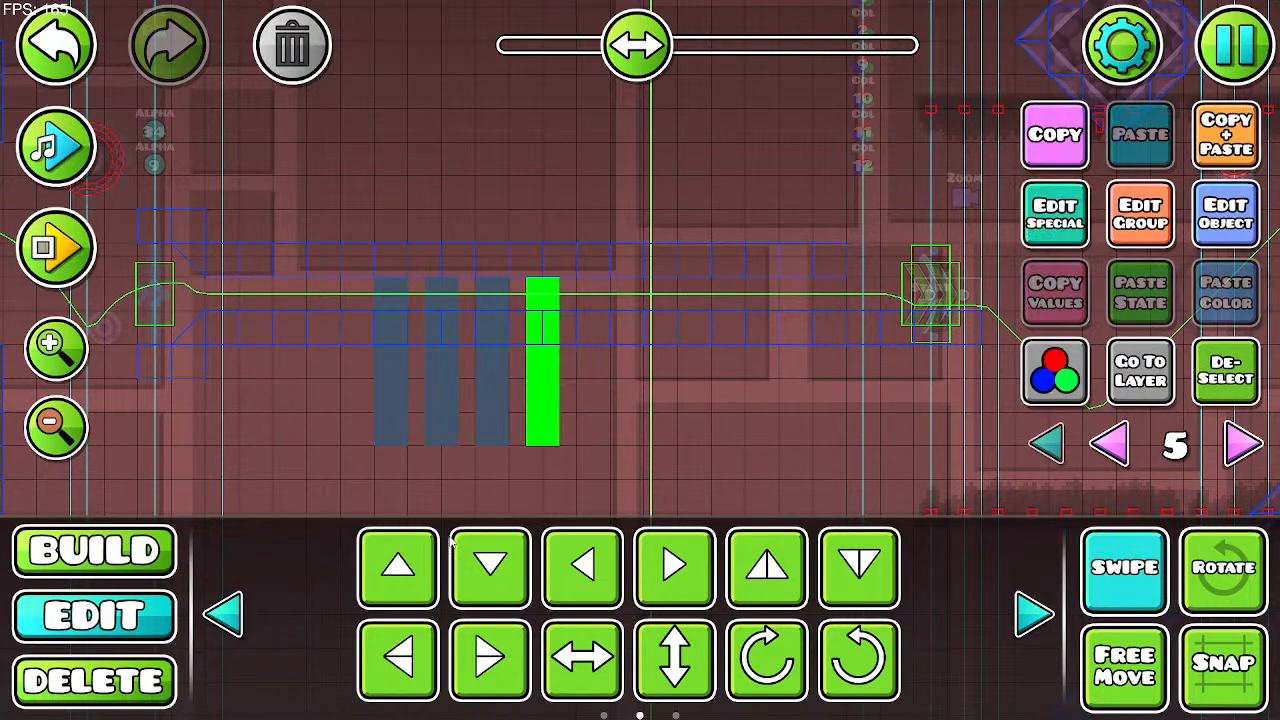
# Step: Play the level's music preview across the four columns and stop it to check the timing
pyautogui.click(1148, 602)
pyautogui.click(57, 140)
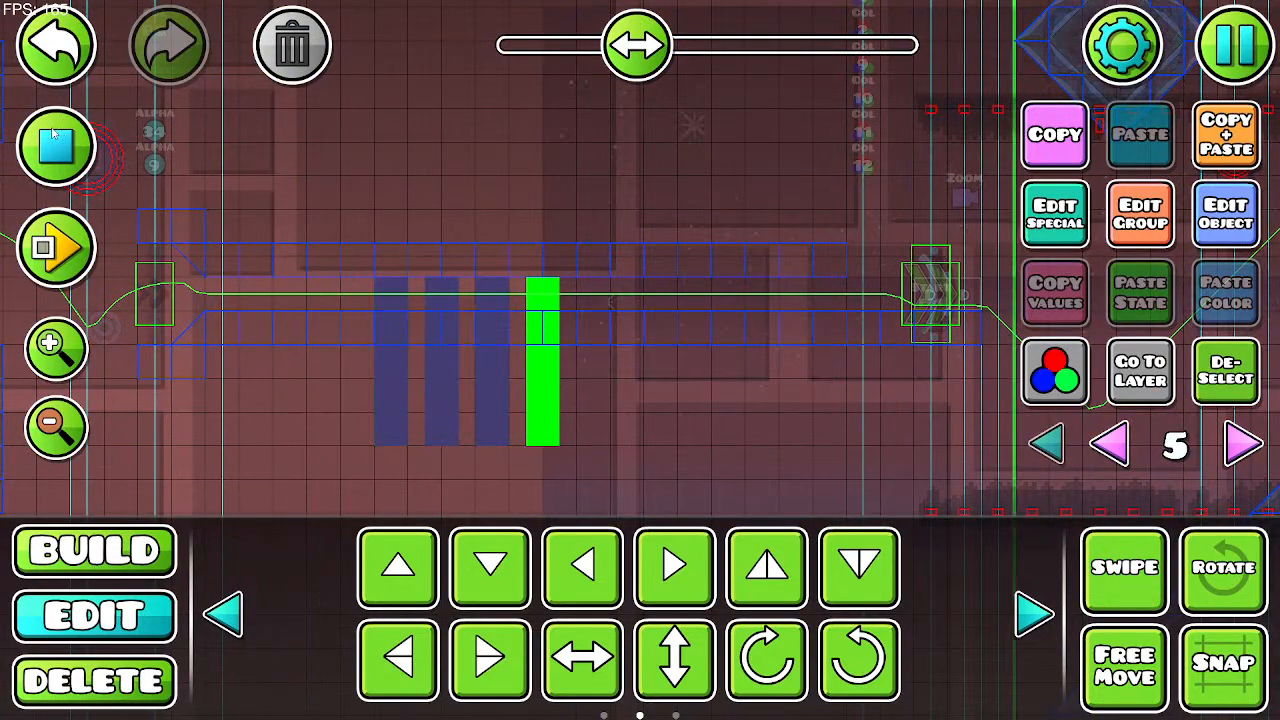
pyautogui.click(55, 137)
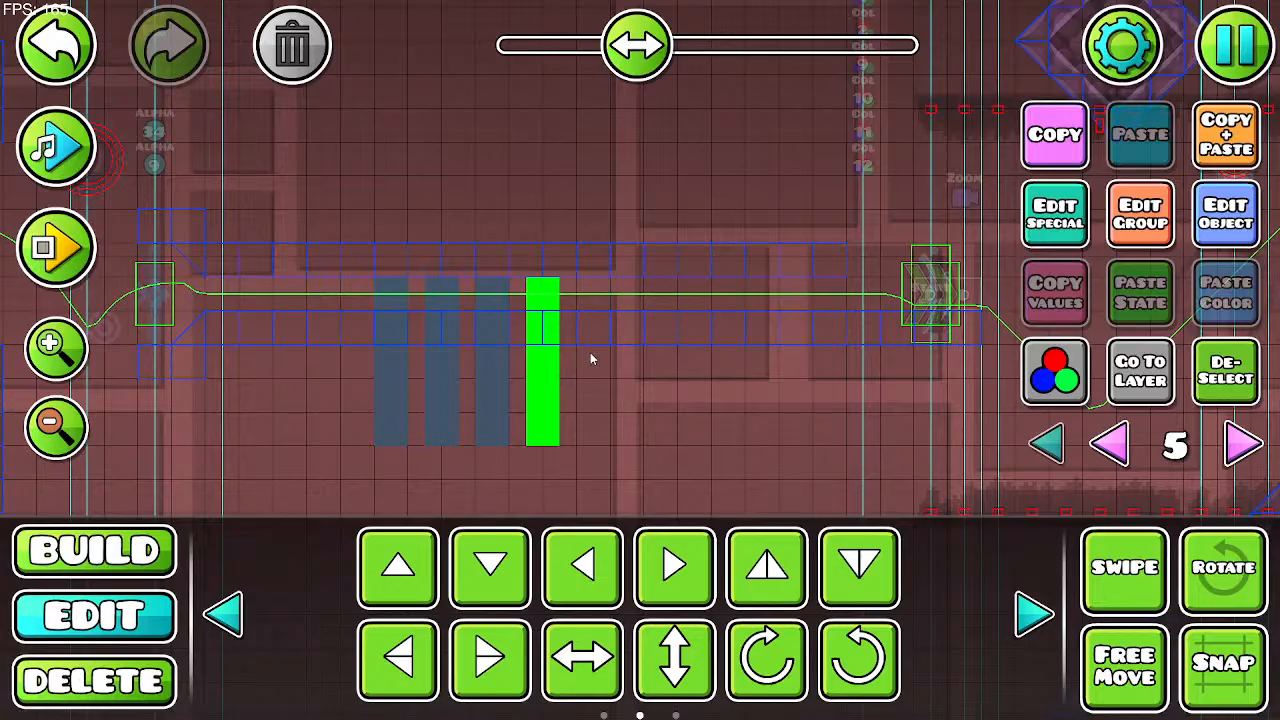
# Step: Select all four block columns and delete them
pyautogui.moveTo(680, 325); pyautogui.dragTo(707, 380)
pyautogui.click(1112, 575)
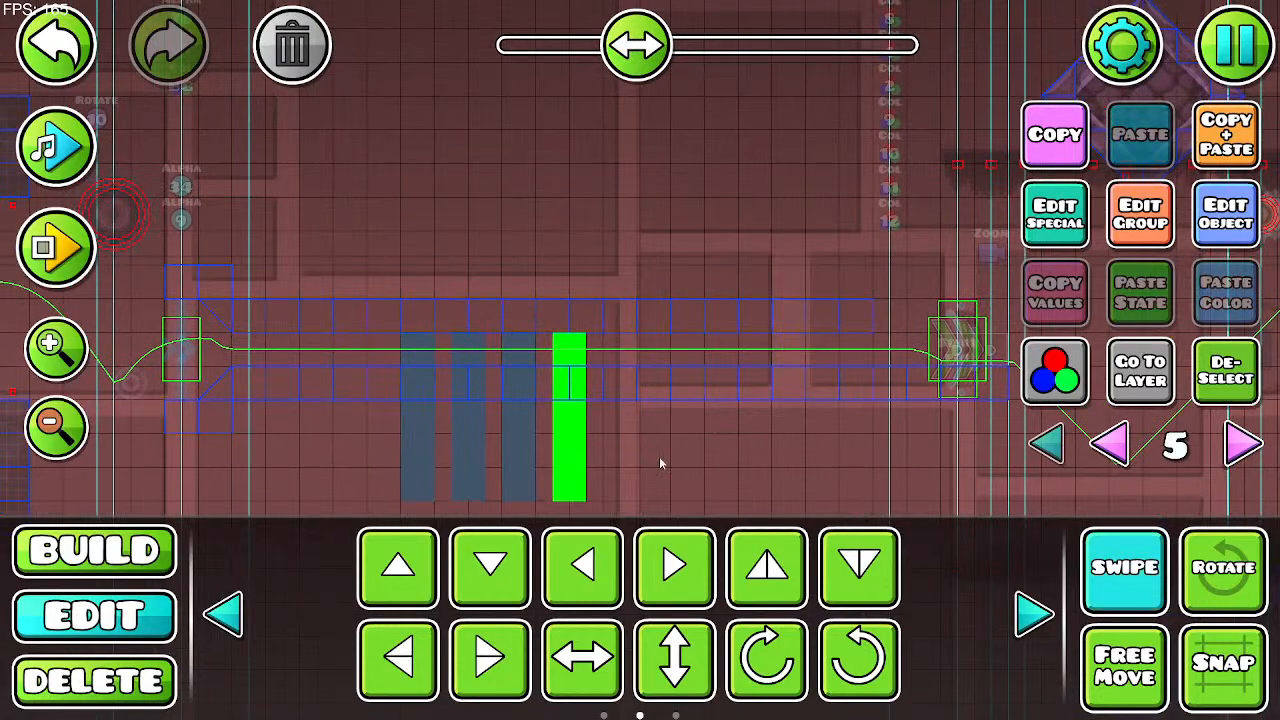
pyautogui.moveTo(445, 373); pyautogui.dragTo(550, 480)
pyautogui.click(308, 44)
pyautogui.click(1098, 560)
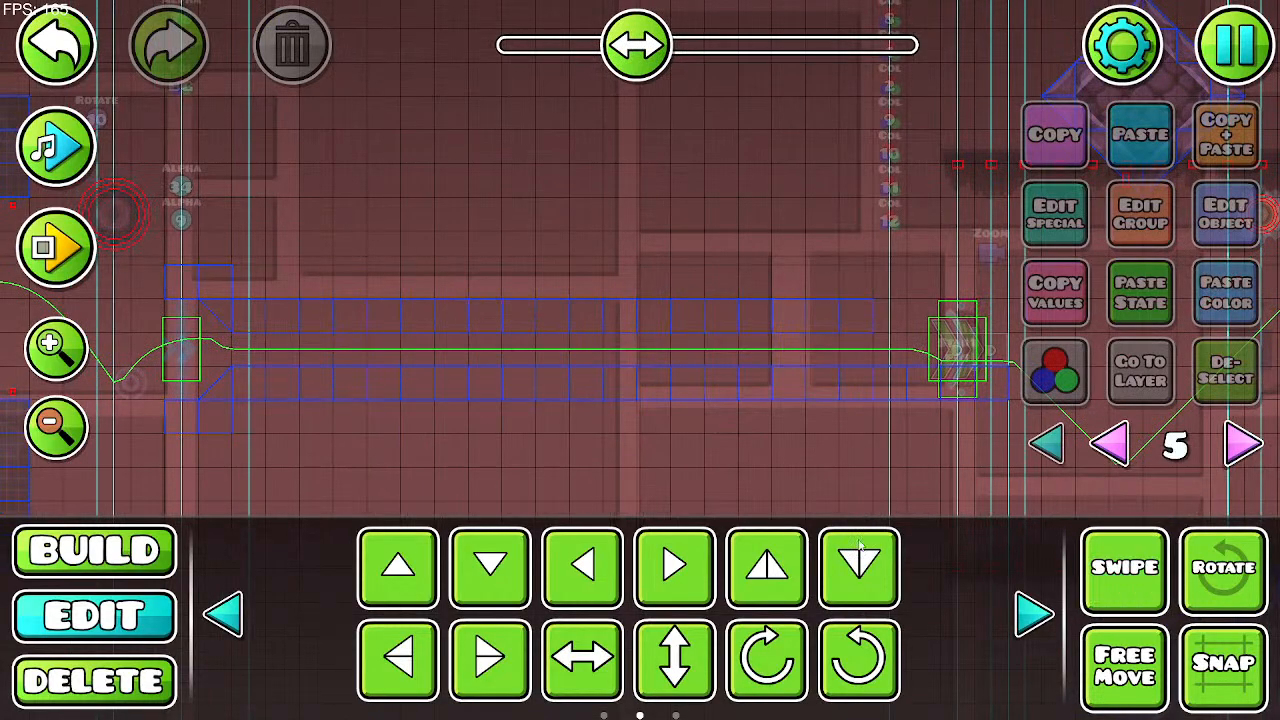
# Step: Place a new solid block below the start of the corridor and scale it to 2.00
pyautogui.click(145, 554)
pyautogui.moveTo(329, 412); pyautogui.dragTo(363, 340)
pyautogui.click(310, 444)
pyautogui.press('s')
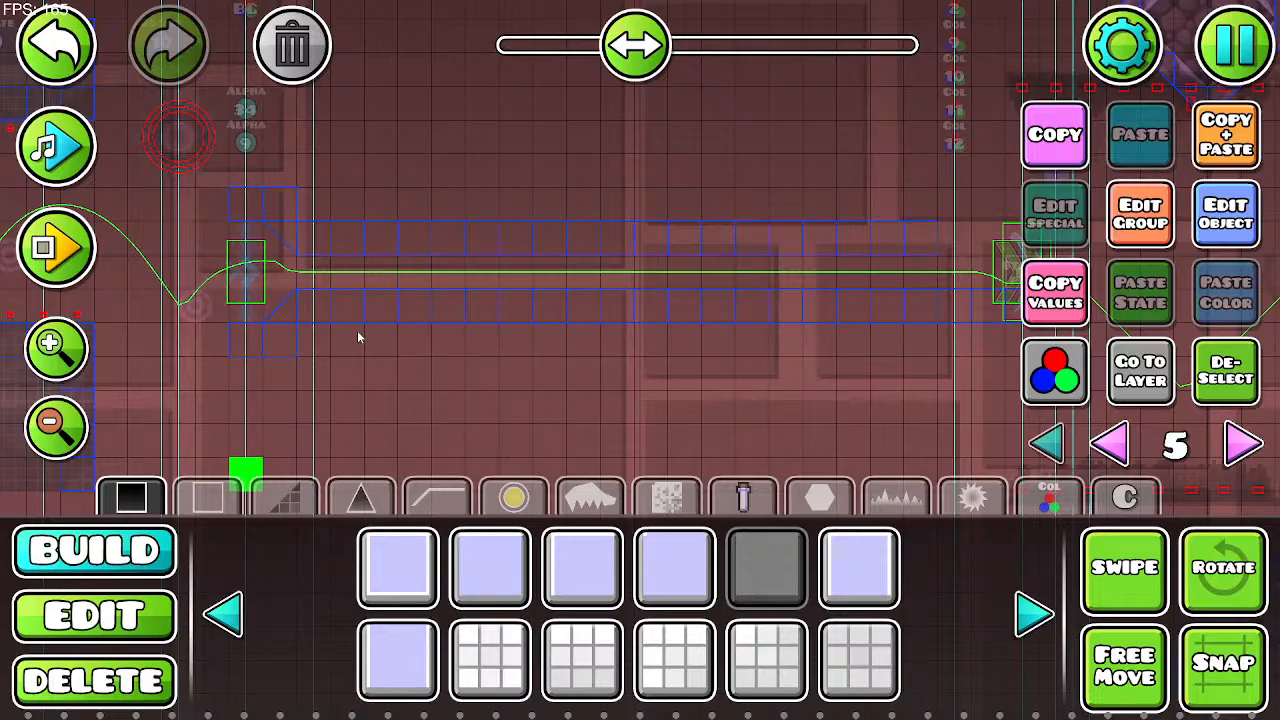
pyautogui.click(94, 615)
pyautogui.click(1035, 612)
pyautogui.click(1035, 612)
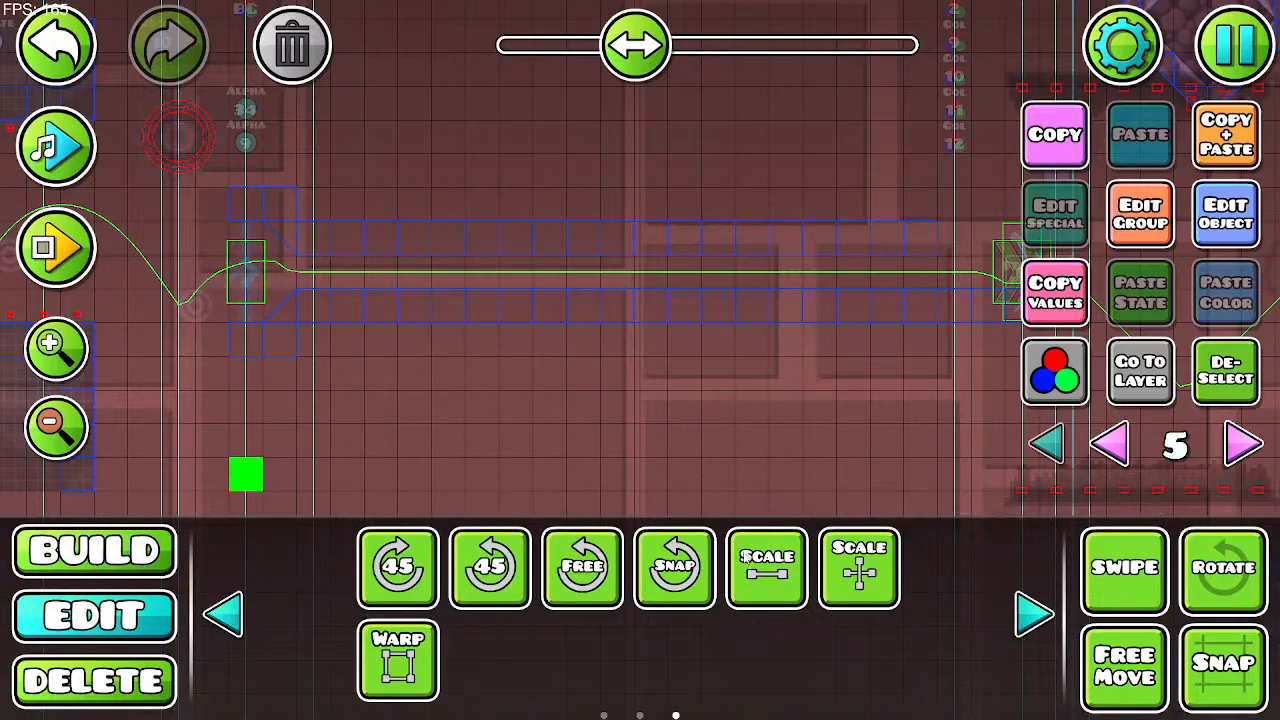
pyautogui.click(767, 567)
pyautogui.moveTo(176, 445); pyautogui.dragTo(564, 491)
pyautogui.click(176, 617)
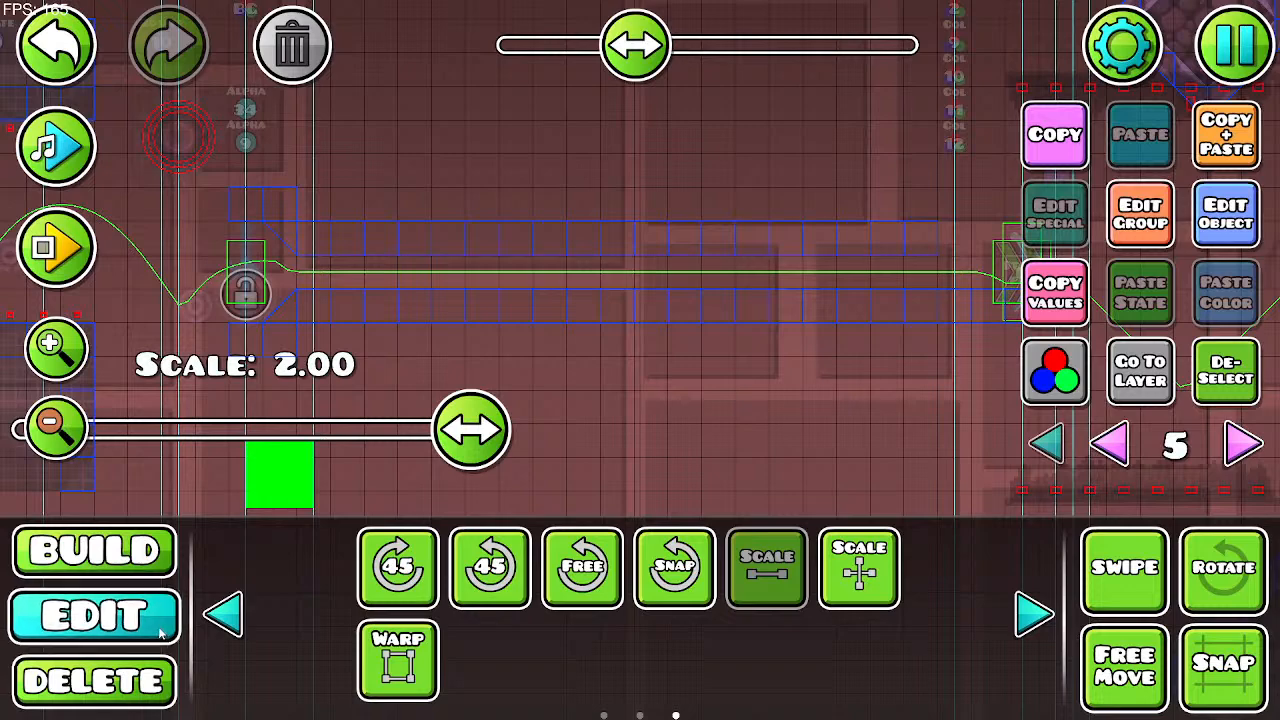
# Step: Nudge the enlarged square half a block left and half a block up to align it with the grid
pyautogui.click(222, 612)
pyautogui.click(392, 672)
pyautogui.click(767, 567)
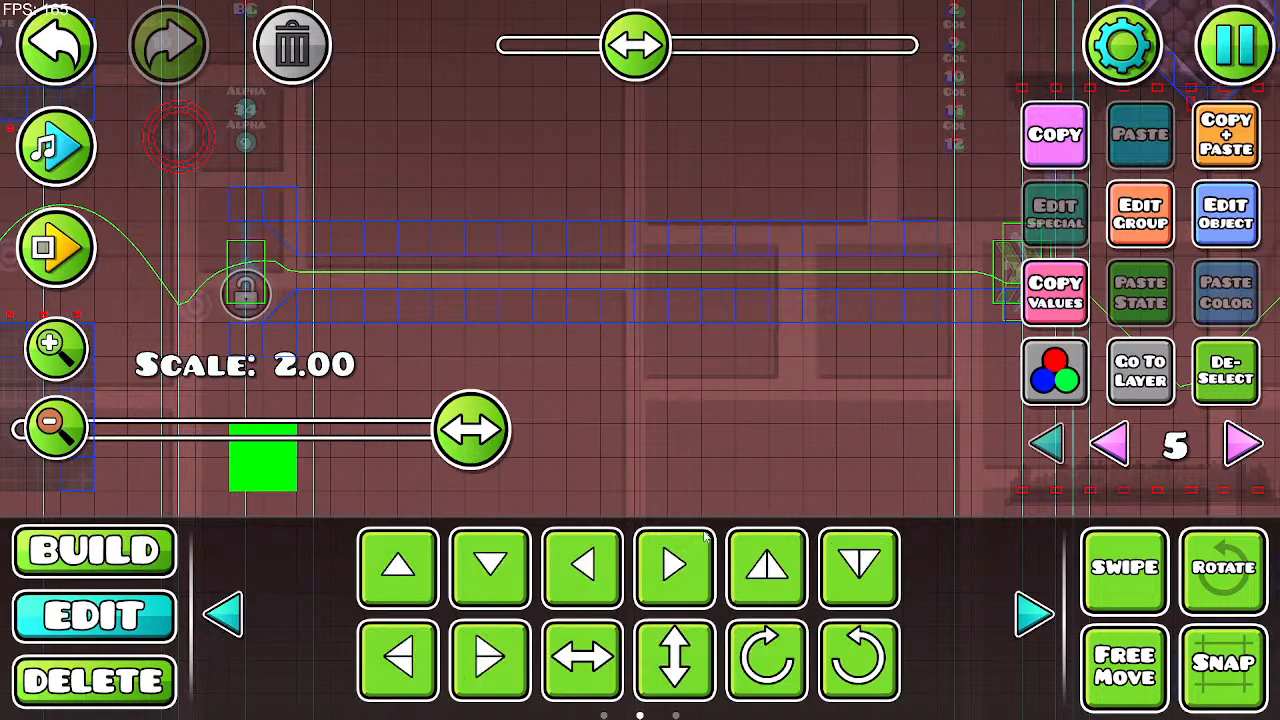
# Step: Duplicate the enlarged square upward to form a column five squares tall over the corridor entrance
pyautogui.click(1220, 152)
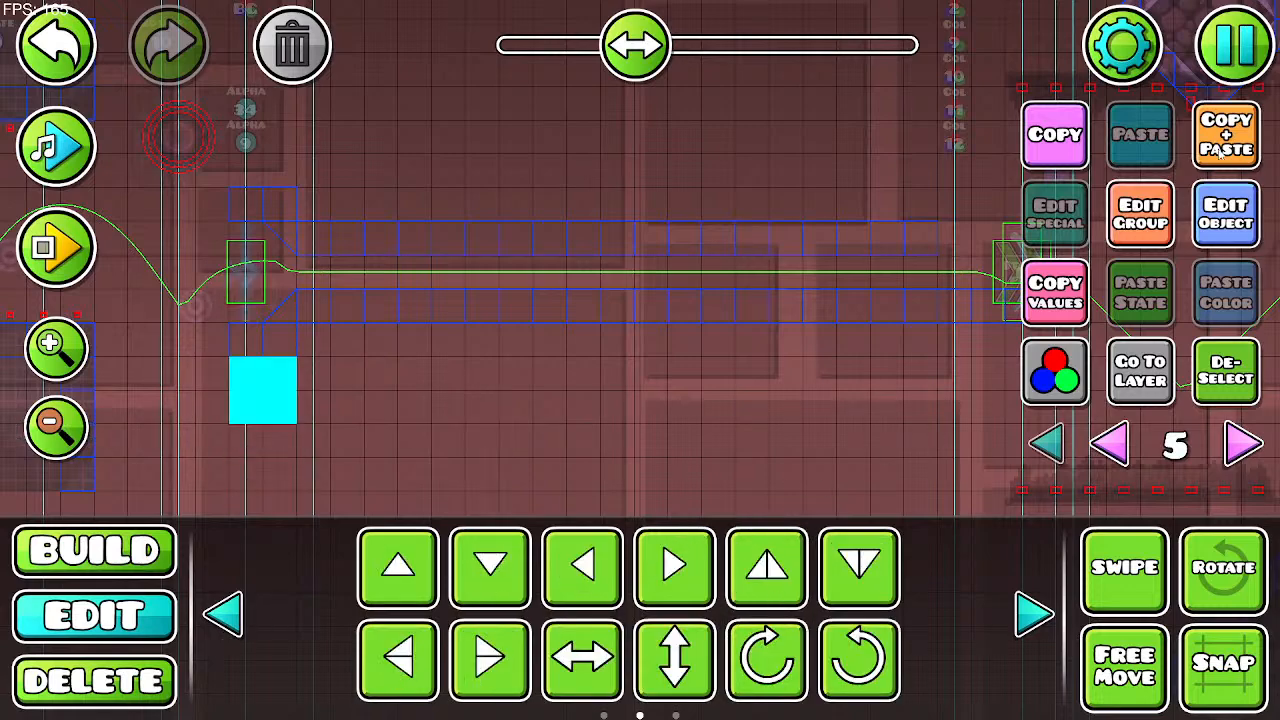
pyautogui.press('w')
pyautogui.press('w')
pyautogui.click(1220, 152)
pyautogui.press('w')
pyautogui.press('w')
pyautogui.click(1220, 152)
pyautogui.press('w')
pyautogui.press('w')
pyautogui.click(1220, 152)
pyautogui.press('w')
pyautogui.press('w')
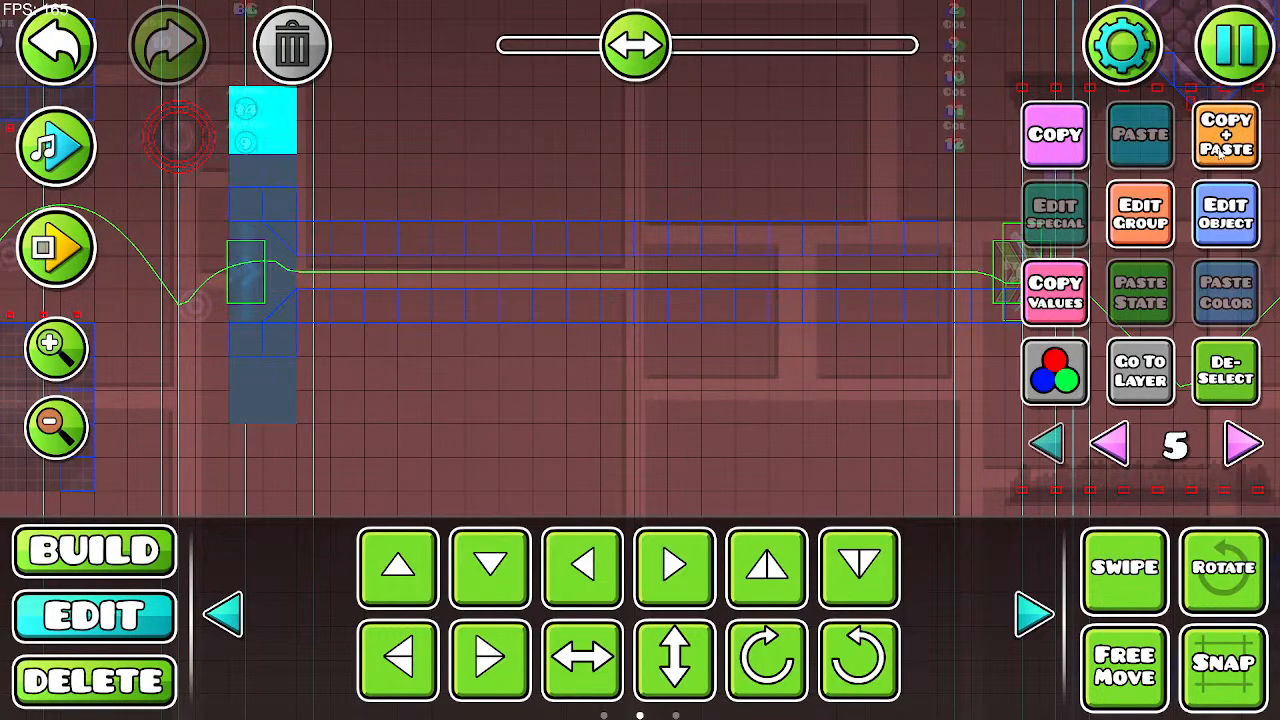
# Step: Duplicate the square to extend the top two rows of the block area to three squares wide
pyautogui.click(1220, 152)
pyautogui.press('d')
pyautogui.press('d')
pyautogui.click(1220, 152)
pyautogui.press('d')
pyautogui.press('d')
pyautogui.click(1220, 152)
pyautogui.press('s')
pyautogui.click(1220, 152)
pyautogui.press('s')
pyautogui.click(1220, 152)
pyautogui.press('a')
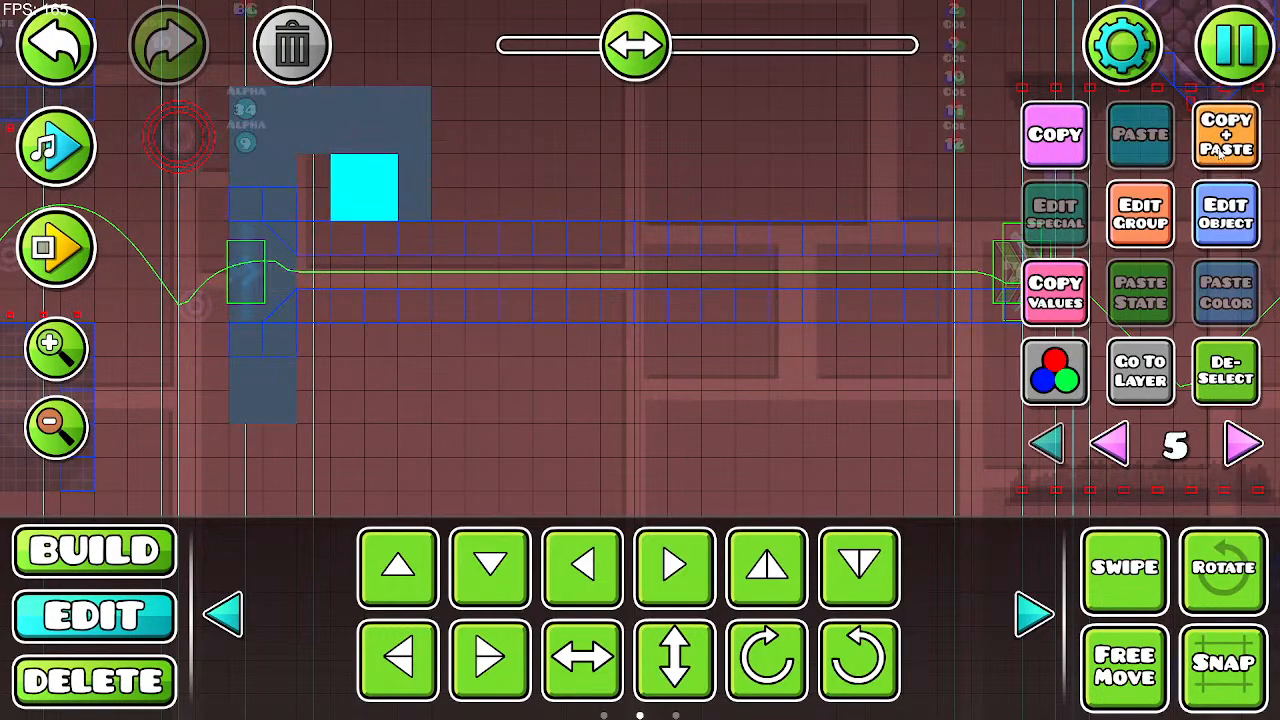
pyautogui.click(1220, 152)
pyautogui.press('a')
# Step: Fill the remaining lower rows with duplicates to complete a three-by-five area of squares
pyautogui.click(1220, 152)
pyautogui.press('s')
pyautogui.click(1220, 152)
pyautogui.press('s')
pyautogui.press('a')
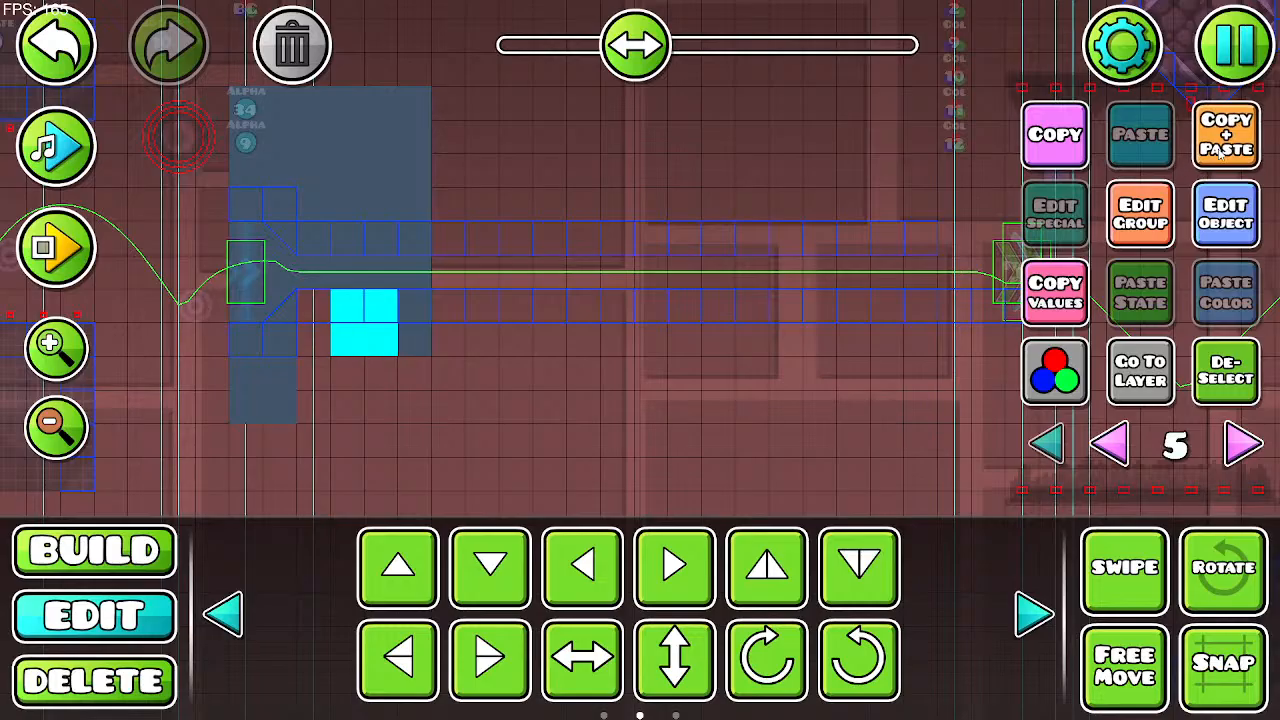
pyautogui.click(1220, 152)
pyautogui.press('a')
pyautogui.press('s')
pyautogui.click(1220, 152)
pyautogui.press('s')
pyautogui.press('d')
# Step: Add a duplicate at the bottom of a fourth column and change its color to a darker shade
pyautogui.click(1220, 152)
pyautogui.press('d')
pyautogui.press('d')
pyautogui.press('d')
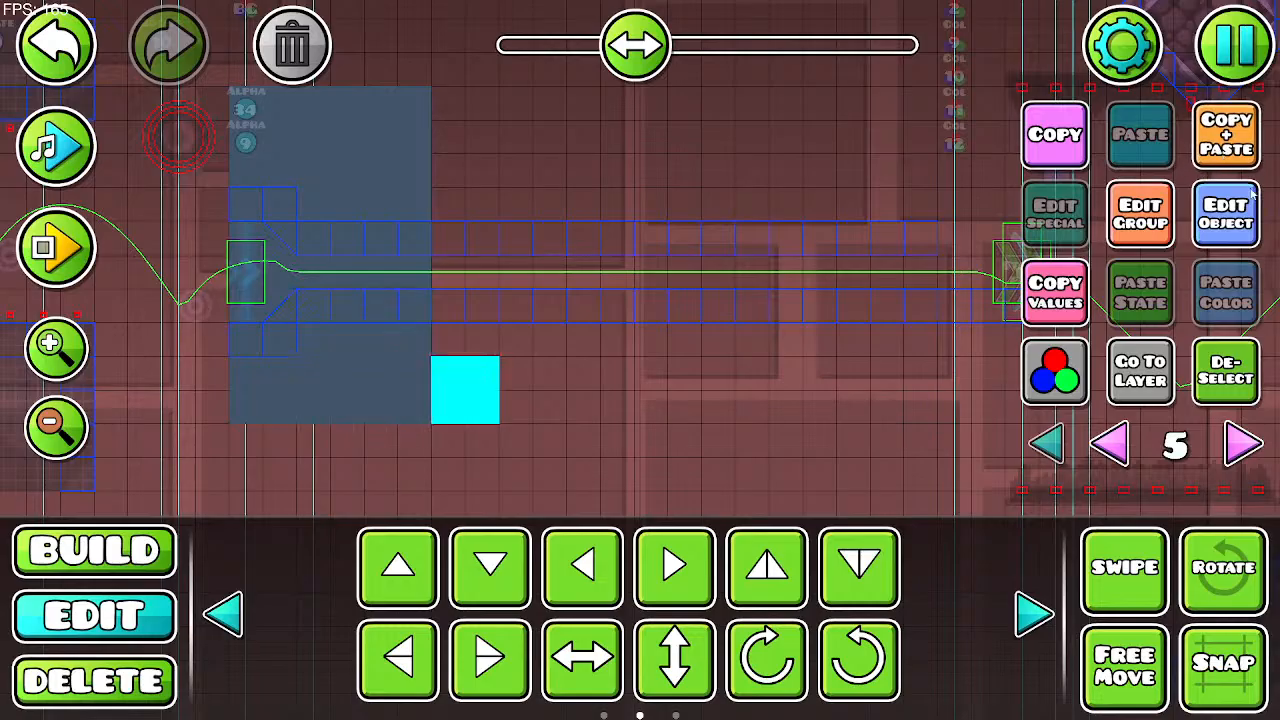
pyautogui.click(1248, 238)
pyautogui.click(481, 397)
pyautogui.press('Escape')
# Step: Duplicate the dark square upward to complete the first dark column, five squares tall
pyautogui.click(1220, 152)
pyautogui.press('w')
pyautogui.click(1220, 152)
pyautogui.press('w')
pyautogui.click(1220, 152)
pyautogui.press('w')
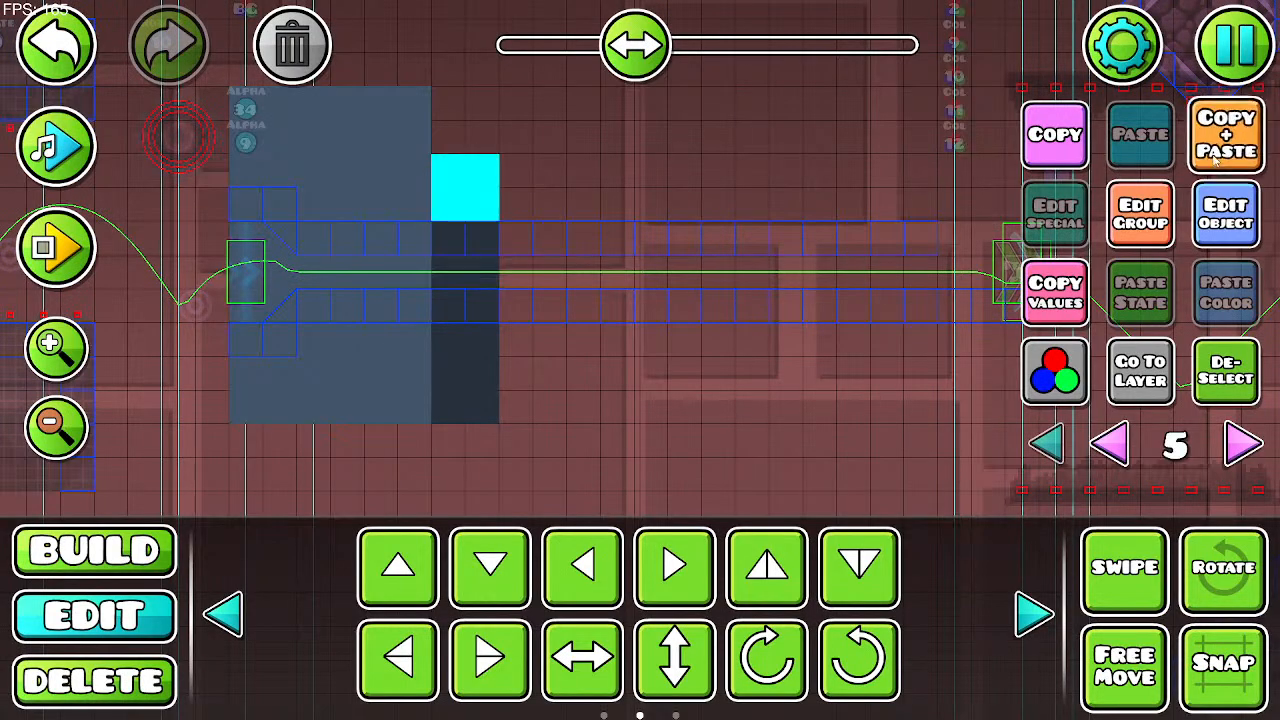
pyautogui.click(1220, 152)
pyautogui.press('w')
# Step: Duplicate the dark square sideways and downward to fill the second dark column from top to bottom
pyautogui.click(1215, 158)
pyautogui.press('d')
pyautogui.click(1215, 158)
pyautogui.press('s')
pyautogui.click(1215, 158)
pyautogui.press('s')
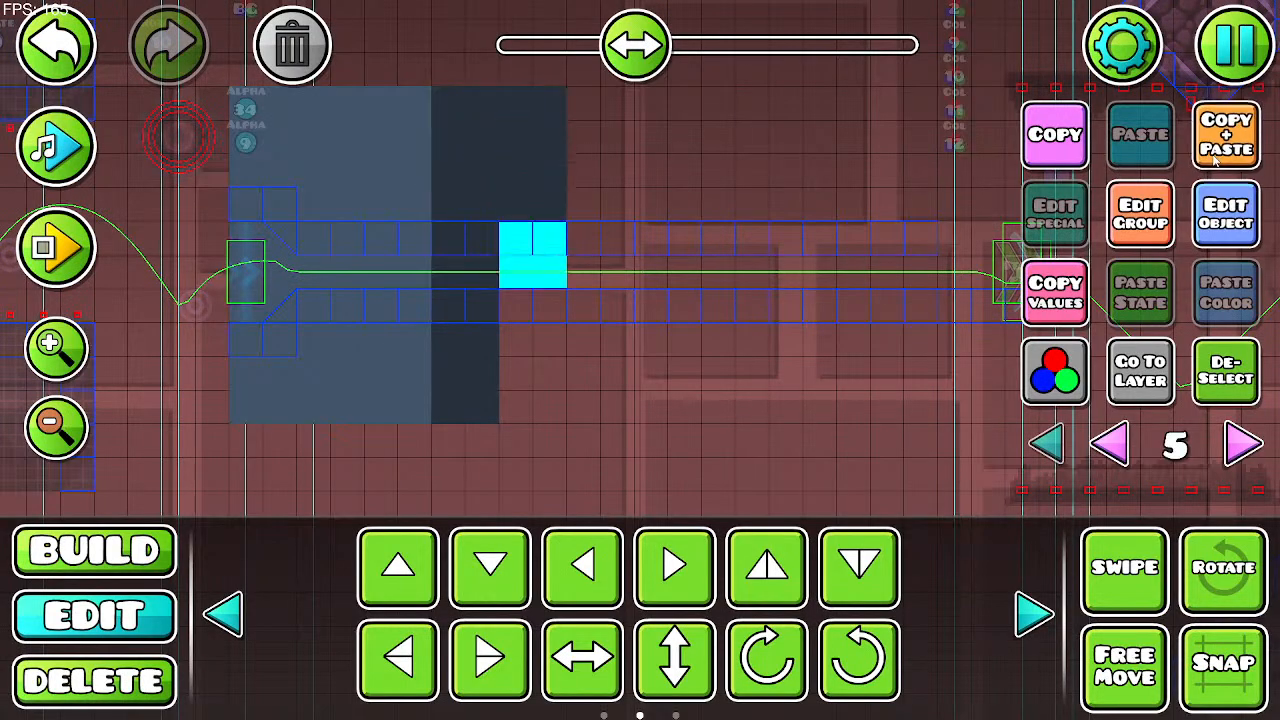
pyautogui.click(1215, 158)
pyautogui.press('s')
pyautogui.click(1215, 160)
pyautogui.press('s')
pyautogui.press('s')
# Step: Duplicate the dark square sideways and upward to fill the third dark column from bottom to top
pyautogui.click(1215, 160)
pyautogui.press('d')
pyautogui.press('d')
pyautogui.click(1215, 160)
pyautogui.press('w')
pyautogui.press('w')
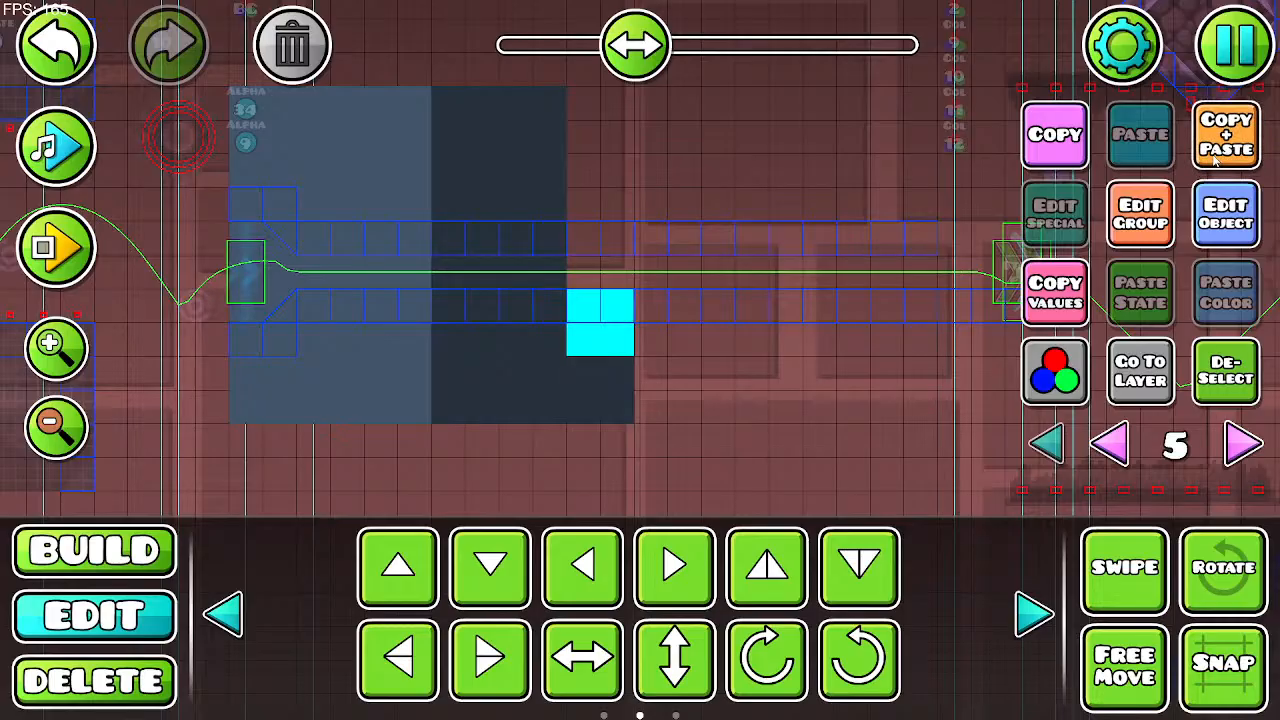
pyautogui.click(1215, 160)
pyautogui.press('w')
pyautogui.press('w')
pyautogui.press('w')
pyautogui.press('w')
pyautogui.press('w')
pyautogui.press('w')
pyautogui.press('d')
pyautogui.press('d')
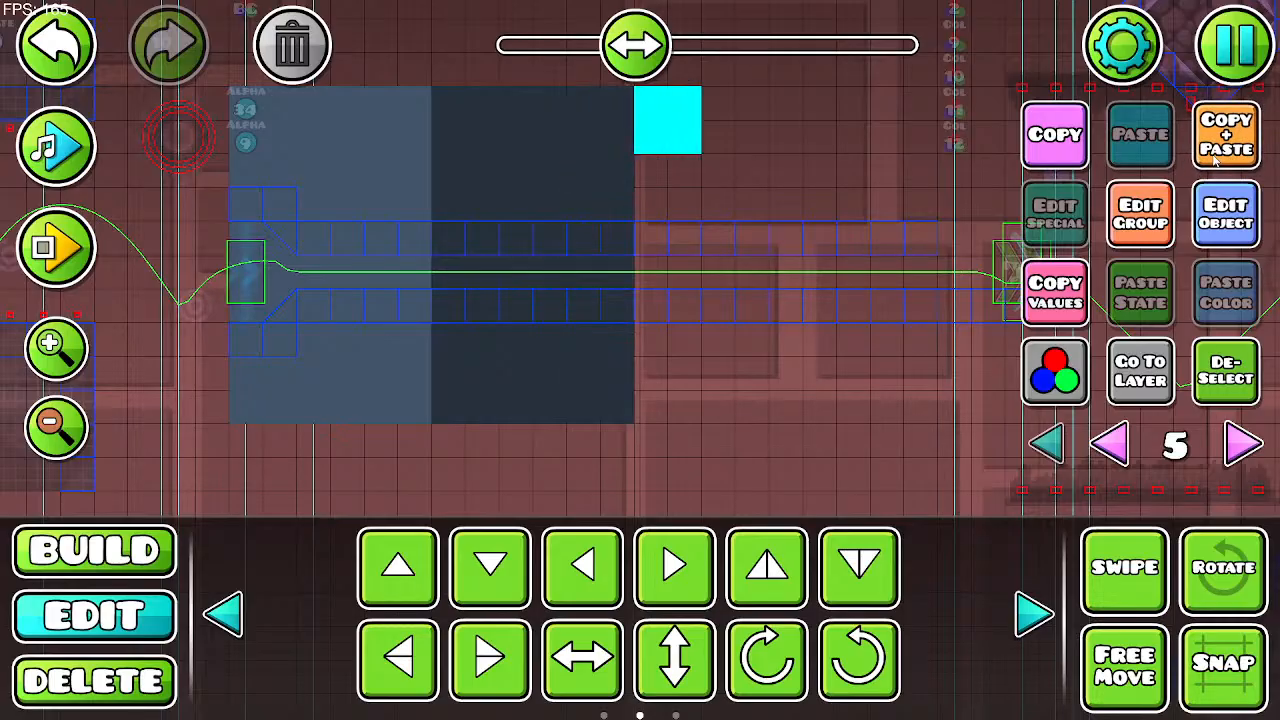
pyautogui.click(1213, 157)
pyautogui.press('s')
pyautogui.press('s')
pyautogui.press('s')
pyautogui.press('s')
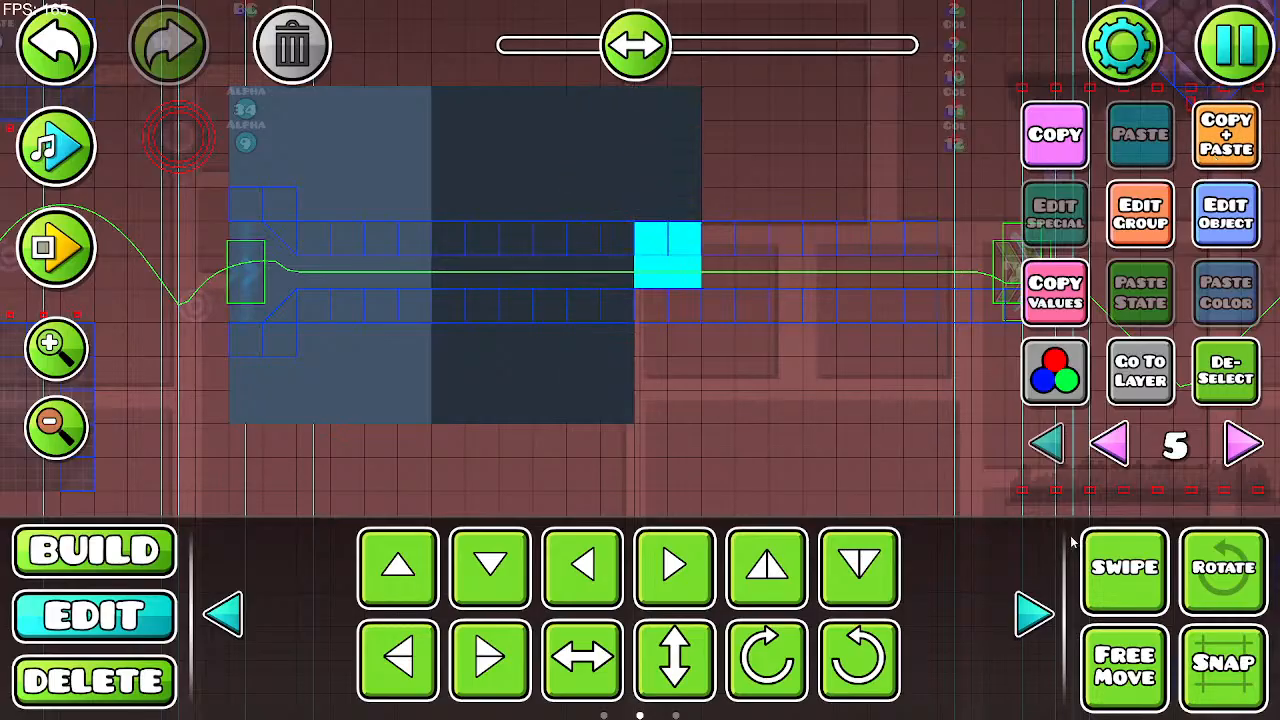
pyautogui.click(1100, 548)
pyautogui.moveTo(688, 245); pyautogui.dragTo(668, 120)
pyautogui.click(312, 56)
pyautogui.click(1122, 540)
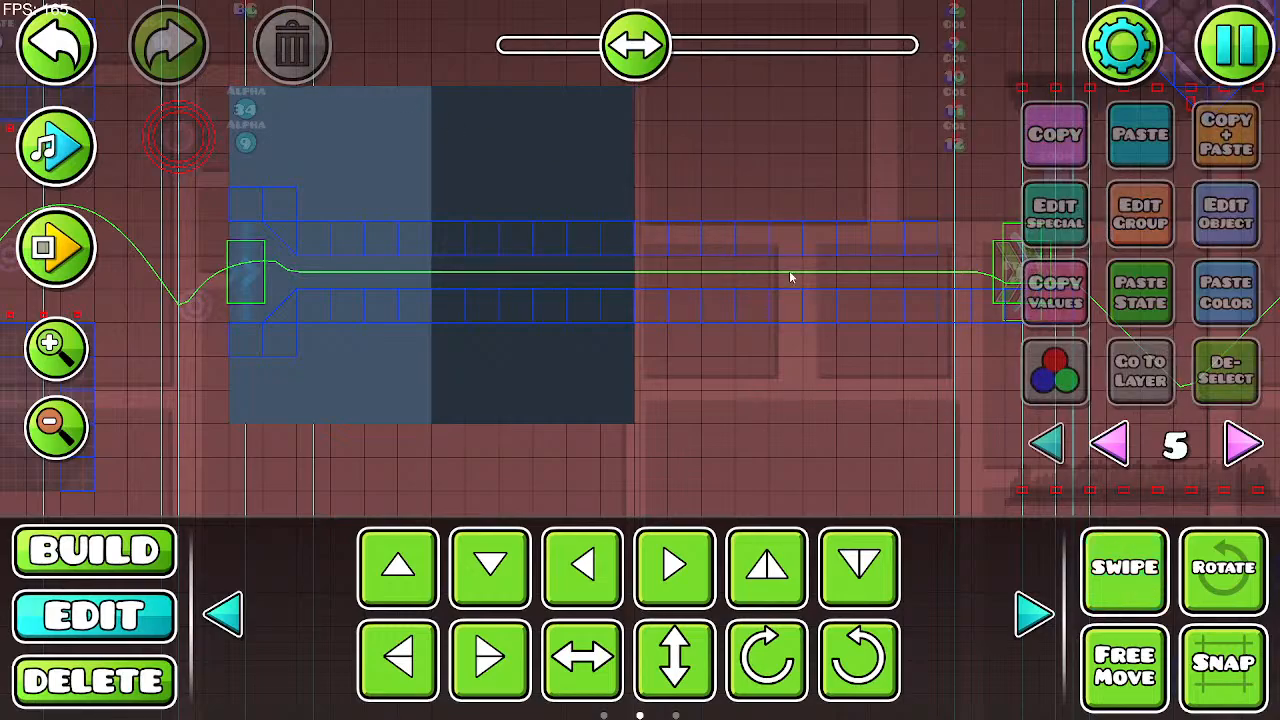
# Step: Duplicate the top square of the last dark column into the next column and set its detail color to channel 3
pyautogui.click(621, 104)
pyautogui.click(1198, 136)
pyautogui.press('d')
pyautogui.press('d')
pyautogui.click(1237, 228)
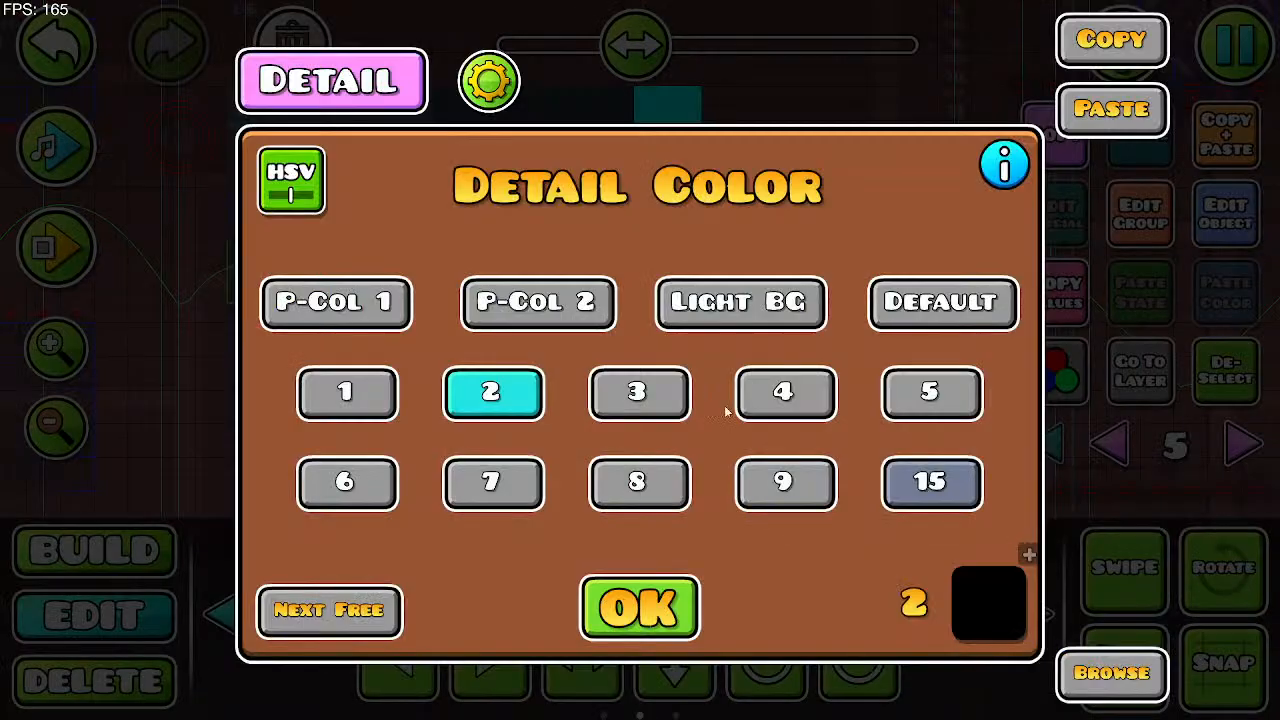
pyautogui.click(668, 400)
pyautogui.click(670, 597)
# Step: Duplicate the channel 3 square in a zigzag downward across two columns, as far as the fourth row
pyautogui.press('d')
pyautogui.press('d')
pyautogui.press('s')
pyautogui.press('s')
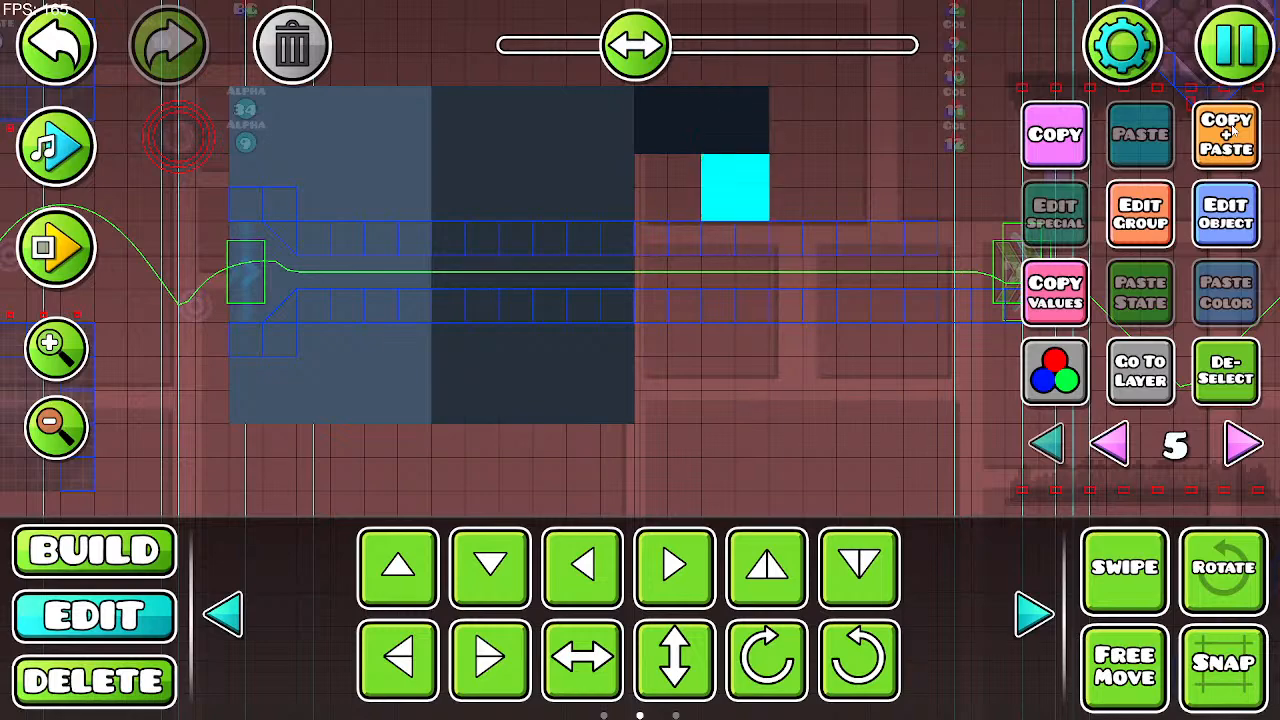
pyautogui.press('a')
pyautogui.press('a')
pyautogui.press('s')
pyautogui.press('s')
pyautogui.press('d')
pyautogui.press('d')
pyautogui.press('s')
pyautogui.press('s')
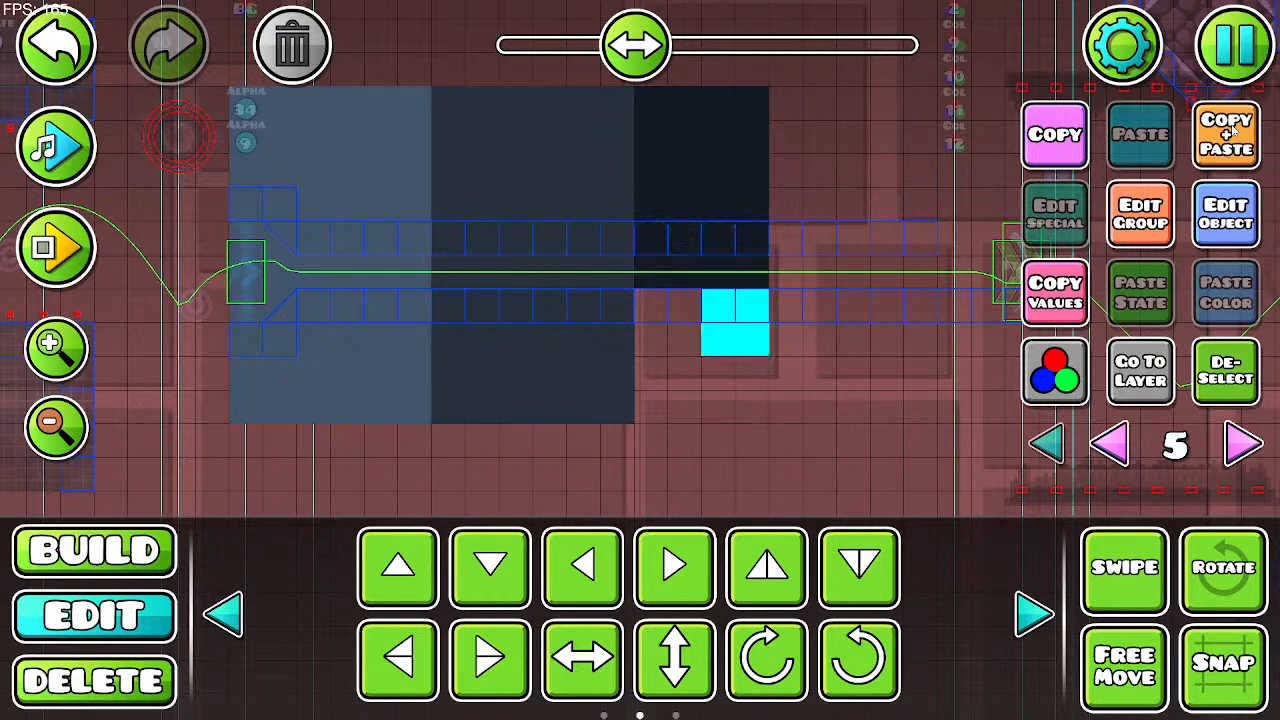
# Step: Duplicate the channel 3 square through the rest of the fourth and fifth rows to complete both columns
pyautogui.press('a')
pyautogui.press('a')
pyautogui.press('s')
pyautogui.press('s')
pyautogui.click(1232, 130)
pyautogui.press('d')
pyautogui.press('d')
# Step: Duplicate the channel 3 square sideways and upward to fill that section's third column from bottom to top
pyautogui.click(1232, 130)
pyautogui.press('d')
pyautogui.press('d')
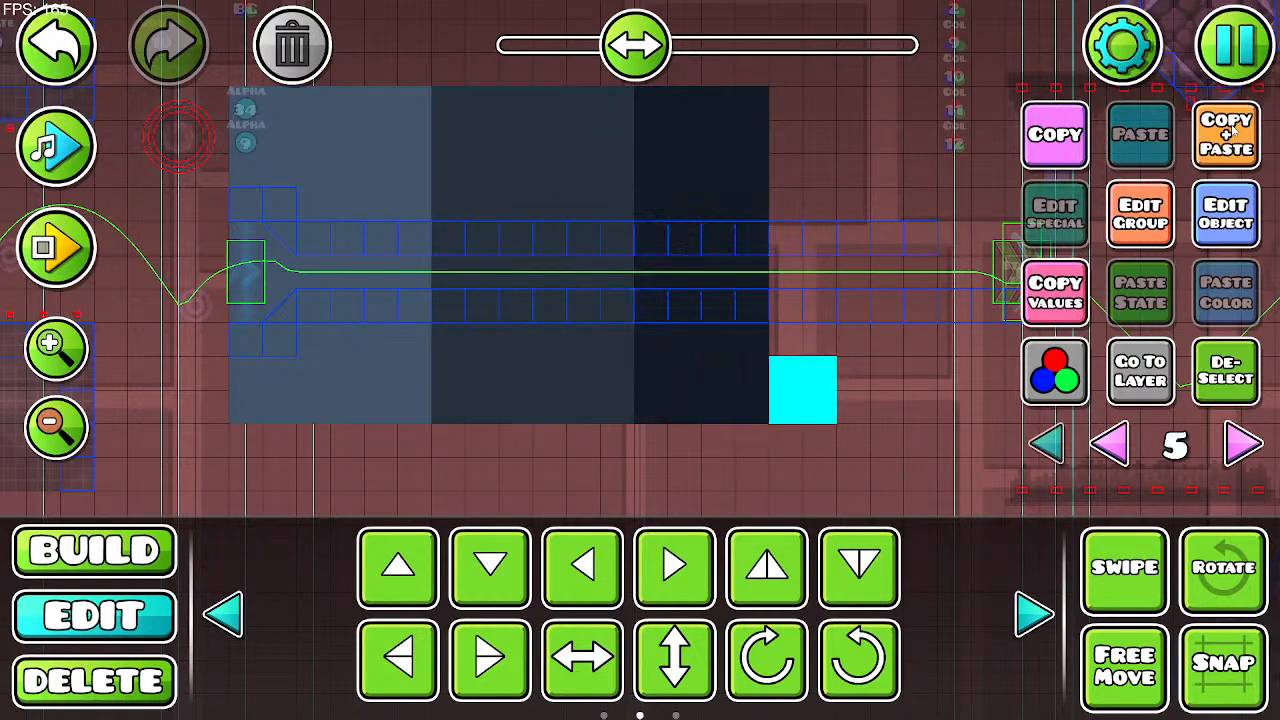
pyautogui.click(1232, 130)
pyautogui.press('w')
pyautogui.press('w')
pyautogui.click(1232, 130)
pyautogui.press('w')
pyautogui.press('w')
pyautogui.click(1232, 130)
pyautogui.press('w')
pyautogui.press('w')
pyautogui.click(1232, 130)
pyautogui.press('w')
pyautogui.press('w')
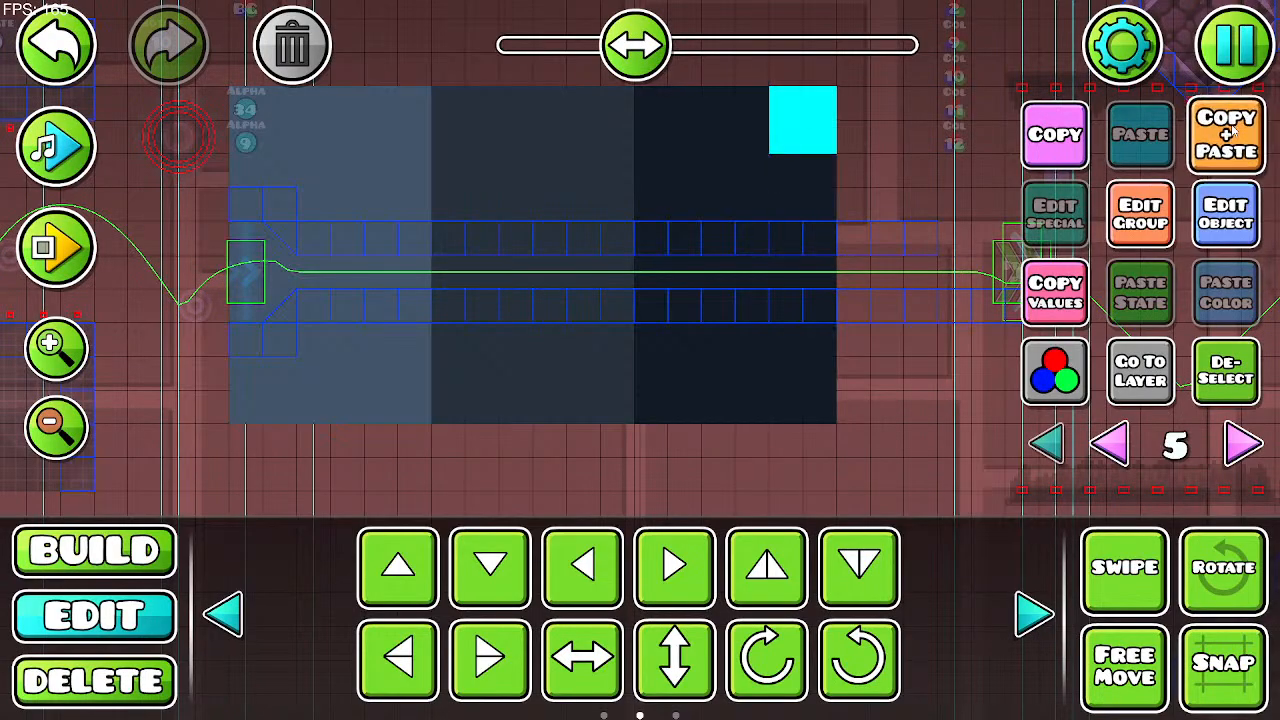
pyautogui.click(1232, 130)
pyautogui.press('d')
pyautogui.press('d')
pyautogui.press('d')
pyautogui.press('Delete')
# Step: Select the whole last channel 3 column, duplicate it into the next column and set the copy's detail color to channel 4
pyautogui.moveTo(685, 157); pyautogui.dragTo(471, 200)
pyautogui.click(588, 157)
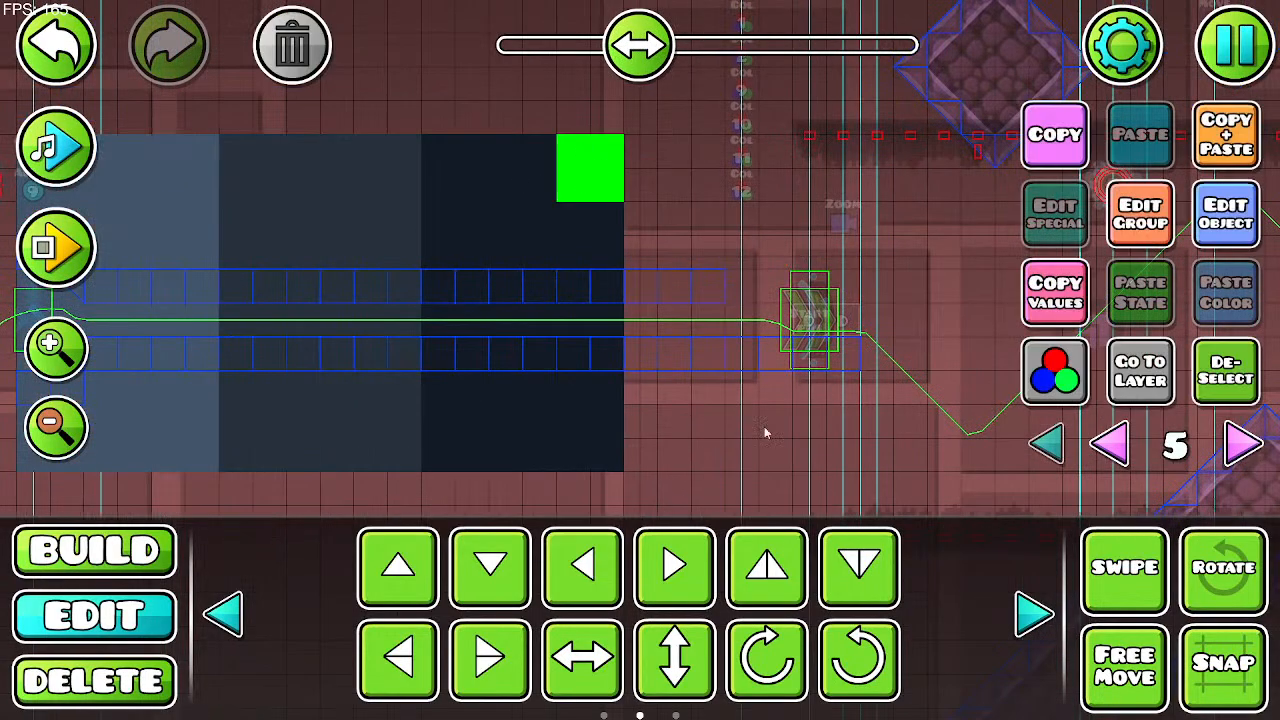
pyautogui.click(1098, 556)
pyautogui.moveTo(575, 187); pyautogui.dragTo(609, 468)
pyautogui.click(1136, 556)
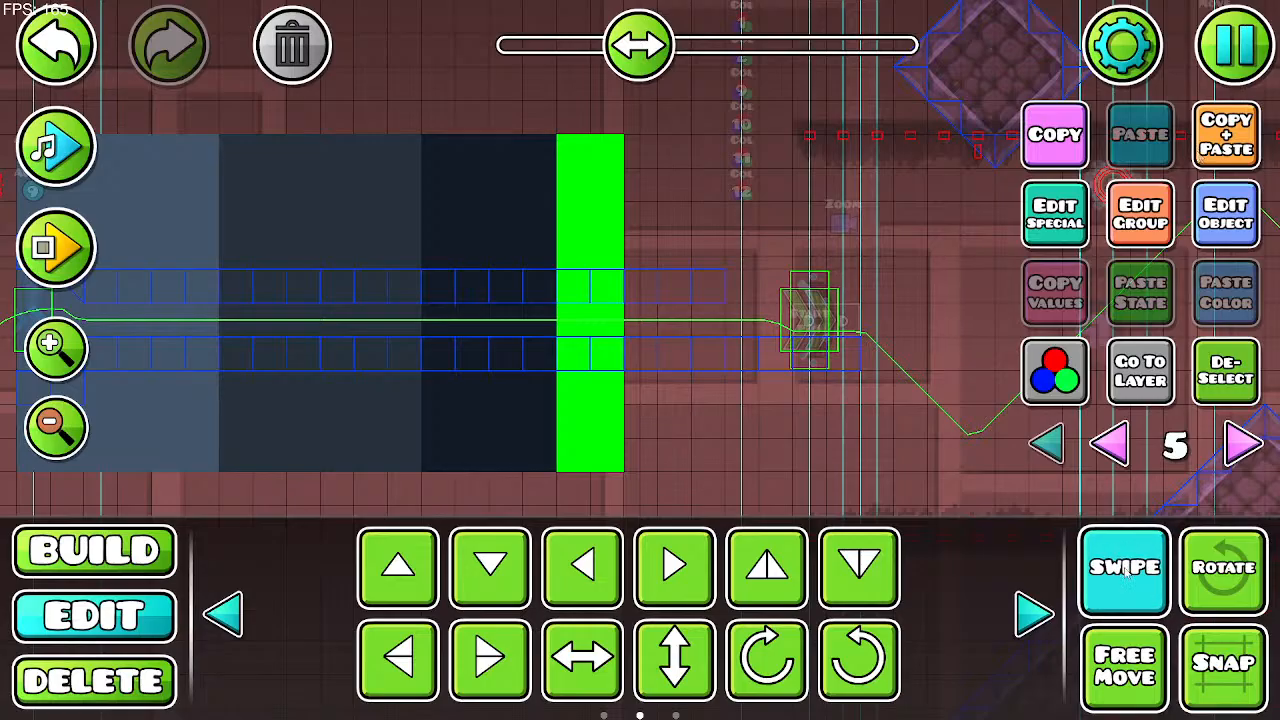
pyautogui.click(1230, 132)
pyautogui.press('d')
pyautogui.press('d')
pyautogui.click(1226, 214)
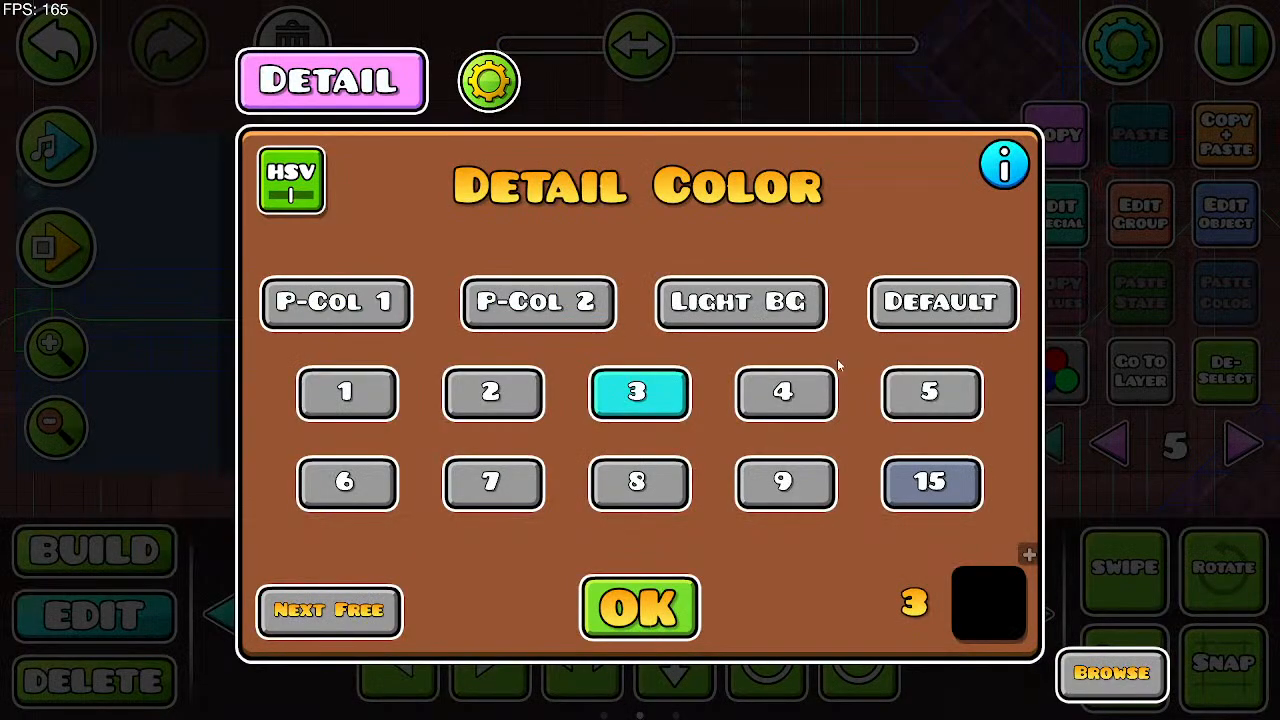
pyautogui.click(783, 391)
pyautogui.click(640, 606)
# Step: Duplicate the channel 4 column sideways twice to make its section three columns wide
pyautogui.click(1226, 134)
pyautogui.press('d')
pyautogui.press('d')
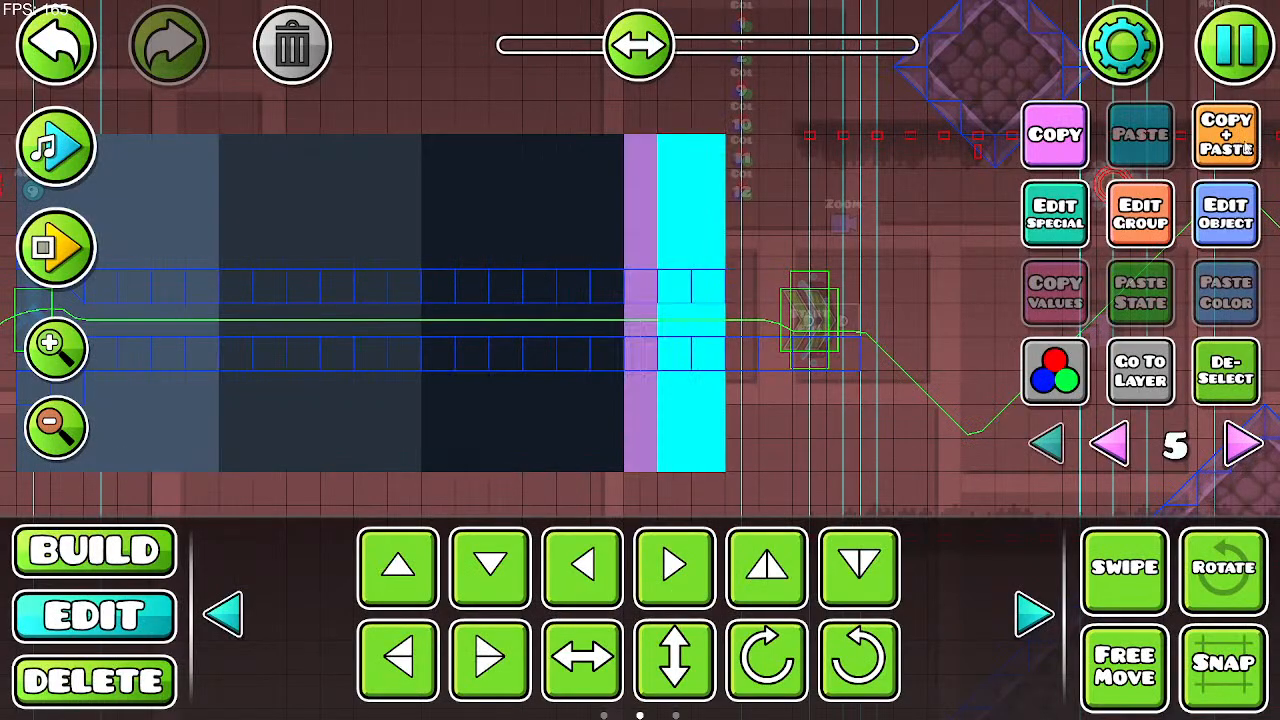
pyautogui.click(1226, 134)
pyautogui.press('d')
pyautogui.press('d')
pyautogui.click(1226, 134)
# Step: Playtest the level from the start position through the shaded corridor, and stop the run past the corridor
pyautogui.press('w')
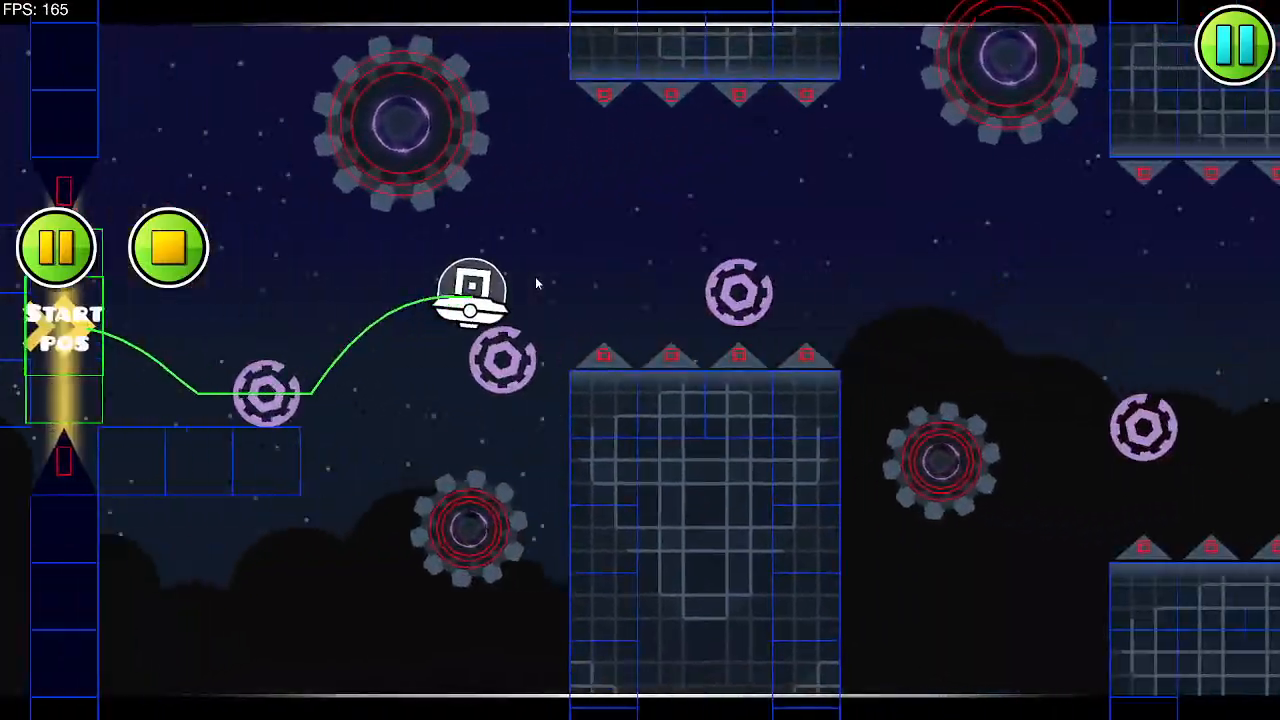
pyautogui.click(536, 278)
pyautogui.click(536, 278)
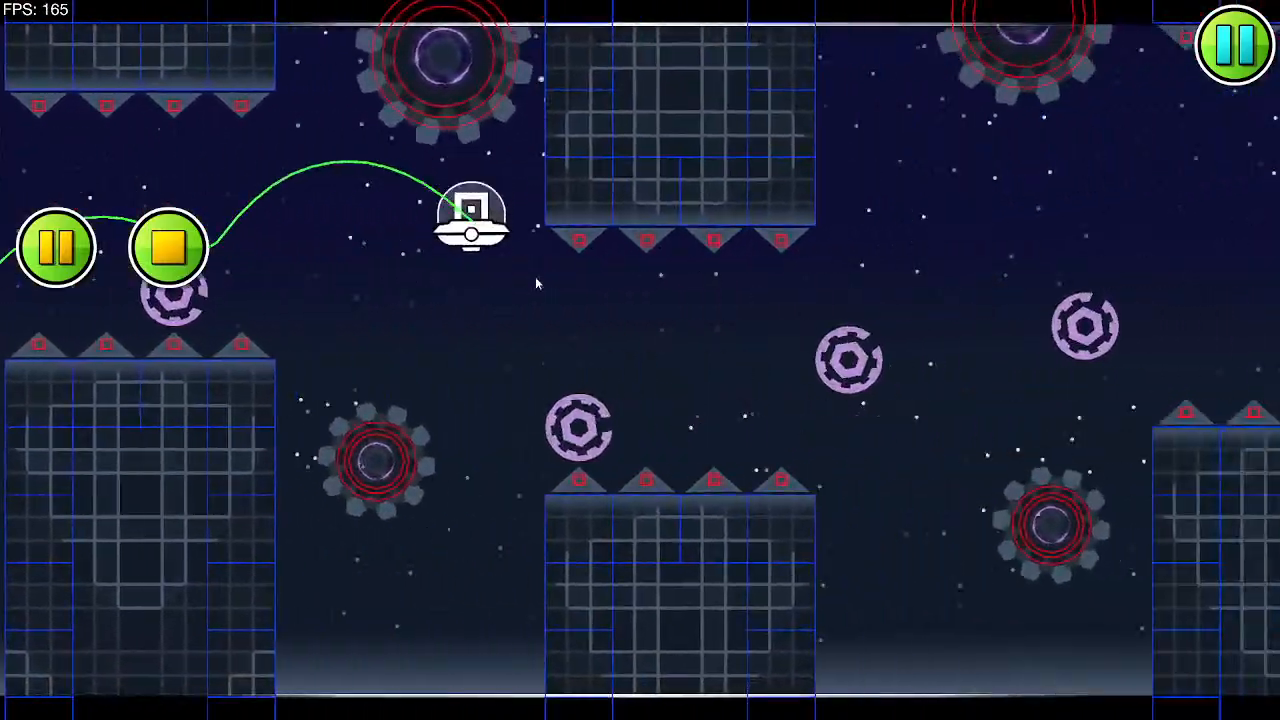
pyautogui.click(536, 278)
pyautogui.click(536, 278)
pyautogui.click(536, 281)
pyautogui.click(536, 281)
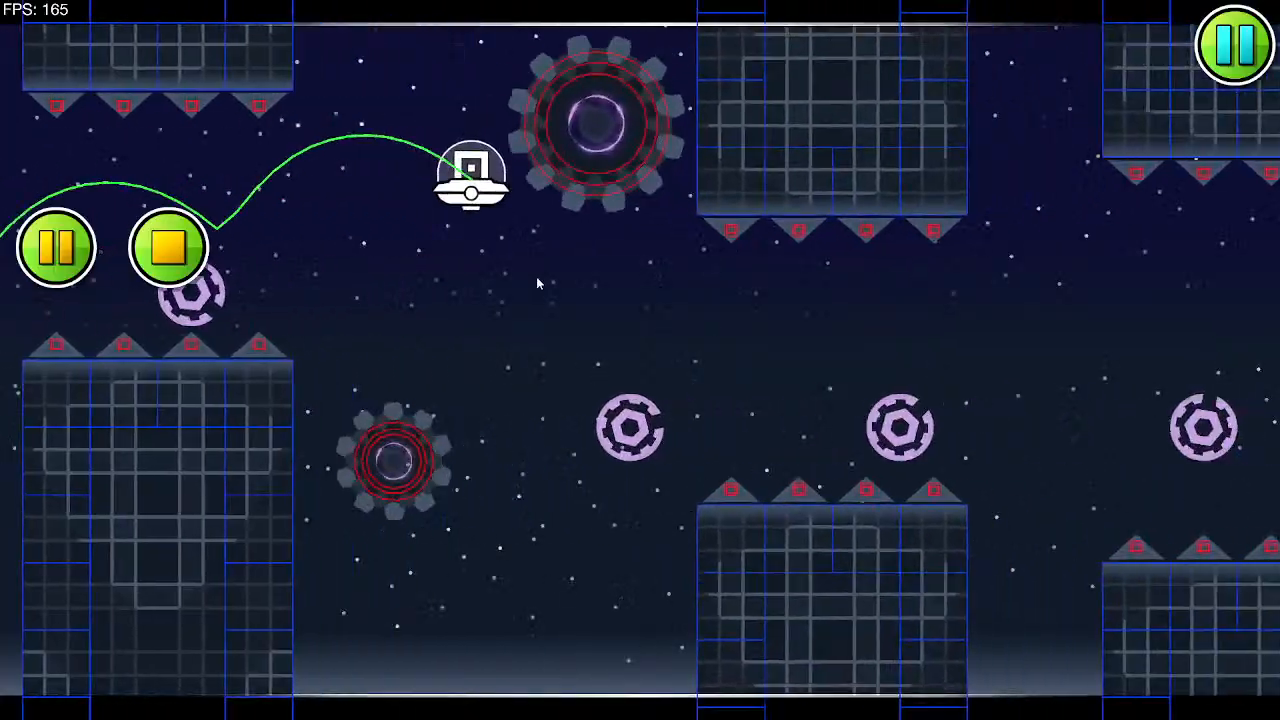
pyautogui.click(536, 281)
pyautogui.click(536, 281)
pyautogui.click(536, 281)
pyautogui.click(536, 281)
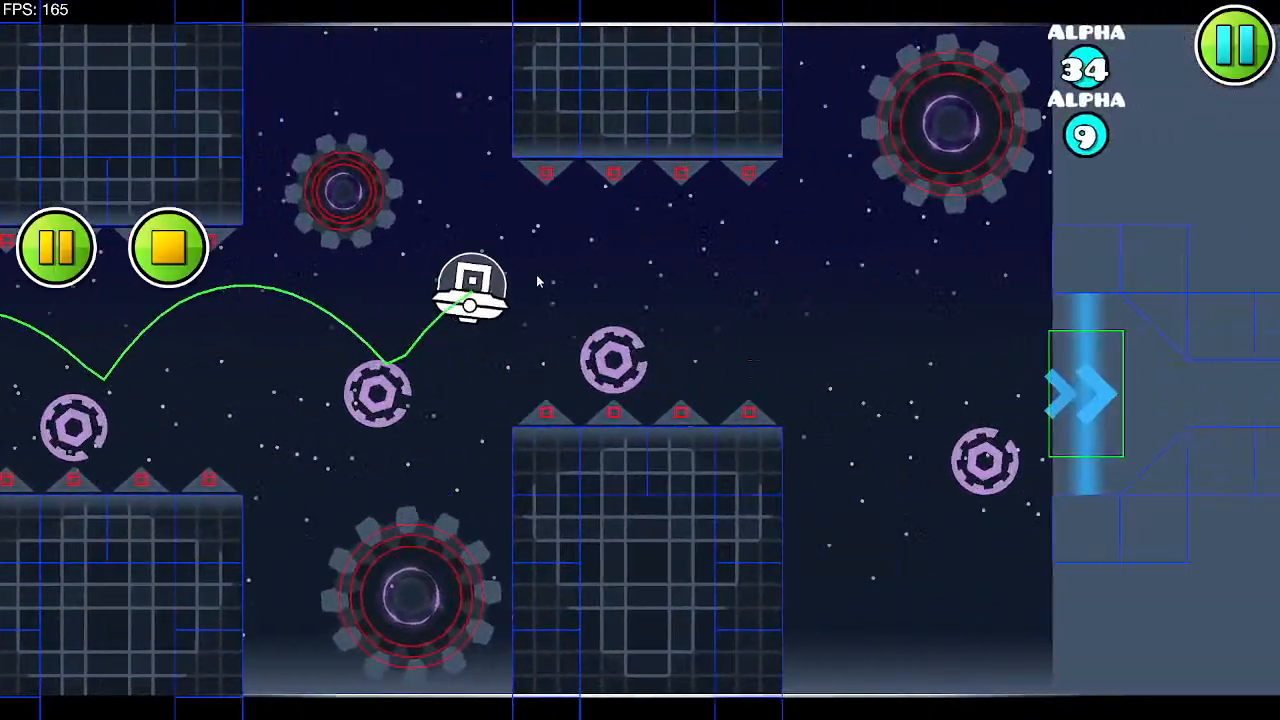
pyautogui.click(536, 281)
pyautogui.click(536, 278)
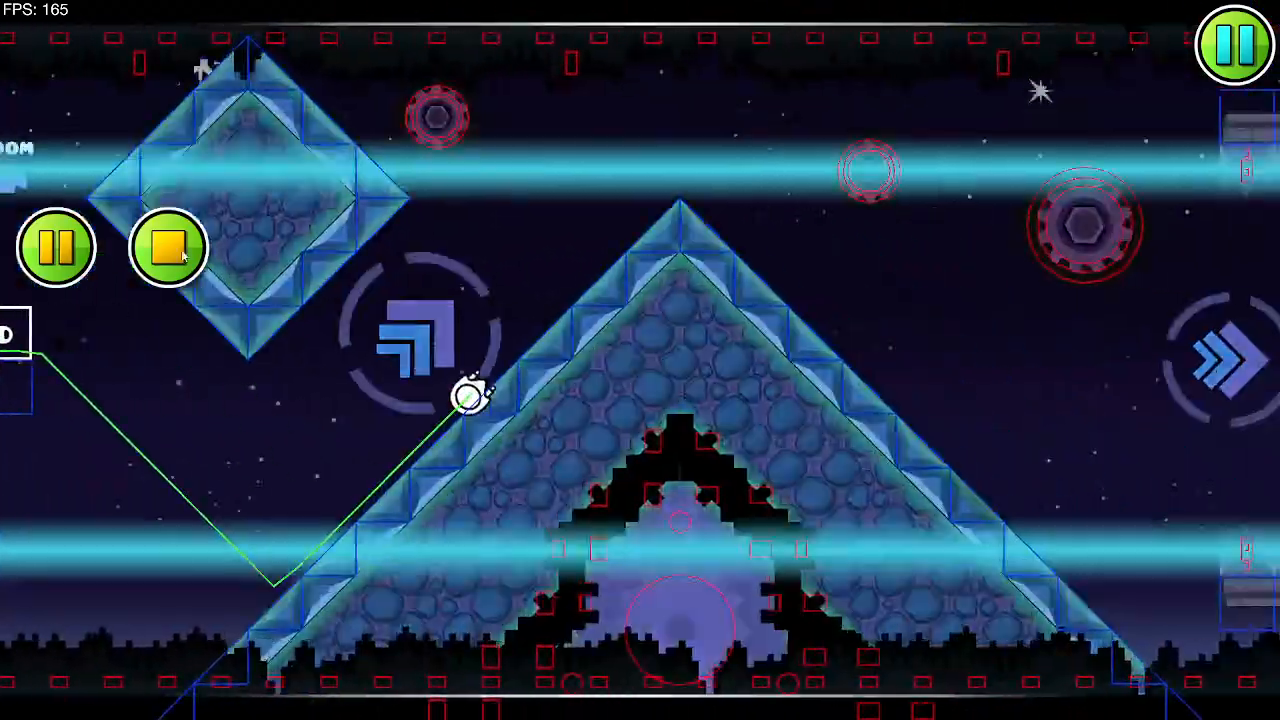
pyautogui.click(180, 254)
# Step: Select all the squares covering the corridor
pyautogui.moveTo(400, 285); pyautogui.dragTo(924, 303)
pyautogui.moveTo(597, 298); pyautogui.dragTo(877, 274)
pyautogui.click(56, 425)
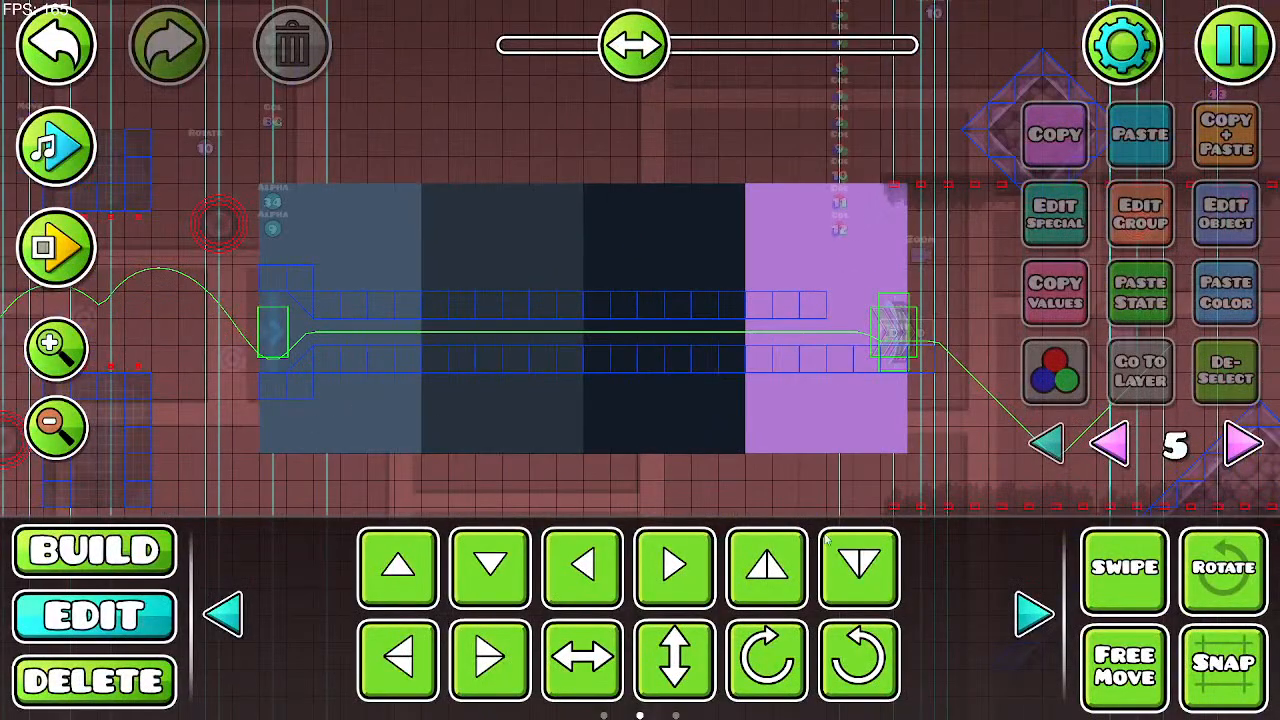
pyautogui.click(1124, 567)
pyautogui.moveTo(275, 215); pyautogui.dragTo(890, 450)
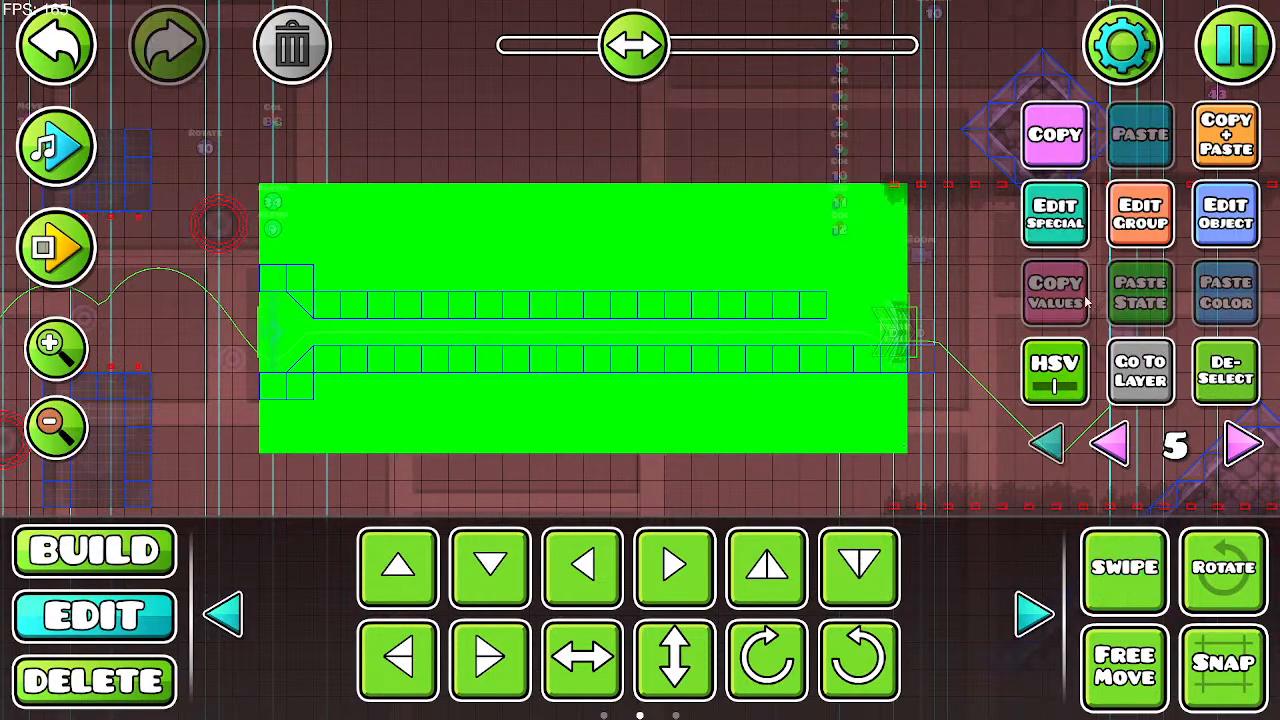
# Step: Enter build mode and switch to editor layer 4
pyautogui.click(94, 550)
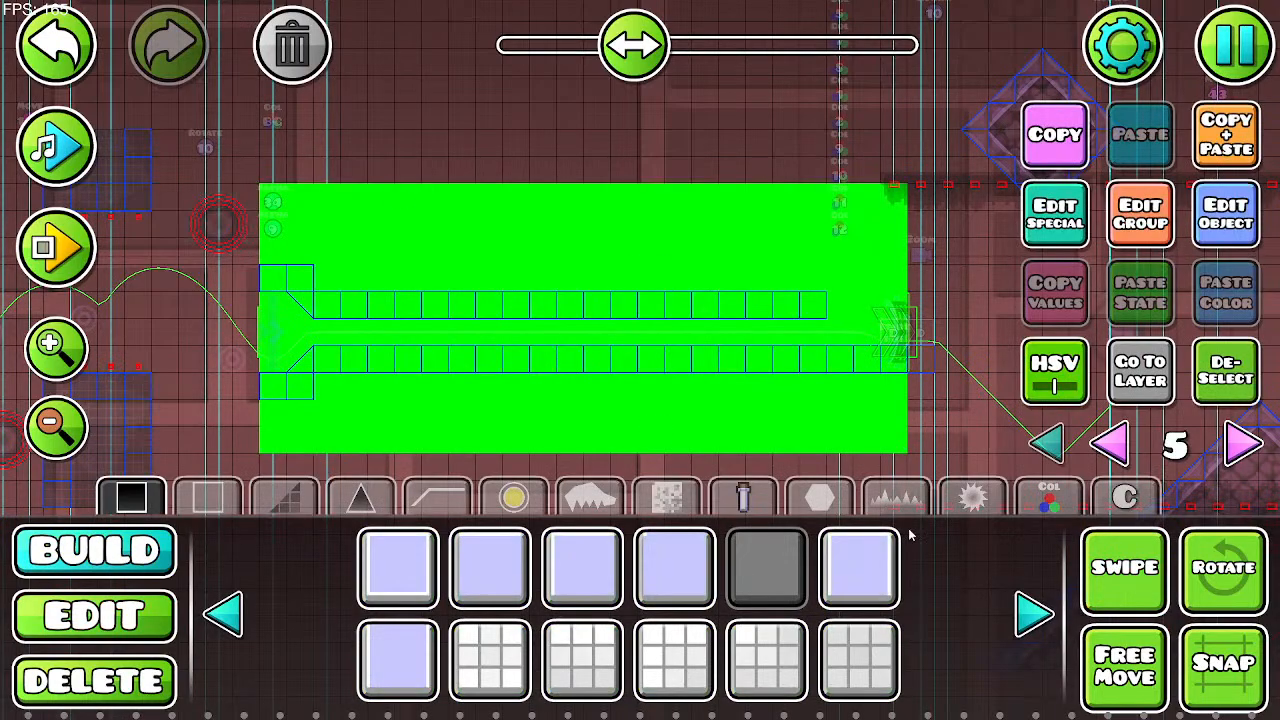
pyautogui.click(1046, 498)
pyautogui.click(563, 561)
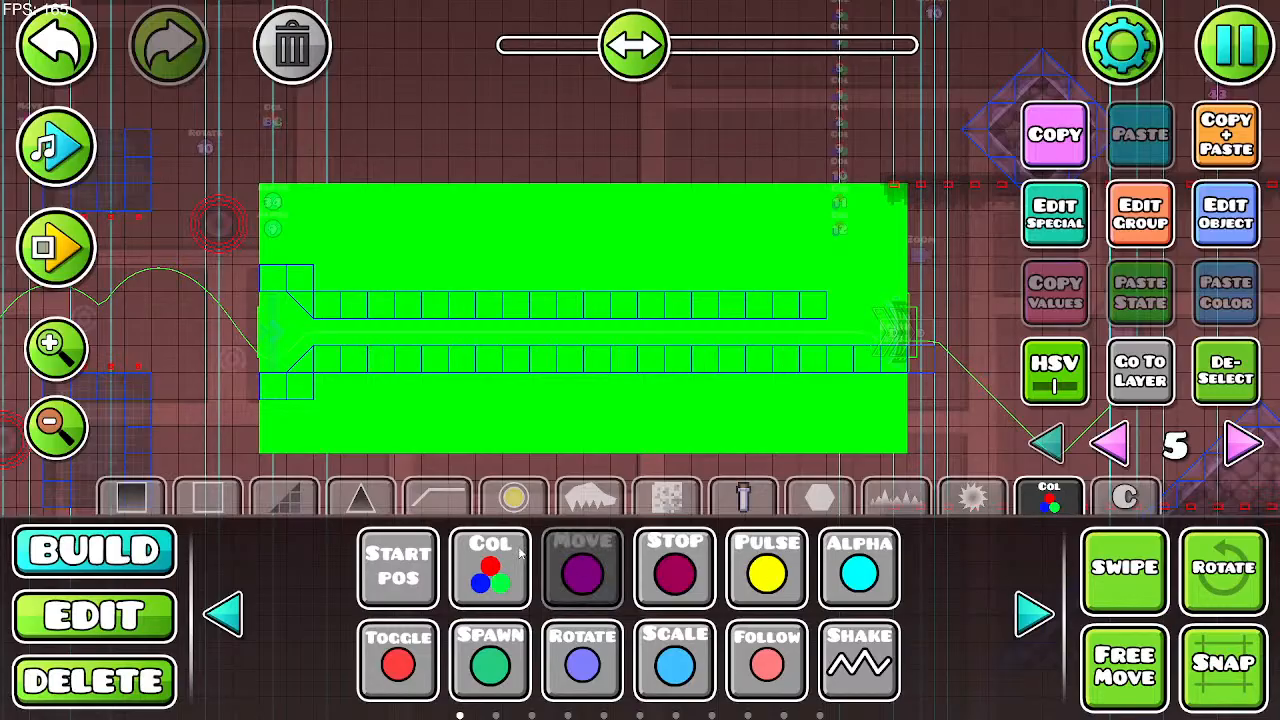
pyautogui.click(514, 498)
pyautogui.click(1112, 445)
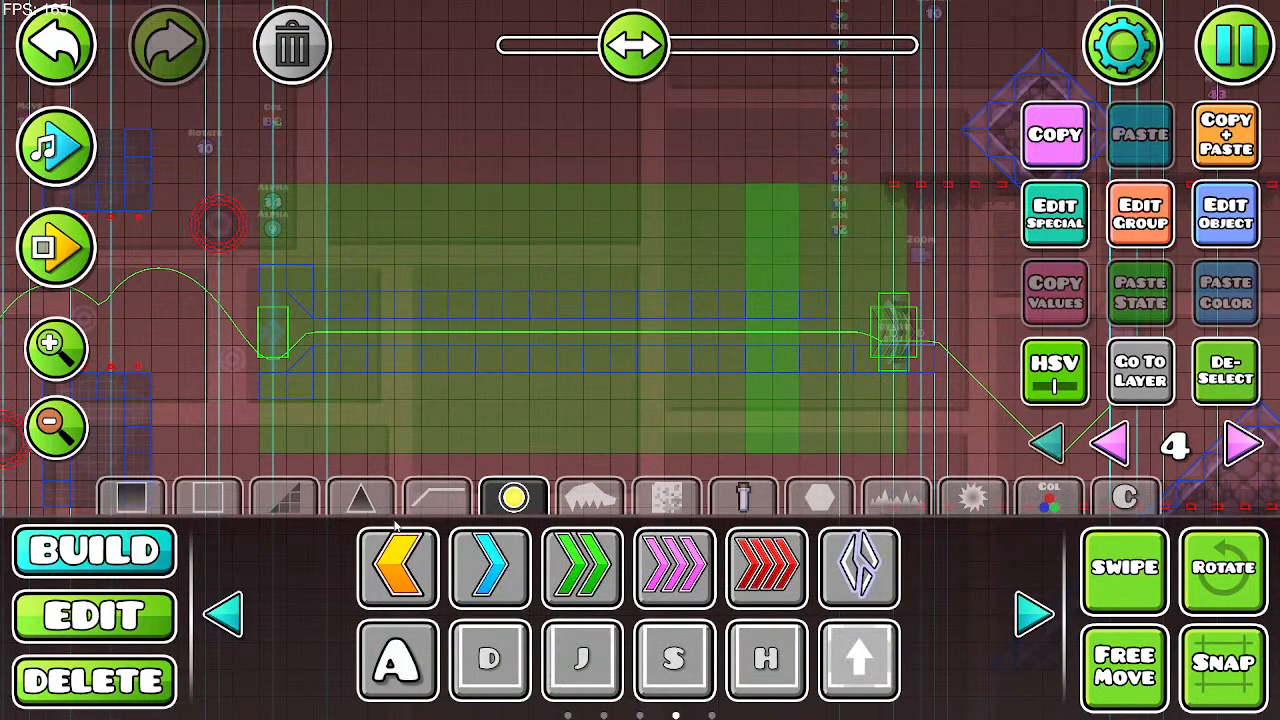
# Step: Look through the block, spike and rotating decoration categories for an object to place
pyautogui.click(361, 498)
pyautogui.click(208, 498)
pyautogui.click(131, 498)
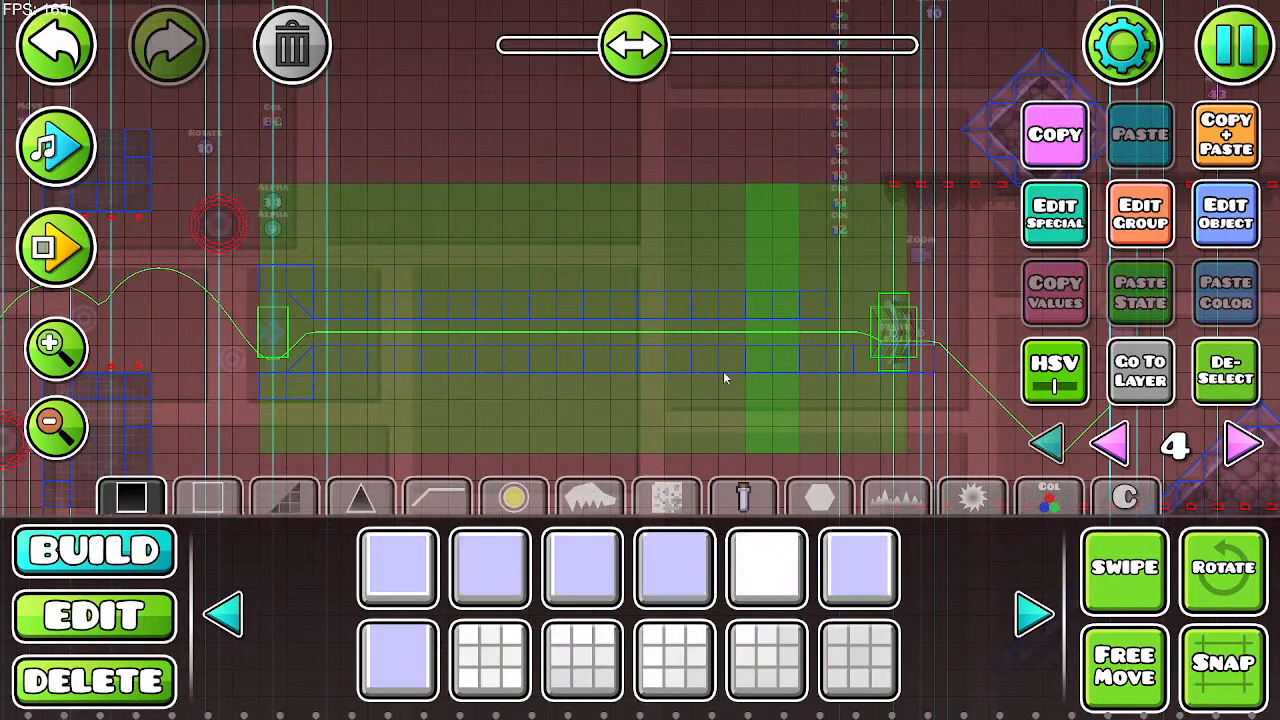
pyautogui.click(972, 498)
pyautogui.click(1031, 605)
pyautogui.click(1031, 605)
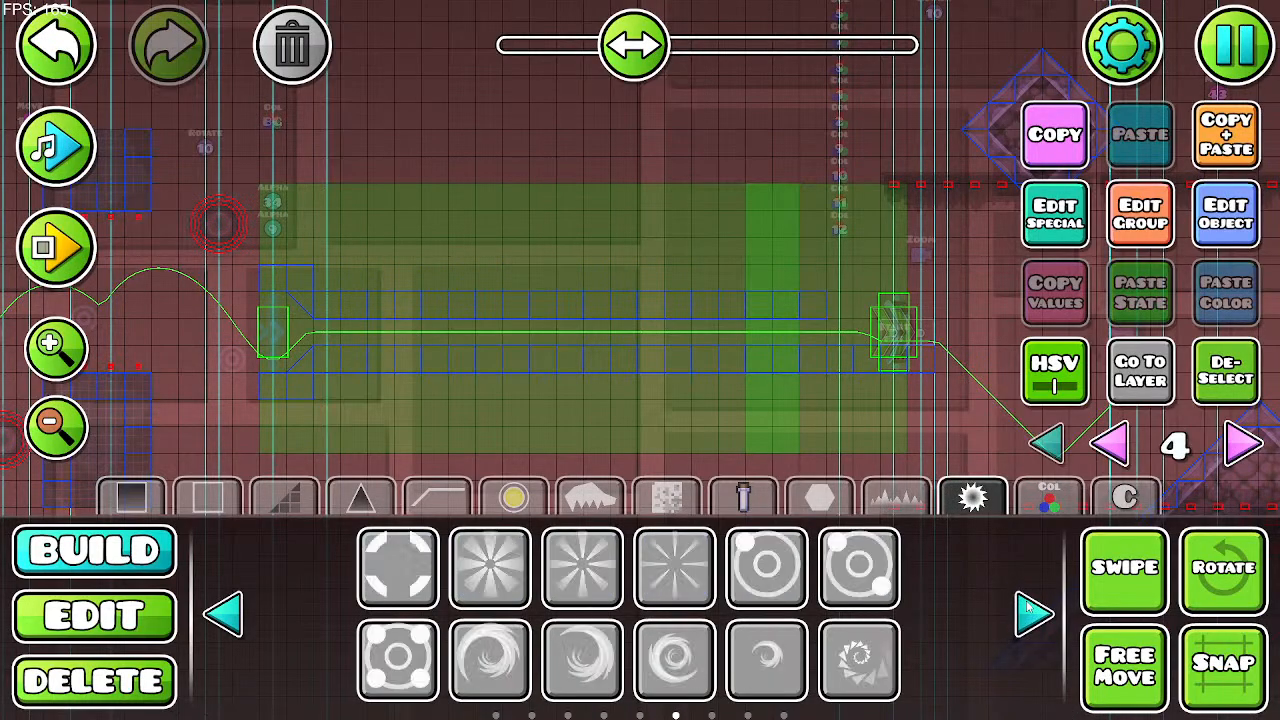
pyautogui.click(1031, 605)
pyautogui.click(1031, 605)
pyautogui.click(1031, 605)
pyautogui.click(1031, 605)
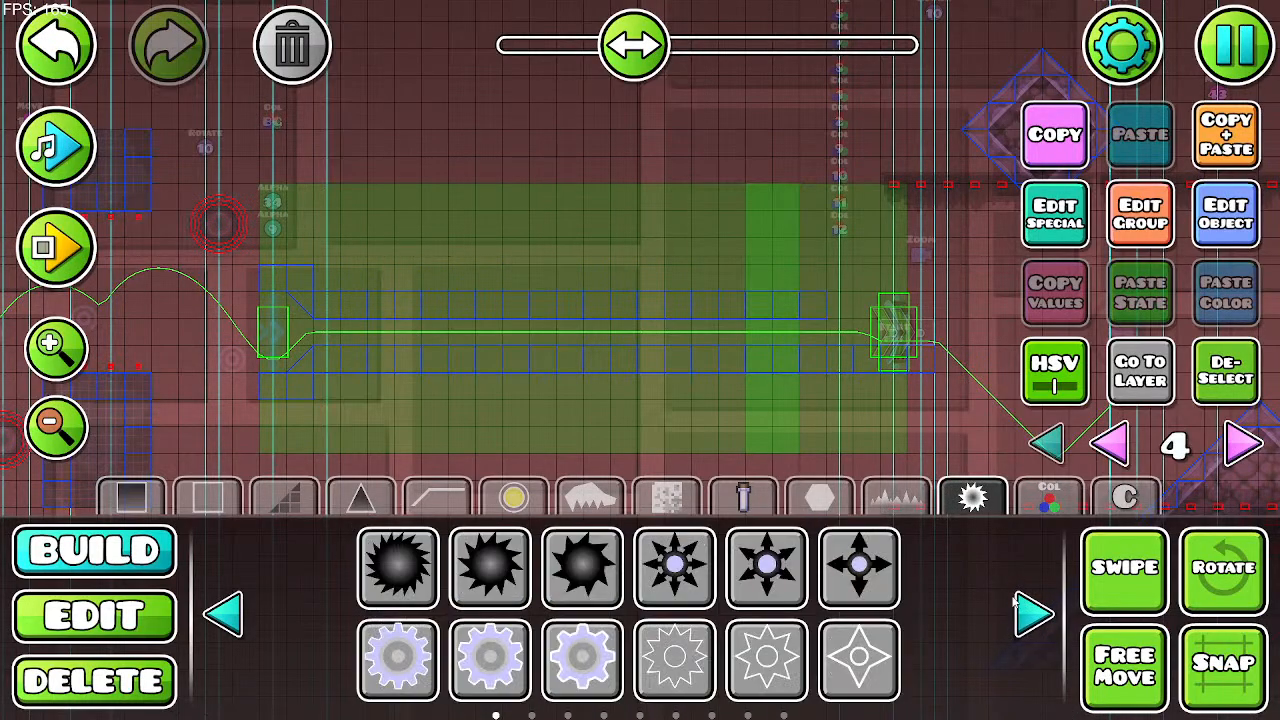
# Step: Place a solid star object on the flight path at the middle of the corridor
pyautogui.click(893, 500)
pyautogui.click(819, 498)
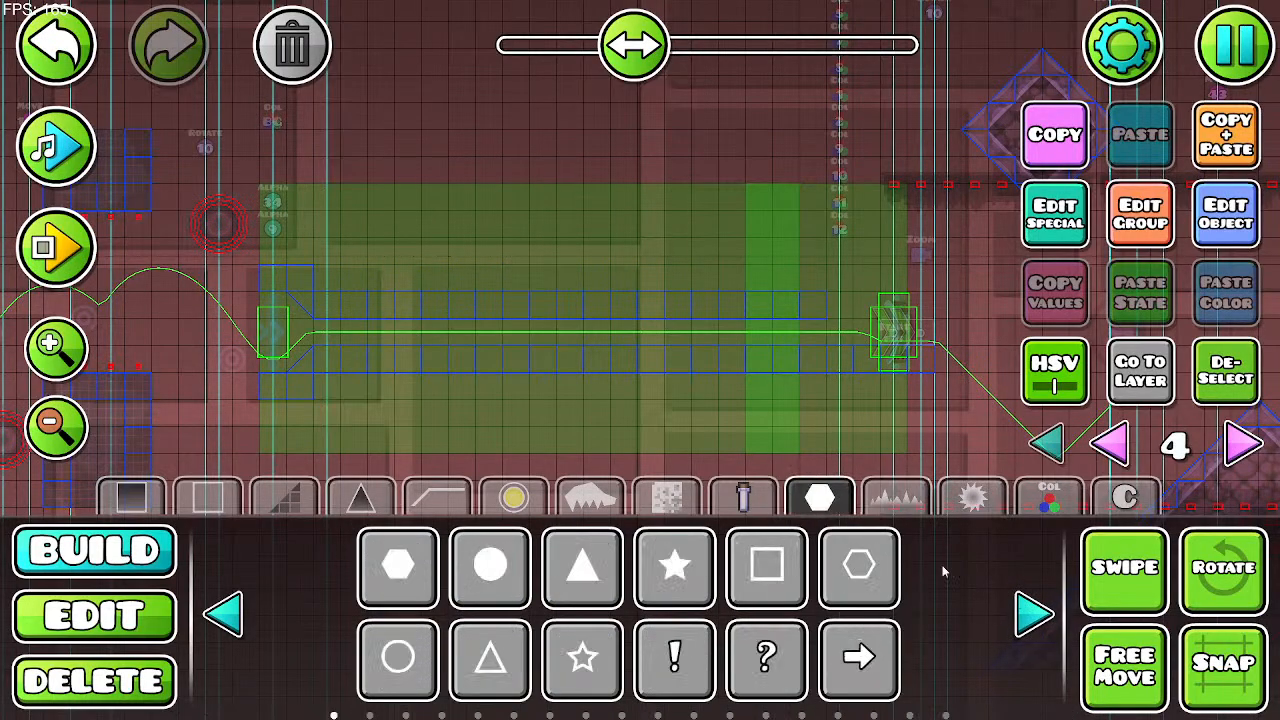
pyautogui.click(675, 567)
pyautogui.click(569, 359)
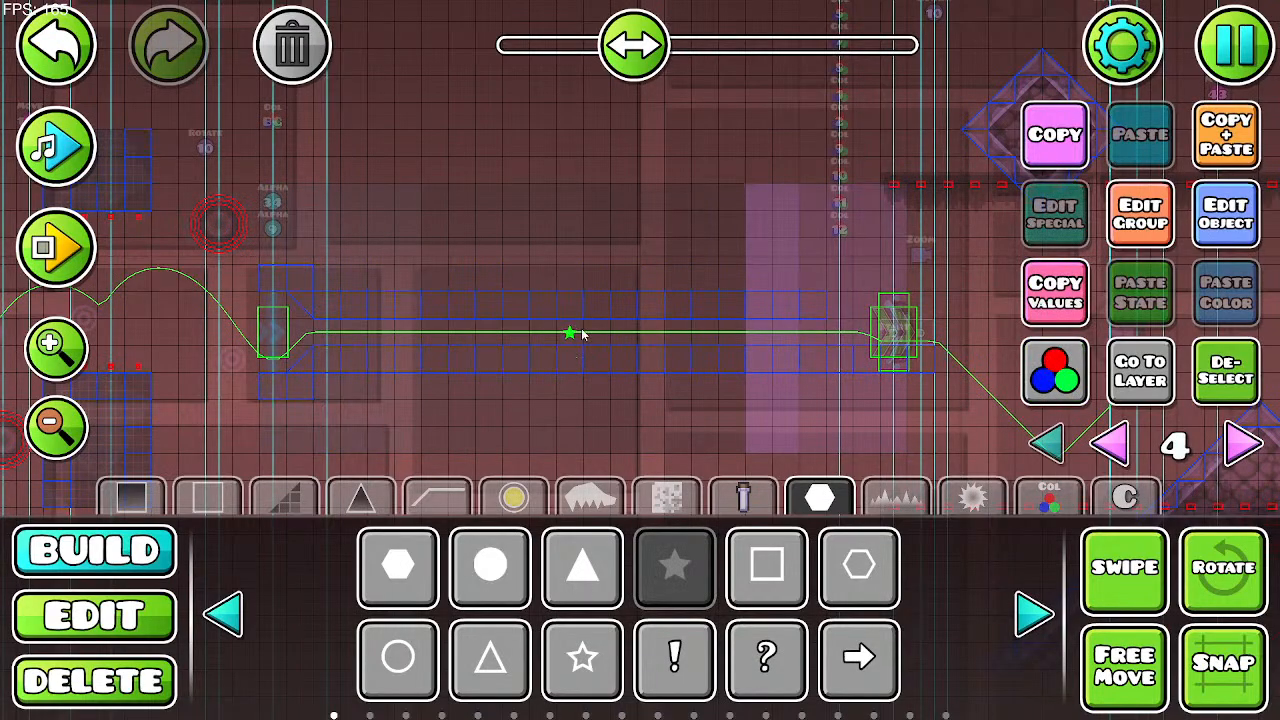
# Step: Try placing a row of solid circles along the flight path from the star toward the corridor's start
pyautogui.click(556, 572)
pyautogui.click(514, 566)
pyautogui.click(515, 331)
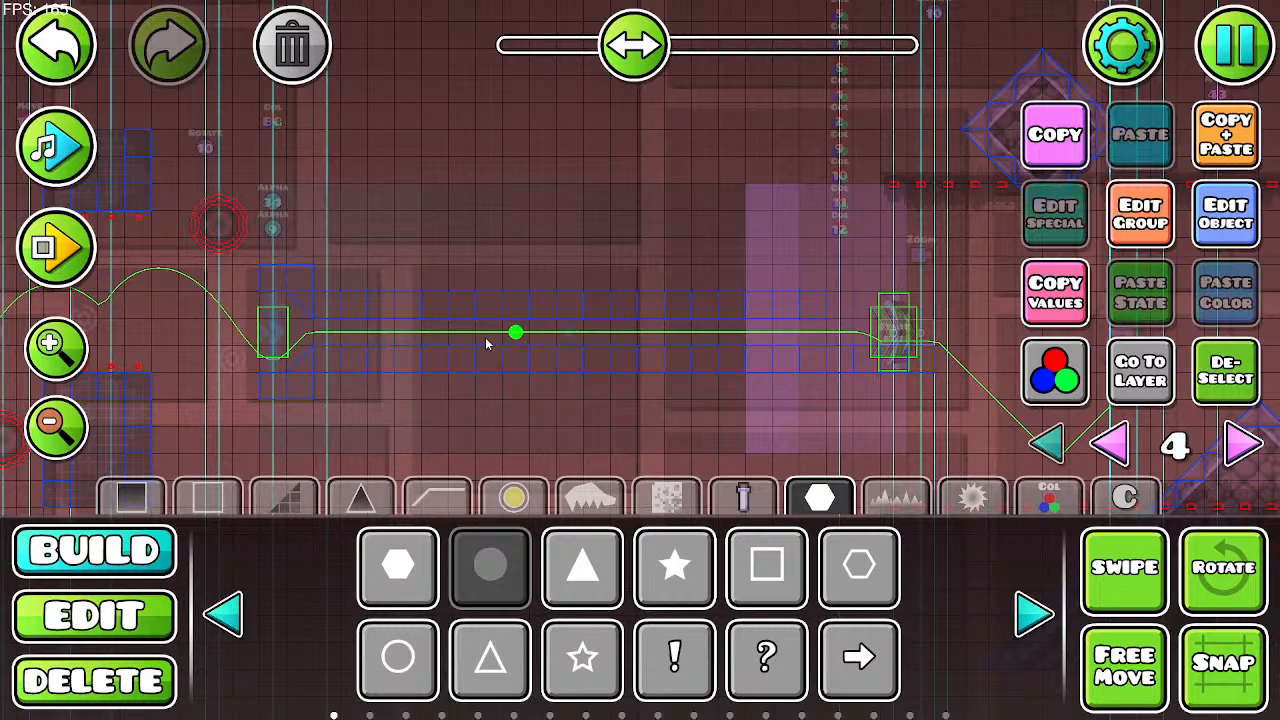
pyautogui.click(462, 338)
pyautogui.click(406, 334)
pyautogui.click(380, 336)
pyautogui.click(353, 335)
pyautogui.click(78, 63)
pyautogui.click(78, 63)
pyautogui.click(78, 63)
pyautogui.click(78, 63)
pyautogui.click(78, 63)
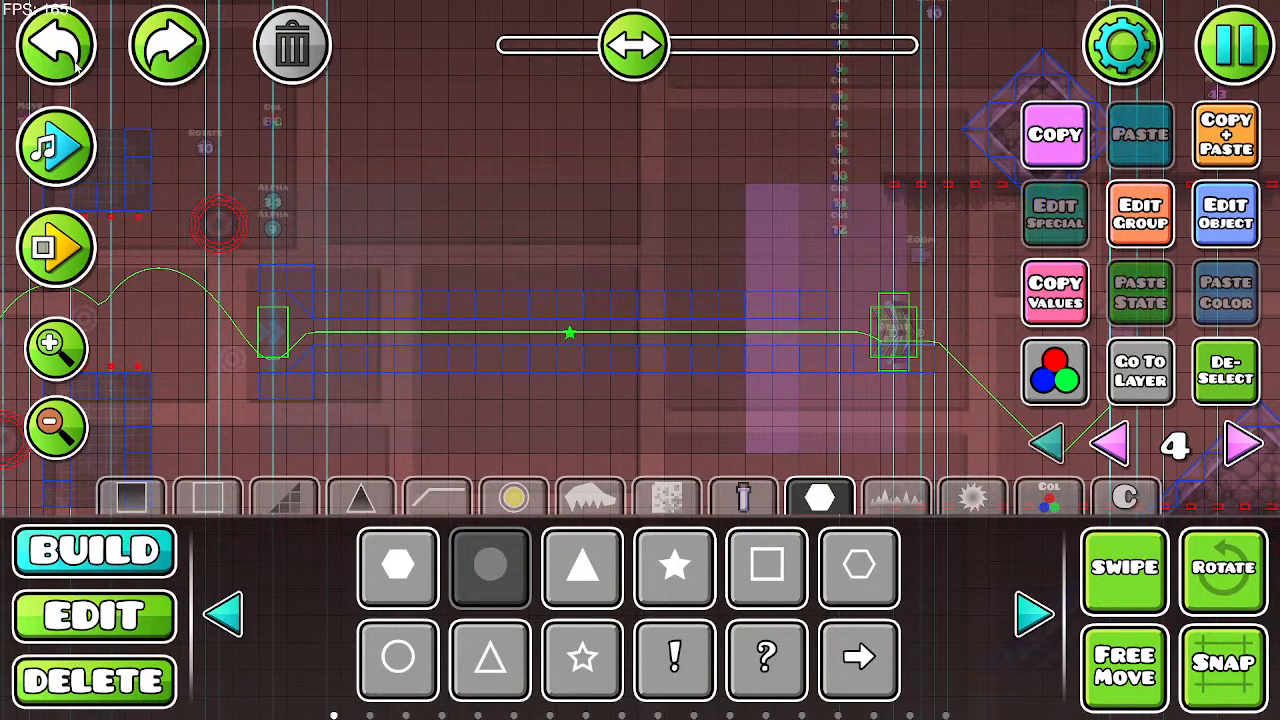
# Step: Try placing a row of four solid circles along the flight path from the star toward the corridor's end
pyautogui.click(627, 341)
pyautogui.click(680, 341)
pyautogui.click(731, 341)
pyautogui.click(785, 337)
pyautogui.click(75, 74)
pyautogui.click(75, 74)
pyautogui.click(74, 72)
pyautogui.click(75, 72)
pyautogui.click(1256, 224)
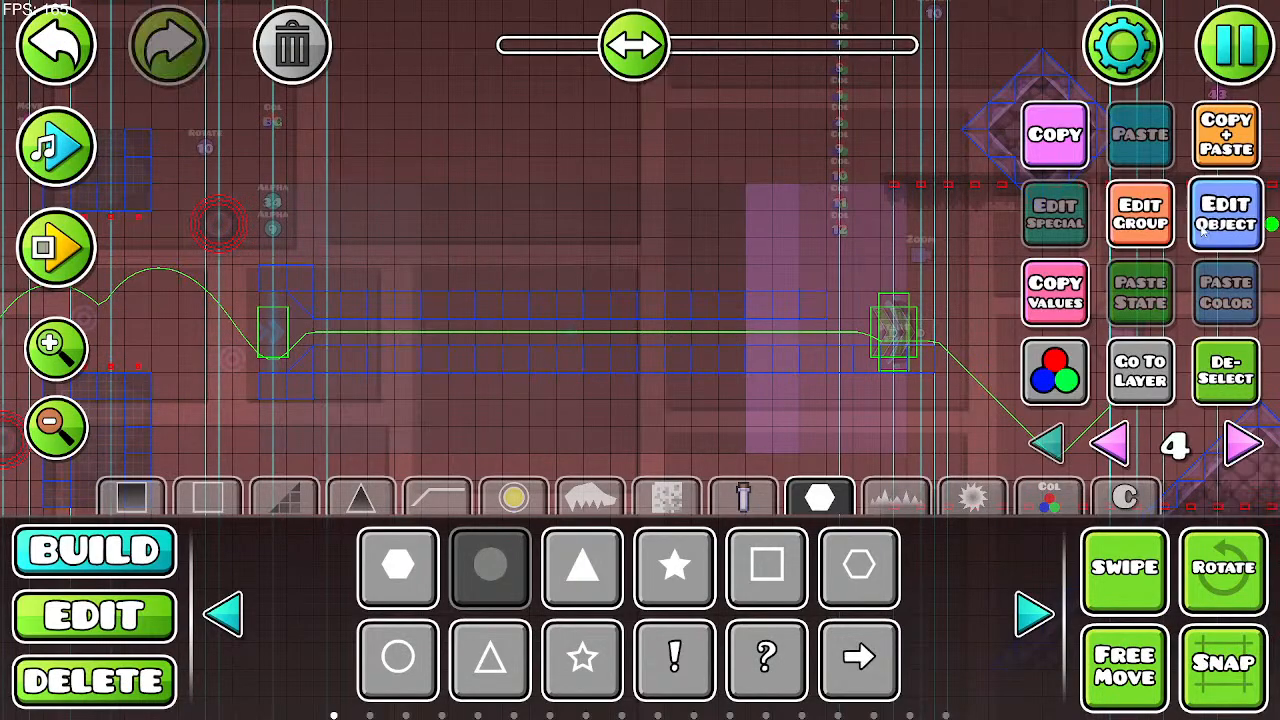
pyautogui.click(659, 614)
pyautogui.click(310, 78)
# Step: Select the star in the middle of the corridor and add group IDs 117 and 1 to it
pyautogui.click(188, 600)
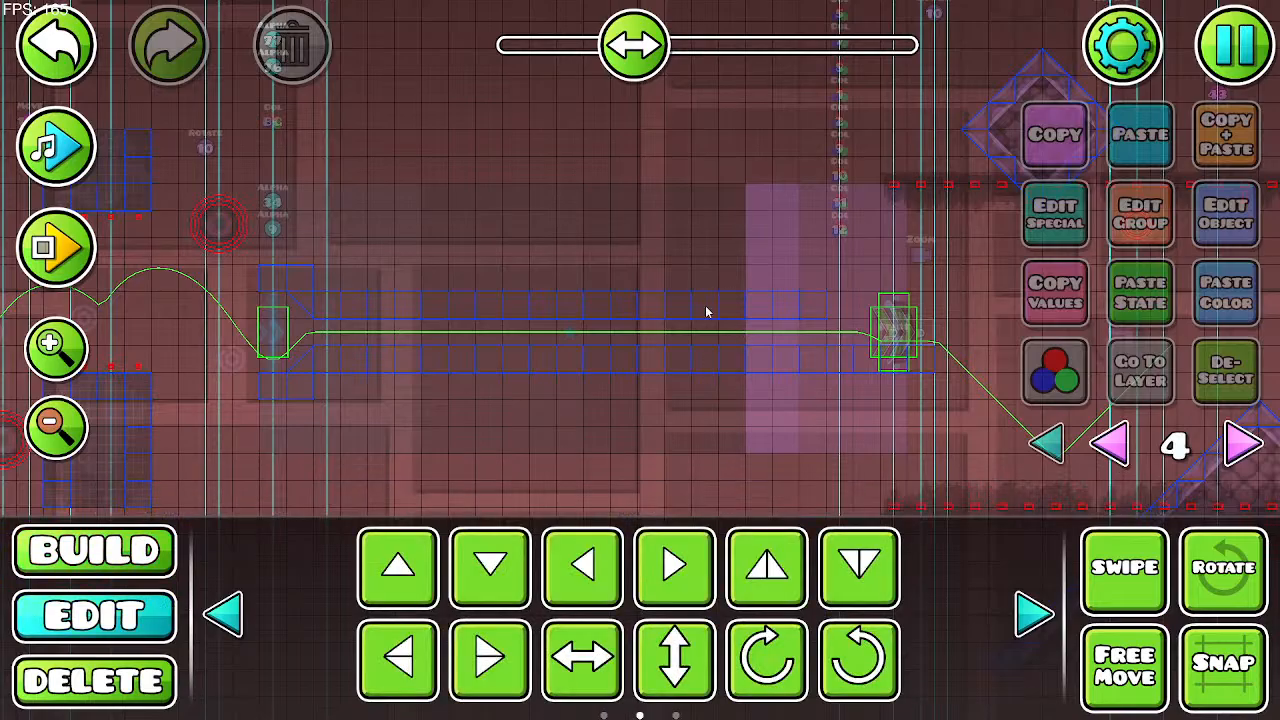
pyautogui.click(573, 336)
pyautogui.click(1152, 238)
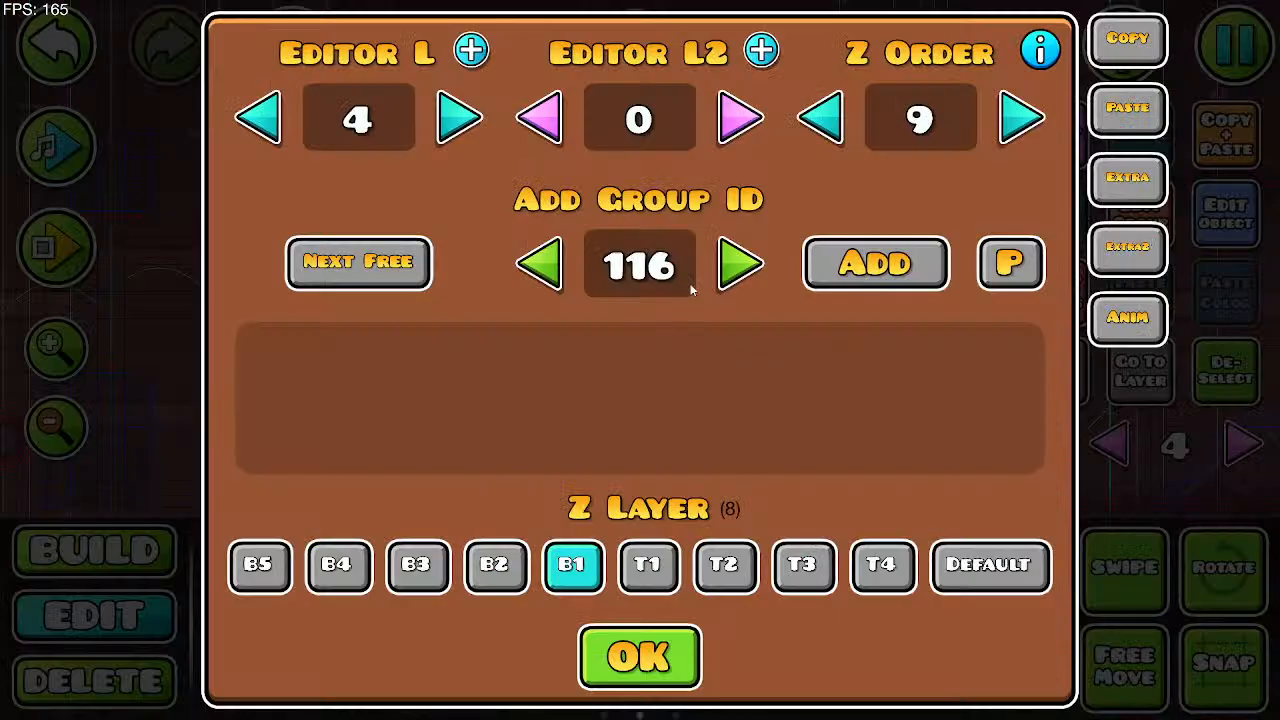
pyautogui.press('BackSpace')
pyautogui.write('7')
pyautogui.click(818, 262)
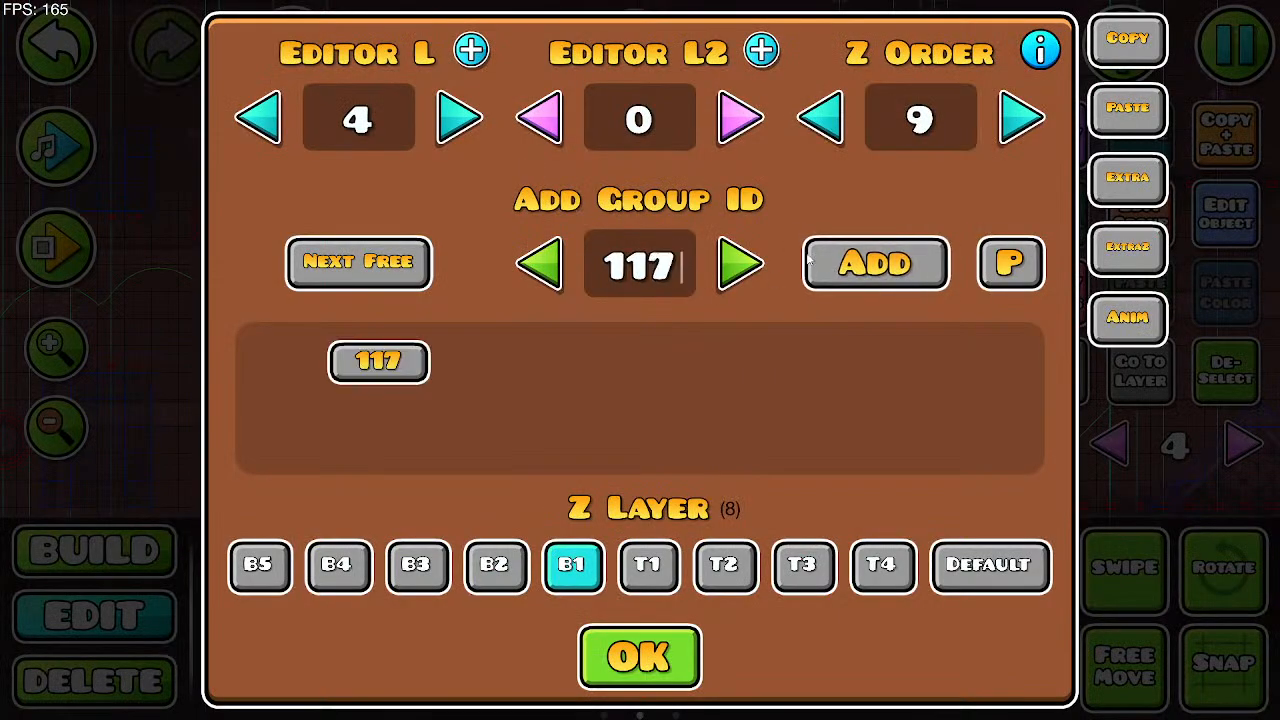
pyautogui.press('BackSpace')
pyautogui.press('BackSpace')
pyautogui.click(818, 262)
pyautogui.write('17')
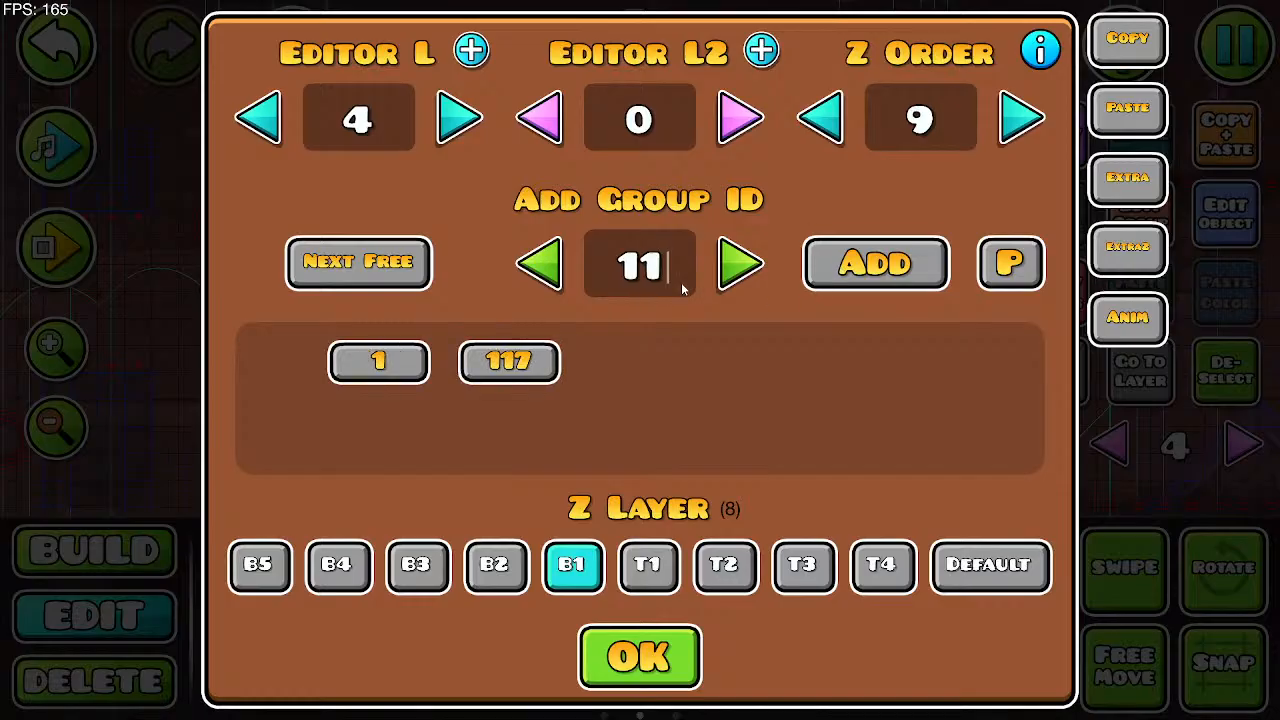
pyautogui.click(628, 656)
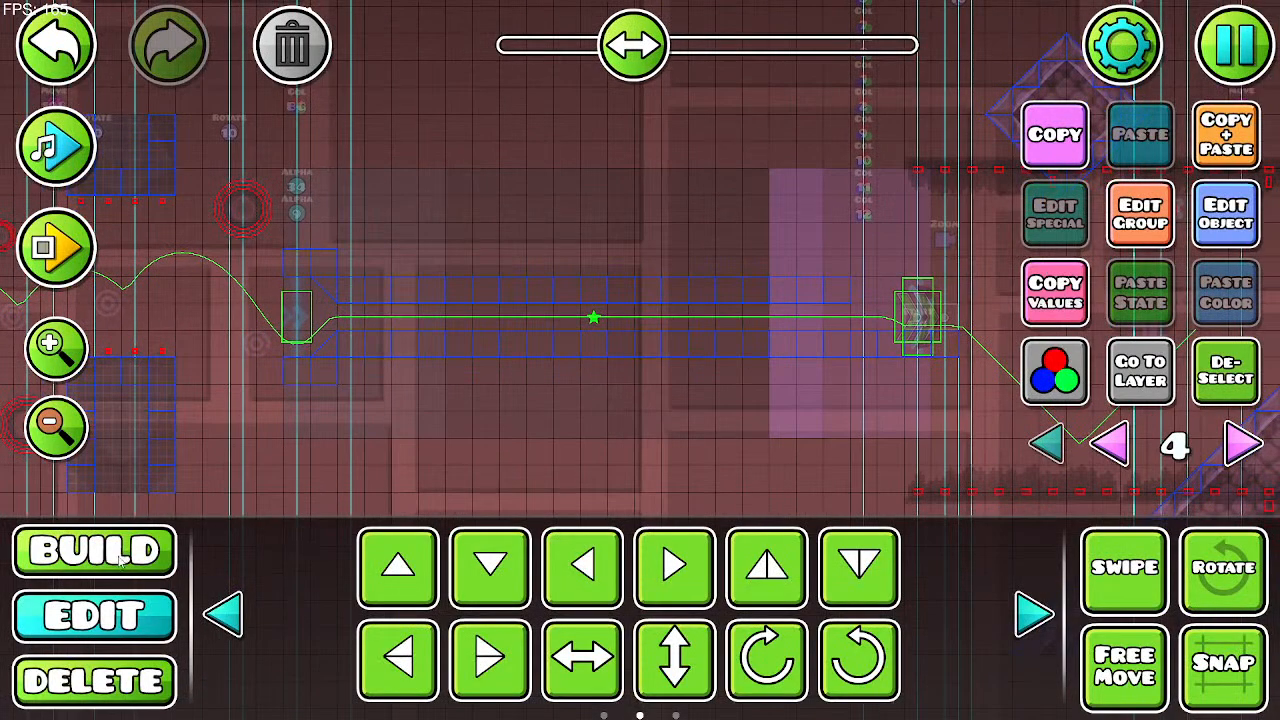
# Step: Place a Static camera trigger just before the Alpha triggers at the corridor's start
pyautogui.click(120, 562)
pyautogui.moveTo(493, 370); pyautogui.dragTo(426, 368)
pyautogui.click(1070, 500)
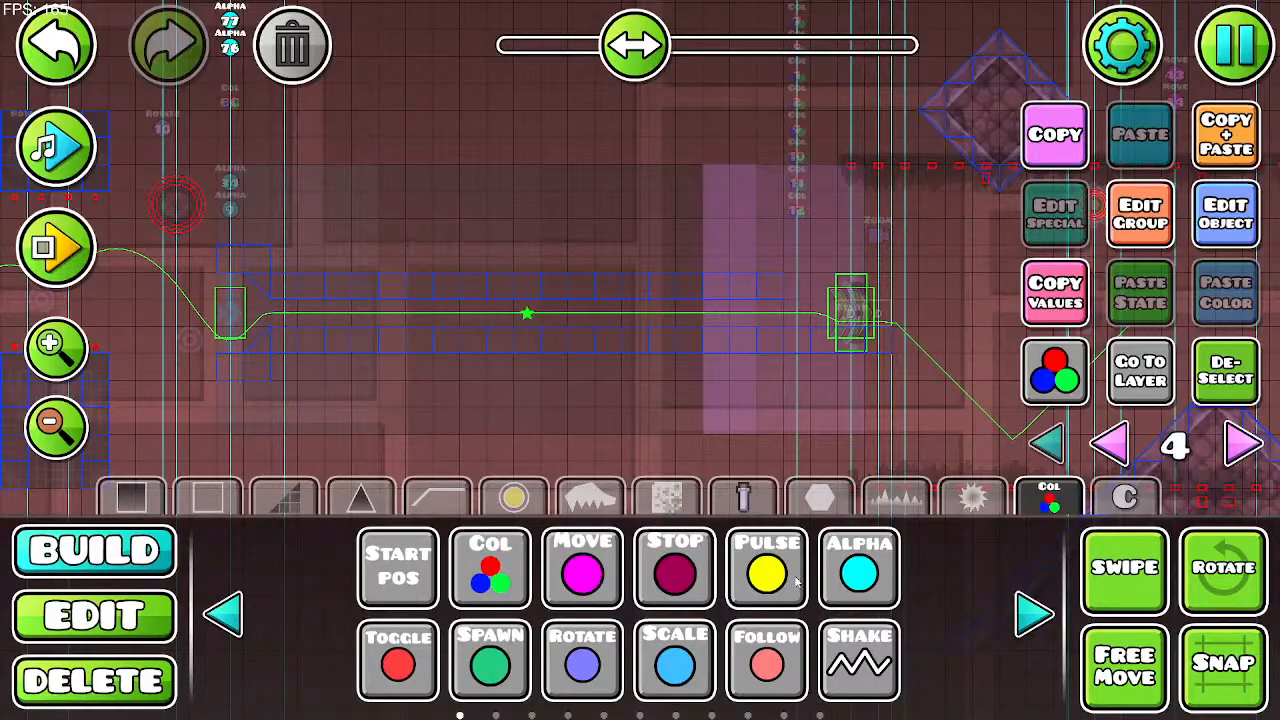
pyautogui.click(1034, 612)
pyautogui.click(1034, 612)
pyautogui.click(1034, 612)
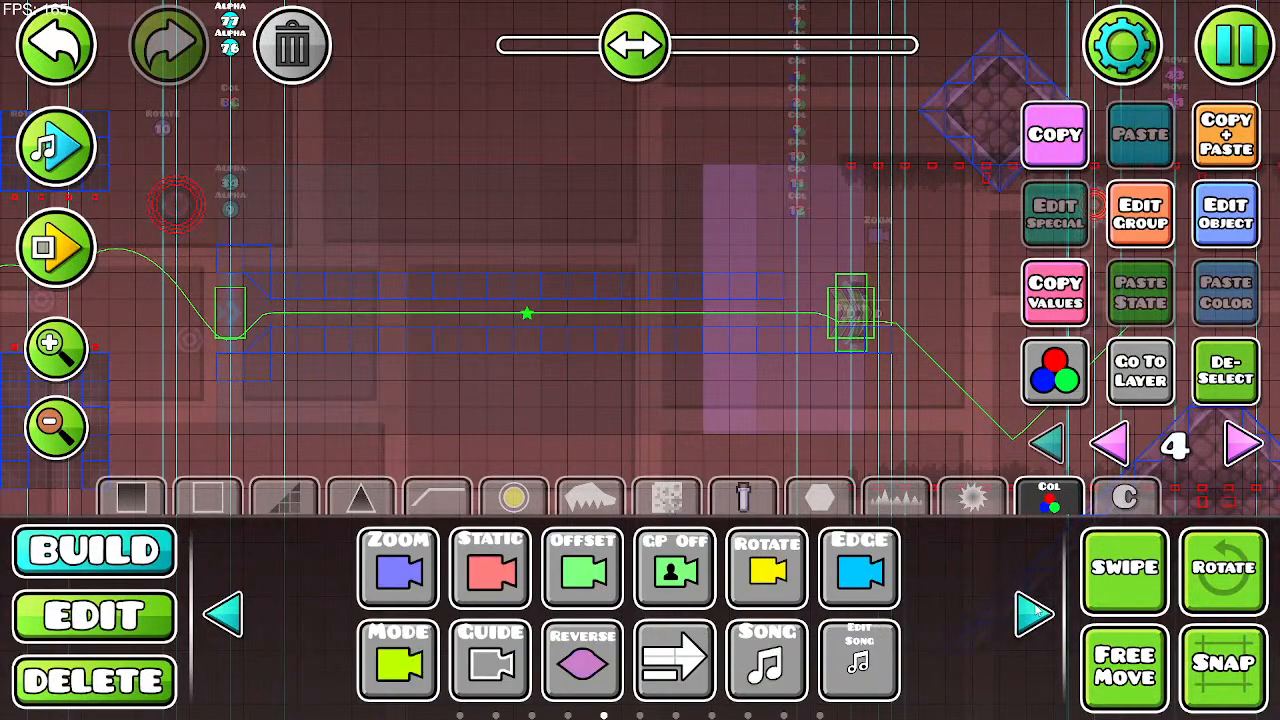
pyautogui.click(1034, 612)
pyautogui.click(1034, 612)
pyautogui.click(228, 614)
pyautogui.click(767, 568)
pyautogui.moveTo(305, 416); pyautogui.dragTo(466, 520)
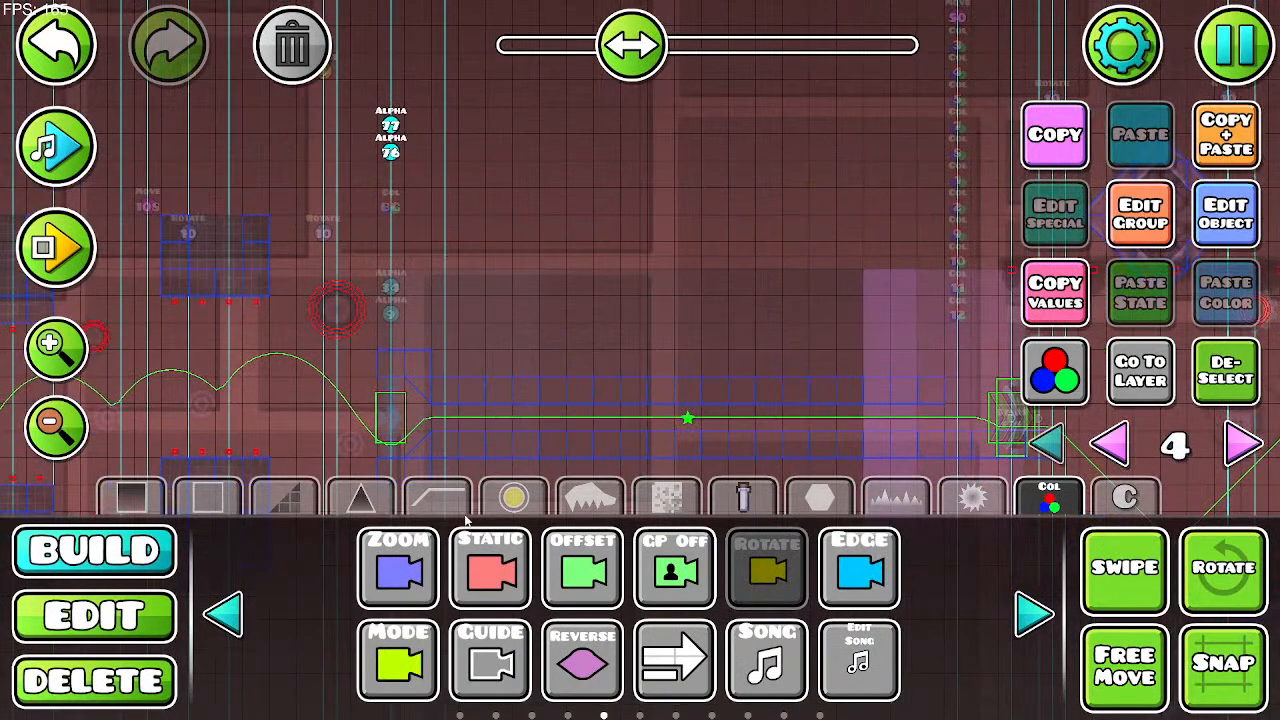
pyautogui.moveTo(365, 148); pyautogui.dragTo(455, 160)
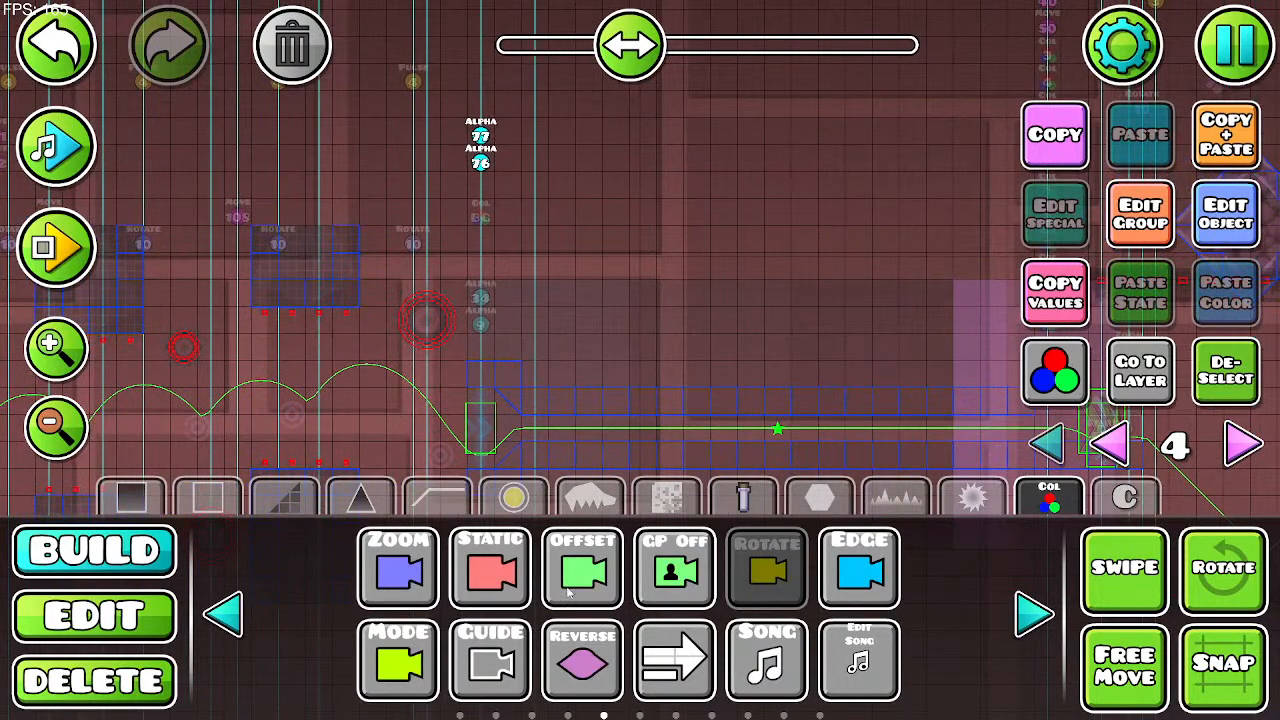
pyautogui.click(490, 568)
pyautogui.click(427, 130)
# Step: Configure the Static trigger before the corridor with target group ID 117, duration 0.25 and Ease In Out easing
pyautogui.click(1232, 230)
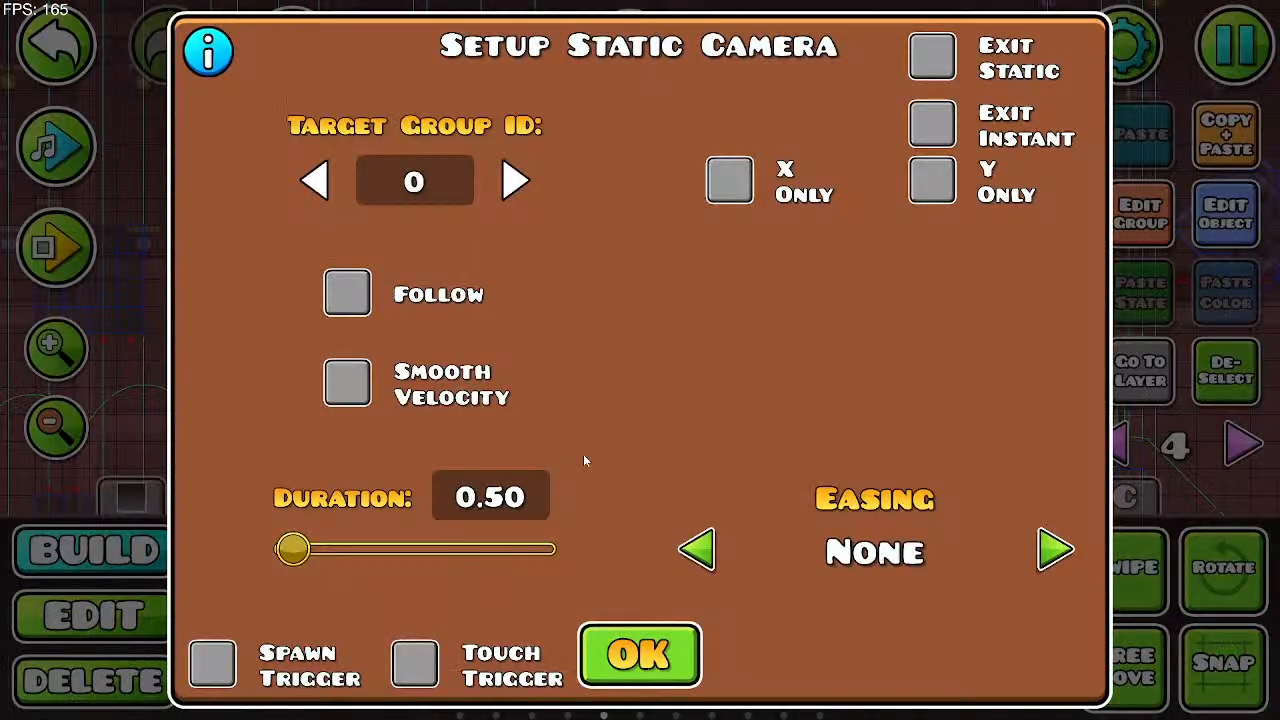
pyautogui.press('BackSpace')
pyautogui.press('BackSpace')
pyautogui.write('25')
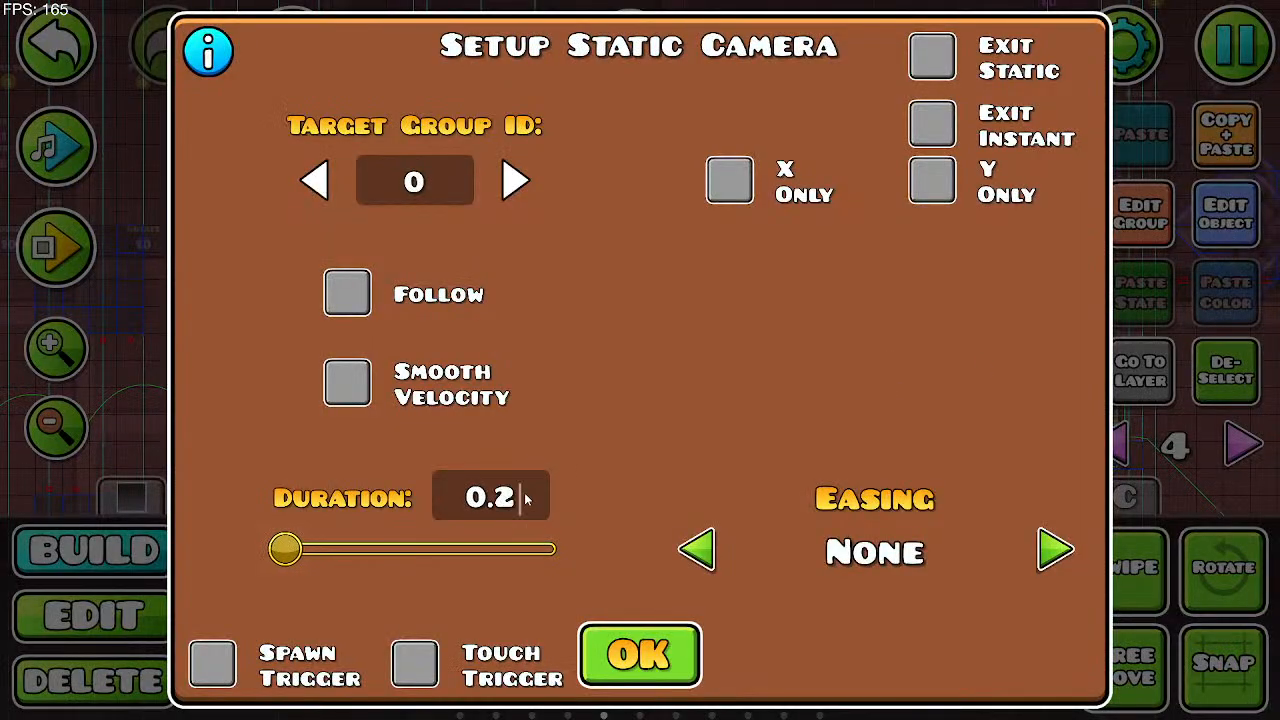
pyautogui.click(1055, 551)
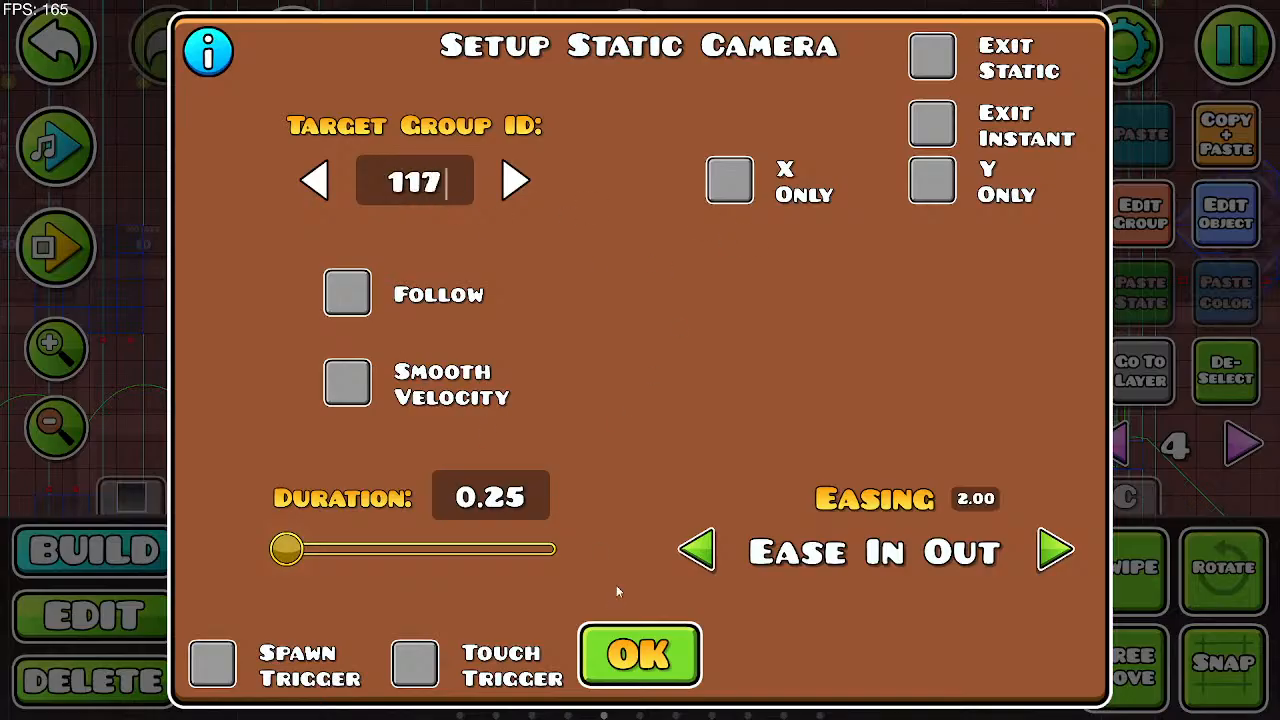
pyautogui.click(614, 652)
# Step: Place a second Static camera trigger shortly before the corridor's end, using music playback to judge its timing
pyautogui.moveTo(876, 201); pyautogui.dragTo(411, 198)
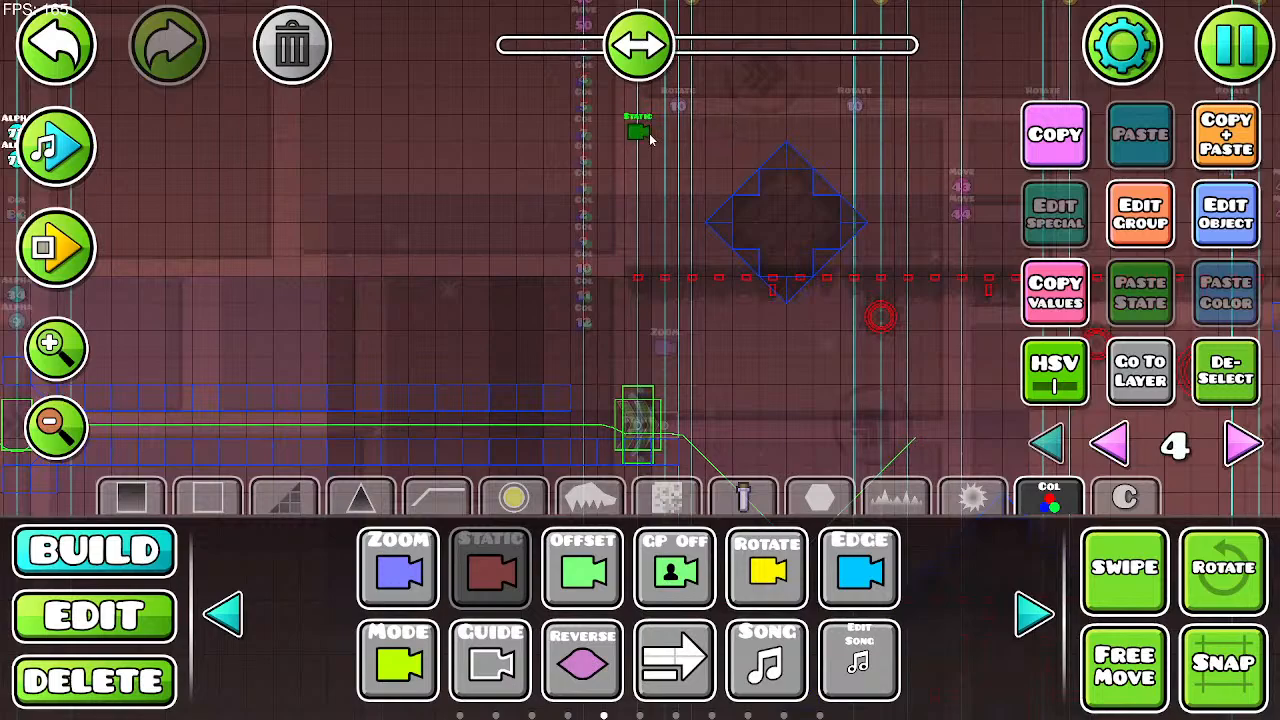
pyautogui.click(48, 122)
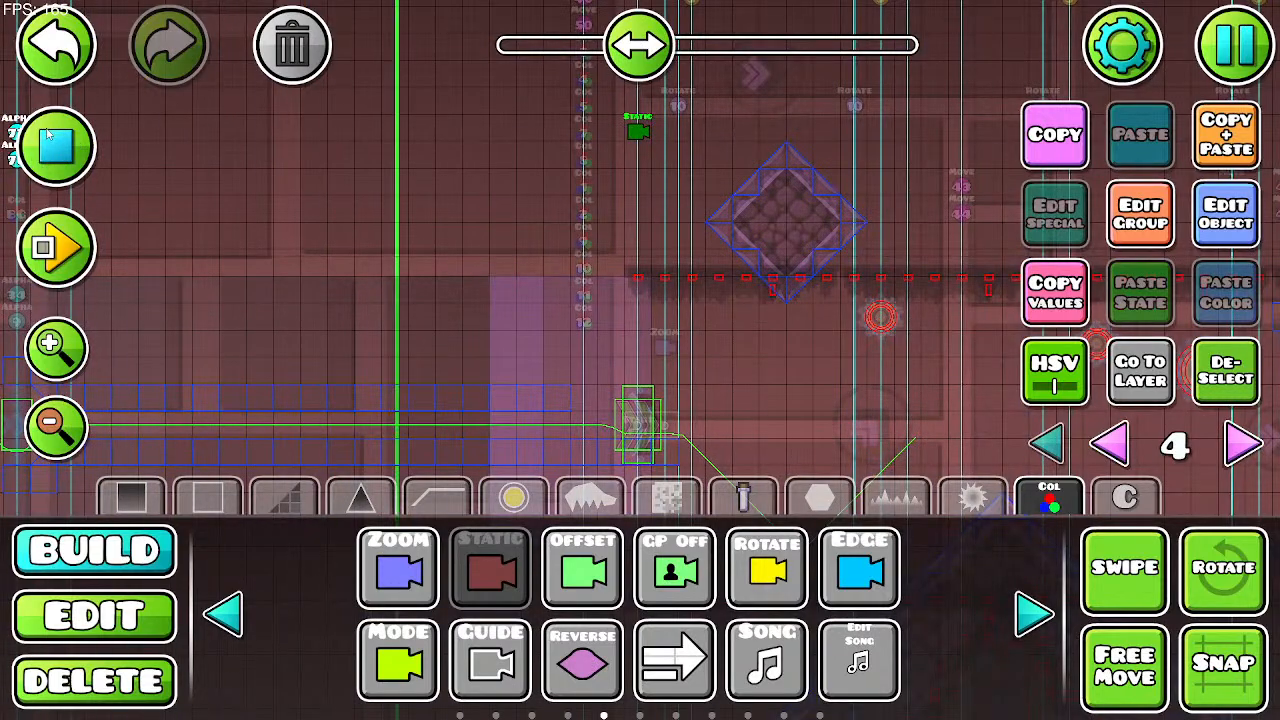
pyautogui.click(48, 122)
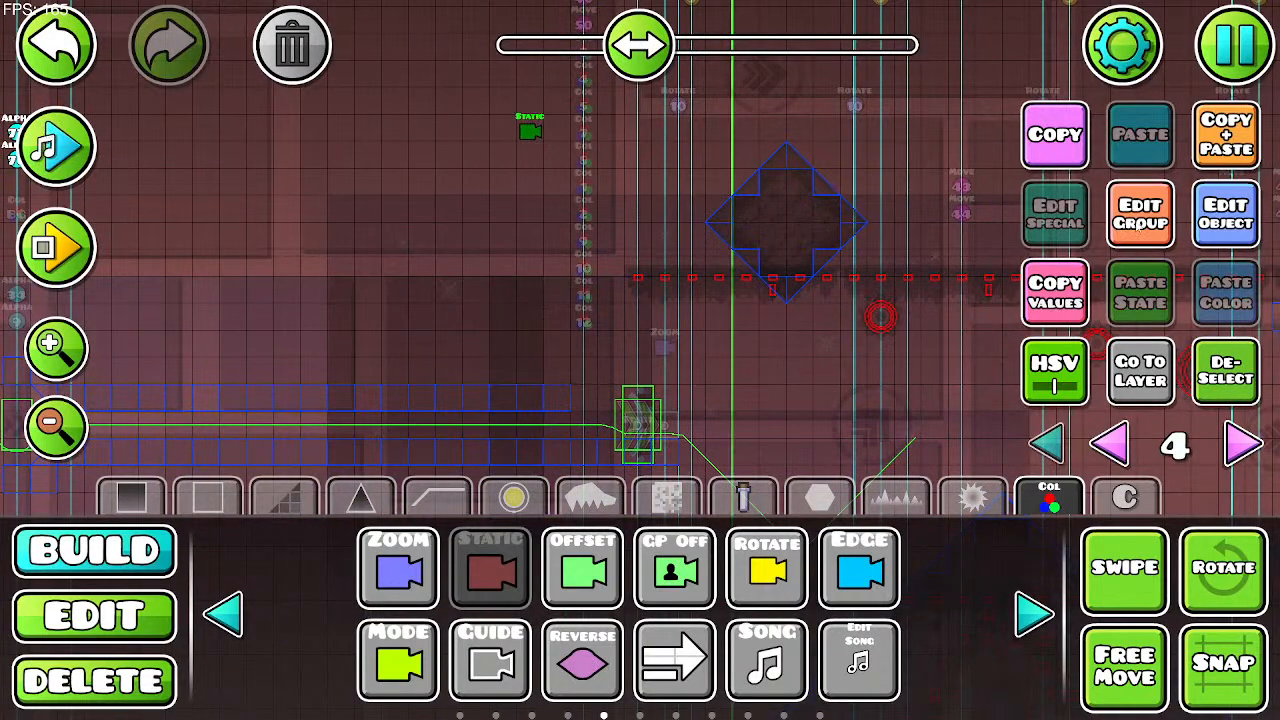
# Step: Set the second Static trigger's duration to 0.25 and enable Exit Static
pyautogui.click(1214, 238)
pyautogui.press('BackSpace')
pyautogui.press('BackSpace')
pyautogui.write('25')
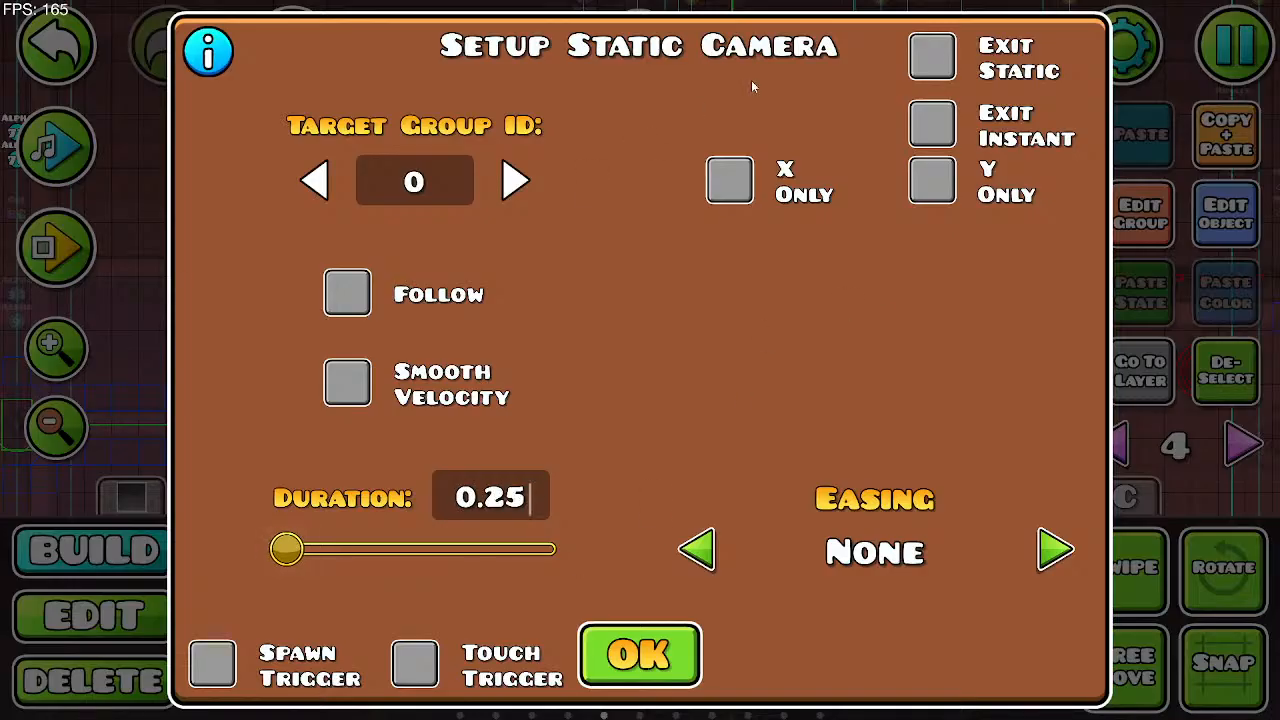
pyautogui.click(931, 56)
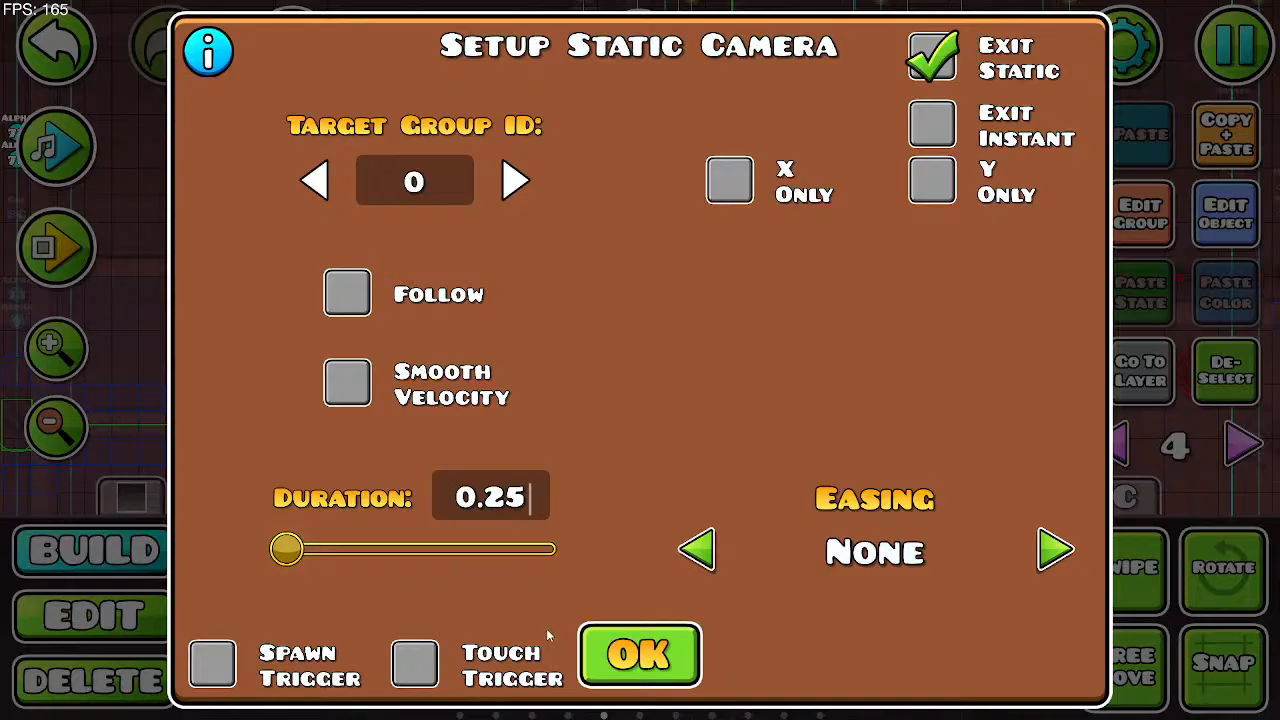
pyautogui.click(640, 655)
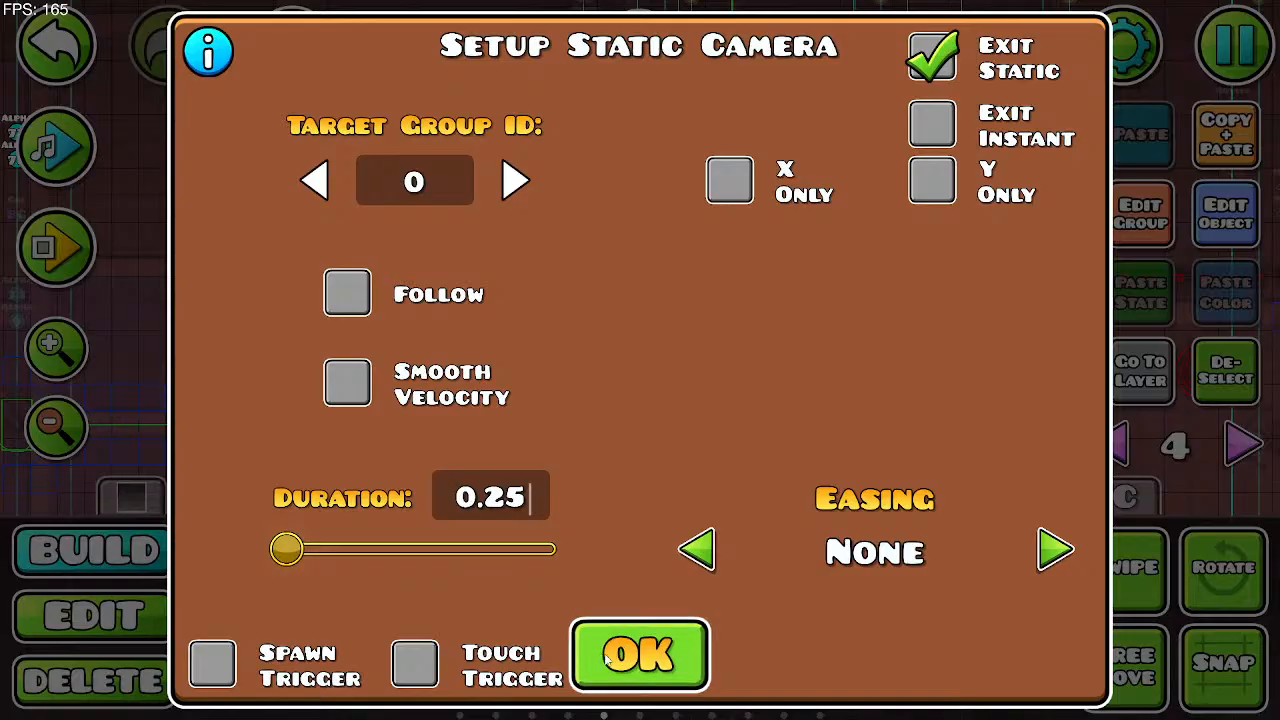
# Step: Review the group and object settings of the Static trigger near the corridor's end
pyautogui.click(1158, 224)
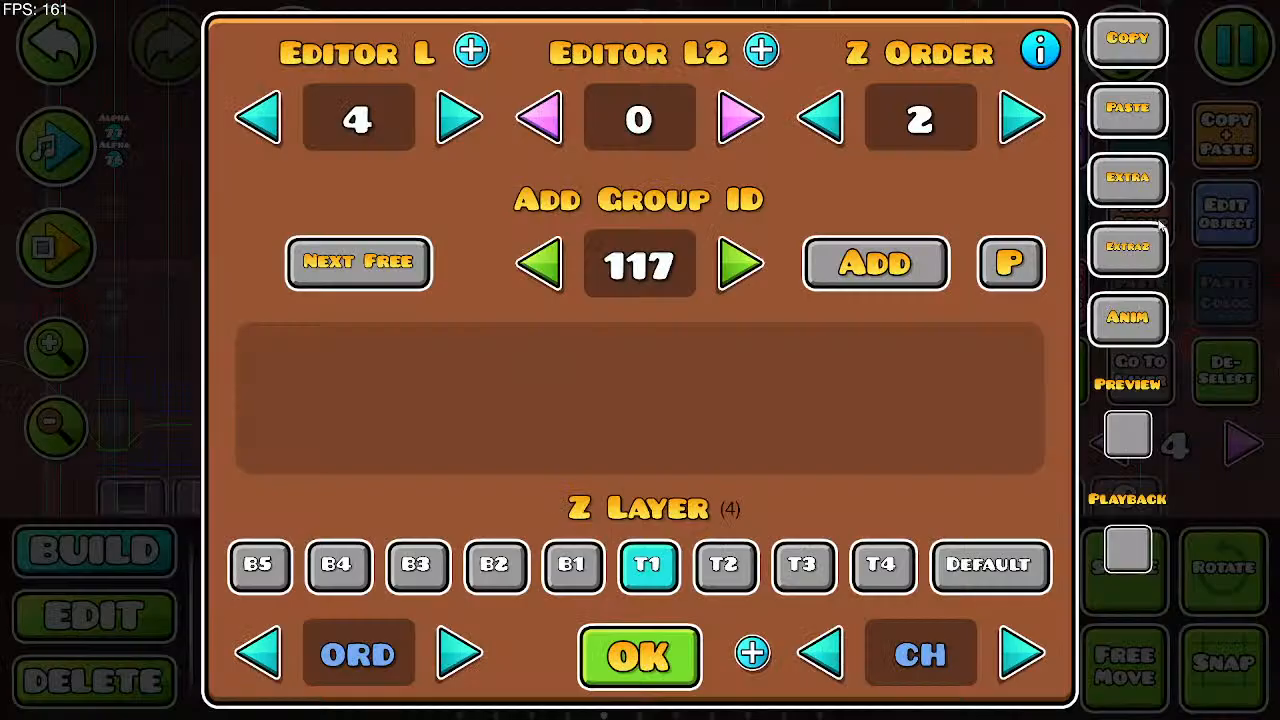
pyautogui.click(640, 656)
pyautogui.click(1226, 213)
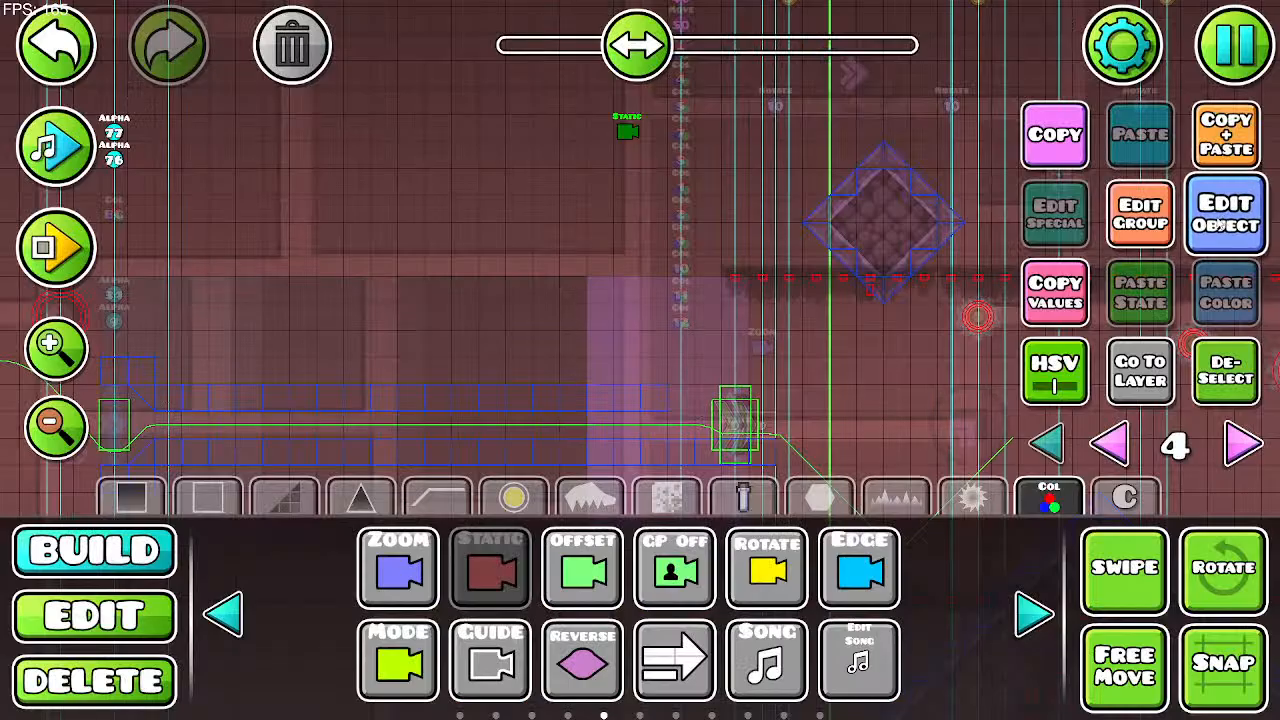
pyautogui.click(638, 655)
pyautogui.click(1140, 213)
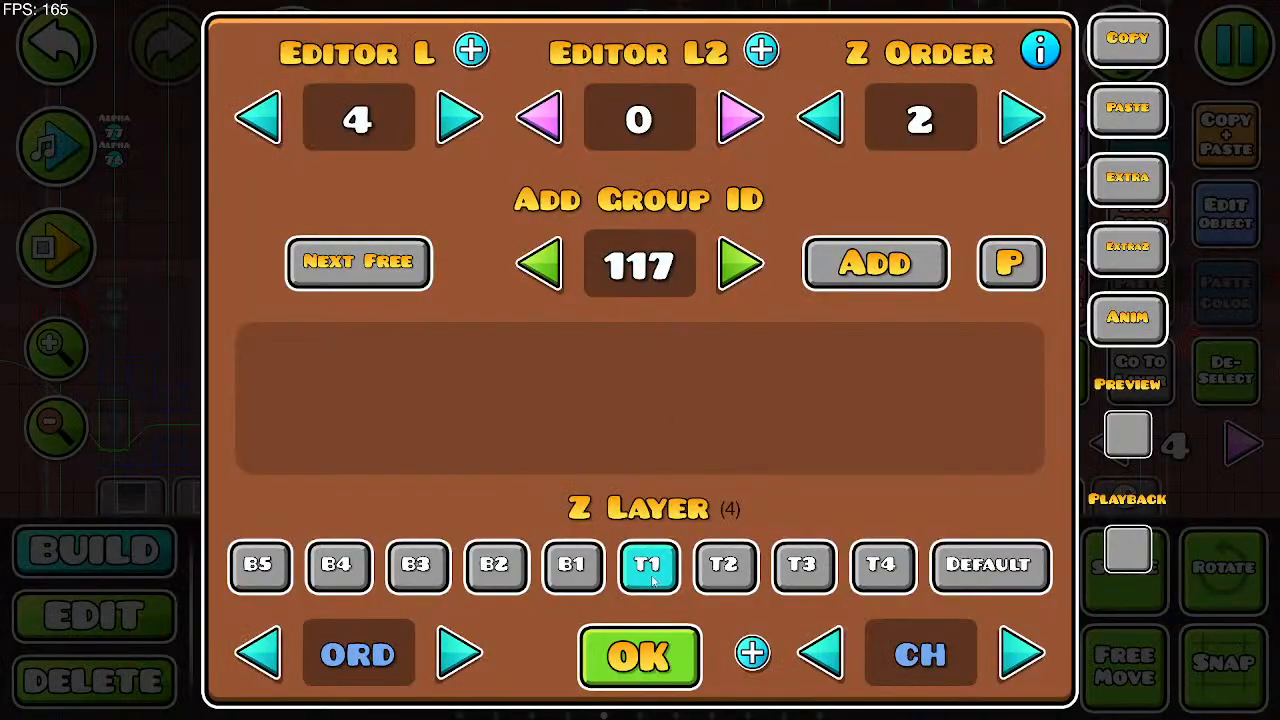
pyautogui.click(648, 666)
# Step: Look through the editor layers to compare which objects each one shows around the corridor
pyautogui.click(1245, 445)
pyautogui.click(1108, 445)
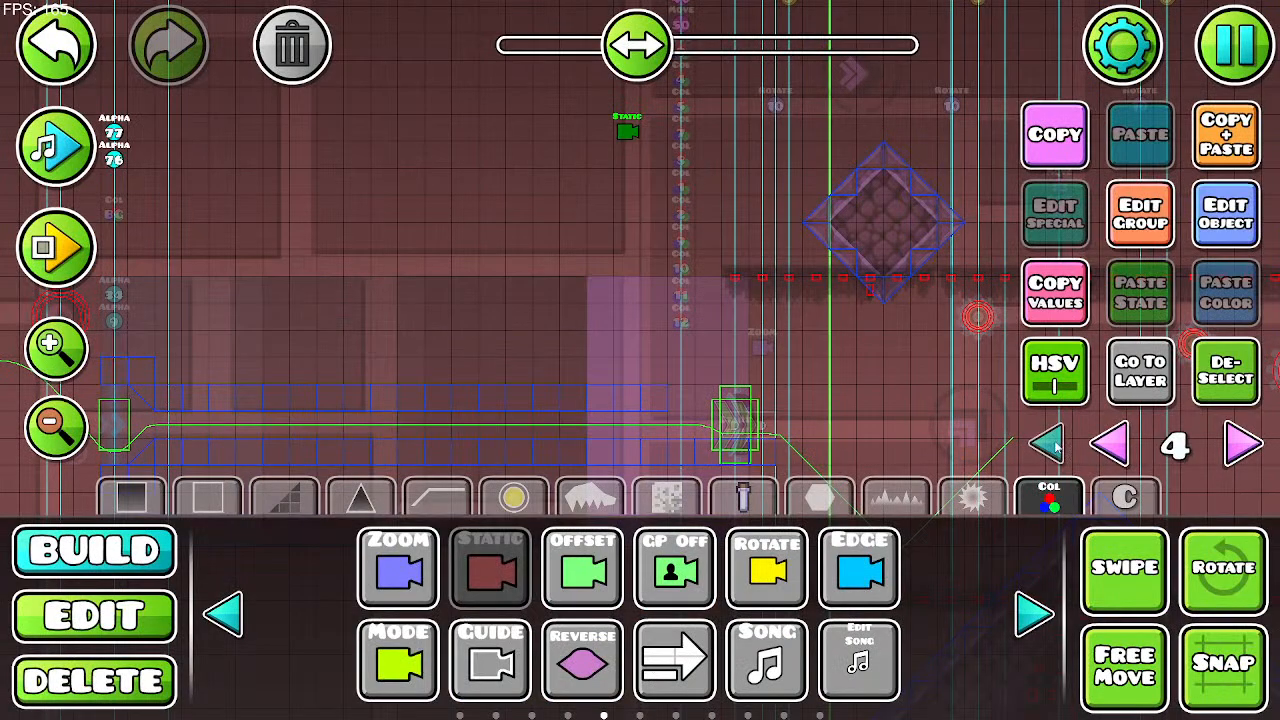
pyautogui.click(1050, 445)
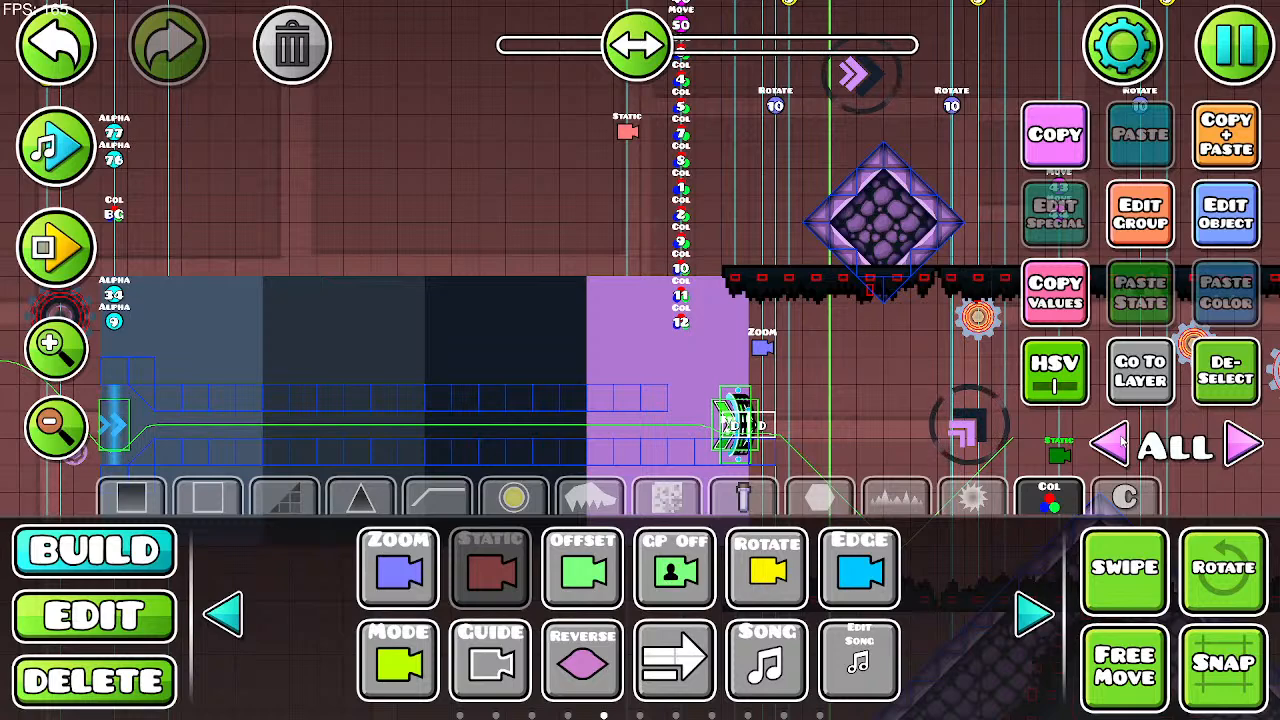
pyautogui.click(1240, 445)
pyautogui.click(1238, 446)
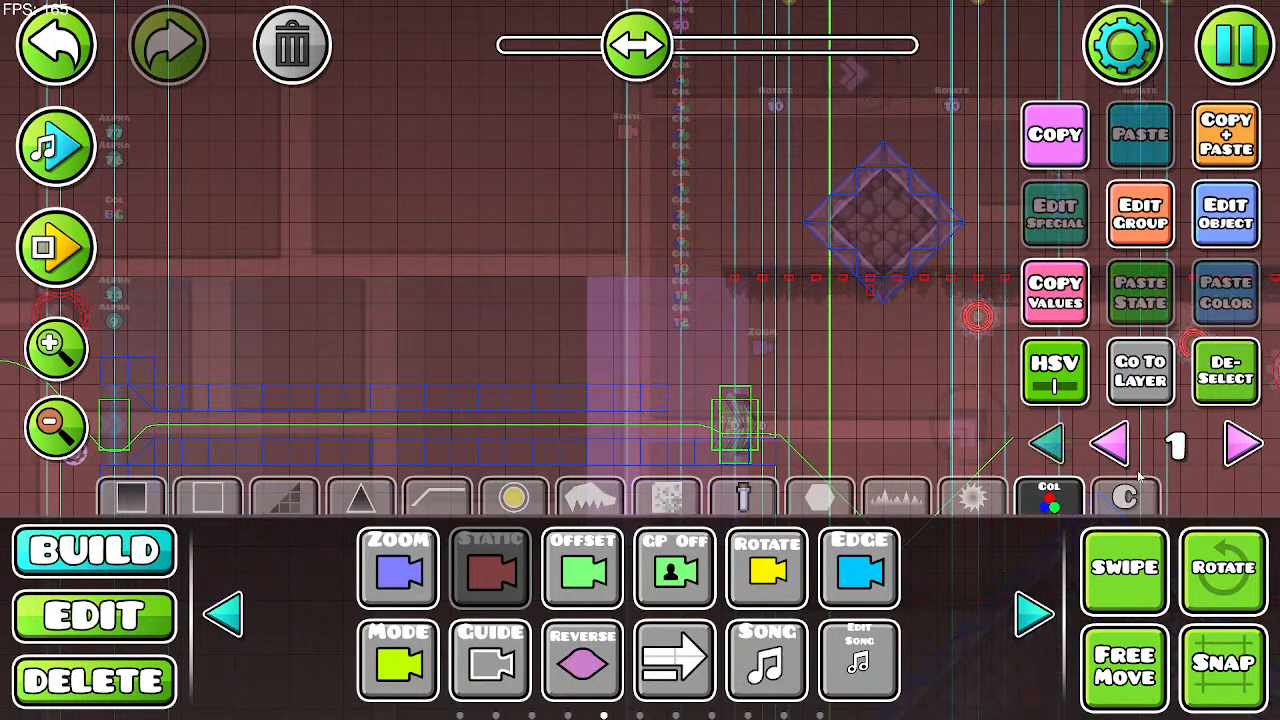
pyautogui.click(1050, 445)
pyautogui.click(1243, 445)
pyautogui.click(1245, 445)
pyautogui.click(1245, 445)
pyautogui.click(1245, 445)
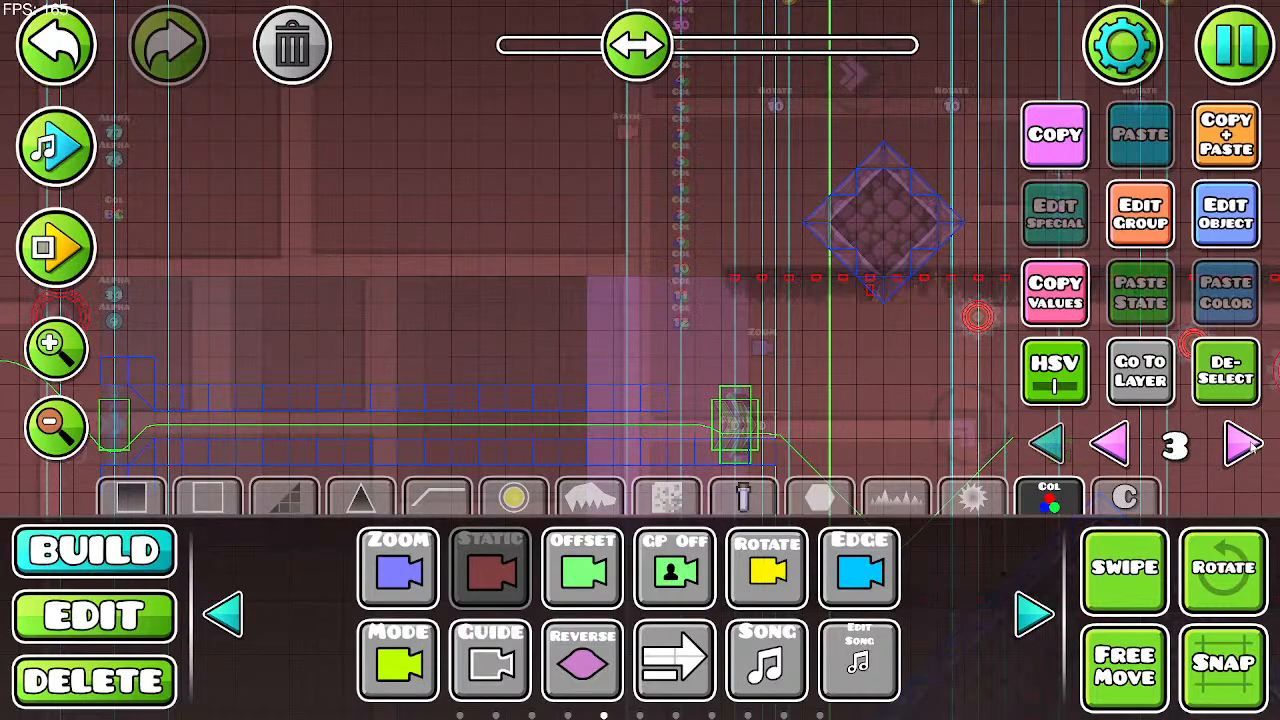
pyautogui.click(1243, 445)
pyautogui.click(1243, 445)
pyautogui.click(1045, 445)
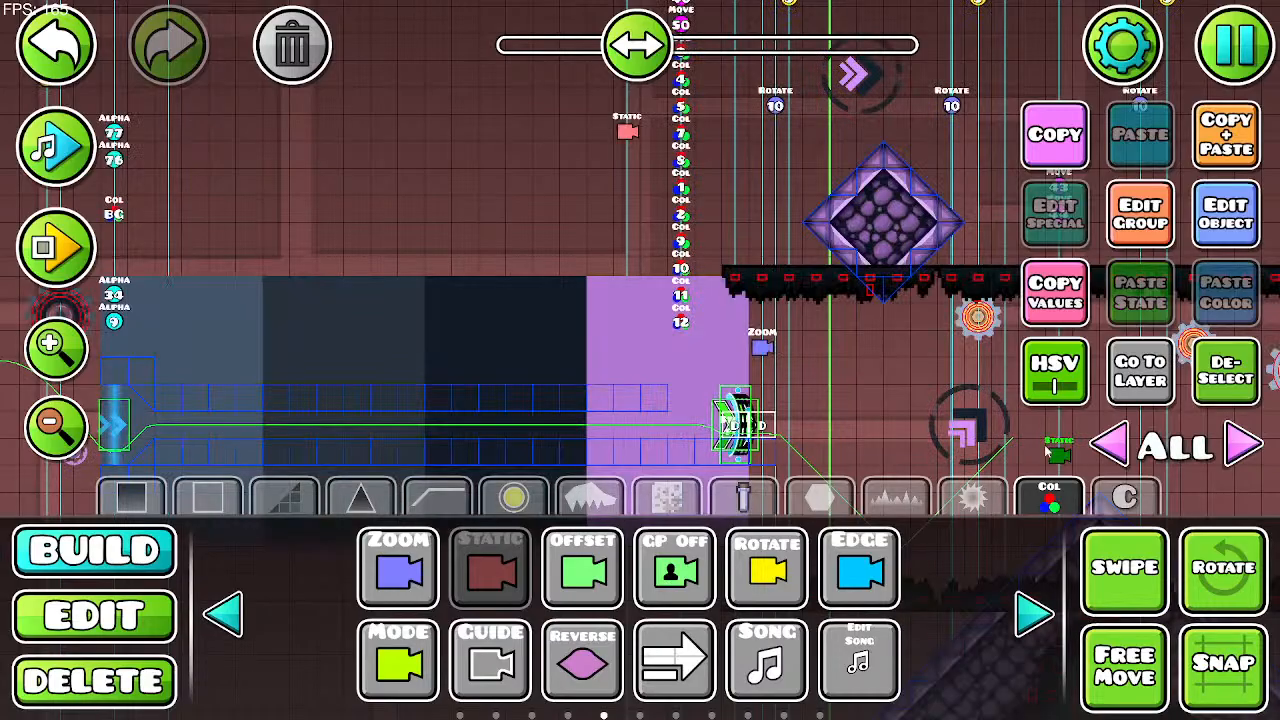
# Step: Delete the stray Static camera trigger beyond the corridor's end and show editor layer 5
pyautogui.moveTo(1045, 452); pyautogui.dragTo(1178, 408)
pyautogui.click(1243, 445)
pyautogui.click(1243, 445)
pyautogui.click(1243, 445)
pyautogui.click(1243, 445)
pyautogui.click(1243, 445)
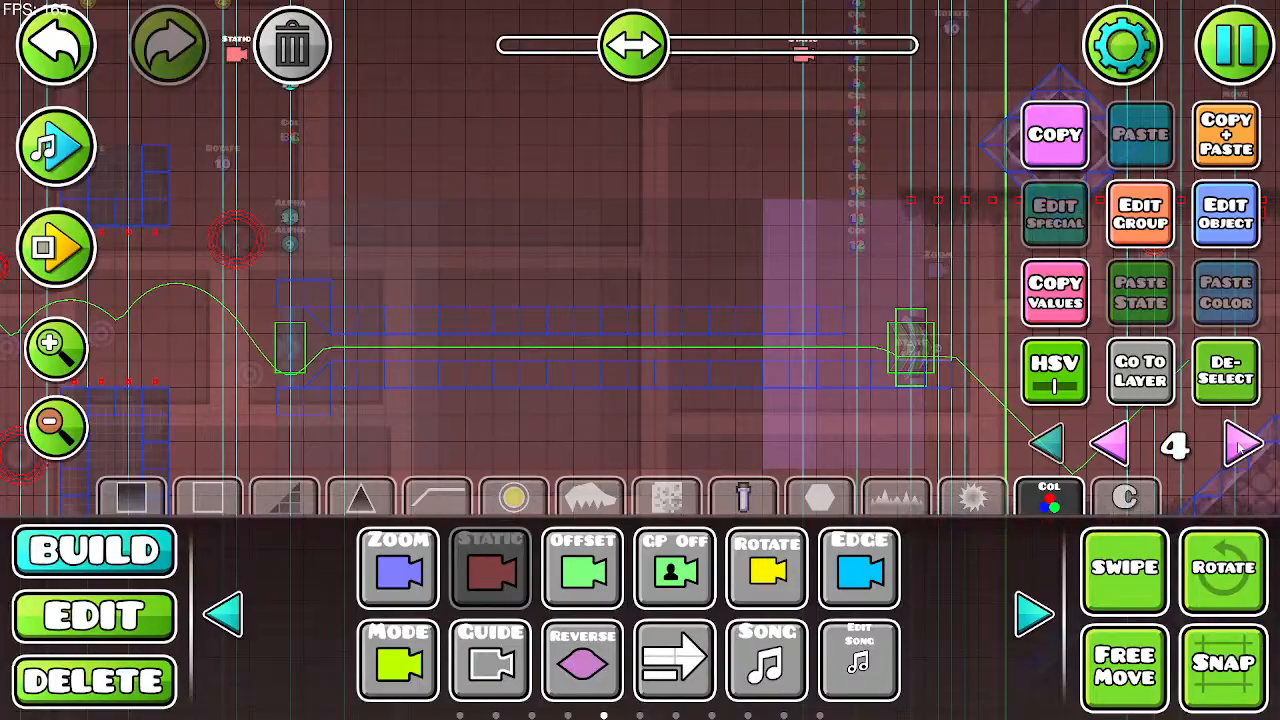
pyautogui.click(1243, 445)
pyautogui.click(295, 75)
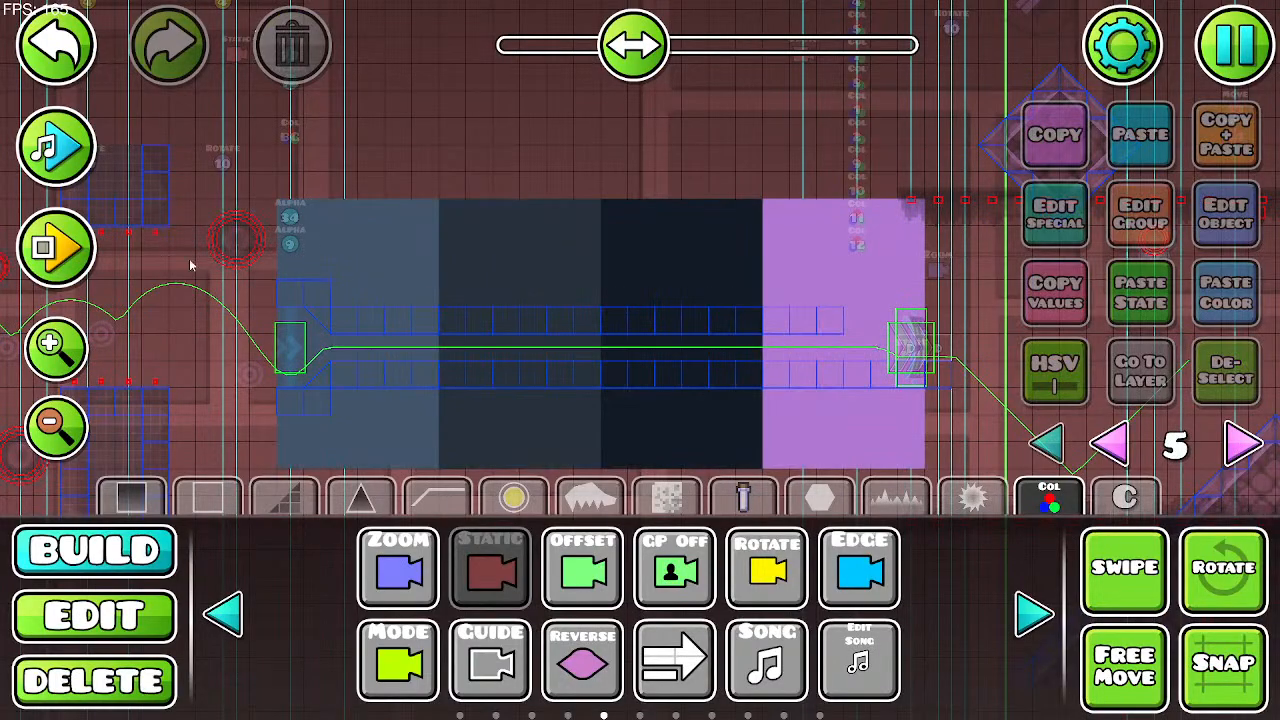
# Step: Playtest the UFO section up to the corridor's entrance and stop the test there
pyautogui.click(78, 250)
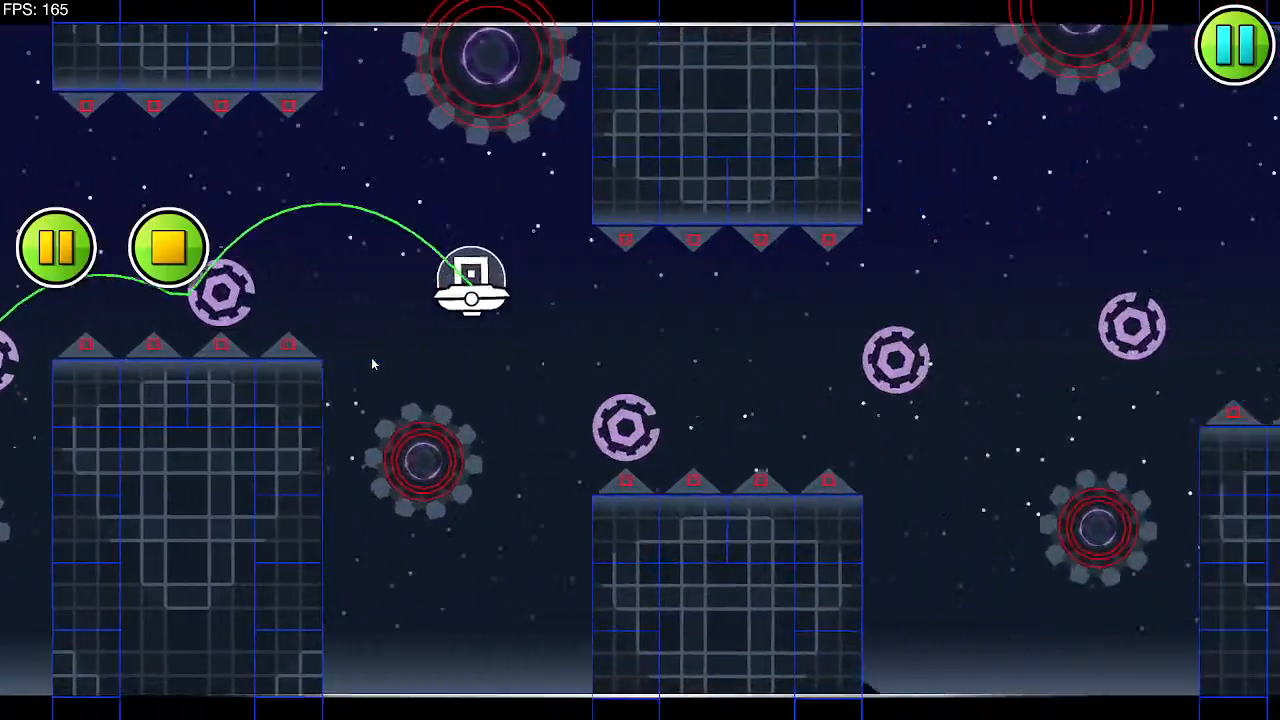
pyautogui.click(372, 363)
pyautogui.click(371, 362)
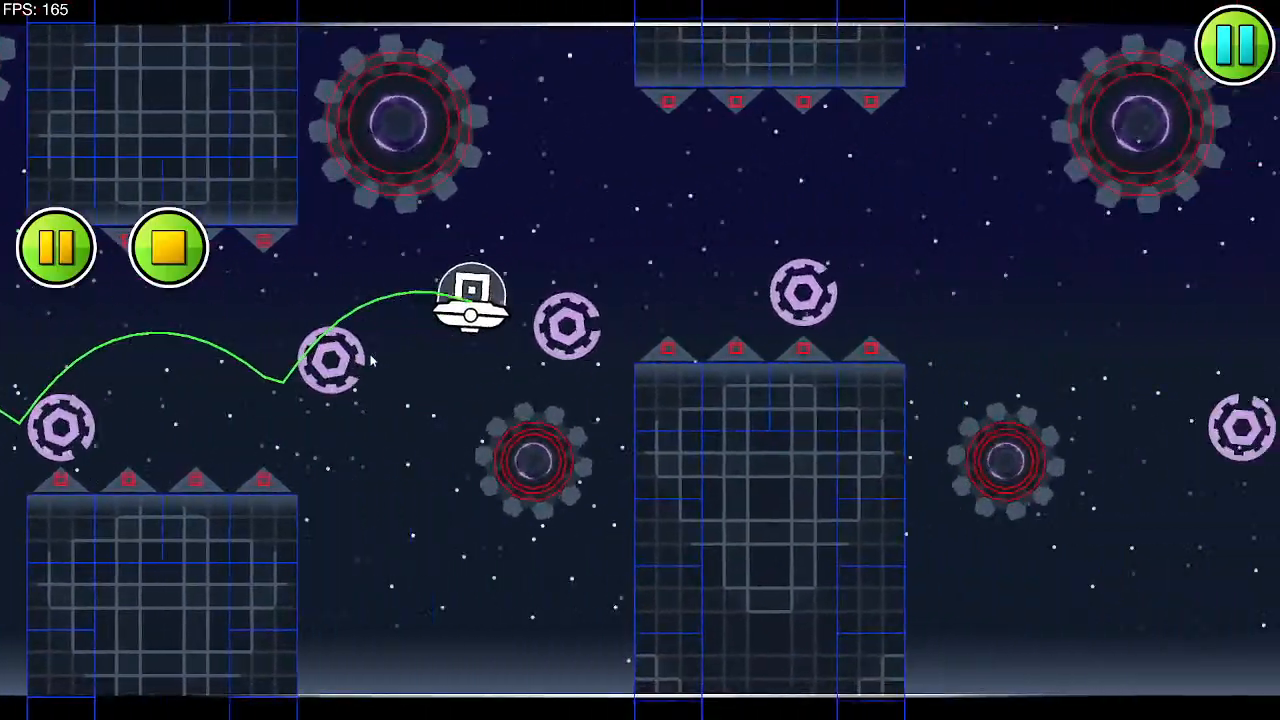
pyautogui.click(370, 360)
pyautogui.click(369, 358)
pyautogui.click(368, 355)
pyautogui.click(367, 350)
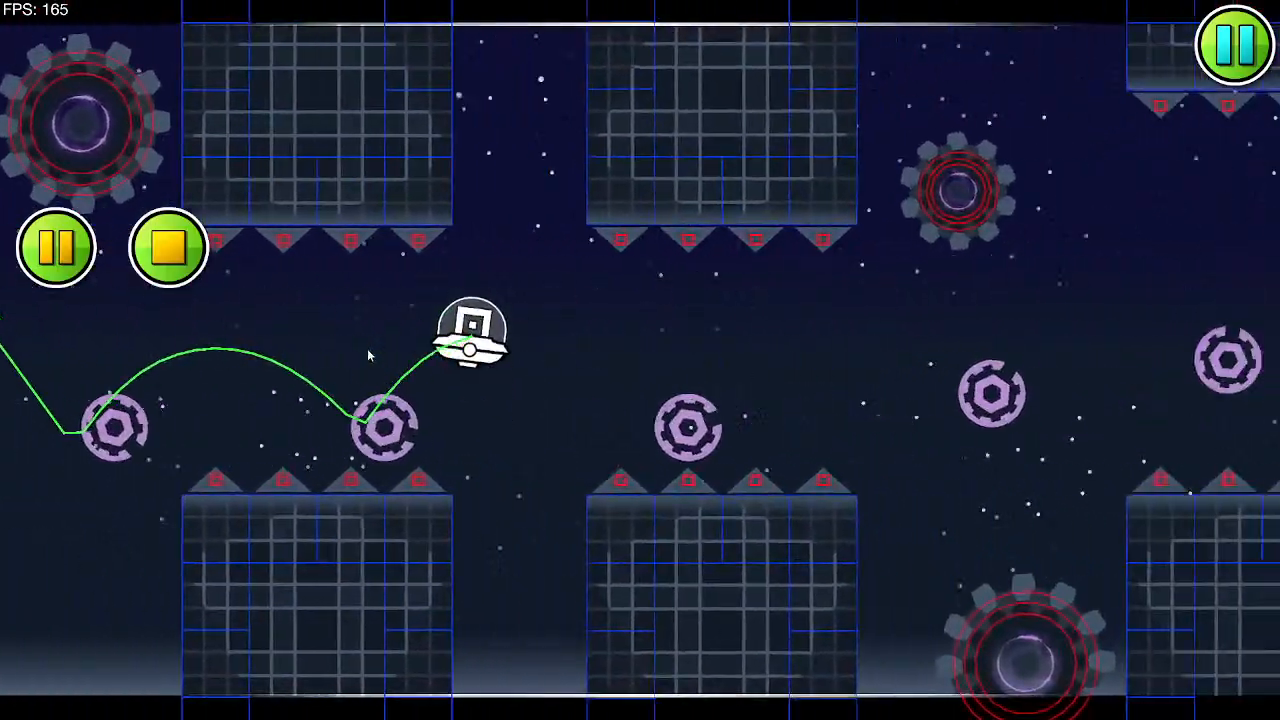
pyautogui.click(367, 350)
pyautogui.click(367, 352)
pyautogui.click(367, 350)
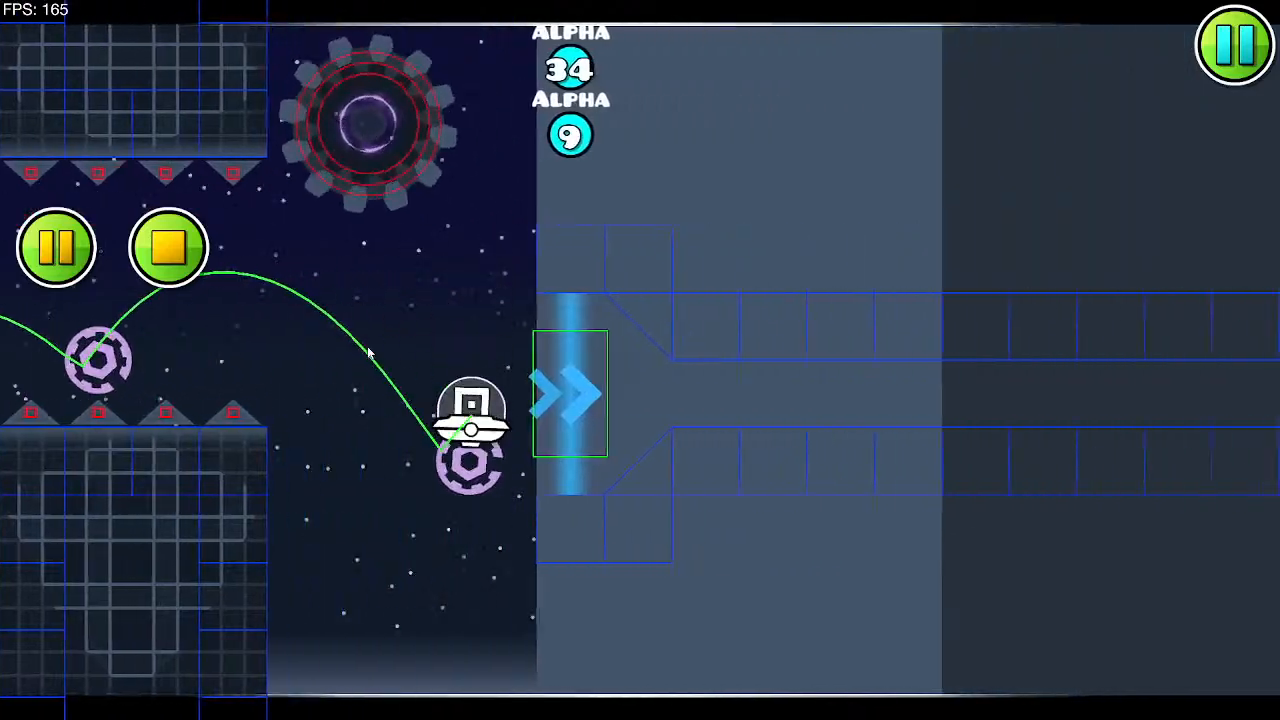
pyautogui.click(367, 348)
pyautogui.click(170, 250)
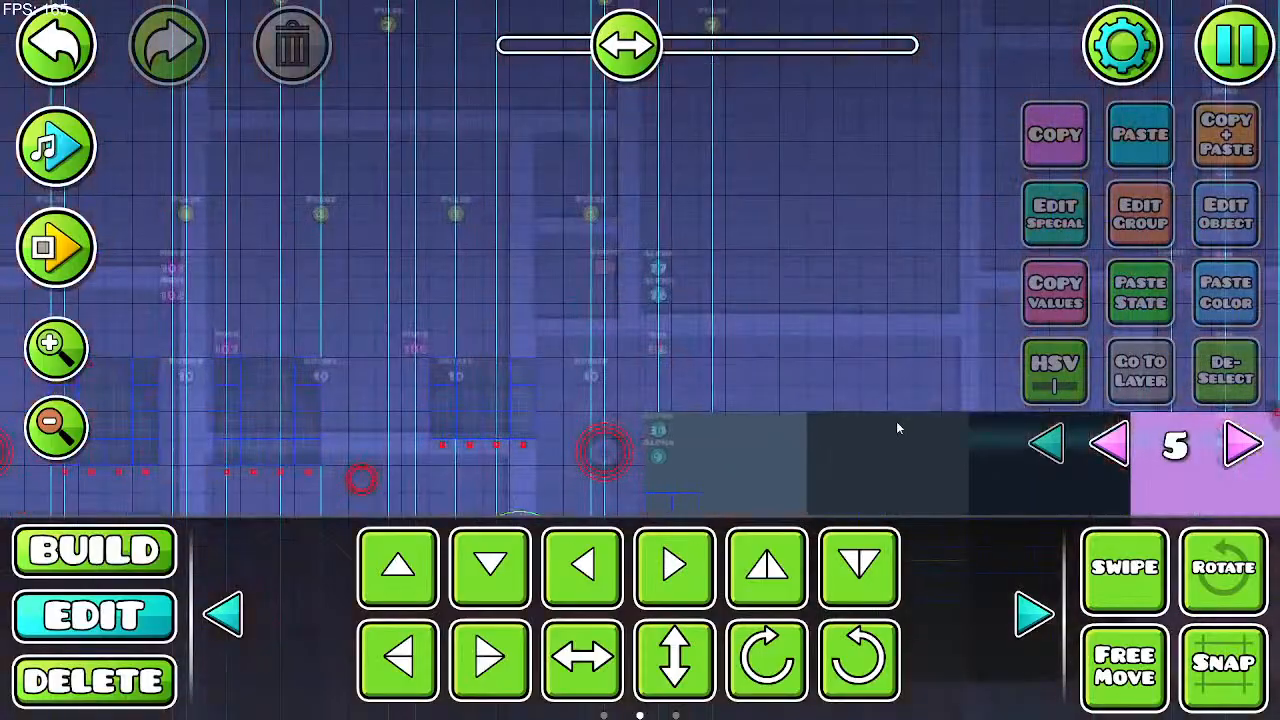
# Step: Look through editor layers 0 to 5 for the Static camera triggers, ending on layer 4
pyautogui.click(1112, 440)
pyautogui.click(1112, 440)
pyautogui.click(1112, 440)
pyautogui.click(1112, 440)
pyautogui.click(1112, 440)
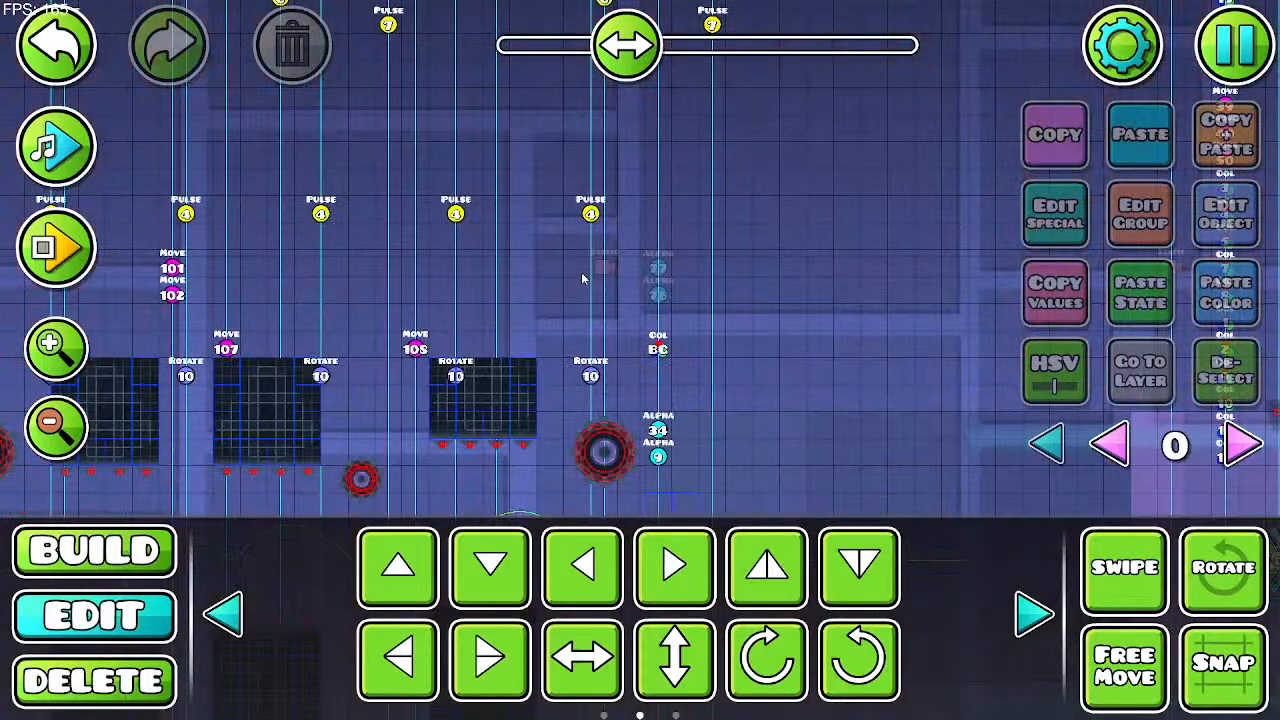
pyautogui.click(1218, 440)
pyautogui.click(1218, 440)
pyautogui.click(1218, 440)
pyautogui.click(1218, 440)
pyautogui.click(1218, 440)
pyautogui.click(1112, 443)
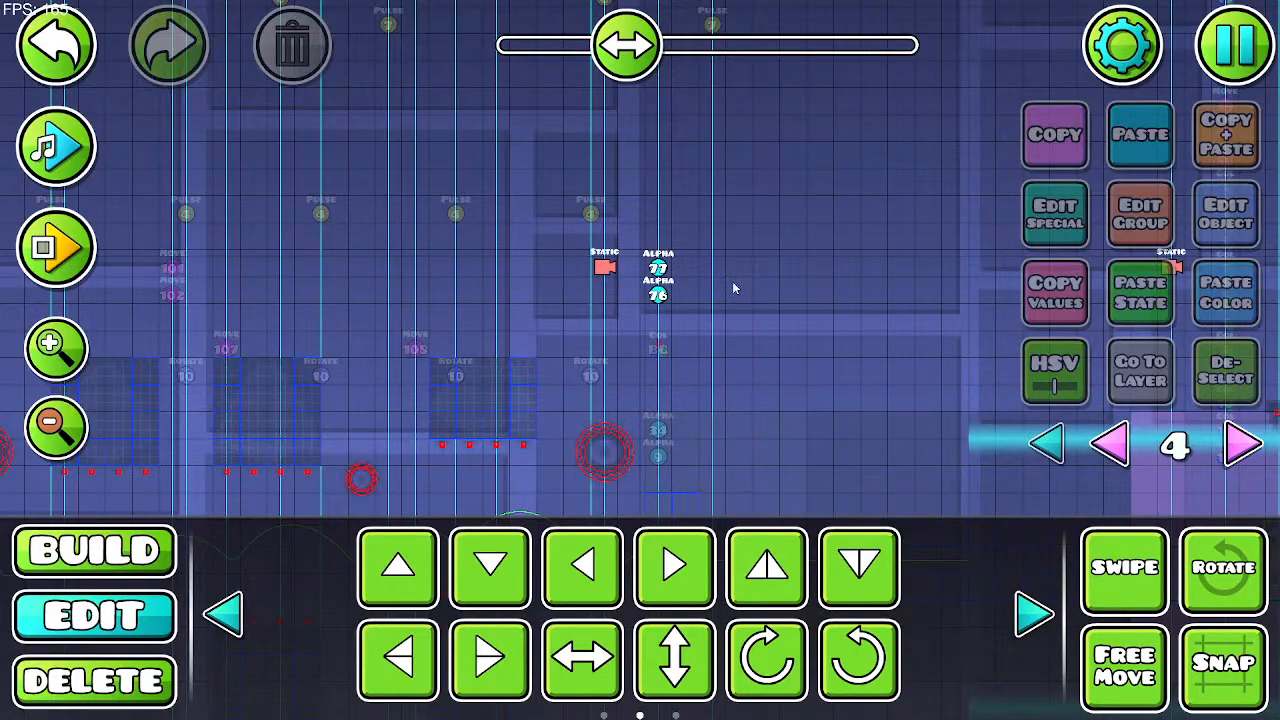
# Step: Examine the settings of the Static camera trigger before the corridor's start
pyautogui.click(606, 266)
pyautogui.click(1222, 214)
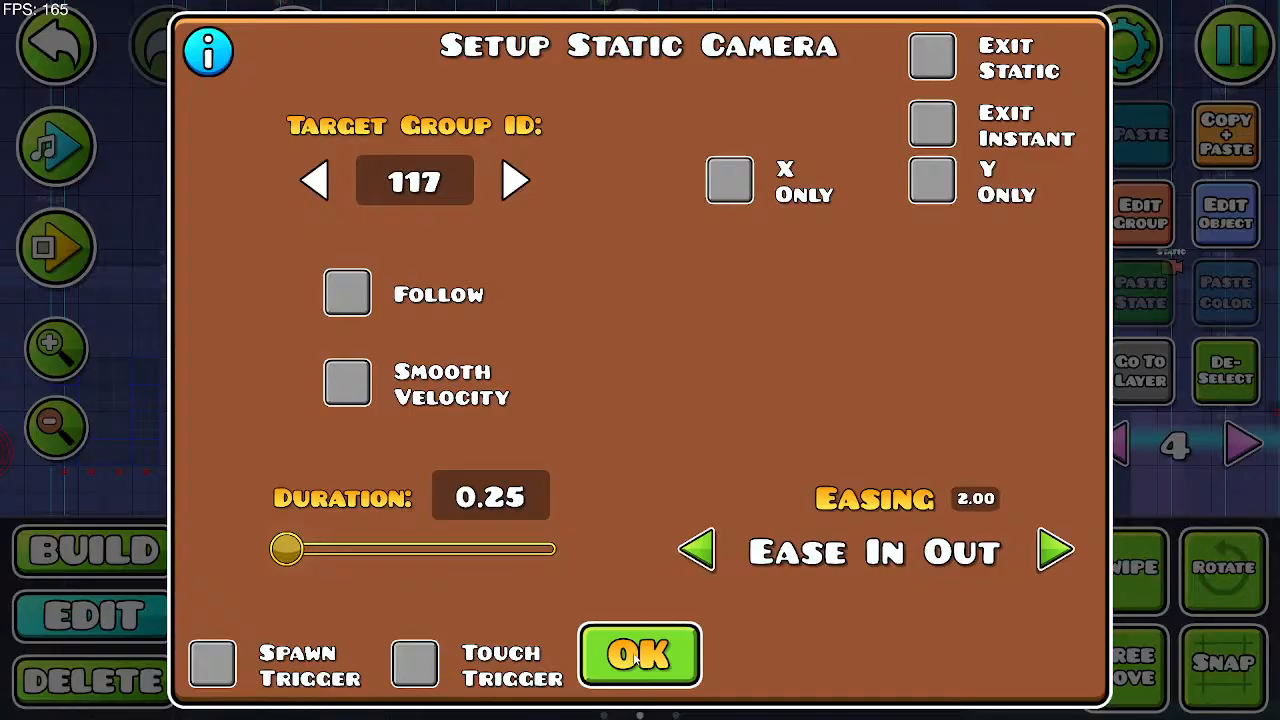
pyautogui.click(226, 50)
pyautogui.click(640, 600)
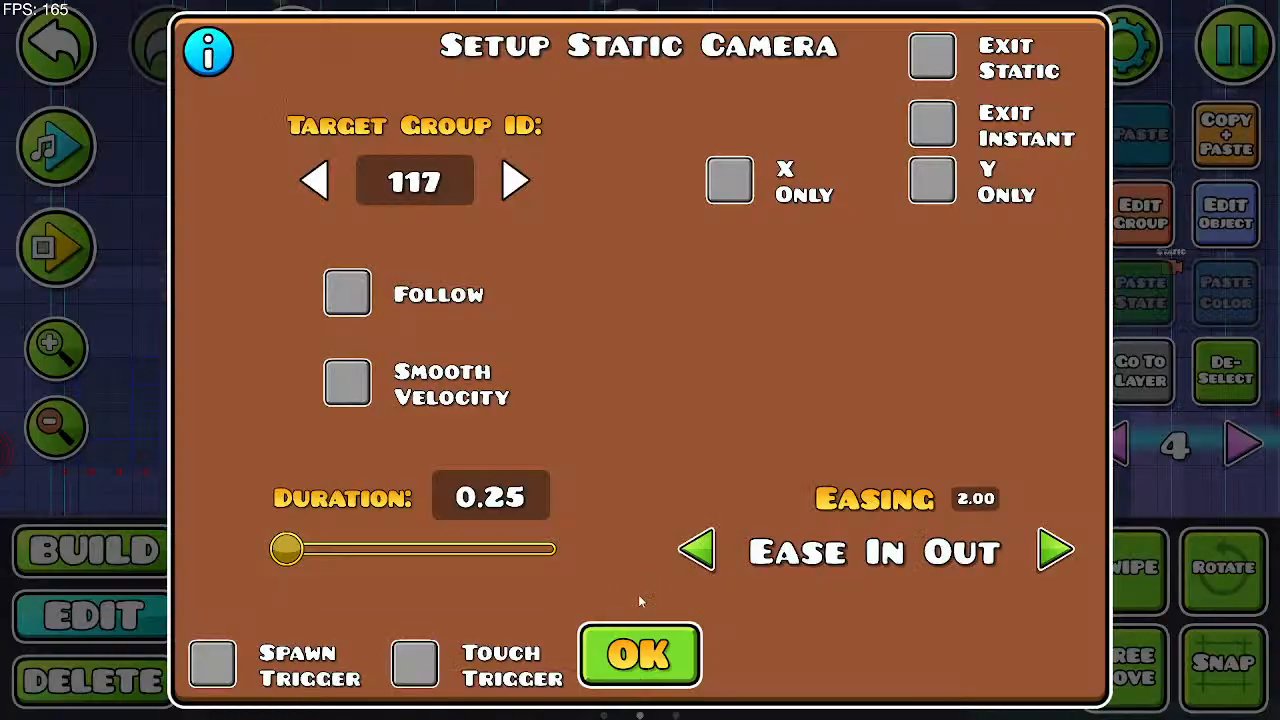
pyautogui.click(645, 657)
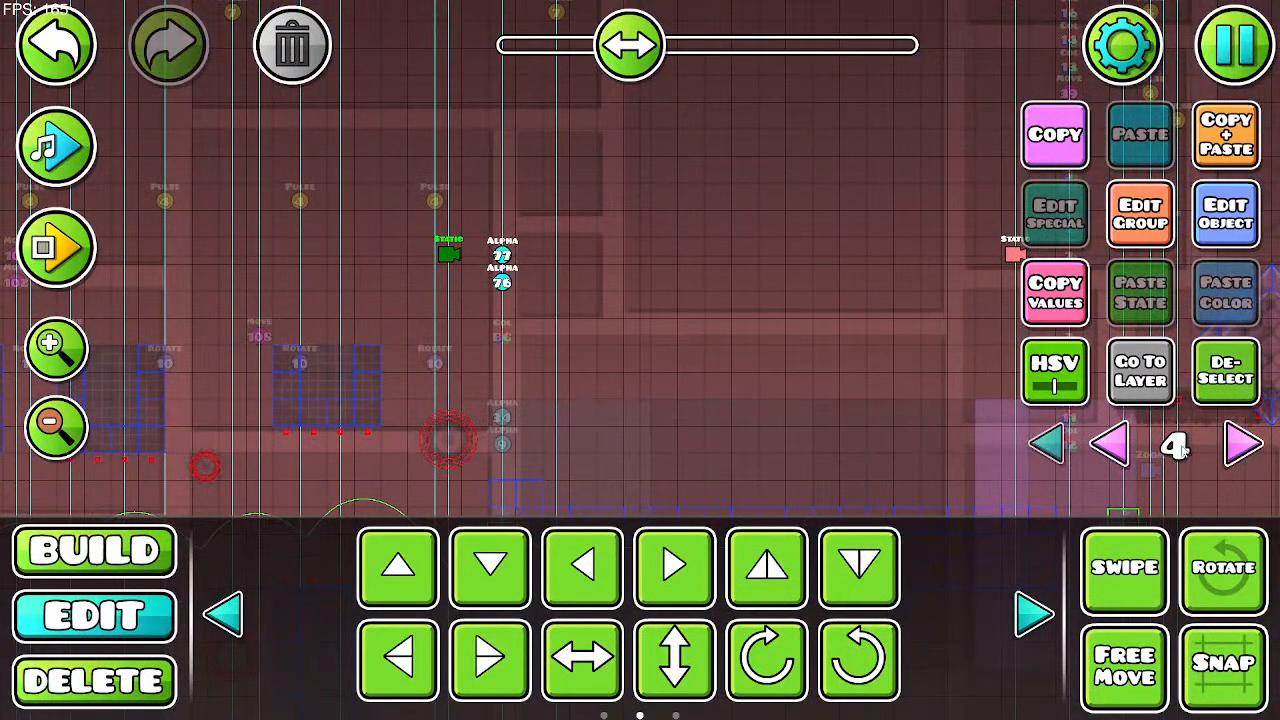
# Step: Look through the editor layers above layer 4, going back down to layer 0
pyautogui.click(1236, 450)
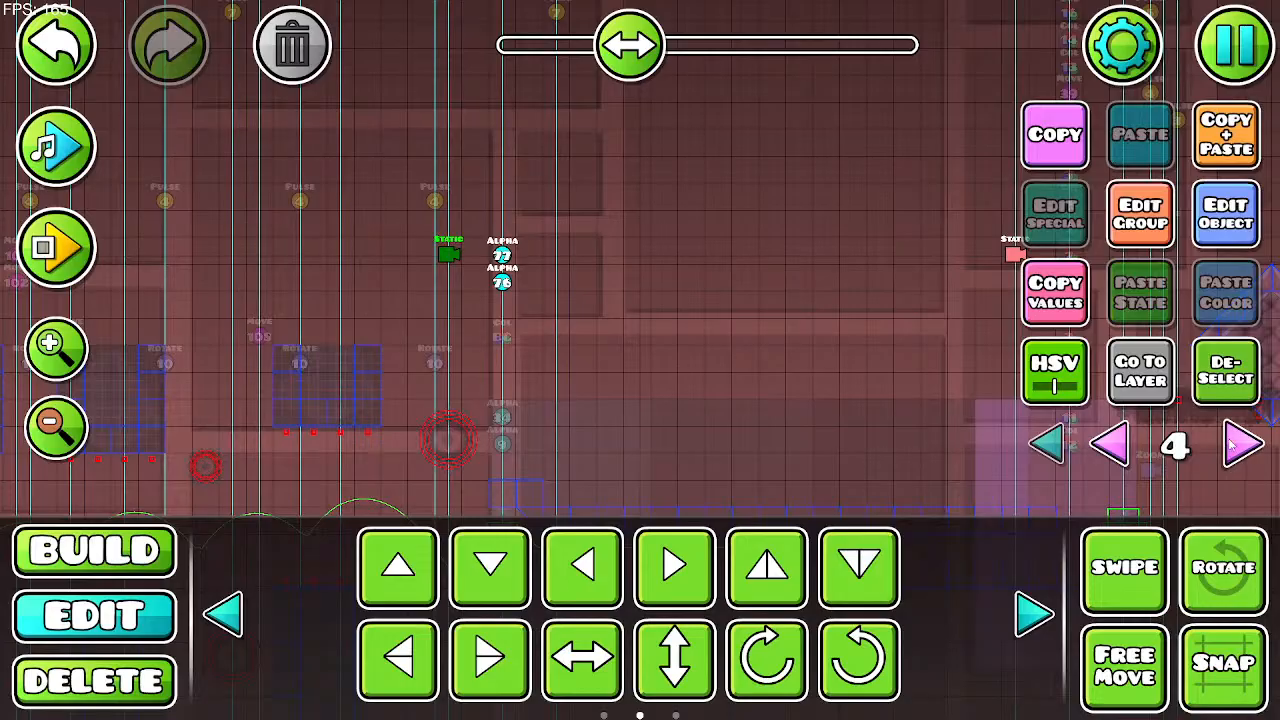
pyautogui.click(1236, 450)
pyautogui.click(1236, 450)
pyautogui.click(1236, 450)
pyautogui.click(1236, 450)
pyautogui.click(1101, 455)
pyautogui.click(1108, 448)
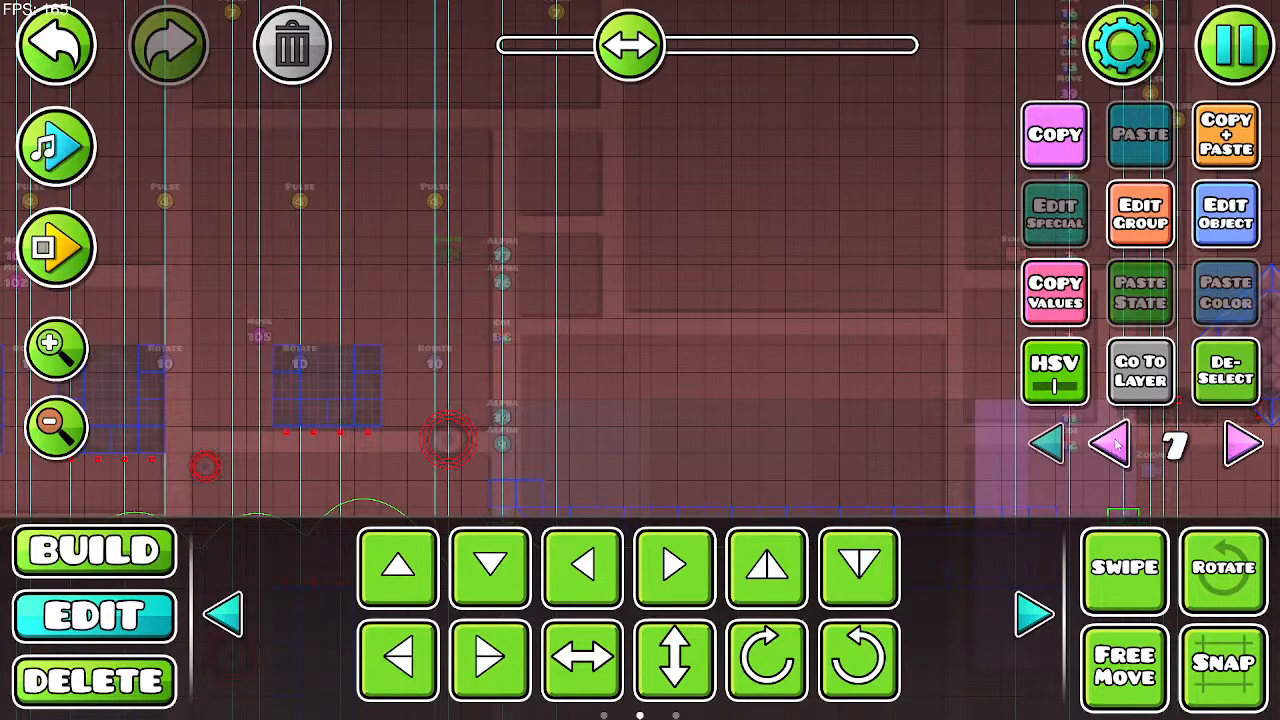
pyautogui.click(1110, 447)
pyautogui.click(1112, 447)
pyautogui.click(1240, 450)
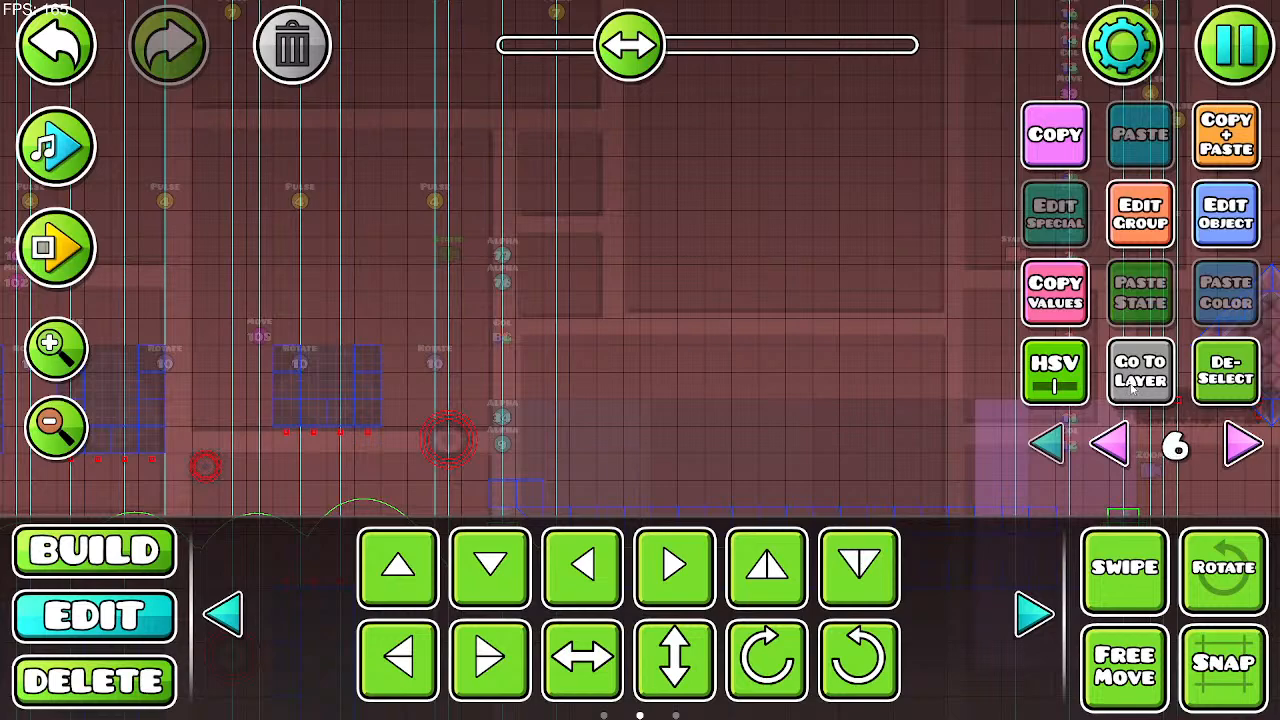
pyautogui.click(1110, 445)
pyautogui.click(1110, 445)
pyautogui.click(1110, 445)
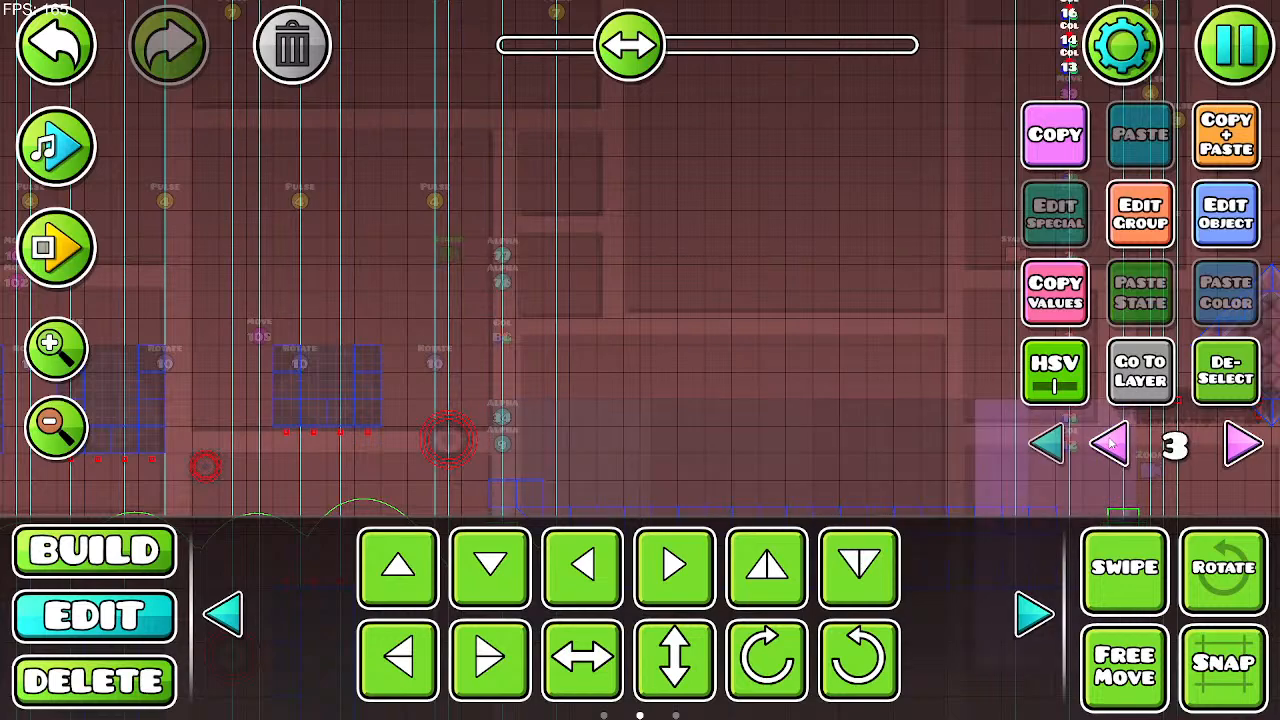
pyautogui.click(1110, 445)
pyautogui.click(1110, 445)
pyautogui.click(1110, 445)
# Step: Compare the corridor area on editor layers 0 to 5, including its colored squares, and return to layer 4
pyautogui.scroll(2, 600, 265)
pyautogui.moveTo(600, 265); pyautogui.dragTo(517, 192)
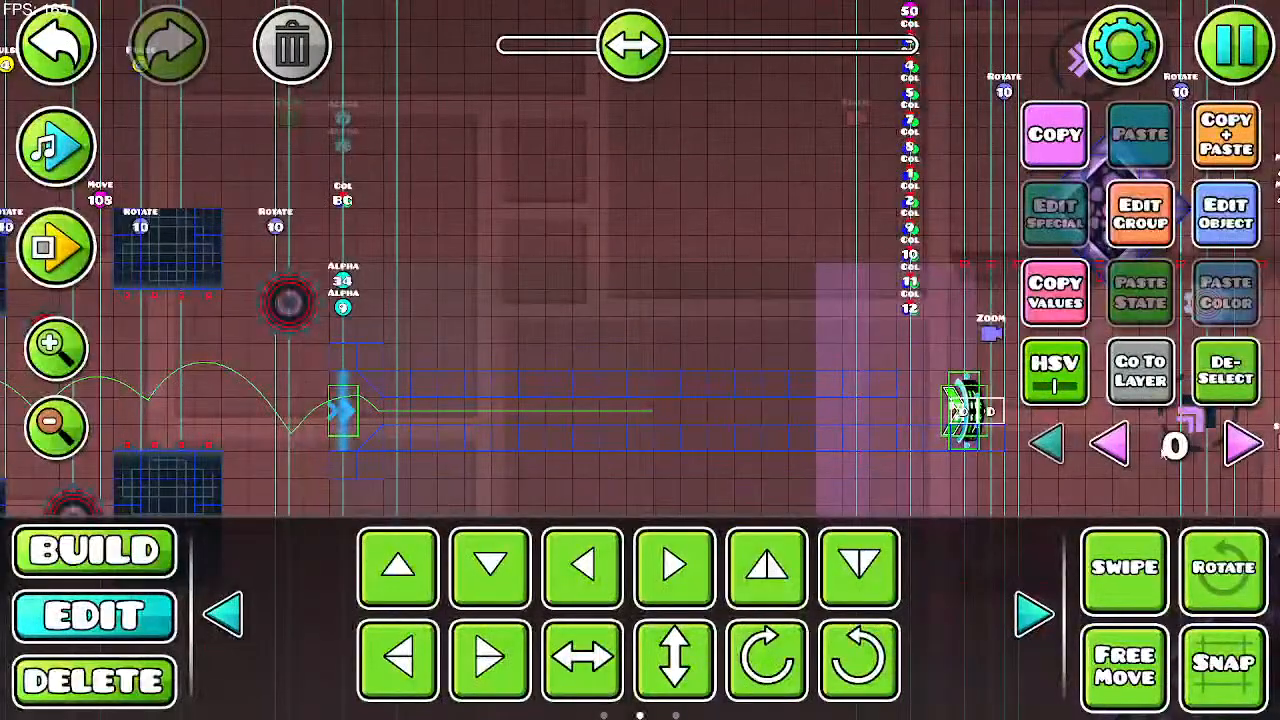
pyautogui.click(1243, 445)
pyautogui.click(1243, 445)
pyautogui.click(1243, 445)
pyautogui.click(1243, 445)
pyautogui.click(1243, 445)
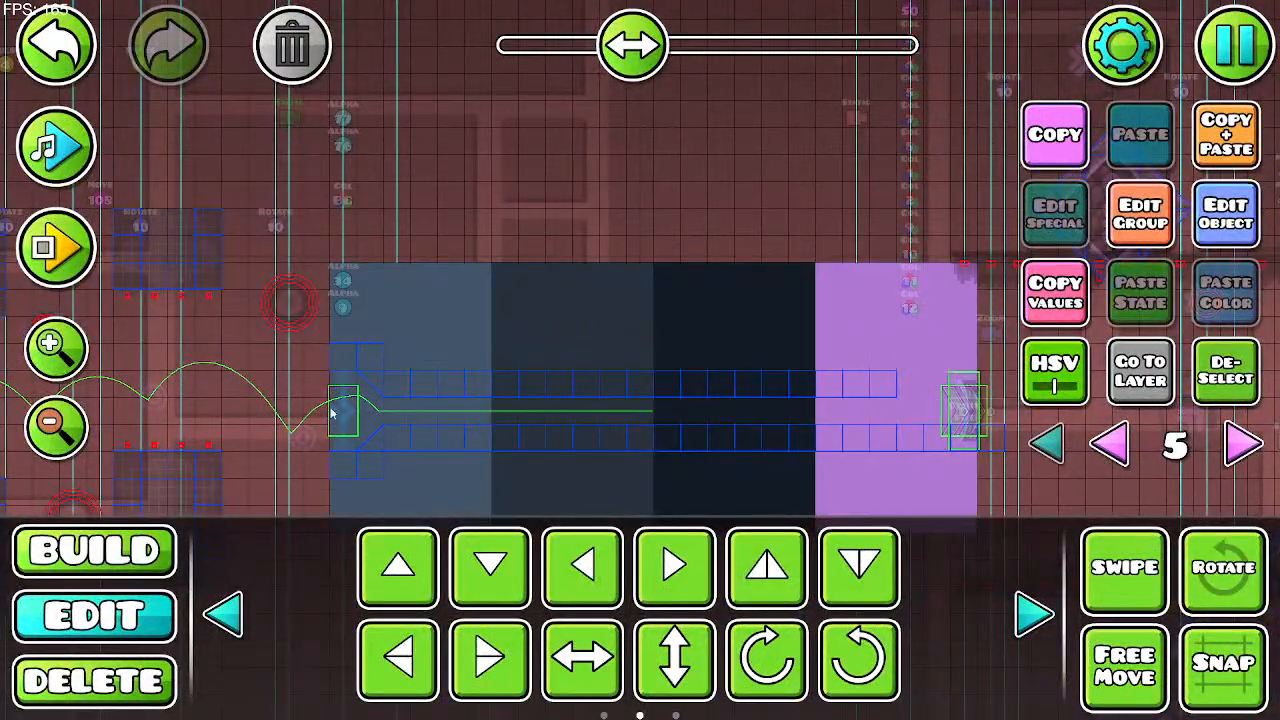
pyautogui.click(366, 300)
pyautogui.scroll(-4, 374, 294)
pyautogui.scroll(3, 503, 340)
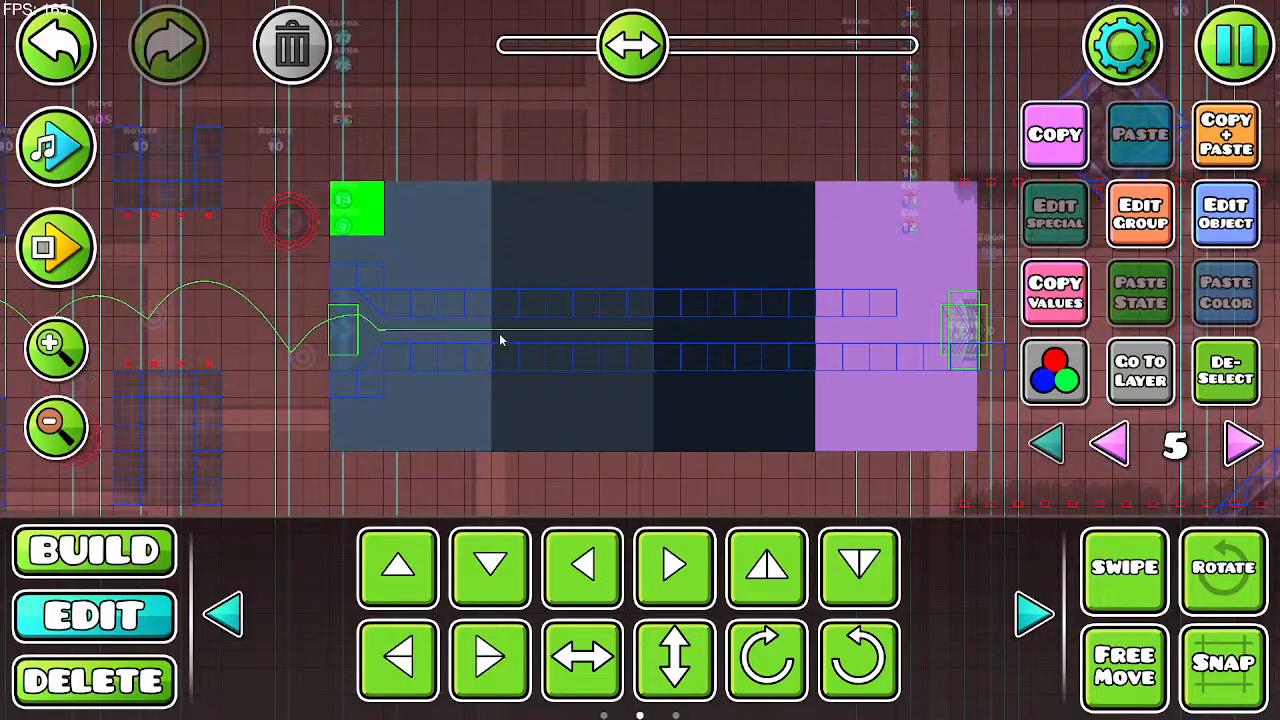
pyautogui.scroll(5, 757, 505)
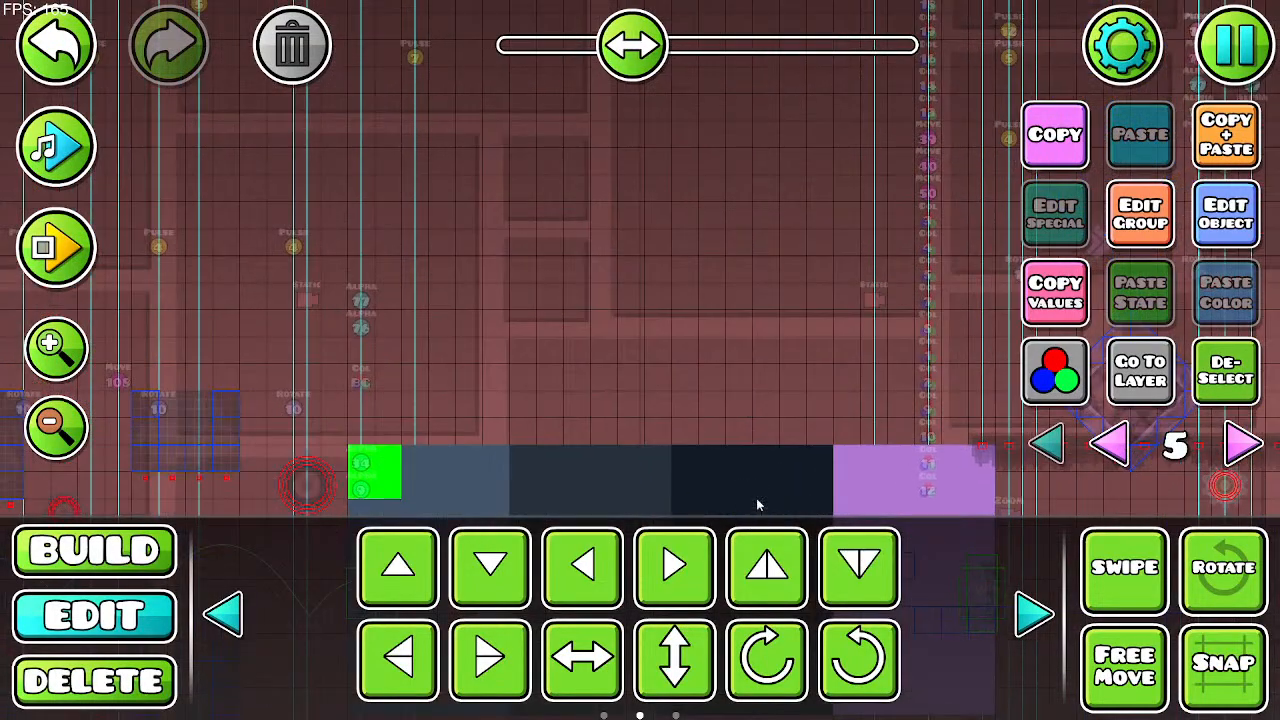
pyautogui.click(1113, 446)
pyautogui.click(1113, 446)
pyautogui.click(1243, 446)
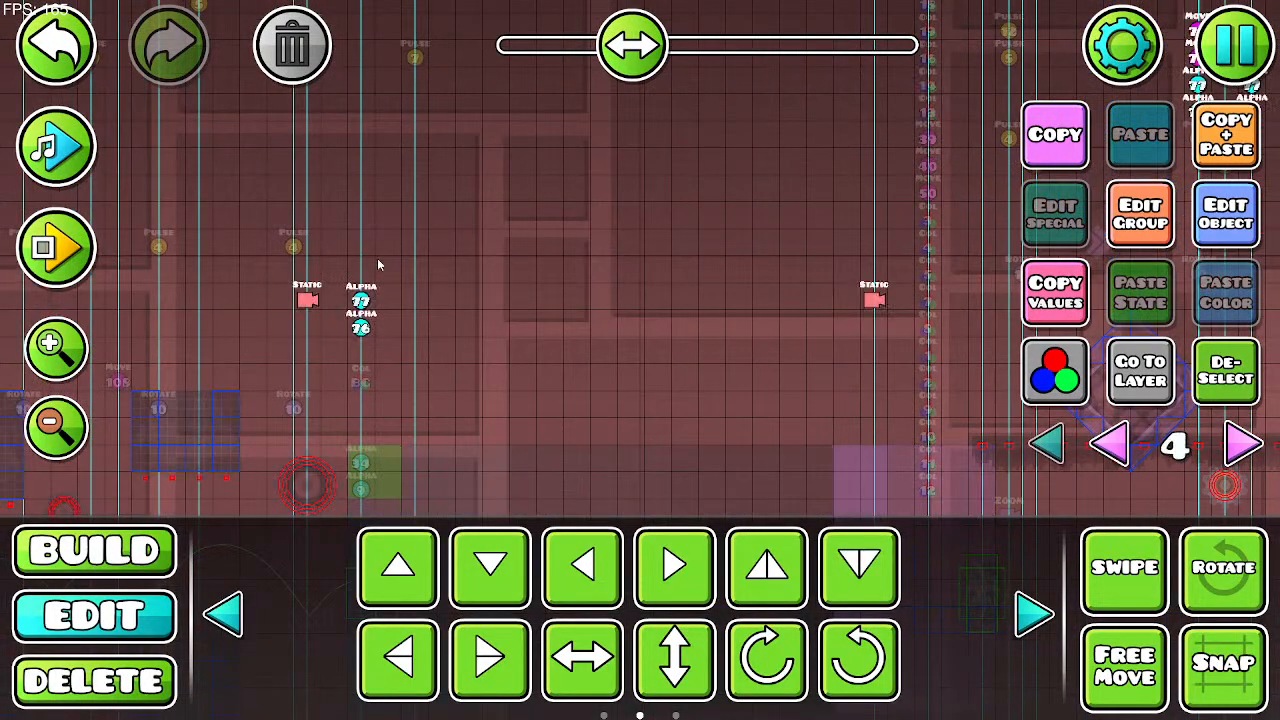
# Step: Check the settings of the Static camera triggers before the corridor's start and near its end
pyautogui.click(306, 297)
pyautogui.click(1226, 213)
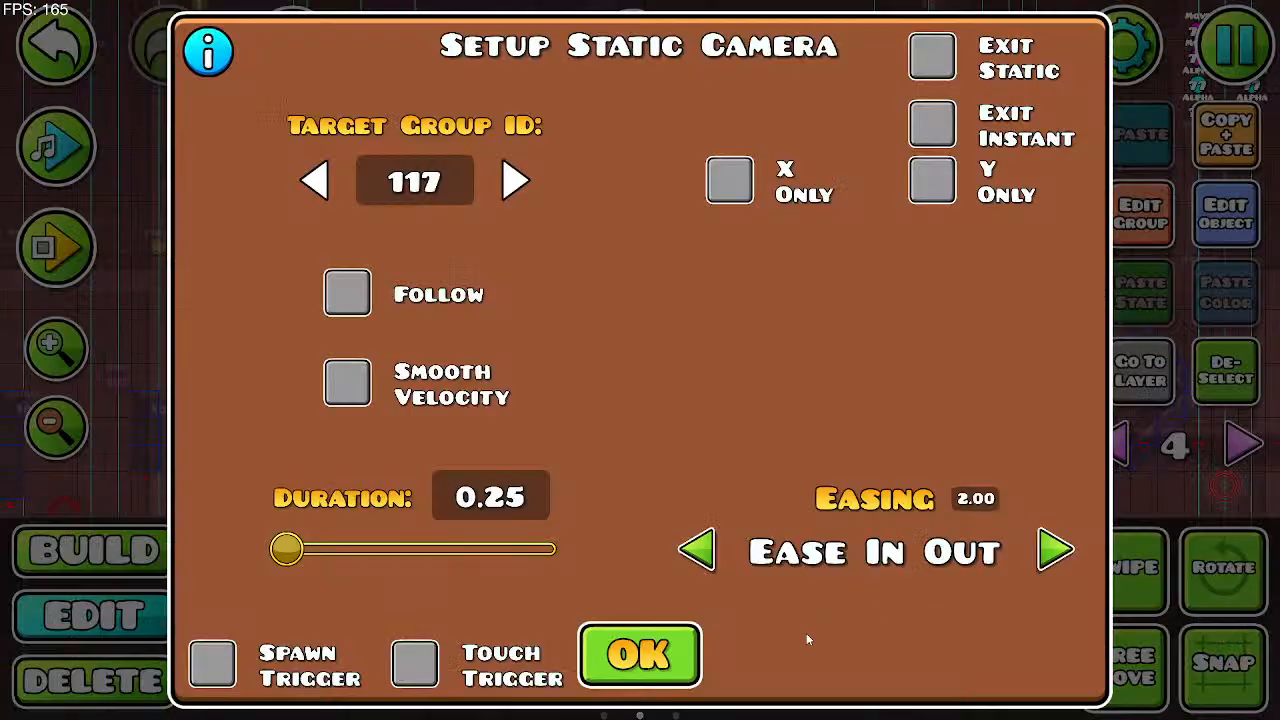
pyautogui.click(625, 645)
pyautogui.click(874, 289)
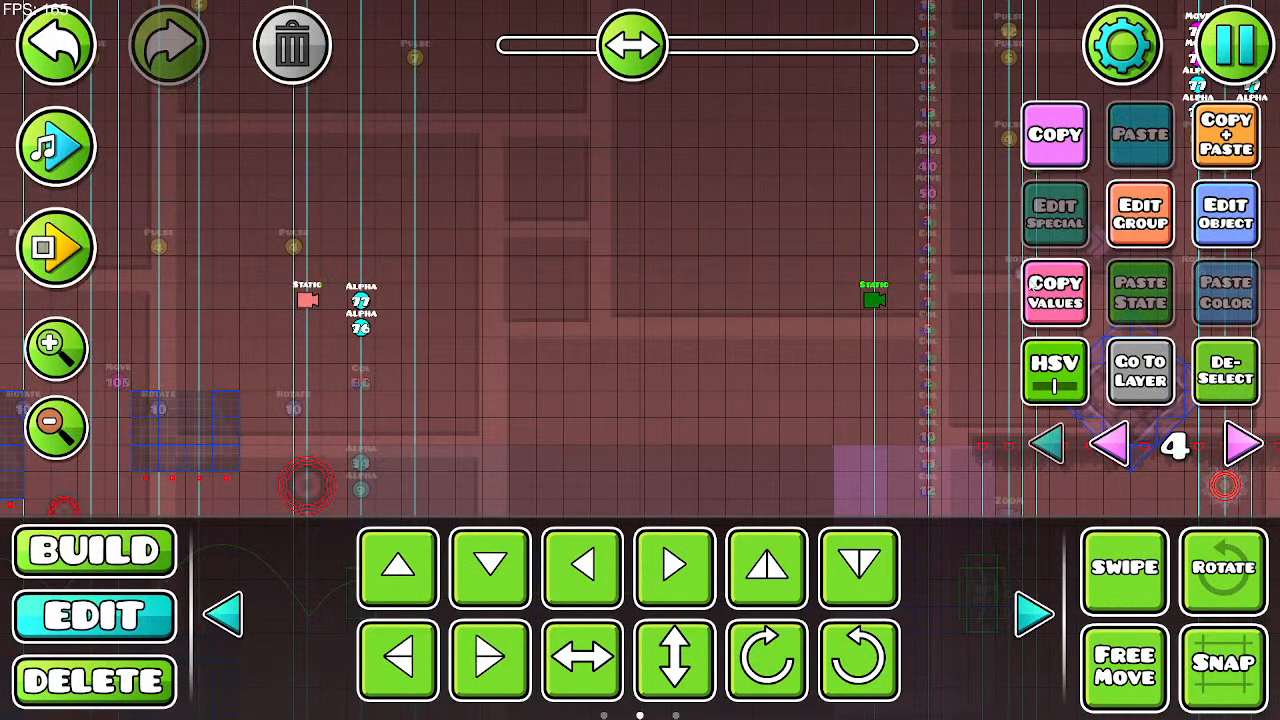
pyautogui.click(1226, 213)
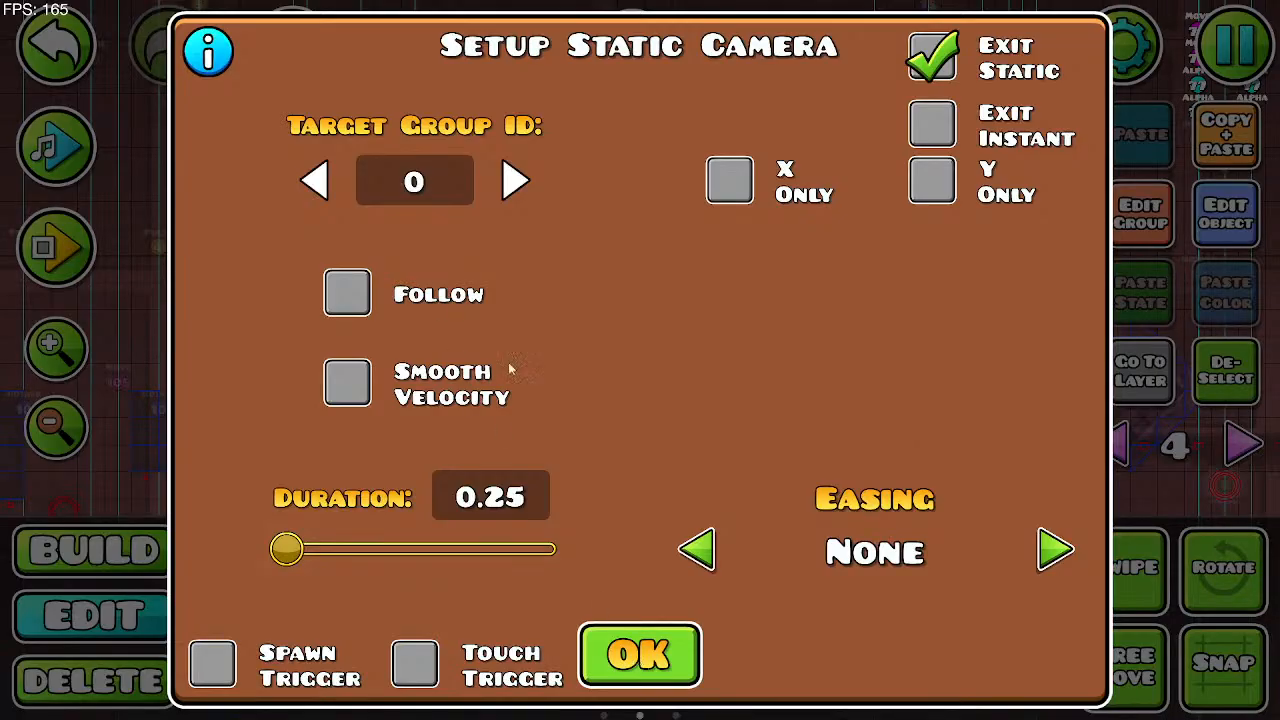
pyautogui.click(608, 653)
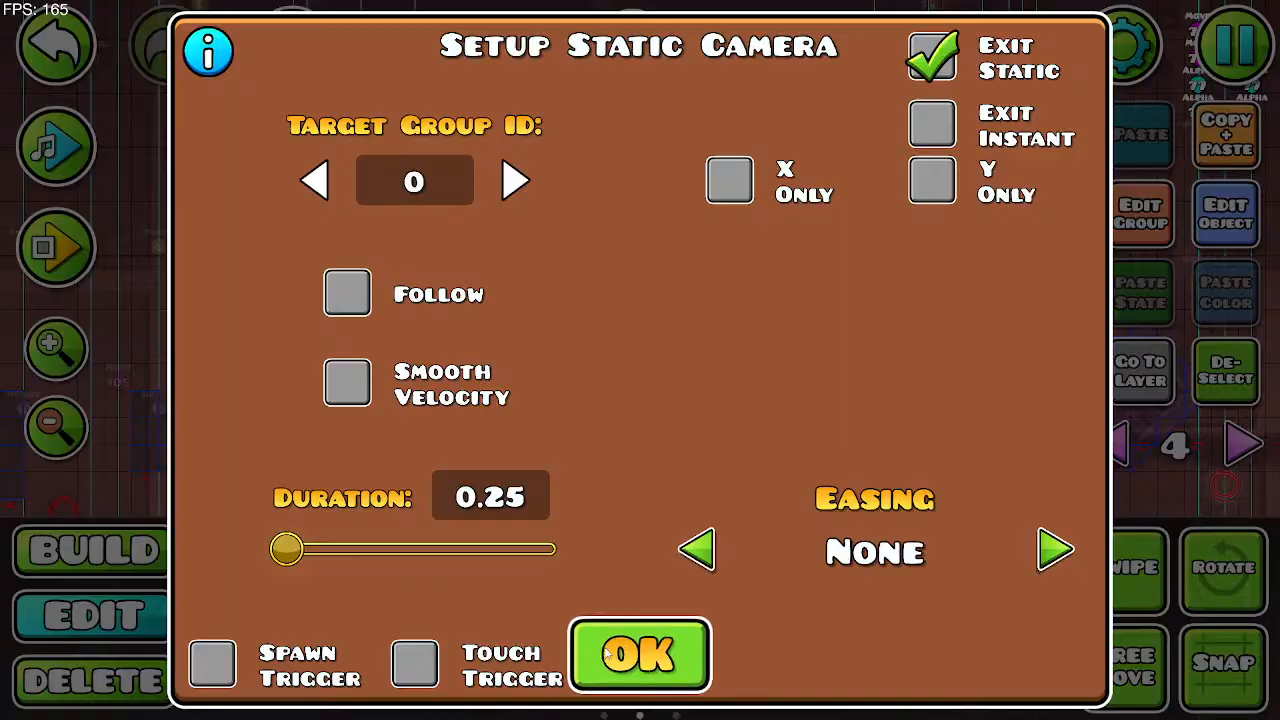
# Step: Examine the group IDs of the camera target object in the middle of the corridor
pyautogui.click(304, 302)
pyautogui.moveTo(646, 381); pyautogui.dragTo(567, 240)
pyautogui.moveTo(635, 453); pyautogui.dragTo(571, 368)
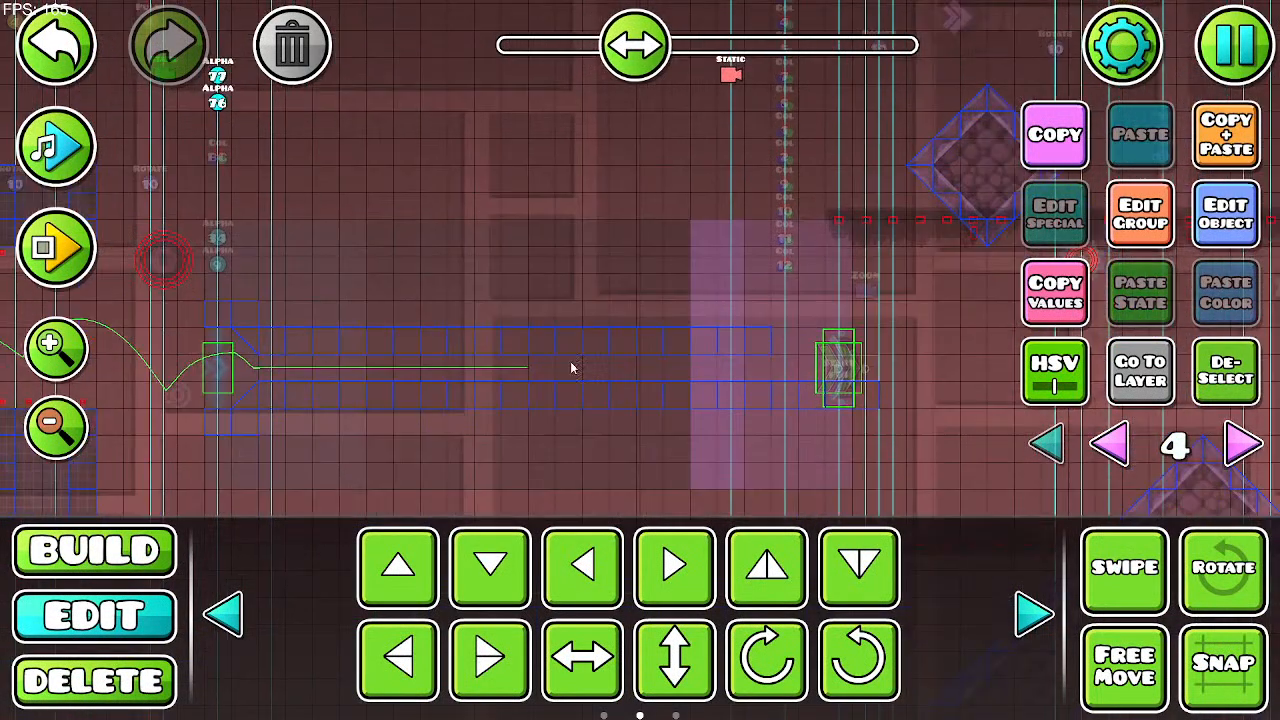
pyautogui.click(513, 370)
pyautogui.click(1124, 216)
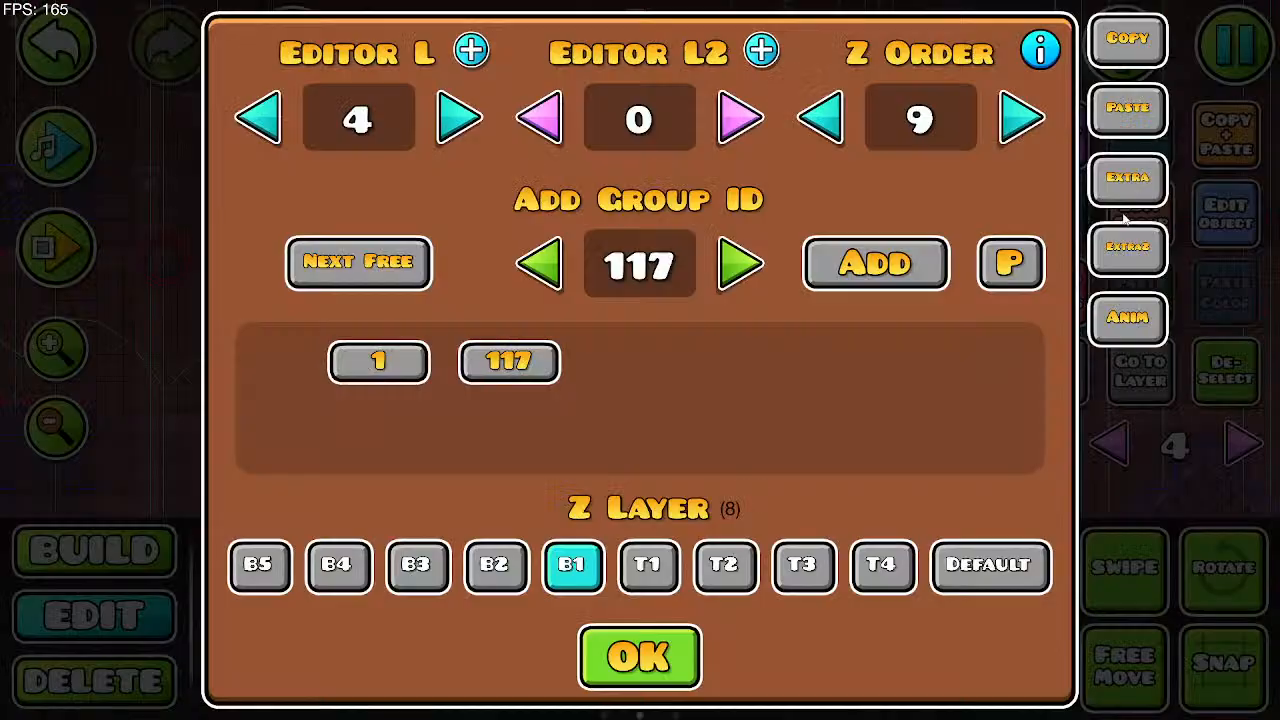
pyautogui.click(638, 677)
# Step: Playtest the UFO section up to the corridor's entrance portal and stop the test there
pyautogui.click(78, 257)
pyautogui.click(440, 368)
pyautogui.click(446, 369)
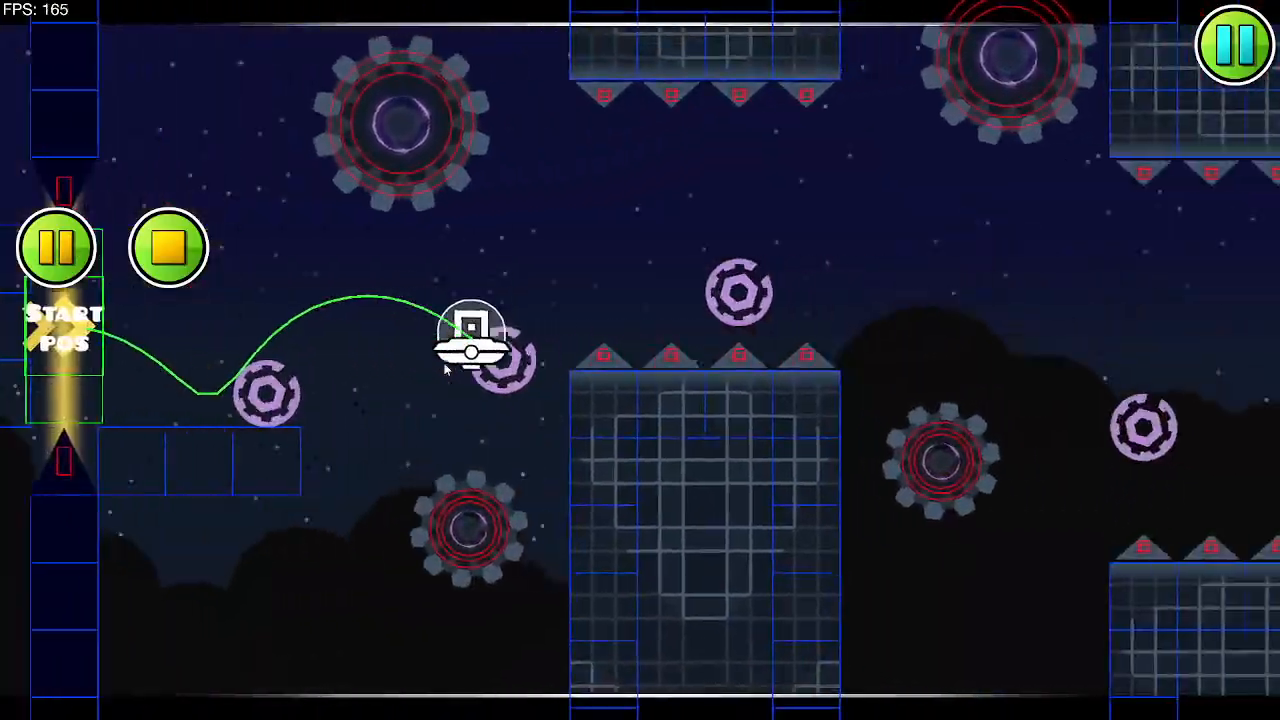
pyautogui.click(446, 369)
pyautogui.click(446, 369)
pyautogui.click(446, 369)
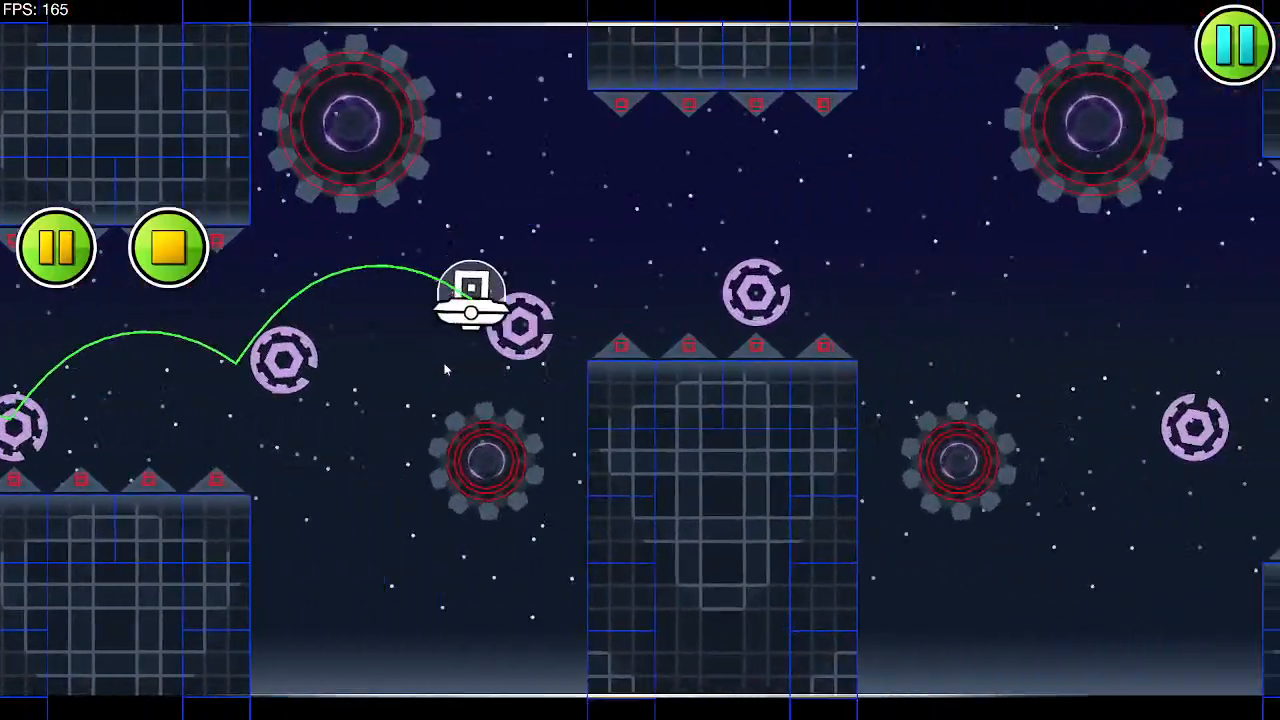
pyautogui.click(446, 369)
pyautogui.click(446, 369)
pyautogui.click(446, 369)
pyautogui.click(446, 369)
pyautogui.click(446, 369)
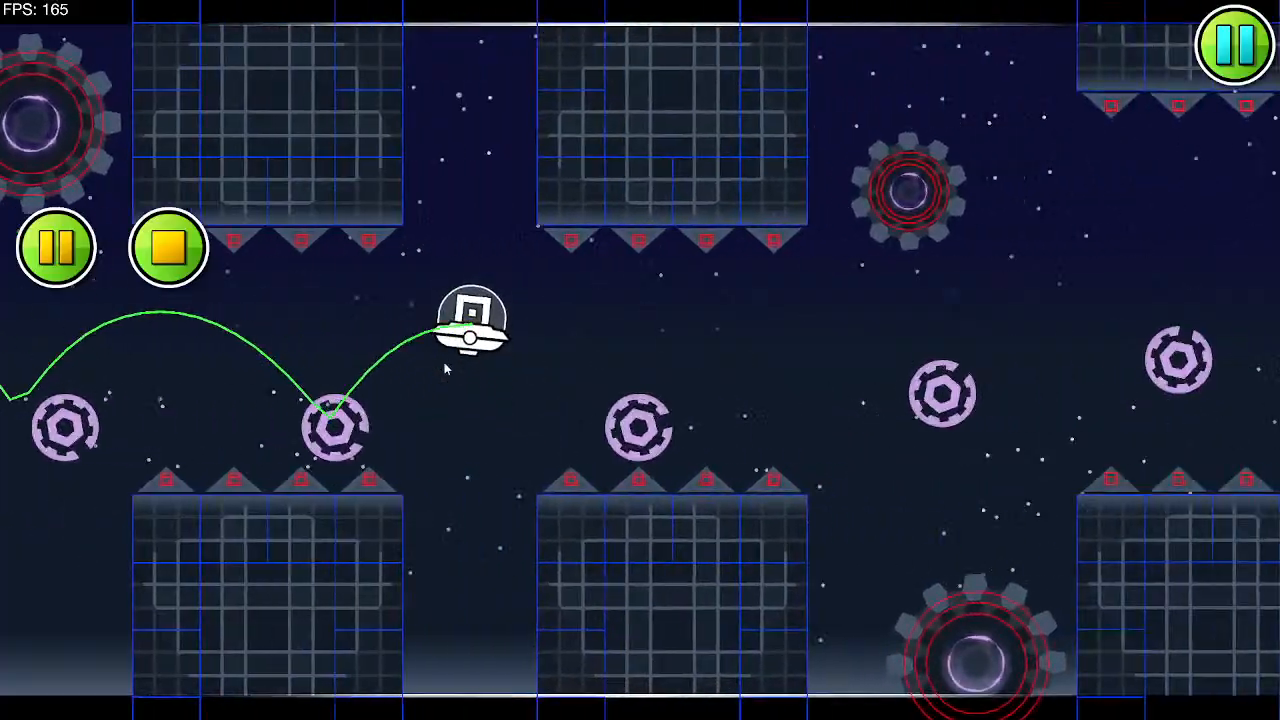
pyautogui.click(446, 369)
pyautogui.click(446, 369)
pyautogui.click(446, 369)
pyautogui.click(446, 369)
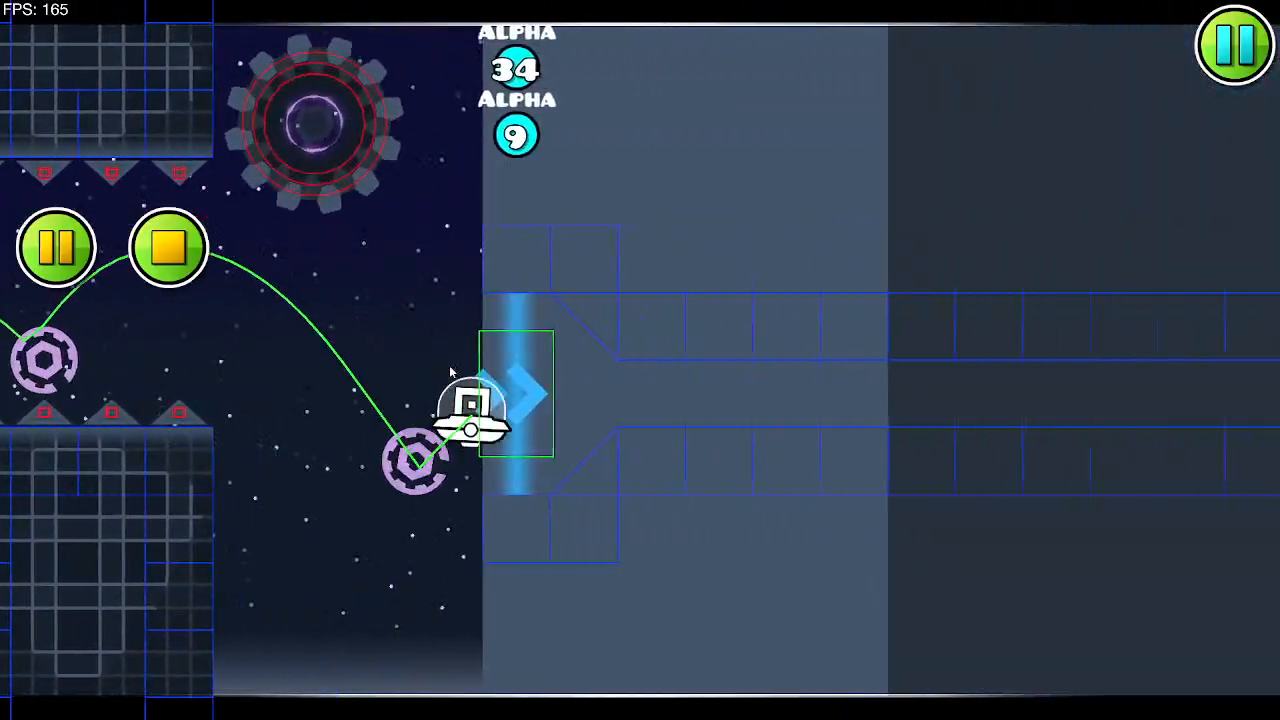
pyautogui.click(168, 247)
pyautogui.moveTo(328, 229); pyautogui.dragTo(461, 288)
pyautogui.moveTo(486, 232); pyautogui.dragTo(489, 273)
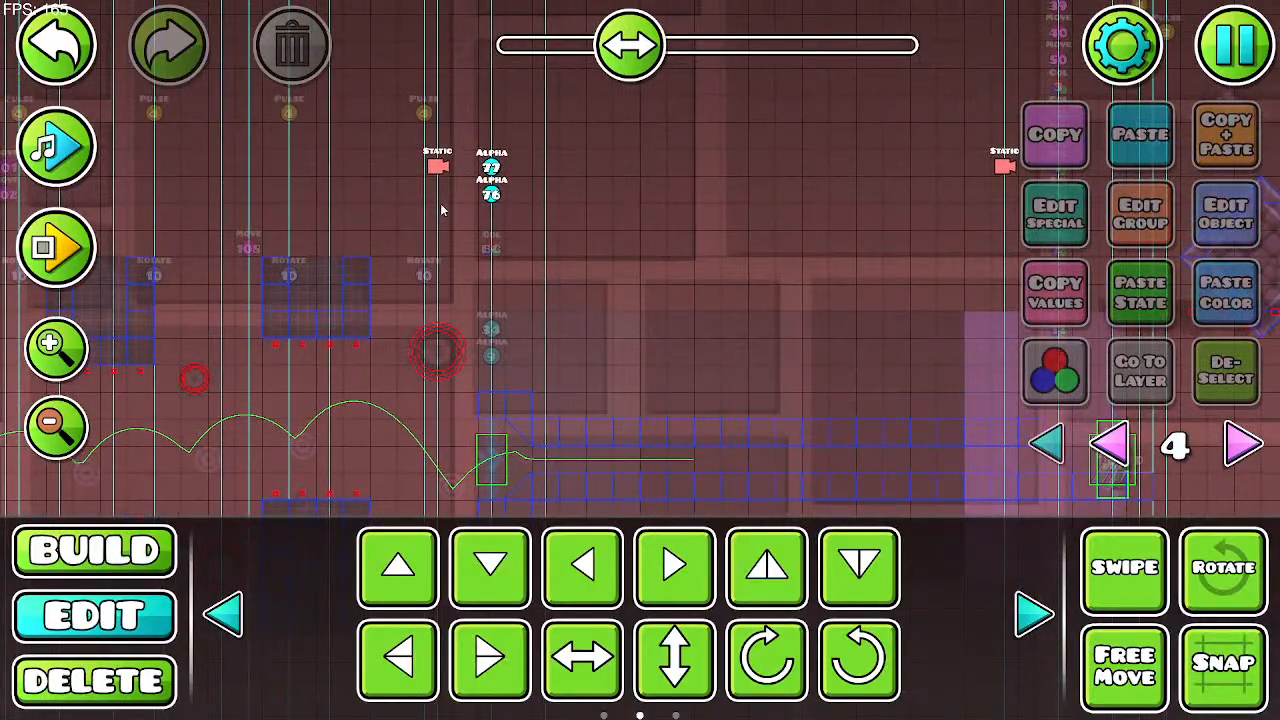
pyautogui.press('Escape')
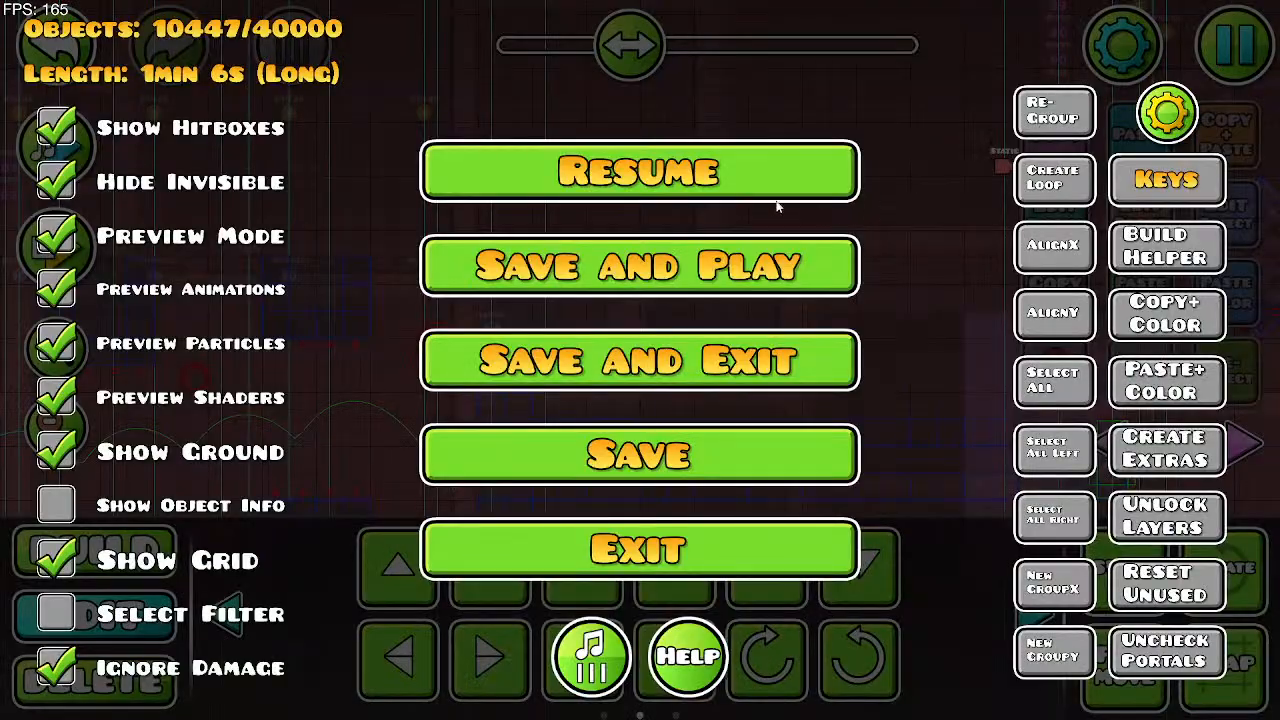
pyautogui.click(770, 196)
# Step: Try the X Only, Y Only and target group settings of the Static camera trigger before the corridor's start
pyautogui.click(438, 165)
pyautogui.click(1226, 213)
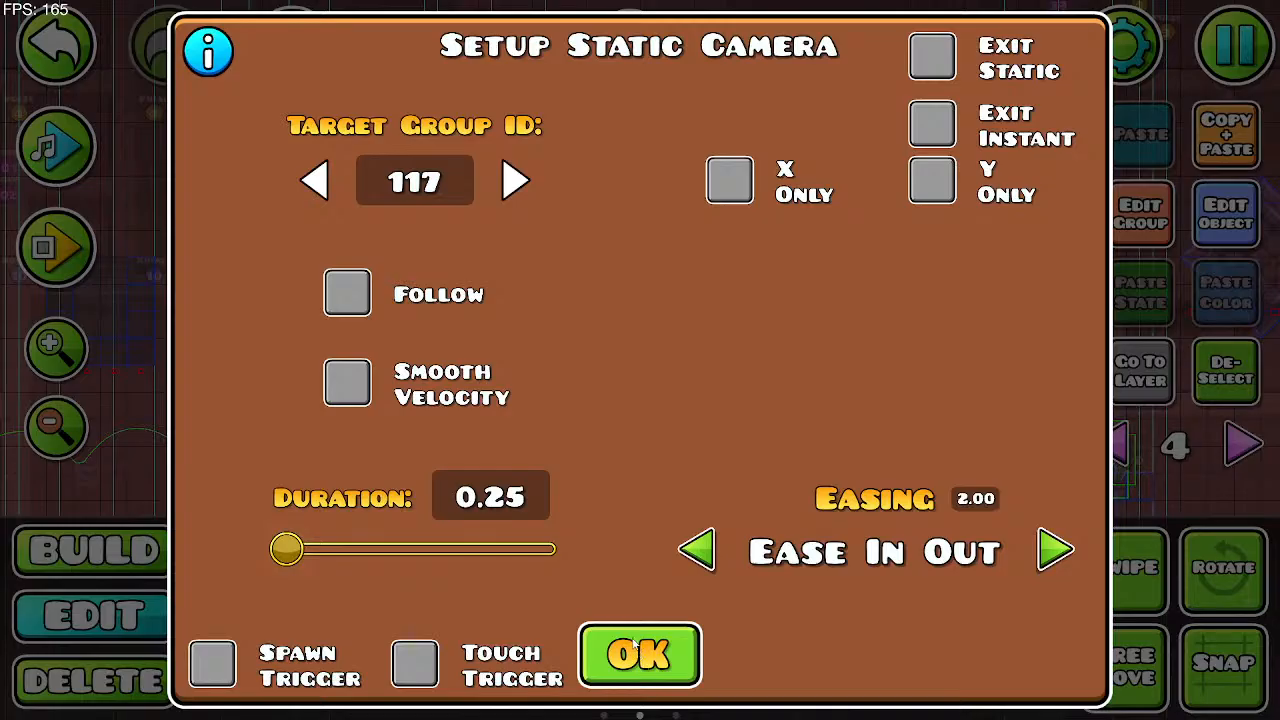
pyautogui.click(931, 182)
pyautogui.click(735, 185)
pyautogui.click(932, 185)
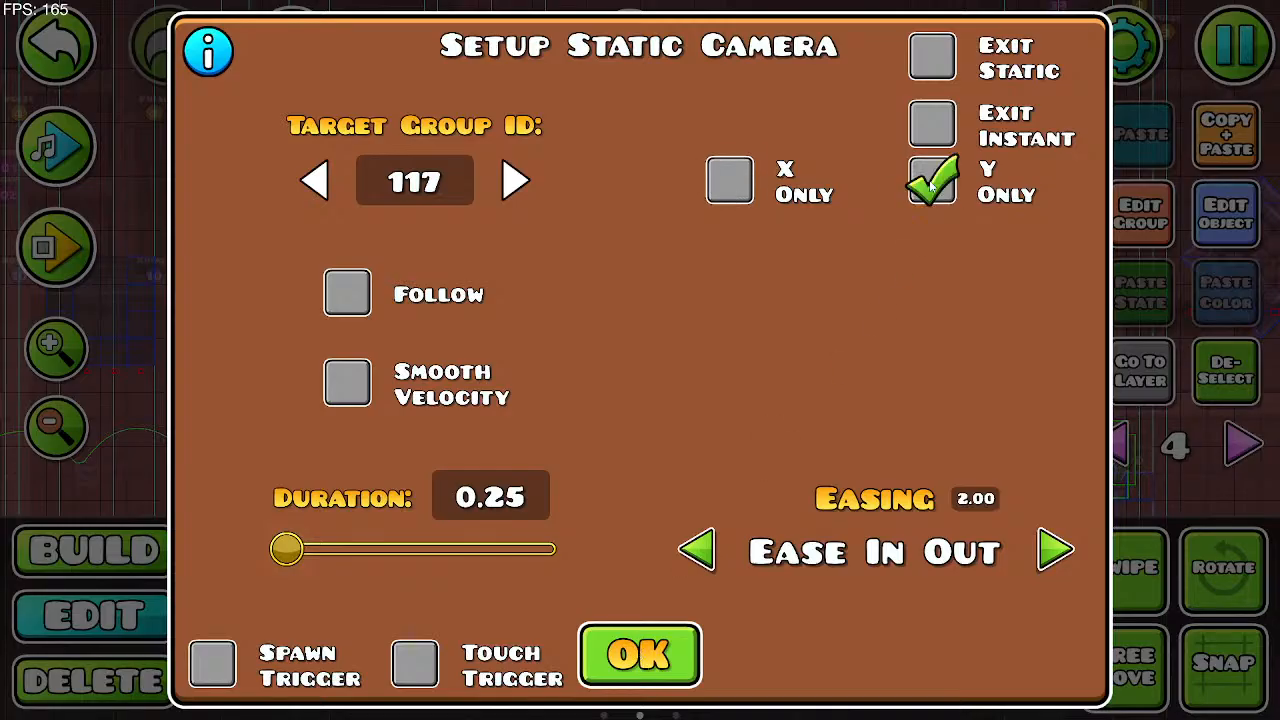
pyautogui.click(931, 185)
pyautogui.click(500, 182)
pyautogui.click(316, 180)
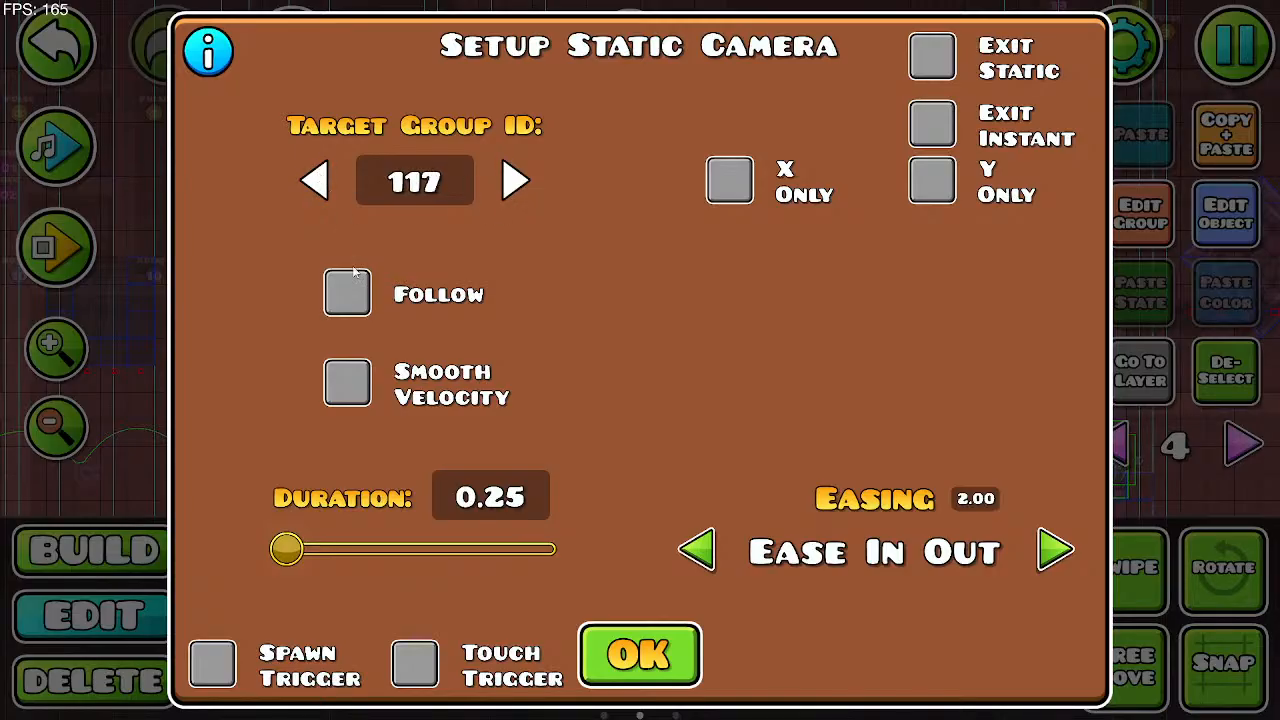
# Step: Enable Smooth Velocity with Follow off on the Static camera trigger before the corridor's start
pyautogui.click(349, 294)
pyautogui.click(347, 292)
pyautogui.click(347, 384)
pyautogui.click(347, 384)
pyautogui.click(347, 292)
pyautogui.click(347, 292)
pyautogui.click(351, 386)
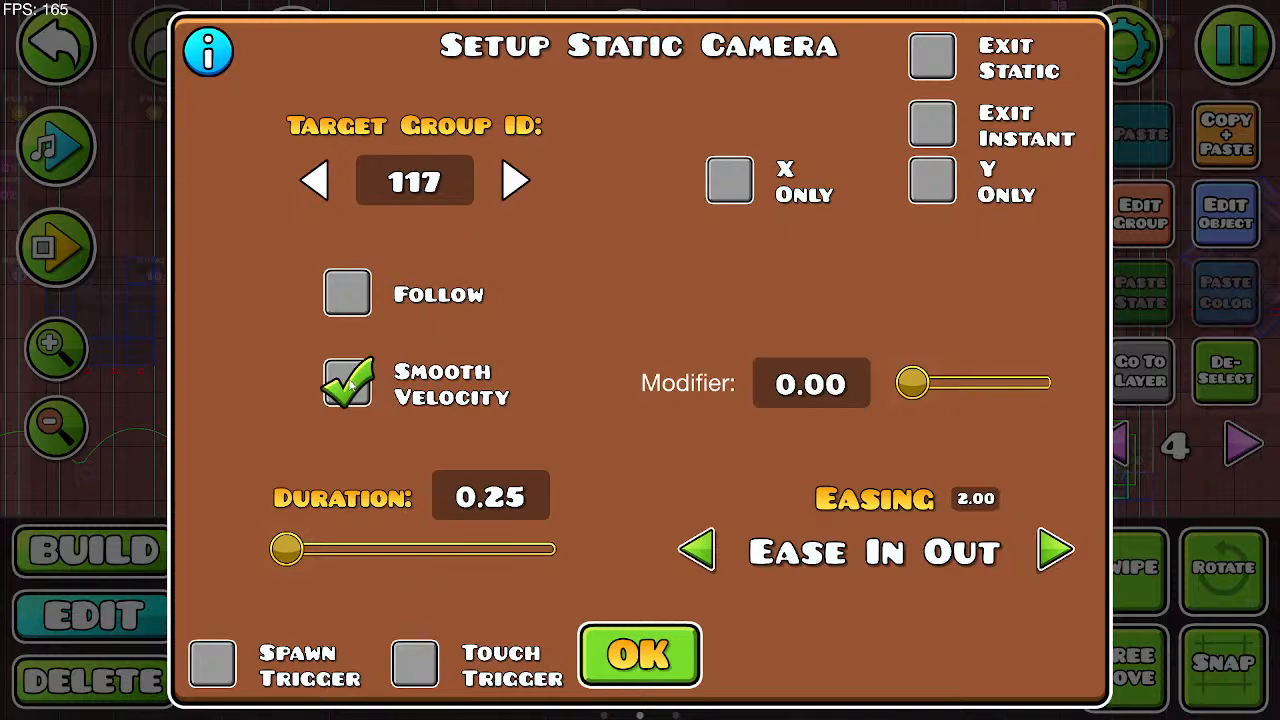
pyautogui.click(642, 646)
# Step: Playtest the UFO section into the middle of the colored corridor and stop the test there
pyautogui.click(72, 249)
pyautogui.click(505, 391)
pyautogui.click(505, 391)
pyautogui.click(505, 391)
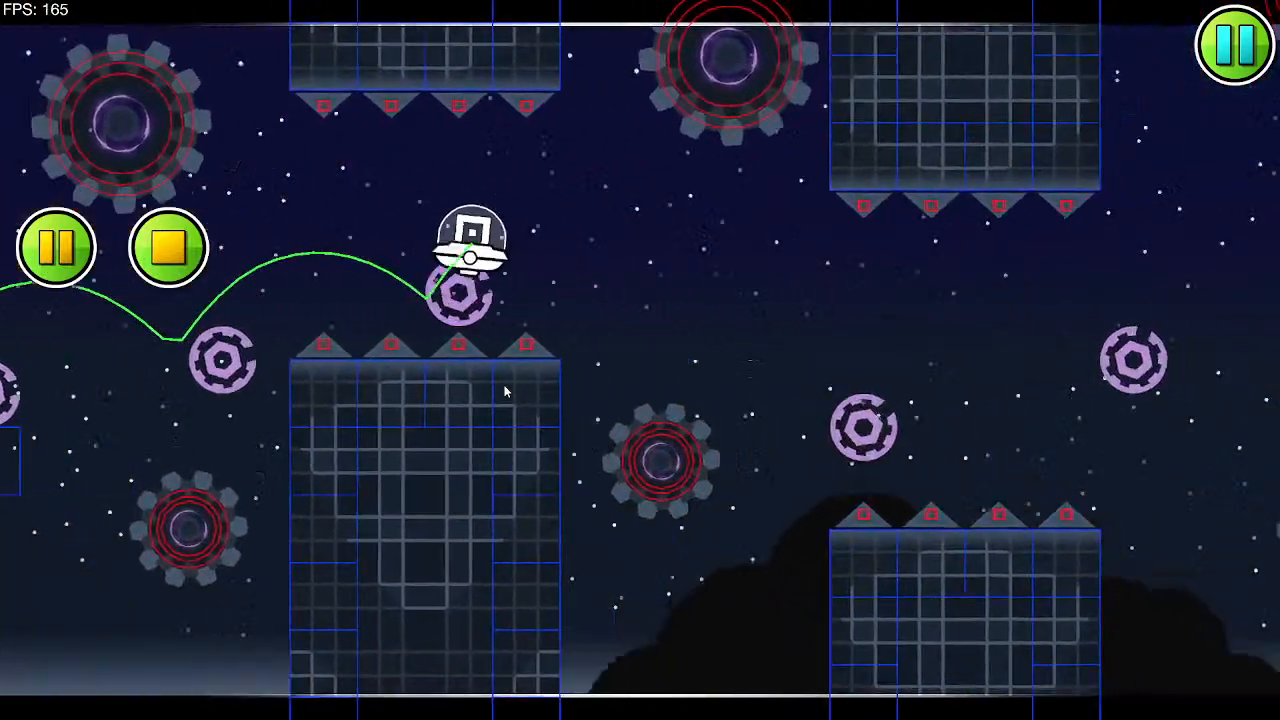
pyautogui.click(505, 391)
pyautogui.click(505, 390)
pyautogui.click(505, 388)
pyautogui.click(505, 387)
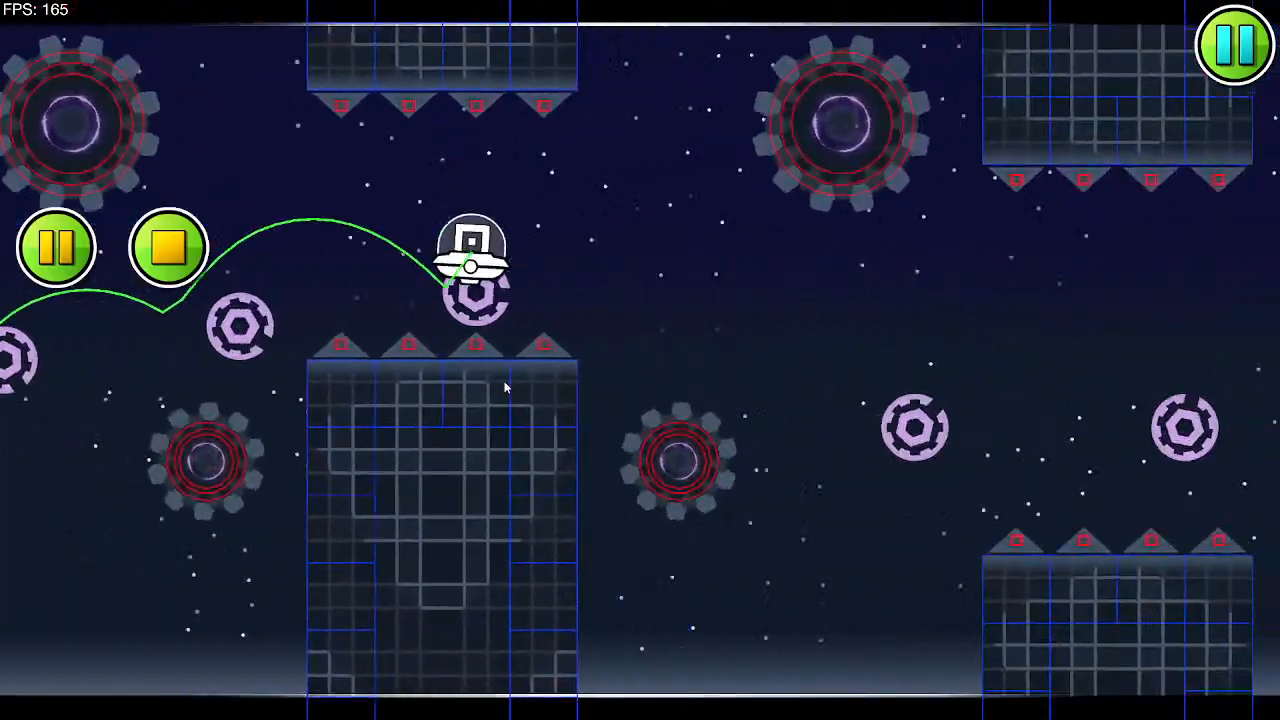
pyautogui.click(505, 387)
pyautogui.click(505, 387)
pyautogui.click(505, 387)
pyautogui.click(505, 387)
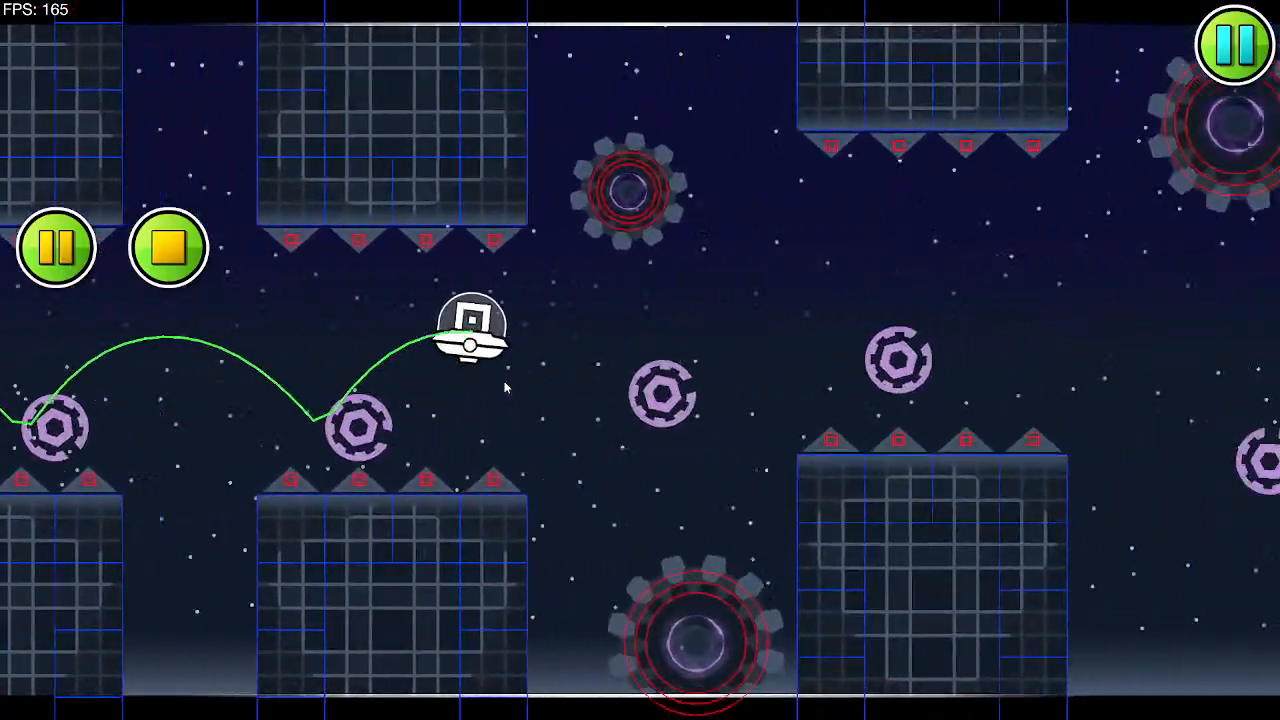
pyautogui.click(505, 387)
pyautogui.click(505, 387)
pyautogui.click(505, 387)
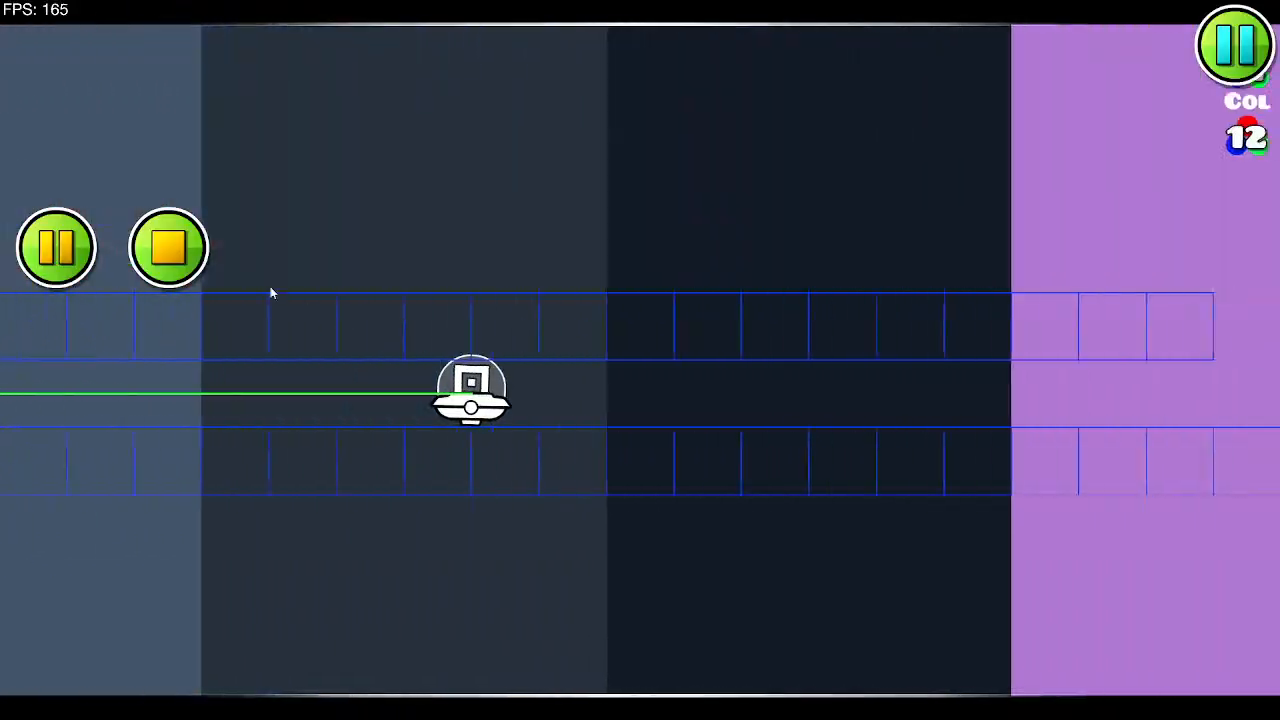
pyautogui.click(168, 248)
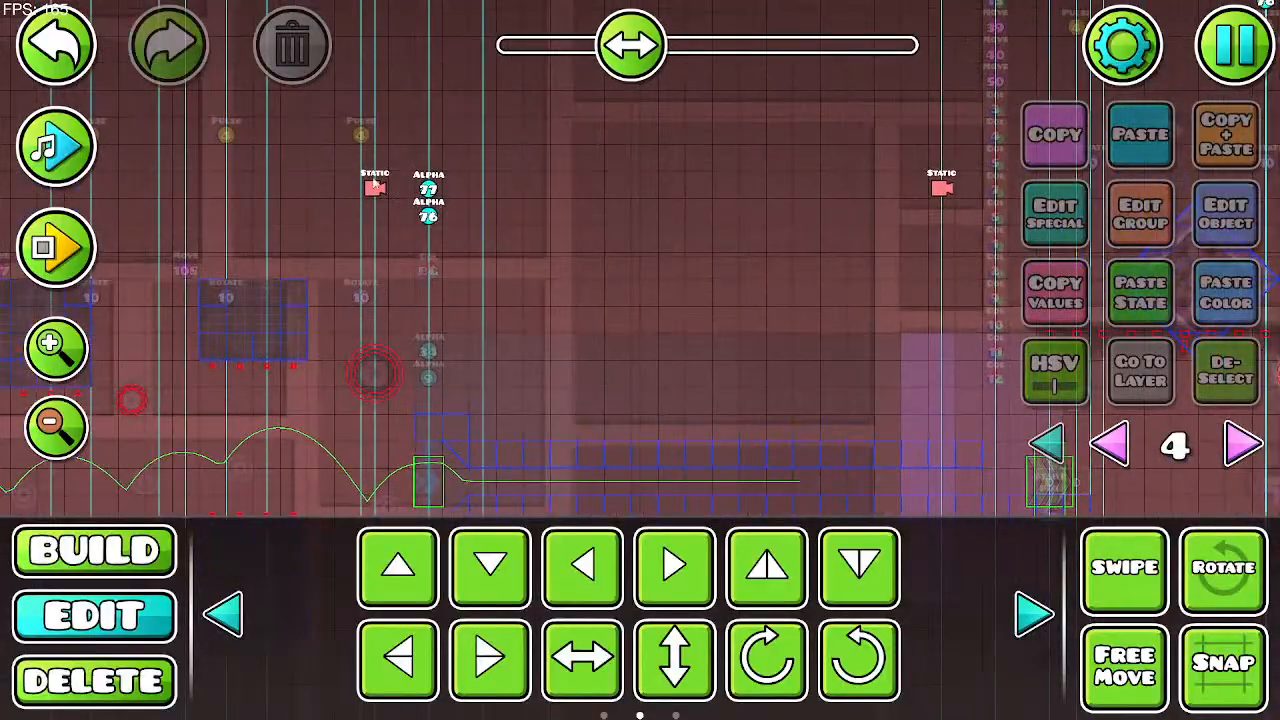
# Step: Turn off Smooth Velocity on the Static camera trigger before the corridor and move the trigger directly above the Alpha 77 trigger
pyautogui.click(375, 185)
pyautogui.click(1240, 228)
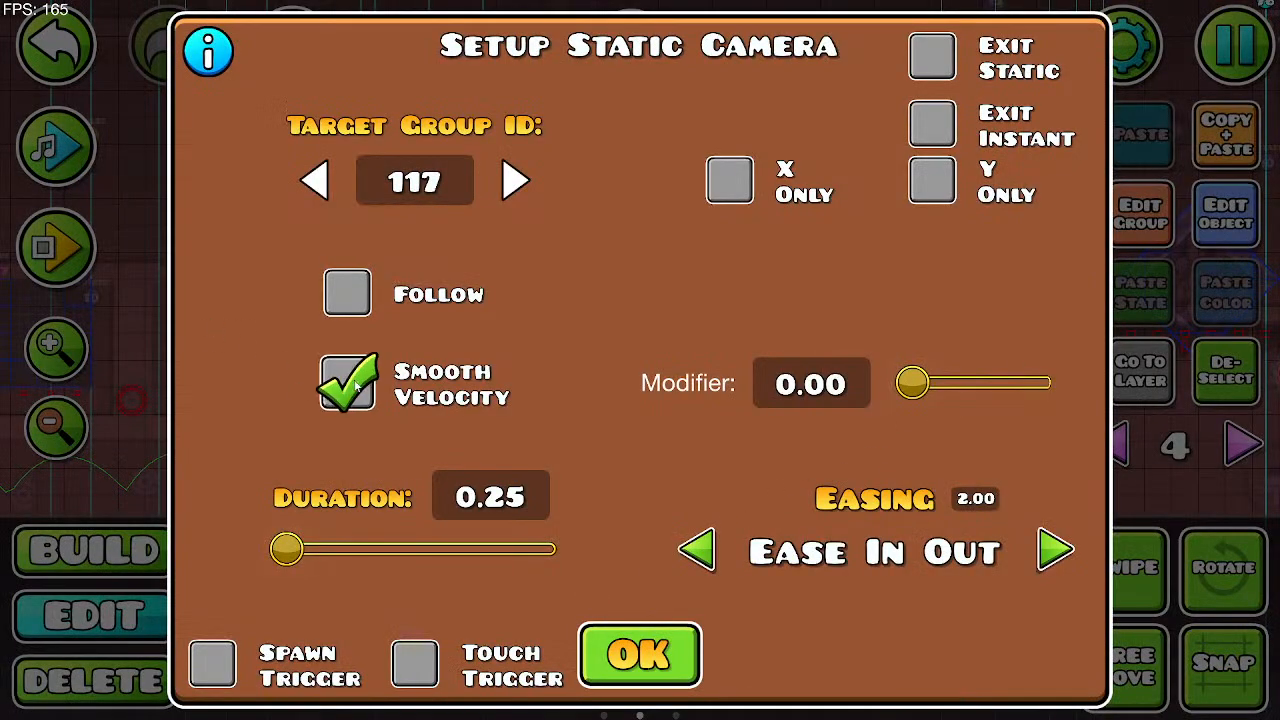
pyautogui.click(347, 383)
pyautogui.click(208, 52)
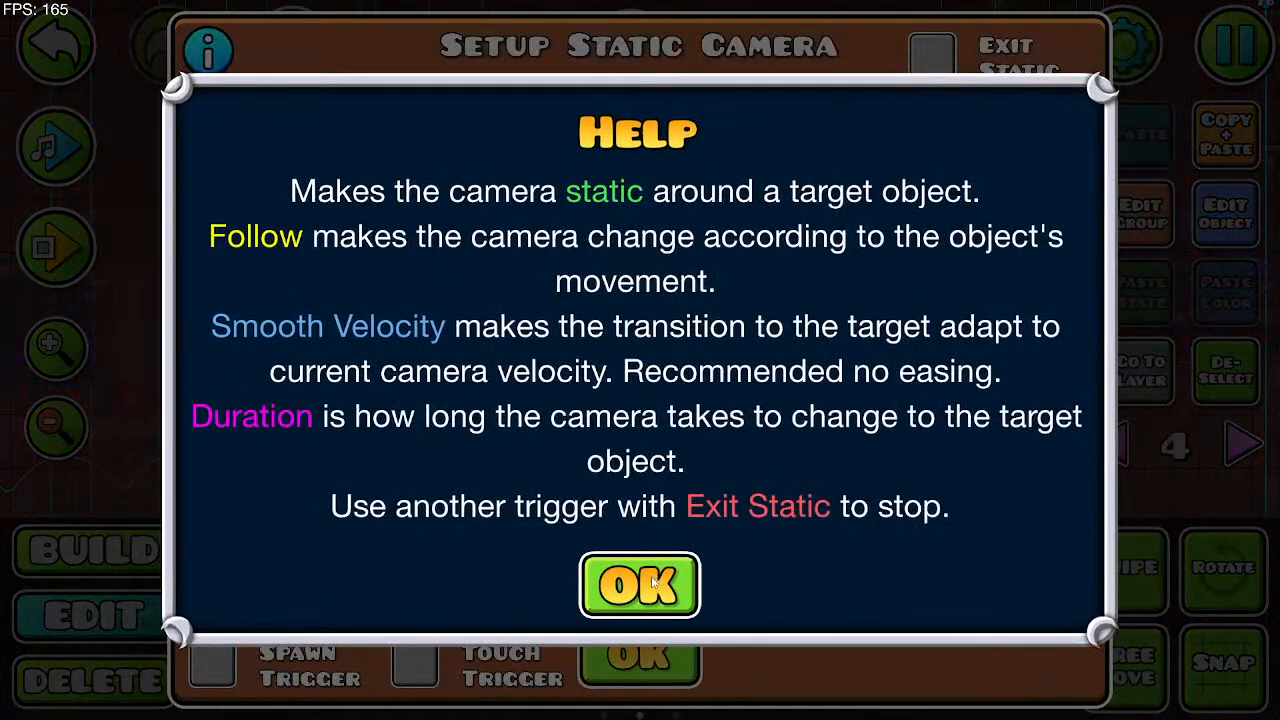
pyautogui.click(650, 584)
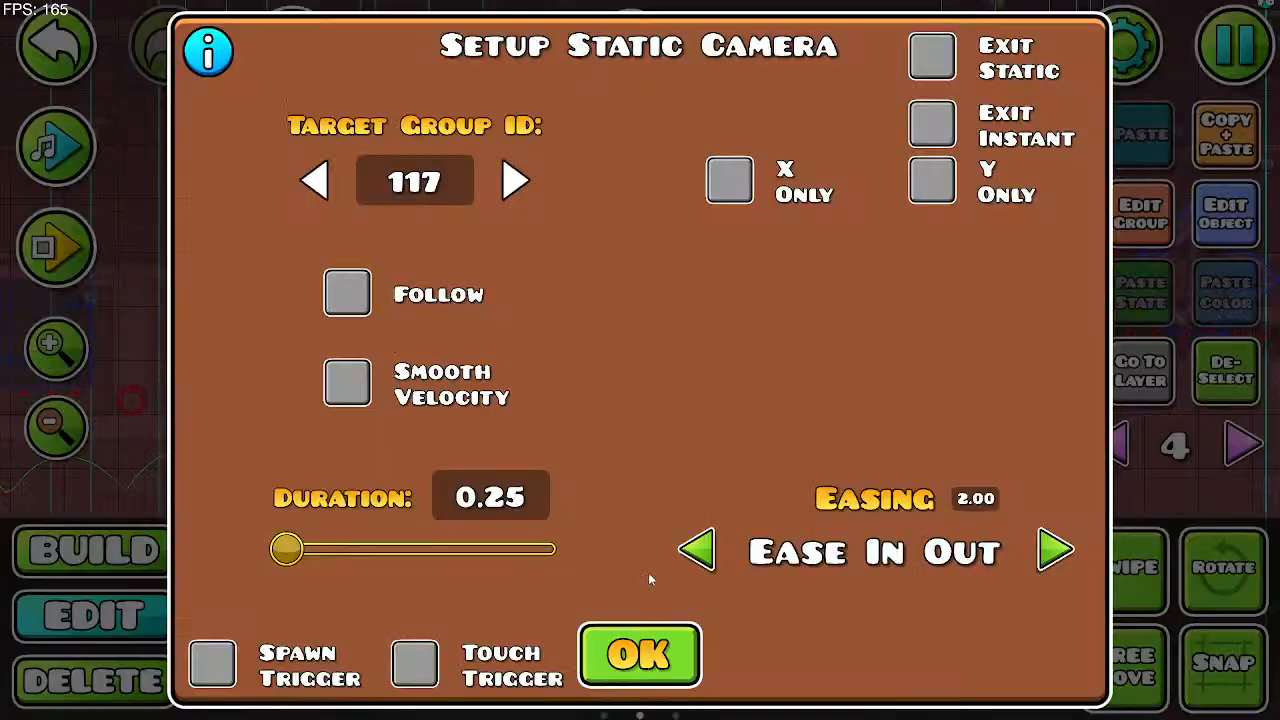
pyautogui.click(650, 618)
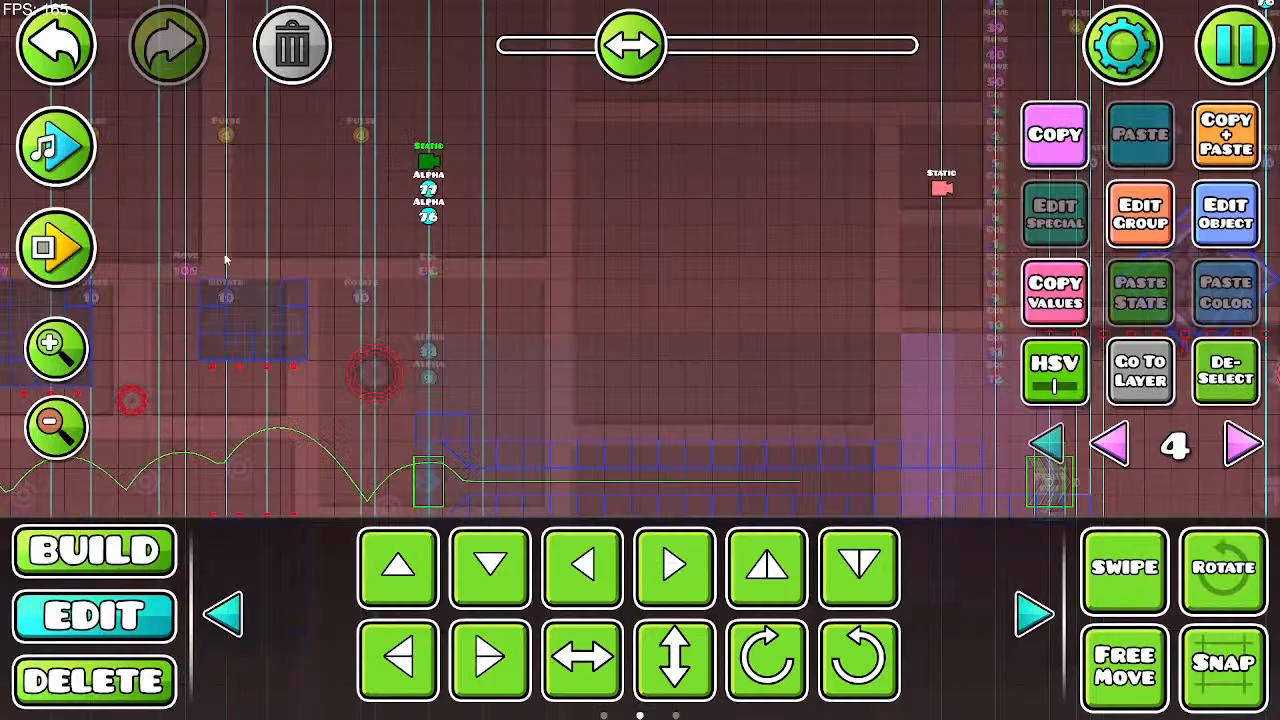
# Step: Playtest the UFO section up to the colored corridor to check the moved Static camera trigger, and stop the test
pyautogui.click(58, 246)
pyautogui.click(554, 407)
pyautogui.click(552, 406)
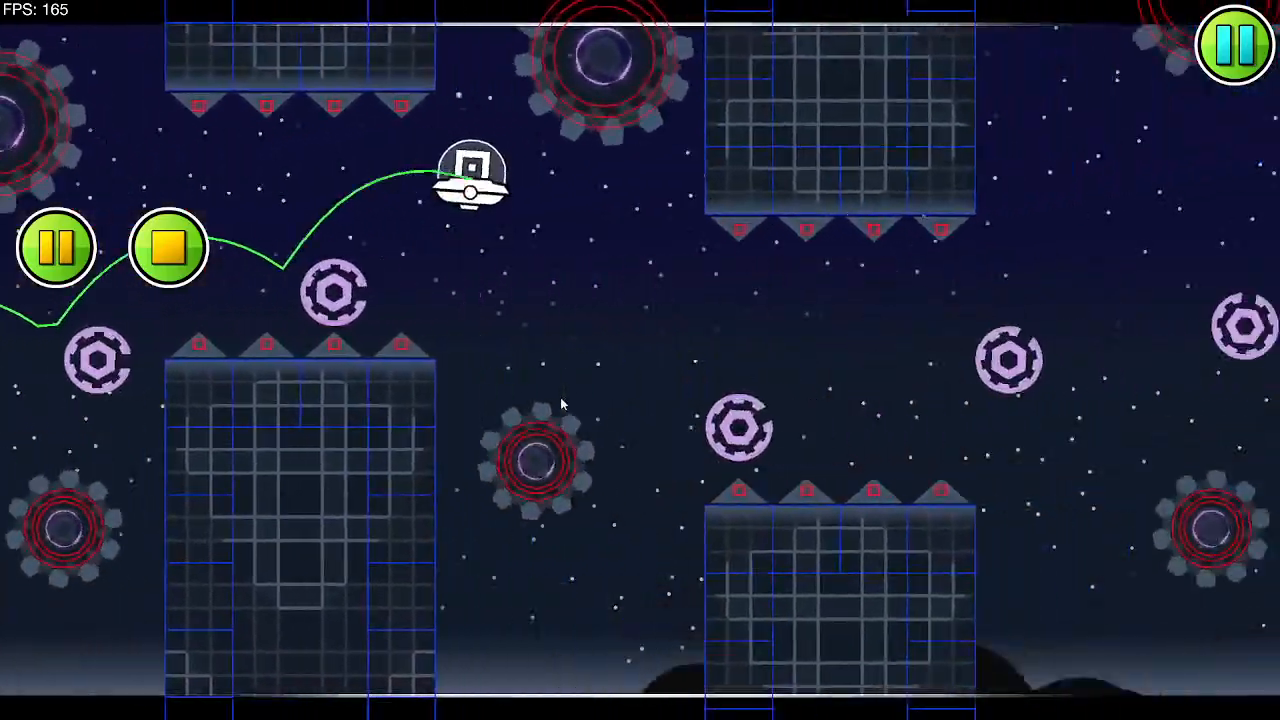
pyautogui.click(562, 402)
pyautogui.click(563, 407)
pyautogui.click(563, 413)
pyautogui.click(563, 413)
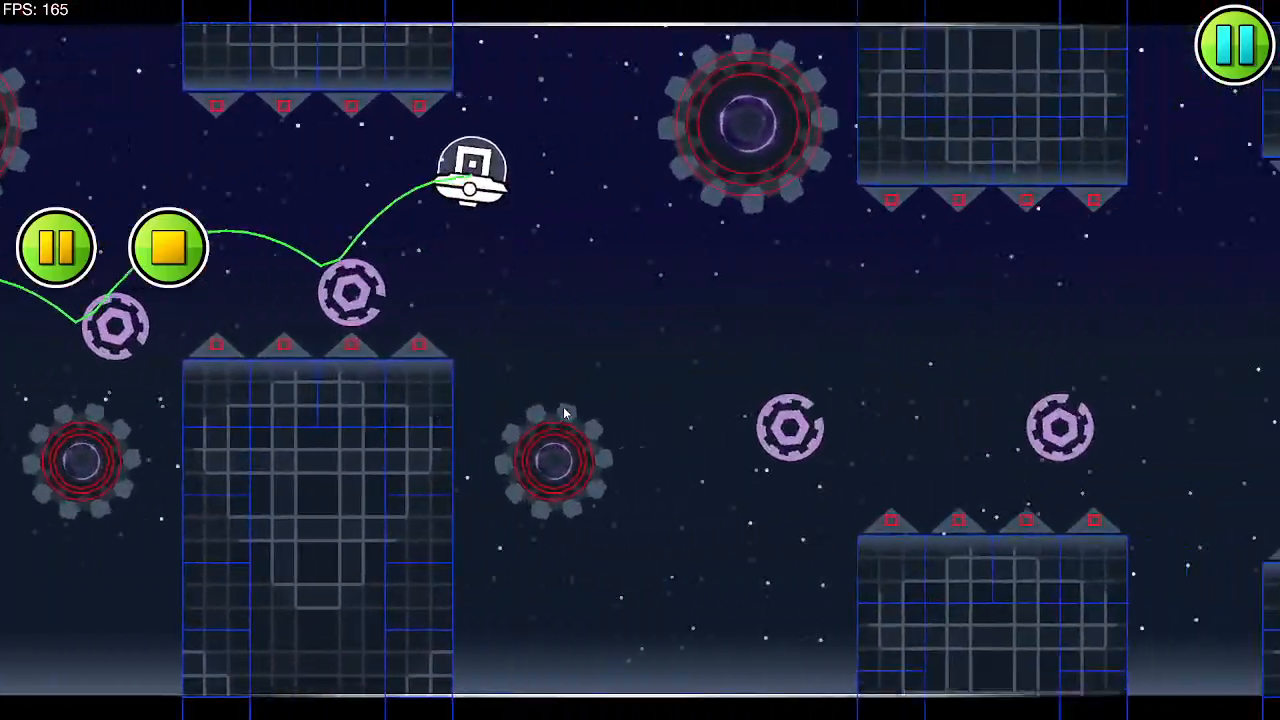
pyautogui.click(563, 413)
pyautogui.click(563, 413)
pyautogui.click(565, 413)
pyautogui.click(565, 413)
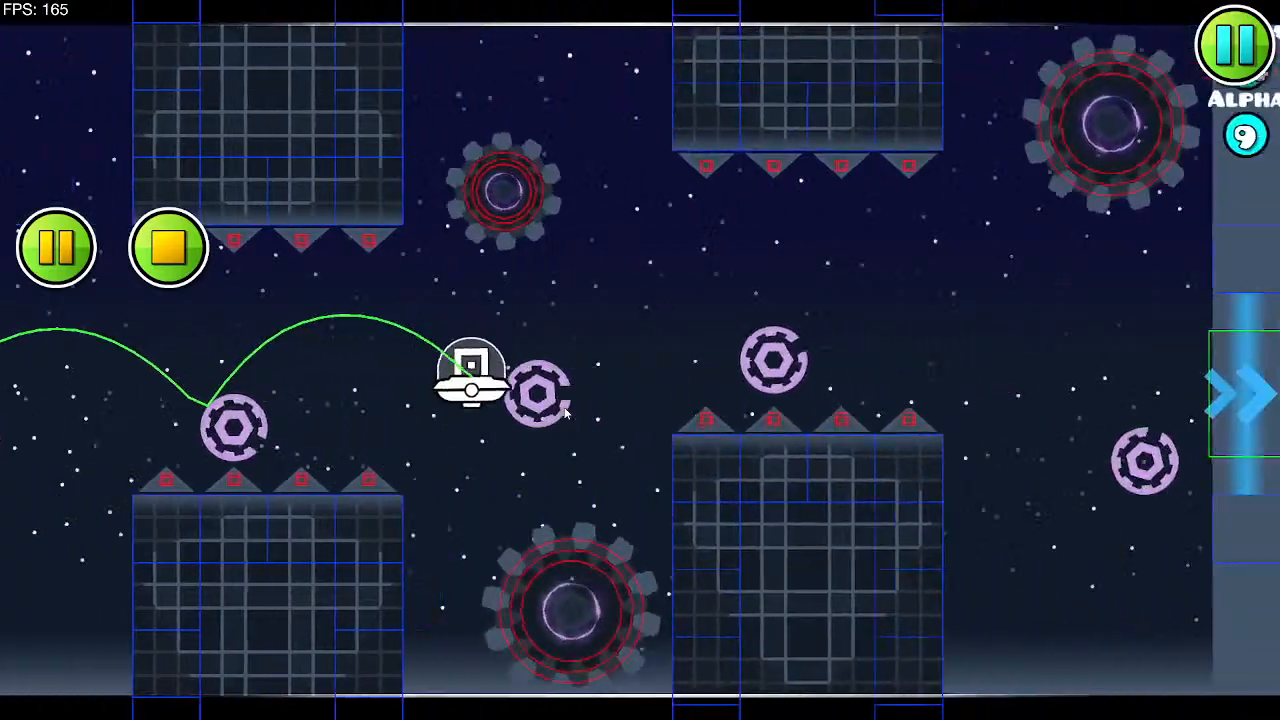
pyautogui.click(565, 413)
pyautogui.click(565, 413)
pyautogui.click(564, 410)
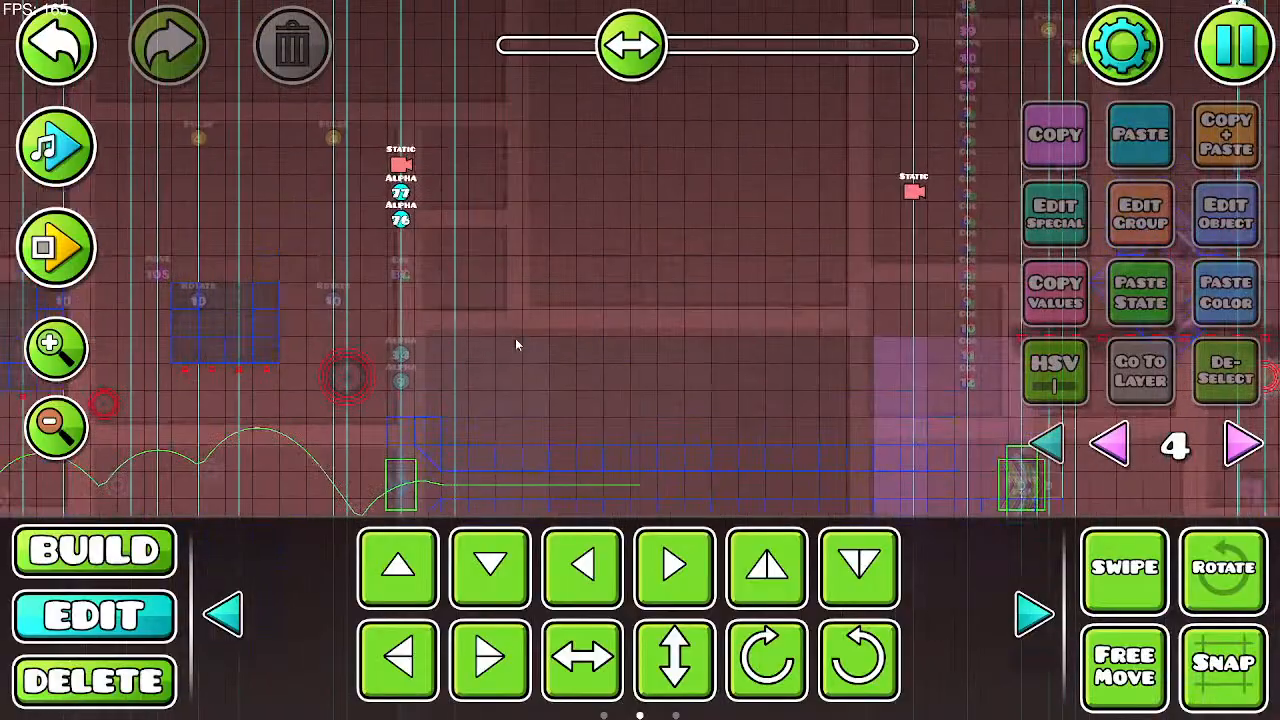
# Step: Clear the group IDs of the star in the corridor and add groups 117 and 1 to it again
pyautogui.moveTo(515, 338); pyautogui.dragTo(386, 185)
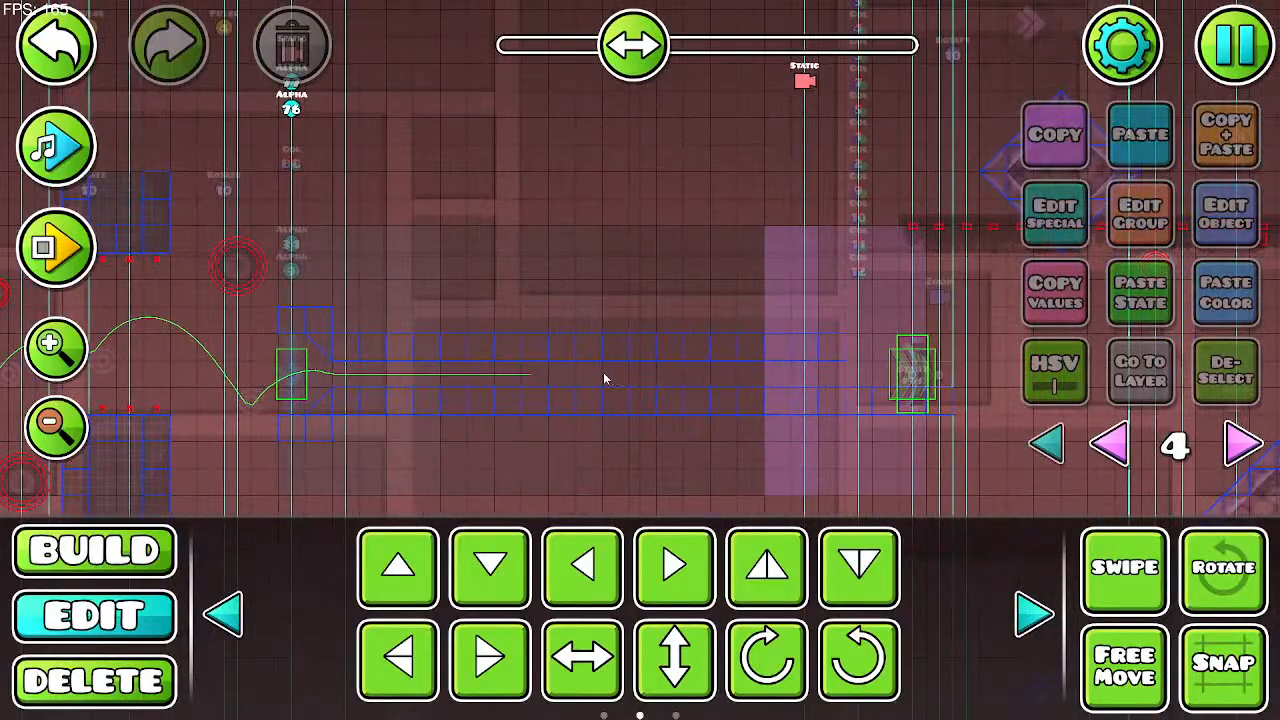
pyautogui.click(588, 378)
pyautogui.click(1170, 207)
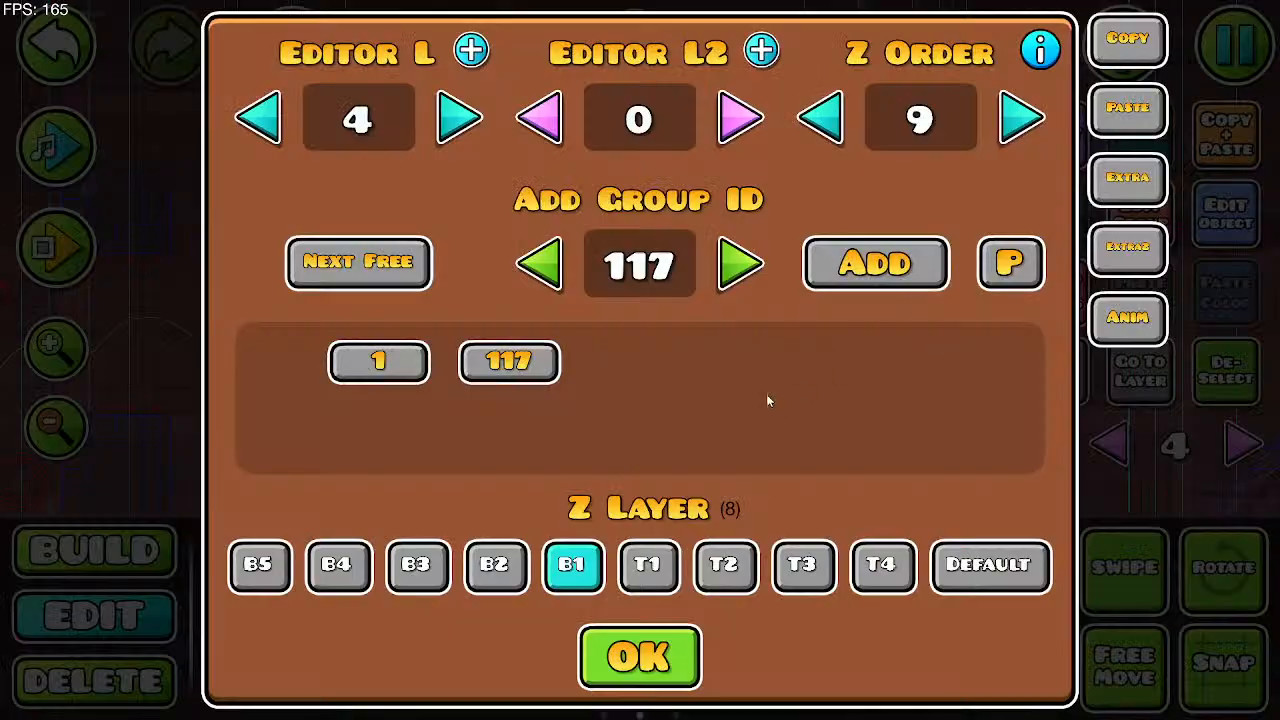
pyautogui.click(516, 376)
pyautogui.click(379, 361)
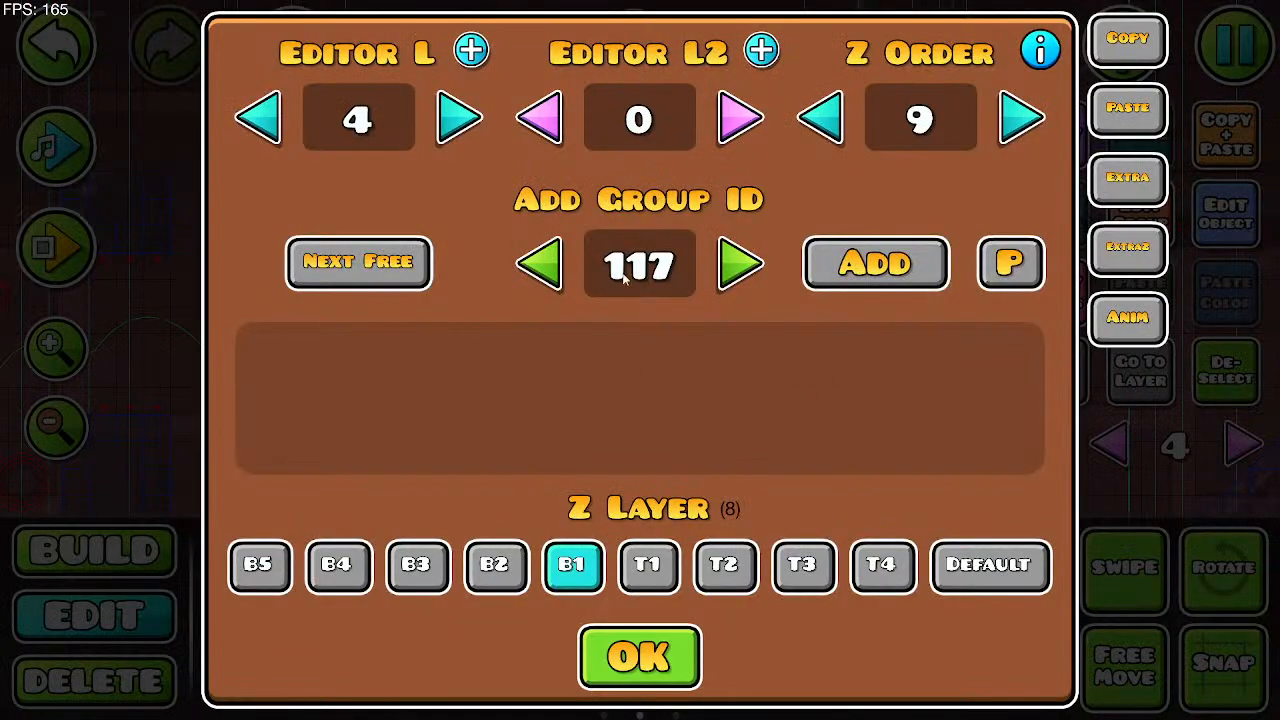
pyautogui.click(875, 263)
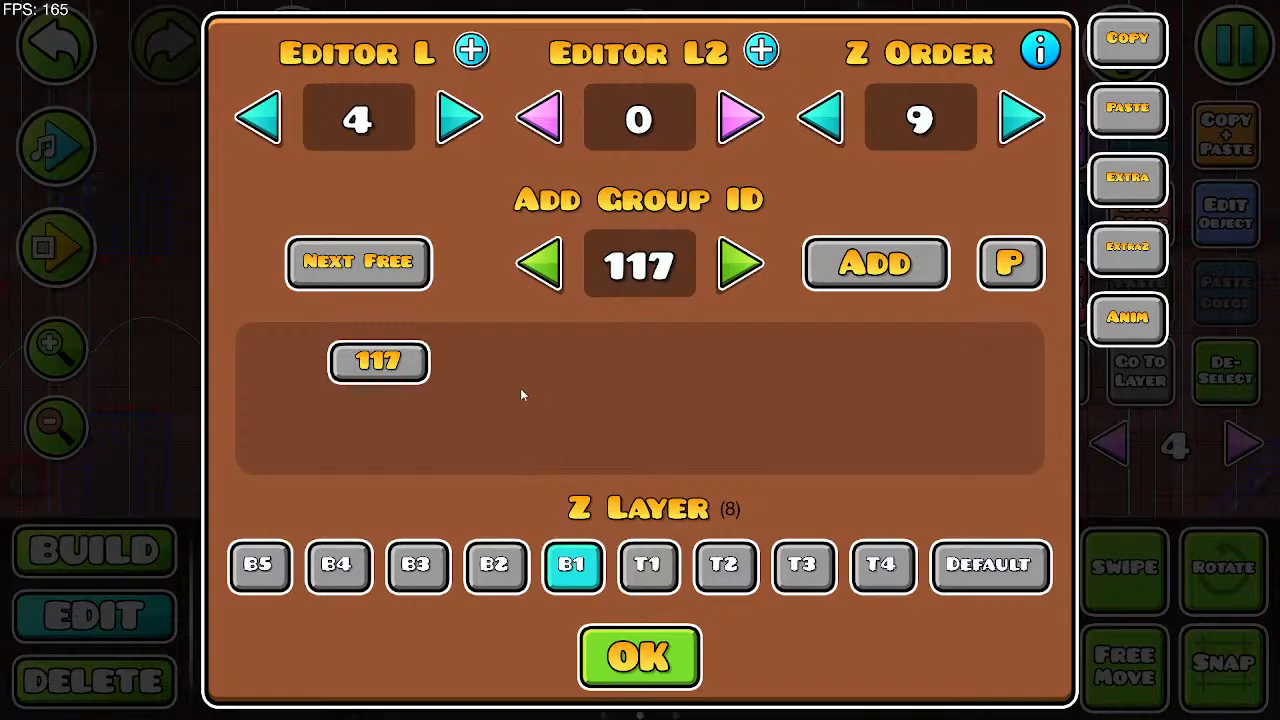
pyautogui.click(677, 275)
pyautogui.press('BackSpace')
pyautogui.press('BackSpace')
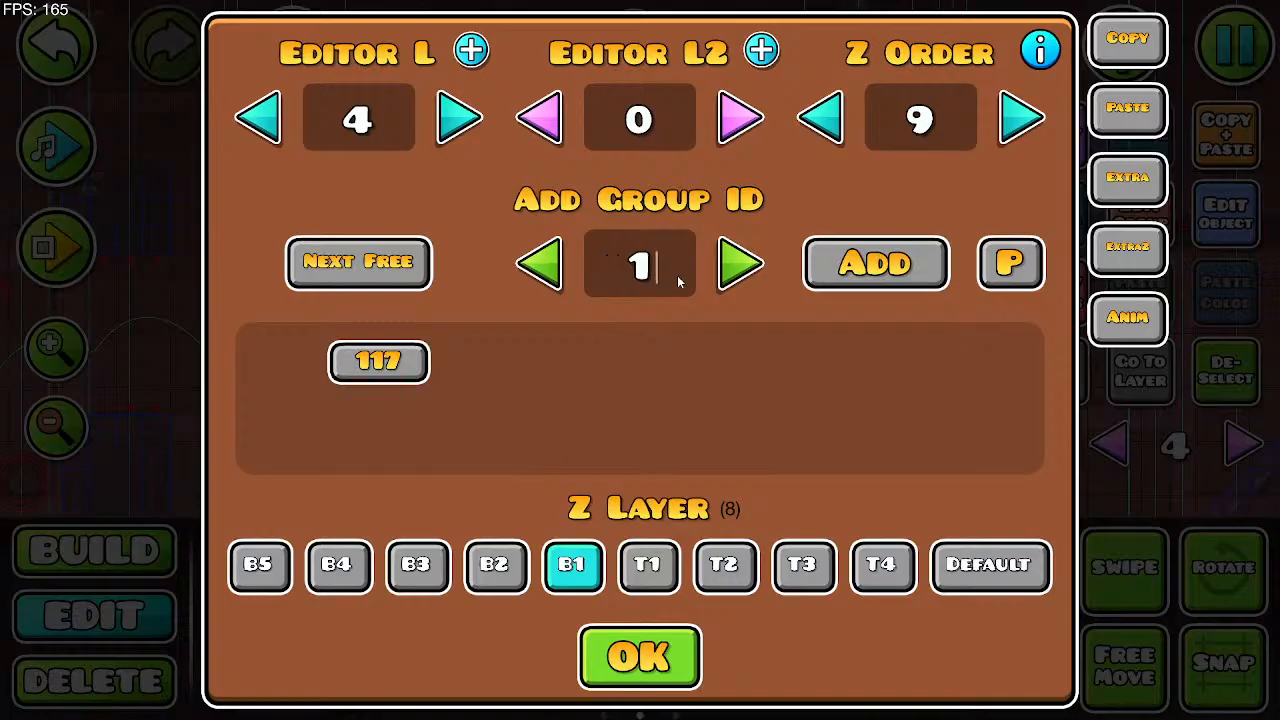
pyautogui.click(854, 272)
pyautogui.click(668, 677)
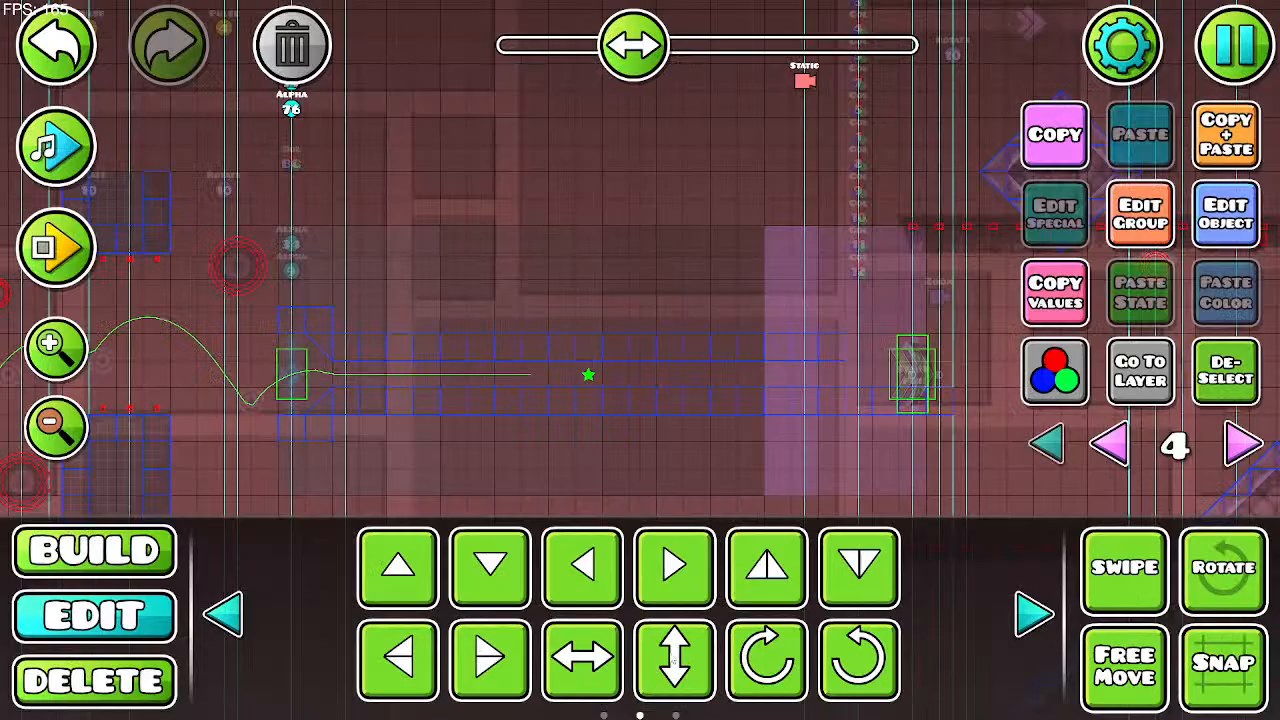
# Step: Check the triggers on editor layer 0 around the corridor and return to layer 4
pyautogui.click(1119, 442)
pyautogui.click(1119, 442)
pyautogui.click(1119, 442)
pyautogui.click(1119, 442)
pyautogui.moveTo(566, 351); pyautogui.dragTo(652, 473)
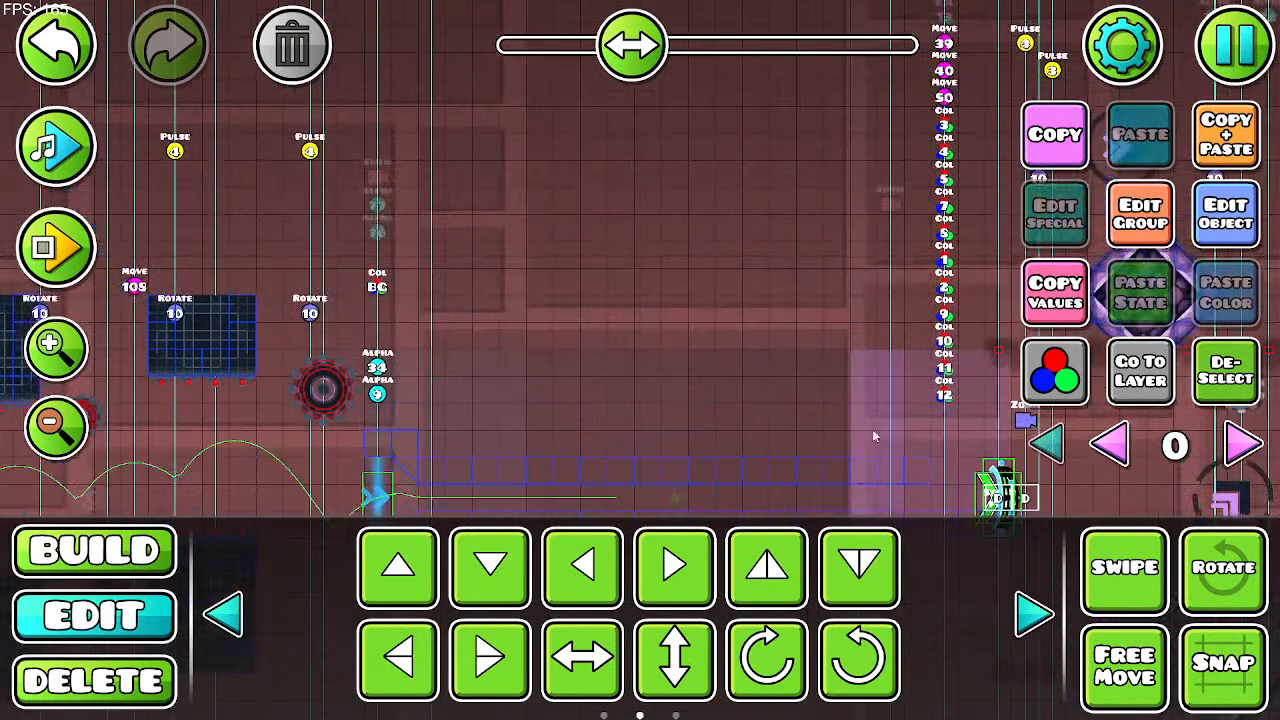
pyautogui.click(1243, 447)
pyautogui.click(1243, 447)
pyautogui.click(1243, 447)
pyautogui.click(1243, 447)
# Step: Move the Static camera trigger above Alpha 77 two grid squares back and one square down
pyautogui.click(380, 177)
pyautogui.press('a')
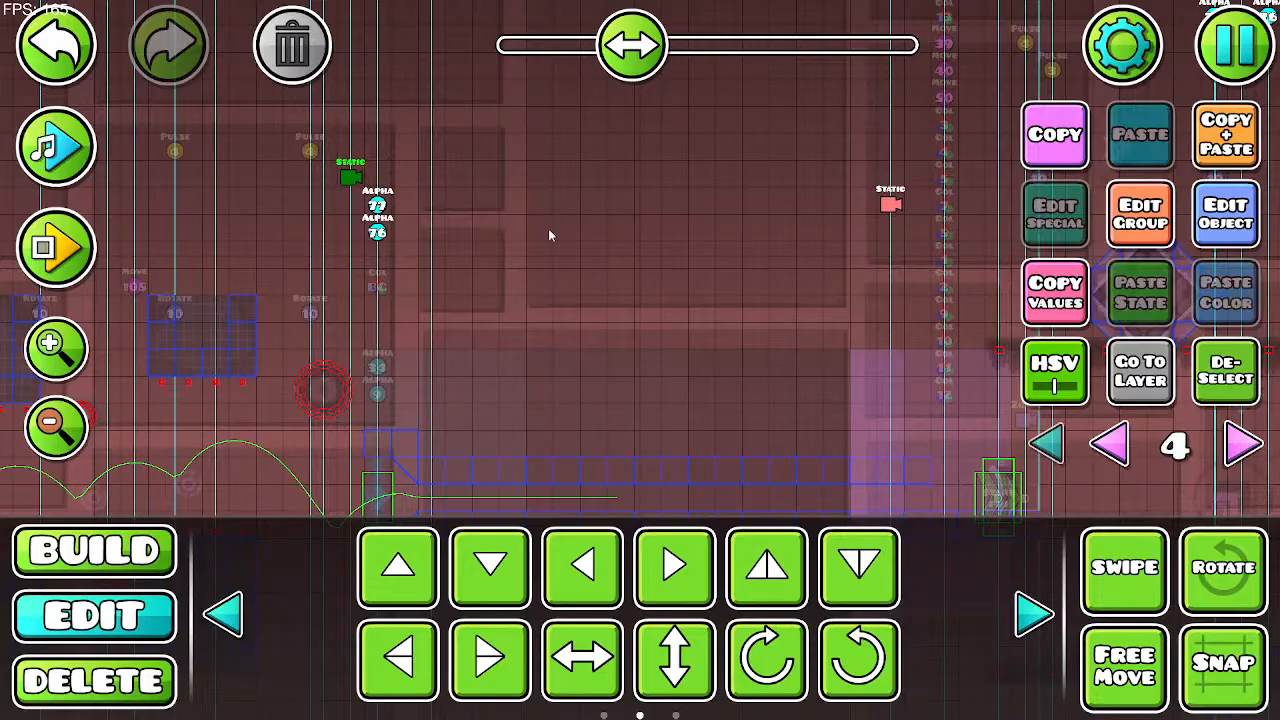
pyautogui.press('a')
pyautogui.press('s')
# Step: Delete the Static camera triggers at the start and the end of the corridor
pyautogui.click(1222, 140)
pyautogui.click(890, 204)
pyautogui.click(302, 58)
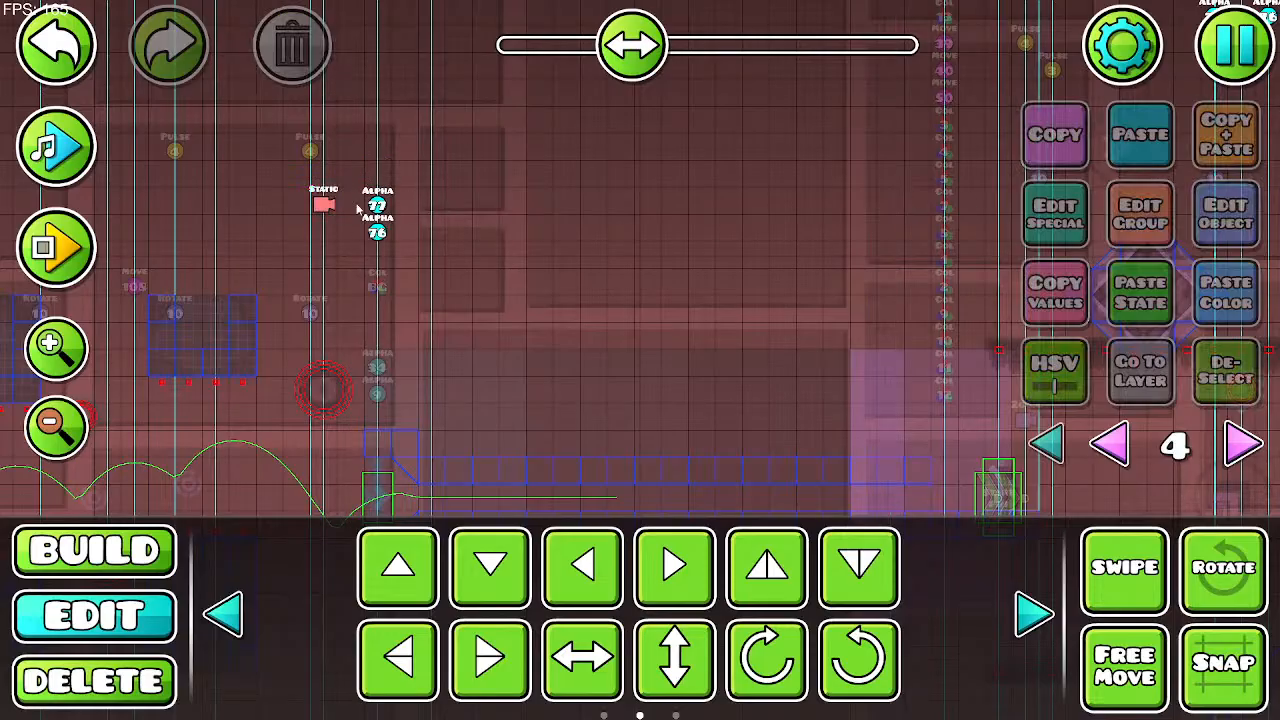
pyautogui.click(327, 208)
pyautogui.click(306, 121)
pyautogui.click(330, 206)
pyautogui.click(295, 54)
# Step: Place a new Static camera trigger two squares before Alpha 77, with target group 117 and Ease In Out easing
pyautogui.click(150, 560)
pyautogui.moveTo(377, 210); pyautogui.dragTo(398, 220)
pyautogui.click(352, 208)
pyautogui.click(1226, 213)
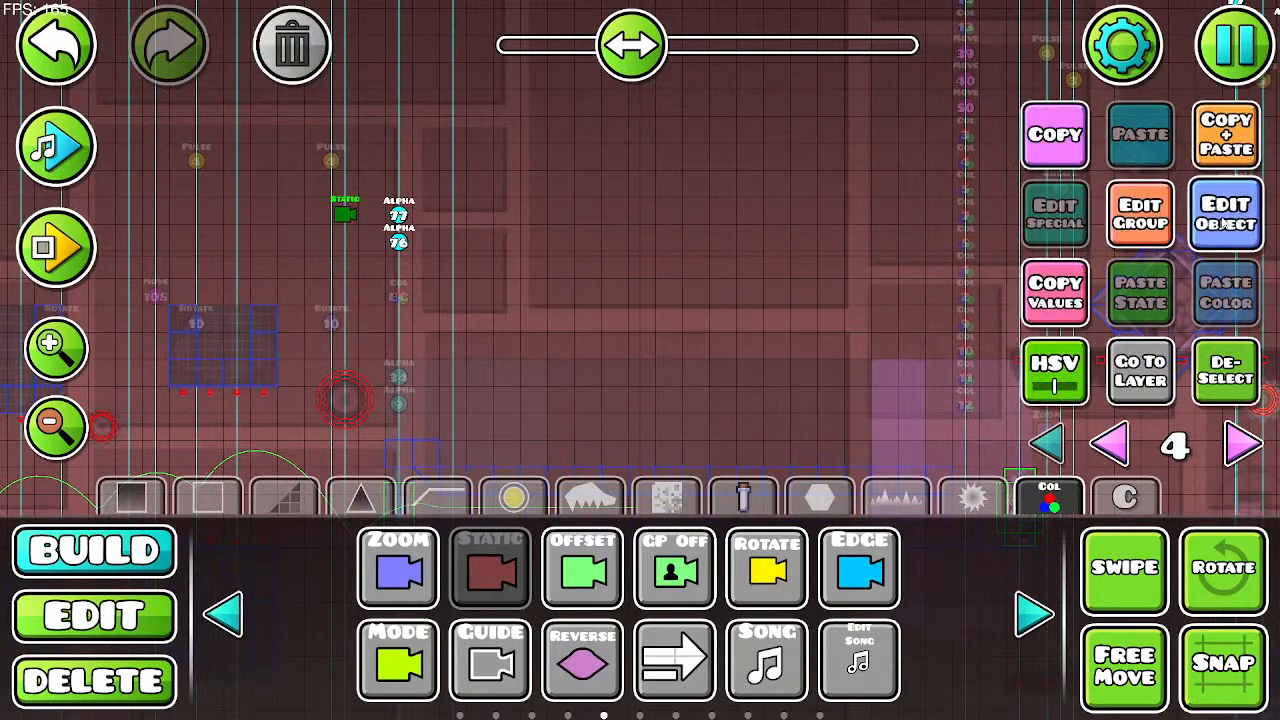
pyautogui.click(439, 177)
pyautogui.write('117')
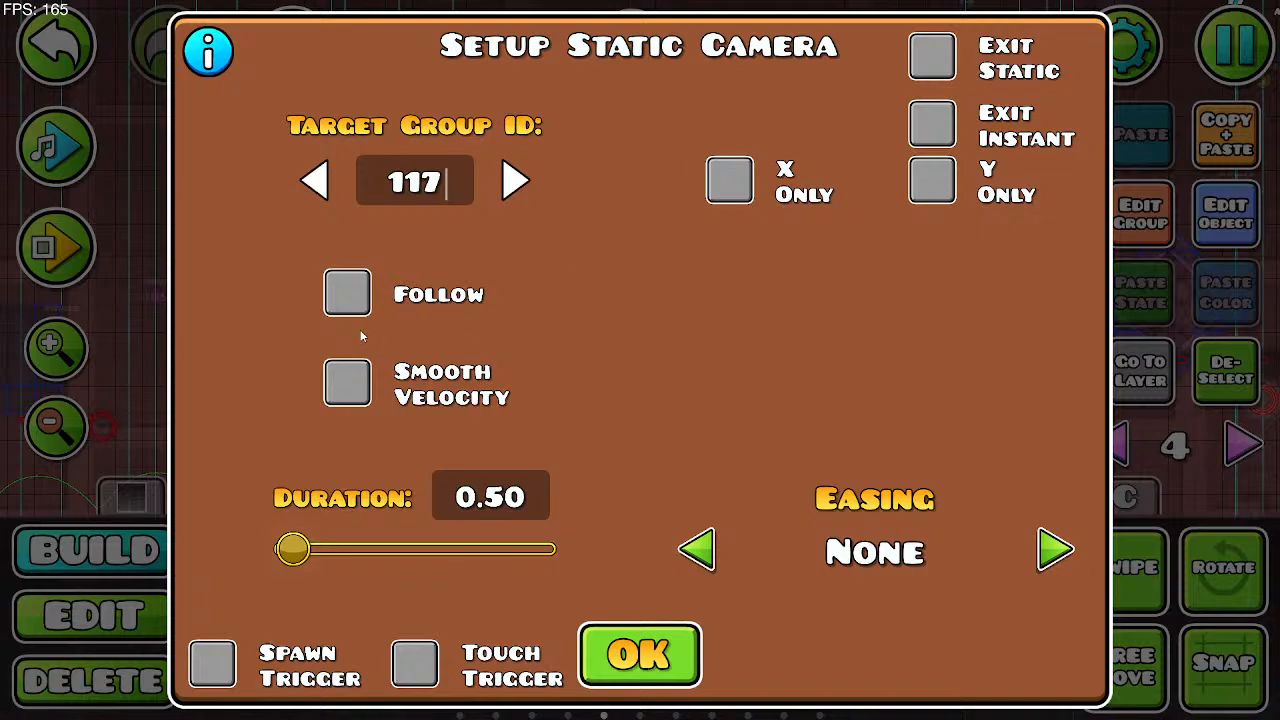
pyautogui.click(530, 497)
pyautogui.click(1080, 555)
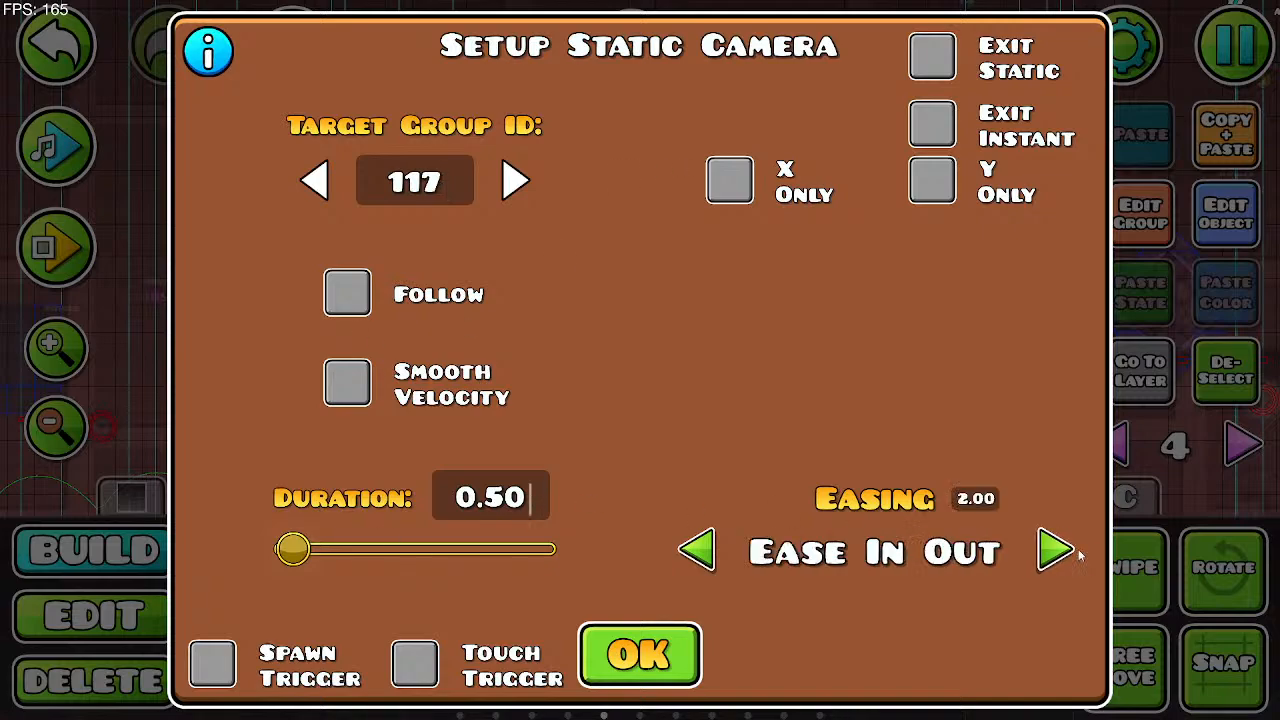
pyautogui.click(688, 678)
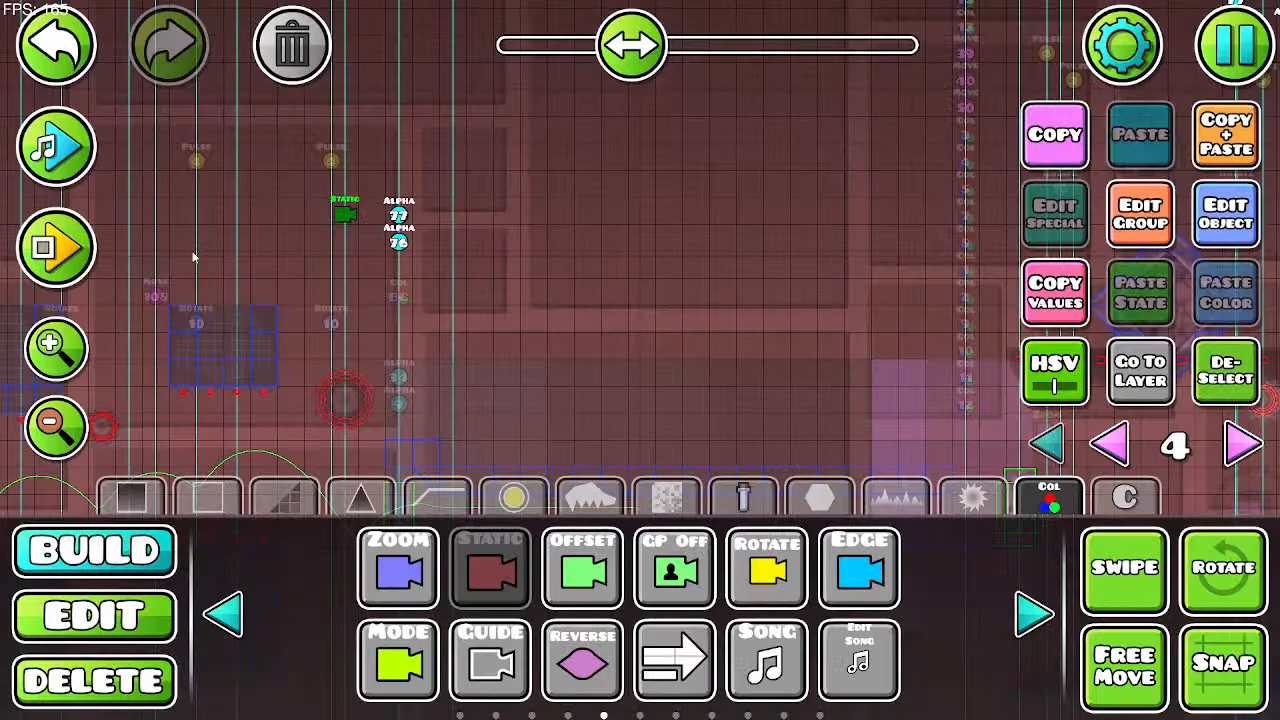
# Step: Place a second Static camera trigger near the corridor's end and enable Exit Static on it
pyautogui.moveTo(740, 268); pyautogui.dragTo(608, 278)
pyautogui.click(800, 217)
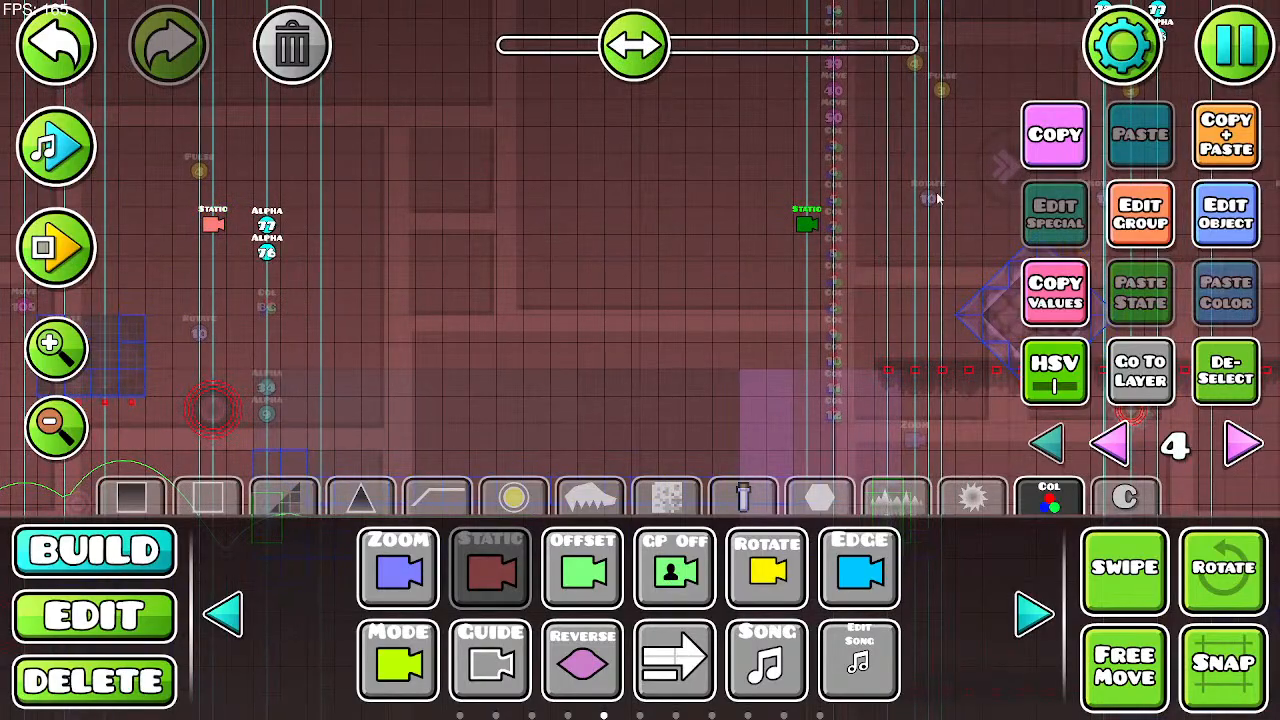
pyautogui.click(1226, 214)
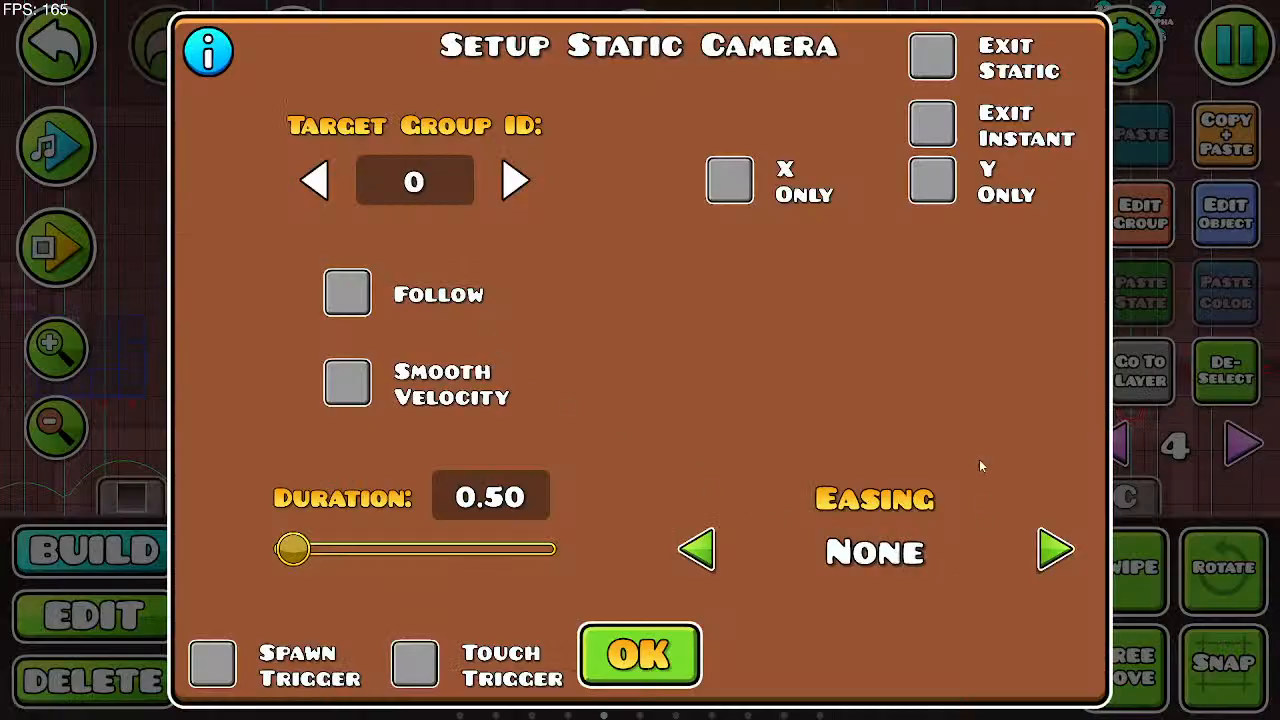
pyautogui.click(931, 60)
pyautogui.click(600, 648)
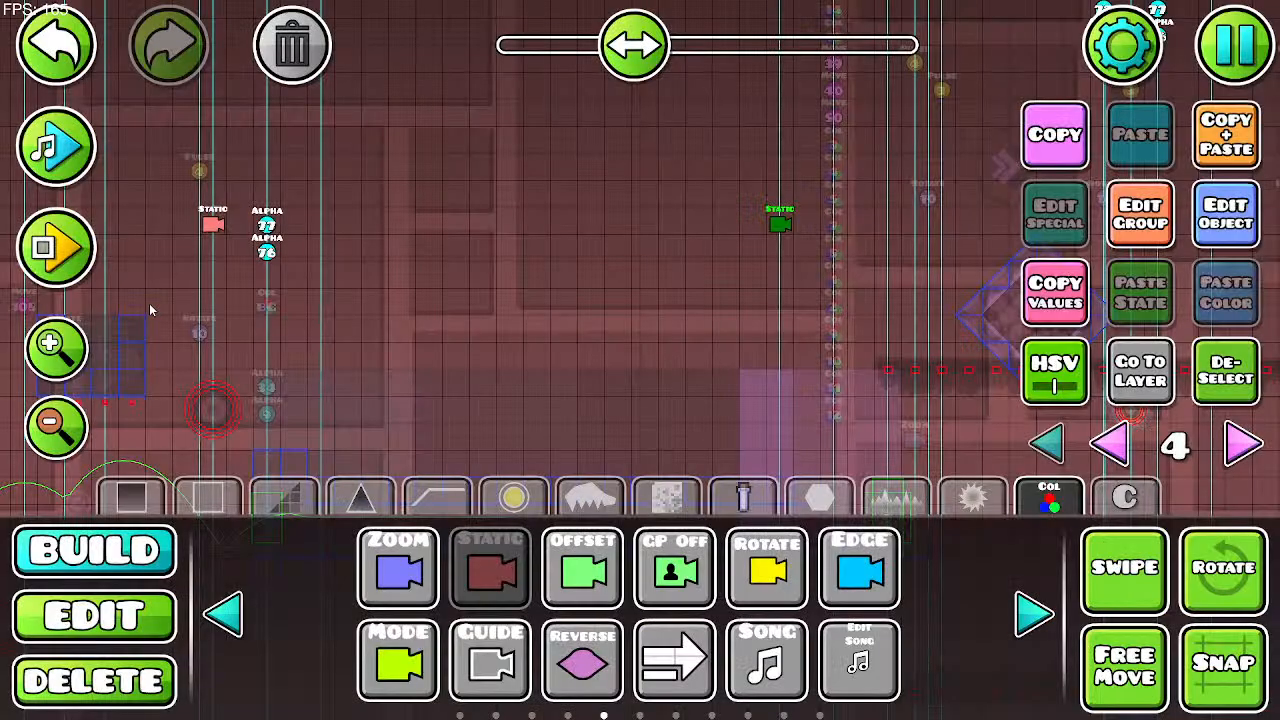
# Step: Playtest the UFO section through the corridor with the new Static camera triggers and stop the test
pyautogui.click(56, 246)
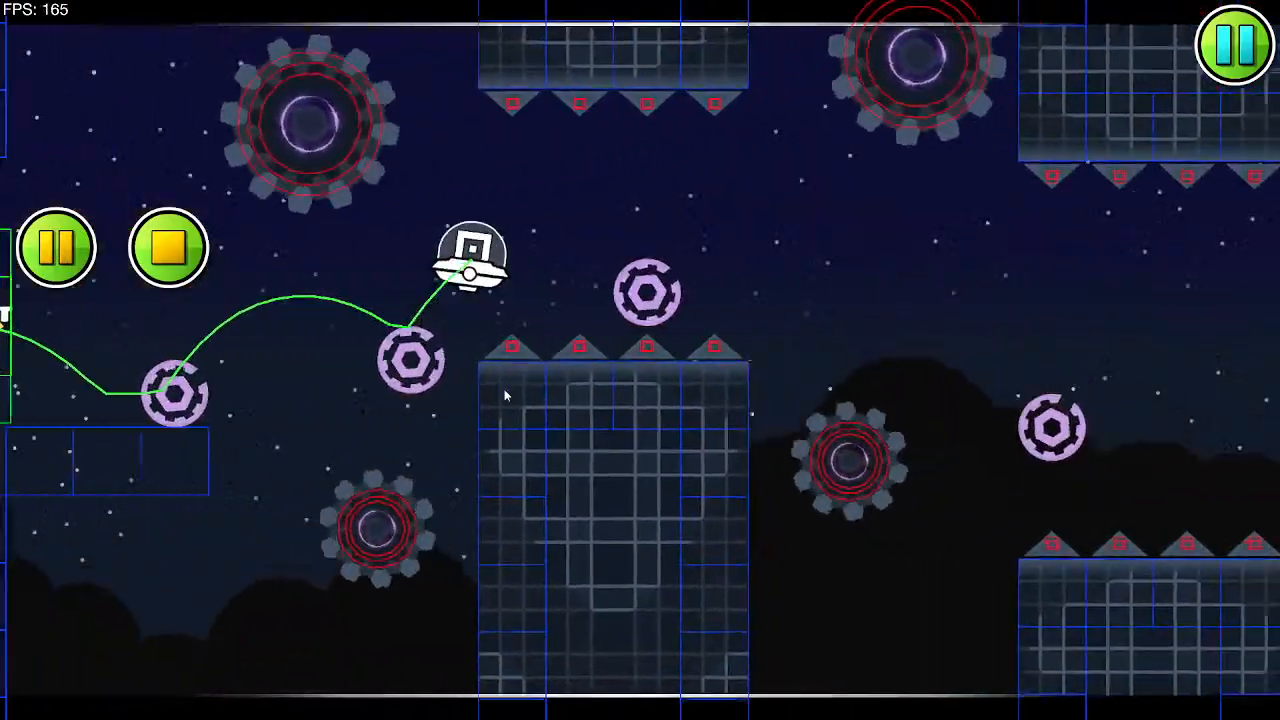
pyautogui.click(504, 395)
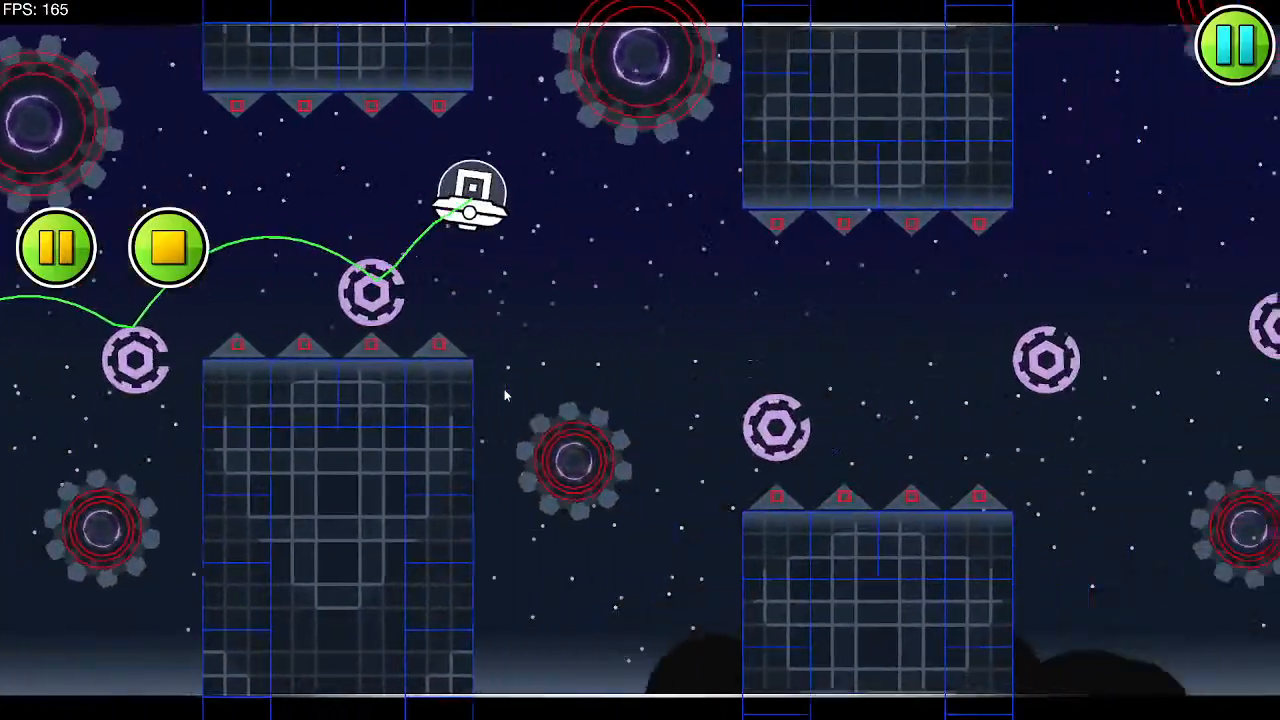
pyautogui.click(504, 395)
pyautogui.click(504, 395)
pyautogui.click(504, 395)
pyautogui.click(504, 394)
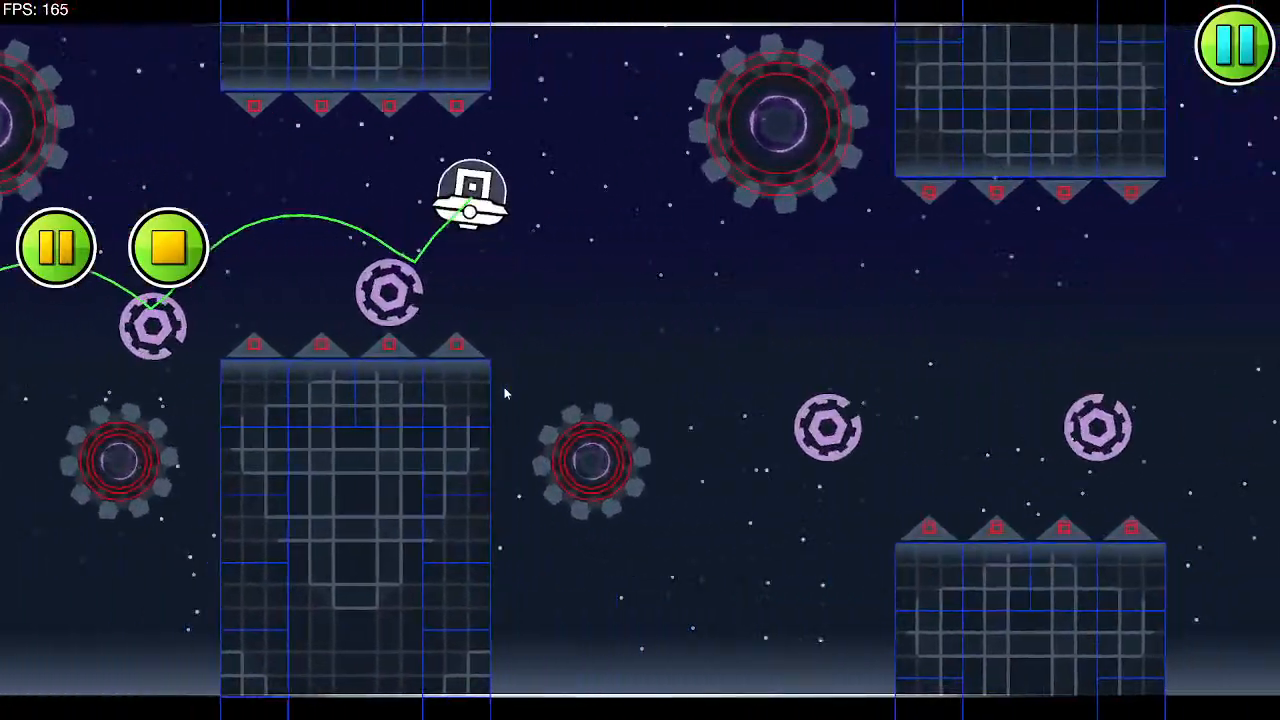
pyautogui.click(504, 392)
pyautogui.click(505, 391)
pyautogui.click(505, 391)
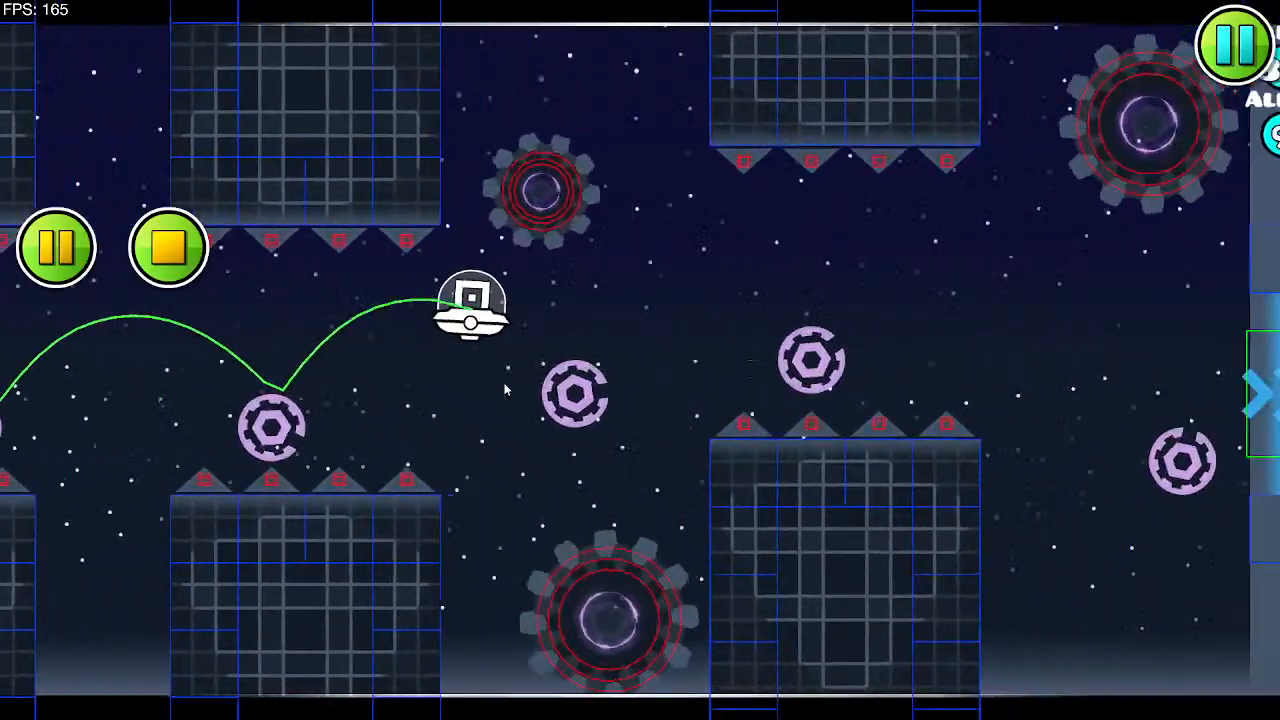
pyautogui.click(505, 391)
pyautogui.click(505, 391)
pyautogui.click(505, 390)
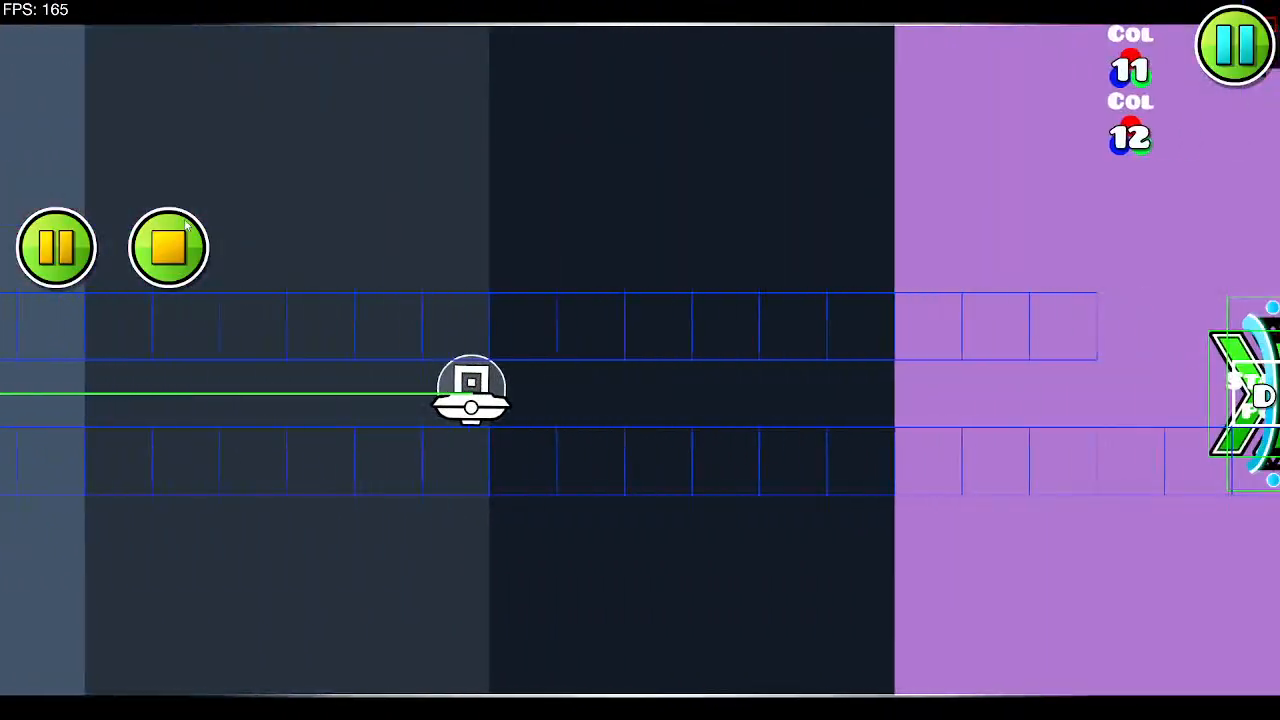
pyautogui.click(168, 247)
# Step: Lower the first Static camera trigger onto the gear before the corridor and playtest the UFO section into the corridor again
pyautogui.moveTo(548, 285); pyautogui.dragTo(730, 318)
pyautogui.click(430, 143)
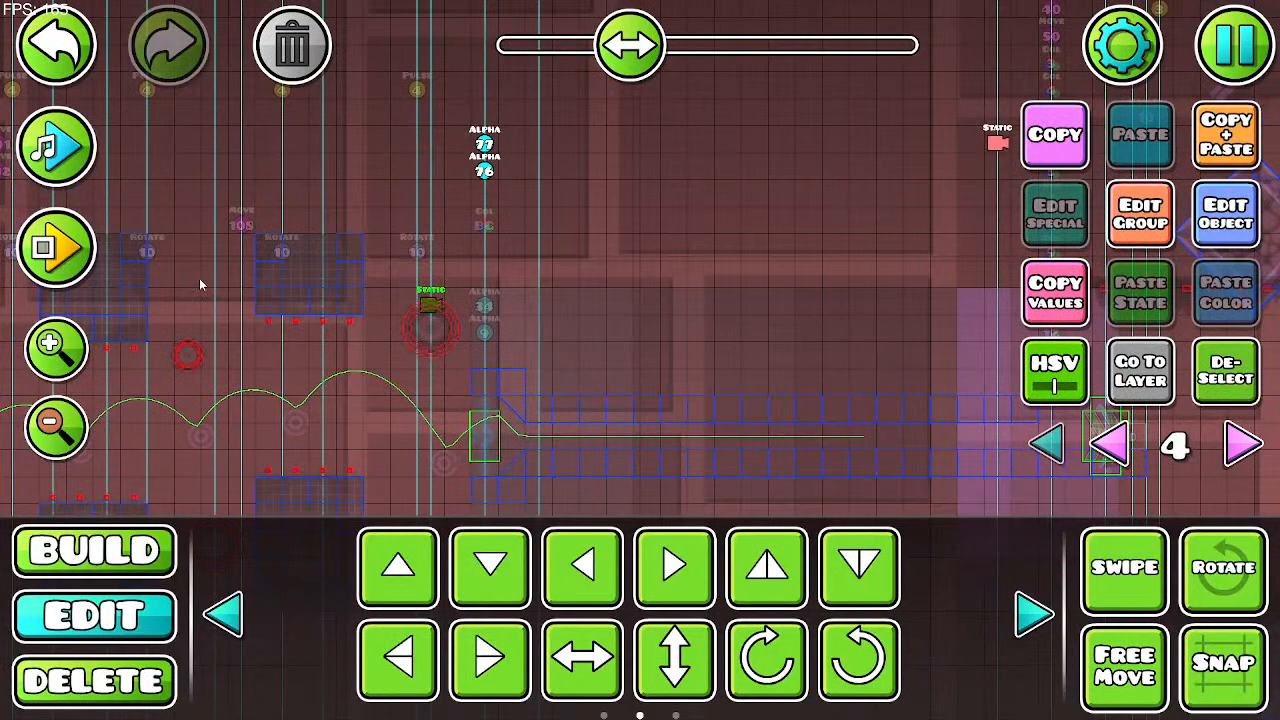
pyautogui.click(56, 247)
pyautogui.click(380, 297)
pyautogui.click(382, 300)
pyautogui.click(383, 302)
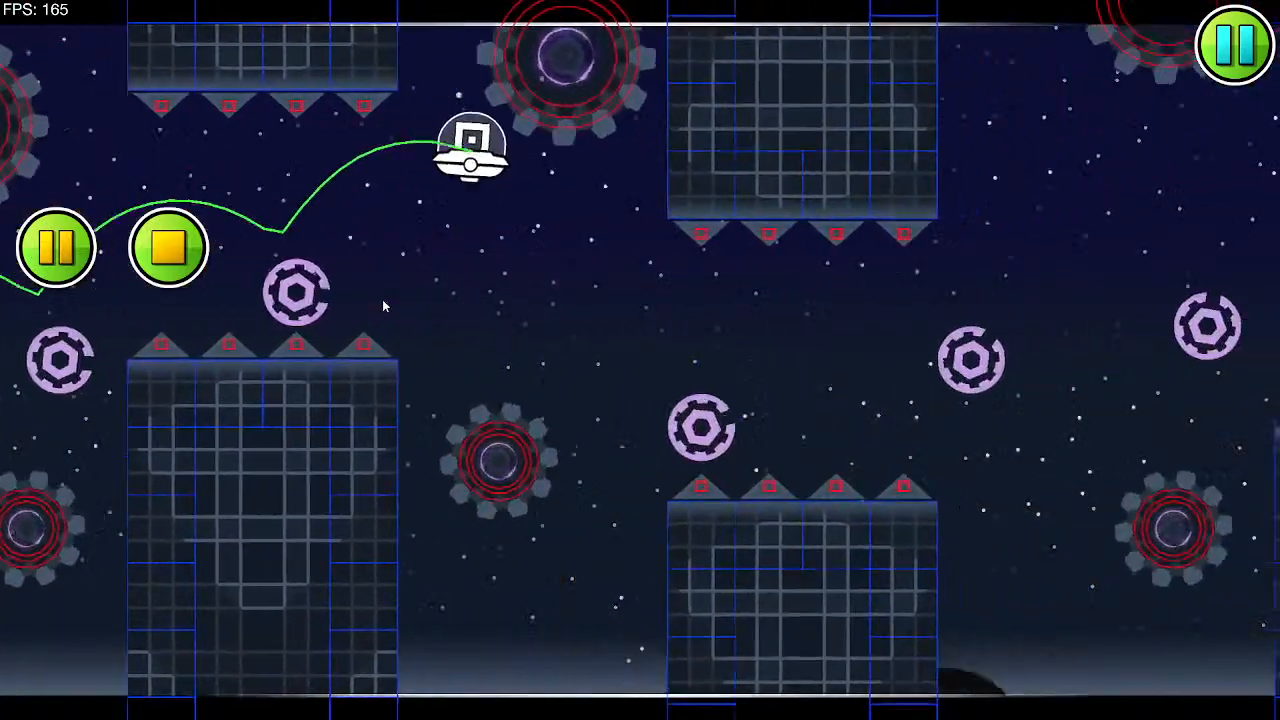
pyautogui.click(398, 310)
pyautogui.click(402, 312)
pyautogui.click(403, 312)
pyautogui.click(403, 311)
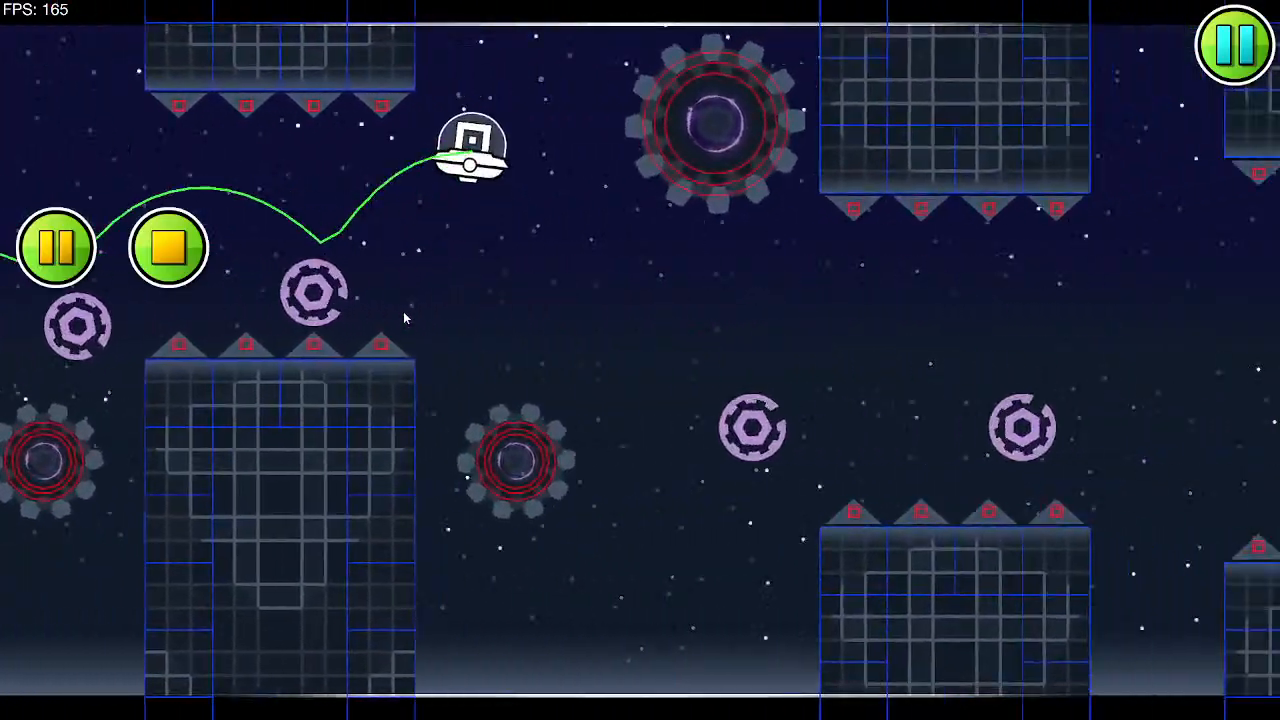
pyautogui.click(403, 312)
pyautogui.click(404, 315)
pyautogui.click(404, 315)
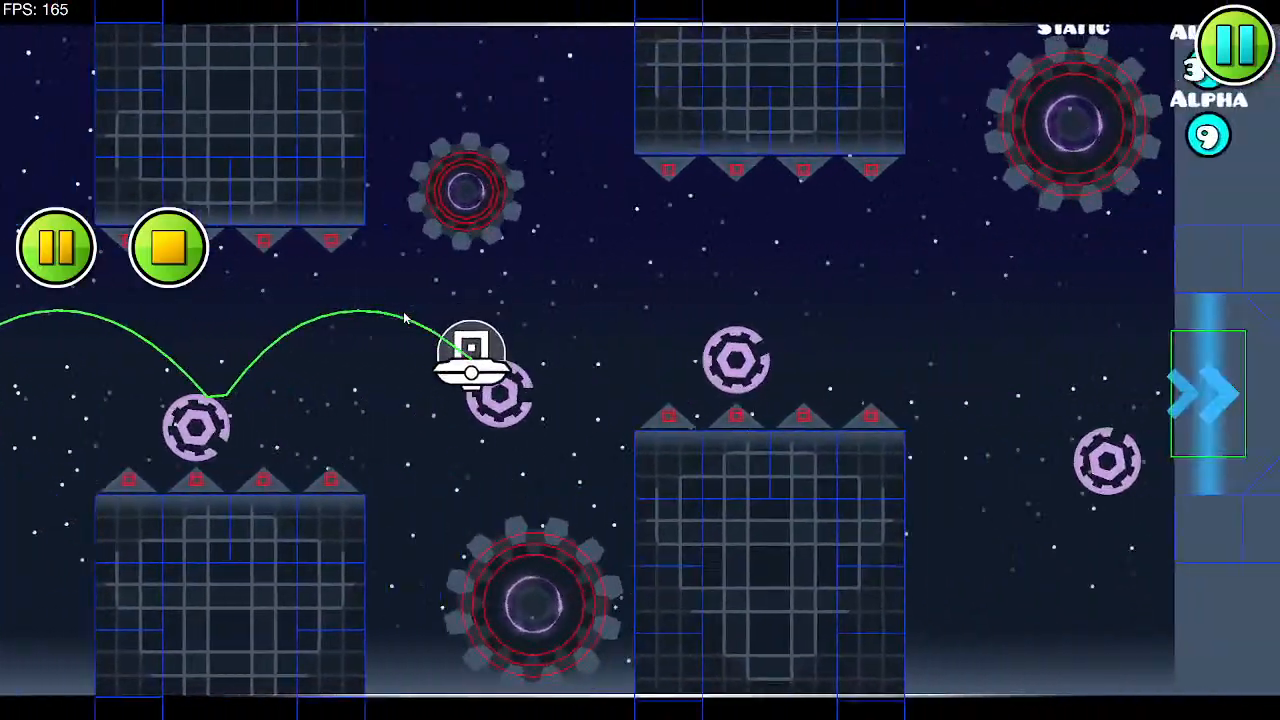
pyautogui.click(403, 311)
pyautogui.click(404, 316)
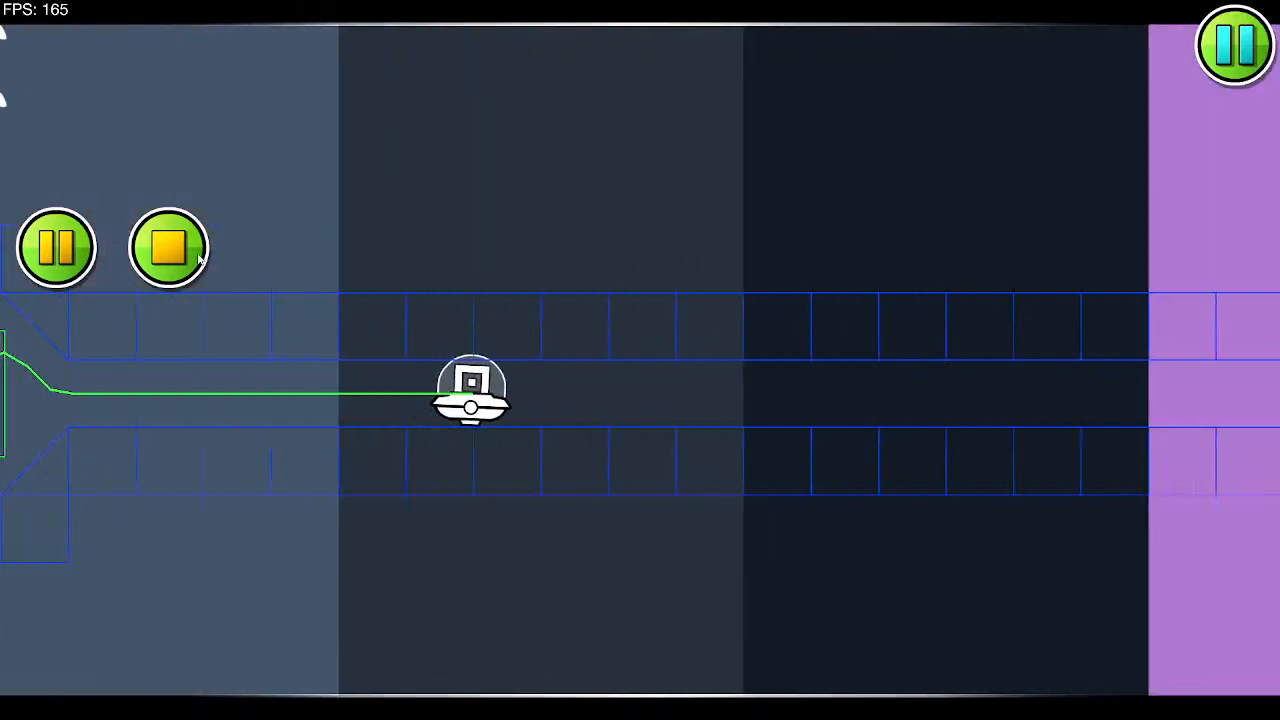
pyautogui.click(180, 250)
# Step: Look over the later grass and dirt sections of the level and their camera Zoom and Rotate triggers
pyautogui.moveTo(790, 261); pyautogui.dragTo(495, 366)
pyautogui.moveTo(650, 197); pyautogui.dragTo(525, 390)
pyautogui.moveTo(647, 40); pyautogui.dragTo(848, 18)
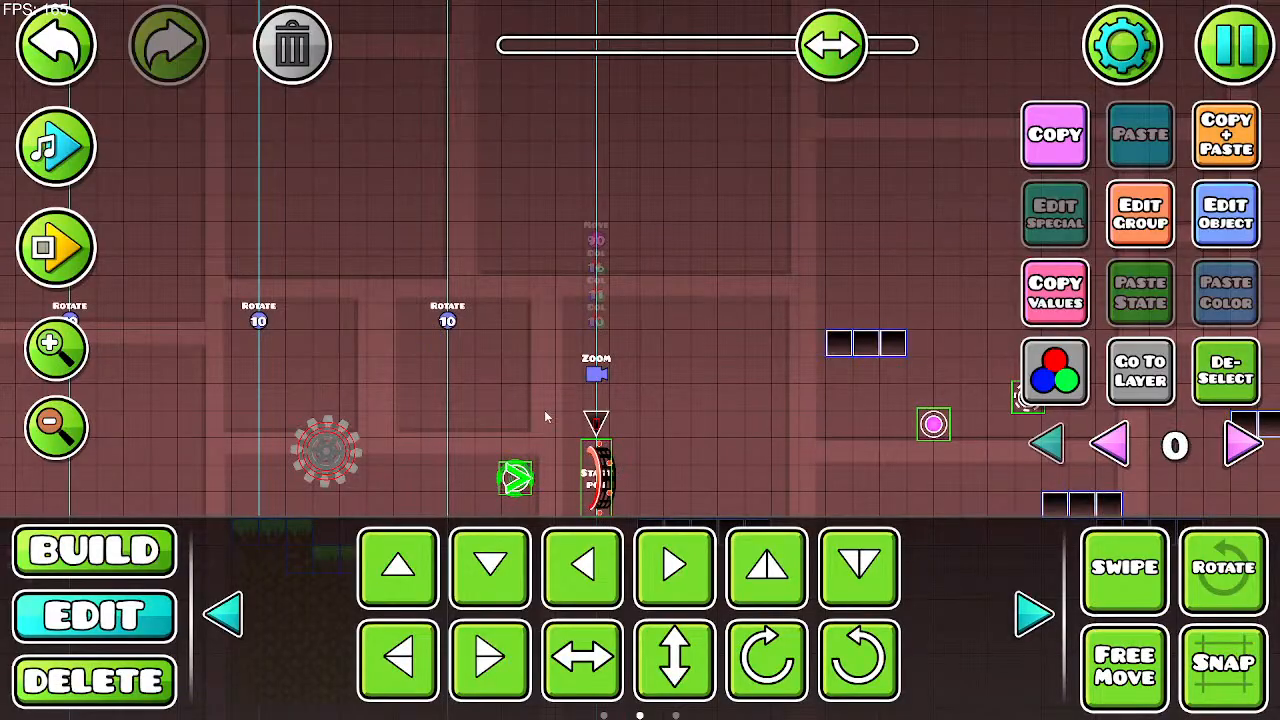
pyautogui.hscroll(-5, 449, 351)
pyautogui.moveTo(366, 379); pyautogui.dragTo(814, 218)
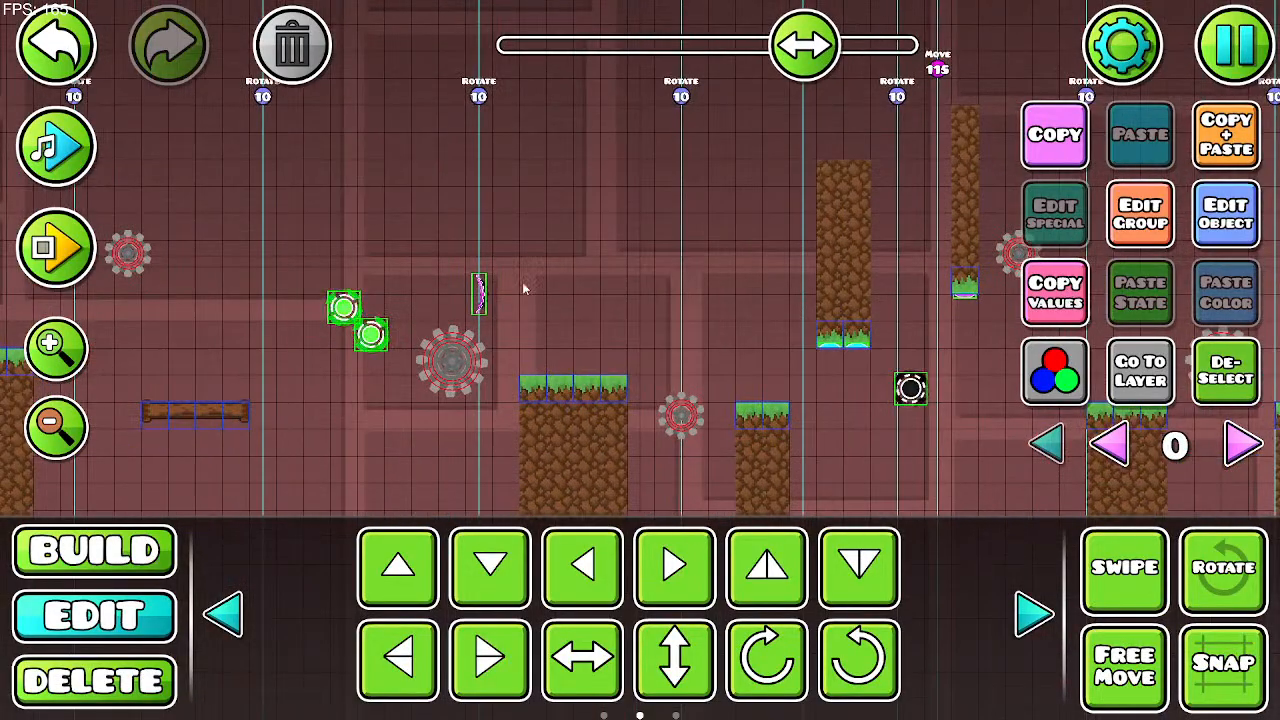
pyautogui.moveTo(408, 301); pyautogui.dragTo(814, 366)
pyautogui.moveTo(369, 363); pyautogui.dragTo(808, 349)
pyautogui.moveTo(398, 335); pyautogui.dragTo(909, 378)
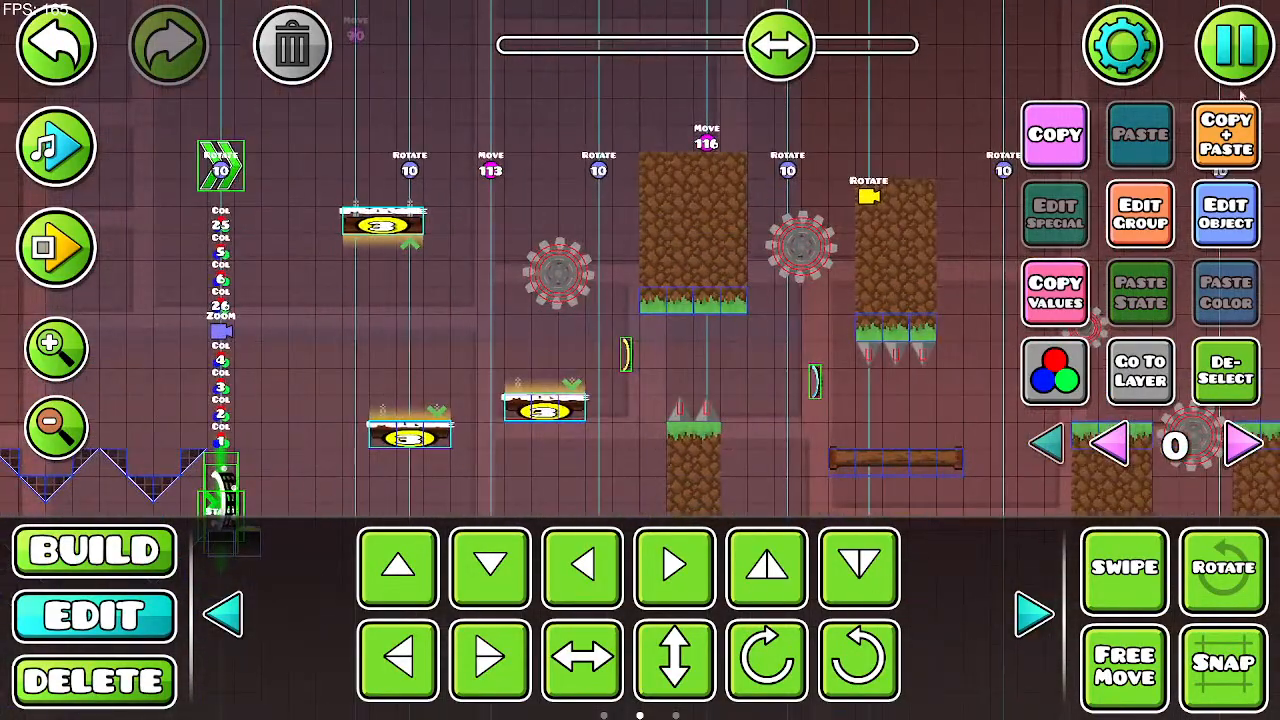
# Step: Save and play the level through the UFO section, the corridor and into the wave section, and return to the editor
pyautogui.click(1234, 47)
pyautogui.click(736, 287)
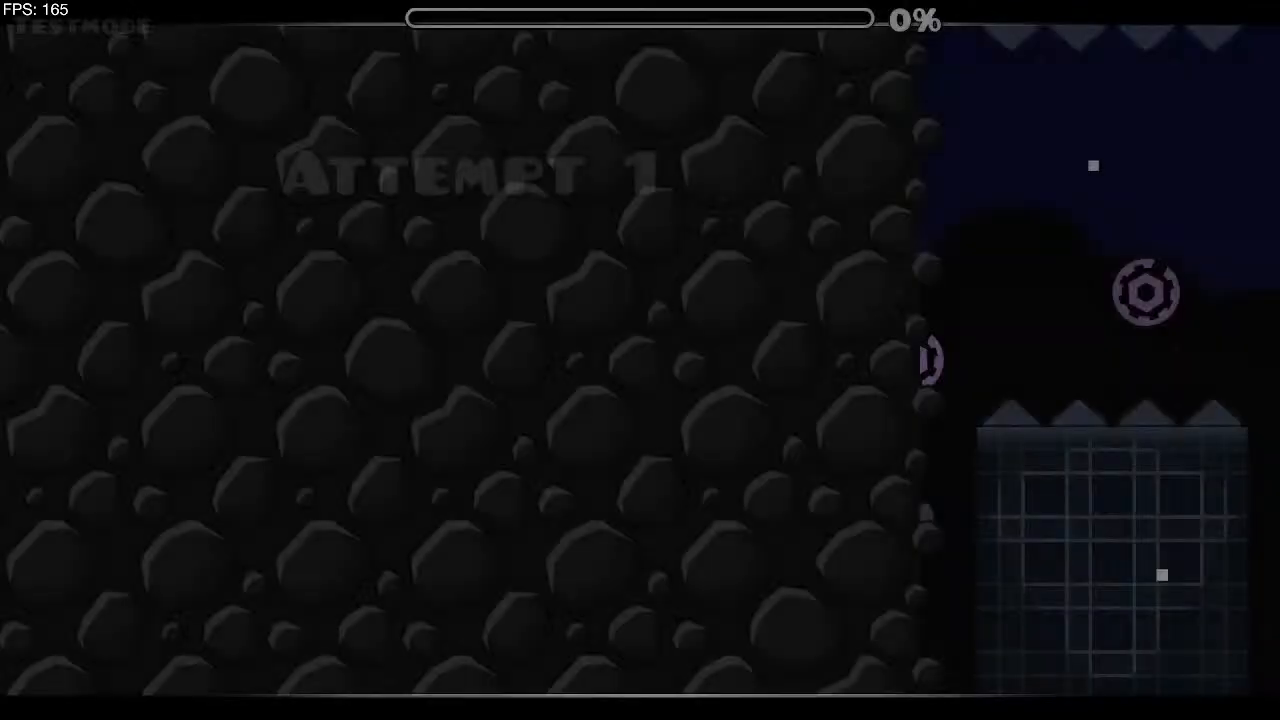
pyautogui.press('space')
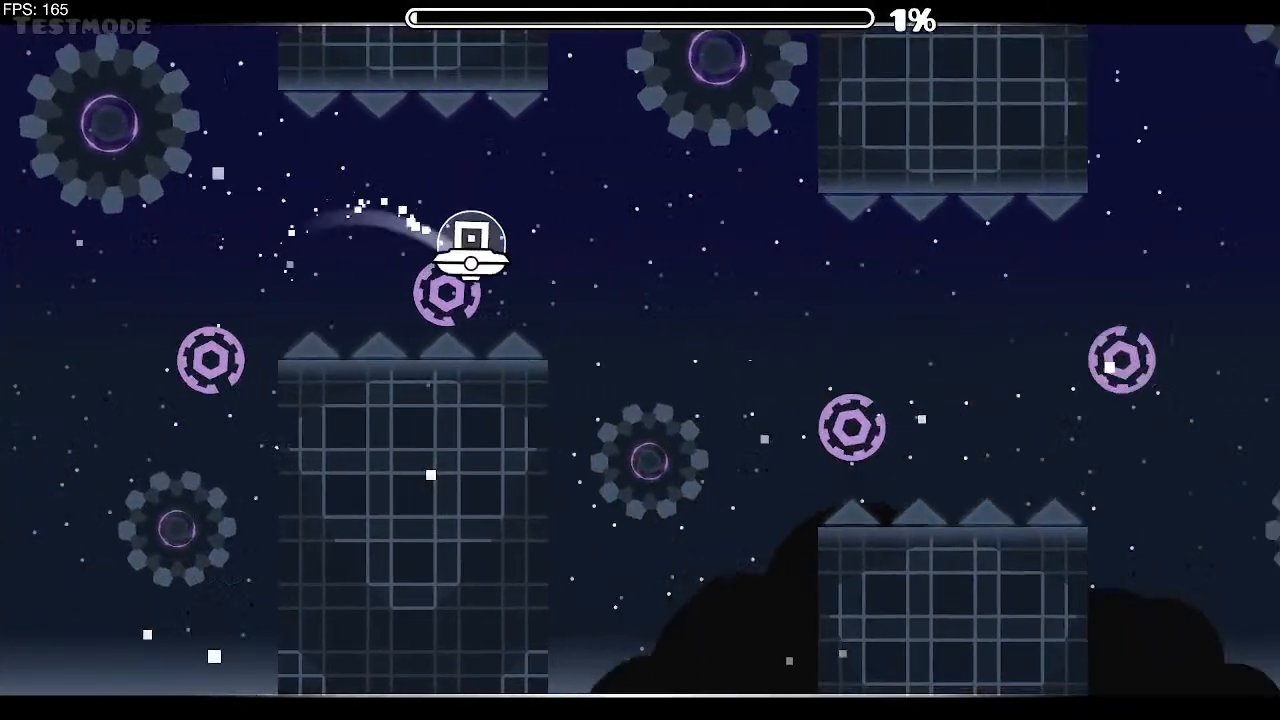
pyautogui.press('space')
pyautogui.press('space')
pyautogui.press('space')
pyautogui.press('space')
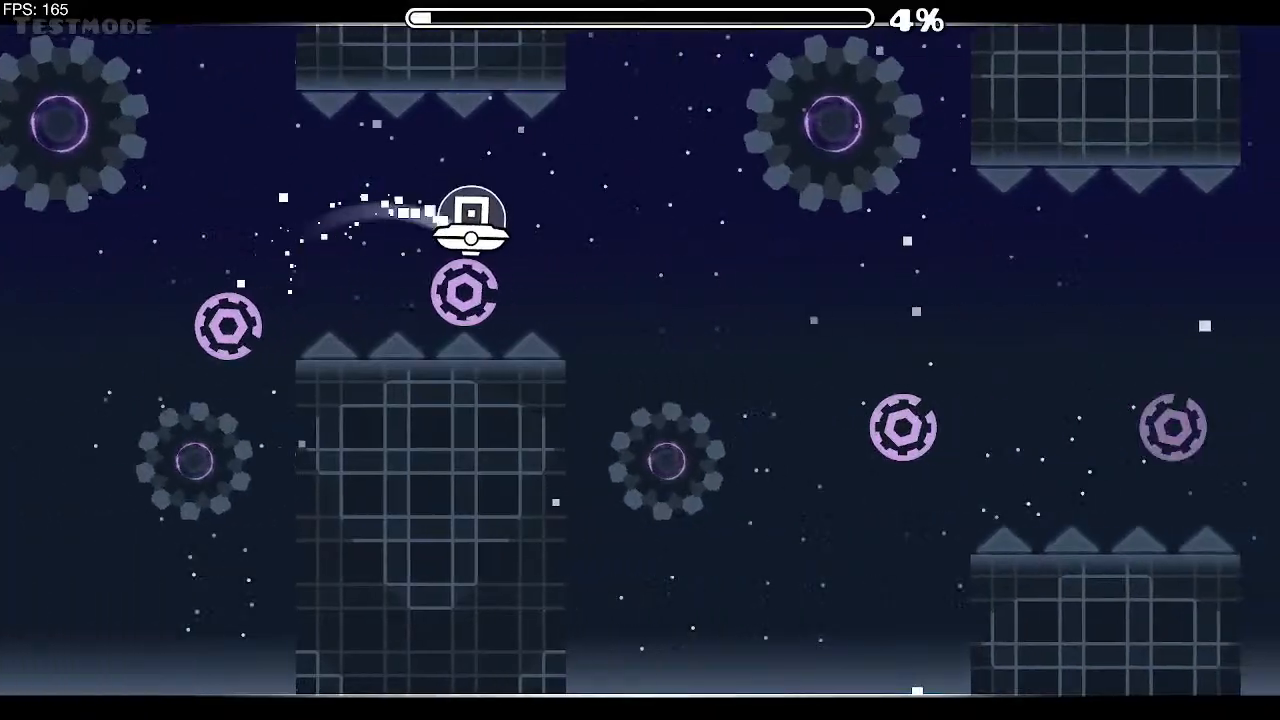
pyautogui.press('space')
pyautogui.press('space')
pyautogui.press('space')
pyautogui.press('space')
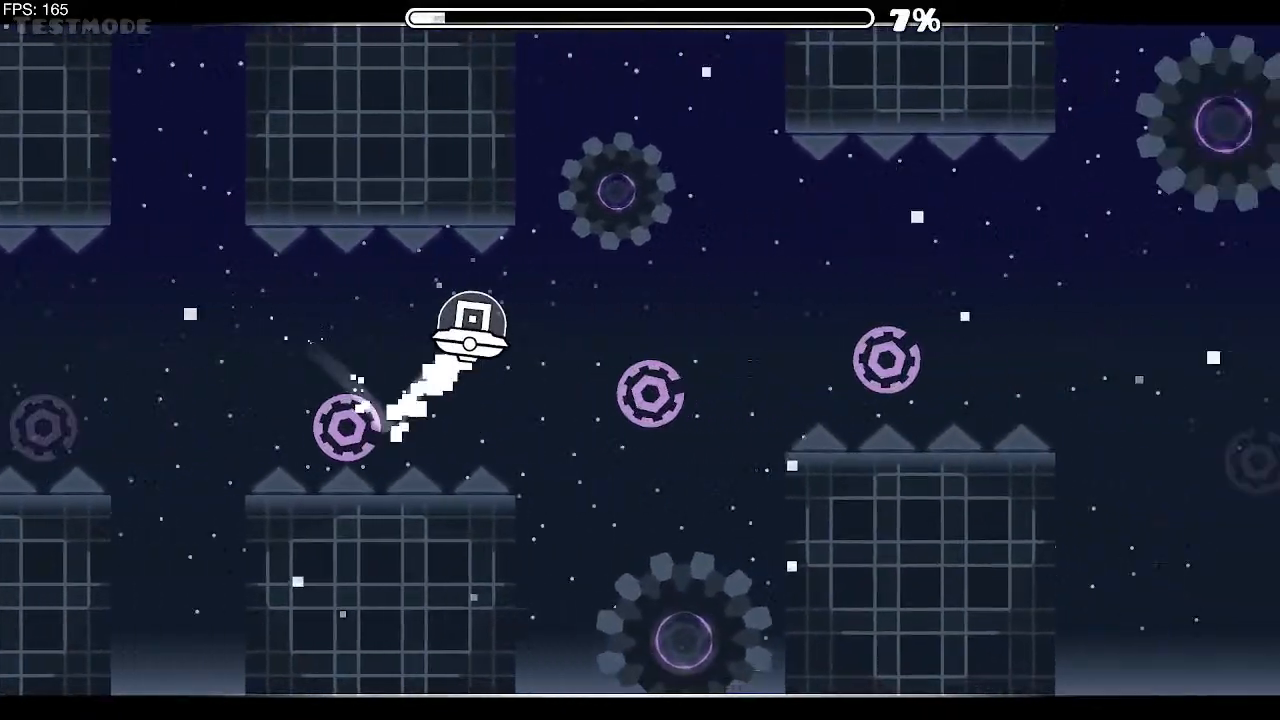
pyautogui.press('space')
pyautogui.press('space')
pyautogui.press('space')
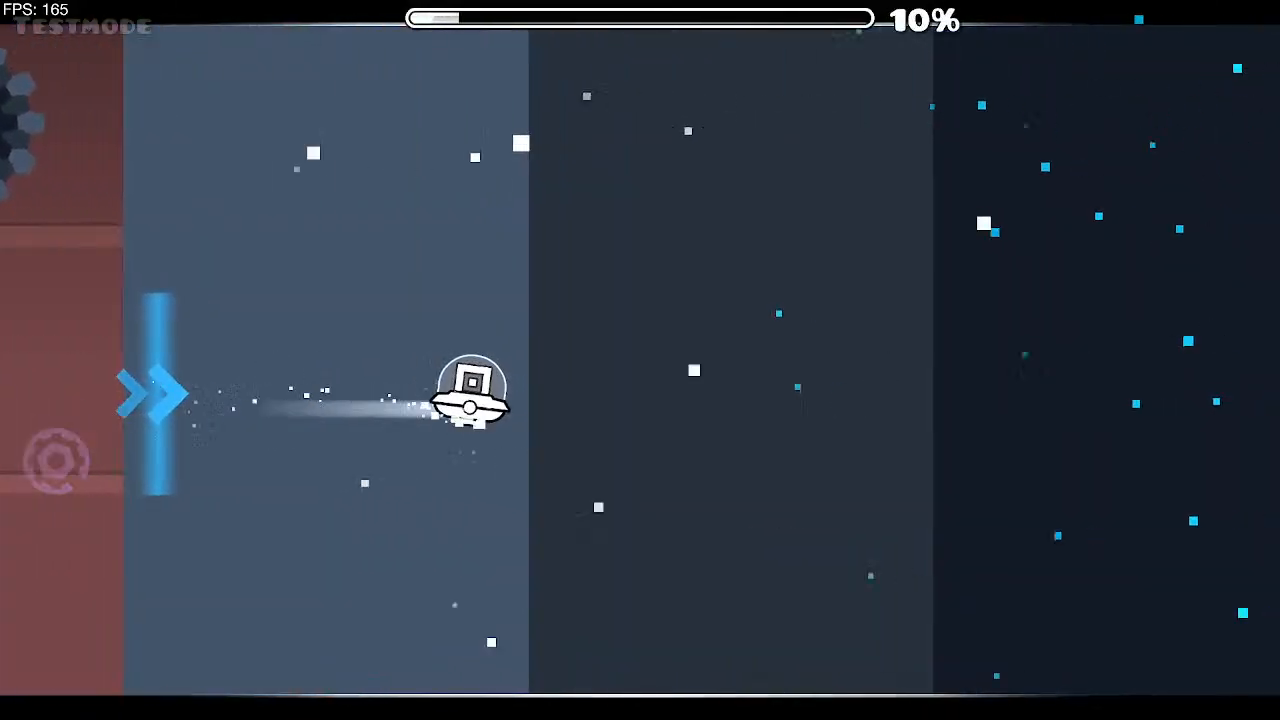
pyautogui.press('space')
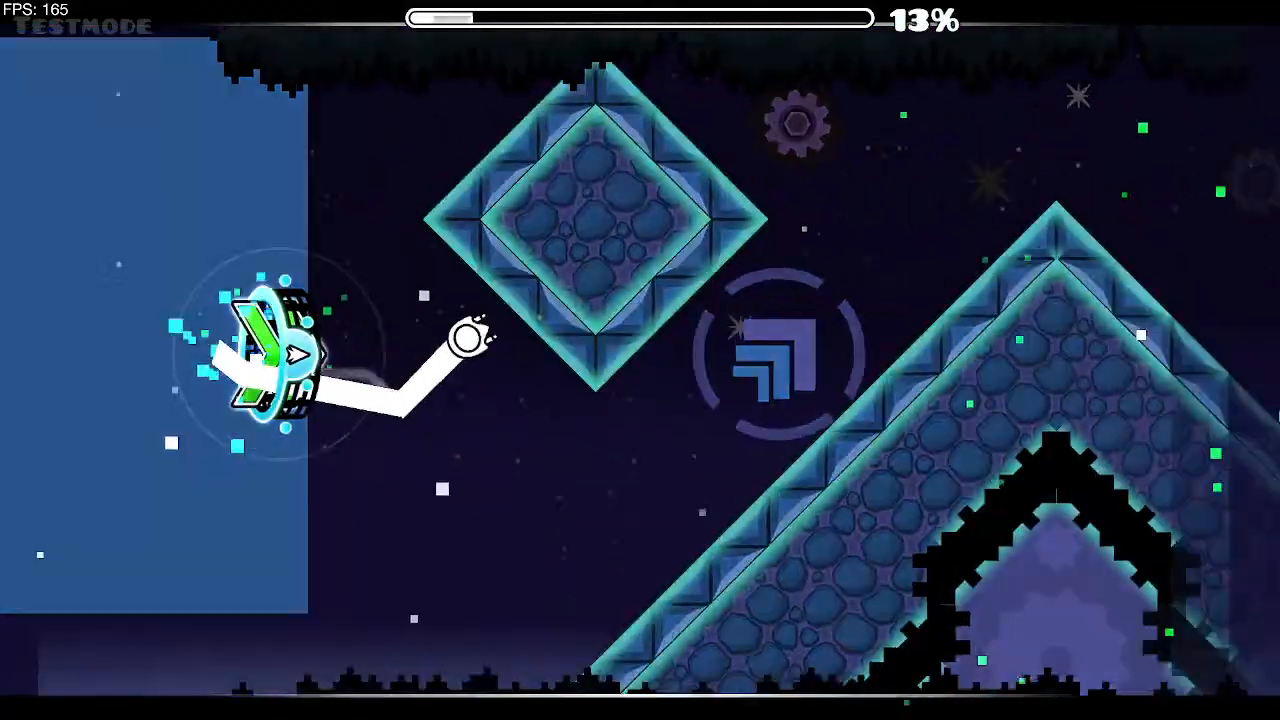
pyautogui.press('space')
pyautogui.press('space')
pyautogui.press('space')
pyautogui.press('space')
pyautogui.press('space')
pyautogui.press('space')
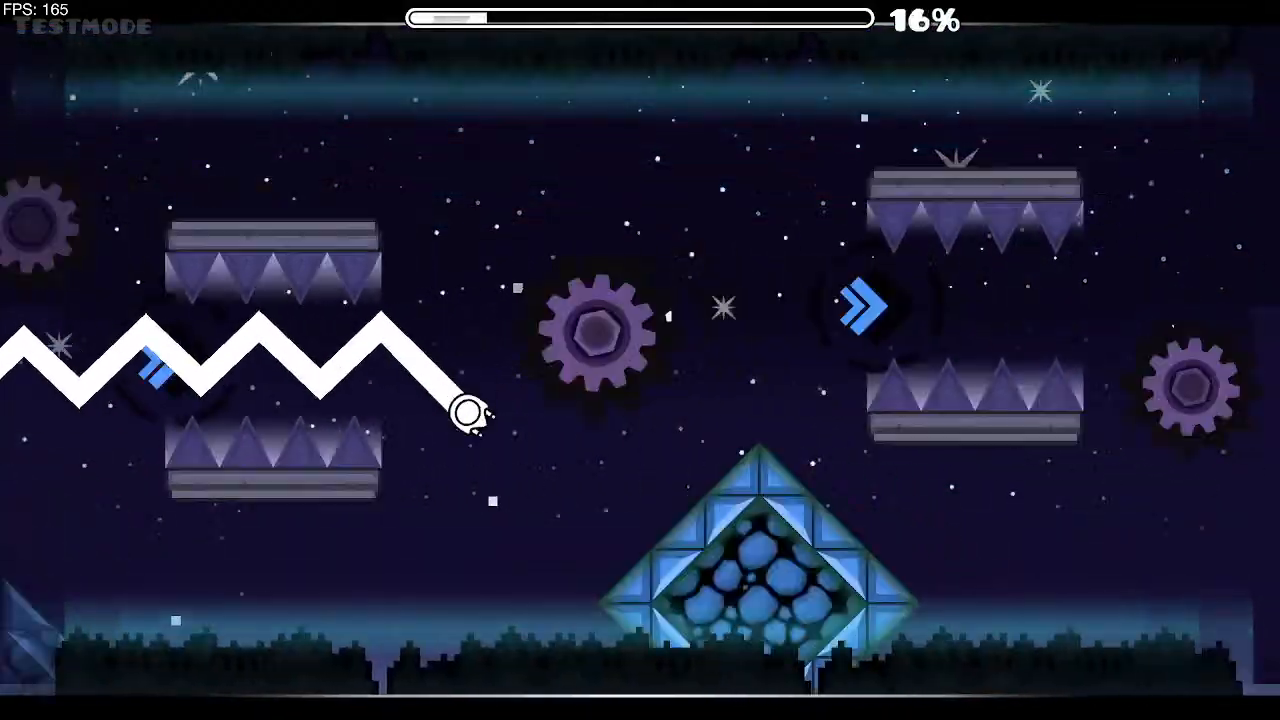
pyautogui.press('space')
pyautogui.press('space')
pyautogui.press('space')
pyautogui.press('Escape')
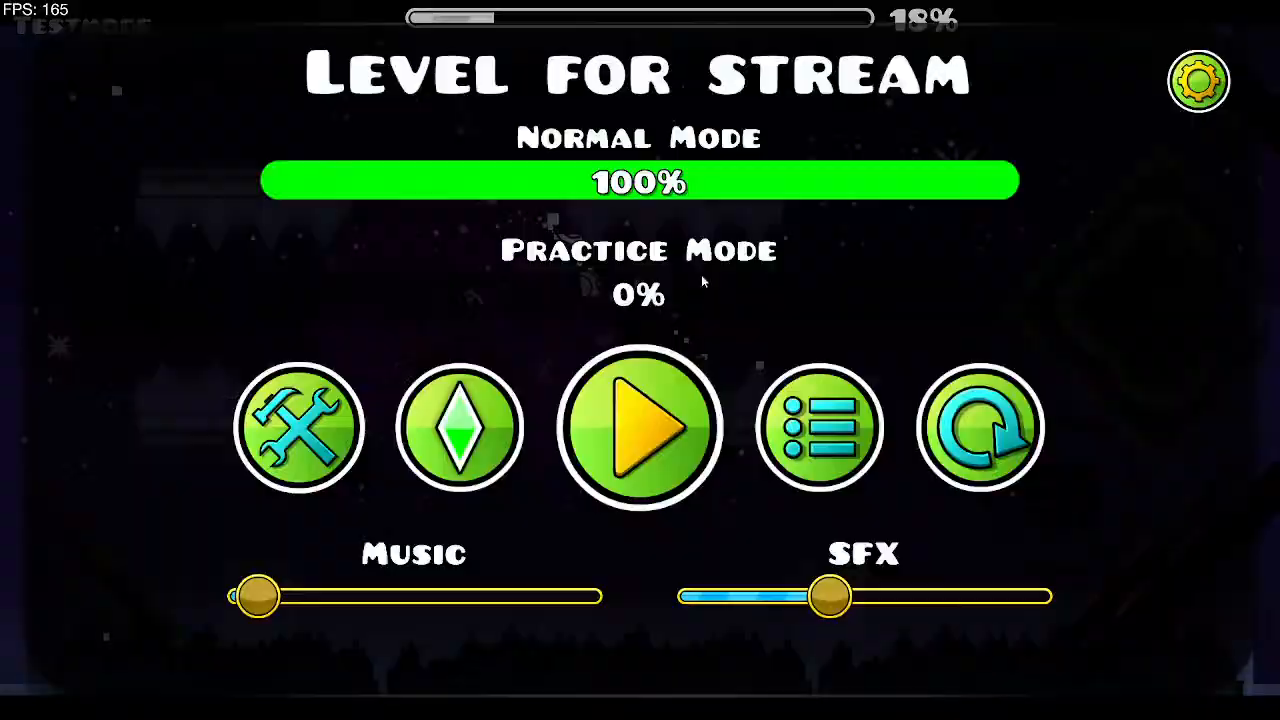
pyautogui.click(335, 376)
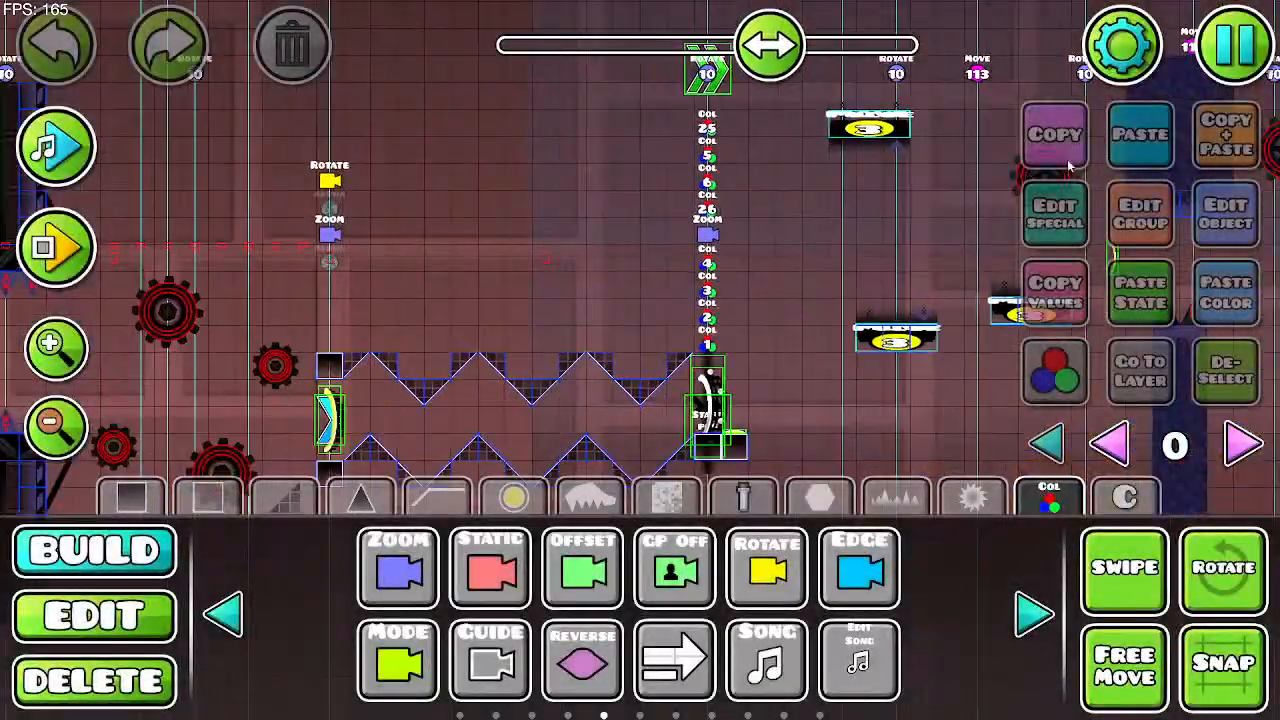
# Step: Find and select the camera target star inside the corridor on editor layer 4 and check its color settings
pyautogui.moveTo(330, 320); pyautogui.dragTo(830, 270)
pyautogui.moveTo(311, 289); pyautogui.dragTo(949, 291)
pyautogui.moveTo(420, 300); pyautogui.dragTo(921, 299)
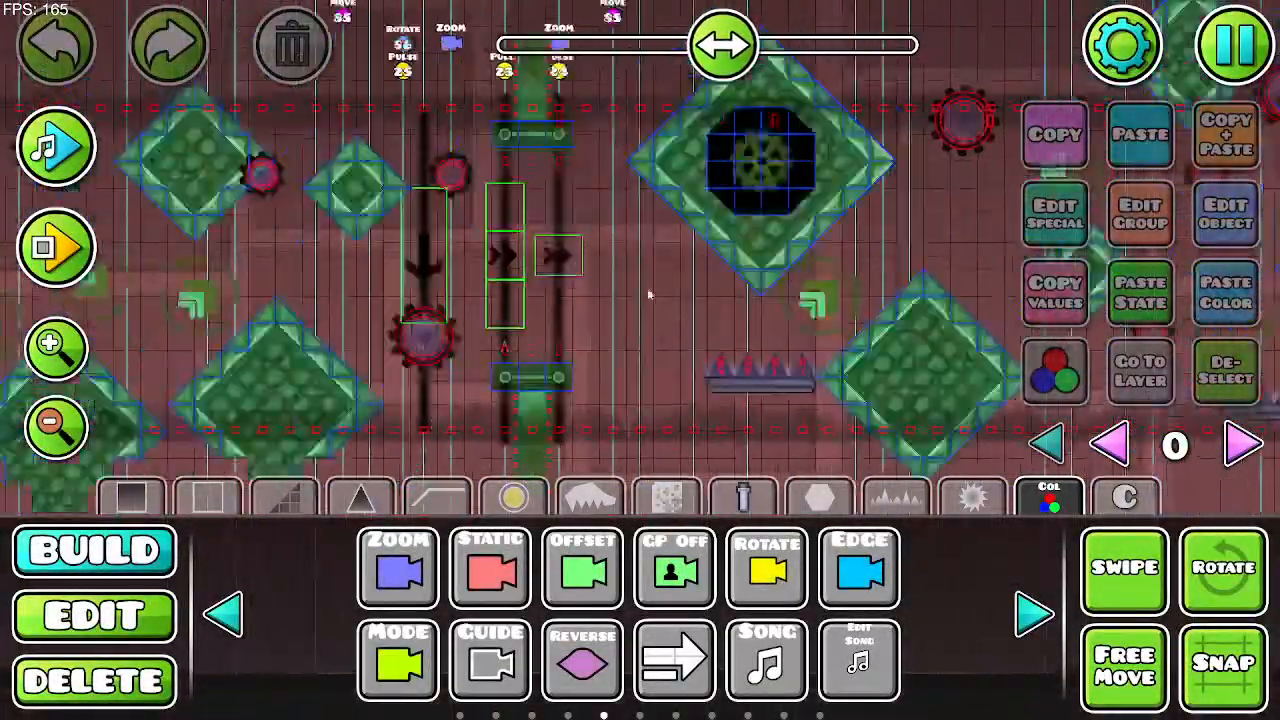
pyautogui.moveTo(500, 295); pyautogui.dragTo(985, 300)
pyautogui.moveTo(480, 295); pyautogui.dragTo(995, 290)
pyautogui.moveTo(485, 290); pyautogui.dragTo(985, 292)
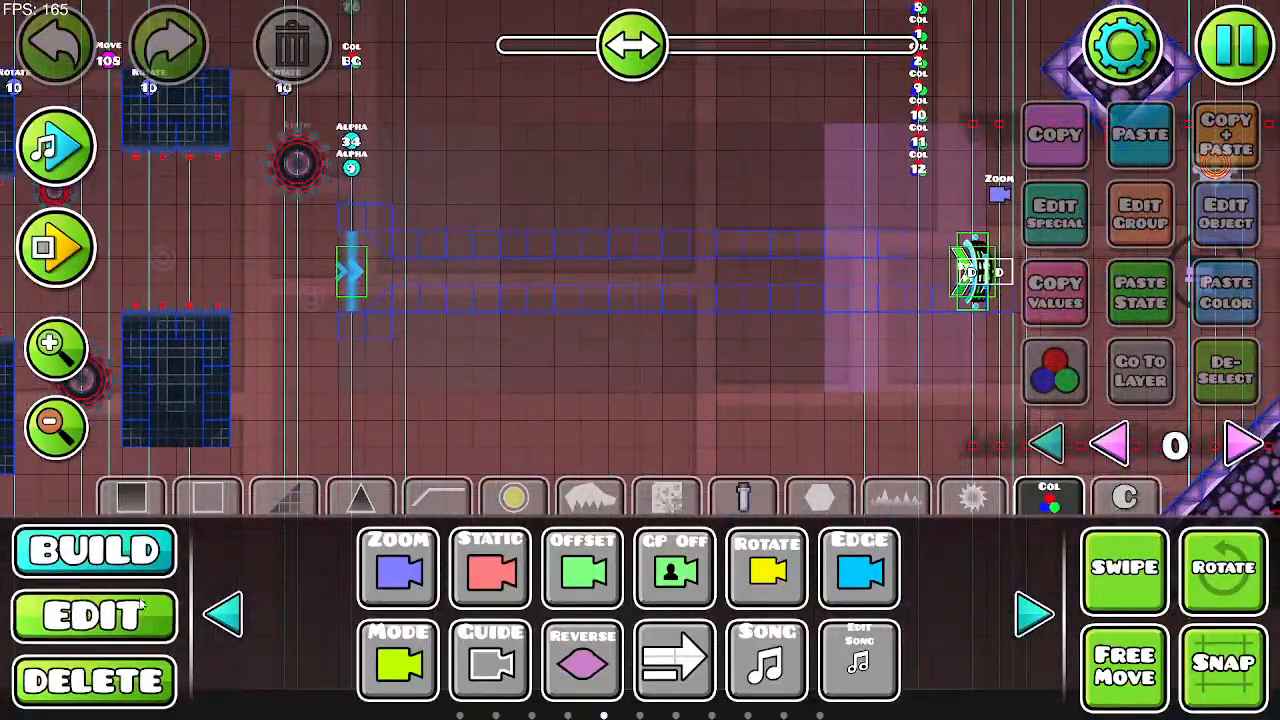
pyautogui.click(140, 608)
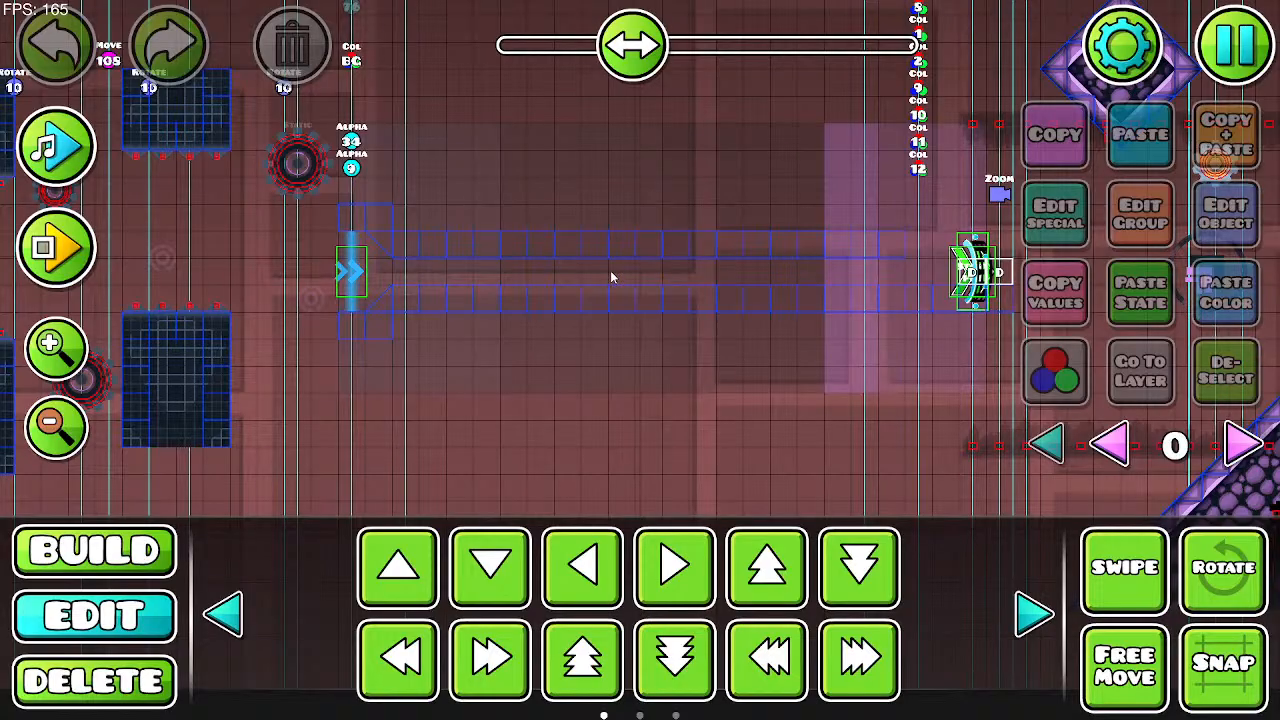
pyautogui.click(1250, 448)
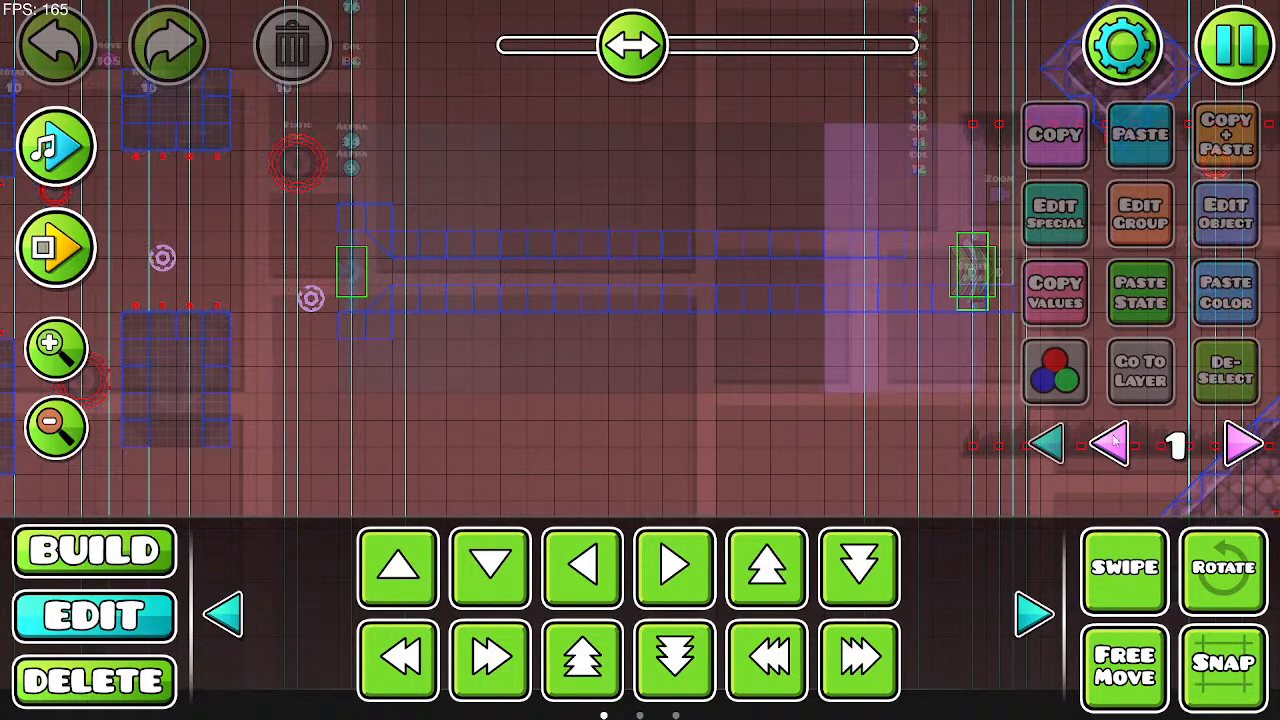
pyautogui.press('Right')
pyautogui.press('Right')
pyautogui.press('Right')
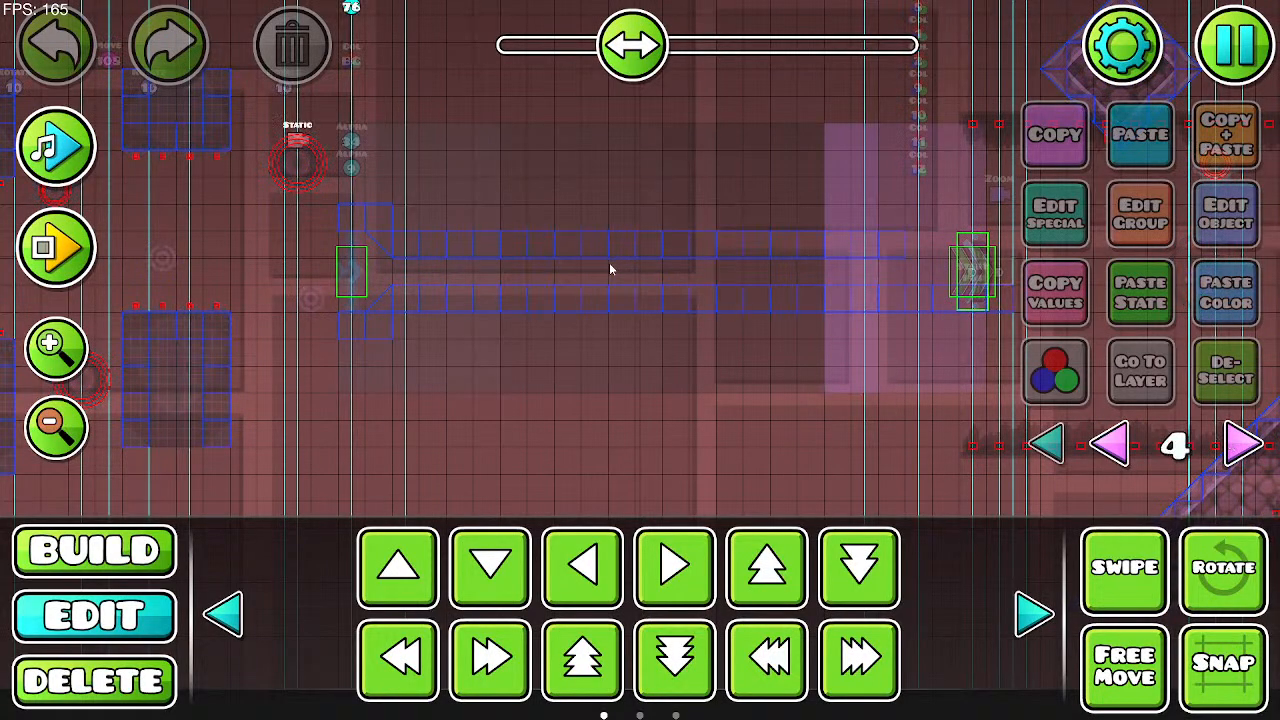
pyautogui.click(1258, 447)
pyautogui.click(665, 278)
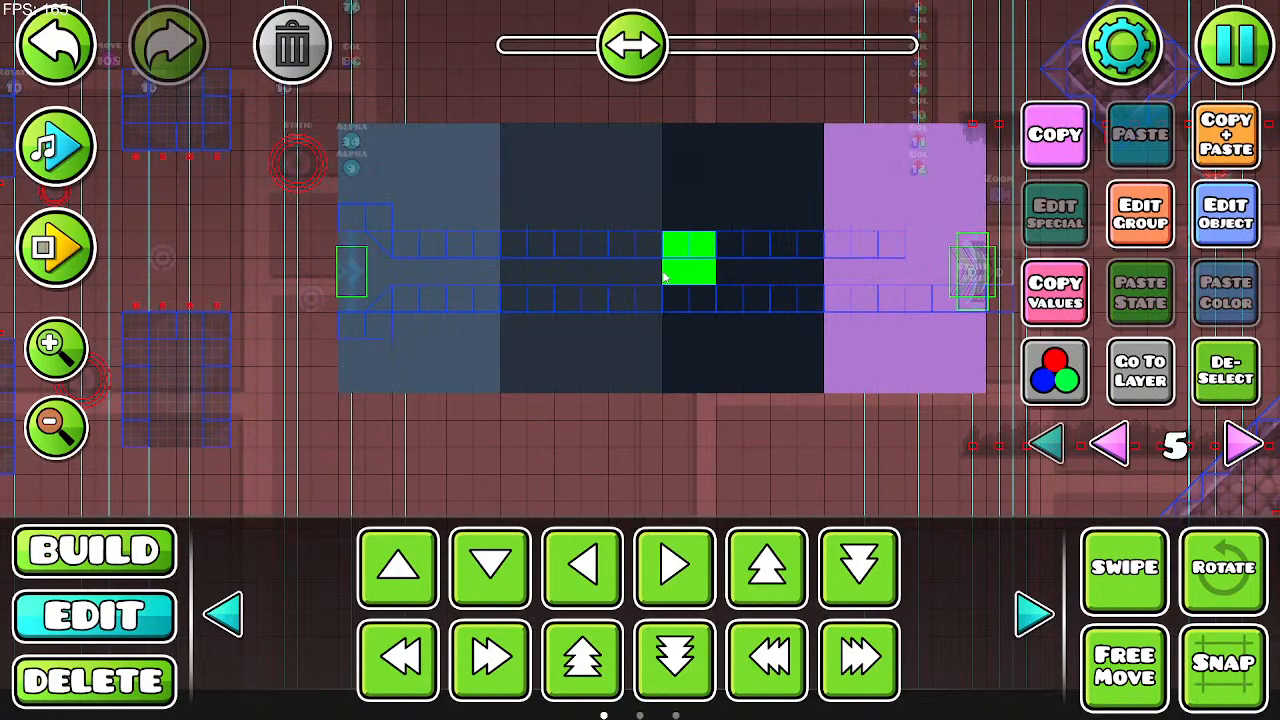
pyautogui.click(1112, 446)
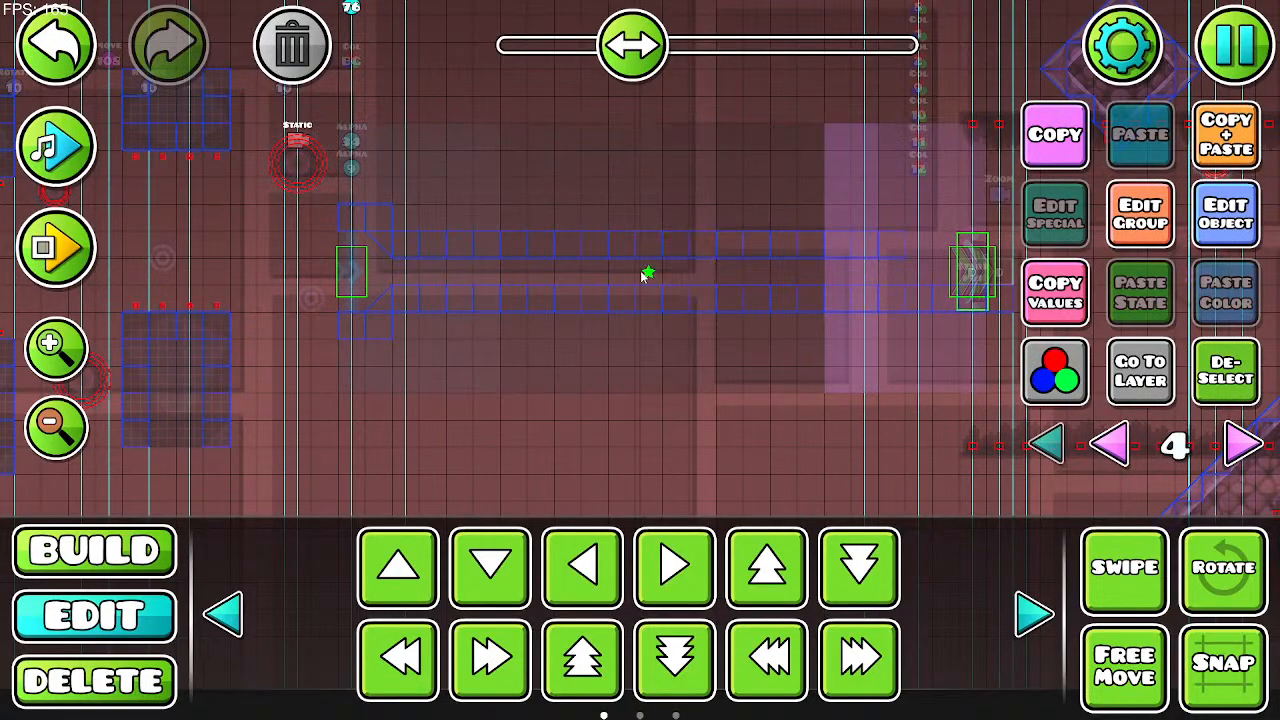
pyautogui.click(1188, 222)
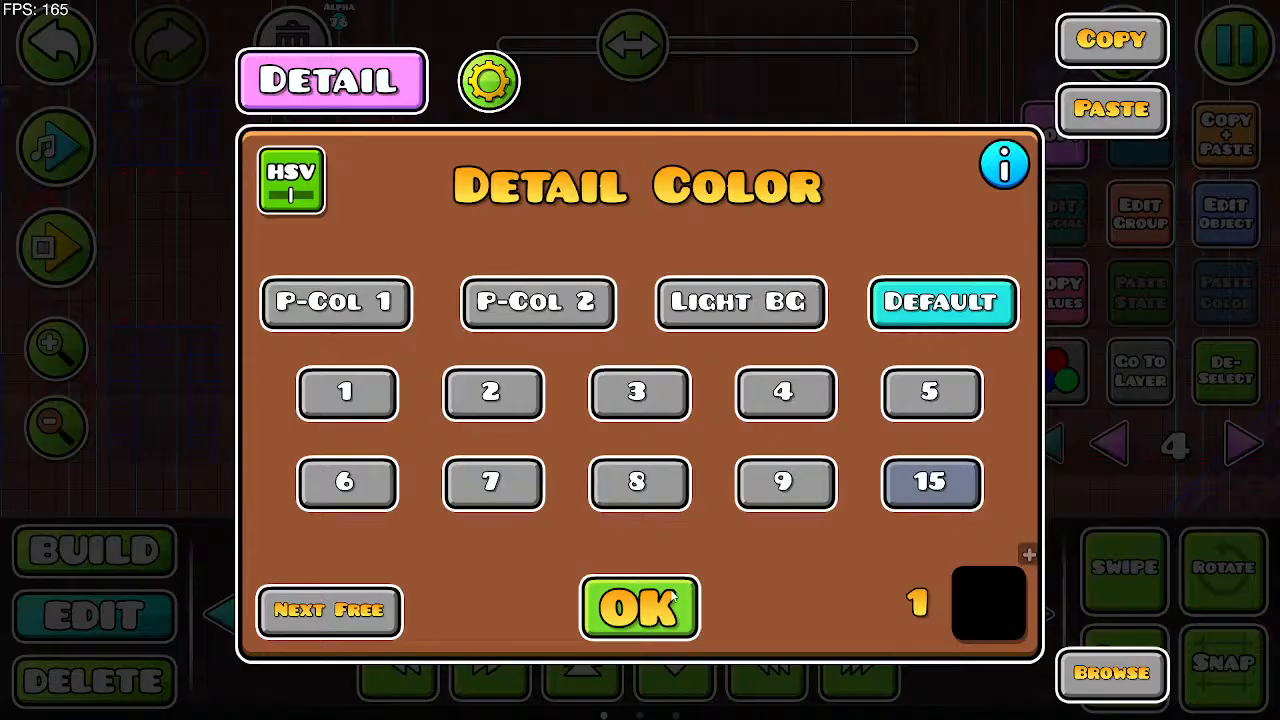
pyautogui.click(640, 606)
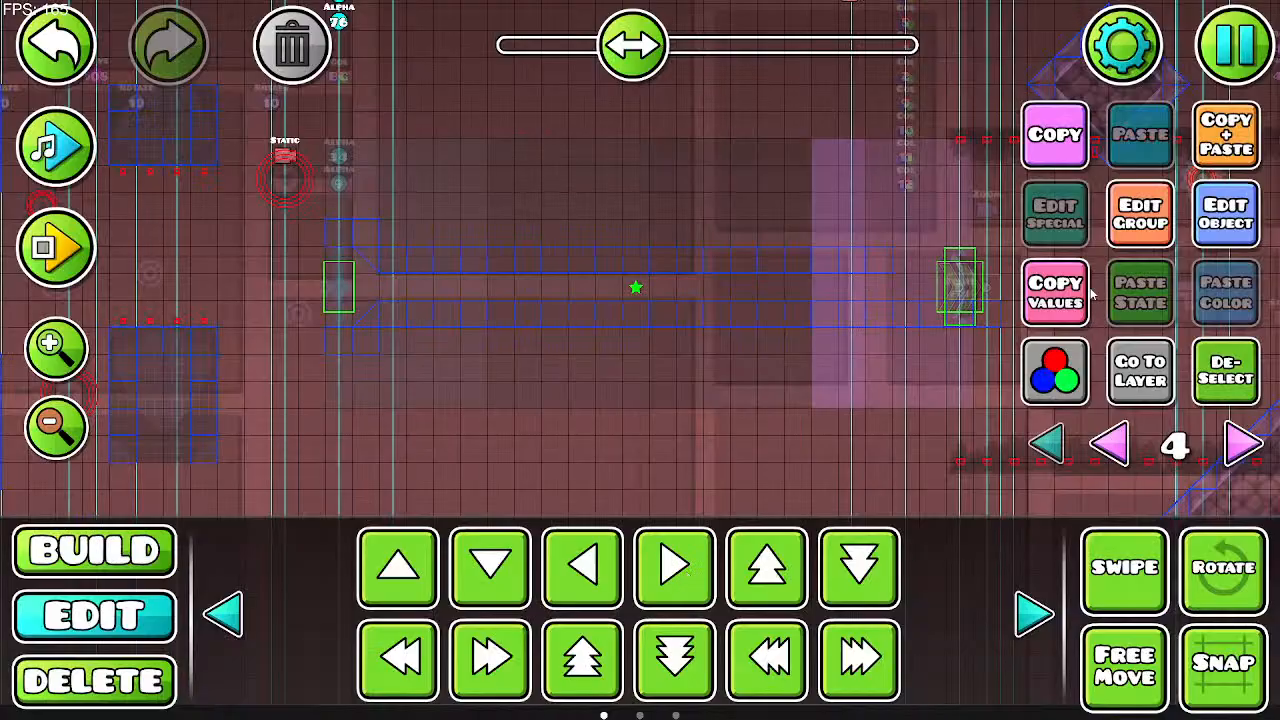
# Step: Replace the selected star's group 117 with group ID 118
pyautogui.click(1140, 222)
pyautogui.click(520, 362)
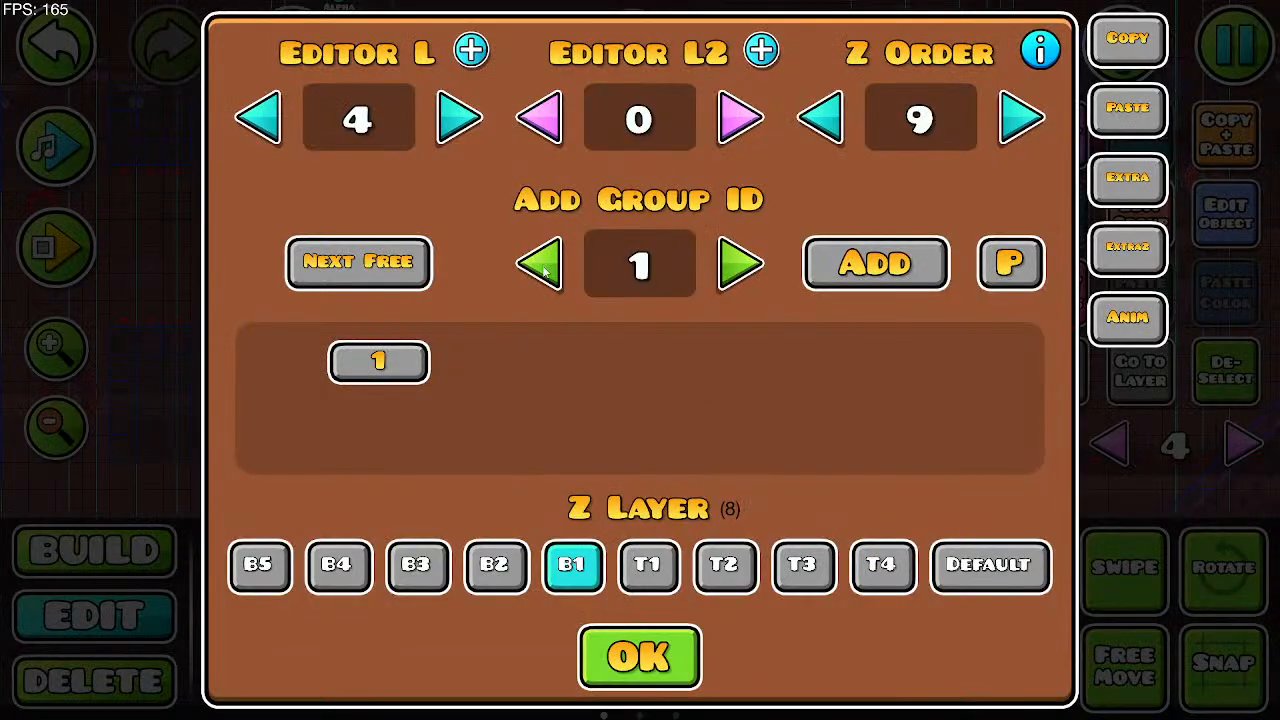
pyautogui.click(671, 249)
pyautogui.press('BackSpace')
pyautogui.write('118')
pyautogui.click(872, 262)
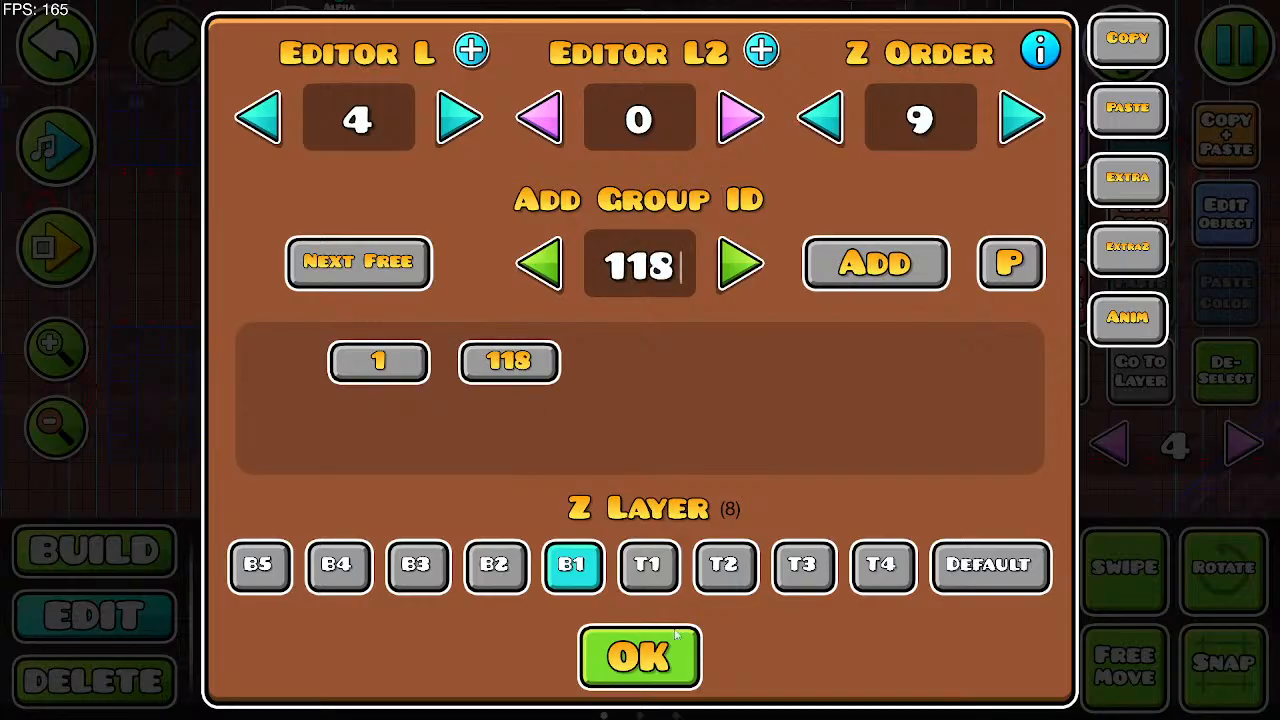
pyautogui.click(640, 656)
# Step: Select the Static camera trigger on the gear before the corridor and set its Target Group ID to 118
pyautogui.click(1112, 442)
pyautogui.click(1120, 440)
pyautogui.click(1120, 440)
pyautogui.moveTo(478, 304); pyautogui.dragTo(558, 489)
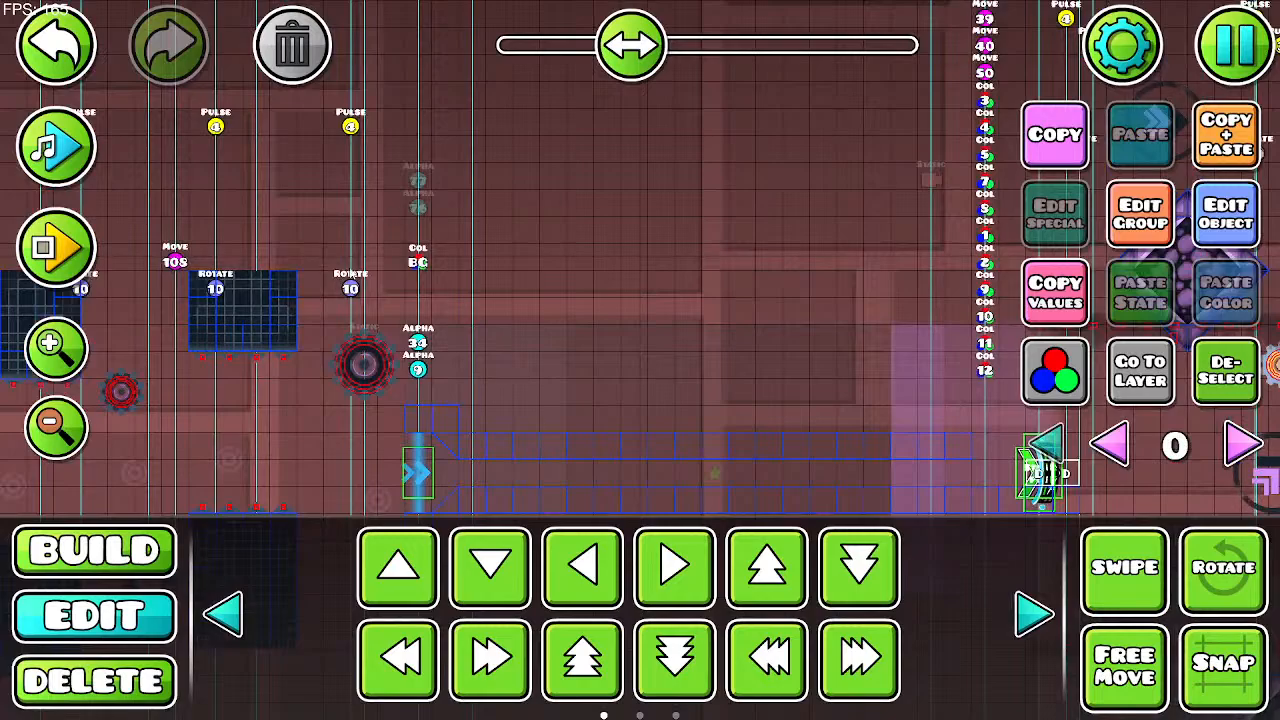
pyautogui.moveTo(395, 335); pyautogui.dragTo(540, 340)
pyautogui.click(1240, 445)
pyautogui.click(1240, 445)
pyautogui.click(1240, 445)
pyautogui.click(1240, 445)
pyautogui.click(1204, 230)
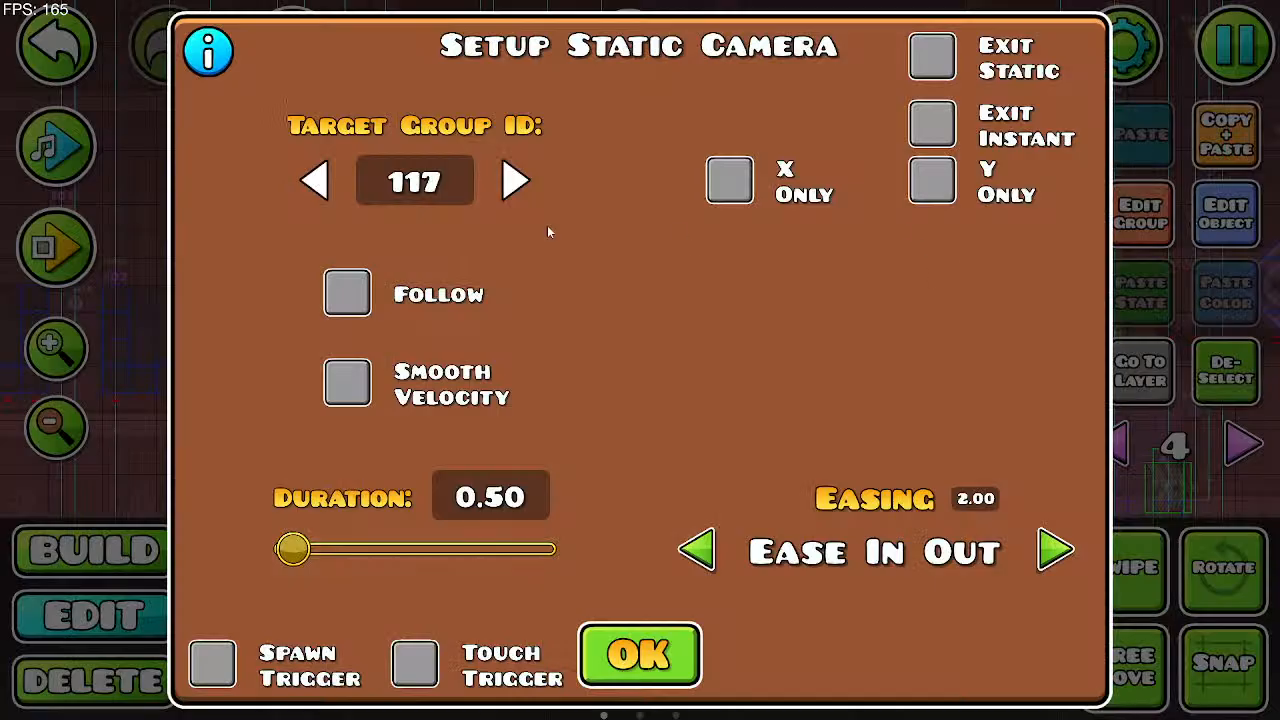
pyautogui.click(633, 651)
# Step: Playtest the UFO section through the corridor into the wave section and stop the test
pyautogui.click(56, 246)
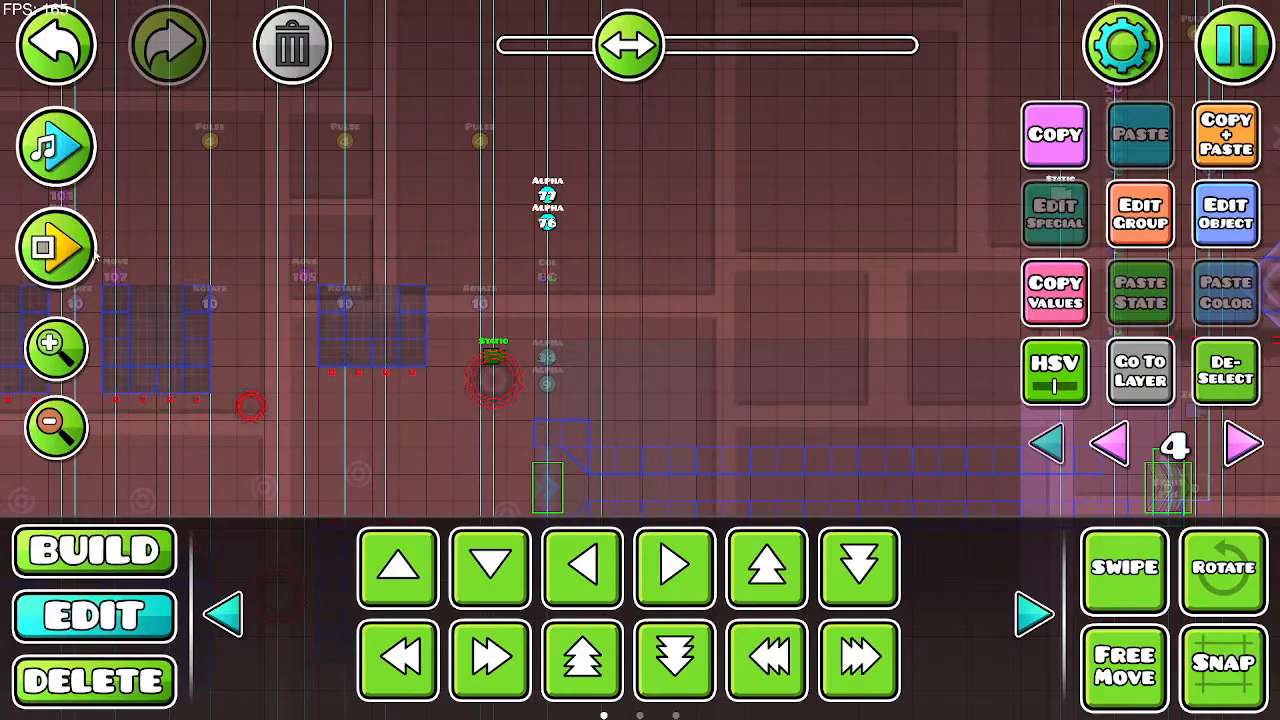
pyautogui.click(410, 332)
pyautogui.click(417, 336)
pyautogui.click(420, 337)
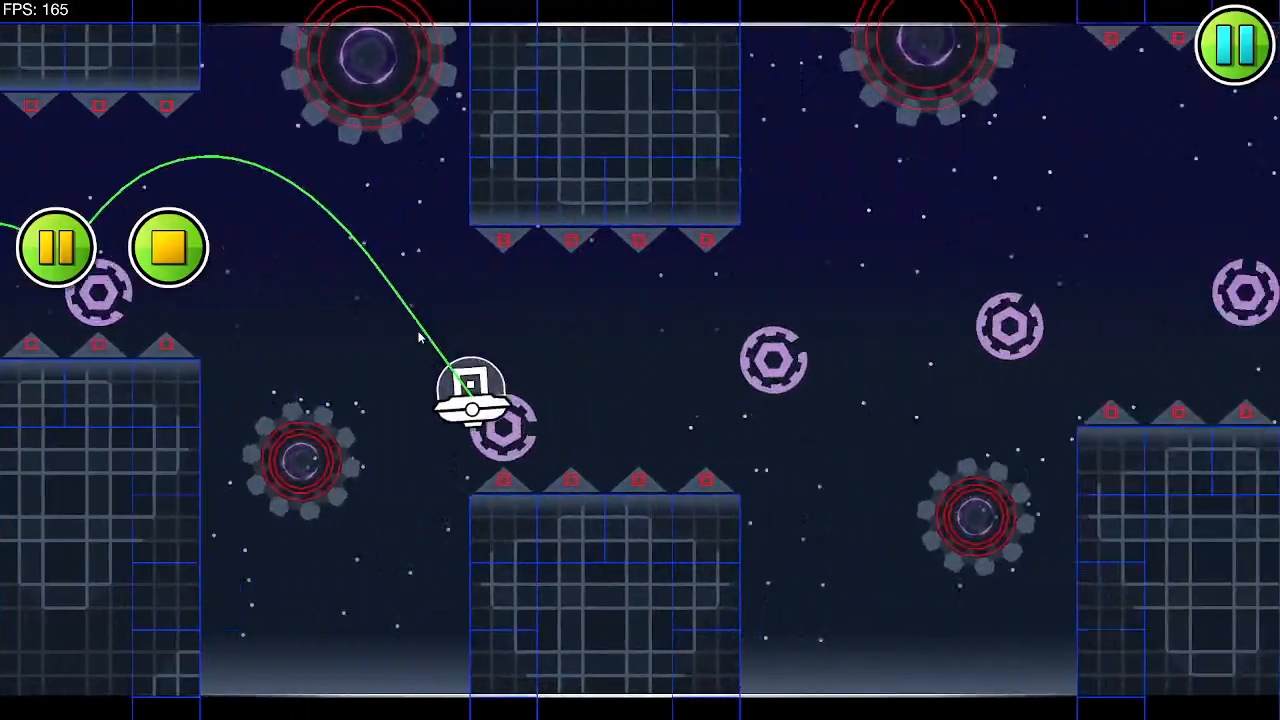
pyautogui.click(420, 337)
pyautogui.click(420, 338)
pyautogui.click(421, 339)
pyautogui.click(421, 340)
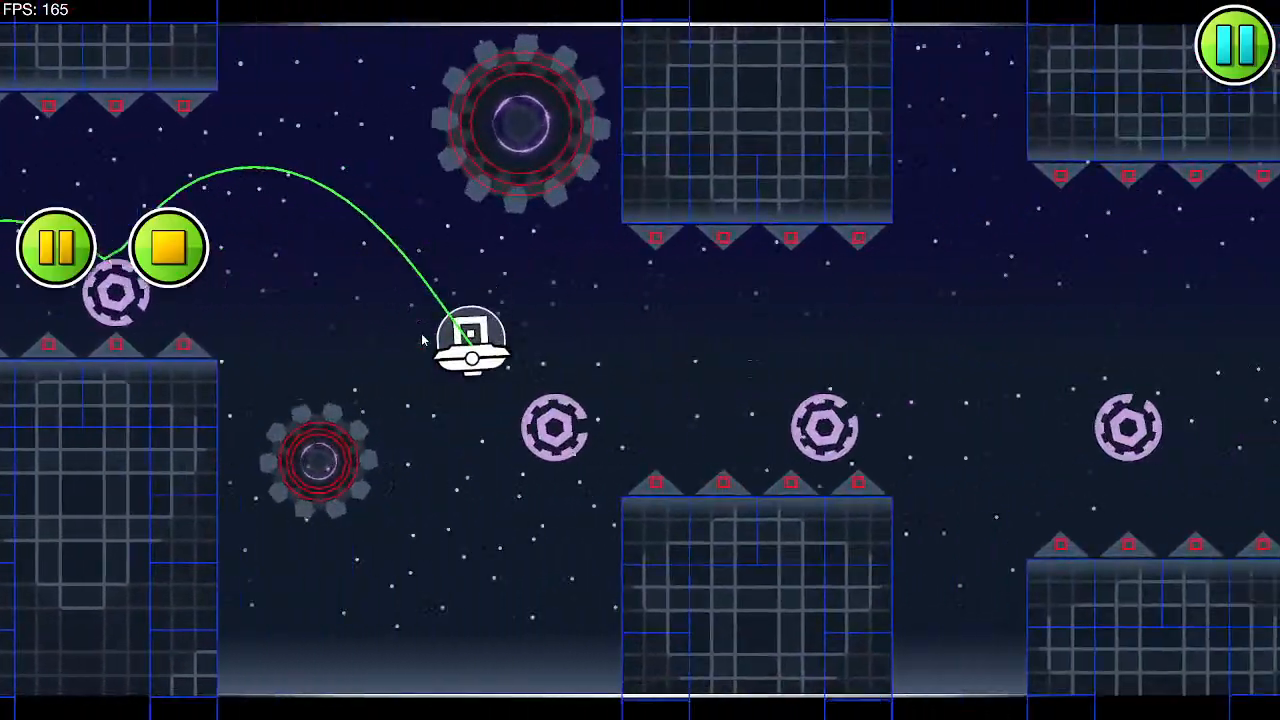
pyautogui.click(421, 341)
pyautogui.click(422, 342)
pyautogui.click(422, 341)
pyautogui.click(422, 341)
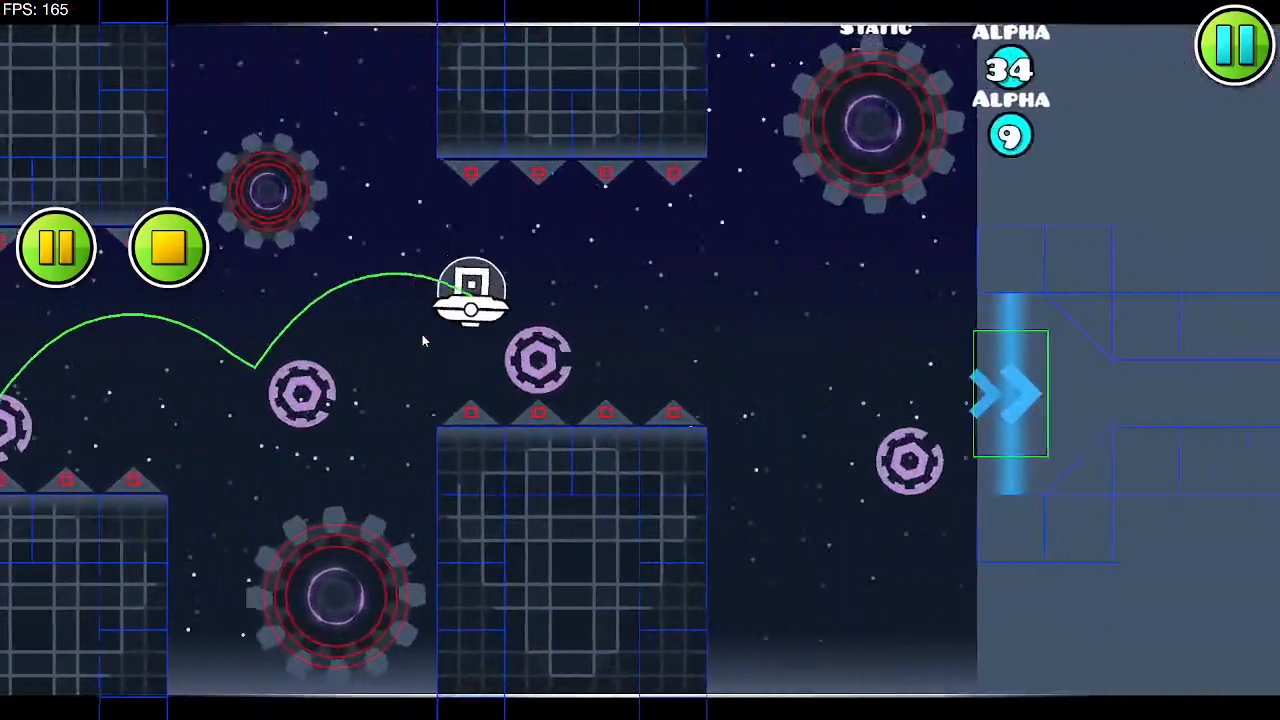
pyautogui.click(422, 341)
pyautogui.click(423, 341)
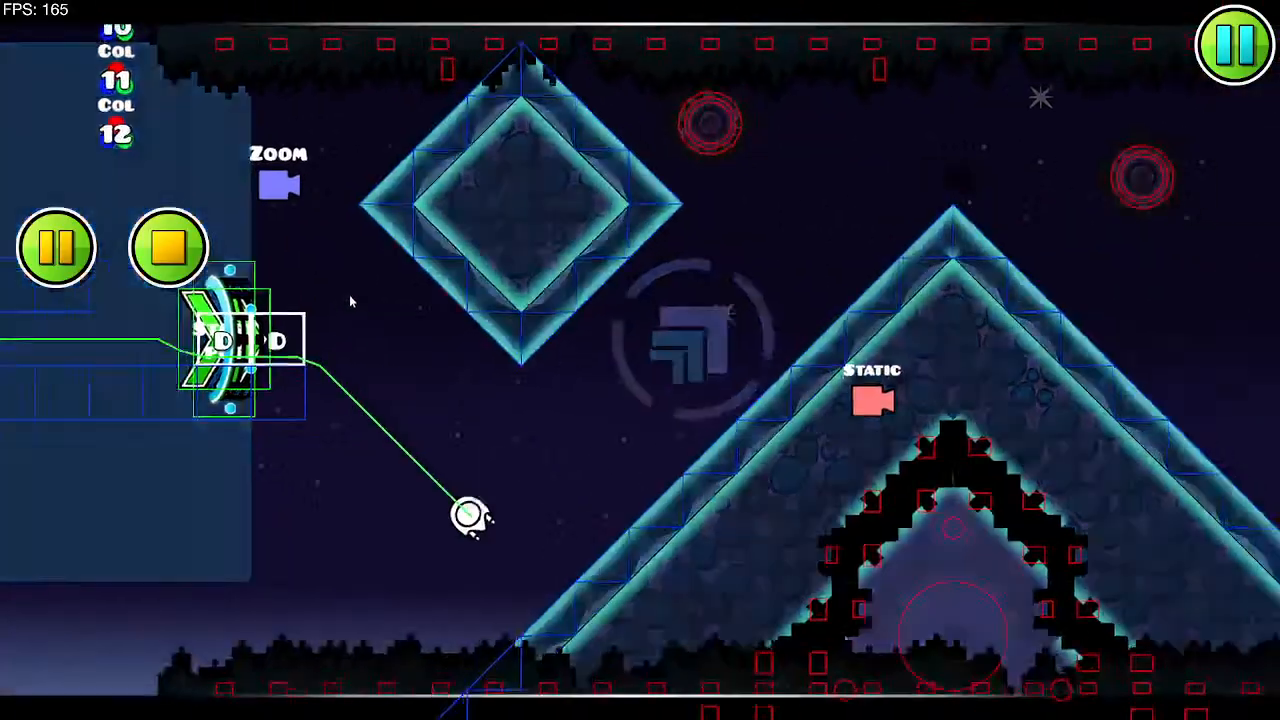
pyautogui.click(170, 249)
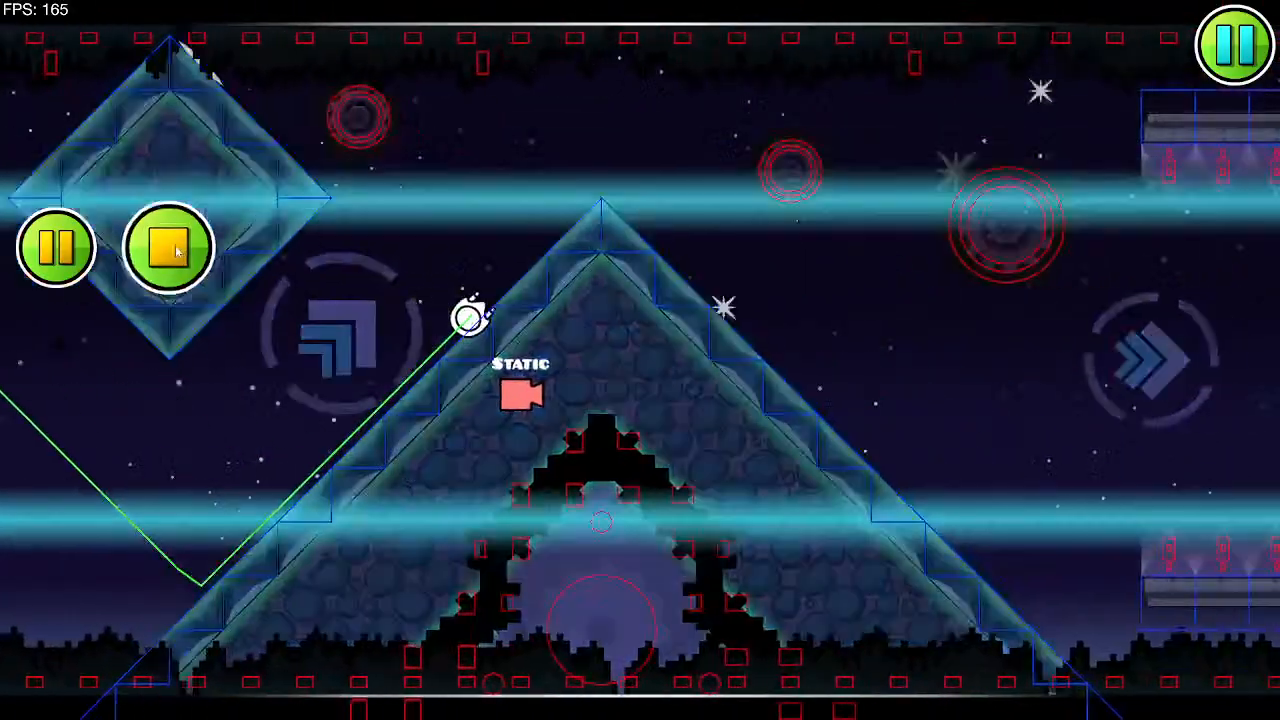
# Step: Select the star in the corridor again and replace its group ID 118 with 117
pyautogui.moveTo(576, 351); pyautogui.dragTo(645, 354)
pyautogui.click(615, 359)
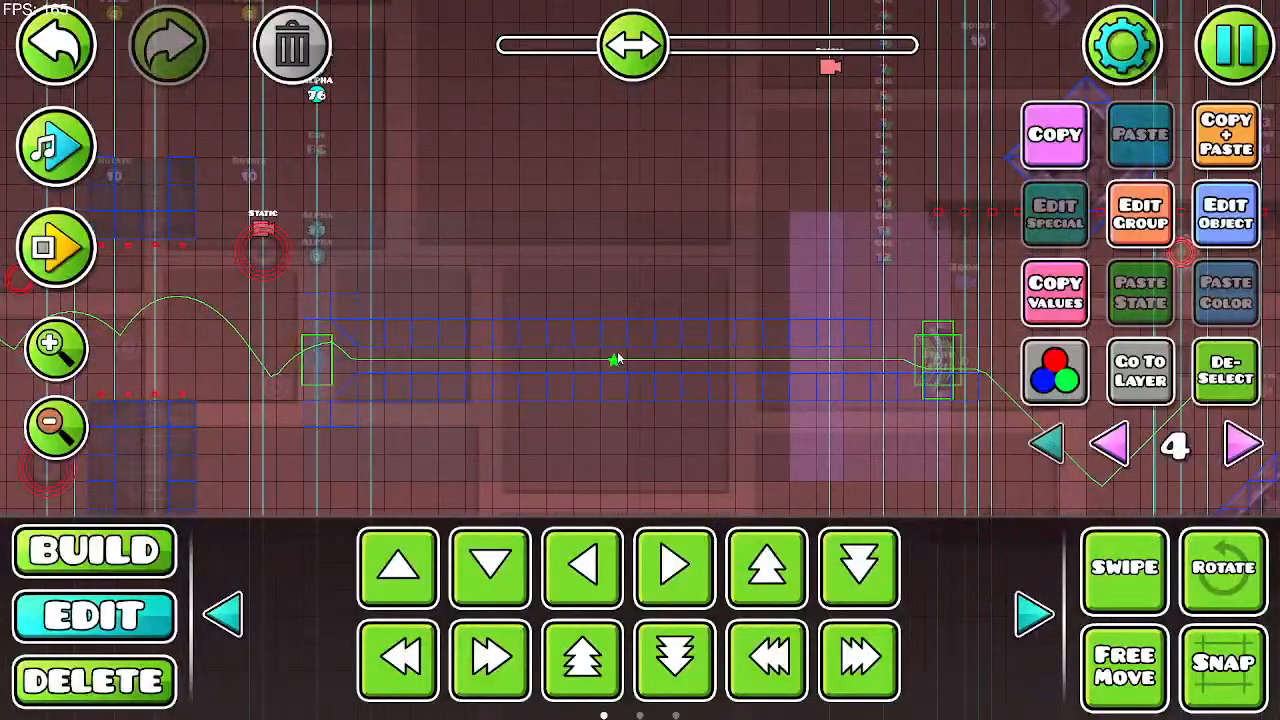
pyautogui.click(1204, 215)
pyautogui.click(640, 605)
pyautogui.click(1115, 230)
pyautogui.click(538, 361)
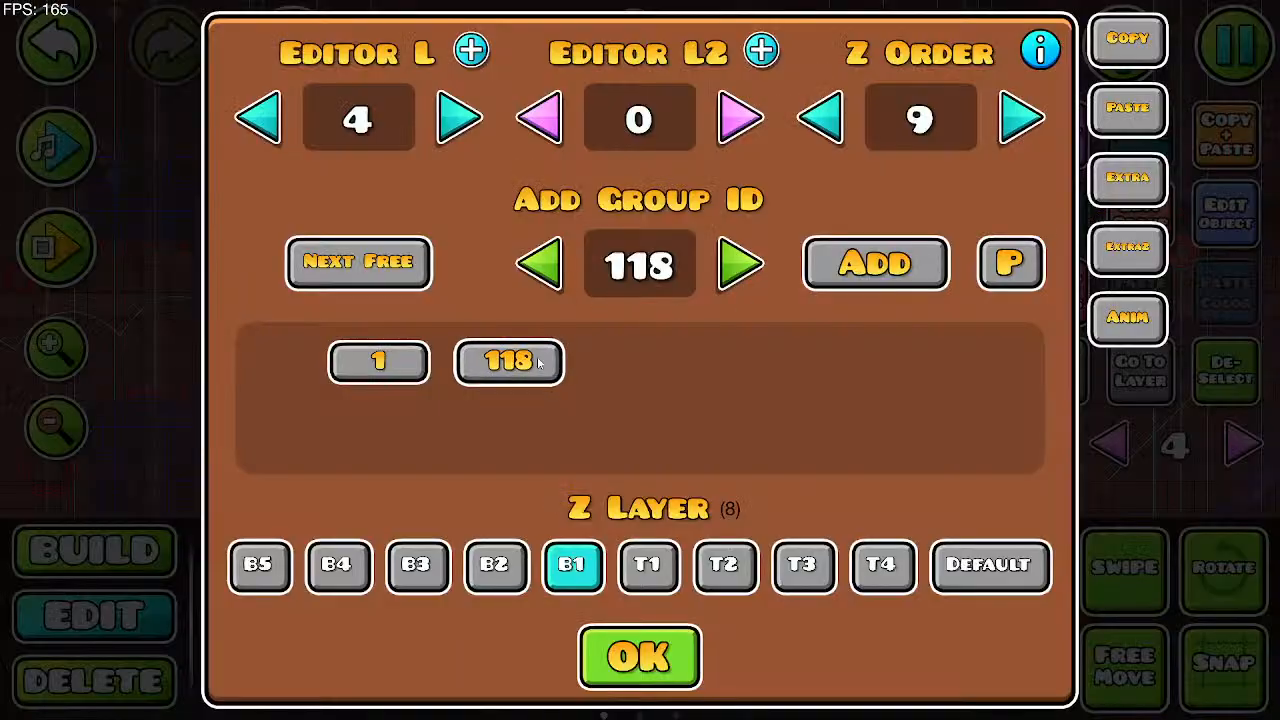
pyautogui.click(540, 263)
pyautogui.click(875, 263)
pyautogui.click(640, 657)
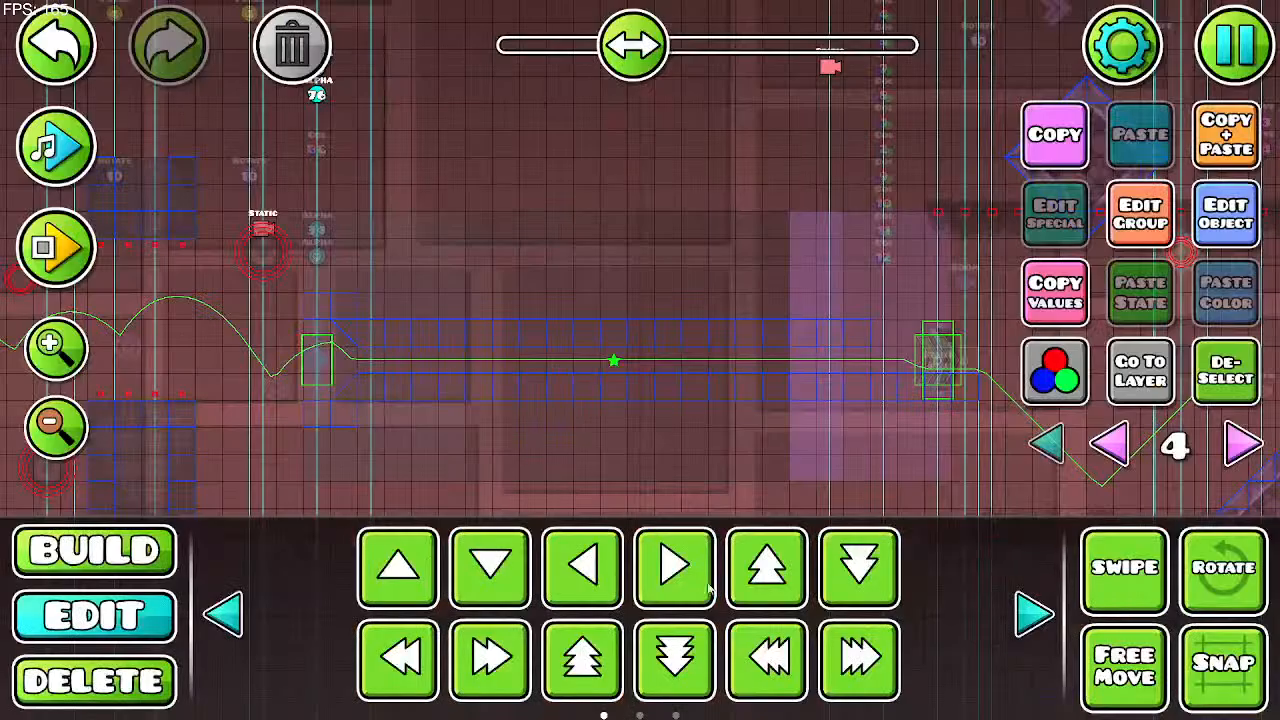
# Step: Open the setup of the Static camera trigger on the gear before the corridor and review its Target Group ID
pyautogui.click(1109, 443)
pyautogui.click(1109, 443)
pyautogui.click(1245, 440)
pyautogui.click(1250, 444)
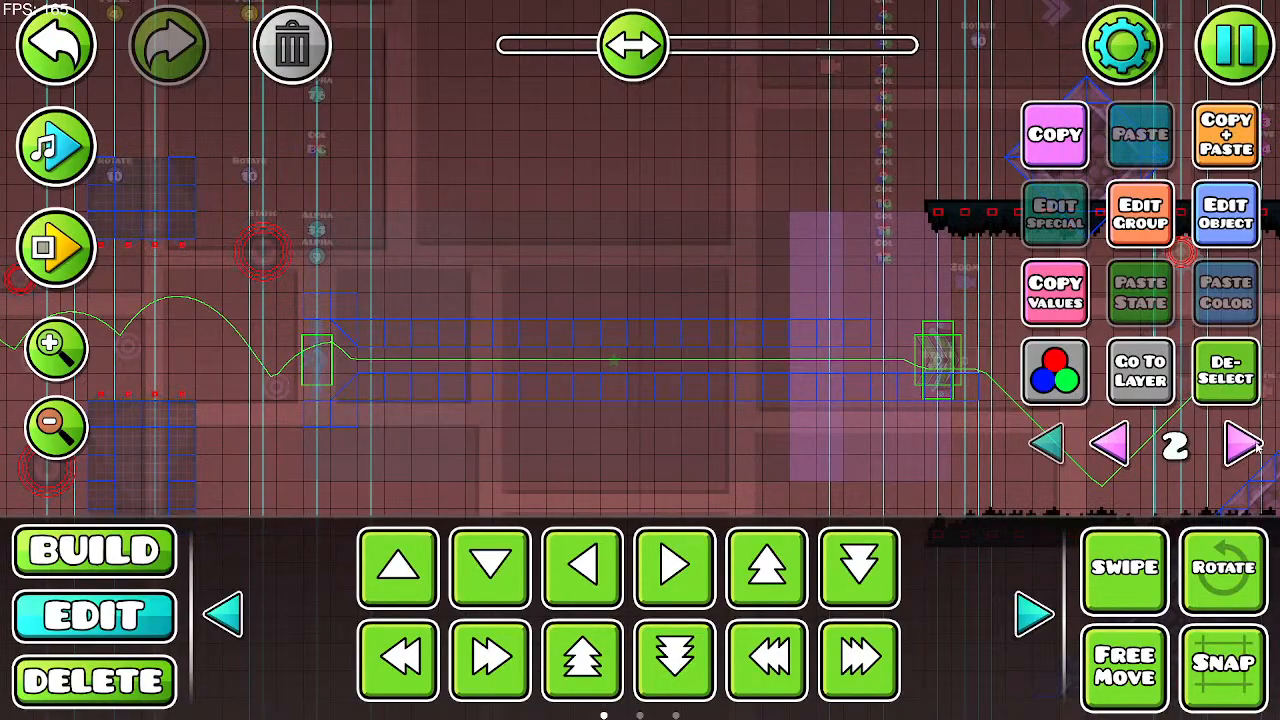
pyautogui.click(1055, 213)
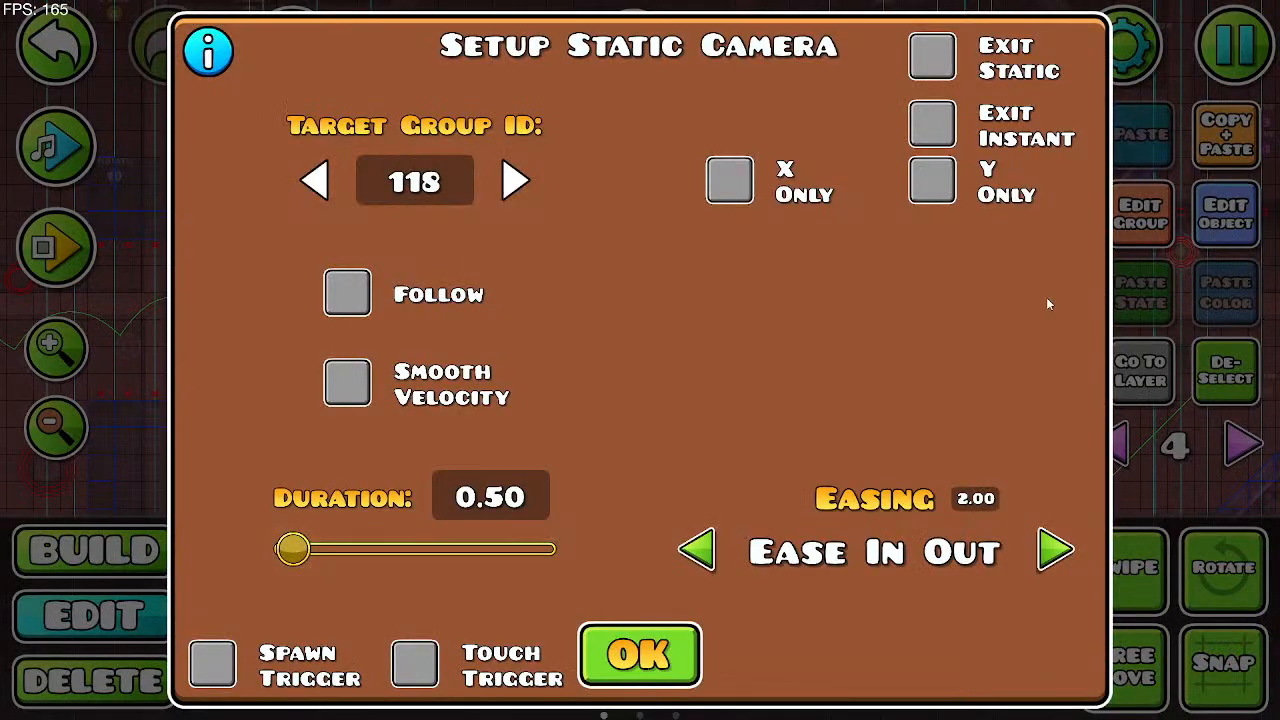
pyautogui.click(604, 645)
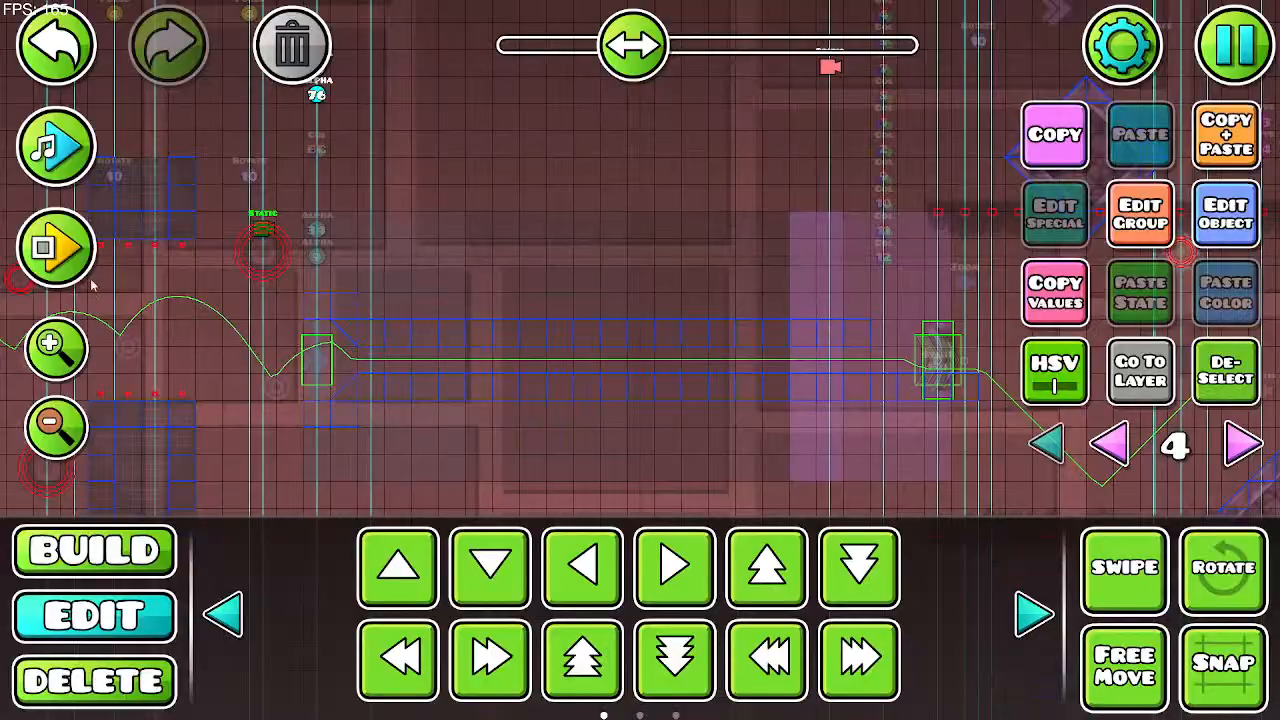
# Step: Playtest the UFO section into the straight corridor to check the Static camera, and stop the test inside the corridor
pyautogui.click(100, 258)
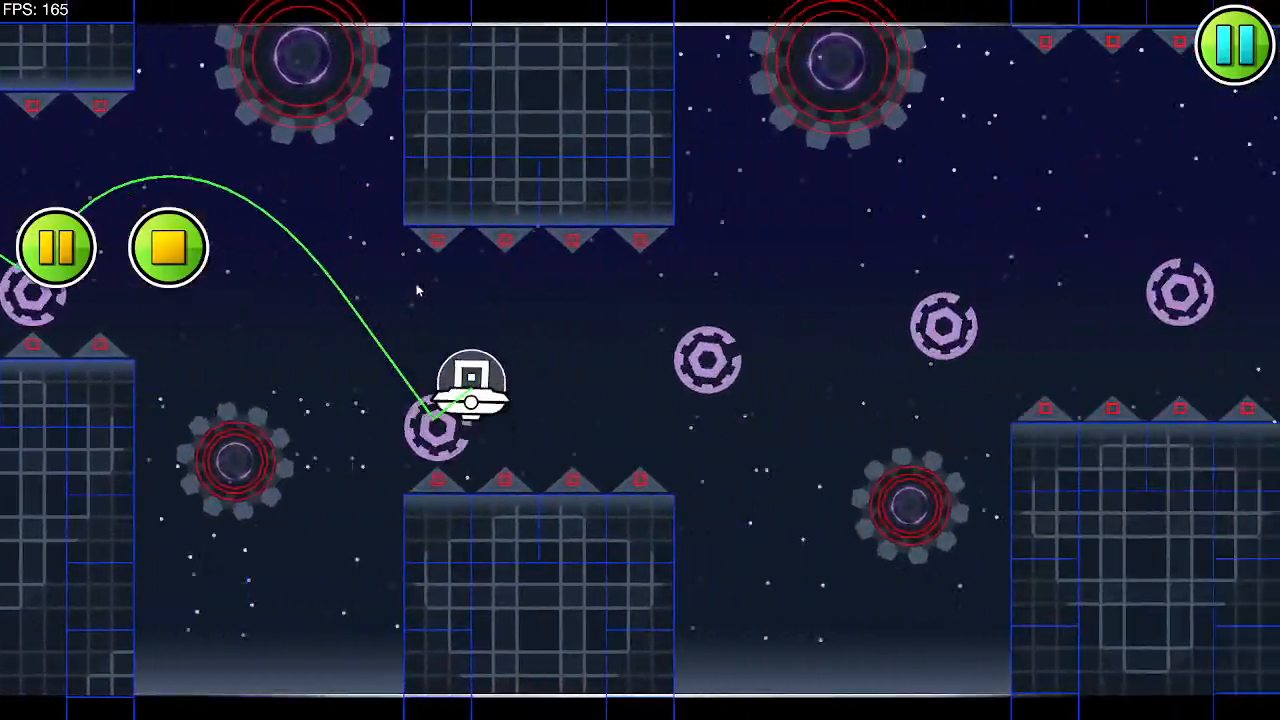
pyautogui.click(417, 290)
pyautogui.click(417, 288)
pyautogui.click(417, 286)
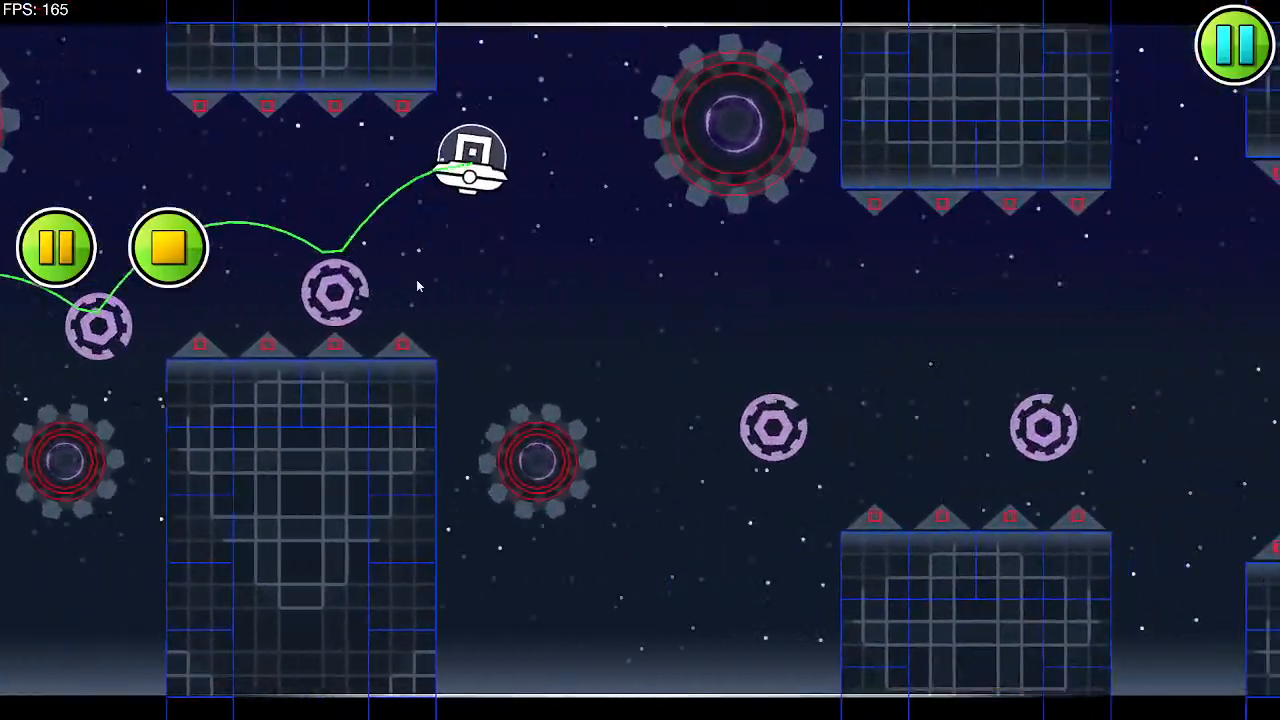
pyautogui.click(417, 286)
pyautogui.click(417, 286)
pyautogui.click(417, 286)
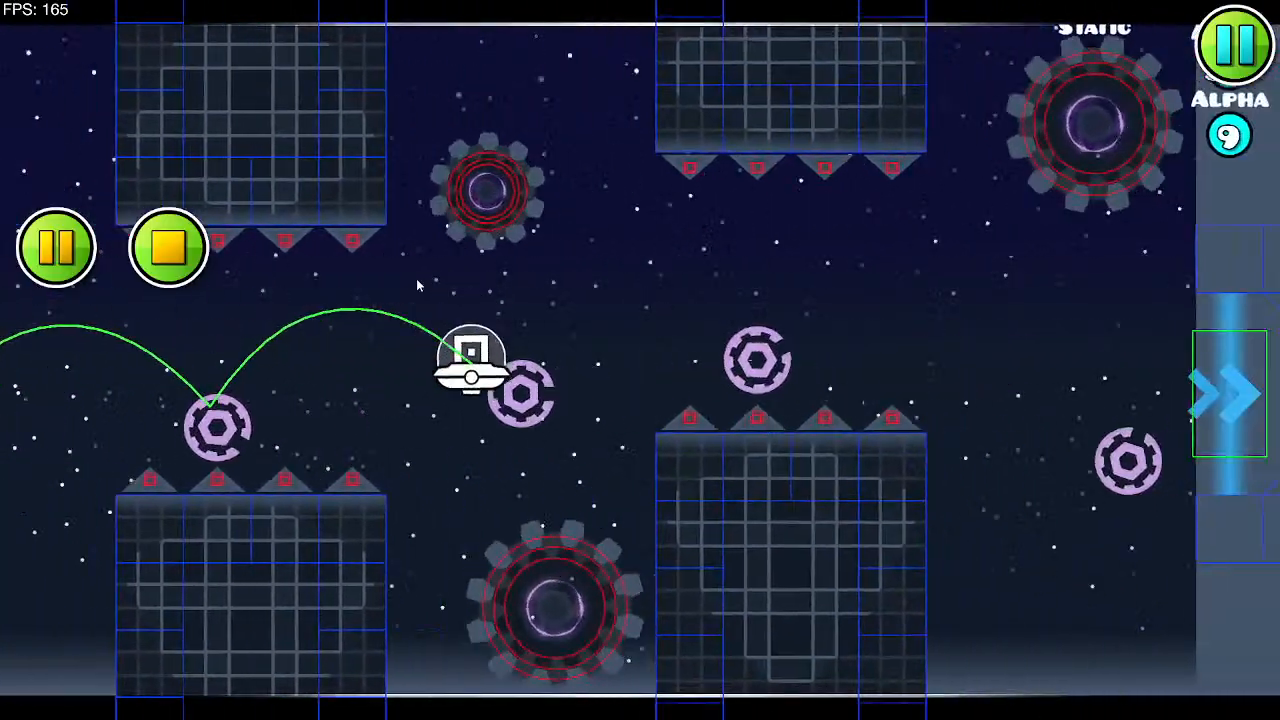
pyautogui.click(417, 286)
pyautogui.click(418, 284)
pyautogui.click(418, 284)
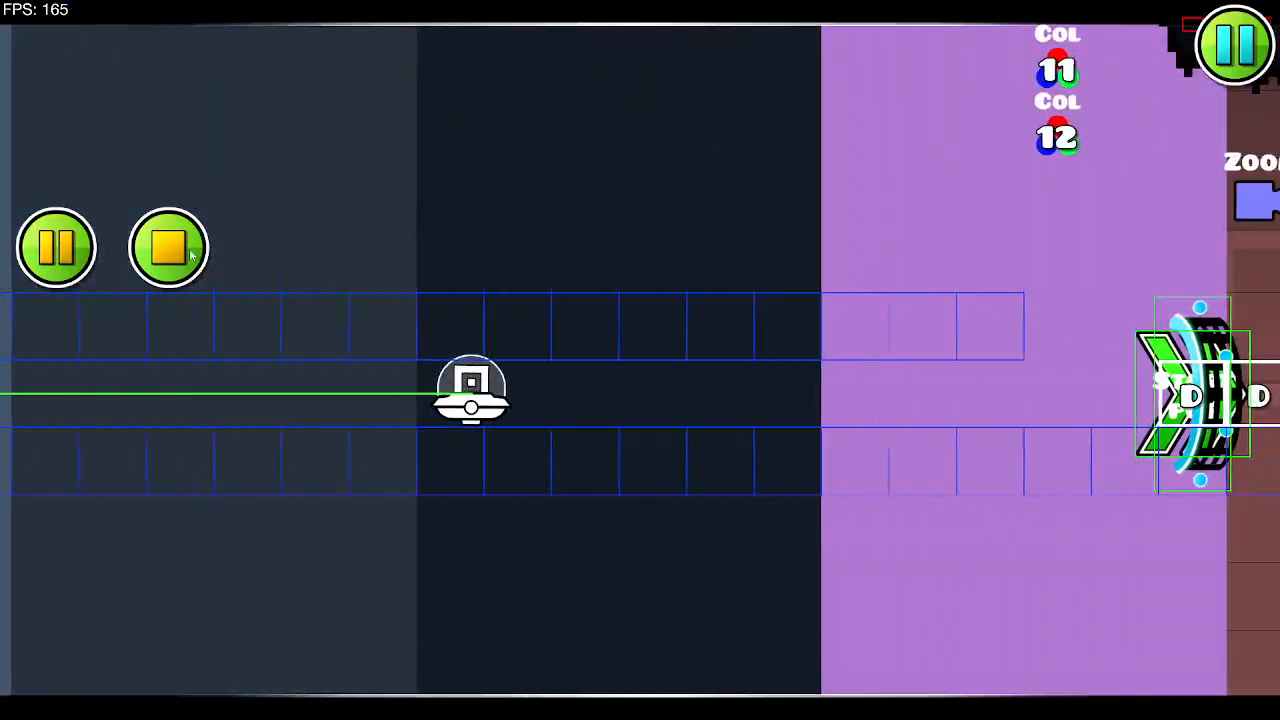
pyautogui.click(190, 254)
pyautogui.moveTo(335, 225); pyautogui.dragTo(684, 354)
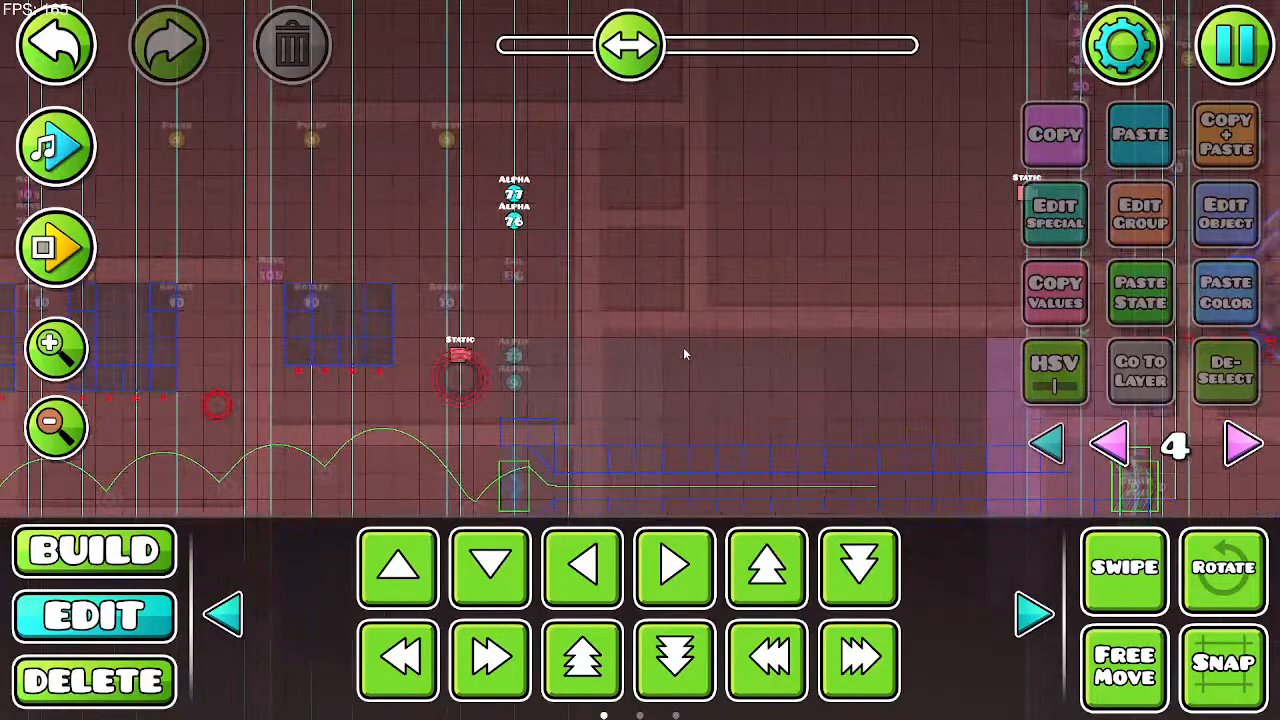
pyautogui.moveTo(628, 48); pyautogui.dragTo(412, 88)
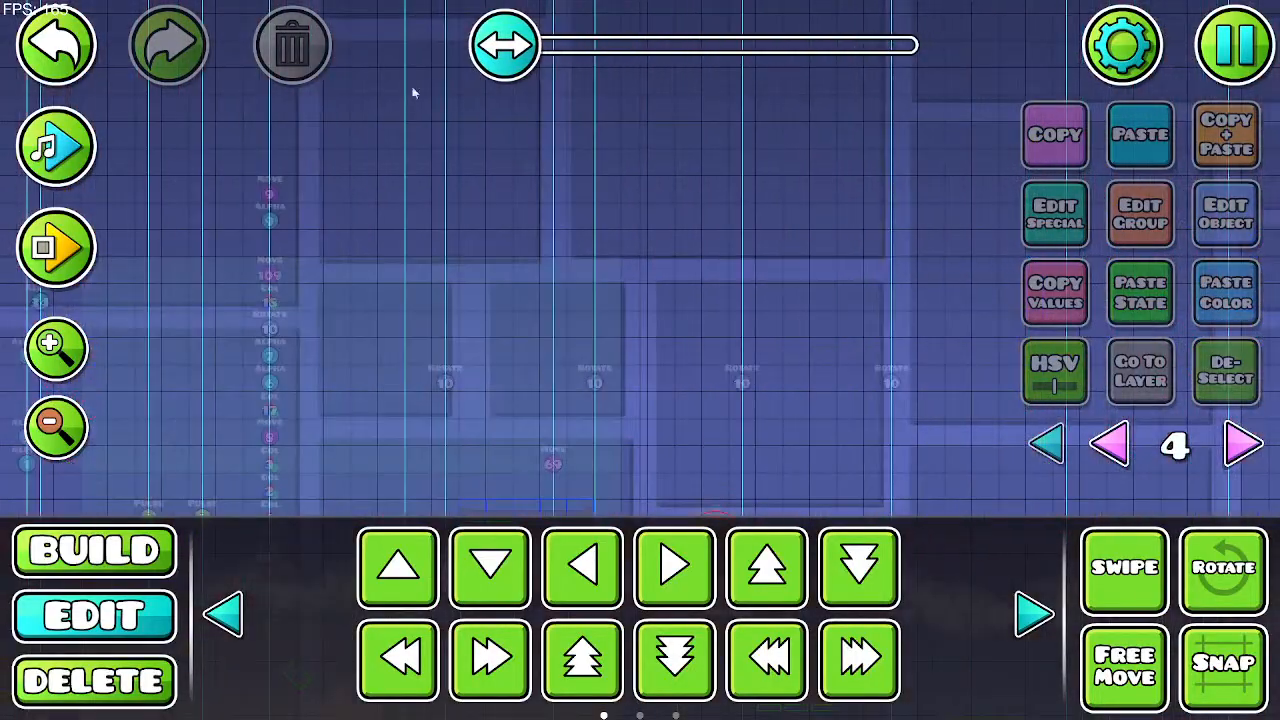
pyautogui.moveTo(504, 284); pyautogui.dragTo(646, 94)
pyautogui.moveTo(654, 280); pyautogui.dragTo(528, 321)
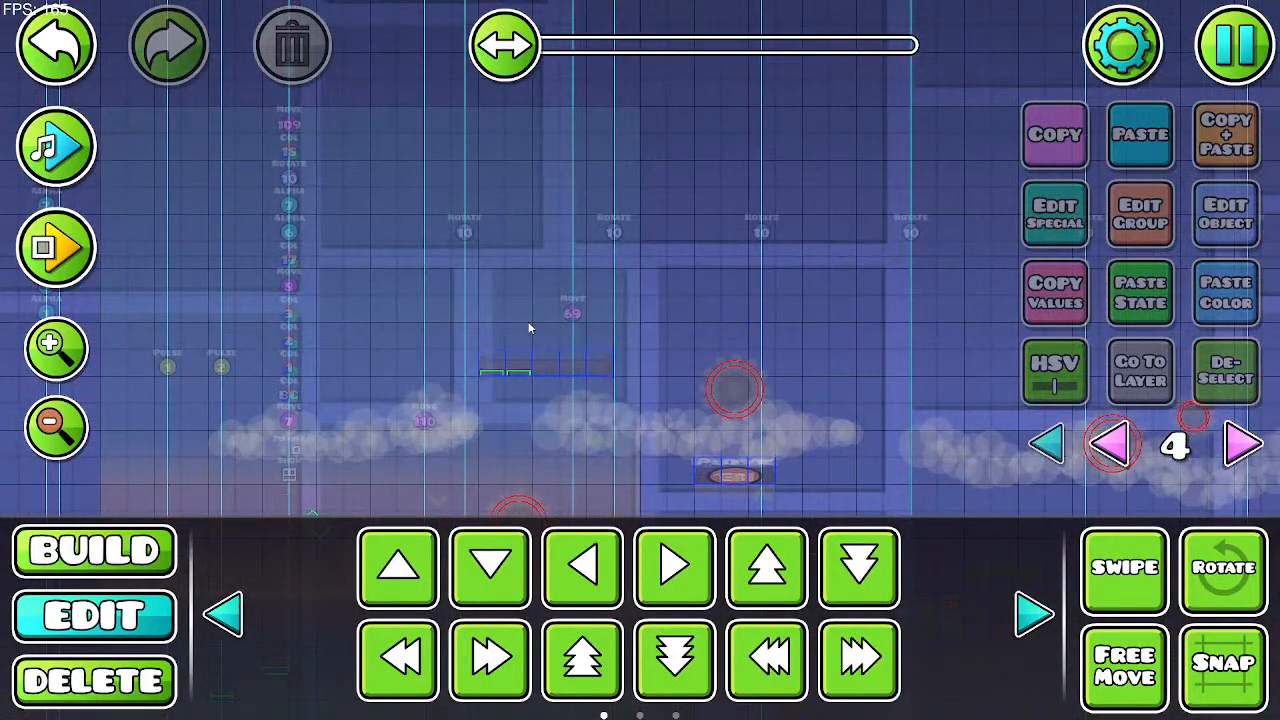
pyautogui.moveTo(504, 45); pyautogui.dragTo(636, 45)
# Step: Examine the object and group settings of a solid square over the corridor on editor layer 5
pyautogui.click(1242, 444)
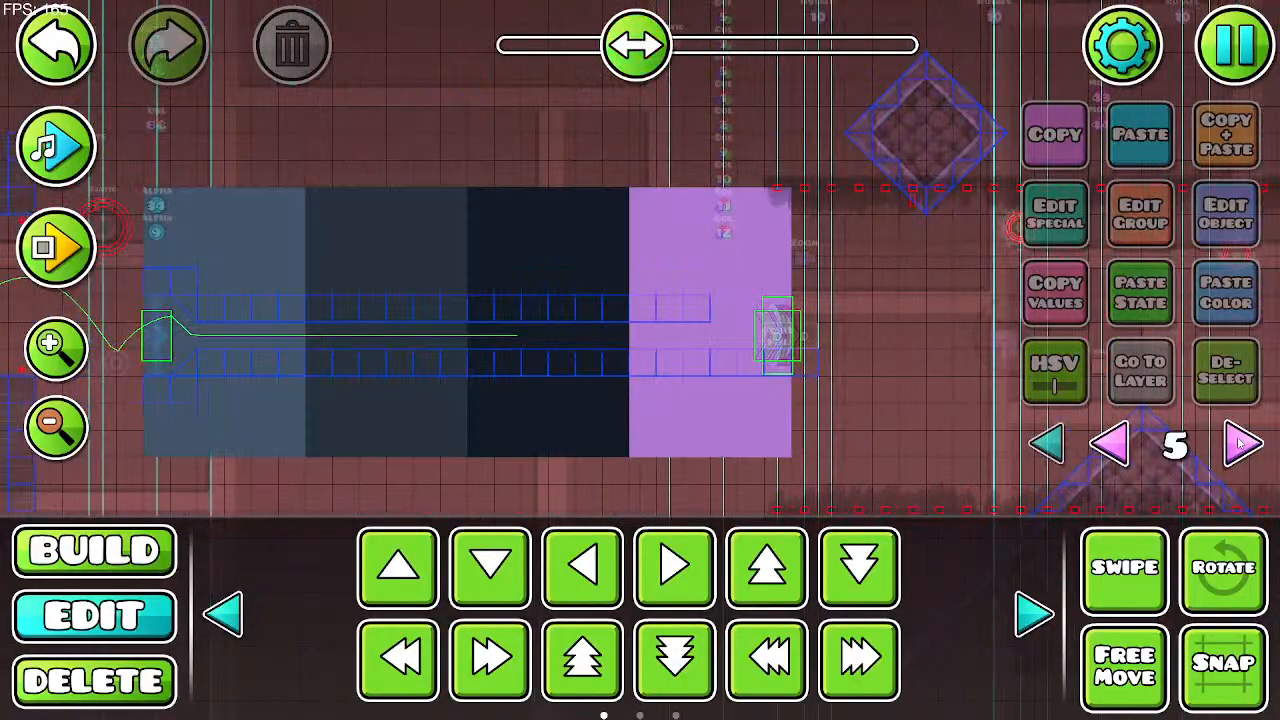
pyautogui.click(1242, 444)
pyautogui.click(1242, 444)
pyautogui.click(1114, 444)
pyautogui.click(1114, 444)
pyautogui.click(447, 272)
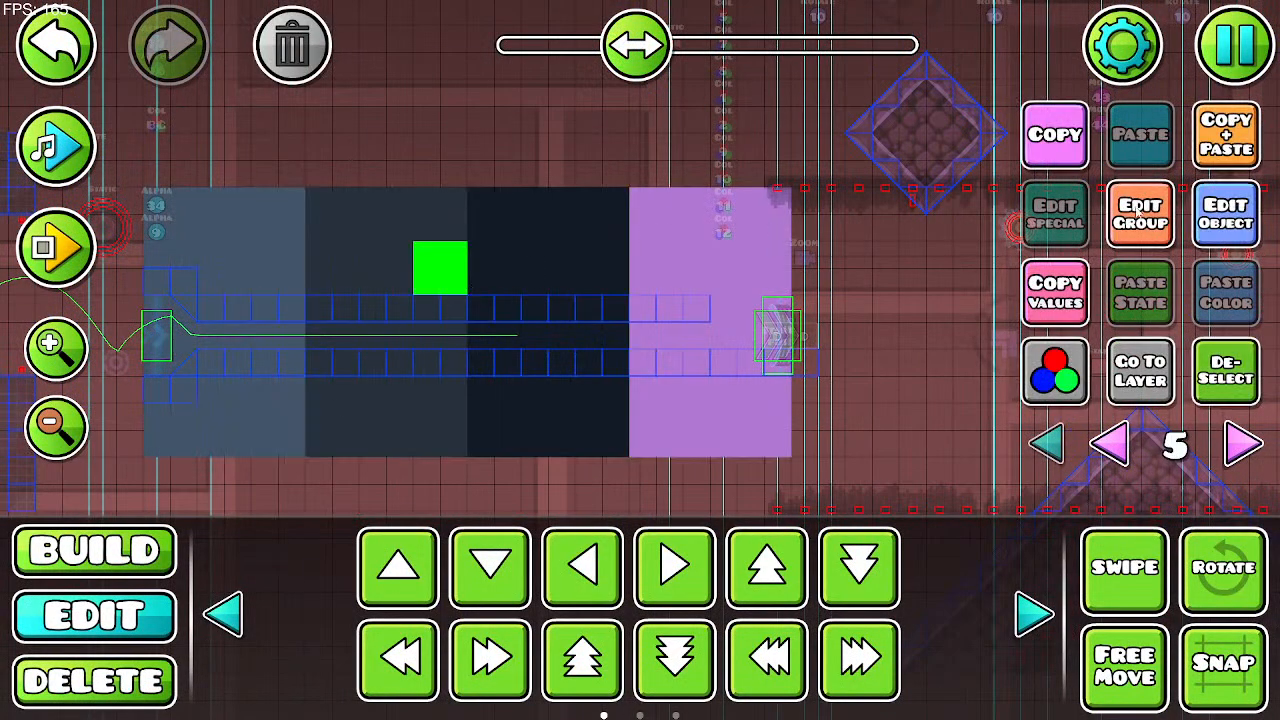
pyautogui.click(1226, 214)
pyautogui.click(637, 606)
pyautogui.click(1140, 214)
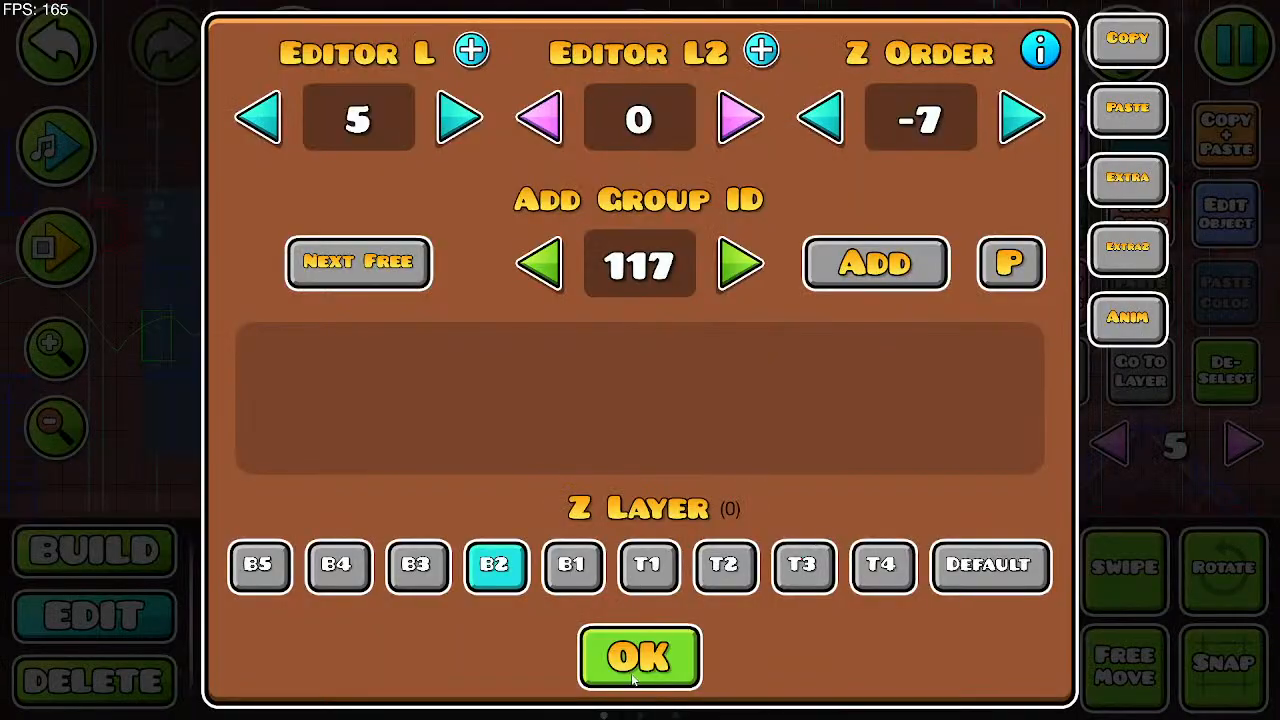
pyautogui.click(636, 660)
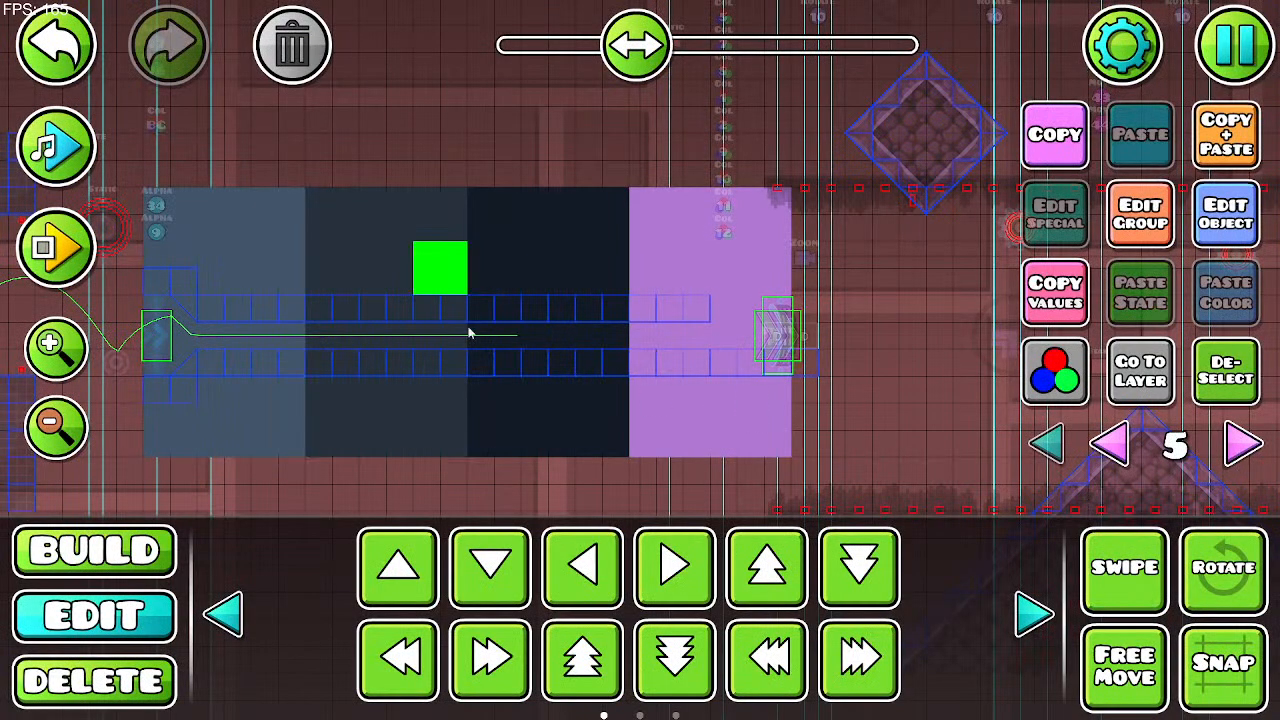
pyautogui.press('s')
# Step: Select the corridor star on editor layer 4, remove its group 117 and add group ID 118
pyautogui.click(1110, 442)
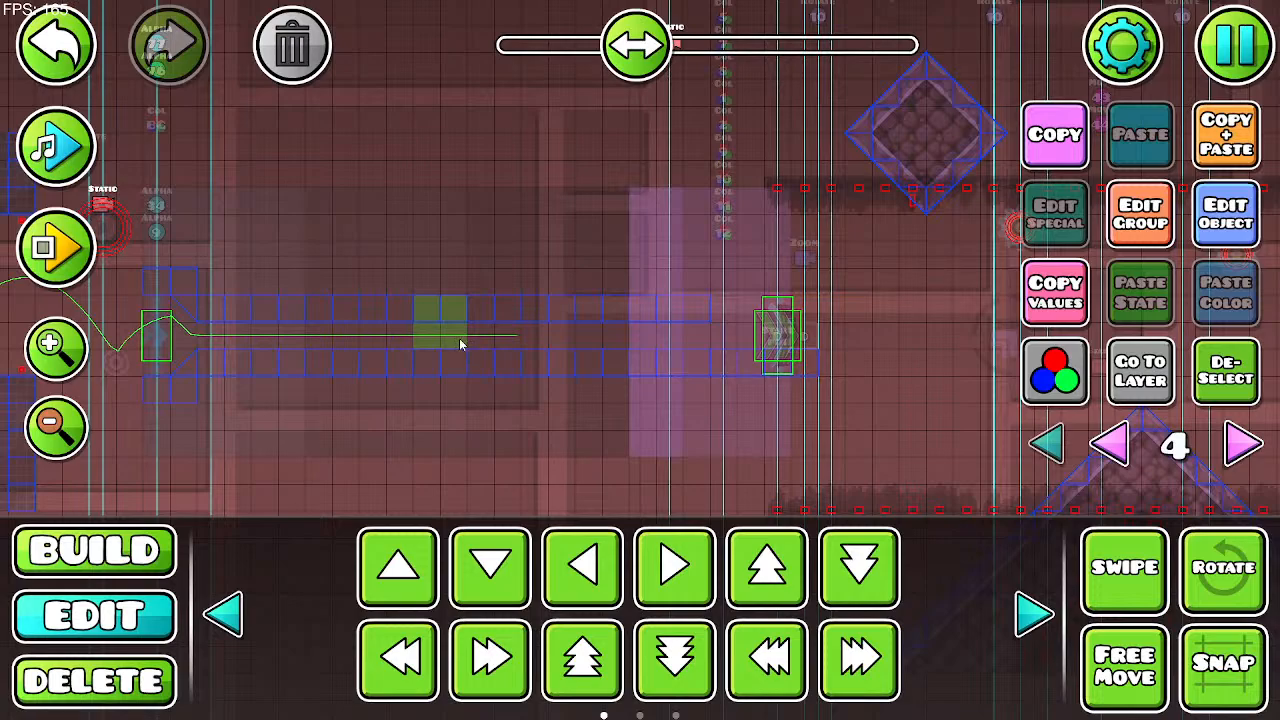
pyautogui.click(449, 338)
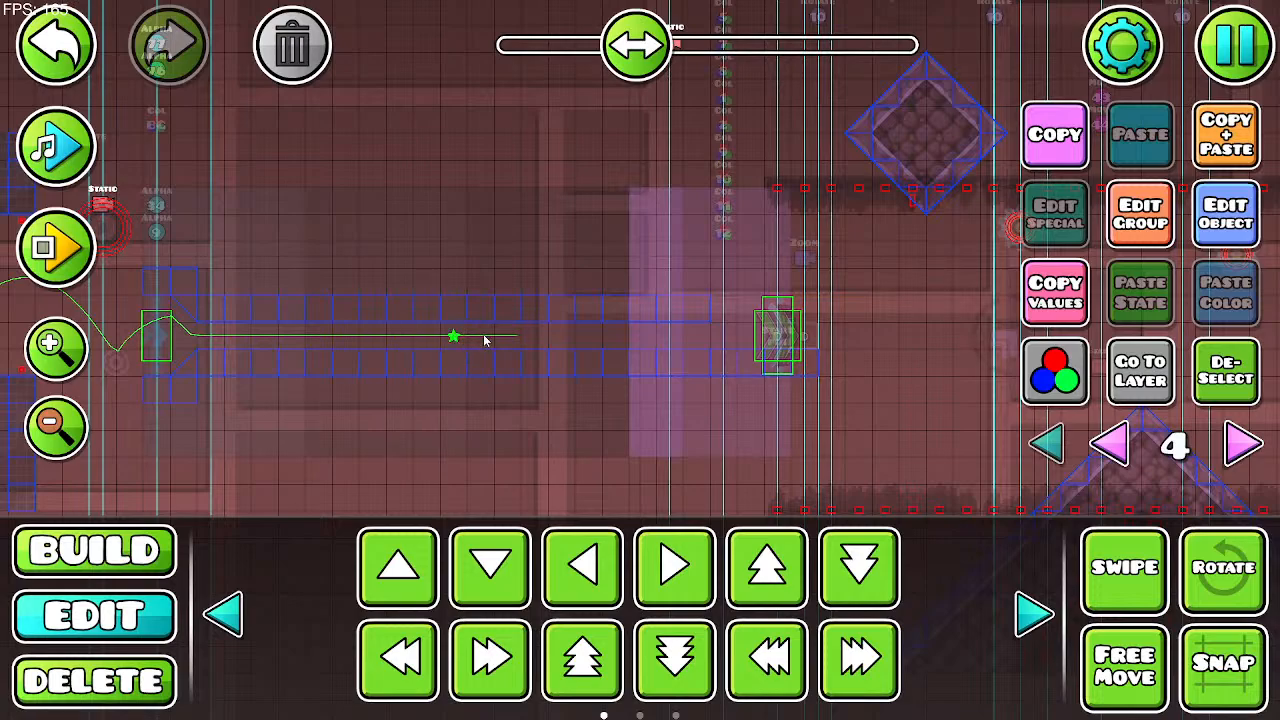
pyautogui.click(1226, 213)
pyautogui.click(640, 610)
pyautogui.click(1140, 225)
pyautogui.click(537, 365)
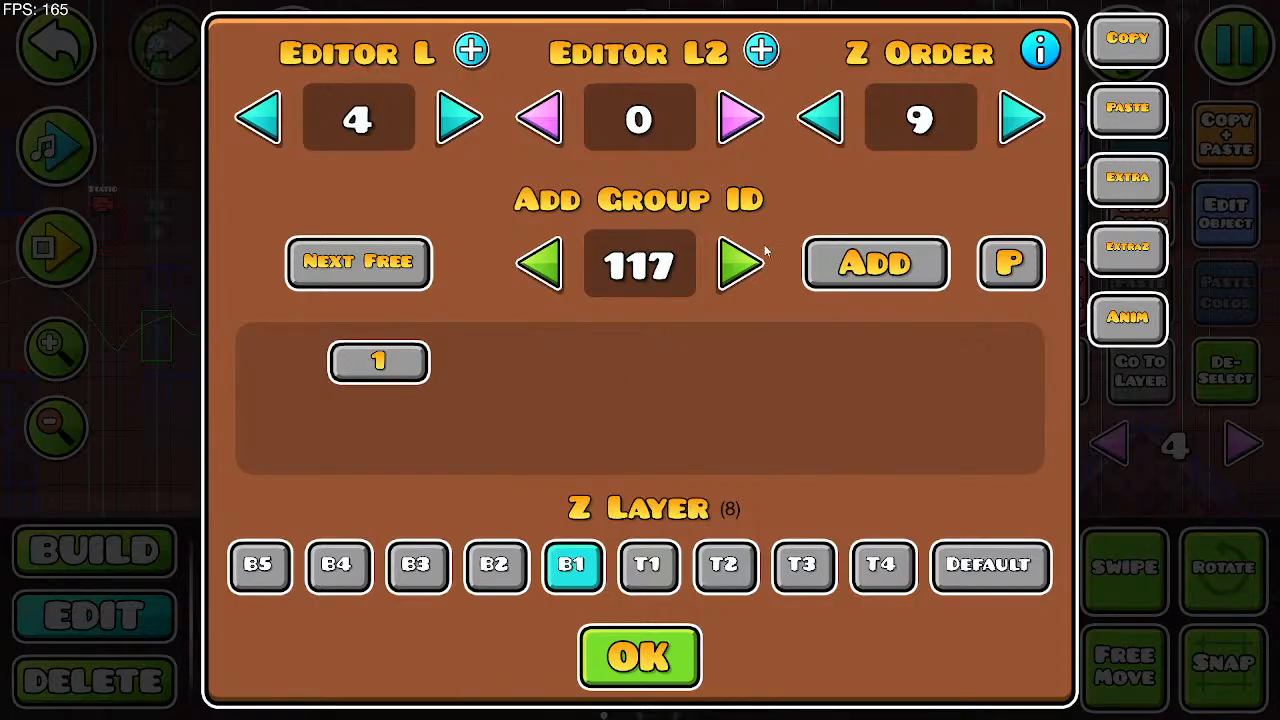
pyautogui.click(740, 263)
pyautogui.click(860, 275)
pyautogui.click(650, 655)
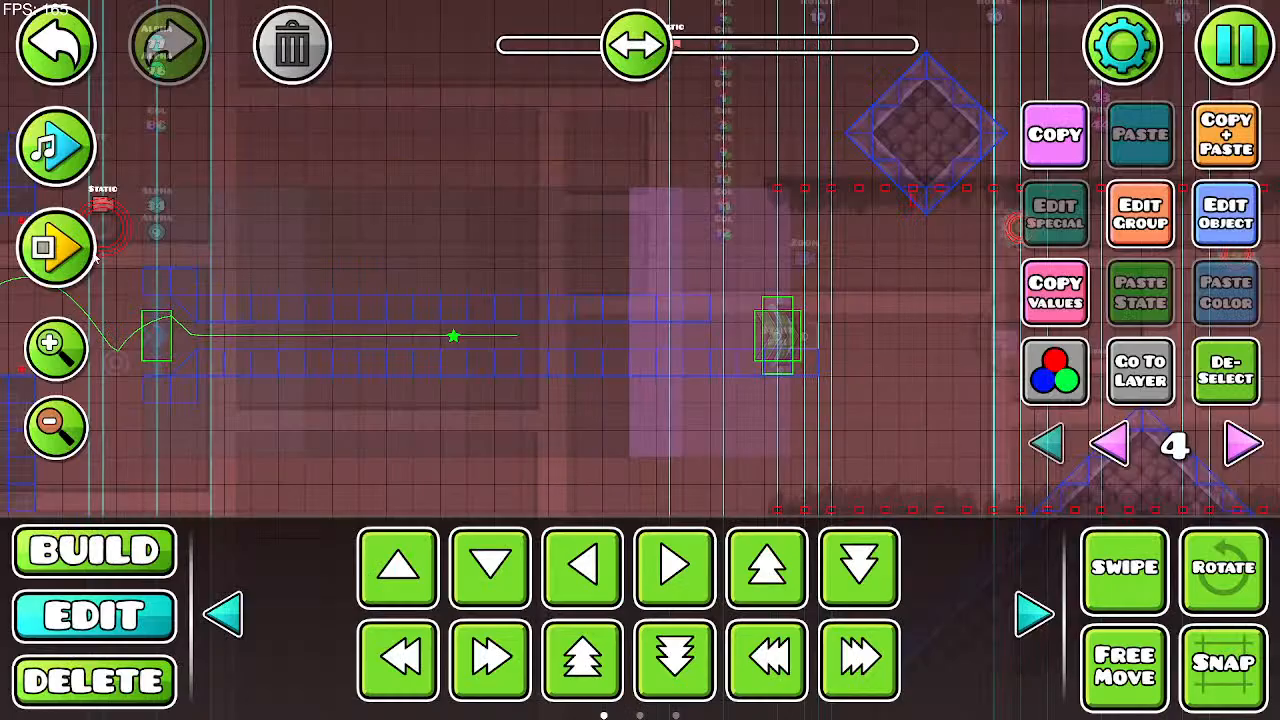
# Step: Playtest the UFO section with the star's new group and stop the test once the UFO is in the corridor
pyautogui.click(72, 251)
pyautogui.click(358, 277)
pyautogui.click(403, 281)
pyautogui.click(403, 281)
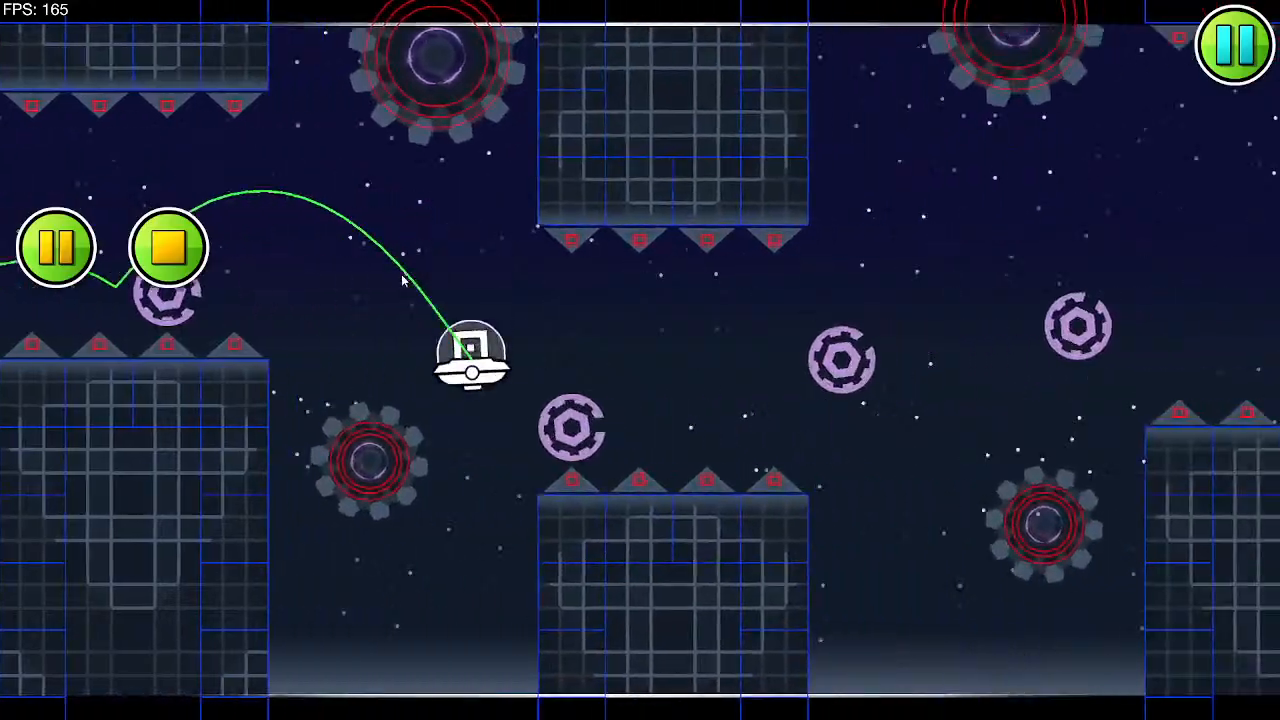
pyautogui.click(403, 280)
pyautogui.click(403, 280)
pyautogui.click(404, 280)
pyautogui.click(405, 279)
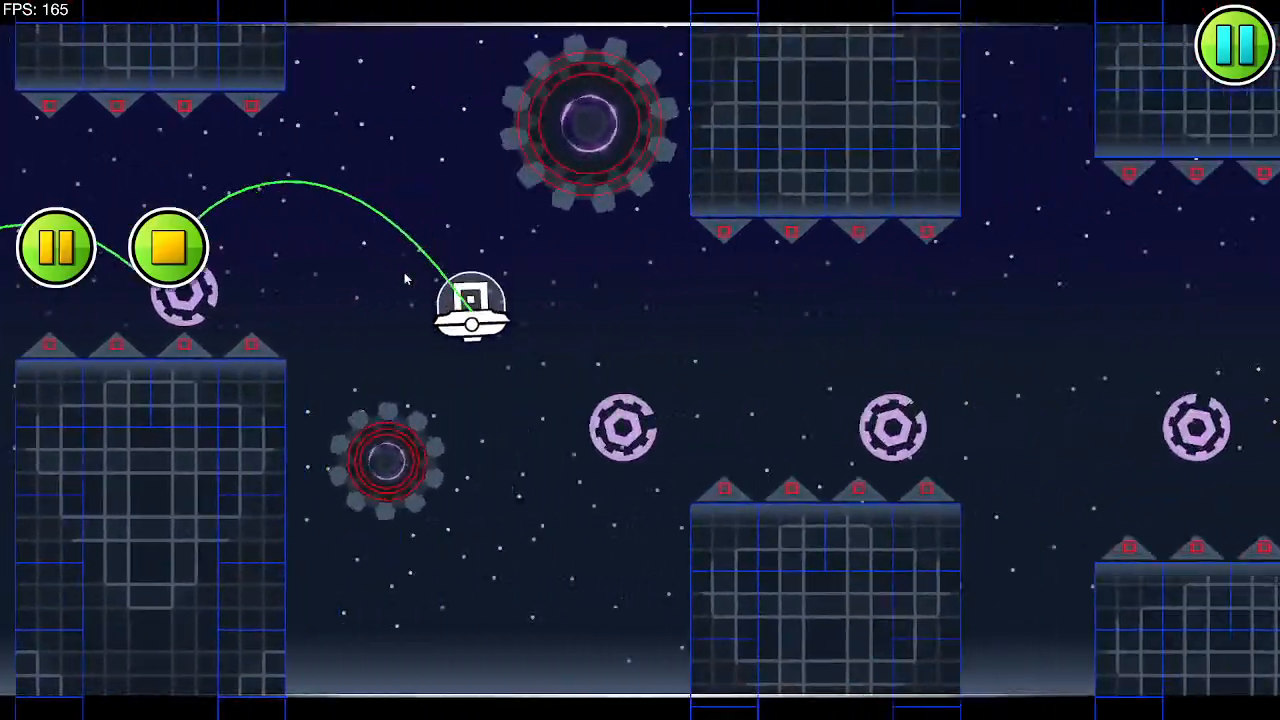
pyautogui.click(404, 279)
pyautogui.click(404, 279)
pyautogui.click(404, 279)
pyautogui.click(404, 279)
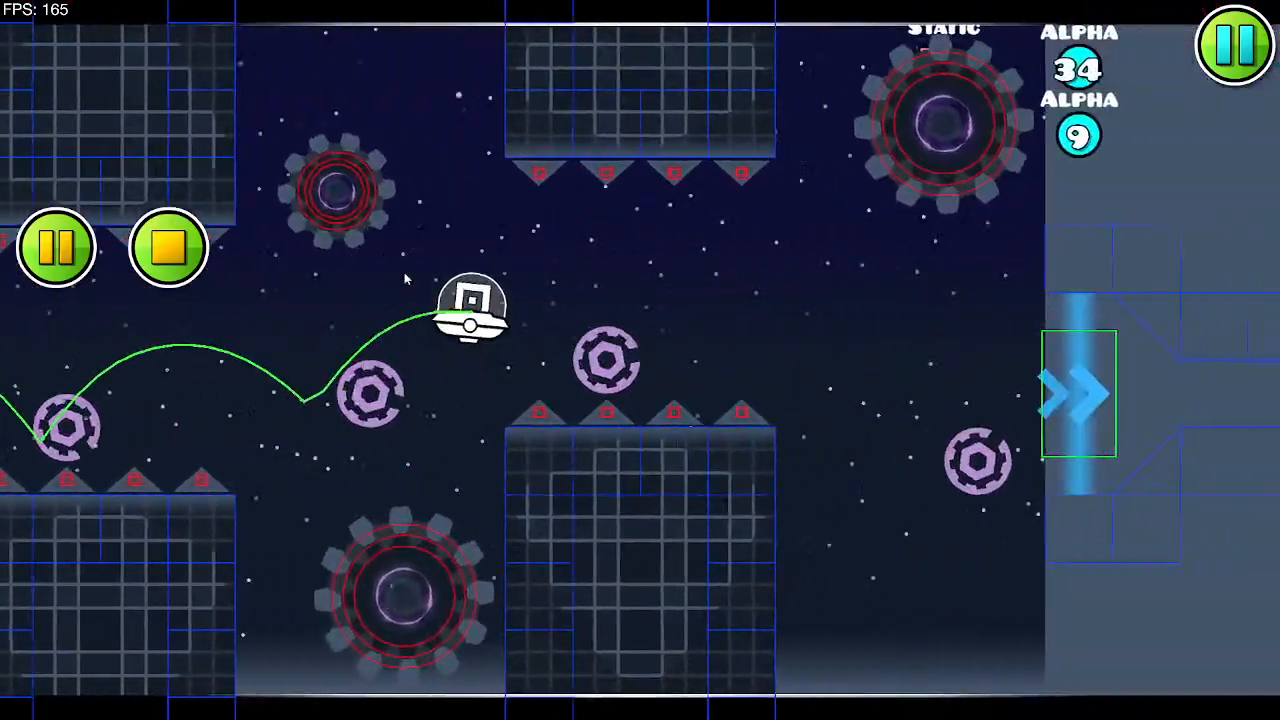
pyautogui.click(404, 275)
pyautogui.click(404, 275)
pyautogui.click(404, 275)
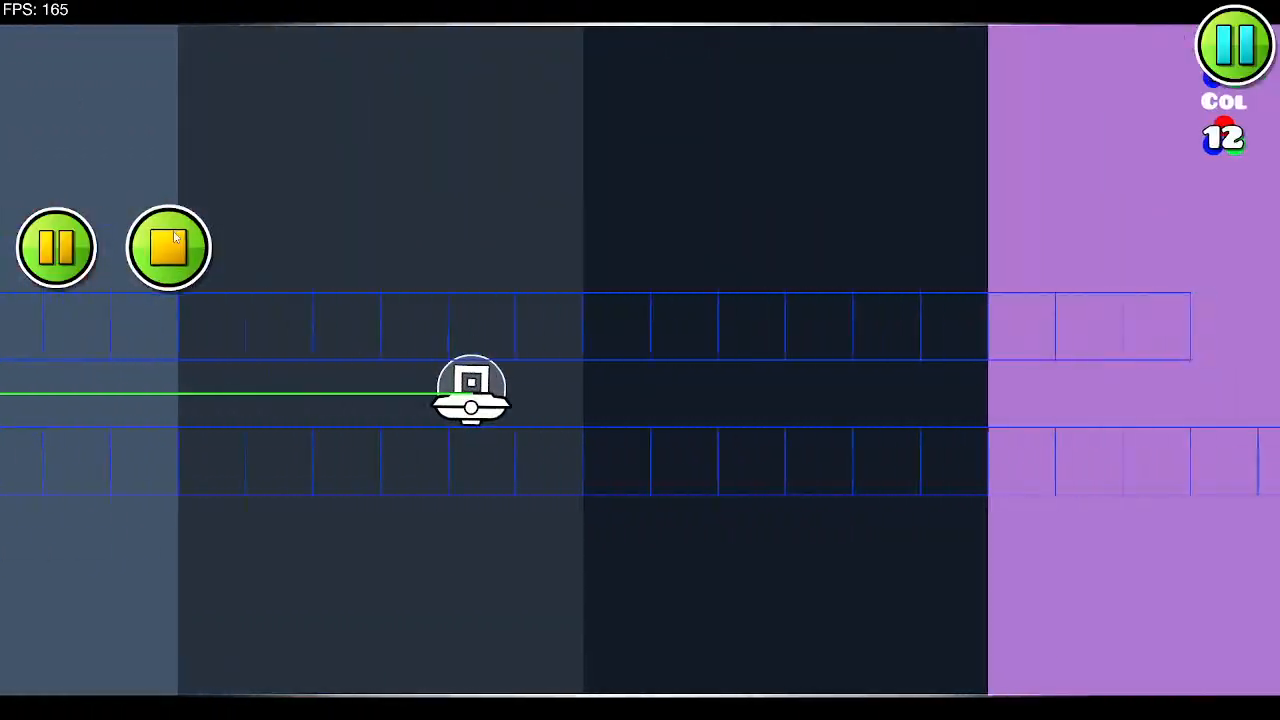
pyautogui.click(170, 245)
# Step: Select the Static camera trigger on the gear before the corridor again, open its setup and confirm it
pyautogui.click(328, 314)
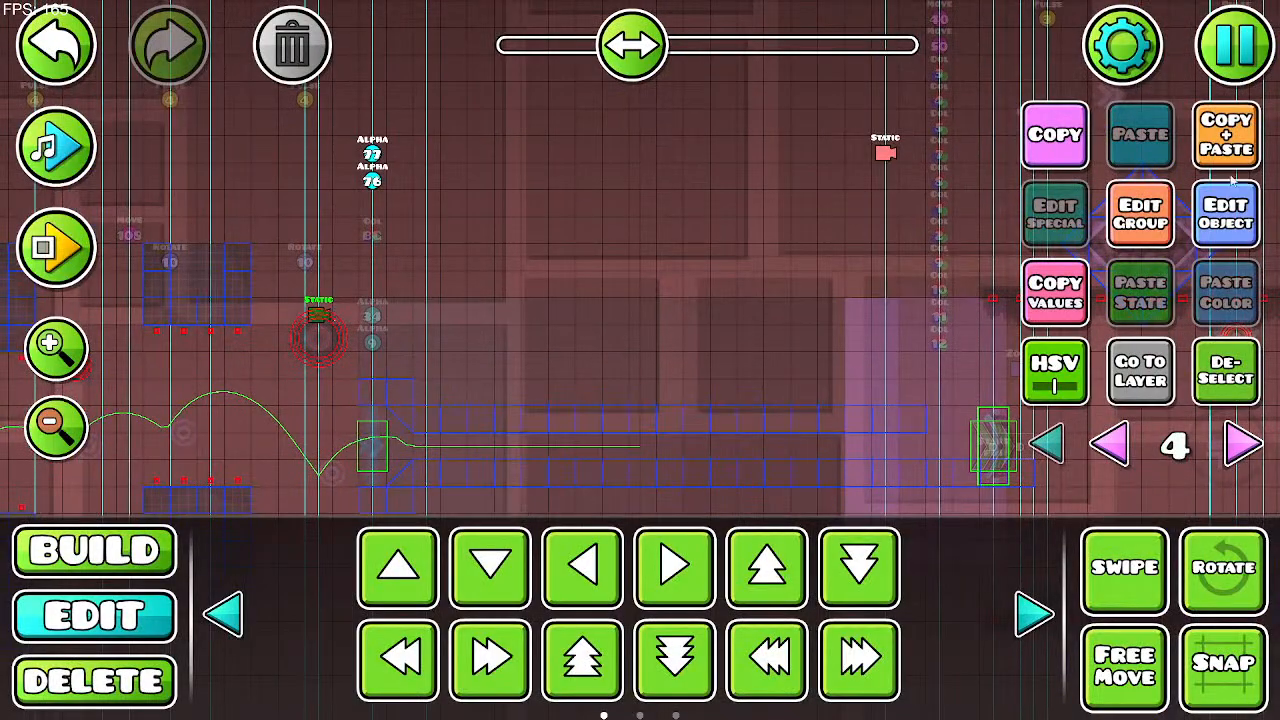
pyautogui.click(1228, 205)
pyautogui.click(627, 667)
# Step: Playtest from the UFO section through the whole corridor into the wave section to check the camera lock, and stop the test
pyautogui.click(56, 247)
pyautogui.click(498, 313)
pyautogui.click(505, 318)
pyautogui.click(513, 327)
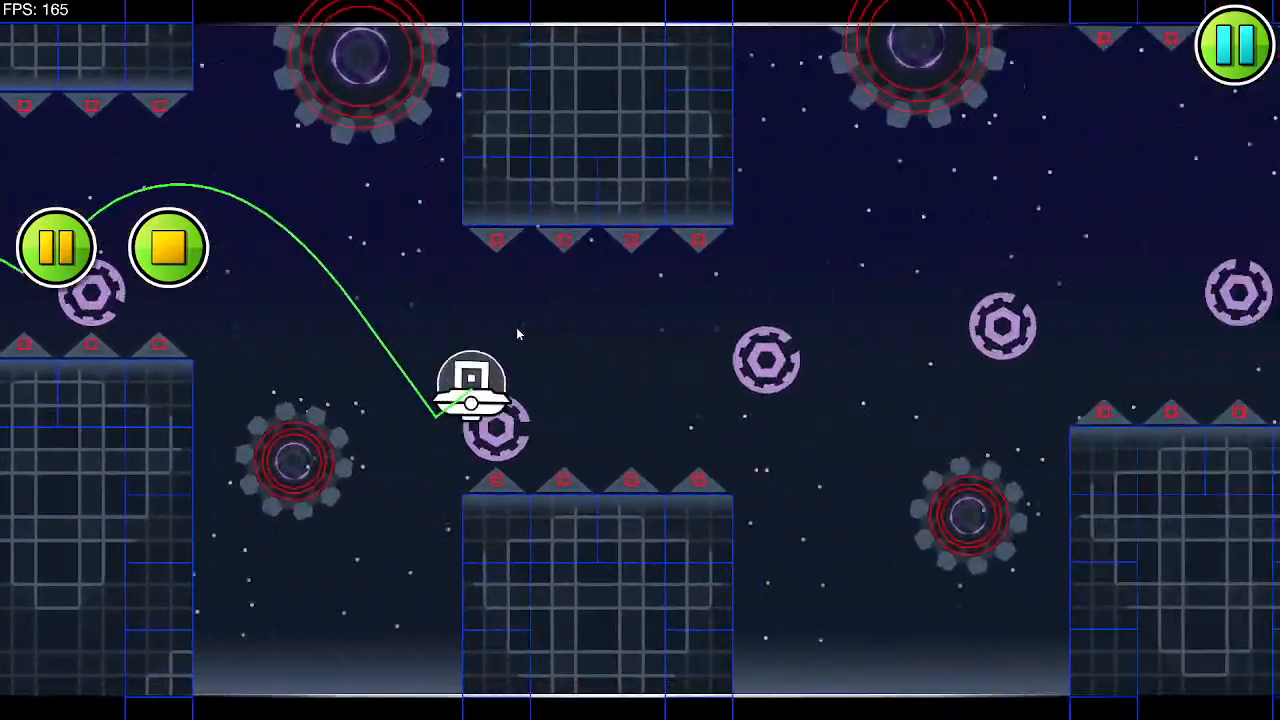
pyautogui.click(517, 333)
pyautogui.click(517, 333)
pyautogui.click(516, 333)
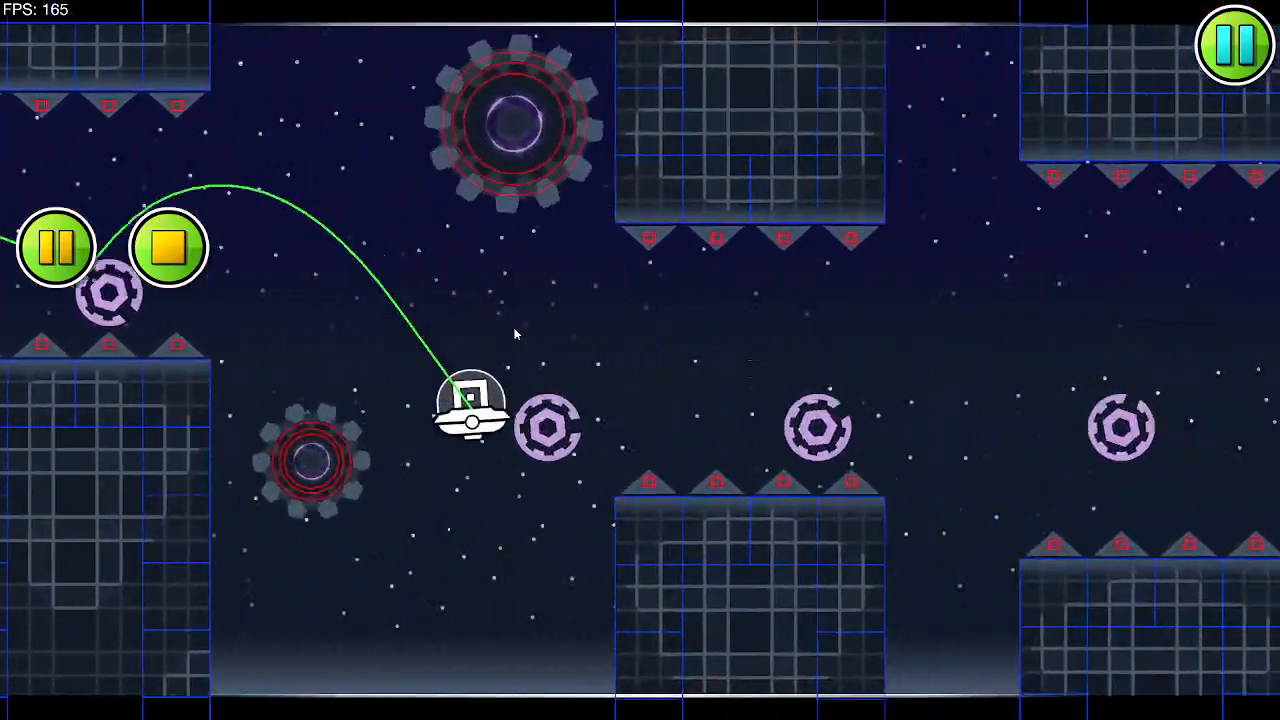
pyautogui.click(516, 333)
pyautogui.click(516, 333)
pyautogui.click(516, 333)
pyautogui.click(516, 333)
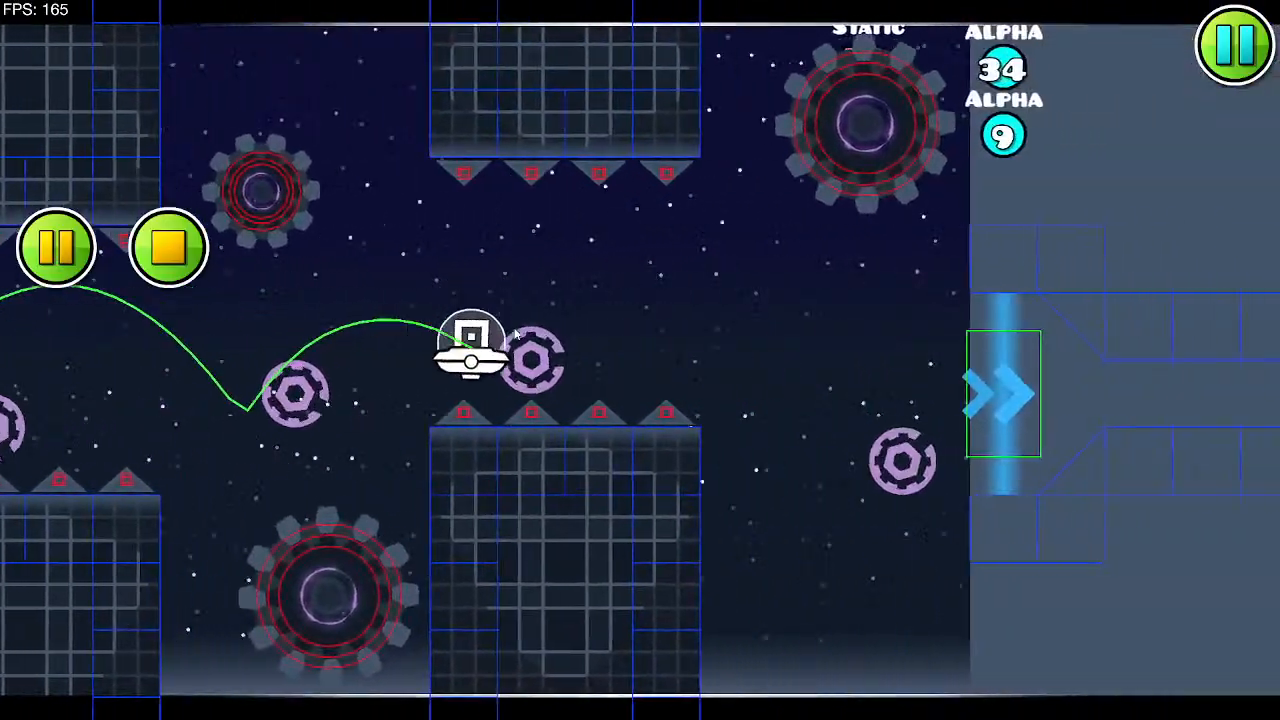
pyautogui.click(516, 333)
pyautogui.click(515, 331)
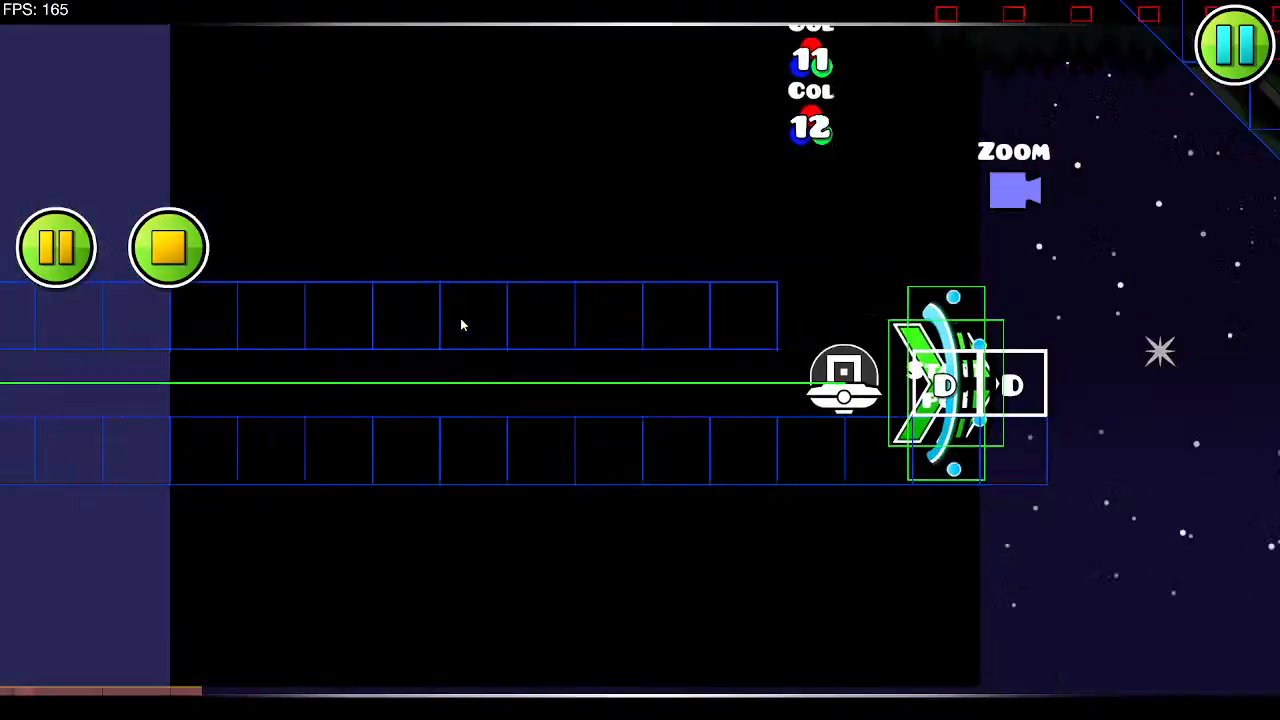
pyautogui.click(460, 322)
pyautogui.click(460, 322)
pyautogui.click(458, 320)
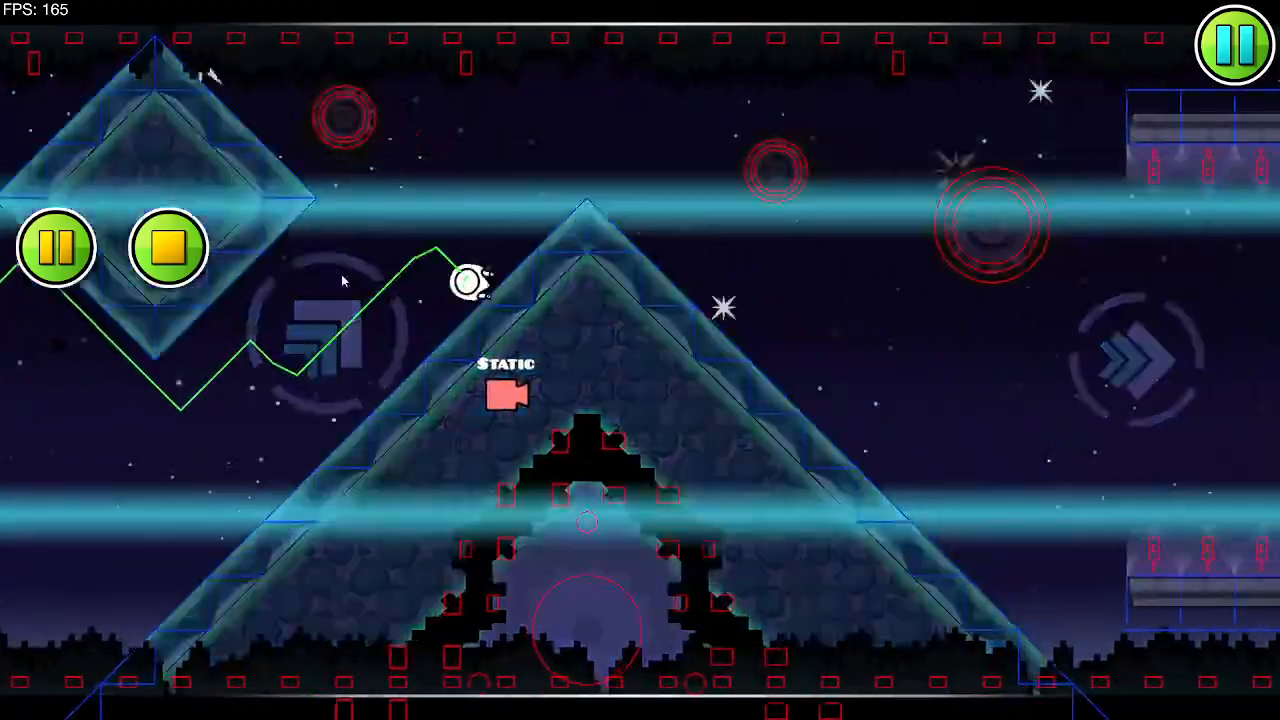
pyautogui.click(338, 273)
pyautogui.click(169, 247)
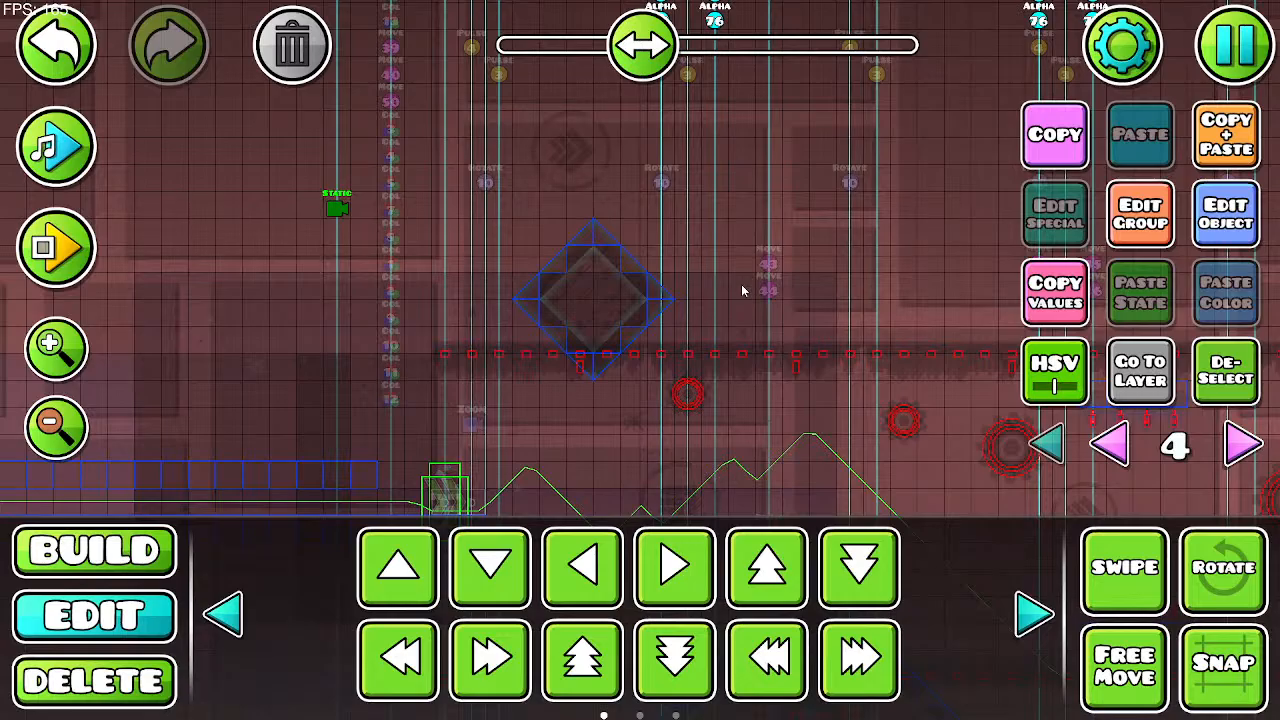
# Step: Edit the Duration of the Exit Static camera trigger above the corridor's end
pyautogui.click(1225, 212)
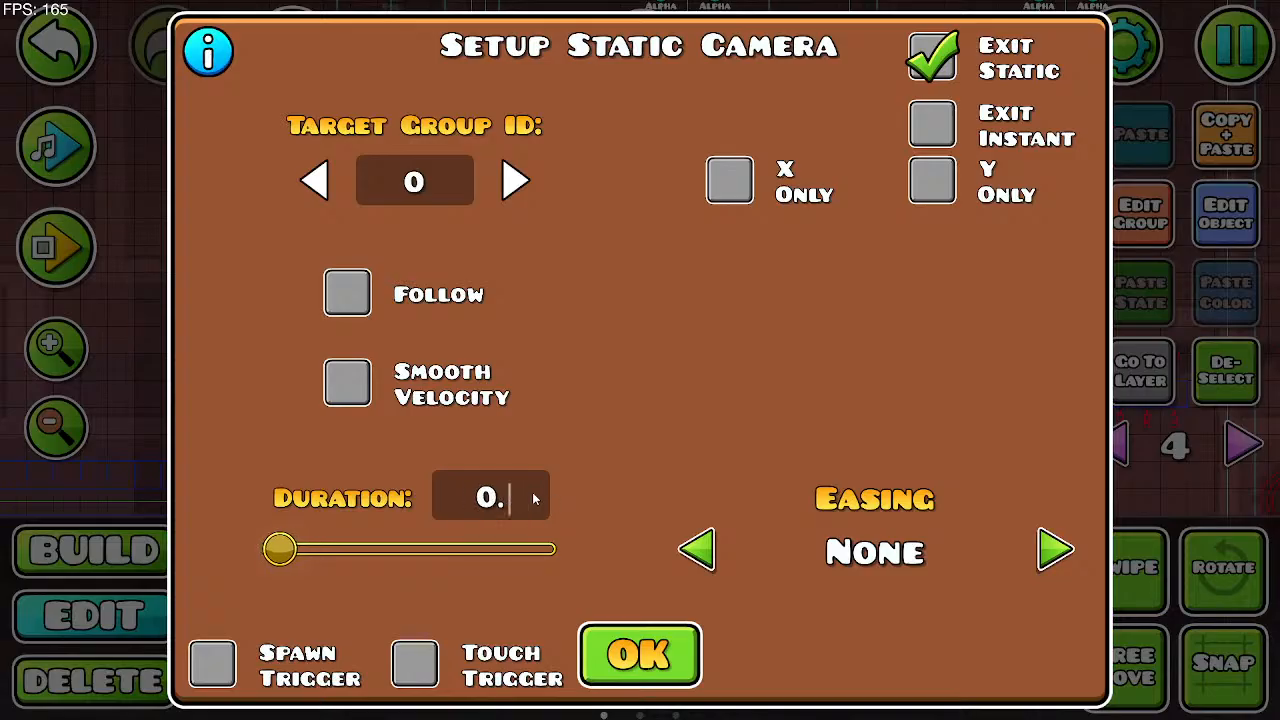
pyautogui.click(665, 655)
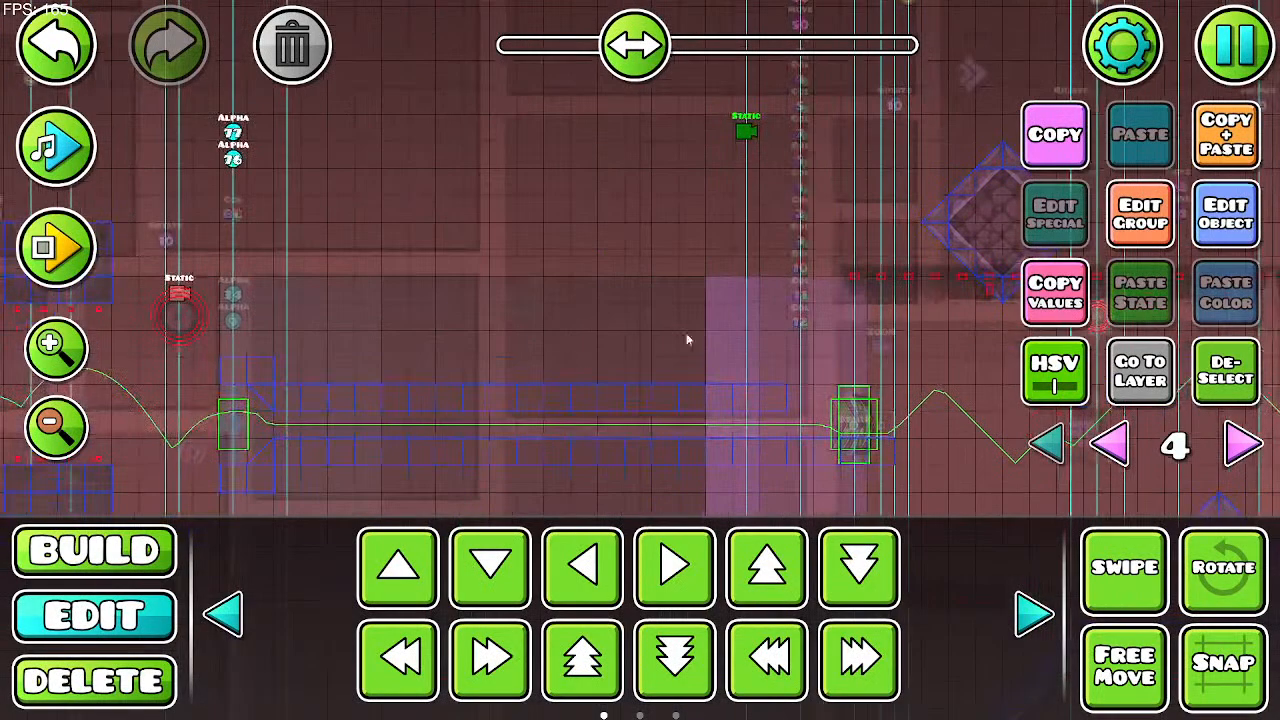
pyautogui.click(1112, 446)
pyautogui.moveTo(709, 402); pyautogui.dragTo(594, 400)
pyautogui.click(1239, 447)
pyautogui.click(1239, 447)
pyautogui.click(1239, 447)
pyautogui.click(1239, 447)
# Step: Place two Col triggers on editor layer 1 in the trigger column above the corridor's entrance, between the Alpha triggers
pyautogui.click(160, 552)
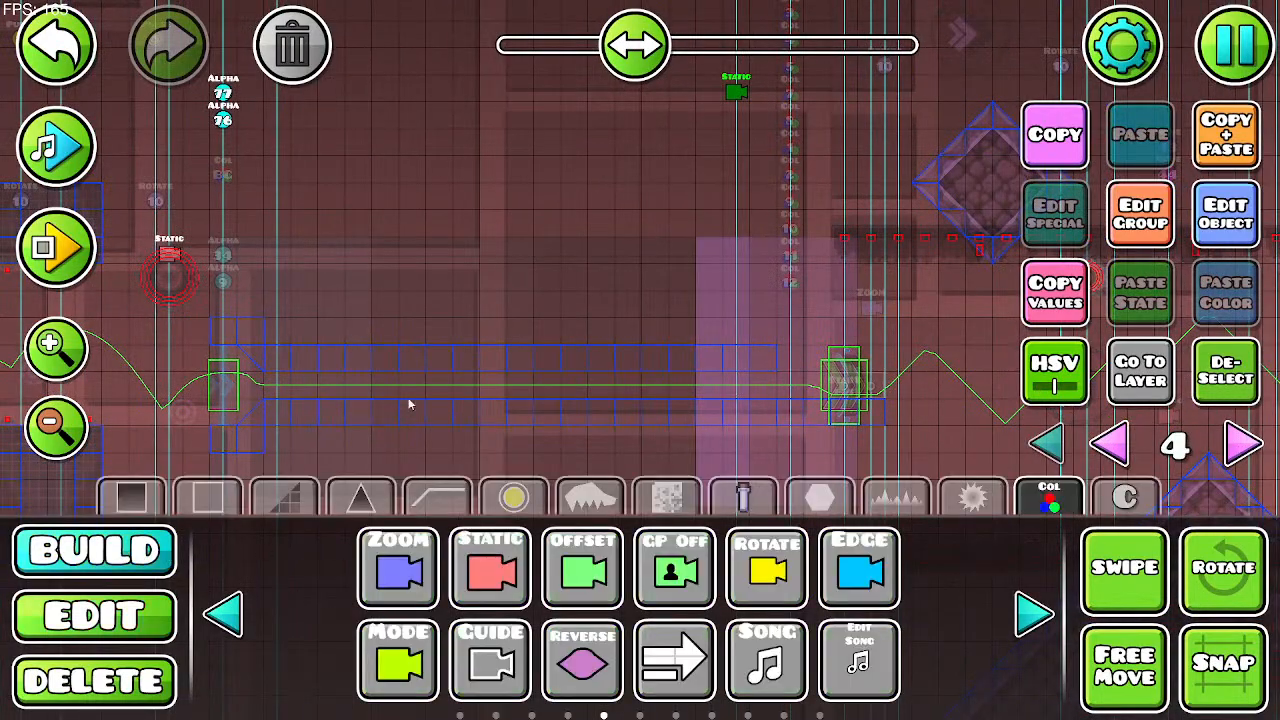
pyautogui.moveTo(409, 403); pyautogui.dragTo(593, 460)
pyautogui.moveTo(559, 270); pyautogui.dragTo(596, 321)
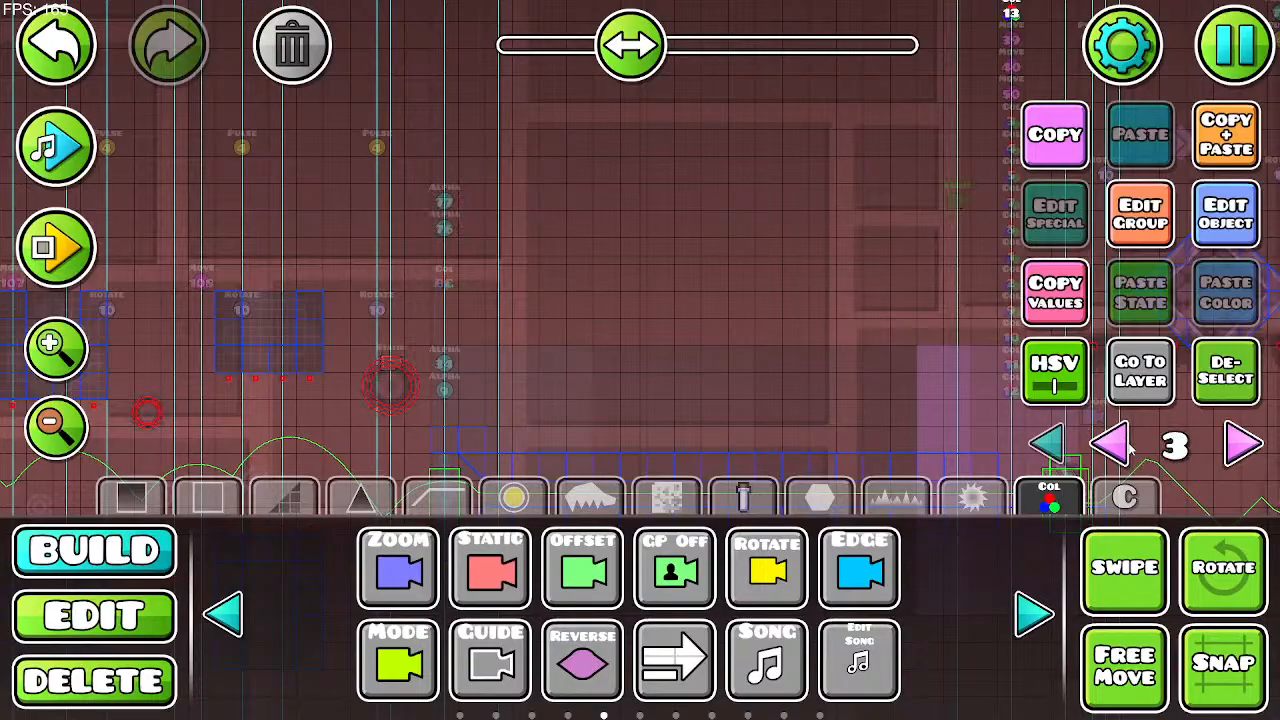
pyautogui.click(1128, 446)
pyautogui.click(1128, 446)
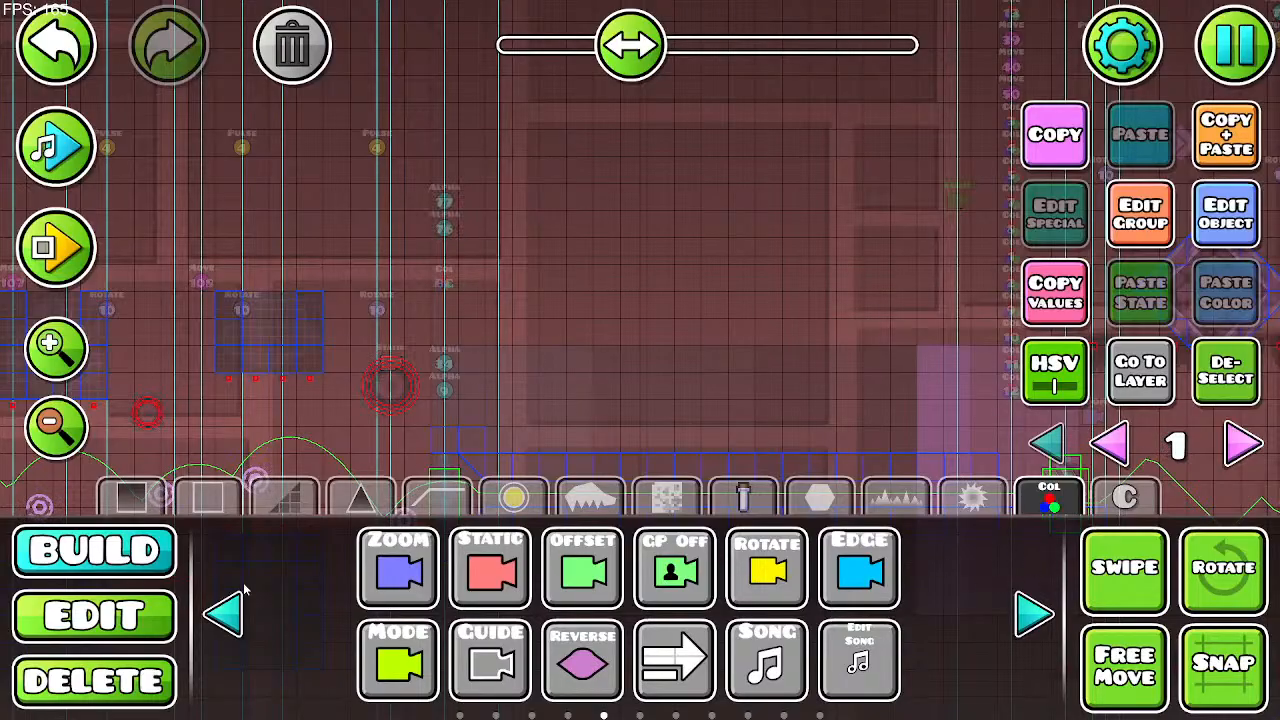
pyautogui.click(224, 614)
pyautogui.click(224, 614)
pyautogui.click(224, 614)
pyautogui.click(224, 614)
pyautogui.click(490, 568)
pyautogui.click(445, 311)
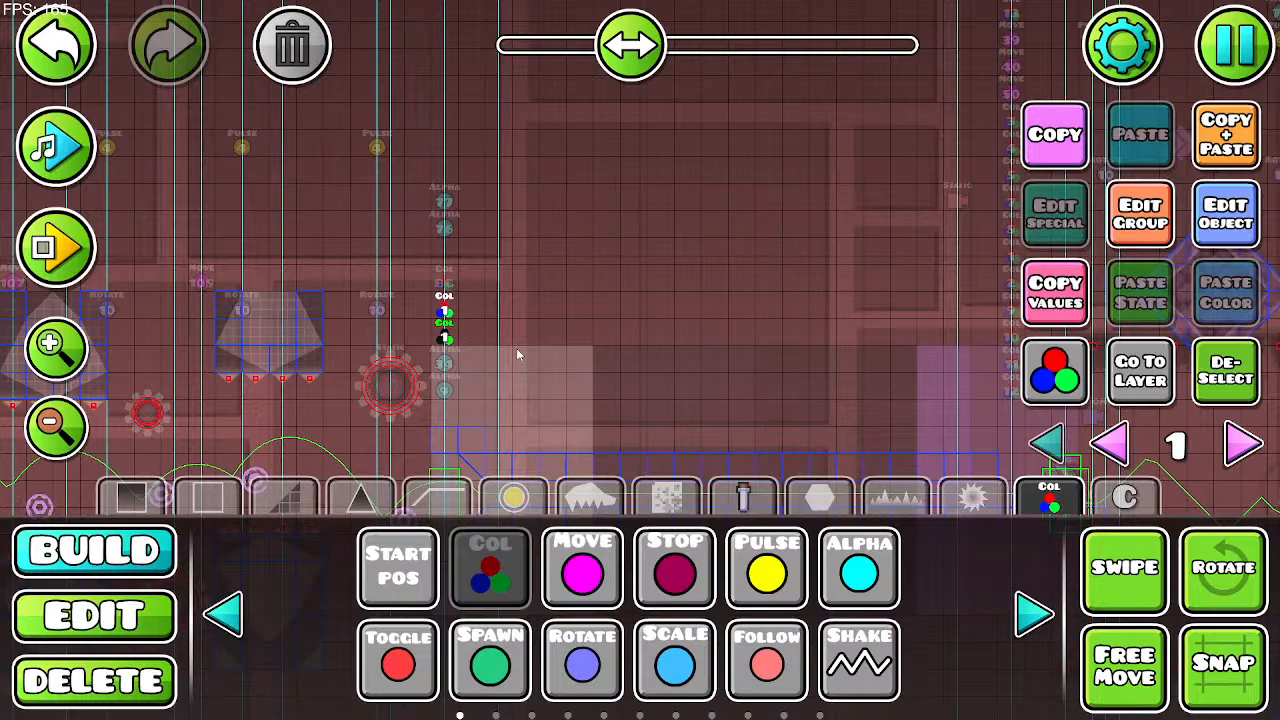
# Step: Complete the column of four Col triggers above the corridor's entrance, assigning Color IDs 2, 3 and 4 below the first one
pyautogui.moveTo(542, 305); pyautogui.dragTo(431, 301)
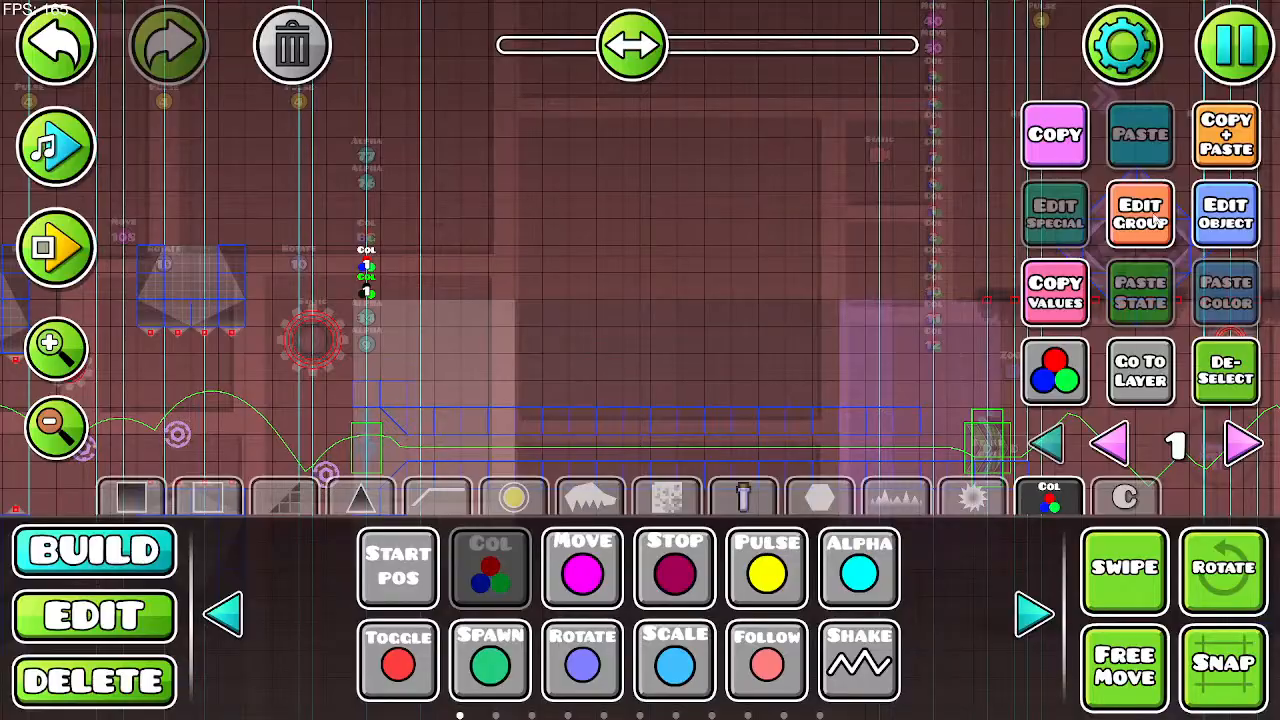
pyautogui.click(1226, 213)
pyautogui.click(1085, 565)
pyautogui.click(640, 643)
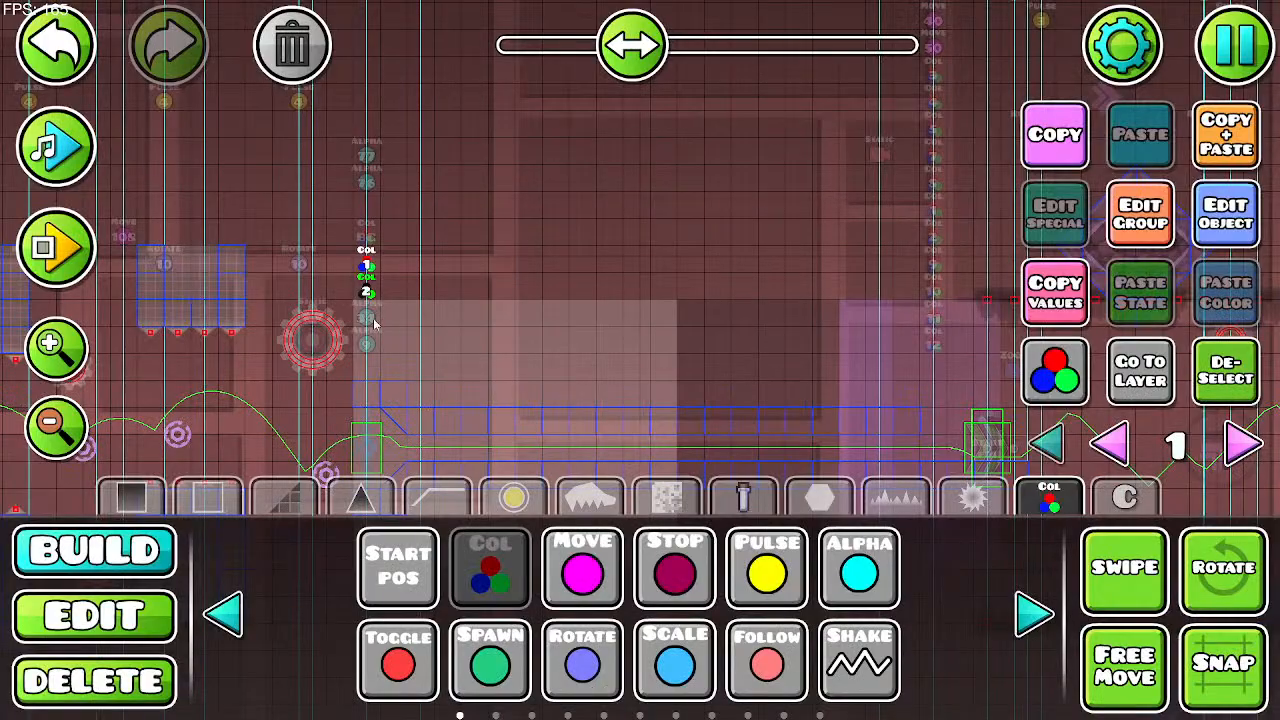
pyautogui.click(1218, 231)
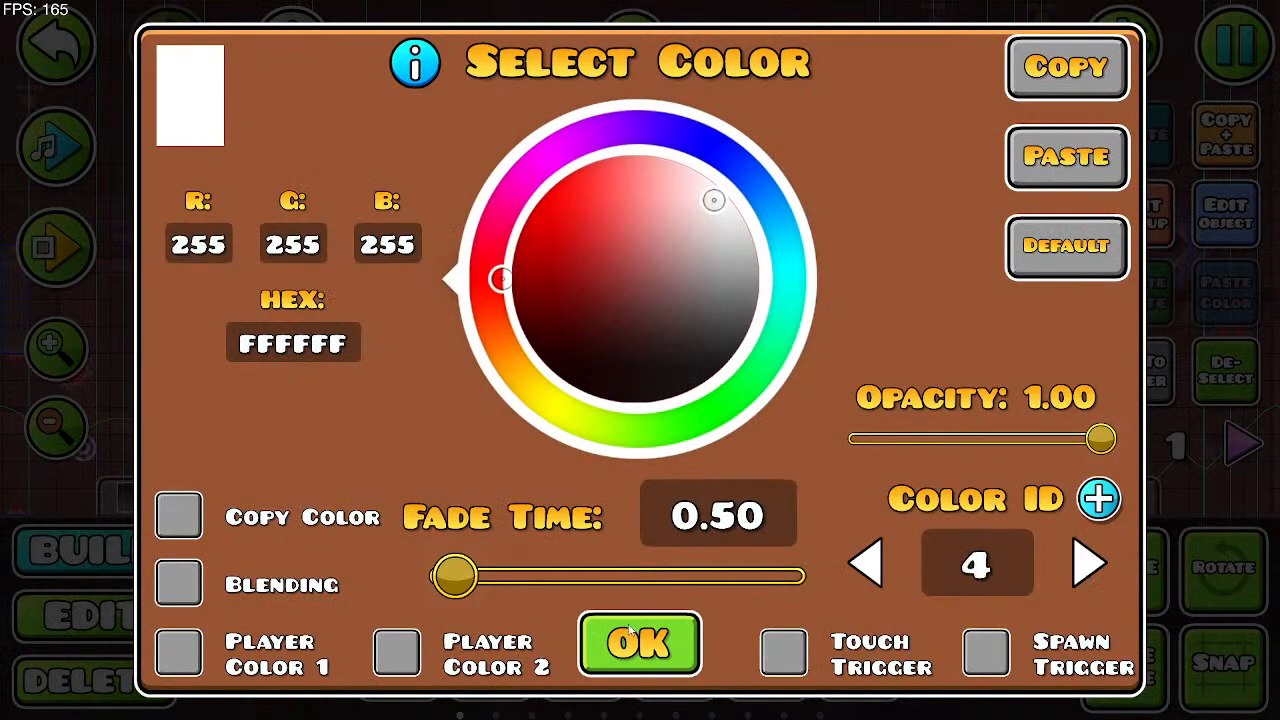
pyautogui.click(868, 563)
pyautogui.click(640, 643)
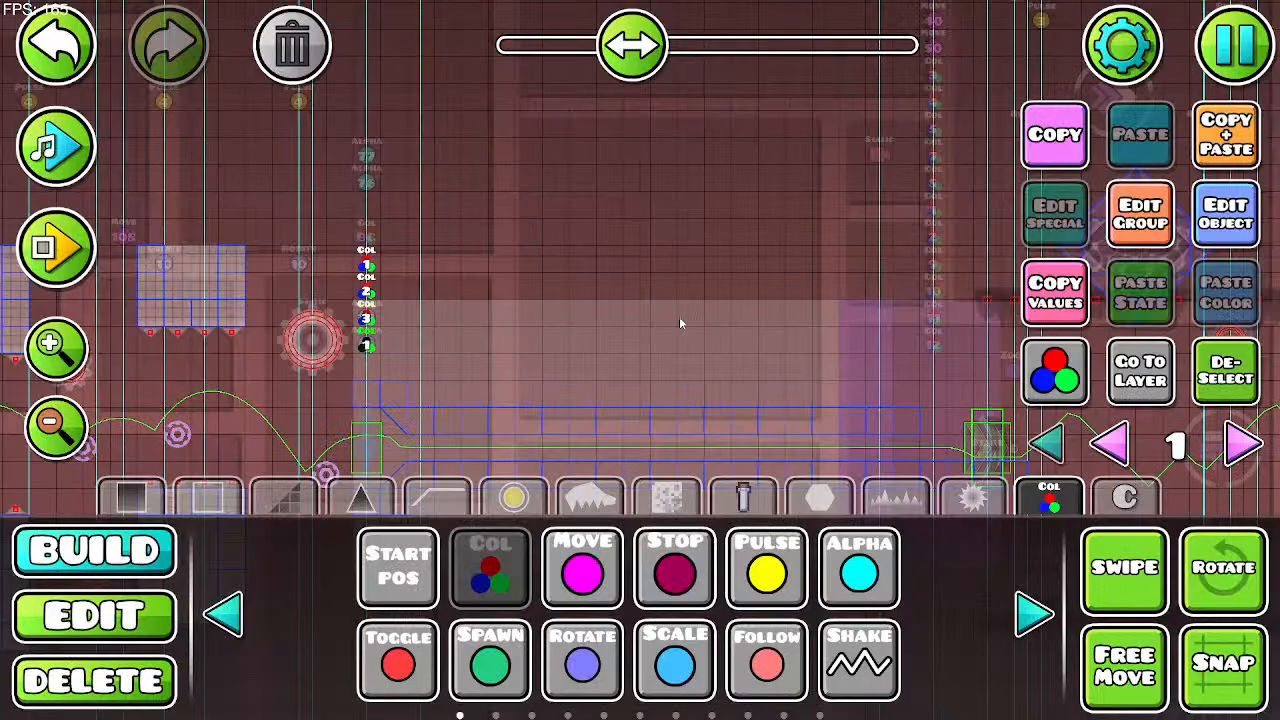
pyautogui.click(1221, 229)
pyautogui.click(1088, 565)
pyautogui.click(1088, 565)
pyautogui.click(640, 643)
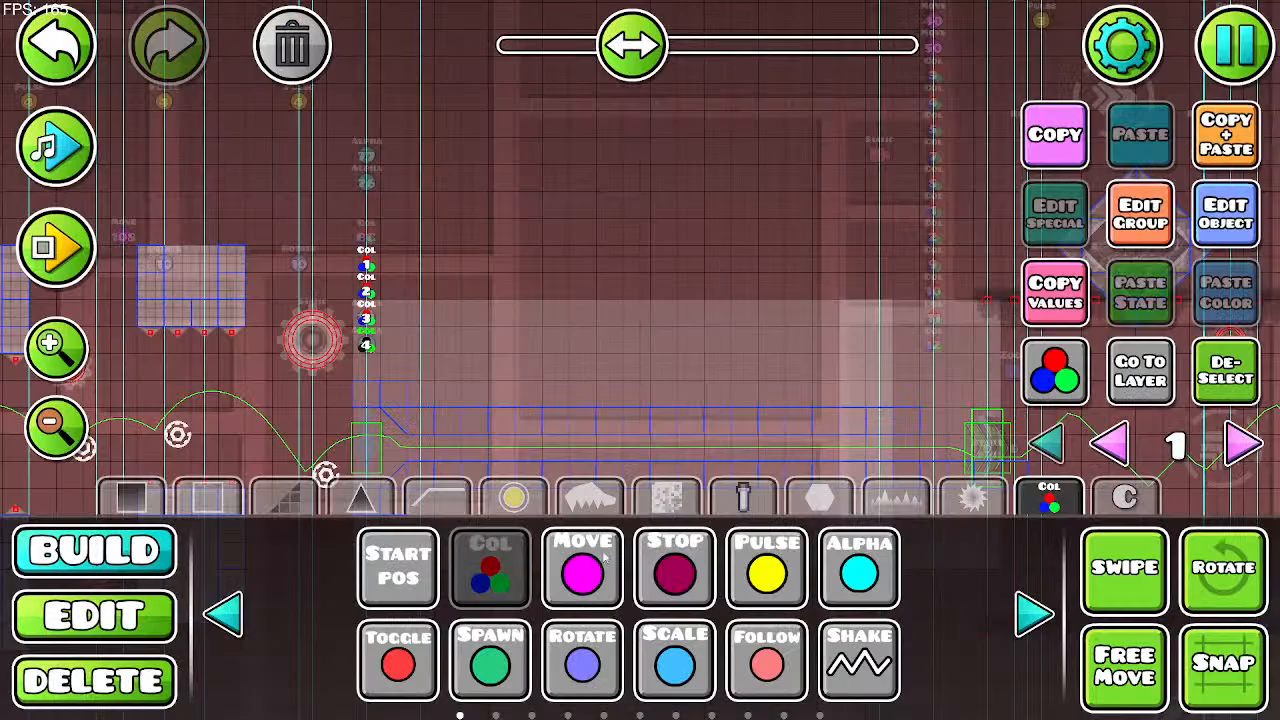
# Step: Select all four Col triggers together and set their color to black, 000000
pyautogui.click(95, 615)
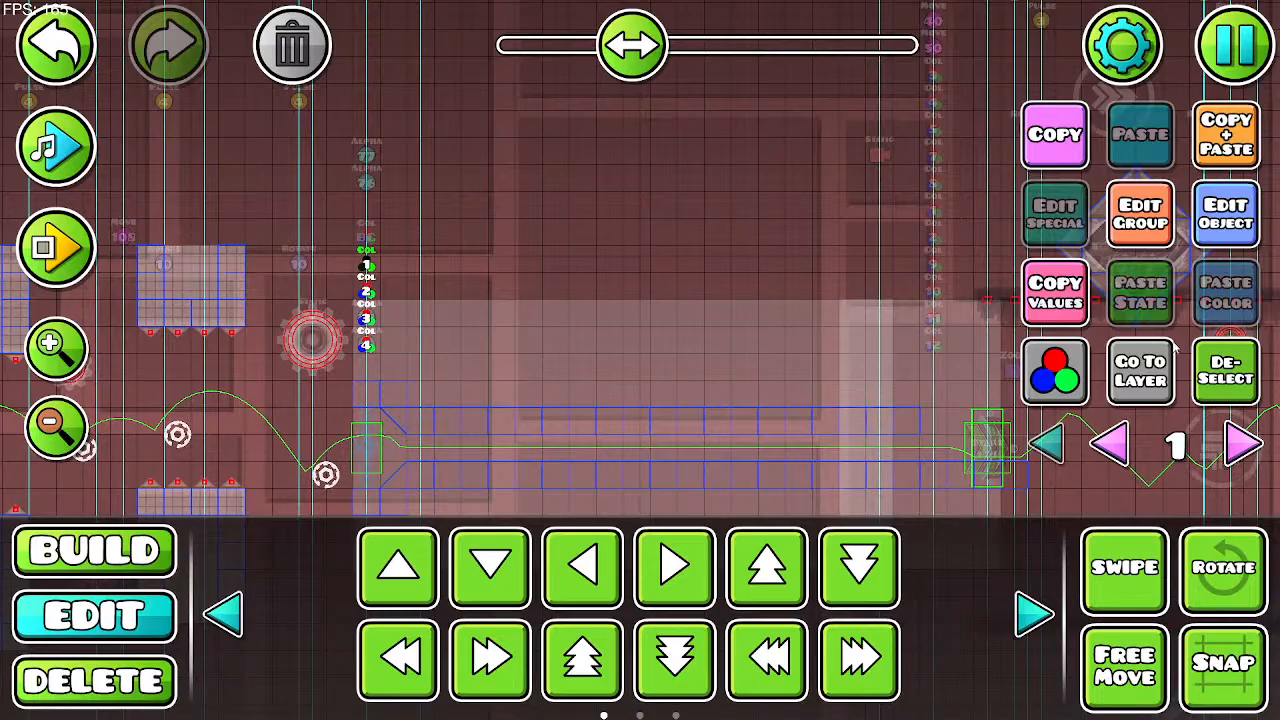
pyautogui.click(1152, 567)
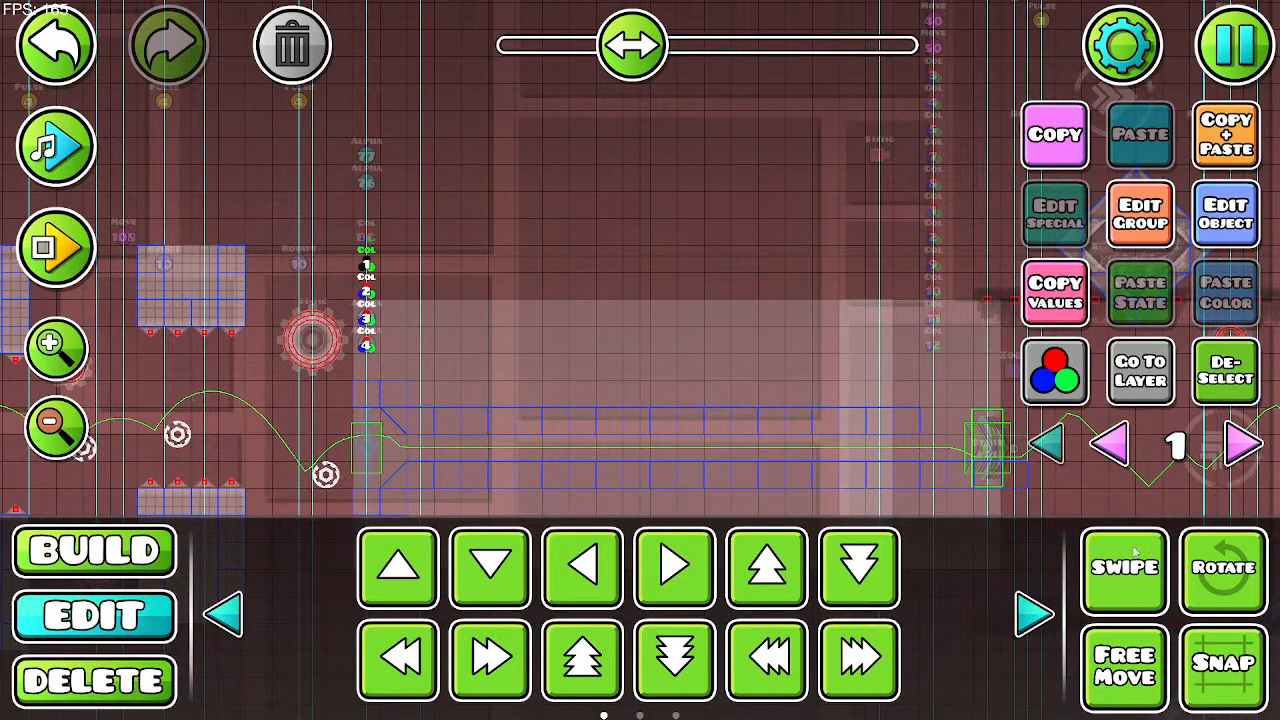
pyautogui.moveTo(369, 296); pyautogui.dragTo(477, 357)
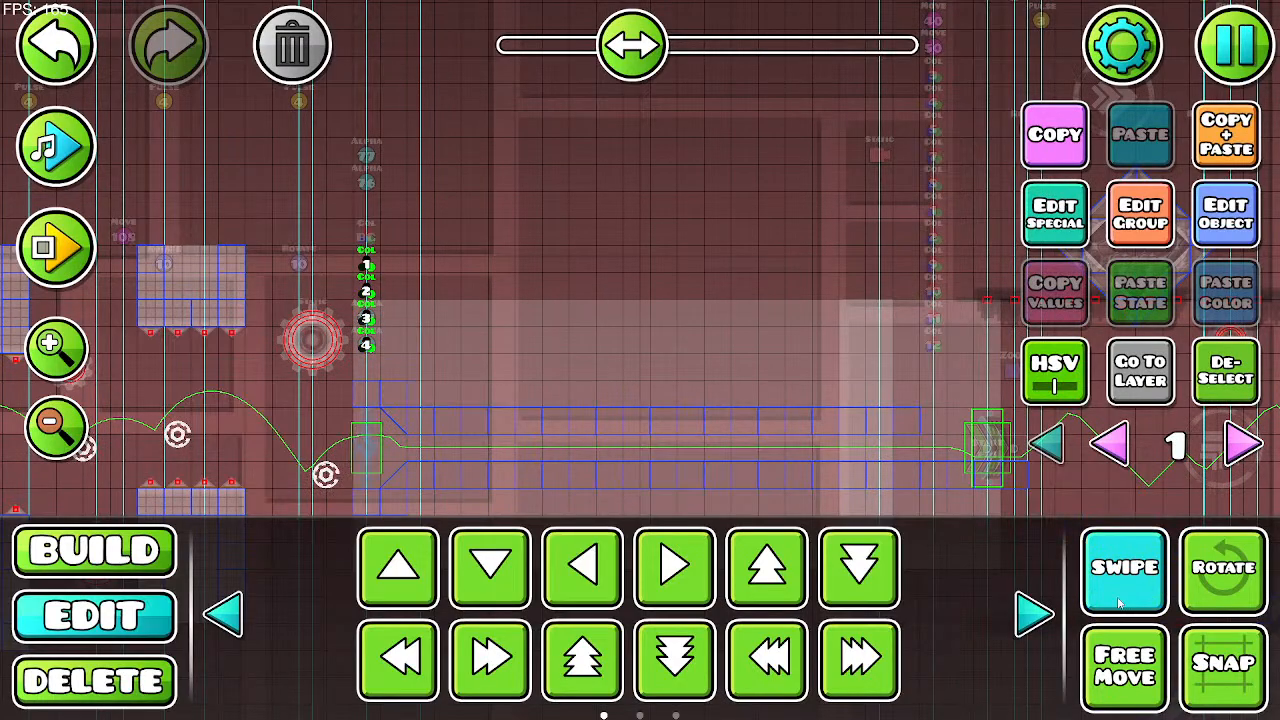
pyautogui.click(1221, 229)
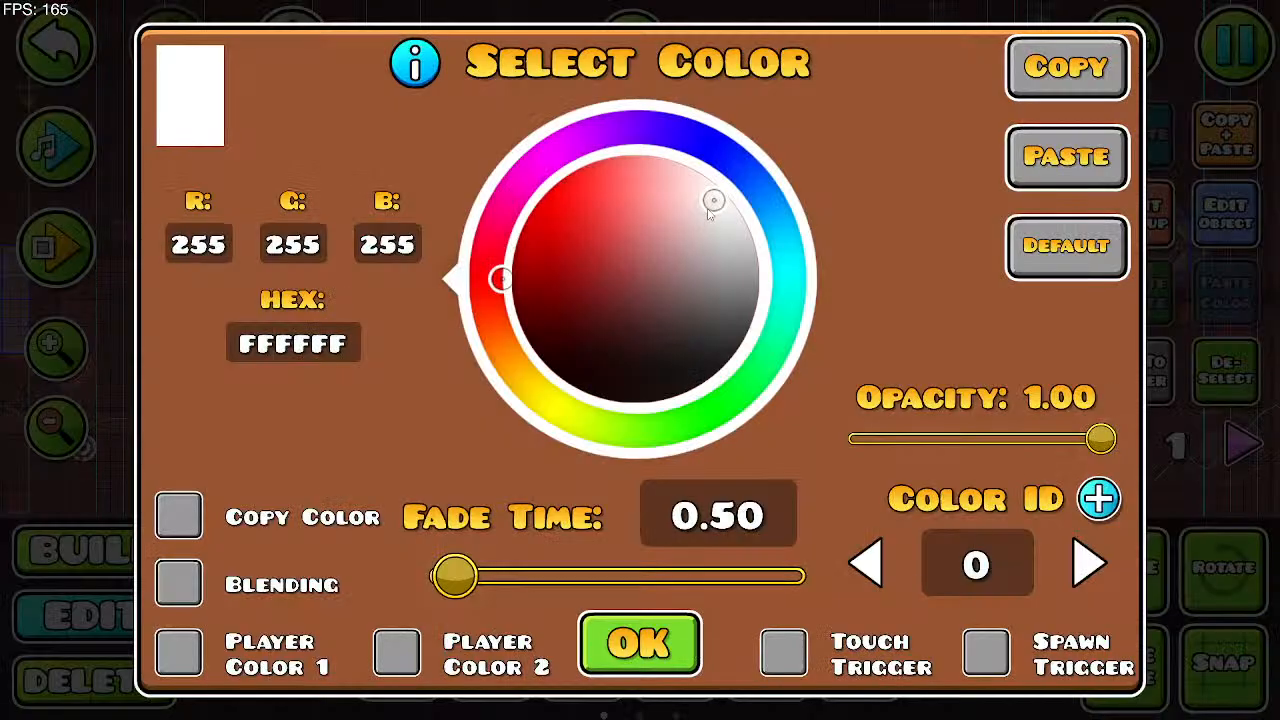
pyautogui.moveTo(702, 209); pyautogui.dragTo(640, 397)
pyautogui.click(645, 625)
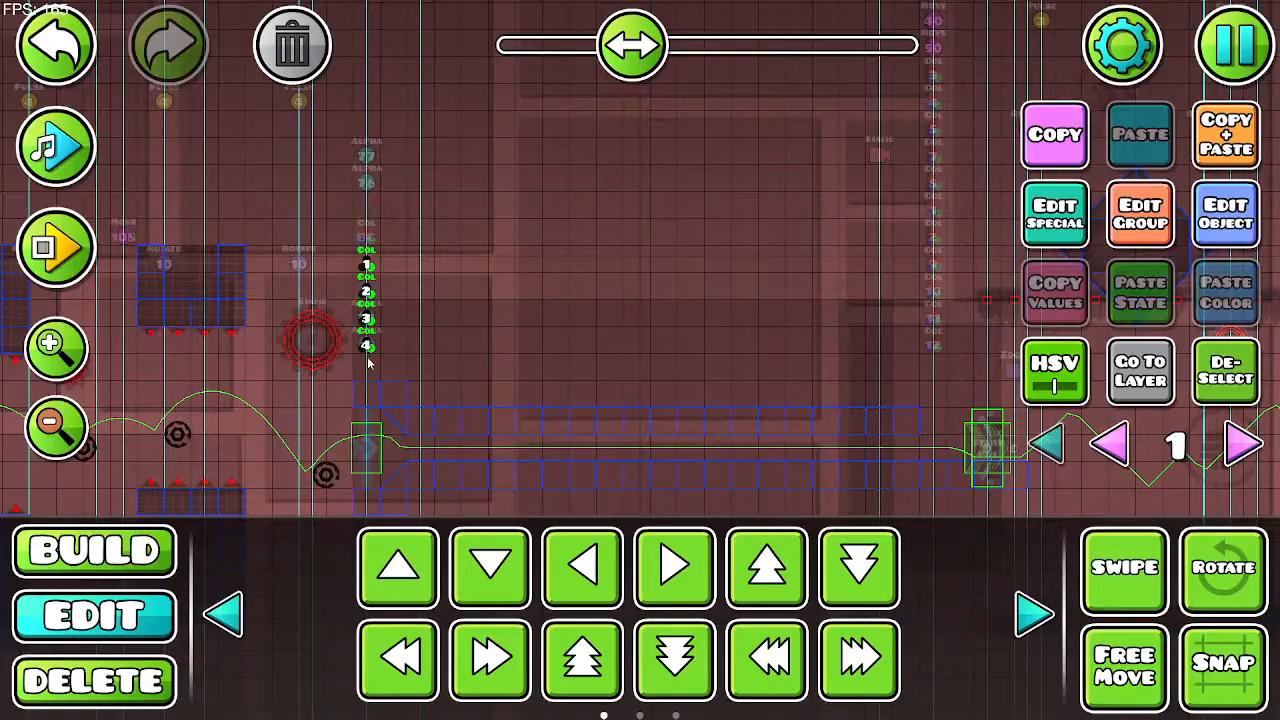
# Step: Check the settings of the four Col triggers, opening them together and one by one
pyautogui.click(1140, 213)
pyautogui.click(645, 655)
pyautogui.click(320, 147)
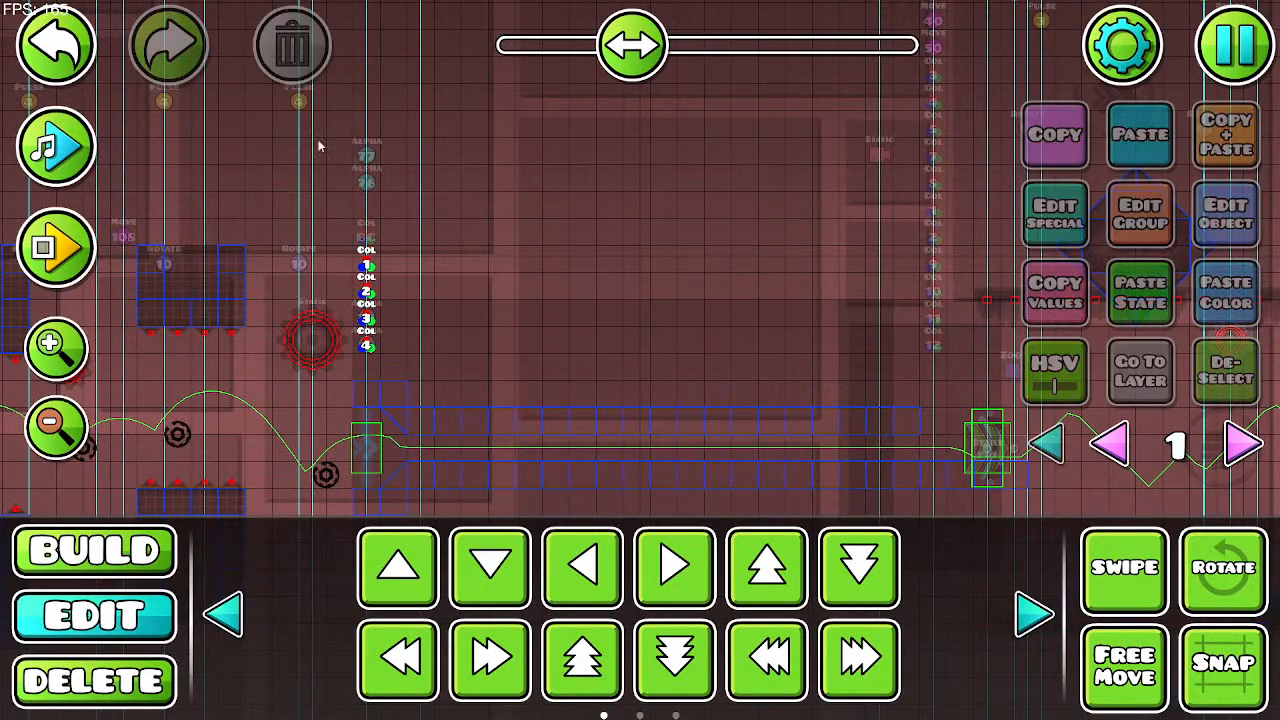
pyautogui.click(368, 265)
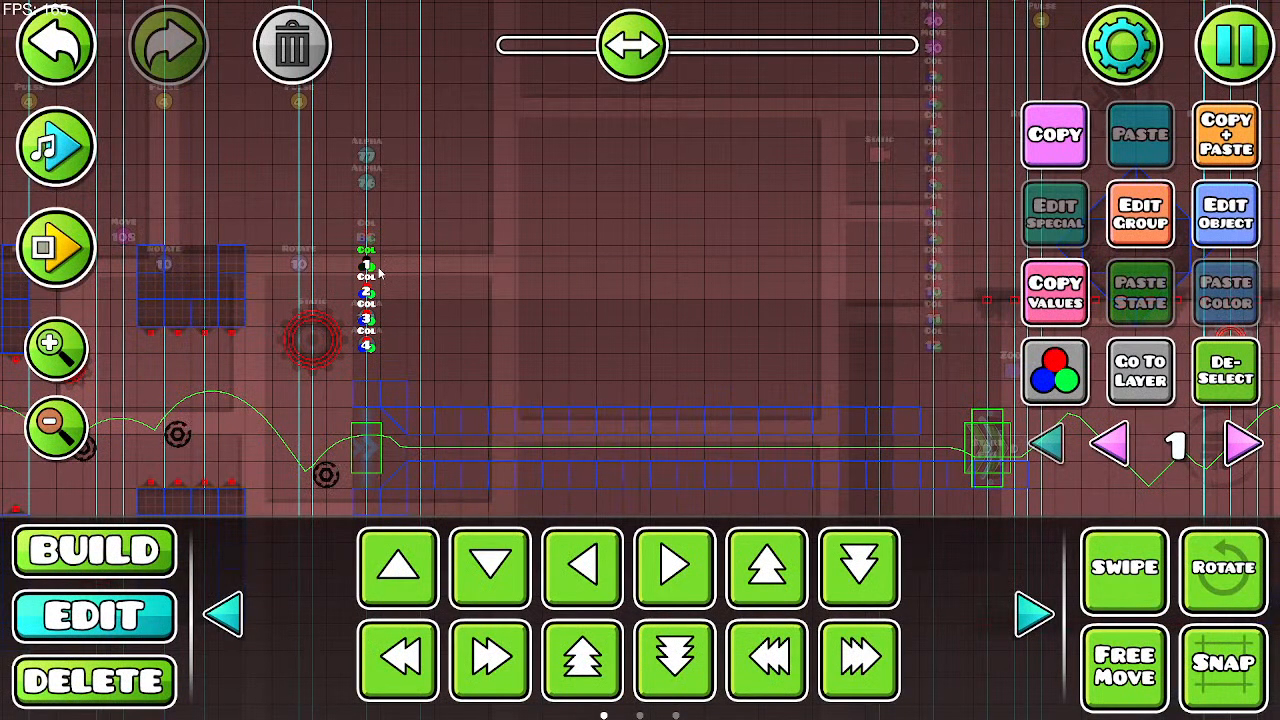
pyautogui.click(1158, 222)
pyautogui.click(684, 650)
pyautogui.click(1230, 218)
pyautogui.click(660, 643)
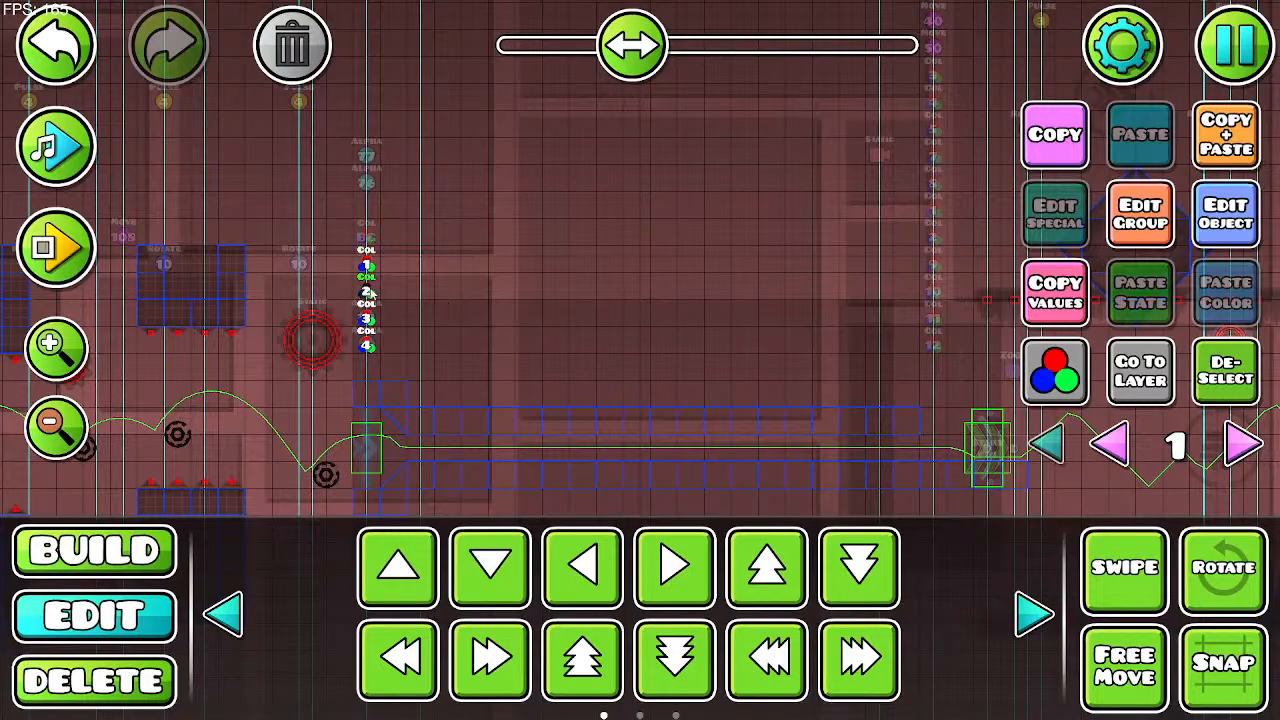
pyautogui.click(1226, 214)
pyautogui.click(640, 643)
pyautogui.click(1200, 216)
pyautogui.click(651, 646)
pyautogui.click(1240, 211)
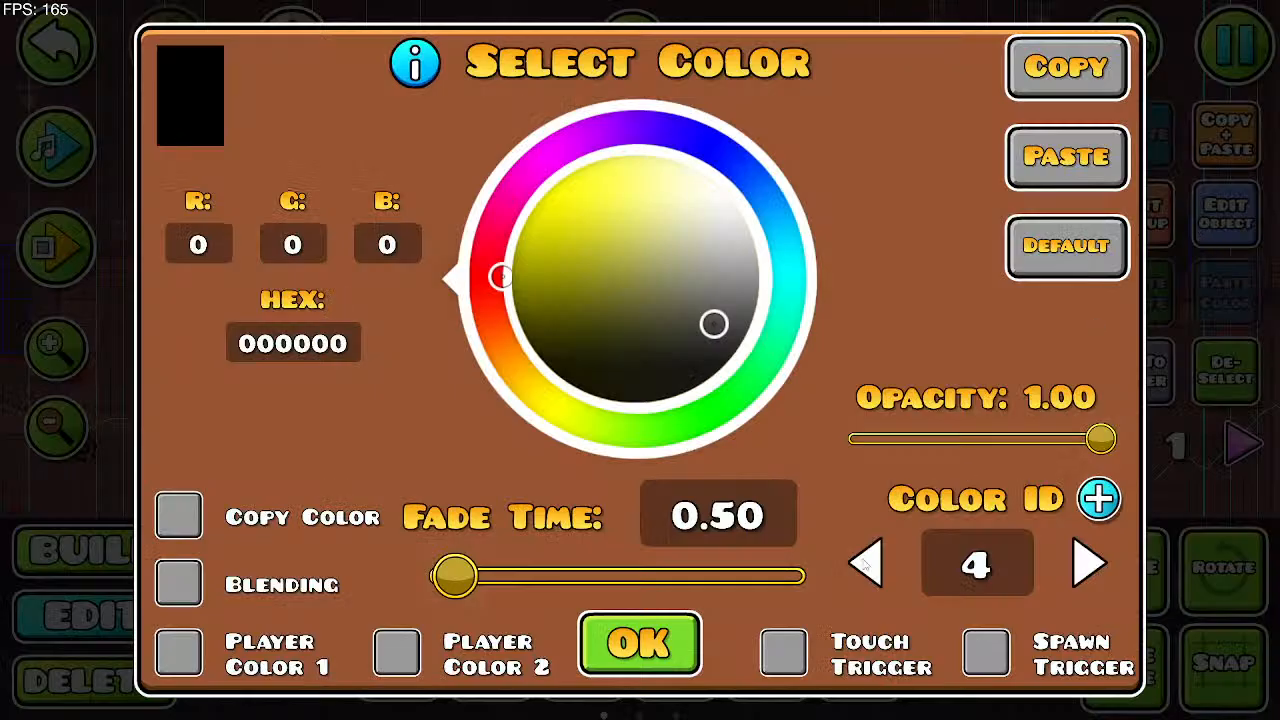
pyautogui.click(692, 646)
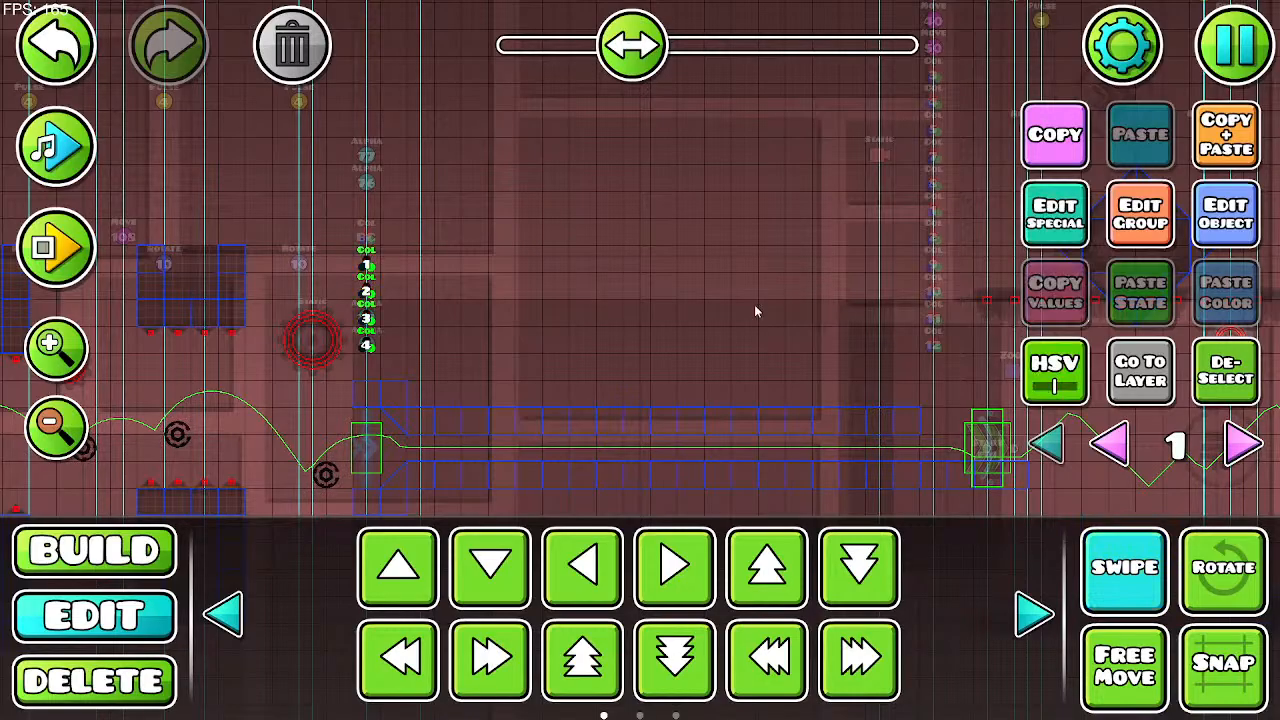
# Step: Reselect all four Col triggers and clear their Fade Time value
pyautogui.click(1128, 236)
pyautogui.click(624, 679)
pyautogui.click(1226, 212)
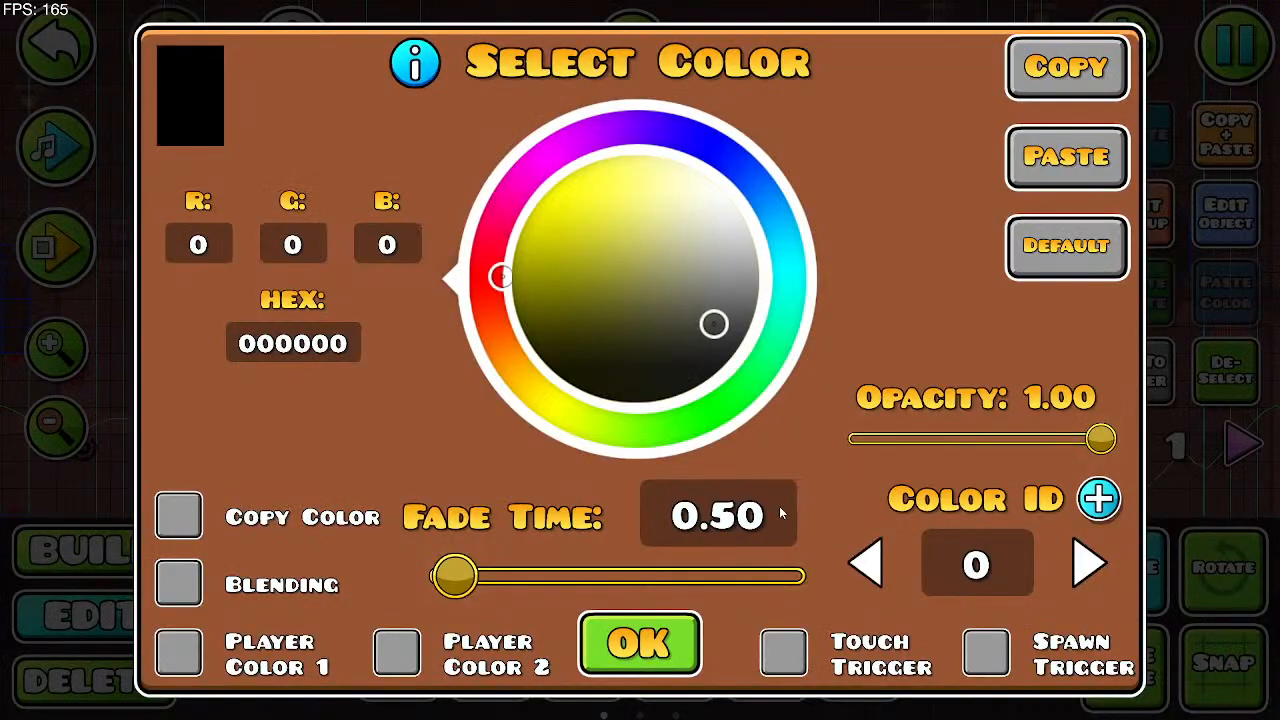
pyautogui.press('BackSpace')
pyautogui.press('BackSpace')
pyautogui.press('BackSpace')
pyautogui.press('BackSpace')
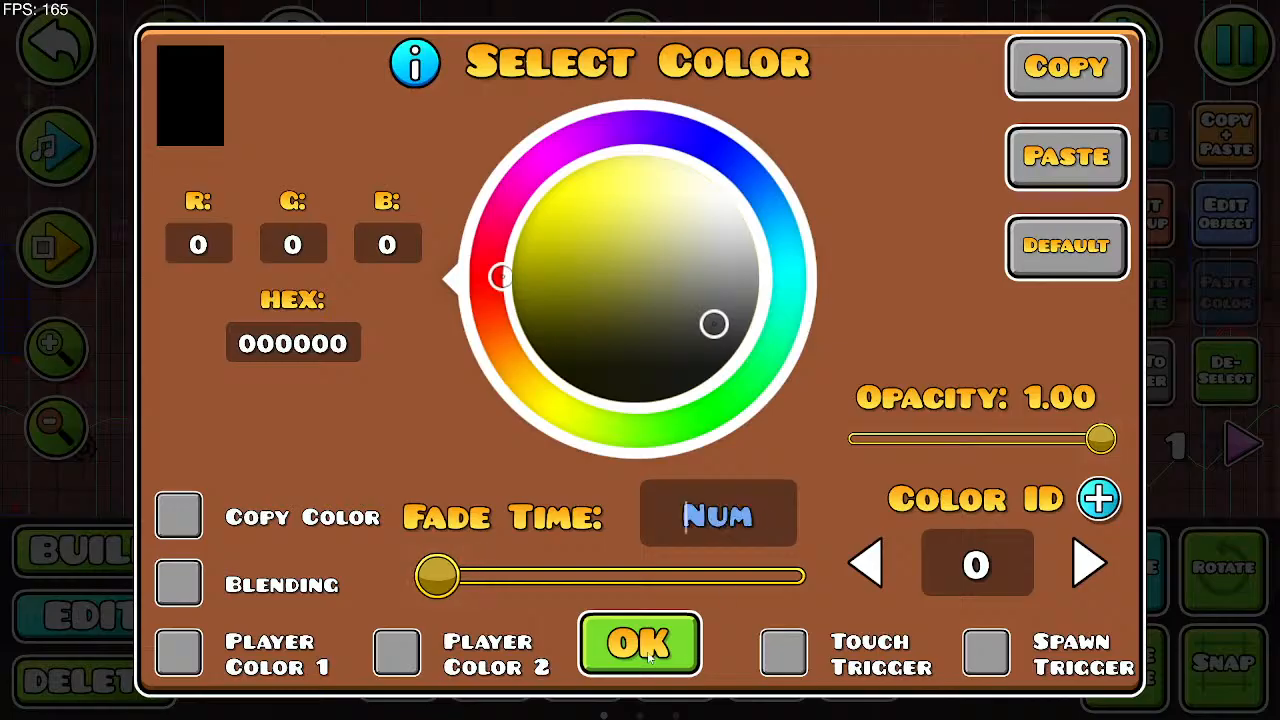
pyautogui.click(640, 643)
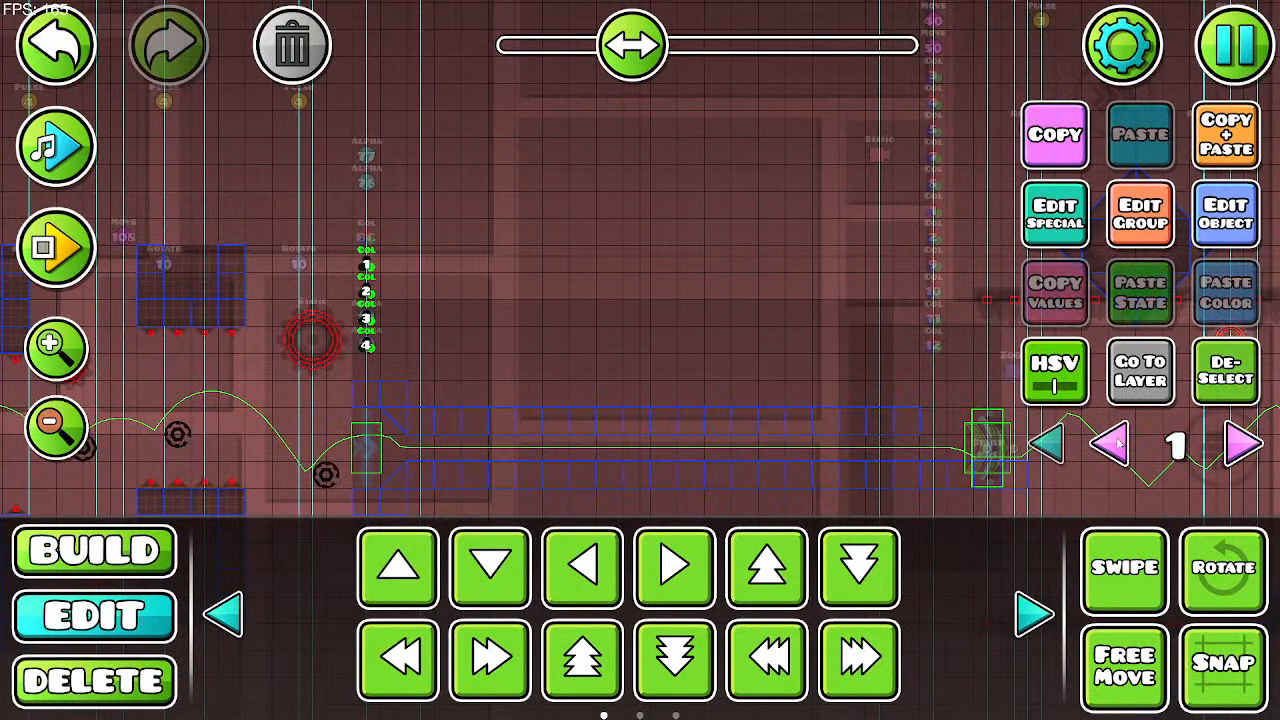
# Step: Return to editor layer 0, playtest from the UFO section into the corridor to check the color change, and stop the test
pyautogui.click(1114, 444)
pyautogui.click(57, 248)
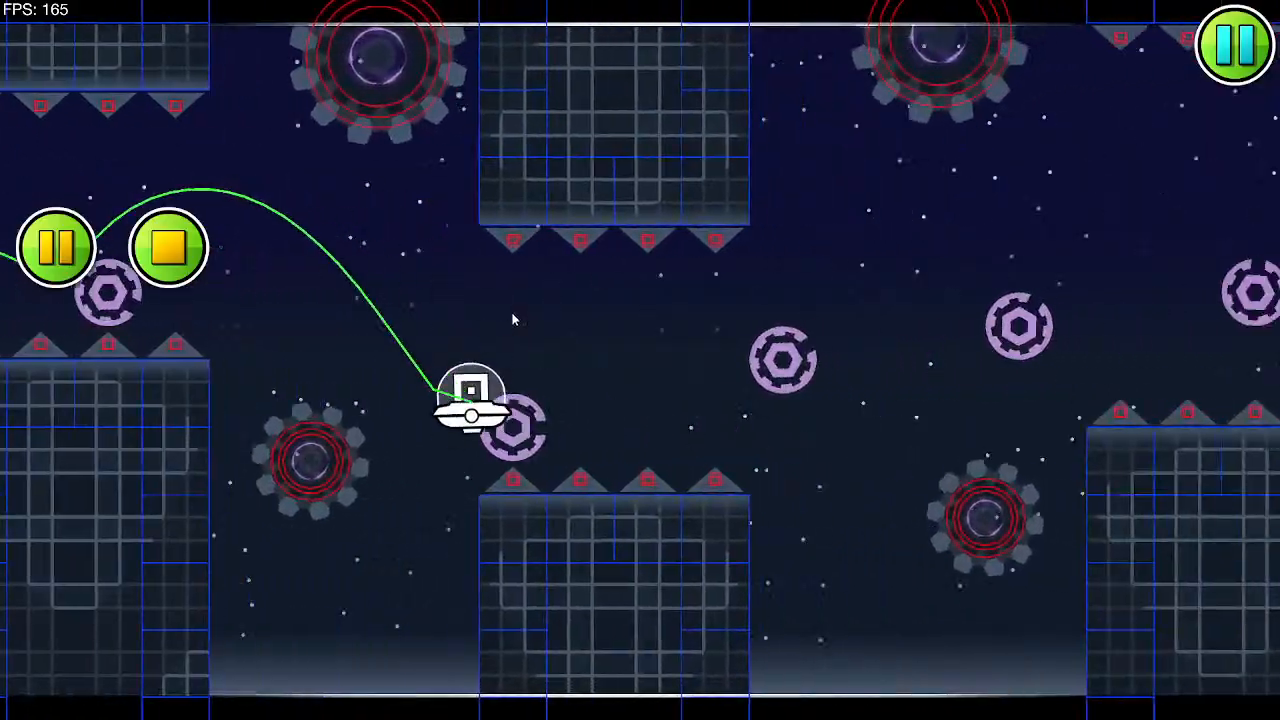
pyautogui.click(513, 318)
pyautogui.click(513, 317)
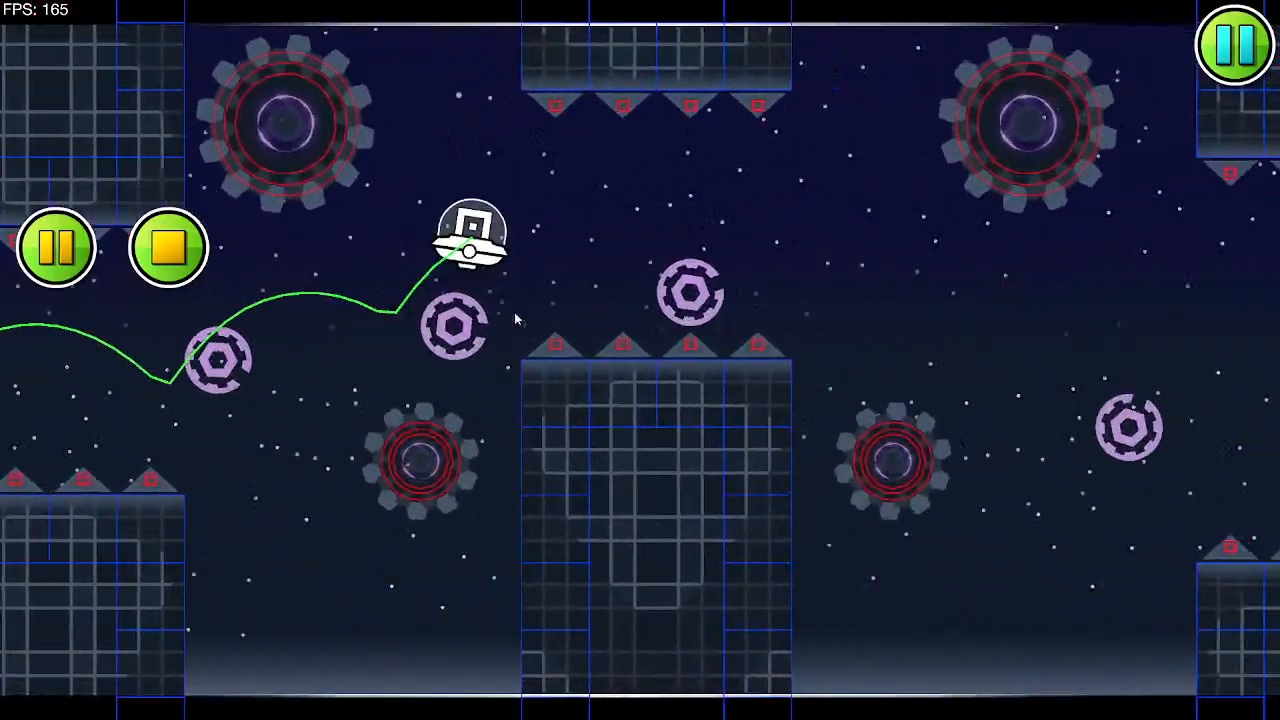
pyautogui.click(513, 316)
pyautogui.click(512, 316)
pyautogui.click(512, 316)
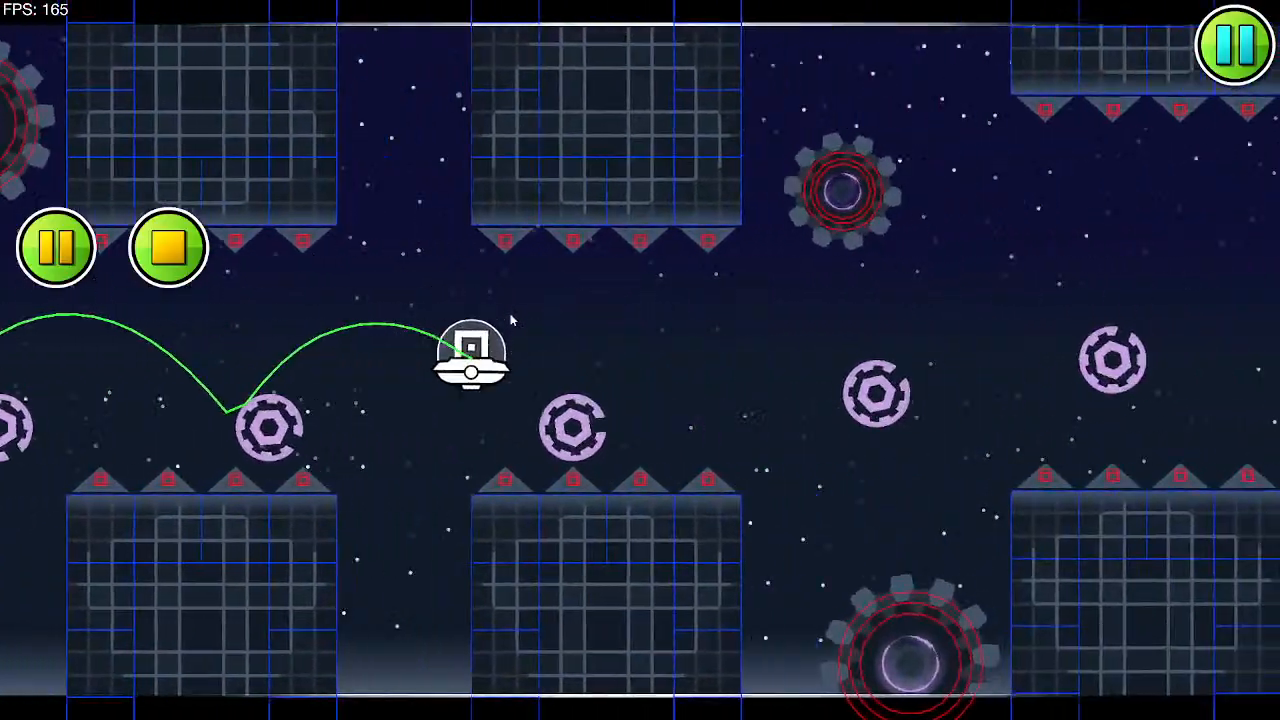
pyautogui.click(511, 317)
pyautogui.click(510, 319)
pyautogui.click(510, 318)
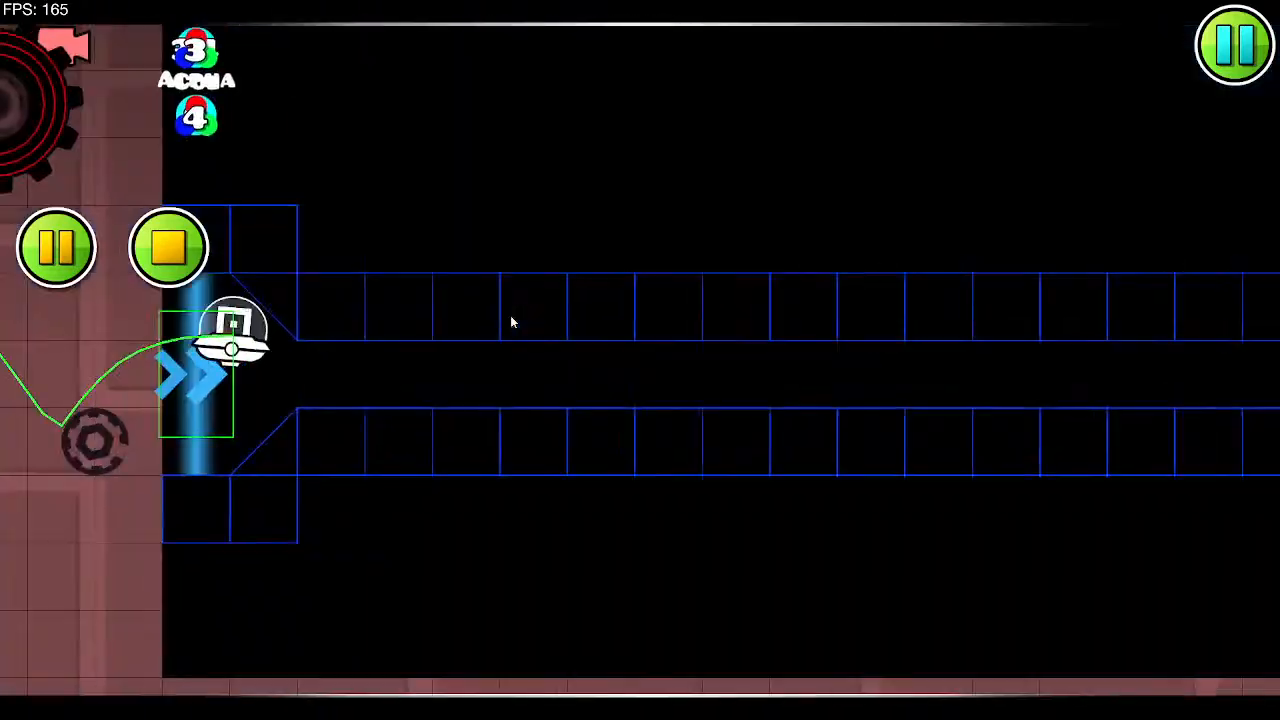
pyautogui.click(168, 247)
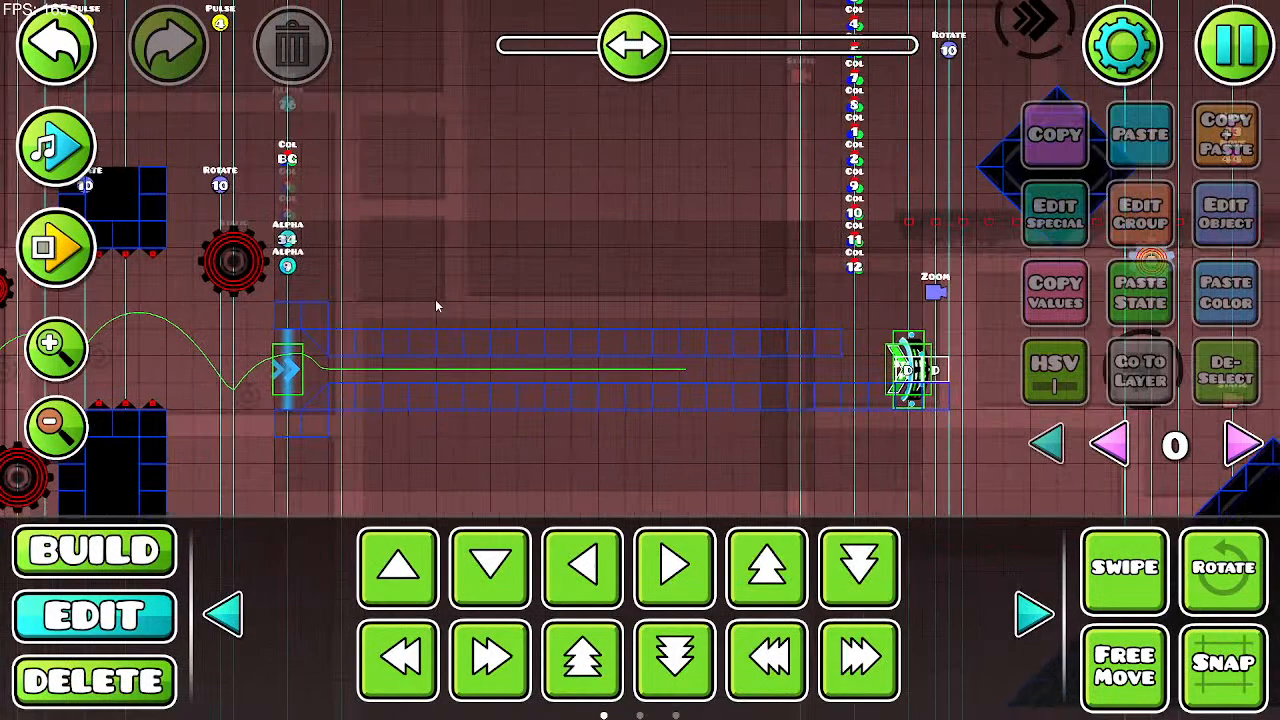
# Step: Switch to editor layer 5, select all the solid squares covering the corridor and move them down one grid unit
pyautogui.click(1243, 447)
pyautogui.click(1242, 448)
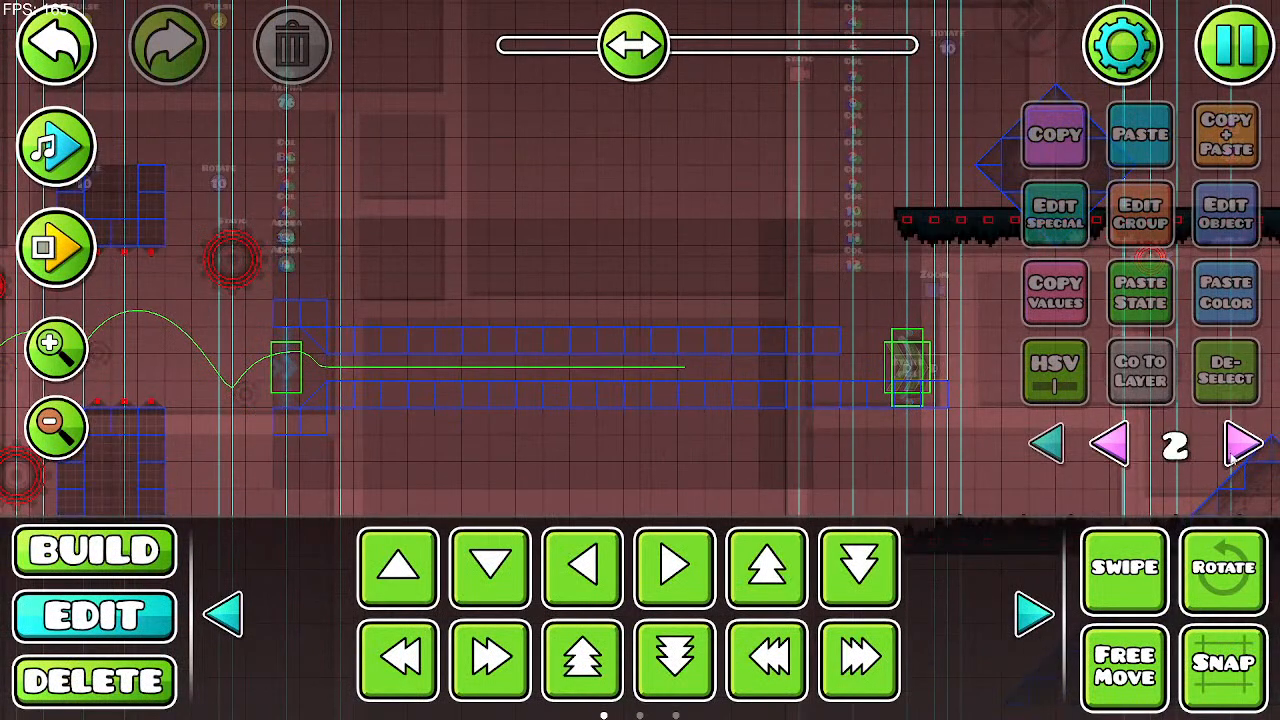
pyautogui.click(1240, 450)
pyautogui.click(1243, 446)
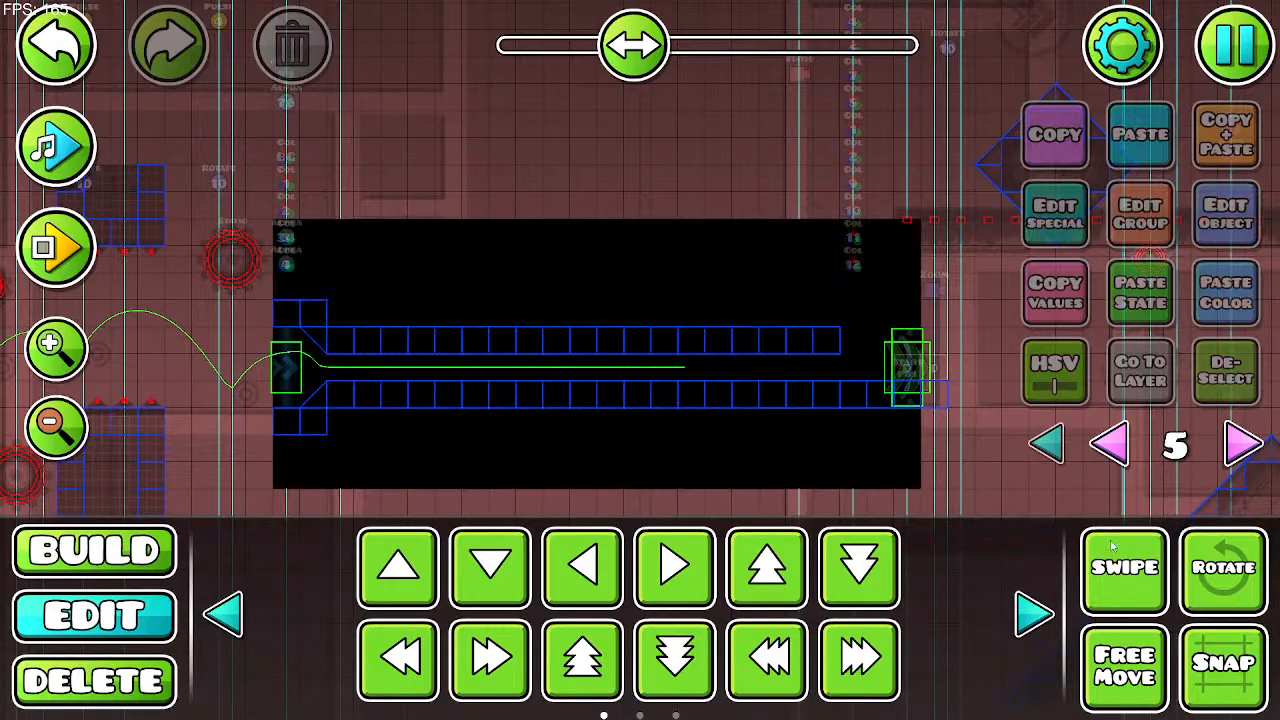
pyautogui.click(803, 354)
pyautogui.press('shift')
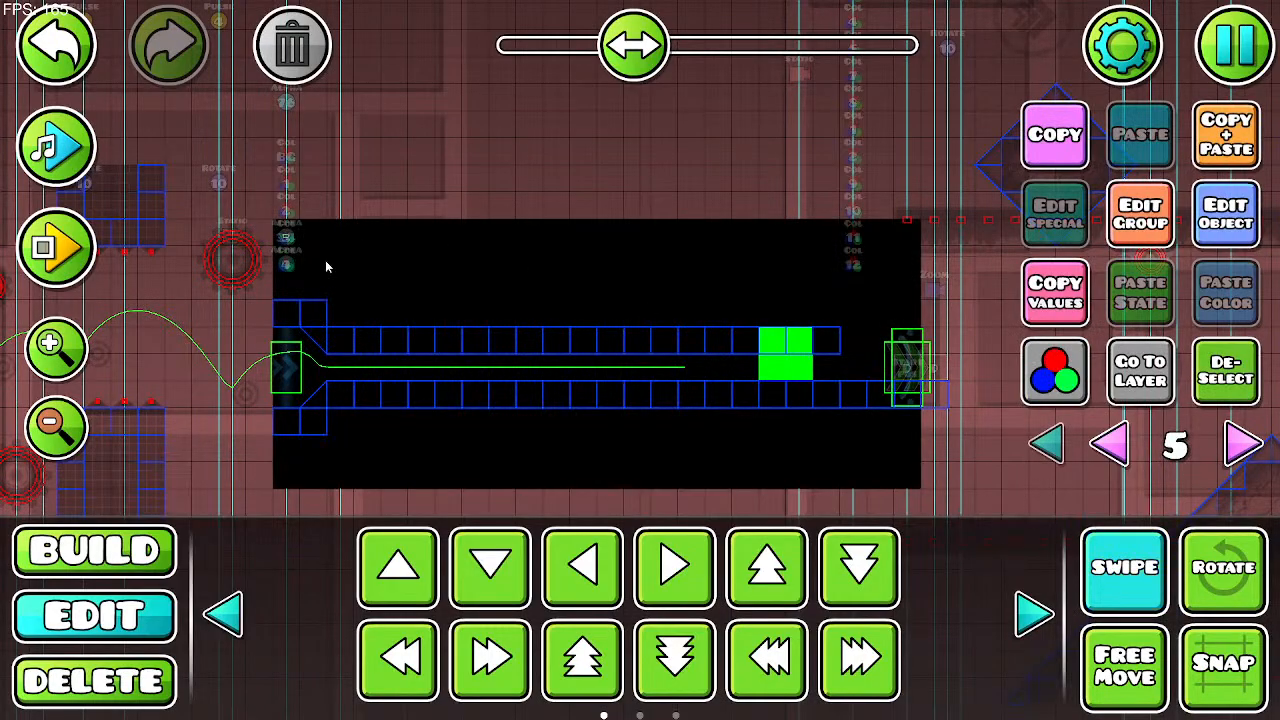
pyautogui.moveTo(325, 265); pyautogui.dragTo(906, 478)
# Step: Playtest the UFO section up to the corridor again to check the shifted squares, and stop the test
pyautogui.click(70, 256)
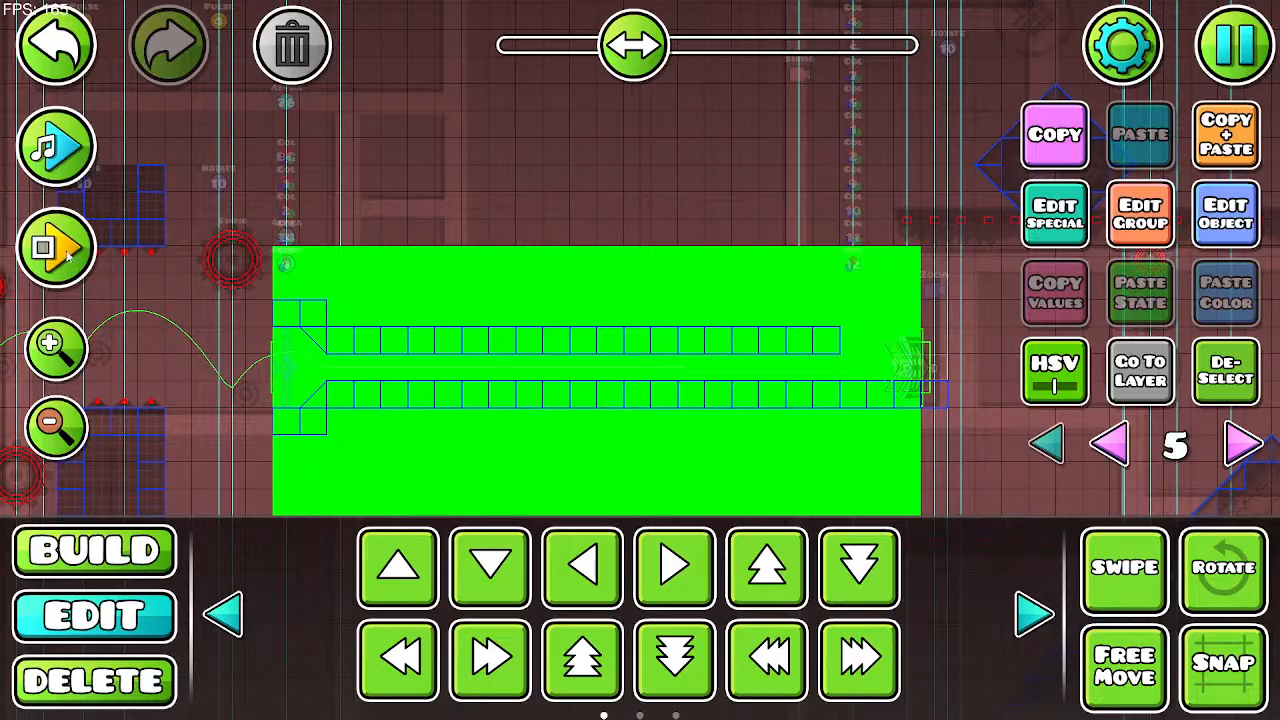
pyautogui.click(503, 319)
pyautogui.click(504, 319)
pyautogui.click(505, 319)
pyautogui.click(504, 319)
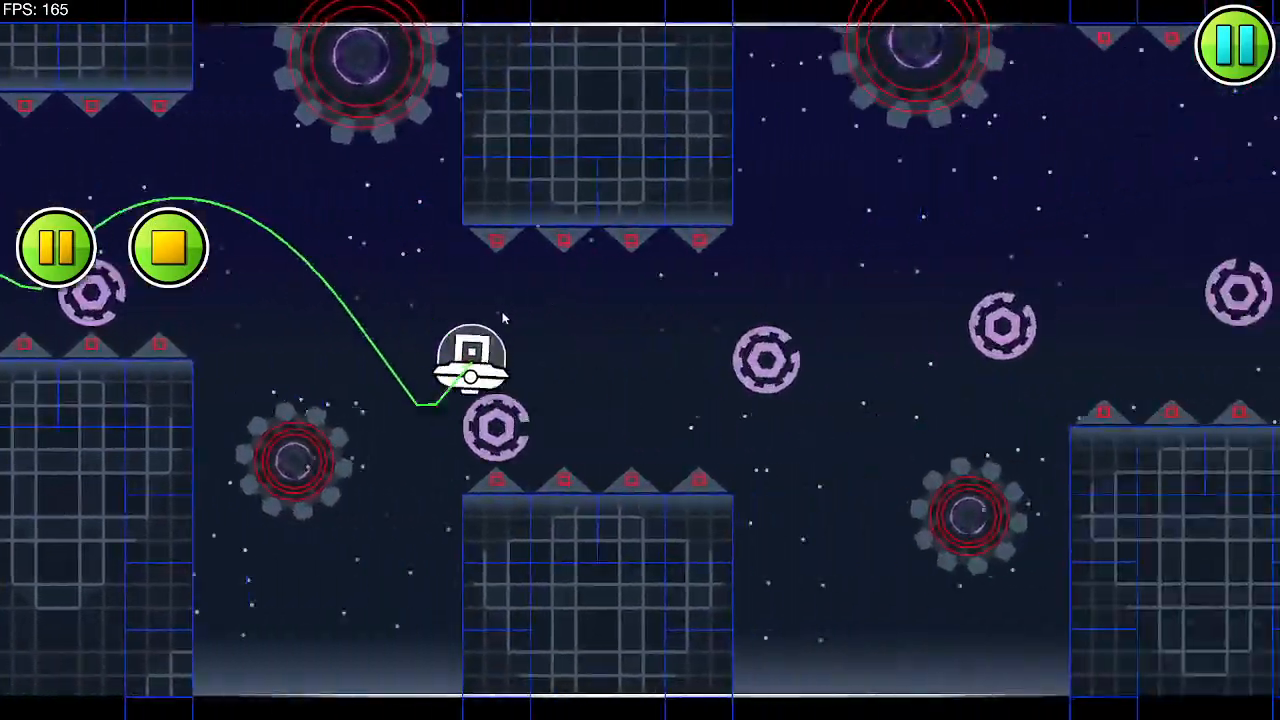
pyautogui.click(504, 318)
pyautogui.click(503, 317)
pyautogui.click(502, 317)
pyautogui.click(502, 317)
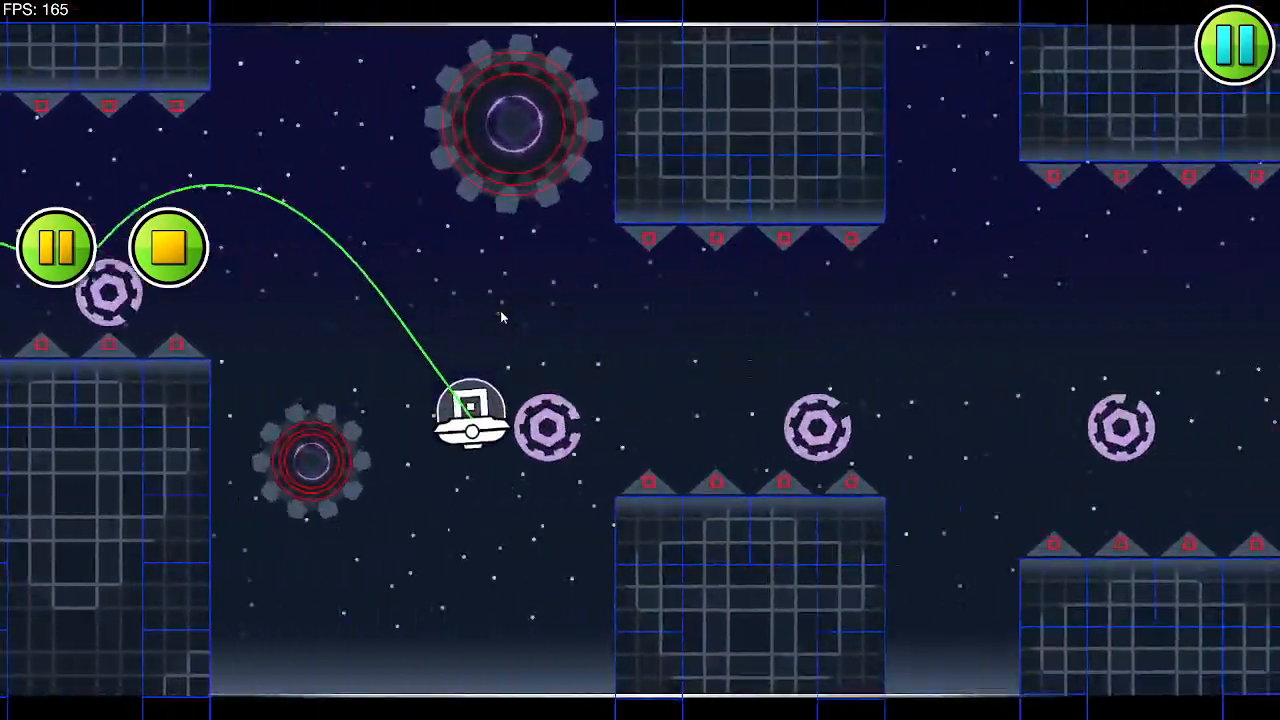
pyautogui.click(502, 317)
pyautogui.click(503, 317)
pyautogui.click(503, 317)
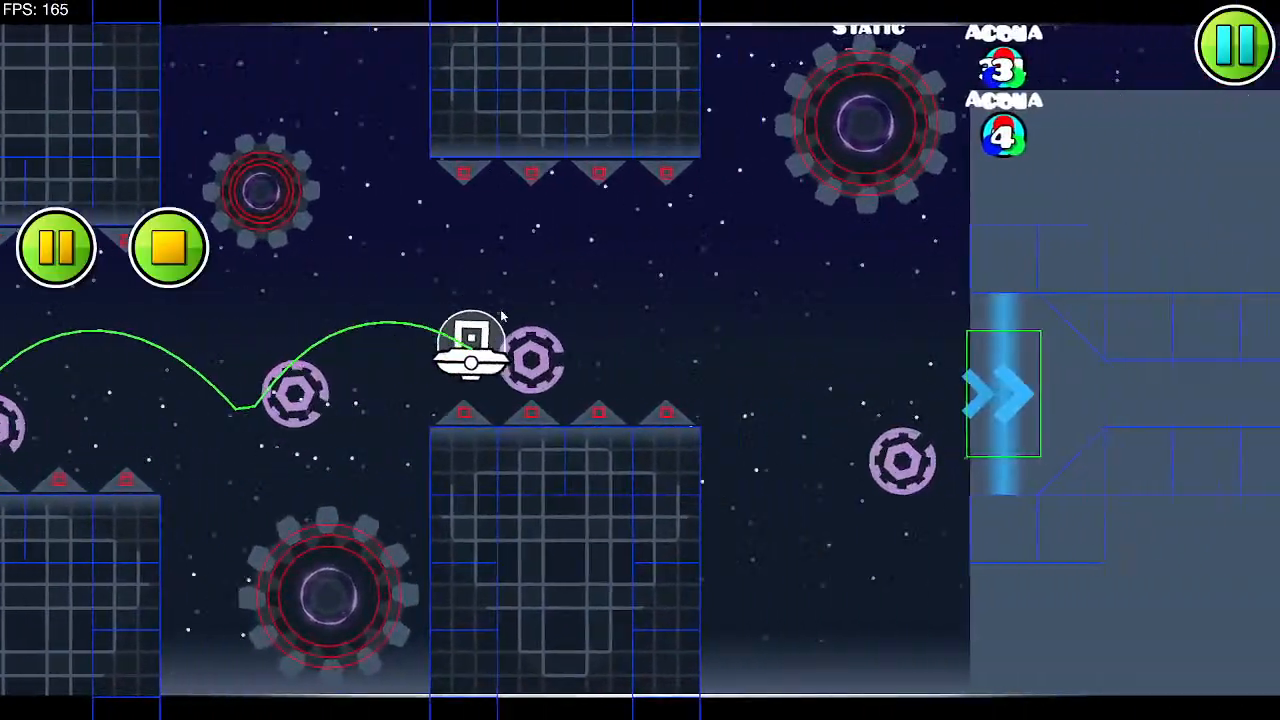
pyautogui.click(501, 316)
pyautogui.click(499, 315)
pyautogui.click(180, 247)
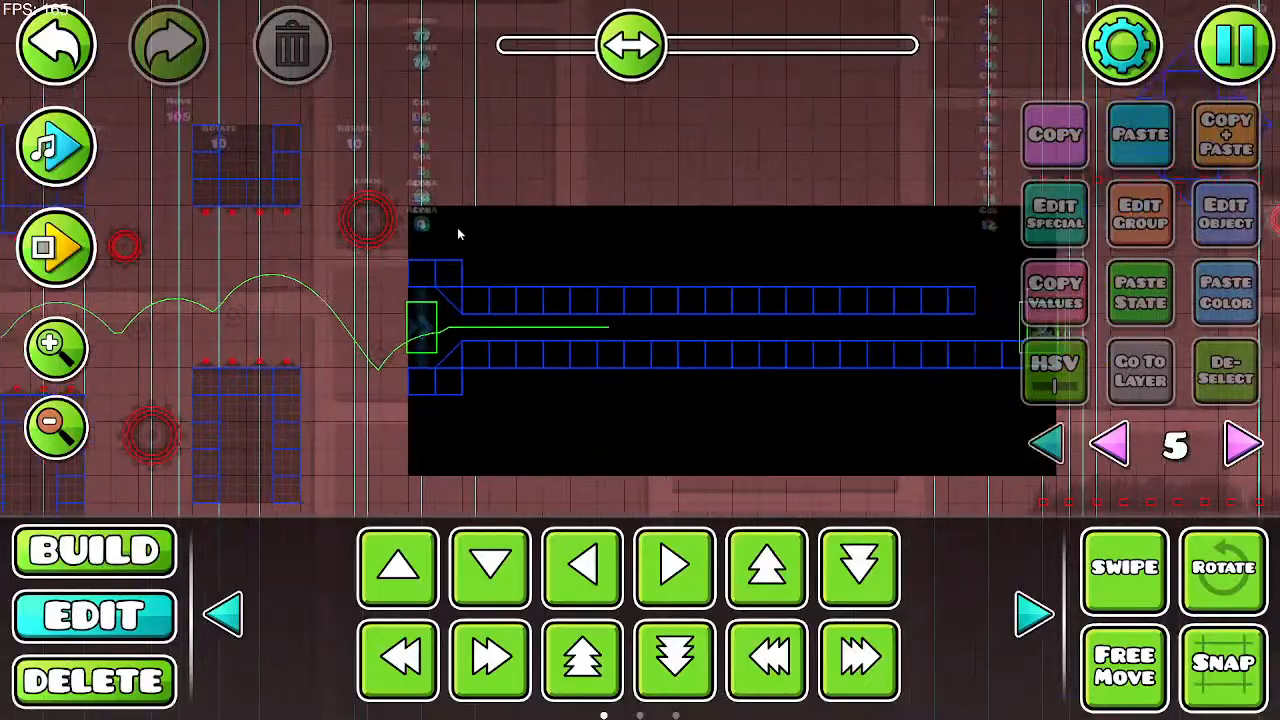
# Step: Duplicate the bottom row of solid squares covering the corridor and place the copy directly beneath that row
pyautogui.moveTo(360, 215); pyautogui.dragTo(995, 468)
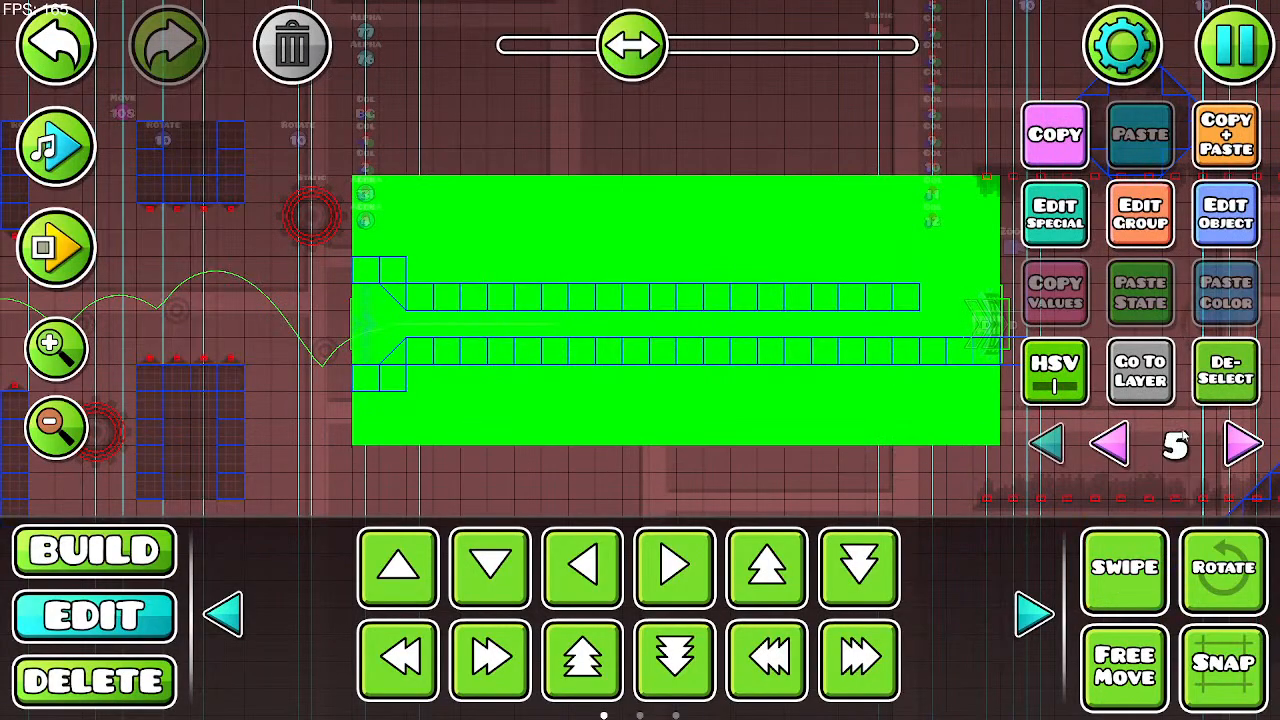
pyautogui.click(1240, 378)
pyautogui.click(980, 424)
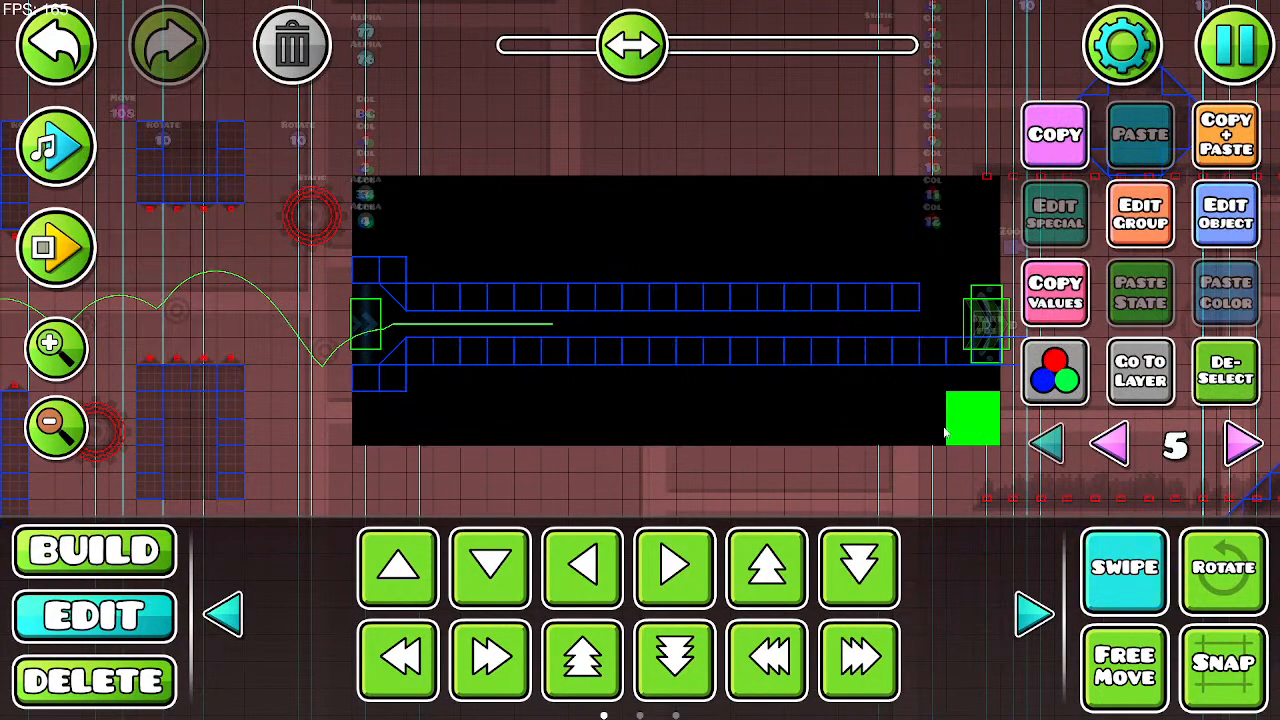
pyautogui.moveTo(945, 432); pyautogui.dragTo(365, 422)
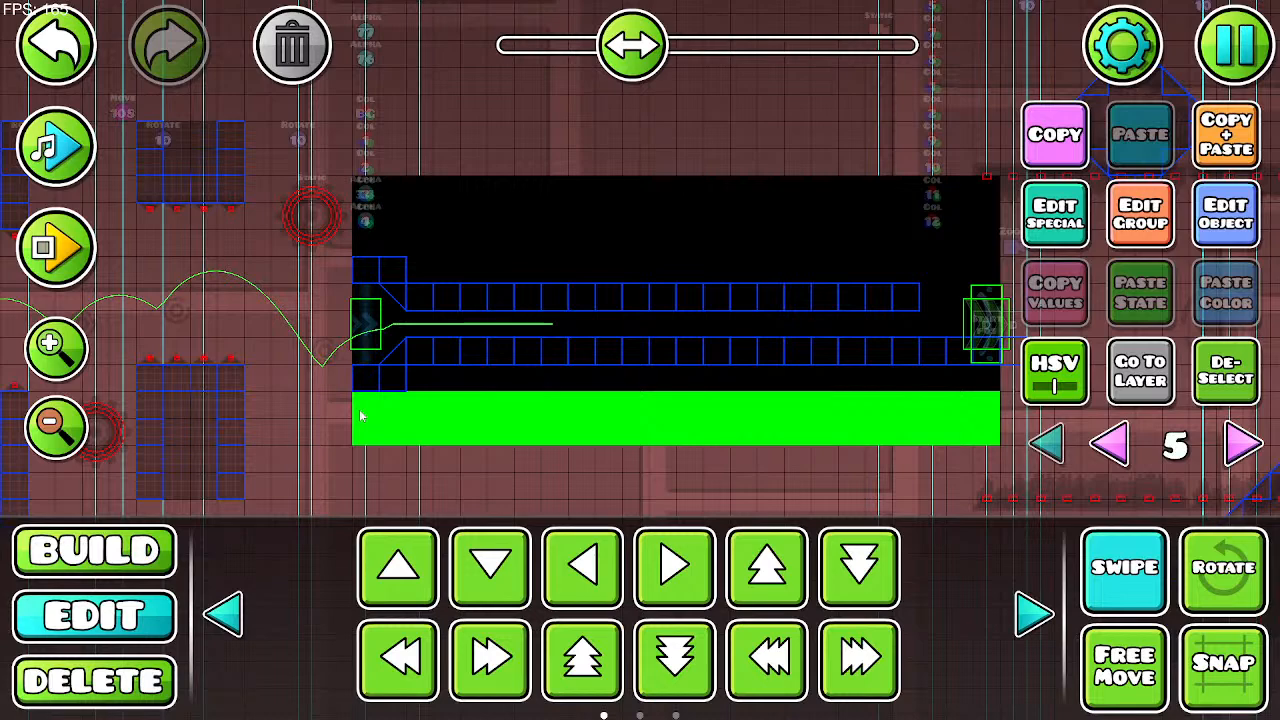
pyautogui.click(1118, 578)
pyautogui.click(1210, 120)
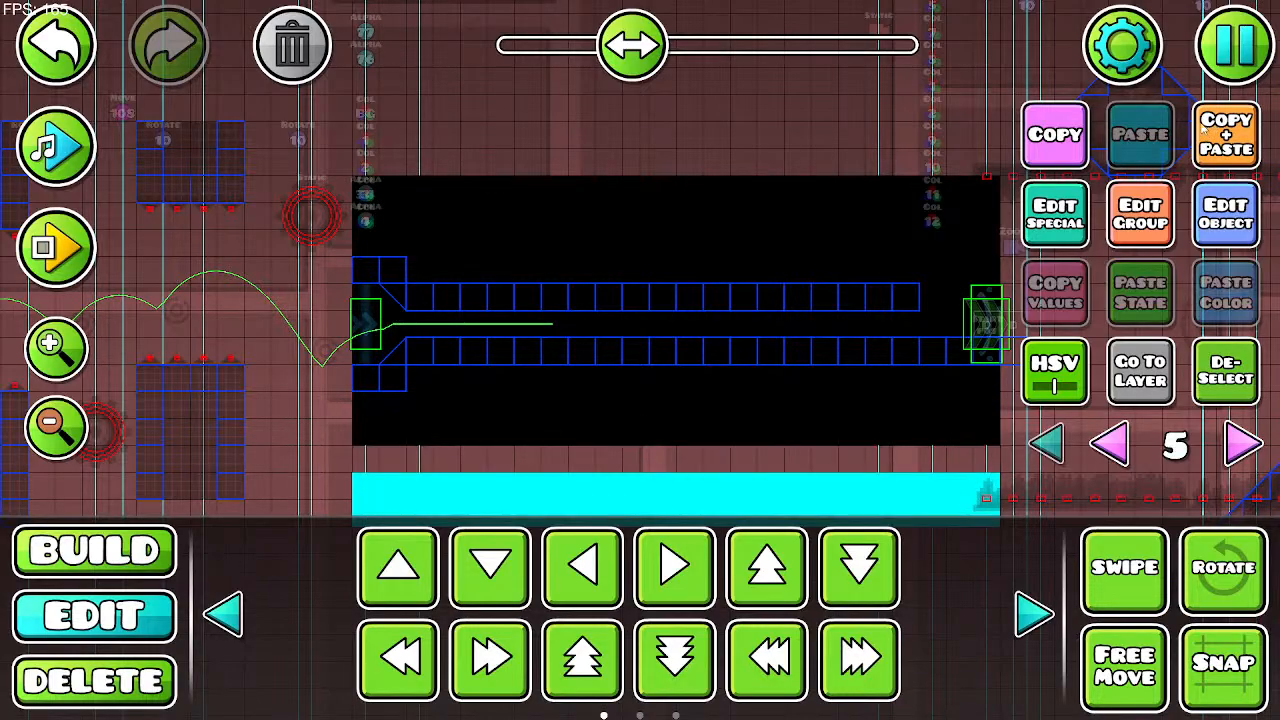
pyautogui.click(657, 224)
pyautogui.click(1110, 565)
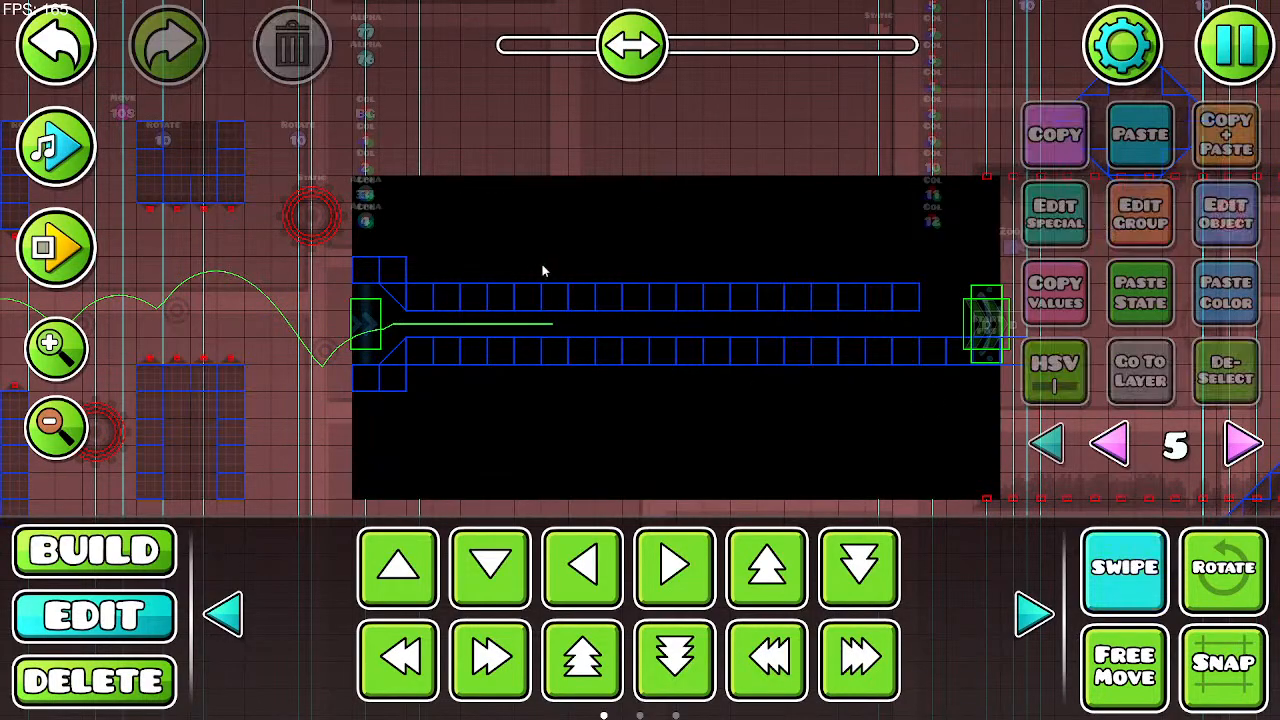
# Step: Select all the solid squares covering the corridor and move them up one grid unit
pyautogui.moveTo(358, 193); pyautogui.dragTo(985, 495)
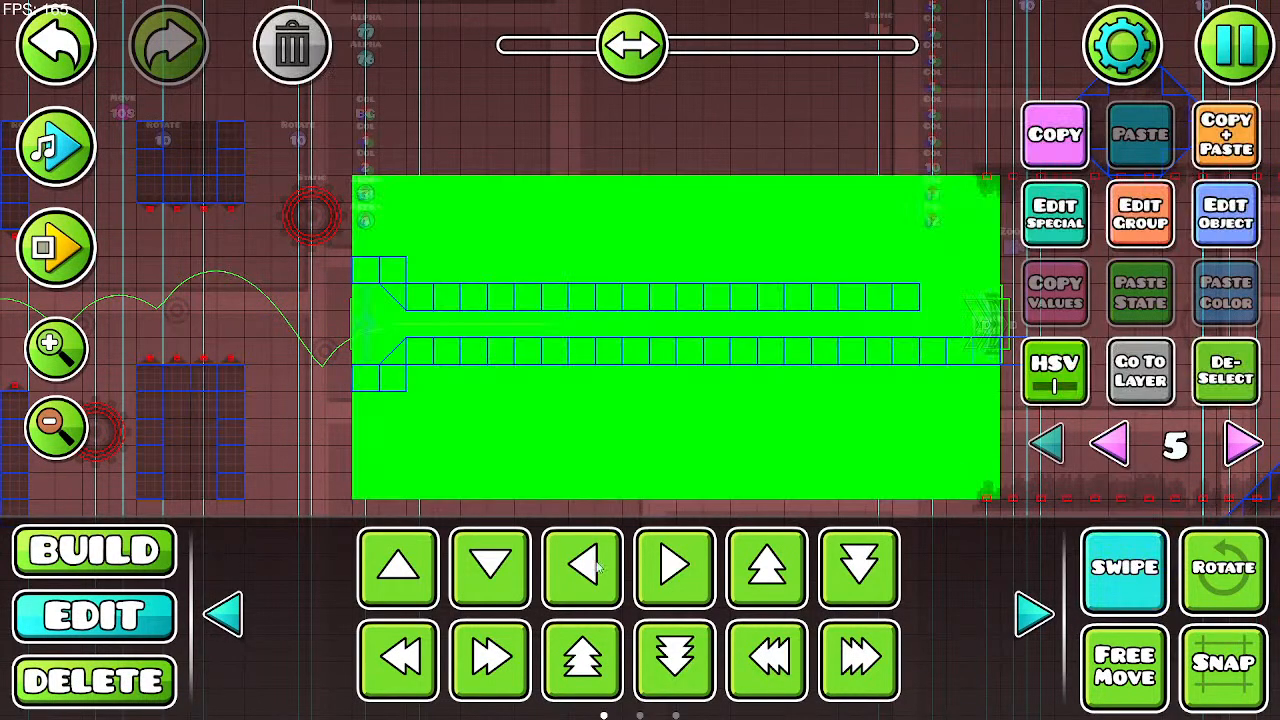
pyautogui.click(226, 614)
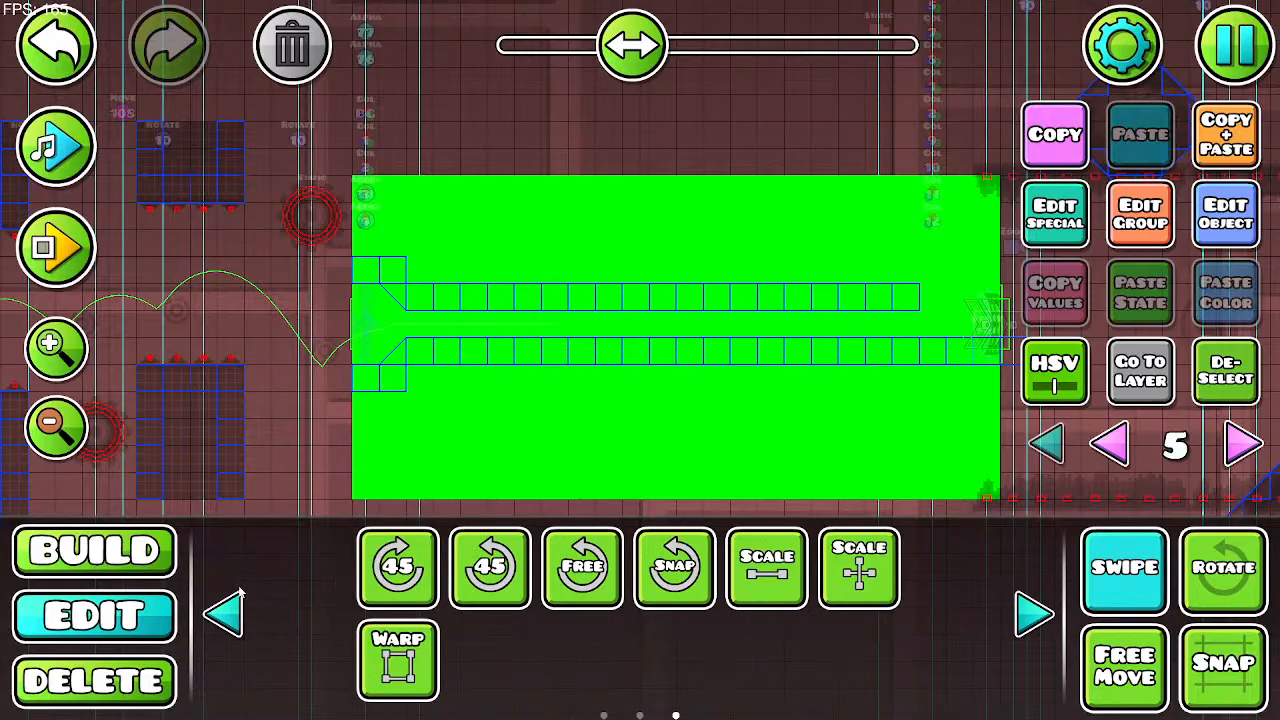
pyautogui.click(230, 608)
pyautogui.click(230, 608)
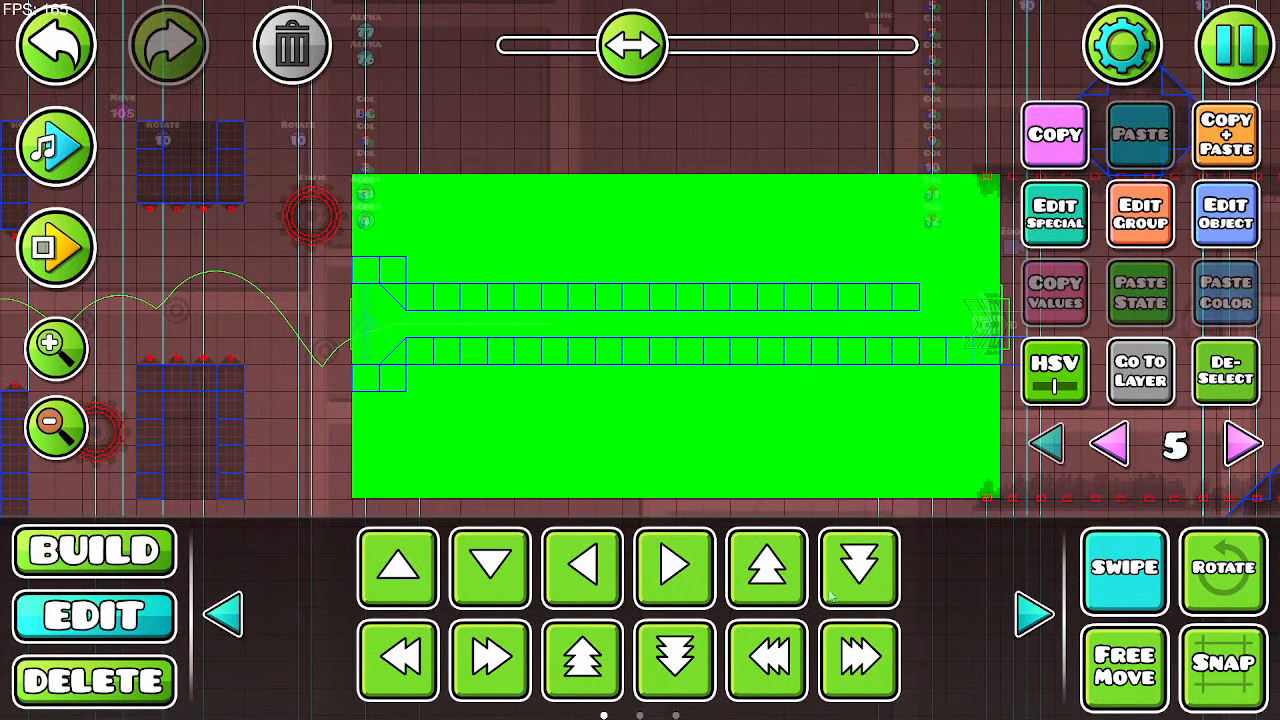
pyautogui.click(790, 594)
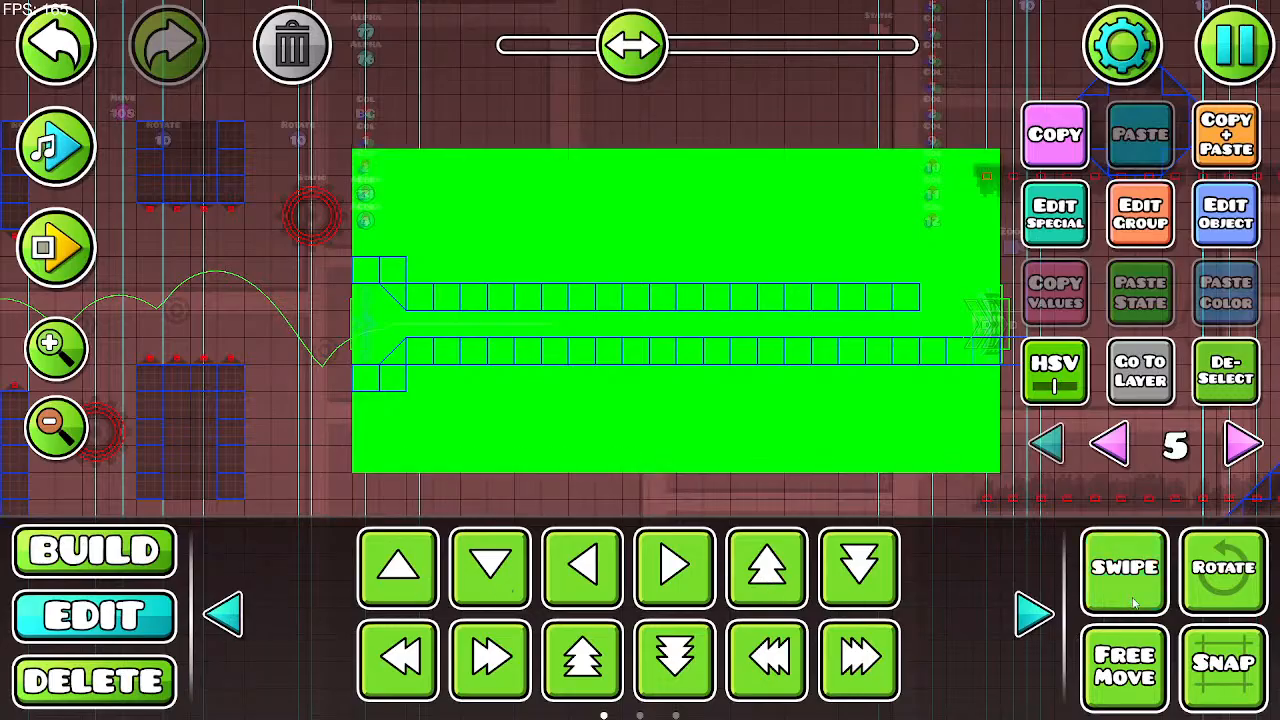
# Step: Playtest from the UFO section through the corridor and past its exit to check the enlarged cover, and stop the test
pyautogui.click(56, 256)
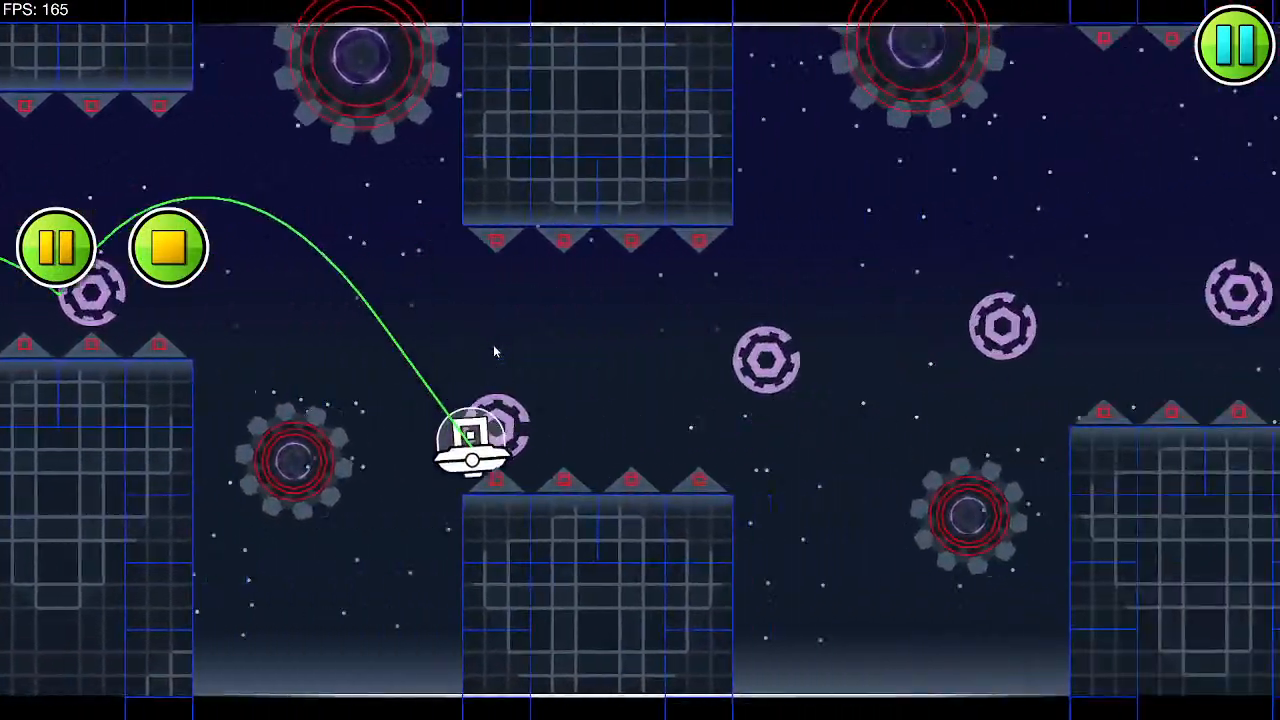
pyautogui.click(493, 345)
pyautogui.click(493, 345)
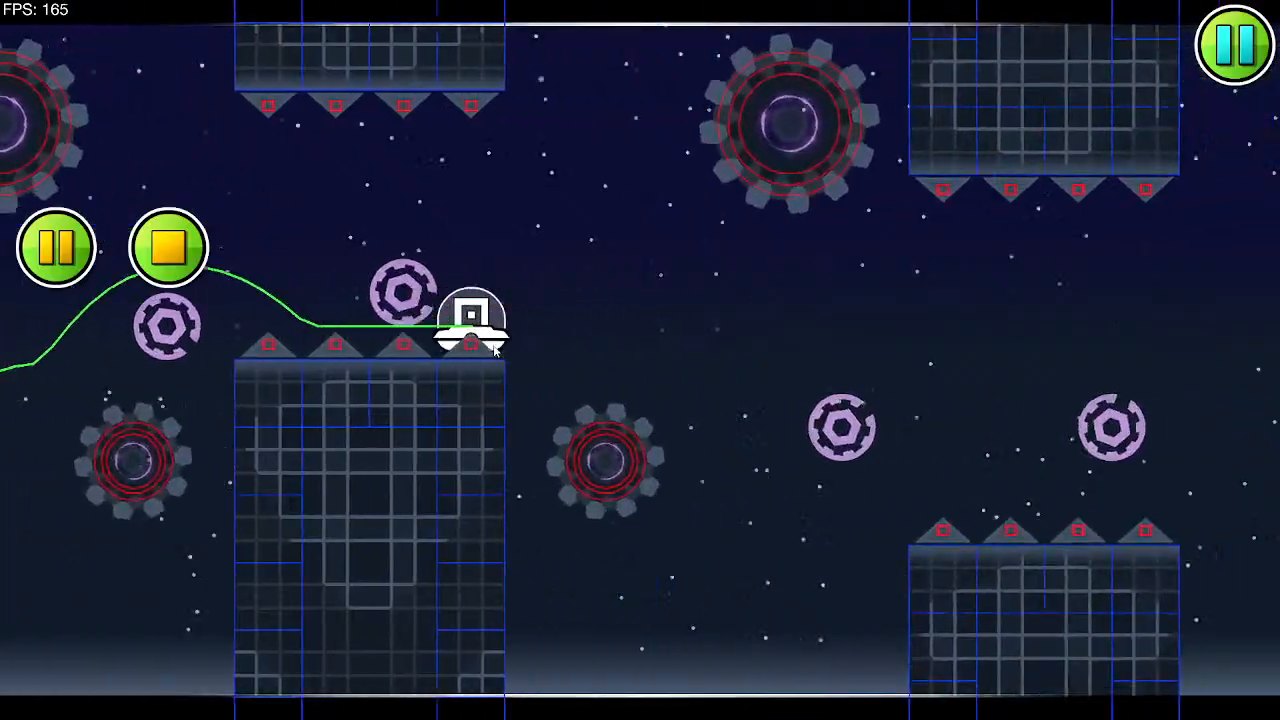
pyautogui.click(493, 345)
pyautogui.click(493, 344)
pyautogui.click(493, 344)
pyautogui.click(493, 344)
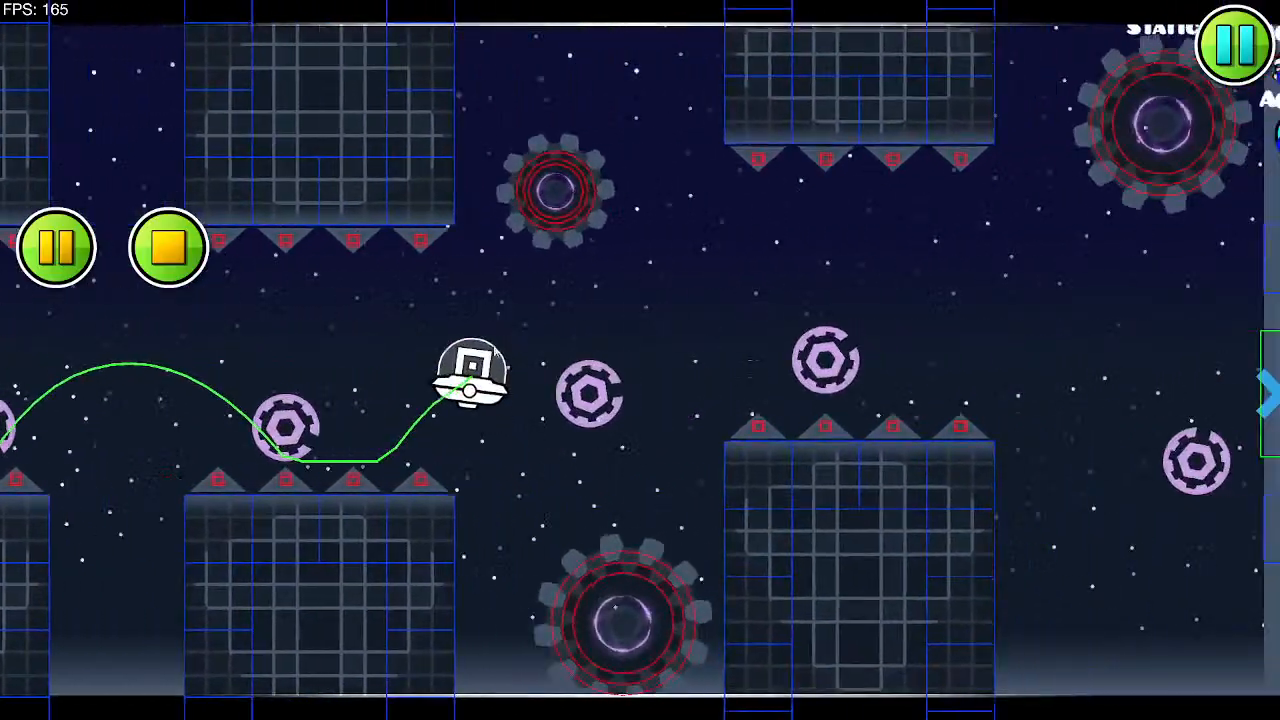
pyautogui.click(493, 344)
pyautogui.click(493, 344)
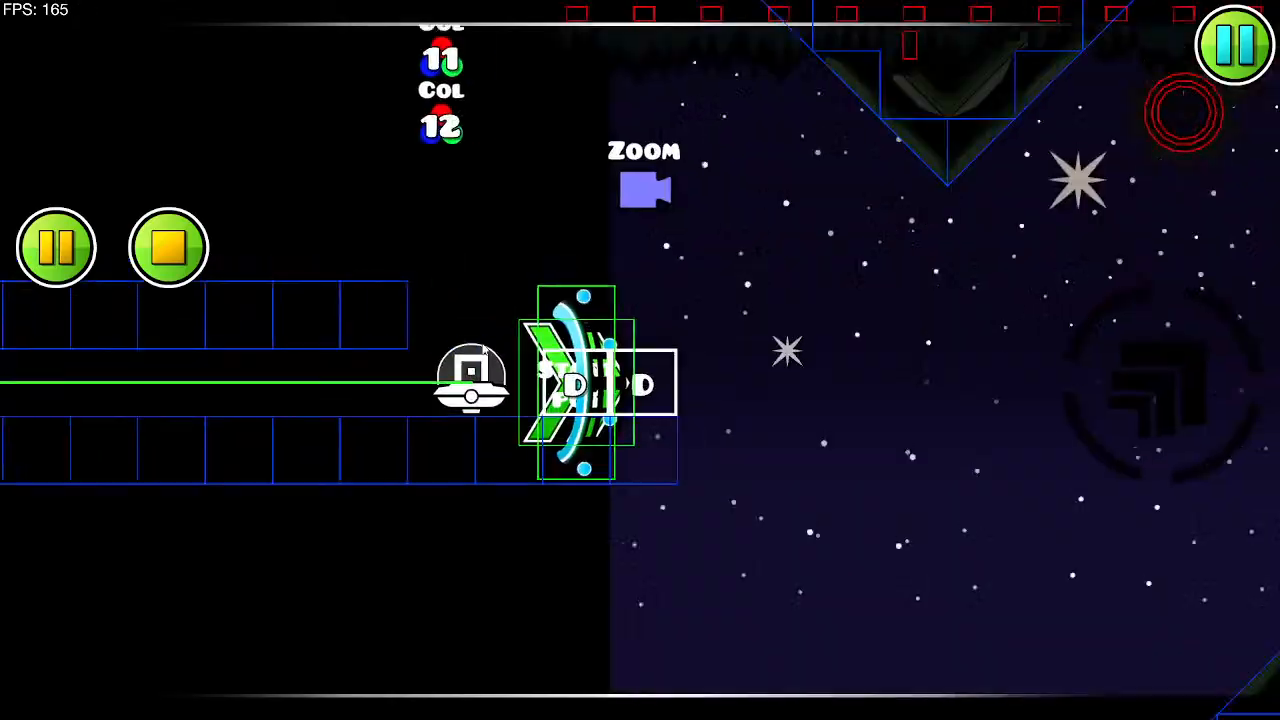
pyautogui.click(482, 346)
pyautogui.click(482, 346)
pyautogui.click(482, 346)
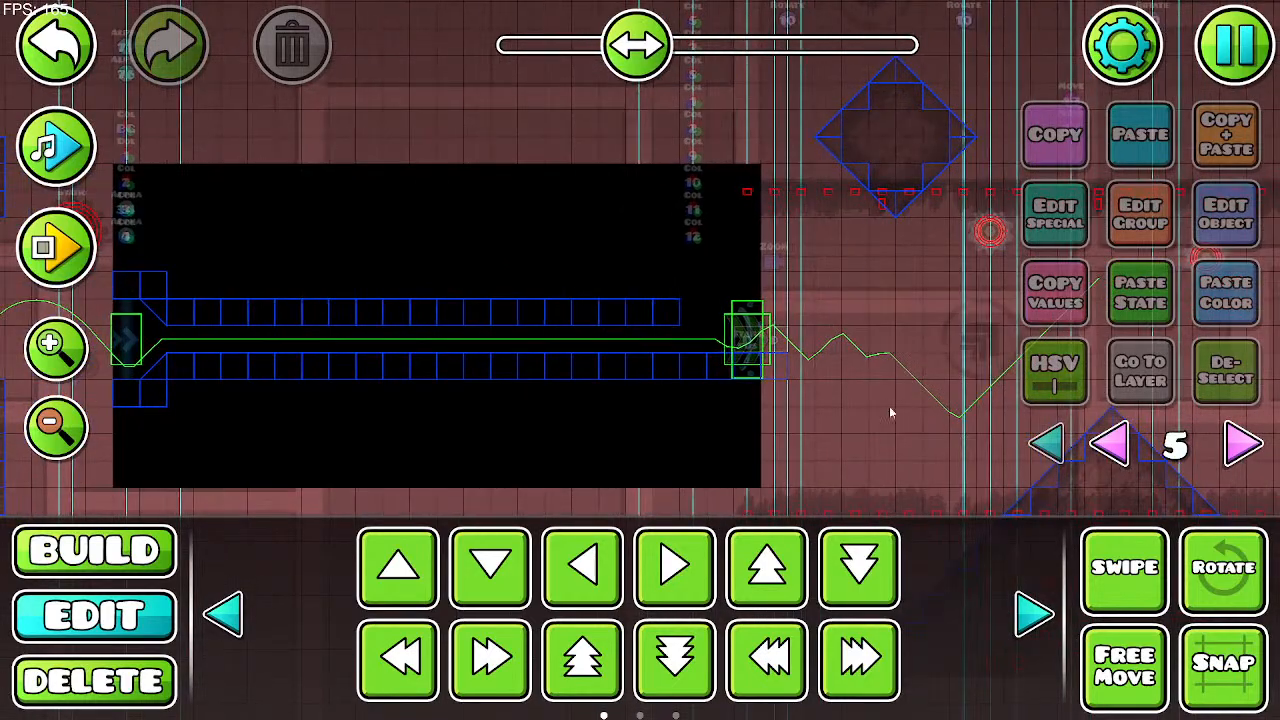
# Step: Duplicate the last column of squares at the corridor's exit, place the copy flush against the cover's right edge, and delete the surplus second copy
pyautogui.moveTo(889, 406); pyautogui.dragTo(717, 402)
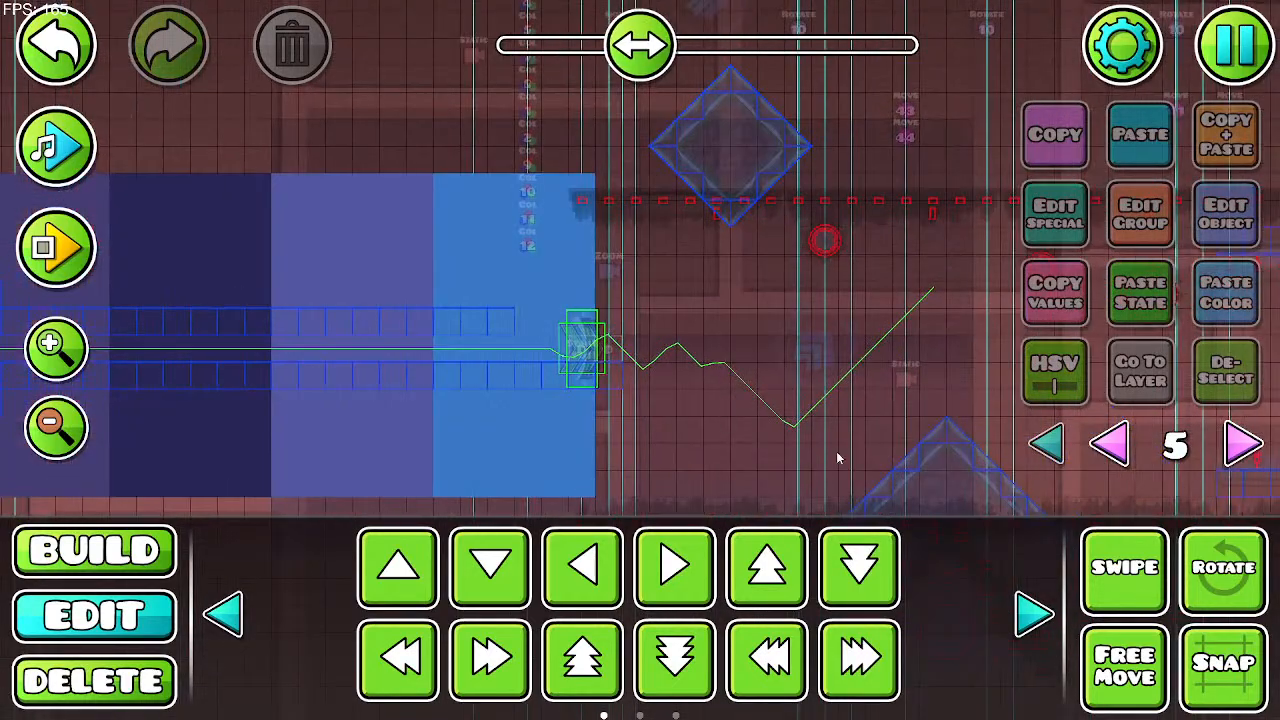
pyautogui.click(1096, 562)
pyautogui.click(567, 309)
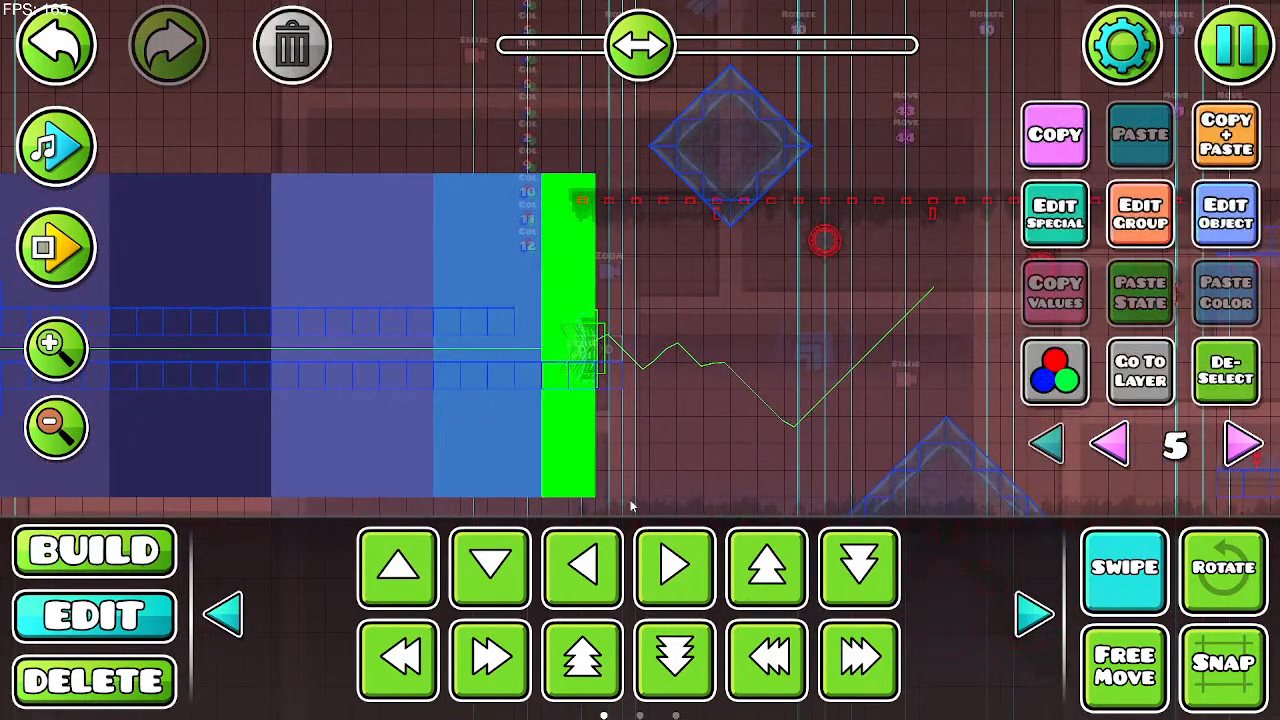
pyautogui.click(1124, 567)
pyautogui.click(1230, 138)
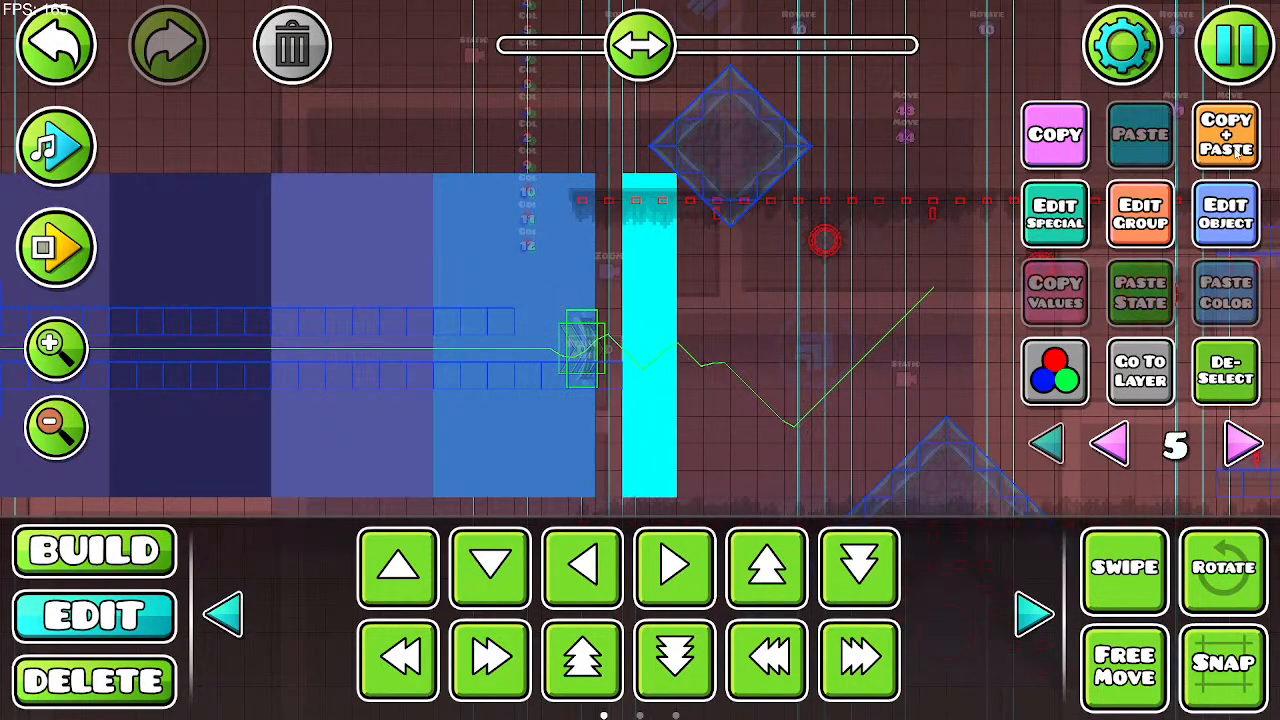
pyautogui.press('d')
pyautogui.press('d')
pyautogui.press('d')
pyautogui.press('a')
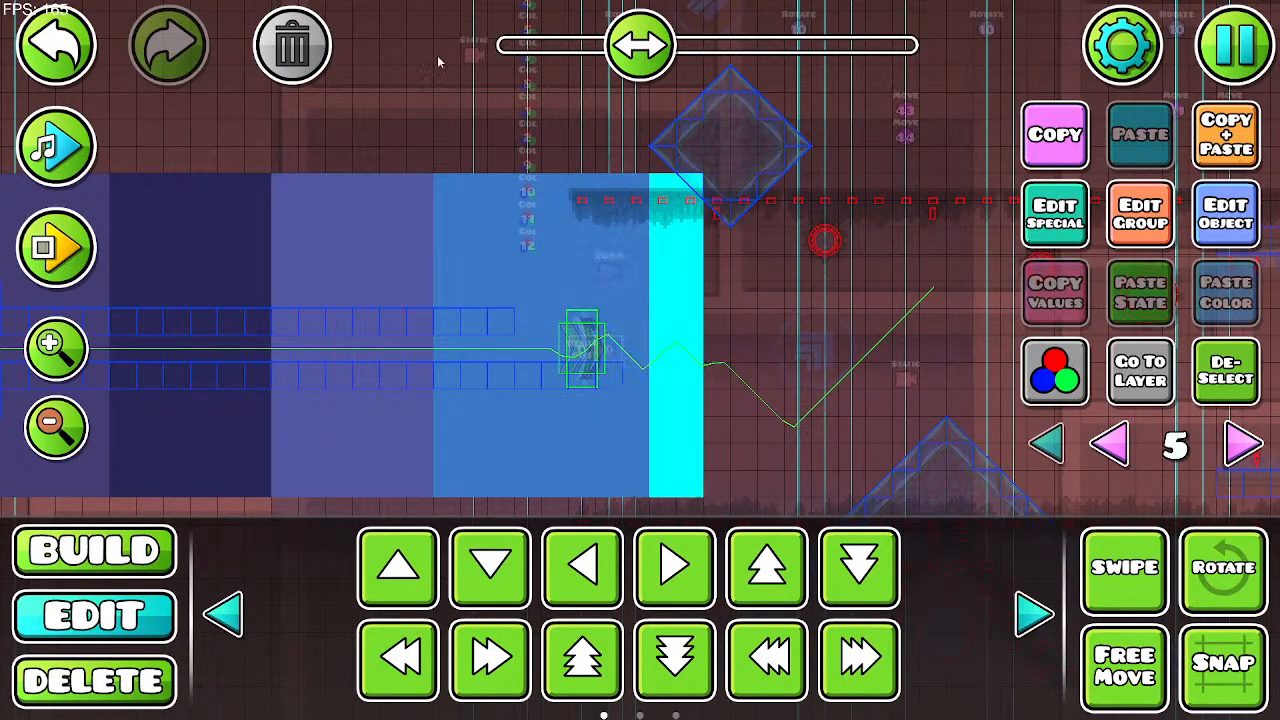
pyautogui.click(297, 36)
# Step: Place a vertical column of six left-pointing spikes along the right edge of the solid squares
pyautogui.moveTo(651, 263); pyautogui.dragTo(949, 255)
pyautogui.moveTo(820, 267); pyautogui.dragTo(429, 274)
pyautogui.moveTo(605, 259)
pyautogui.mouseDown()
pyautogui.moveTo(466, 272)
pyautogui.moveTo(974, 247)
pyautogui.mouseUp()
pyautogui.click(1103, 562)
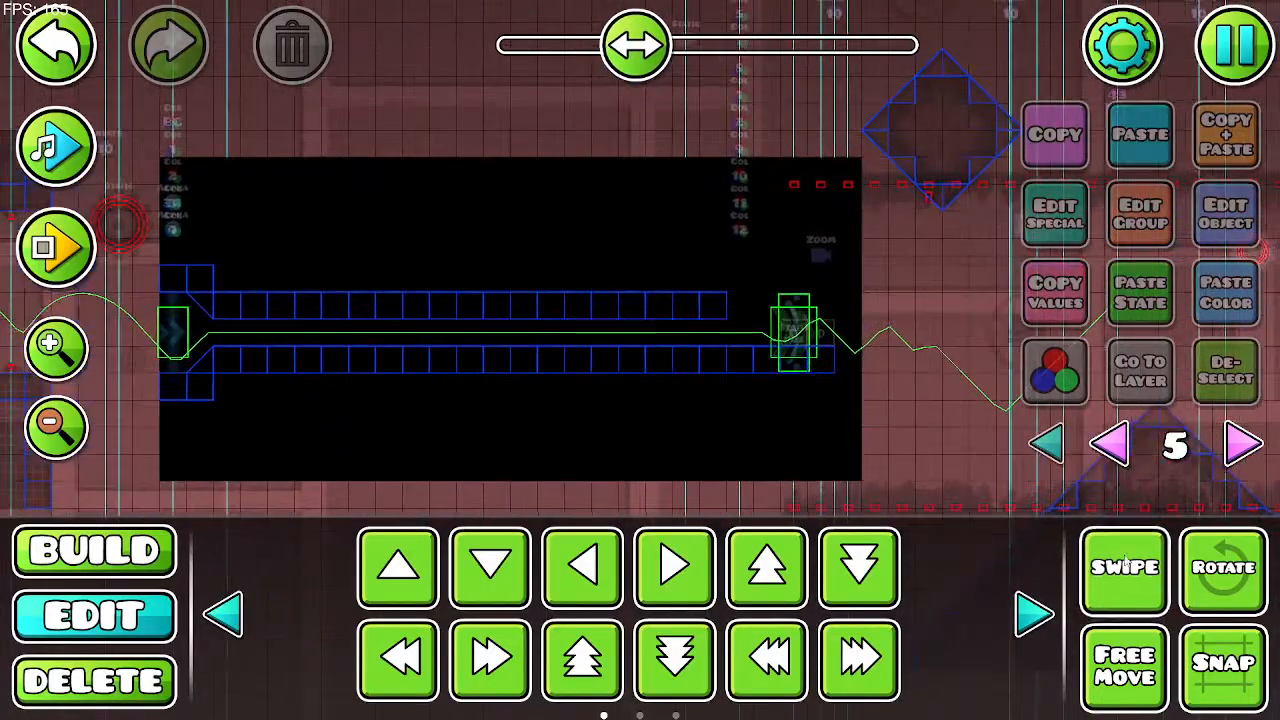
pyautogui.click(1095, 575)
pyautogui.moveTo(835, 454); pyautogui.dragTo(223, 478)
pyautogui.click(148, 546)
pyautogui.click(358, 492)
pyautogui.click(401, 545)
pyautogui.moveTo(323, 489); pyautogui.dragTo(441, 439)
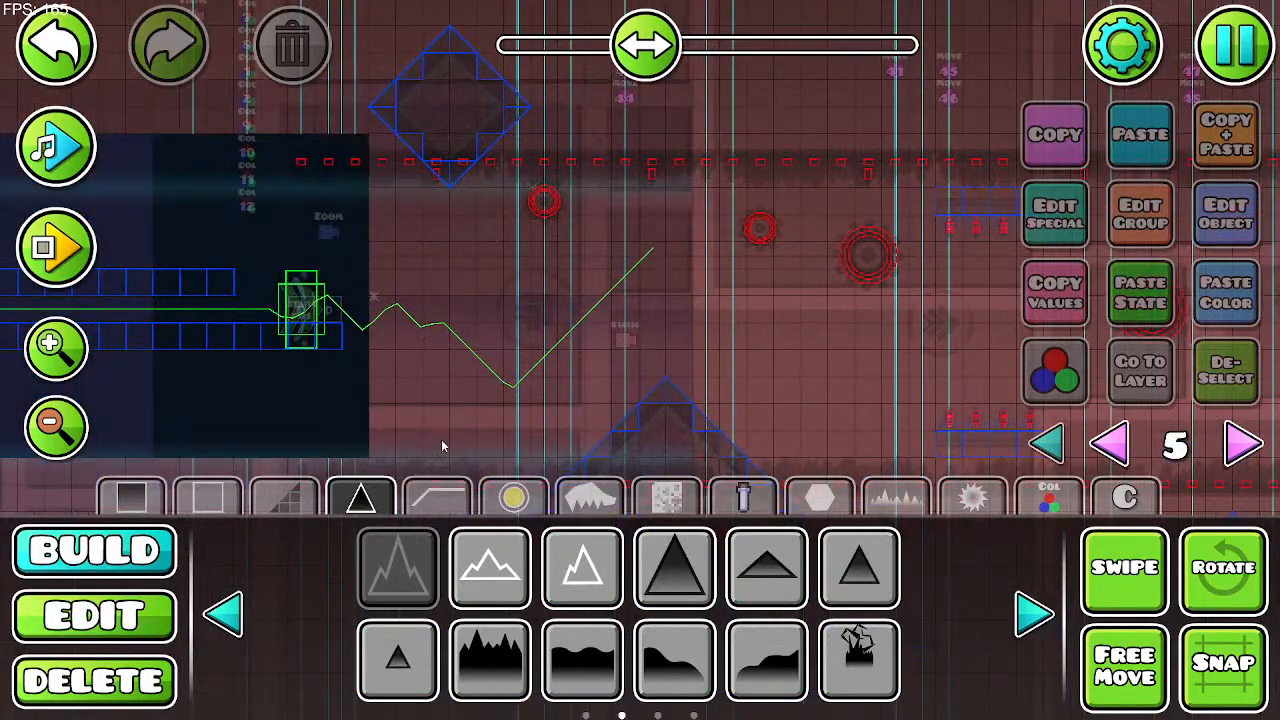
pyautogui.click(365, 420)
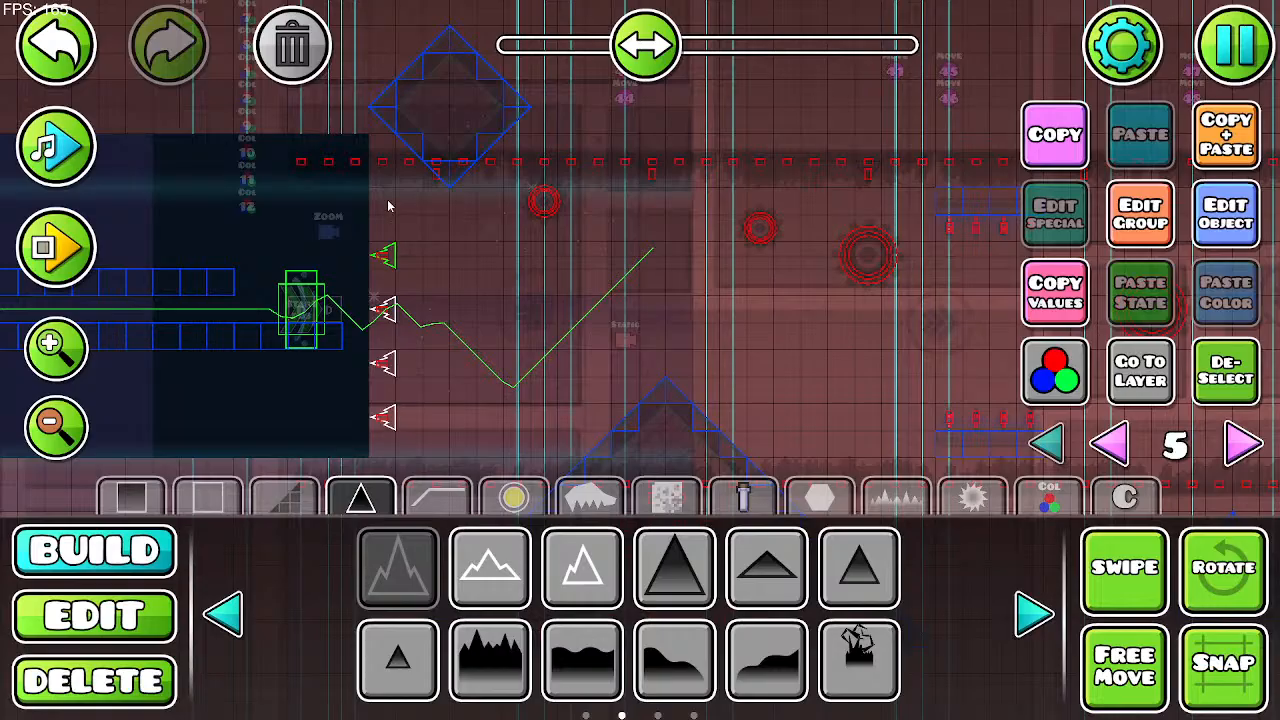
pyautogui.moveTo(446, 189); pyautogui.dragTo(540, 202)
pyautogui.moveTo(598, 271); pyautogui.dragTo(899, 245)
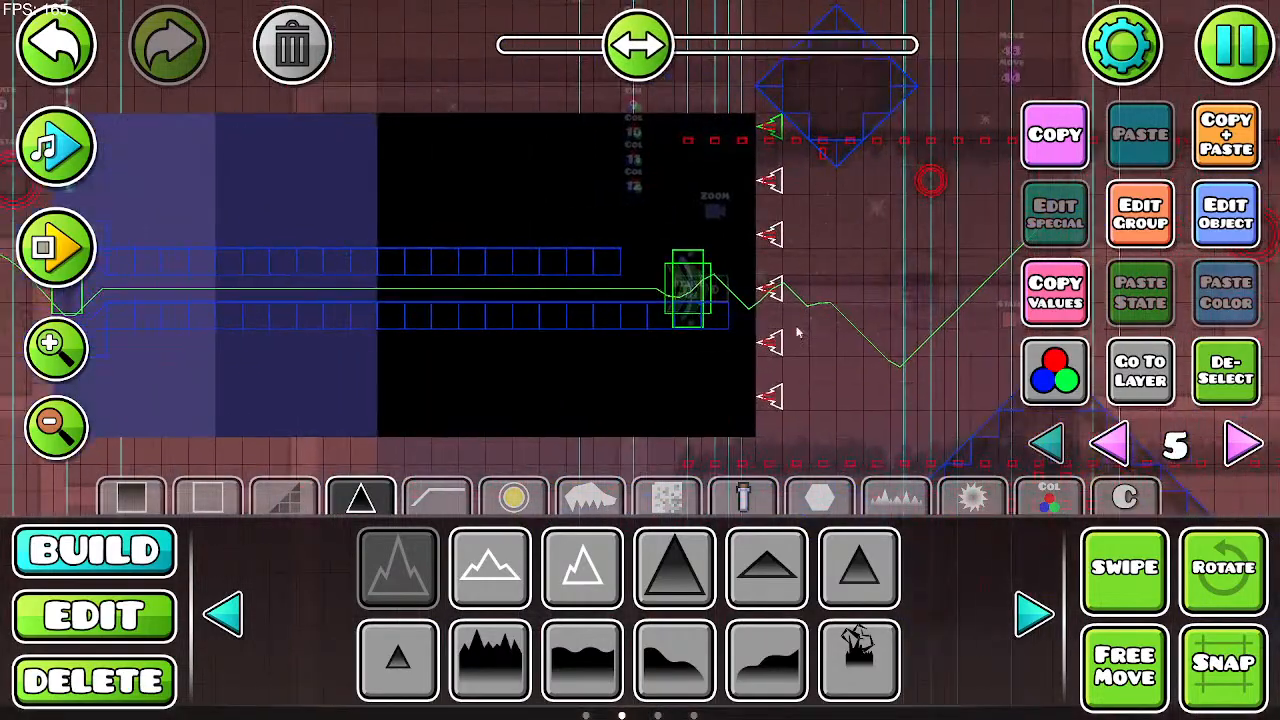
pyautogui.moveTo(797, 329); pyautogui.dragTo(868, 354)
# Step: Select all the solid squares covering the corridor and add group ID 117 to them
pyautogui.click(1086, 534)
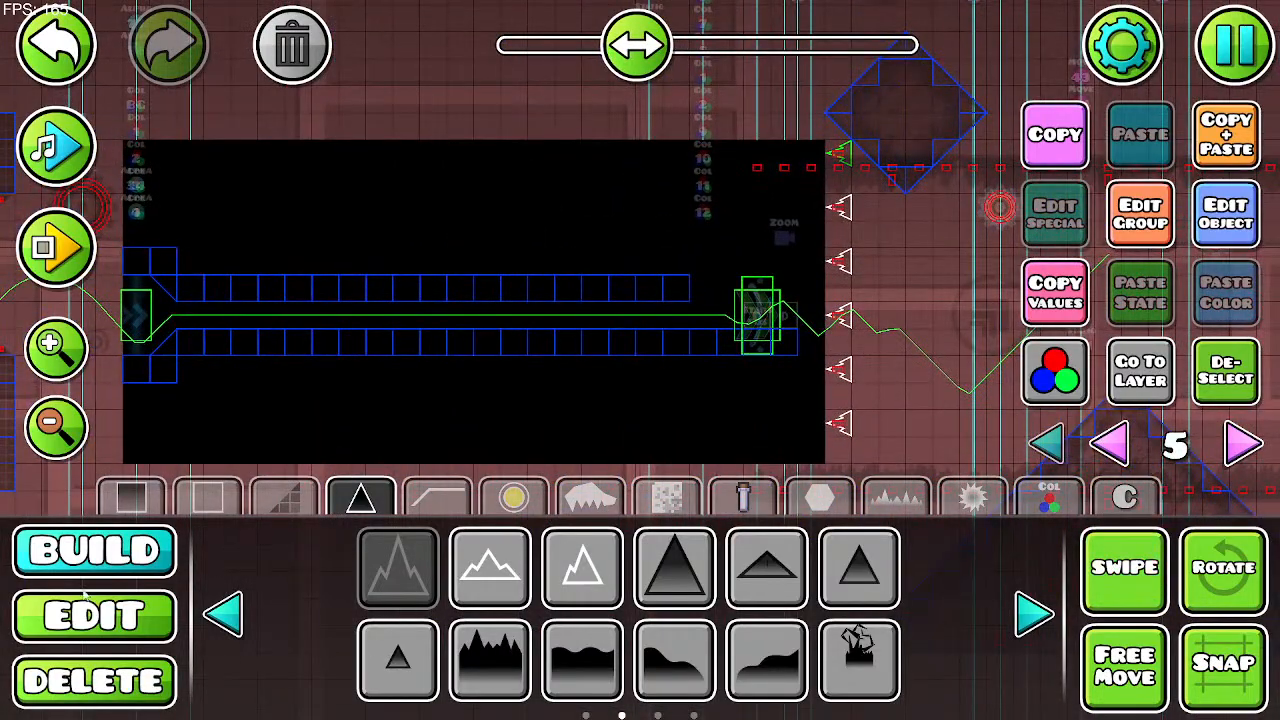
pyautogui.click(102, 615)
pyautogui.click(137, 160)
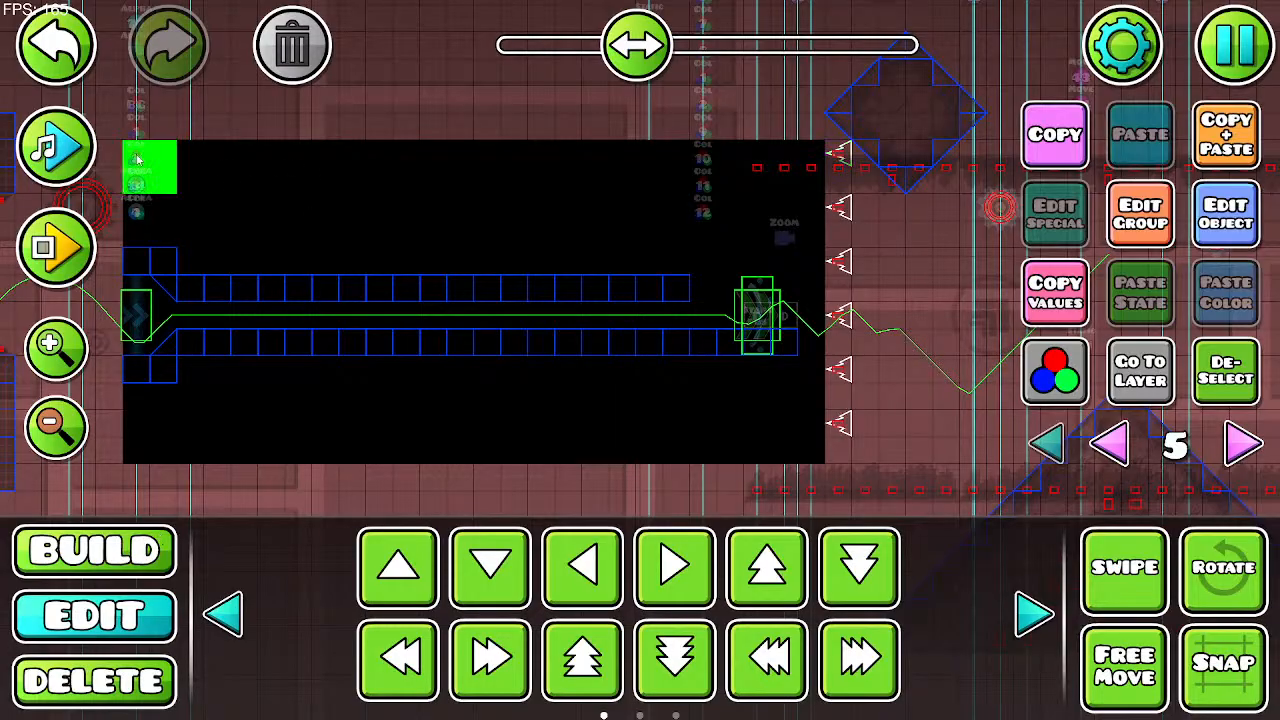
pyautogui.moveTo(135, 170); pyautogui.dragTo(812, 453)
pyautogui.click(1121, 228)
pyautogui.click(545, 267)
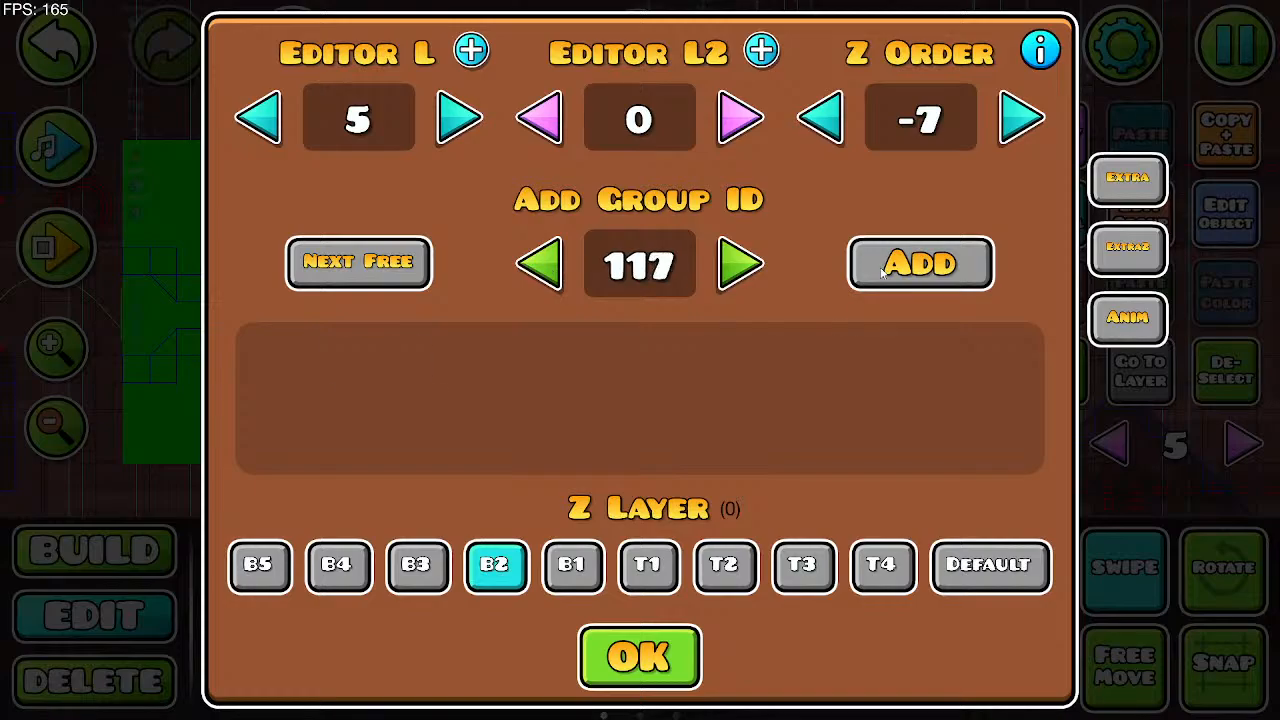
pyautogui.click(884, 272)
pyautogui.click(640, 657)
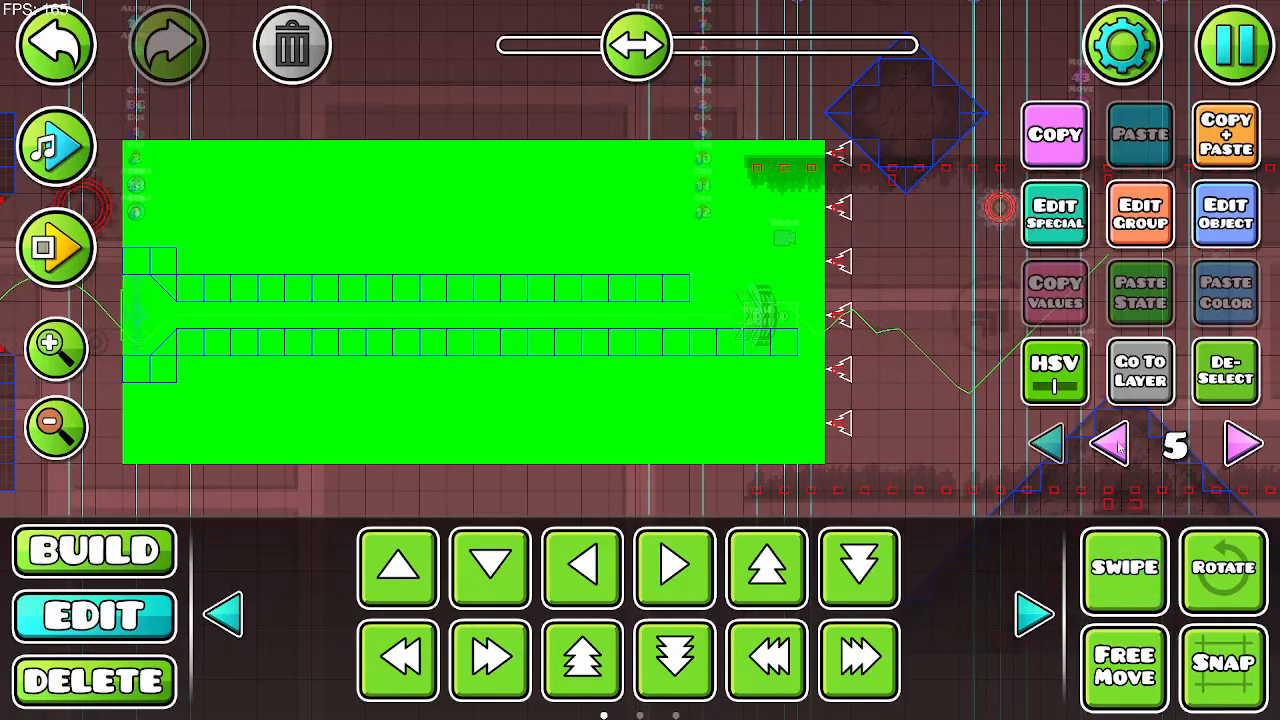
# Step: Examine the selected corridor squares from editor layer 0 for overlapping copies, and return to editor layer 5
pyautogui.click(1110, 443)
pyautogui.click(1110, 443)
pyautogui.click(1110, 443)
pyautogui.click(1110, 443)
pyautogui.click(1110, 443)
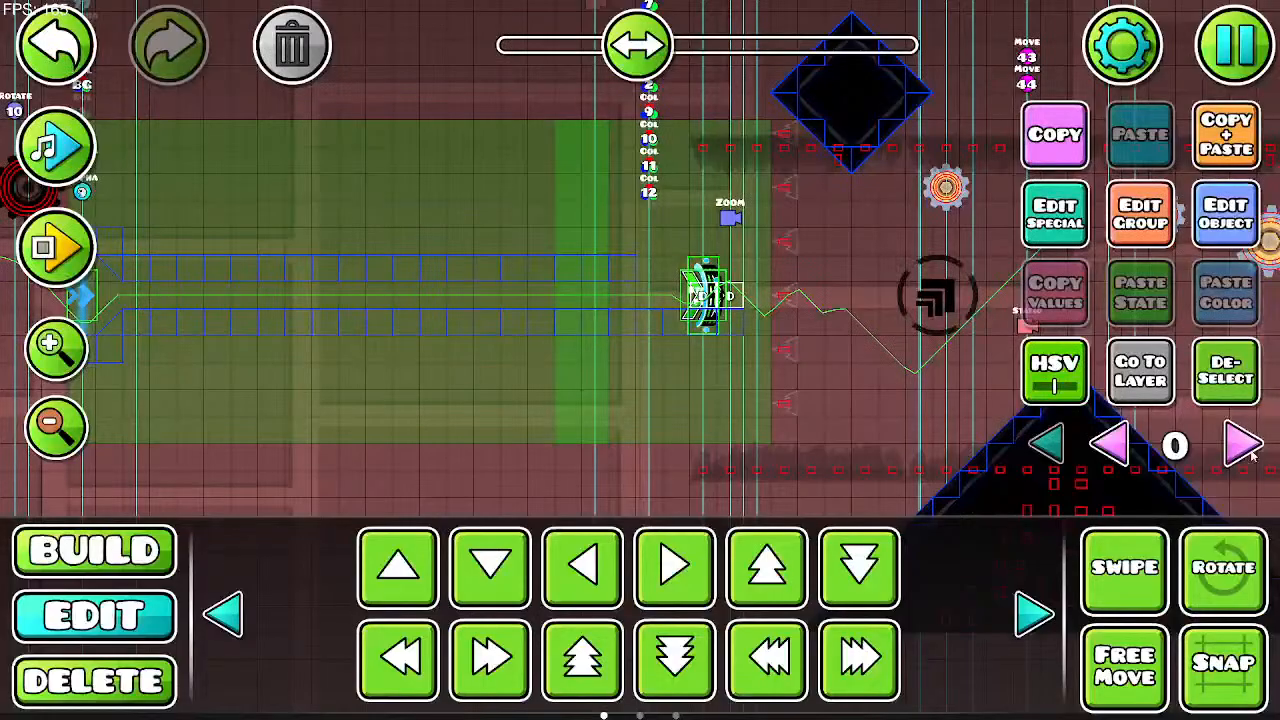
pyautogui.click(1243, 443)
pyautogui.click(1243, 443)
pyautogui.click(1243, 443)
pyautogui.click(1243, 443)
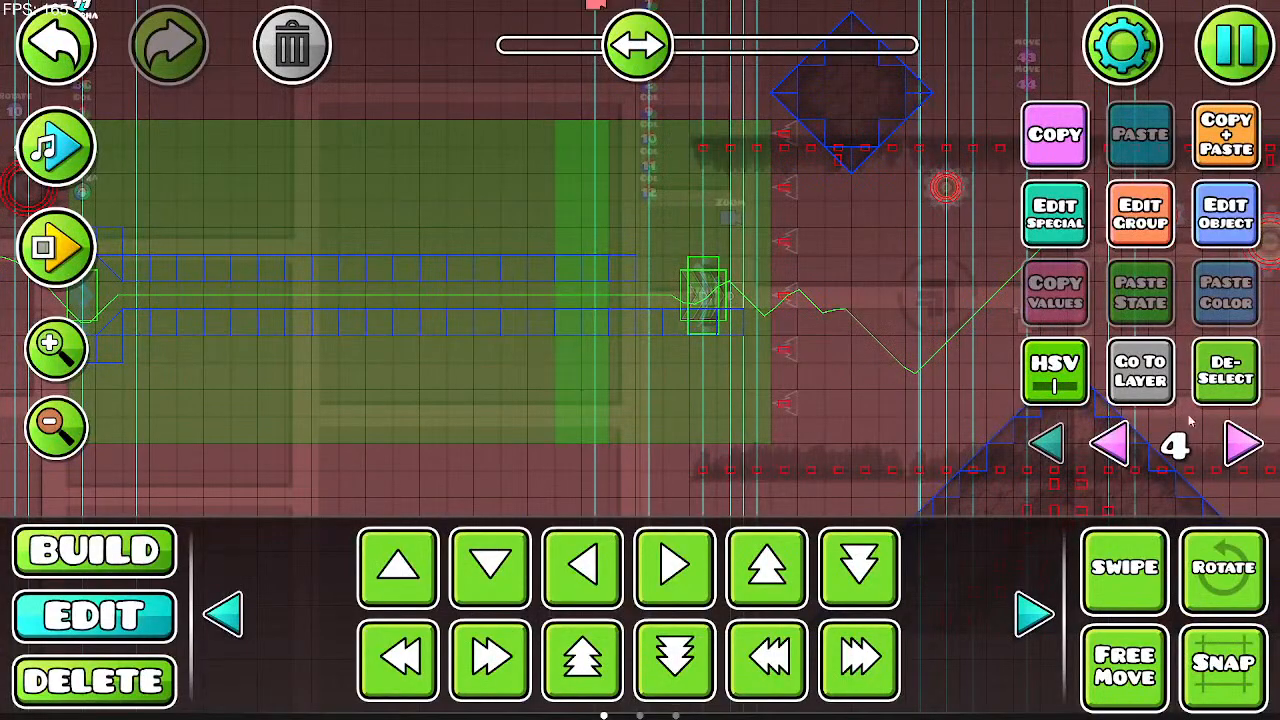
pyautogui.click(1243, 443)
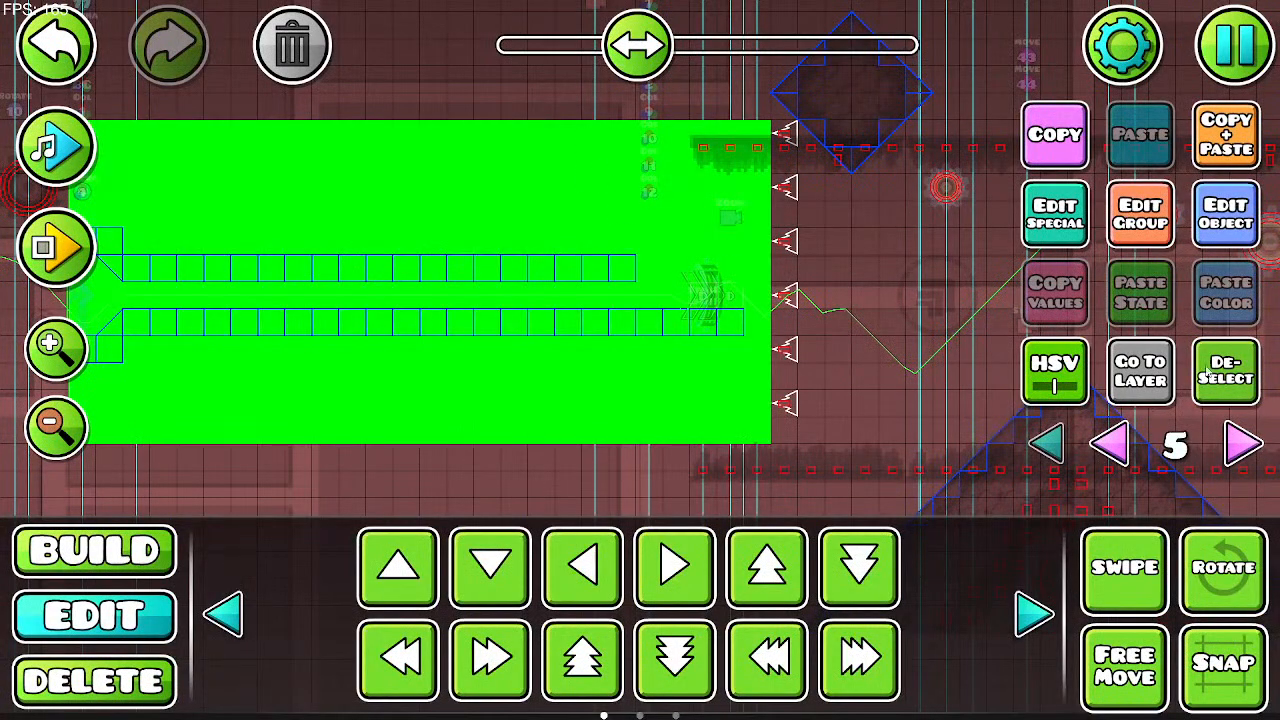
# Step: Deselect everything and delete the overlapping duplicate squares one by one in the doubled column near the corridor's exit
pyautogui.click(1222, 372)
pyautogui.click(602, 153)
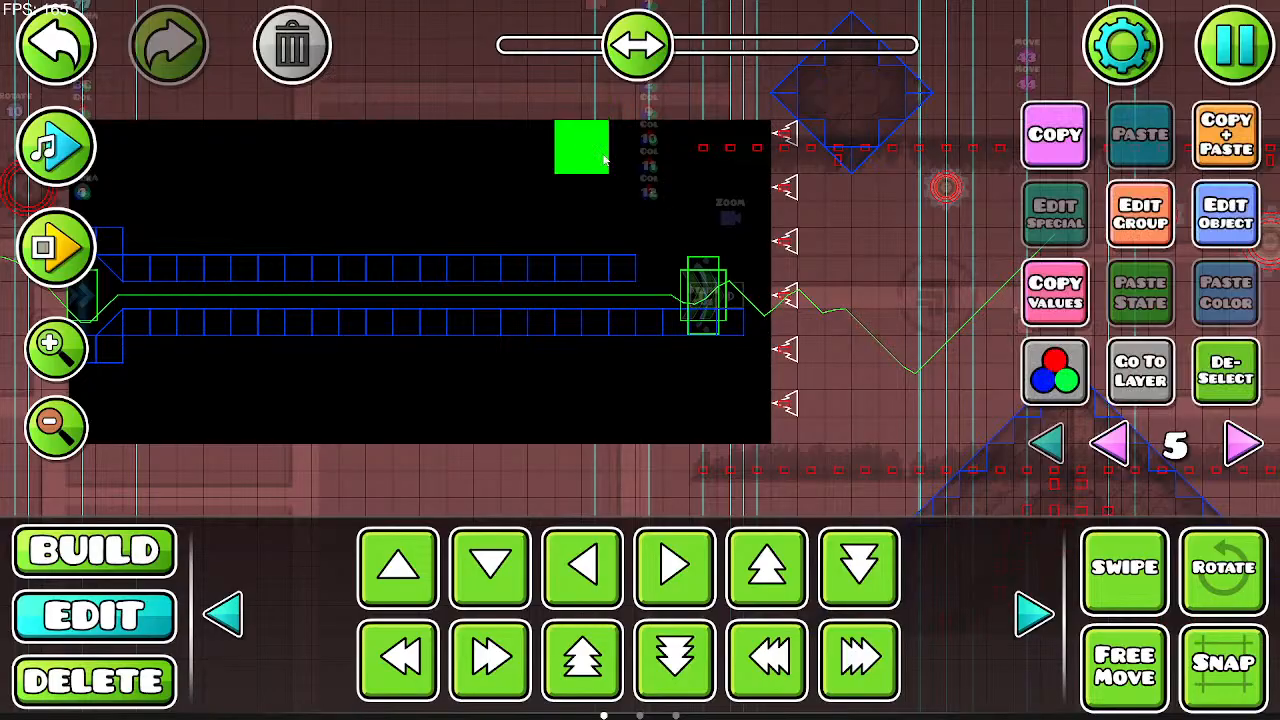
pyautogui.click(520, 148)
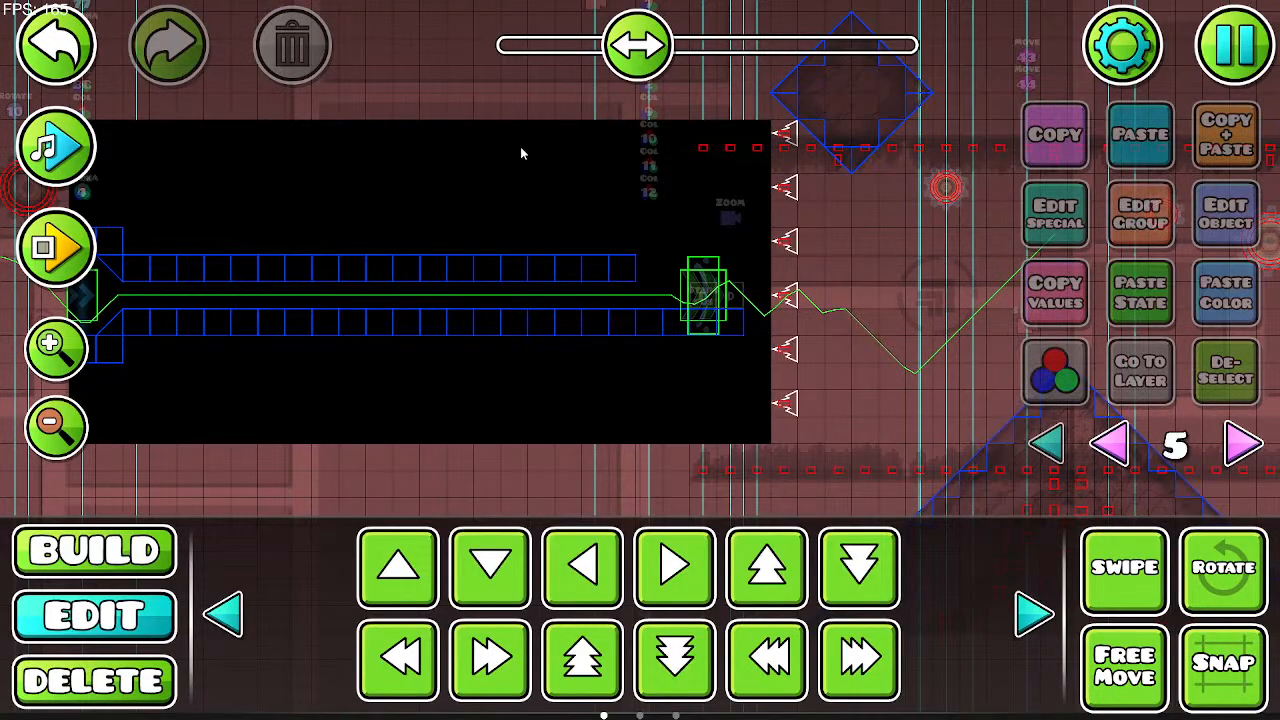
pyautogui.click(578, 200)
pyautogui.click(261, 47)
pyautogui.click(595, 268)
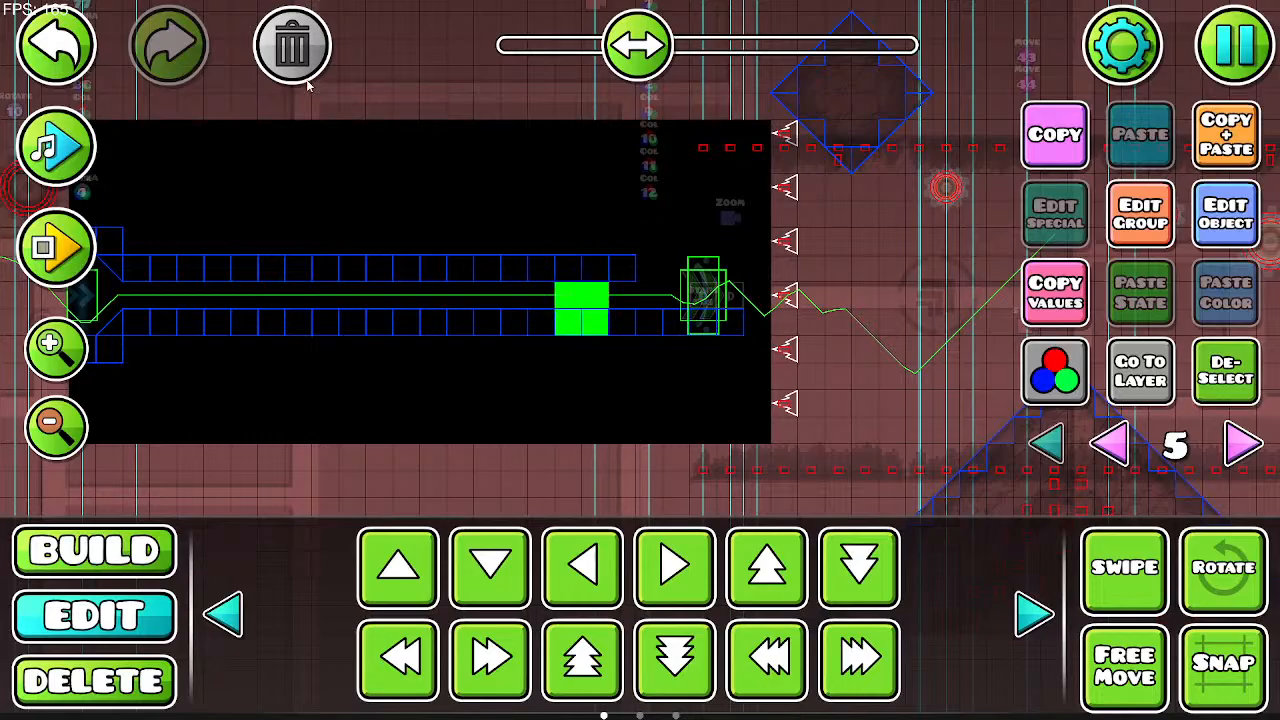
pyautogui.click(634, 351)
pyautogui.click(572, 332)
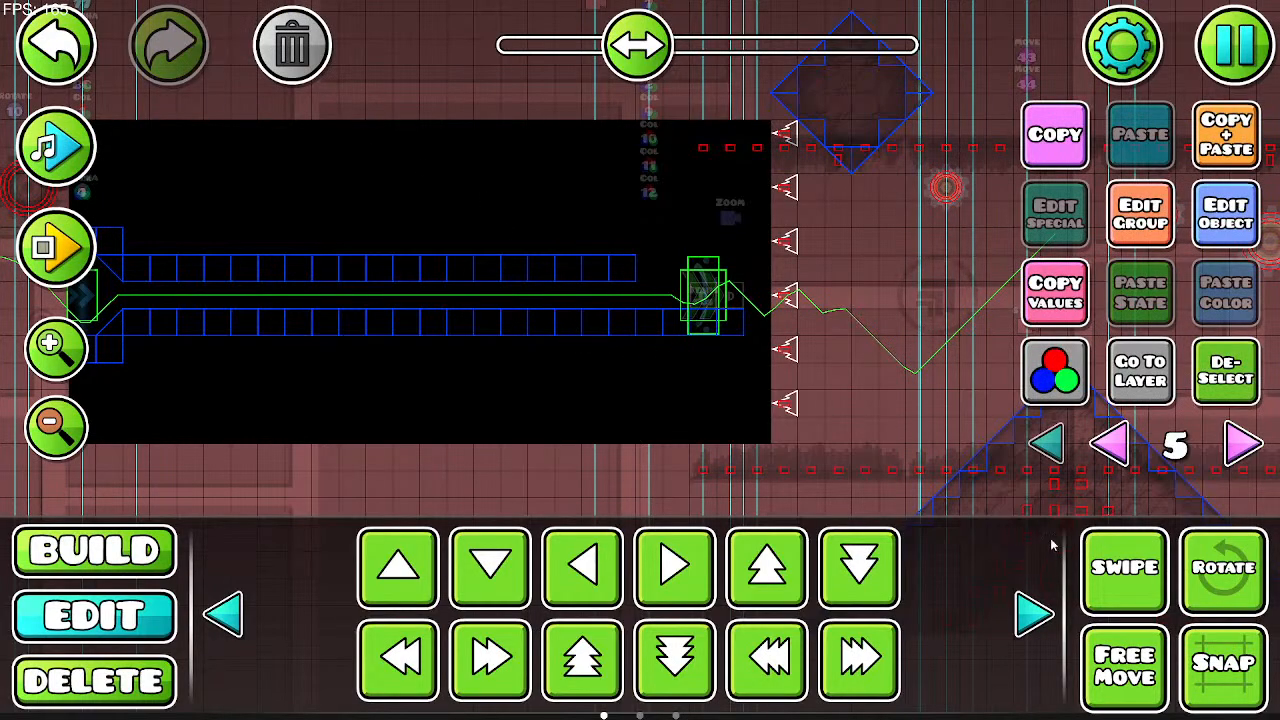
# Step: Preview the song playback at the corridor and stop it
pyautogui.moveTo(694, 402); pyautogui.dragTo(719, 417)
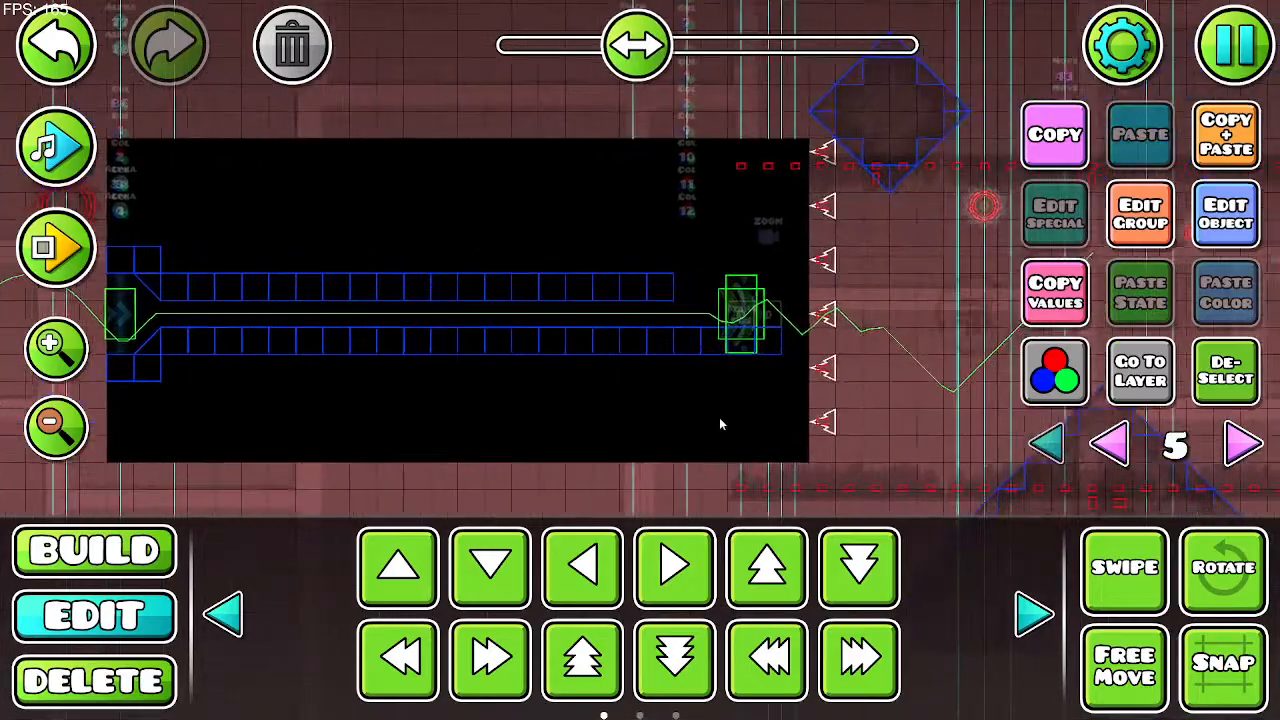
pyautogui.click(75, 147)
pyautogui.click(75, 147)
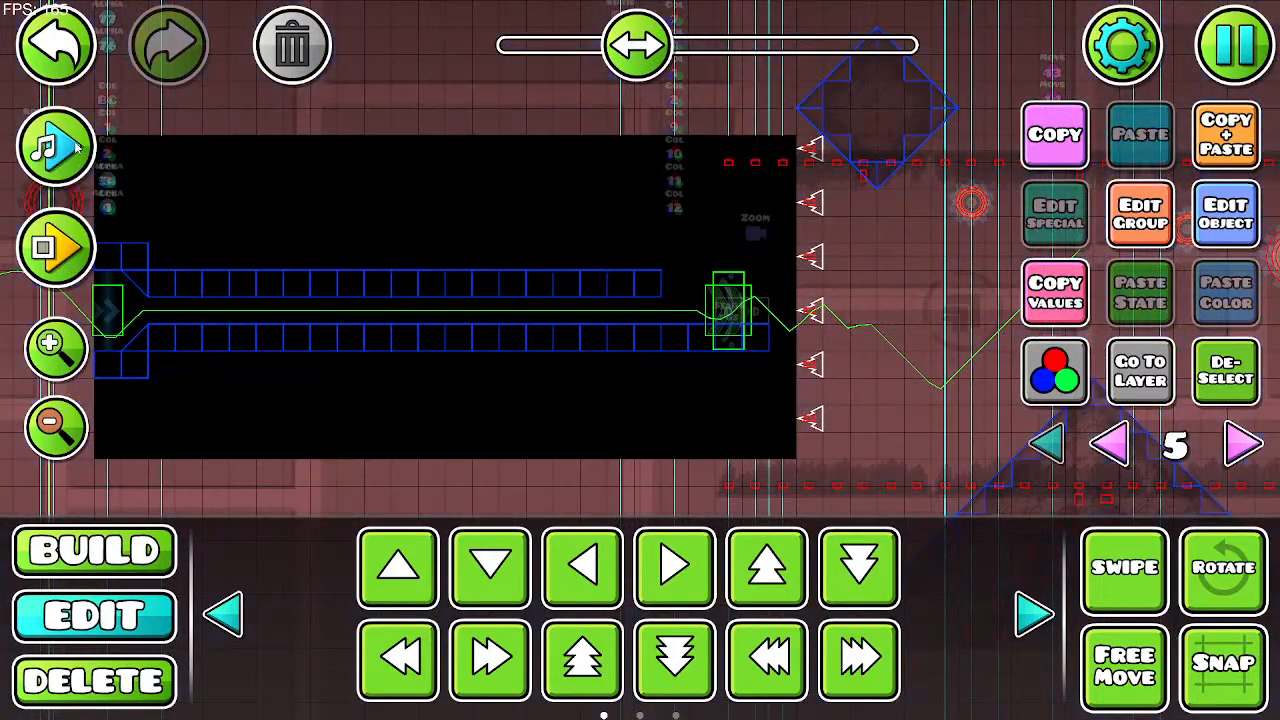
# Step: Preview the song playback repeatedly around the corridor, from its entrance to its exit, to examine how the covering squares change colour
pyautogui.click(75, 147)
pyautogui.click(75, 147)
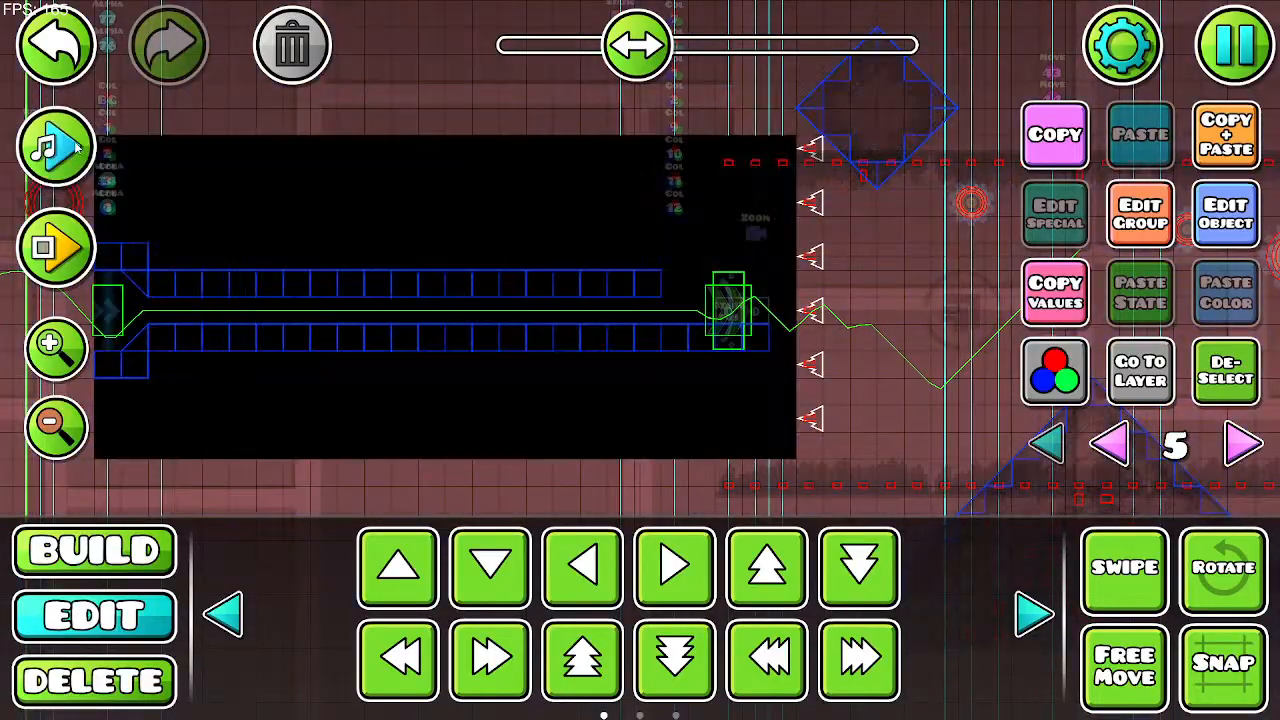
pyautogui.click(75, 147)
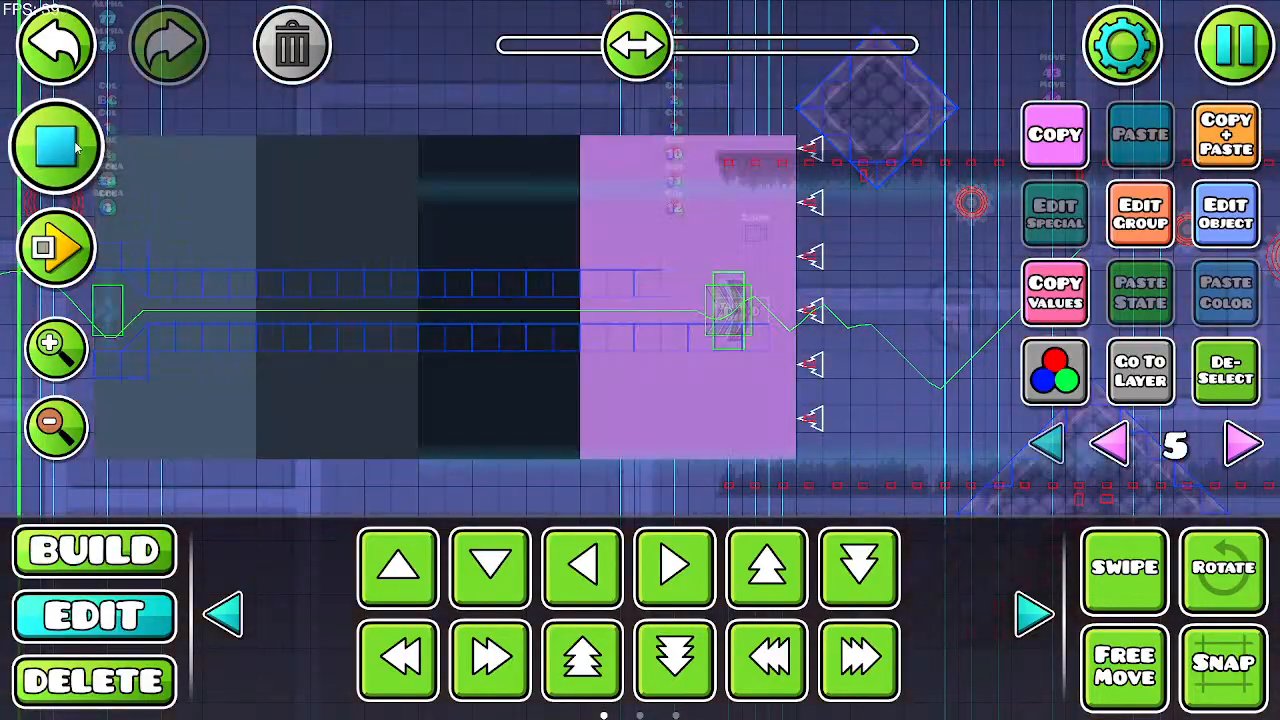
pyautogui.click(75, 147)
pyautogui.moveTo(228, 201); pyautogui.dragTo(590, 180)
pyautogui.click(84, 158)
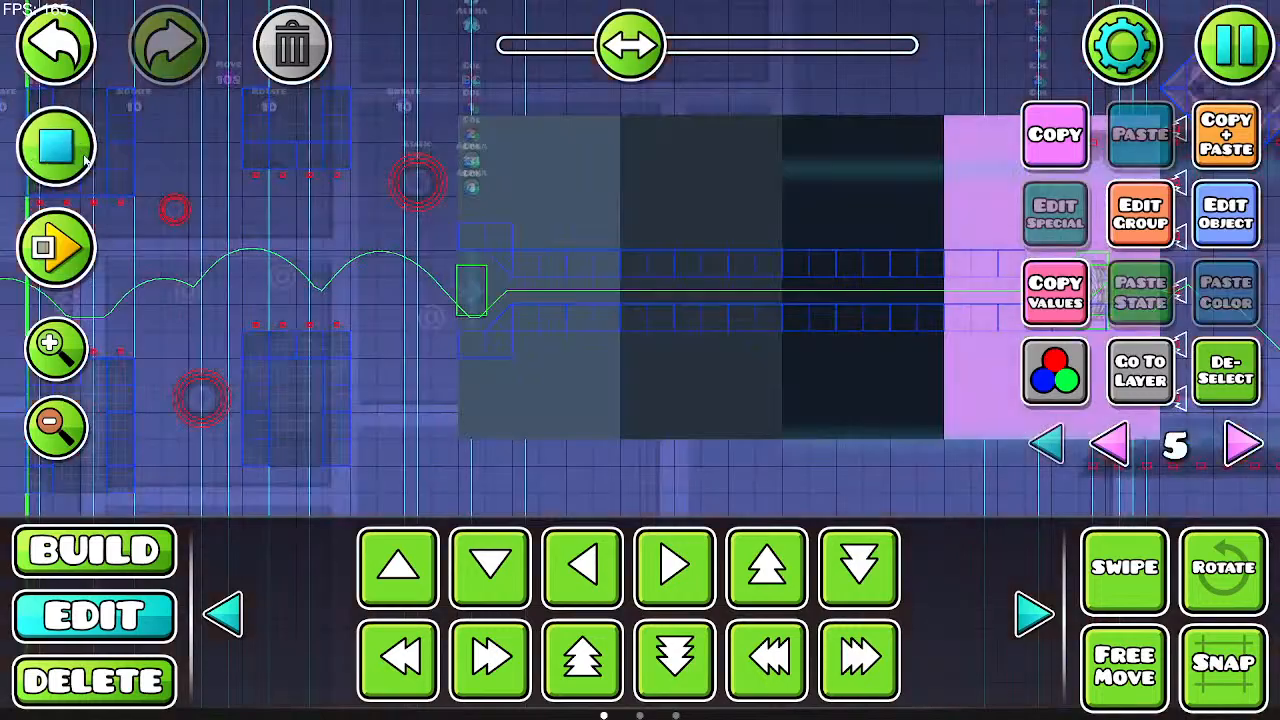
pyautogui.click(84, 158)
pyautogui.click(85, 159)
pyautogui.moveTo(680, 236); pyautogui.dragTo(298, 226)
pyautogui.click(84, 150)
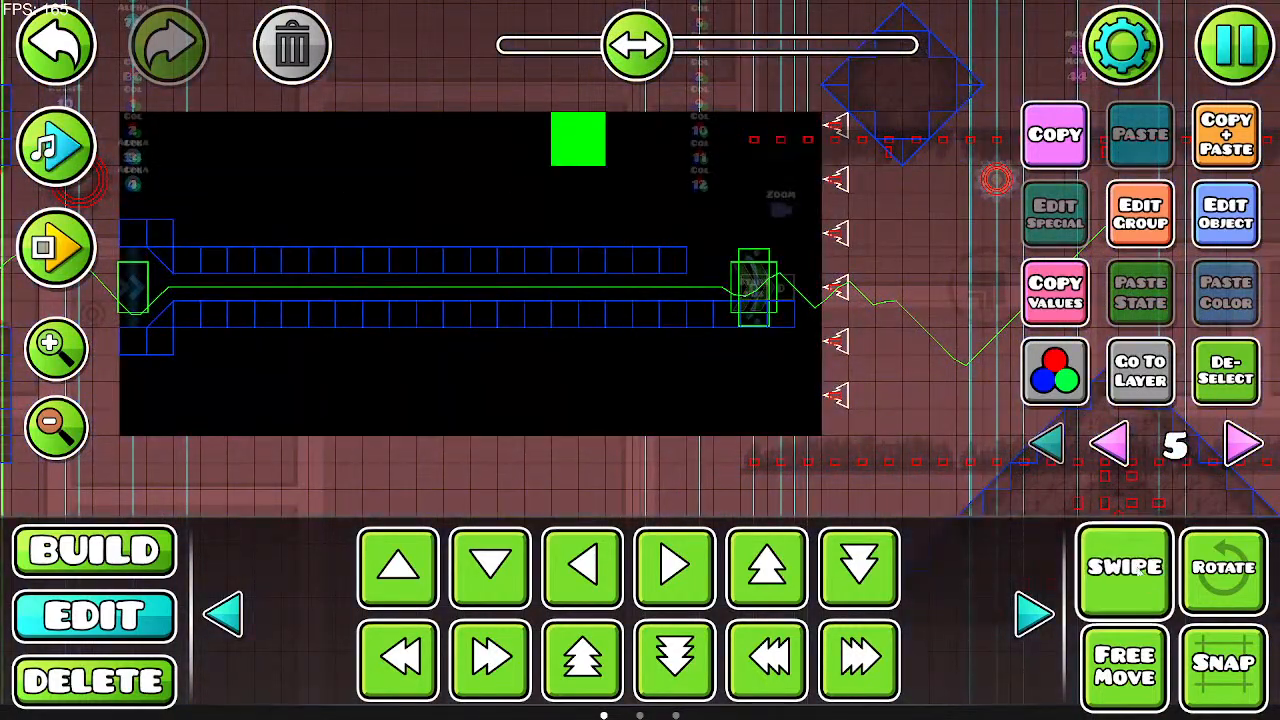
# Step: Delete the full-height column of squares where the doubling occurred near the corridor's exit, and preview the playback there
pyautogui.moveTo(594, 128); pyautogui.dragTo(594, 459)
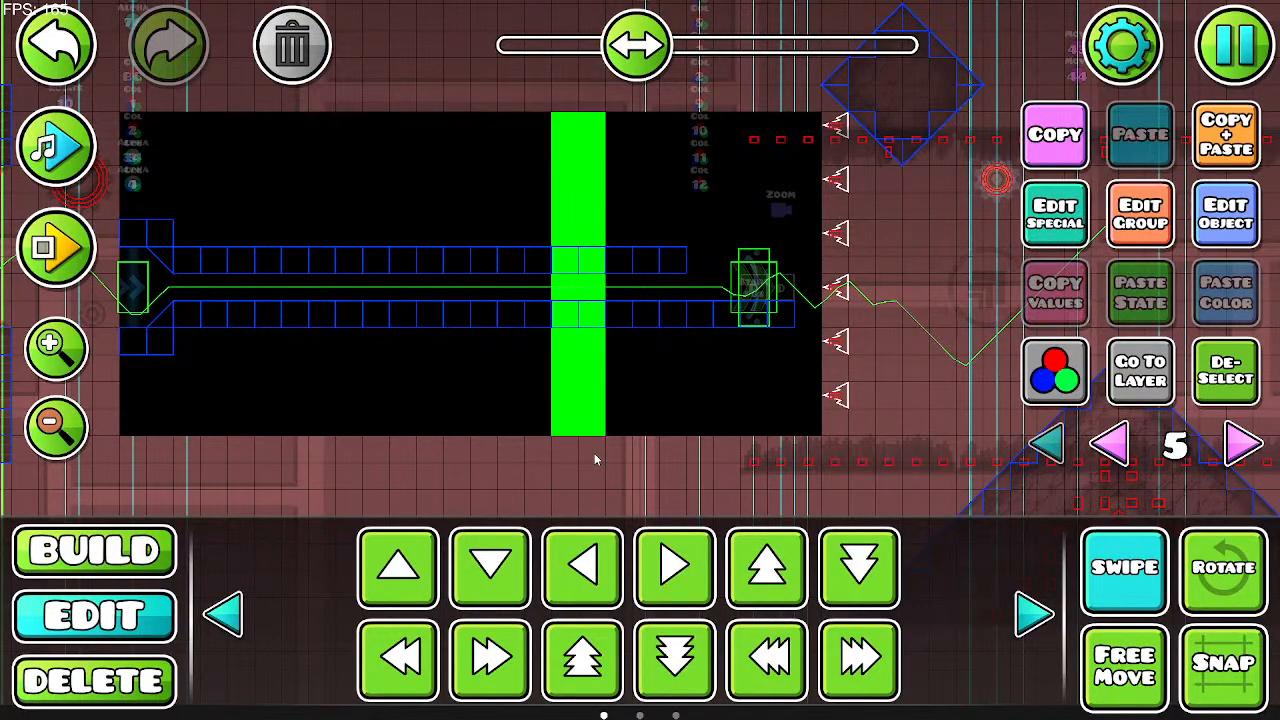
pyautogui.click(293, 52)
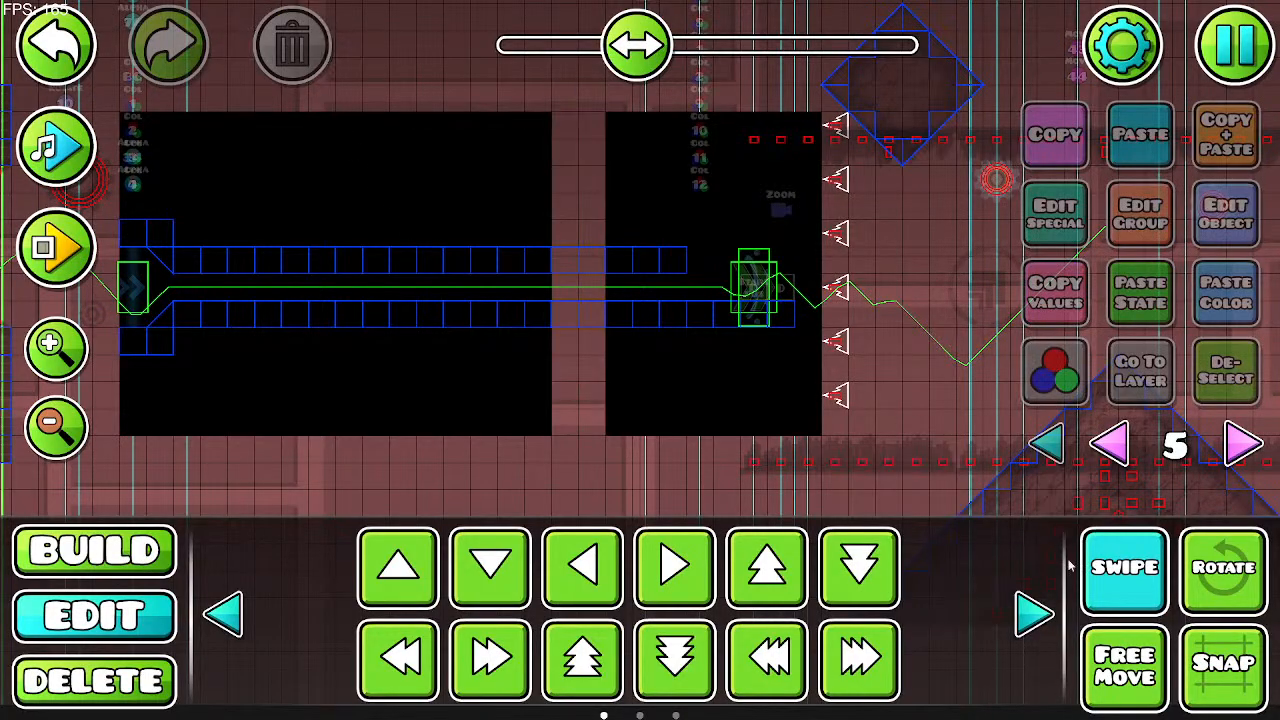
pyautogui.click(1075, 563)
pyautogui.moveTo(892, 390); pyautogui.dragTo(693, 419)
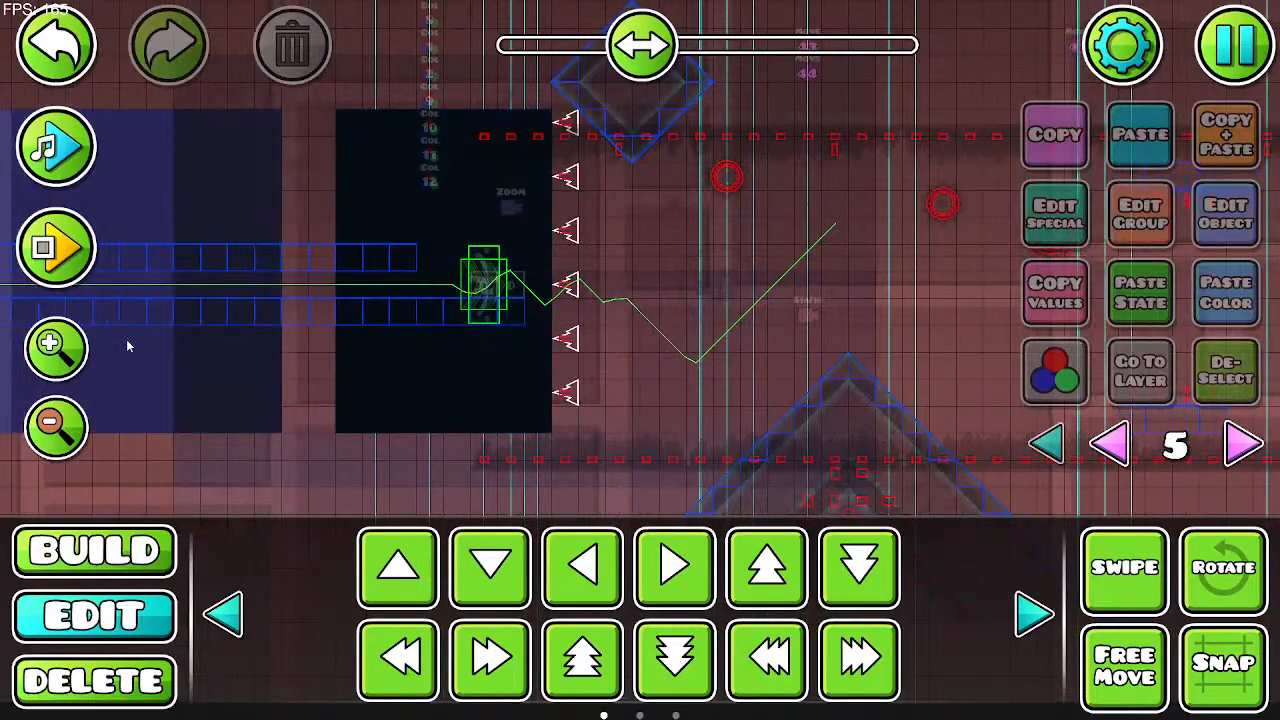
pyautogui.click(90, 130)
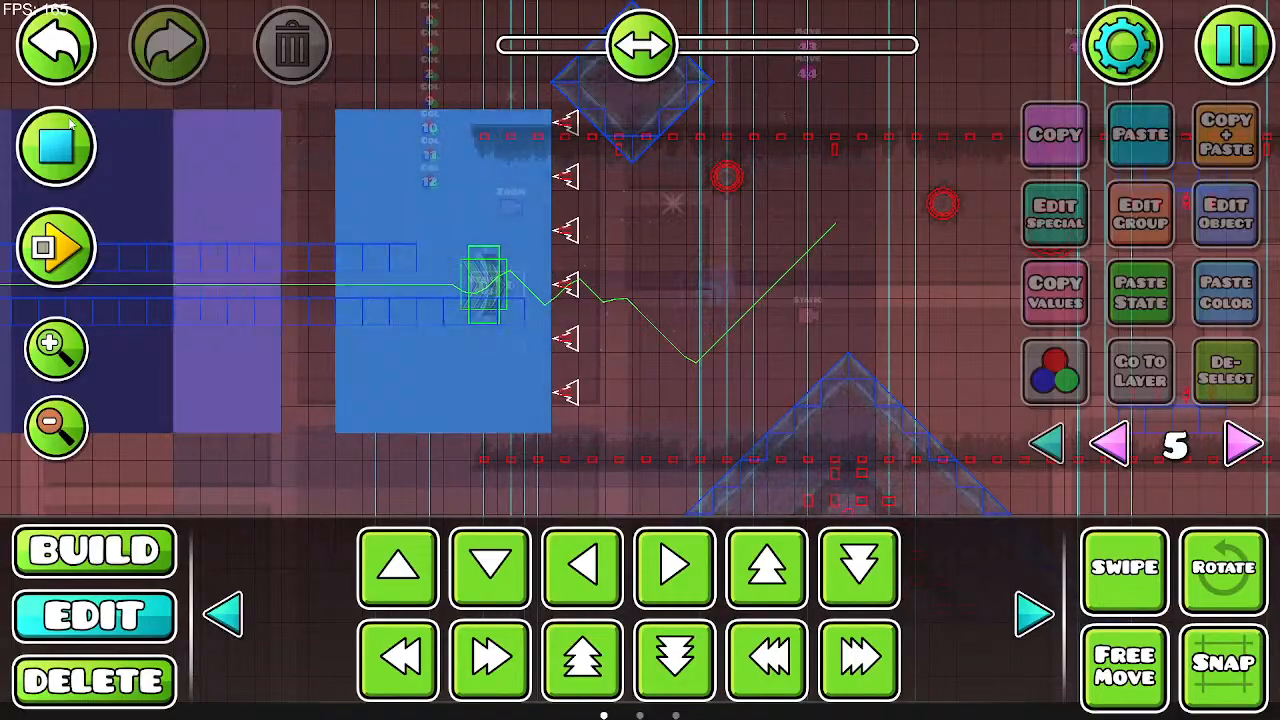
pyautogui.click(72, 120)
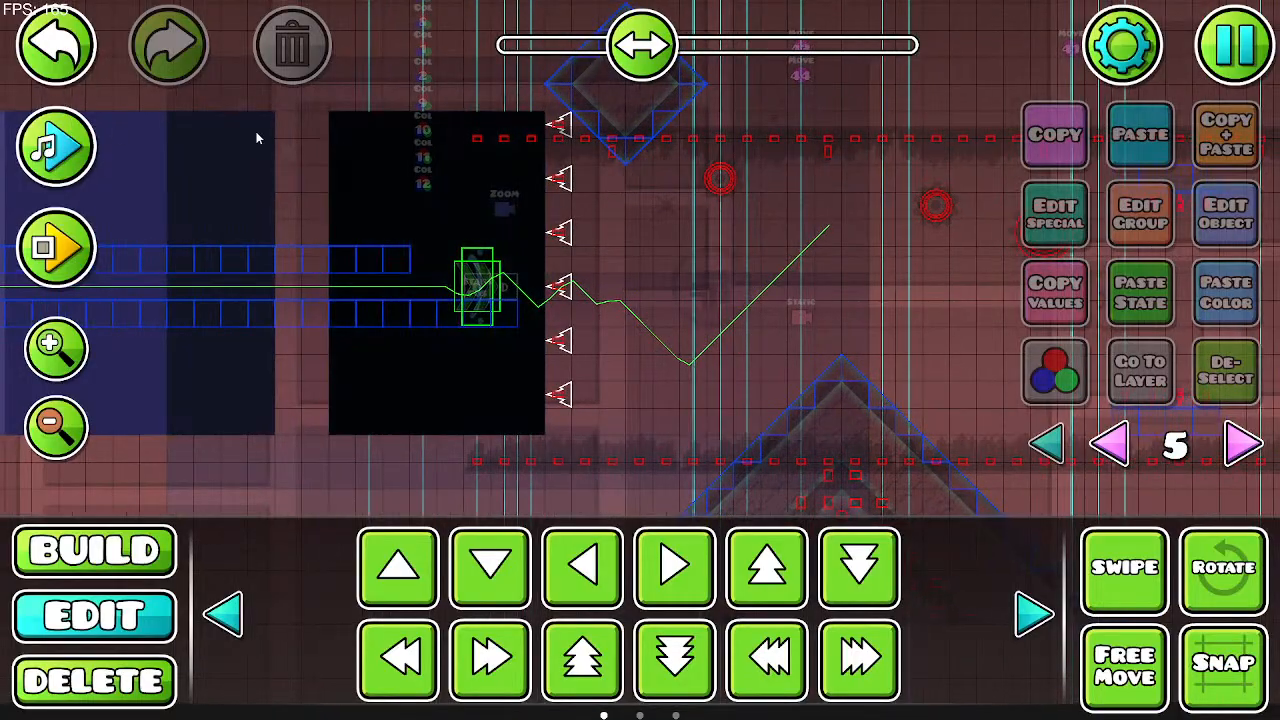
# Step: Duplicate the column of squares just before the gap and shift the copy over to fill it, removing the extra copy
pyautogui.click(257, 137)
pyautogui.click(1124, 566)
pyautogui.moveTo(258, 434); pyautogui.dragTo(258, 435)
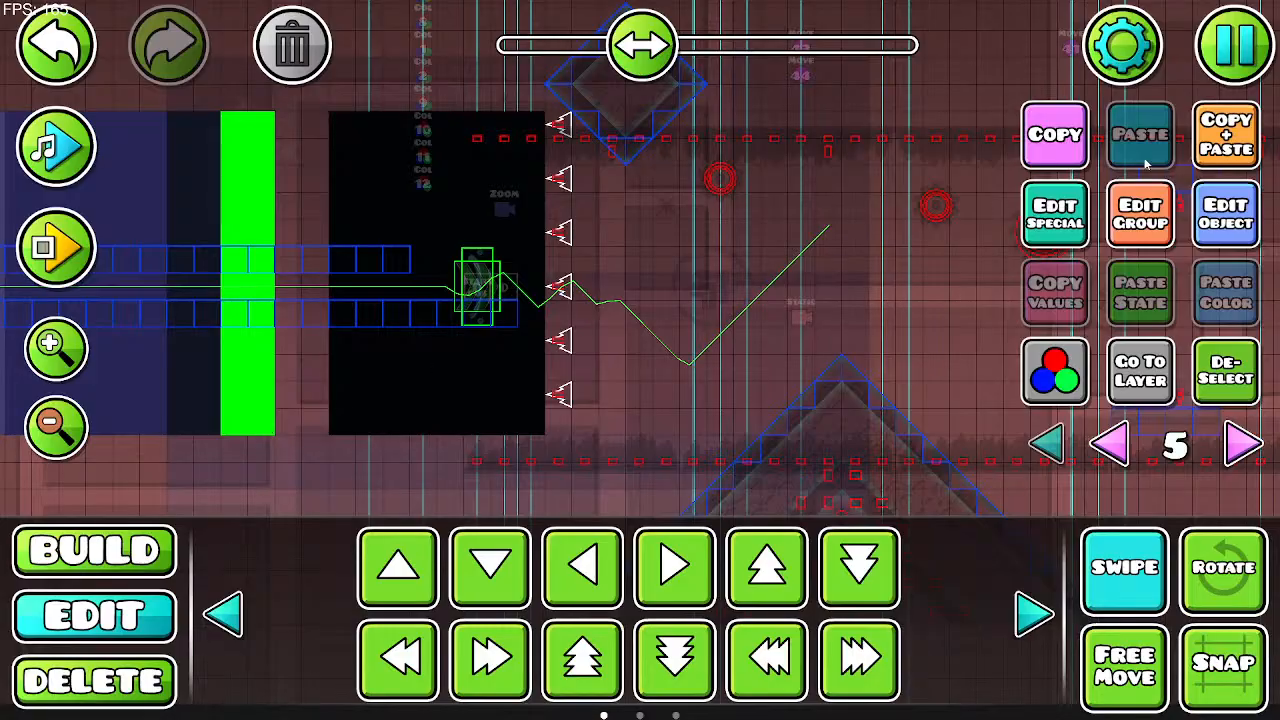
pyautogui.click(1222, 137)
pyautogui.press('d')
pyautogui.press('d')
pyautogui.click(1222, 137)
pyautogui.press('w')
pyautogui.press('w')
pyautogui.click(322, 38)
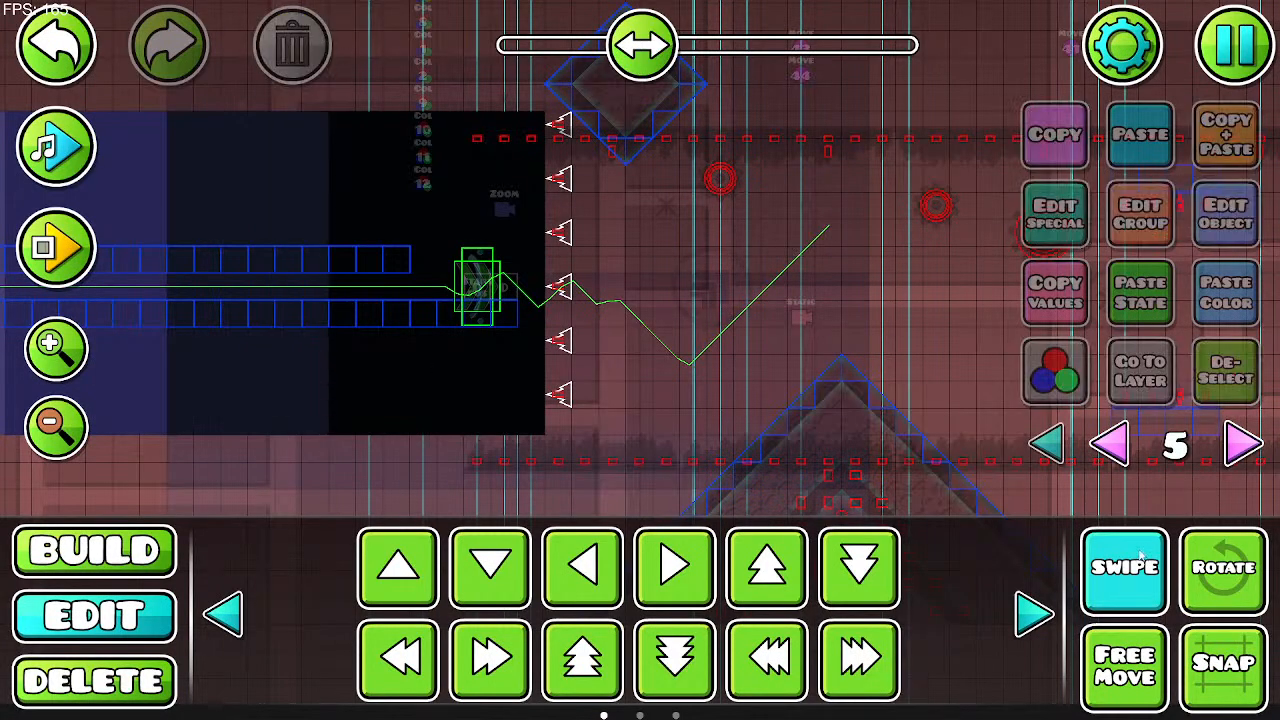
pyautogui.click(1139, 553)
# Step: Place an Alpha trigger below the two existing Alpha triggers above the corridor's entrance and open its settings
pyautogui.moveTo(764, 396); pyautogui.dragTo(1150, 412)
pyautogui.moveTo(752, 420); pyautogui.dragTo(423, 420)
pyautogui.moveTo(633, 364); pyautogui.dragTo(1027, 388)
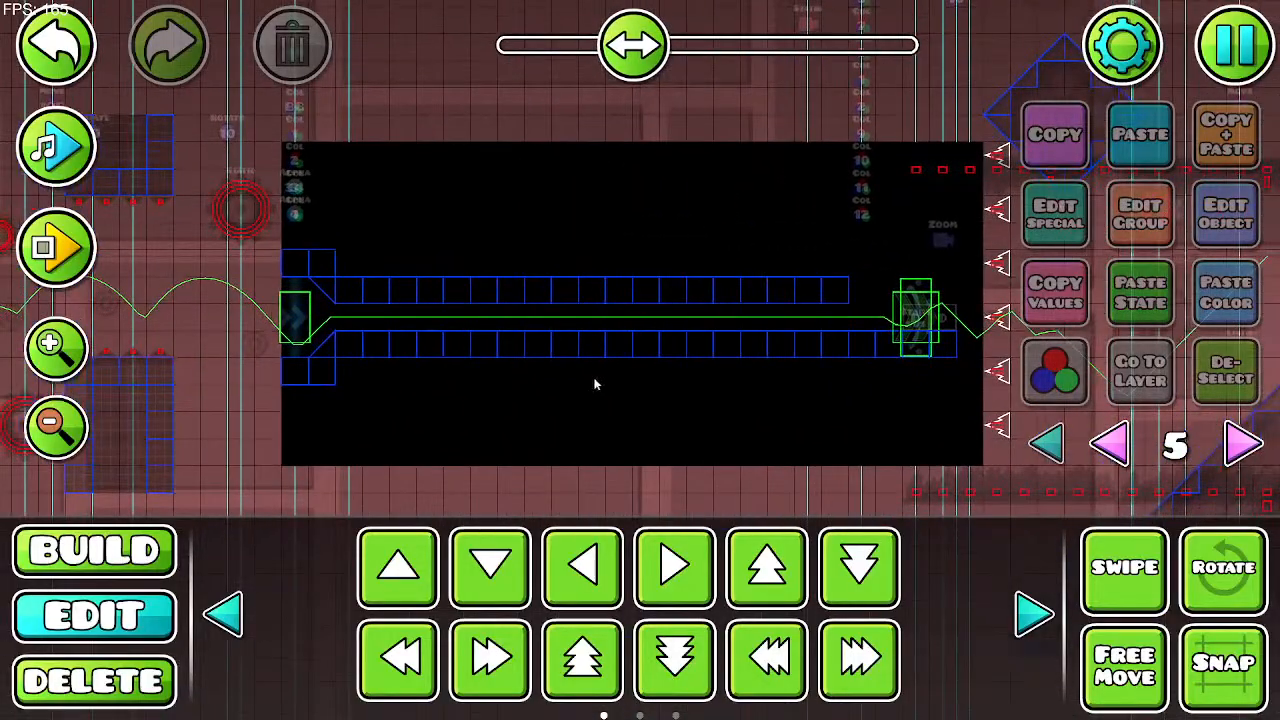
pyautogui.moveTo(594, 380); pyautogui.dragTo(530, 512)
pyautogui.click(94, 550)
pyautogui.click(1049, 497)
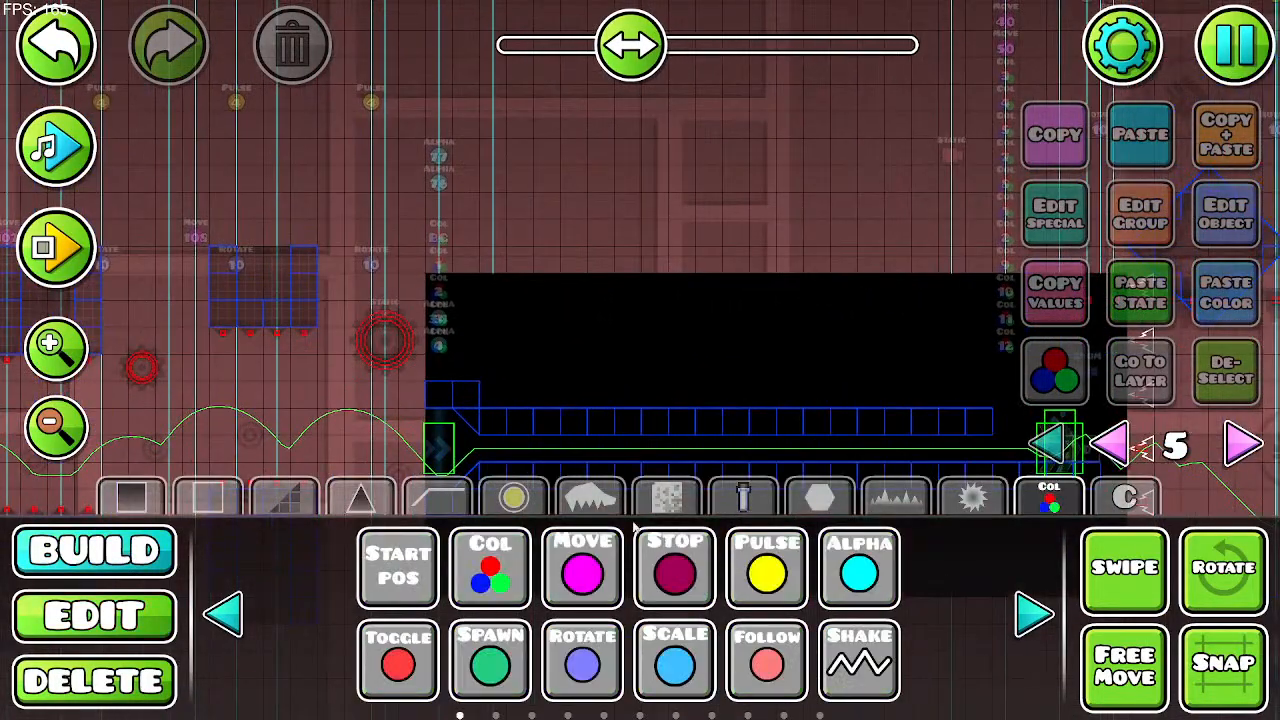
pyautogui.click(860, 570)
pyautogui.click(443, 208)
pyautogui.click(1226, 213)
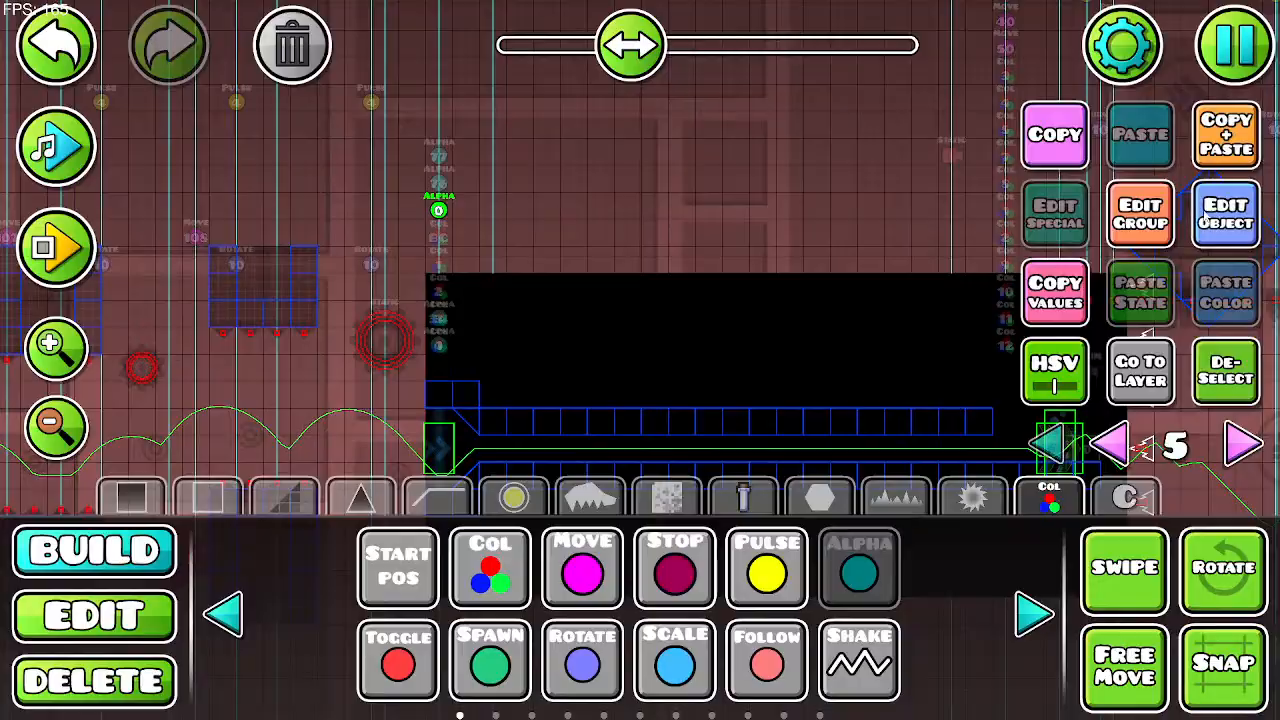
# Step: Target the entrance Alpha trigger at group ID 117, clear its fade time, and accept the settings
pyautogui.click(656, 212)
pyautogui.write('117')
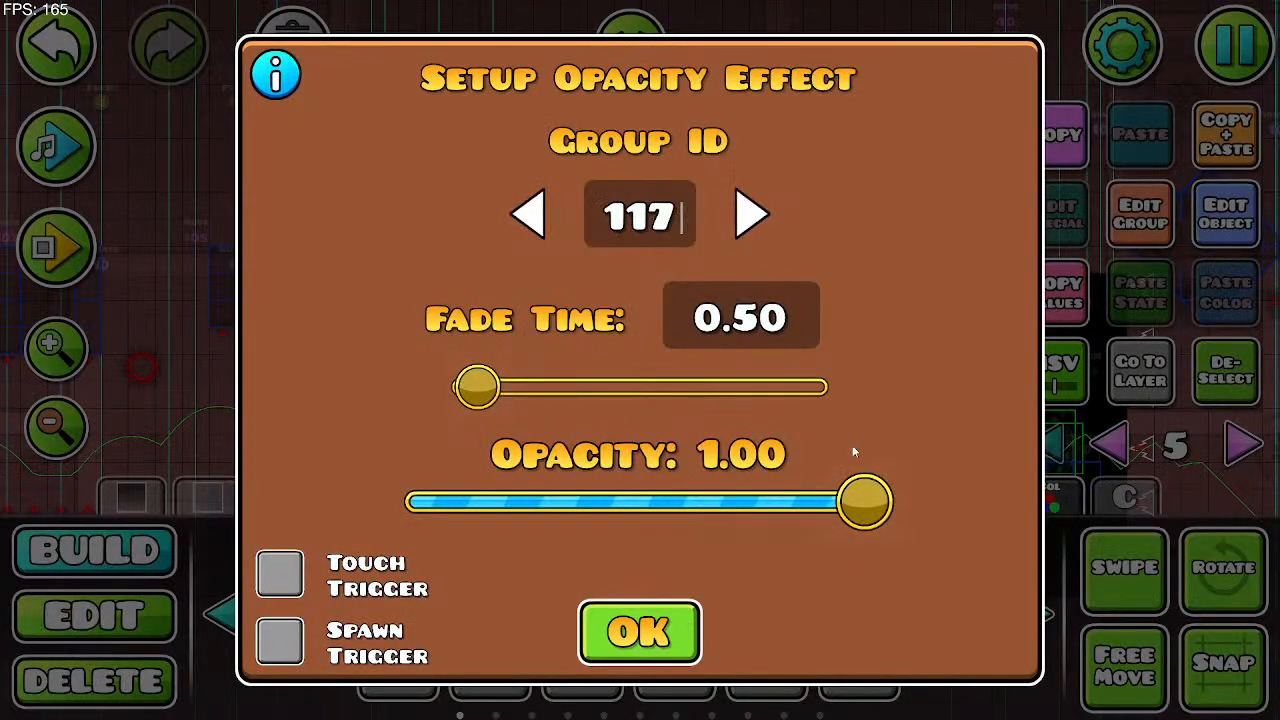
pyautogui.press('BackSpace')
pyautogui.press('BackSpace')
pyautogui.press('BackSpace')
pyautogui.press('BackSpace')
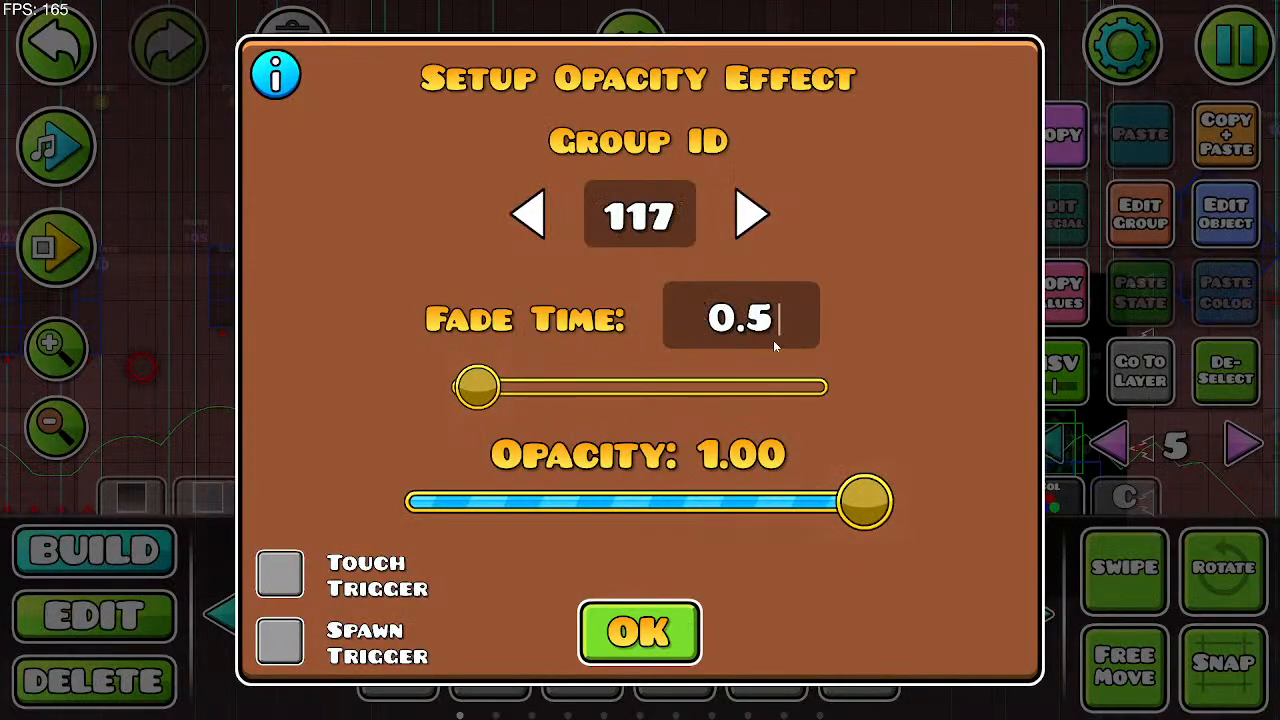
pyautogui.click(640, 632)
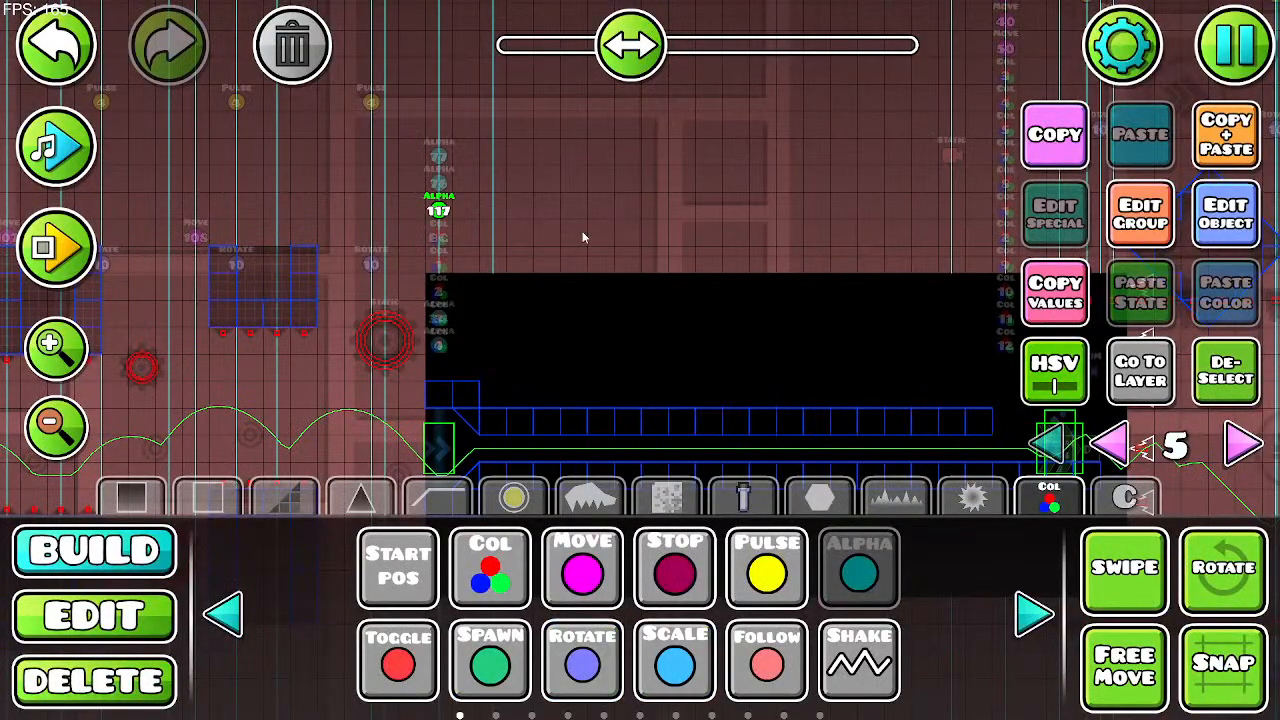
# Step: Place an Alpha trigger near the start of the level, directly beneath the stacked pair of Alpha triggers
pyautogui.moveTo(584, 237); pyautogui.dragTo(701, 215)
pyautogui.moveTo(630, 46); pyautogui.dragTo(357, 102)
pyautogui.moveTo(443, 190); pyautogui.dragTo(816, 177)
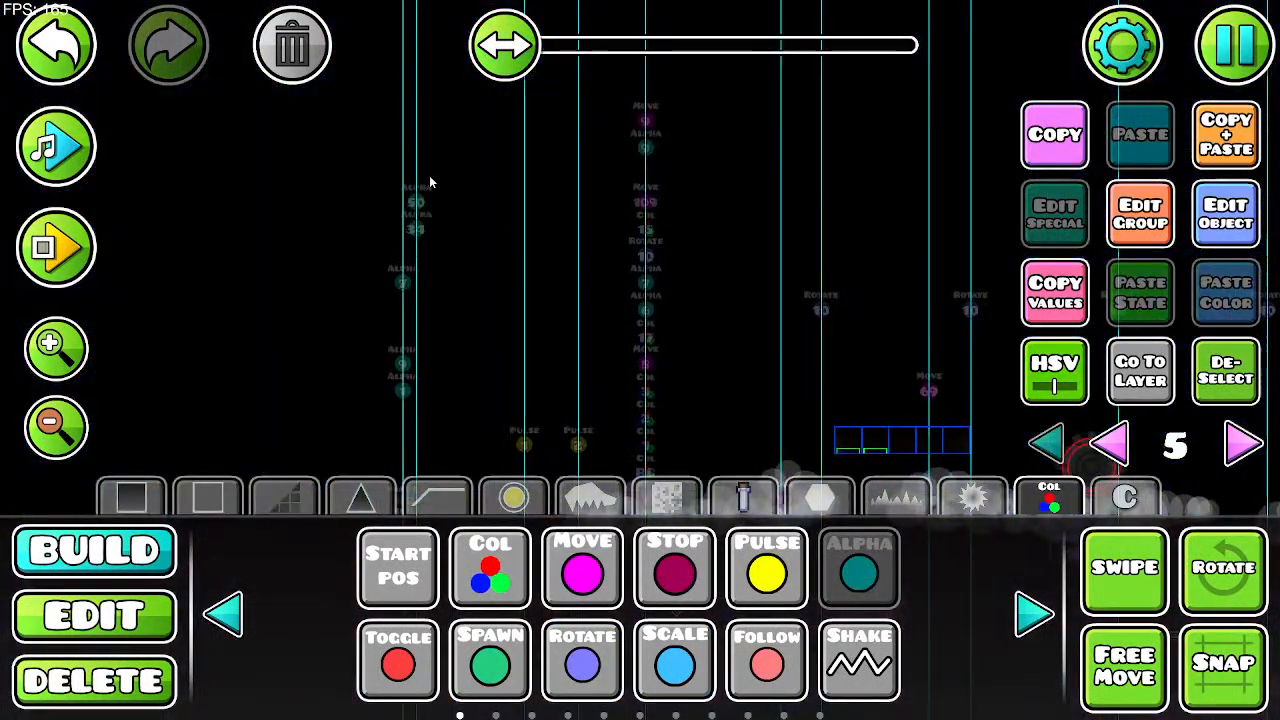
pyautogui.click(431, 179)
pyautogui.moveTo(530, 186); pyautogui.dragTo(367, 242)
pyautogui.press('a')
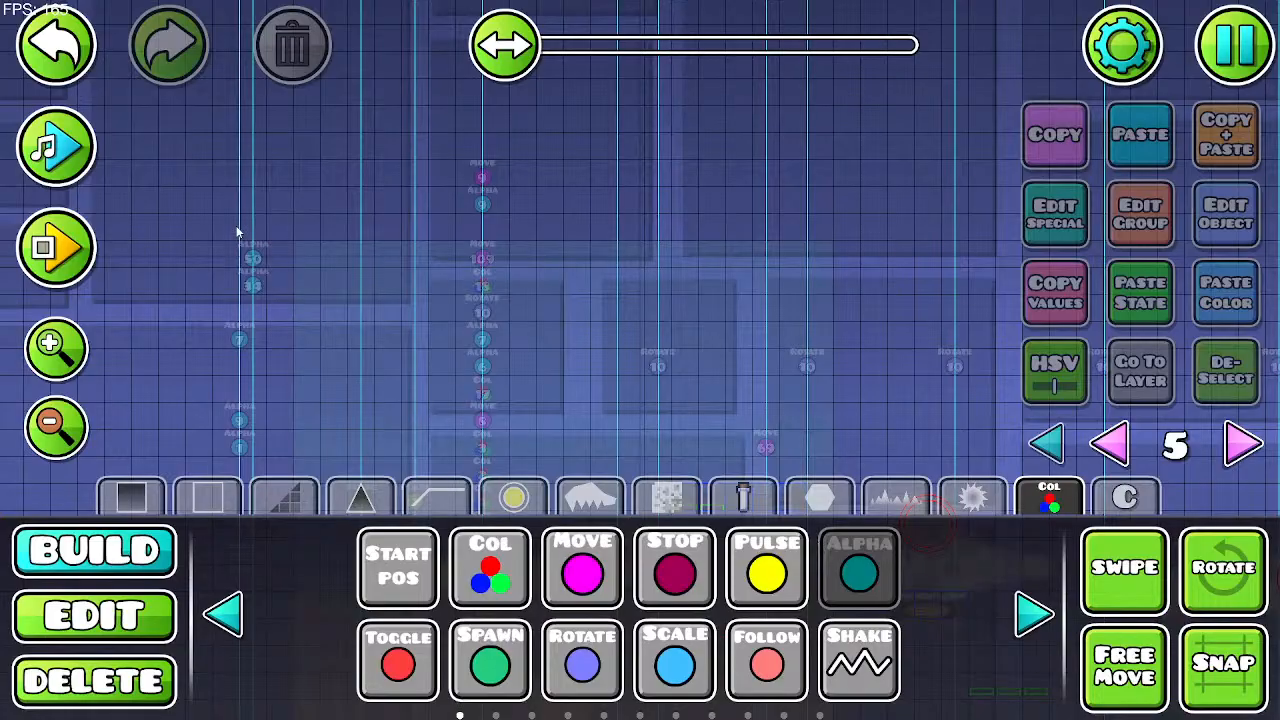
pyautogui.click(250, 230)
pyautogui.press('s')
pyautogui.press('s')
pyautogui.press('s')
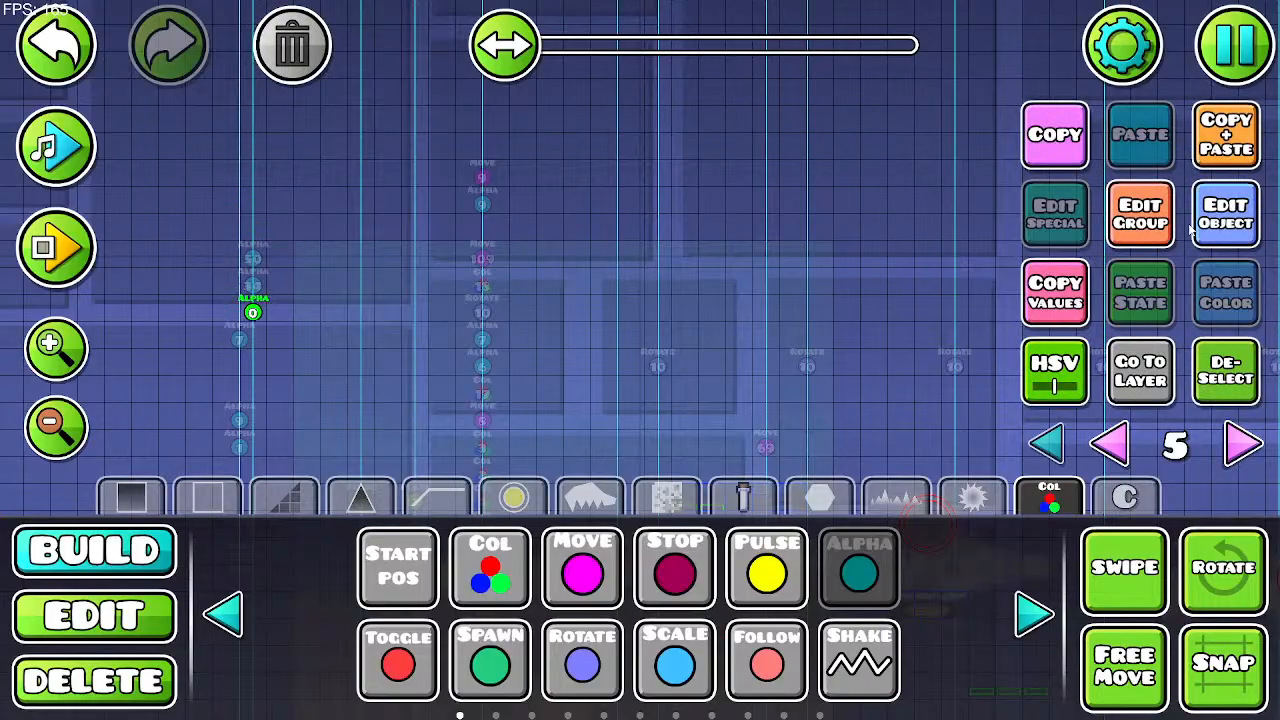
# Step: Set the starting Alpha trigger to group ID 117, fade time 0.00 and opacity 0.00
pyautogui.click(1196, 228)
pyautogui.moveTo(860, 503); pyautogui.dragTo(340, 494)
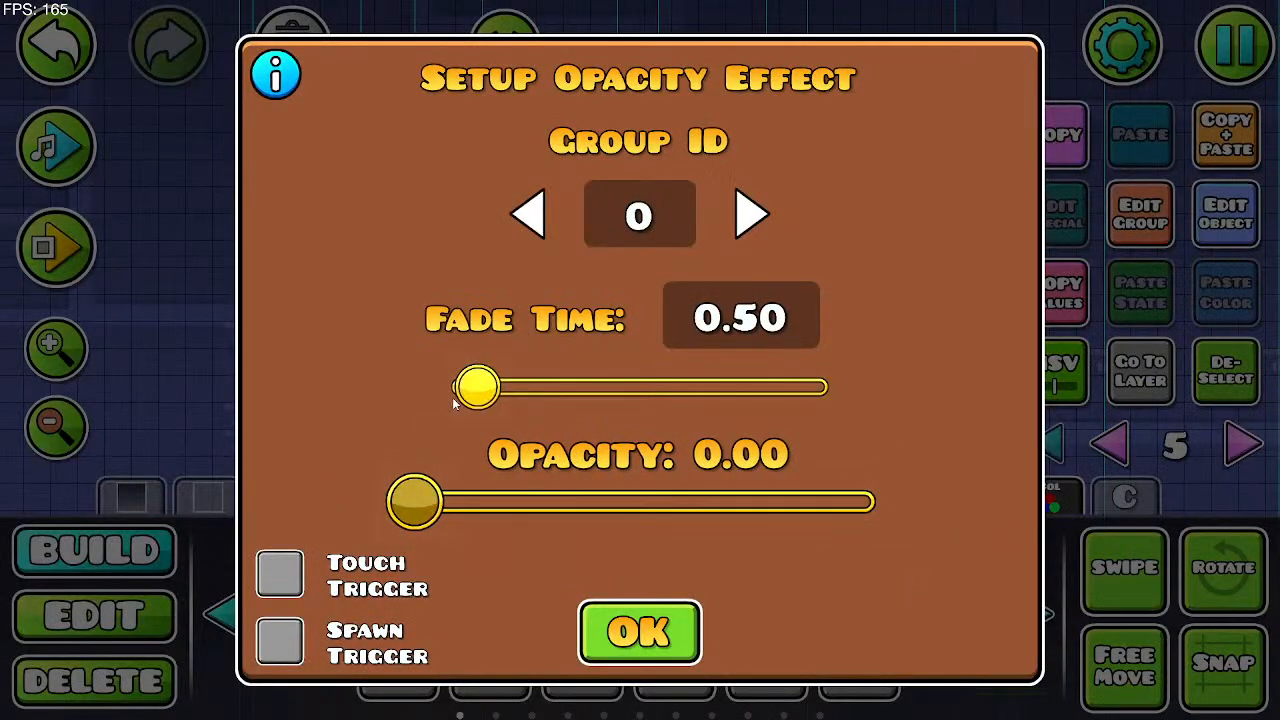
pyautogui.moveTo(453, 402); pyautogui.dragTo(440, 398)
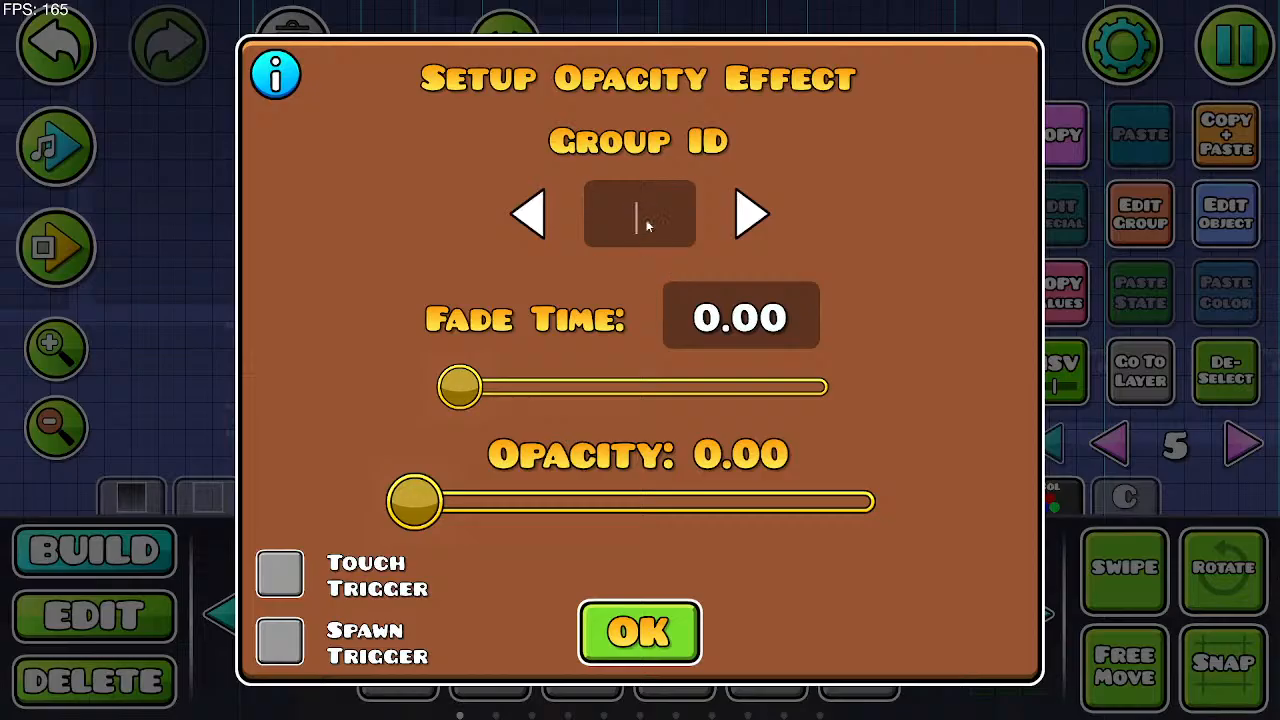
pyautogui.click(632, 643)
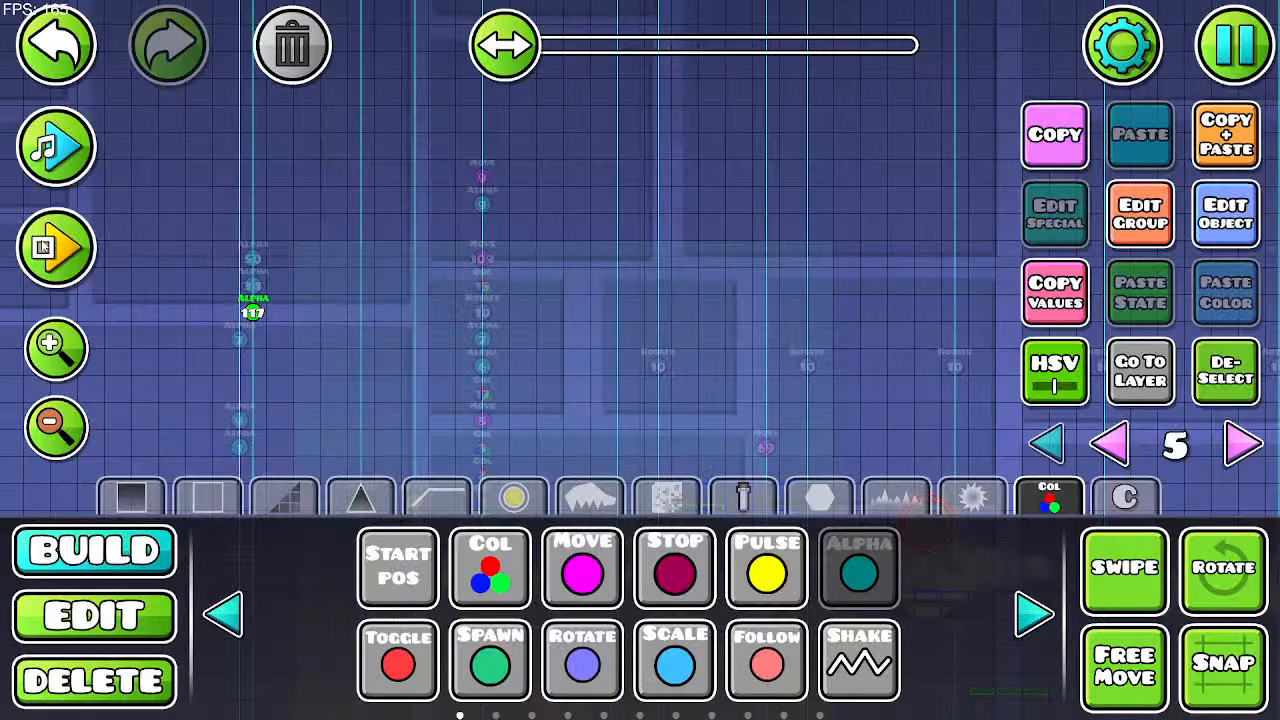
# Step: Playtest the UFO section through the blacked-out corridor into the following wave section, and stop the playtest
pyautogui.click(56, 247)
pyautogui.click(436, 306)
pyautogui.click(456, 312)
pyautogui.click(458, 314)
pyautogui.click(457, 313)
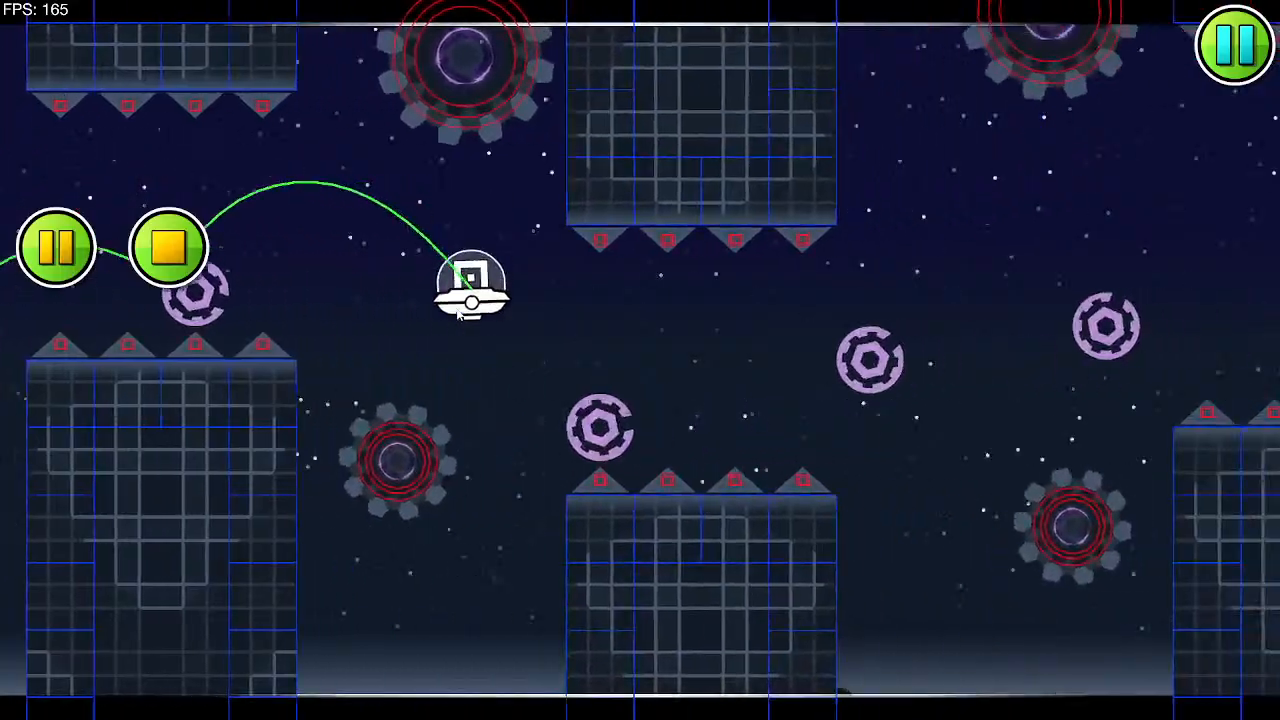
pyautogui.click(457, 313)
pyautogui.click(457, 313)
pyautogui.click(458, 314)
pyautogui.click(457, 313)
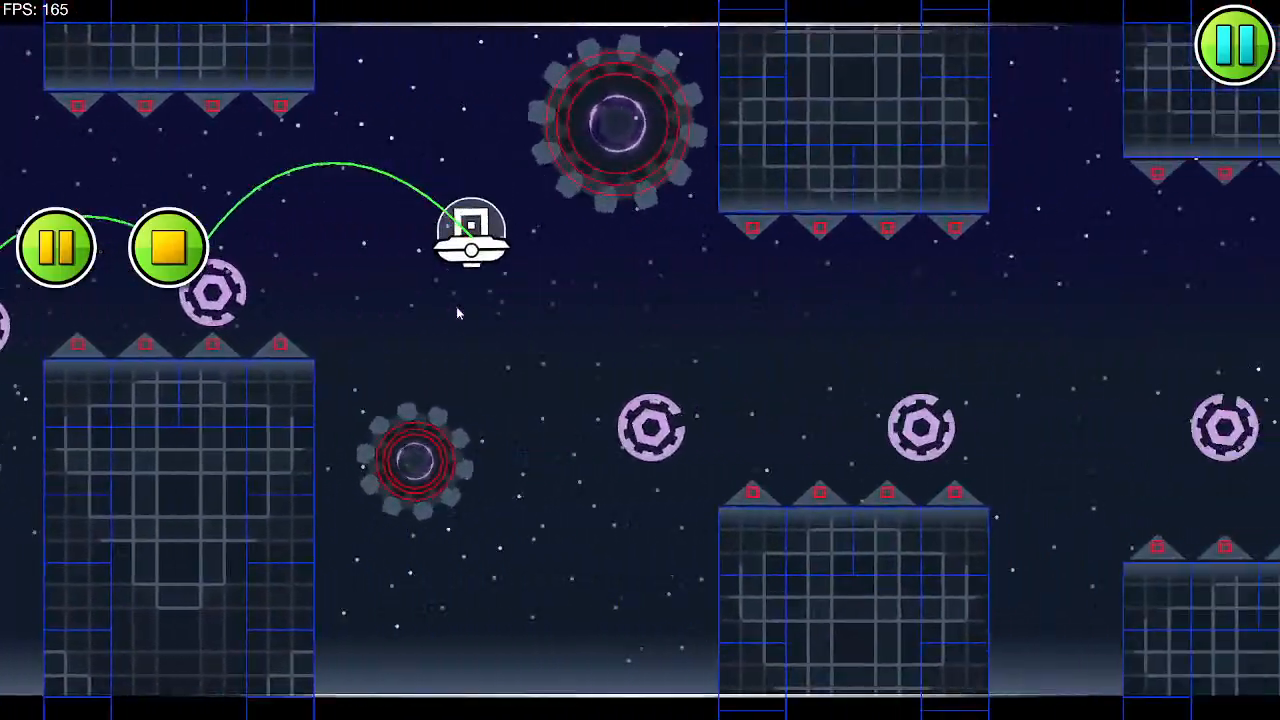
pyautogui.click(457, 313)
pyautogui.click(457, 313)
pyautogui.click(457, 313)
pyautogui.click(460, 312)
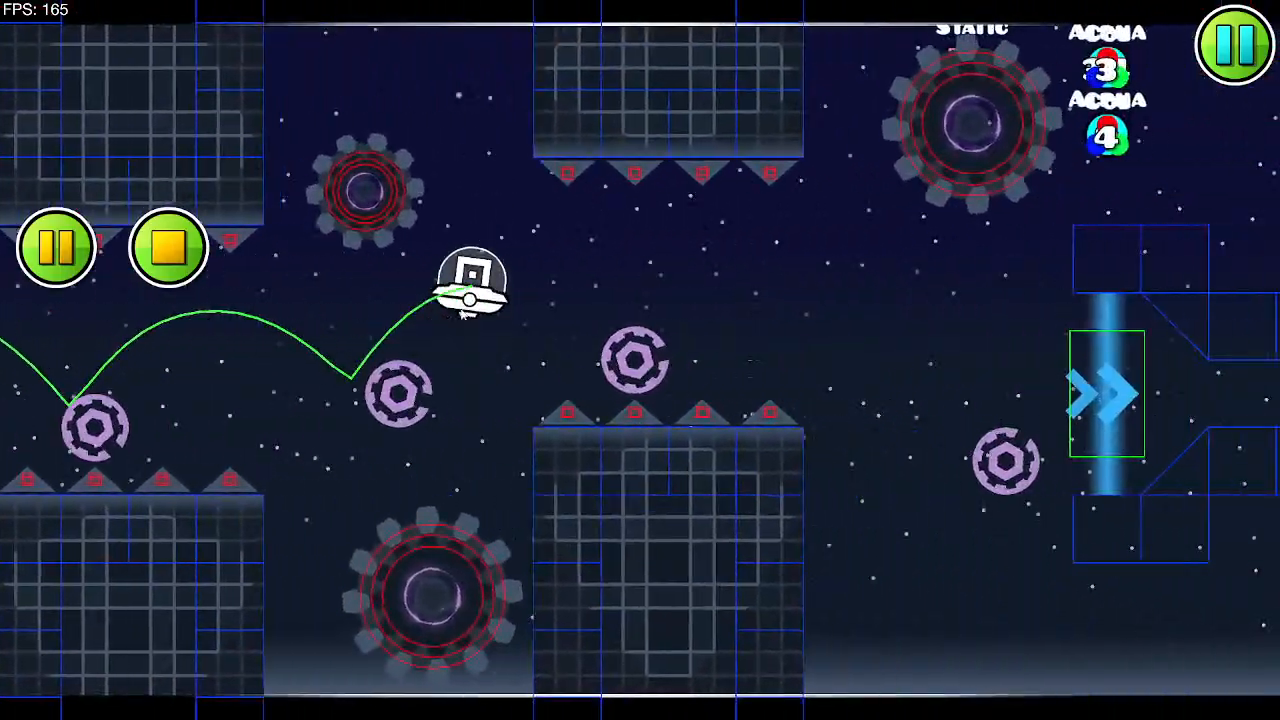
pyautogui.click(460, 312)
pyautogui.click(462, 314)
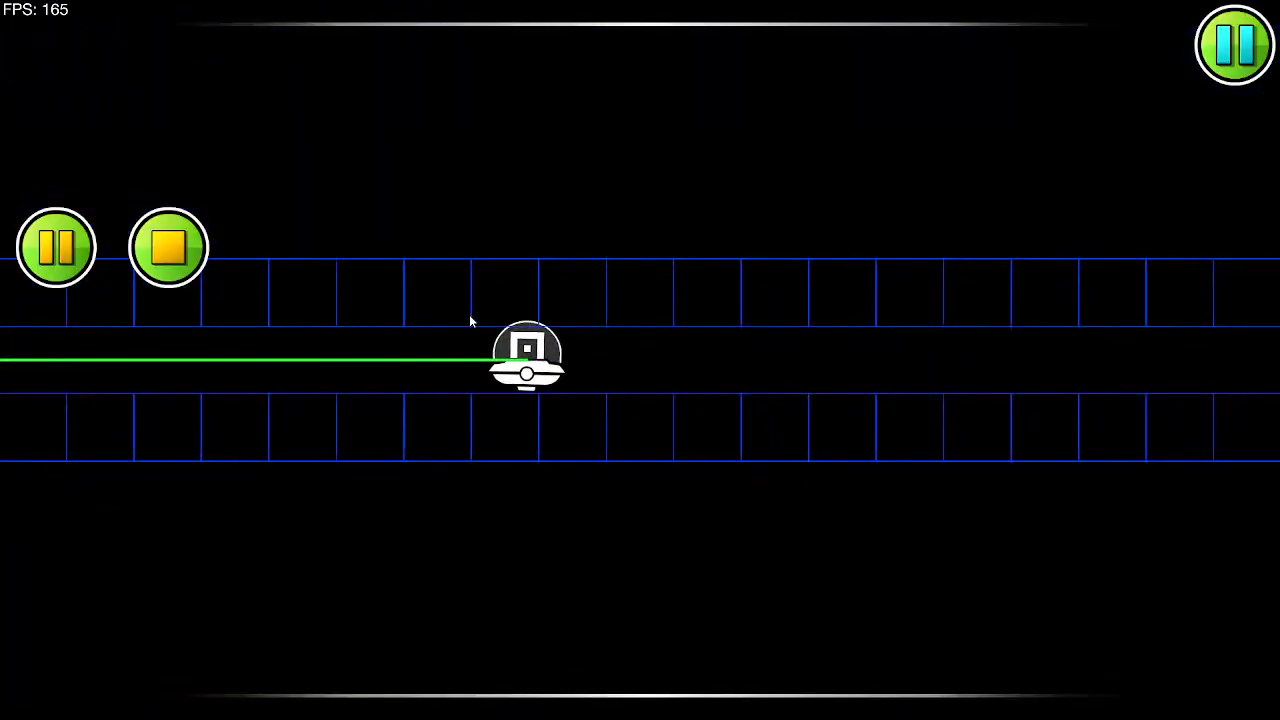
pyautogui.click(470, 318)
pyautogui.click(469, 318)
pyautogui.click(467, 318)
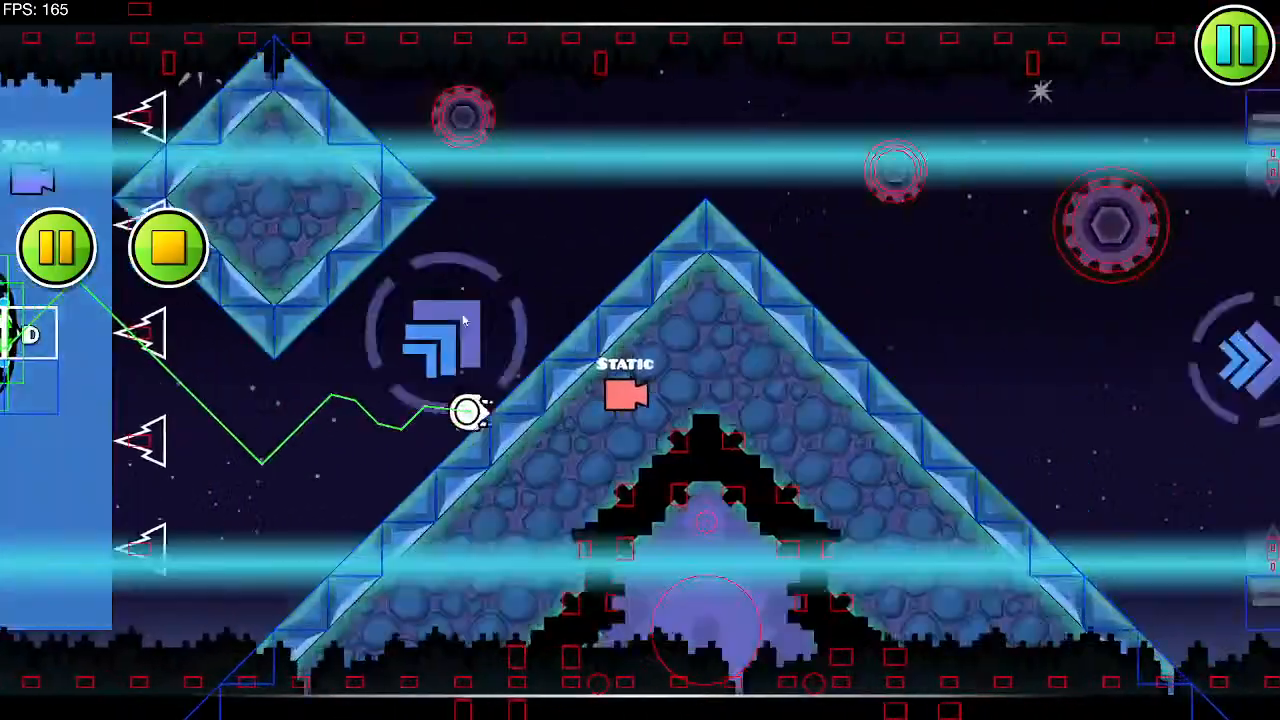
pyautogui.click(466, 316)
pyautogui.click(178, 254)
# Step: Switch to editor layer 4 and move the Static trigger before the corridor one block closer to the entrance
pyautogui.moveTo(236, 290); pyautogui.dragTo(566, 300)
pyautogui.moveTo(242, 351); pyautogui.dragTo(648, 433)
pyautogui.click(1126, 438)
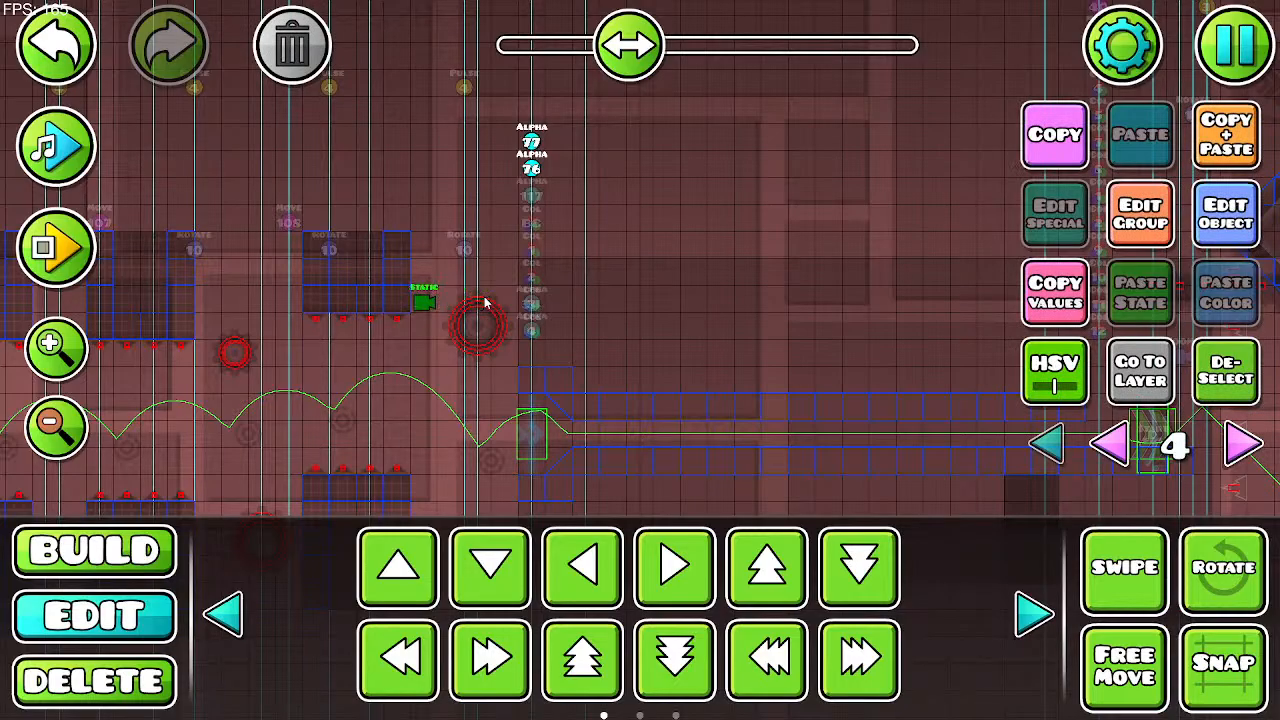
pyautogui.moveTo(484, 302); pyautogui.dragTo(515, 258)
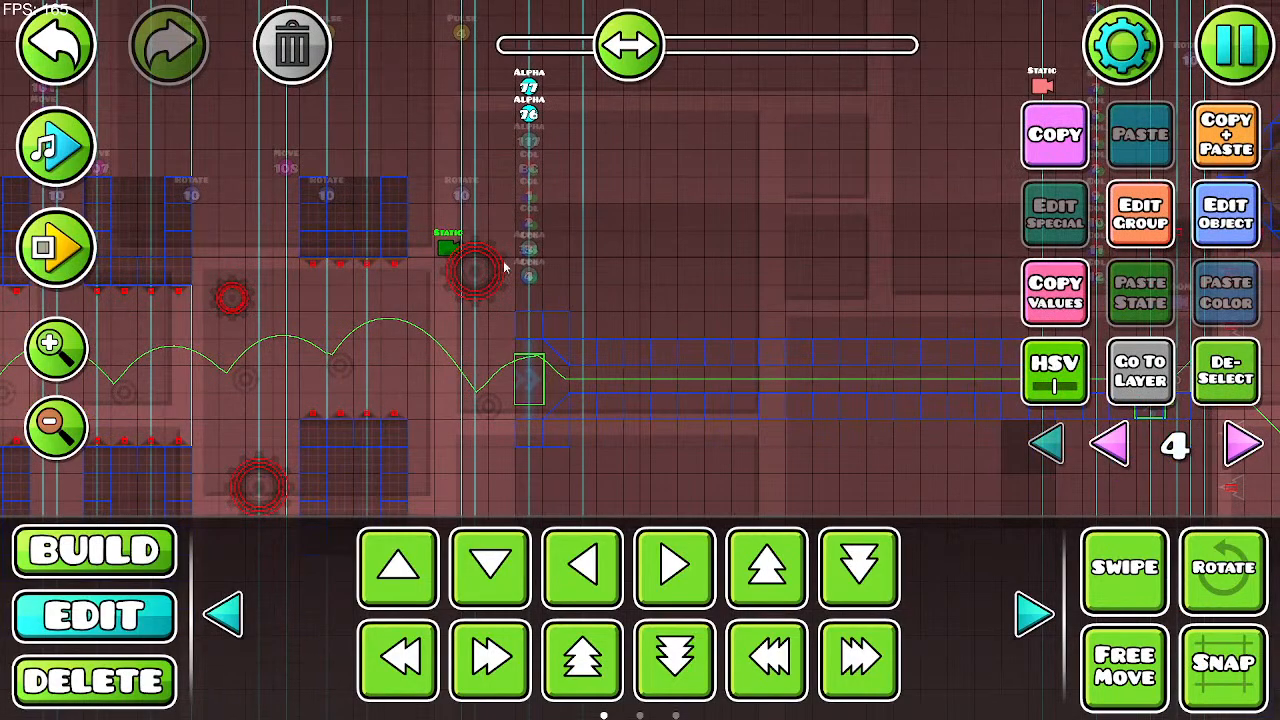
# Step: Playtest the UFO section again into the corridor to check the moved Static trigger, and stop partway through
pyautogui.click(78, 237)
pyautogui.click(445, 356)
pyautogui.click(445, 356)
pyautogui.click(445, 356)
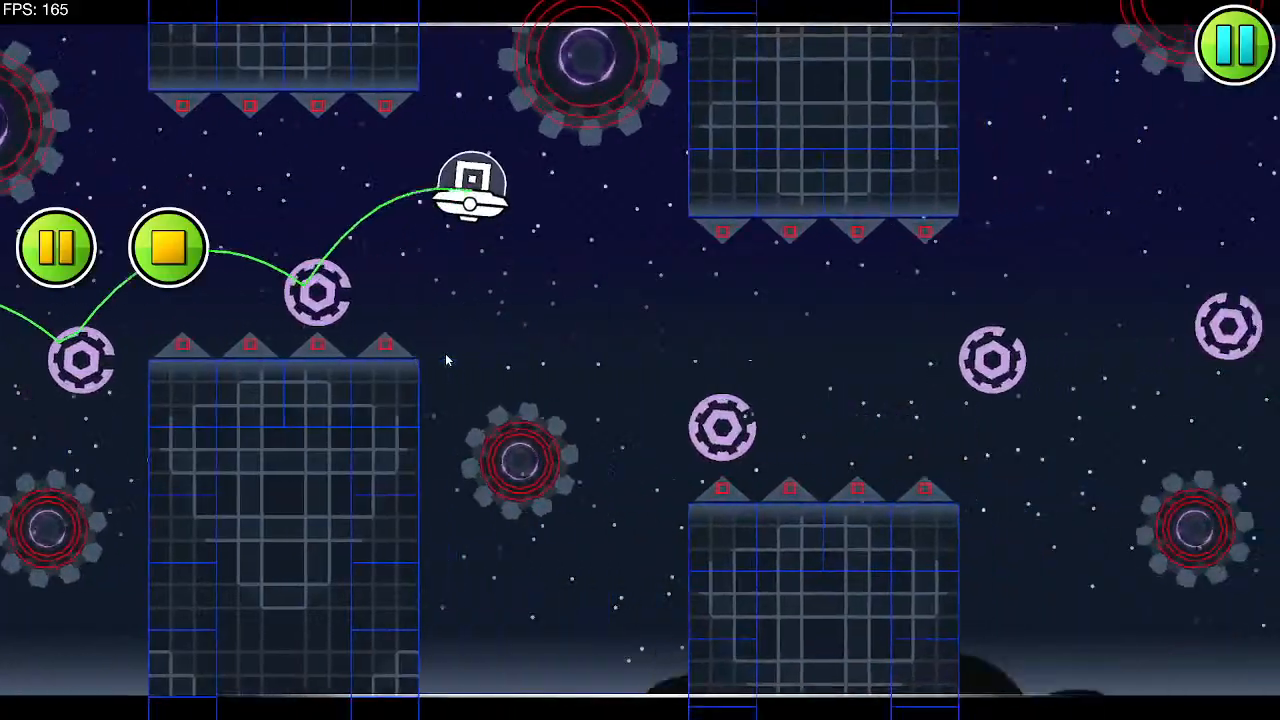
pyautogui.click(446, 358)
pyautogui.click(446, 358)
pyautogui.click(446, 358)
pyautogui.click(446, 358)
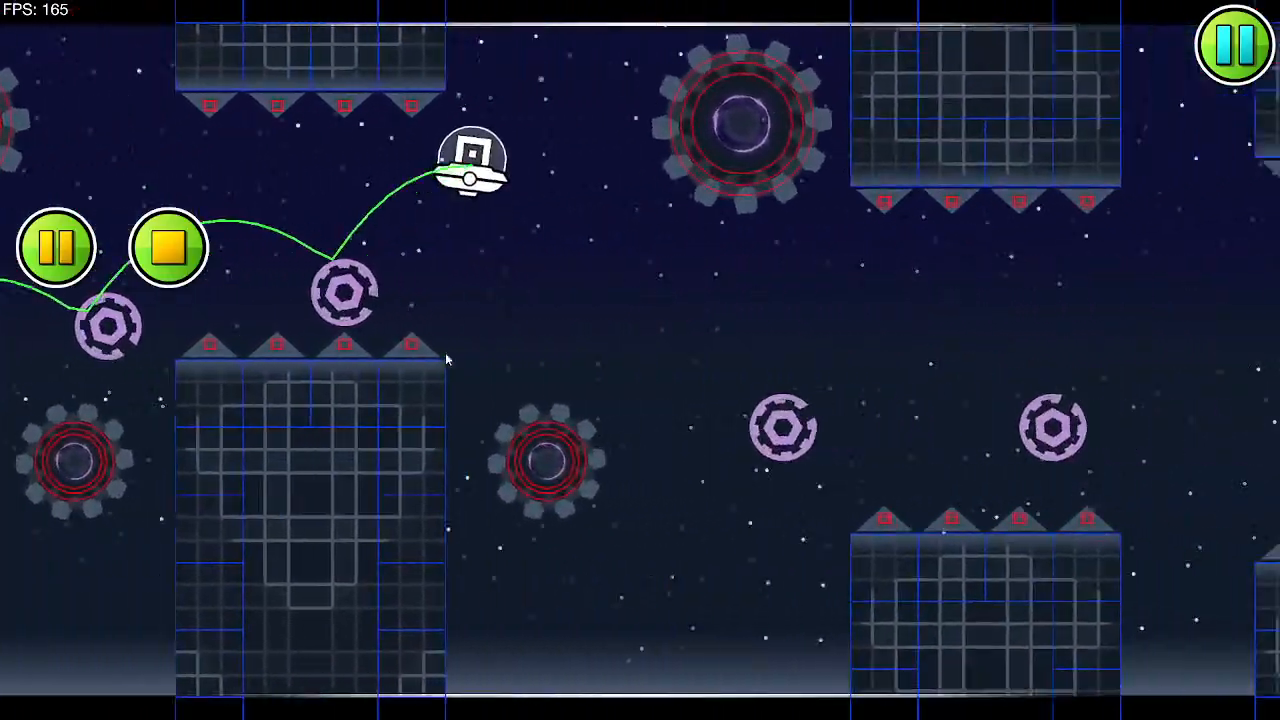
pyautogui.click(446, 358)
pyautogui.click(446, 358)
pyautogui.click(446, 358)
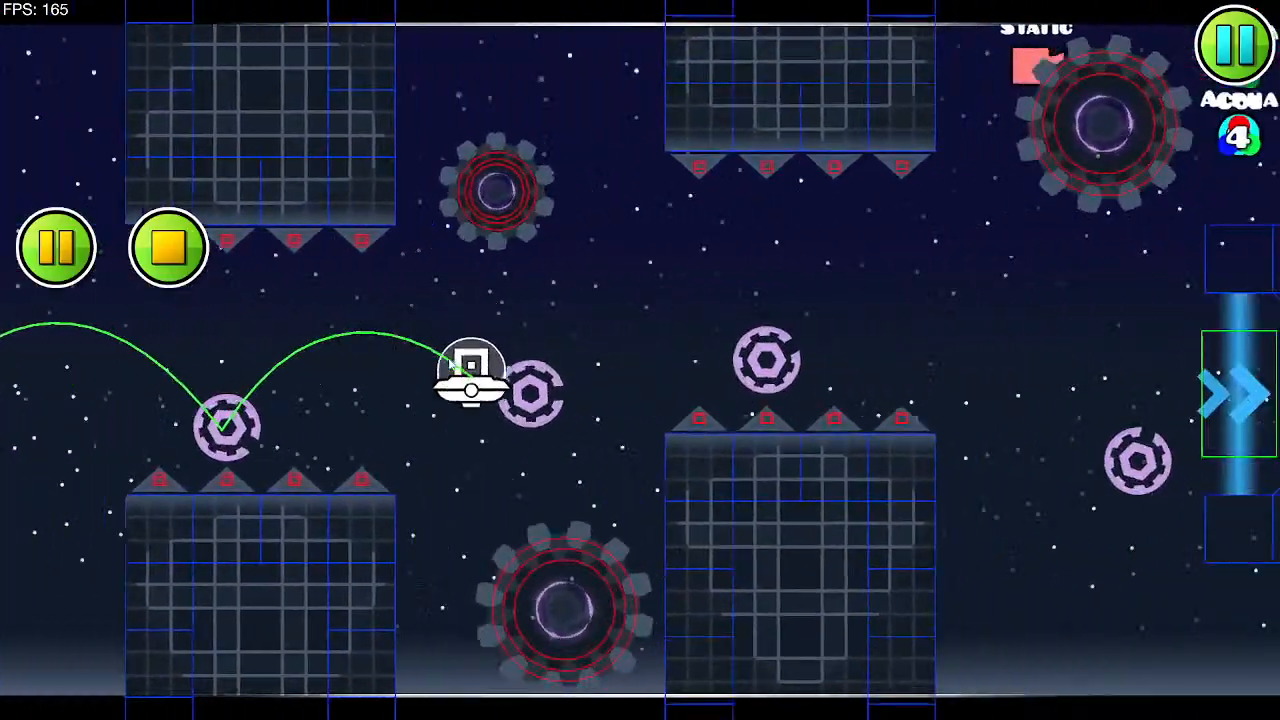
pyautogui.click(446, 358)
pyautogui.click(446, 358)
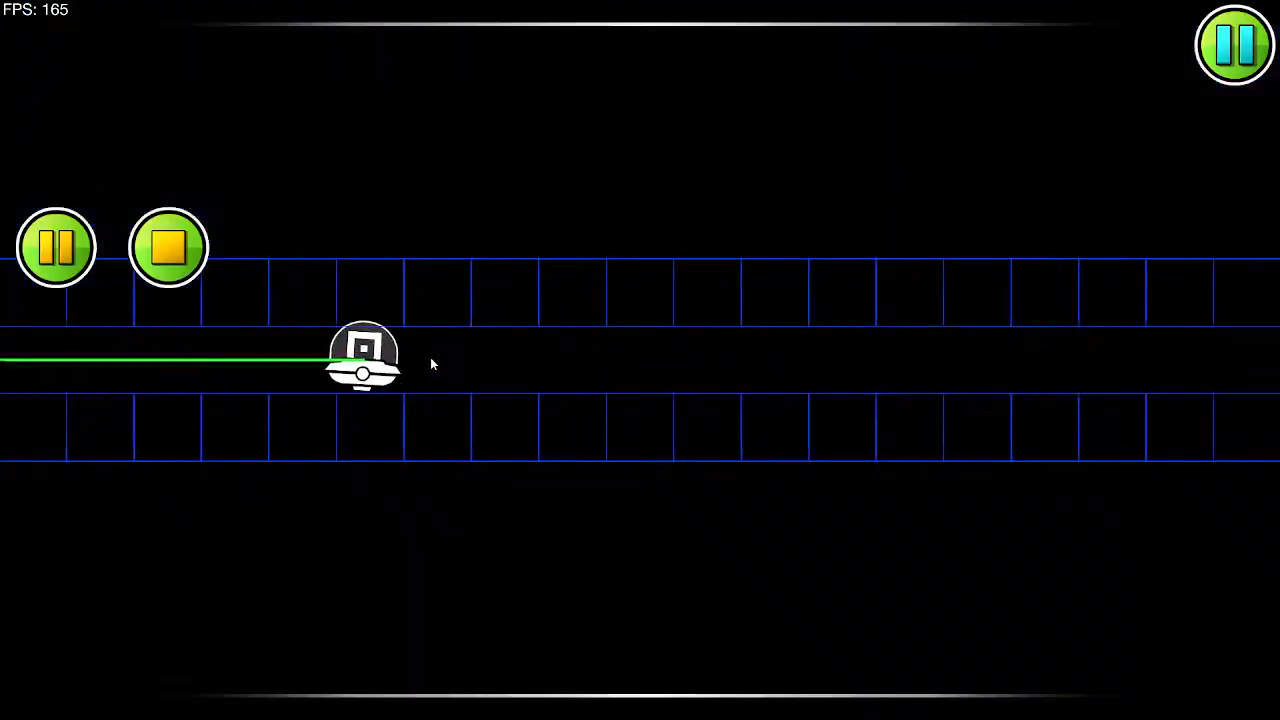
pyautogui.click(192, 236)
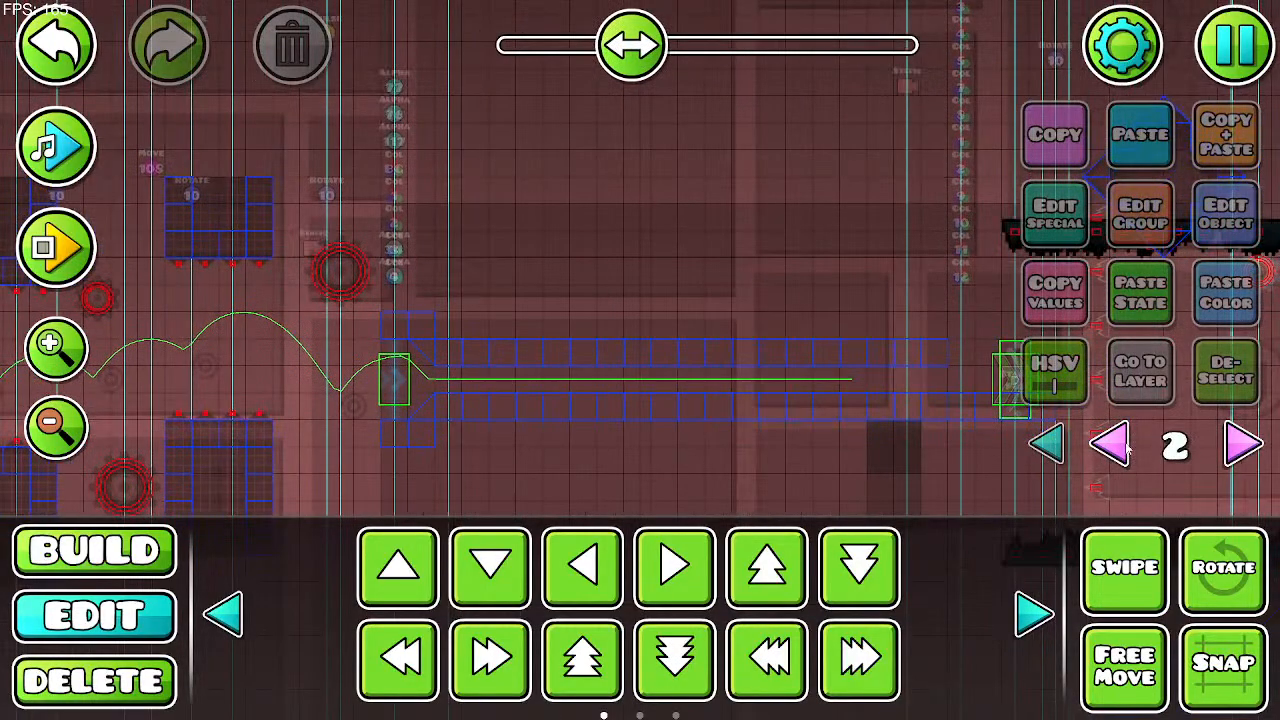
# Step: On editor layer 5, duplicate the blackout's first column of squares and place the copy directly in front of it, before the corridor entrance
pyautogui.click(1245, 447)
pyautogui.click(1245, 447)
pyautogui.click(1245, 447)
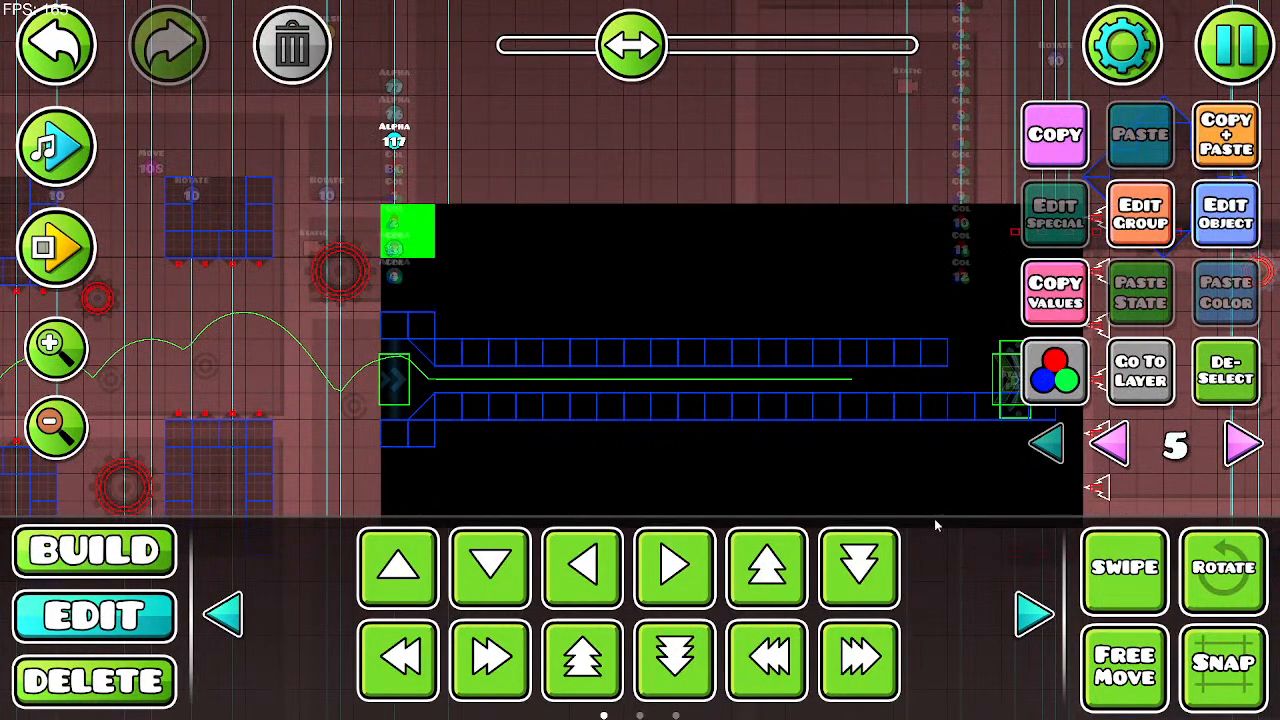
pyautogui.moveTo(392, 383); pyautogui.dragTo(398, 492)
pyautogui.scroll(-3, 480, 430)
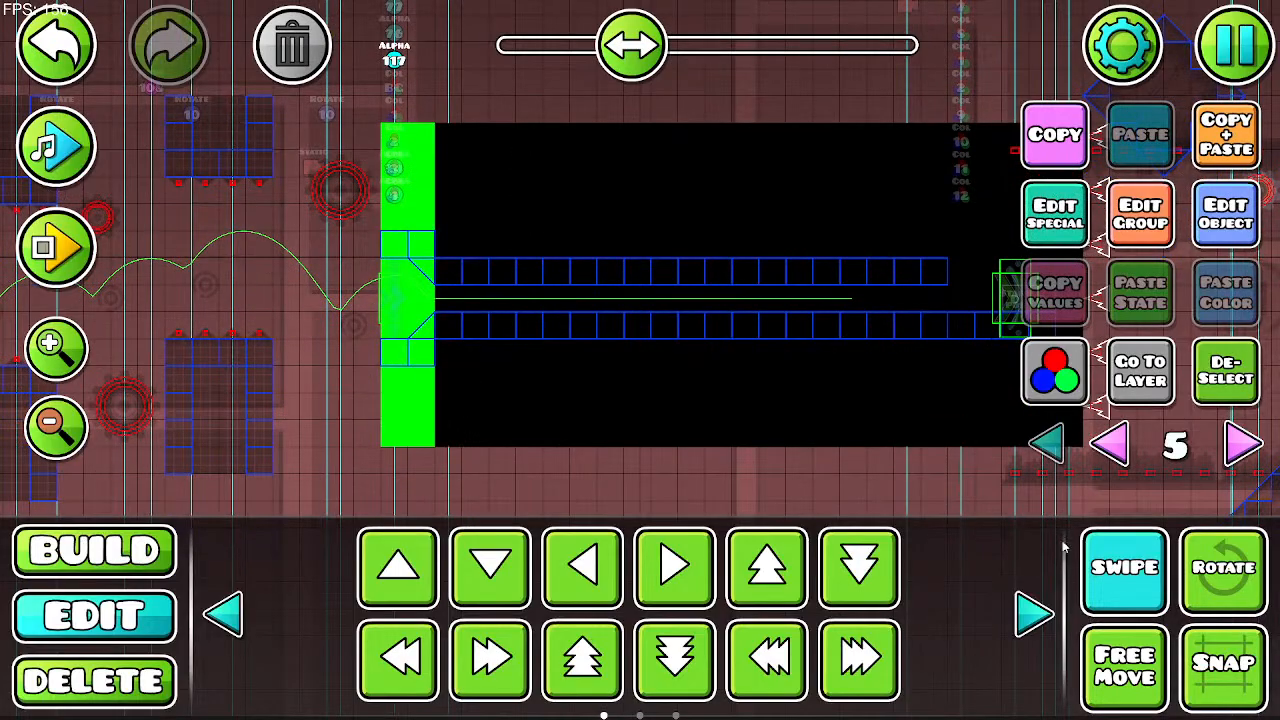
pyautogui.click(1099, 582)
pyautogui.click(1227, 141)
pyautogui.press('a')
pyautogui.press('a')
pyautogui.click(1227, 142)
pyautogui.press('a')
pyautogui.press('a')
pyautogui.press('a')
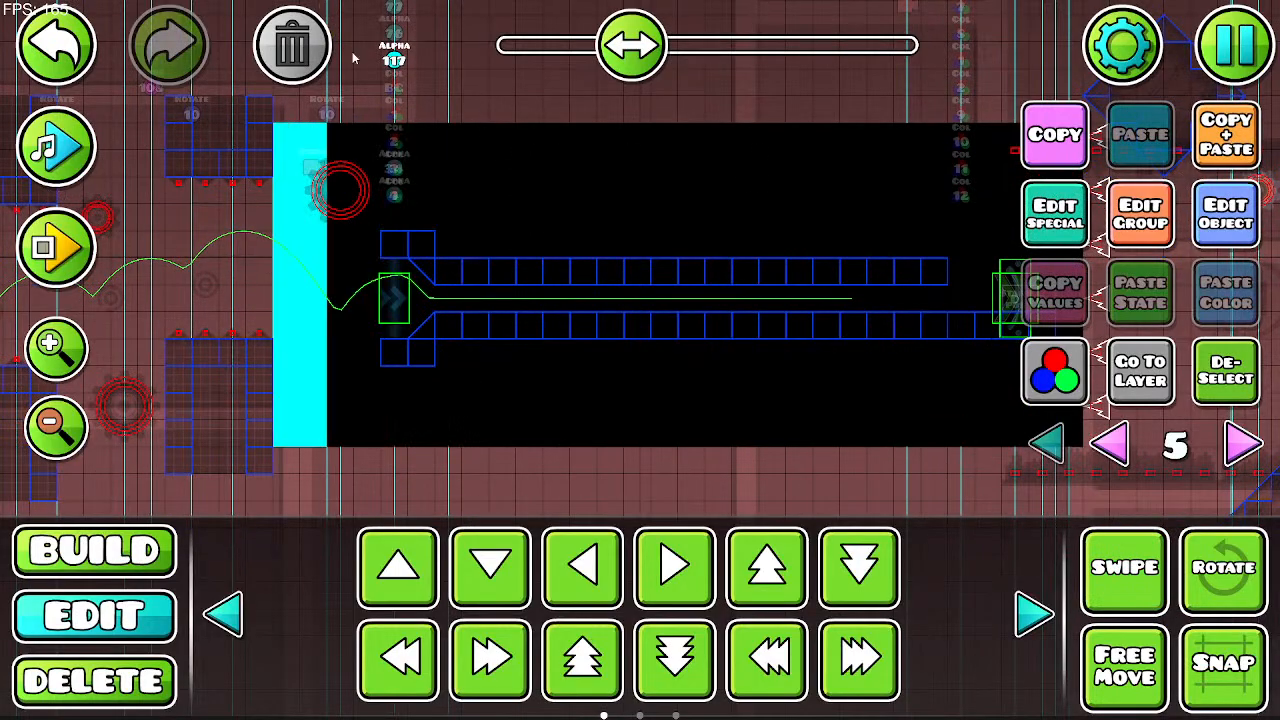
pyautogui.click(305, 48)
# Step: Switch to editor layer 4 and move the Static trigger before the corridor one block towards the corridor
pyautogui.moveTo(511, 152); pyautogui.dragTo(642, 207)
pyautogui.click(1112, 445)
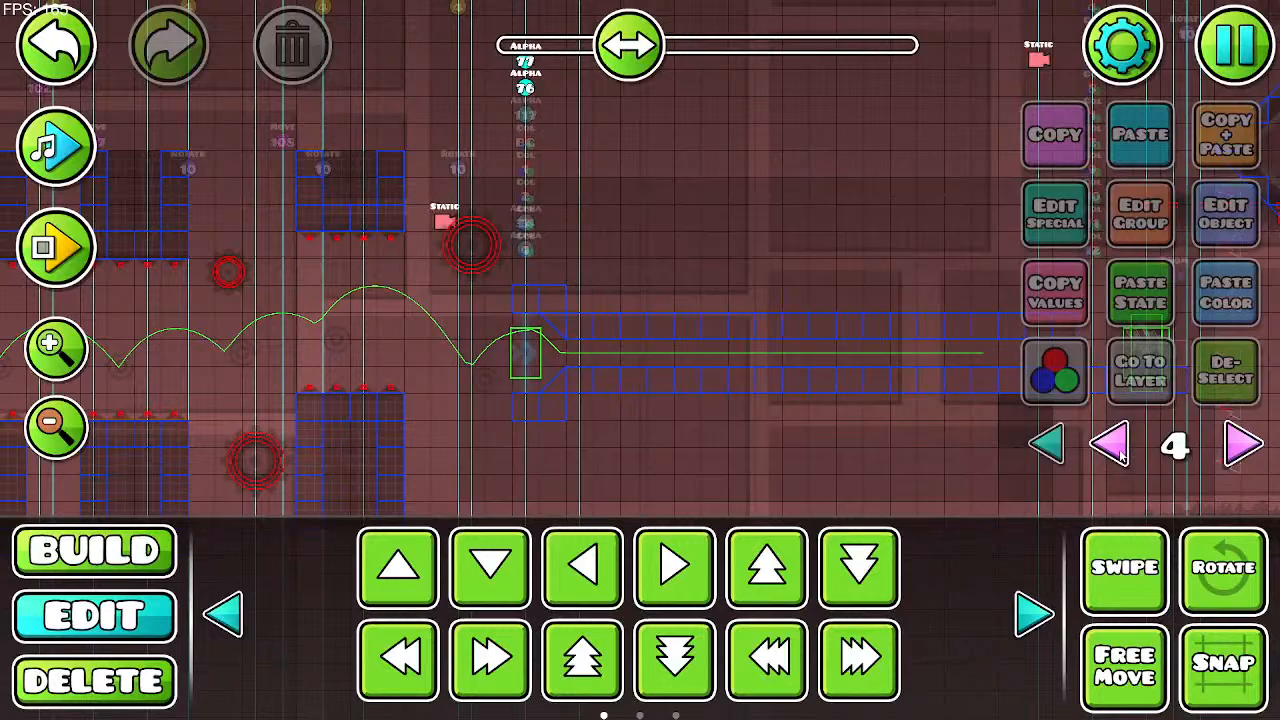
pyautogui.click(446, 222)
# Step: Playtest the UFO section into the corridor to check the Static trigger's new position, and stop inside the corridor
pyautogui.click(84, 240)
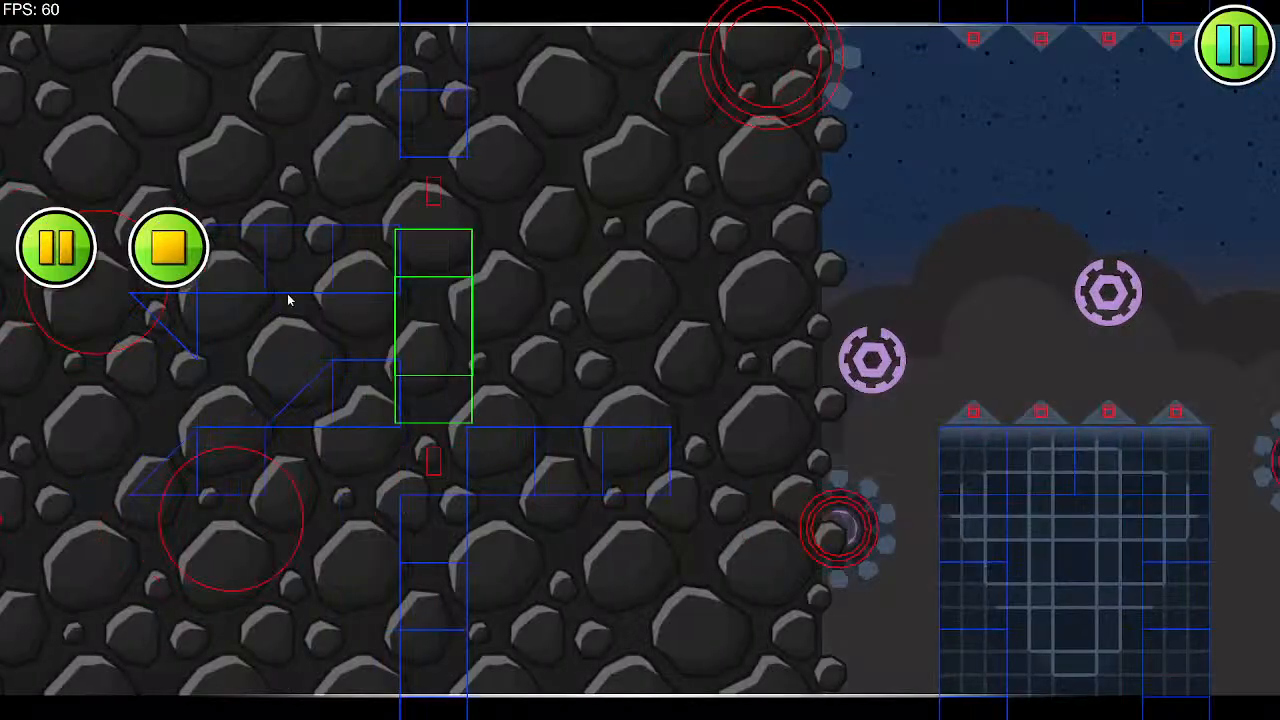
pyautogui.click(391, 324)
pyautogui.click(391, 324)
pyautogui.click(391, 325)
pyautogui.click(391, 324)
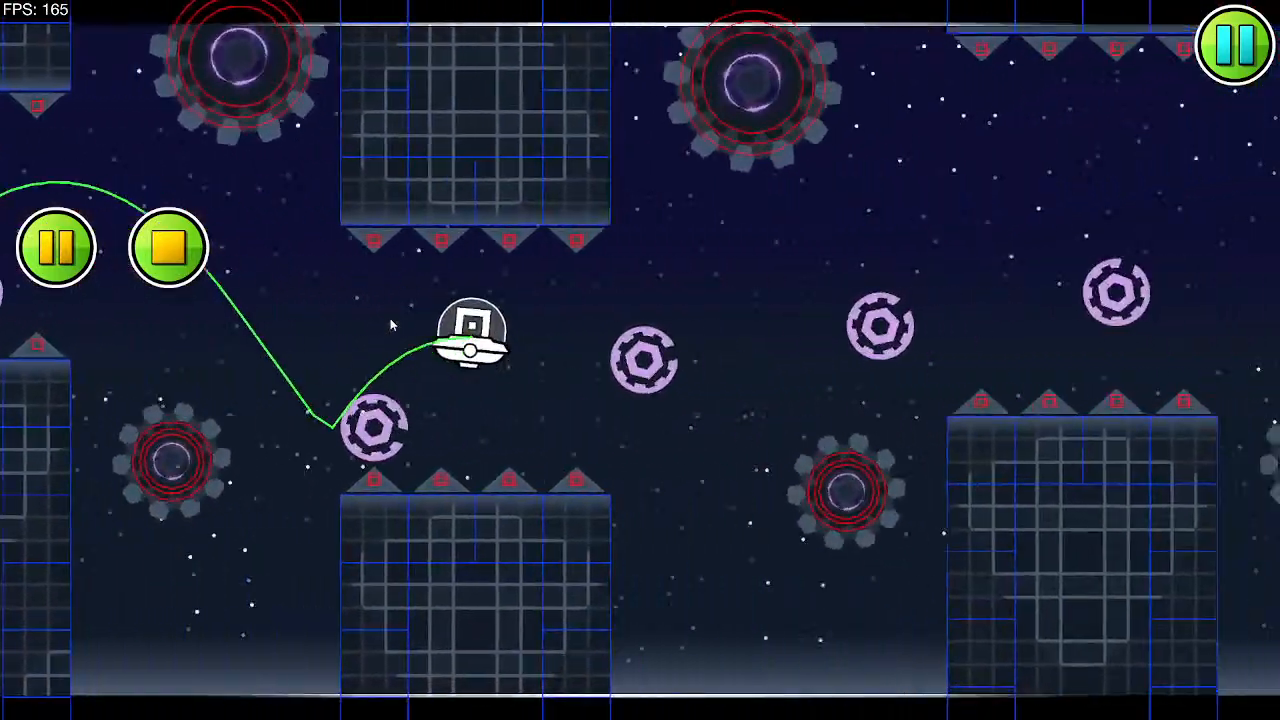
pyautogui.click(391, 323)
pyautogui.click(391, 323)
pyautogui.click(391, 322)
pyautogui.click(391, 322)
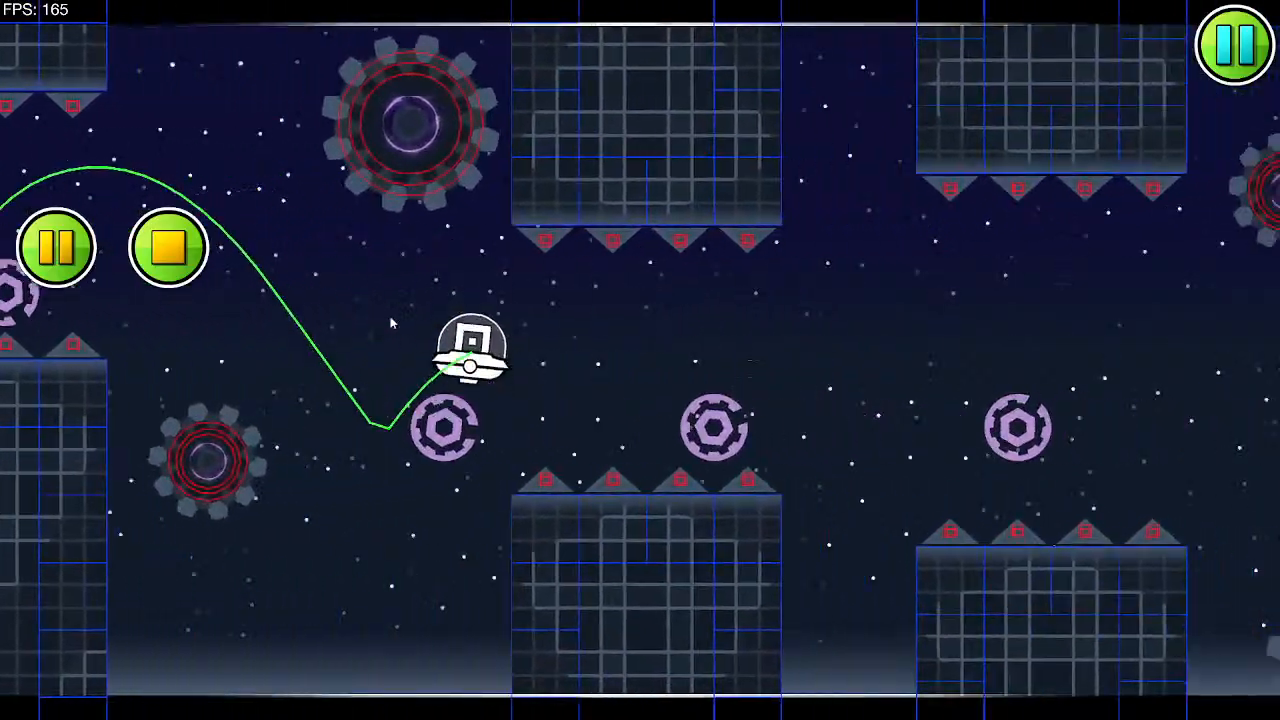
pyautogui.click(395, 322)
pyautogui.click(400, 322)
pyautogui.click(405, 328)
pyautogui.click(405, 325)
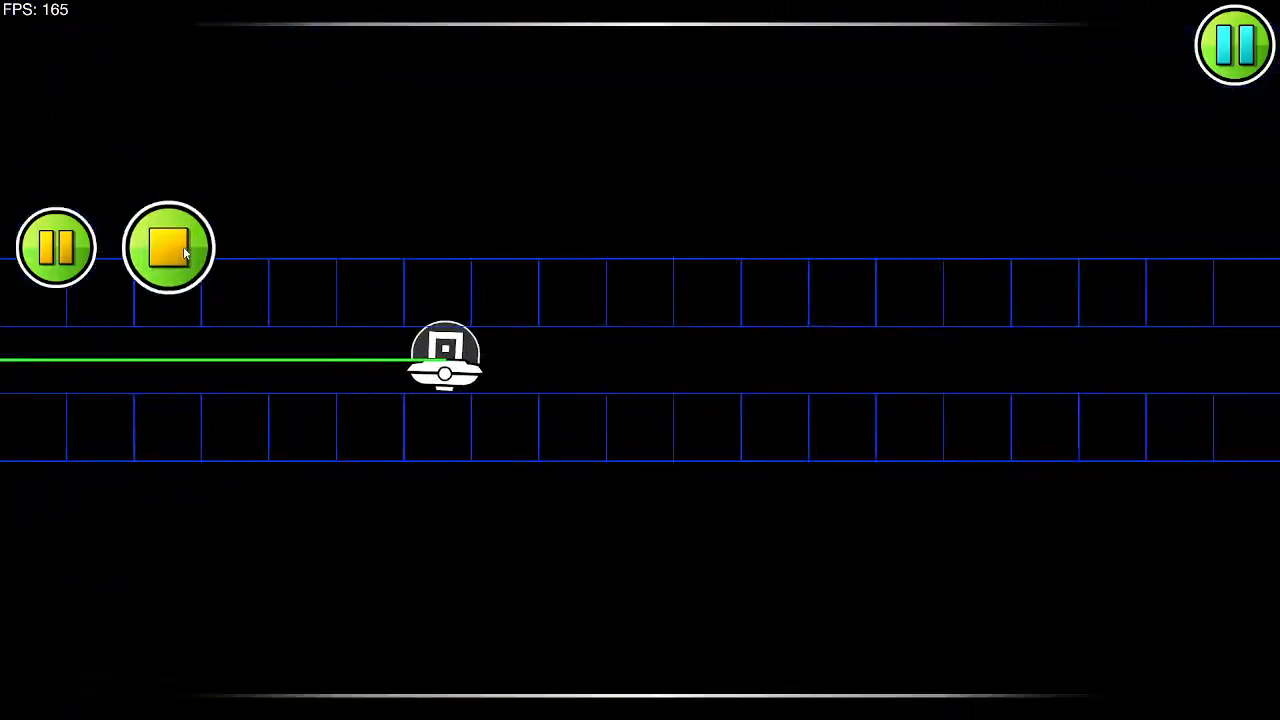
pyautogui.click(184, 252)
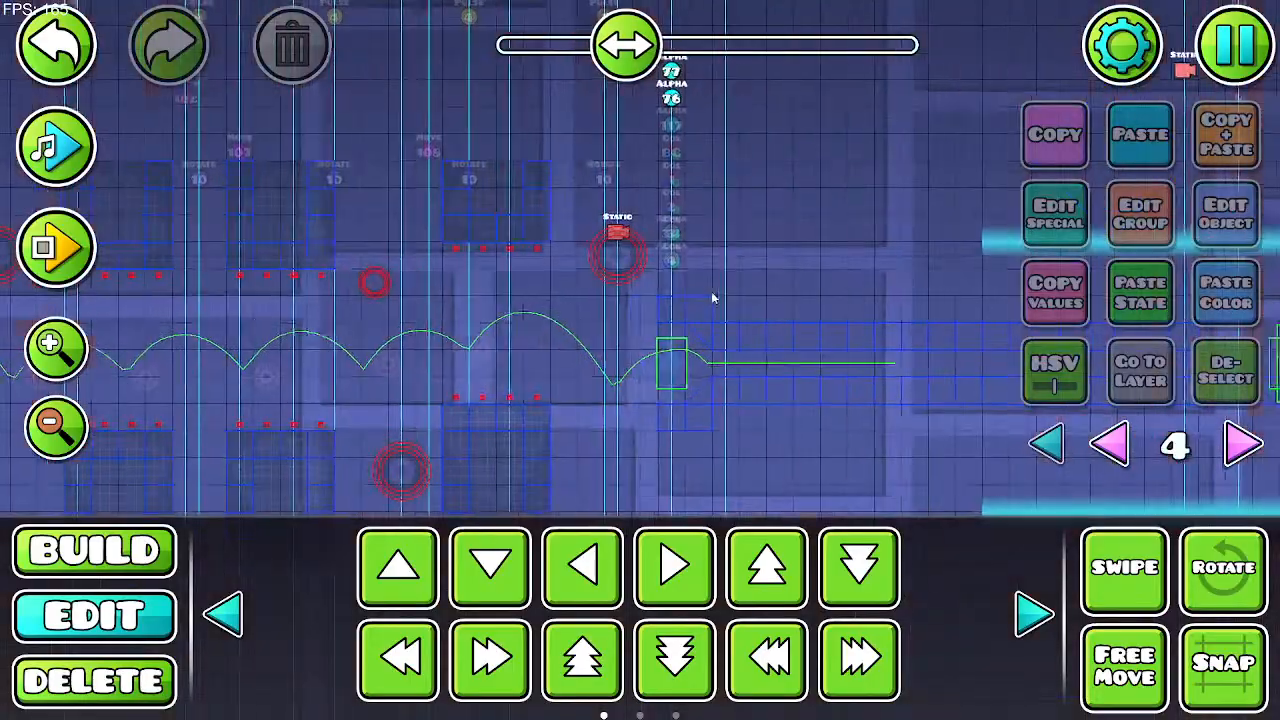
# Step: Look over the level's UFO section, its earlier parts and the corridor's exit in the editor
pyautogui.moveTo(440, 340); pyautogui.dragTo(814, 366)
pyautogui.moveTo(521, 350); pyautogui.dragTo(854, 349)
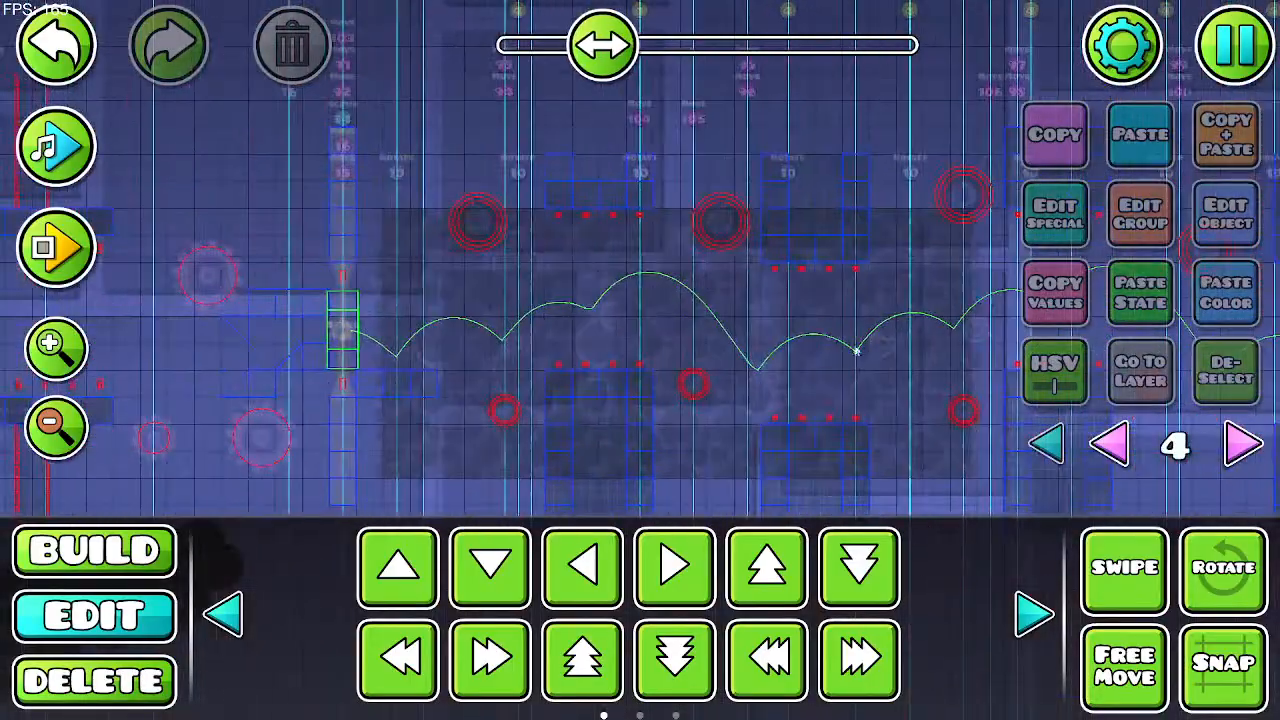
pyautogui.moveTo(611, 330); pyautogui.dragTo(815, 326)
pyautogui.moveTo(727, 333); pyautogui.dragTo(403, 286)
pyautogui.moveTo(780, 308); pyautogui.dragTo(380, 280)
pyautogui.moveTo(796, 264); pyautogui.dragTo(664, 341)
pyautogui.moveTo(623, 45); pyautogui.dragTo(566, 47)
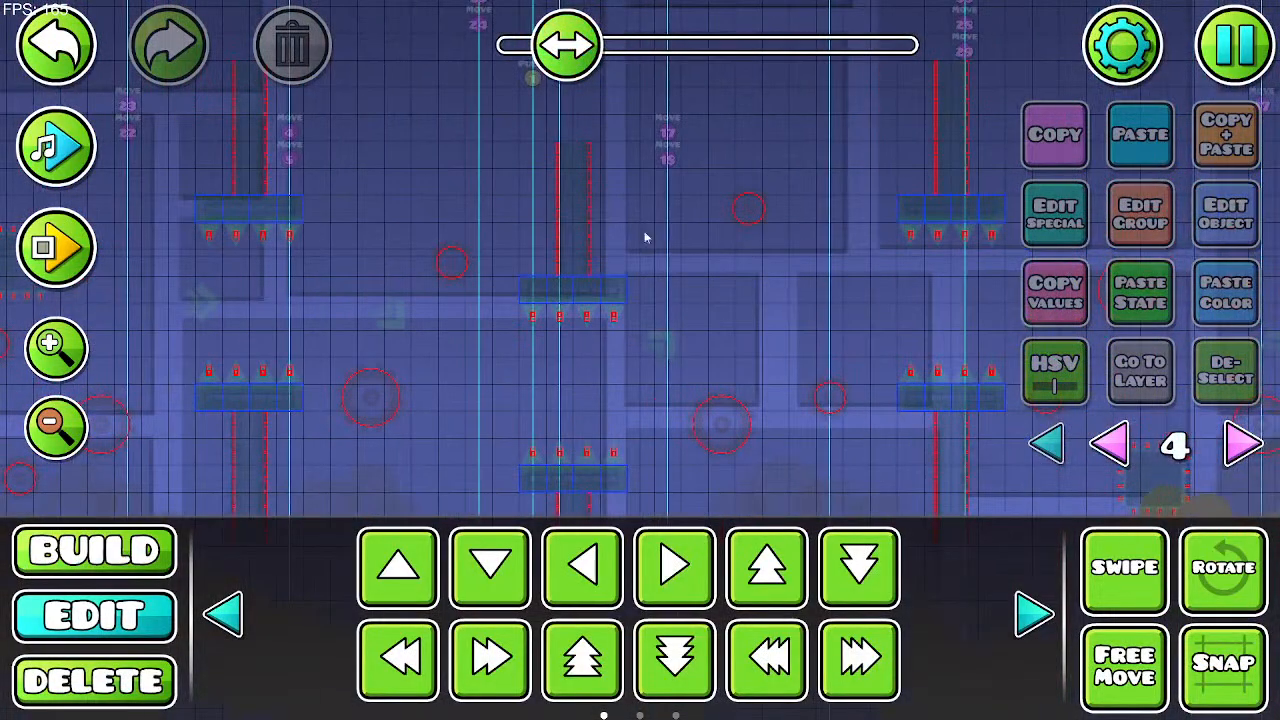
pyautogui.moveTo(900, 240); pyautogui.dragTo(112, 222)
pyautogui.moveTo(582, 45); pyautogui.dragTo(632, 46)
pyautogui.moveTo(610, 232); pyautogui.dragTo(357, 223)
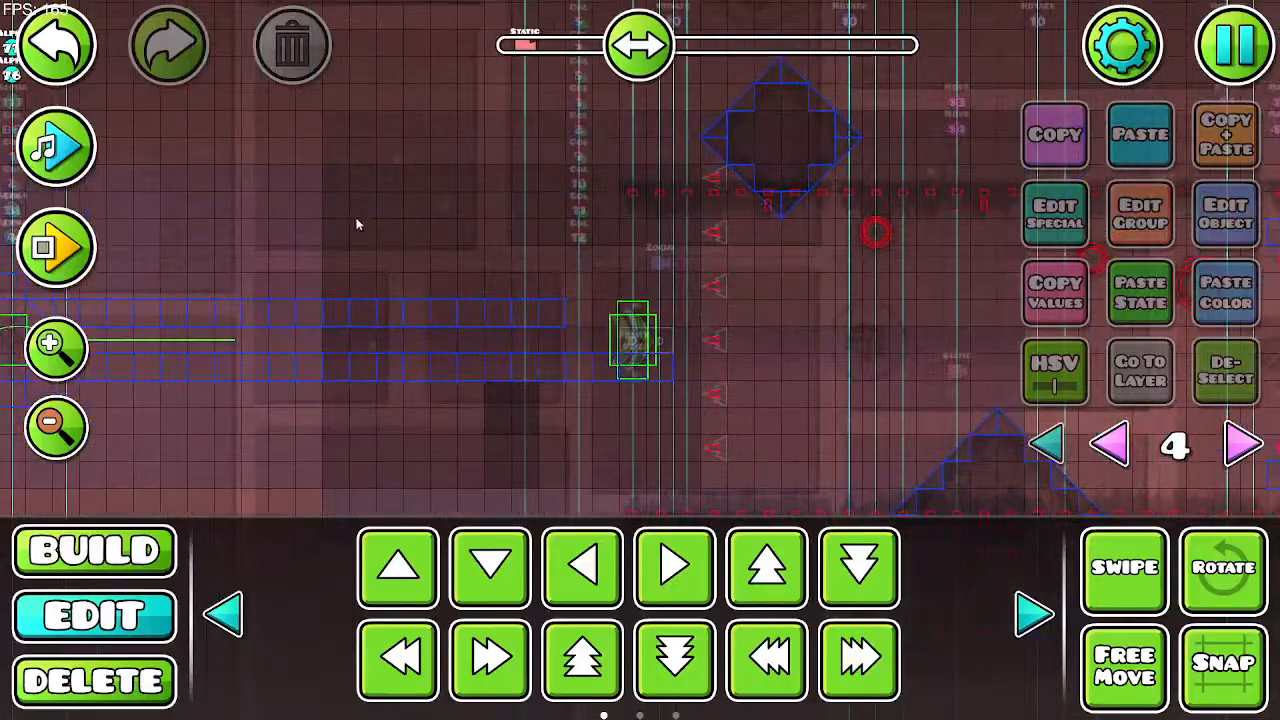
pyautogui.moveTo(380, 268); pyautogui.dragTo(673, 261)
pyautogui.moveTo(535, 338); pyautogui.dragTo(660, 352)
# Step: Playtest the UFO section through the whole blacked-out corridor into the wave section, and stop the playtest
pyautogui.click(45, 259)
pyautogui.click(471, 293)
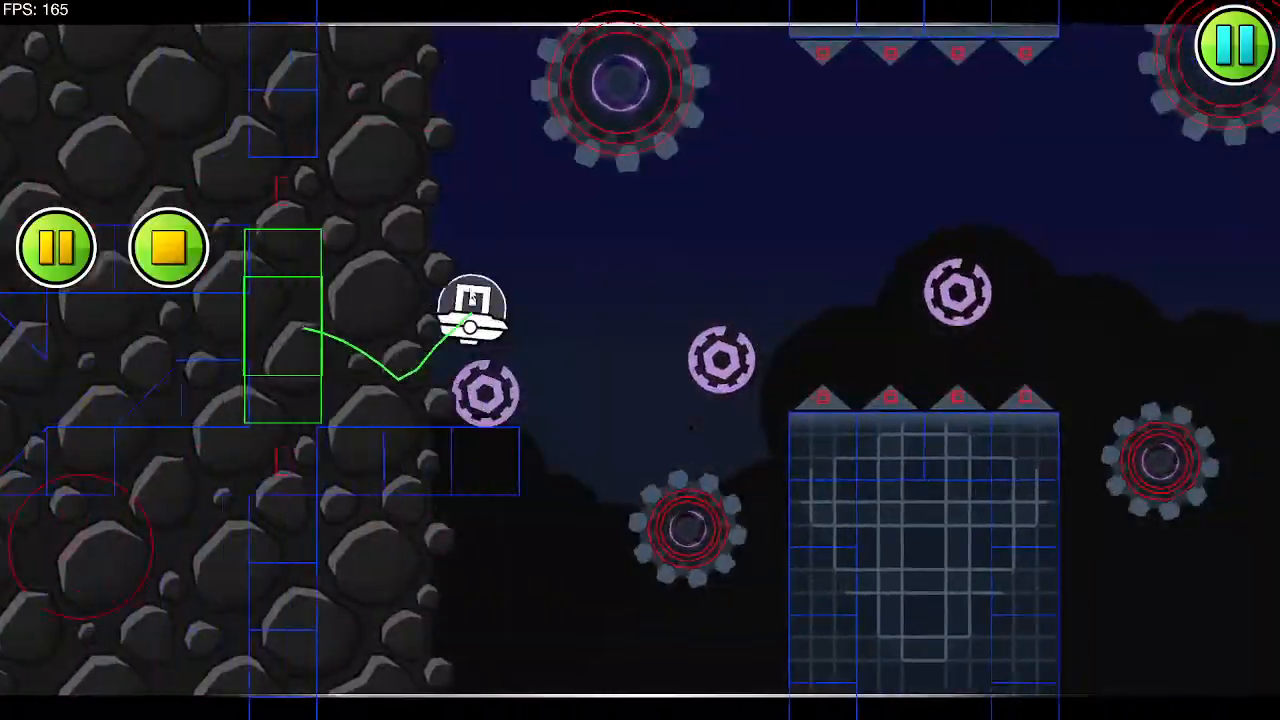
pyautogui.click(471, 293)
pyautogui.click(471, 293)
pyautogui.click(471, 293)
pyautogui.click(472, 293)
pyautogui.click(472, 293)
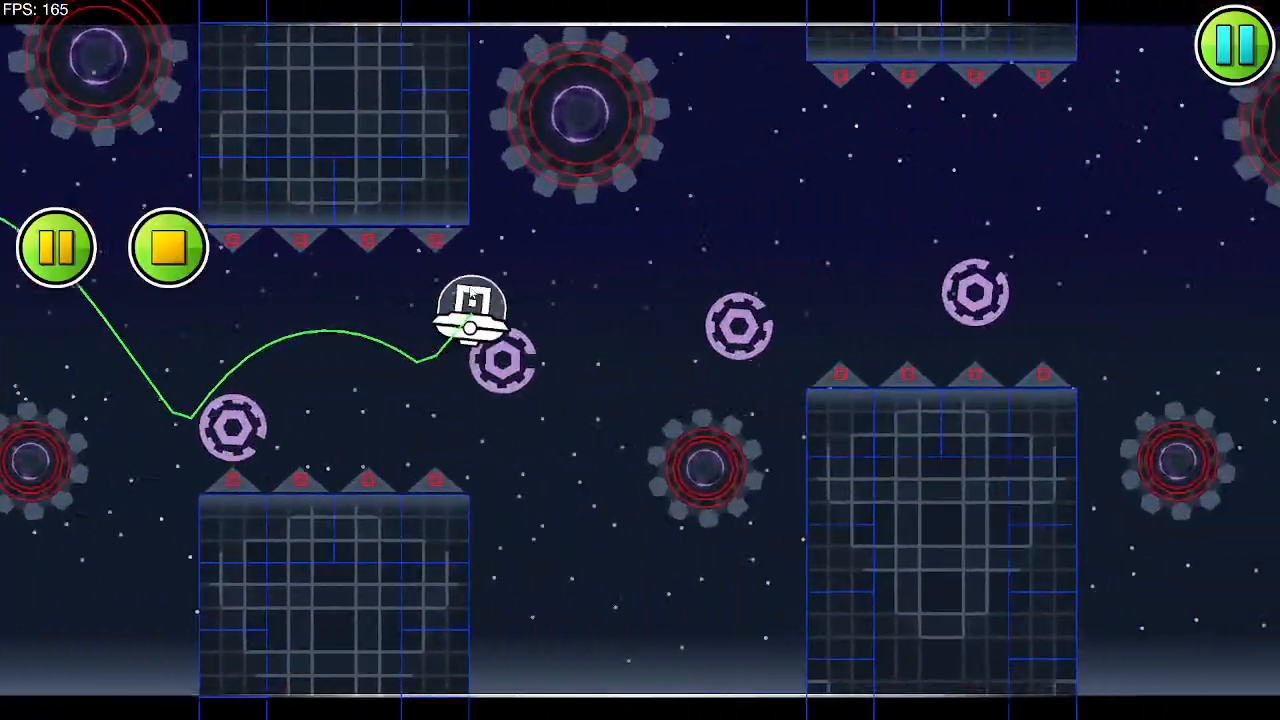
pyautogui.click(474, 293)
pyautogui.click(476, 294)
pyautogui.click(474, 293)
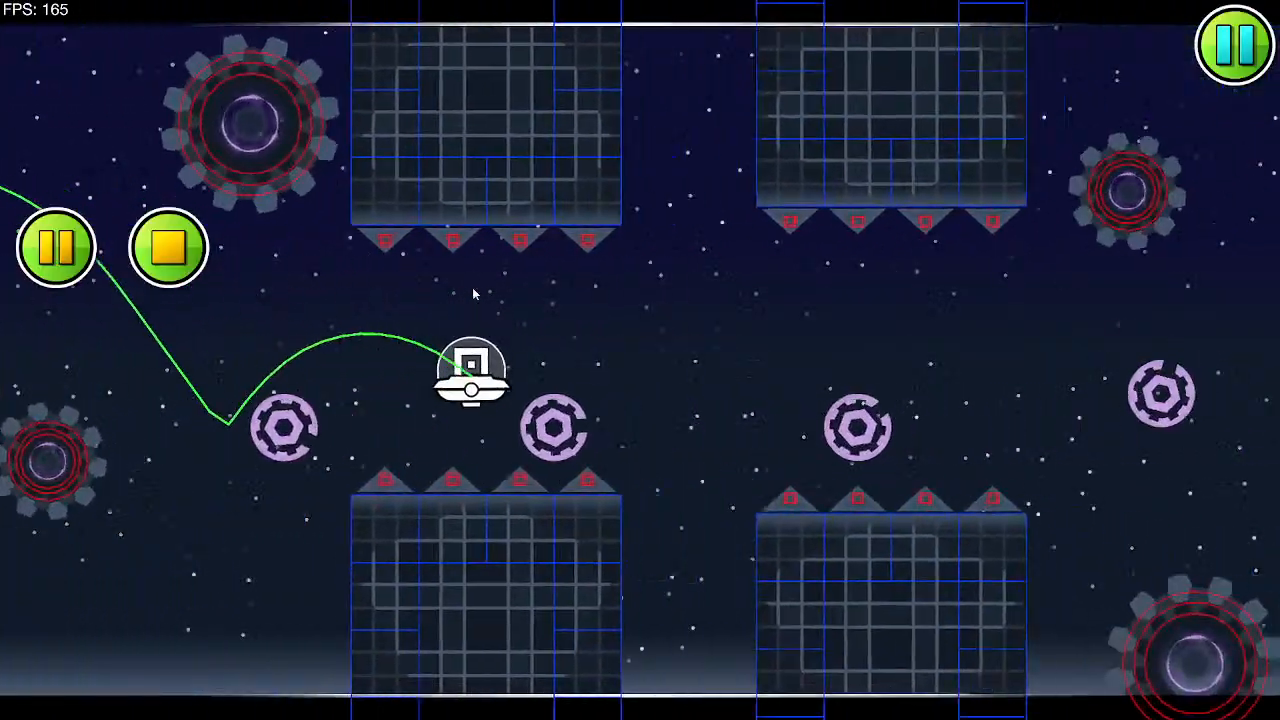
pyautogui.click(473, 293)
pyautogui.click(474, 293)
pyautogui.click(474, 292)
pyautogui.click(474, 292)
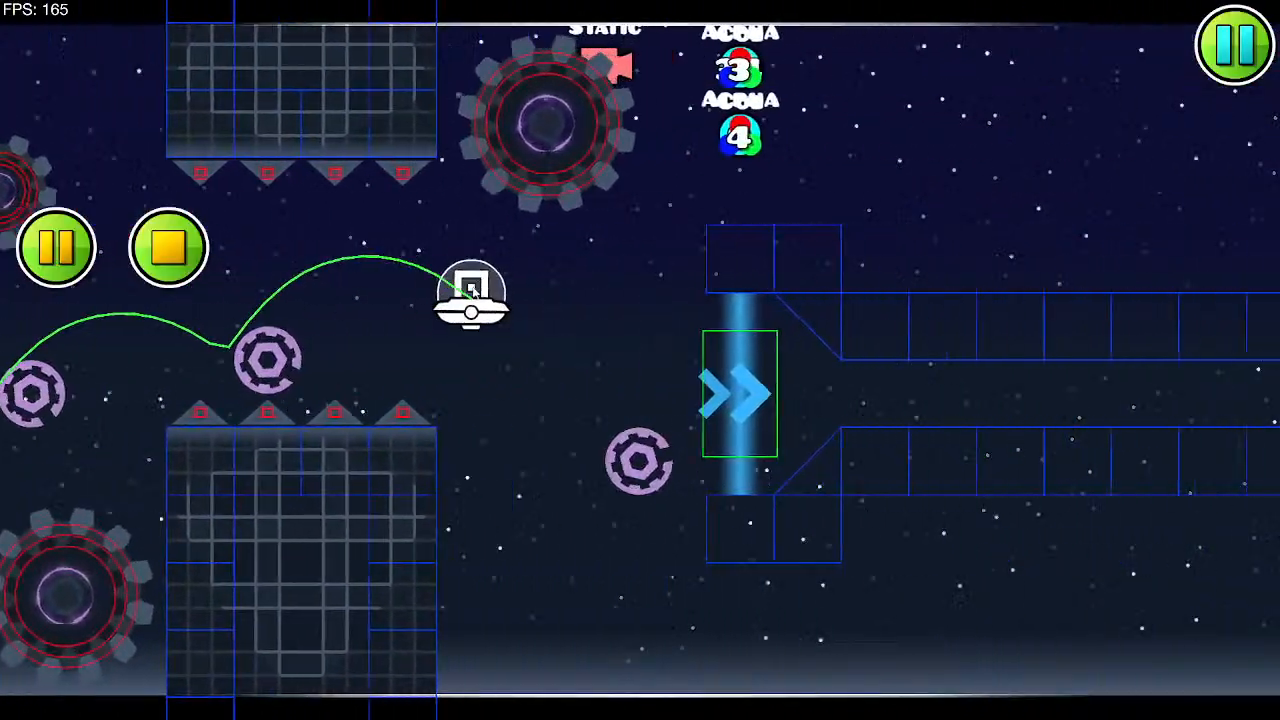
pyautogui.click(476, 292)
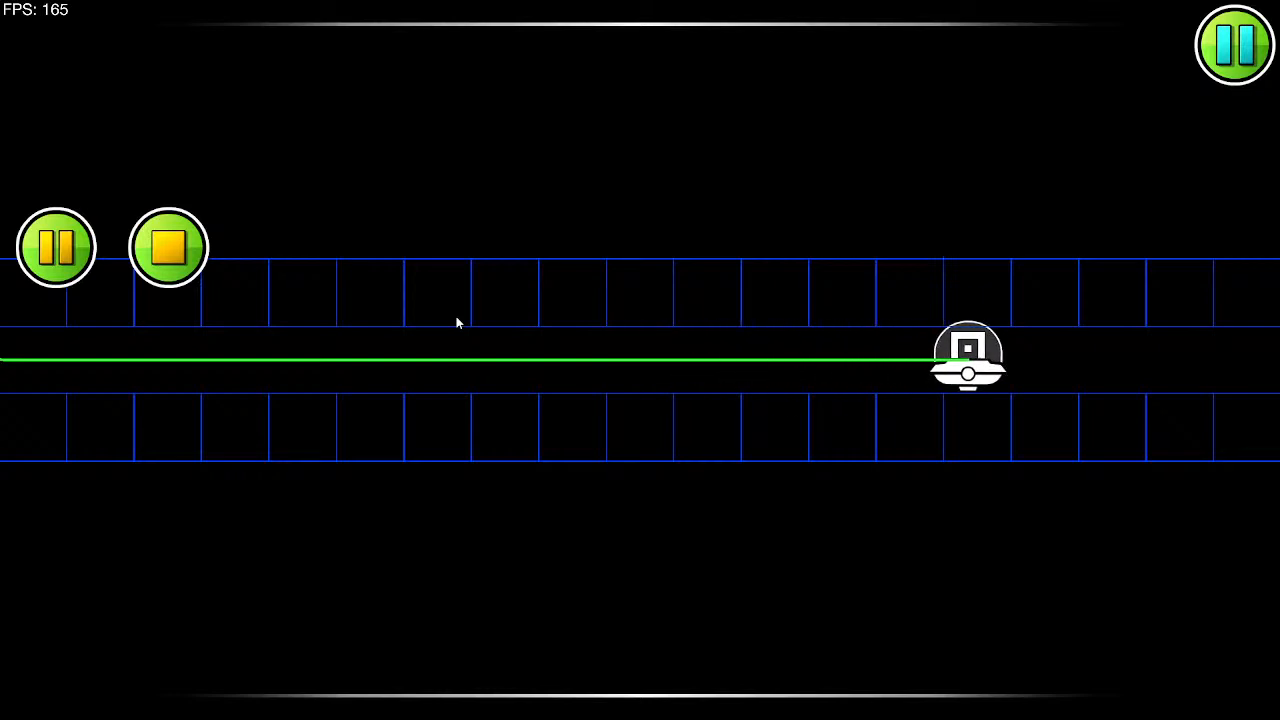
pyautogui.click(459, 322)
pyautogui.click(460, 323)
pyautogui.click(460, 323)
pyautogui.click(189, 279)
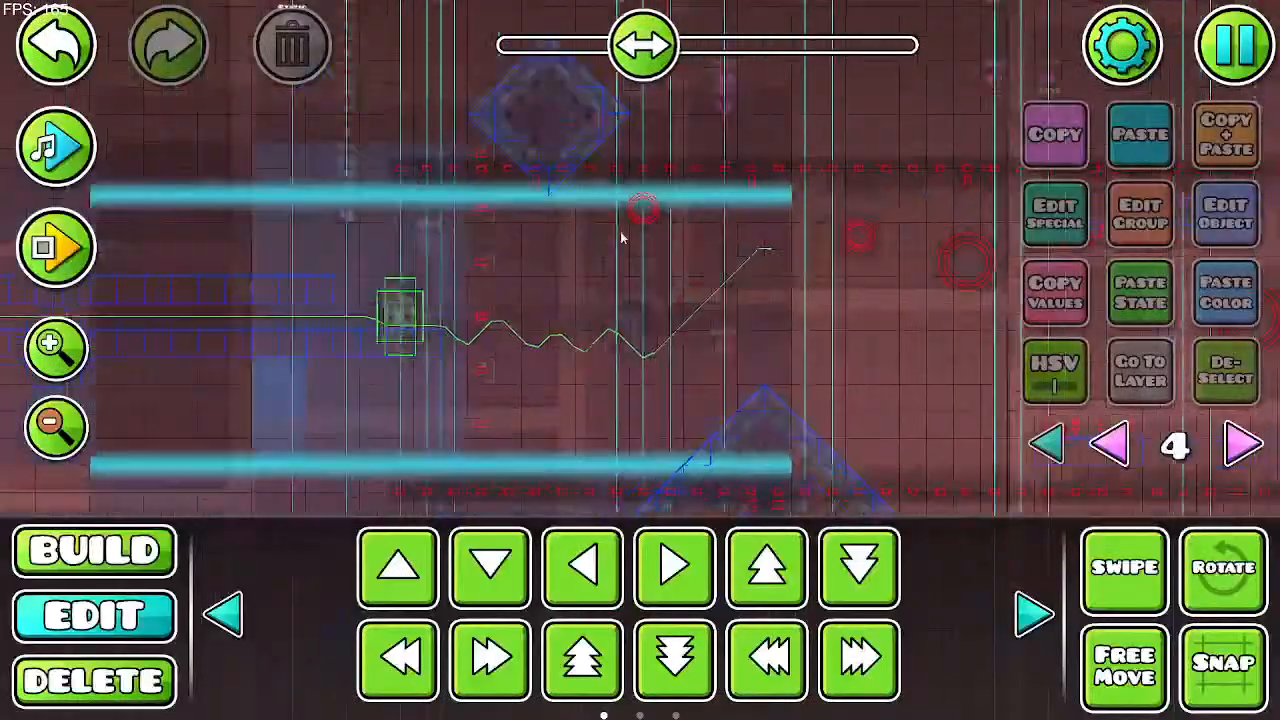
# Step: On editor layer 5, delete the duplicate squares stacked in the blackout's two lowest rows near the corridor's end
pyautogui.moveTo(682, 389); pyautogui.dragTo(626, 428)
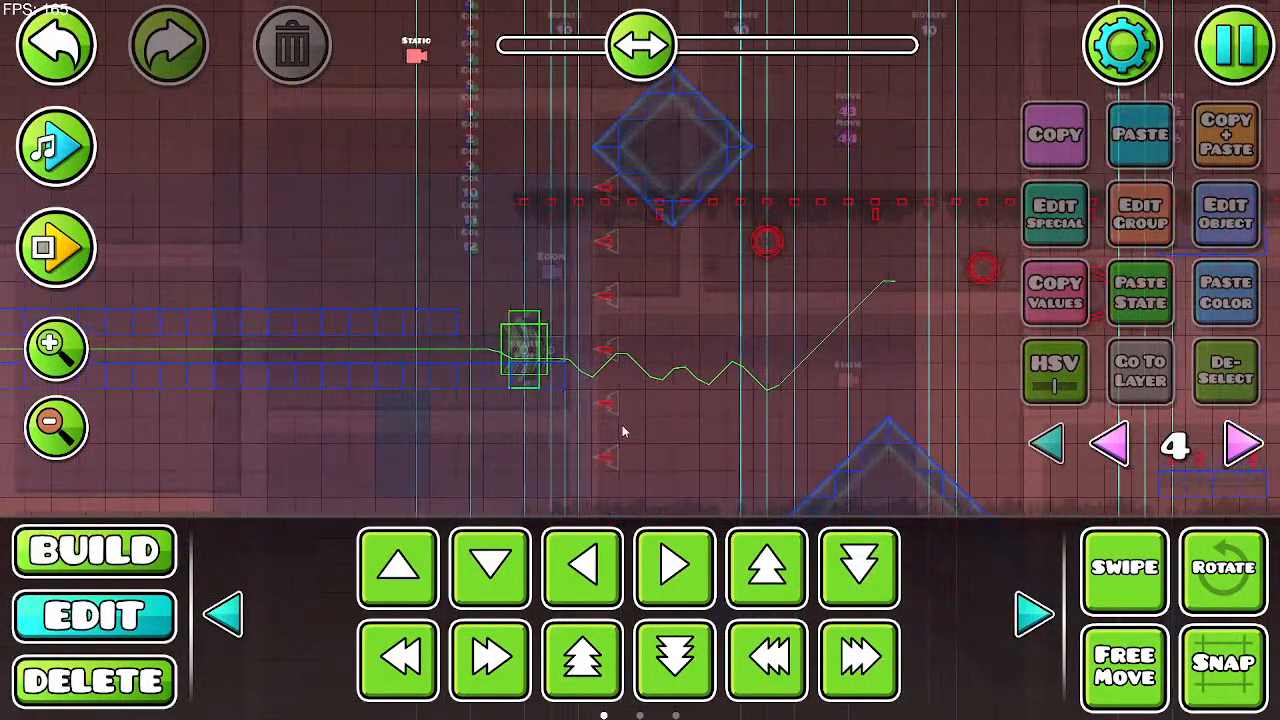
pyautogui.moveTo(705, 421); pyautogui.dragTo(843, 405)
pyautogui.moveTo(747, 422); pyautogui.dragTo(361, 437)
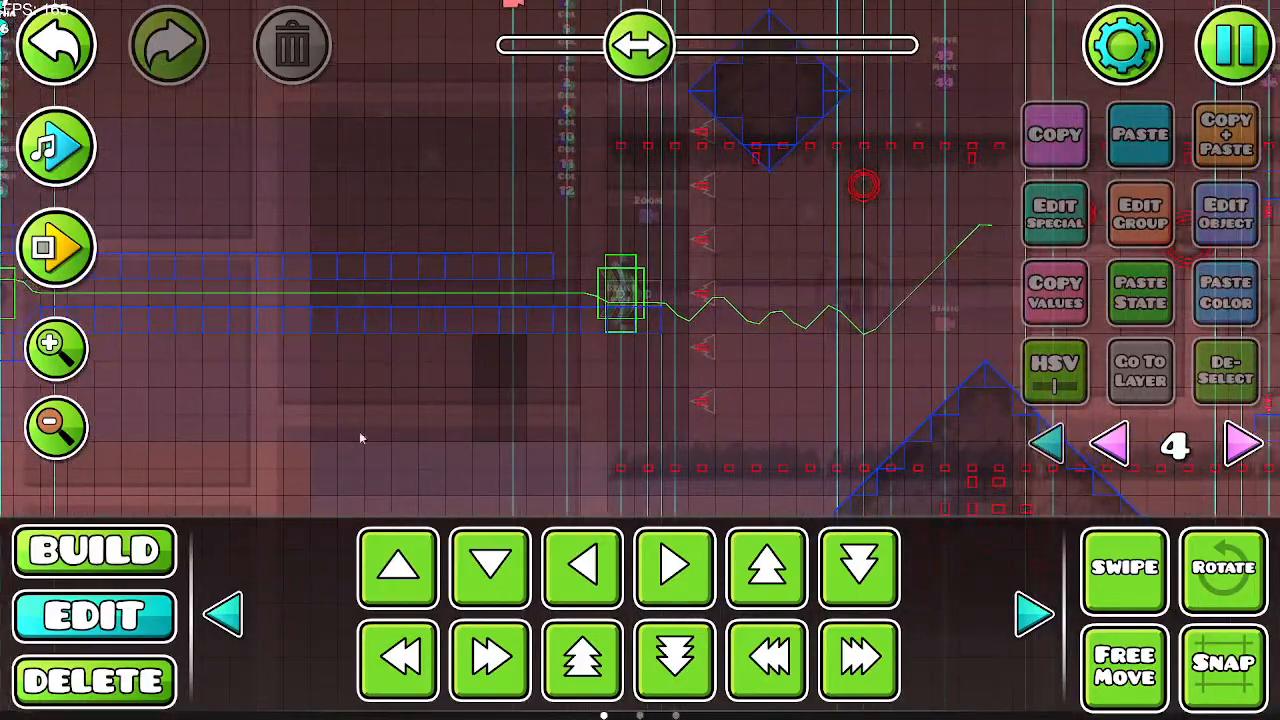
pyautogui.click(1241, 444)
pyautogui.click(507, 369)
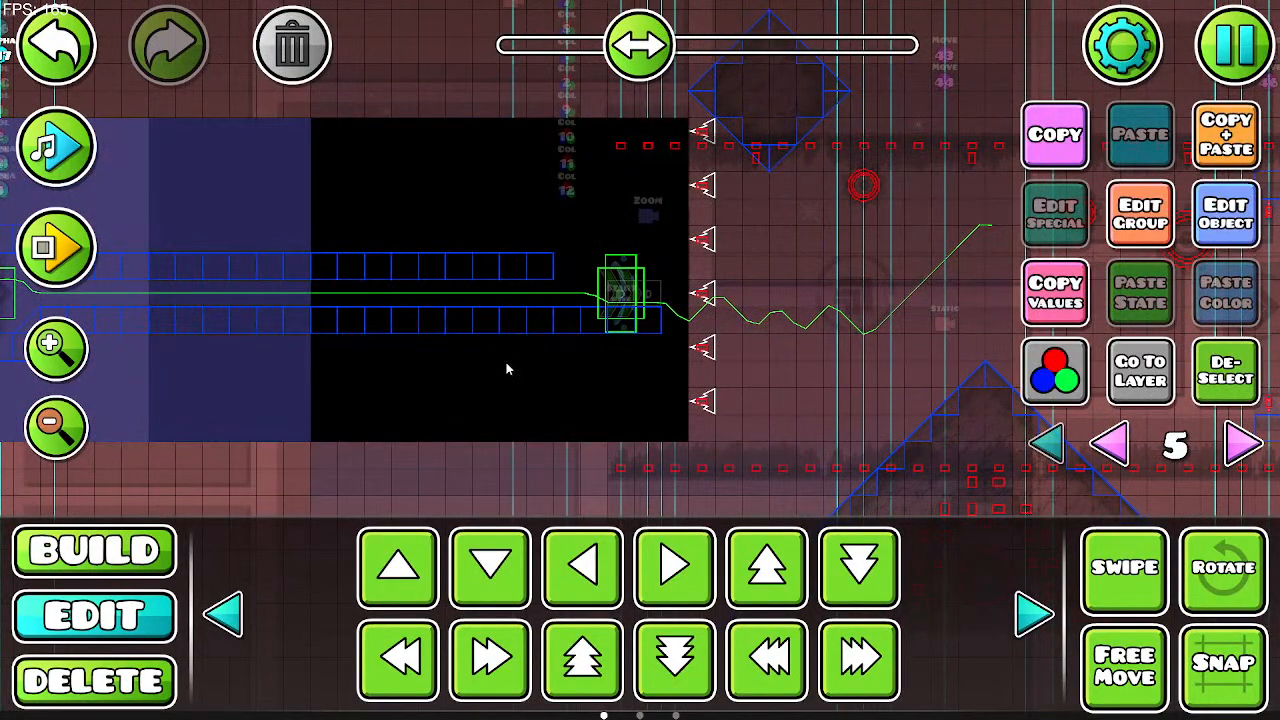
pyautogui.click(300, 52)
pyautogui.click(514, 414)
pyautogui.press('s')
pyautogui.press('s')
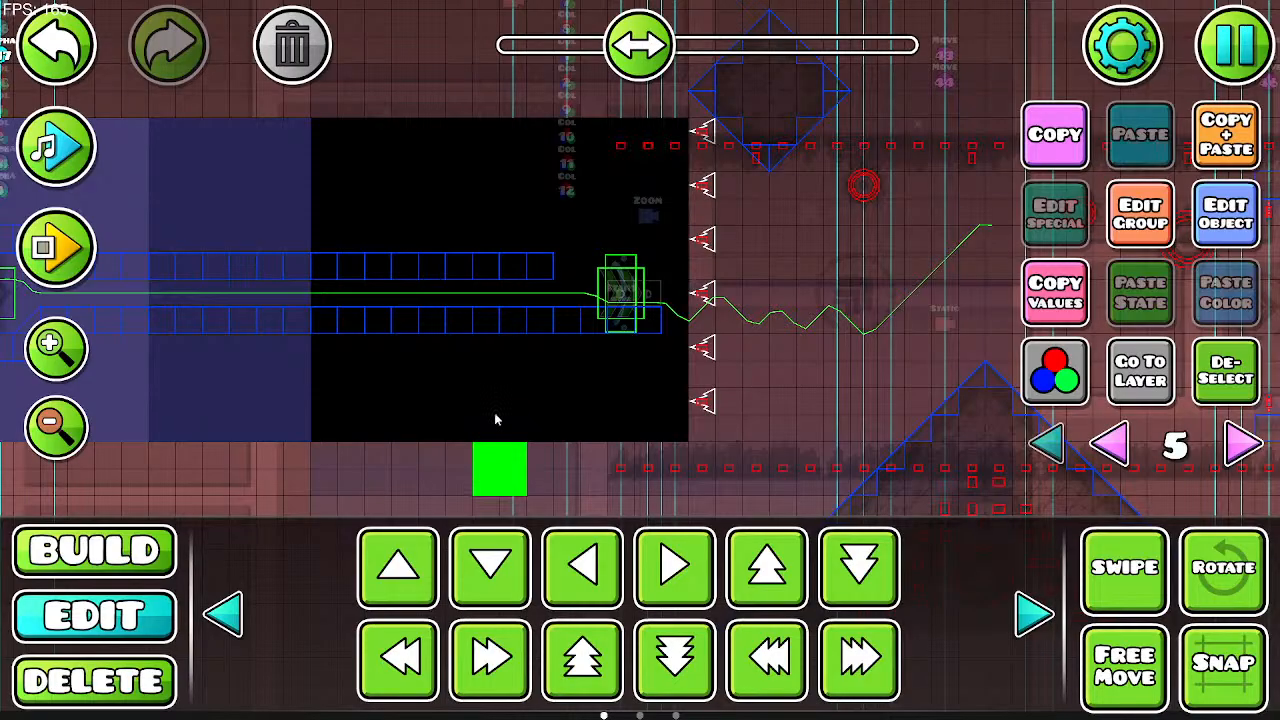
pyautogui.click(271, 47)
pyautogui.click(1110, 444)
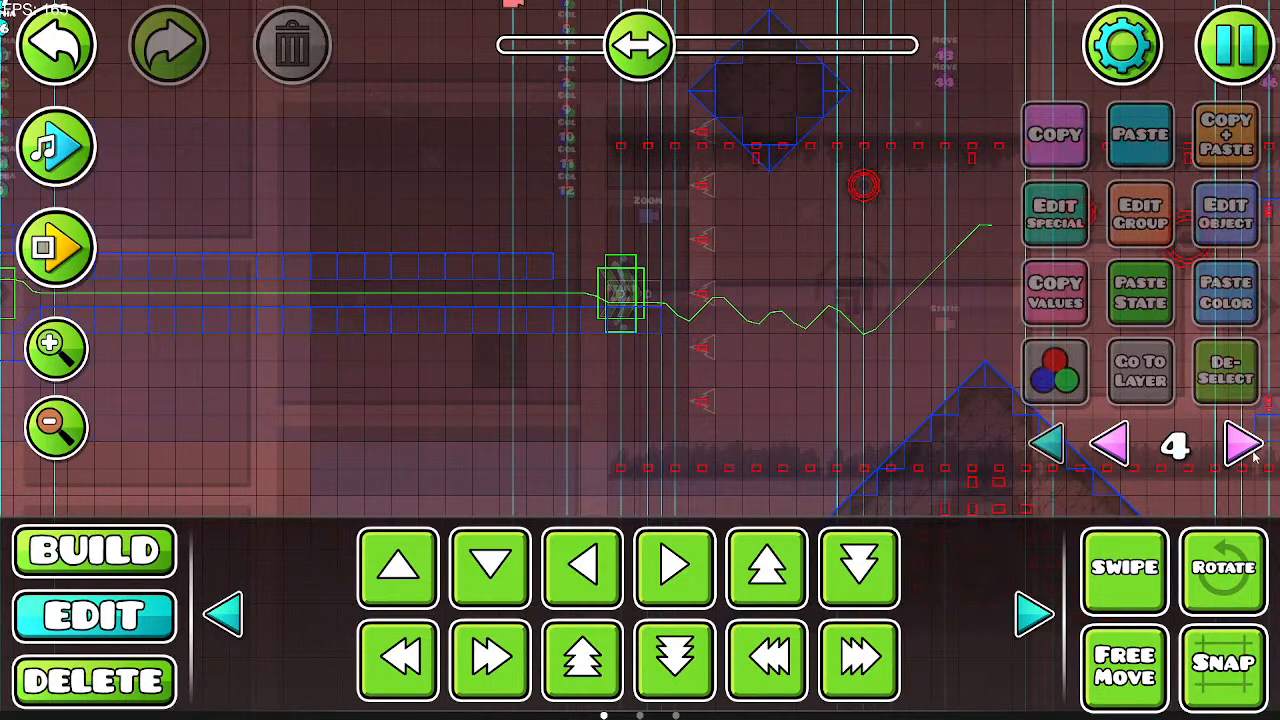
# Step: Delete one more duplicate square from the blackout's second-lowest row on editor layer 5, and return to layer 4
pyautogui.click(1240, 446)
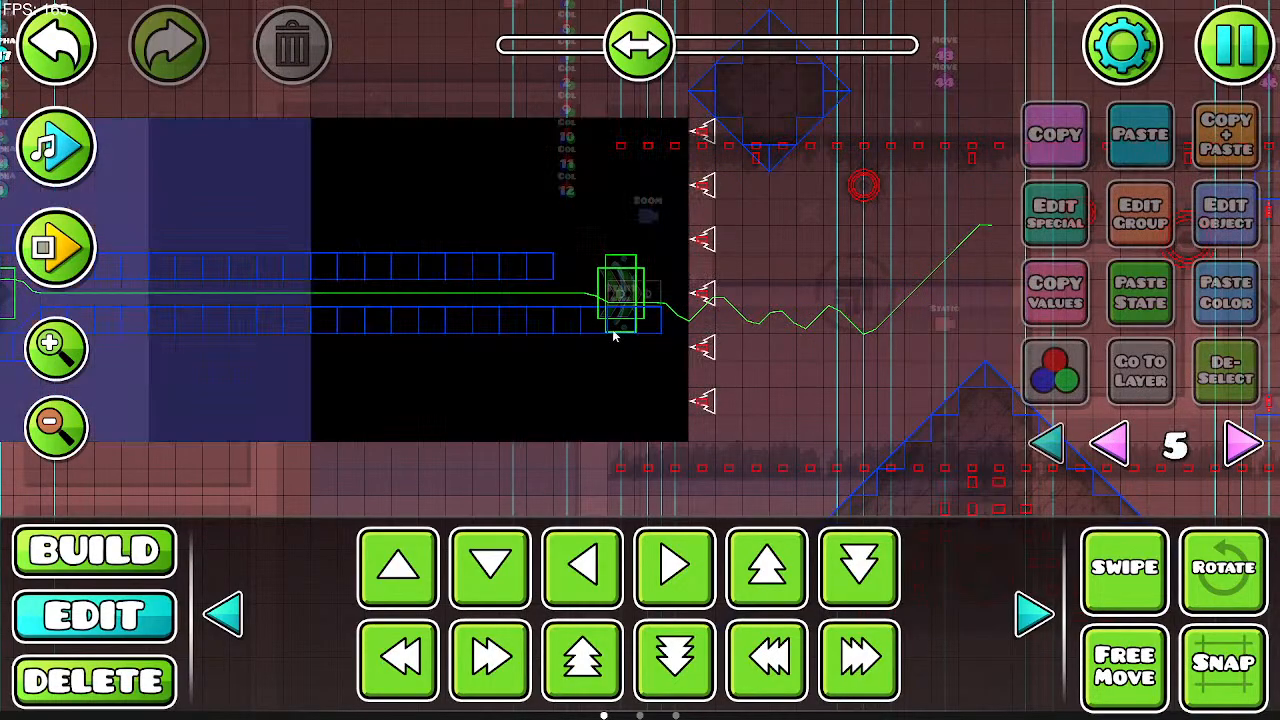
pyautogui.click(509, 364)
pyautogui.click(292, 46)
pyautogui.click(1112, 444)
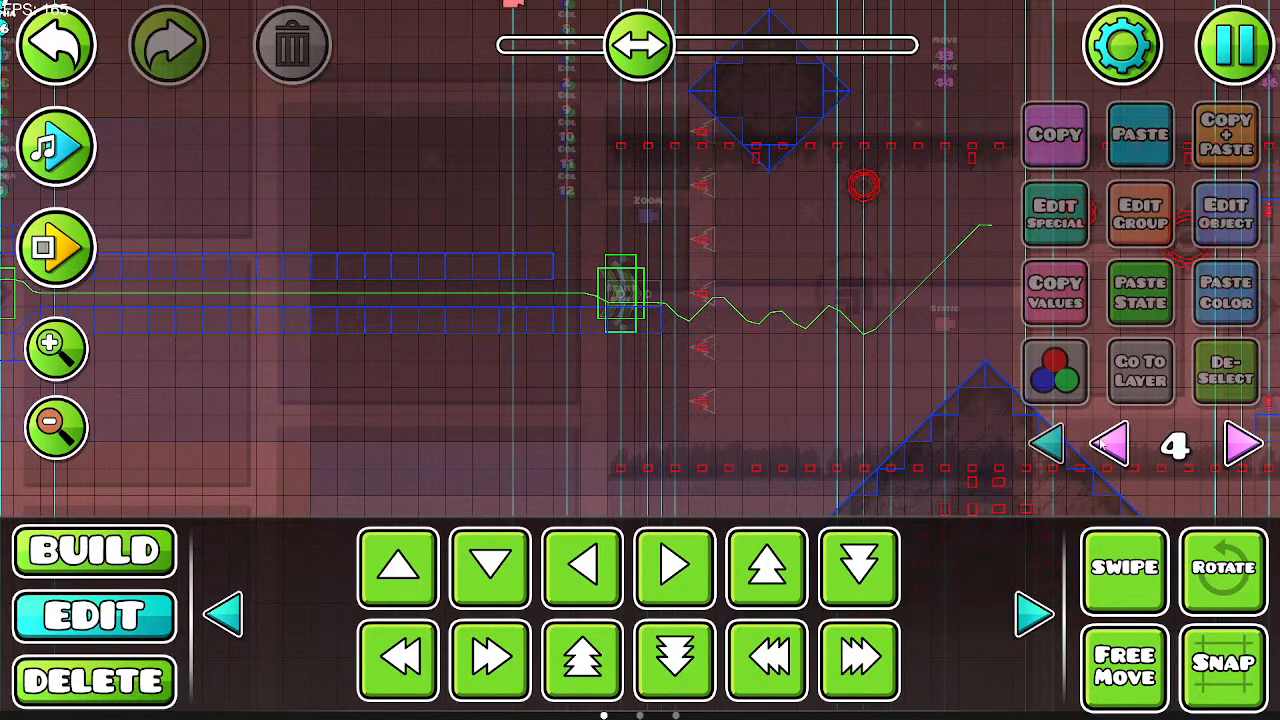
# Step: On editor layer 5, select the top two rows of blackout squares and add group ID 119 to them
pyautogui.moveTo(636, 424); pyautogui.dragTo(857, 431)
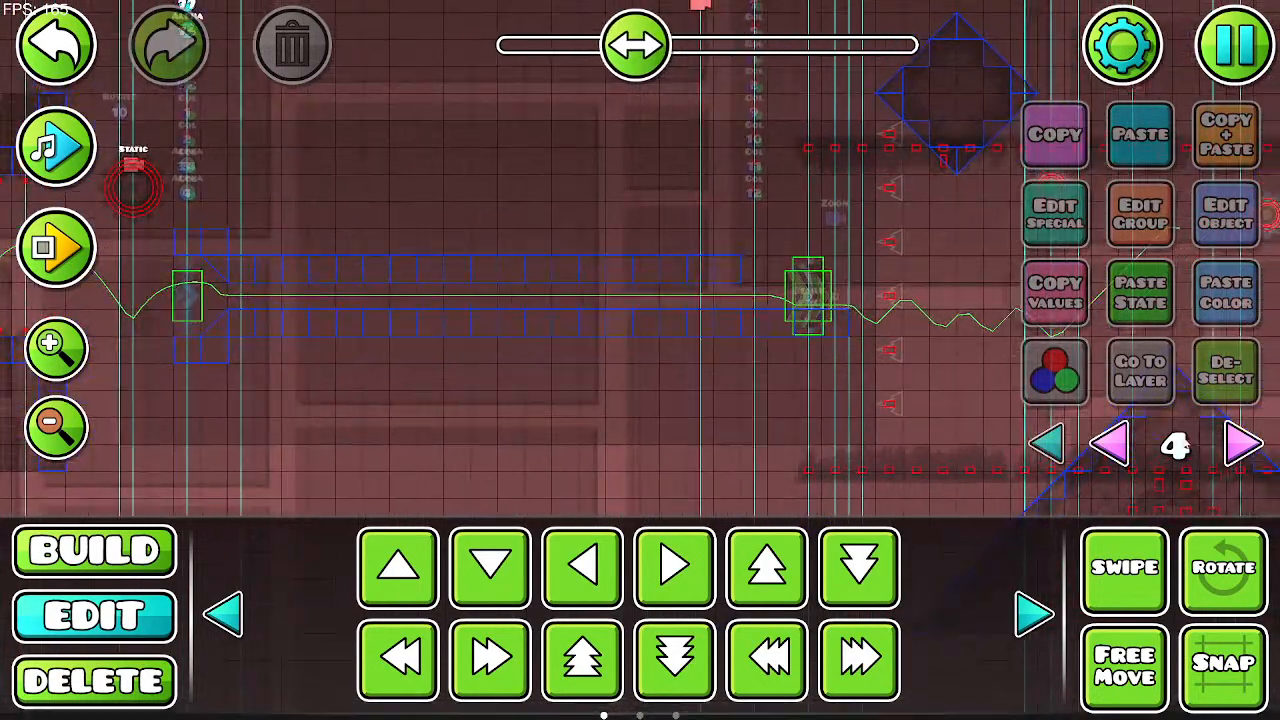
pyautogui.click(1240, 446)
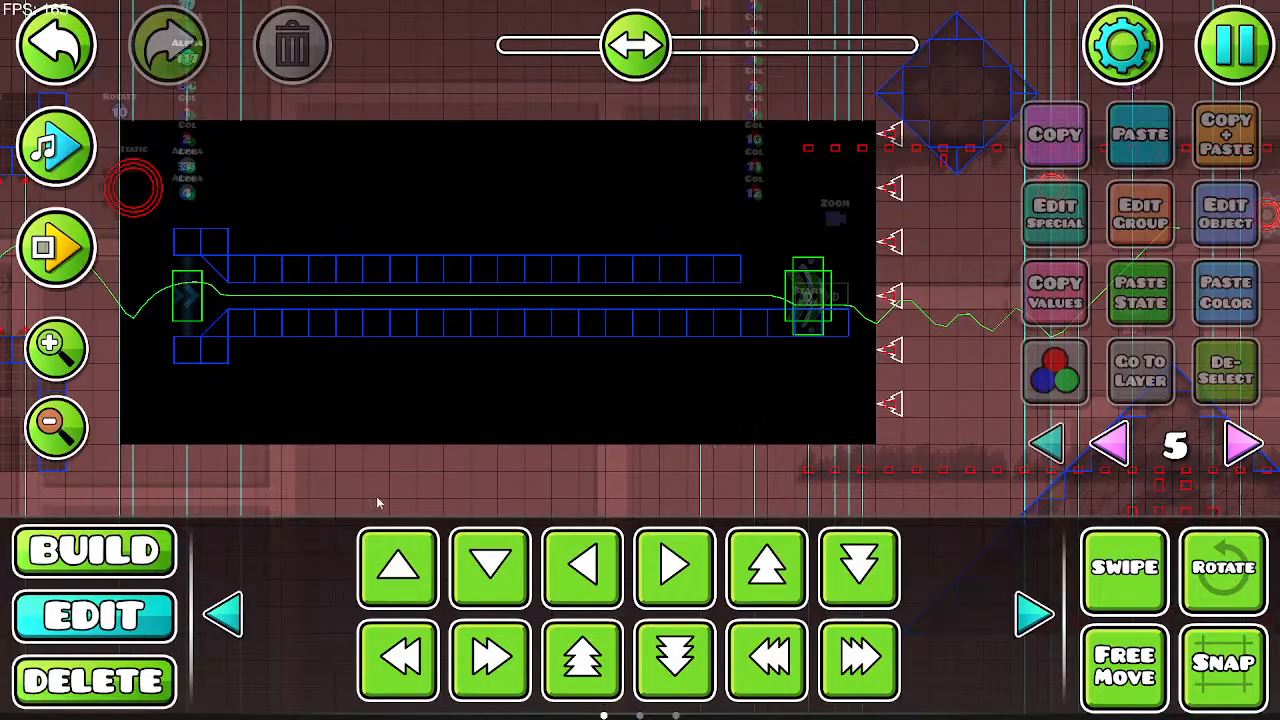
pyautogui.moveTo(667, 459); pyautogui.dragTo(825, 487)
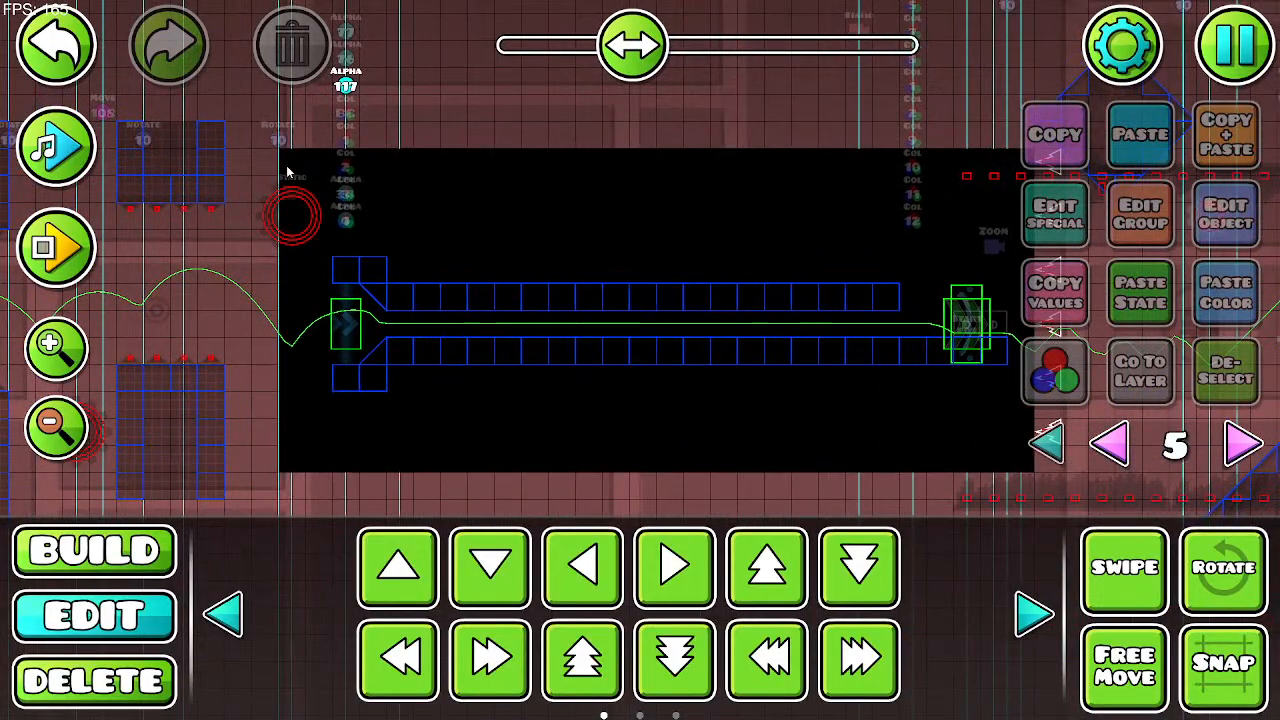
pyautogui.click(287, 172)
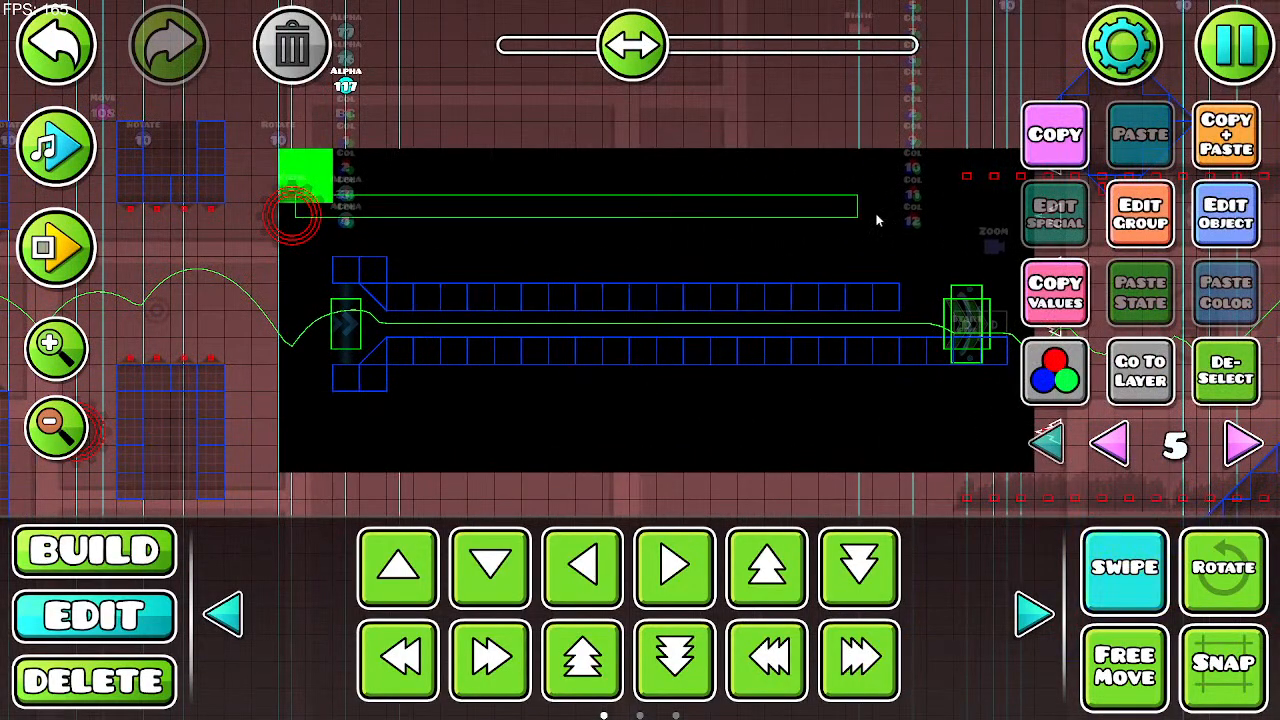
pyautogui.moveTo(876, 220); pyautogui.dragTo(955, 220)
pyautogui.moveTo(906, 431); pyautogui.dragTo(709, 430)
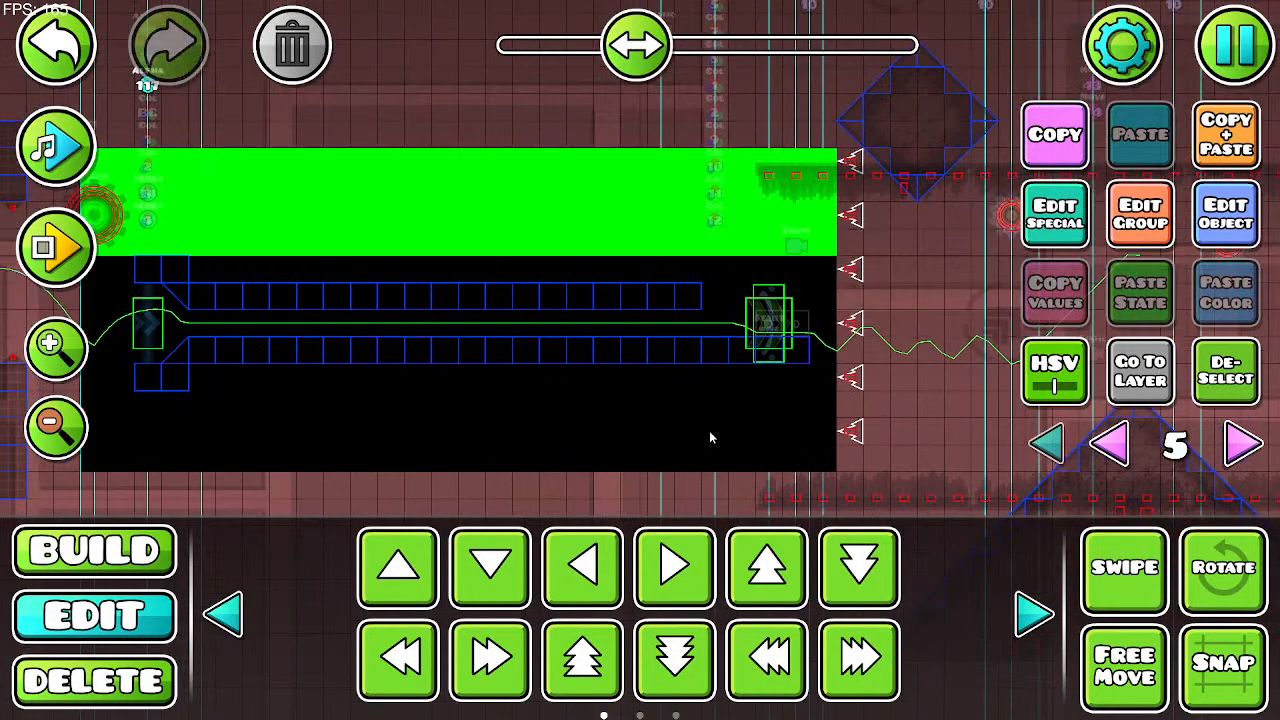
pyautogui.press('w')
pyautogui.press('s')
pyautogui.click(1150, 214)
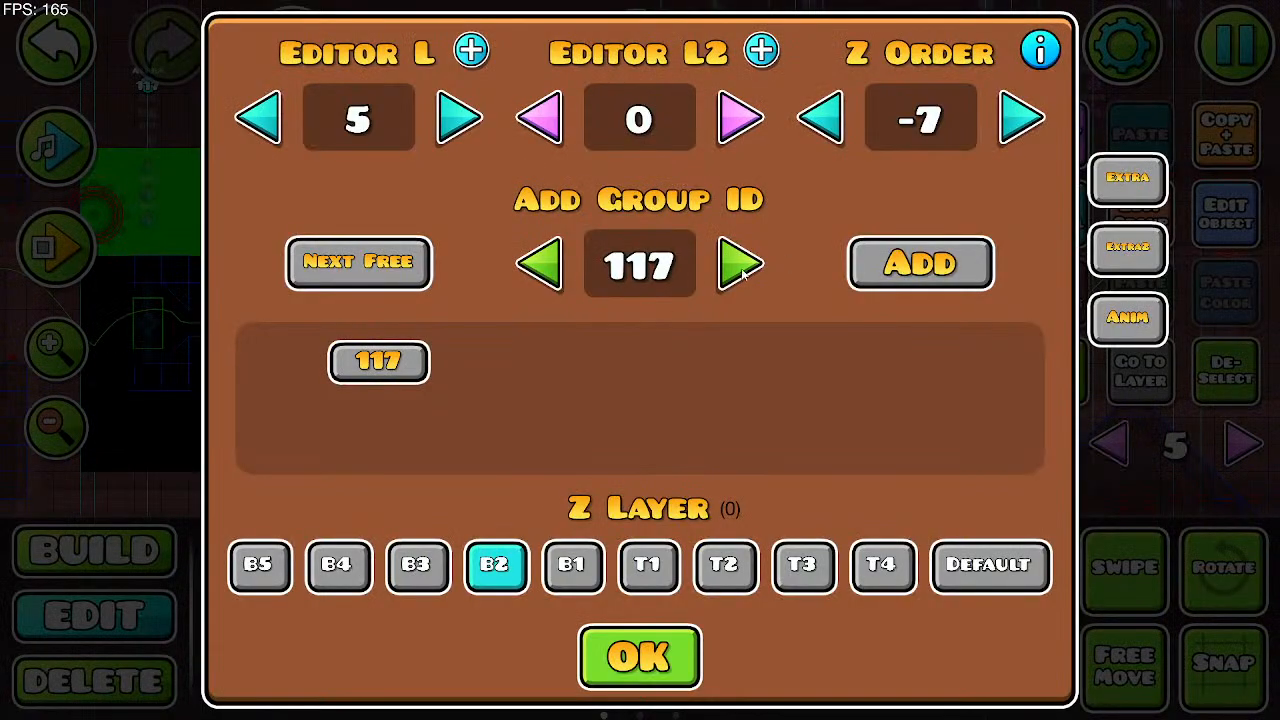
pyautogui.click(740, 265)
pyautogui.click(740, 265)
pyautogui.click(920, 263)
pyautogui.click(640, 657)
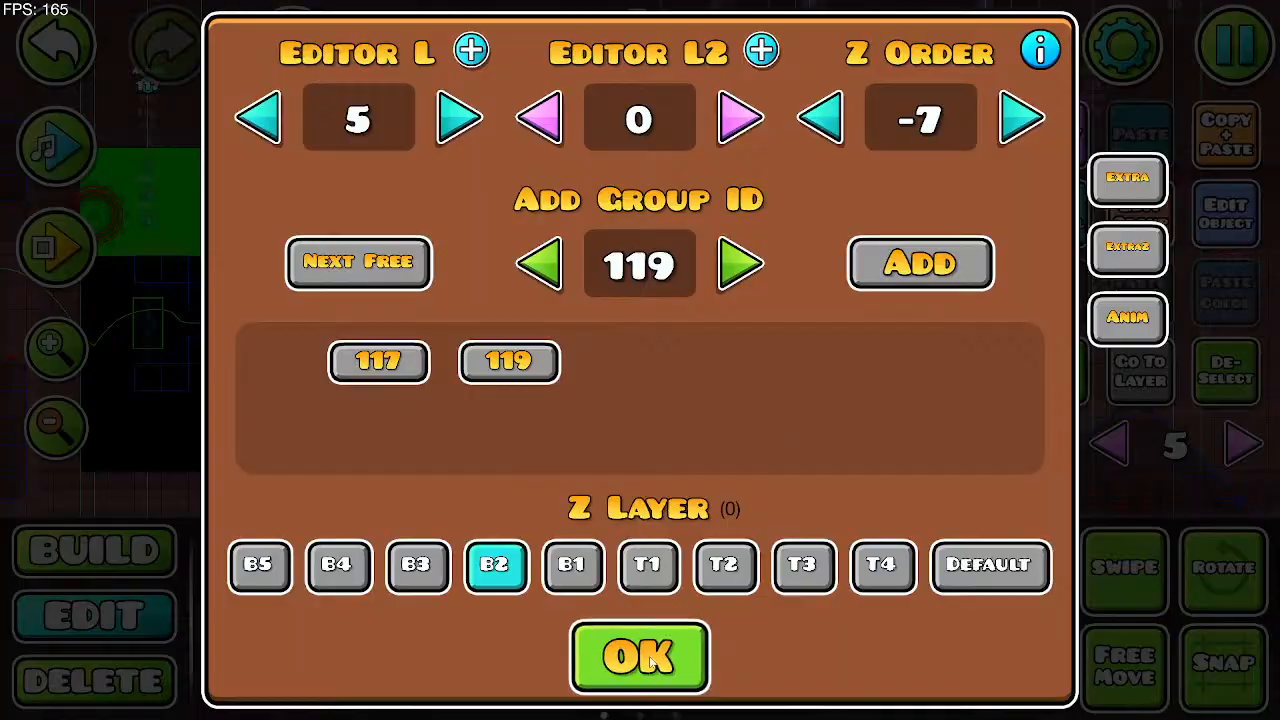
# Step: Select the middle two rows of blackout squares on editor layer 5 and add group ID 120 to them
pyautogui.click(816, 289)
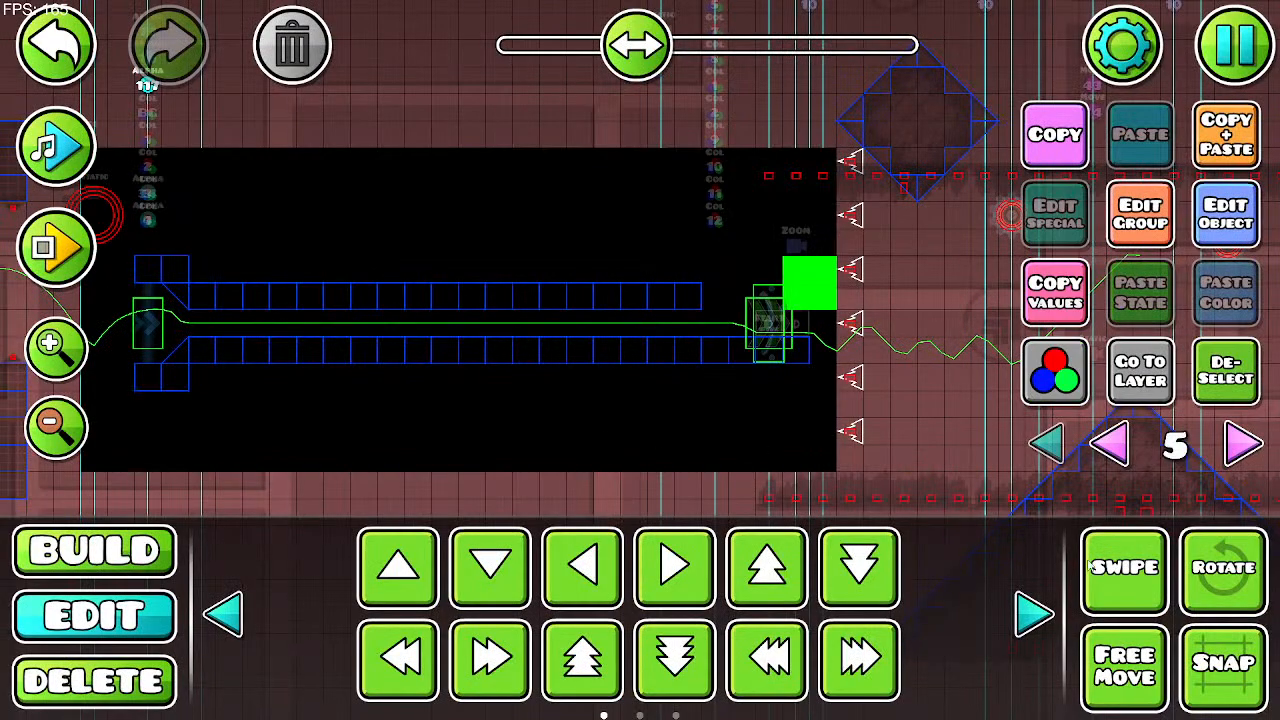
pyautogui.click(798, 327)
pyautogui.click(132, 324)
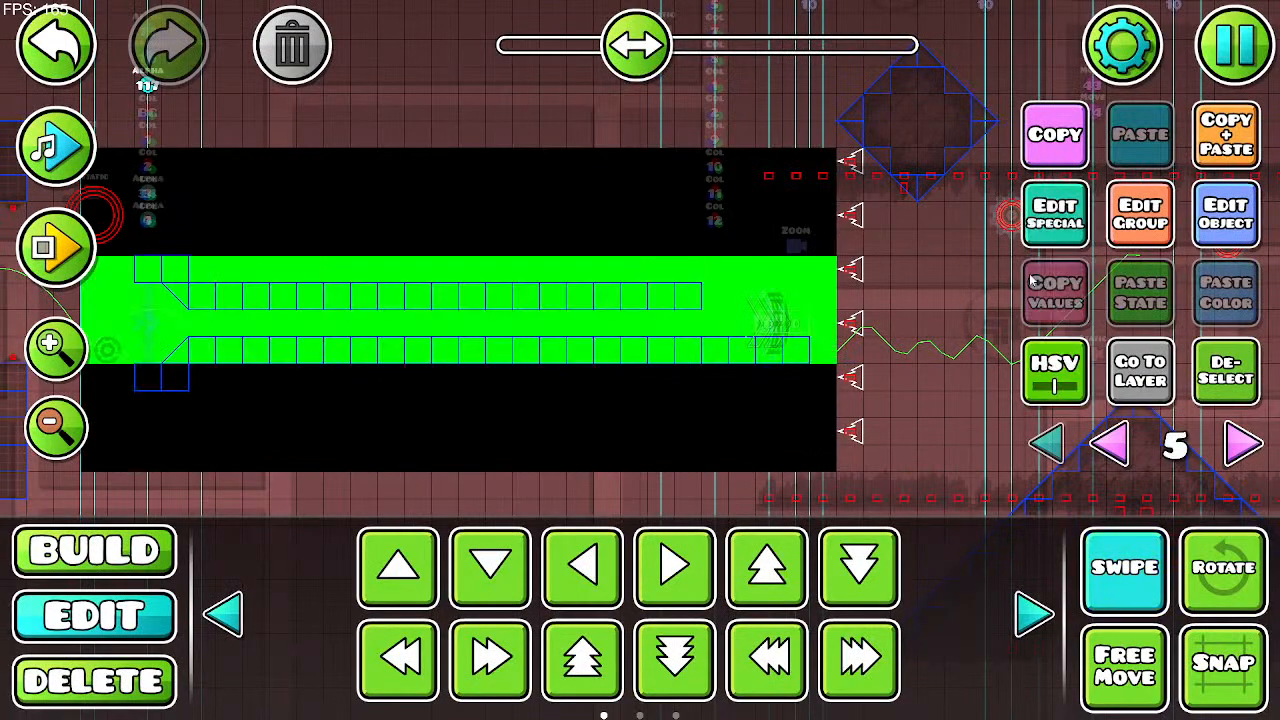
pyautogui.click(1156, 230)
pyautogui.click(902, 262)
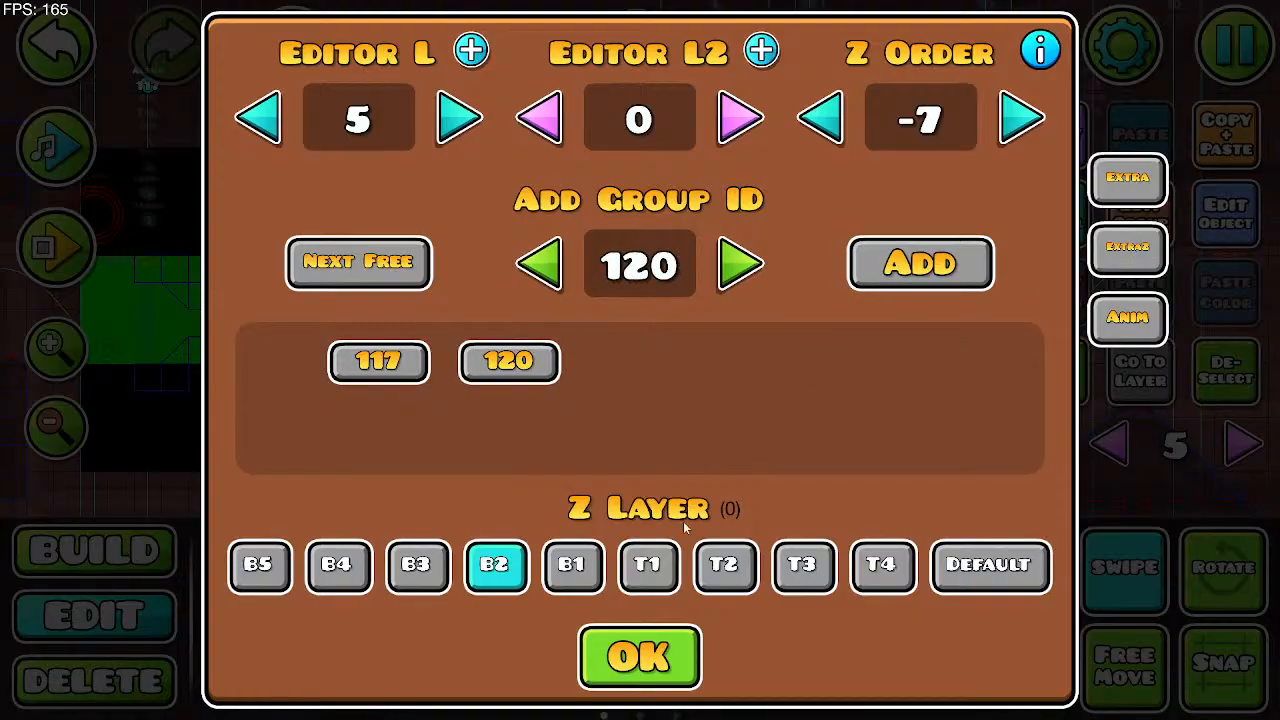
pyautogui.click(662, 657)
# Step: Select the bottom two rows of blackout squares and add the next group ID after 120 to them
pyautogui.click(808, 385)
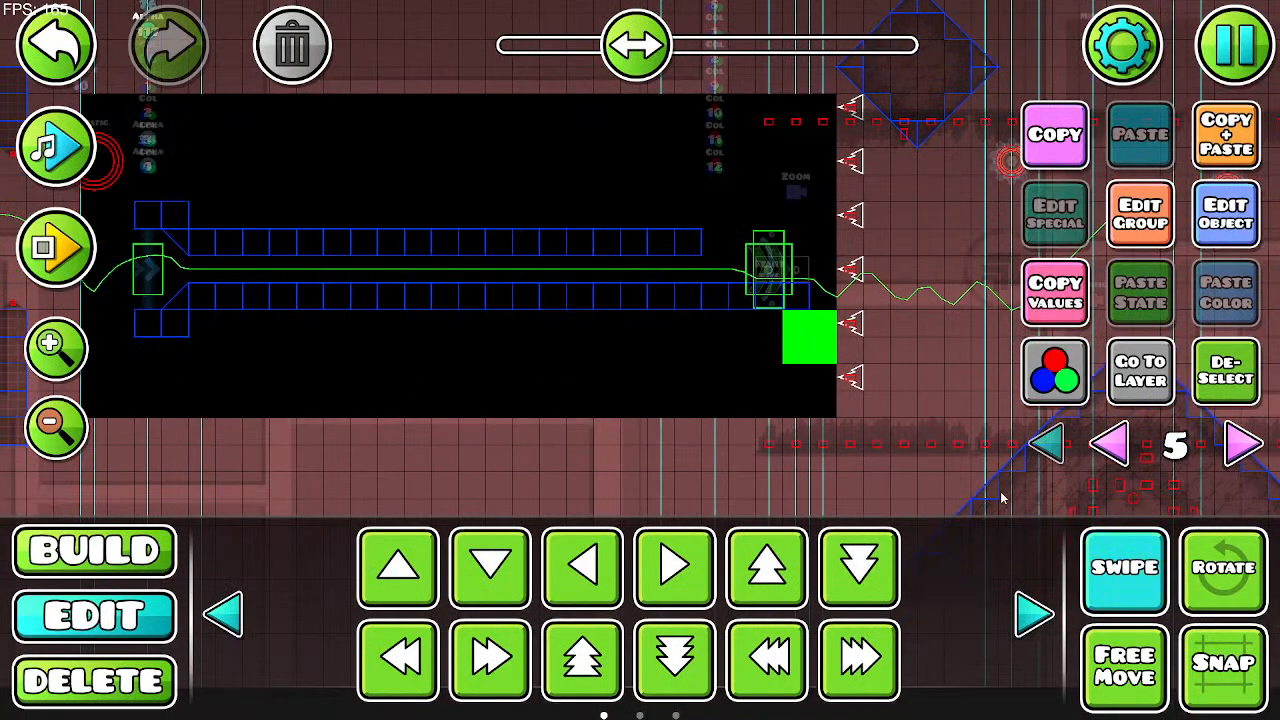
pyautogui.click(826, 372)
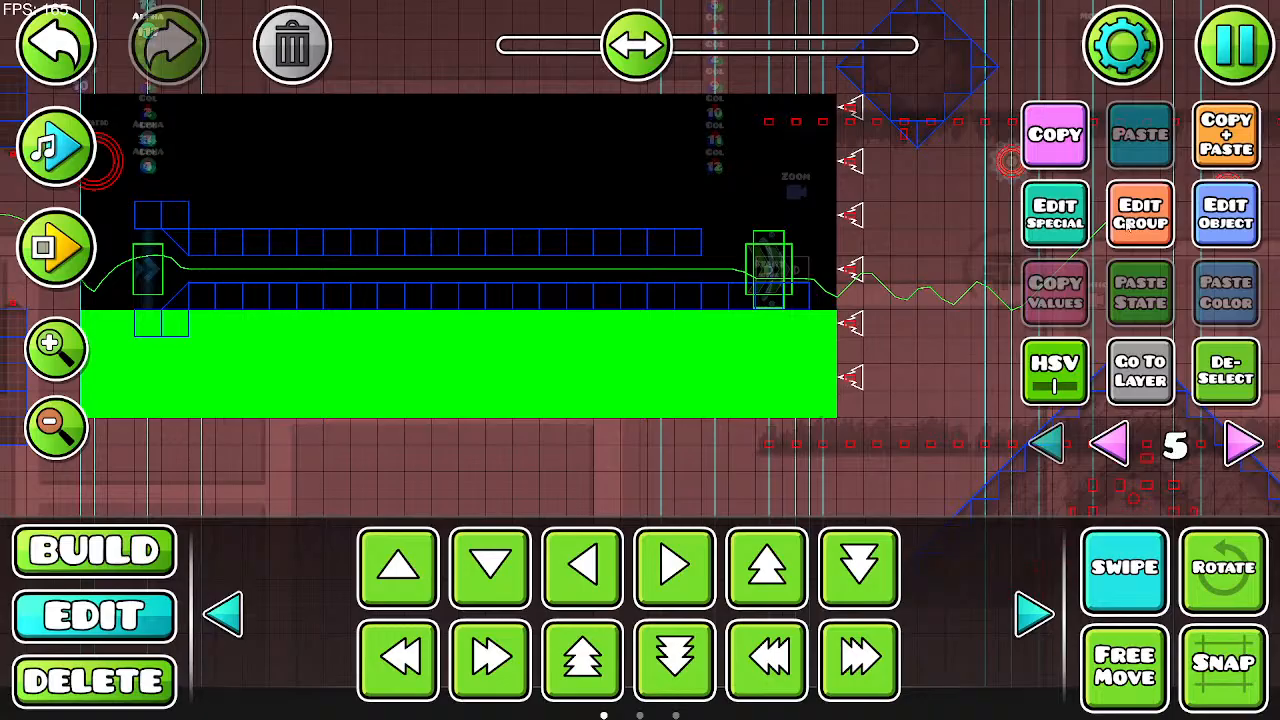
pyautogui.click(1140, 213)
pyautogui.click(741, 263)
pyautogui.click(920, 263)
pyautogui.click(645, 657)
pyautogui.click(1113, 596)
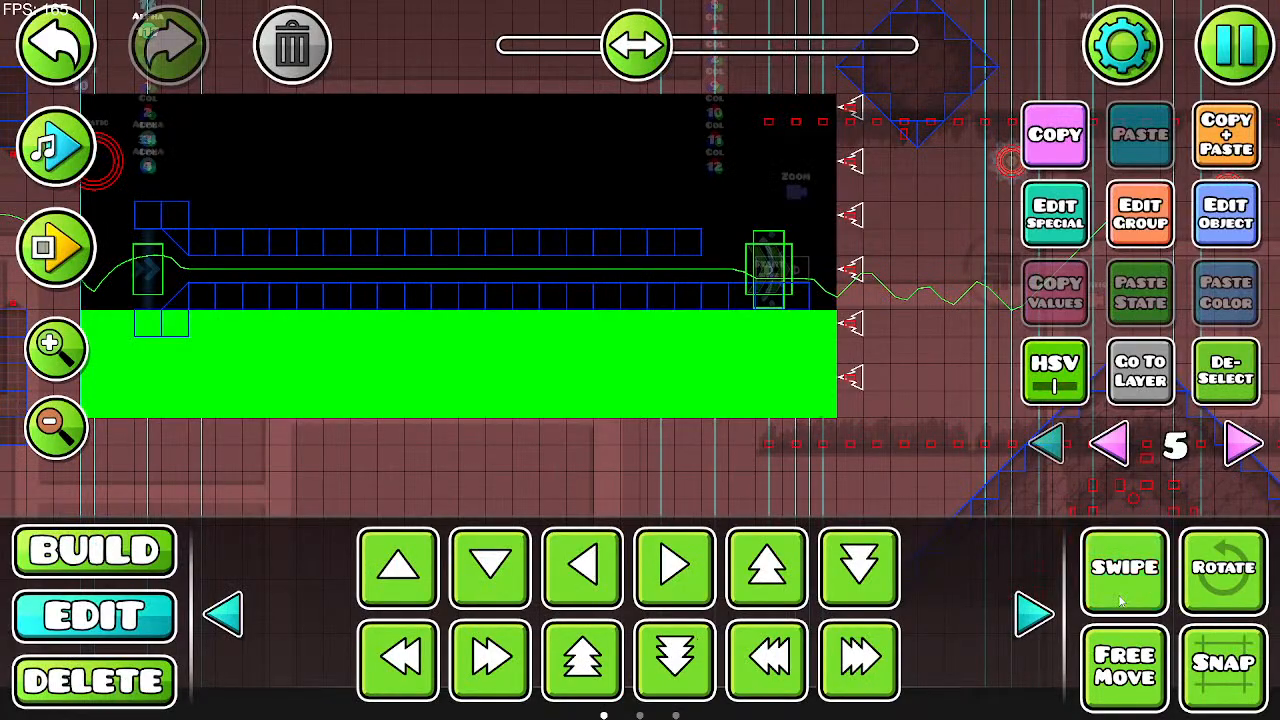
# Step: Place a Move trigger just above the blackout near the corridor's end
pyautogui.moveTo(799, 408); pyautogui.dragTo(953, 438)
pyautogui.click(150, 551)
pyautogui.moveTo(497, 367); pyautogui.dragTo(574, 478)
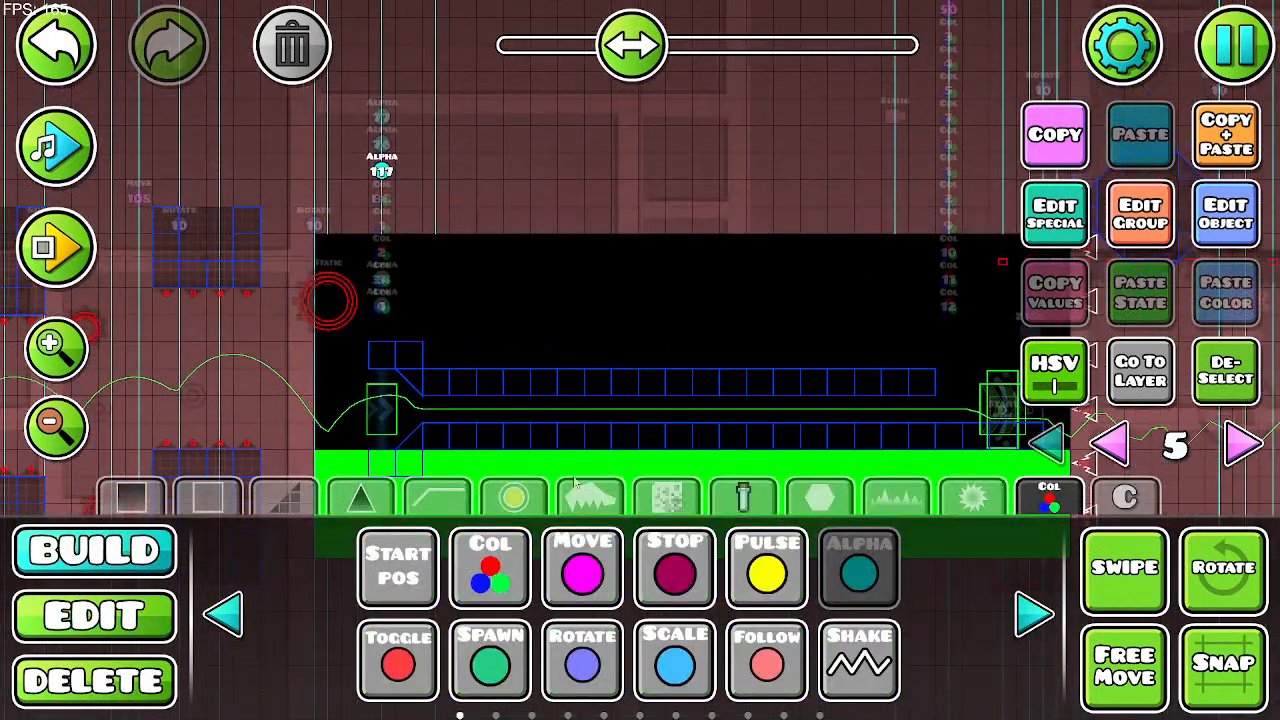
pyautogui.click(596, 565)
pyautogui.moveTo(803, 279); pyautogui.dragTo(363, 354)
pyautogui.click(542, 216)
pyautogui.moveTo(577, 239); pyautogui.dragTo(619, 258)
# Step: Align the Move trigger with the column of Col triggers and add two more Move triggers diagonally up and to its right
pyautogui.press('a')
pyautogui.press('a')
pyautogui.press('a')
pyautogui.press('s')
pyautogui.press('d')
pyautogui.press('d')
pyautogui.press('a')
pyautogui.press('a')
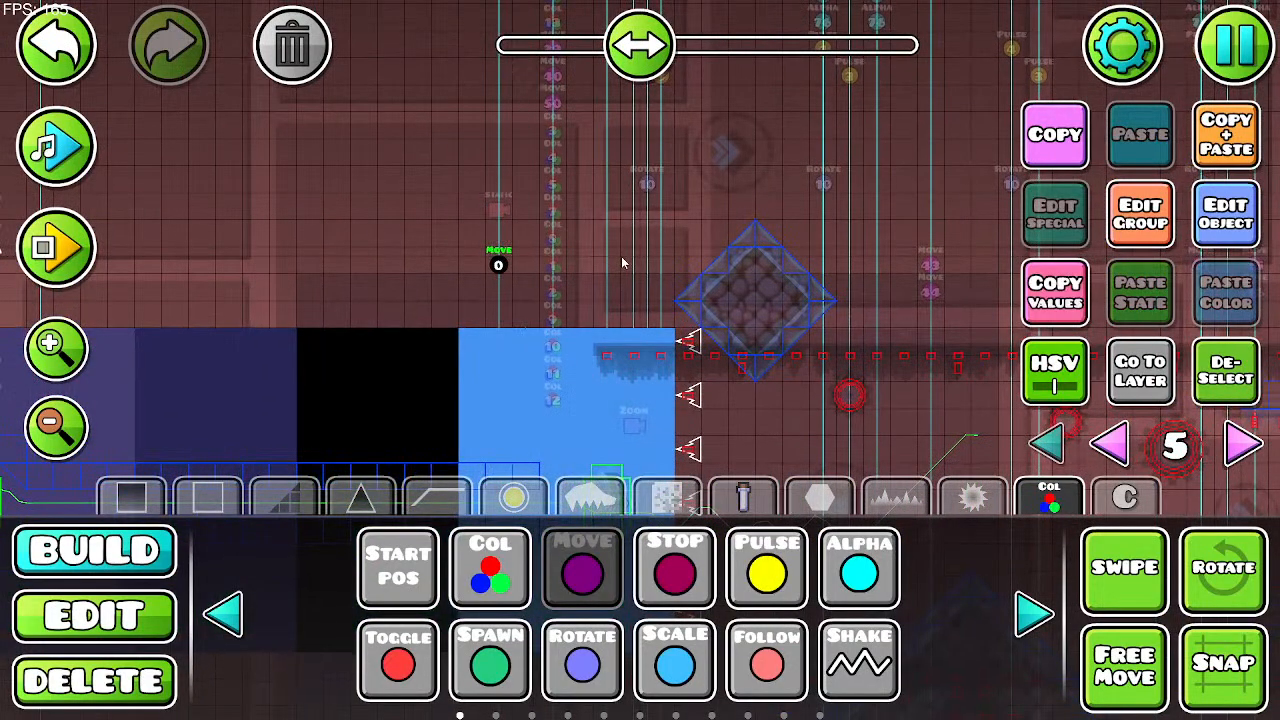
pyautogui.press('d')
pyautogui.press('d')
pyautogui.moveTo(621, 256); pyautogui.dragTo(558, 273)
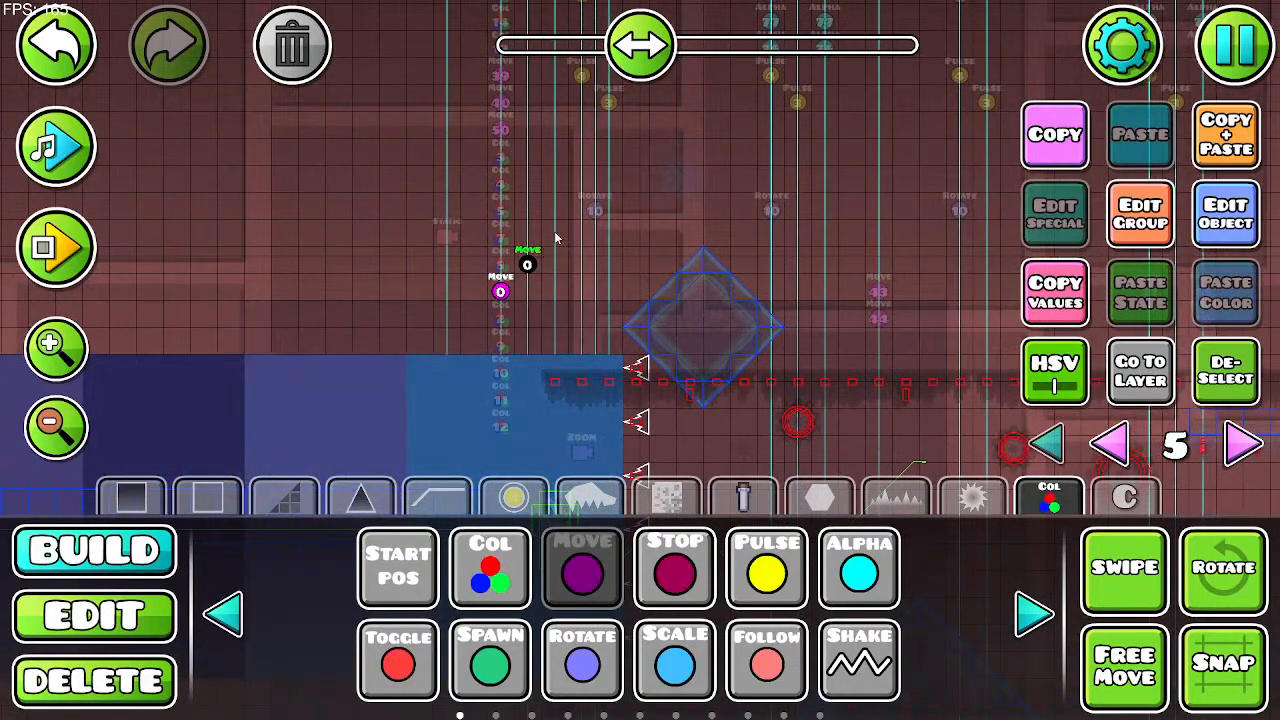
pyautogui.click(100, 617)
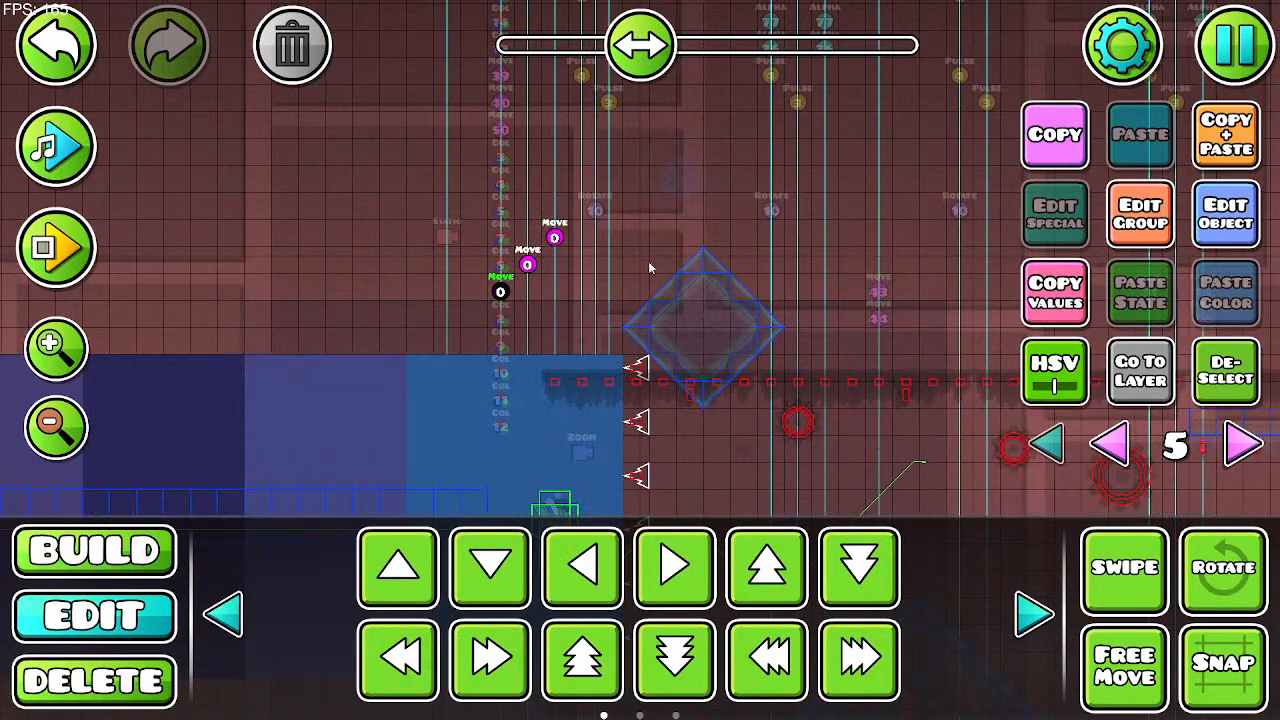
# Step: Set the target group ID of the lowest of the three new Move triggers to 119
pyautogui.click(1224, 237)
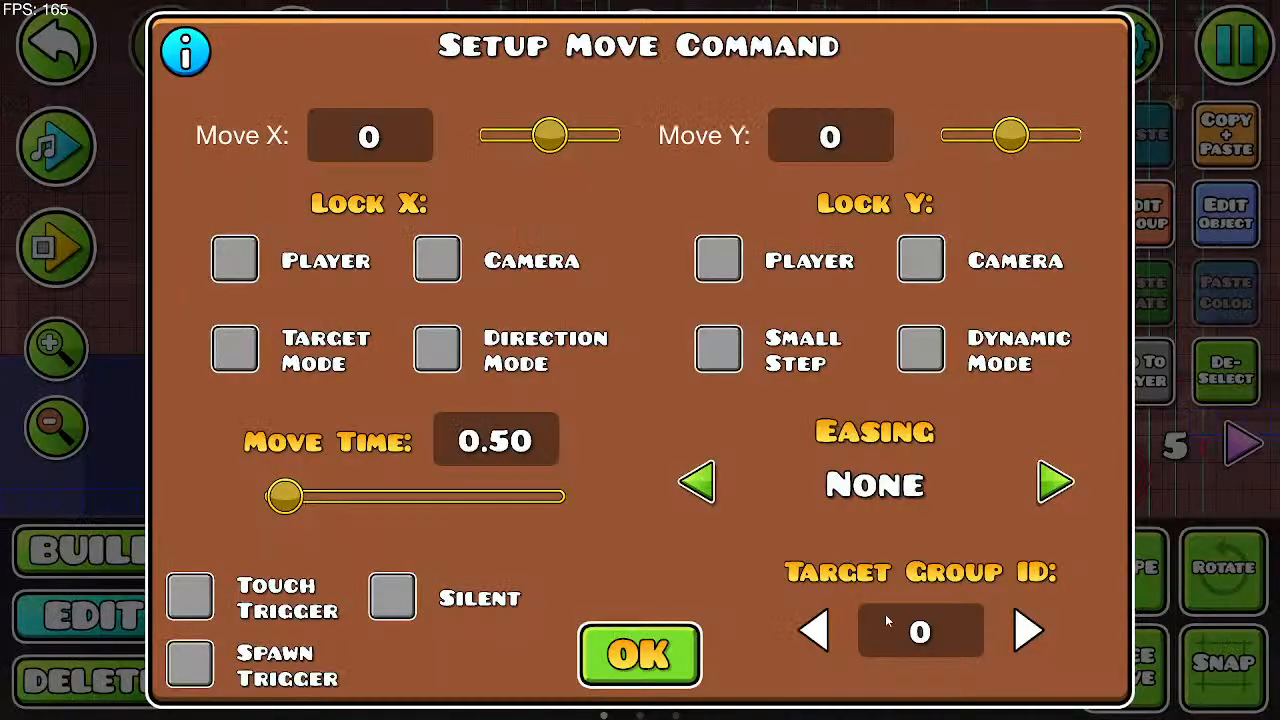
pyautogui.click(961, 635)
pyautogui.write('119')
pyautogui.click(650, 655)
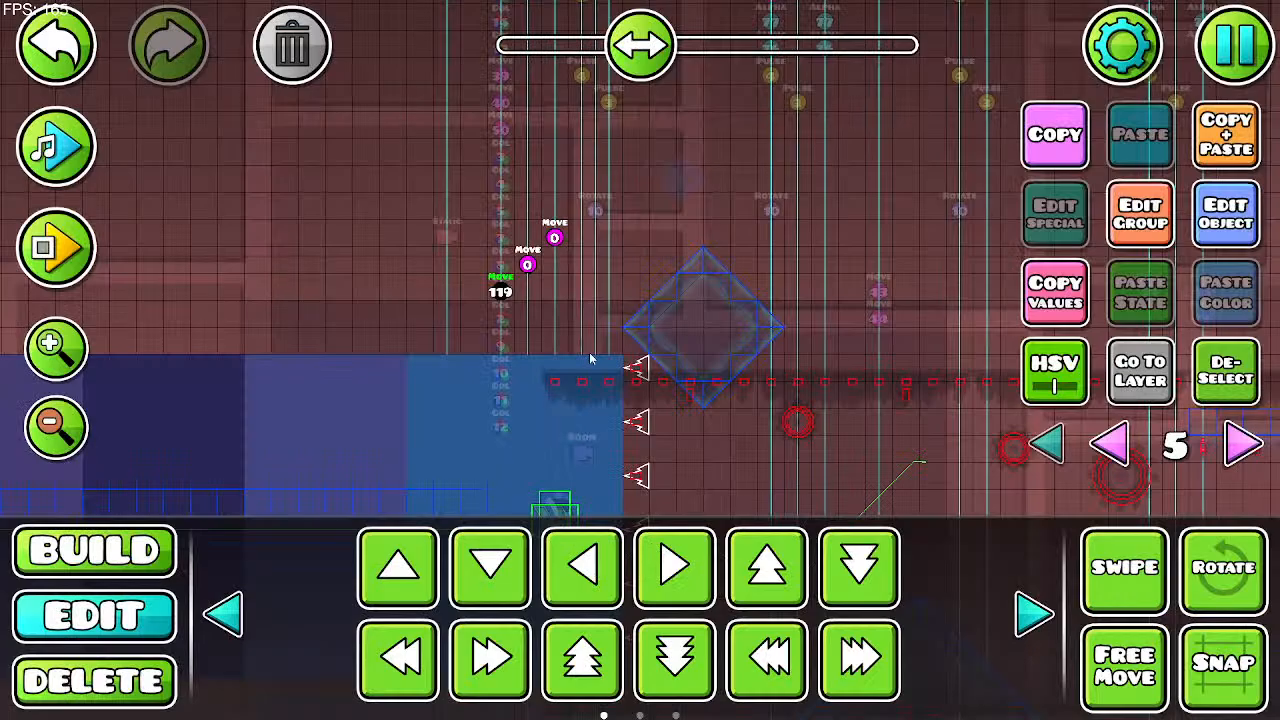
# Step: Set the target group IDs of the middle and upper Move triggers to 120 and 121
pyautogui.click(1212, 230)
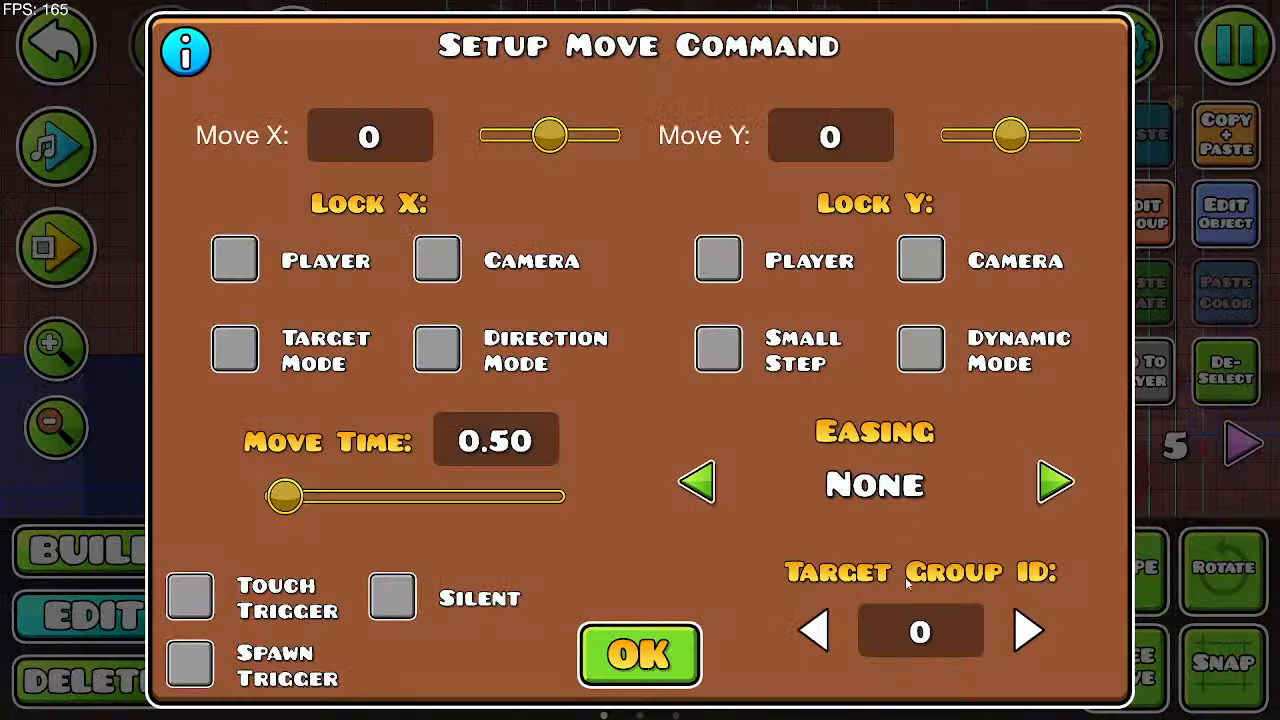
pyautogui.click(912, 628)
pyautogui.write('120')
pyautogui.click(640, 655)
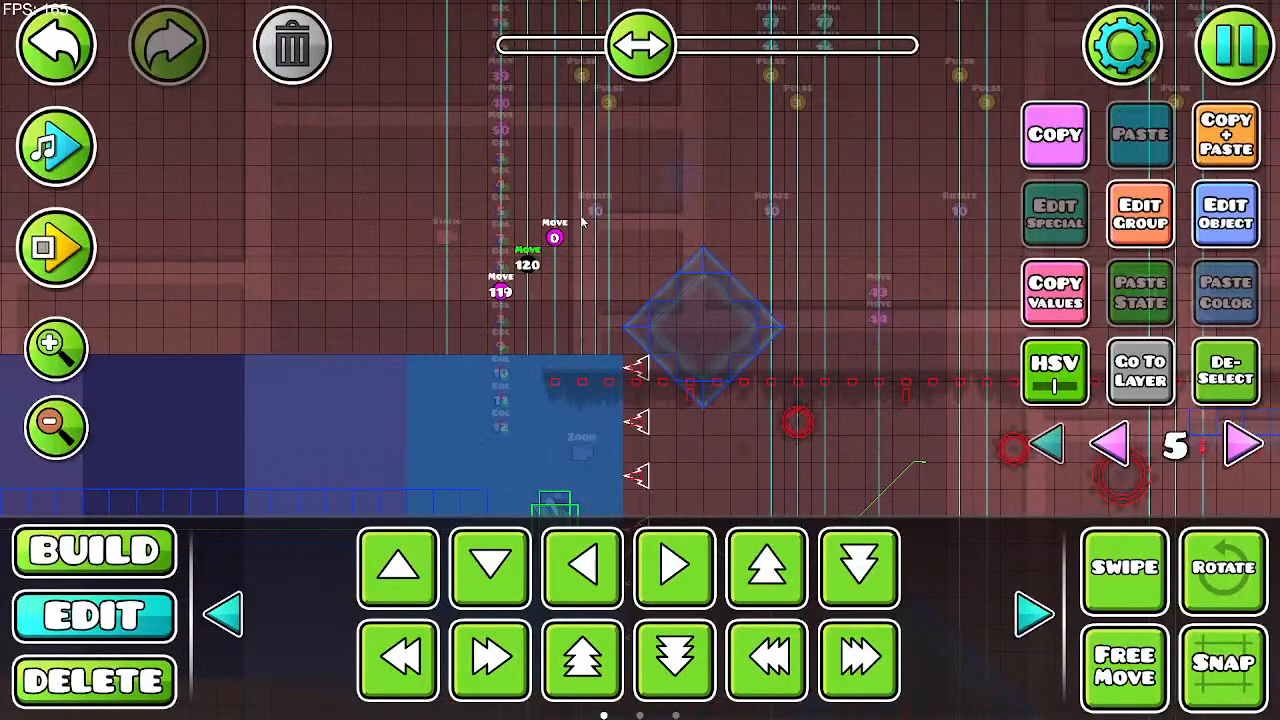
pyautogui.click(1243, 237)
pyautogui.click(937, 640)
pyautogui.write('12')
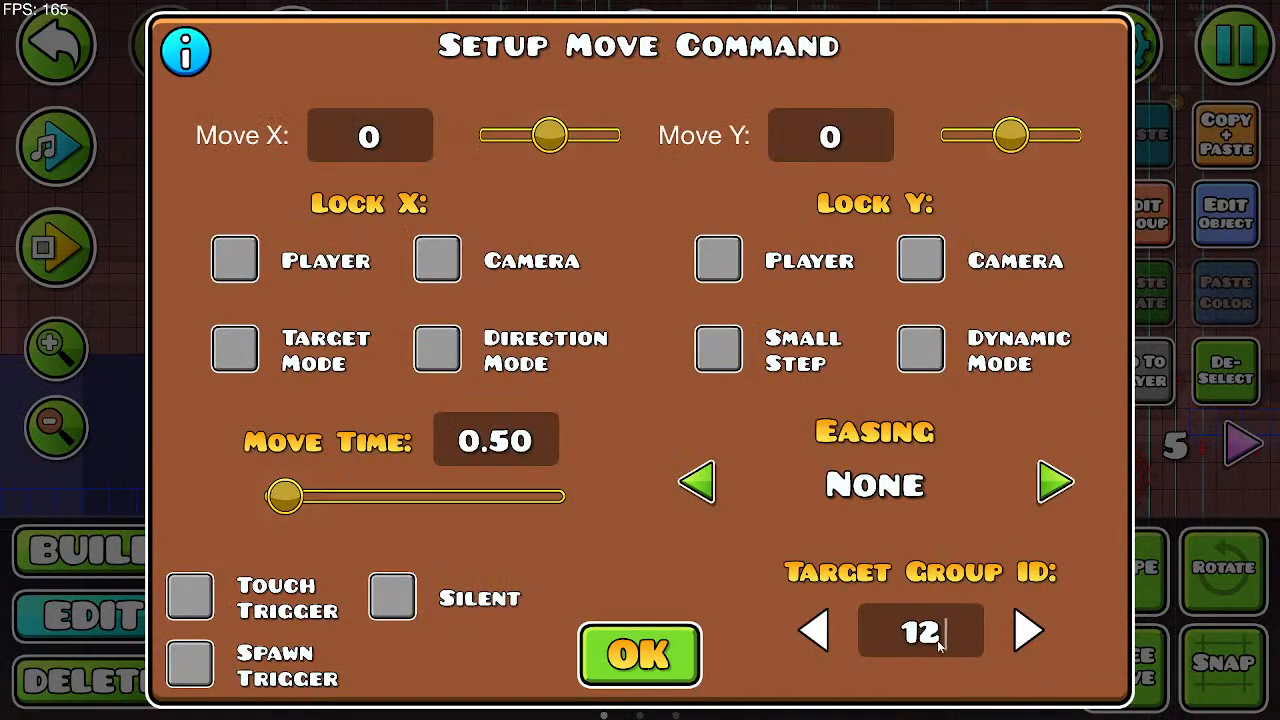
pyautogui.write('1')
pyautogui.click(640, 655)
# Step: Delete the Move triggers that target groups 120 and 121, keeping only the one for group 119
pyautogui.click(318, 55)
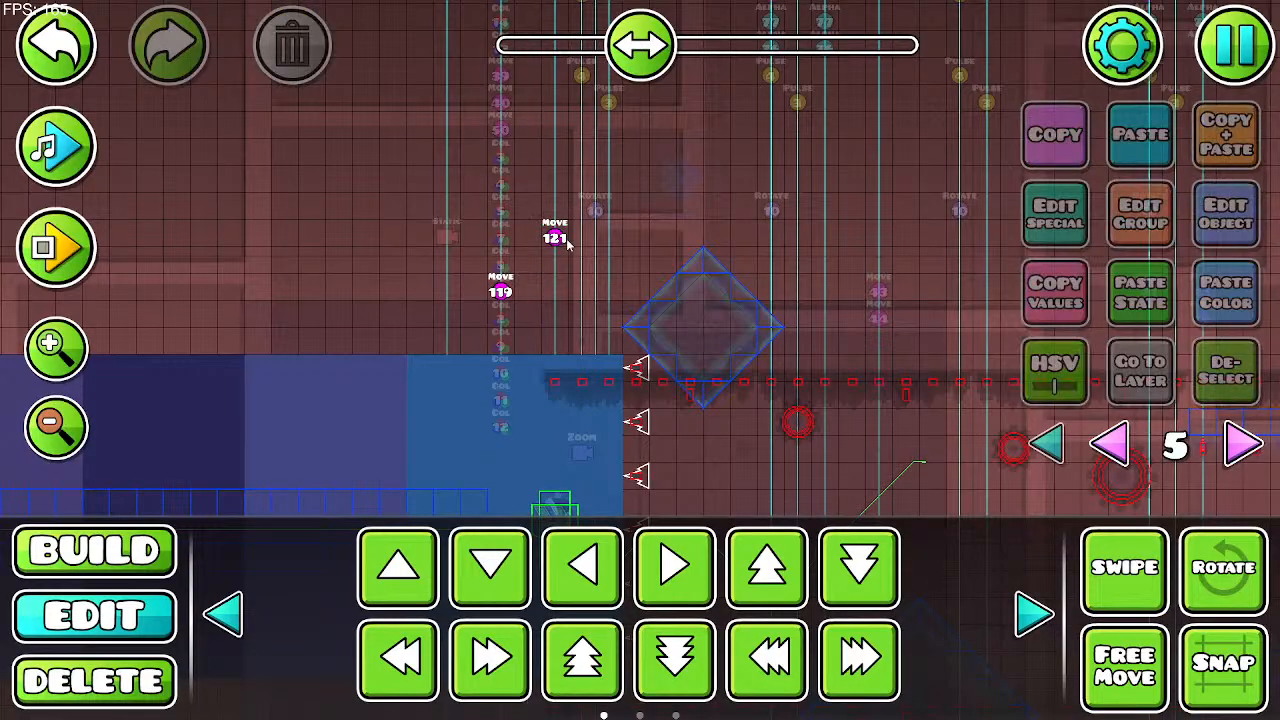
pyautogui.click(560, 240)
pyautogui.click(318, 55)
# Step: Set Move X to -60 for the Move trigger that targets group 119
pyautogui.click(505, 300)
pyautogui.click(1240, 215)
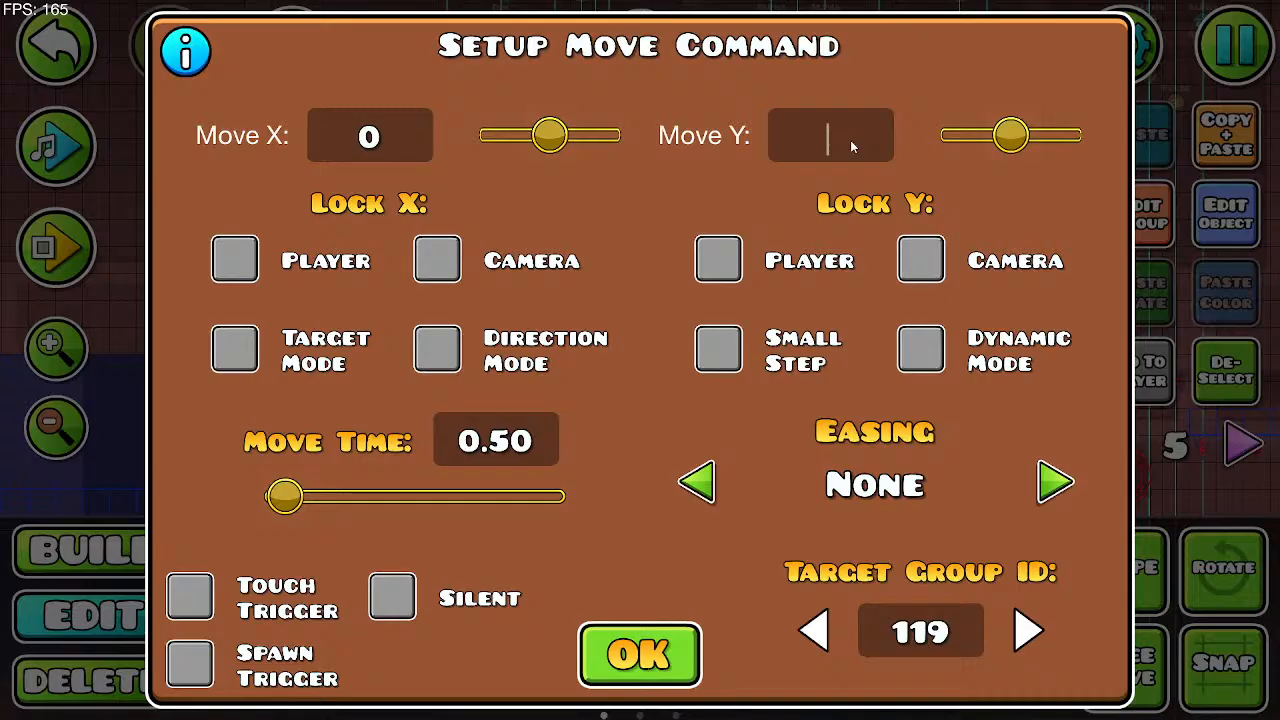
pyautogui.press('BackSpace')
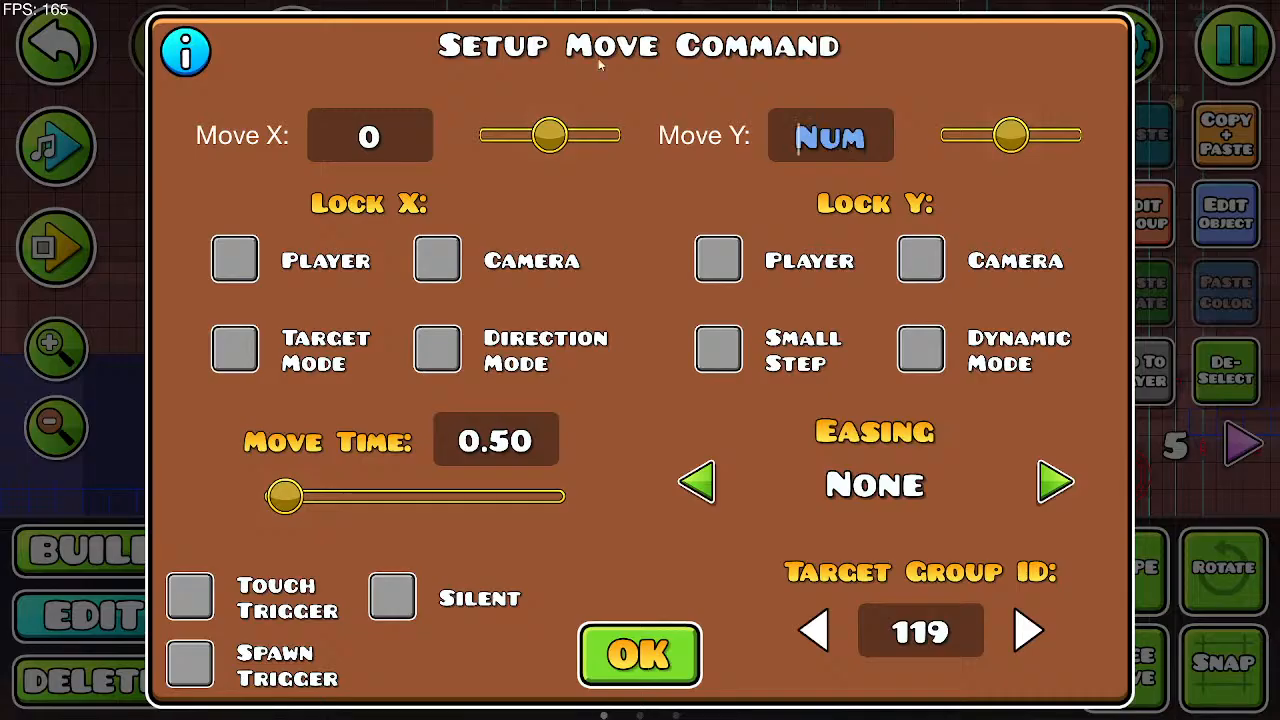
pyautogui.write('-50')
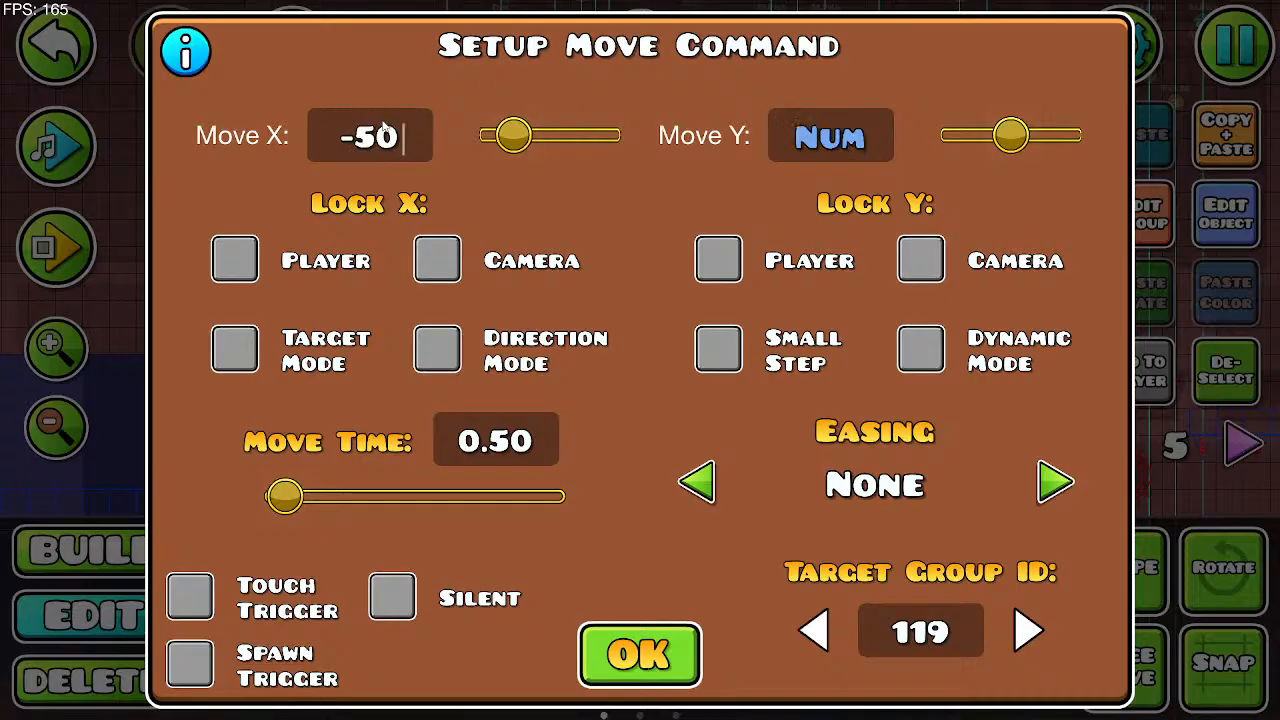
pyautogui.press('BackSpace')
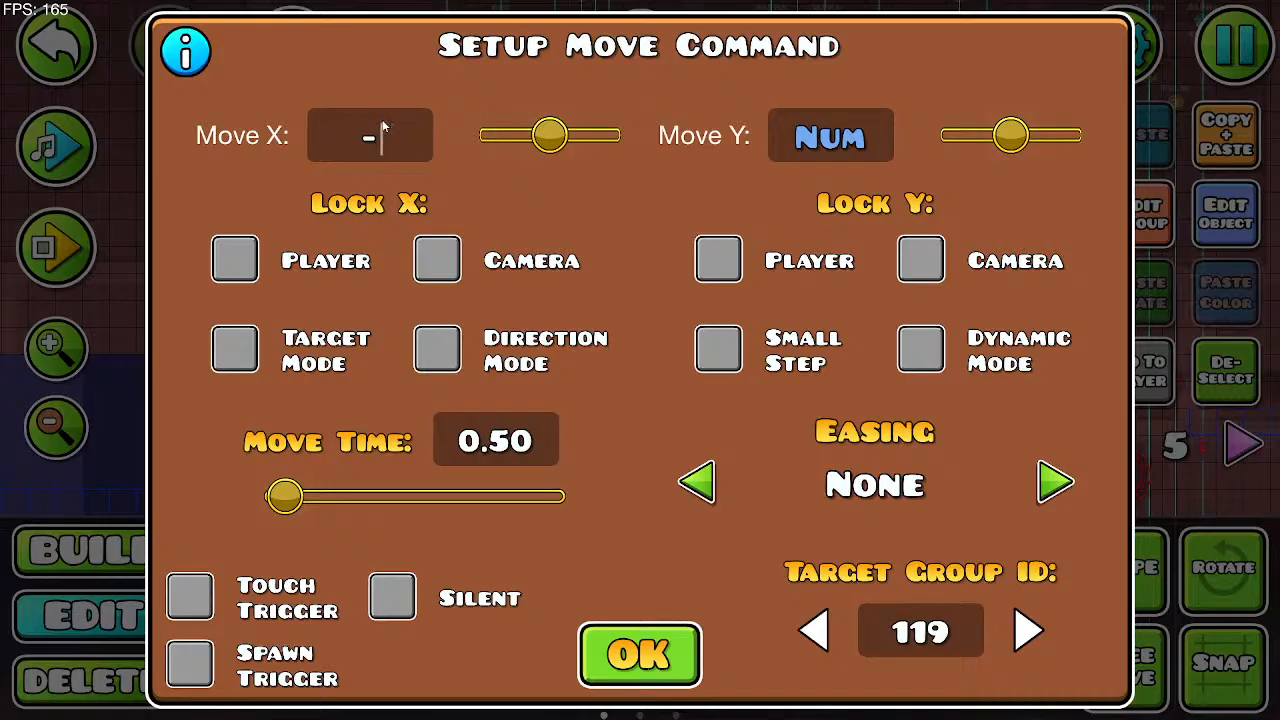
pyautogui.write('60')
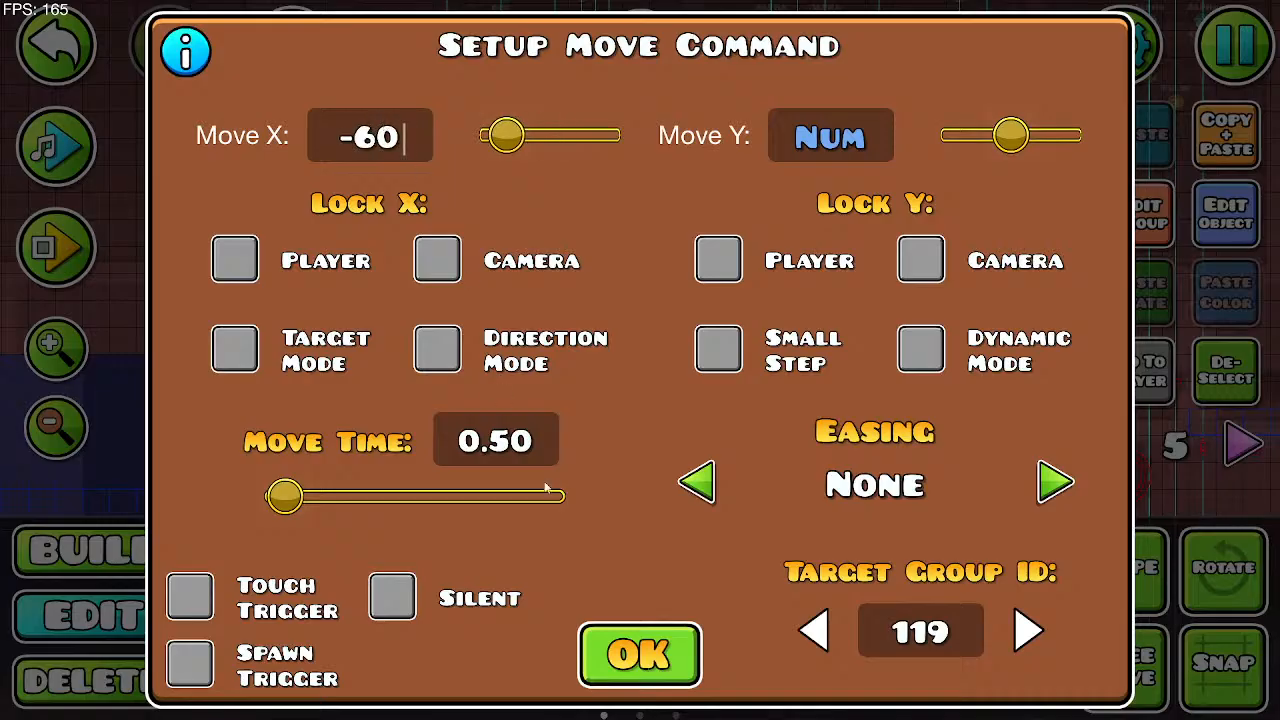
# Step: Give the group 119 Move trigger a move time of 0.75 and Ease In easing
pyautogui.press('BackSpace')
pyautogui.press('BackSpace')
pyautogui.write('75')
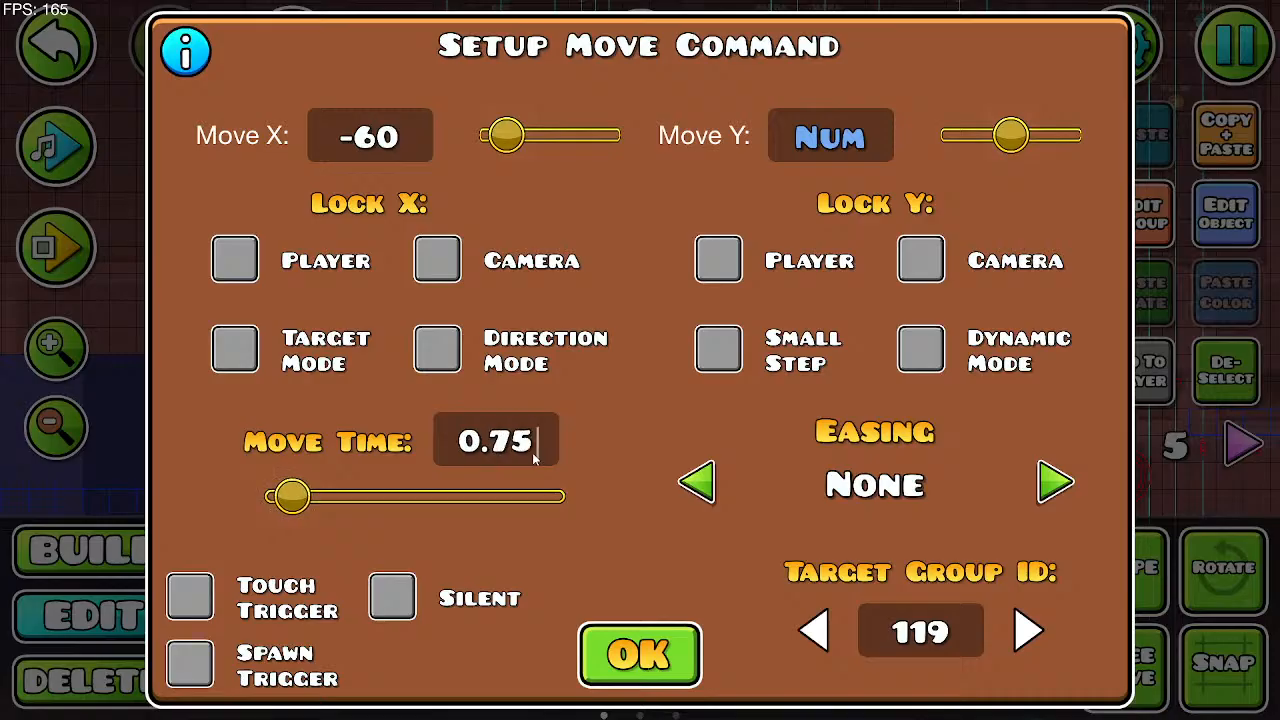
pyautogui.click(1060, 480)
pyautogui.click(1060, 486)
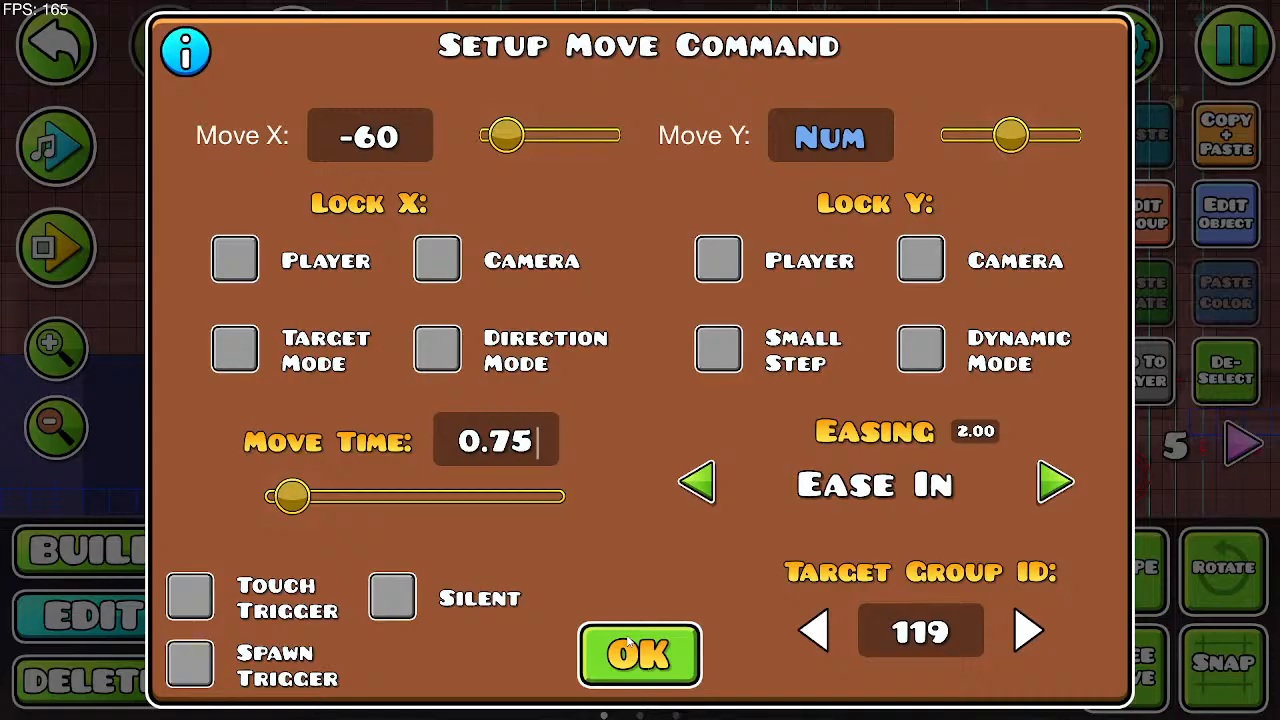
pyautogui.click(638, 655)
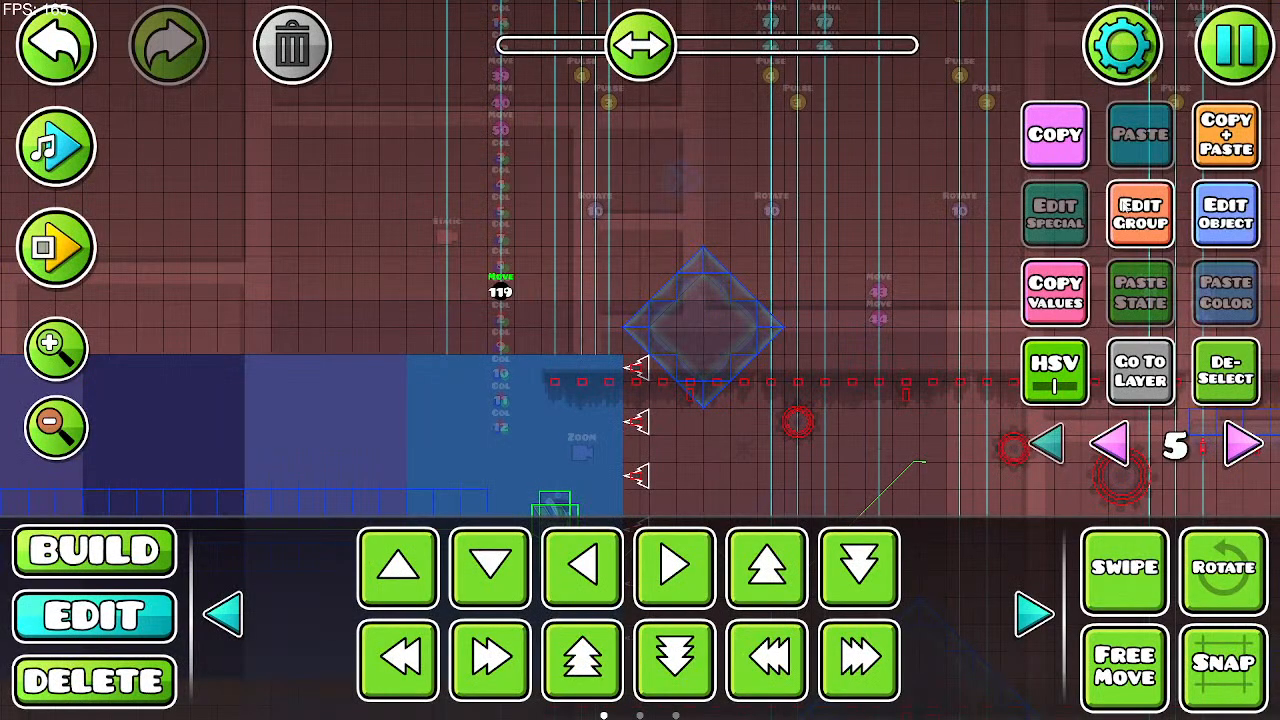
# Step: Duplicate the configured Move trigger twice, targeting group 120 with the first copy and group 121 with the second
pyautogui.click(1226, 134)
pyautogui.click(1226, 213)
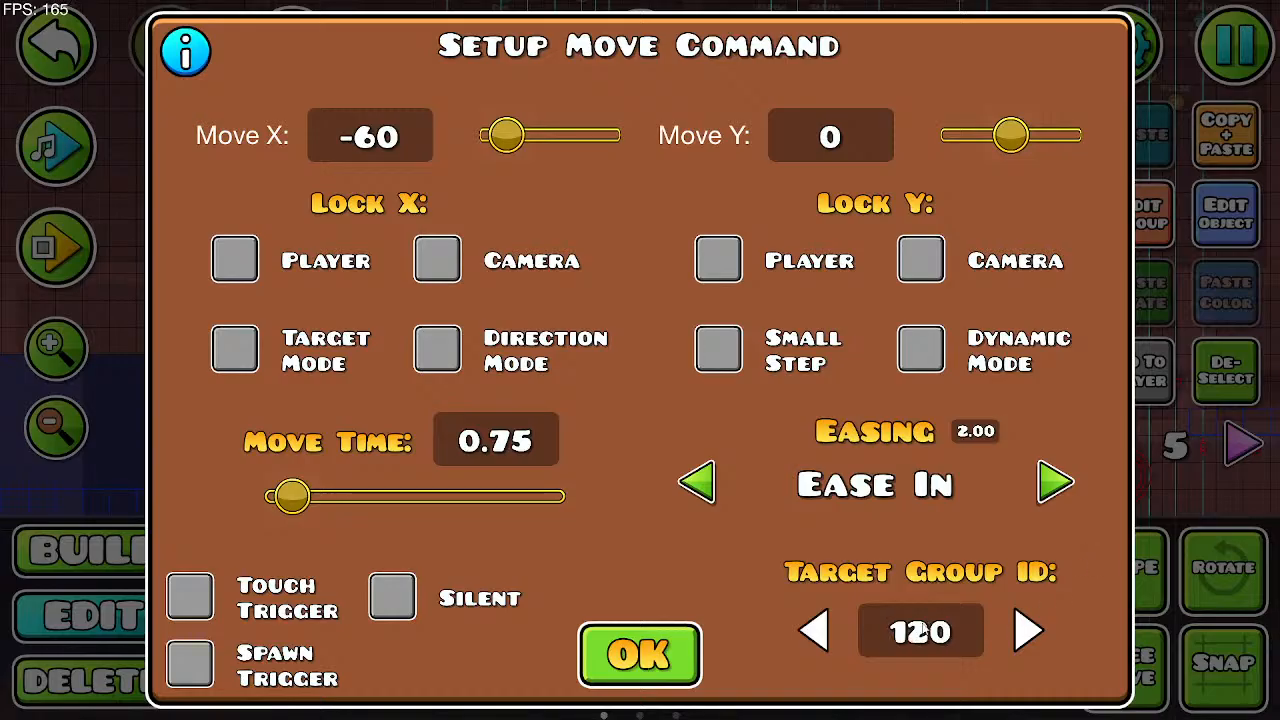
pyautogui.click(640, 655)
pyautogui.click(1226, 134)
pyautogui.click(1226, 213)
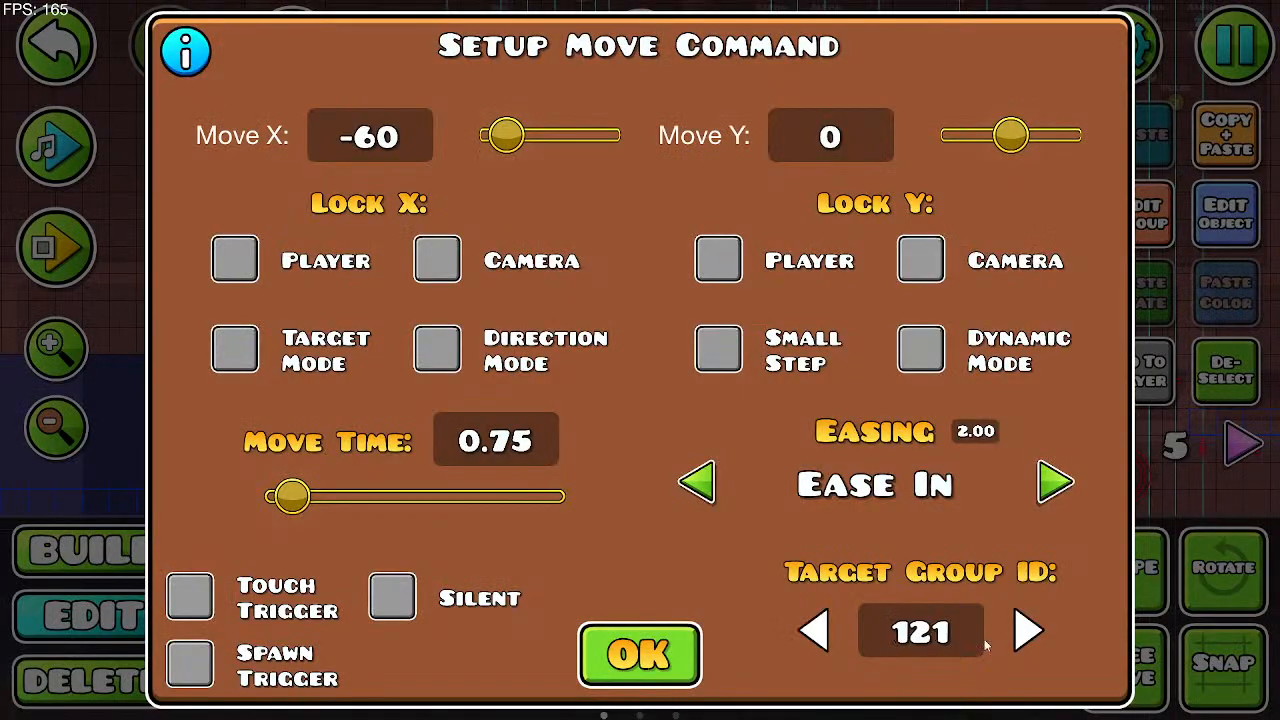
pyautogui.click(640, 655)
# Step: Playtest the level through the UFO section to check how groups 119 to 121 move, and stop the test
pyautogui.click(56, 248)
pyautogui.click(492, 305)
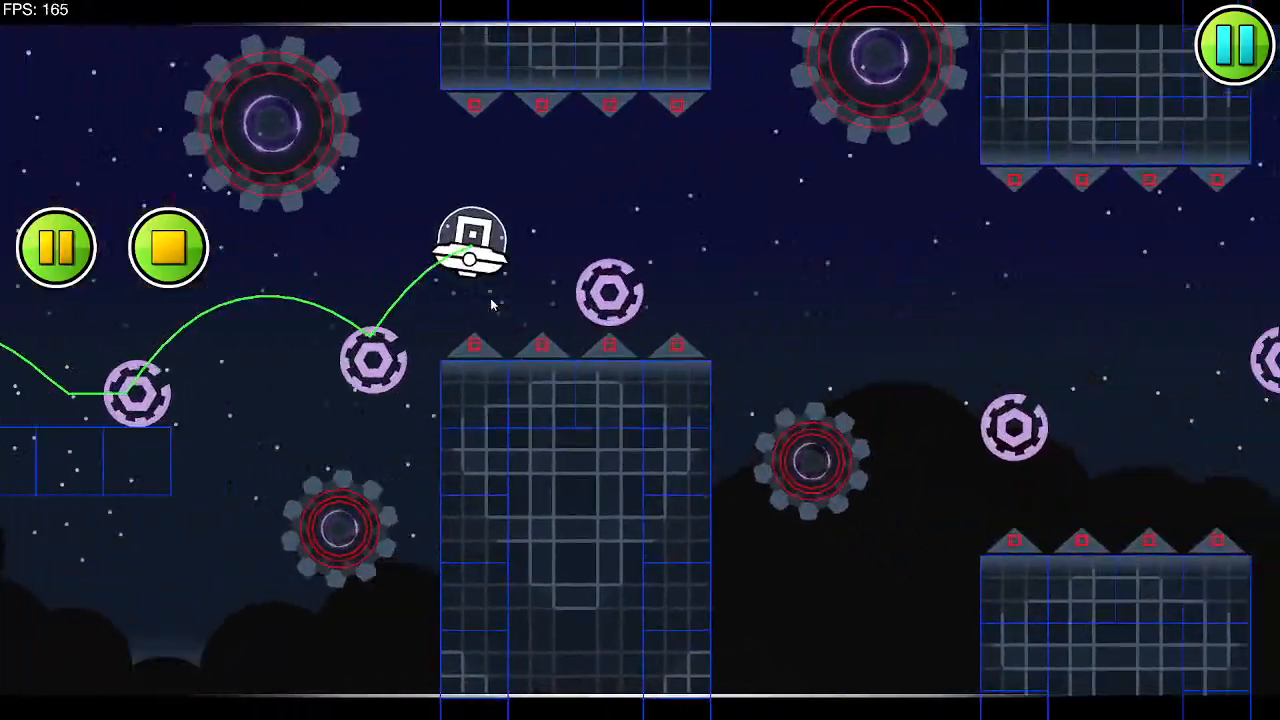
pyautogui.click(492, 302)
pyautogui.click(492, 296)
pyautogui.click(493, 295)
pyautogui.click(505, 304)
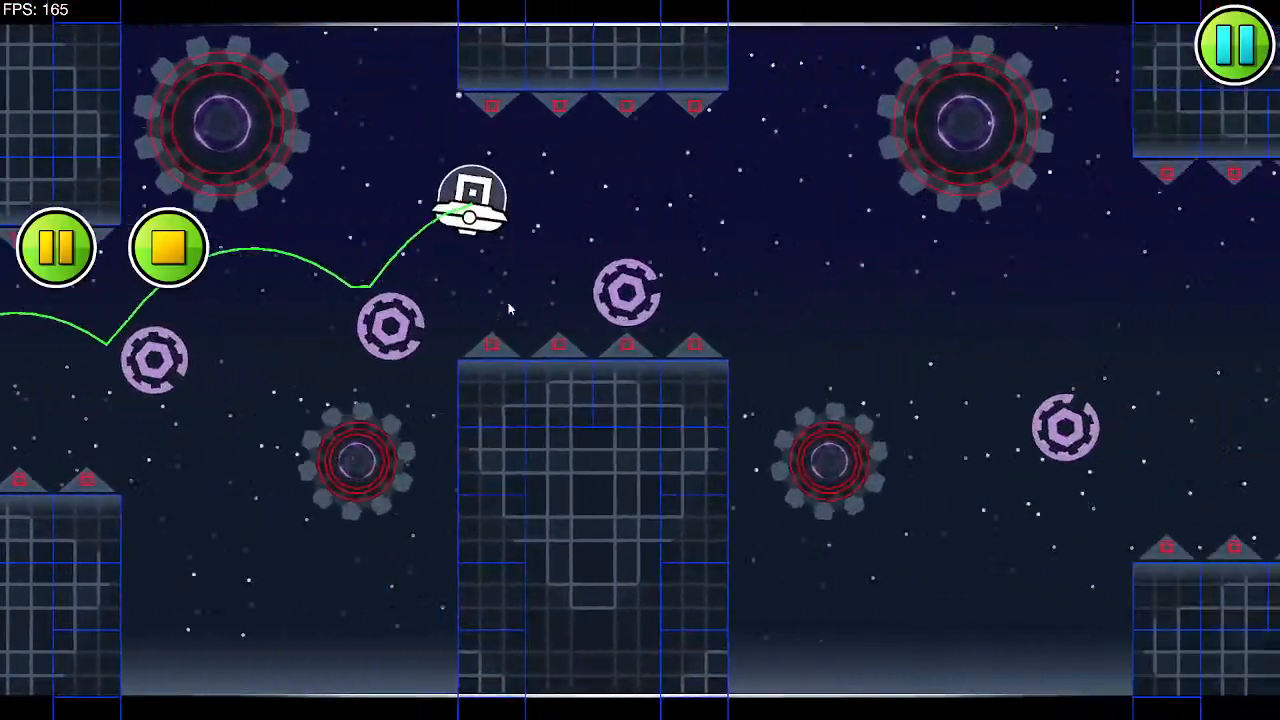
pyautogui.click(515, 297)
pyautogui.click(531, 290)
pyautogui.click(531, 293)
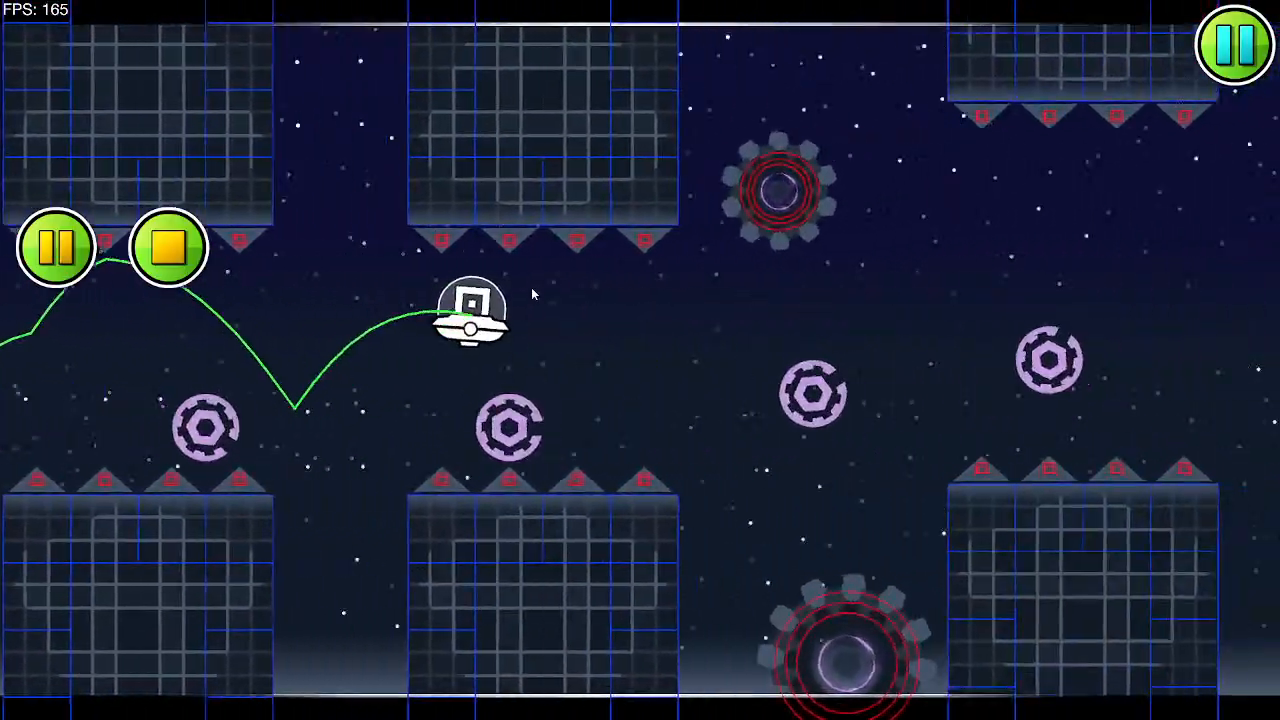
pyautogui.click(532, 290)
pyautogui.click(532, 290)
pyautogui.click(532, 290)
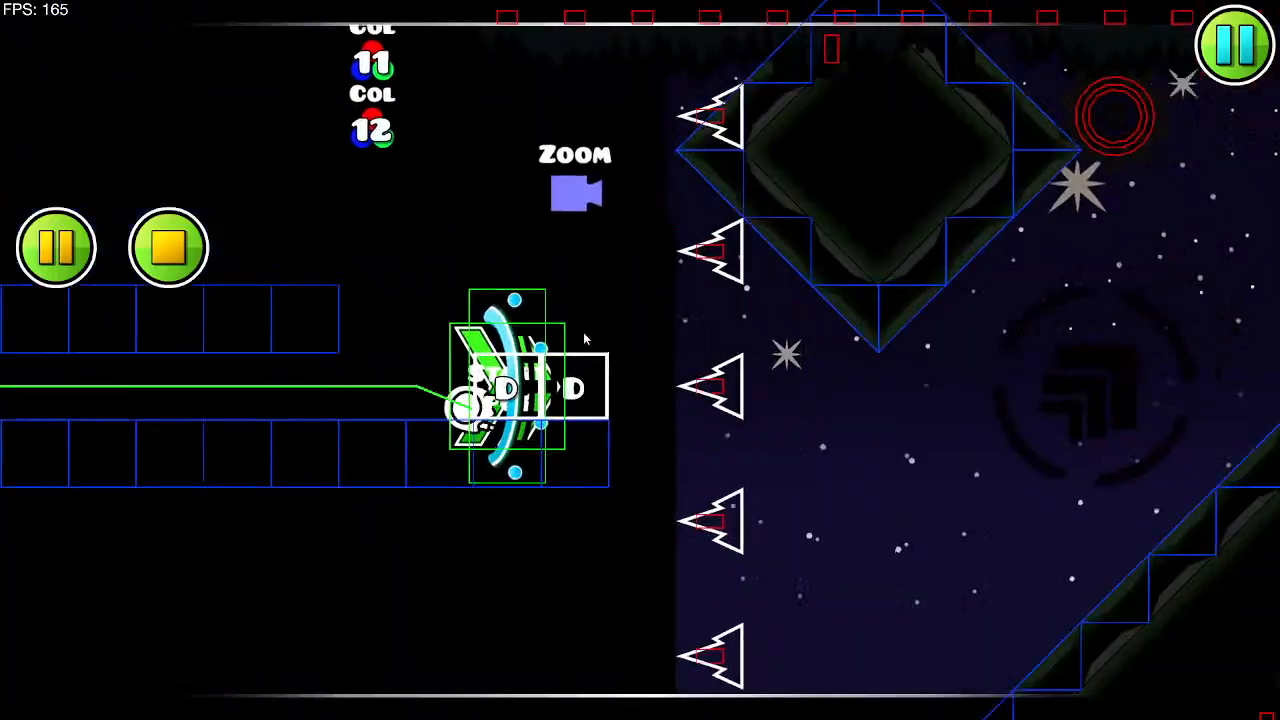
pyautogui.click(586, 338)
pyautogui.click(586, 338)
pyautogui.click(586, 338)
pyautogui.click(176, 250)
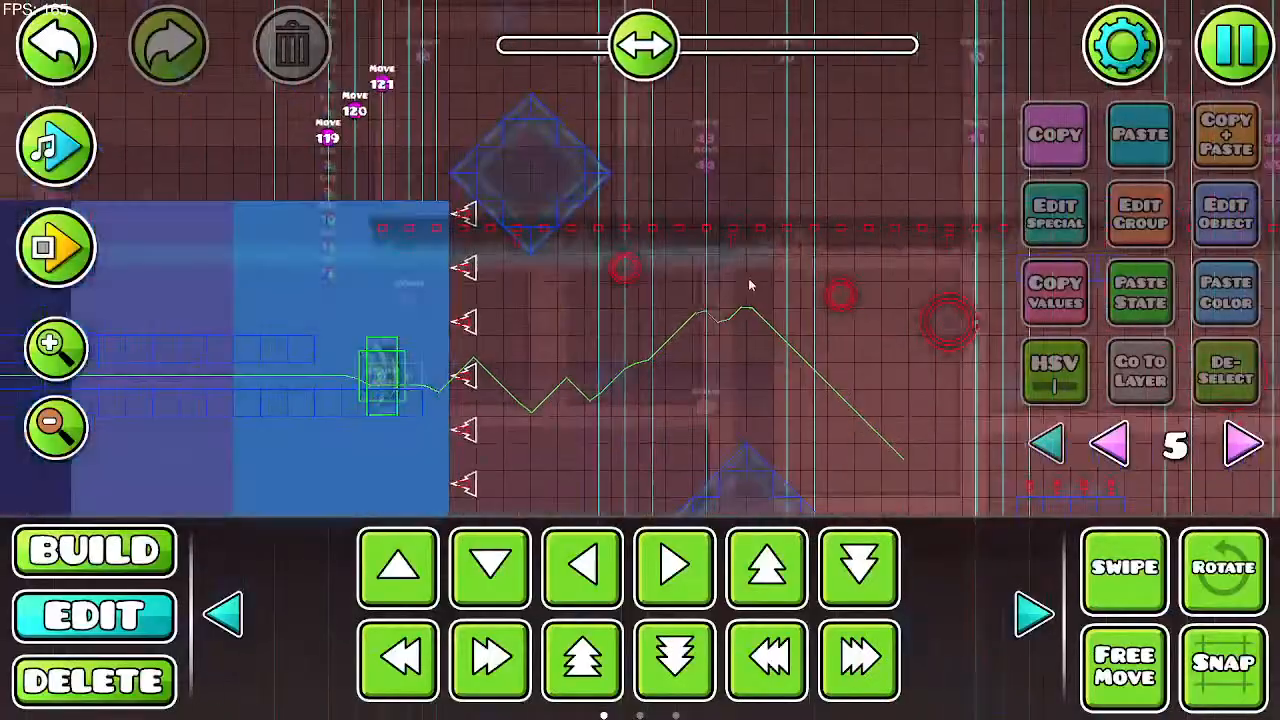
# Step: Rearrange the Move triggers so that group 121 is triggered first, followed by 120 and 119
pyautogui.click(420, 217)
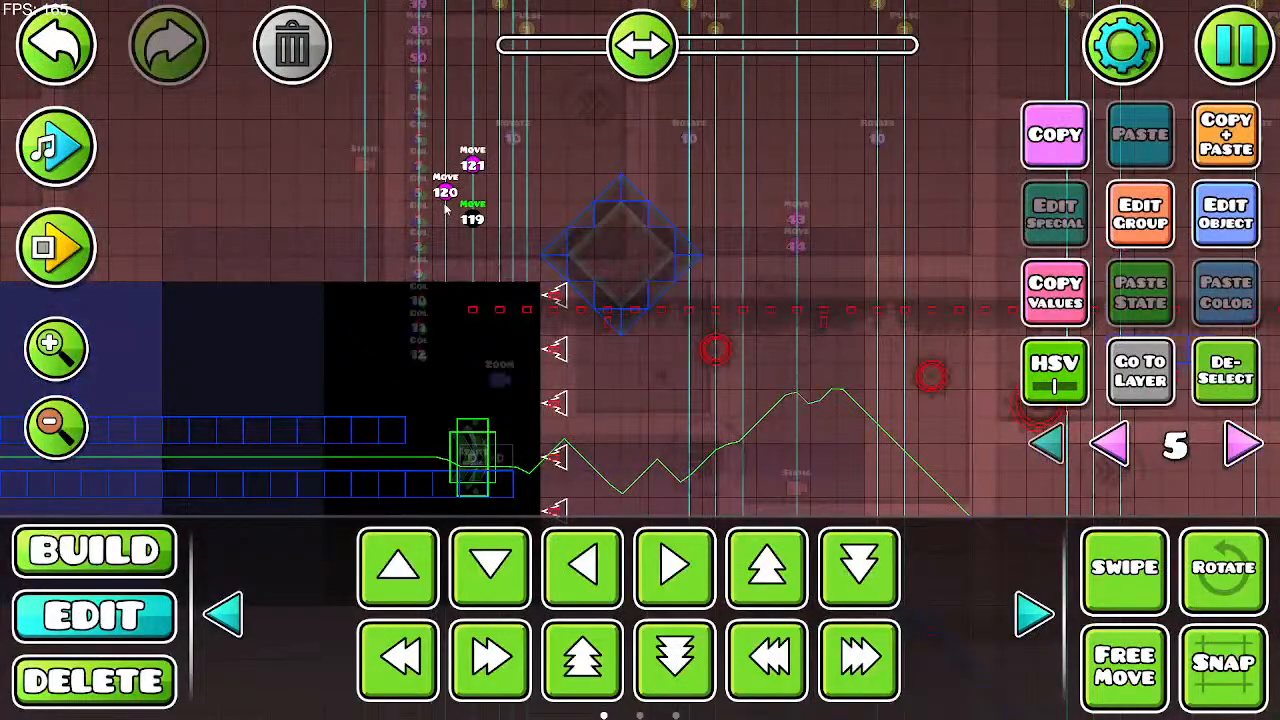
pyautogui.moveTo(480, 210); pyautogui.dragTo(615, 193)
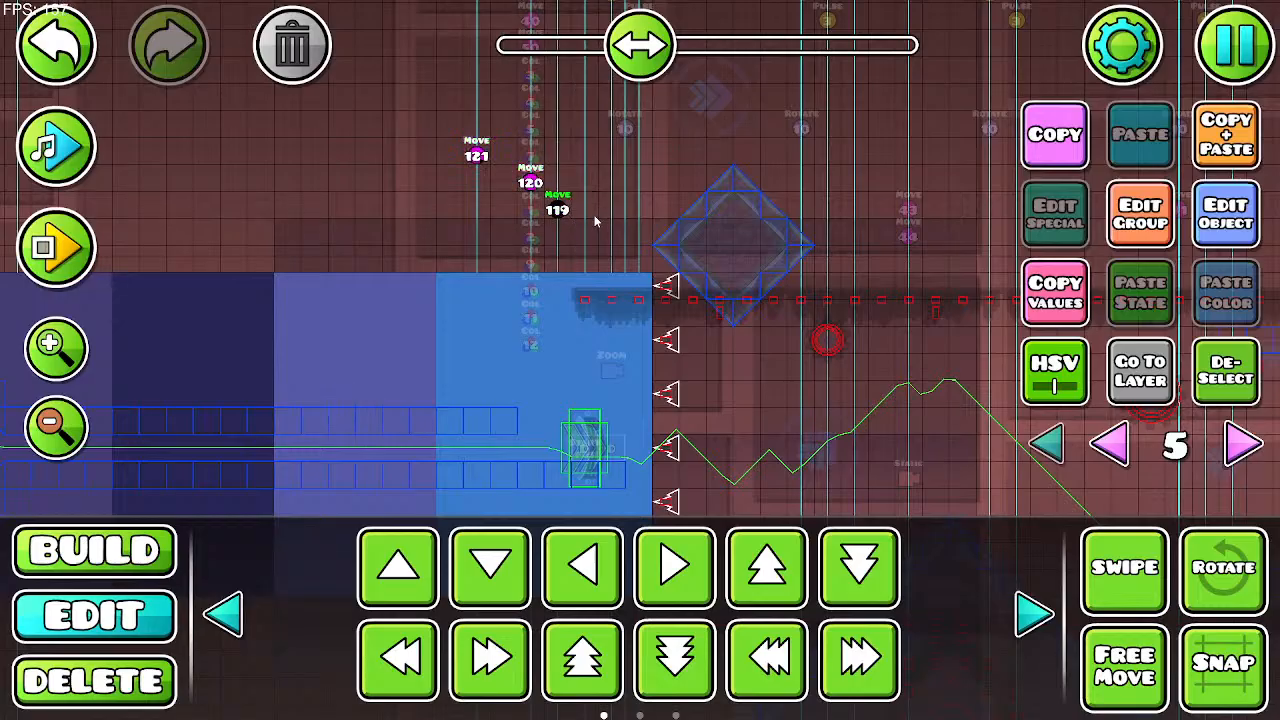
# Step: Playtest the section again with the reordered Move triggers and stop after the blocks have moved away
pyautogui.click(81, 236)
pyautogui.click(366, 294)
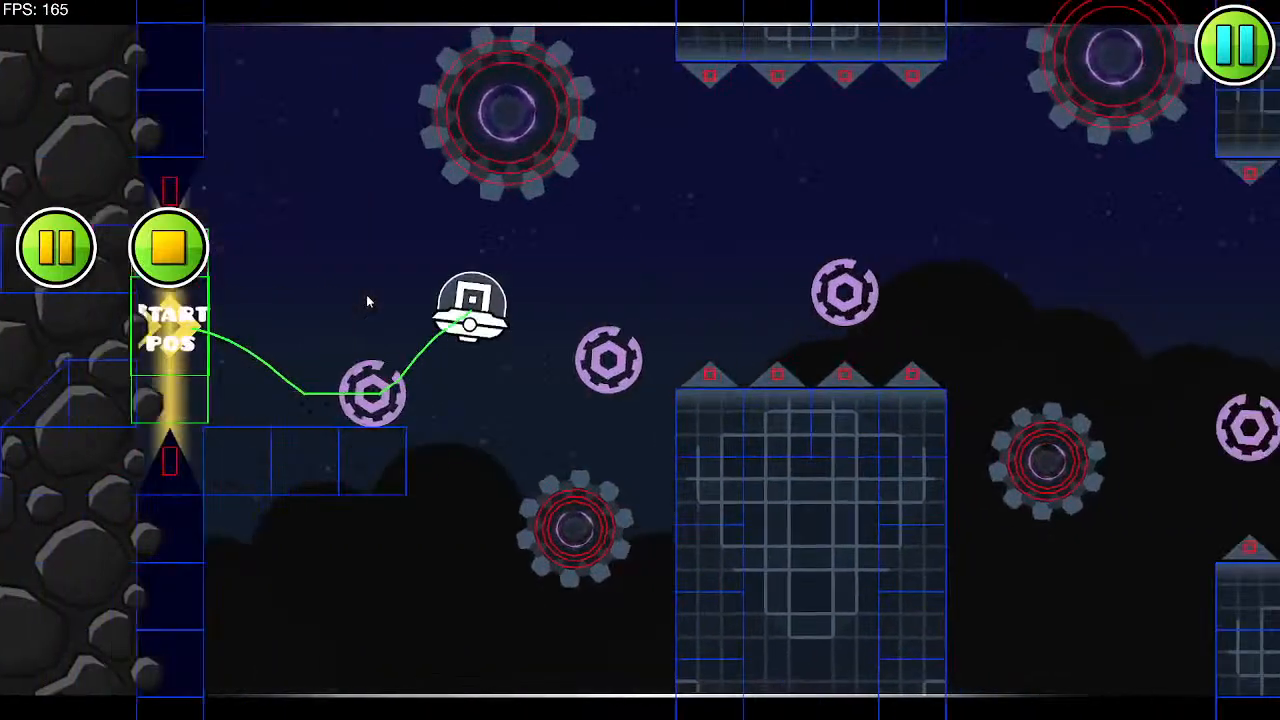
pyautogui.click(365, 292)
pyautogui.click(365, 291)
pyautogui.click(364, 290)
pyautogui.click(364, 289)
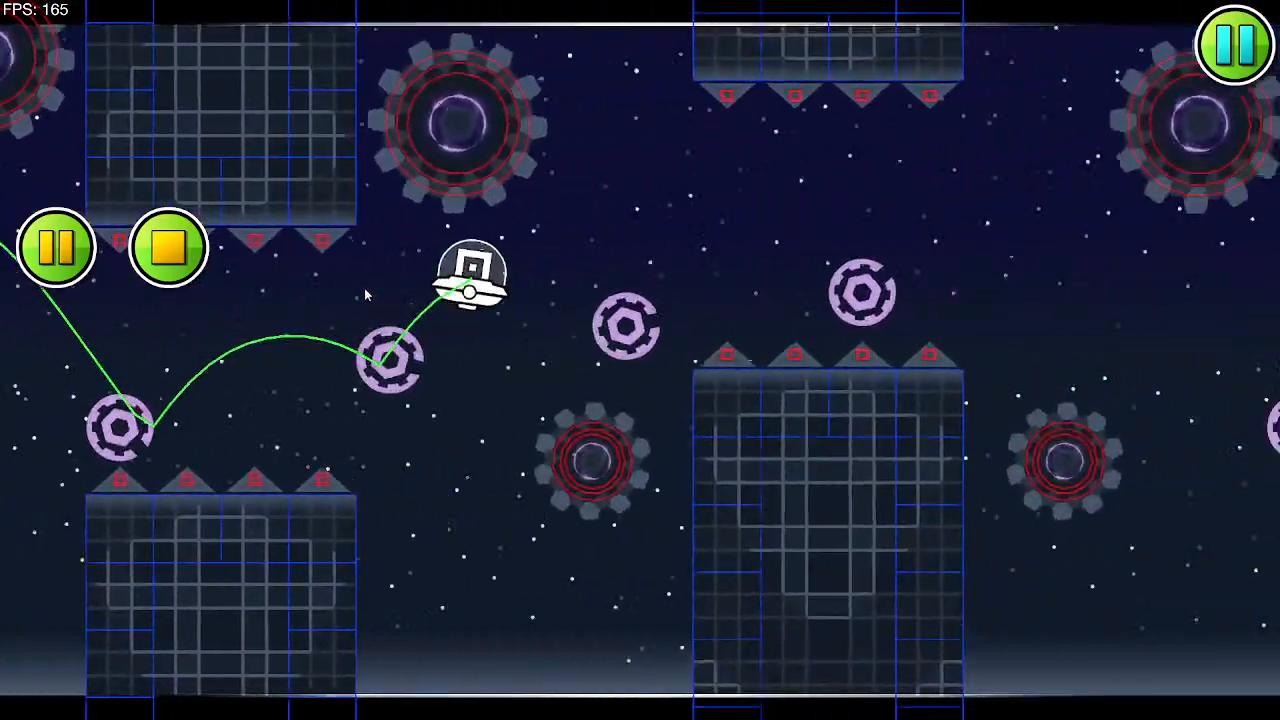
pyautogui.click(364, 288)
pyautogui.click(365, 286)
pyautogui.click(365, 286)
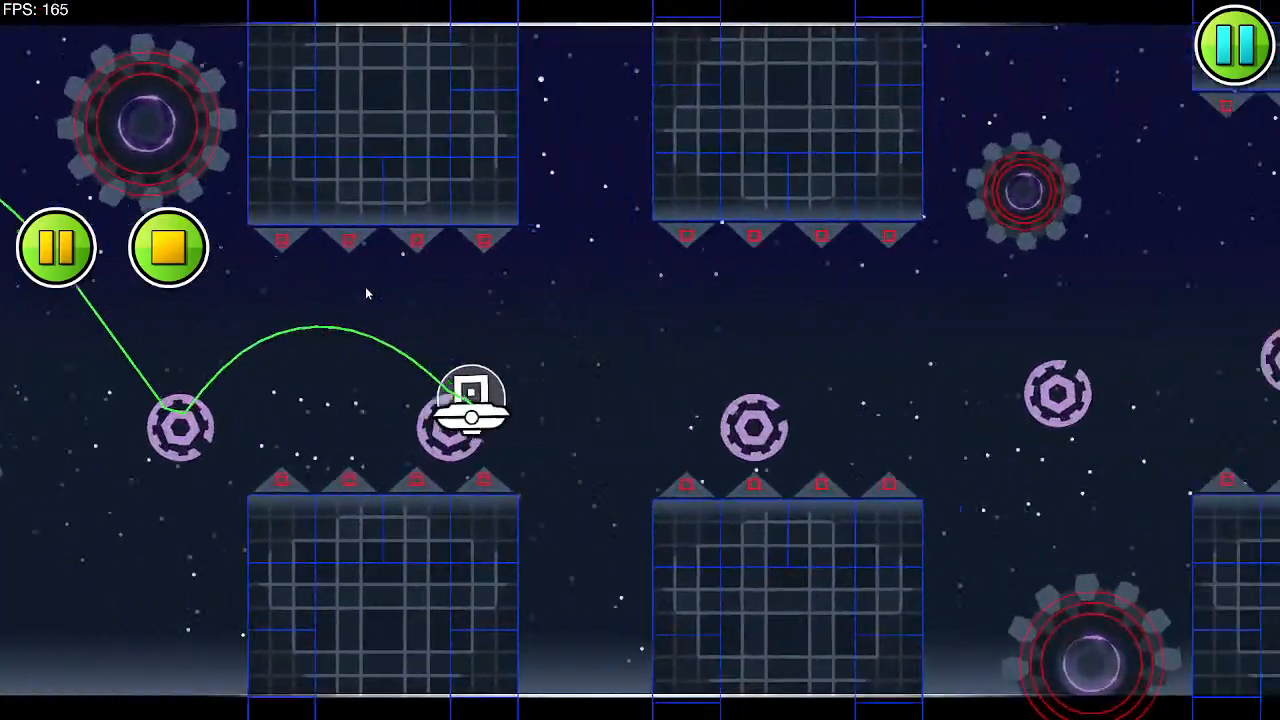
pyautogui.click(365, 286)
pyautogui.click(365, 286)
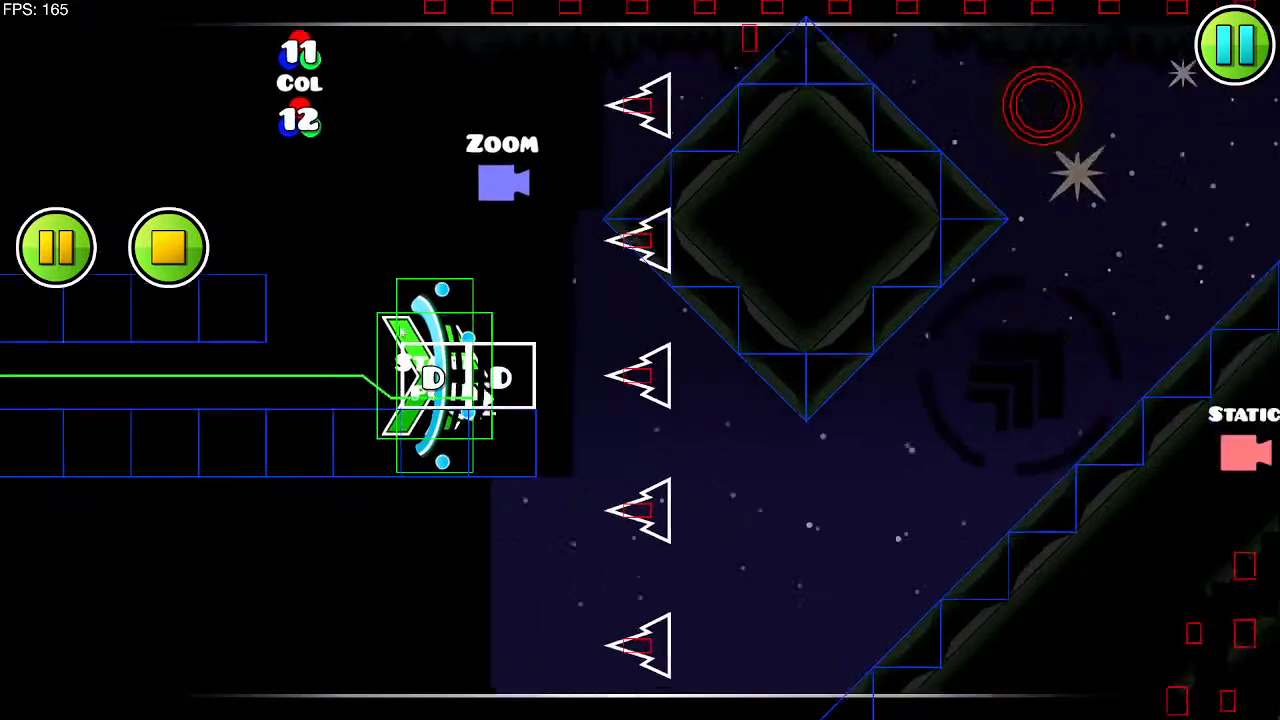
pyautogui.click(399, 325)
pyautogui.click(399, 325)
pyautogui.click(172, 272)
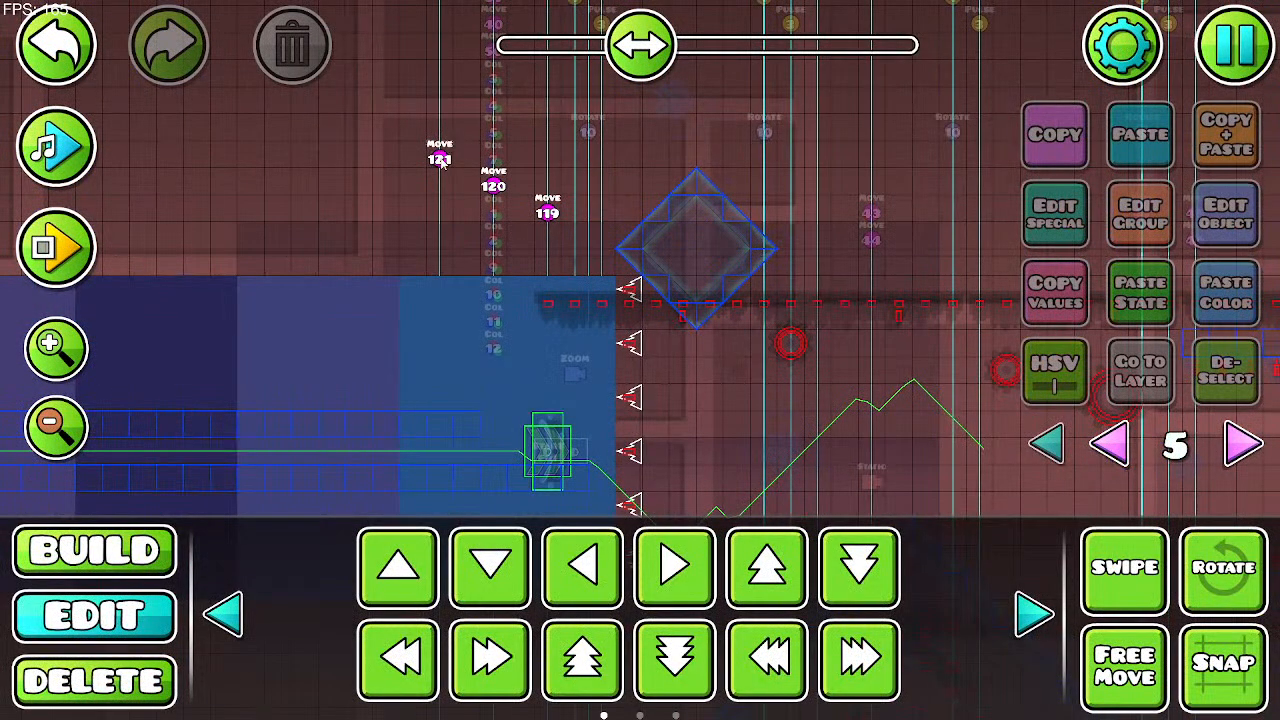
# Step: Shift each of the Move triggers for groups 121, 120 and 119 three grid cells left and one cell up
pyautogui.click(442, 162)
pyautogui.press('a')
pyautogui.press('w')
pyautogui.press('a')
pyautogui.press('a')
pyautogui.click(496, 187)
pyautogui.press('a')
pyautogui.press('a')
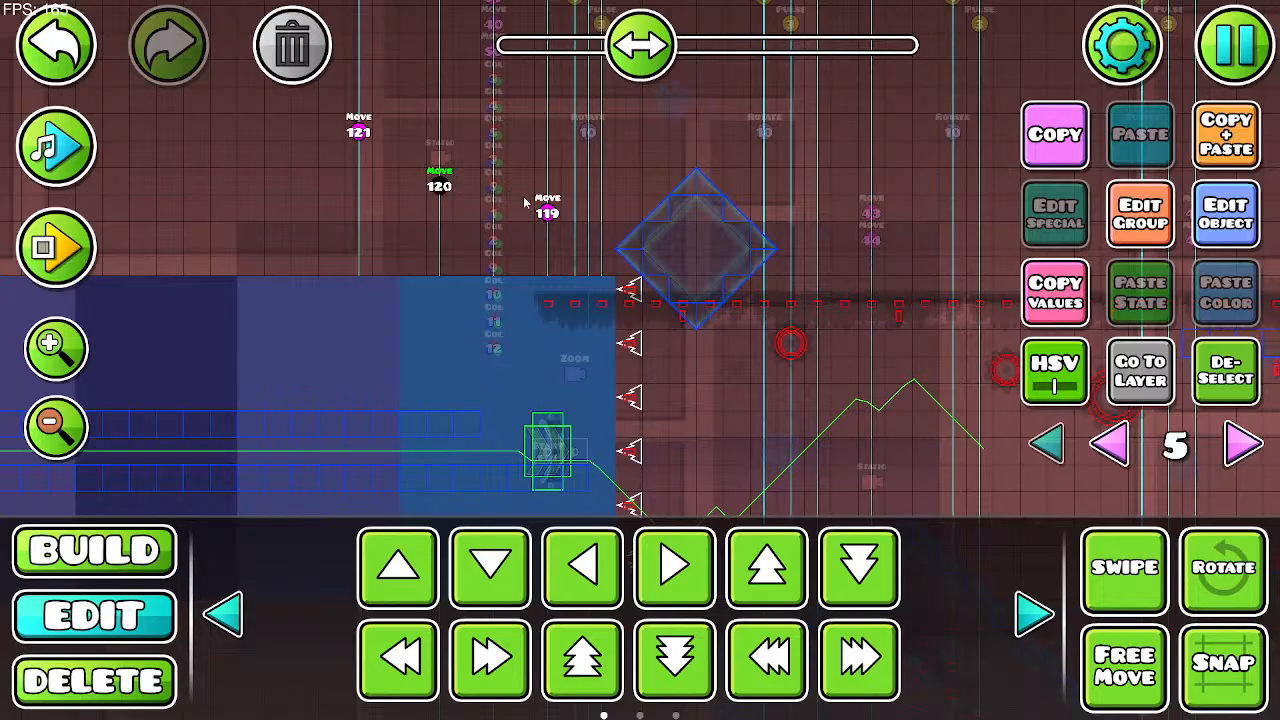
pyautogui.press('a')
pyautogui.press('w')
pyautogui.click(547, 212)
pyautogui.press('a')
pyautogui.press('a')
pyautogui.press('a')
pyautogui.press('w')
# Step: Check the timing against the music and shift the Move triggers for groups 119, 120 and 121 one cell right
pyautogui.click(83, 135)
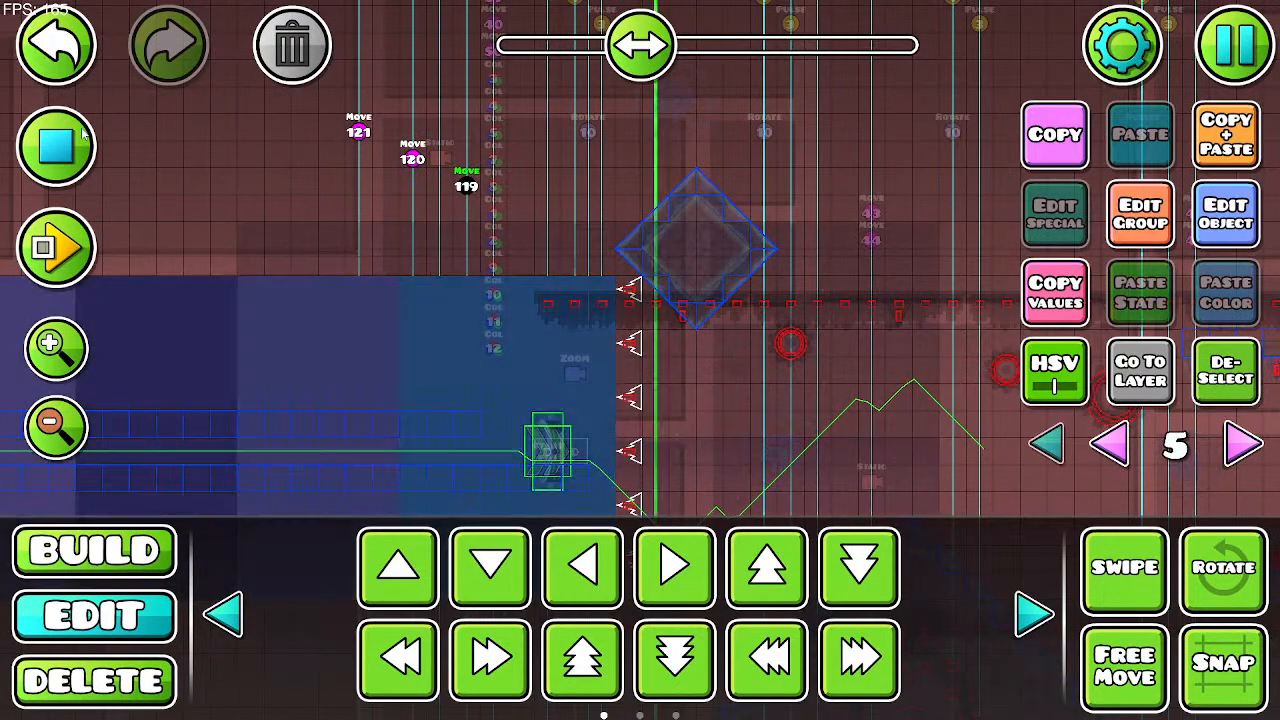
pyautogui.click(83, 135)
pyautogui.press('d')
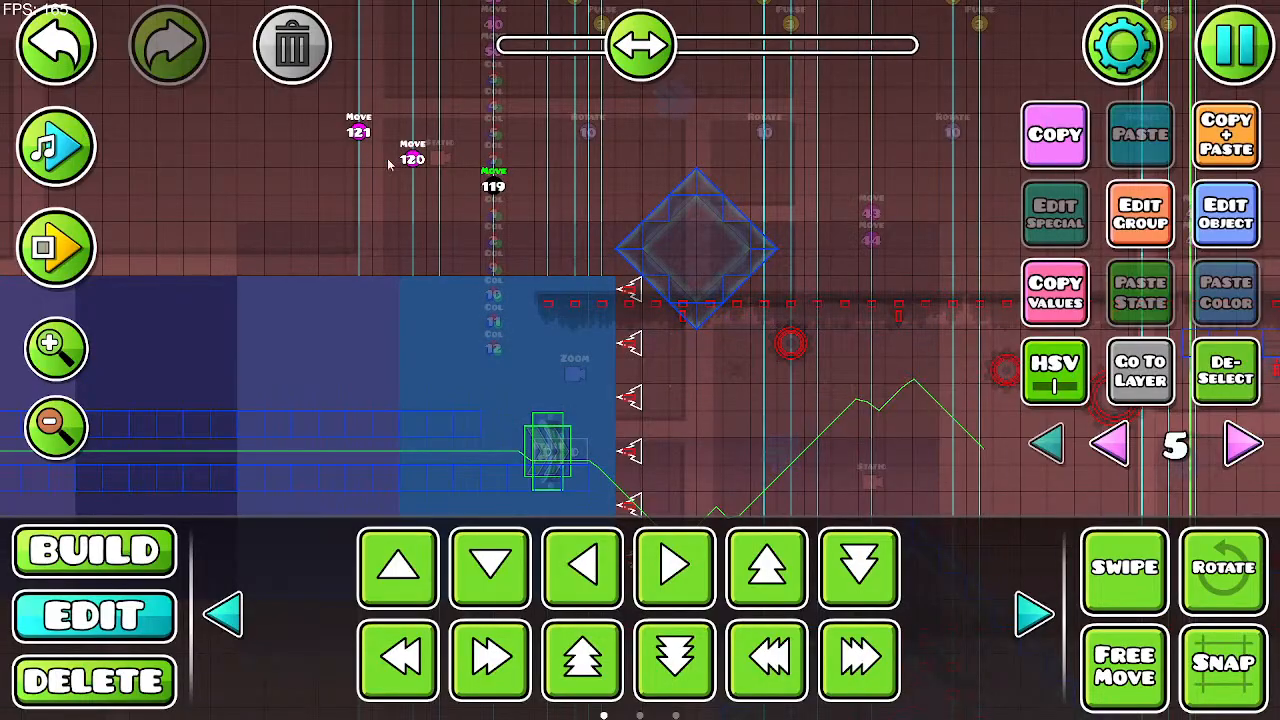
pyautogui.press('d')
pyautogui.click(358, 128)
pyautogui.press('d')
# Step: Place a Pulse trigger above the Alpha trigger column at the tunnel entrance and play back the music there
pyautogui.moveTo(441, 247); pyautogui.dragTo(670, 200)
pyautogui.moveTo(509, 192); pyautogui.dragTo(669, 154)
pyautogui.moveTo(412, 179); pyautogui.dragTo(473, 237)
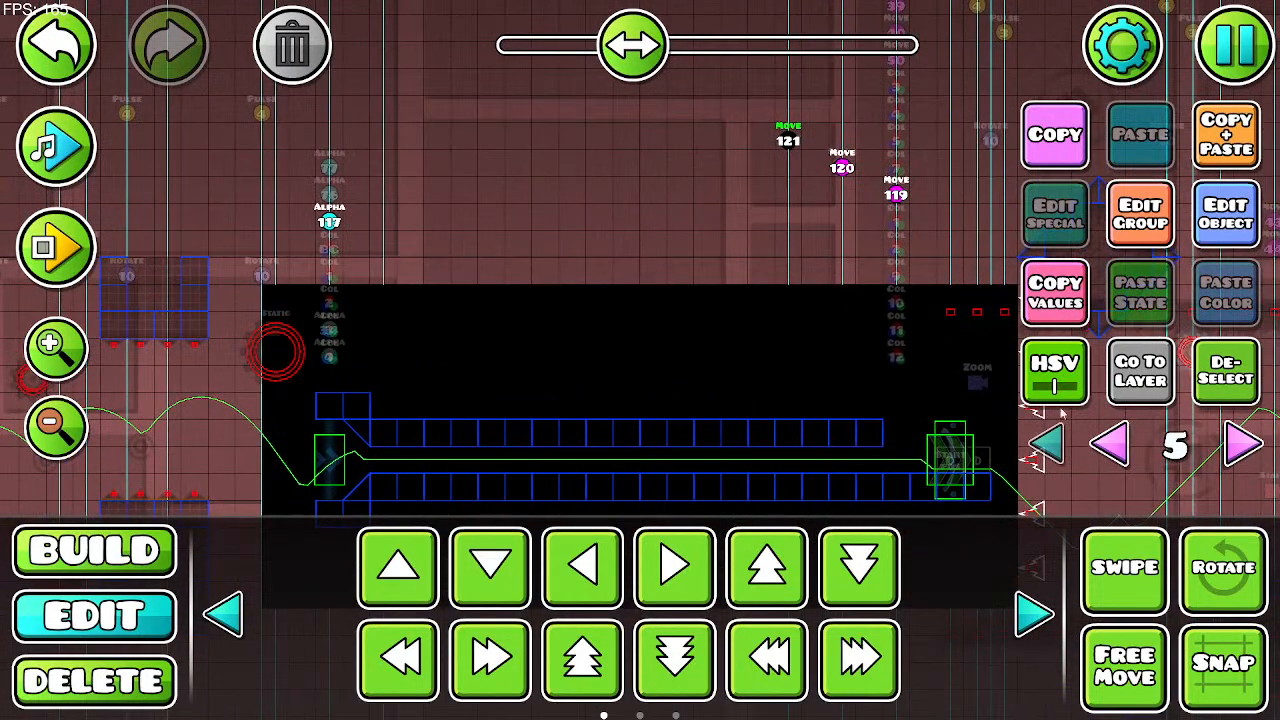
pyautogui.click(62, 546)
pyautogui.moveTo(461, 312); pyautogui.dragTo(485, 353)
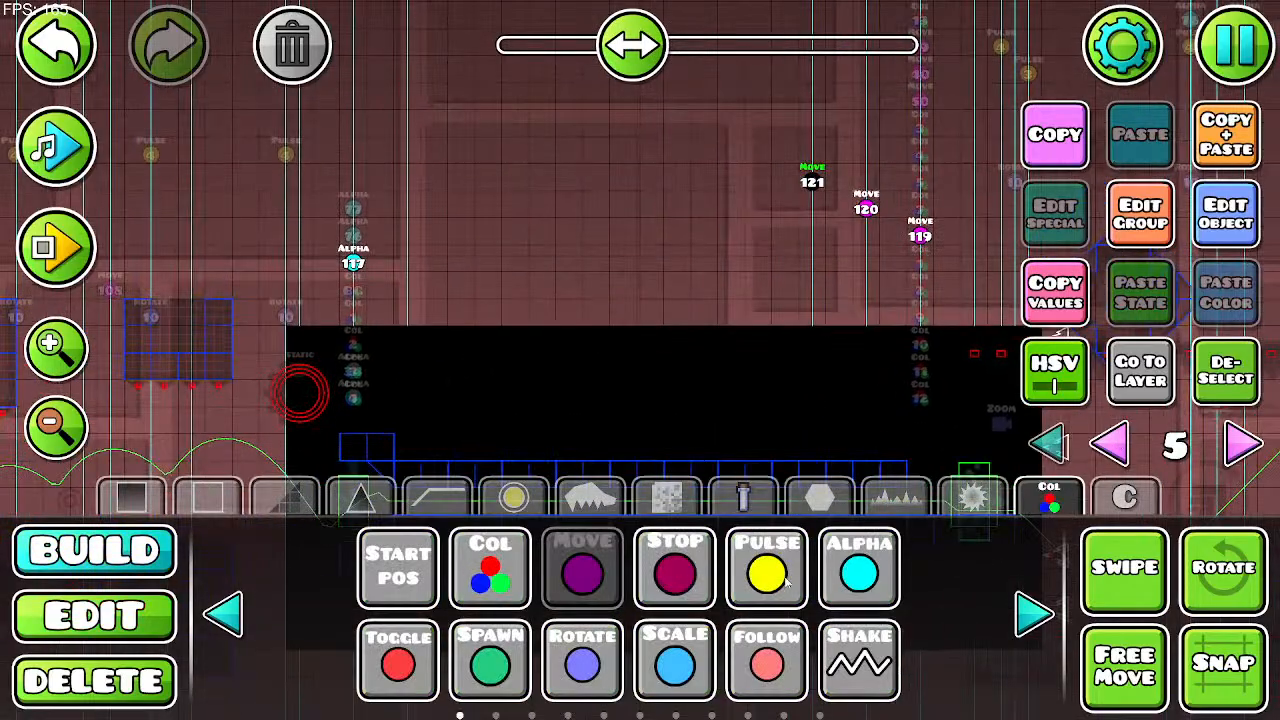
pyautogui.click(767, 568)
pyautogui.click(355, 130)
pyautogui.click(55, 147)
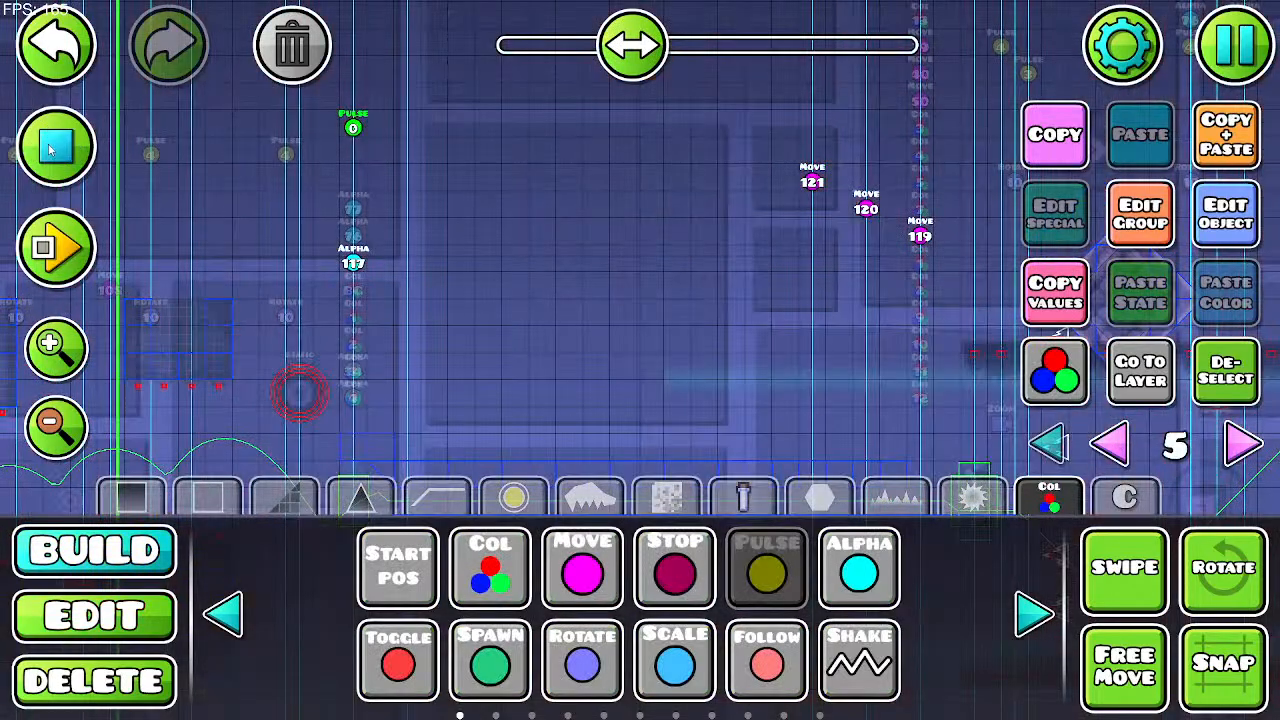
pyautogui.click(55, 147)
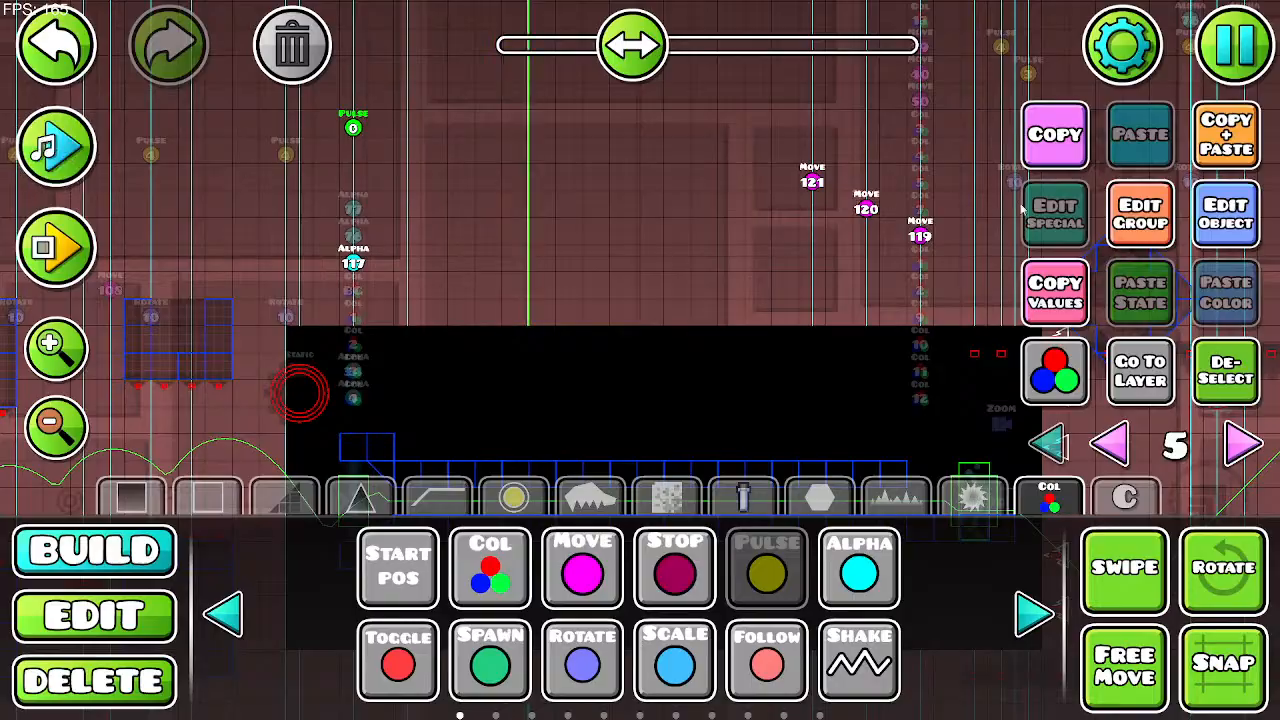
# Step: Set the new Pulse trigger's color to yellow, hex E2C12C
pyautogui.click(1226, 213)
pyautogui.moveTo(566, 330); pyautogui.dragTo(551, 325)
pyautogui.moveTo(600, 205); pyautogui.dragTo(604, 194)
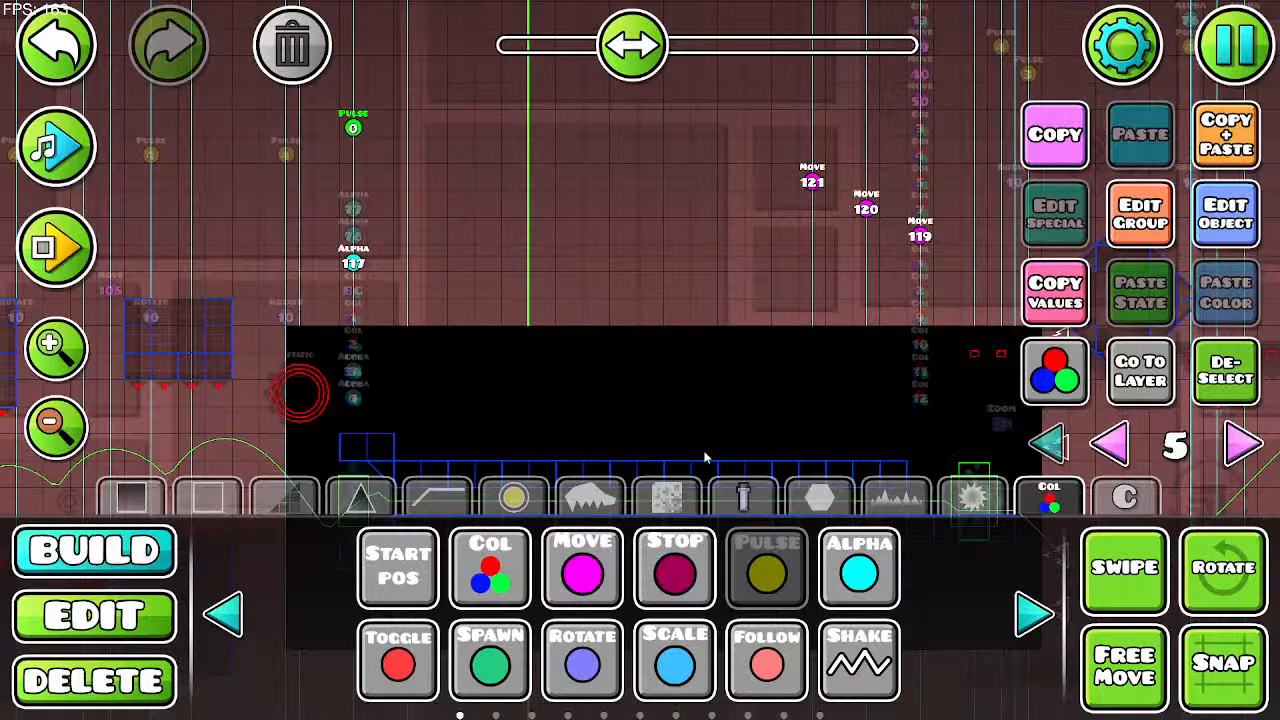
pyautogui.click(648, 668)
# Step: Look through editor layers 0 to 5 around the tunnel and go back to layer 5
pyautogui.moveTo(626, 250); pyautogui.dragTo(486, 210)
pyautogui.click(1121, 436)
pyautogui.click(1121, 436)
pyautogui.click(1122, 436)
pyautogui.click(1128, 438)
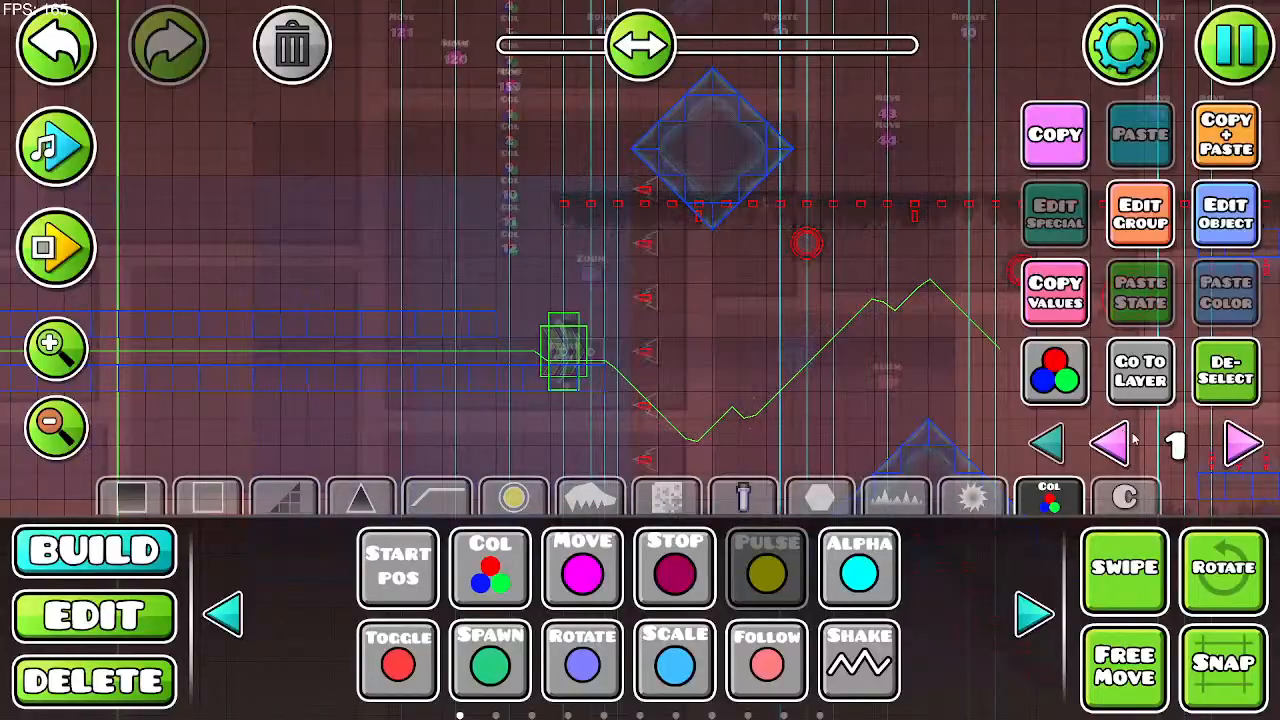
pyautogui.click(1110, 443)
pyautogui.moveTo(1040, 450); pyautogui.dragTo(429, 285)
pyautogui.moveTo(743, 183); pyautogui.dragTo(466, 350)
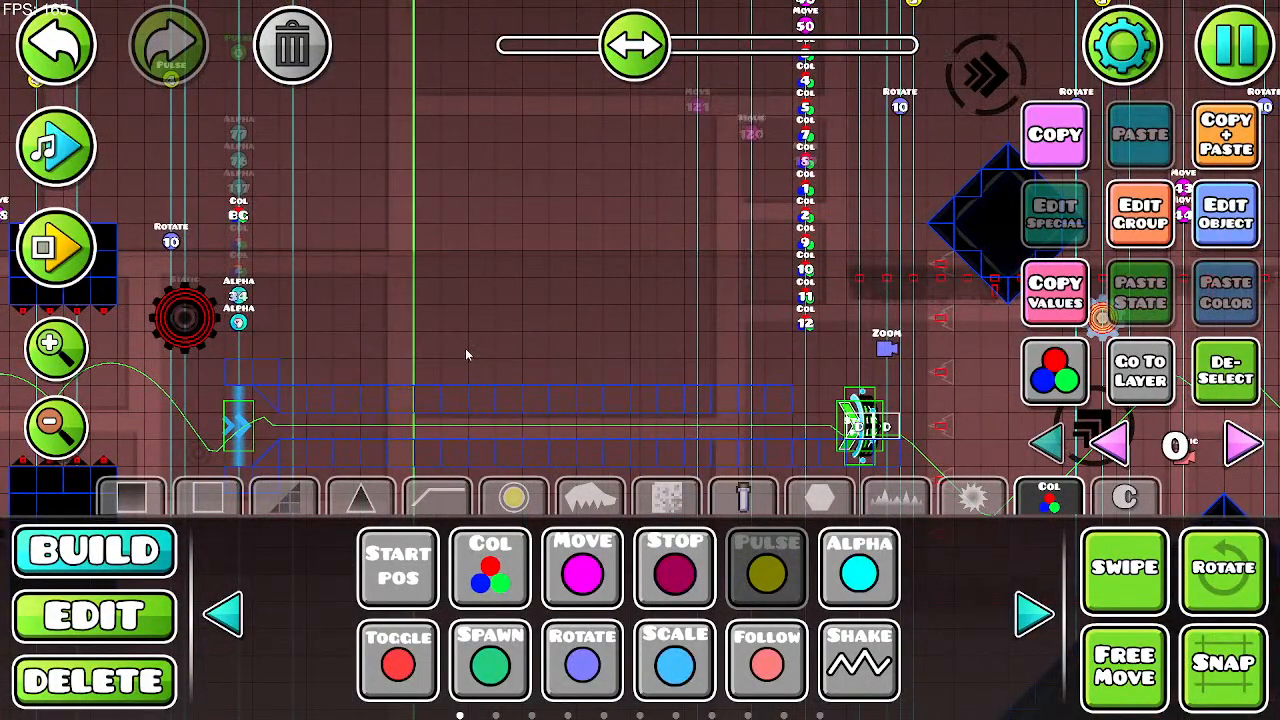
pyautogui.click(1243, 443)
pyautogui.moveTo(499, 284); pyautogui.dragTo(529, 353)
pyautogui.click(1241, 443)
pyautogui.click(1243, 443)
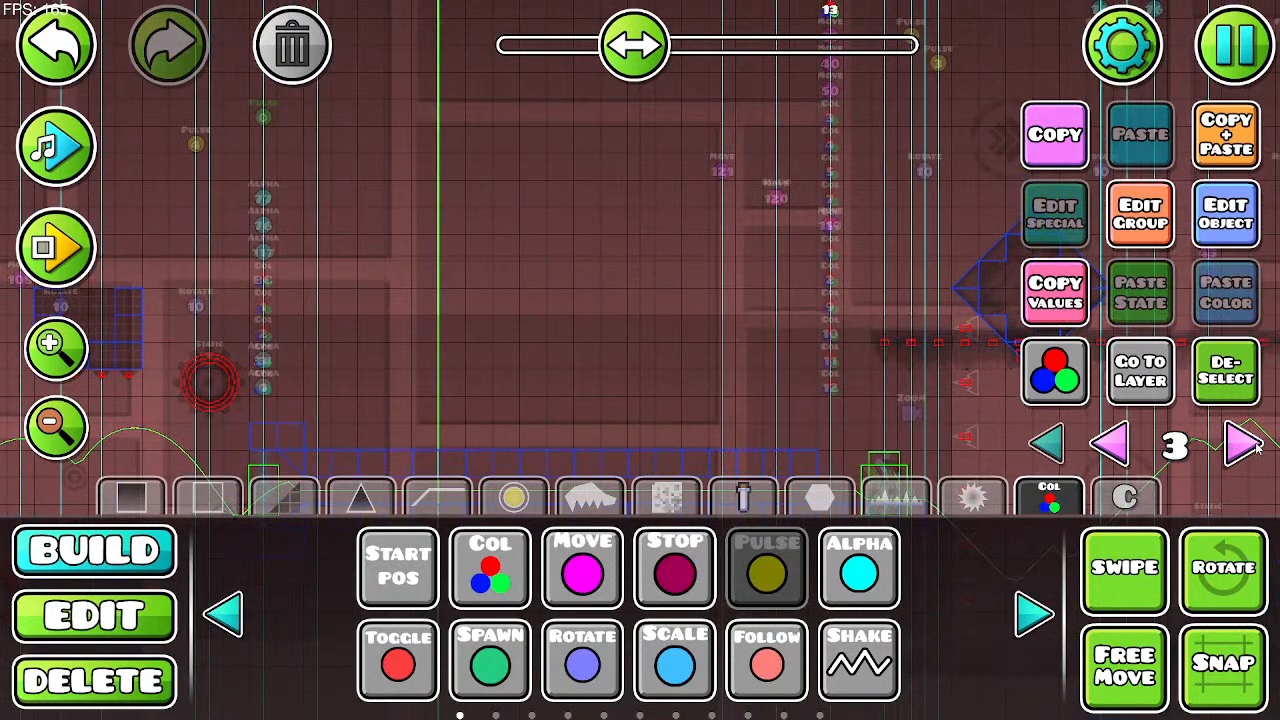
pyautogui.click(1243, 443)
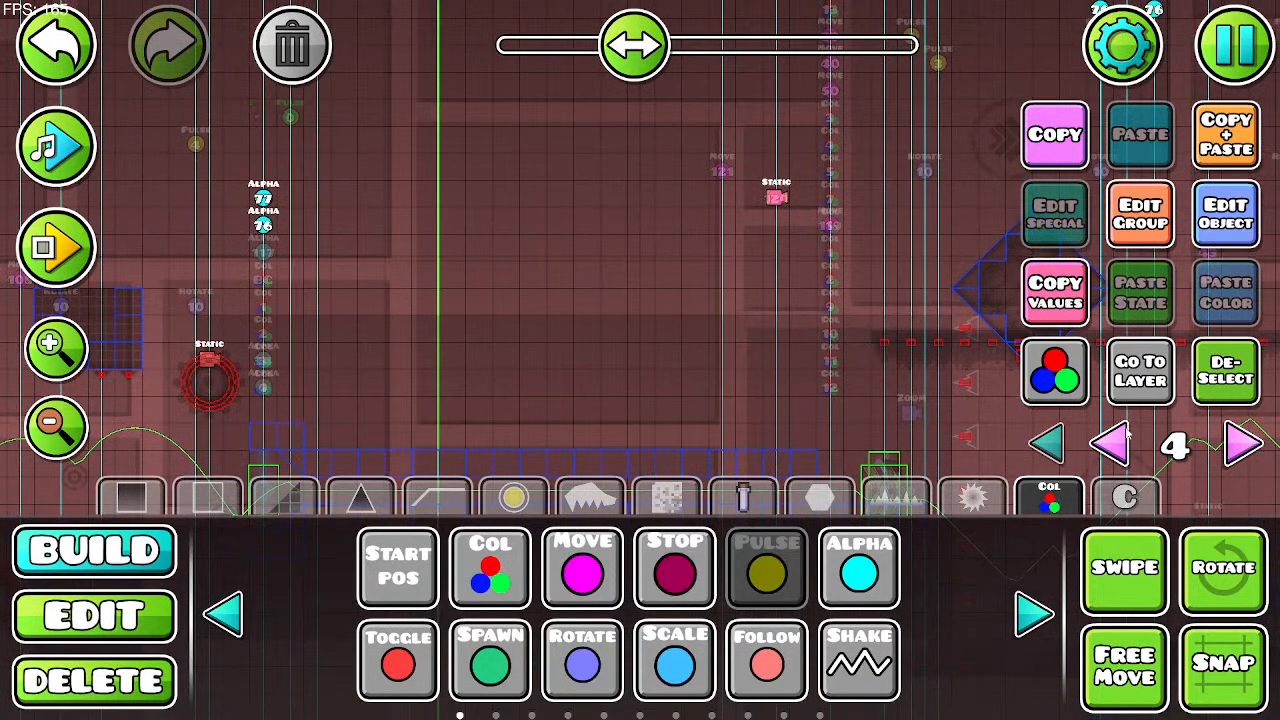
pyautogui.click(1243, 443)
pyautogui.moveTo(639, 266); pyautogui.dragTo(653, 346)
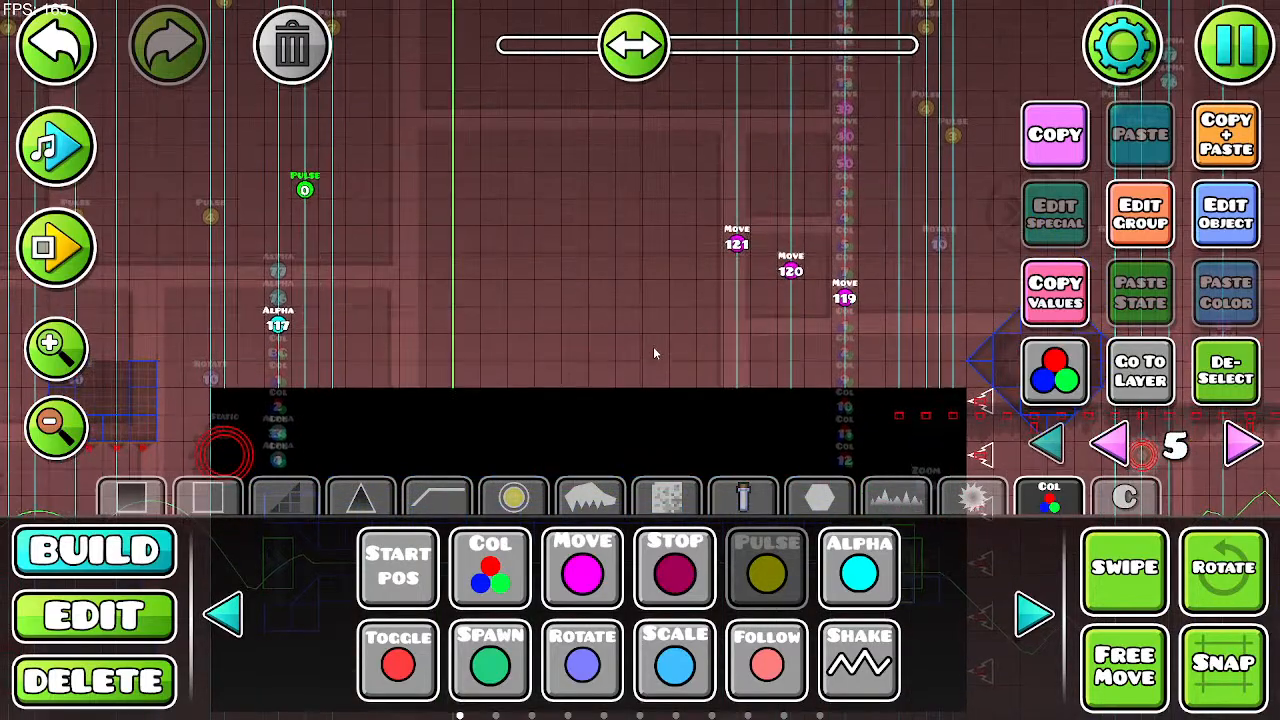
# Step: Set the Pulse trigger to channel 1 with color ECAD26 and a fade out of 0.5
pyautogui.click(1196, 212)
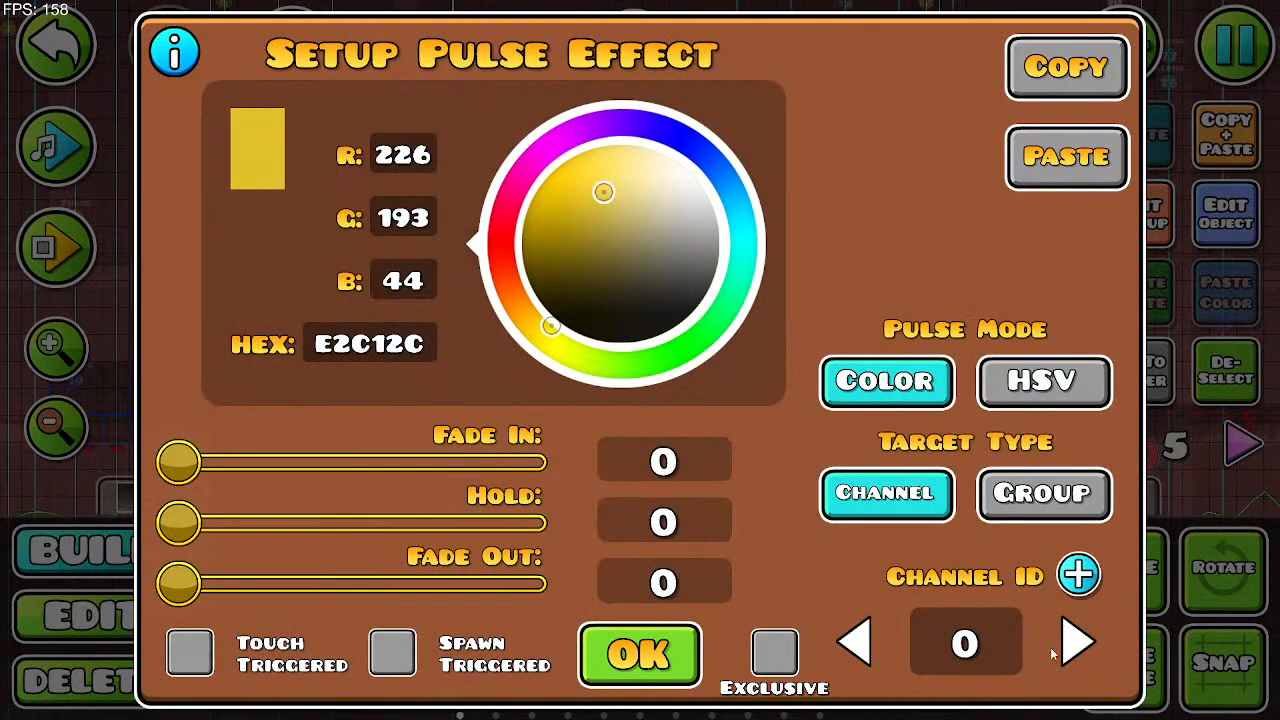
pyautogui.click(1075, 644)
pyautogui.moveTo(601, 200)
pyautogui.mouseDown()
pyautogui.moveTo(619, 200)
pyautogui.moveTo(603, 191)
pyautogui.mouseUp()
pyautogui.moveTo(551, 326)
pyautogui.mouseDown()
pyautogui.moveTo(527, 300)
pyautogui.moveTo(539, 315)
pyautogui.mouseUp()
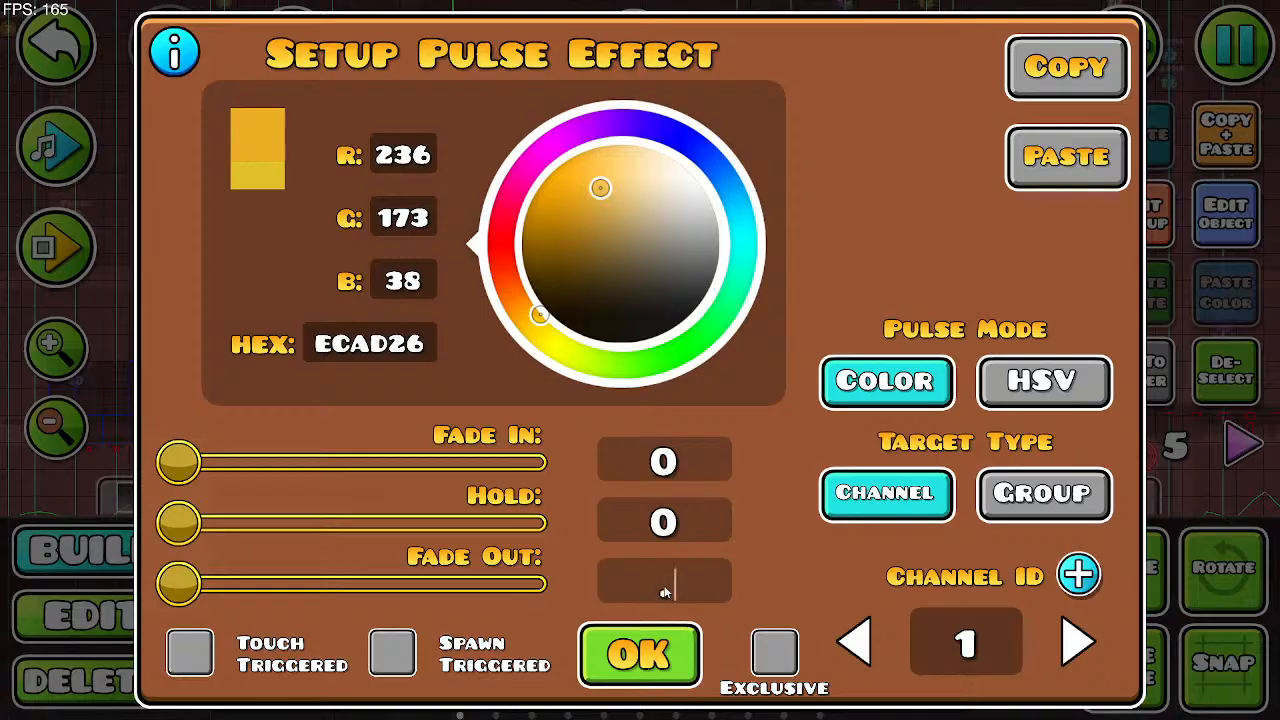
pyautogui.write('.5')
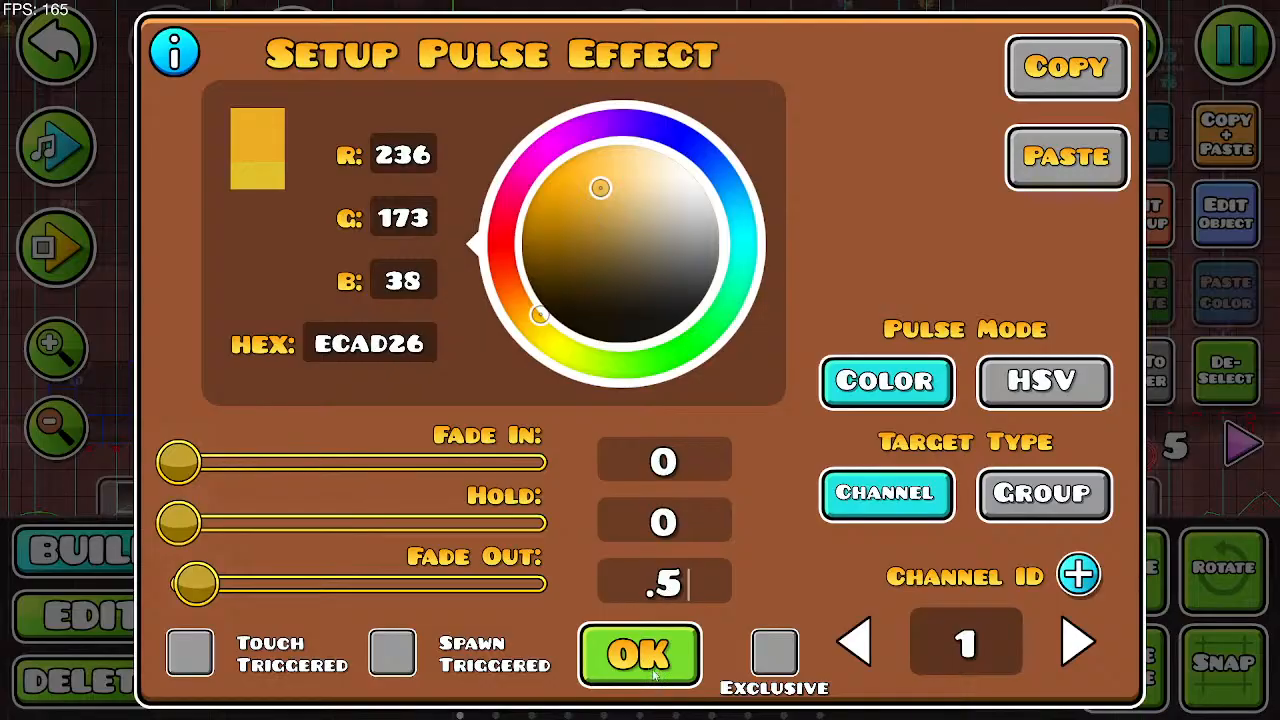
pyautogui.click(655, 670)
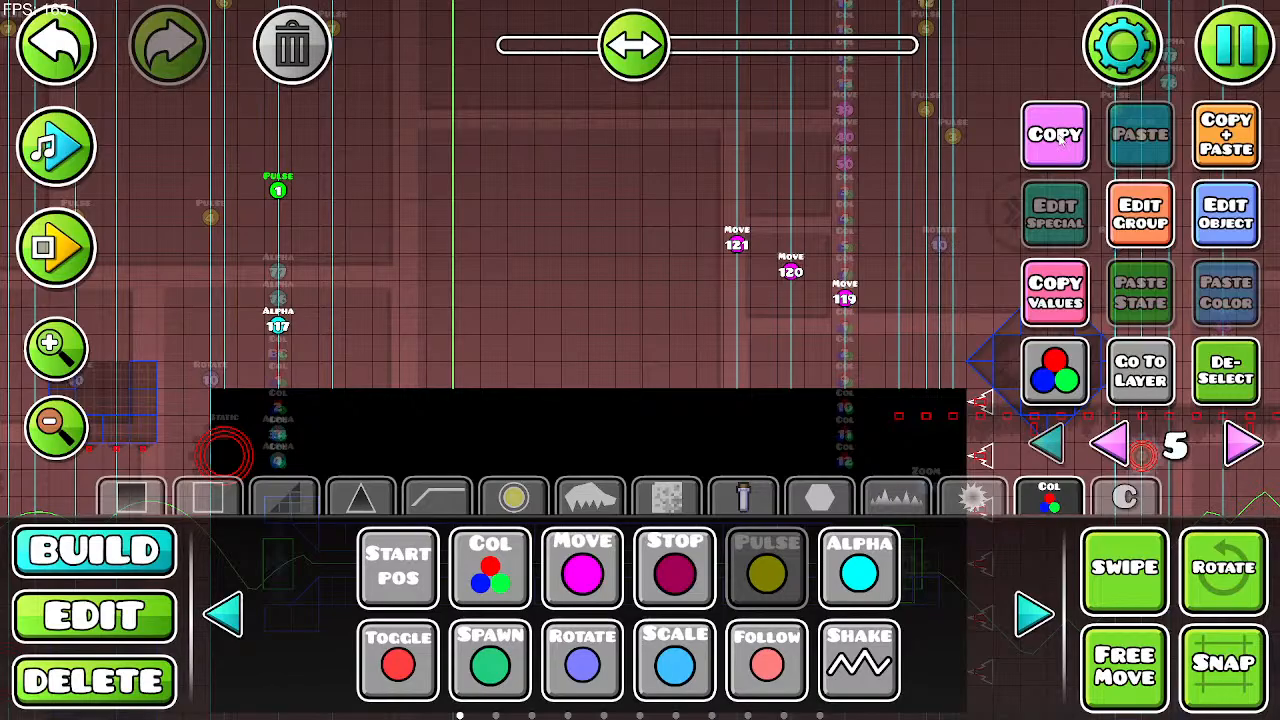
# Step: Duplicate the channel 1 Pulse trigger, place the copy five grid cells right, and check it against the music
pyautogui.click(1243, 137)
pyautogui.press('d')
pyautogui.press('d')
pyautogui.press('d')
pyautogui.press('d')
pyautogui.click(63, 139)
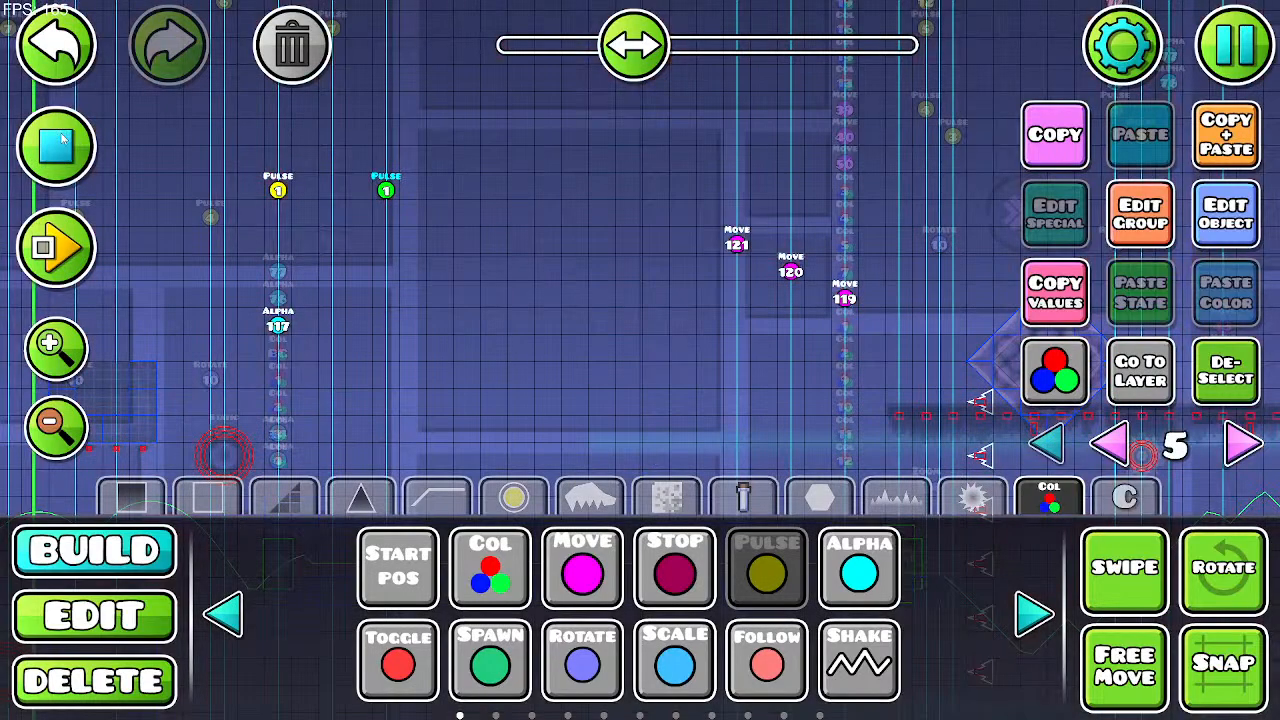
pyautogui.click(64, 139)
pyautogui.press('d')
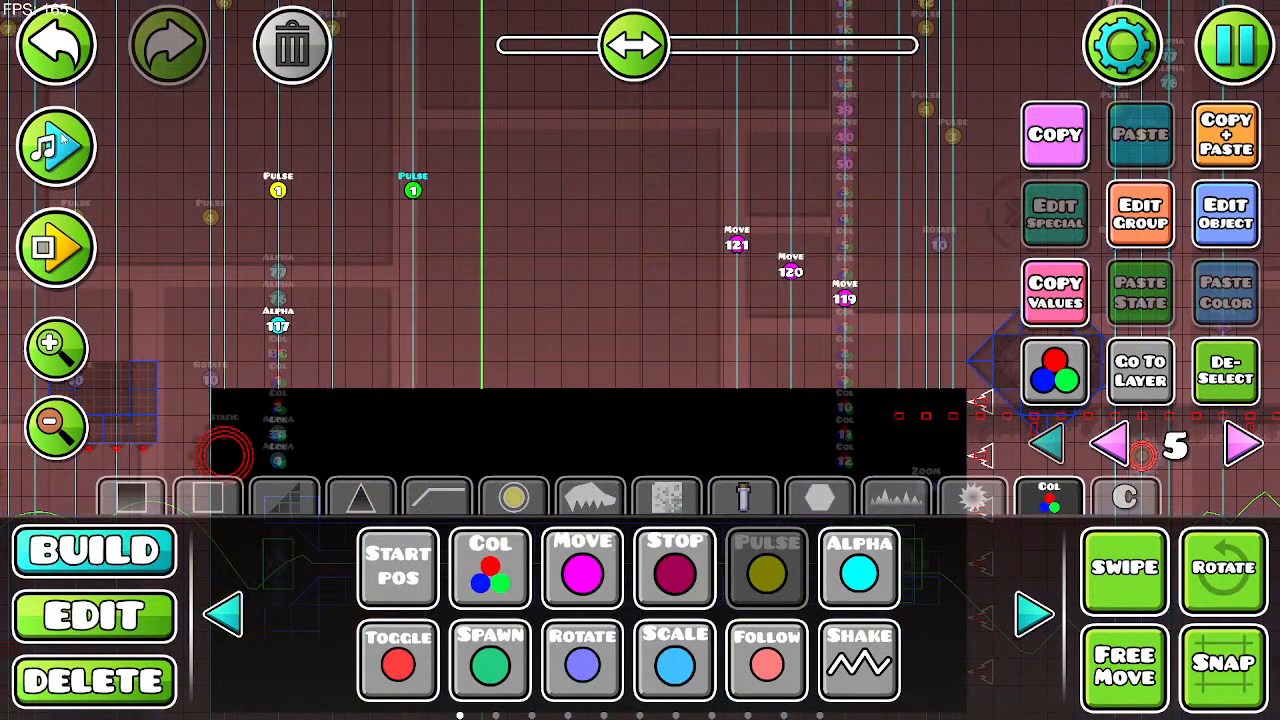
pyautogui.click(66, 139)
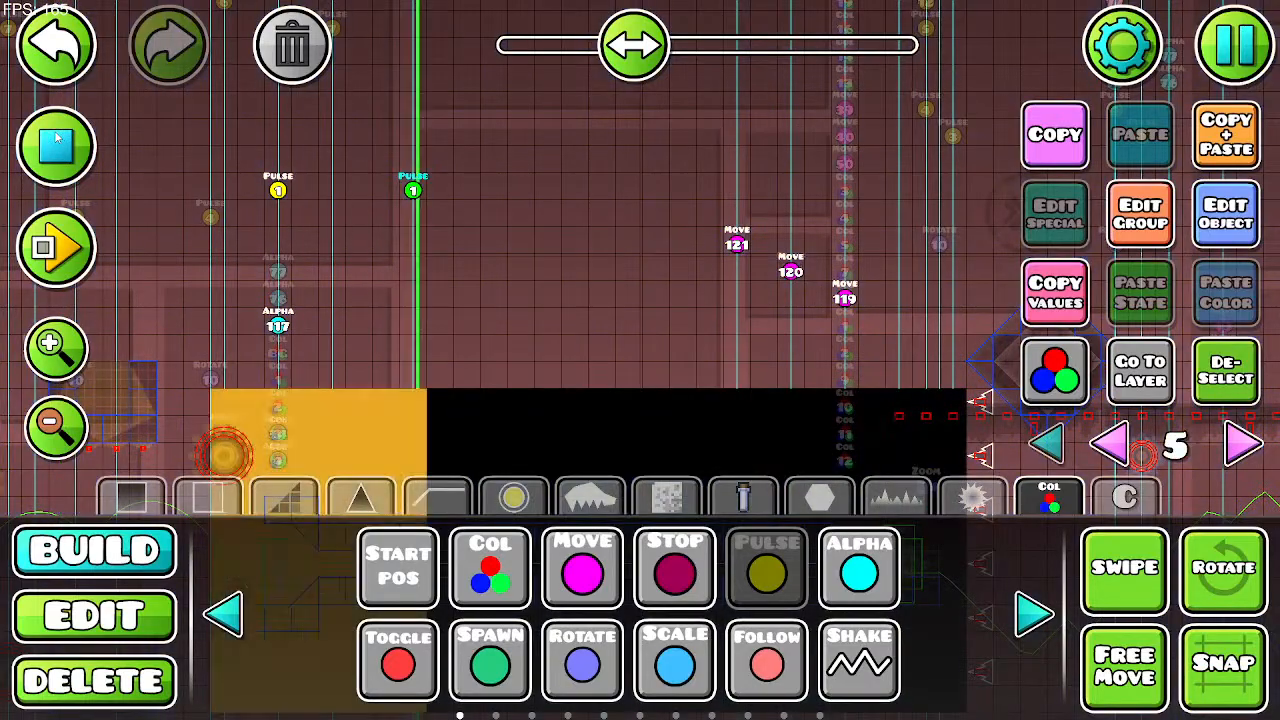
pyautogui.click(57, 139)
# Step: Duplicate the second Pulse trigger, place the copy six grid cells to its right, and play the music to check the timing
pyautogui.hotkey('ctrl', 'd')
pyautogui.press('d')
pyautogui.press('d')
pyautogui.press('d')
pyautogui.press('d')
pyautogui.press('d')
pyautogui.press('d')
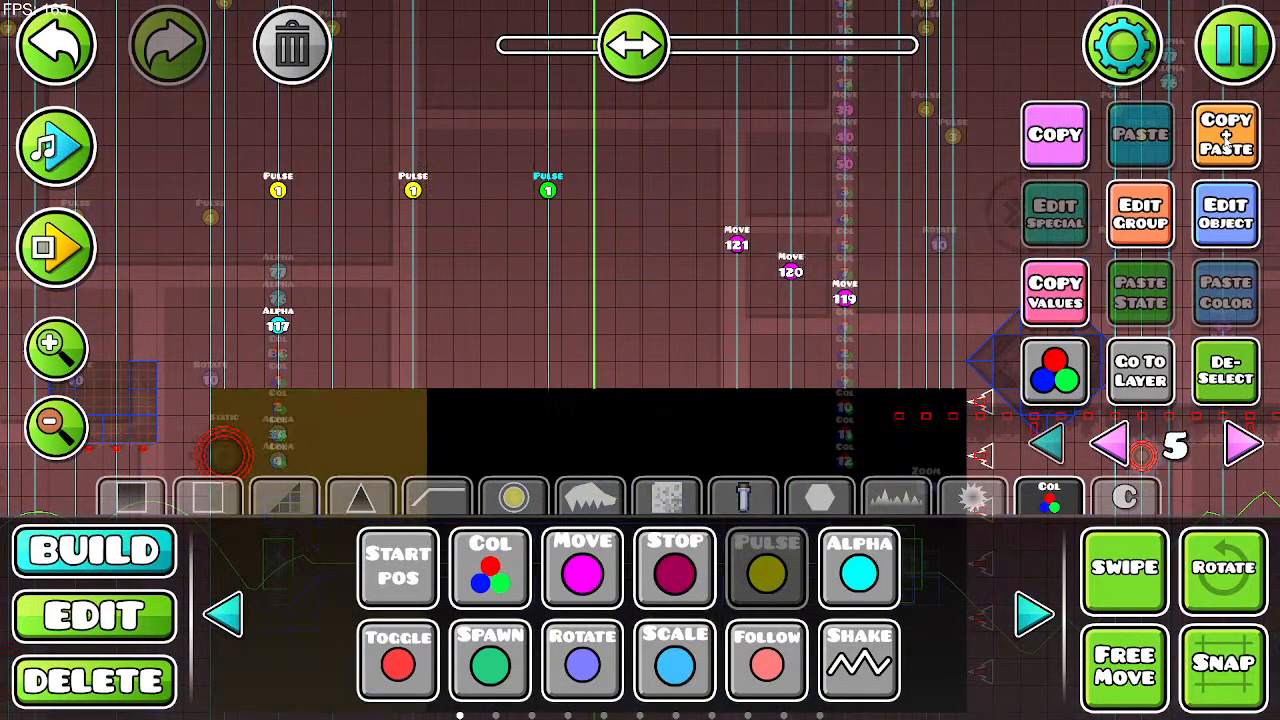
pyautogui.click(40, 130)
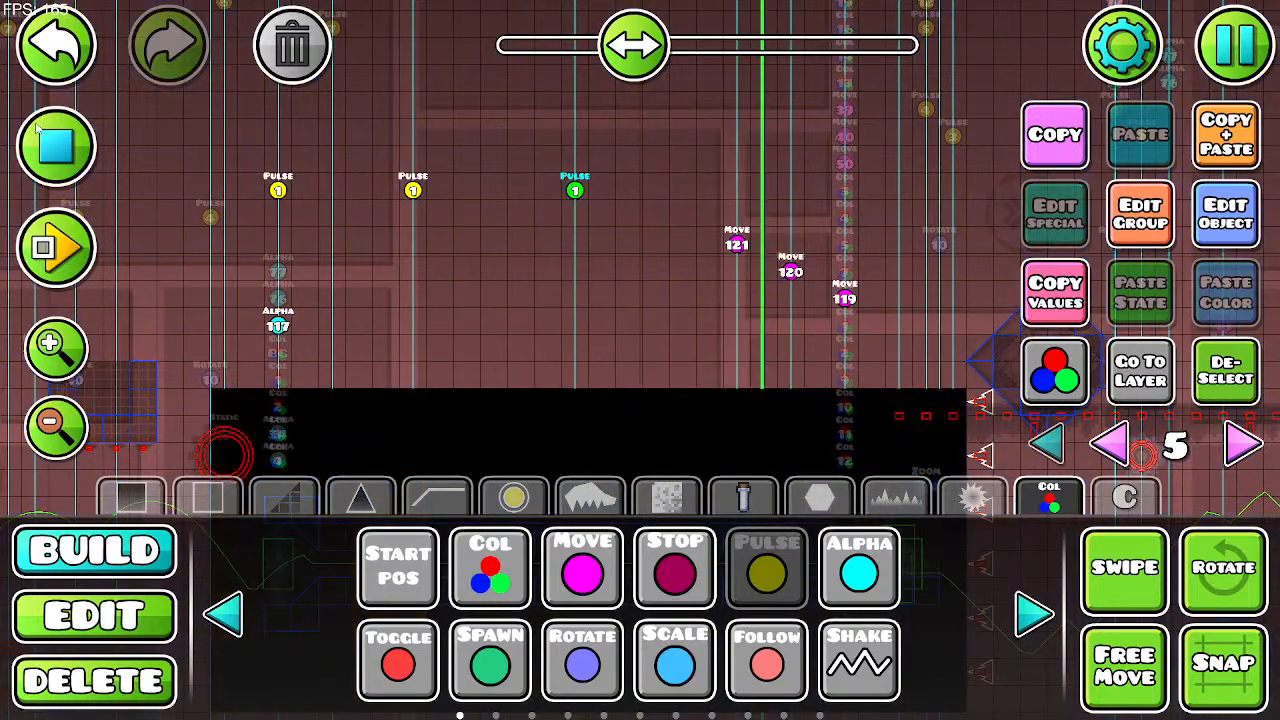
pyautogui.click(40, 130)
# Step: Duplicate the third Pulse trigger and place the copy five grid cells to its right
pyautogui.click(1239, 143)
pyautogui.press('d')
pyautogui.press('d')
pyautogui.press('d')
pyautogui.press('d')
pyautogui.press('d')
pyautogui.press('d')
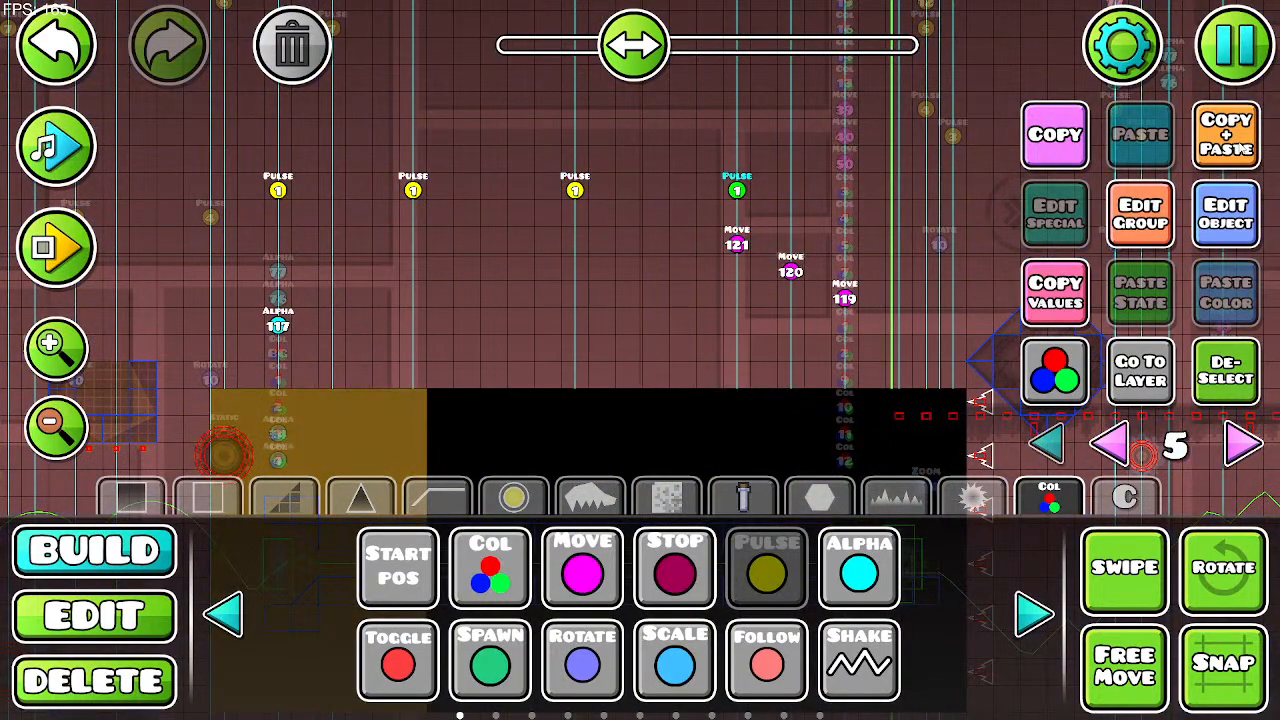
pyautogui.press('a')
# Step: Shift the second and fourth Pulse triggers half a grid cell right and play back the music
pyautogui.moveTo(795, 254); pyautogui.dragTo(723, 303)
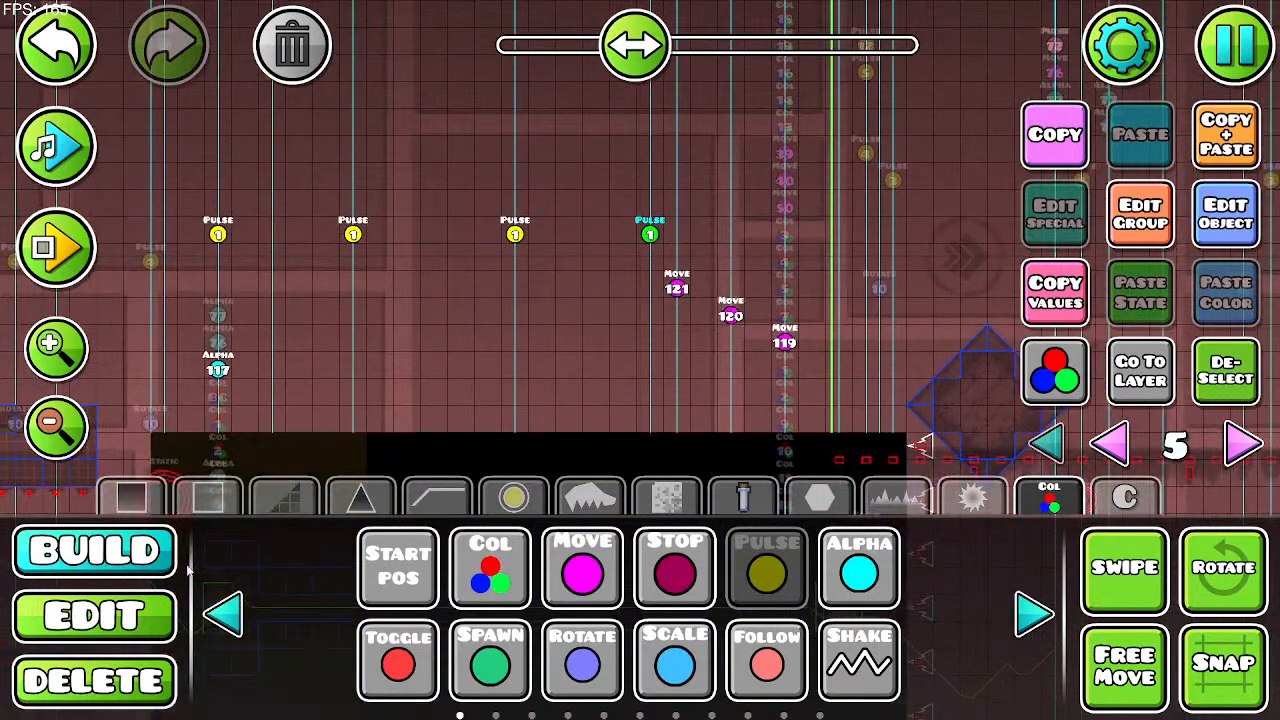
pyautogui.press('2')
pyautogui.click(1034, 612)
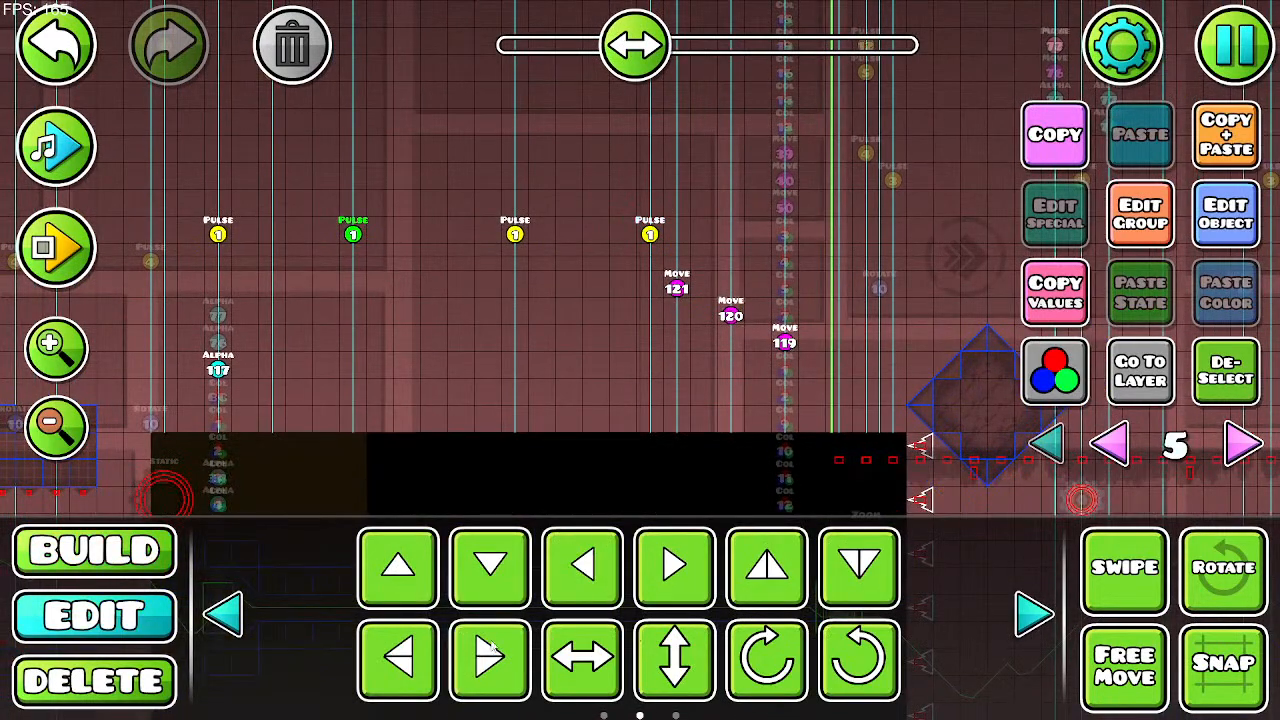
pyautogui.click(490, 657)
pyautogui.click(490, 657)
pyautogui.click(56, 145)
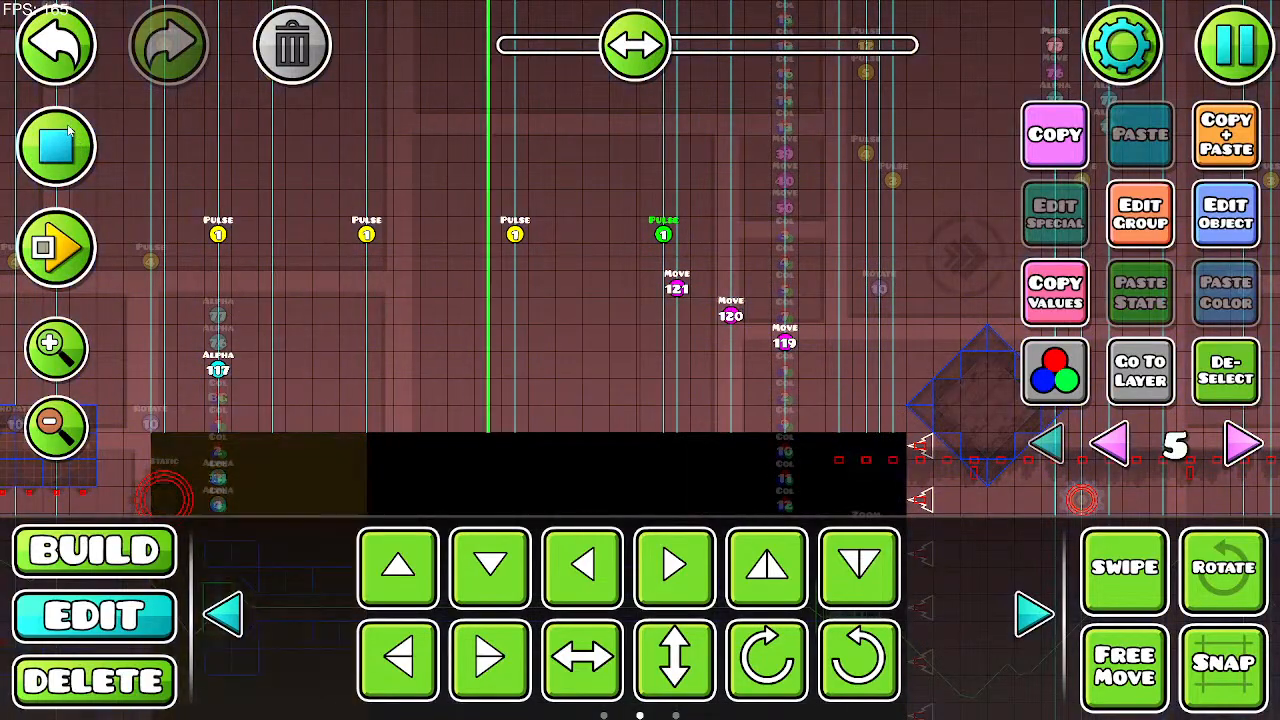
pyautogui.click(60, 140)
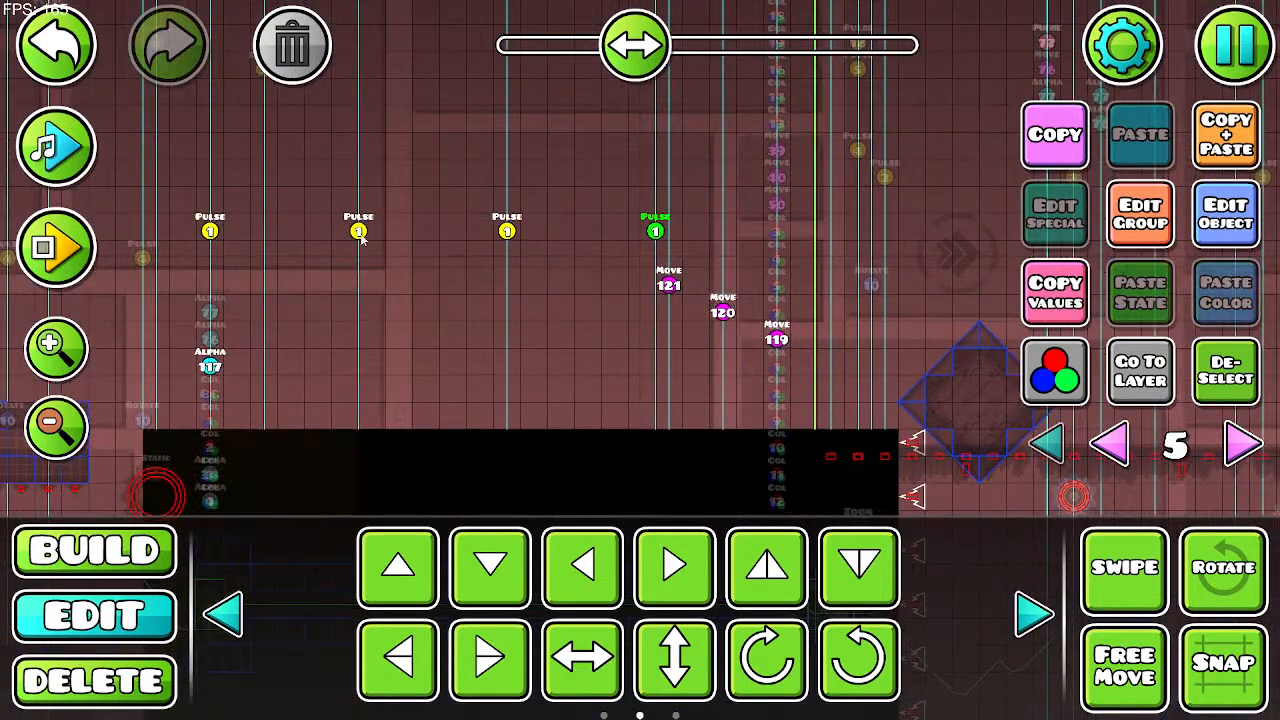
# Step: Change the second Pulse trigger to channel 2 with the darker orange color C37516
pyautogui.click(1227, 218)
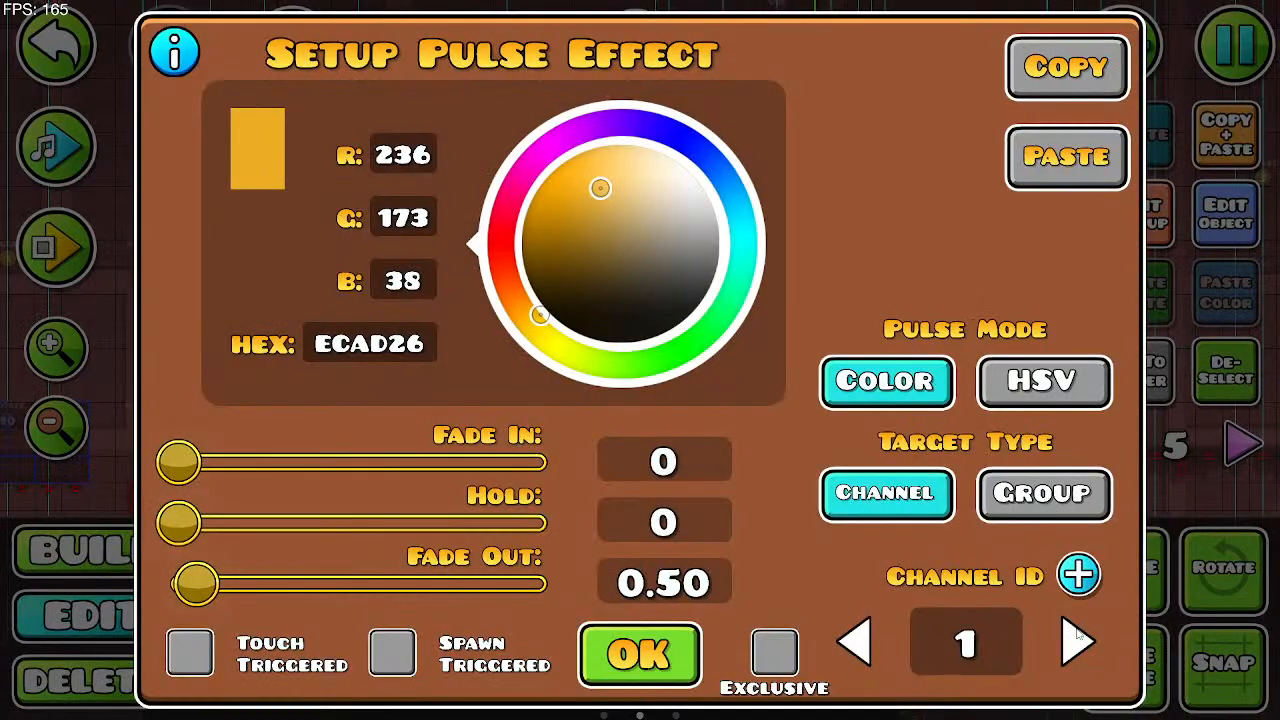
pyautogui.click(645, 655)
pyautogui.click(1228, 215)
pyautogui.moveTo(539, 316)
pyautogui.mouseDown()
pyautogui.moveTo(525, 293)
pyautogui.moveTo(531, 302)
pyautogui.mouseUp()
pyautogui.moveTo(600, 189); pyautogui.dragTo(596, 205)
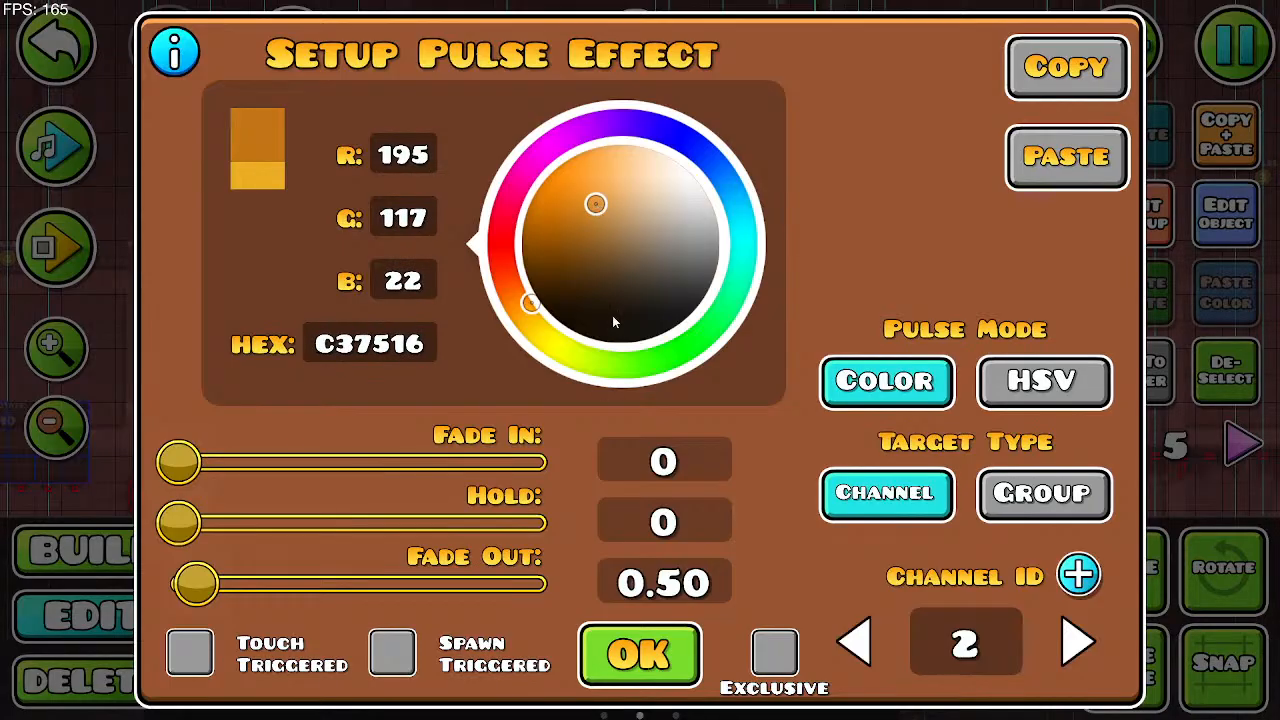
pyautogui.click(638, 654)
# Step: Duplicate the channel 2 Pulse trigger and align the copy one cell above the third Pulse trigger
pyautogui.click(1208, 158)
pyautogui.press('d')
pyautogui.press('d')
pyautogui.press('d')
pyautogui.press('d')
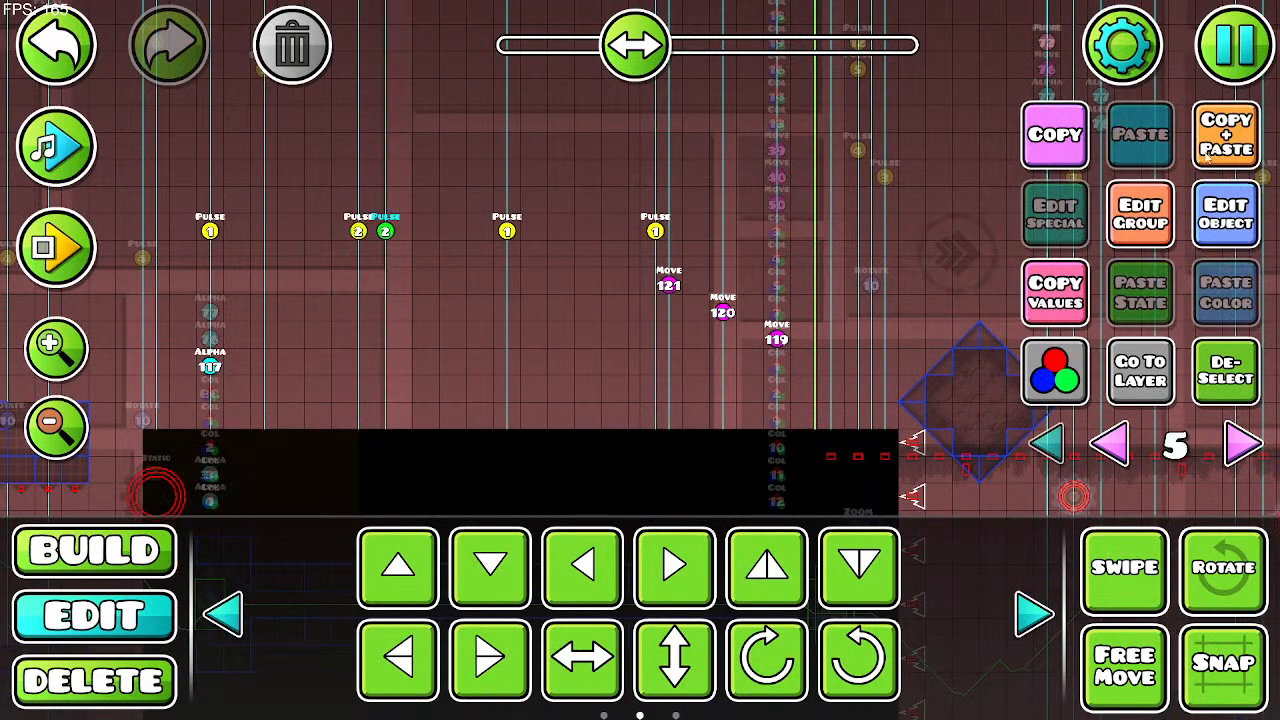
pyautogui.press('w')
pyautogui.press('w')
pyautogui.press('d')
pyautogui.press('s')
pyautogui.press('d')
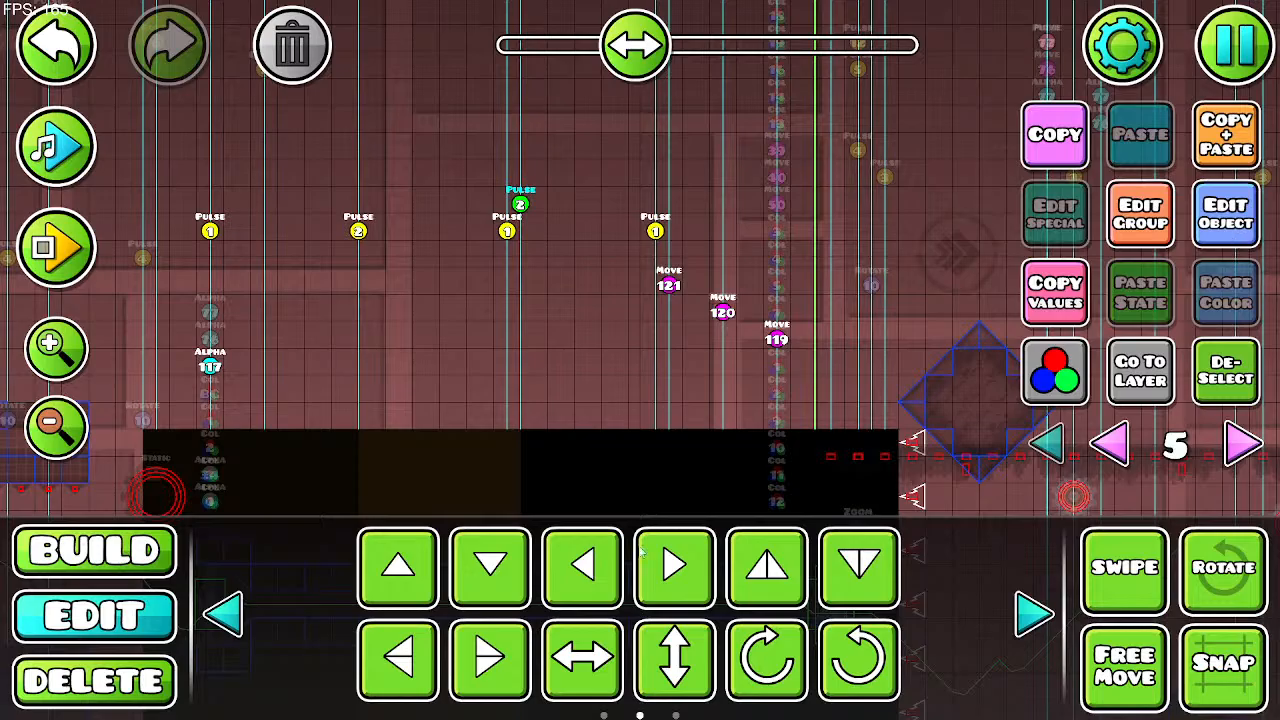
pyautogui.click(398, 657)
# Step: Set the copy above the third Pulse trigger to channel 3 with purple color 8818B9
pyautogui.click(1226, 213)
pyautogui.click(1077, 642)
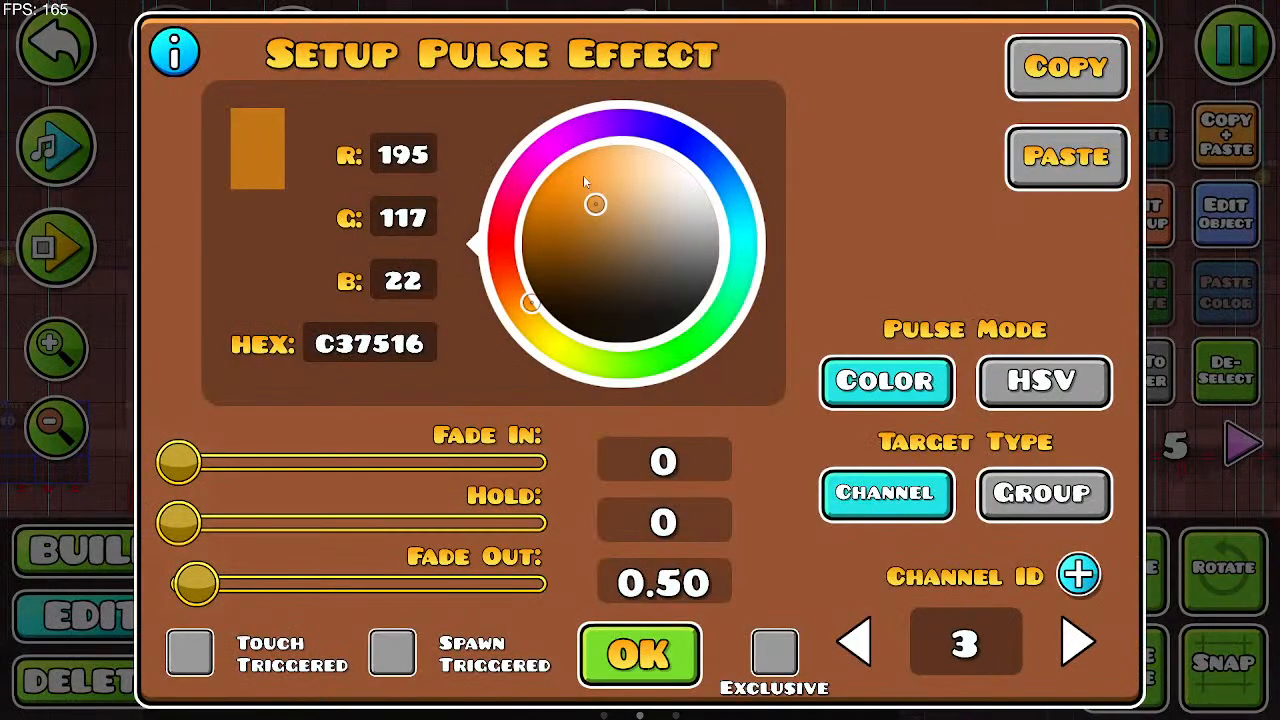
pyautogui.moveTo(598, 137); pyautogui.dragTo(597, 208)
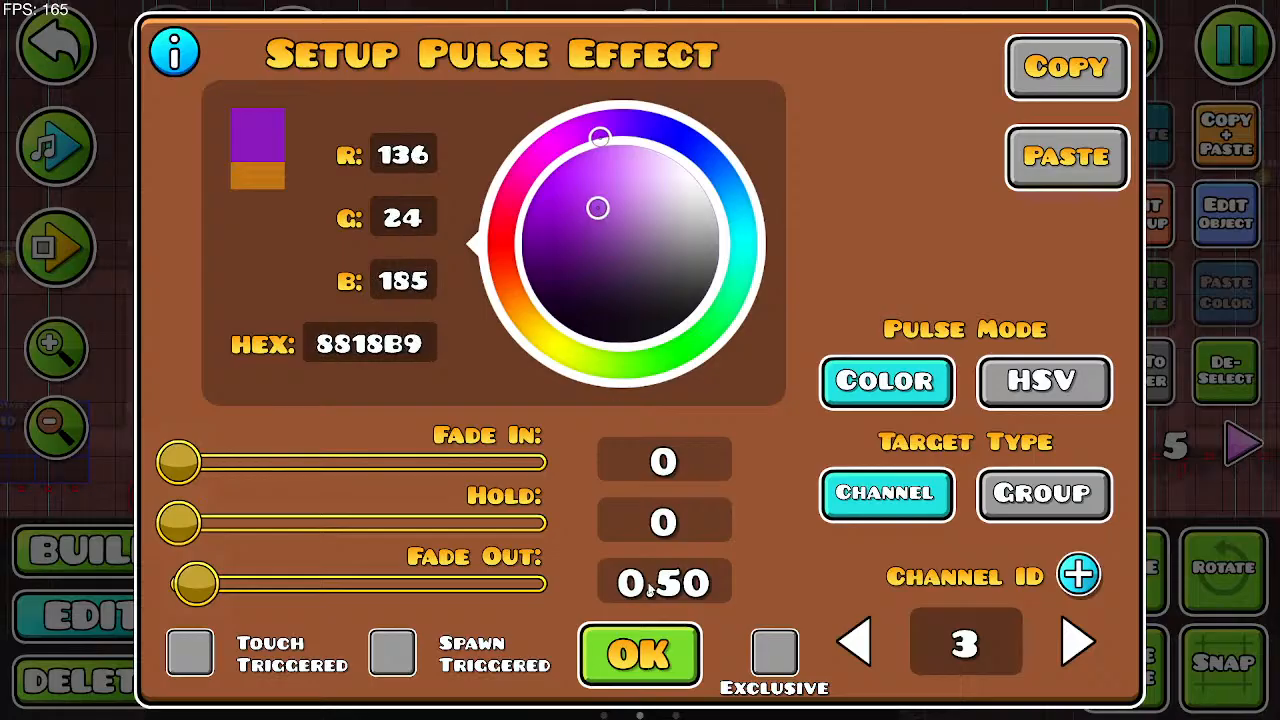
pyautogui.click(640, 655)
# Step: Duplicate the channel 3 Pulse trigger and align the copy directly above the fourth Pulse trigger
pyautogui.click(1195, 164)
pyautogui.press('d')
pyautogui.press('d')
pyautogui.press('d')
pyautogui.press('d')
pyautogui.press('d')
pyautogui.press('d')
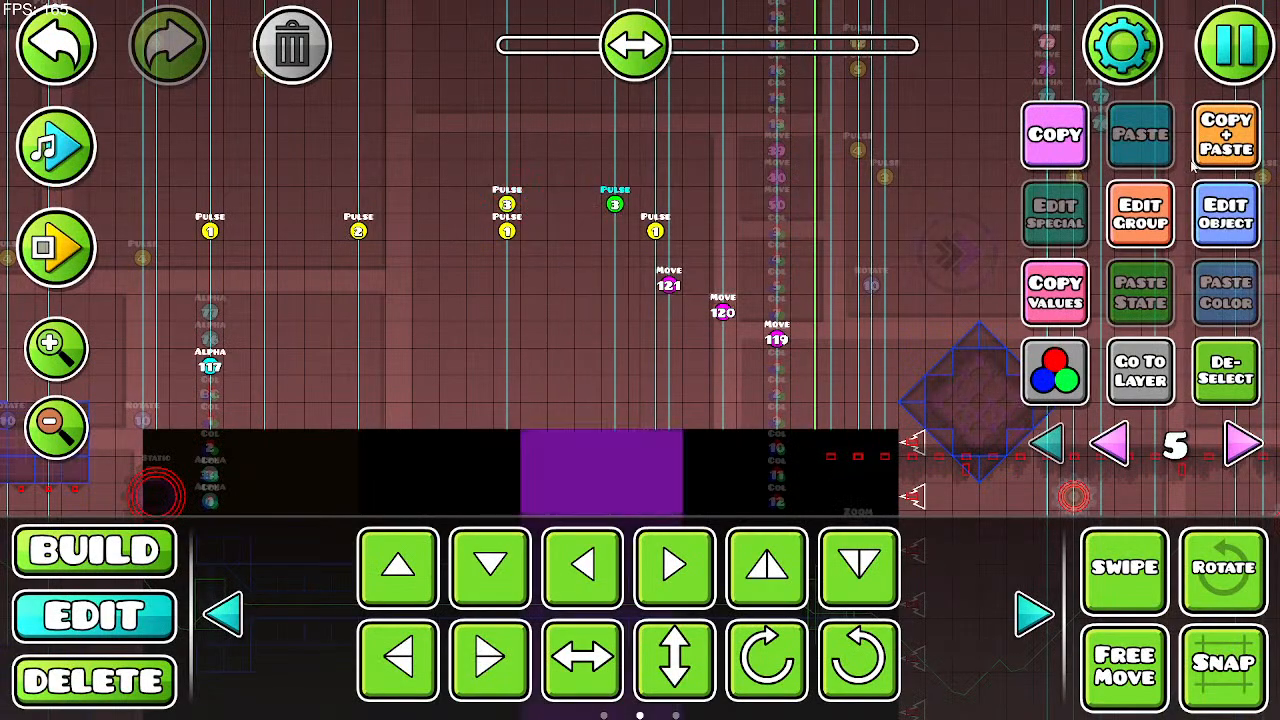
pyautogui.hotkey('shift', 'a')
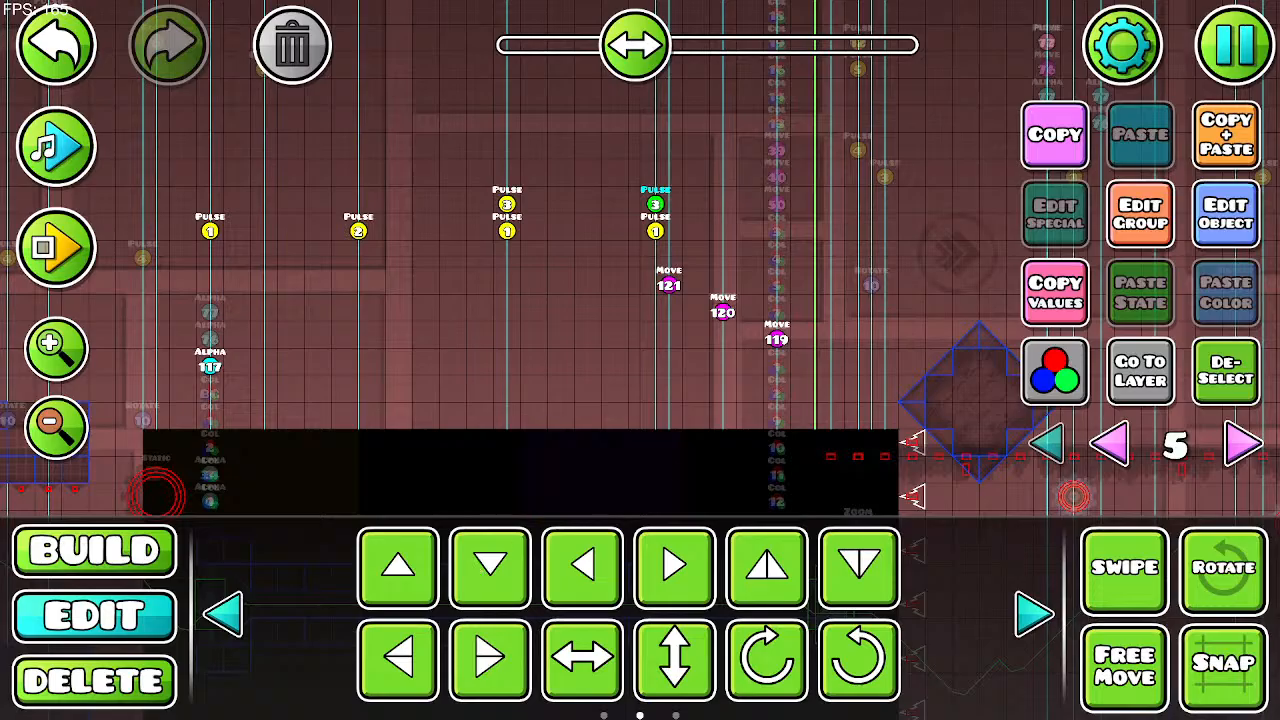
# Step: Set the copy above the fourth Pulse trigger to channel 4 with the muted violet color 602D95
pyautogui.click(1222, 195)
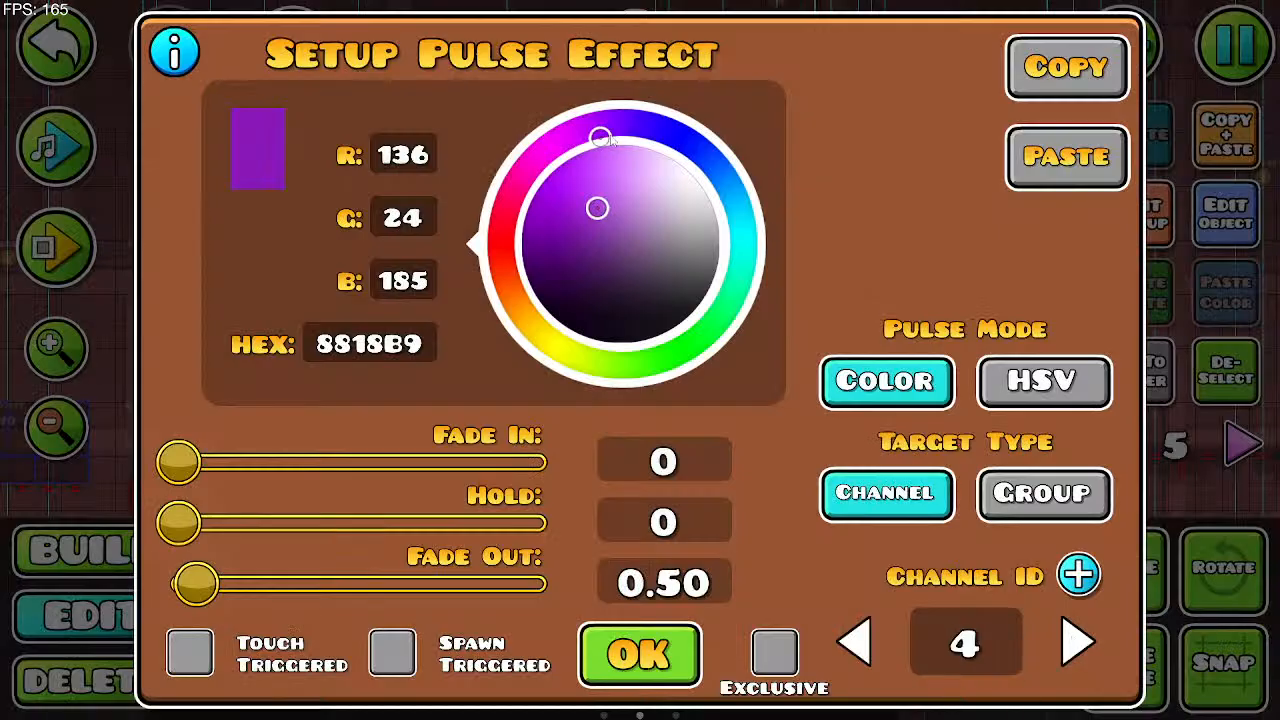
pyautogui.moveTo(611, 141); pyautogui.dragTo(623, 134)
pyautogui.moveTo(597, 209); pyautogui.dragTo(617, 226)
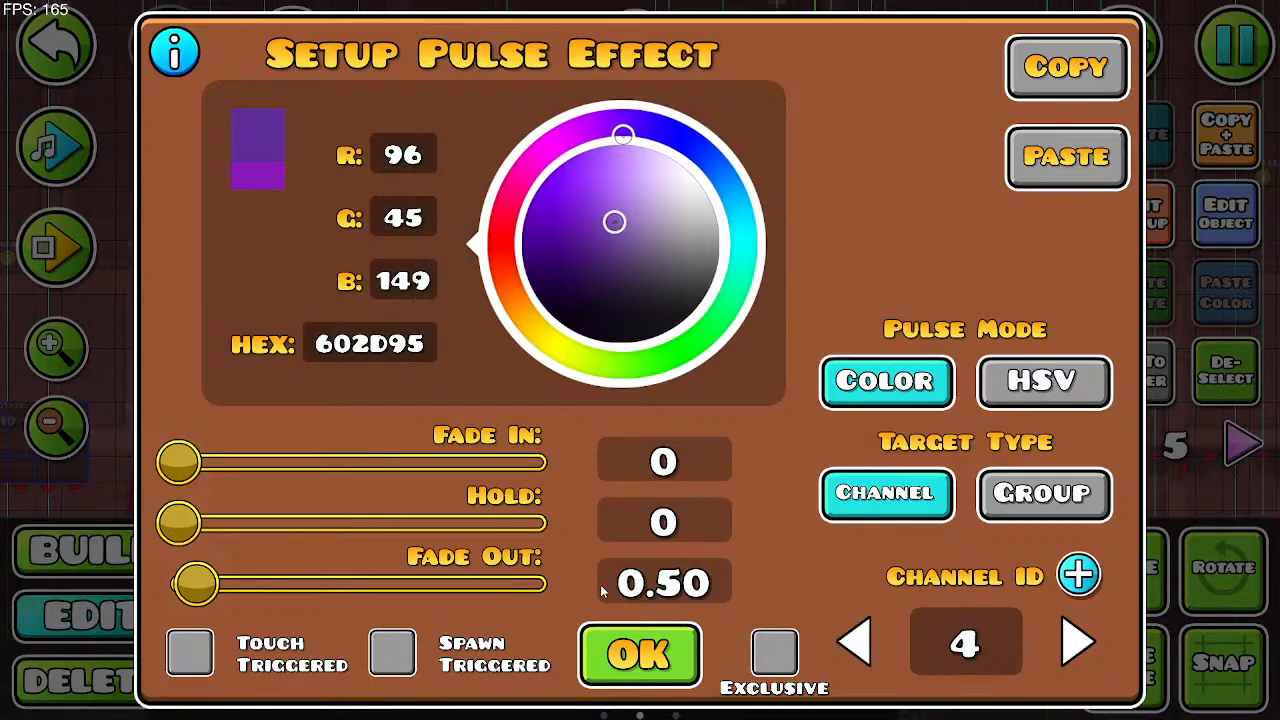
pyautogui.click(640, 655)
# Step: Play back the tunnel section with music to check the color pulses
pyautogui.moveTo(259, 240); pyautogui.dragTo(744, 148)
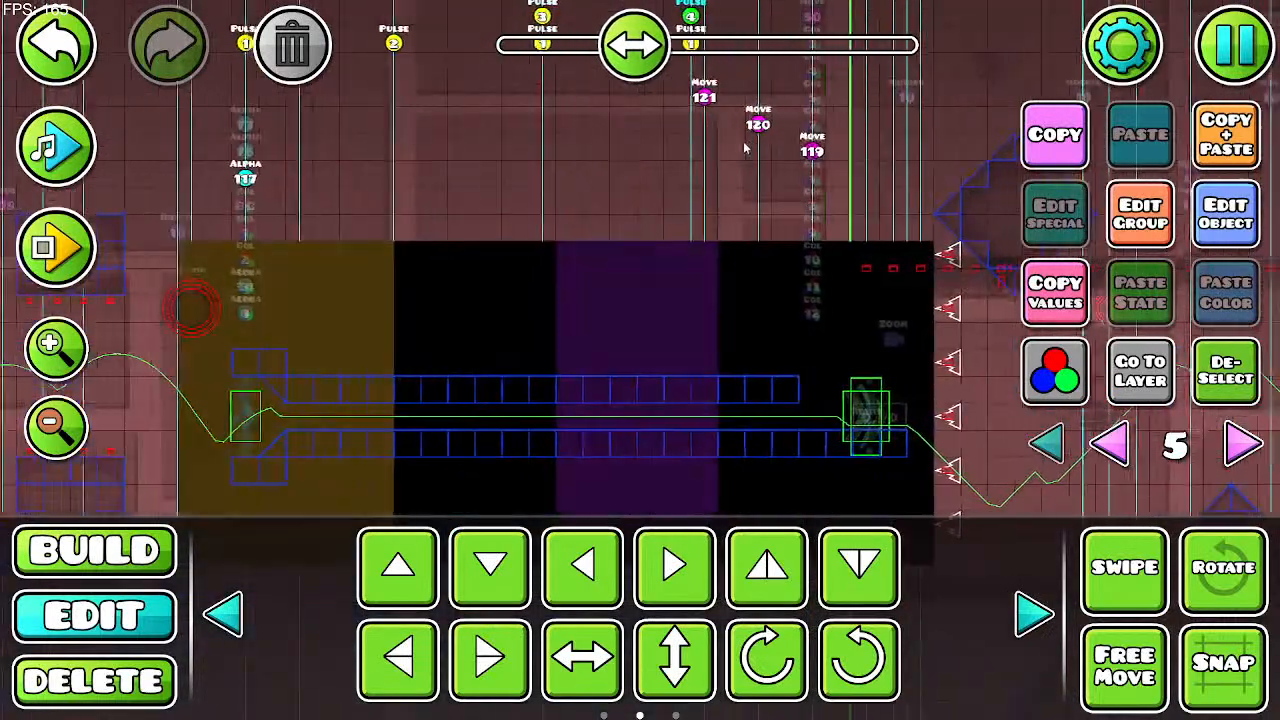
pyautogui.click(56, 145)
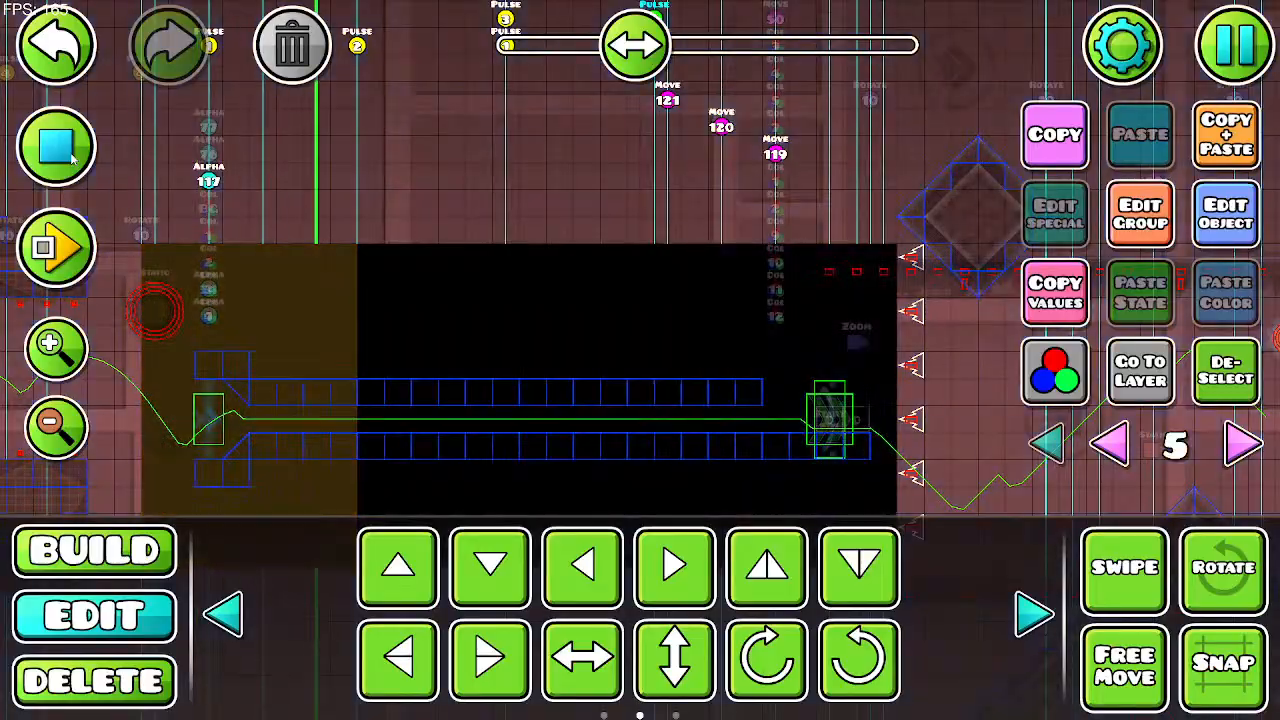
pyautogui.click(72, 158)
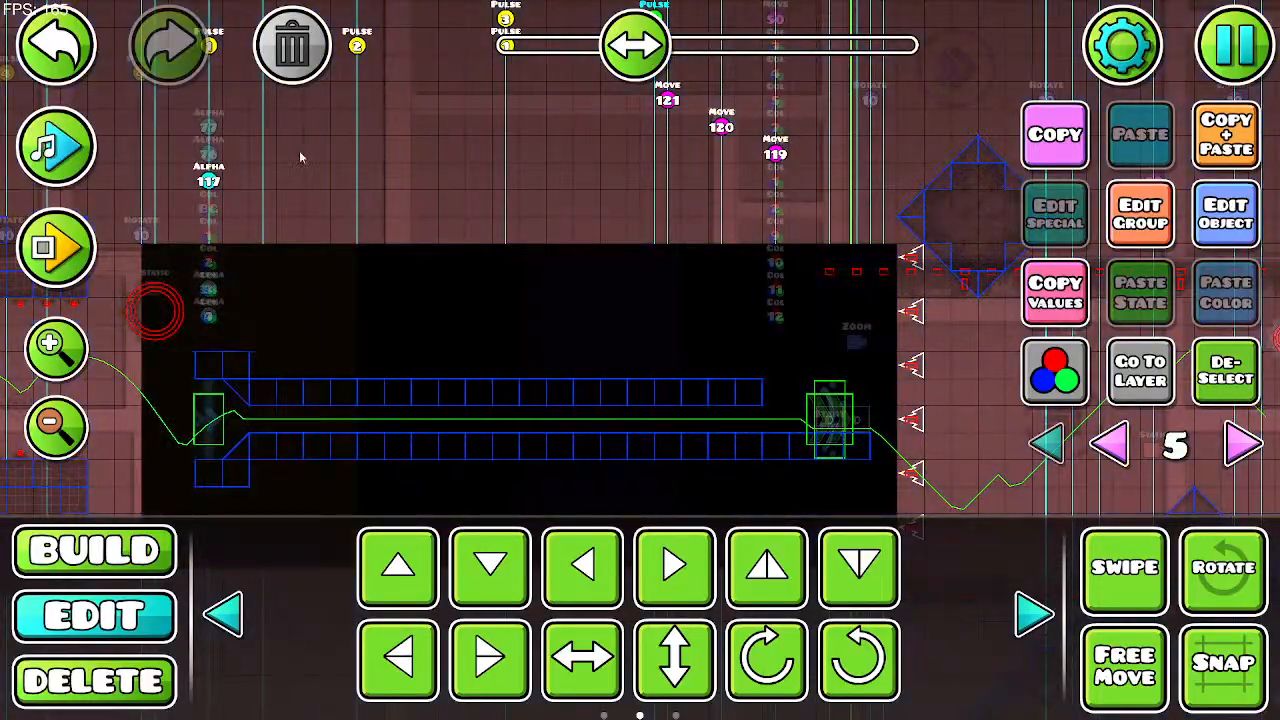
# Step: Delete the channel 1 Pulse triggers under the channel 3 and 4 ones and move those two down one cell
pyautogui.scroll(4, 299, 156)
pyautogui.click(272, 47)
pyautogui.click(645, 177)
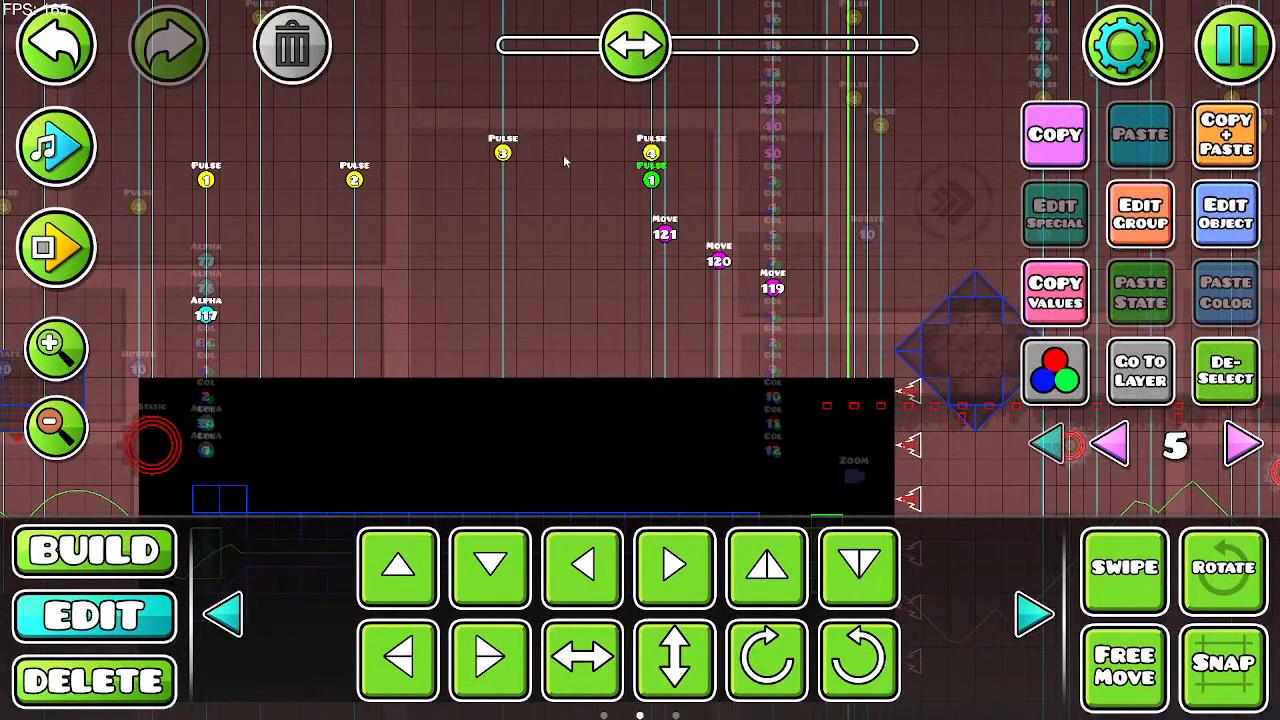
pyautogui.click(300, 48)
pyautogui.click(503, 151)
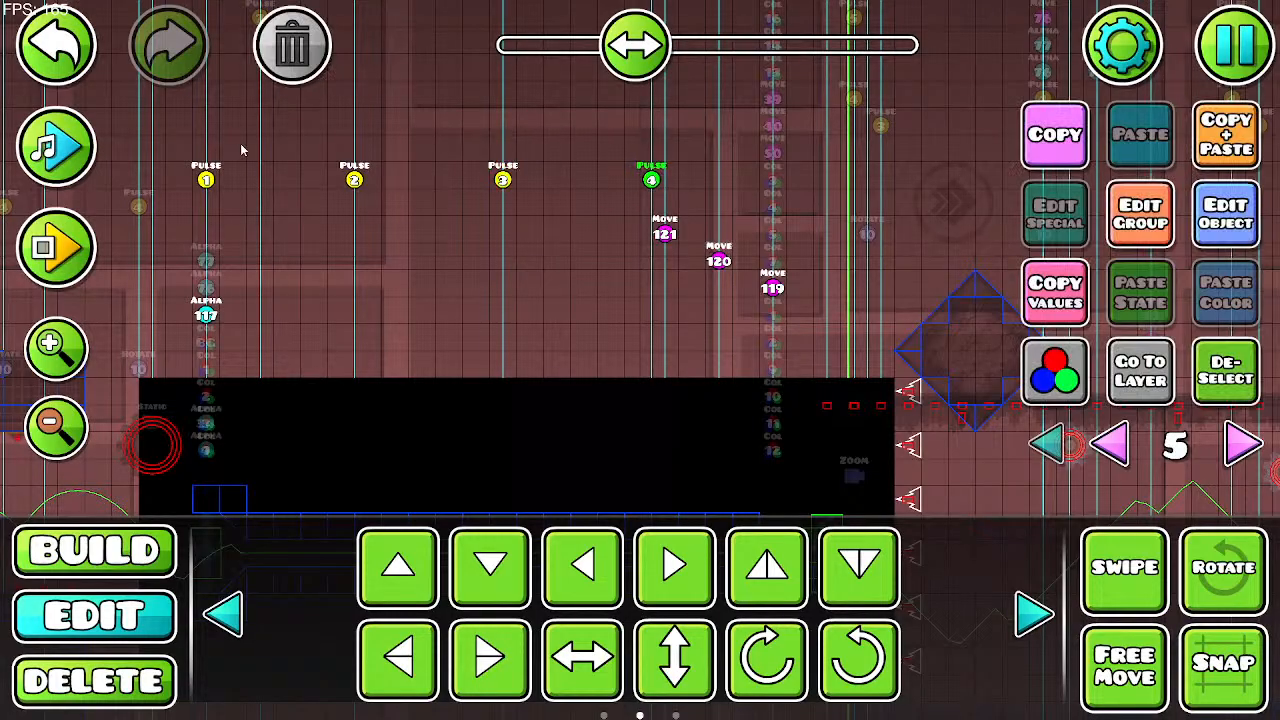
# Step: Preview the tunnel's four color pulses with music
pyautogui.click(64, 145)
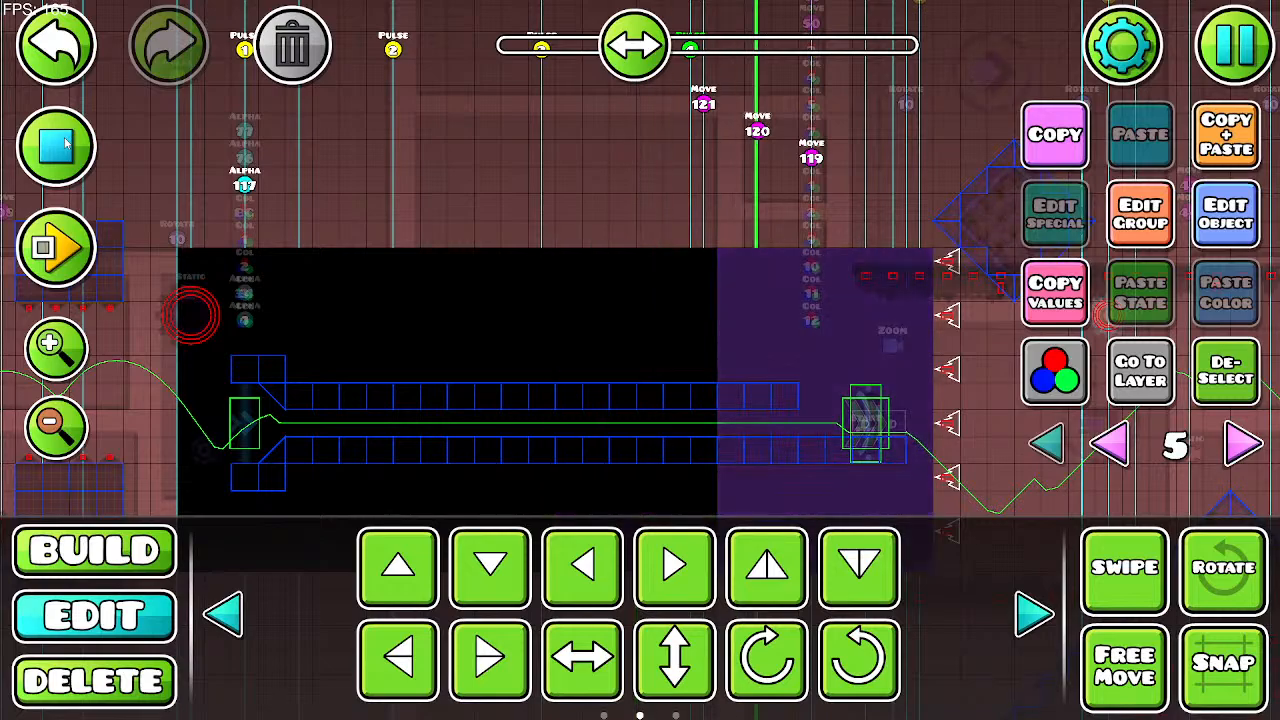
pyautogui.click(64, 145)
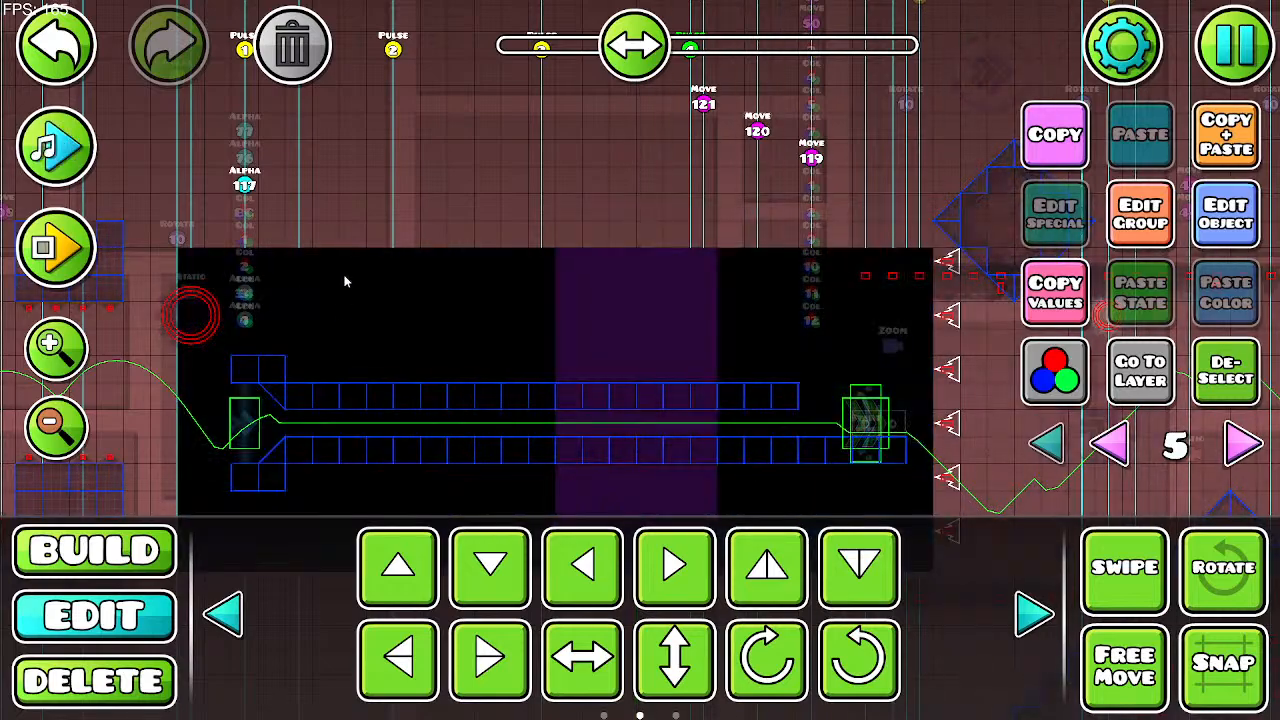
pyautogui.click(345, 278)
# Step: Set the channel 1 Pulse trigger at the tunnel entrance to the light blue color 4DC1E2
pyautogui.moveTo(395, 238); pyautogui.dragTo(340, 384)
pyautogui.click(195, 182)
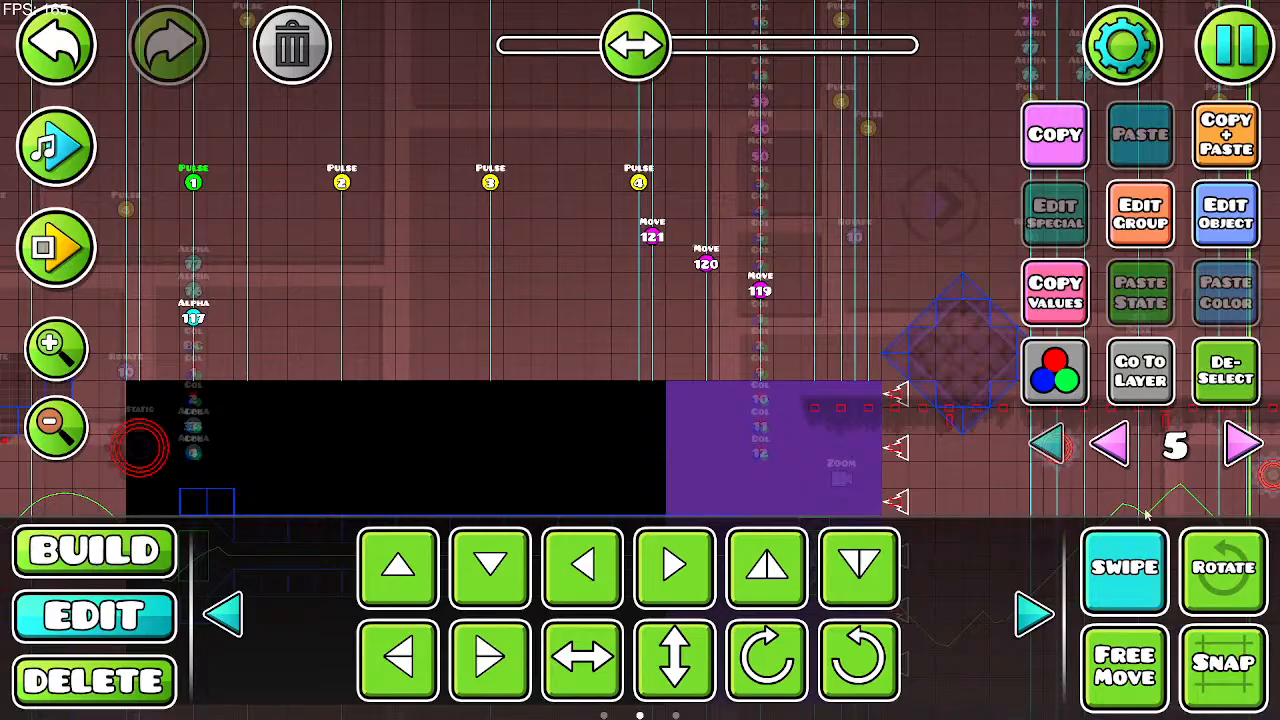
pyautogui.click(1207, 244)
pyautogui.moveTo(560, 310); pyautogui.dragTo(620, 205)
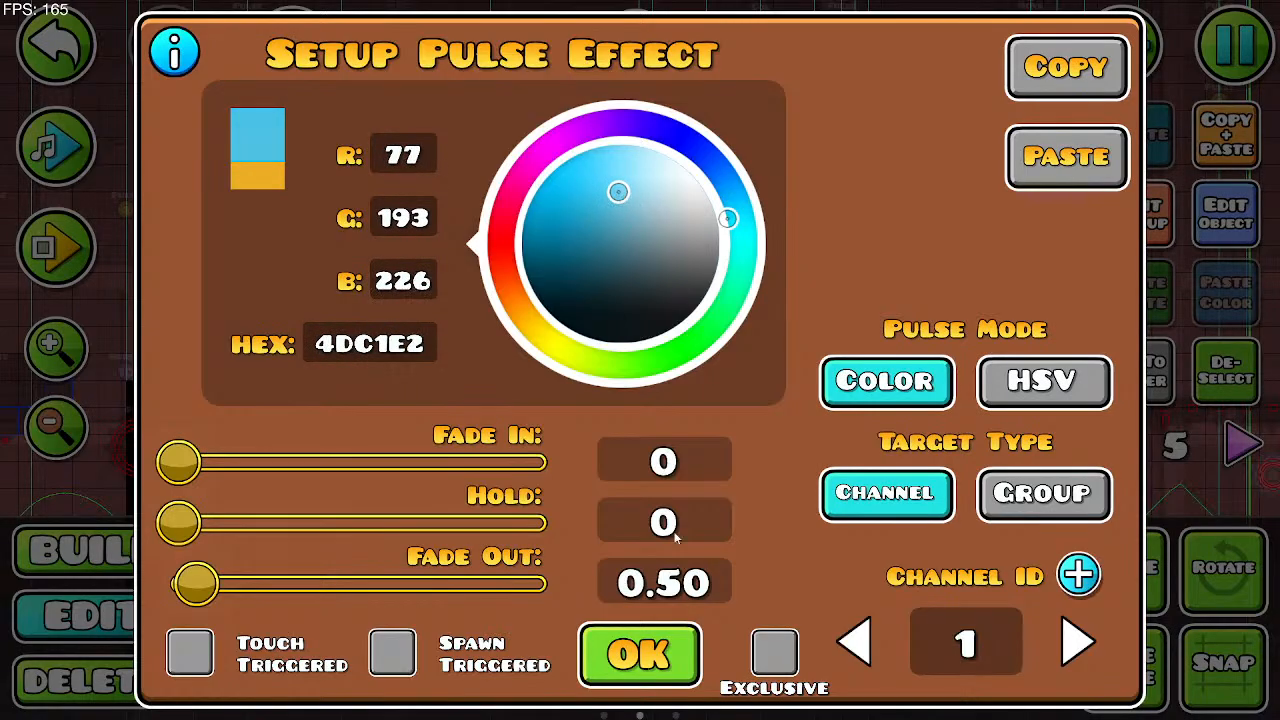
pyautogui.click(655, 680)
# Step: Delete the channel 2 Pulse trigger and put a duplicate of the channel 1 Pulse trigger in its place
pyautogui.click(295, 58)
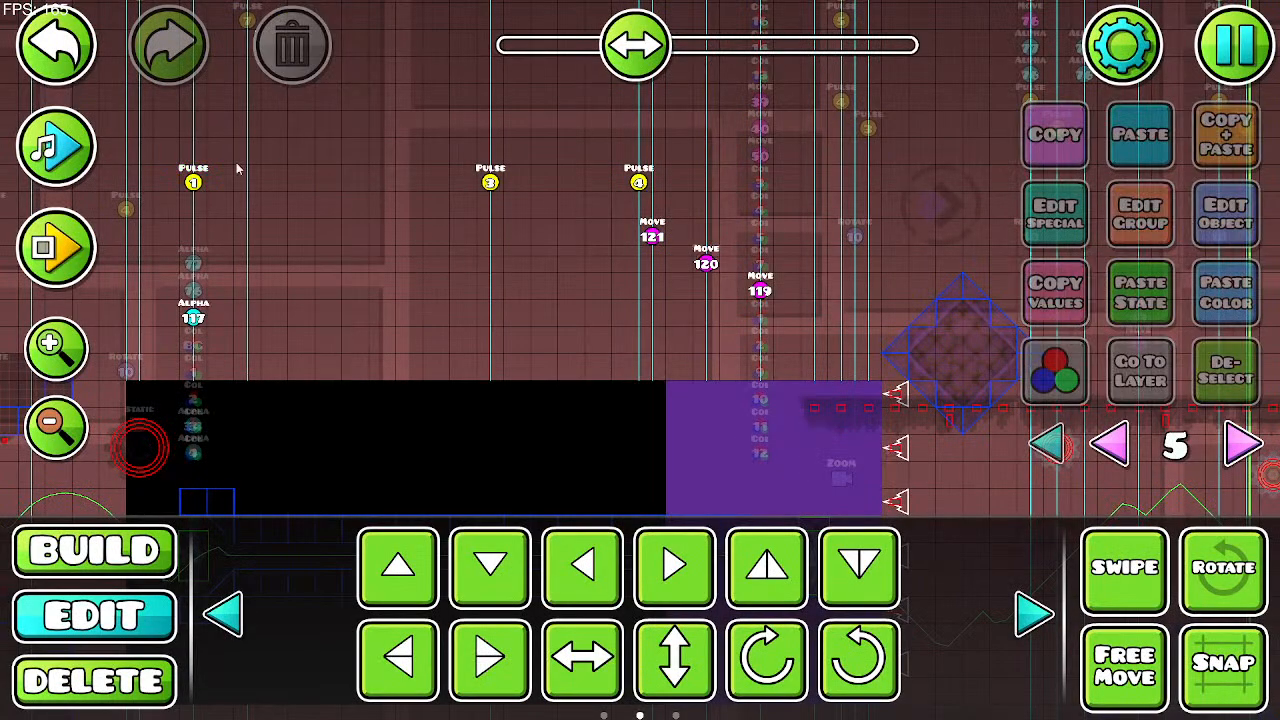
pyautogui.click(198, 183)
pyautogui.click(1224, 137)
pyautogui.press('d')
pyautogui.press('d')
pyautogui.press('d')
pyautogui.press('d')
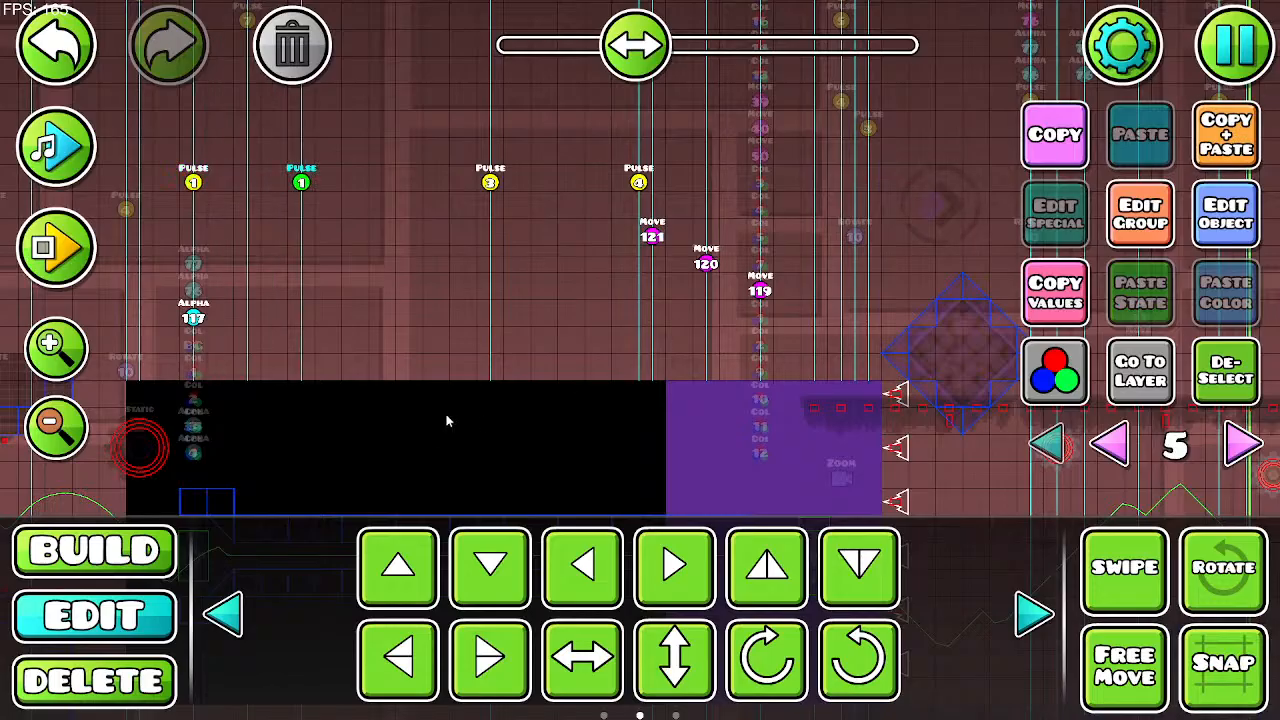
pyautogui.press('d')
pyautogui.click(510, 648)
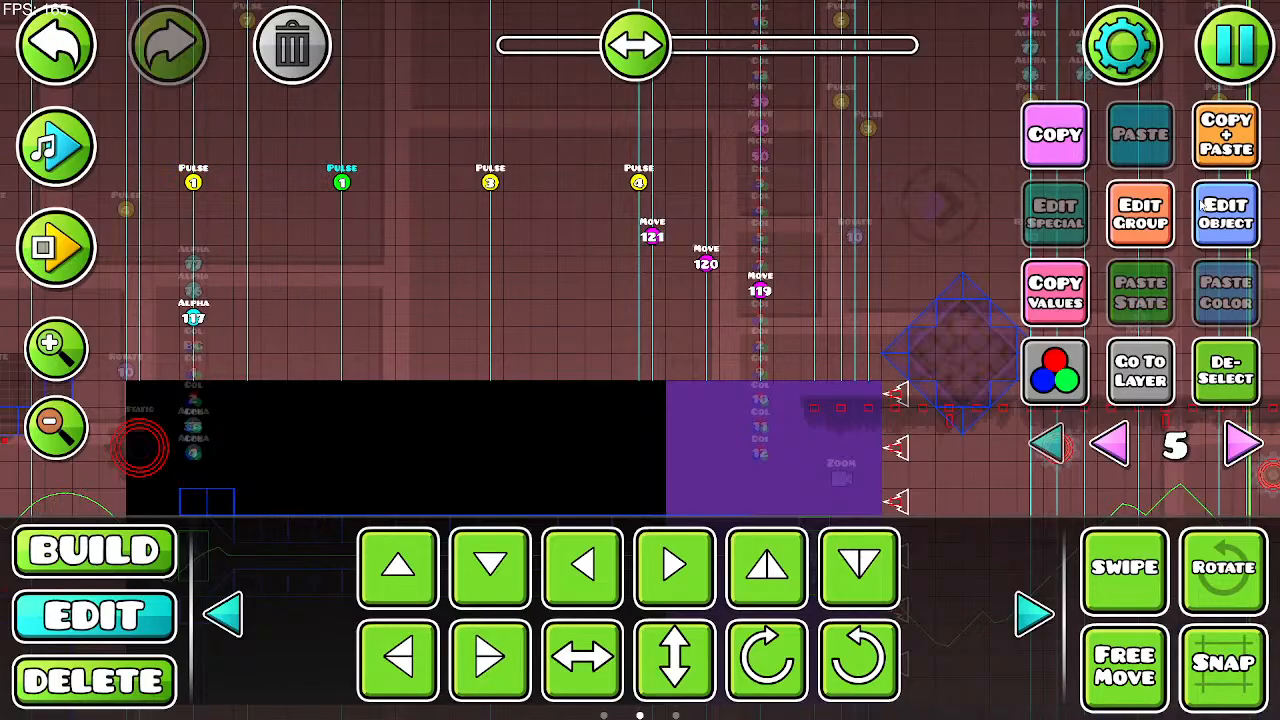
# Step: Set the duplicated Pulse trigger to channel 2 with the muted blue color 5086C0 and check the pulses with music
pyautogui.click(1205, 206)
pyautogui.moveTo(726, 219); pyautogui.dragTo(715, 187)
pyautogui.moveTo(621, 201); pyautogui.dragTo(629, 209)
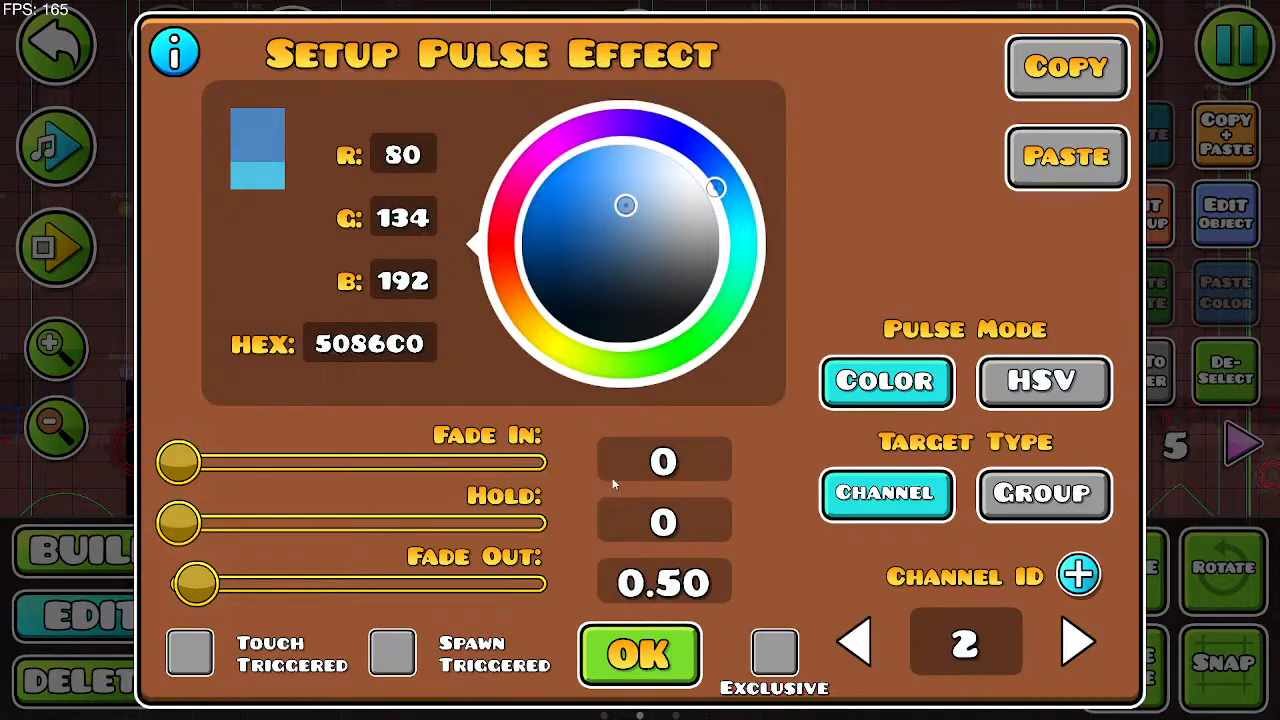
pyautogui.click(639, 655)
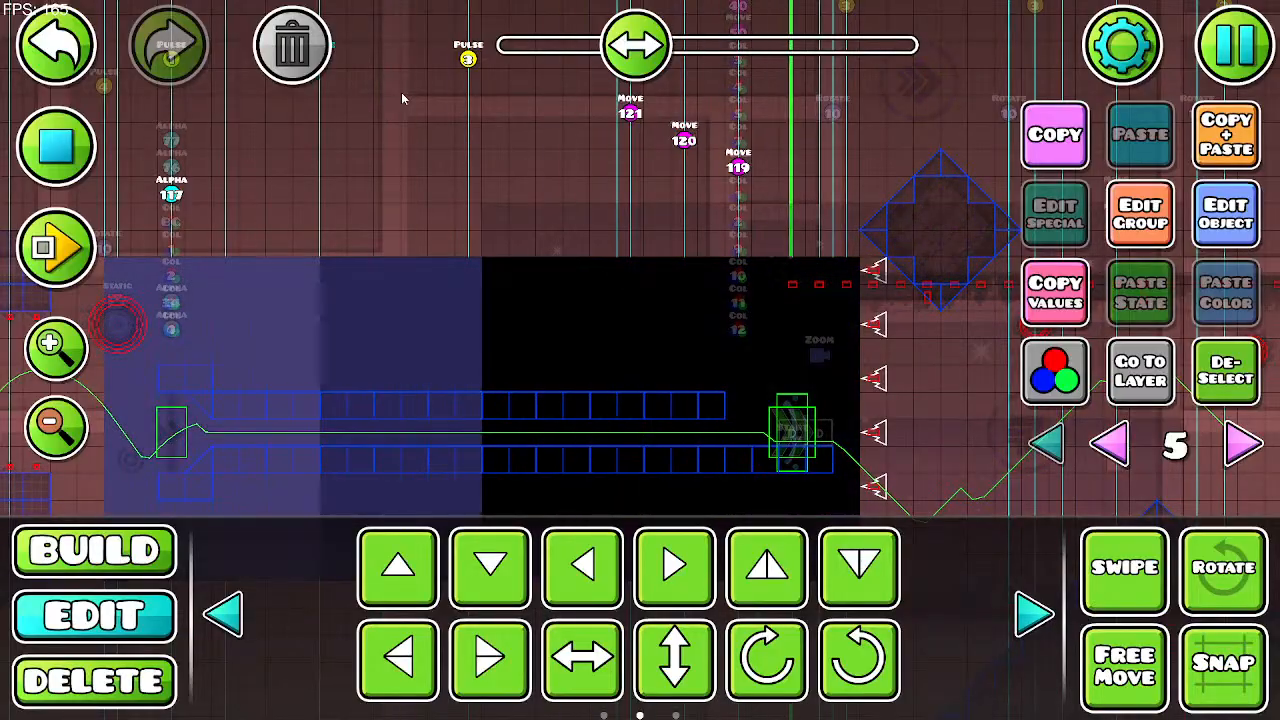
pyautogui.click(56, 147)
pyautogui.moveTo(525, 166); pyautogui.dragTo(342, 264)
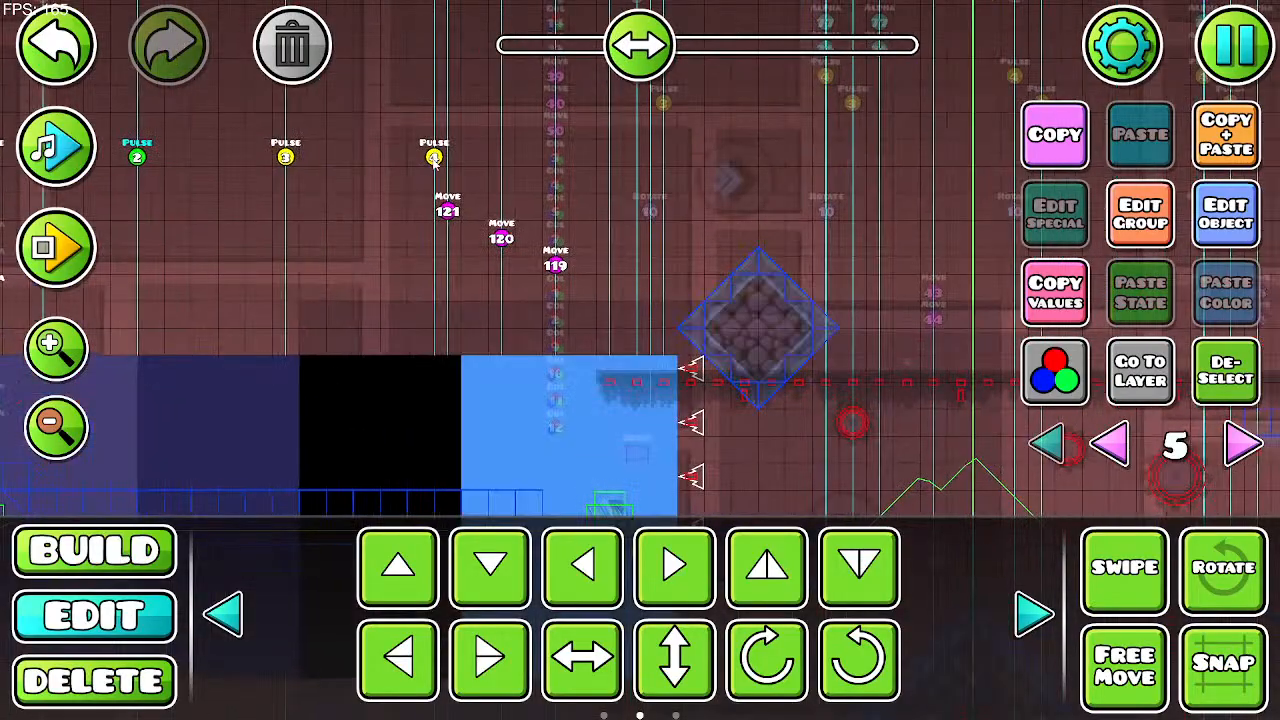
pyautogui.click(1197, 148)
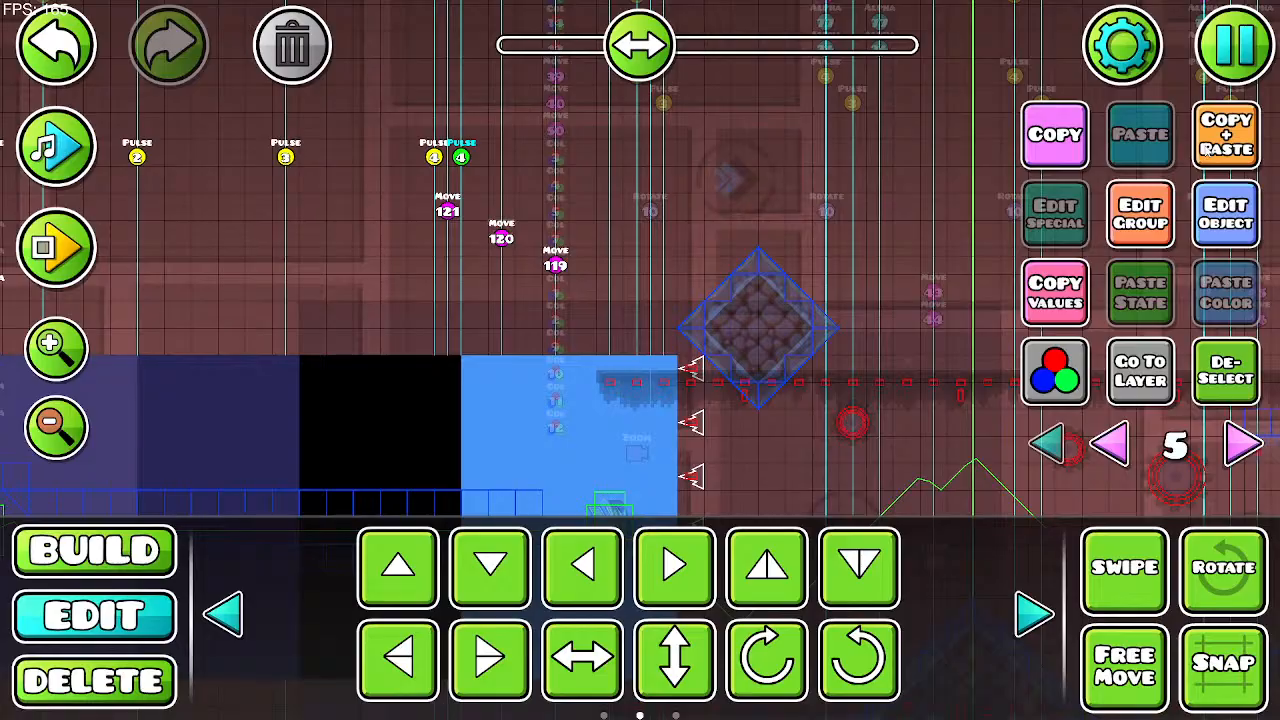
pyautogui.click(1230, 222)
pyautogui.click(640, 650)
pyautogui.click(292, 44)
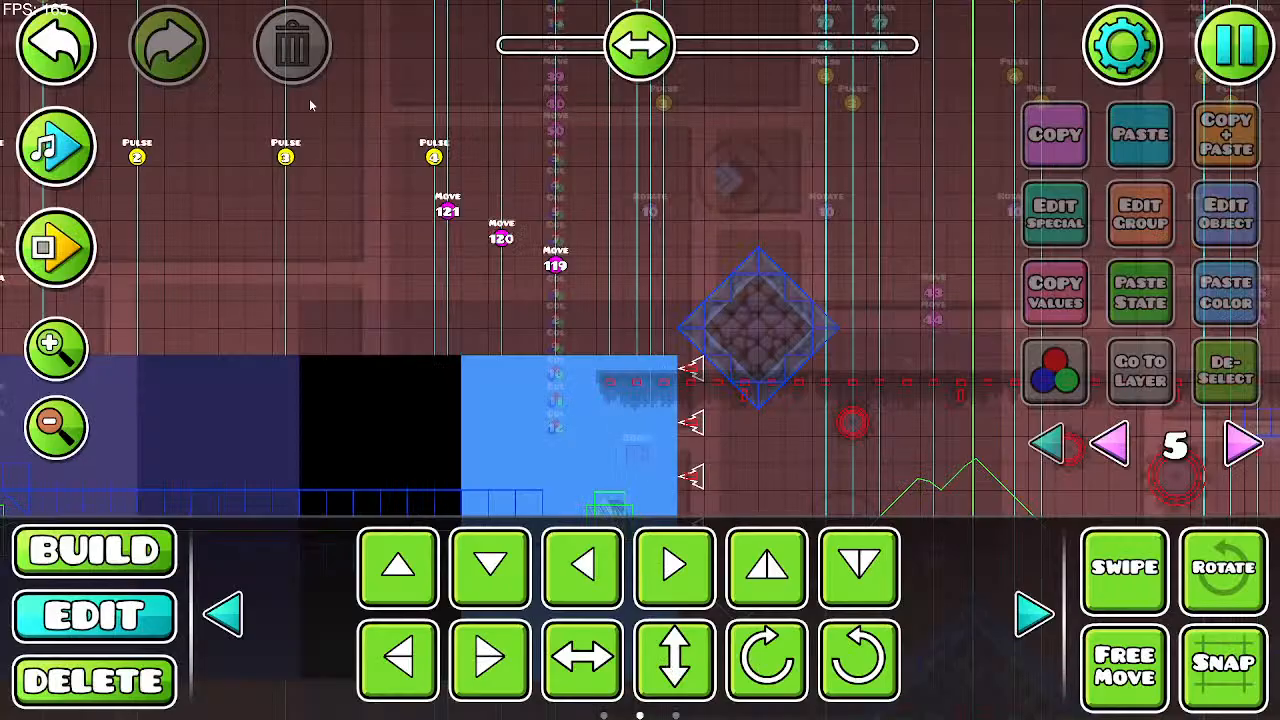
# Step: Duplicate the channel 3 Pulse trigger and place the copy one cell after the channel 4 Pulse trigger
pyautogui.click(285, 157)
pyautogui.click(1226, 134)
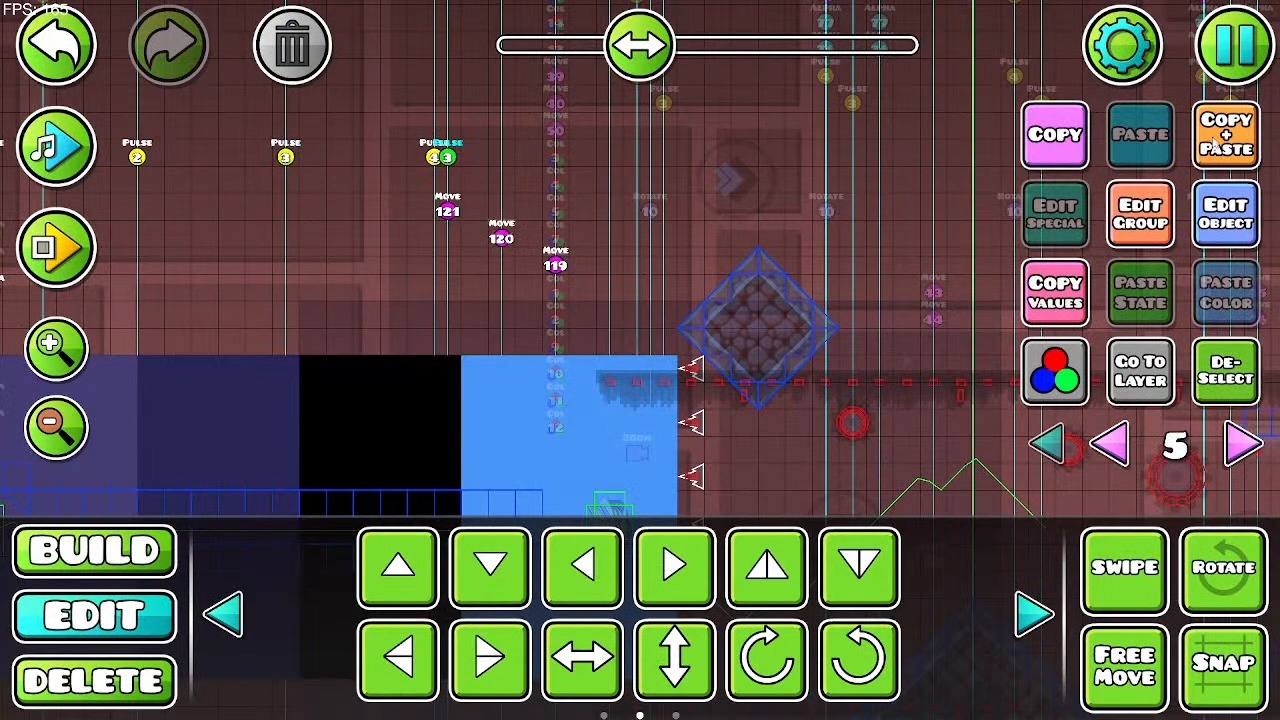
pyautogui.press('d')
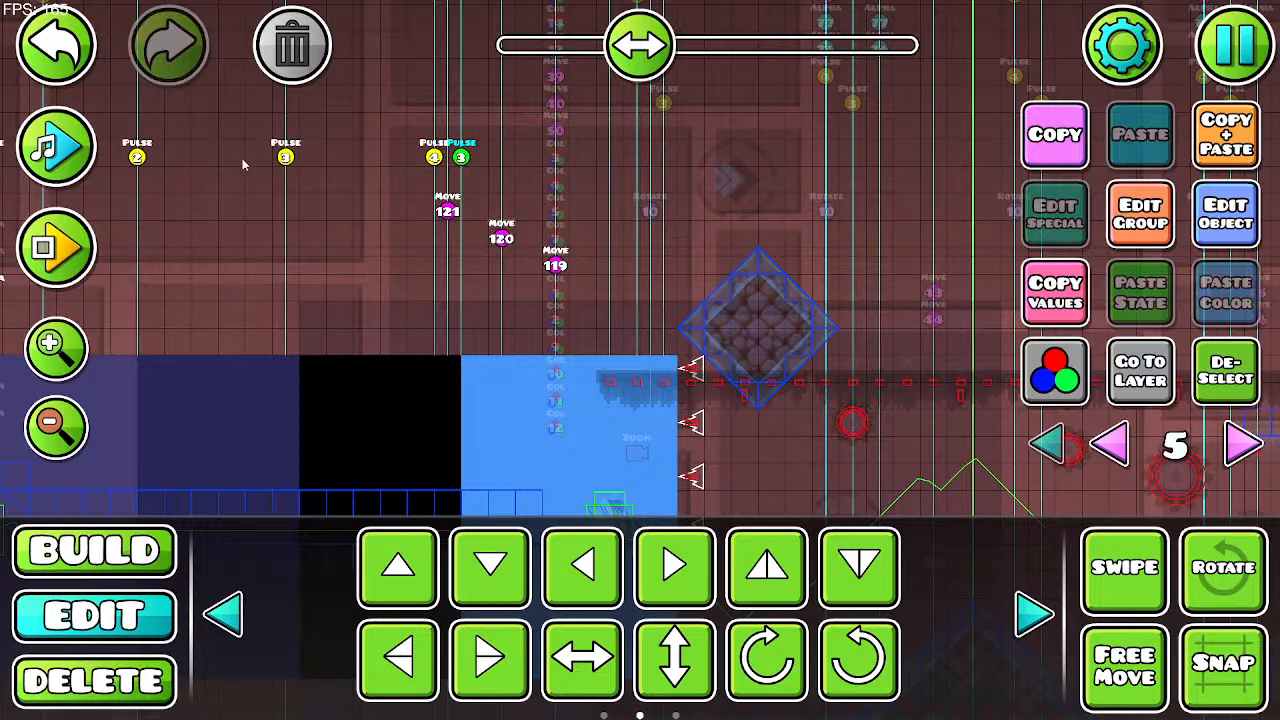
# Step: Duplicate the channel 2 Pulse trigger and place the copy one cell after the copied channel 3 Pulse trigger
pyautogui.press('d')
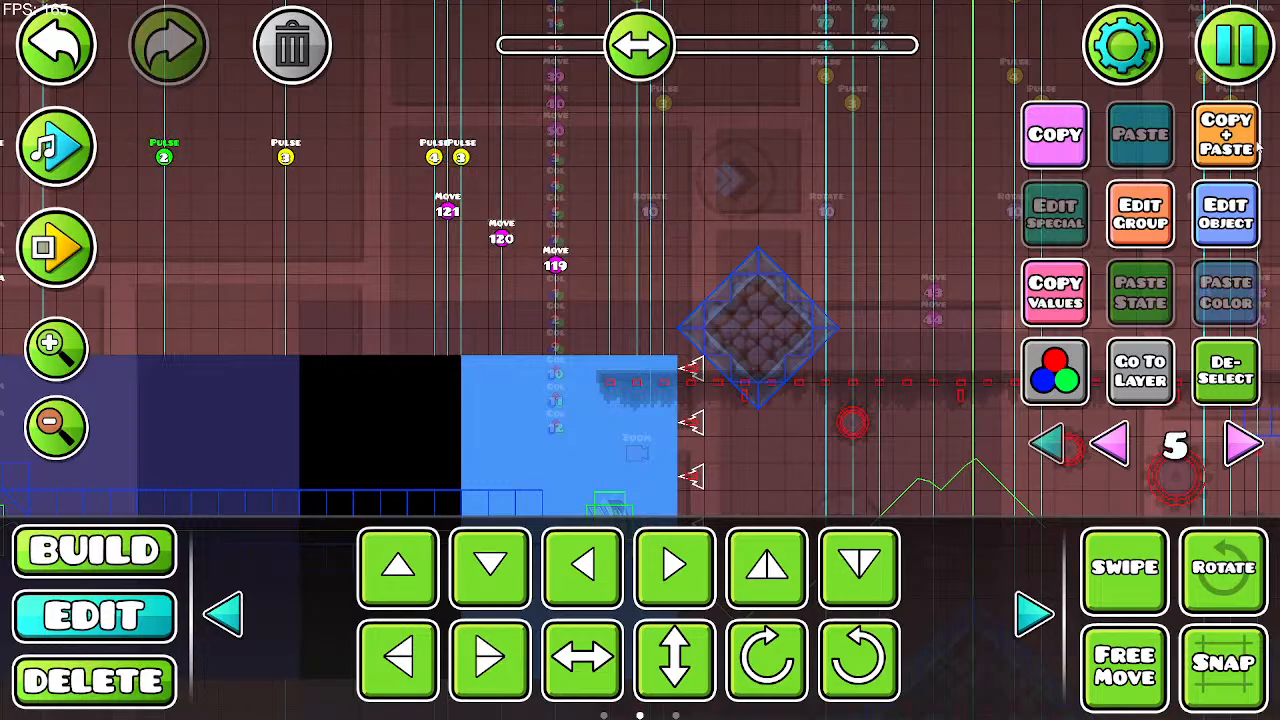
pyautogui.press('a')
pyautogui.click(1256, 144)
pyautogui.press('d')
pyautogui.press('d')
pyautogui.press('d')
pyautogui.press('d')
pyautogui.press('d')
pyautogui.press('d')
pyautogui.press('d')
pyautogui.press('d')
pyautogui.press('d')
pyautogui.press('d')
pyautogui.press('d')
pyautogui.press('d')
pyautogui.press('d')
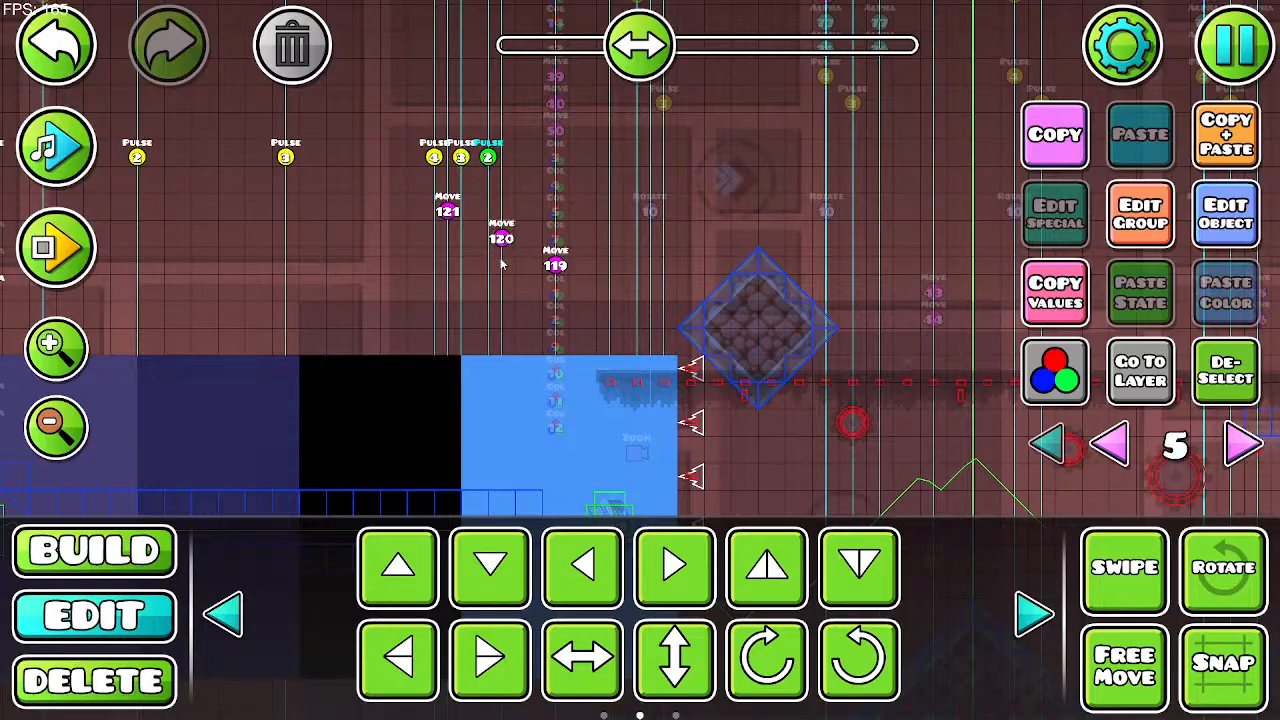
# Step: Duplicate the channel 1 Pulse trigger and place the copy one cell after the copied channel 2 Pulse trigger
pyautogui.moveTo(502, 264); pyautogui.dragTo(453, 358)
pyautogui.click(1206, 146)
pyautogui.press('d')
pyautogui.press('d')
pyautogui.press('d')
pyautogui.press('d')
pyautogui.press('d')
pyautogui.press('d')
pyautogui.press('d')
pyautogui.press('d')
pyautogui.press('d')
pyautogui.press('d')
pyautogui.press('d')
pyautogui.press('d')
pyautogui.press('d')
pyautogui.press('d')
pyautogui.press('d')
pyautogui.press('d')
pyautogui.press('d')
pyautogui.press('d')
pyautogui.press('d')
pyautogui.press('d')
pyautogui.press('a')
pyautogui.press('d')
pyautogui.click(424, 657)
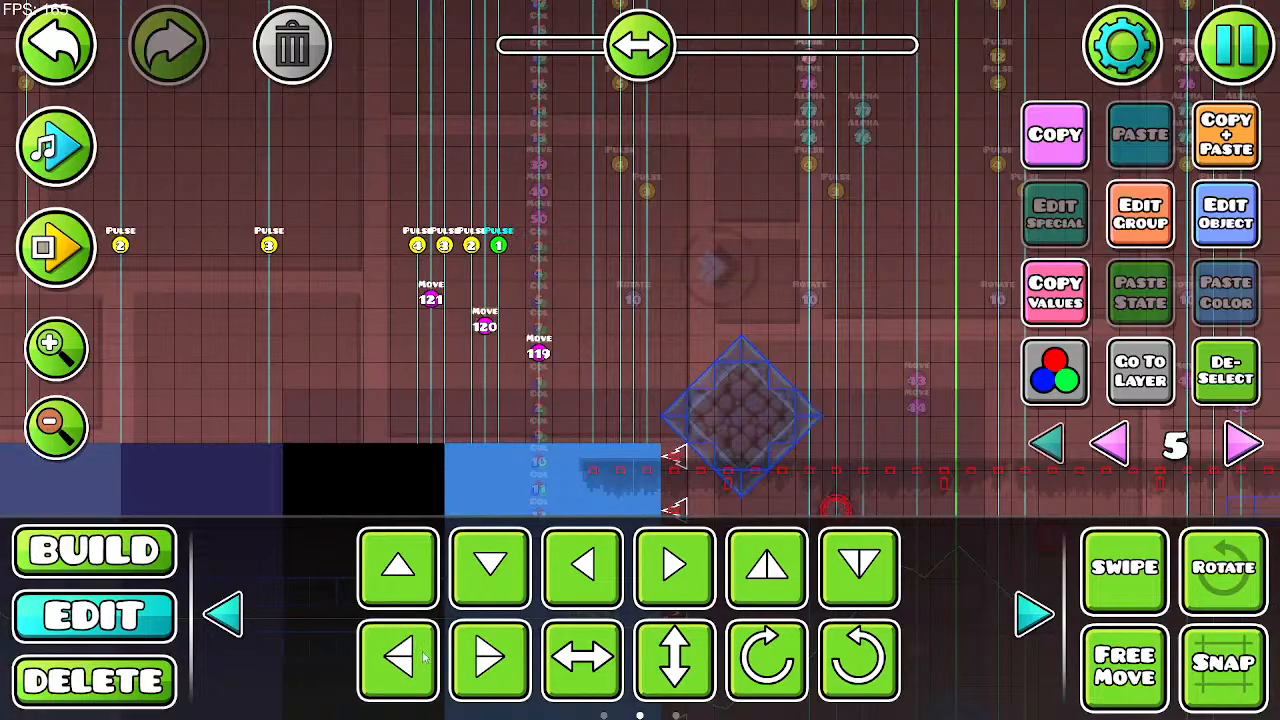
# Step: Check the pulse sequence with music and shift the copied channel 3, 2 and 1 Pulse triggers closer together behind the channel 4 trigger
pyautogui.click(30, 150)
pyautogui.moveTo(244, 285); pyautogui.dragTo(366, 119)
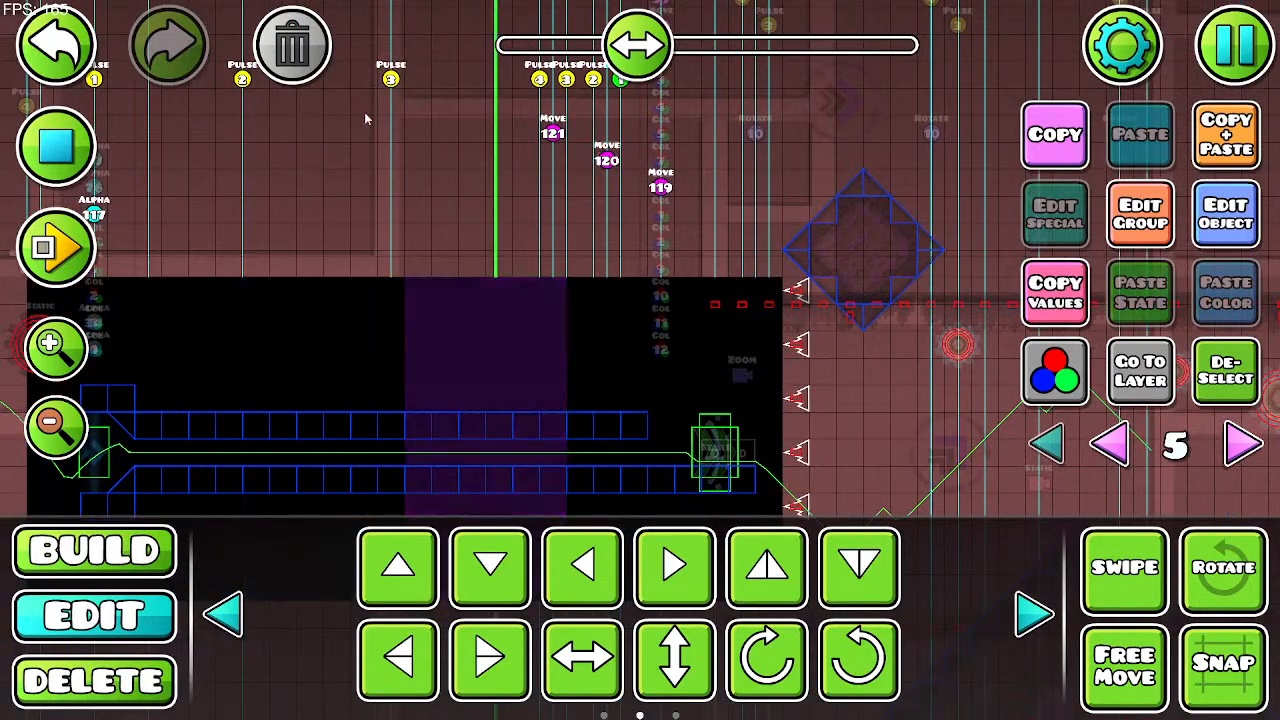
pyautogui.click(64, 346)
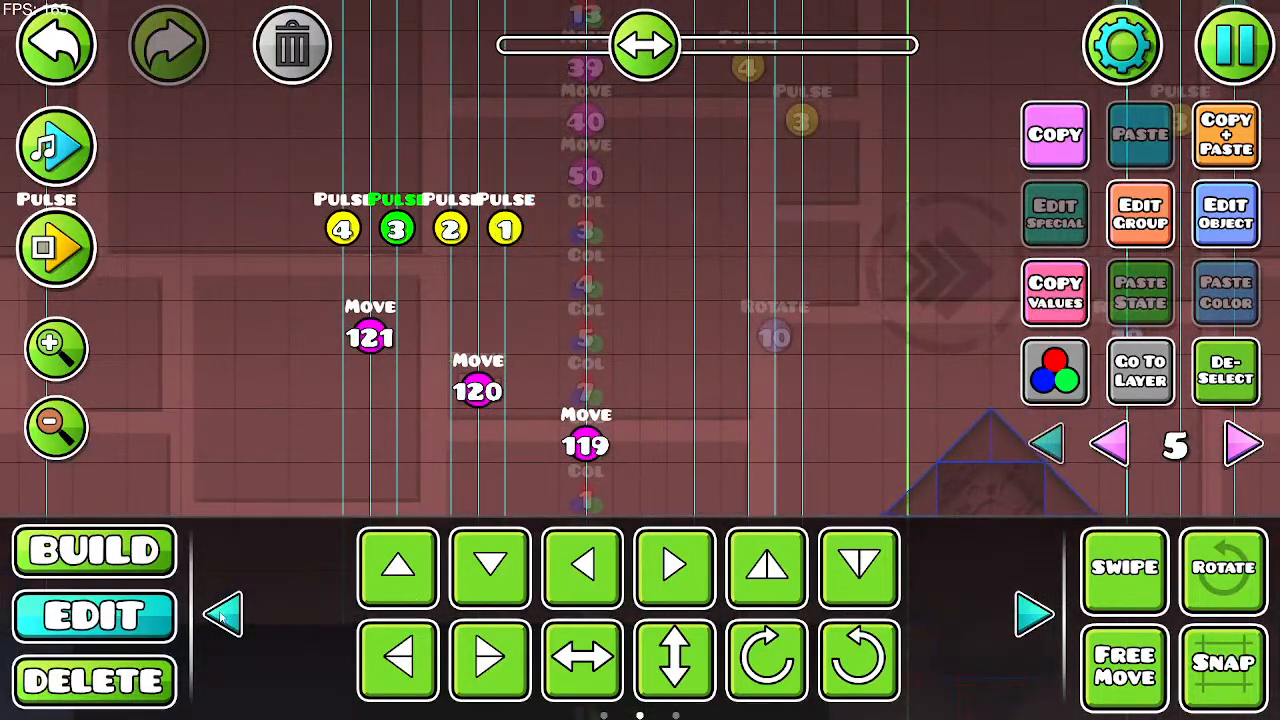
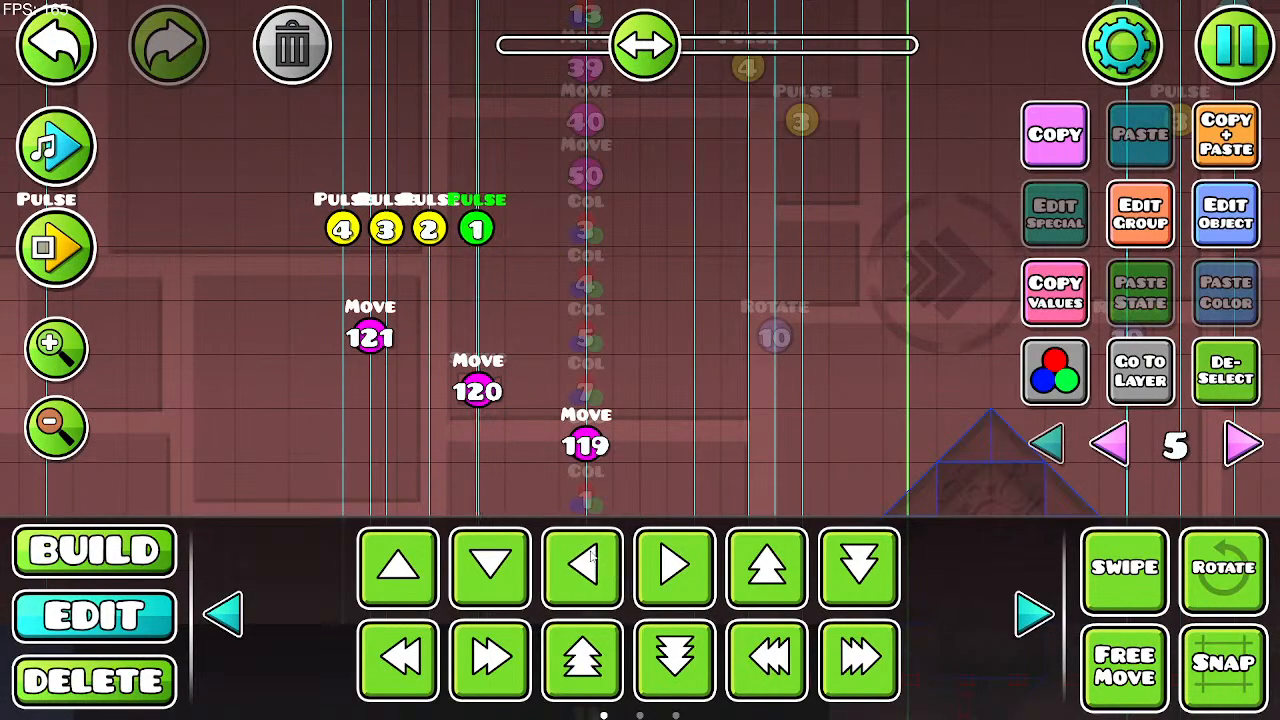
pyautogui.click(84, 416)
pyautogui.click(84, 416)
# Step: Preview the tightened pulses with music and playtest the level through the tunnel exit
pyautogui.moveTo(246, 332); pyautogui.dragTo(381, 134)
pyautogui.click(58, 163)
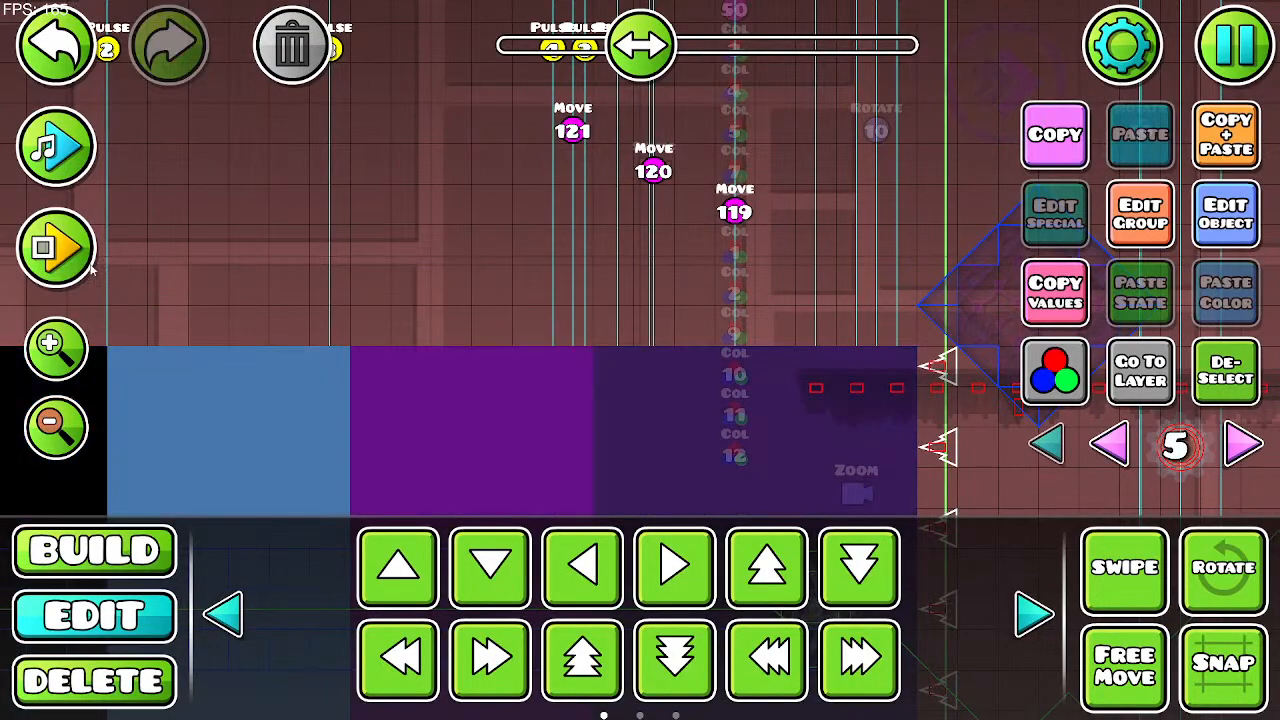
pyautogui.click(56, 247)
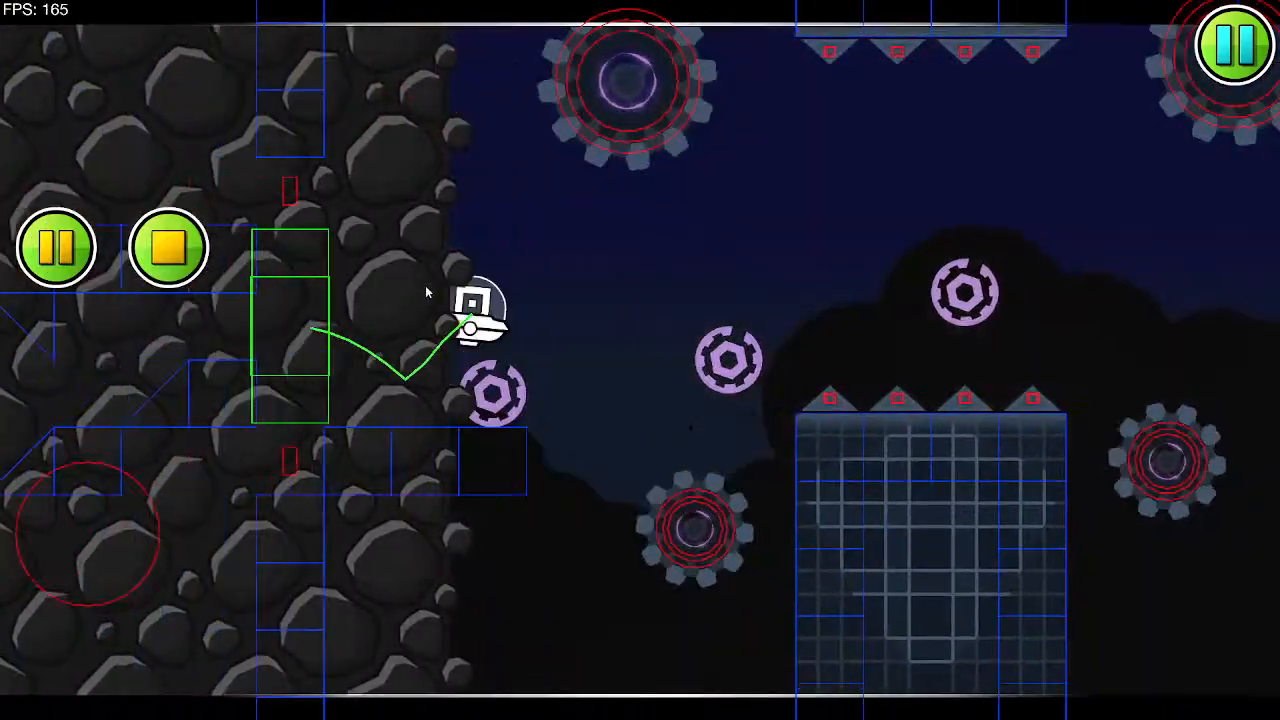
pyautogui.click(426, 292)
pyautogui.click(426, 292)
pyautogui.click(426, 292)
pyautogui.click(425, 291)
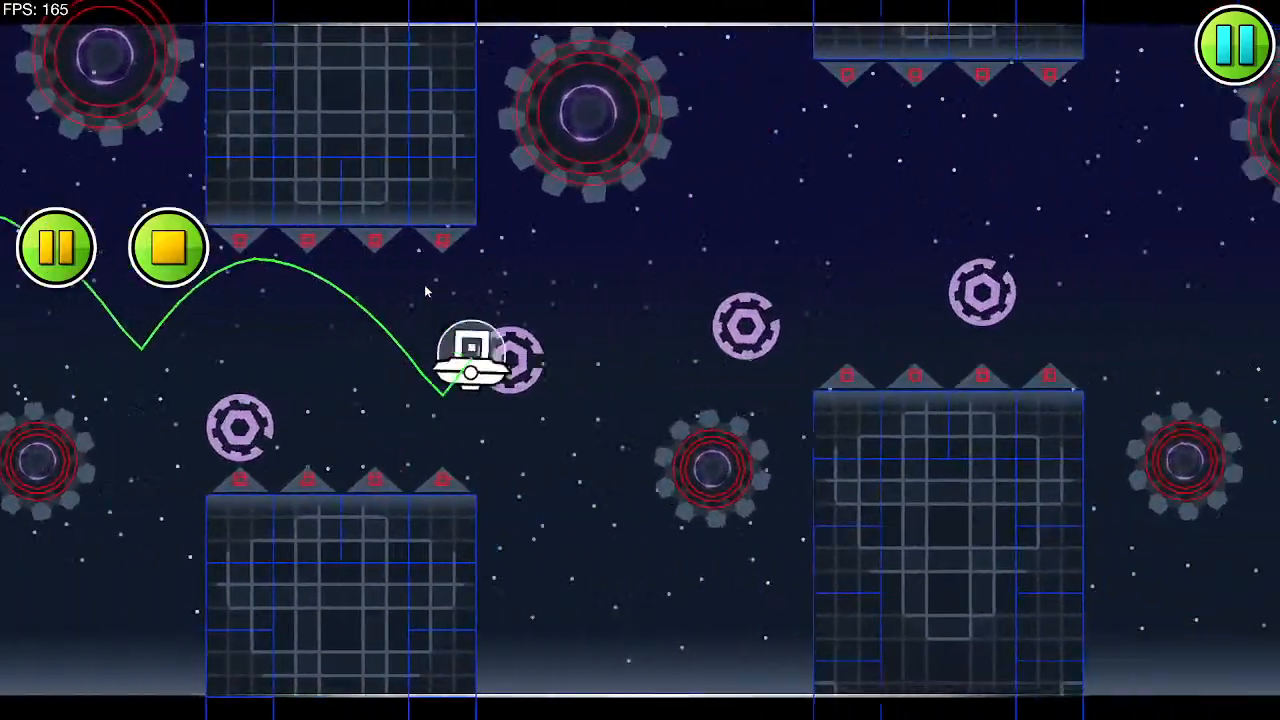
pyautogui.click(425, 290)
pyautogui.click(425, 289)
pyautogui.click(425, 288)
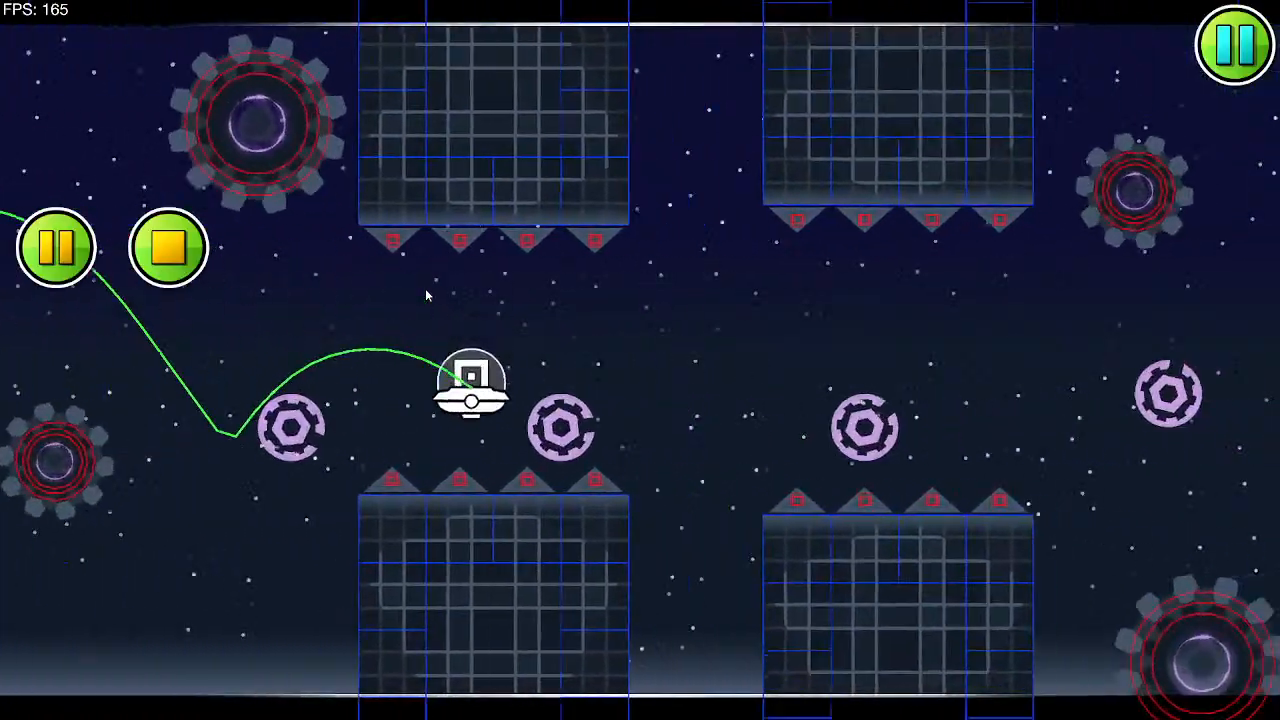
pyautogui.click(425, 290)
pyautogui.click(425, 290)
pyautogui.click(425, 291)
pyautogui.click(424, 293)
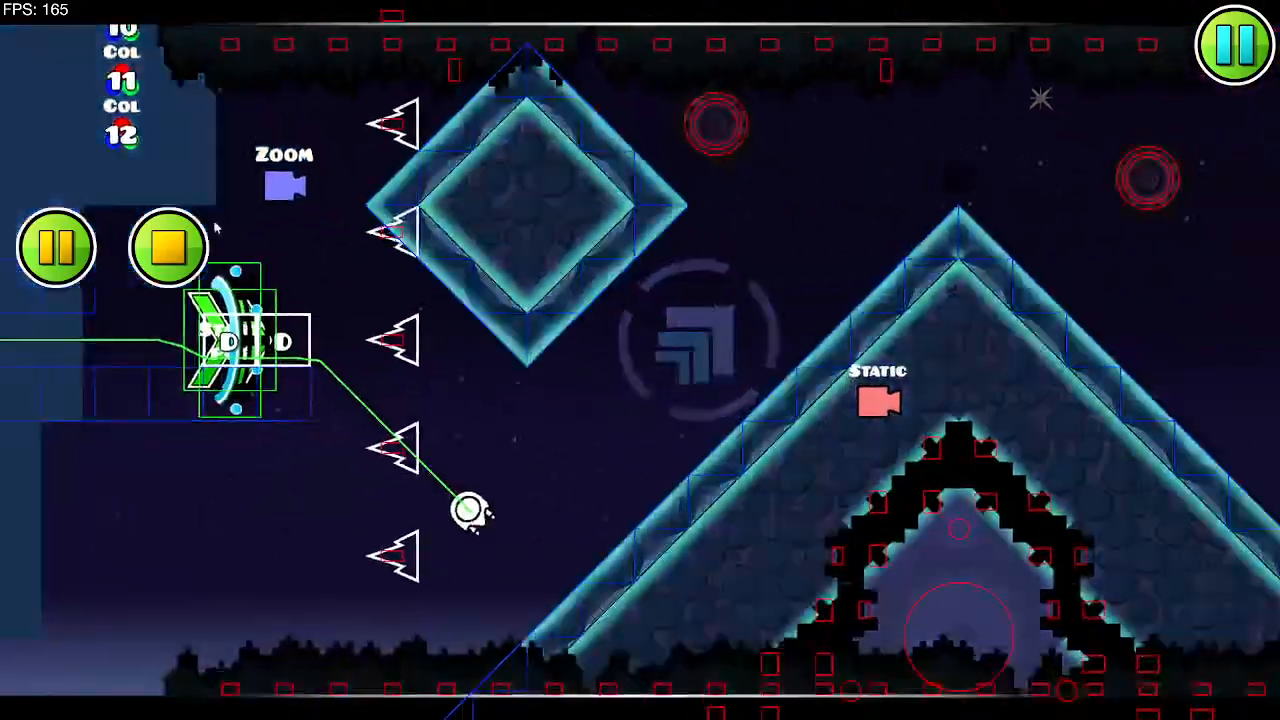
pyautogui.click(175, 245)
# Step: On editor layer 4, move the Static camera trigger two cells left so it aligns directly below the group 121 Move trigger
pyautogui.moveTo(373, 274); pyautogui.dragTo(880, 292)
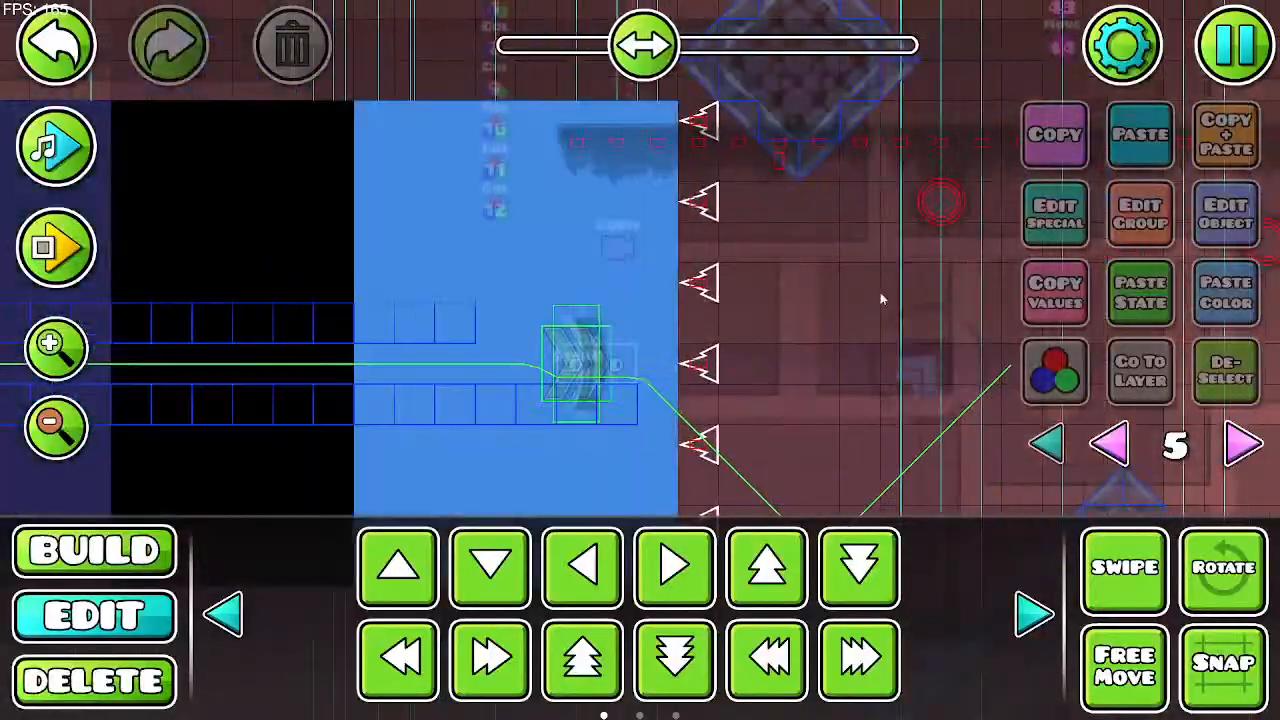
pyautogui.moveTo(585, 262); pyautogui.dragTo(633, 408)
pyautogui.moveTo(552, 346); pyautogui.dragTo(500, 395)
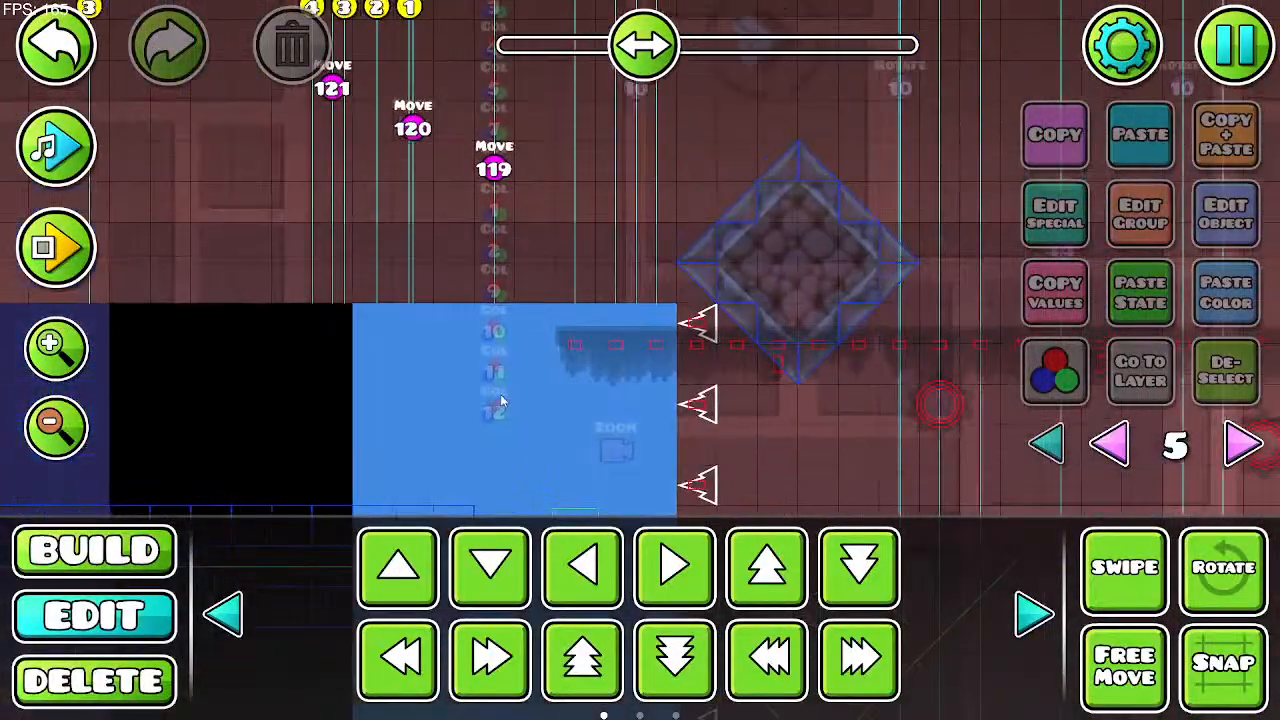
pyautogui.moveTo(566, 283); pyautogui.dragTo(558, 350)
pyautogui.click(1110, 443)
pyautogui.click(1110, 443)
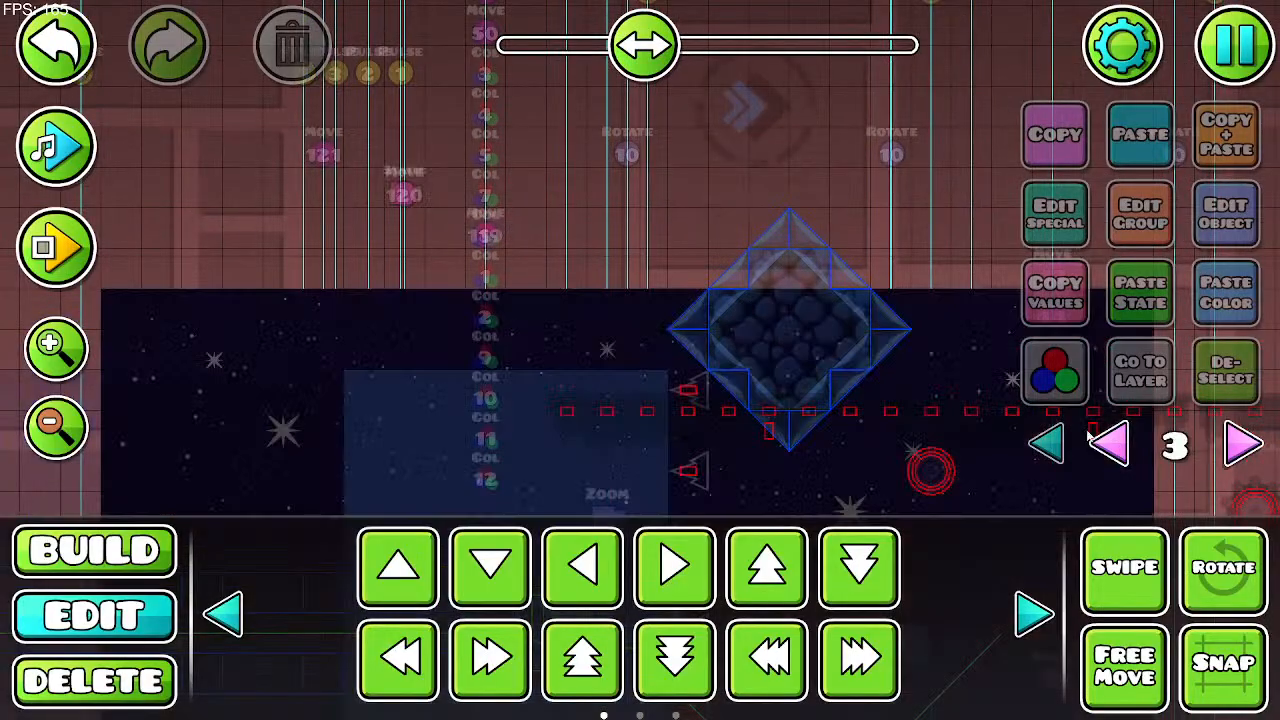
pyautogui.moveTo(1035, 506); pyautogui.dragTo(970, 384)
pyautogui.click(1243, 445)
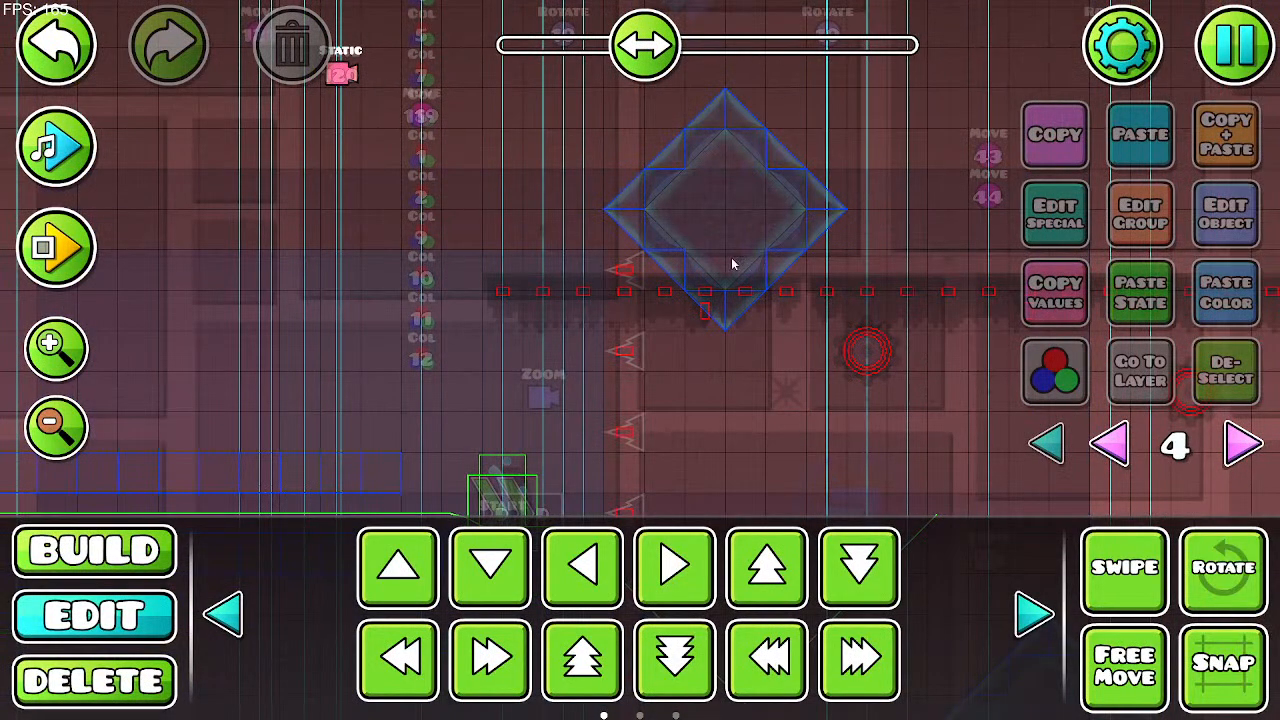
pyautogui.moveTo(733, 263); pyautogui.dragTo(782, 437)
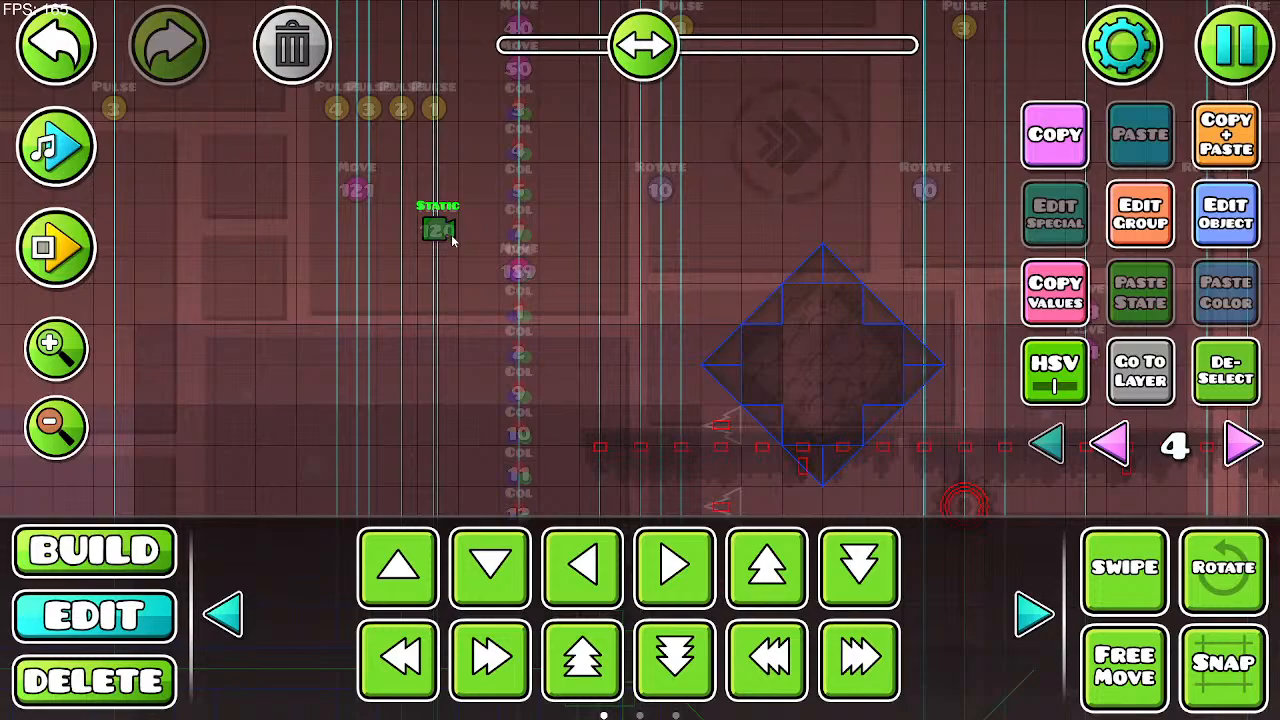
pyautogui.moveTo(451, 234); pyautogui.dragTo(409, 222)
pyautogui.moveTo(271, 199); pyautogui.dragTo(299, 152)
# Step: Check the realigned Static camera trigger with a music preview and a playtest past the tunnel exit into the wave section
pyautogui.click(78, 148)
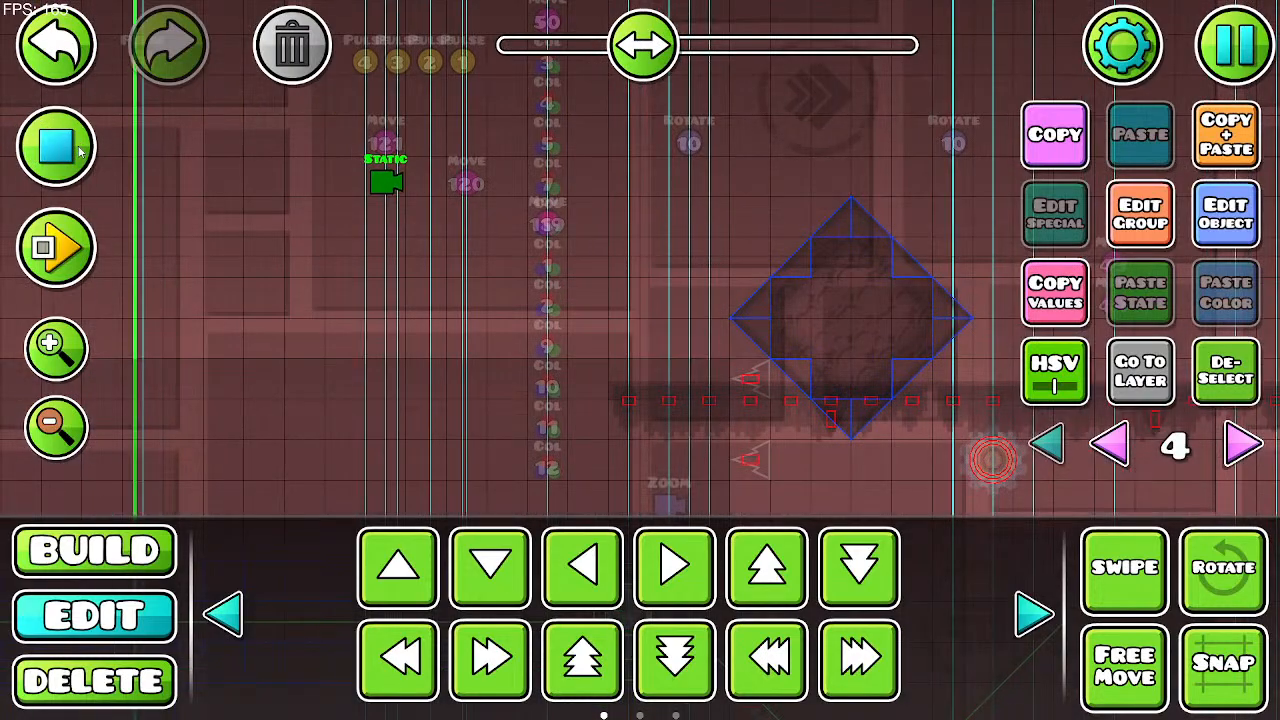
pyautogui.click(70, 250)
pyautogui.click(548, 376)
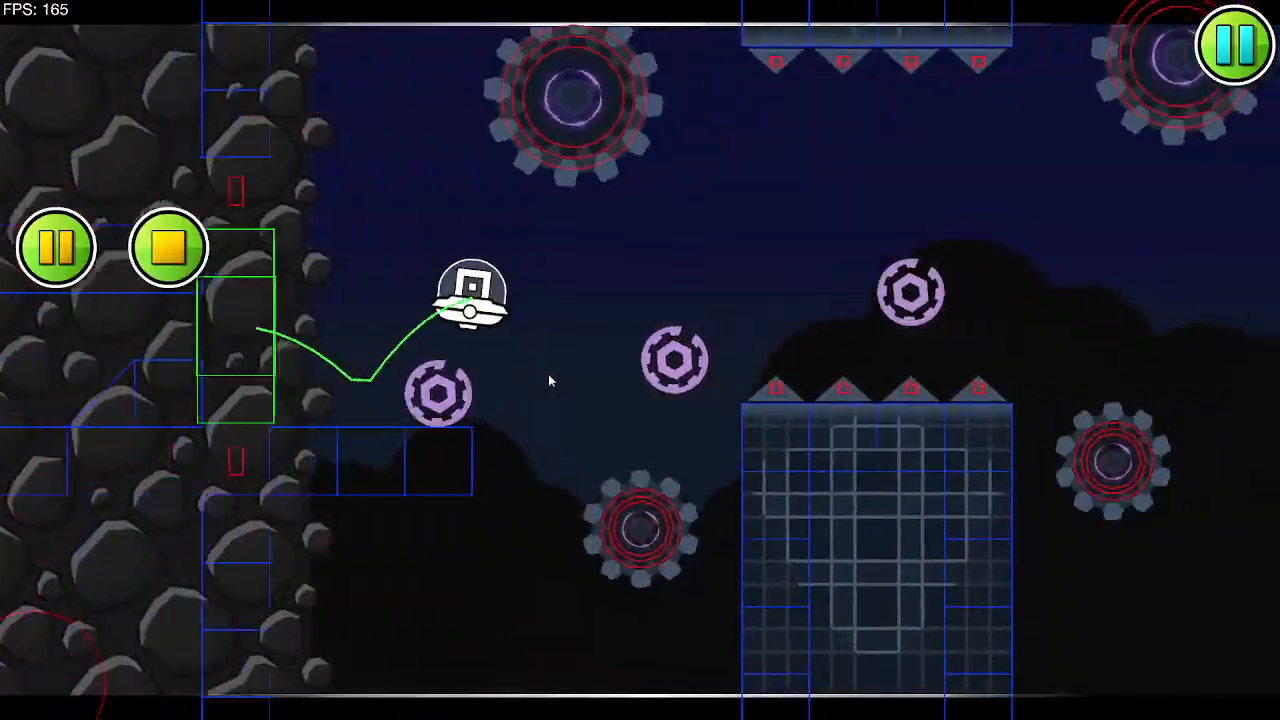
pyautogui.click(547, 377)
pyautogui.click(540, 374)
pyautogui.click(534, 369)
pyautogui.click(530, 369)
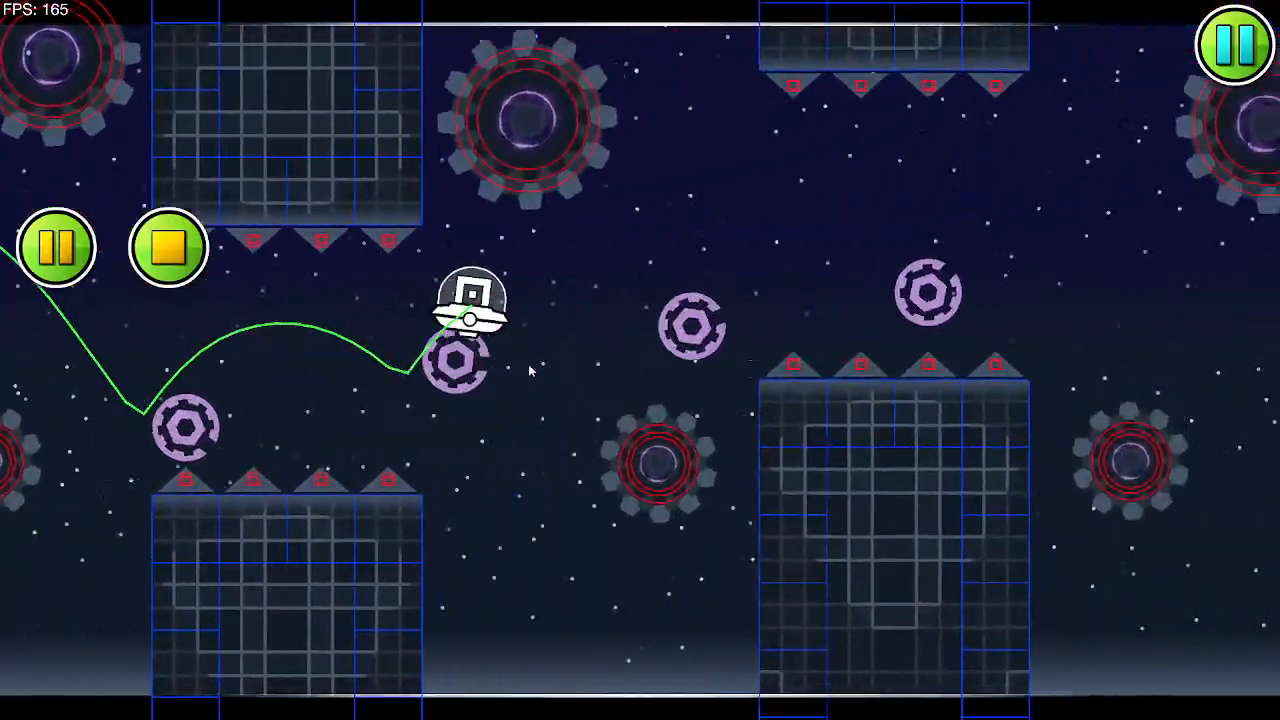
pyautogui.click(522, 369)
pyautogui.click(512, 369)
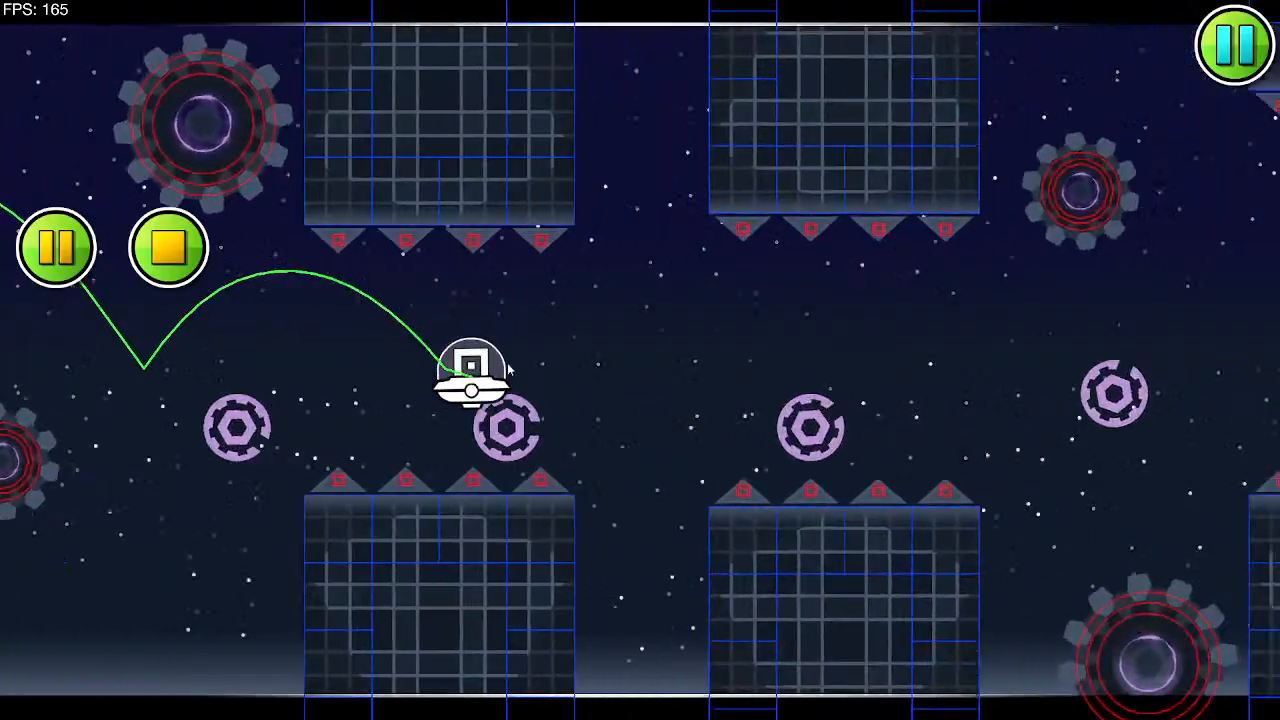
pyautogui.click(511, 369)
pyautogui.click(511, 368)
pyautogui.click(510, 368)
pyautogui.click(508, 365)
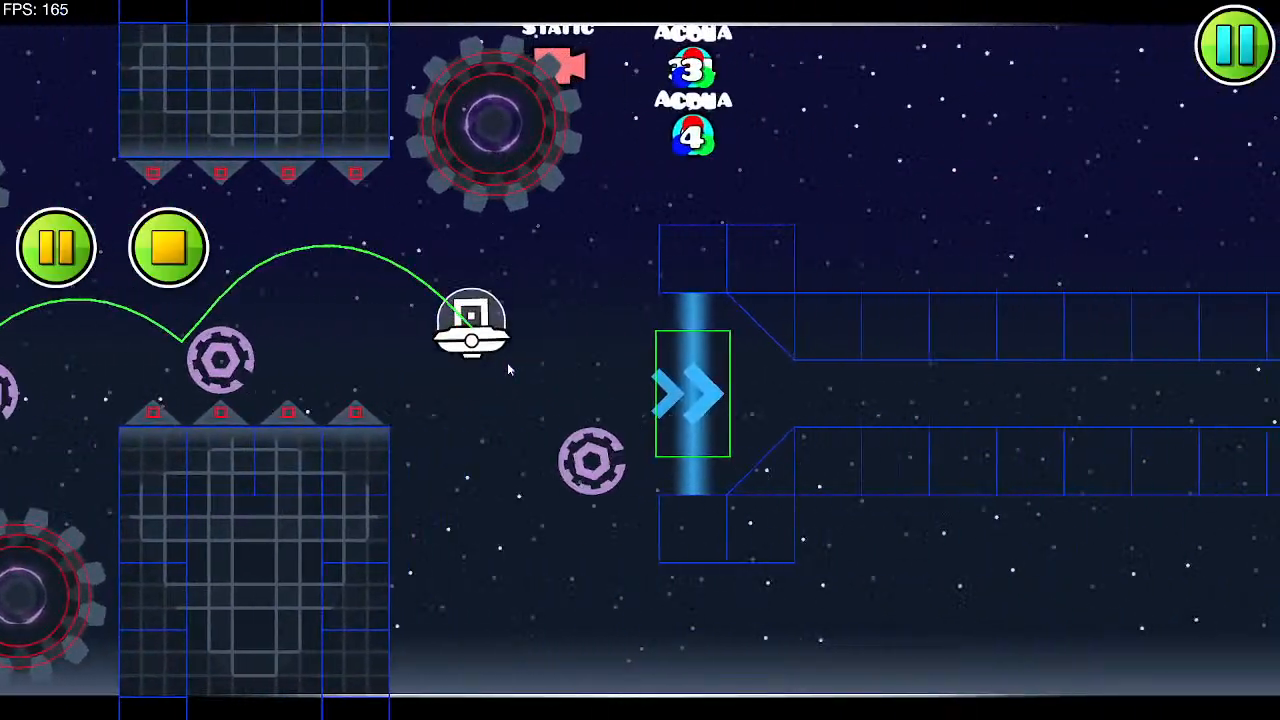
pyautogui.click(508, 364)
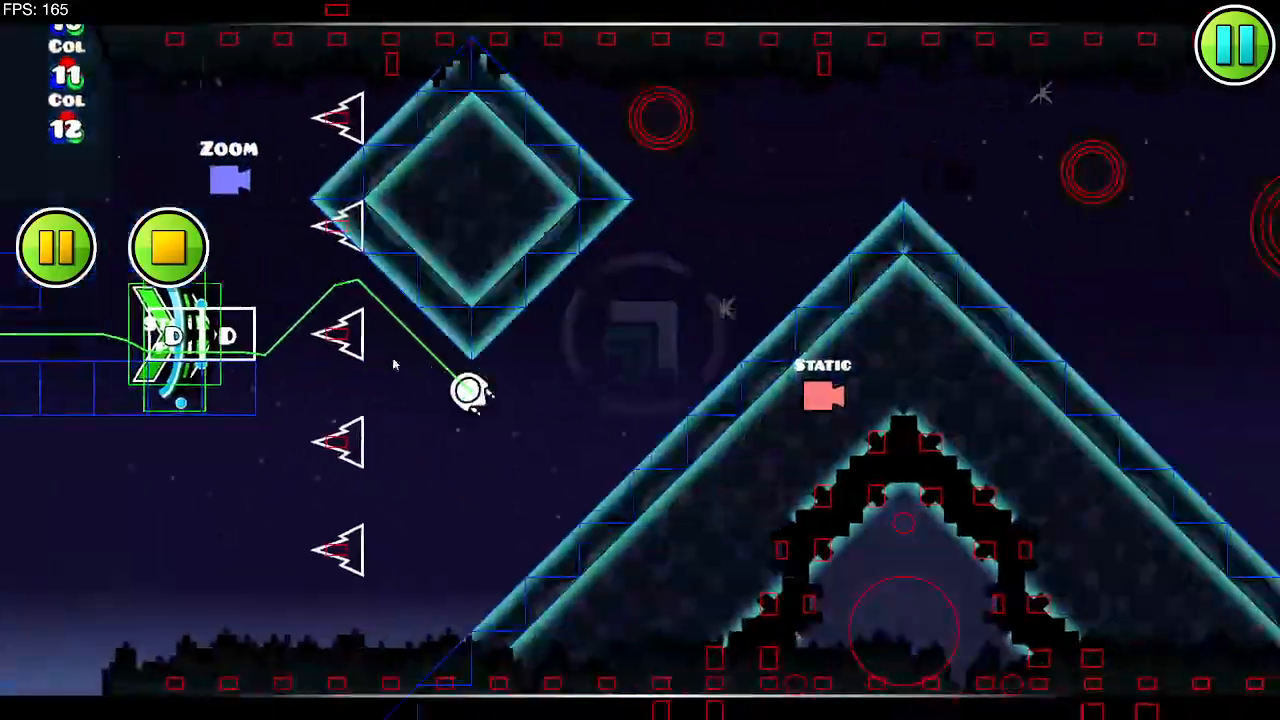
pyautogui.click(393, 364)
pyautogui.click(393, 364)
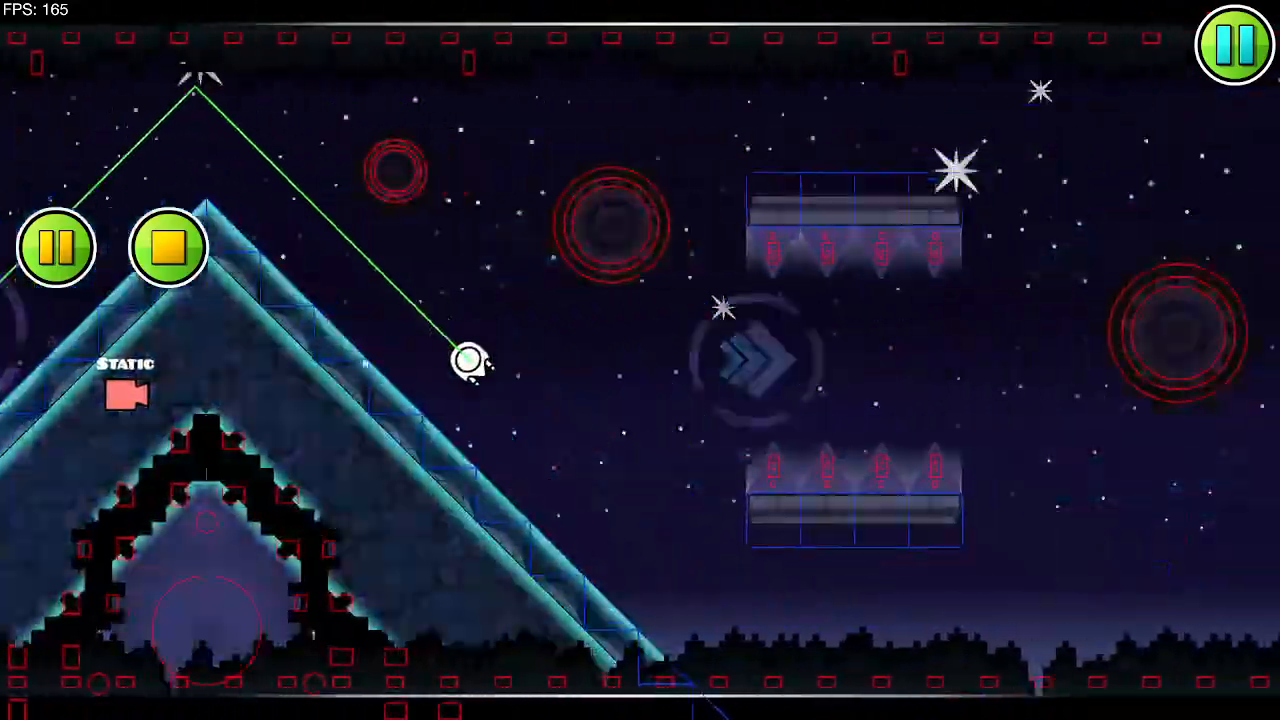
pyautogui.click(393, 364)
pyautogui.click(393, 364)
pyautogui.click(393, 364)
pyautogui.click(354, 360)
pyautogui.click(354, 360)
pyautogui.click(353, 360)
pyautogui.click(352, 360)
pyautogui.click(352, 360)
pyautogui.click(352, 360)
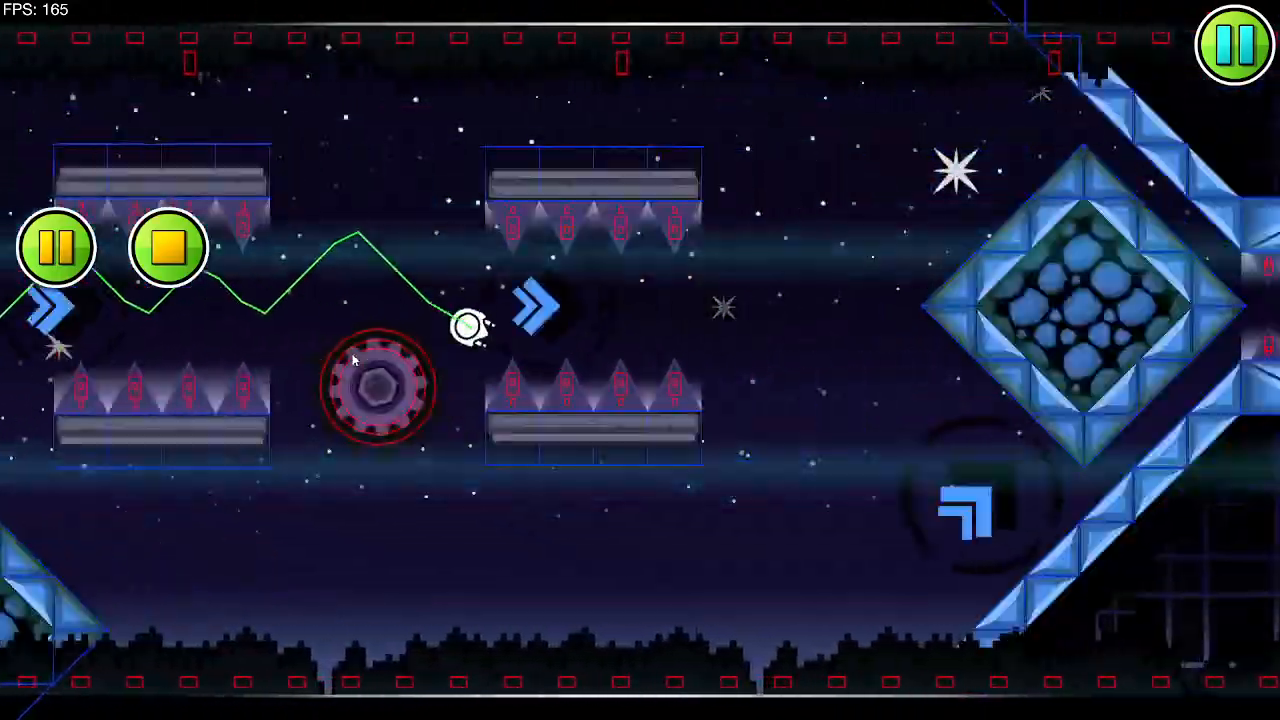
pyautogui.click(350, 360)
pyautogui.click(348, 359)
pyautogui.click(330, 352)
pyautogui.click(322, 348)
pyautogui.click(162, 262)
# Step: Inspect the color of the rightmost tunnel blocks and the settings of the channel 4 and channel 2 Pulse triggers
pyautogui.moveTo(340, 300); pyautogui.dragTo(940, 335)
pyautogui.moveTo(280, 310); pyautogui.dragTo(950, 335)
pyautogui.moveTo(290, 305); pyautogui.dragTo(920, 329)
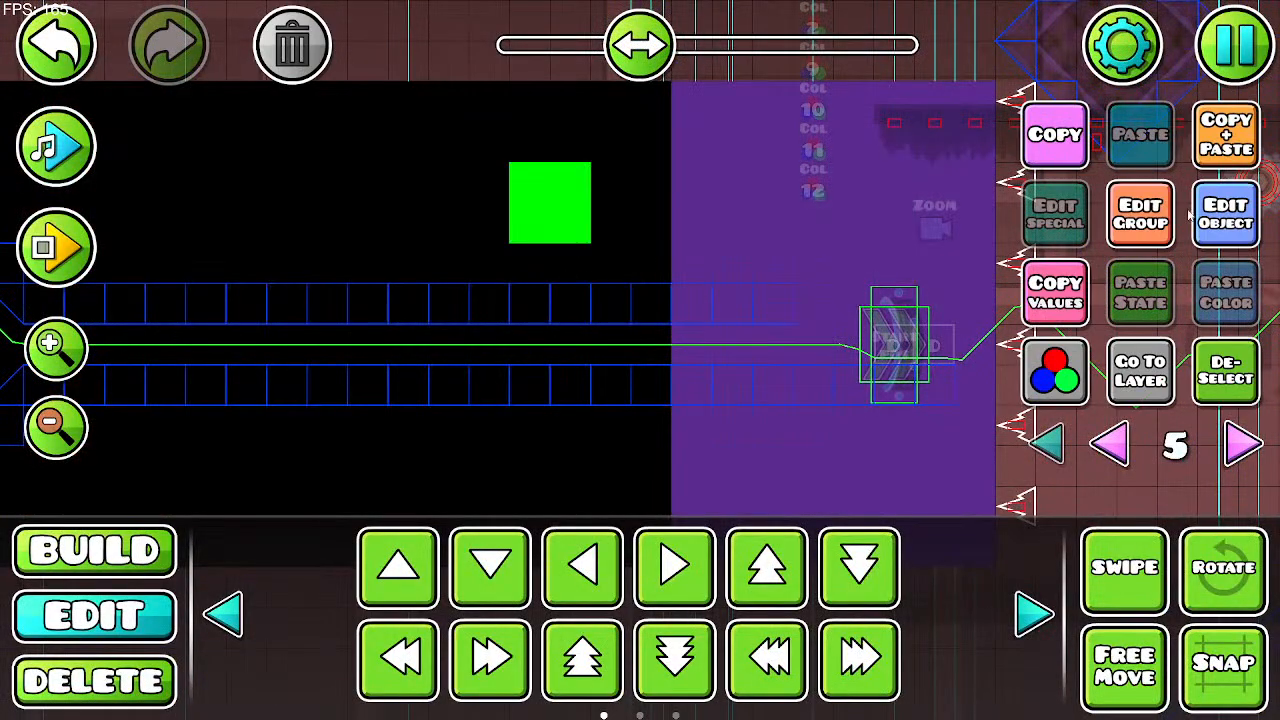
pyautogui.click(1200, 216)
pyautogui.click(638, 604)
pyautogui.click(1145, 224)
pyautogui.click(648, 652)
pyautogui.click(1235, 228)
pyautogui.click(662, 609)
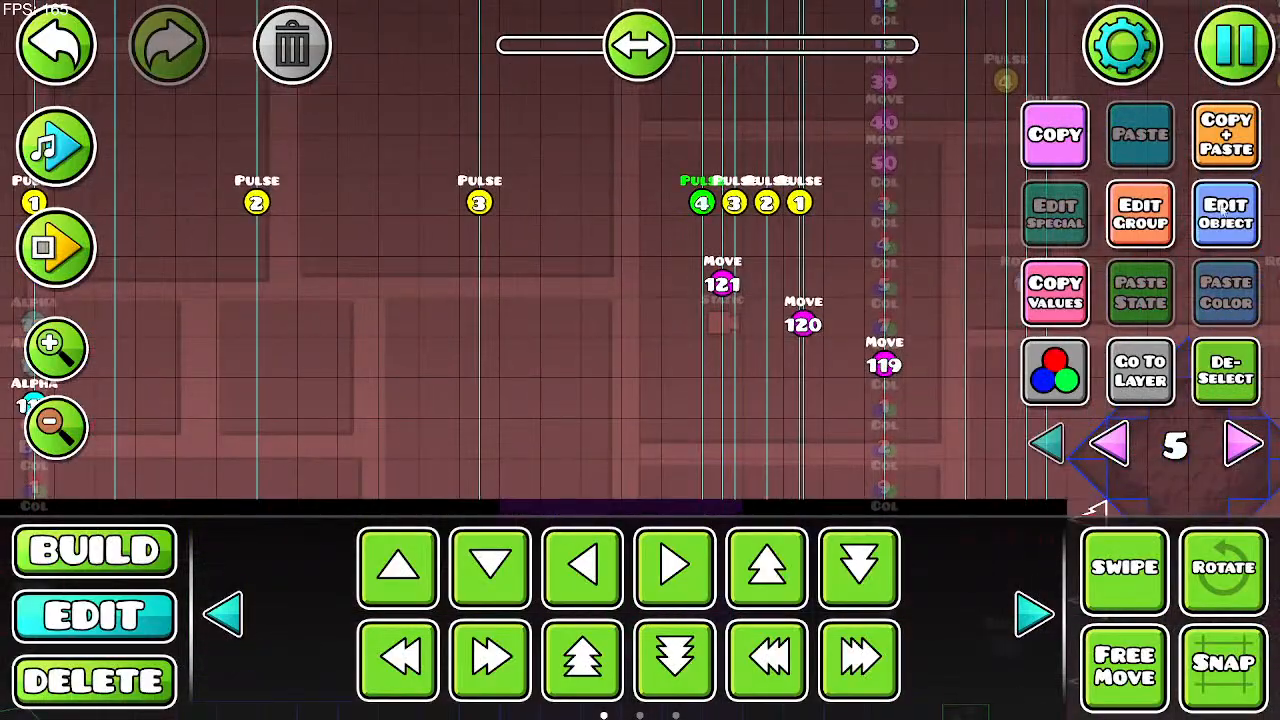
pyautogui.click(1225, 213)
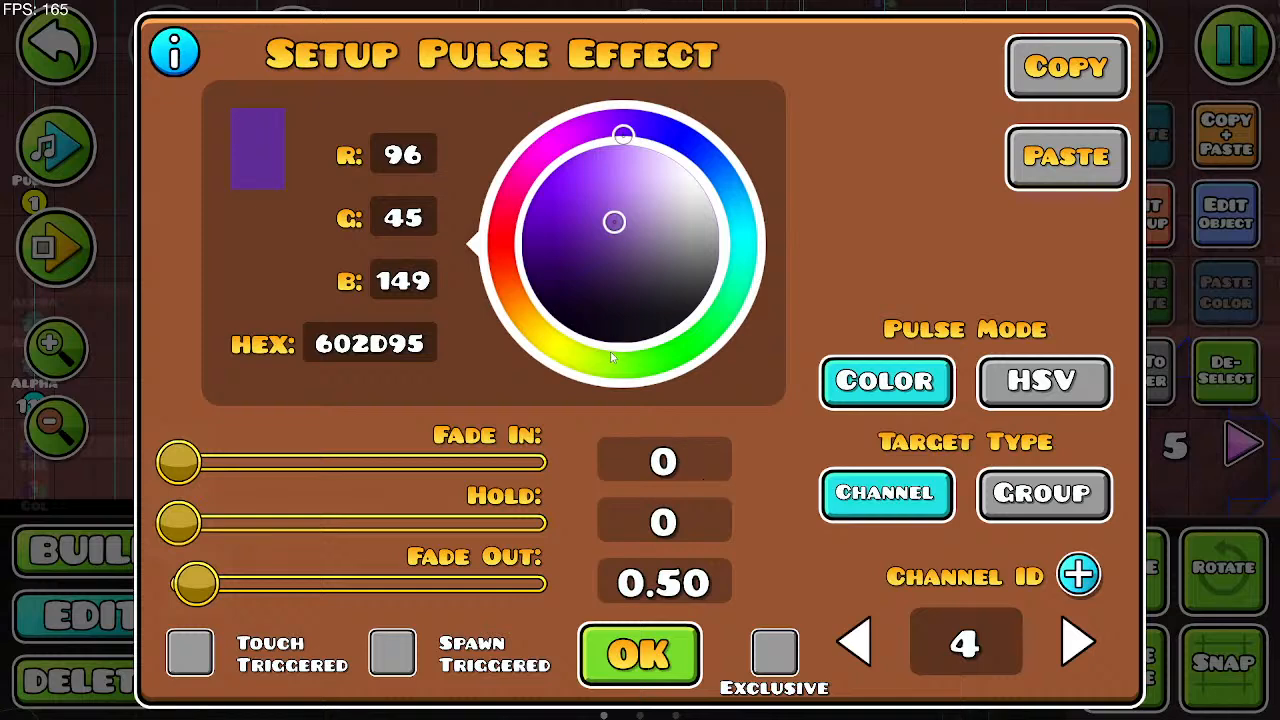
pyautogui.click(641, 658)
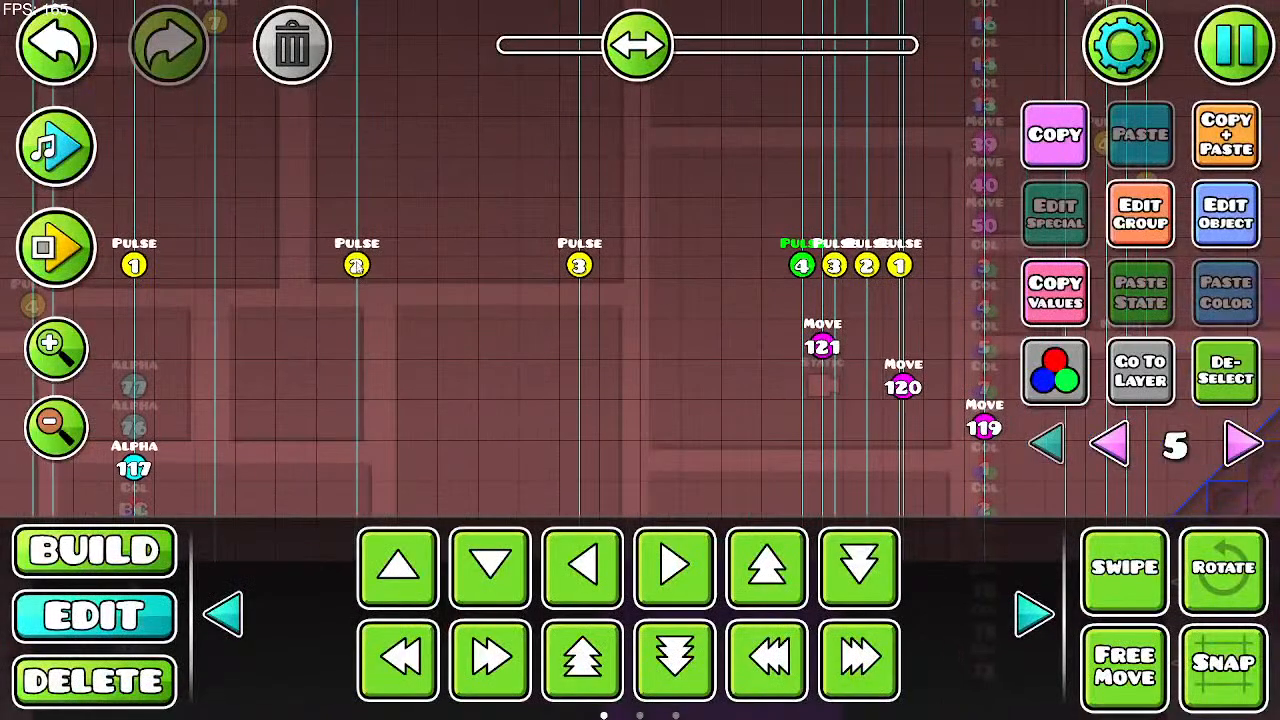
pyautogui.click(1227, 232)
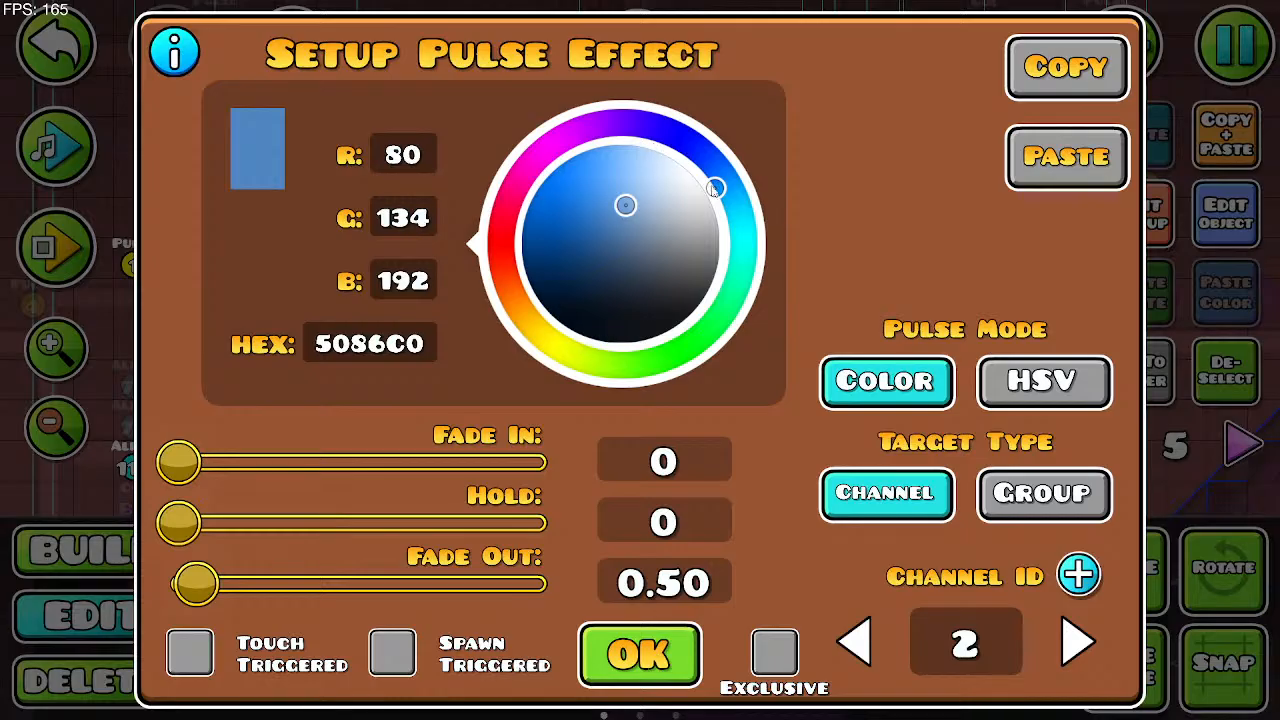
pyautogui.click(608, 645)
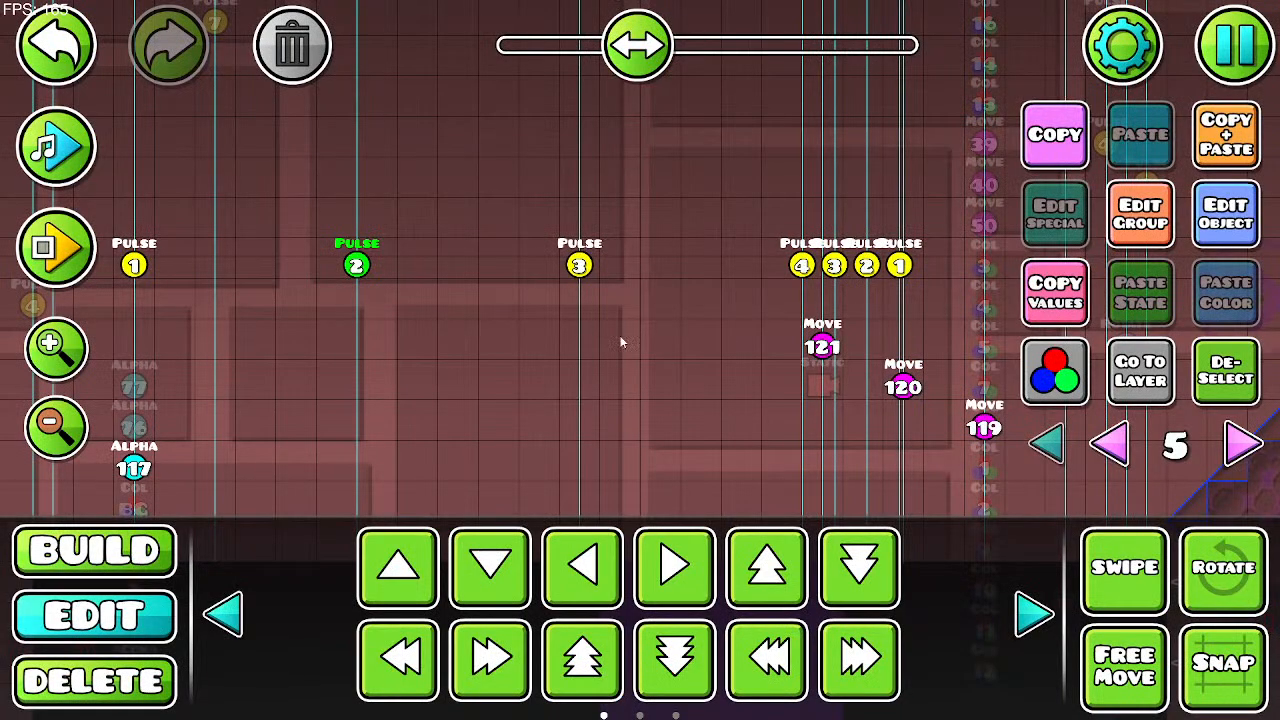
# Step: Preview the whole tunnel's pulse sequence with music
pyautogui.moveTo(623, 340); pyautogui.dragTo(689, 251)
pyautogui.click(64, 430)
pyautogui.click(64, 430)
pyautogui.click(64, 430)
pyautogui.moveTo(449, 322); pyautogui.dragTo(409, 103)
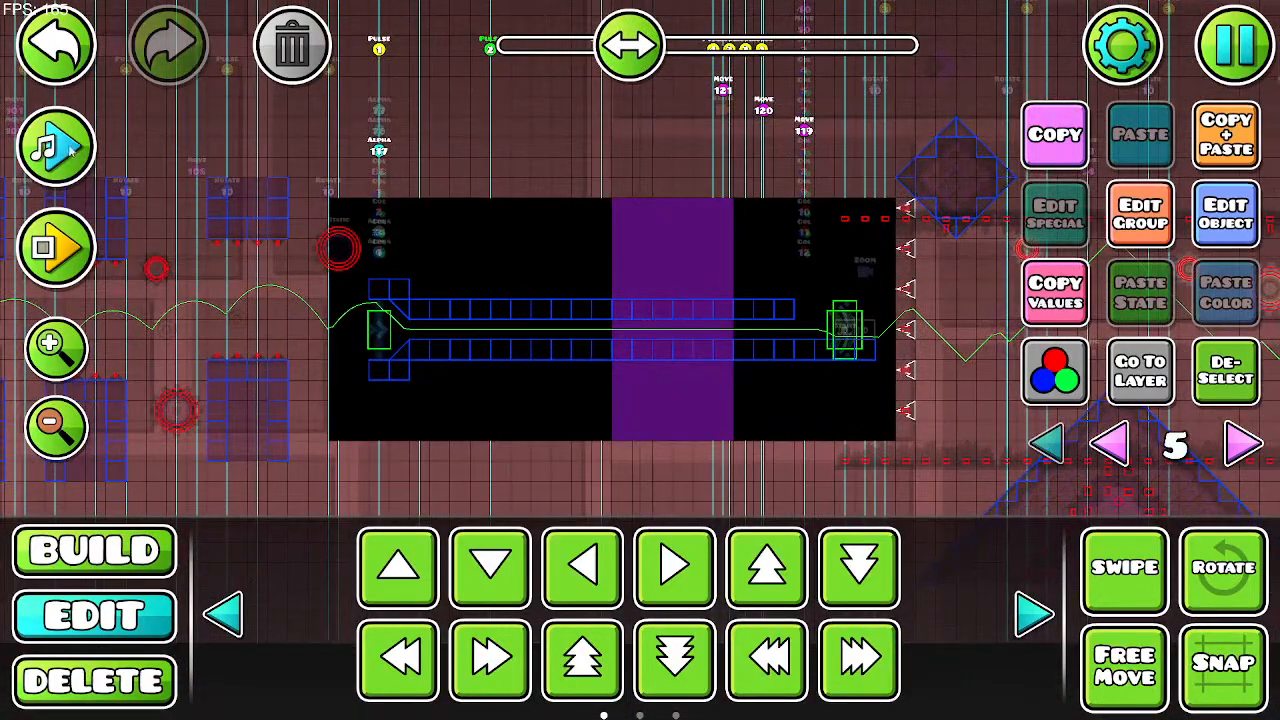
pyautogui.click(58, 146)
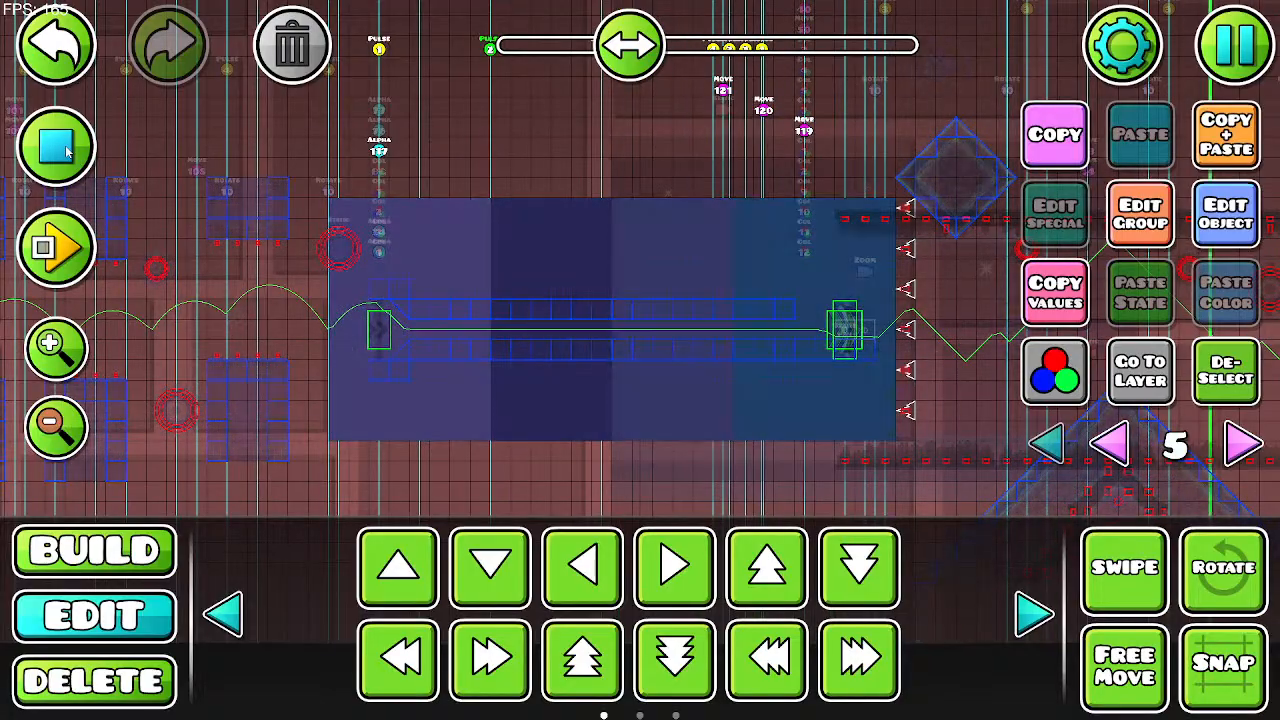
pyautogui.click(66, 152)
# Step: Playtest from the UFO section through the tunnel to examine the pulse colors and the camera movement
pyautogui.click(72, 246)
pyautogui.click(340, 344)
pyautogui.click(370, 339)
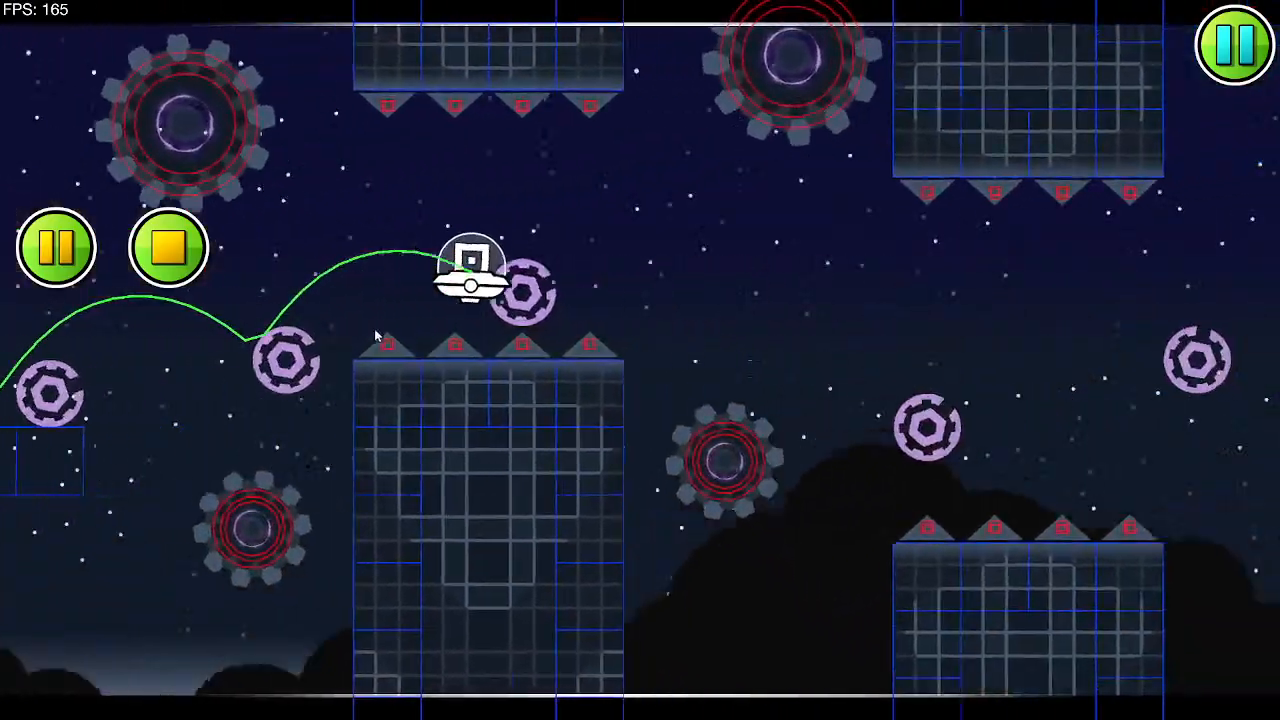
pyautogui.click(377, 330)
pyautogui.click(378, 323)
pyautogui.click(378, 322)
pyautogui.click(379, 321)
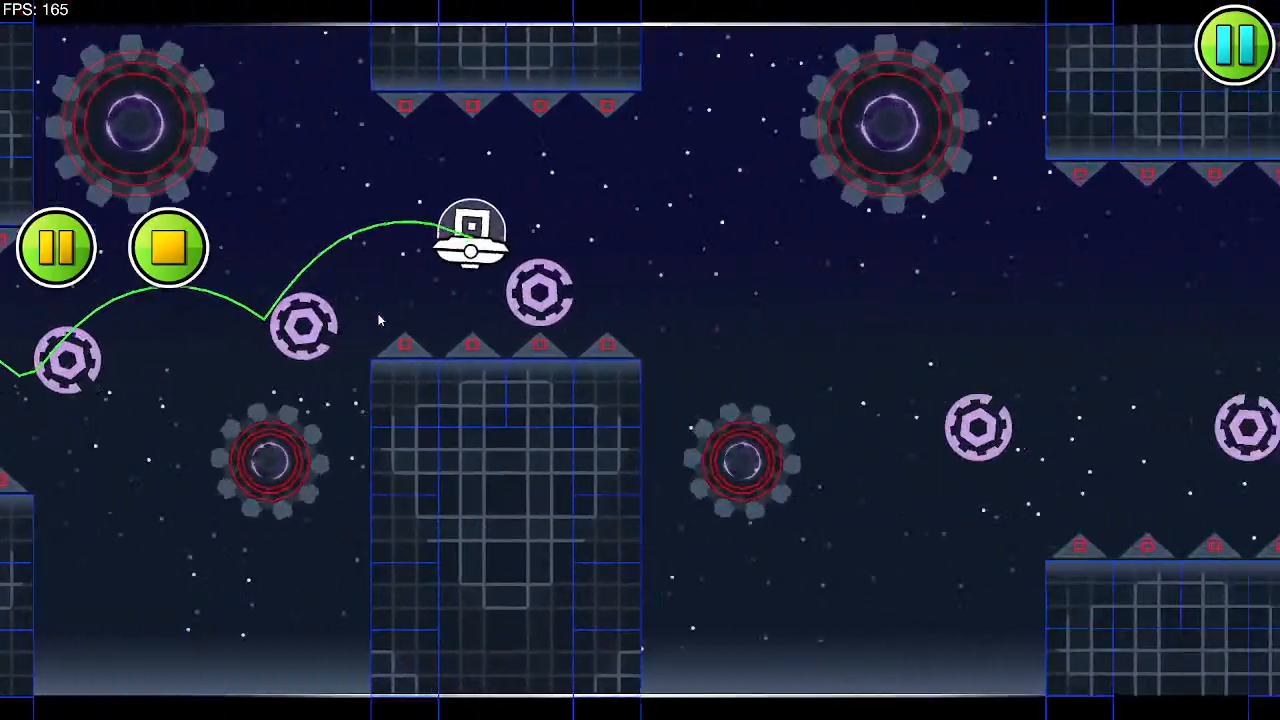
pyautogui.click(379, 319)
pyautogui.click(379, 318)
pyautogui.click(379, 317)
pyautogui.click(379, 316)
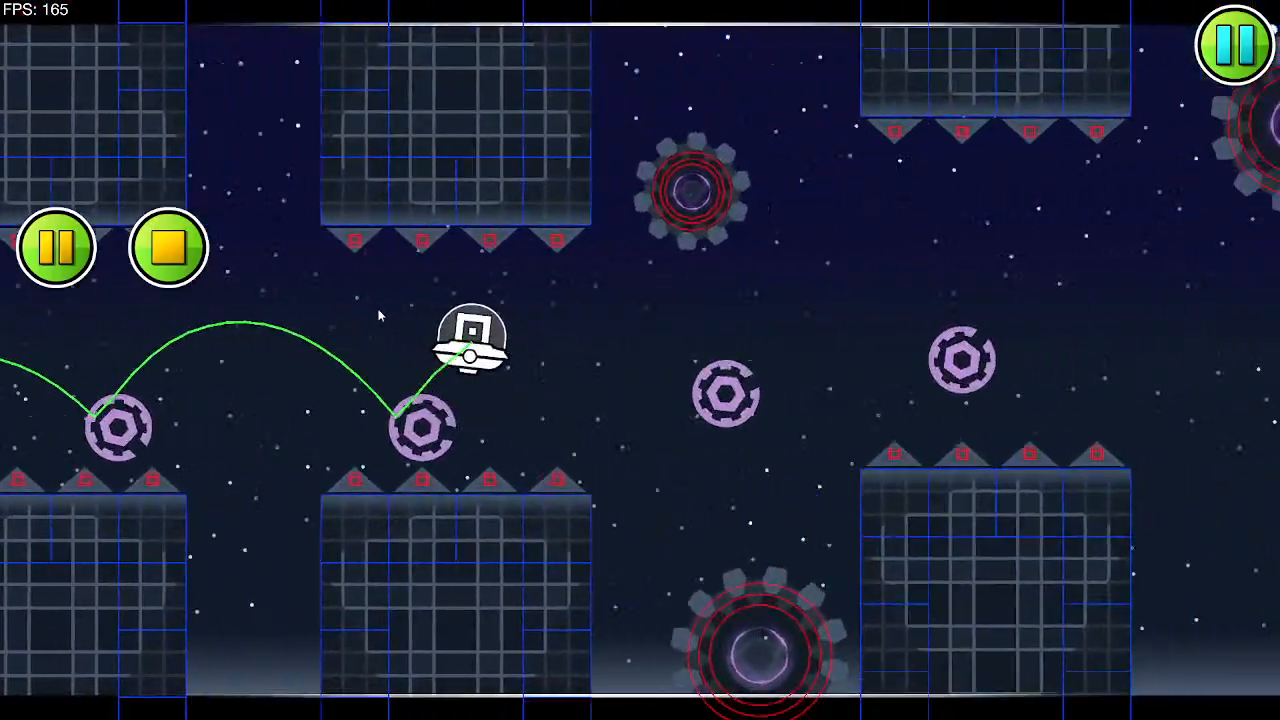
pyautogui.click(379, 316)
pyautogui.click(379, 315)
pyautogui.click(379, 315)
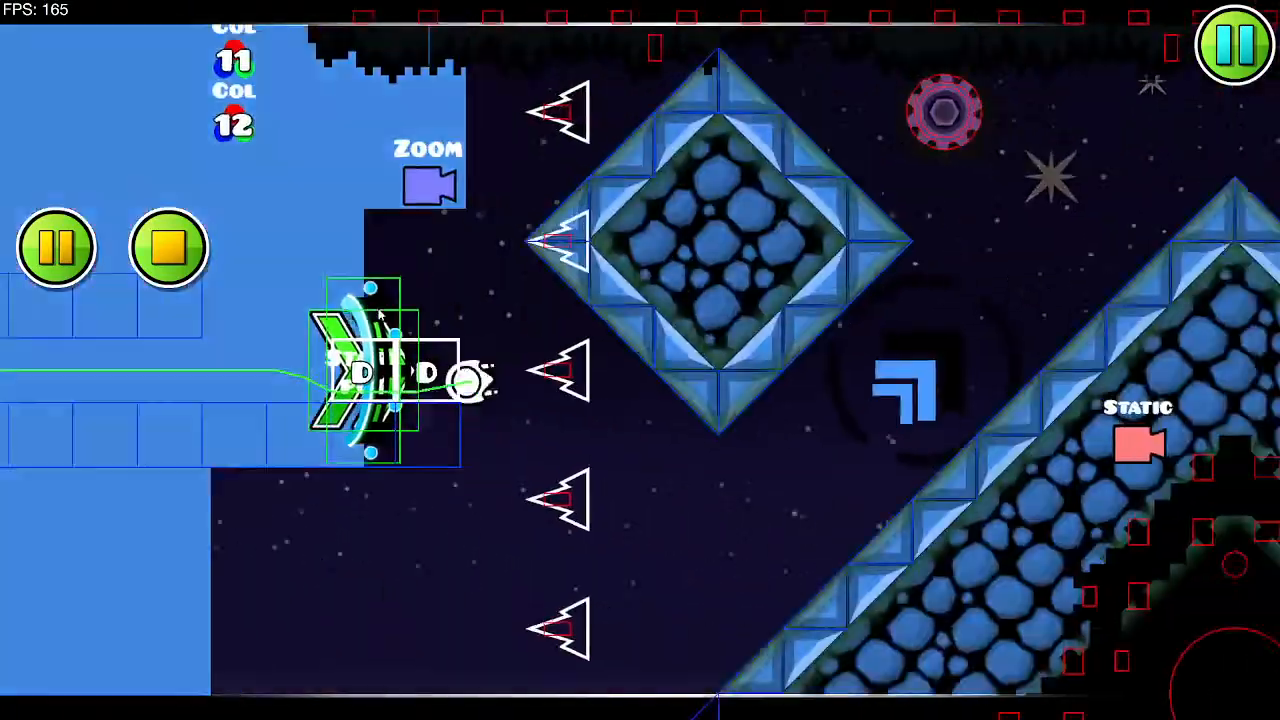
pyautogui.click(379, 314)
pyautogui.click(372, 309)
pyautogui.click(361, 303)
pyautogui.click(360, 302)
pyautogui.click(168, 248)
# Step: Turn off the hitbox display and playtest the tunnel transition without hitboxes
pyautogui.press('Escape')
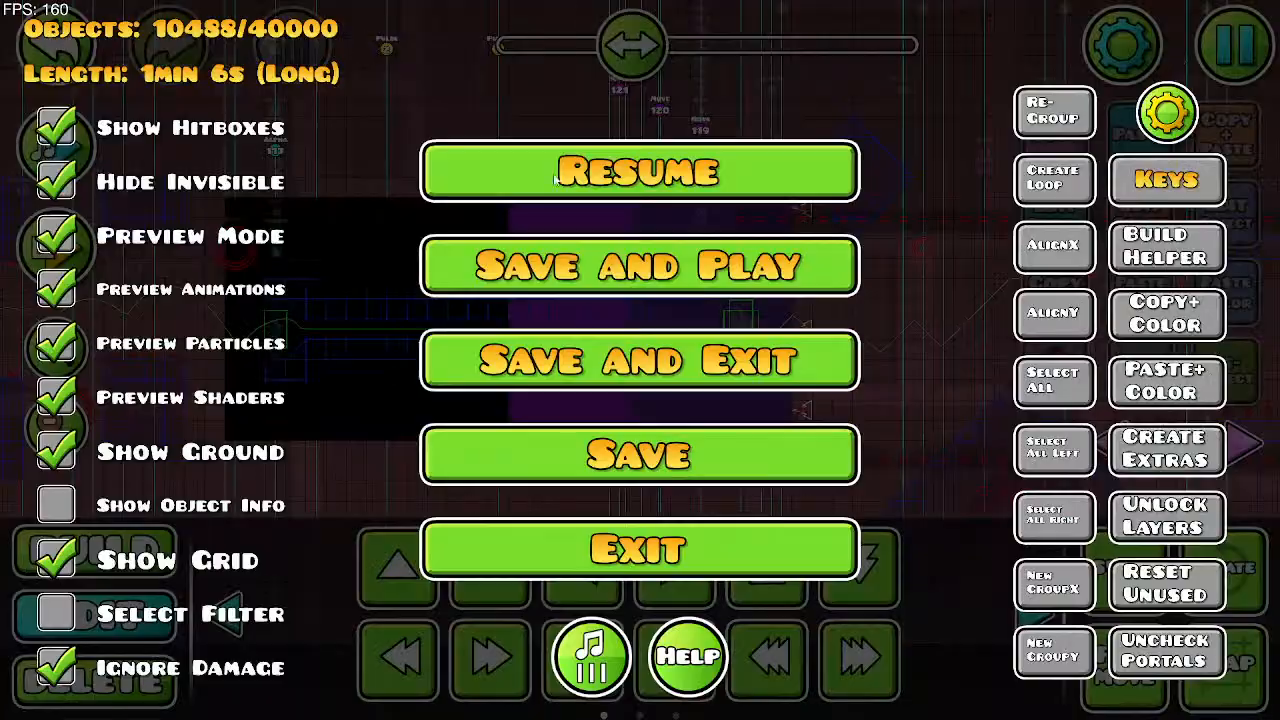
pyautogui.click(533, 182)
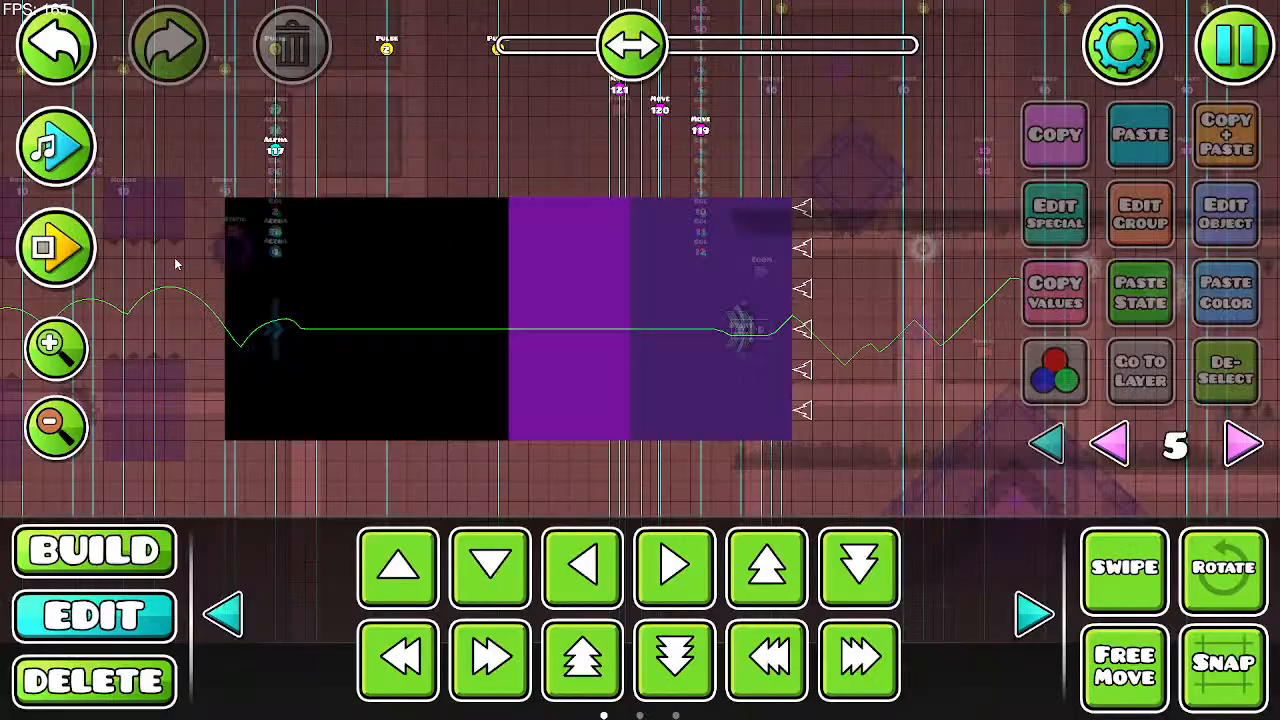
pyautogui.click(74, 250)
pyautogui.click(420, 335)
pyautogui.click(433, 337)
pyautogui.click(435, 338)
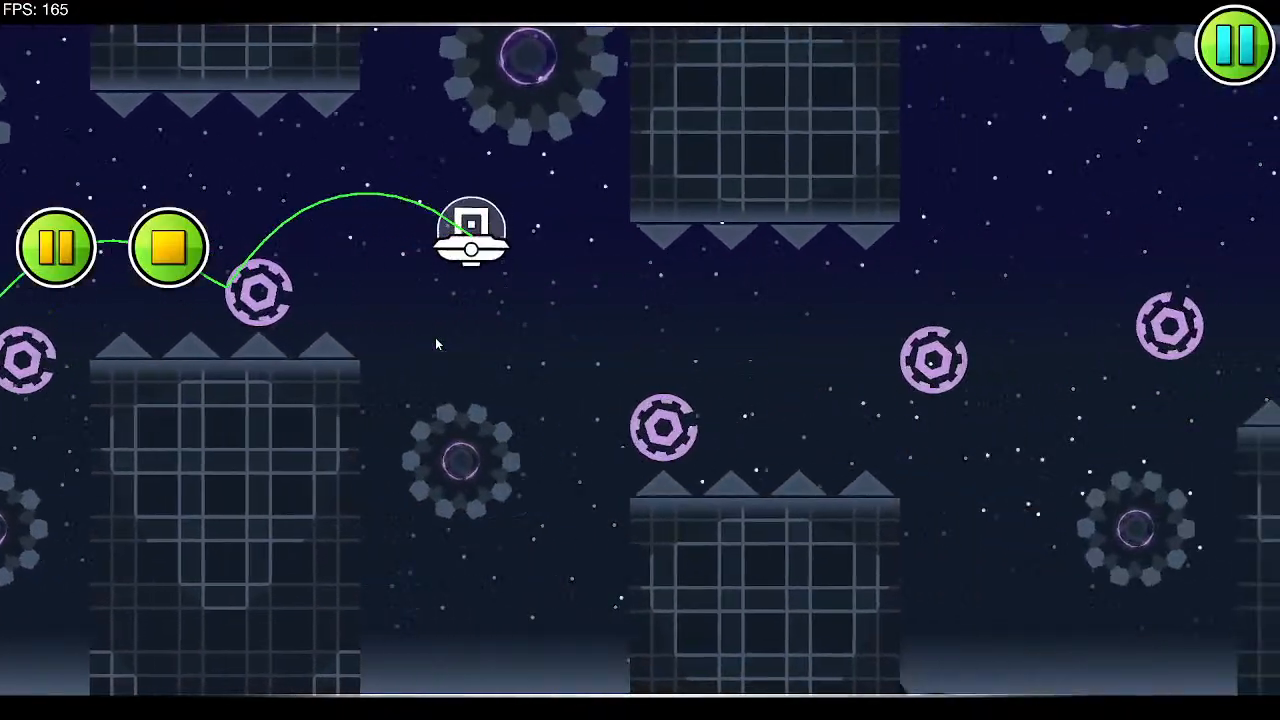
pyautogui.click(435, 337)
pyautogui.click(435, 336)
pyautogui.click(435, 336)
pyautogui.click(435, 336)
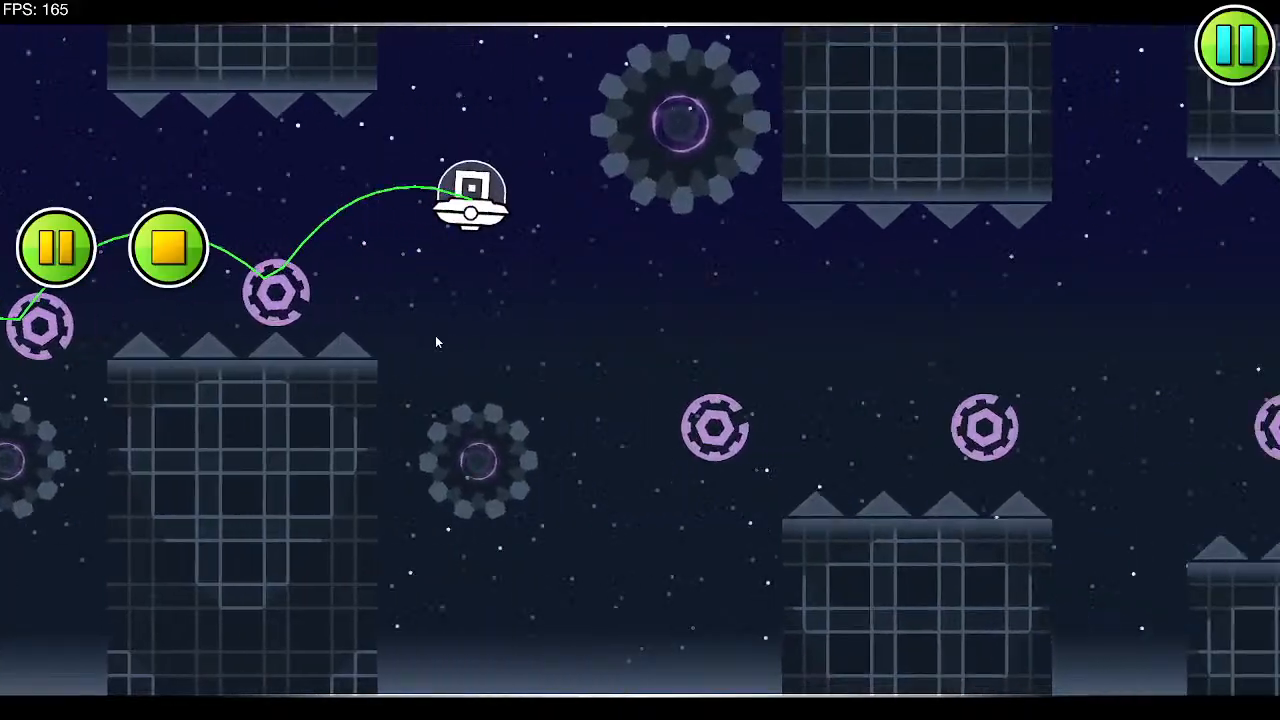
pyautogui.click(435, 336)
pyautogui.click(435, 336)
pyautogui.click(435, 336)
pyautogui.click(435, 336)
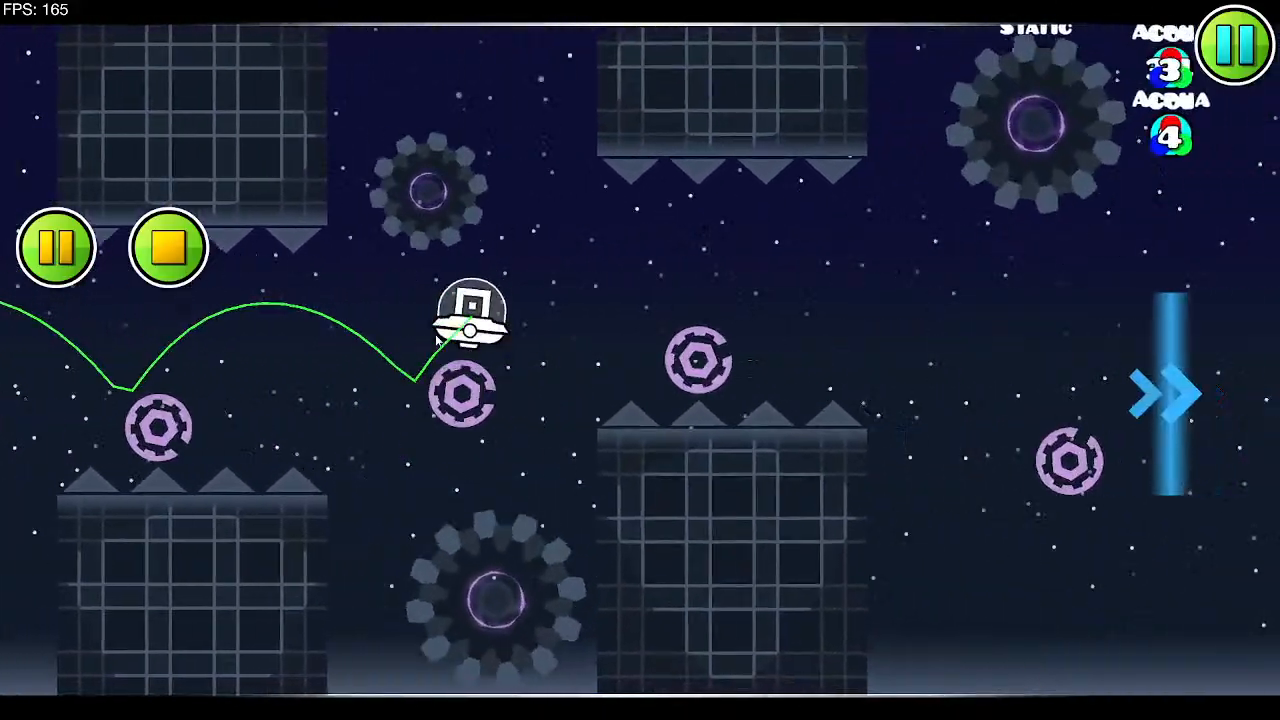
pyautogui.click(435, 336)
pyautogui.click(435, 335)
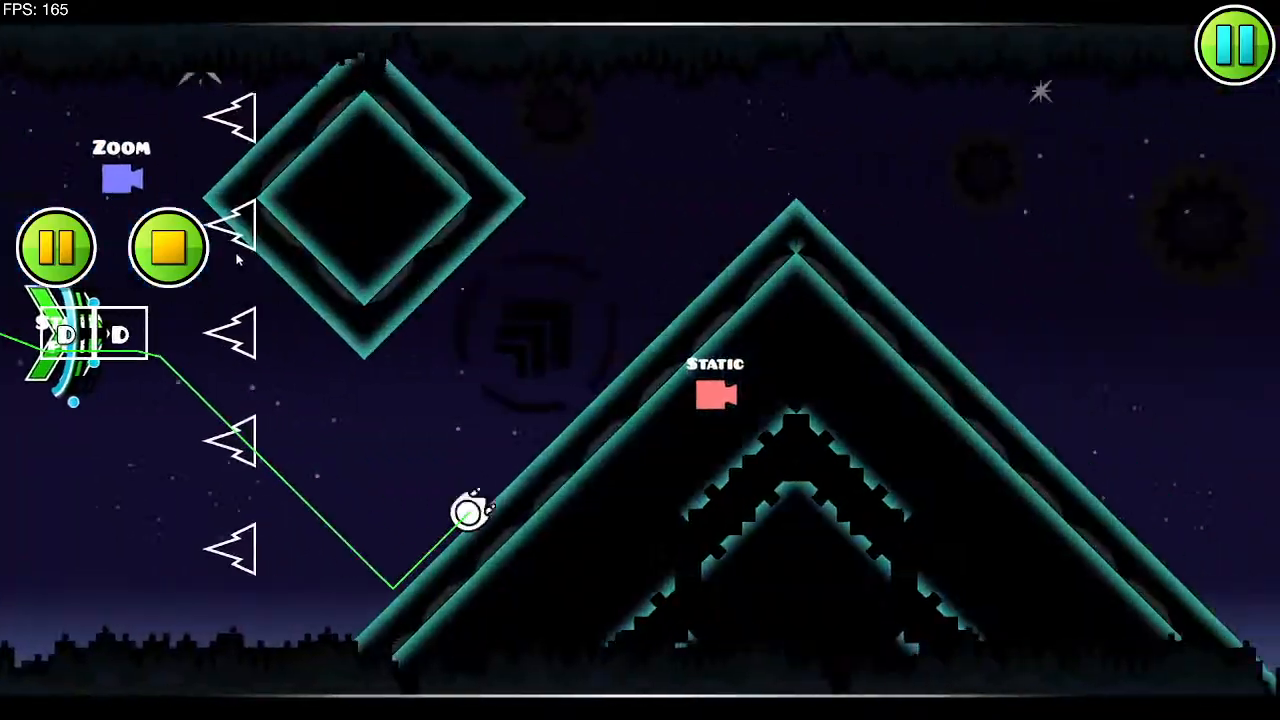
pyautogui.click(190, 256)
# Step: Playtest the transition once more to examine how the backdrop blocks cover the tunnel exit
pyautogui.moveTo(477, 404); pyautogui.dragTo(338, 414)
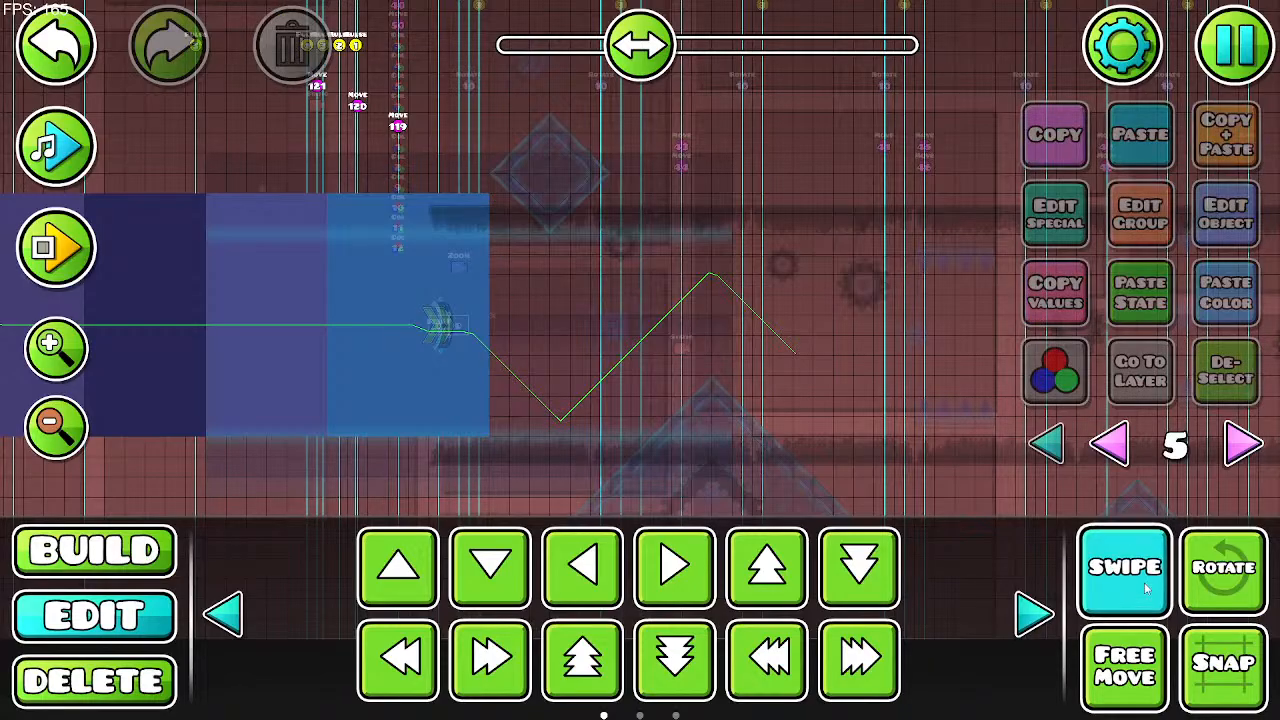
pyautogui.click(98, 252)
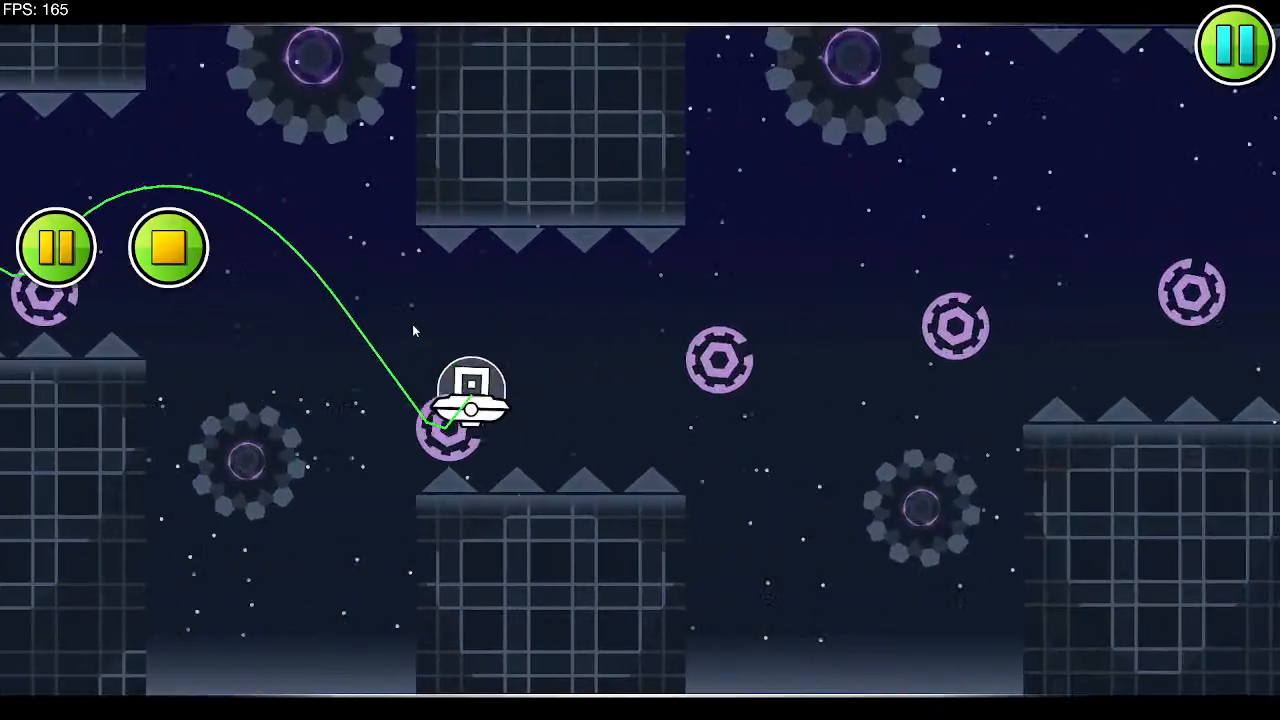
pyautogui.click(413, 330)
pyautogui.click(413, 329)
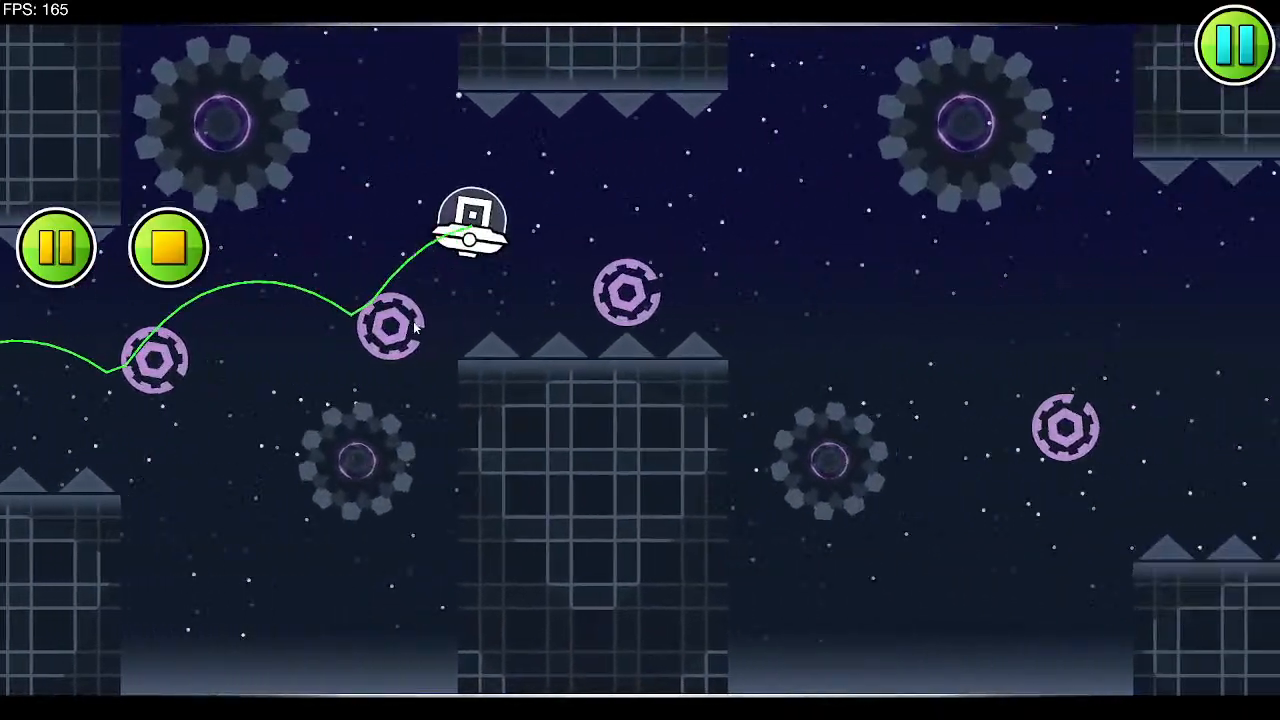
pyautogui.click(415, 327)
pyautogui.click(415, 327)
pyautogui.click(415, 327)
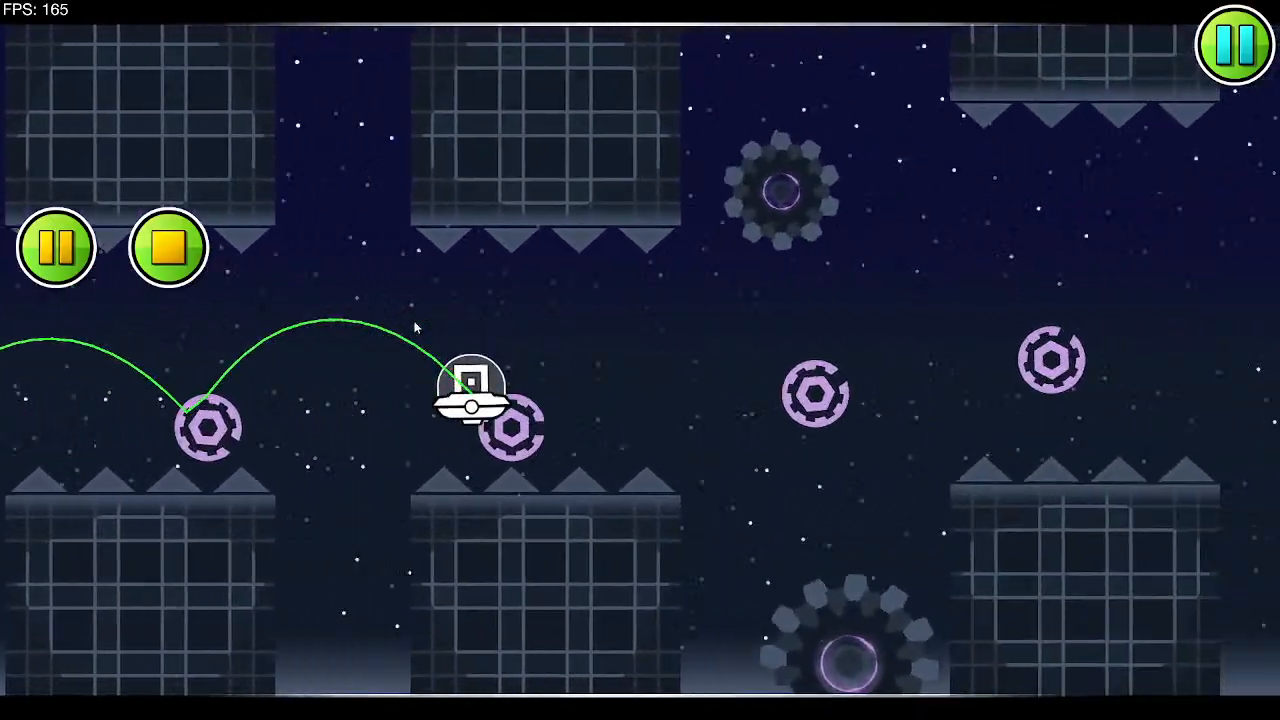
pyautogui.click(415, 327)
pyautogui.click(415, 327)
pyautogui.click(415, 327)
pyautogui.click(415, 327)
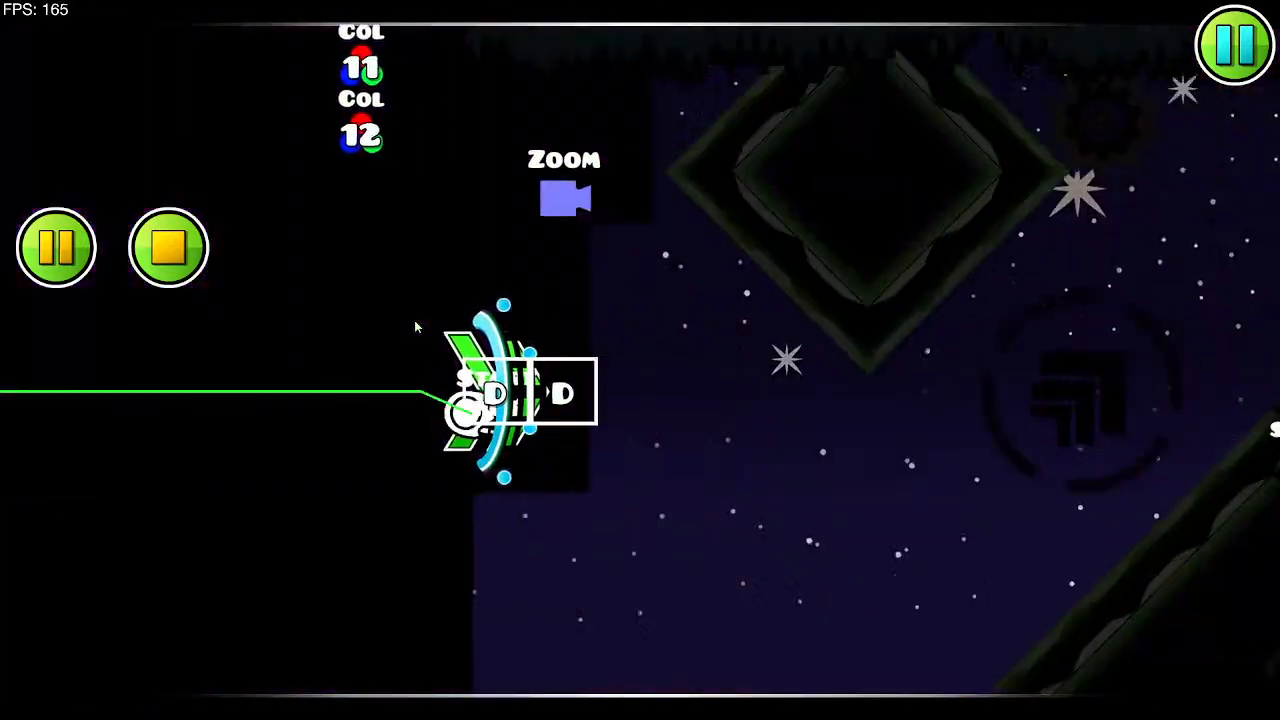
pyautogui.click(415, 322)
pyautogui.click(415, 322)
pyautogui.click(414, 322)
pyautogui.click(411, 321)
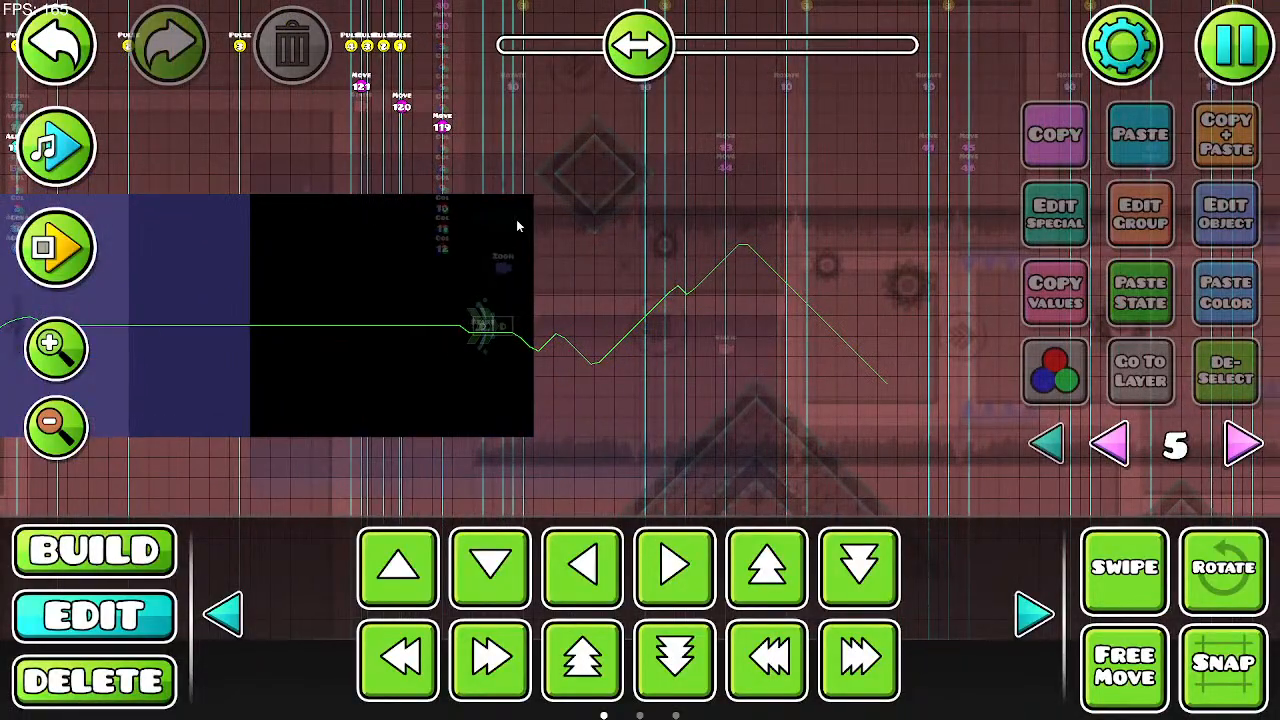
# Step: Duplicate the last column of backdrop blocks at the tunnel exit to extend the backdrop two columns further right
pyautogui.click(517, 226)
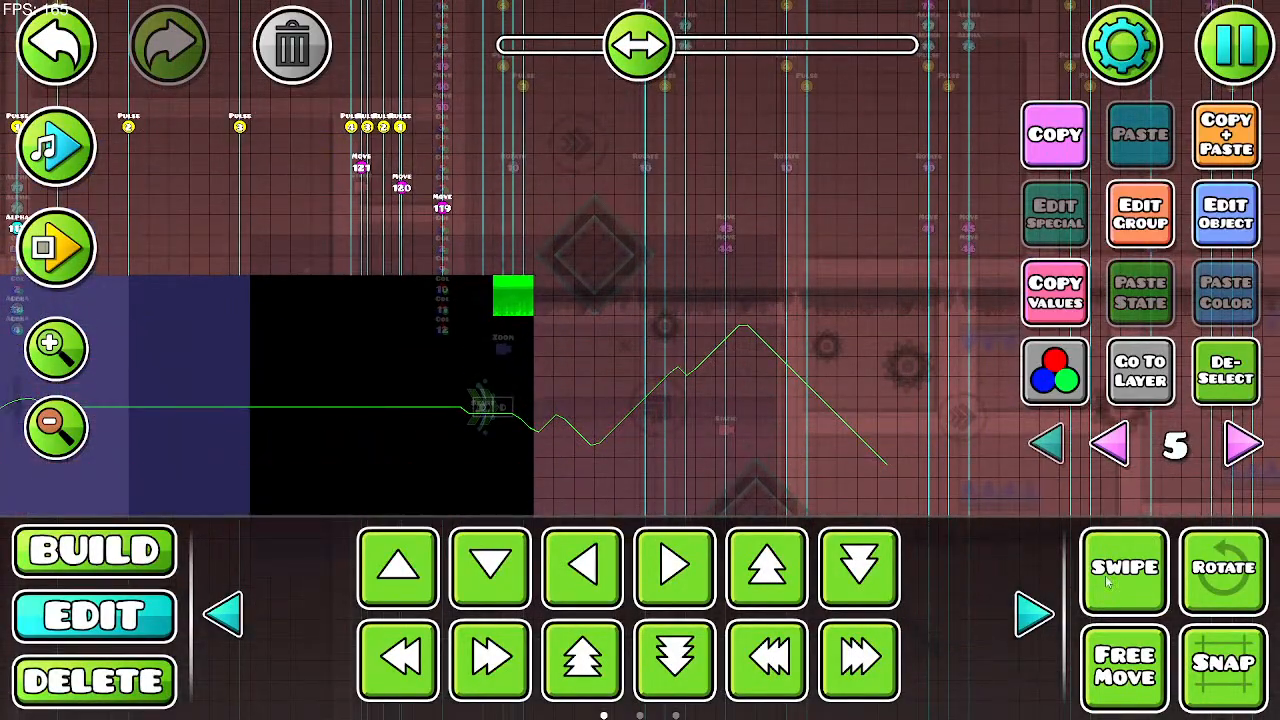
pyautogui.click(520, 500)
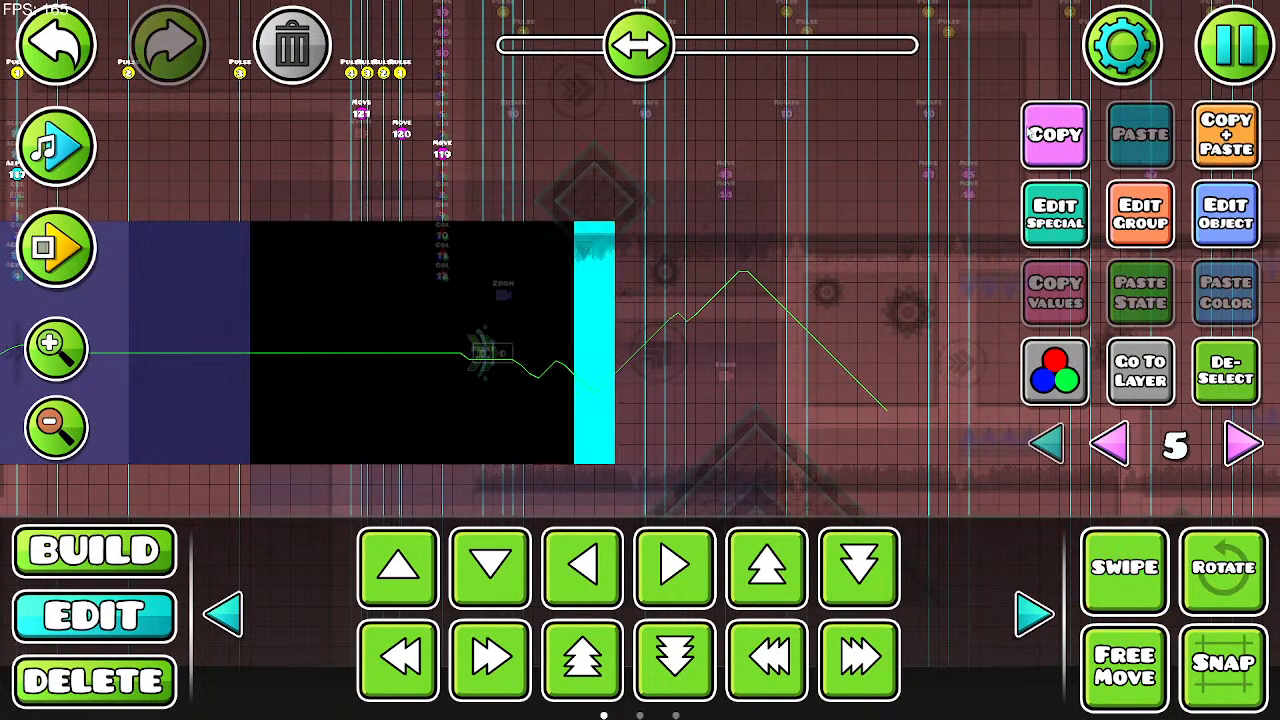
pyautogui.click(302, 50)
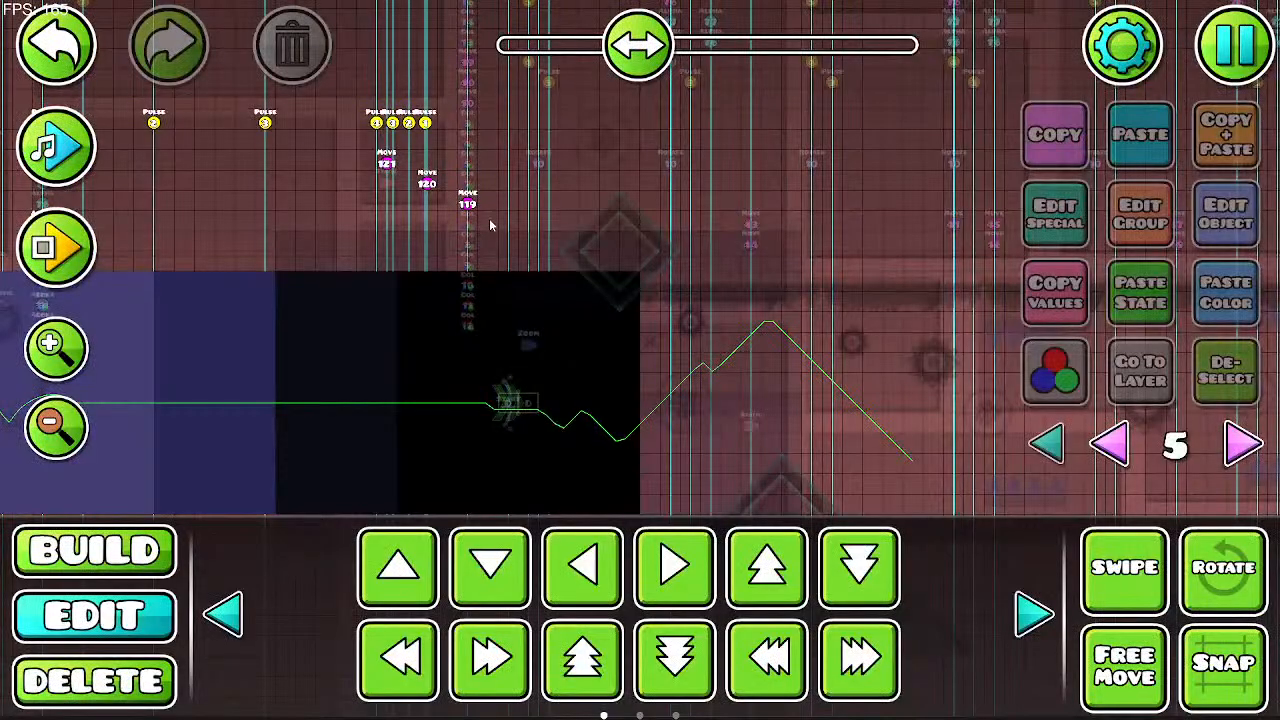
# Step: Place the three Move triggers closer together further along the tunnel and set the group 121 trigger's move time to 0.5
pyautogui.click(467, 205)
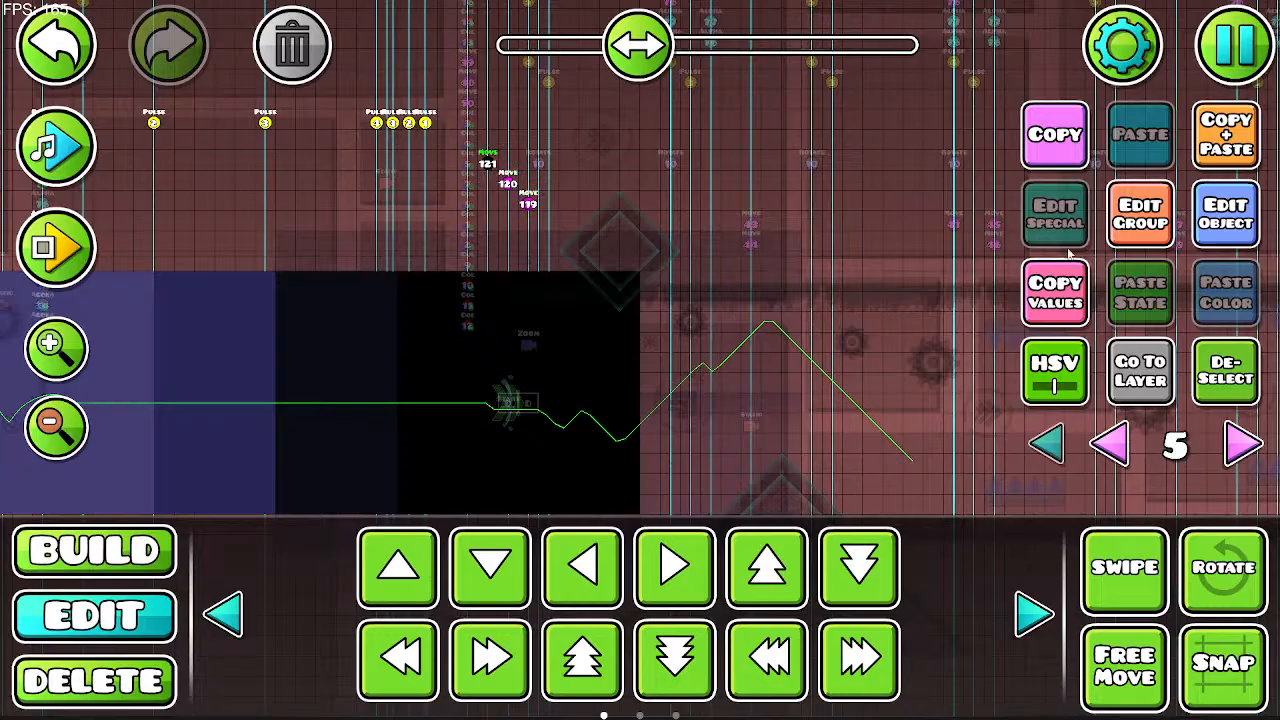
pyautogui.click(1226, 220)
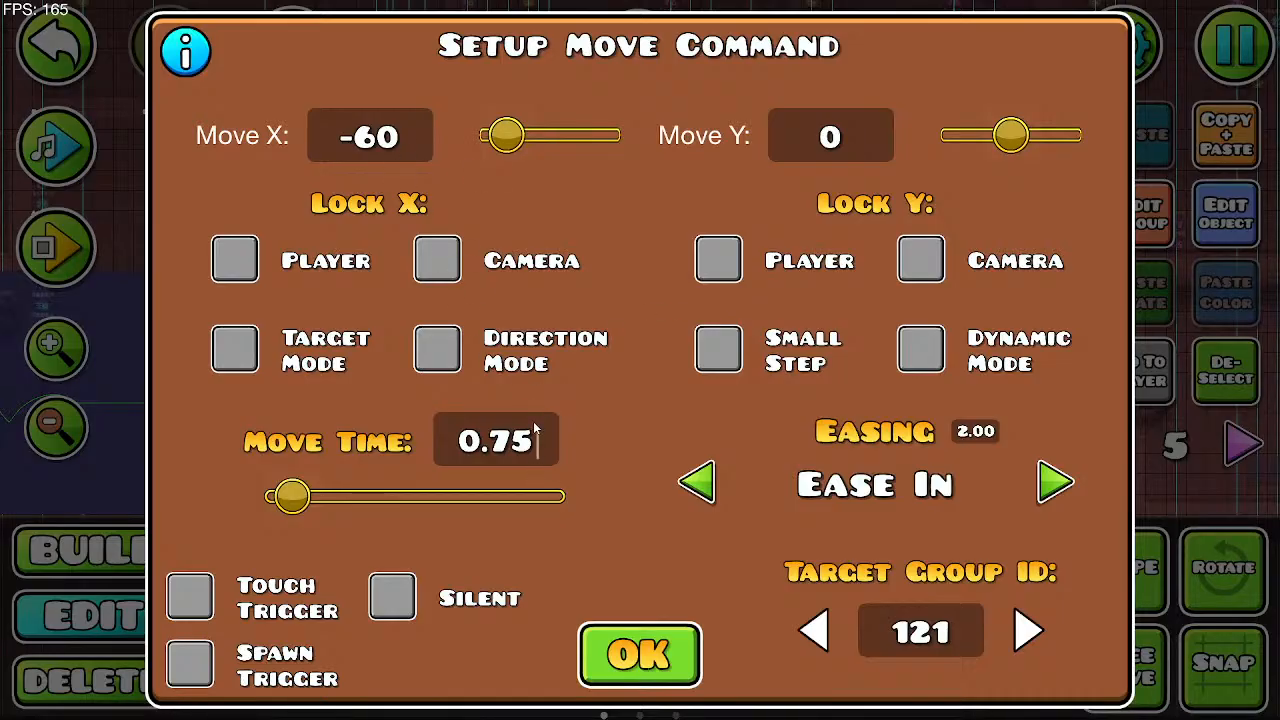
pyautogui.press('BackSpace')
pyautogui.press('BackSpace')
pyautogui.write('5')
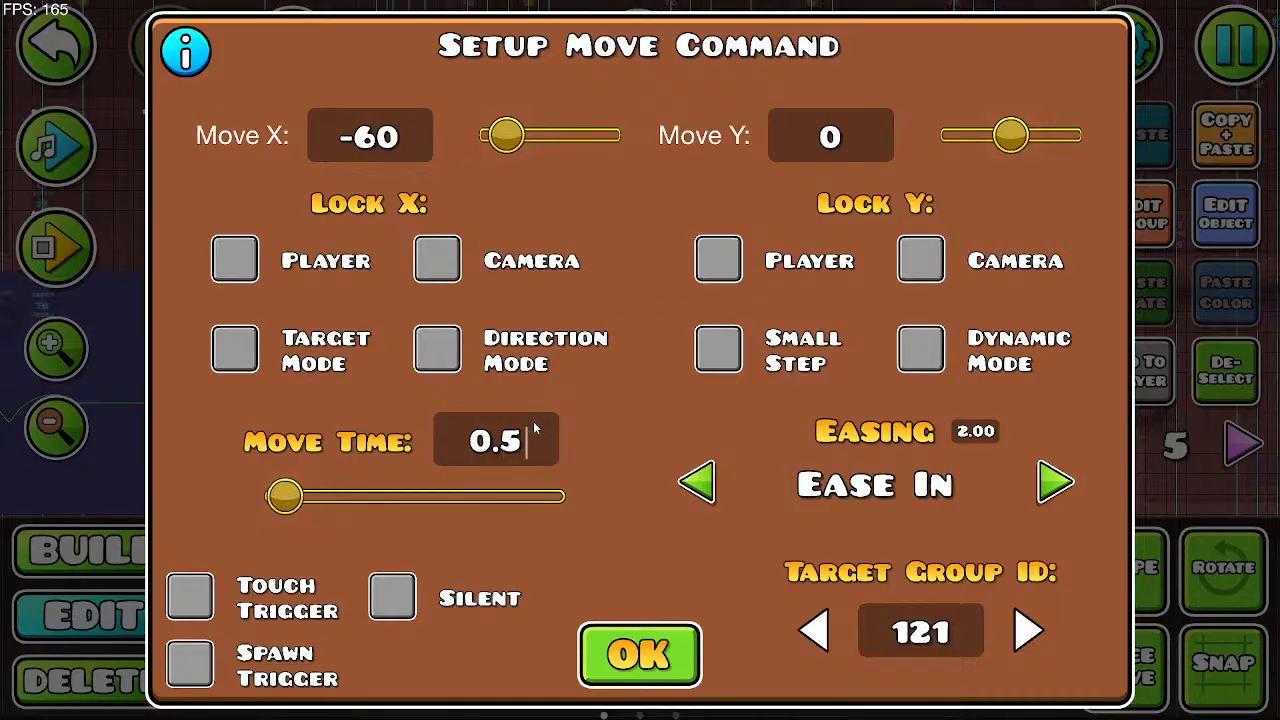
pyautogui.click(690, 648)
# Step: Set the move time of the Move triggers for groups 120 and 119 to 0.5
pyautogui.click(1246, 212)
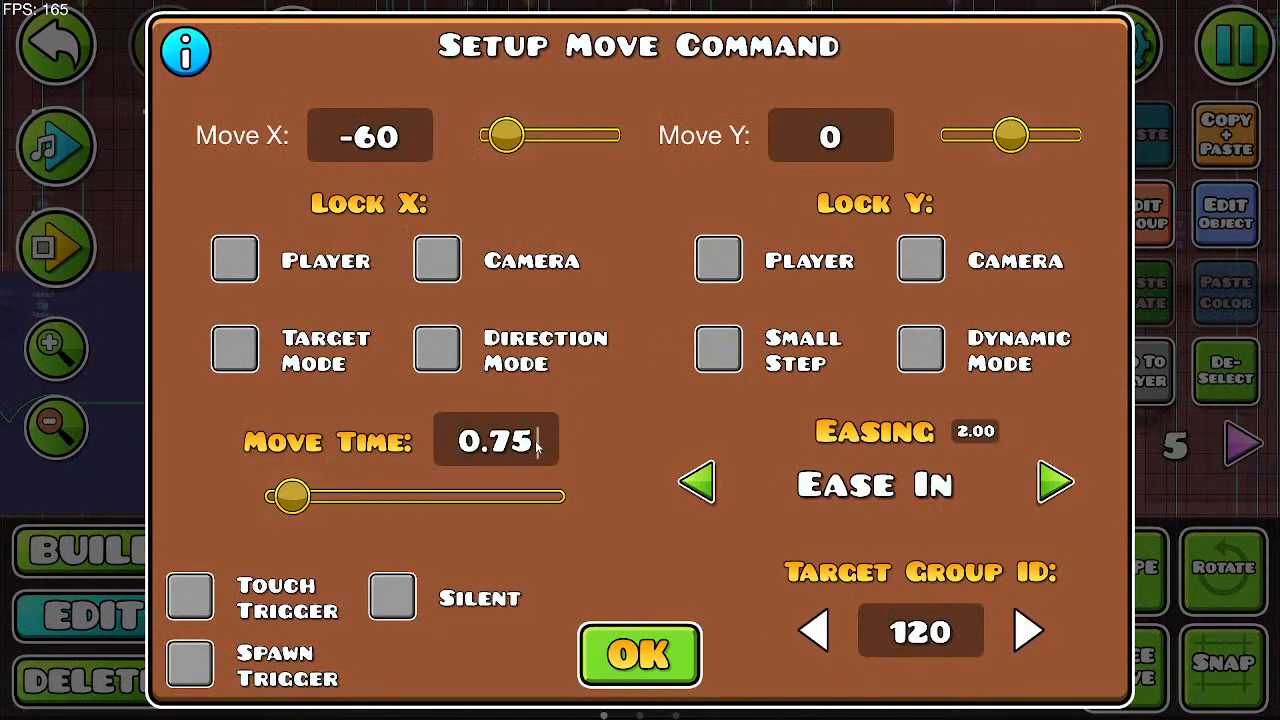
pyautogui.press('BackSpace')
pyautogui.press('BackSpace')
pyautogui.write('5')
pyautogui.click(660, 642)
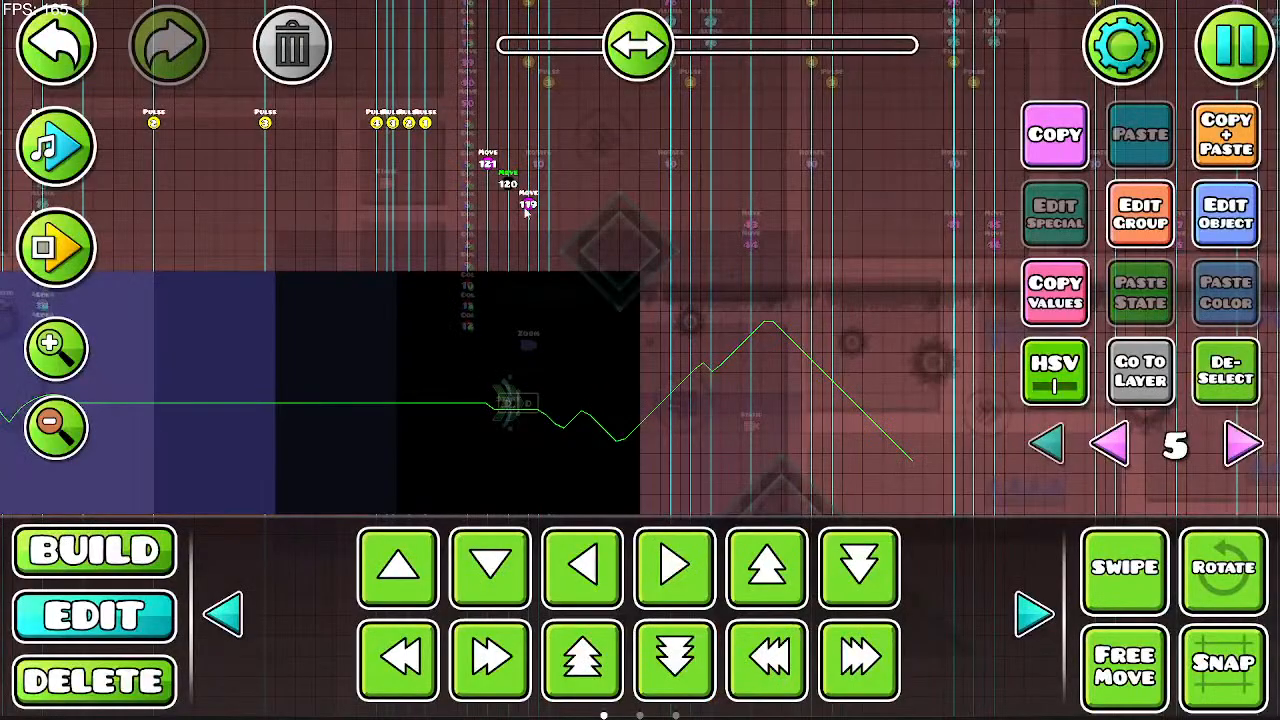
pyautogui.click(1226, 213)
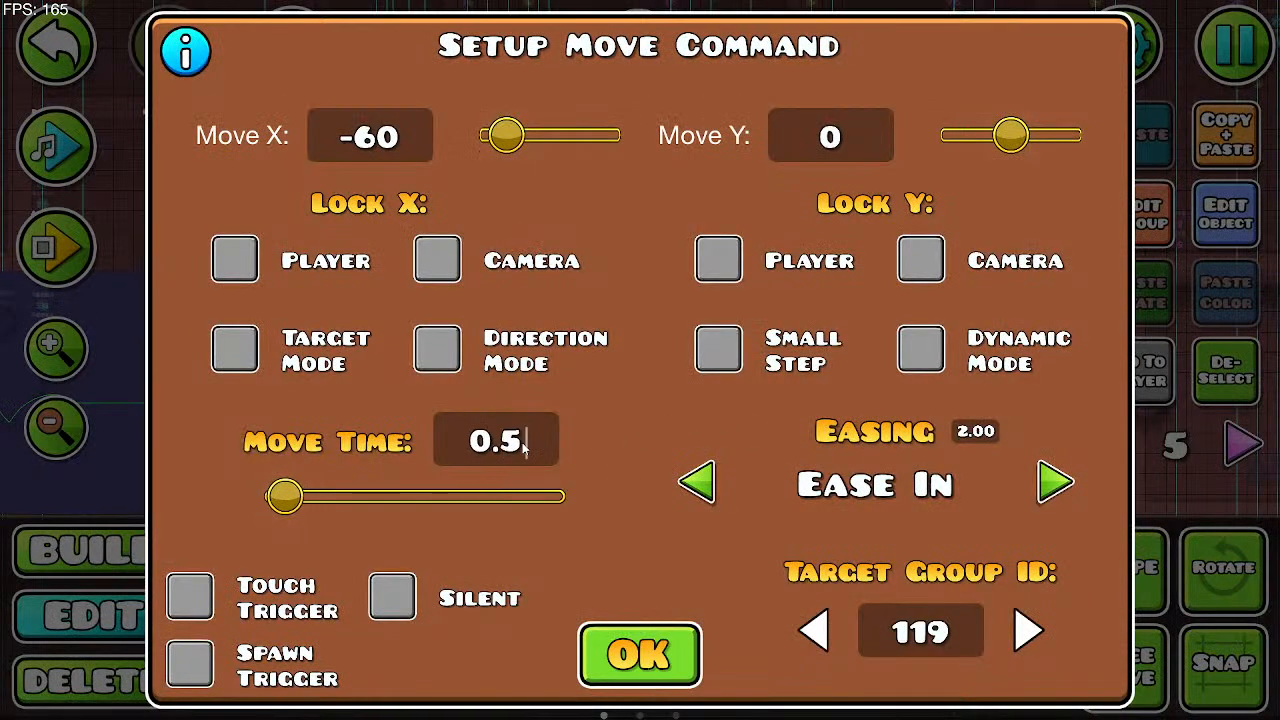
pyautogui.click(612, 680)
# Step: Playtest from the UFO section through the tunnel to examine the timing of the faster block movement
pyautogui.click(56, 245)
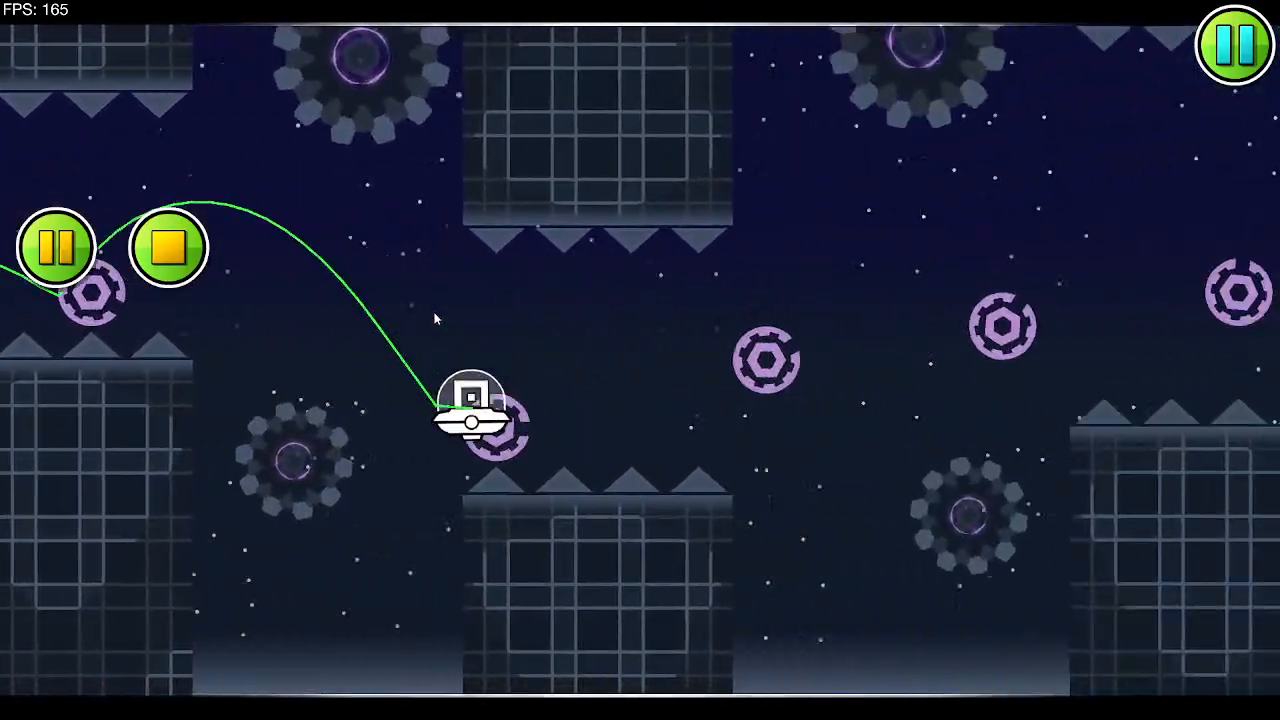
pyautogui.click(436, 324)
pyautogui.click(436, 321)
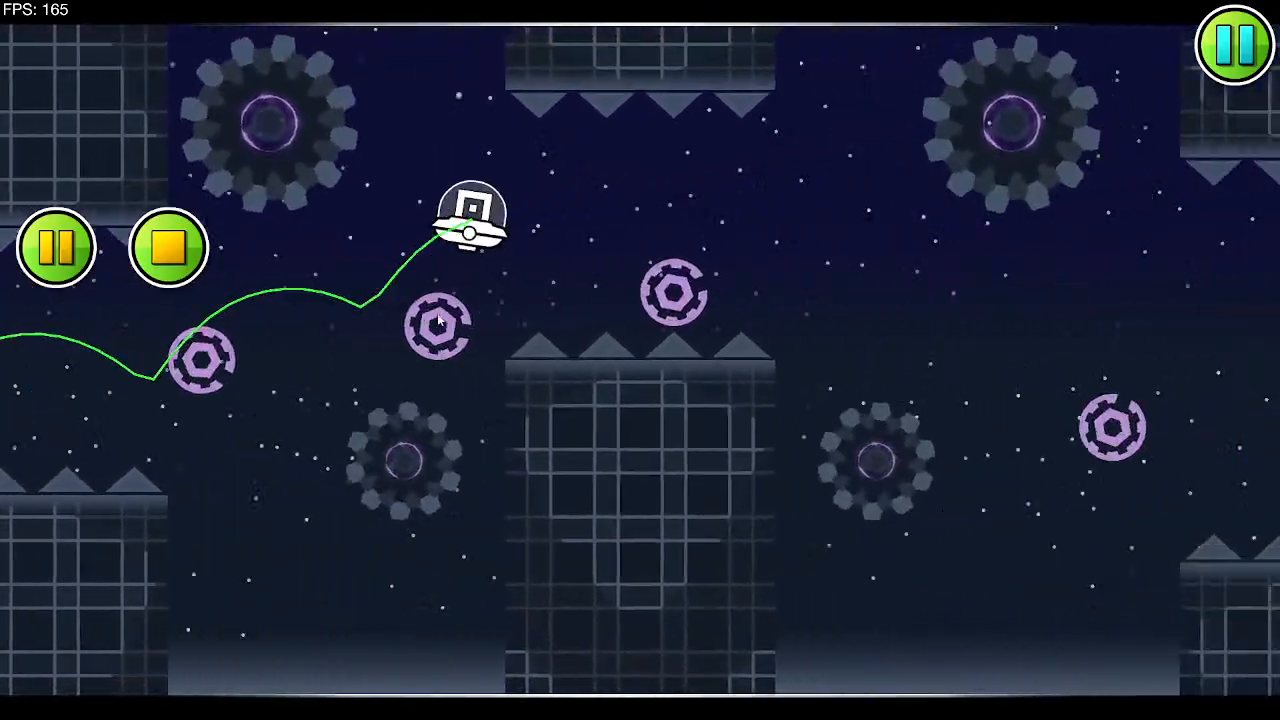
pyautogui.click(436, 318)
pyautogui.click(436, 318)
pyautogui.click(436, 312)
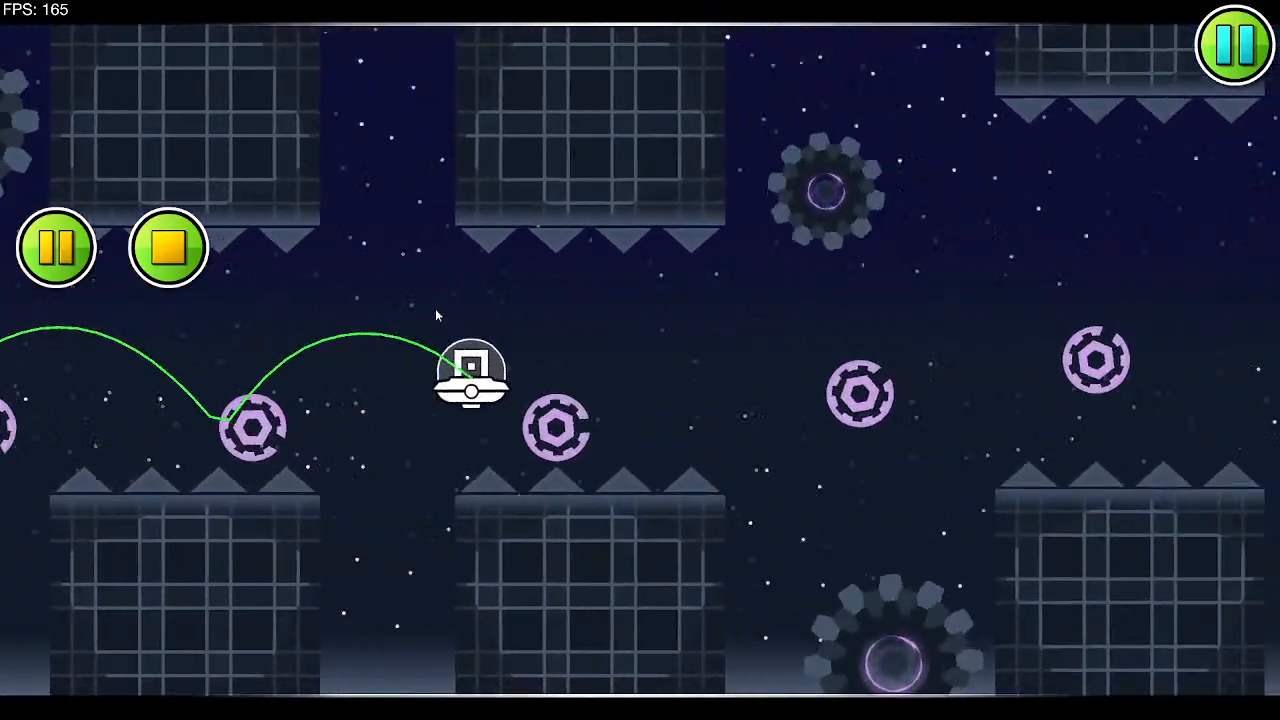
pyautogui.click(436, 316)
pyautogui.click(436, 311)
pyautogui.click(435, 309)
pyautogui.click(432, 305)
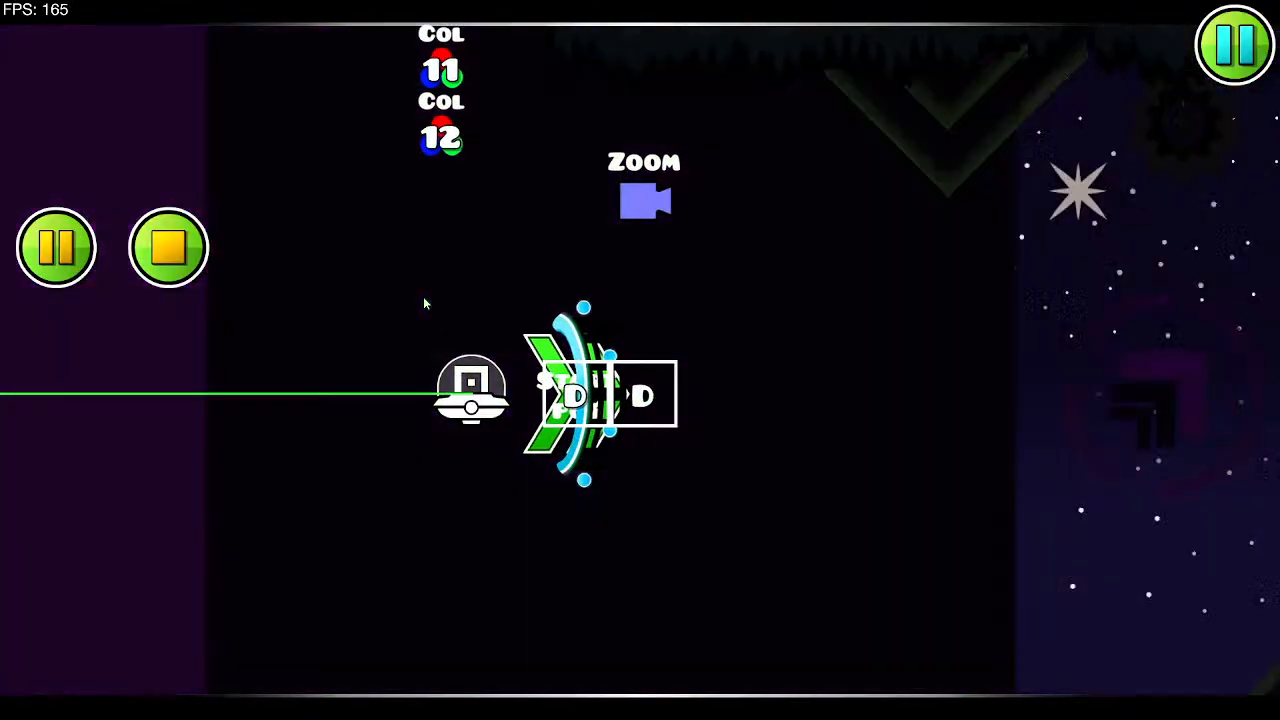
pyautogui.click(424, 303)
pyautogui.click(423, 296)
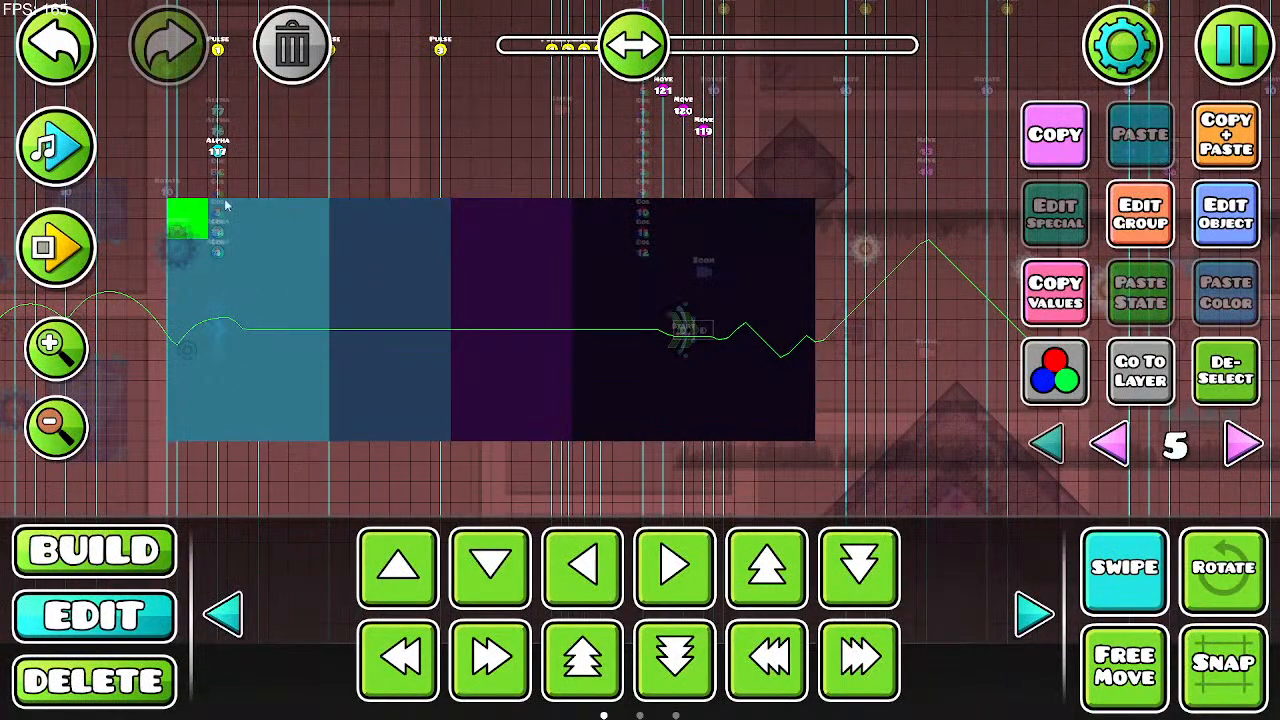
# Step: Set the Z layer of all the tunnel's backdrop blocks to T3
pyautogui.click(807, 428)
pyautogui.click(1140, 212)
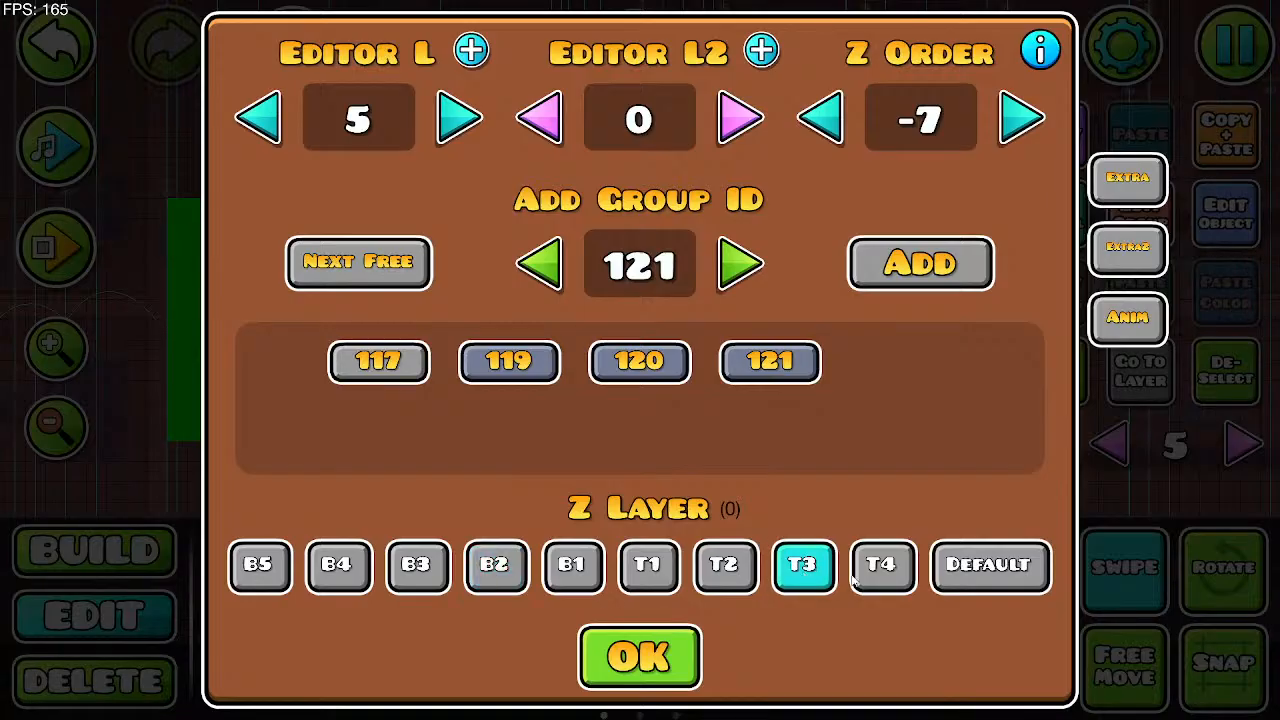
pyautogui.click(660, 657)
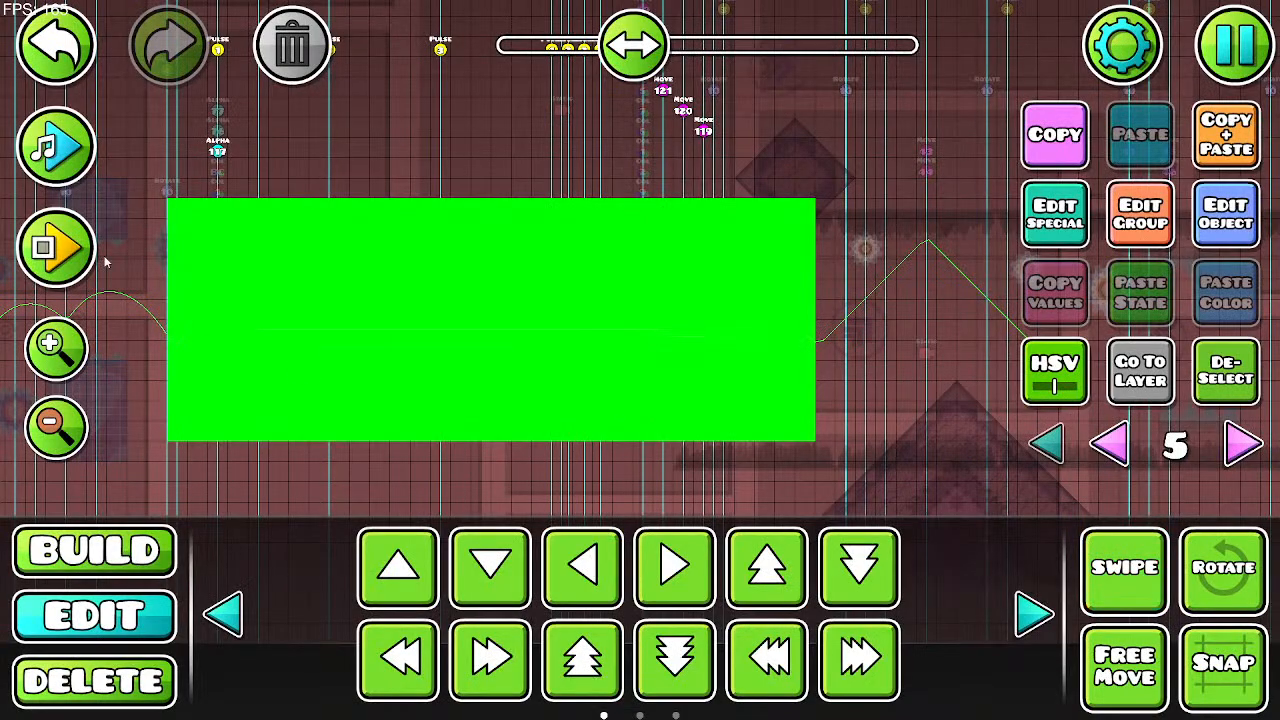
# Step: Playtest the tunnel transition into the wave section to examine the backdrop layering and how the blocks slide away
pyautogui.click(58, 250)
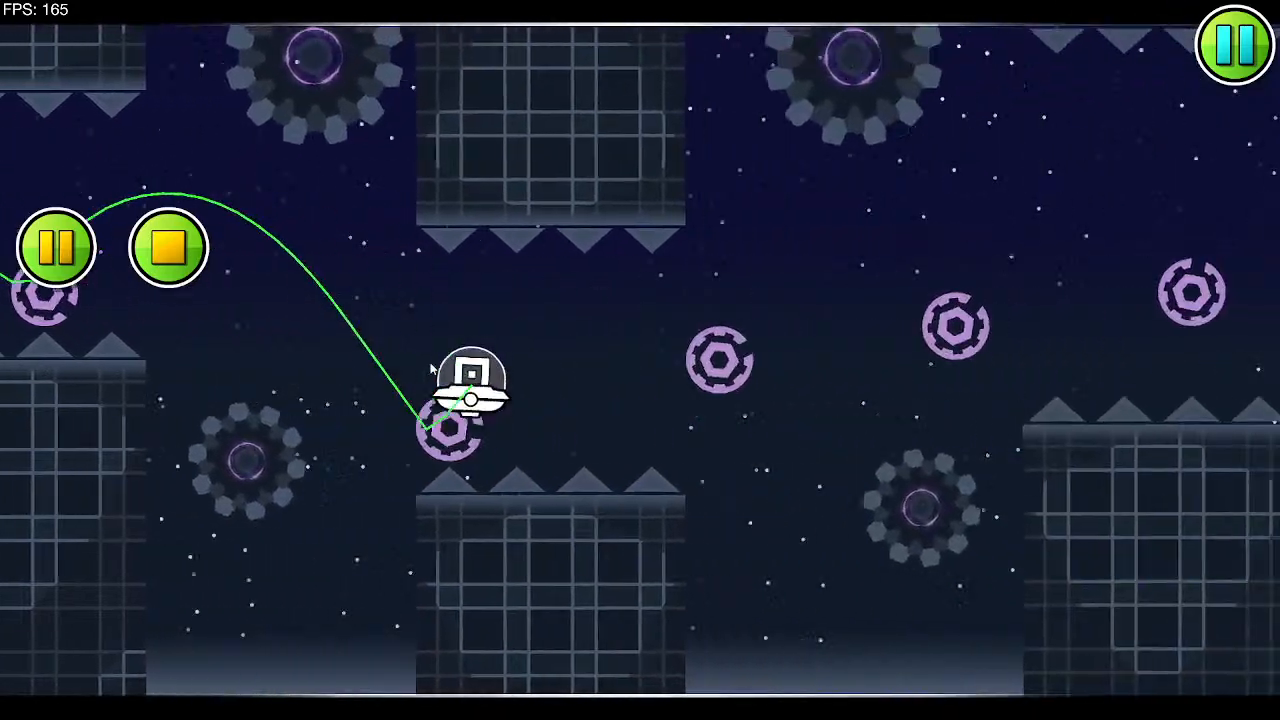
pyautogui.click(431, 368)
pyautogui.click(430, 365)
pyautogui.click(428, 364)
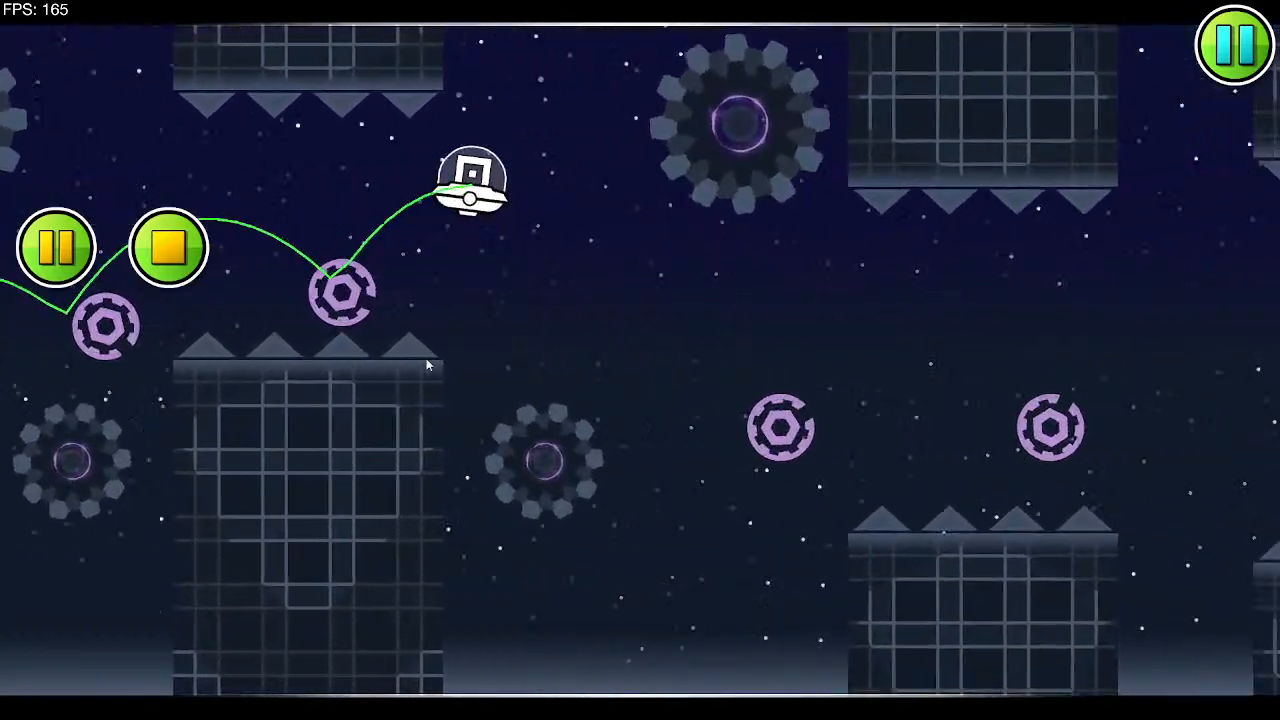
pyautogui.click(426, 364)
pyautogui.click(425, 363)
pyautogui.click(425, 362)
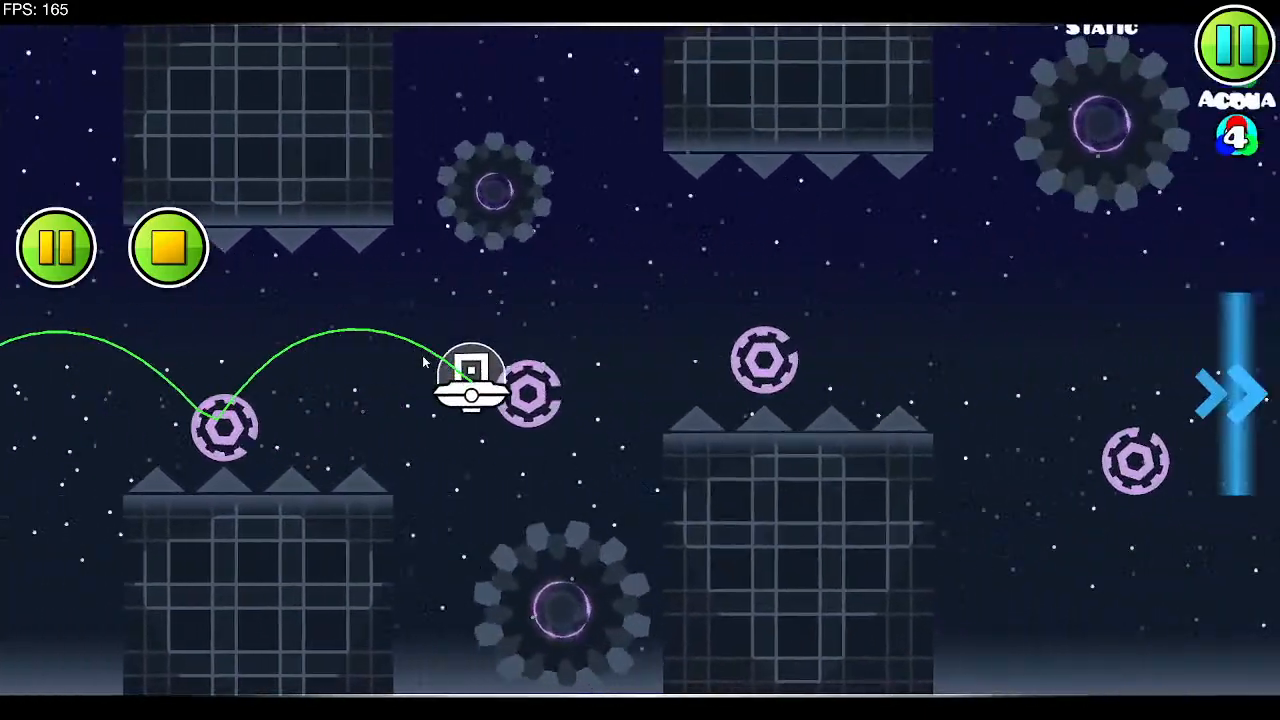
pyautogui.click(424, 362)
pyautogui.click(424, 361)
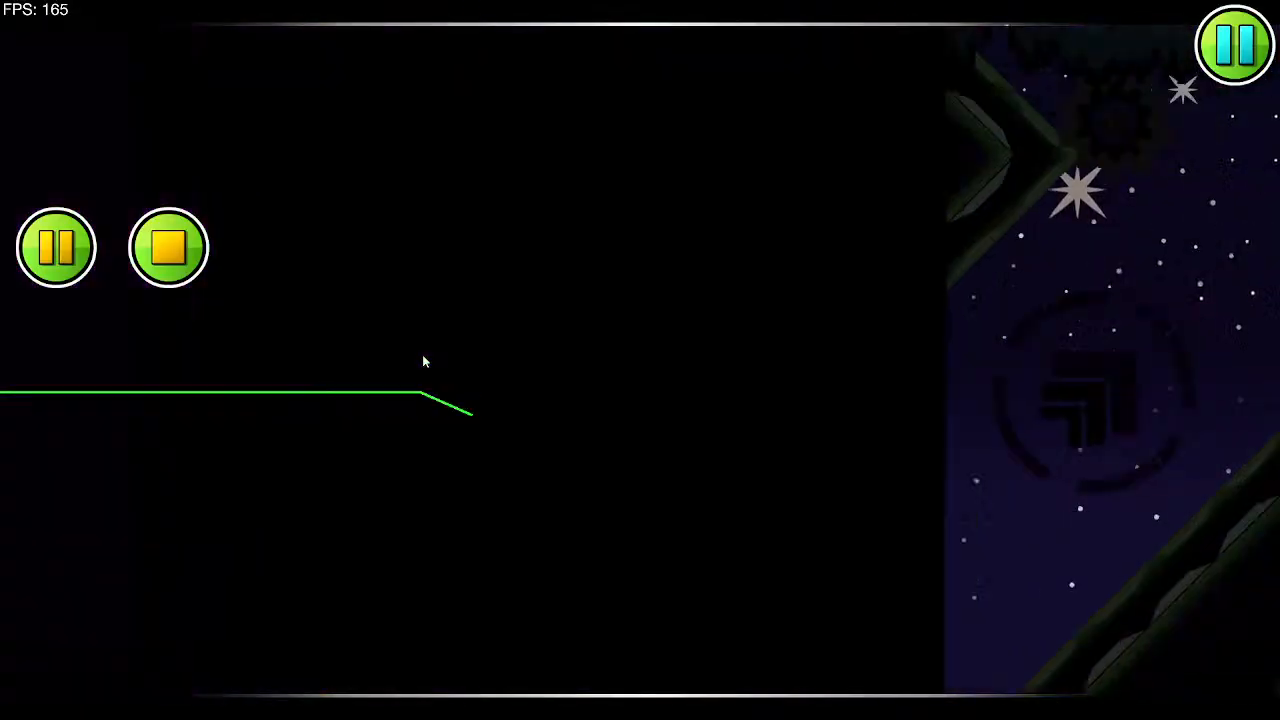
pyautogui.click(422, 356)
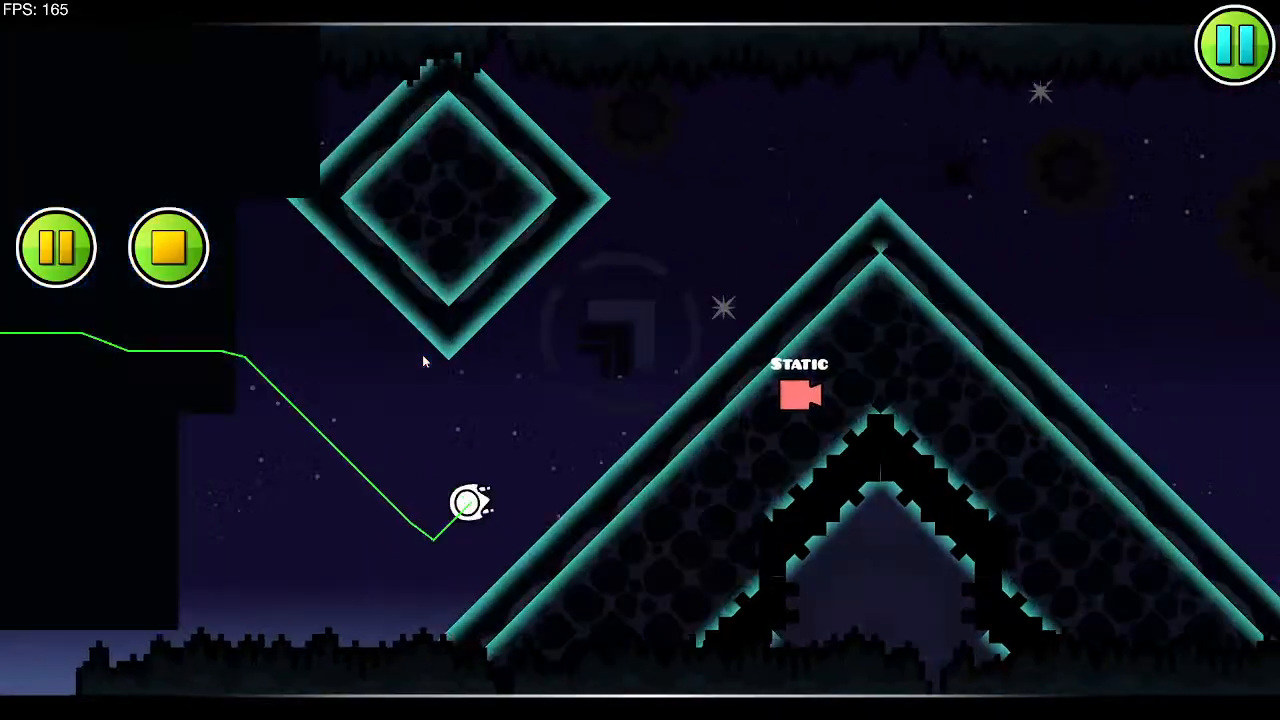
pyautogui.click(422, 356)
pyautogui.click(181, 271)
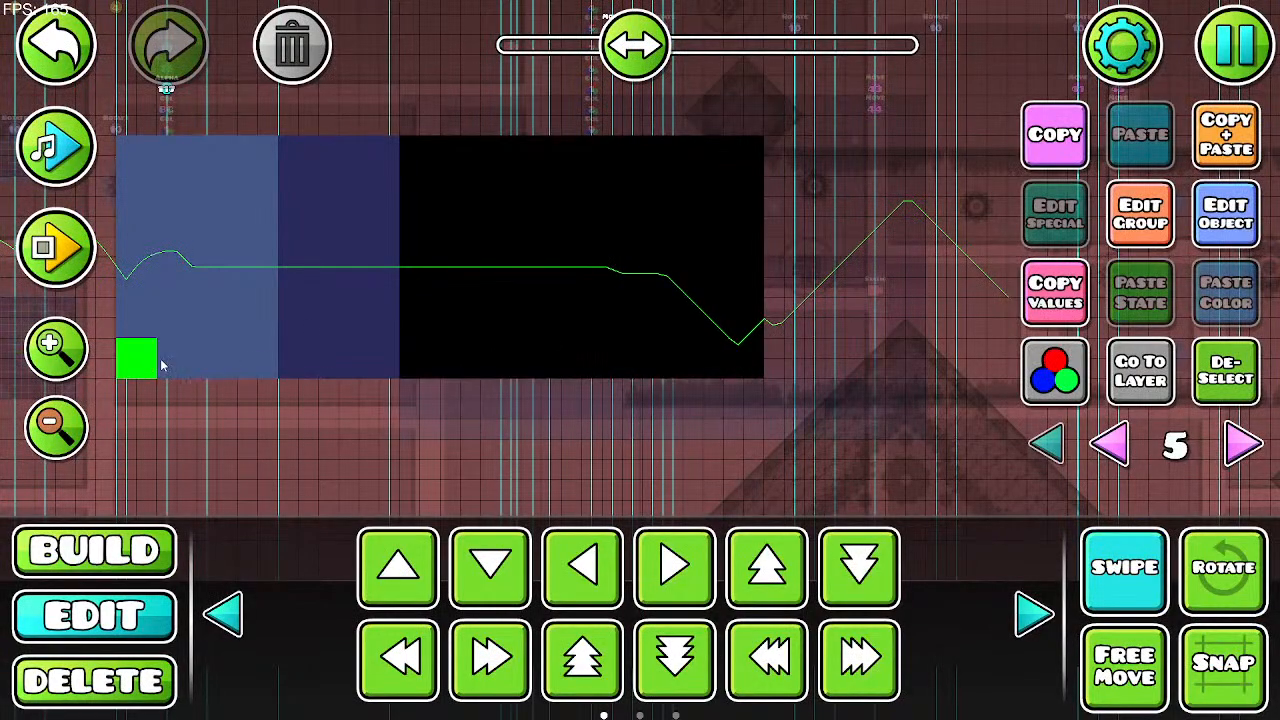
# Step: Duplicate the bottom row of backdrop blocks and place the copy directly beneath it
pyautogui.moveTo(718, 365); pyautogui.dragTo(762, 360)
pyautogui.click(1214, 147)
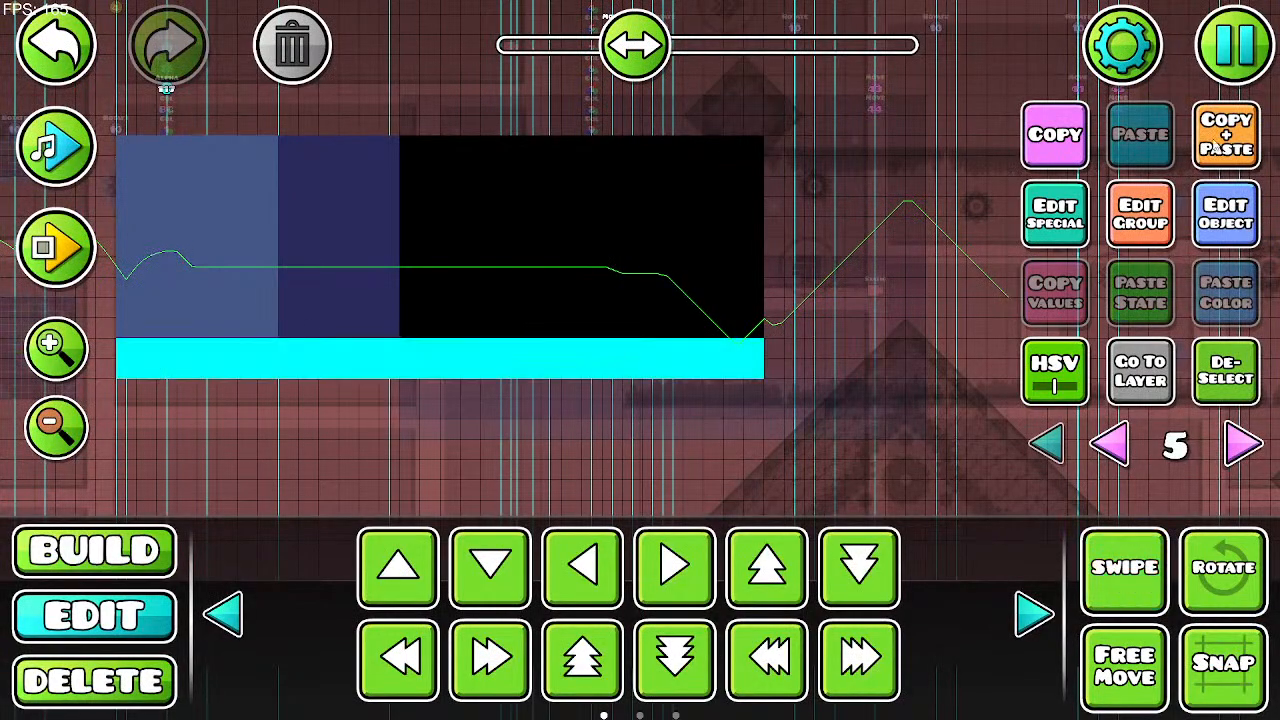
pyautogui.press('s')
pyautogui.press('s')
pyautogui.click(298, 50)
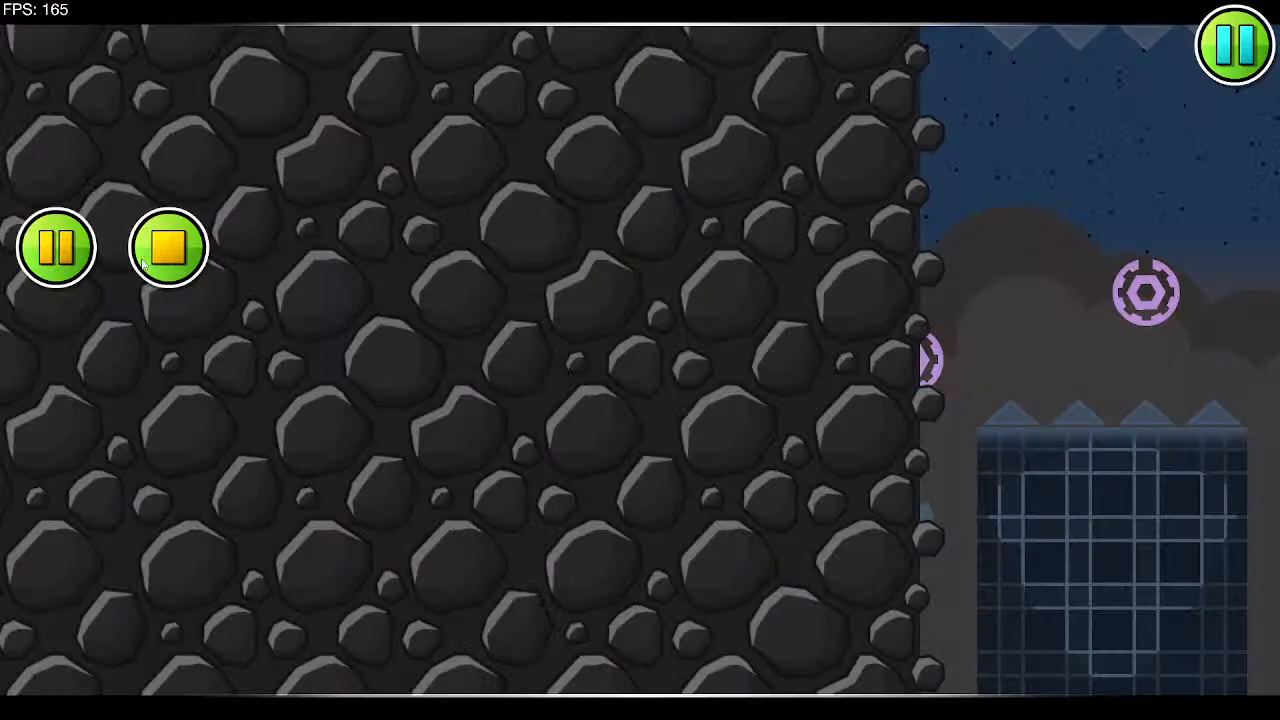
# Step: Playtest the transition again to examine the backdrop's lower edge and the block movement at the tunnel exit
pyautogui.click(447, 322)
pyautogui.click(447, 322)
pyautogui.click(447, 322)
pyautogui.click(447, 322)
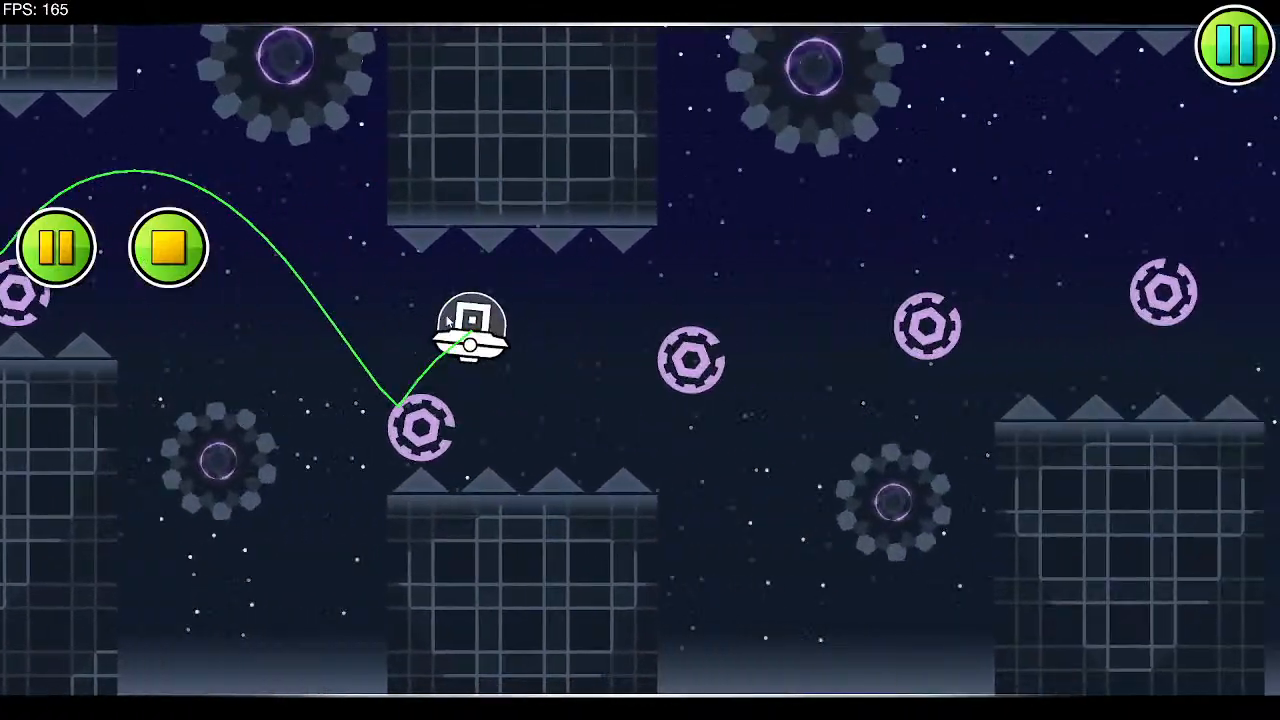
pyautogui.click(447, 322)
pyautogui.click(446, 320)
pyautogui.click(445, 316)
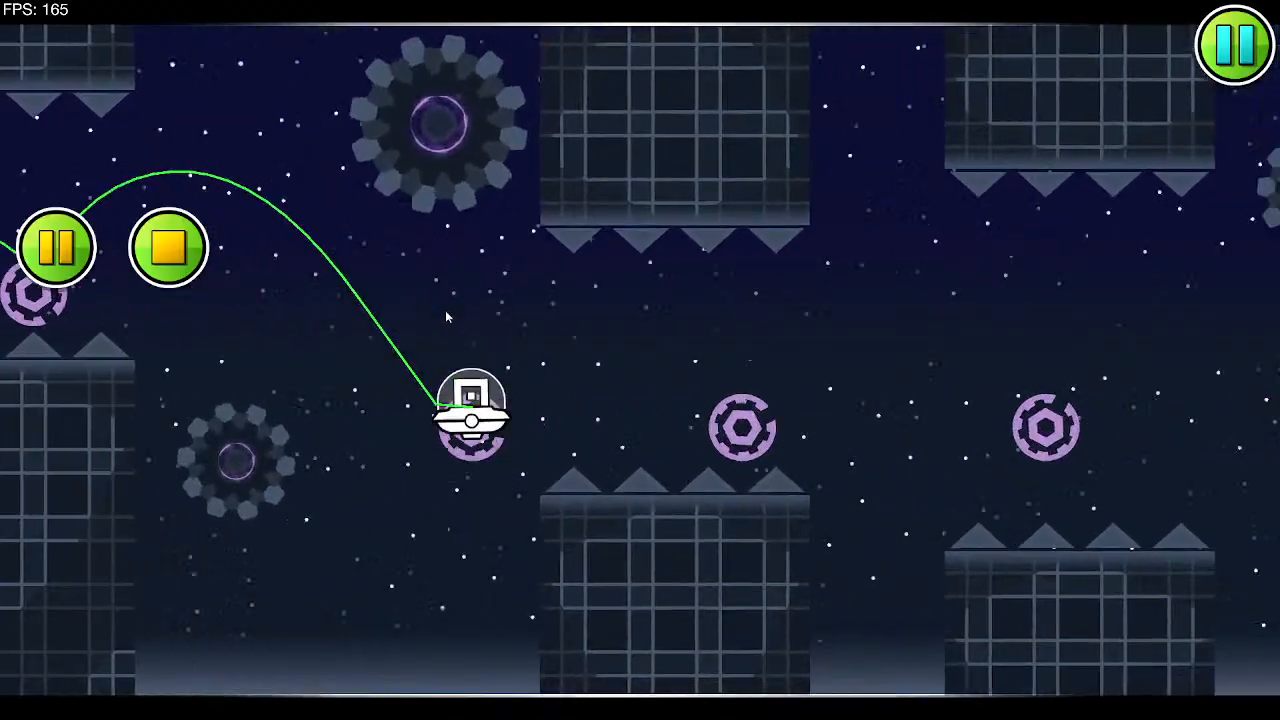
pyautogui.click(445, 310)
pyautogui.click(445, 310)
pyautogui.click(445, 310)
pyautogui.click(446, 311)
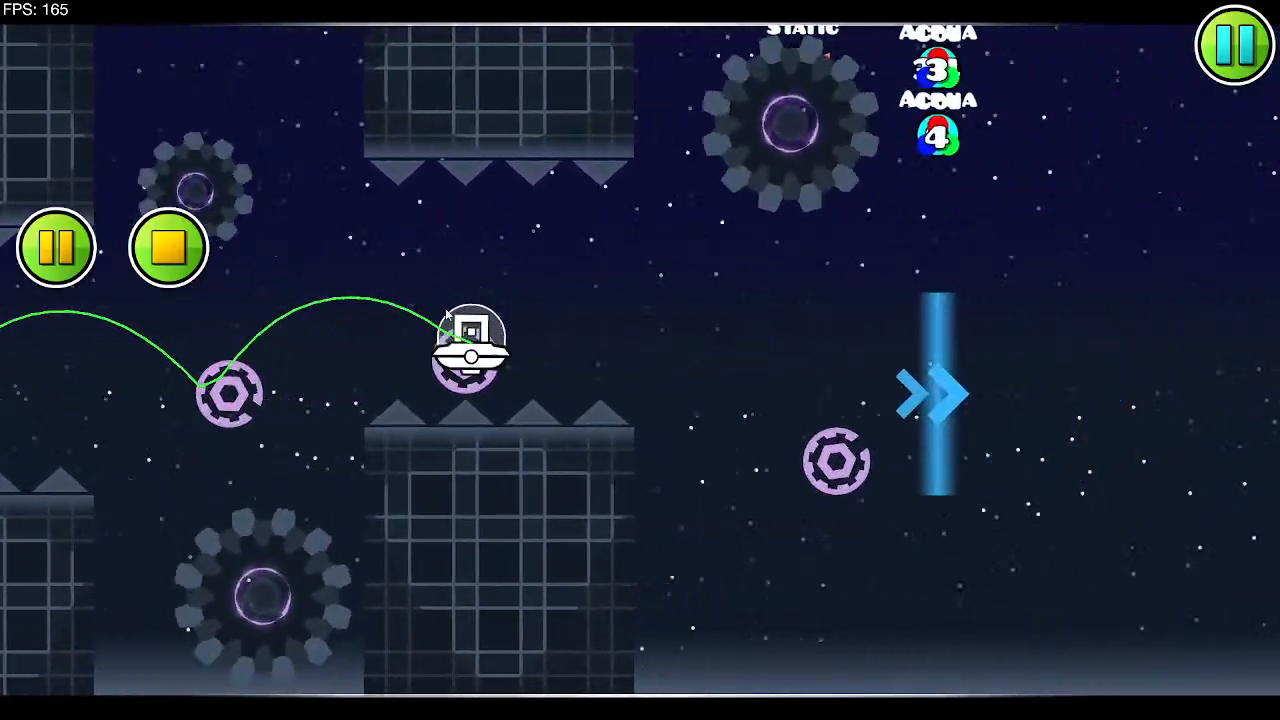
pyautogui.click(446, 310)
pyautogui.click(446, 310)
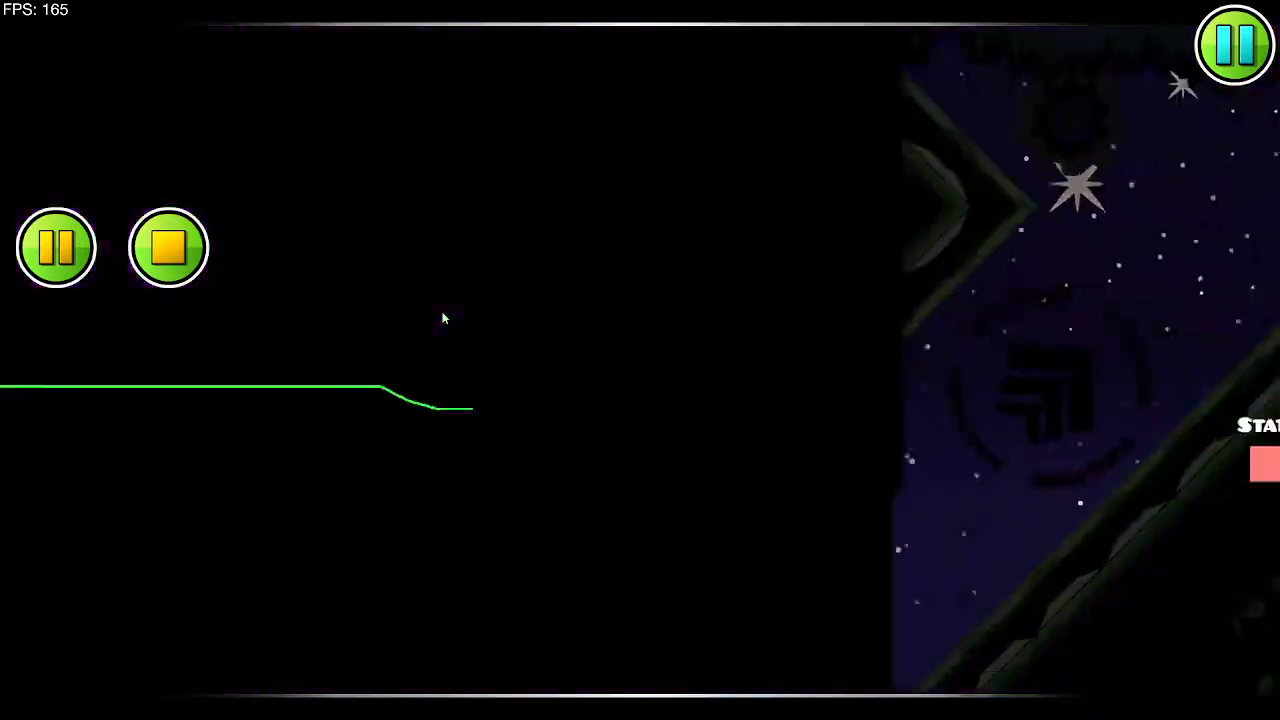
pyautogui.click(444, 317)
pyautogui.click(444, 317)
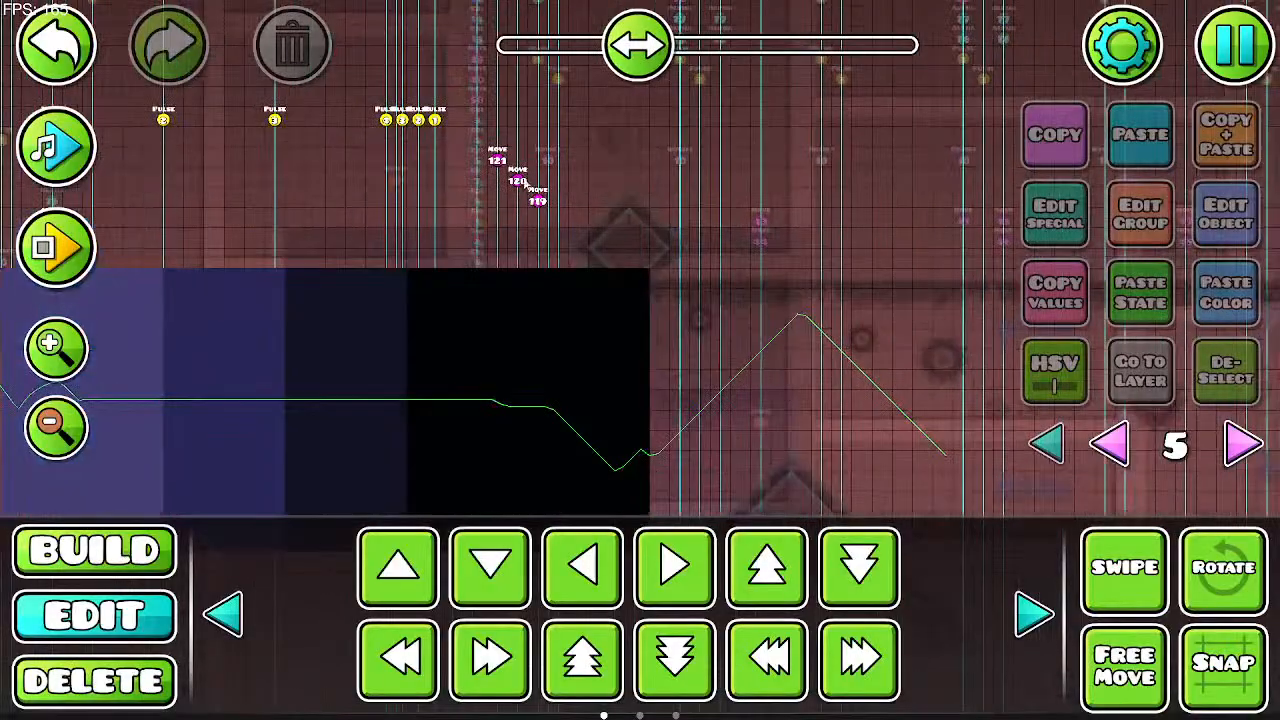
# Step: Change the Move X distance of the Move triggers for groups 121, 120 and 119
pyautogui.click(498, 160)
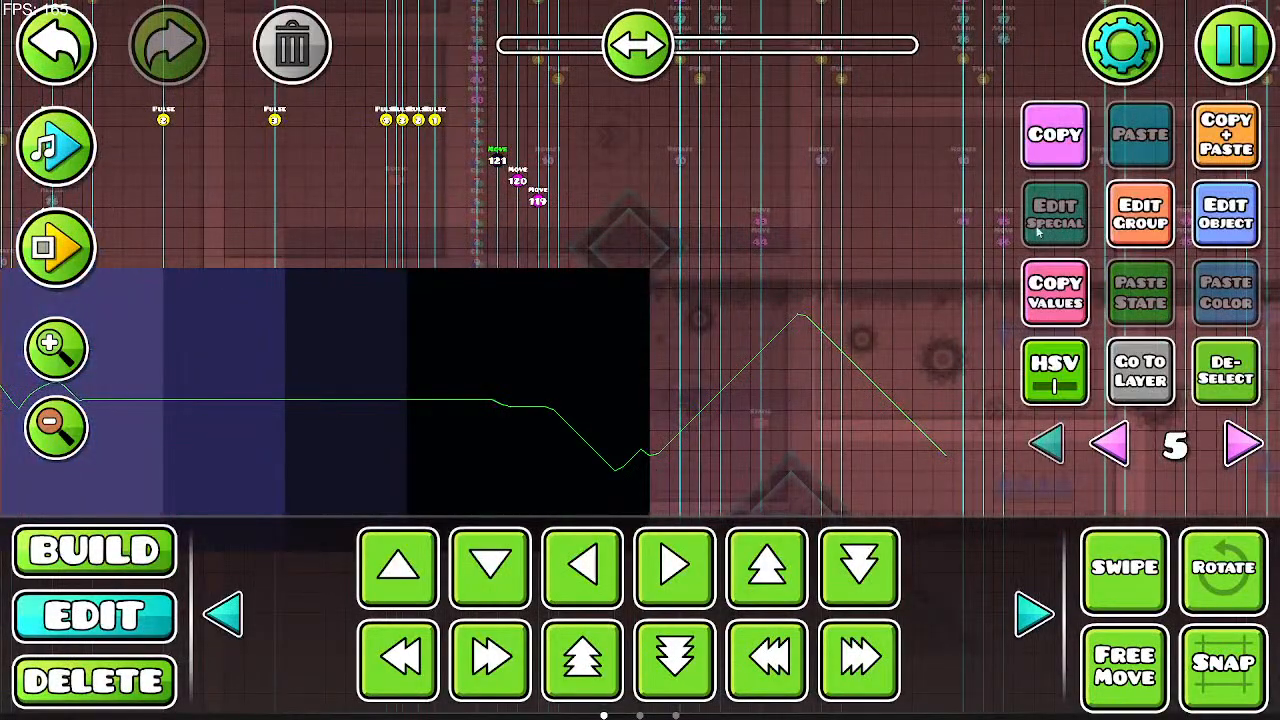
pyautogui.click(1213, 222)
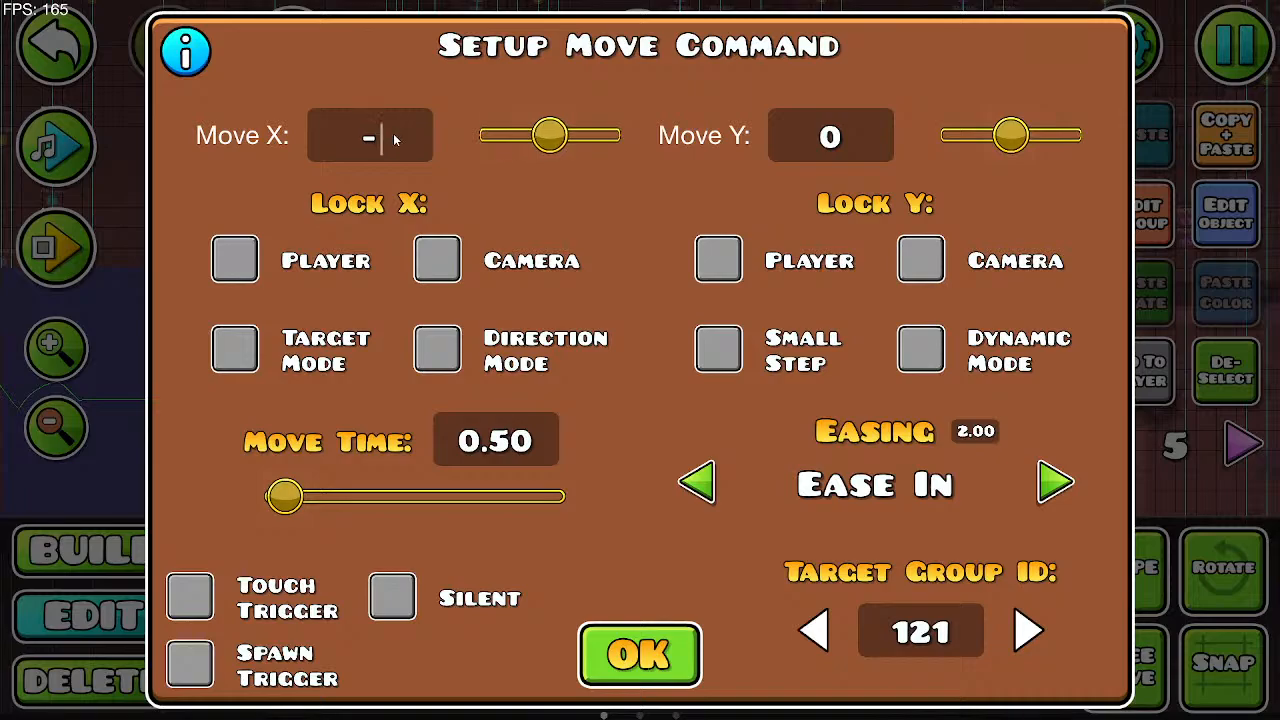
pyautogui.click(632, 648)
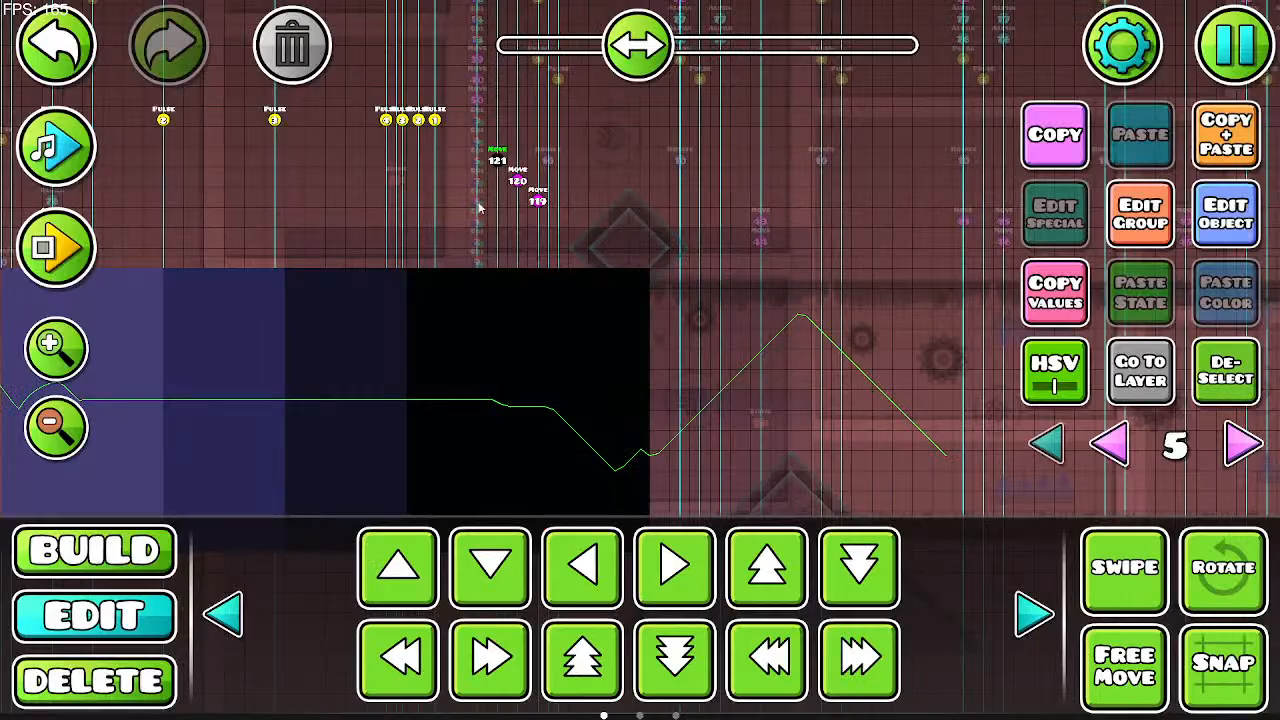
pyautogui.click(1226, 213)
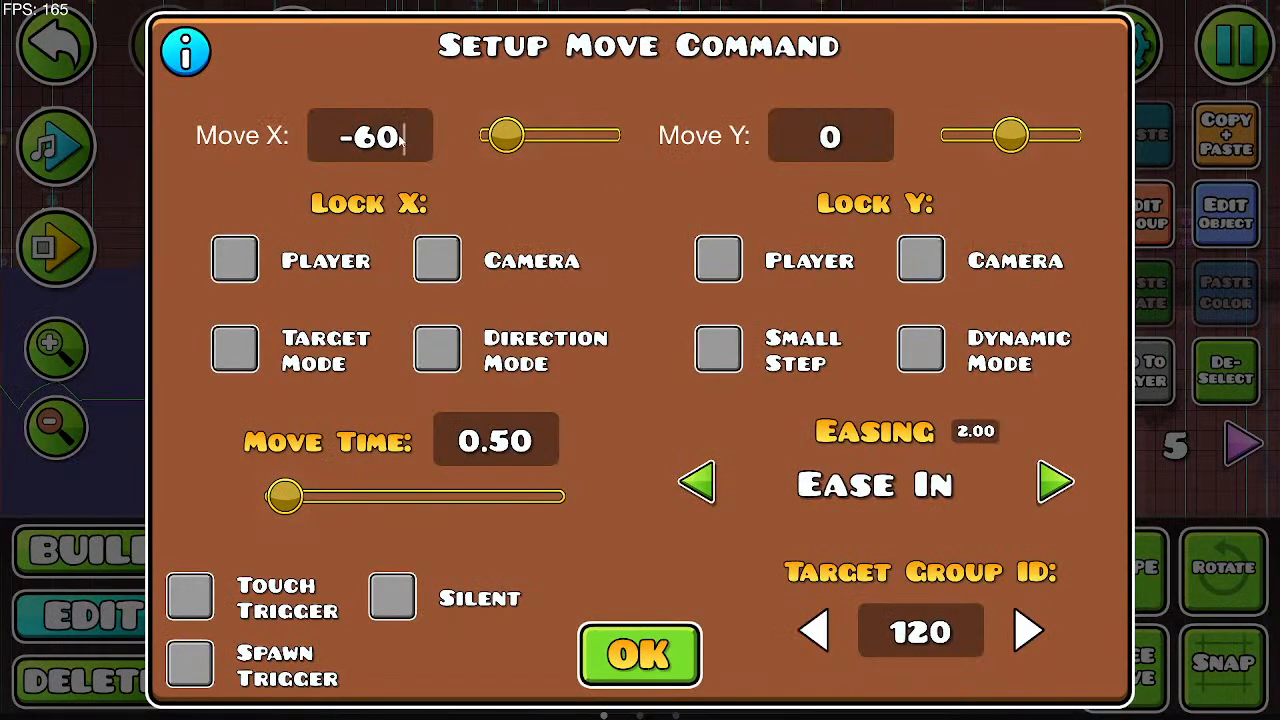
pyautogui.click(638, 655)
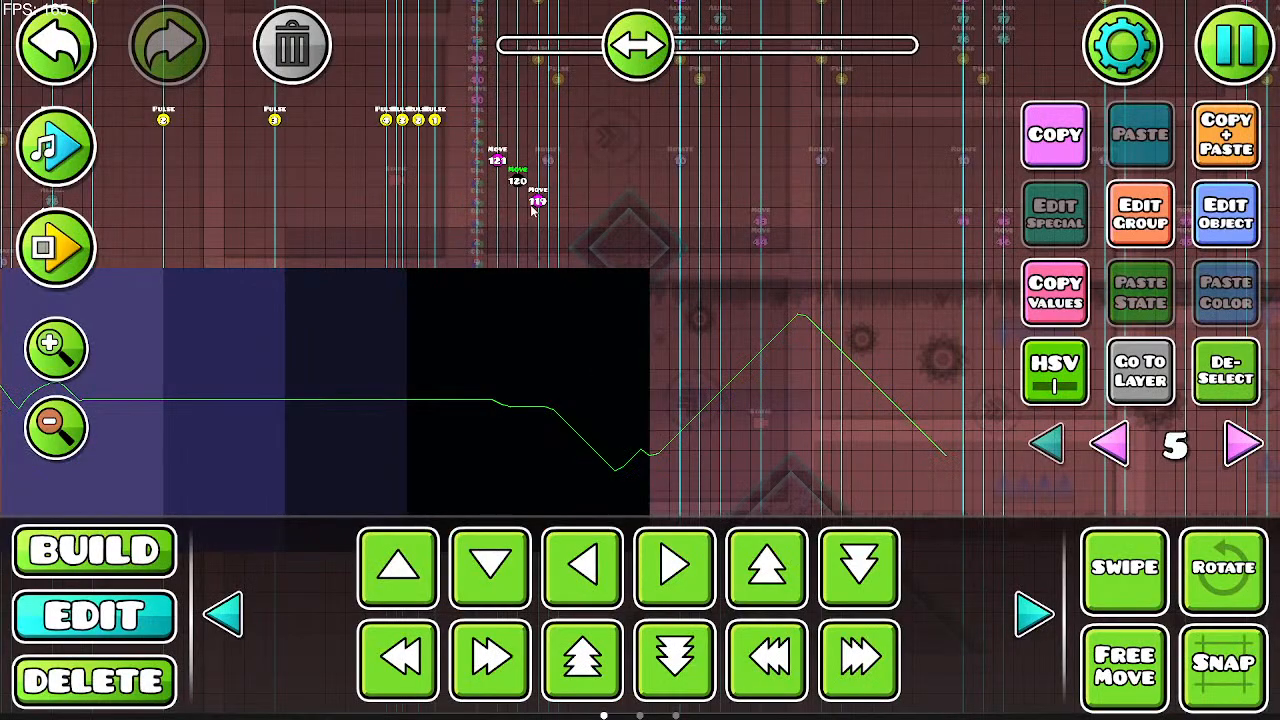
pyautogui.click(1207, 237)
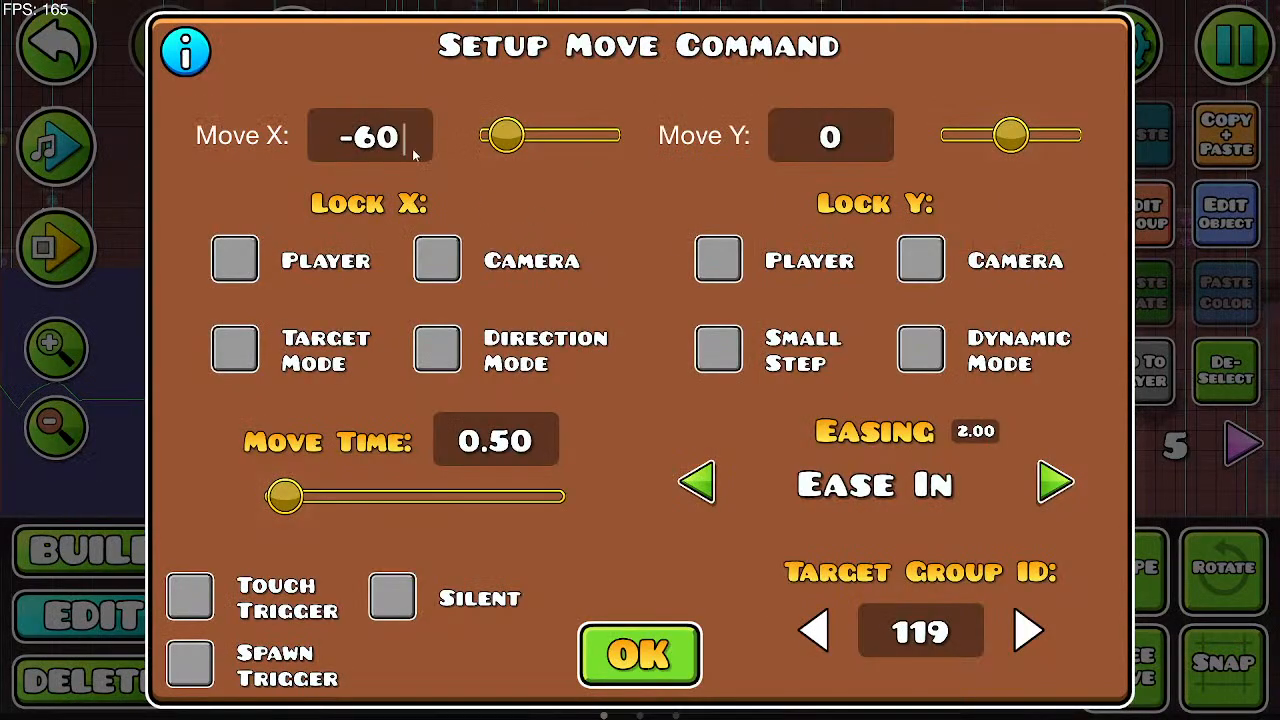
pyautogui.click(646, 632)
# Step: Playtest the tunnel transition into the wave section to examine how far the backdrop blocks slide with the changed Move X distances
pyautogui.click(60, 250)
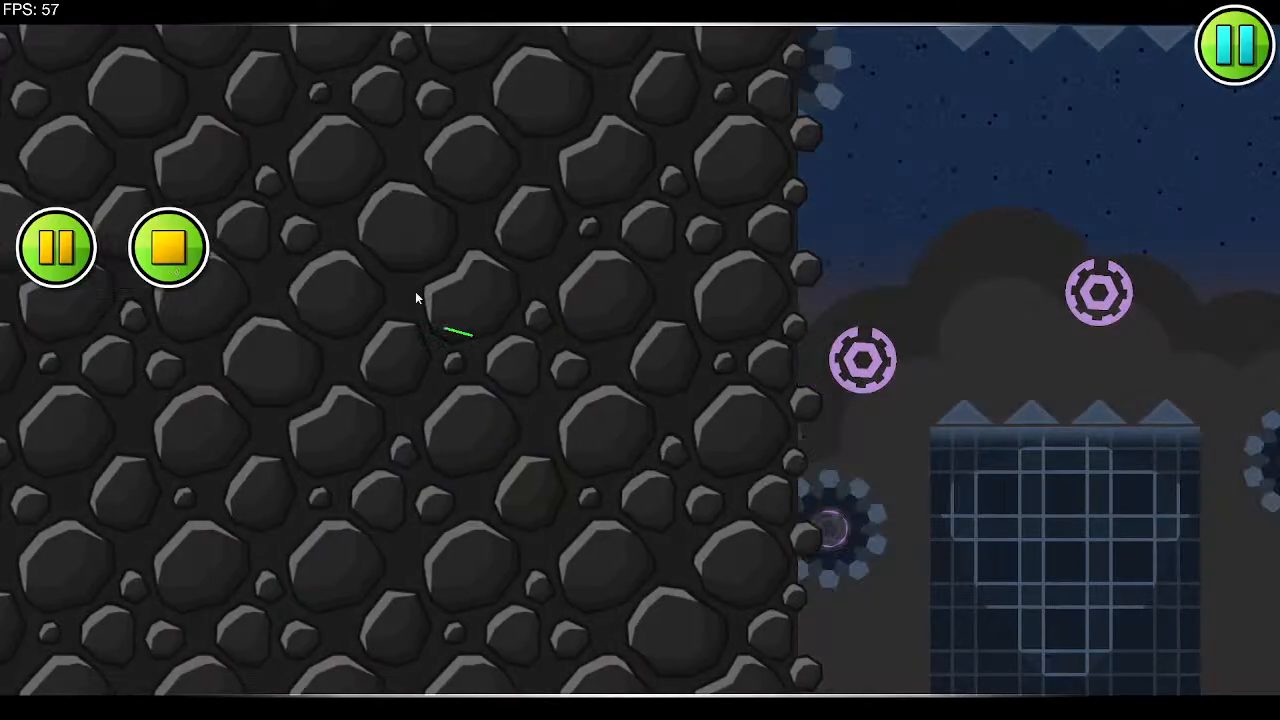
pyautogui.click(458, 290)
pyautogui.click(458, 290)
pyautogui.click(458, 288)
pyautogui.click(458, 288)
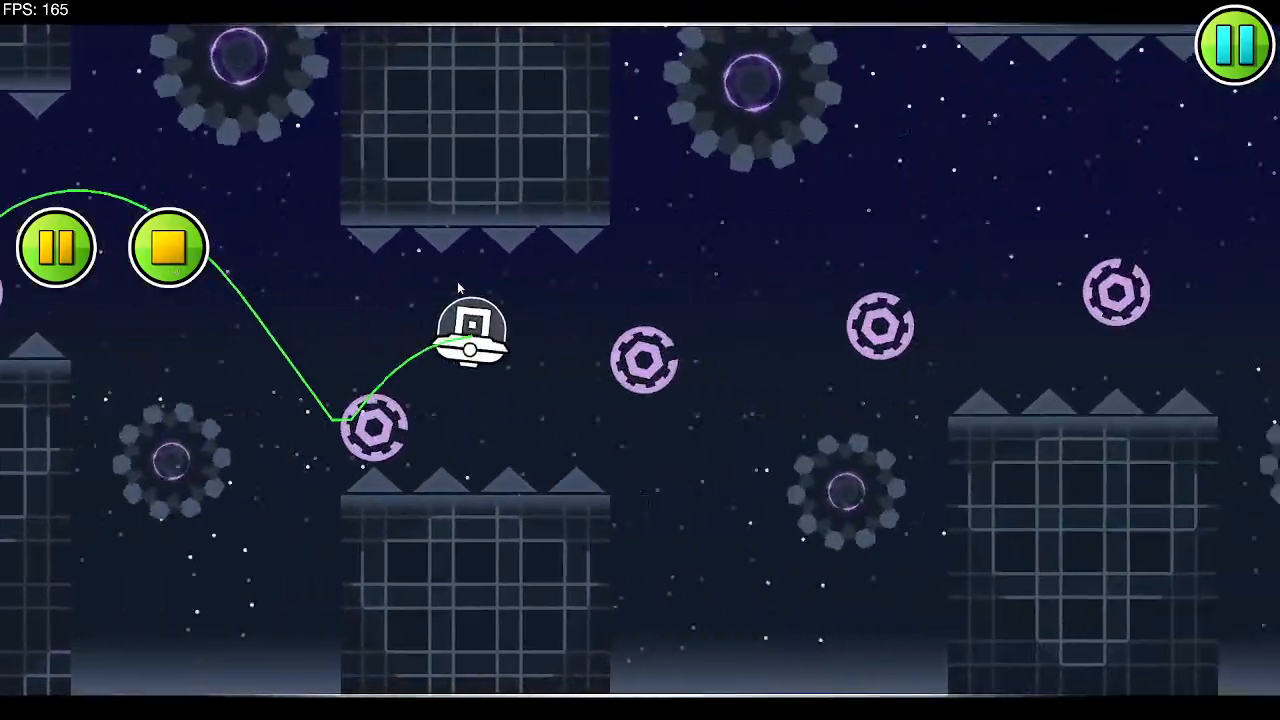
pyautogui.click(458, 288)
pyautogui.click(458, 288)
pyautogui.click(458, 287)
pyautogui.click(458, 287)
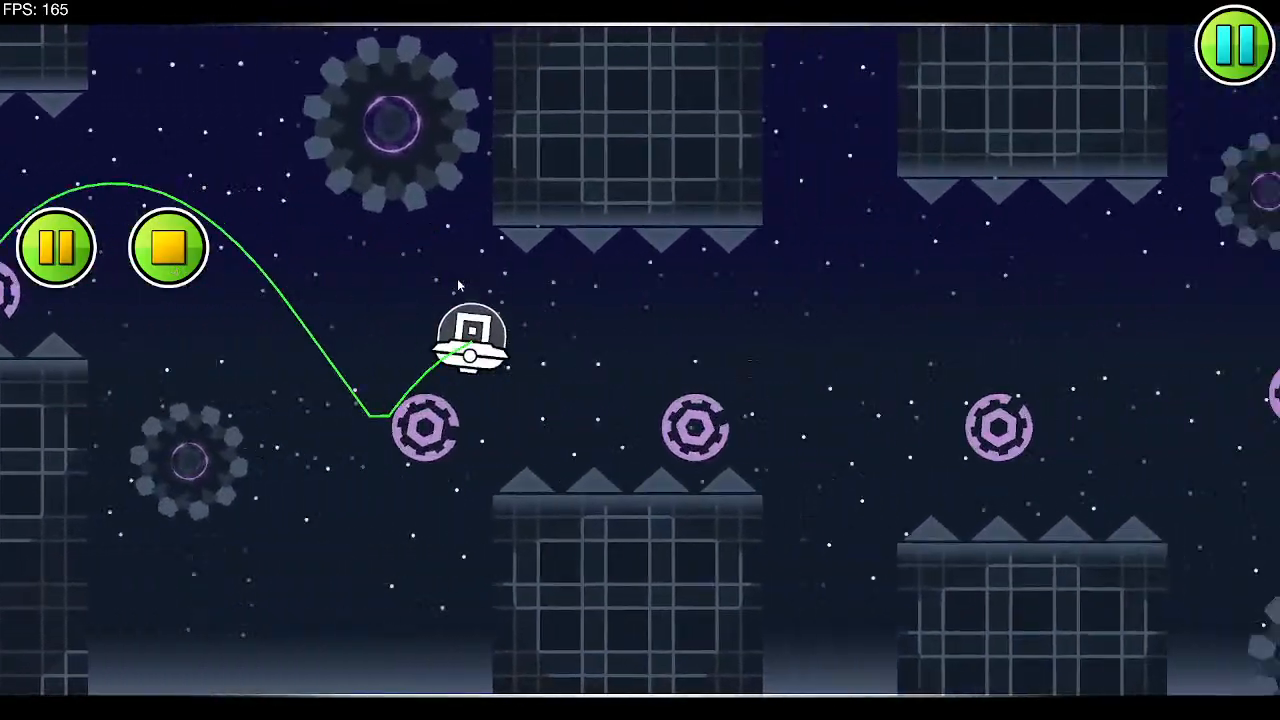
pyautogui.click(458, 287)
pyautogui.click(458, 287)
pyautogui.click(457, 287)
pyautogui.click(457, 287)
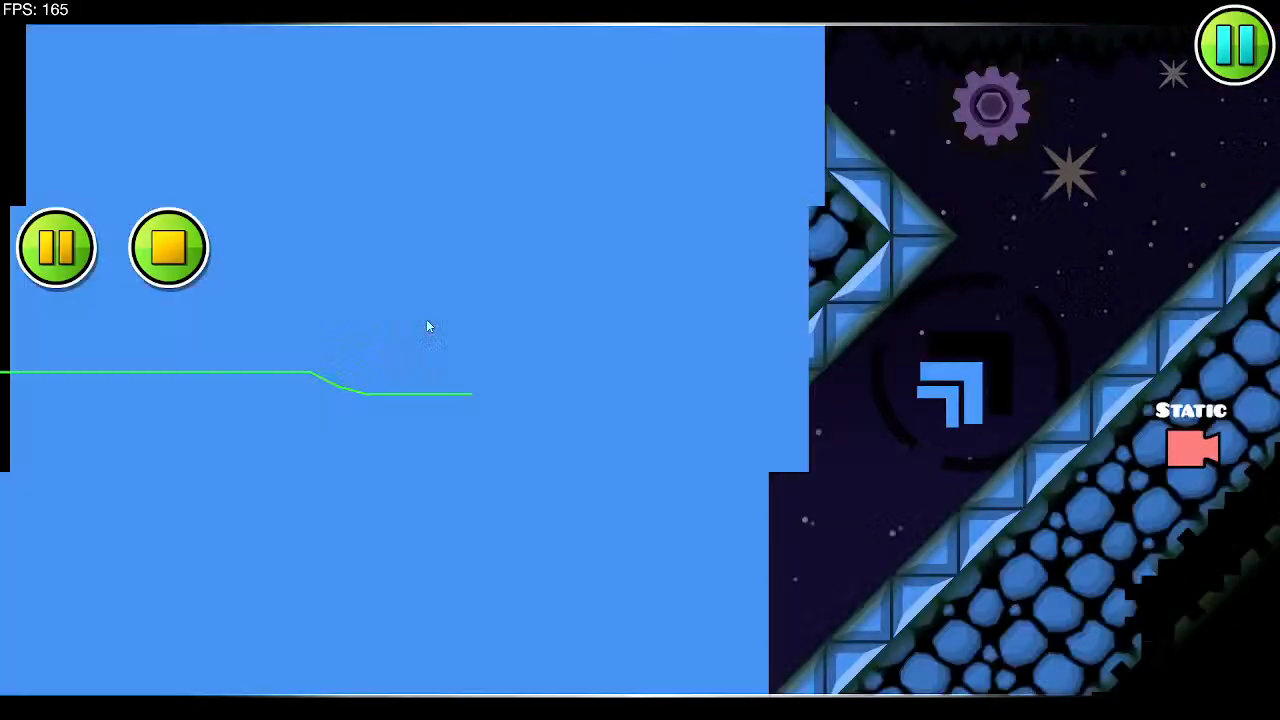
pyautogui.click(428, 324)
pyautogui.click(428, 324)
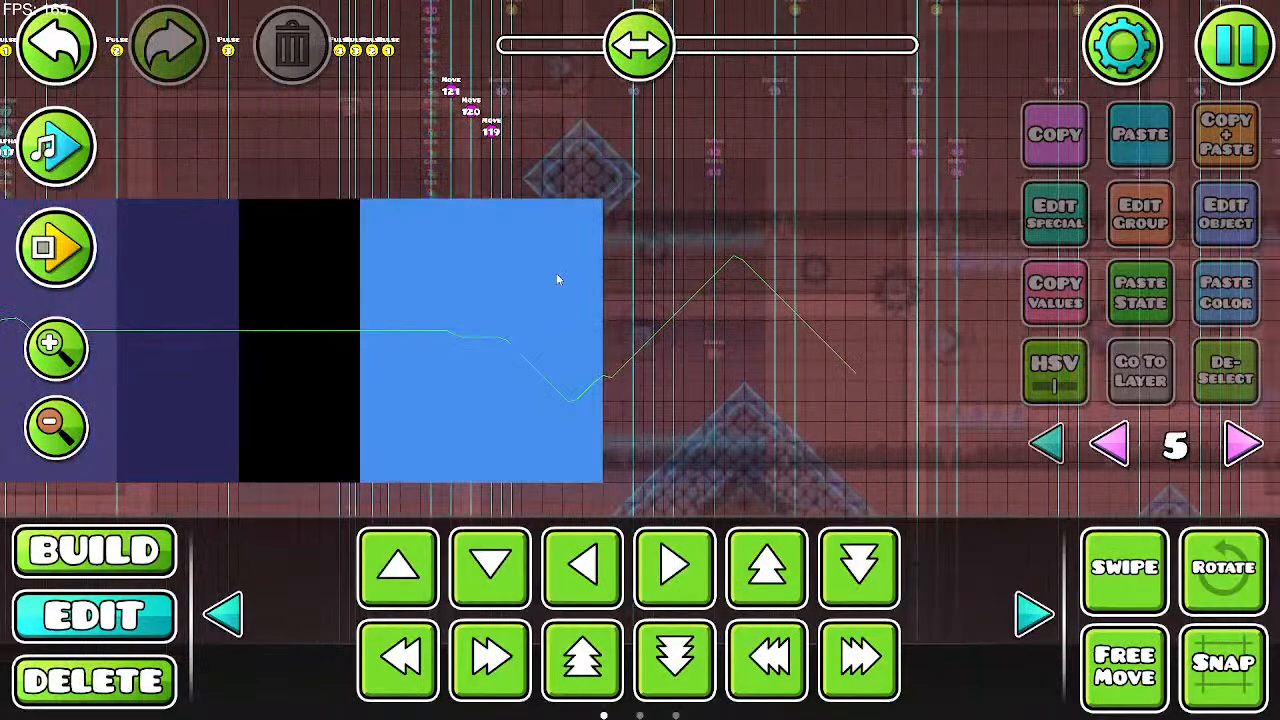
# Step: Duplicate the backdrop blocks at the right end and place the copies beyond them to lengthen the backdrop over the tunnel exit
pyautogui.click(582, 490)
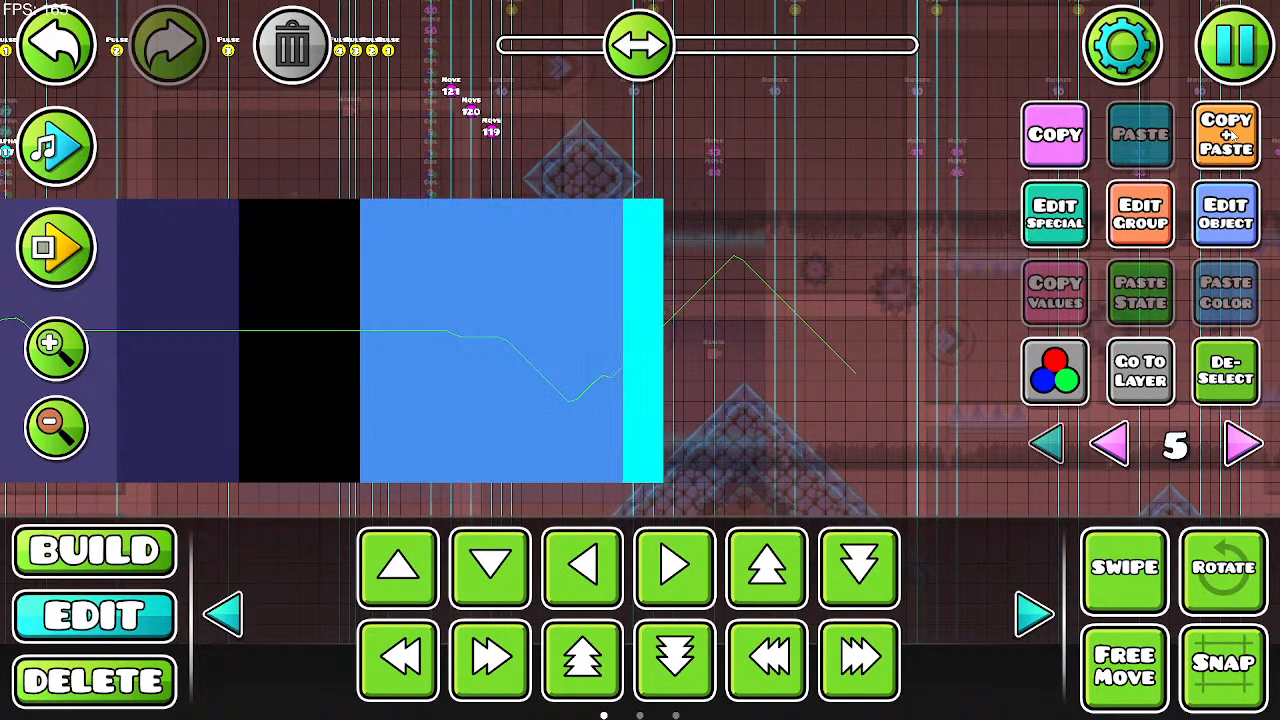
pyautogui.click(292, 45)
pyautogui.scroll(2, 549, 286)
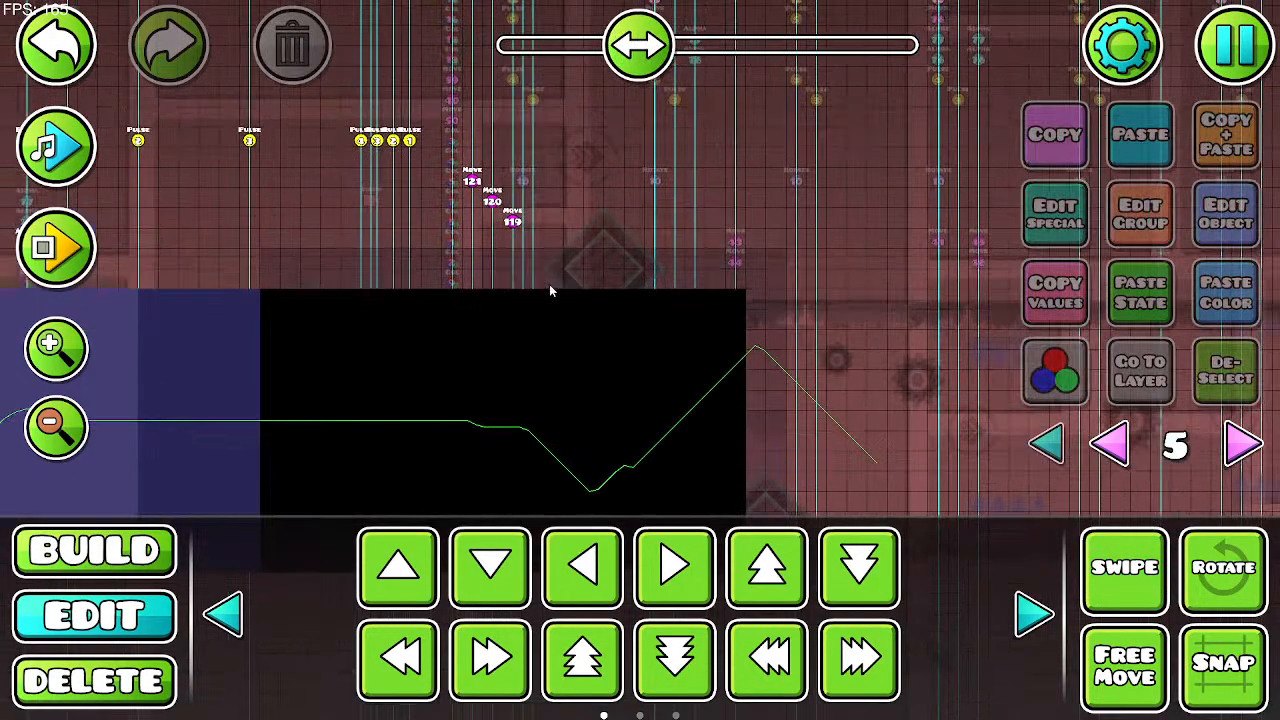
pyautogui.hscroll(-1, 610, 235)
# Step: Playtest the section again to examine the lengthened backdrop's coverage and its sliding edge in the wave section
pyautogui.click(94, 240)
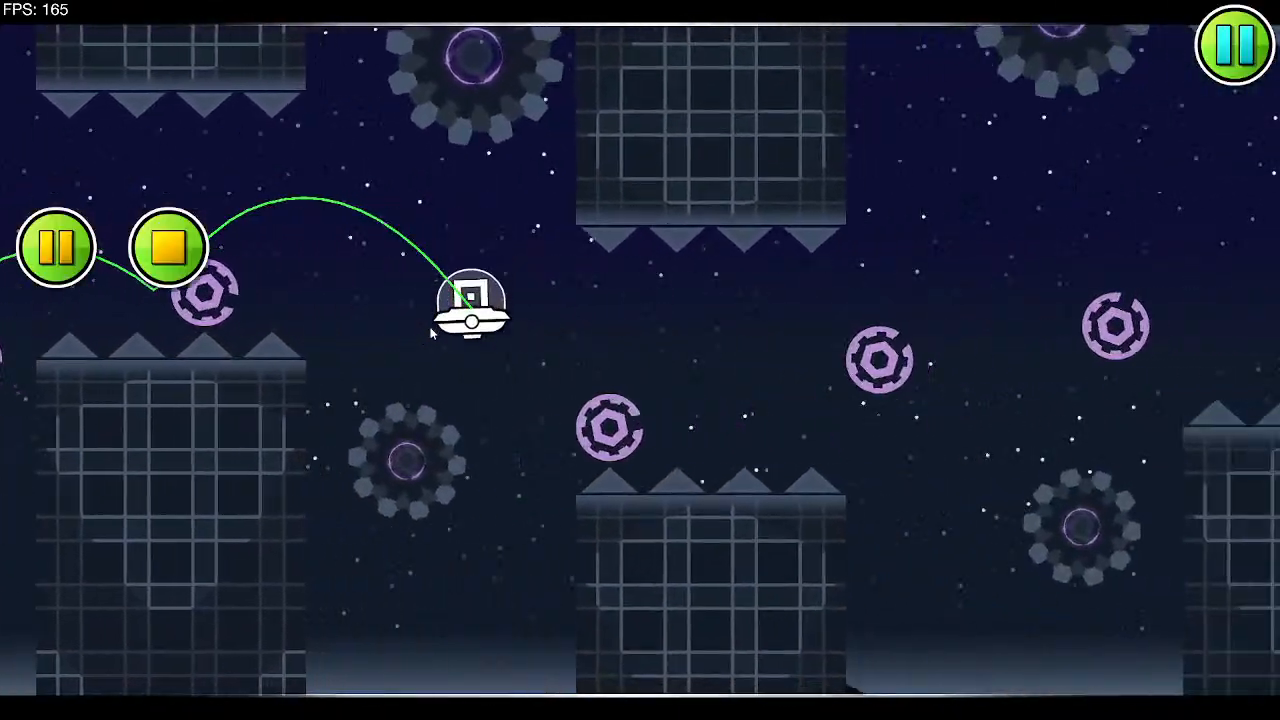
pyautogui.click(431, 328)
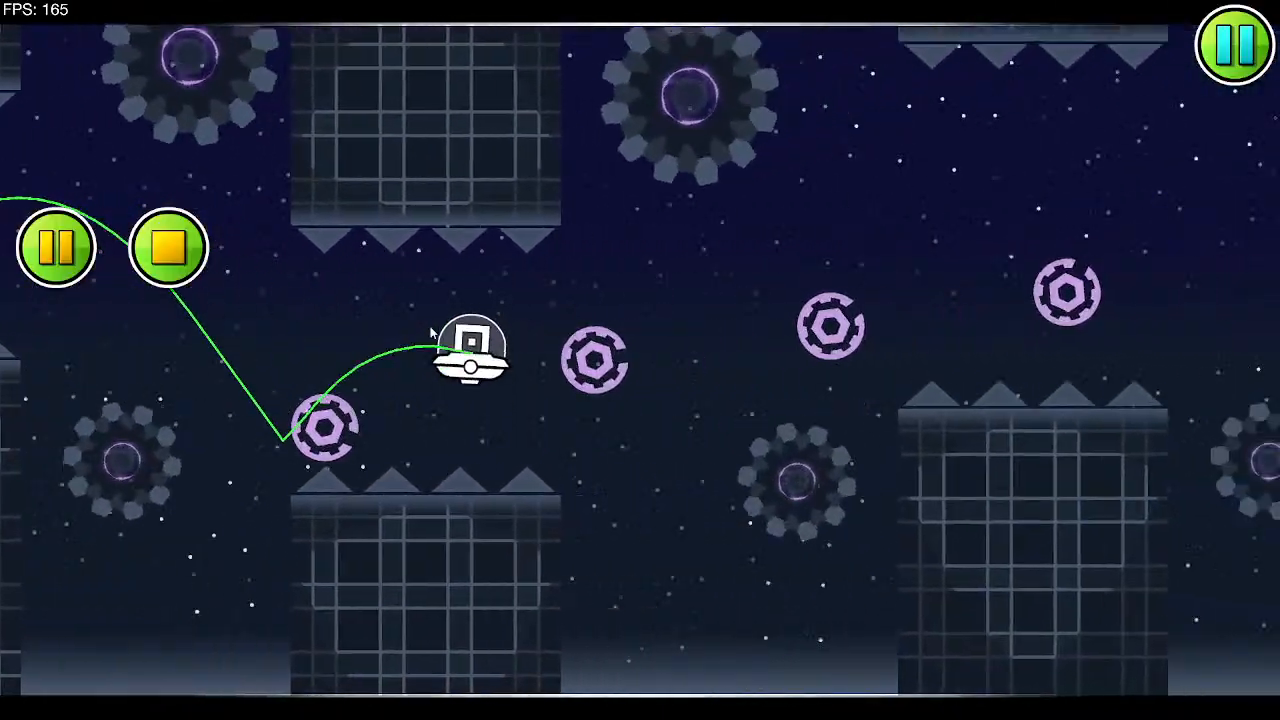
pyautogui.click(431, 328)
pyautogui.click(431, 328)
pyautogui.click(431, 328)
pyautogui.click(431, 328)
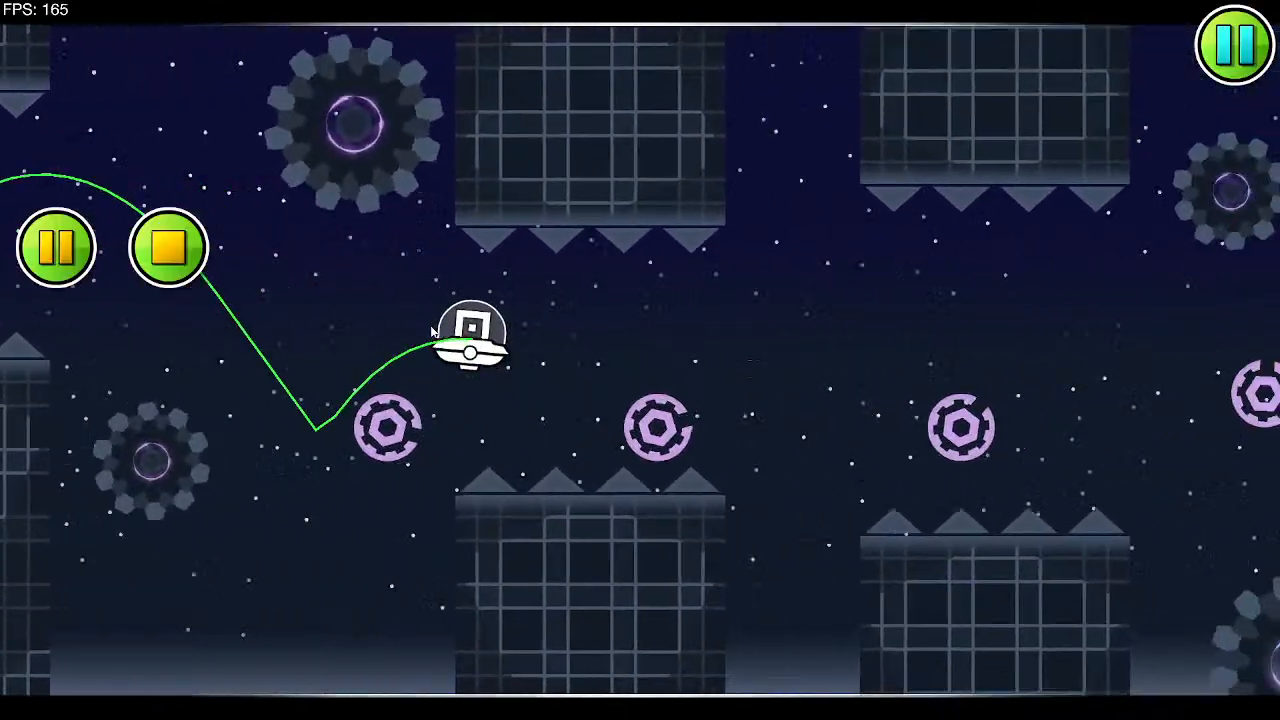
pyautogui.click(431, 328)
pyautogui.click(431, 328)
pyautogui.click(431, 328)
pyautogui.click(431, 328)
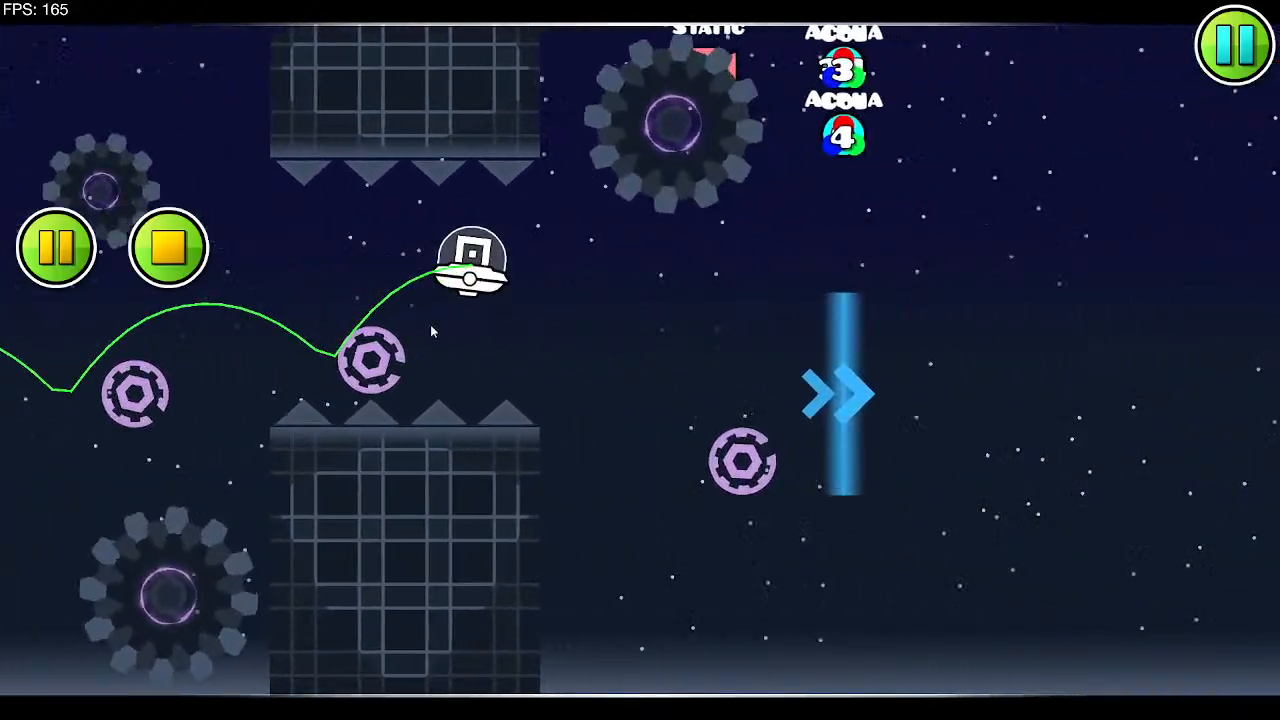
pyautogui.click(431, 328)
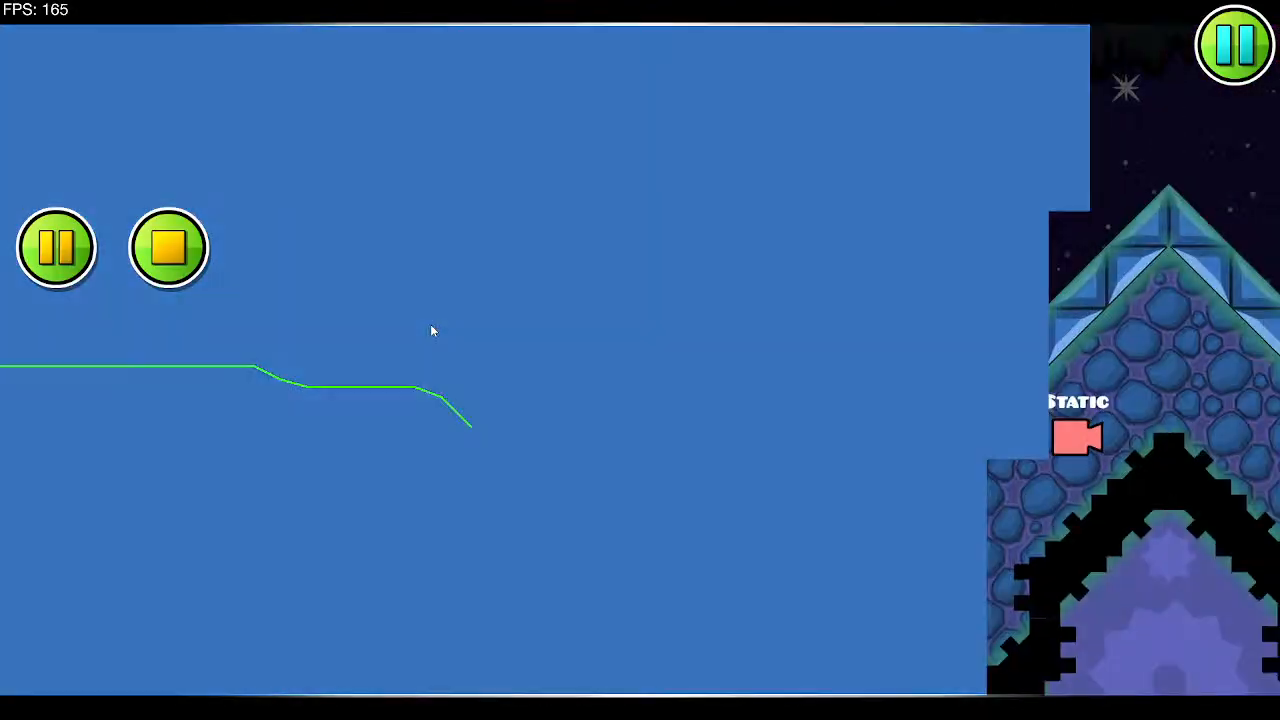
pyautogui.click(431, 328)
pyautogui.click(431, 328)
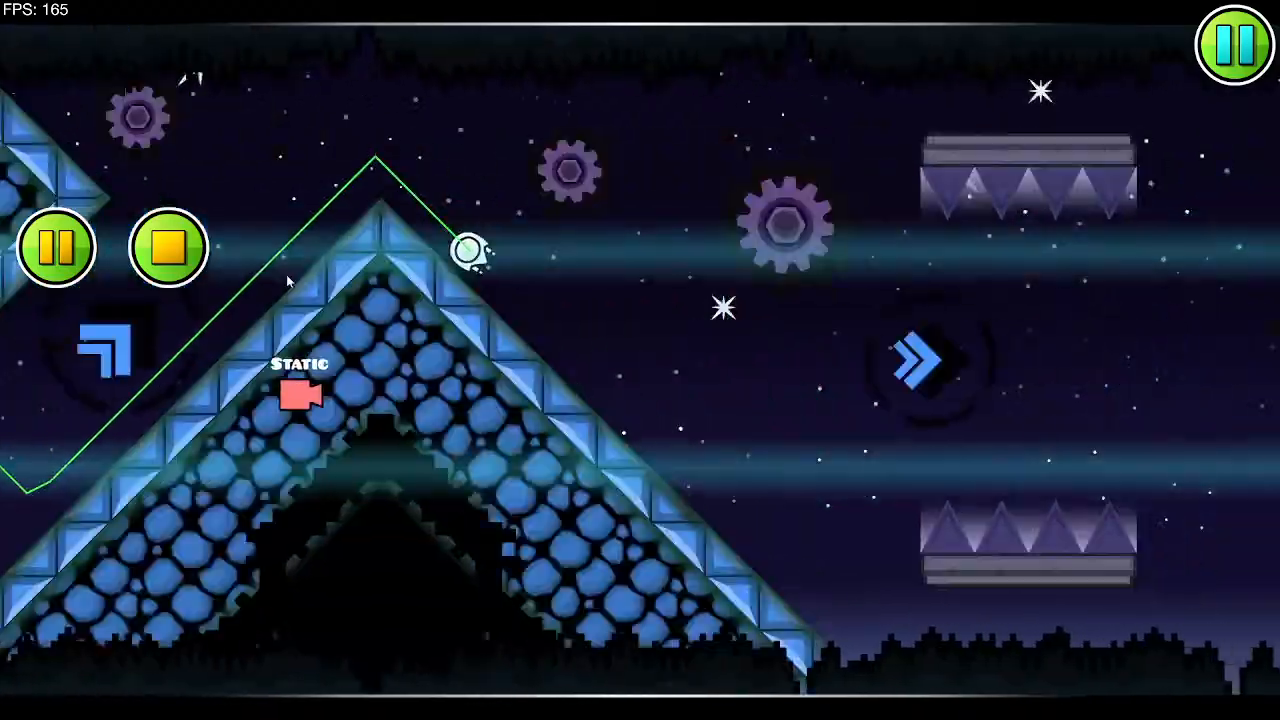
pyautogui.press('Return')
# Step: Set Move X to -120 on the group 121 Move trigger and change the Move X distance of the group 120 trigger
pyautogui.moveTo(426, 277); pyautogui.dragTo(969, 371)
pyautogui.click(681, 198)
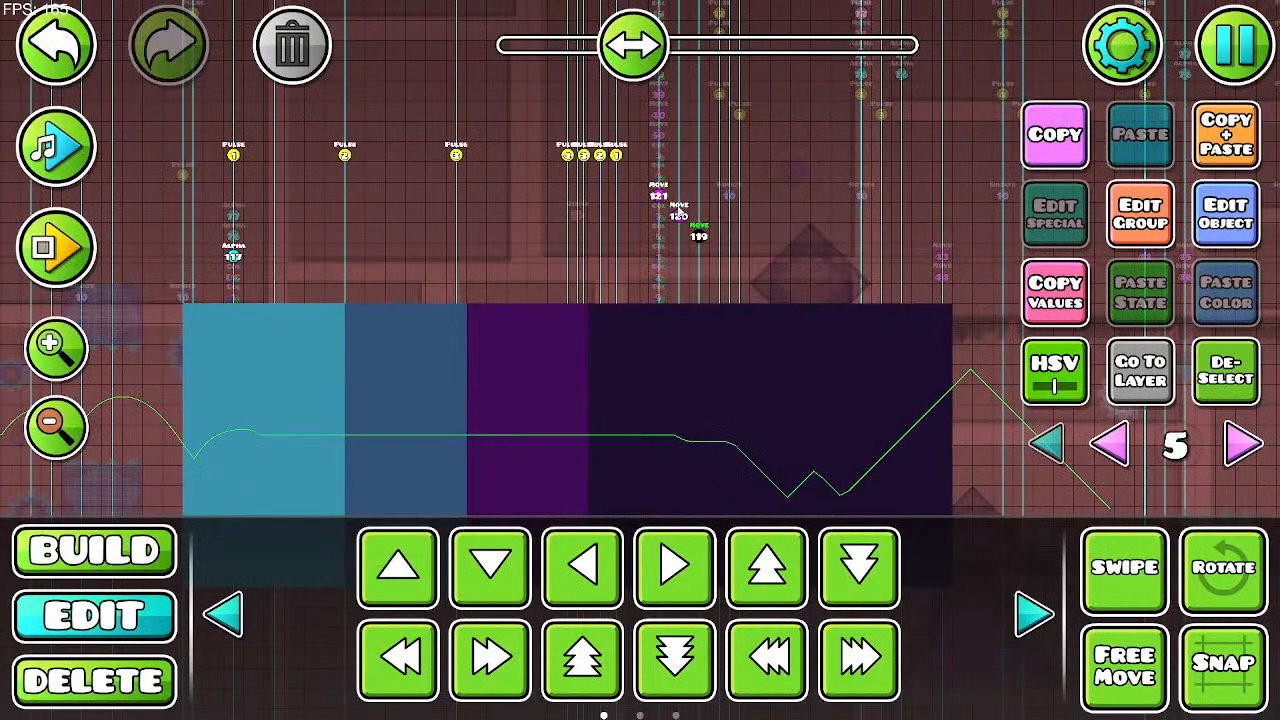
pyautogui.click(1248, 238)
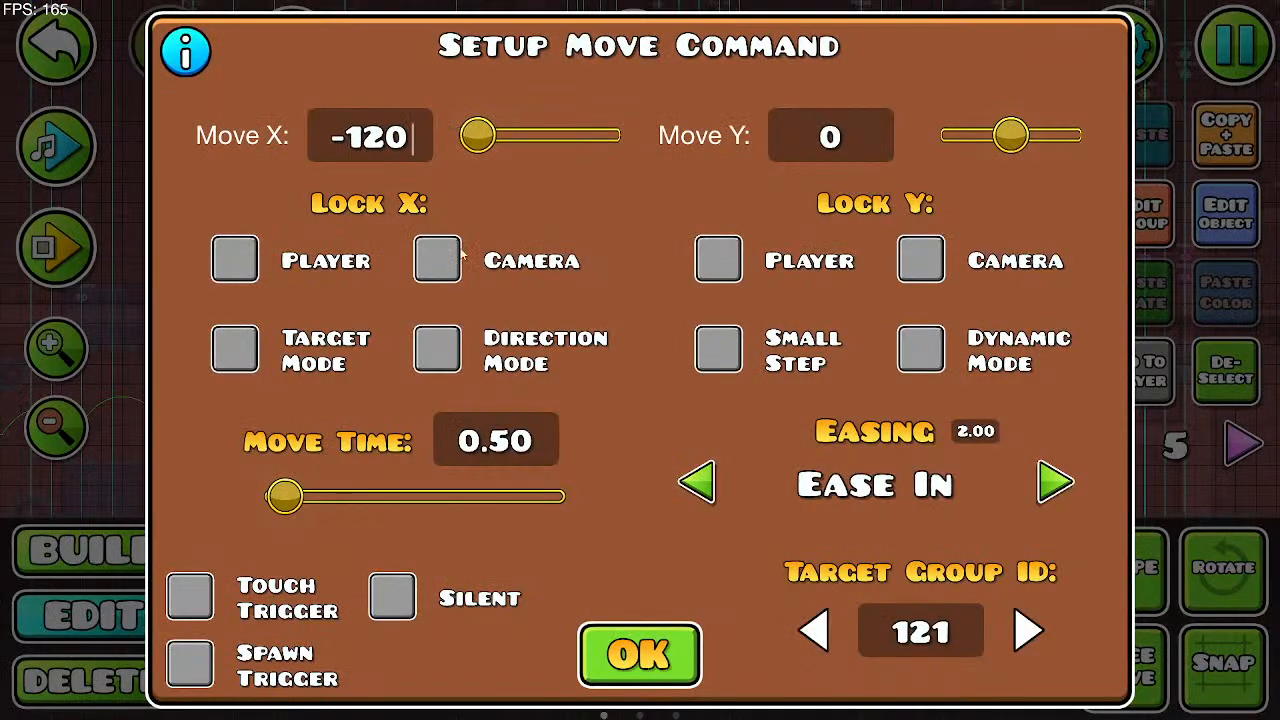
pyautogui.click(636, 672)
pyautogui.click(1229, 240)
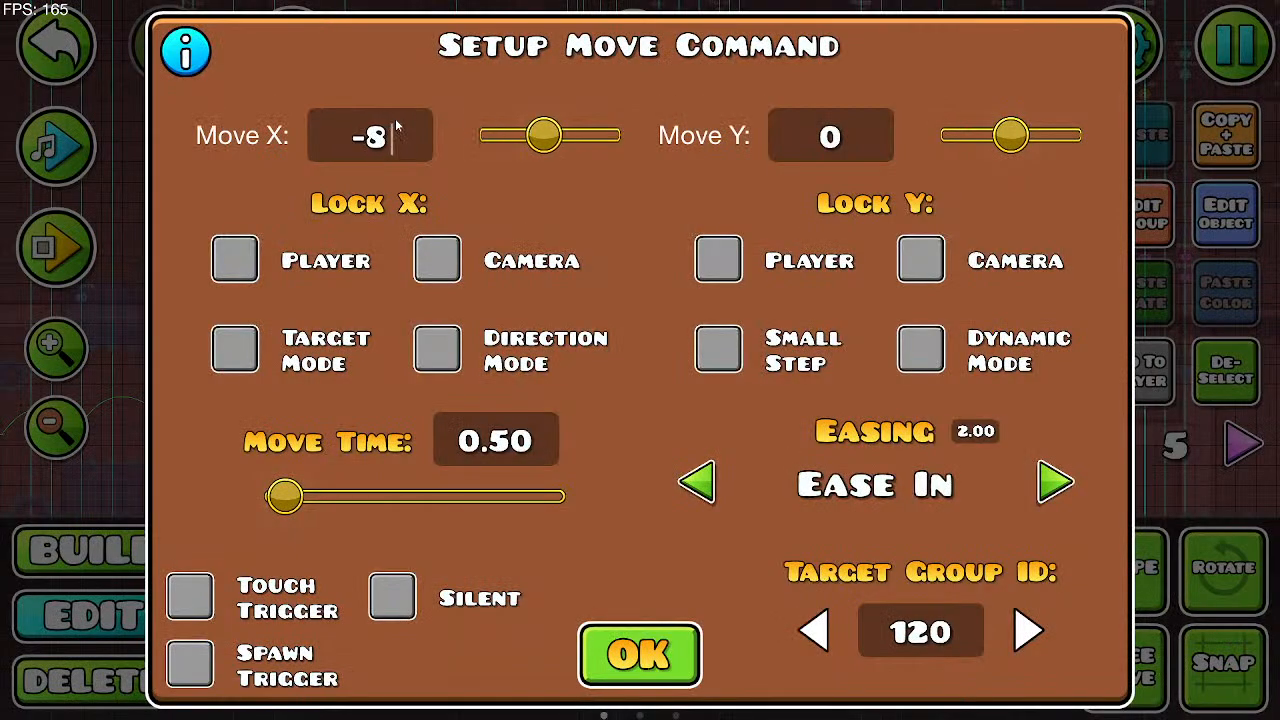
pyautogui.click(647, 652)
# Step: Set Move X to -120 on the Move trigger for group 119
pyautogui.click(1227, 222)
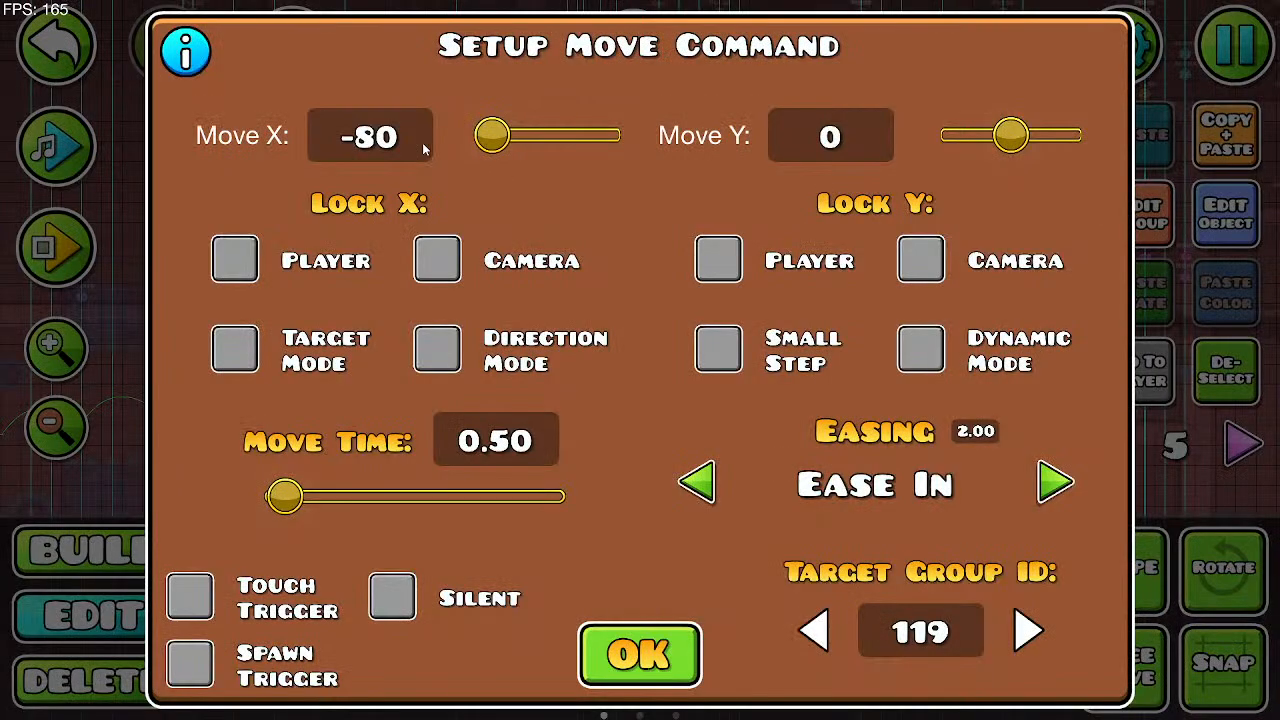
pyautogui.click(422, 142)
pyautogui.press('BackSpace')
pyautogui.press('BackSpace')
pyautogui.write('120')
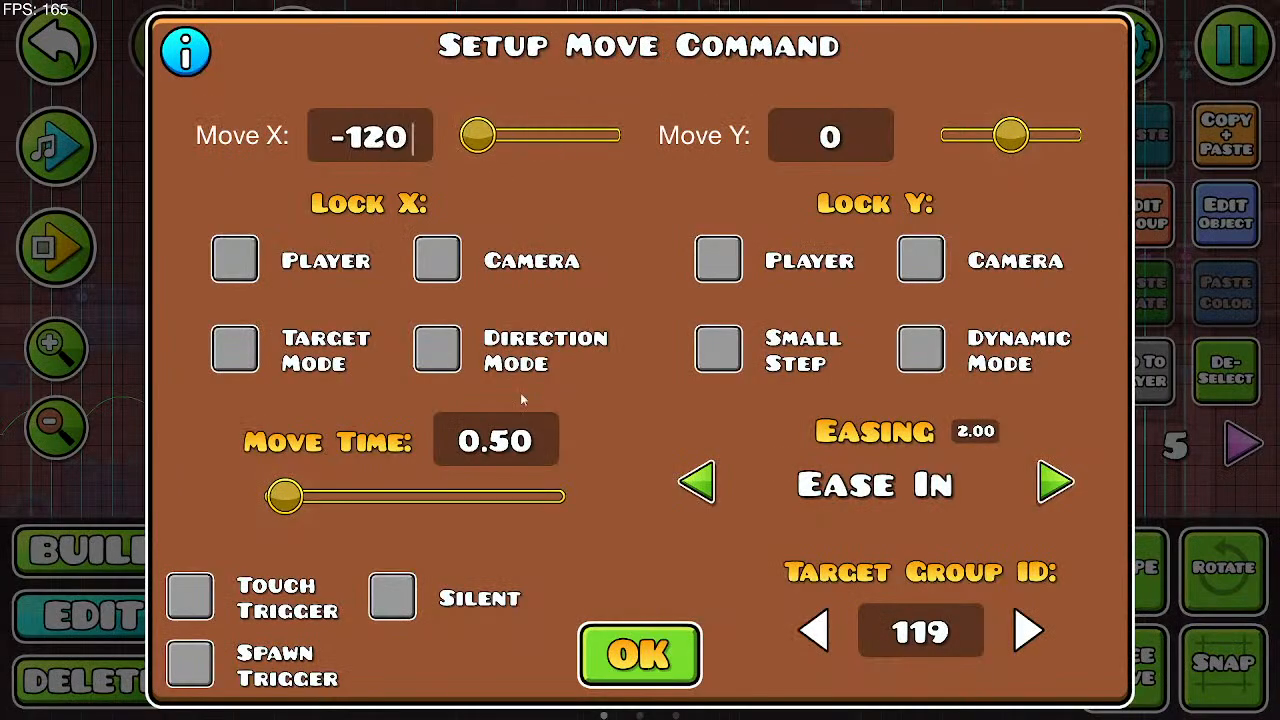
pyautogui.click(604, 632)
# Step: Playtest from the start position through the wave entrance to examine the speed and stagger of the sliding backdrop blocks
pyautogui.click(66, 252)
pyautogui.click(497, 291)
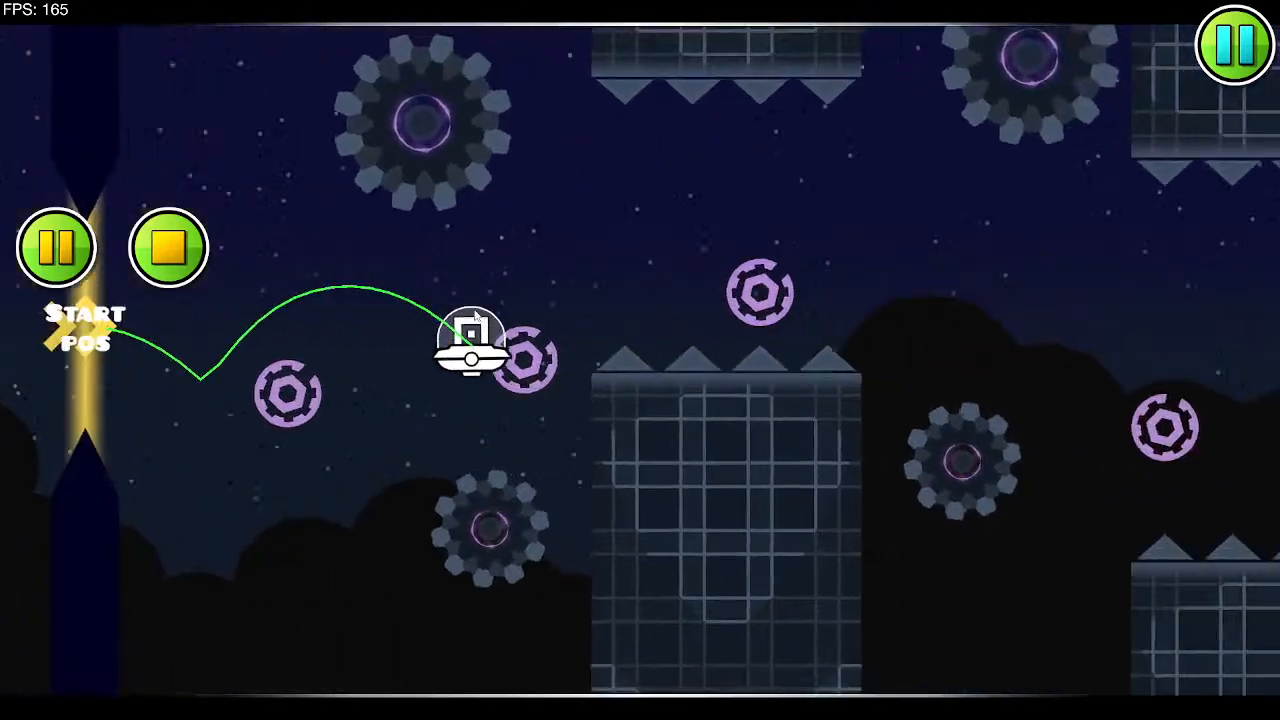
pyautogui.click(484, 300)
pyautogui.click(475, 308)
pyautogui.click(476, 312)
pyautogui.click(476, 310)
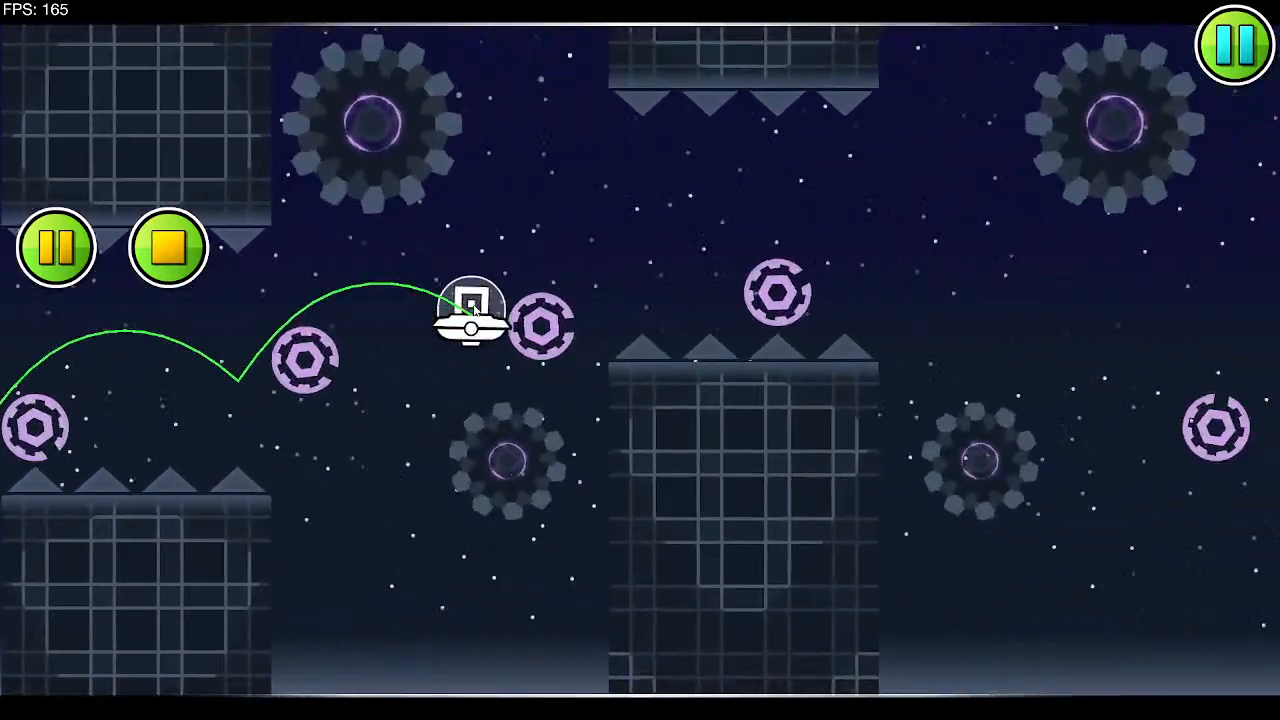
pyautogui.click(475, 308)
pyautogui.click(475, 307)
pyautogui.click(475, 308)
pyautogui.click(474, 307)
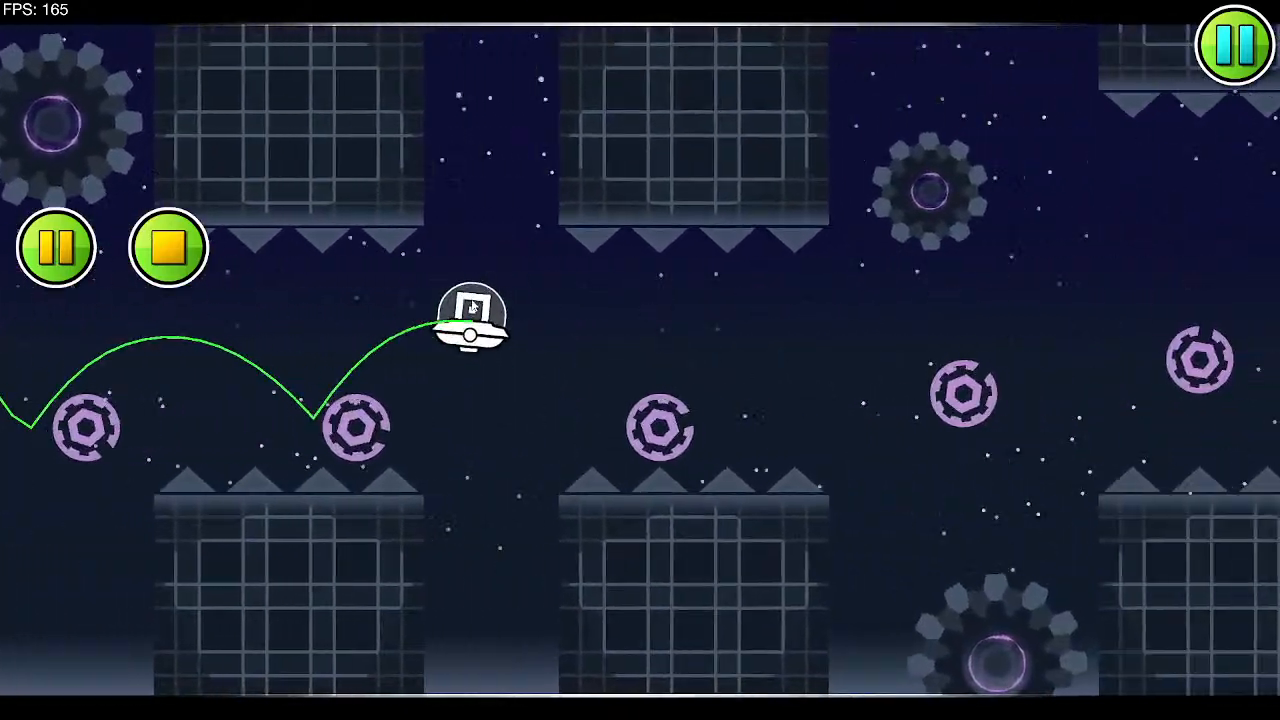
pyautogui.click(473, 306)
pyautogui.click(472, 302)
pyautogui.click(471, 297)
pyautogui.click(471, 296)
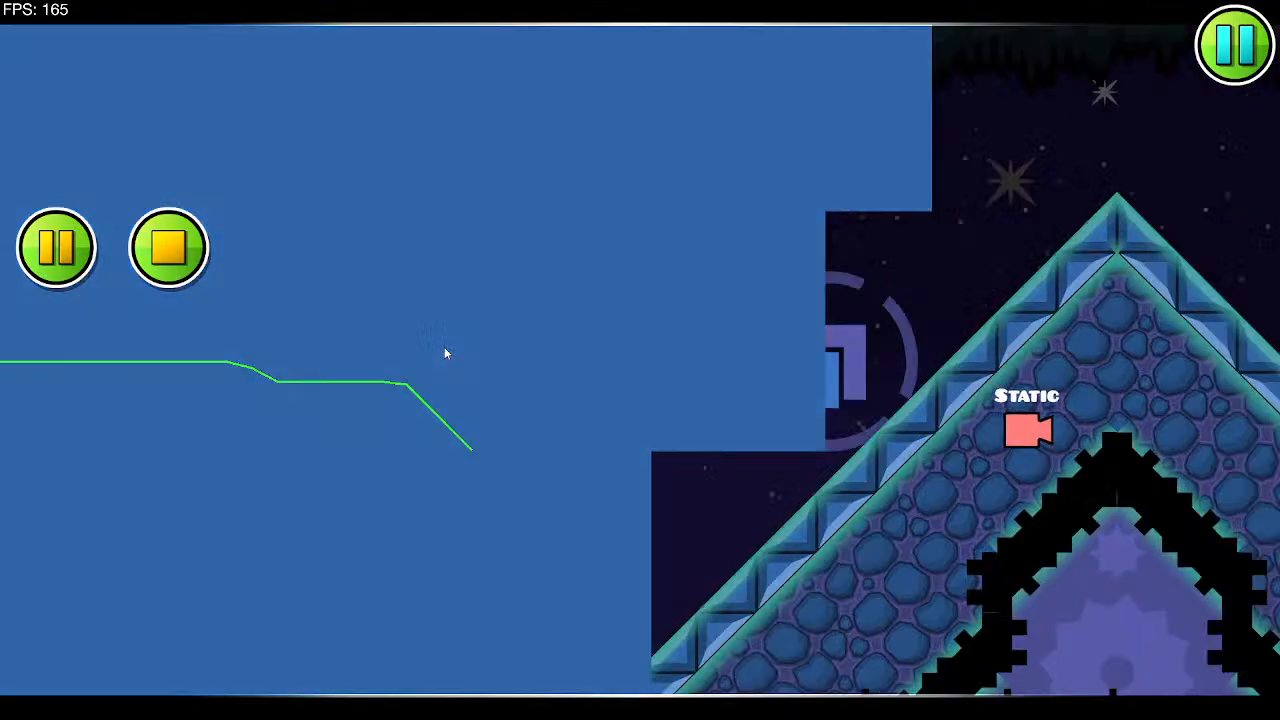
pyautogui.click(444, 347)
pyautogui.click(444, 347)
pyautogui.click(444, 347)
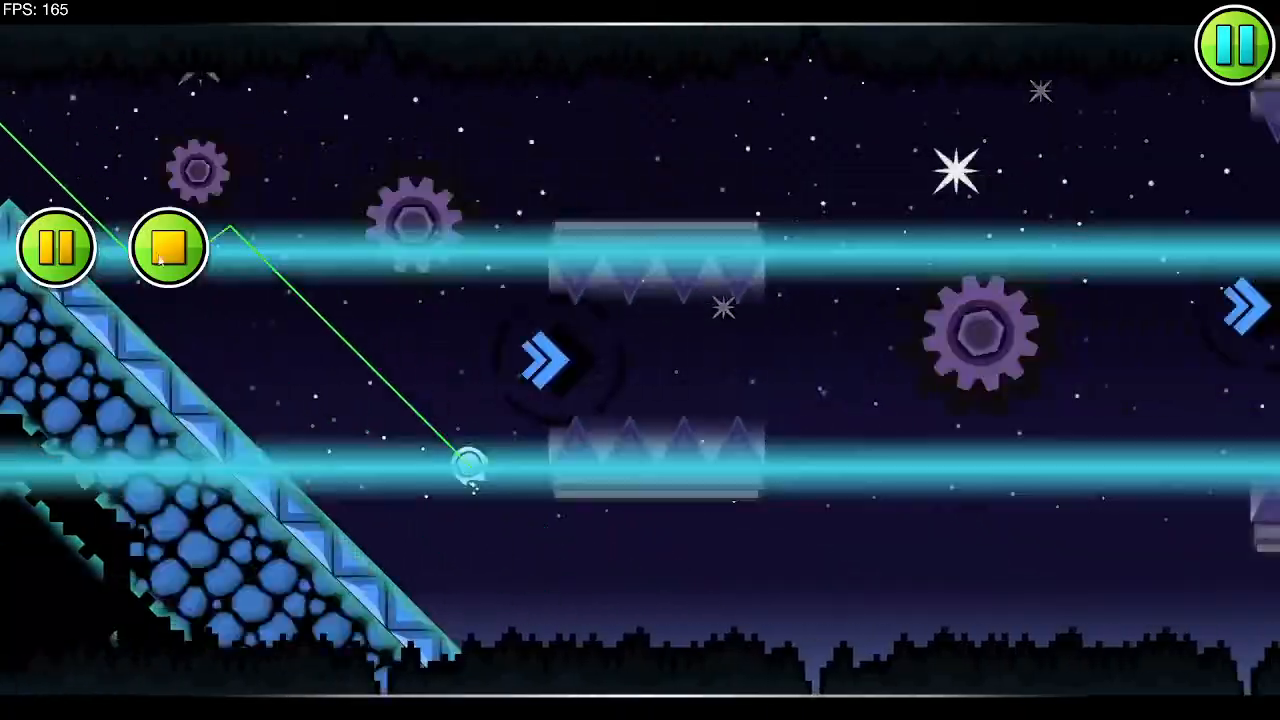
pyautogui.press('Return')
# Step: Set Move Time to 0.6 and change the Move X distance on the Move triggers for groups 121, 120 and 119
pyautogui.click(607, 203)
pyautogui.moveTo(667, 205); pyautogui.dragTo(566, 214)
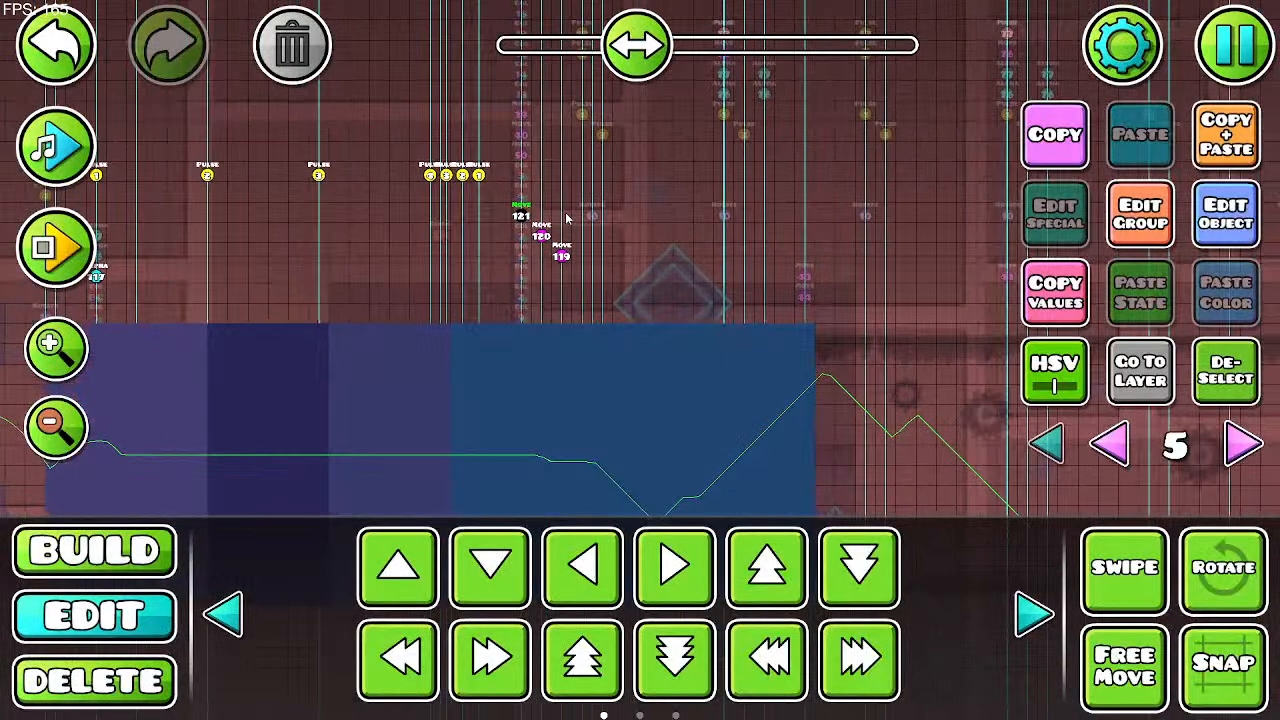
pyautogui.click(1198, 224)
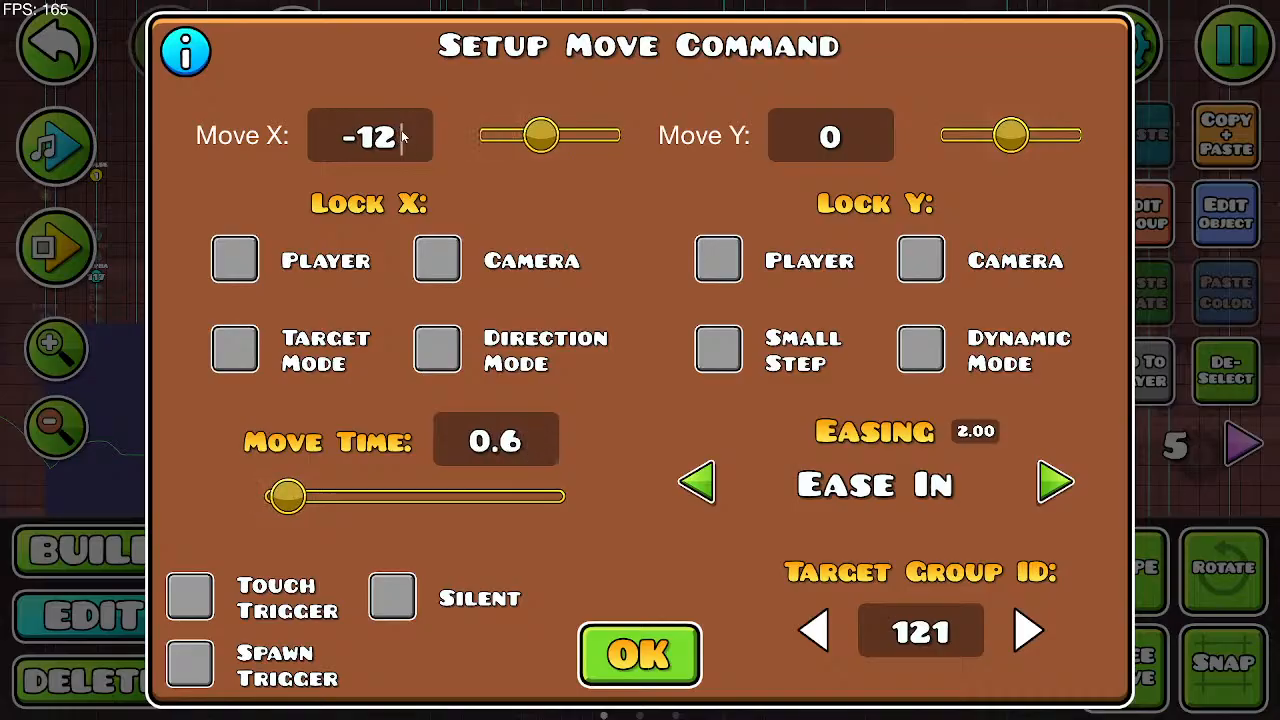
pyautogui.click(590, 650)
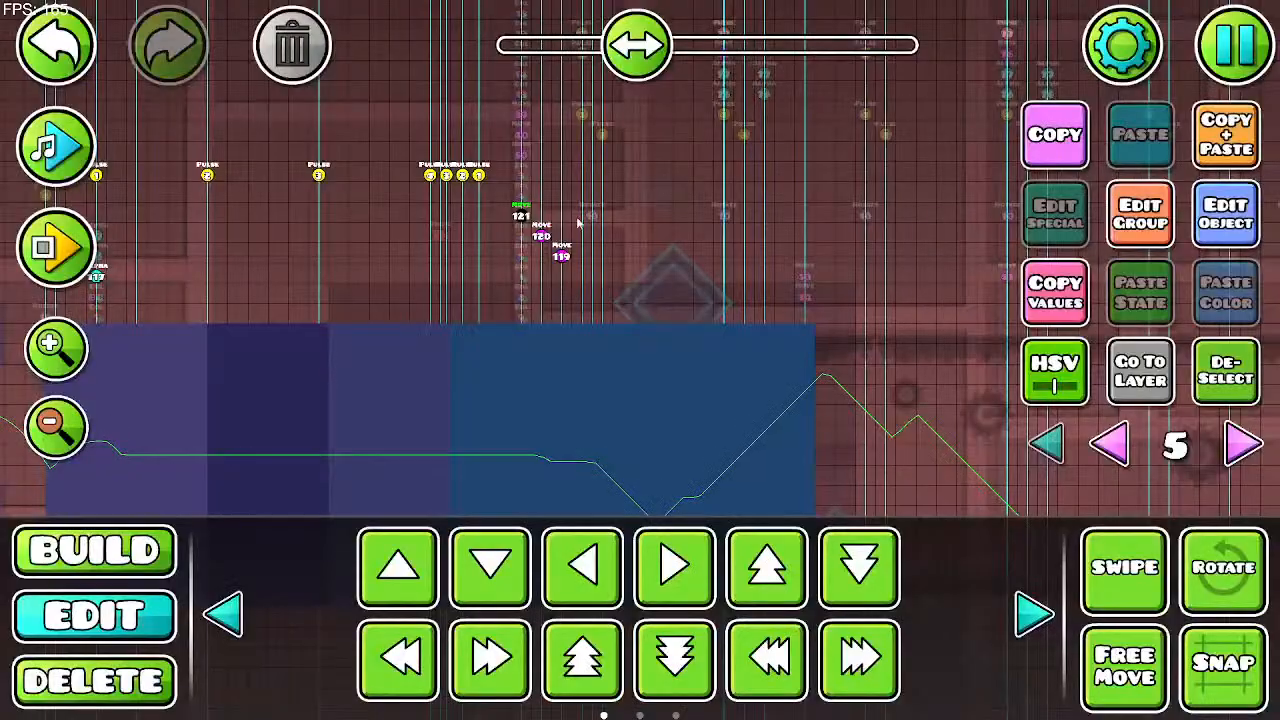
pyautogui.click(1196, 230)
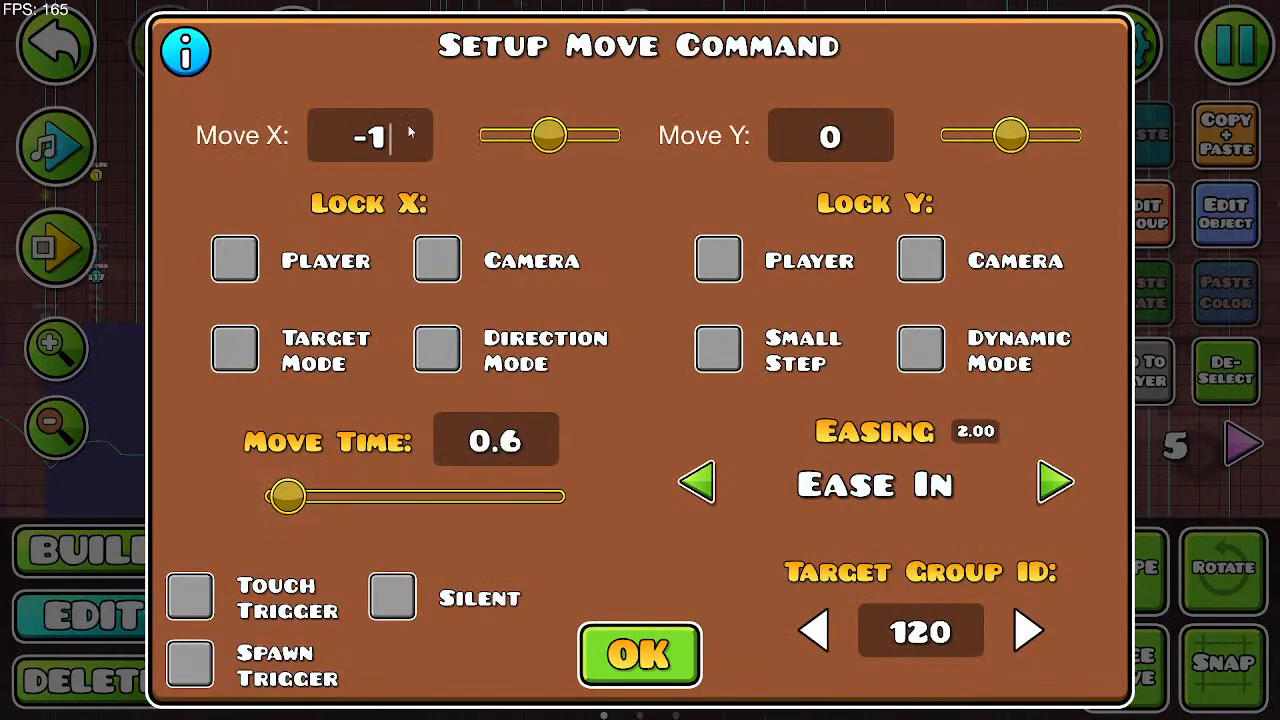
pyautogui.click(645, 655)
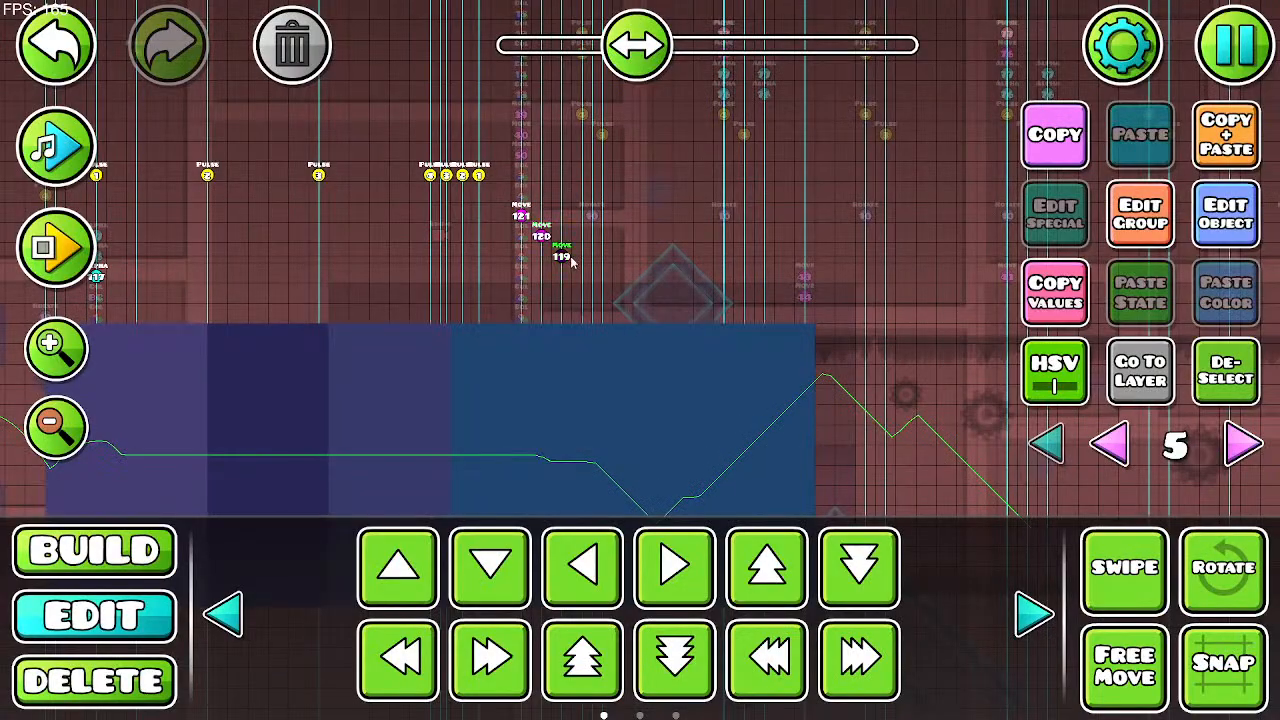
pyautogui.click(1182, 232)
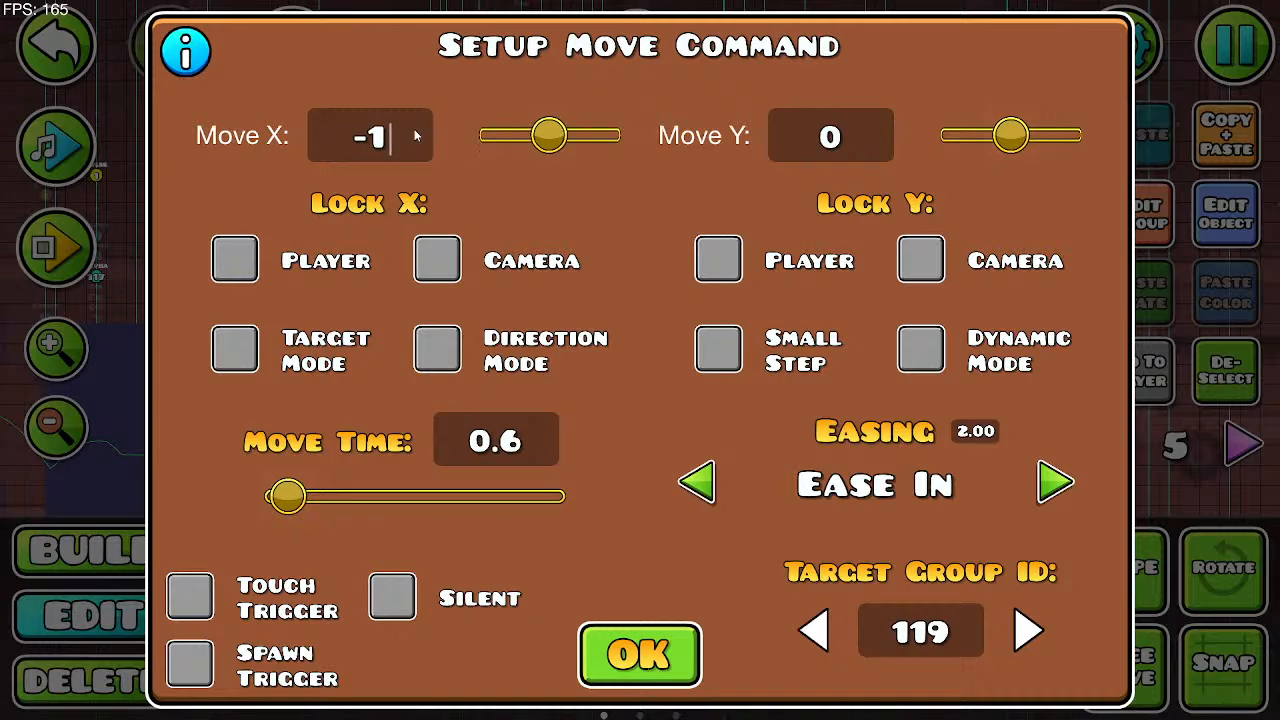
pyautogui.click(632, 648)
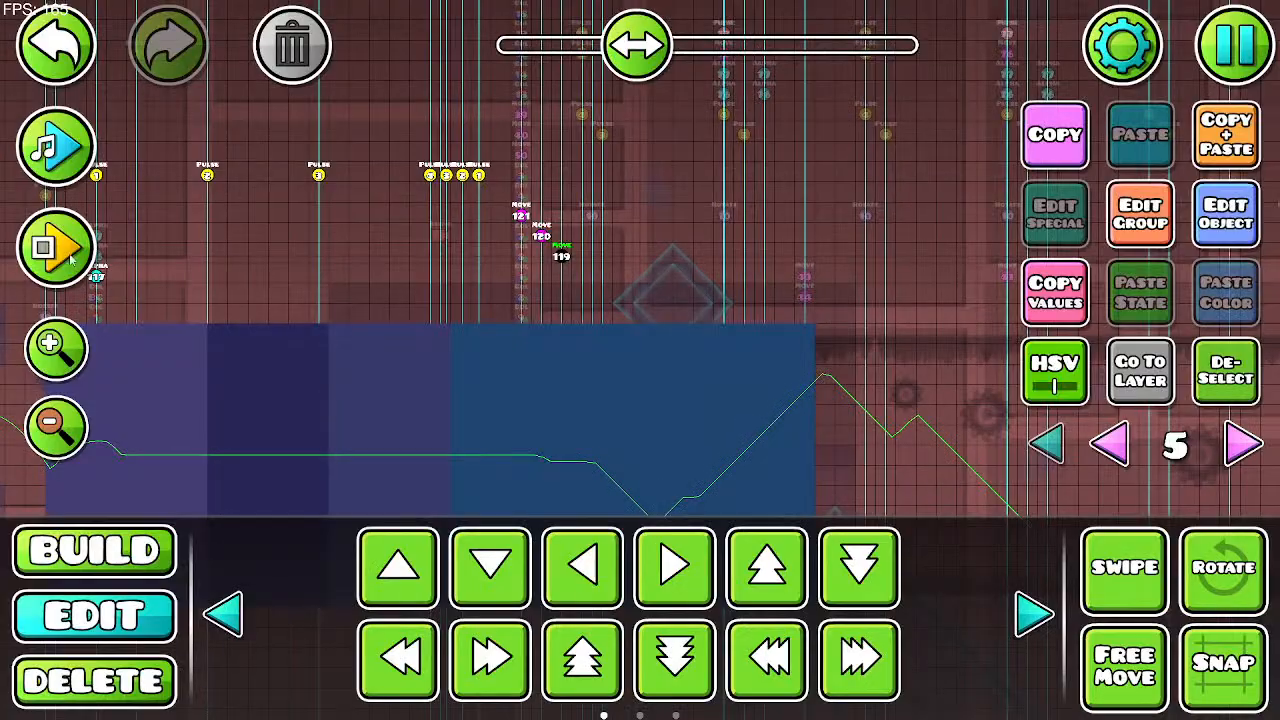
# Step: Playtest the transition once more to examine the backdrop movement with the 0.6 Move Time and changed distances
pyautogui.click(69, 255)
pyautogui.click(462, 266)
pyautogui.click(456, 268)
pyautogui.click(450, 270)
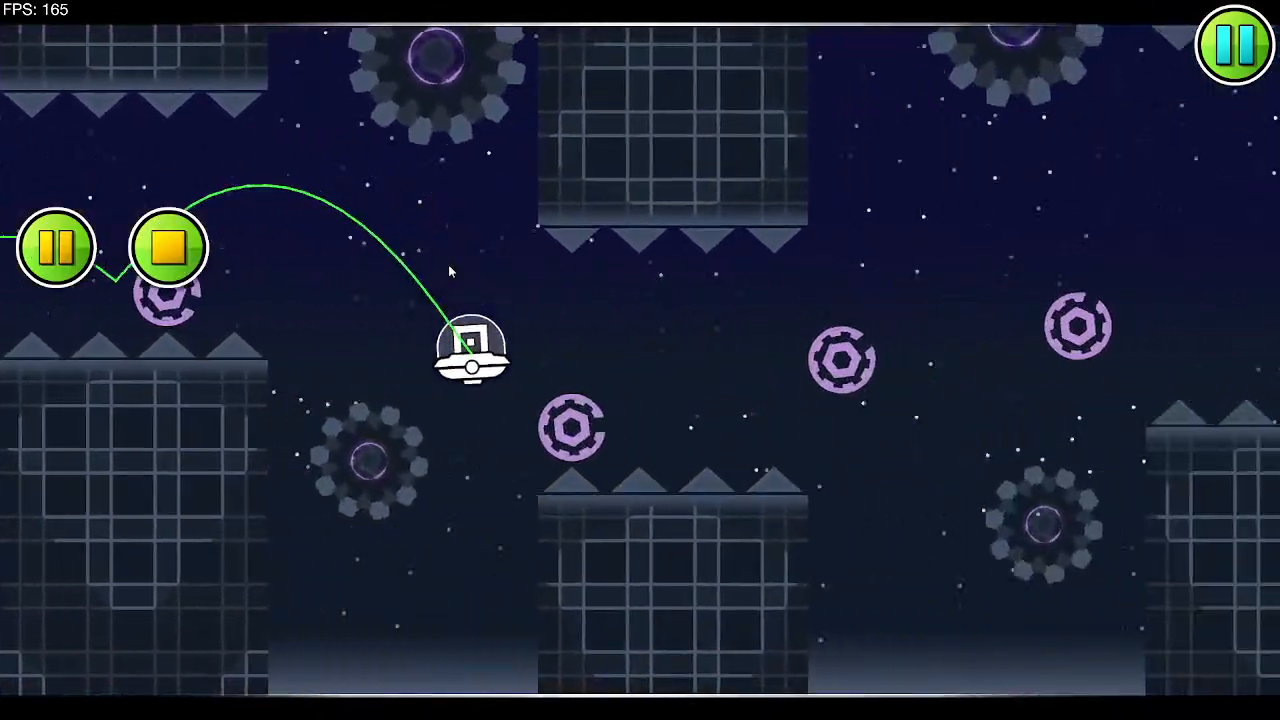
pyautogui.click(449, 268)
pyautogui.click(449, 268)
pyautogui.click(450, 270)
pyautogui.click(449, 268)
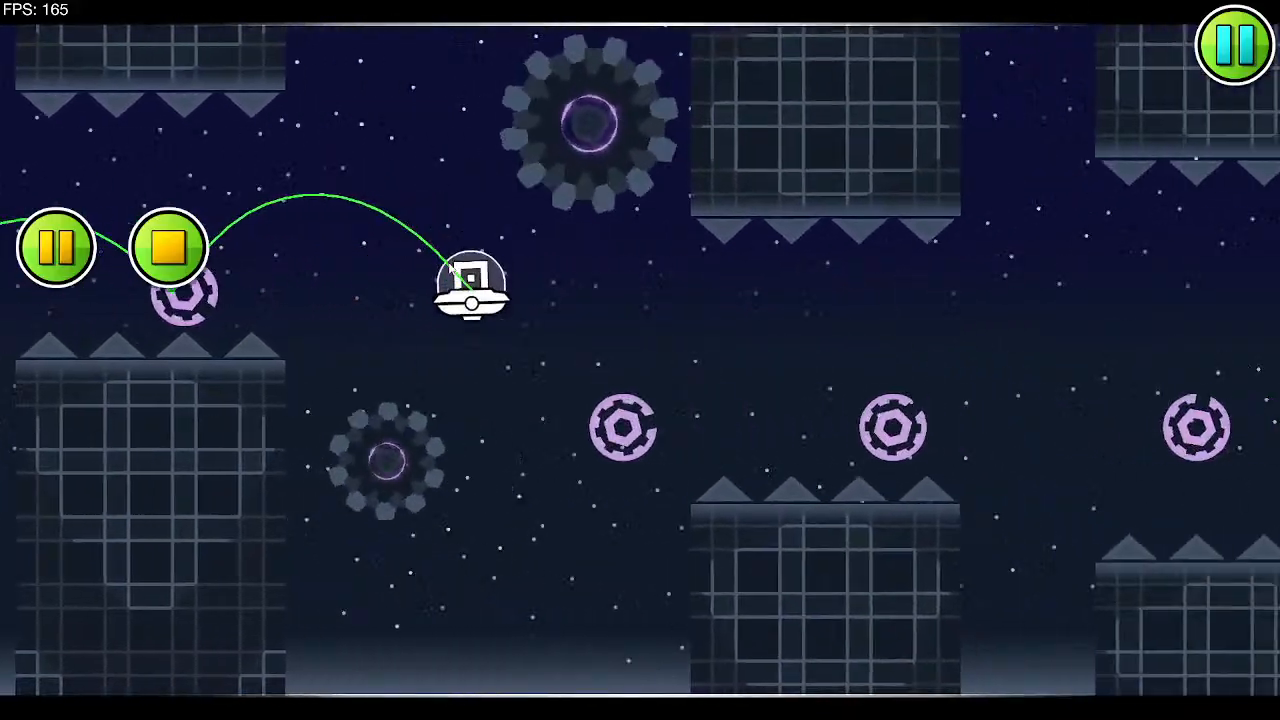
pyautogui.click(449, 268)
pyautogui.click(449, 268)
pyautogui.click(450, 268)
pyautogui.click(450, 268)
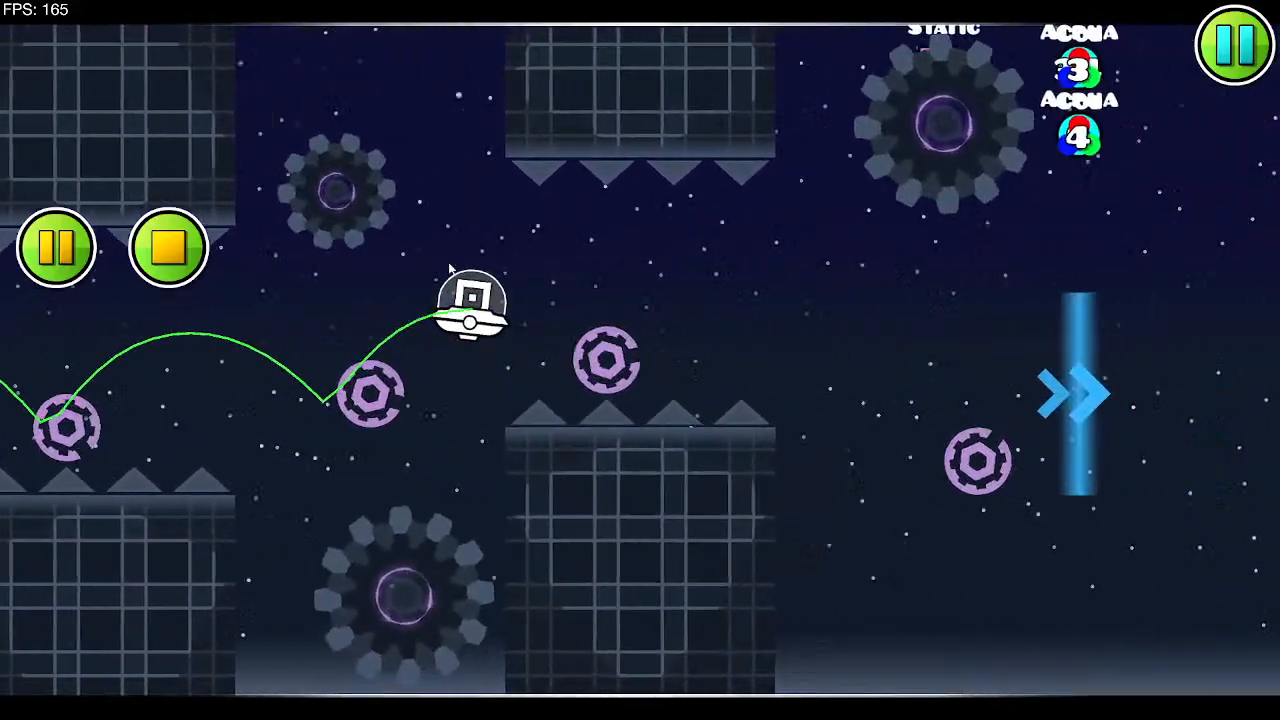
pyautogui.click(452, 268)
pyautogui.click(456, 268)
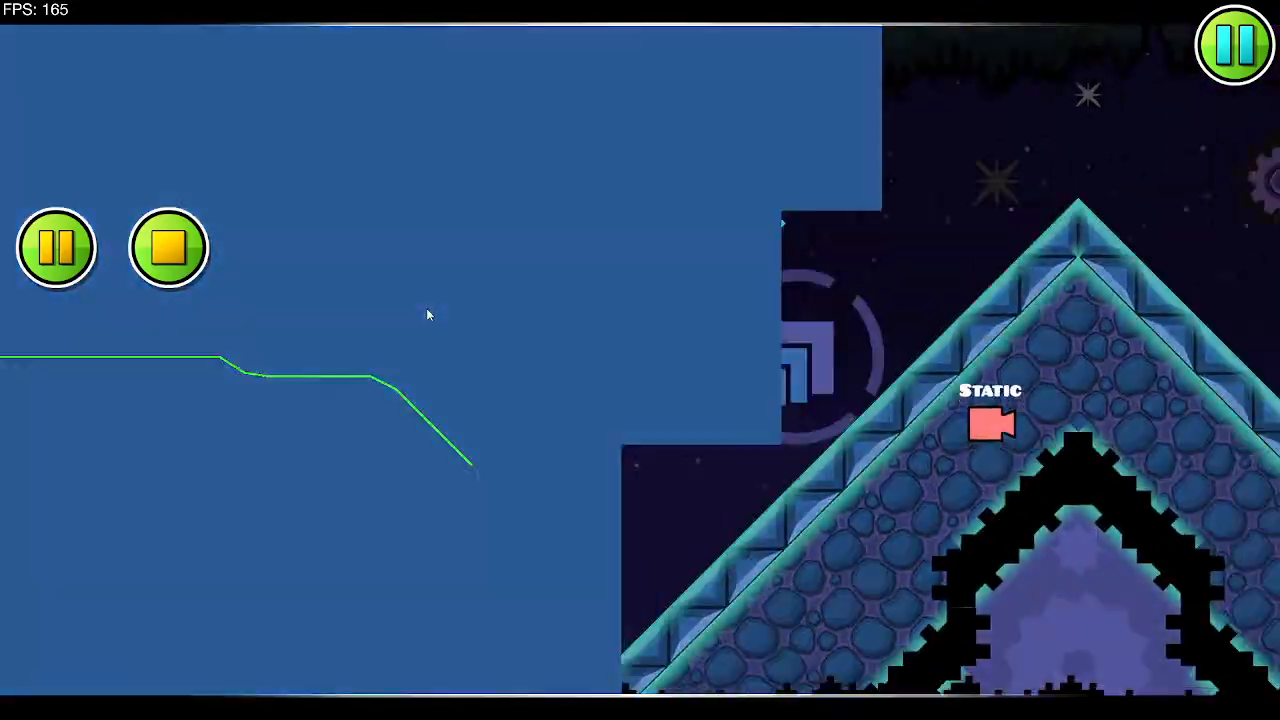
pyautogui.click(427, 309)
pyautogui.click(427, 309)
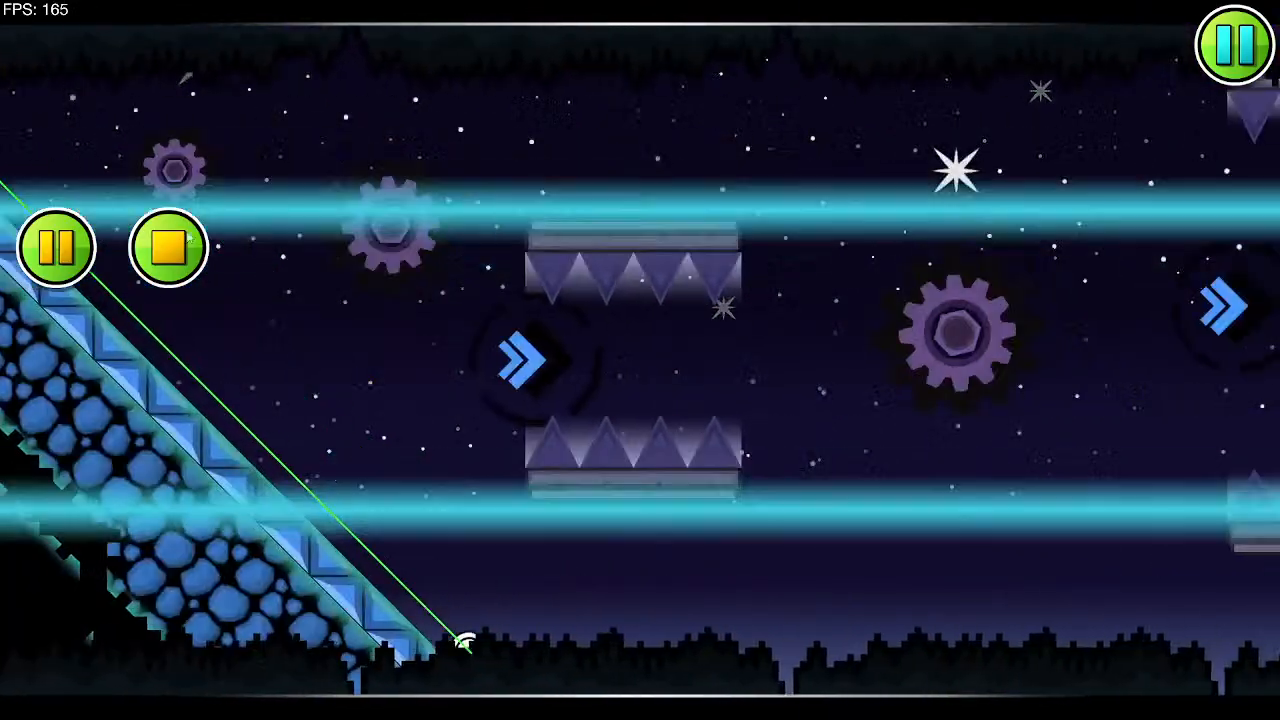
# Step: Stop the playtest and switch the editor from layer 5 to layer 0 for the section before the transition
pyautogui.click(168, 247)
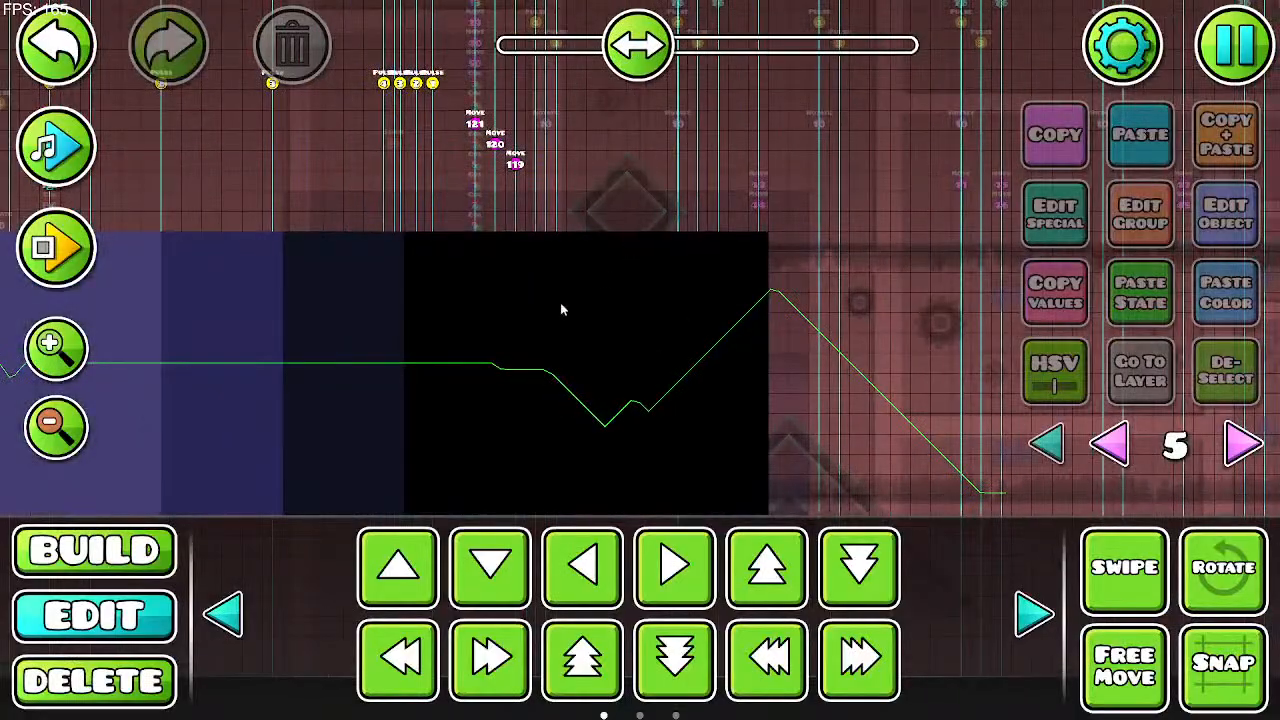
pyautogui.moveTo(560, 306); pyautogui.dragTo(752, 300)
pyautogui.moveTo(507, 355); pyautogui.dragTo(807, 365)
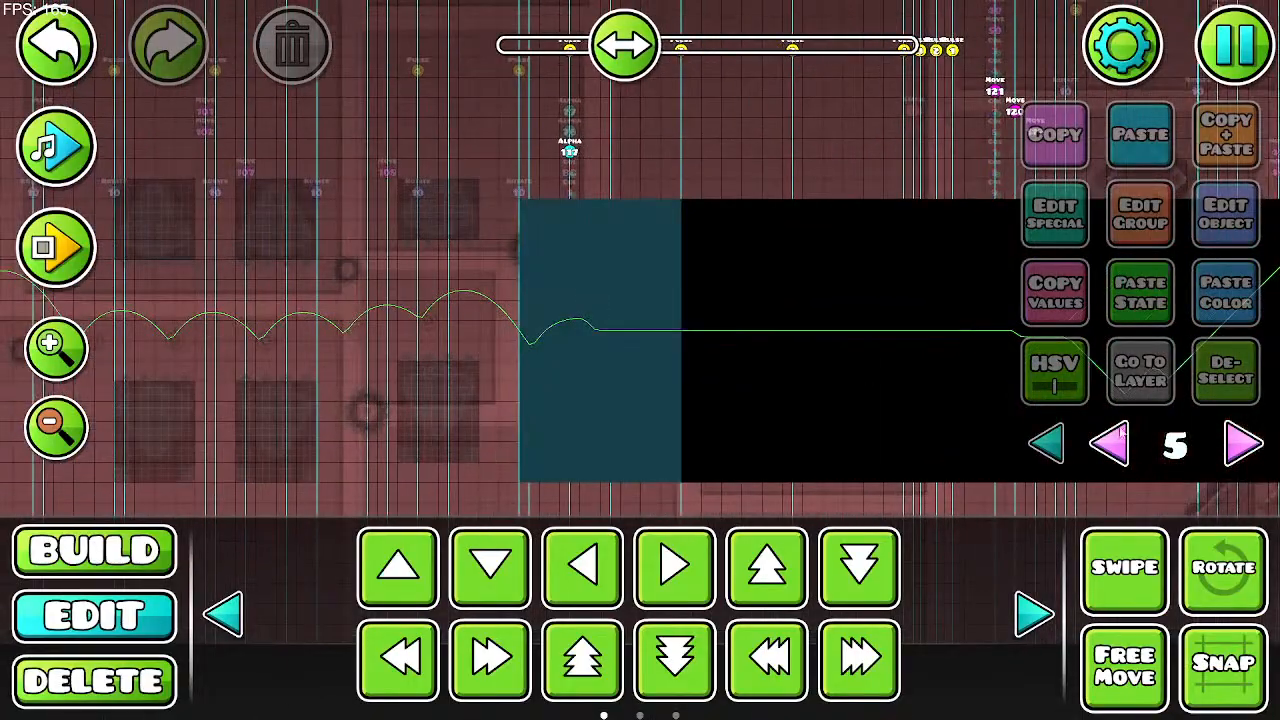
pyautogui.click(1108, 444)
pyautogui.click(1108, 444)
pyautogui.click(1108, 444)
pyautogui.click(1108, 444)
pyautogui.click(1108, 444)
pyautogui.moveTo(546, 378); pyautogui.dragTo(525, 355)
pyautogui.scroll(3, 441, 378)
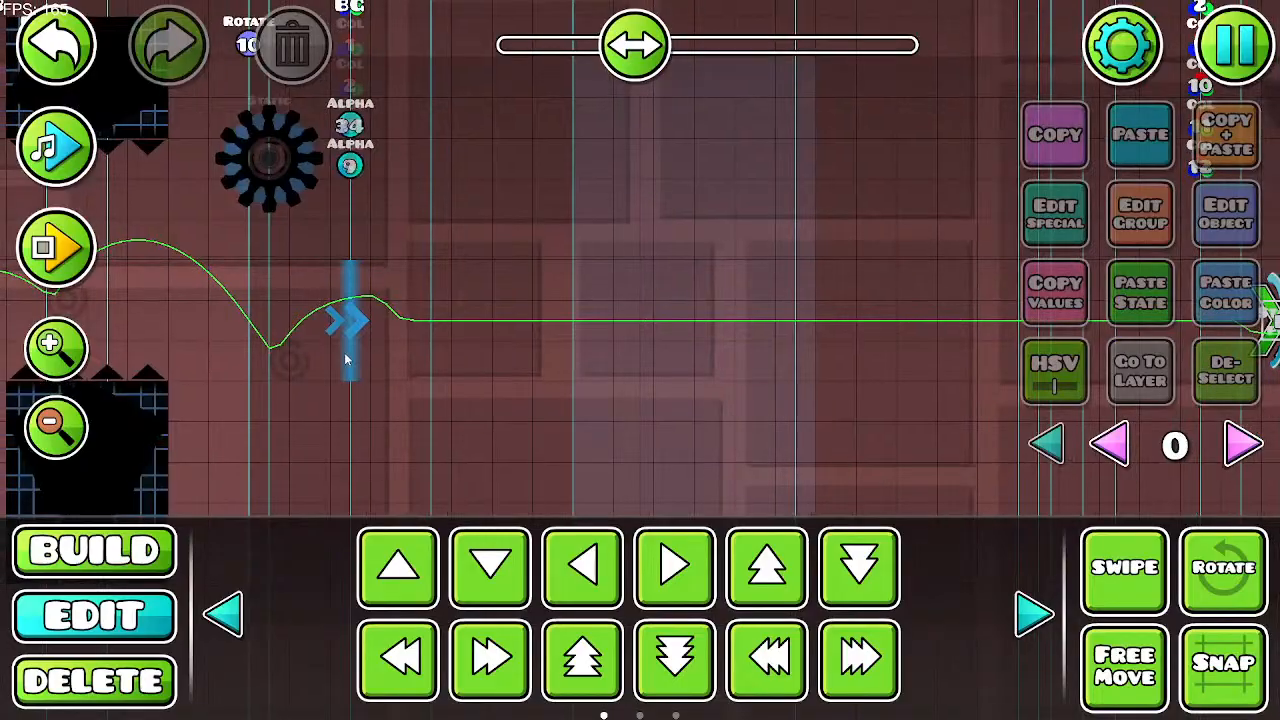
# Step: Duplicate the blue glow segments at the arrow marker to extend the vertical glow bar upward and downward
pyautogui.click(346, 353)
pyautogui.click(350, 373)
pyautogui.click(361, 335)
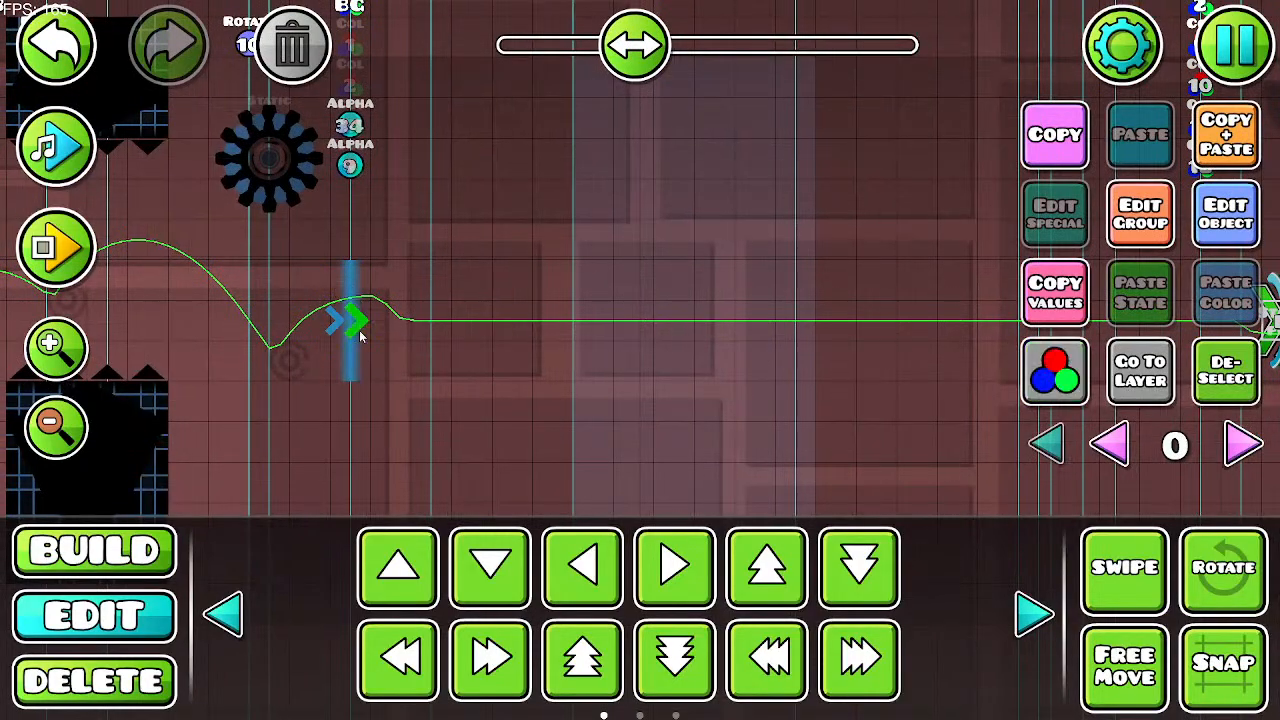
pyautogui.click(361, 335)
pyautogui.click(357, 348)
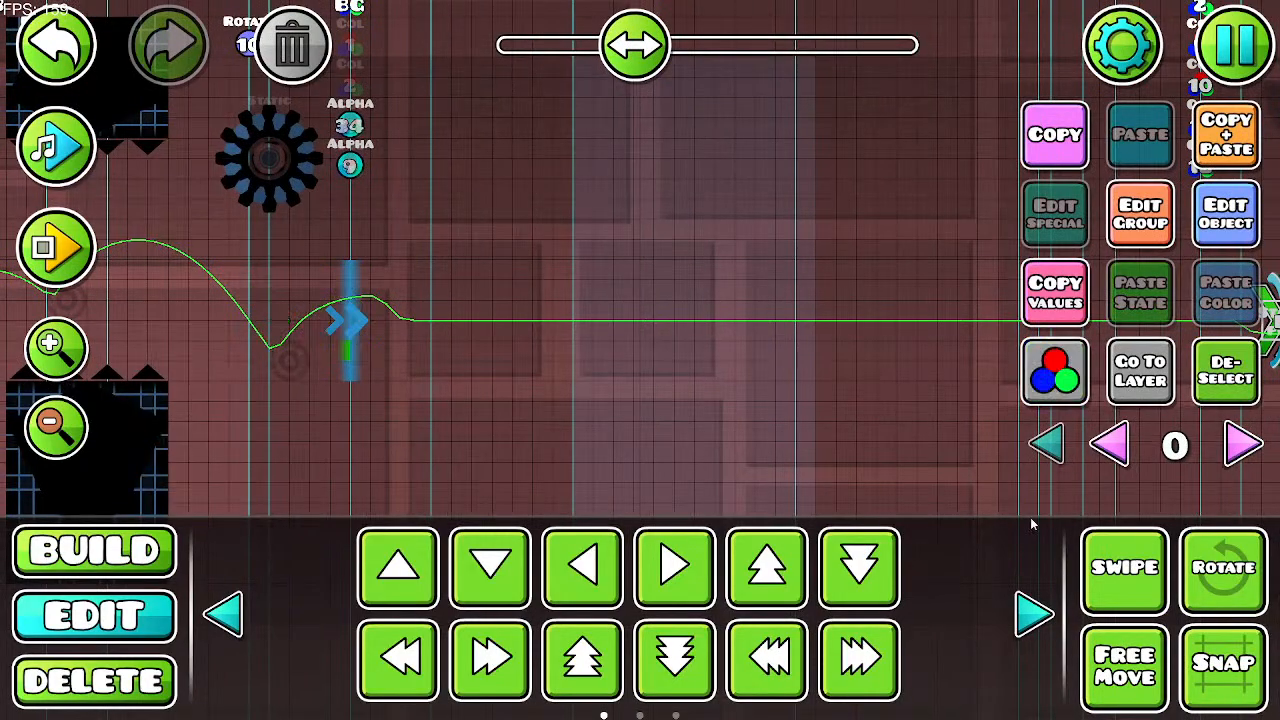
pyautogui.click(355, 372)
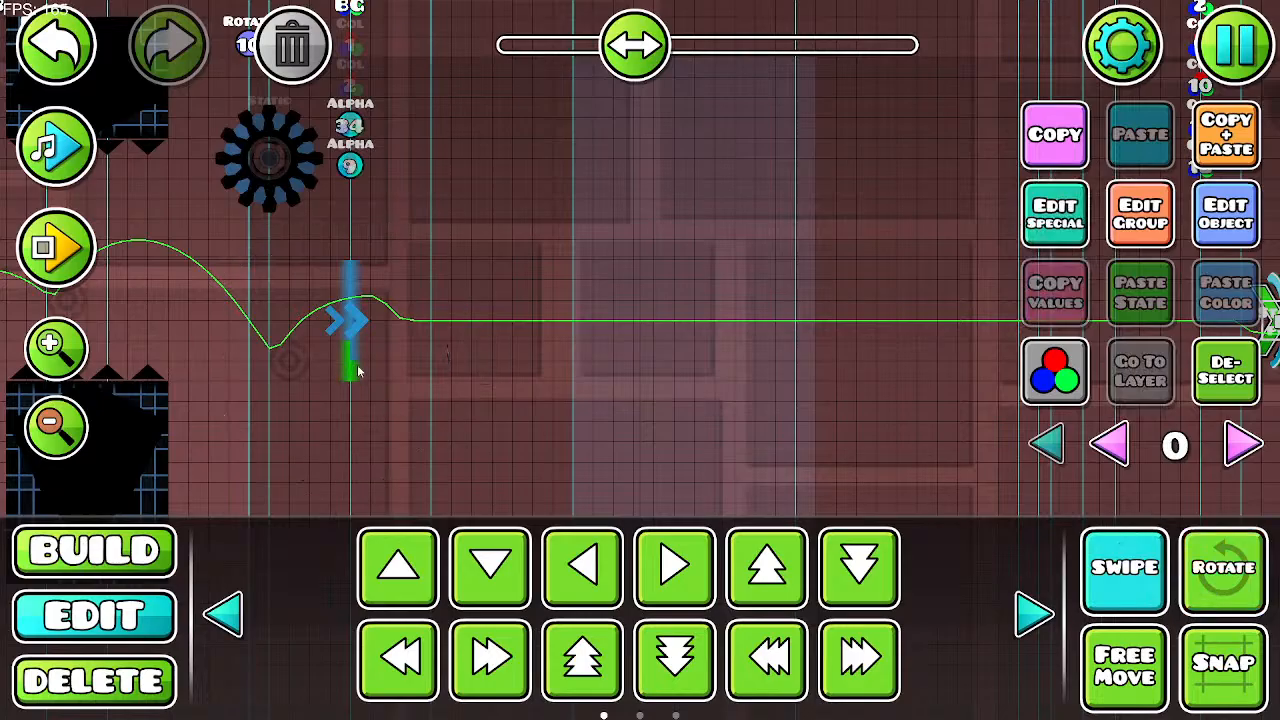
pyautogui.scroll(-2, 371, 369)
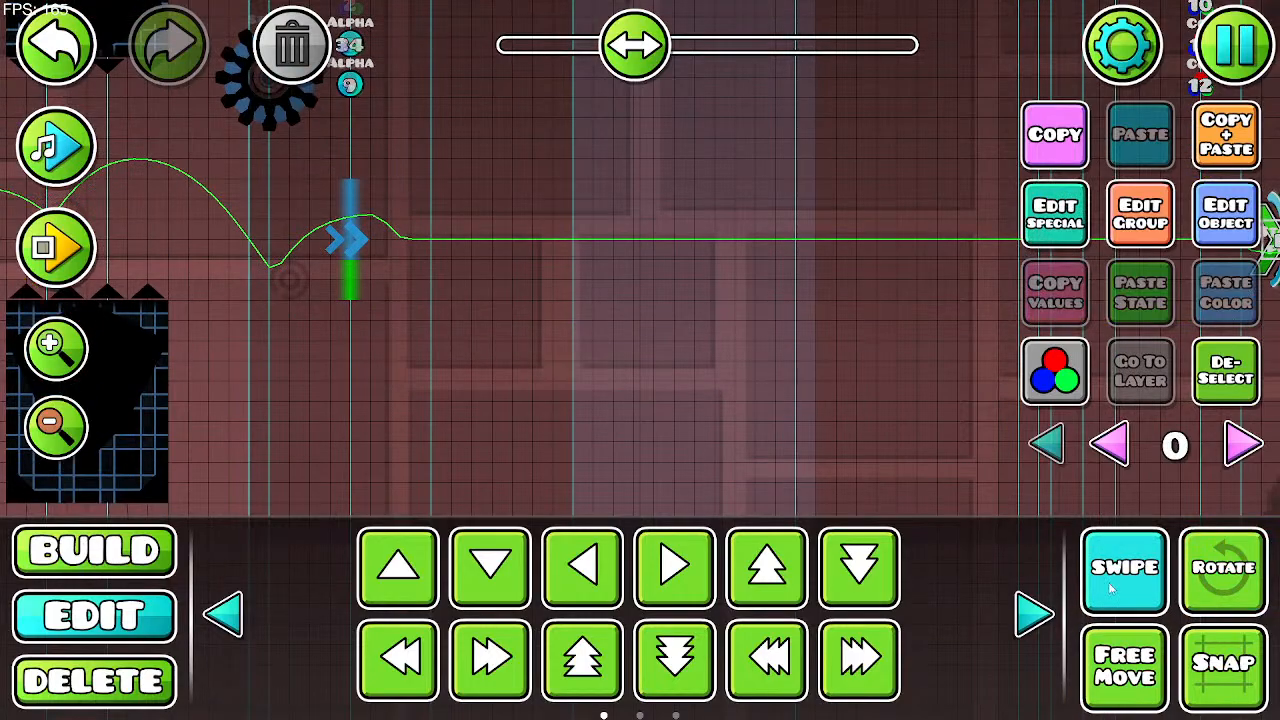
pyautogui.click(1218, 148)
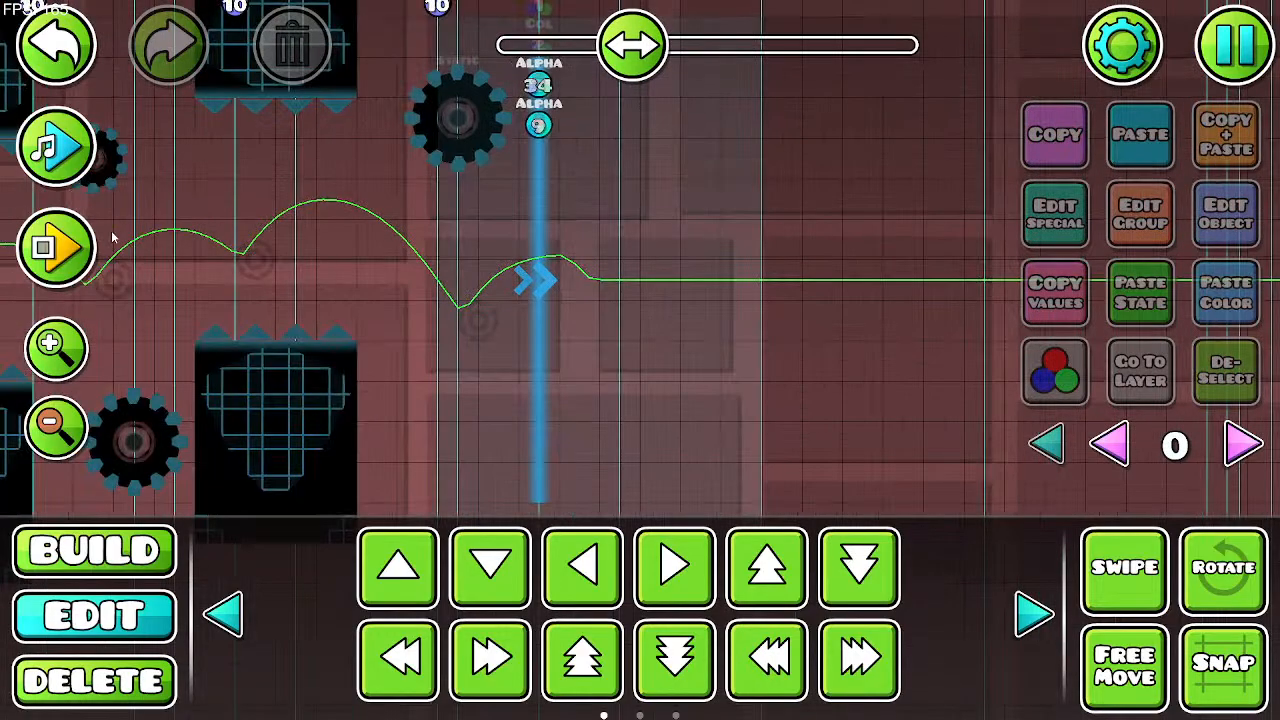
# Step: Playtest the UFO section up to the transition to examine the extended blue glow bar
pyautogui.click(55, 248)
pyautogui.click(481, 309)
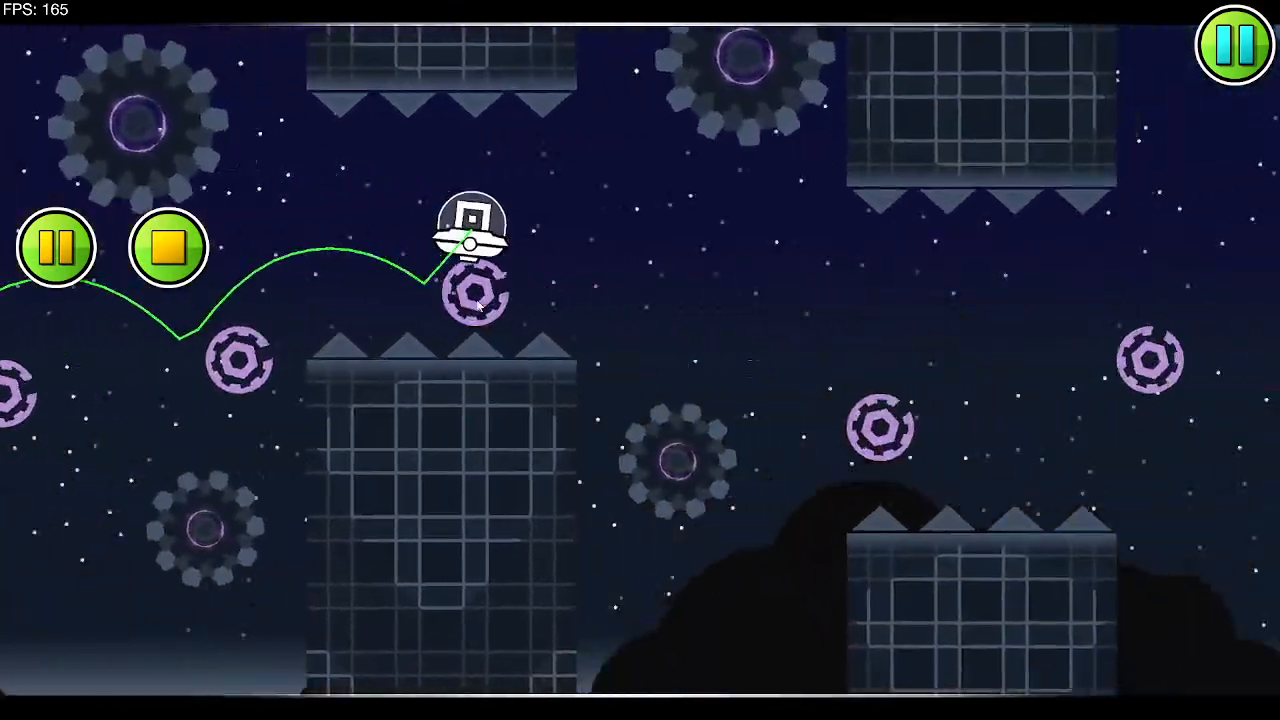
pyautogui.click(480, 308)
pyautogui.click(479, 307)
pyautogui.click(477, 305)
pyautogui.click(475, 302)
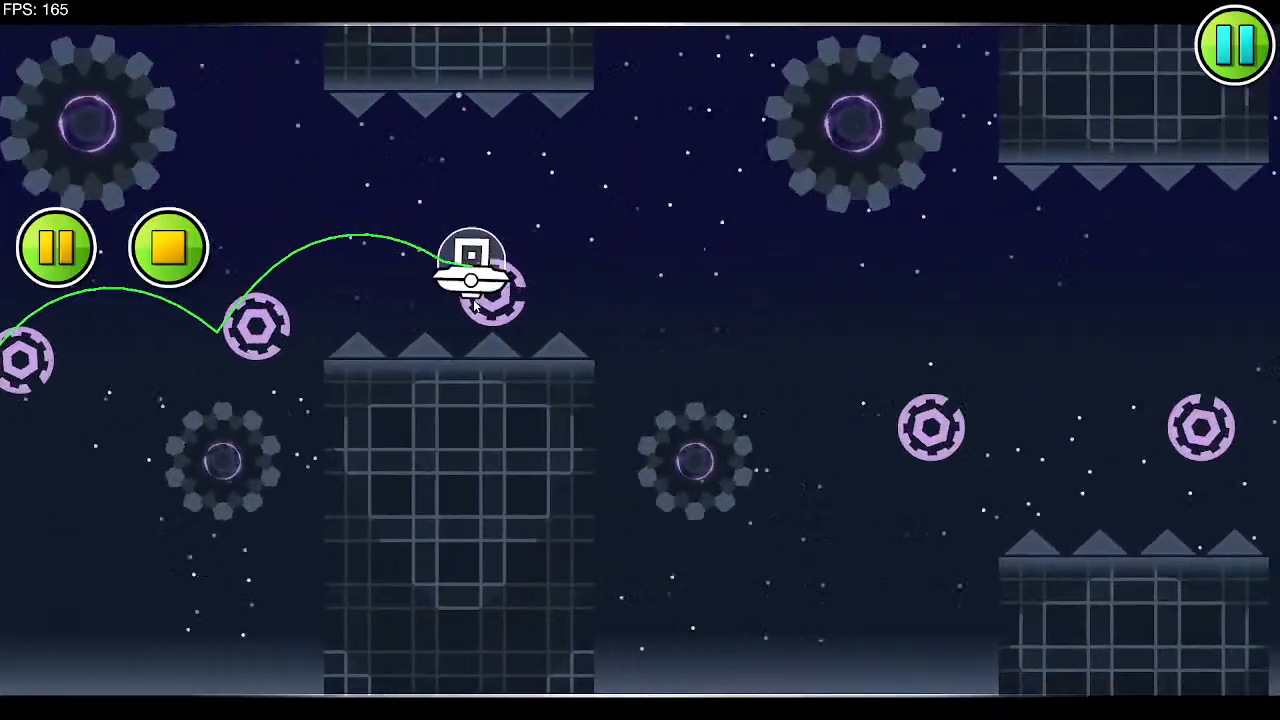
pyautogui.click(473, 300)
pyautogui.click(471, 298)
pyautogui.click(472, 300)
pyautogui.click(471, 300)
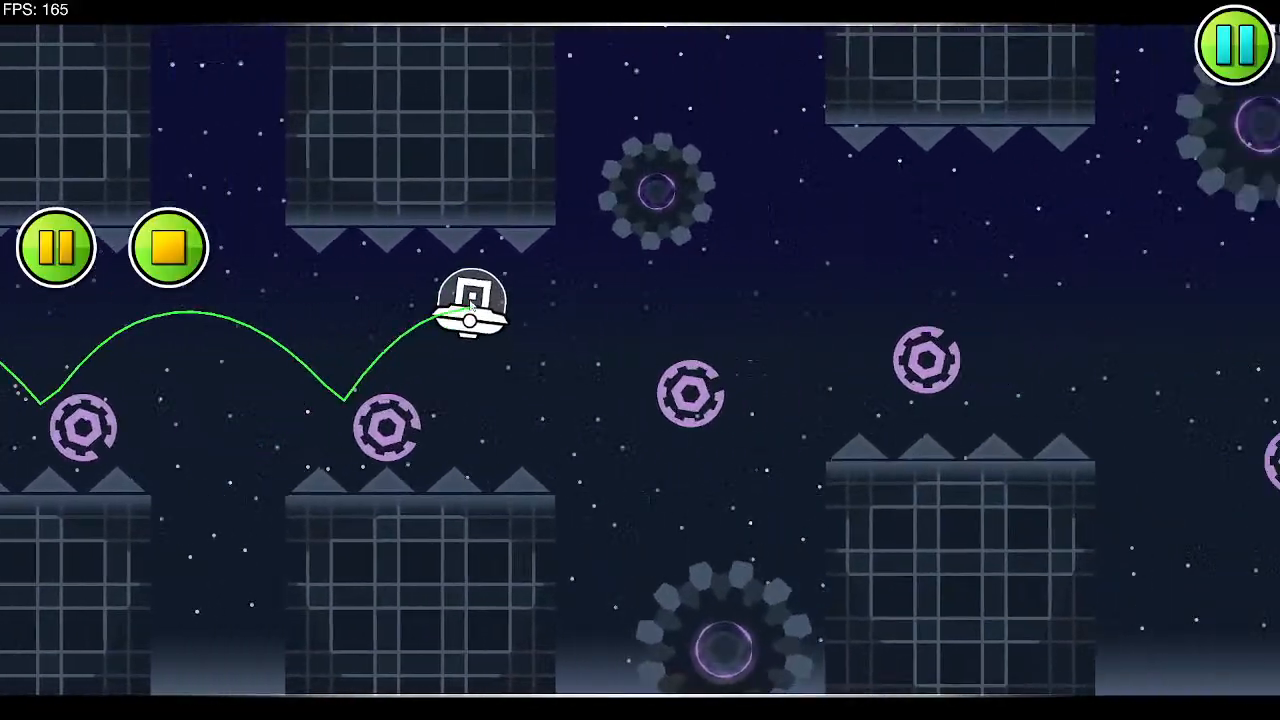
pyautogui.click(470, 300)
pyautogui.click(469, 300)
pyautogui.click(469, 305)
pyautogui.click(168, 247)
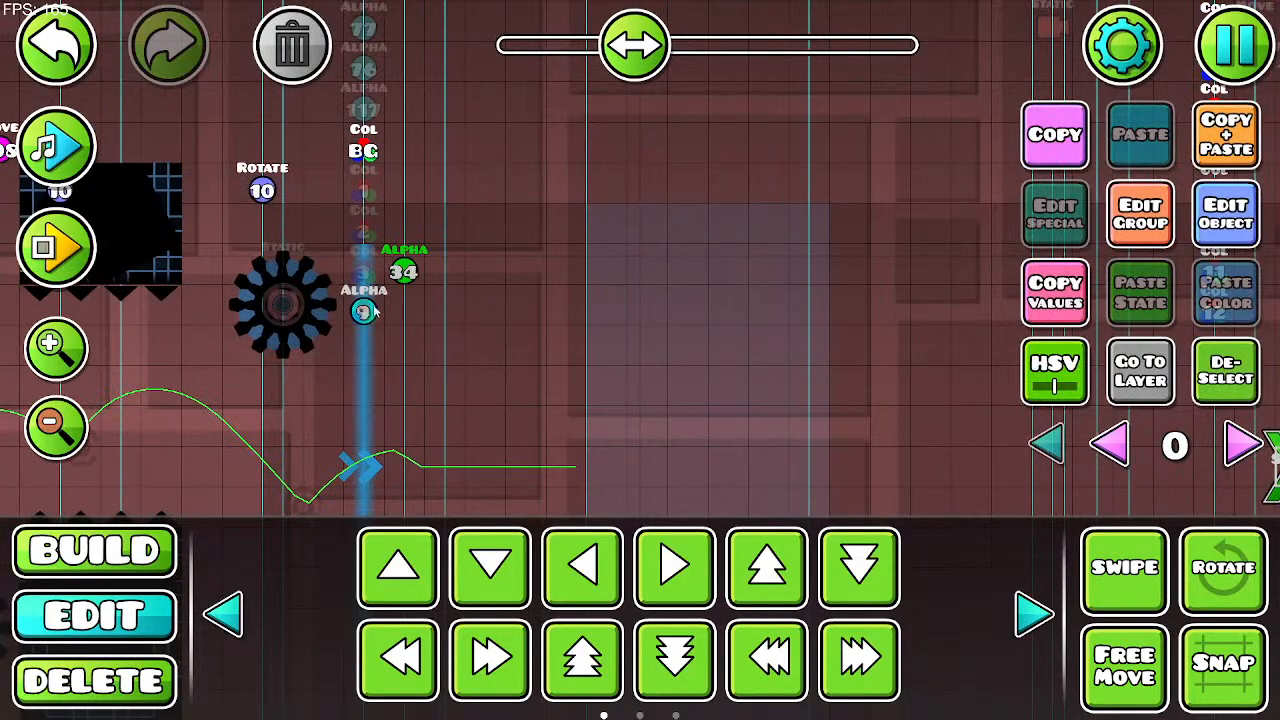
# Step: Extend the glow bar upward behind the Col triggers by duplicating its upper segments, shifting the Alpha 34 and 9 triggers aside and back
pyautogui.click(364, 273)
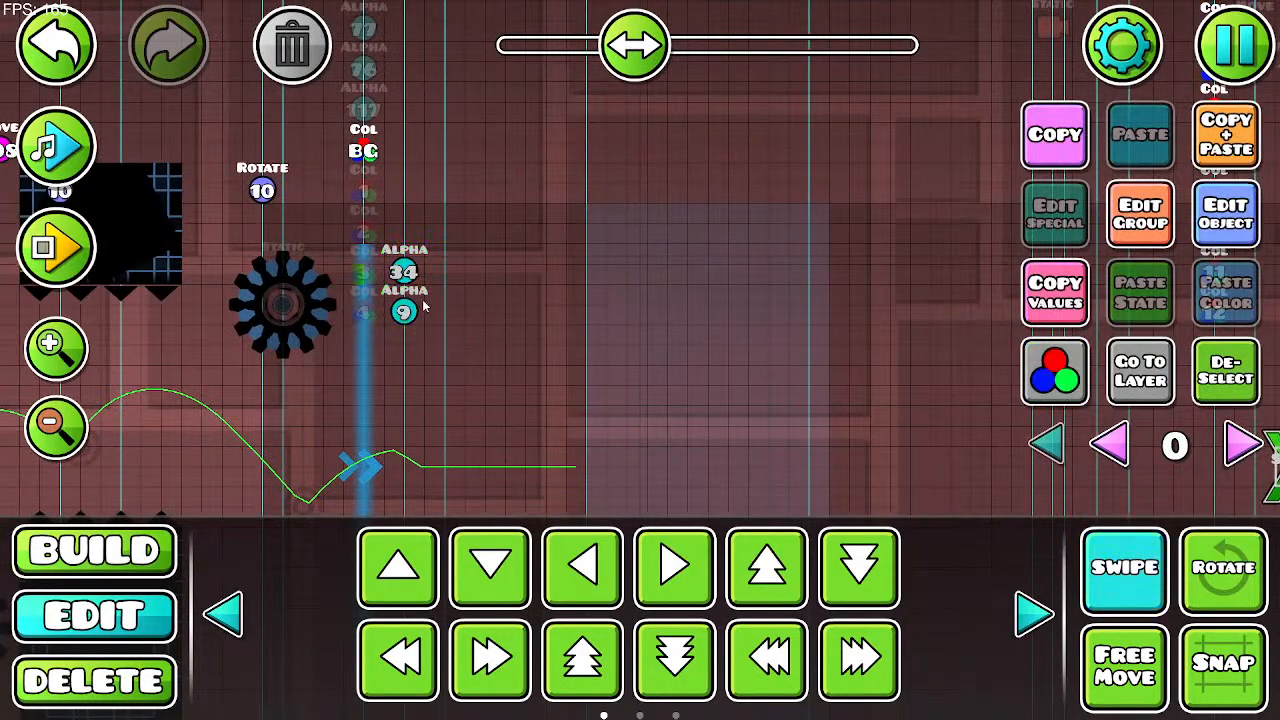
pyautogui.moveTo(370, 313); pyautogui.dragTo(373, 316)
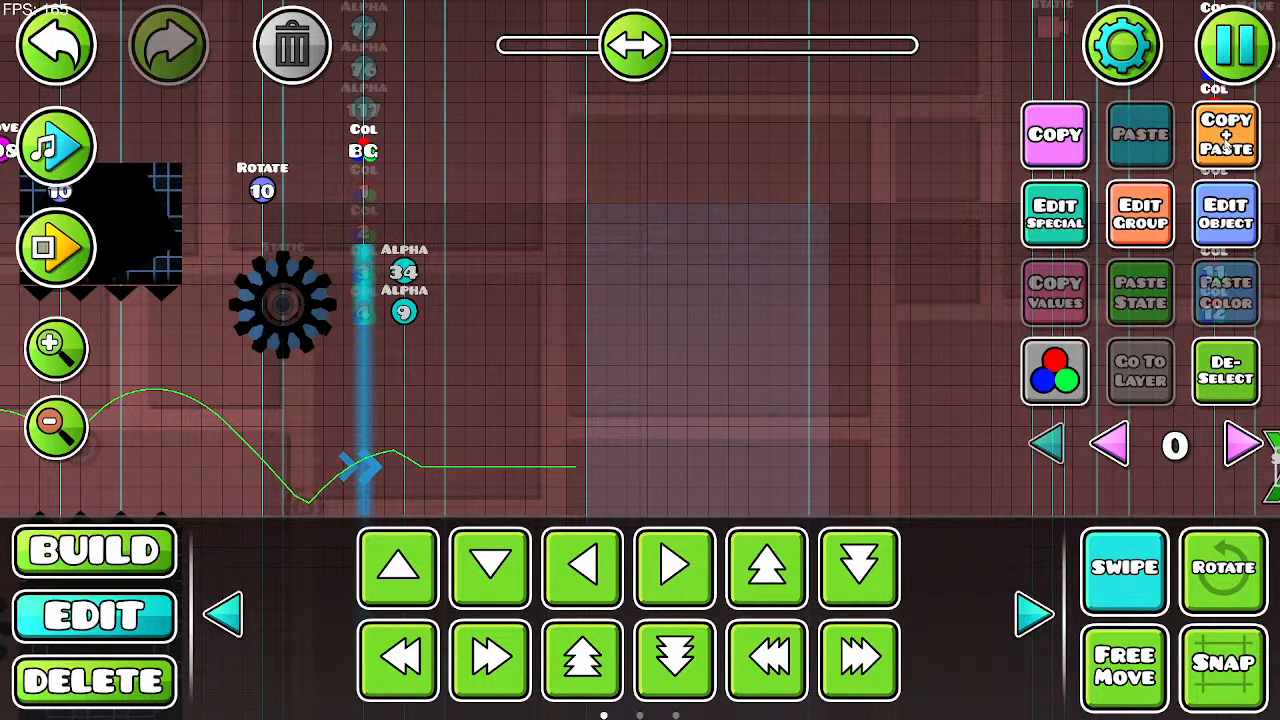
pyautogui.click(294, 47)
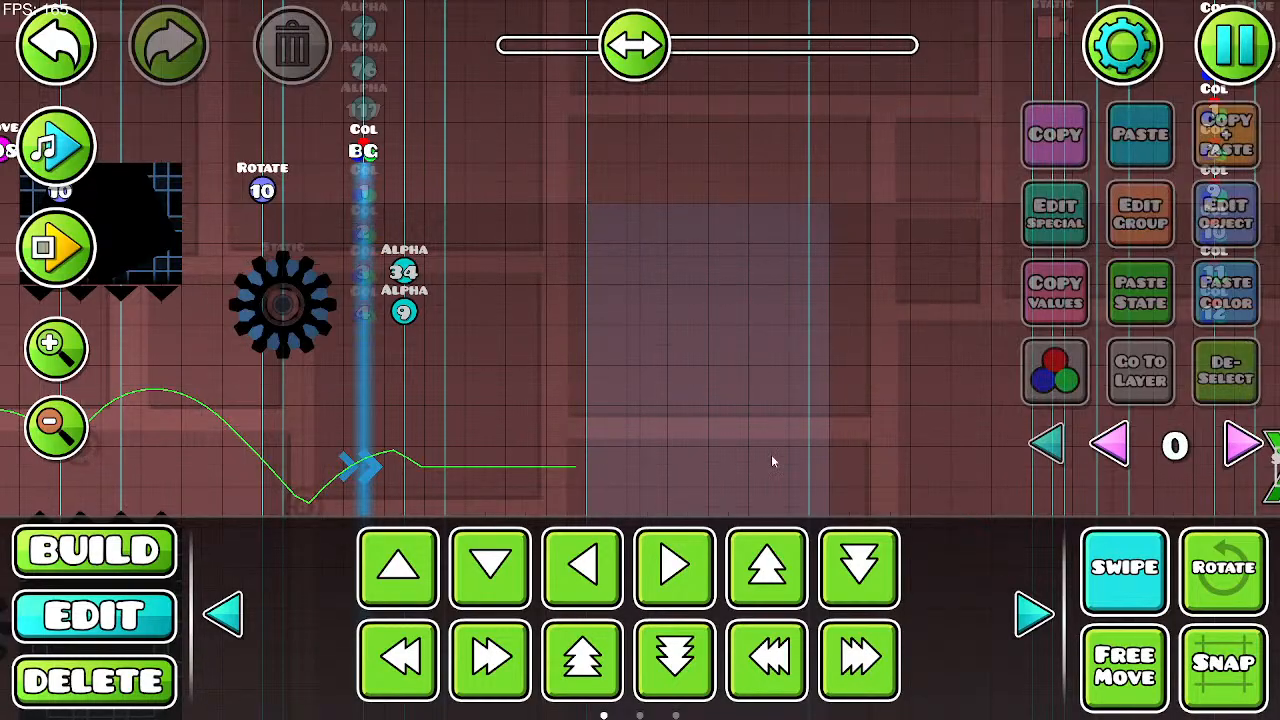
pyautogui.click(411, 286)
pyautogui.scroll(-5, 430, 306)
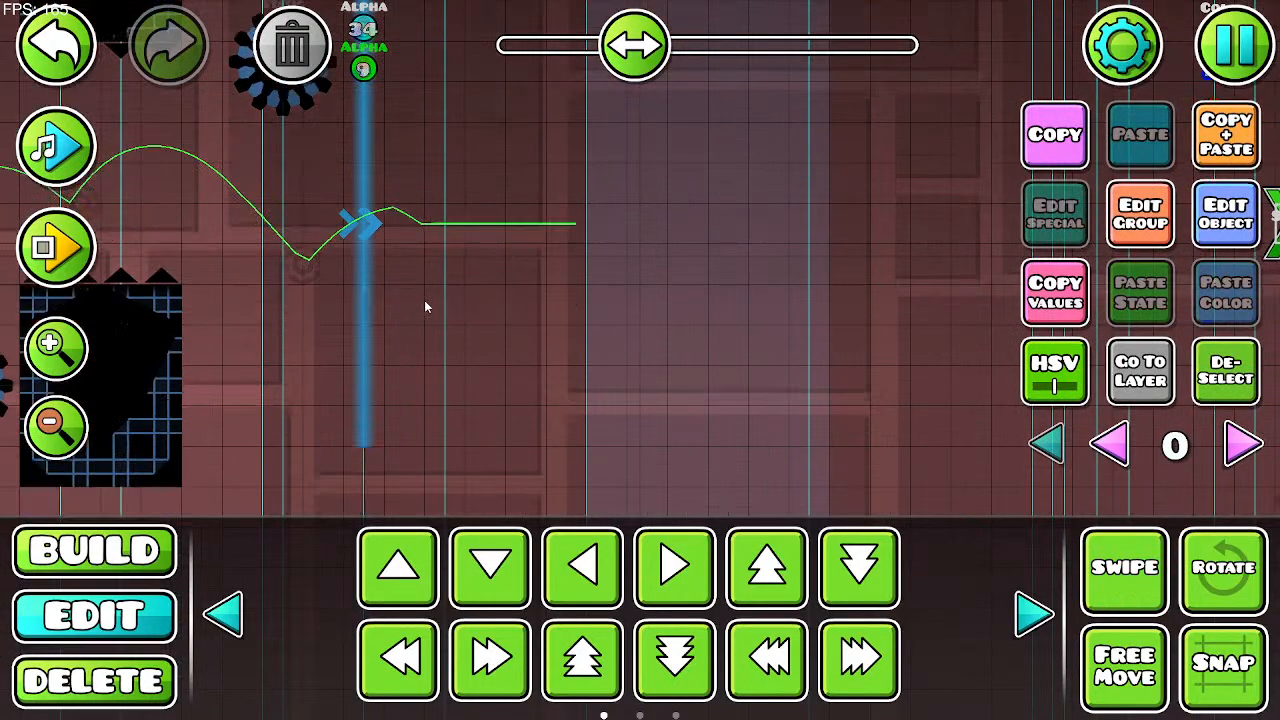
# Step: Playtest the UFO section again to examine how the taller glow bar fills the screen height
pyautogui.click(78, 258)
pyautogui.click(311, 271)
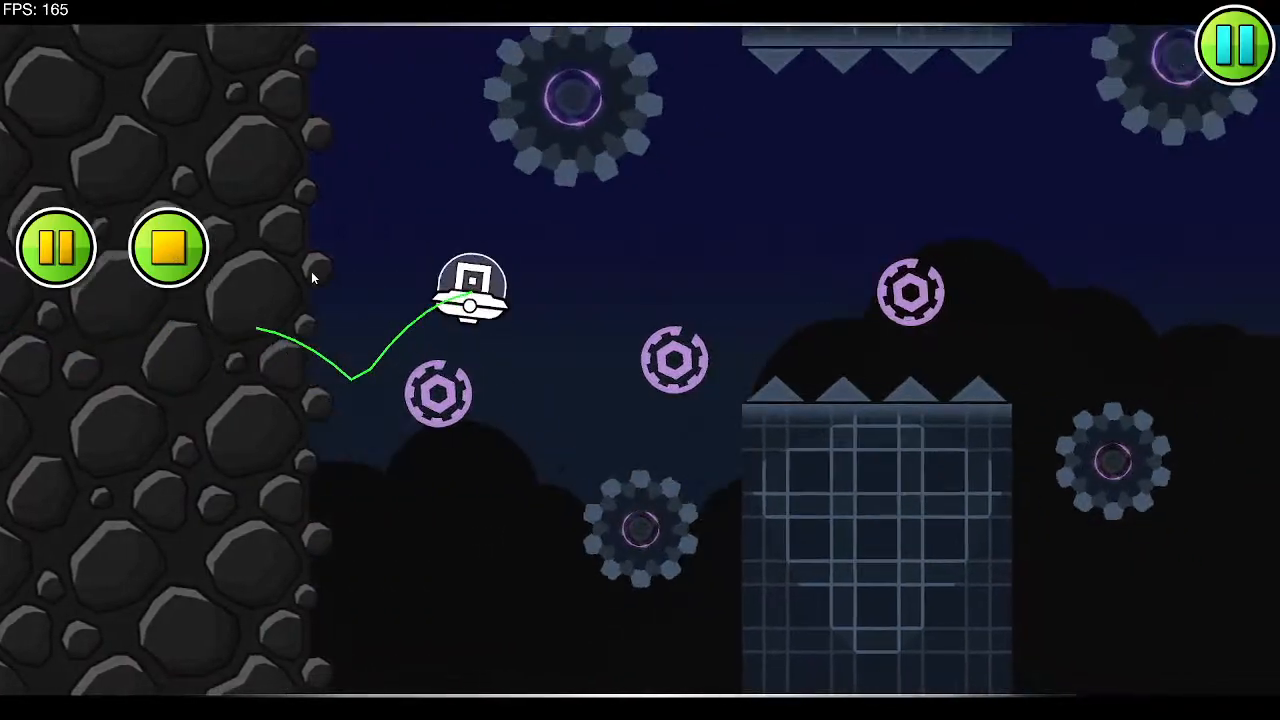
pyautogui.click(312, 271)
pyautogui.click(313, 273)
pyautogui.click(314, 277)
pyautogui.click(314, 277)
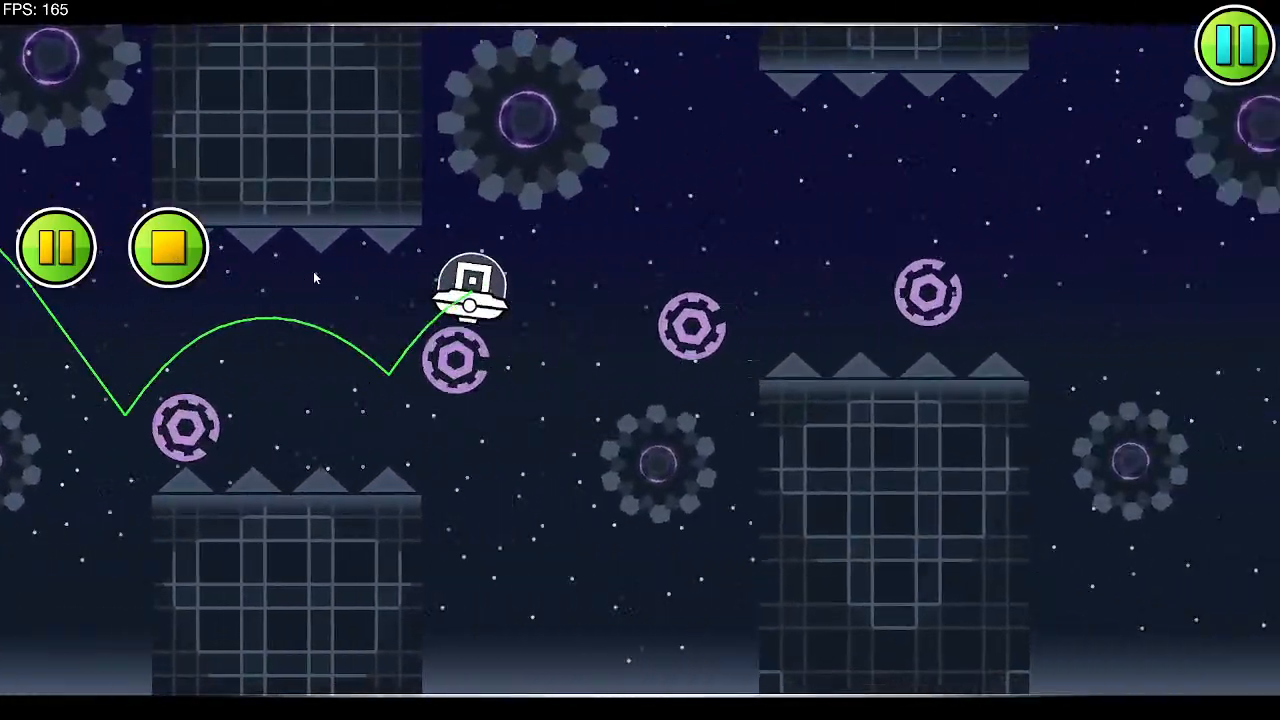
pyautogui.click(314, 277)
pyautogui.click(314, 277)
pyautogui.click(314, 278)
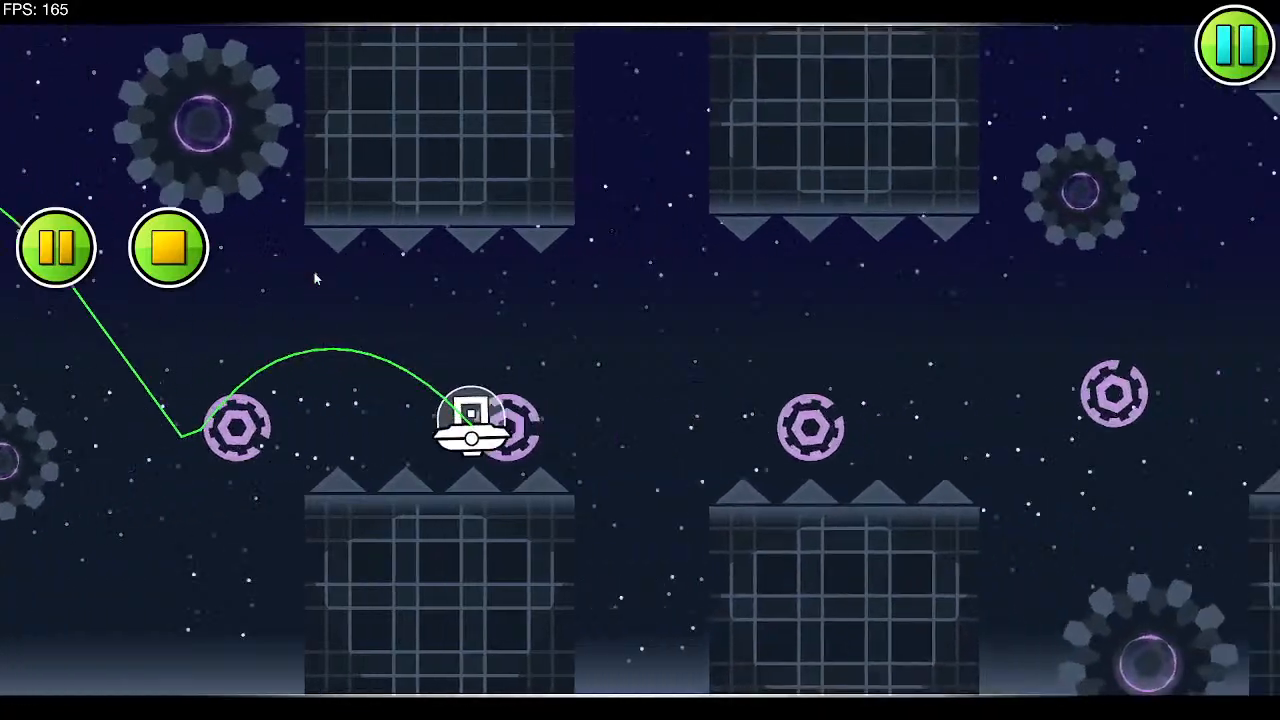
pyautogui.click(314, 278)
pyautogui.click(314, 278)
pyautogui.click(314, 278)
pyautogui.click(314, 278)
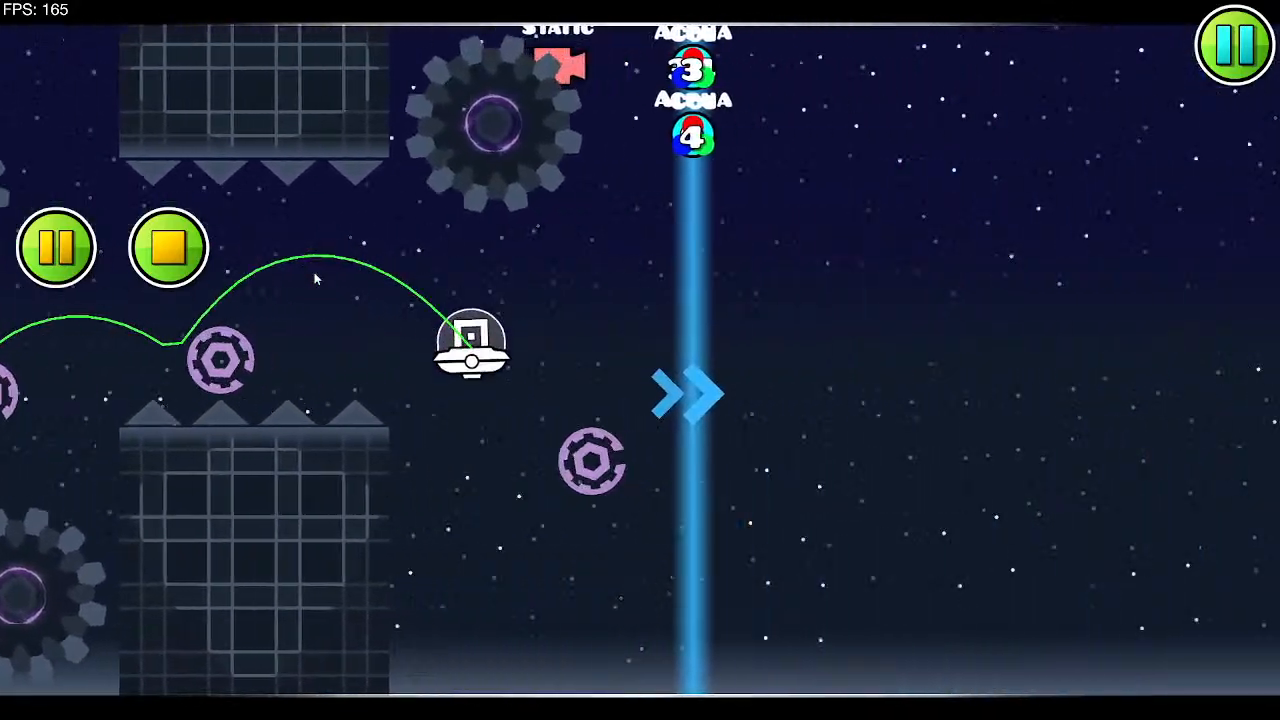
pyautogui.click(314, 274)
pyautogui.click(176, 251)
# Step: Save and play the level in test mode through the UFO section, transition and wave section, and return to the editor
pyautogui.moveTo(422, 262); pyautogui.dragTo(437, 325)
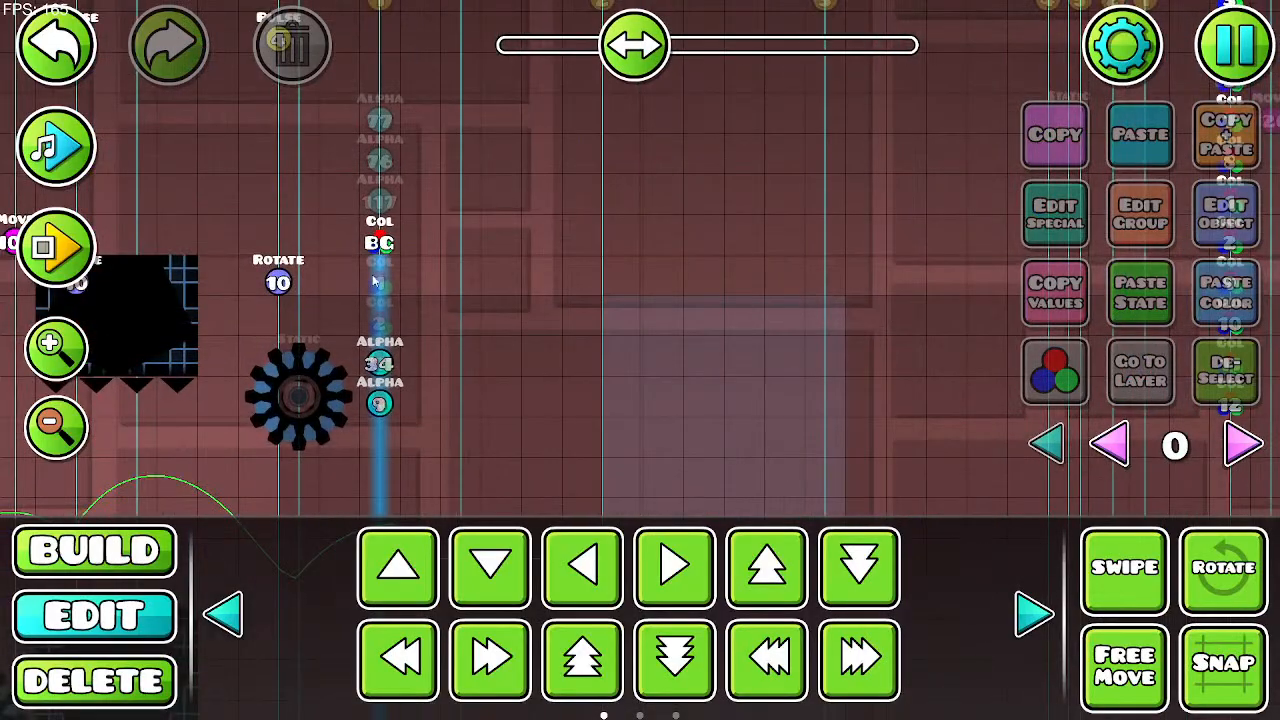
pyautogui.click(1212, 58)
pyautogui.click(722, 265)
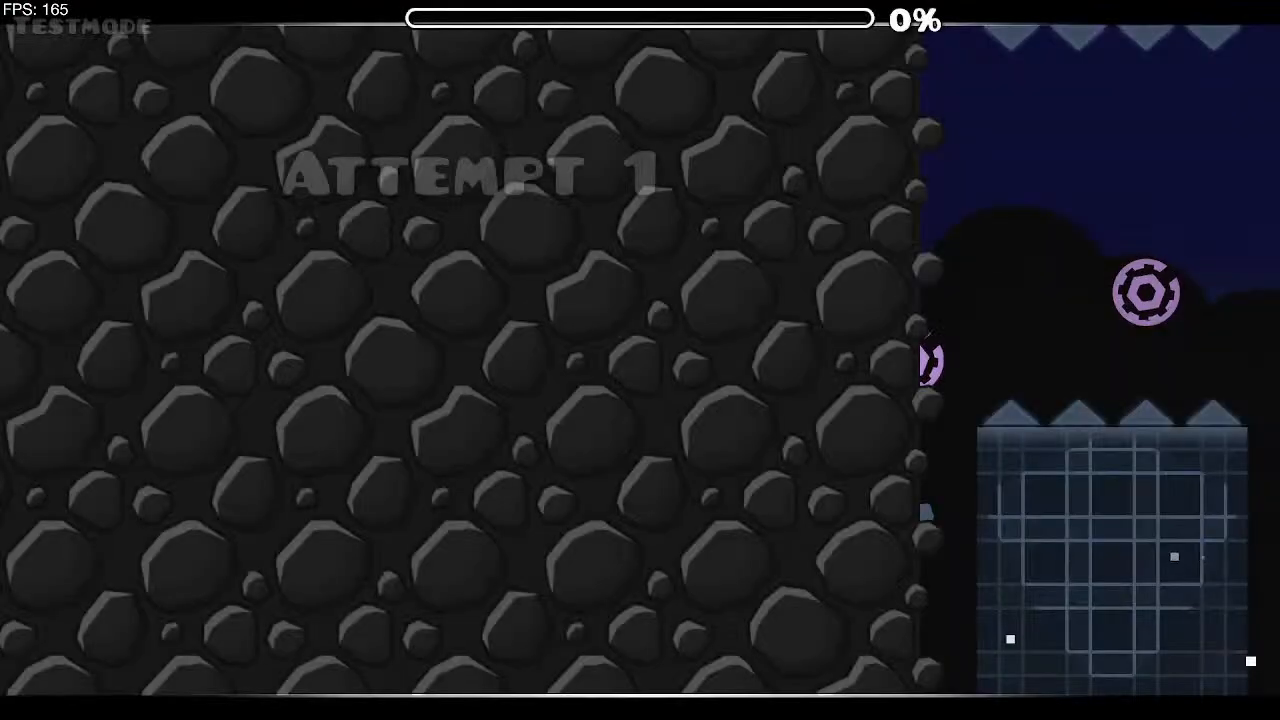
pyautogui.press('space')
pyautogui.press('space')
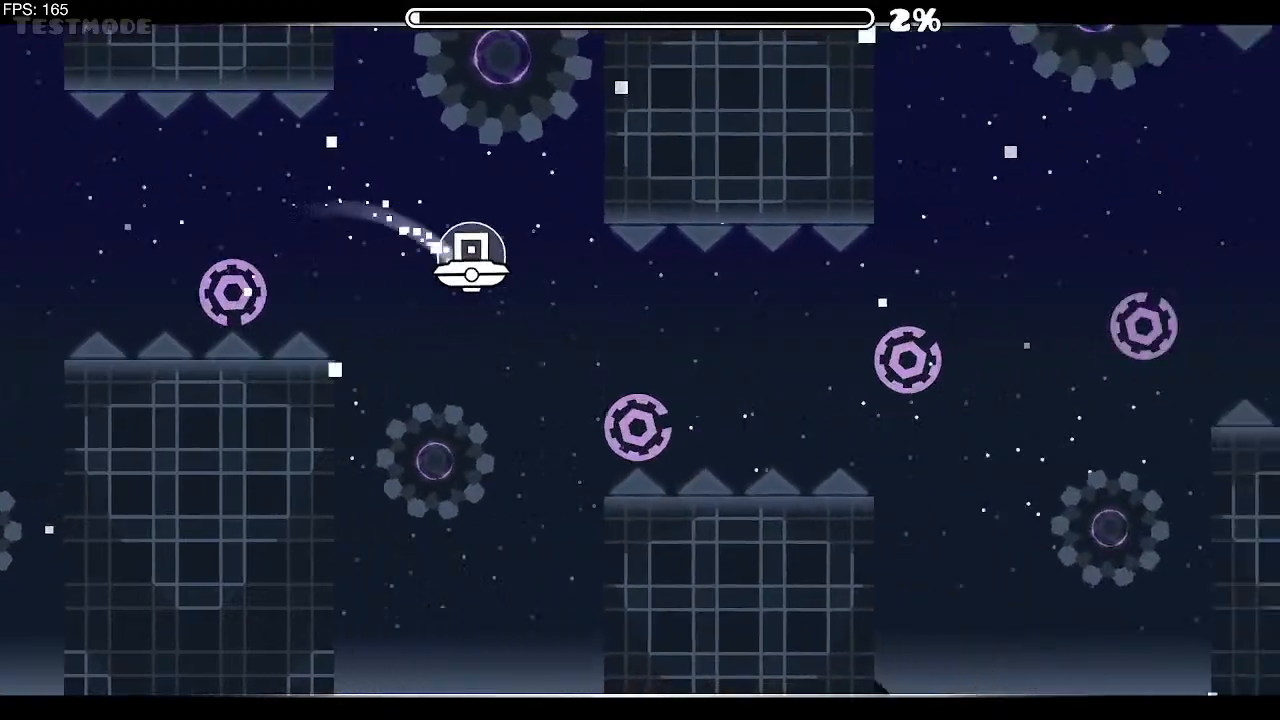
pyautogui.press('space')
pyautogui.press('space')
pyautogui.press('space')
pyautogui.press('space')
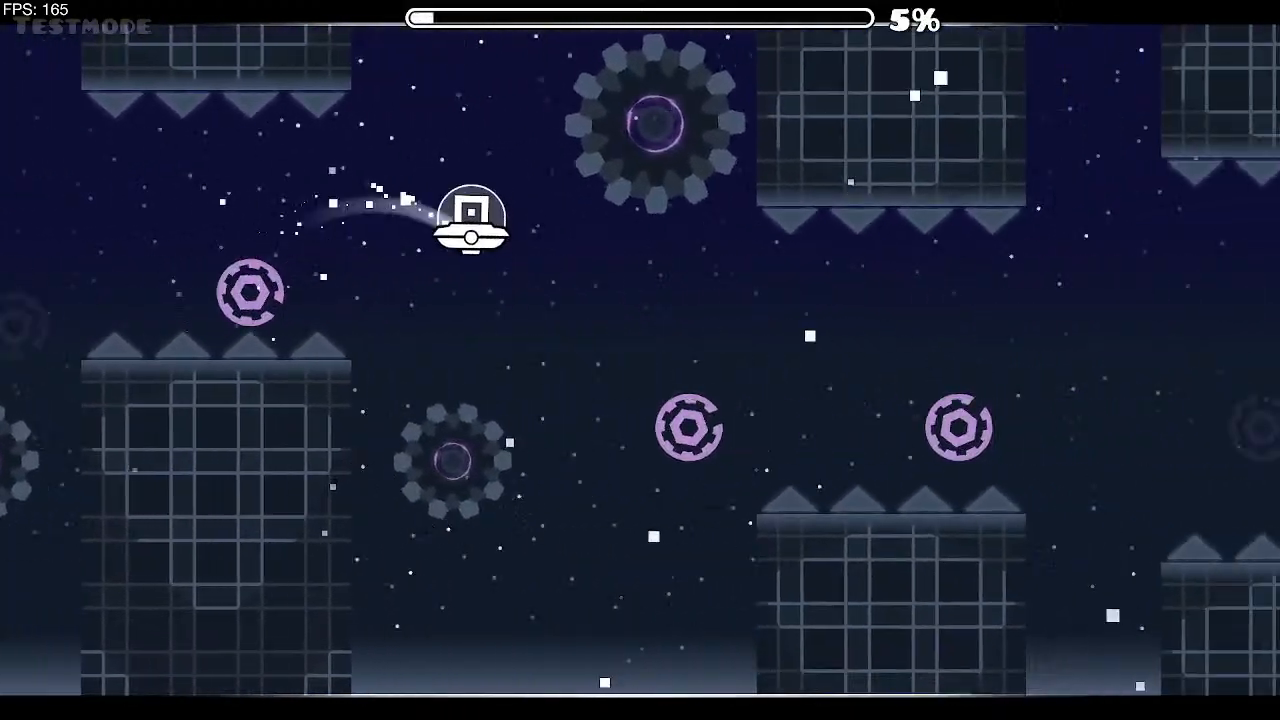
pyautogui.press('space')
pyautogui.press('space')
pyautogui.press('space')
pyautogui.press('space')
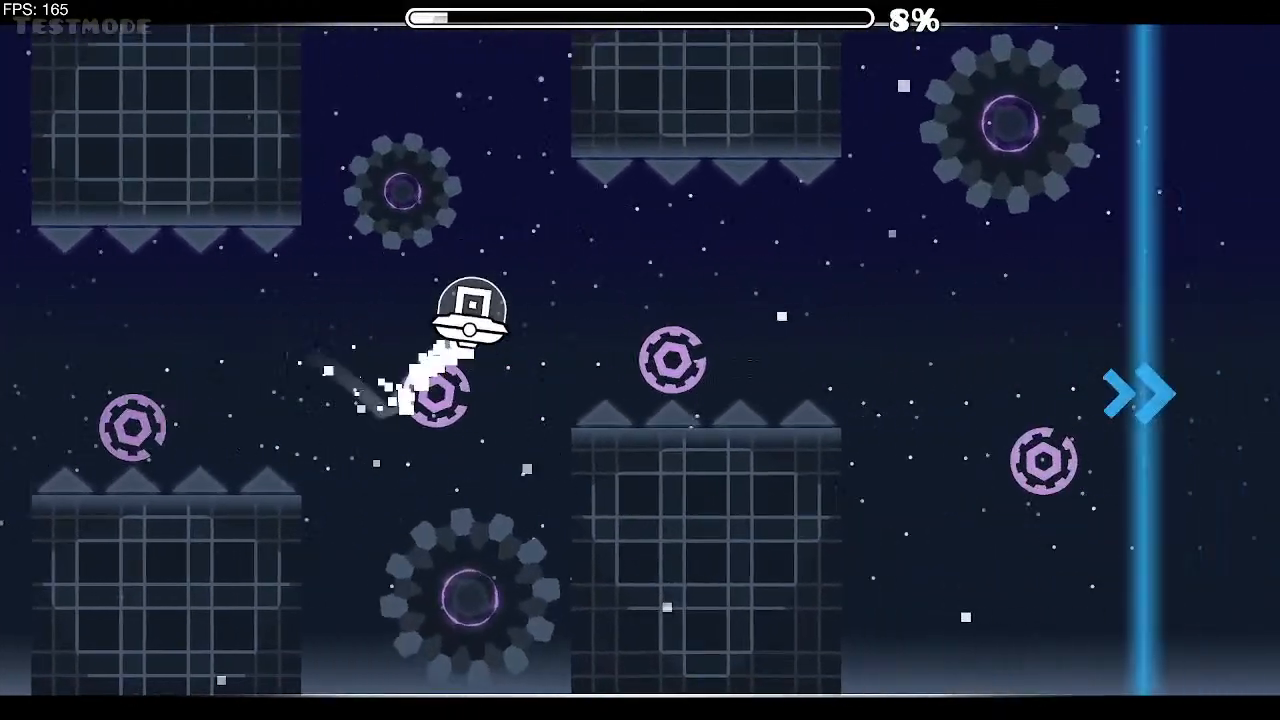
pyautogui.press('space')
pyautogui.press('space')
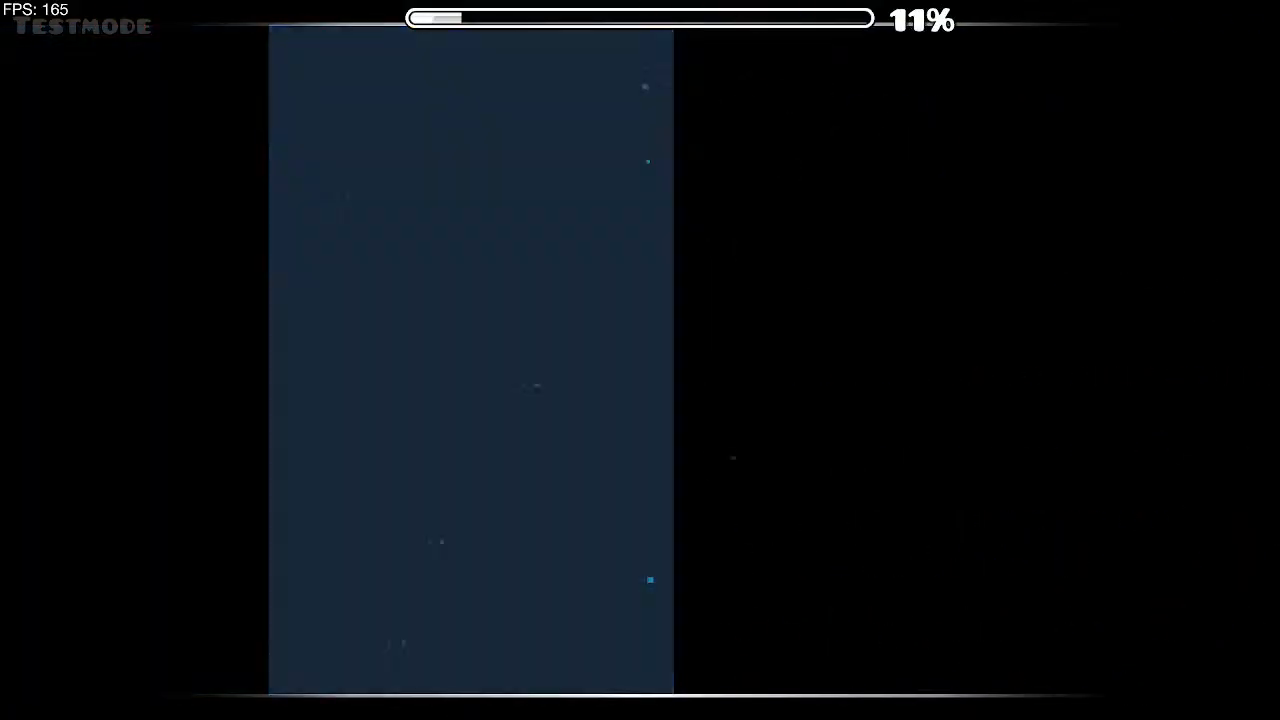
pyautogui.press('space')
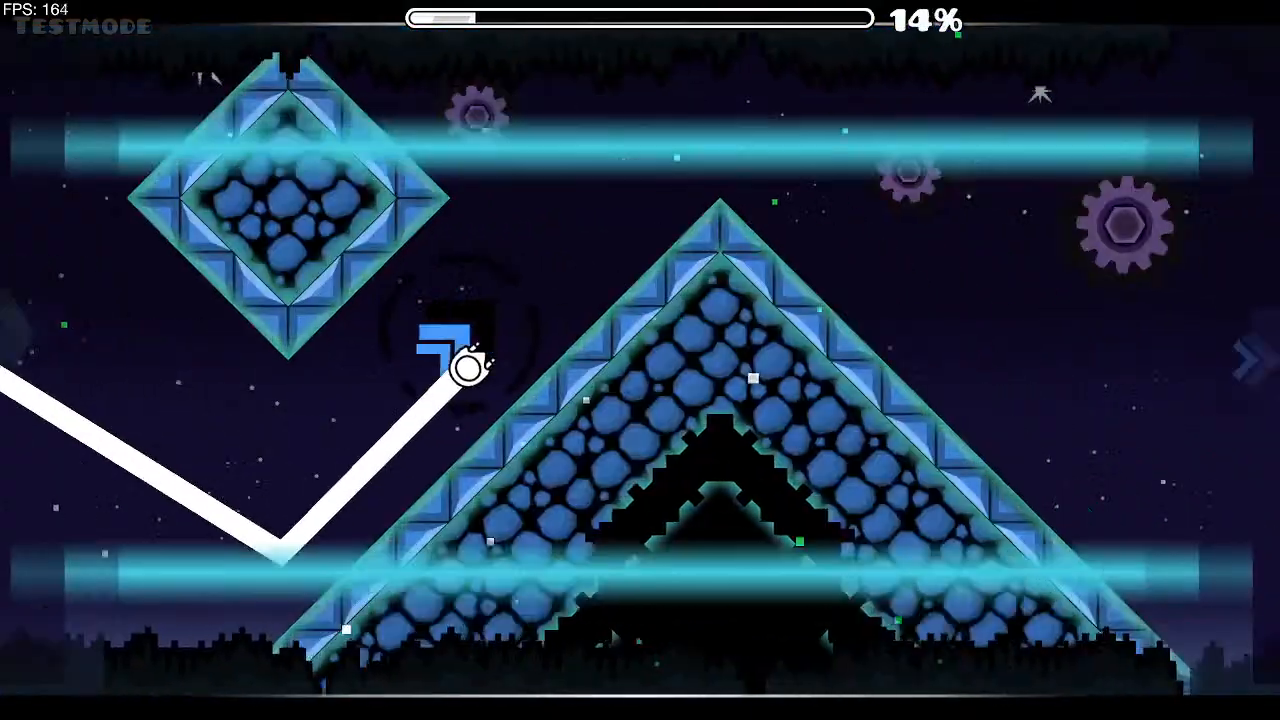
pyautogui.press('space')
pyautogui.press('space')
pyautogui.press('space')
pyautogui.press('space')
pyautogui.press('space')
pyautogui.press('space')
pyautogui.press('space')
pyautogui.press('space')
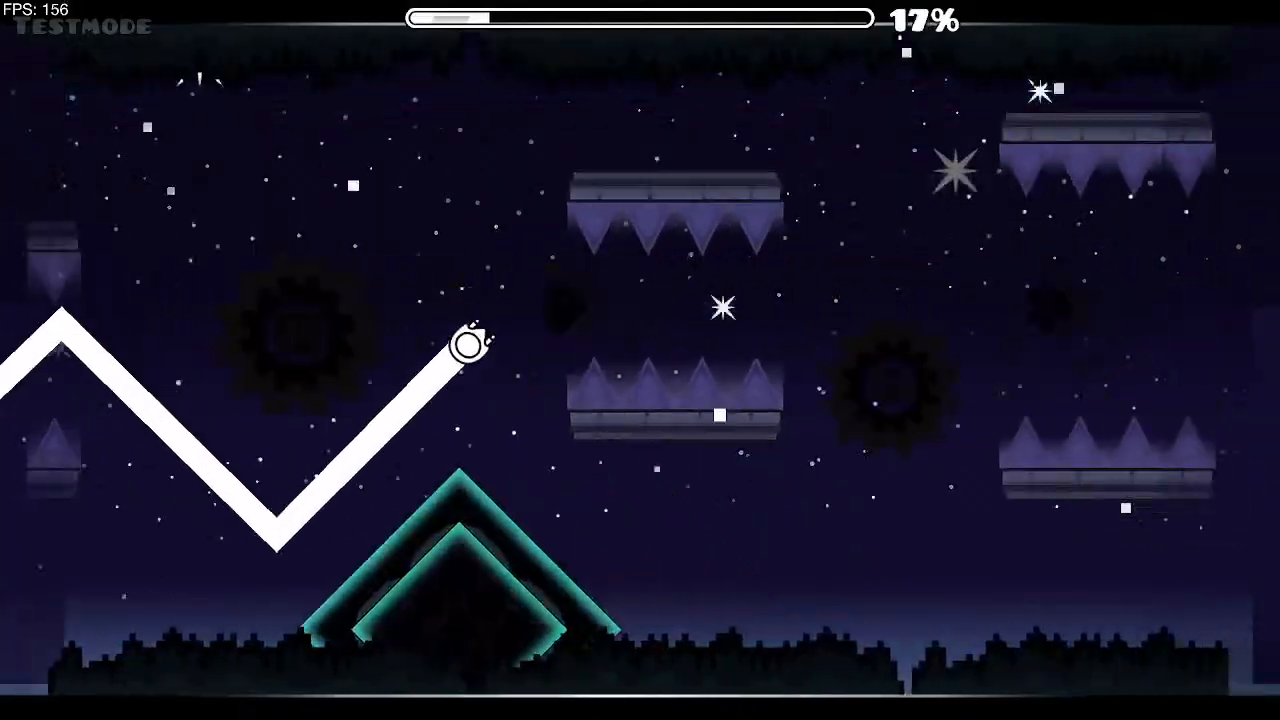
pyautogui.press('space')
pyautogui.press('space')
pyautogui.press('space')
pyautogui.press('space')
pyautogui.press('space')
pyautogui.press('space')
pyautogui.press('space')
pyautogui.press('space')
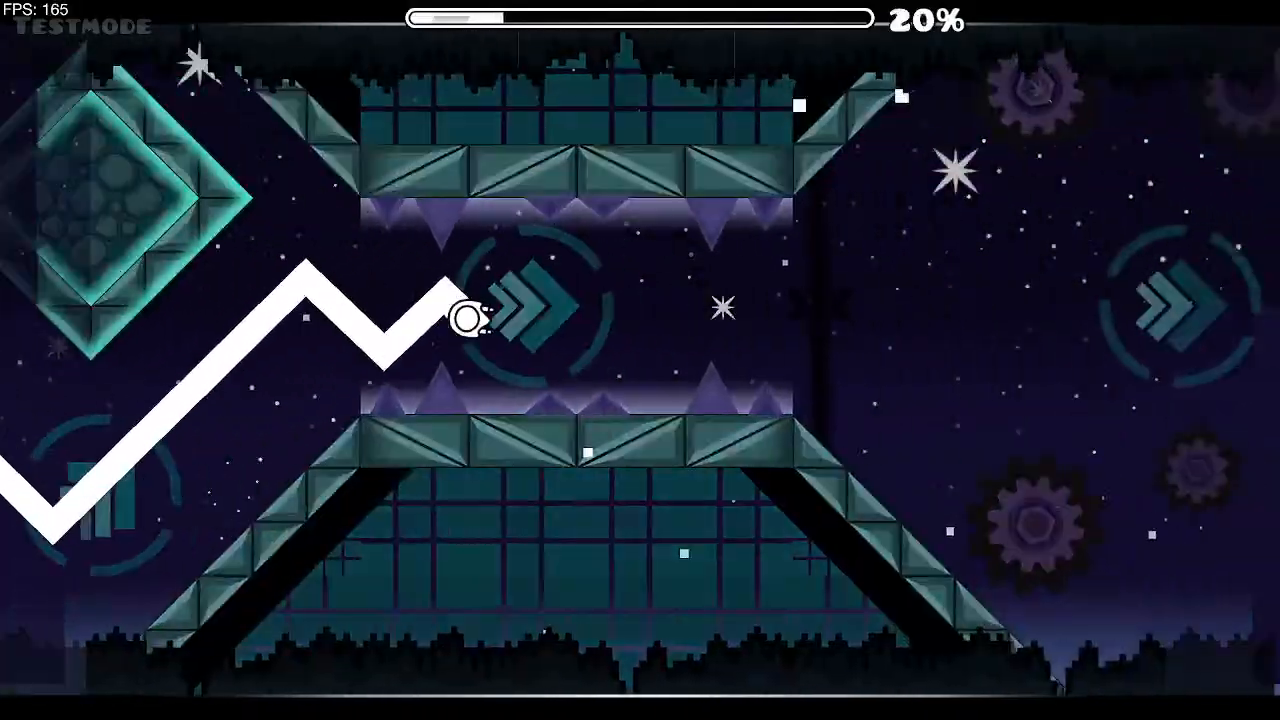
pyautogui.press('space')
pyautogui.press('space')
pyautogui.press('space')
pyautogui.press('space')
pyautogui.press('space')
pyautogui.press('space')
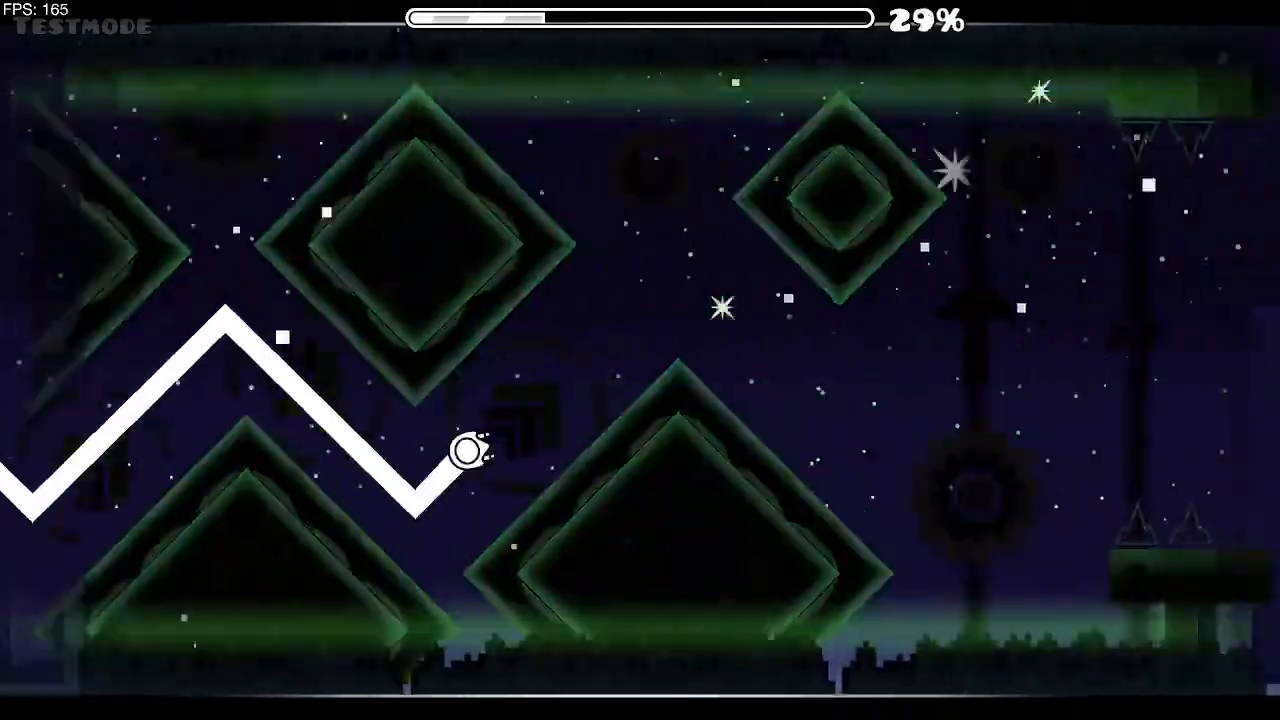
pyautogui.press('space')
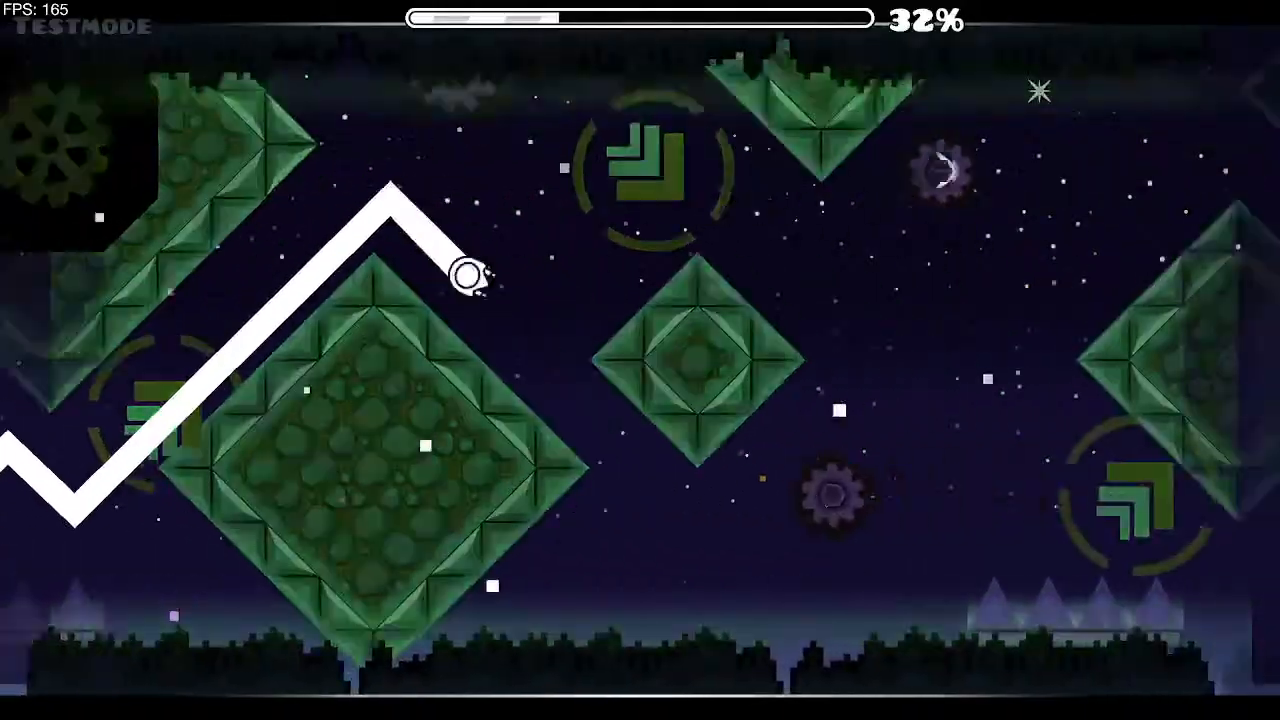
pyautogui.press('Escape')
pyautogui.click(311, 407)
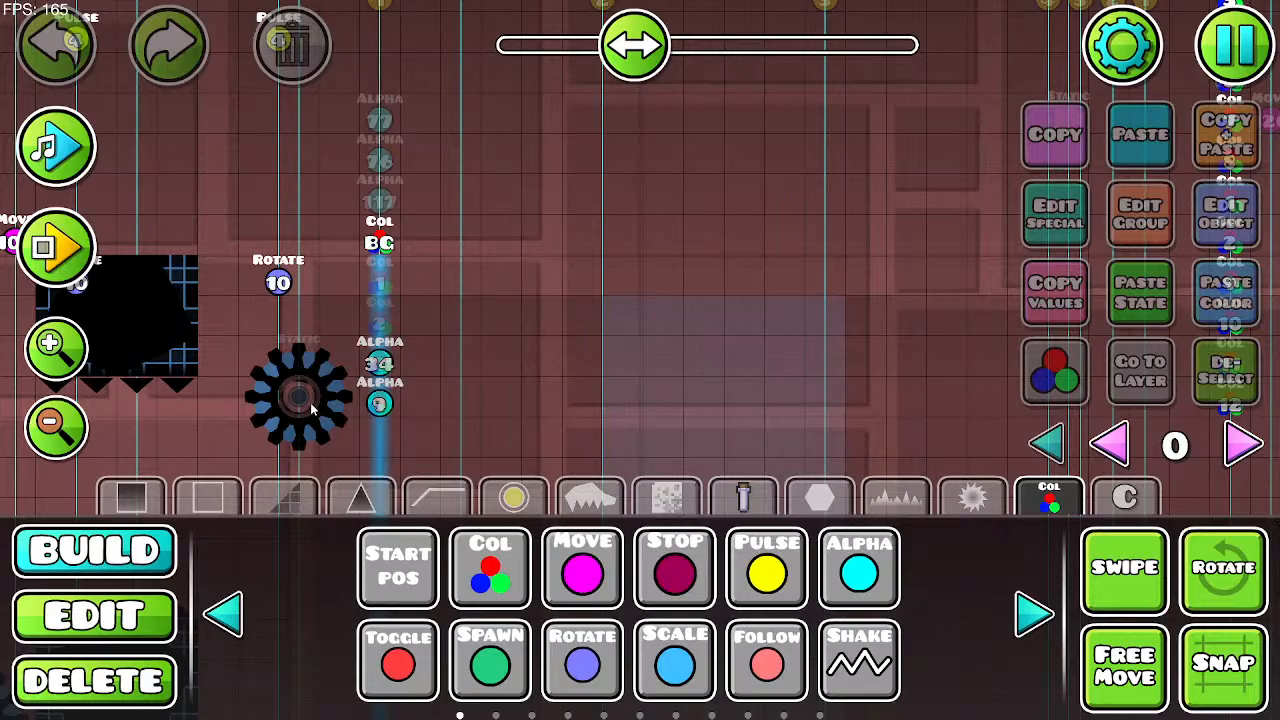
# Step: Playtest the UFO section through the transition into the wave section to examine how the glow bar and colored blocks play
pyautogui.scroll(-2, 237, 387)
pyautogui.moveTo(631, 292); pyautogui.dragTo(481, 161)
pyautogui.moveTo(605, 241); pyautogui.dragTo(290, 232)
pyautogui.moveTo(441, 230); pyautogui.dragTo(687, 218)
pyautogui.moveTo(503, 277); pyautogui.dragTo(398, 268)
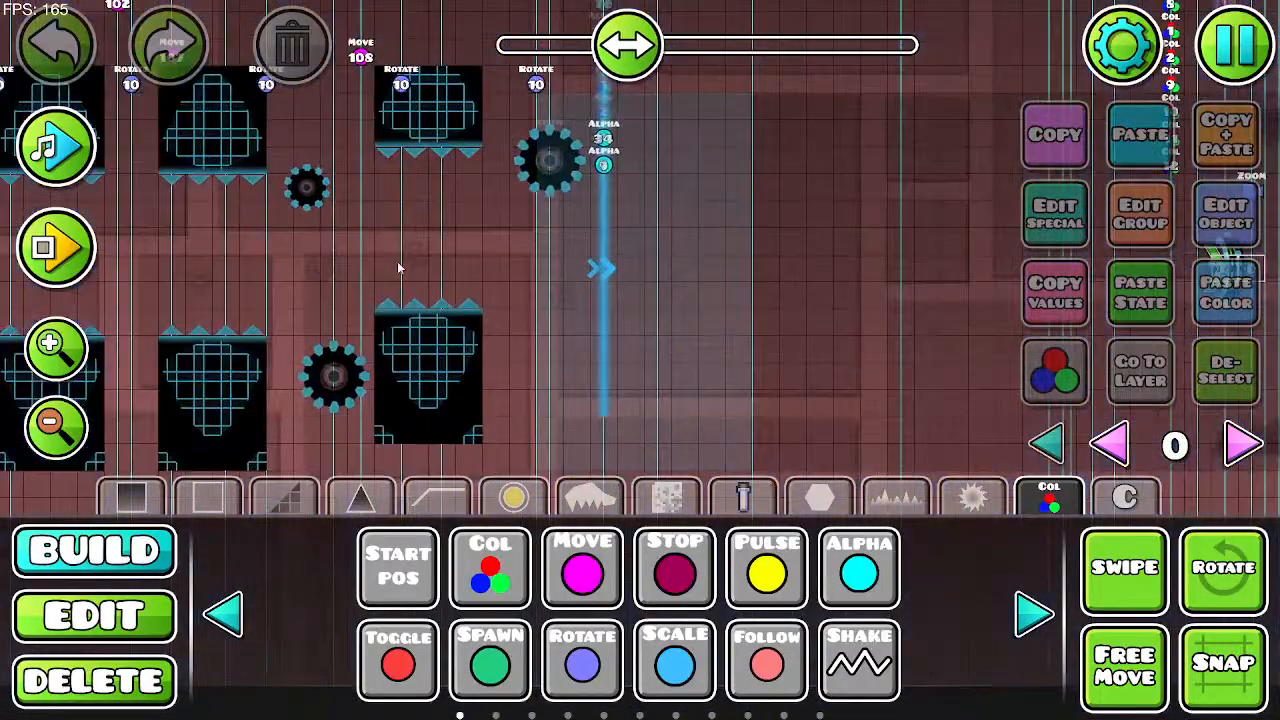
pyautogui.moveTo(734, 298); pyautogui.dragTo(474, 317)
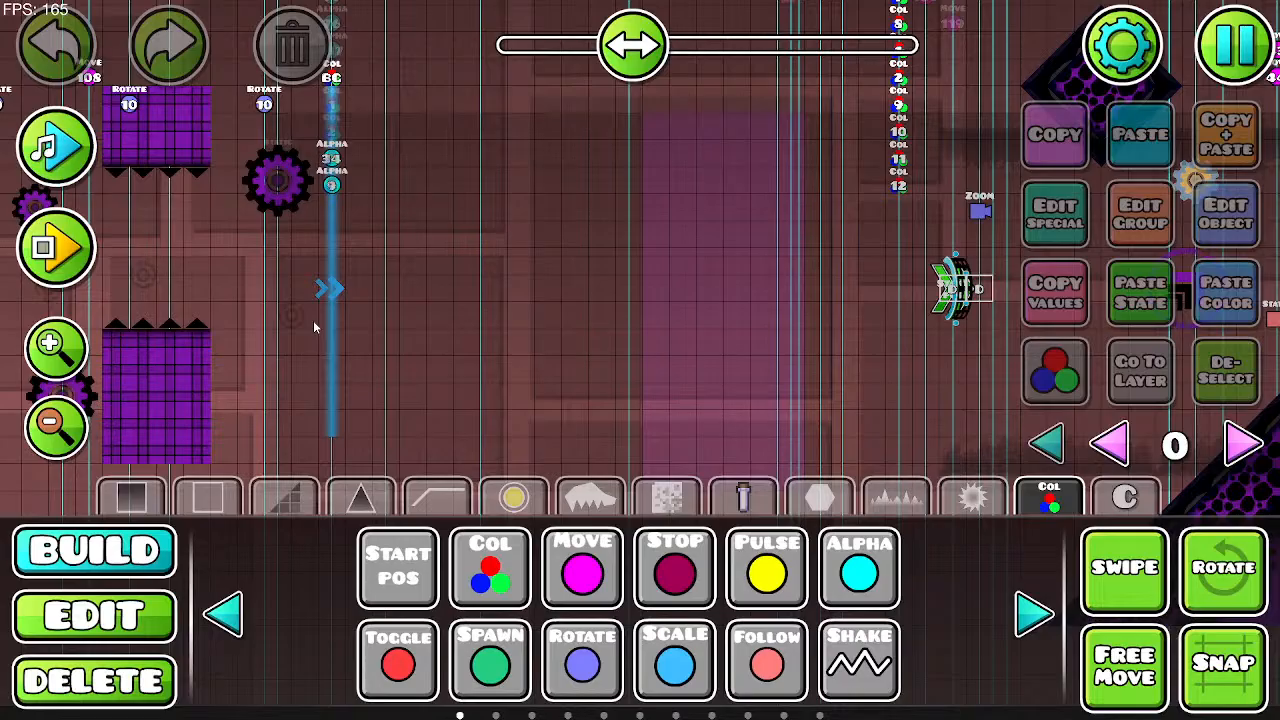
pyautogui.click(60, 244)
pyautogui.click(328, 298)
pyautogui.click(354, 313)
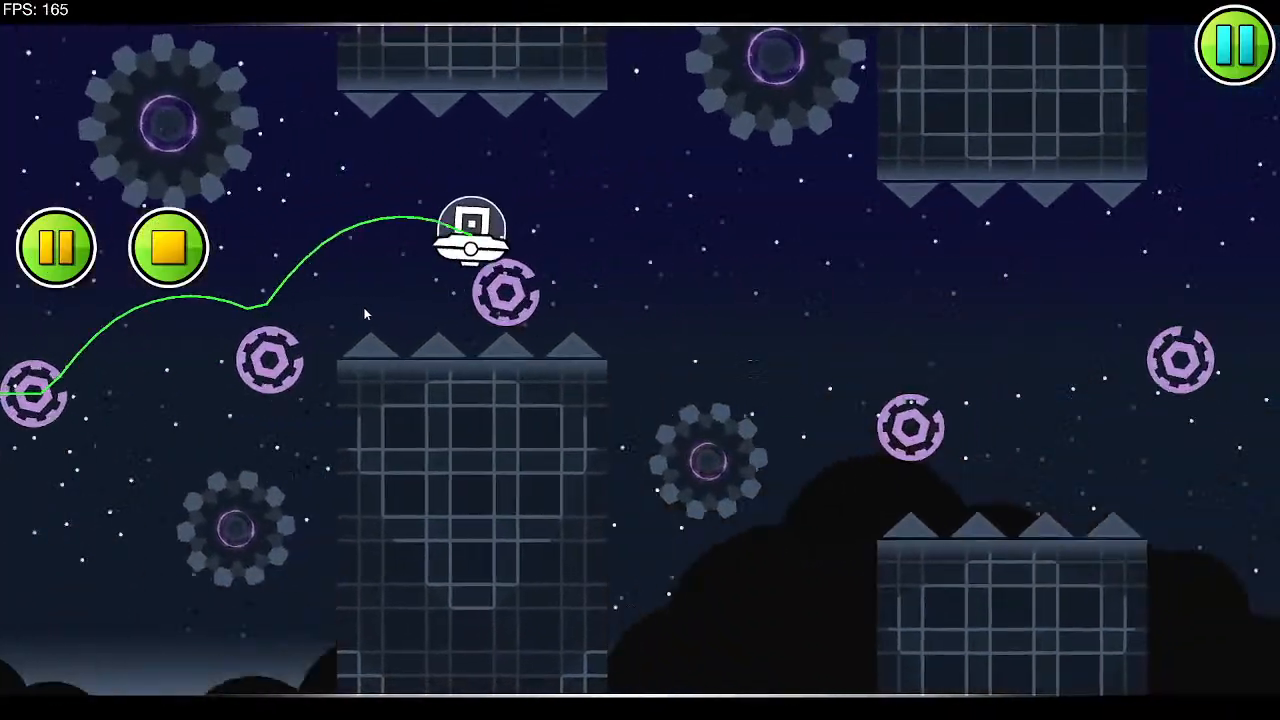
pyautogui.click(368, 312)
pyautogui.click(369, 308)
pyautogui.click(368, 306)
pyautogui.click(368, 305)
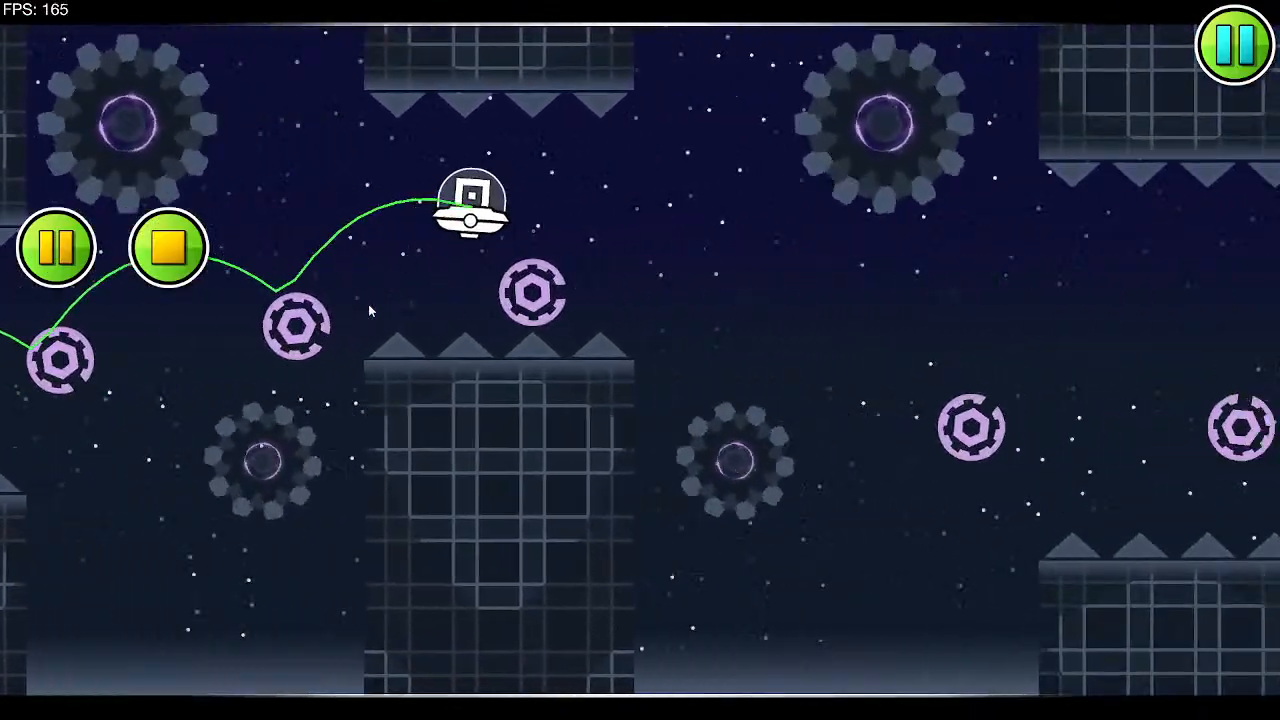
pyautogui.click(376, 296)
pyautogui.click(383, 290)
pyautogui.click(383, 290)
pyautogui.click(383, 290)
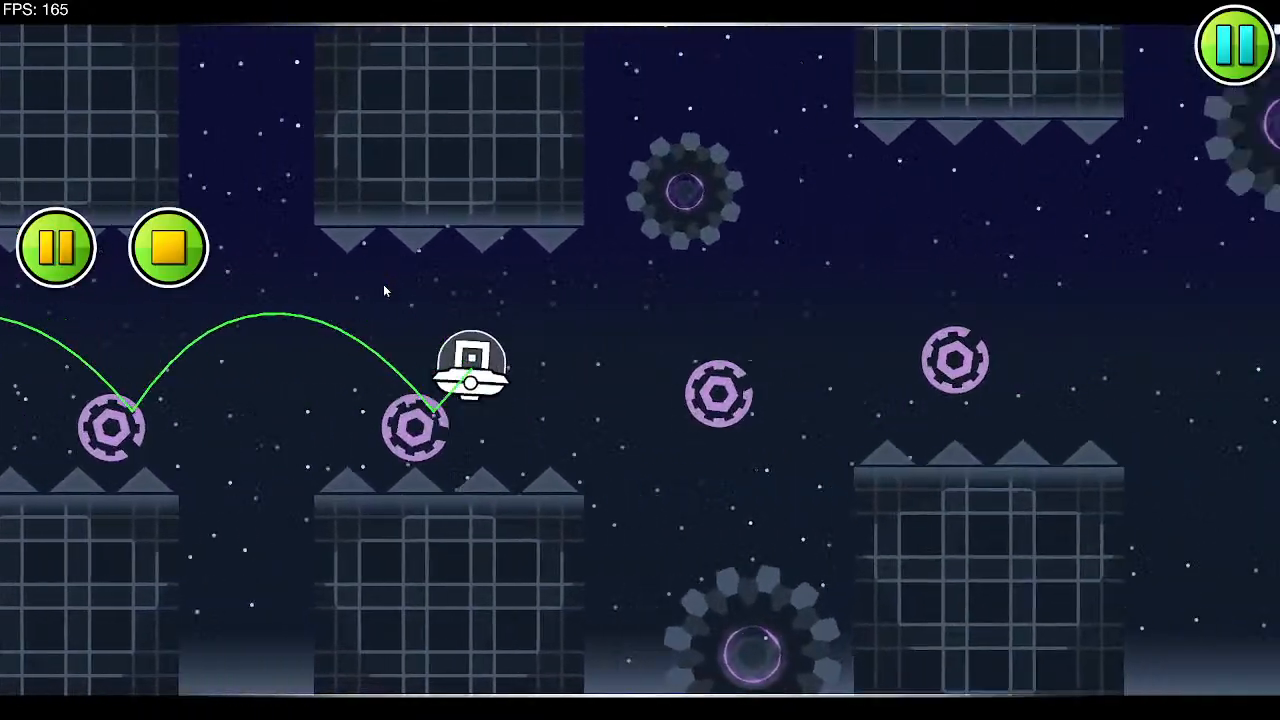
pyautogui.click(384, 290)
pyautogui.click(384, 290)
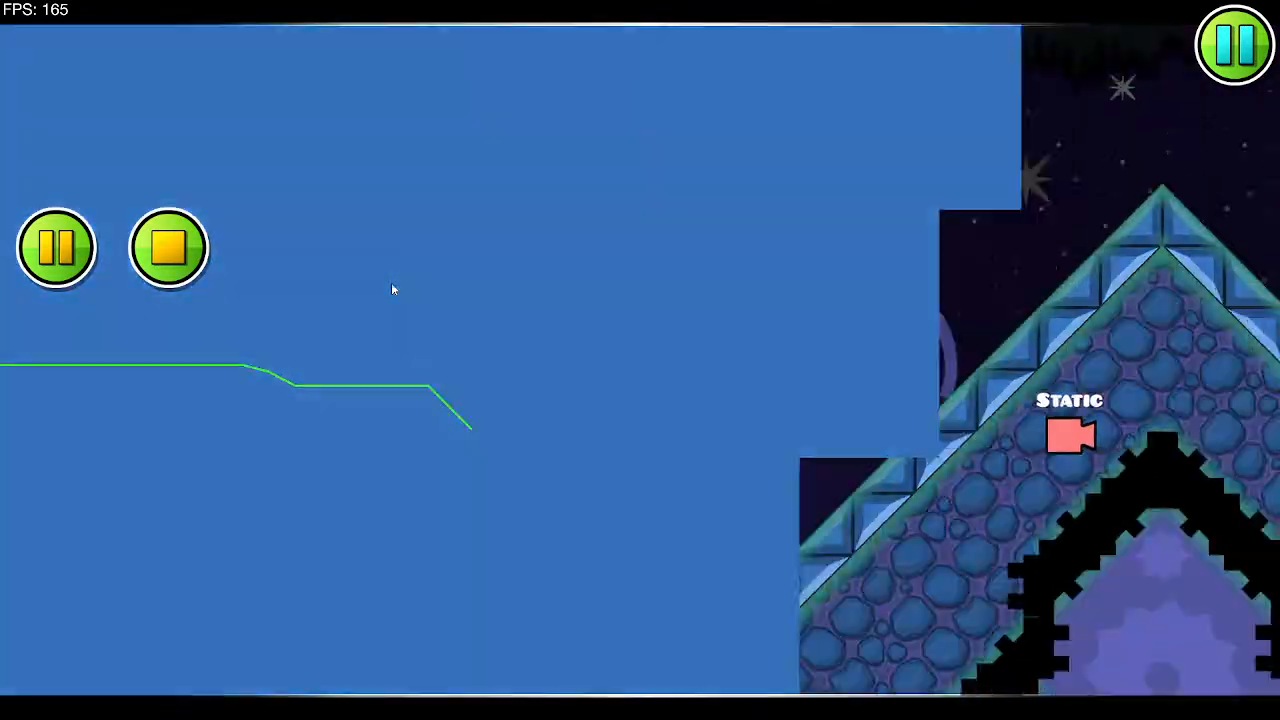
pyautogui.click(392, 286)
pyautogui.click(396, 288)
pyautogui.click(397, 288)
pyautogui.click(397, 288)
pyautogui.click(397, 288)
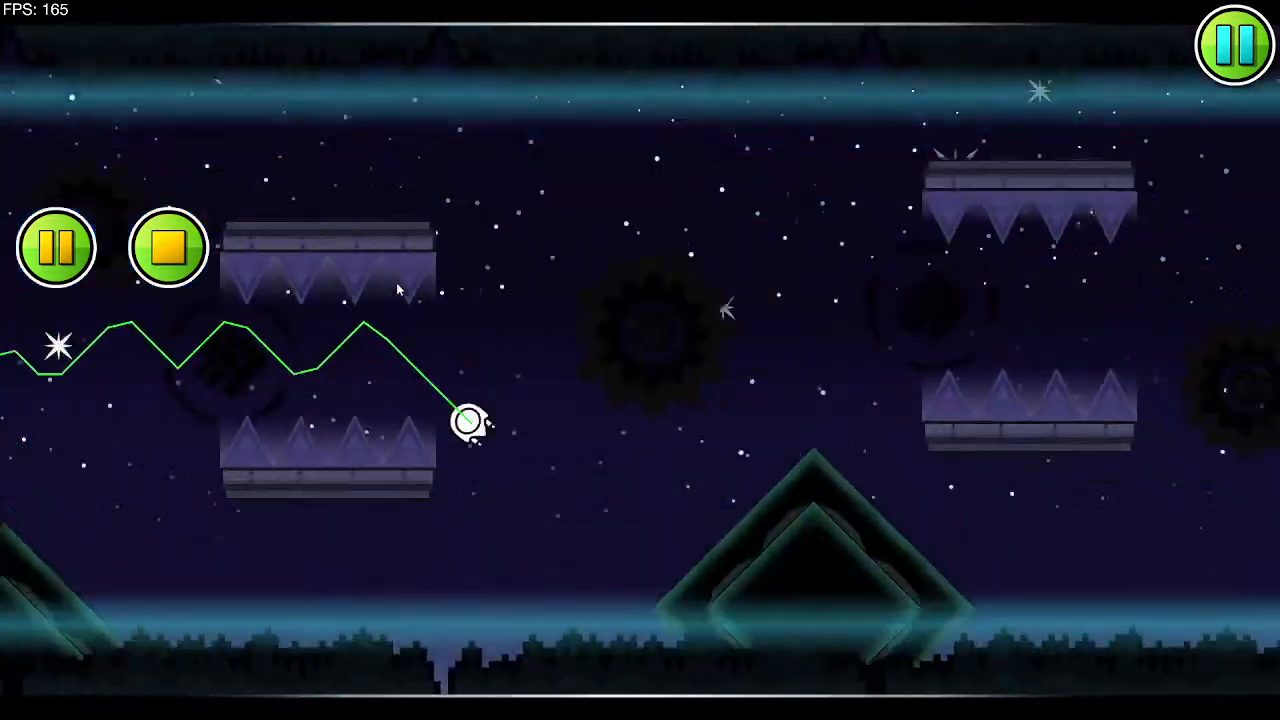
pyautogui.click(397, 288)
pyautogui.click(397, 288)
pyautogui.click(397, 288)
# Step: Return to the transition in the editor and display only editor layer 5 with its colored blocks
pyautogui.moveTo(480, 268); pyautogui.dragTo(890, 290)
pyautogui.moveTo(465, 340); pyautogui.dragTo(940, 325)
pyautogui.moveTo(550, 312); pyautogui.dragTo(792, 290)
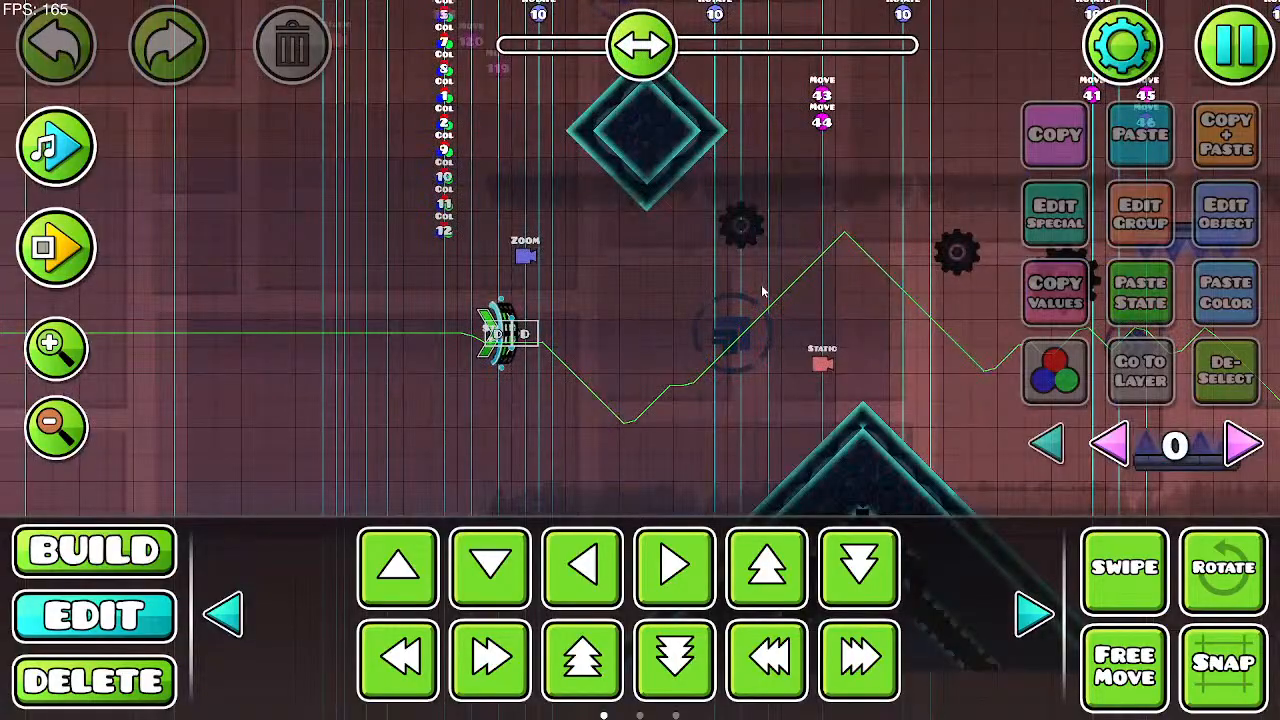
pyautogui.moveTo(754, 285); pyautogui.dragTo(1073, 286)
pyautogui.moveTo(680, 311); pyautogui.dragTo(940, 301)
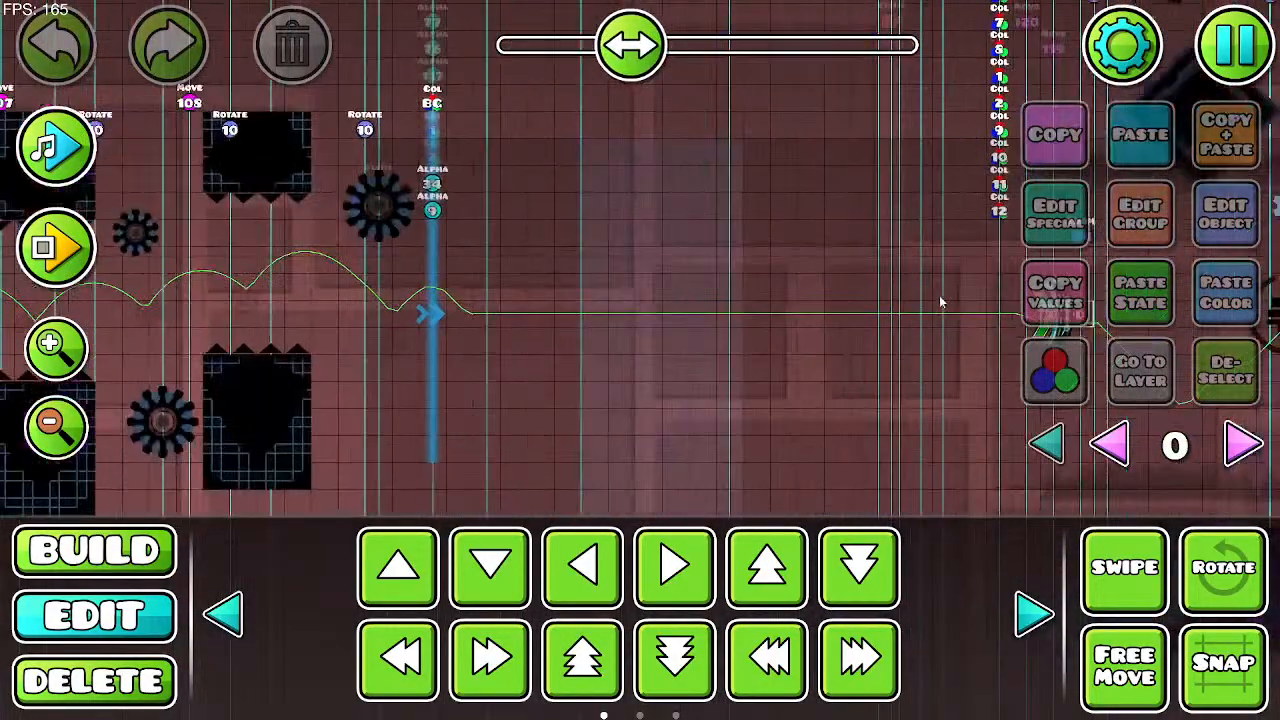
pyautogui.click(1237, 441)
pyautogui.click(1237, 441)
pyautogui.click(1237, 441)
pyautogui.click(1237, 441)
pyautogui.click(1237, 441)
pyautogui.moveTo(670, 320); pyautogui.dragTo(351, 331)
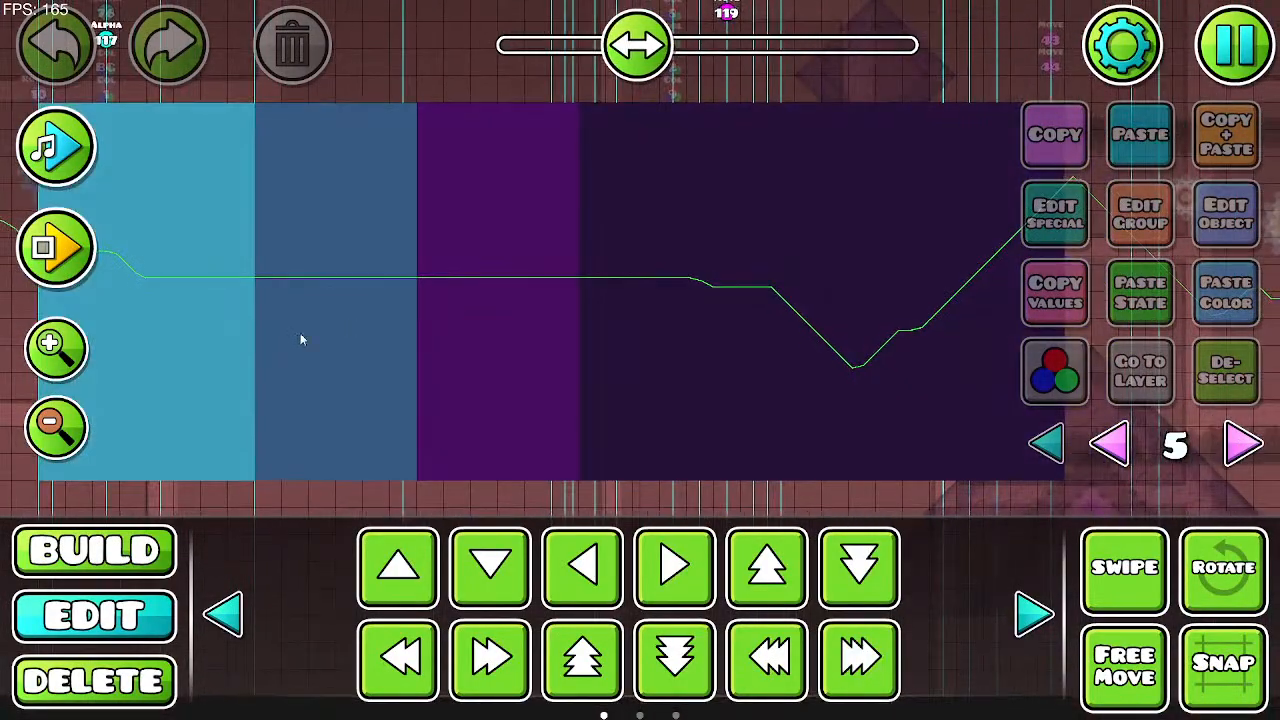
# Step: Browse the object categories in Build mode to find the text object
pyautogui.click(135, 545)
pyautogui.click(500, 500)
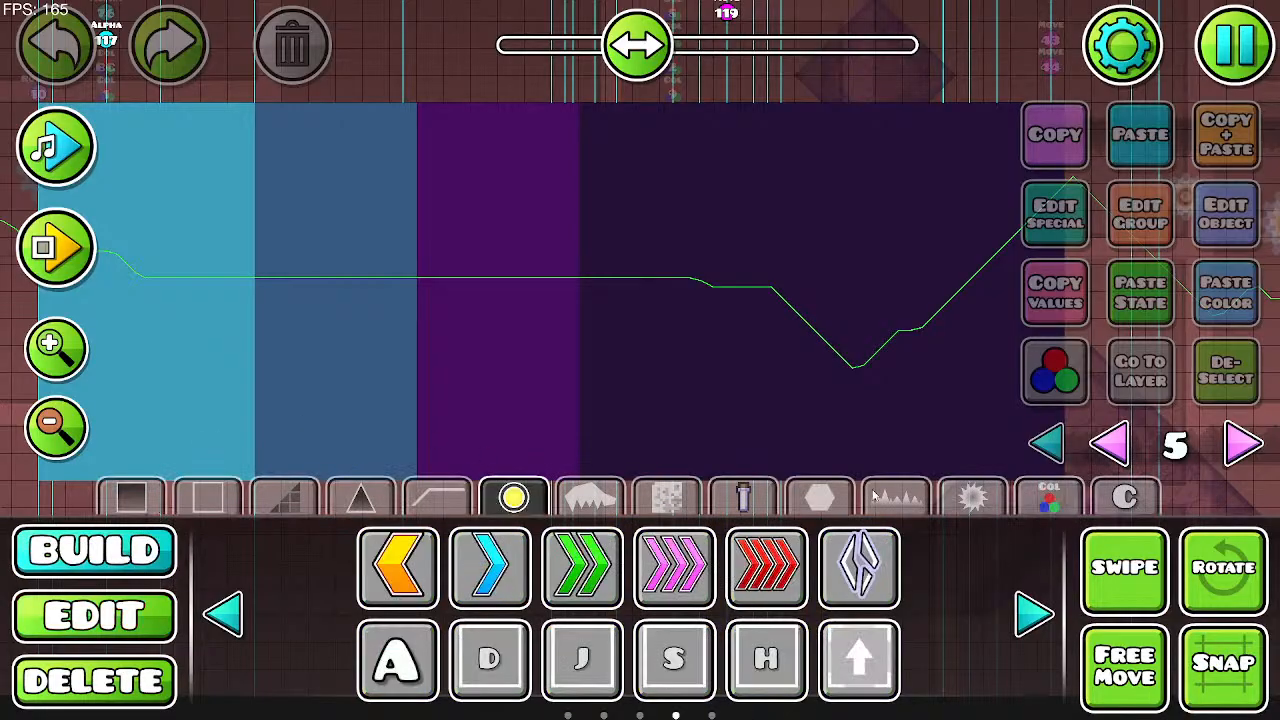
pyautogui.click(878, 497)
pyautogui.click(832, 505)
pyautogui.click(962, 499)
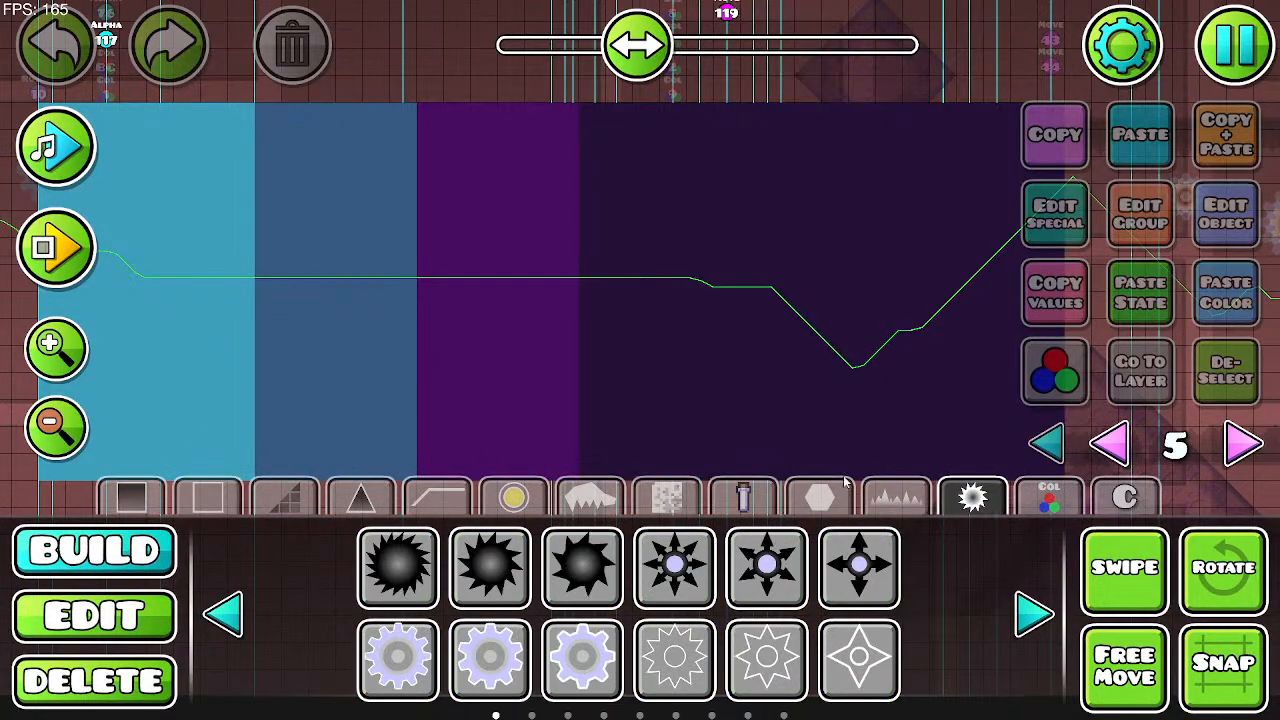
pyautogui.click(688, 505)
pyautogui.click(590, 500)
pyautogui.click(522, 505)
pyautogui.click(1022, 610)
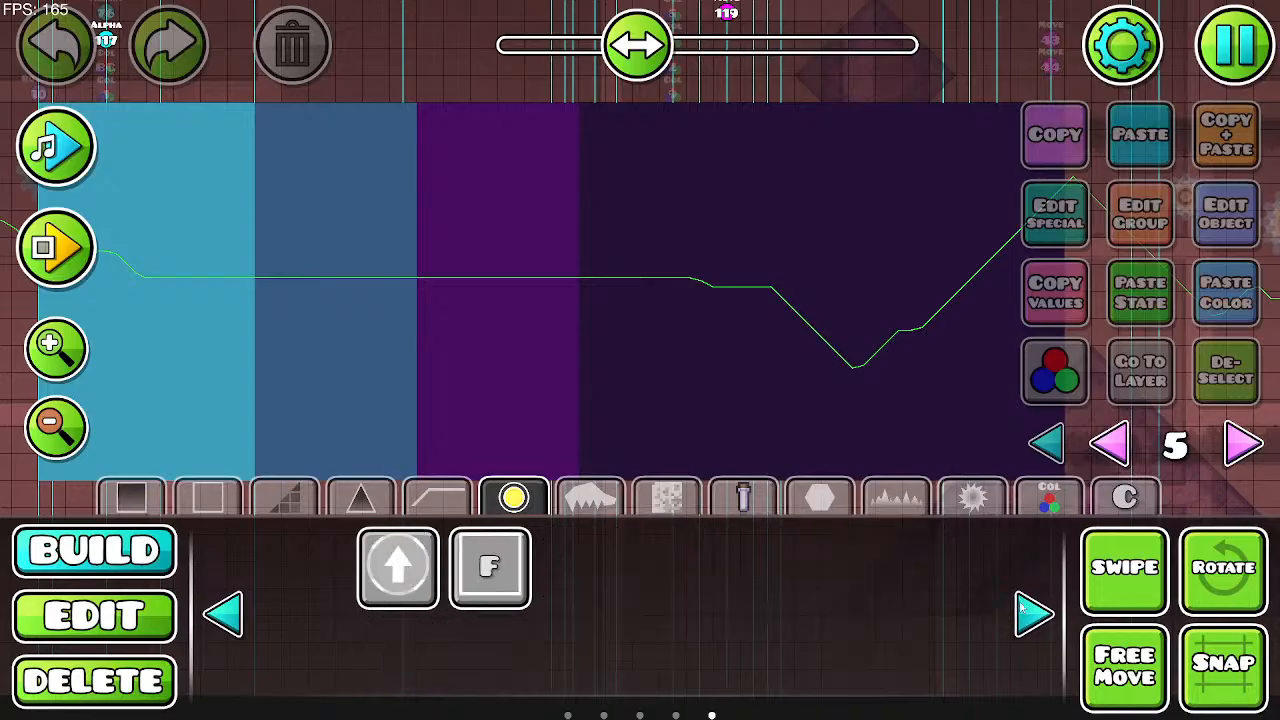
pyautogui.click(1022, 610)
pyautogui.click(1022, 610)
pyautogui.click(1022, 610)
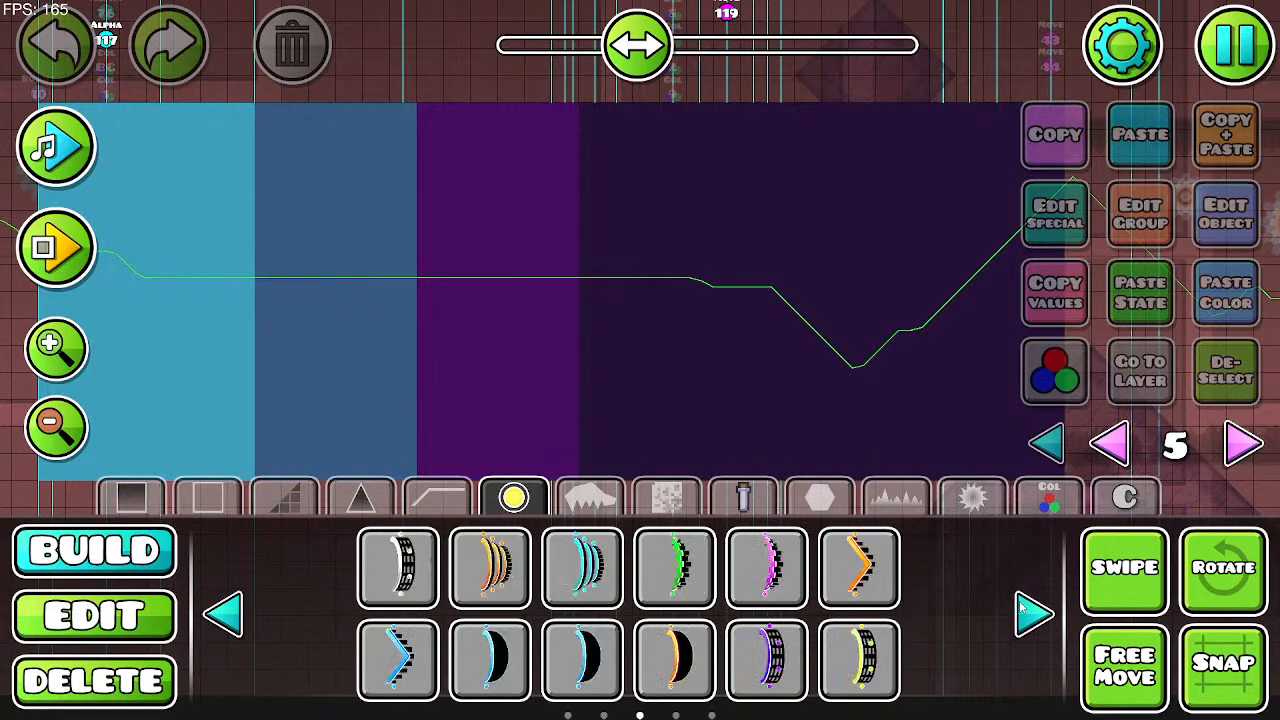
pyautogui.click(1032, 612)
pyautogui.click(1032, 612)
pyautogui.click(1032, 612)
pyautogui.click(1032, 612)
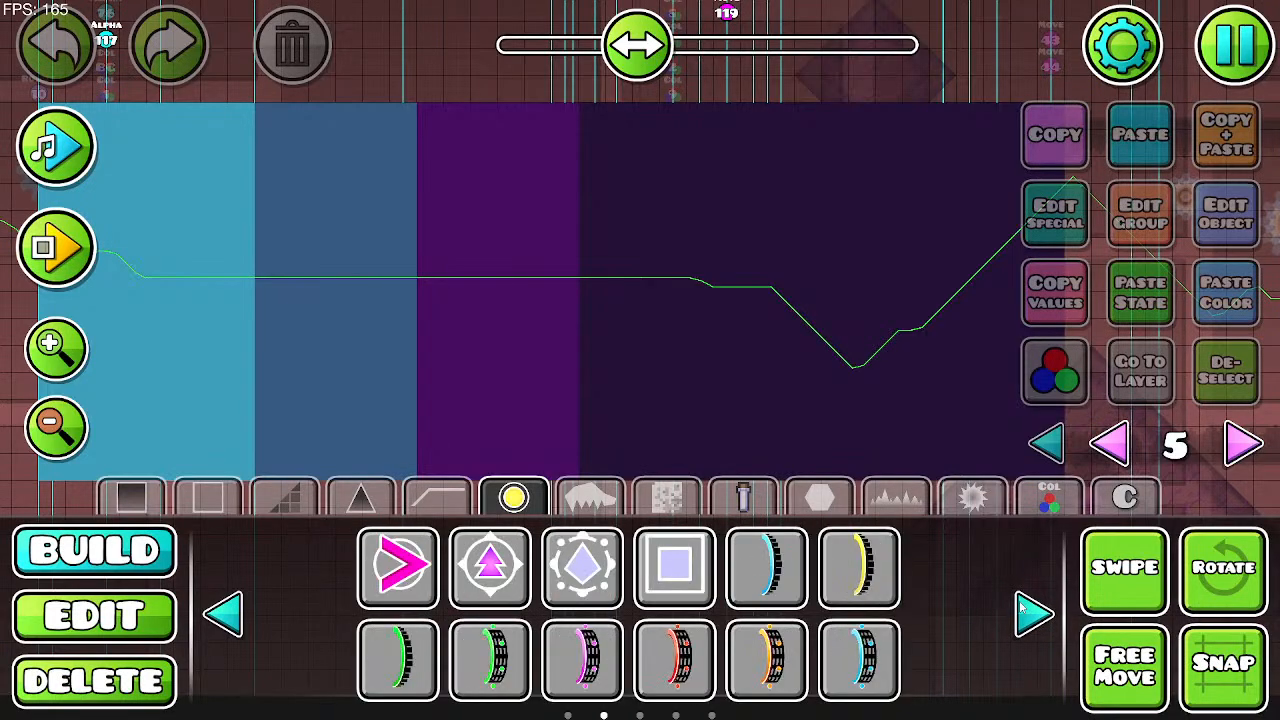
pyautogui.click(972, 497)
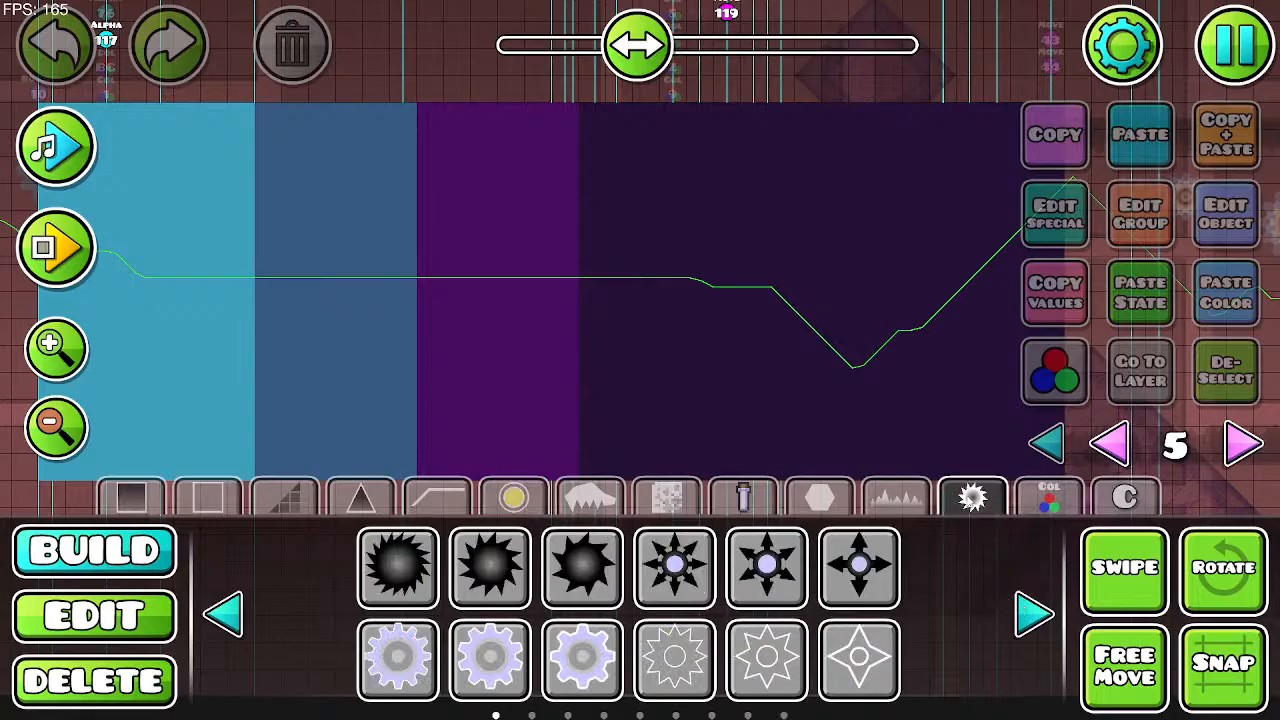
pyautogui.click(896, 497)
pyautogui.click(972, 497)
pyautogui.click(1030, 612)
pyautogui.click(1030, 612)
pyautogui.click(1030, 612)
pyautogui.click(1030, 612)
pyautogui.click(1030, 612)
pyautogui.click(1030, 612)
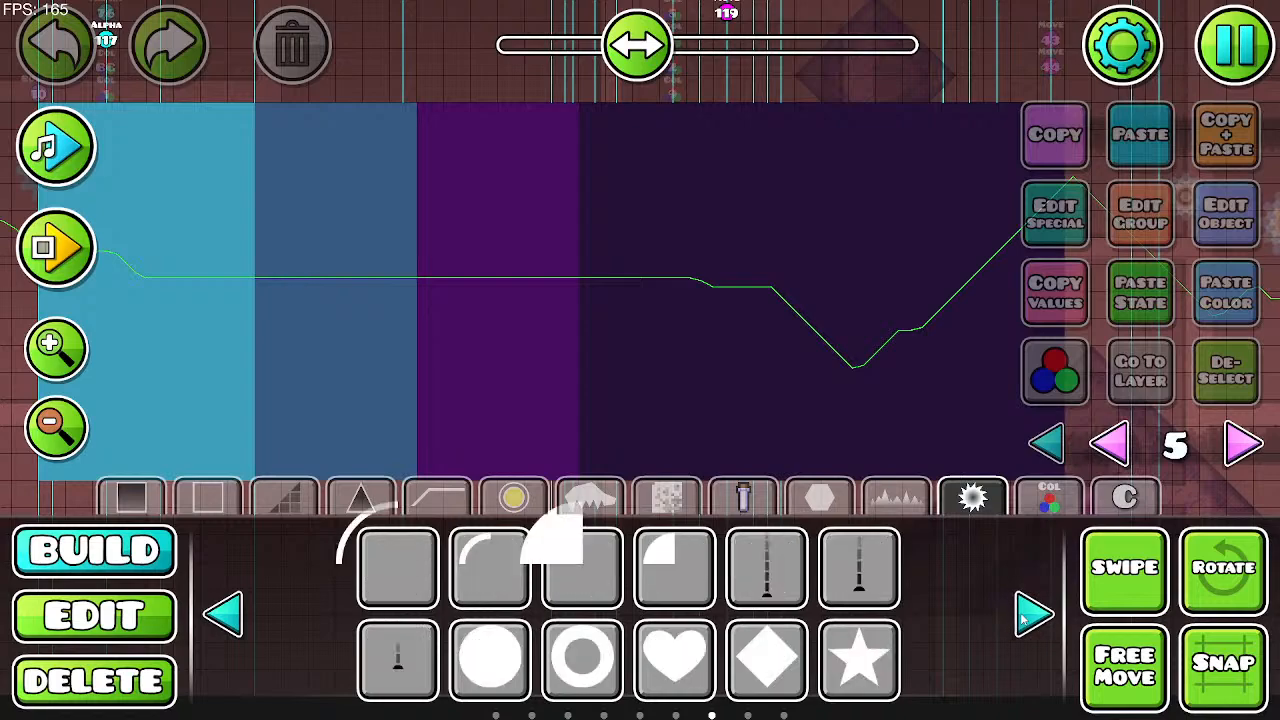
pyautogui.click(1030, 612)
pyautogui.click(1030, 612)
pyautogui.click(1022, 618)
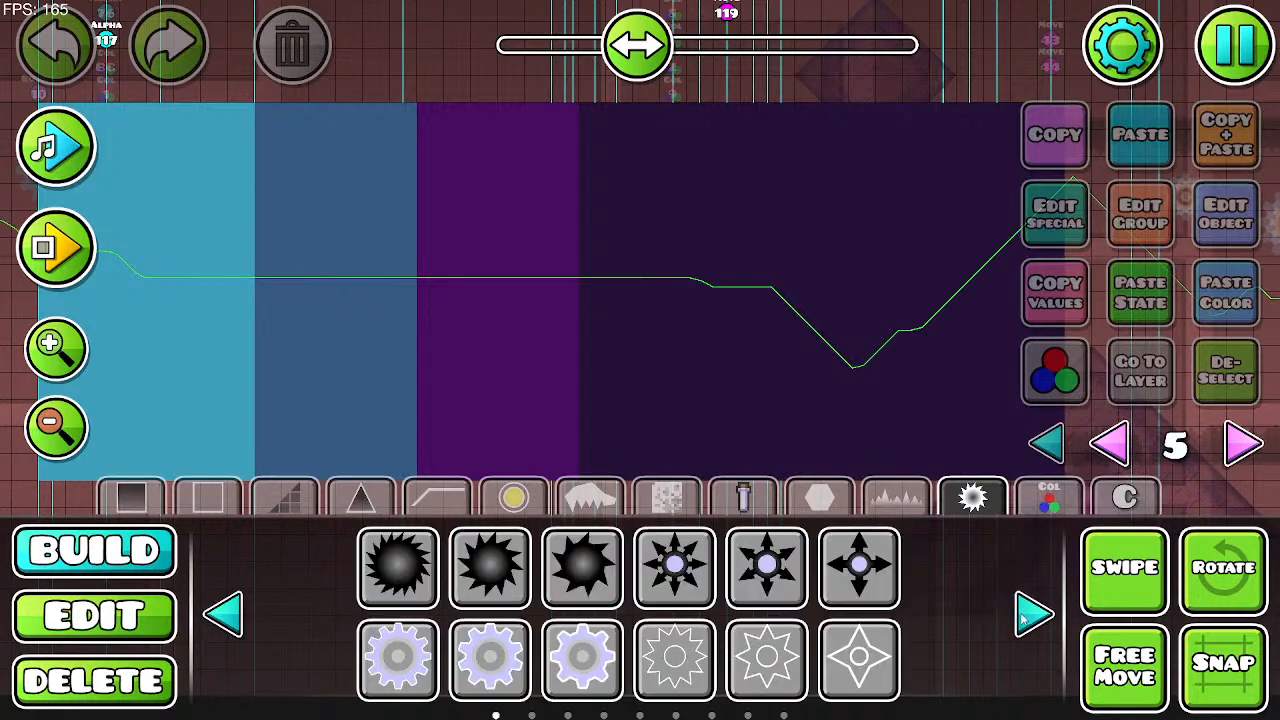
pyautogui.click(1048, 497)
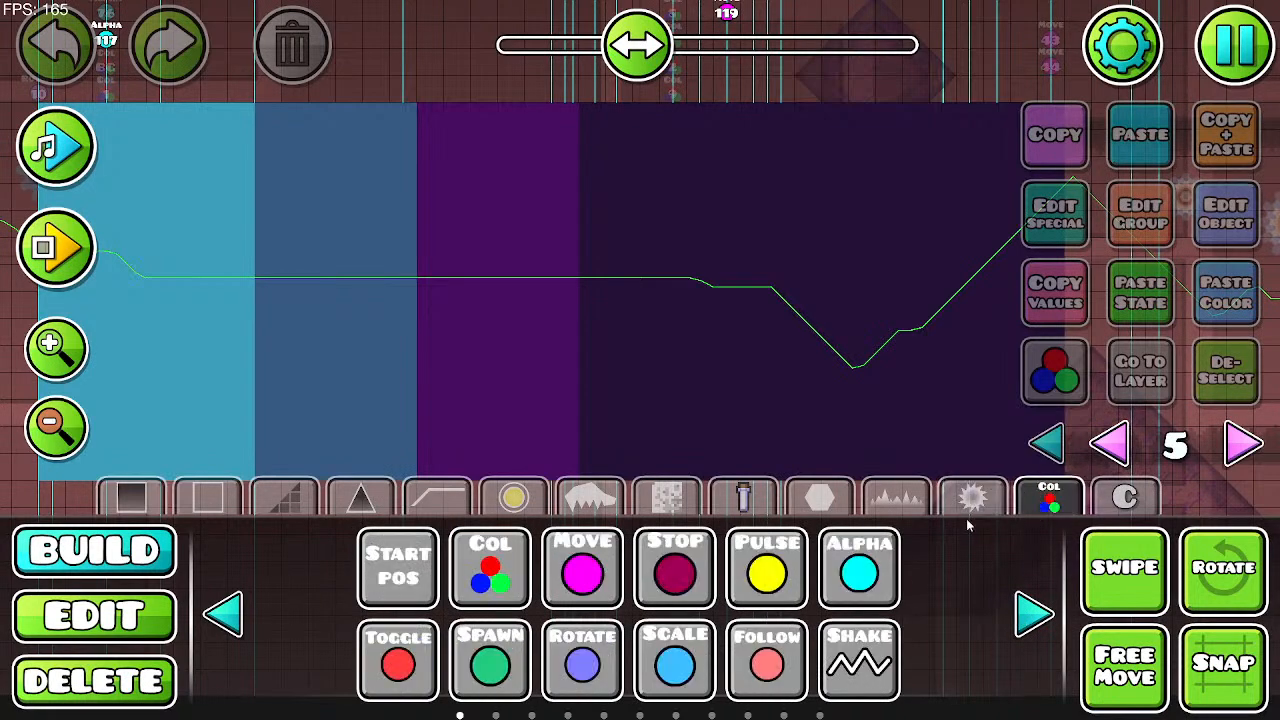
pyautogui.click(584, 500)
# Step: Try placing a text object at the transition's colored blocks with its Z layer set to T4, and delete it
pyautogui.click(516, 497)
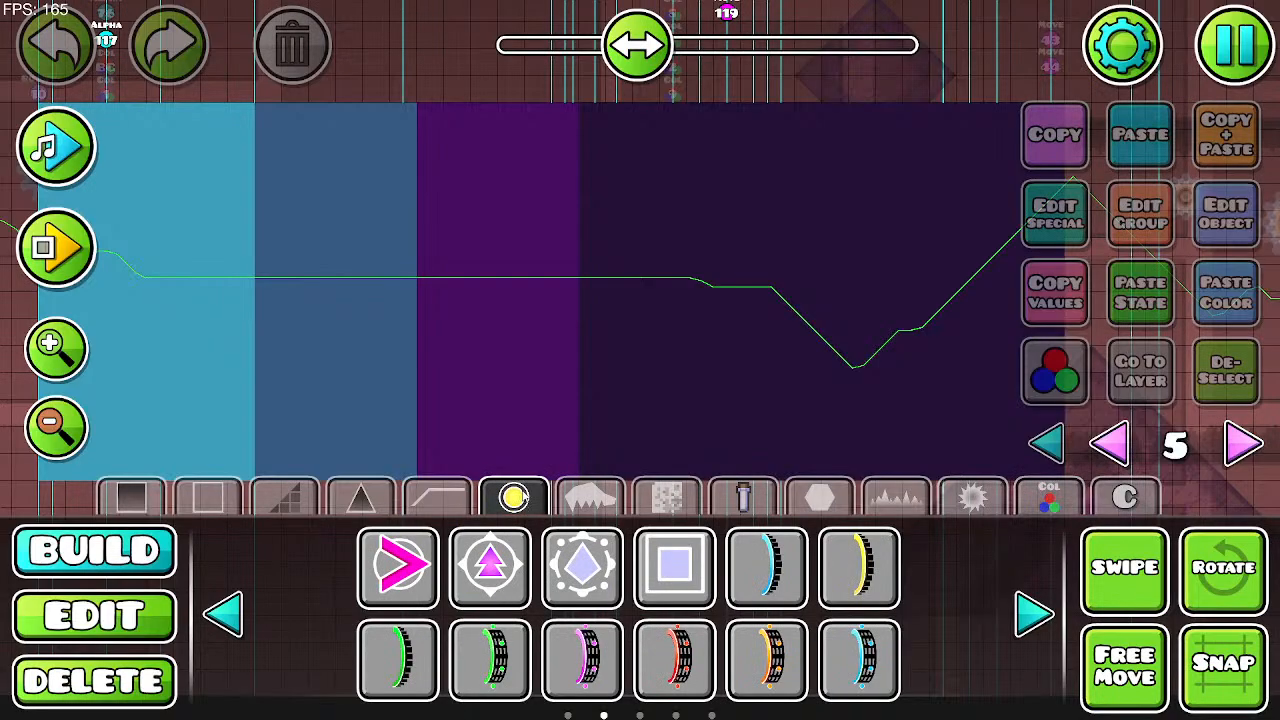
pyautogui.click(1032, 614)
pyautogui.click(1032, 614)
pyautogui.click(397, 660)
pyautogui.click(575, 309)
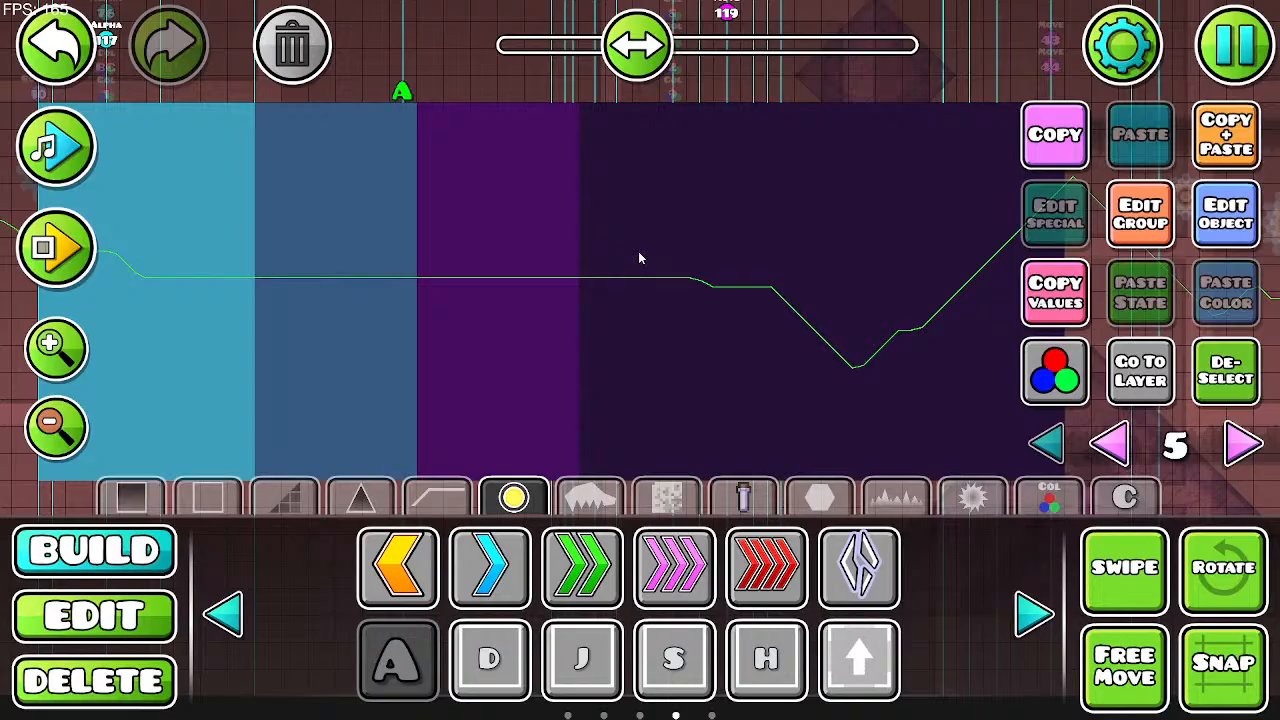
pyautogui.click(1140, 213)
pyautogui.click(724, 564)
pyautogui.click(881, 564)
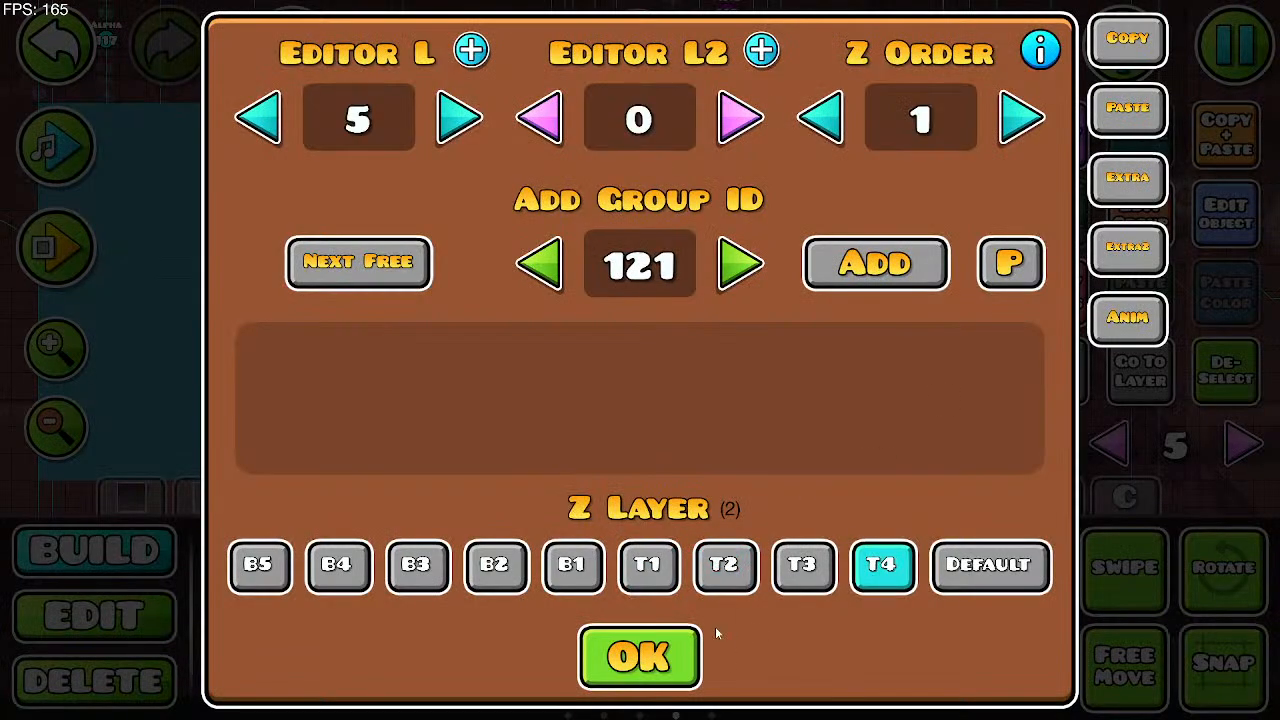
pyautogui.click(640, 657)
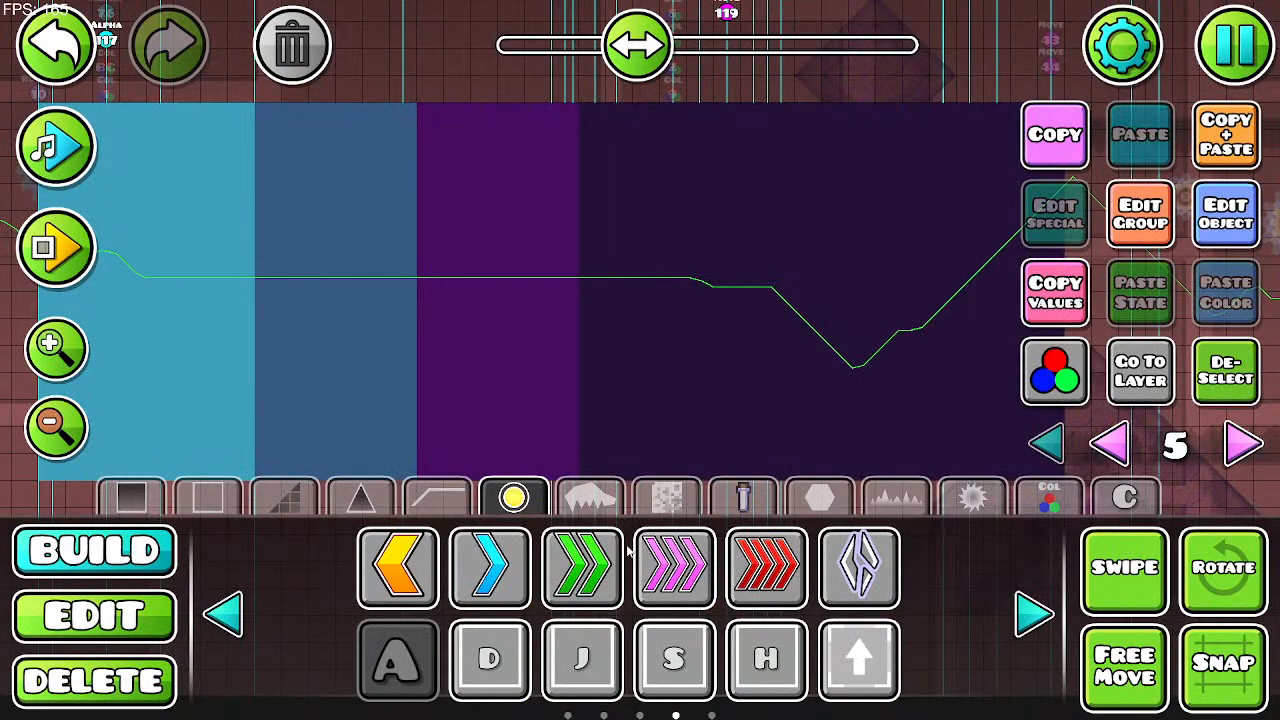
pyautogui.click(290, 48)
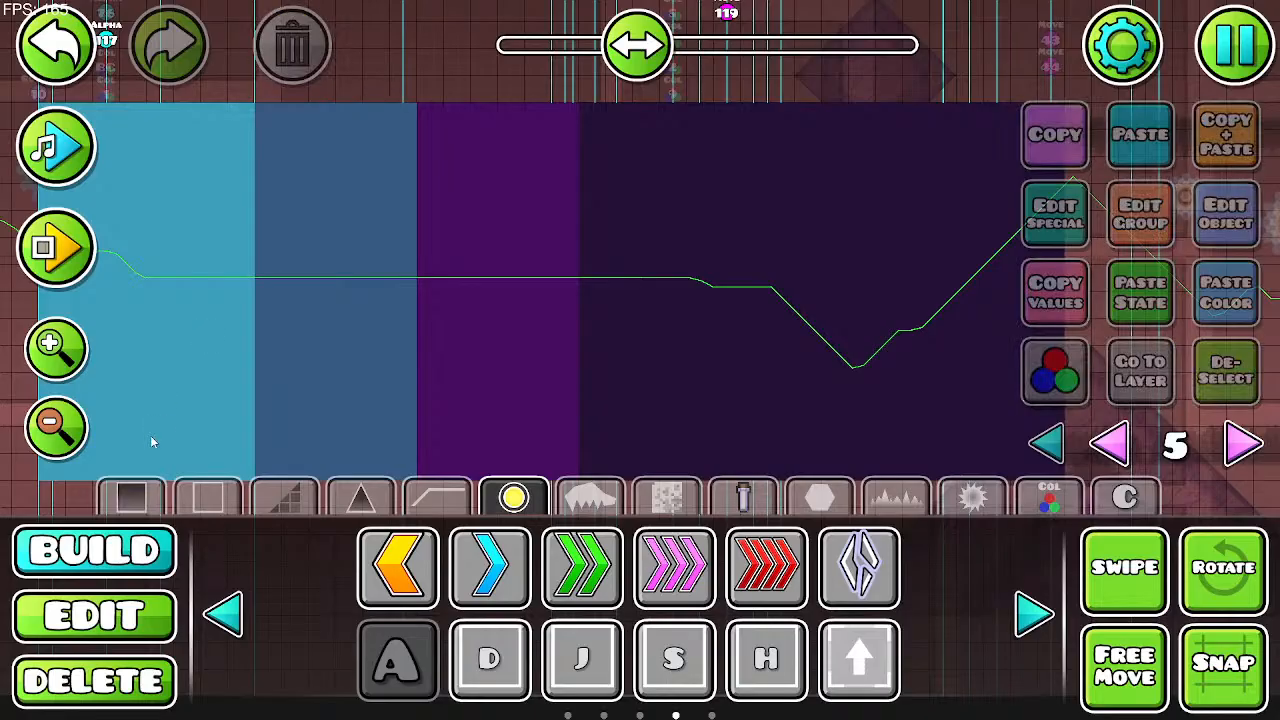
# Step: Place a text object on the transition's light blue block and set its Z layer to T4 and Z order to 4
pyautogui.click(62, 430)
pyautogui.click(299, 426)
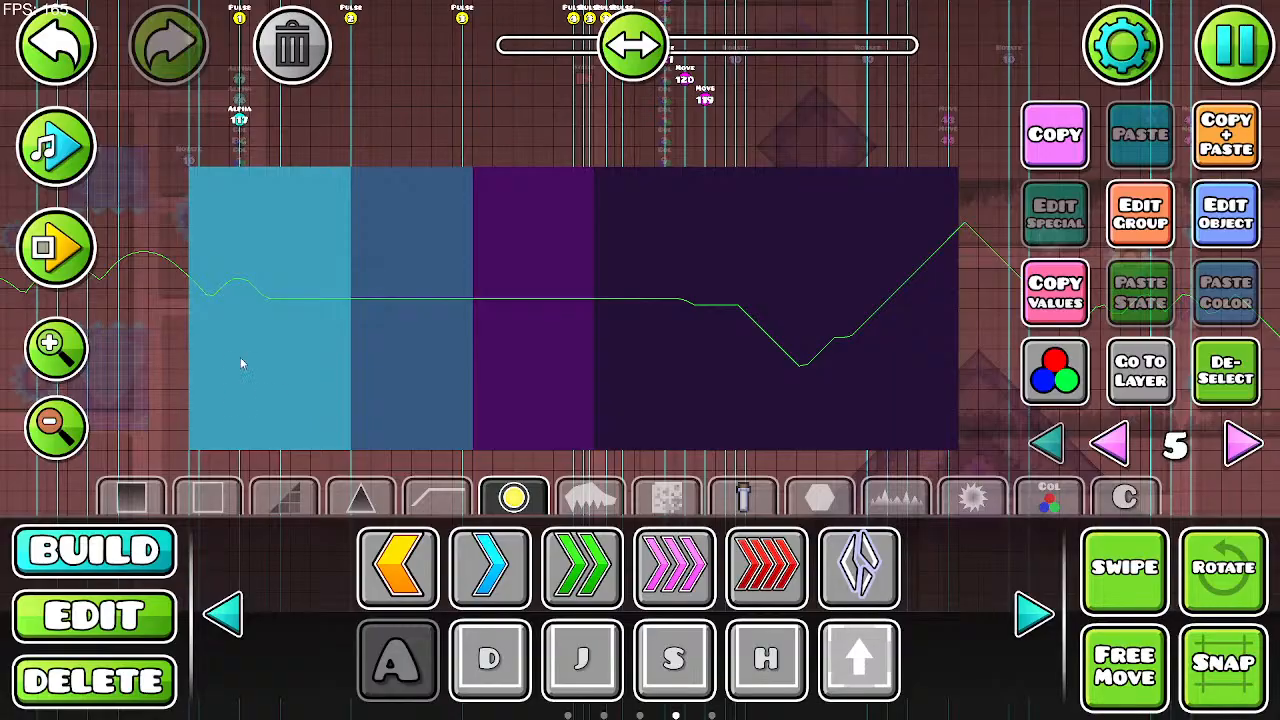
pyautogui.click(1140, 215)
pyautogui.click(880, 565)
pyautogui.click(640, 657)
pyautogui.click(1155, 228)
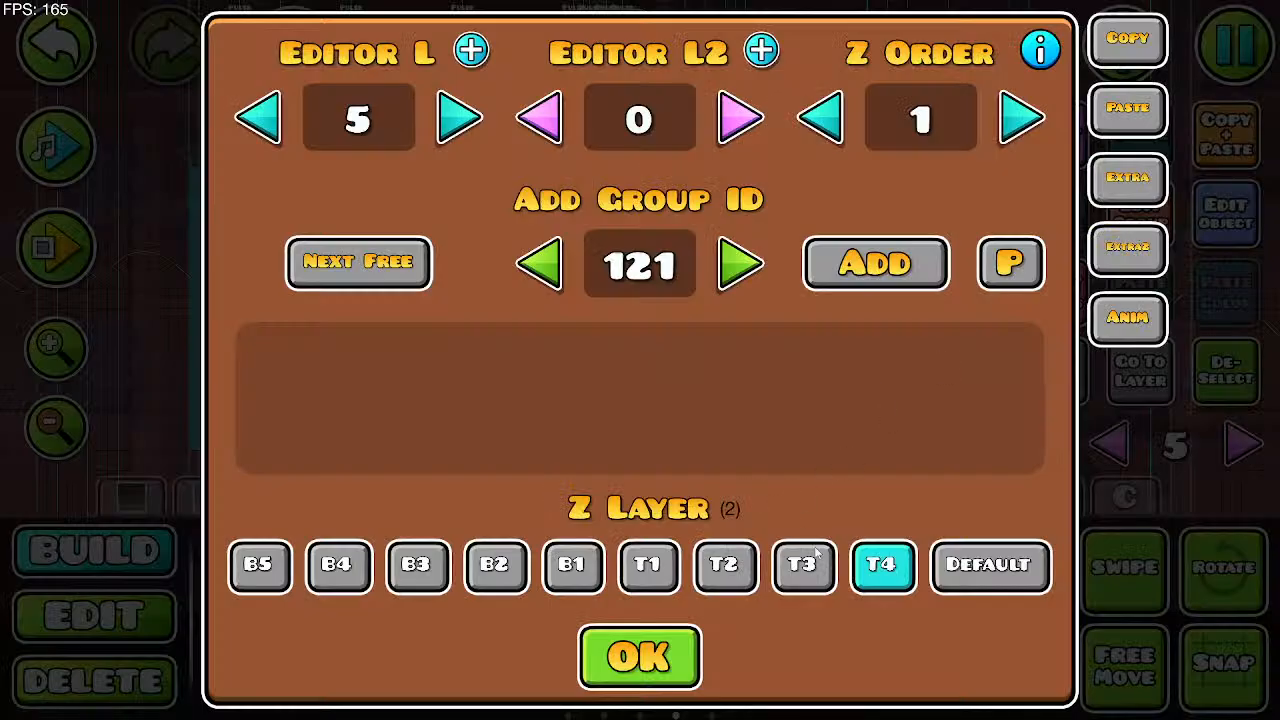
pyautogui.click(1010, 116)
pyautogui.click(1014, 117)
pyautogui.click(1016, 118)
pyautogui.click(642, 662)
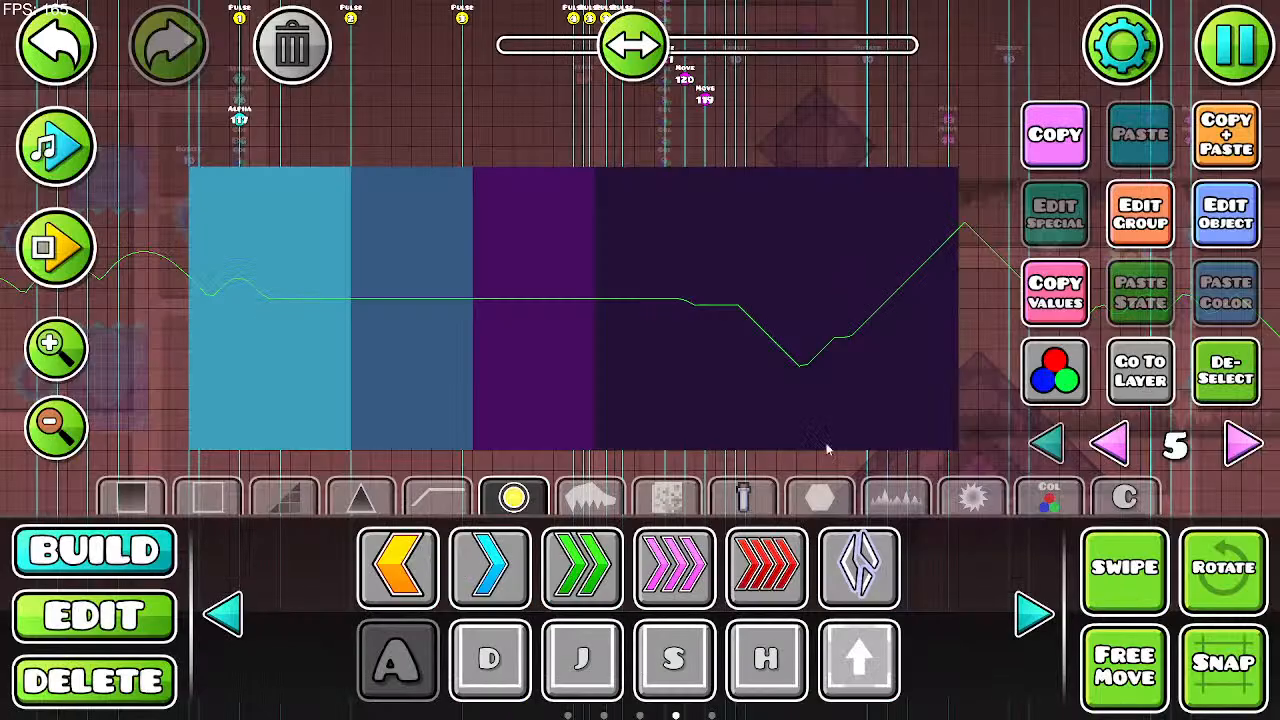
# Step: Examine the text object's detail color settings and close them without changes
pyautogui.click(1226, 213)
pyautogui.click(1004, 165)
pyautogui.click(678, 585)
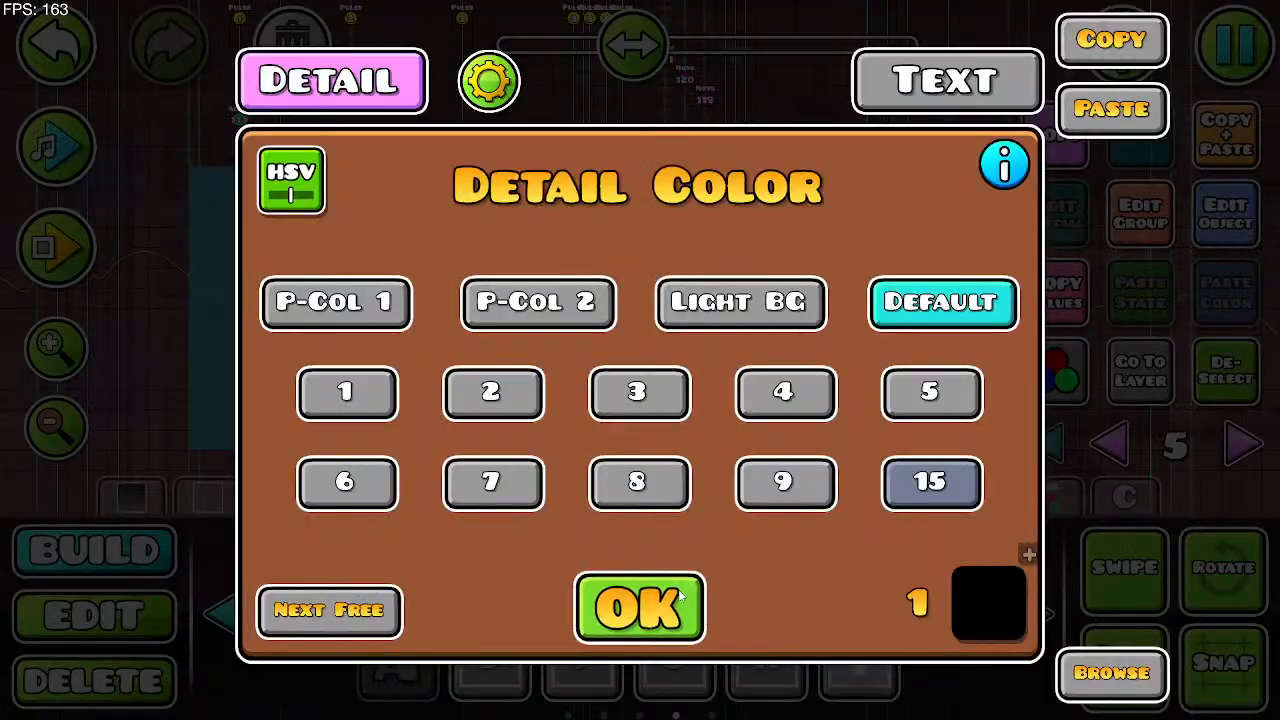
pyautogui.click(680, 597)
pyautogui.click(1226, 213)
pyautogui.click(649, 612)
# Step: Try adding group ID 121 as a parent group on the text object, and remove it
pyautogui.click(1140, 213)
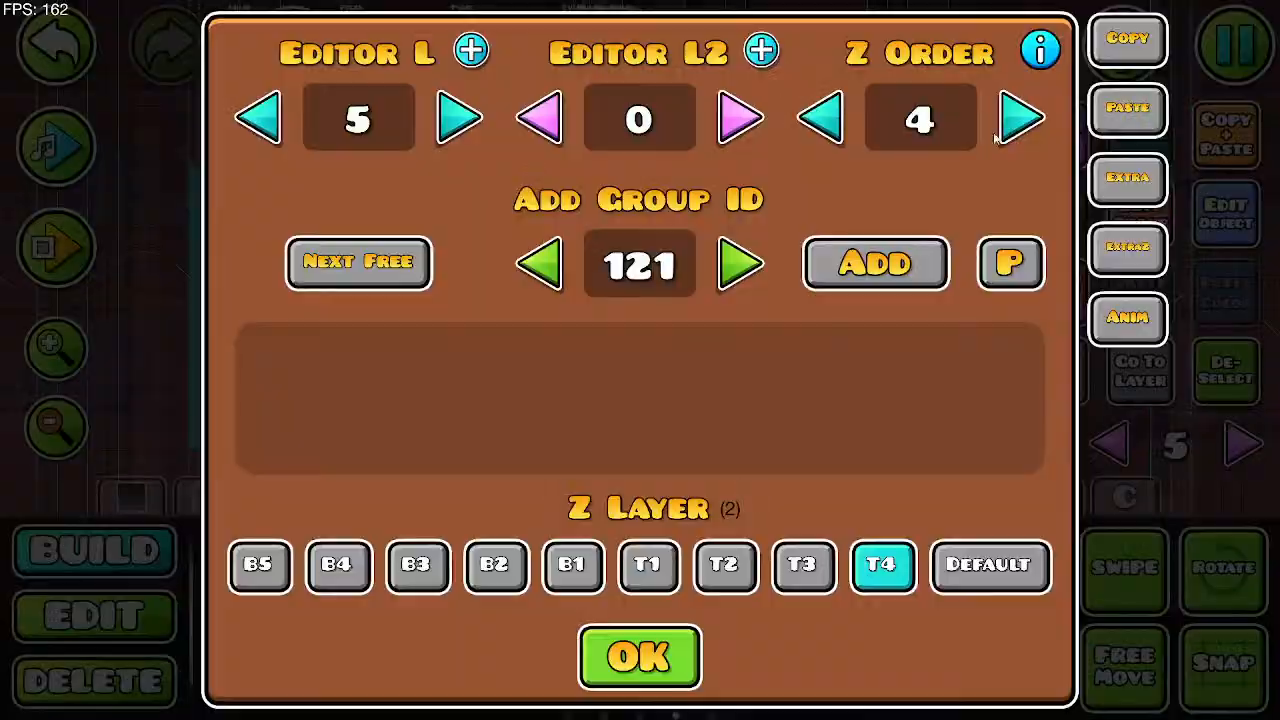
pyautogui.click(1040, 52)
pyautogui.click(636, 624)
pyautogui.click(1014, 262)
pyautogui.click(1010, 262)
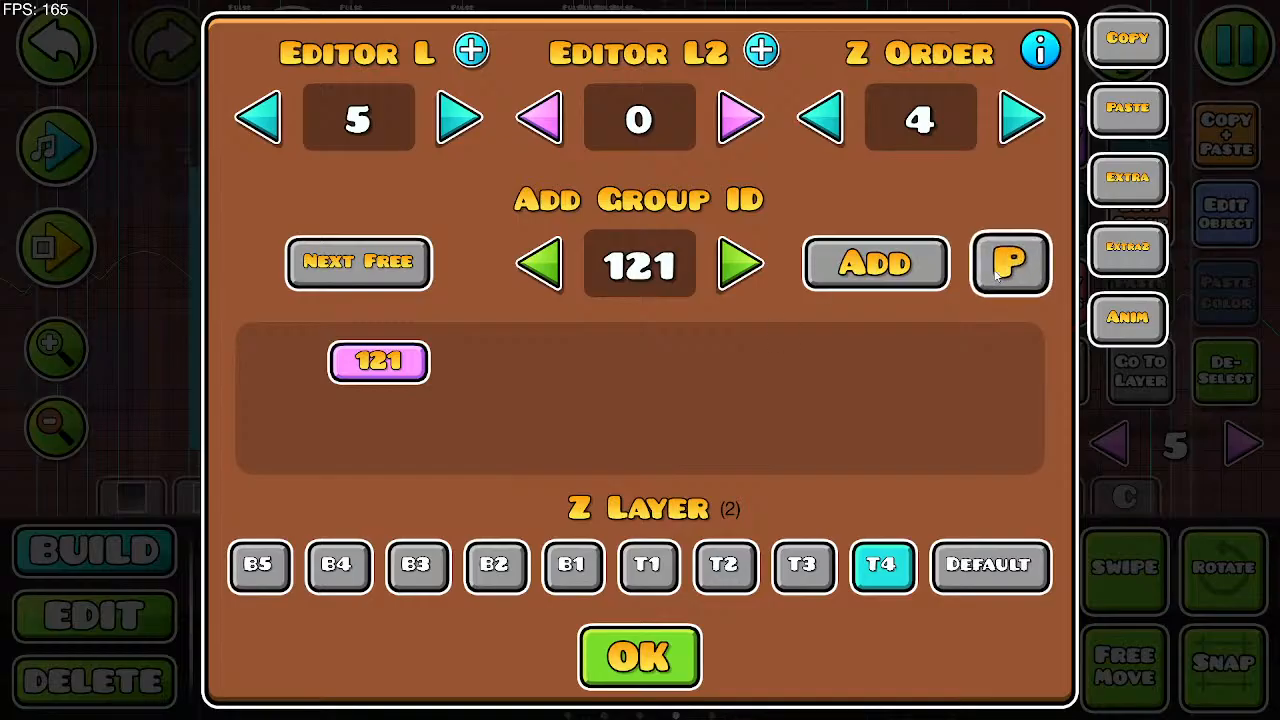
pyautogui.click(400, 370)
pyautogui.click(640, 656)
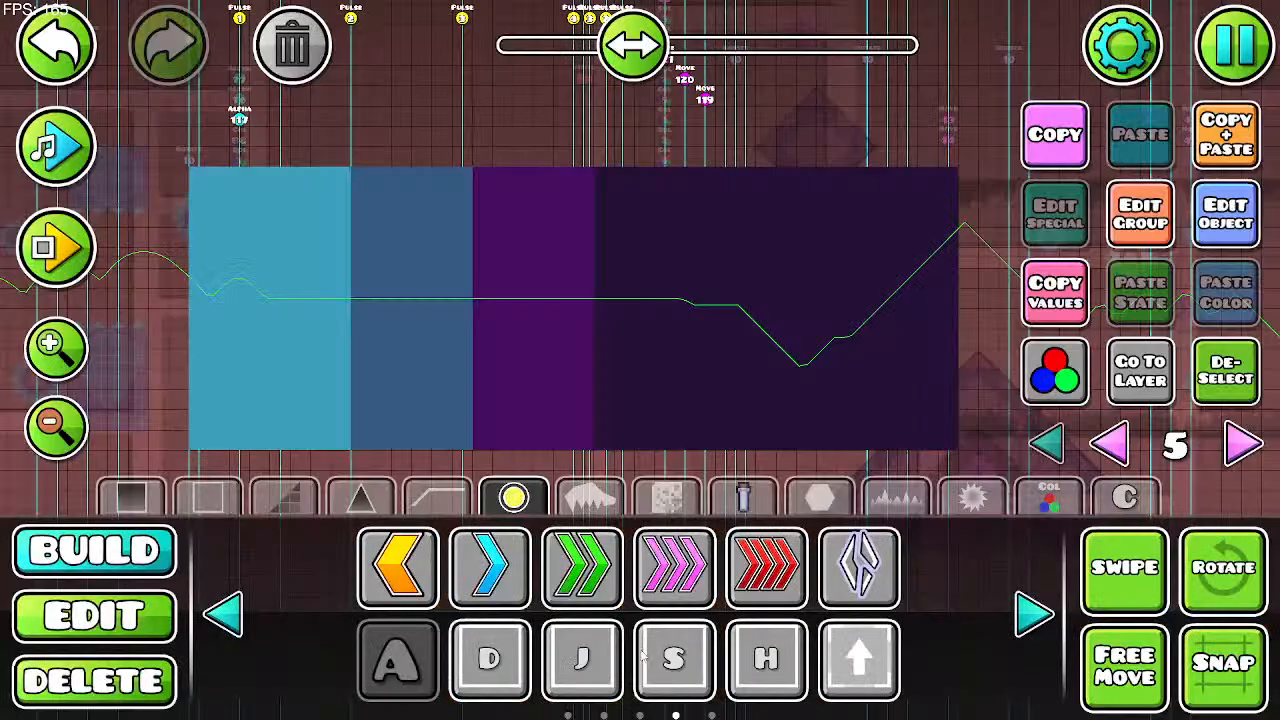
# Step: Playtest the UFO section from the start position through the colored block transition
pyautogui.moveTo(558, 275); pyautogui.dragTo(358, 398)
pyautogui.click(62, 268)
pyautogui.click(314, 308)
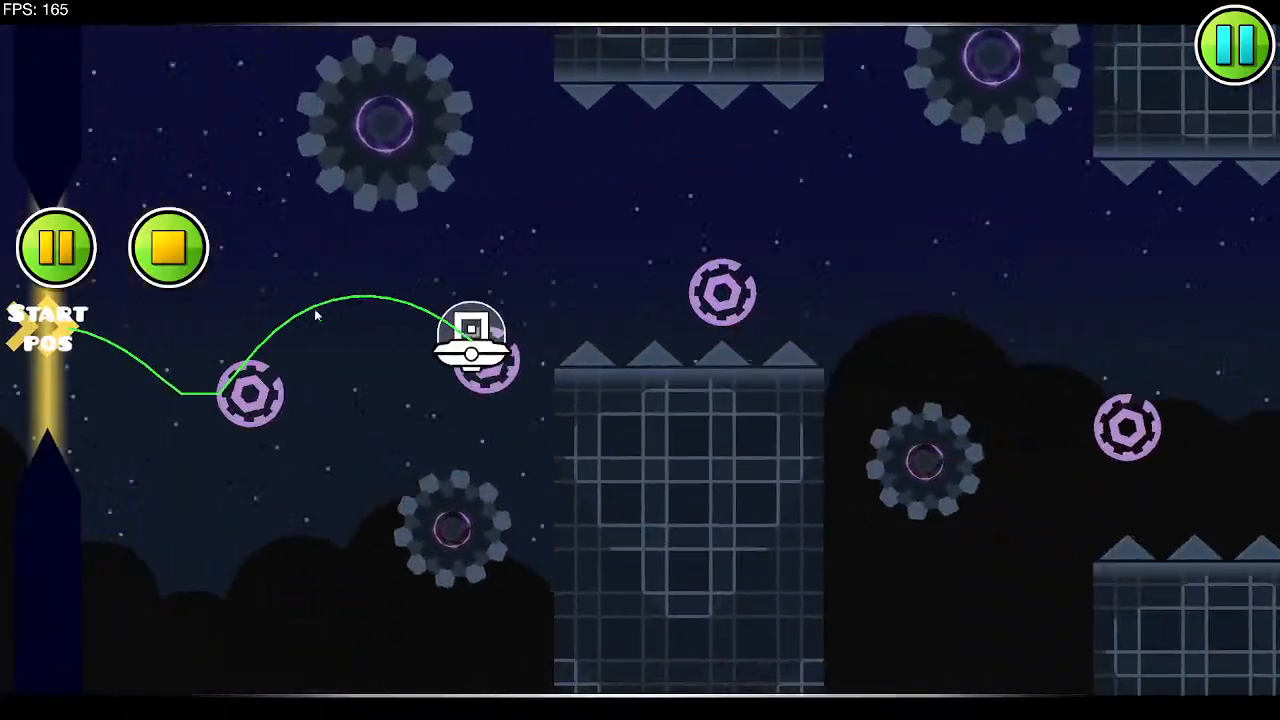
pyautogui.click(316, 307)
pyautogui.click(321, 304)
pyautogui.click(326, 300)
pyautogui.click(331, 296)
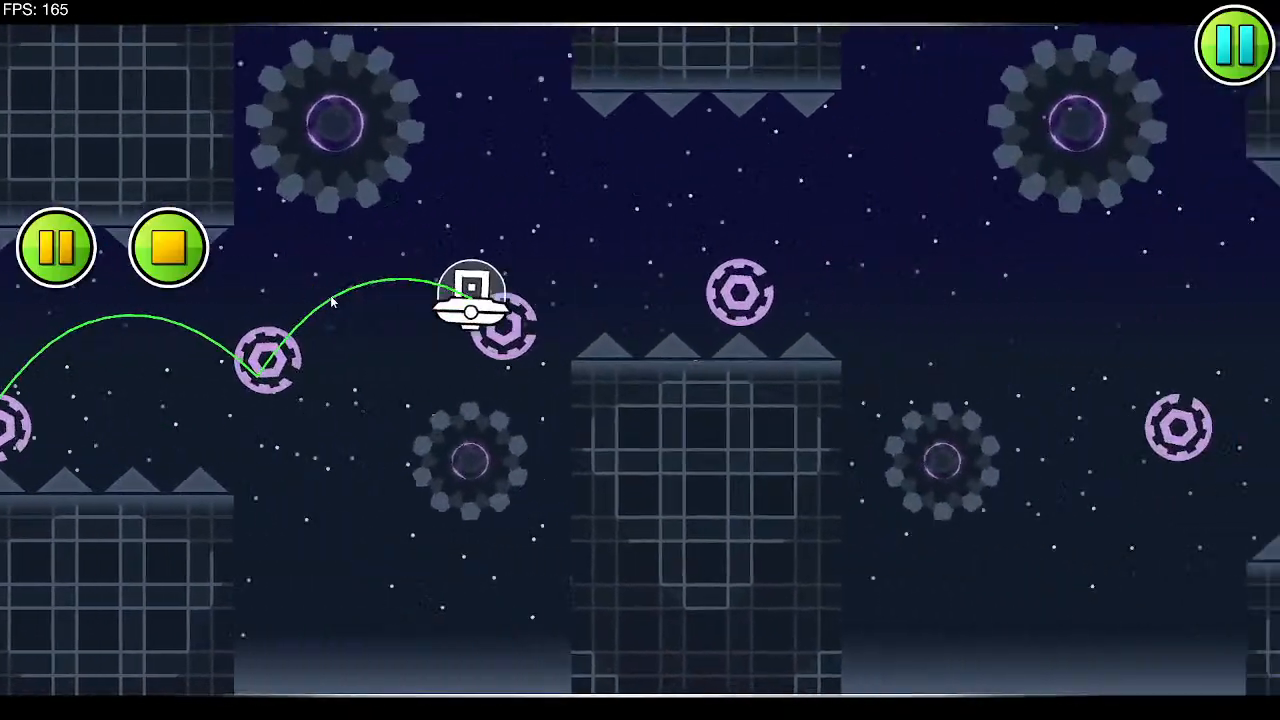
pyautogui.click(330, 293)
pyautogui.click(329, 289)
pyautogui.click(329, 287)
pyautogui.click(328, 285)
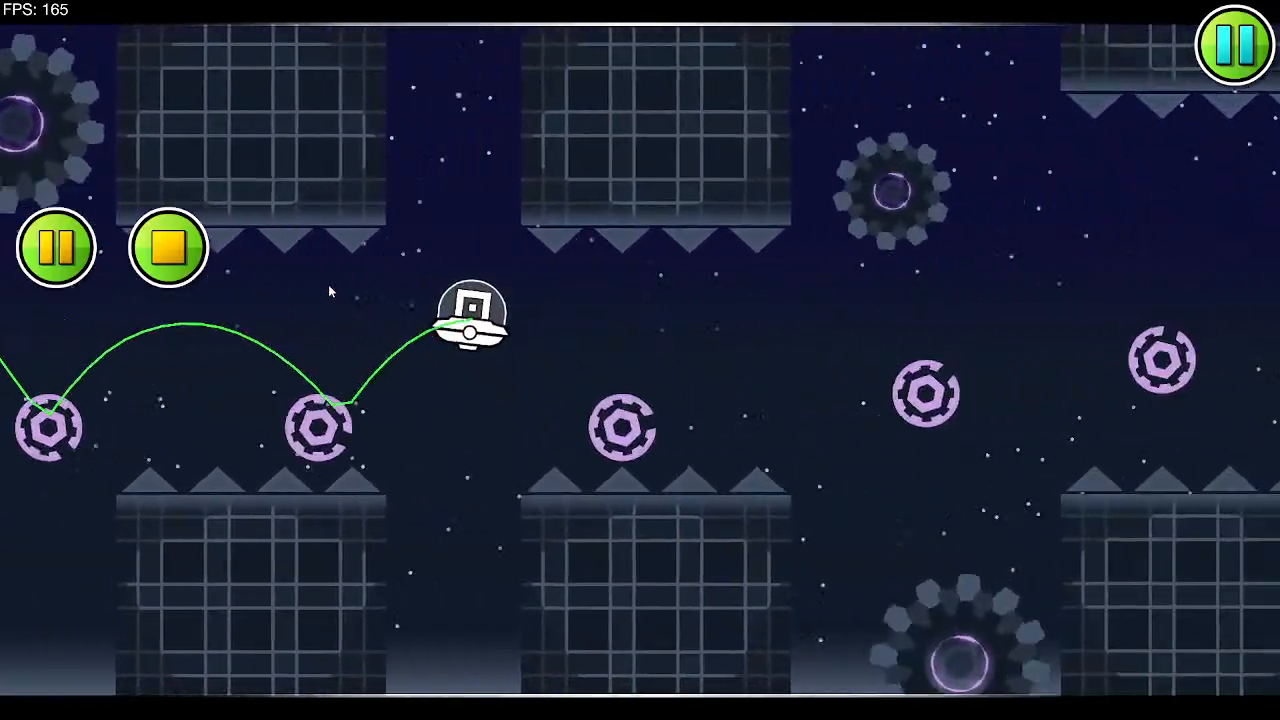
pyautogui.click(328, 284)
pyautogui.click(328, 283)
pyautogui.click(328, 282)
pyautogui.click(328, 281)
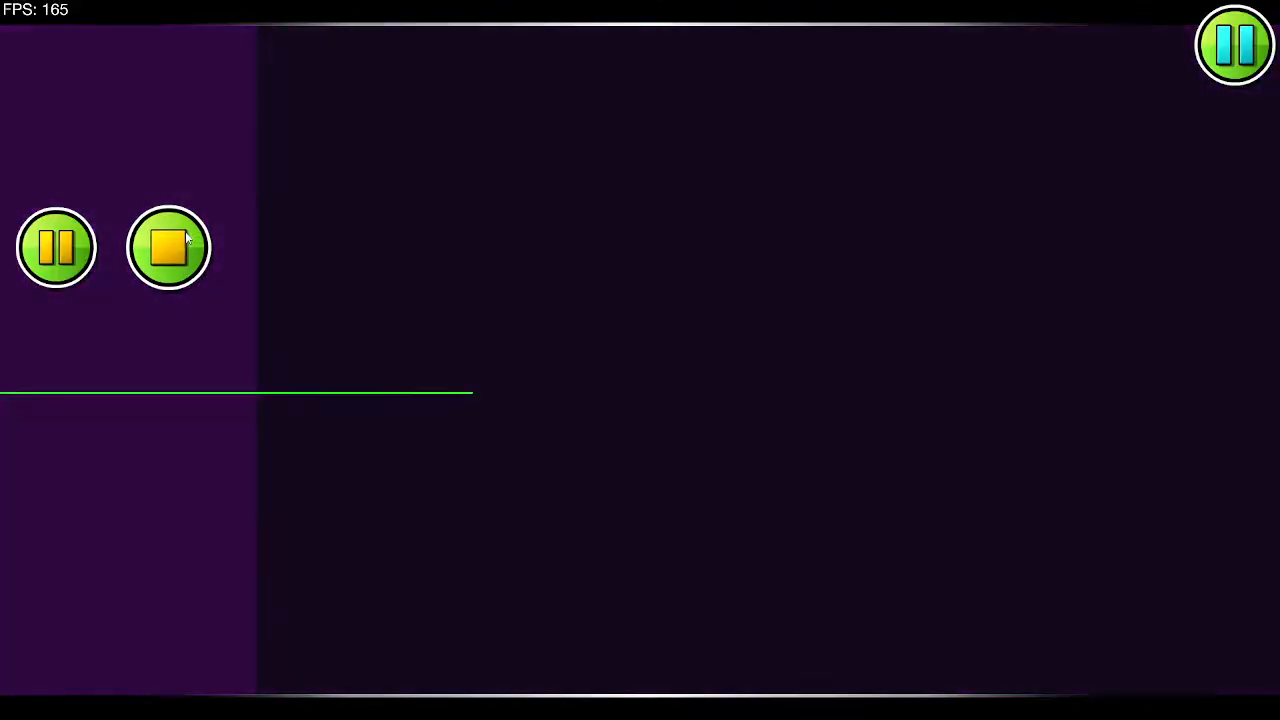
pyautogui.click(175, 240)
# Step: Replay the UFO section and check how the transition's blocks move off at the start of the following part
pyautogui.click(58, 247)
pyautogui.click(451, 293)
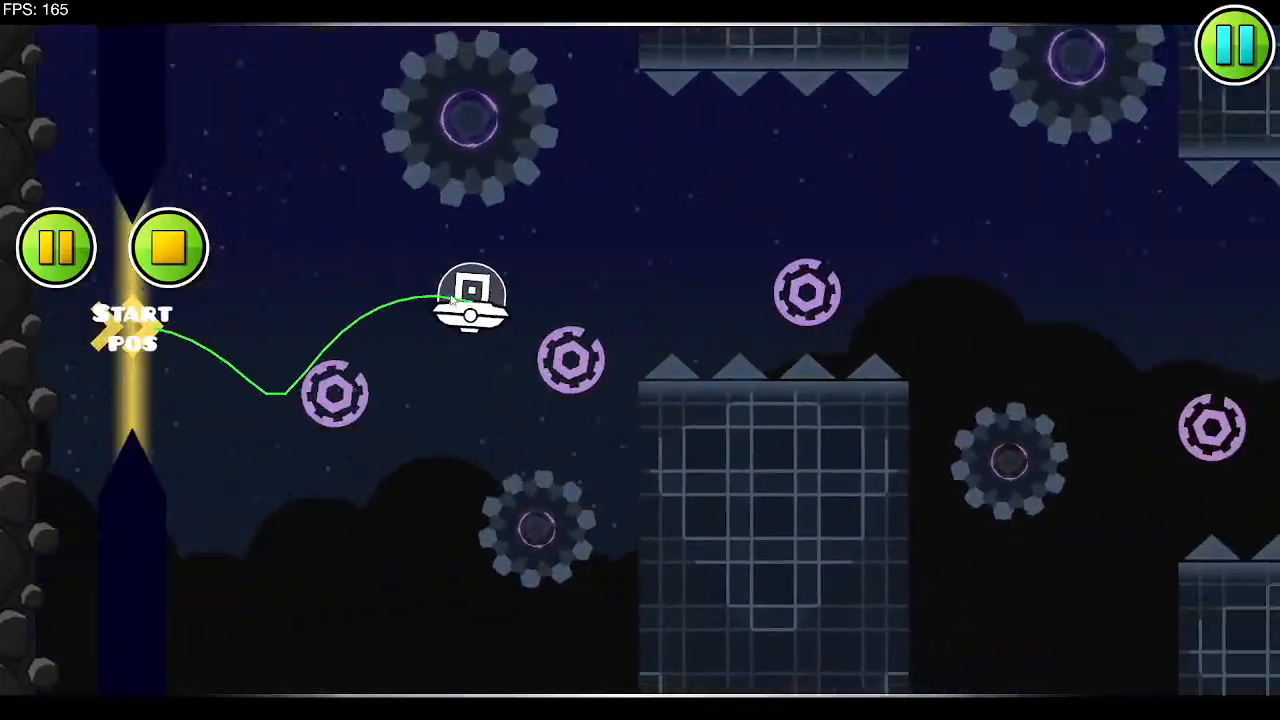
pyautogui.click(451, 293)
pyautogui.click(451, 293)
pyautogui.click(452, 293)
pyautogui.click(452, 292)
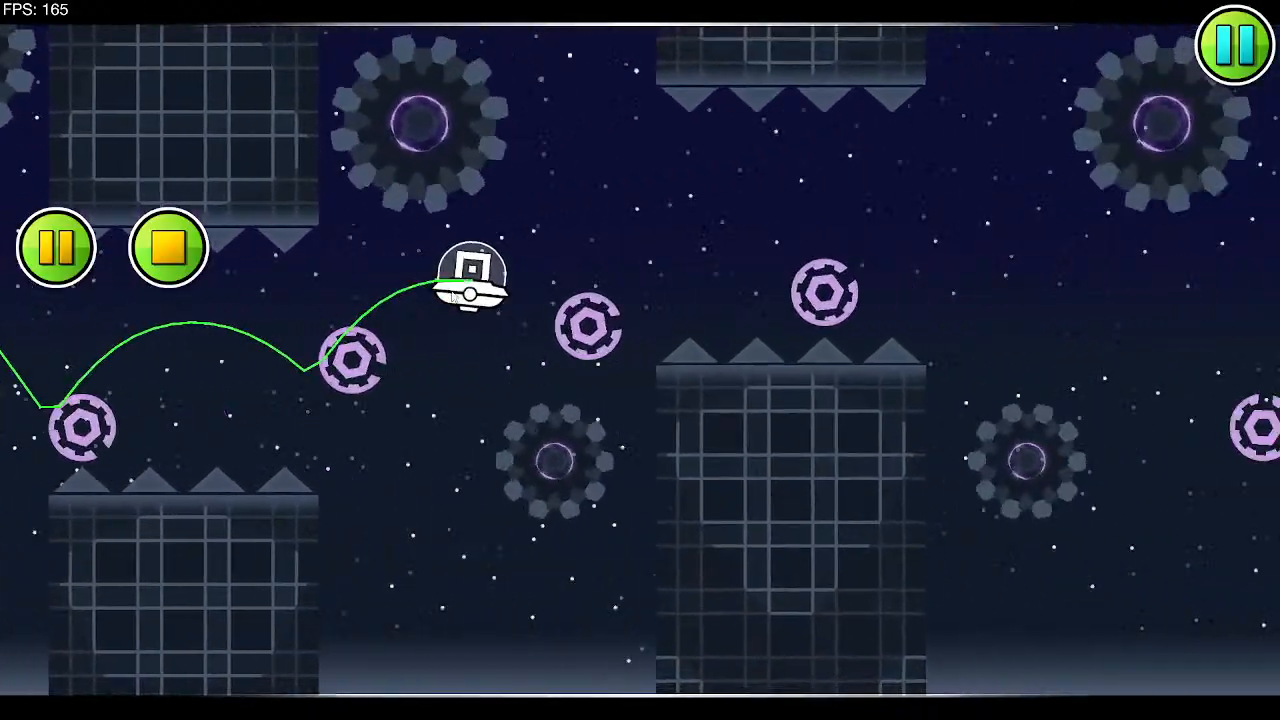
pyautogui.click(452, 291)
pyautogui.click(452, 290)
pyautogui.click(452, 291)
pyautogui.click(452, 291)
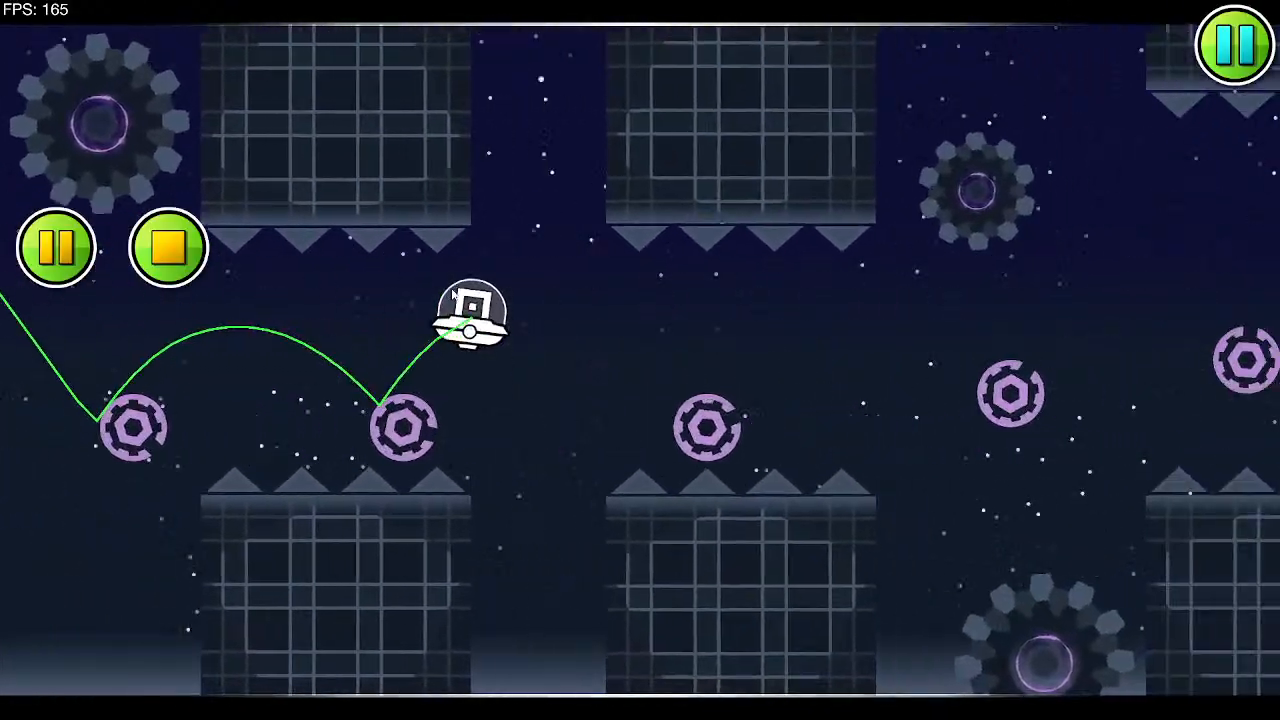
pyautogui.click(452, 291)
pyautogui.click(452, 291)
pyautogui.click(451, 291)
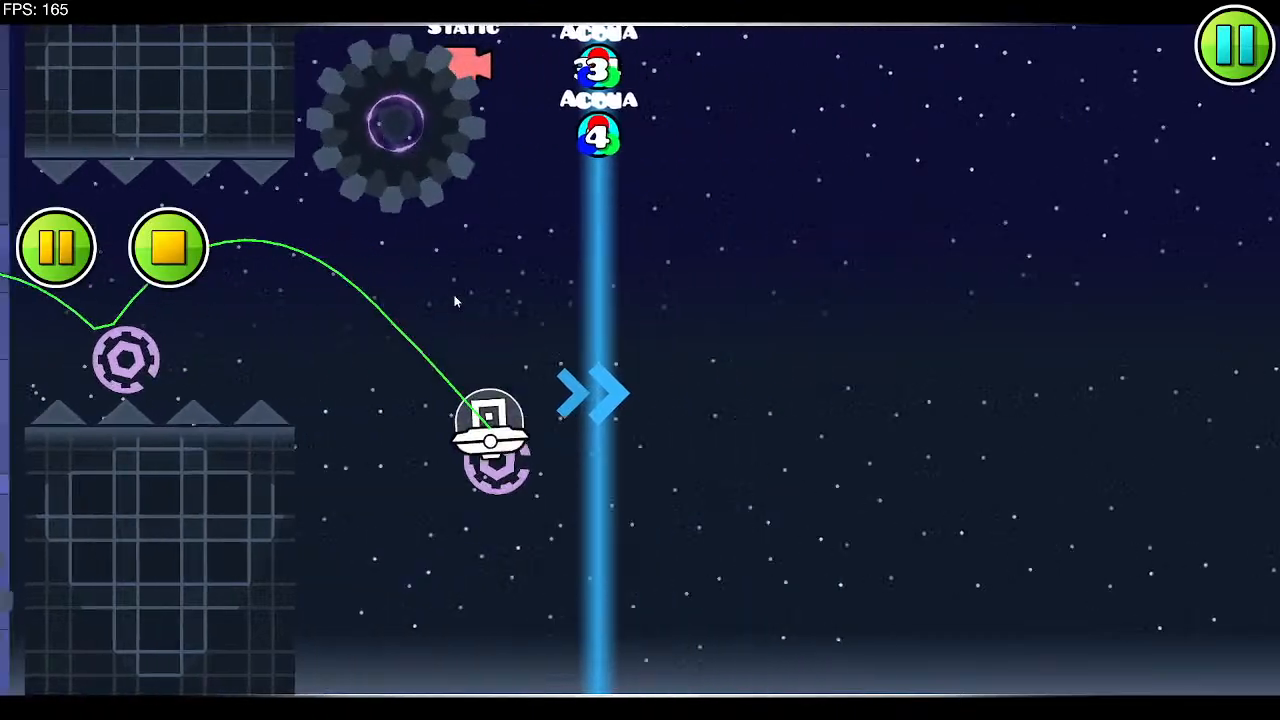
pyautogui.click(453, 295)
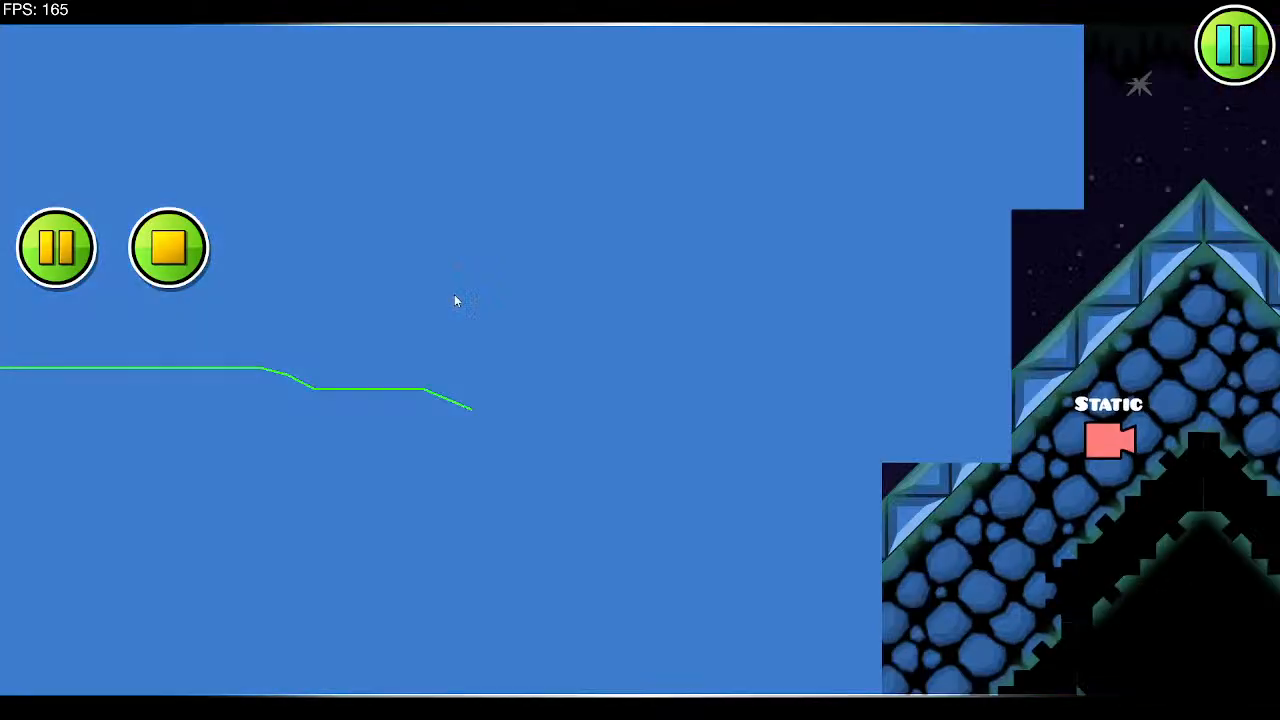
pyautogui.click(454, 295)
pyautogui.click(454, 295)
pyautogui.click(454, 295)
pyautogui.click(168, 247)
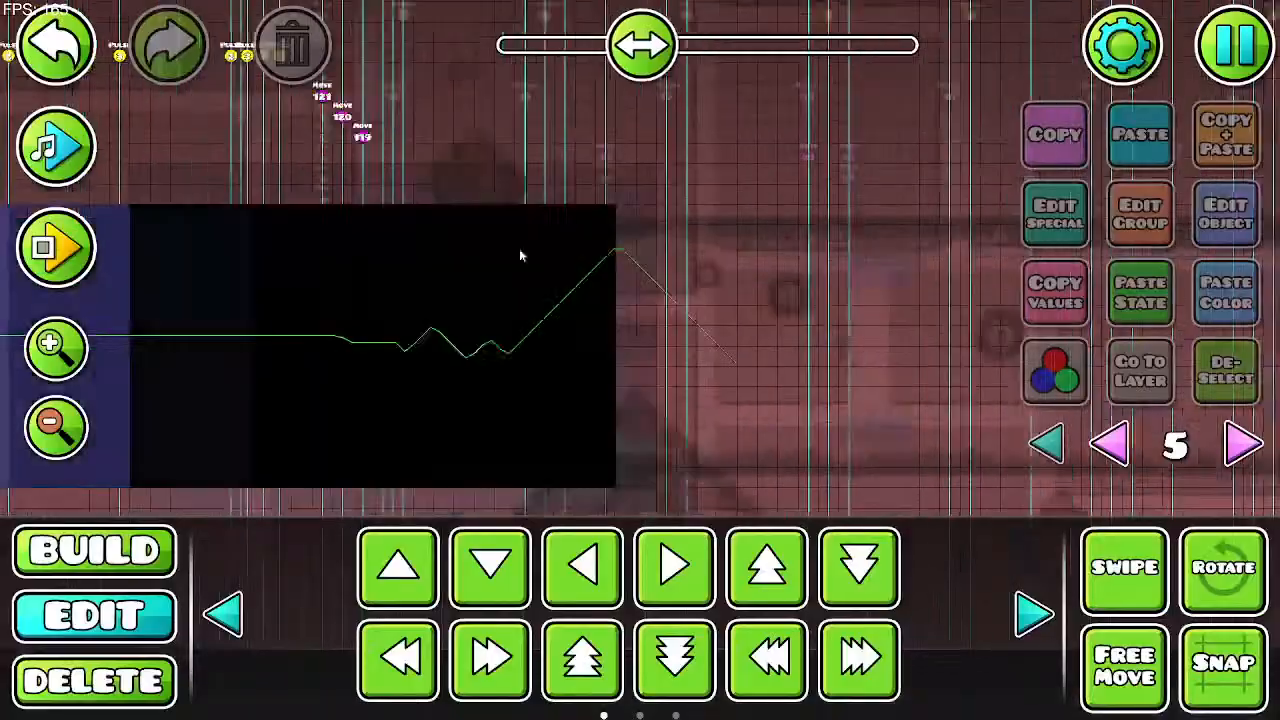
# Step: Set the Move trigger targeting group 121 to a move time of 0.65 and Move X of -160
pyautogui.moveTo(573, 287); pyautogui.dragTo(729, 300)
pyautogui.click(584, 116)
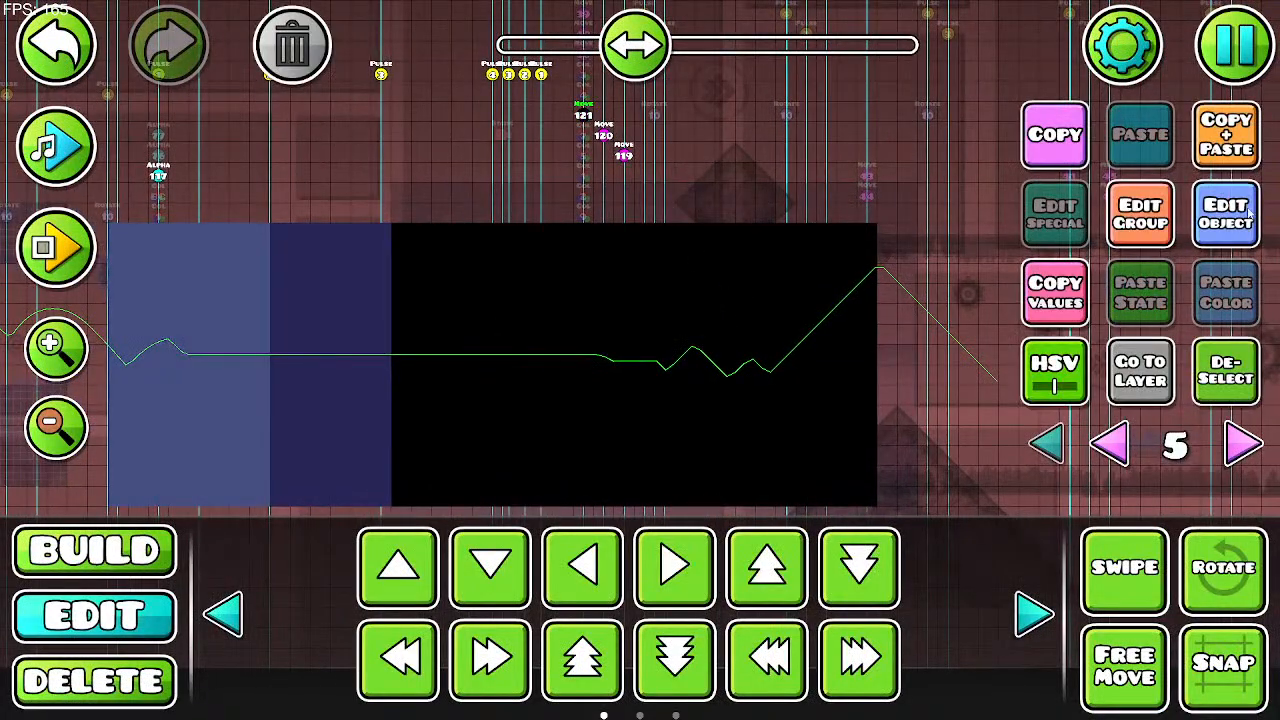
pyautogui.click(1246, 212)
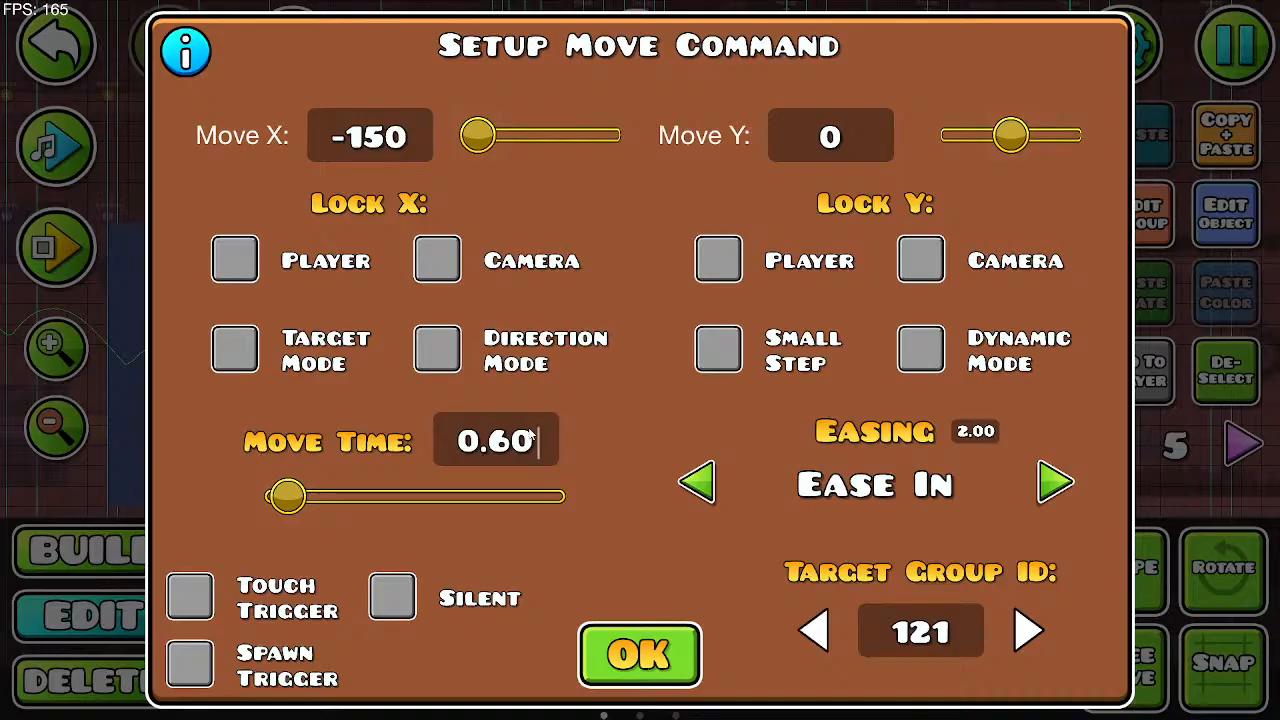
pyautogui.press('BackSpace')
pyautogui.press('BackSpace')
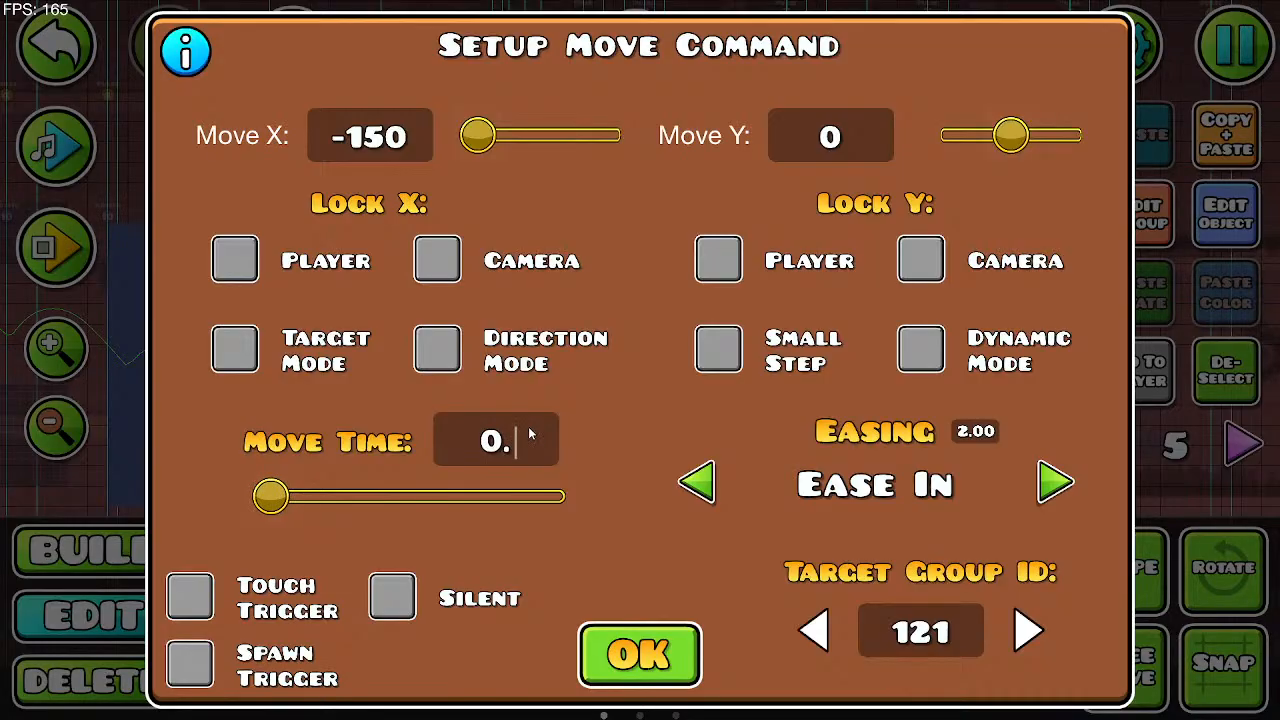
pyautogui.write('65')
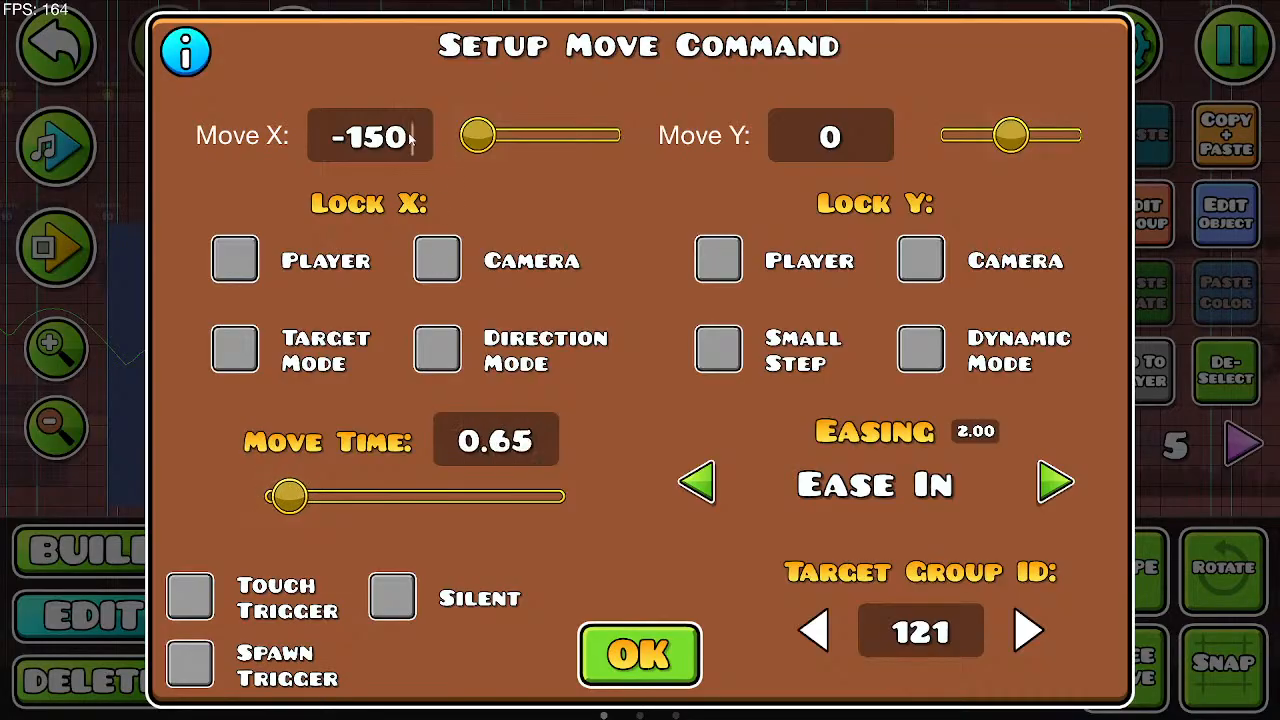
pyautogui.press('BackSpace')
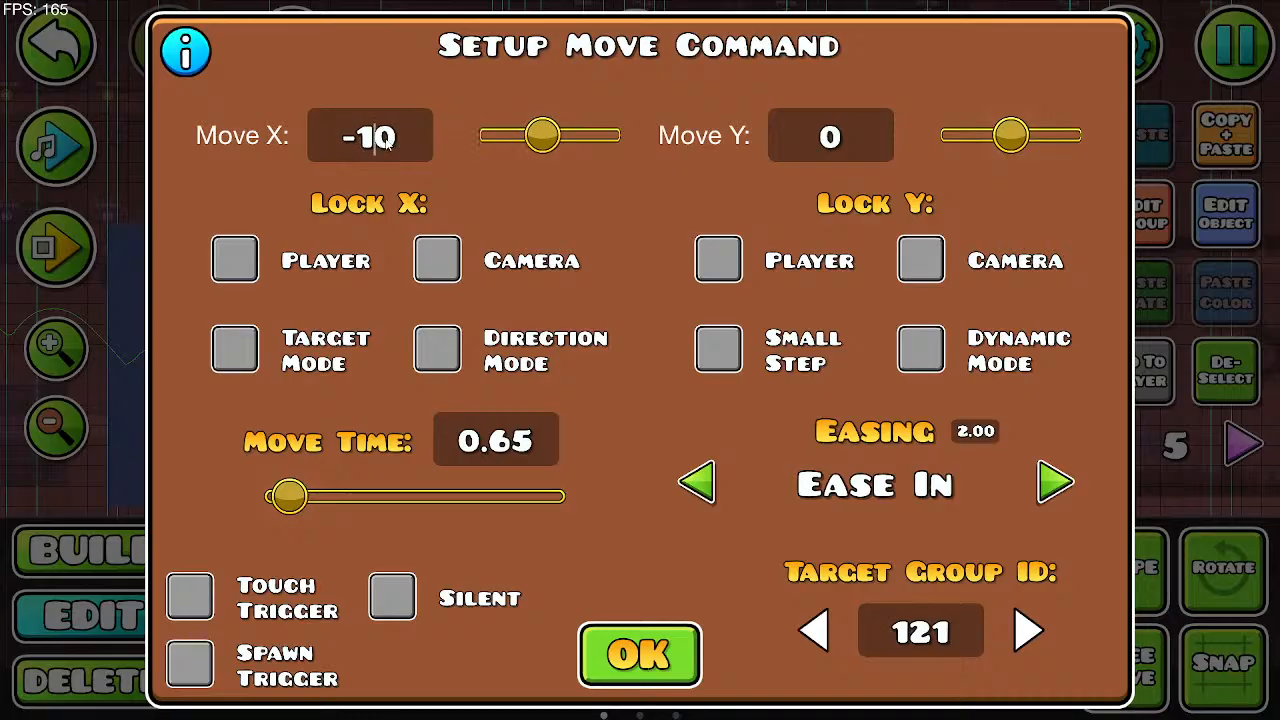
pyautogui.write('6')
pyautogui.click(641, 650)
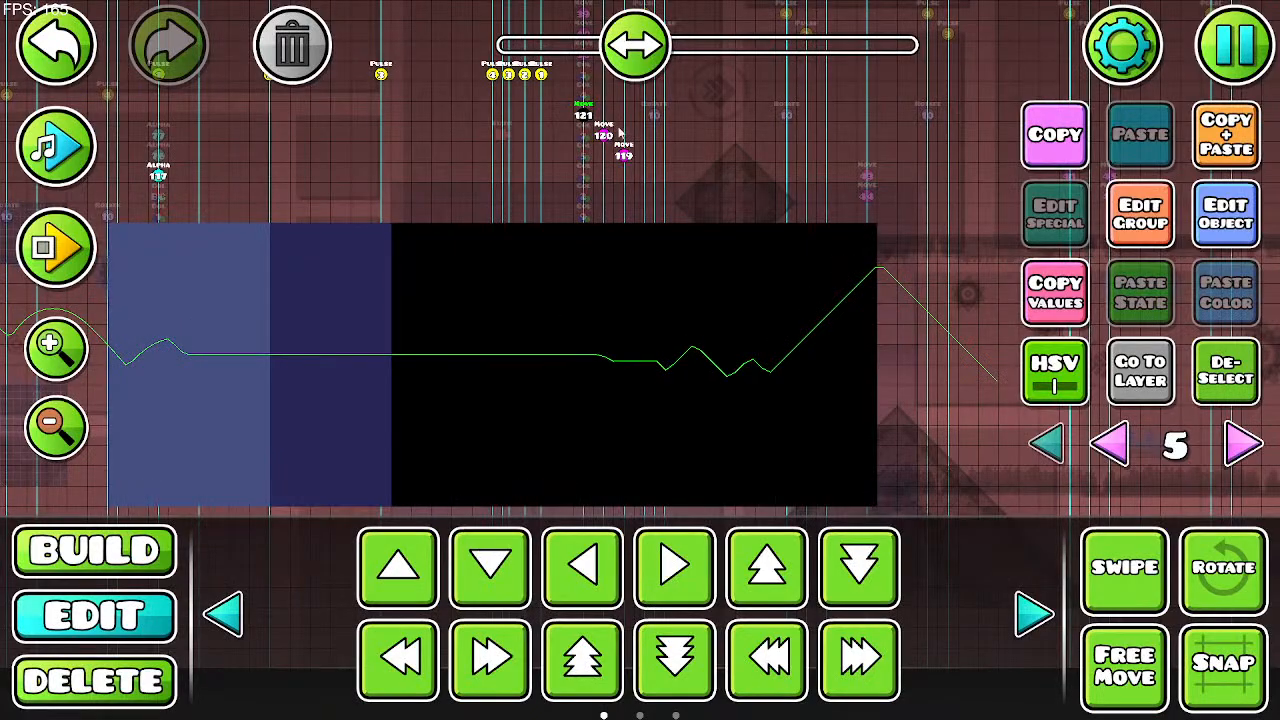
# Step: Set the Move trigger targeting group 120 to Move X -160 and a move time of 0.65
pyautogui.click(1246, 230)
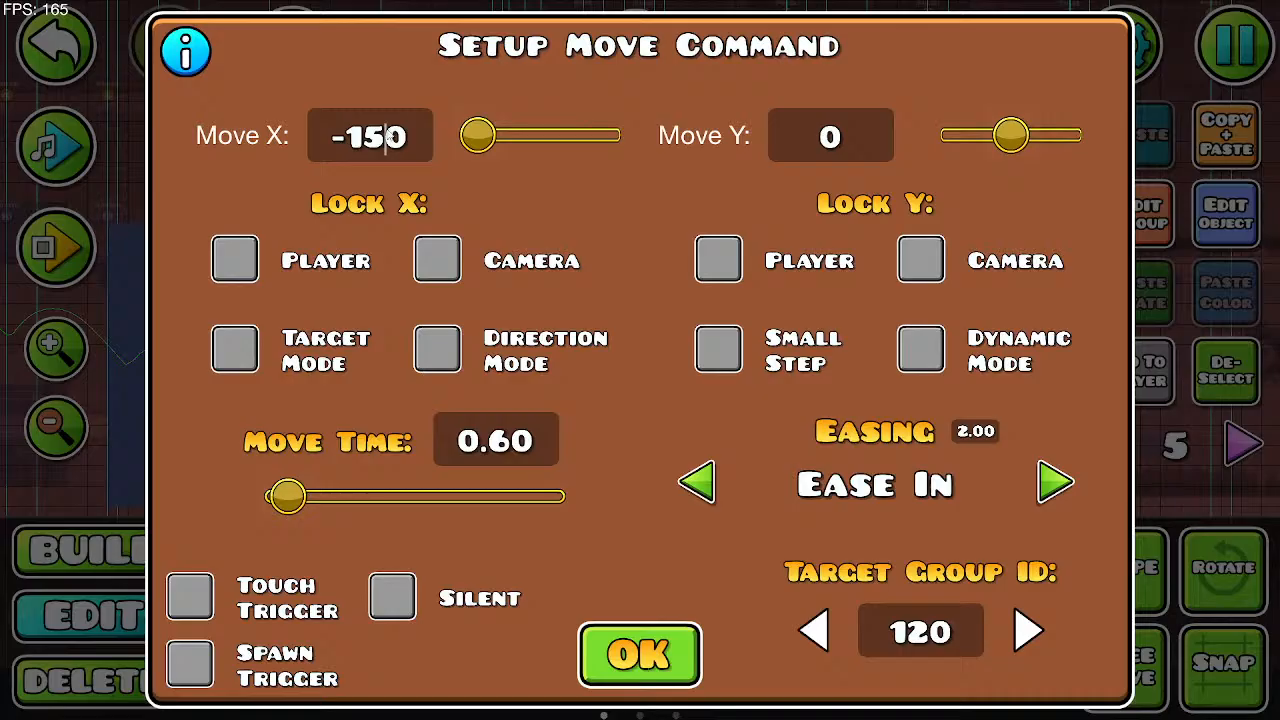
pyautogui.press('BackSpace')
pyautogui.write('6')
pyautogui.press('BackSpace')
pyautogui.write('5')
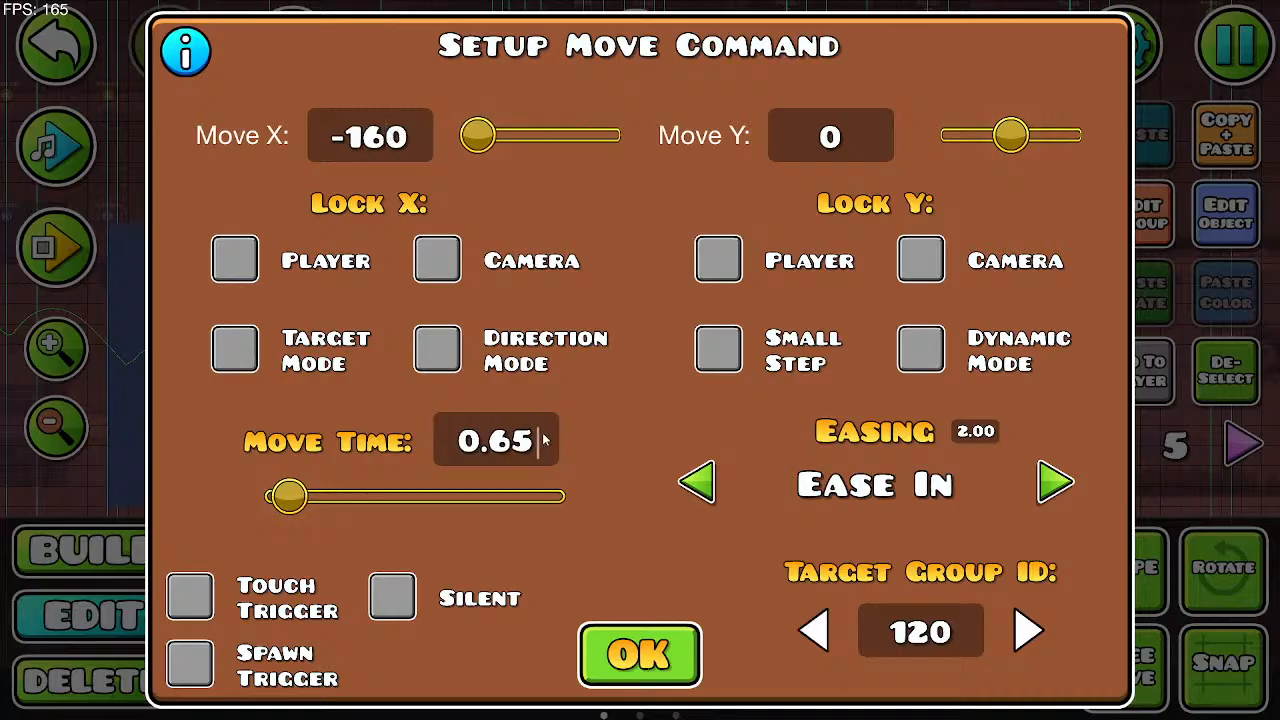
pyautogui.click(655, 645)
# Step: Set the Move trigger targeting group 119 to a move time of 0.65 and Move X of -160
pyautogui.click(1222, 238)
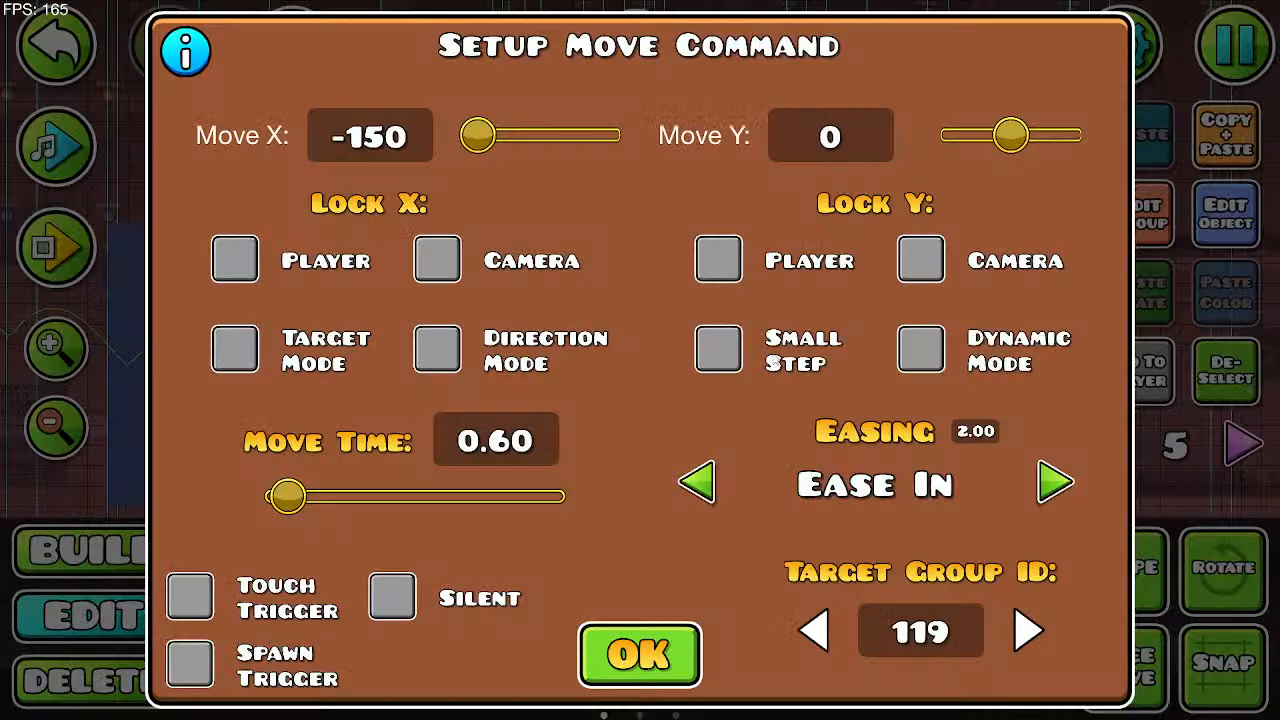
pyautogui.press('BackSpace')
pyautogui.write('5')
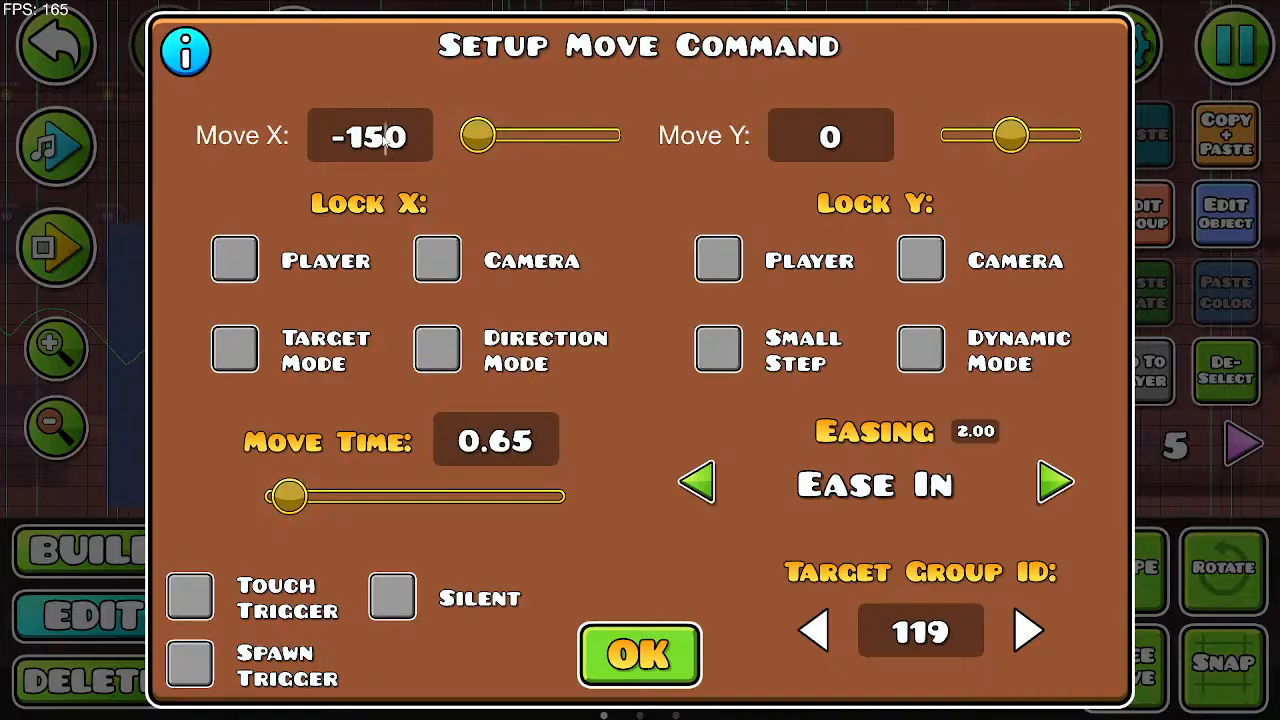
pyautogui.press('BackSpace')
pyautogui.write('6')
pyautogui.click(640, 655)
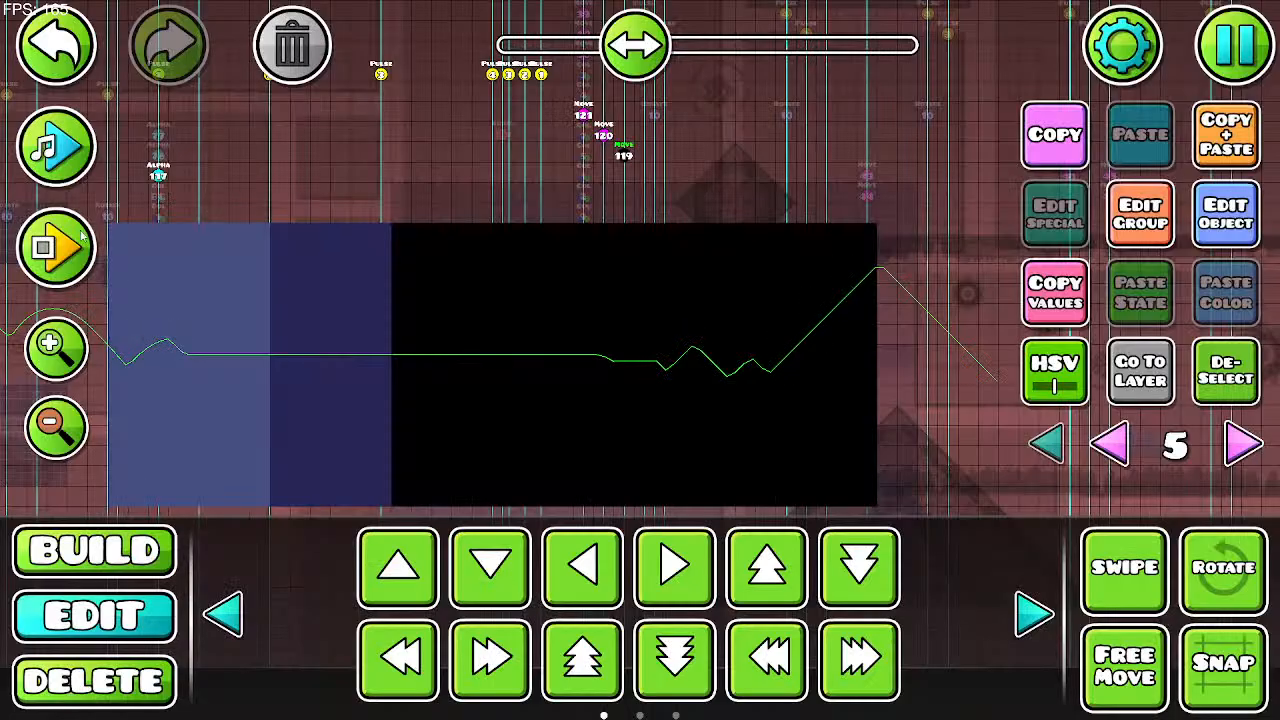
# Step: Playtest the transition from the start position to check the longer, slower block movement
pyautogui.click(80, 238)
pyautogui.click(446, 388)
pyautogui.click(449, 389)
pyautogui.click(451, 389)
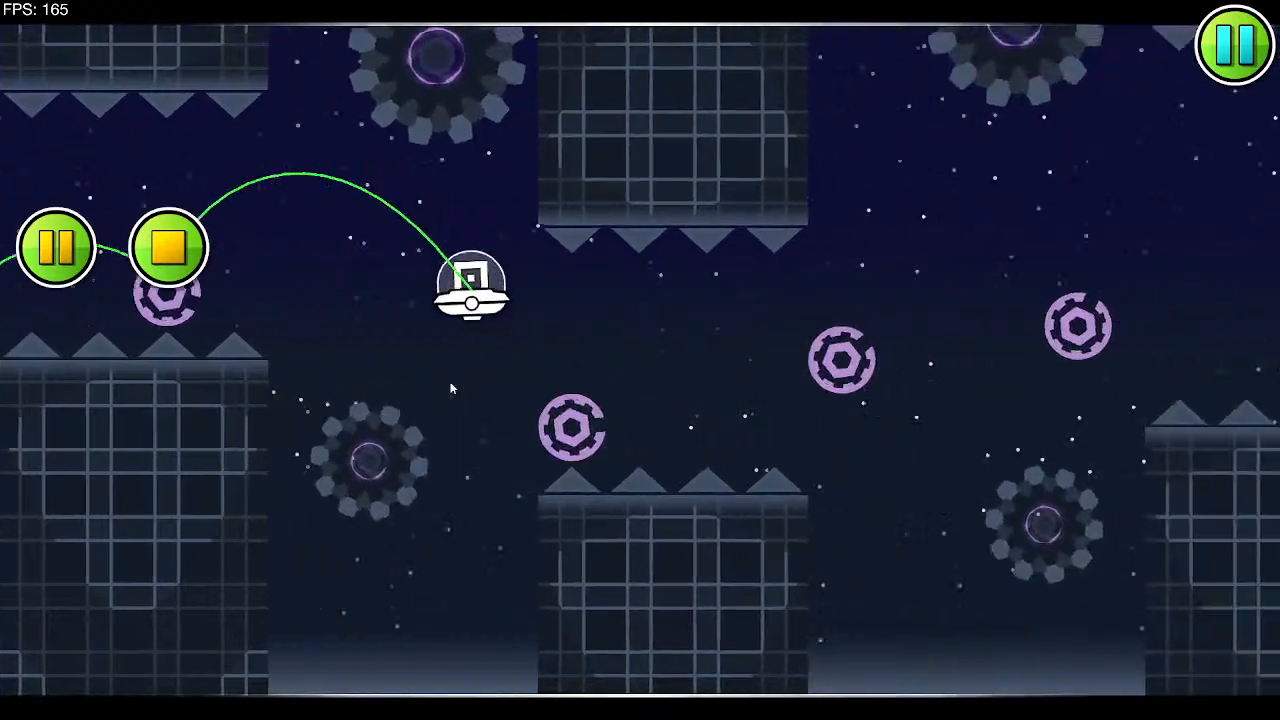
pyautogui.click(449, 380)
pyautogui.click(447, 378)
pyautogui.click(445, 377)
pyautogui.click(444, 377)
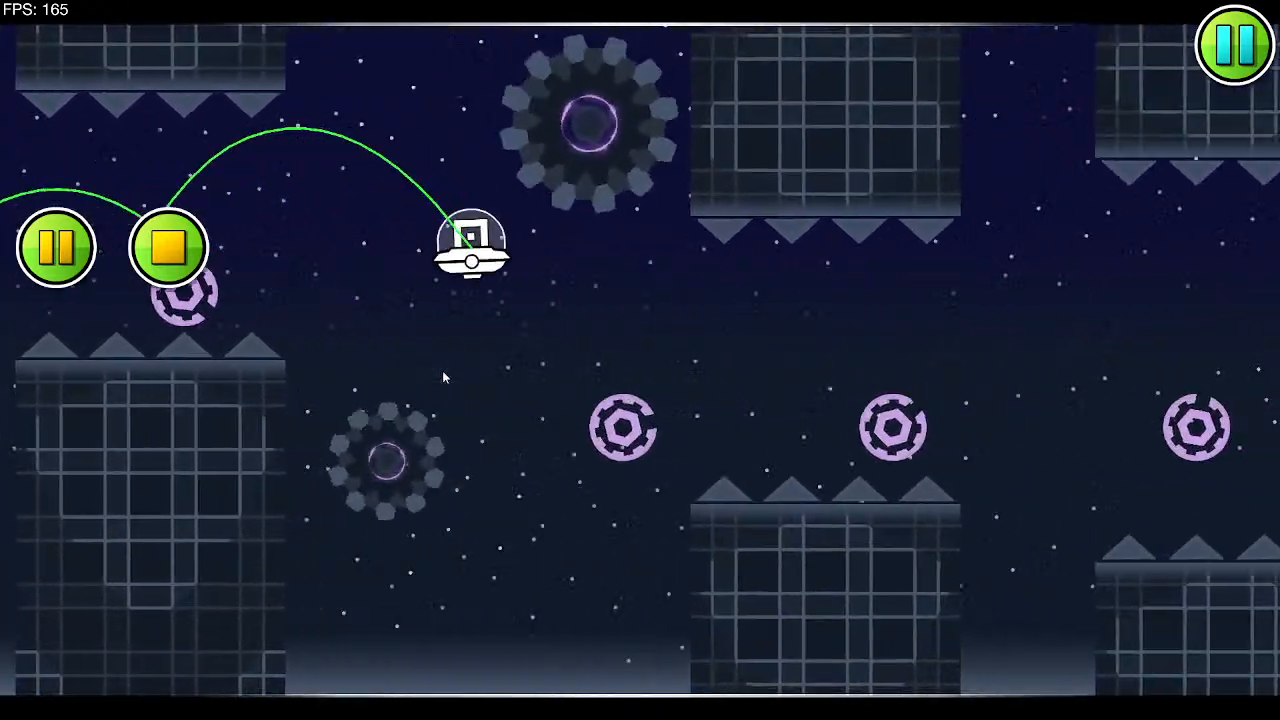
pyautogui.click(442, 370)
pyautogui.click(442, 370)
pyautogui.click(442, 369)
pyautogui.click(443, 372)
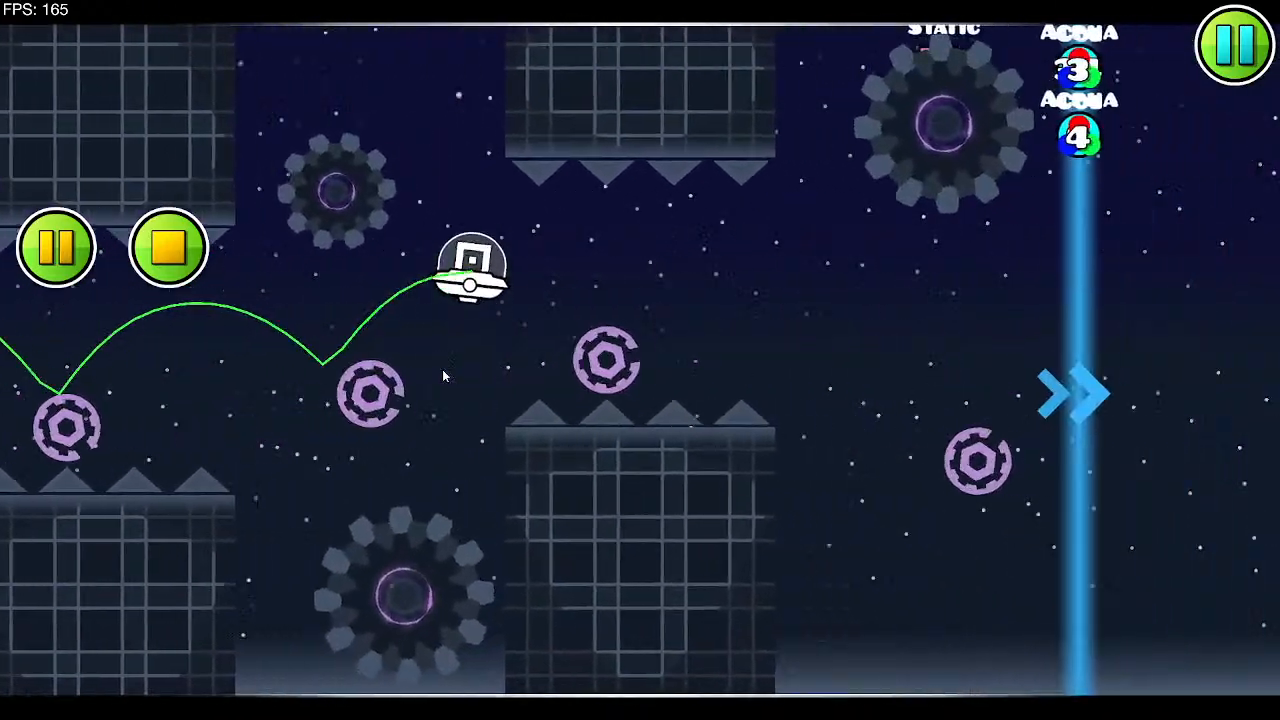
pyautogui.click(443, 373)
pyautogui.click(446, 375)
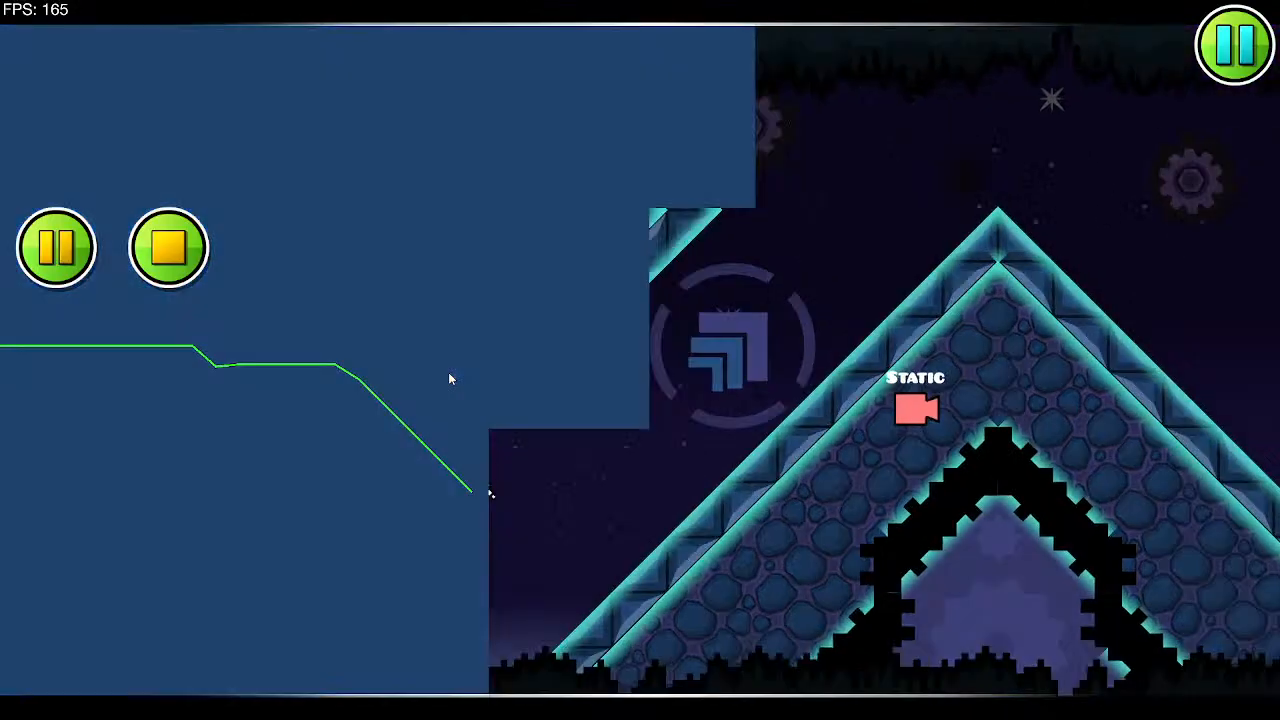
pyautogui.click(449, 378)
pyautogui.click(449, 378)
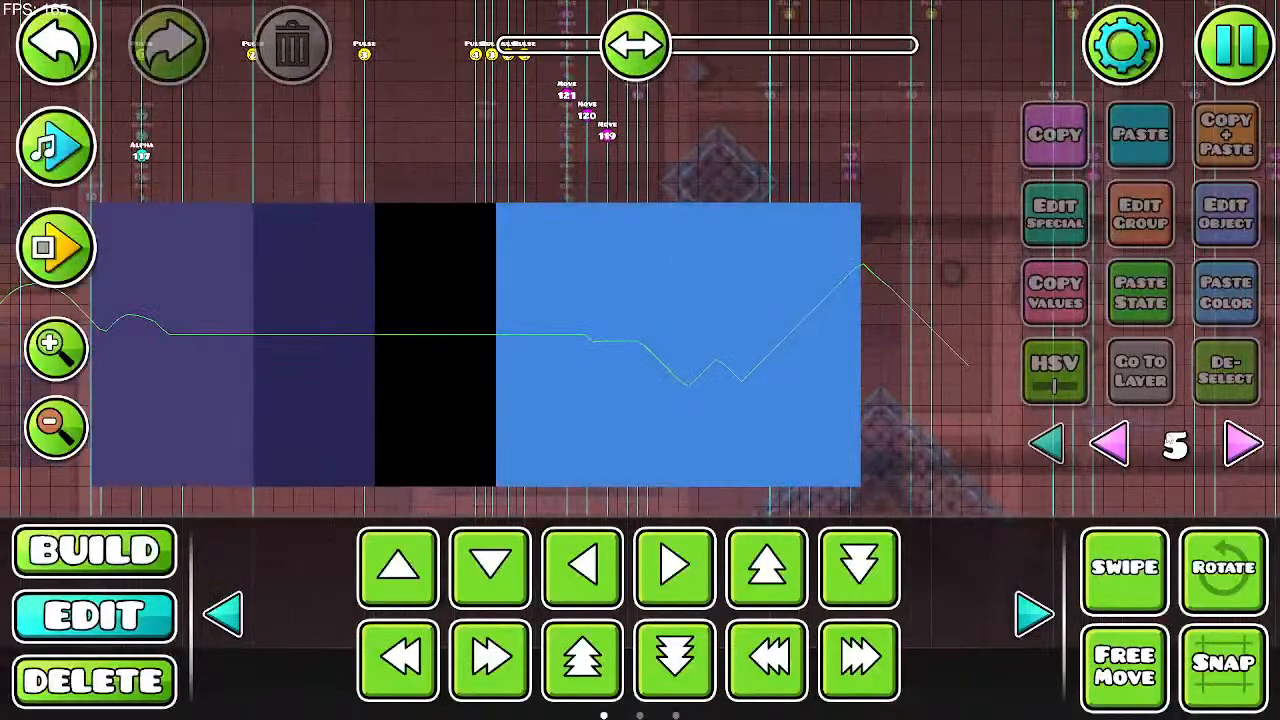
# Step: Examine the transition area on editor layers 4 down to 0, and return to layer 5
pyautogui.click(1116, 446)
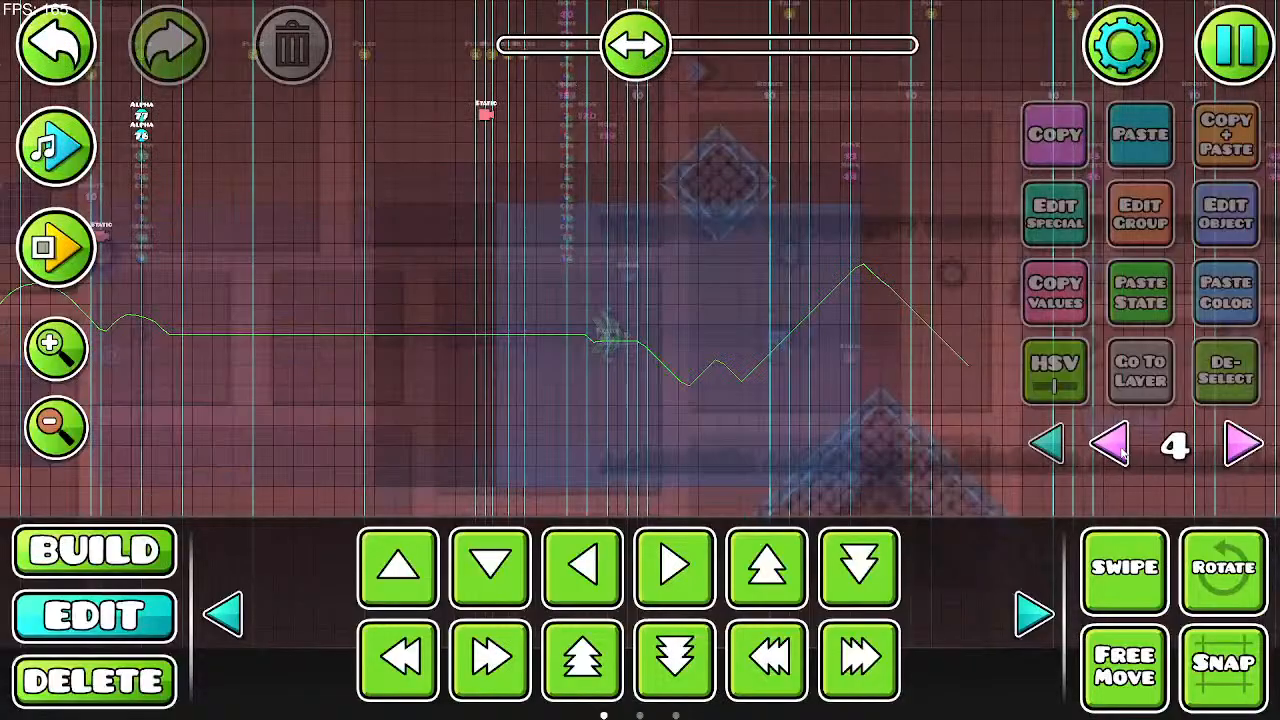
pyautogui.click(1116, 446)
pyautogui.click(1116, 446)
pyautogui.click(1116, 446)
pyautogui.click(1116, 446)
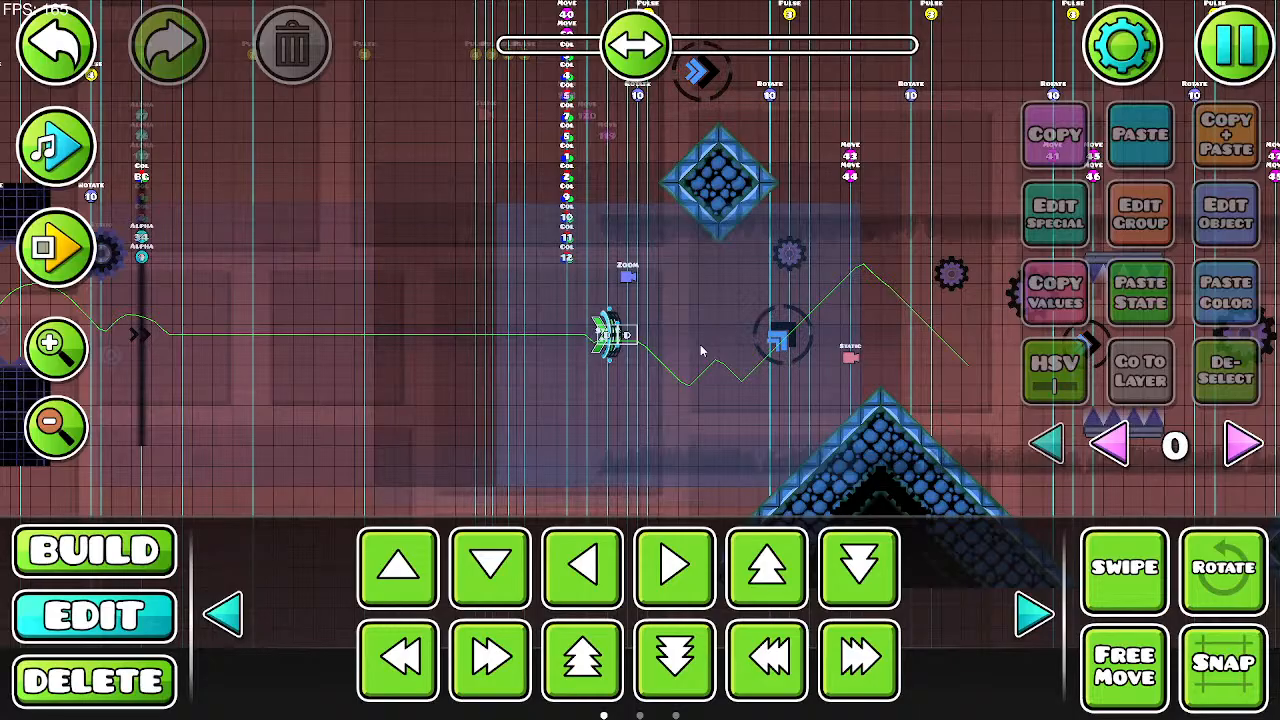
pyautogui.moveTo(733, 378); pyautogui.dragTo(838, 351)
pyautogui.click(1238, 443)
pyautogui.click(1238, 443)
pyautogui.click(1238, 443)
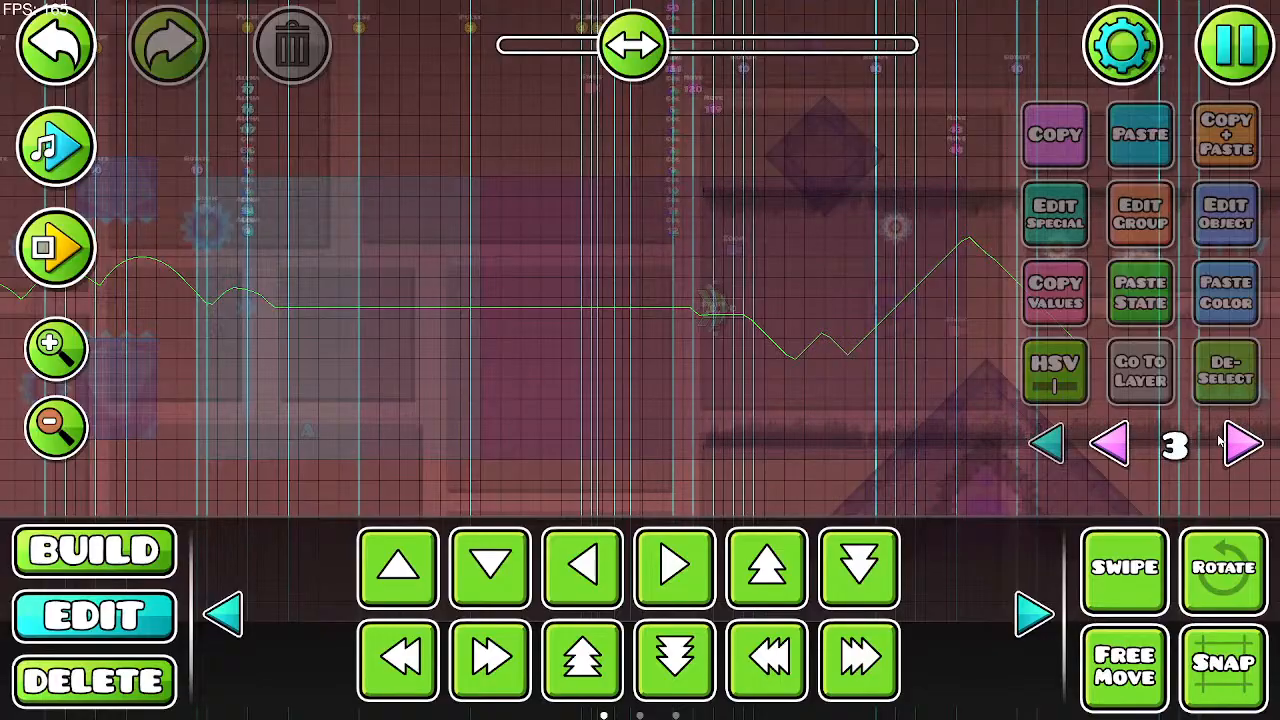
pyautogui.click(1238, 445)
pyautogui.click(1238, 445)
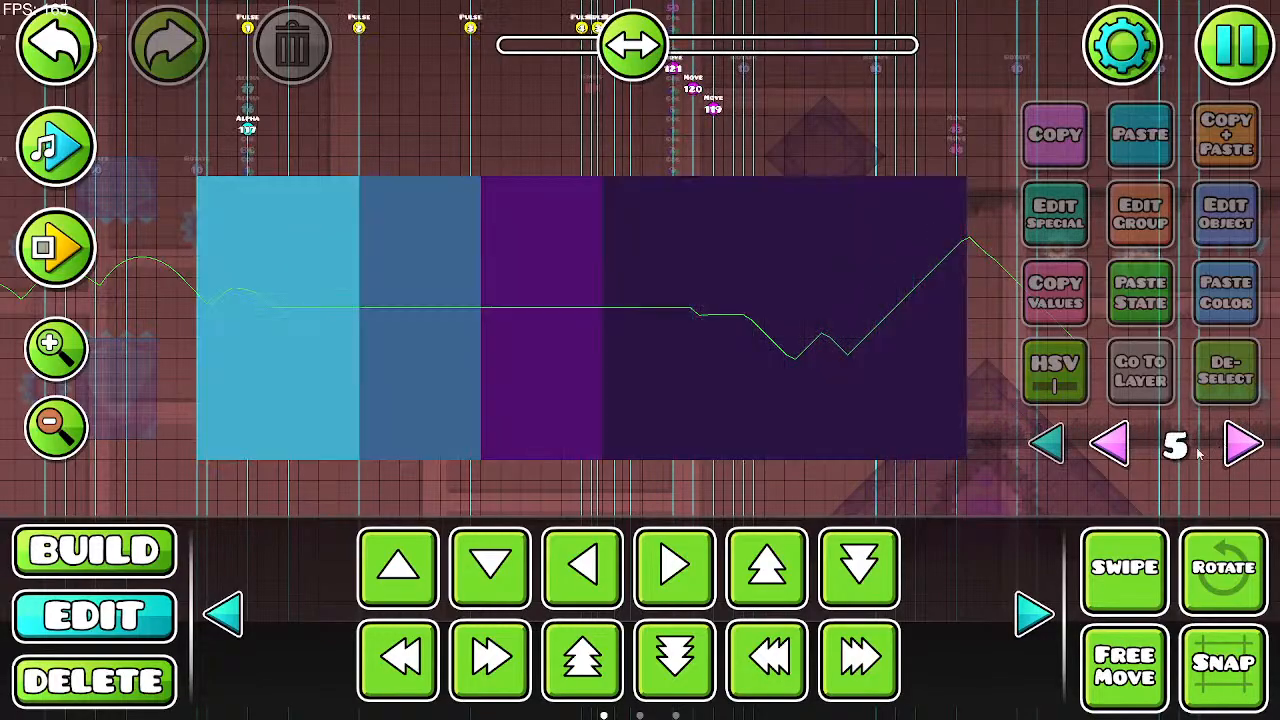
# Step: Delete the object overlaid on the light blue block of the transition
pyautogui.click(306, 436)
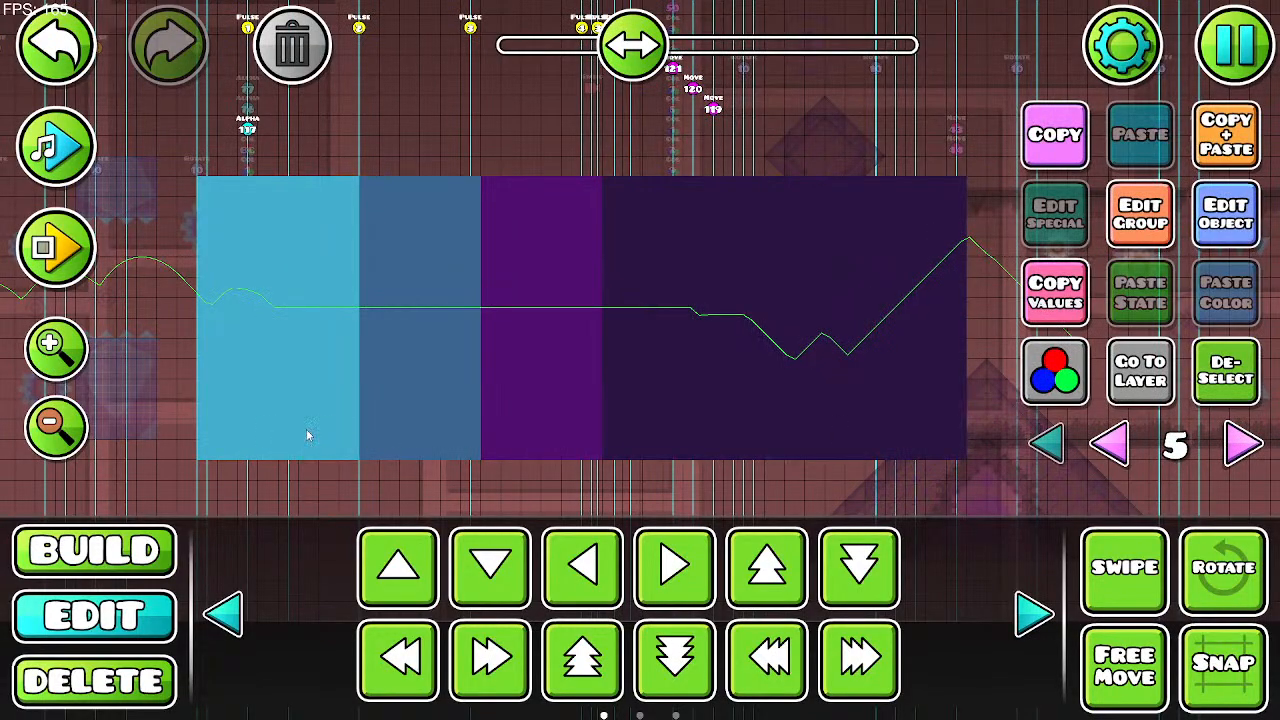
pyautogui.click(303, 60)
# Step: Place a text object just above the transition blocks and set its text to 1
pyautogui.click(122, 578)
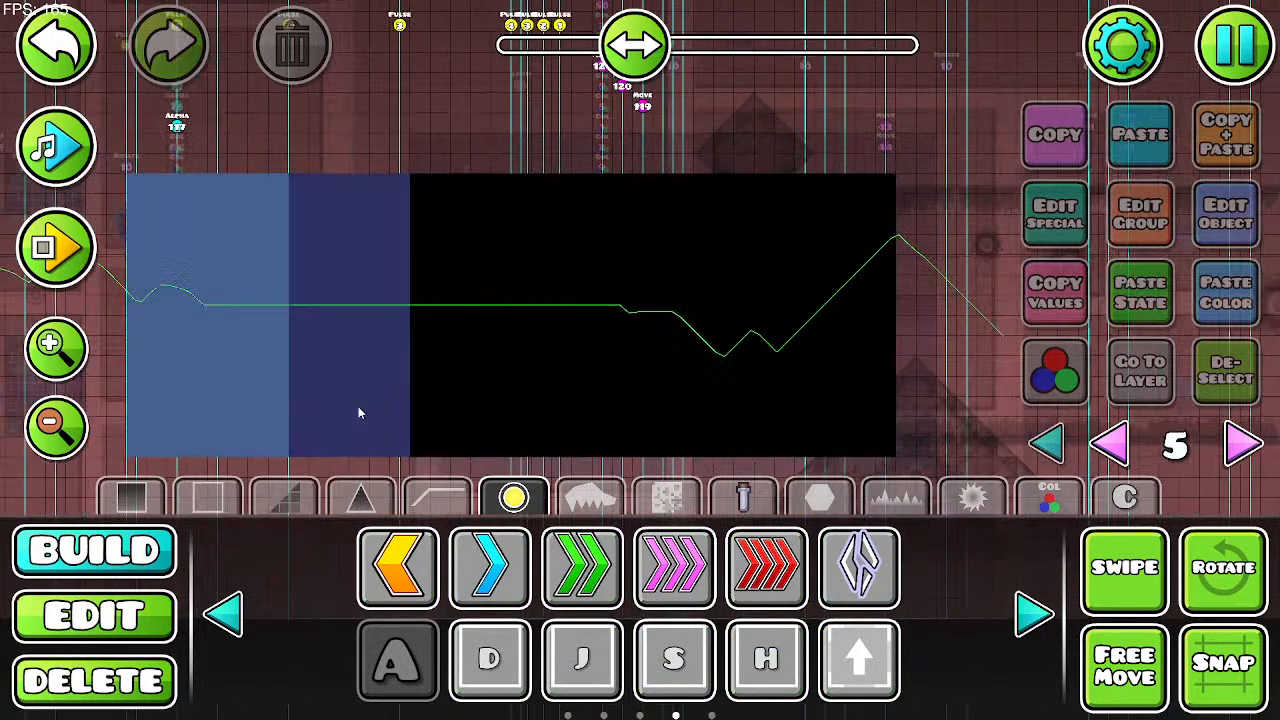
pyautogui.click(410, 207)
pyautogui.click(152, 630)
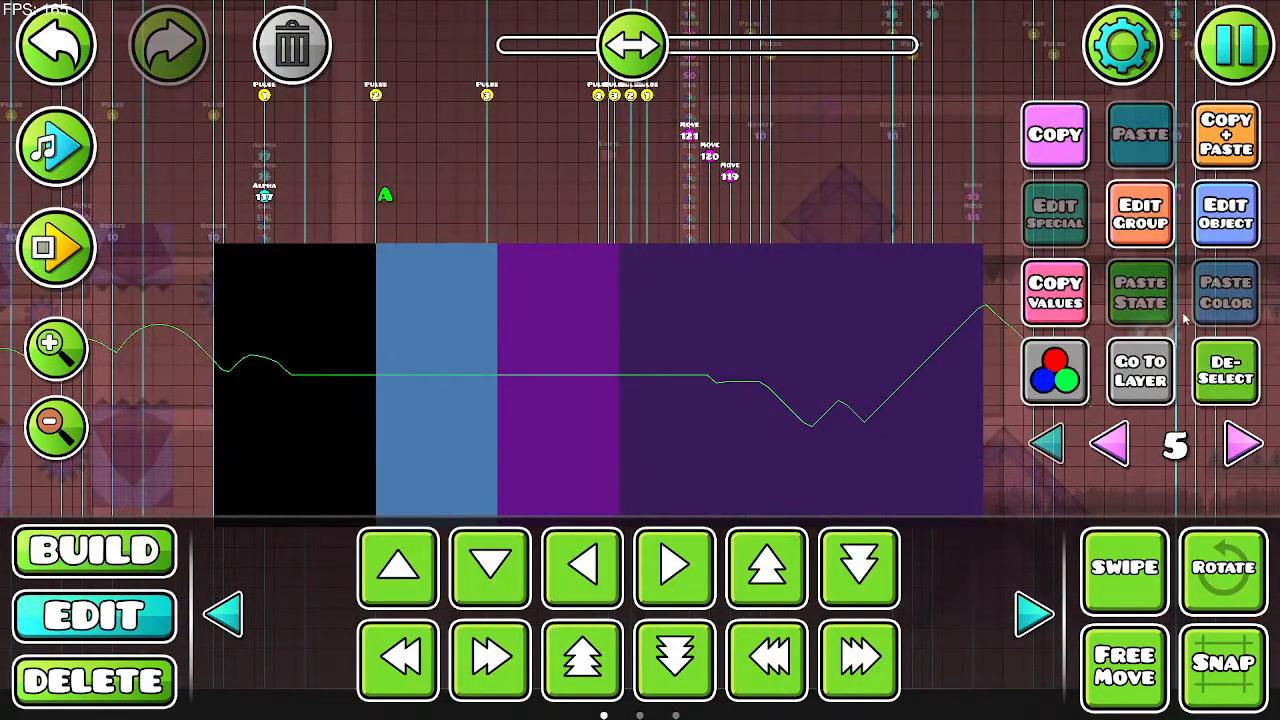
pyautogui.click(1140, 212)
pyautogui.click(621, 655)
pyautogui.click(1223, 210)
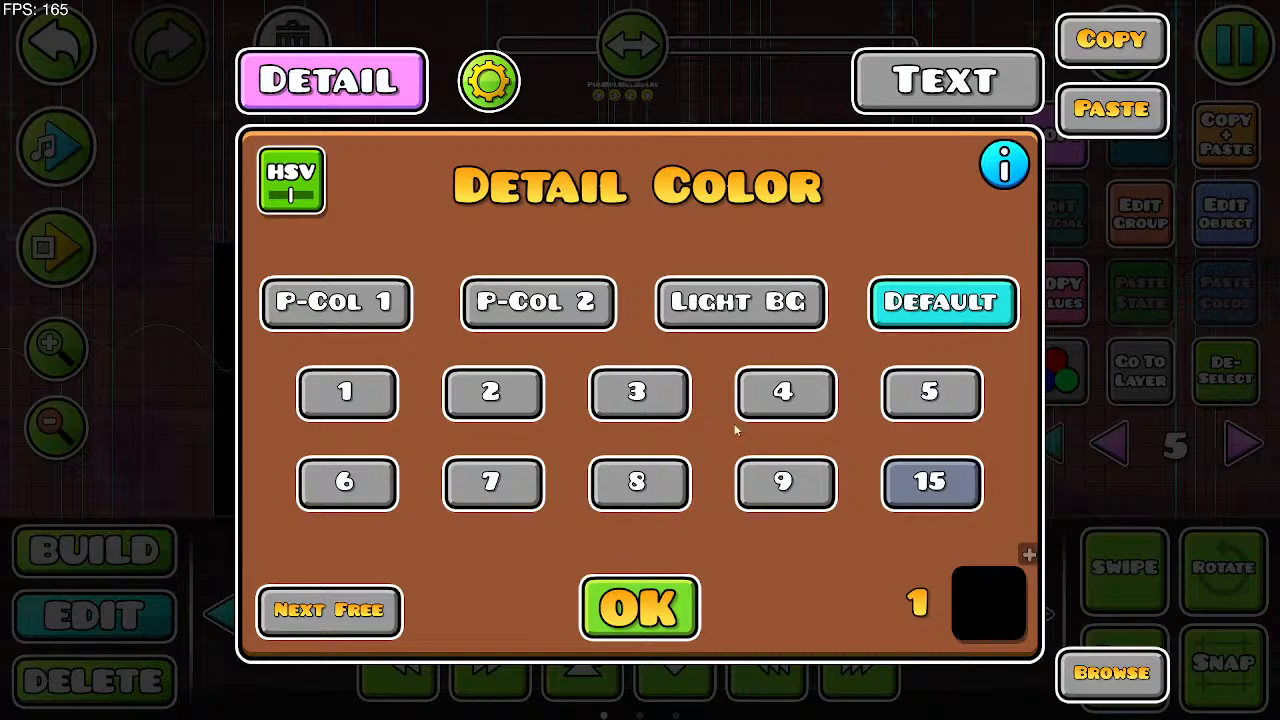
pyautogui.click(928, 70)
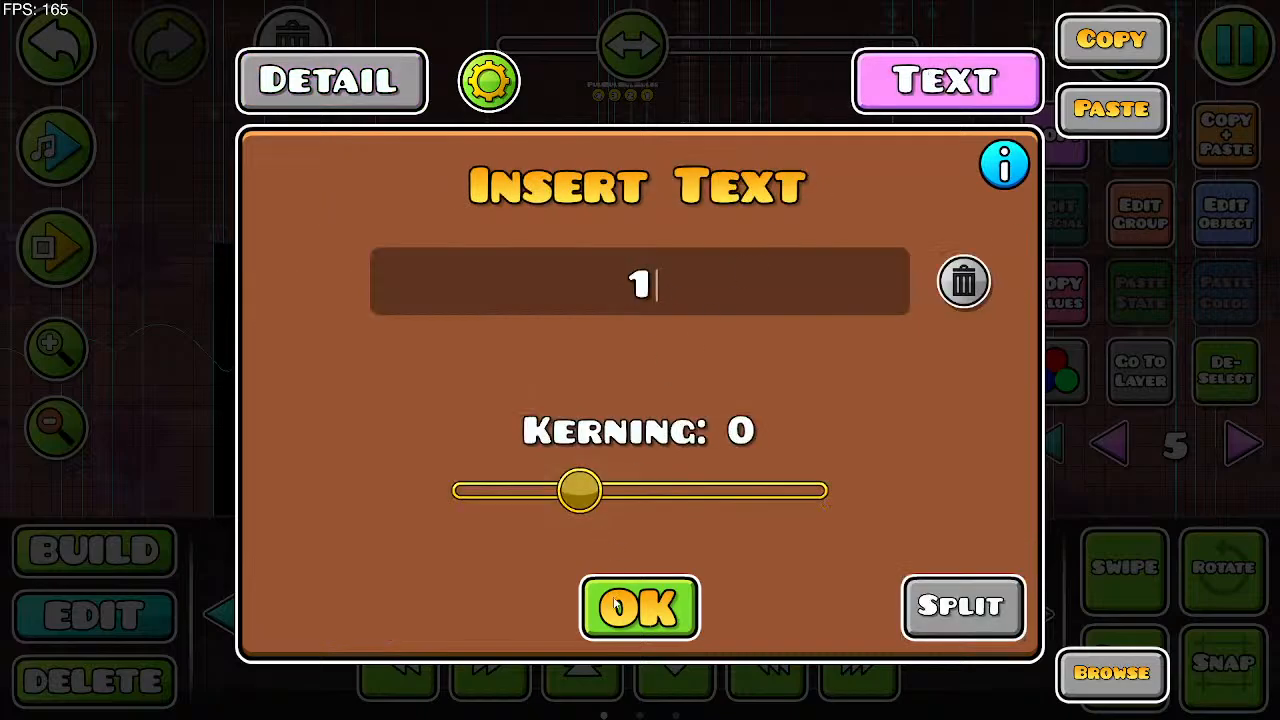
pyautogui.click(617, 604)
# Step: Scale the new text object to 2.00, and delete it
pyautogui.click(1007, 608)
pyautogui.click(1004, 618)
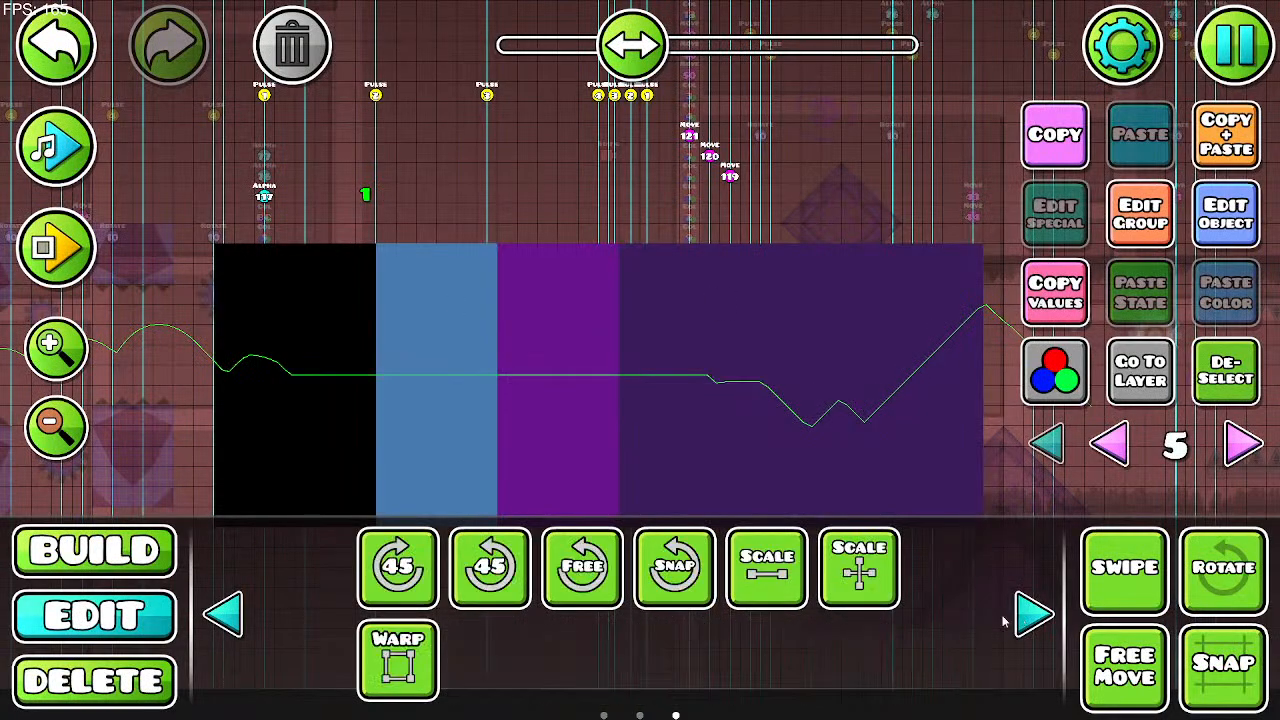
pyautogui.click(767, 567)
pyautogui.moveTo(286, 163); pyautogui.dragTo(683, 200)
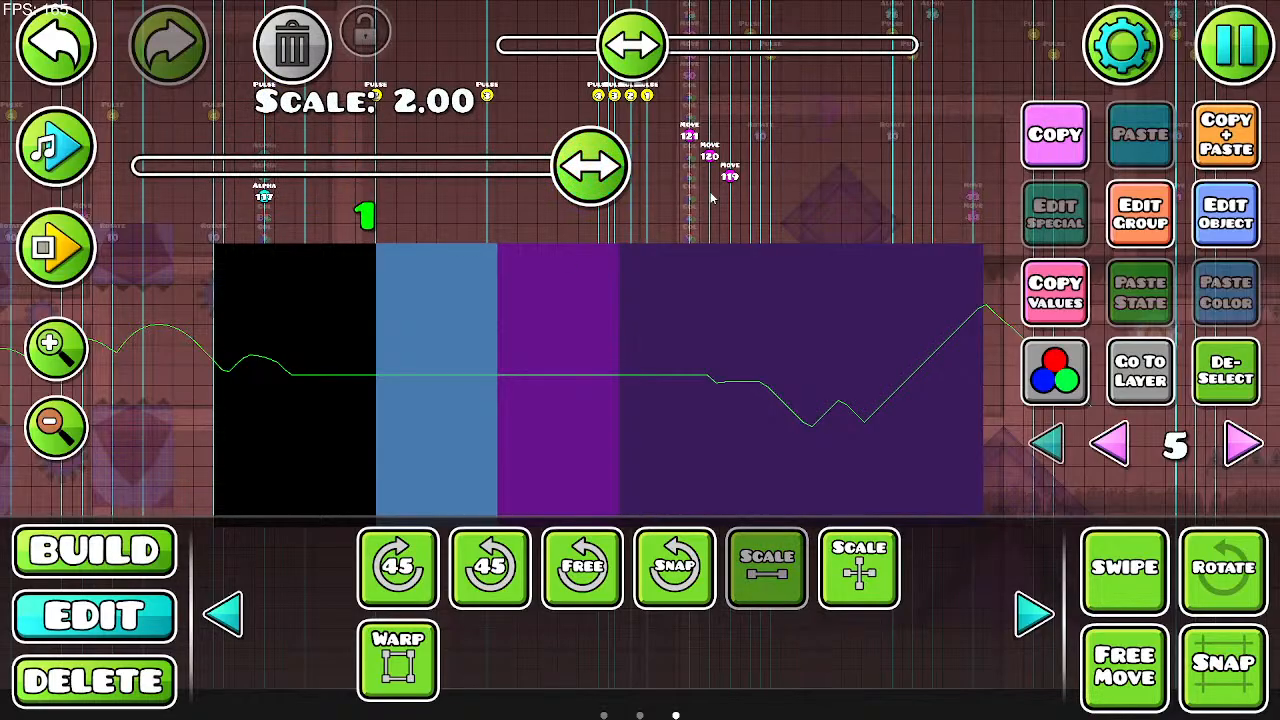
pyautogui.click(292, 45)
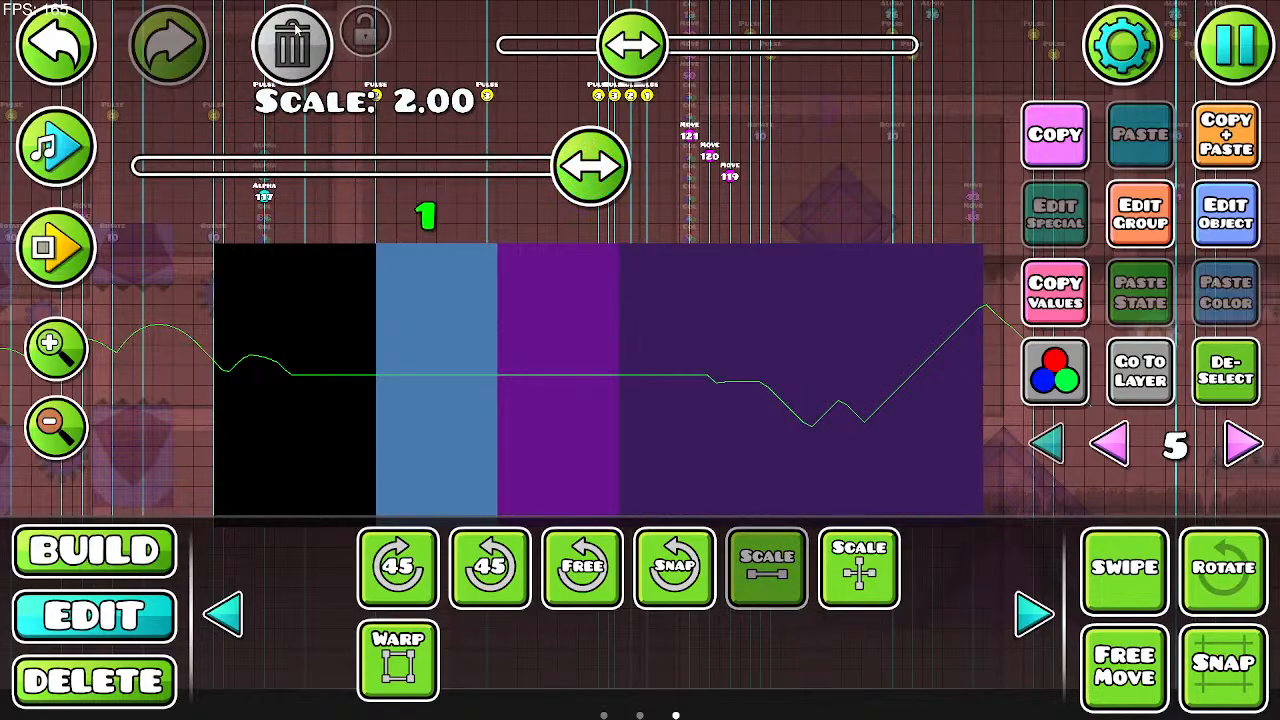
# Step: Browse the block, outline, slope, spike and decoration object categories for a piece to use in the transition
pyautogui.click(140, 570)
pyautogui.click(360, 497)
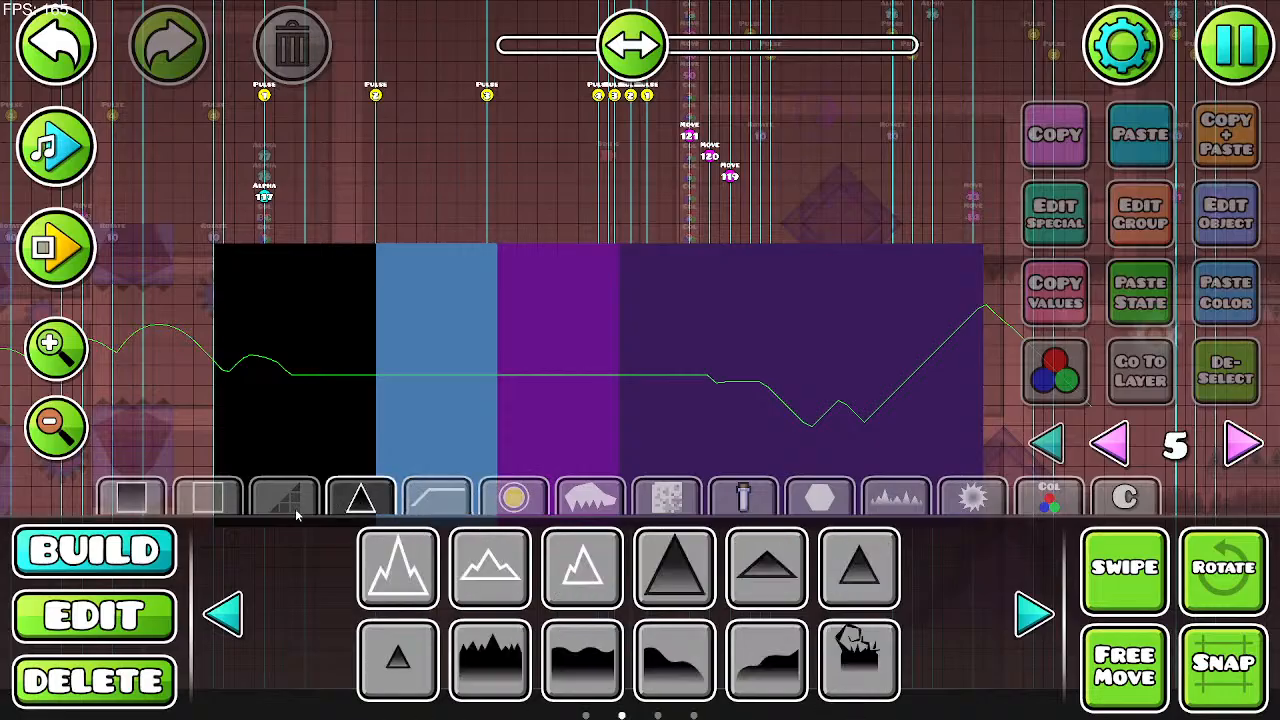
pyautogui.click(284, 497)
pyautogui.click(208, 497)
pyautogui.click(131, 497)
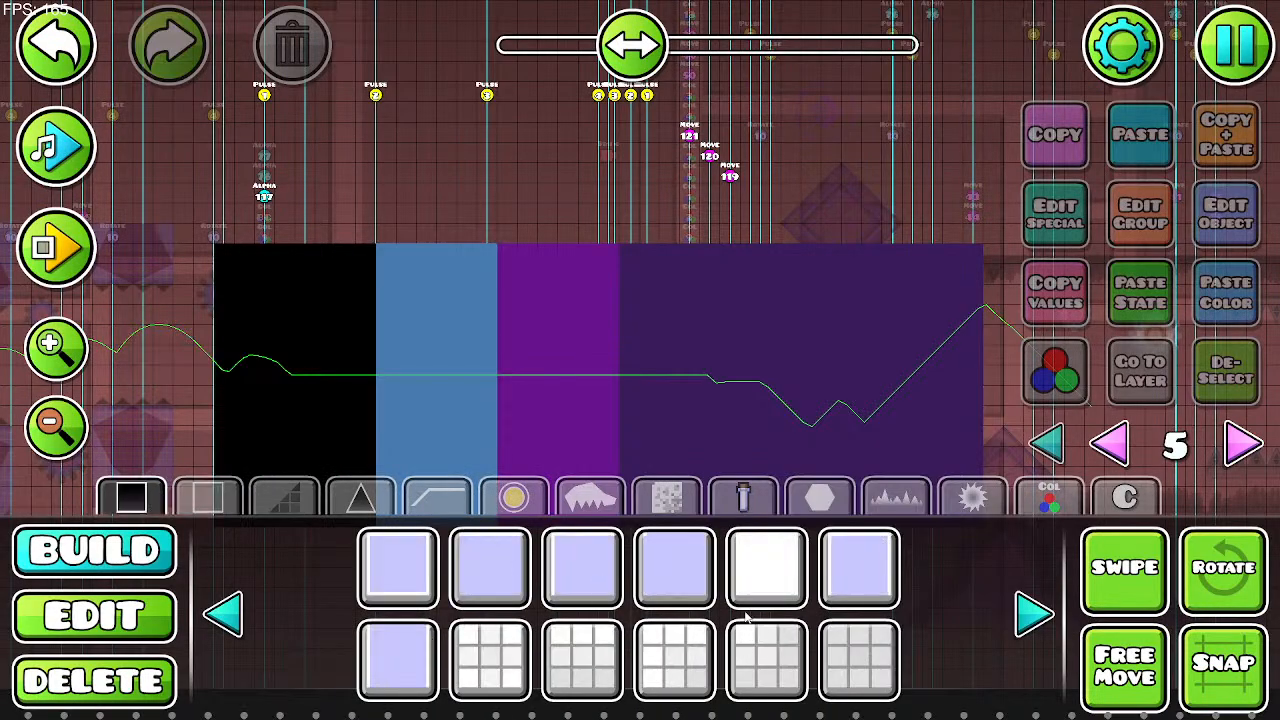
pyautogui.moveTo(680, 385); pyautogui.dragTo(770, 393)
pyautogui.click(1032, 612)
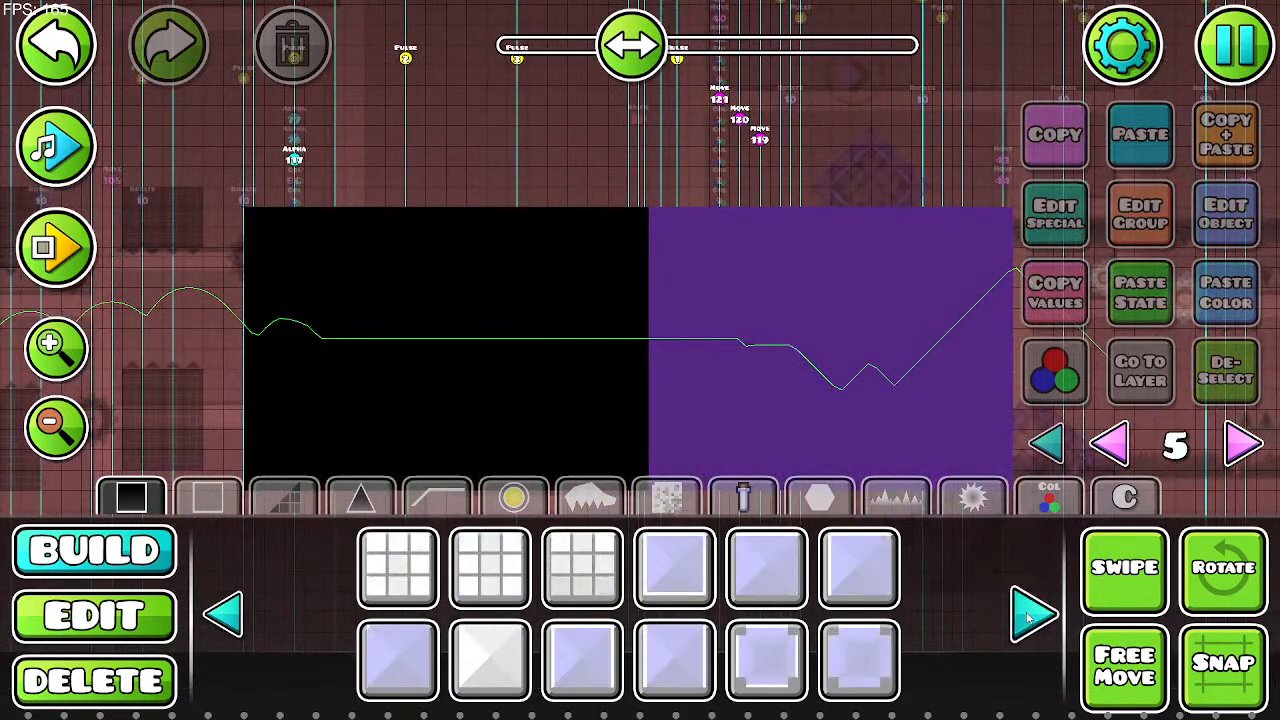
pyautogui.click(1032, 612)
pyautogui.click(208, 497)
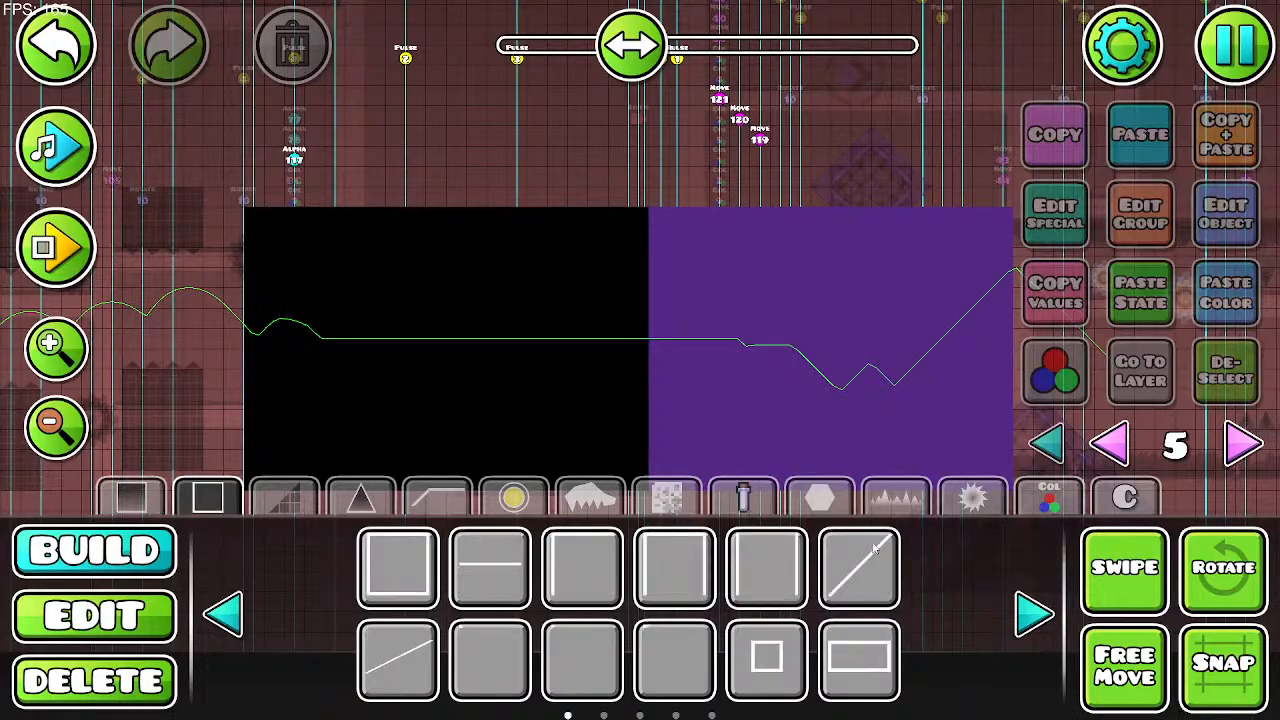
pyautogui.click(898, 504)
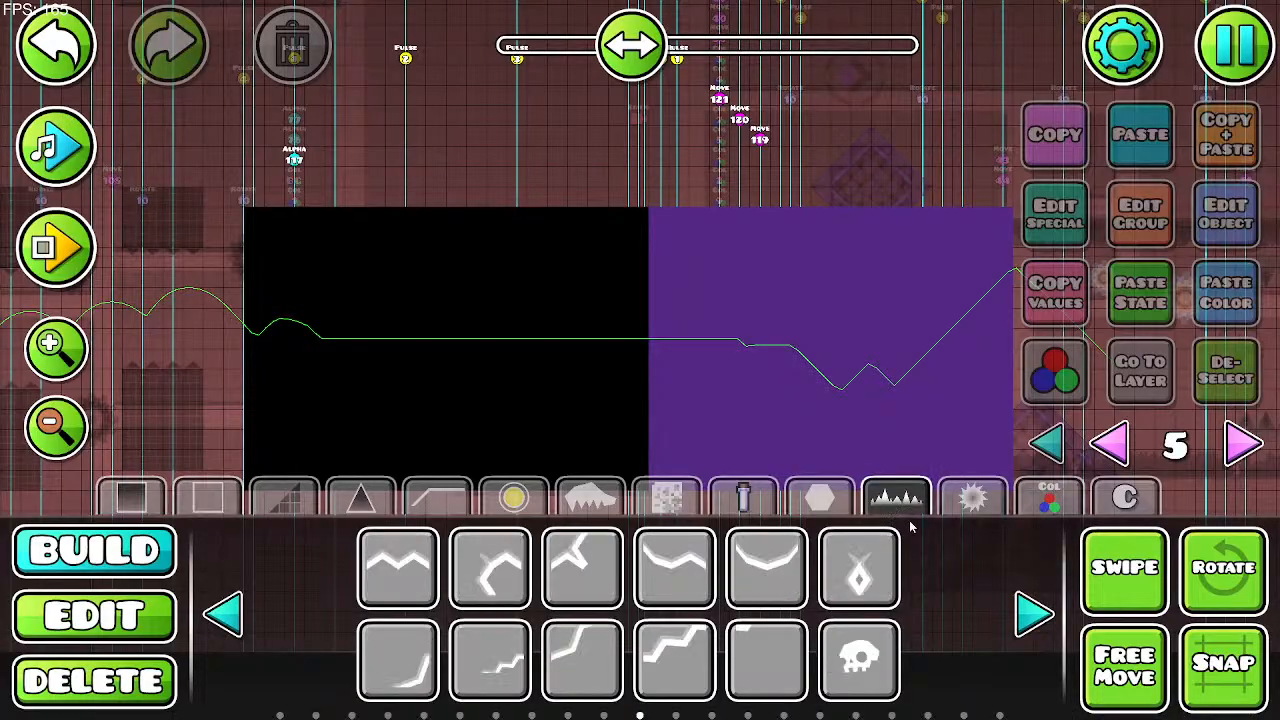
pyautogui.click(1025, 611)
pyautogui.click(970, 499)
pyautogui.click(1033, 612)
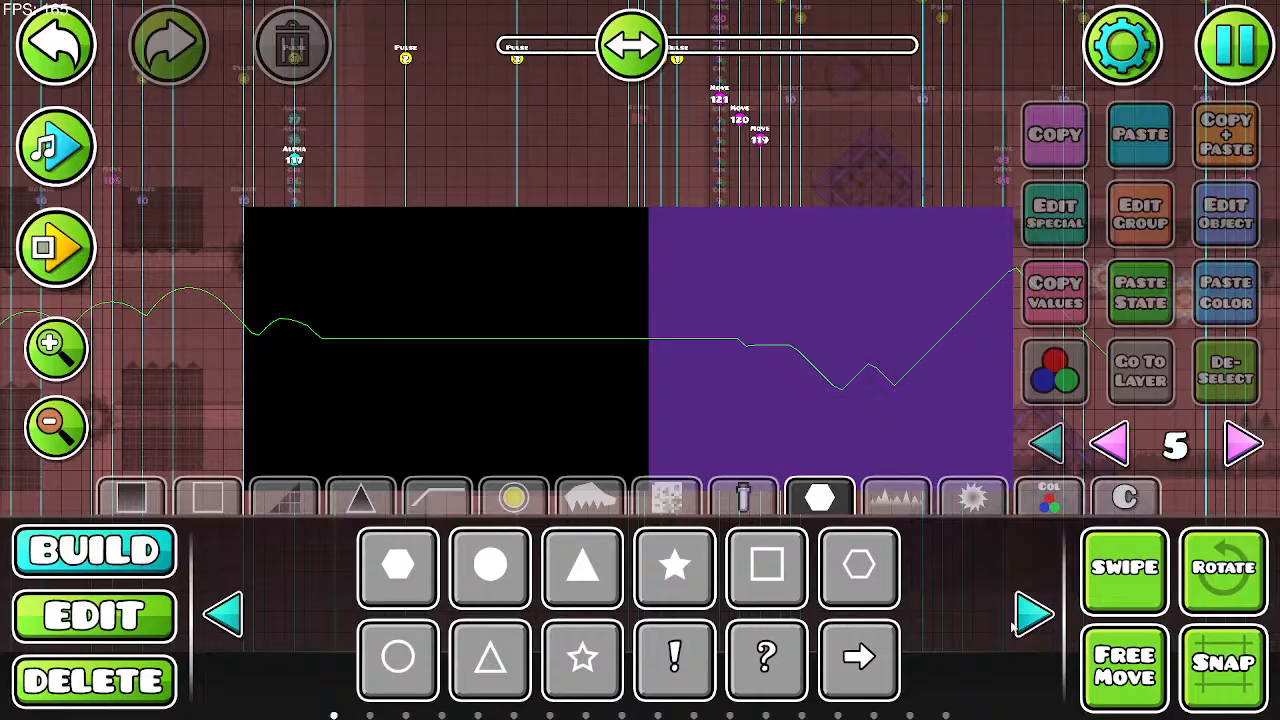
pyautogui.click(1033, 612)
pyautogui.click(1033, 612)
# Step: Select all the transition blocks and inspect their object settings, group IDs and Z layer
pyautogui.click(100, 622)
pyautogui.click(273, 236)
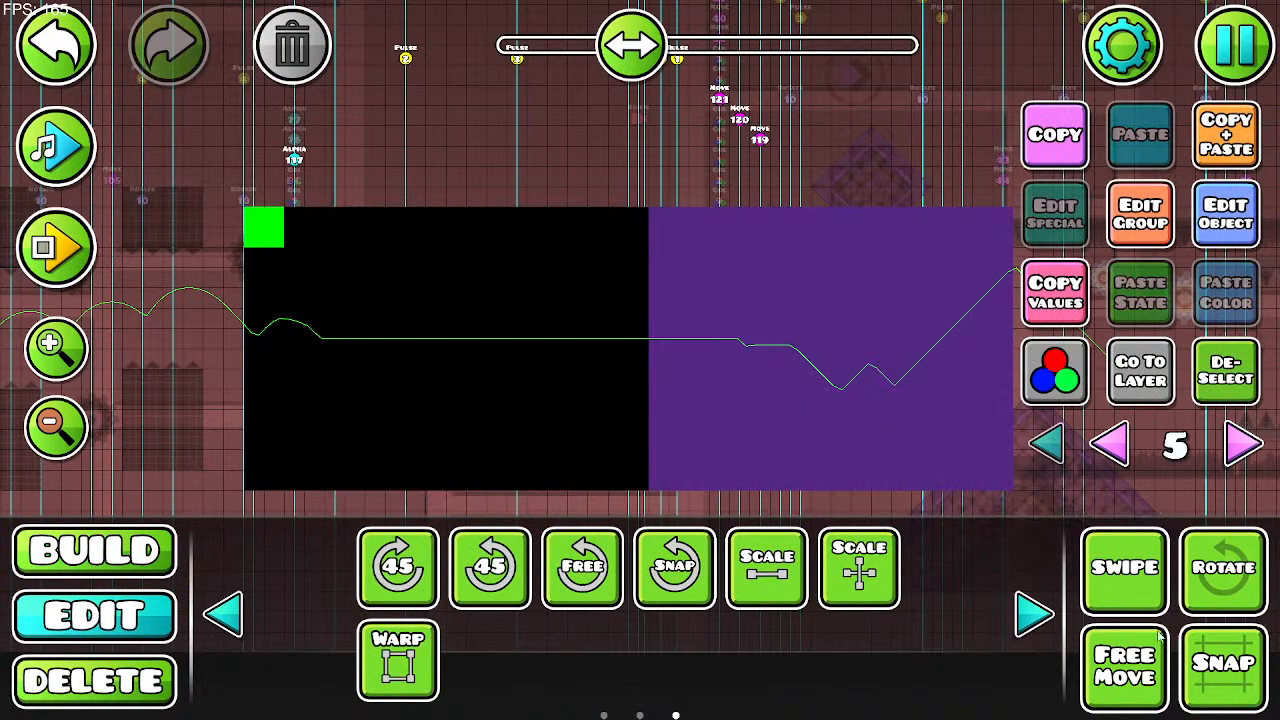
pyautogui.moveTo(294, 267); pyautogui.dragTo(965, 475)
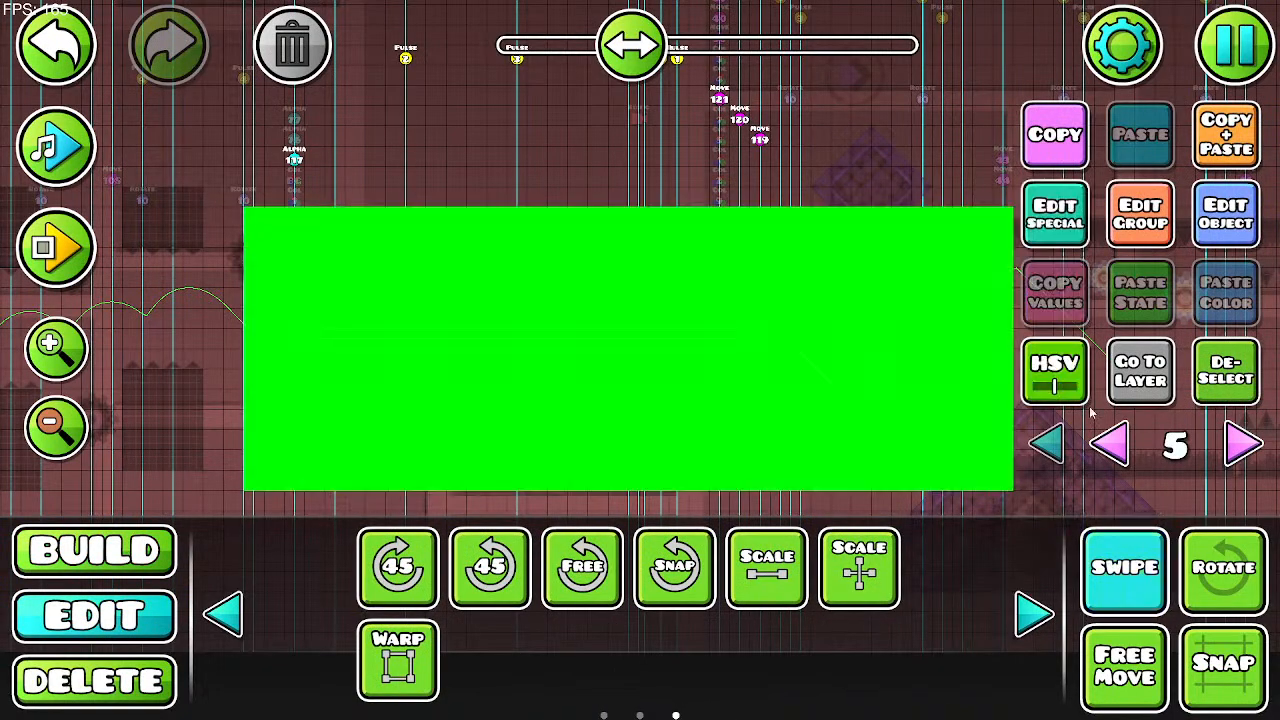
pyautogui.click(1140, 214)
pyautogui.click(680, 640)
pyautogui.click(1225, 205)
pyautogui.click(640, 606)
pyautogui.click(1145, 220)
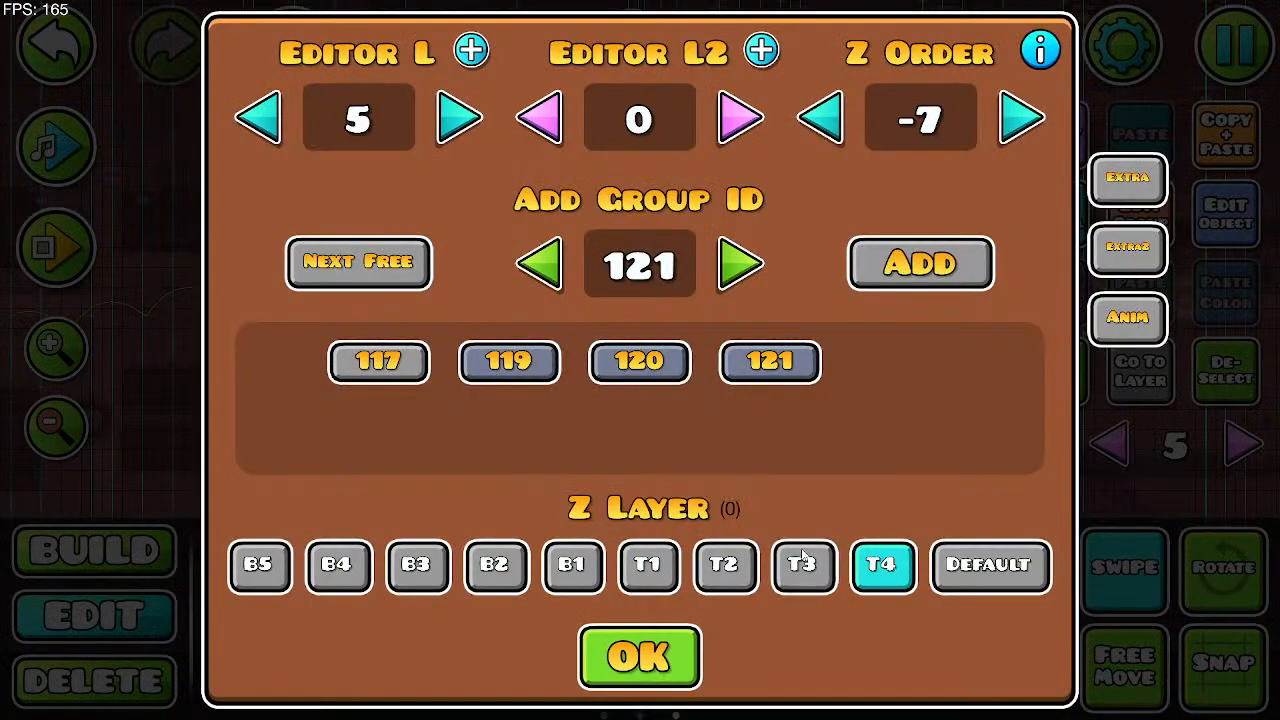
pyautogui.click(640, 657)
# Step: Playtest the level from the start position through the block transition and into the following section
pyautogui.click(56, 245)
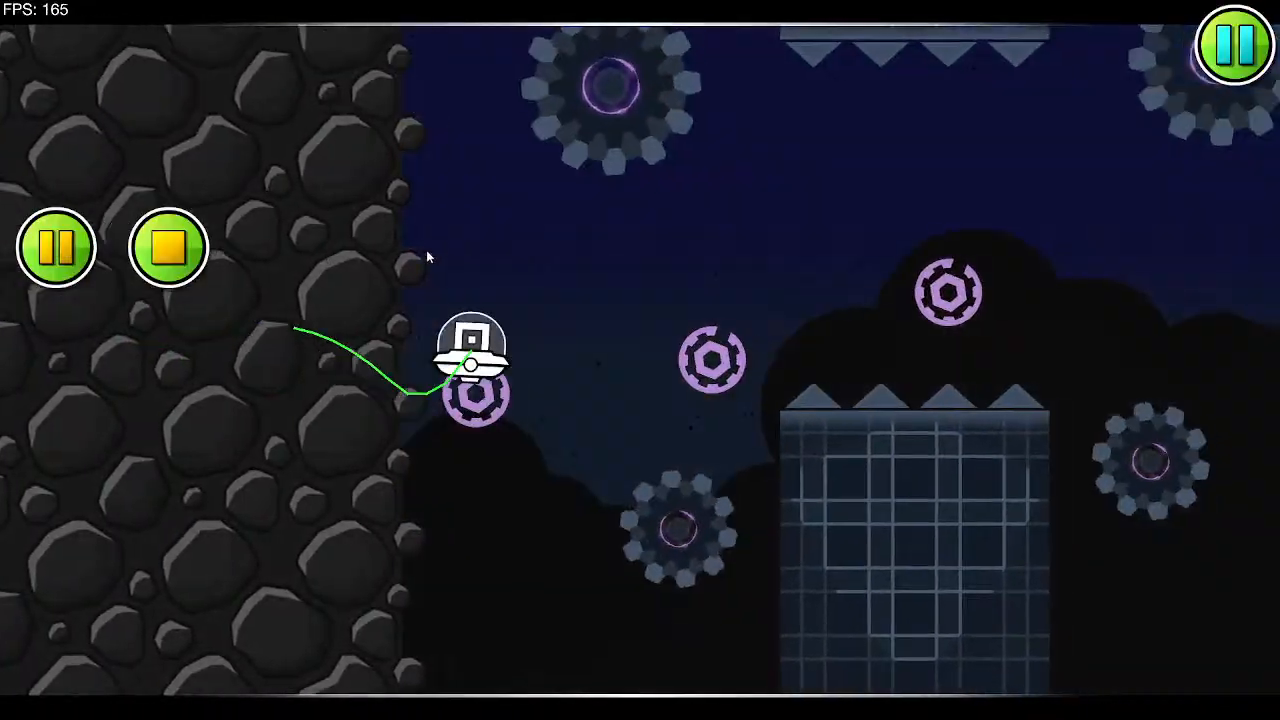
pyautogui.click(426, 250)
pyautogui.click(426, 250)
pyautogui.click(426, 249)
pyautogui.click(425, 241)
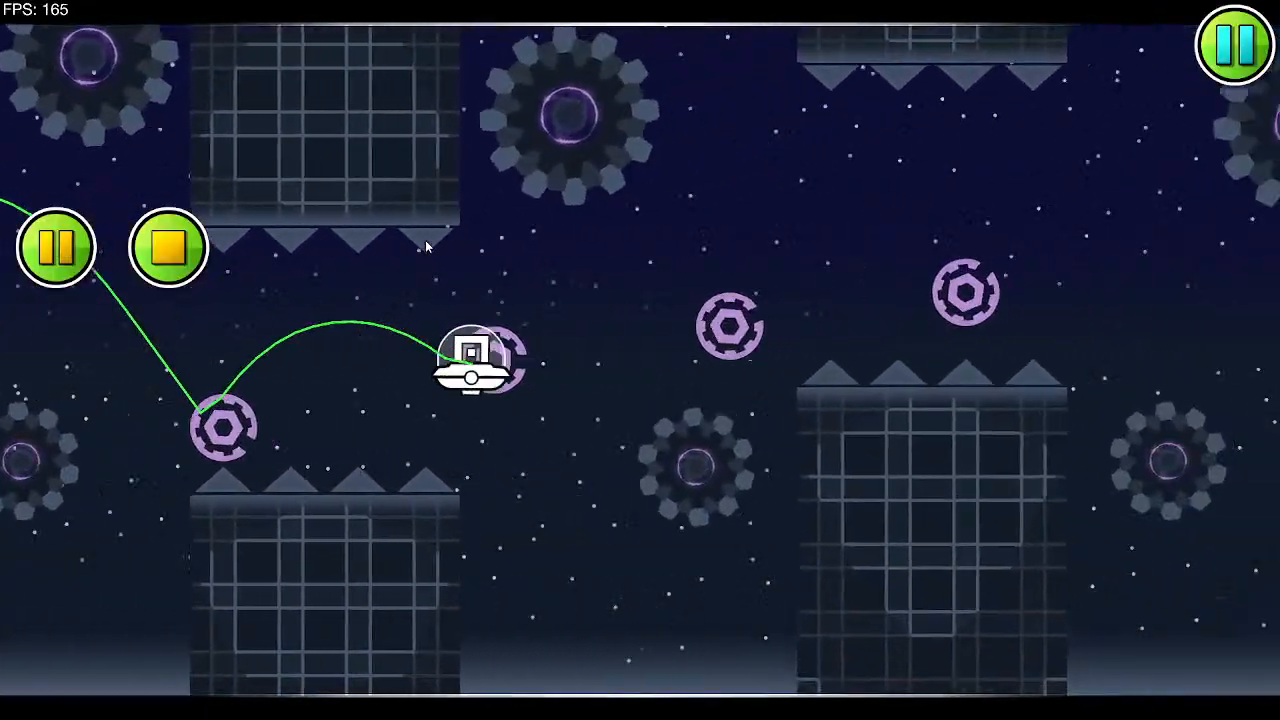
pyautogui.click(425, 241)
pyautogui.click(424, 241)
pyautogui.click(422, 240)
pyautogui.click(419, 237)
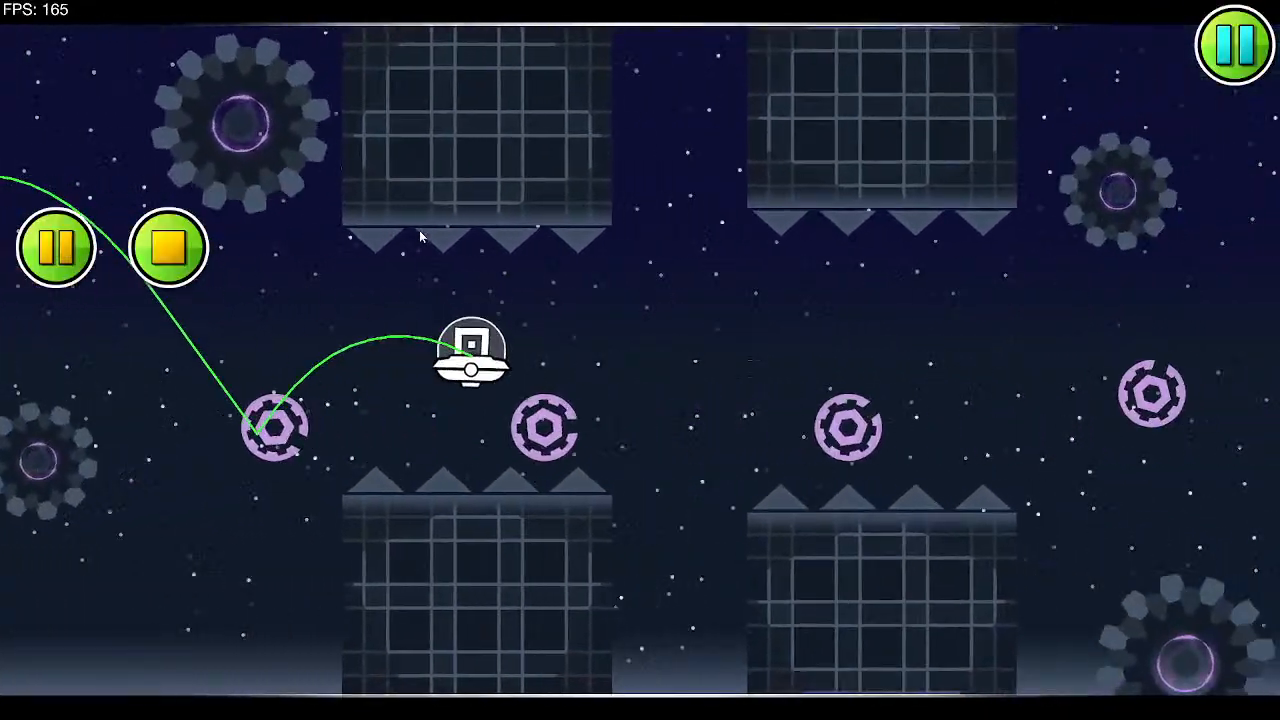
pyautogui.click(420, 236)
pyautogui.click(420, 235)
pyautogui.click(419, 230)
pyautogui.click(420, 235)
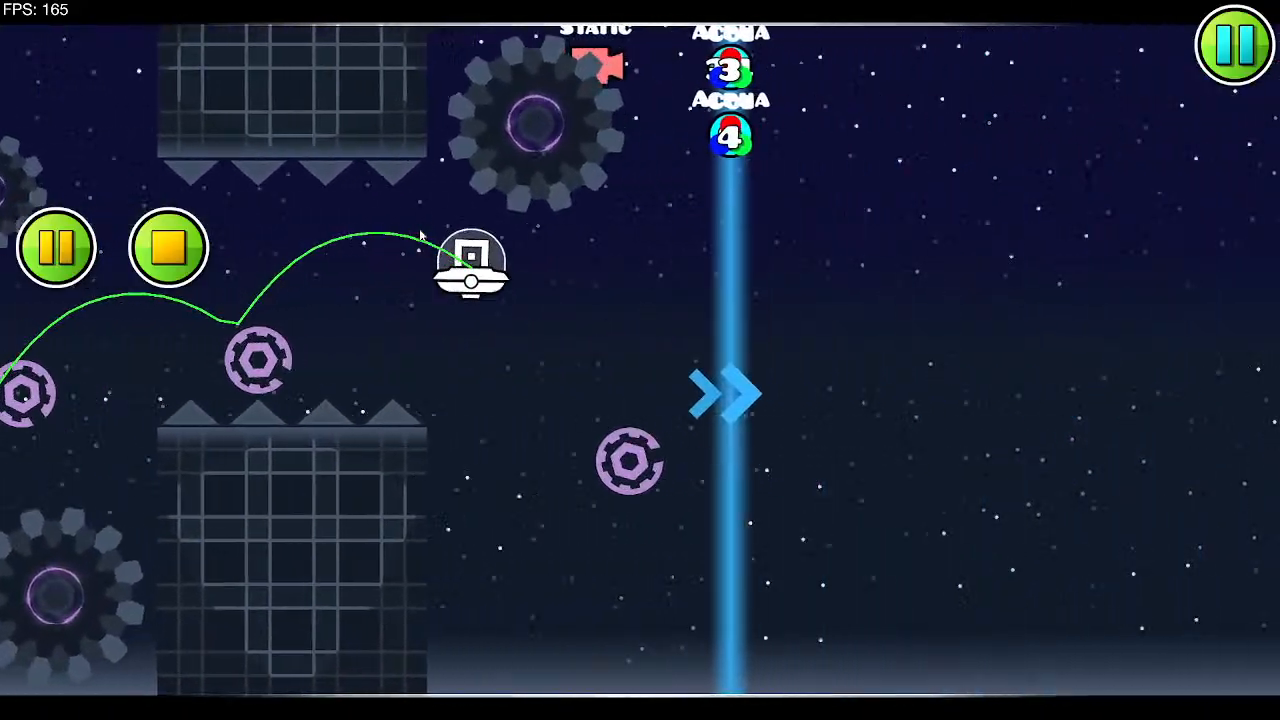
pyautogui.click(422, 231)
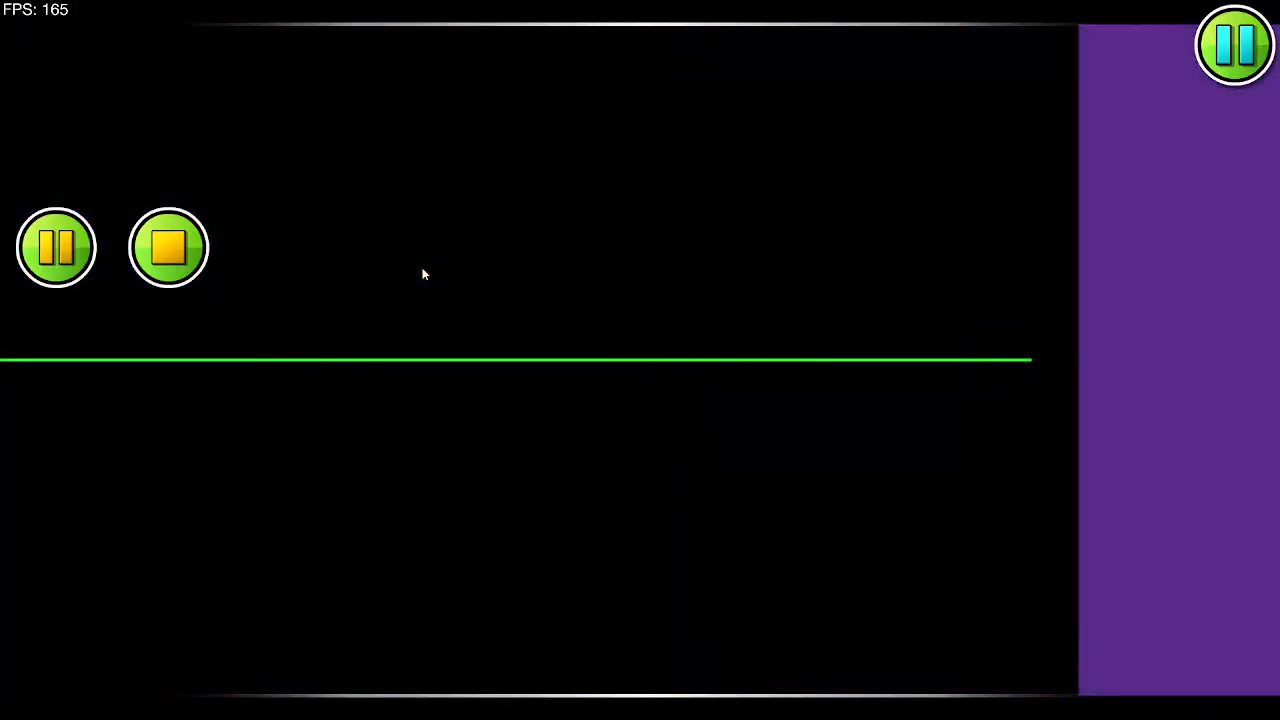
pyautogui.moveTo(423, 271); pyautogui.dragTo(423, 271)
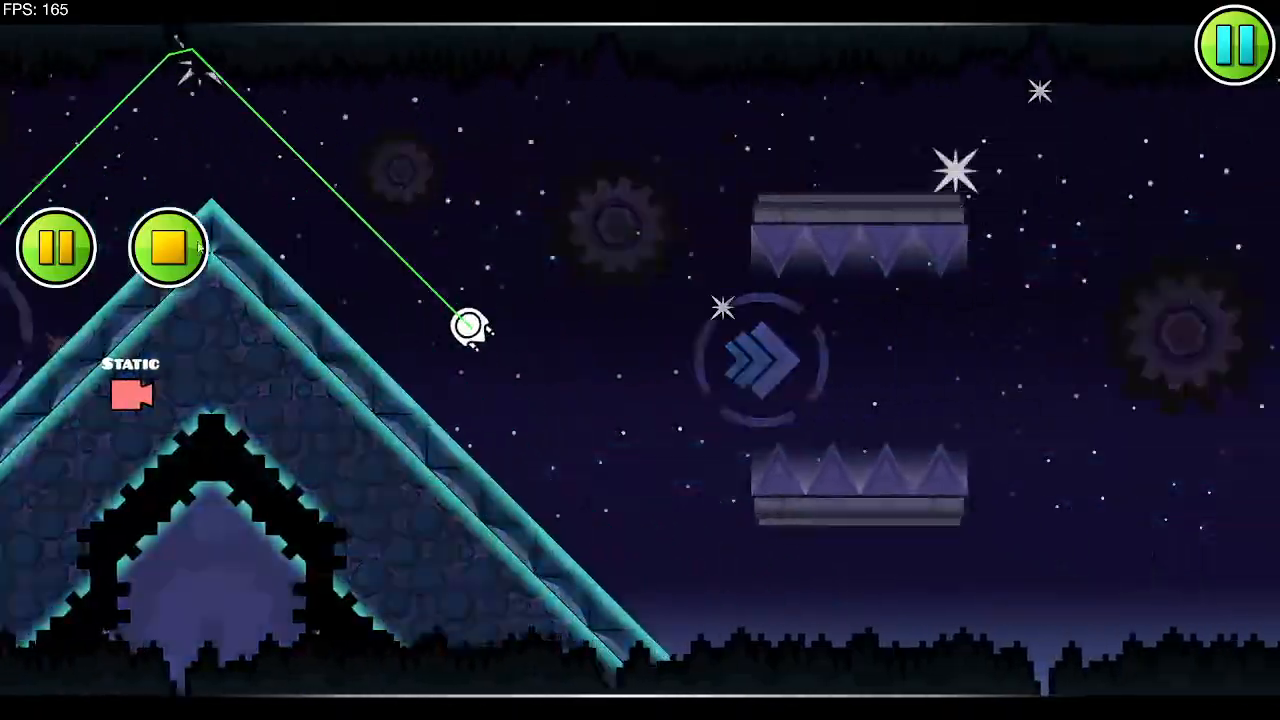
# Step: Browse the pages of slope objects for a piece that suits the transition
pyautogui.click(144, 540)
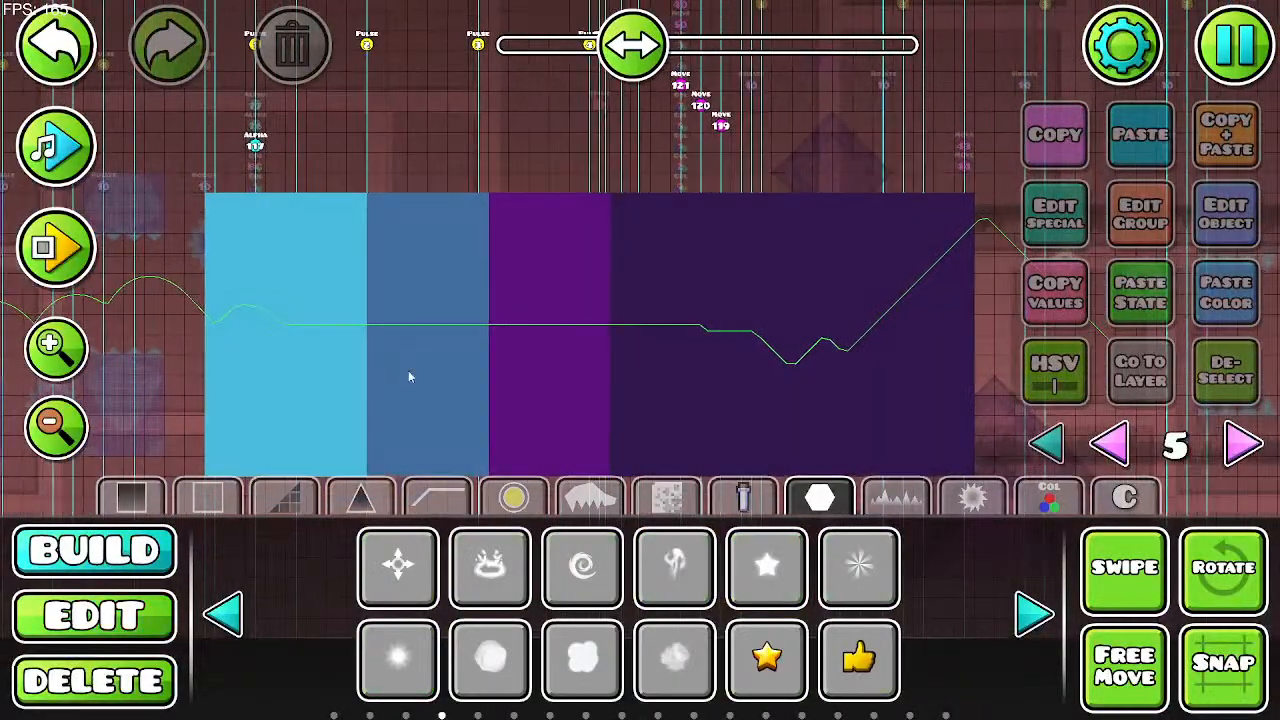
pyautogui.click(513, 497)
pyautogui.click(590, 497)
pyautogui.click(513, 497)
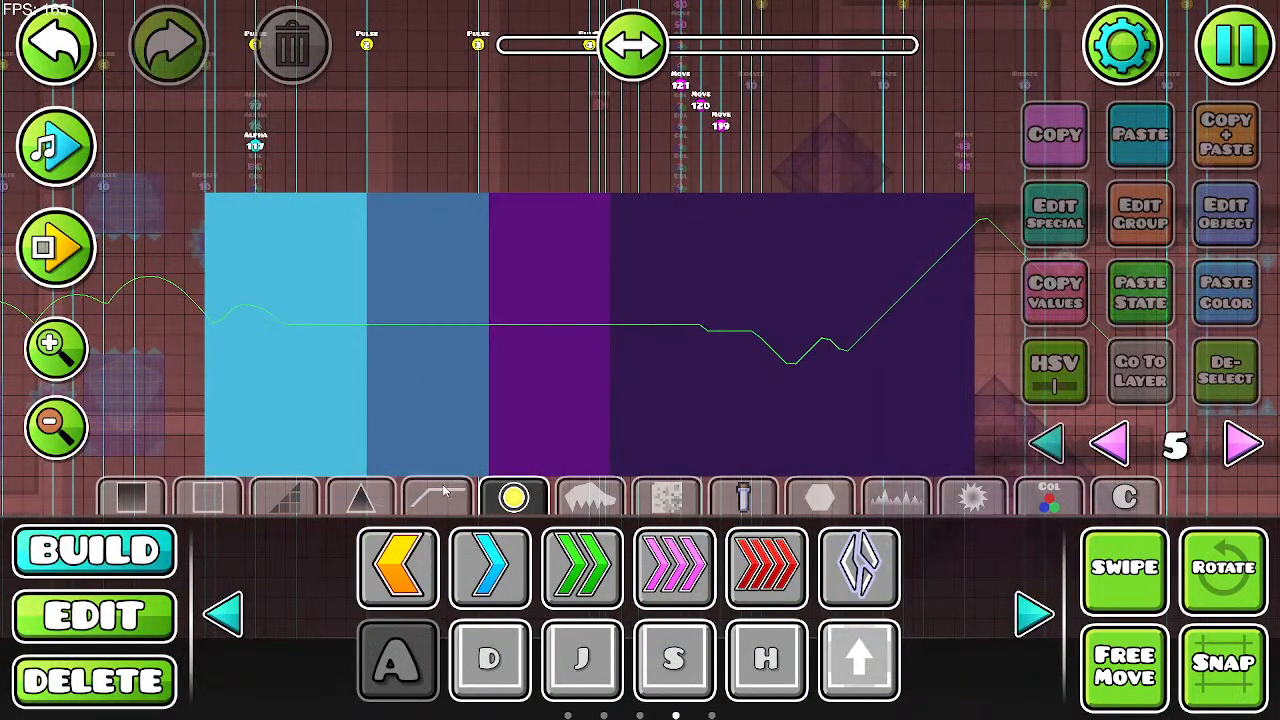
pyautogui.click(443, 491)
pyautogui.click(361, 497)
pyautogui.click(286, 499)
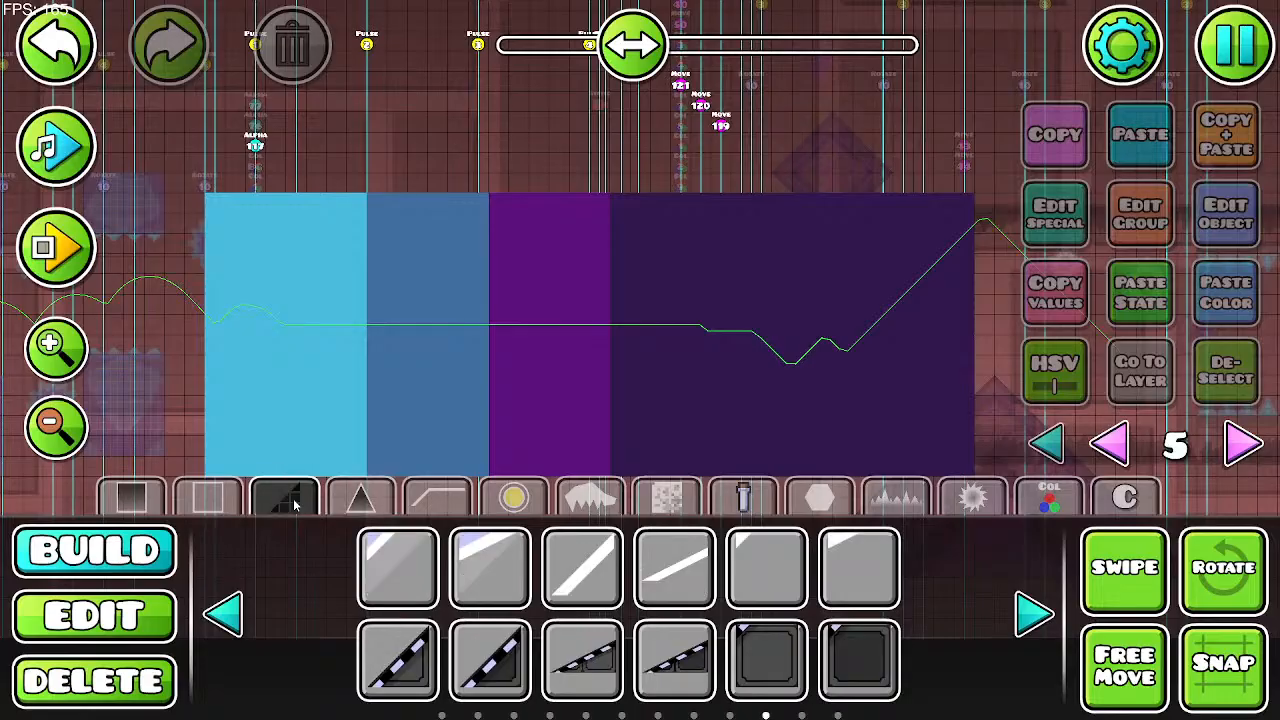
pyautogui.click(1019, 606)
pyautogui.click(1021, 607)
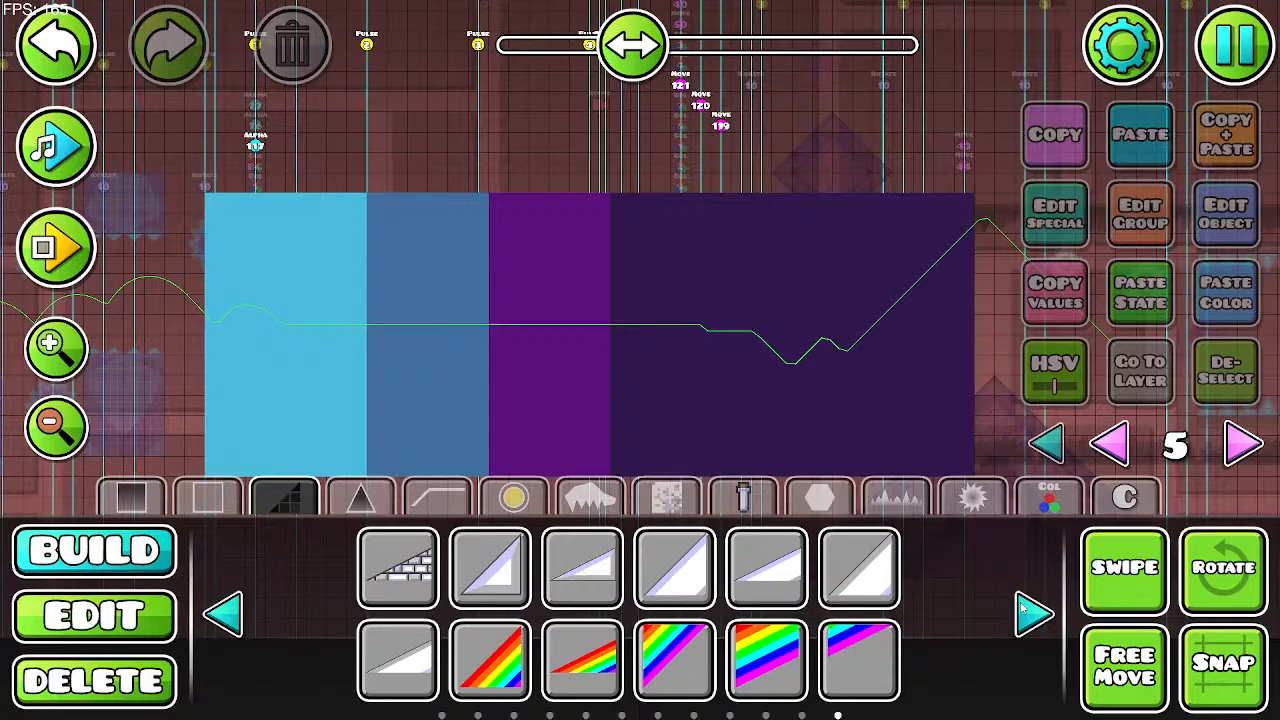
pyautogui.click(1033, 612)
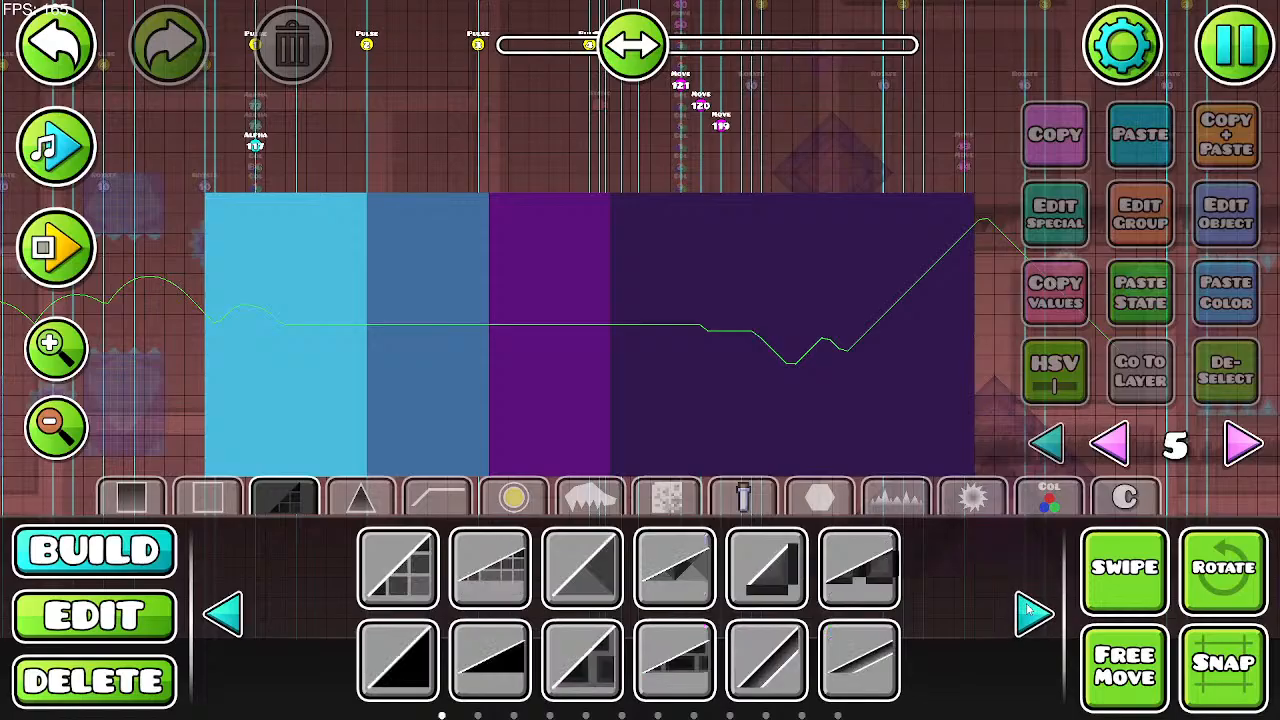
pyautogui.click(1033, 612)
pyautogui.click(1033, 612)
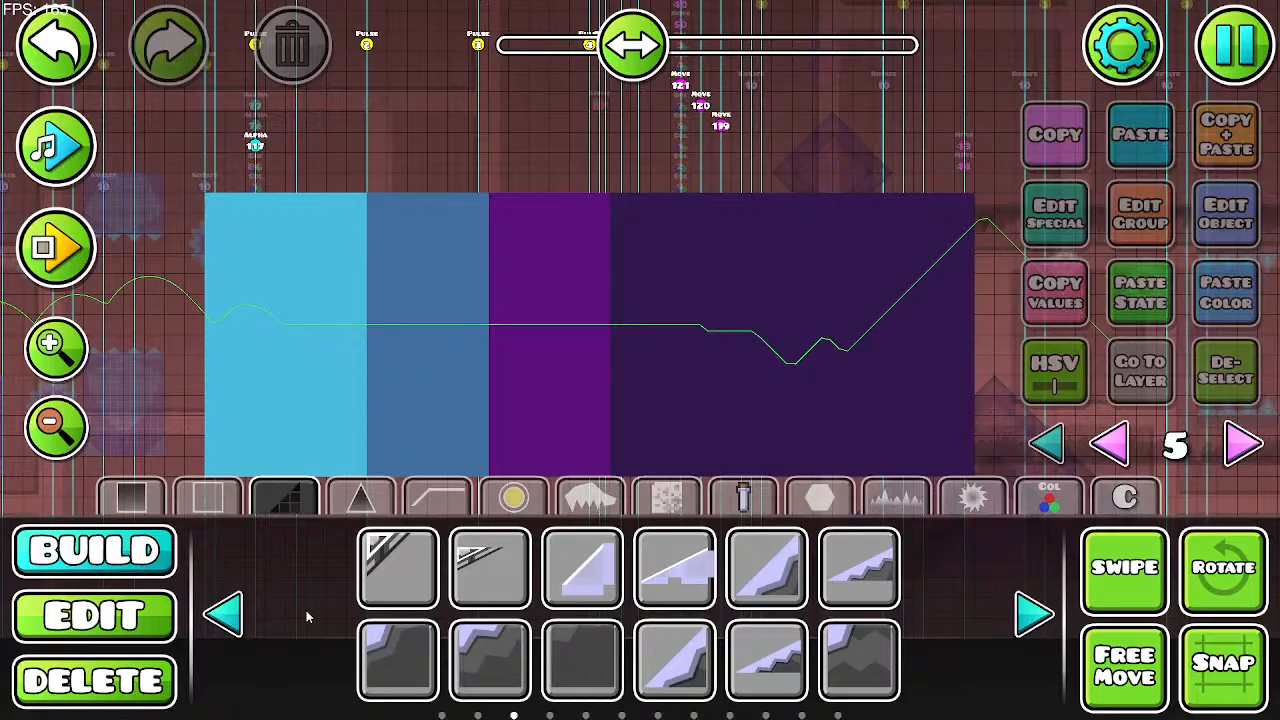
pyautogui.click(230, 614)
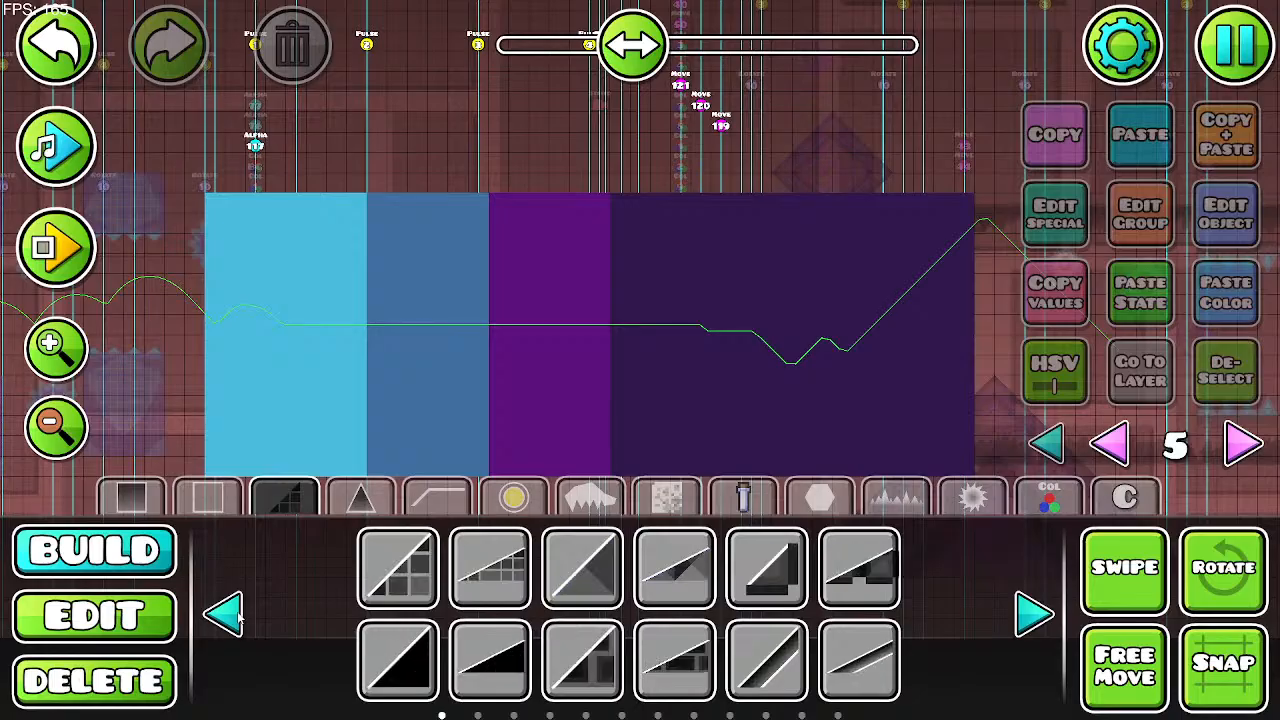
pyautogui.click(230, 614)
pyautogui.click(230, 614)
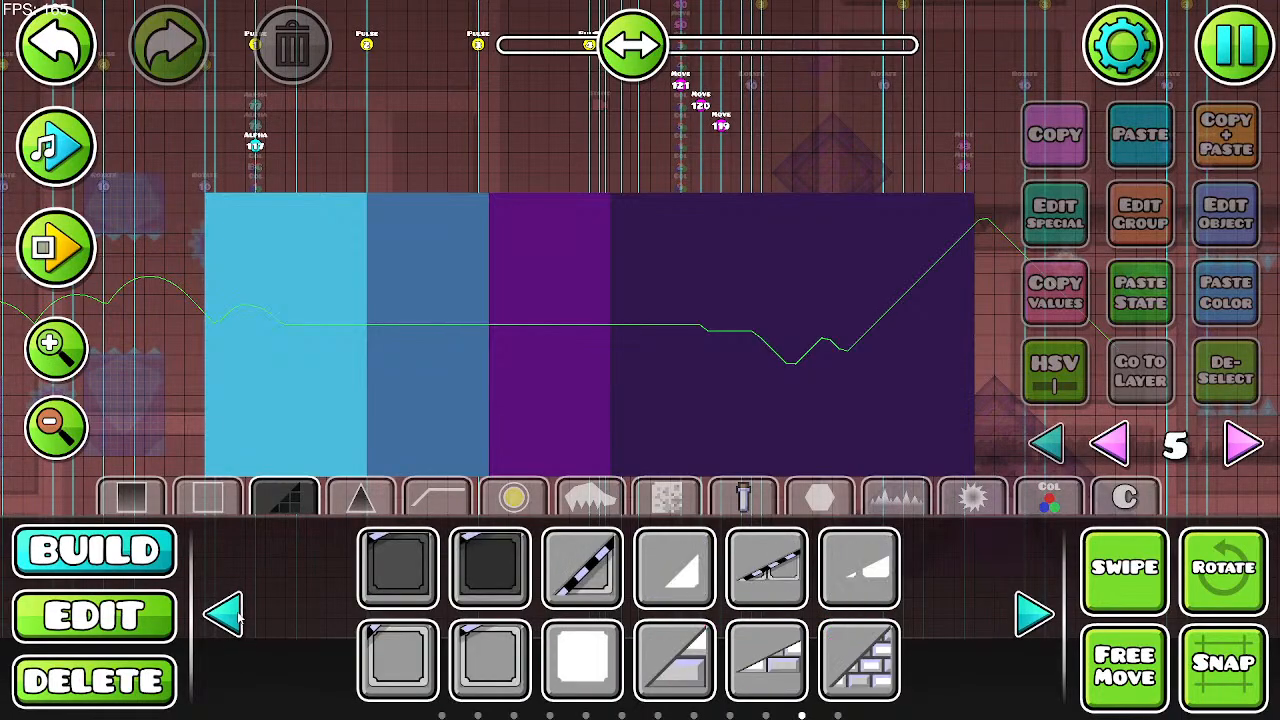
pyautogui.click(232, 614)
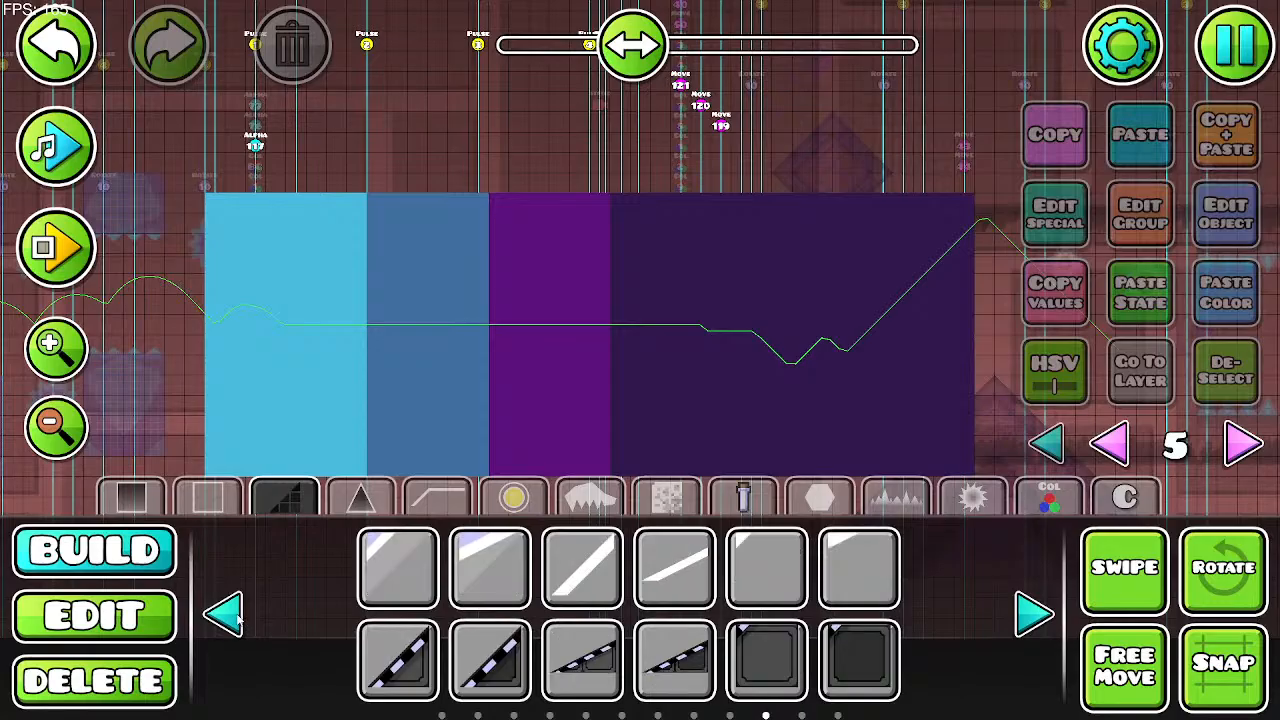
pyautogui.click(232, 614)
pyautogui.click(1034, 614)
pyautogui.click(590, 582)
# Step: Browse the pages of outline and block objects for a piece that suits the transition
pyautogui.click(208, 497)
pyautogui.click(130, 497)
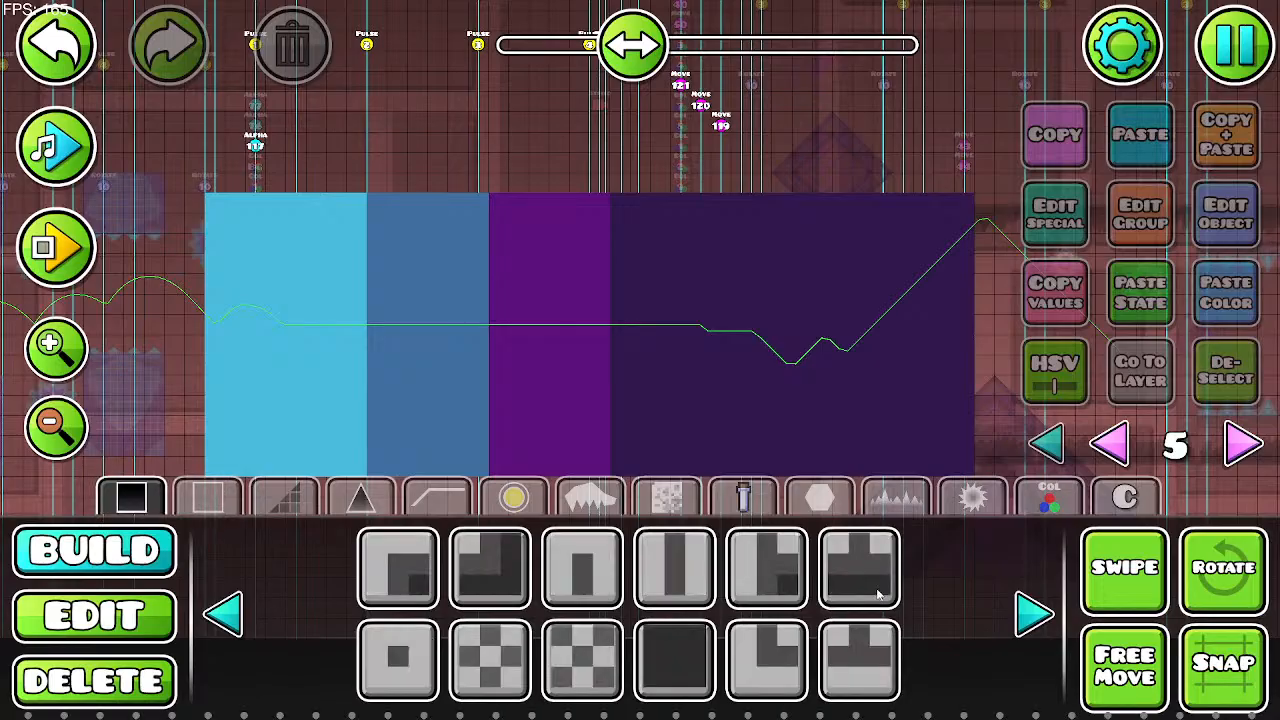
pyautogui.click(1034, 614)
pyautogui.click(1034, 614)
pyautogui.click(1034, 614)
pyautogui.click(1034, 614)
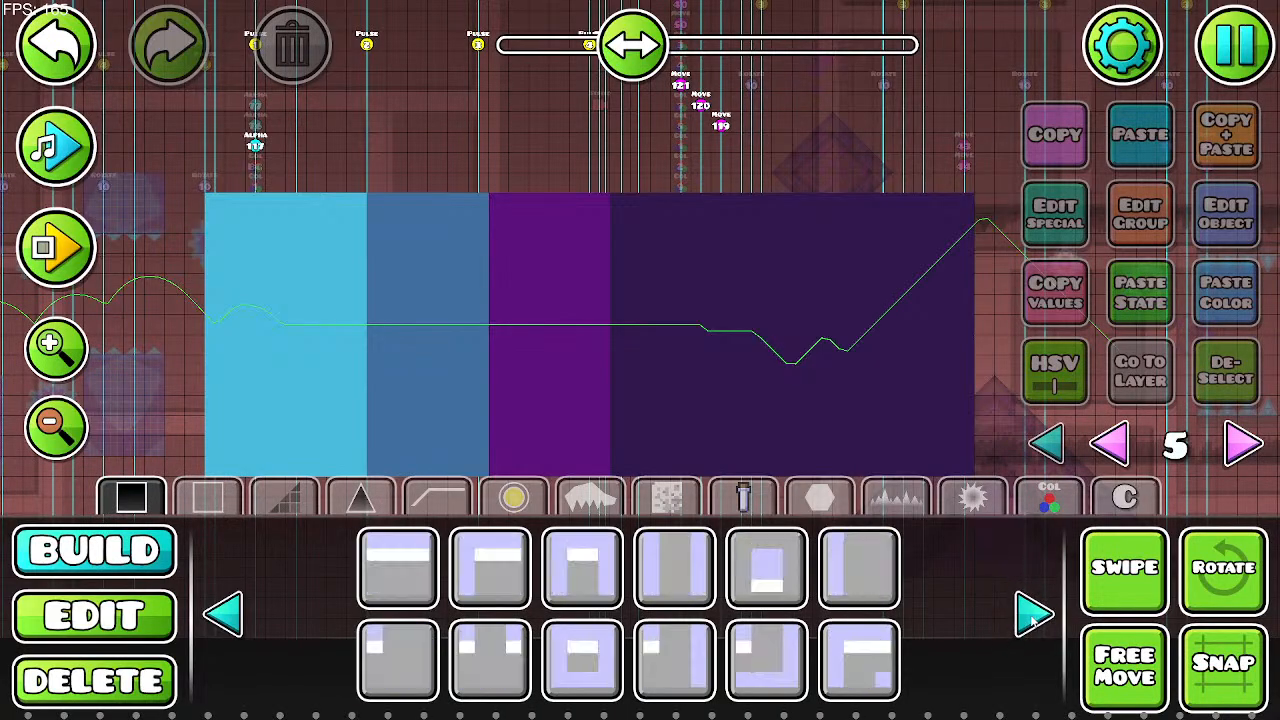
pyautogui.click(1034, 614)
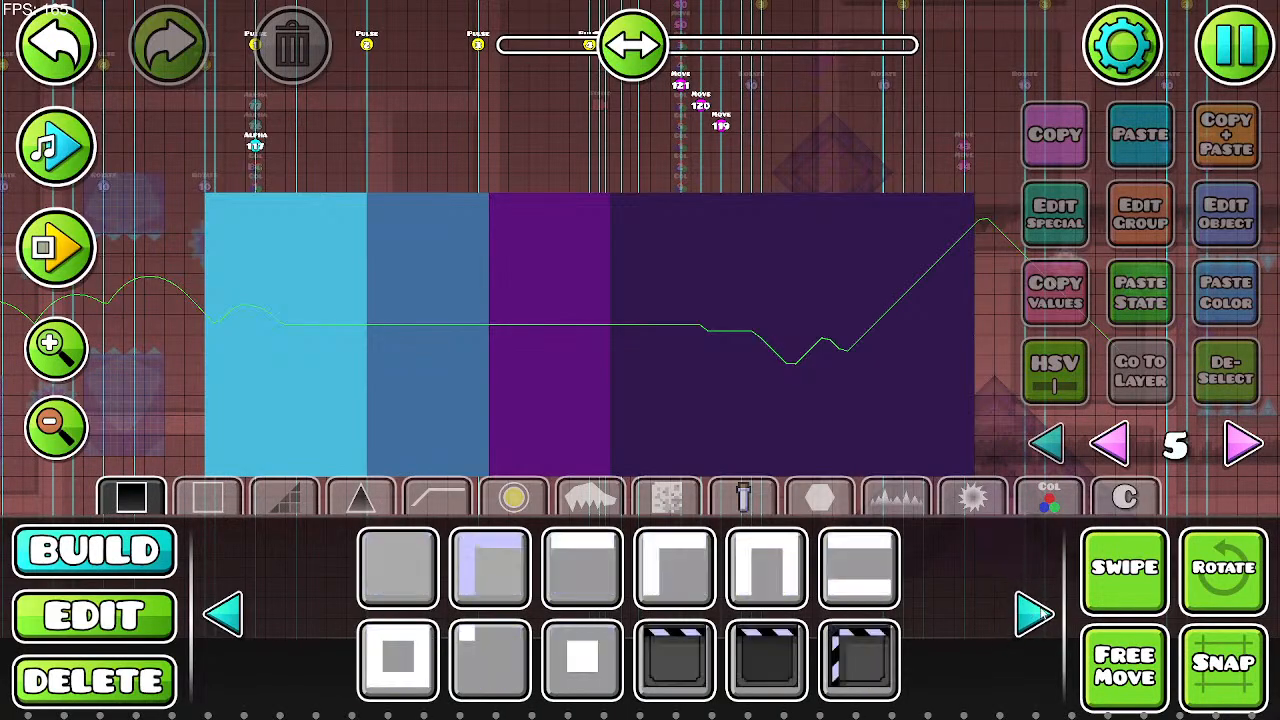
pyautogui.click(1034, 614)
# Step: Browse the shape, ground decoration and rotating object categories for a decoration piece to place on the transition blocks
pyautogui.click(896, 497)
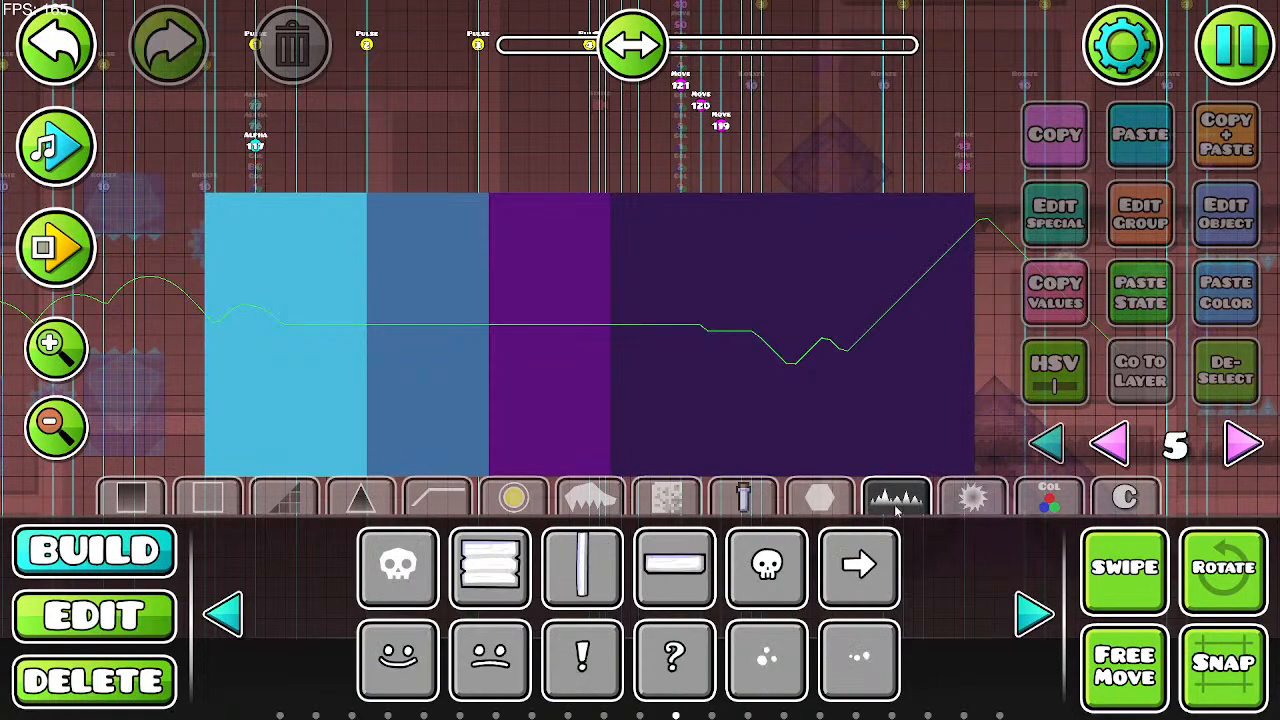
pyautogui.click(820, 497)
pyautogui.click(1034, 614)
pyautogui.click(1034, 614)
pyautogui.click(1034, 614)
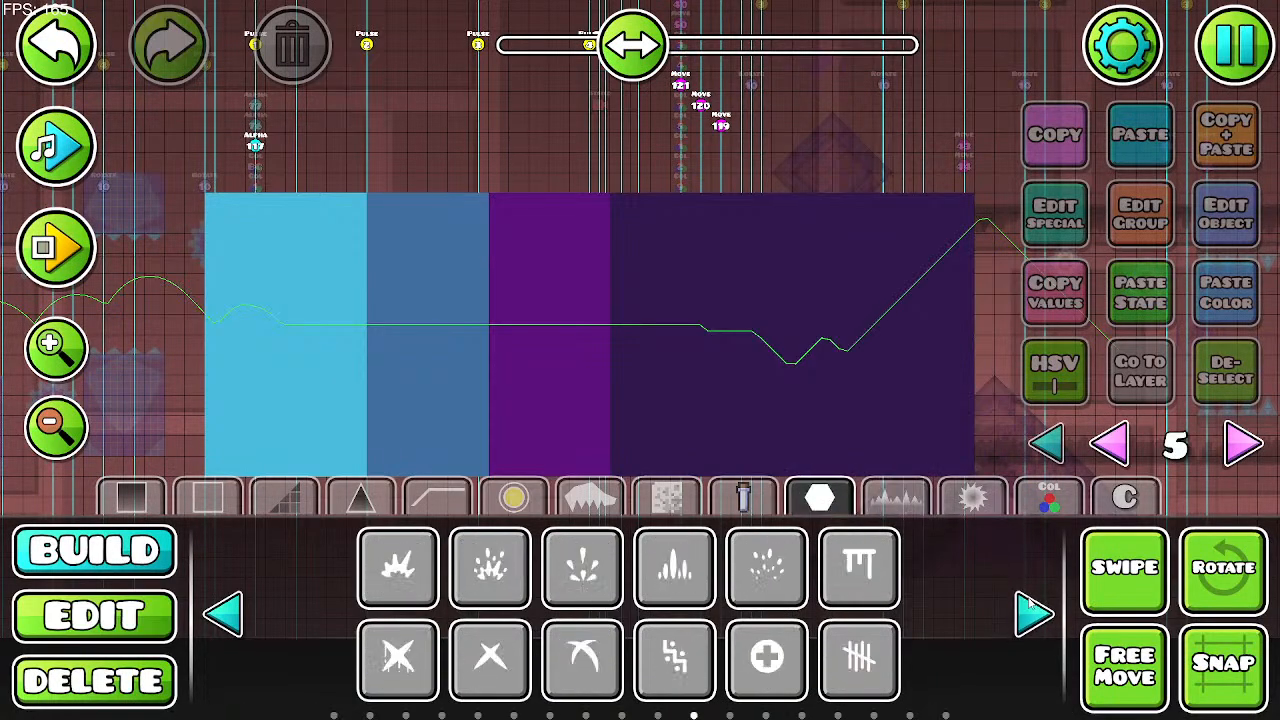
pyautogui.click(1034, 614)
pyautogui.click(1034, 614)
pyautogui.click(1034, 614)
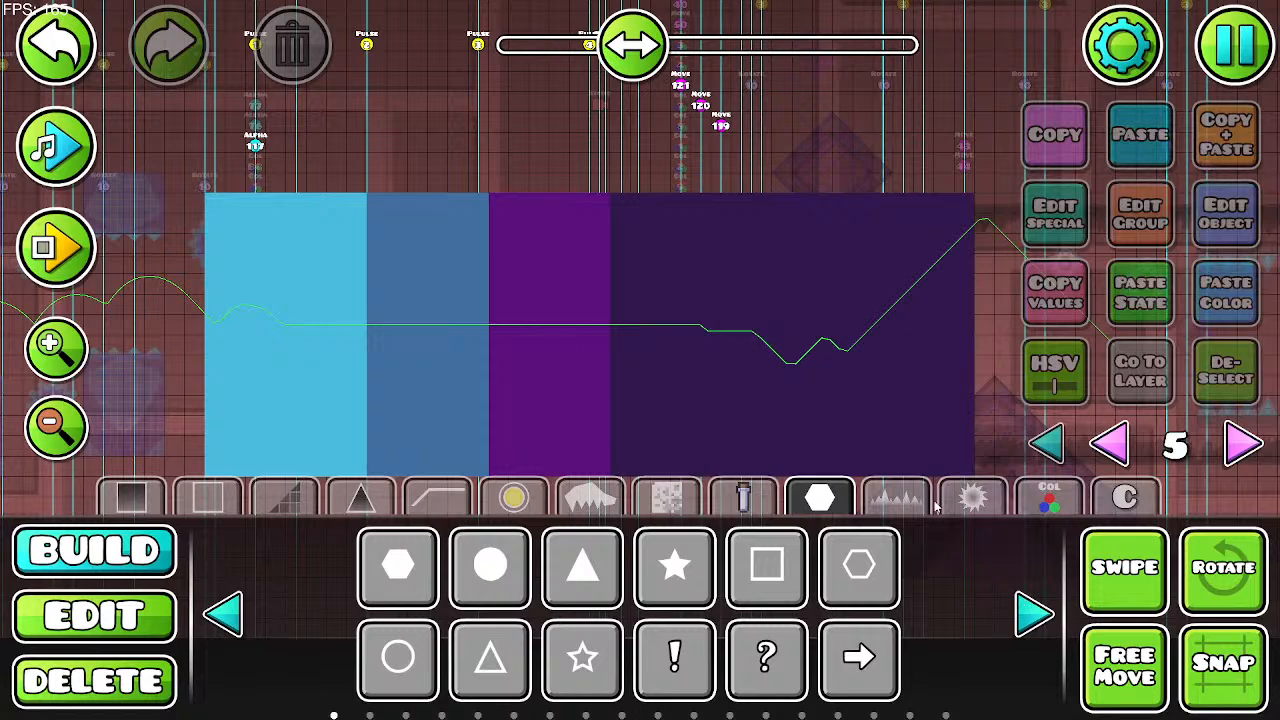
pyautogui.click(972, 497)
pyautogui.click(1034, 614)
pyautogui.click(1034, 614)
pyautogui.click(1034, 614)
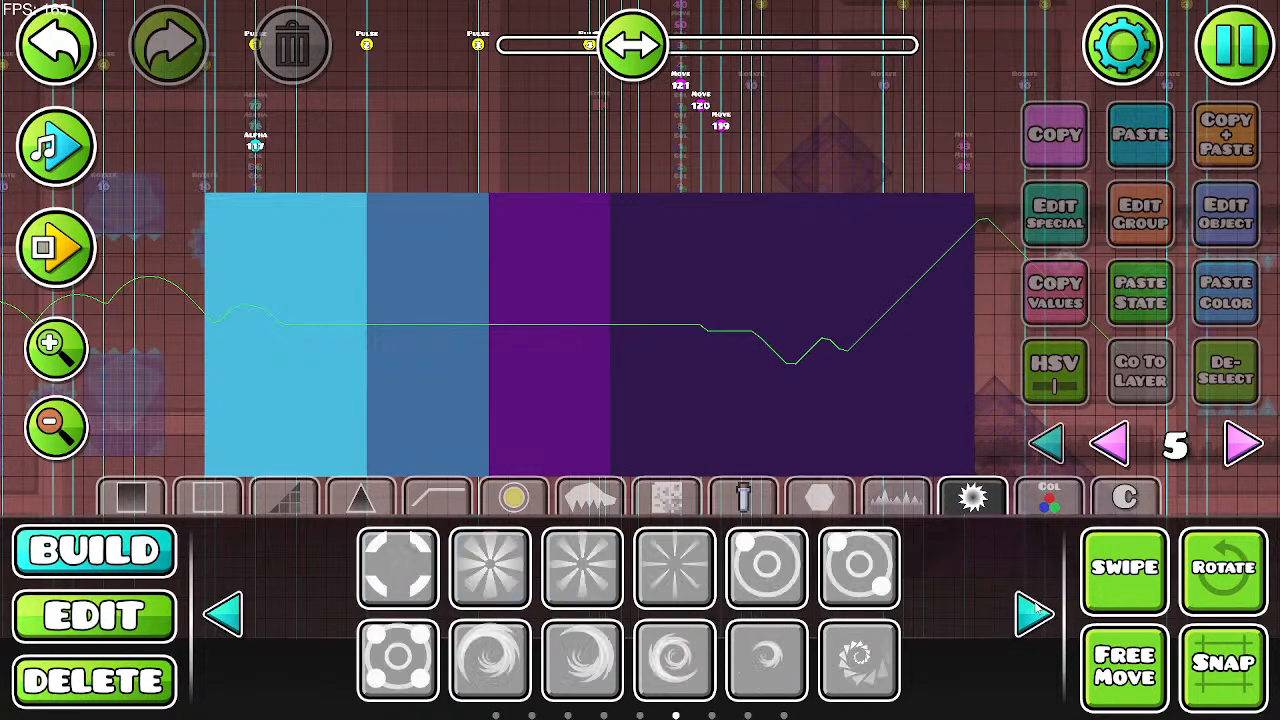
pyautogui.click(1033, 610)
pyautogui.click(1033, 610)
pyautogui.click(1033, 610)
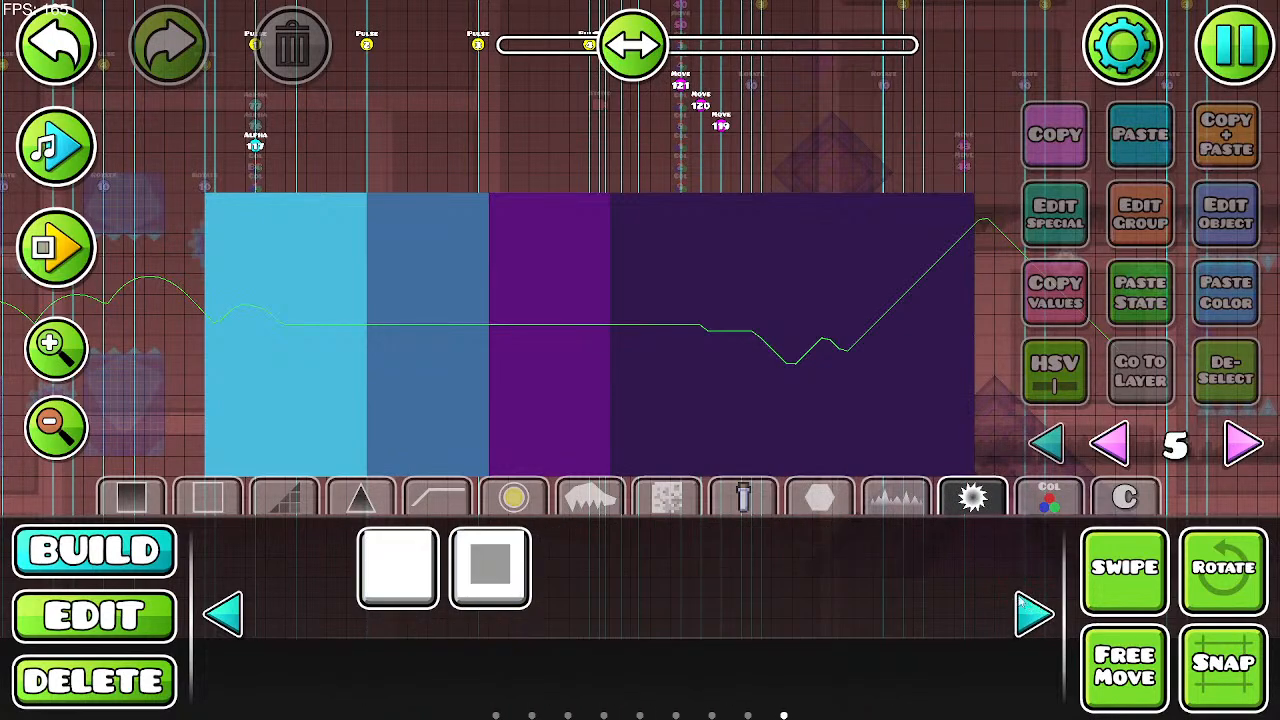
pyautogui.click(224, 614)
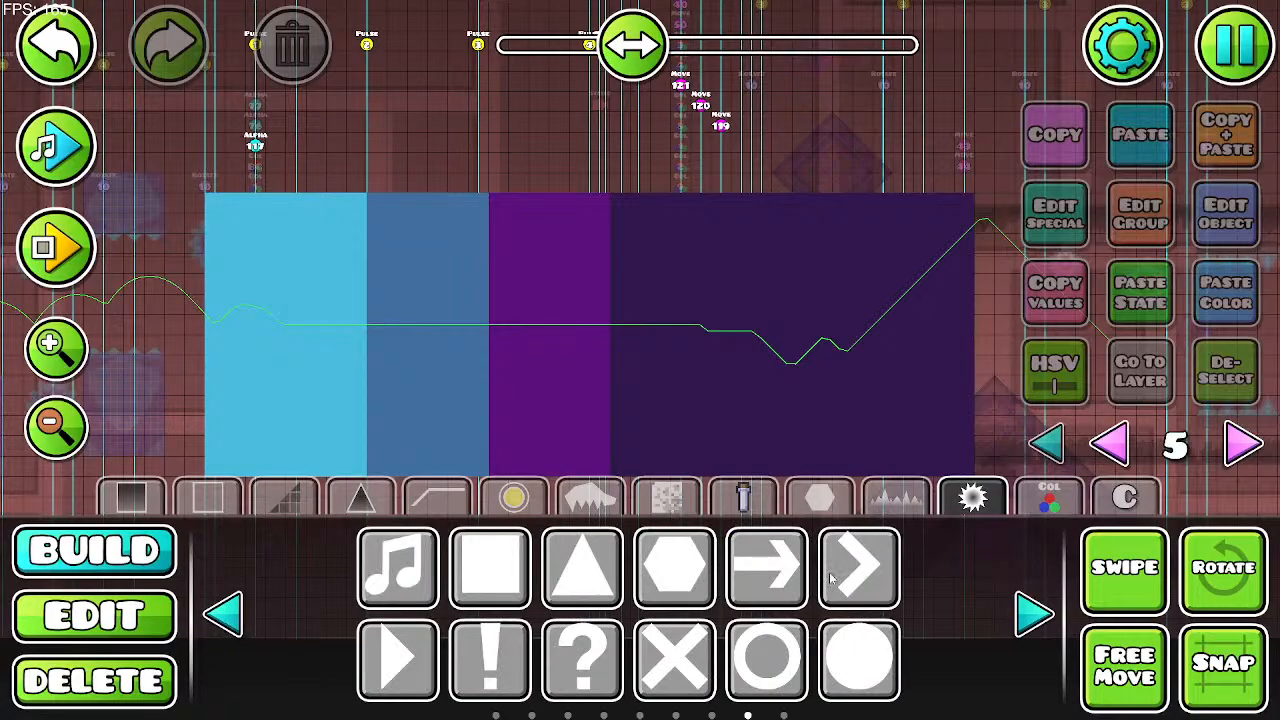
# Step: Try placing the solid chevron shape on the light-blue transition block and remove it again
pyautogui.click(405, 652)
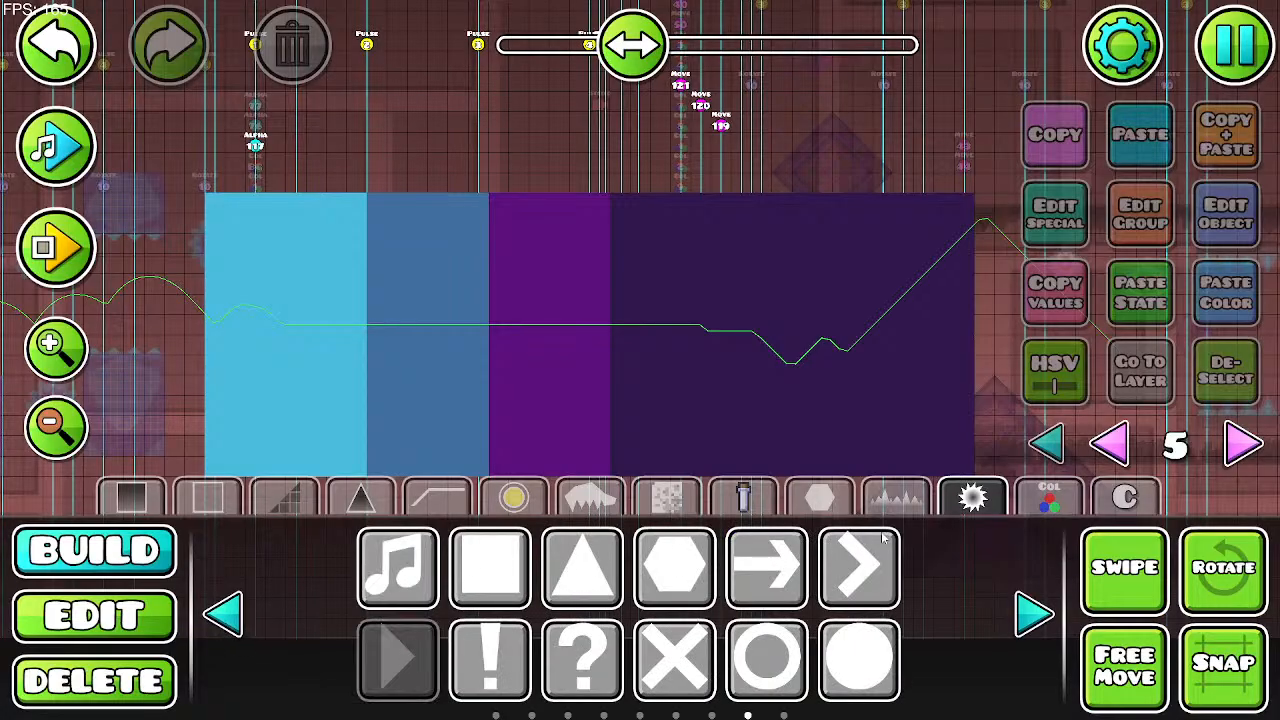
pyautogui.click(884, 540)
pyautogui.click(340, 295)
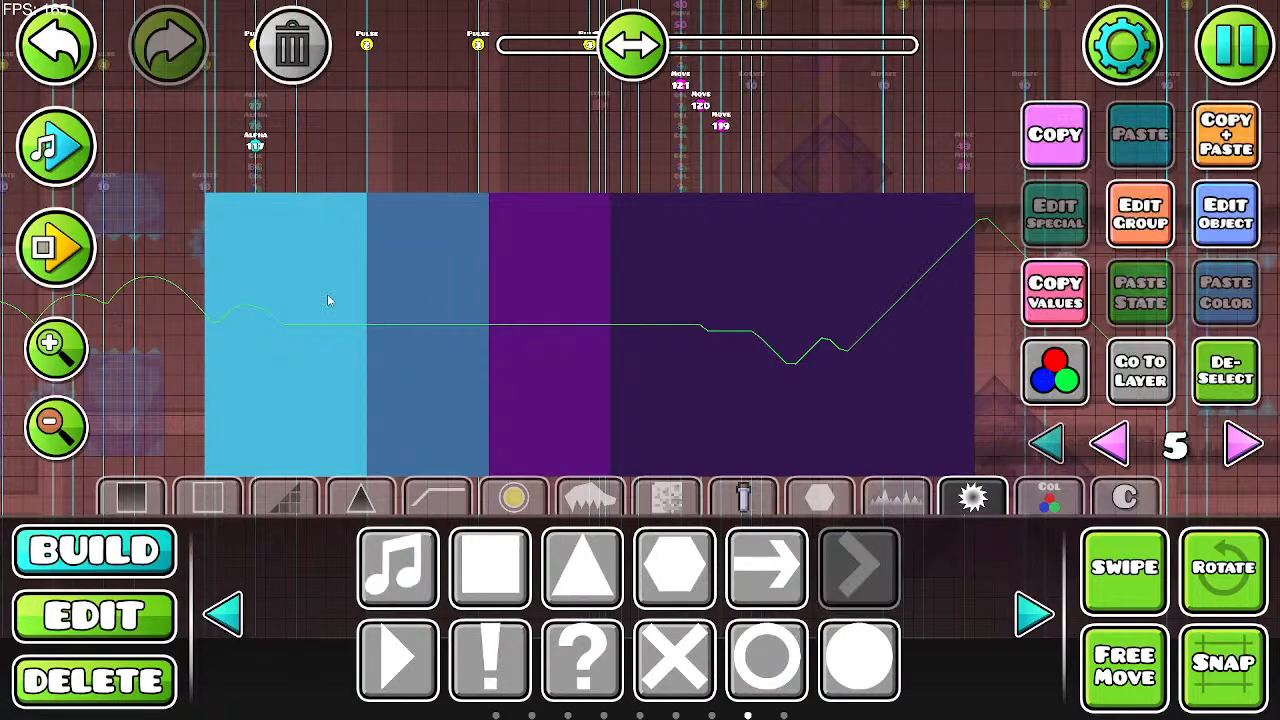
pyautogui.click(283, 52)
pyautogui.click(377, 101)
pyautogui.press('s')
pyautogui.click(325, 40)
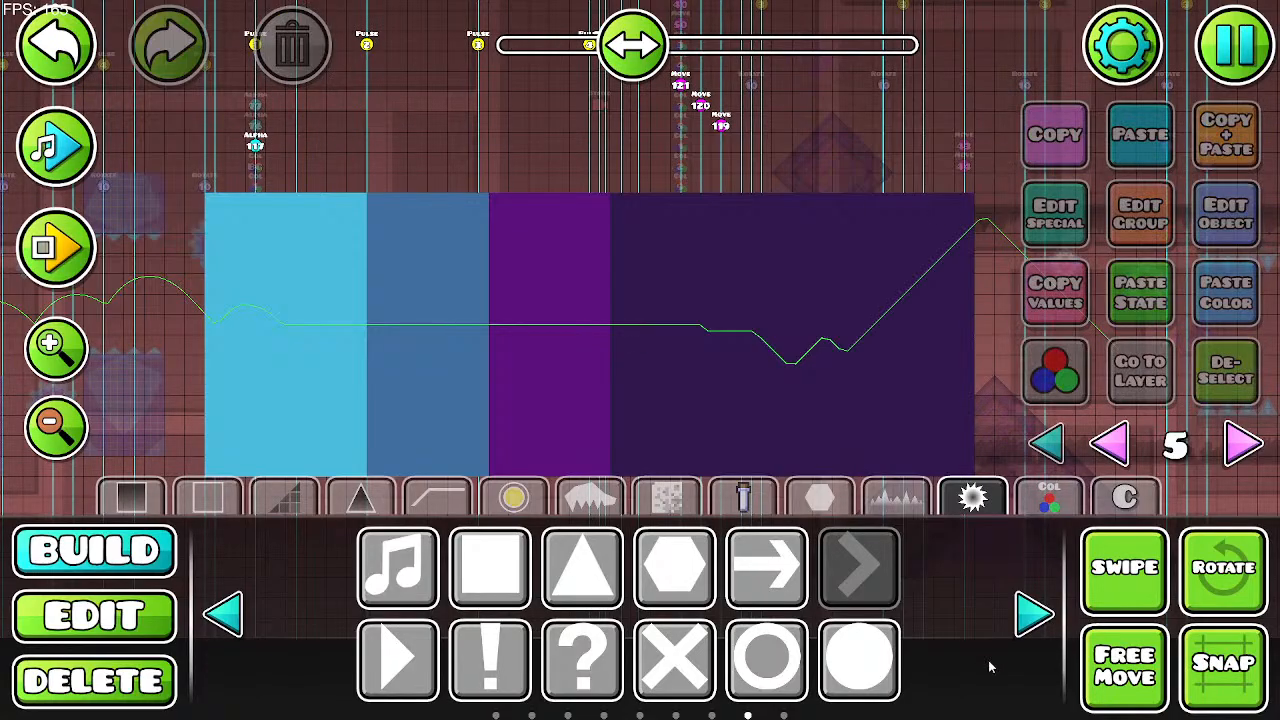
# Step: Examine the saw, spike, slope and outline object pages for a line or bar piece for the transition
pyautogui.click(1038, 628)
pyautogui.click(1038, 628)
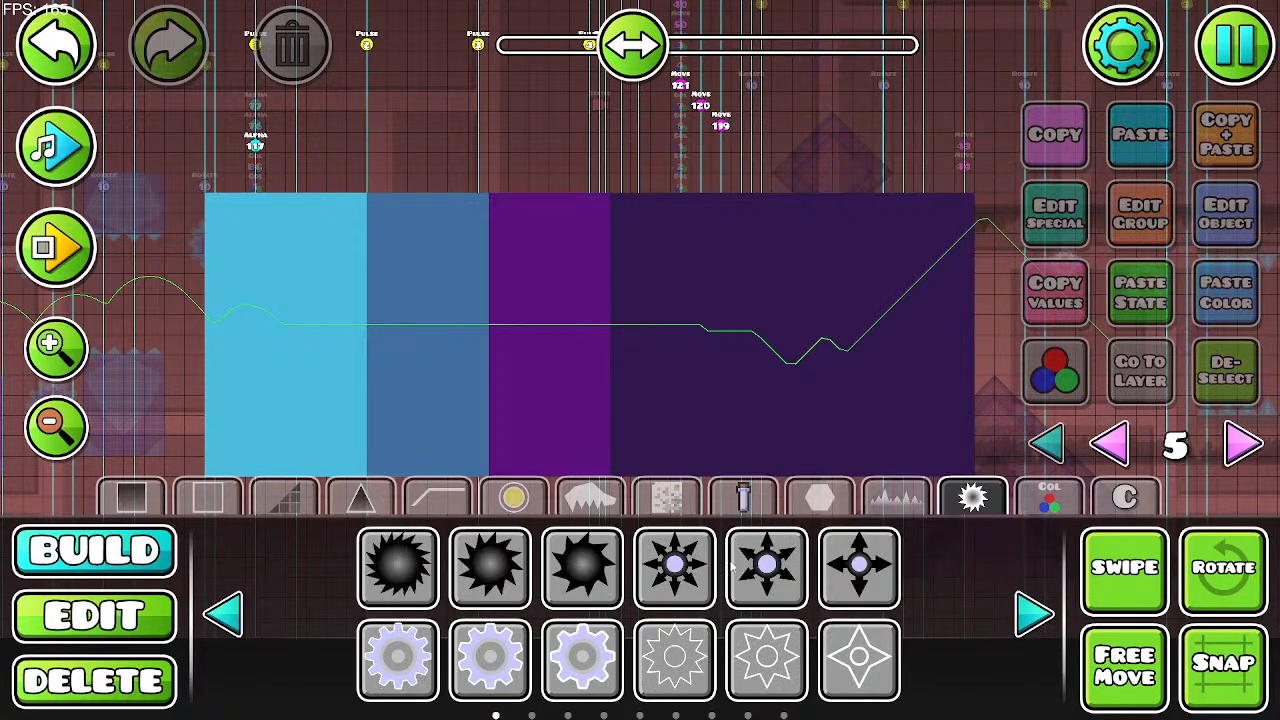
pyautogui.click(455, 503)
pyautogui.click(331, 502)
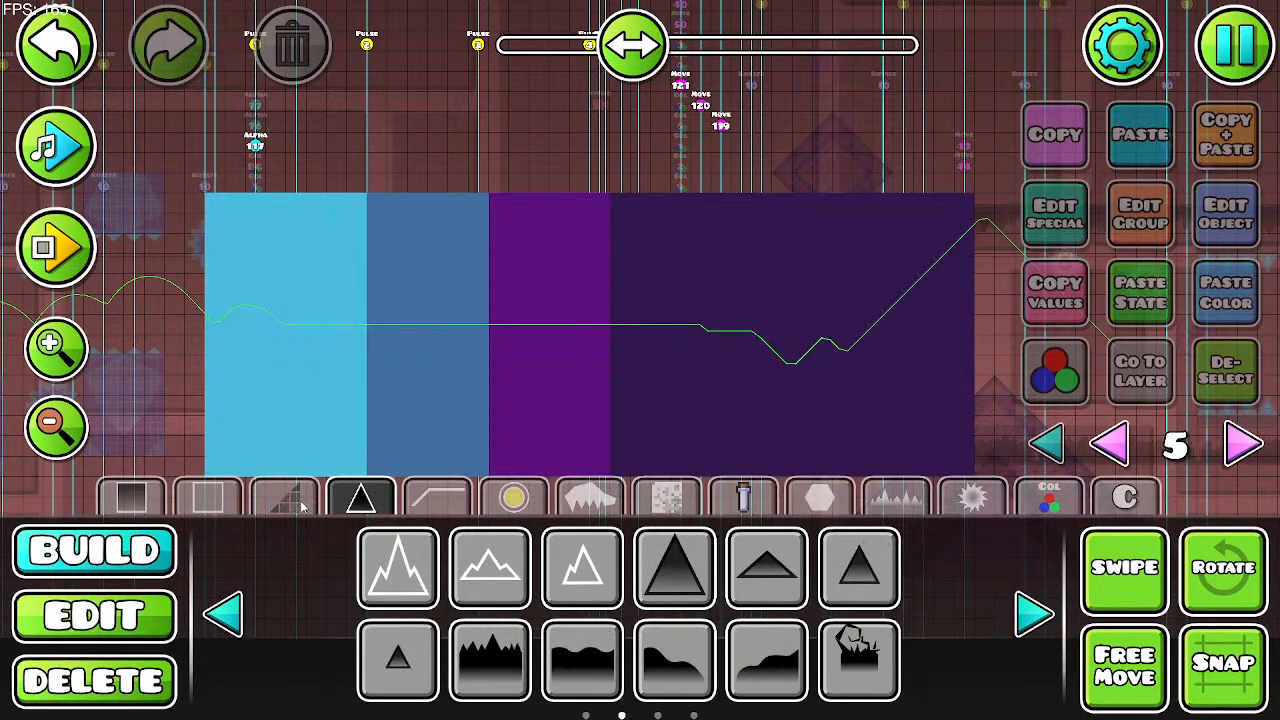
pyautogui.click(290, 500)
pyautogui.click(210, 499)
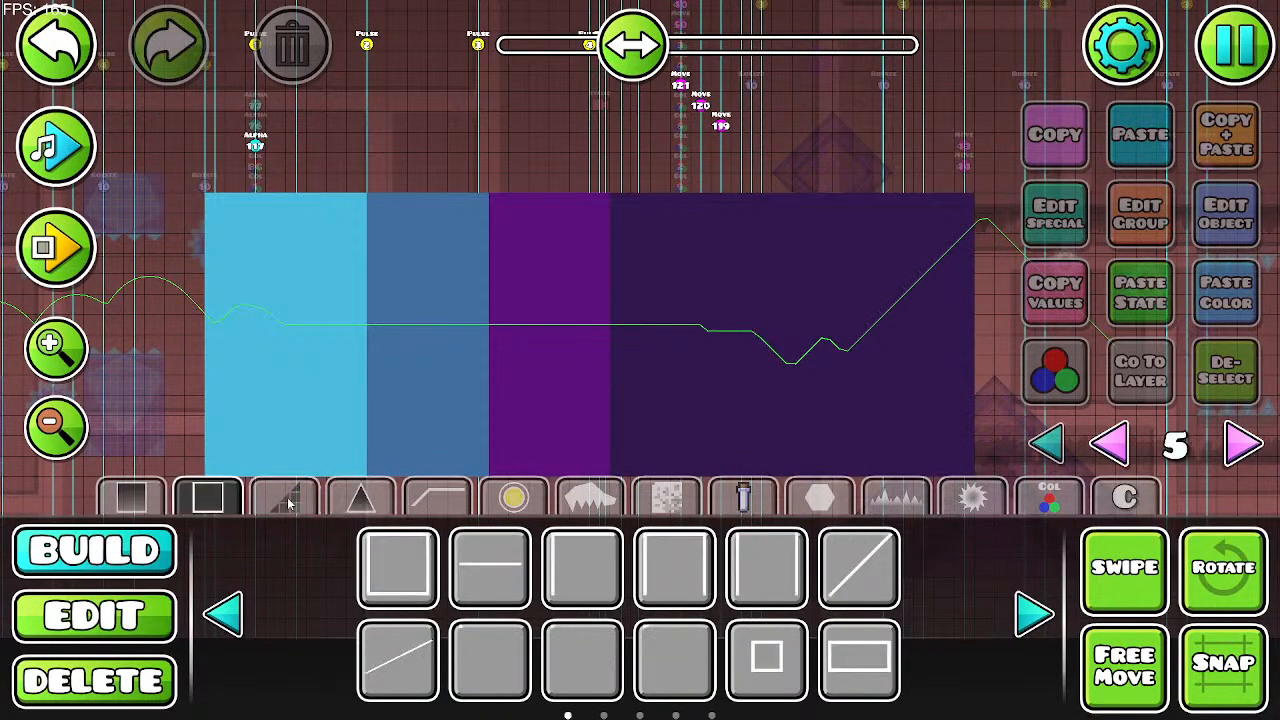
pyautogui.click(1020, 626)
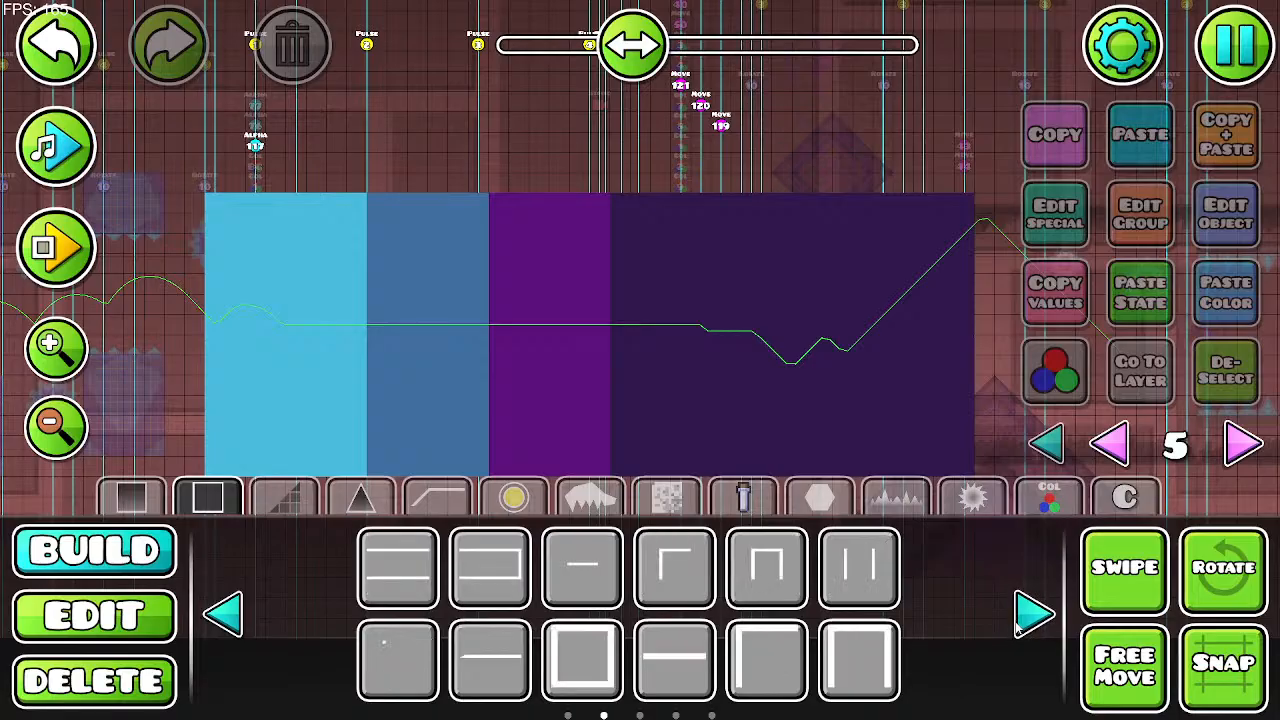
pyautogui.click(1020, 626)
pyautogui.click(1020, 626)
pyautogui.click(226, 616)
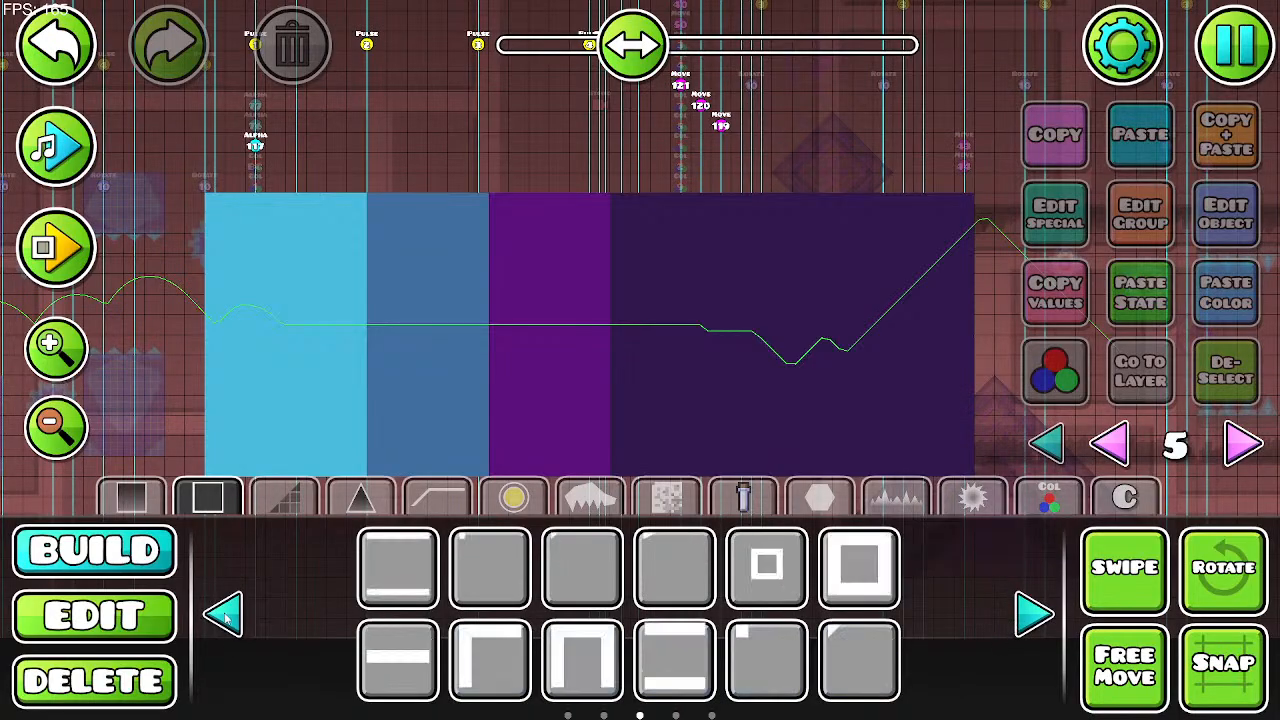
pyautogui.click(1033, 618)
pyautogui.click(1033, 618)
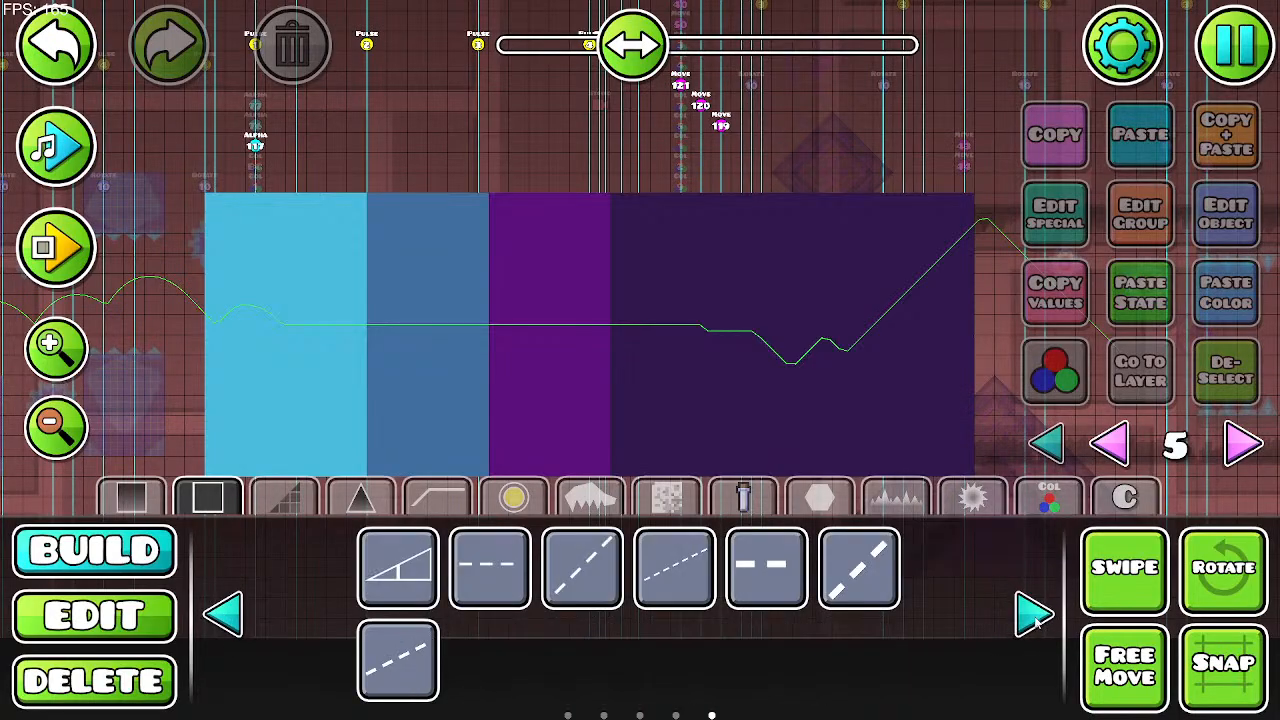
pyautogui.click(1033, 618)
pyautogui.click(1033, 618)
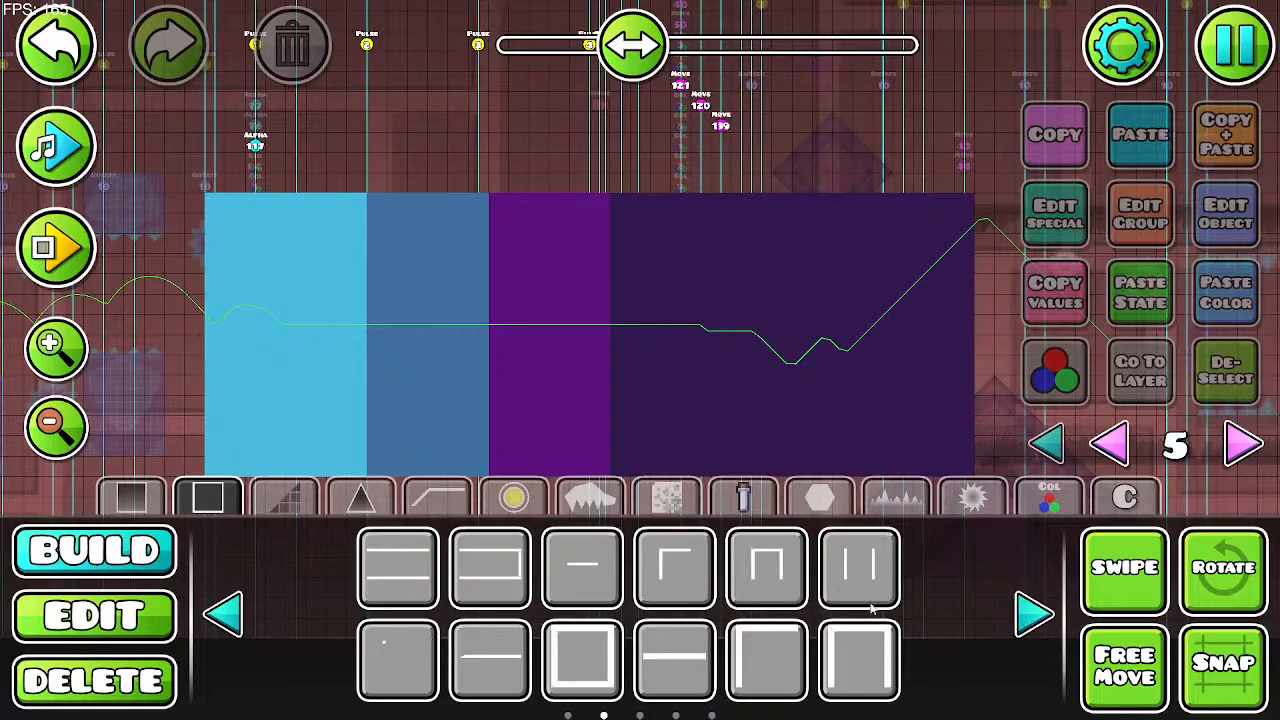
pyautogui.click(1033, 616)
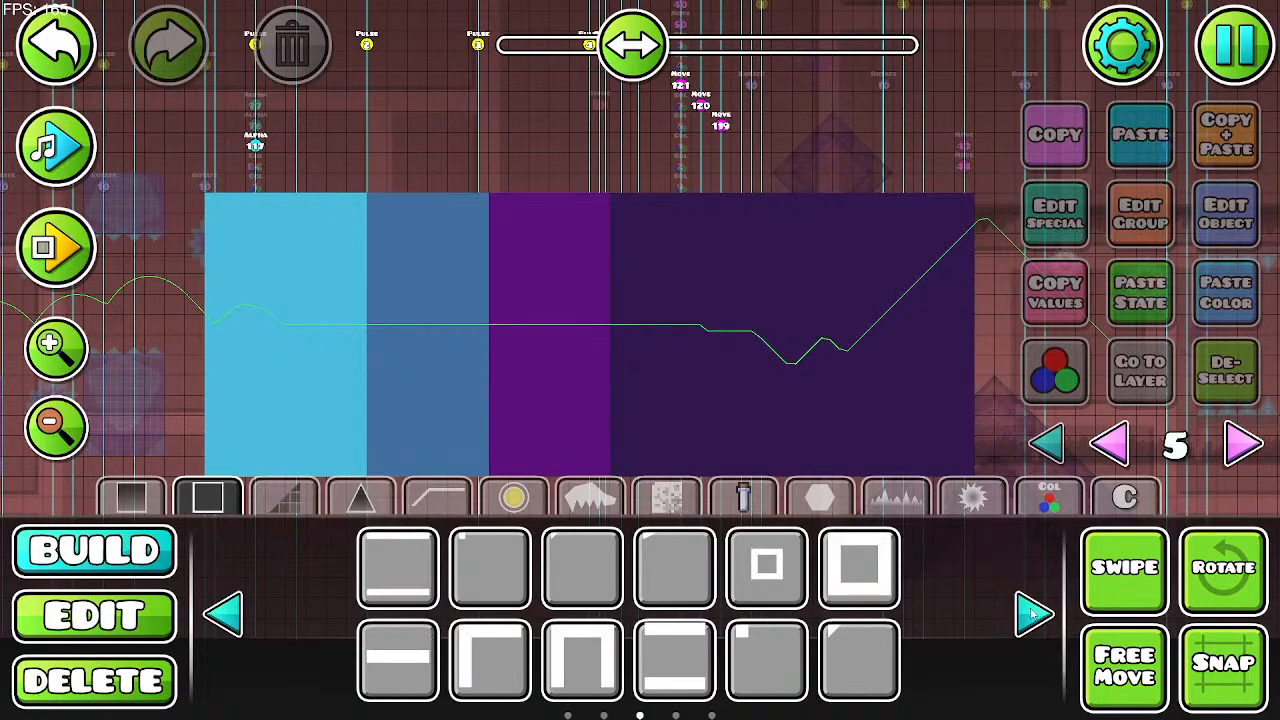
# Step: Place the thick horizontal bar outline at the light-blue block and set its Z layer to T4
pyautogui.click(418, 670)
pyautogui.click(386, 338)
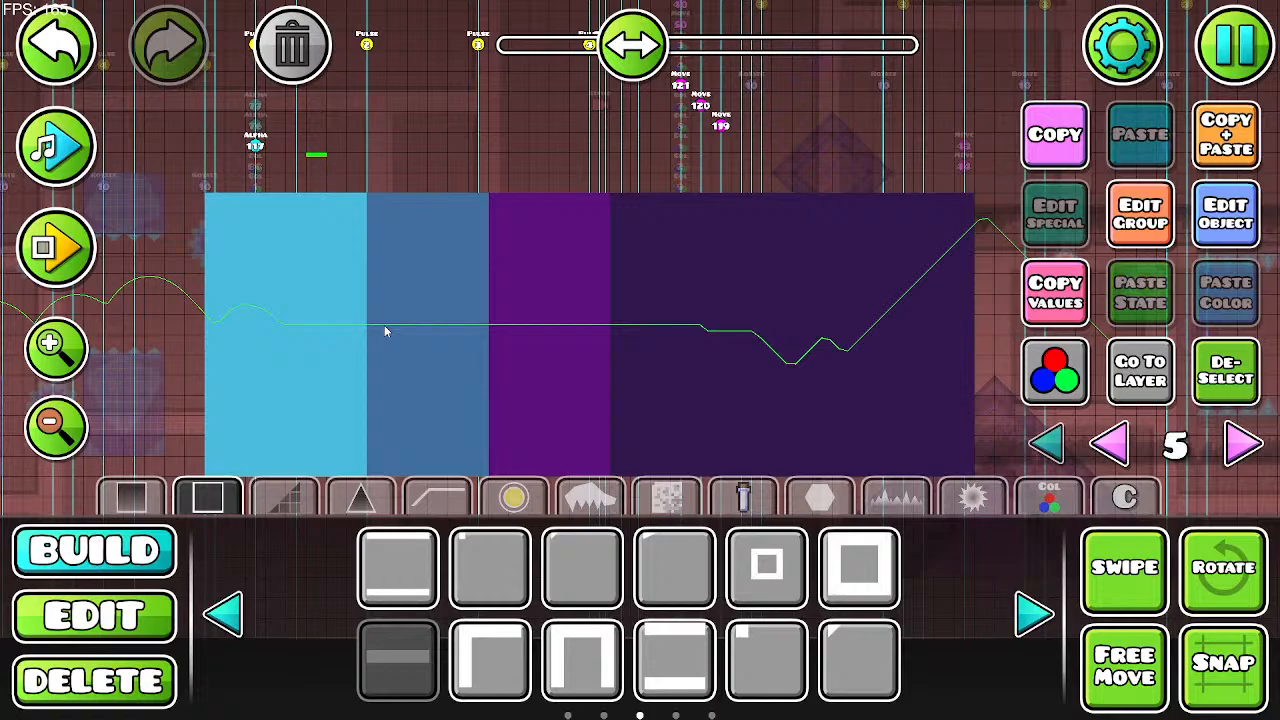
pyautogui.click(1222, 220)
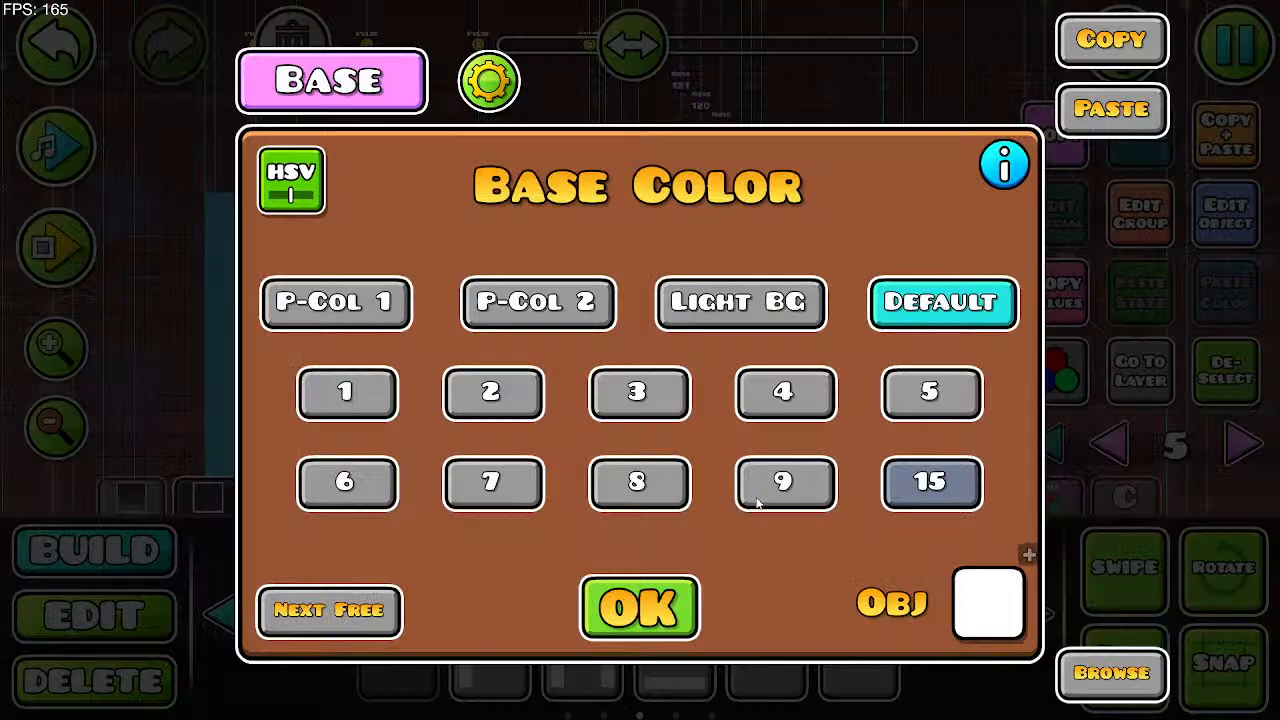
pyautogui.click(630, 612)
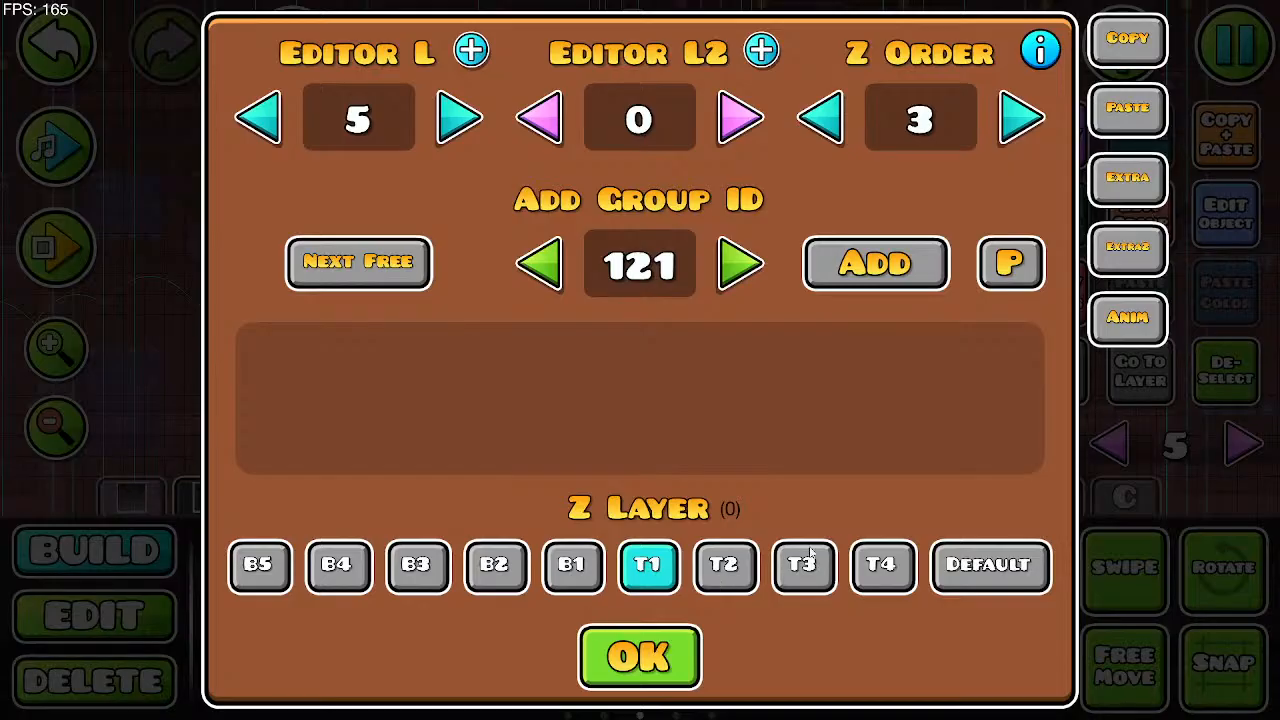
pyautogui.click(880, 565)
pyautogui.click(640, 657)
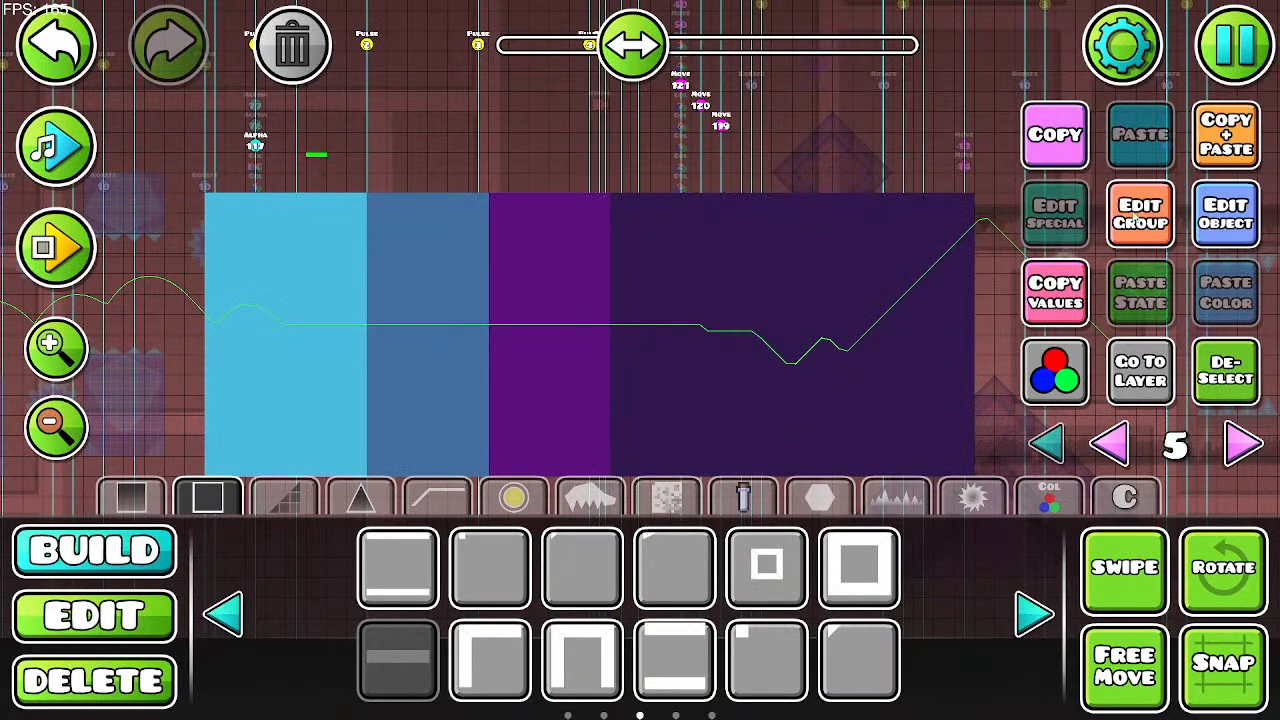
# Step: Set the bar's Z layer to T3 and position it over the light-blue block, discarding the extra copy
pyautogui.click(1136, 219)
pyautogui.click(808, 568)
pyautogui.click(680, 660)
pyautogui.press('s')
pyautogui.click(1218, 146)
pyautogui.press('w')
pyautogui.press('w')
pyautogui.click(292, 46)
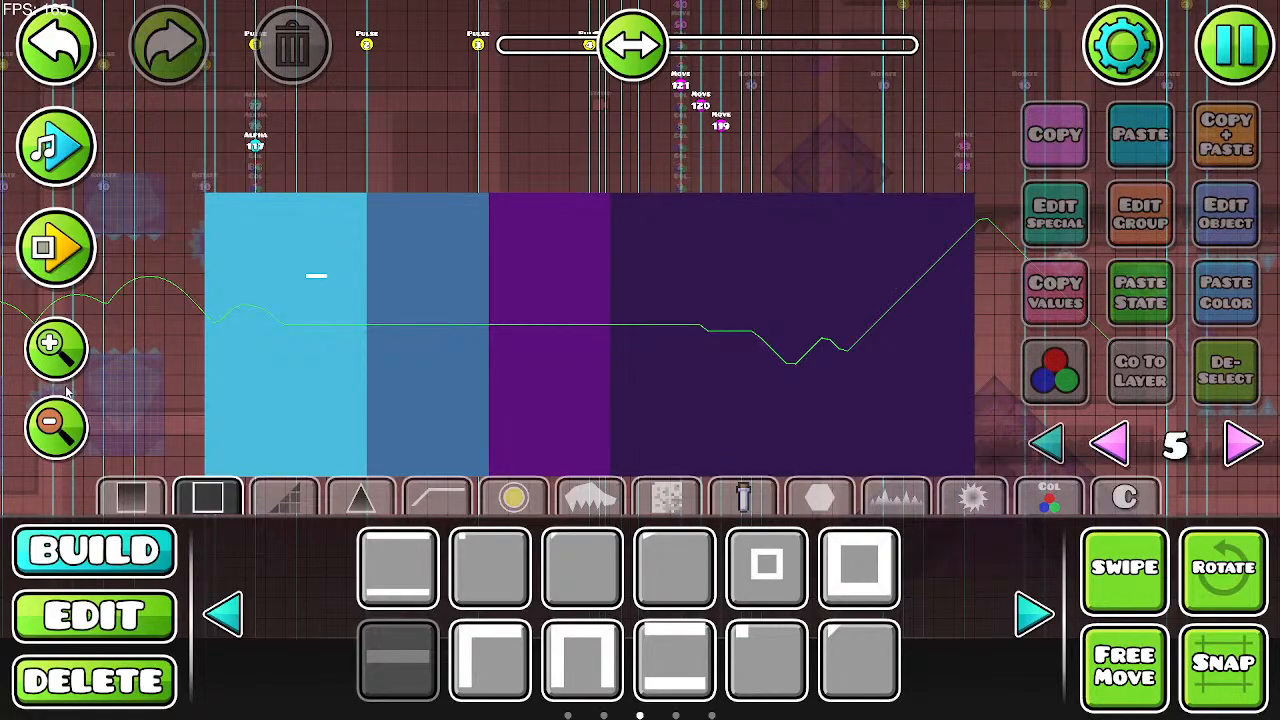
# Step: Select the white bar and move it up out of the transition blocks to just below the Pulse triggers
pyautogui.click(58, 352)
pyautogui.click(58, 352)
pyautogui.moveTo(244, 339); pyautogui.dragTo(428, 391)
pyautogui.click(133, 637)
pyautogui.click(283, 270)
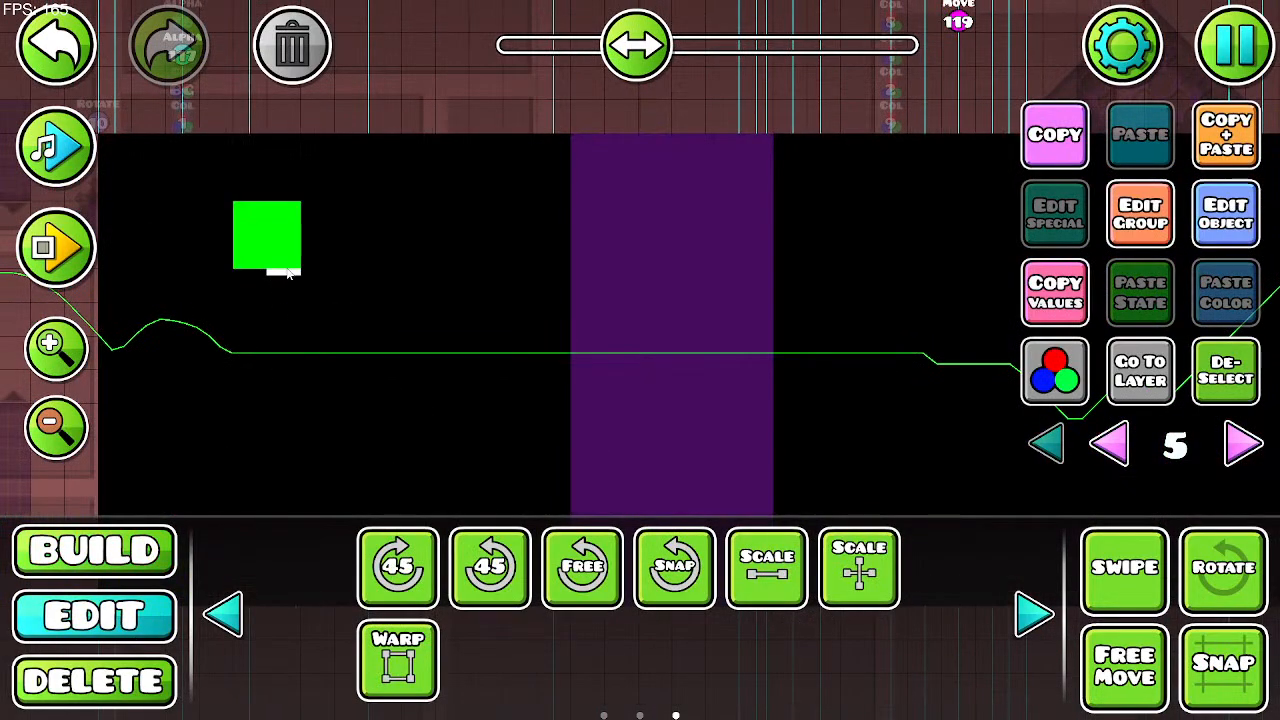
pyautogui.click(283, 270)
pyautogui.press('s')
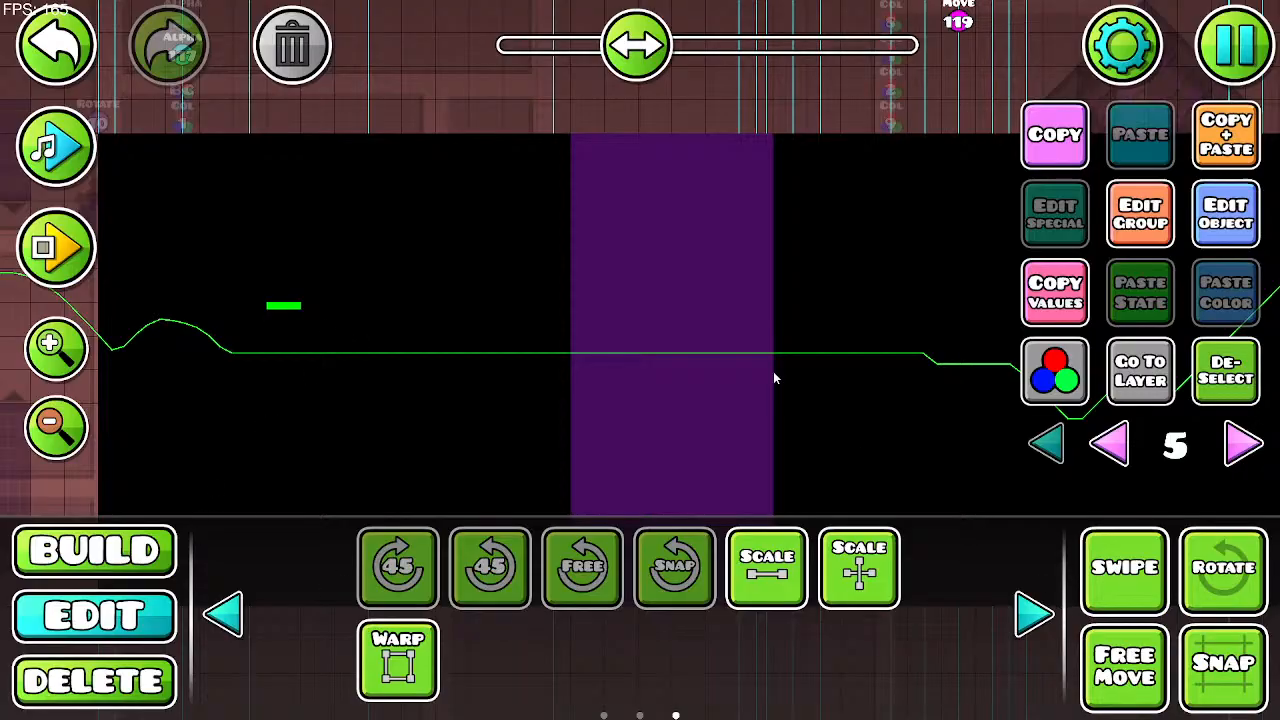
pyautogui.press('w')
pyautogui.press('w')
pyautogui.press('w')
pyautogui.press('w')
pyautogui.press('w')
pyautogui.press('w')
pyautogui.press('w')
pyautogui.press('w')
pyautogui.press('w')
pyautogui.press('w')
pyautogui.press('w')
pyautogui.moveTo(517, 75); pyautogui.dragTo(534, 396)
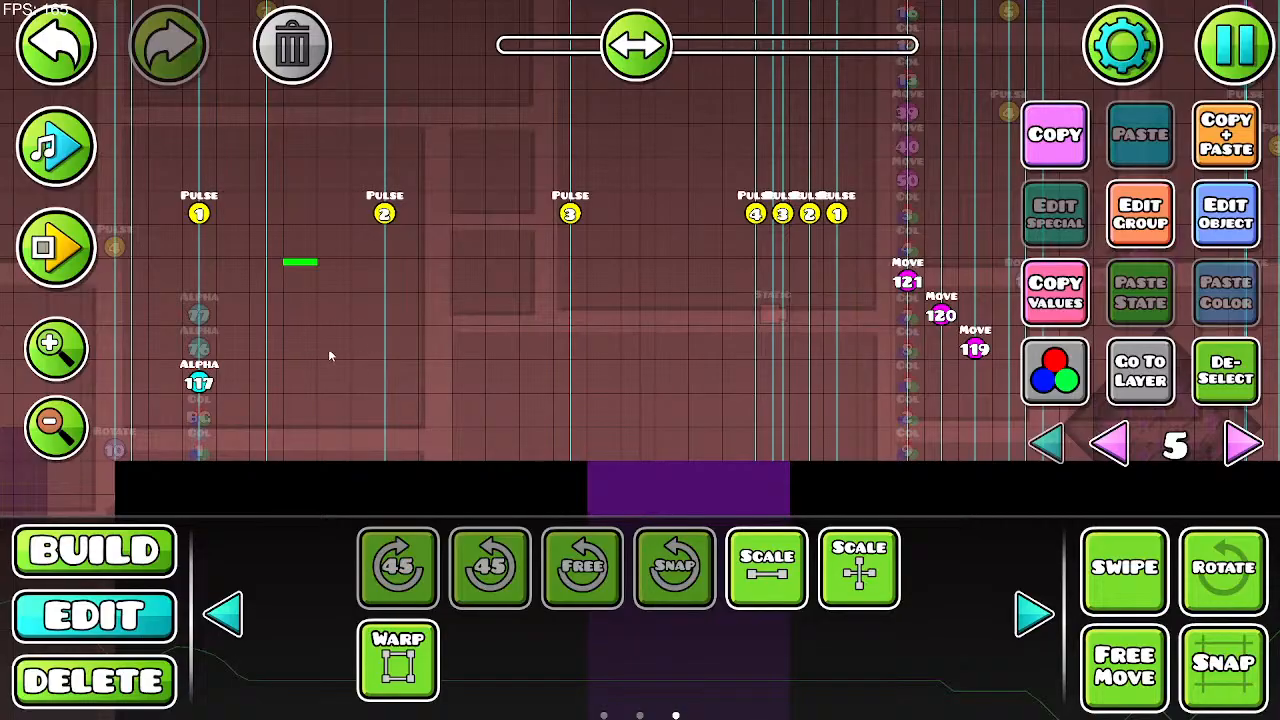
# Step: Nudge the bar back and forth in grid steps until its end lines up with the Pulse 2 trigger
pyautogui.moveTo(329, 356); pyautogui.dragTo(368, 294)
pyautogui.doubleClick(62, 343)
pyautogui.moveTo(271, 307); pyautogui.dragTo(343, 331)
pyautogui.press('d')
pyautogui.press('d')
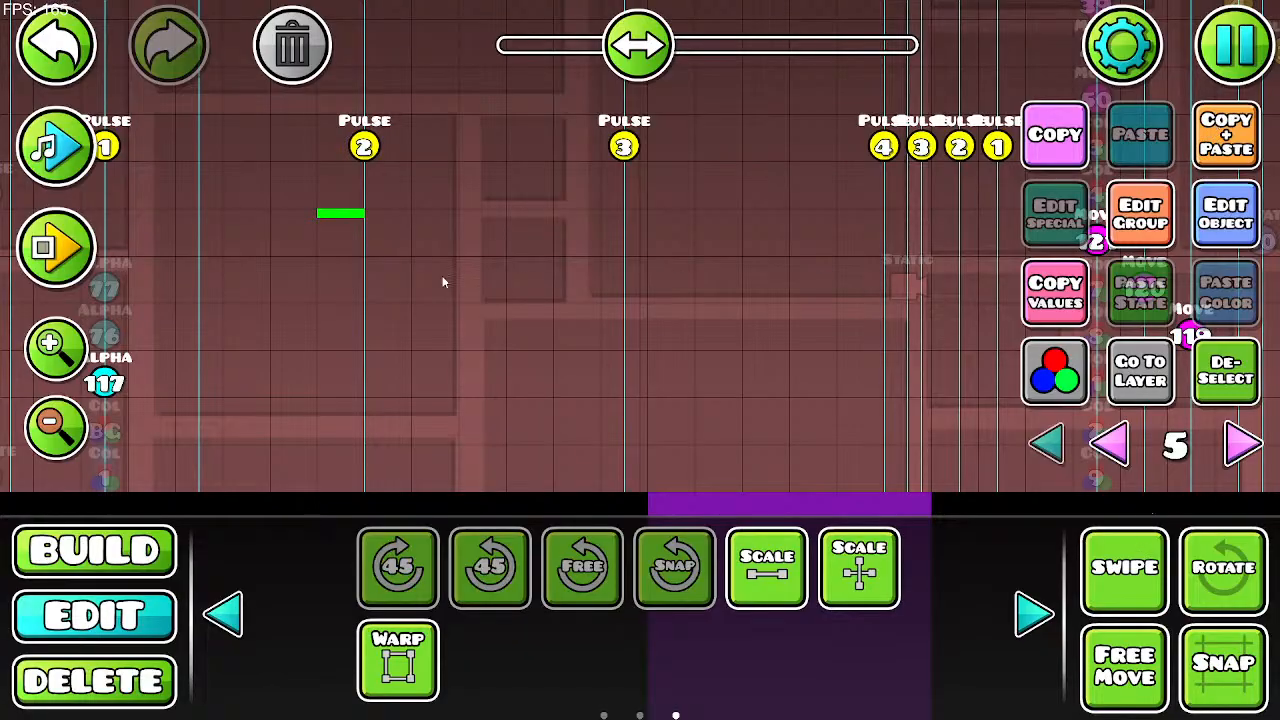
pyautogui.moveTo(351, 270); pyautogui.dragTo(417, 274)
pyautogui.press('a')
pyautogui.press('d')
pyautogui.press('a')
pyautogui.press('d')
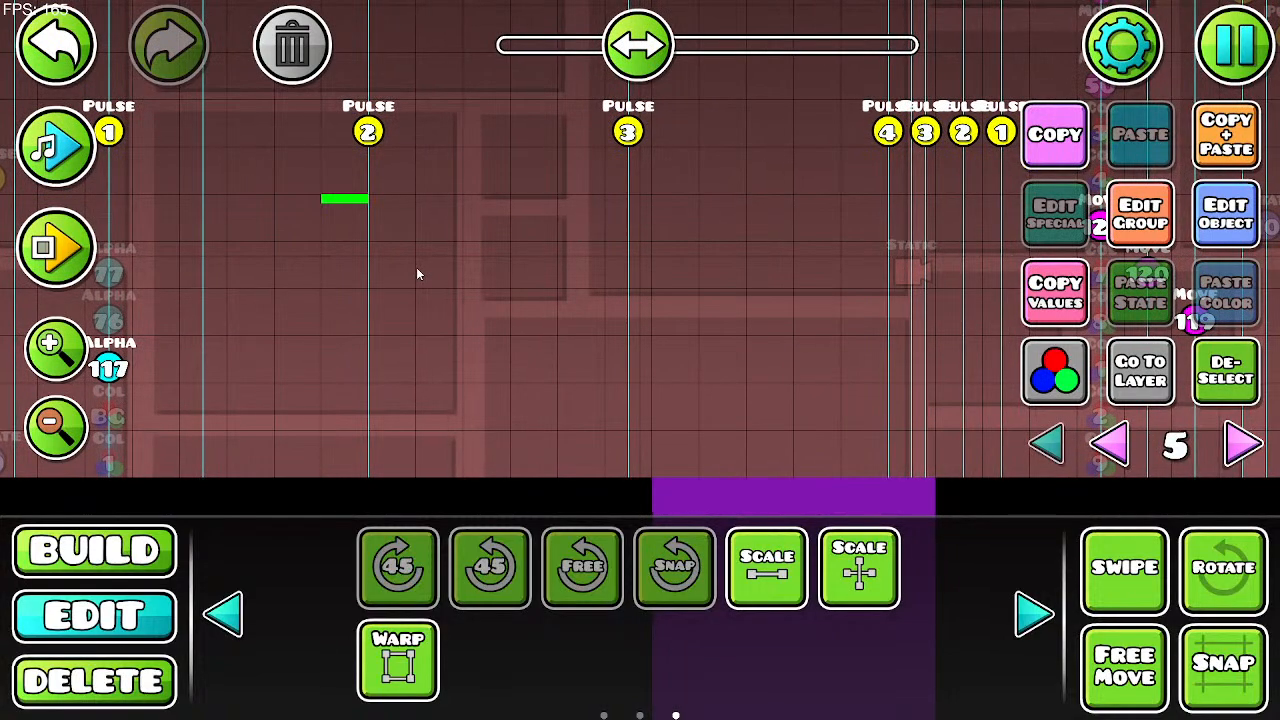
pyautogui.press('a')
pyautogui.press('d')
pyautogui.press('a')
pyautogui.press('d')
pyautogui.press('a')
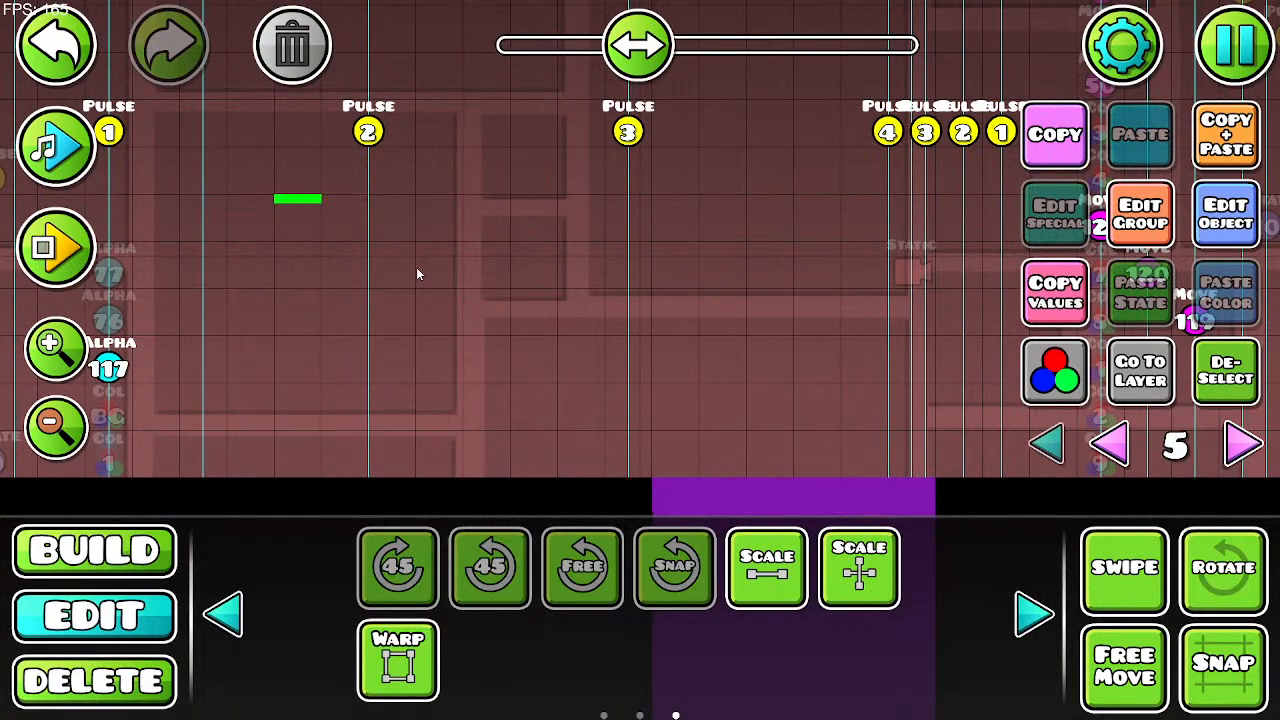
pyautogui.press('d')
pyautogui.press('a')
pyautogui.press('d')
pyautogui.press('a')
pyautogui.press('d')
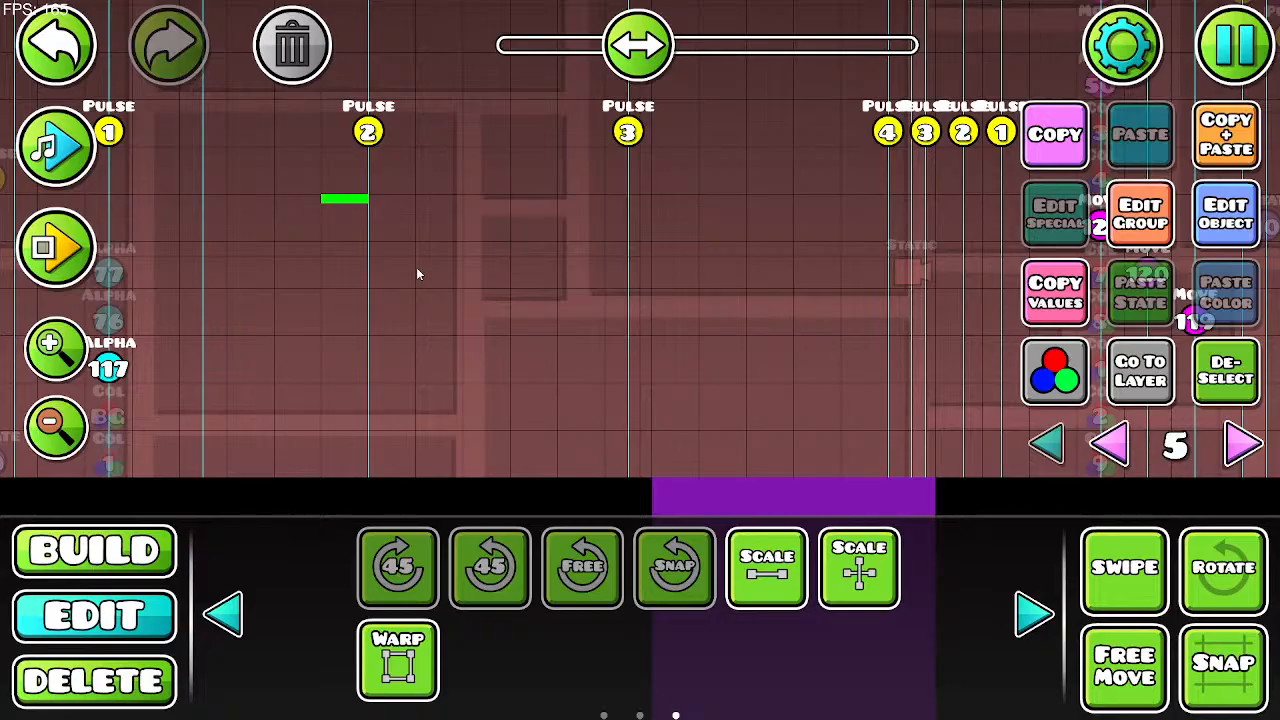
pyautogui.press('a')
pyautogui.press('d')
pyautogui.press('a')
pyautogui.moveTo(418, 274); pyautogui.dragTo(492, 358)
pyautogui.press('a')
pyautogui.press('d')
pyautogui.press('d')
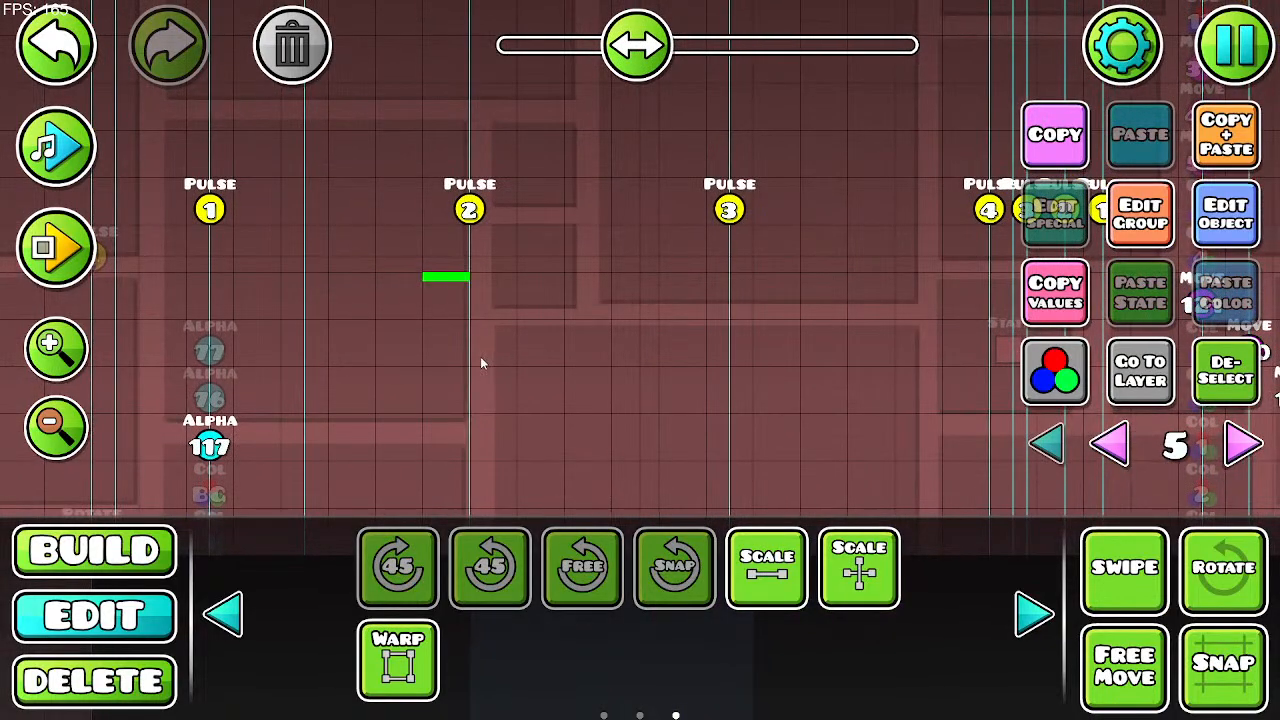
# Step: Duplicate the bar and shift the copy one grid step to the right to form a longer bar
pyautogui.click(222, 614)
pyautogui.click(1030, 614)
pyautogui.click(1237, 118)
pyautogui.press('d')
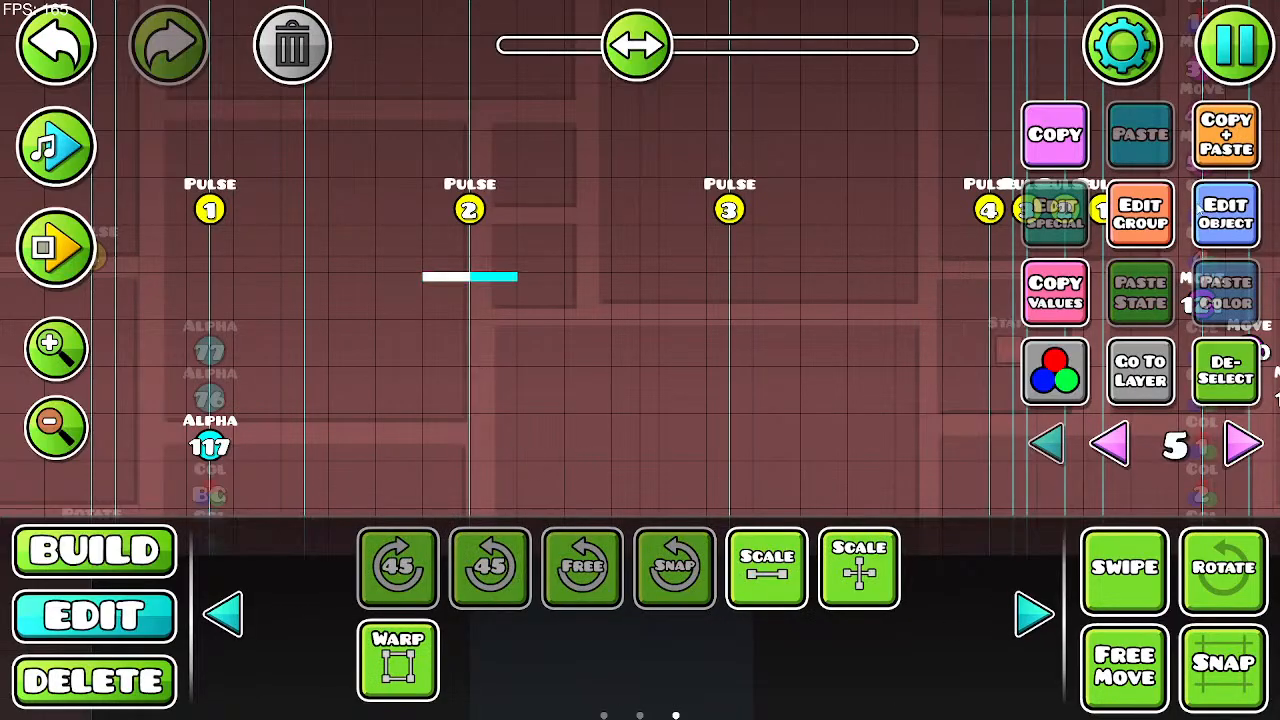
# Step: Delete both bar pieces below Pulse 2 and return to building objects
pyautogui.click(292, 46)
pyautogui.click(467, 280)
pyautogui.press('Delete')
pyautogui.click(152, 566)
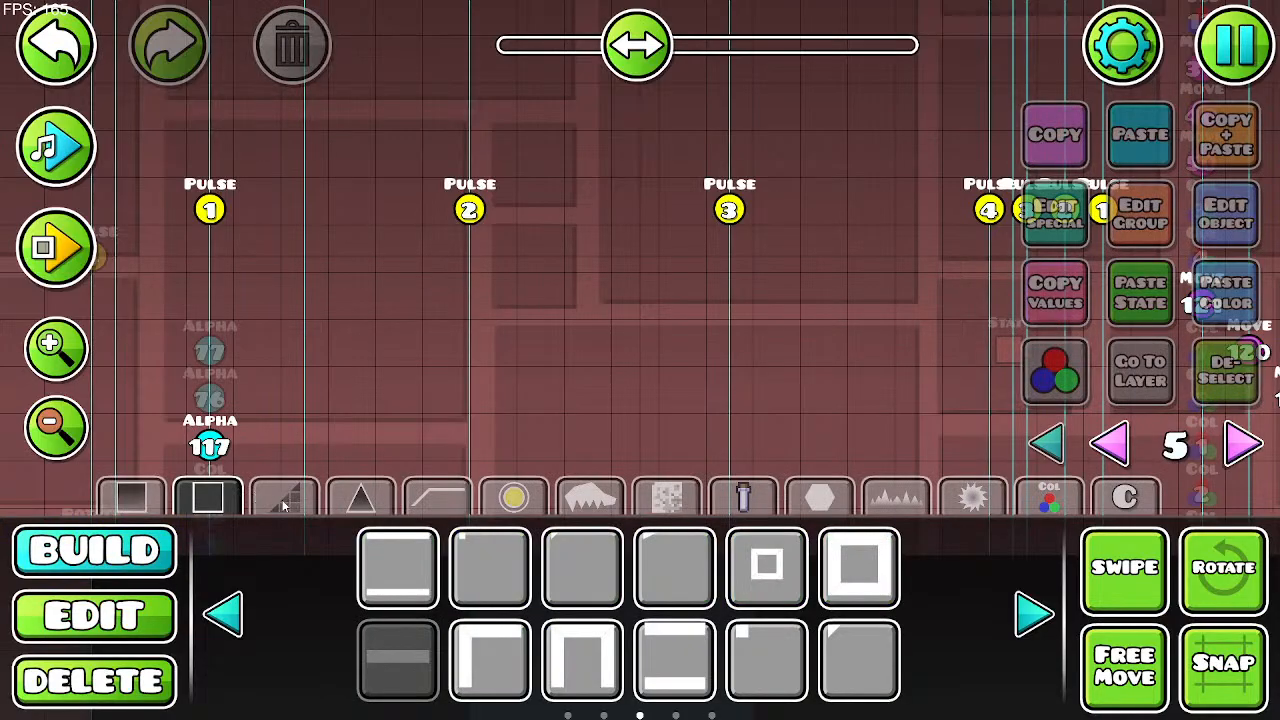
# Step: Place the outline block with parallel top and bottom bars between the Pulse 1 and Pulse 2 triggers
pyautogui.click(285, 497)
pyautogui.click(212, 500)
pyautogui.click(398, 565)
pyautogui.click(368, 305)
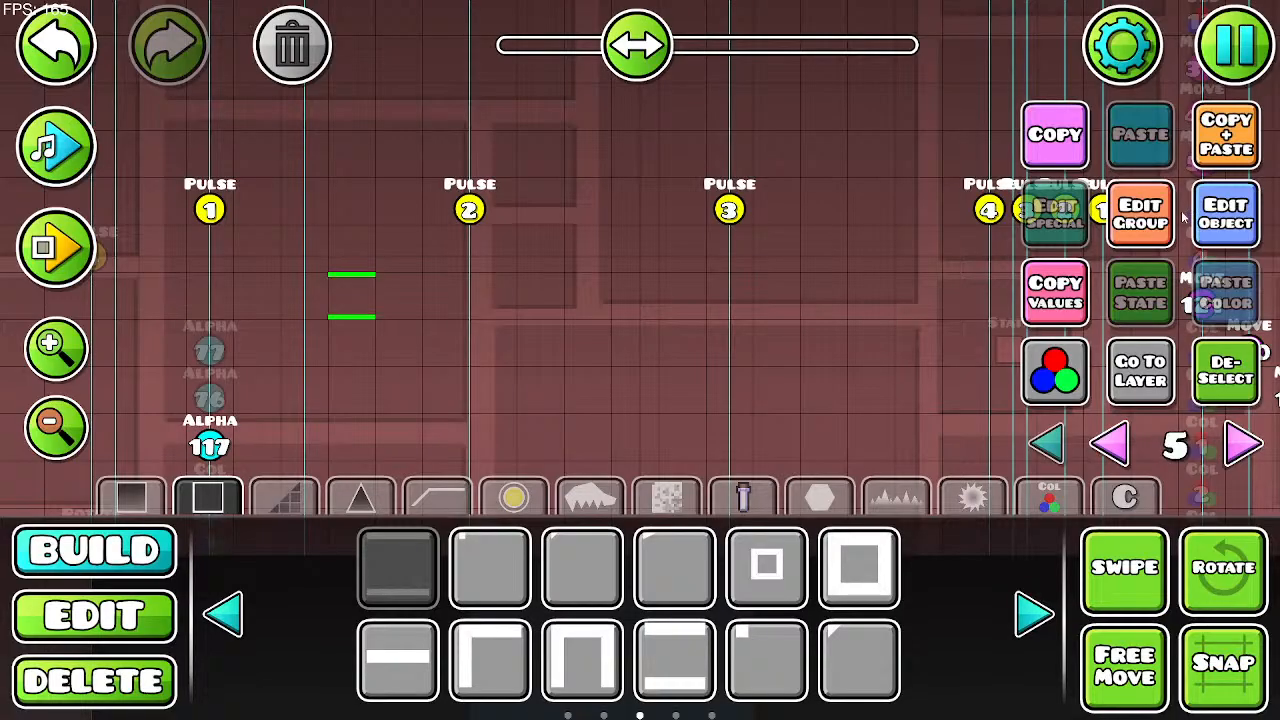
# Step: Set the Z layer of the placed double-bar block to T3
pyautogui.click(1214, 215)
pyautogui.click(640, 606)
pyautogui.click(1140, 220)
pyautogui.click(804, 565)
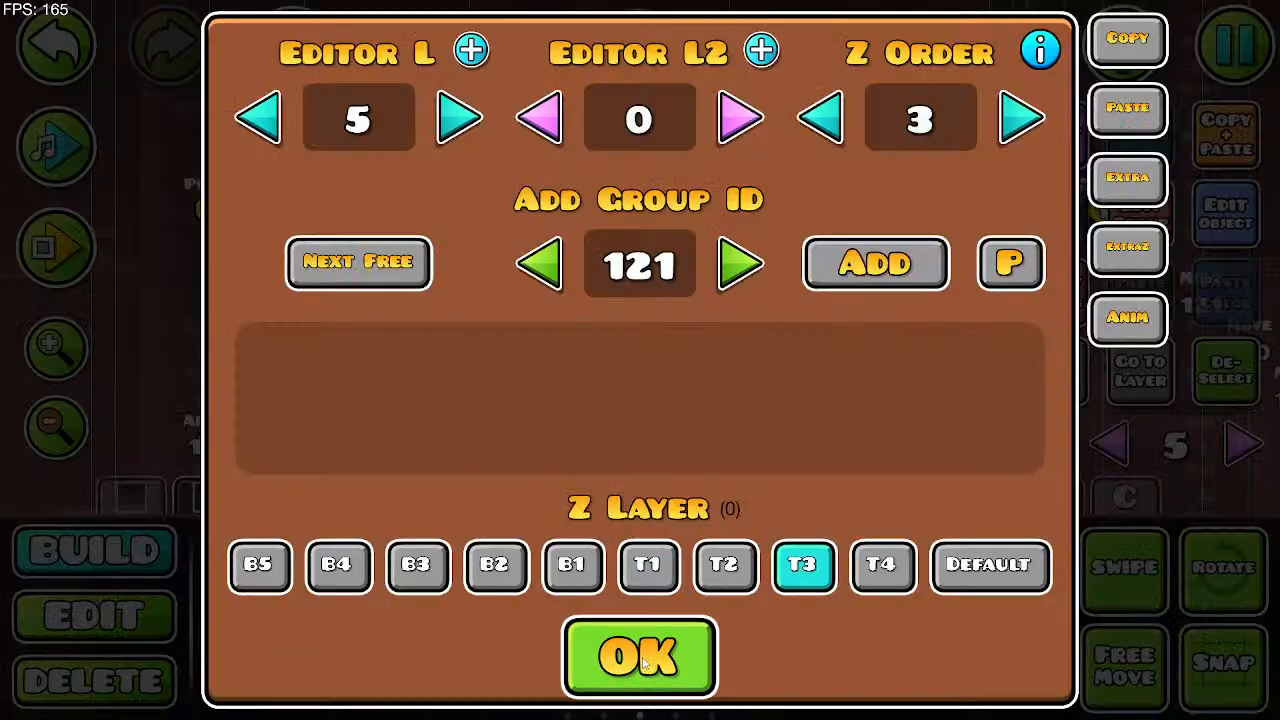
pyautogui.click(640, 657)
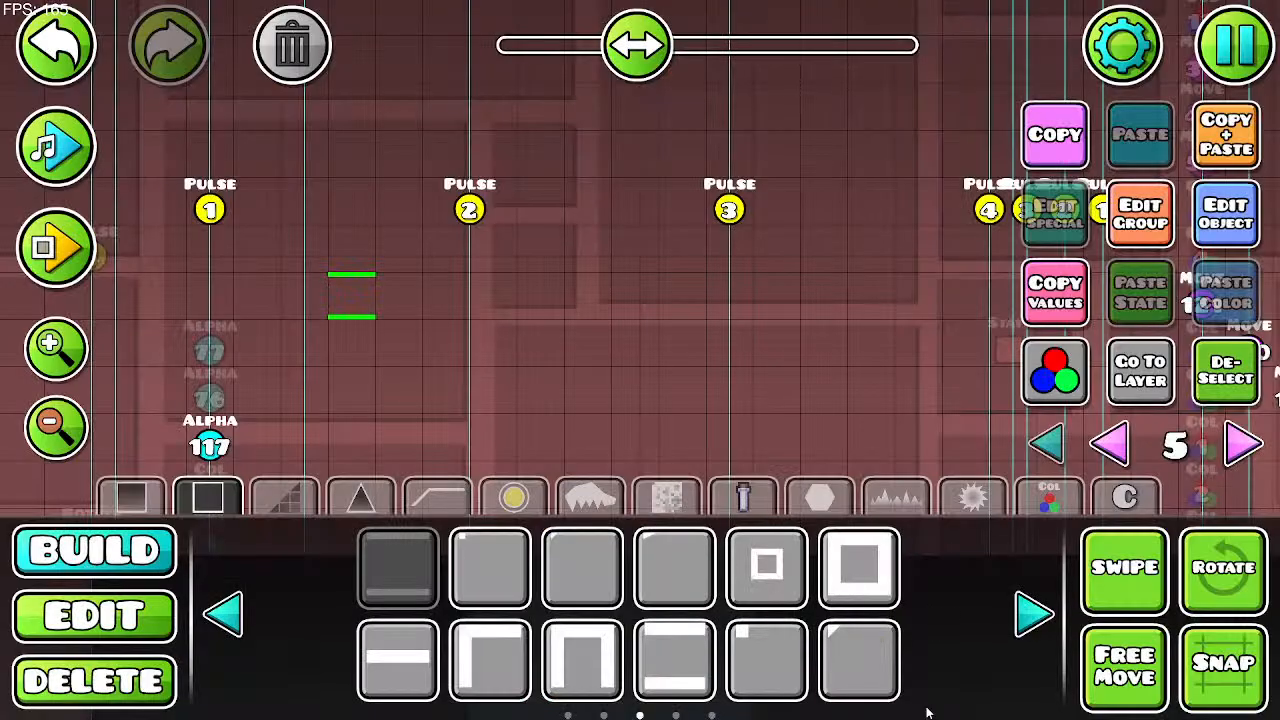
# Step: Try the rotate mode on the double-bar block, discard the block and return to building objects
pyautogui.press('2')
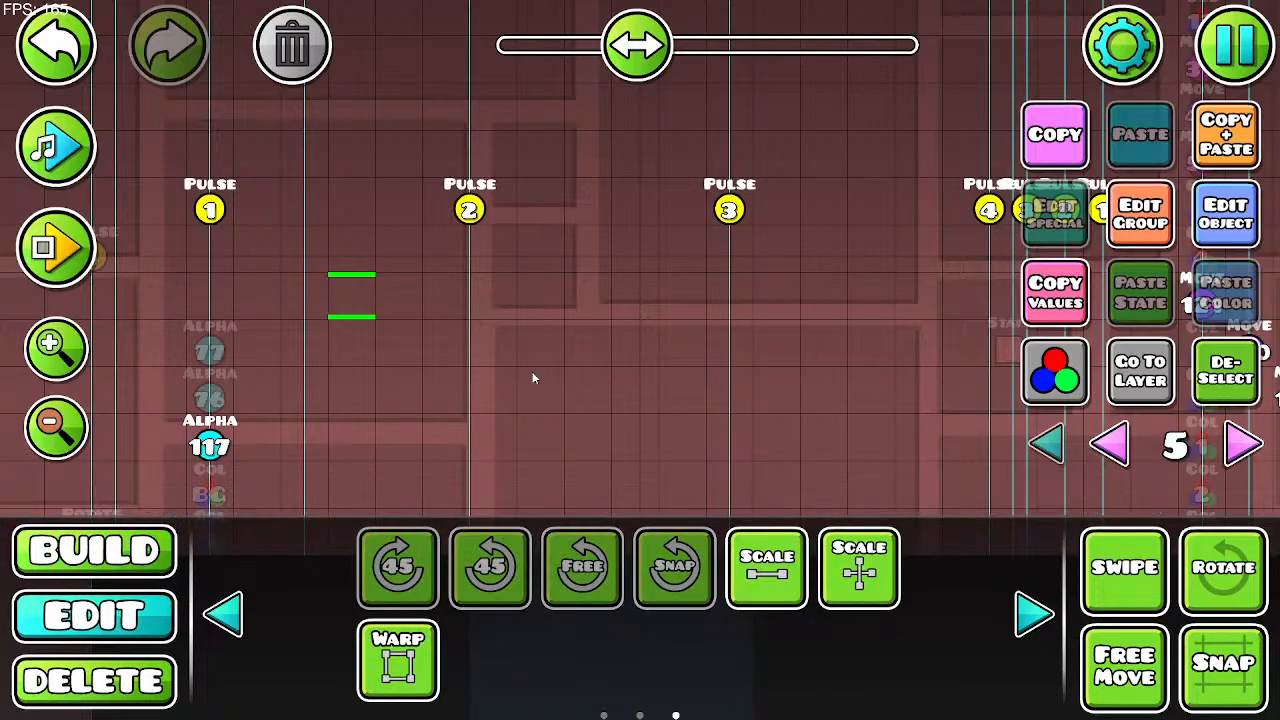
pyautogui.click(1124, 665)
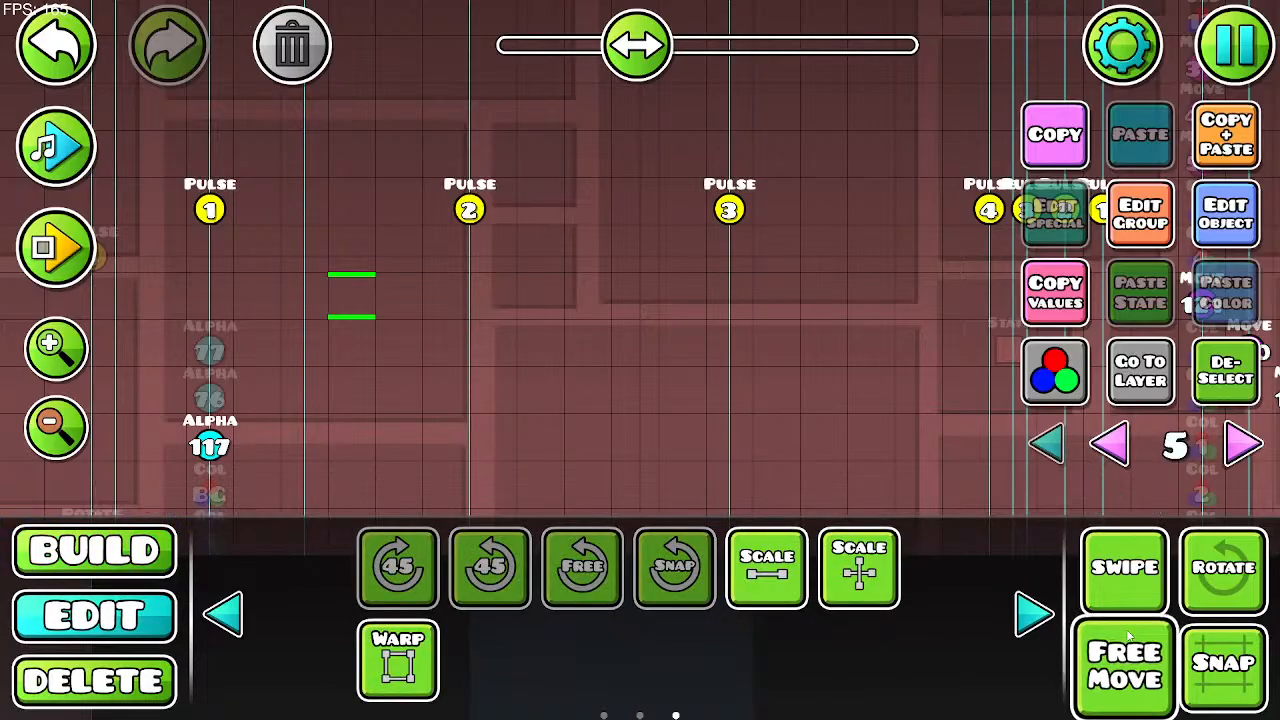
pyautogui.click(1210, 583)
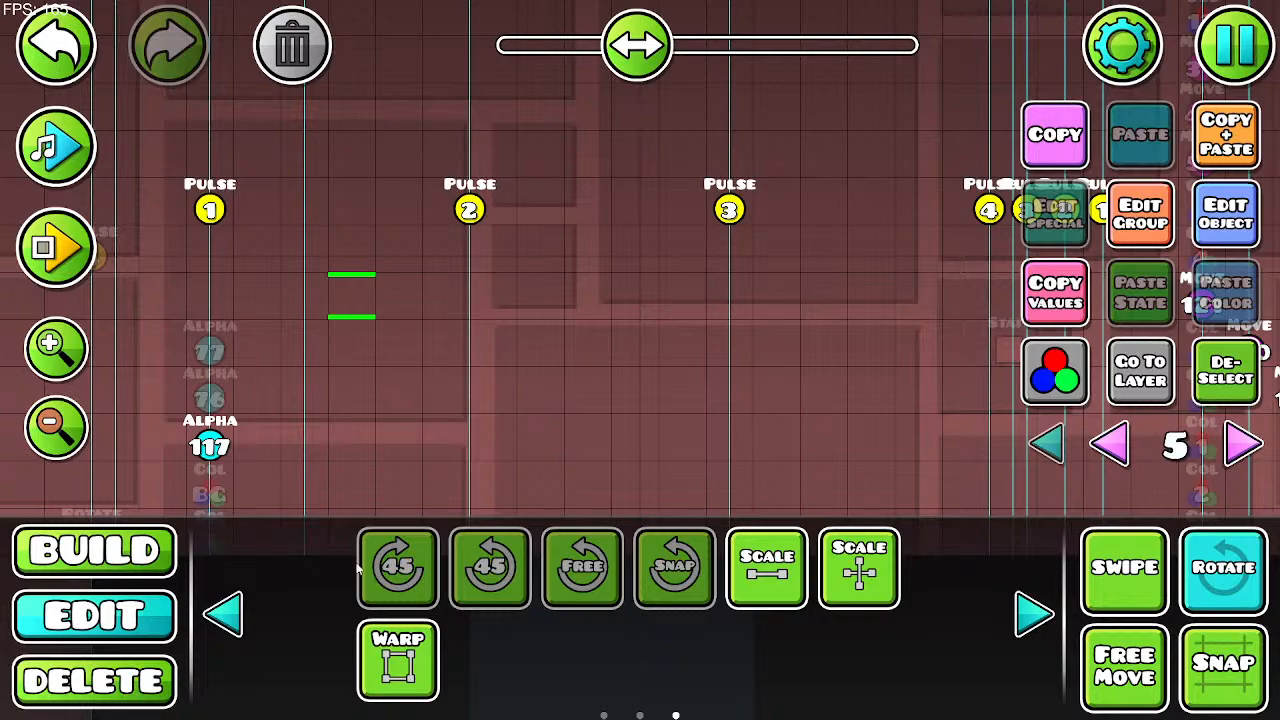
pyautogui.click(255, 610)
pyautogui.click(1033, 613)
pyautogui.click(864, 396)
pyautogui.click(108, 545)
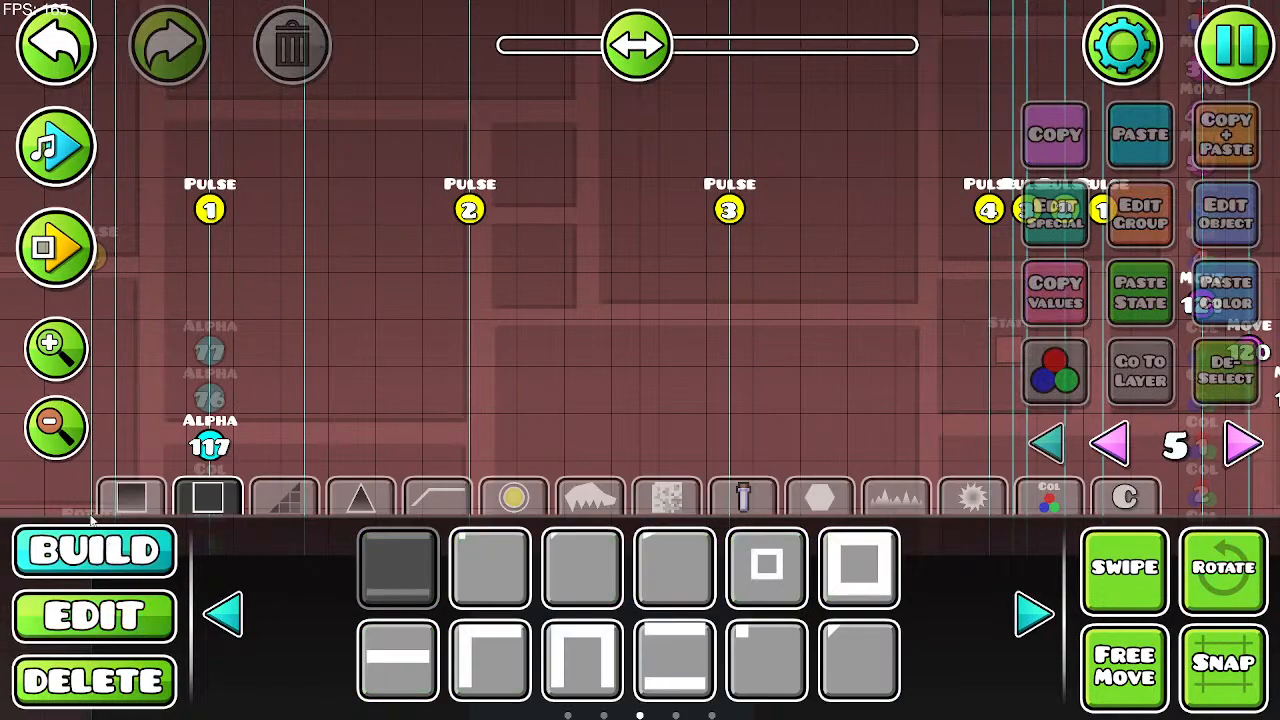
# Step: Place a block with a striped corner edge just below the Pulse 2 trigger
pyautogui.click(399, 556)
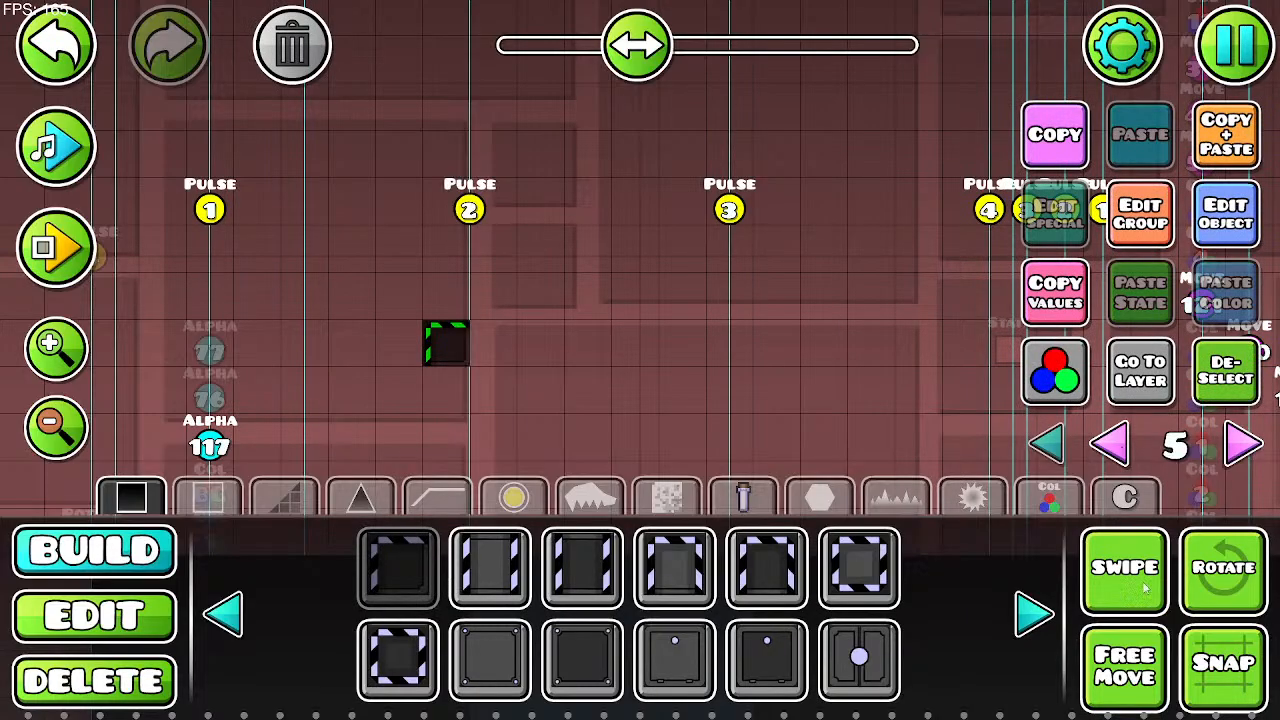
pyautogui.click(1033, 613)
pyautogui.click(1033, 613)
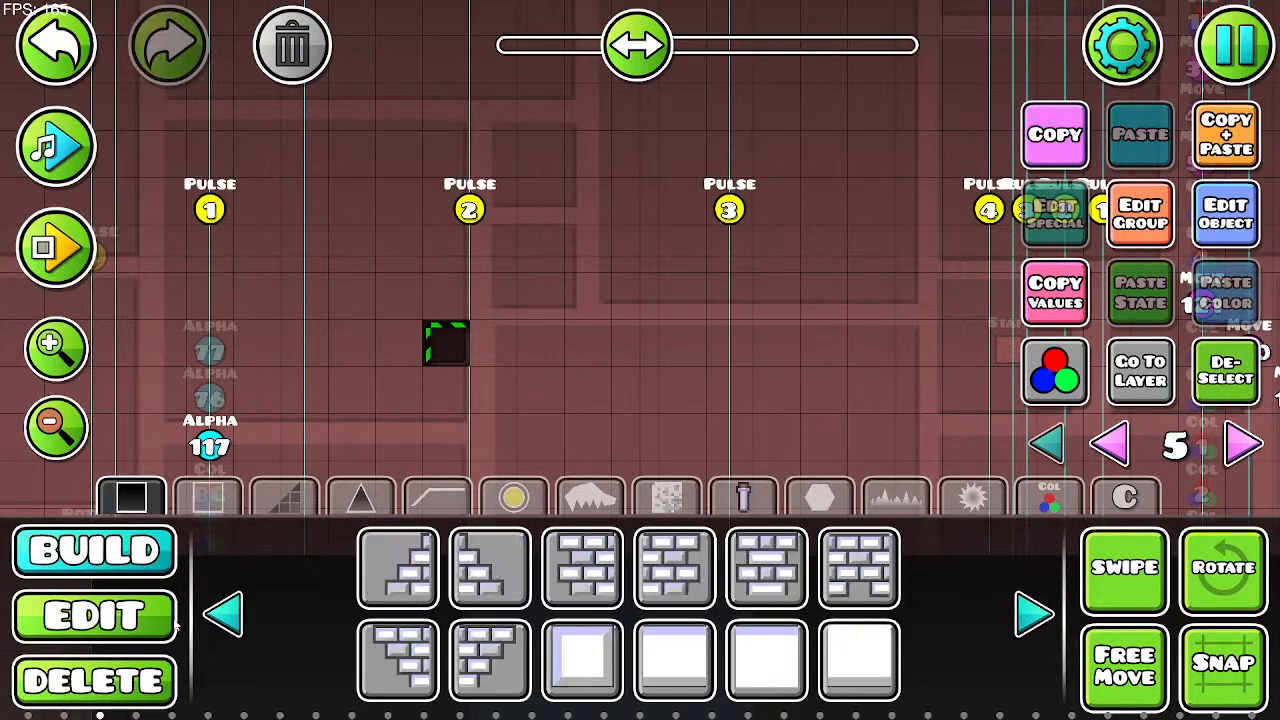
# Step: Try to rotate the striped block 45 degrees counterclockwise and delete it
pyautogui.click(174, 622)
pyautogui.click(503, 566)
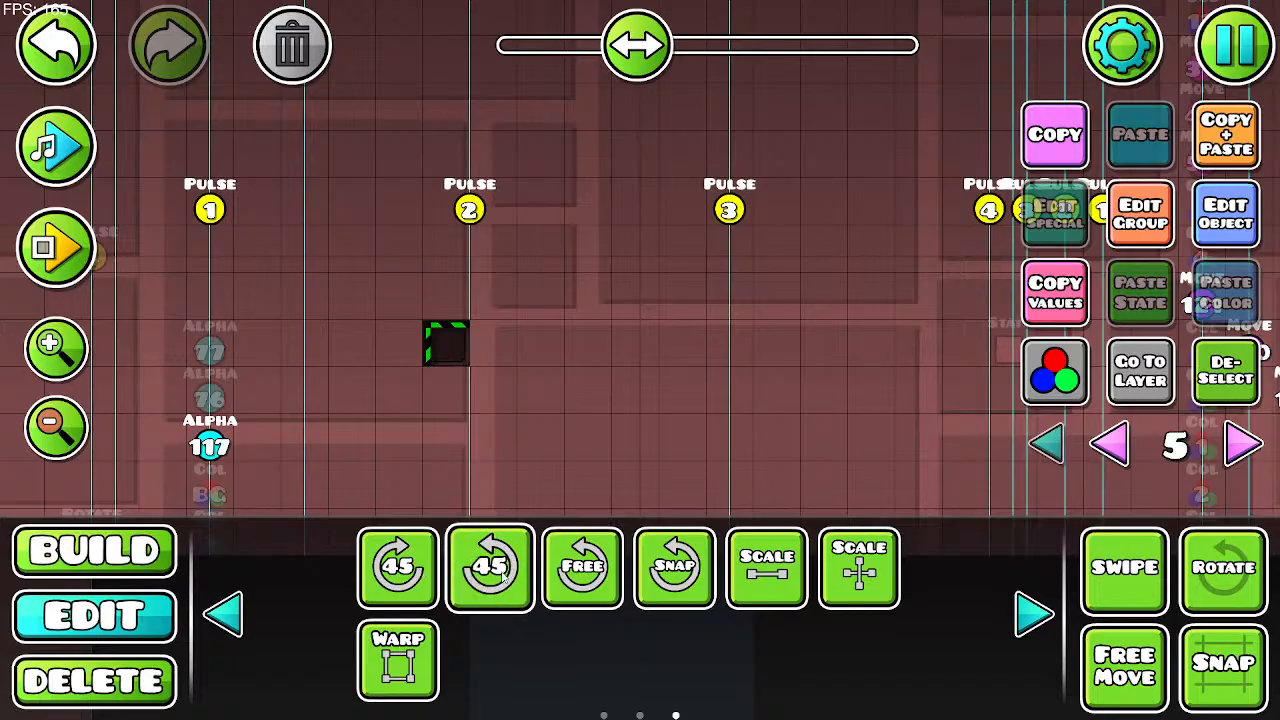
pyautogui.click(292, 44)
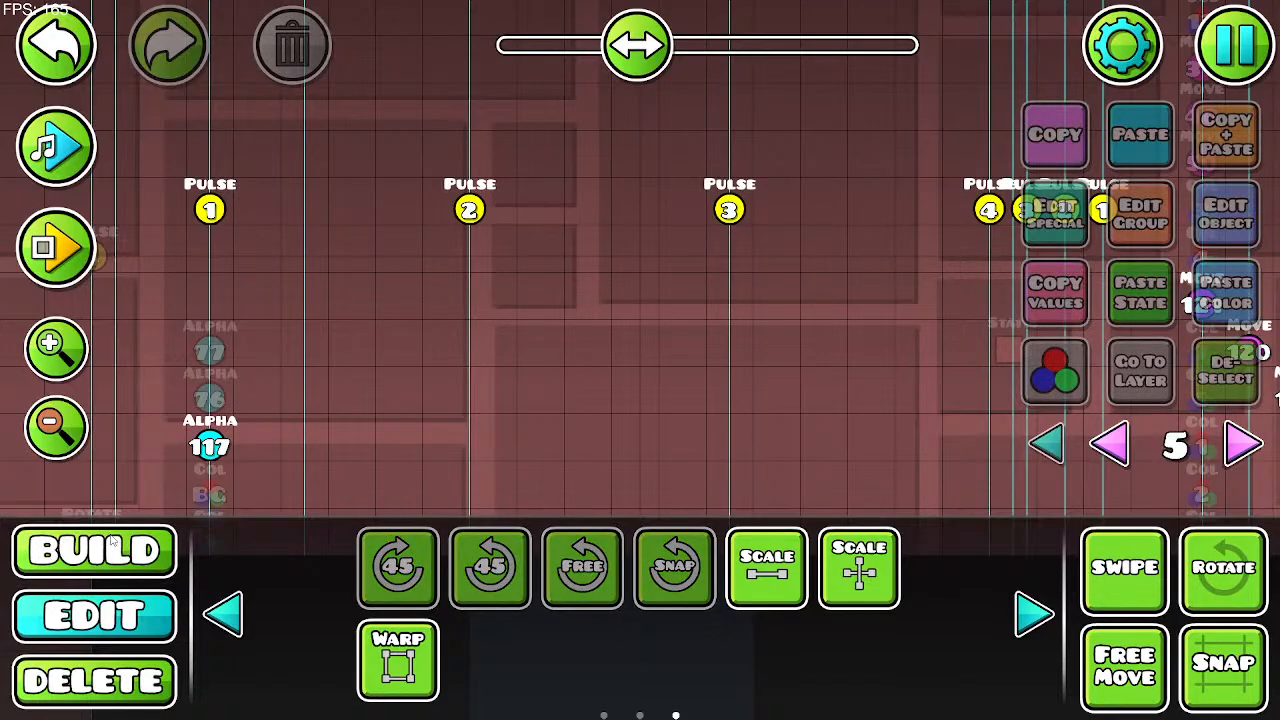
# Step: Place a white diagonal bar from the slope objects between Pulse 1 and Pulse 2 and delete it again
pyautogui.click(113, 548)
pyautogui.click(208, 497)
pyautogui.click(284, 494)
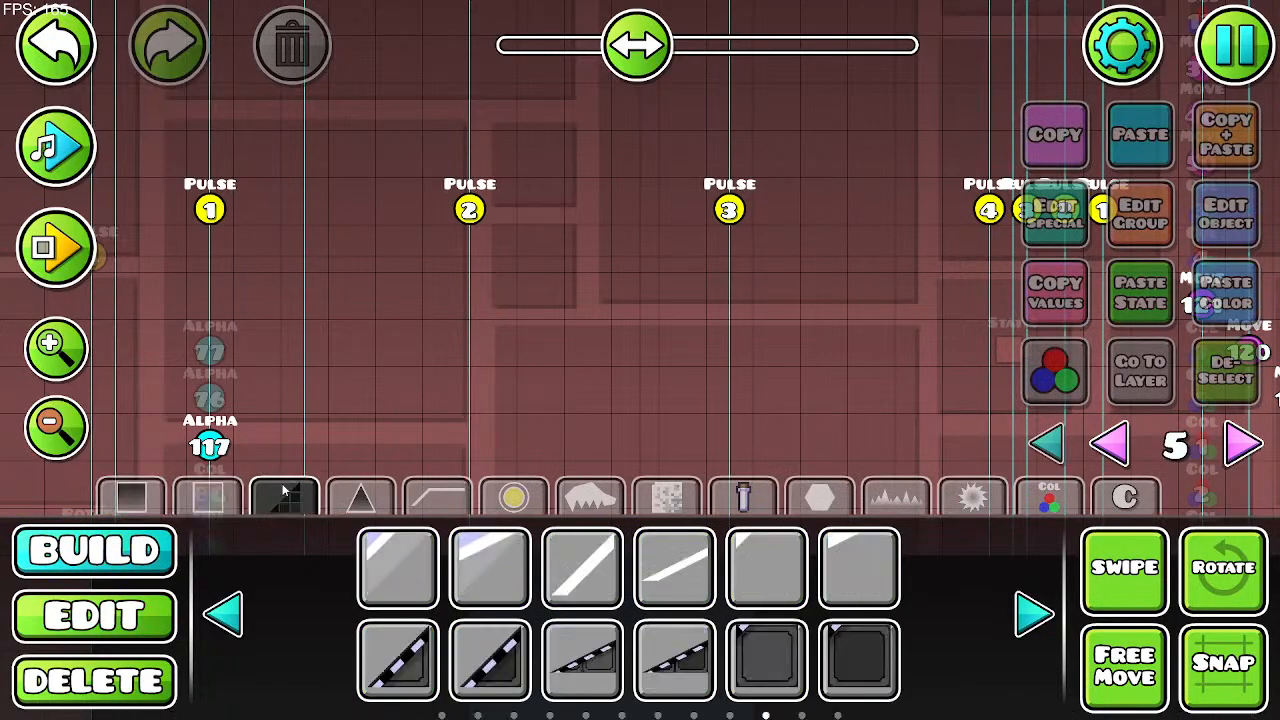
pyautogui.click(590, 572)
pyautogui.click(390, 298)
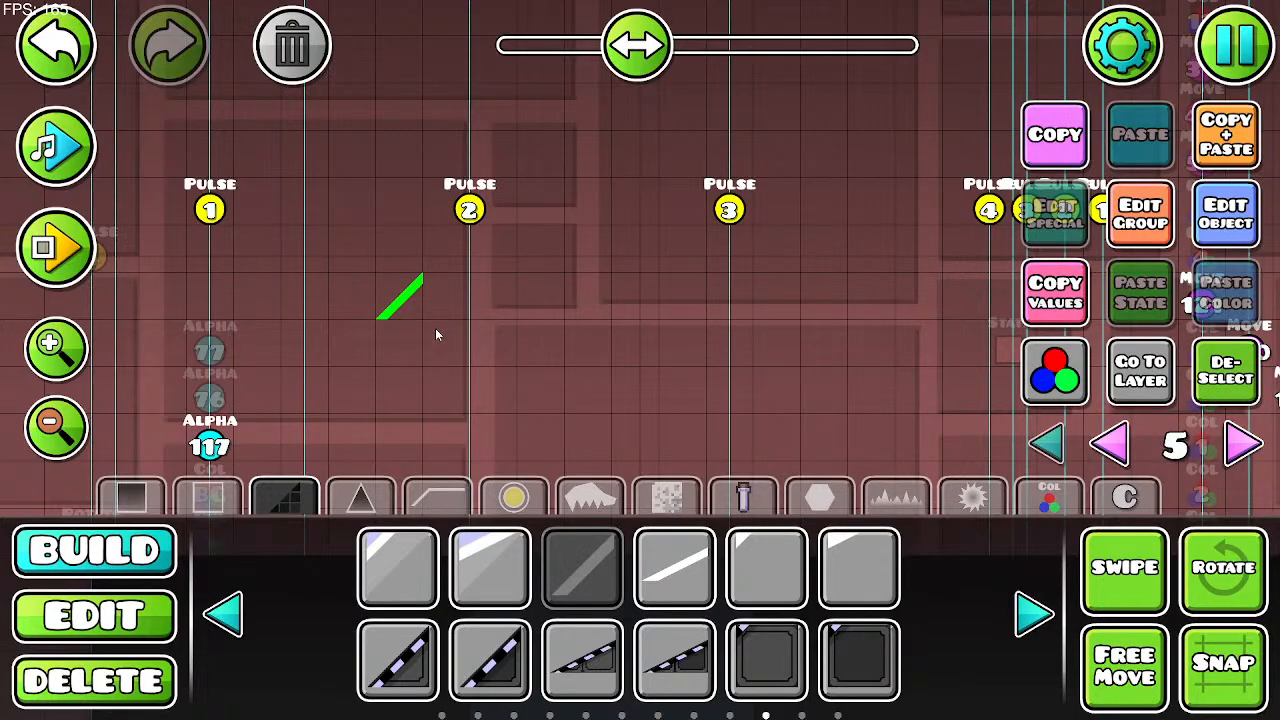
pyautogui.click(310, 45)
# Step: Look through the available slope objects for a suitable diagonal decoration piece
pyautogui.click(1033, 615)
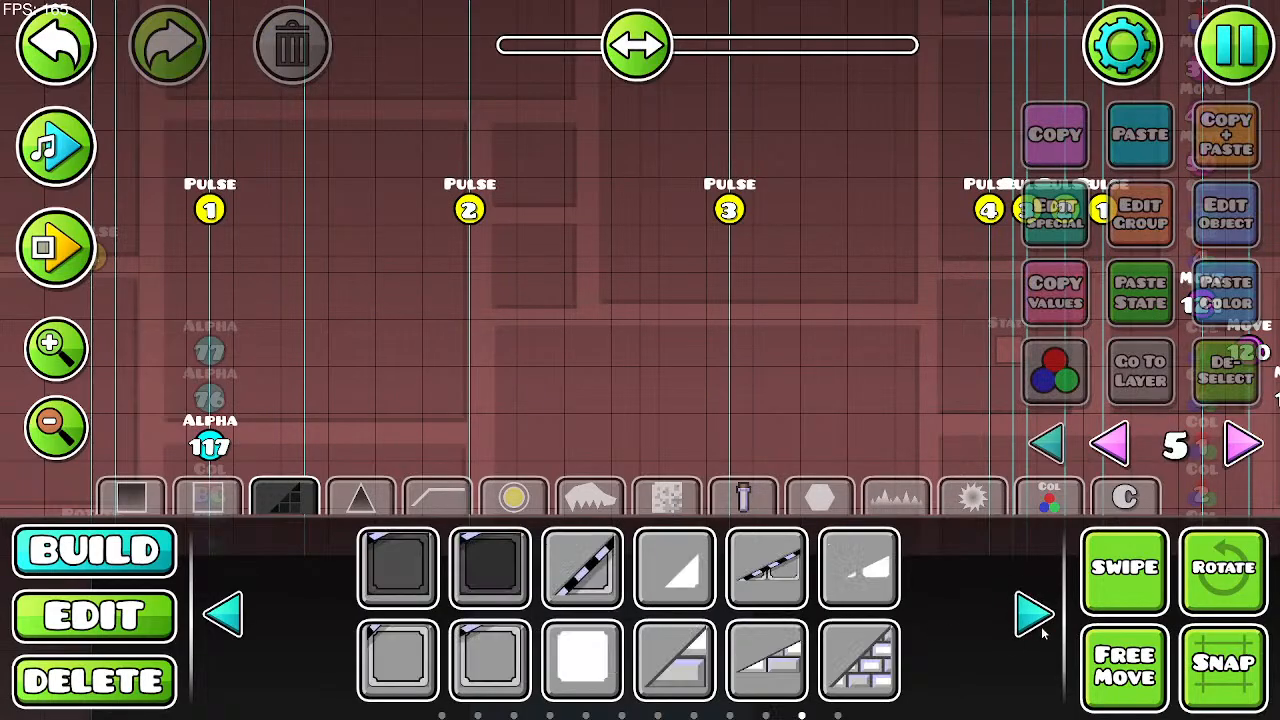
pyautogui.click(1033, 615)
pyautogui.click(1033, 615)
pyautogui.click(1033, 615)
pyautogui.click(1033, 615)
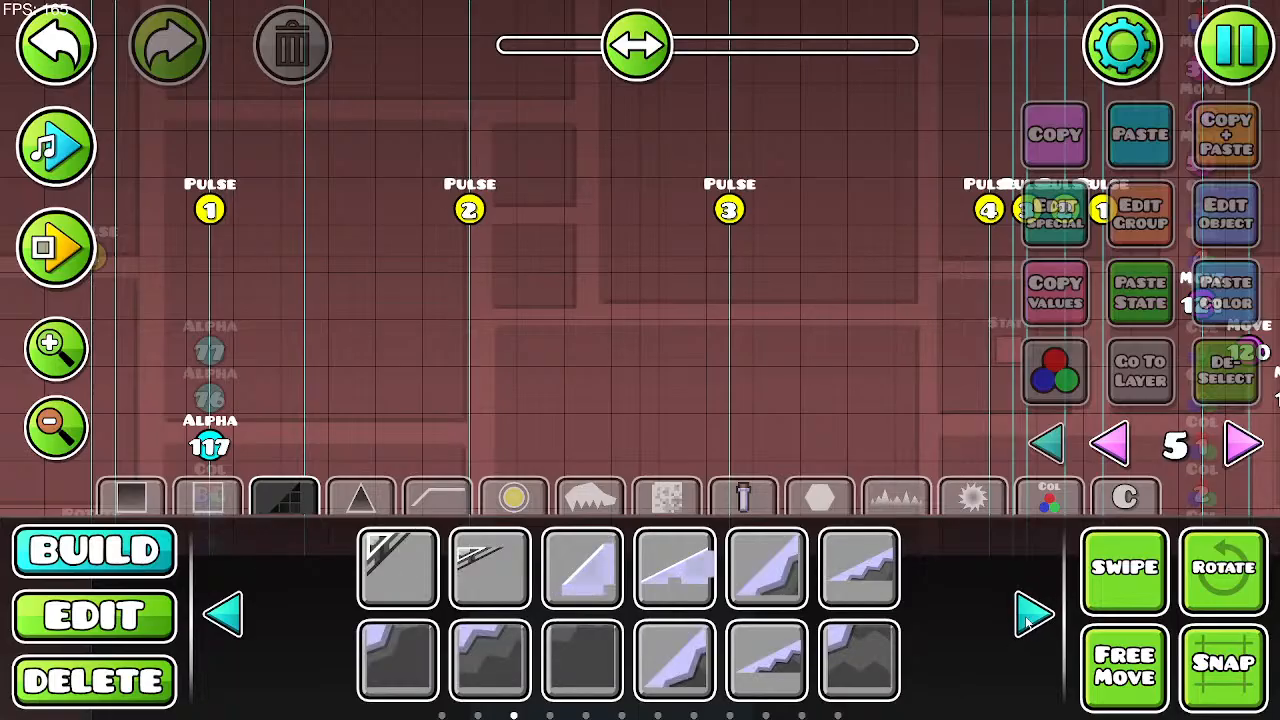
pyautogui.click(1033, 615)
pyautogui.click(1033, 615)
pyautogui.click(1033, 615)
pyautogui.click(1033, 615)
pyautogui.click(1033, 615)
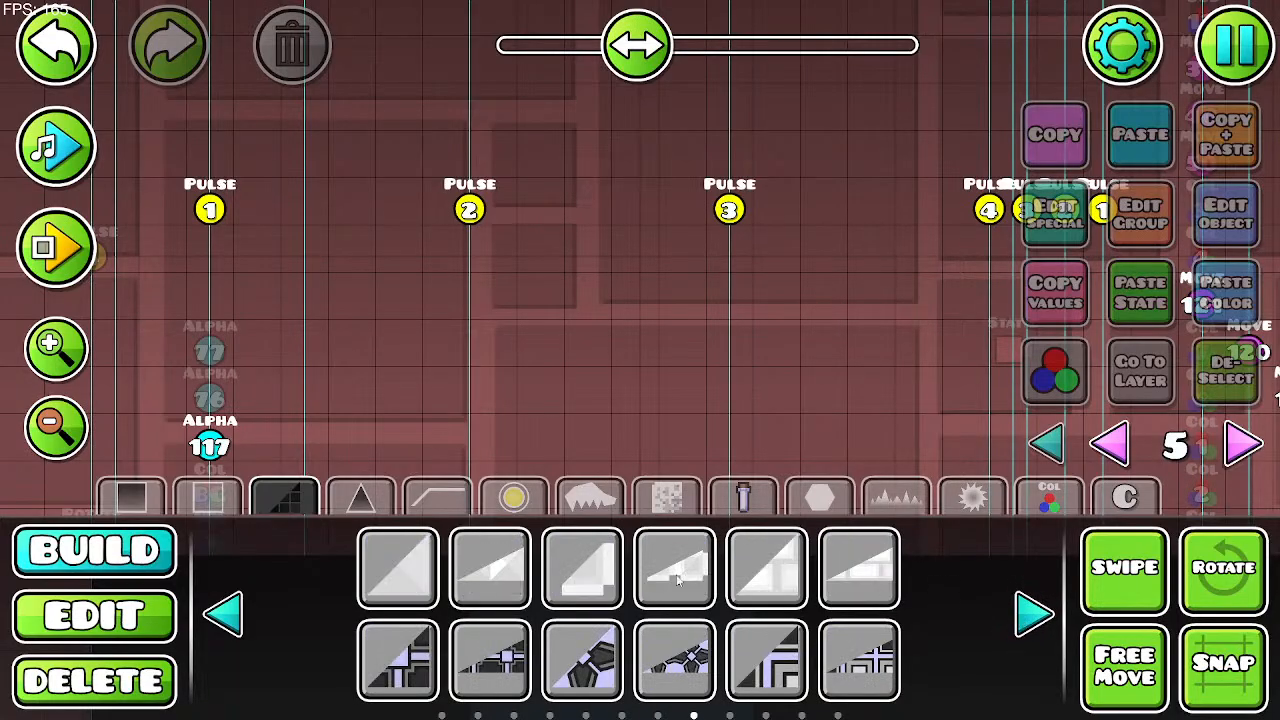
# Step: Browse the object categories and their pages for a plain shape to build with
pyautogui.click(238, 618)
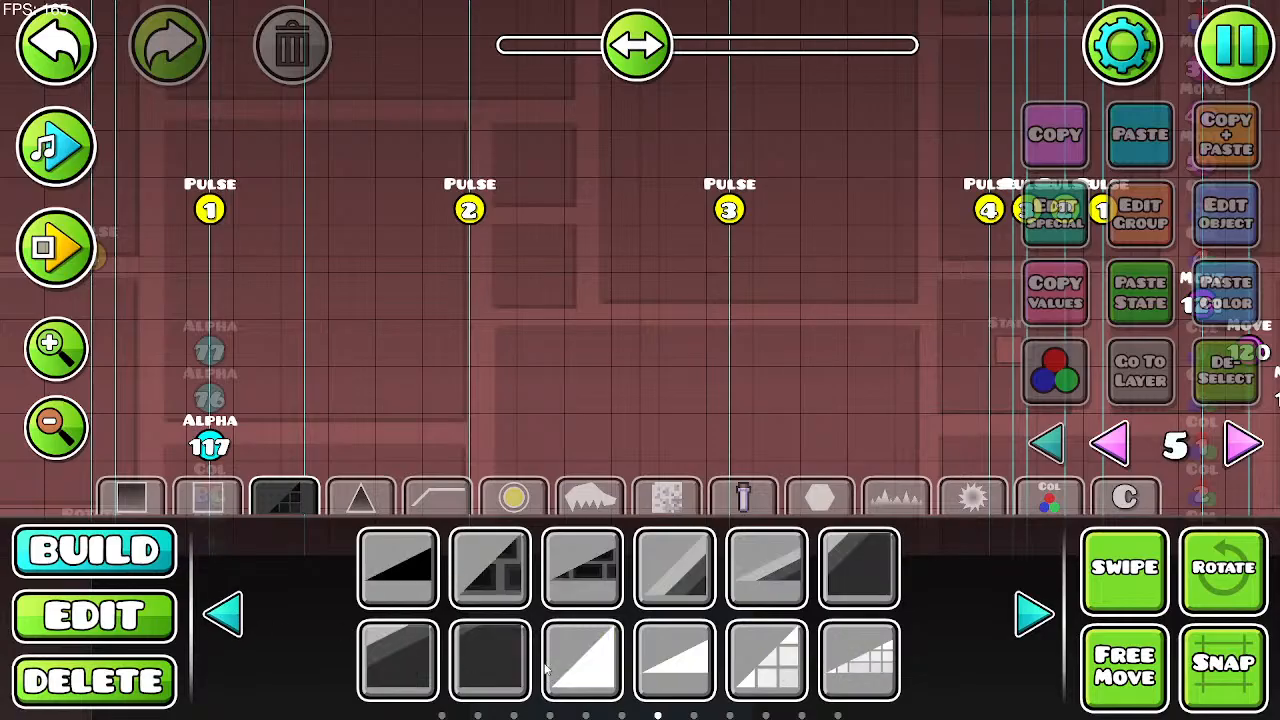
pyautogui.click(513, 497)
pyautogui.click(437, 497)
pyautogui.click(589, 497)
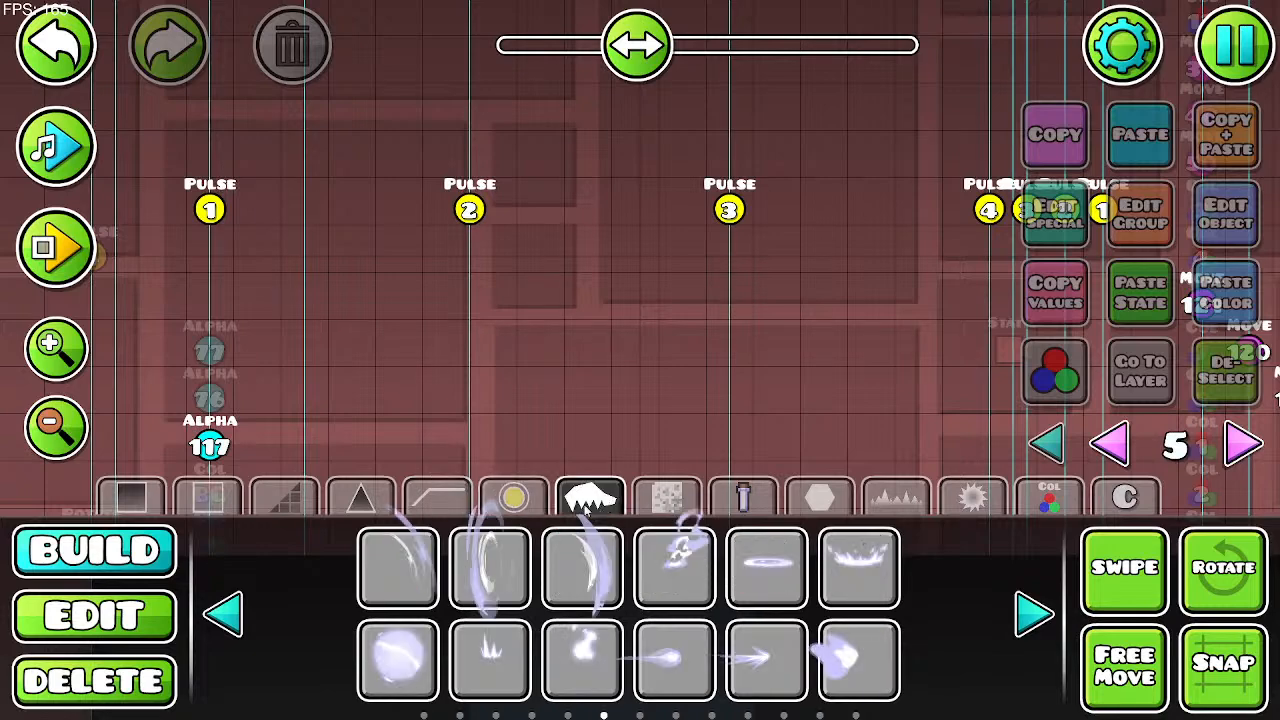
pyautogui.click(670, 500)
pyautogui.click(743, 497)
pyautogui.click(667, 497)
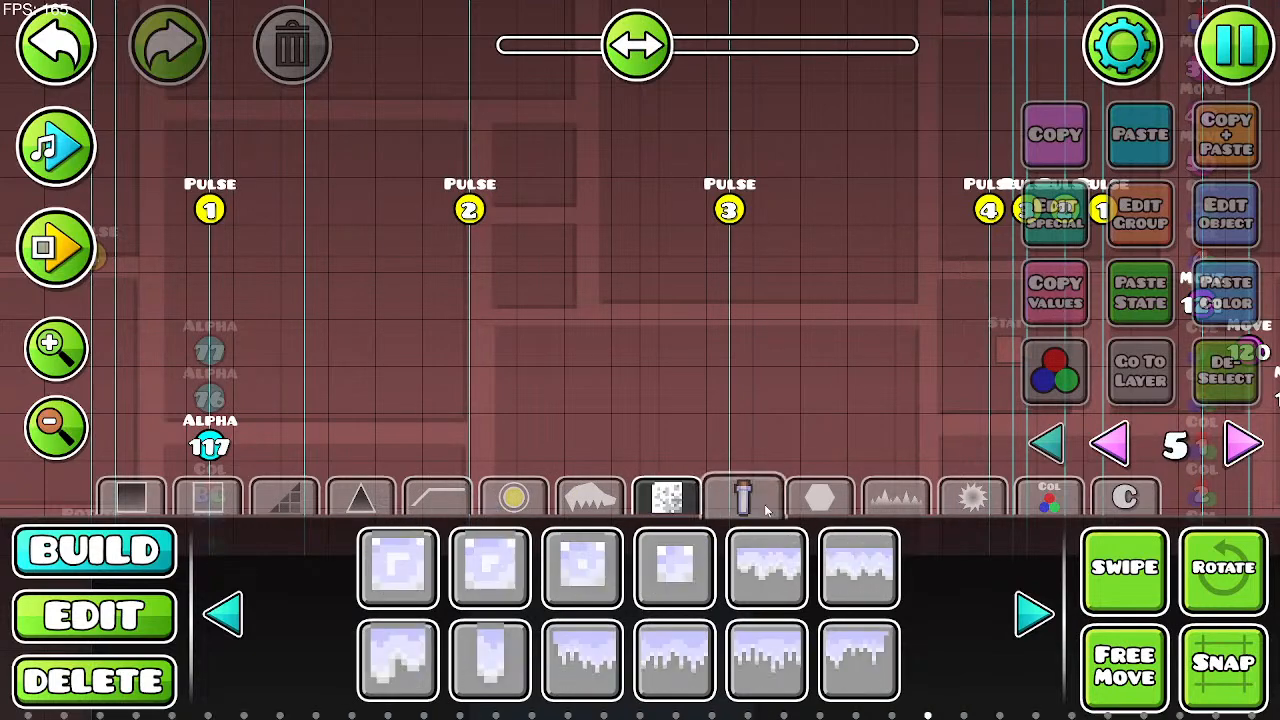
pyautogui.click(895, 497)
pyautogui.click(1033, 612)
pyautogui.click(1033, 612)
pyautogui.click(1033, 612)
pyautogui.click(1033, 612)
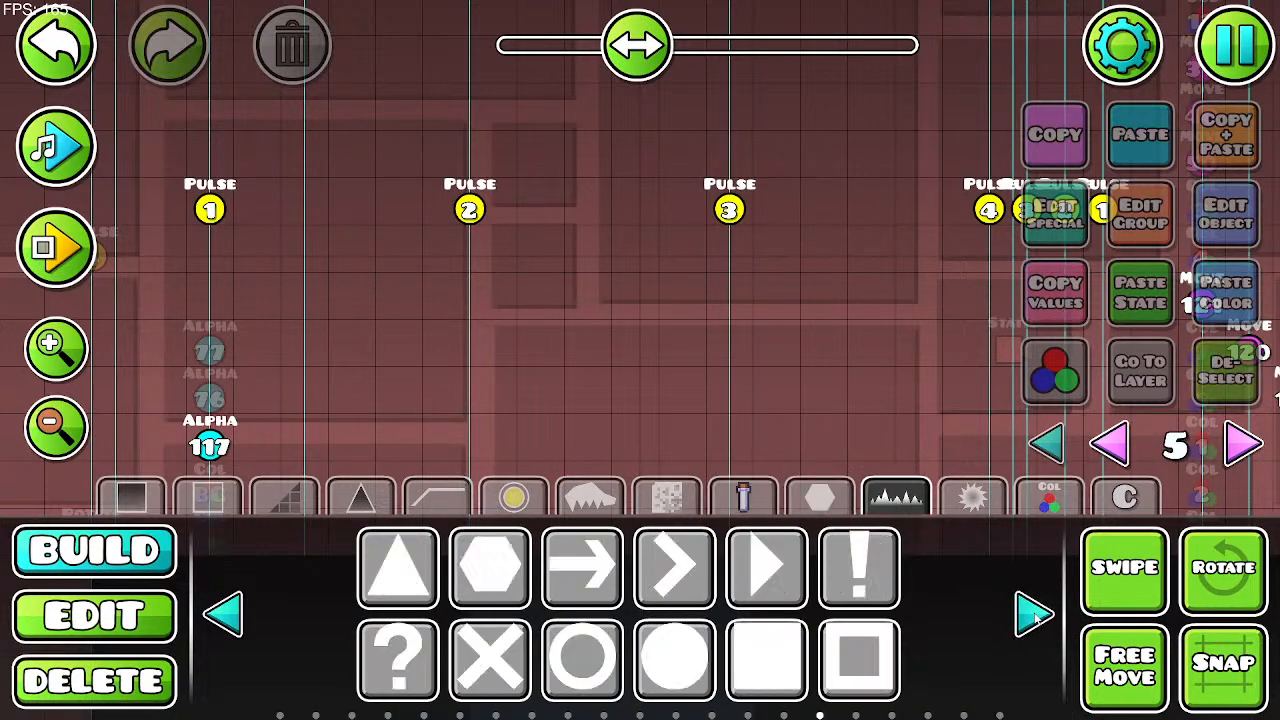
pyautogui.click(1033, 612)
pyautogui.click(222, 612)
pyautogui.click(222, 612)
pyautogui.click(222, 612)
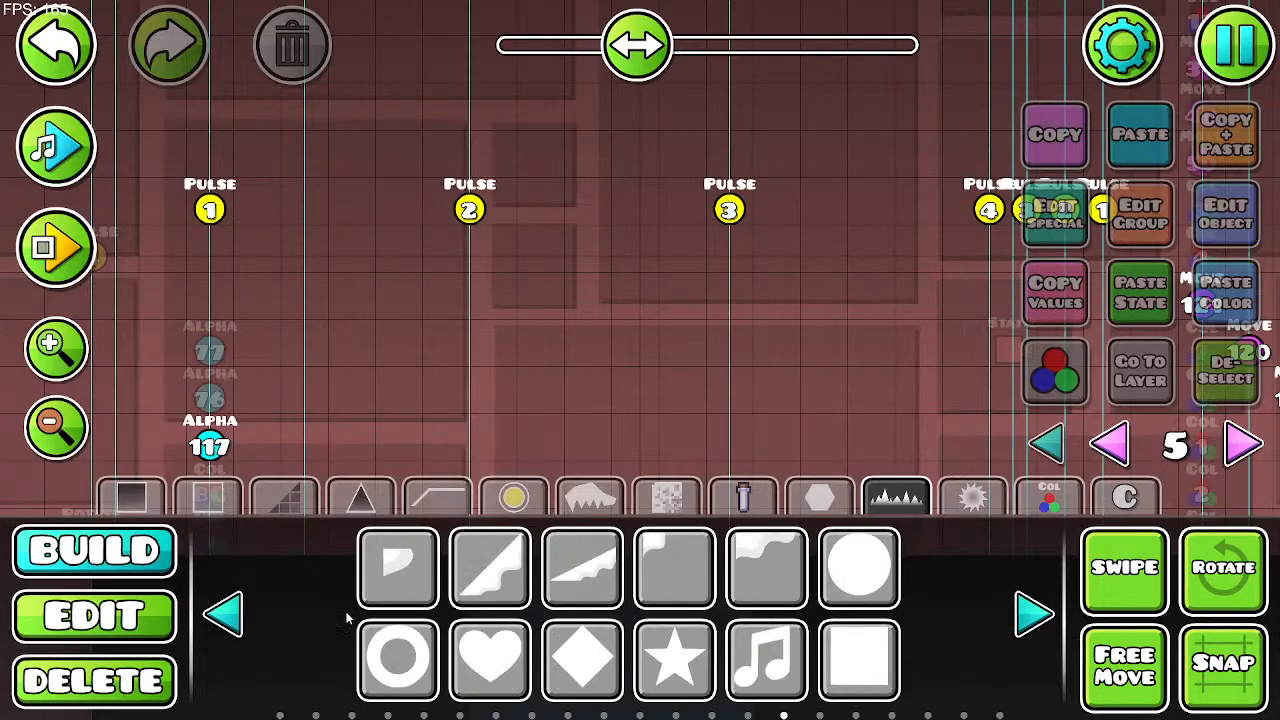
pyautogui.click(1030, 620)
pyautogui.click(1030, 620)
pyautogui.click(212, 503)
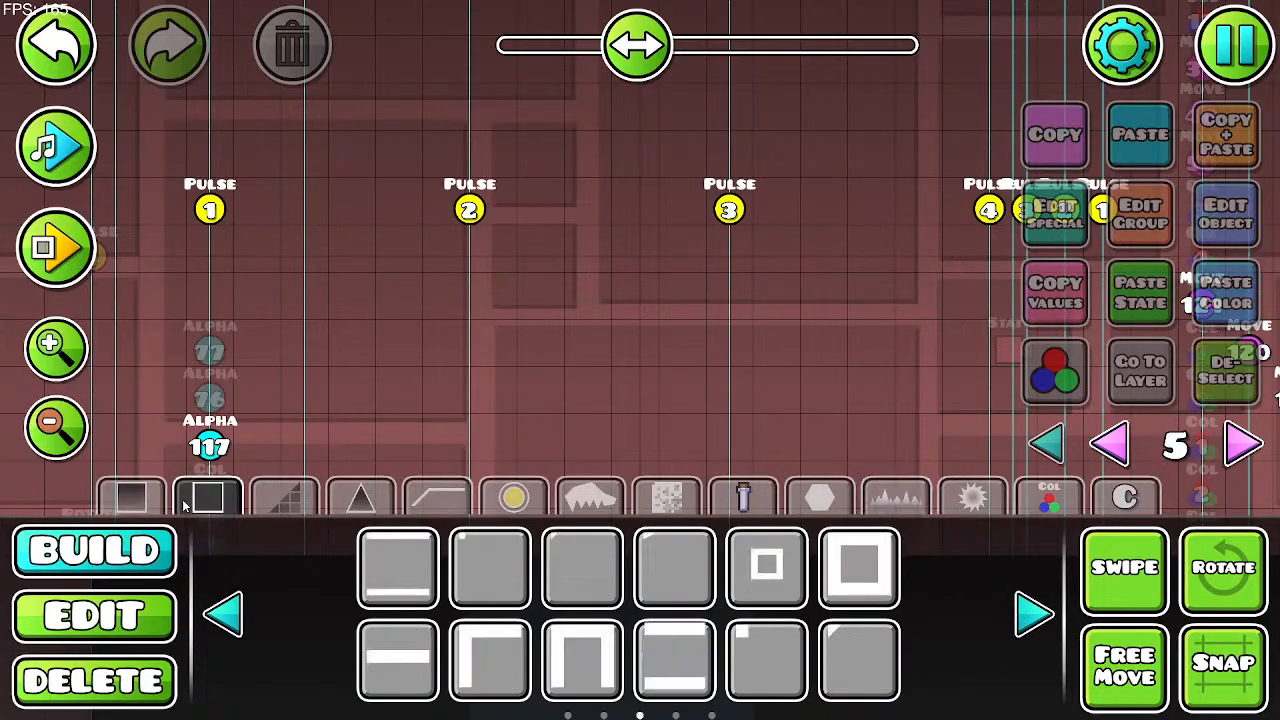
# Step: Find the plain solid block among the block objects and place one on editor layer 5 near the Pulse triggers
pyautogui.click(162, 503)
pyautogui.click(210, 614)
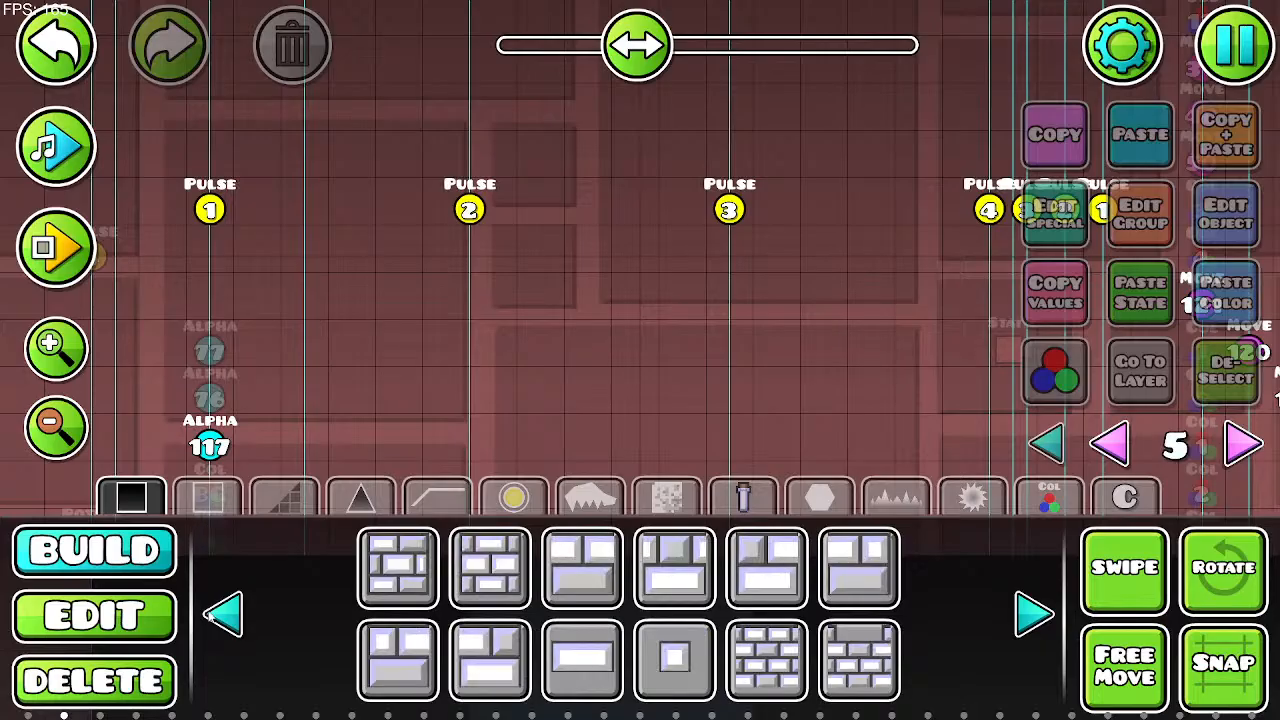
pyautogui.click(210, 614)
pyautogui.click(210, 614)
pyautogui.click(210, 614)
pyautogui.click(210, 614)
pyautogui.click(210, 614)
pyautogui.click(210, 614)
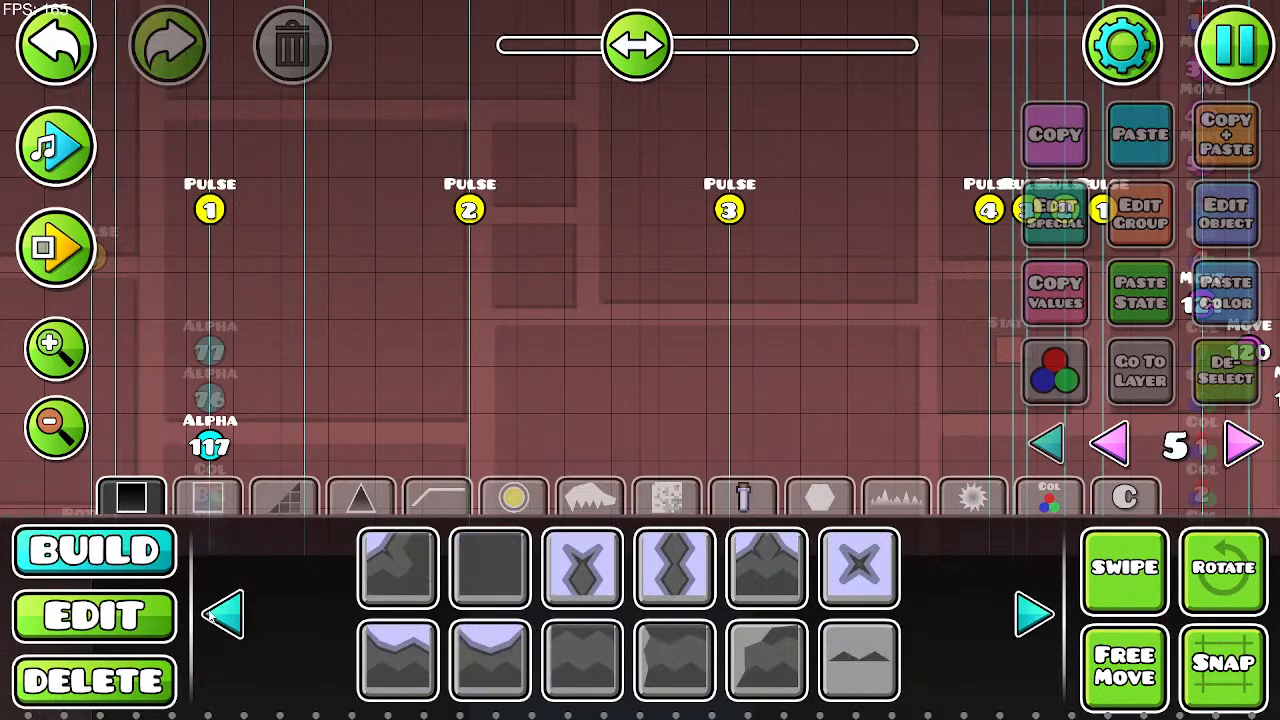
pyautogui.click(210, 614)
pyautogui.click(1020, 620)
pyautogui.click(1016, 621)
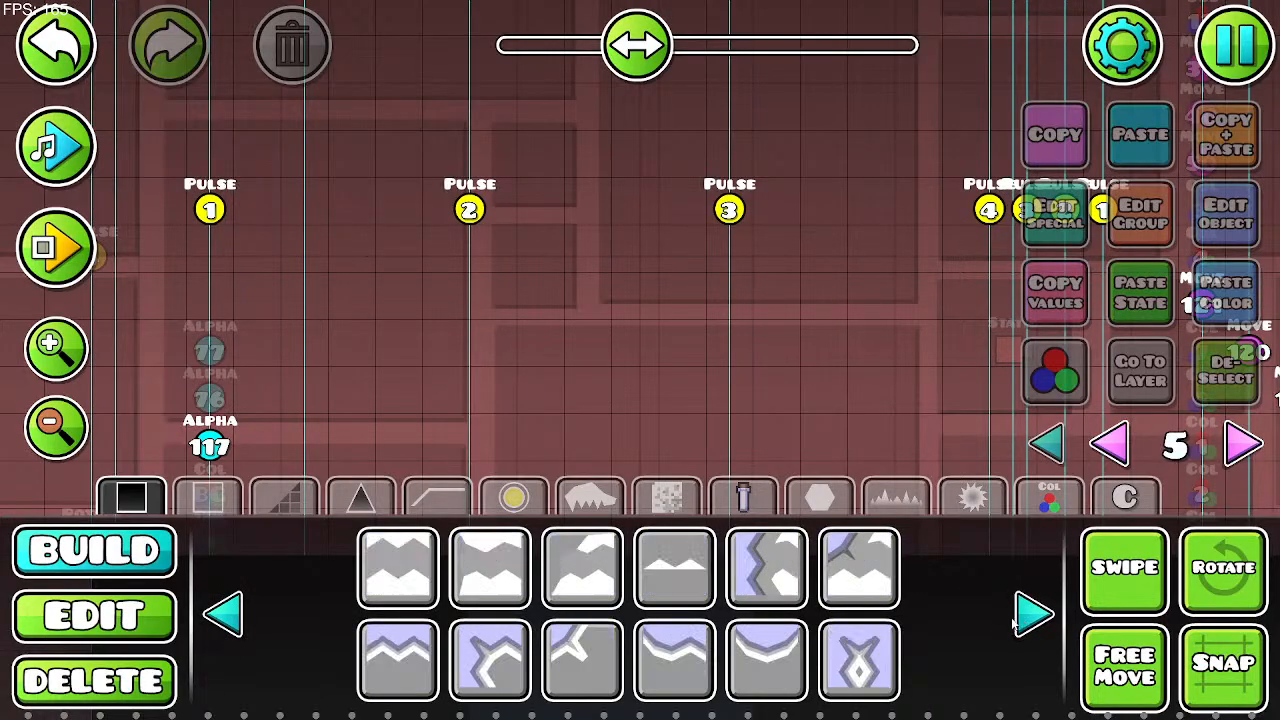
pyautogui.click(222, 614)
pyautogui.click(860, 567)
pyautogui.click(423, 354)
pyautogui.moveTo(496, 343); pyautogui.dragTo(594, 306)
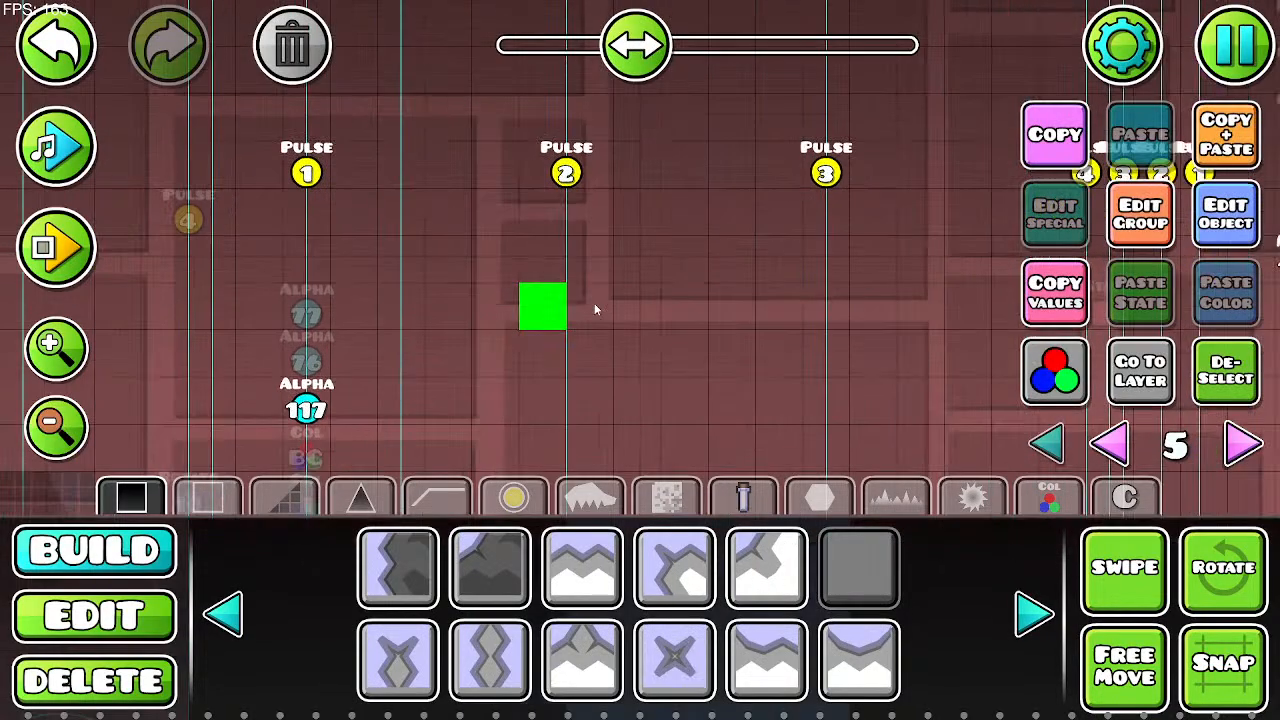
# Step: Scale the placed block to 0.50
pyautogui.press('2')
pyautogui.click(783, 581)
pyautogui.moveTo(425, 243); pyautogui.dragTo(240, 252)
# Step: Duplicate the small block downward to build a vertical column four small blocks high
pyautogui.click(223, 616)
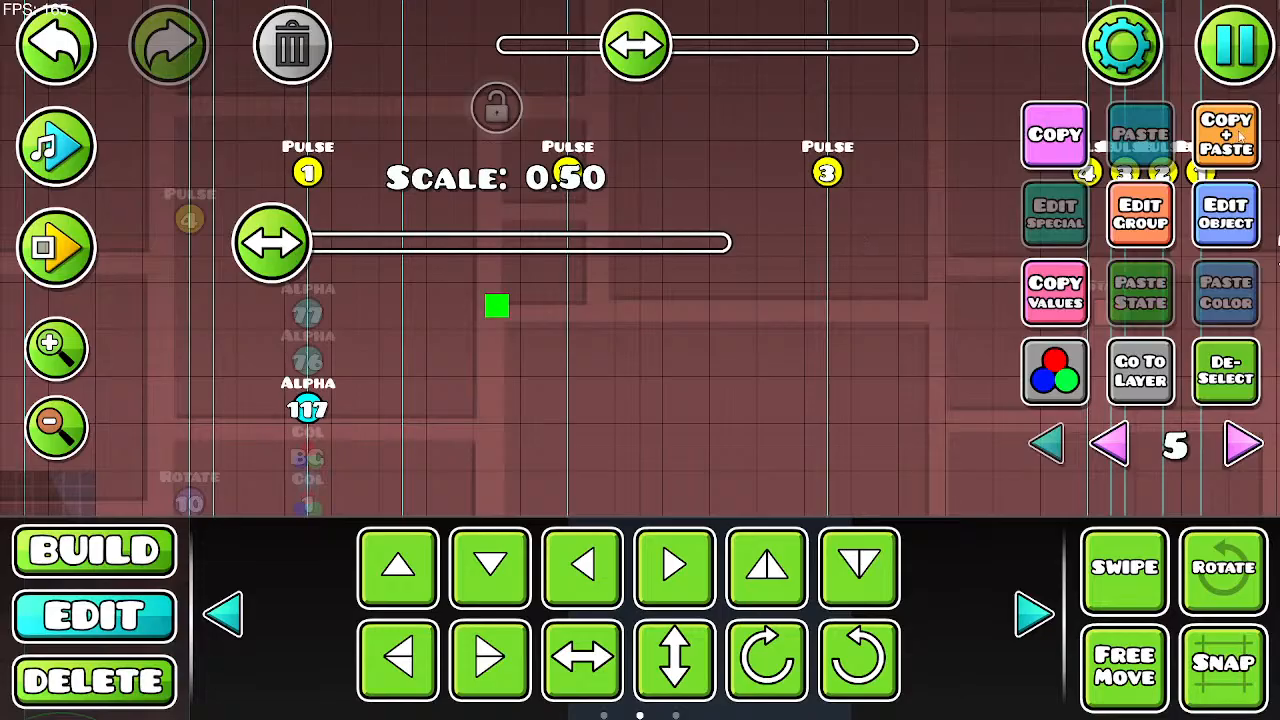
pyautogui.click(1226, 134)
pyautogui.click(785, 568)
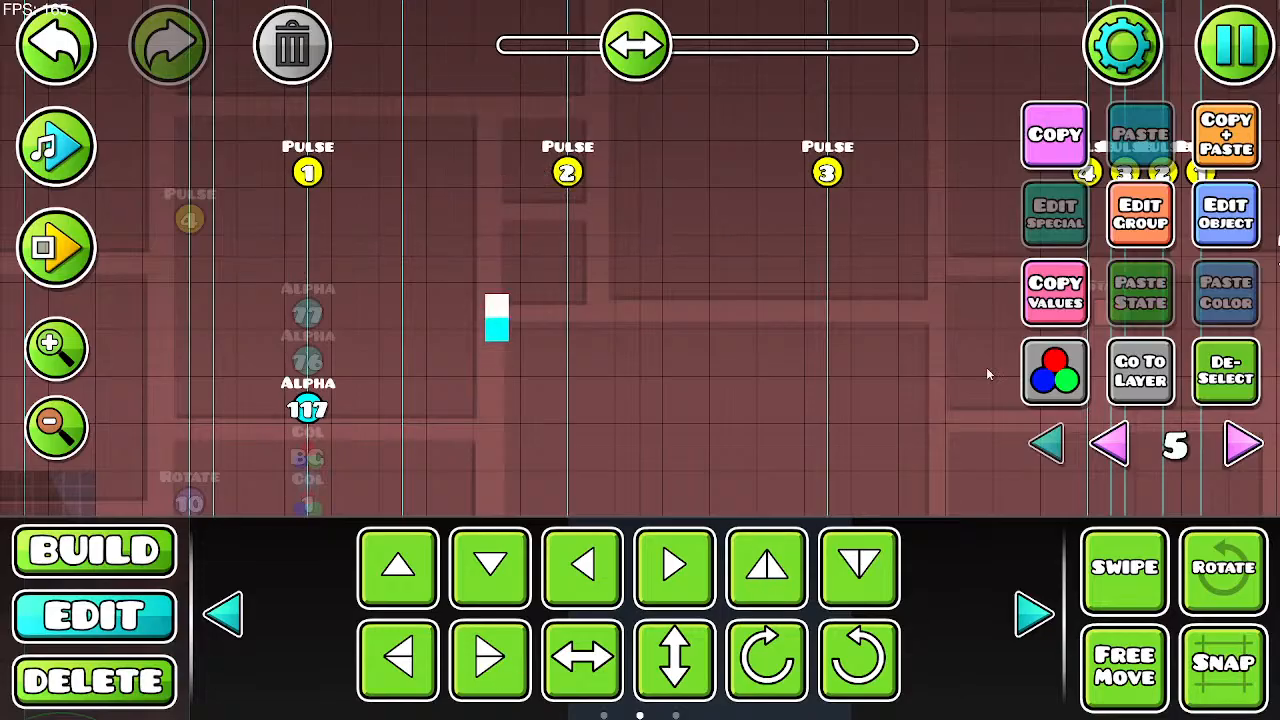
pyautogui.click(1226, 134)
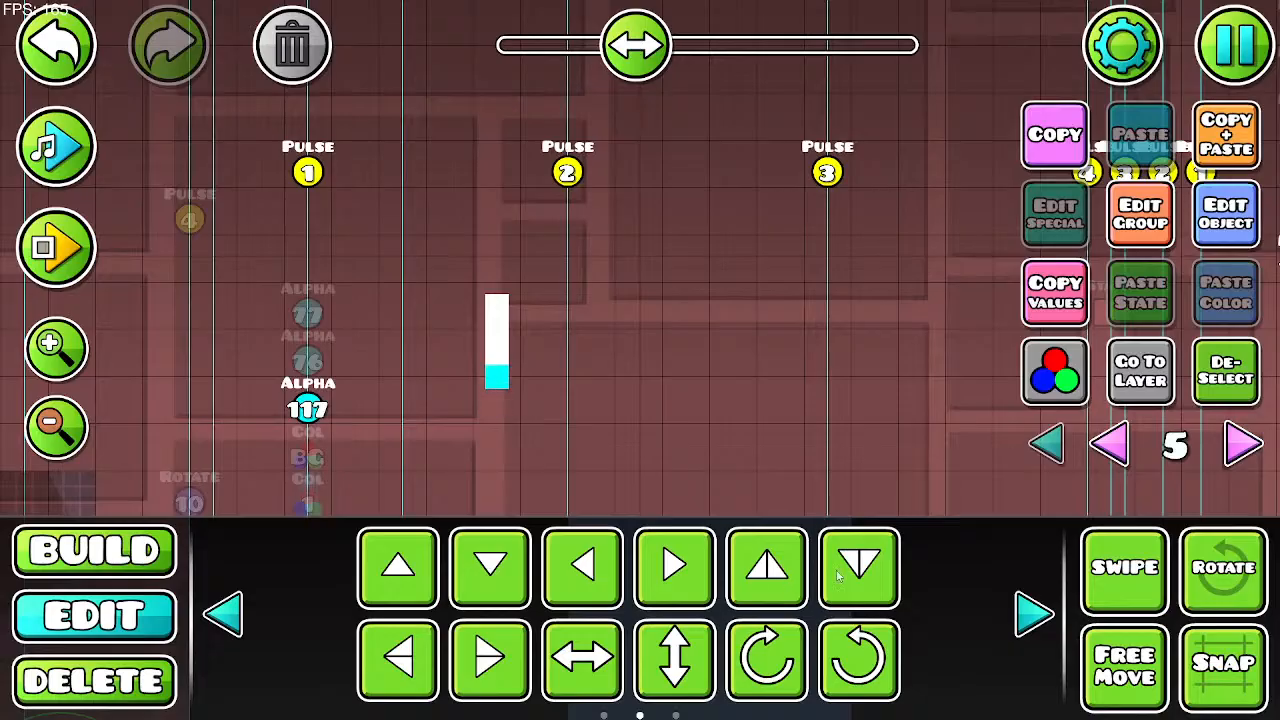
# Step: Select the whole column and nudge it vertically until its top edge lines up with the grid
pyautogui.moveTo(493, 313); pyautogui.dragTo(506, 370)
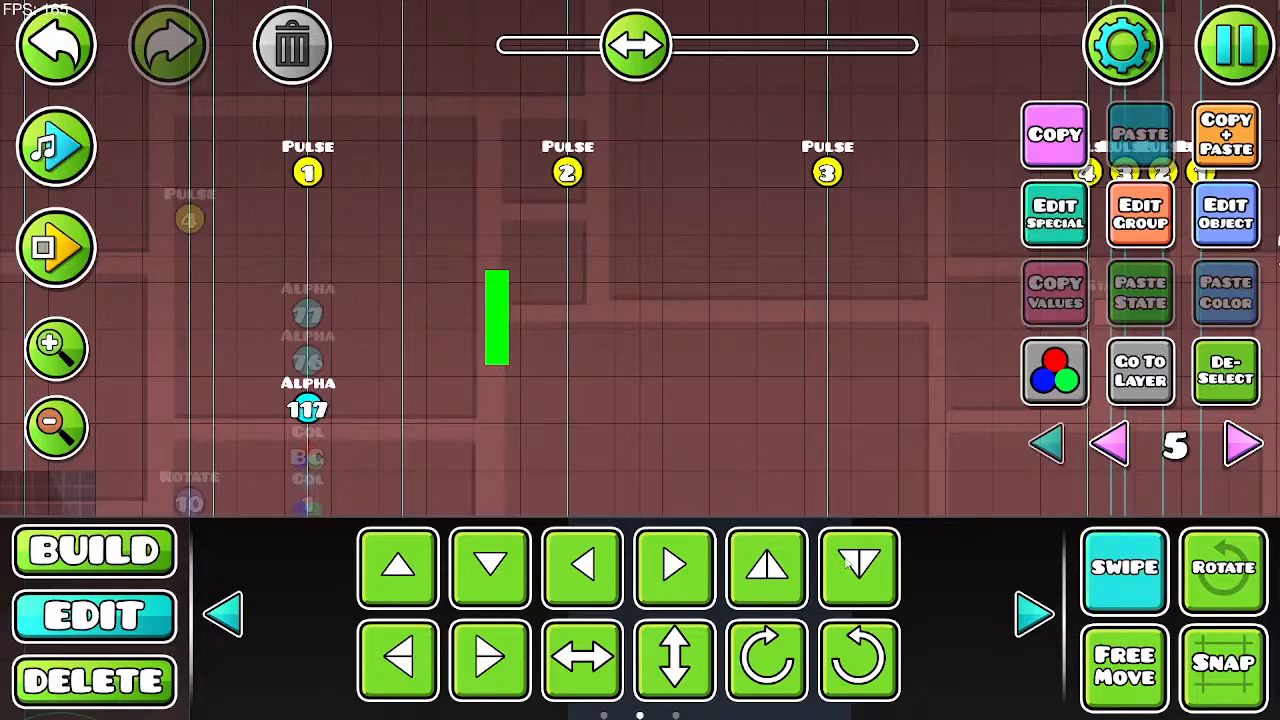
pyautogui.click(858, 590)
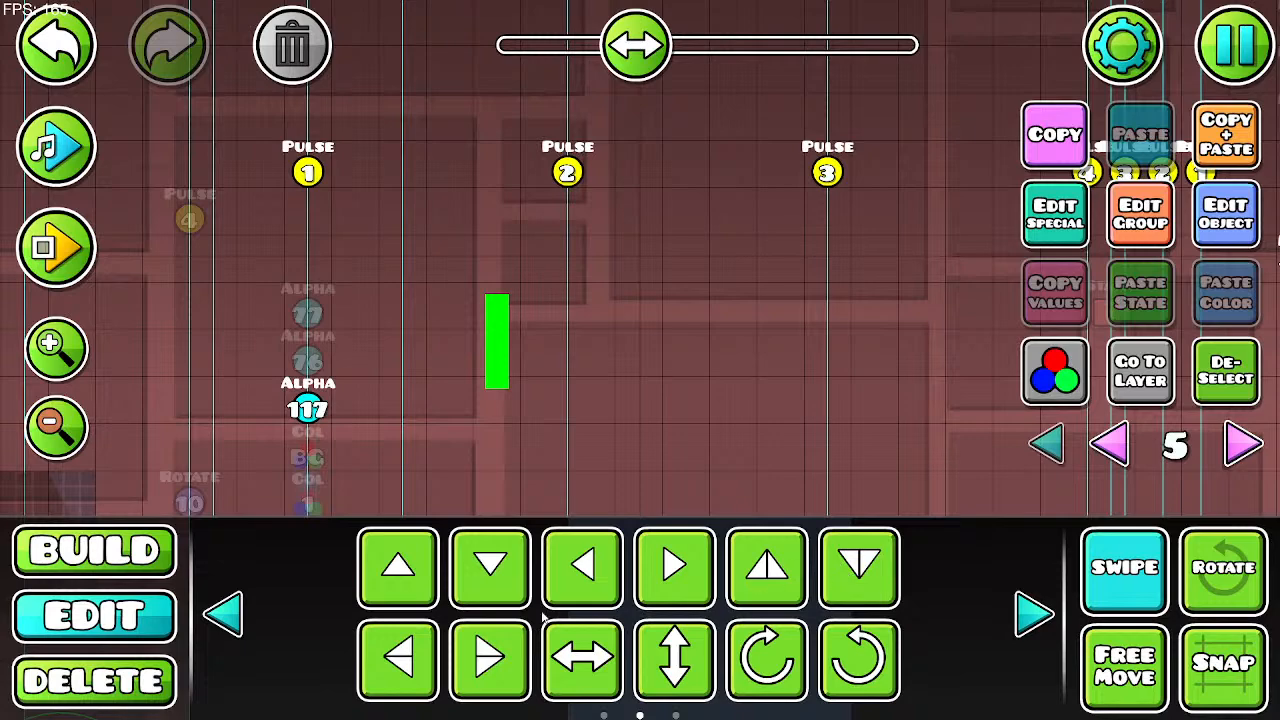
pyautogui.click(226, 617)
pyautogui.click(397, 568)
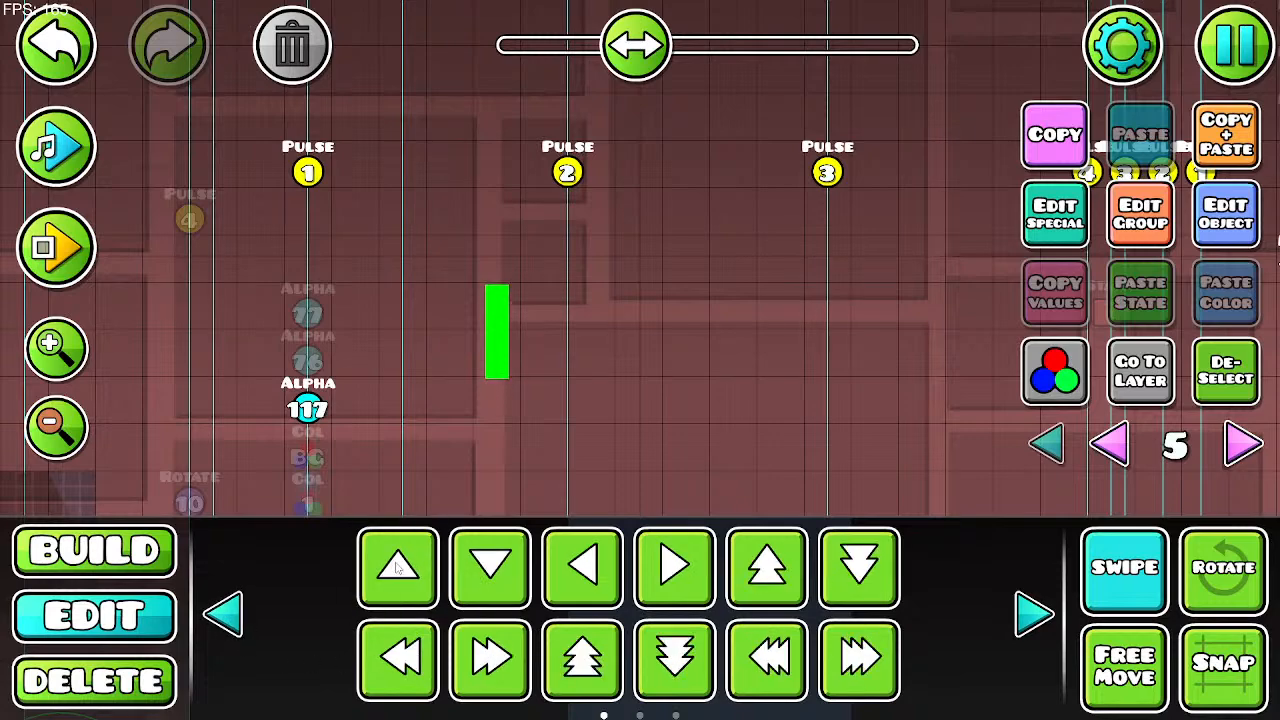
pyautogui.click(1033, 613)
pyautogui.click(502, 581)
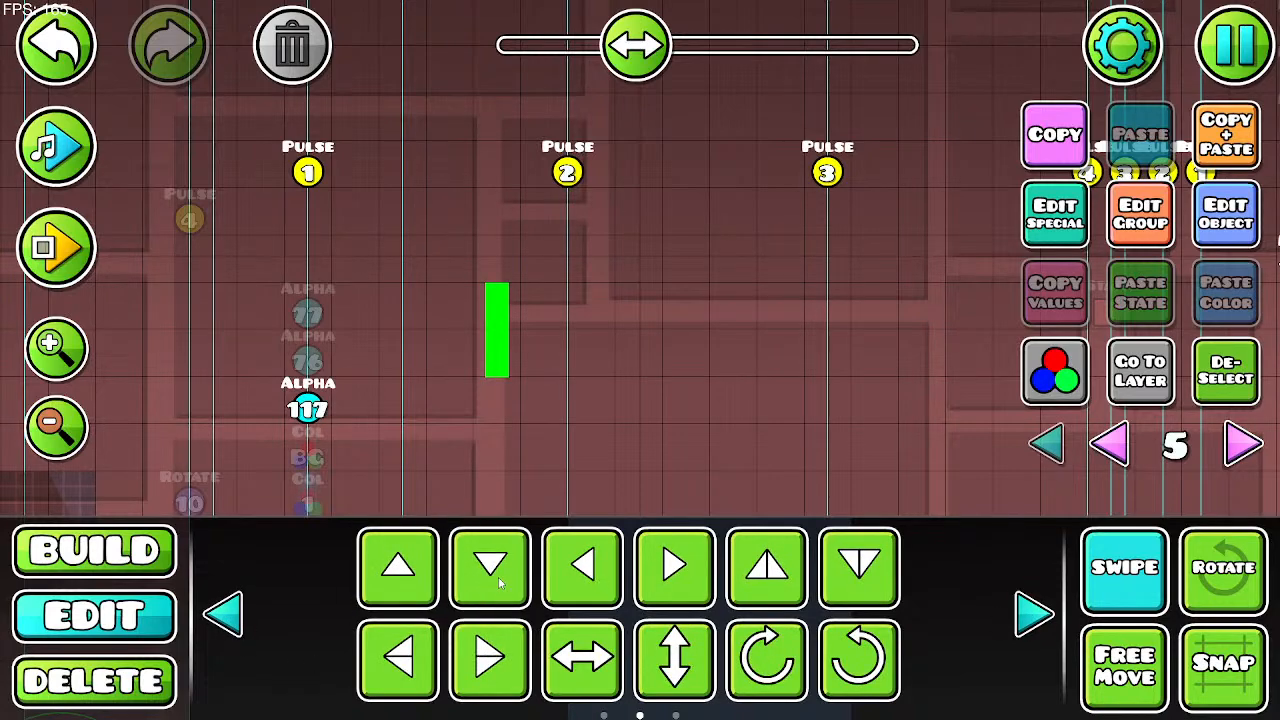
pyautogui.click(56, 345)
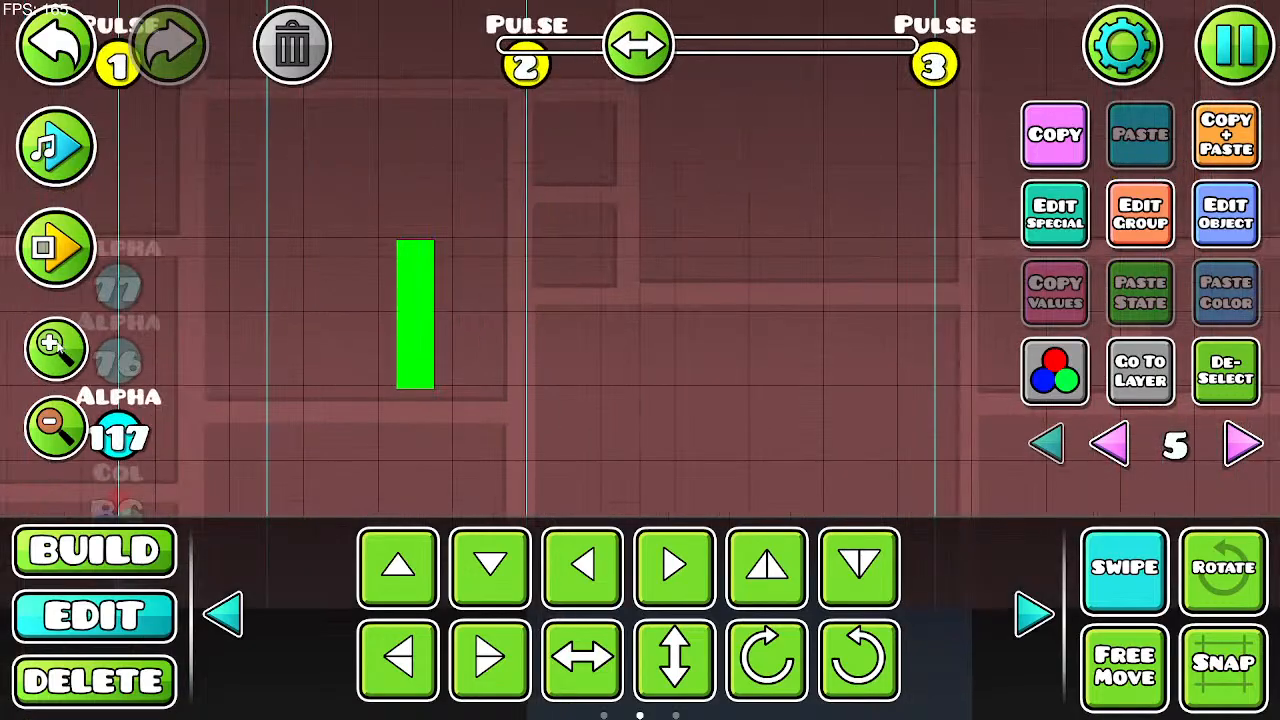
pyautogui.moveTo(598, 268); pyautogui.dragTo(617, 360)
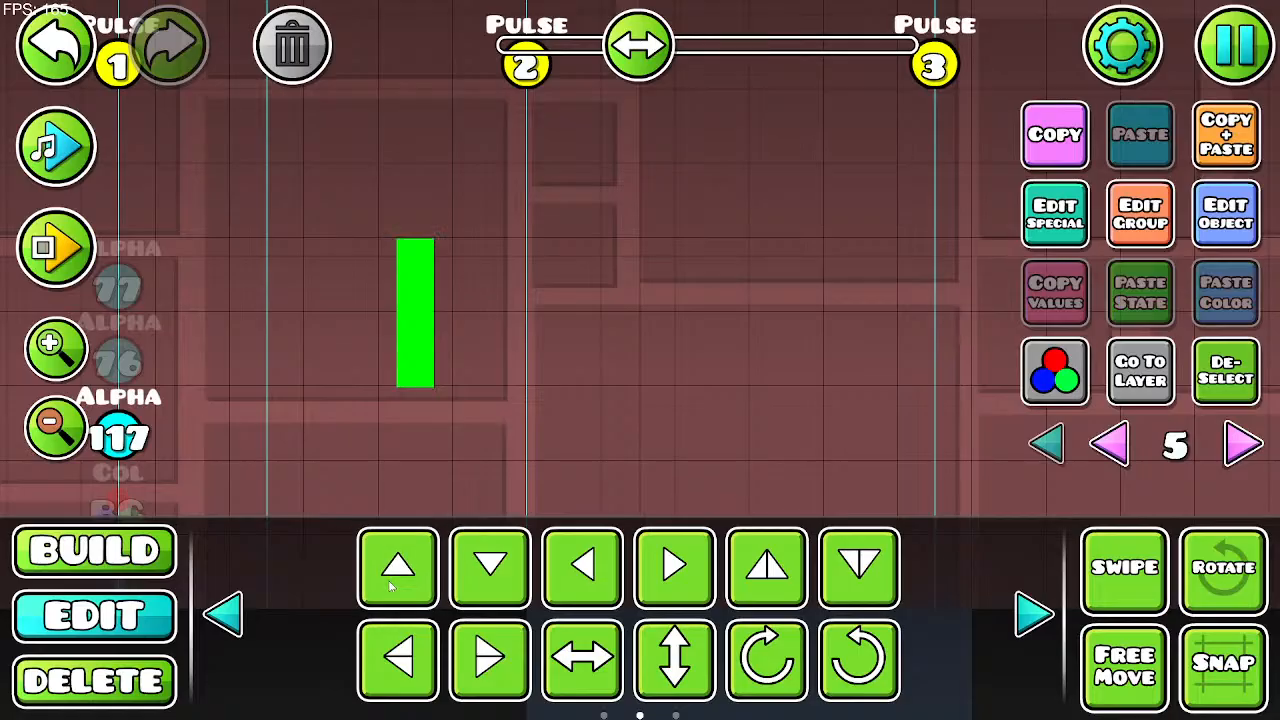
# Step: Try a duplicate of the column shifted sideways and delete the copy
pyautogui.click(1203, 131)
pyautogui.press('d')
pyautogui.press('d')
pyautogui.press('a')
pyautogui.click(291, 56)
# Step: Show the beginning of the level and switch the editor to layer 0
pyautogui.click(53, 420)
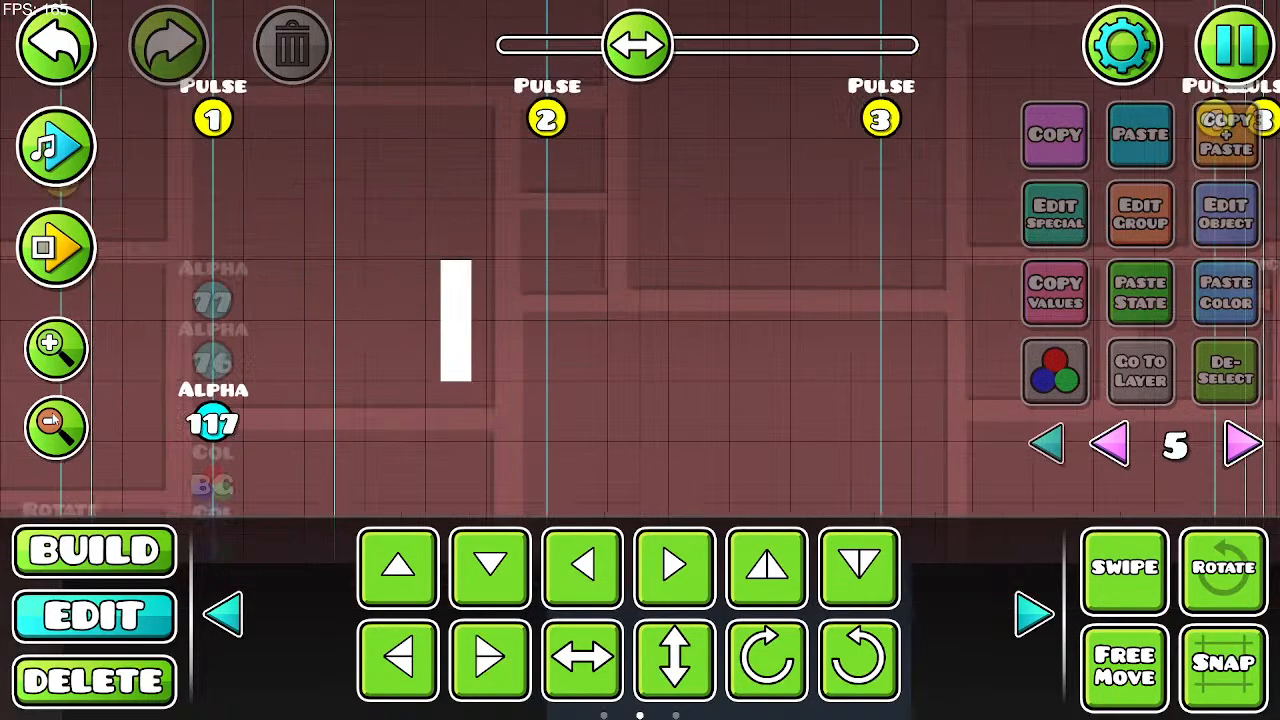
pyautogui.click(52, 420)
pyautogui.click(52, 420)
pyautogui.moveTo(91, 503); pyautogui.dragTo(197, 458)
pyautogui.click(60, 427)
pyautogui.click(60, 427)
pyautogui.click(60, 427)
pyautogui.click(60, 427)
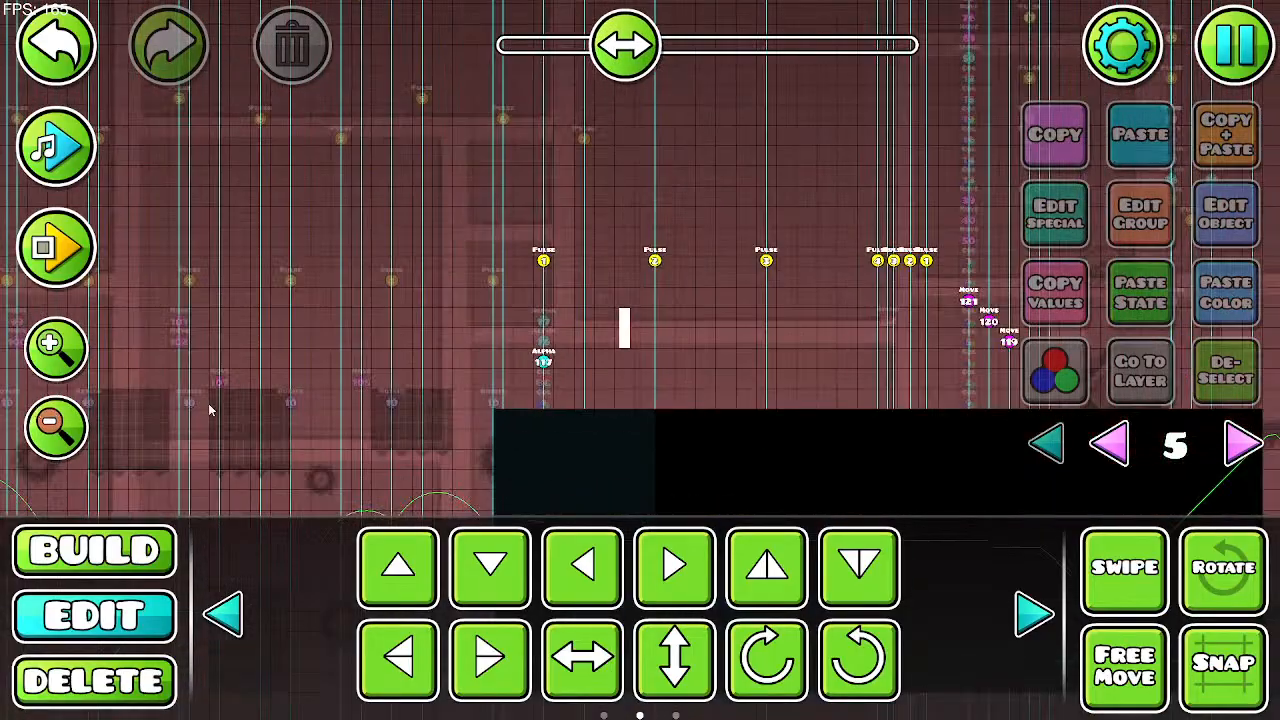
pyautogui.moveTo(496, 355); pyautogui.dragTo(369, 219)
pyautogui.moveTo(605, 60); pyautogui.dragTo(483, 20)
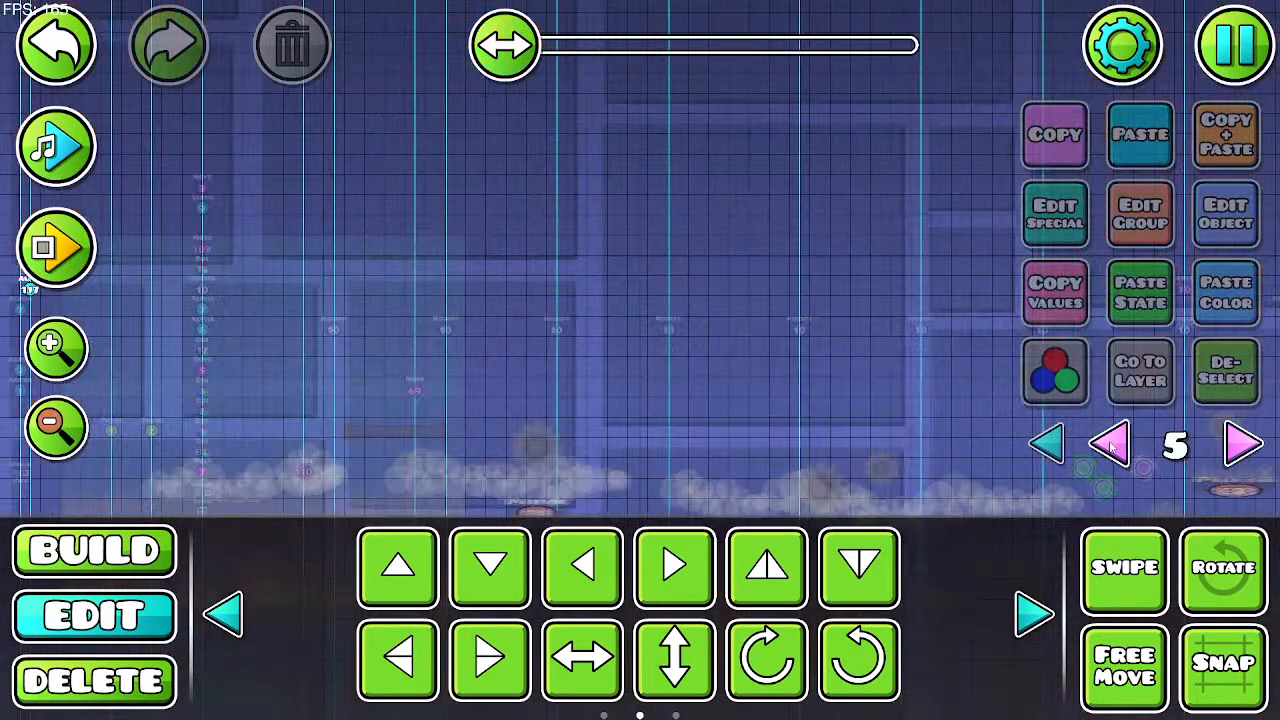
pyautogui.click(1112, 447)
pyautogui.click(1112, 447)
pyautogui.click(1112, 447)
pyautogui.click(1112, 447)
pyautogui.click(1112, 447)
pyautogui.scroll(4, 400, 208)
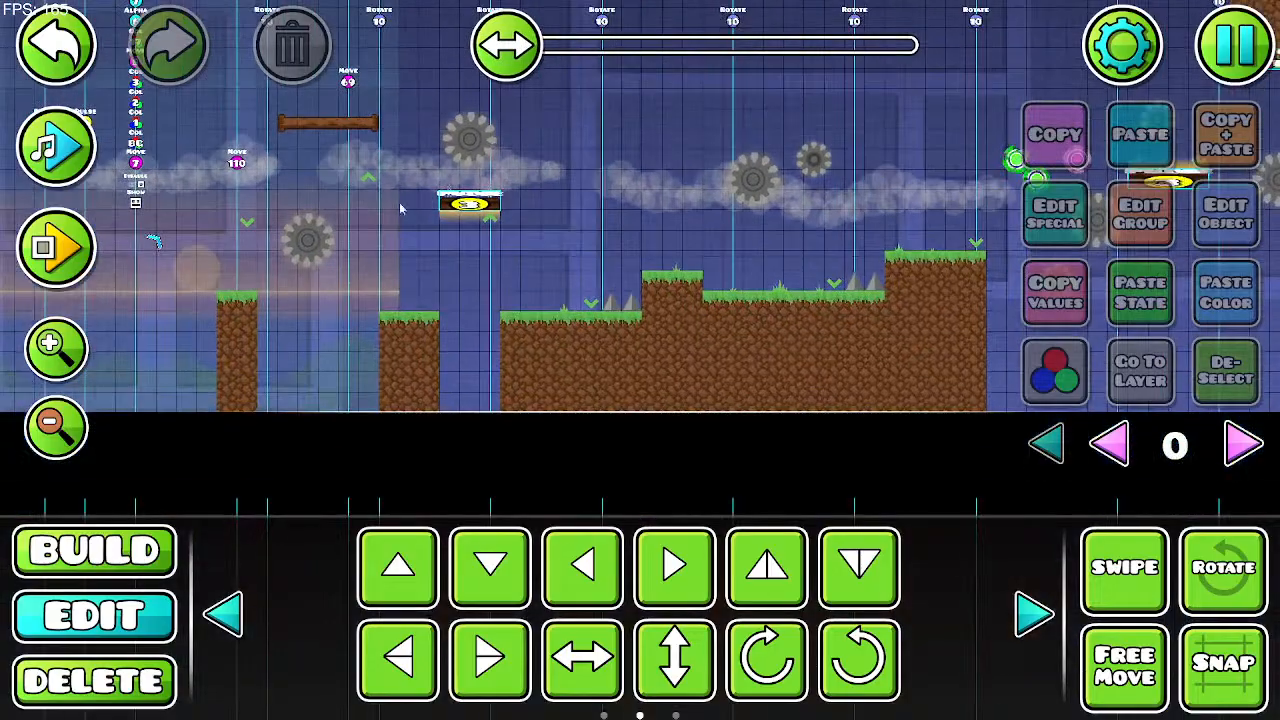
# Step: Examine the platforms, saws, terrain and triggers from the opening section up to the portal
pyautogui.moveTo(354, 340); pyautogui.dragTo(489, 430)
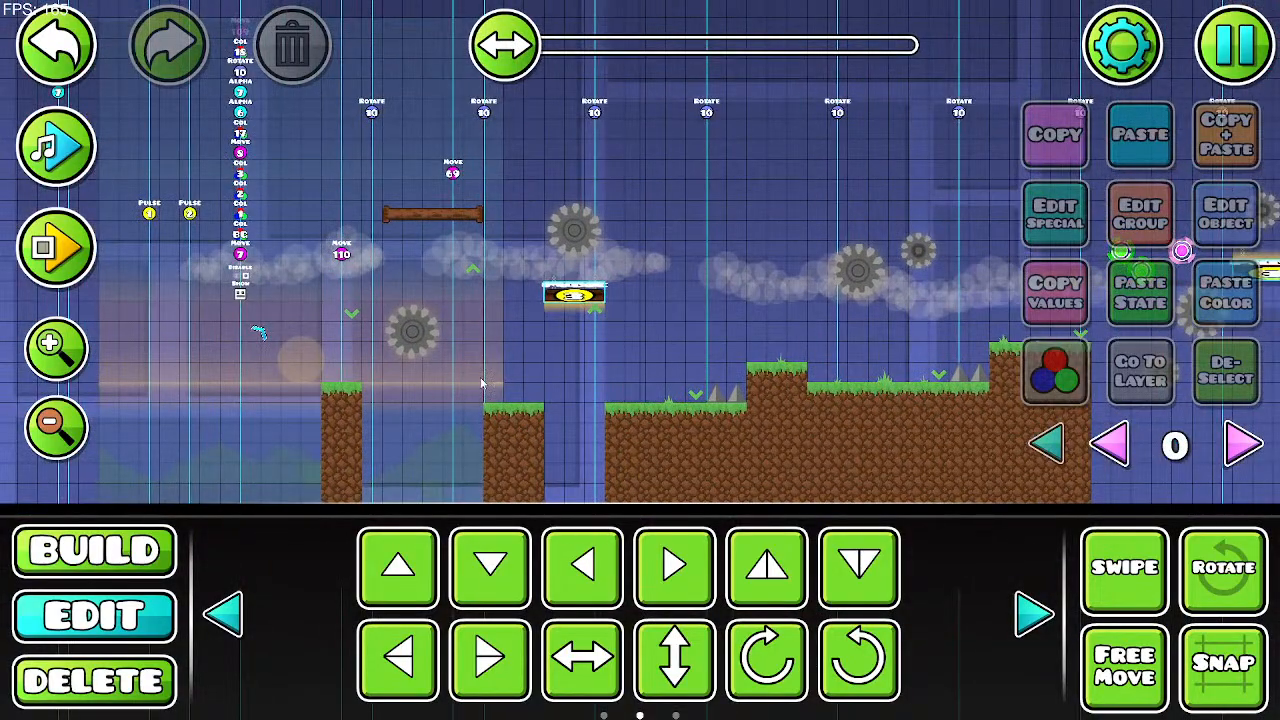
pyautogui.moveTo(671, 300); pyautogui.dragTo(410, 309)
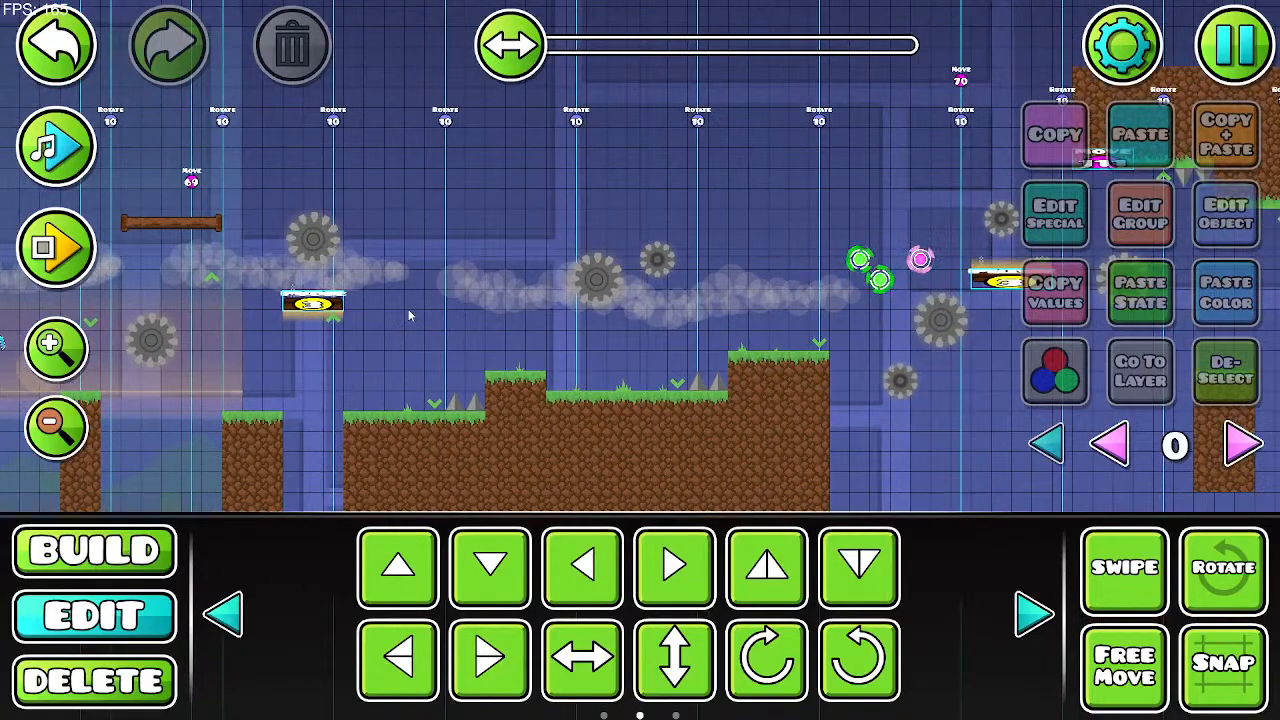
pyautogui.hscroll(10, 408, 315)
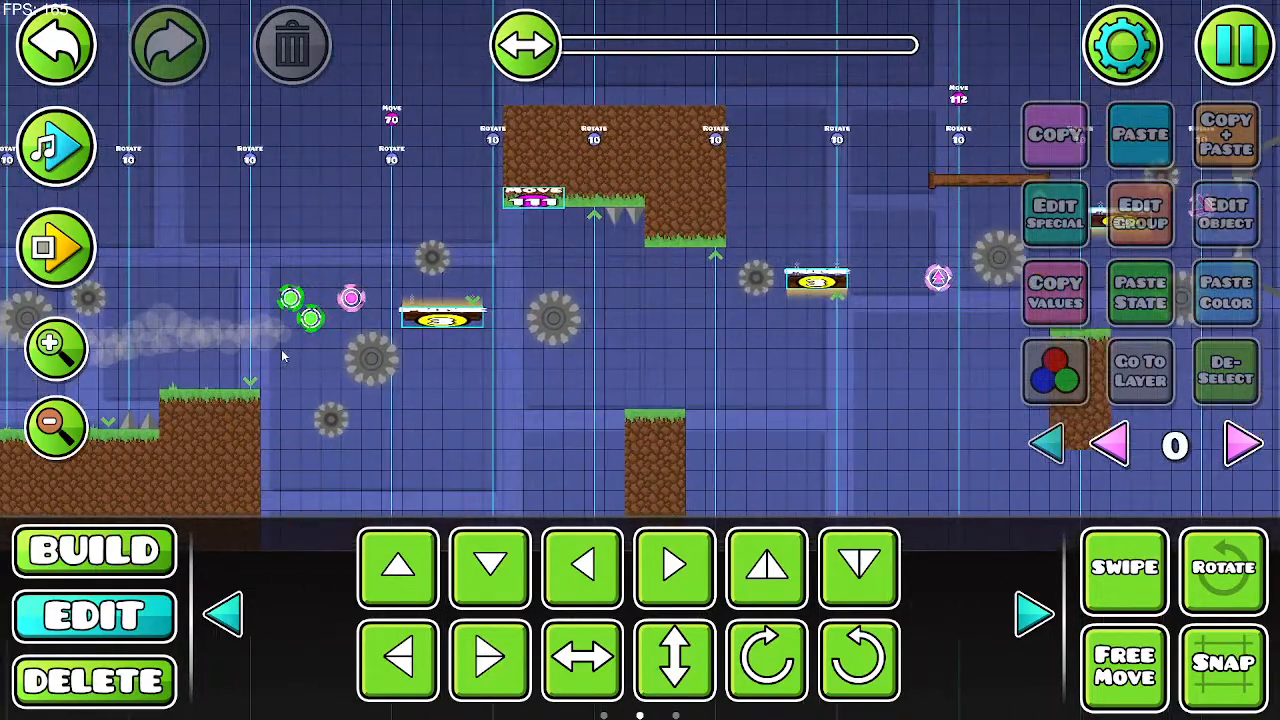
pyautogui.scroll(6, 283, 355)
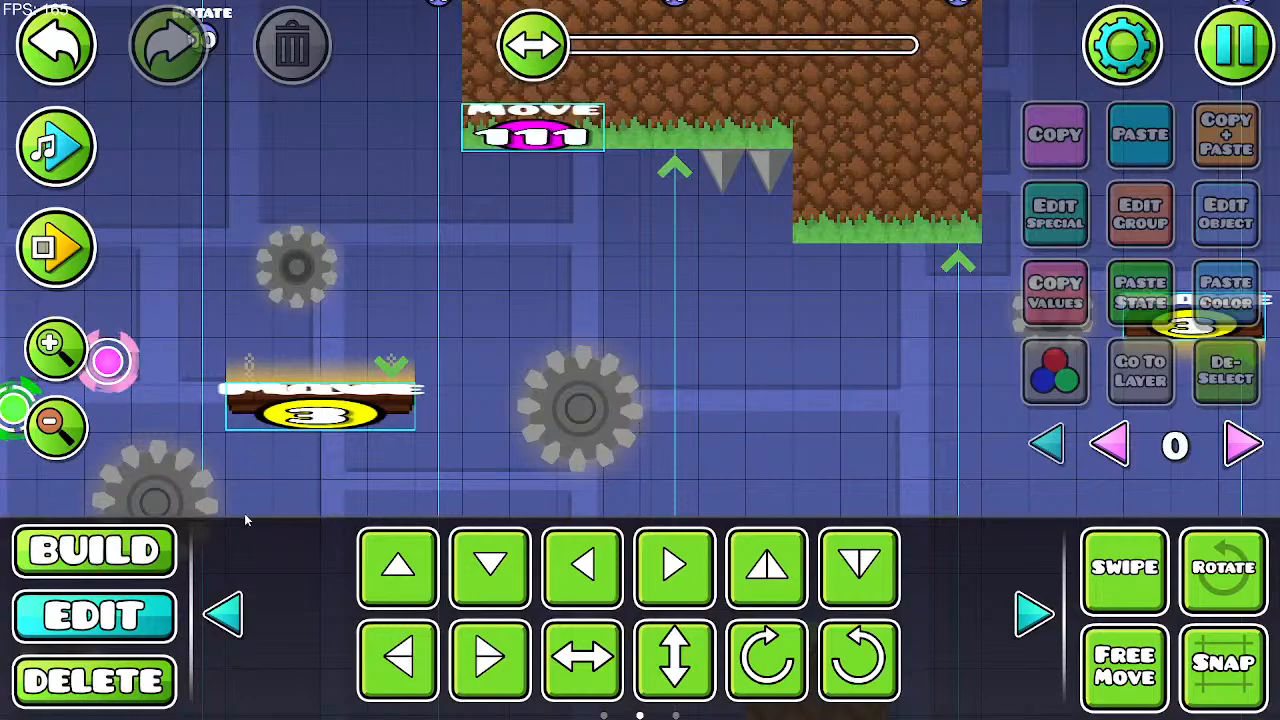
pyautogui.scroll(-2, 643, 380)
pyautogui.moveTo(643, 380); pyautogui.dragTo(324, 329)
pyautogui.click(60, 438)
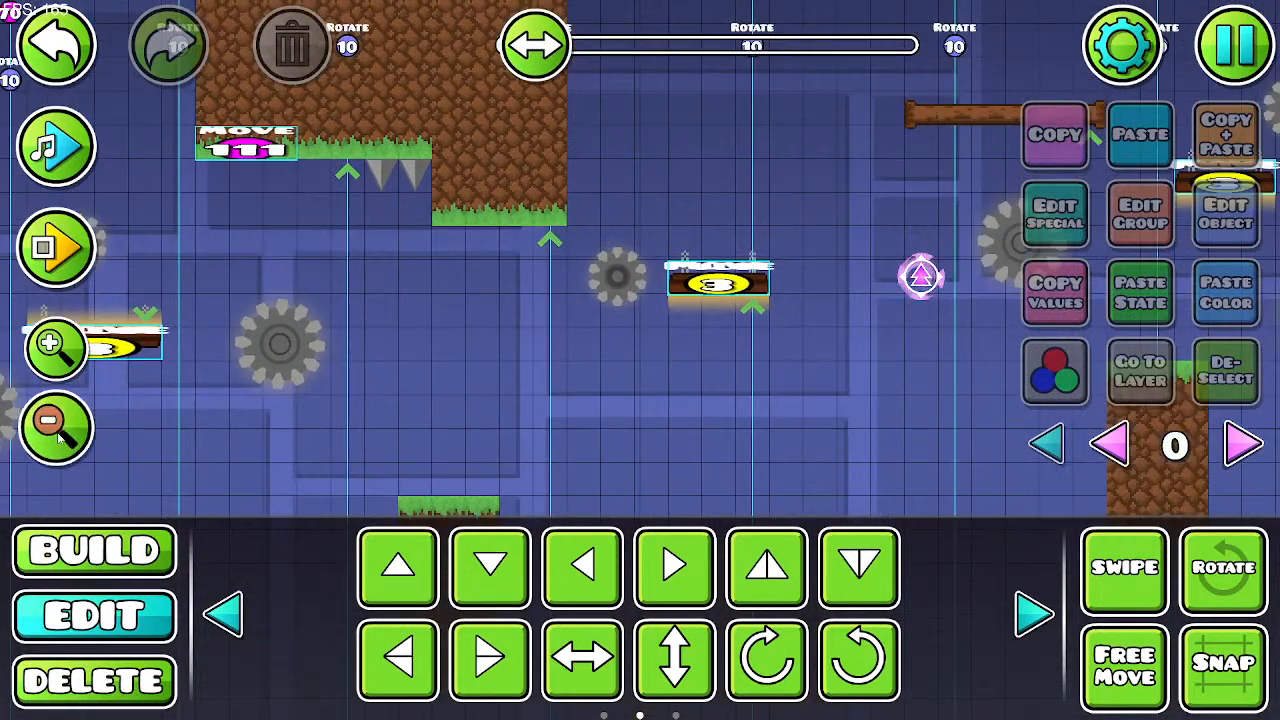
pyautogui.moveTo(722, 410); pyautogui.dragTo(308, 398)
pyautogui.moveTo(702, 318); pyautogui.dragTo(354, 422)
# Step: Try a plain block in the open space just past the portal and delete it
pyautogui.click(508, 362)
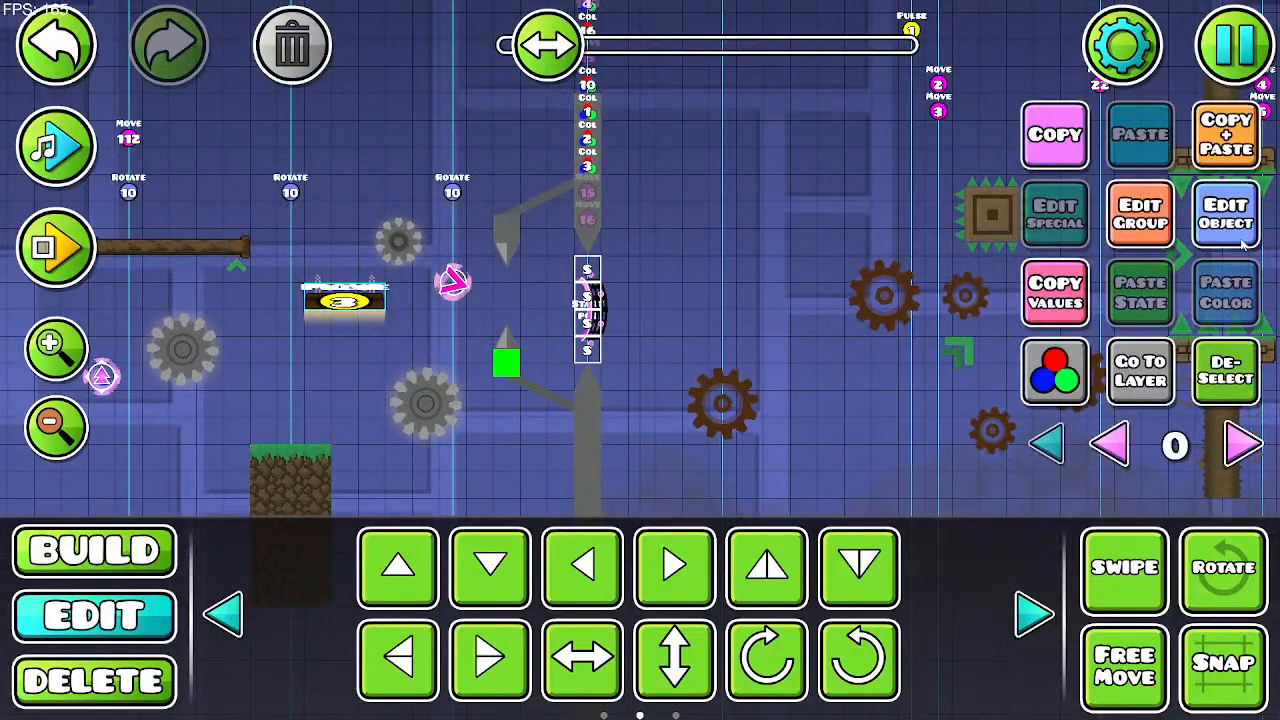
pyautogui.press('1')
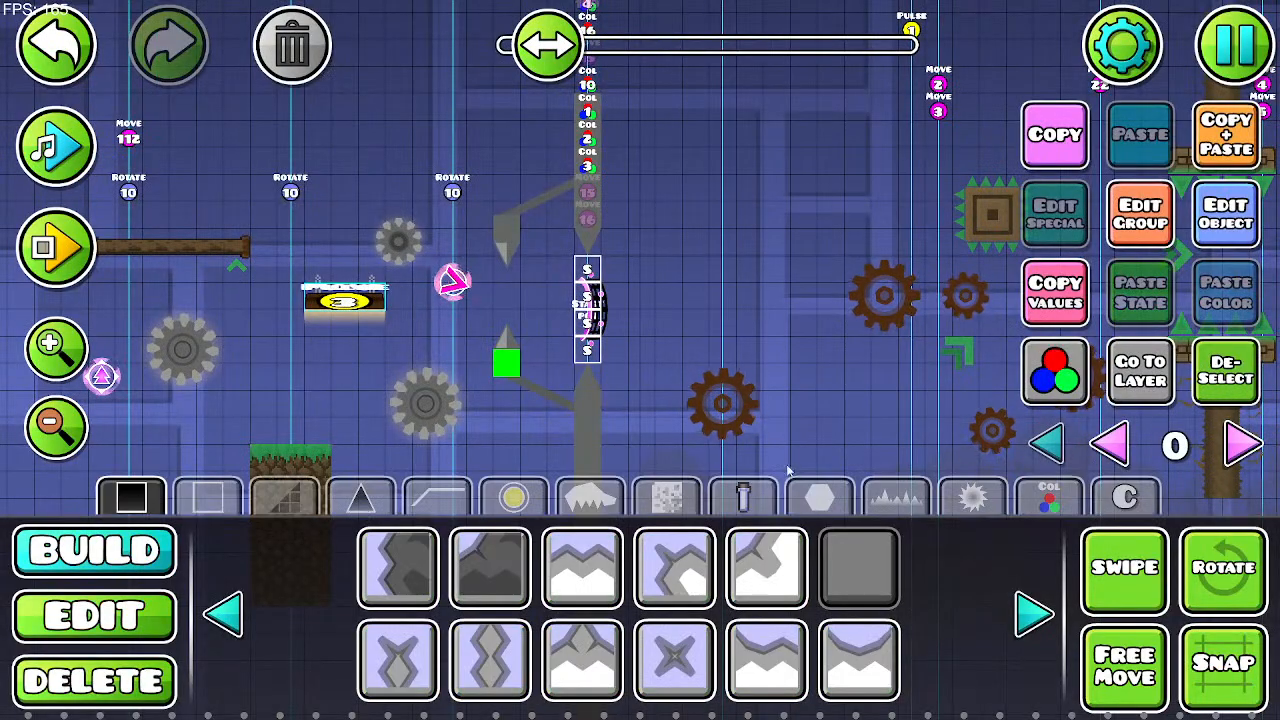
pyautogui.click(668, 323)
pyautogui.click(292, 46)
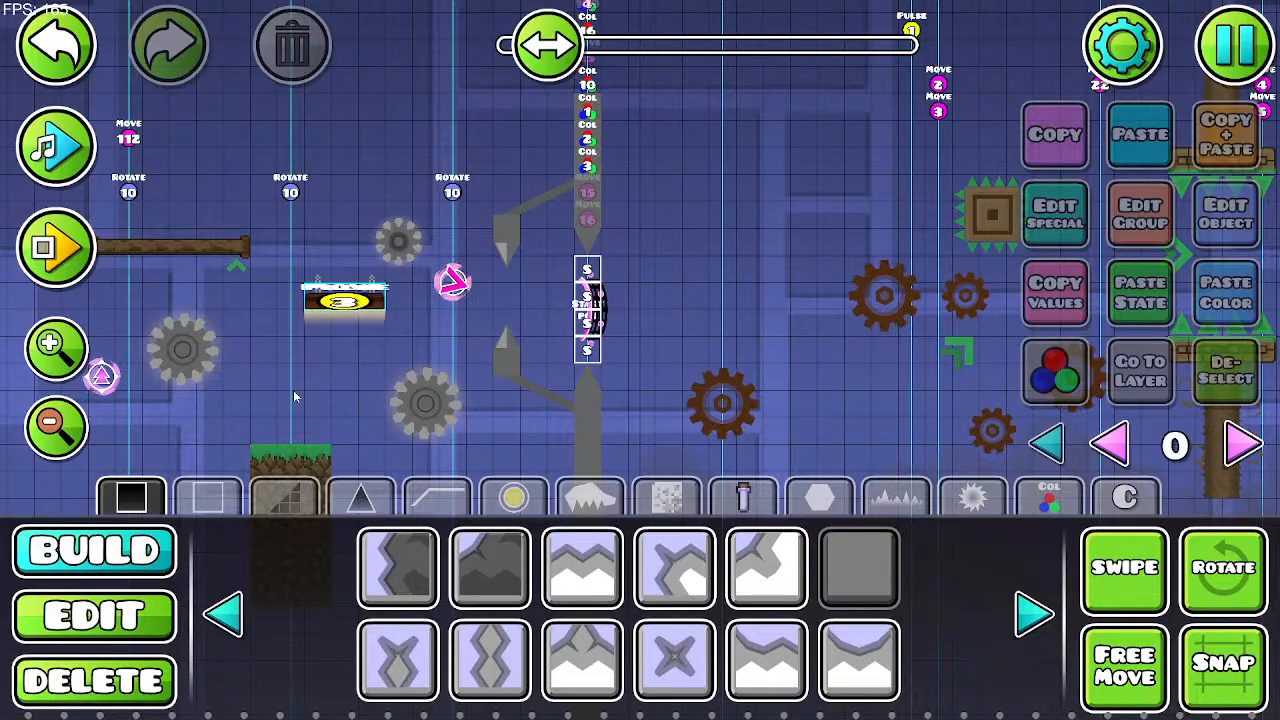
# Step: Return to the level's opening section and inspect its floating platforms and grass-topped ground
pyautogui.moveTo(453, 345); pyautogui.dragTo(1233, 289)
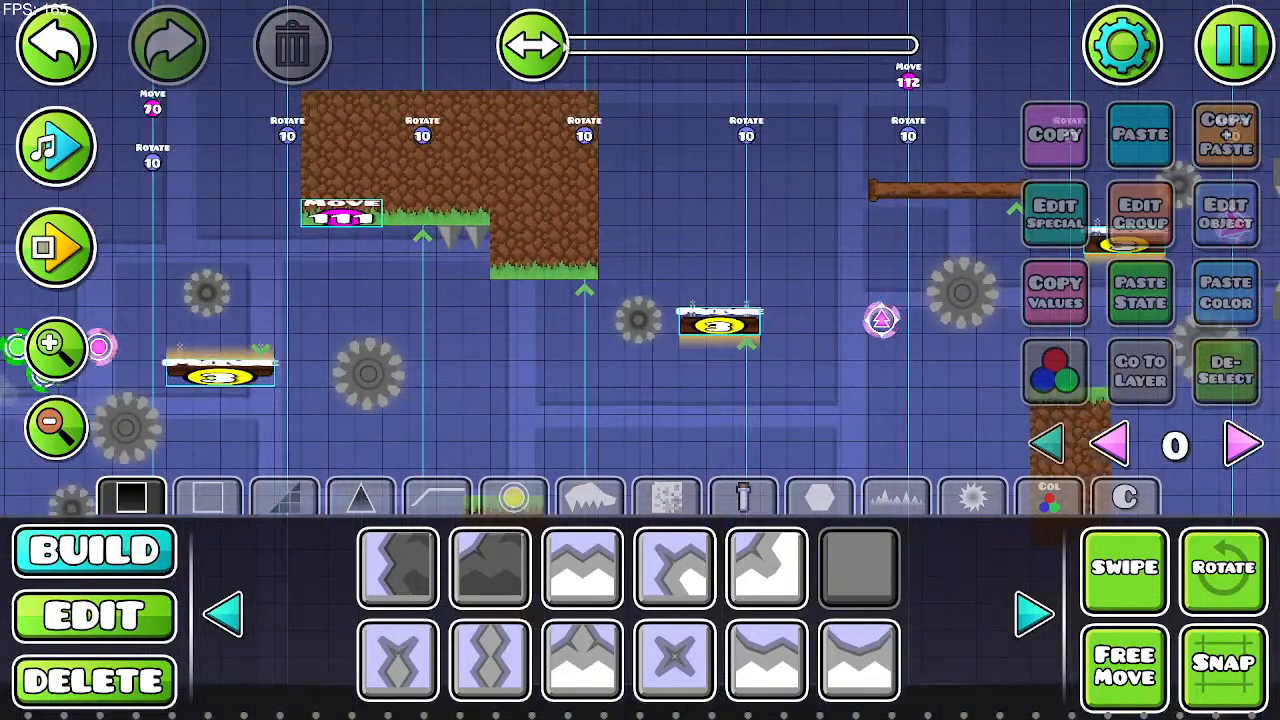
pyautogui.moveTo(563, 45); pyautogui.dragTo(498, 44)
pyautogui.moveTo(586, 268); pyautogui.dragTo(395, 202)
pyautogui.click(154, 603)
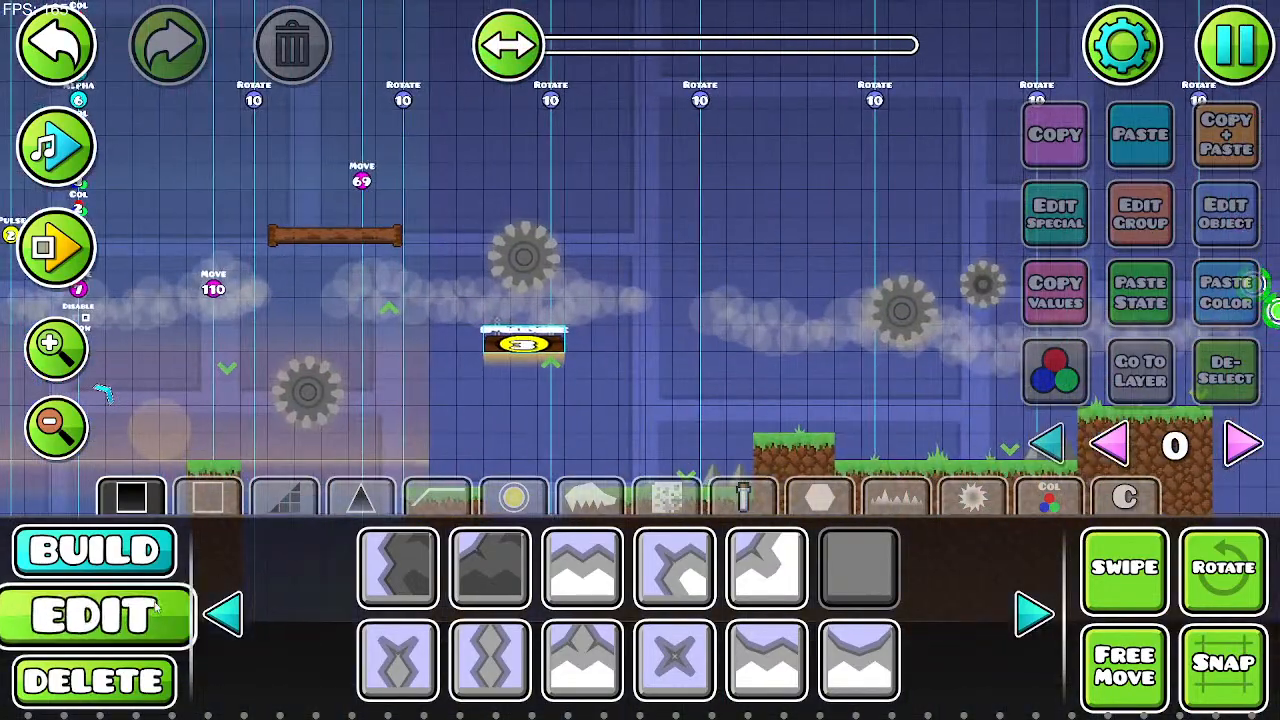
pyautogui.moveTo(423, 403); pyautogui.dragTo(479, 398)
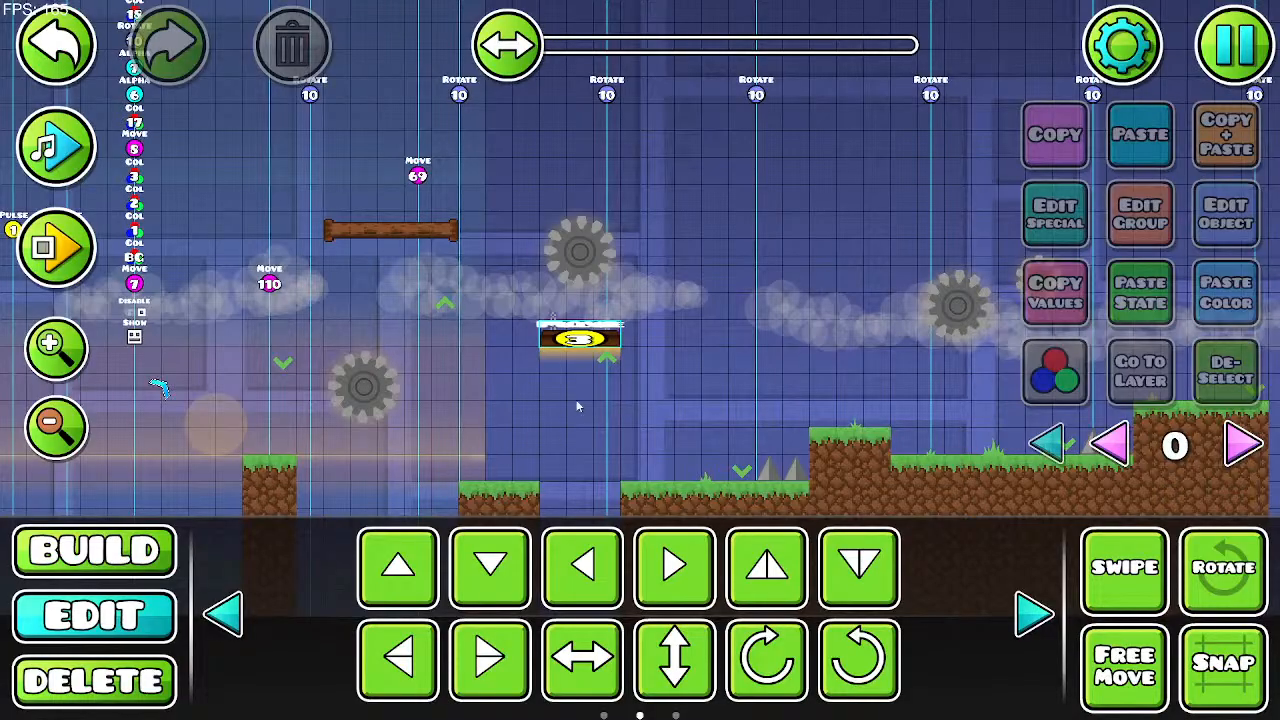
pyautogui.moveTo(764, 405); pyautogui.dragTo(482, 425)
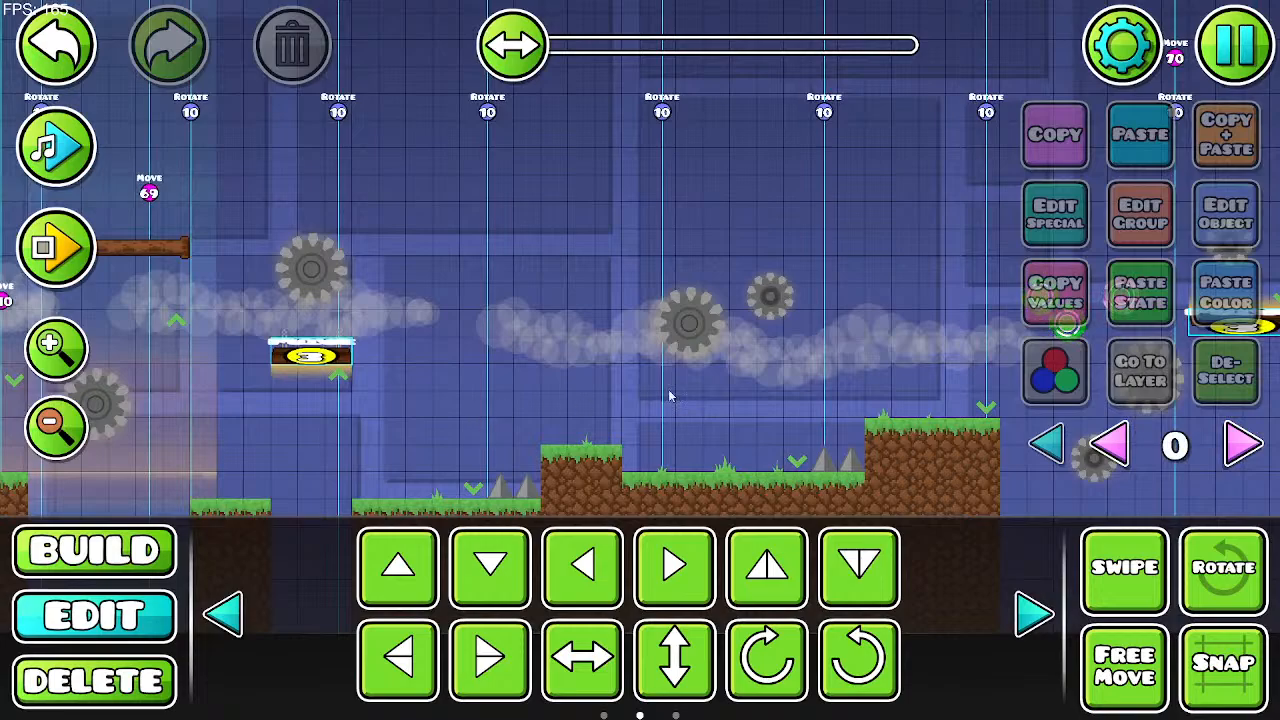
# Step: Examine the opening section's grass-topped steps, ground spikes, saws and wooden platforms
pyautogui.moveTo(712, 410); pyautogui.dragTo(733, 290)
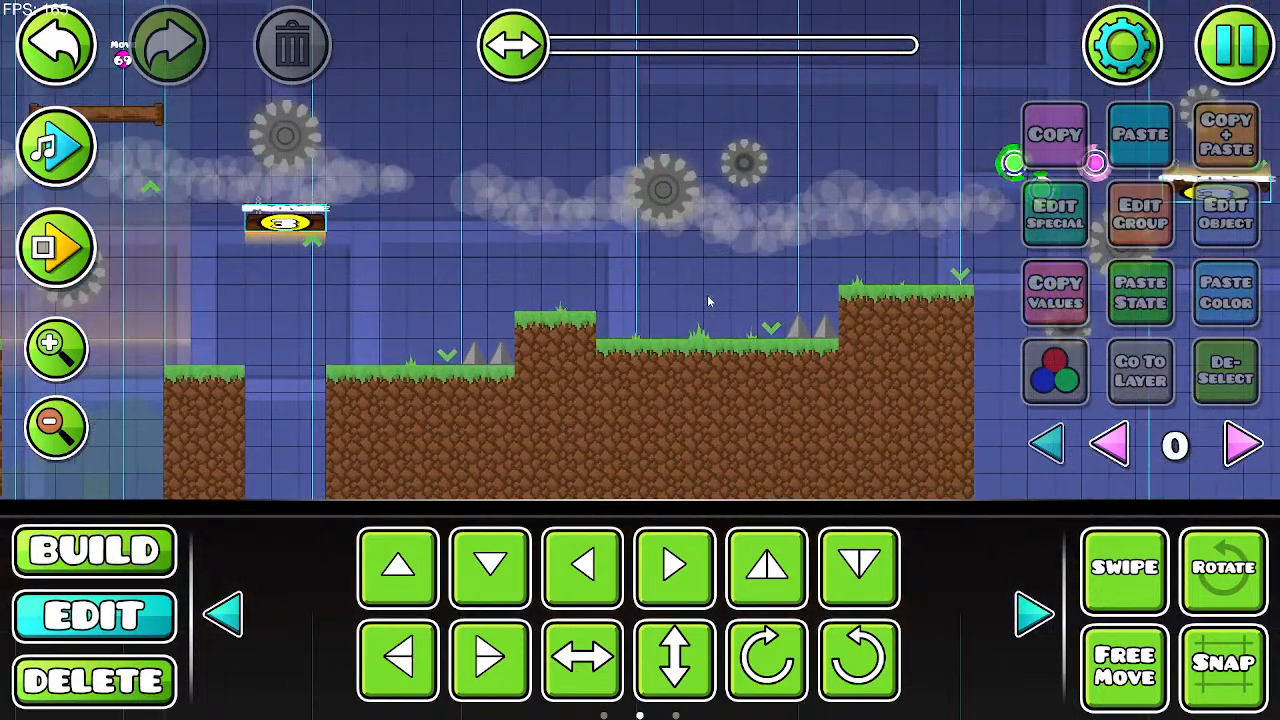
pyautogui.moveTo(506, 363); pyautogui.dragTo(532, 462)
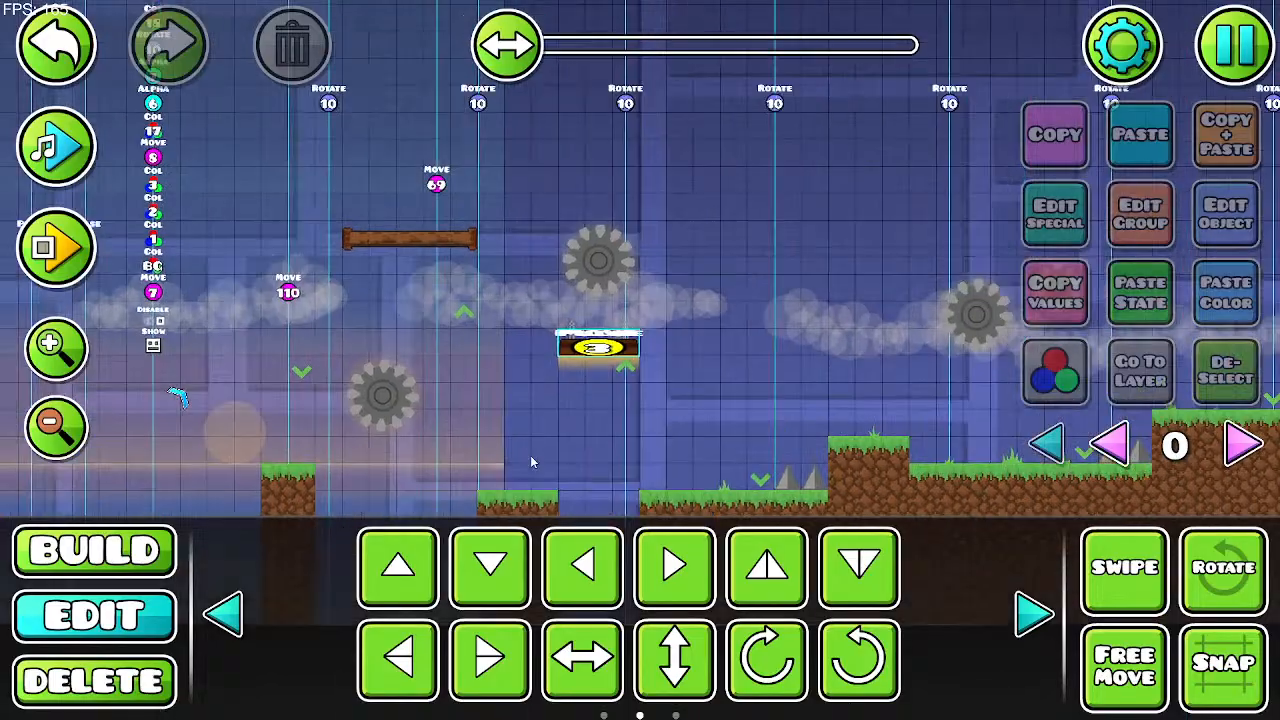
pyautogui.click(78, 428)
pyautogui.click(78, 428)
pyautogui.click(48, 355)
# Step: Examine the section with brown gears and spiked green platforms between the two start positions
pyautogui.moveTo(499, 58); pyautogui.dragTo(594, 58)
pyautogui.moveTo(648, 180); pyautogui.dragTo(890, 293)
pyautogui.moveTo(507, 354); pyautogui.dragTo(793, 356)
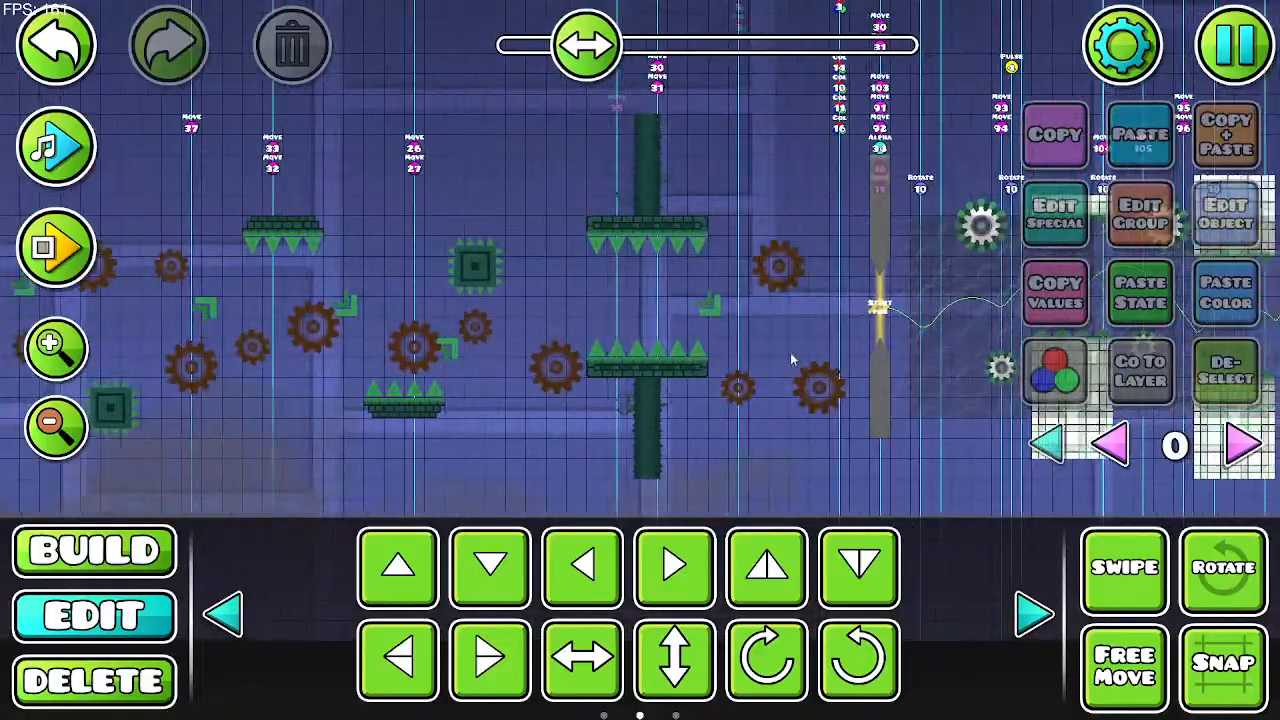
pyautogui.moveTo(308, 350); pyautogui.dragTo(571, 352)
pyautogui.moveTo(175, 187); pyautogui.dragTo(369, 217)
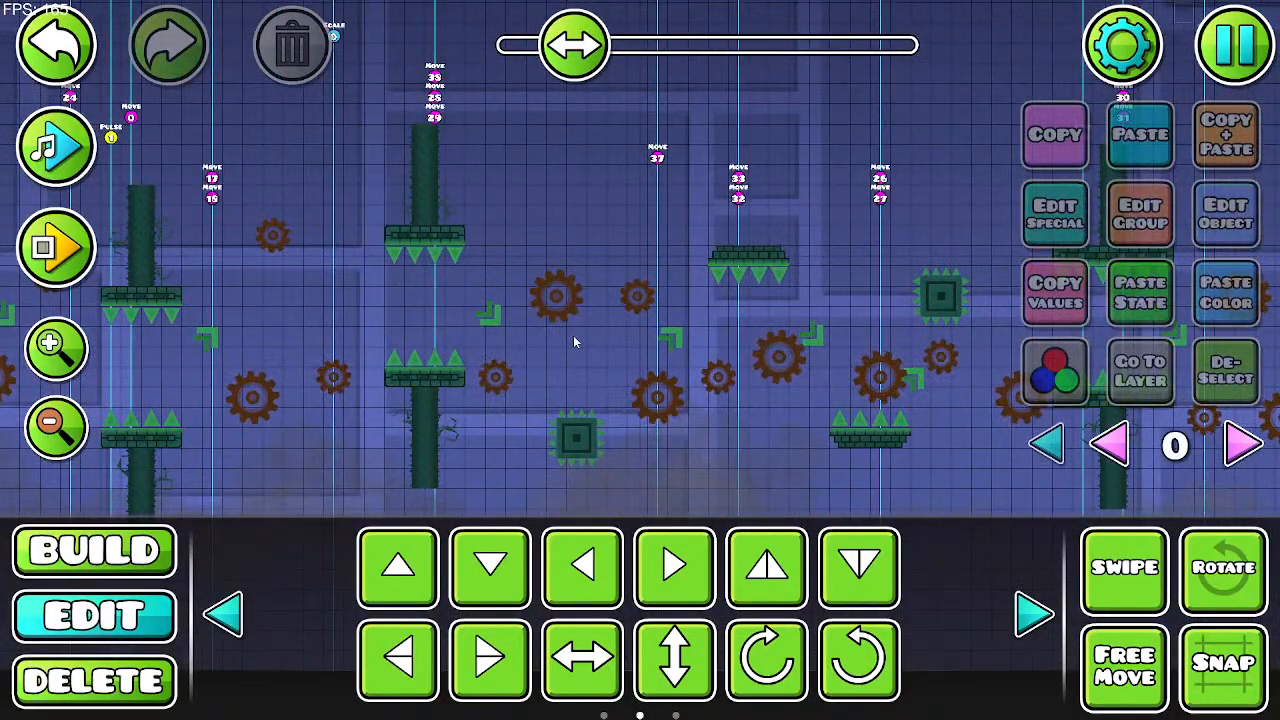
pyautogui.moveTo(627, 400); pyautogui.dragTo(262, 368)
pyautogui.moveTo(611, 348); pyautogui.dragTo(193, 364)
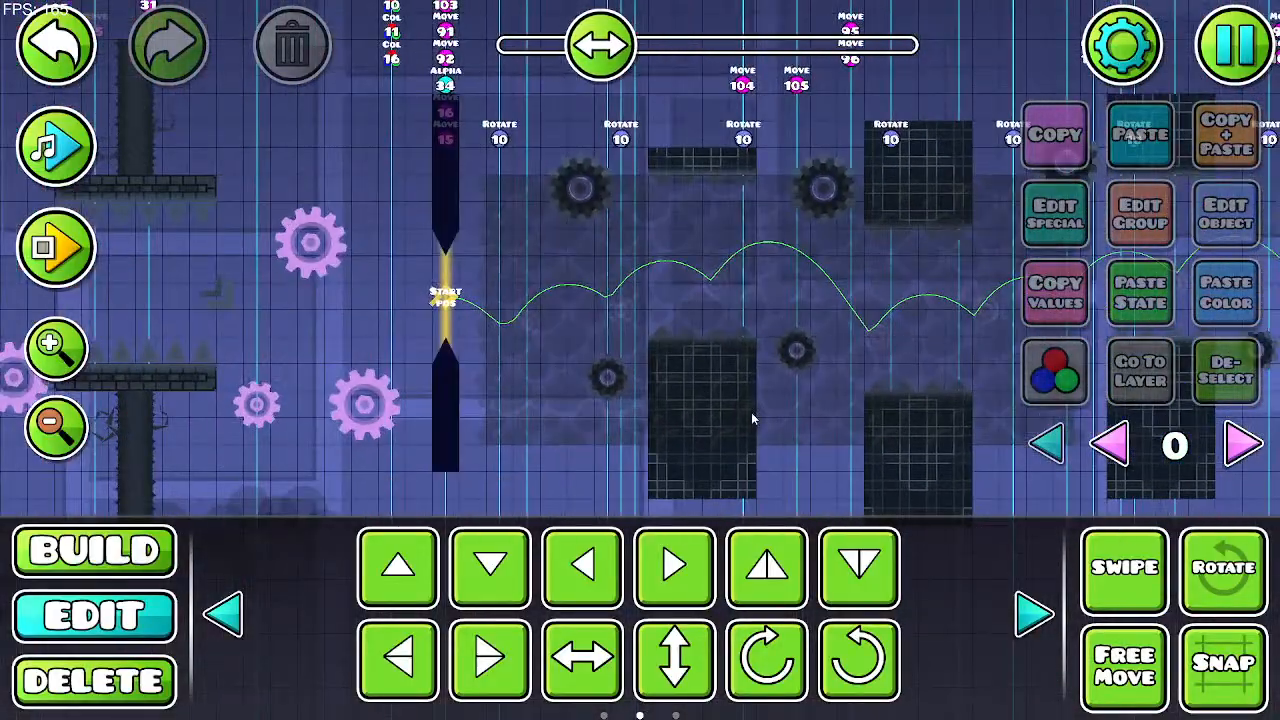
pyautogui.moveTo(314, 358); pyautogui.dragTo(787, 376)
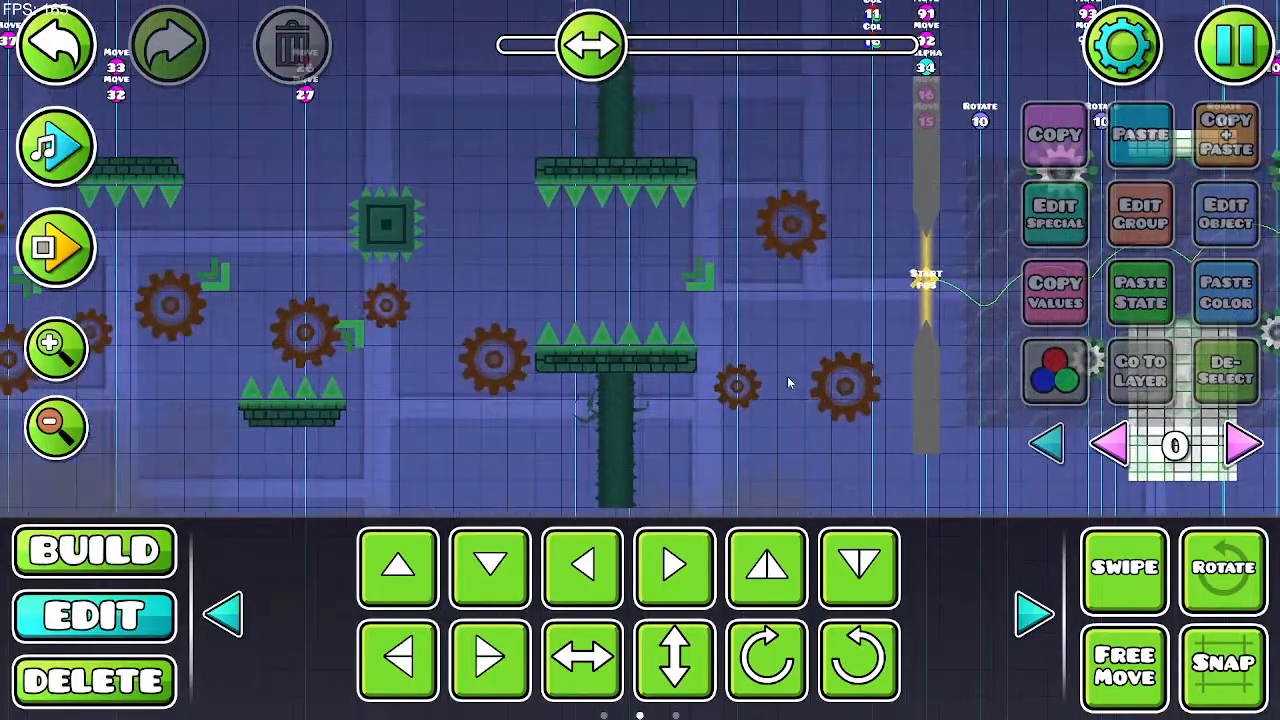
pyautogui.moveTo(529, 456); pyautogui.dragTo(1000, 446)
pyautogui.moveTo(623, 460); pyautogui.dragTo(985, 485)
pyautogui.moveTo(729, 422); pyautogui.dragTo(1059, 421)
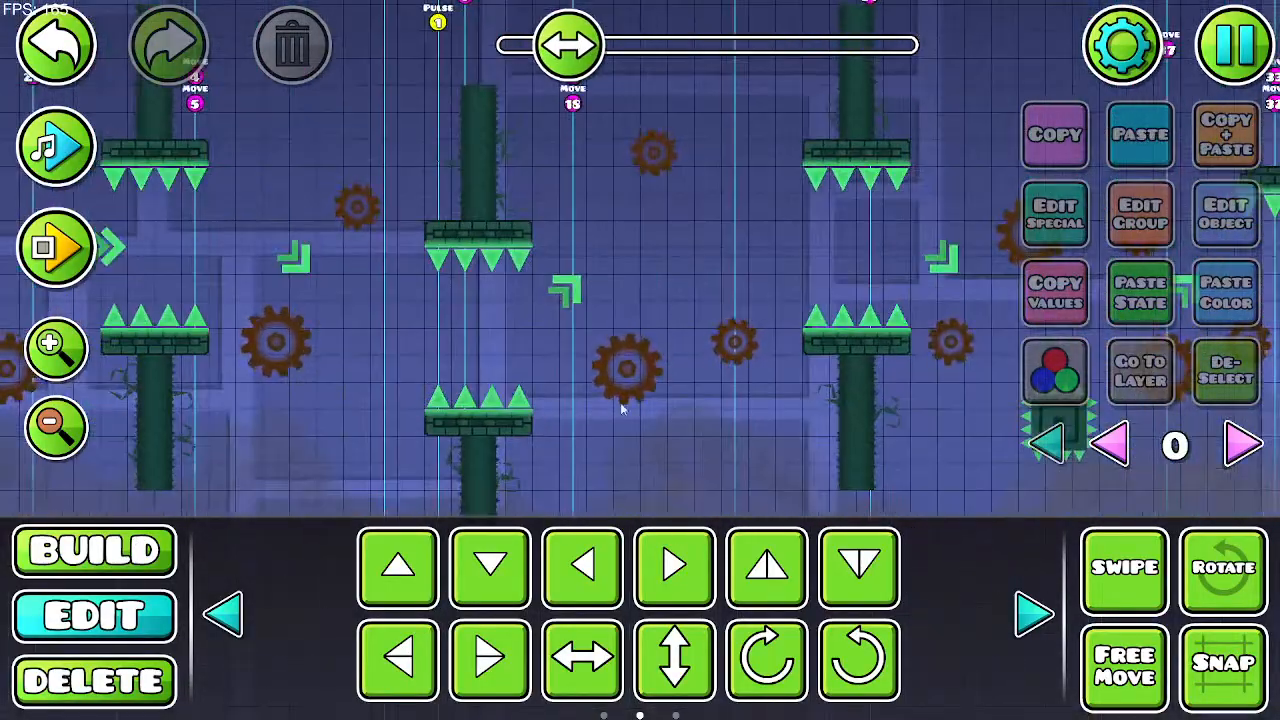
pyautogui.moveTo(261, 378); pyautogui.dragTo(829, 398)
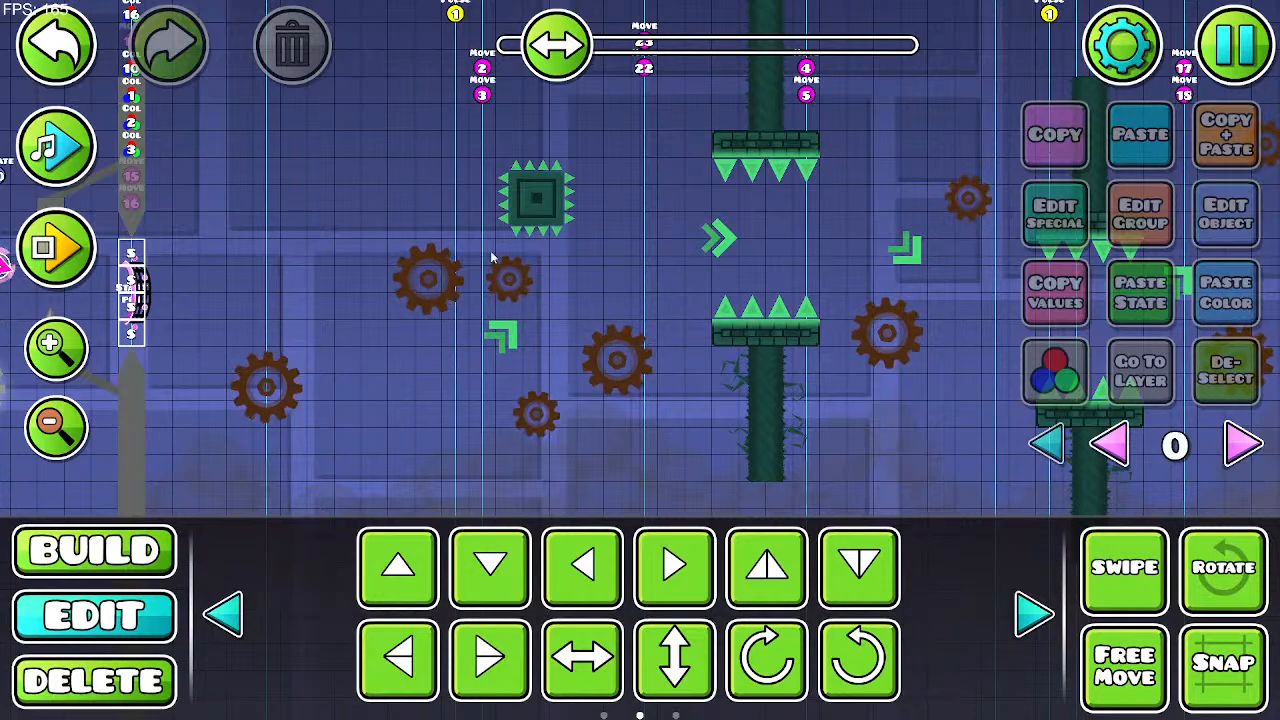
# Step: Examine the layout from the spiked platforms through the dark grid blocks to the empty stretch past the blue line
pyautogui.moveTo(891, 319); pyautogui.dragTo(494, 342)
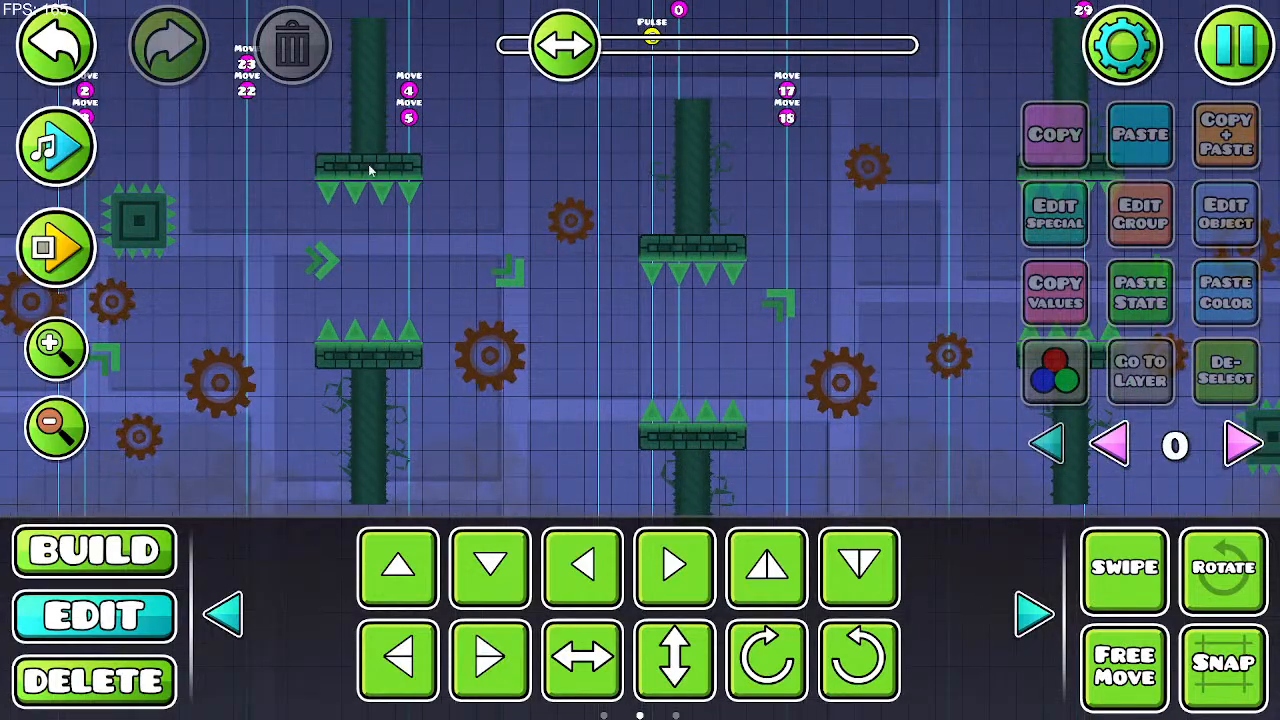
pyautogui.moveTo(782, 510); pyautogui.dragTo(241, 460)
pyautogui.moveTo(985, 310); pyautogui.dragTo(111, 331)
pyautogui.moveTo(475, 371); pyautogui.dragTo(142, 346)
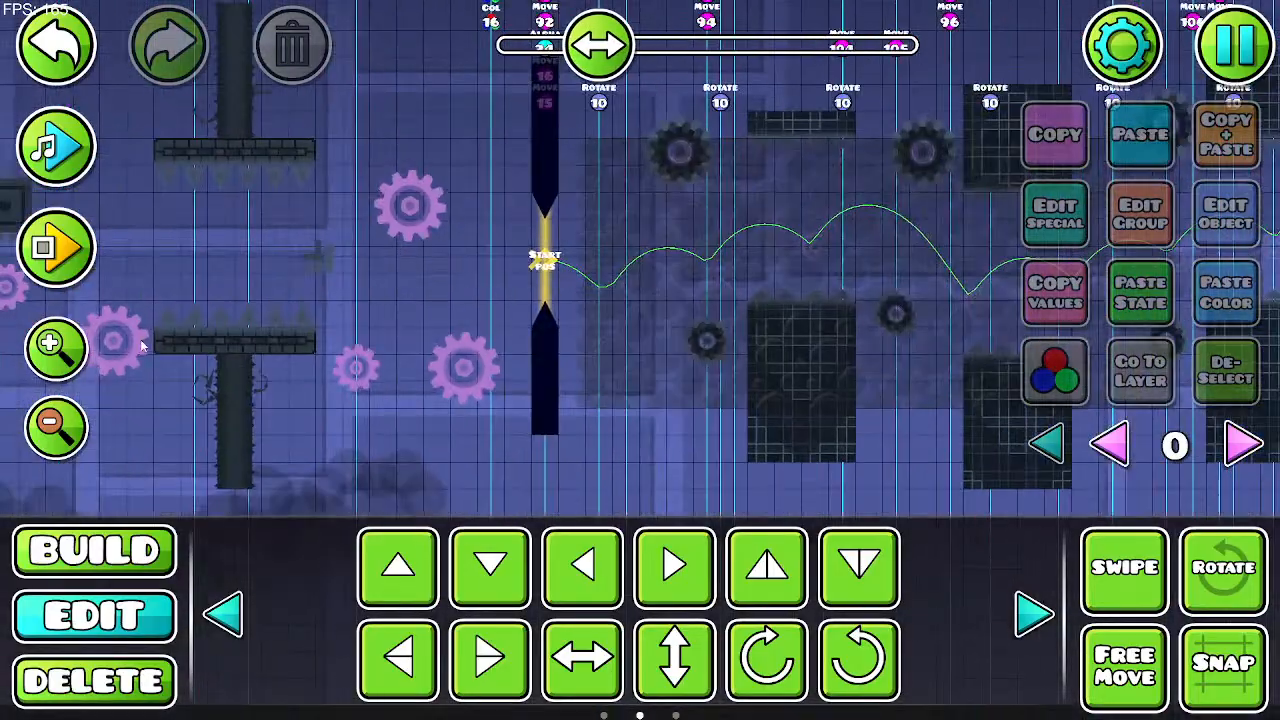
pyautogui.moveTo(833, 308); pyautogui.dragTo(191, 341)
pyautogui.moveTo(494, 320); pyautogui.dragTo(148, 340)
pyautogui.moveTo(703, 349); pyautogui.dragTo(140, 361)
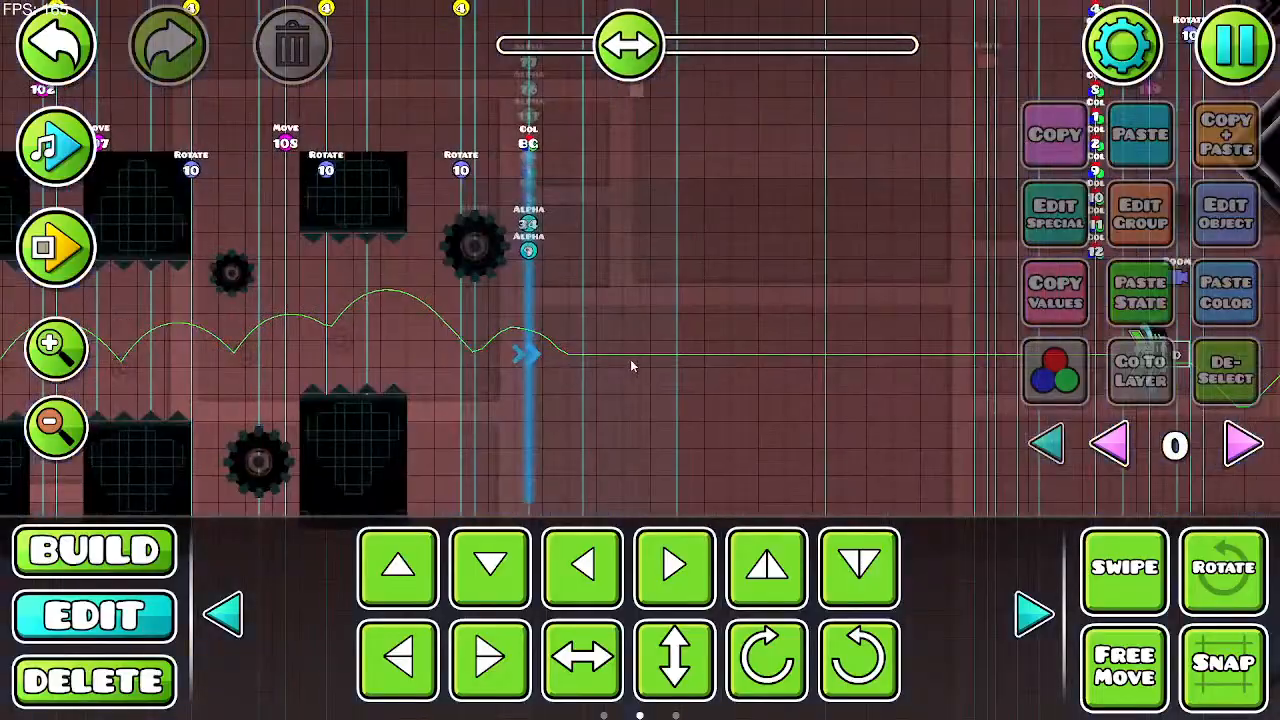
pyautogui.moveTo(938, 362); pyautogui.dragTo(752, 331)
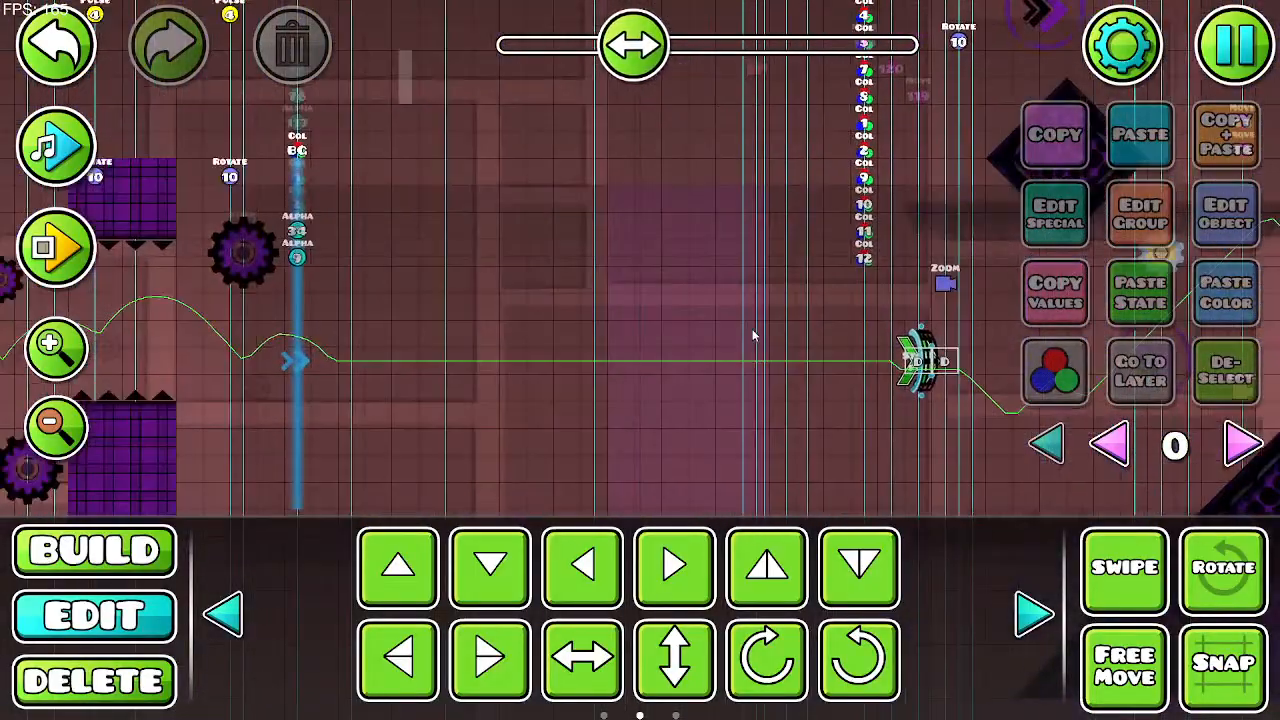
# Step: Switch the editor to layer 5 and briefly play the music preview over the large coloured blocks
pyautogui.click(1242, 443)
pyautogui.click(1242, 443)
pyautogui.click(1242, 443)
pyautogui.click(1242, 443)
pyautogui.click(1242, 443)
pyautogui.moveTo(466, 336); pyautogui.dragTo(278, 336)
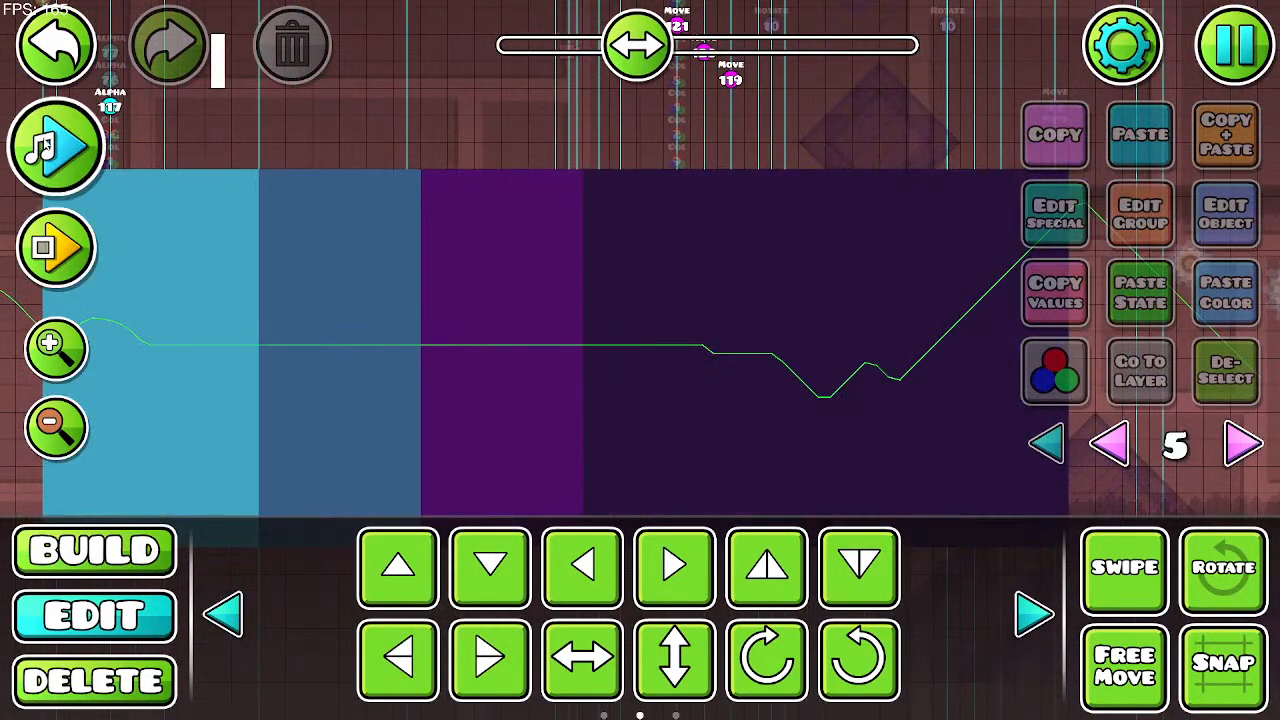
pyautogui.click(44, 146)
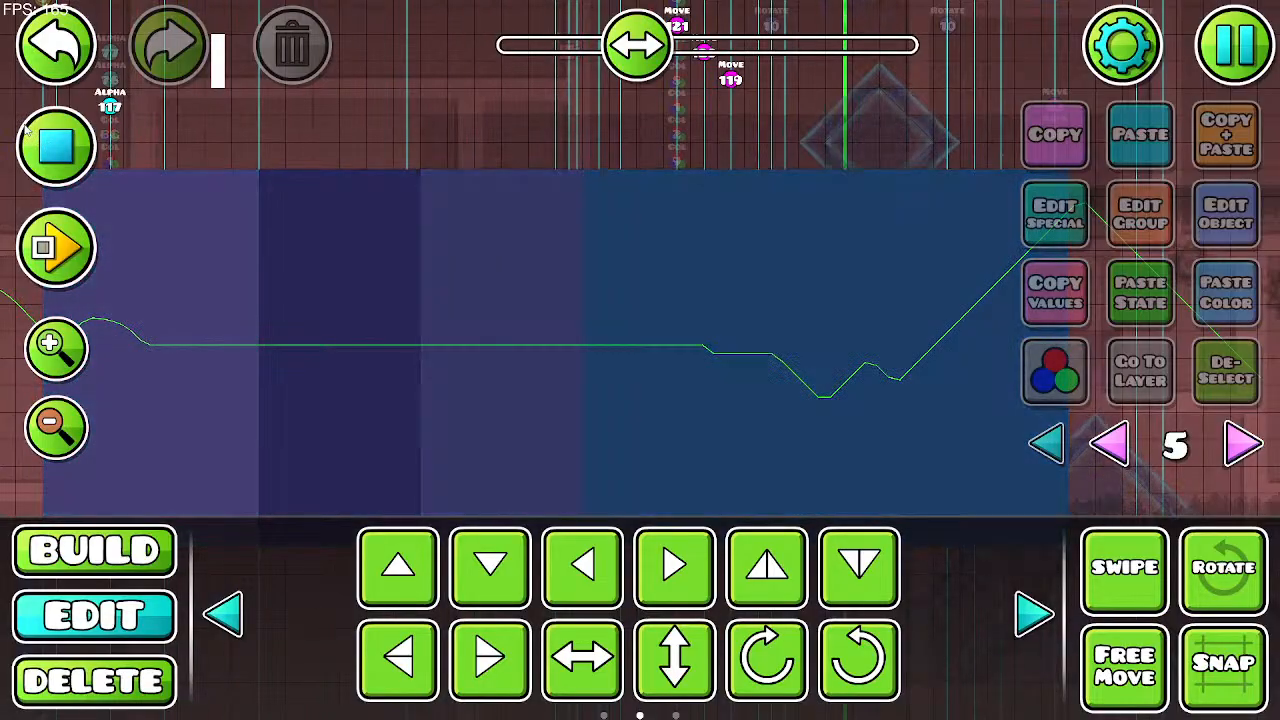
pyautogui.click(38, 137)
# Step: Double the height of the small white column above the coloured blocks by duplicating its squares and stacking the copy on top
pyautogui.moveTo(300, 186); pyautogui.dragTo(453, 401)
pyautogui.click(67, 355)
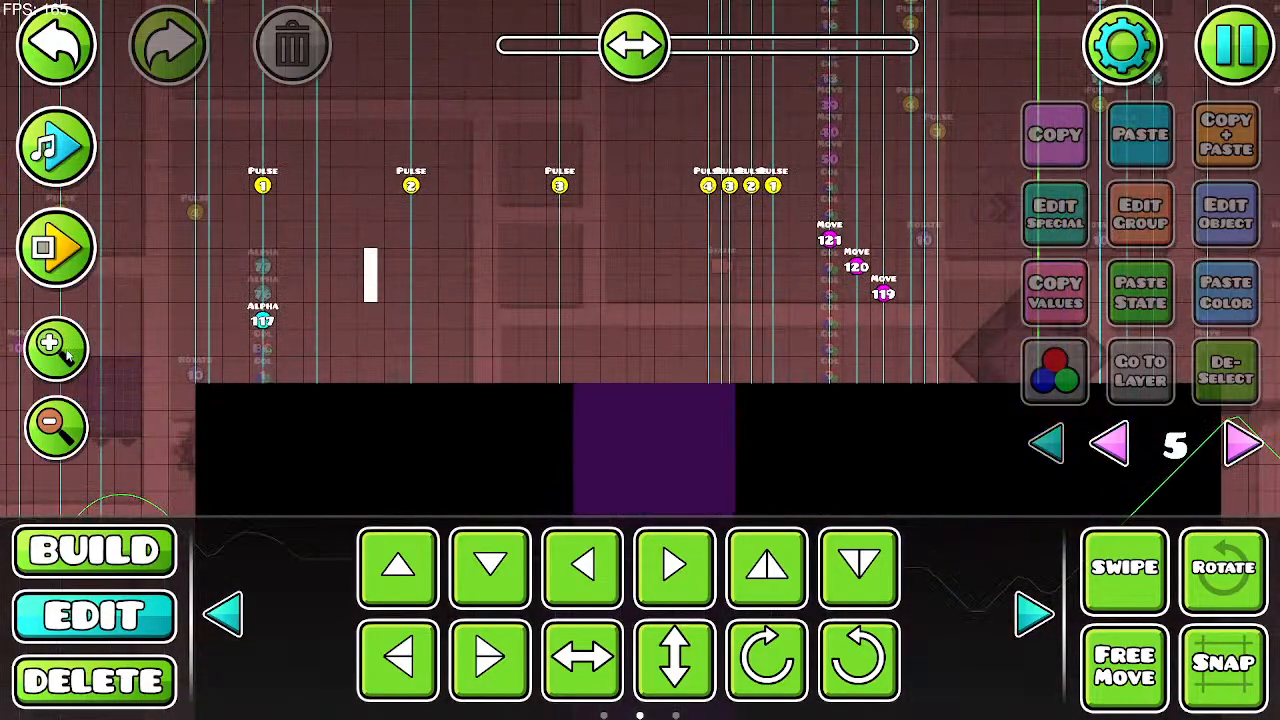
pyautogui.click(322, 292)
pyautogui.click(1115, 540)
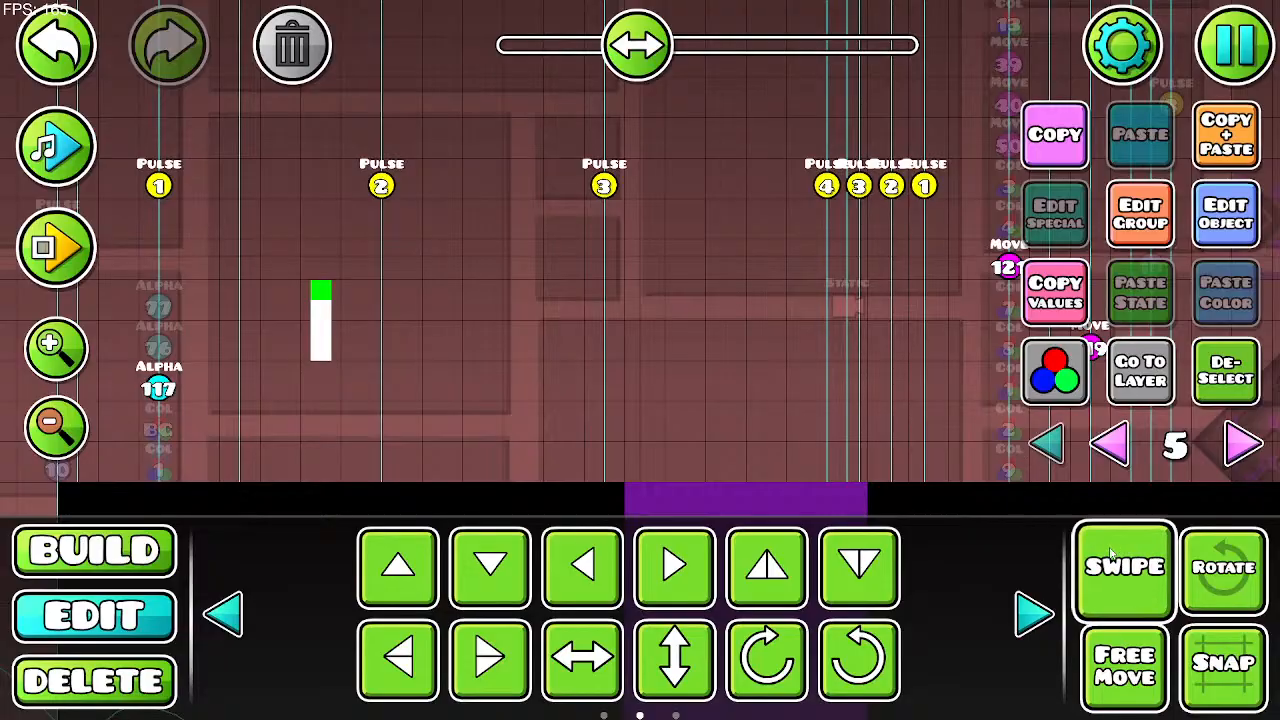
pyautogui.moveTo(326, 295); pyautogui.dragTo(333, 345)
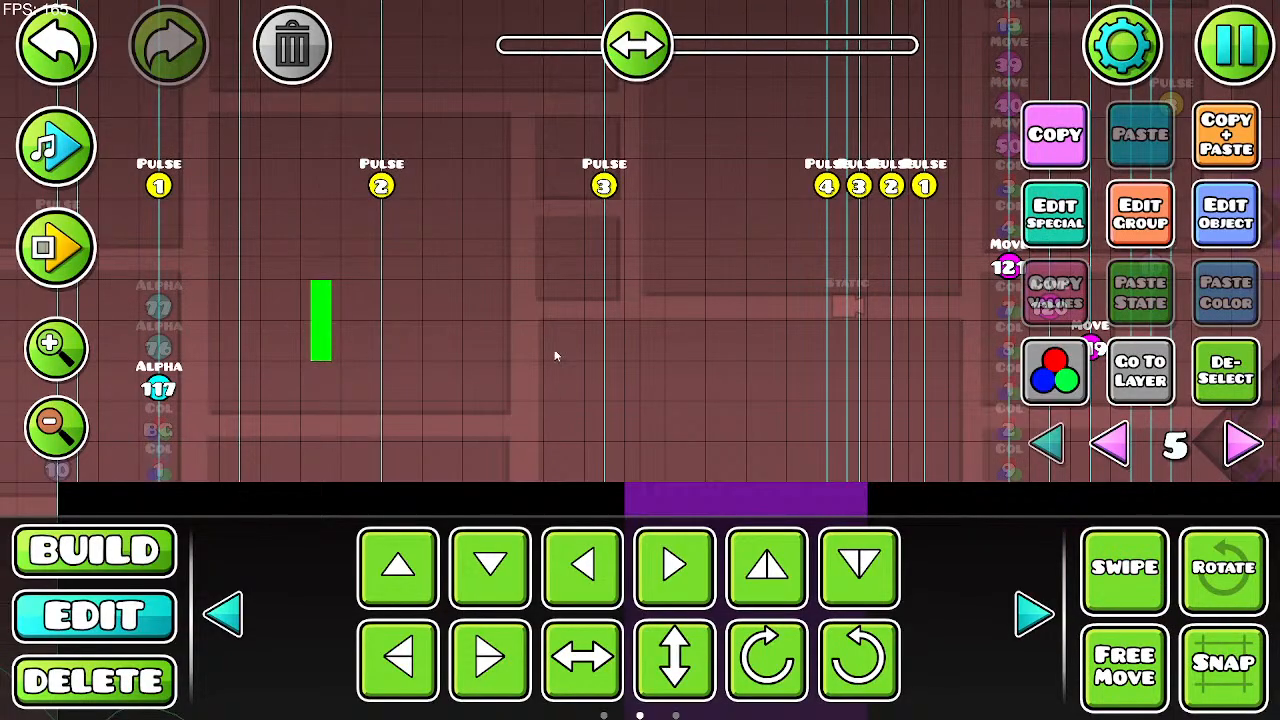
pyautogui.press('s')
pyautogui.click(1247, 136)
pyautogui.press('w')
pyautogui.press('w')
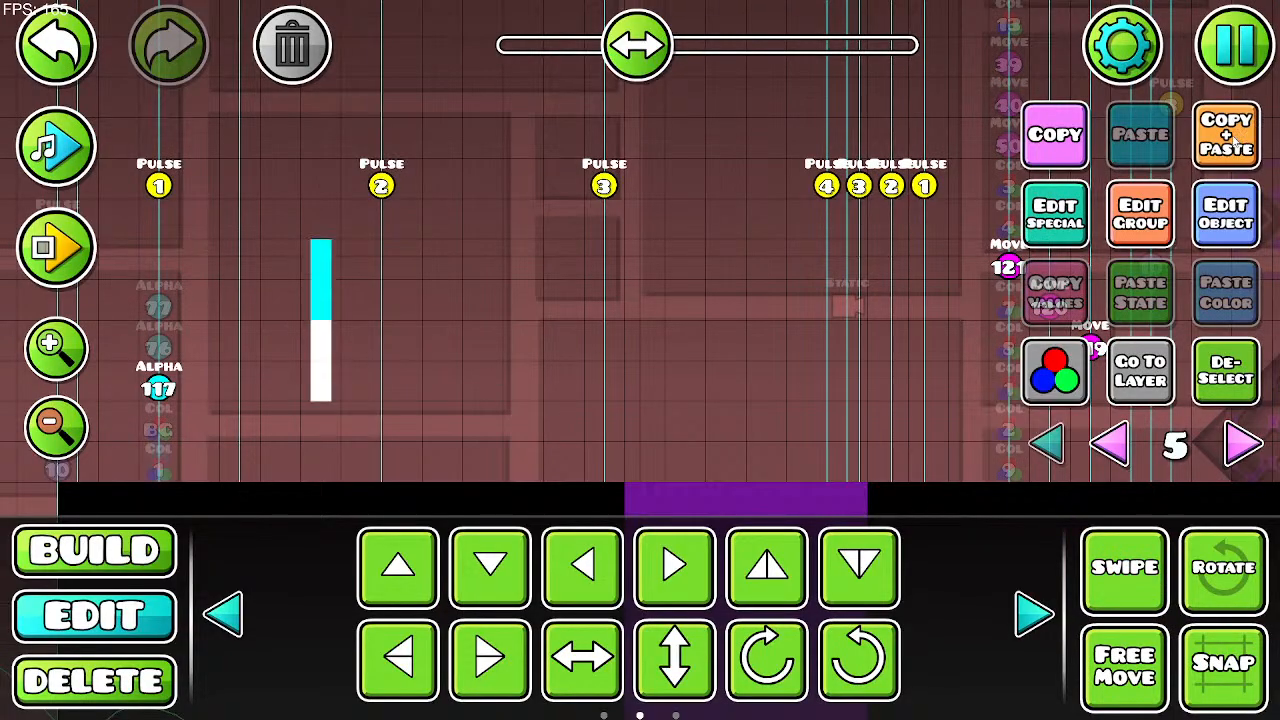
pyautogui.click(1233, 142)
pyautogui.press('d')
pyautogui.press('d')
pyautogui.press('d')
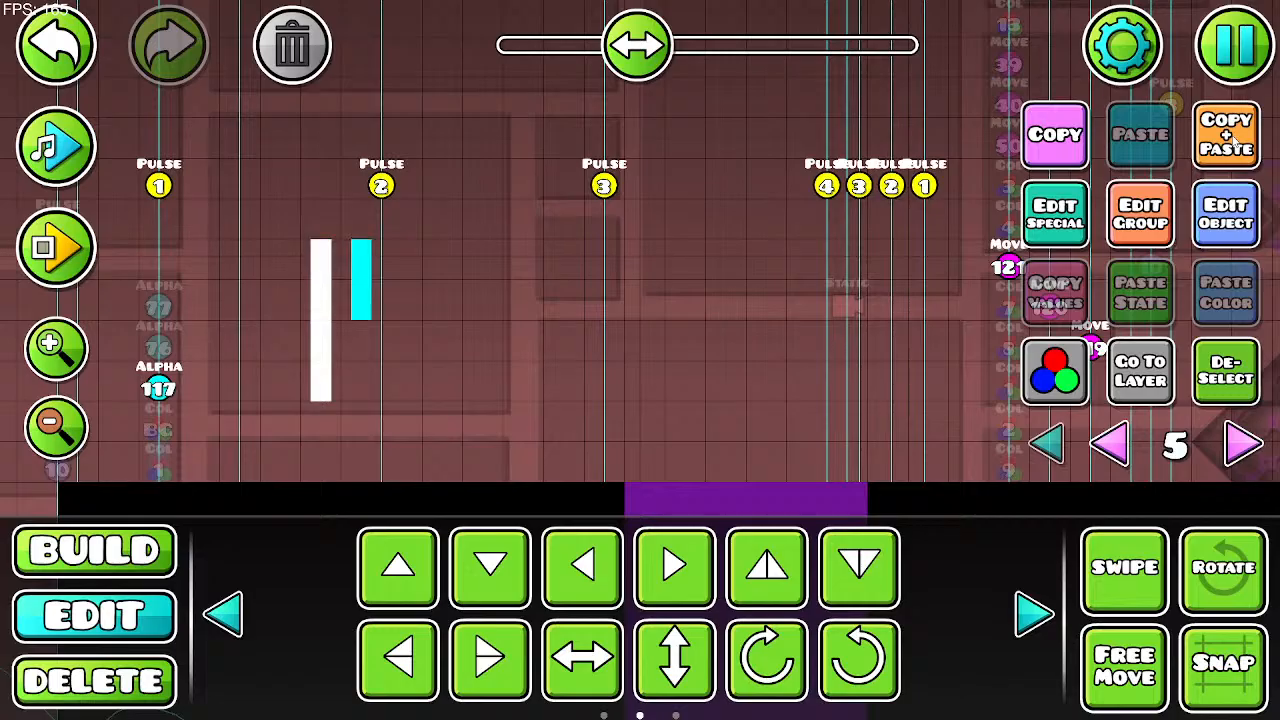
pyautogui.click(314, 50)
# Step: Duplicate the white column's top square, rotate the copy 45 degrees and place it beside the column's upper left
pyautogui.click(319, 251)
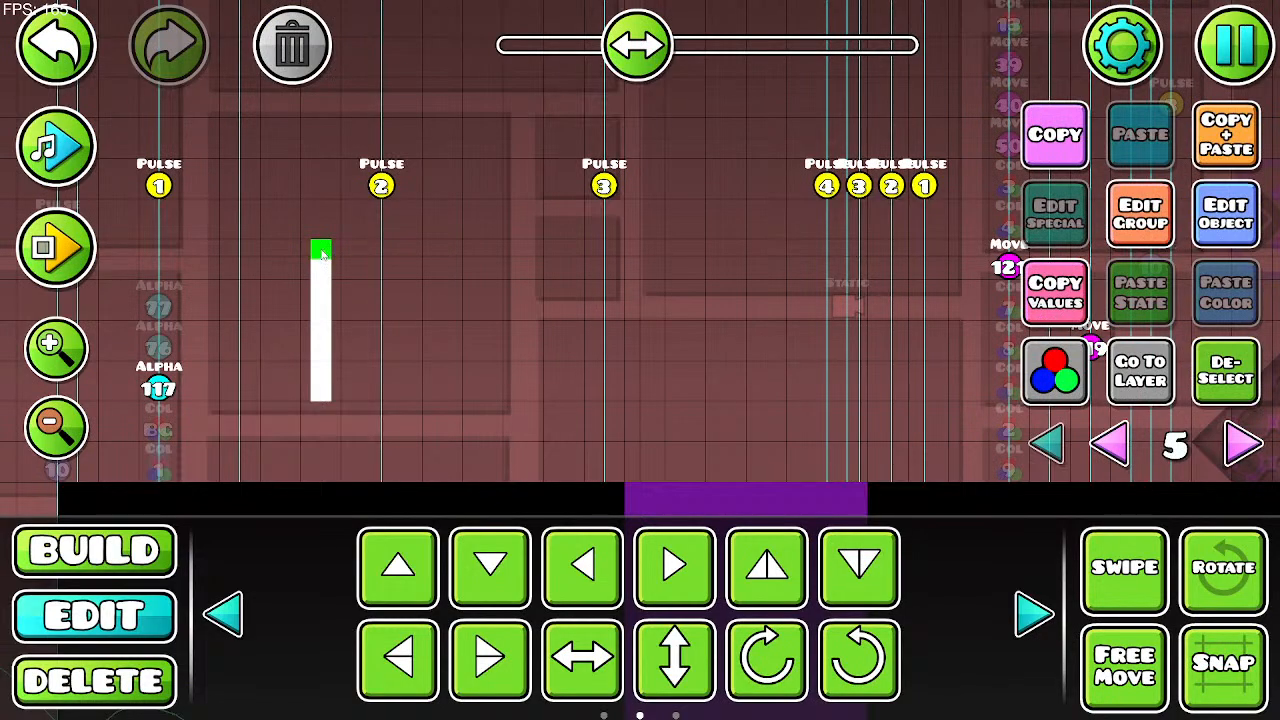
pyautogui.click(1035, 614)
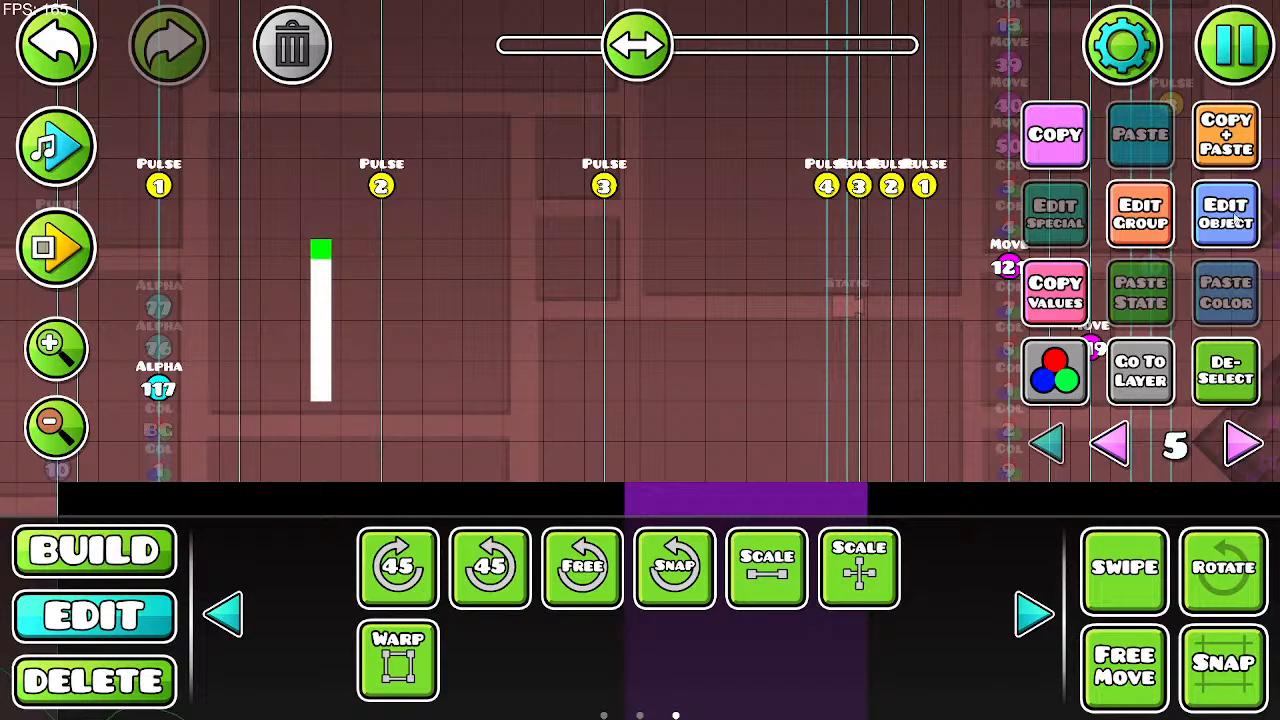
pyautogui.click(56, 345)
pyautogui.moveTo(371, 308); pyautogui.dragTo(600, 317)
pyautogui.press('a')
pyautogui.press('w')
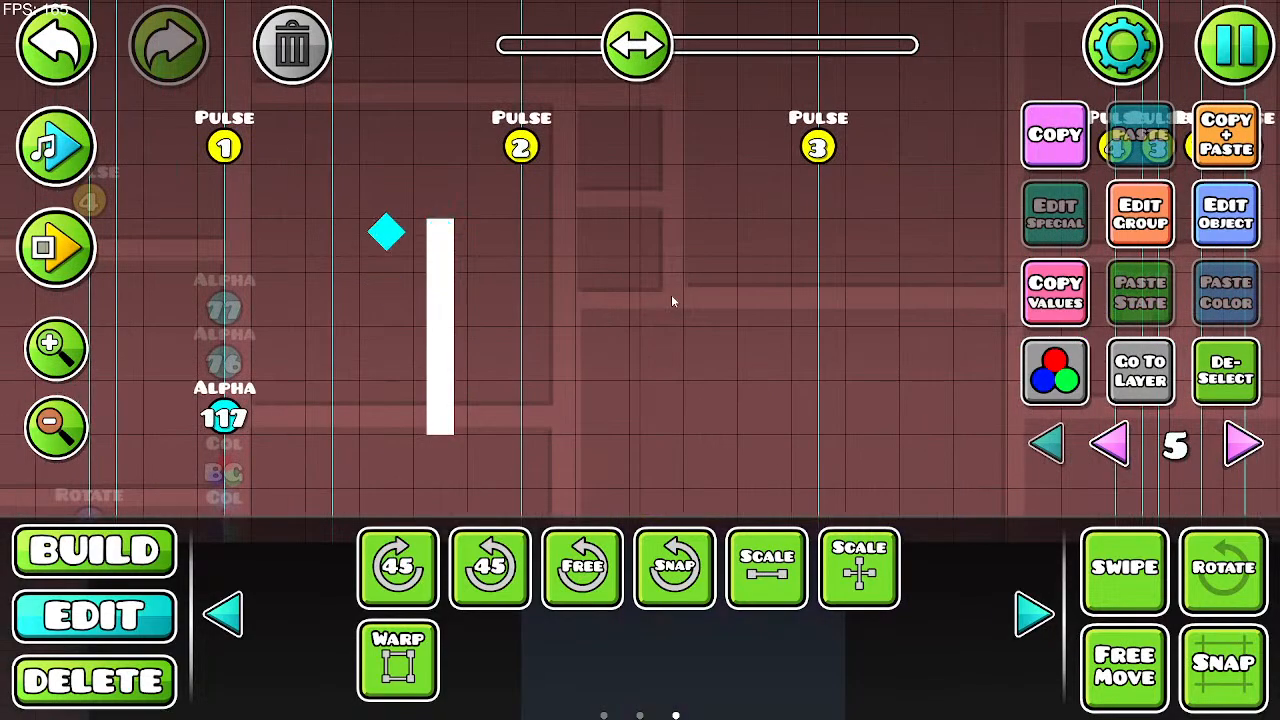
pyautogui.press('d')
# Step: Nudge the rotated square so it overlaps the column's upper-left corner and starts the flag of a numeral 1
pyautogui.click(226, 612)
pyautogui.click(406, 664)
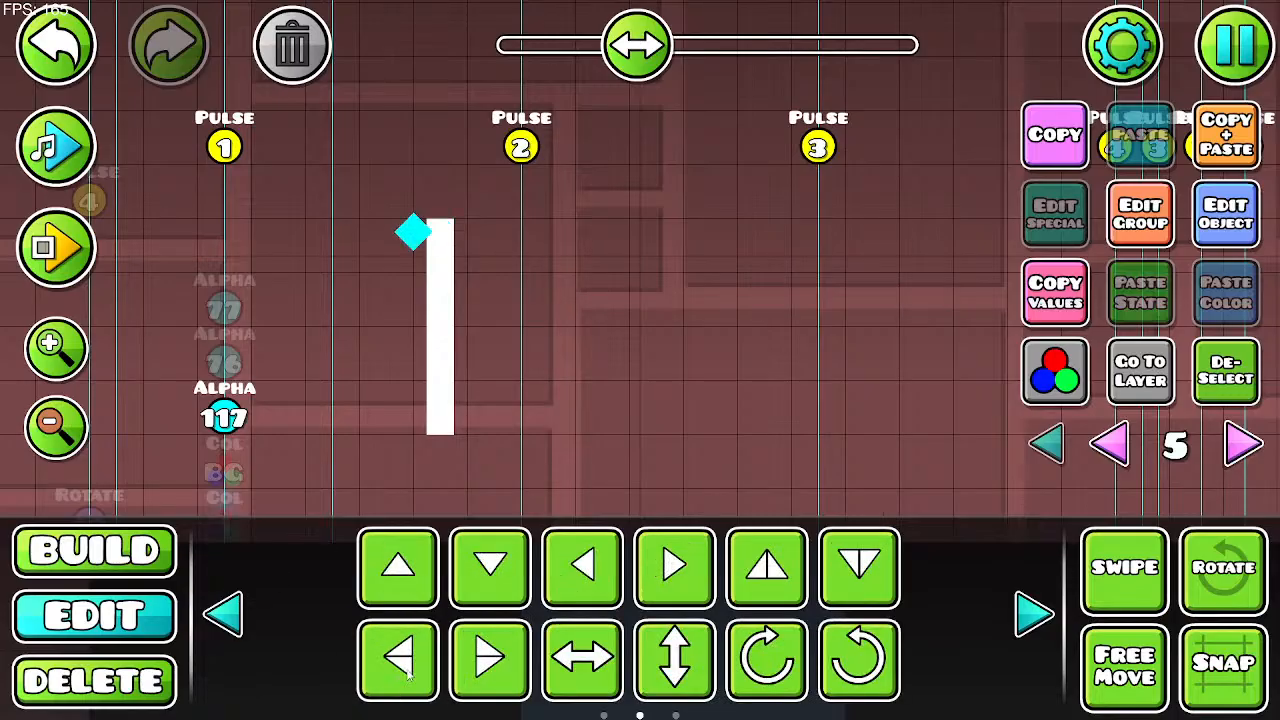
pyautogui.click(1030, 614)
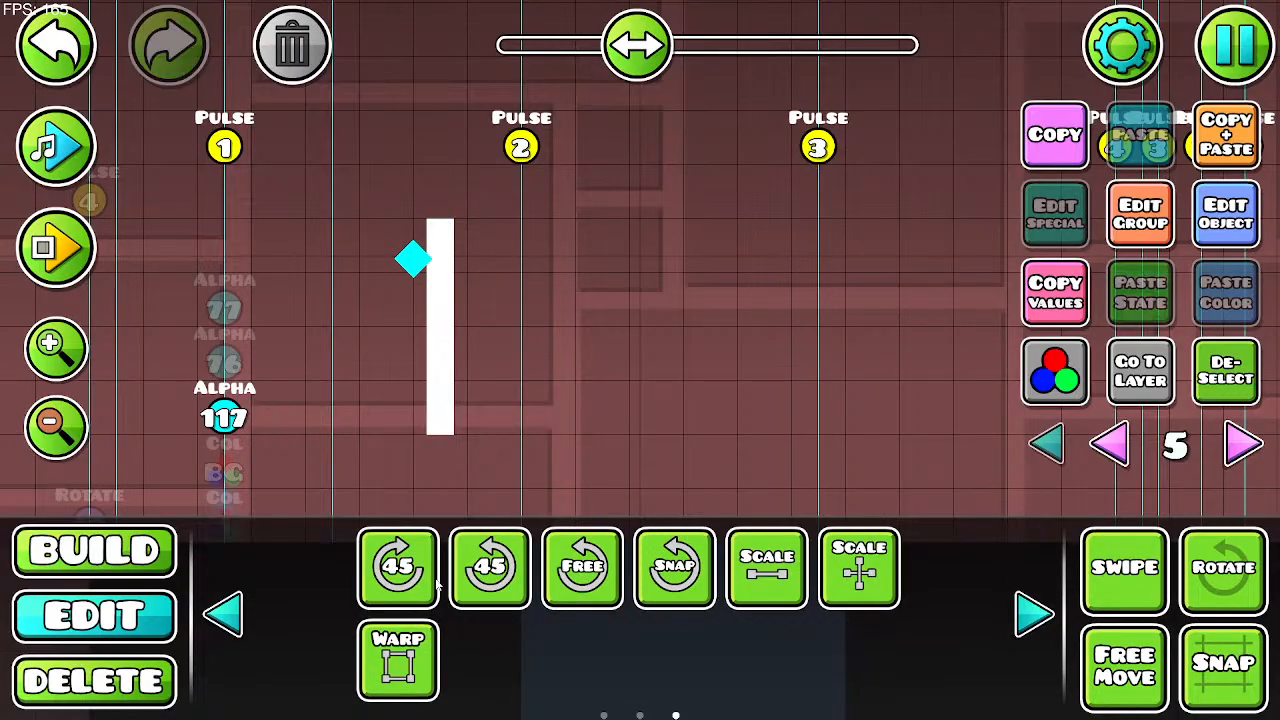
pyautogui.click(226, 616)
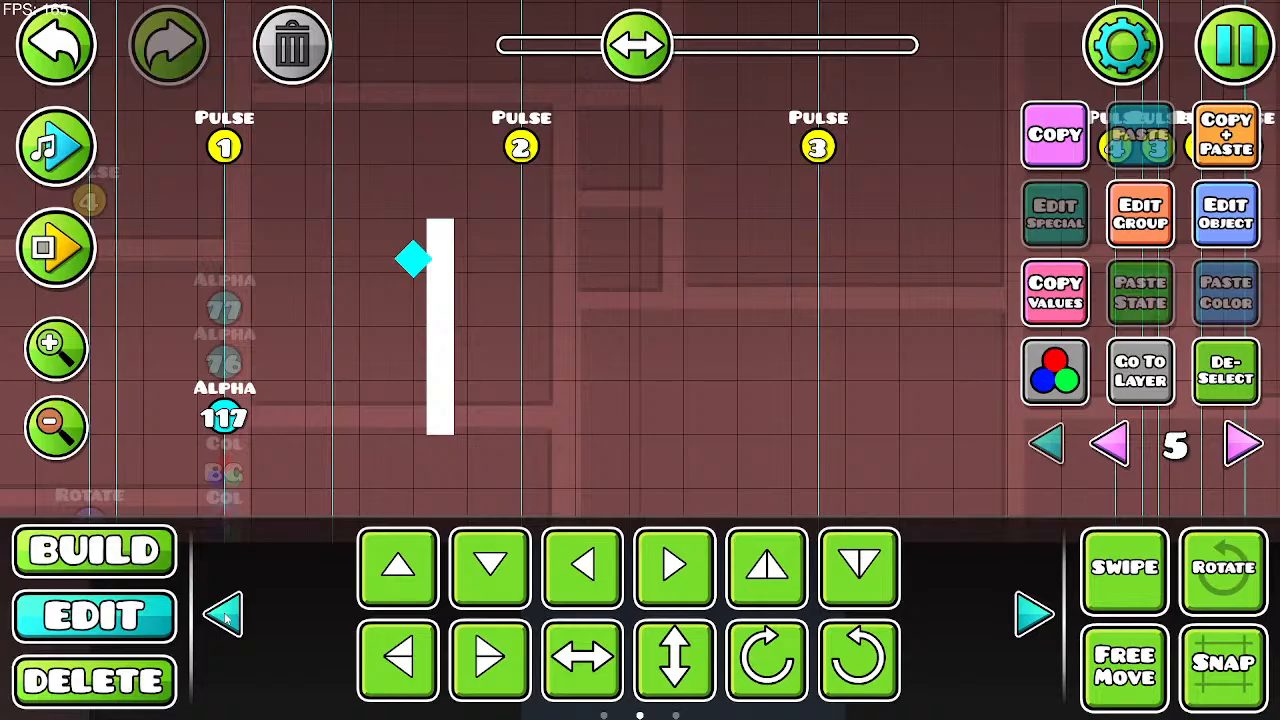
pyautogui.click(226, 616)
pyautogui.click(398, 567)
pyautogui.click(398, 567)
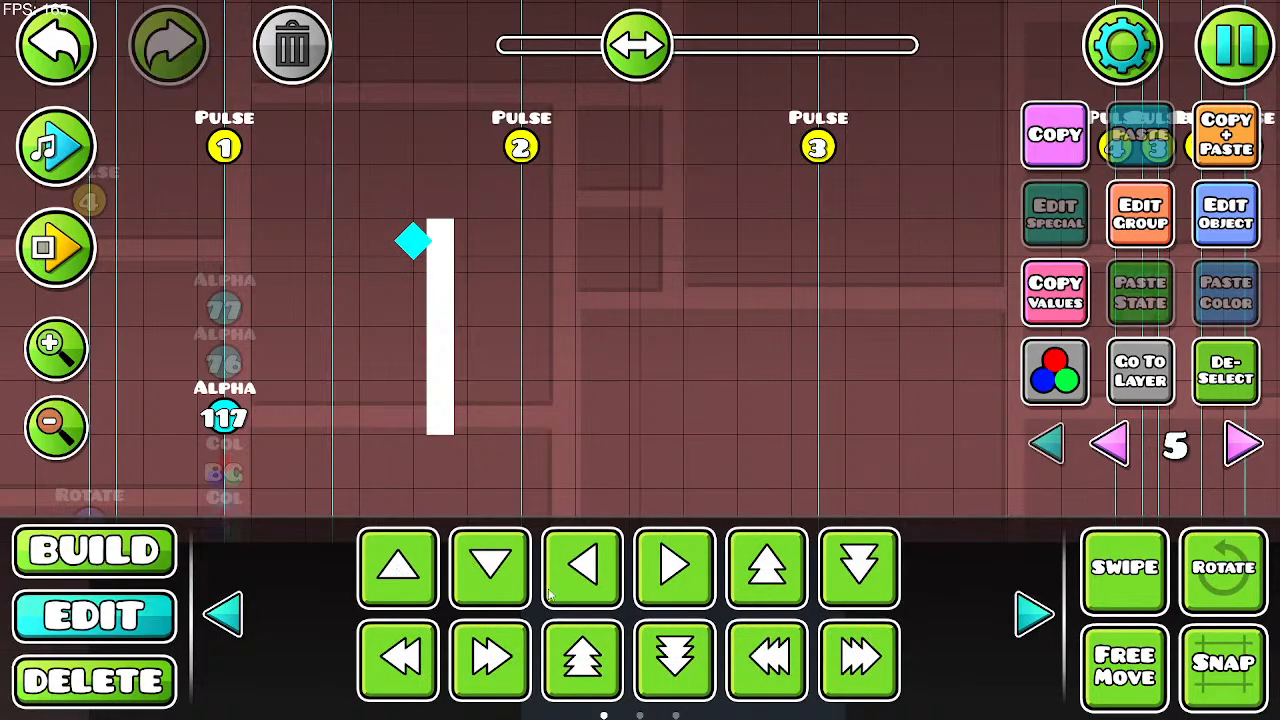
pyautogui.click(676, 584)
pyautogui.click(676, 584)
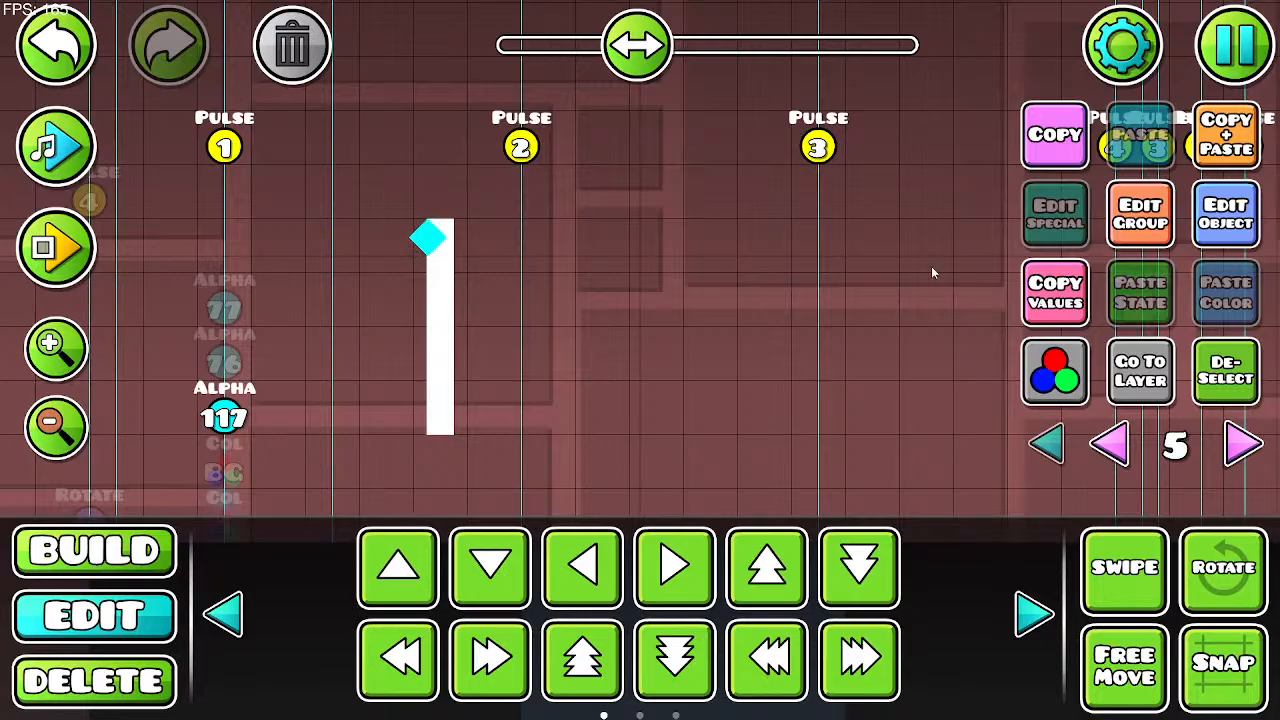
# Step: Duplicate the rotated square and shift the copy down below the first one on the column's edge
pyautogui.press('a')
pyautogui.press('s')
pyautogui.press('d')
pyautogui.press('w')
pyautogui.click(489, 568)
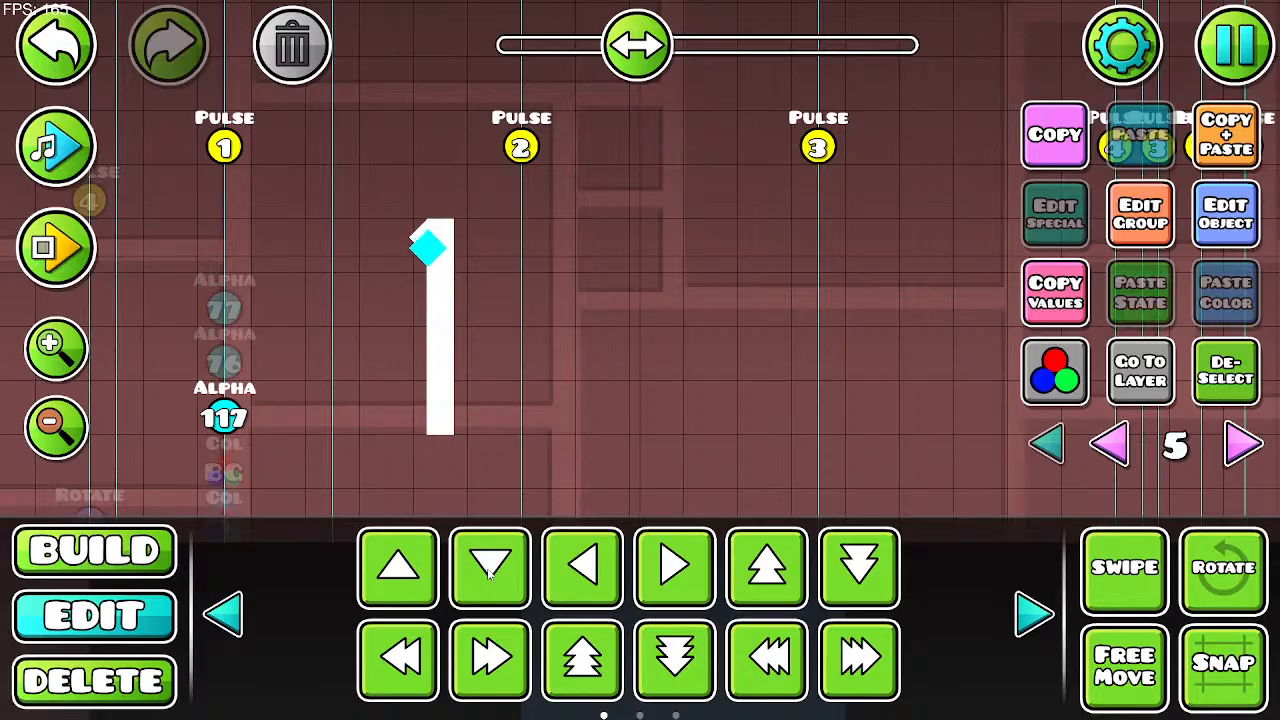
pyautogui.click(489, 568)
pyautogui.click(489, 568)
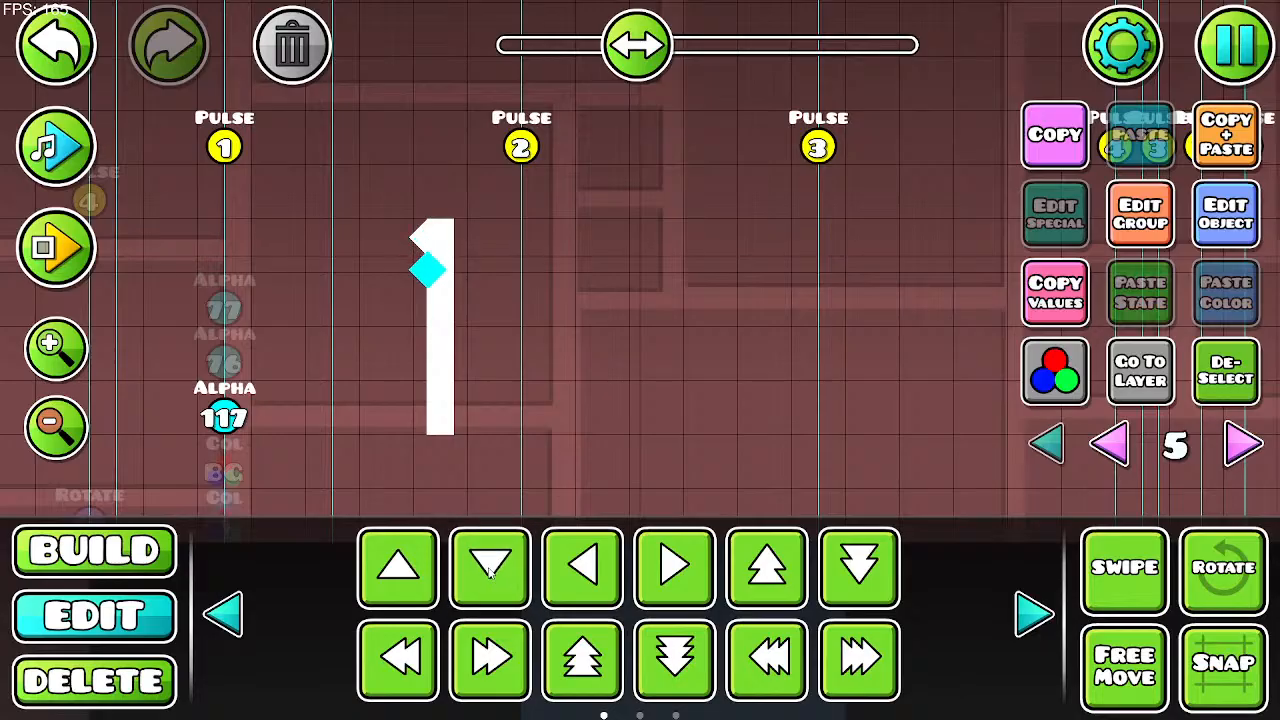
pyautogui.click(484, 568)
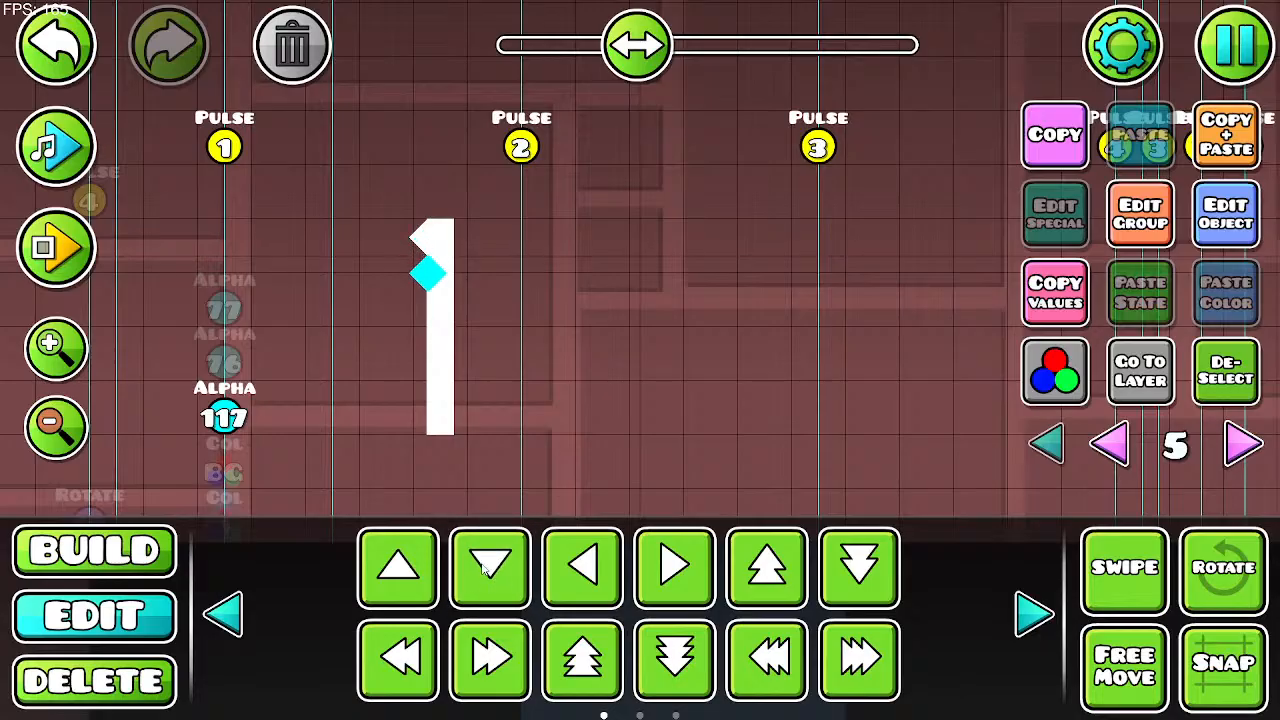
# Step: Align the copied rotated square diagonally down-left of the first one to lengthen the numeral's flag
pyautogui.click(573, 580)
pyautogui.click(561, 576)
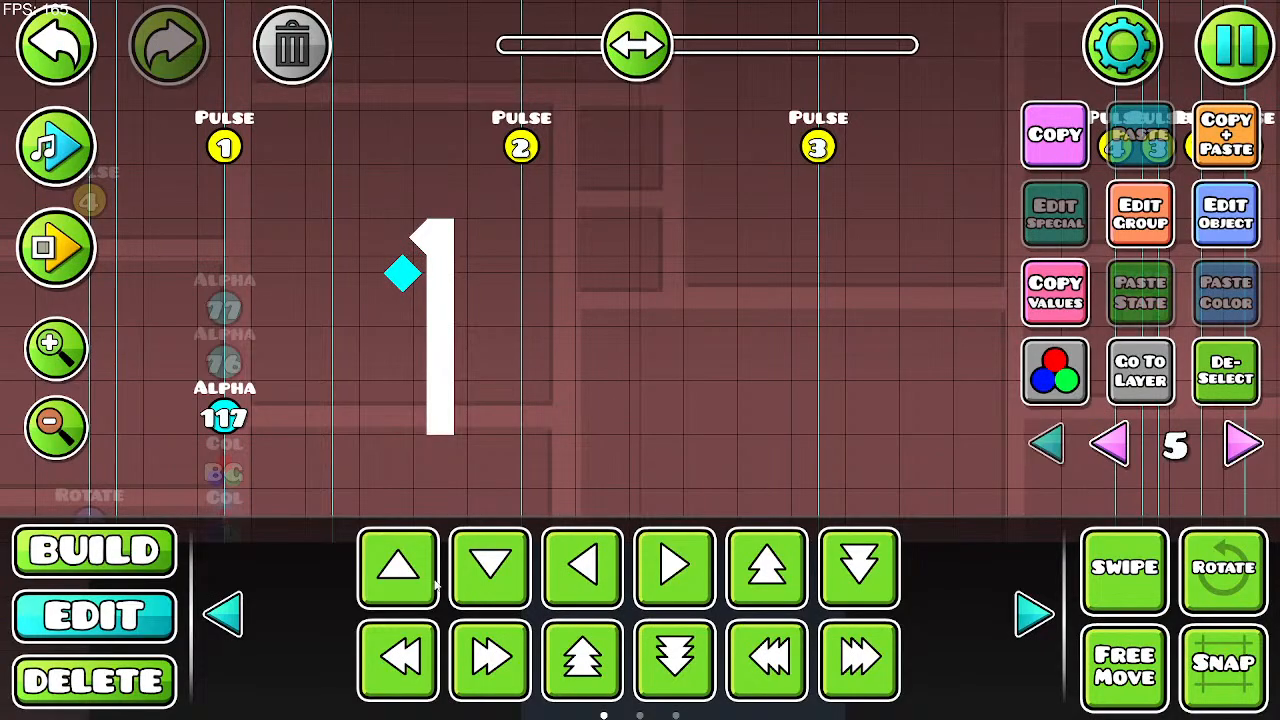
pyautogui.click(570, 582)
pyautogui.click(398, 568)
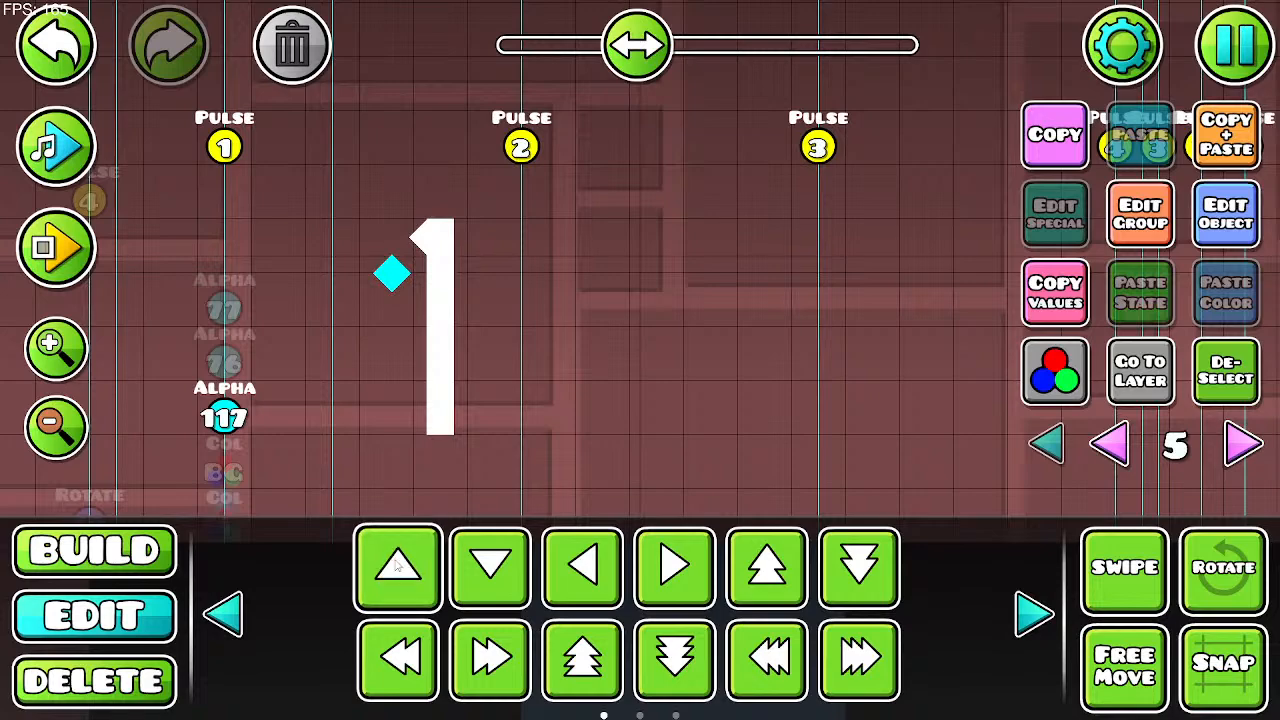
pyautogui.click(674, 568)
pyautogui.click(398, 568)
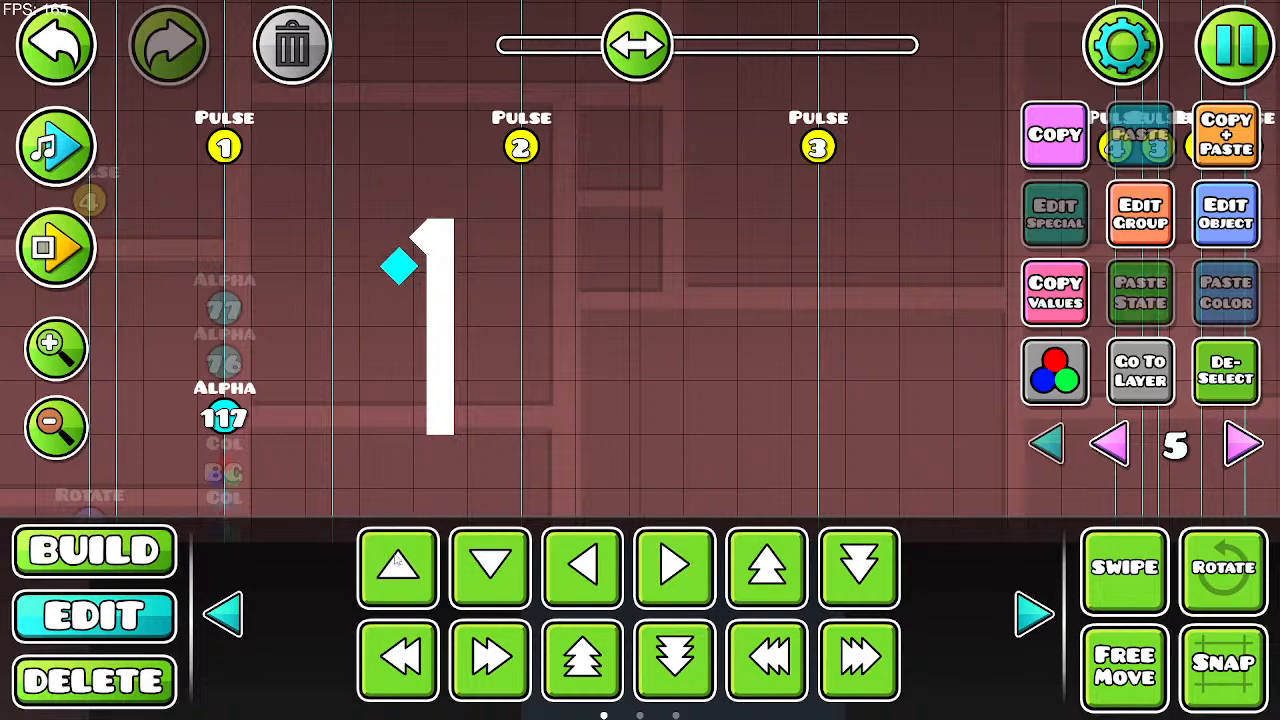
pyautogui.click(662, 584)
pyautogui.click(420, 582)
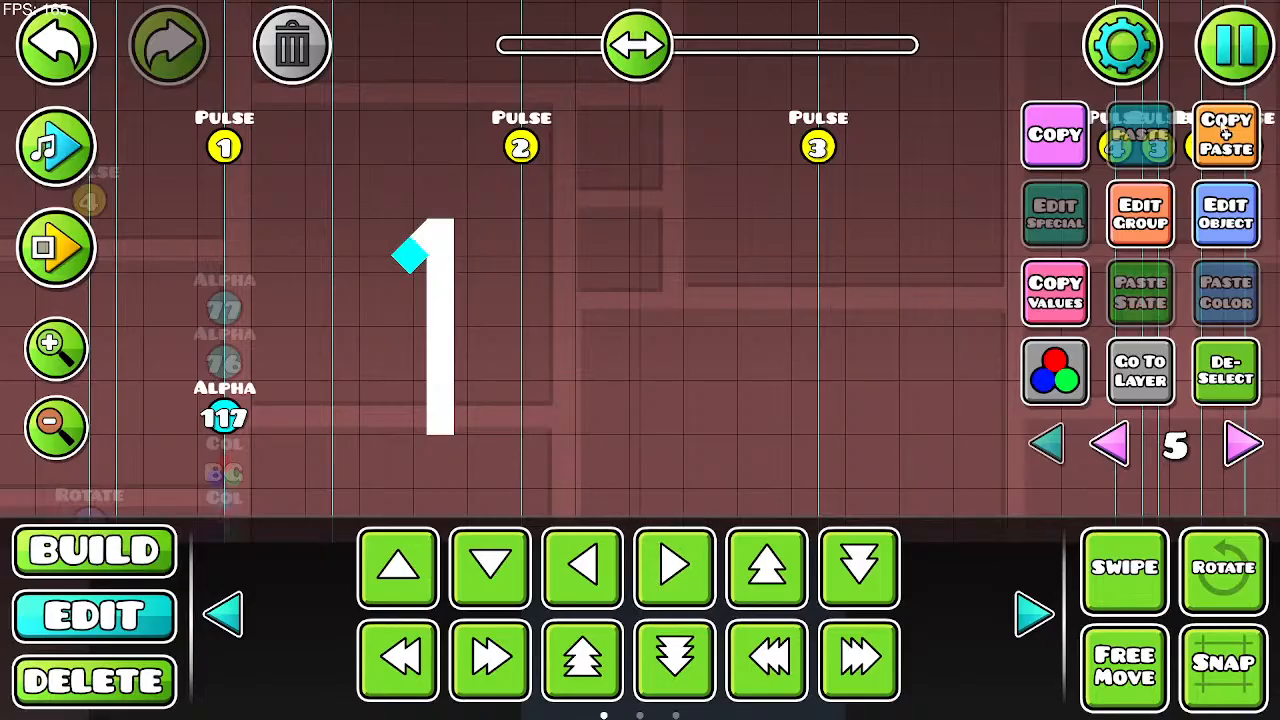
# Step: Duplicate the flag's lowest rotated square and nudge the copy flush against its lower-left side
pyautogui.press('s')
pyautogui.press('a')
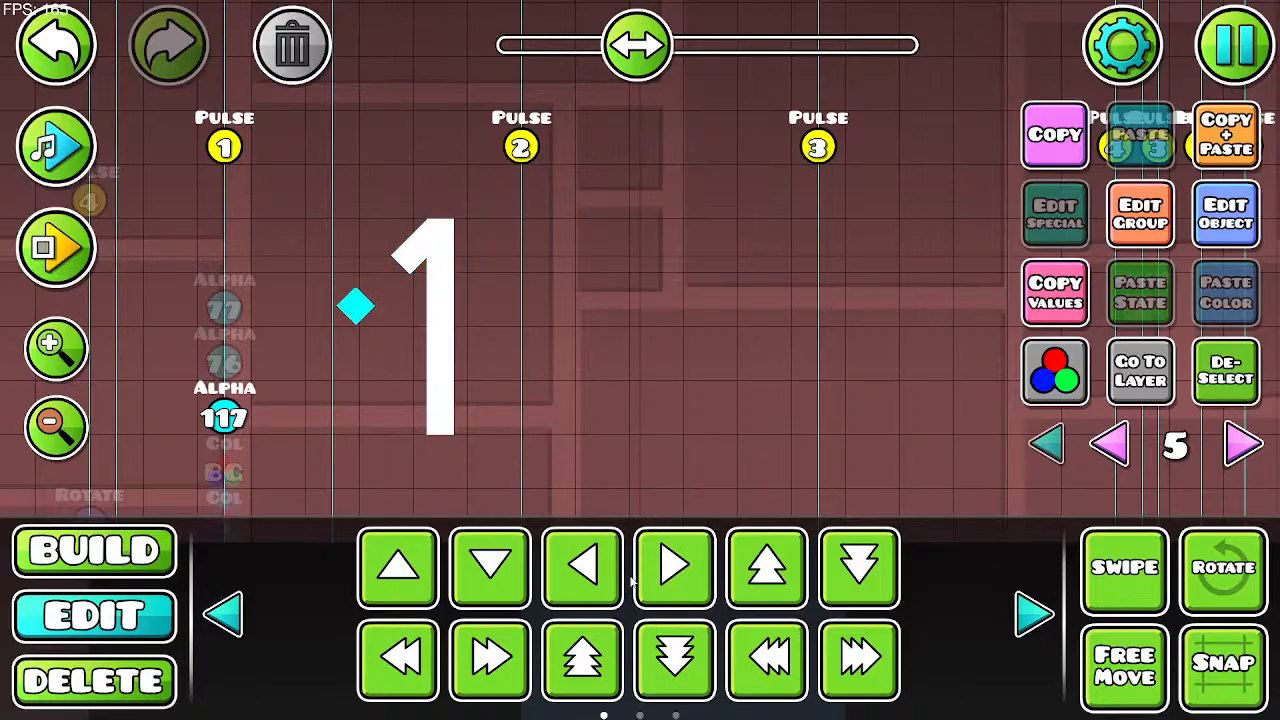
pyautogui.click(674, 568)
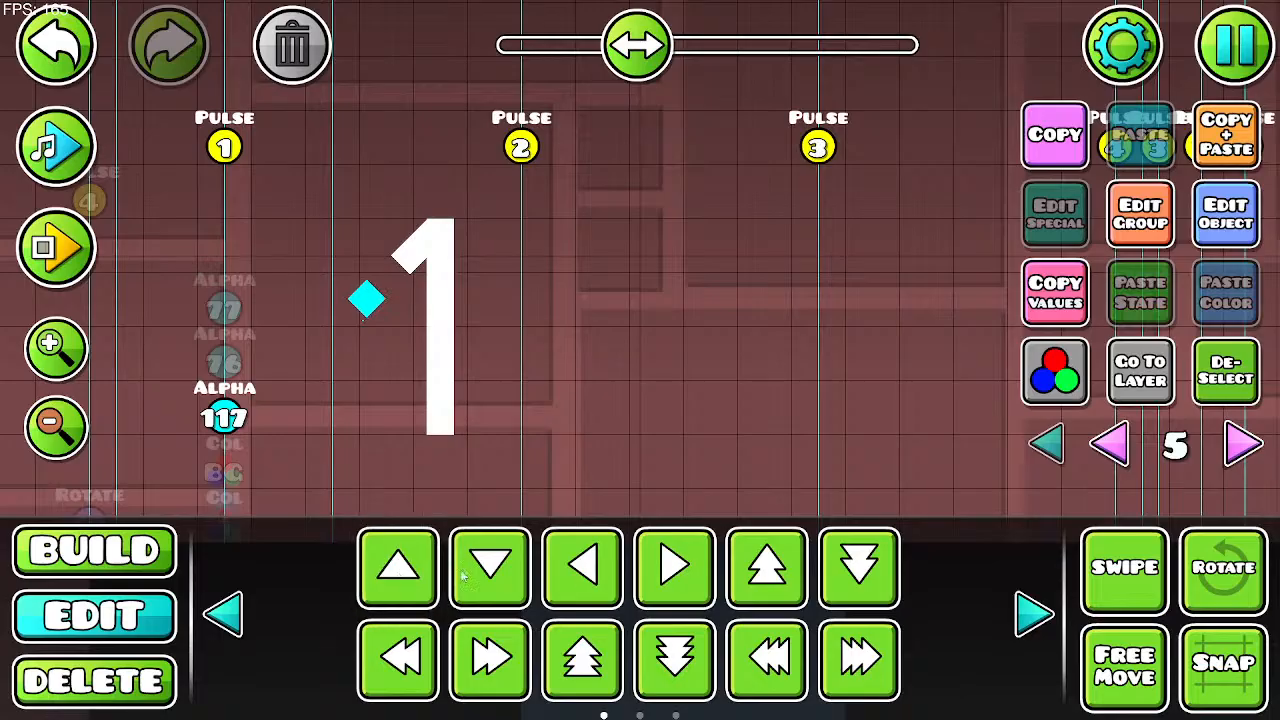
pyautogui.click(398, 568)
pyautogui.click(674, 568)
pyautogui.click(674, 568)
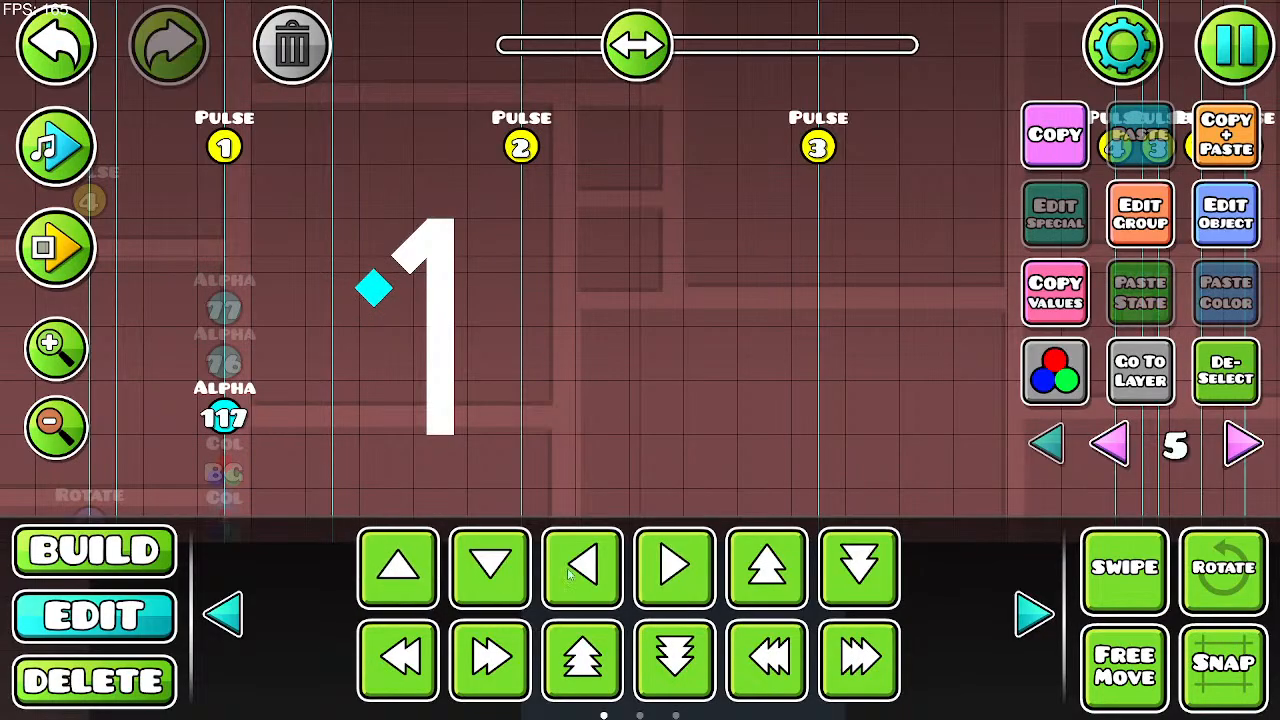
pyautogui.click(672, 572)
pyautogui.click(400, 568)
pyautogui.click(668, 570)
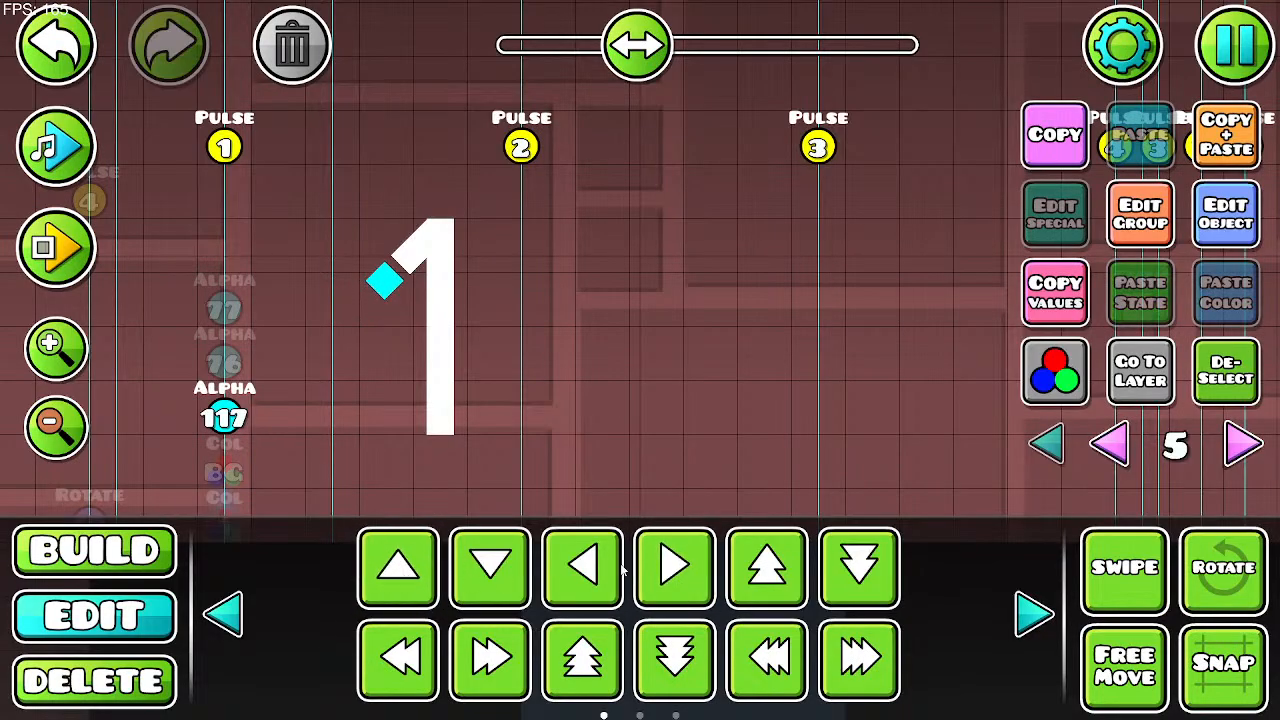
pyautogui.click(674, 568)
pyautogui.click(398, 568)
pyautogui.click(674, 568)
# Step: Add one more copy of the rotated square at the flag's lower-left tip to finish the numeral's flag
pyautogui.press('s')
pyautogui.press('a')
pyautogui.click(674, 568)
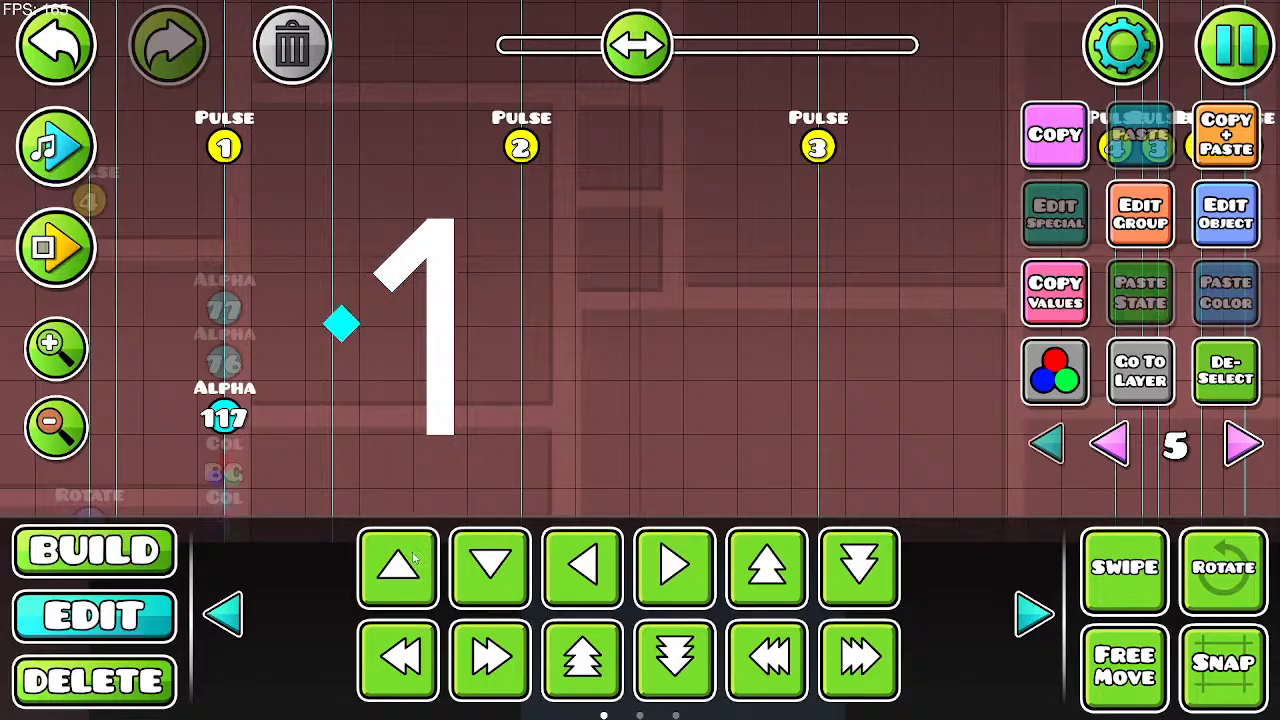
pyautogui.click(398, 568)
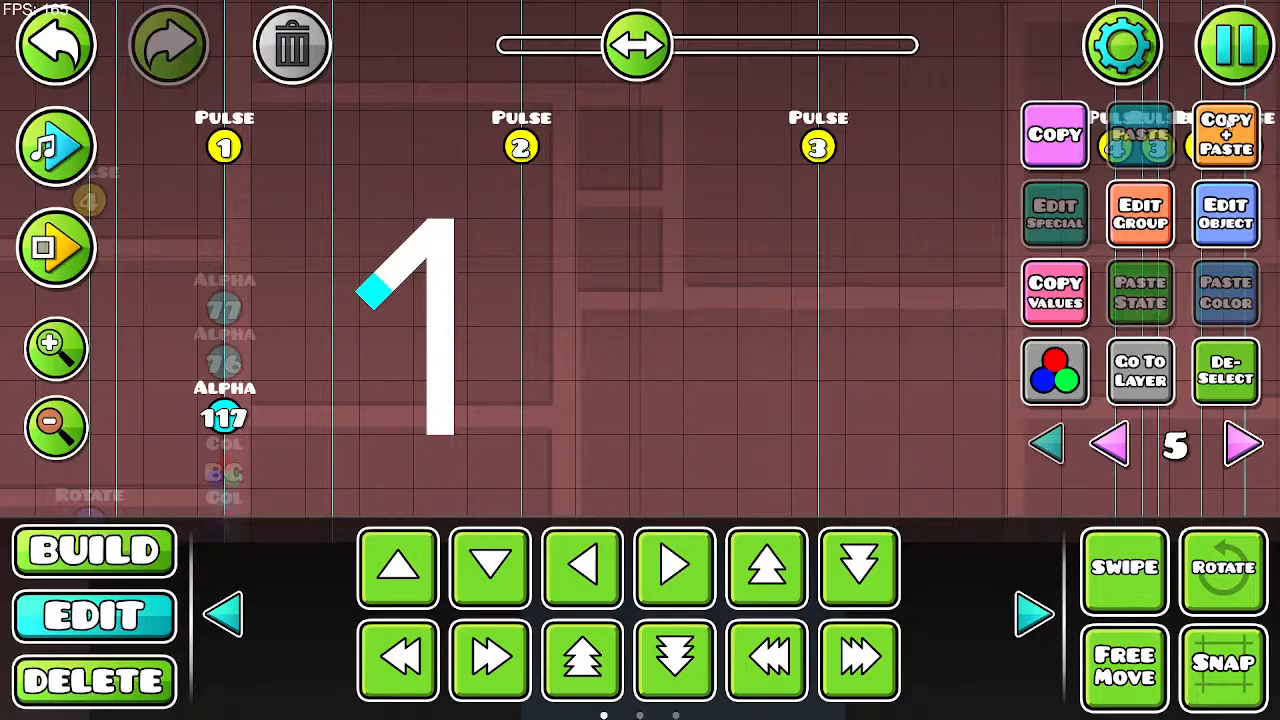
# Step: Duplicate the flag's end square and move the copy into the empty area to the right of the numeral 1
pyautogui.press('s')
pyautogui.press('d')
pyautogui.press('d')
pyautogui.press('d')
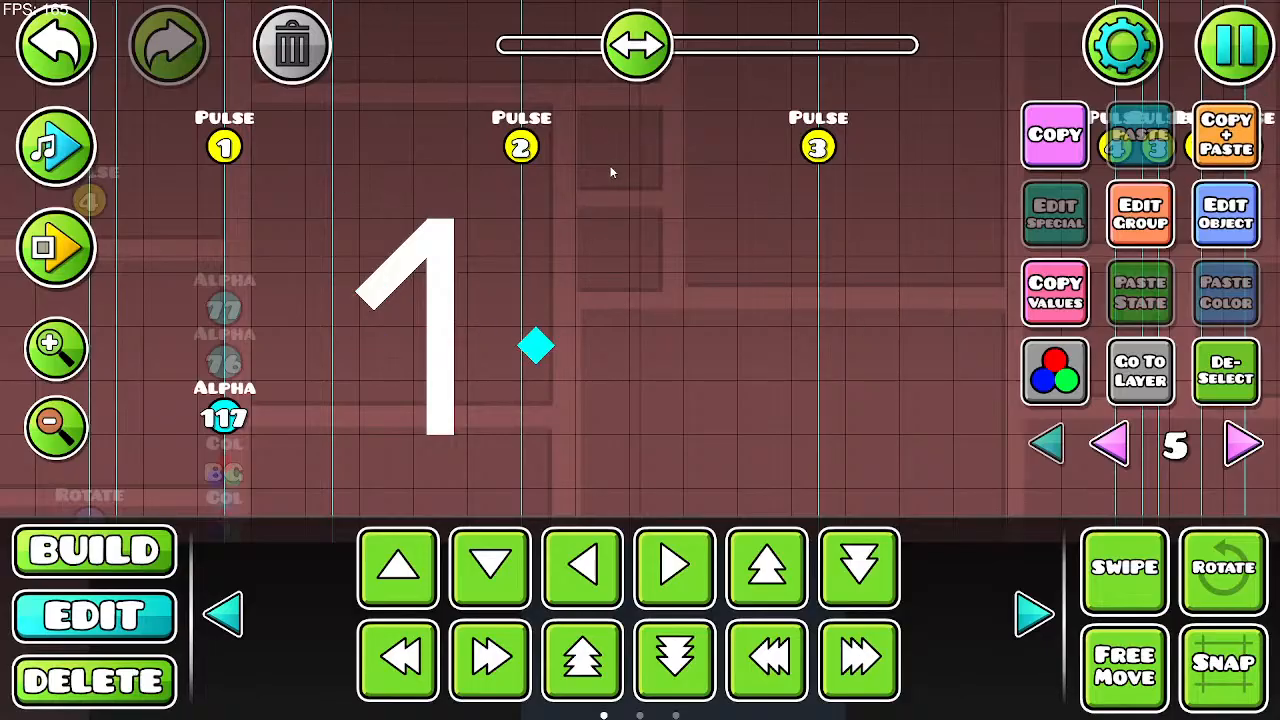
pyautogui.press('w')
pyautogui.press('d')
pyautogui.press('d')
# Step: Extend the numeral's base to the left of the column with two copies of the column's bottom square
pyautogui.click(452, 428)
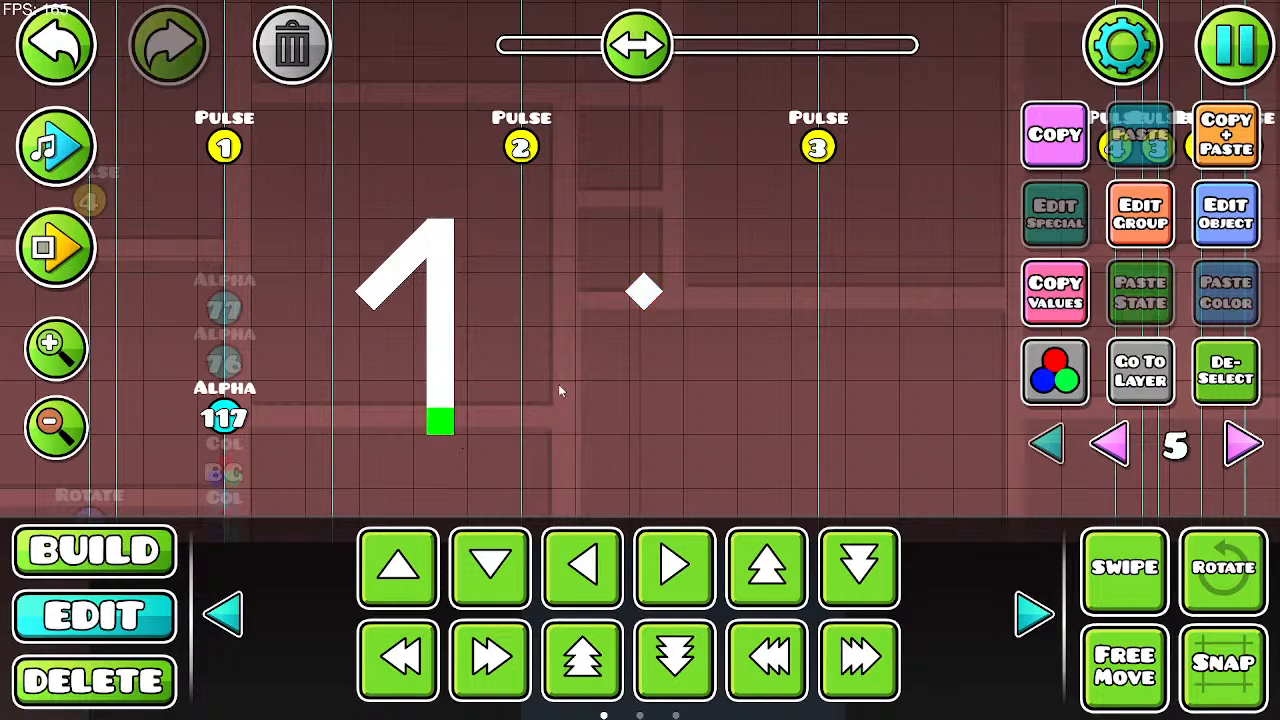
pyautogui.click(1215, 143)
pyautogui.press('a')
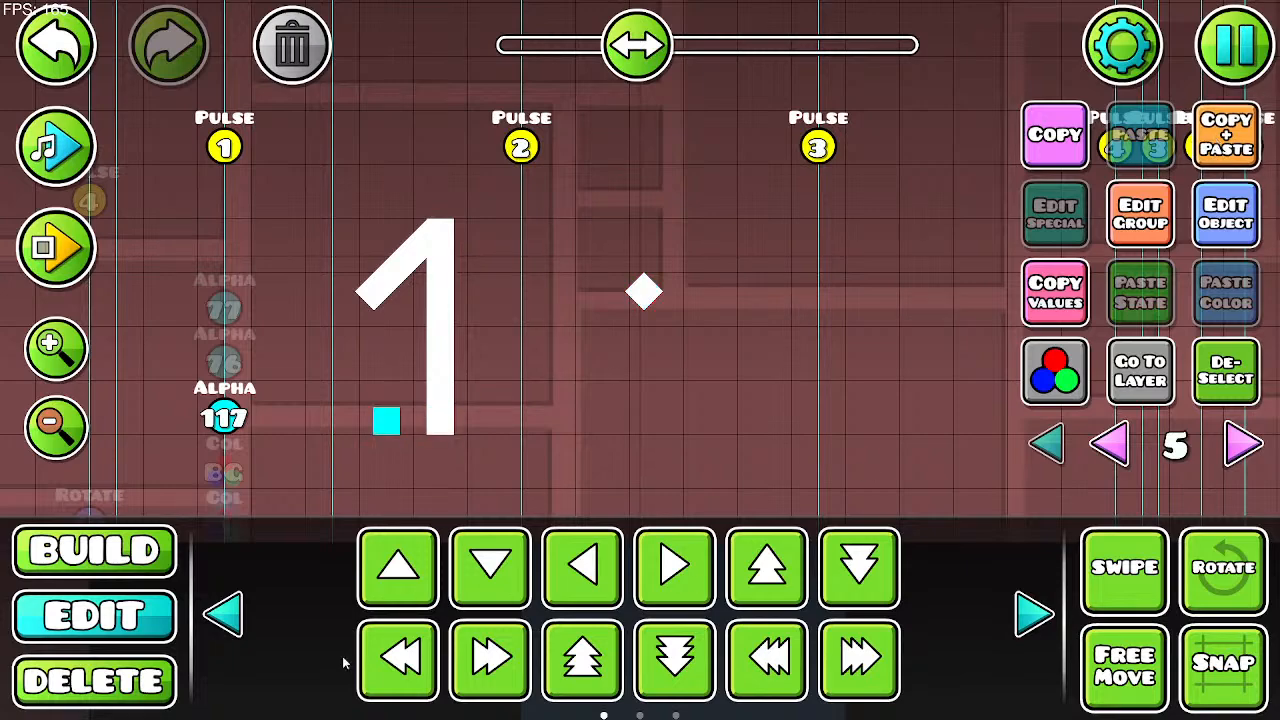
pyautogui.click(224, 614)
pyautogui.click(220, 614)
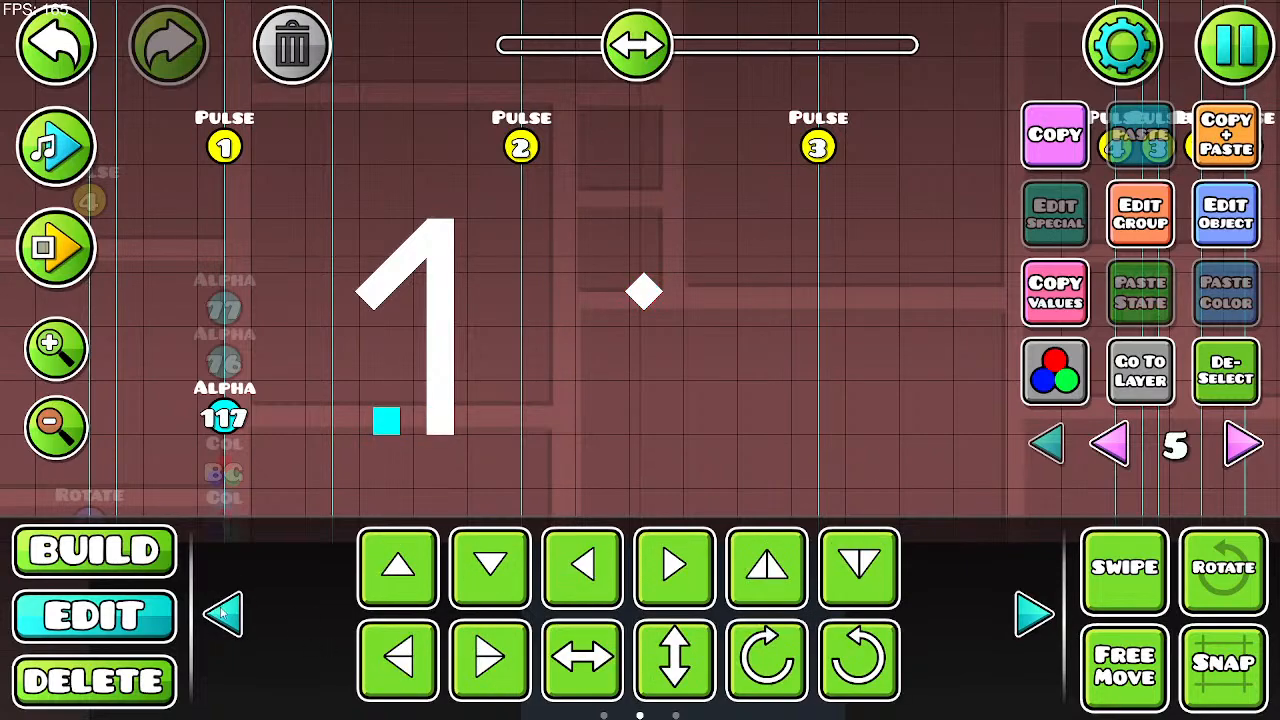
pyautogui.click(503, 662)
pyautogui.click(1200, 142)
pyautogui.press('a')
pyautogui.press('a')
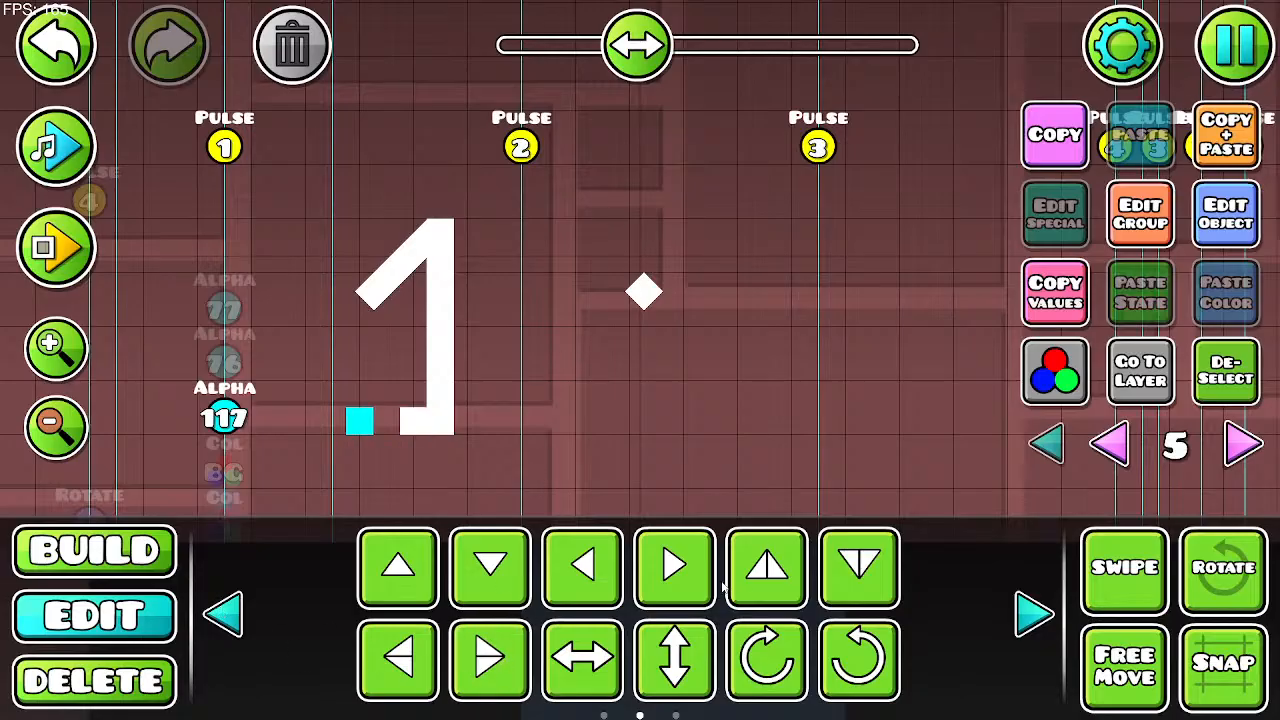
pyautogui.click(490, 658)
# Step: Complete the numeral's base with two more square copies to the right of the column
pyautogui.click(1219, 160)
pyautogui.press('d')
pyautogui.press('d')
pyautogui.click(1219, 160)
pyautogui.press('d')
pyautogui.press('d')
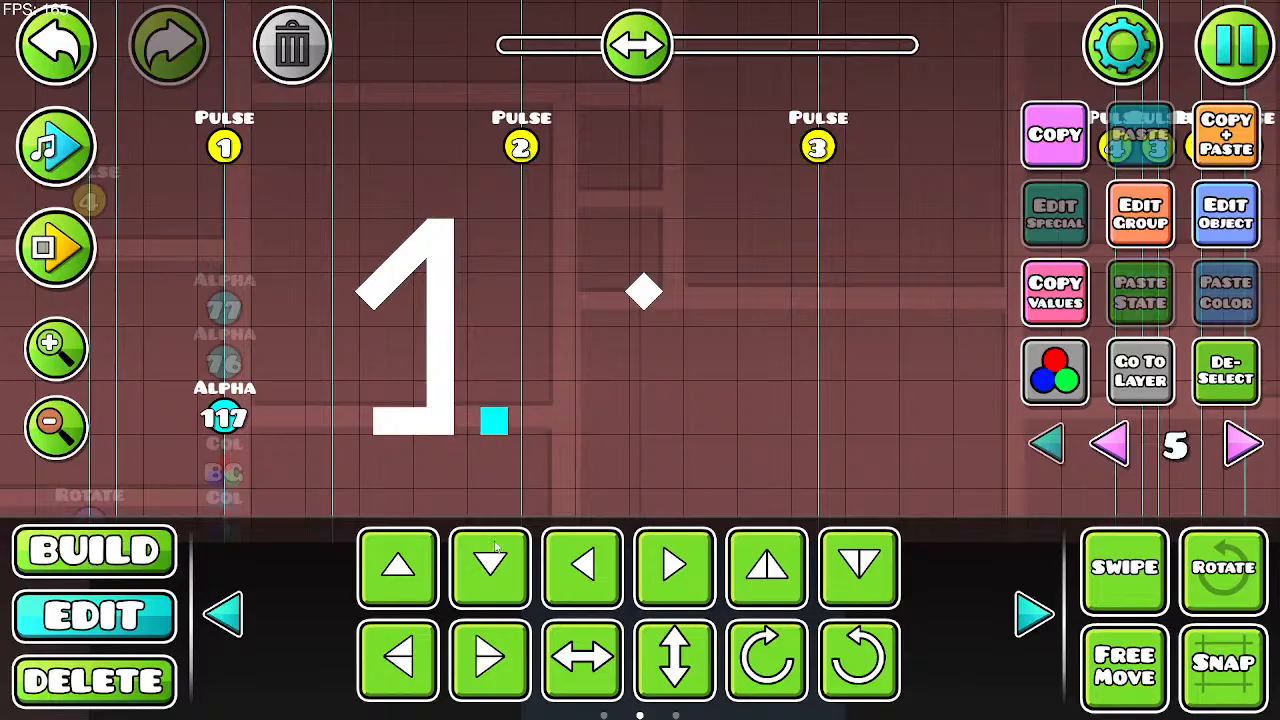
pyautogui.click(406, 638)
pyautogui.click(1228, 140)
pyautogui.press('d')
pyautogui.press('d')
pyautogui.click(430, 651)
pyautogui.scroll(-4, 186, 478)
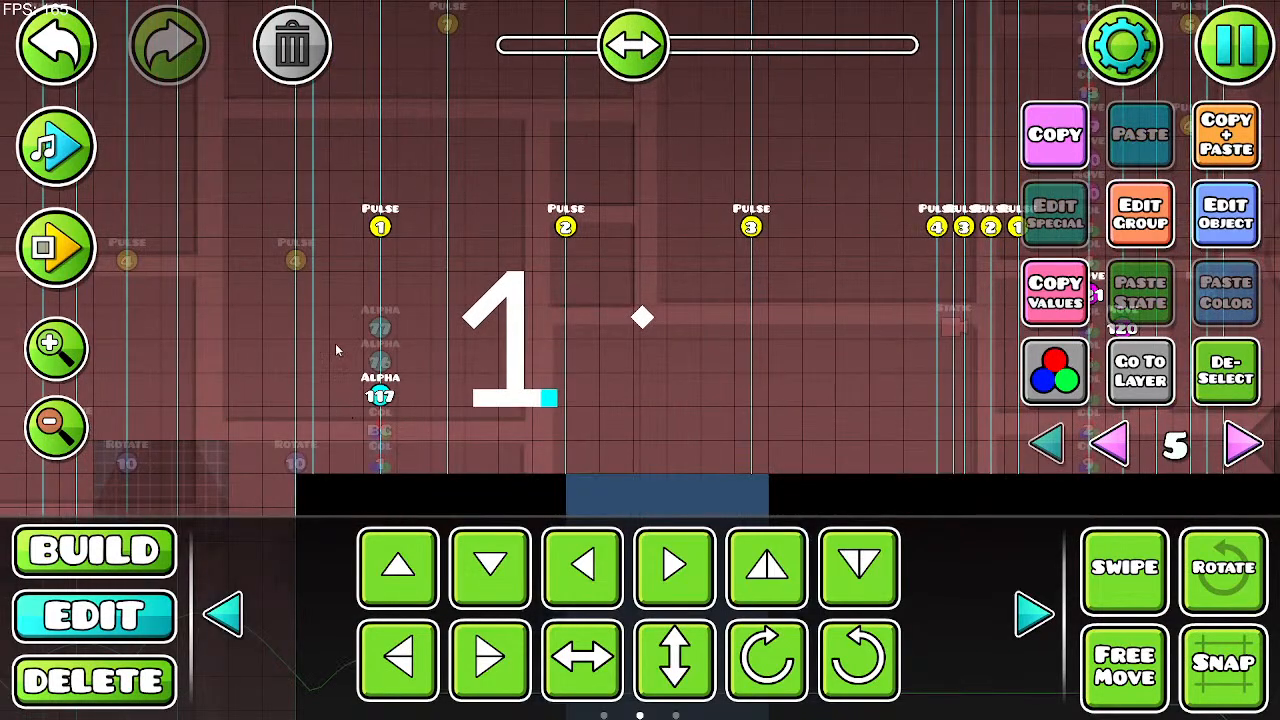
# Step: Browse the available block objects in the build palette
pyautogui.press('1')
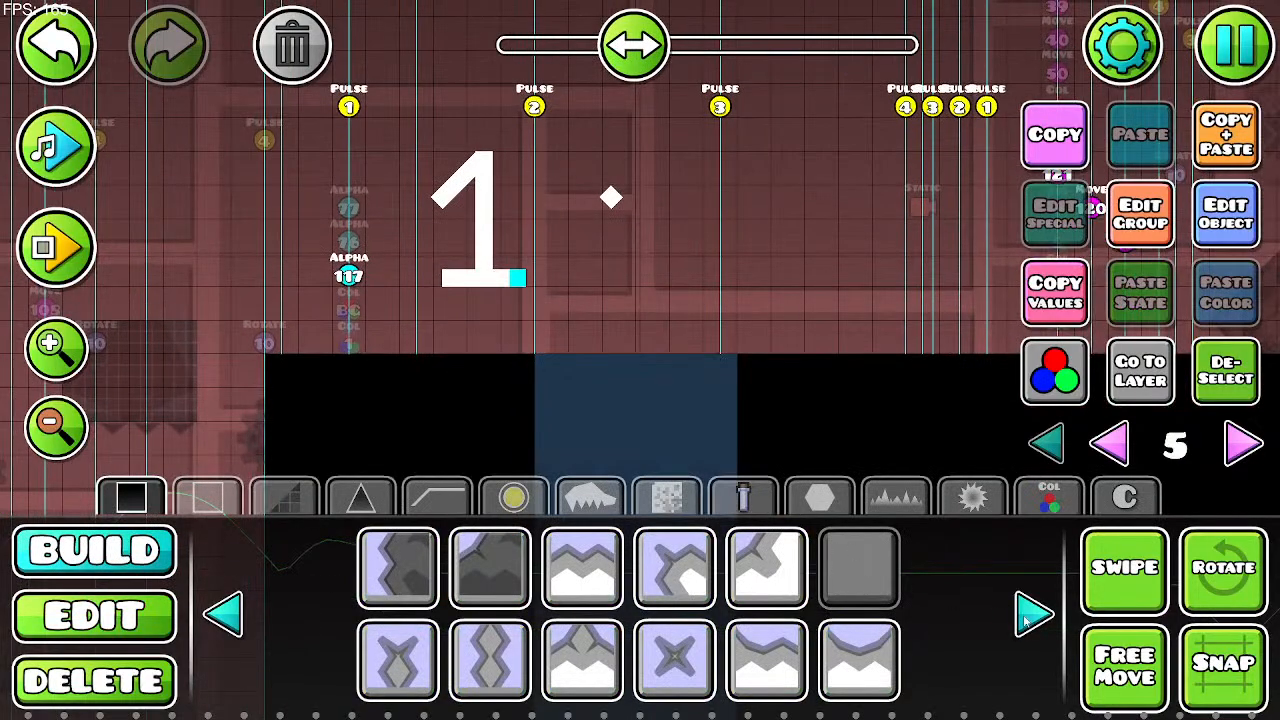
pyautogui.click(1030, 615)
pyautogui.click(1030, 615)
pyautogui.click(1030, 615)
pyautogui.click(1030, 615)
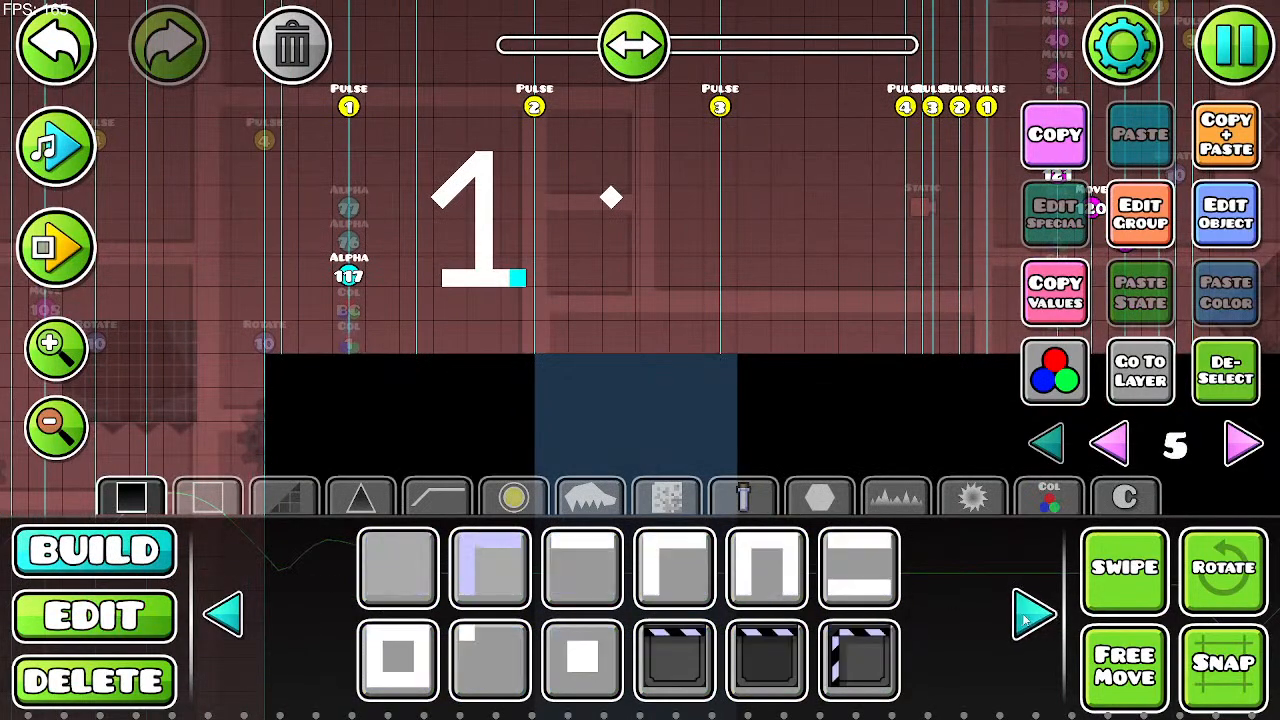
pyautogui.click(1026, 616)
pyautogui.click(1026, 616)
pyautogui.click(1026, 616)
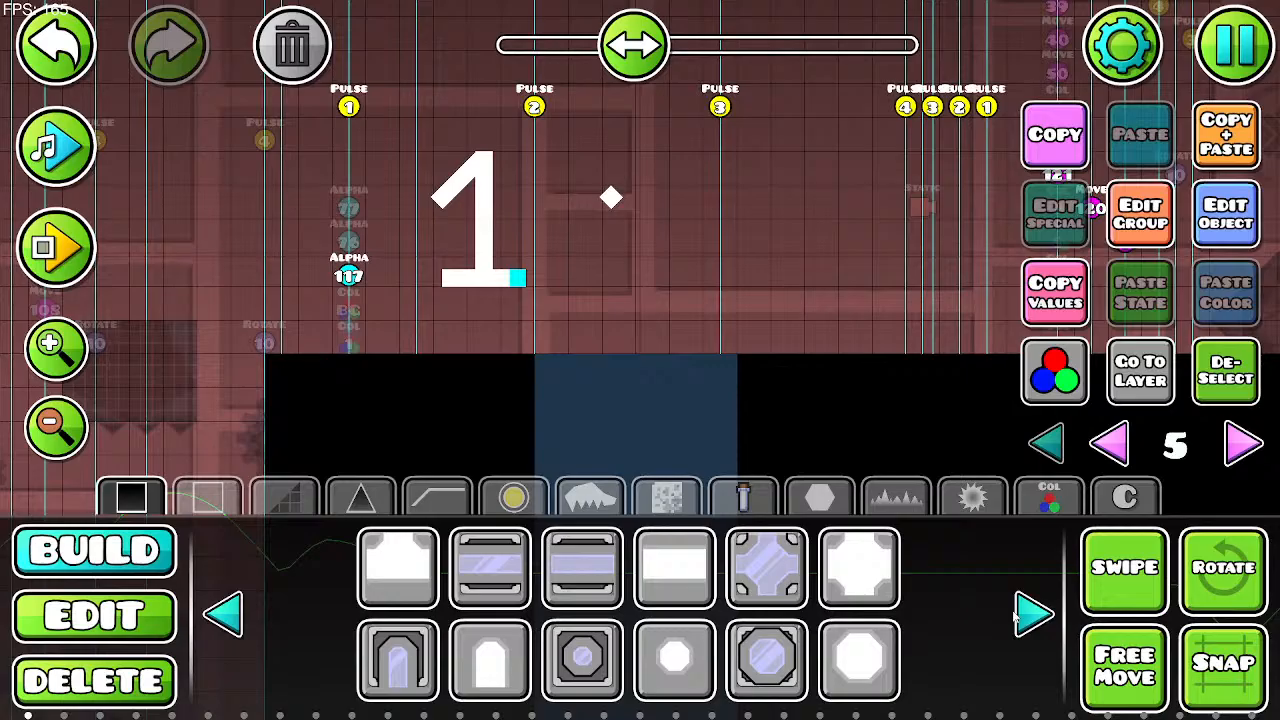
pyautogui.click(1030, 615)
pyautogui.click(1030, 615)
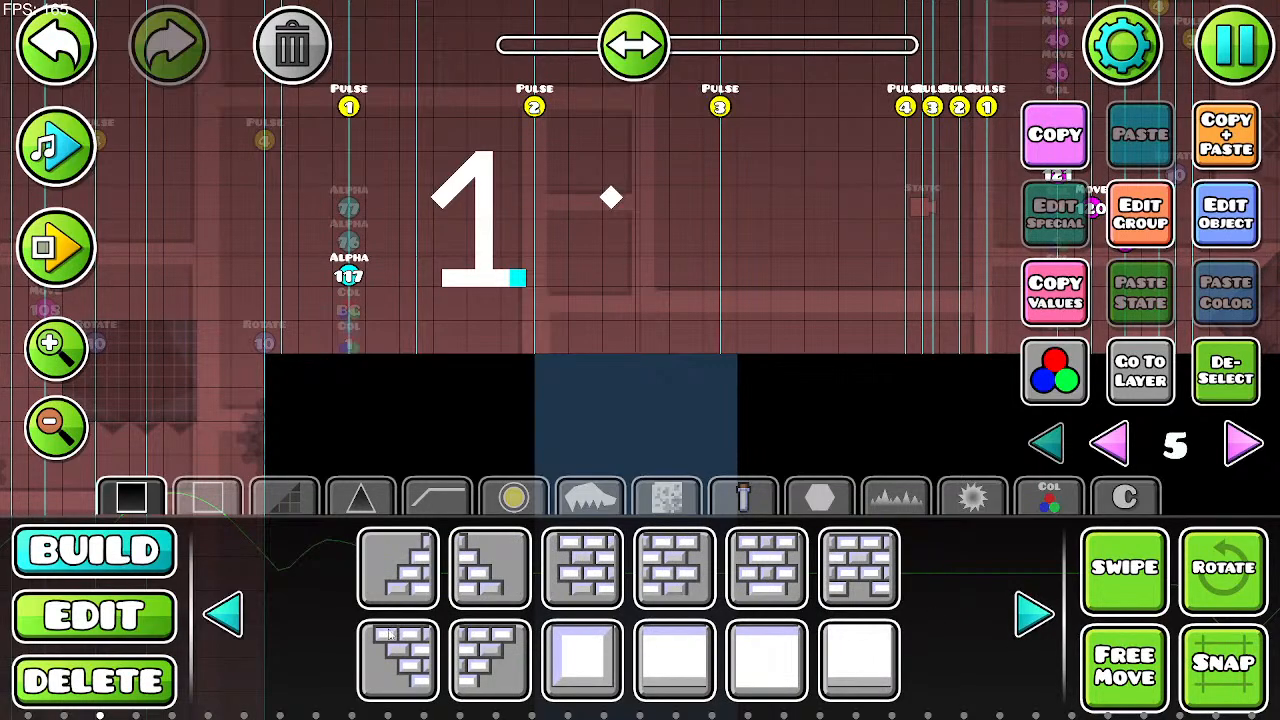
pyautogui.click(222, 614)
pyautogui.click(222, 614)
pyautogui.click(212, 624)
pyautogui.click(212, 624)
pyautogui.click(212, 624)
pyautogui.click(212, 624)
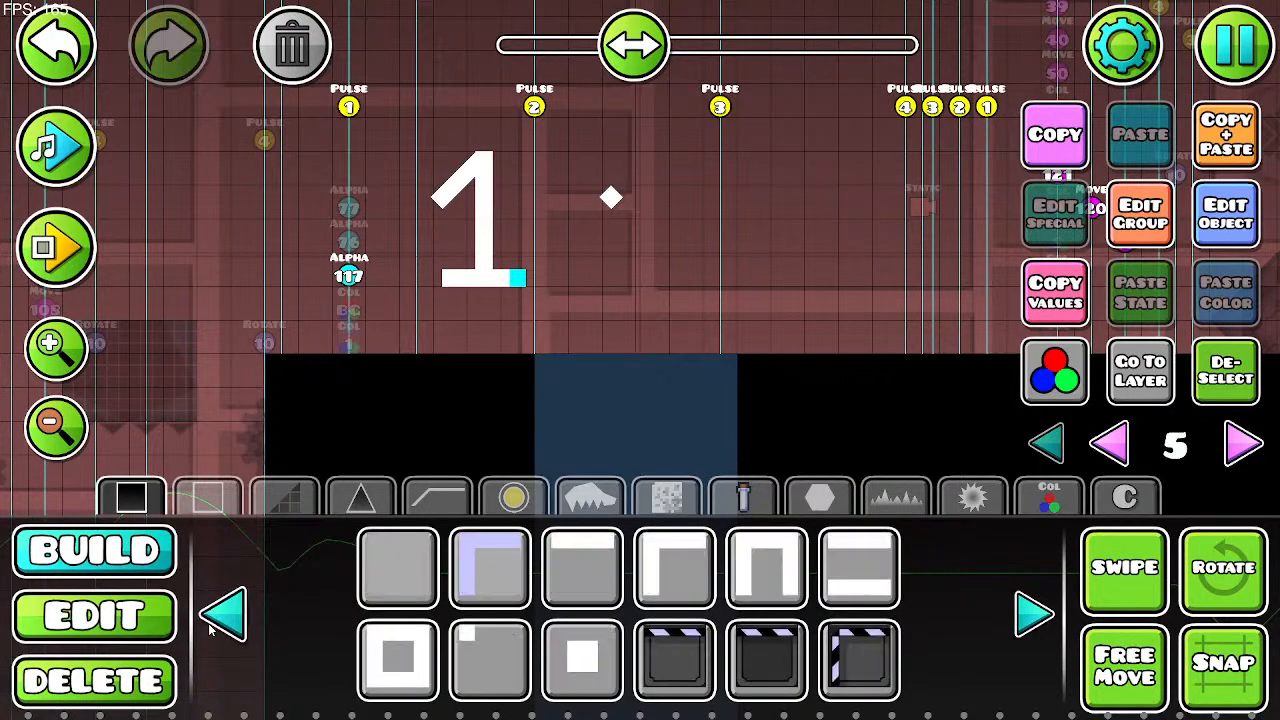
pyautogui.click(212, 624)
pyautogui.click(212, 624)
pyautogui.click(212, 624)
pyautogui.click(212, 624)
pyautogui.click(212, 624)
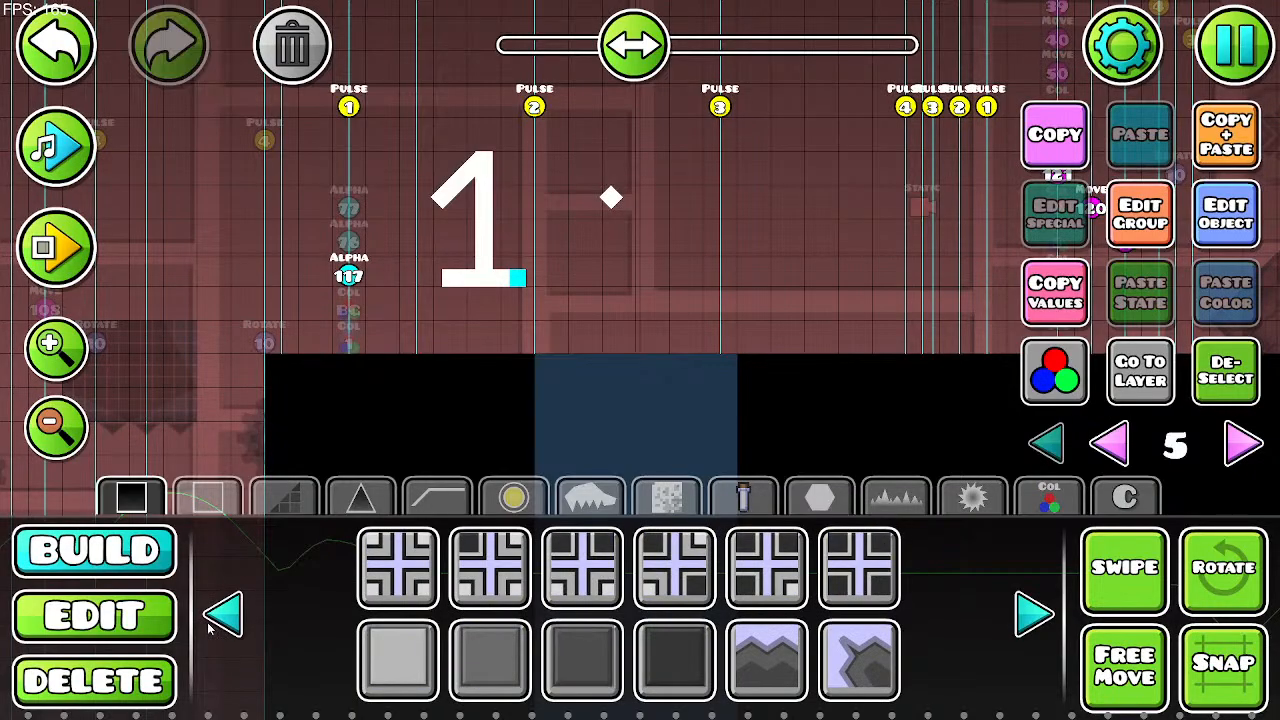
# Step: Select an edge piece of the dark stone wall in the blue section and check its group and base and detail colors
pyautogui.moveTo(328, 446); pyautogui.dragTo(858, 420)
pyautogui.press('2')
pyautogui.moveTo(433, 405); pyautogui.dragTo(920, 245)
pyautogui.moveTo(500, 383); pyautogui.dragTo(702, 320)
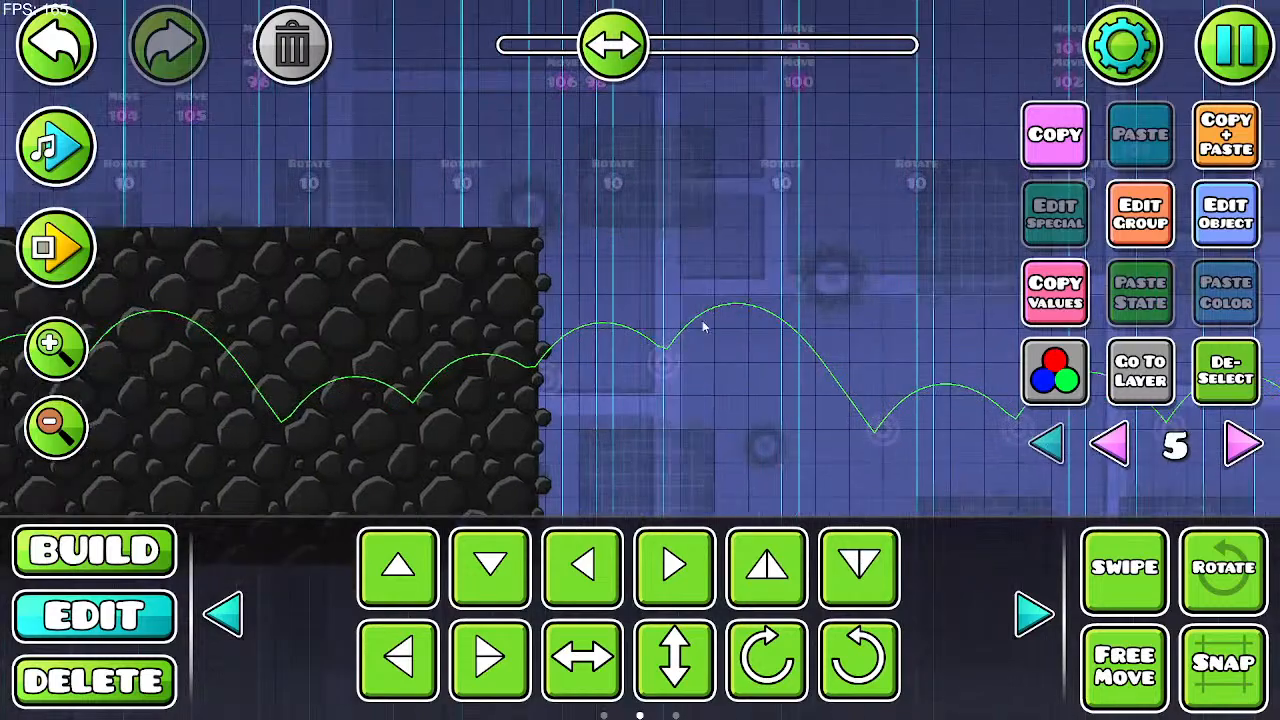
pyautogui.click(503, 318)
pyautogui.click(540, 332)
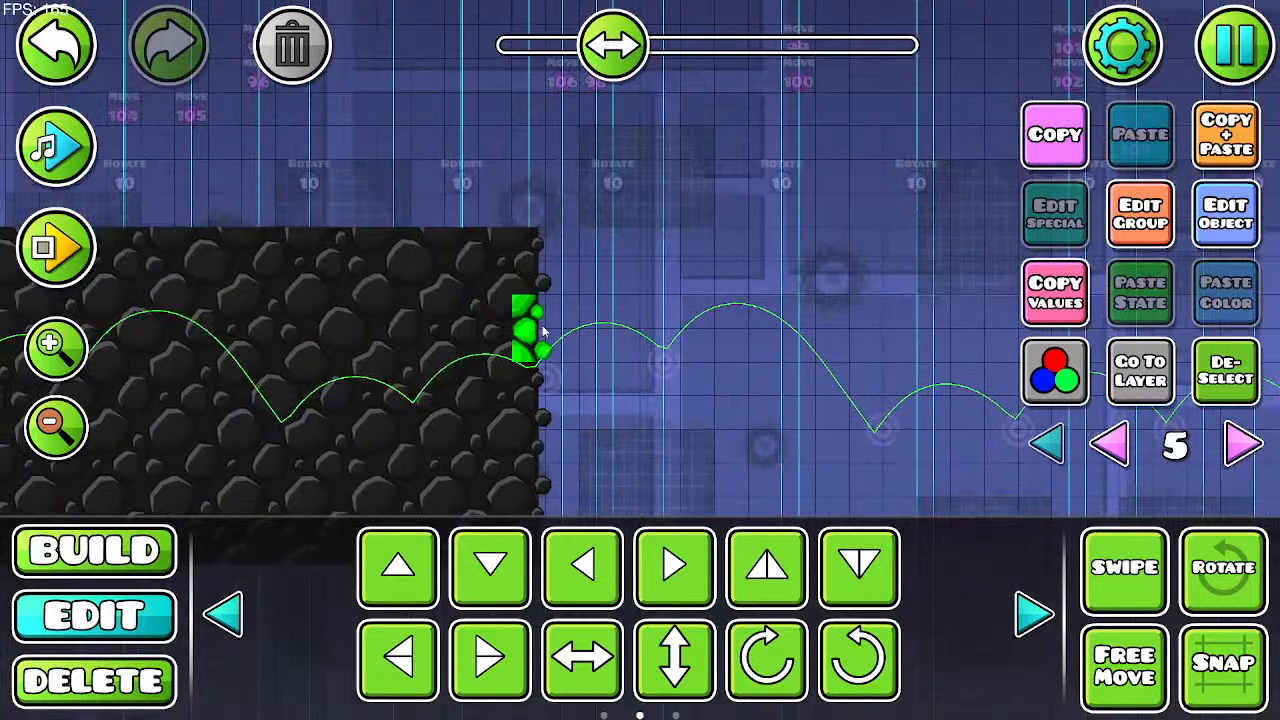
pyautogui.click(1140, 213)
pyautogui.click(608, 660)
pyautogui.click(1226, 213)
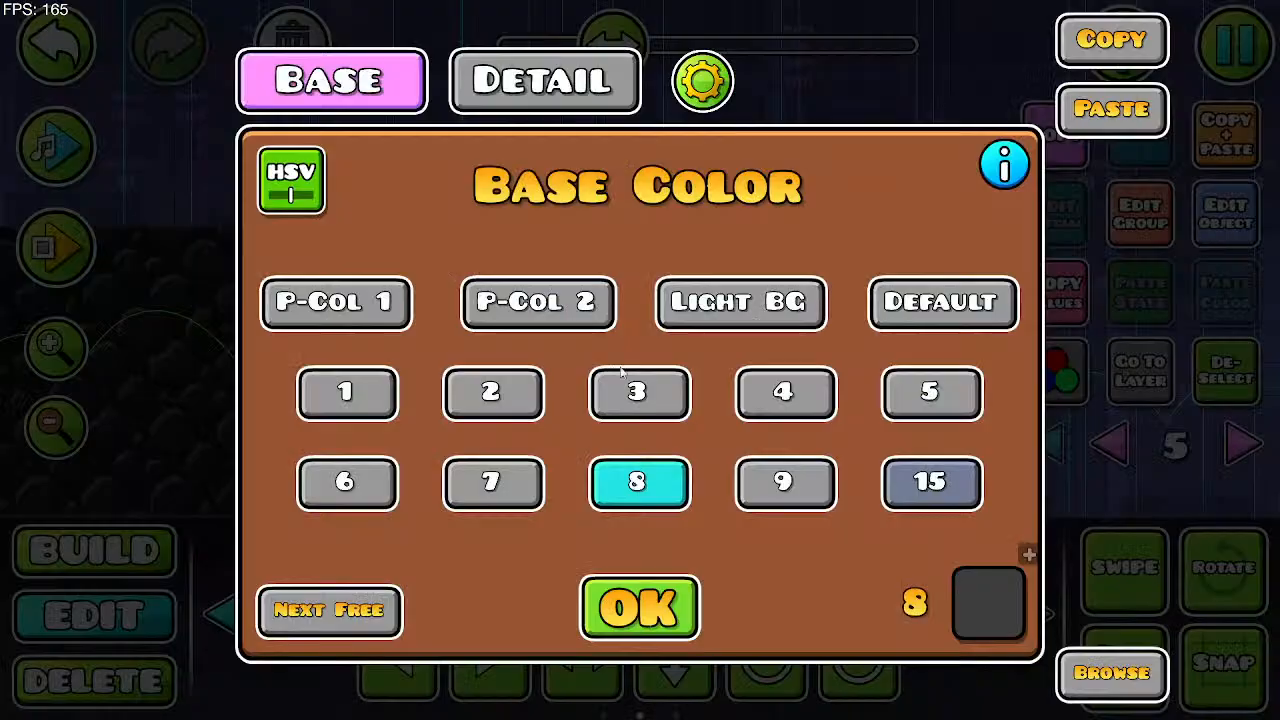
pyautogui.click(545, 80)
pyautogui.click(330, 80)
pyautogui.click(638, 610)
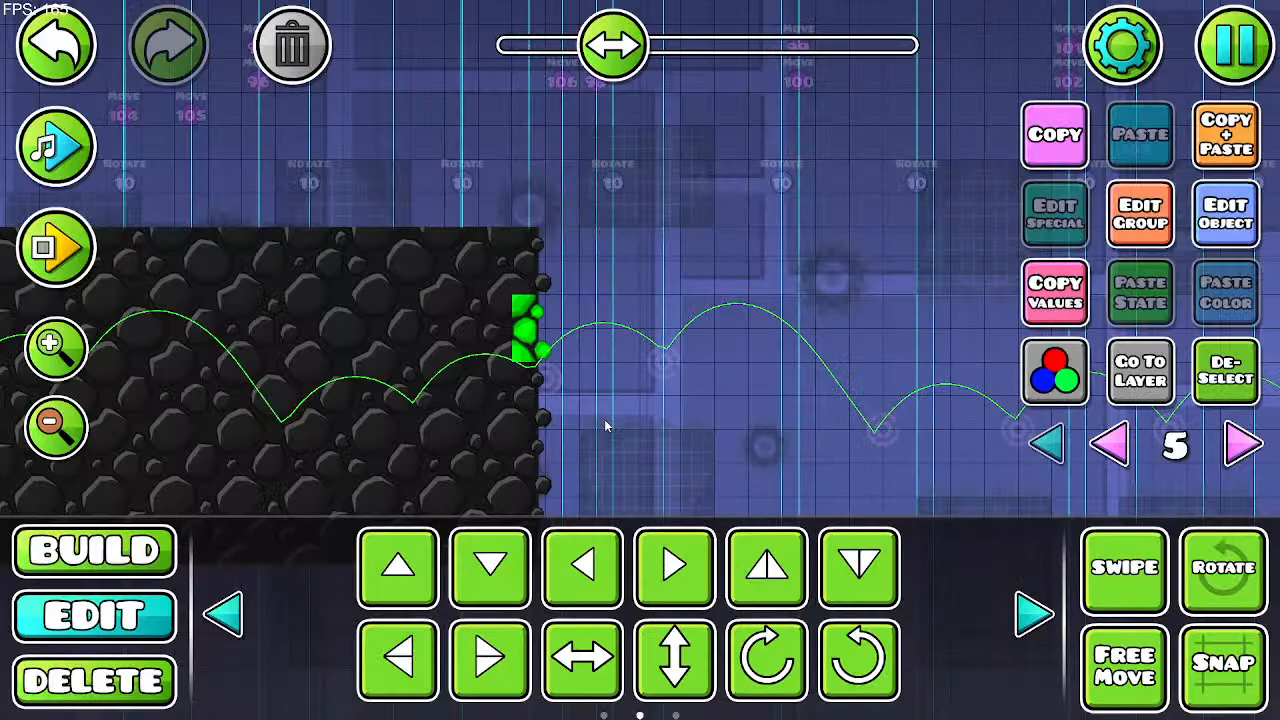
# Step: Return to the numeral 1 and delete the stray rotated square beside it
pyautogui.moveTo(684, 389); pyautogui.dragTo(114, 357)
pyautogui.moveTo(539, 295); pyautogui.dragTo(160, 419)
pyautogui.moveTo(501, 193); pyautogui.dragTo(377, 289)
pyautogui.click(358, 249)
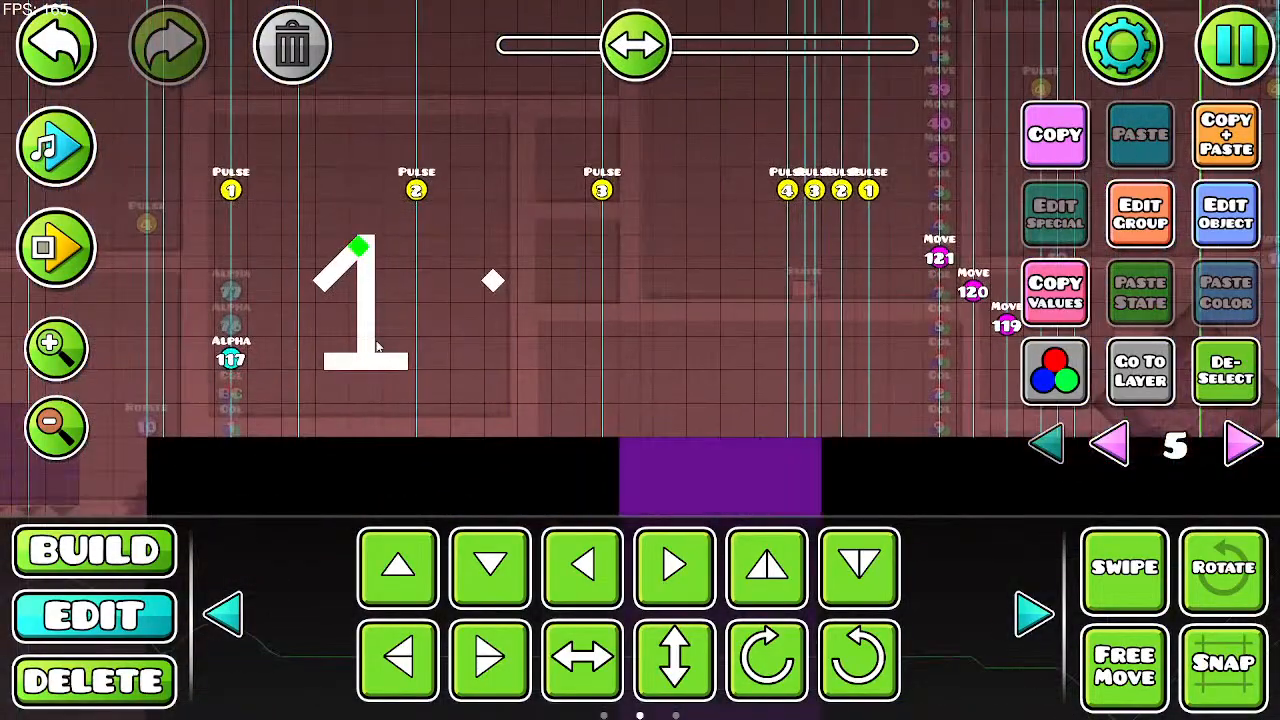
pyautogui.click(1124, 567)
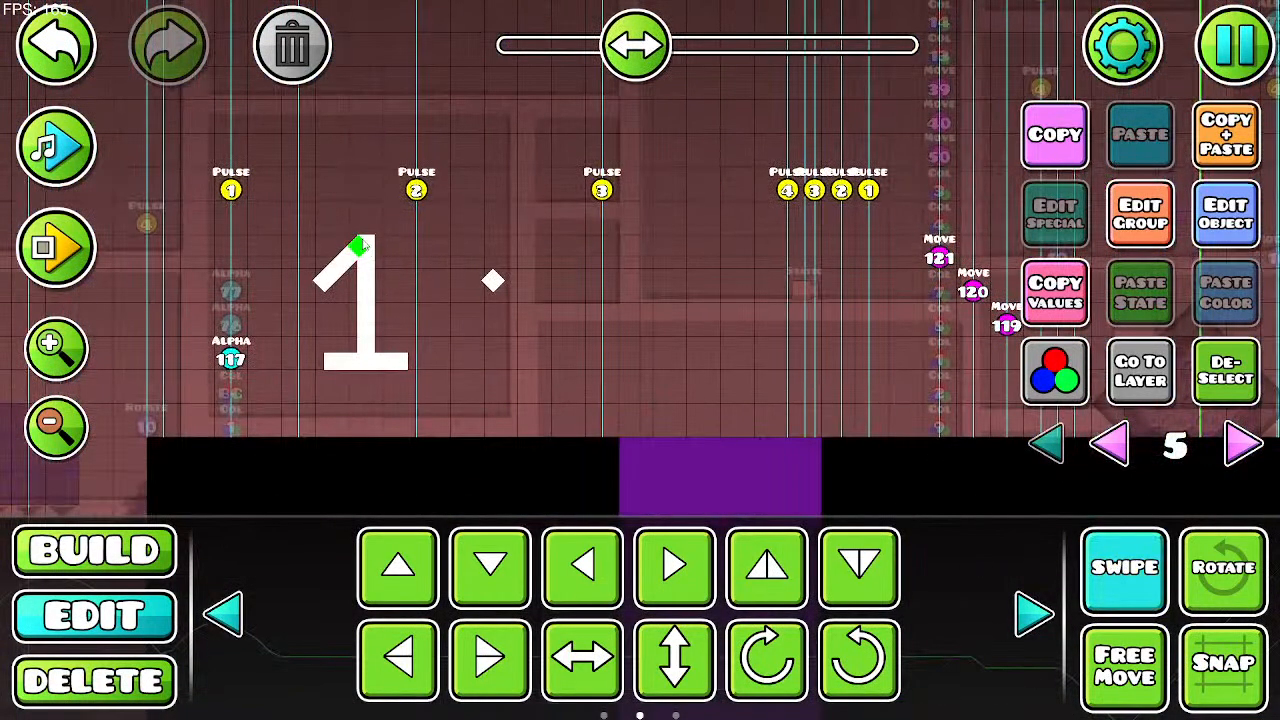
pyautogui.click(1124, 567)
pyautogui.click(493, 281)
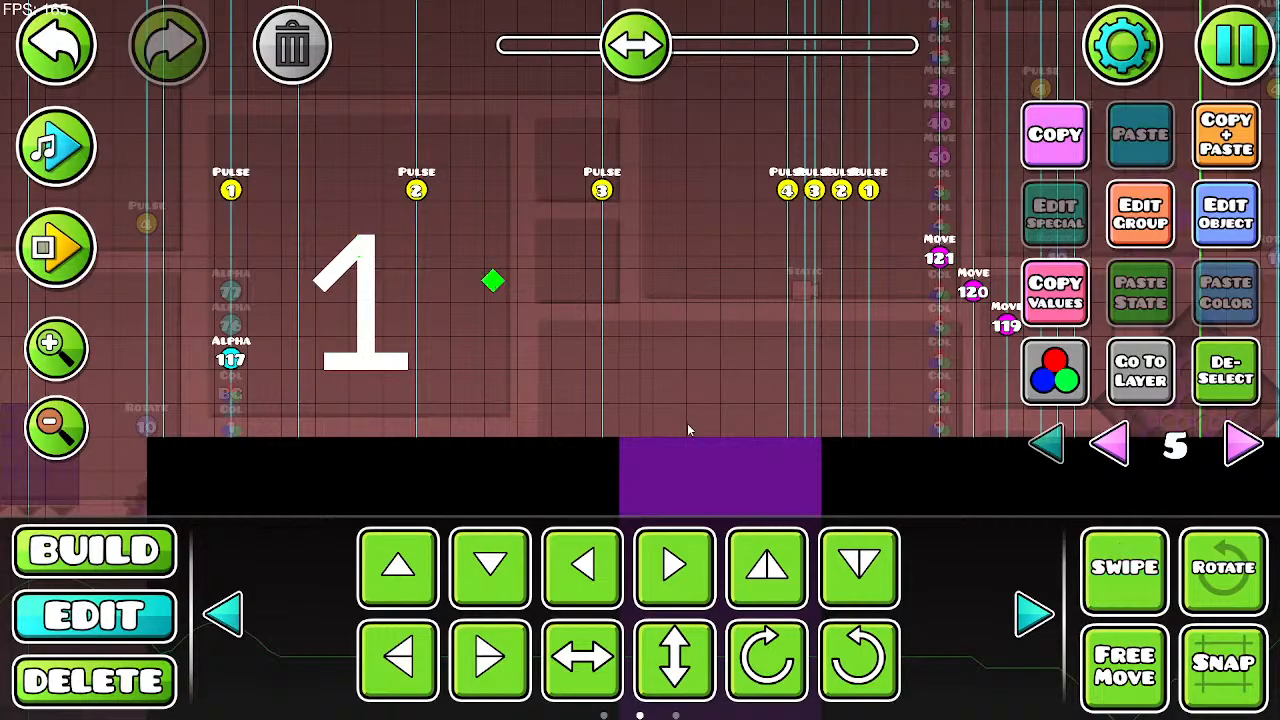
pyautogui.click(766, 533)
pyautogui.click(294, 47)
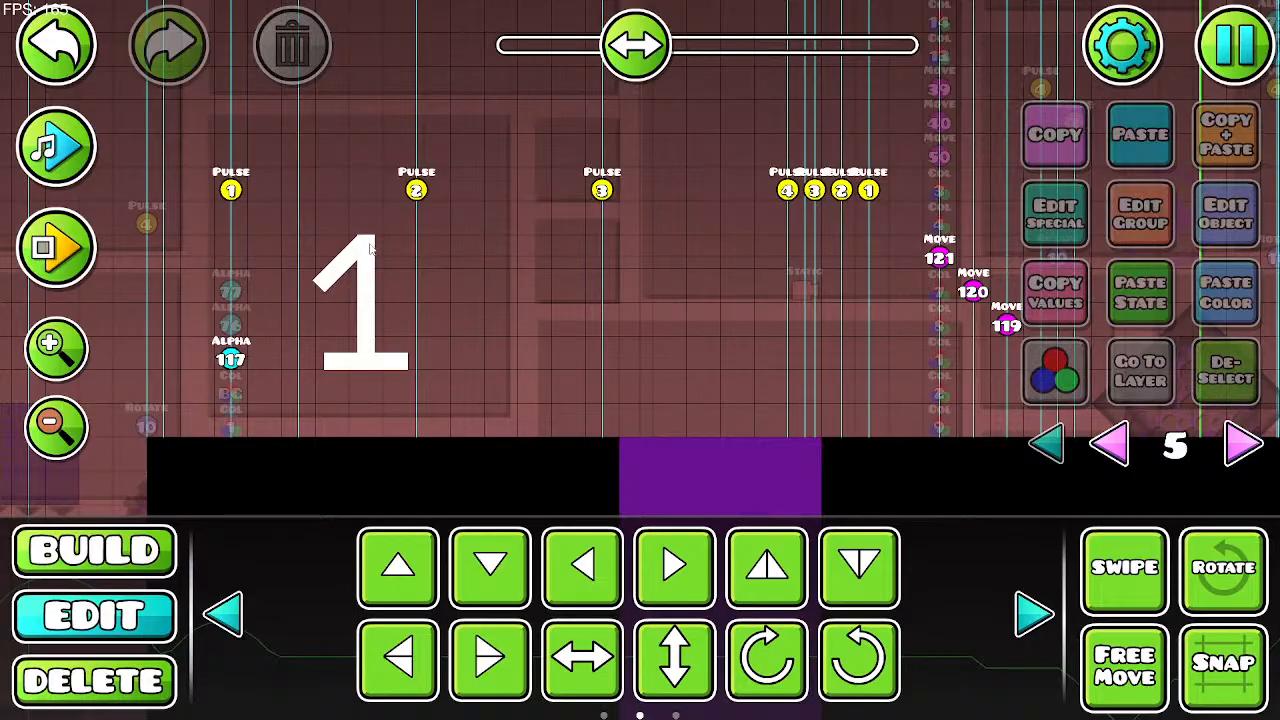
# Step: Duplicate the top square of the numeral 1's column and place the copy in the empty area to its right
pyautogui.click(371, 249)
pyautogui.click(1239, 156)
pyautogui.press('d')
pyautogui.press('d')
pyautogui.press('d')
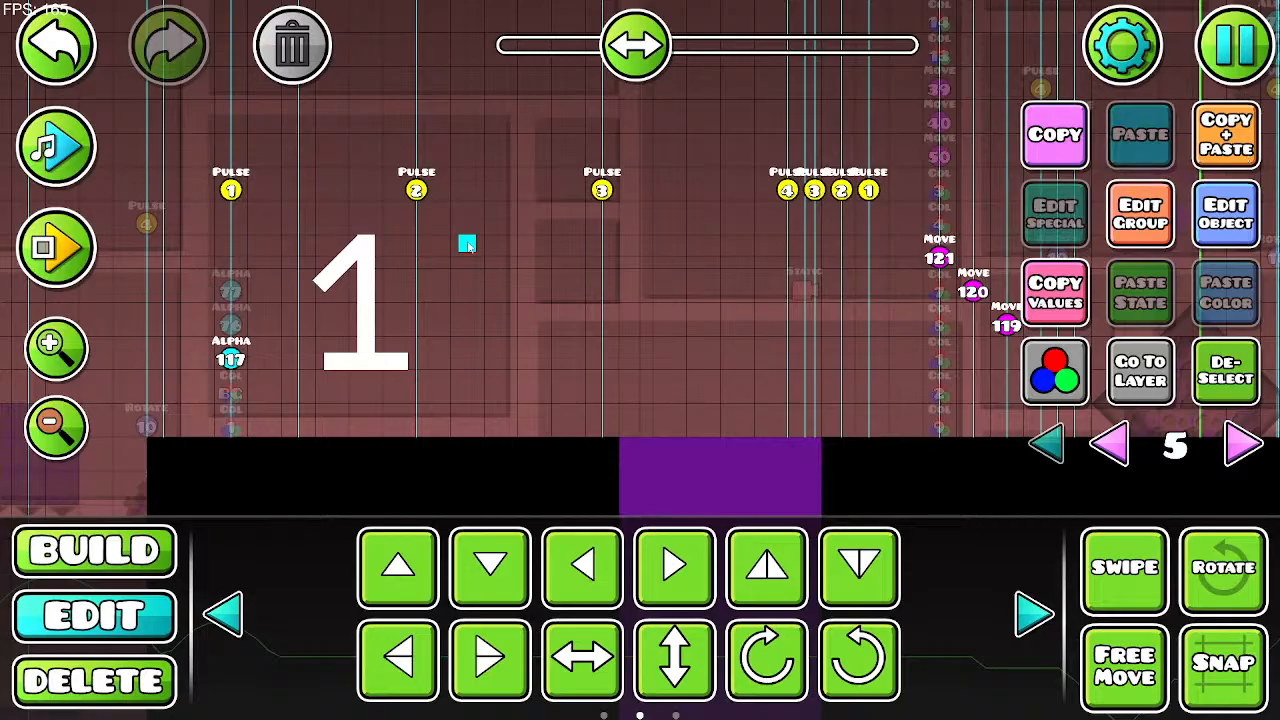
# Step: Try placing a text object reading 2 below the loose white square
pyautogui.click(150, 534)
pyautogui.moveTo(357, 394); pyautogui.dragTo(310, 417)
pyautogui.click(514, 496)
pyautogui.moveTo(520, 452); pyautogui.dragTo(629, 446)
pyautogui.click(421, 648)
pyautogui.click(548, 355)
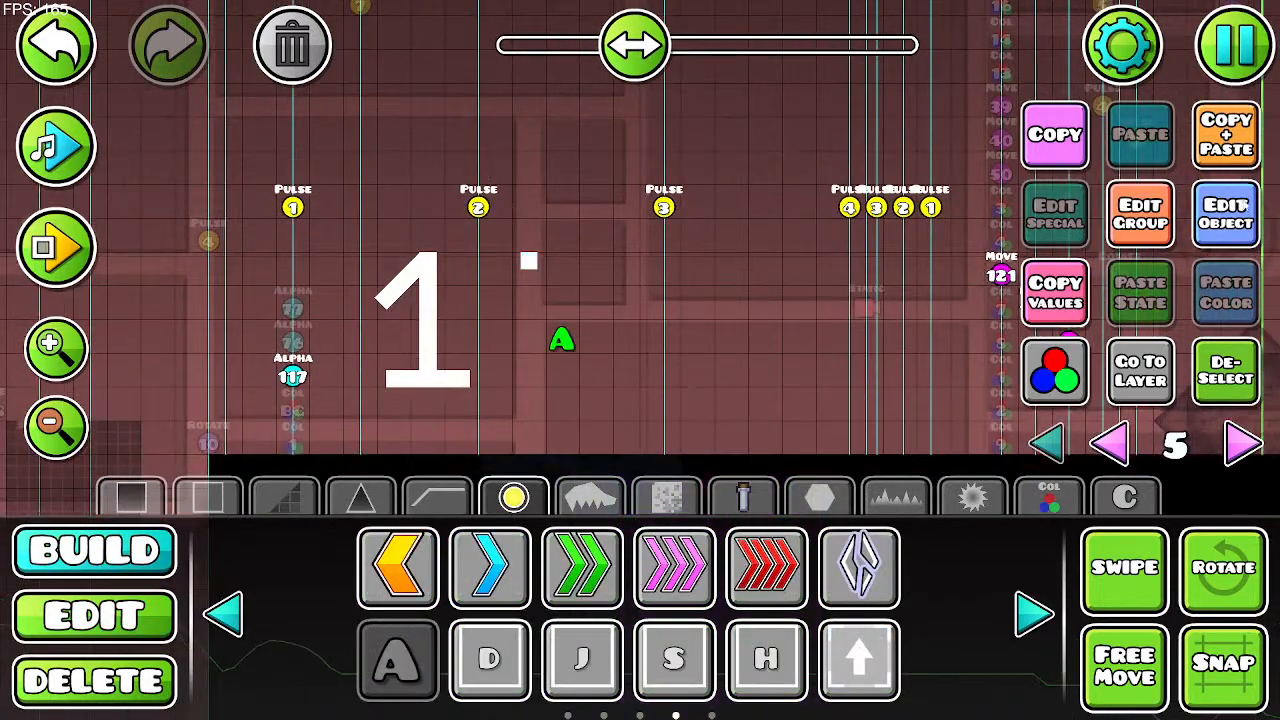
pyautogui.click(1230, 216)
pyautogui.click(945, 80)
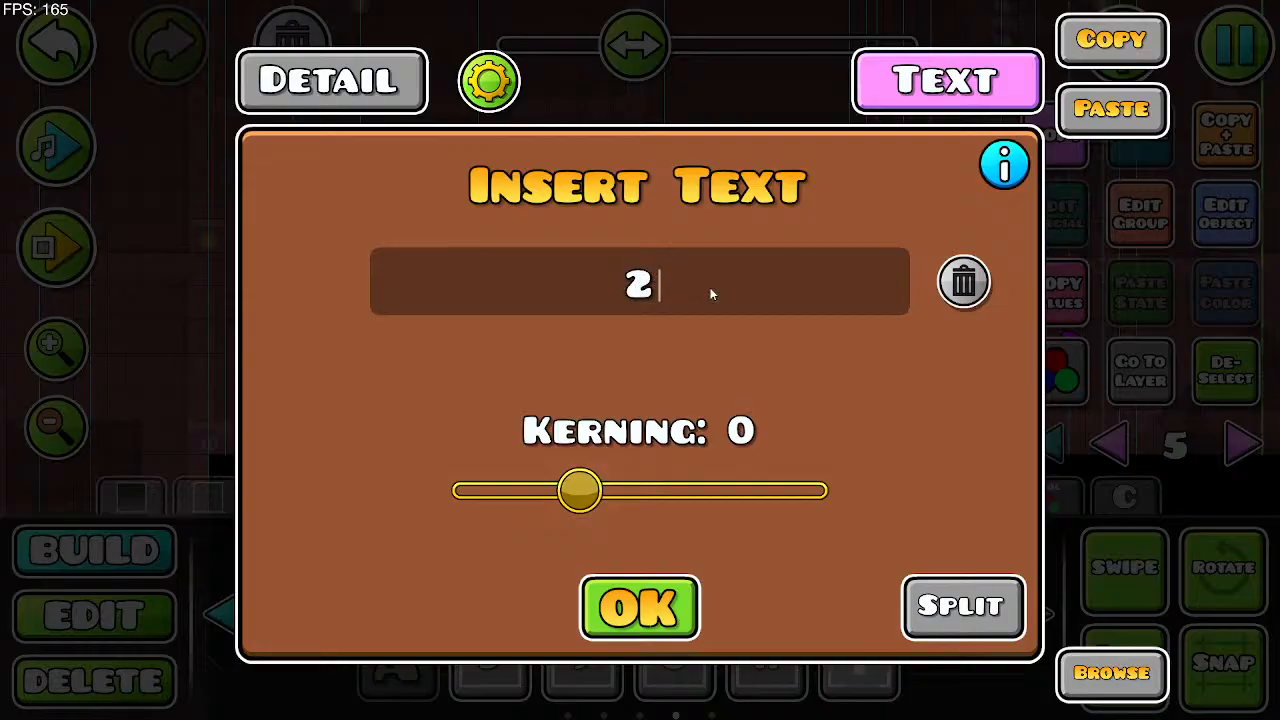
pyautogui.click(645, 607)
pyautogui.click(295, 52)
# Step: Lower the loose white square beside the numeral 1 by half a grid cell
pyautogui.moveTo(337, 434); pyautogui.dragTo(232, 475)
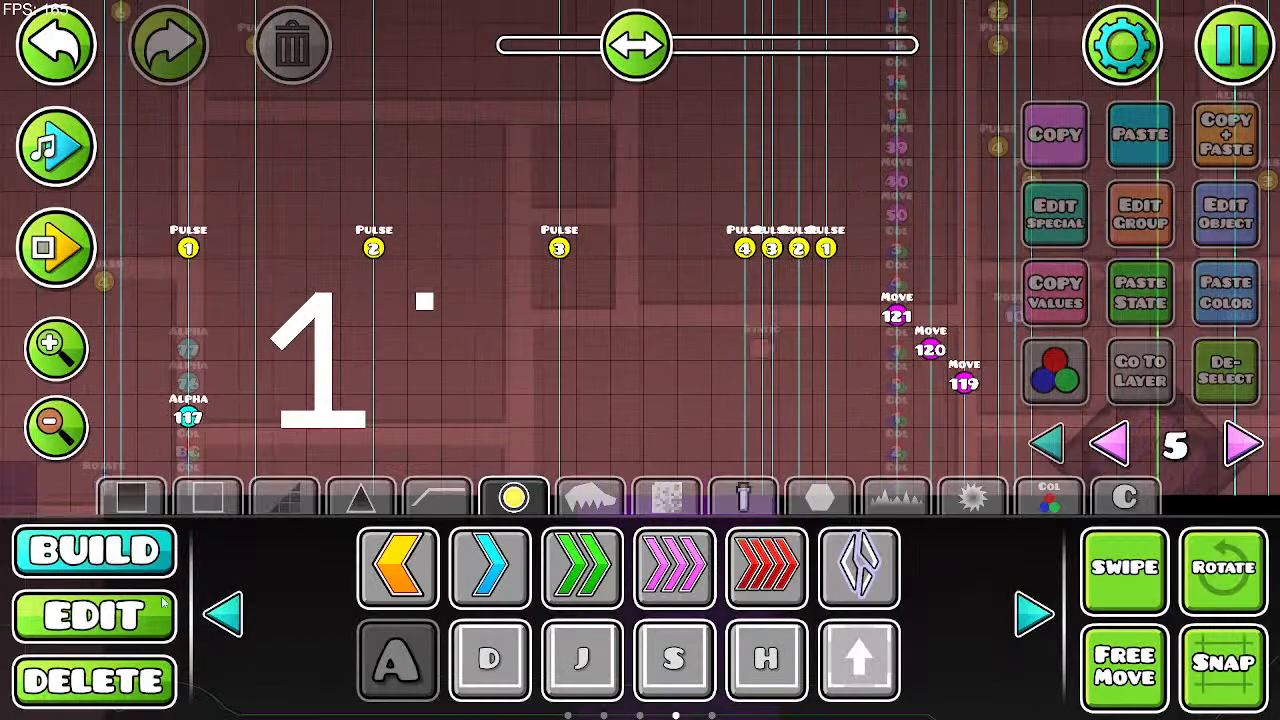
pyautogui.click(135, 608)
pyautogui.click(423, 303)
pyautogui.click(848, 563)
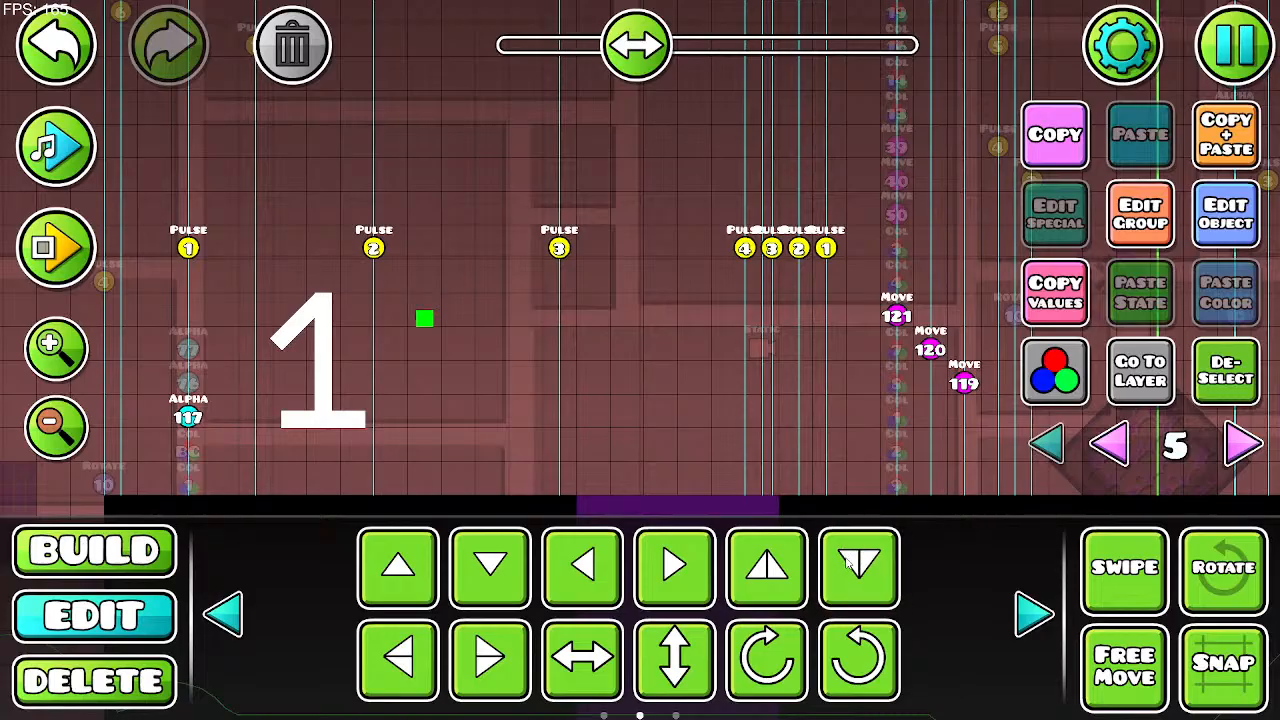
# Step: Position the loose square farther right of the numeral 1 and nudge it slightly up
pyautogui.moveTo(424, 318); pyautogui.dragTo(328, 350)
pyautogui.click(1231, 131)
pyautogui.press('d')
pyautogui.press('d')
pyautogui.press('d')
pyautogui.press('d')
pyautogui.press('d')
pyautogui.press('w')
pyautogui.press('w')
pyautogui.press('a')
pyautogui.press('s')
pyautogui.click(226, 600)
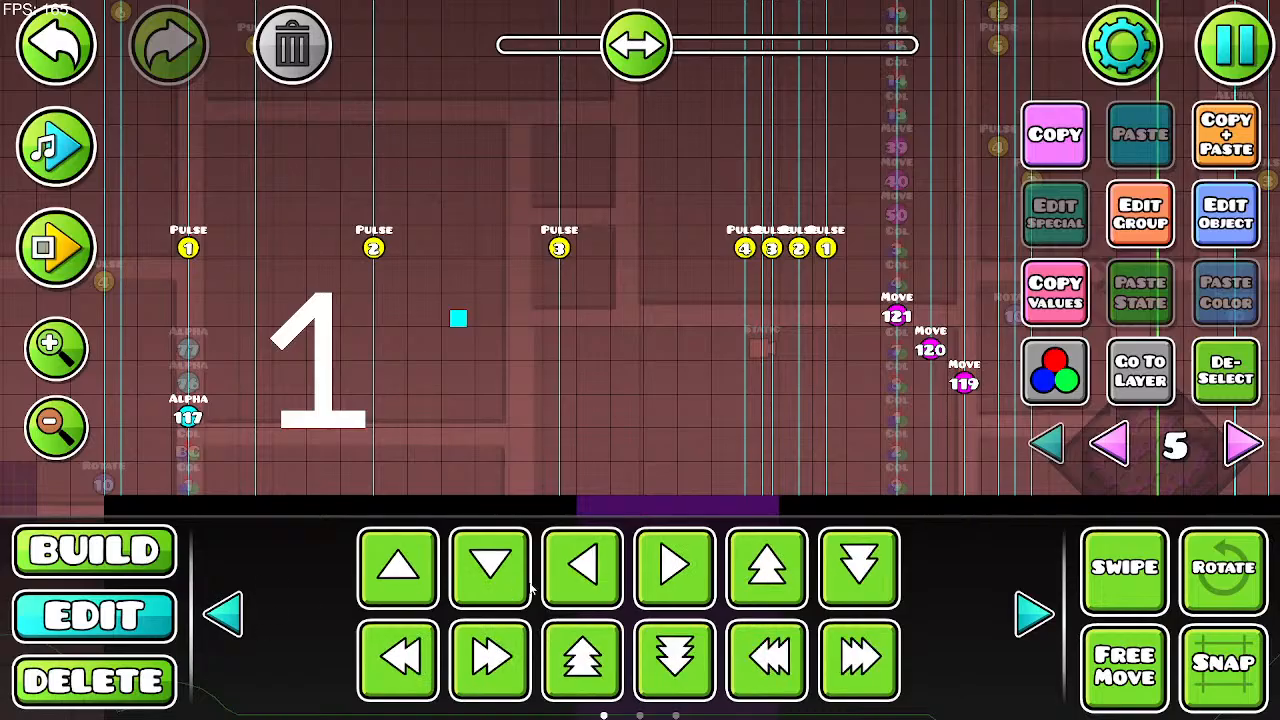
pyautogui.click(410, 585)
pyautogui.click(410, 585)
pyautogui.click(410, 585)
# Step: Duplicate the loose square twice toward the right, placing the second copy lower than the first
pyautogui.click(1214, 140)
pyautogui.press('d')
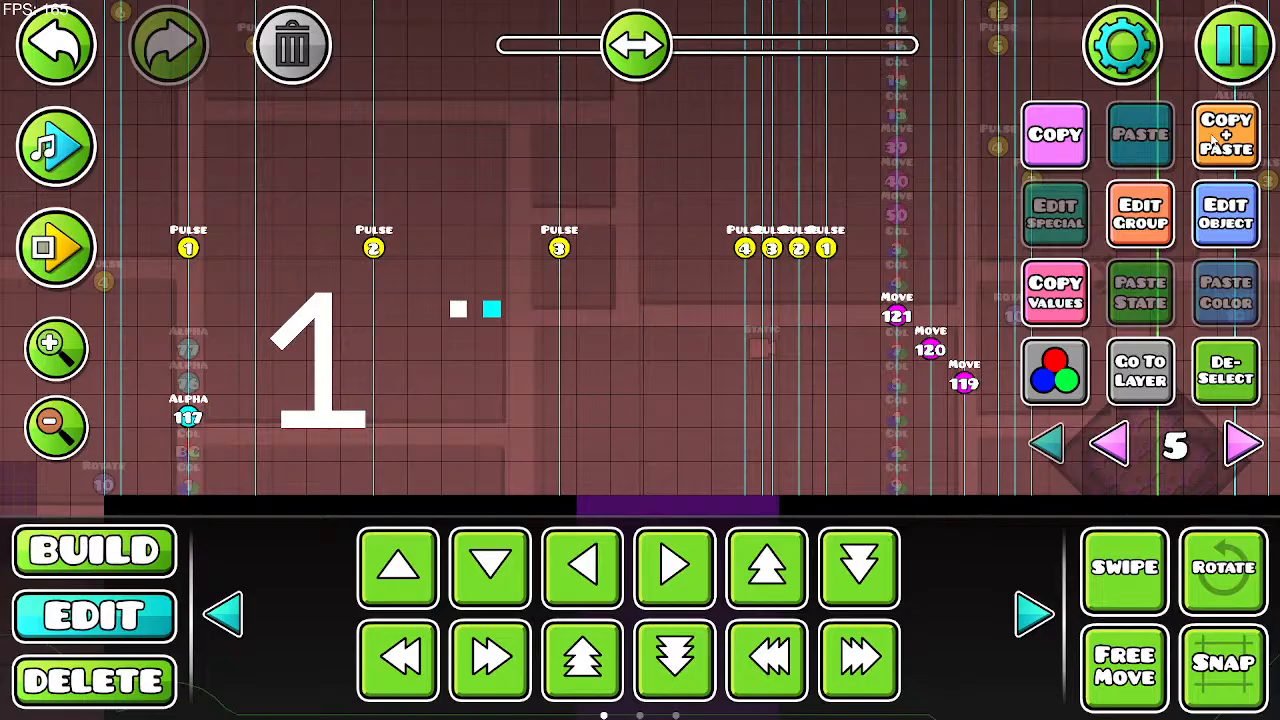
pyautogui.click(1214, 140)
pyautogui.press('d')
pyautogui.click(860, 568)
pyautogui.click(424, 572)
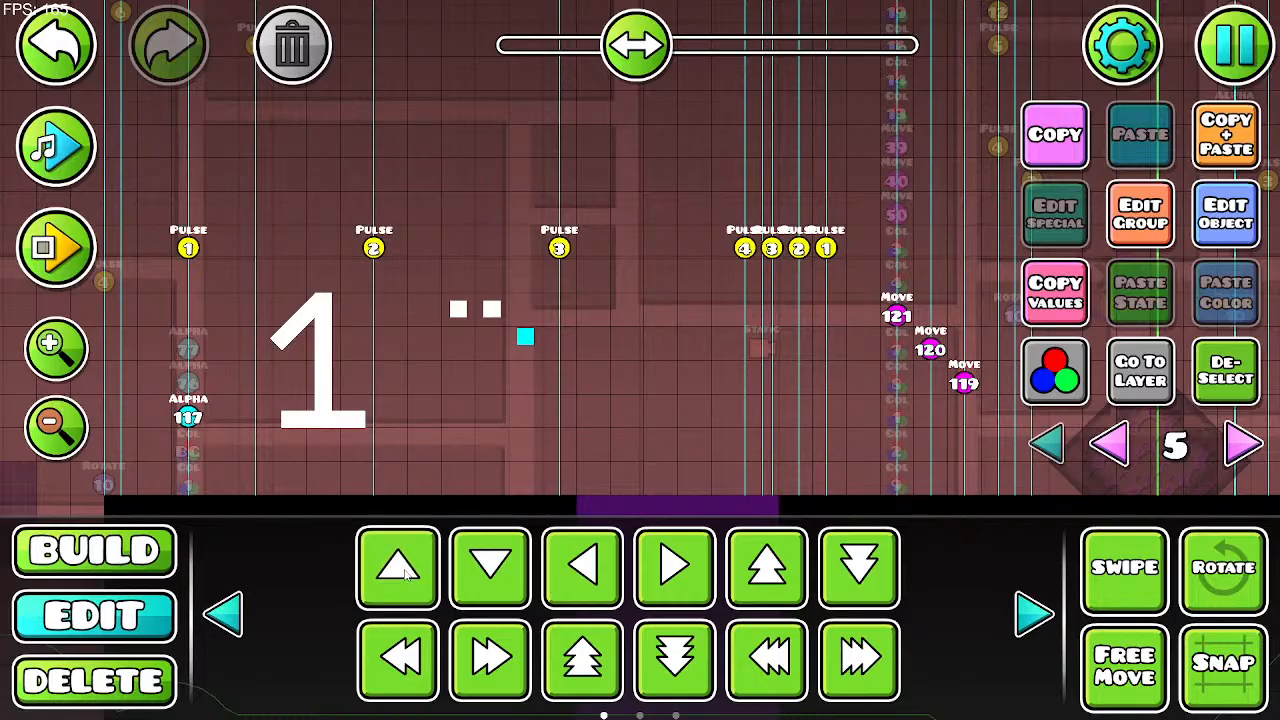
# Step: Fine-tune the height of the lowest loose square and place a duplicate of it one grid cell above
pyautogui.click(465, 570)
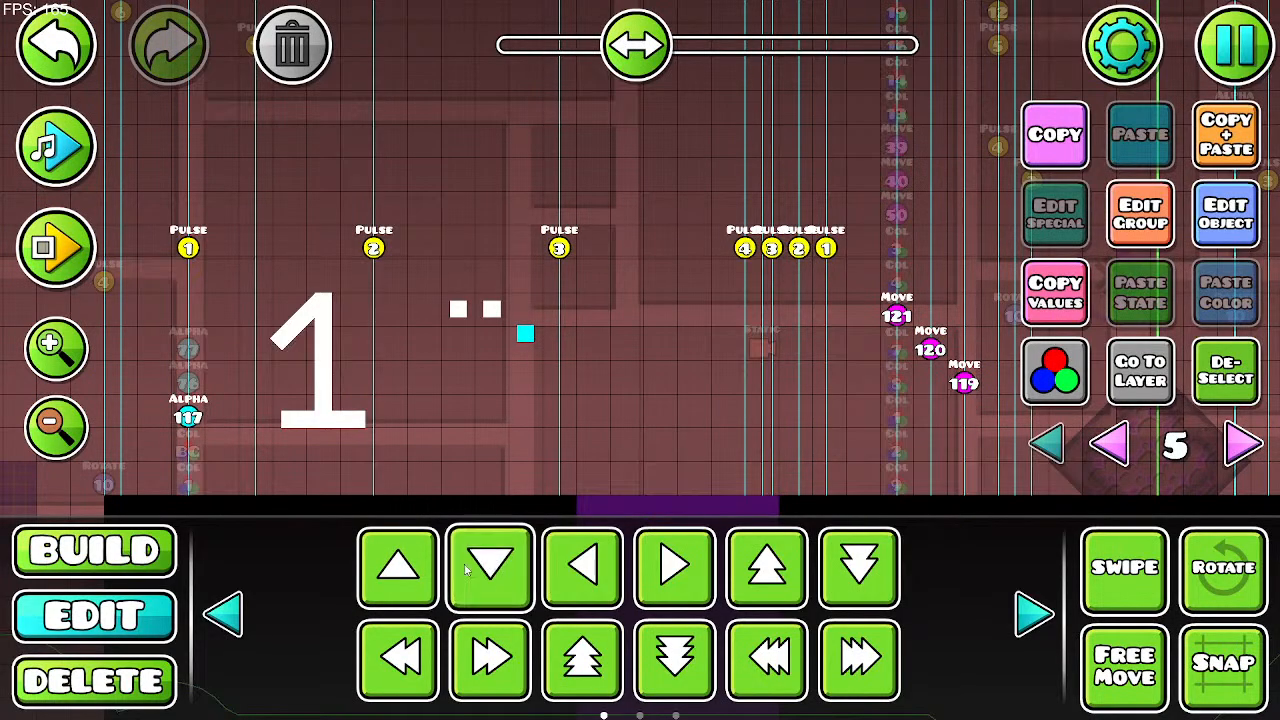
pyautogui.click(1032, 614)
pyautogui.click(396, 575)
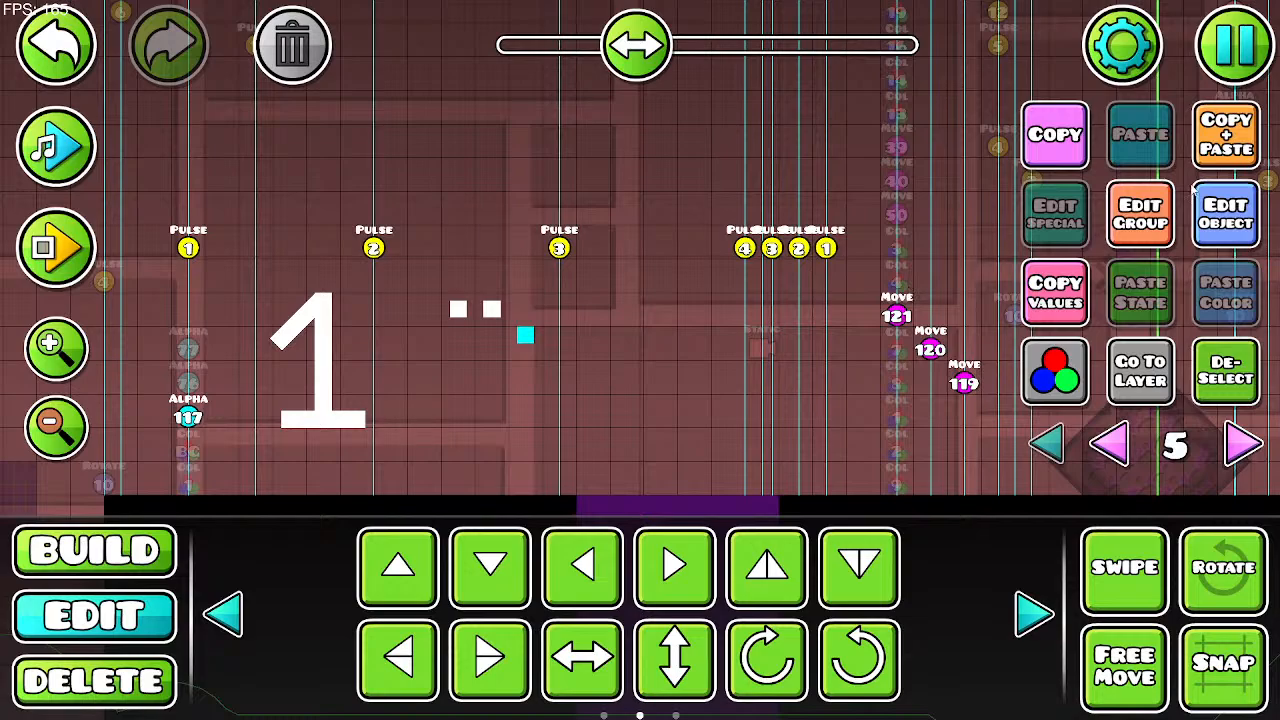
pyautogui.click(1226, 134)
pyautogui.click(56, 346)
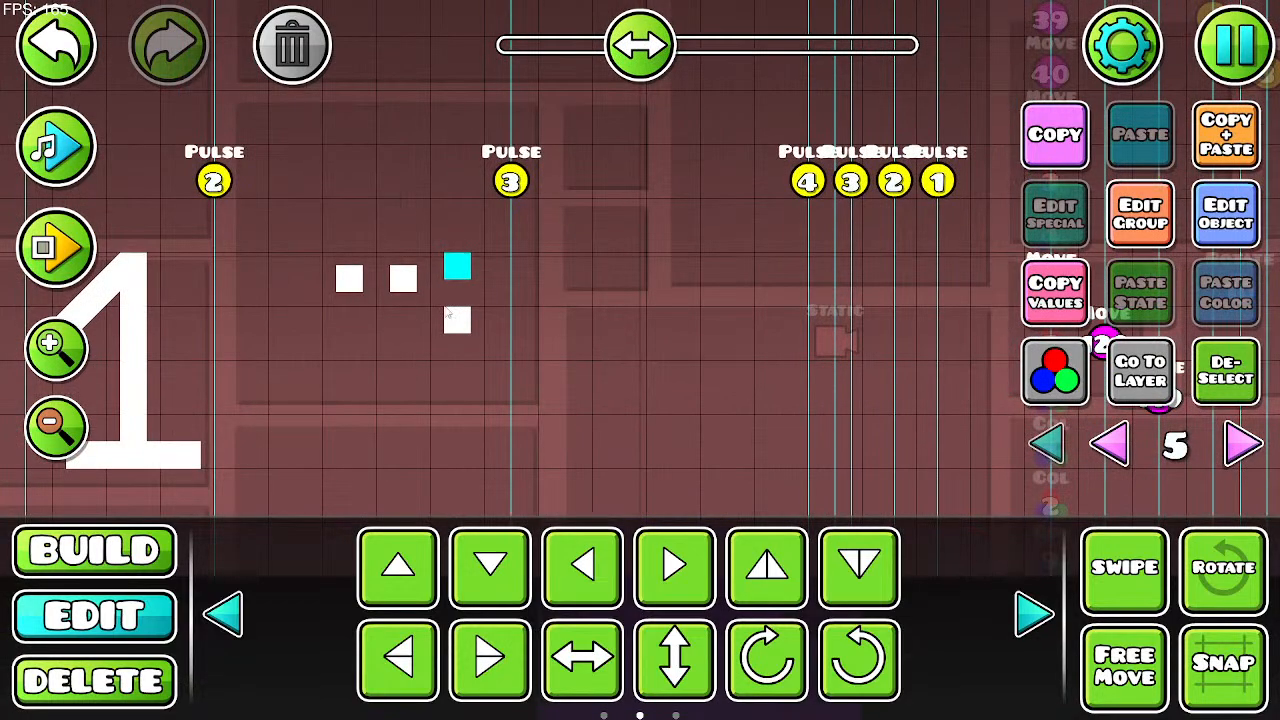
# Step: Free-move the duplicate and one further copy above the lowest square to form the 2's stepped upper-right curve
pyautogui.moveTo(447, 313); pyautogui.dragTo(590, 303)
pyautogui.press('f')
pyautogui.click(1211, 146)
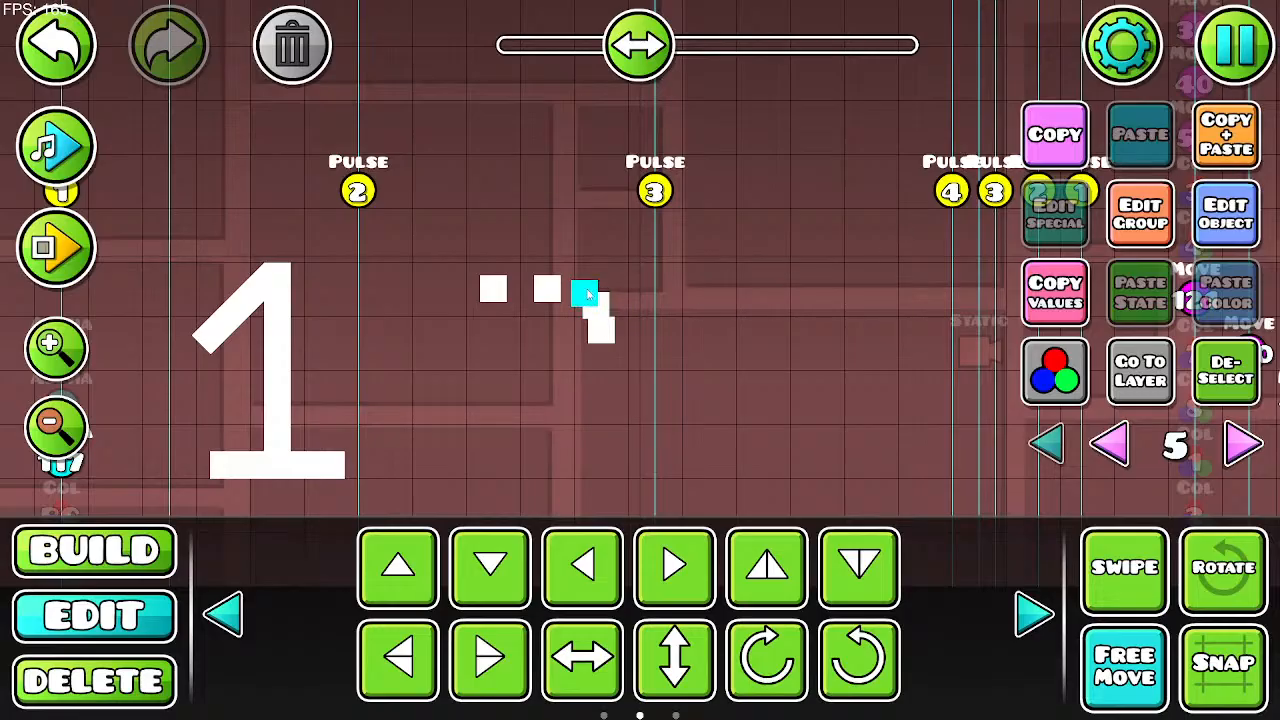
pyautogui.click(628, 337)
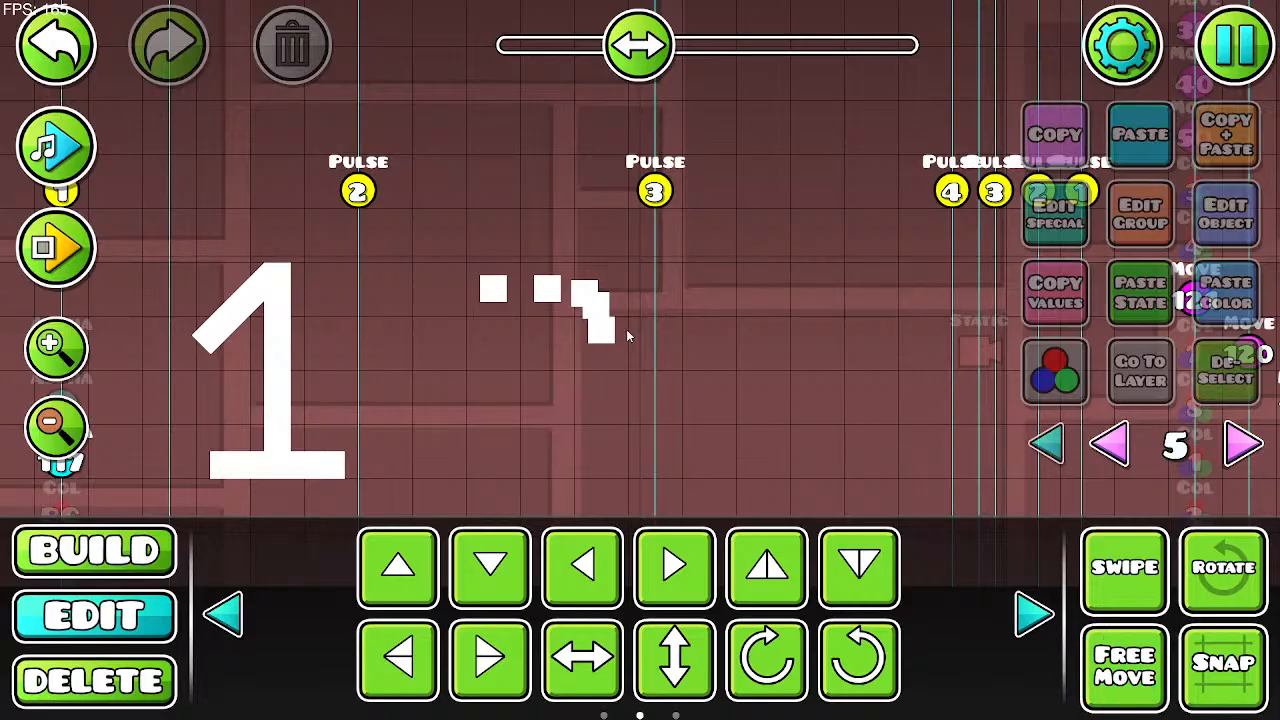
# Step: Fill the gap between the second top square and the curve with a duplicate nudged right, and delete the surplus copy
pyautogui.click(547, 289)
pyautogui.click(1245, 128)
pyautogui.click(236, 614)
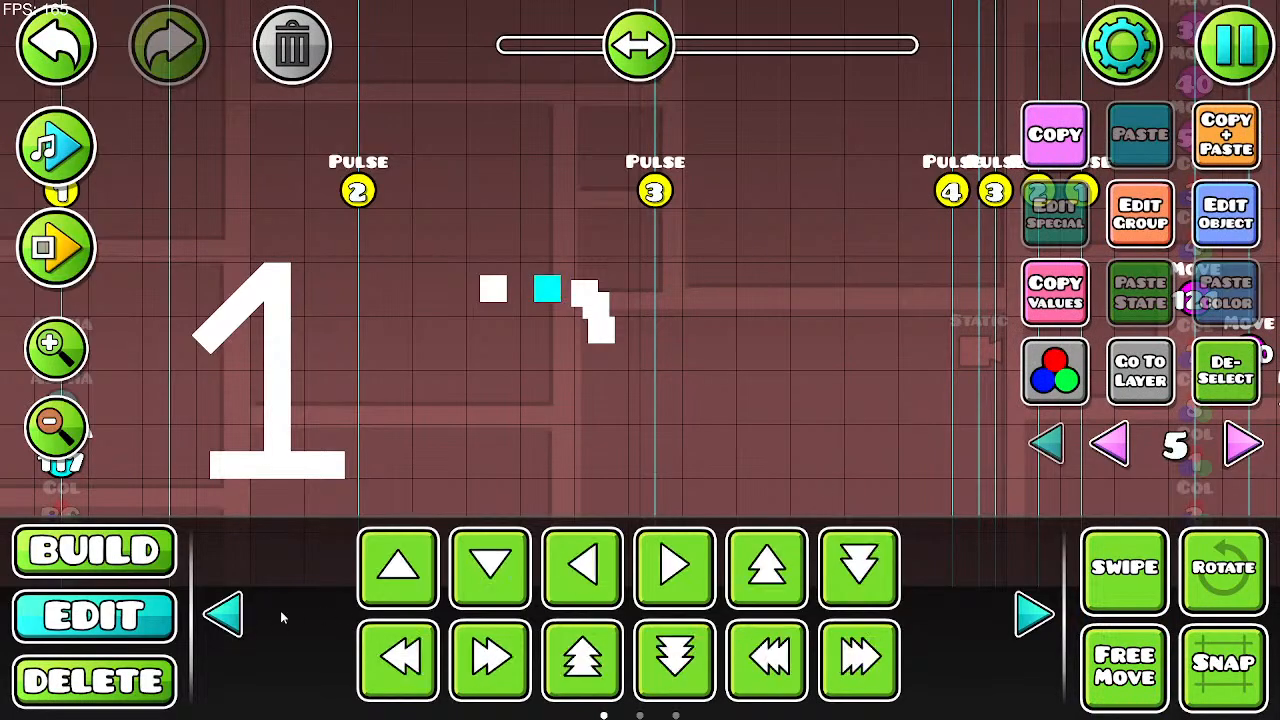
pyautogui.click(675, 566)
pyautogui.click(675, 566)
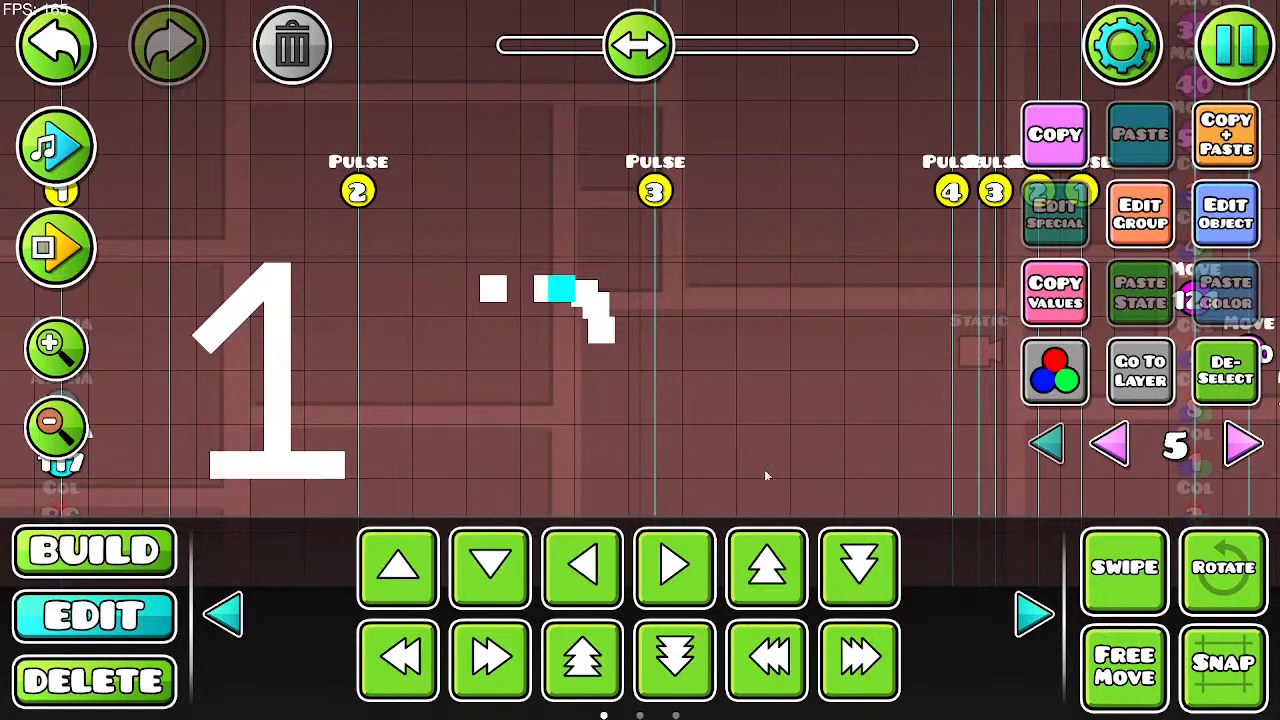
pyautogui.click(1210, 142)
pyautogui.press('w')
pyautogui.press('w')
pyautogui.click(300, 50)
# Step: Duplicate the leftmost top square to close the gap in the 2's top bar, and delete the stray copy above
pyautogui.moveTo(477, 174); pyautogui.dragTo(474, 144)
pyautogui.click(491, 264)
pyautogui.click(1212, 149)
pyautogui.press('d')
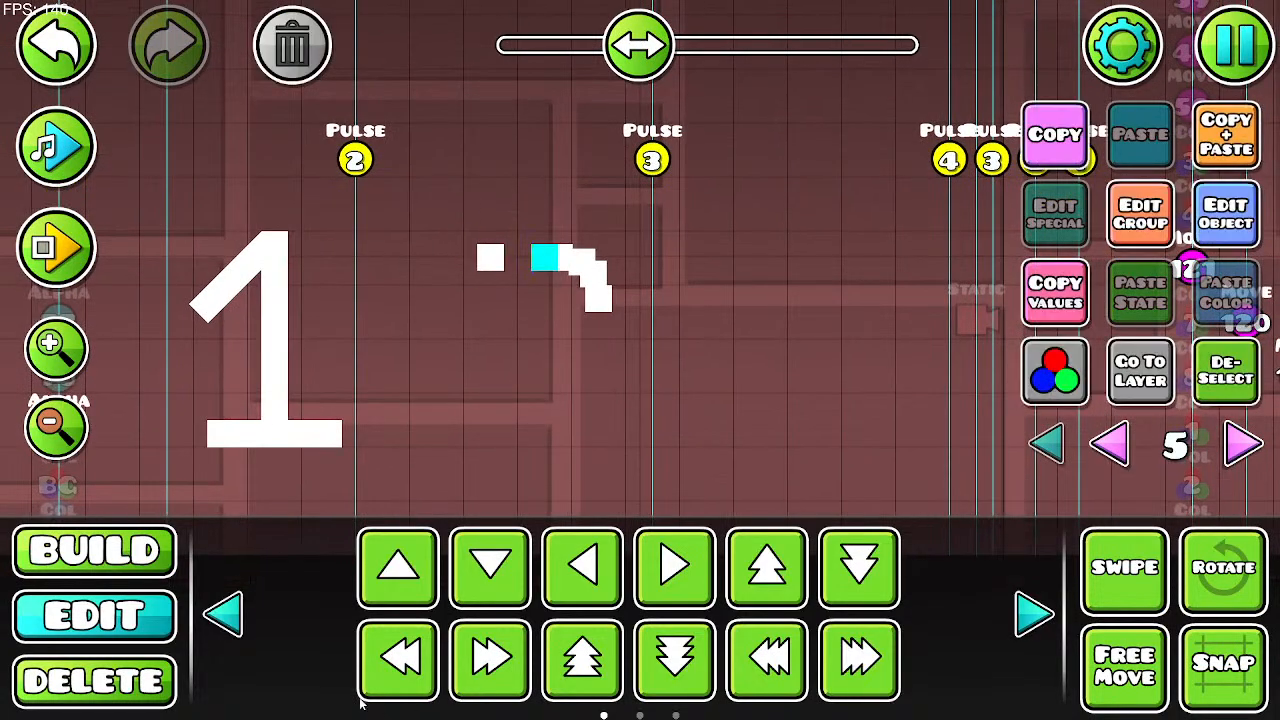
pyautogui.click(219, 616)
pyautogui.click(226, 627)
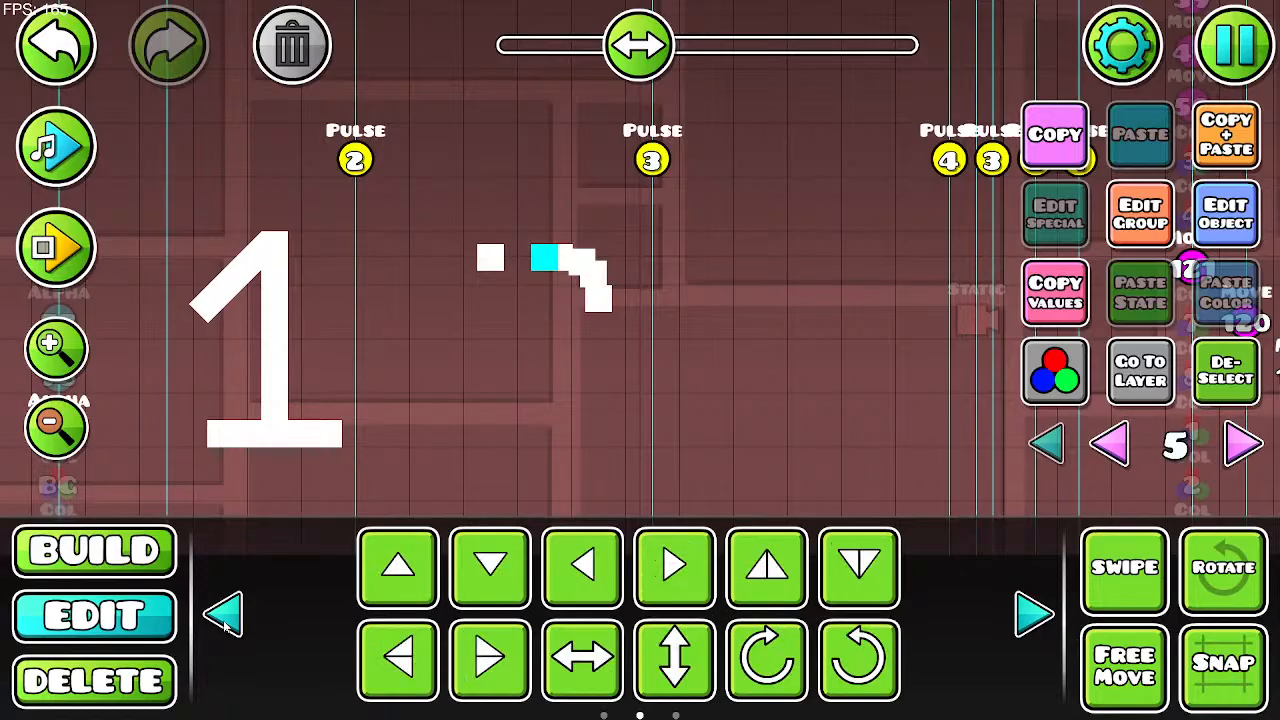
pyautogui.click(397, 658)
pyautogui.press('w')
pyautogui.press('w')
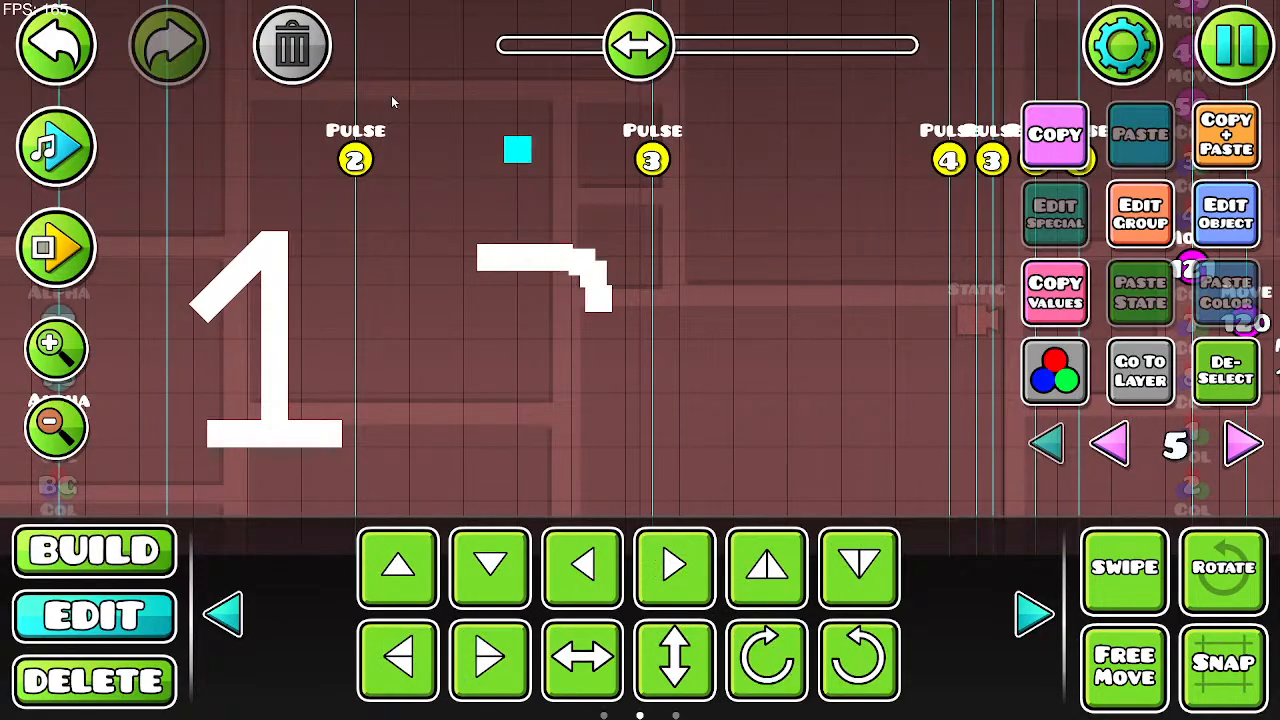
pyautogui.click(300, 50)
# Step: Extend the 2's right side downward with two duplicates of the curve's lowest square, stacked without gaps
pyautogui.moveTo(555, 262); pyautogui.dragTo(487, 184)
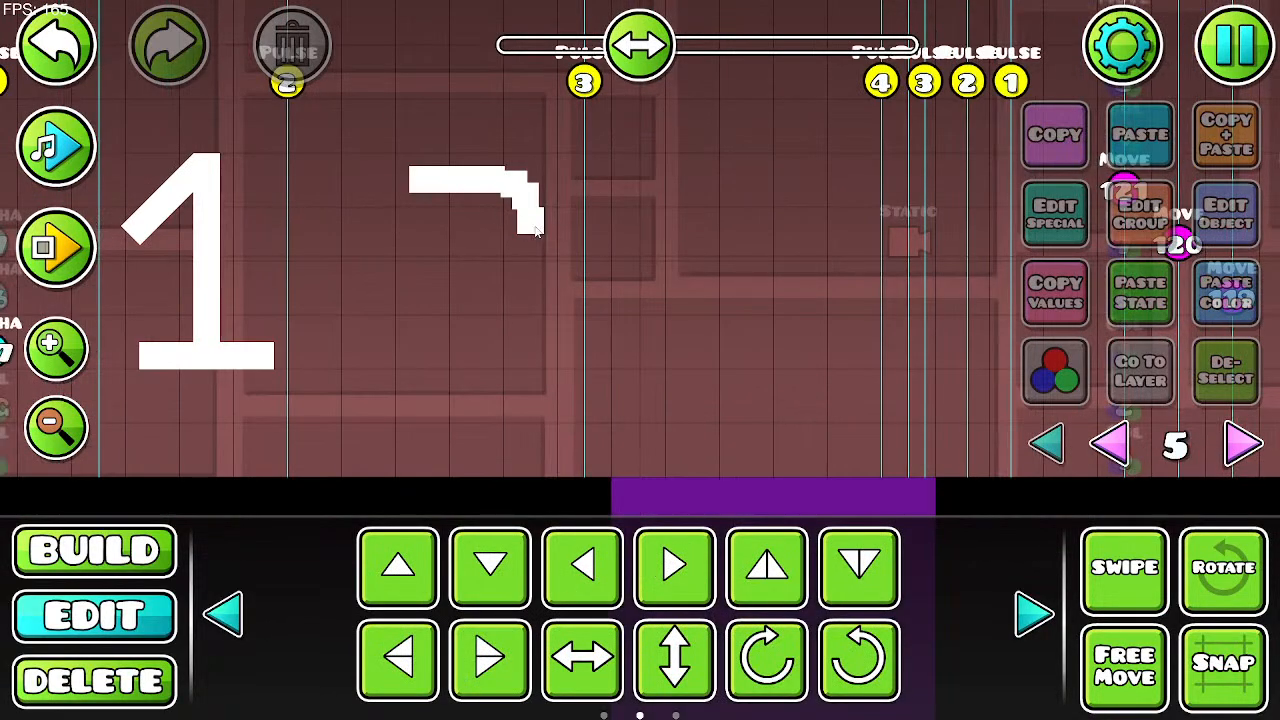
pyautogui.click(537, 232)
pyautogui.click(1204, 154)
pyautogui.press('s')
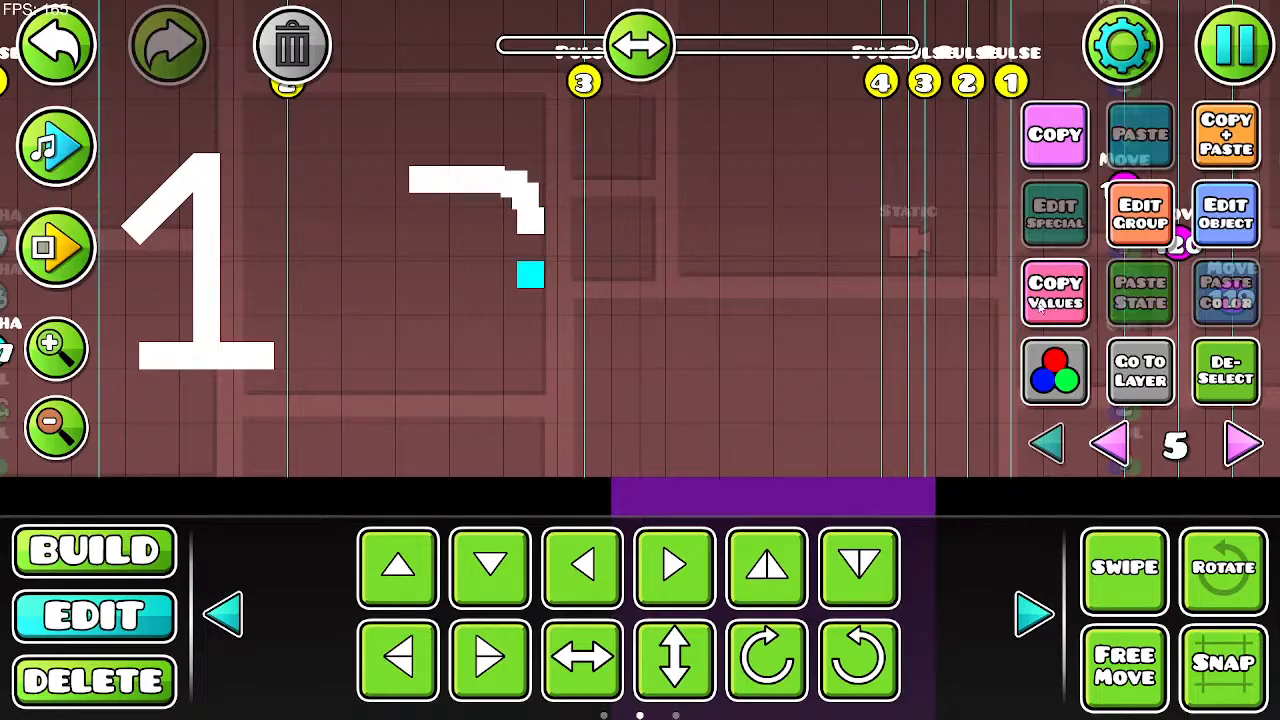
pyautogui.click(766, 580)
pyautogui.click(1204, 152)
pyautogui.press('s')
pyautogui.click(780, 591)
# Step: Free-move the lowest square and its duplicates into a stepped diagonal running down-left from the right side of the 2
pyautogui.click(1124, 665)
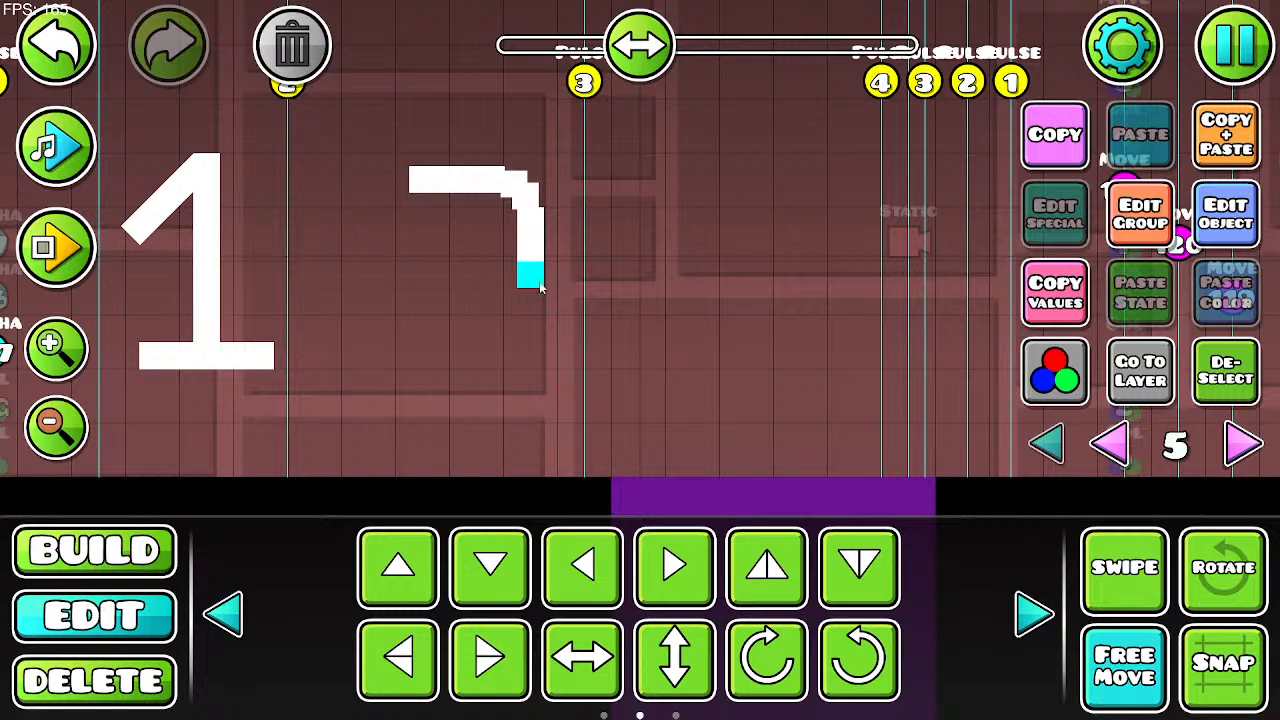
pyautogui.moveTo(532, 276); pyautogui.dragTo(503, 292)
pyautogui.click(1200, 142)
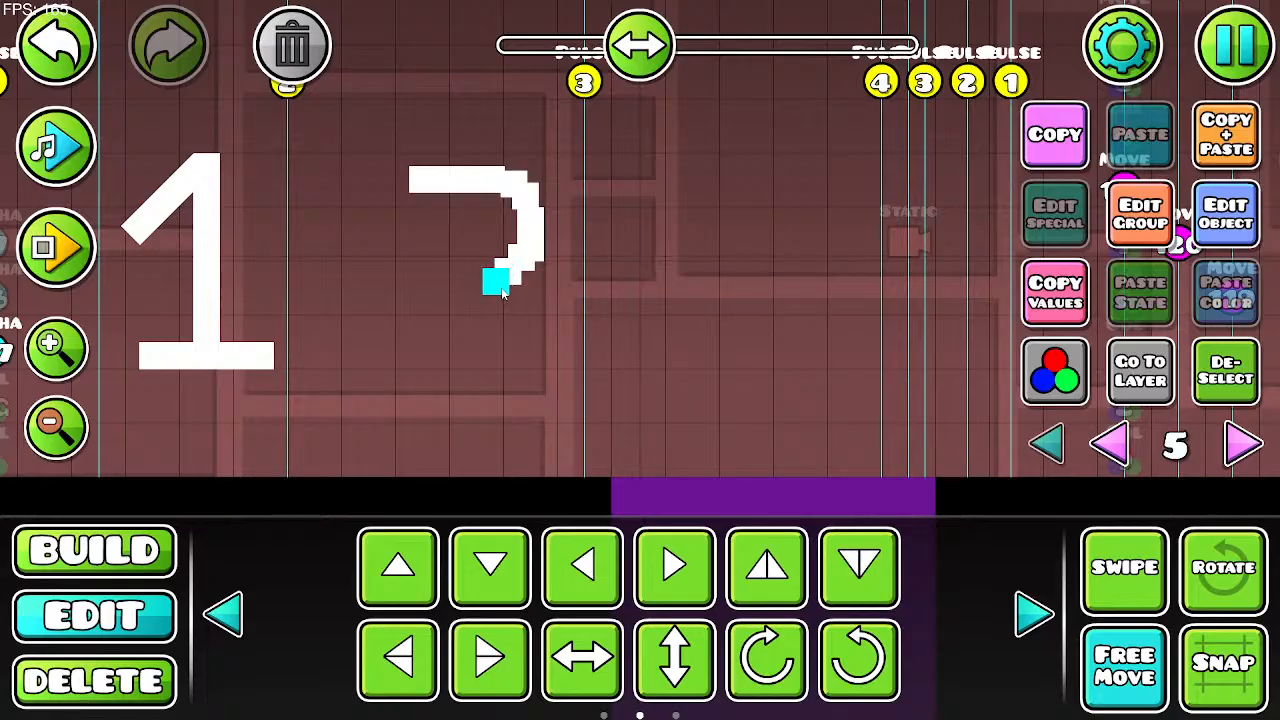
pyautogui.moveTo(502, 291); pyautogui.dragTo(502, 291)
pyautogui.click(1118, 696)
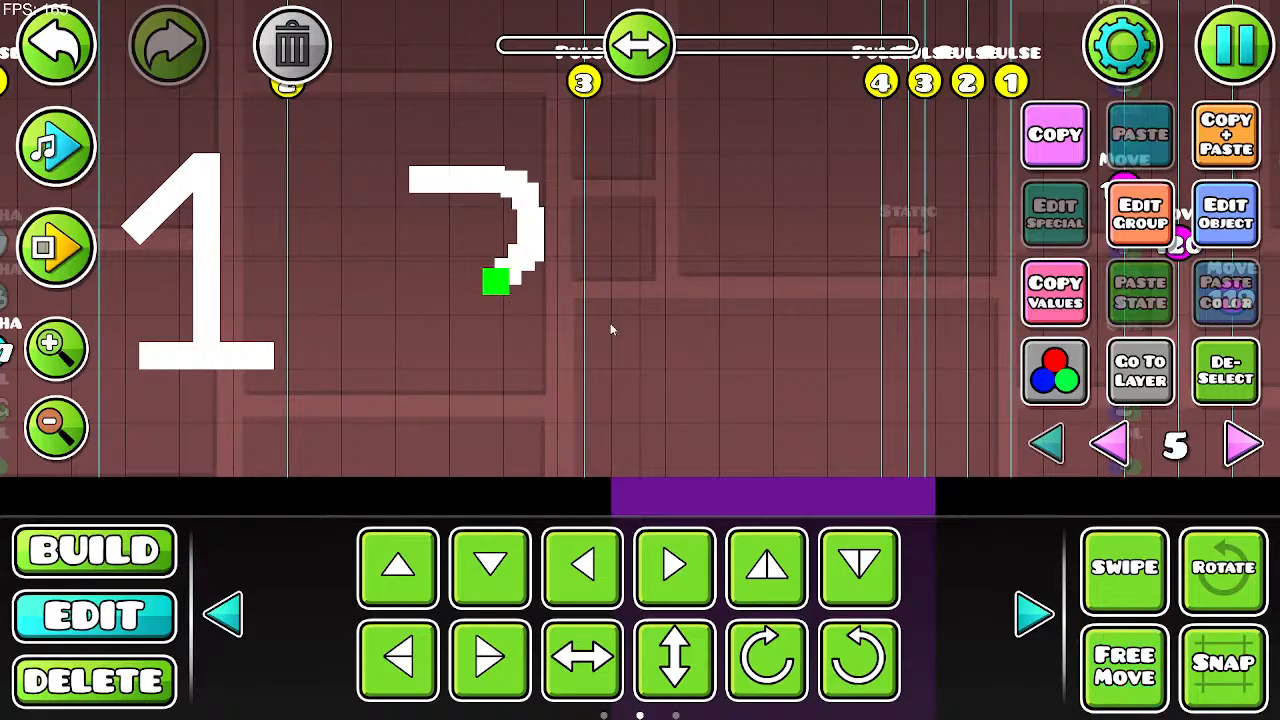
# Step: Undo the last diagonal square and delete the one before it, keeping only the first square of the turn
pyautogui.click(65, 44)
pyautogui.click(65, 44)
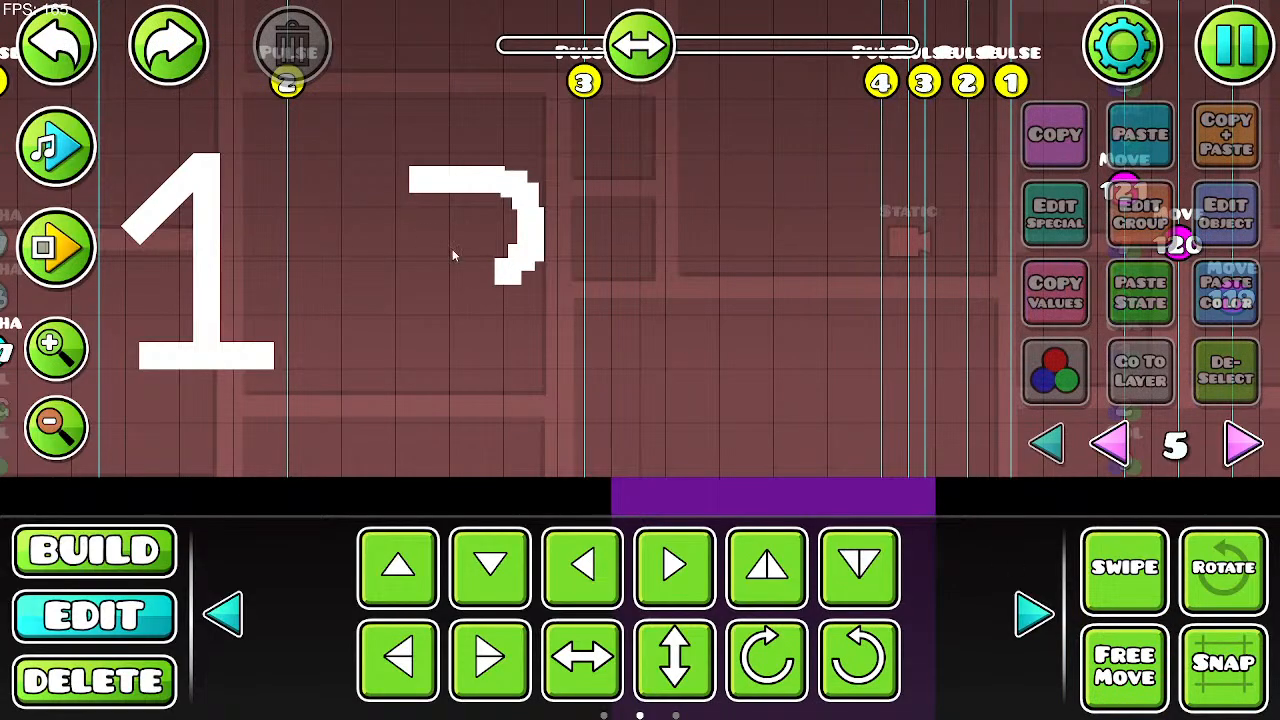
pyautogui.click(515, 282)
pyautogui.click(288, 37)
# Step: Duplicate the lowest square of the curve and nudge the copies left and down to start the 2's diagonal stroke
pyautogui.click(526, 259)
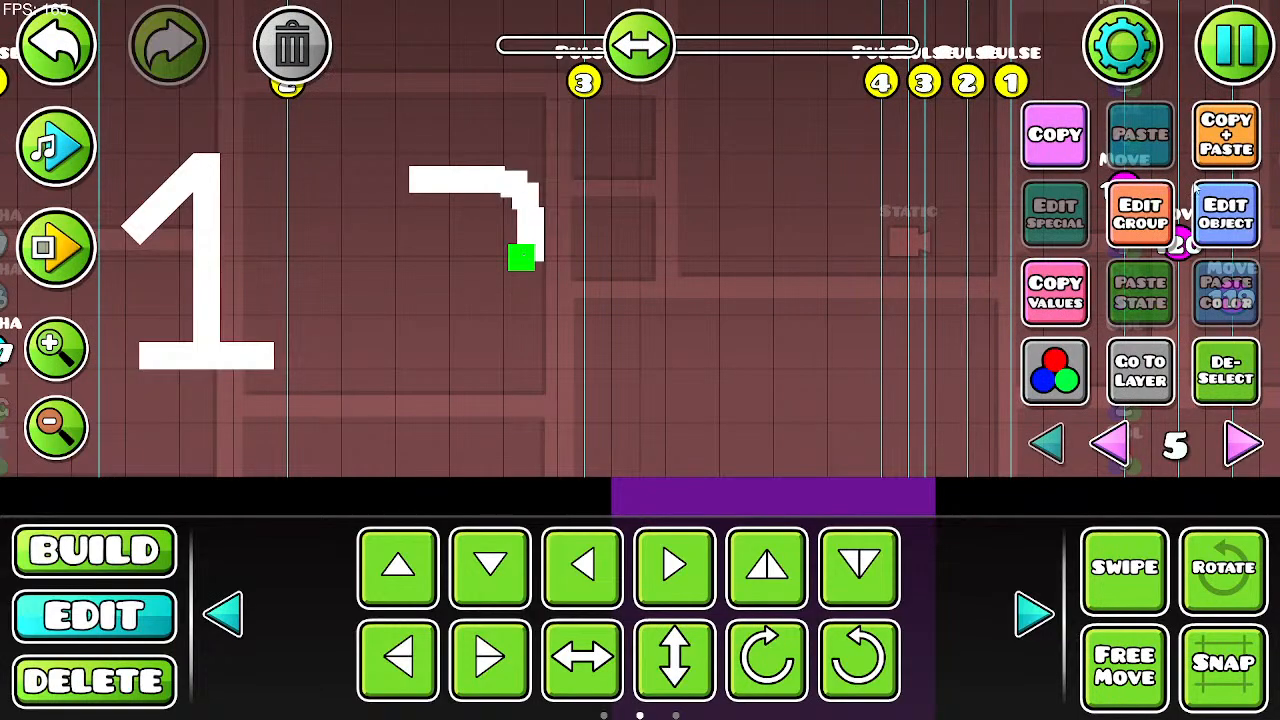
pyautogui.click(1225, 138)
pyautogui.click(224, 614)
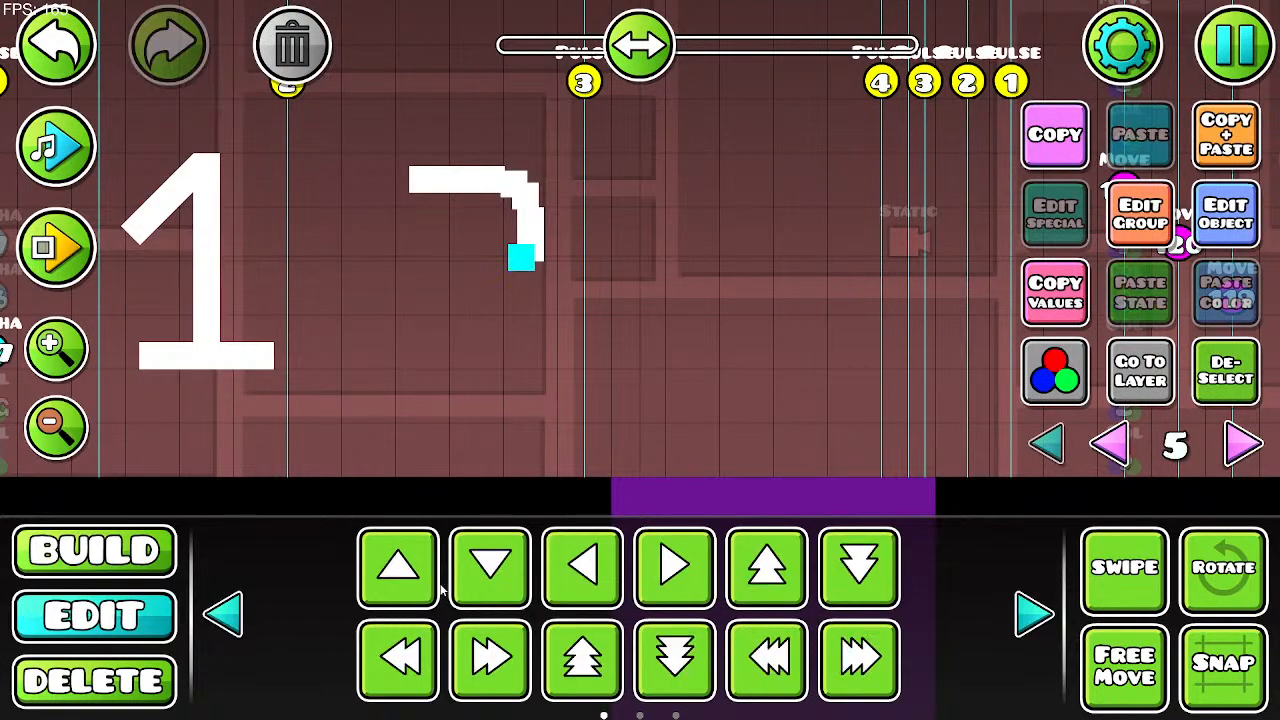
pyautogui.click(590, 568)
pyautogui.click(612, 575)
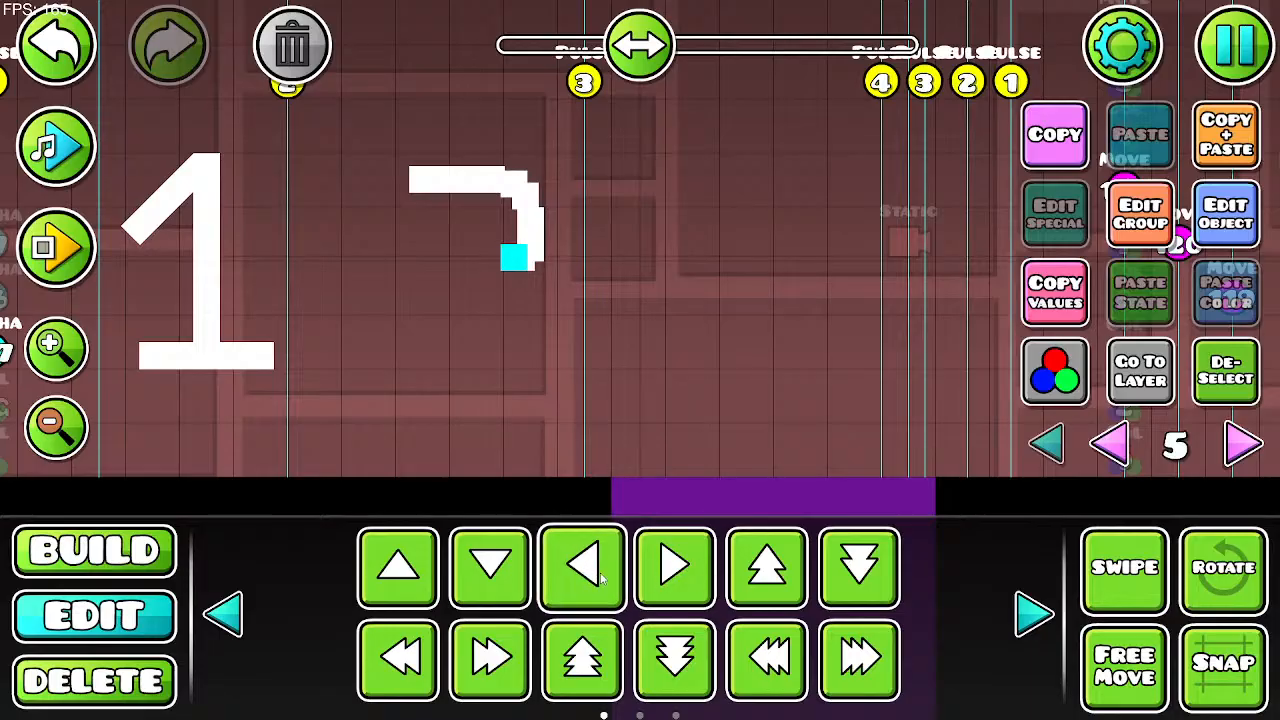
pyautogui.click(514, 577)
pyautogui.click(512, 576)
pyautogui.click(504, 573)
pyautogui.click(502, 572)
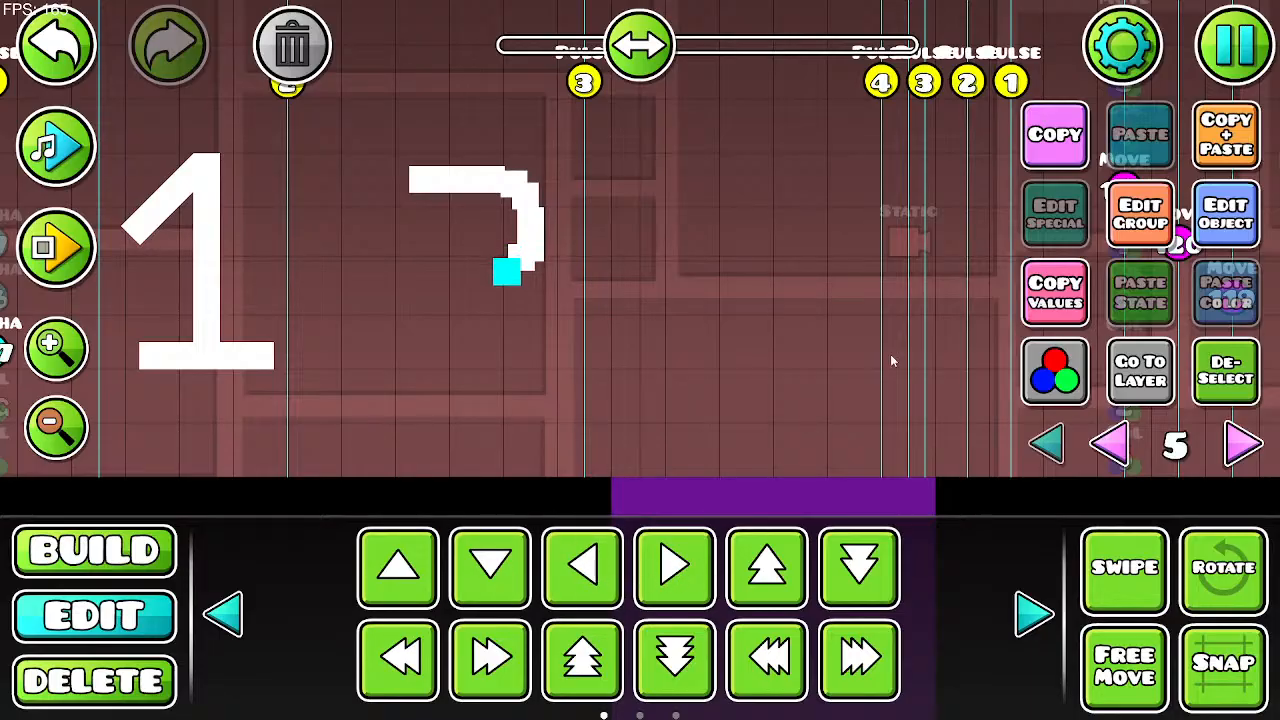
# Step: Extend the diagonal stroke to about its midpoint with more duplicates, each nudged left and down from the previous one
pyautogui.click(589, 577)
pyautogui.click(589, 577)
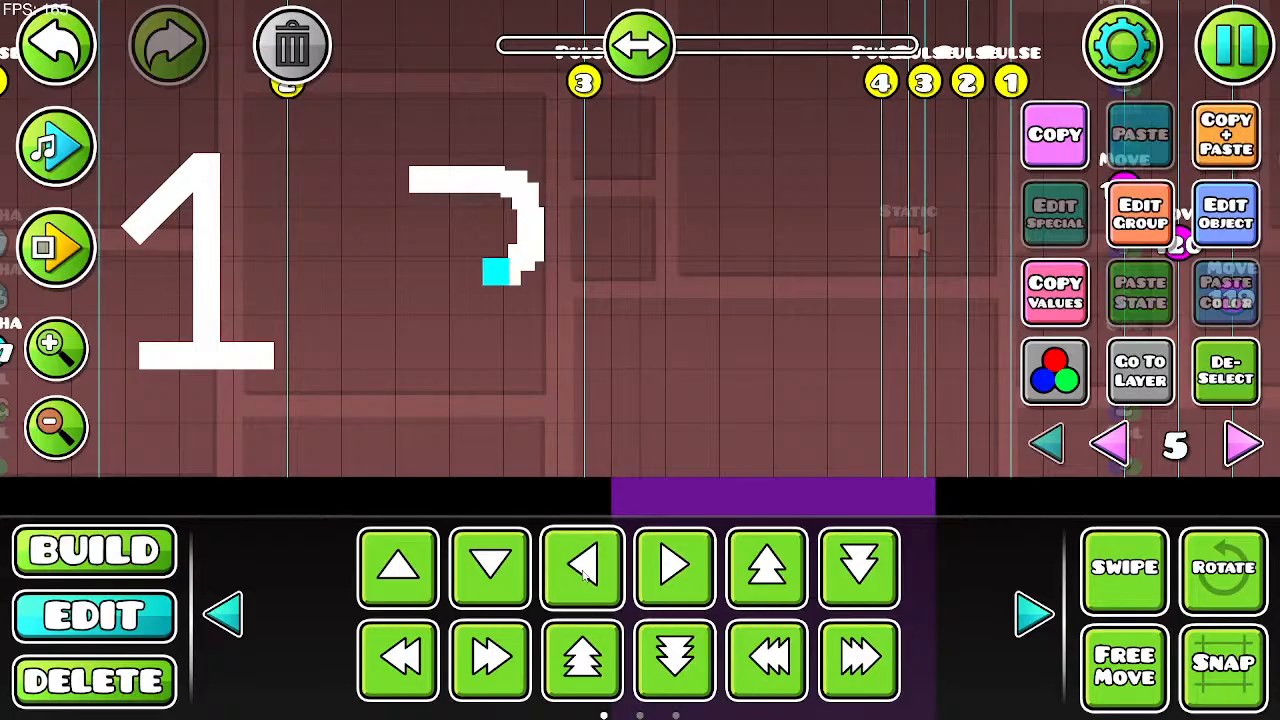
pyautogui.click(509, 576)
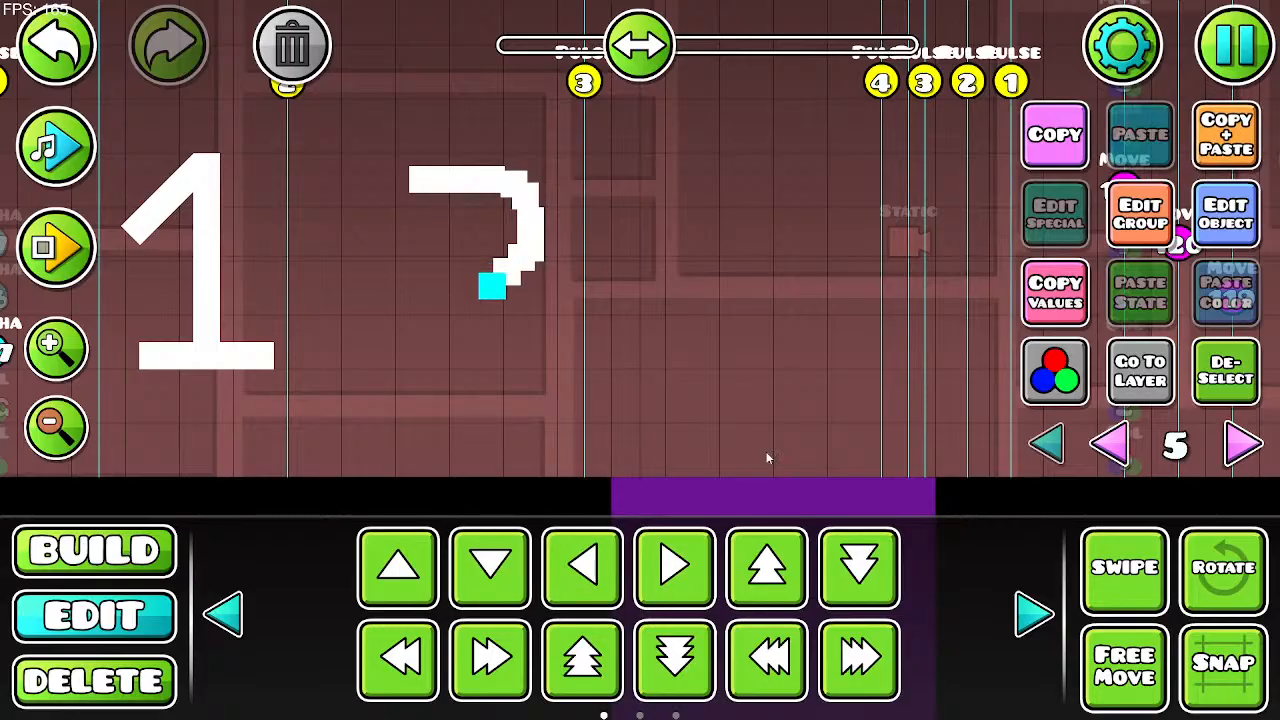
pyautogui.click(566, 582)
pyautogui.click(535, 582)
pyautogui.click(534, 580)
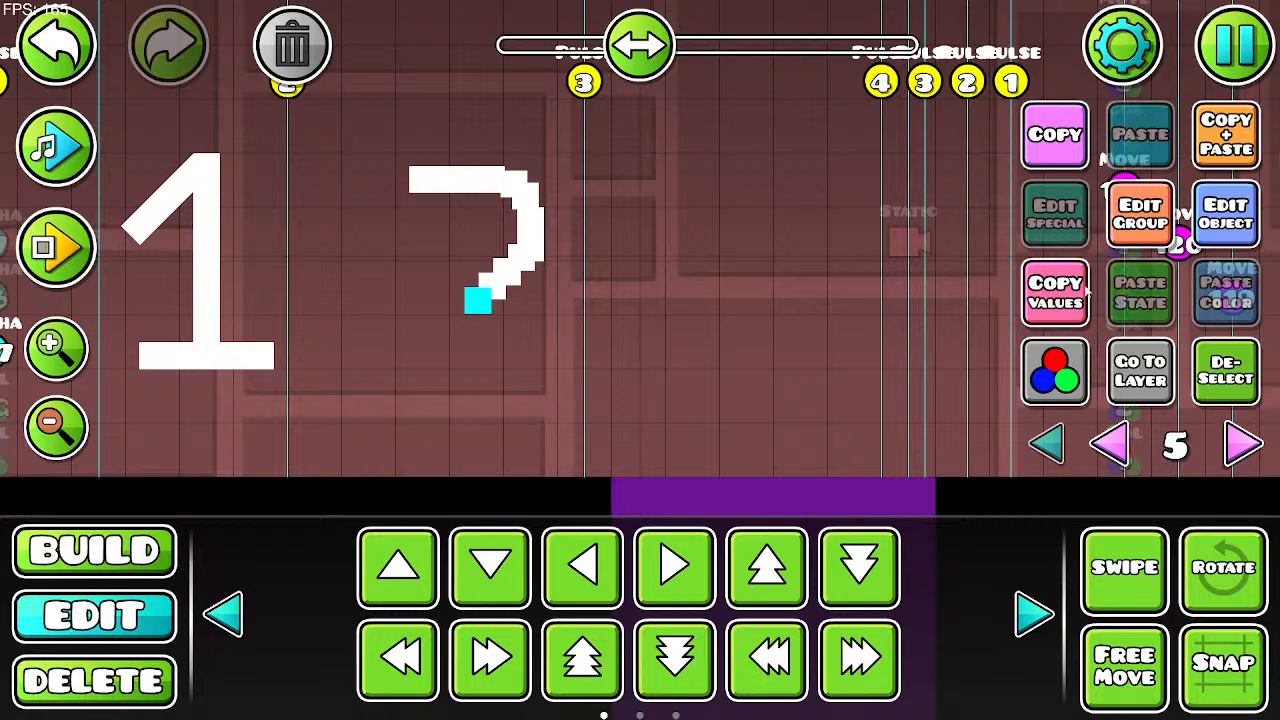
pyautogui.click(578, 575)
pyautogui.click(578, 575)
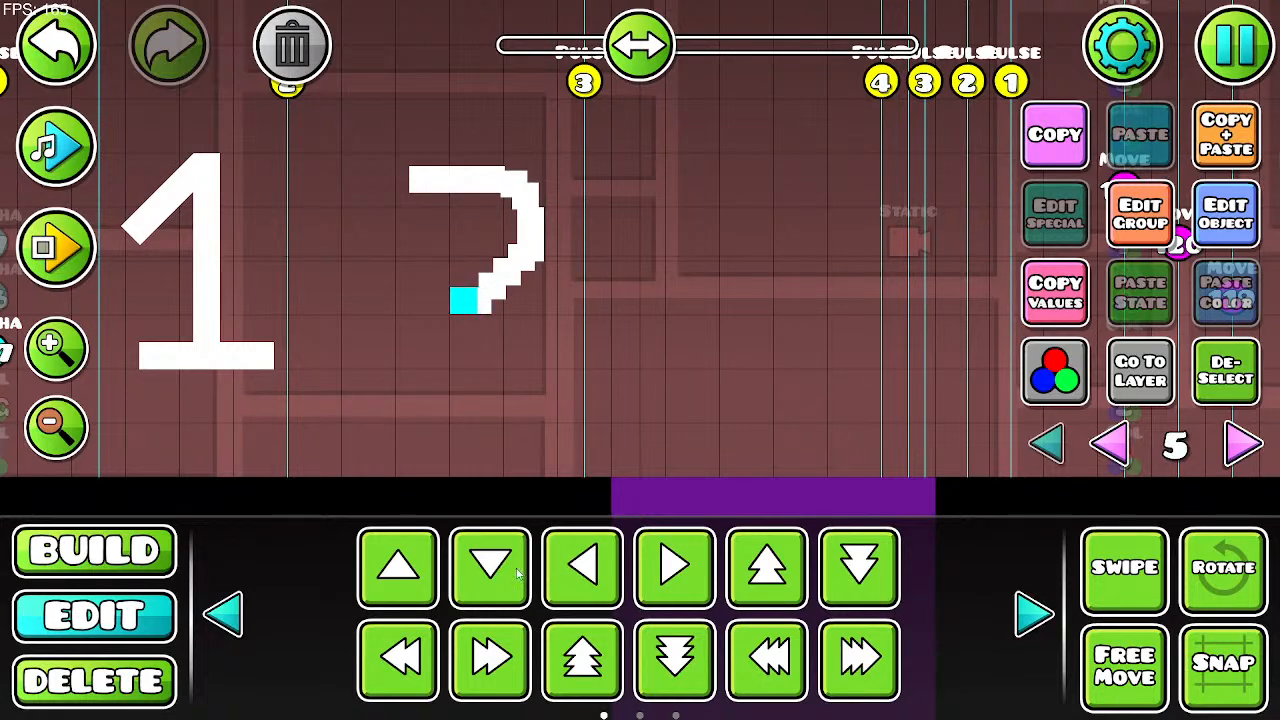
pyautogui.click(495, 575)
pyautogui.click(495, 575)
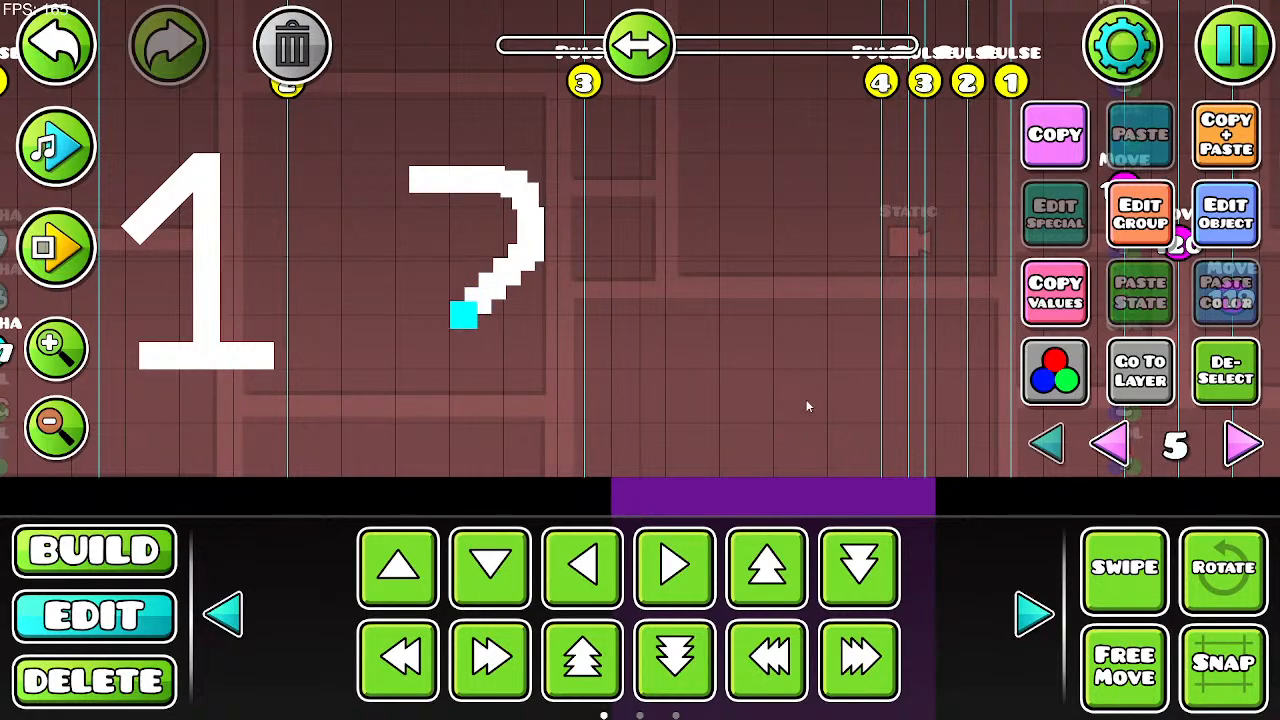
# Step: Continue the diagonal with nudged duplicates until its last square is level with the base of the numeral 1
pyautogui.click(585, 575)
pyautogui.click(585, 575)
pyautogui.click(490, 570)
pyautogui.click(490, 570)
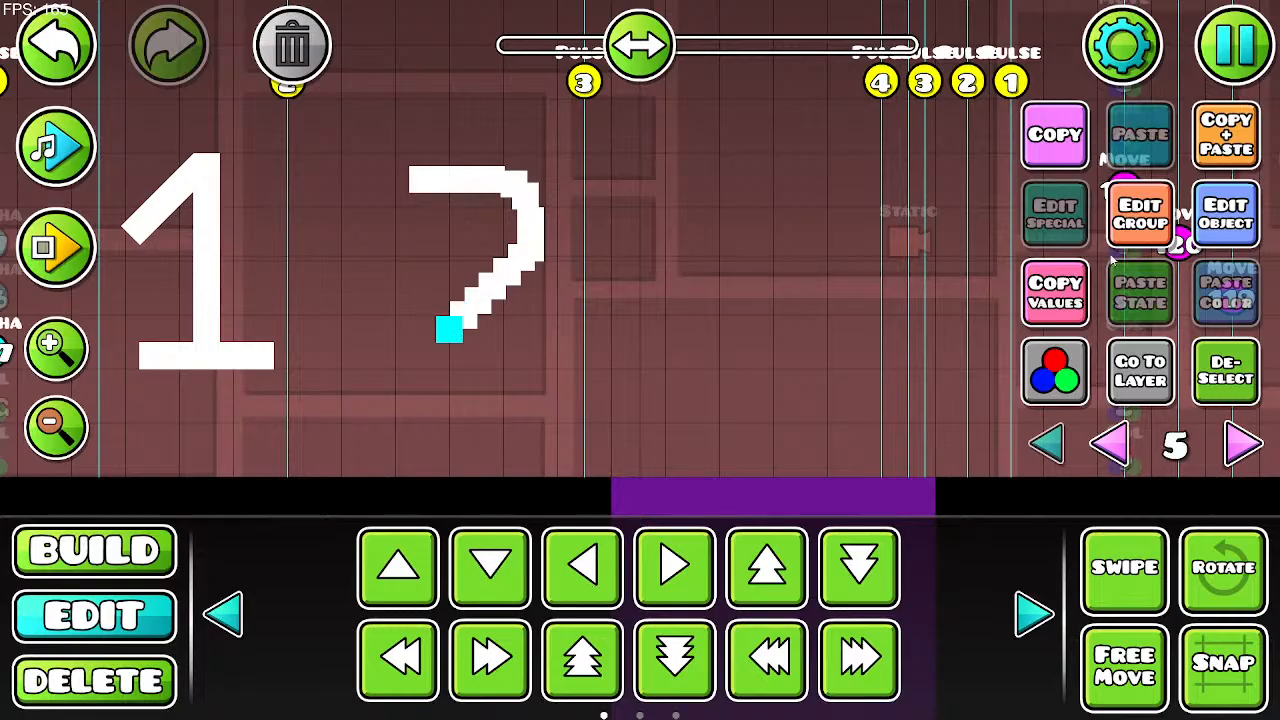
pyautogui.click(585, 568)
pyautogui.click(585, 568)
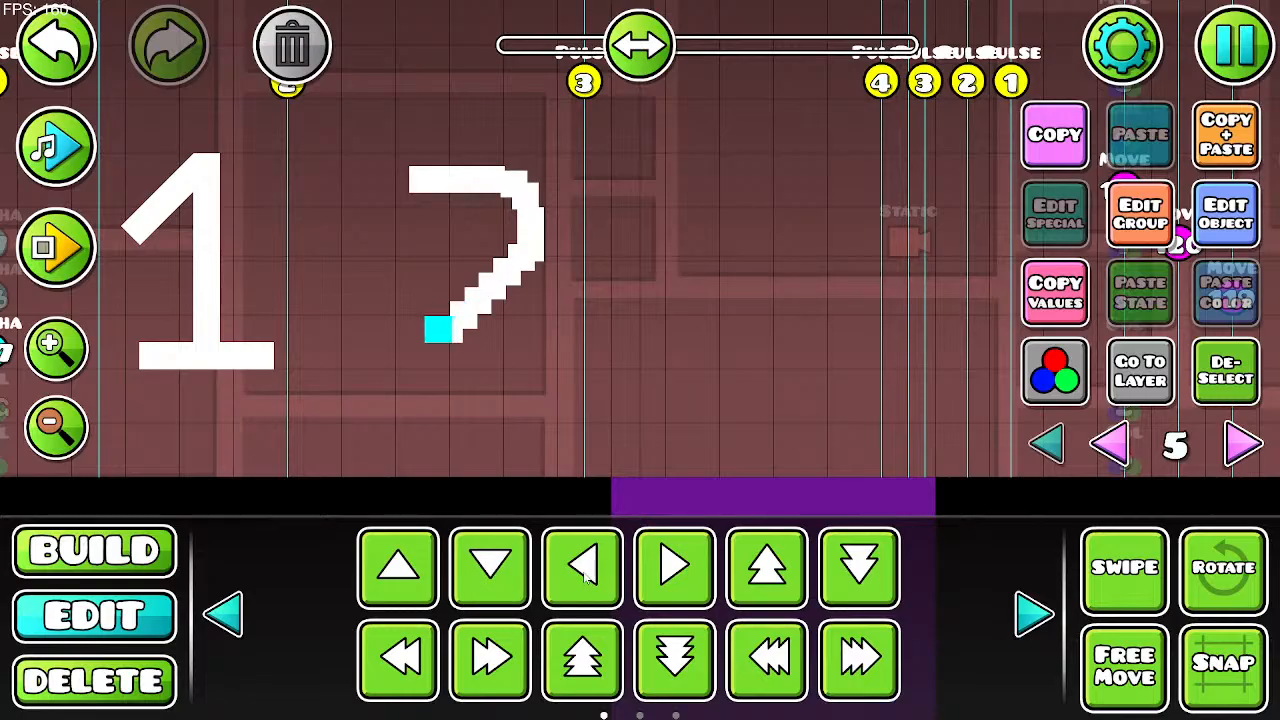
pyautogui.click(490, 568)
pyautogui.click(490, 568)
pyautogui.click(583, 568)
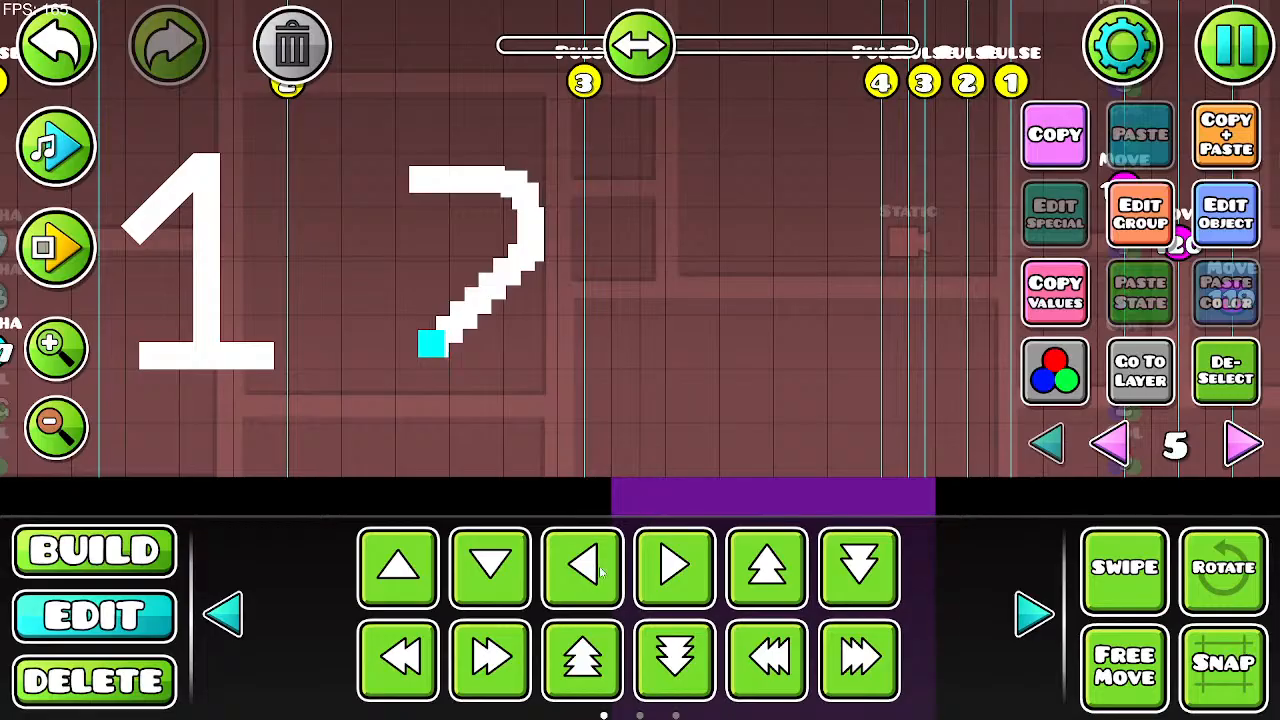
pyautogui.click(583, 568)
pyautogui.click(490, 568)
pyautogui.click(470, 579)
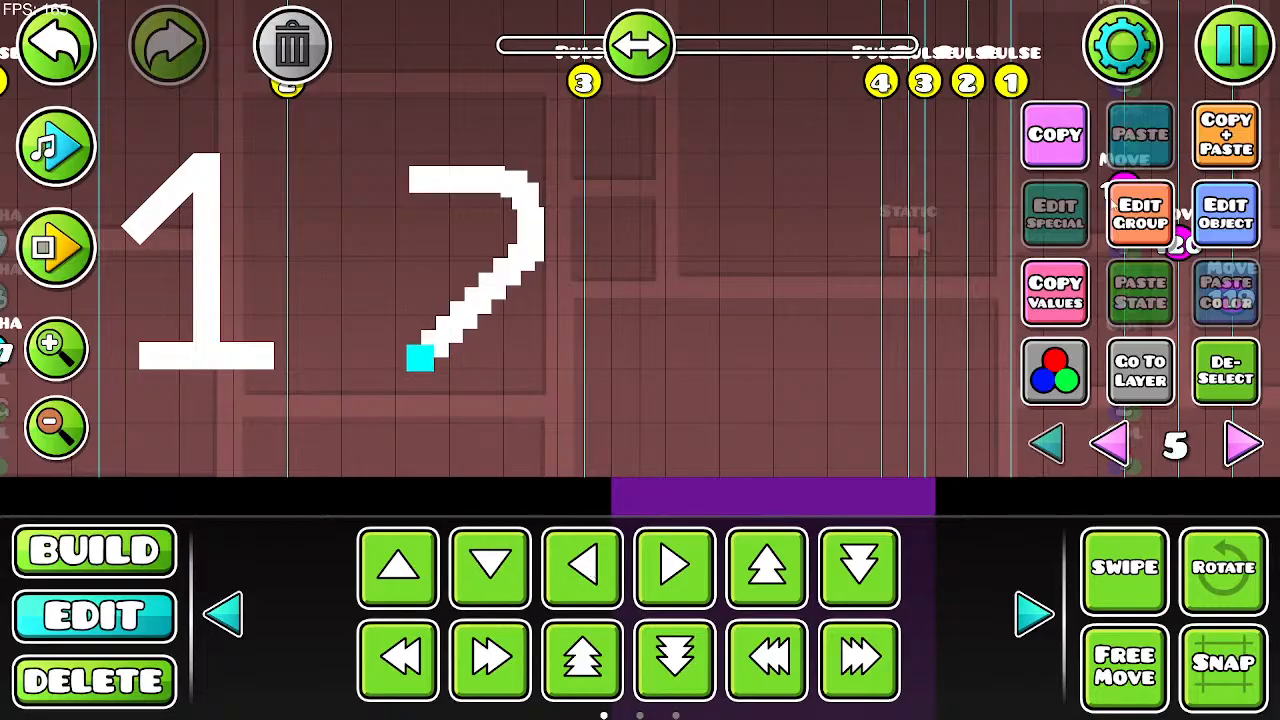
# Step: Build the 2's base bar by duplicating the diagonal's last square to the right and filling the gaps between copies
pyautogui.click(1228, 148)
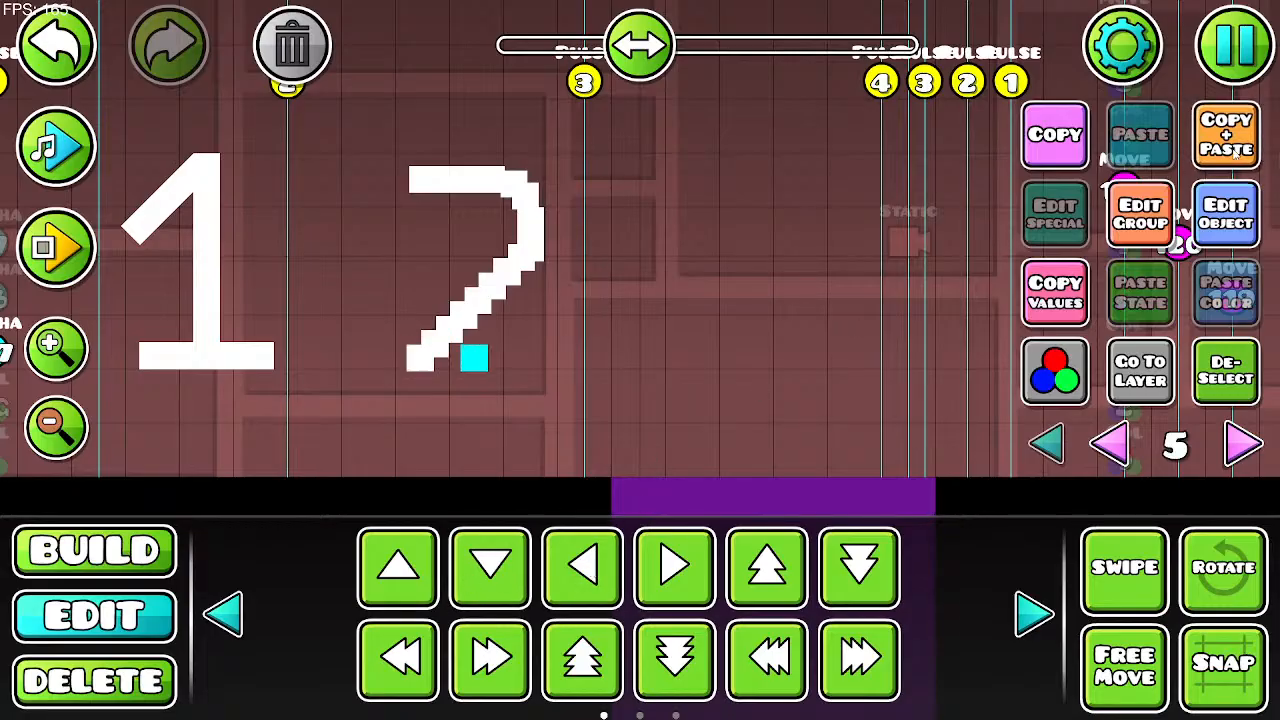
pyautogui.click(1233, 150)
pyautogui.click(1036, 614)
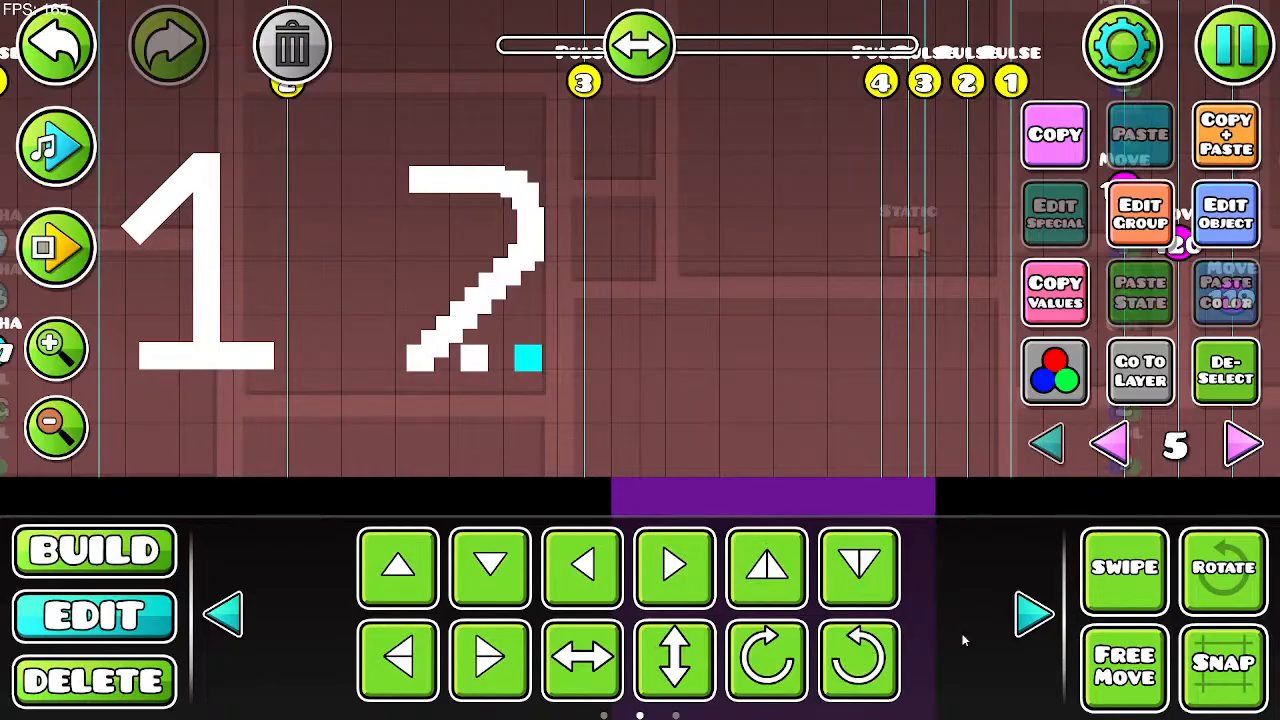
pyautogui.click(398, 662)
pyautogui.click(1226, 142)
pyautogui.click(440, 668)
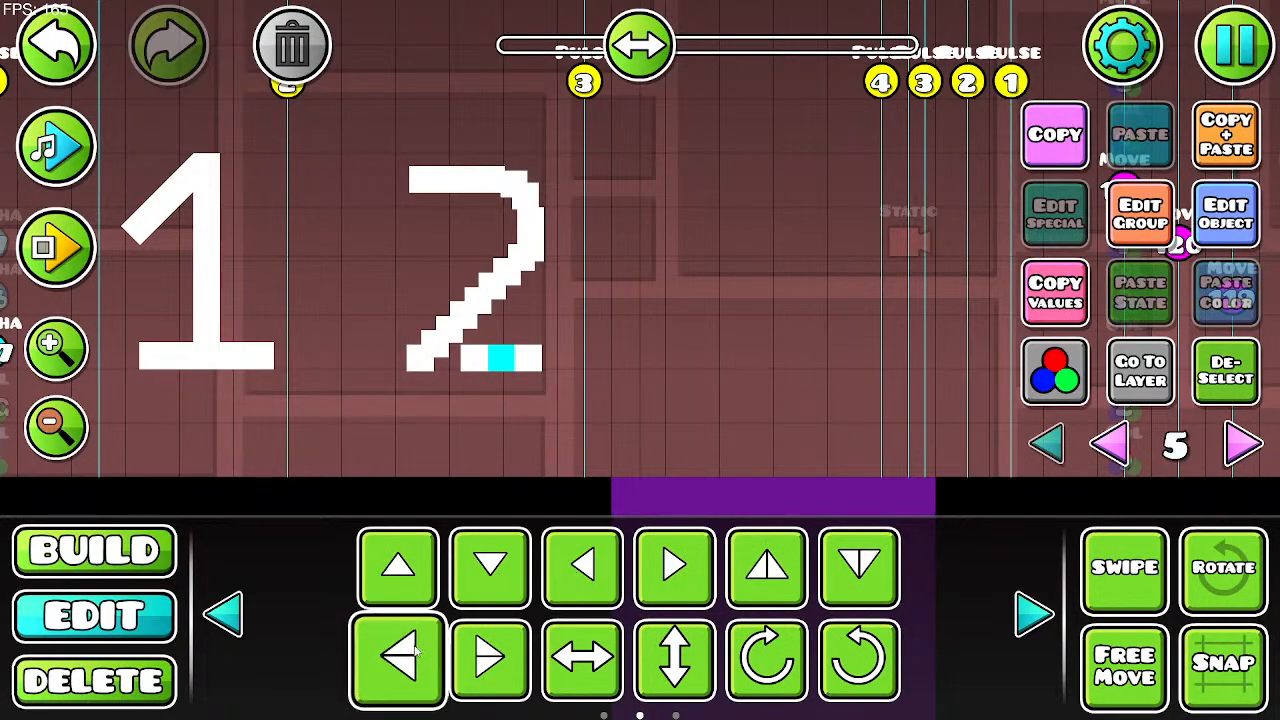
pyautogui.click(412, 678)
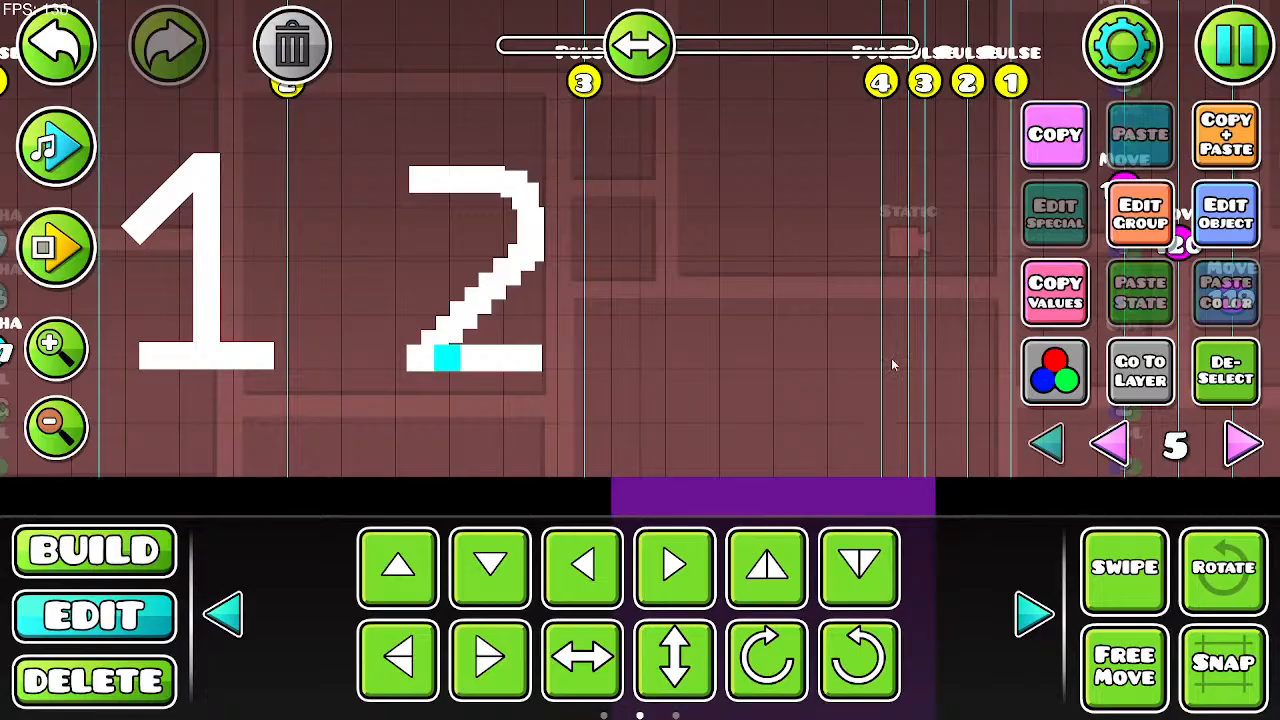
# Step: Undo the last action on the 2's base bar and turn on swipe selection
pyautogui.click(482, 374)
pyautogui.click(47, 57)
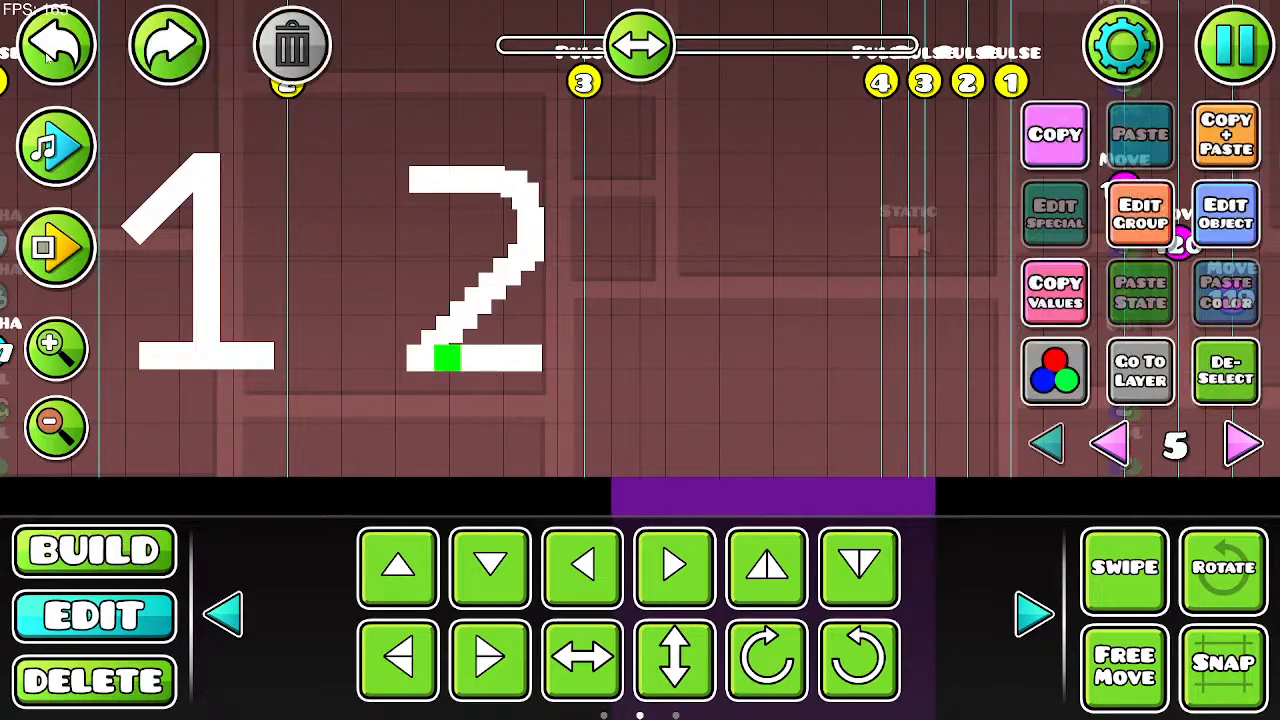
pyautogui.click(1088, 606)
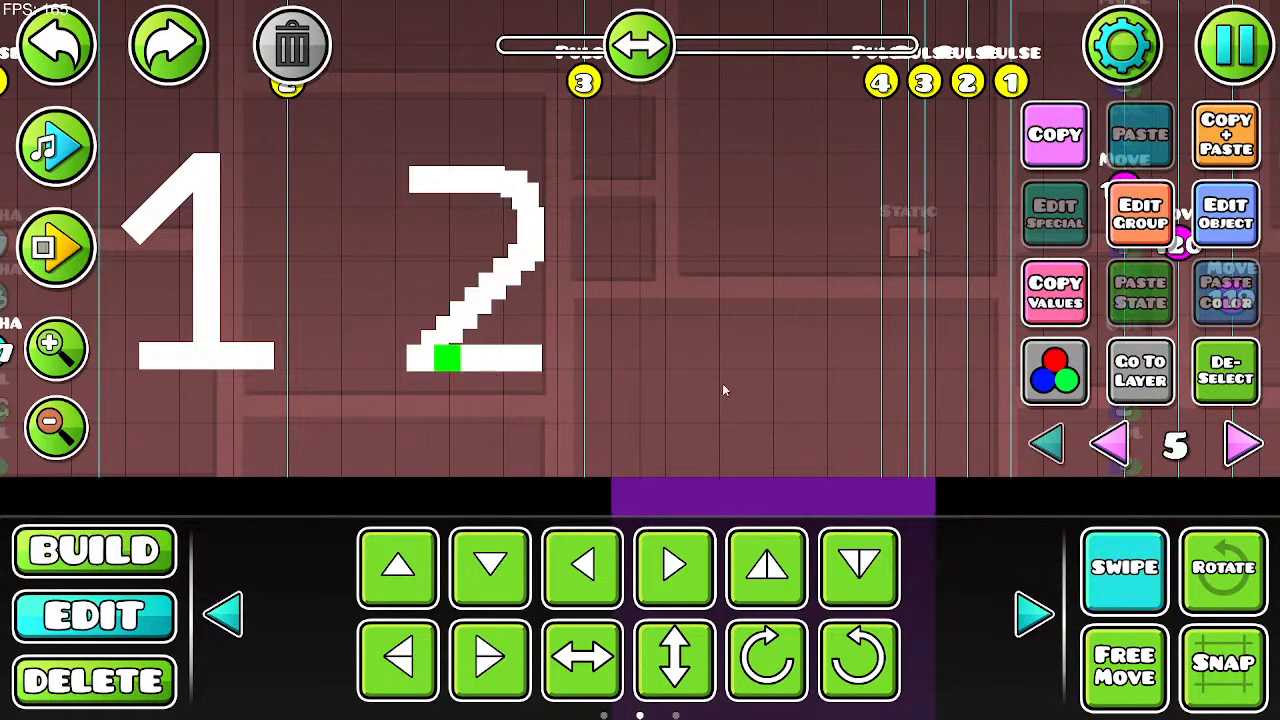
# Step: Swipe-select all squares of the 2's stepped diagonal stroke and delete them
pyautogui.click(1184, 587)
pyautogui.click(1184, 583)
pyautogui.click(1125, 581)
pyautogui.moveTo(702, 408); pyautogui.dragTo(742, 436)
pyautogui.click(194, 238)
pyautogui.click(497, 348)
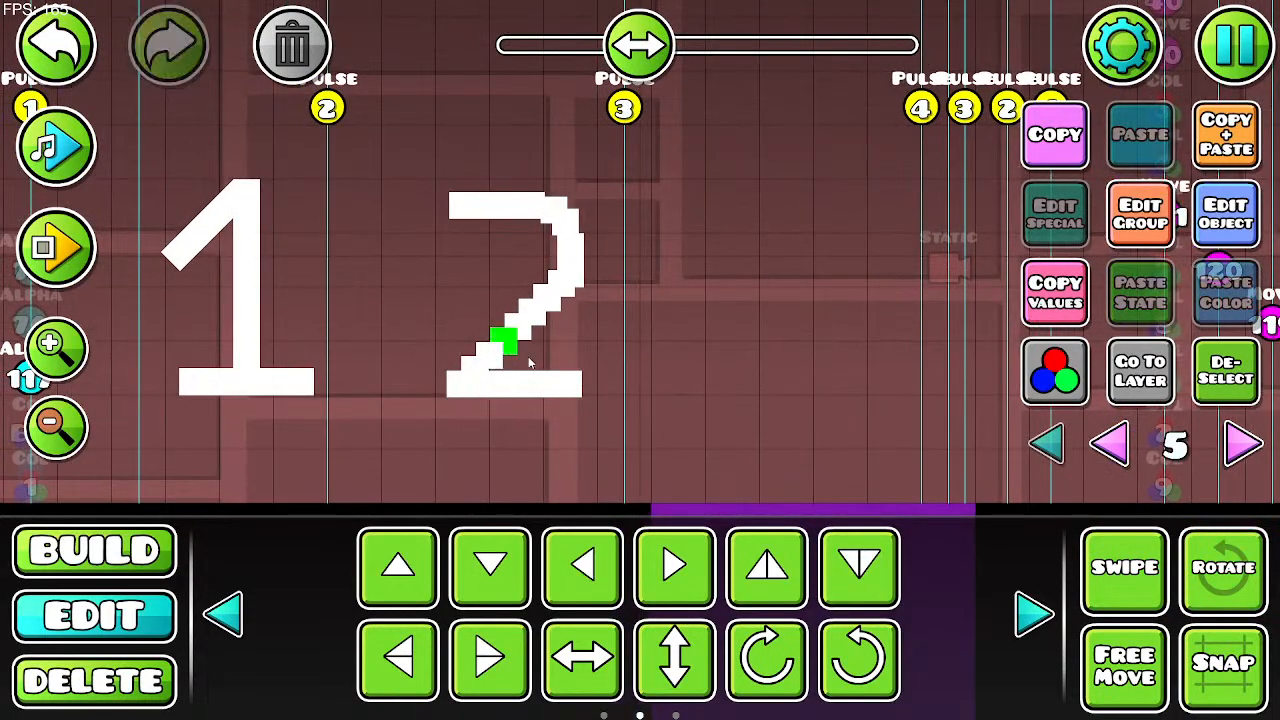
pyautogui.click(1124, 567)
pyautogui.moveTo(507, 345)
pyautogui.mouseDown()
pyautogui.moveTo(483, 362)
pyautogui.moveTo(572, 278)
pyautogui.mouseUp()
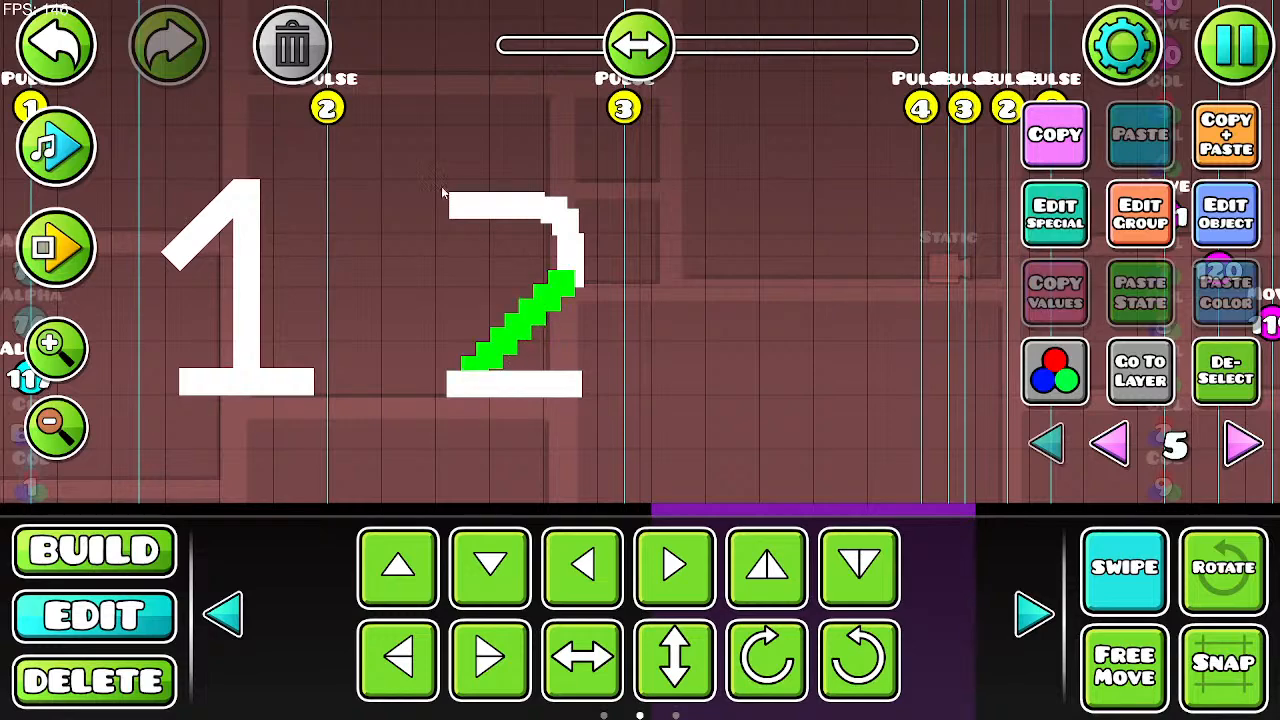
pyautogui.press('Delete')
# Step: Duplicate the slanted stroke of the 1 and move the copy right and down toward the 2
pyautogui.moveTo(160, 225)
pyautogui.mouseDown()
pyautogui.moveTo(195, 235)
pyautogui.moveTo(217, 210)
pyautogui.mouseUp()
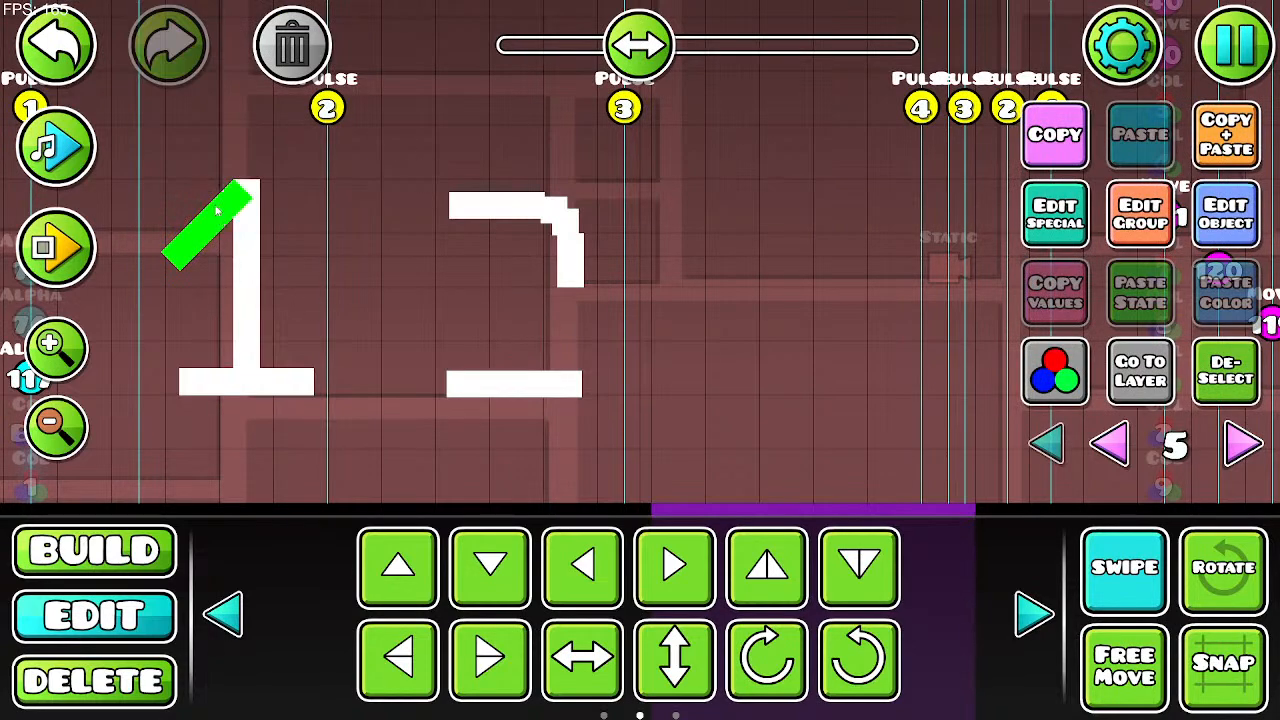
pyautogui.click(1118, 568)
pyautogui.click(1232, 148)
pyautogui.press('d')
pyautogui.press('d')
pyautogui.press('d')
pyautogui.press('d')
pyautogui.press('s')
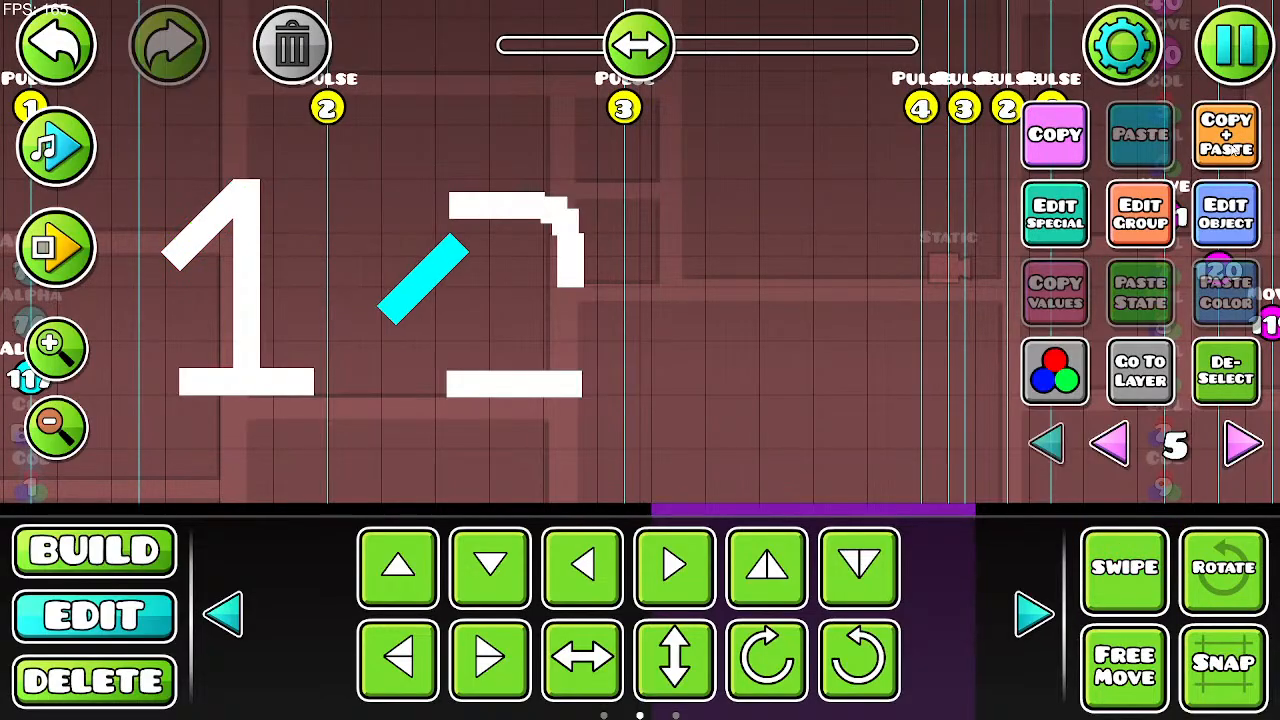
# Step: Align the copied slanted stroke so its upper end meets the lower end of the 2's curve
pyautogui.press('d')
pyautogui.press('d')
pyautogui.press('d')
pyautogui.press('a')
pyautogui.press('s')
pyautogui.press('w')
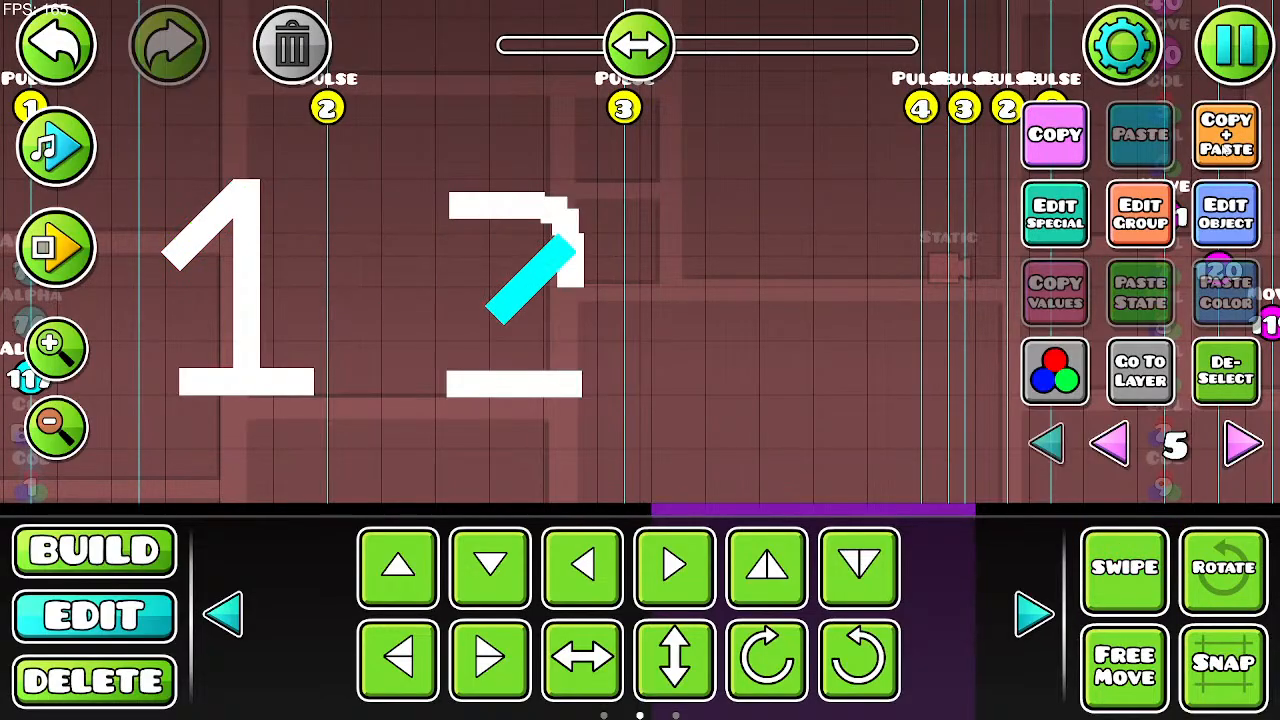
pyautogui.press('s')
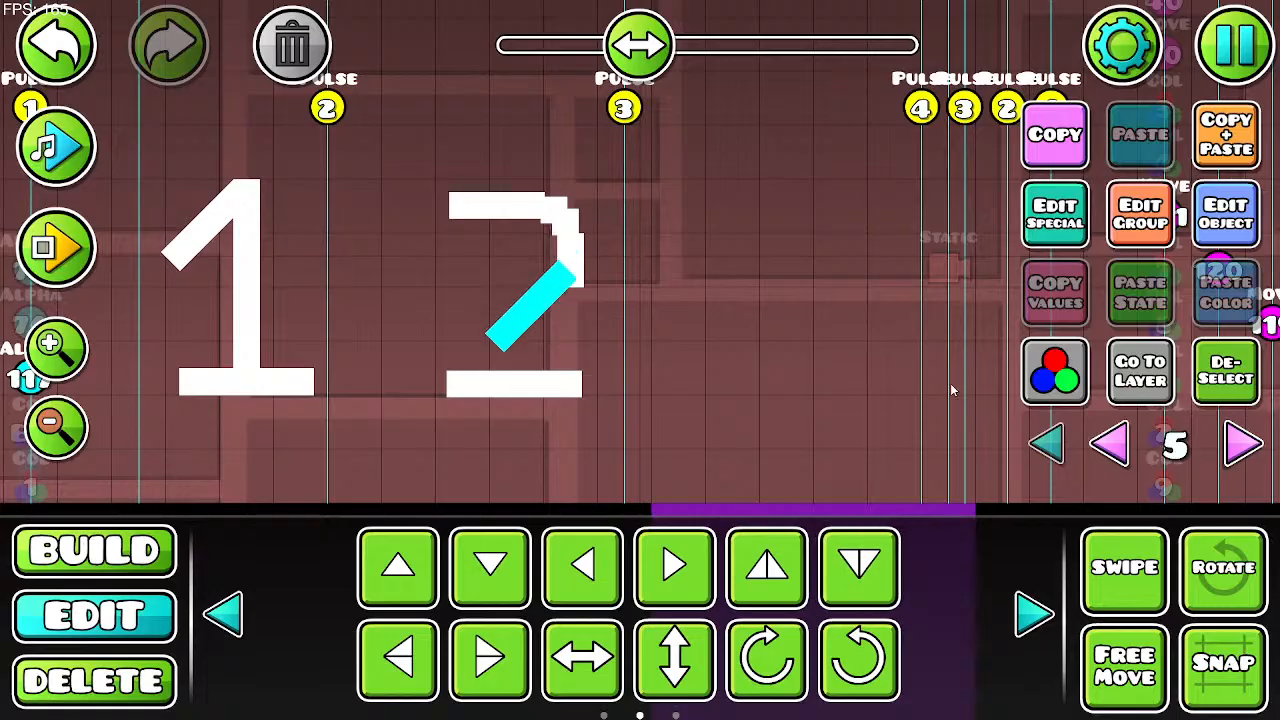
# Step: Duplicate the slanted stroke again and shift the copy down-left to extend the diagonal to the 2's base bar
pyautogui.click(1224, 138)
pyautogui.press('a')
pyautogui.press('s')
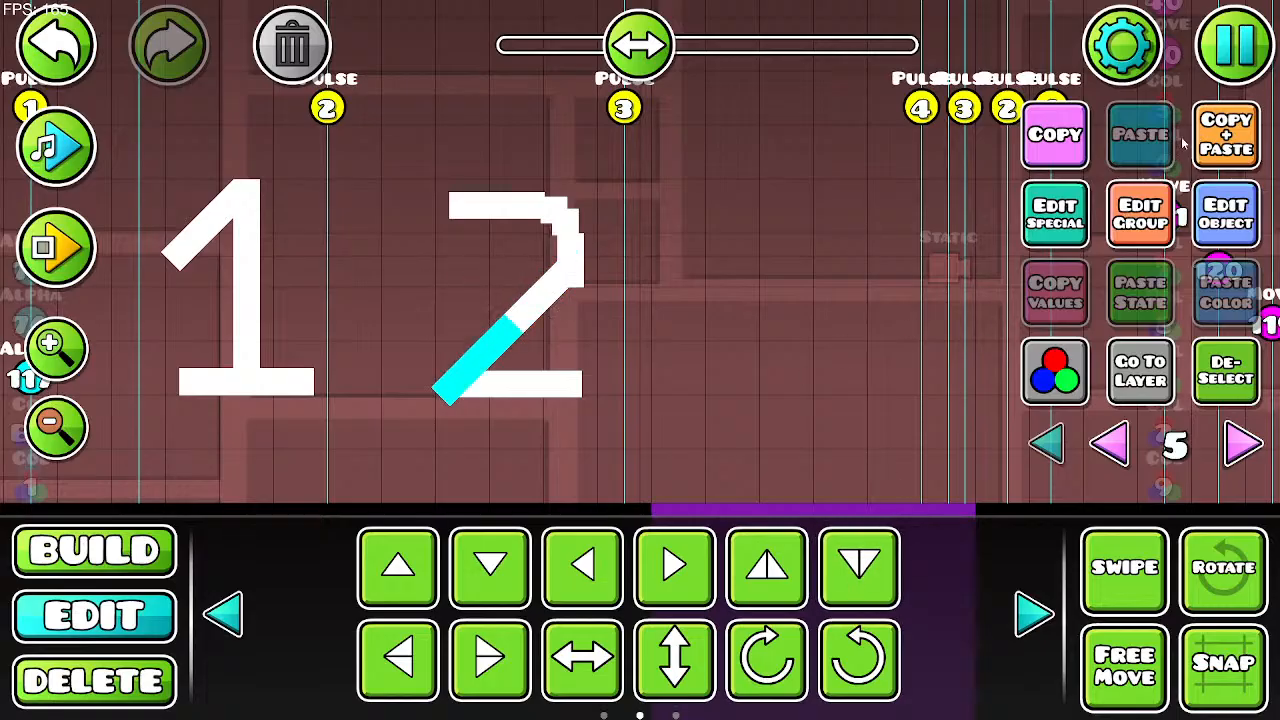
pyautogui.press('a')
pyautogui.press('s')
pyautogui.press('d')
pyautogui.press('w')
pyautogui.press('d')
pyautogui.press('w')
pyautogui.click(1225, 134)
pyautogui.press('w')
pyautogui.press('w')
pyautogui.press('Delete')
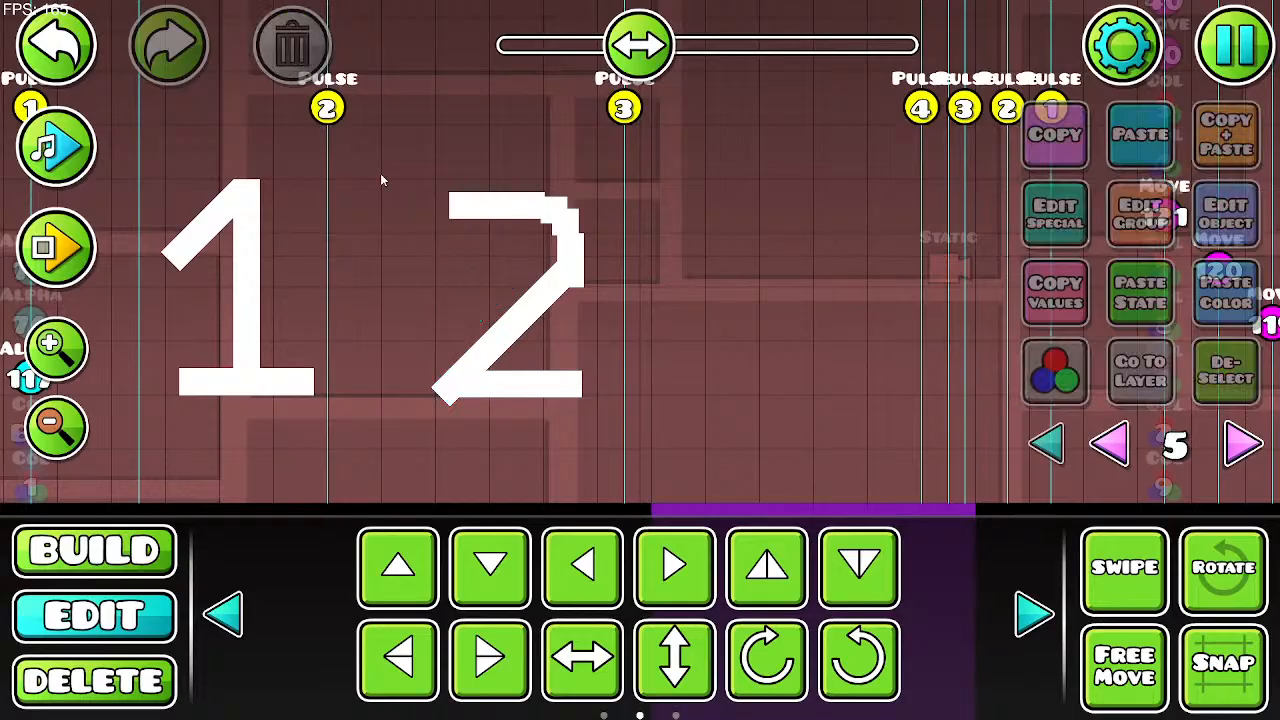
# Step: Delete the overlapping square midway along the 2's diagonal and the rotated square protruding beyond its lower-left corner
pyautogui.click(502, 326)
pyautogui.click(294, 46)
pyautogui.click(488, 348)
pyautogui.click(517, 312)
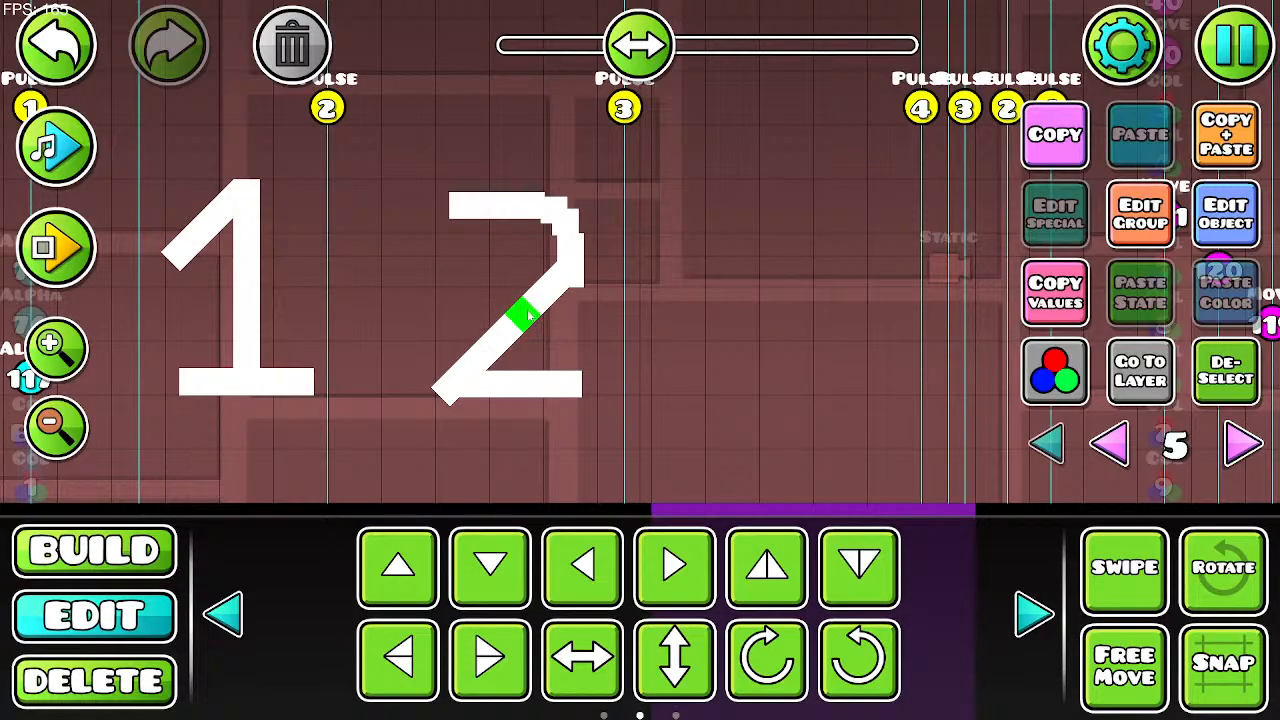
pyautogui.click(540, 292)
pyautogui.click(557, 278)
pyautogui.click(446, 390)
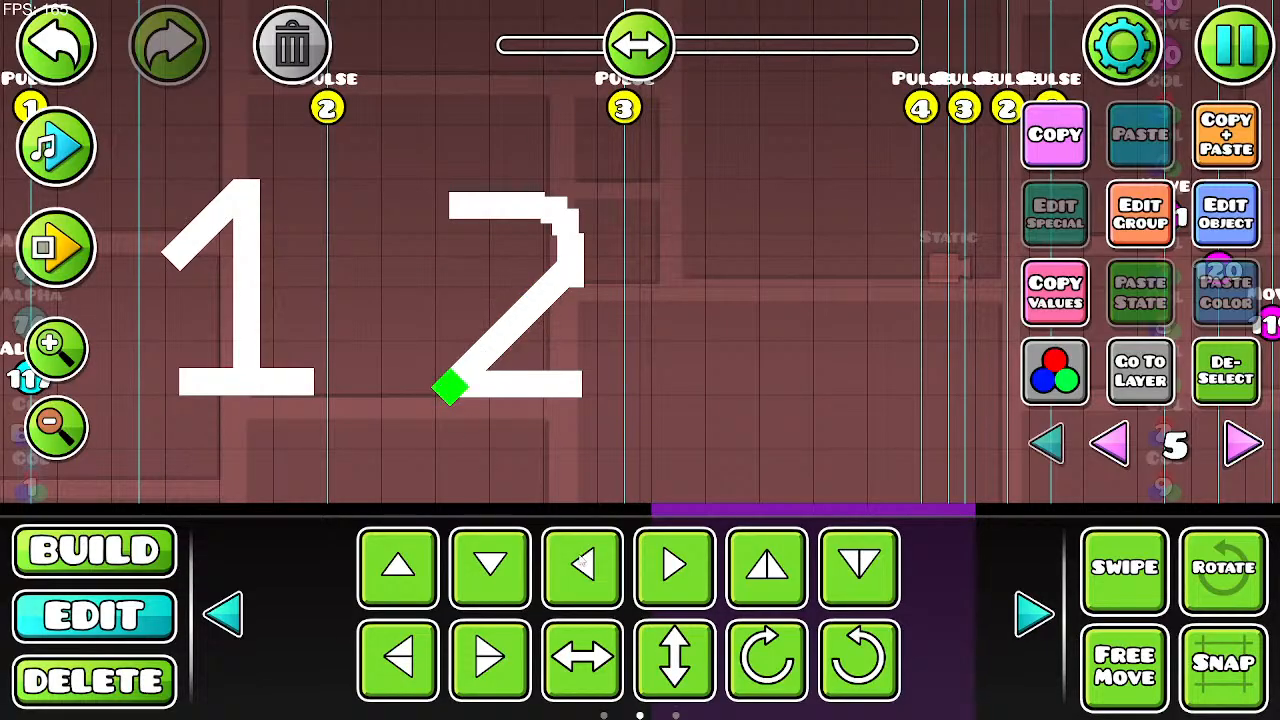
pyautogui.click(224, 614)
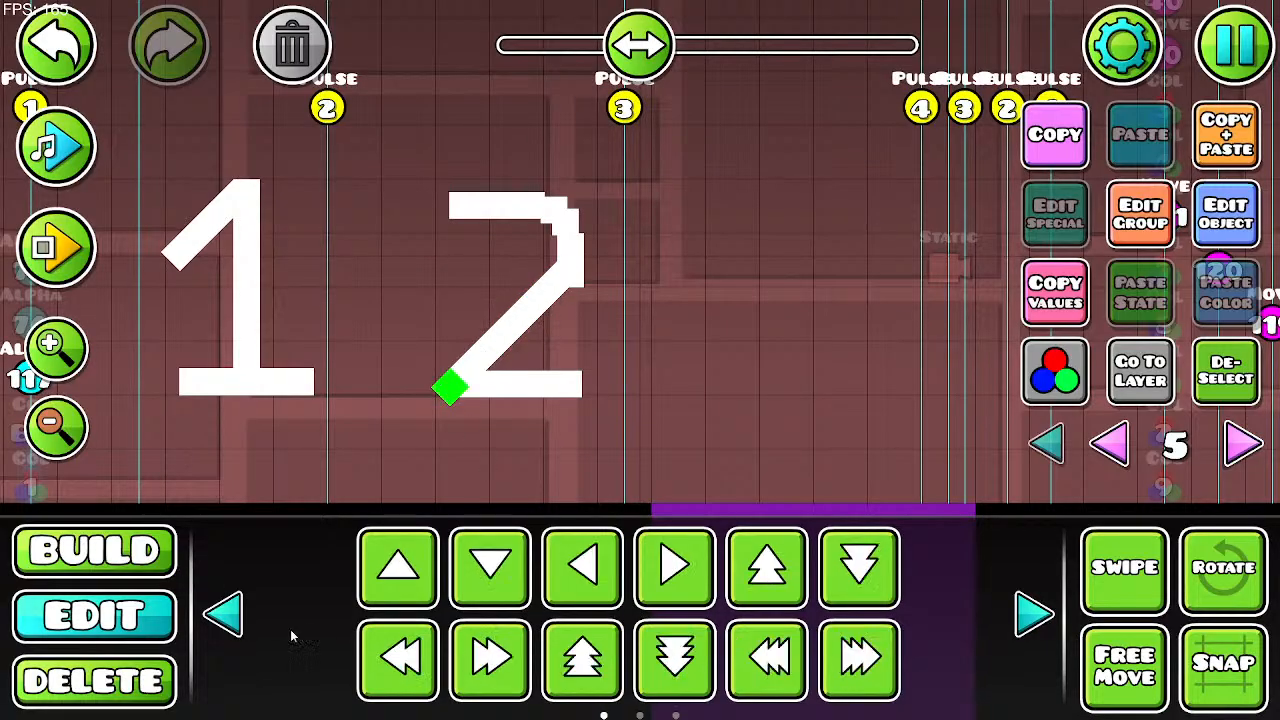
pyautogui.click(387, 217)
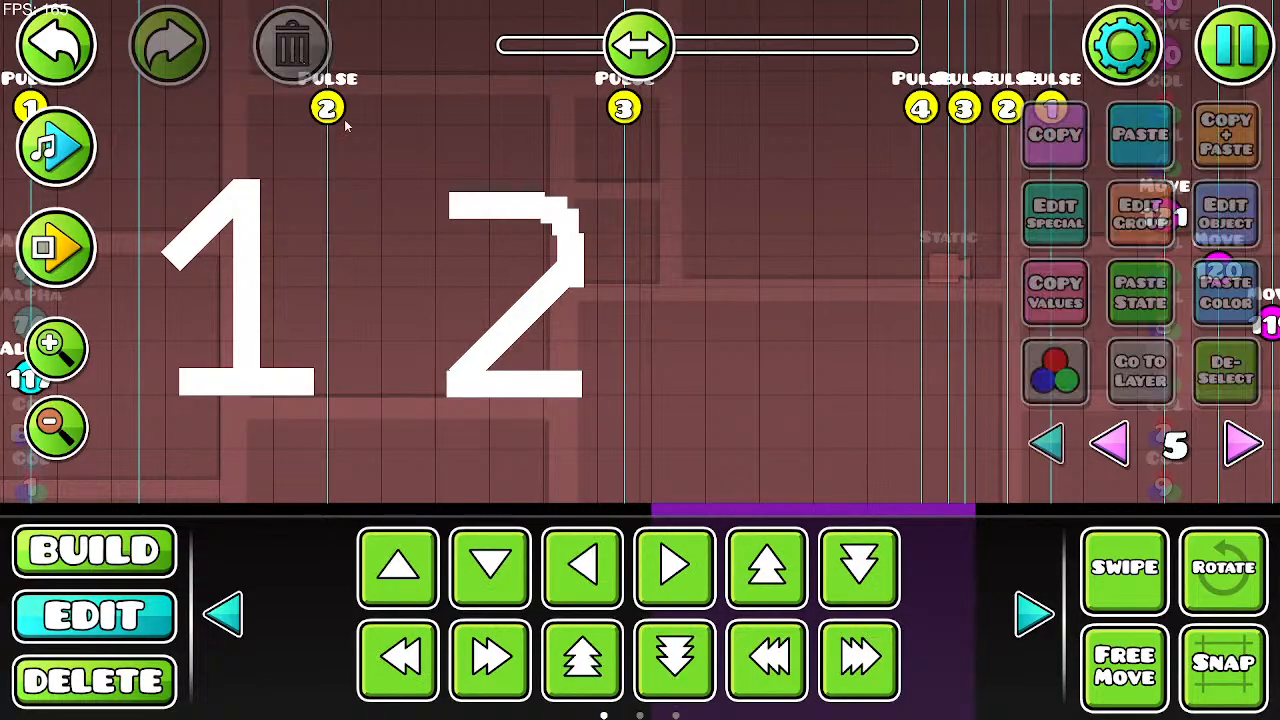
# Step: Duplicate the diagonal's lowest square, nudge the copy slightly down and left into the 2's corner, and delete the redundant square there
pyautogui.click(466, 373)
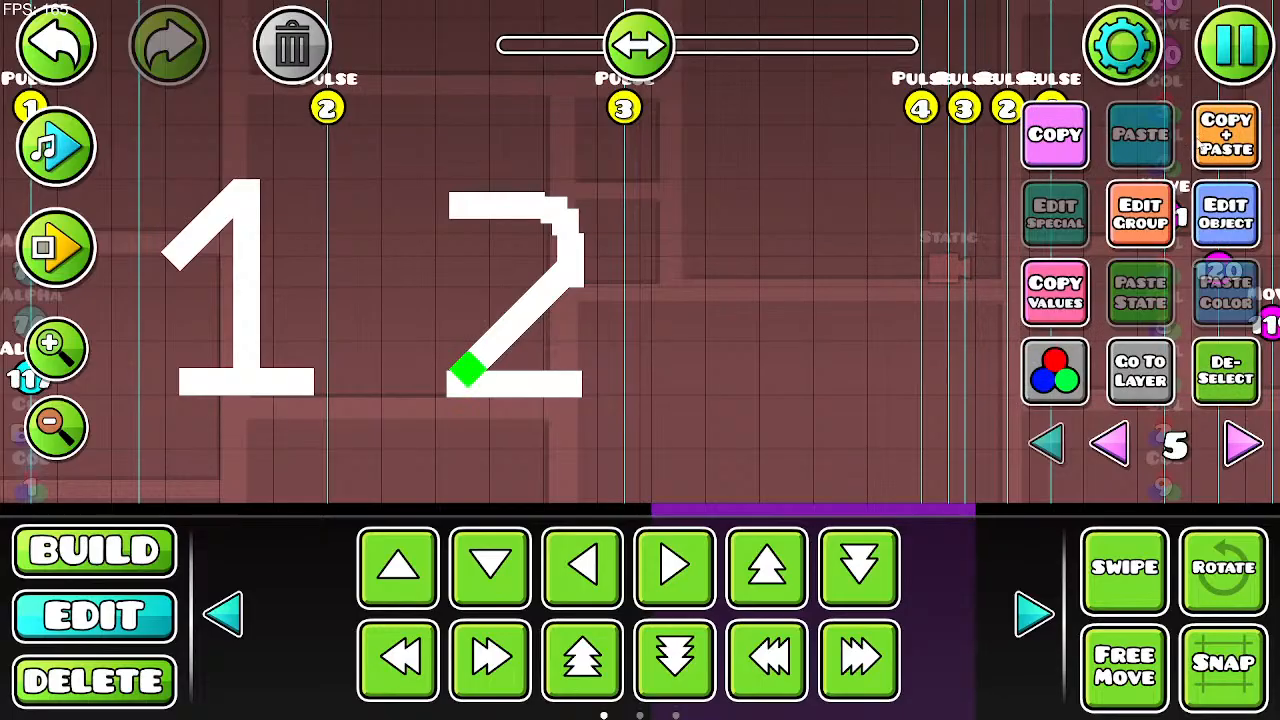
pyautogui.click(1226, 134)
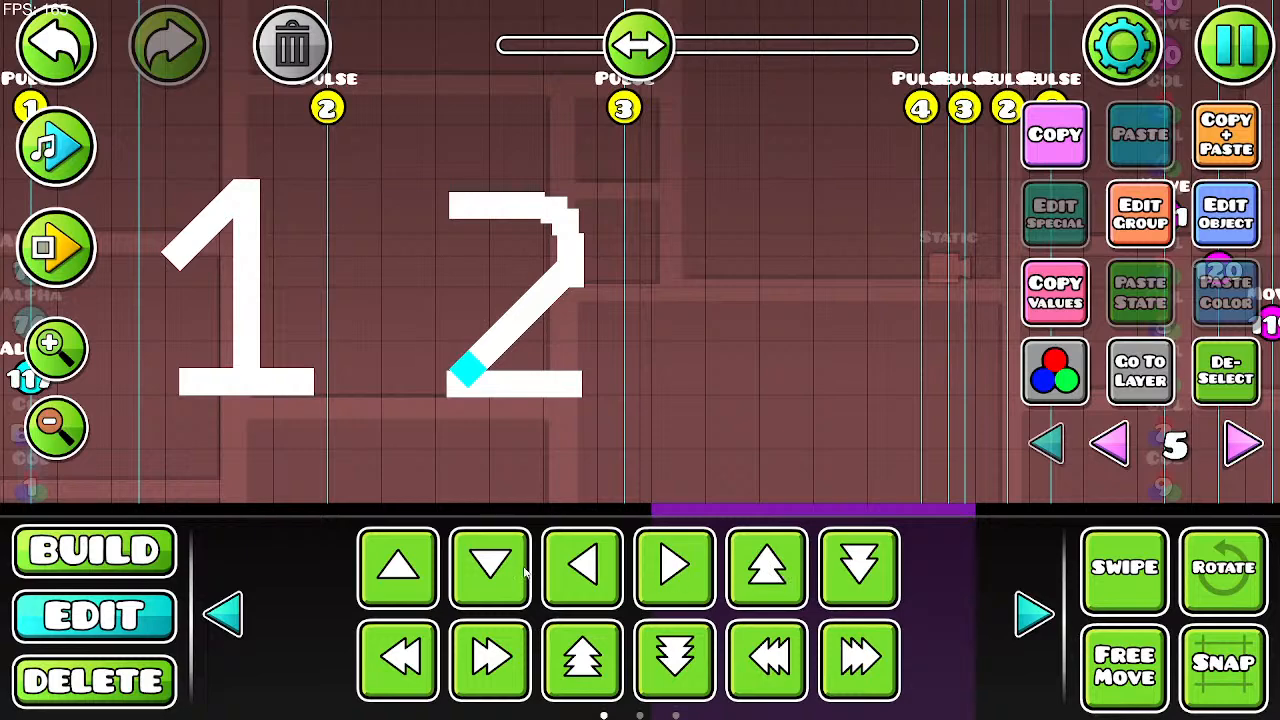
pyautogui.click(490, 586)
pyautogui.click(594, 572)
pyautogui.click(681, 579)
pyautogui.click(580, 580)
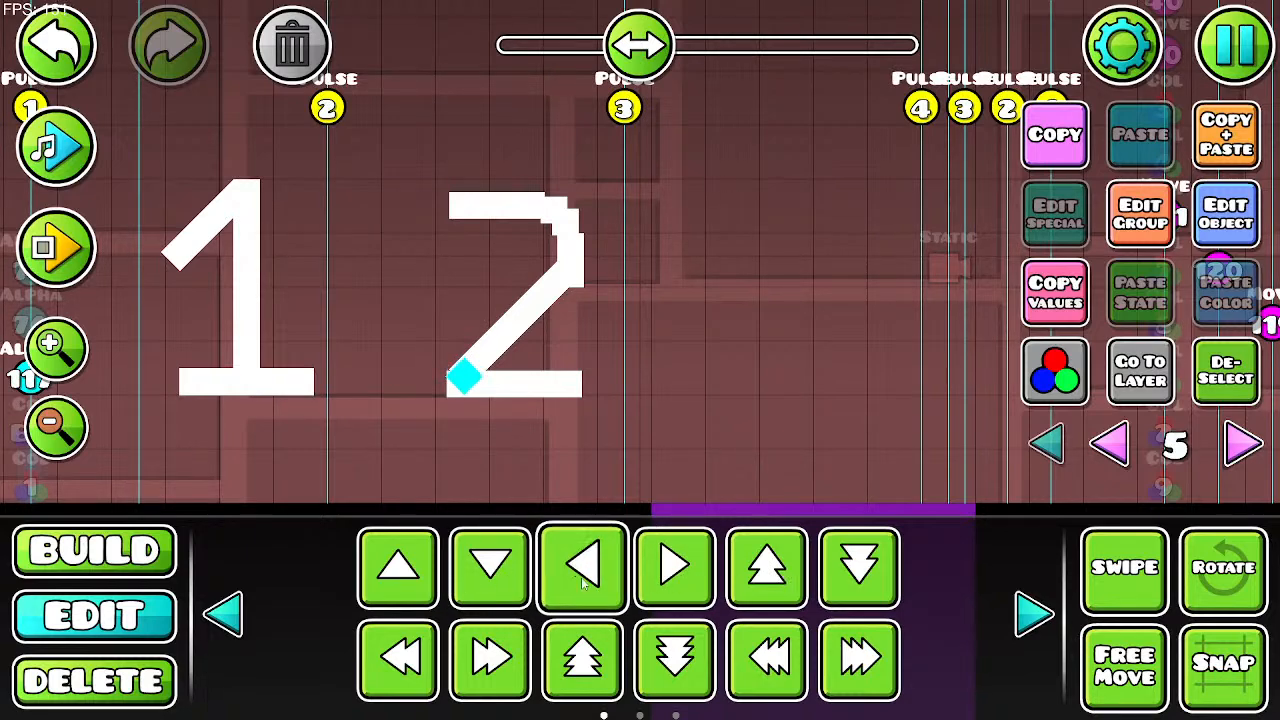
pyautogui.click(672, 587)
pyautogui.click(416, 578)
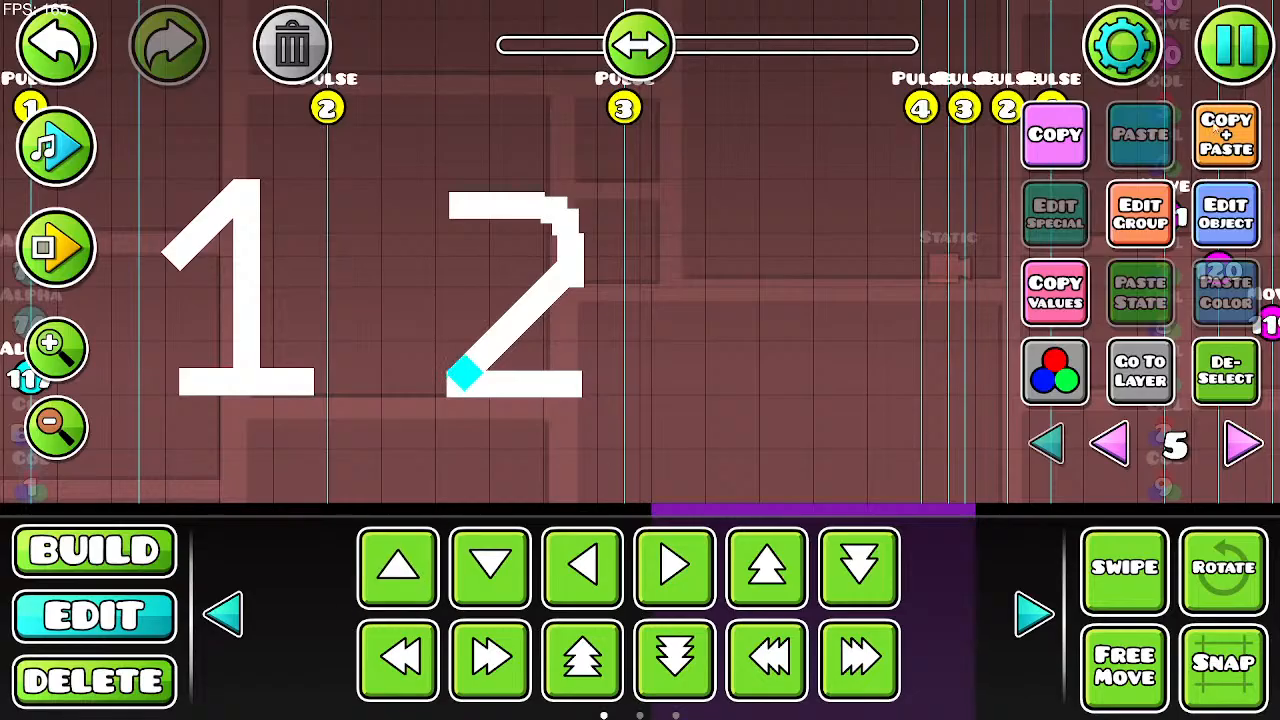
pyautogui.moveTo(463, 373); pyautogui.dragTo(357, 264)
pyautogui.click(292, 44)
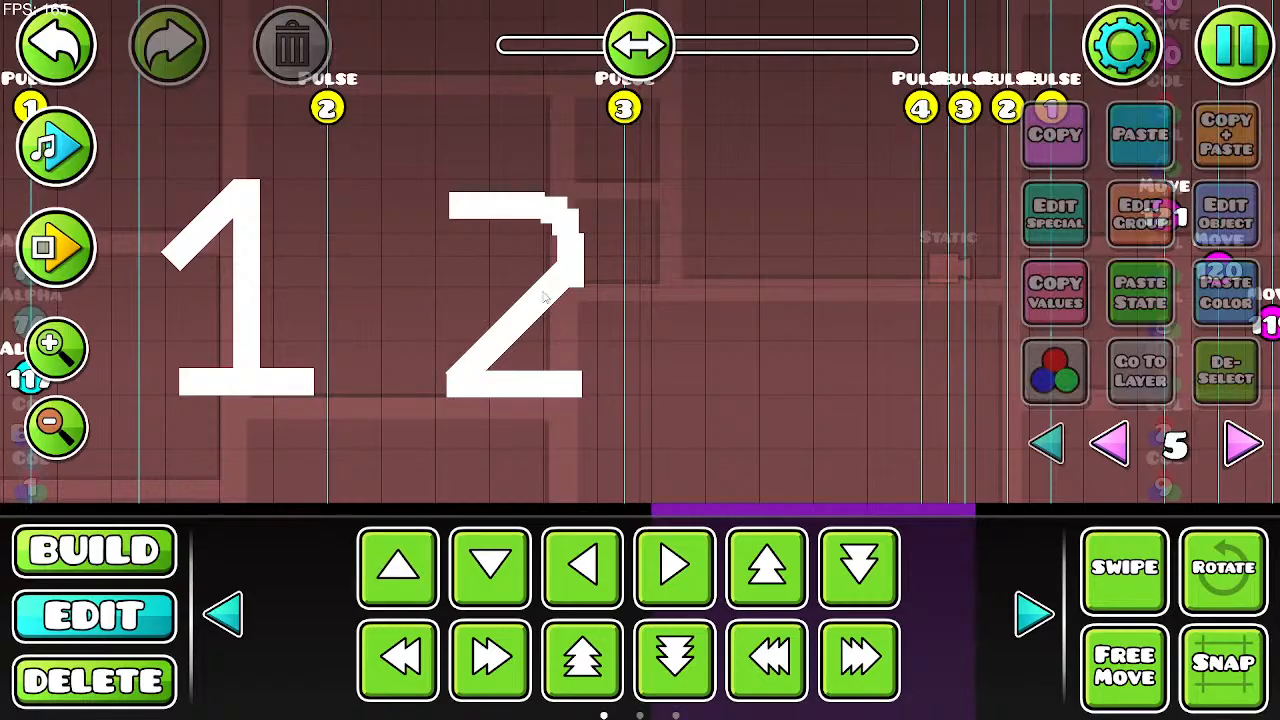
# Step: Rotate the lowest square of the 2's curve slightly clockwise and shift it up-left against the diagonal
pyautogui.moveTo(543, 296); pyautogui.dragTo(511, 311)
pyautogui.click(56, 424)
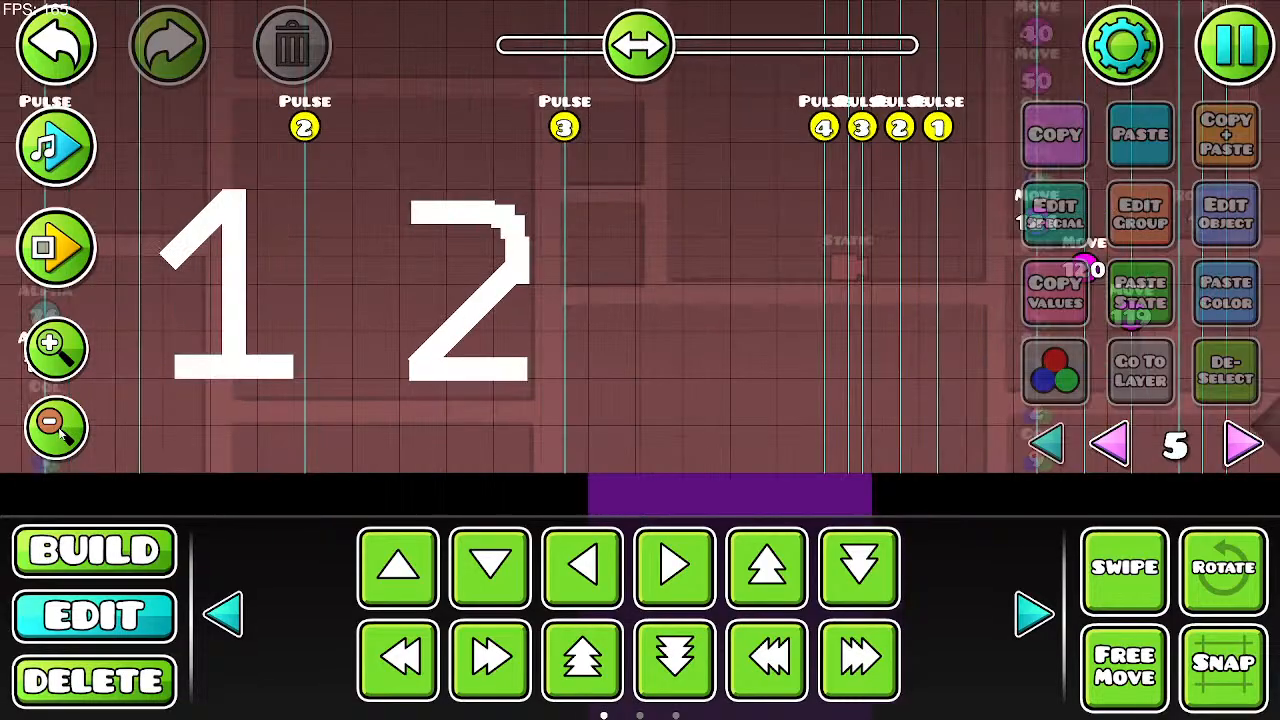
pyautogui.click(56, 424)
pyautogui.click(540, 286)
pyautogui.click(60, 150)
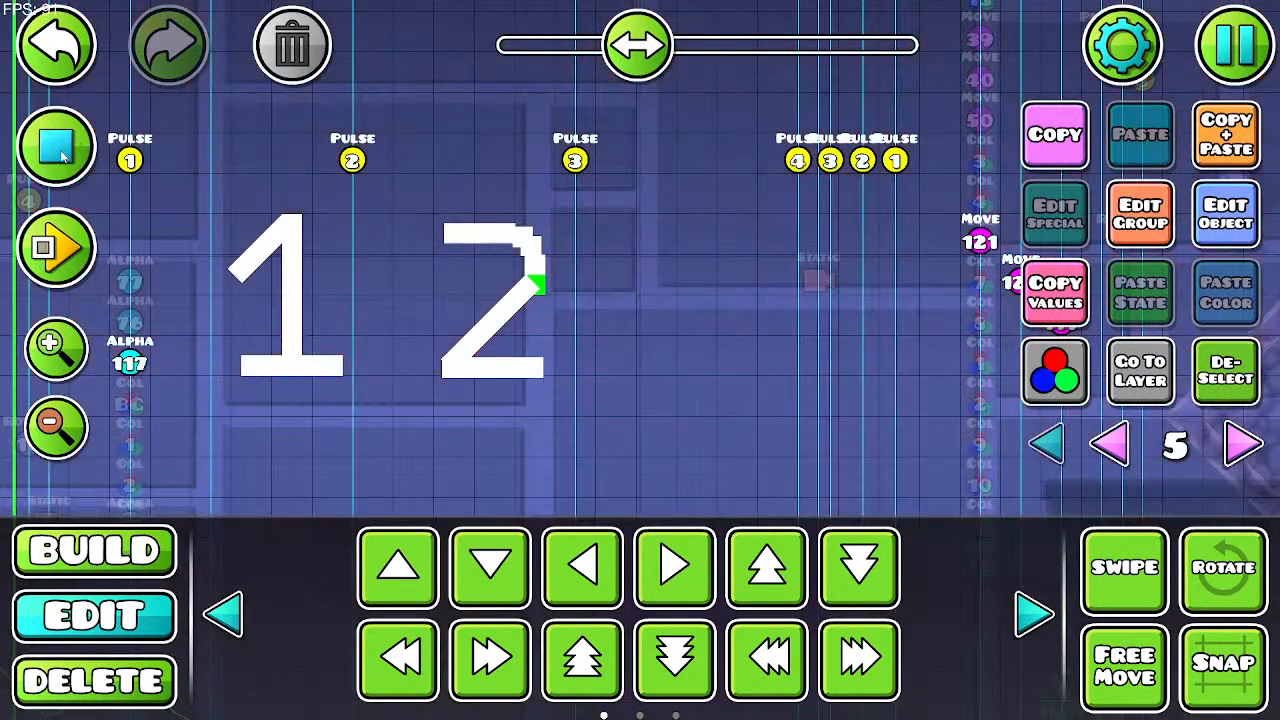
pyautogui.click(60, 150)
pyautogui.click(56, 344)
pyautogui.moveTo(498, 254); pyautogui.dragTo(500, 305)
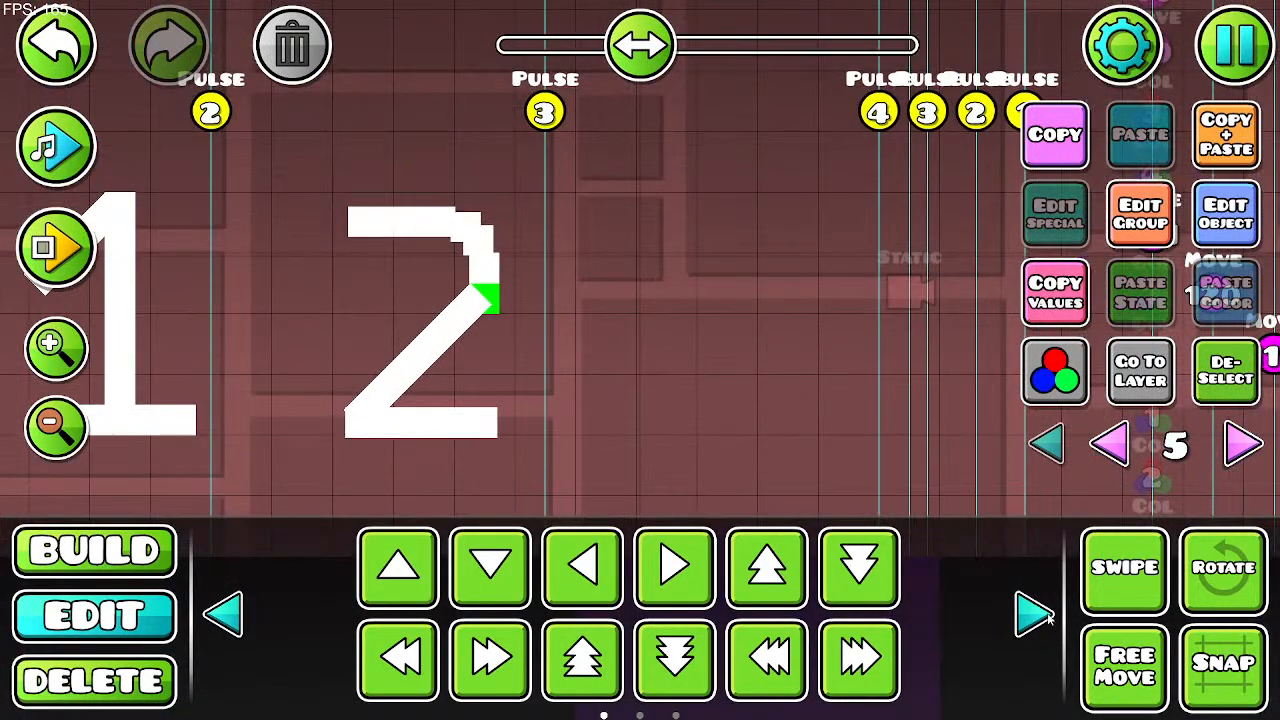
pyautogui.click(1180, 568)
pyautogui.moveTo(617, 297); pyautogui.dragTo(617, 322)
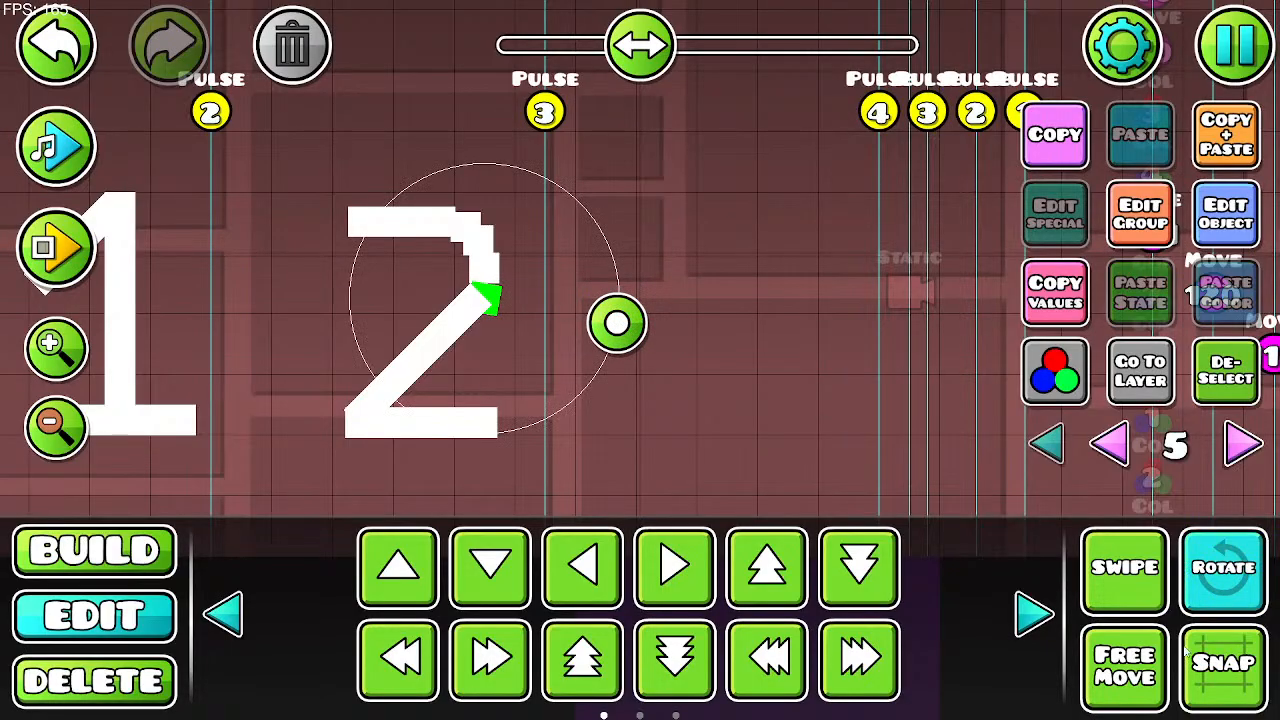
pyautogui.click(1160, 678)
pyautogui.moveTo(492, 300); pyautogui.dragTo(487, 298)
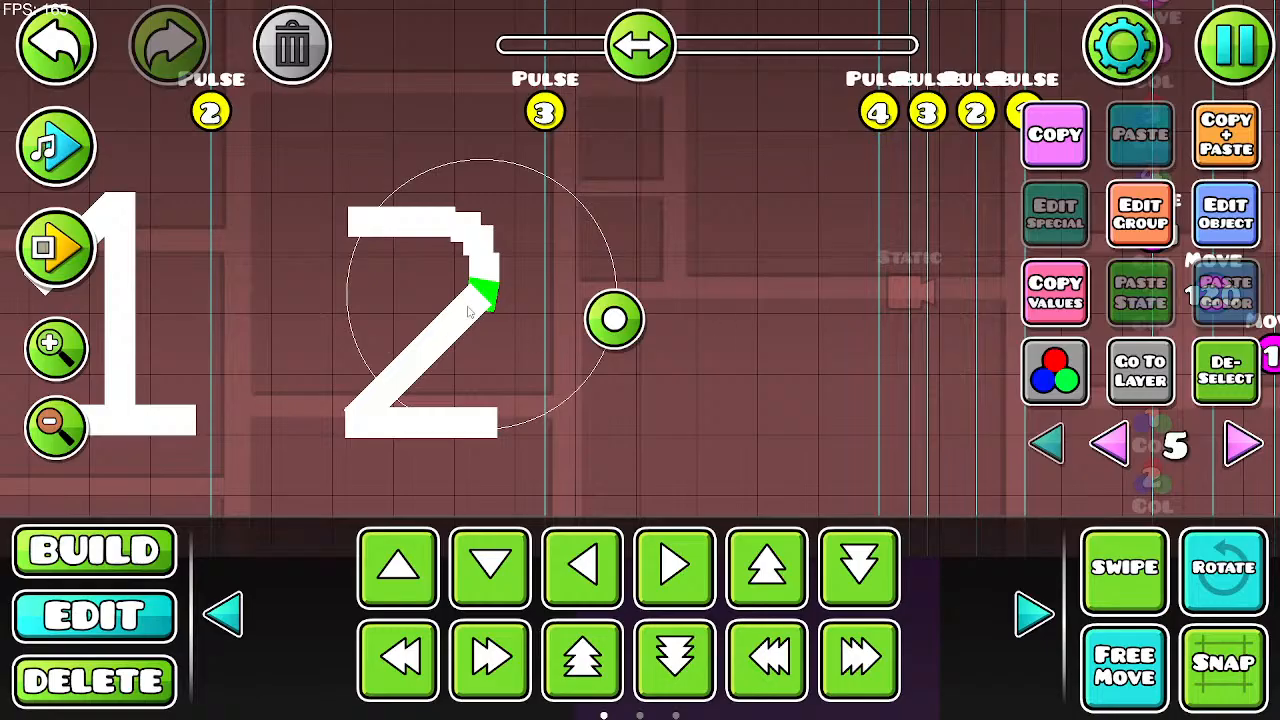
# Step: Try rescaling the diagonal's top square, moving it out of the numeral and deleting it
pyautogui.moveTo(469, 310); pyautogui.dragTo(492, 312)
pyautogui.click(1033, 613)
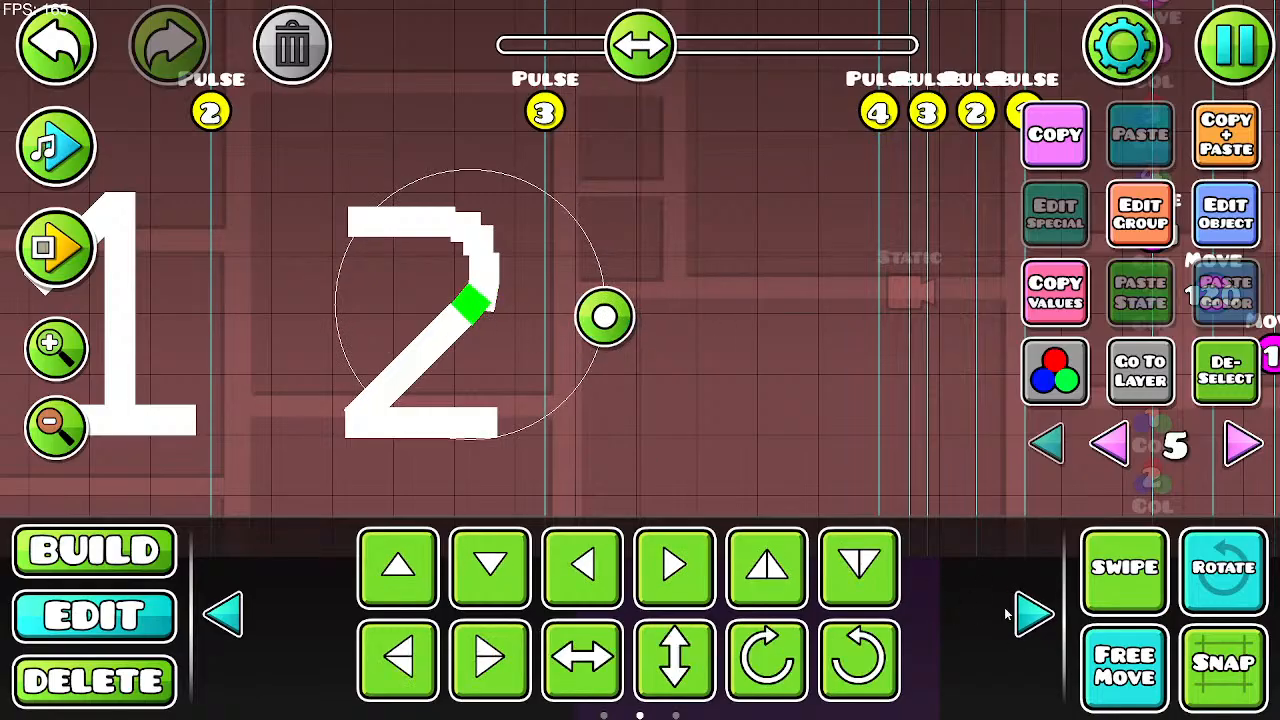
pyautogui.click(1033, 613)
pyautogui.click(767, 567)
pyautogui.moveTo(246, 222)
pyautogui.mouseDown()
pyautogui.moveTo(308, 225)
pyautogui.moveTo(247, 228)
pyautogui.mouseUp()
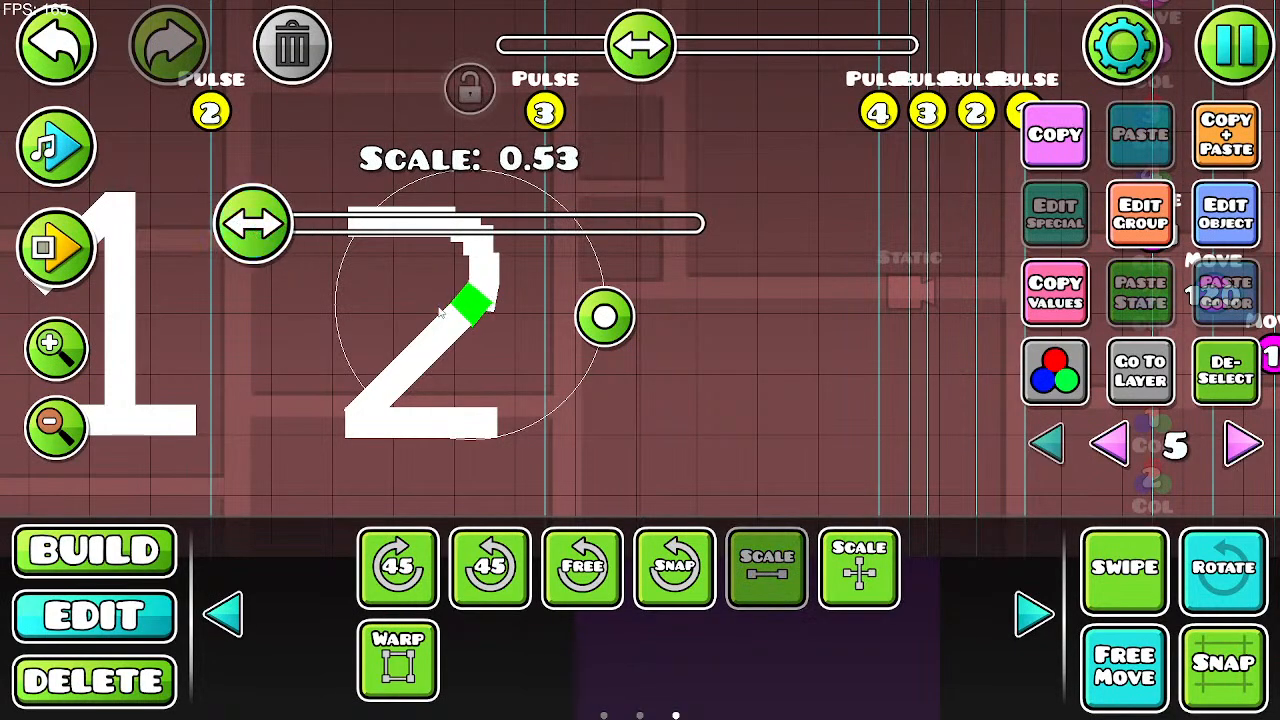
pyautogui.moveTo(480, 314); pyautogui.dragTo(287, 132)
pyautogui.click(1210, 157)
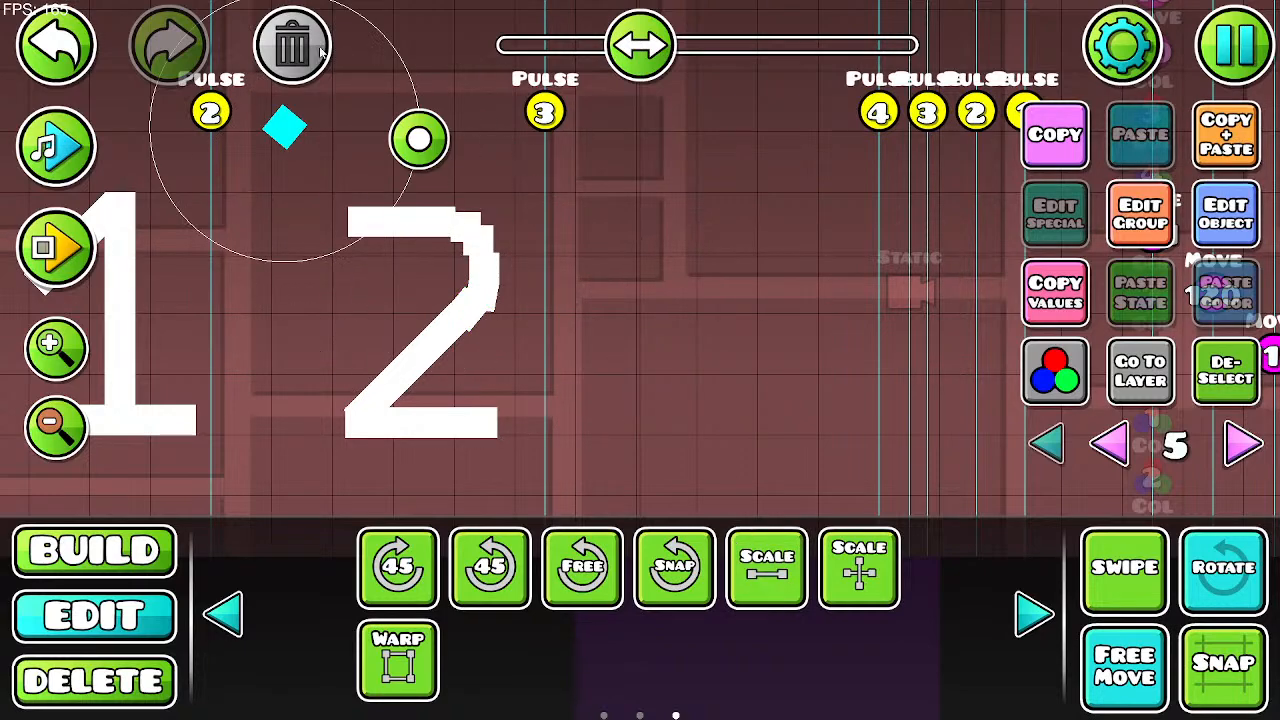
pyautogui.click(318, 57)
pyautogui.click(1219, 561)
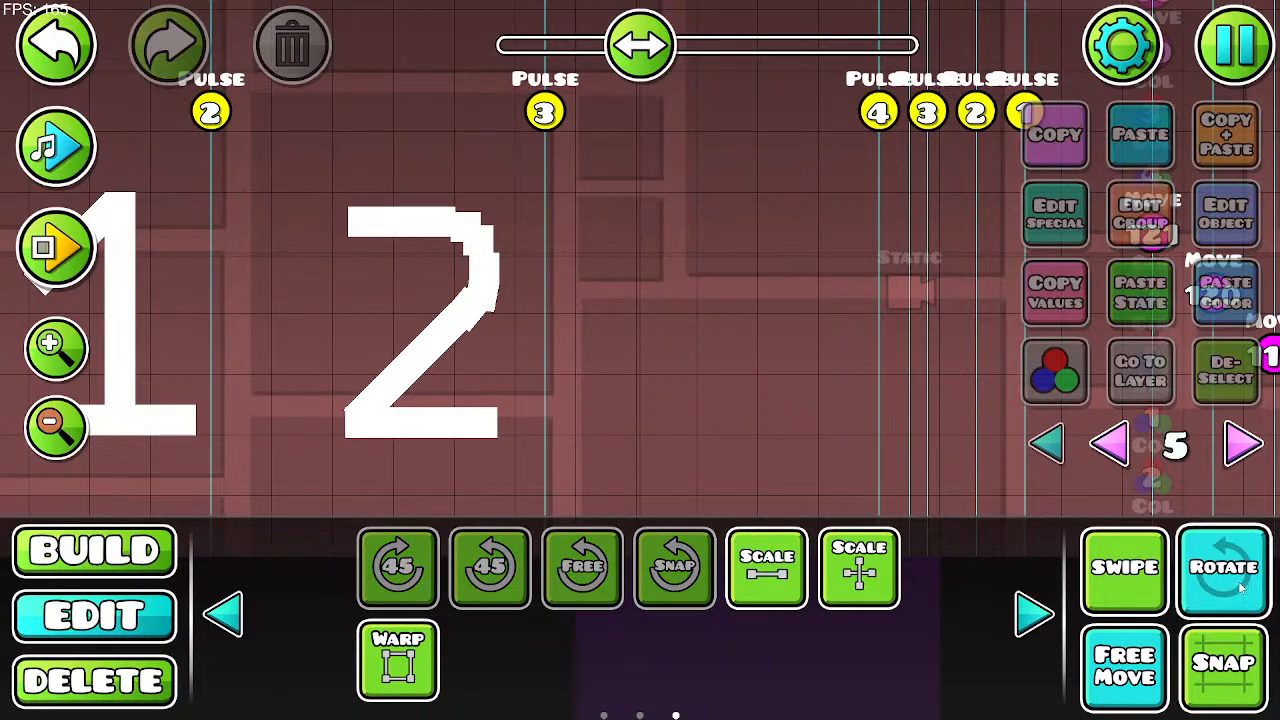
# Step: Undo the recent changes to the diagonal's top square and turn off free move
pyautogui.click(50, 48)
pyautogui.click(50, 48)
pyautogui.click(50, 48)
pyautogui.click(50, 48)
pyautogui.click(50, 48)
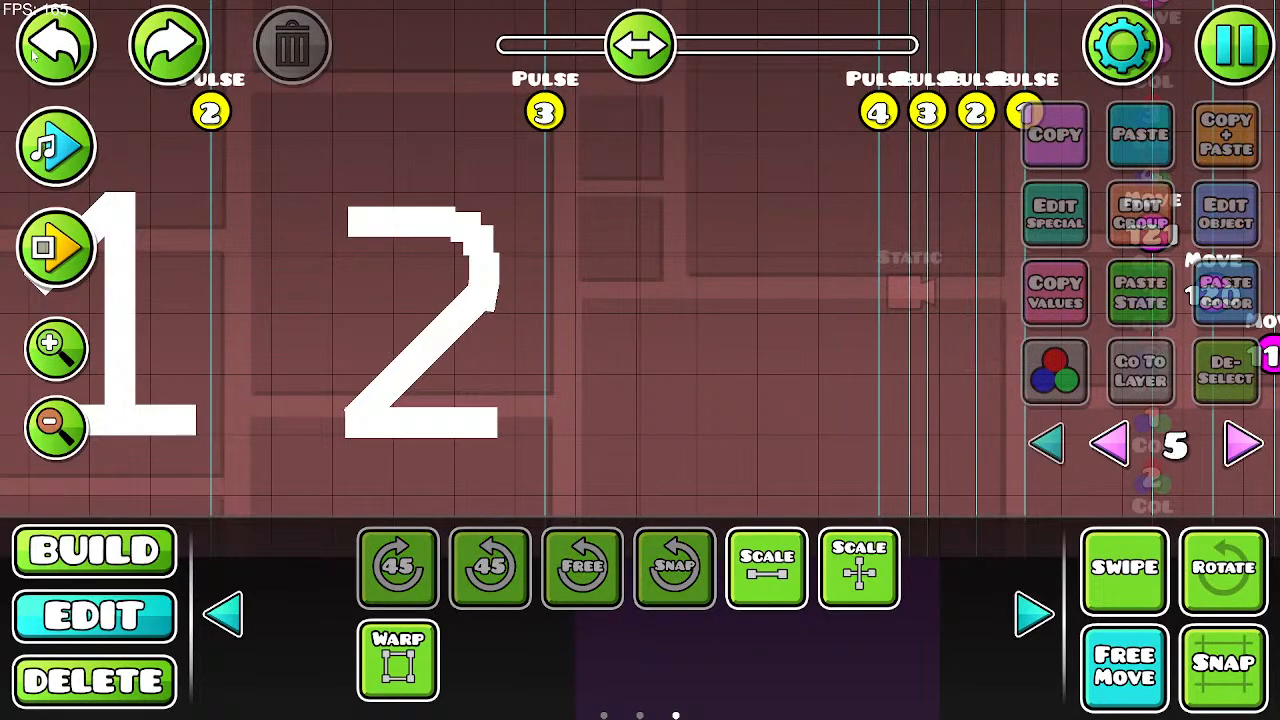
pyautogui.click(1124, 665)
# Step: Duplicate the rotated square at the bottom of the 2's curve and place the copy where the curve meets the diagonal
pyautogui.moveTo(542, 352); pyautogui.dragTo(537, 304)
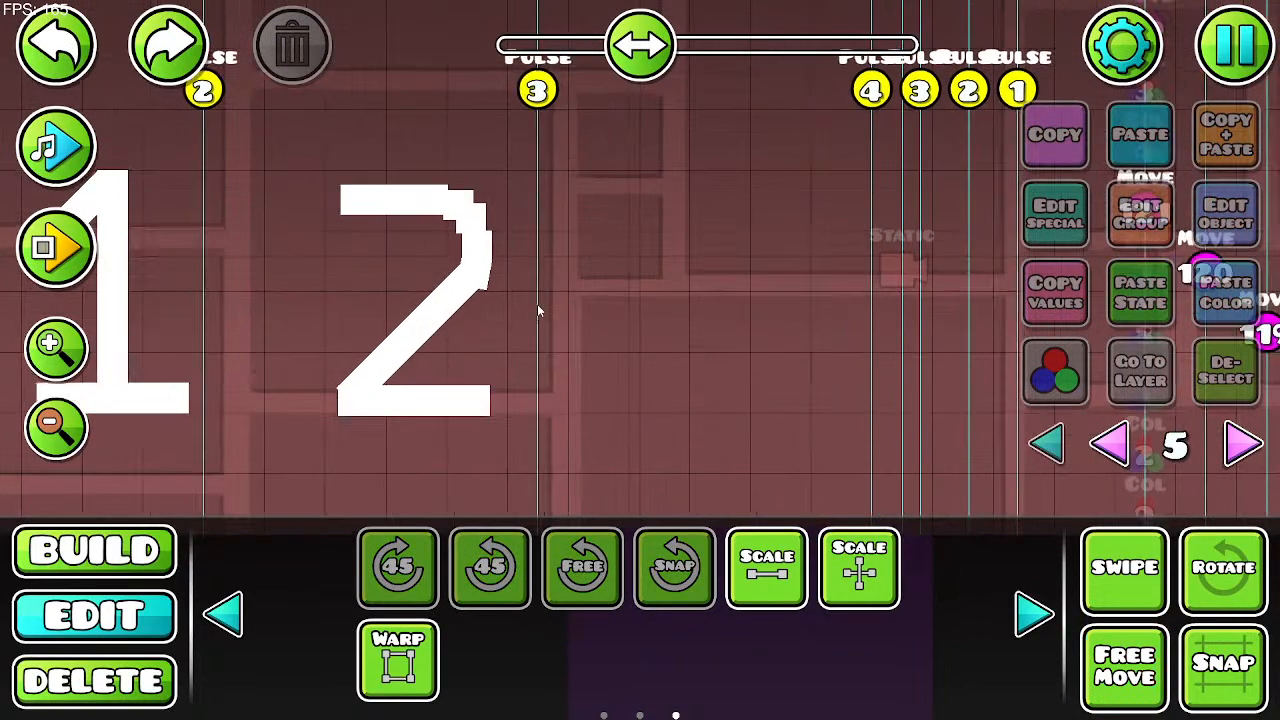
pyautogui.click(484, 280)
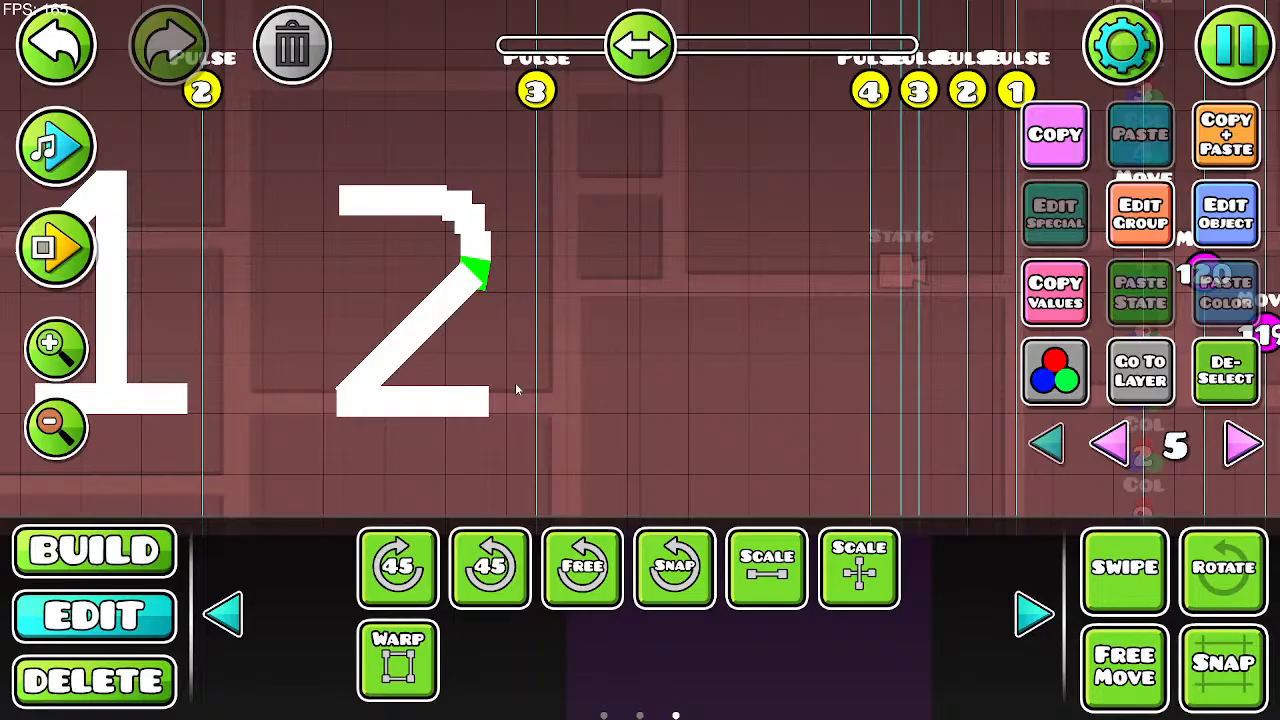
pyautogui.click(1226, 135)
pyautogui.press('s')
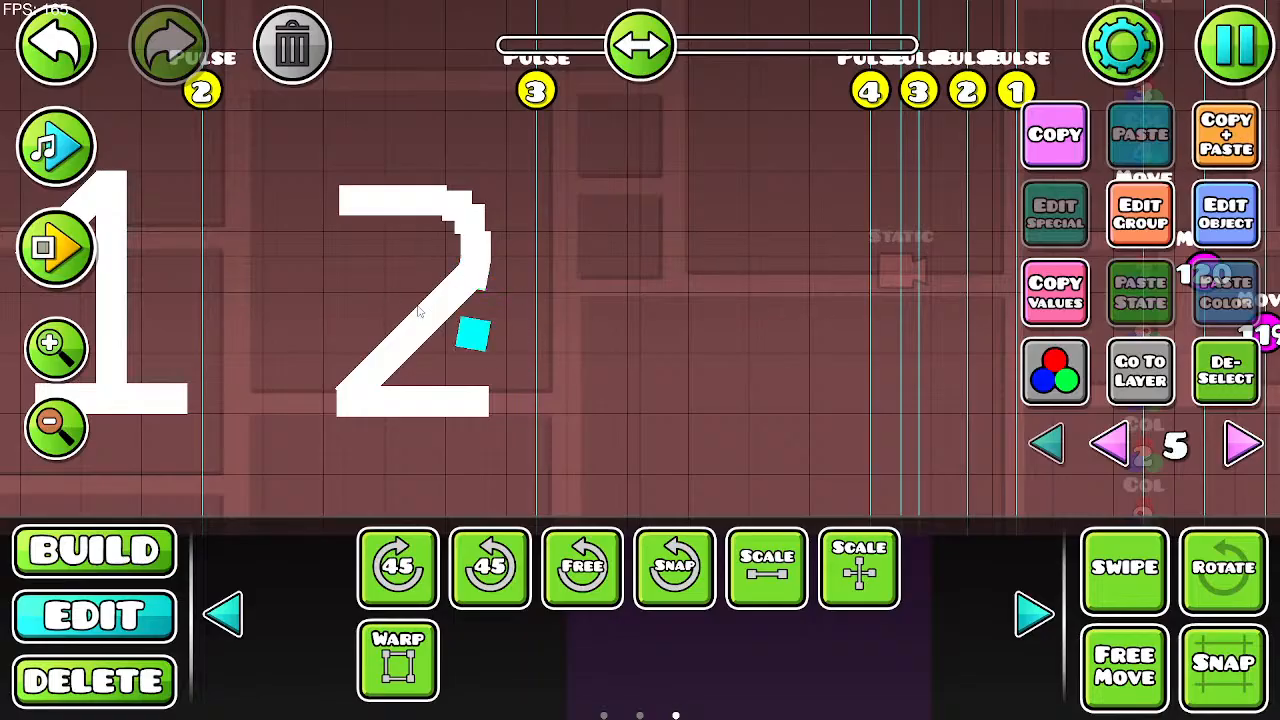
pyautogui.click(1124, 665)
pyautogui.moveTo(514, 340); pyautogui.dragTo(504, 300)
pyautogui.click(775, 565)
pyautogui.click(770, 560)
# Step: Rotate the joint square further clockwise and fine-position it to smooth the bend between the curve and diagonal
pyautogui.click(1223, 566)
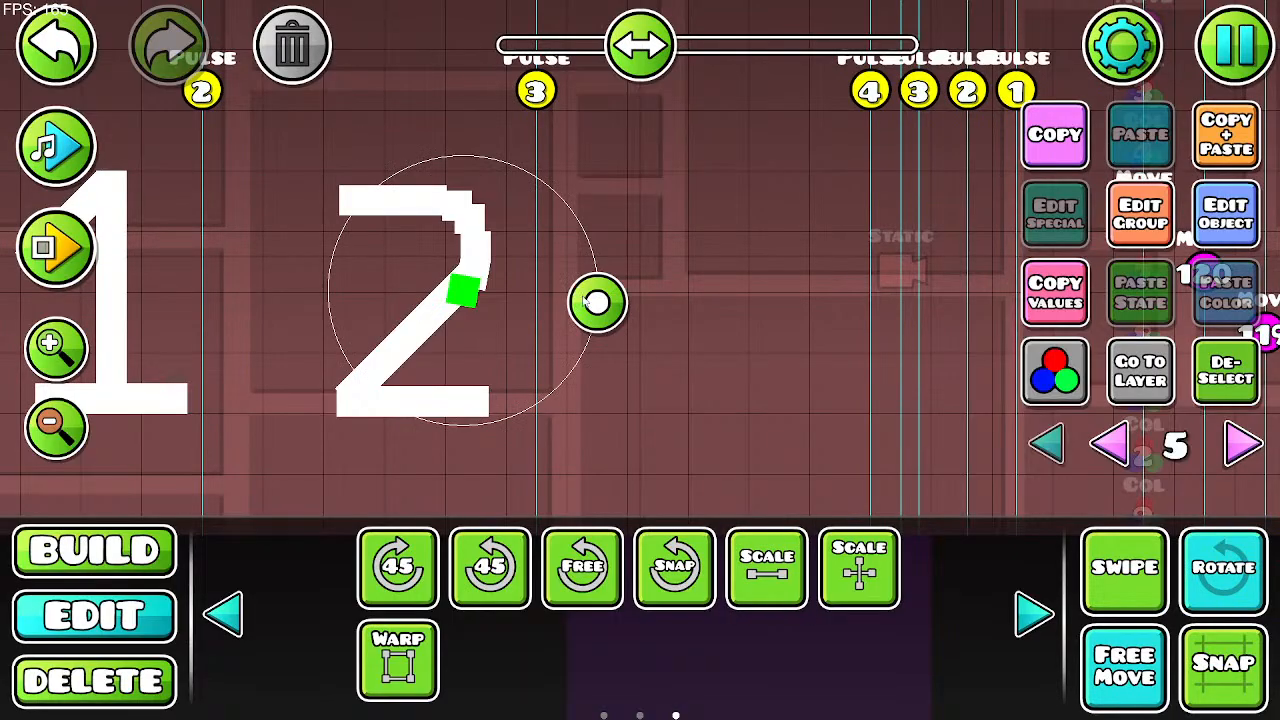
pyautogui.moveTo(594, 300); pyautogui.dragTo(536, 381)
pyautogui.moveTo(473, 293); pyautogui.dragTo(466, 290)
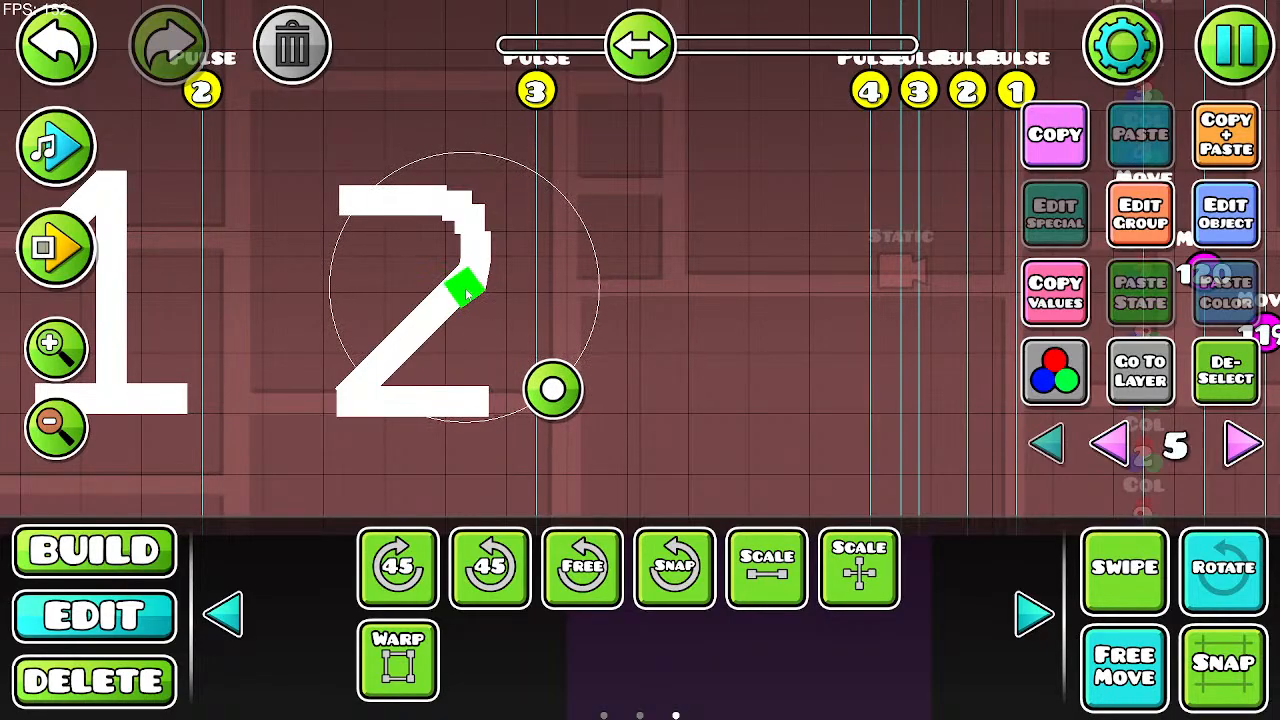
pyautogui.moveTo(549, 373); pyautogui.dragTo(536, 381)
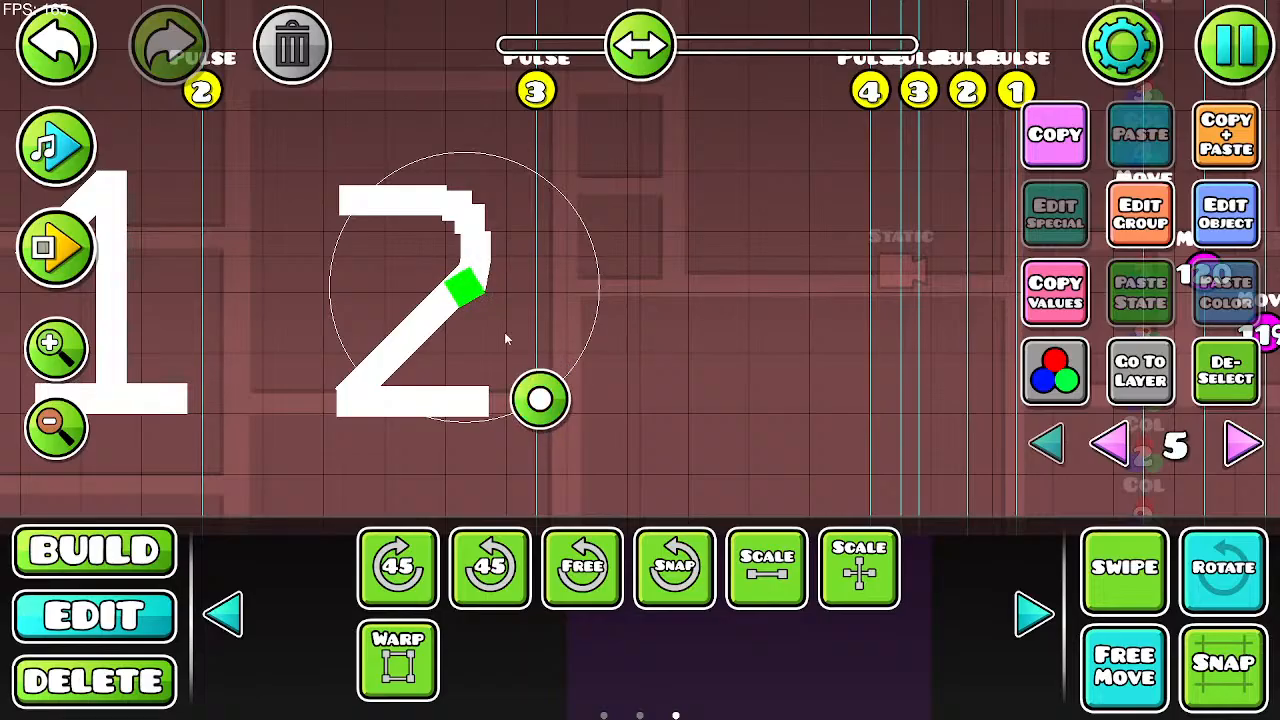
pyautogui.moveTo(471, 293); pyautogui.dragTo(472, 291)
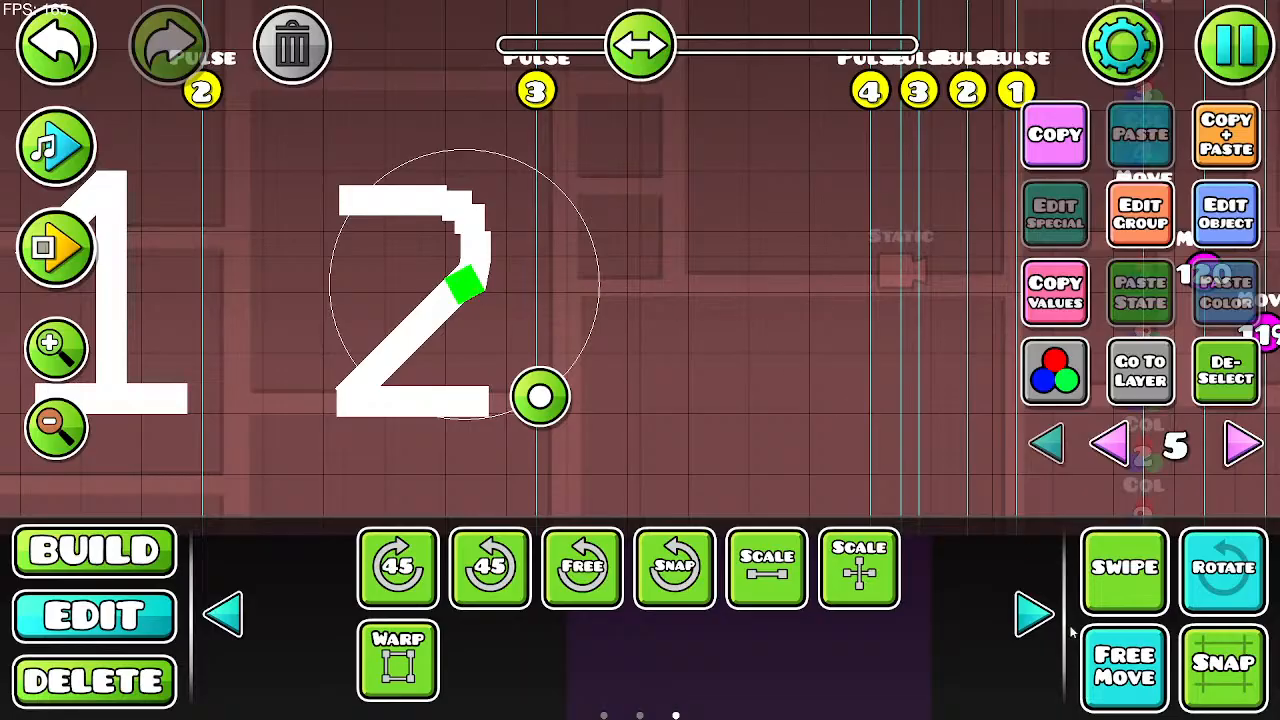
# Step: Turn off free move and rotation, and try moving the joint square out of the 2 and deleting it
pyautogui.click(1122, 666)
pyautogui.click(1222, 574)
pyautogui.press('a')
pyautogui.press('a')
pyautogui.press('d')
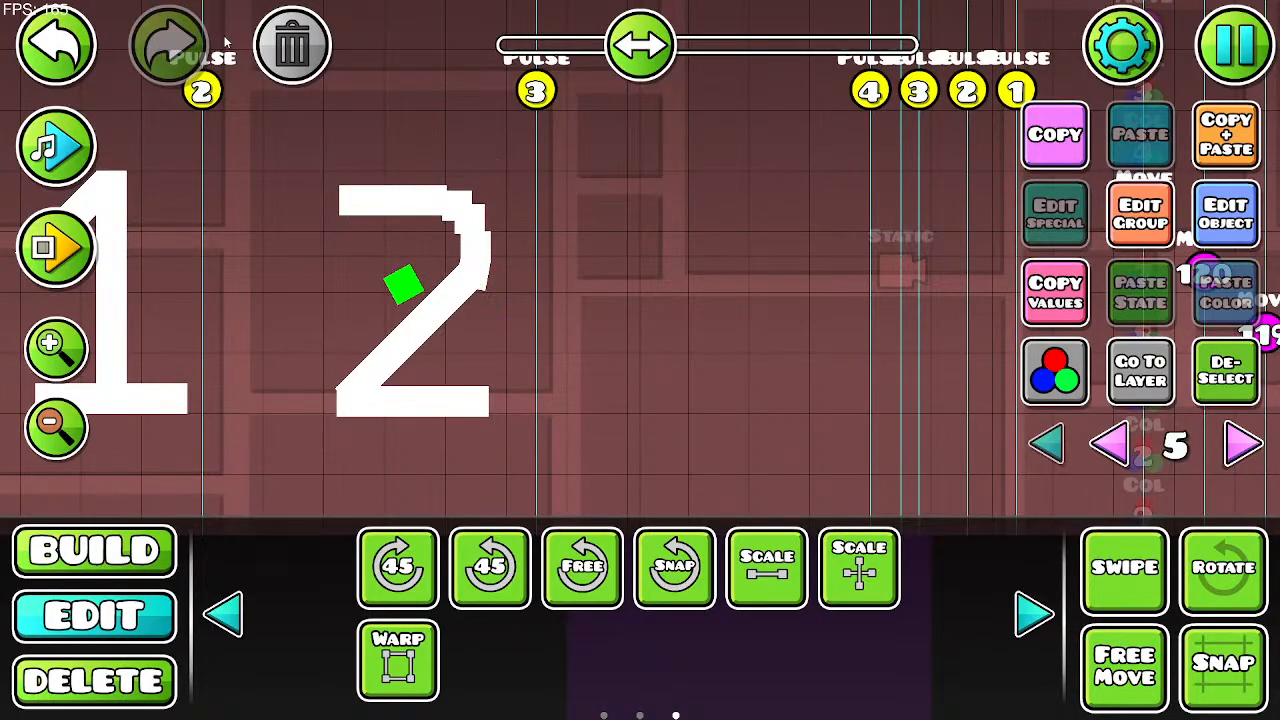
pyautogui.click(292, 44)
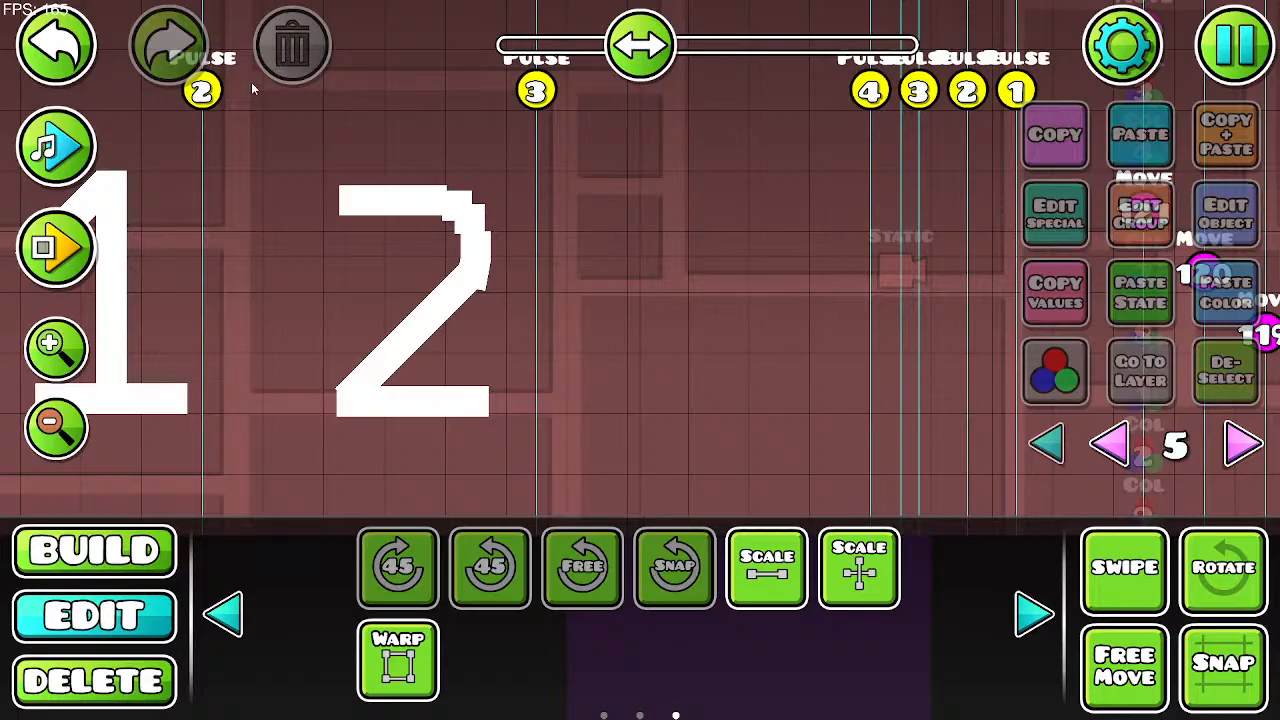
pyautogui.click(56, 44)
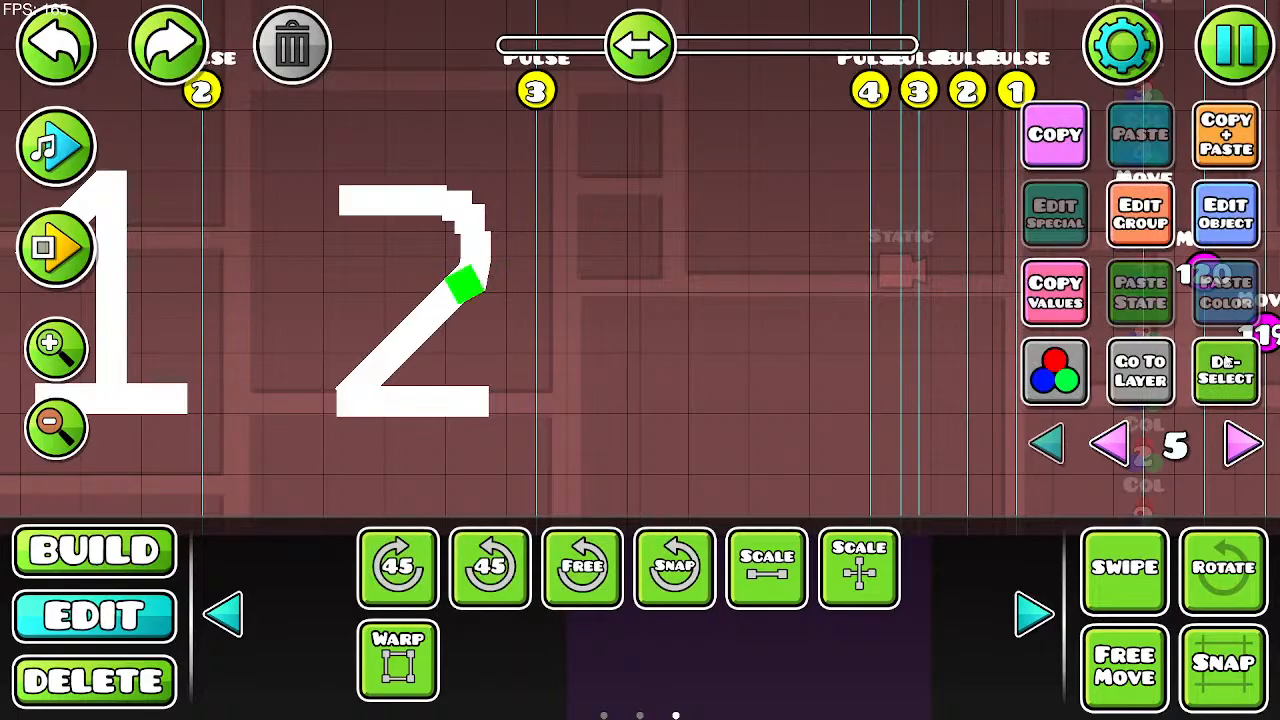
# Step: Duplicate the square at the right end of the 2's base and place the copy right of the 2 to start the 3
pyautogui.click(1227, 361)
pyautogui.moveTo(656, 325); pyautogui.dragTo(654, 299)
pyautogui.click(52, 424)
pyautogui.click(52, 424)
pyautogui.click(52, 424)
pyautogui.moveTo(452, 399); pyautogui.dragTo(402, 388)
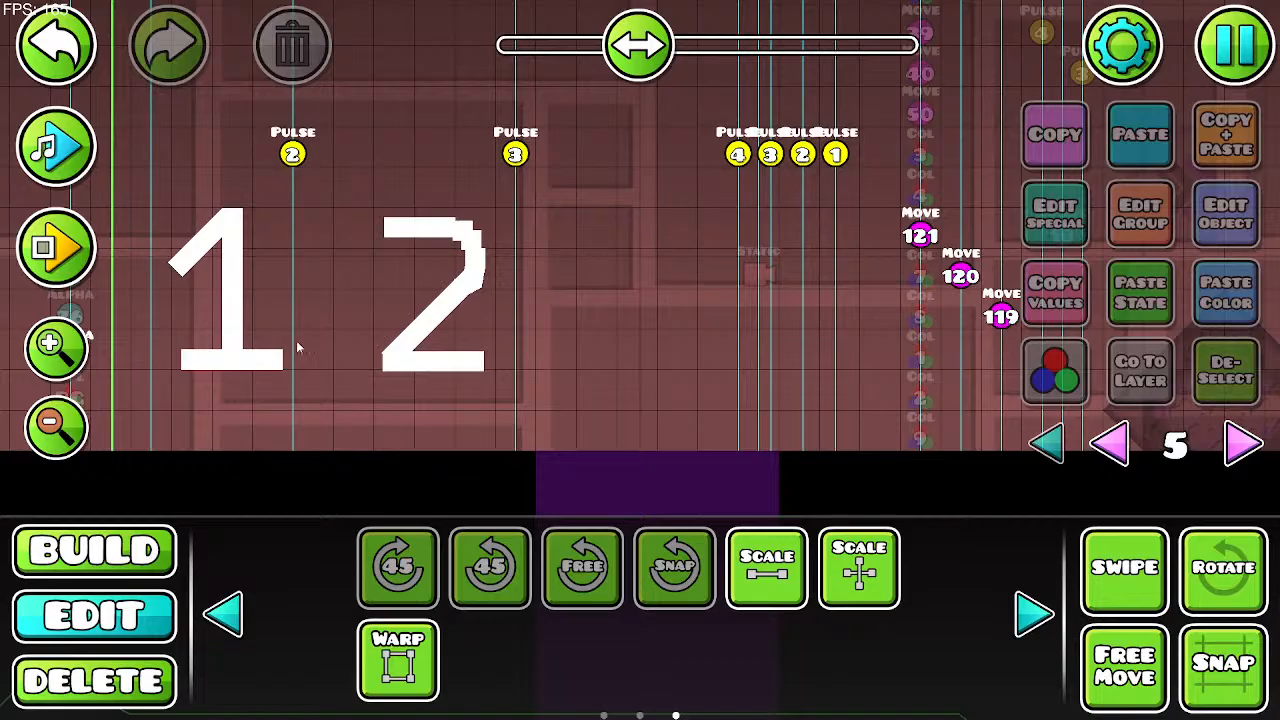
pyautogui.click(459, 365)
pyautogui.click(1222, 165)
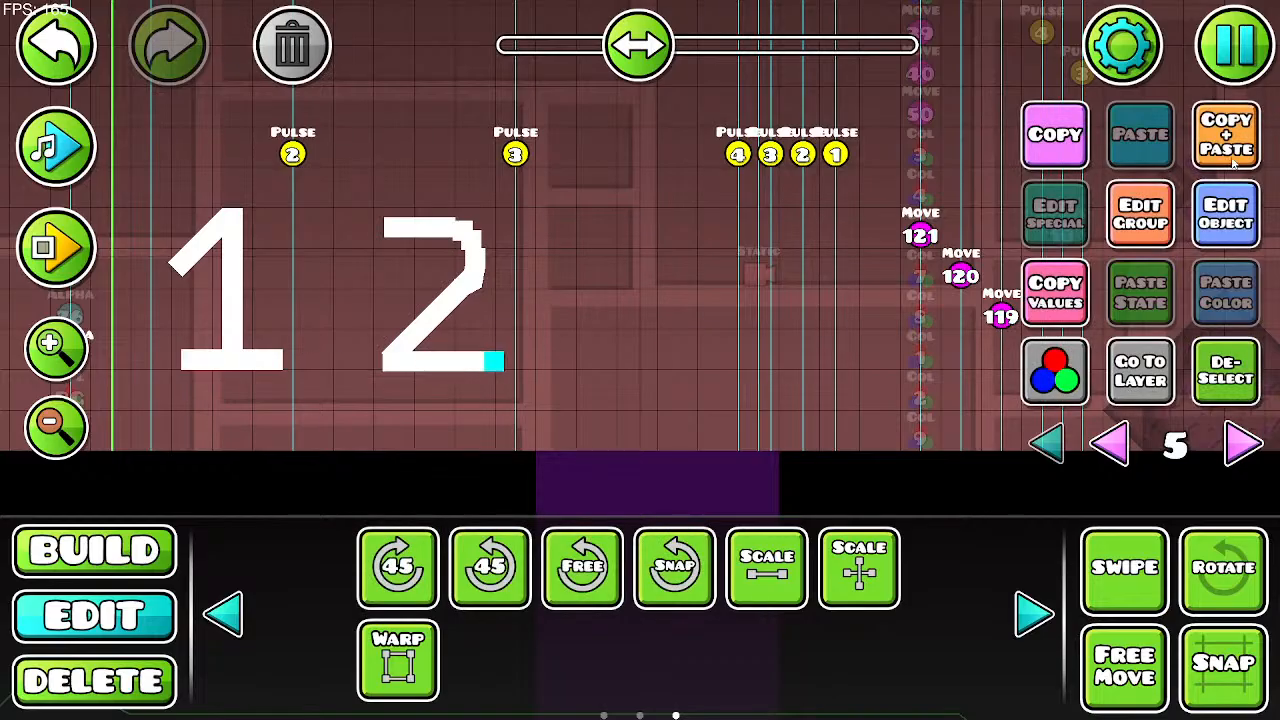
pyautogui.click(212, 610)
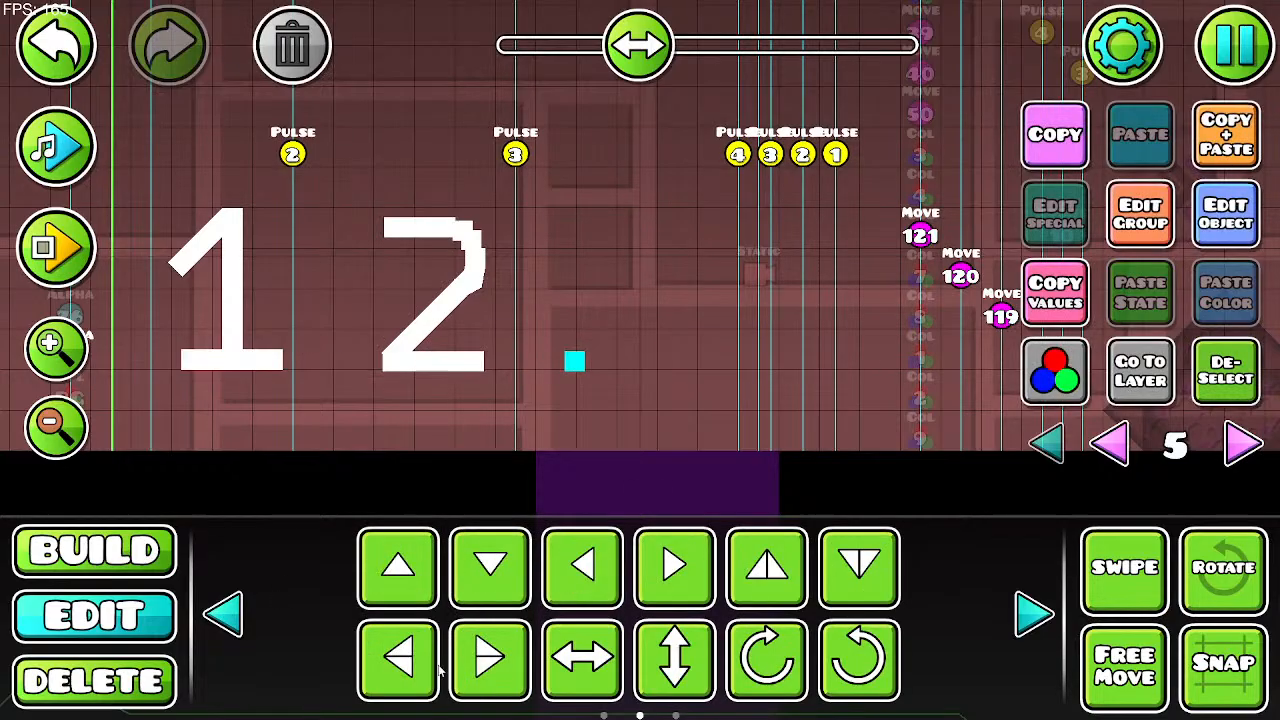
pyautogui.click(387, 650)
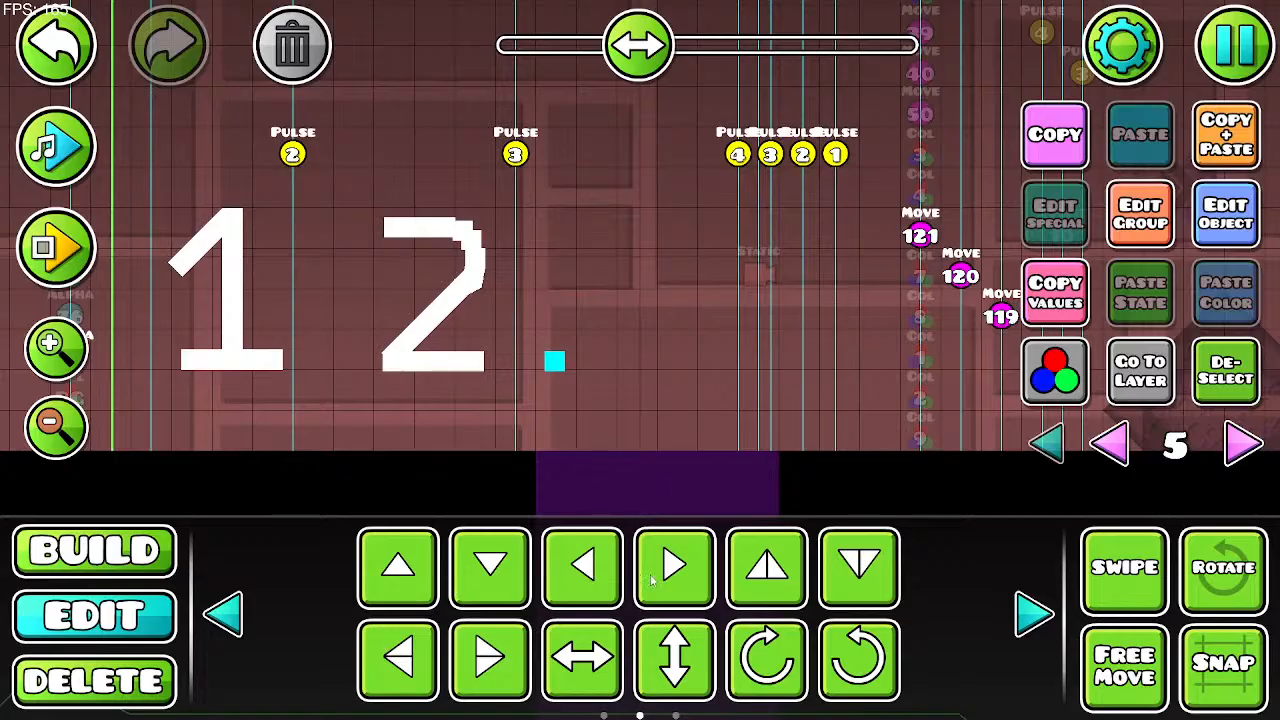
# Step: Nudge the first square of the 3's base slightly upward in the finest movement steps
pyautogui.click(226, 613)
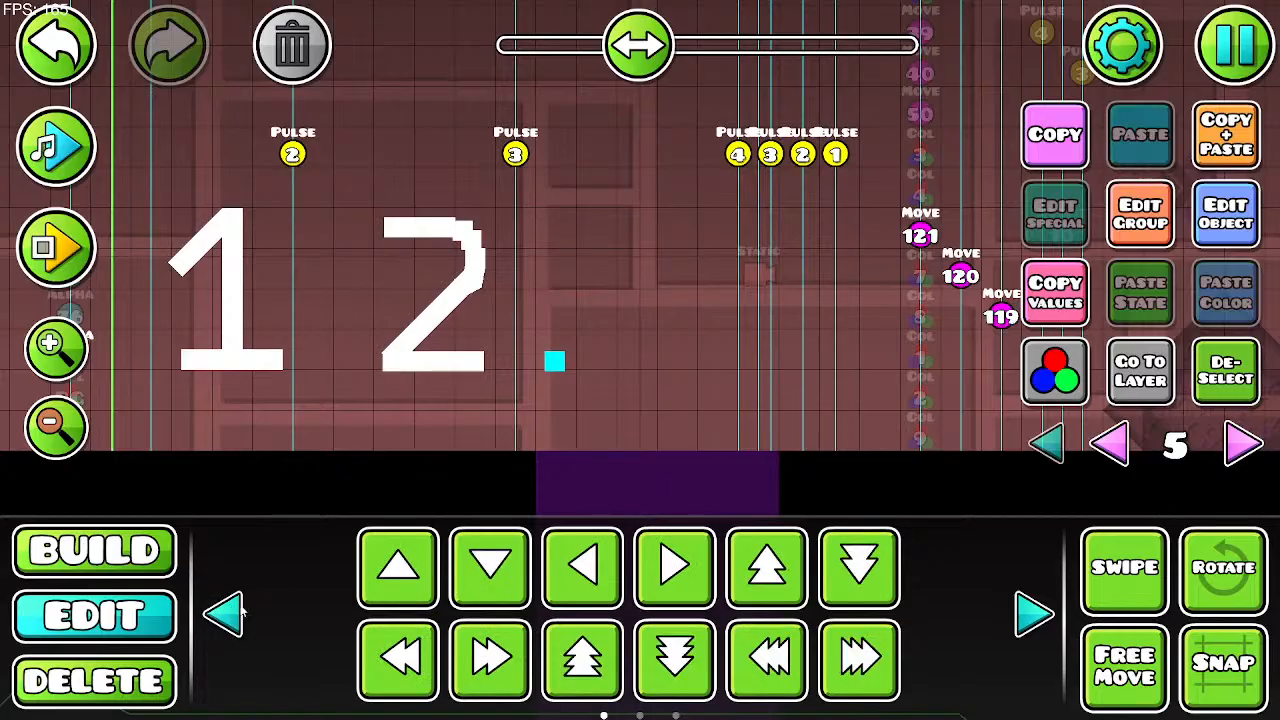
pyautogui.click(402, 580)
pyautogui.click(1036, 615)
pyautogui.click(474, 565)
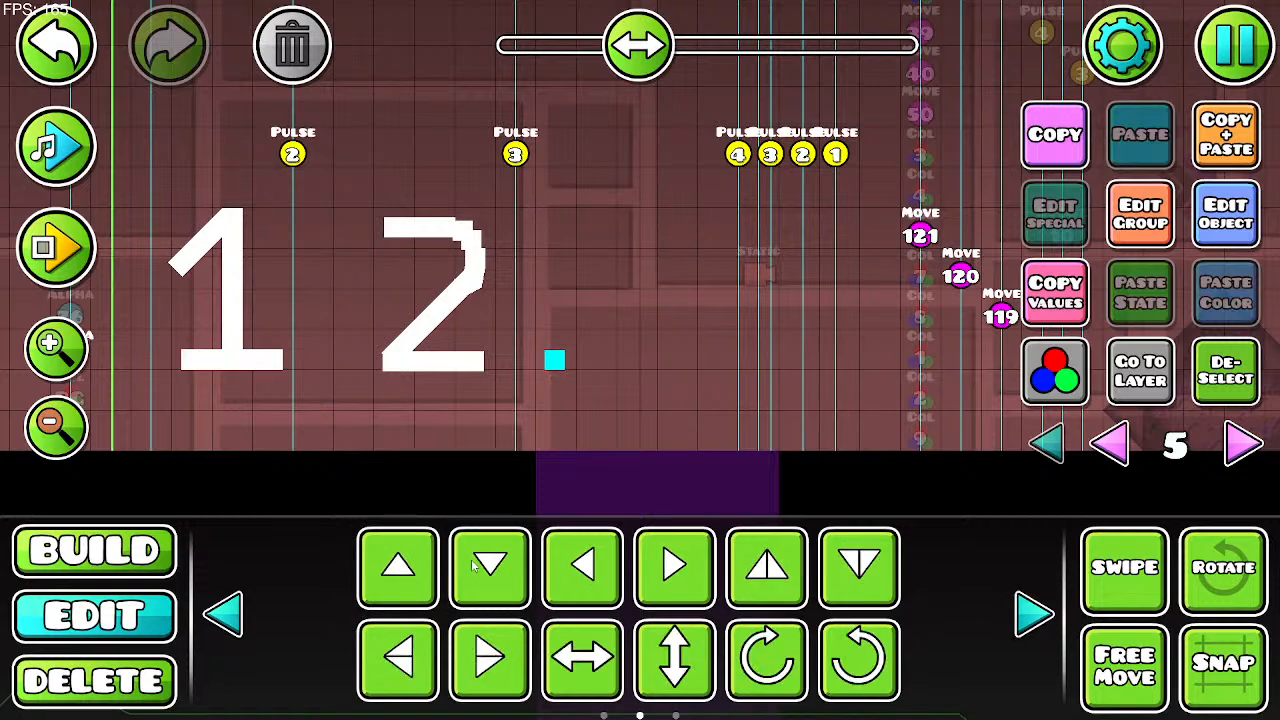
# Step: Duplicate the base square beside itself and place a matching pair of copies above it, level with the top of the 1
pyautogui.click(1203, 158)
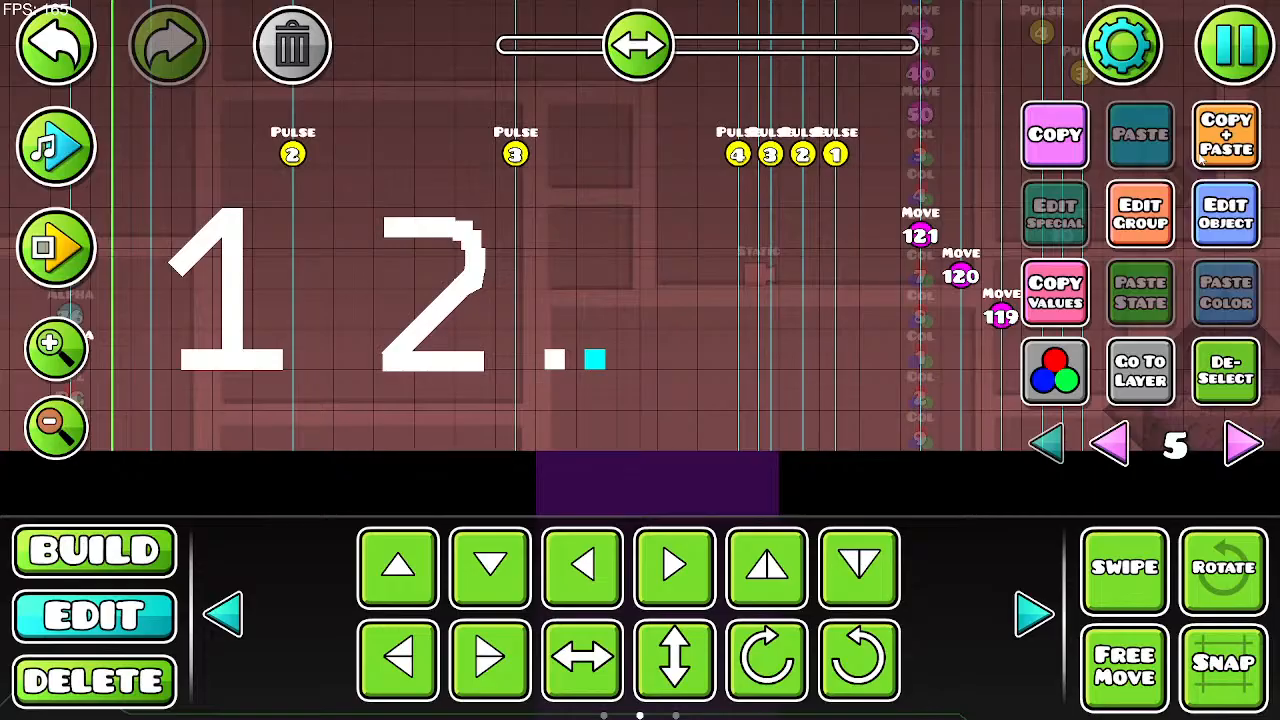
pyautogui.press('w')
pyautogui.press('w')
pyautogui.press('w')
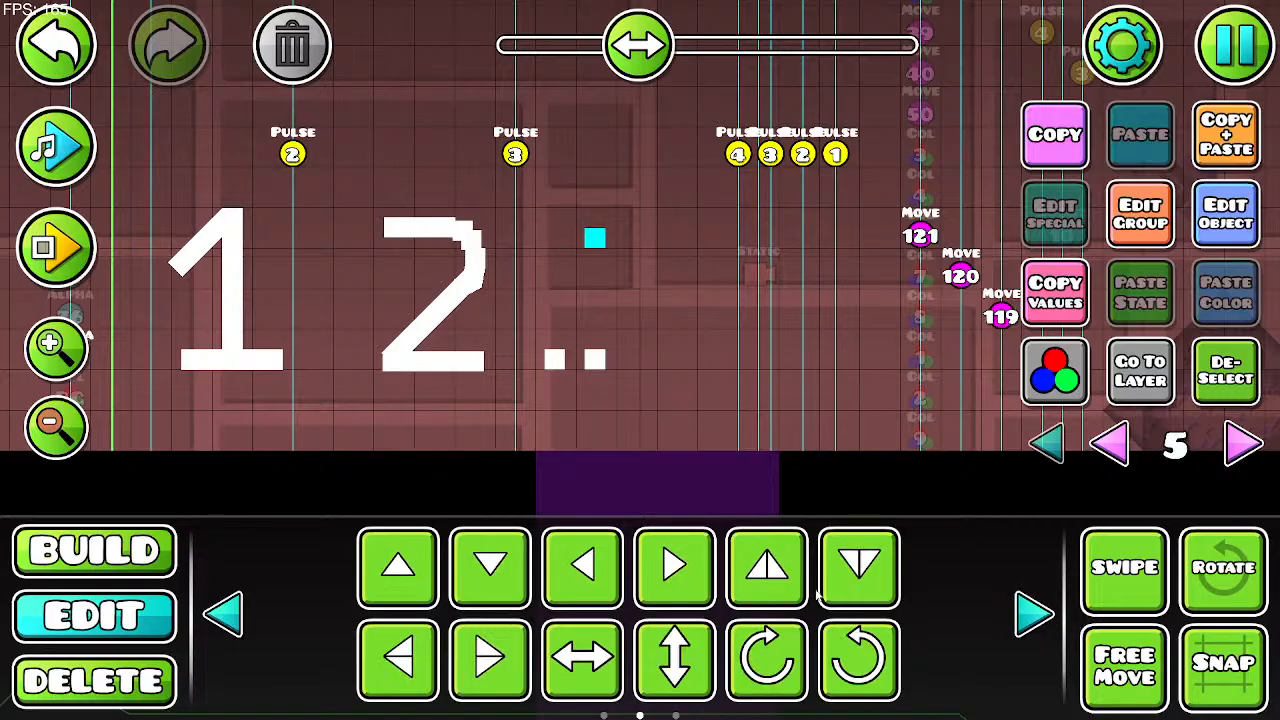
pyautogui.press('w')
pyautogui.click(1222, 140)
# Step: Place a pair of copied squares midway between the 3's top and bottom pairs and delete the surplus copy
pyautogui.click(1222, 140)
pyautogui.press('s')
pyautogui.press('s')
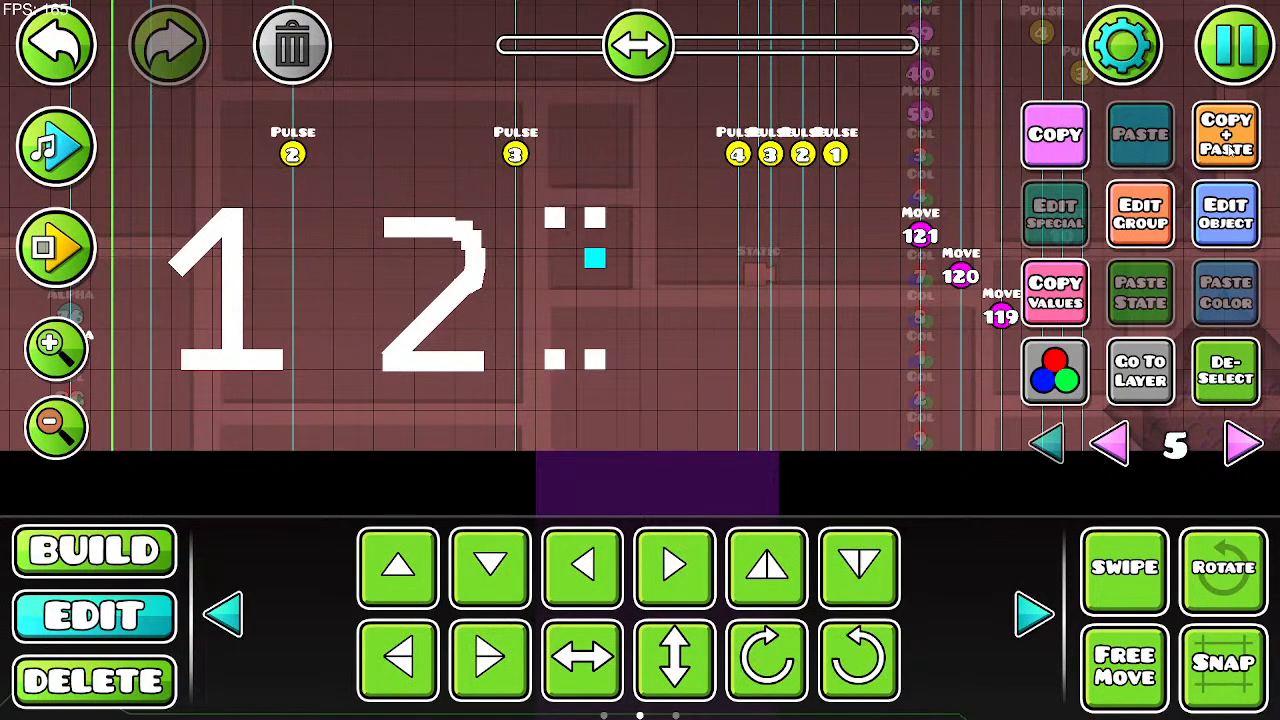
pyautogui.click(1030, 610)
pyautogui.click(222, 614)
pyautogui.click(222, 614)
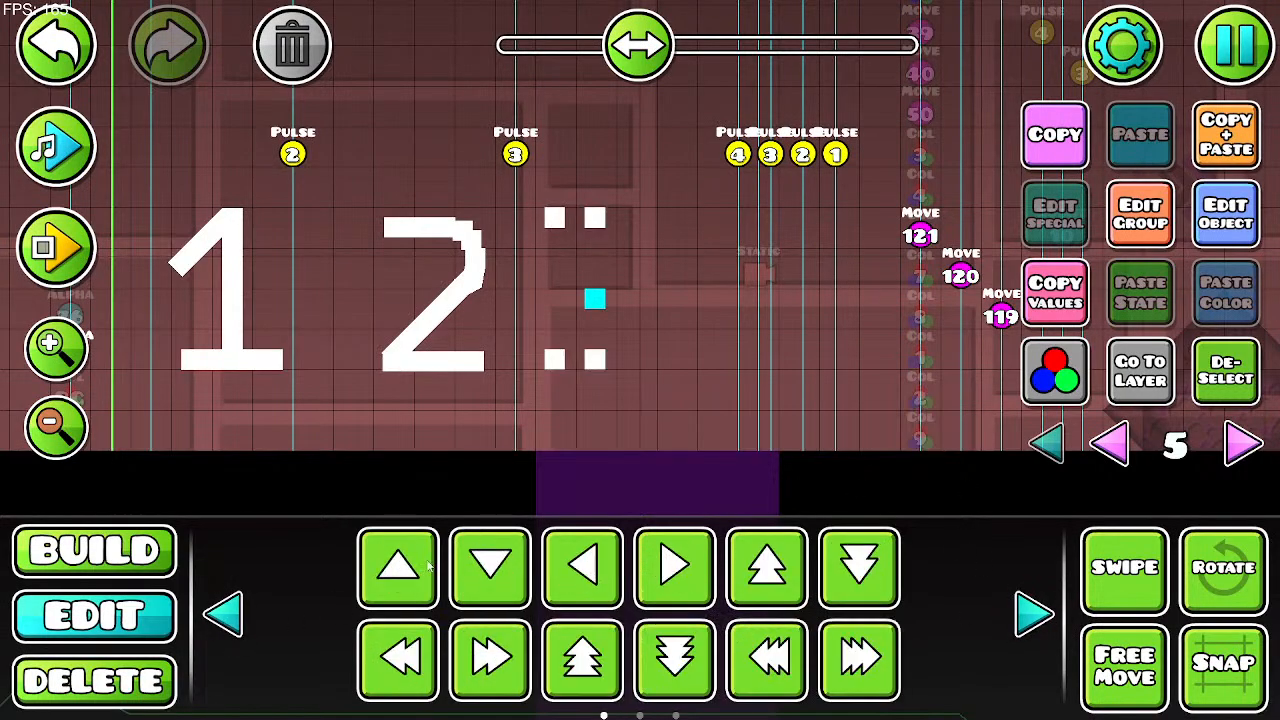
pyautogui.click(420, 570)
pyautogui.click(1033, 613)
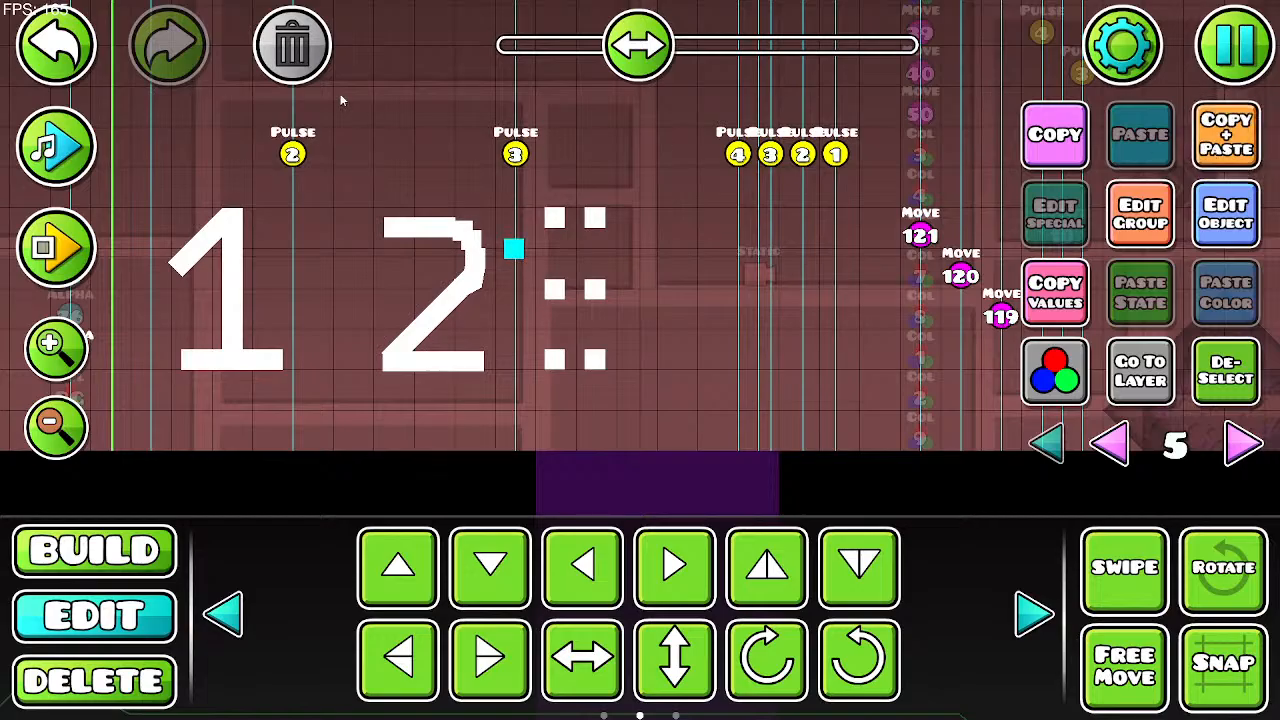
pyautogui.click(300, 65)
# Step: Build the 3's straight right-hand stroke by stacking copies of the middle square one column further right, filling the gaps between them
pyautogui.click(599, 292)
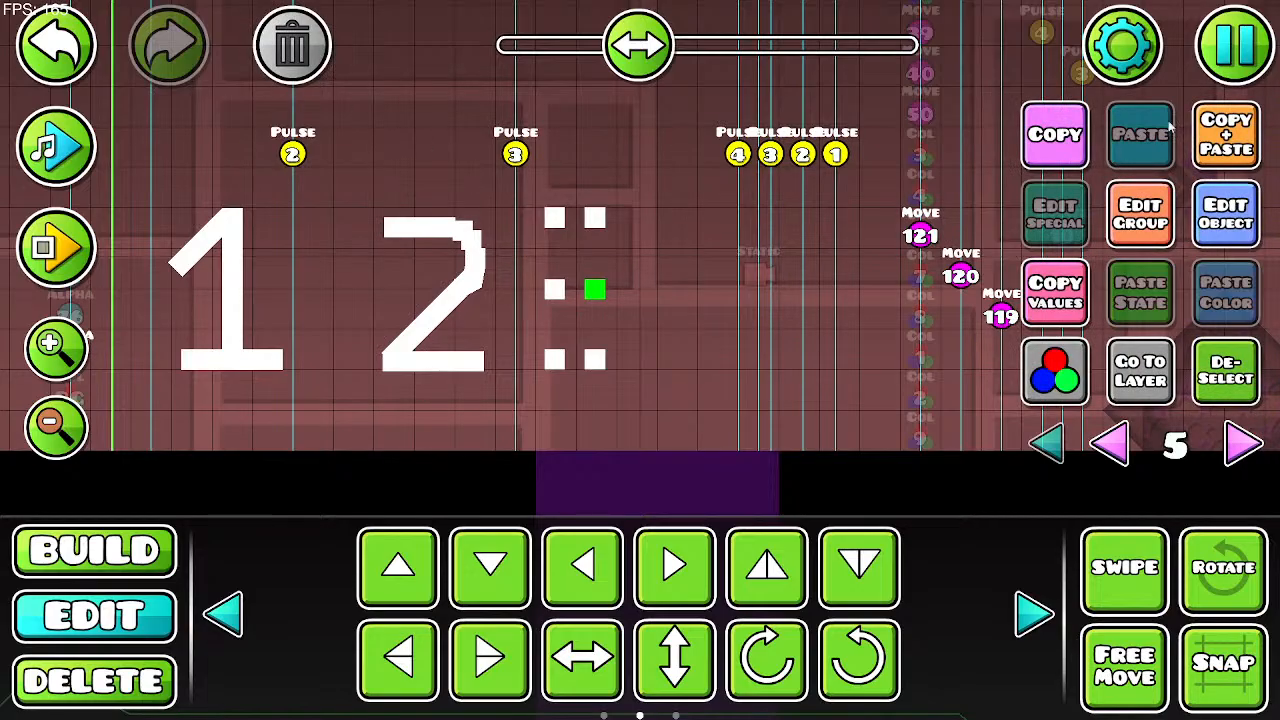
pyautogui.click(1227, 136)
pyautogui.press('d')
pyautogui.press('w')
pyautogui.click(1227, 136)
pyautogui.press('s')
pyautogui.click(1227, 136)
pyautogui.press('s')
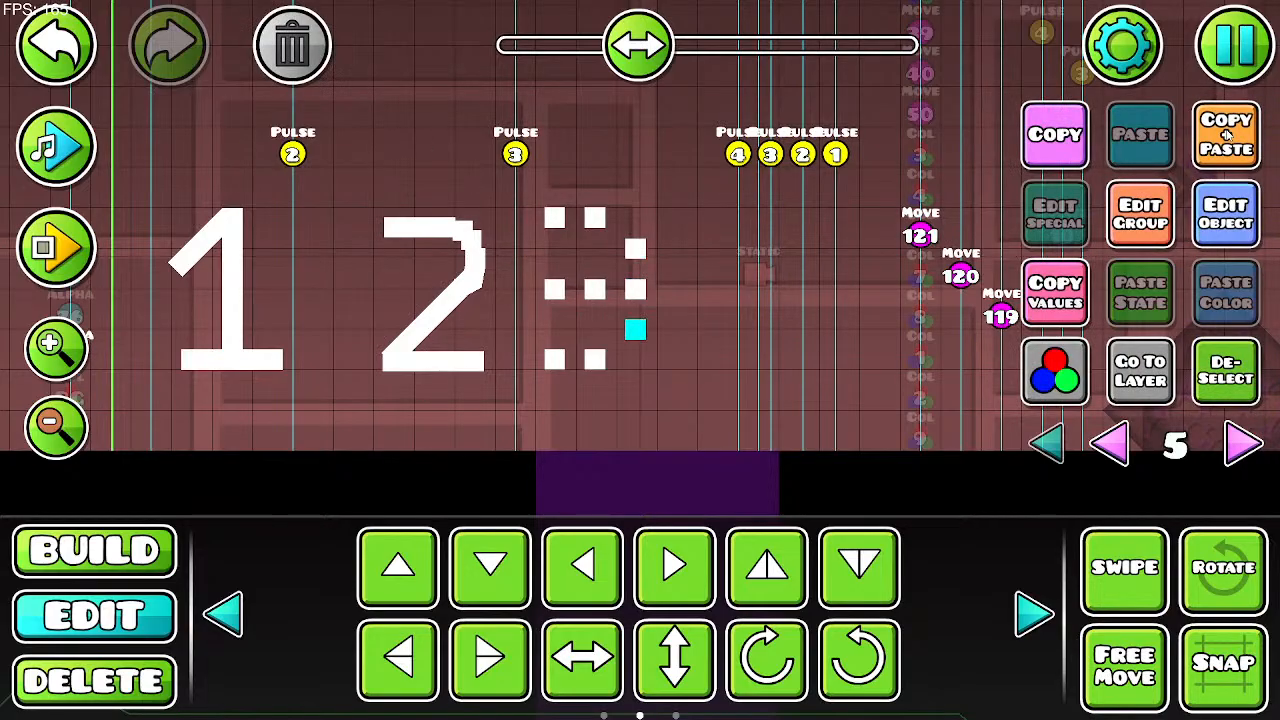
pyautogui.click(774, 588)
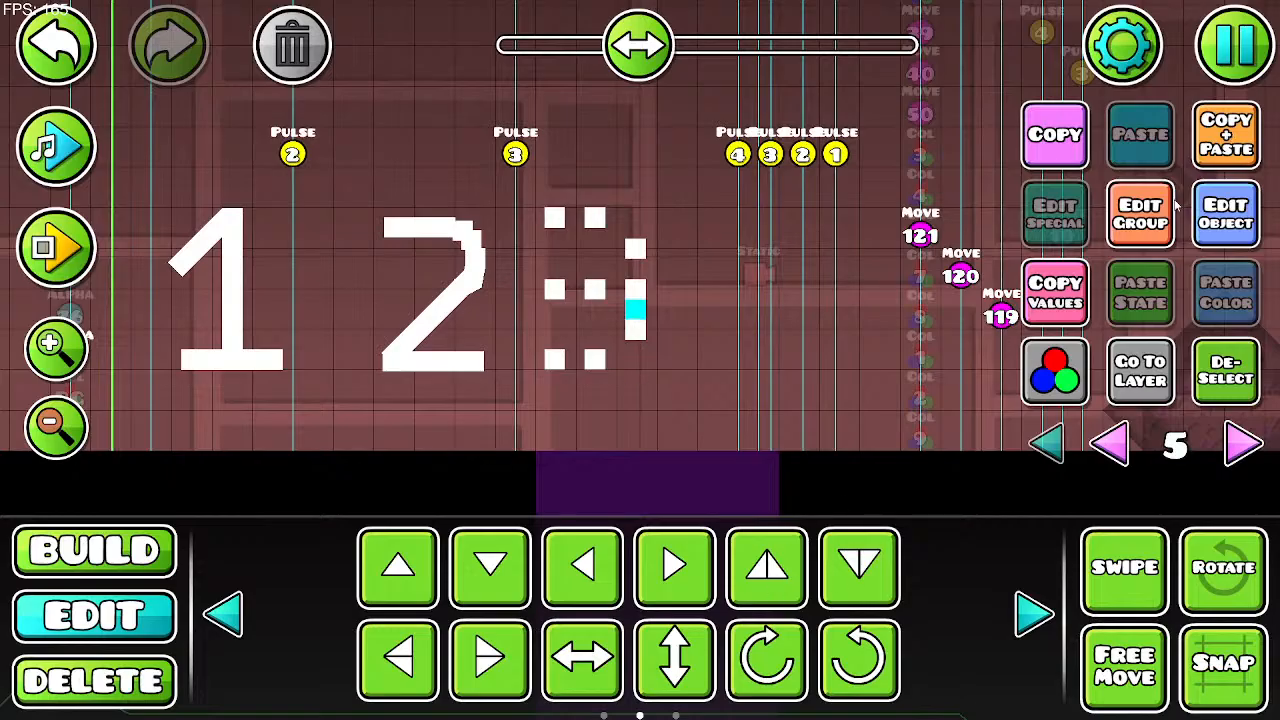
pyautogui.click(1225, 155)
pyautogui.press('w')
# Step: Place another copy on top of the 3's right-hand stroke, shifted left about half a square to form the upper shoulder
pyautogui.click(1214, 157)
pyautogui.press('a')
pyautogui.press('a')
pyautogui.press('w')
pyautogui.press('d')
pyautogui.press('d')
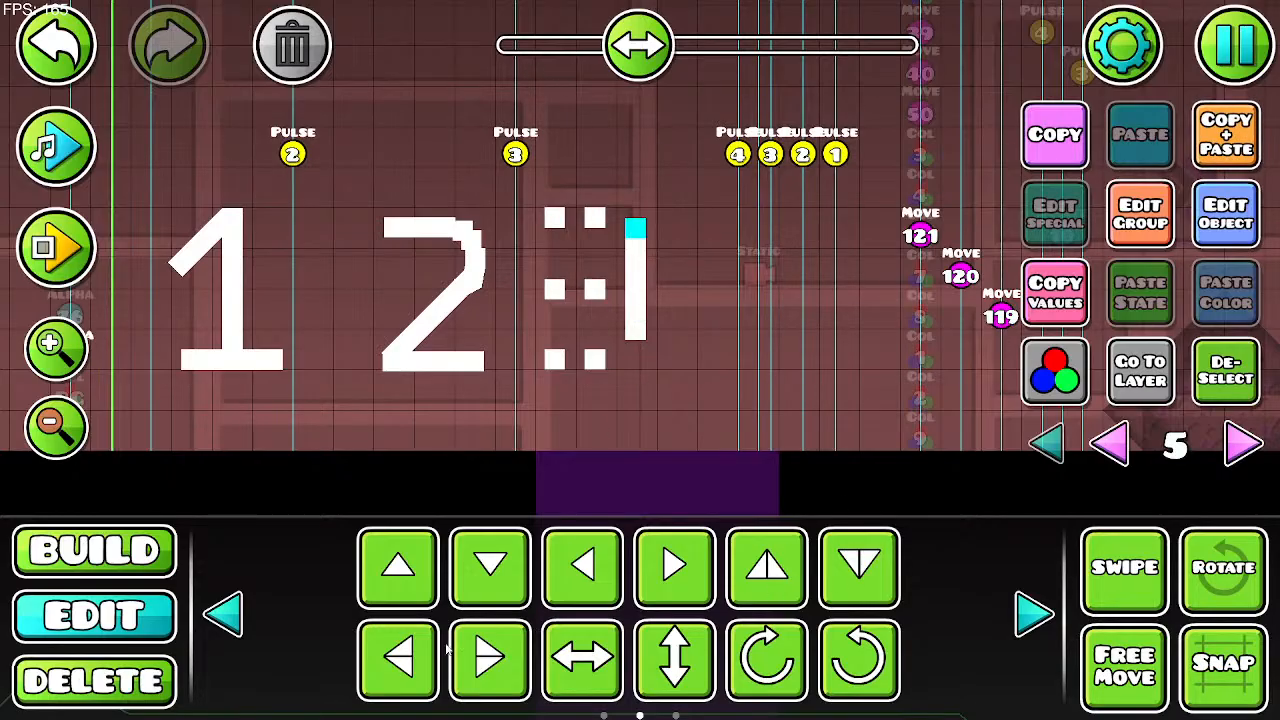
pyautogui.click(405, 648)
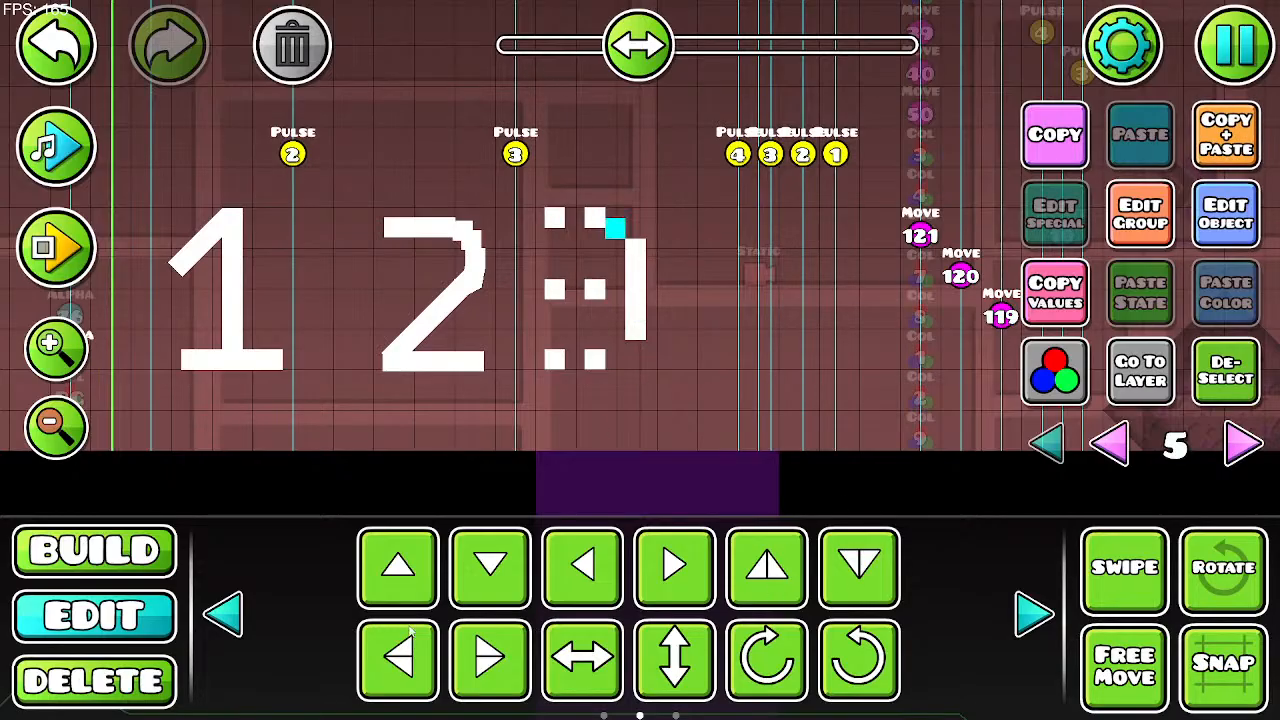
pyautogui.click(520, 657)
pyautogui.click(224, 612)
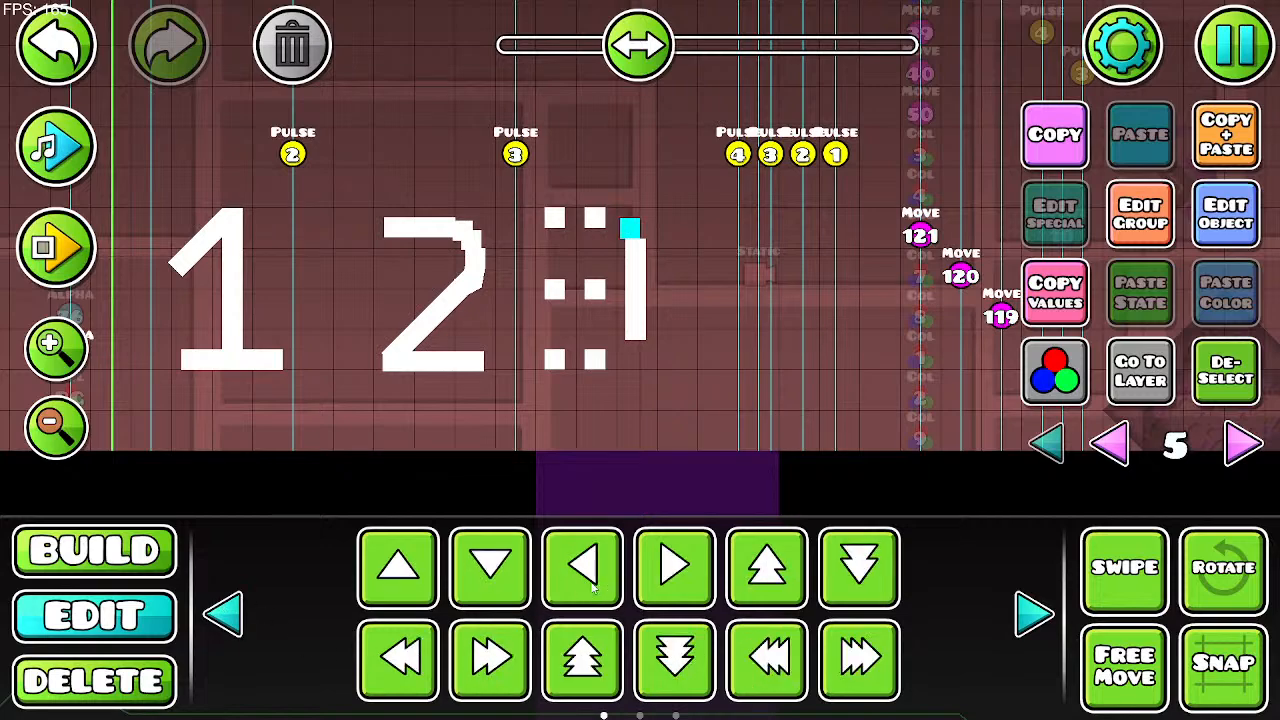
pyautogui.click(584, 567)
# Step: Duplicate the 3's upper shoulder square to the bottom of the right-hand stroke as the lower shoulder and delete the surplus copy
pyautogui.click(1227, 135)
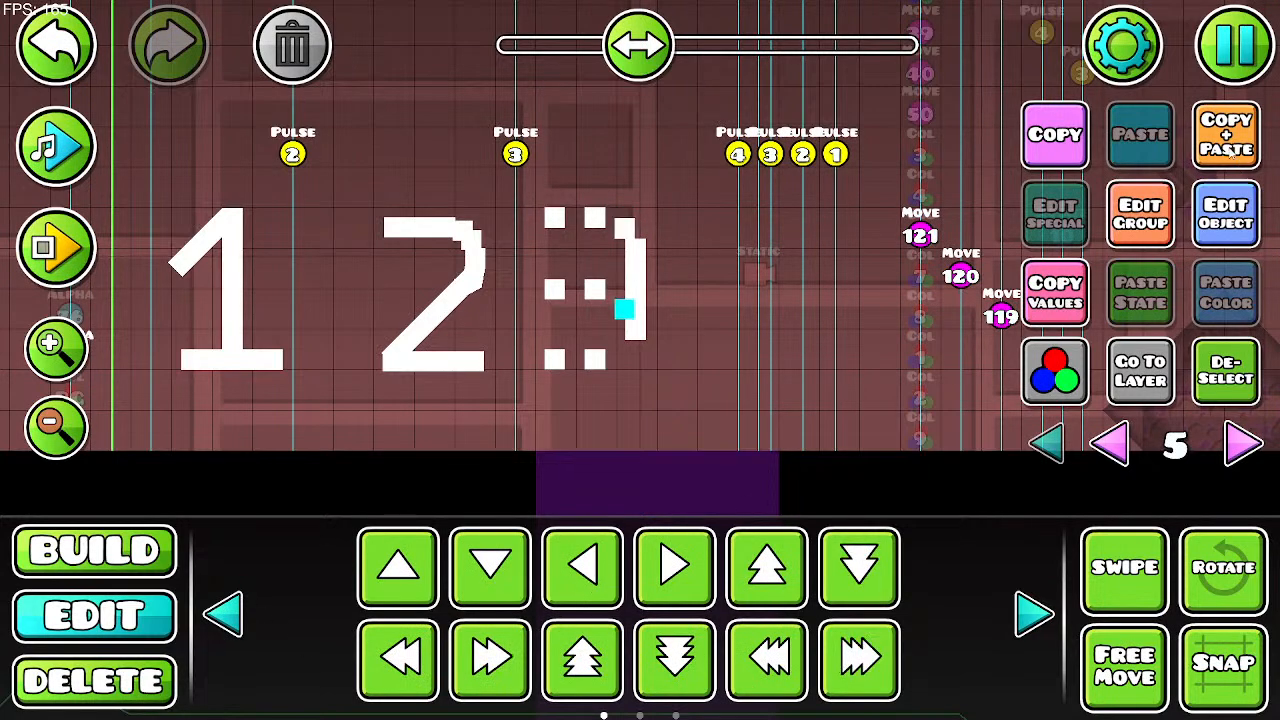
pyautogui.press('s')
pyautogui.click(1231, 150)
pyautogui.press('s')
pyautogui.press('s')
pyautogui.click(309, 52)
pyautogui.click(594, 367)
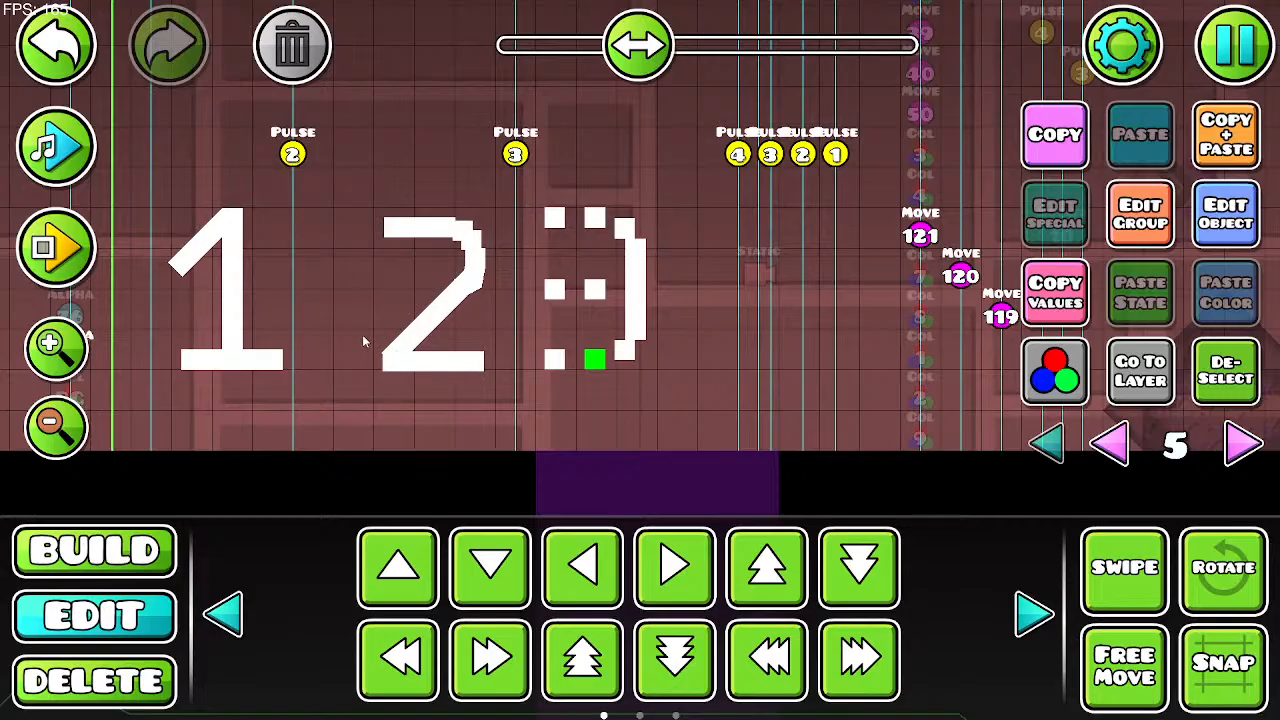
# Step: Rotate the overlapping squares on the lower part of the 2's diagonal to straighten the stroke
pyautogui.click(395, 355)
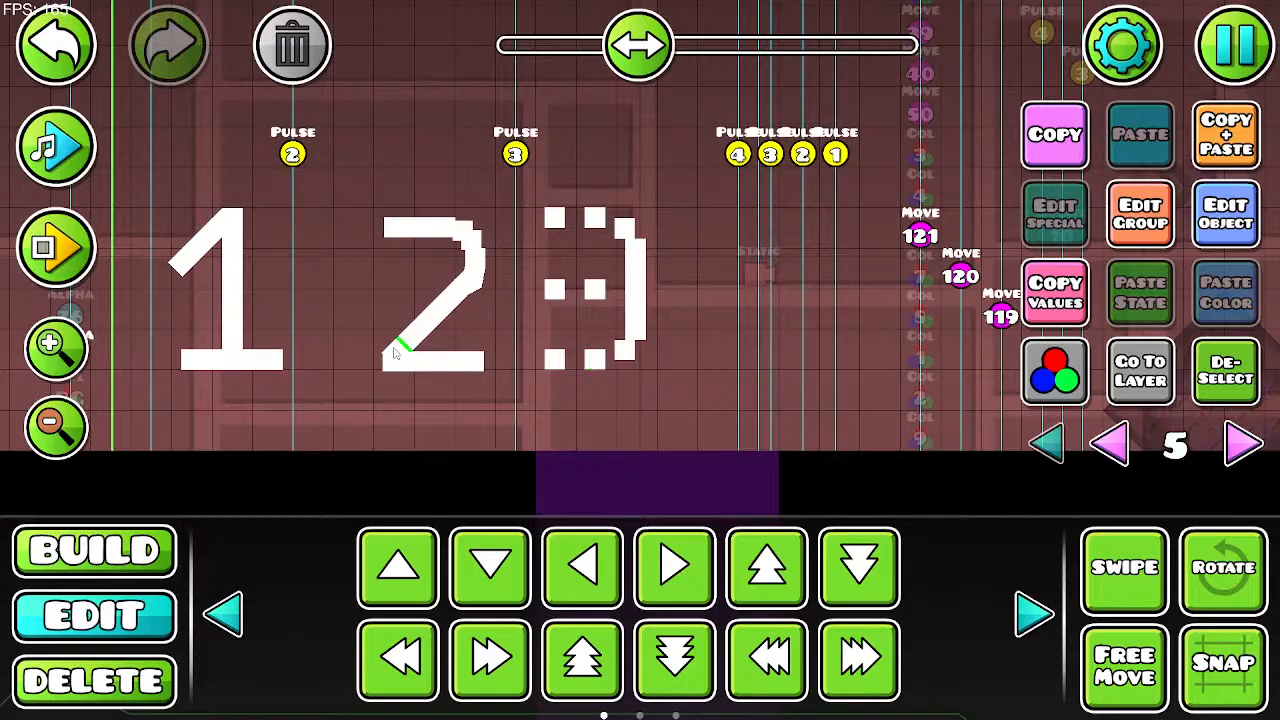
pyautogui.click(1222, 567)
pyautogui.moveTo(470, 461); pyautogui.dragTo(494, 446)
pyautogui.moveTo(396, 354); pyautogui.dragTo(412, 340)
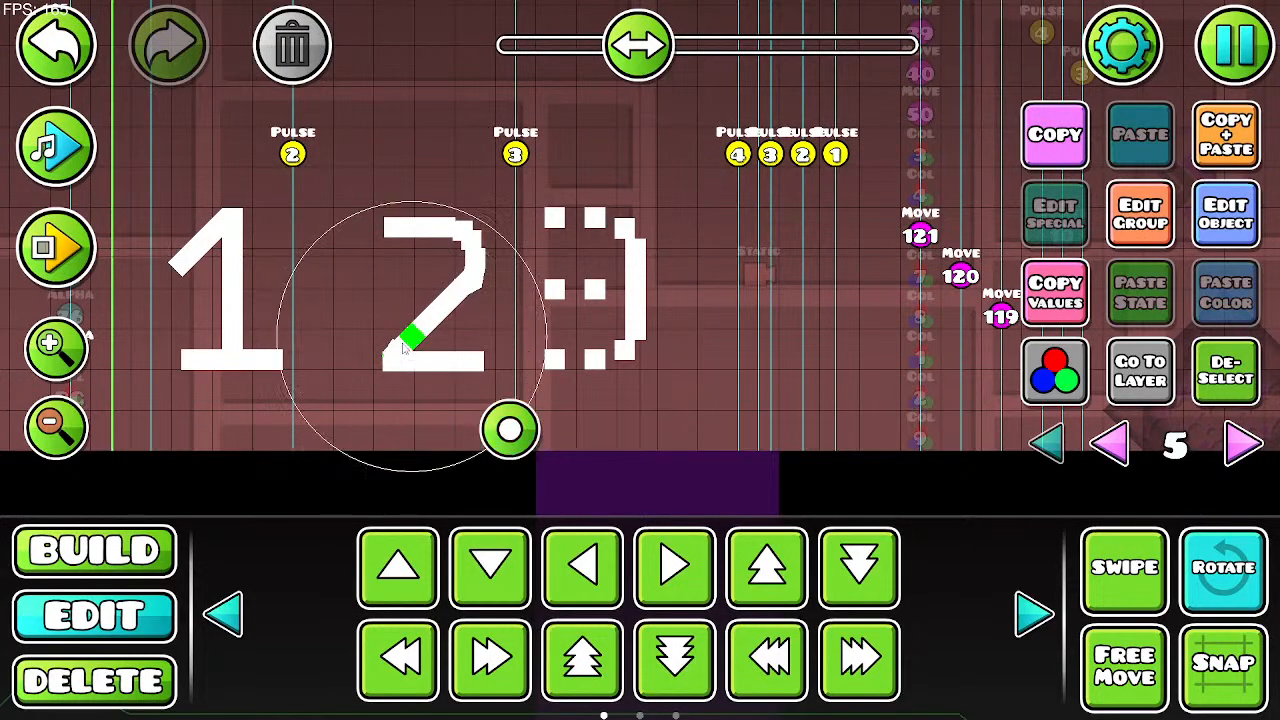
pyautogui.click(403, 348)
pyautogui.moveTo(496, 443); pyautogui.dragTo(511, 425)
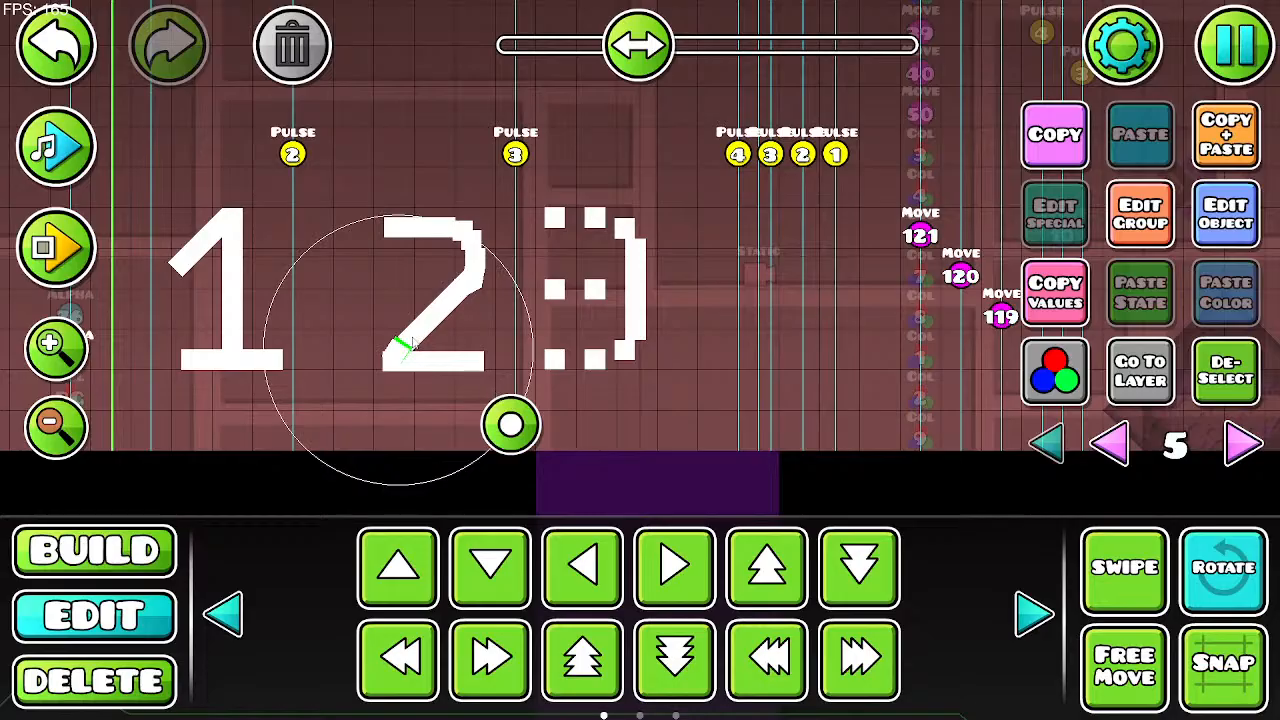
# Step: With free move on, shift the 2's lower diagonal square down along the stroke and fine-tune its rotation
pyautogui.click(412, 339)
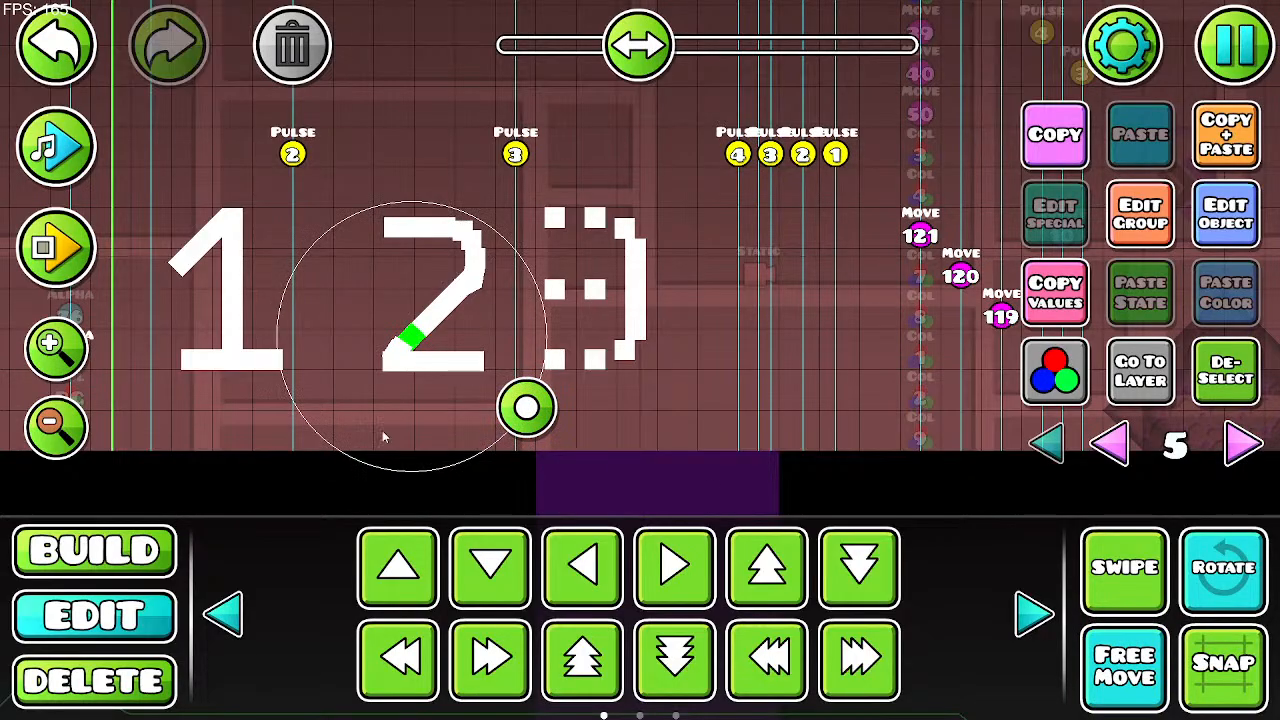
pyautogui.click(61, 351)
pyautogui.click(61, 351)
pyautogui.moveTo(331, 334); pyautogui.dragTo(369, 307)
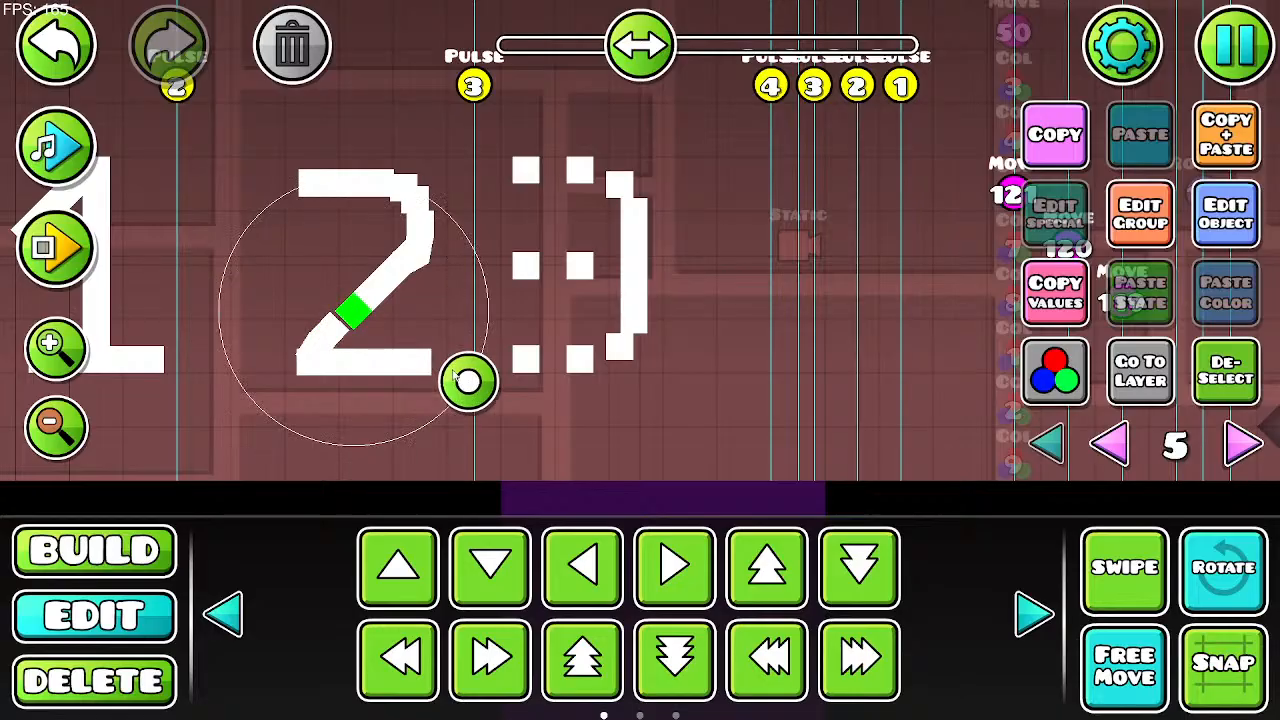
pyautogui.moveTo(463, 384); pyautogui.dragTo(470, 377)
pyautogui.moveTo(357, 319); pyautogui.dragTo(347, 325)
pyautogui.moveTo(462, 381); pyautogui.dragTo(447, 385)
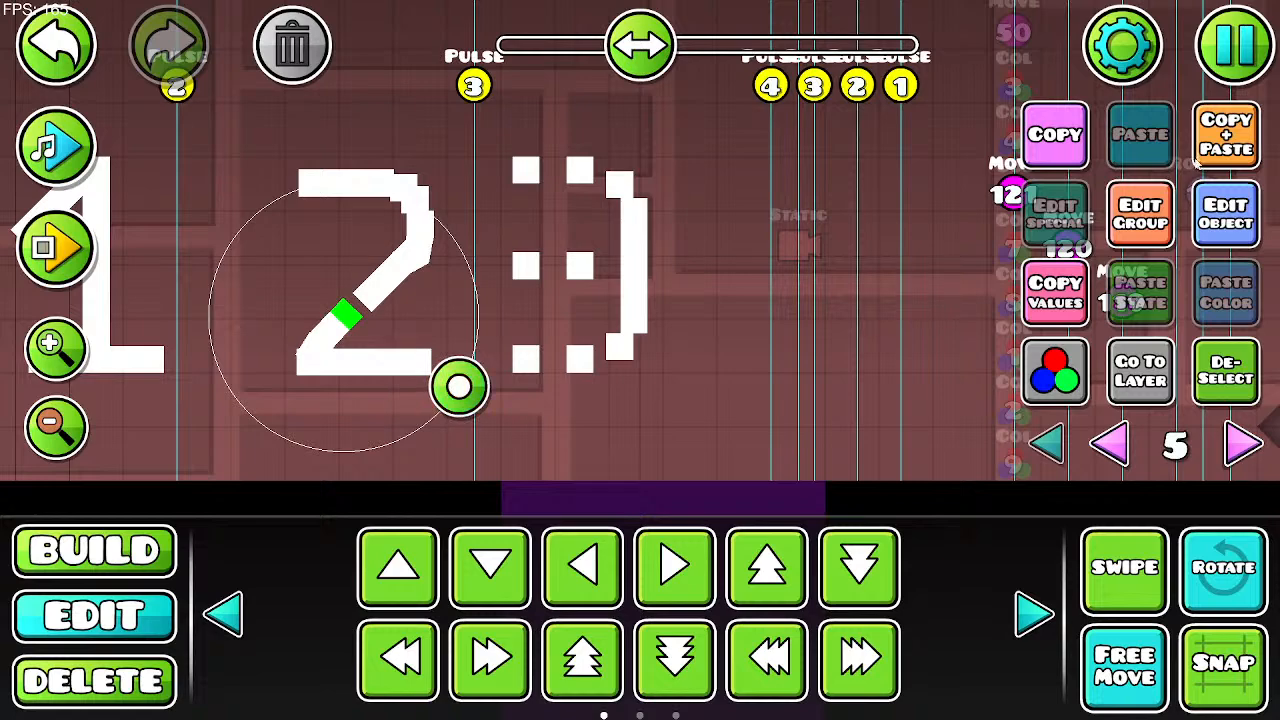
# Step: Try filling the gap in the 2's diagonal with a rotated copy of the square below it
pyautogui.click(1208, 151)
pyautogui.press('d')
pyautogui.press('w')
pyautogui.moveTo(397, 262); pyautogui.dragTo(358, 305)
pyautogui.moveTo(475, 366); pyautogui.dragTo(476, 364)
pyautogui.moveTo(355, 311); pyautogui.dragTo(358, 309)
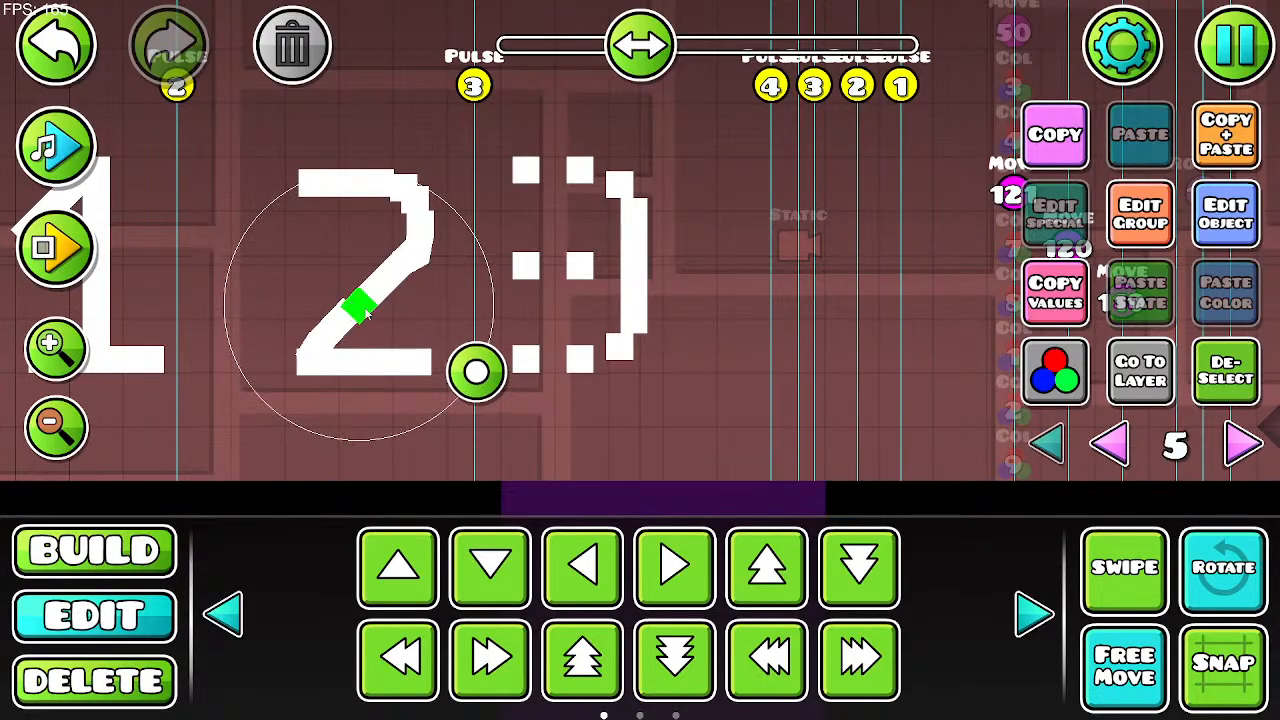
pyautogui.click(294, 124)
pyautogui.click(1151, 663)
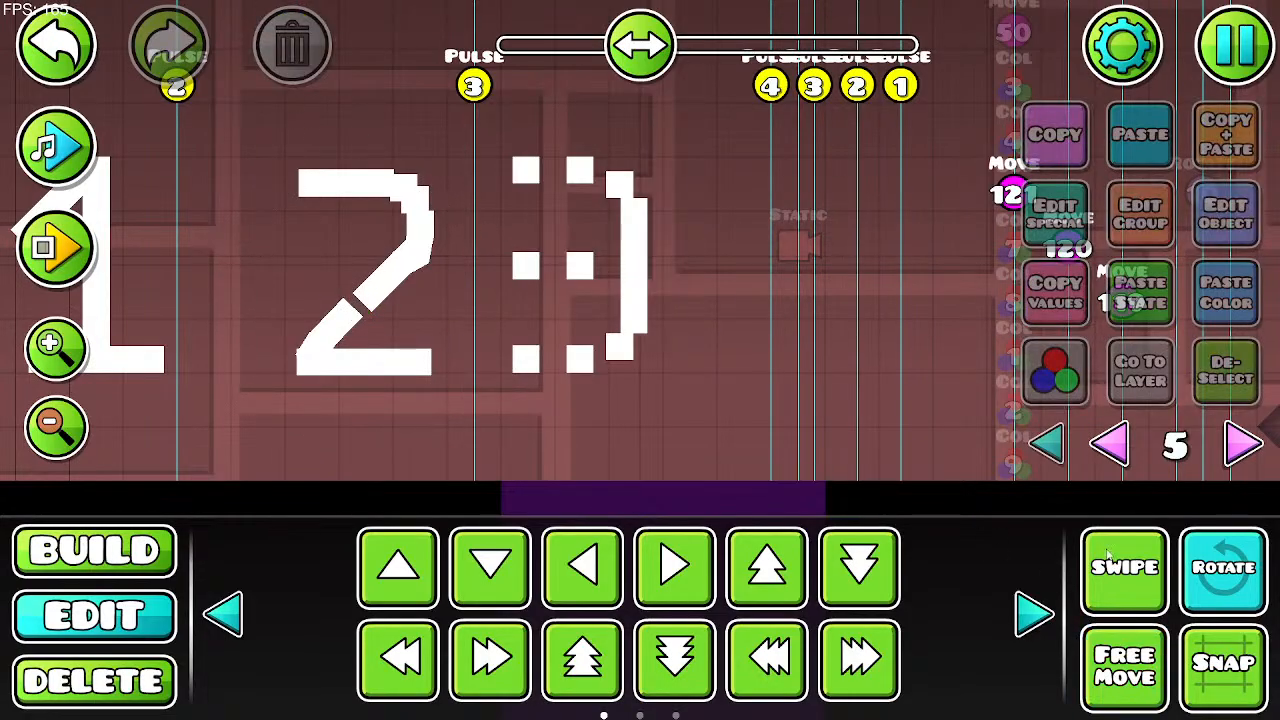
pyautogui.click(1221, 593)
# Step: Duplicate the corner square of the 2's base, place the copy directly above it at the diagonal's foot, and delete the surplus copy
pyautogui.moveTo(499, 324); pyautogui.dragTo(536, 341)
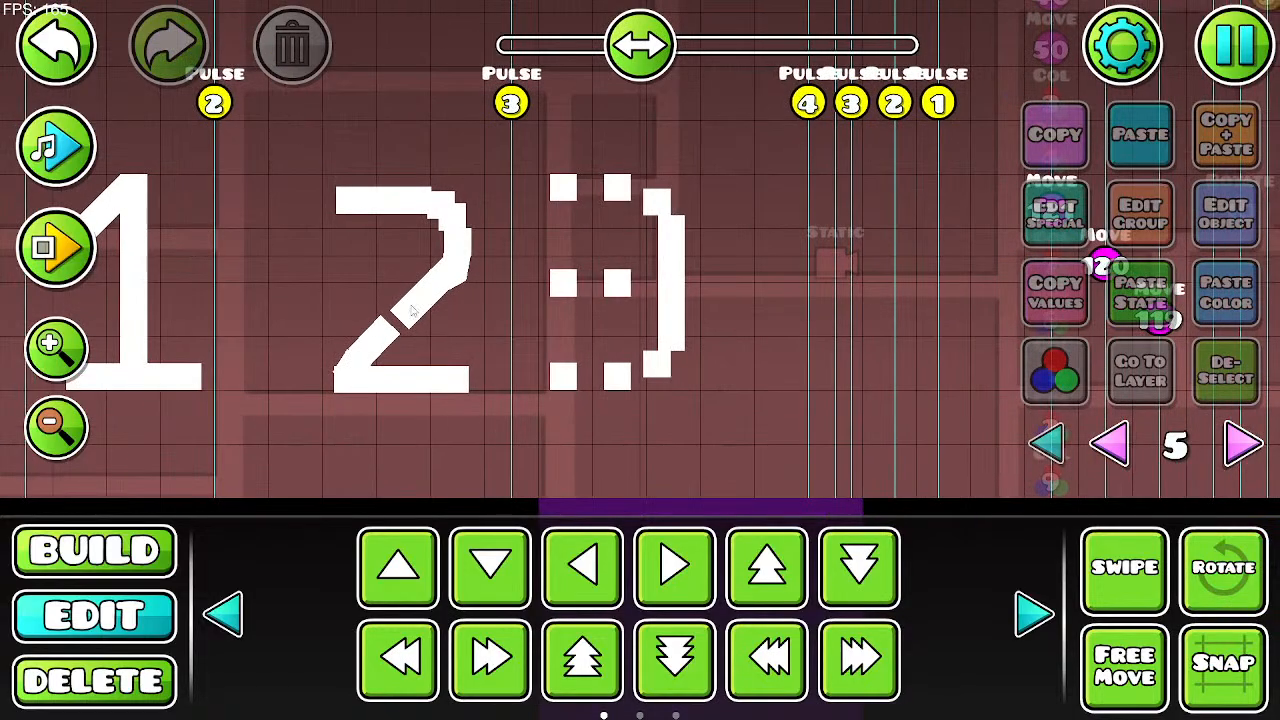
pyautogui.click(345, 370)
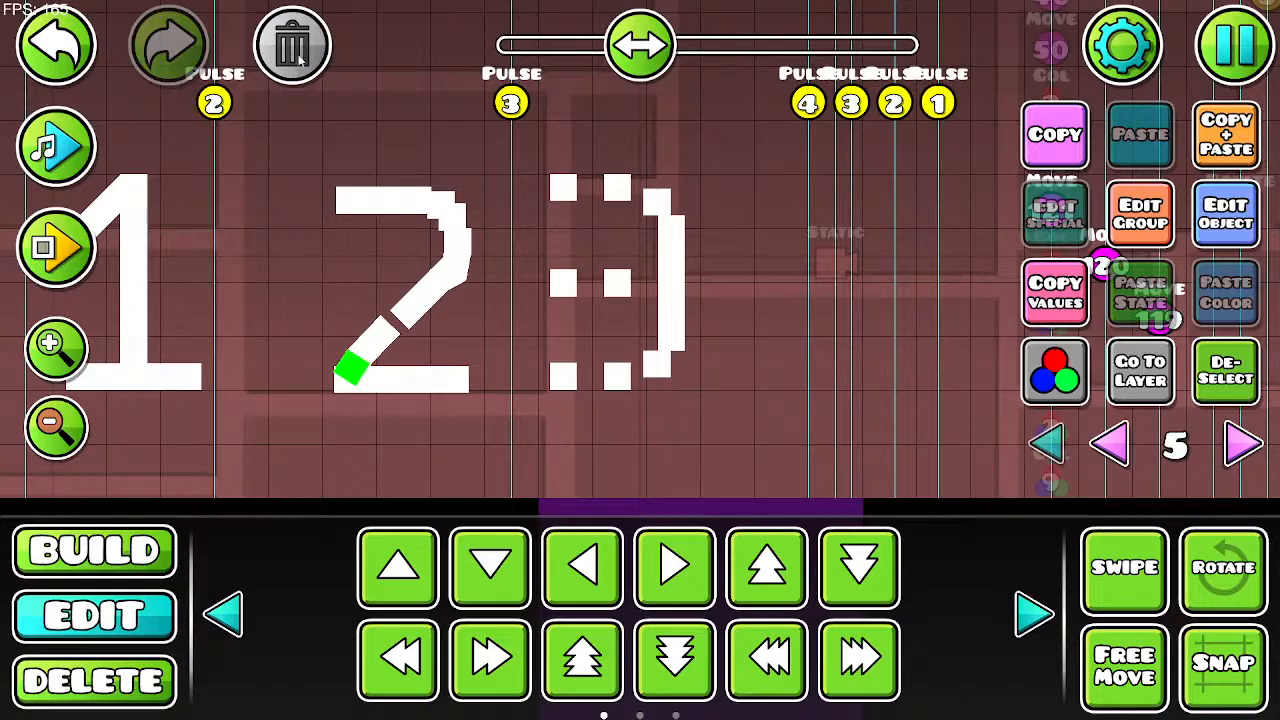
pyautogui.click(334, 410)
pyautogui.click(343, 390)
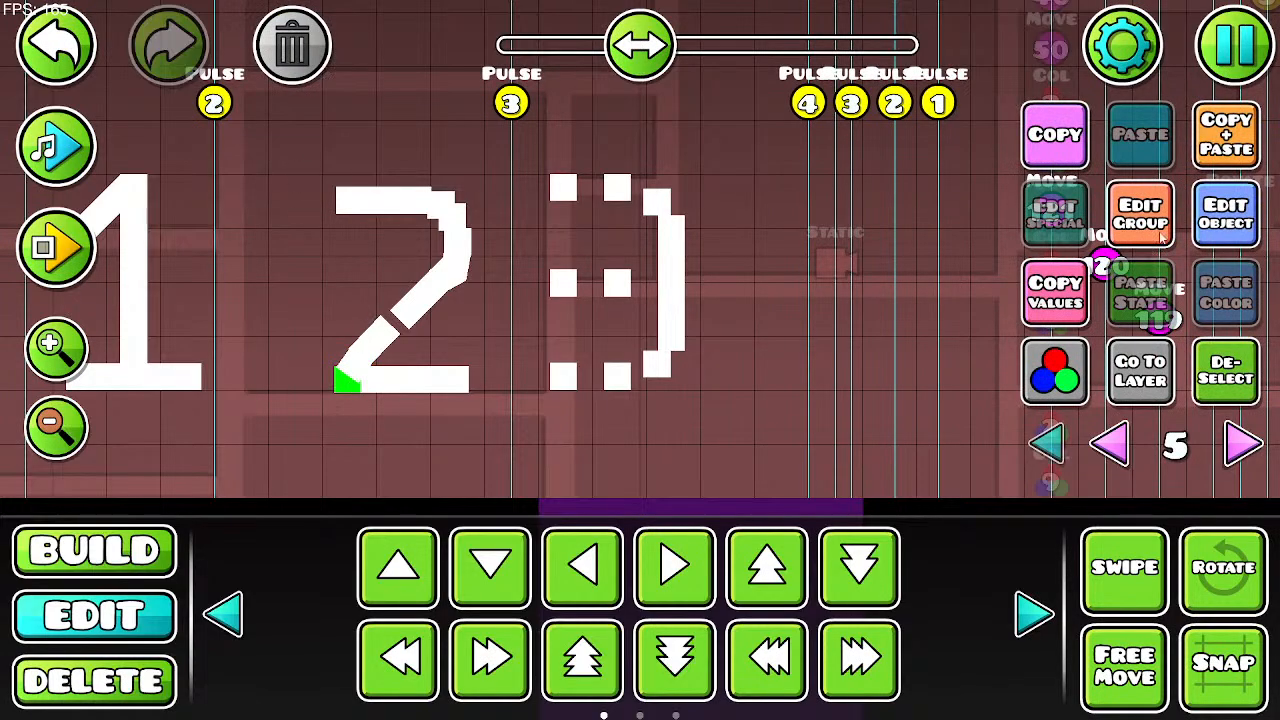
pyautogui.click(1228, 140)
pyautogui.press('w')
pyautogui.press('s')
pyautogui.click(1034, 612)
pyautogui.click(768, 567)
pyautogui.press('a')
pyautogui.press('a')
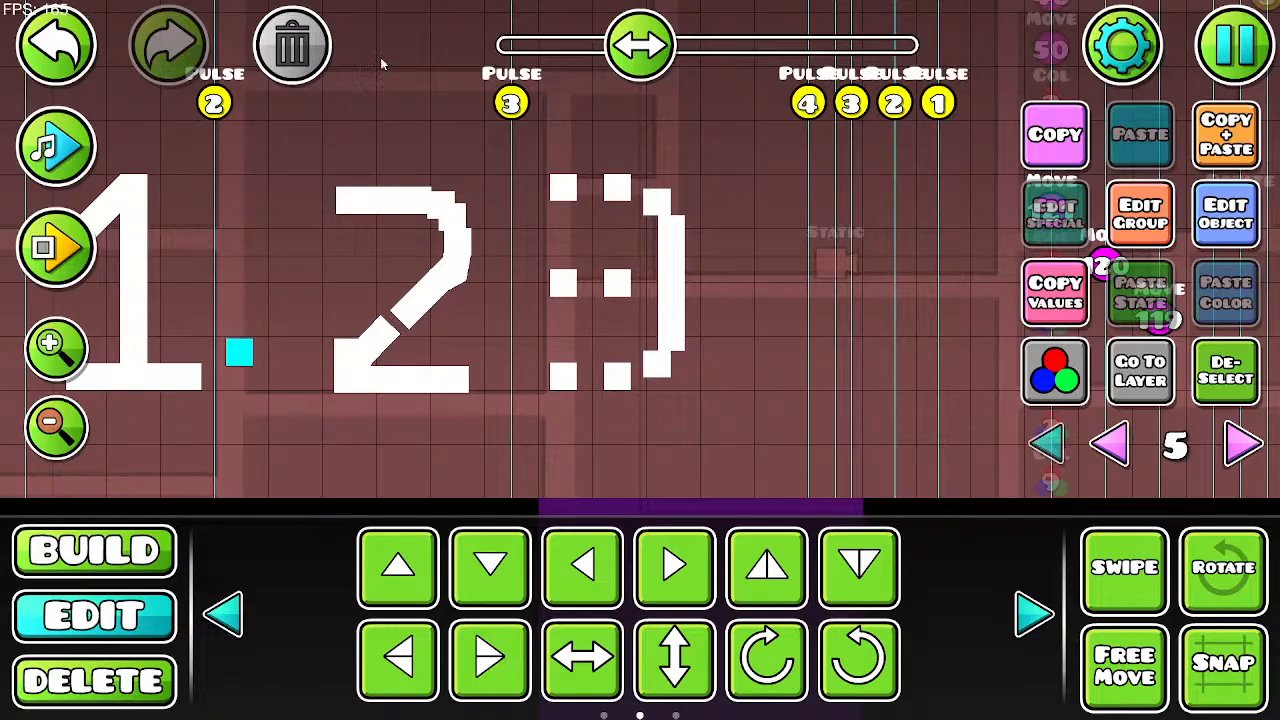
pyautogui.click(312, 32)
# Step: Delete the rotated squares that form the 2's diagonal down to its foot
pyautogui.click(395, 321)
pyautogui.click(1121, 568)
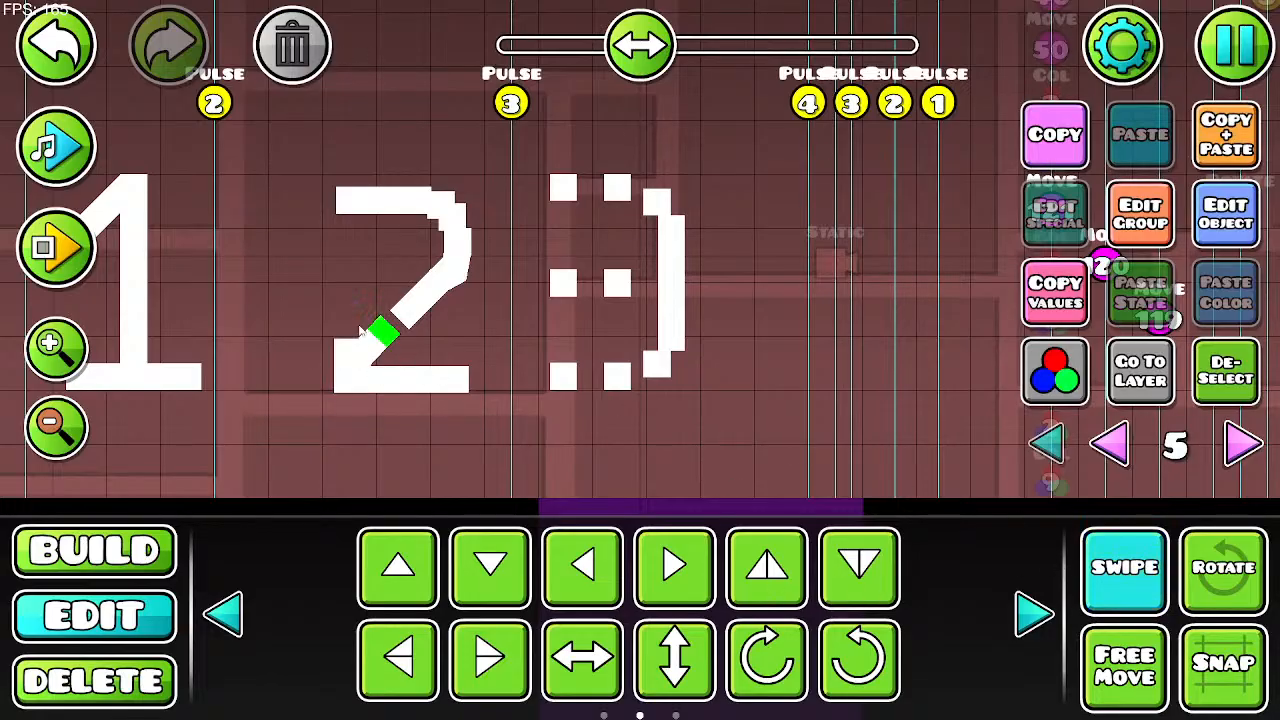
pyautogui.moveTo(362, 330)
pyautogui.mouseDown()
pyautogui.moveTo(400, 322)
pyautogui.moveTo(455, 265)
pyautogui.mouseUp()
pyautogui.click(318, 76)
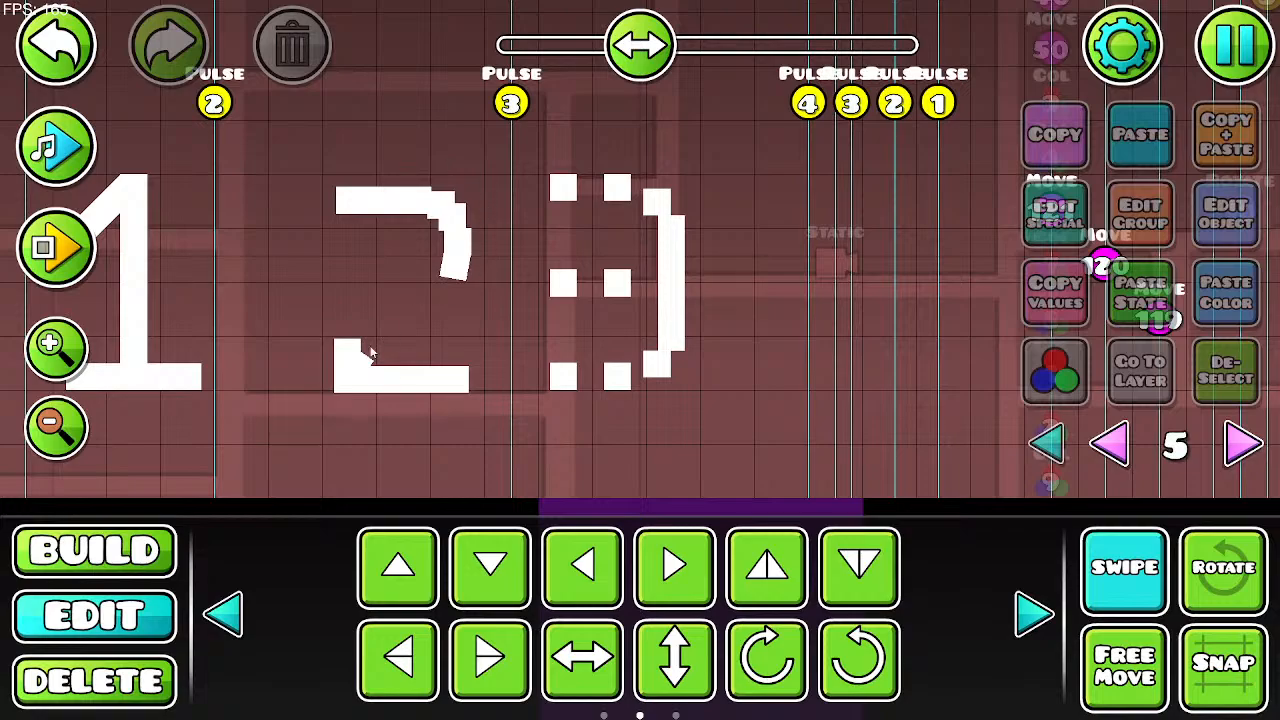
pyautogui.click(368, 358)
pyautogui.click(312, 45)
# Step: Delete the tilted square at the lower end of the 2's upper curve
pyautogui.click(1098, 568)
pyautogui.moveTo(385, 338); pyautogui.dragTo(392, 356)
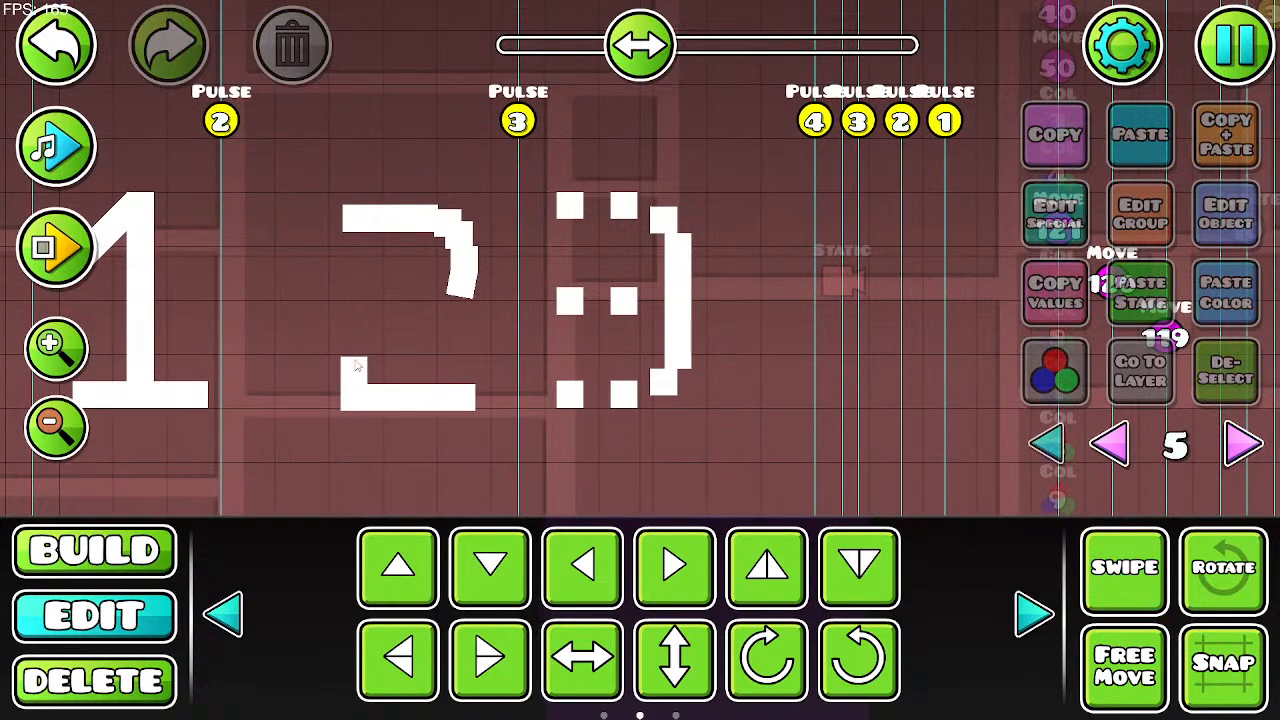
pyautogui.click(356, 366)
pyautogui.click(463, 286)
pyautogui.click(320, 70)
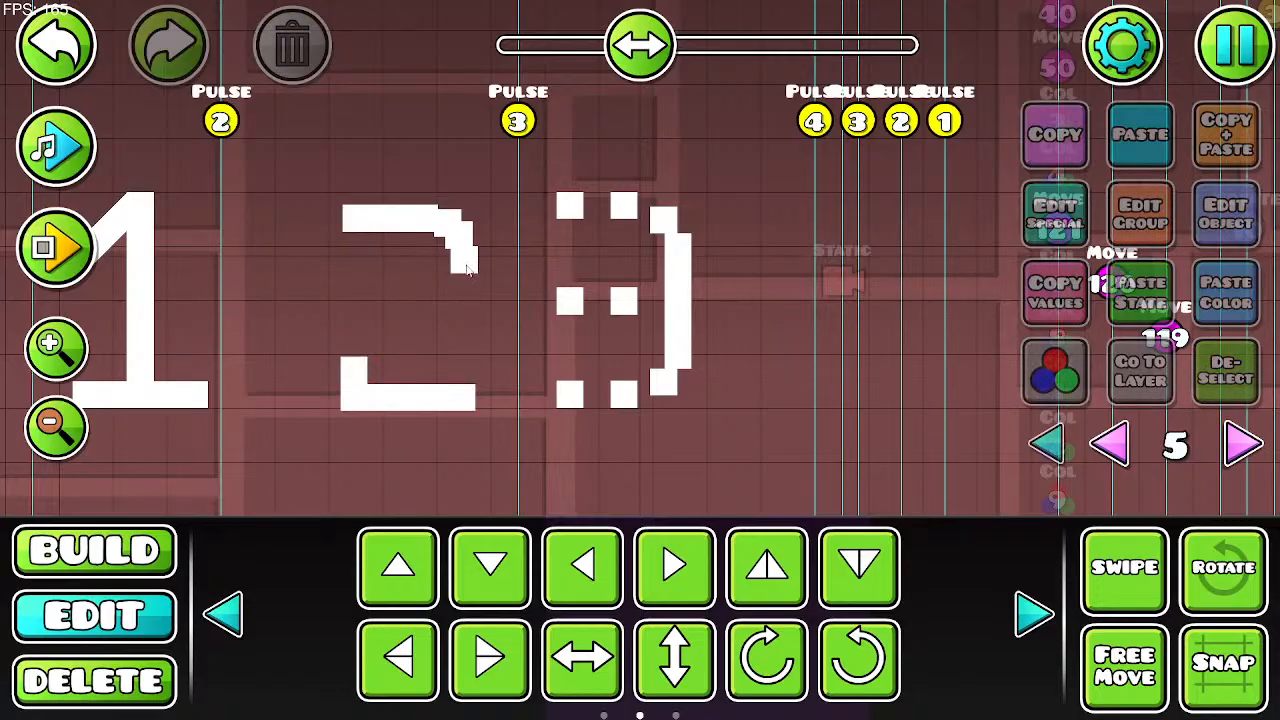
# Step: Duplicate the square above the 2's base corner, raise the copy slightly and rotate it a few degrees clockwise
pyautogui.click(360, 370)
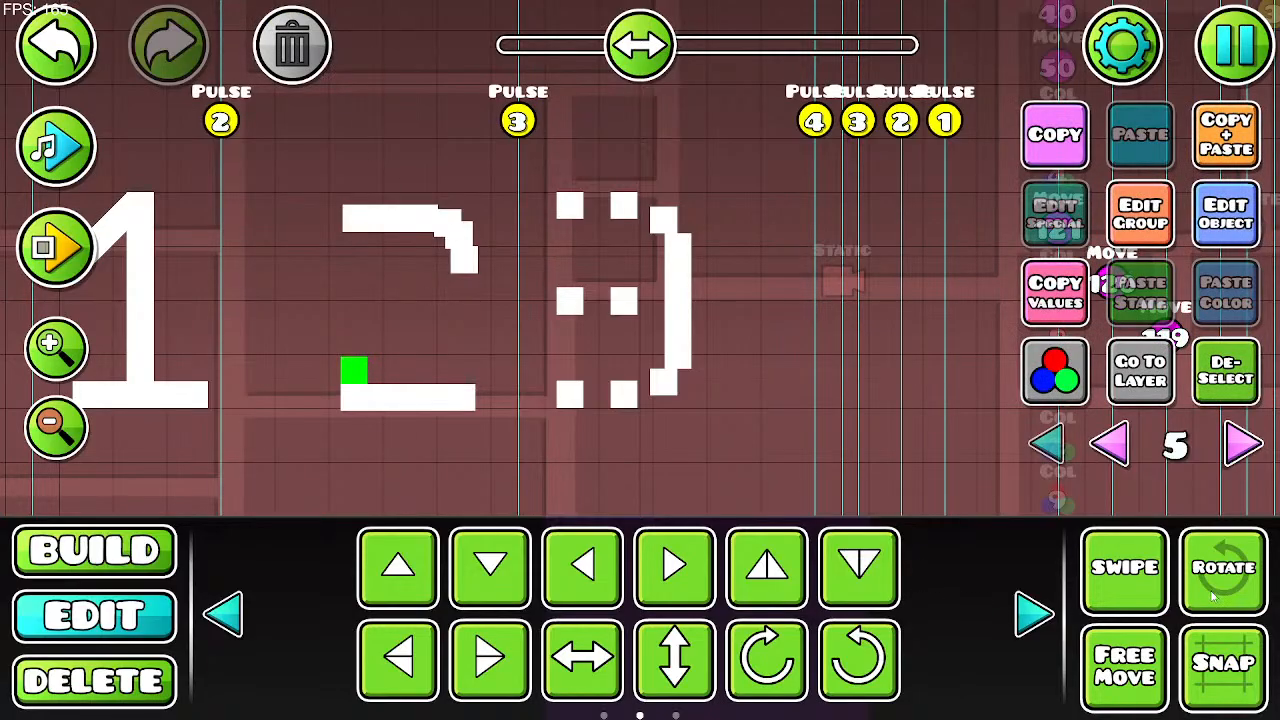
pyautogui.click(1226, 134)
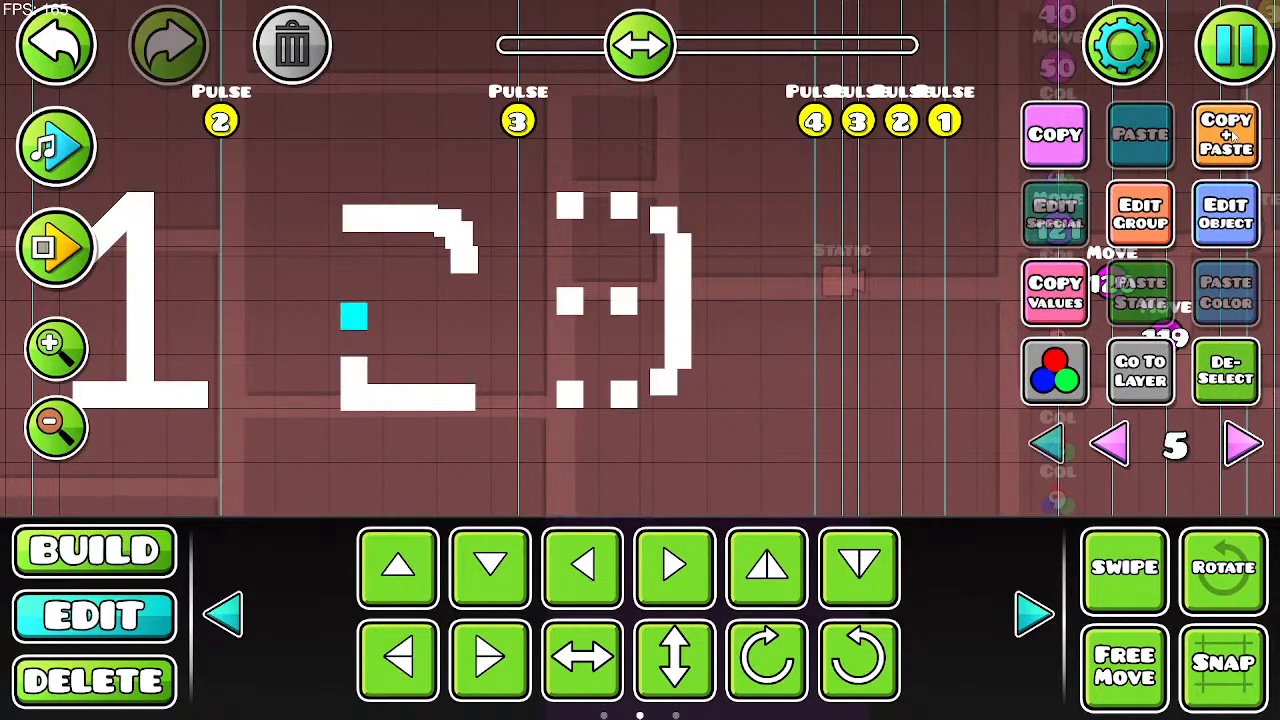
pyautogui.click(1036, 616)
pyautogui.click(224, 614)
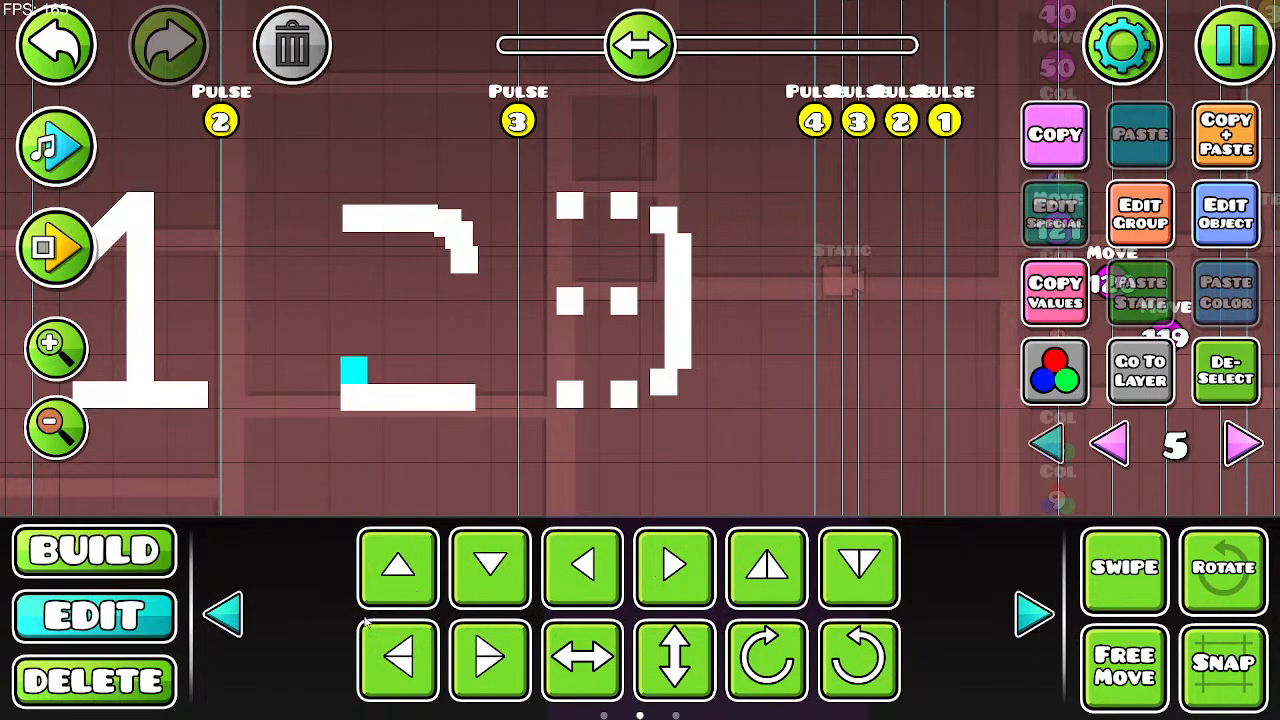
pyautogui.click(228, 616)
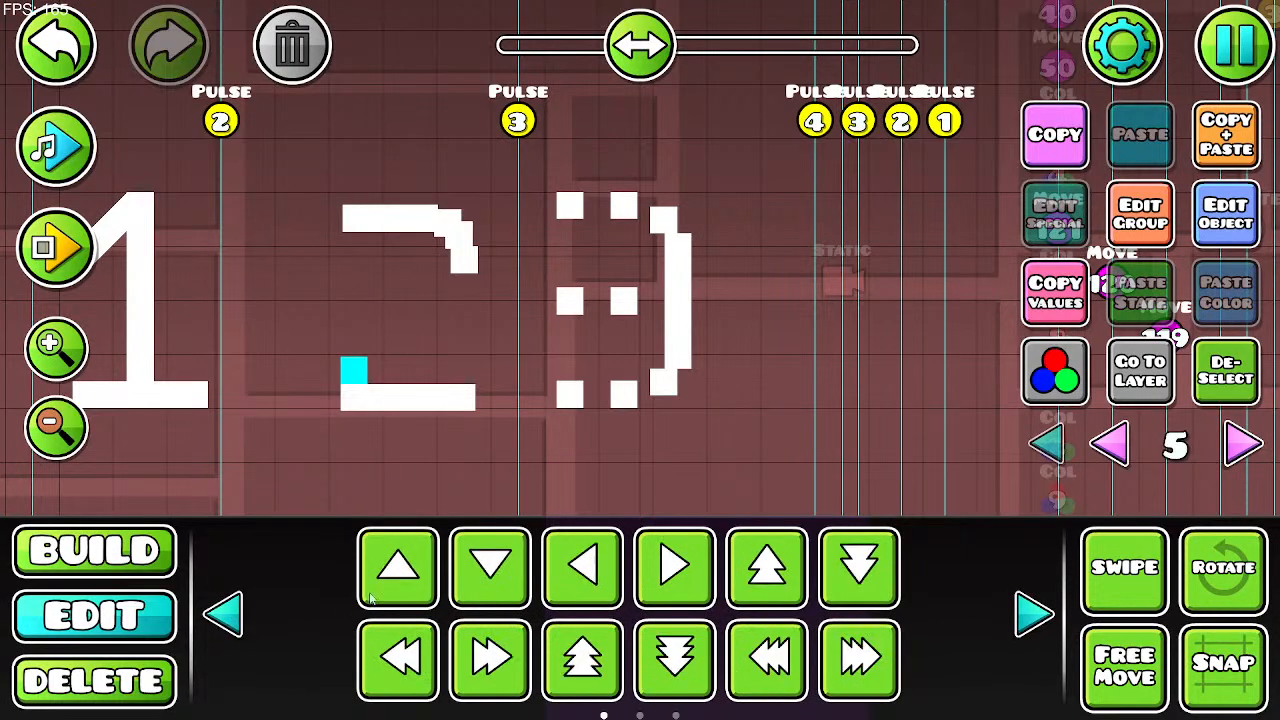
pyautogui.click(1034, 616)
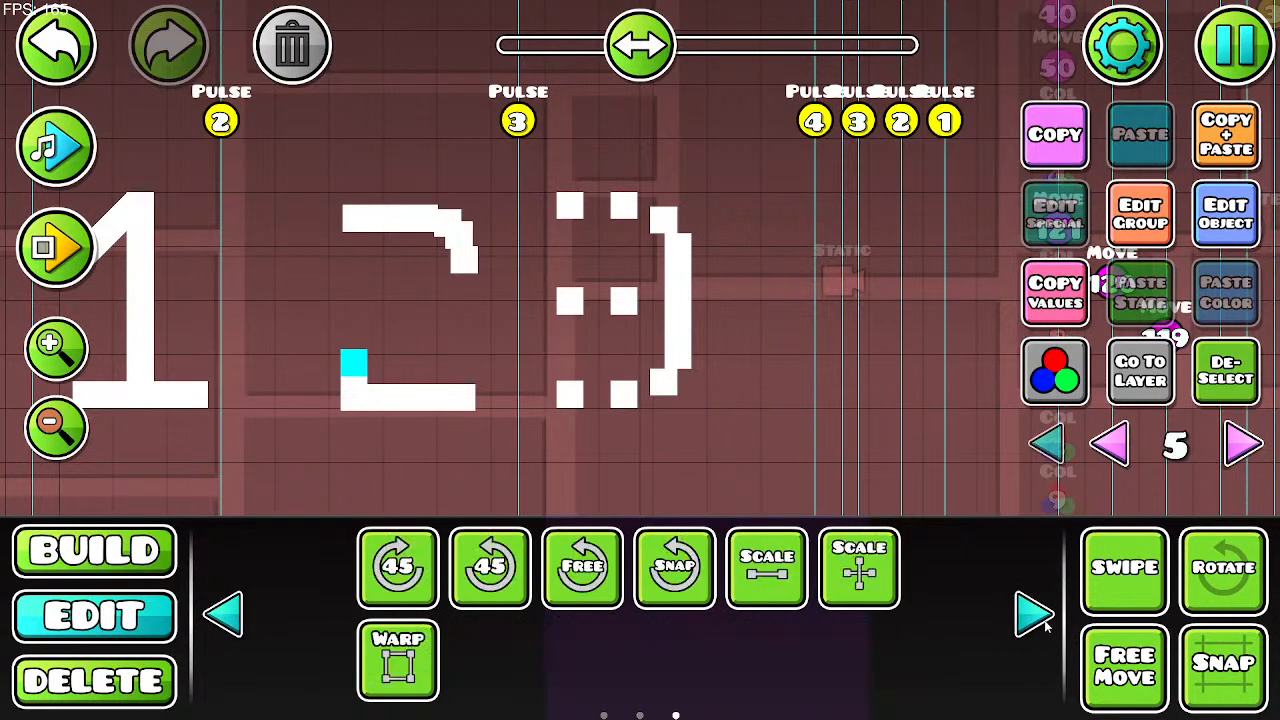
pyautogui.click(591, 592)
pyautogui.click(676, 578)
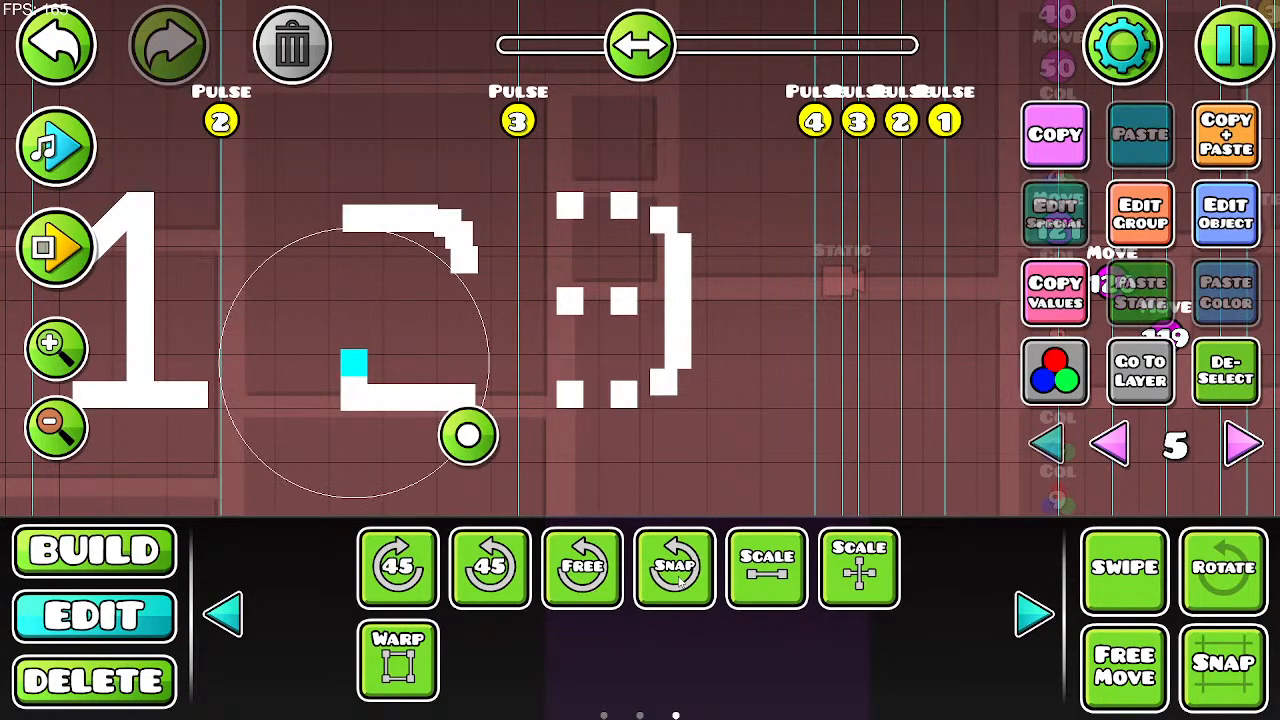
pyautogui.click(1205, 585)
pyautogui.moveTo(468, 435); pyautogui.dragTo(463, 444)
# Step: Duplicate the tilted square, raise it along the 2's lower curve, rotate it further clockwise and nudge it slightly right
pyautogui.click(1226, 134)
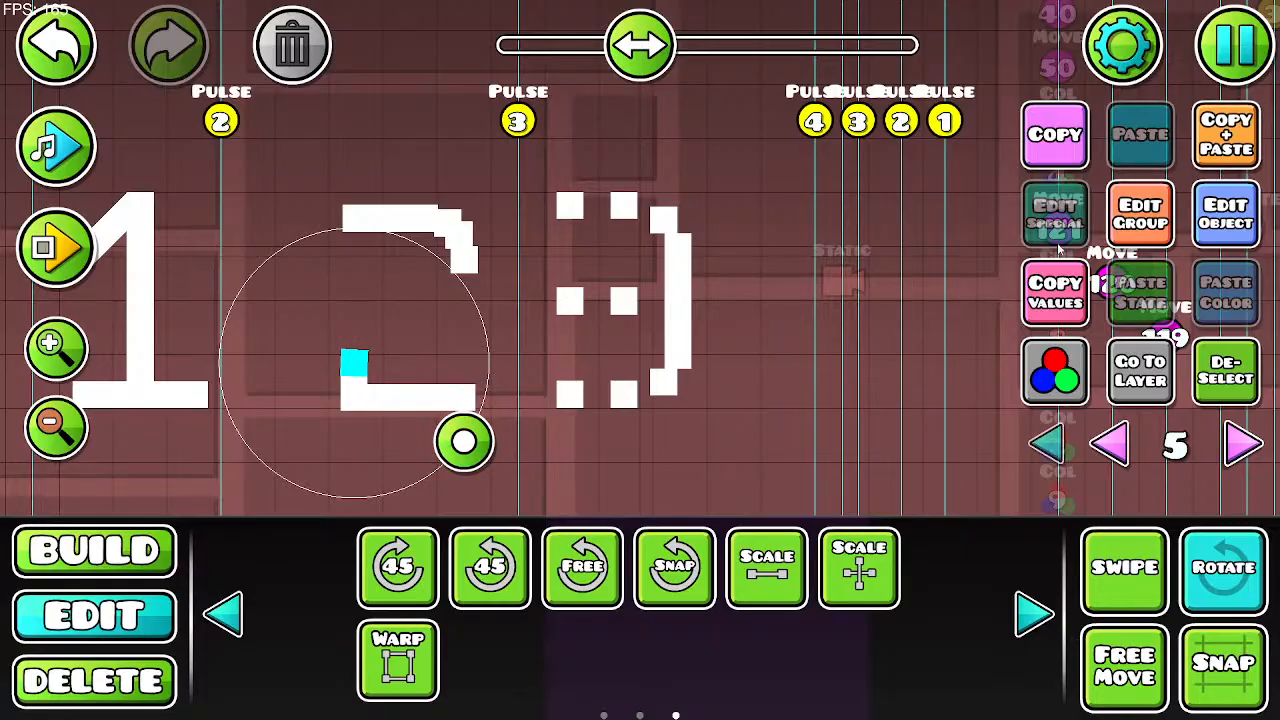
pyautogui.click(226, 613)
pyautogui.click(226, 613)
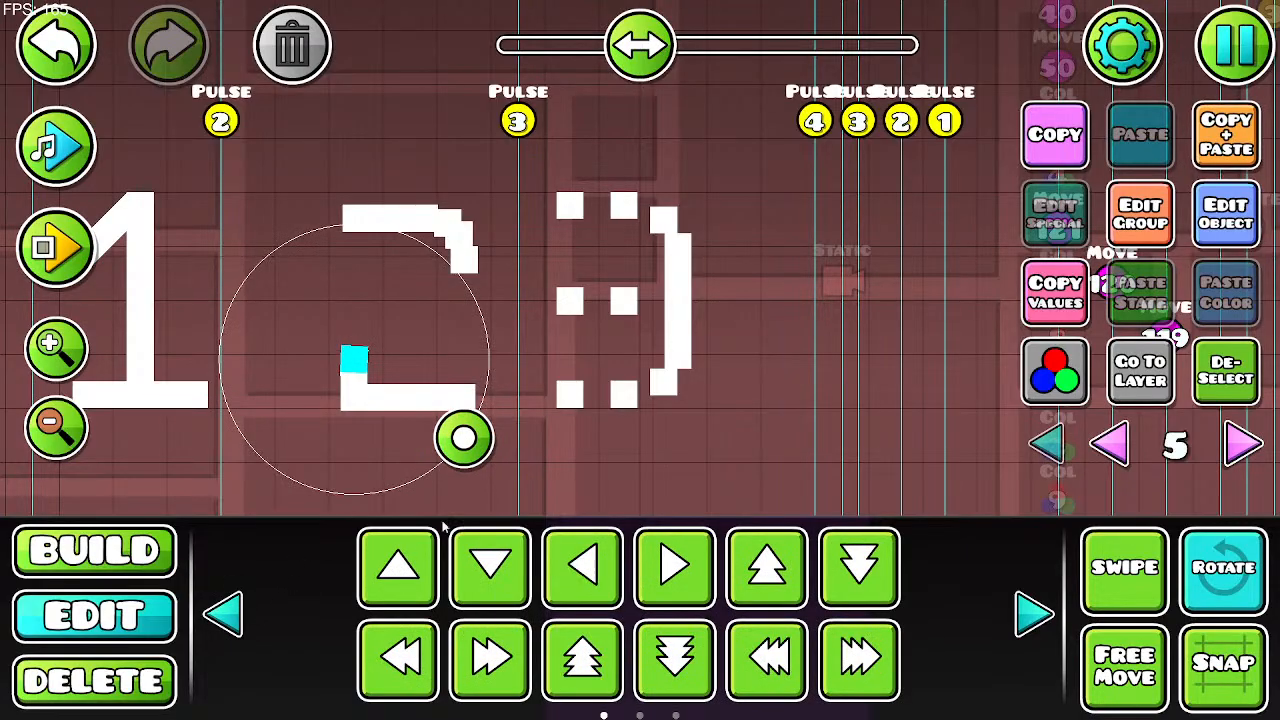
pyautogui.moveTo(472, 451); pyautogui.dragTo(469, 458)
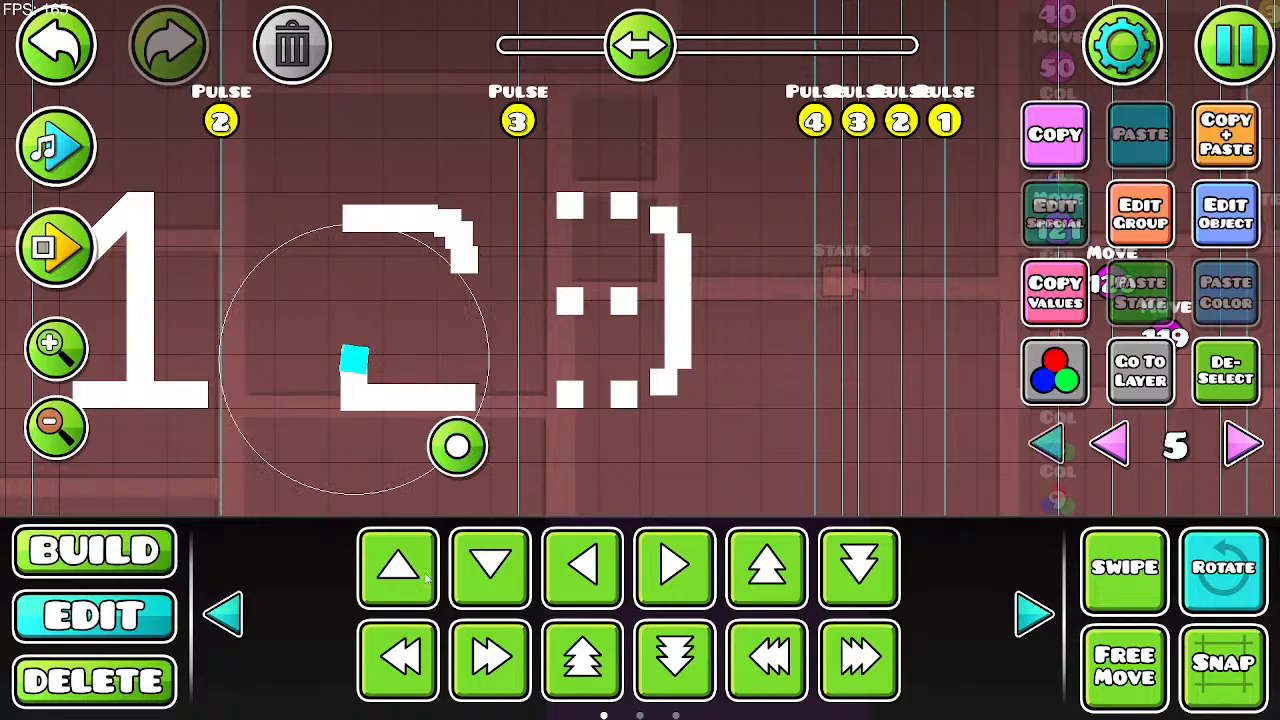
pyautogui.moveTo(457, 448); pyautogui.dragTo(451, 447)
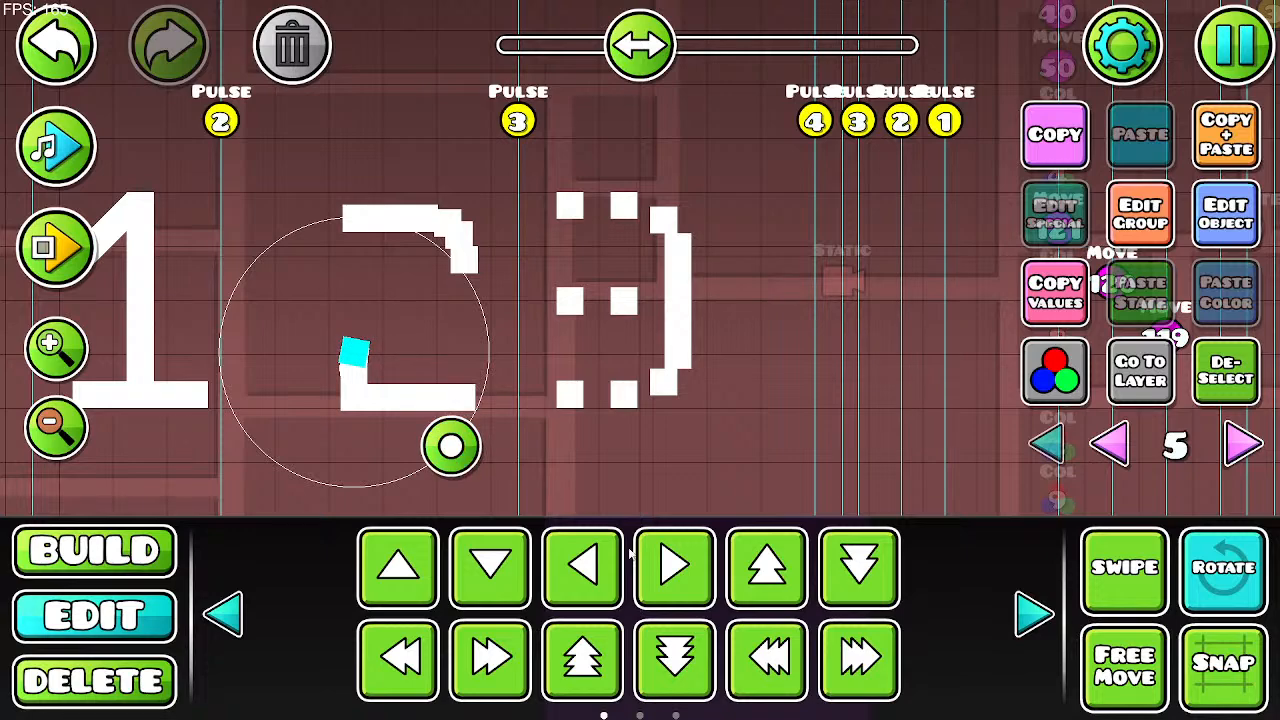
pyautogui.click(672, 578)
pyautogui.click(582, 566)
pyautogui.click(1012, 645)
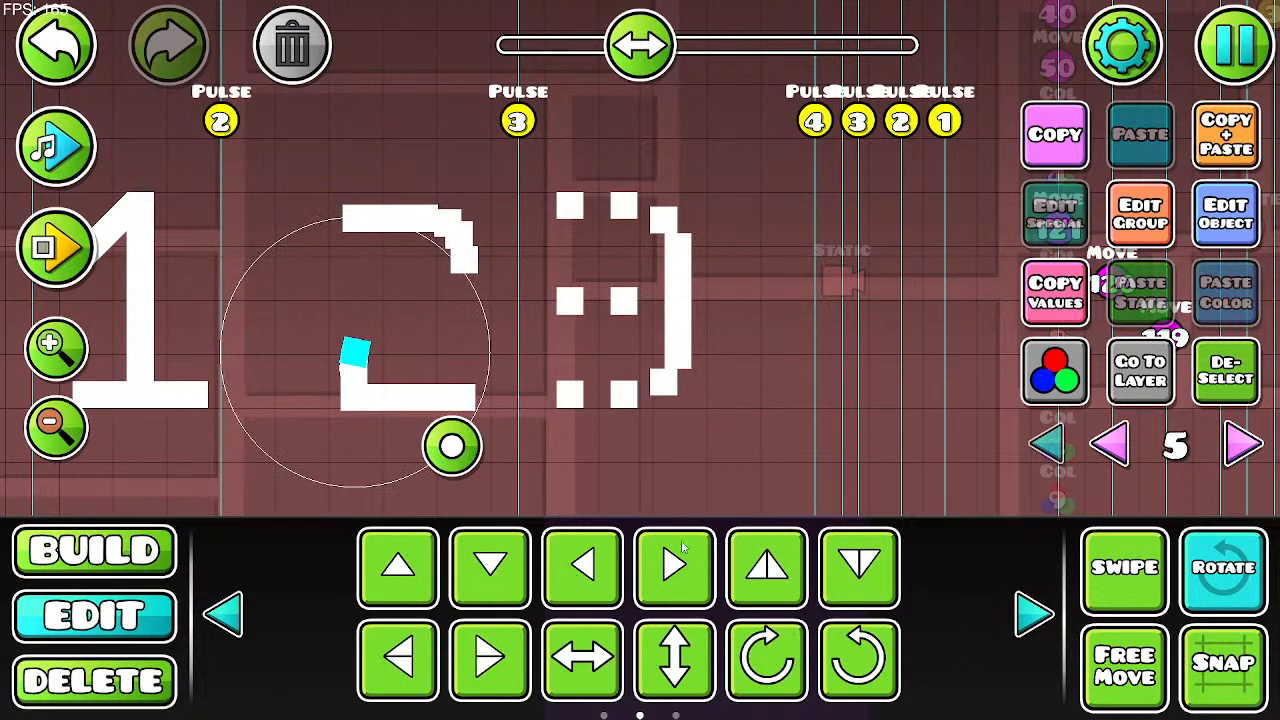
# Step: Extend the 2's lower curve upward with another copy of the tilted square, rotated more clockwise and offset slightly right
pyautogui.click(1222, 145)
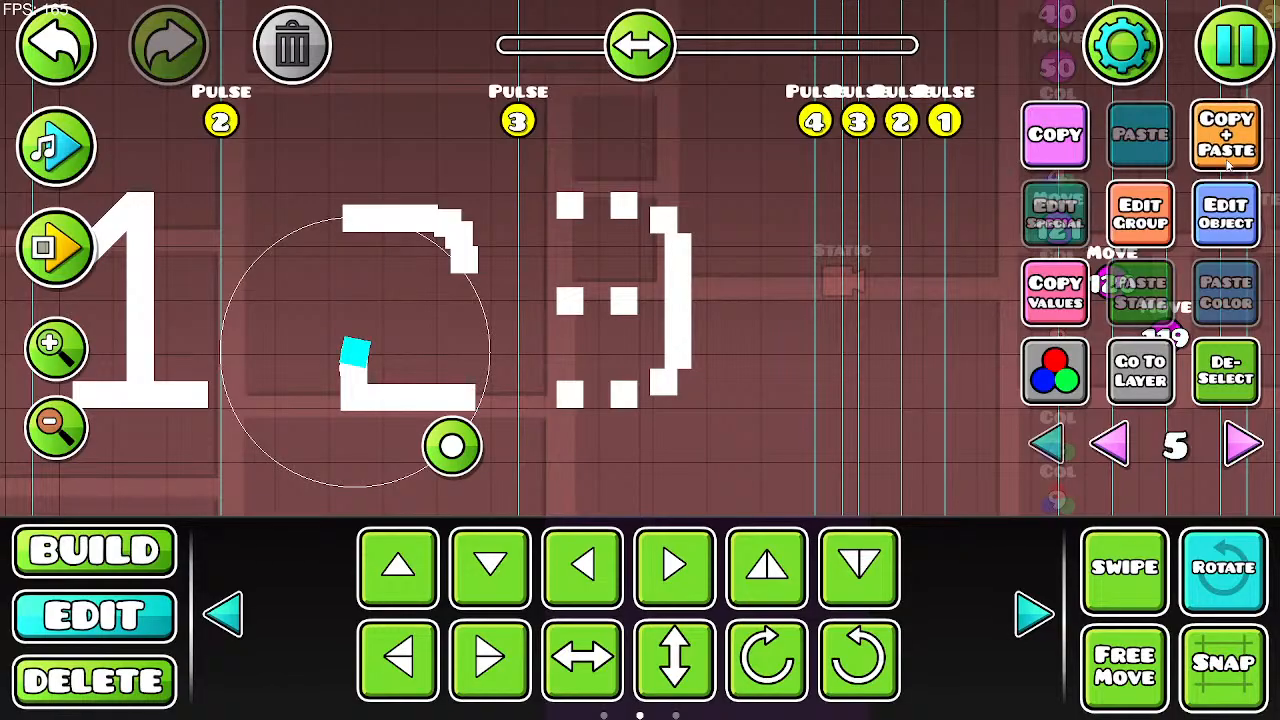
pyautogui.press('w')
pyautogui.press('s')
pyautogui.moveTo(465, 429); pyautogui.dragTo(458, 441)
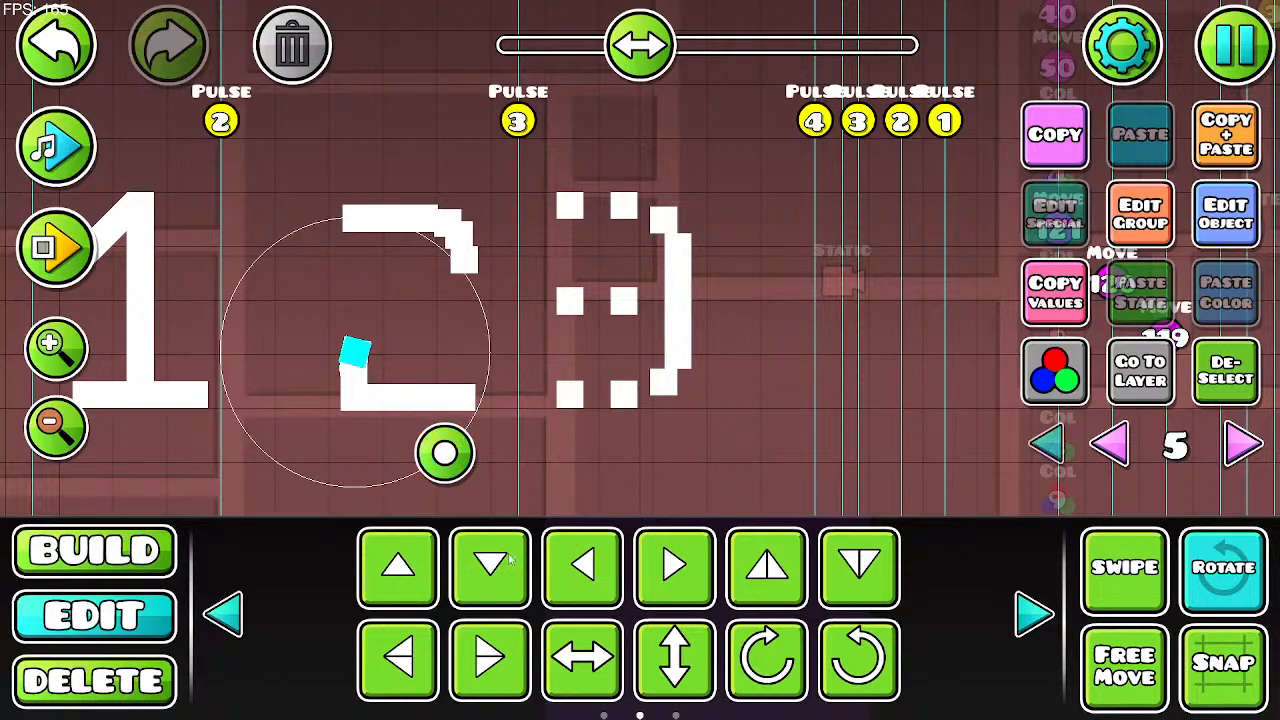
pyautogui.click(226, 612)
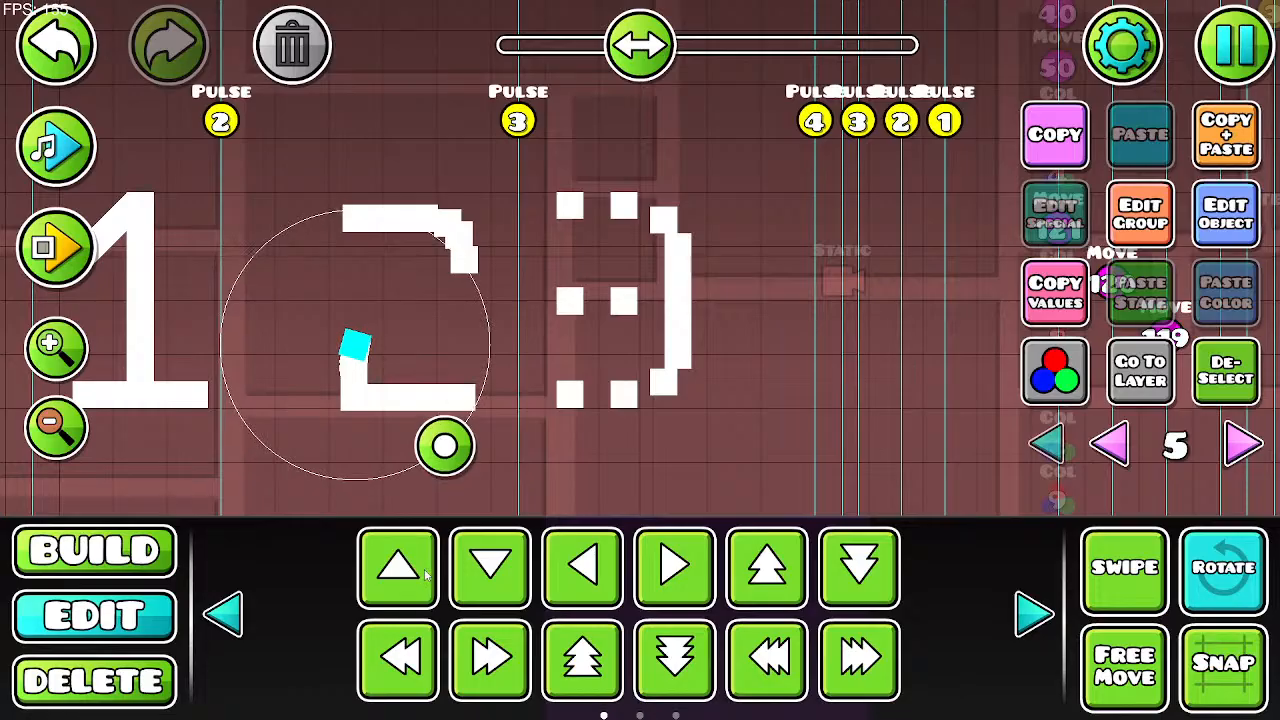
pyautogui.moveTo(450, 470); pyautogui.dragTo(448, 473)
pyautogui.click(1033, 612)
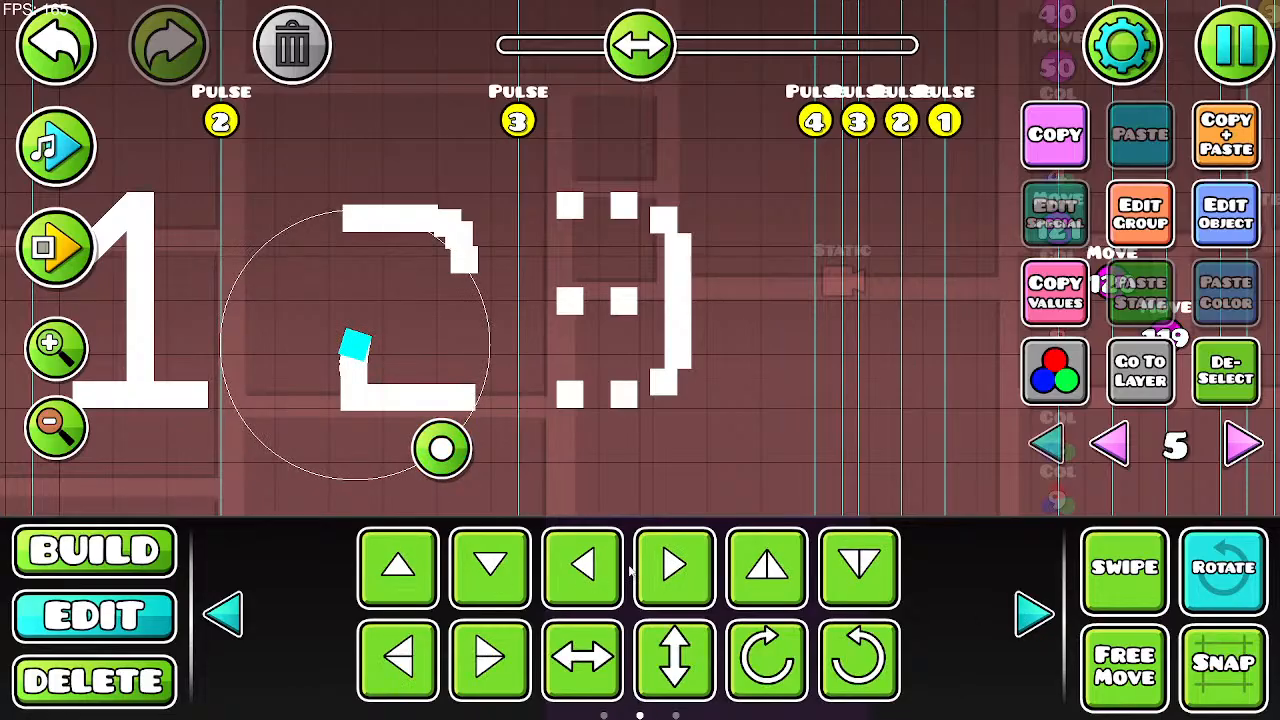
pyautogui.click(674, 567)
pyautogui.click(674, 567)
pyautogui.click(586, 569)
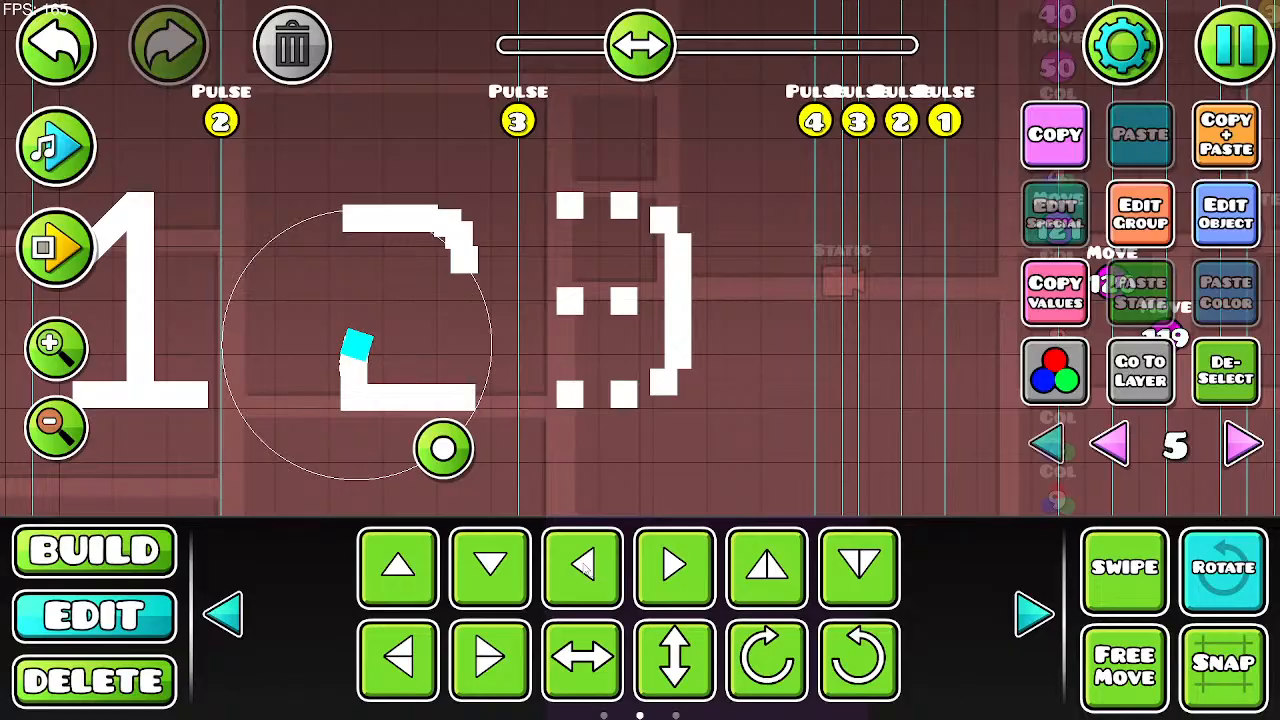
pyautogui.click(1222, 568)
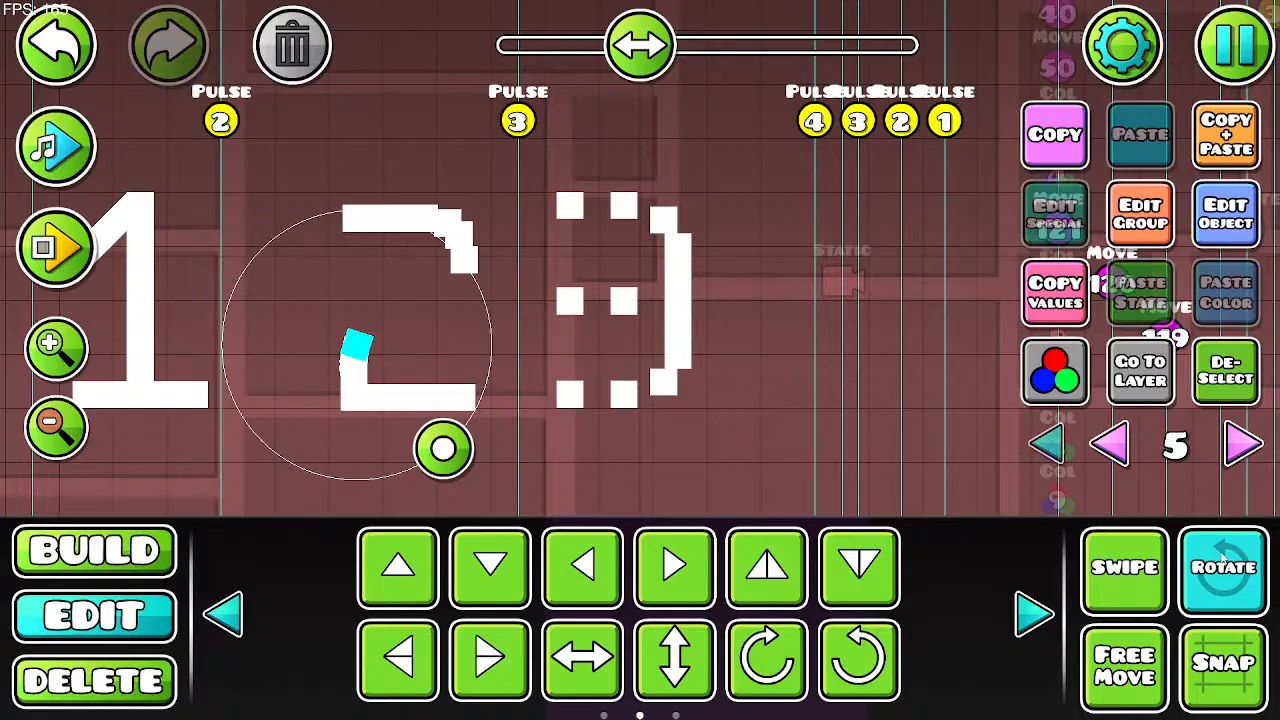
# Step: Place a text object in the empty space above the 2
pyautogui.click(60, 452)
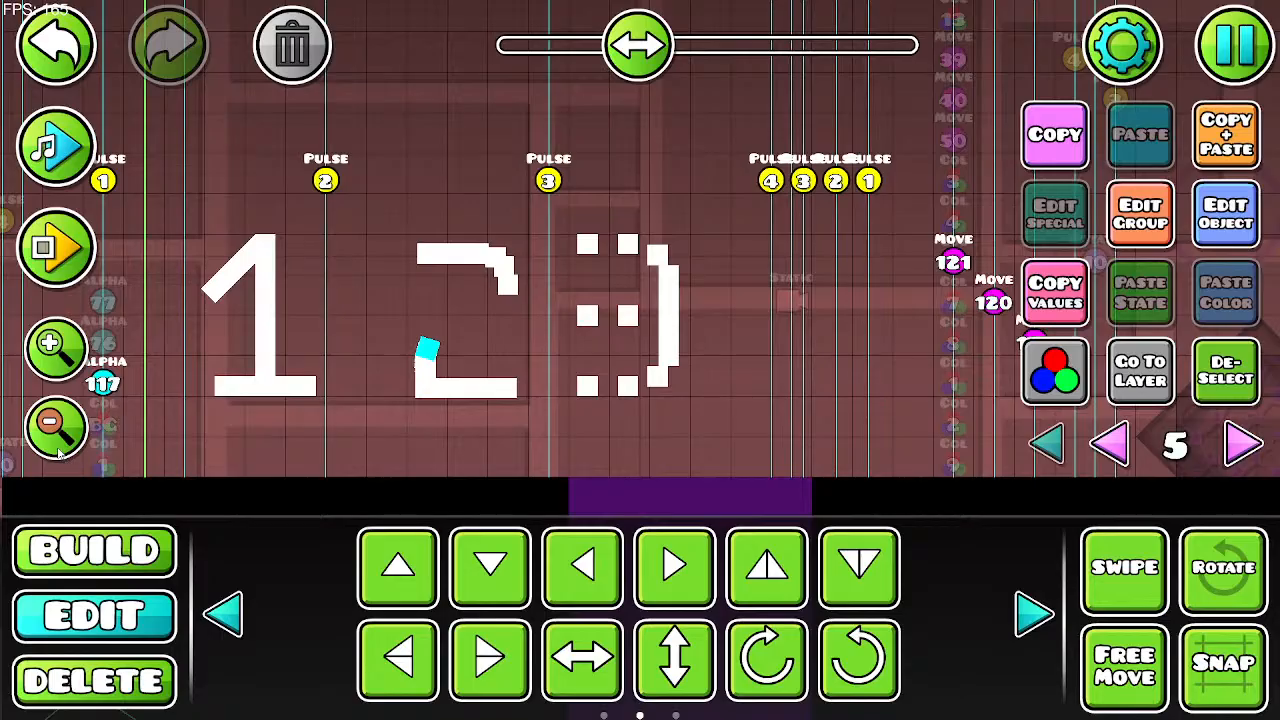
pyautogui.click(140, 548)
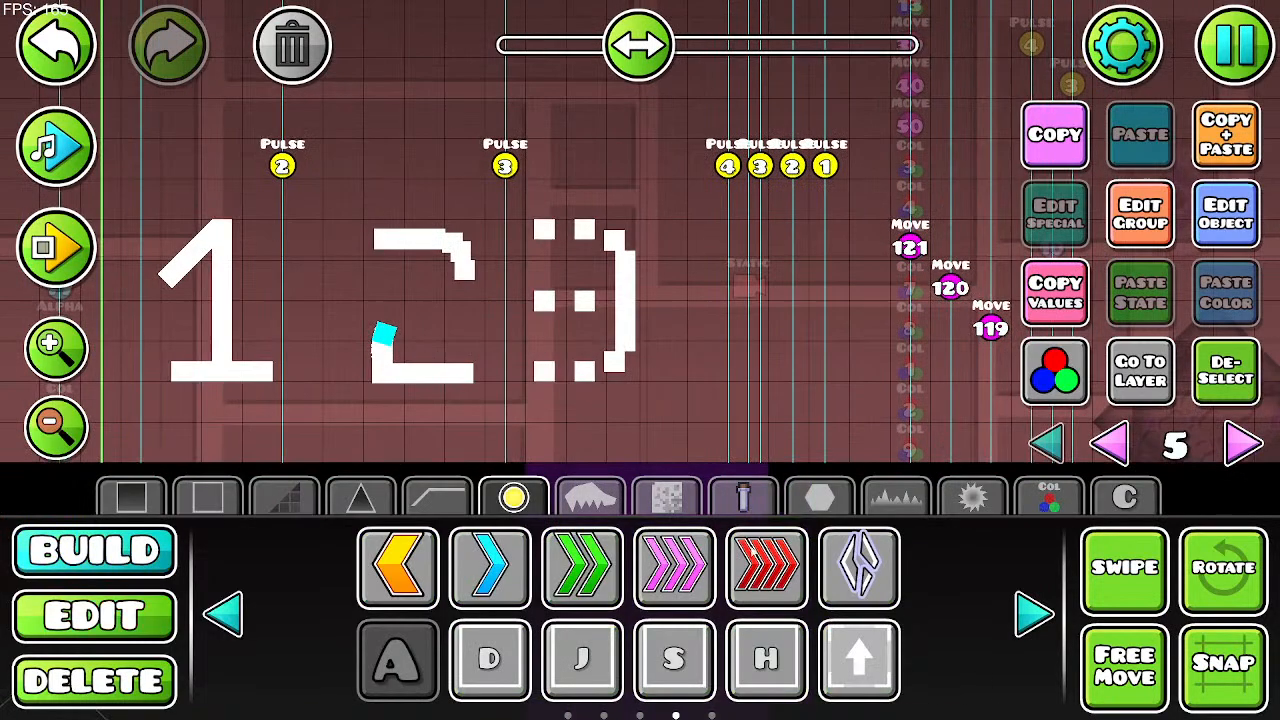
pyautogui.moveTo(442, 185); pyautogui.dragTo(465, 328)
pyautogui.click(406, 226)
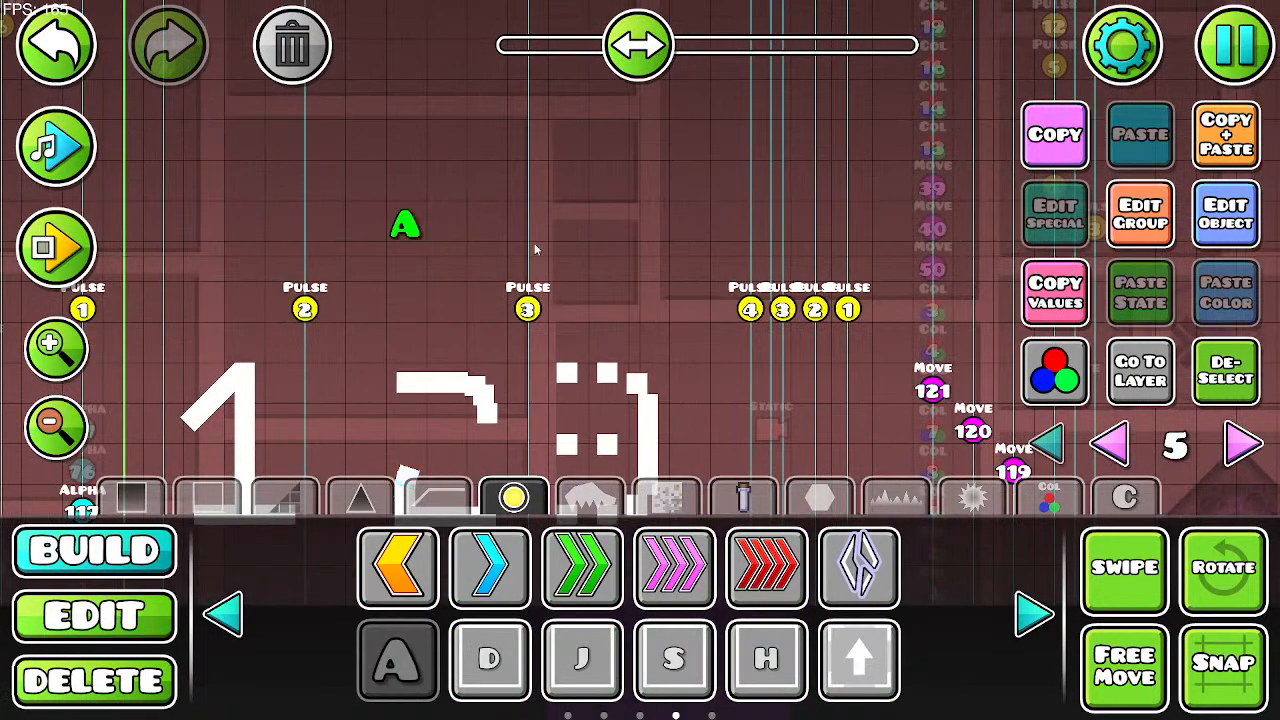
# Step: Clear the content of the text object above the 2
pyautogui.click(1224, 210)
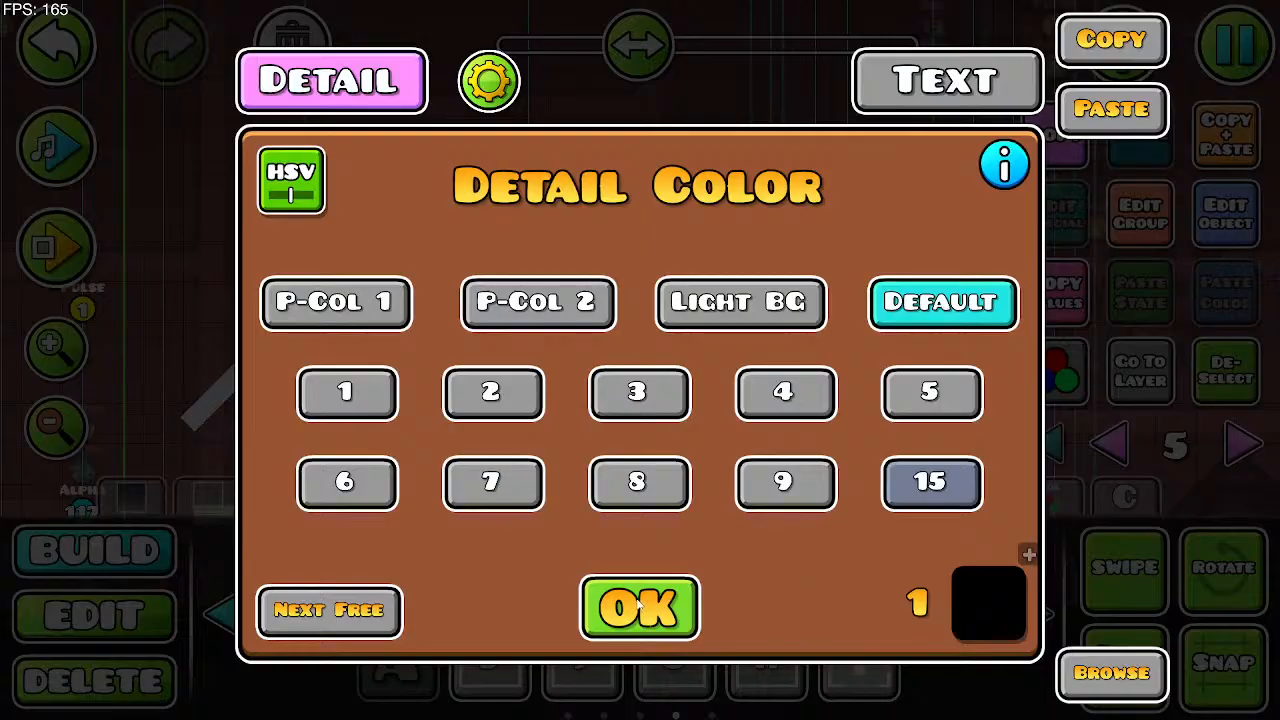
pyautogui.click(618, 600)
pyautogui.click(1228, 214)
pyautogui.click(940, 82)
pyautogui.click(688, 312)
pyautogui.press('BackSpace')
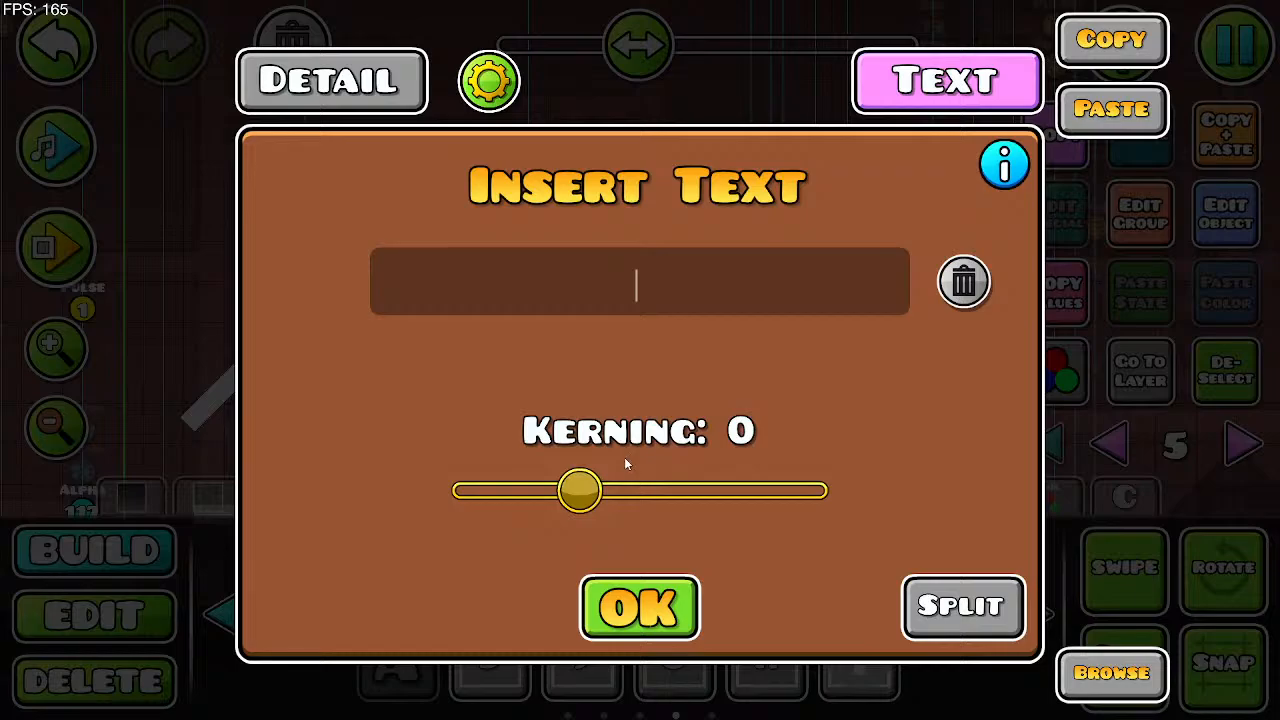
pyautogui.press('Escape')
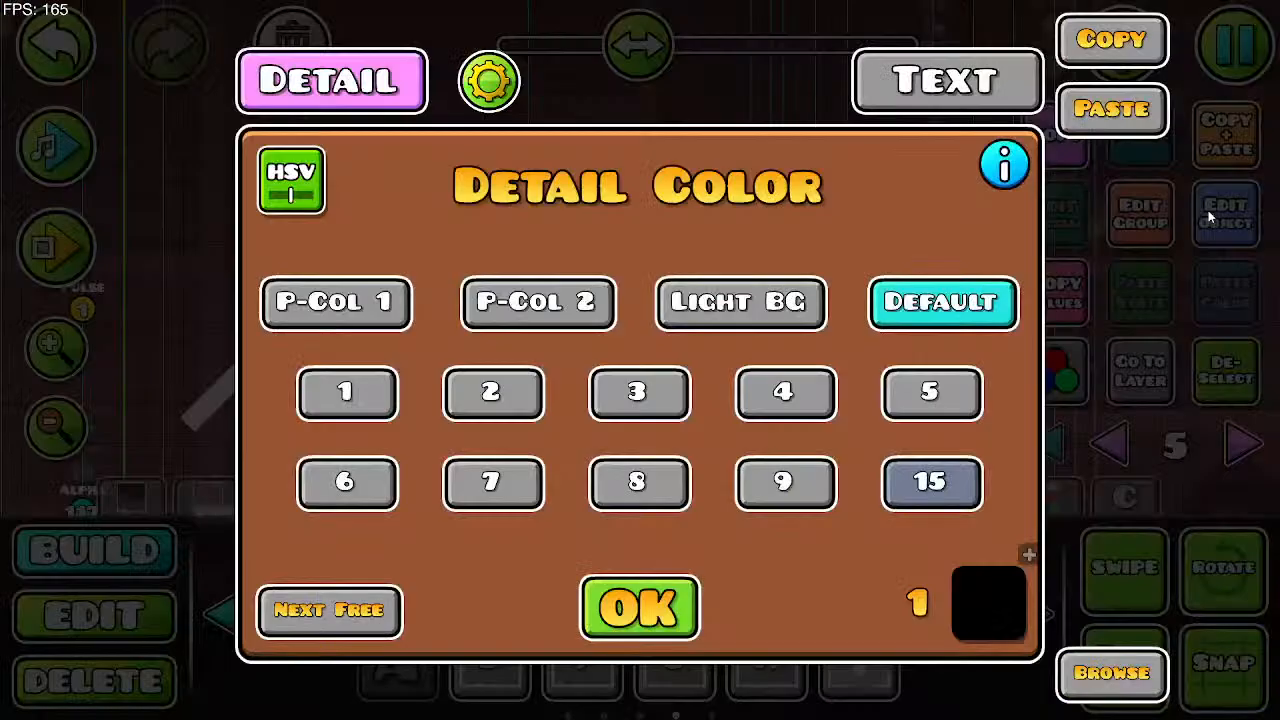
# Step: Try splitting the text object into separate characters and undo the last change
pyautogui.click(1212, 218)
pyautogui.click(943, 68)
pyautogui.click(955, 600)
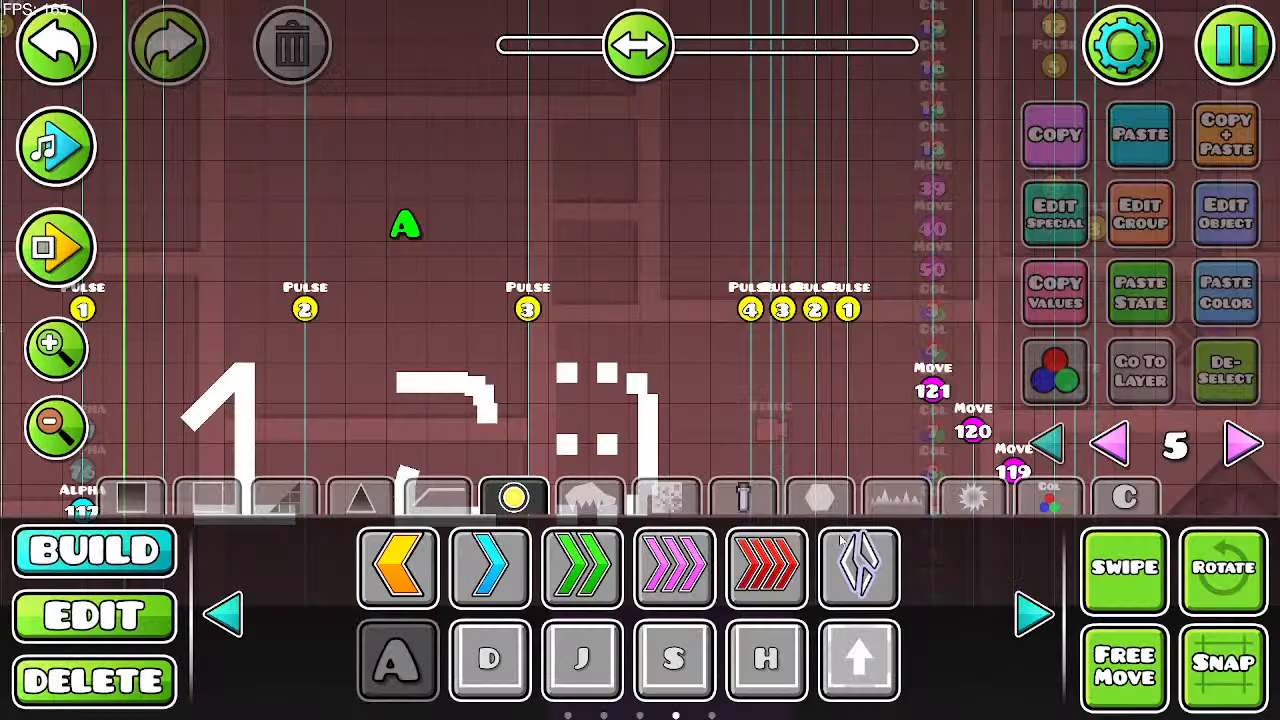
pyautogui.click(83, 66)
# Step: Delete the text object above the 2
pyautogui.click(149, 611)
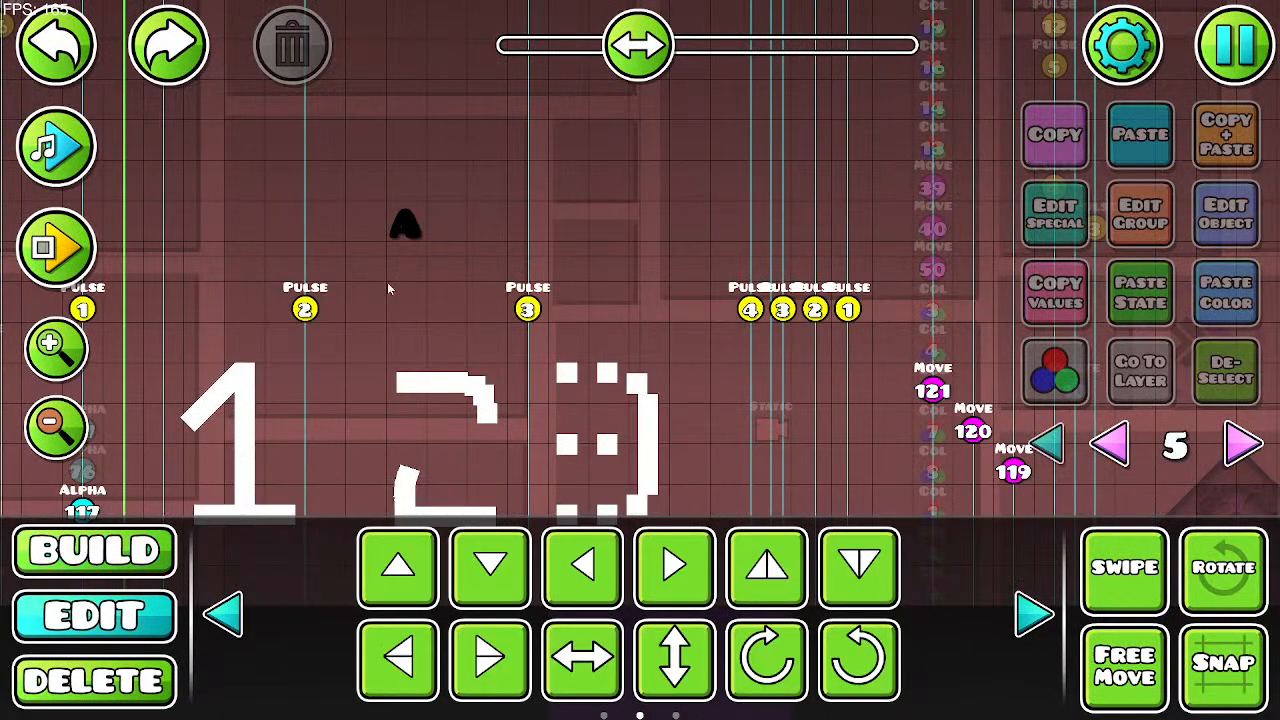
pyautogui.click(408, 216)
pyautogui.click(288, 18)
# Step: Browse the level's available fonts from Font 1 to beyond Font 29
pyautogui.click(1235, 45)
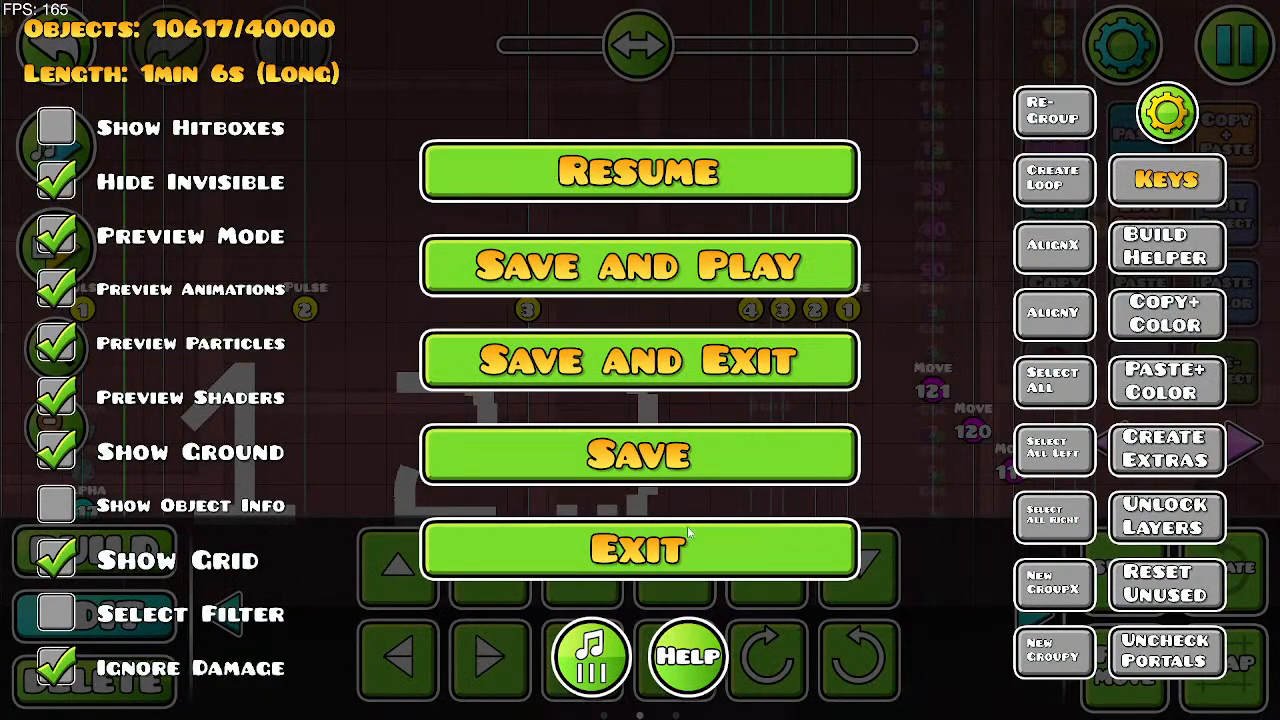
pyautogui.click(565, 193)
pyautogui.click(1120, 45)
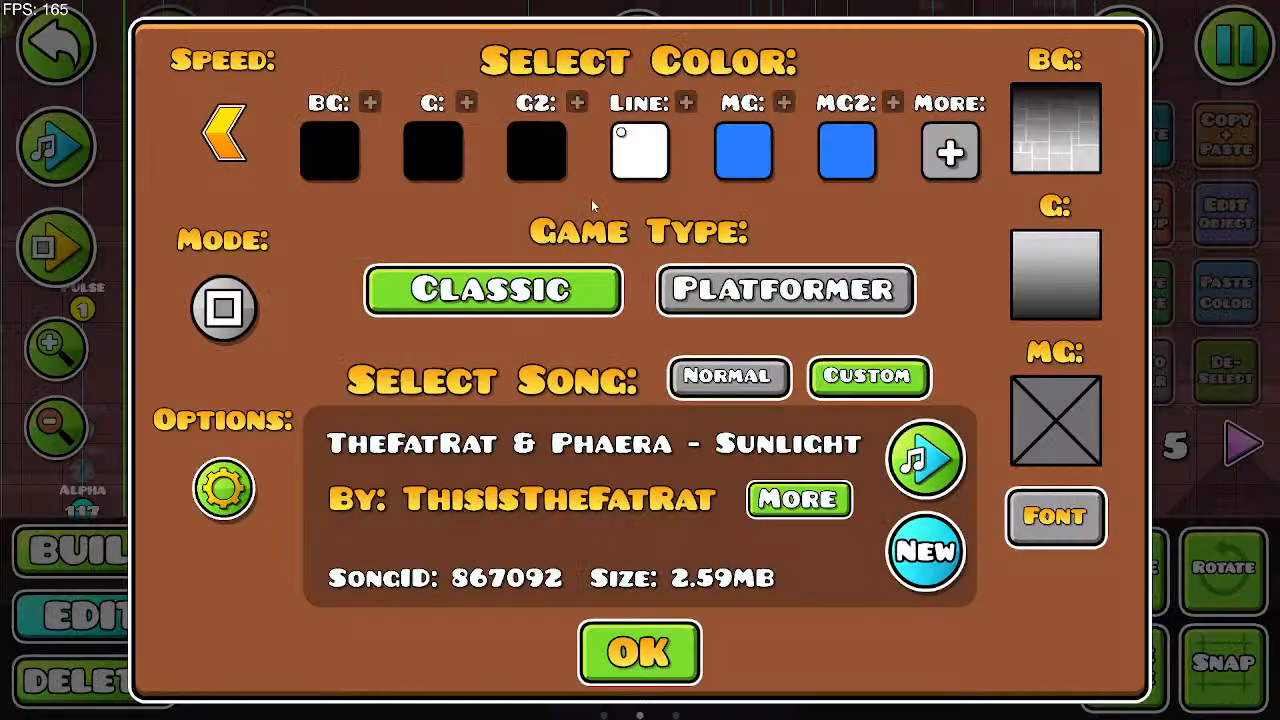
pyautogui.click(1068, 530)
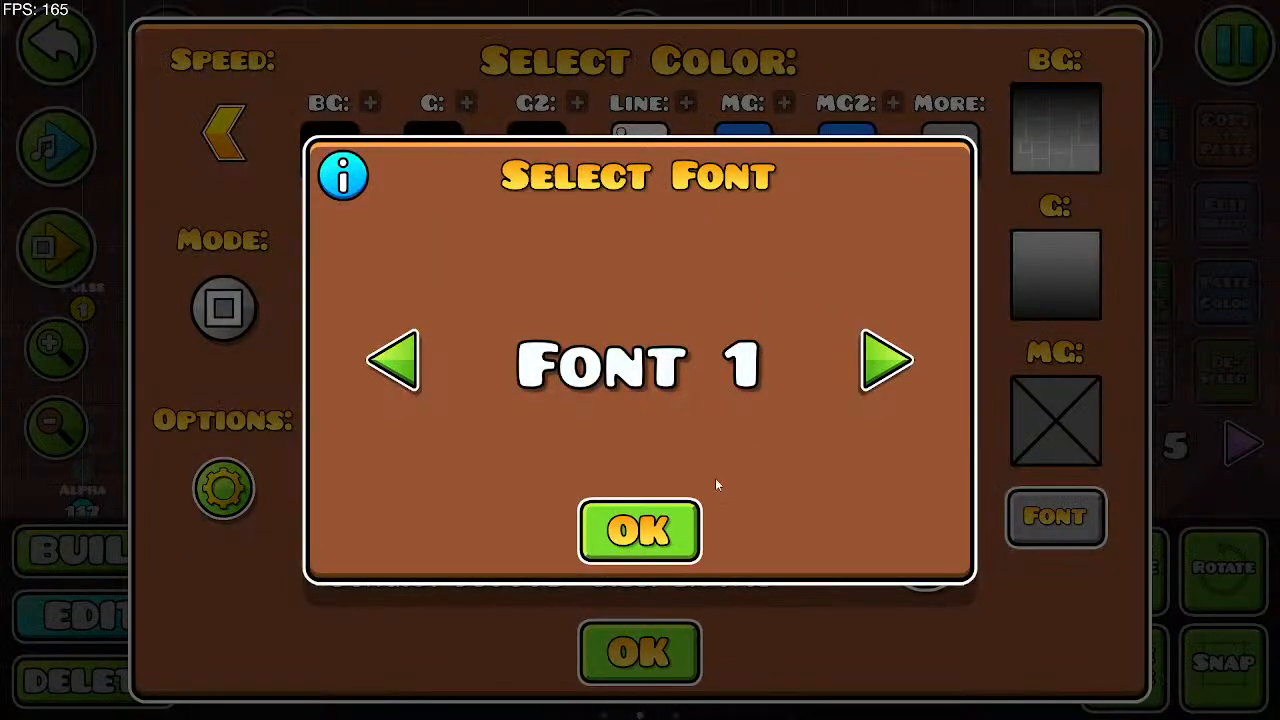
pyautogui.click(886, 360)
pyautogui.click(886, 360)
pyautogui.click(886, 360)
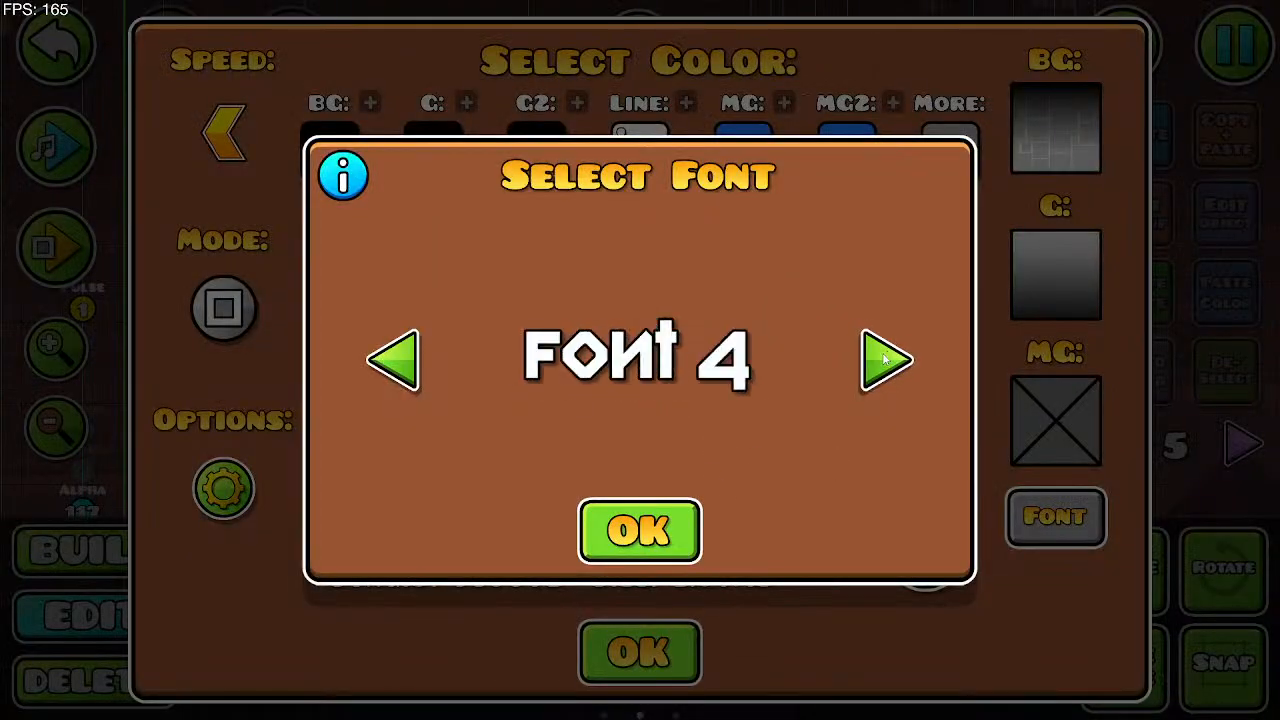
pyautogui.click(886, 360)
pyautogui.click(886, 360)
pyautogui.click(886, 360)
pyautogui.click(886, 360)
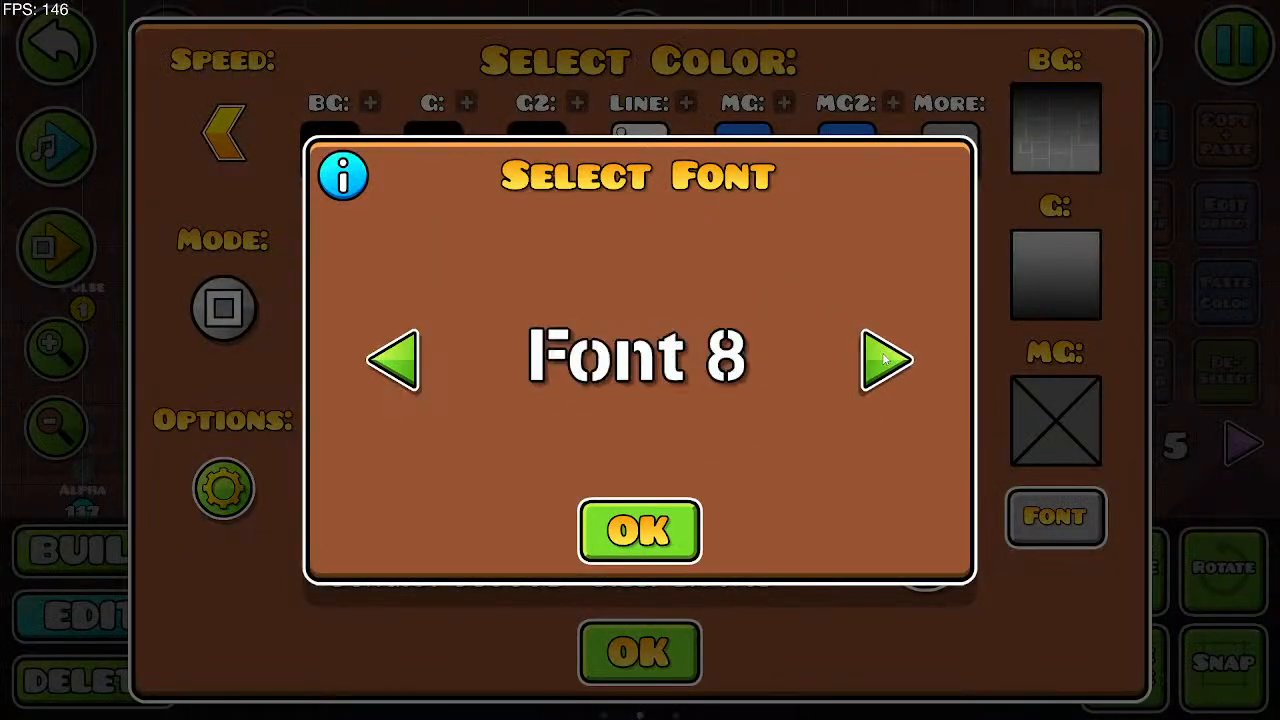
pyautogui.click(886, 360)
pyautogui.click(886, 360)
pyautogui.click(886, 360)
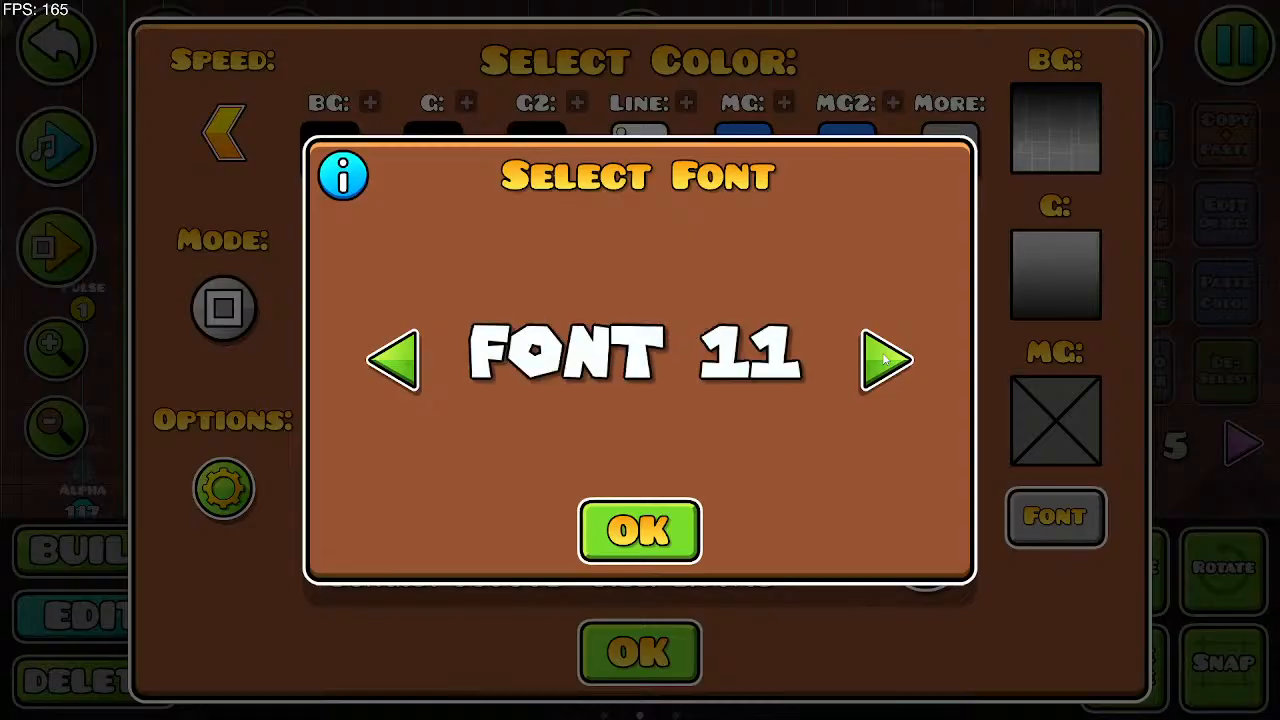
pyautogui.click(886, 360)
pyautogui.click(886, 360)
pyautogui.click(886, 360)
pyautogui.click(886, 360)
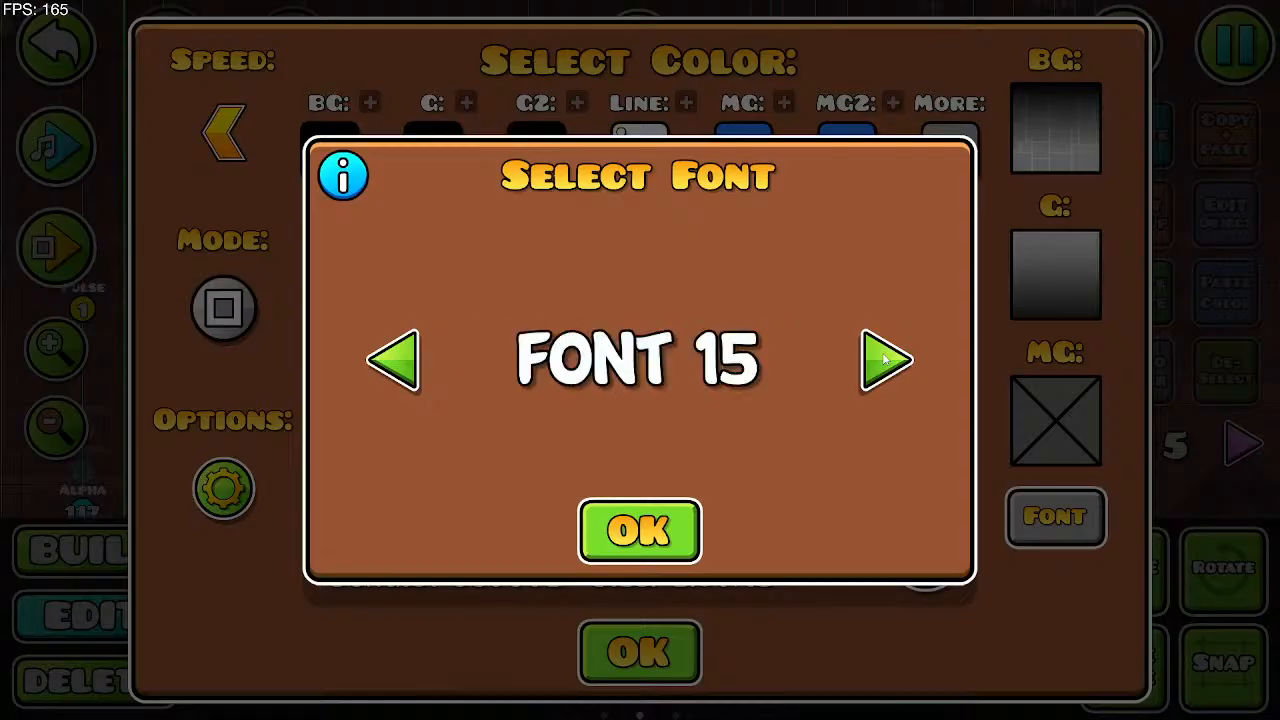
pyautogui.click(886, 360)
pyautogui.click(886, 360)
pyautogui.click(886, 360)
pyautogui.click(886, 360)
pyautogui.click(886, 360)
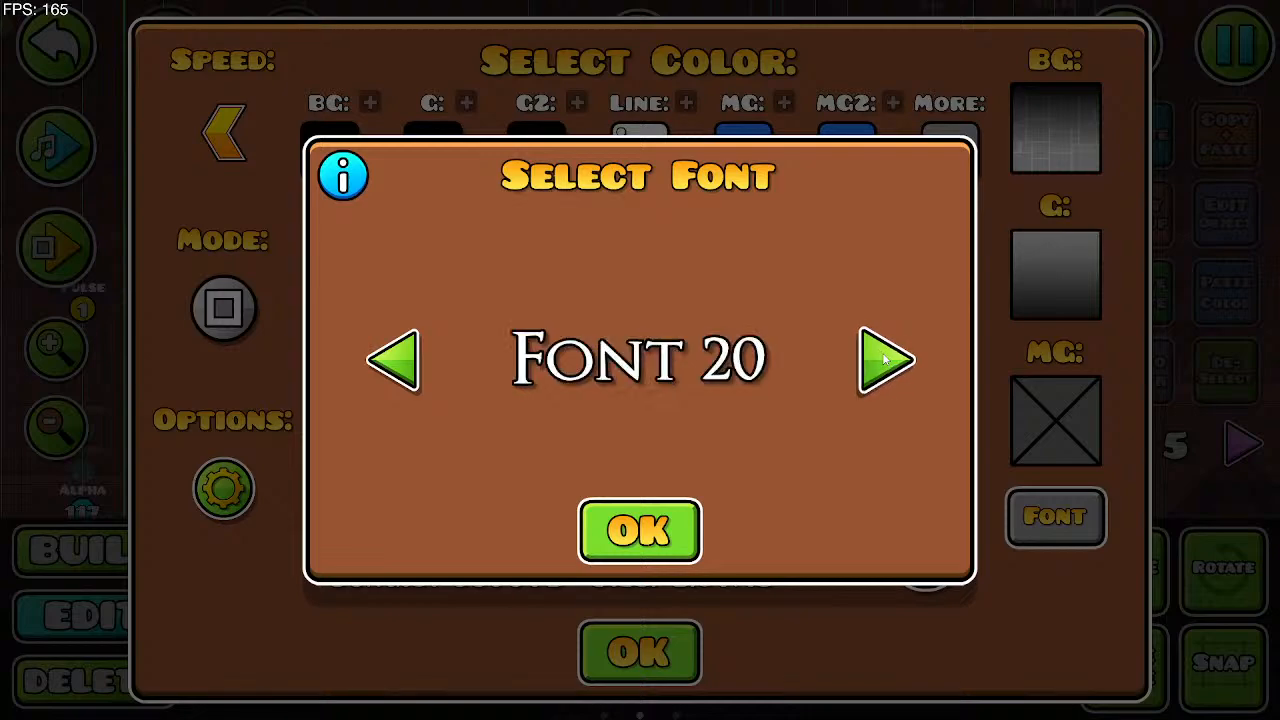
pyautogui.click(886, 360)
pyautogui.click(886, 360)
pyautogui.click(886, 360)
pyautogui.click(886, 360)
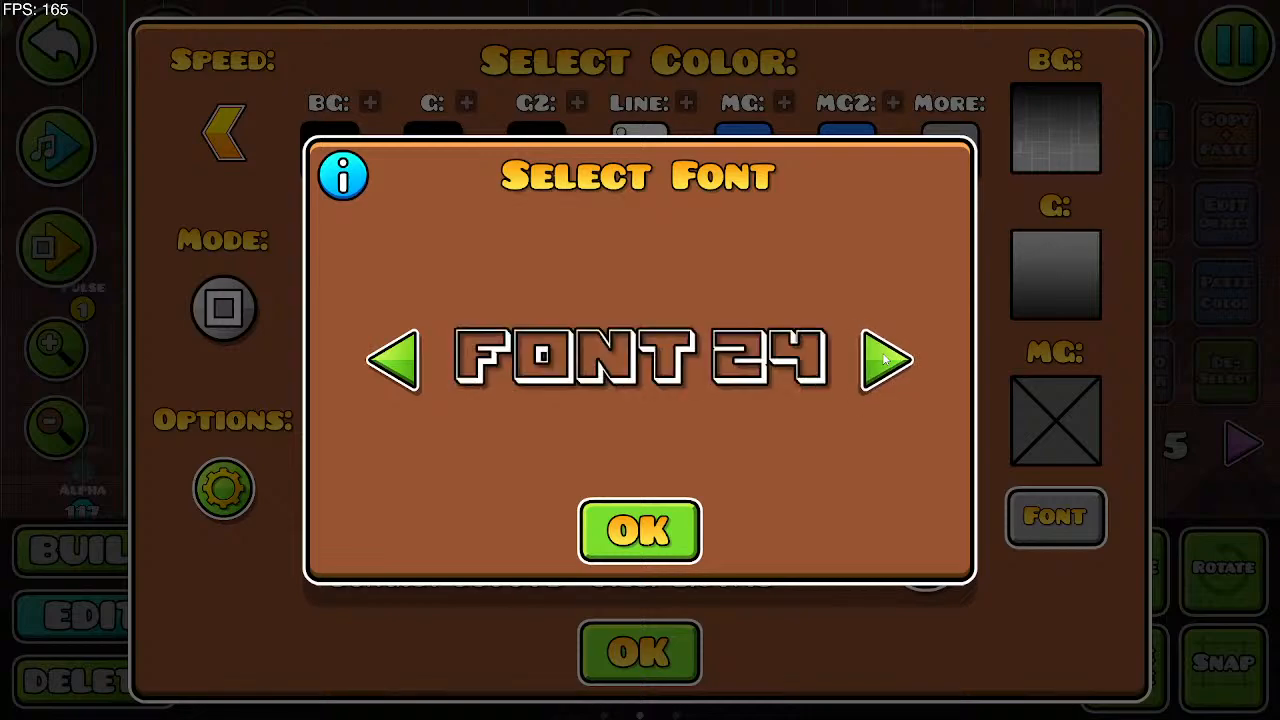
pyautogui.click(886, 360)
pyautogui.click(886, 360)
pyautogui.click(886, 360)
pyautogui.click(886, 360)
pyautogui.click(886, 360)
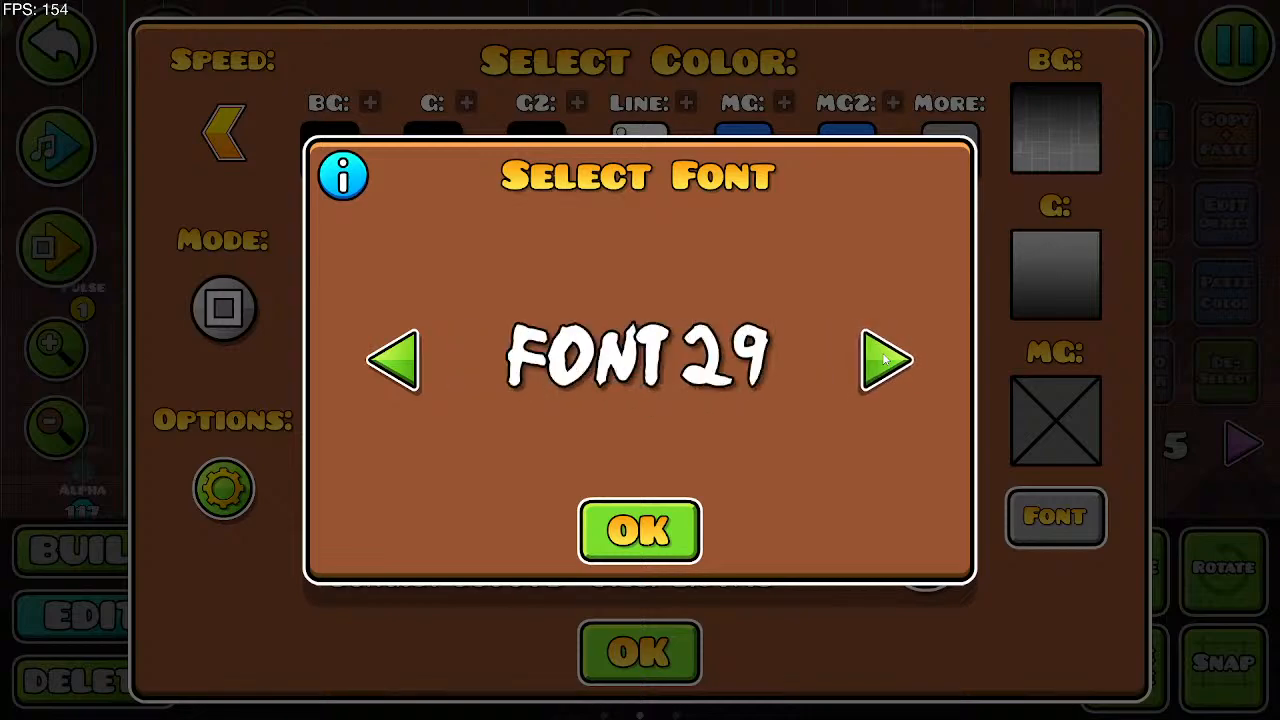
pyautogui.click(886, 360)
pyautogui.doubleClick(886, 360)
pyautogui.doubleClick(886, 360)
# Step: Return the level font selection to Font 1, read the font help text, and close the level settings
pyautogui.click(376, 372)
pyautogui.doubleClick(375, 371)
pyautogui.doubleClick(375, 371)
pyautogui.doubleClick(373, 370)
pyautogui.doubleClick(373, 370)
pyautogui.tripleClick(372, 370)
pyautogui.doubleClick(372, 370)
pyautogui.doubleClick(371, 369)
pyautogui.doubleClick(370, 368)
pyautogui.doubleClick(369, 366)
pyautogui.doubleClick(368, 365)
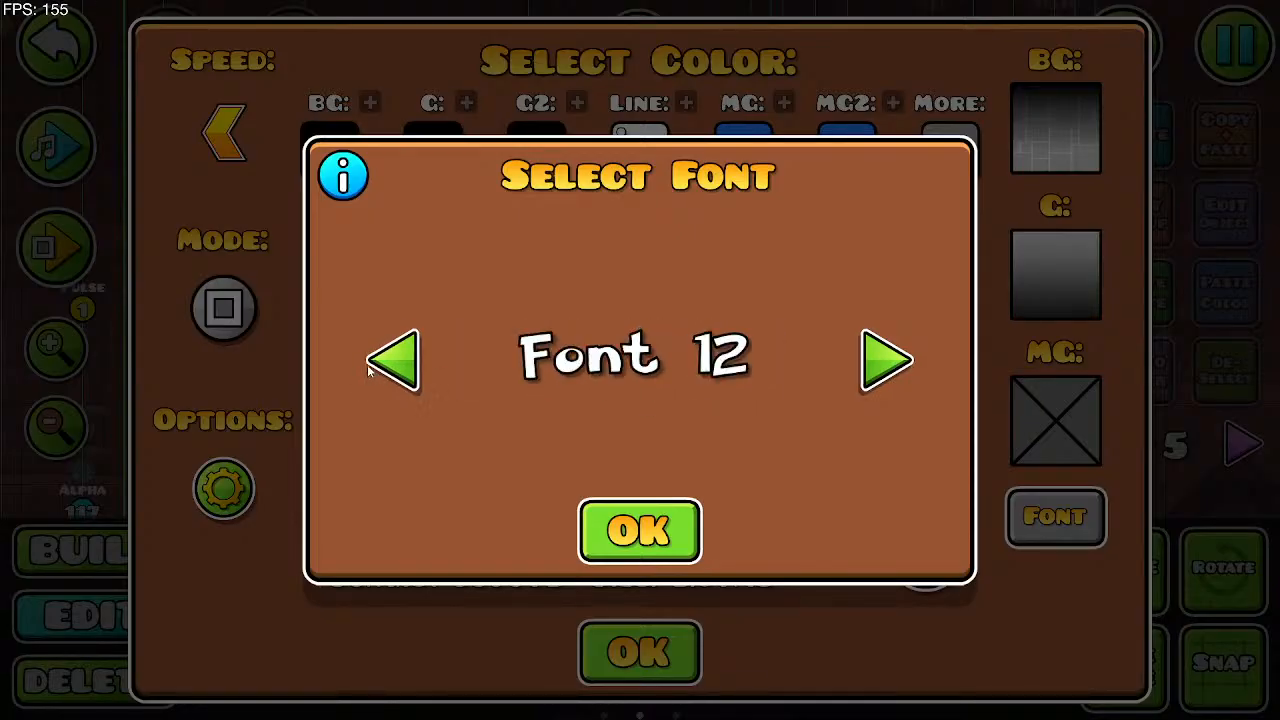
pyautogui.doubleClick(367, 364)
pyautogui.doubleClick(367, 364)
pyautogui.doubleClick(366, 365)
pyautogui.doubleClick(366, 365)
pyautogui.doubleClick(365, 366)
pyautogui.click(364, 366)
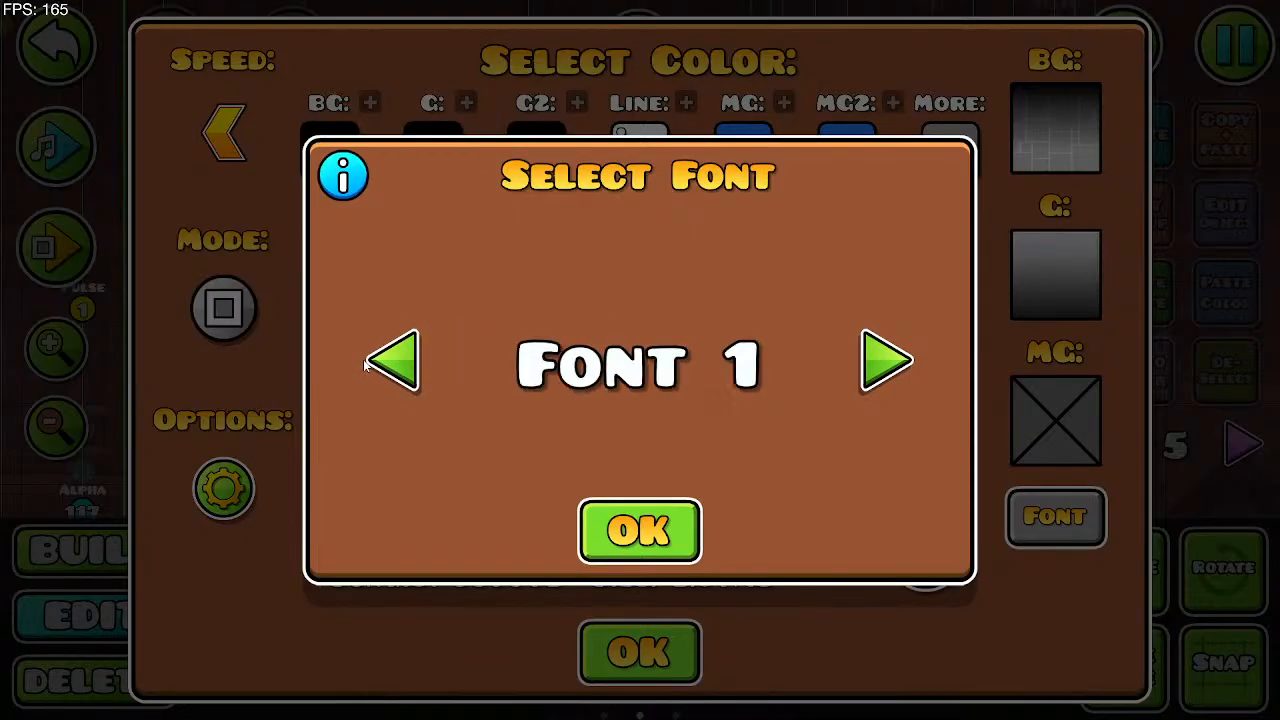
pyautogui.click(376, 178)
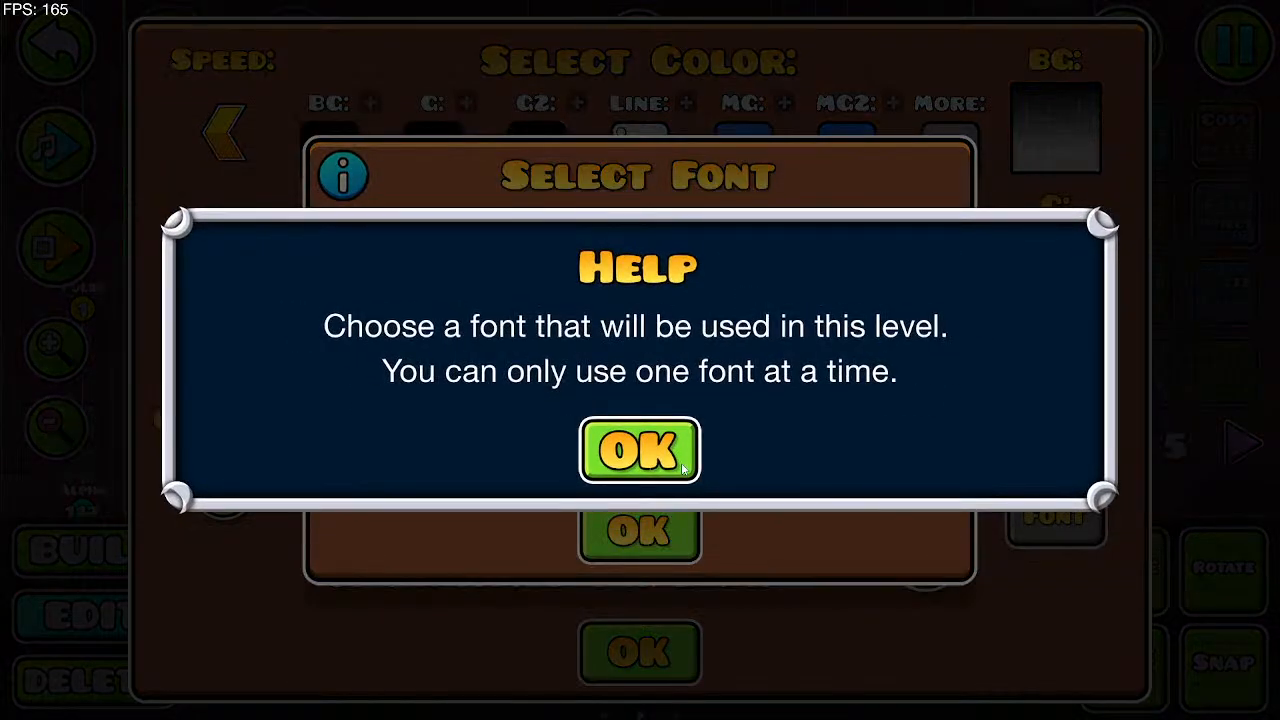
pyautogui.click(683, 466)
pyautogui.click(675, 545)
pyautogui.click(668, 660)
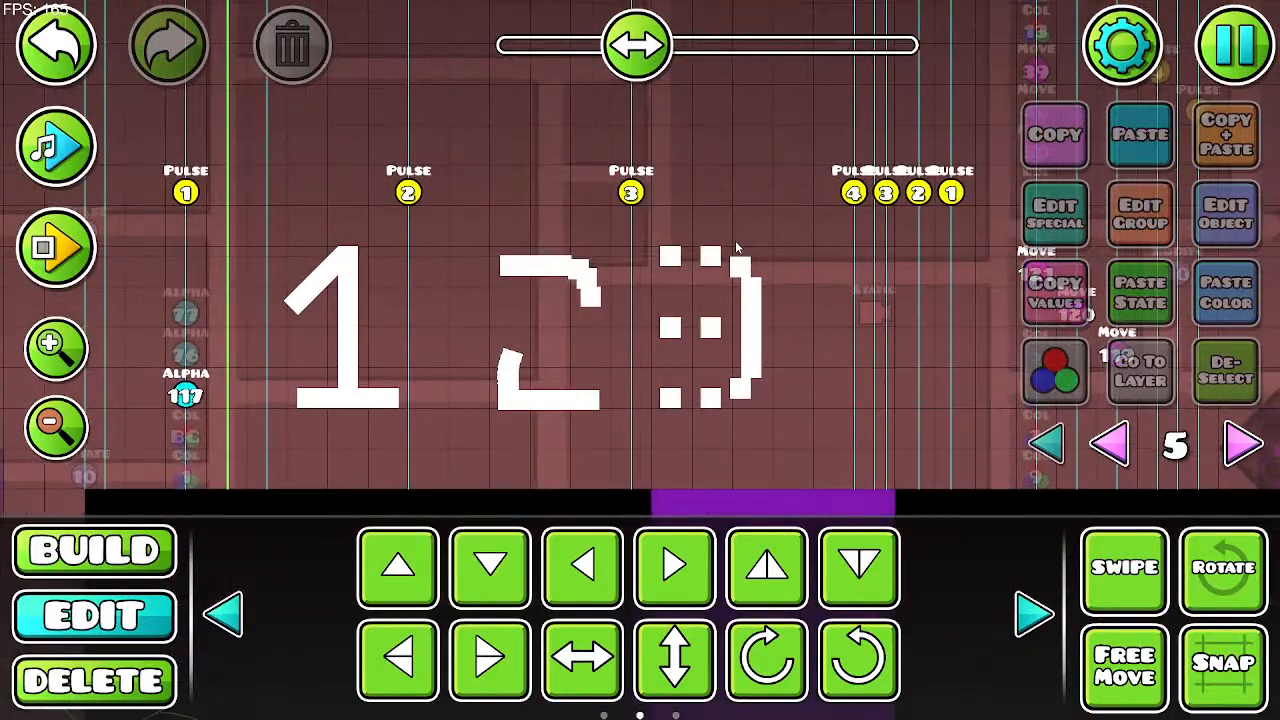
# Step: Delete all the white squares forming the numerals 1, 2 and 3
pyautogui.moveTo(736, 242); pyautogui.dragTo(734, 247)
pyautogui.click(1155, 597)
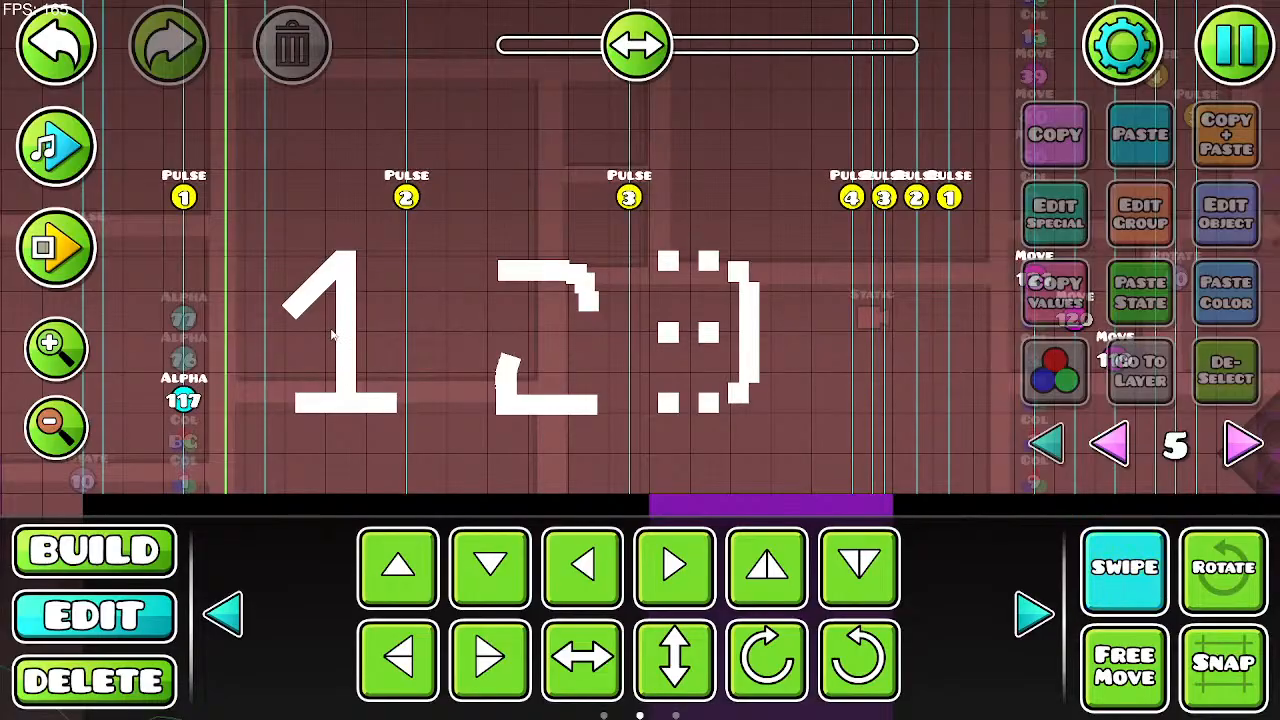
pyautogui.moveTo(298, 283); pyautogui.dragTo(736, 400)
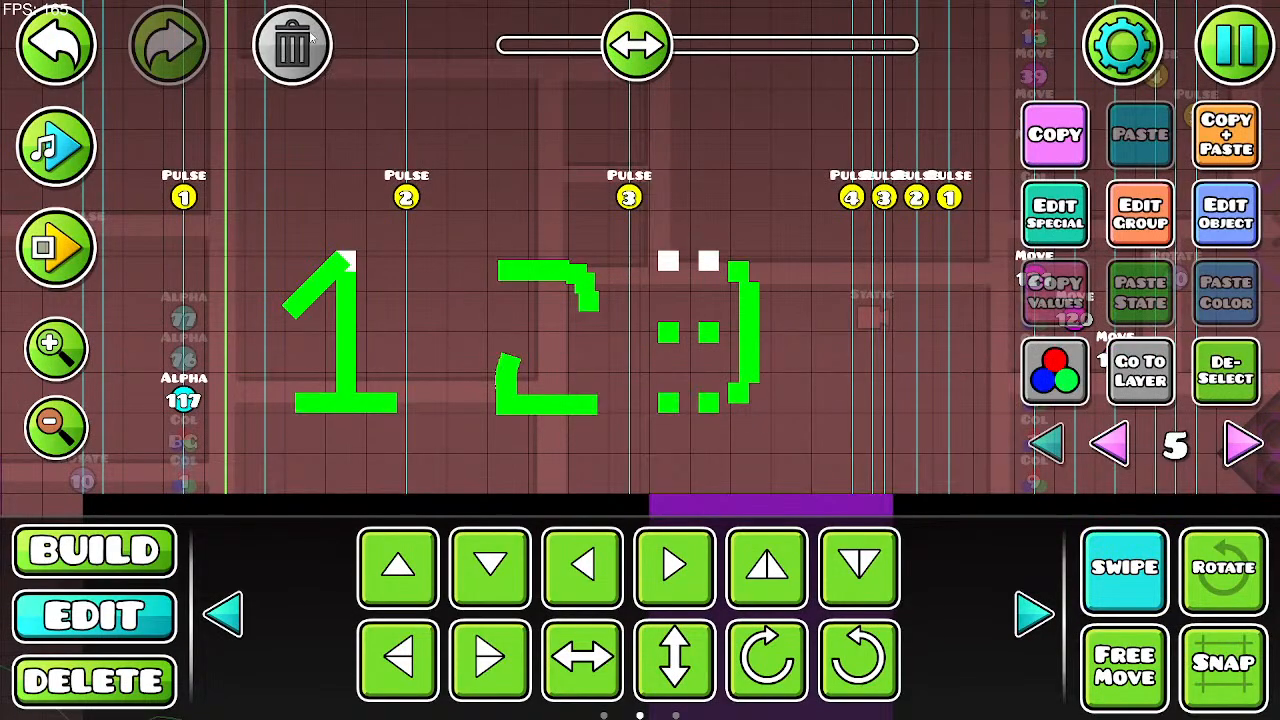
pyautogui.press('Delete')
pyautogui.click(708, 264)
pyautogui.click(668, 262)
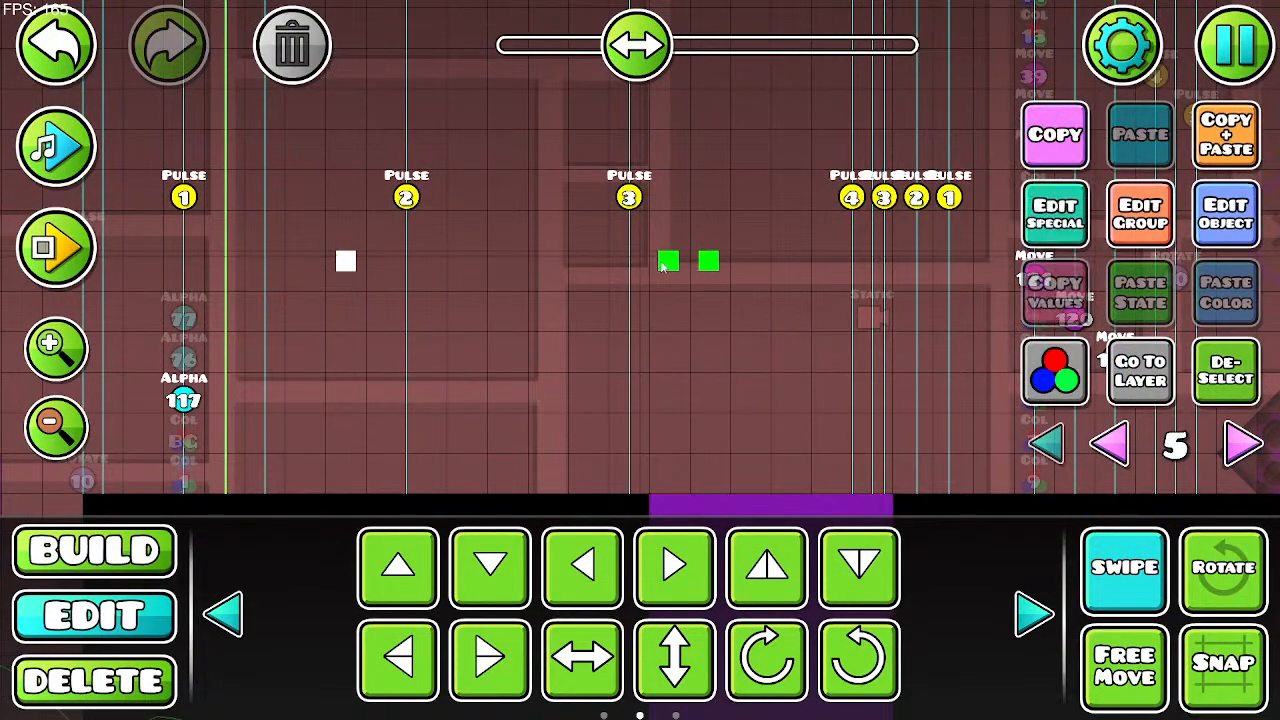
pyautogui.click(346, 261)
pyautogui.press('Delete')
pyautogui.click(1124, 566)
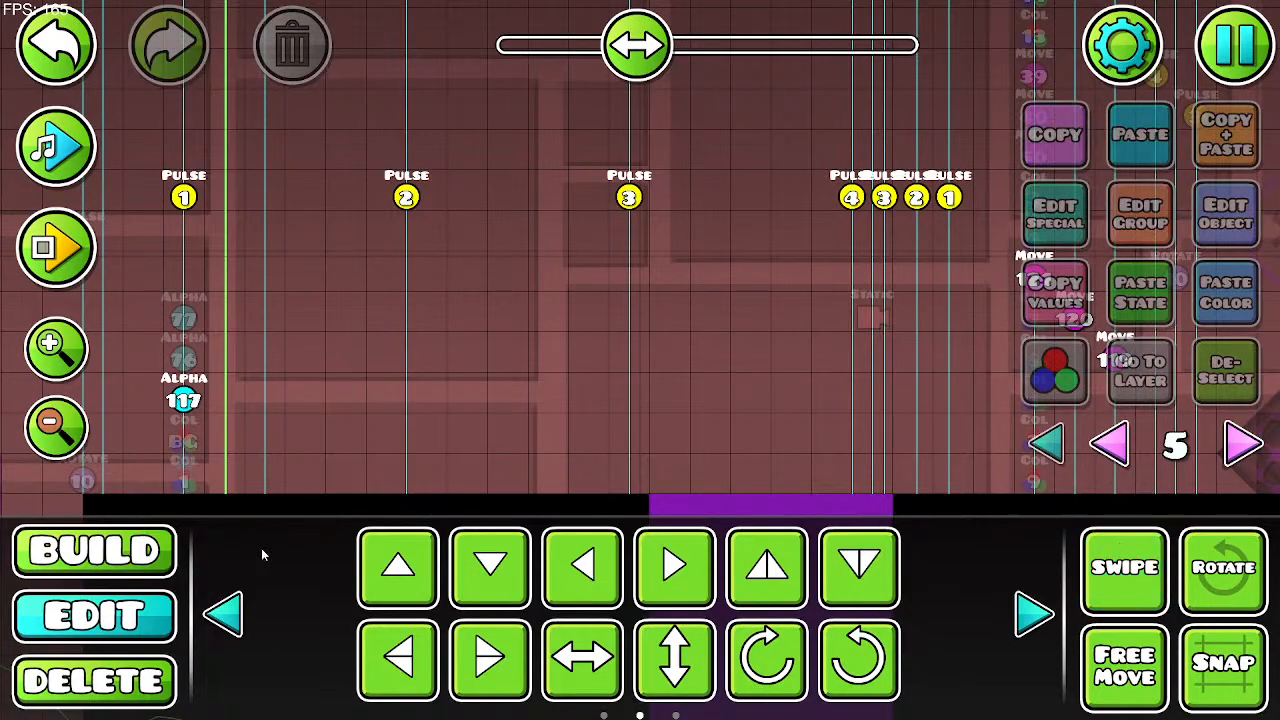
# Step: Look through the object categories for a plain square block
pyautogui.click(94, 550)
pyautogui.moveTo(458, 374); pyautogui.dragTo(486, 354)
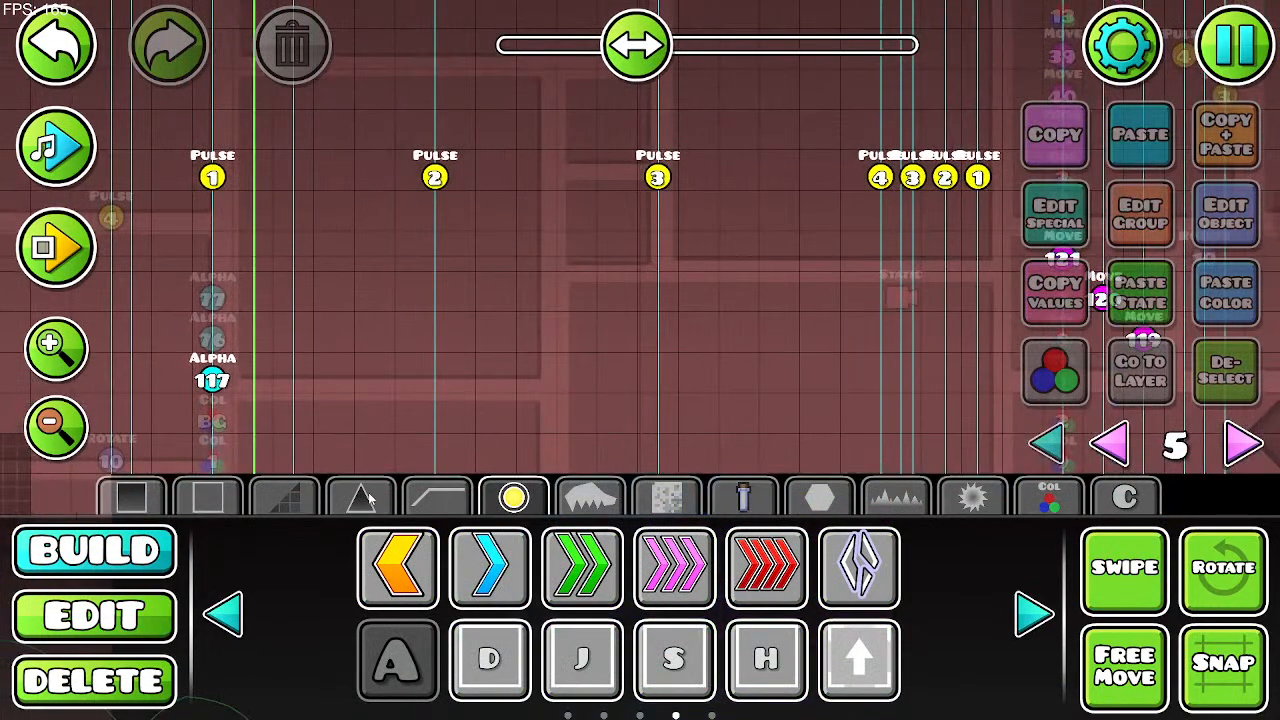
pyautogui.click(370, 498)
pyautogui.click(292, 498)
pyautogui.click(218, 499)
pyautogui.click(150, 500)
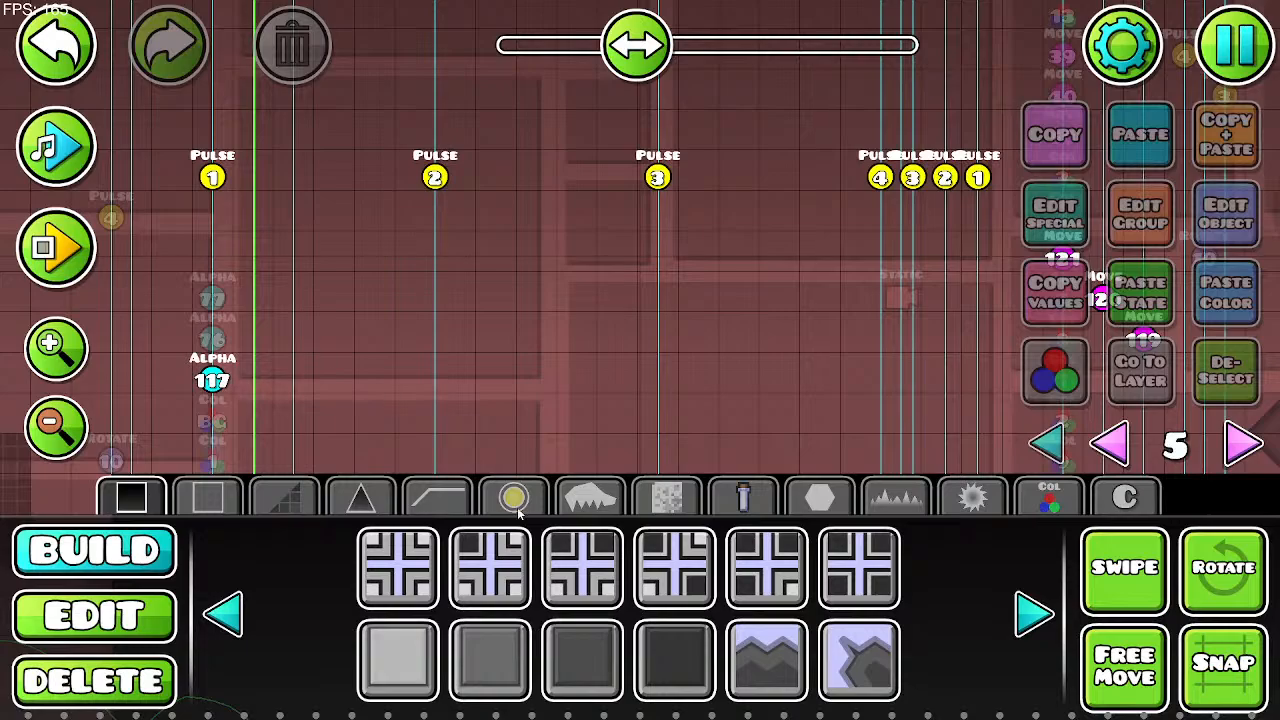
pyautogui.click(368, 500)
pyautogui.moveTo(448, 410); pyautogui.dragTo(456, 390)
pyautogui.moveTo(541, 377)
pyautogui.mouseDown()
pyautogui.moveTo(558, 394)
pyautogui.moveTo(543, 399)
pyautogui.mouseUp()
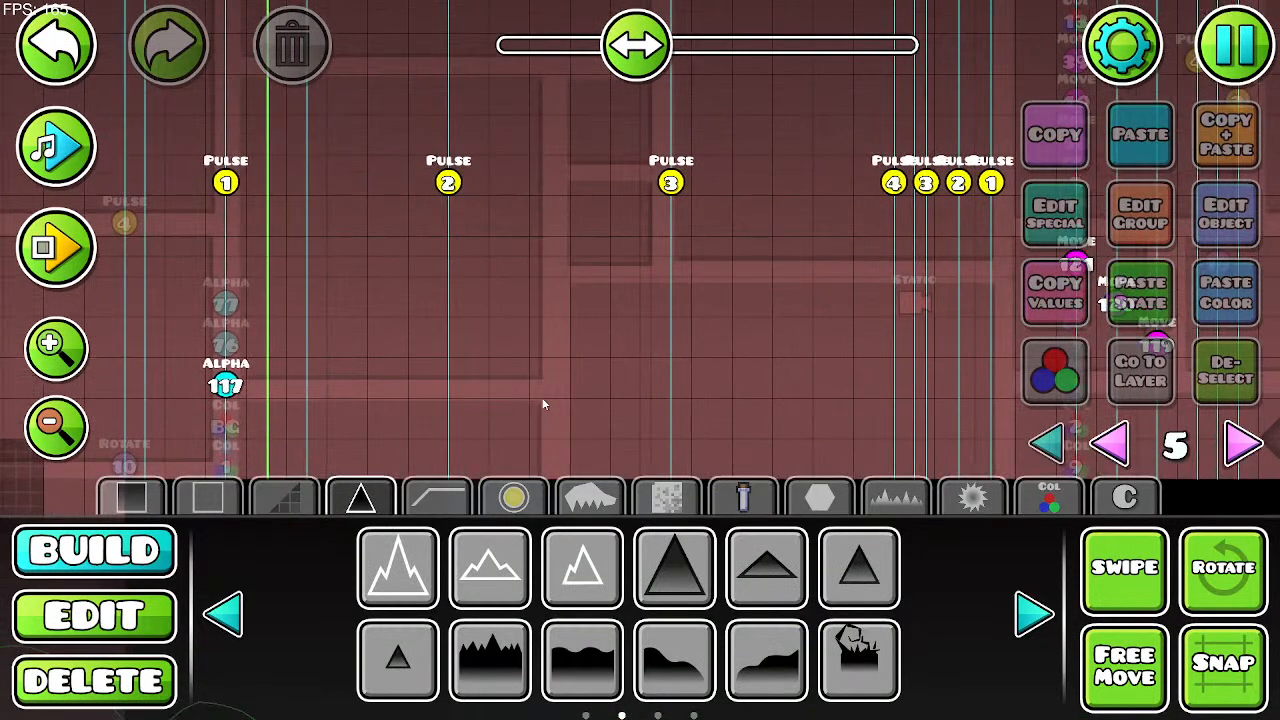
pyautogui.click(896, 497)
pyautogui.click(513, 498)
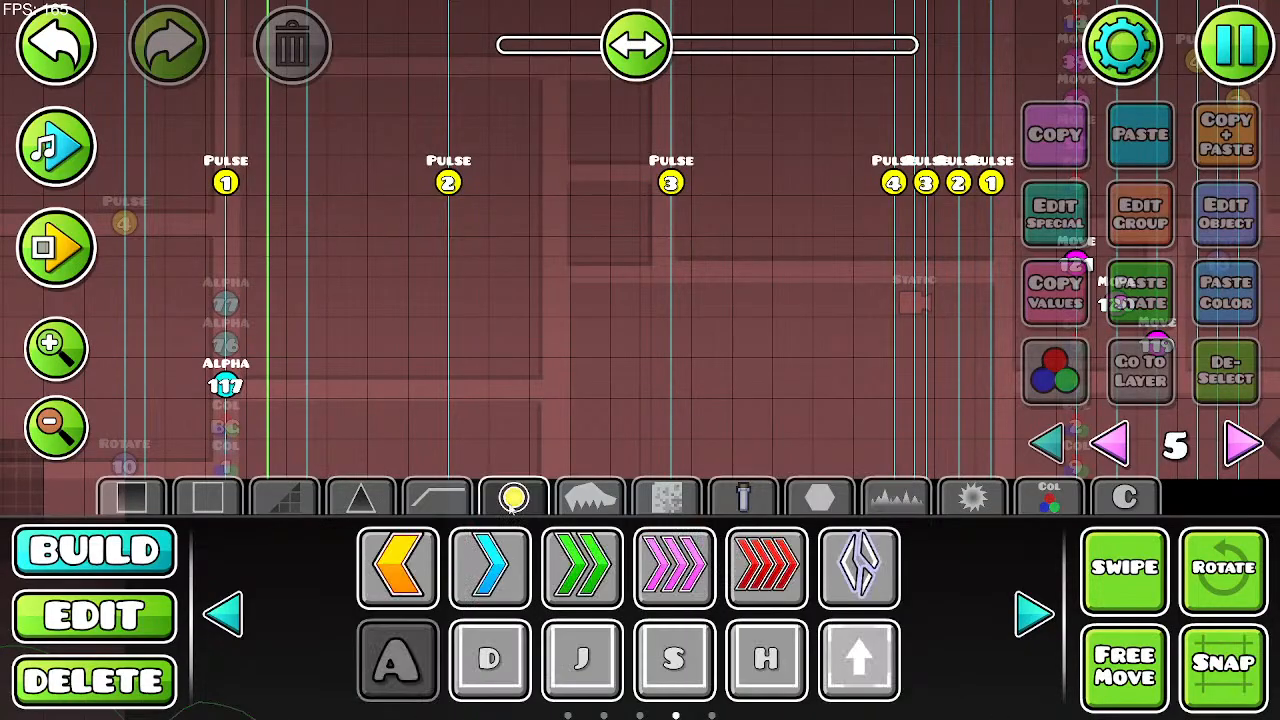
pyautogui.click(437, 498)
pyautogui.click(208, 498)
# Step: Place a plain solid square block in the empty space just below the Pulse 2 trigger
pyautogui.click(131, 498)
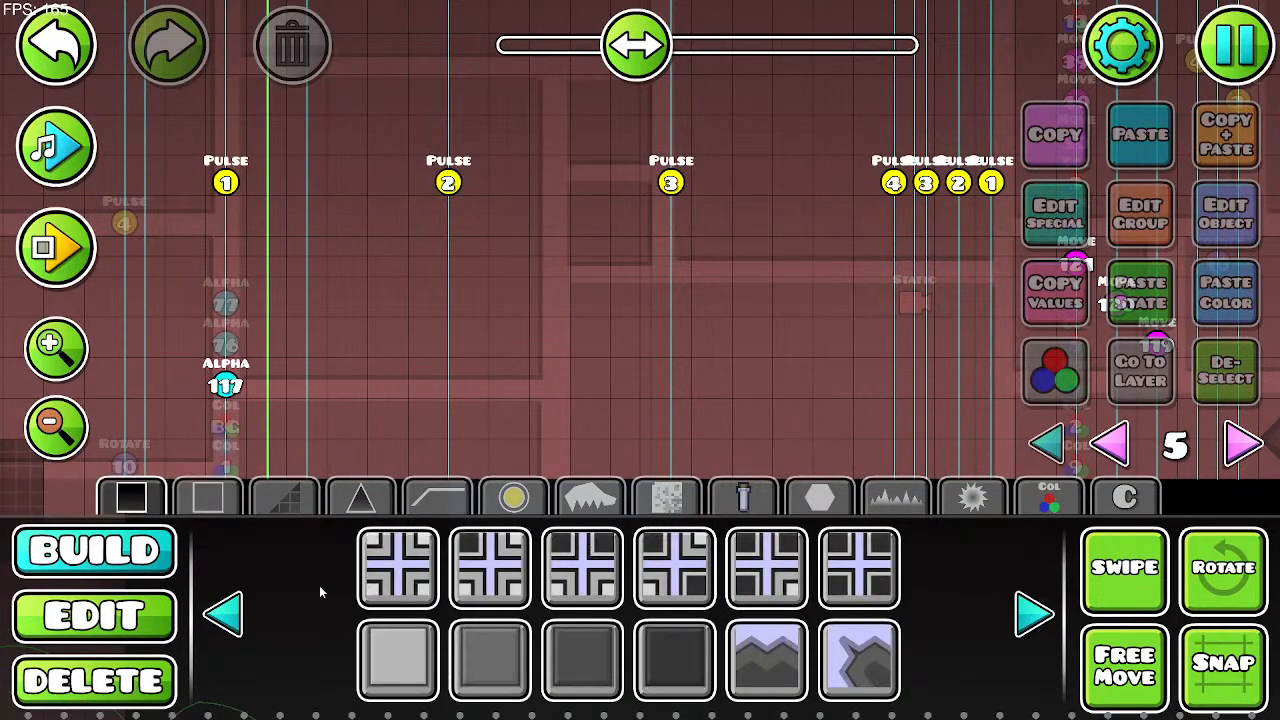
pyautogui.click(1033, 613)
pyautogui.click(1033, 613)
pyautogui.click(224, 613)
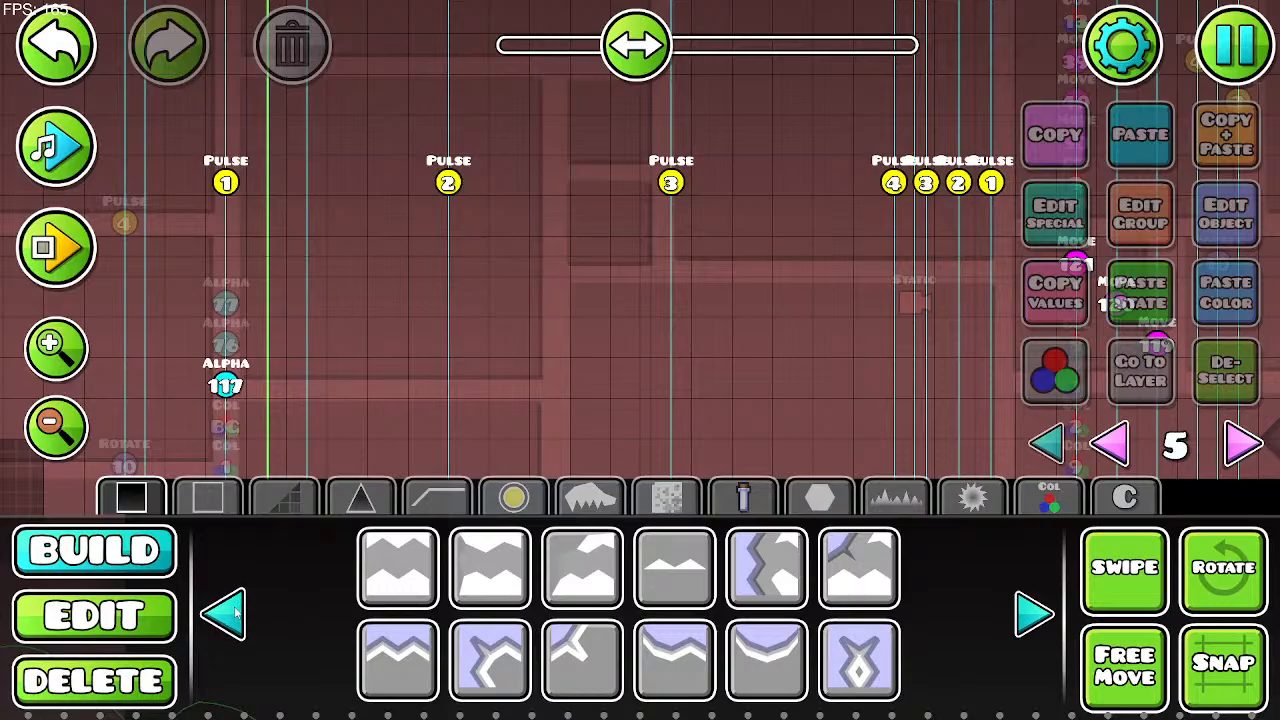
pyautogui.click(859, 567)
pyautogui.click(440, 337)
# Step: Scale the new square block to 0.50
pyautogui.click(55, 345)
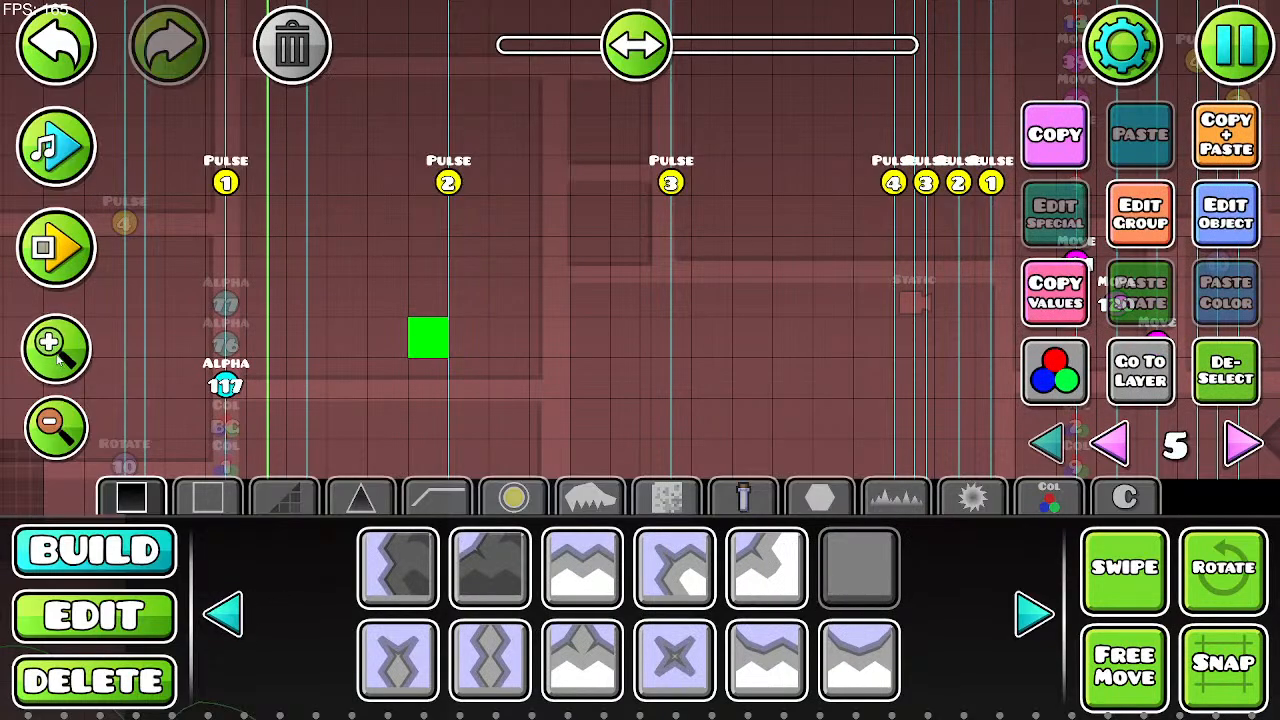
pyautogui.click(94, 615)
pyautogui.click(1033, 613)
pyautogui.click(1033, 613)
pyautogui.click(767, 567)
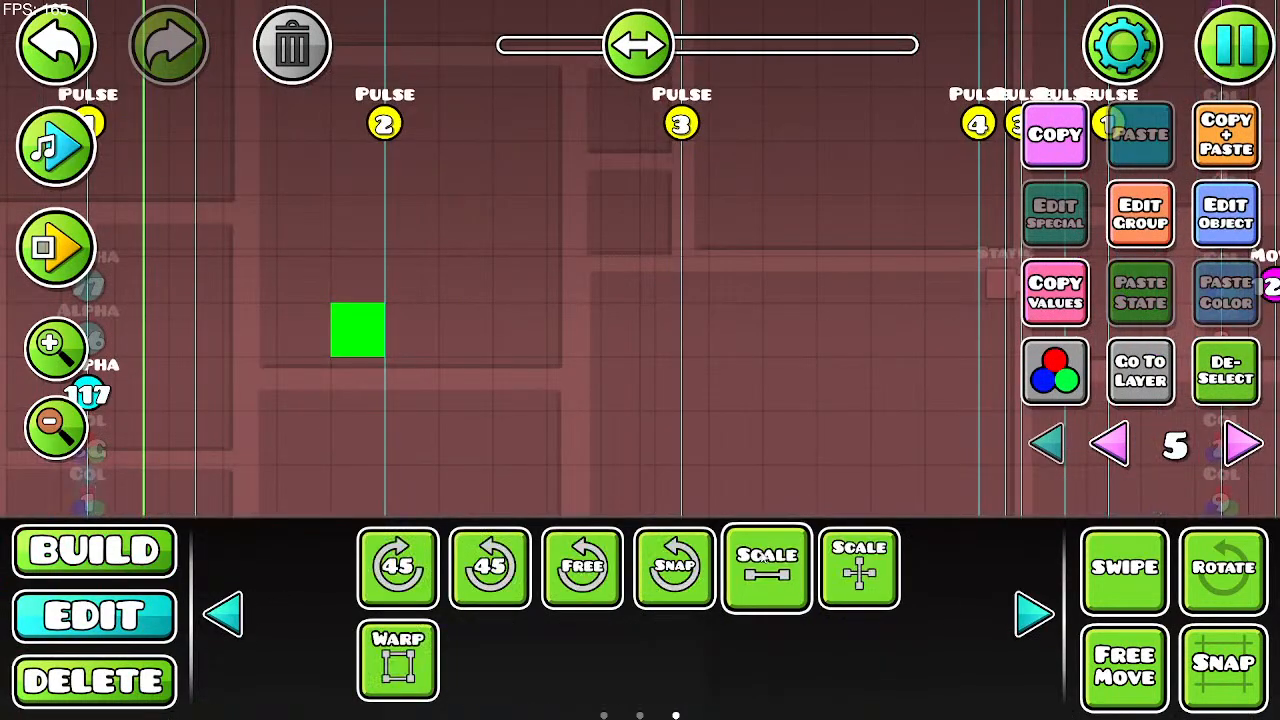
pyautogui.moveTo(222, 254); pyautogui.dragTo(180, 296)
# Step: Set the small square's Z layer to T3 and move the square up below the Pulse 2 trigger
pyautogui.click(1140, 214)
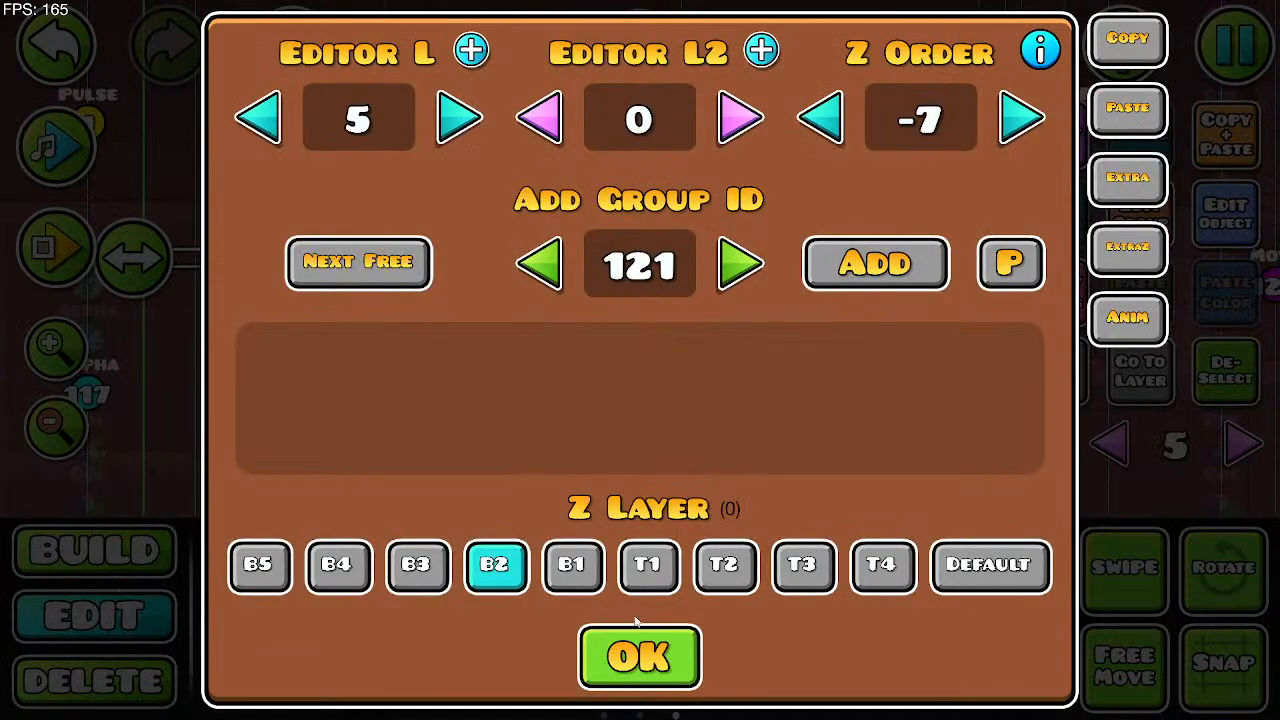
pyautogui.click(803, 565)
pyautogui.click(645, 656)
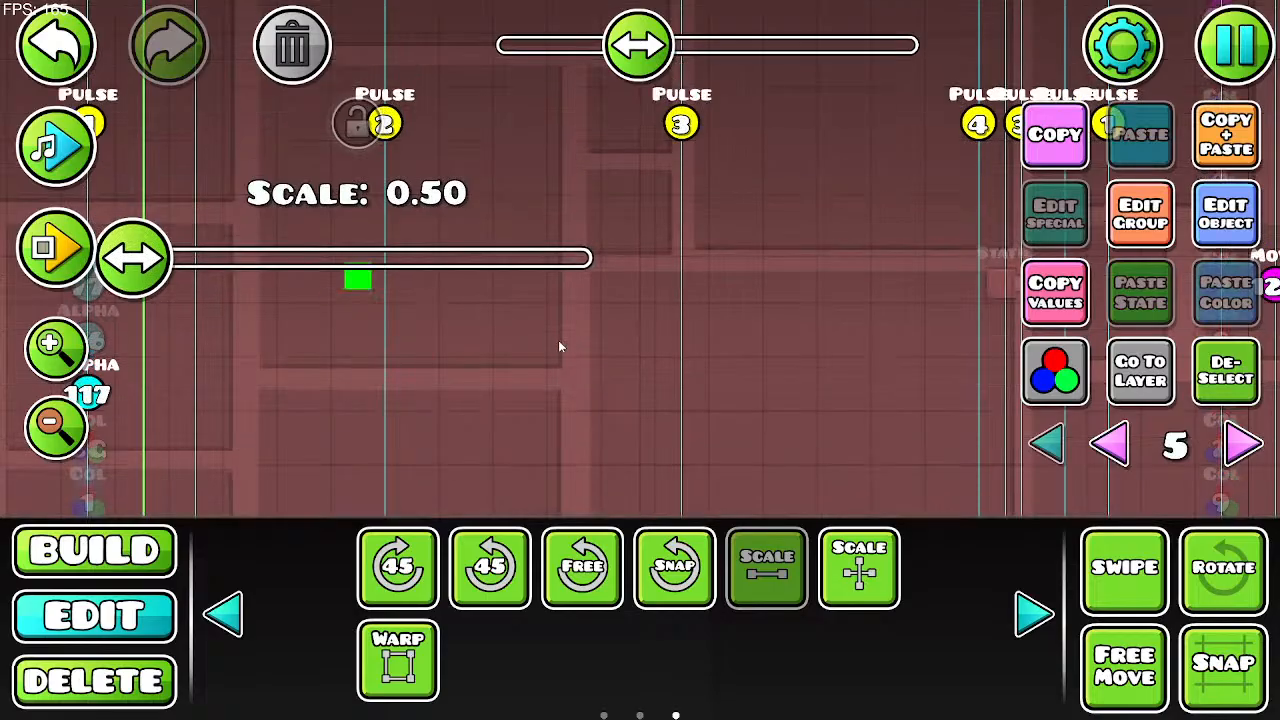
pyautogui.press('w')
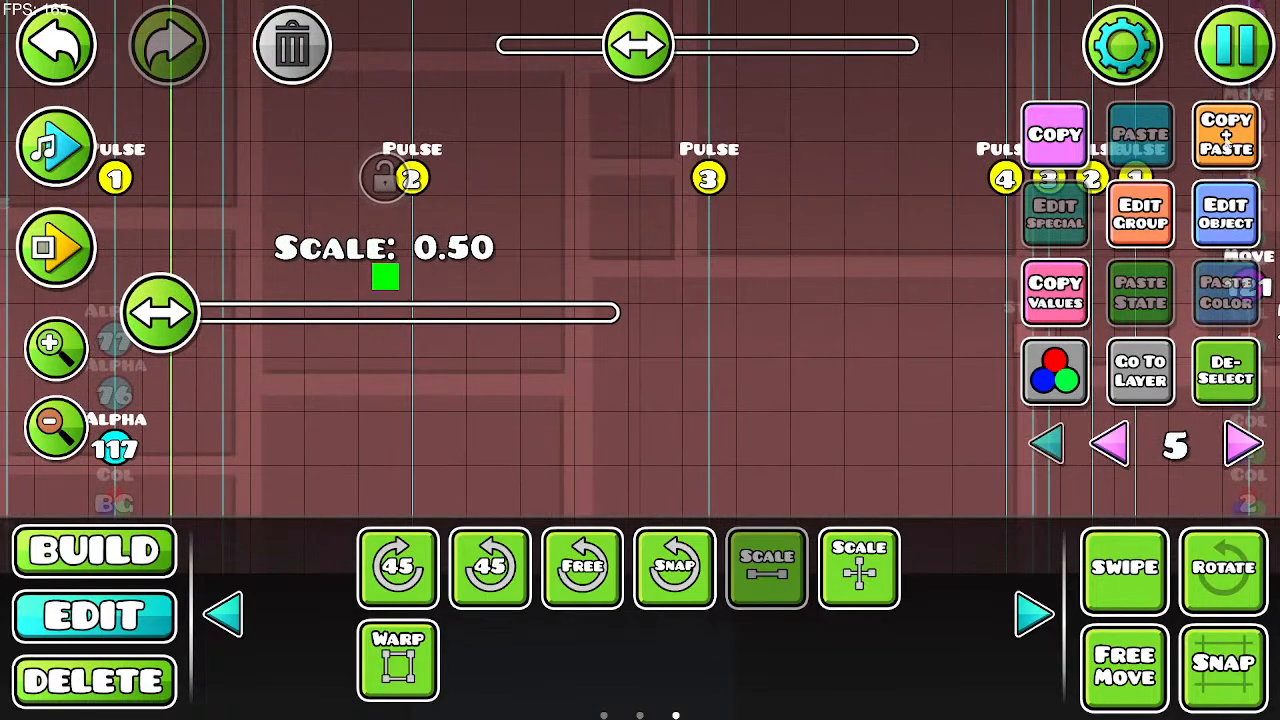
# Step: Duplicate the small square downward three times, one grid cell apart, to form the stem of the 1
pyautogui.click(1236, 150)
pyautogui.press('s')
pyautogui.click(1236, 150)
pyautogui.press('s')
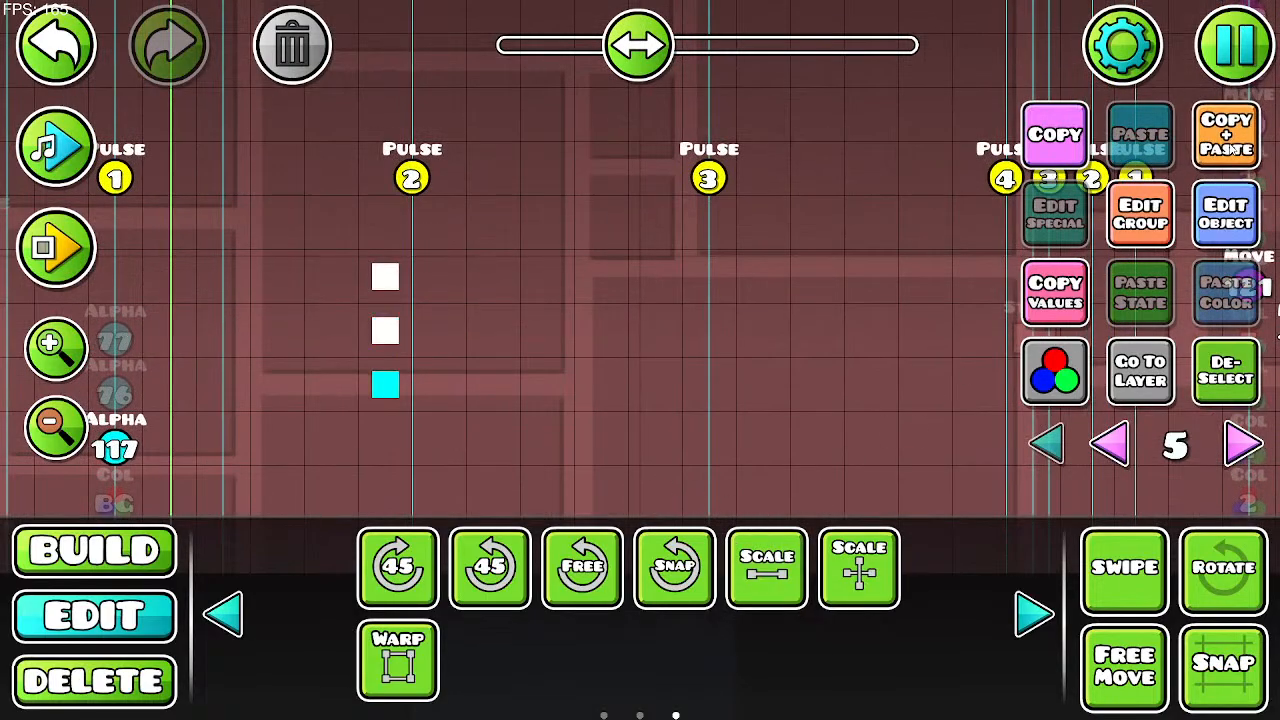
pyautogui.click(1236, 150)
pyautogui.press('s')
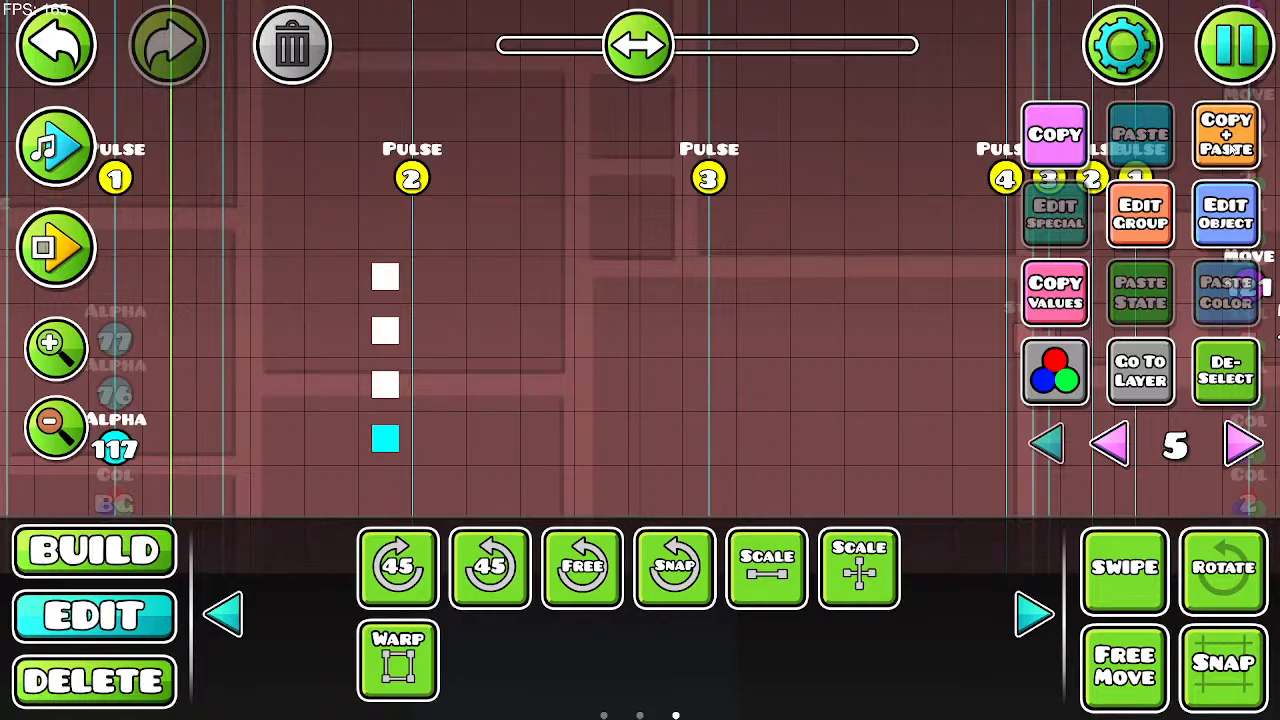
# Step: Add duplicate squares one cell to each side of the stem's lowest square to form the base of the 1
pyautogui.click(1236, 150)
pyautogui.press('a')
pyautogui.click(1236, 150)
pyautogui.press('d')
pyautogui.press('d')
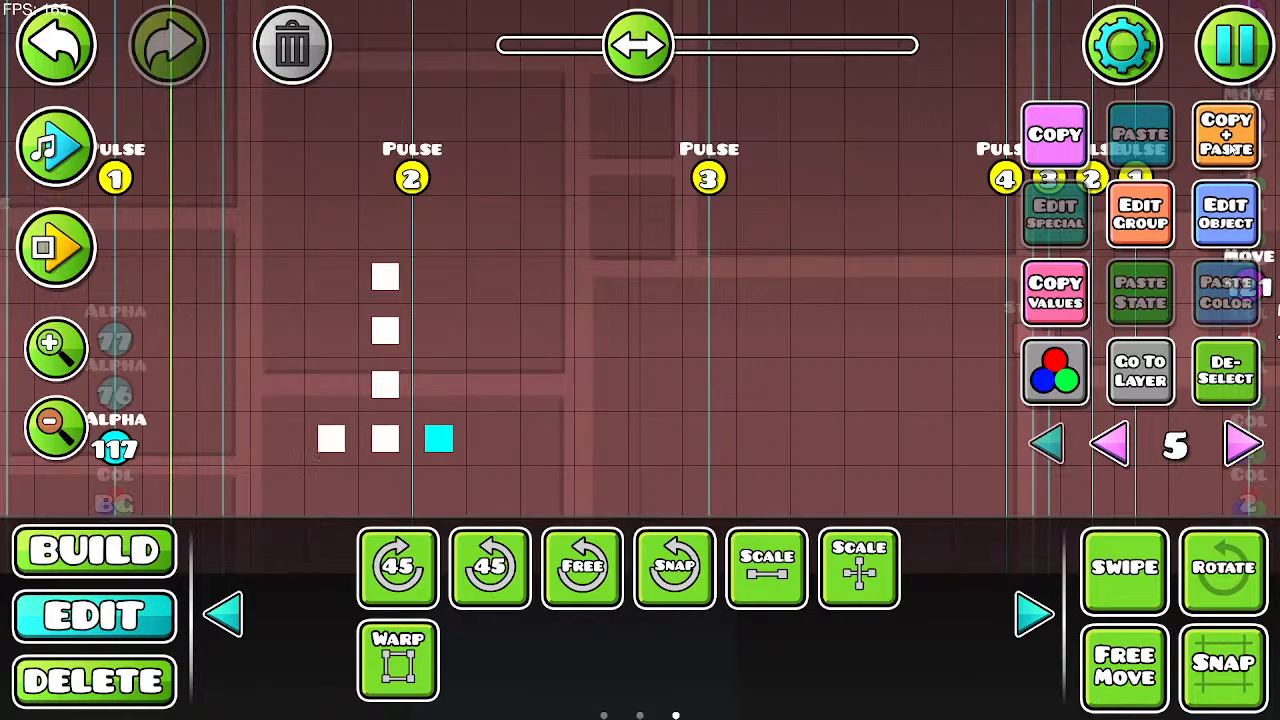
# Step: Duplicate a base square and place it one cell left of the stem's second square as the flag of the 1
pyautogui.click(1236, 150)
pyautogui.press('w')
pyautogui.press('a')
pyautogui.press('a')
pyautogui.press('w')
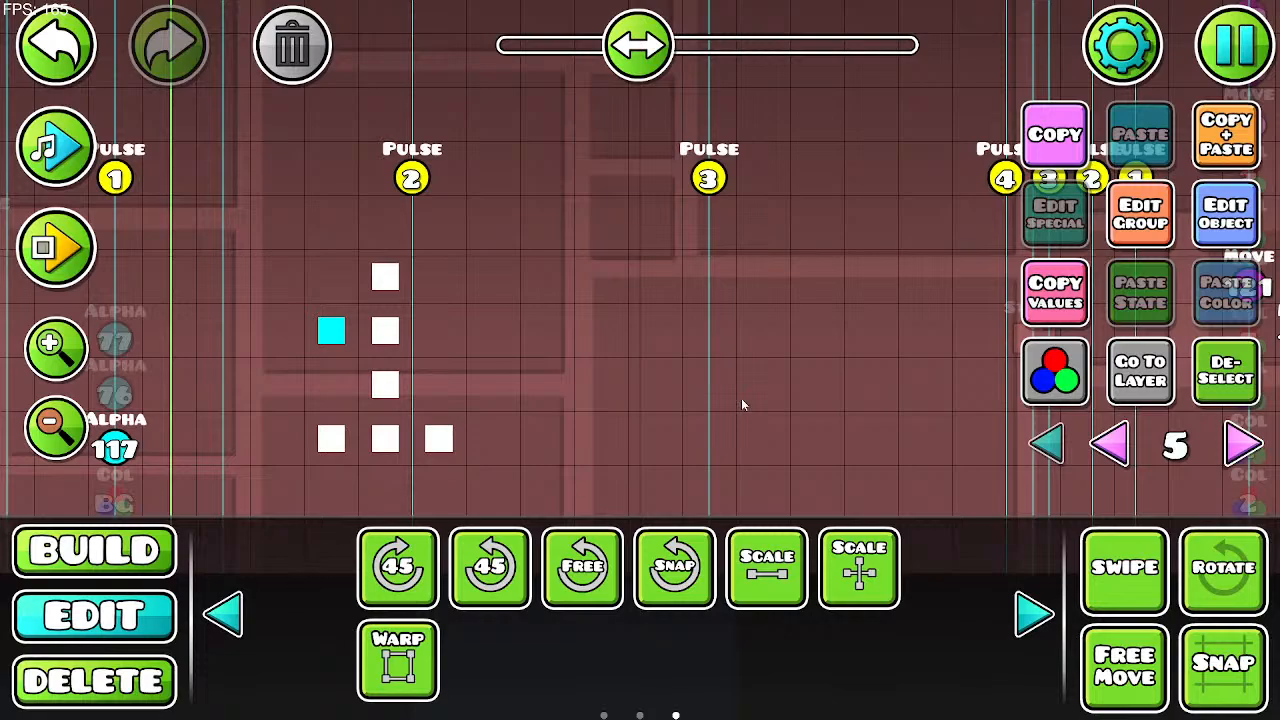
# Step: Duplicate the flag square and place the copy three cells right of the 1's top square to start the 2
pyautogui.click(1228, 142)
pyautogui.press('d')
pyautogui.press('d')
pyautogui.press('d')
pyautogui.scroll(-2, 565, 266)
pyautogui.moveTo(675, 343); pyautogui.dragTo(498, 390)
pyautogui.press('d')
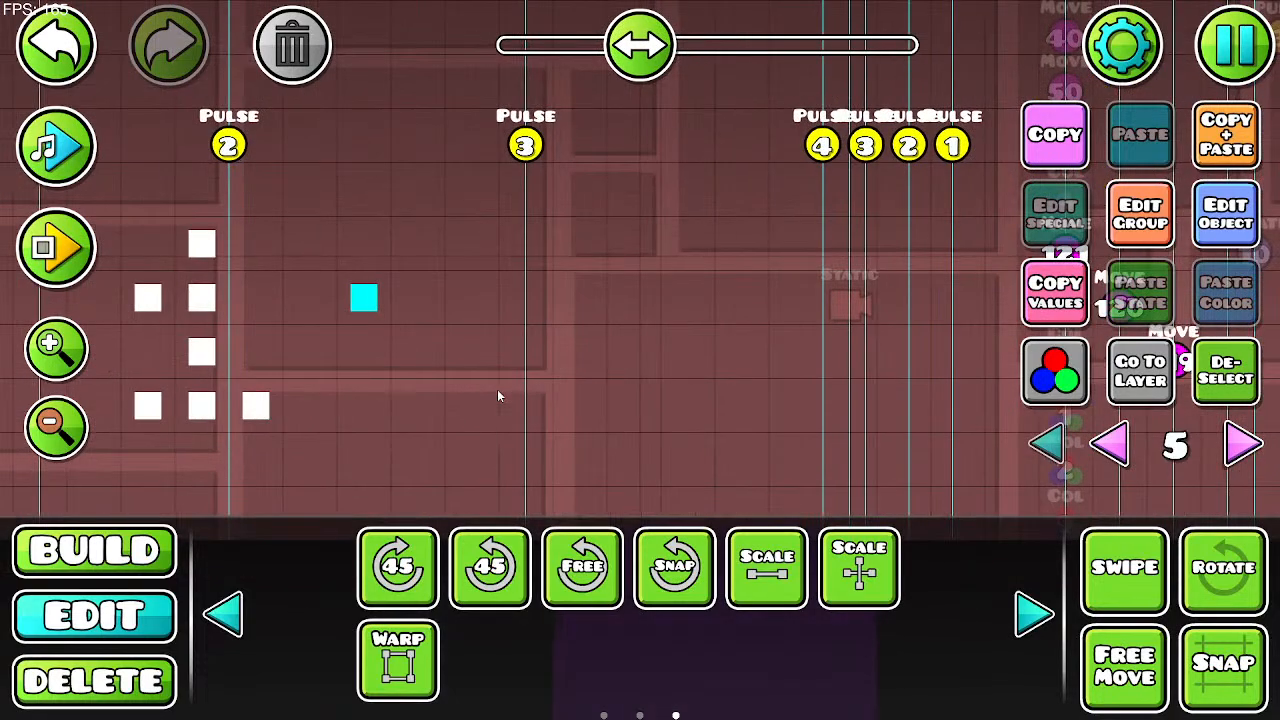
pyautogui.press('d')
pyautogui.press('w')
pyautogui.press('a')
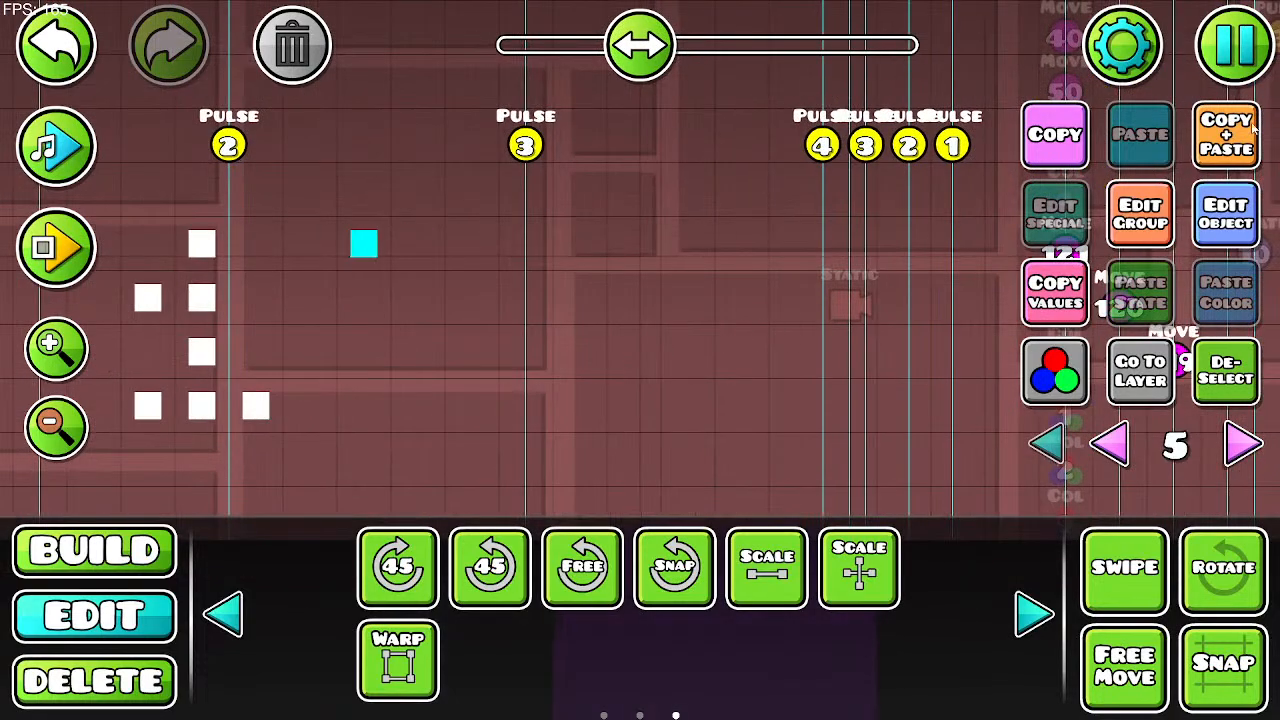
# Step: Extend the 2 with three chained duplicates: one cell right, one cell right and down, and one cell left and down
pyautogui.click(1252, 122)
pyautogui.press('d')
pyautogui.click(1252, 122)
pyautogui.press('d')
pyautogui.press('s')
pyautogui.click(1252, 122)
pyautogui.press('a')
pyautogui.press('s')
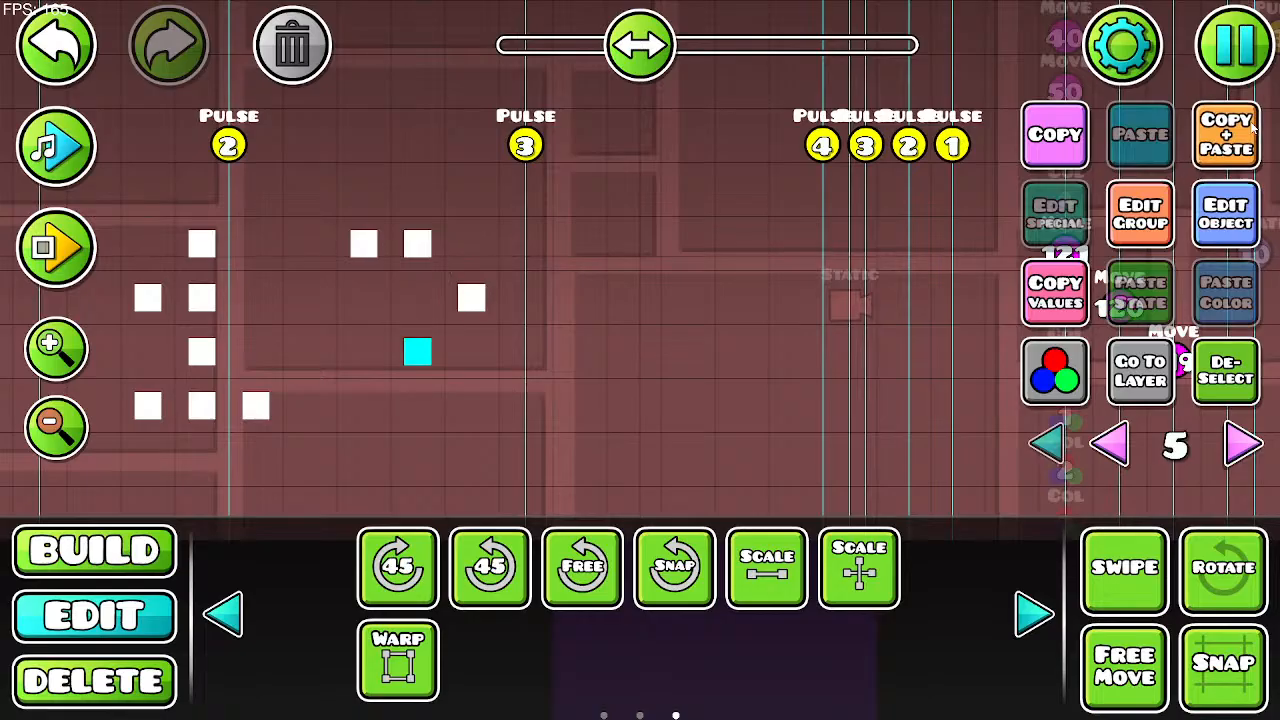
# Step: Form the base of the 2 from three duplicates, the first one cell left and down and the others following rightward
pyautogui.click(1252, 122)
pyautogui.press('a')
pyautogui.press('s')
pyautogui.click(1252, 122)
pyautogui.press('d')
pyautogui.click(1252, 122)
pyautogui.press('d')
# Step: Duplicate the last base square of the 2 and place the copy at the right end of its top row
pyautogui.click(1252, 122)
pyautogui.press('d')
pyautogui.press('w')
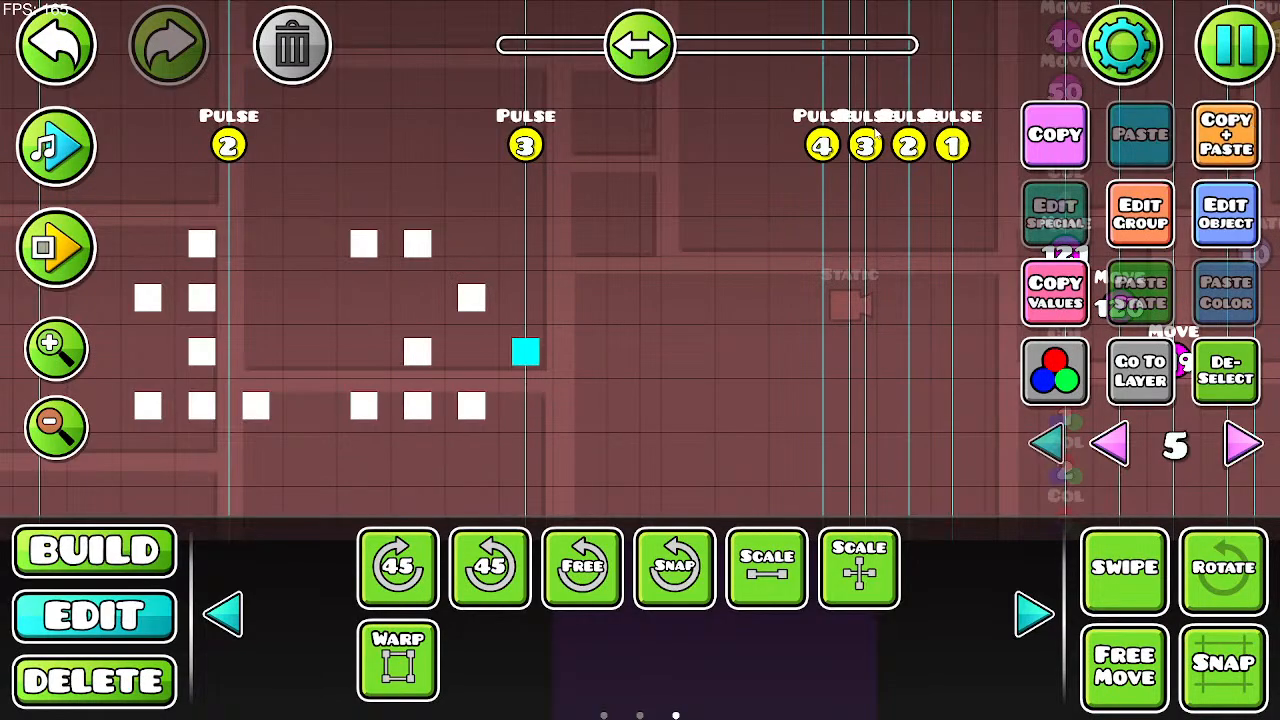
pyautogui.press('a')
pyautogui.press('w')
pyautogui.press('w')
# Step: Move the corner copy half a cell down and left, and nudge it slightly back up and right to round the 2's shoulder
pyautogui.click(226, 613)
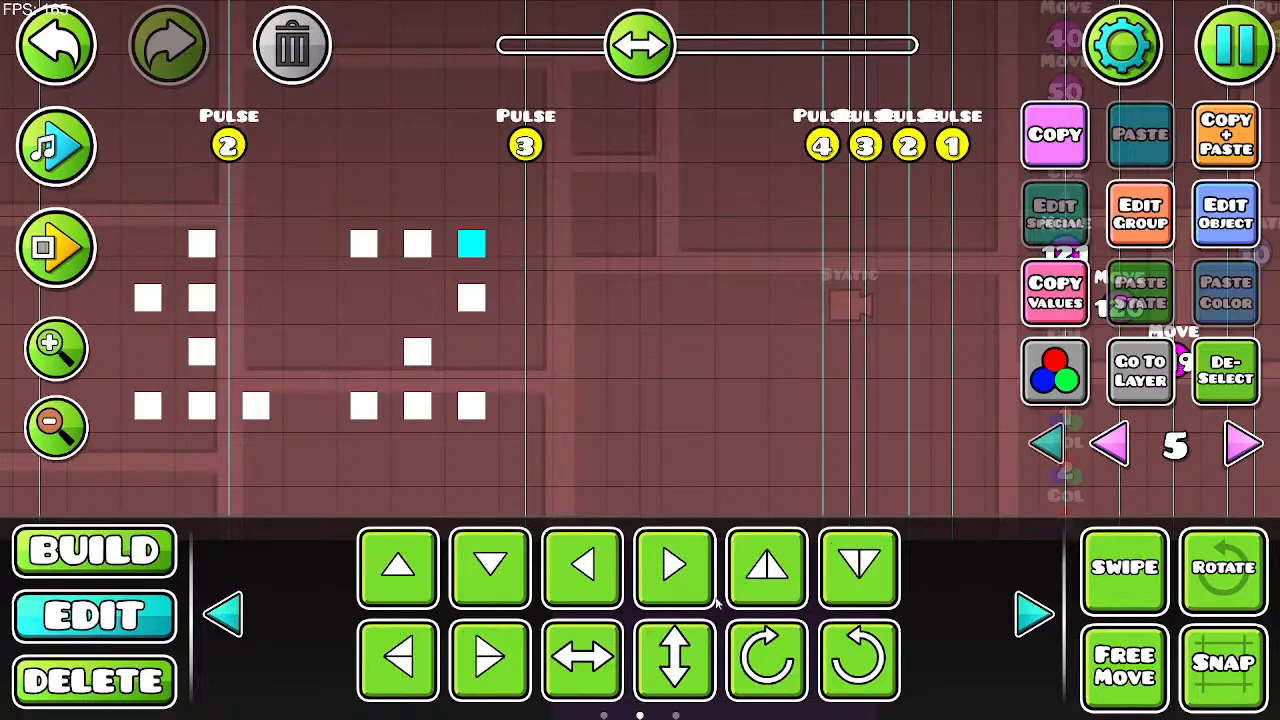
pyautogui.click(822, 598)
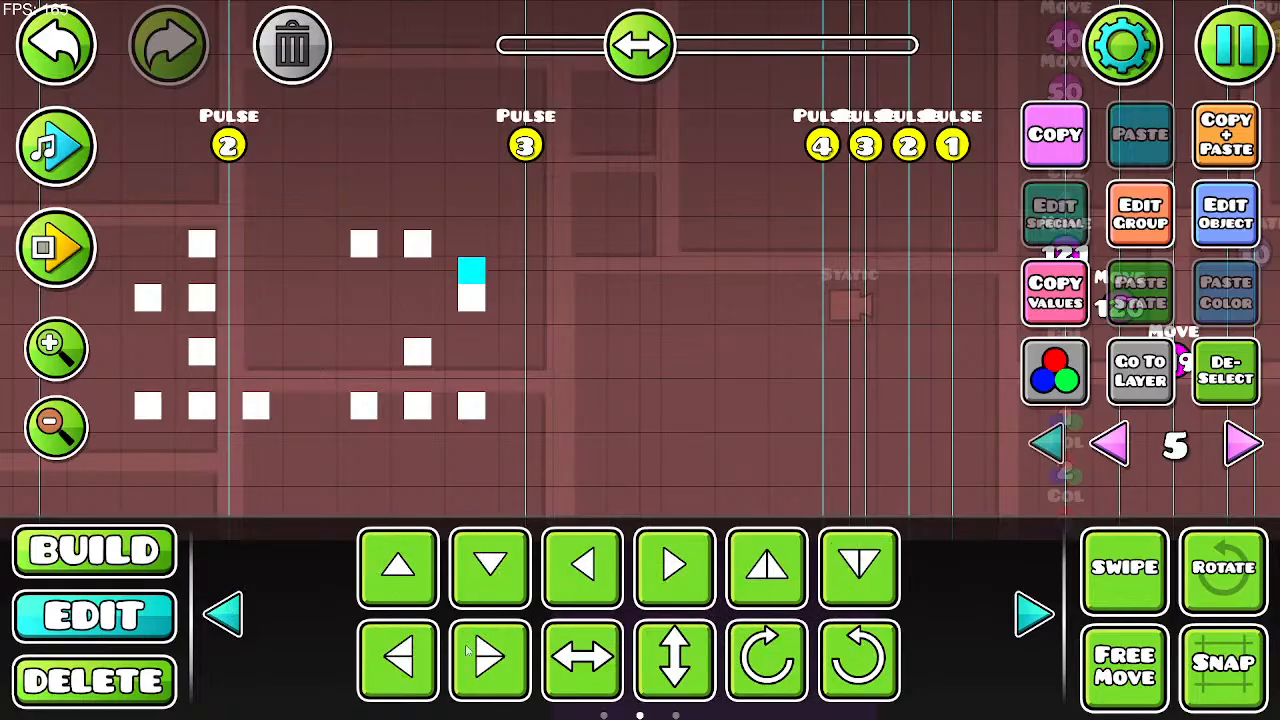
pyautogui.click(395, 680)
pyautogui.click(1034, 613)
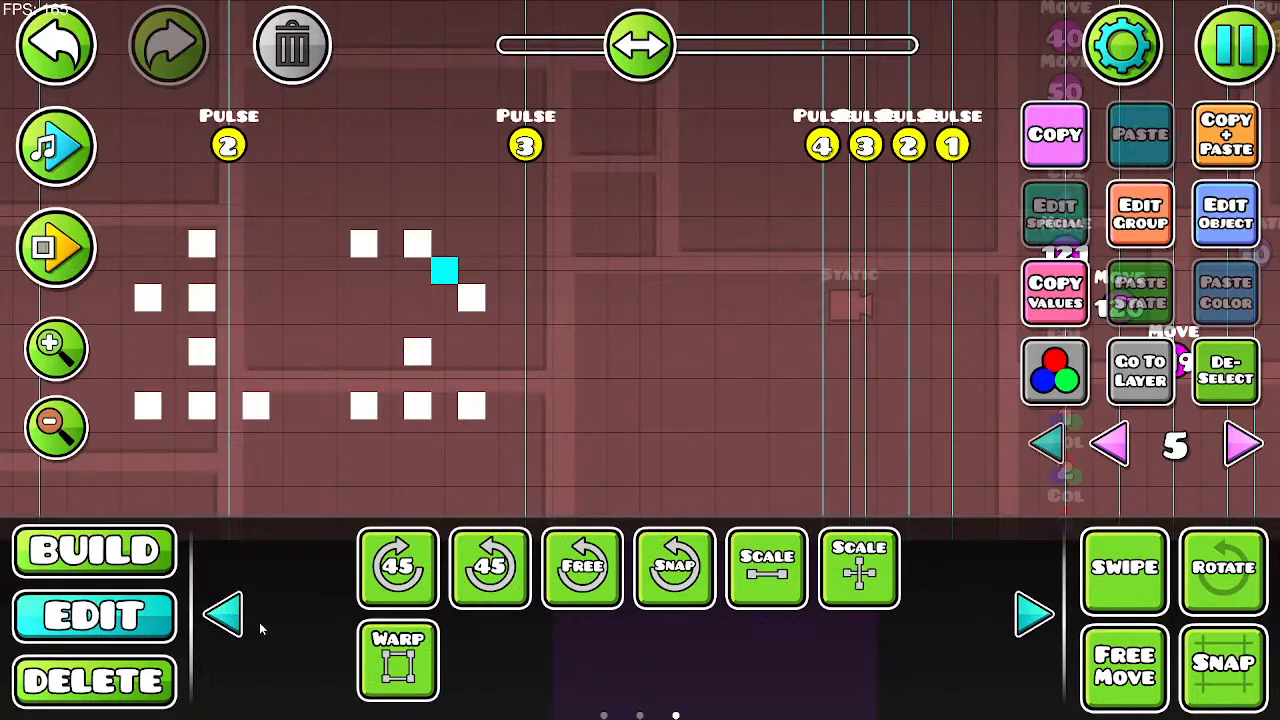
pyautogui.click(226, 613)
pyautogui.click(226, 613)
pyautogui.click(403, 582)
pyautogui.click(401, 582)
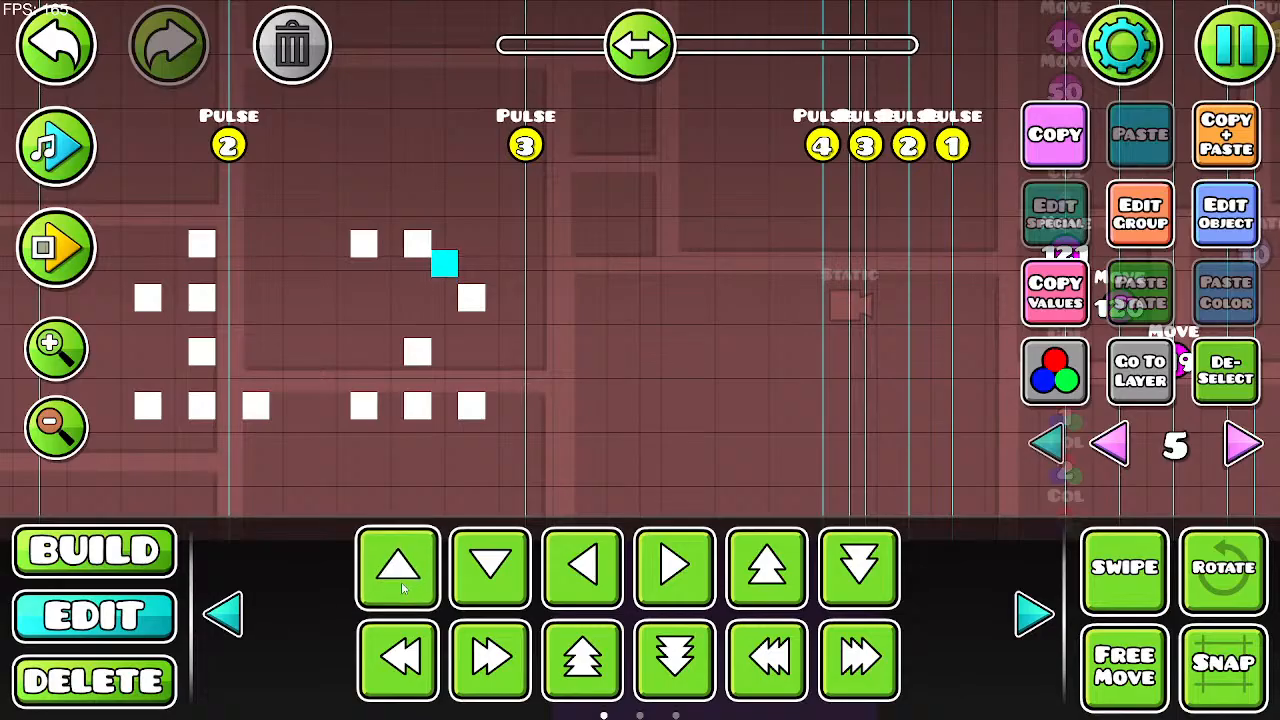
pyautogui.click(668, 588)
pyautogui.click(668, 588)
pyautogui.click(668, 588)
# Step: Duplicate the shoulder square downward and nudge the copy diagonally between the 2's right-hand square and the square below it
pyautogui.press('s')
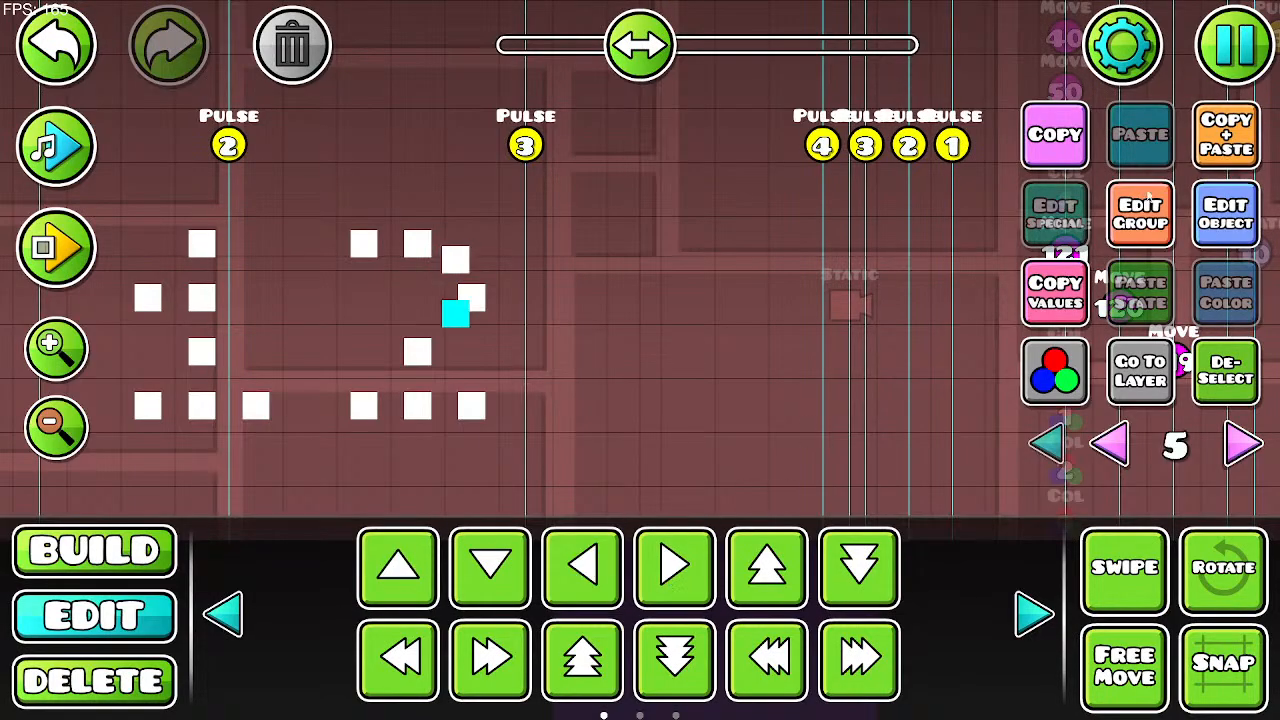
pyautogui.press('s')
pyautogui.press('w')
pyautogui.click(510, 566)
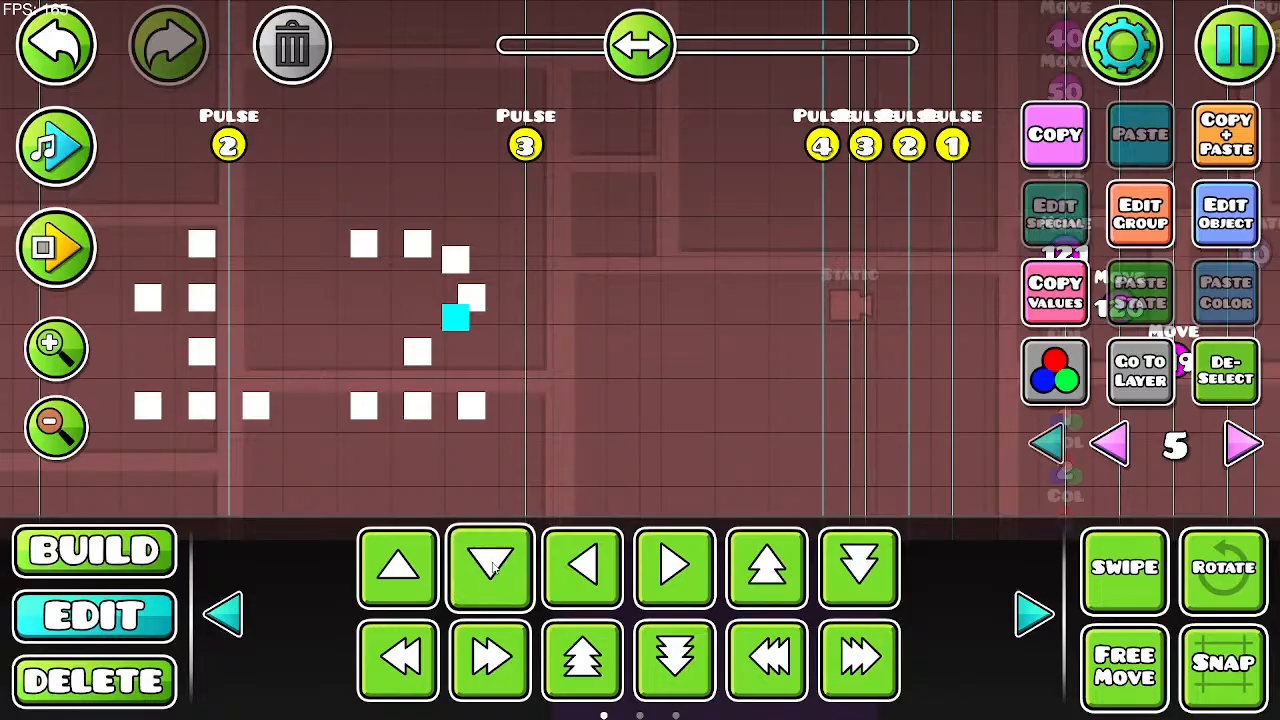
pyautogui.click(505, 568)
pyautogui.click(598, 572)
pyautogui.click(600, 572)
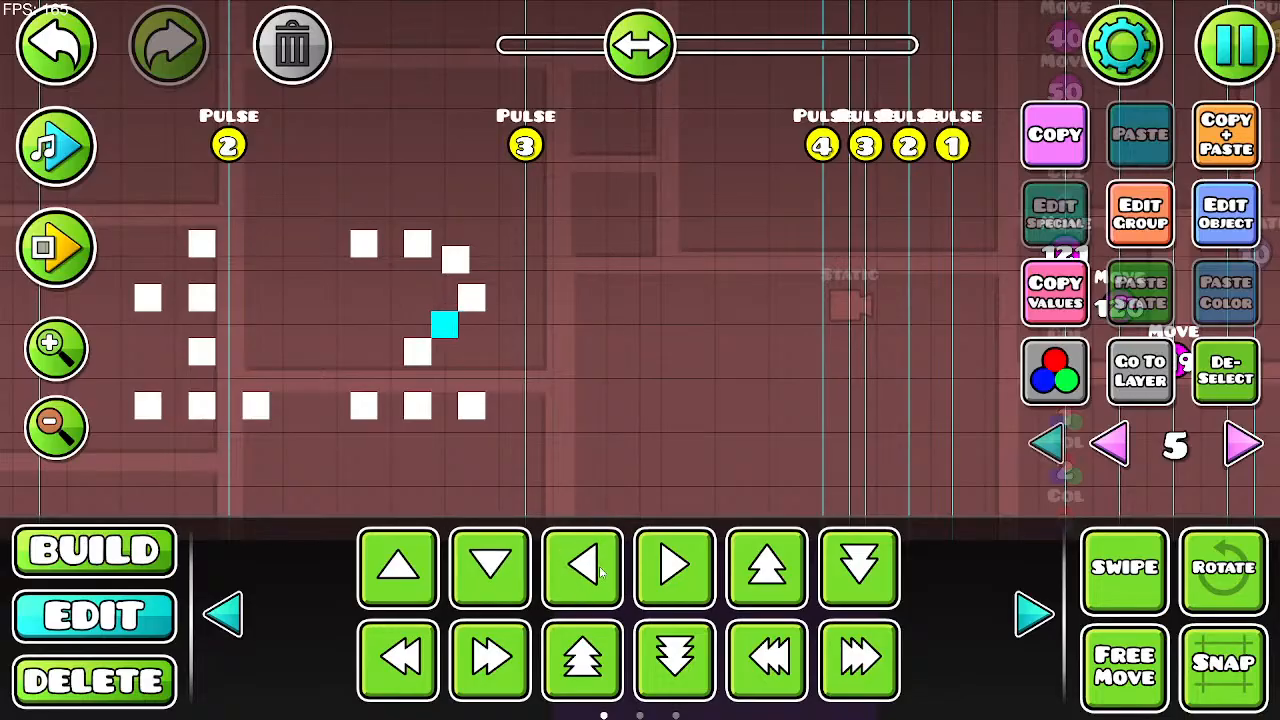
# Step: Duplicate the diagonal square one cell left and one cell down to connect the diagonal to the 2's base
pyautogui.click(1221, 140)
pyautogui.press('a')
pyautogui.press('s')
pyautogui.press('a')
pyautogui.press('d')
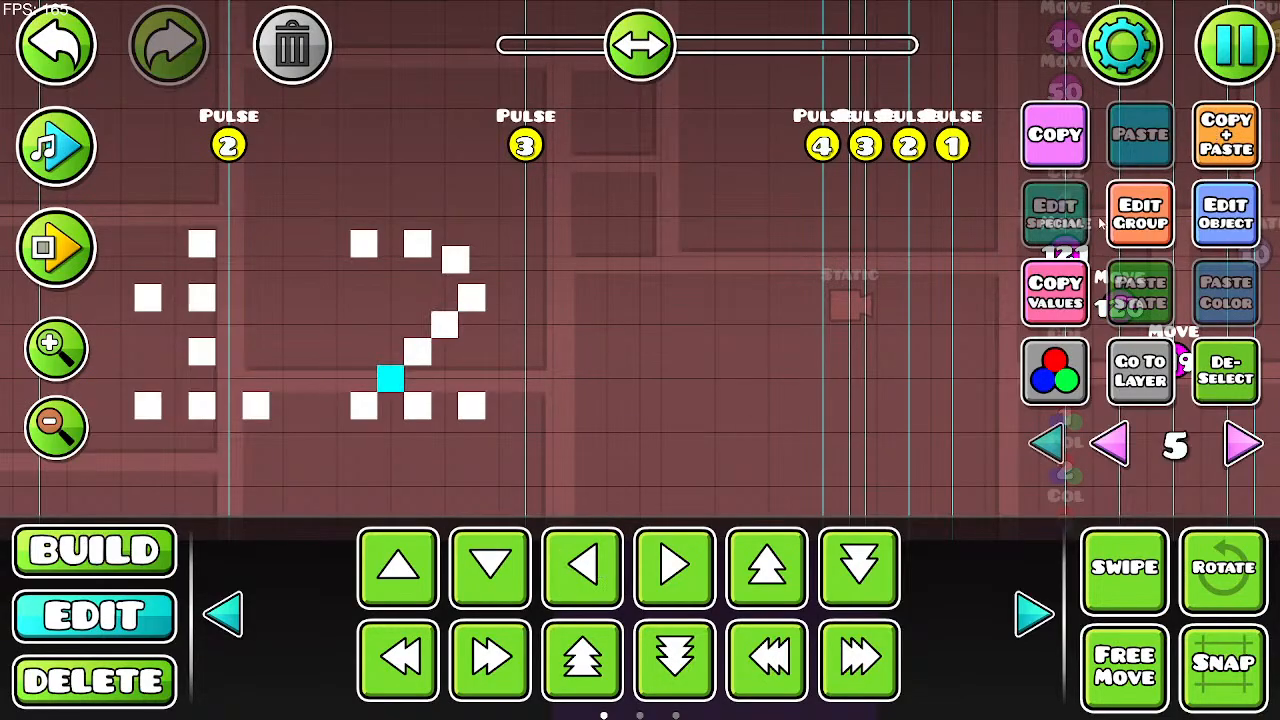
pyautogui.click(1252, 116)
pyautogui.press('w')
pyautogui.press('s')
pyautogui.press('a')
pyautogui.press('w')
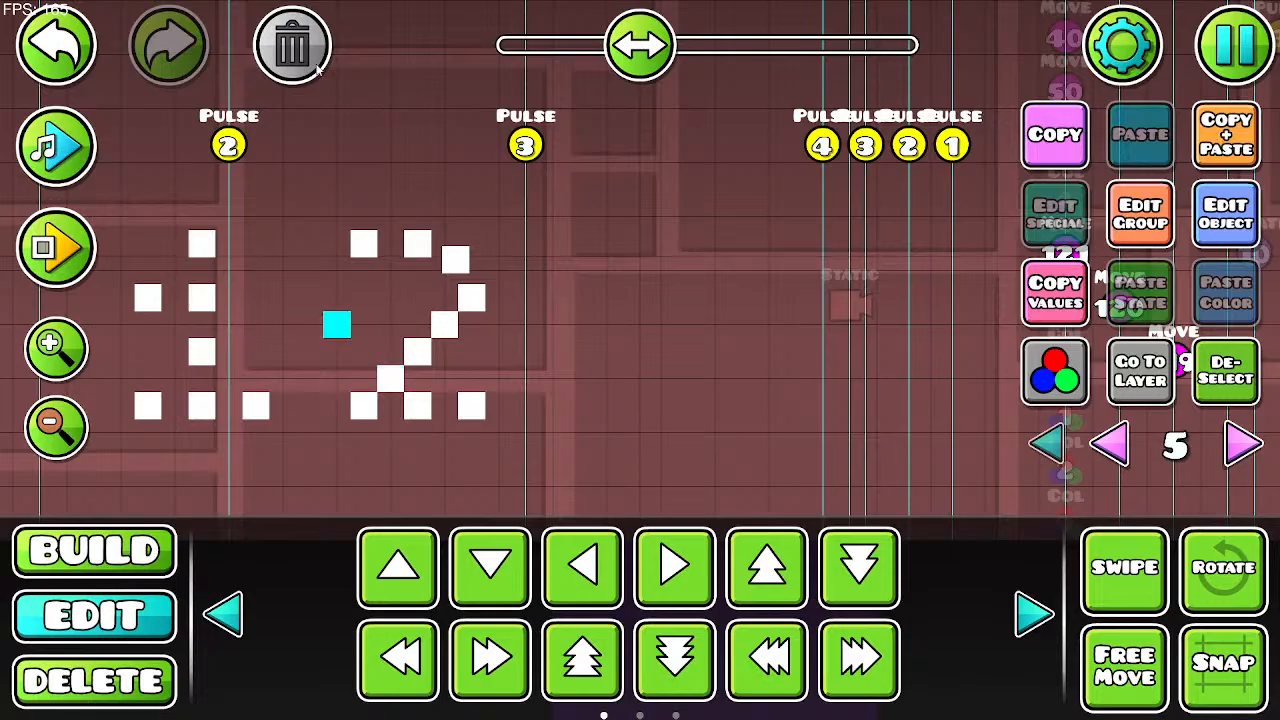
pyautogui.click(312, 60)
pyautogui.moveTo(490, 152); pyautogui.dragTo(452, 135)
pyautogui.click(433, 244)
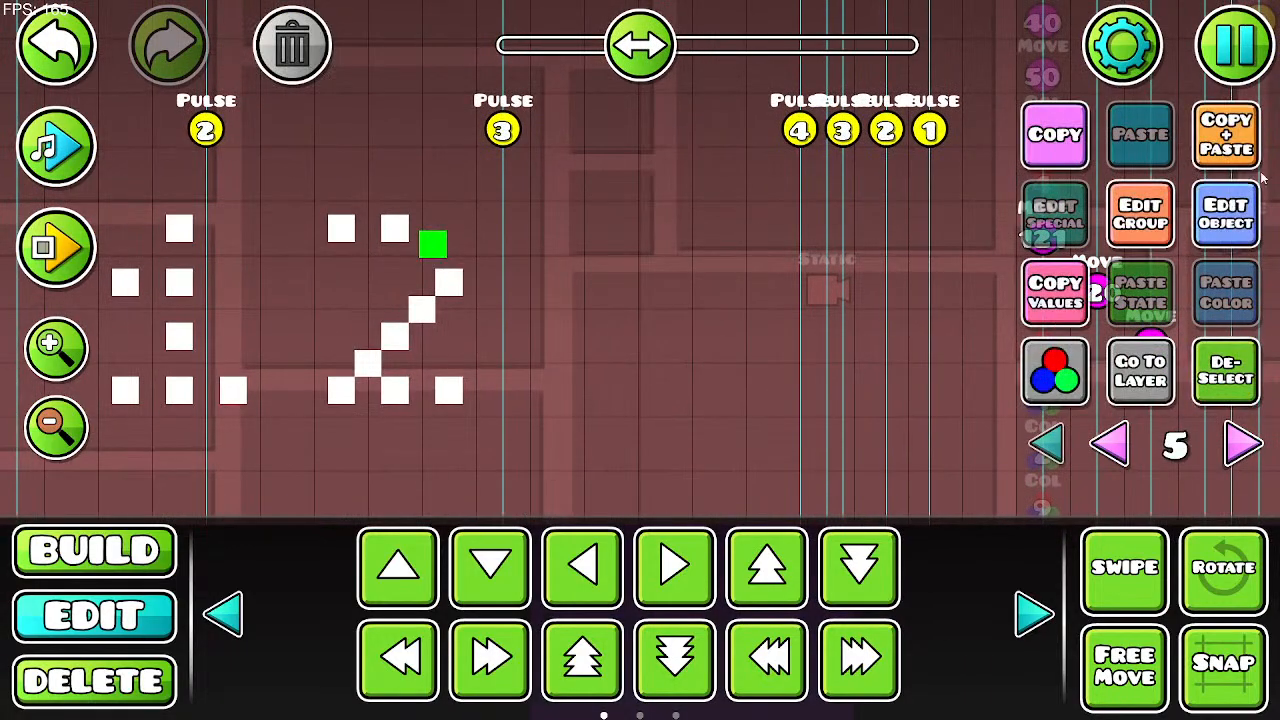
pyautogui.click(1236, 148)
pyautogui.press('d')
pyautogui.press('d')
pyautogui.click(320, 47)
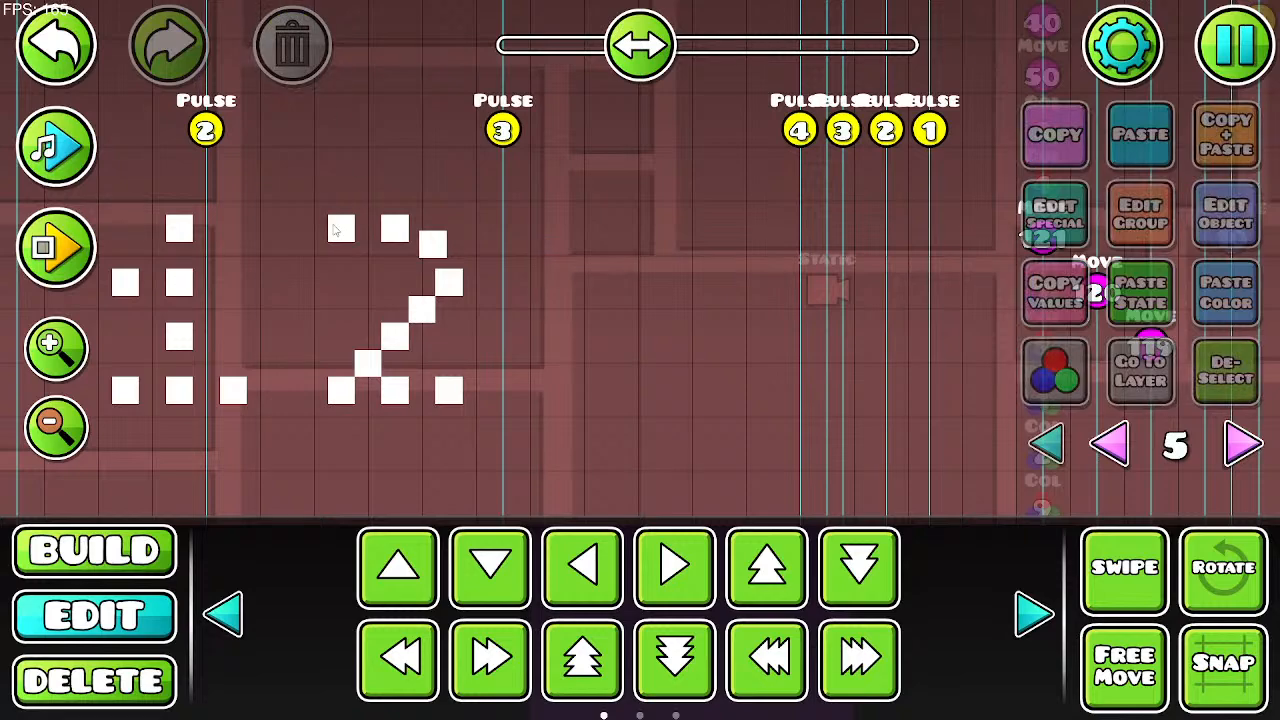
# Step: Duplicate the 2's top-left square four cells right, and add another copy one cell further right as the 3's top row
pyautogui.click(343, 228)
pyautogui.press('d')
pyautogui.press('d')
pyautogui.press('d')
pyautogui.press('d')
pyautogui.click(1204, 157)
pyautogui.press('d')
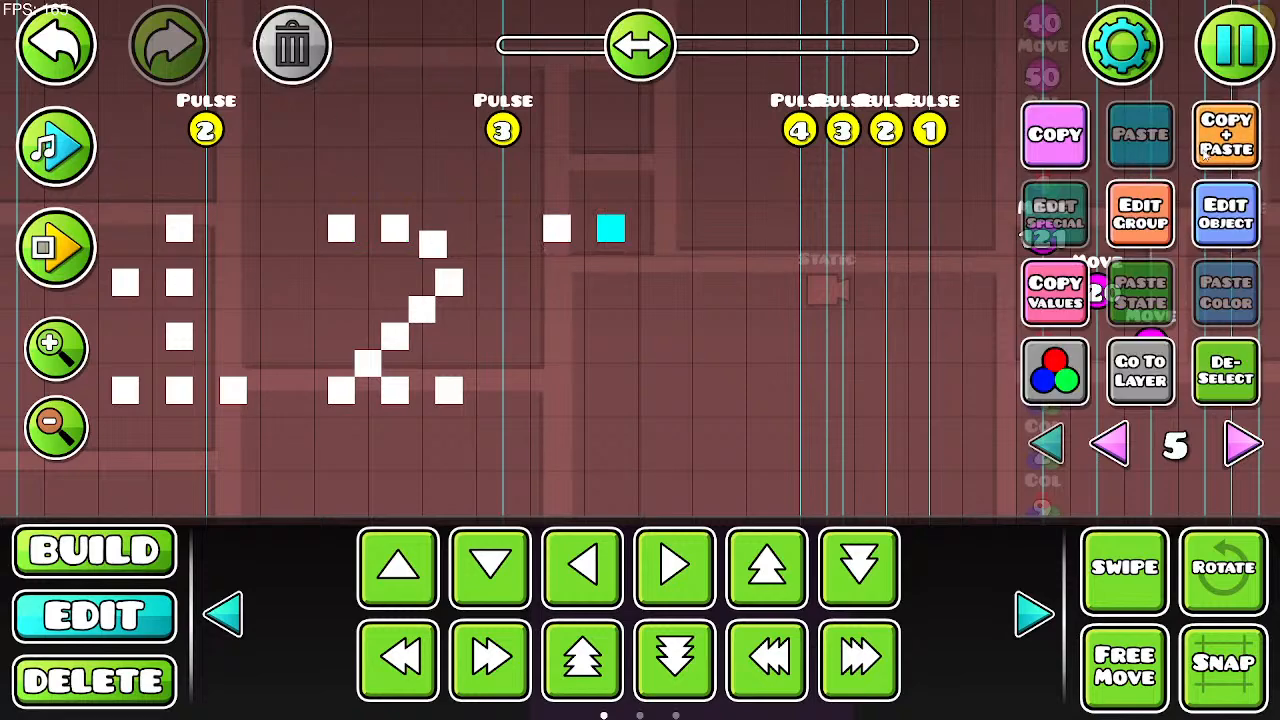
# Step: Duplicate the 3's second top square three cells down and add another copy one cell left as its bottom row
pyautogui.click(1204, 153)
pyautogui.press('s')
pyautogui.press('s')
pyautogui.press('w')
pyautogui.press('s')
pyautogui.press('s')
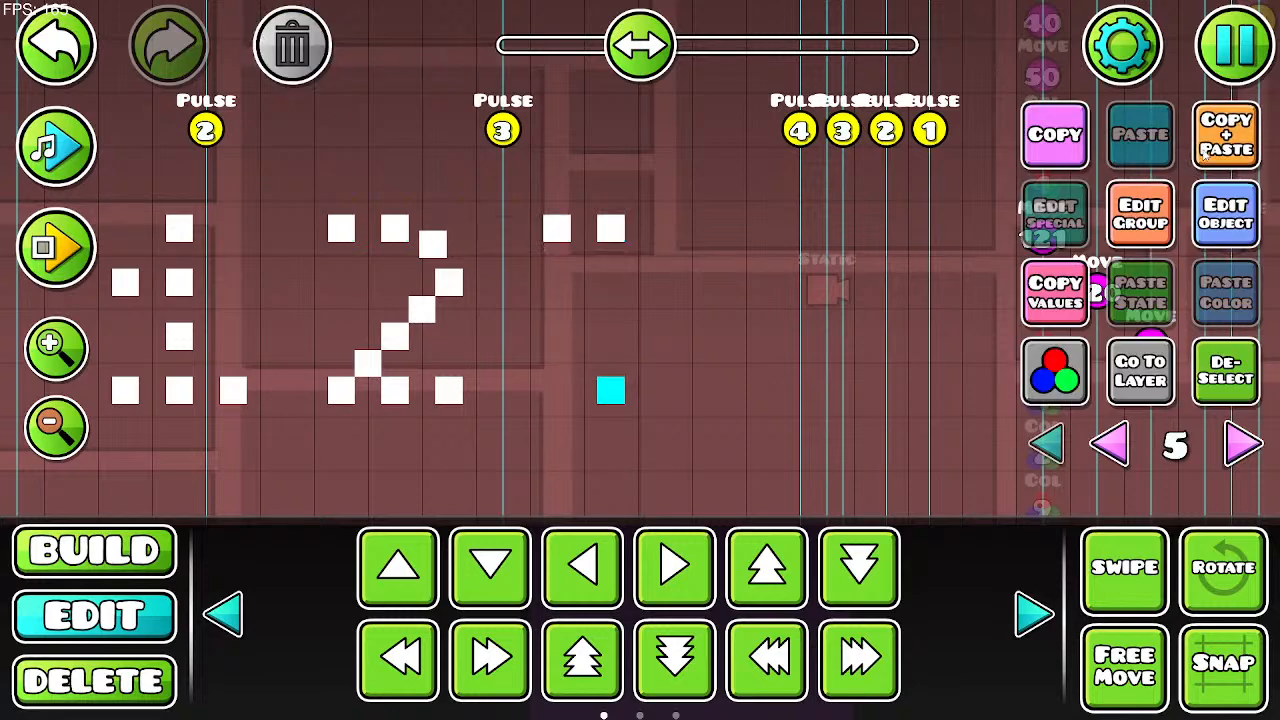
pyautogui.click(1204, 153)
pyautogui.press('a')
pyautogui.click(1204, 153)
pyautogui.press('w')
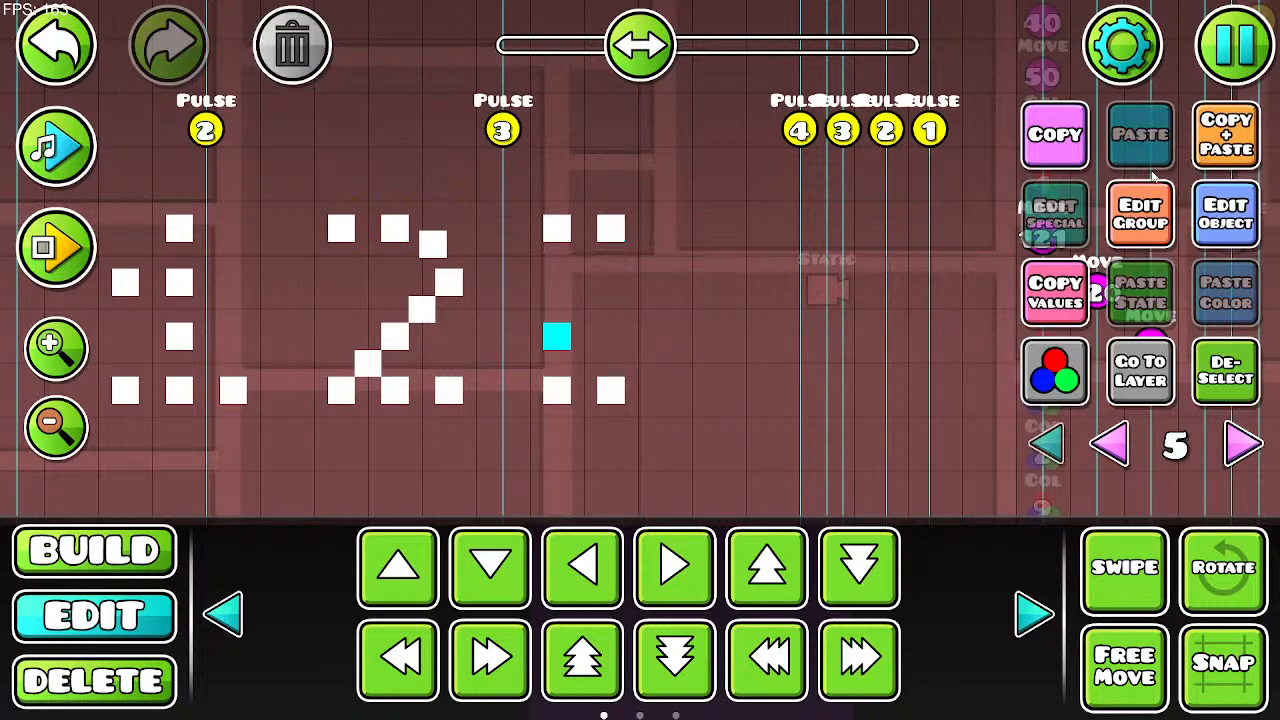
pyautogui.click(395, 578)
pyautogui.click(400, 575)
pyautogui.click(405, 571)
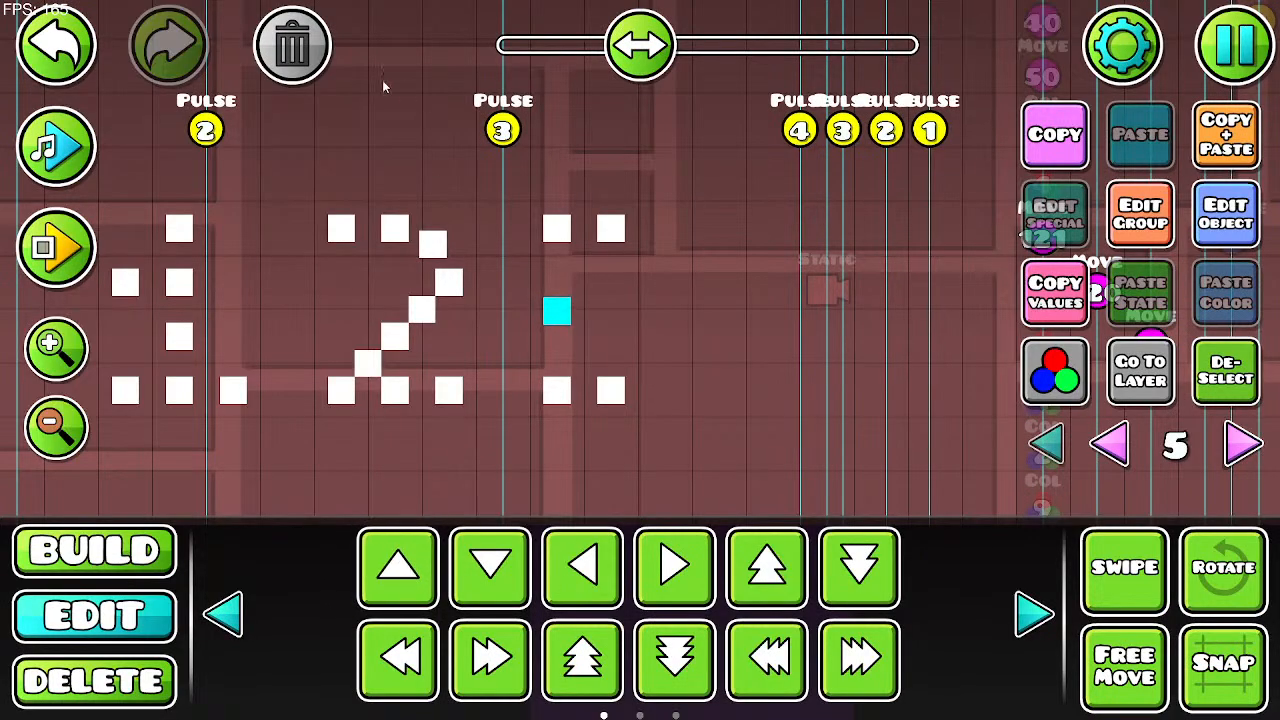
pyautogui.press('Delete')
# Step: Duplicate the 3's bottom-left square one and a half cells up, and add a copy one cell right as its middle bar
pyautogui.click(559, 388)
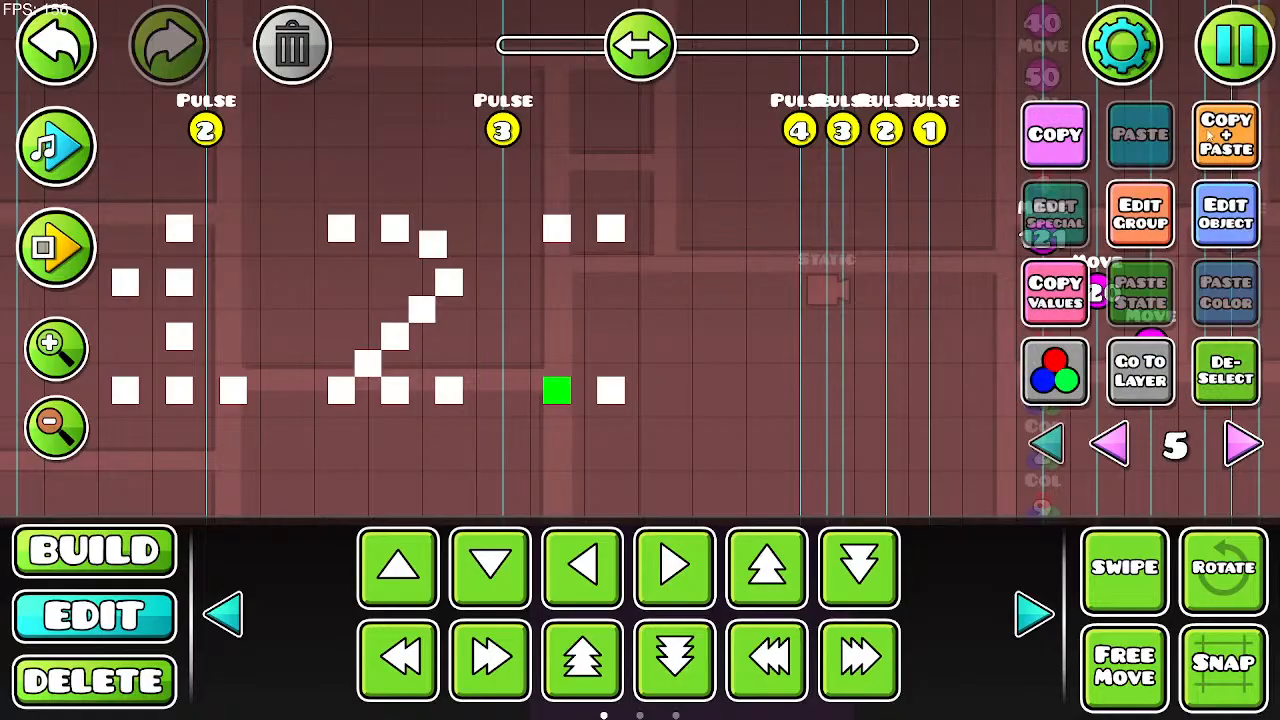
pyautogui.click(1226, 135)
pyautogui.press('w')
pyautogui.click(1034, 613)
pyautogui.click(767, 567)
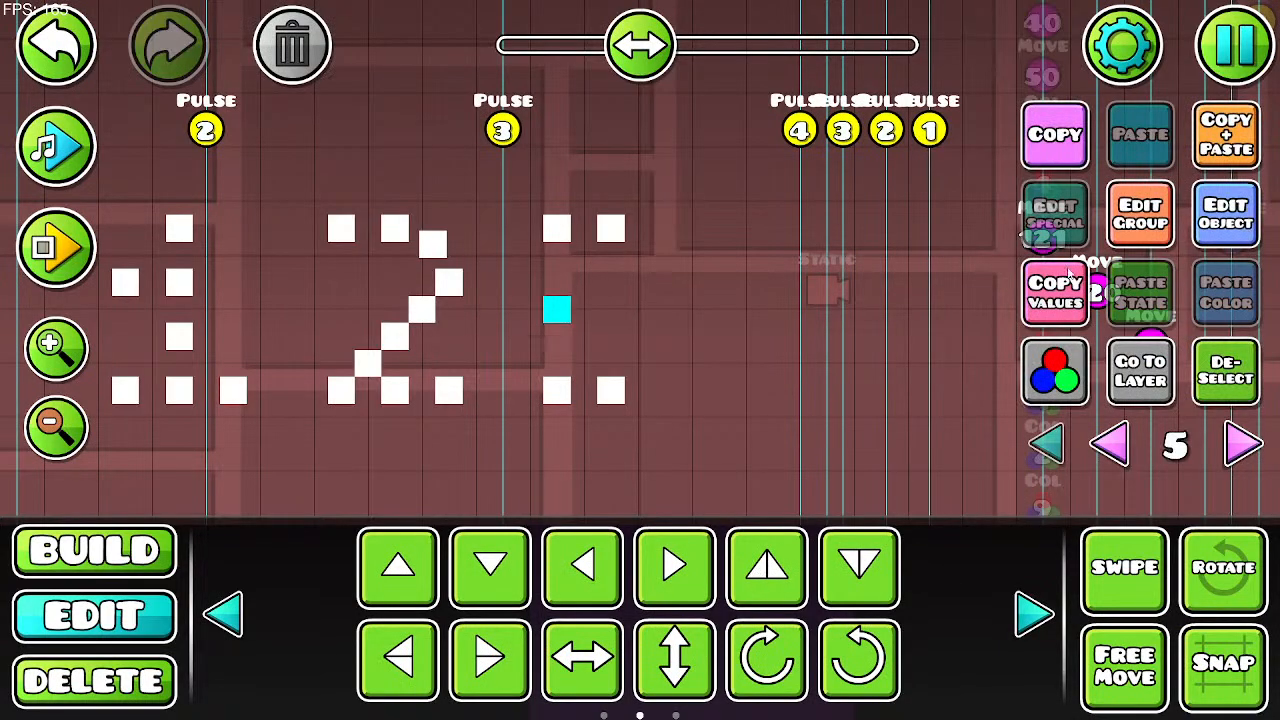
pyautogui.click(1226, 135)
pyautogui.press('d')
# Step: Build the right side of the 3 from three duplicates stacked one cell apart, starting diagonally above the middle bar's end
pyautogui.click(1222, 140)
pyautogui.press('d')
pyautogui.press('w')
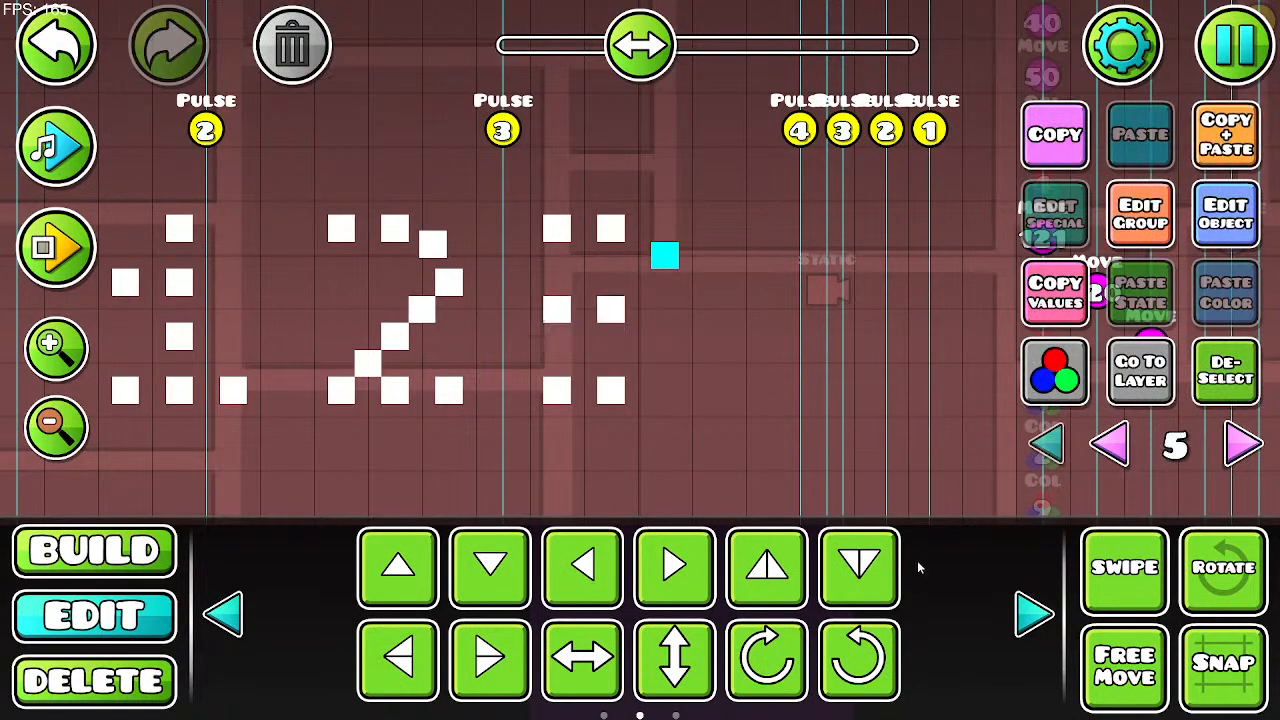
pyautogui.click(889, 543)
pyautogui.click(767, 565)
pyautogui.click(1226, 140)
pyautogui.press('s')
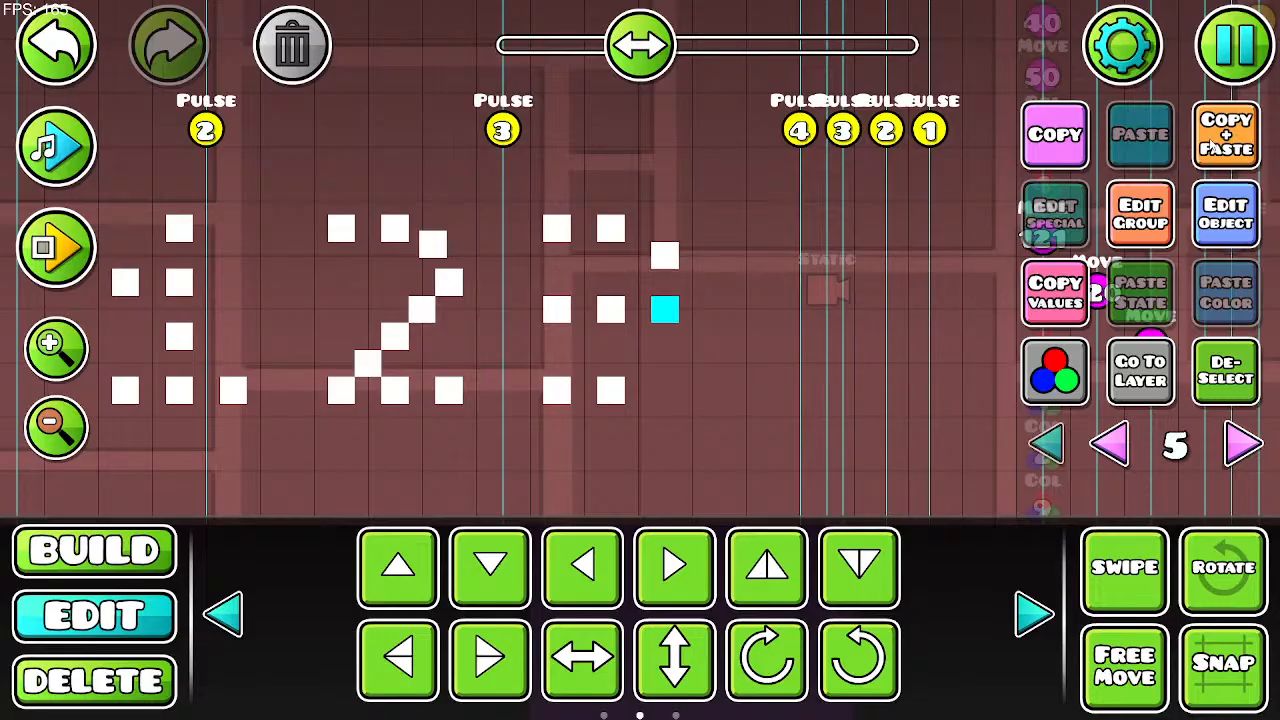
pyautogui.click(1226, 140)
pyautogui.press('s')
pyautogui.press('d')
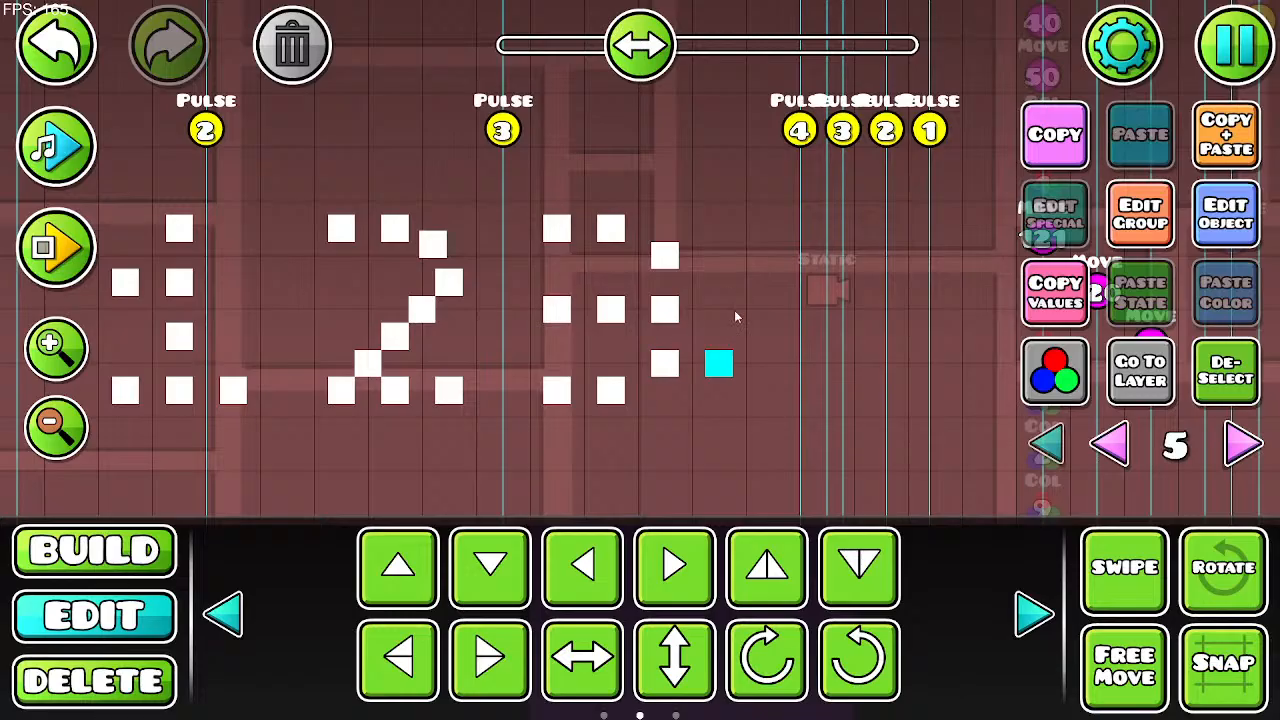
pyautogui.press('s')
pyautogui.press('w')
pyautogui.moveTo(787, 267); pyautogui.dragTo(577, 284)
pyautogui.press('d')
pyautogui.press('w')
pyautogui.press('w')
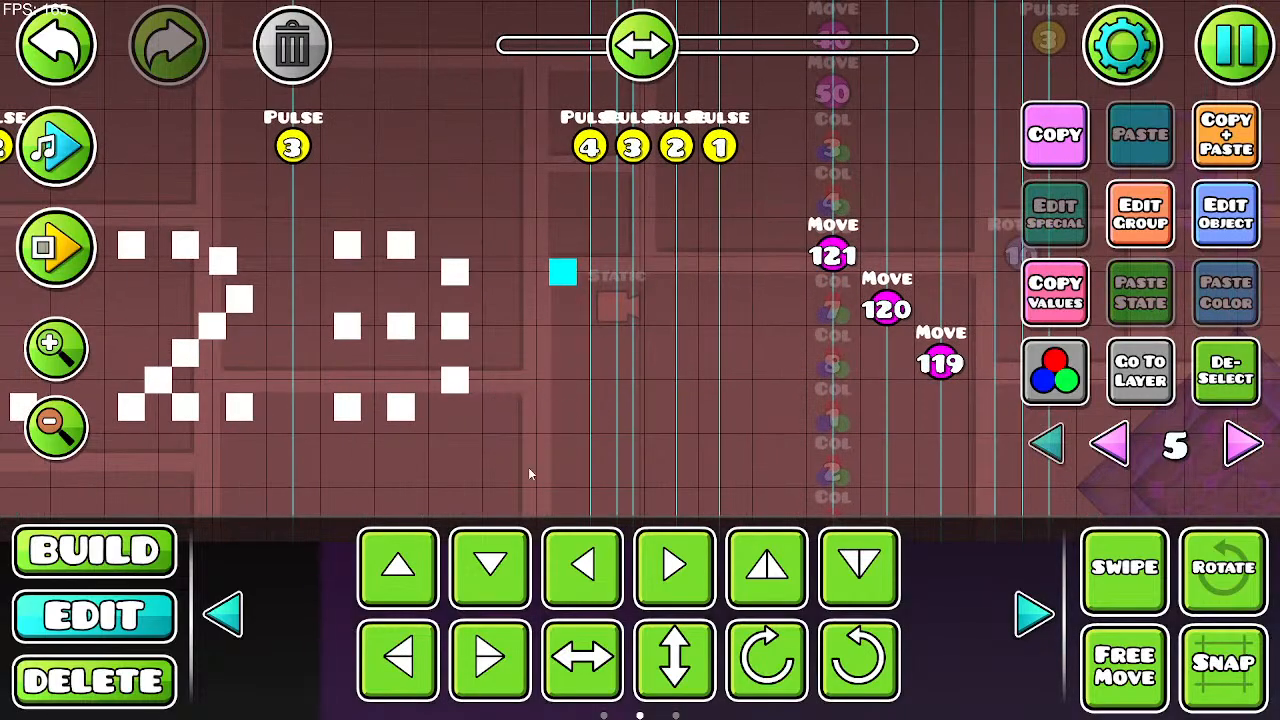
pyautogui.click(292, 45)
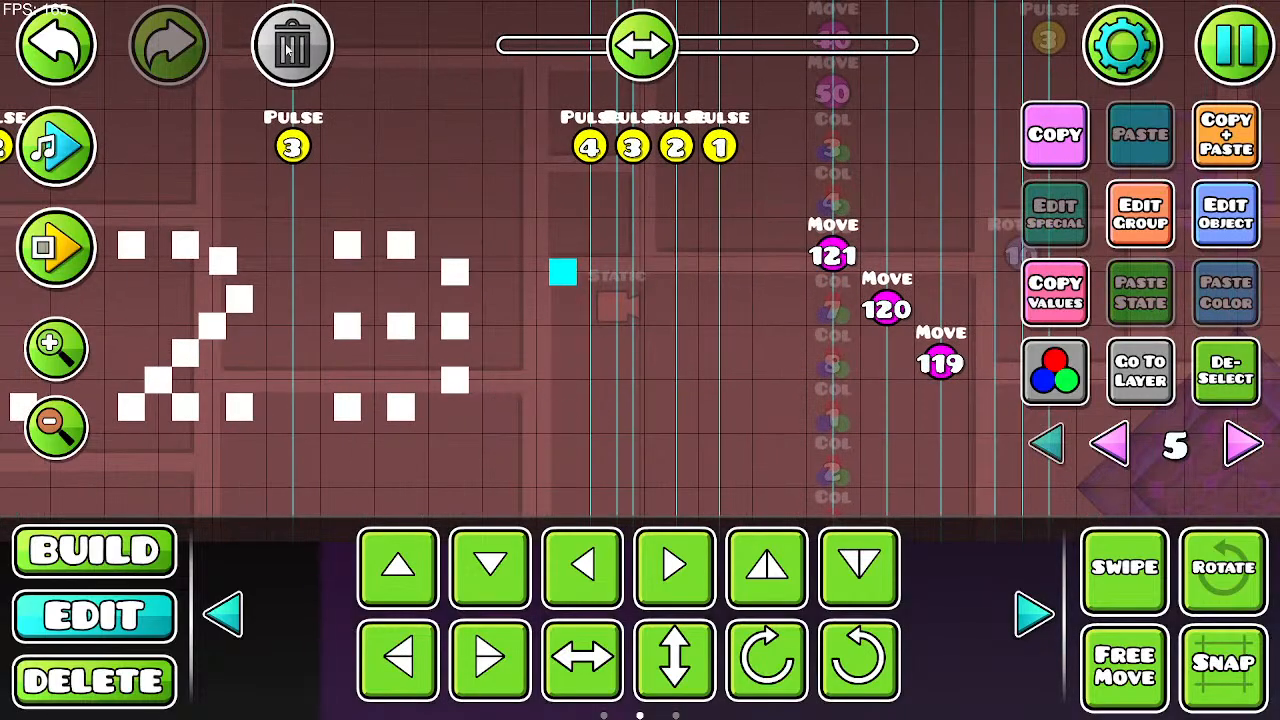
# Step: Start the 4 by duplicating the 3's second top square three cells right, and add copies one cell down and one cell right
pyautogui.click(405, 250)
pyautogui.click(1215, 126)
pyautogui.press('d')
pyautogui.press('d')
pyautogui.press('d')
pyautogui.hotkey('ctrl', 'd')
pyautogui.press('s')
pyautogui.hotkey('ctrl', 'd')
pyautogui.press('d')
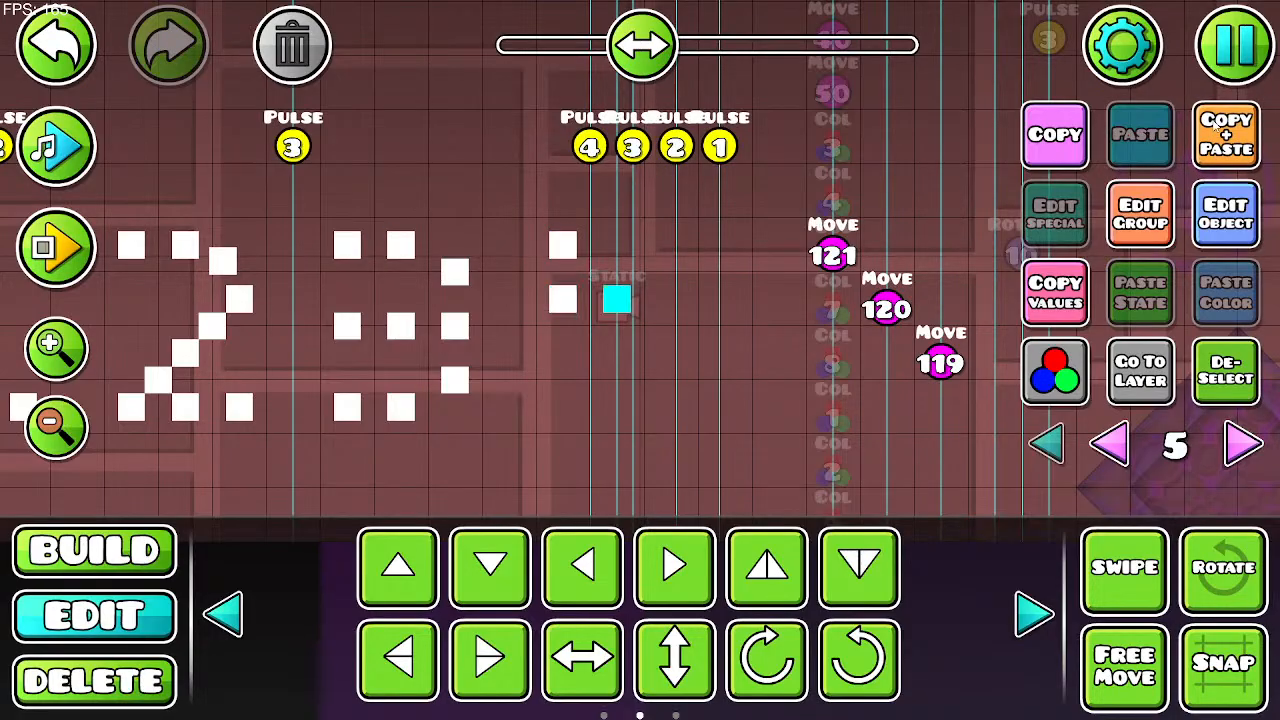
# Step: Add a duplicate one cell right of the 4's crossbar and extend it into a stem, one copy above and two below
pyautogui.hotkey('ctrl', 'd')
pyautogui.press('d')
pyautogui.hotkey('ctrl', 'd')
pyautogui.press('w')
pyautogui.hotkey('ctrl', 'd')
pyautogui.press('s')
pyautogui.press('s')
pyautogui.hotkey('ctrl', 'd')
pyautogui.press('s')
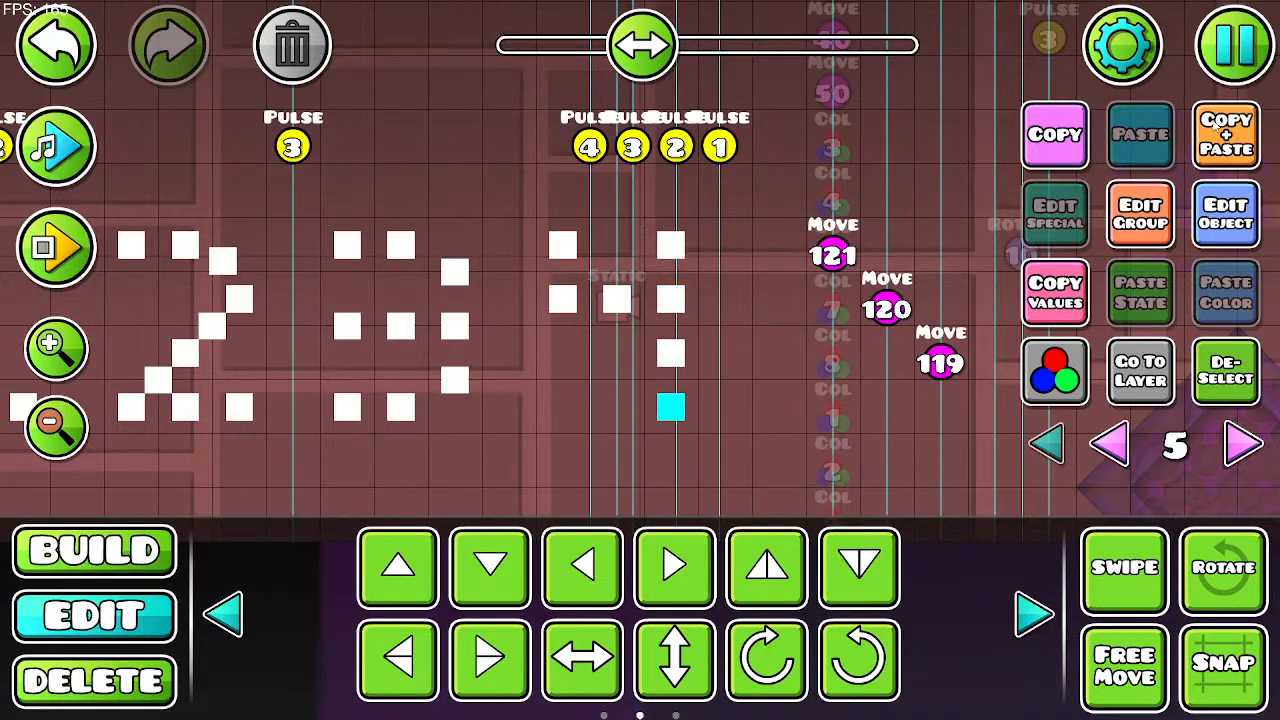
pyautogui.hotkey('ctrl', 'd')
pyautogui.press('a')
pyautogui.press('w')
pyautogui.click(305, 56)
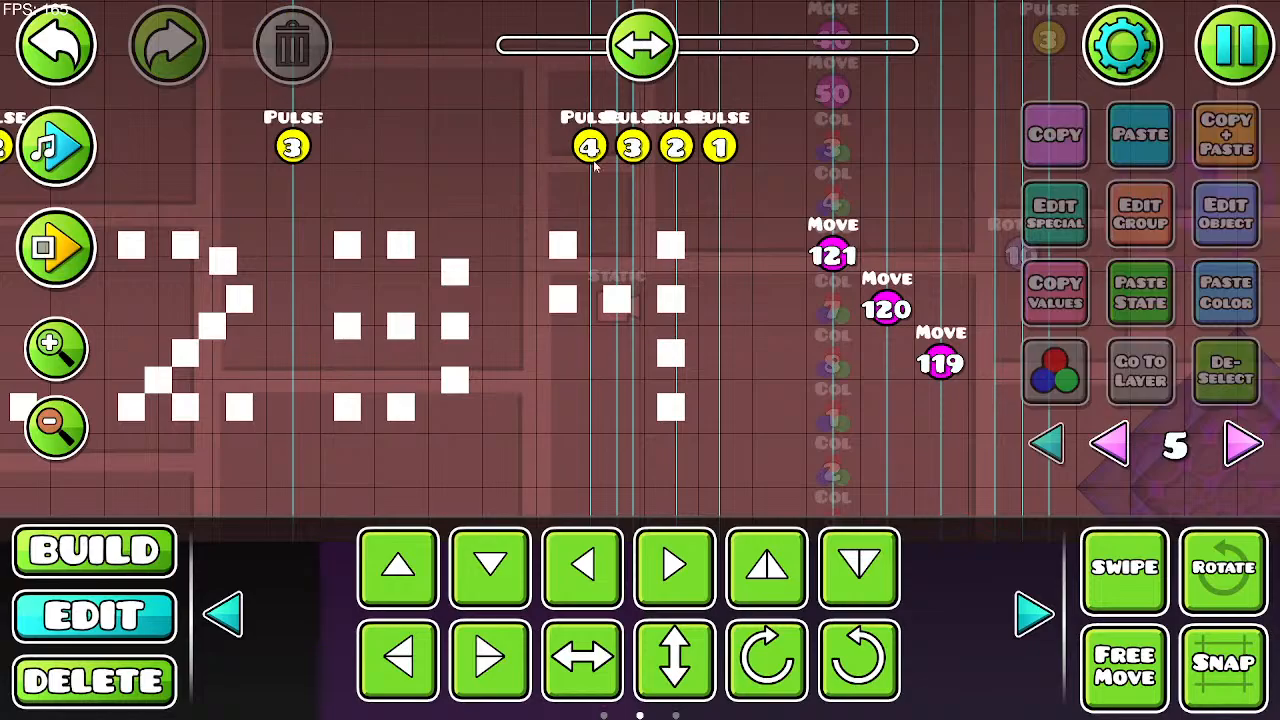
# Step: Look over the square-built numerals 1 to 4 in overview and inspect the shape of the 2 close up
pyautogui.moveTo(671, 195)
pyautogui.mouseDown()
pyautogui.moveTo(534, 200)
pyautogui.moveTo(668, 174)
pyautogui.mouseUp()
pyautogui.click(78, 421)
pyautogui.click(78, 421)
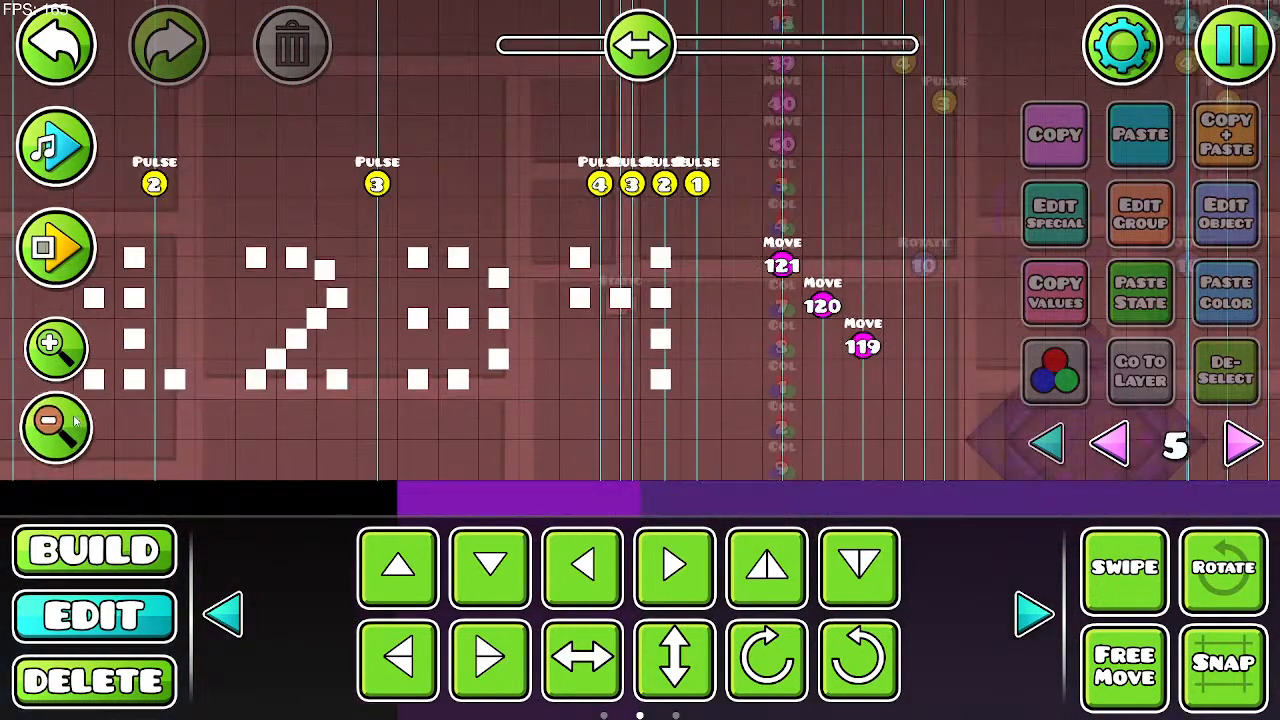
pyautogui.moveTo(455, 342); pyautogui.dragTo(410, 261)
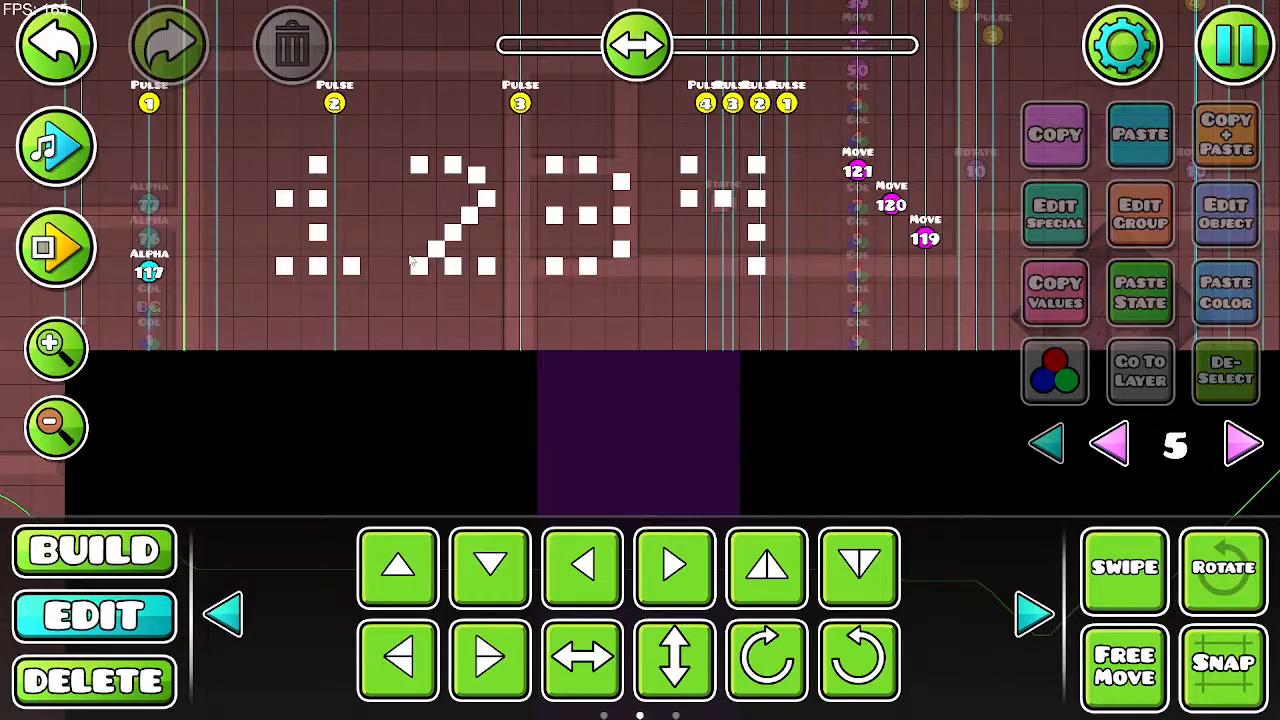
pyautogui.click(78, 337)
pyautogui.click(78, 337)
pyautogui.click(78, 337)
pyautogui.click(78, 337)
pyautogui.moveTo(366, 246); pyautogui.dragTo(572, 416)
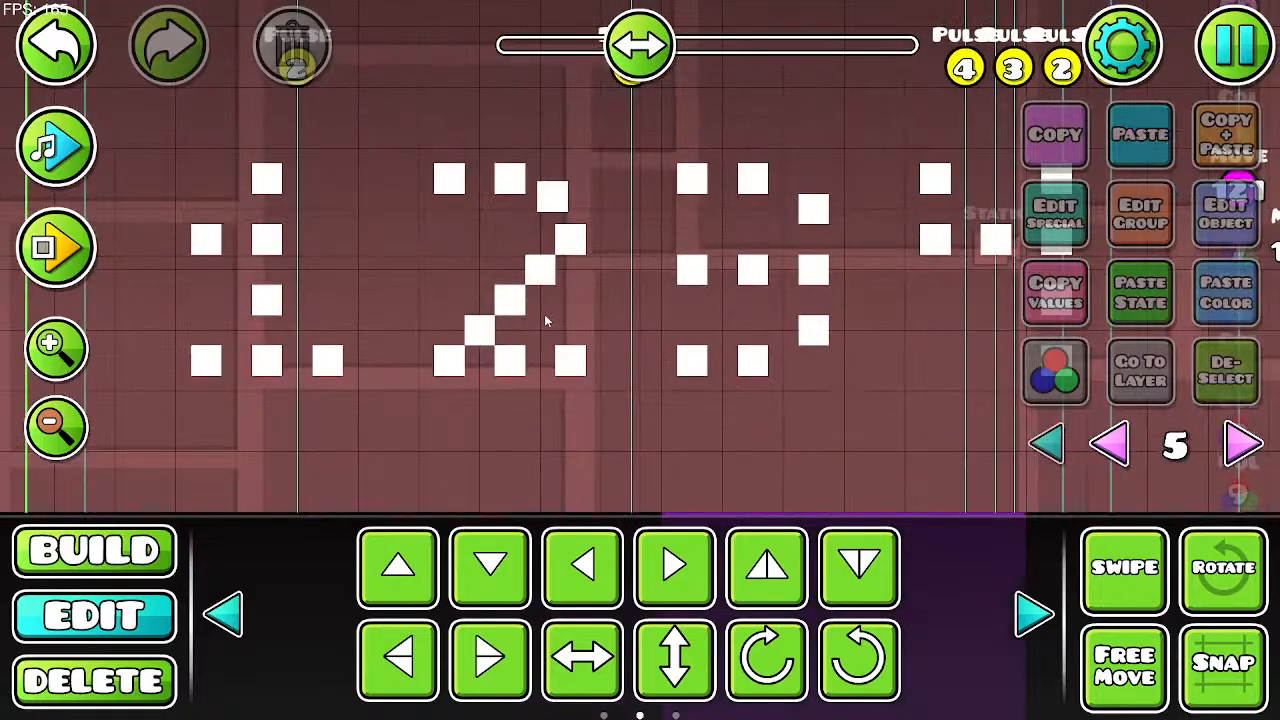
# Step: Delete the topmost square of the 2's diagonal and select the two remaining diagonal squares below it
pyautogui.click(540, 271)
pyautogui.click(326, 54)
pyautogui.click(503, 300)
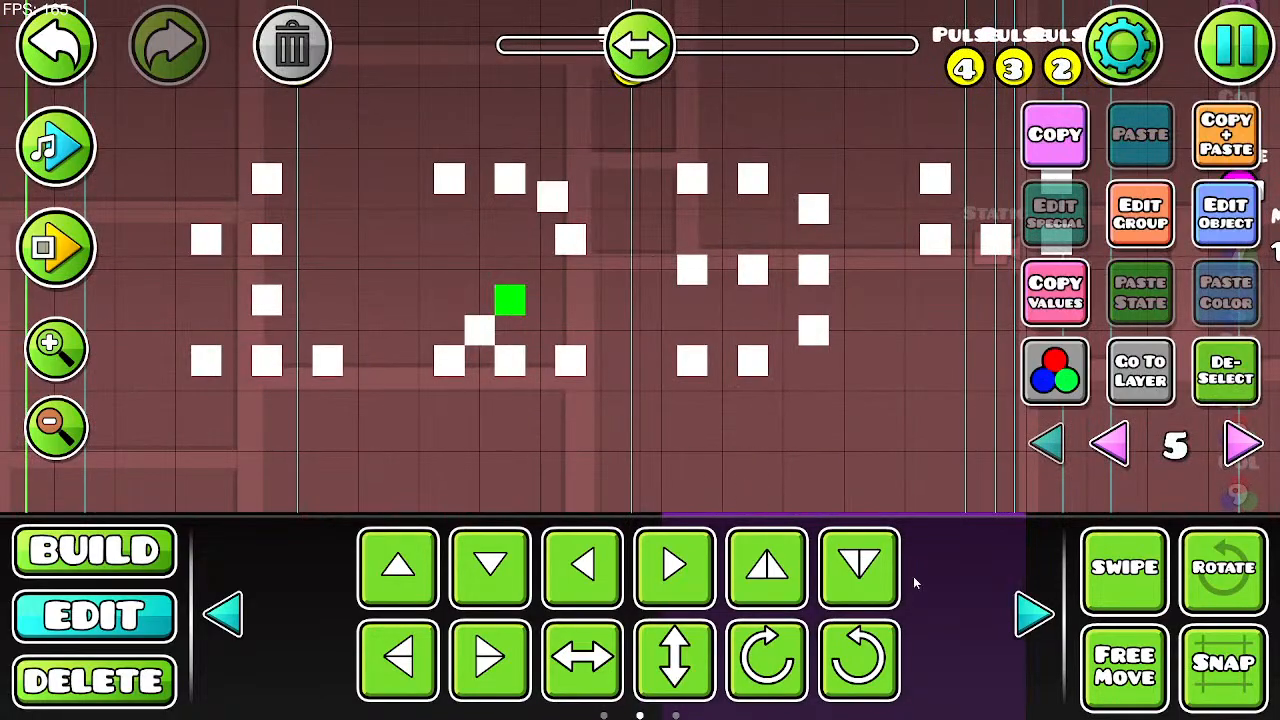
pyautogui.click(482, 331)
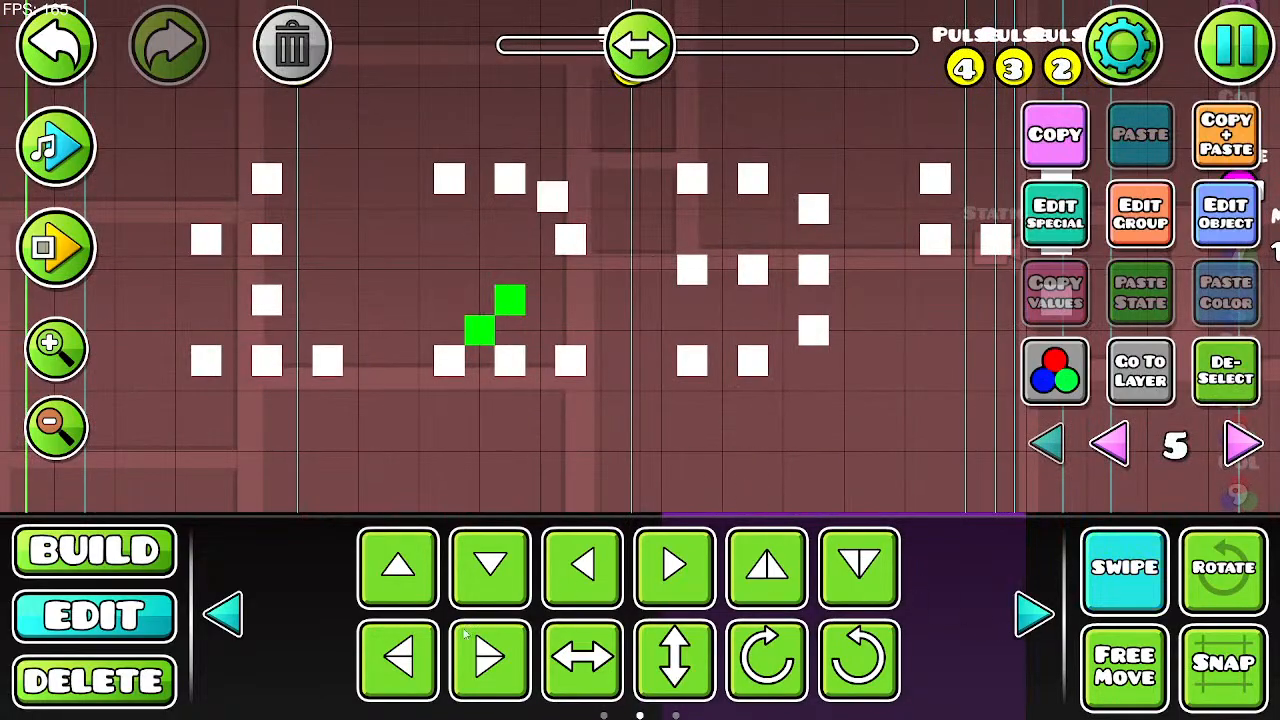
pyautogui.click(490, 657)
pyautogui.click(766, 568)
pyautogui.click(514, 596)
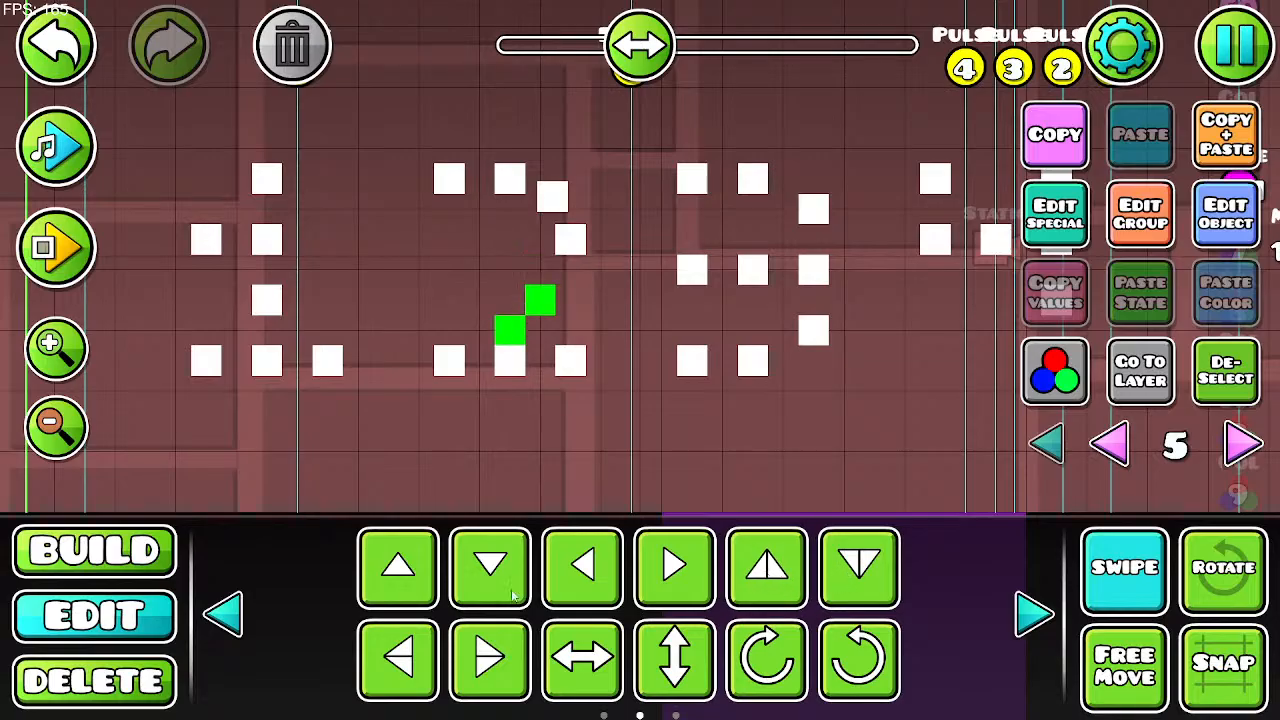
pyautogui.click(387, 660)
pyautogui.click(1124, 567)
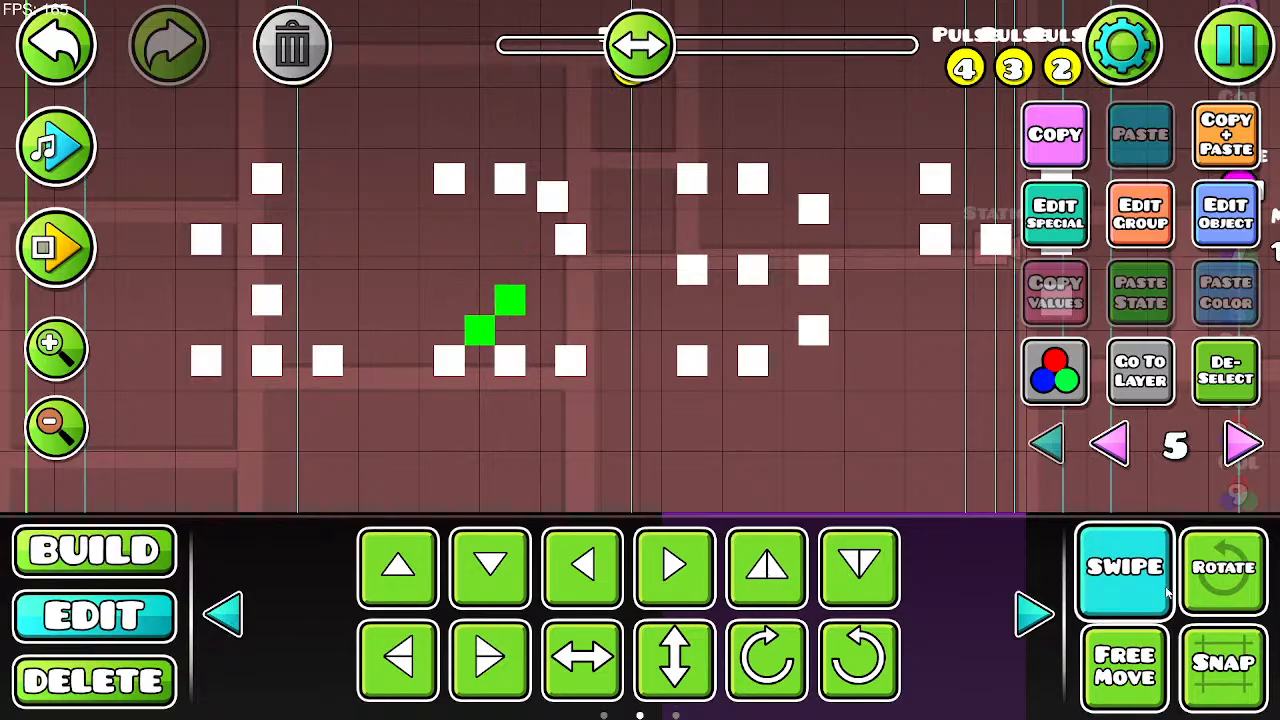
# Step: Nudge the 2's two selected diagonal squares together two fine steps up and two fine steps right
pyautogui.click(229, 614)
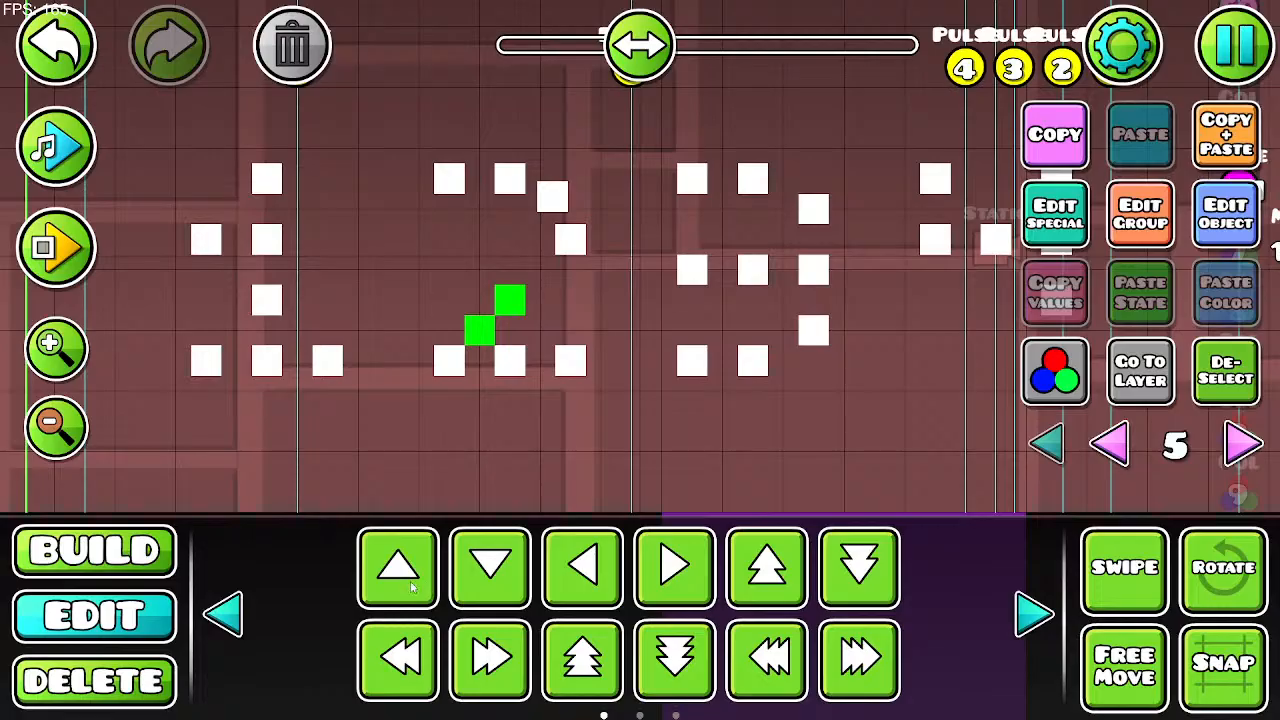
pyautogui.click(411, 587)
pyautogui.click(411, 587)
pyautogui.click(678, 578)
pyautogui.click(678, 578)
# Step: Nudge only the upper diagonal square of the 2 further up and right in fine steps, toward the curve's end
pyautogui.click(569, 244)
pyautogui.click(518, 293)
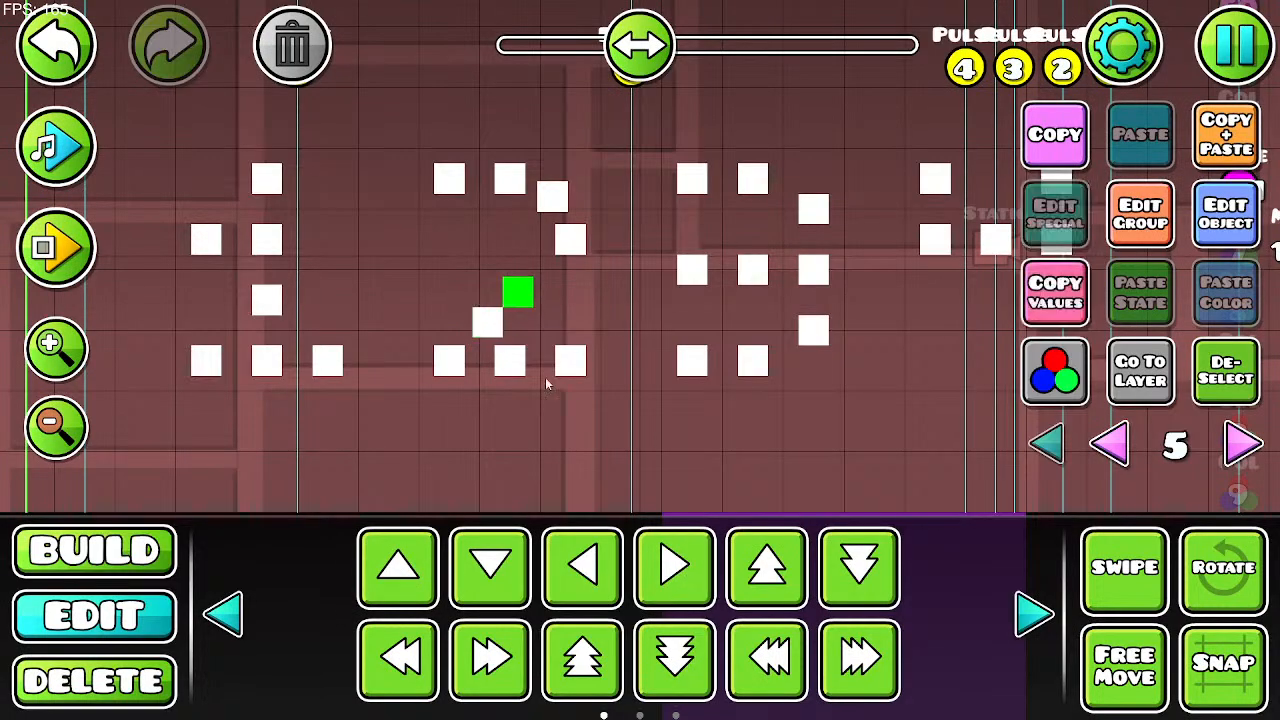
pyautogui.click(676, 570)
pyautogui.click(405, 575)
pyautogui.click(415, 573)
pyautogui.click(682, 577)
pyautogui.click(415, 574)
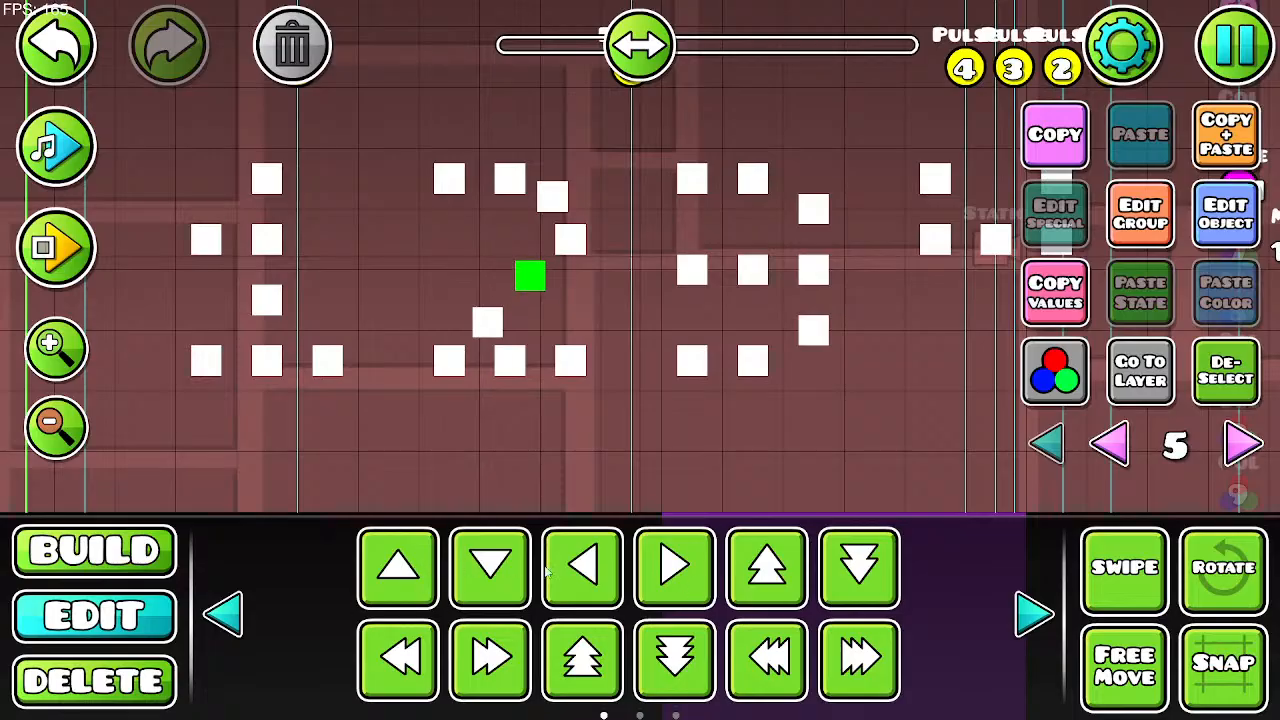
pyautogui.click(683, 575)
# Step: Nudge the 2's lower diagonal square one fine step up and one fine step right
pyautogui.click(485, 335)
pyautogui.click(405, 572)
pyautogui.click(678, 570)
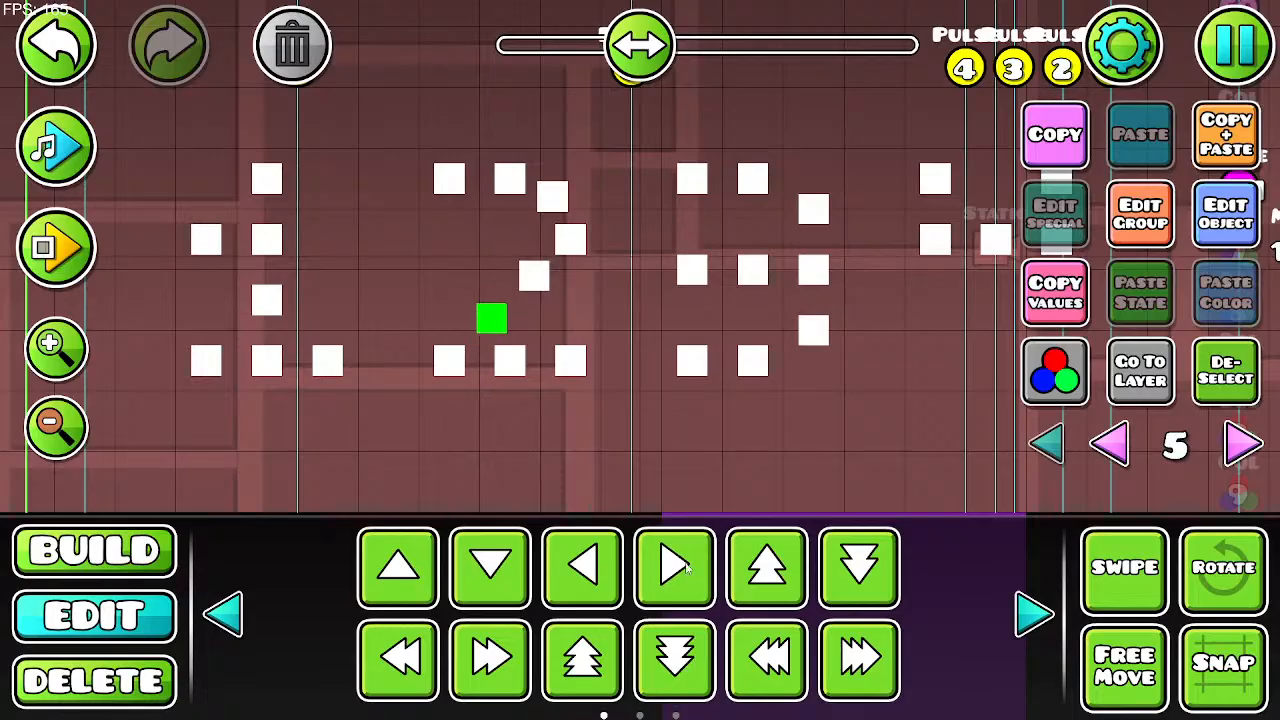
# Step: Look over the square-built numerals 1 to 4 in overview to judge the 2's refined diagonal
pyautogui.moveTo(656, 436); pyautogui.dragTo(668, 407)
pyautogui.click(574, 325)
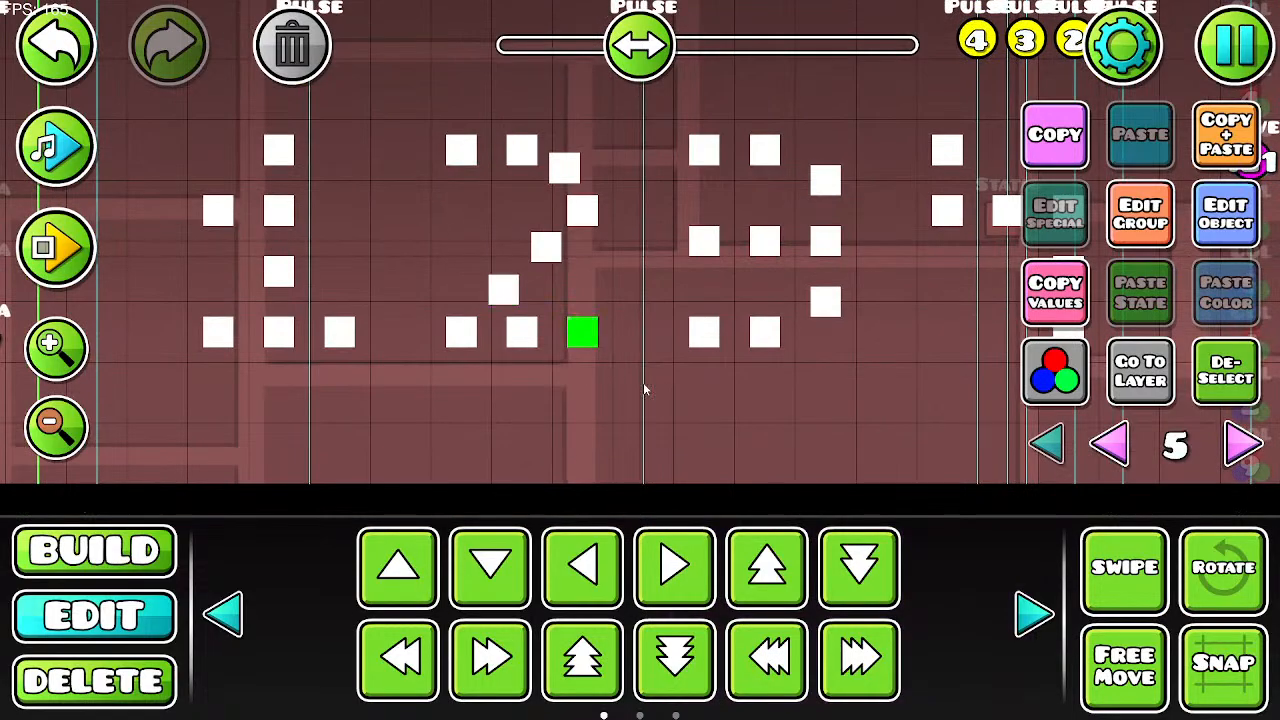
pyautogui.click(55, 425)
pyautogui.click(55, 425)
pyautogui.click(55, 425)
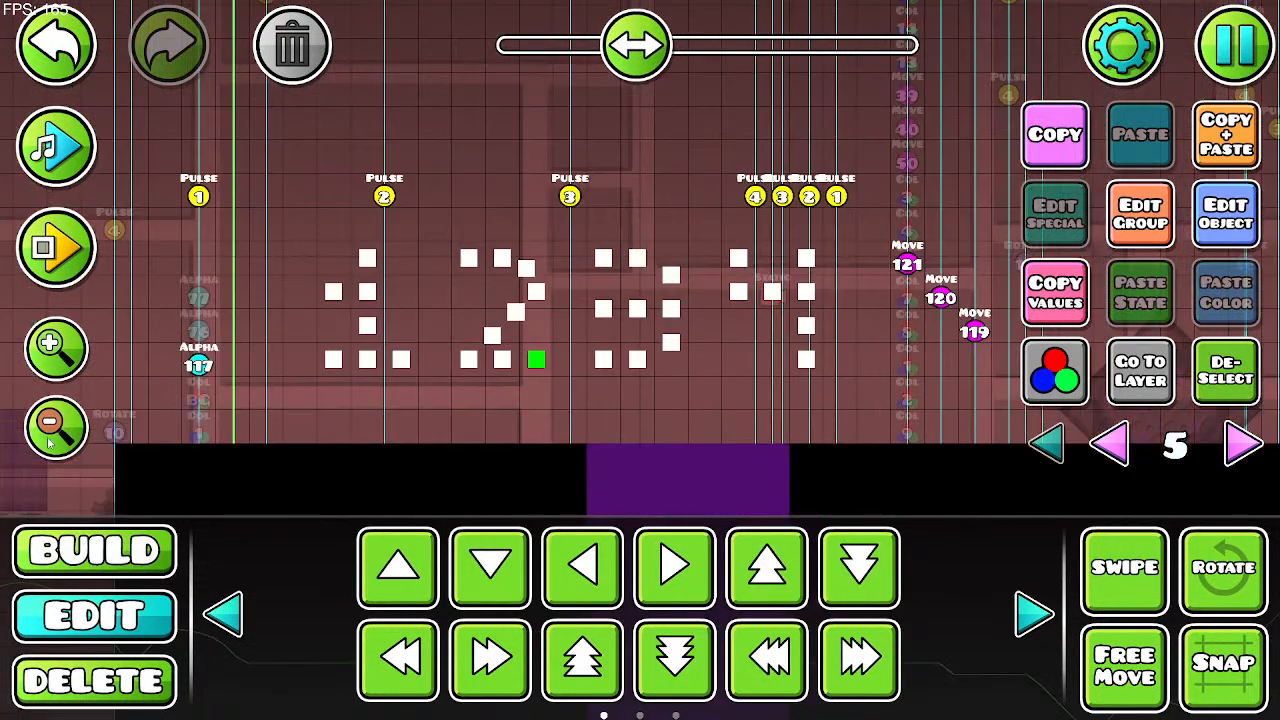
pyautogui.moveTo(335, 390); pyautogui.dragTo(270, 262)
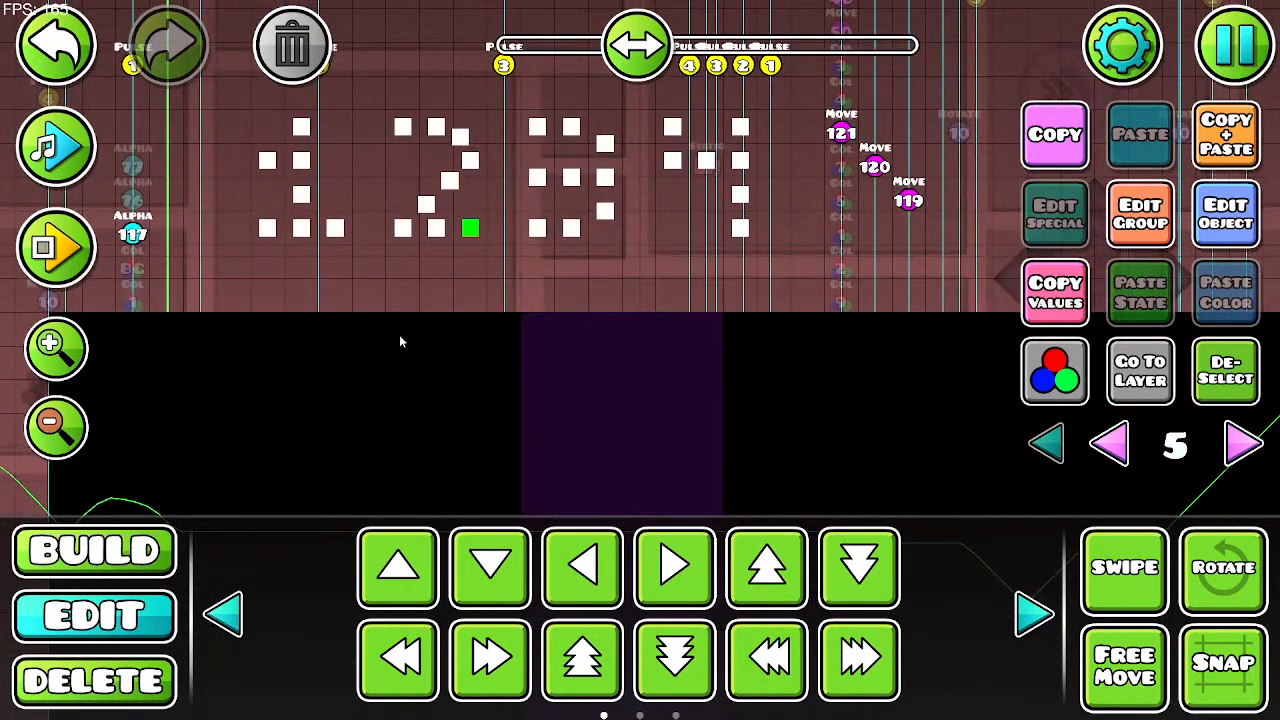
pyautogui.moveTo(399, 337); pyautogui.dragTo(379, 284)
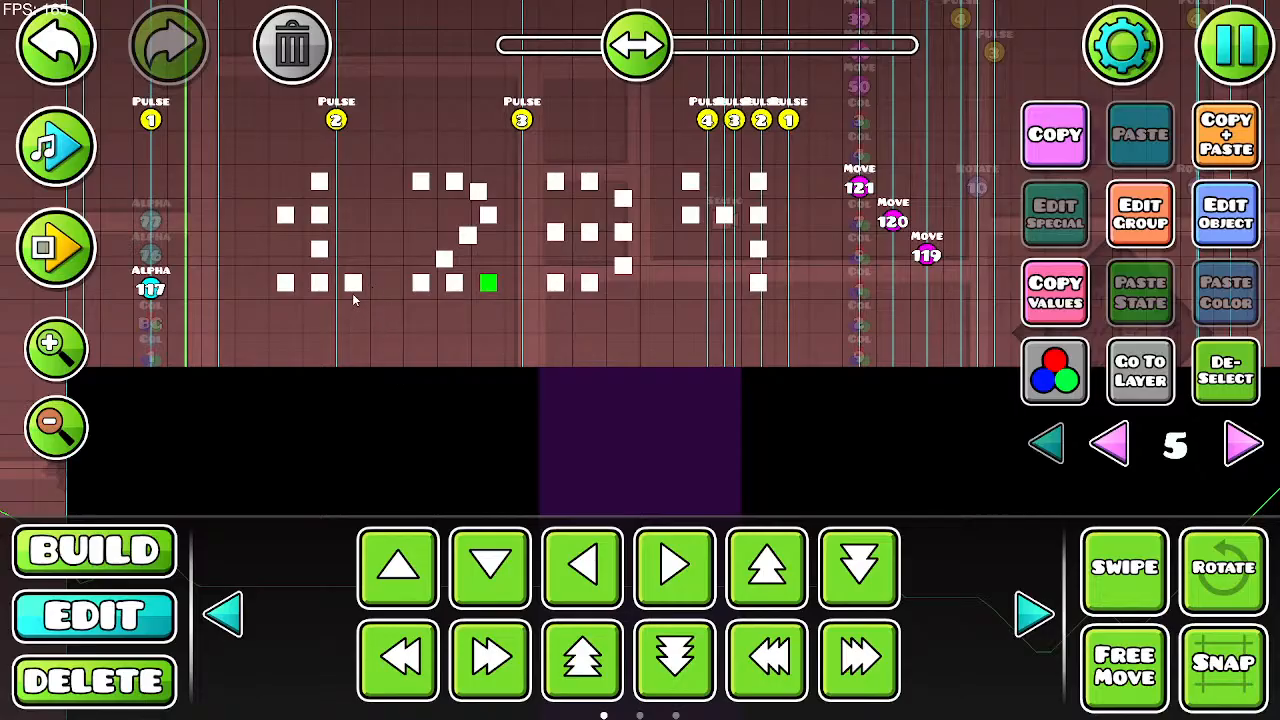
pyautogui.moveTo(353, 300); pyautogui.dragTo(529, 400)
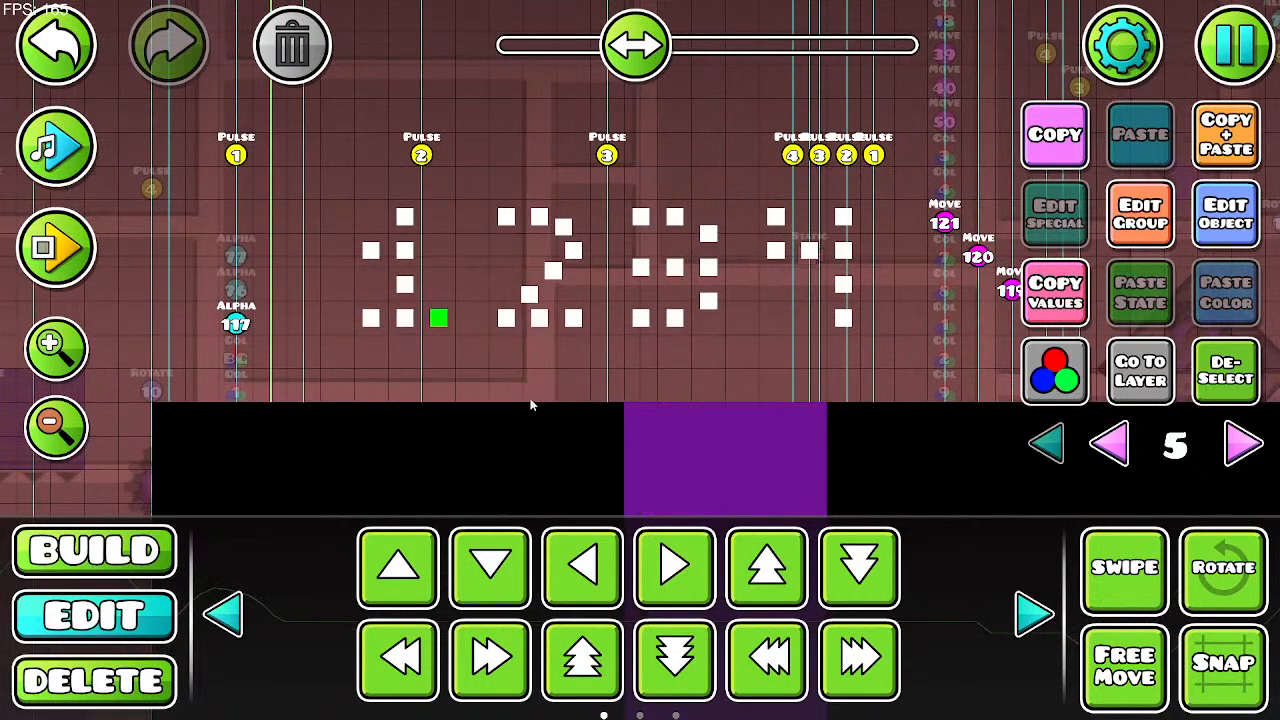
pyautogui.keyDown('shift'); pyautogui.click(371, 250); pyautogui.keyUp('shift')
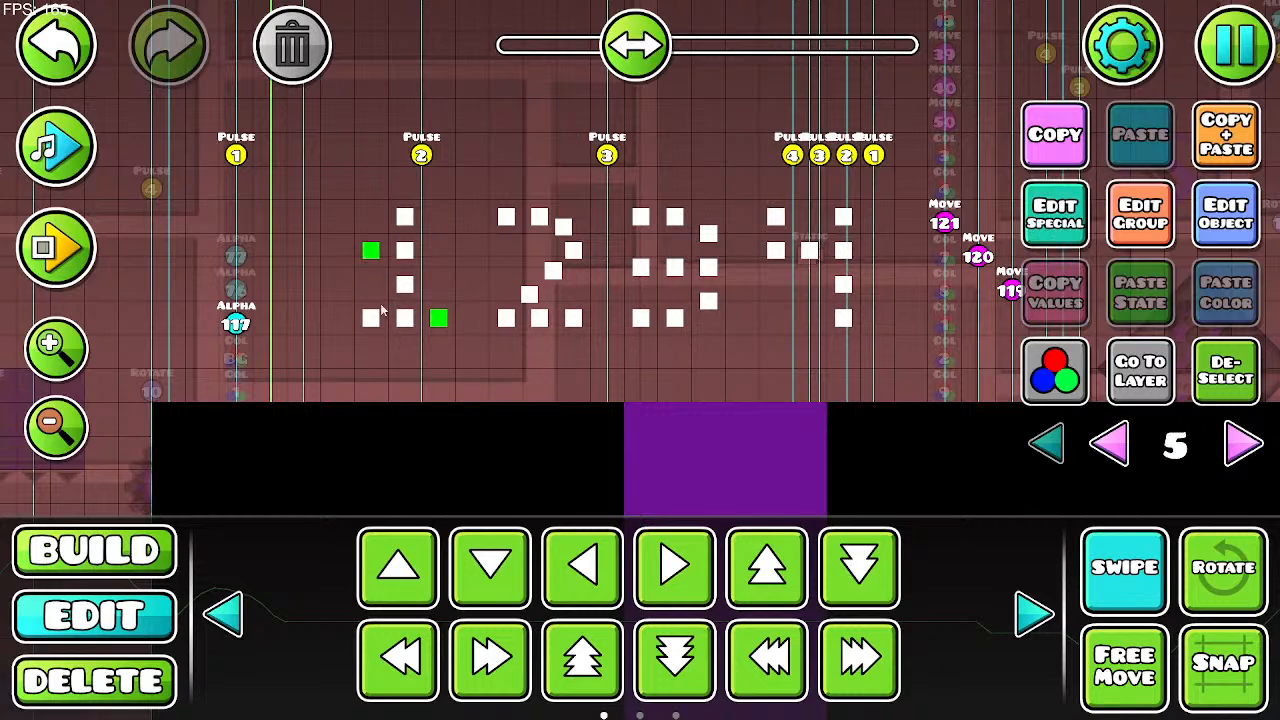
pyautogui.keyDown('shift'); pyautogui.click(404, 318); pyautogui.keyUp('shift')
pyautogui.moveTo(407, 258)
pyautogui.mouseDown()
pyautogui.moveTo(553, 234)
pyautogui.moveTo(543, 225)
pyautogui.moveTo(575, 248)
pyautogui.moveTo(532, 300)
pyautogui.moveTo(535, 325)
pyautogui.moveTo(570, 325)
pyautogui.mouseUp()
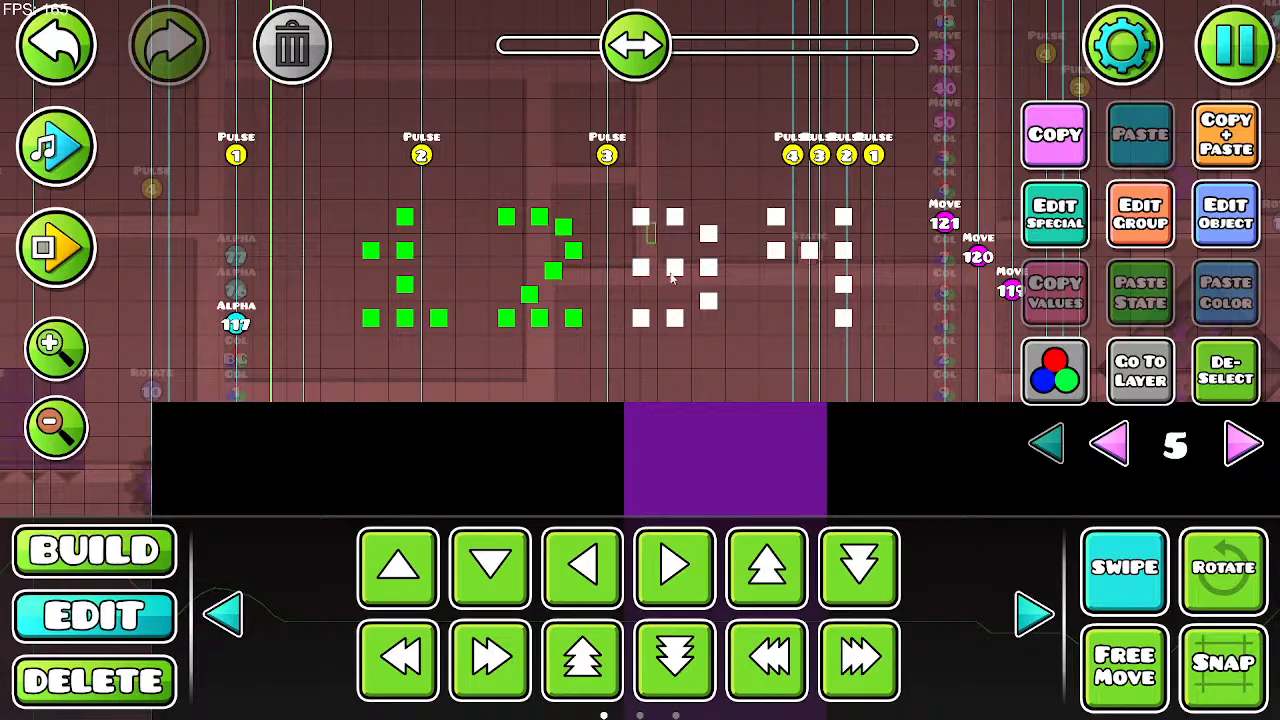
pyautogui.moveTo(672, 279)
pyautogui.mouseDown()
pyautogui.moveTo(644, 265)
pyautogui.moveTo(648, 325)
pyautogui.moveTo(695, 270)
pyautogui.moveTo(810, 284)
pyautogui.mouseUp()
pyautogui.moveTo(799, 239); pyautogui.dragTo(853, 328)
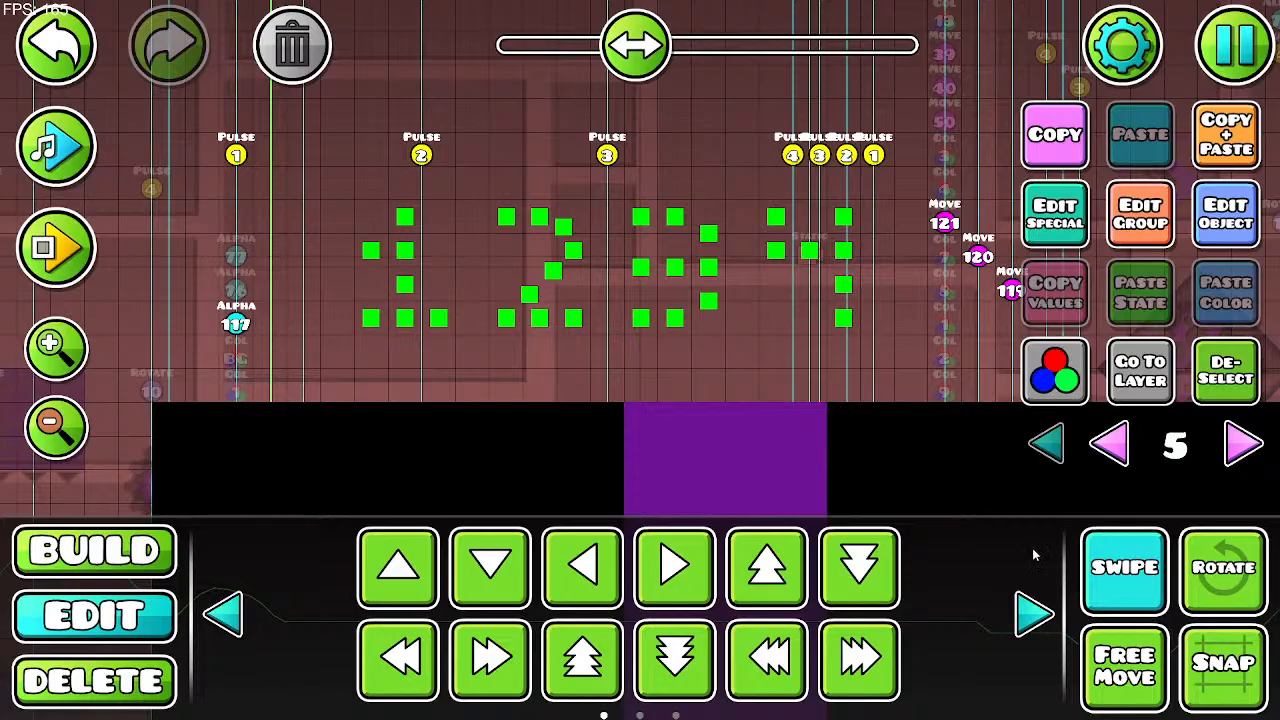
pyautogui.click(1099, 564)
pyautogui.scroll(-2, 851, 417)
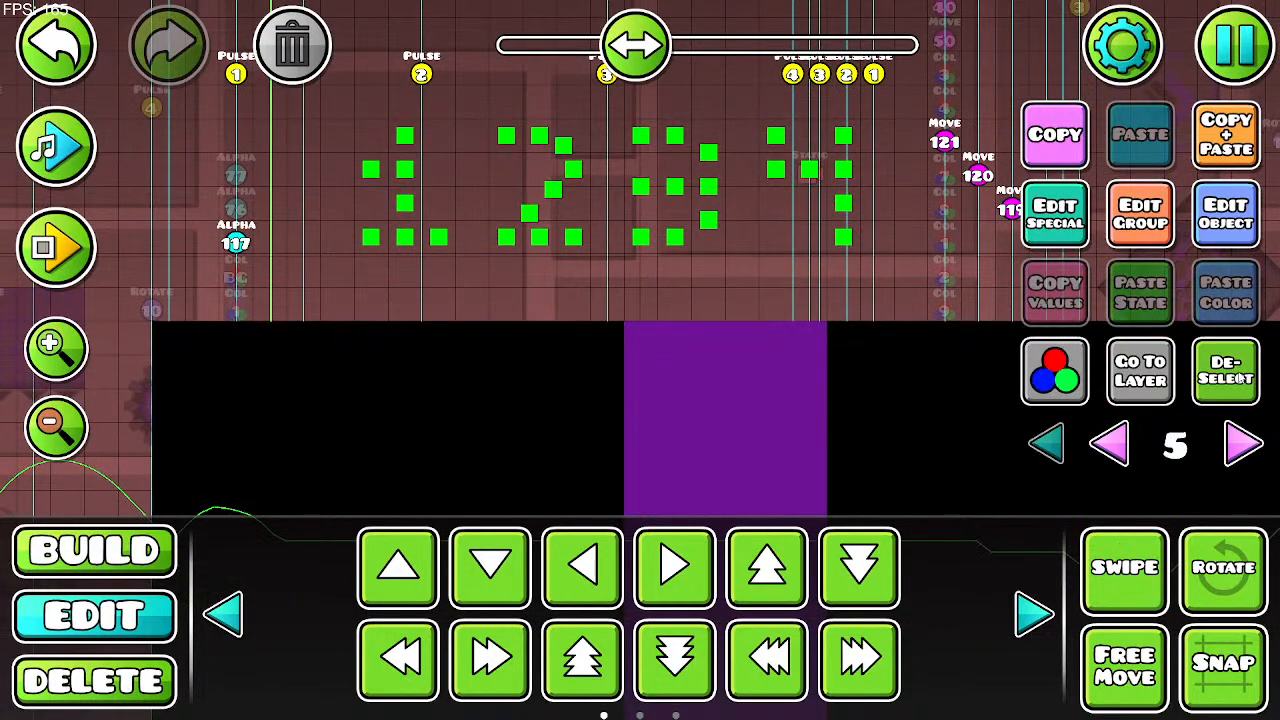
pyautogui.click(1240, 378)
# Step: Play back the level with music to preview the colored panels below the numerals, and stop the playback
pyautogui.scroll(-5, 415, 237)
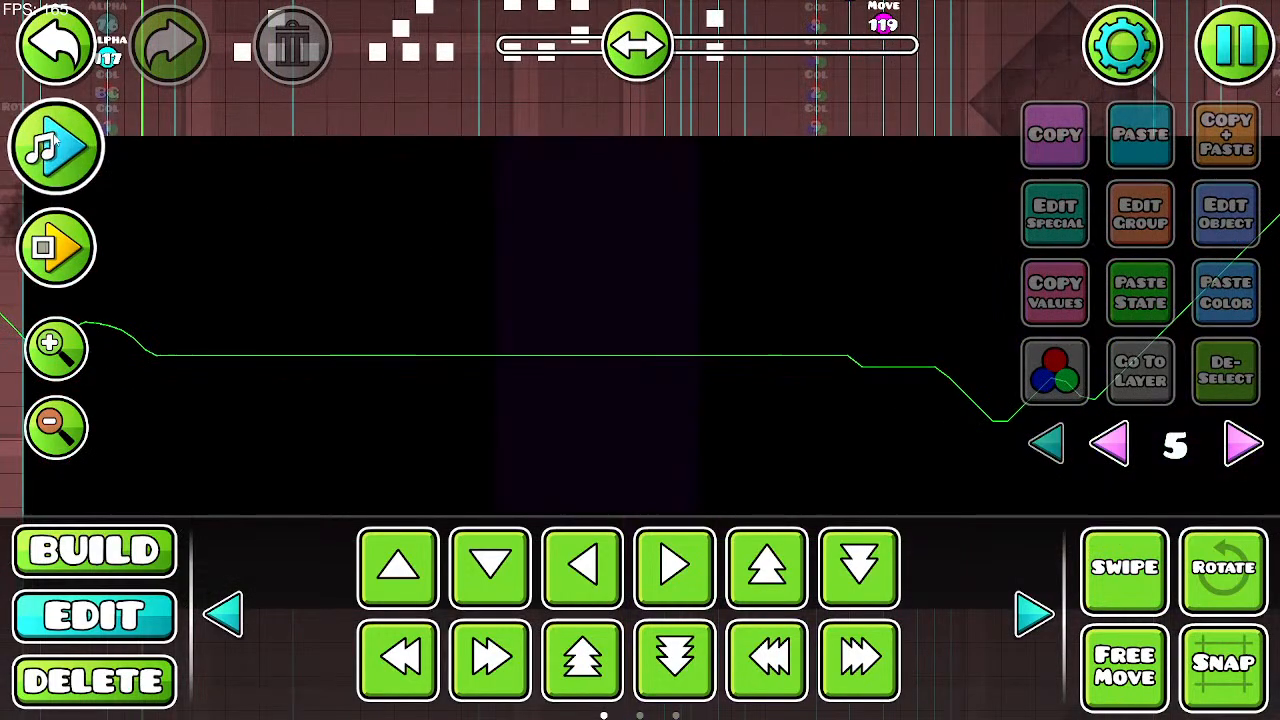
pyautogui.click(56, 145)
pyautogui.click(56, 145)
pyautogui.click(60, 146)
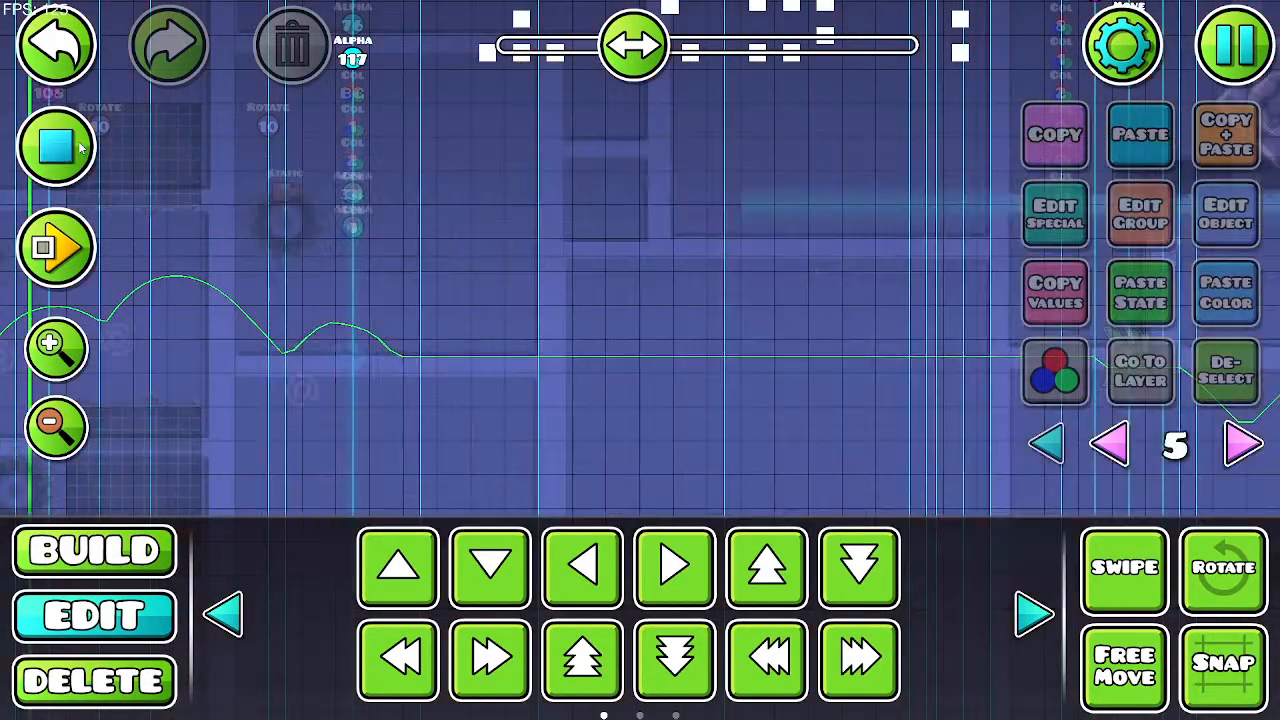
pyautogui.click(74, 148)
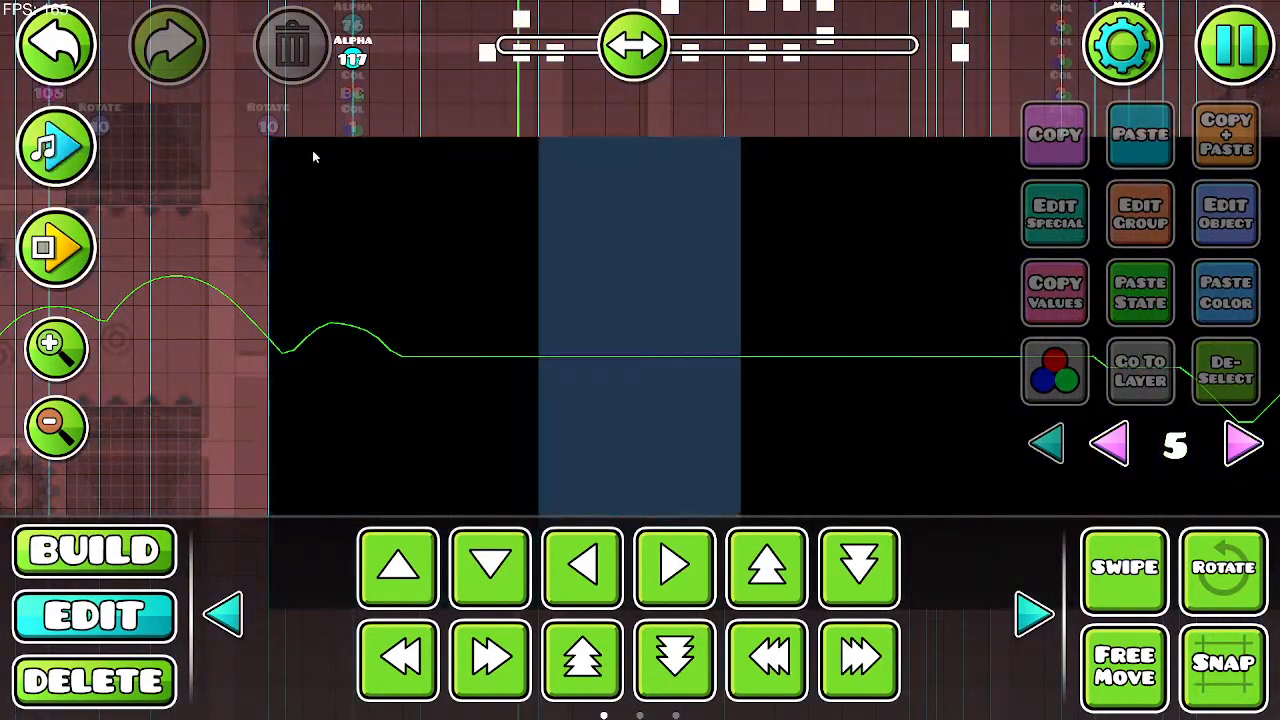
# Step: Select all squares of the 2 and check their group settings
pyautogui.scroll(4, 400, 140)
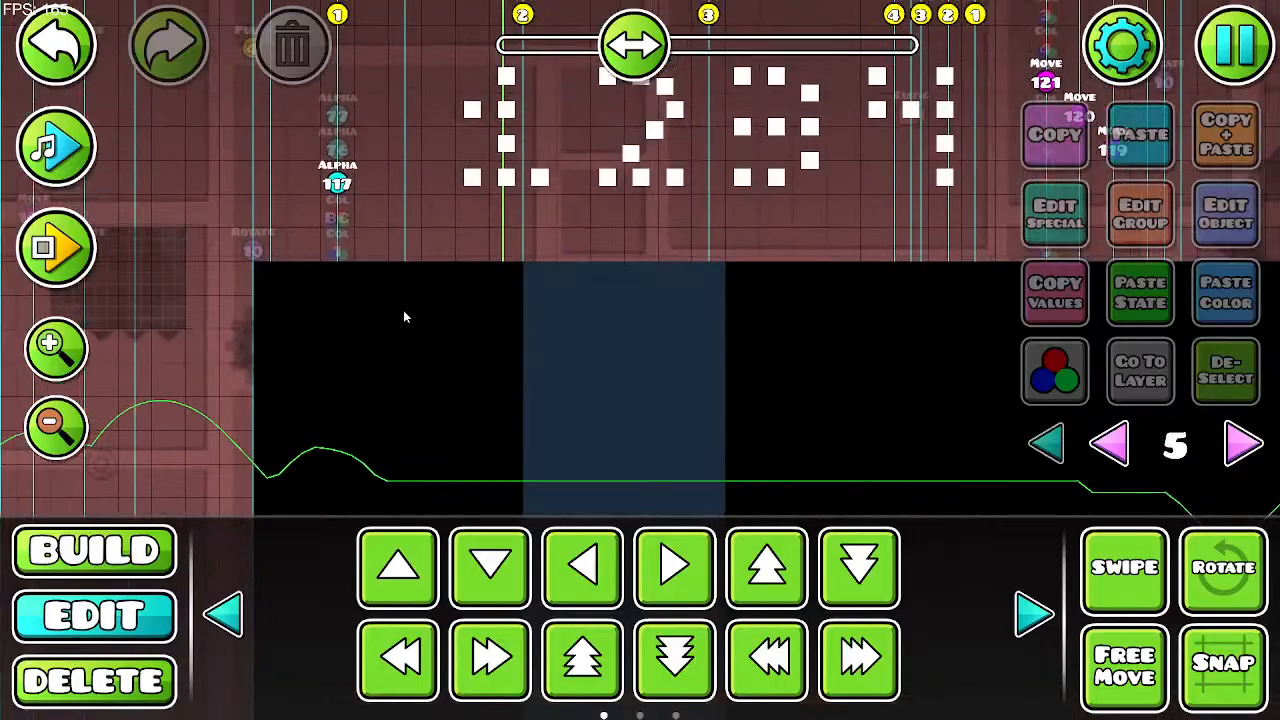
pyautogui.click(612, 180)
pyautogui.click(1110, 545)
pyautogui.scroll(2, 700, 300)
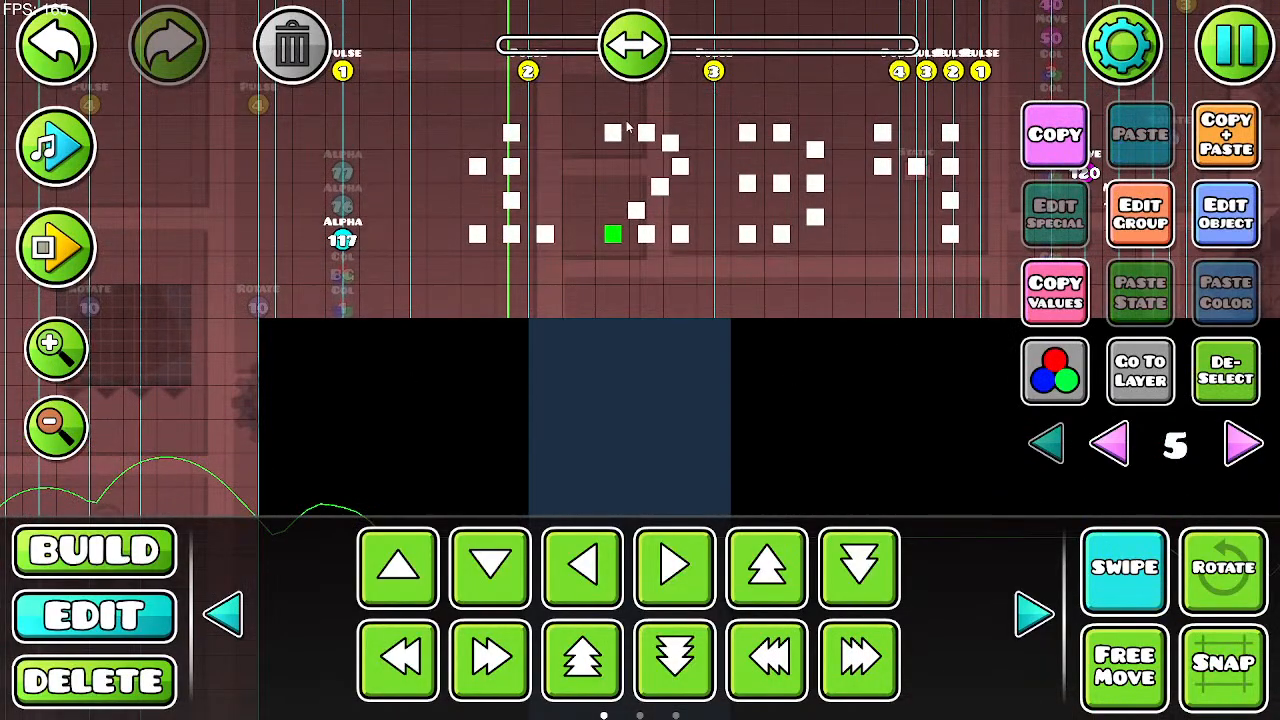
pyautogui.moveTo(613, 128); pyautogui.dragTo(681, 241)
pyautogui.click(1170, 215)
pyautogui.click(640, 654)
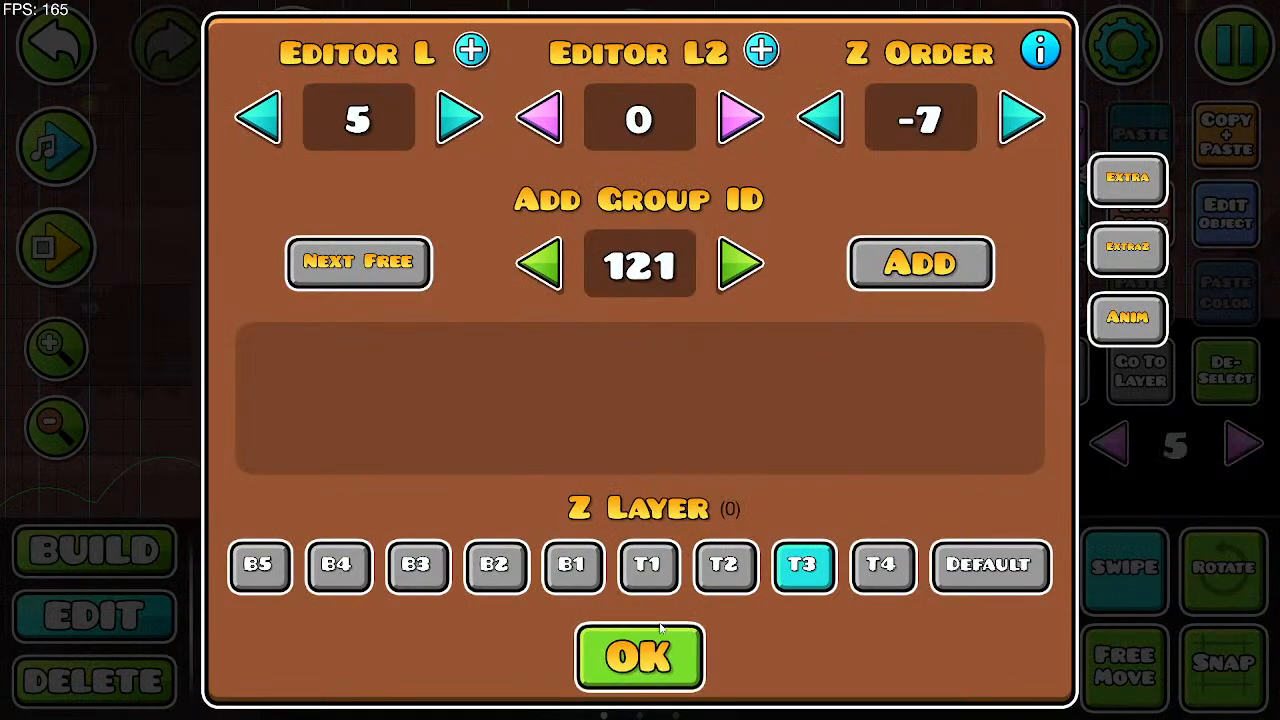
# Step: Give the 2's squares base color channel 2 with HSV saturation 0.90 and brightness 1.30, and deselect them
pyautogui.click(1190, 240)
pyautogui.click(491, 392)
pyautogui.click(291, 181)
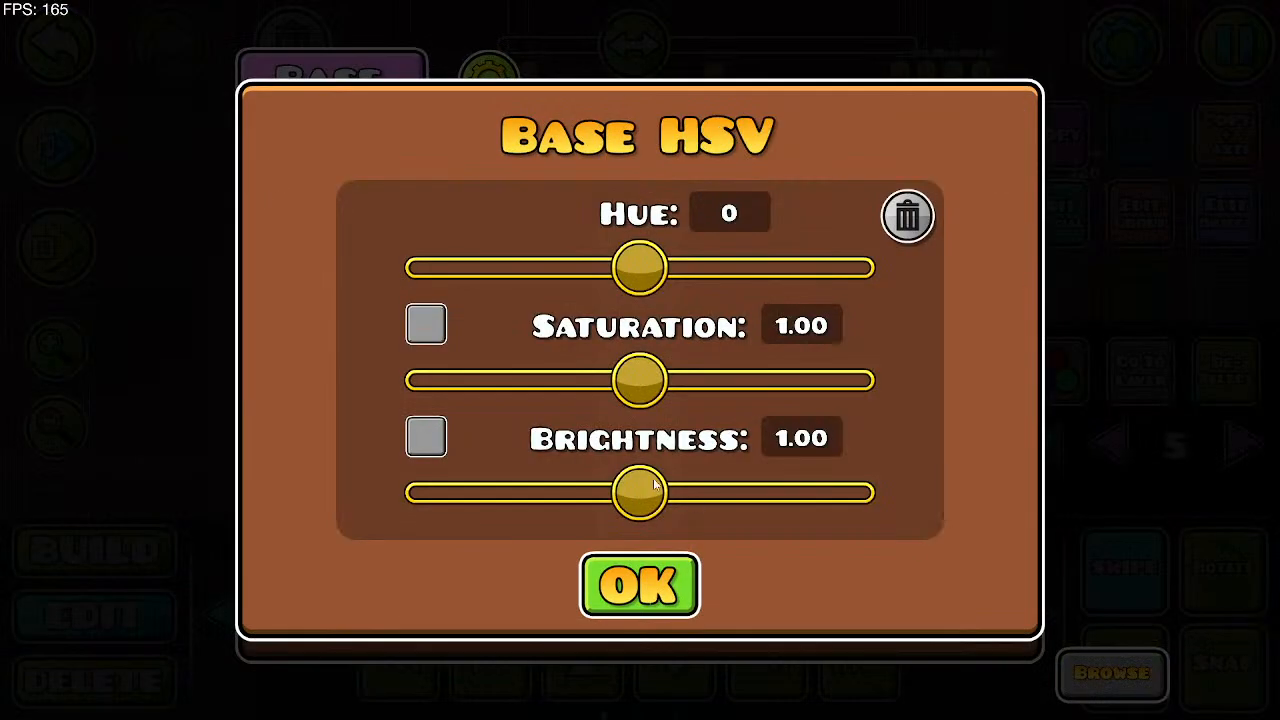
pyautogui.moveTo(645, 490); pyautogui.dragTo(708, 493)
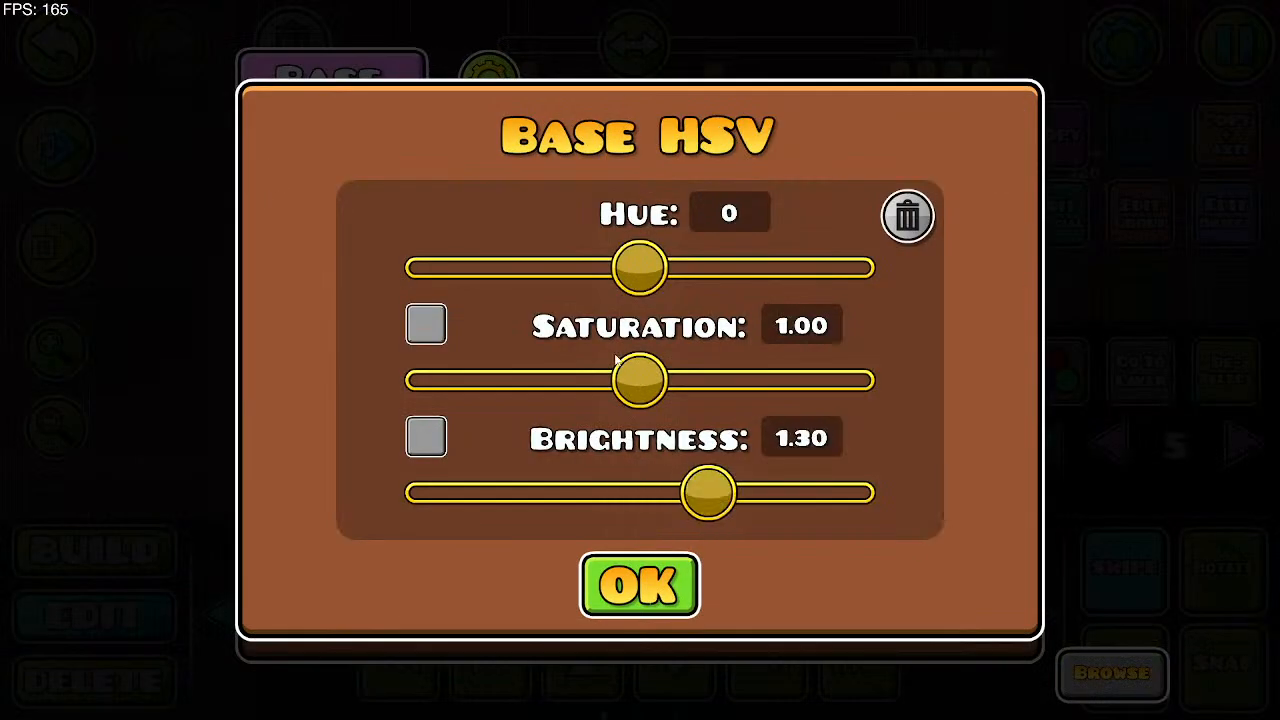
pyautogui.moveTo(620, 362); pyautogui.dragTo(617, 380)
pyautogui.click(675, 597)
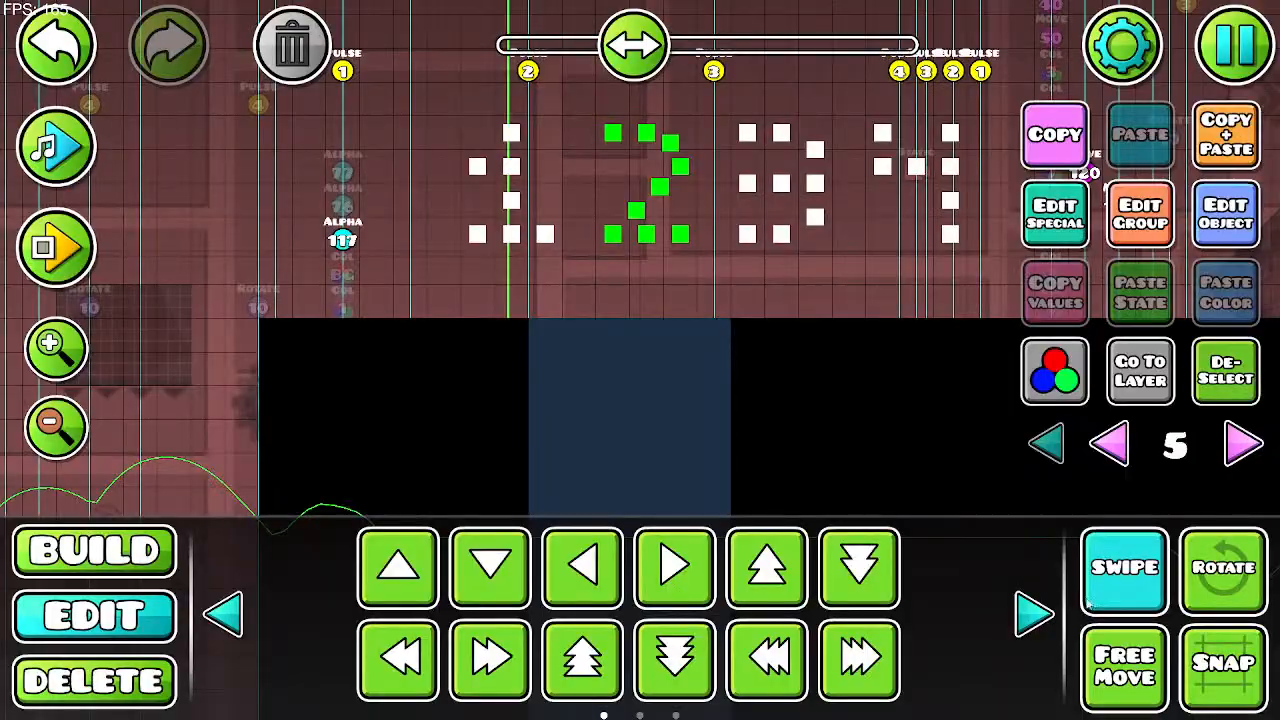
pyautogui.click(1237, 378)
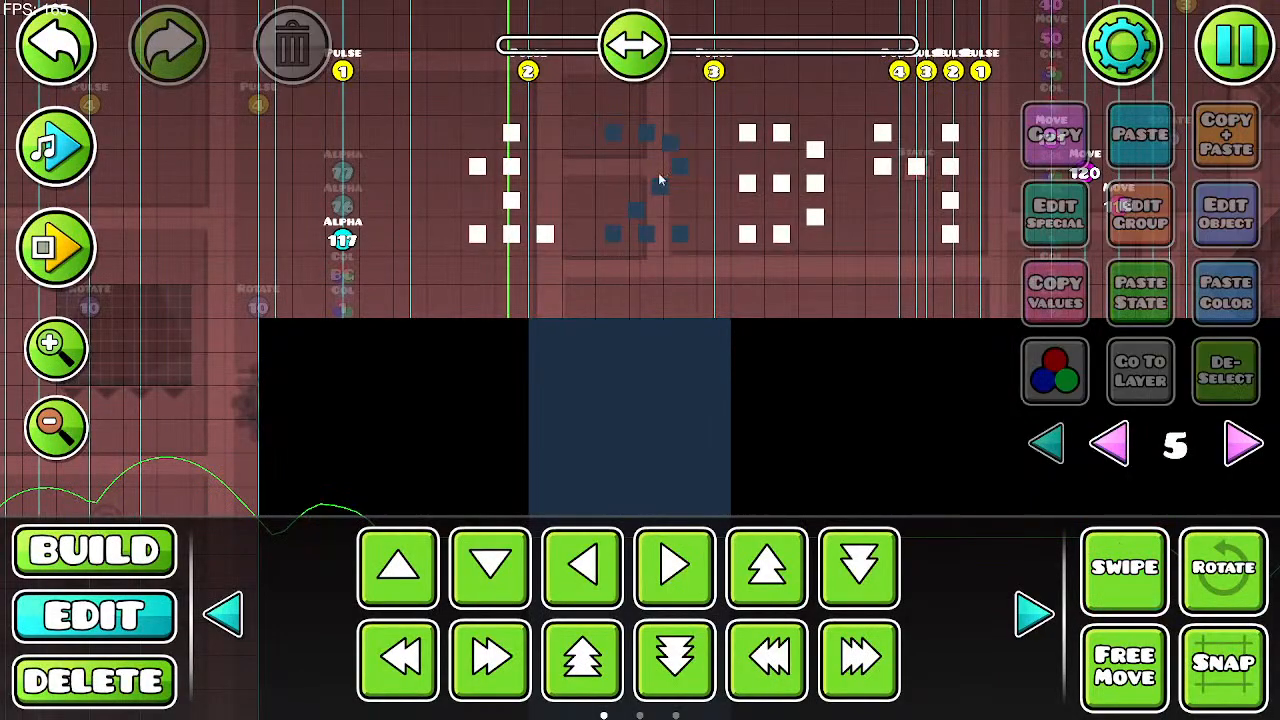
# Step: Reselect the 2's squares and review their group settings, base color channel and HSV values
pyautogui.click(1124, 567)
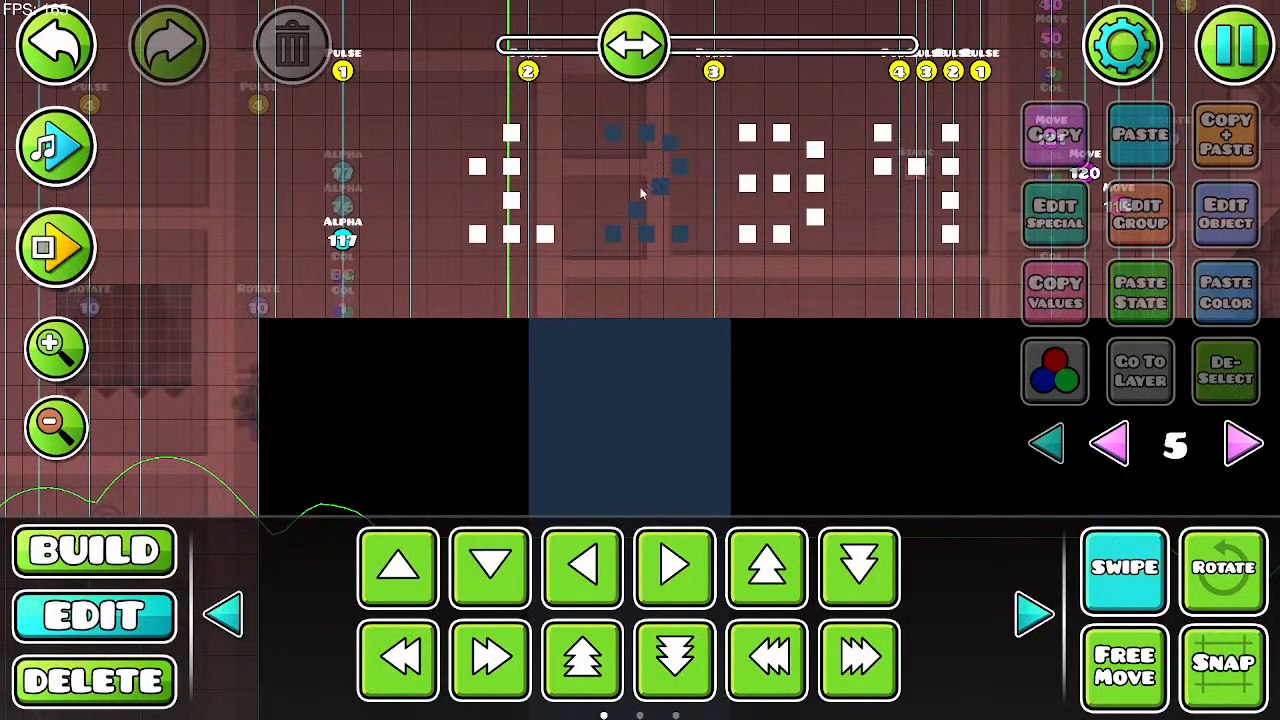
pyautogui.moveTo(607, 132)
pyautogui.mouseDown()
pyautogui.moveTo(651, 206)
pyautogui.moveTo(716, 246)
pyautogui.mouseUp()
pyautogui.click(1114, 224)
pyautogui.click(674, 638)
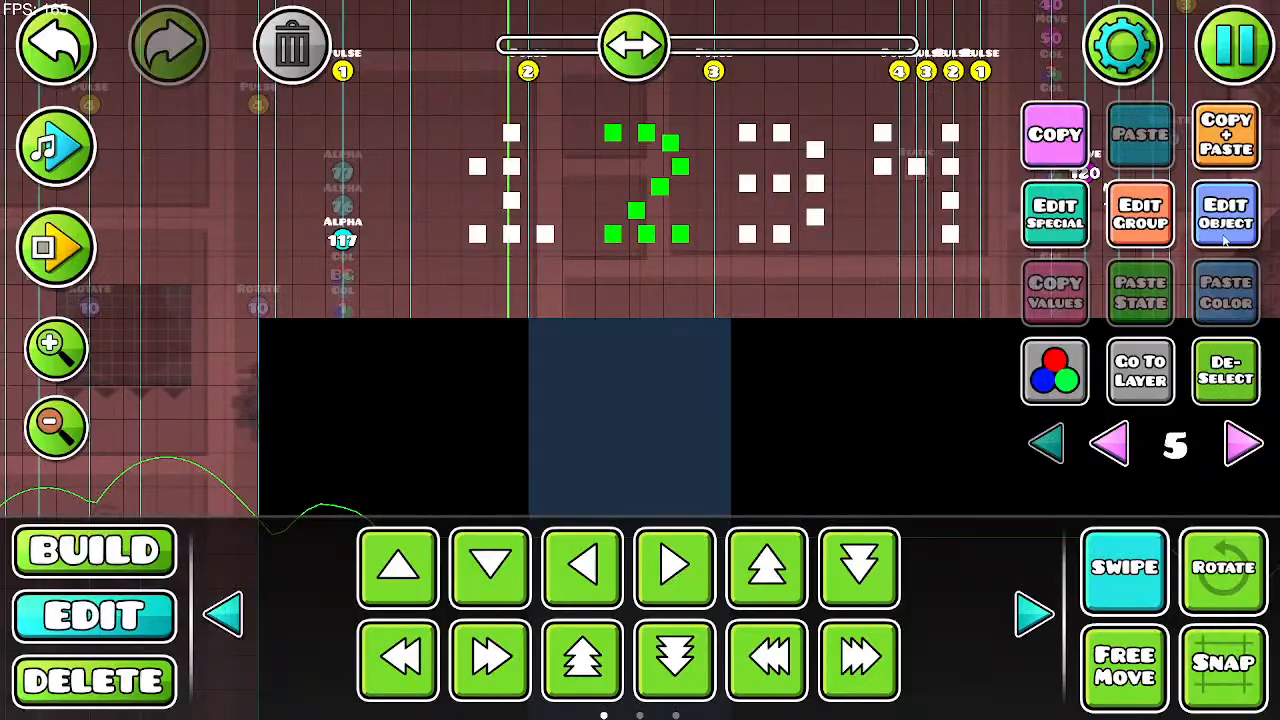
pyautogui.click(1048, 374)
pyautogui.click(322, 205)
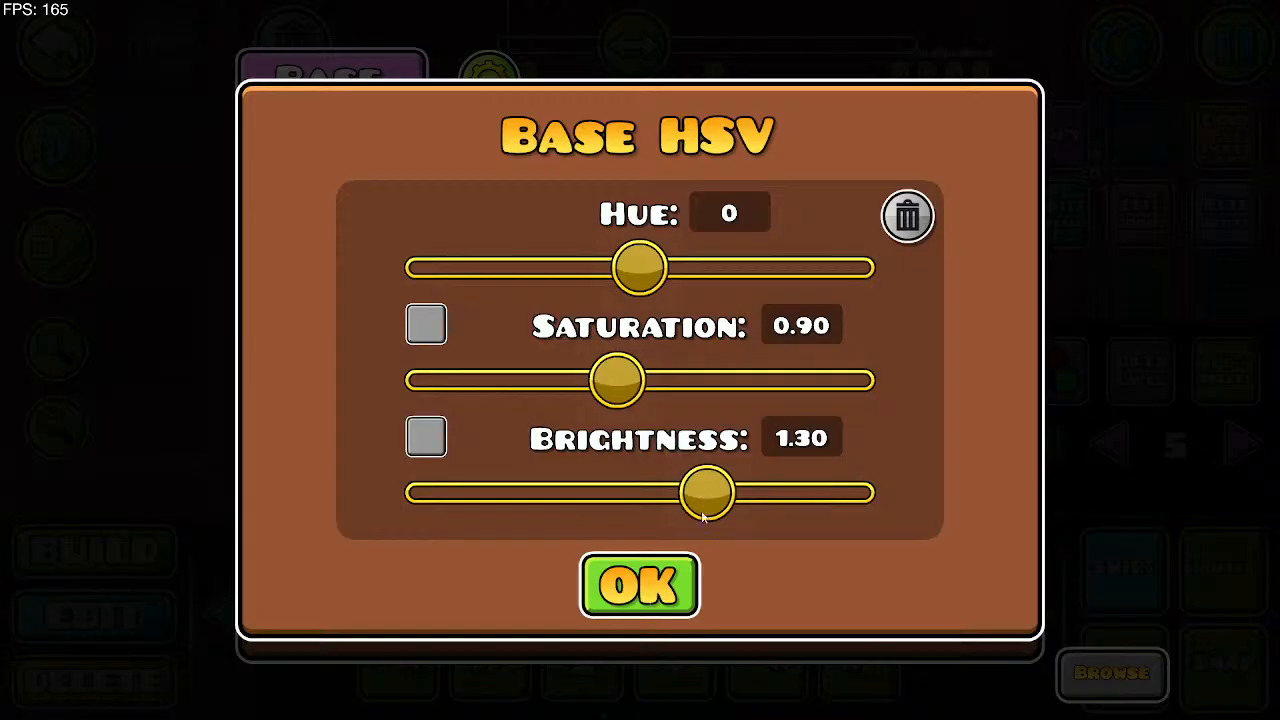
pyautogui.click(672, 578)
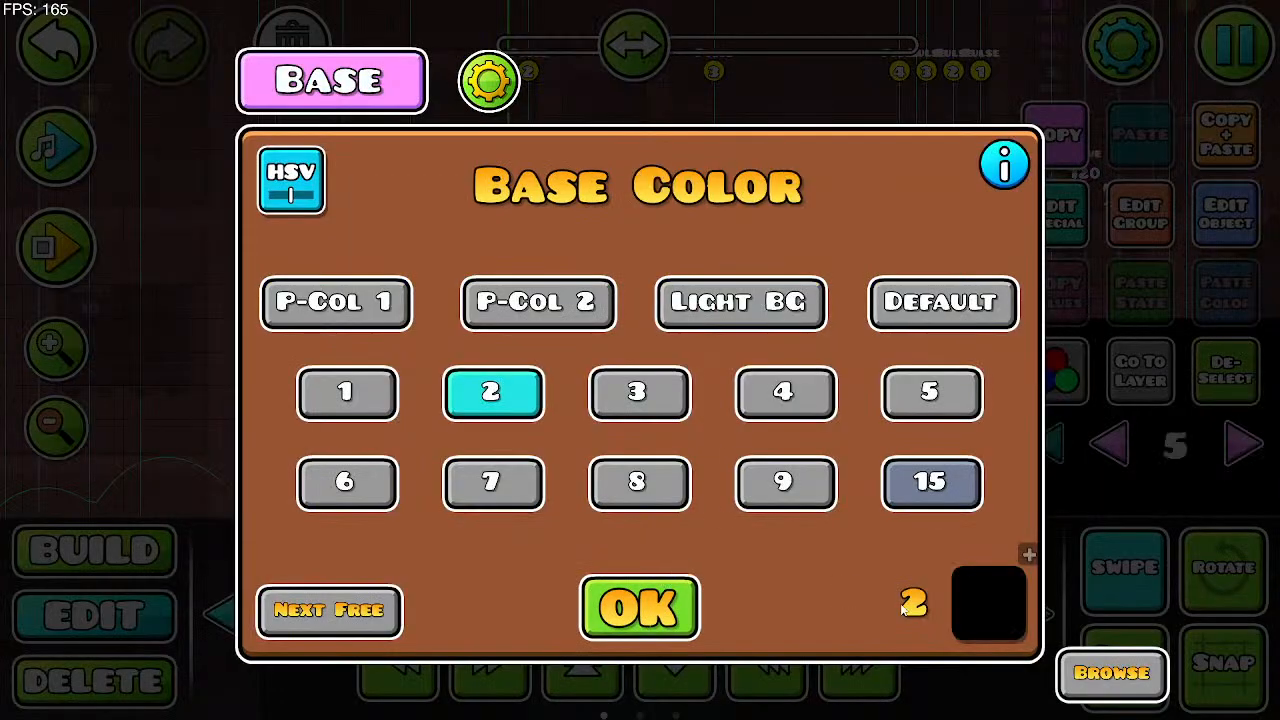
pyautogui.click(593, 608)
# Step: Play back the level with music to compare the recolored 2 with the pulsing panel below it
pyautogui.moveTo(701, 306); pyautogui.dragTo(719, 336)
pyautogui.click(104, 137)
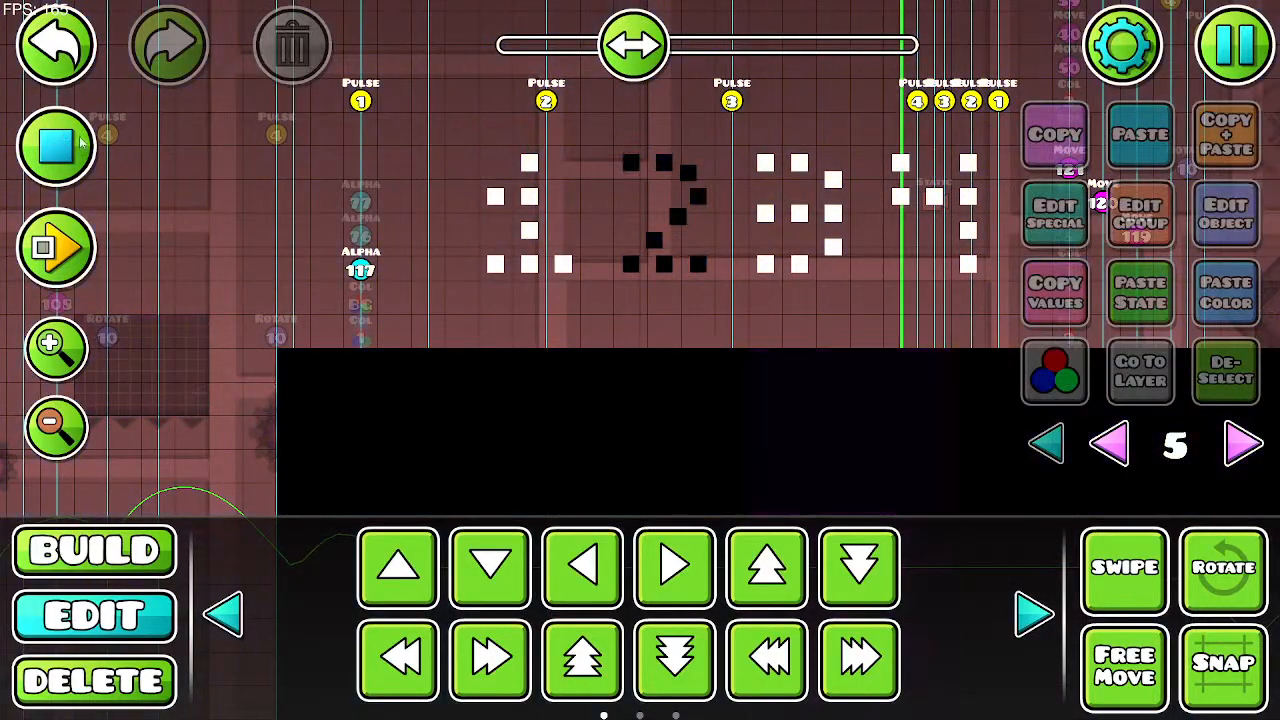
pyautogui.click(66, 144)
pyautogui.click(68, 143)
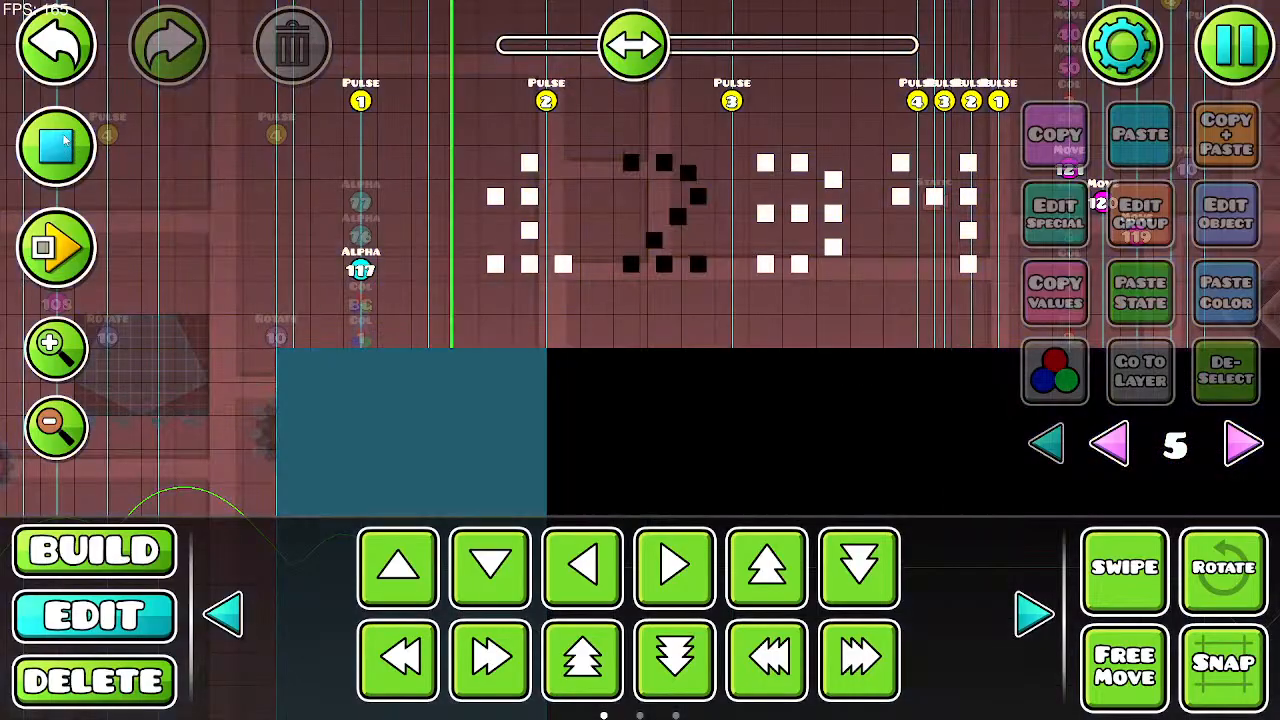
pyautogui.click(57, 136)
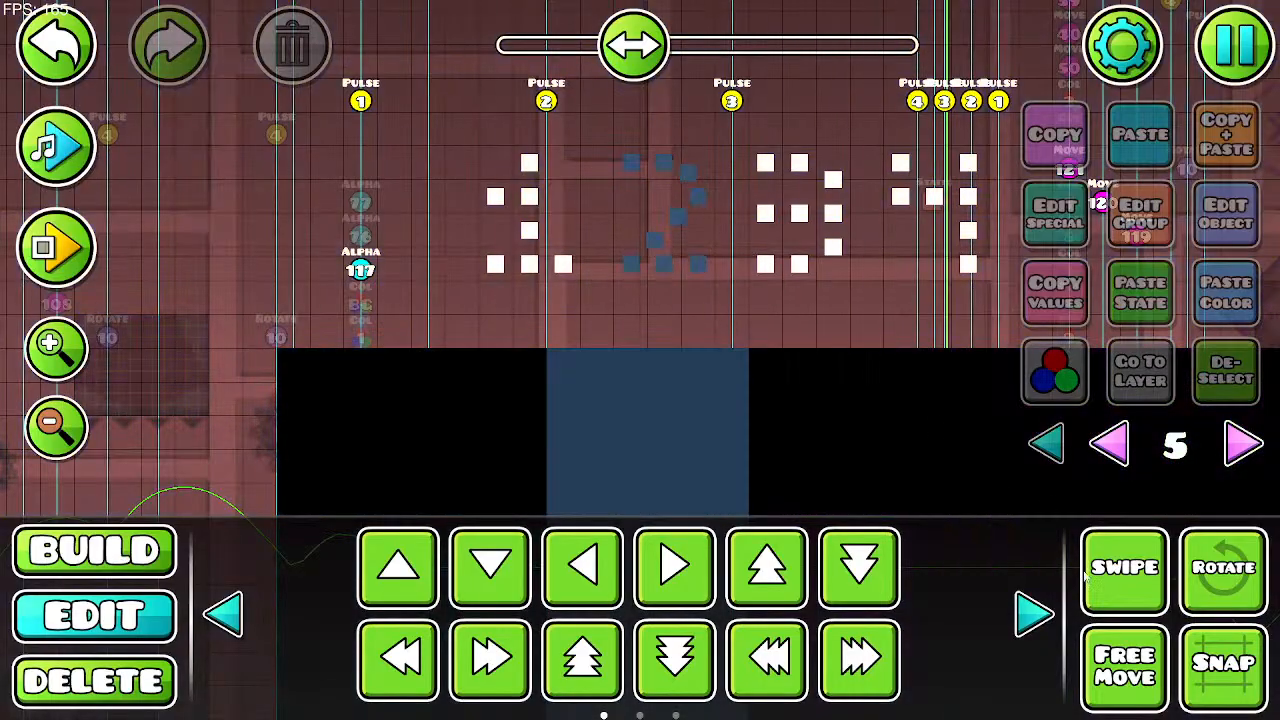
# Step: Move the 2's squares ten cells down onto the blue panel and preview their color in playback
pyautogui.moveTo(651, 205); pyautogui.dragTo(706, 277)
pyautogui.scroll(-6, 702, 262)
pyautogui.press('s')
pyautogui.press('s')
pyautogui.press('s')
pyautogui.press('s')
pyautogui.press('s')
pyautogui.press('s')
pyautogui.press('s')
pyautogui.press('s')
pyautogui.press('s')
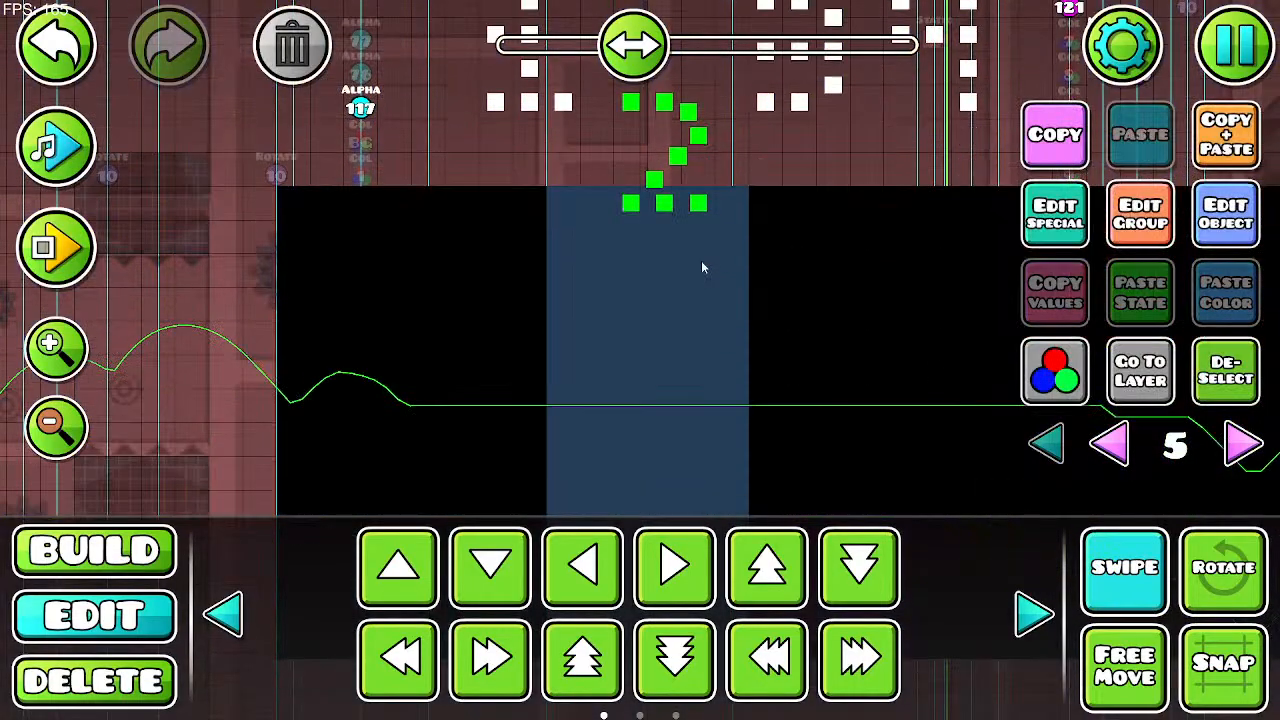
pyautogui.scroll(-1, 702, 262)
pyautogui.press('s')
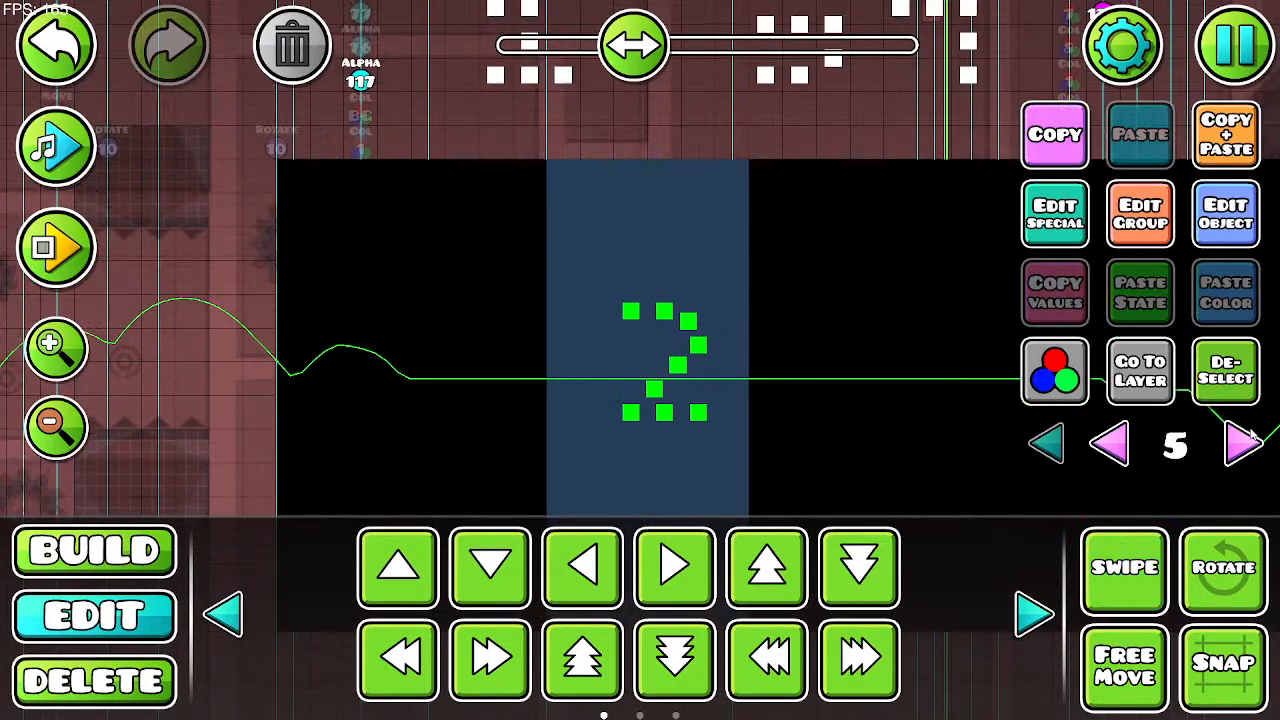
pyautogui.click(1230, 390)
pyautogui.click(60, 142)
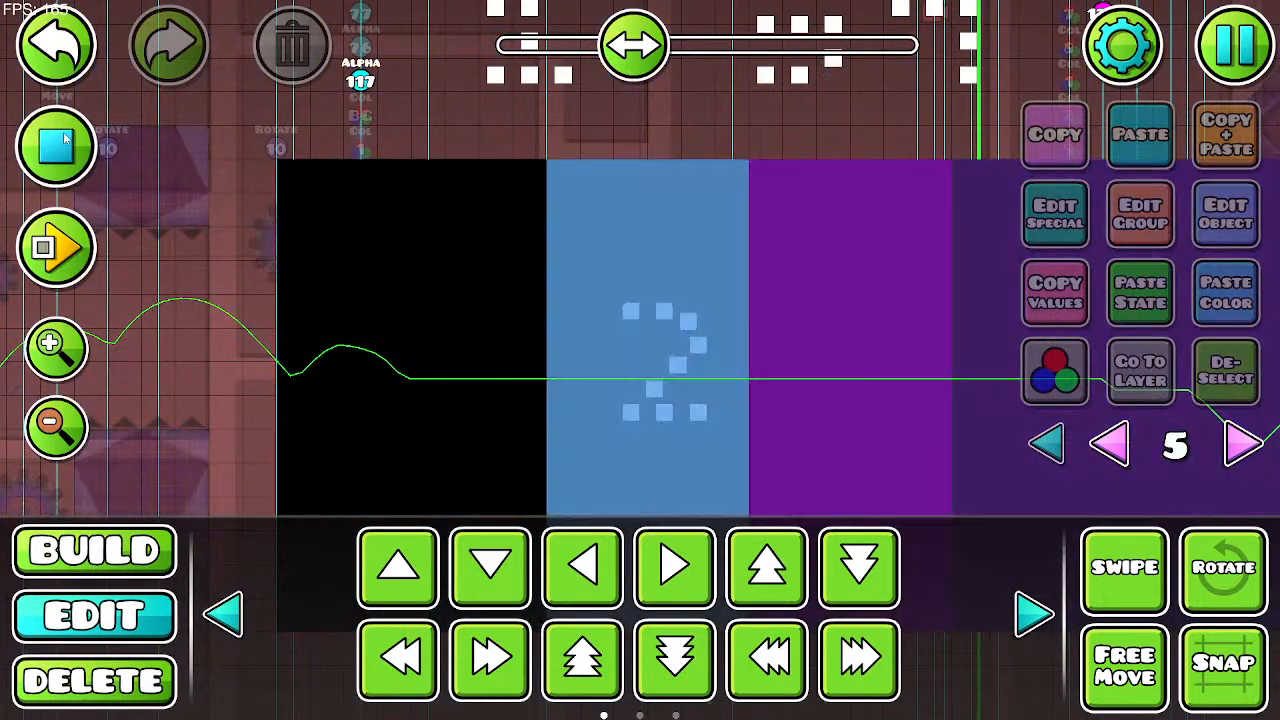
pyautogui.click(65, 138)
# Step: Undo the downward move of the 2's squares
pyautogui.click(41, 35)
pyautogui.click(41, 35)
pyautogui.click(41, 35)
pyautogui.click(41, 35)
pyautogui.click(41, 35)
pyautogui.click(41, 35)
pyautogui.click(41, 35)
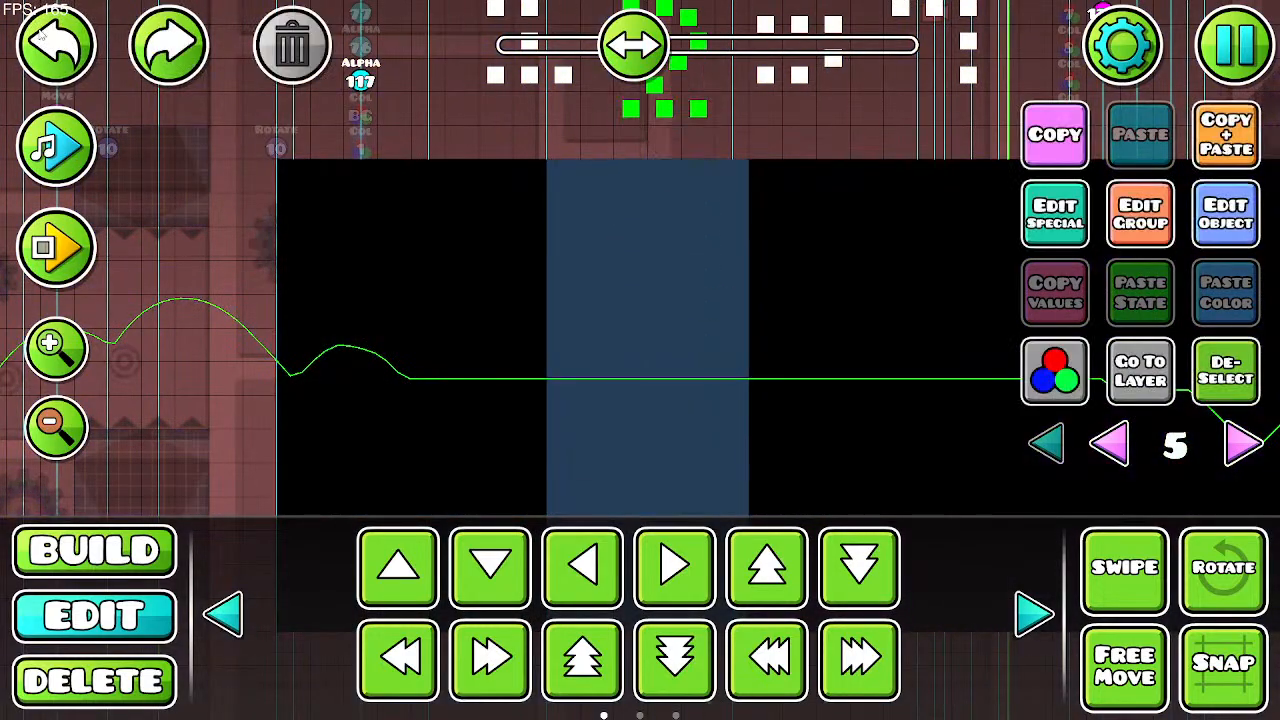
pyautogui.click(41, 33)
# Step: Set the base HSV of the 2's squares to saturation 0.5 and brightness 1.40
pyautogui.moveTo(494, 228); pyautogui.dragTo(500, 512)
pyautogui.click(1240, 225)
pyautogui.click(272, 184)
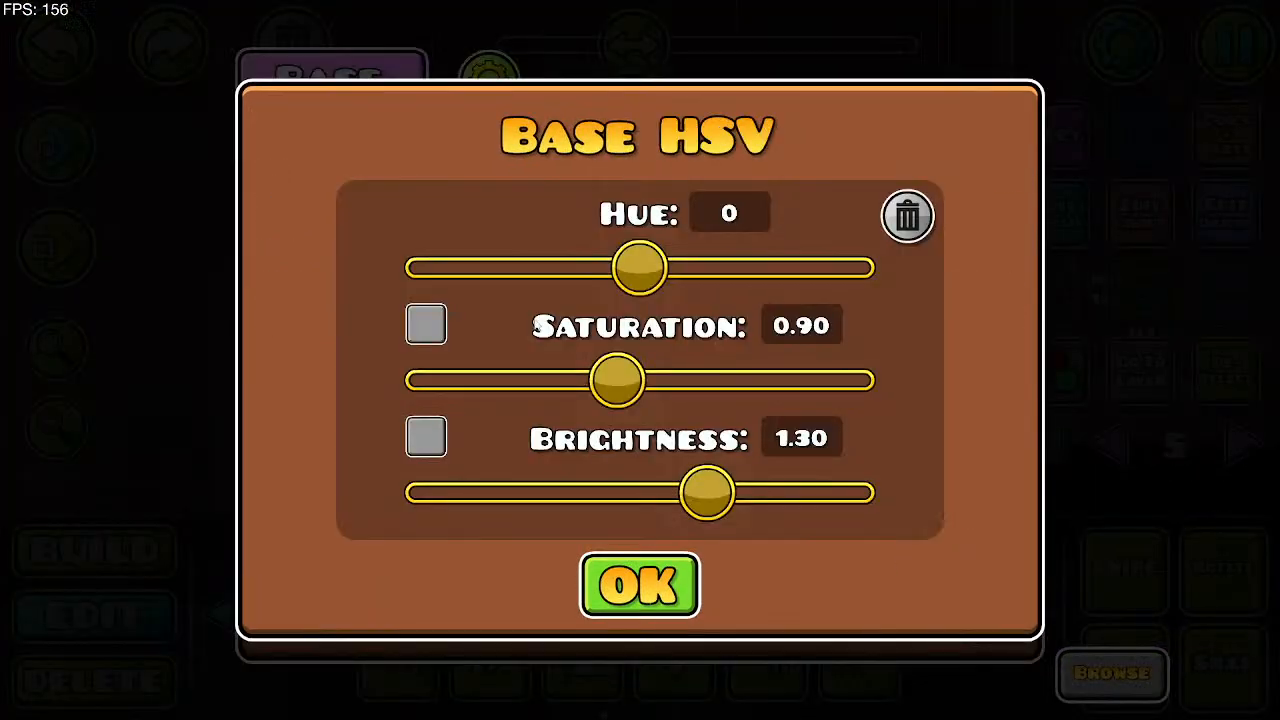
pyautogui.moveTo(708, 488); pyautogui.dragTo(730, 508)
pyautogui.press('BackSpace')
pyautogui.press('BackSpace')
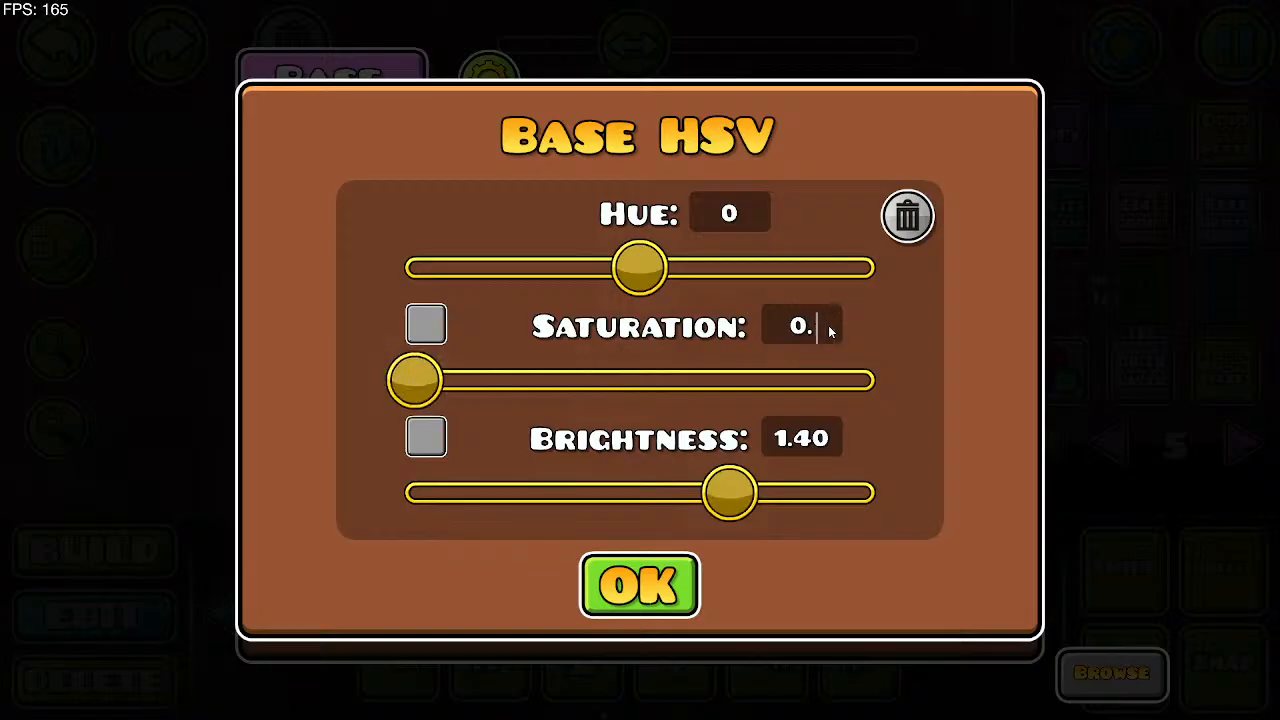
pyautogui.write('5')
pyautogui.click(640, 585)
pyautogui.click(640, 606)
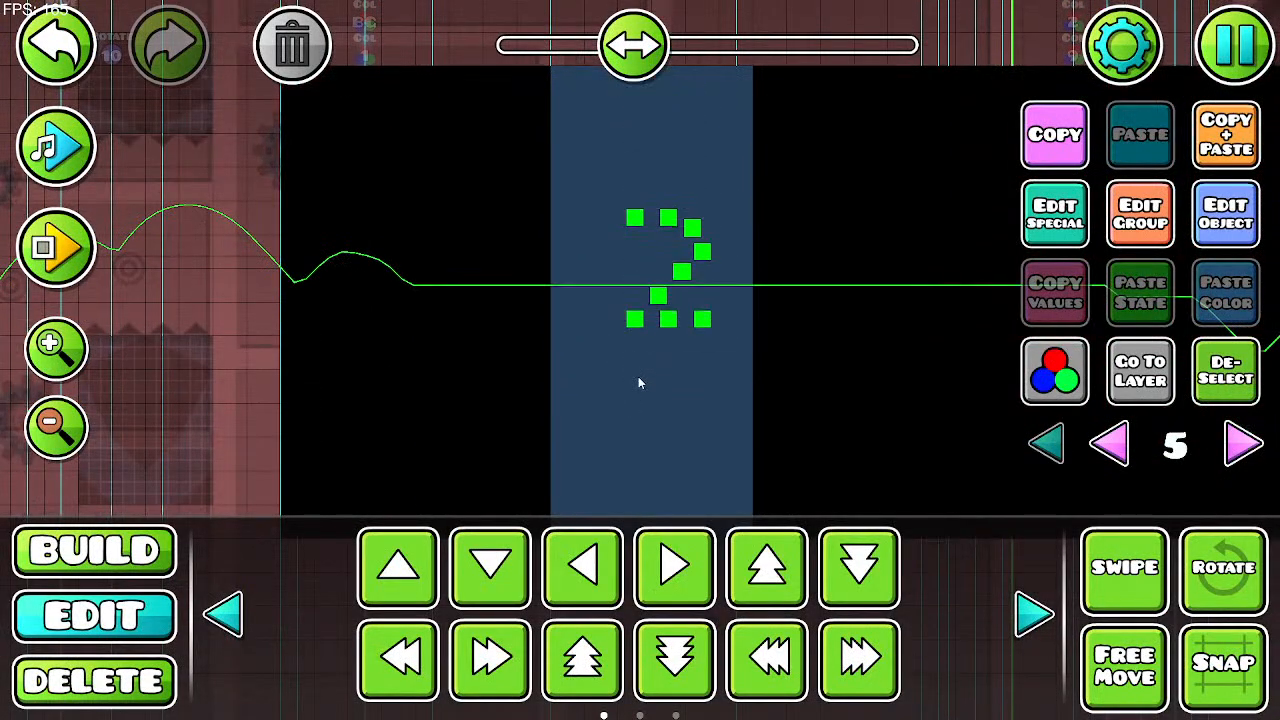
# Step: Deselect the 2's squares and play back the level to compare their color with the blue panel
pyautogui.click(1226, 378)
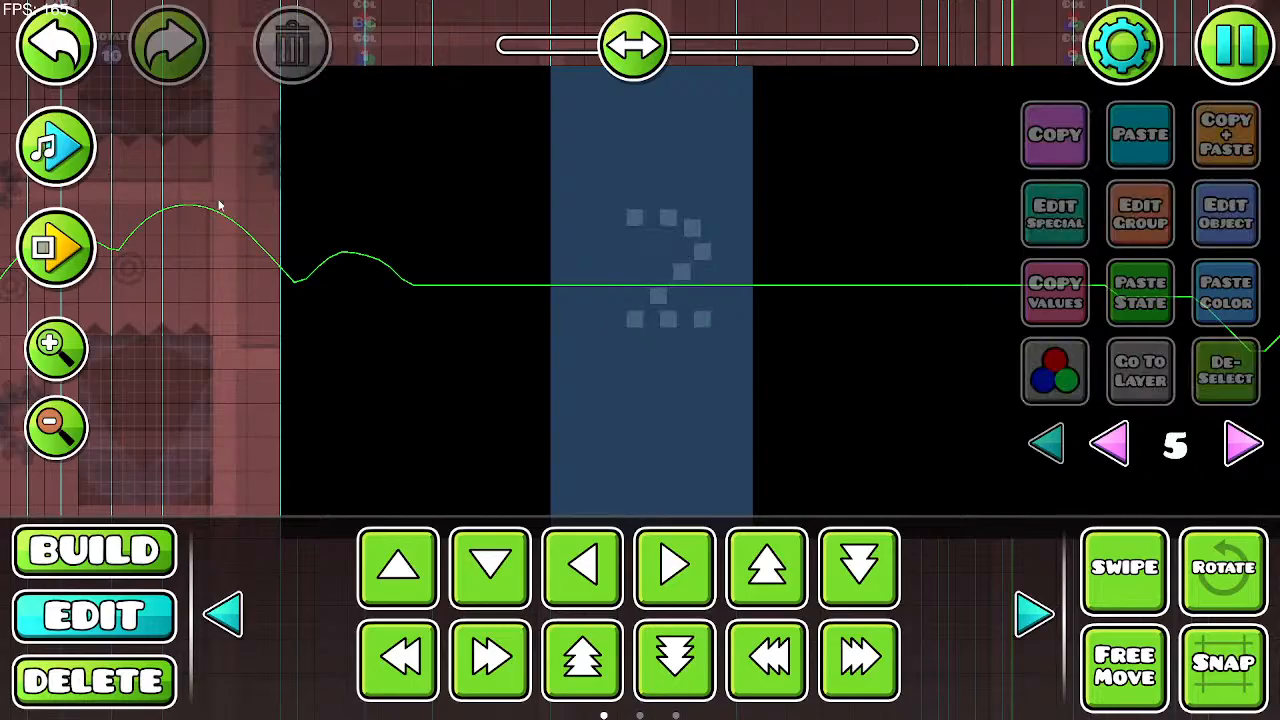
pyautogui.click(66, 146)
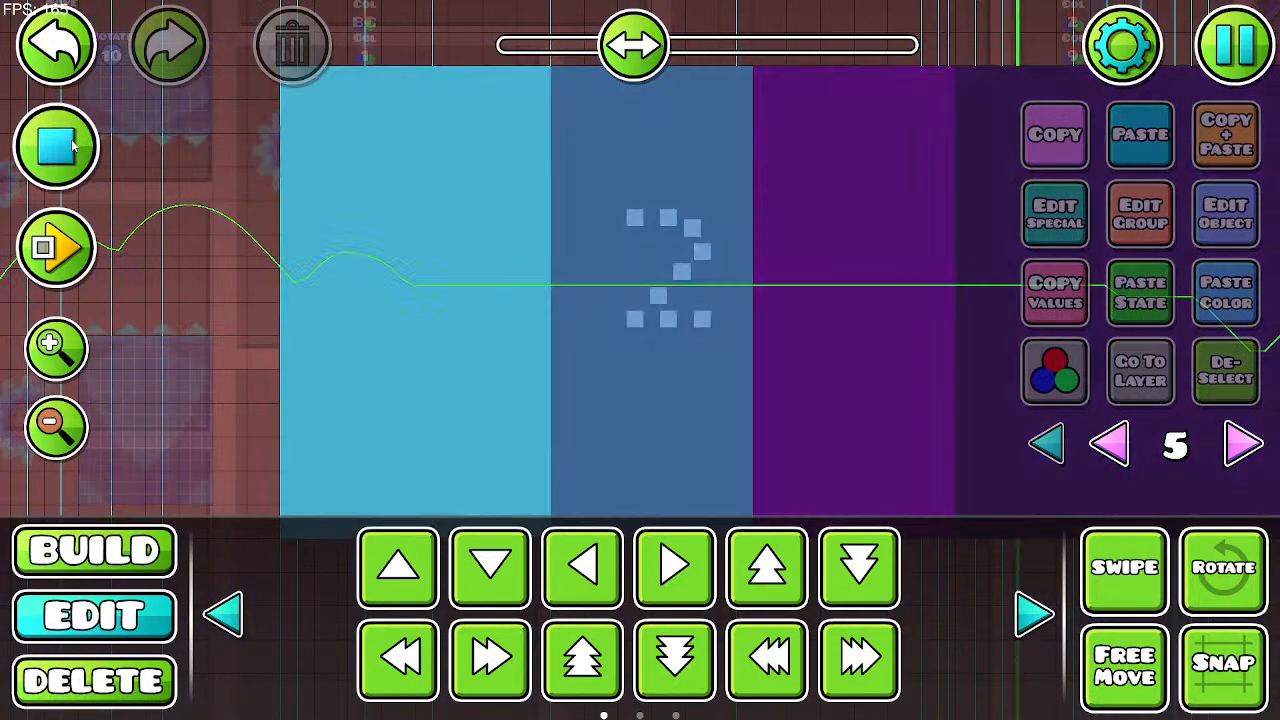
pyautogui.click(72, 146)
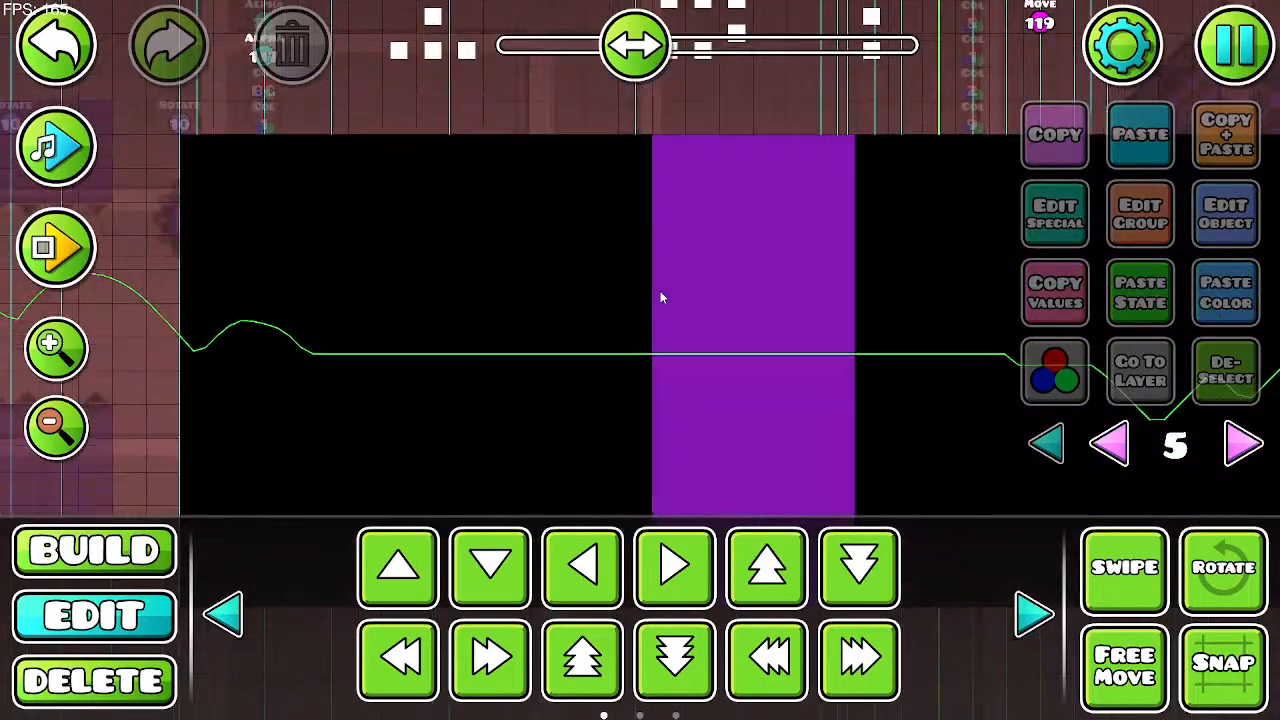
# Step: Undo the deselection and the downward move of the 2's squares
pyautogui.click(66, 62)
pyautogui.click(66, 62)
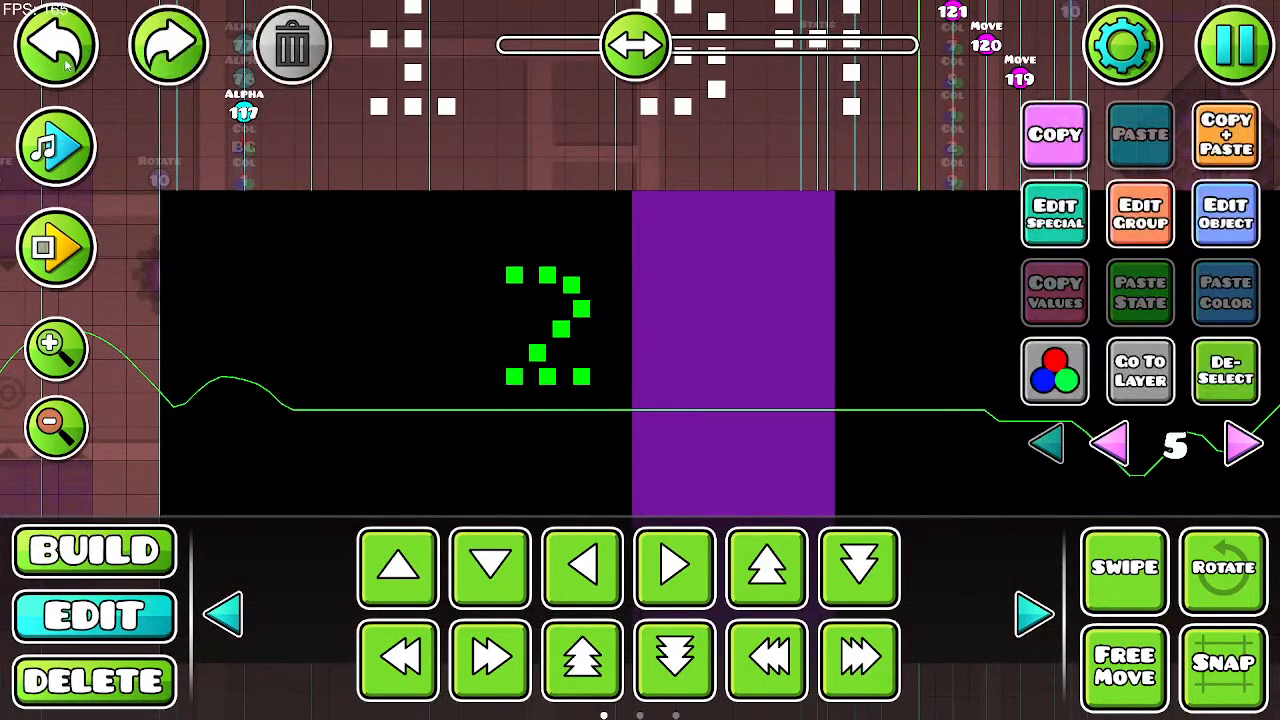
pyautogui.click(66, 62)
pyautogui.click(66, 62)
pyautogui.click(66, 62)
pyautogui.click(66, 62)
pyautogui.click(66, 62)
# Step: Move the 2's squares ten cells down onto the blue panel and preview them in playback
pyautogui.moveTo(547, 274); pyautogui.dragTo(586, 334)
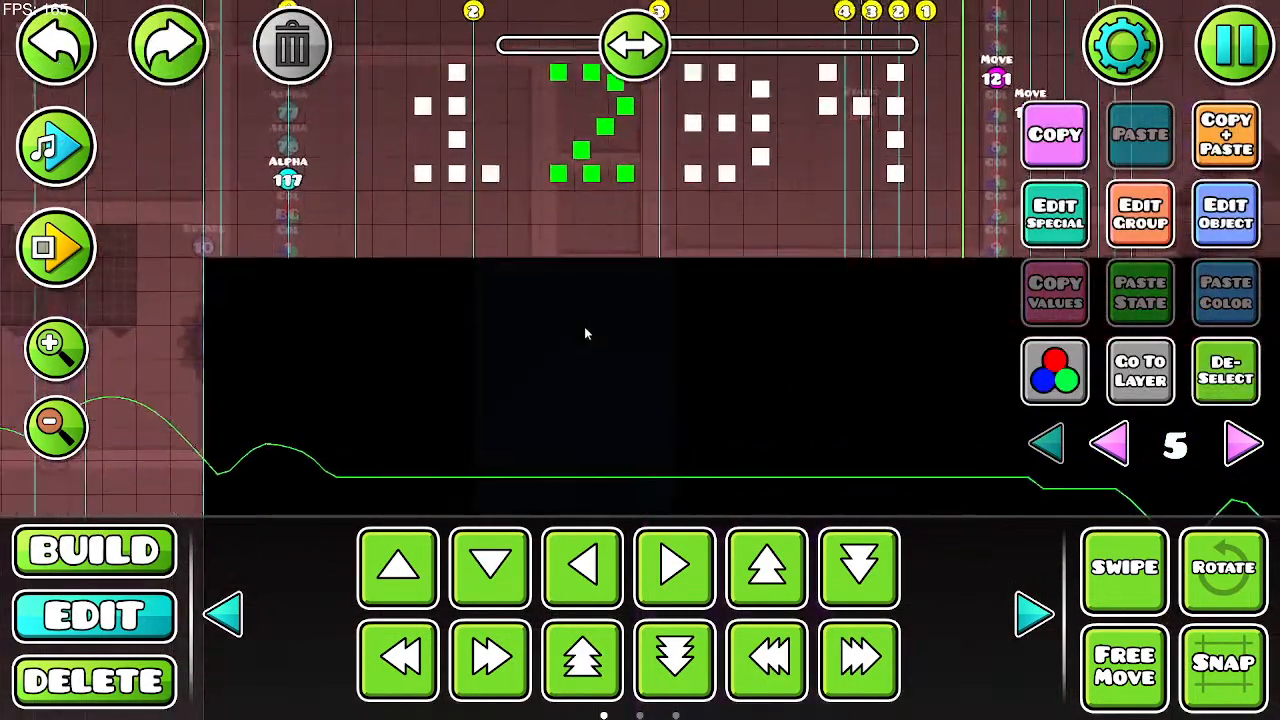
pyautogui.moveTo(914, 463); pyautogui.dragTo(722, 282)
pyautogui.scroll(-3, 720, 276)
pyautogui.scroll(7, 711, 284)
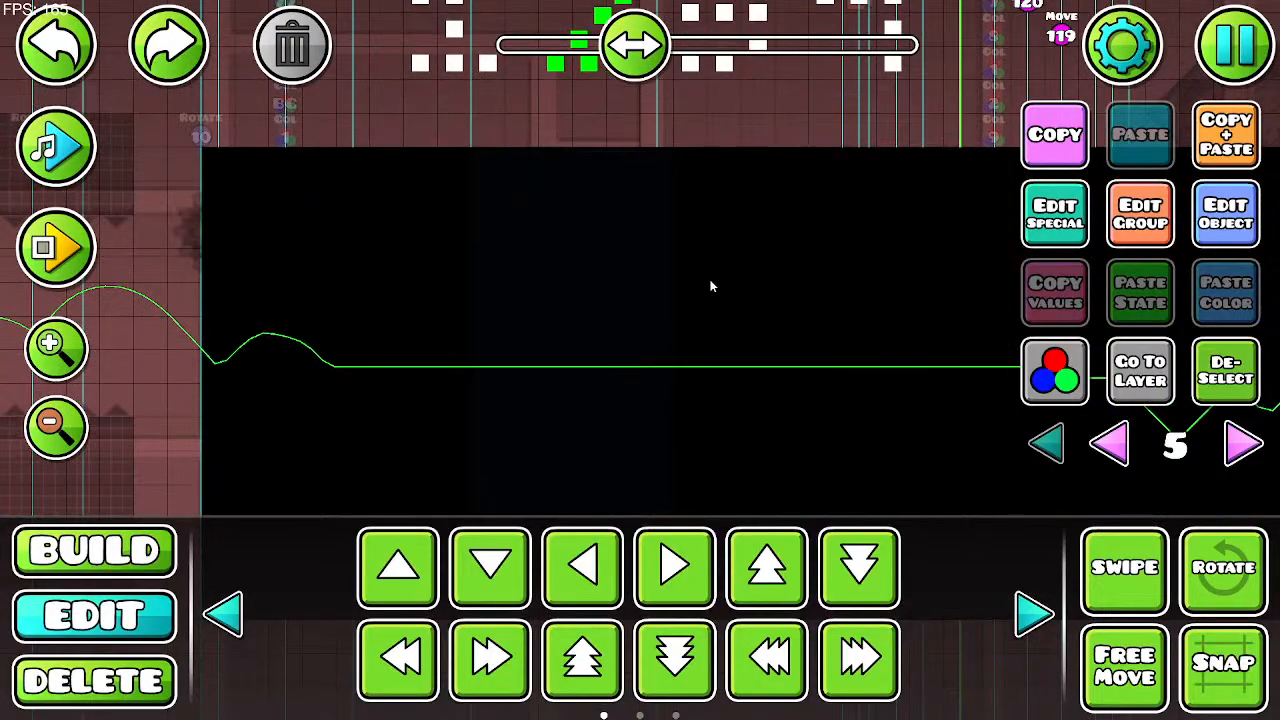
pyautogui.press('s')
pyautogui.press('s')
pyautogui.press('s')
pyautogui.press('s')
pyautogui.moveTo(785, 356); pyautogui.dragTo(765, 202)
pyautogui.press('s')
pyautogui.press('s')
pyautogui.press('s')
pyautogui.press('s')
pyautogui.press('s')
pyautogui.press('s')
pyautogui.click(67, 151)
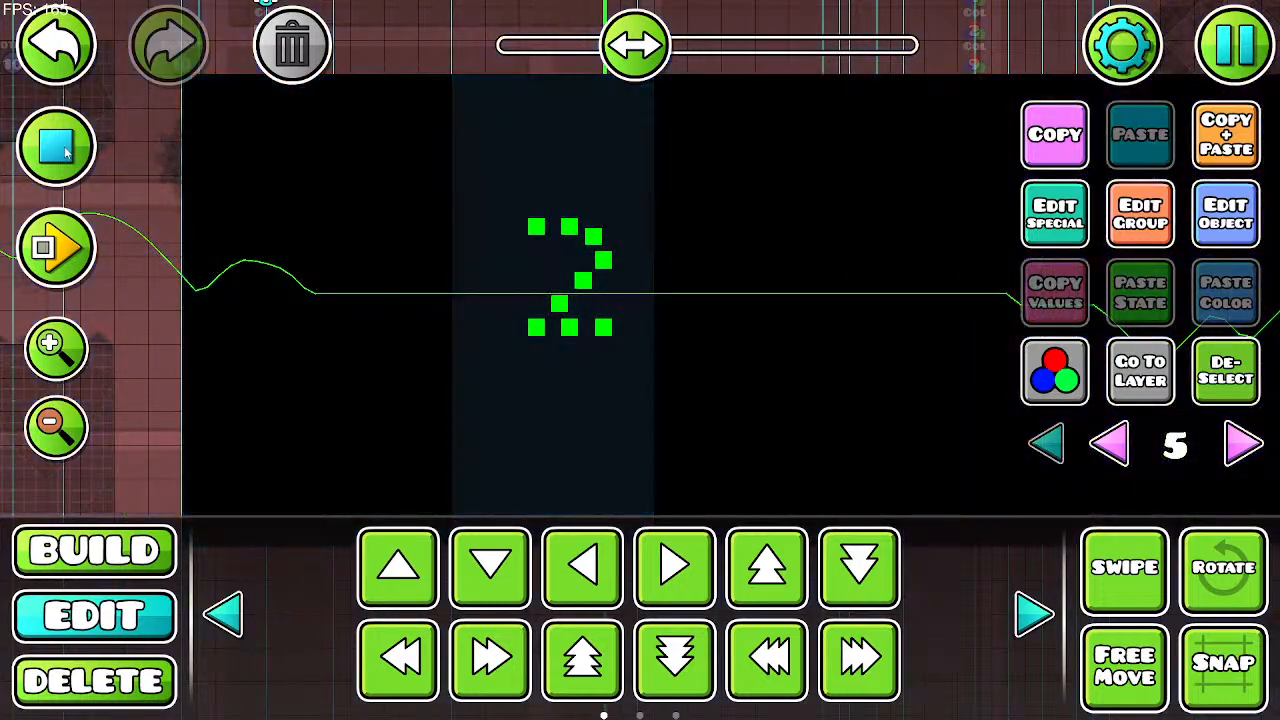
pyautogui.click(67, 151)
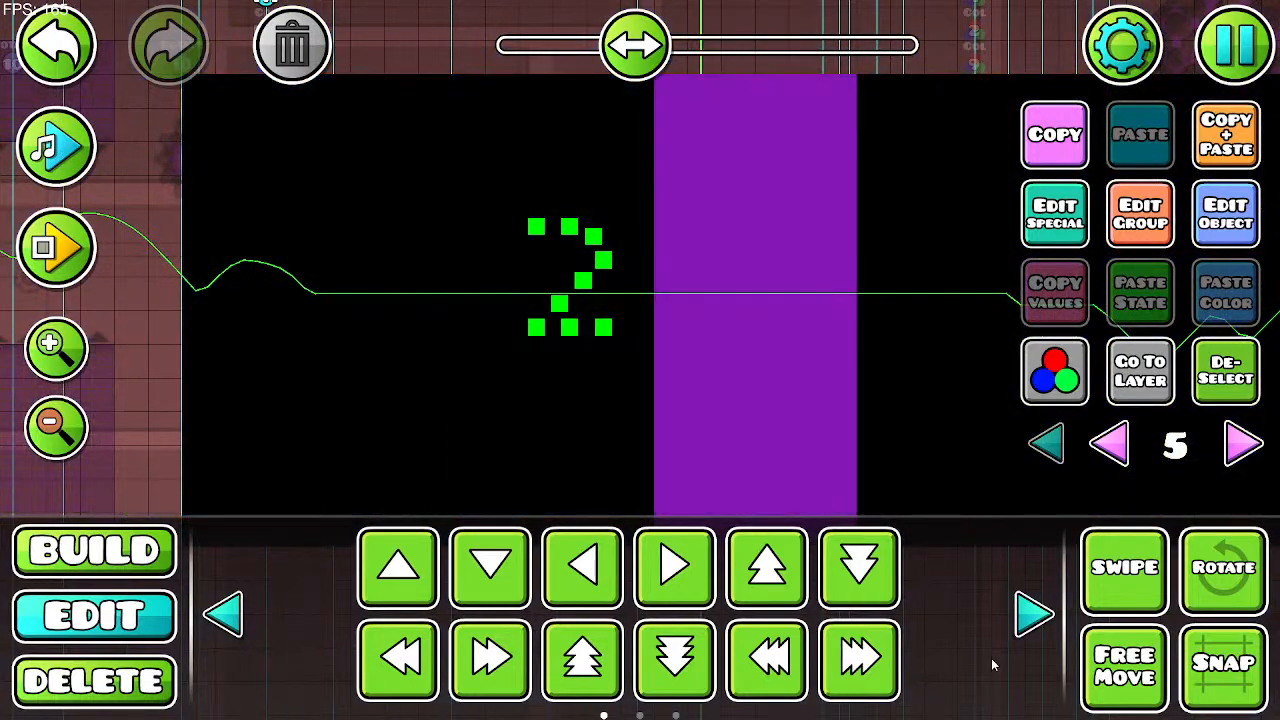
# Step: Shift the 2's squares half a cell left to center them on the blue panel, and preview the result
pyautogui.click(1034, 612)
pyautogui.click(398, 657)
pyautogui.click(60, 138)
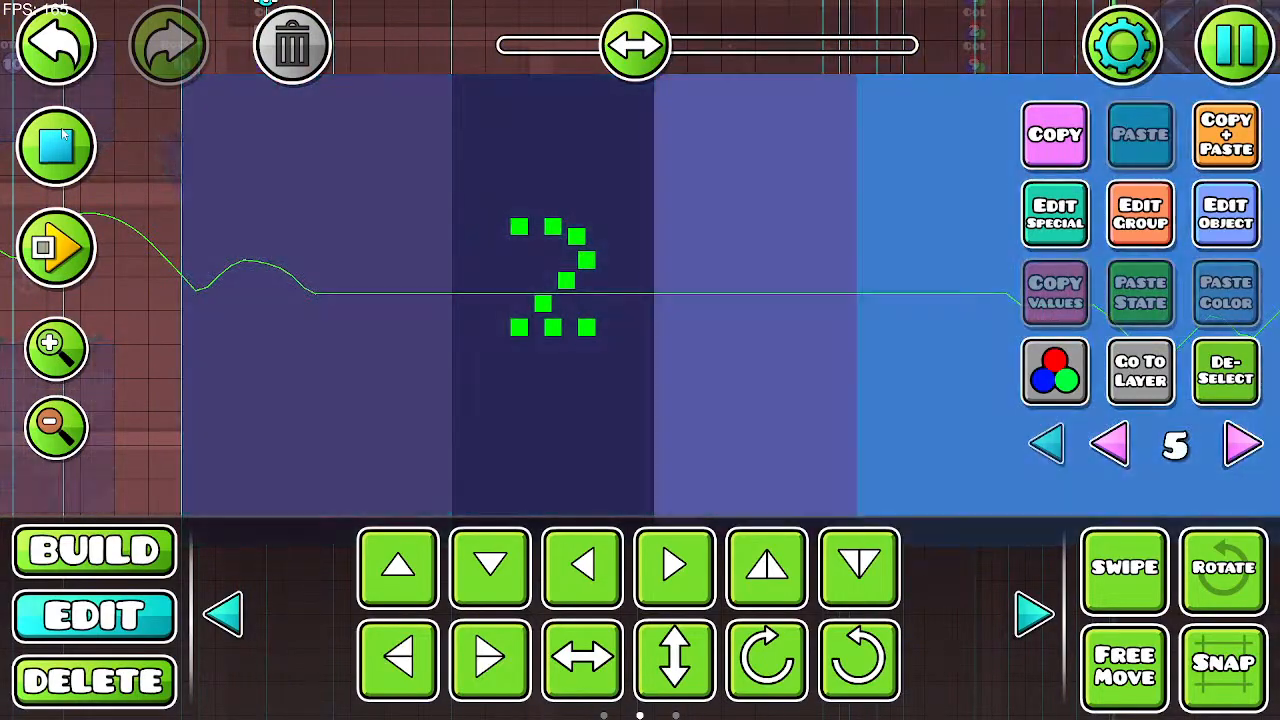
pyautogui.click(64, 134)
# Step: Select all the squares of the 3 and check their group settings
pyautogui.moveTo(693, 235); pyautogui.dragTo(581, 445)
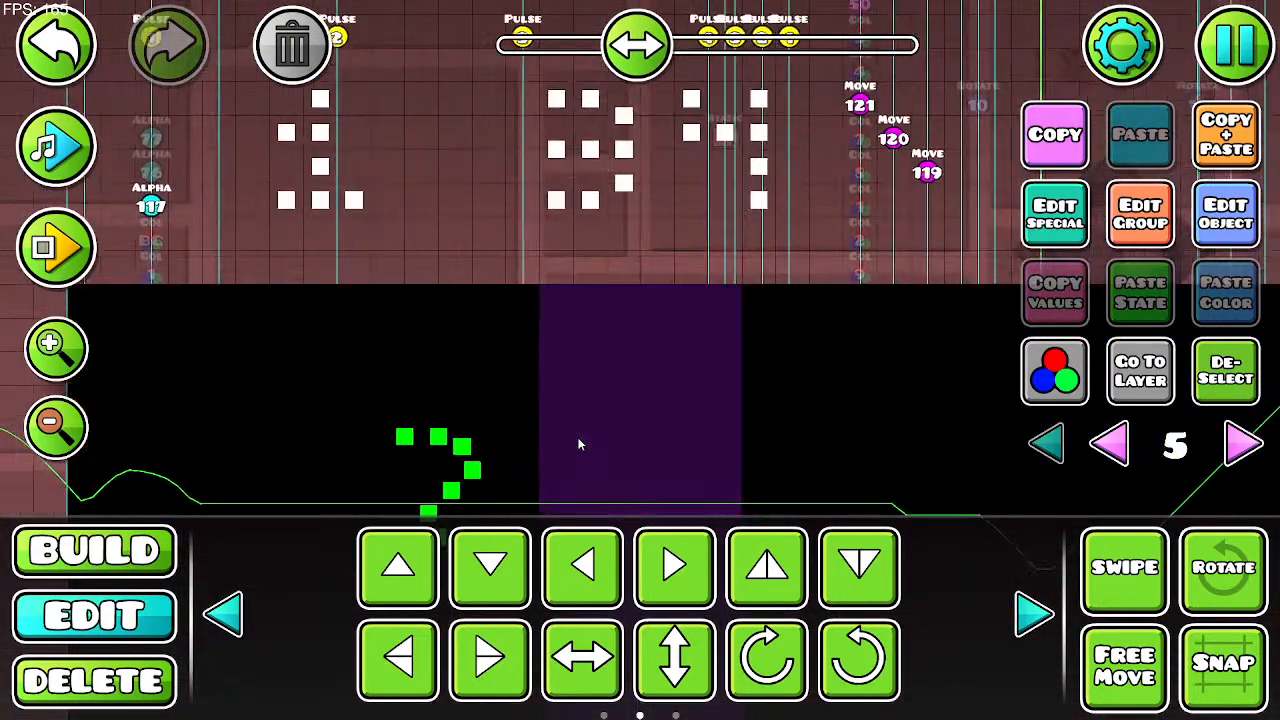
pyautogui.click(557, 149)
pyautogui.click(1124, 567)
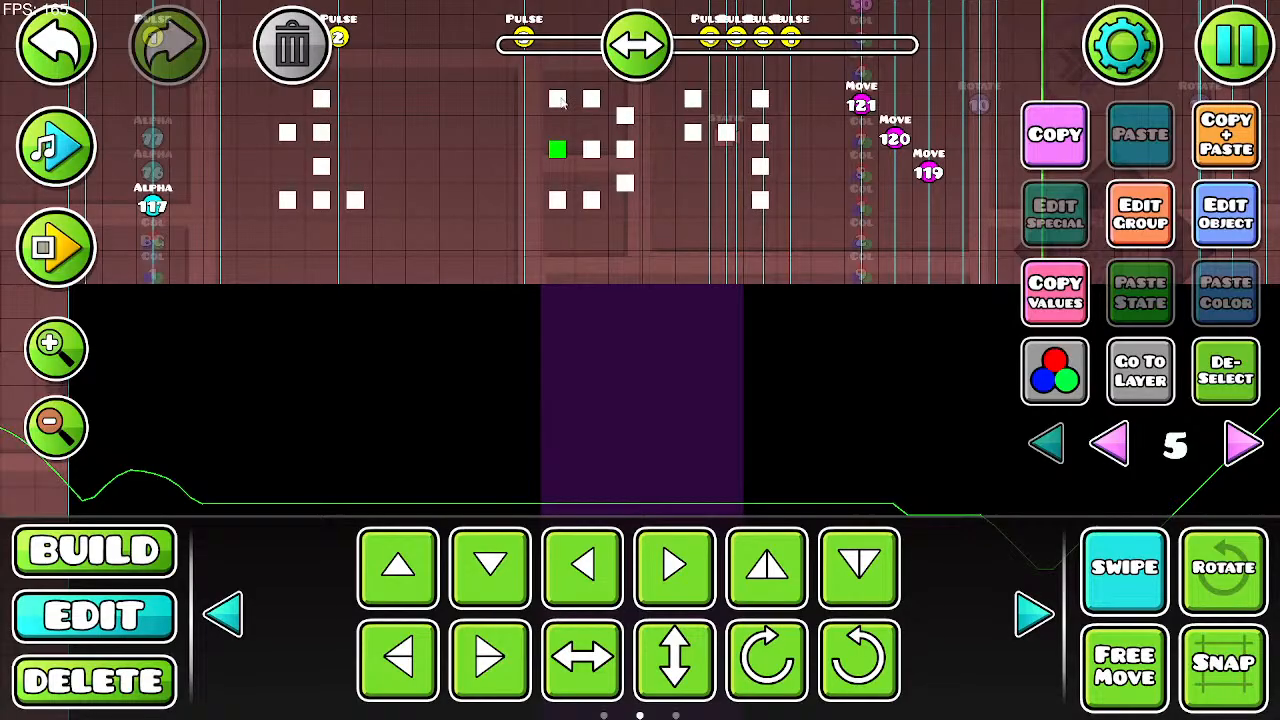
pyautogui.moveTo(563, 103); pyautogui.dragTo(625, 195)
pyautogui.click(1140, 214)
pyautogui.click(640, 655)
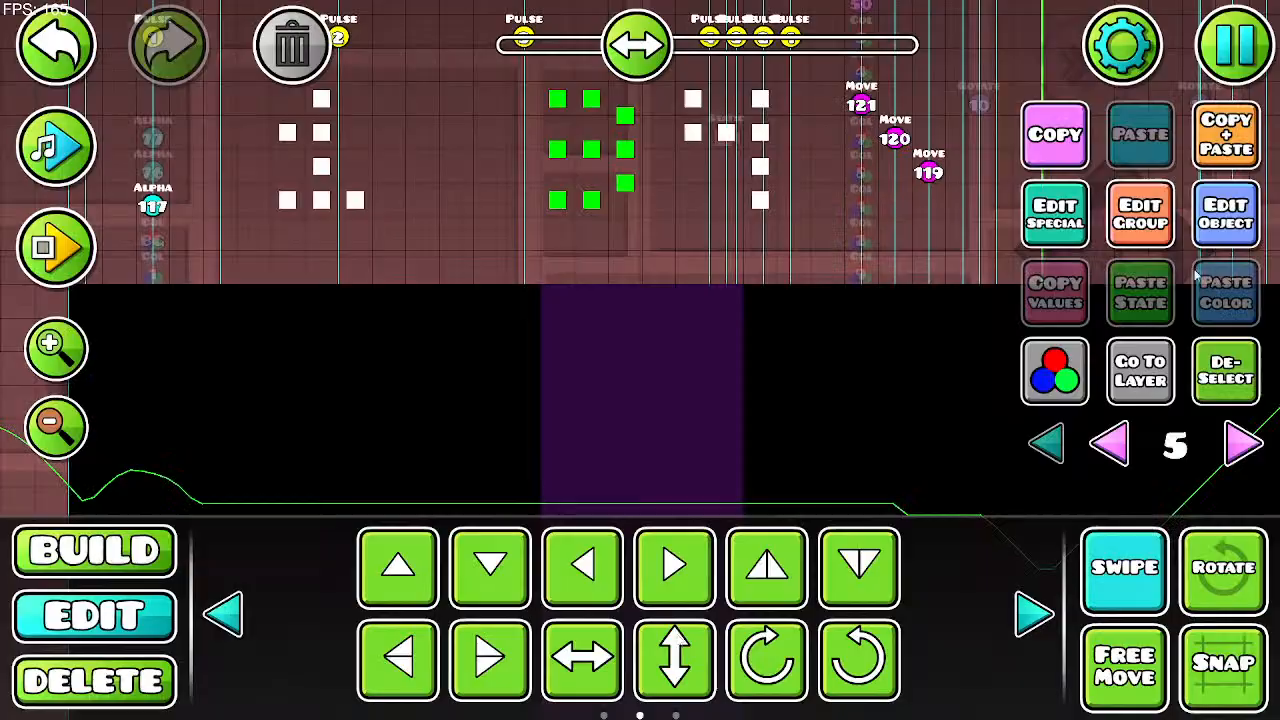
# Step: Set the base HSV of the 3's squares to brightness 1.40 and saturation 0.8
pyautogui.click(1226, 214)
pyautogui.click(310, 198)
pyautogui.moveTo(657, 505); pyautogui.dragTo(746, 505)
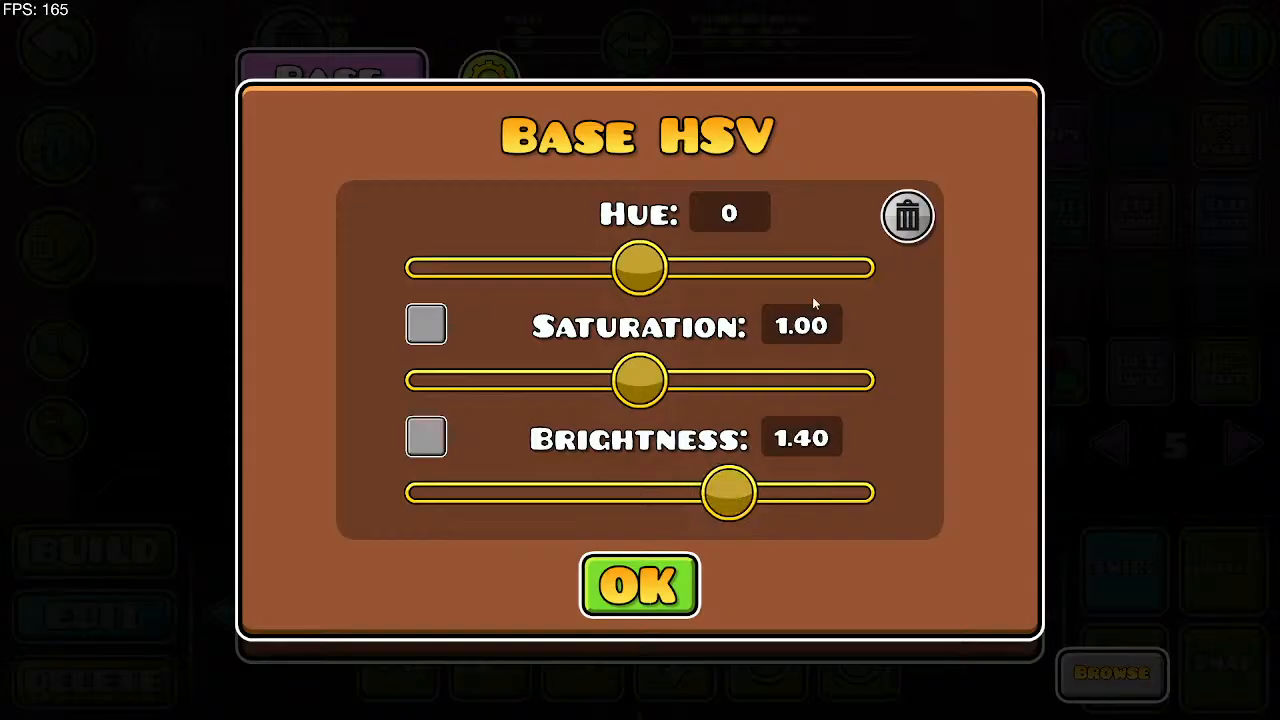
pyautogui.click(816, 318)
pyautogui.press('BackSpace')
pyautogui.press('BackSpace')
pyautogui.press('BackSpace')
pyautogui.press('BackSpace')
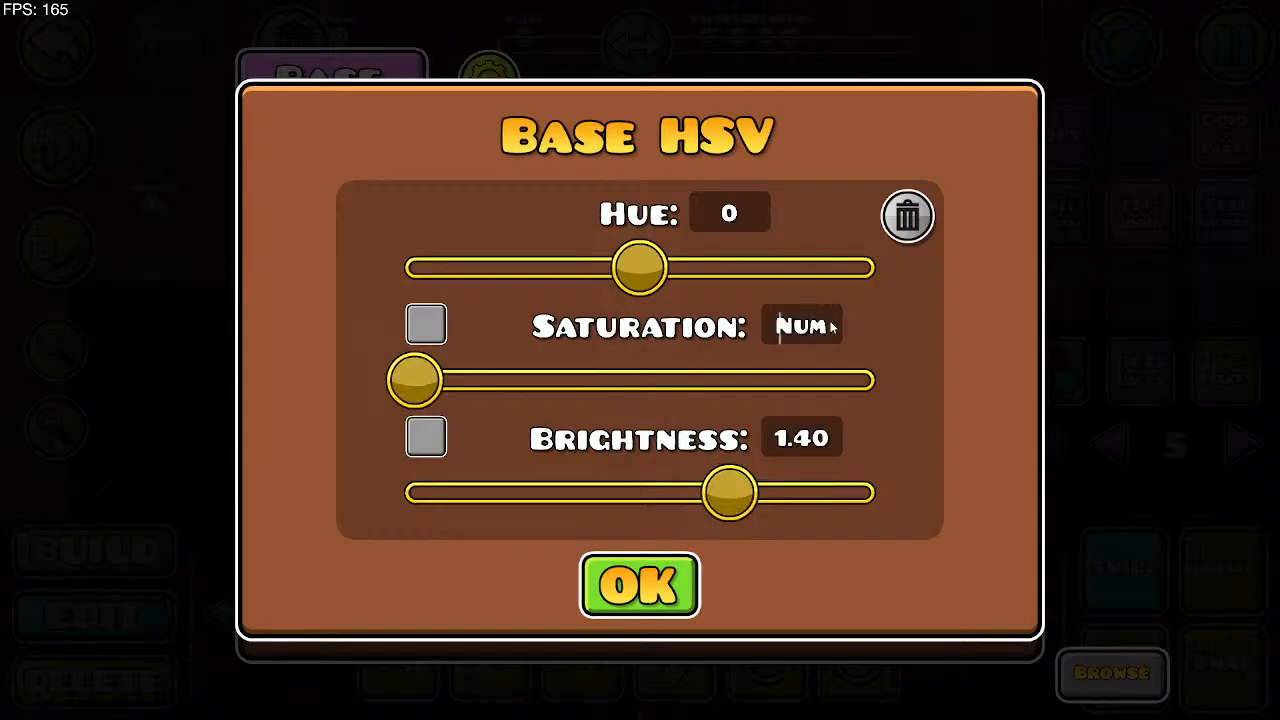
pyautogui.write('.8')
pyautogui.click(628, 582)
pyautogui.click(629, 586)
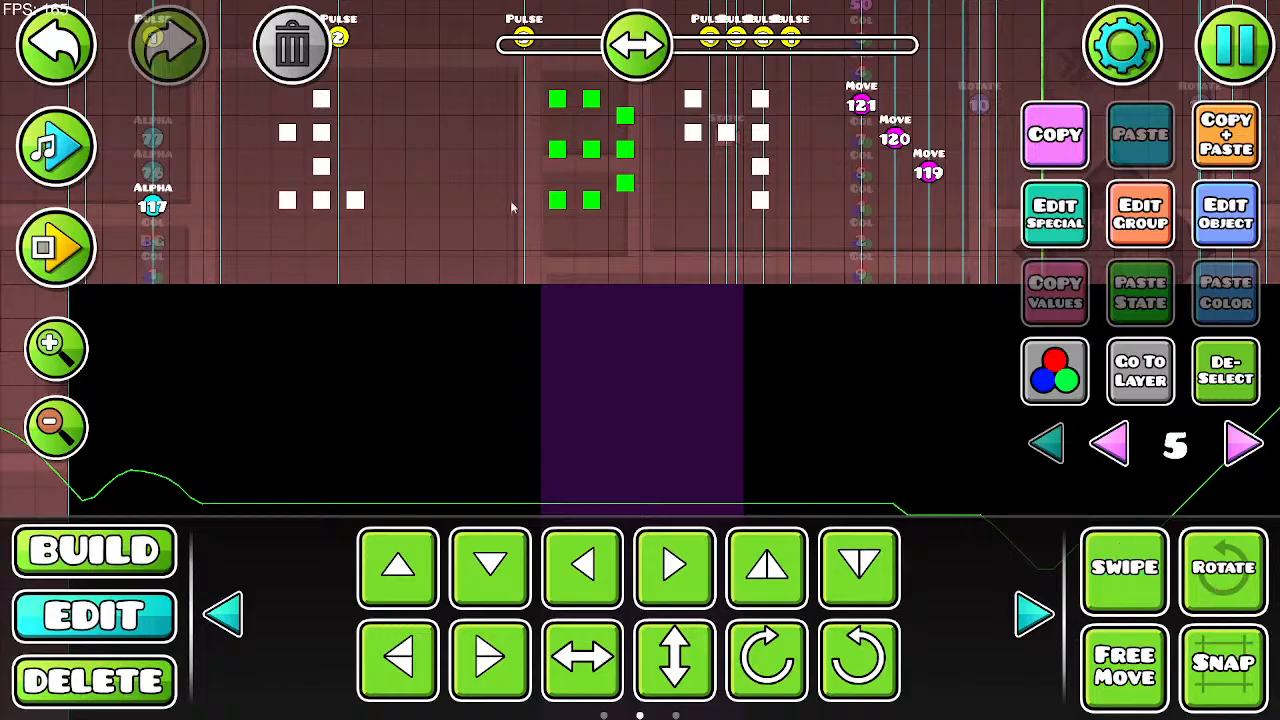
# Step: Move the 3's squares ten cells down onto the purple panel, level with the 2
pyautogui.moveTo(720, 320); pyautogui.dragTo(763, 123)
pyautogui.press('s')
pyautogui.press('s')
pyautogui.press('s')
pyautogui.press('s')
pyautogui.press('s')
pyautogui.press('s')
pyautogui.press('s')
pyautogui.press('s')
pyautogui.press('s')
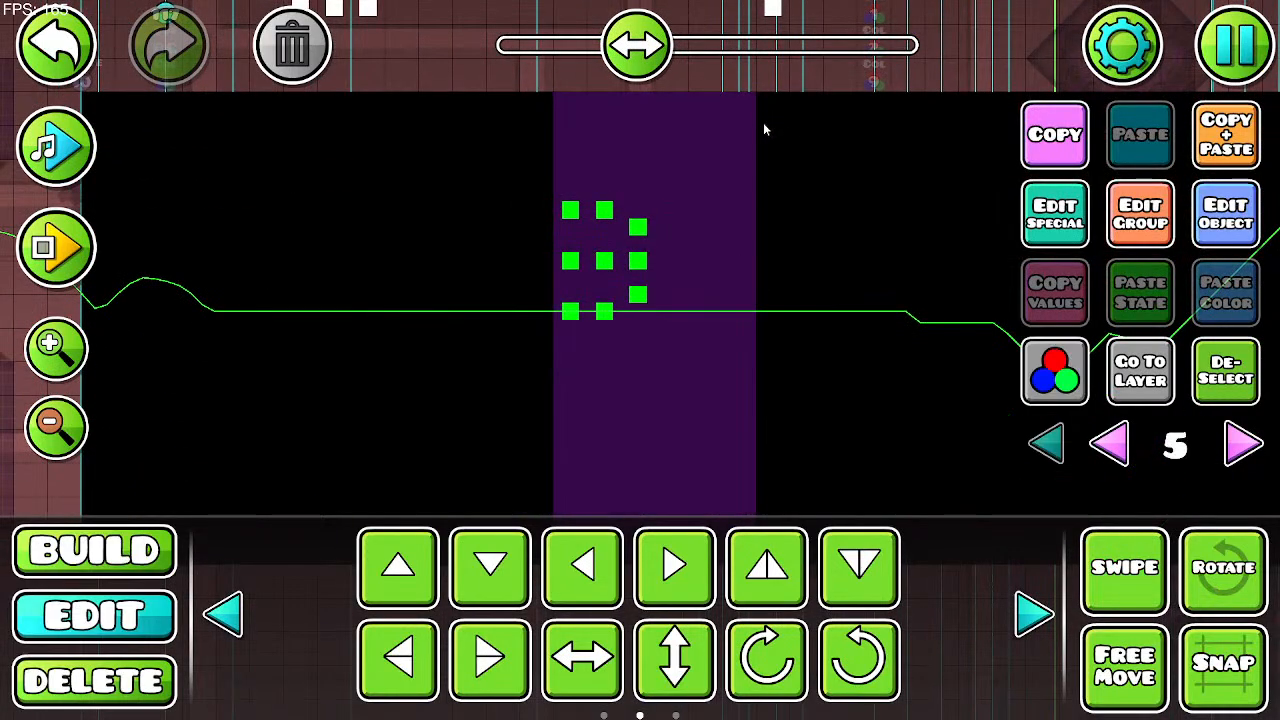
pyautogui.press('s')
pyautogui.moveTo(763, 220); pyautogui.dragTo(871, 283)
pyautogui.press('s')
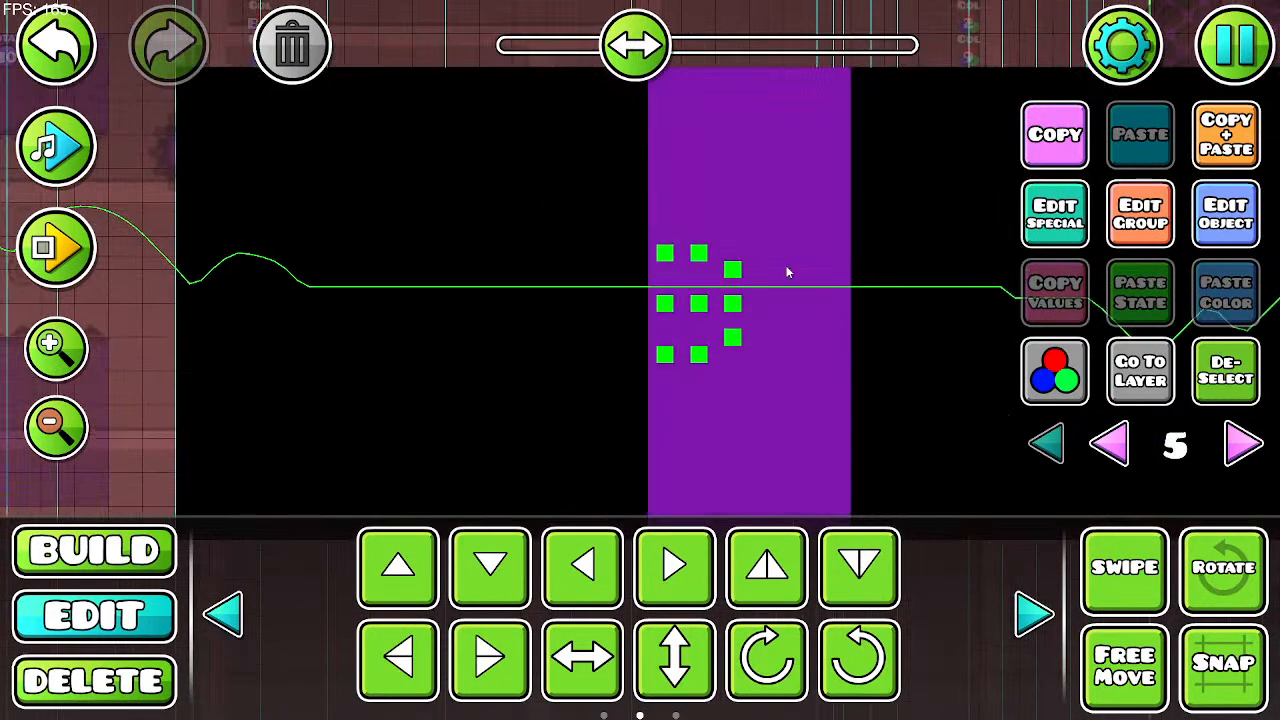
pyautogui.moveTo(787, 272); pyautogui.dragTo(694, 263)
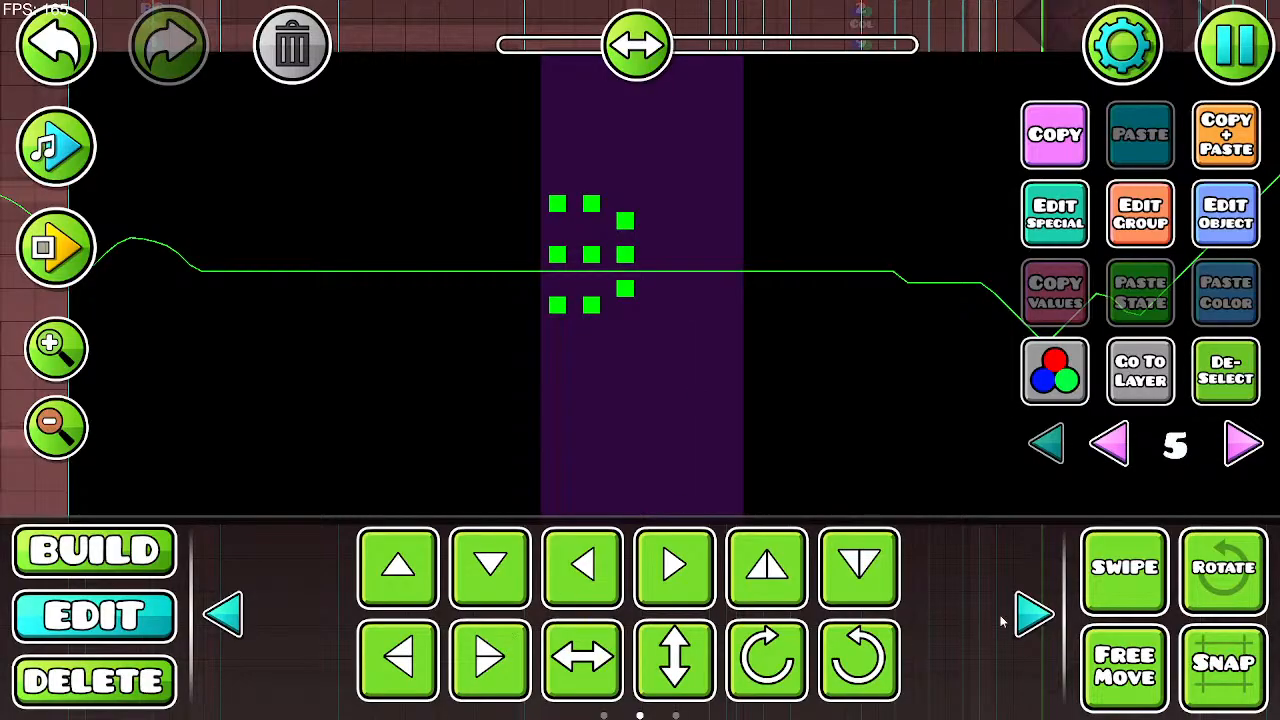
# Step: Shift the 3's squares one and a half cells right to center them on the purple panel
pyautogui.moveTo(1000, 621); pyautogui.dragTo(908, 608)
pyautogui.press('d')
pyautogui.click(224, 617)
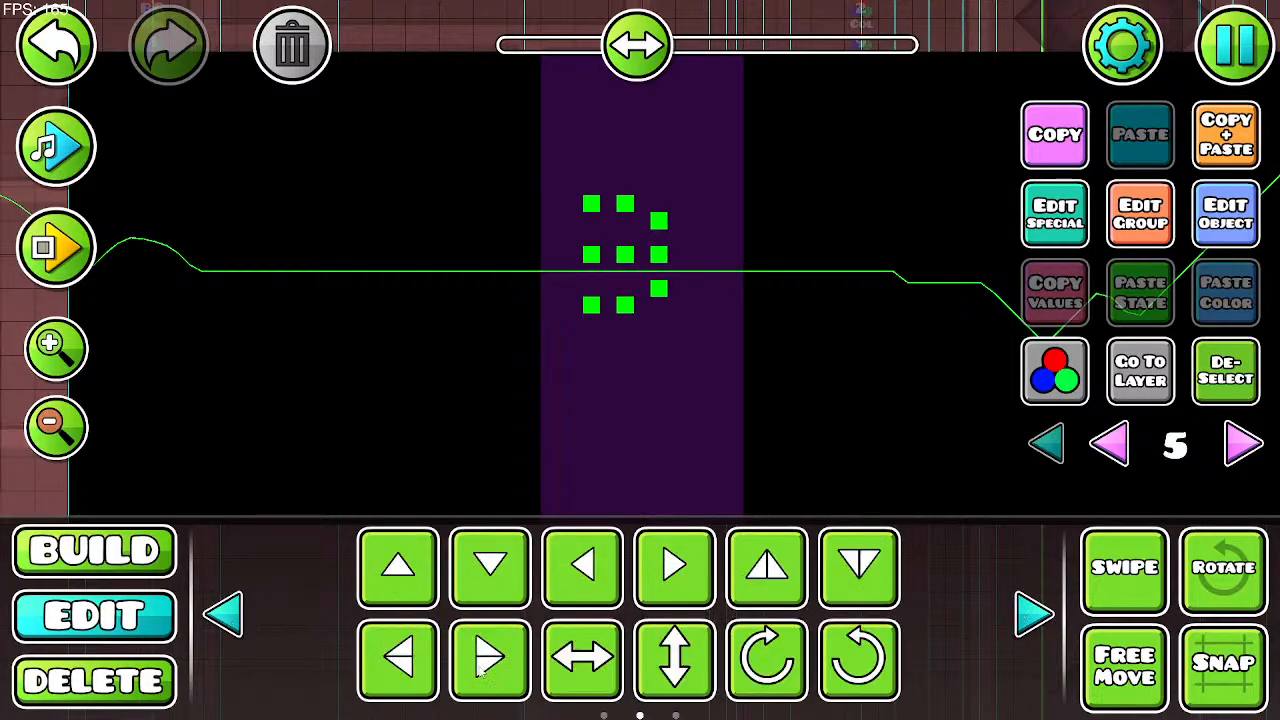
pyautogui.click(509, 670)
# Step: Play back the level and deselect the 3's squares to compare their color with the panel
pyautogui.moveTo(590, 398); pyautogui.dragTo(748, 427)
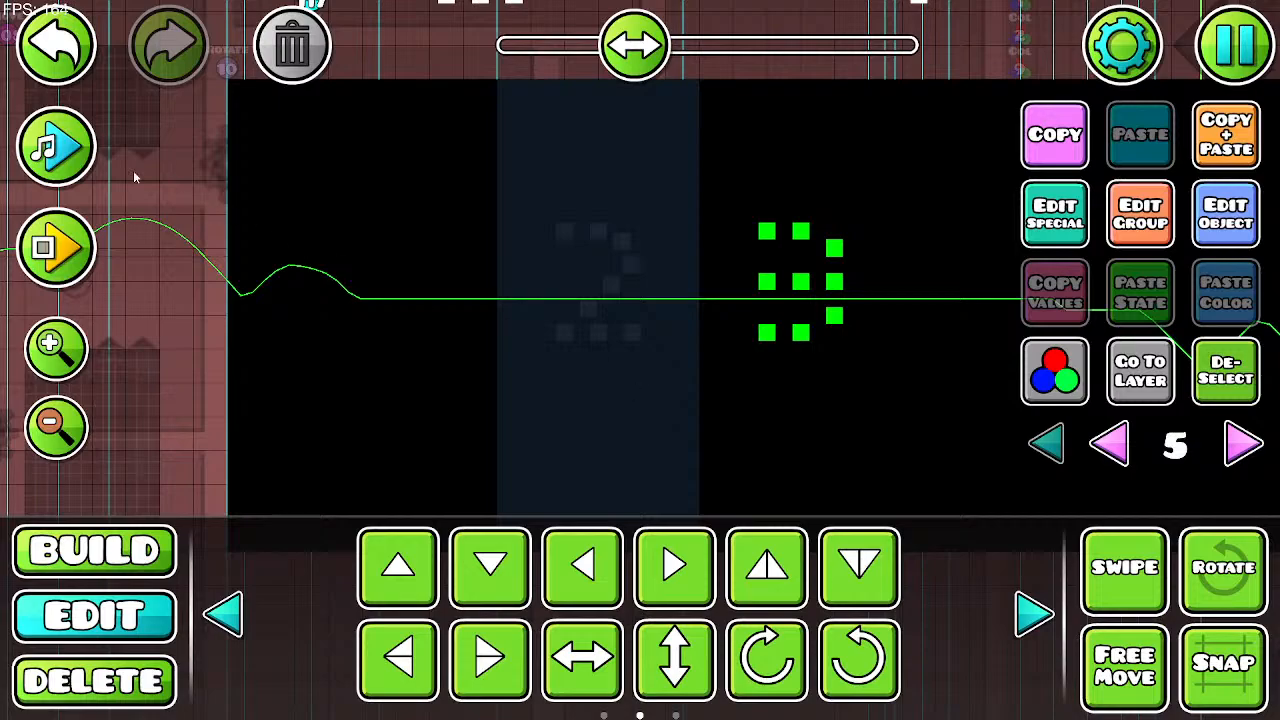
pyautogui.click(56, 145)
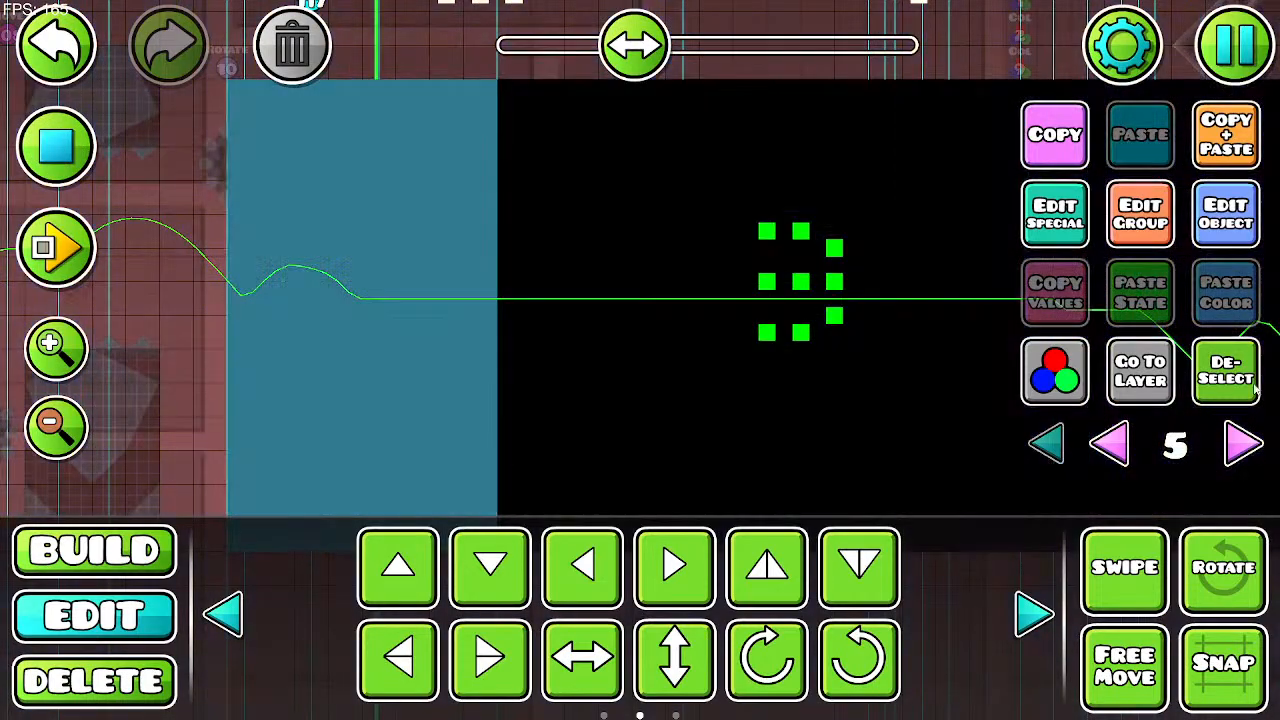
pyautogui.click(1198, 382)
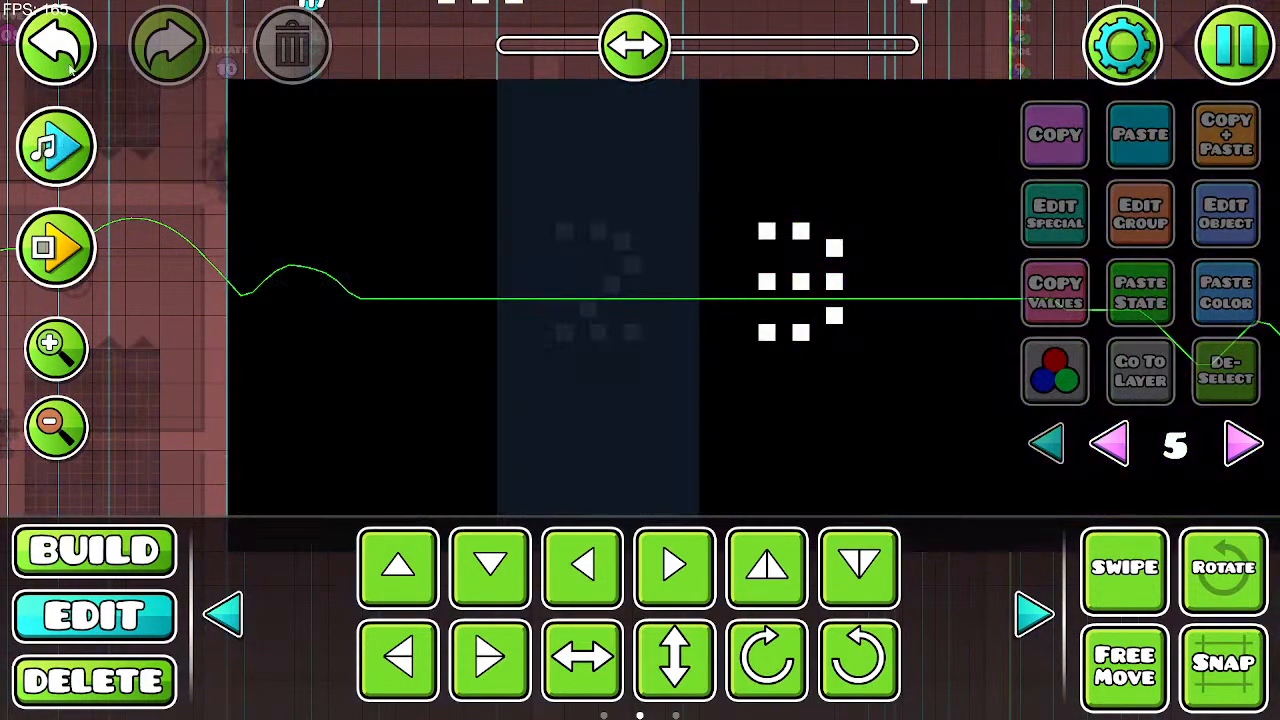
# Step: Reselect the 3's squares in their centered position and assign base color channel 3 to them
pyautogui.click(60, 52)
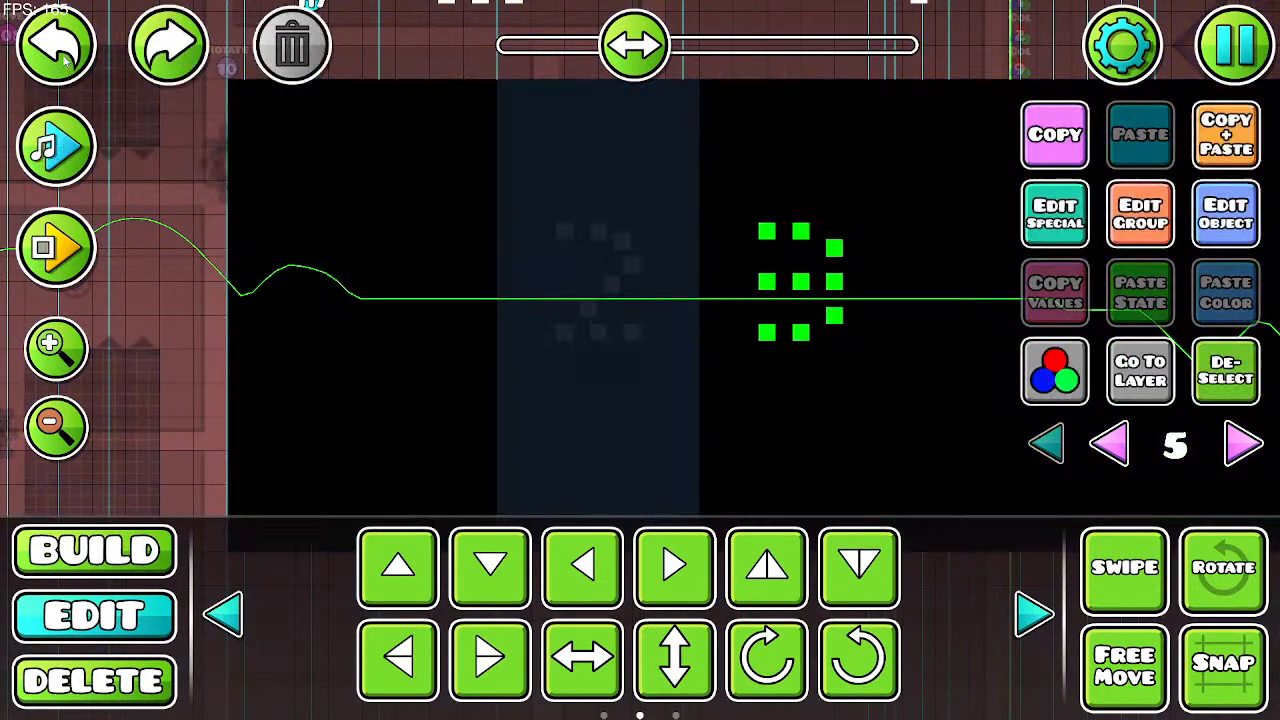
pyautogui.click(60, 52)
pyautogui.click(490, 658)
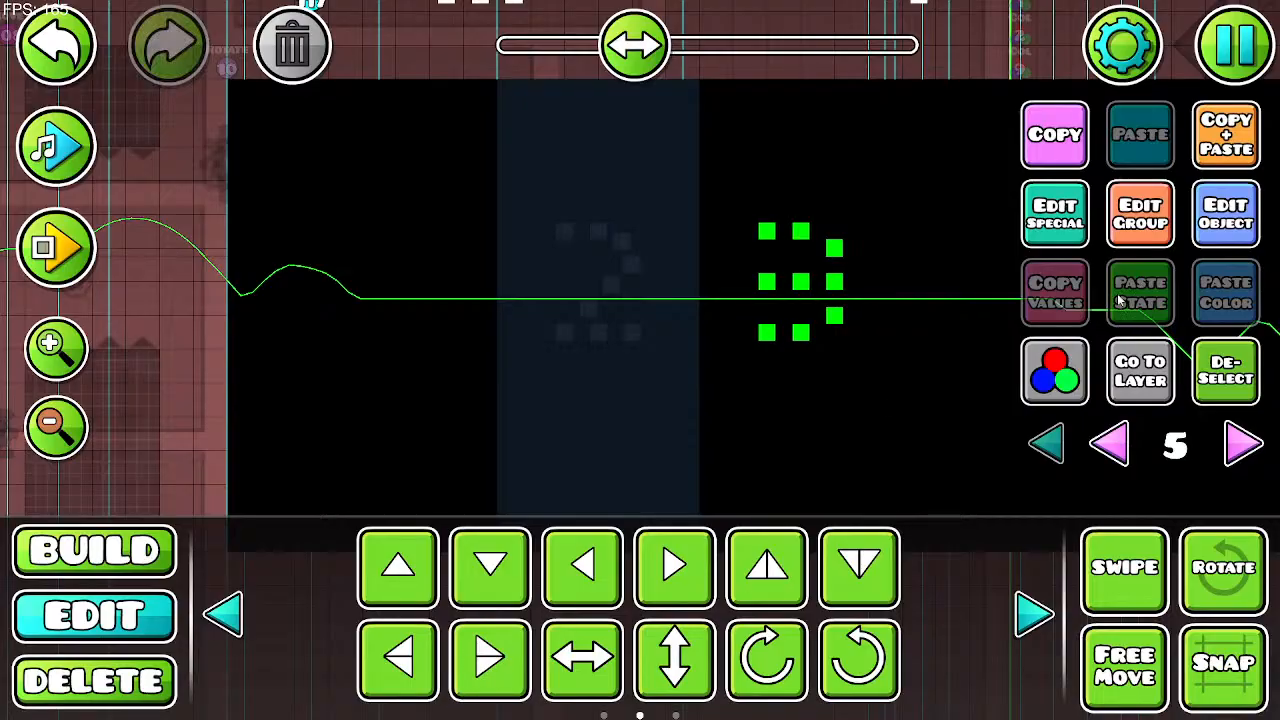
pyautogui.click(1205, 240)
pyautogui.click(637, 391)
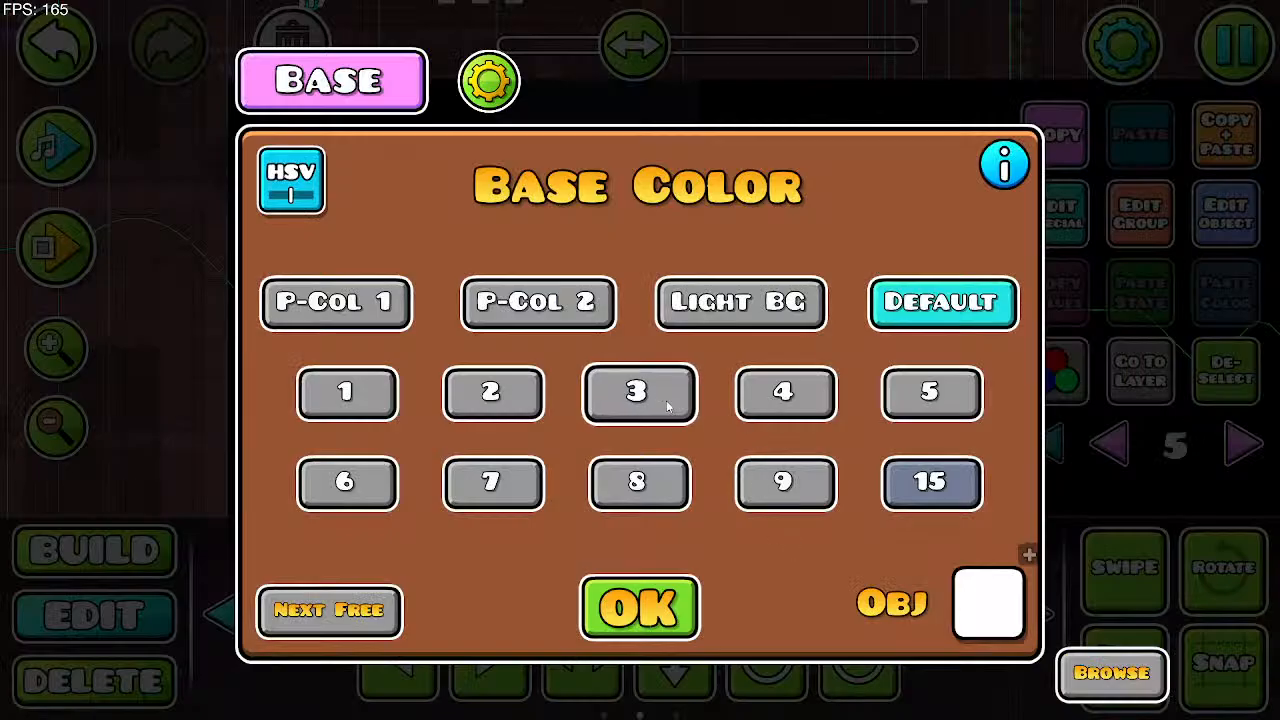
pyautogui.click(640, 608)
# Step: Select all the squares of the 4 and move them ten cells down, level with the 2 and 3
pyautogui.click(557, 187)
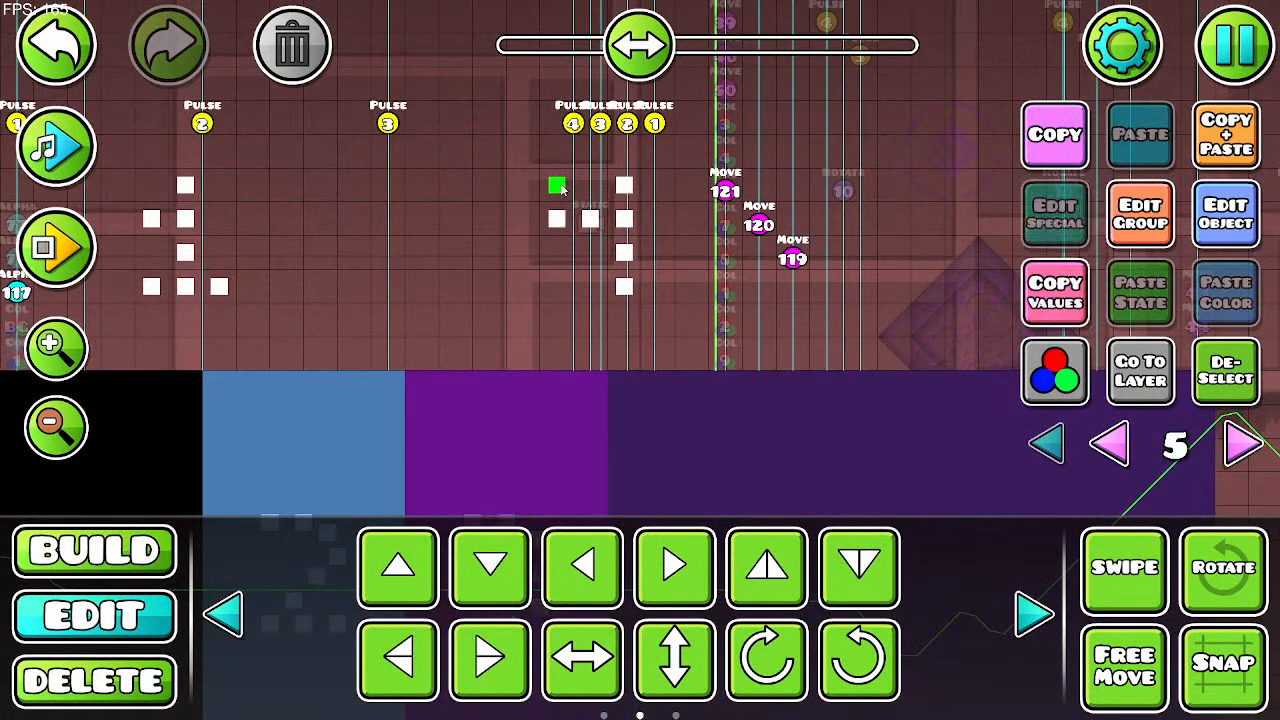
pyautogui.click(1110, 572)
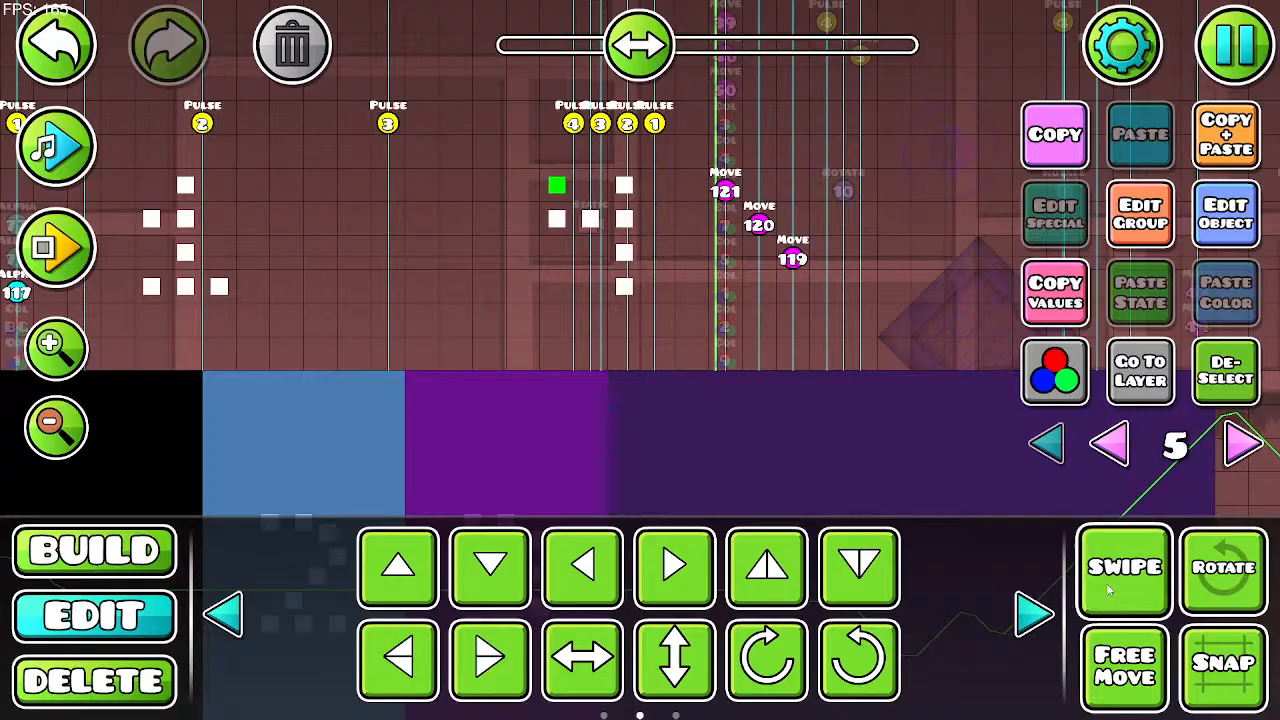
pyautogui.moveTo(566, 216); pyautogui.dragTo(624, 290)
pyautogui.scroll(-2, 613, 215)
pyautogui.scroll(-3, 624, 112)
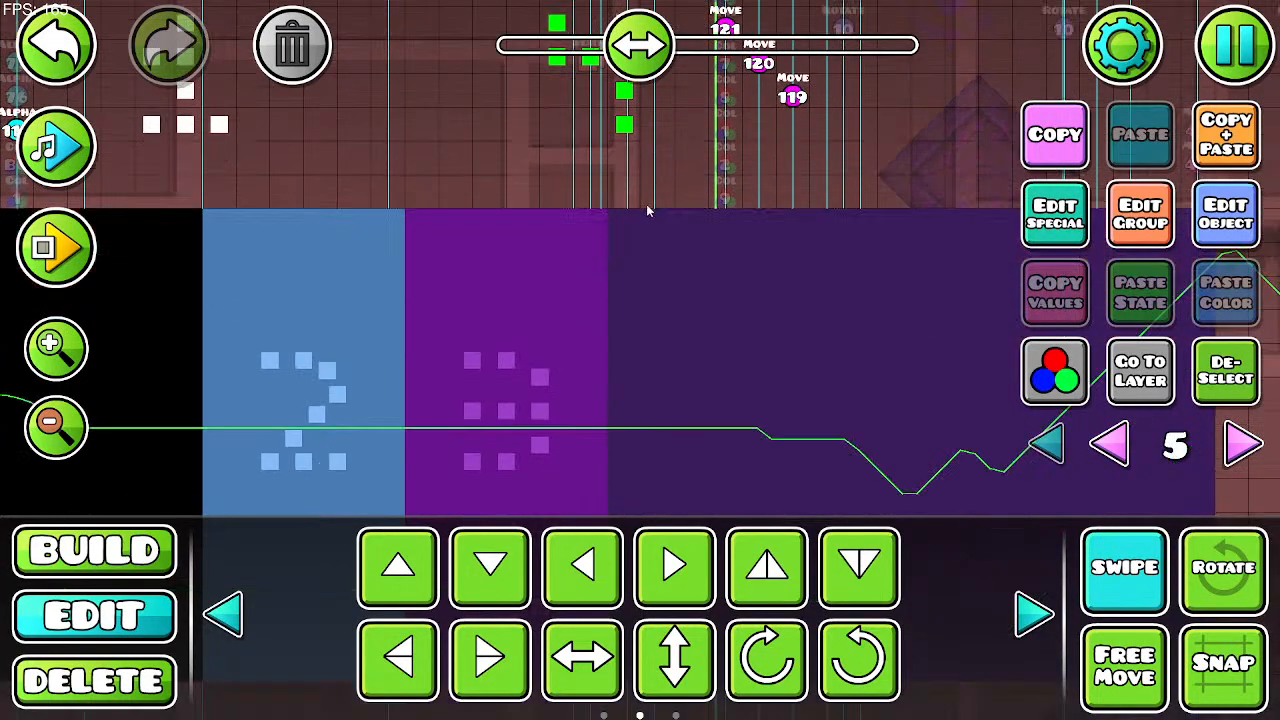
pyautogui.press('s')
pyautogui.press('s')
pyautogui.press('s')
pyautogui.press('s')
pyautogui.press('s')
pyautogui.press('s')
pyautogui.press('s')
pyautogui.press('s')
pyautogui.press('s')
pyautogui.press('s')
# Step: Shift the 4's squares a net three and a half cells right to center them on the panel beside the purple one
pyautogui.press('a')
pyautogui.press('a')
pyautogui.press('a')
pyautogui.press('a')
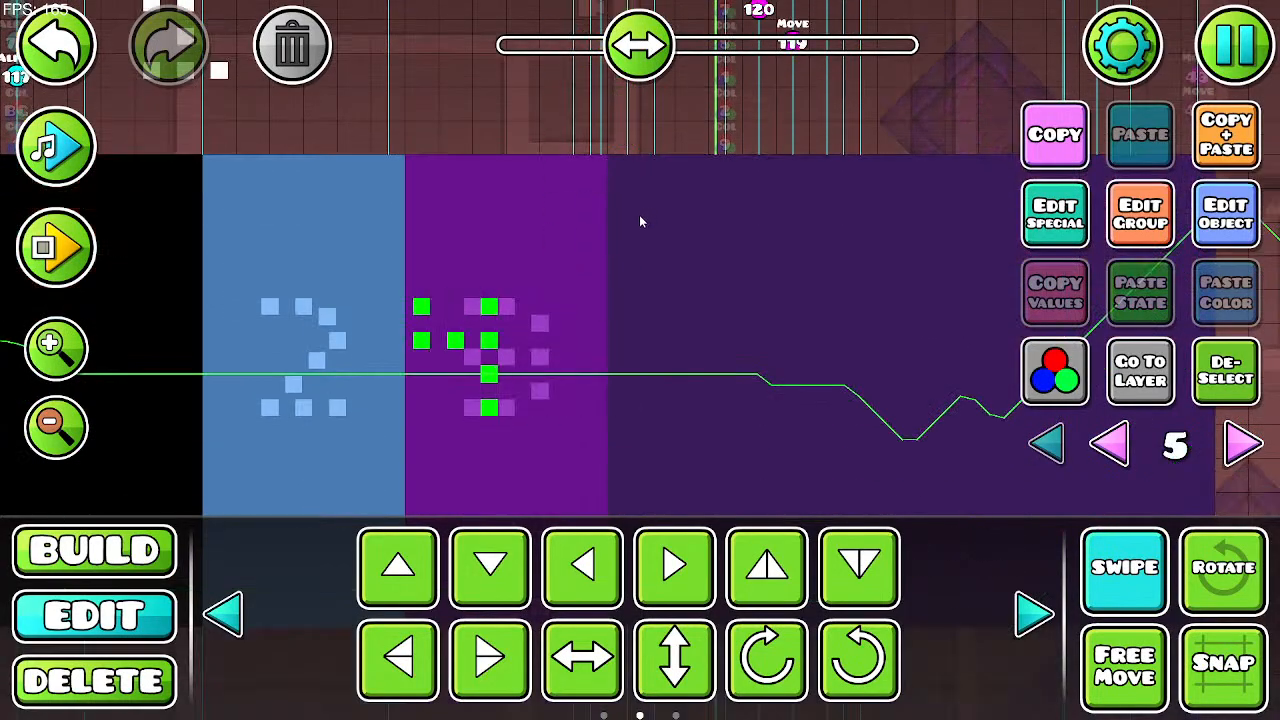
pyautogui.press('a')
pyautogui.press('d')
pyautogui.click(1115, 598)
pyautogui.press('d')
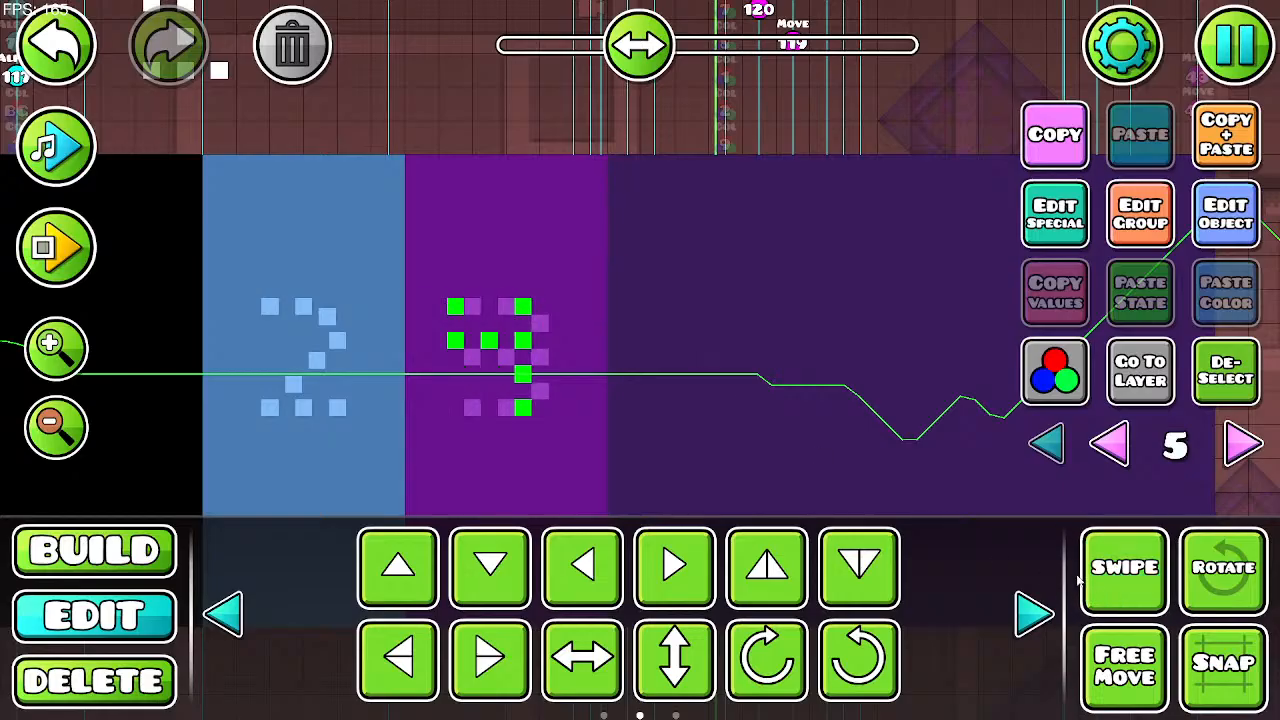
pyautogui.press('d')
pyautogui.press('d')
pyautogui.press('d')
pyautogui.press('d')
pyautogui.press('d')
pyautogui.press('d')
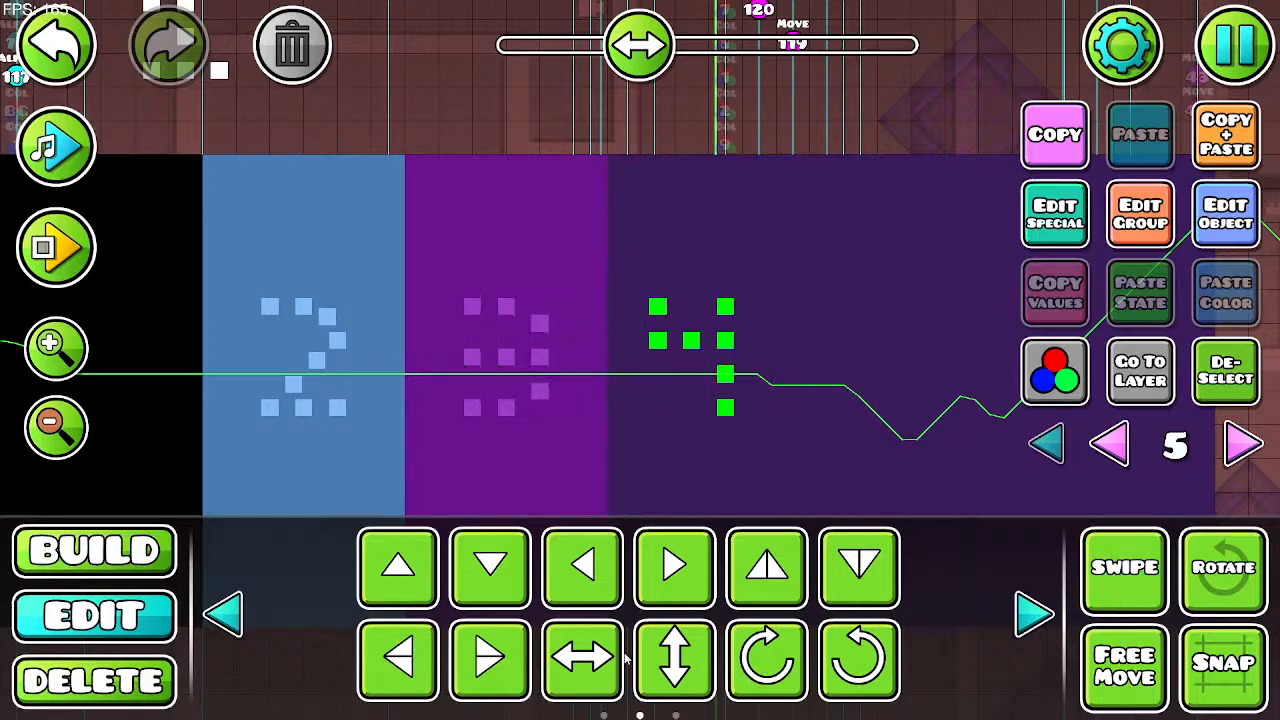
pyautogui.click(493, 664)
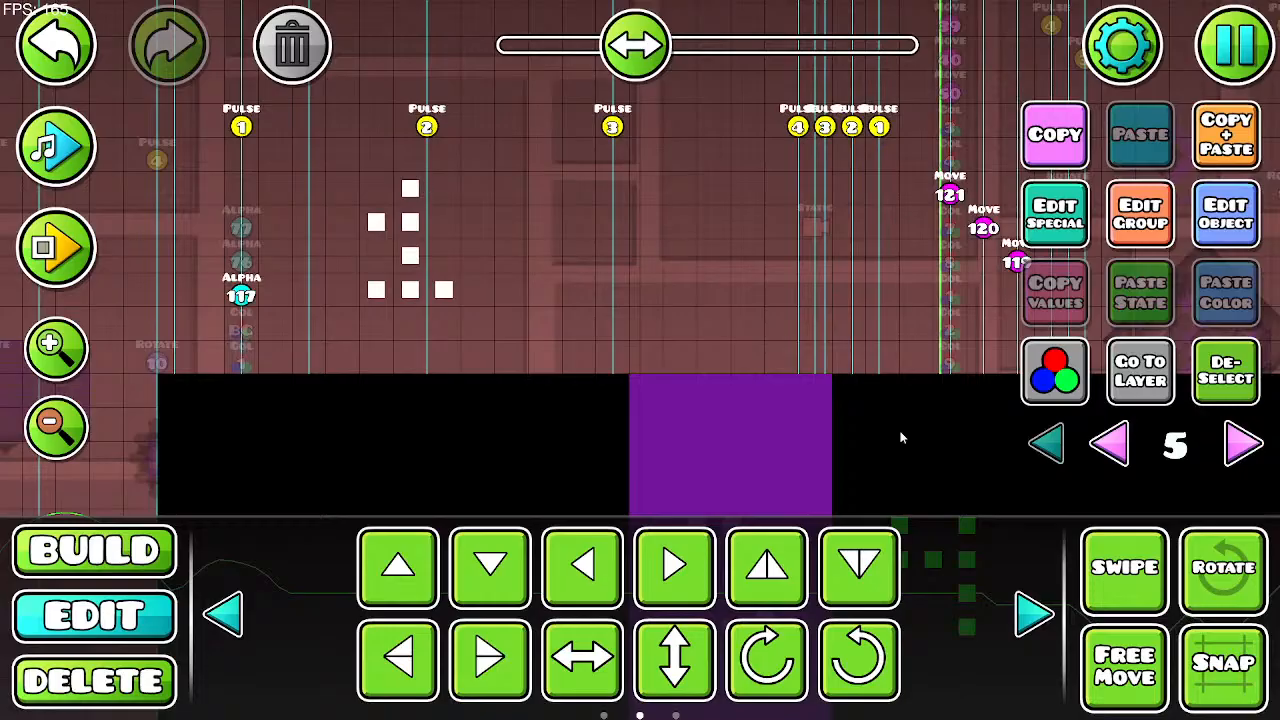
# Step: Reselect the 4's squares, check their group settings and open their base color settings
pyautogui.click(409, 188)
pyautogui.moveTo(731, 299); pyautogui.dragTo(652, 171)
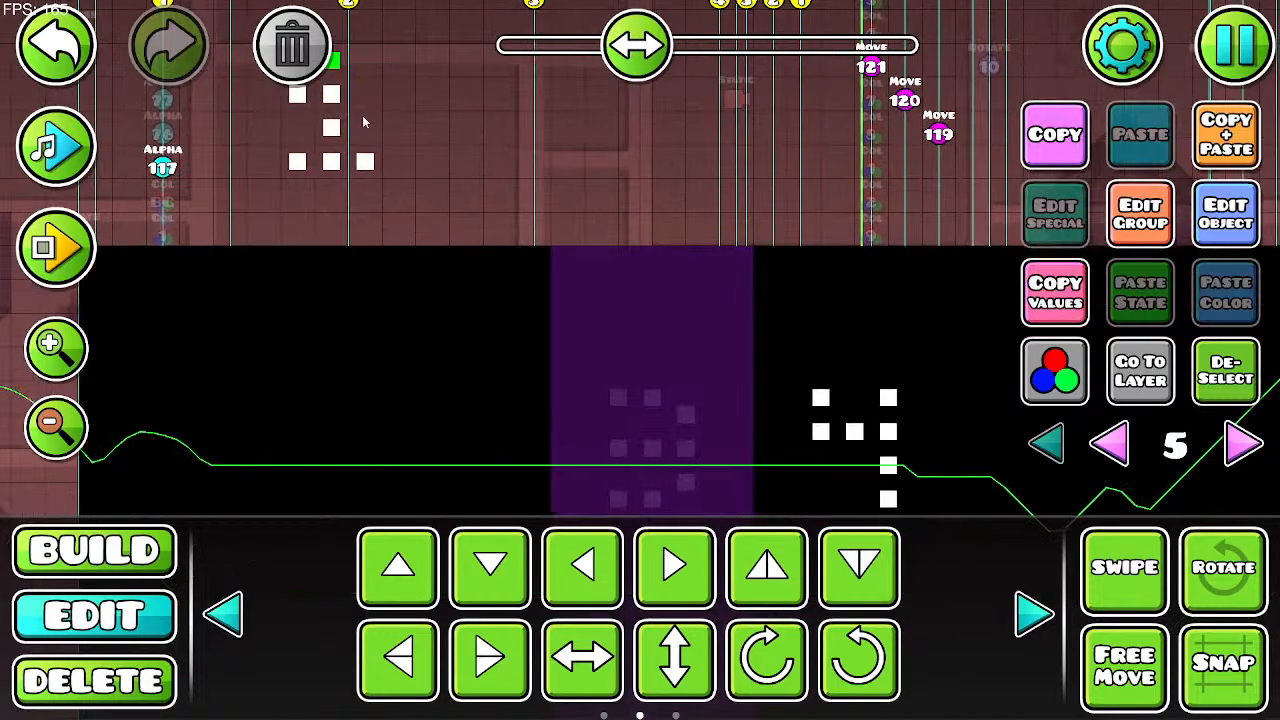
pyautogui.click(62, 50)
pyautogui.click(1145, 215)
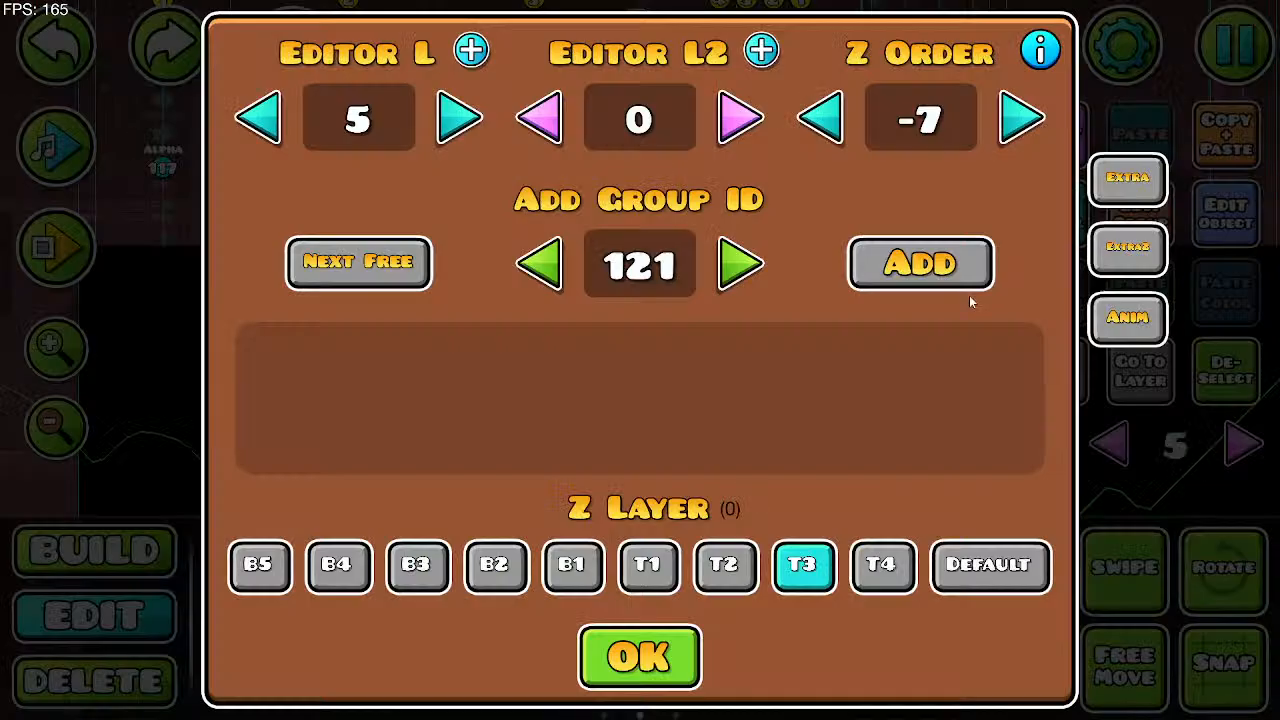
pyautogui.click(682, 632)
pyautogui.click(1225, 212)
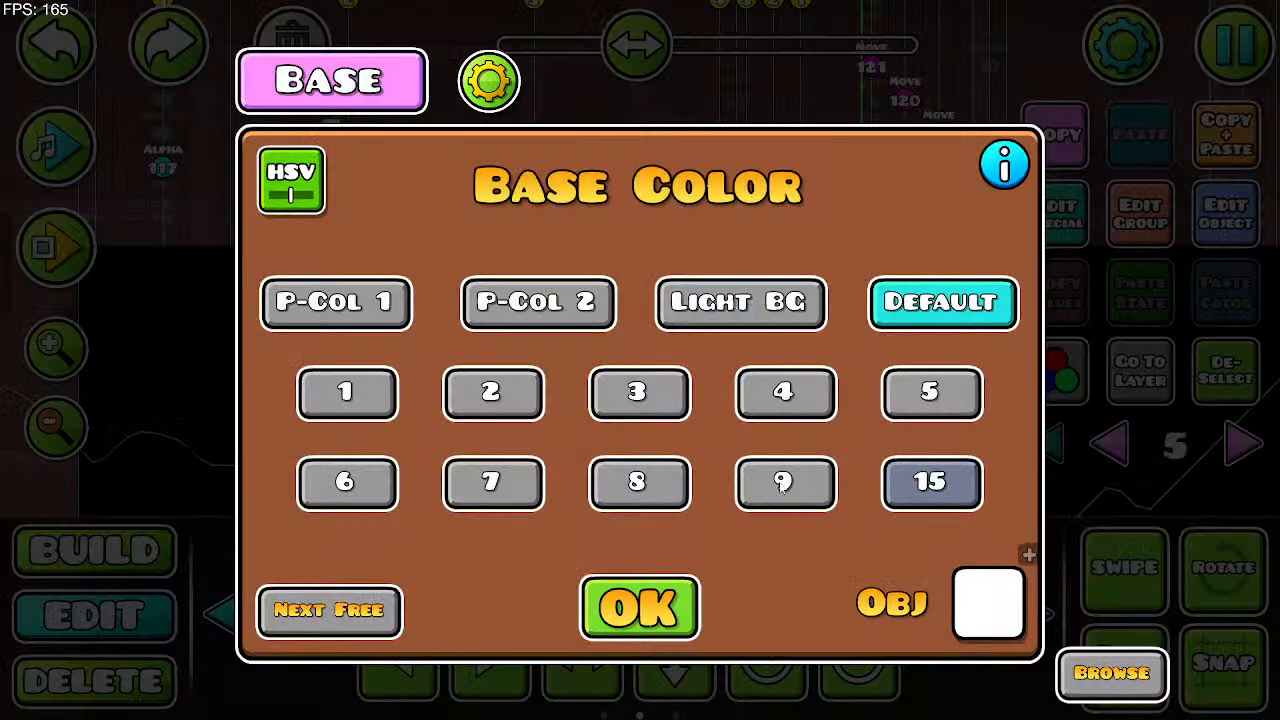
# Step: Assign colour channel 4 as the selected object's base colour, with HSV brightness 1.40 and saturation 0.8
pyautogui.click(783, 391)
pyautogui.click(291, 181)
pyautogui.moveTo(640, 492); pyautogui.dragTo(735, 500)
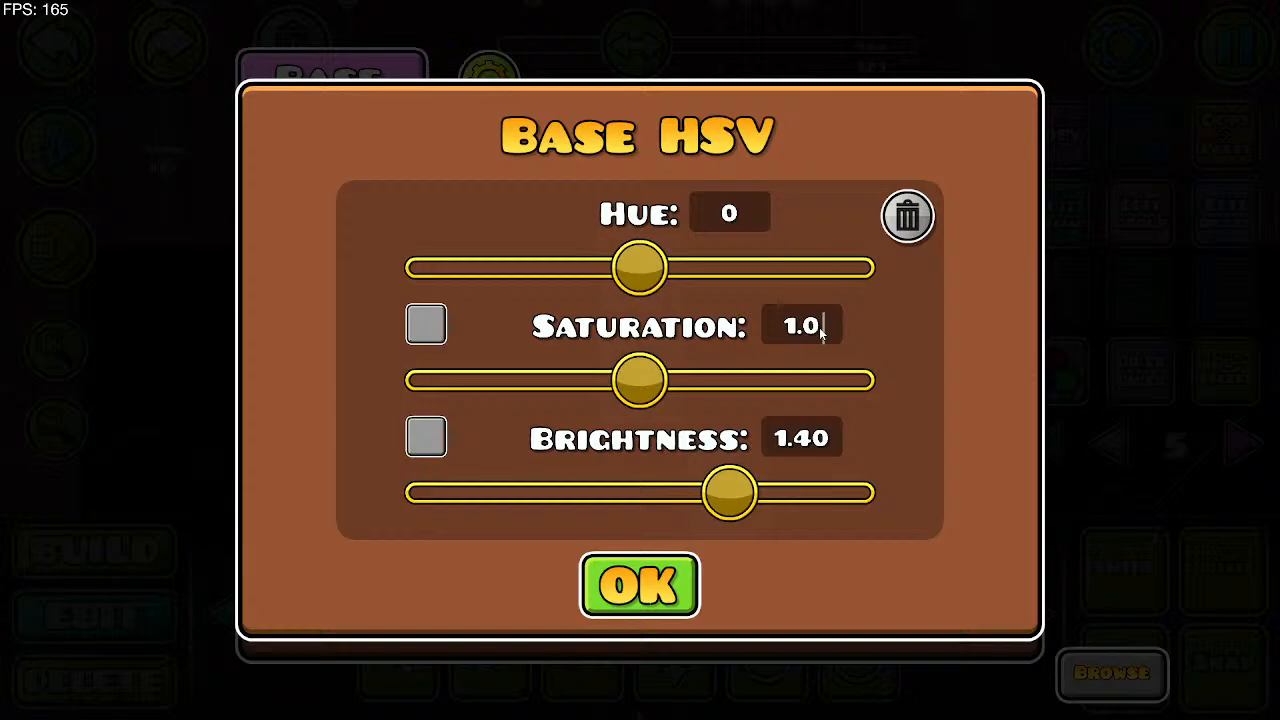
pyautogui.press('BackSpace')
pyautogui.press('BackSpace')
pyautogui.press('BackSpace')
pyautogui.write('.8')
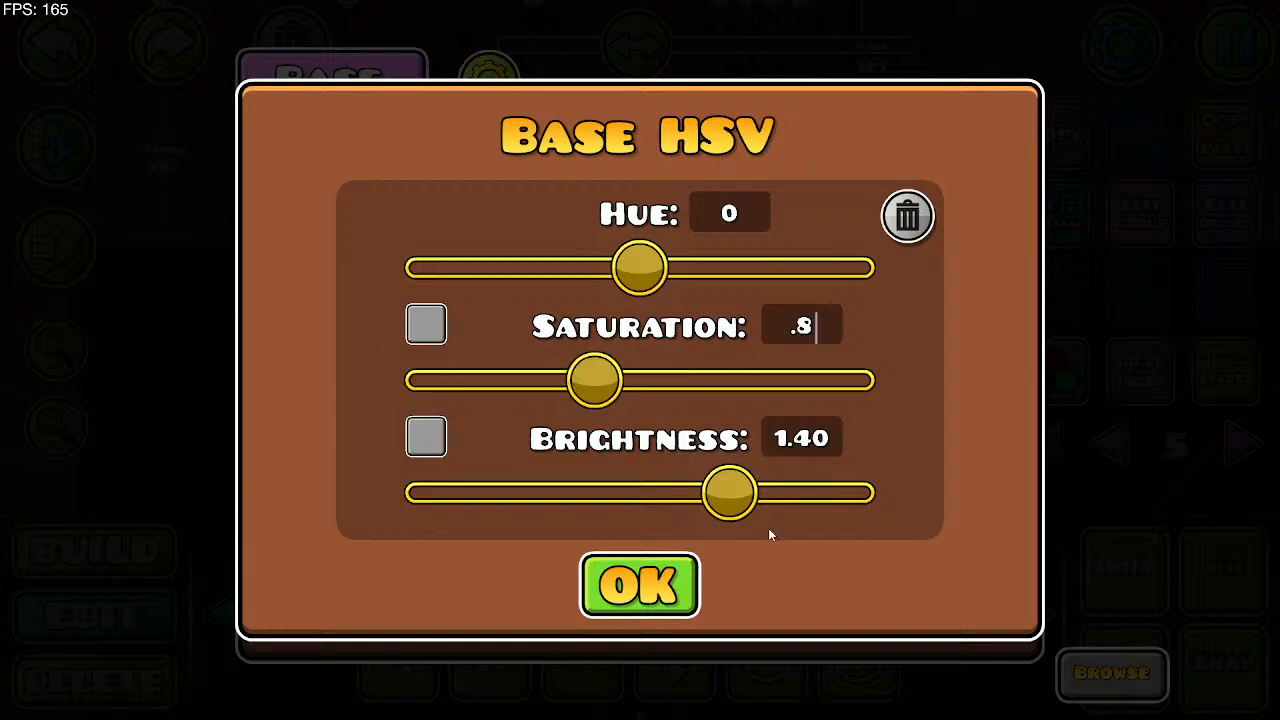
pyautogui.click(675, 607)
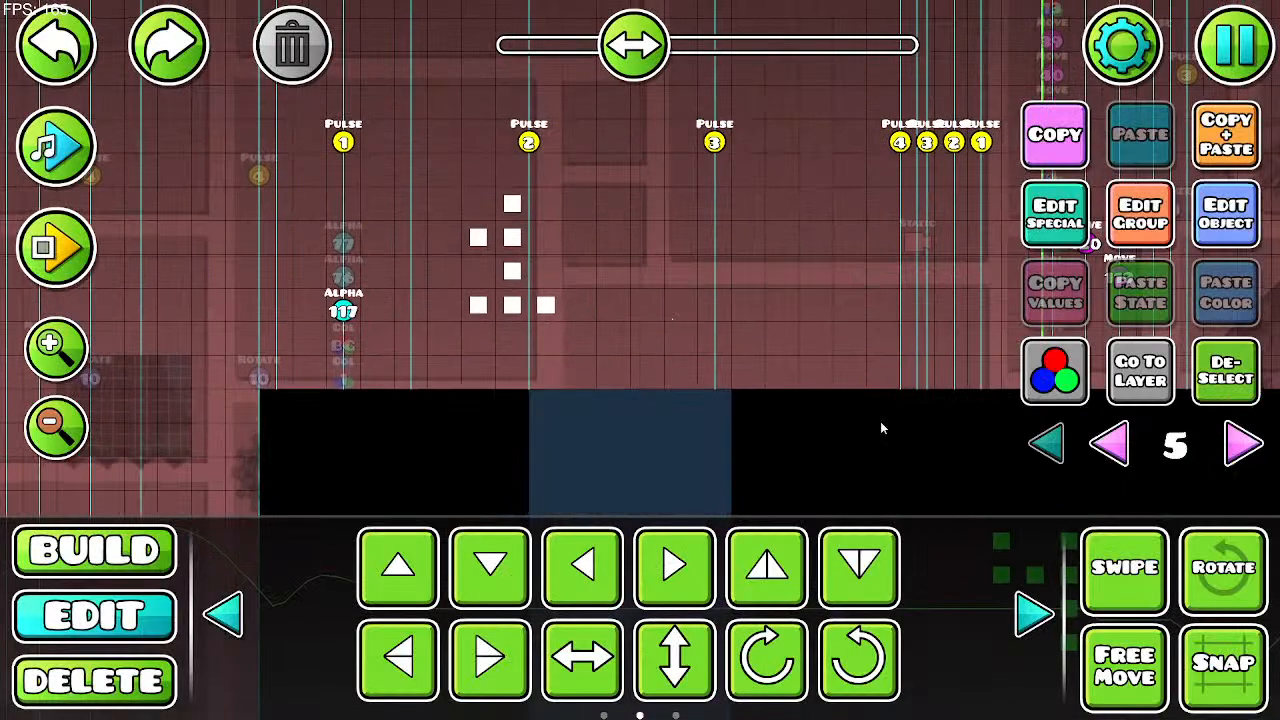
# Step: Select the white squares forming the numeral 1 and move them down into the first black panel
pyautogui.click(508, 276)
pyautogui.press('t')
pyautogui.moveTo(477, 222)
pyautogui.mouseDown()
pyautogui.moveTo(540, 304)
pyautogui.moveTo(520, 218)
pyautogui.mouseUp()
pyautogui.scroll(-3, 533, 242)
pyautogui.press('s')
pyautogui.press('s')
pyautogui.press('s')
pyautogui.press('s')
pyautogui.press('s')
pyautogui.press('s')
pyautogui.press('s')
pyautogui.press('s')
pyautogui.press('s')
pyautogui.press('s')
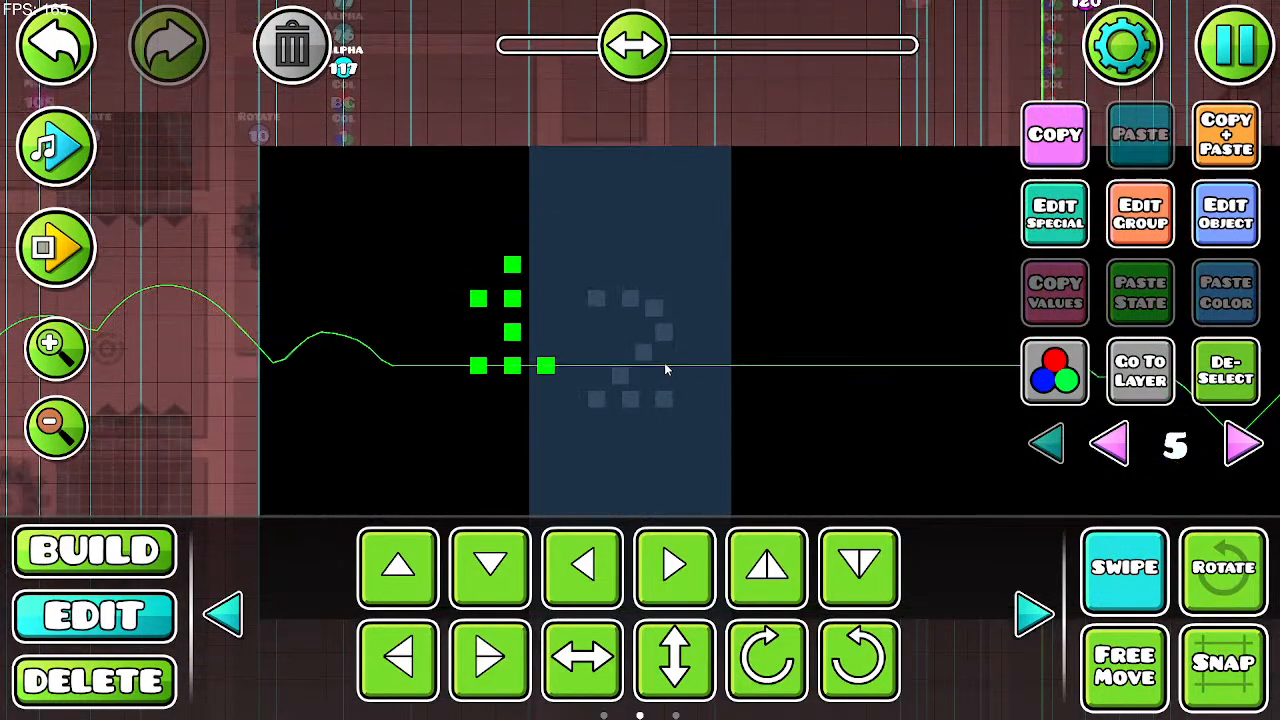
# Step: Nudge the numeral 1 squares horizontally to position them inside the first panel, beside the numeral 2
pyautogui.press('a')
pyautogui.press('a')
pyautogui.press('a')
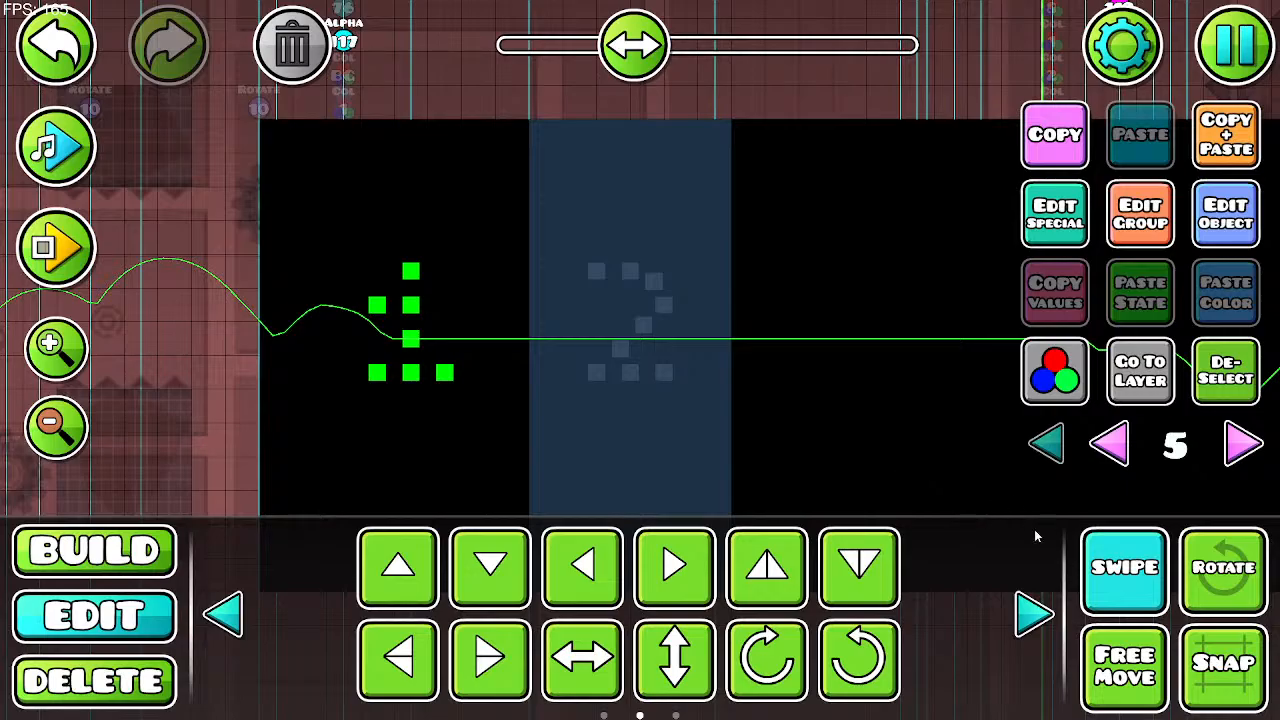
pyautogui.click(1110, 580)
pyautogui.moveTo(685, 310); pyautogui.dragTo(742, 318)
pyautogui.press('a')
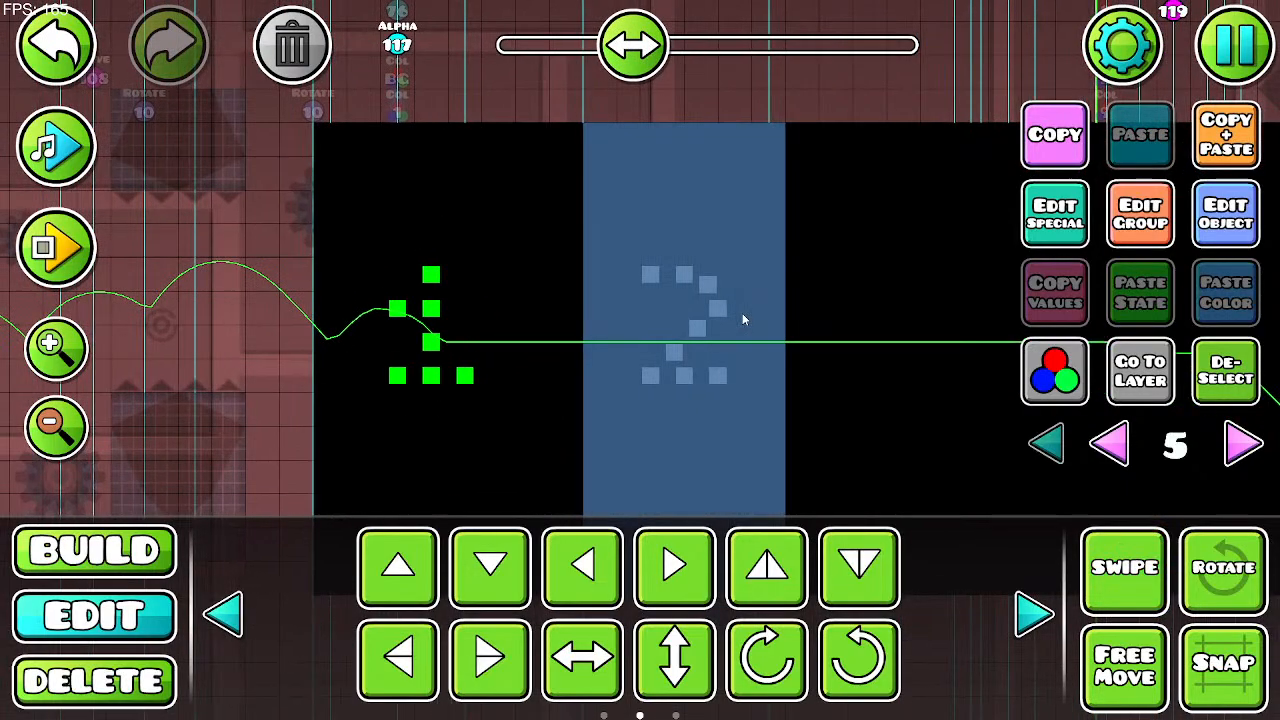
pyautogui.click(487, 666)
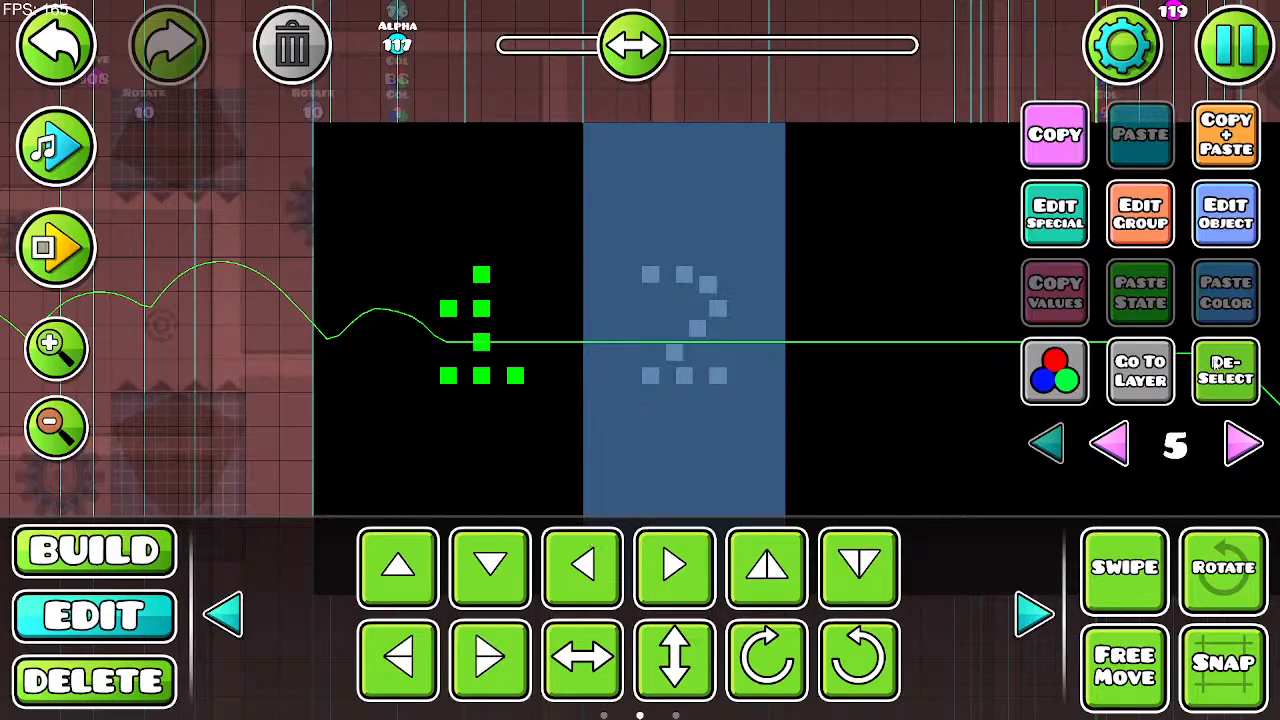
# Step: Set the numeral 1's base colour HSV to brightness 1.40 and saturation 0.8, and deselect the squares
pyautogui.click(1226, 214)
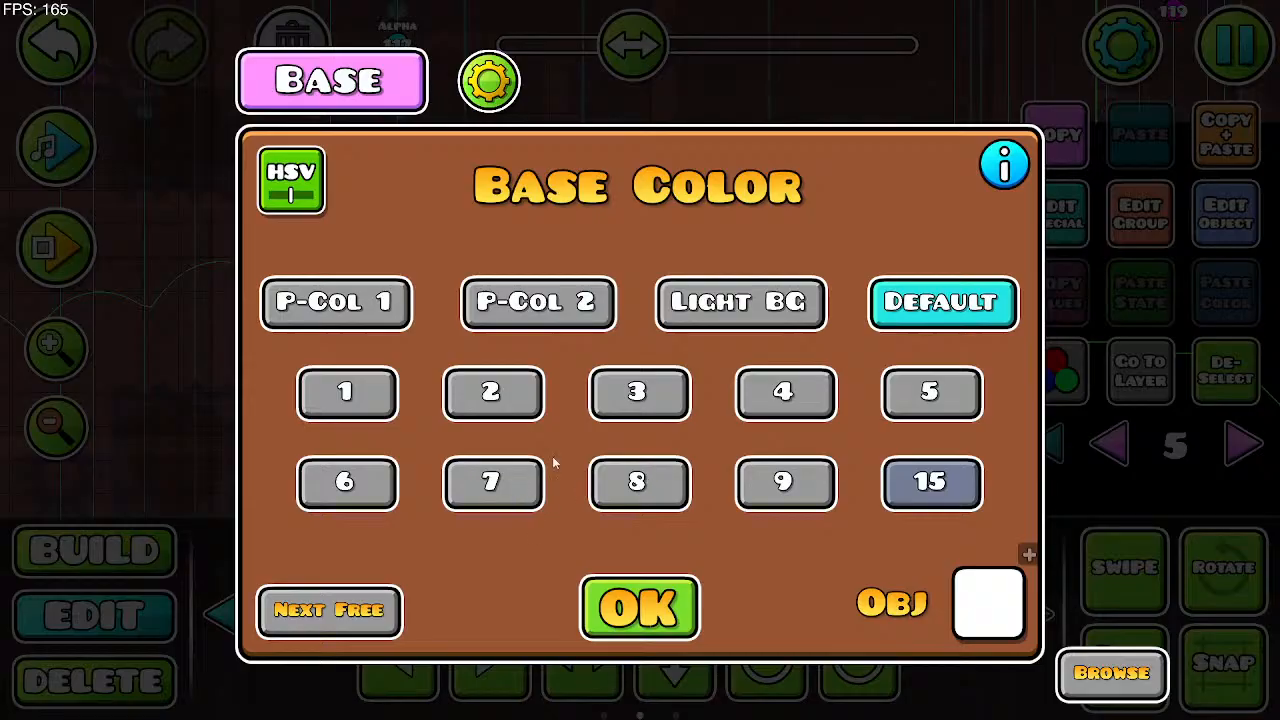
pyautogui.click(291, 180)
pyautogui.moveTo(640, 491); pyautogui.dragTo(697, 507)
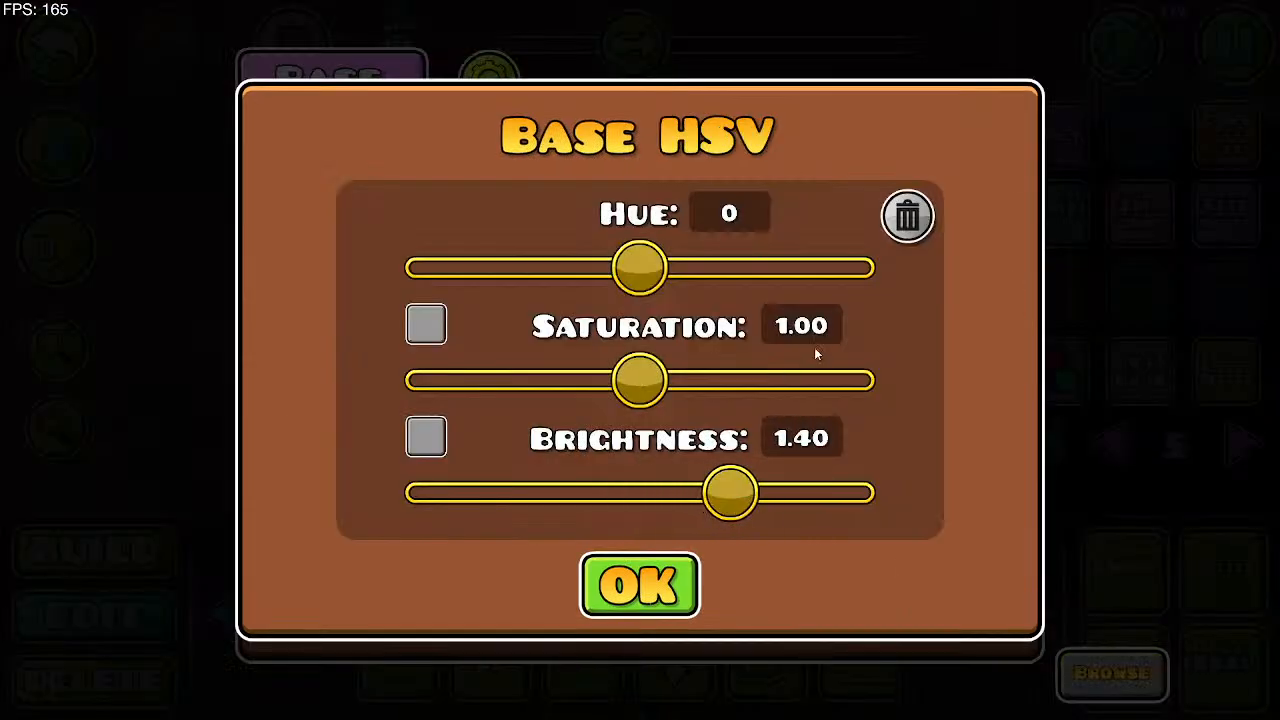
pyautogui.press('BackSpace')
pyautogui.press('BackSpace')
pyautogui.press('BackSpace')
pyautogui.write('.8')
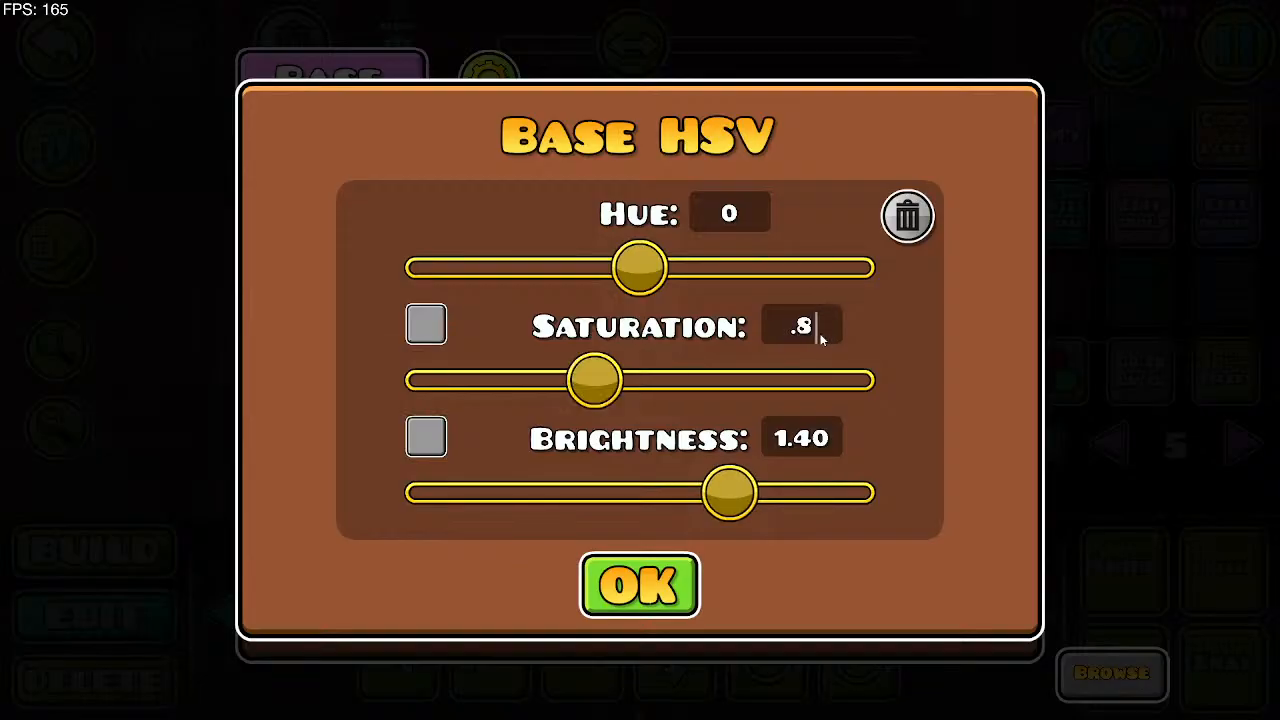
pyautogui.click(648, 576)
pyautogui.click(652, 645)
pyautogui.click(1226, 370)
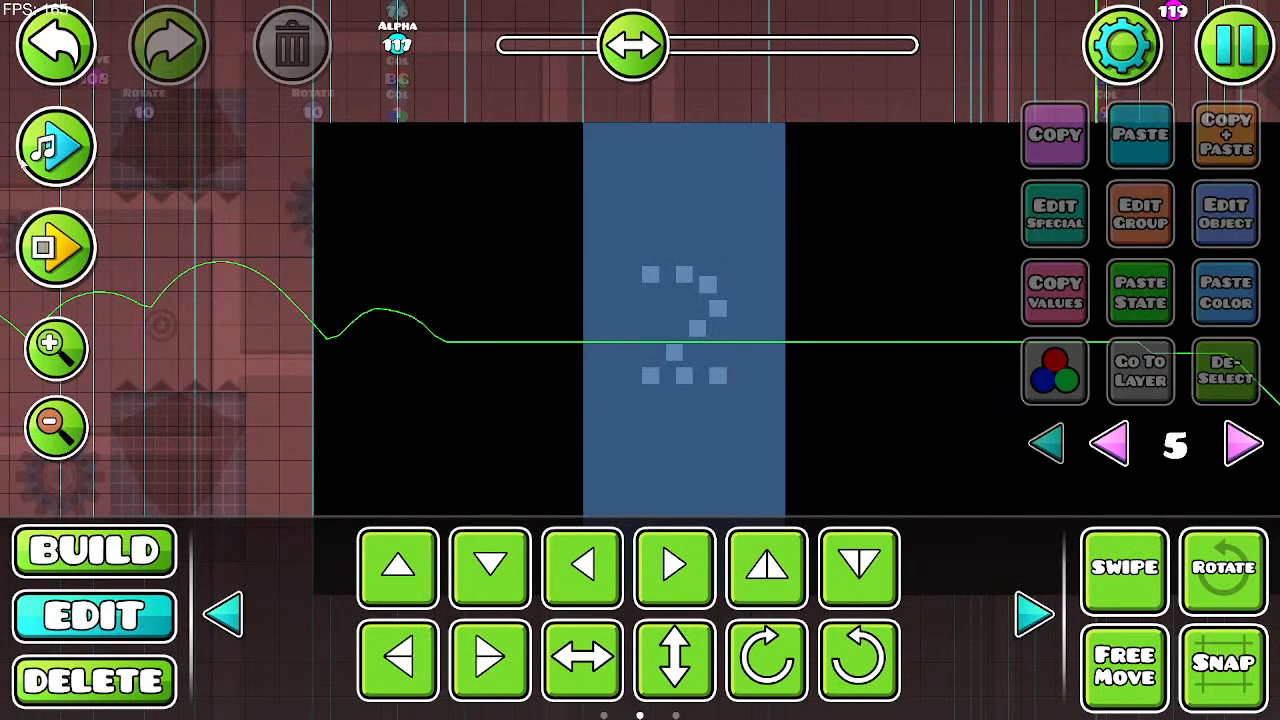
# Step: Playtest the level section leading to the numbered panels and return to the panels in the editor
pyautogui.click(56, 247)
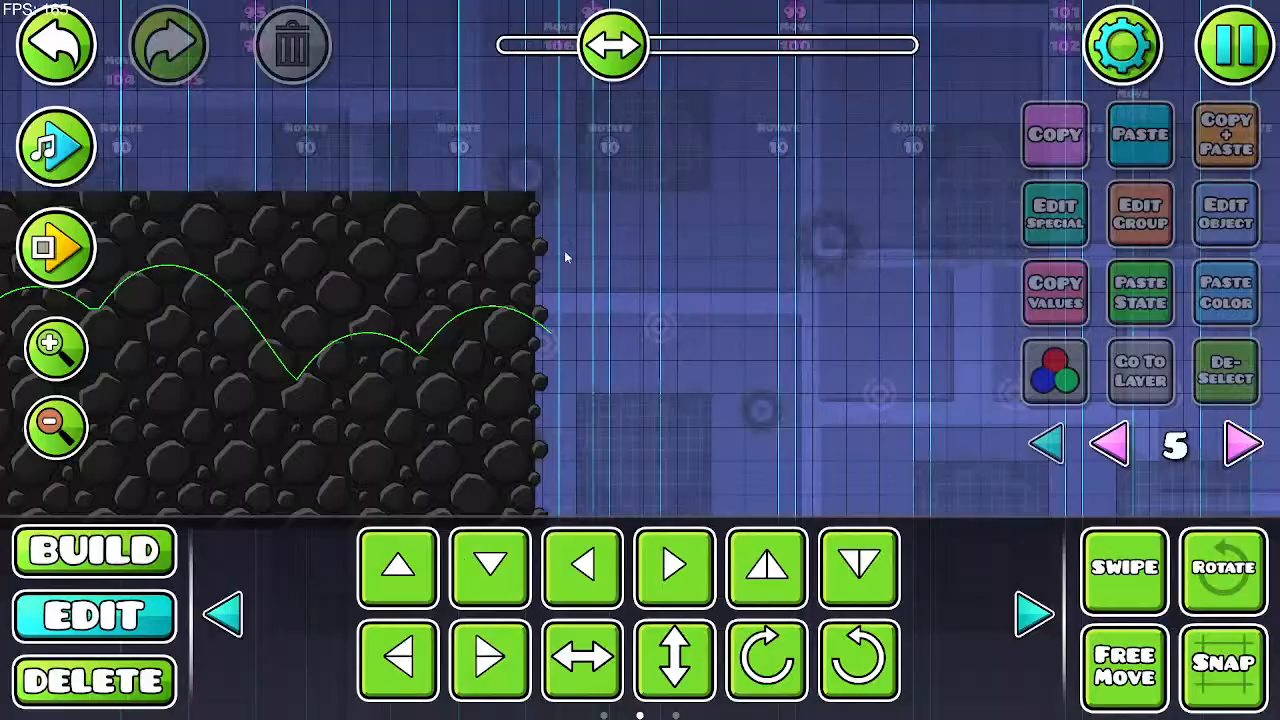
pyautogui.moveTo(565, 257); pyautogui.dragTo(166, 271)
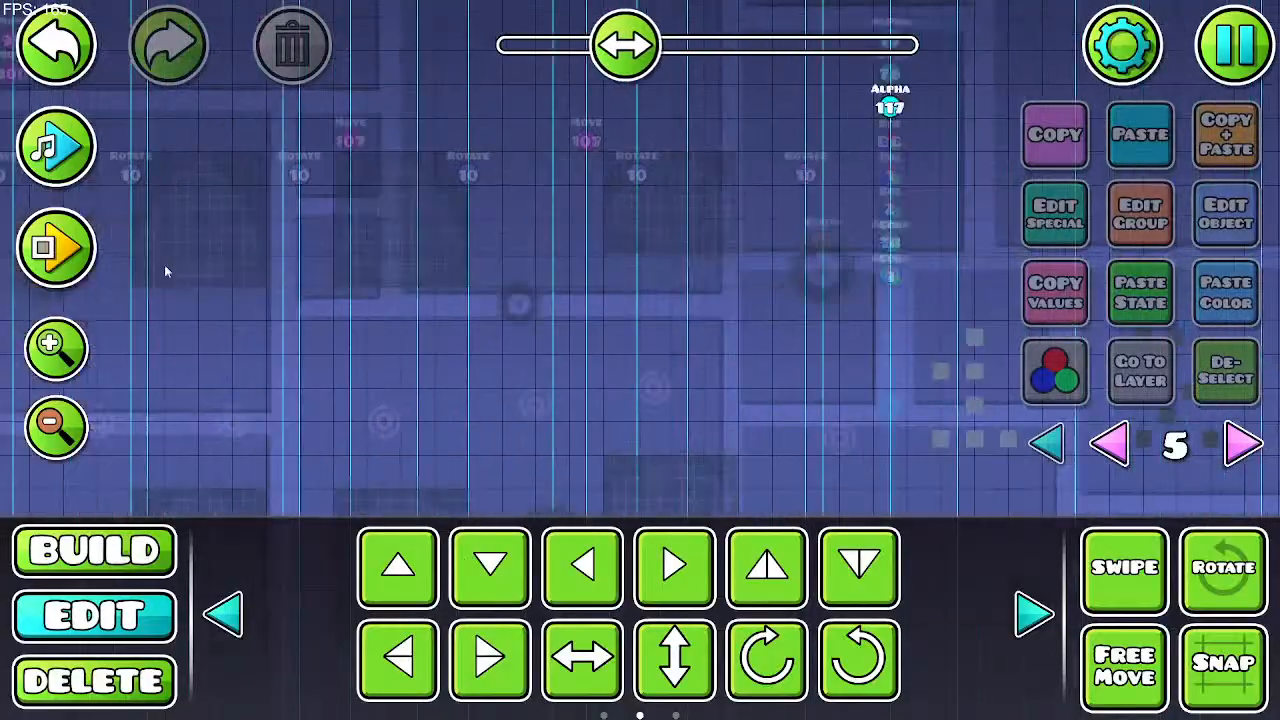
pyautogui.moveTo(900, 260); pyautogui.dragTo(474, 243)
pyautogui.moveTo(337, 400); pyautogui.dragTo(491, 333)
pyautogui.click(60, 428)
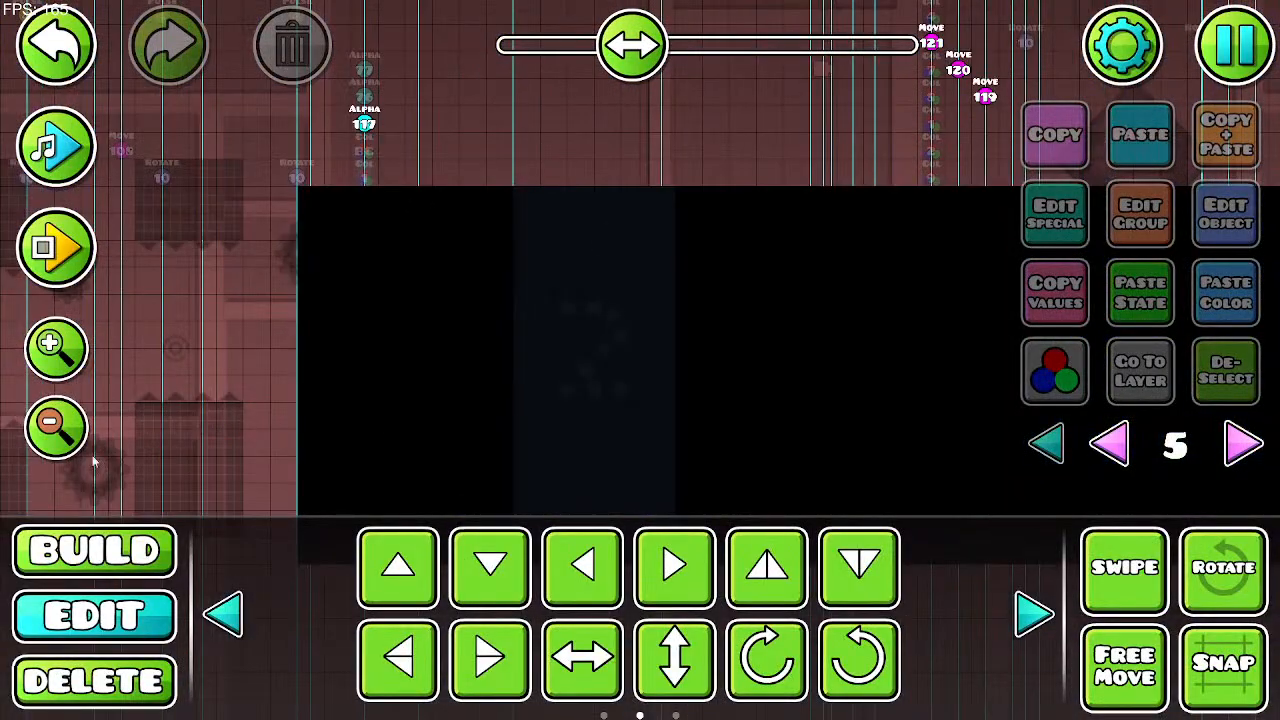
pyautogui.click(60, 428)
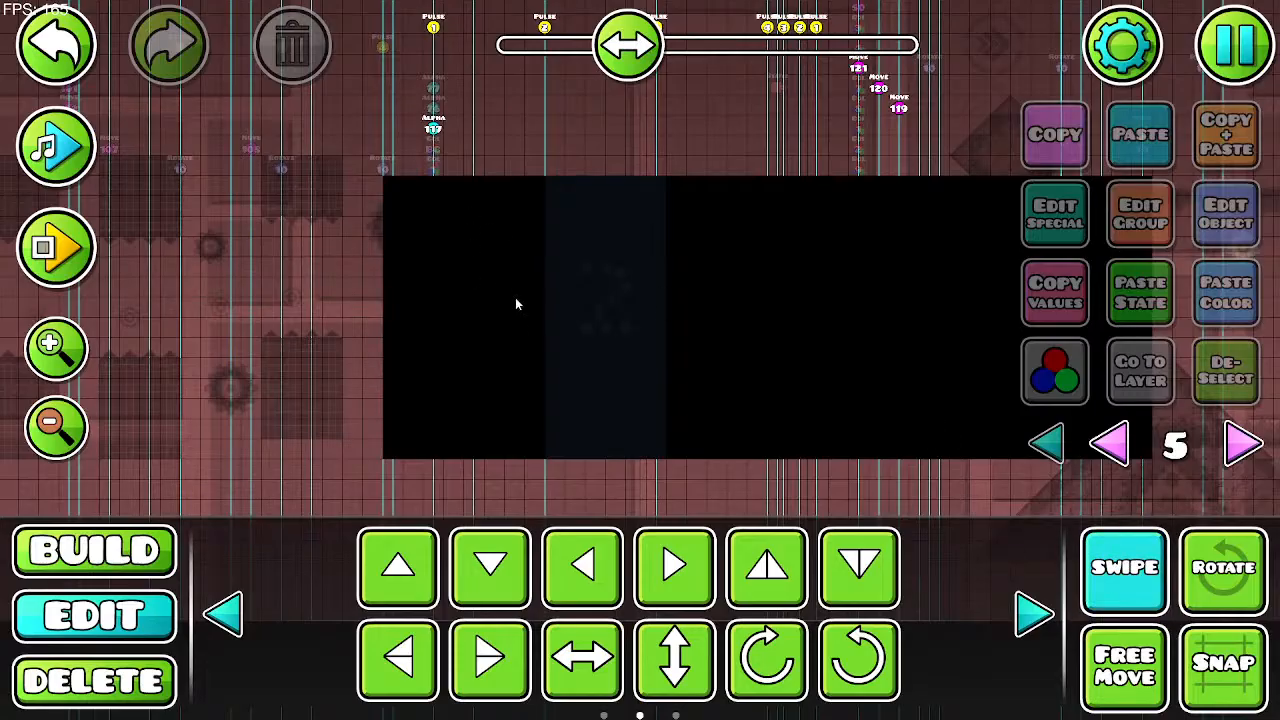
# Step: Select the squares of the numeral 2 and add them to groups 120 and 117
pyautogui.moveTo(590, 195)
pyautogui.mouseDown()
pyautogui.moveTo(605, 198)
pyautogui.moveTo(610, 308)
pyautogui.mouseUp()
pyautogui.click(57, 45)
pyautogui.click(606, 272)
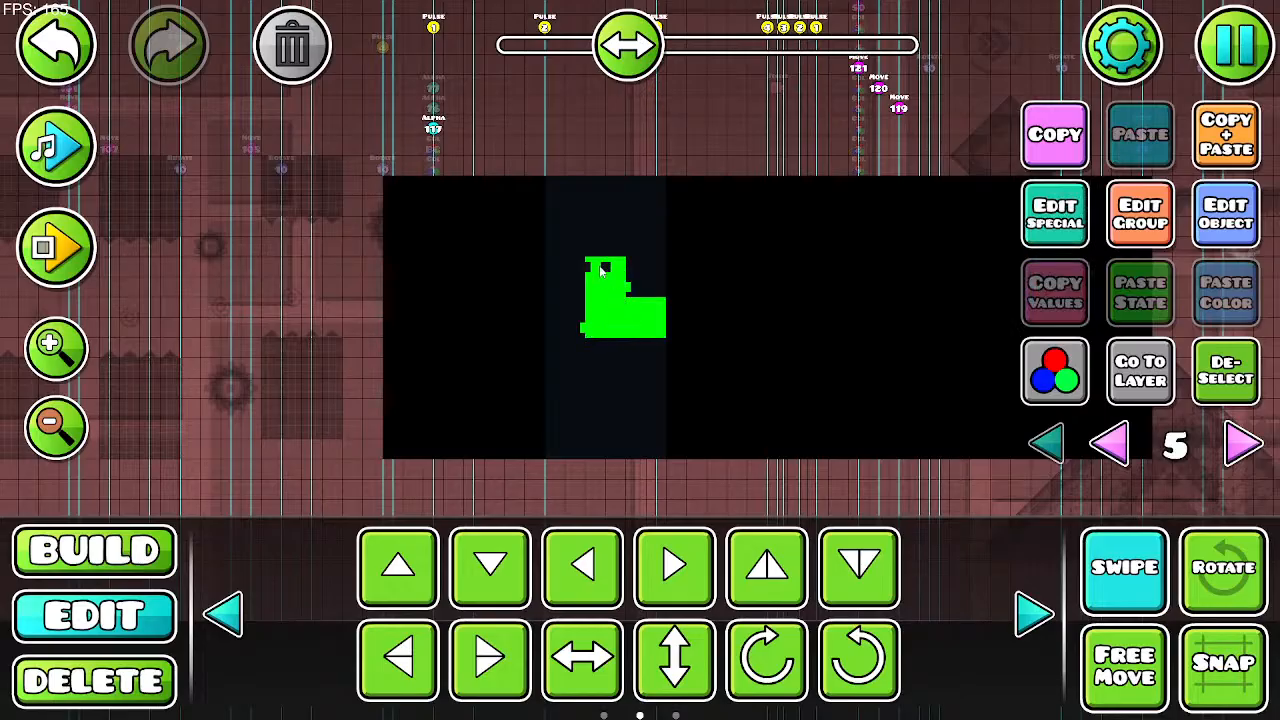
pyautogui.click(1125, 230)
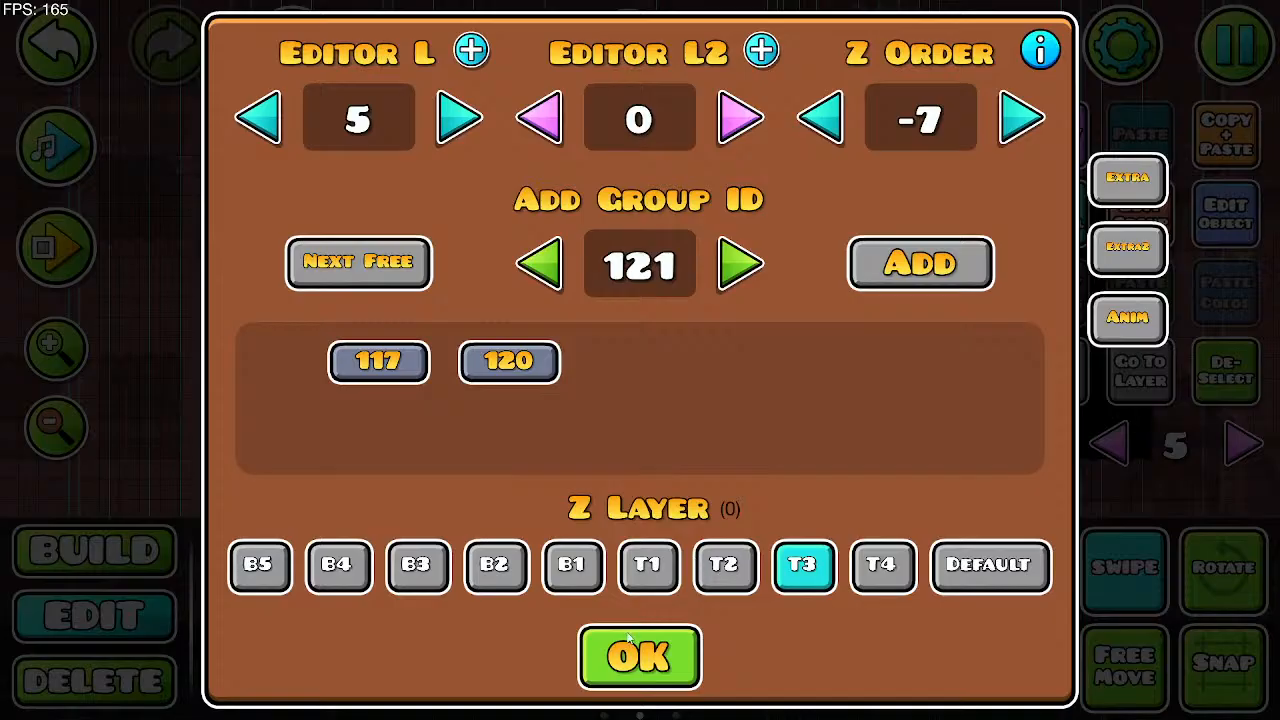
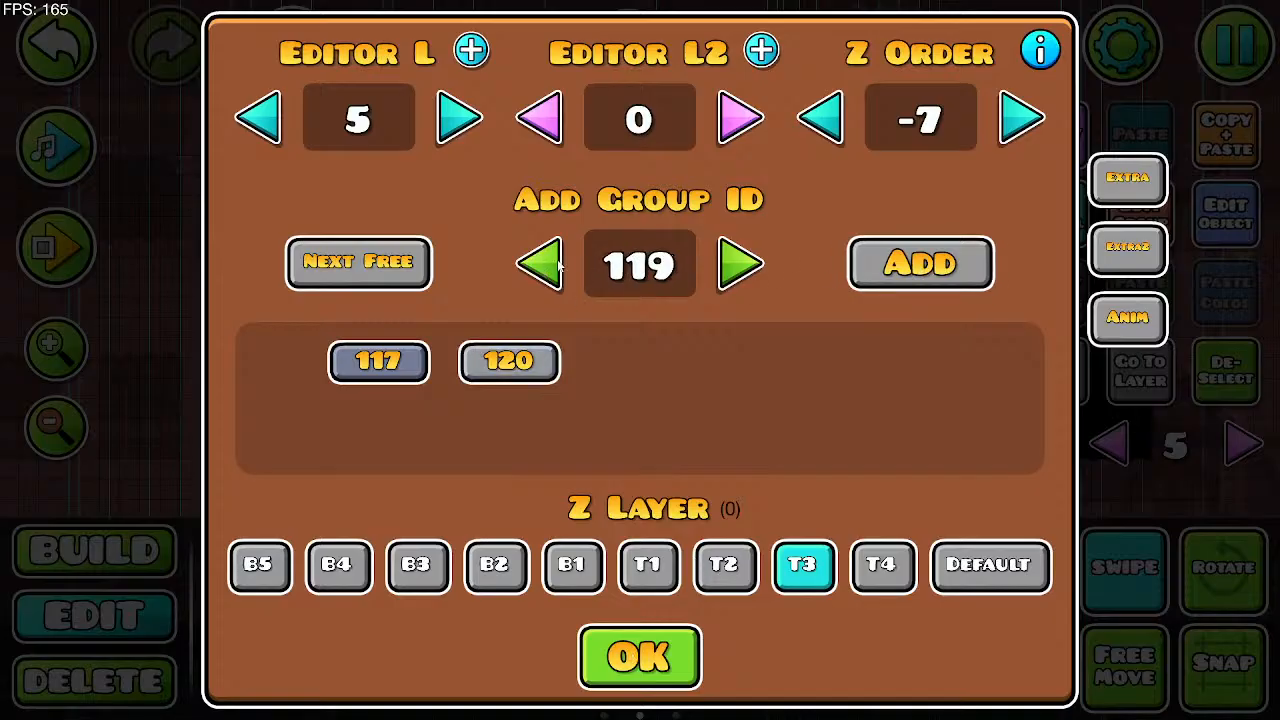
pyautogui.click(670, 655)
pyautogui.click(1125, 567)
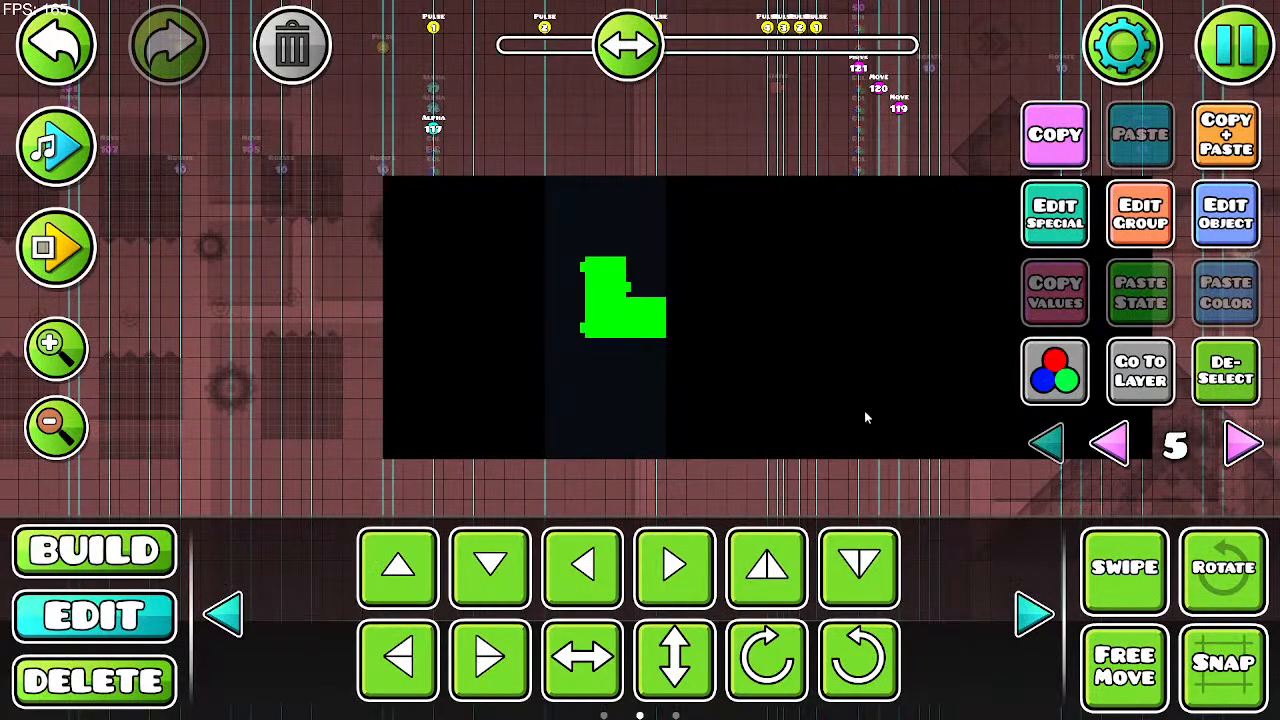
# Step: Select the squares of the numeral 3 in the third panel and add them to groups 117 and 120
pyautogui.moveTo(864, 410); pyautogui.dragTo(764, 402)
pyautogui.click(1150, 595)
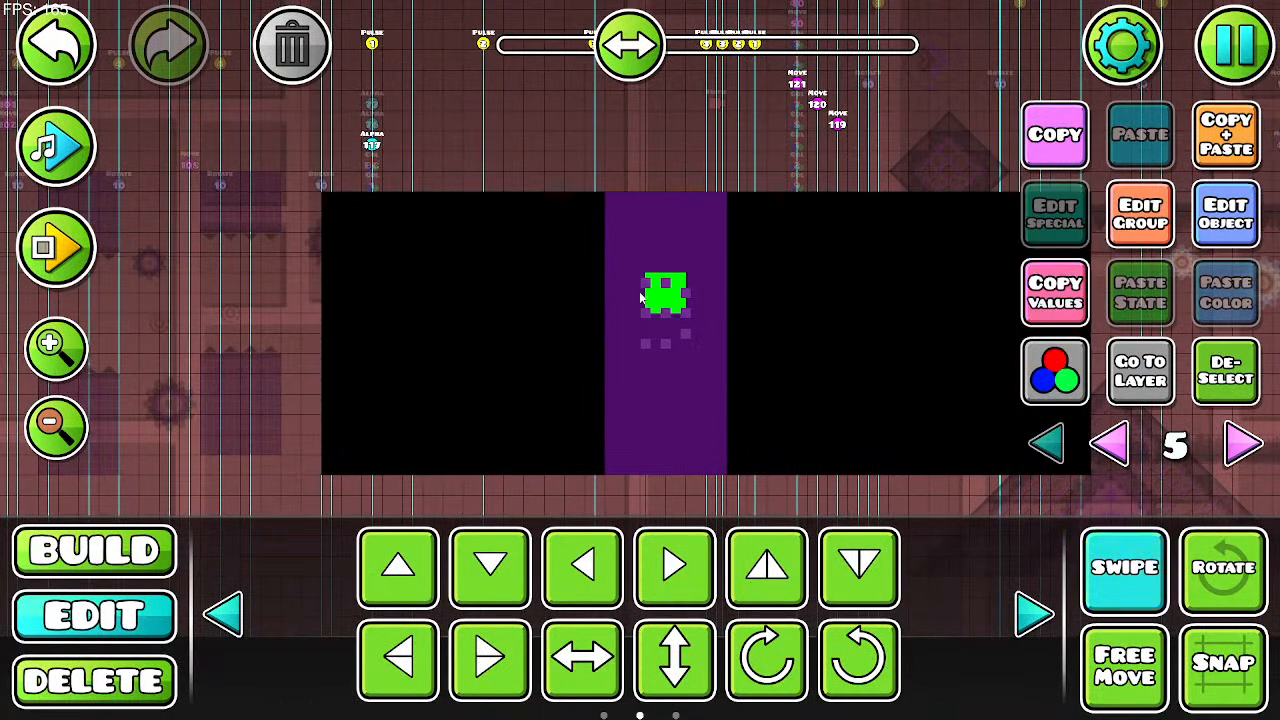
pyautogui.click(688, 345)
pyautogui.click(1140, 213)
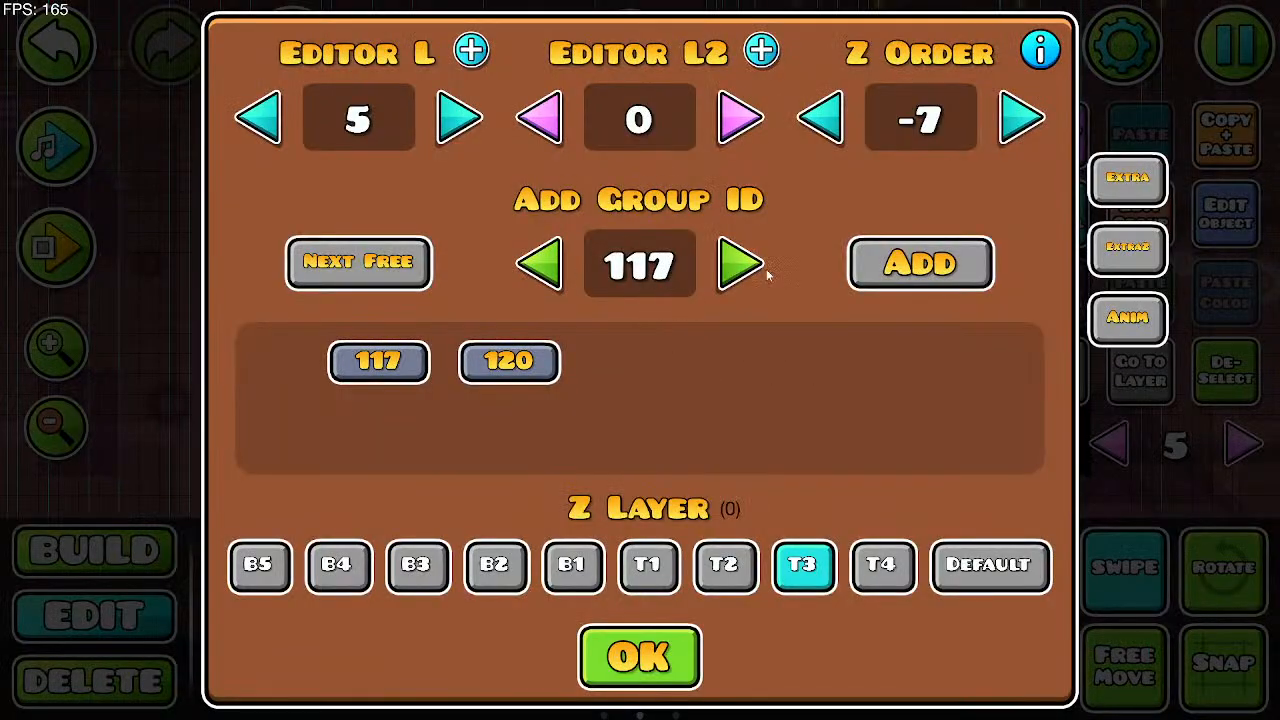
pyautogui.click(890, 266)
pyautogui.click(741, 265)
pyautogui.click(741, 265)
pyautogui.click(920, 263)
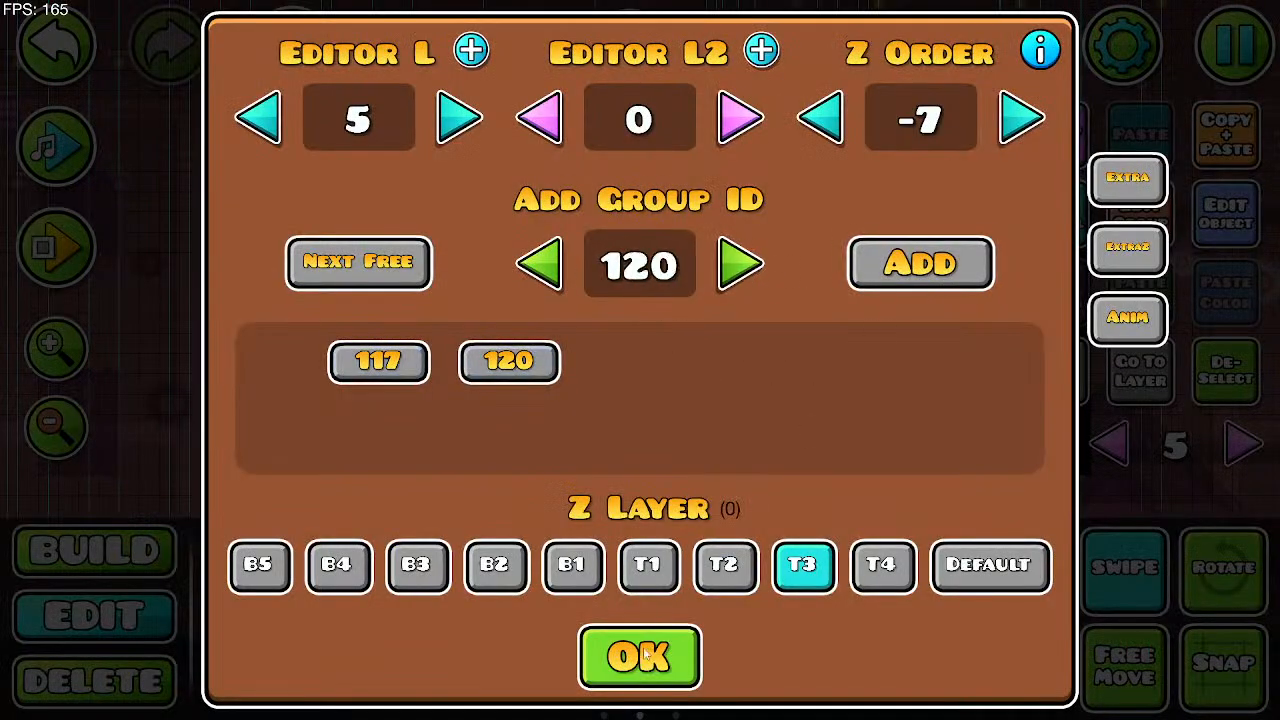
pyautogui.click(640, 657)
# Step: Extend the selection to the numeral 4 squares and add the selected squares to groups 120 and 117
pyautogui.press('shift')
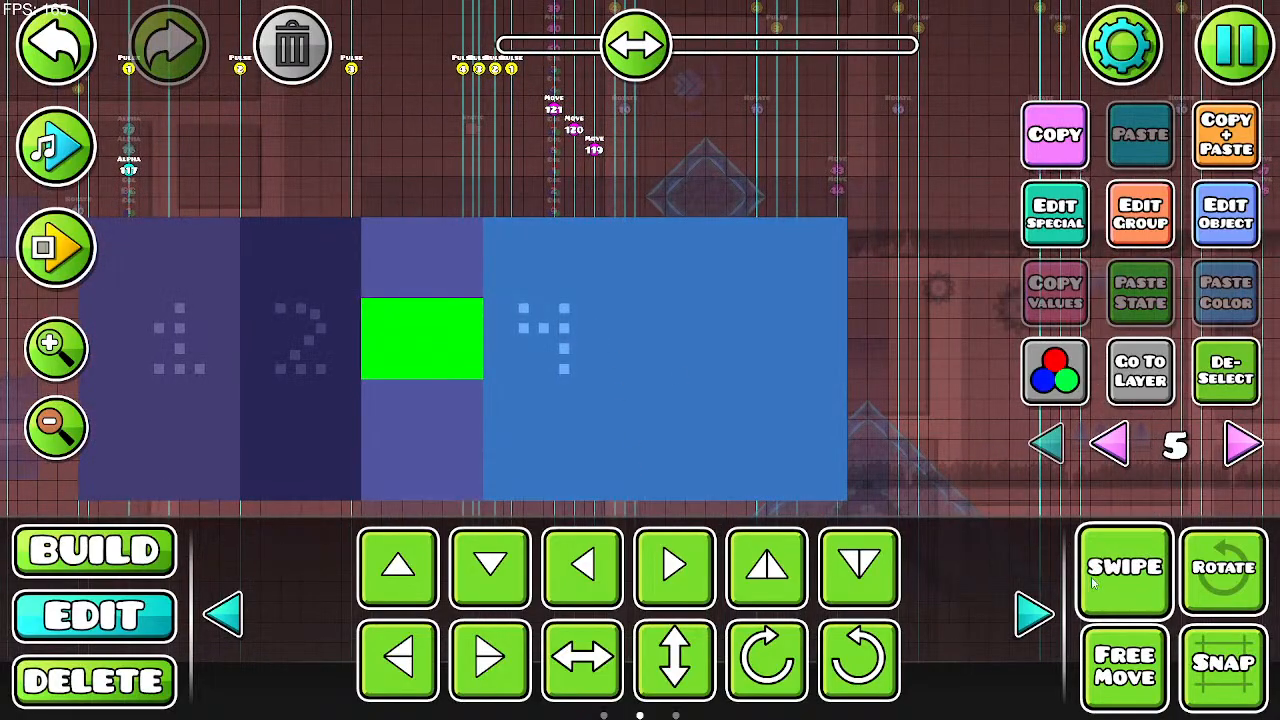
pyautogui.click(569, 375)
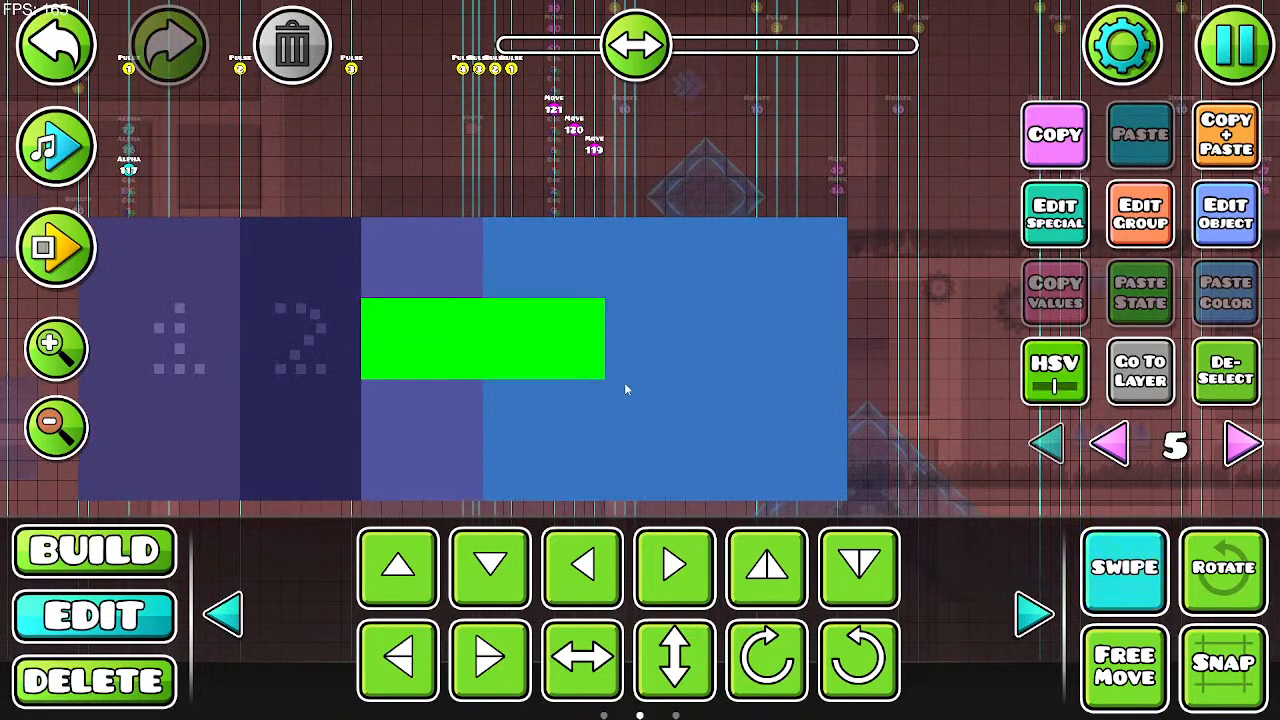
pyautogui.click(1130, 218)
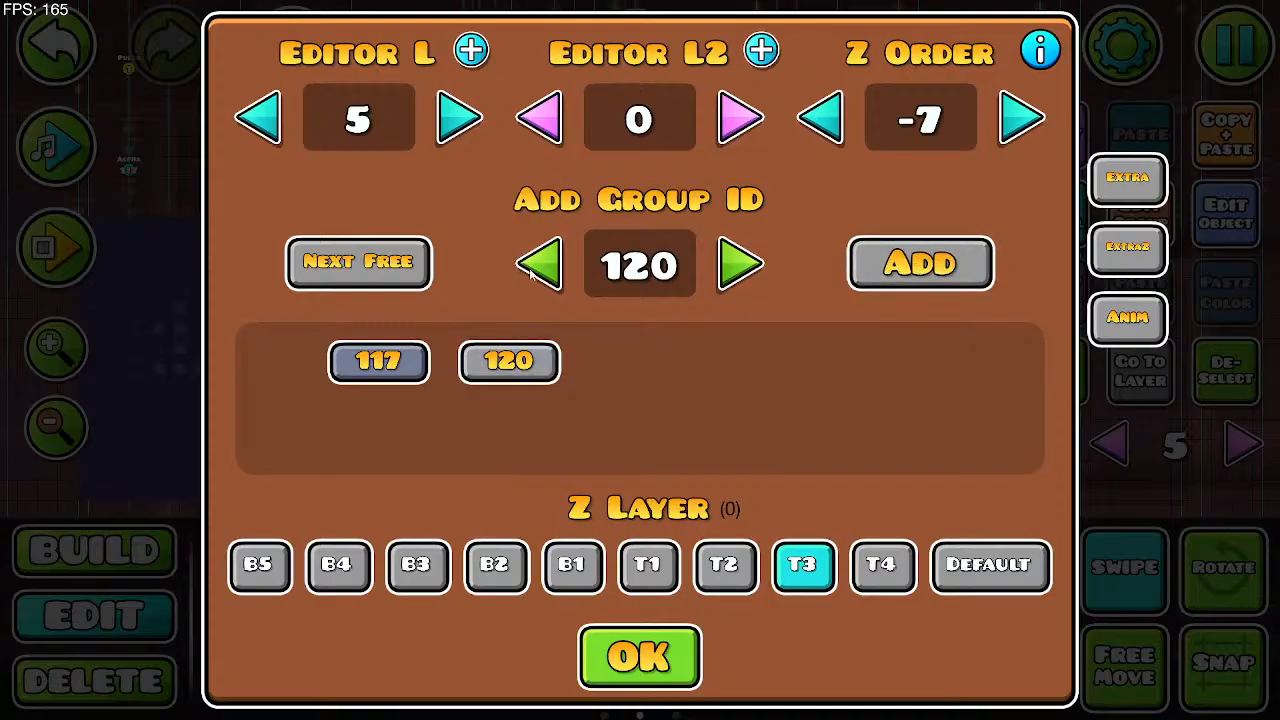
pyautogui.click(640, 655)
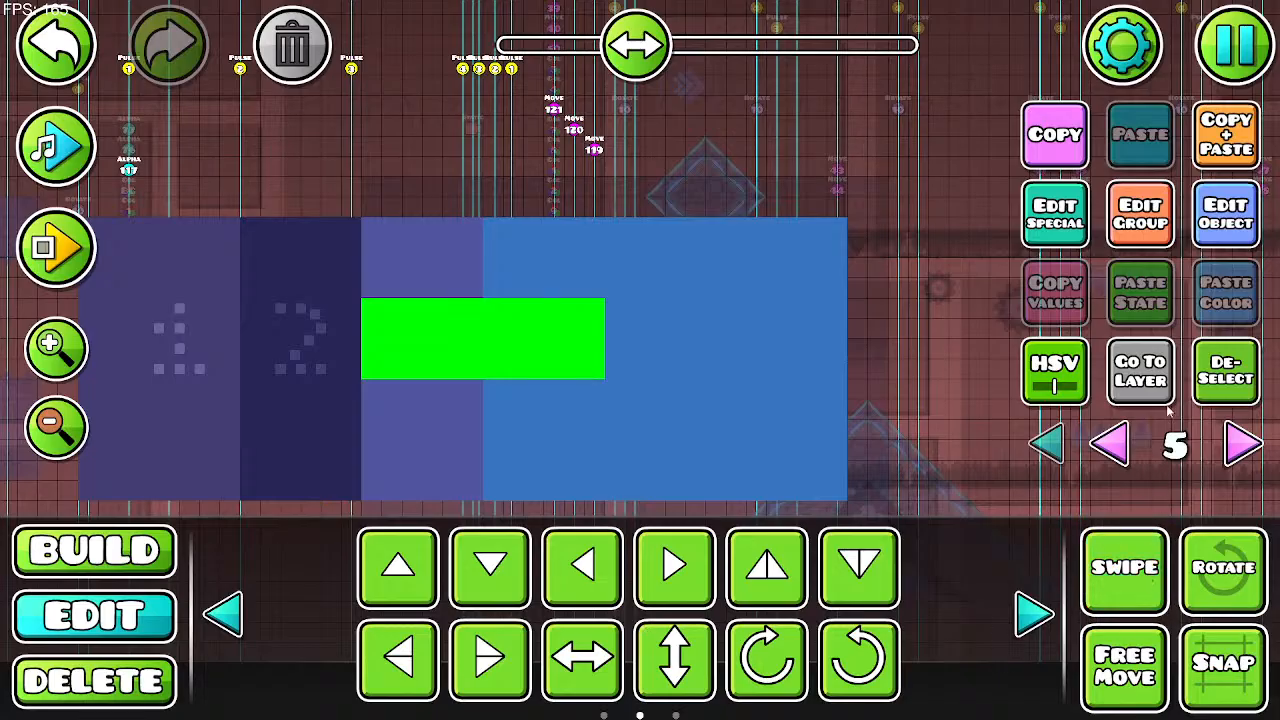
pyautogui.click(1160, 210)
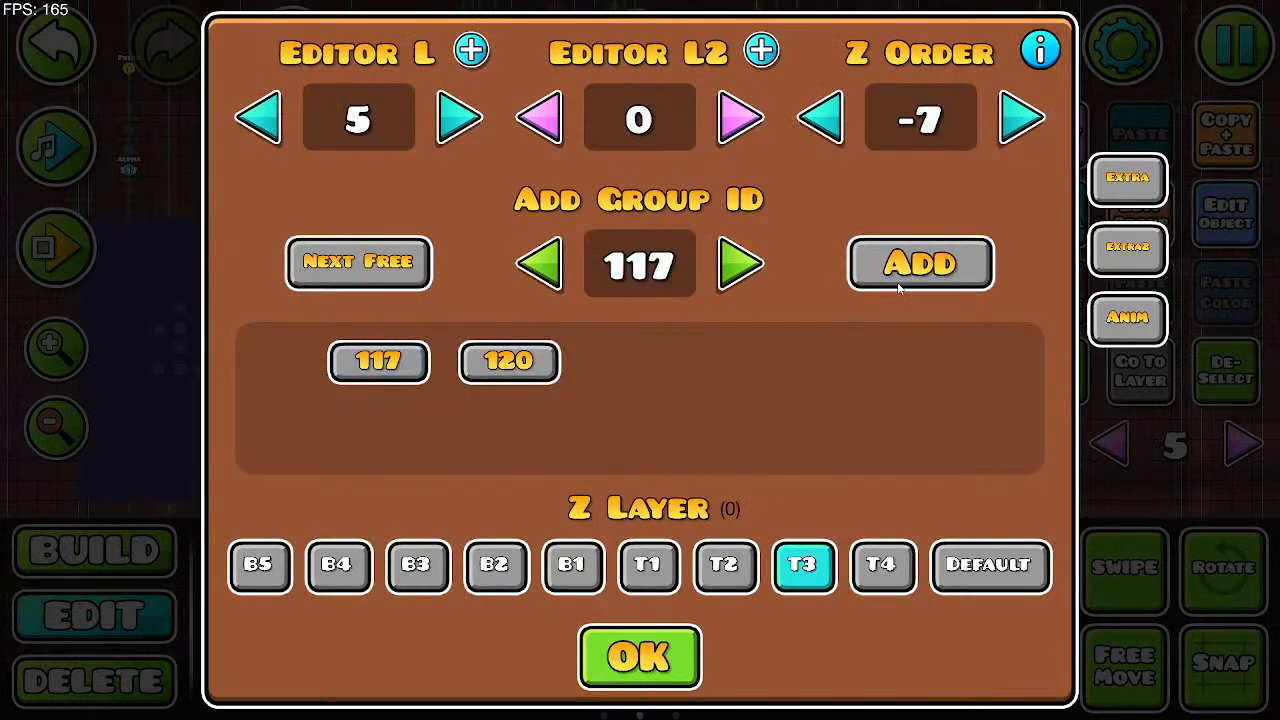
pyautogui.click(636, 686)
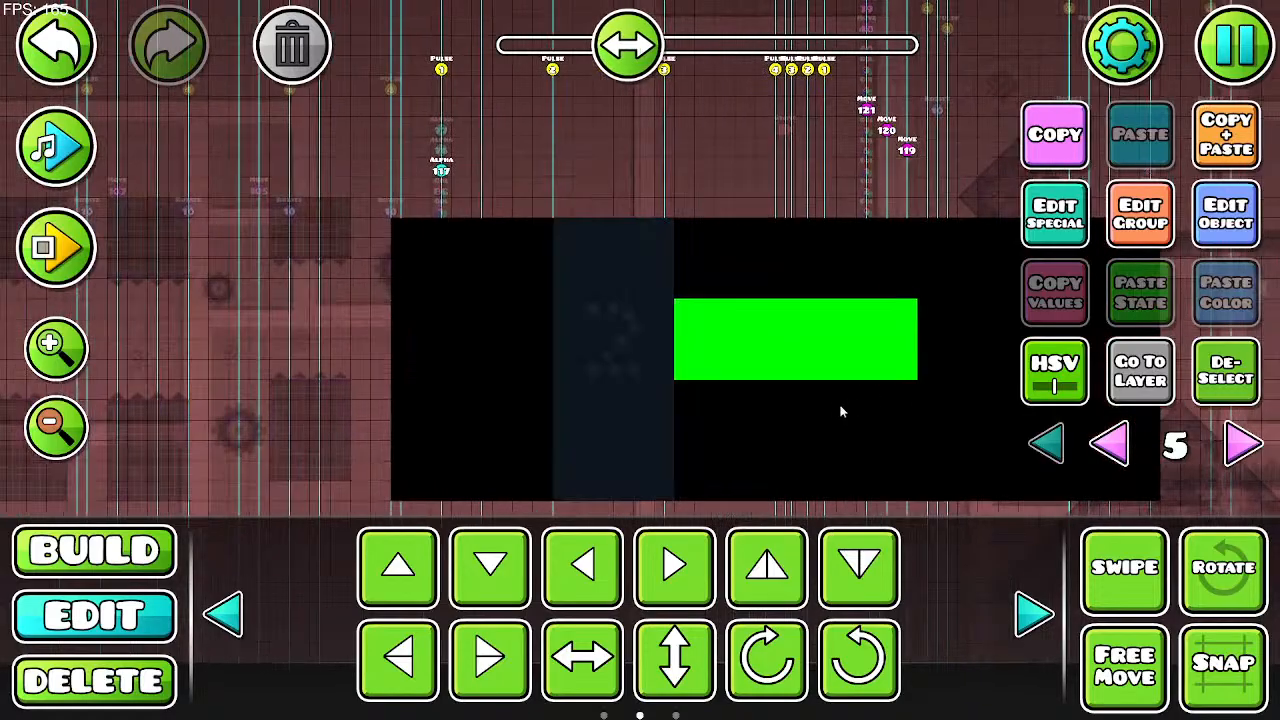
# Step: Select the squares of the numerals 2 and 1 and add them to groups 117 and 120
pyautogui.click(666, 330)
pyautogui.press('shift')
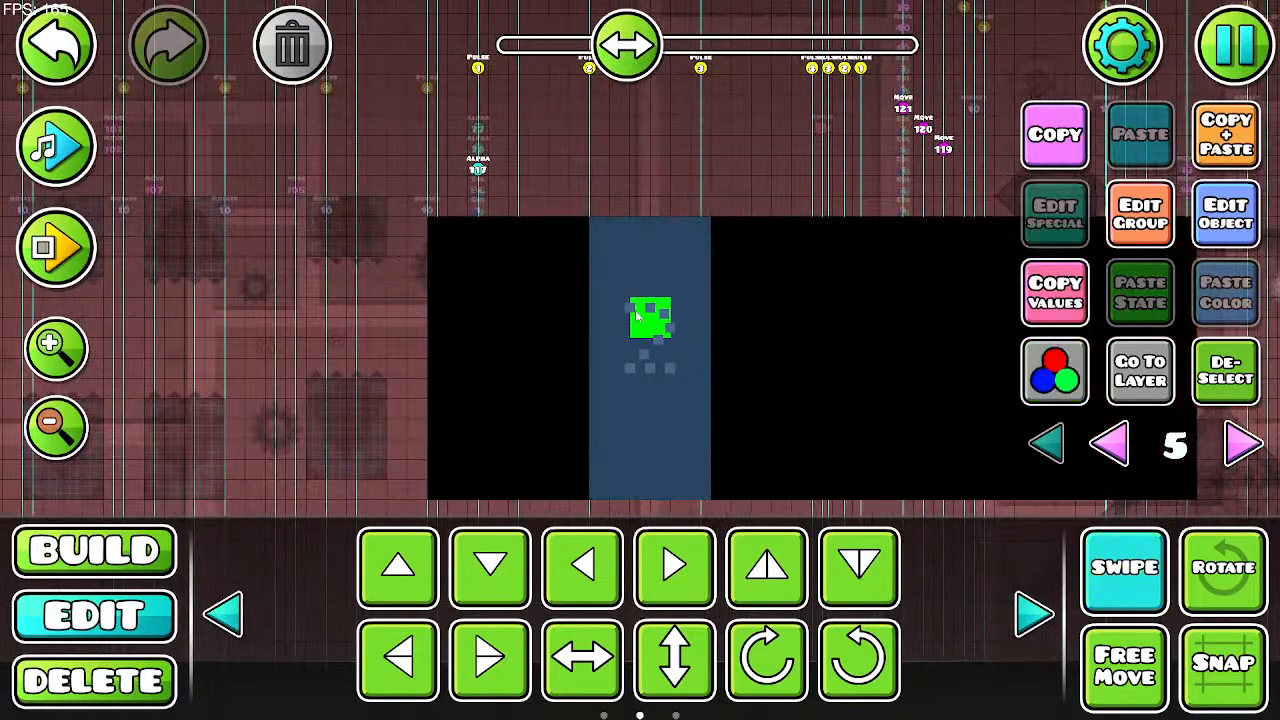
pyautogui.click(658, 358)
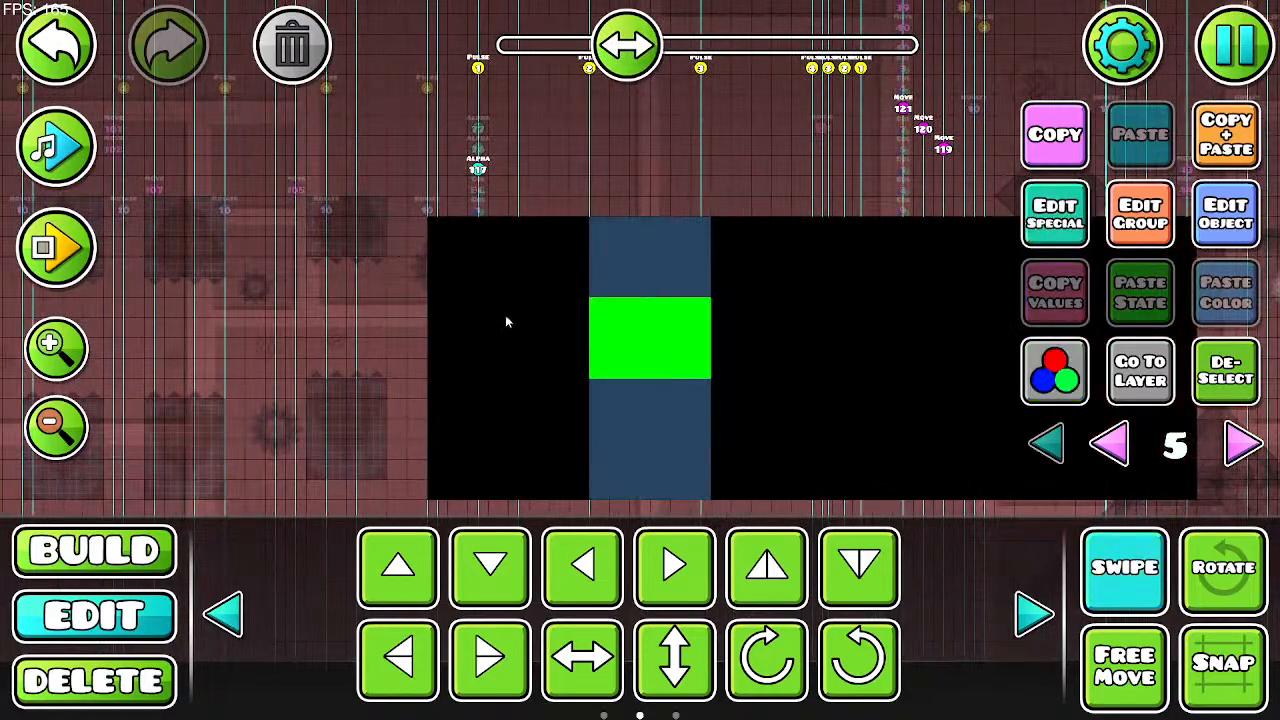
pyautogui.moveTo(505, 314); pyautogui.dragTo(534, 326)
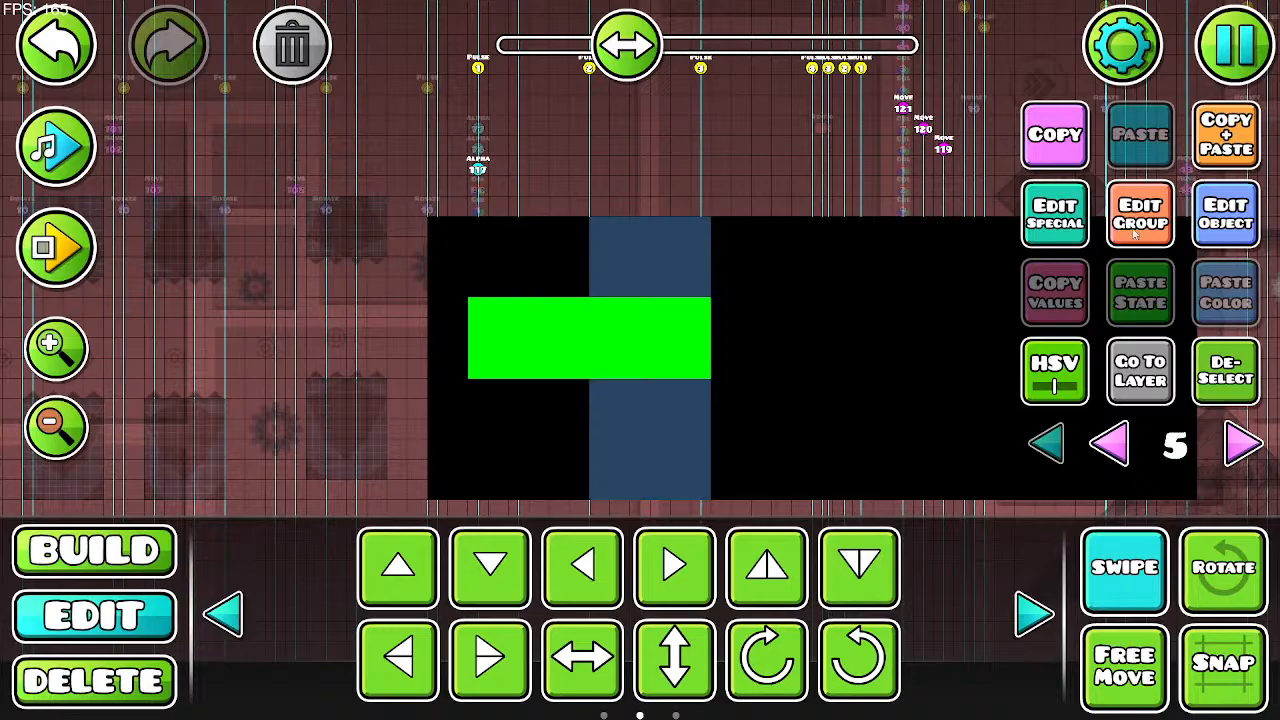
pyautogui.click(1138, 220)
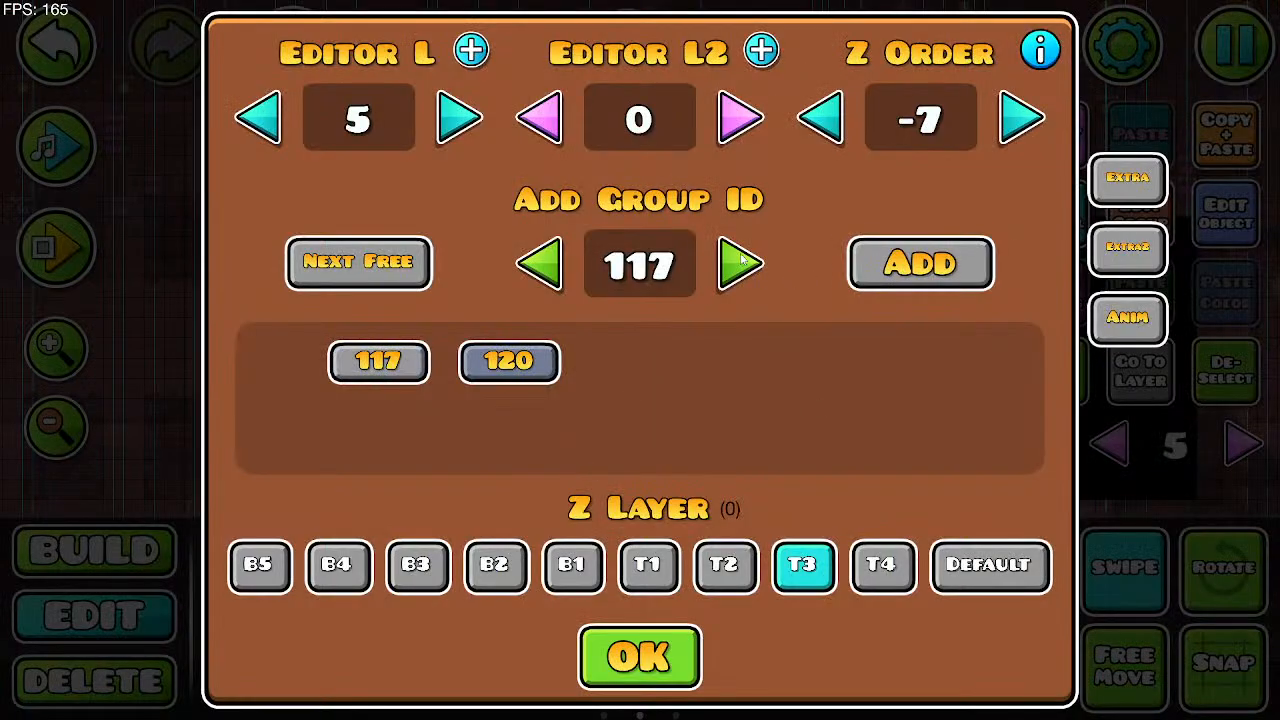
pyautogui.click(628, 678)
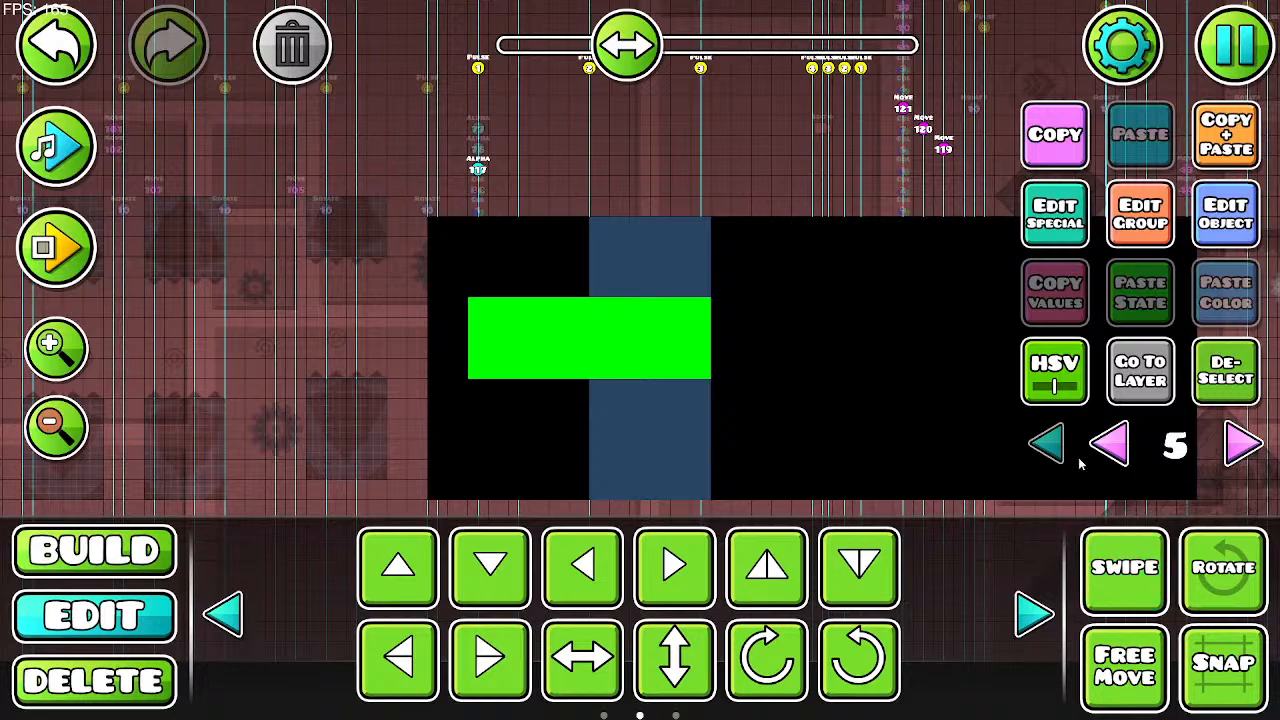
# Step: Playtest the level inside the editor through the UFO section and the four numbered panels, and stop in the wave section
pyautogui.click(86, 266)
pyautogui.click(443, 359)
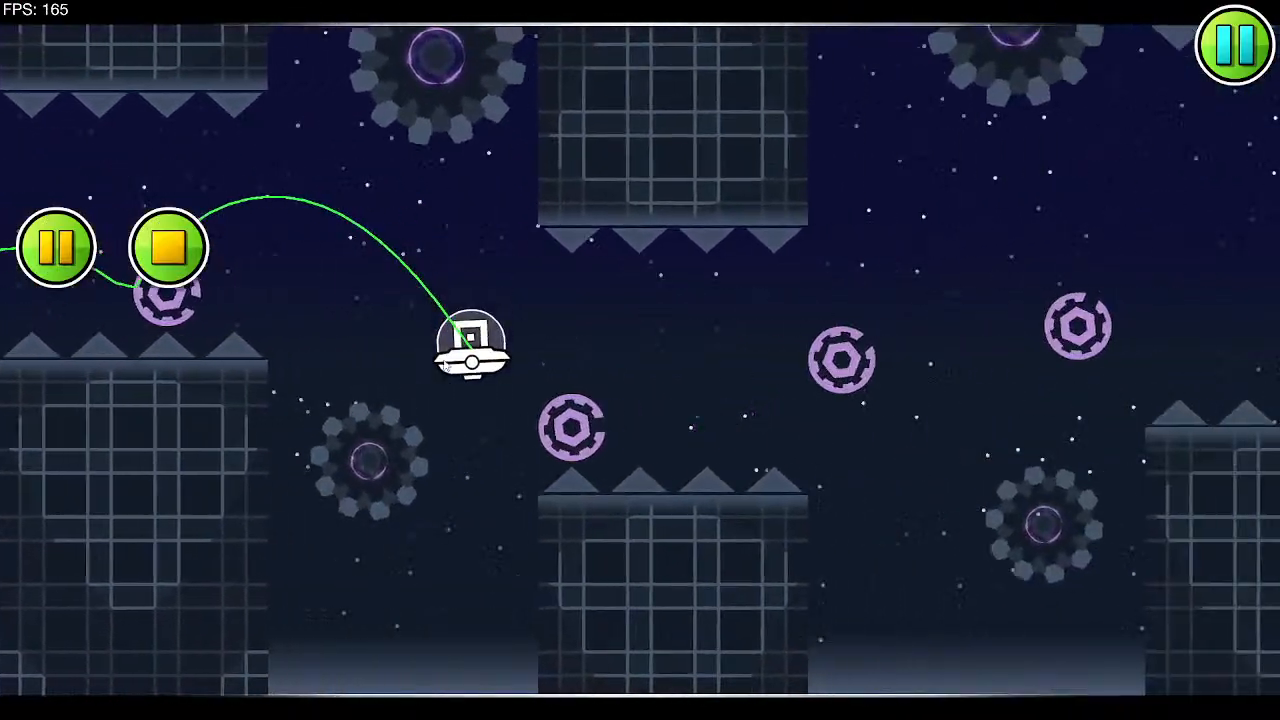
pyautogui.click(443, 358)
pyautogui.click(443, 355)
pyautogui.click(443, 352)
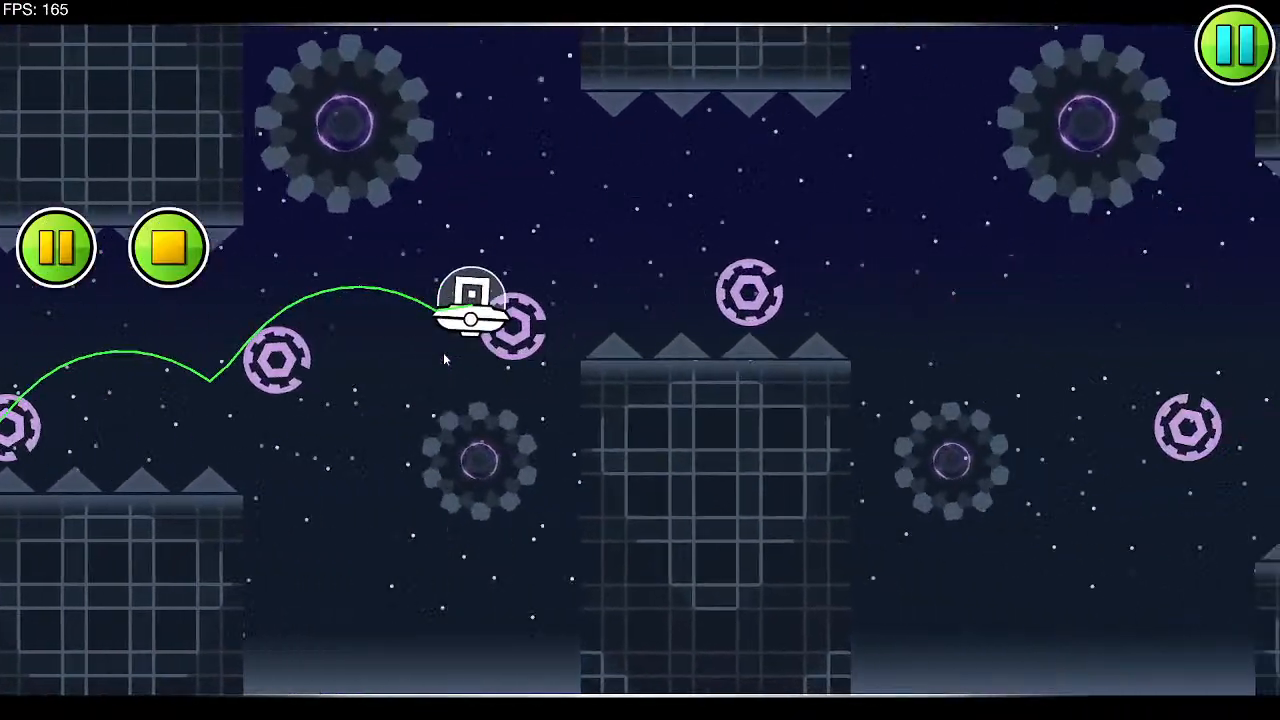
pyautogui.click(443, 352)
pyautogui.click(443, 352)
pyautogui.click(443, 352)
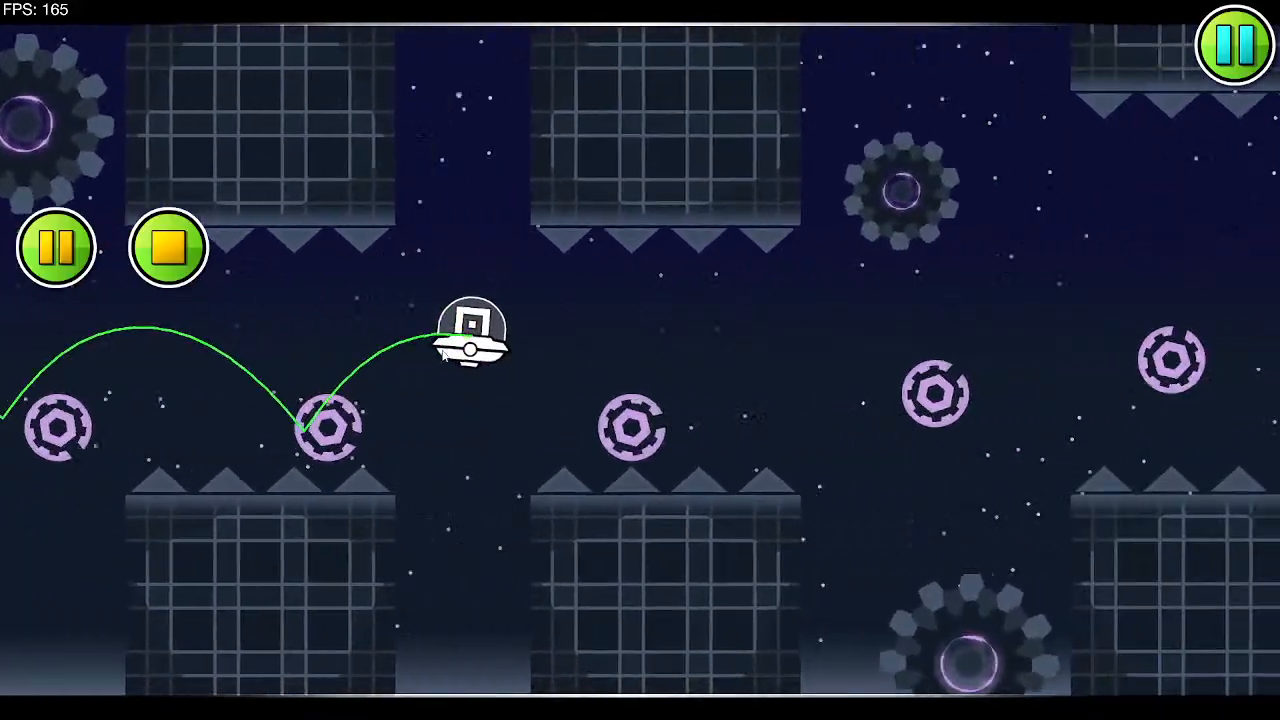
pyautogui.click(443, 352)
pyautogui.click(443, 352)
pyautogui.click(443, 352)
pyautogui.click(443, 352)
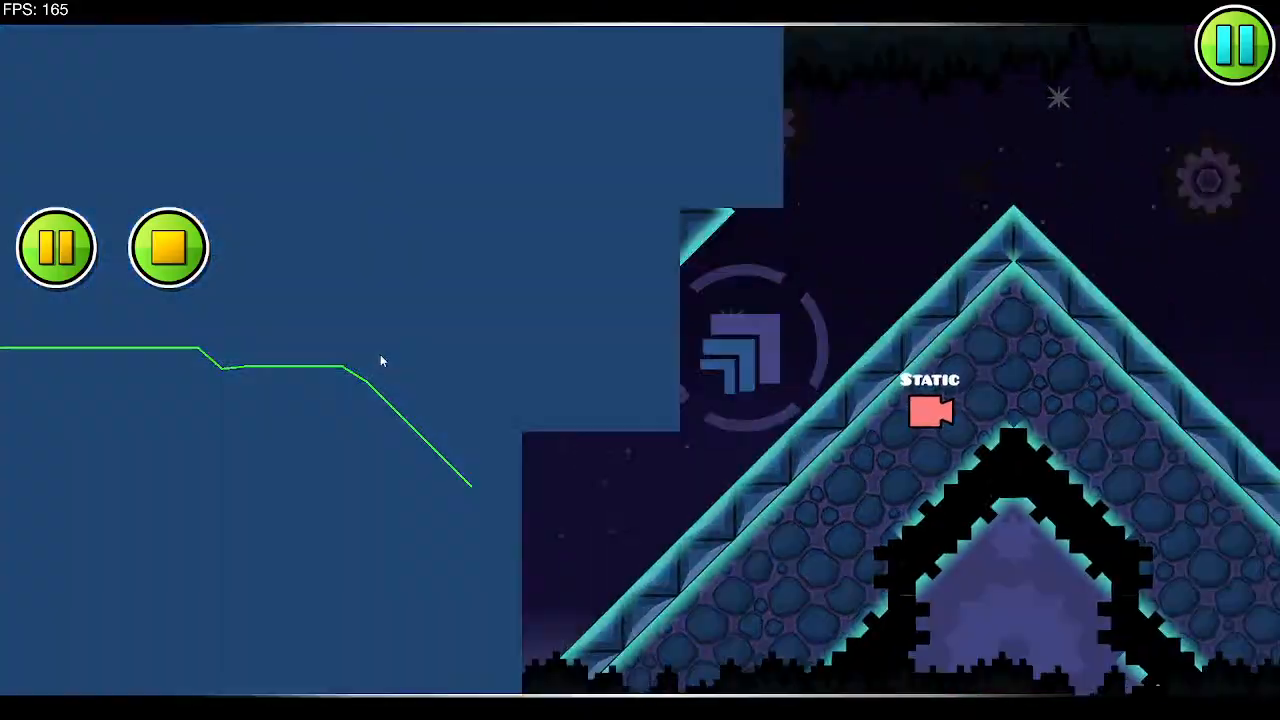
pyautogui.click(168, 247)
# Step: Look through the pages of trigger objects available for building
pyautogui.moveTo(267, 287); pyautogui.dragTo(461, 284)
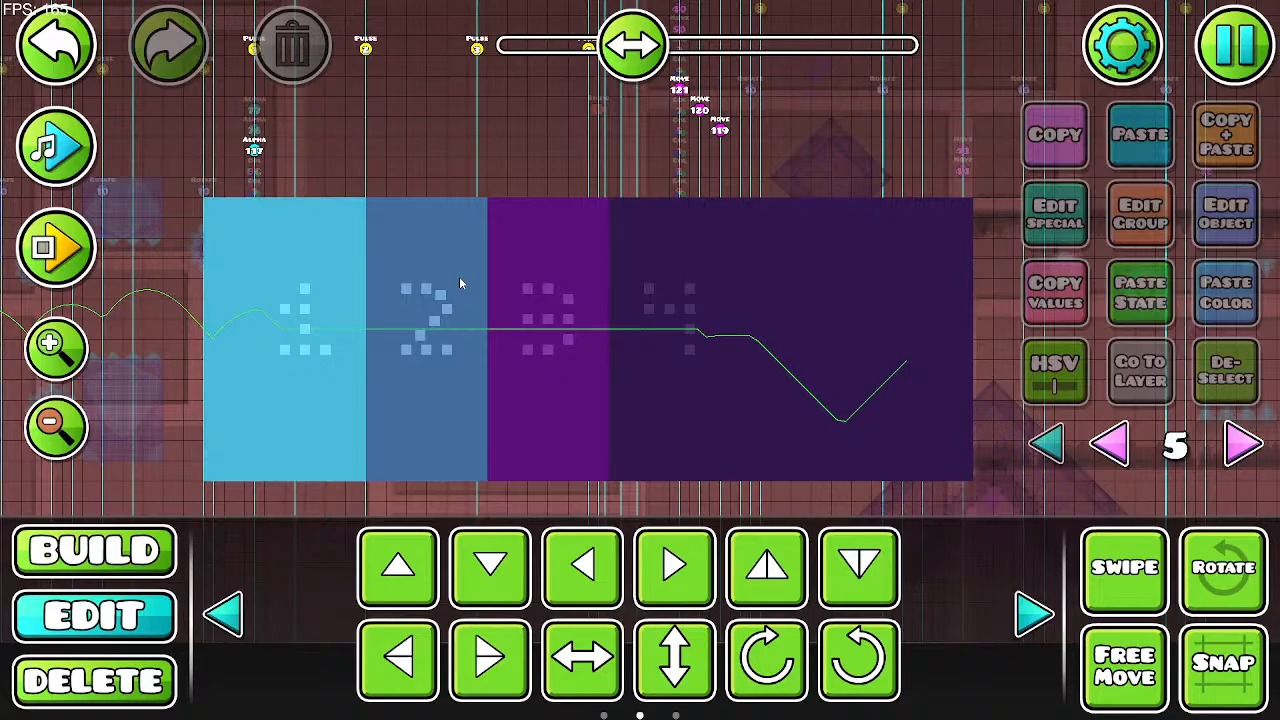
pyautogui.click(146, 546)
pyautogui.moveTo(471, 346); pyautogui.dragTo(542, 442)
pyautogui.click(1048, 497)
pyautogui.moveTo(711, 328); pyautogui.dragTo(874, 234)
pyautogui.moveTo(752, 331); pyautogui.dragTo(821, 352)
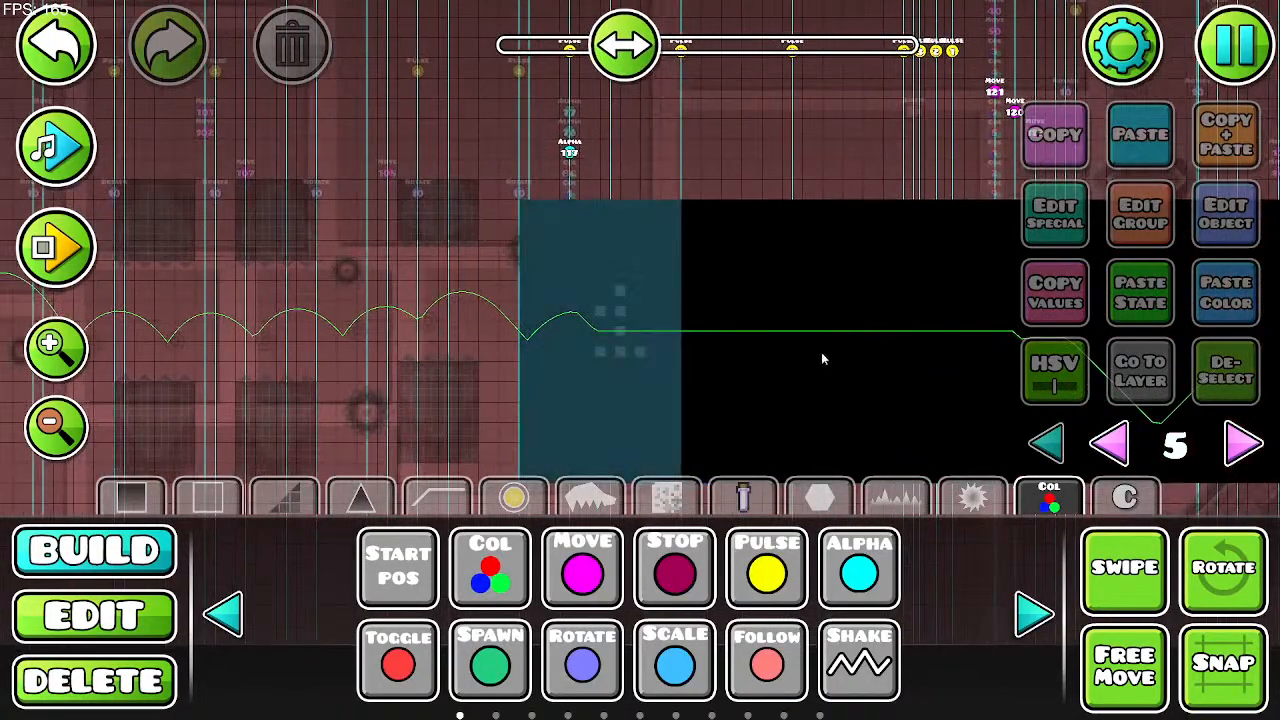
pyautogui.click(1033, 614)
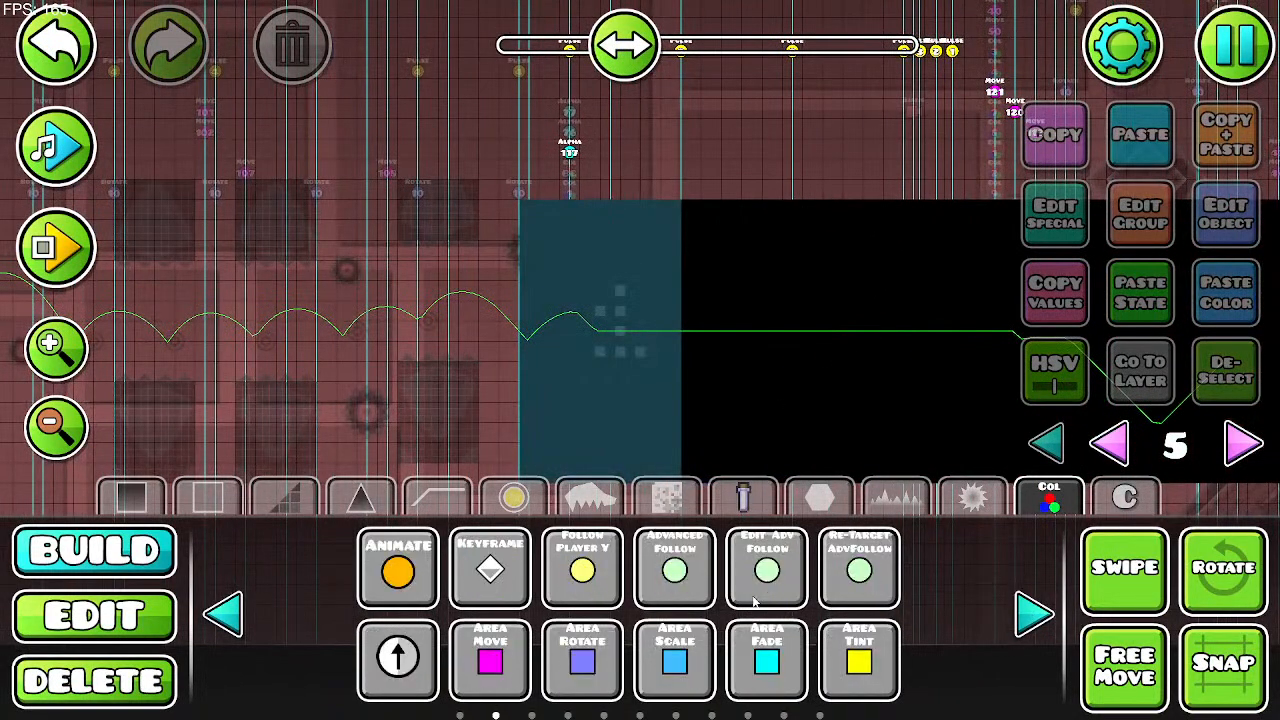
pyautogui.click(222, 614)
pyautogui.click(222, 614)
pyautogui.click(222, 614)
pyautogui.click(222, 614)
pyautogui.moveTo(577, 380); pyautogui.dragTo(31, 460)
# Step: Switch to layer 0, select the objects beside the wave portal after the panels and nudge them two steps backward
pyautogui.click(1110, 443)
pyautogui.click(1110, 443)
pyautogui.click(1110, 443)
pyautogui.click(1110, 443)
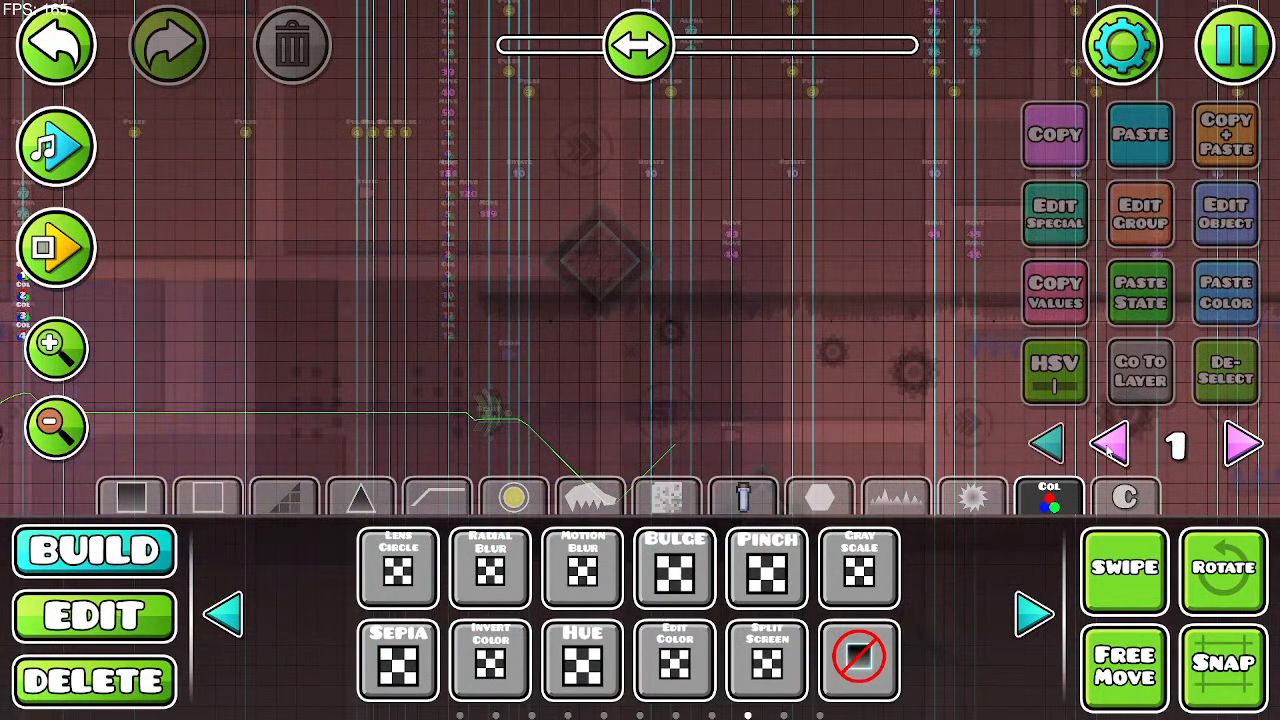
pyautogui.click(1110, 443)
pyautogui.click(120, 634)
pyautogui.click(510, 355)
pyautogui.moveTo(523, 366); pyautogui.dragTo(817, 346)
pyautogui.press('a')
pyautogui.press('a')
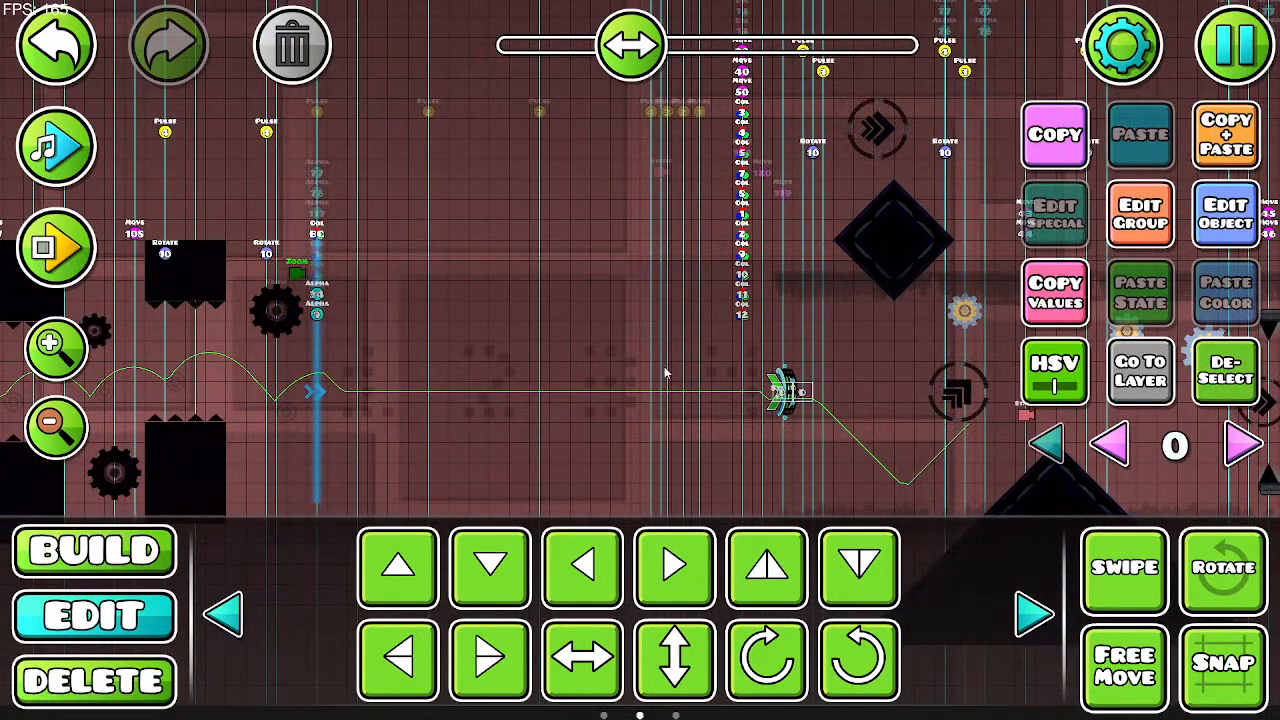
# Step: Playtest the level again in the editor to check the numbered panels and the transition into the wave section
pyautogui.click(66, 250)
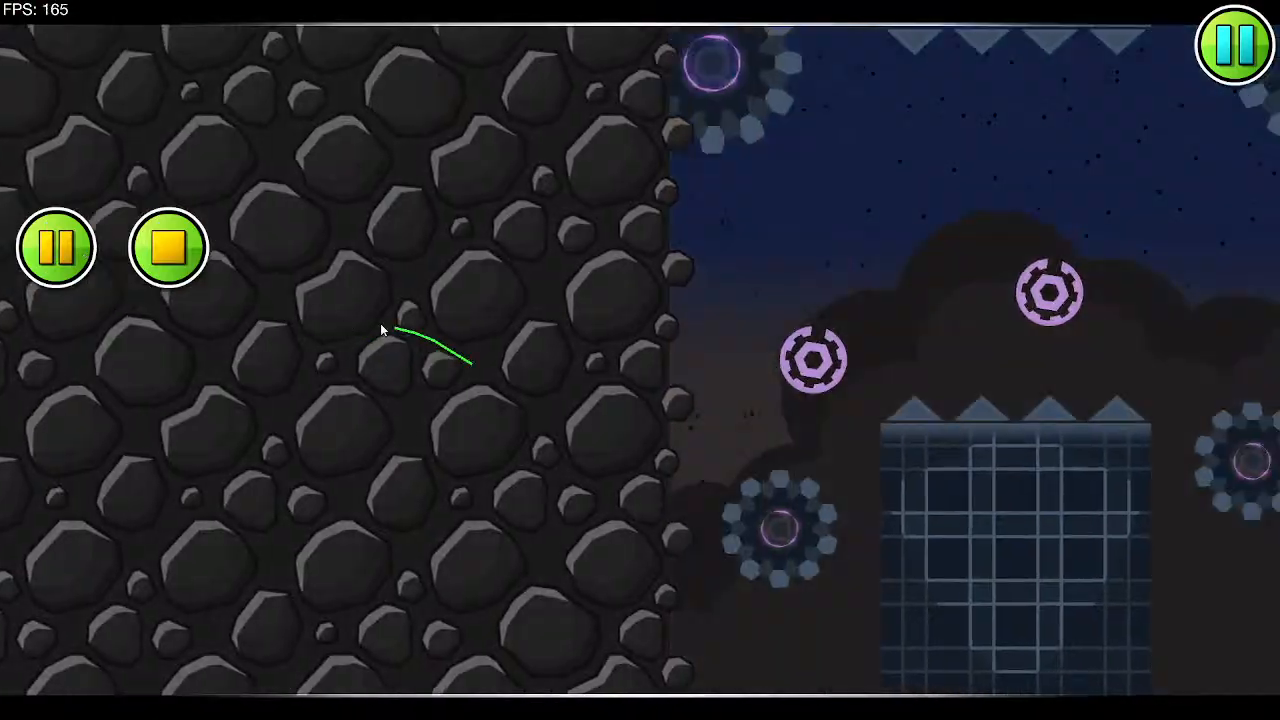
pyautogui.click(438, 346)
pyautogui.click(438, 346)
pyautogui.click(438, 346)
pyautogui.click(438, 346)
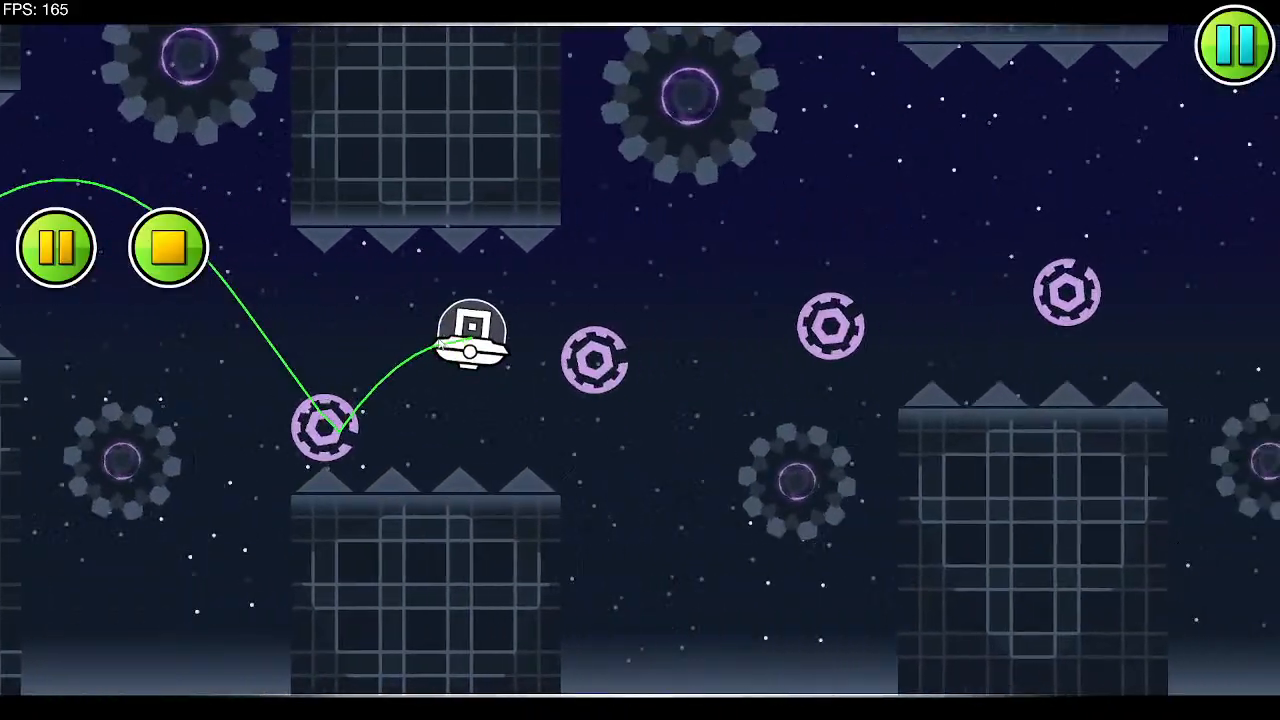
pyautogui.click(438, 346)
pyautogui.click(437, 342)
pyautogui.click(436, 339)
pyautogui.click(436, 339)
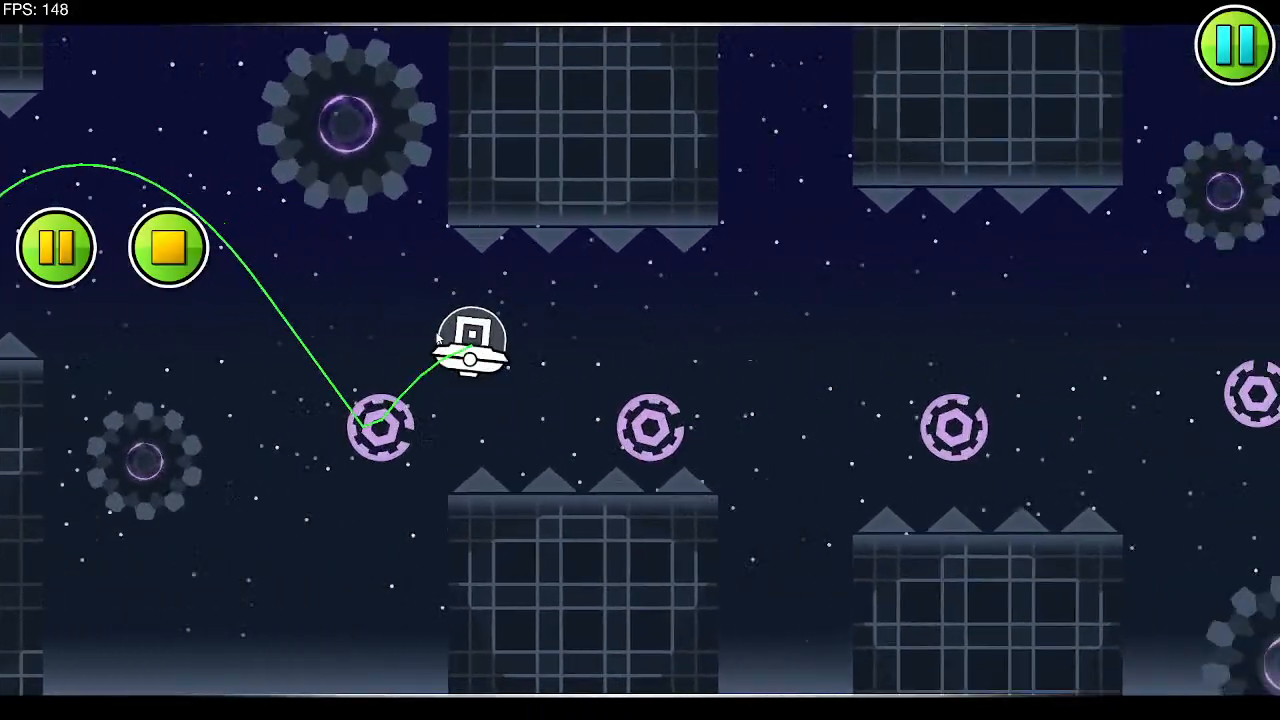
pyautogui.click(436, 339)
pyautogui.click(436, 339)
pyautogui.click(436, 339)
pyautogui.click(436, 339)
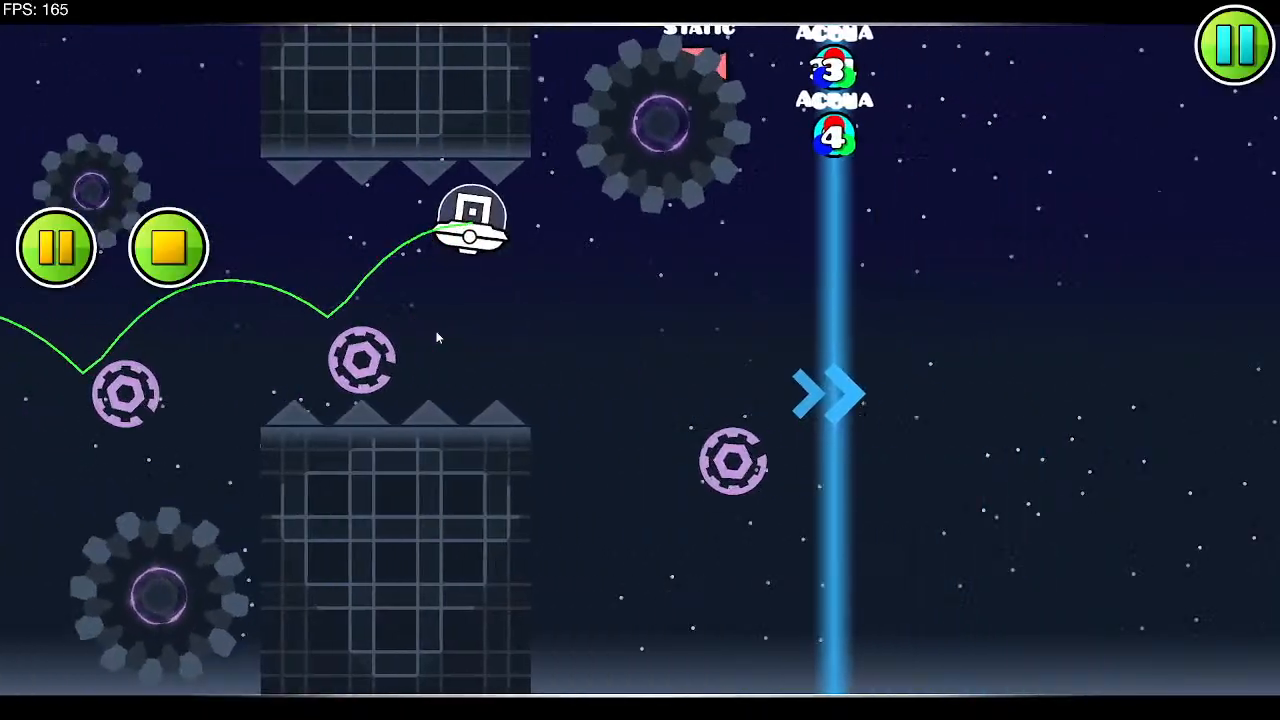
pyautogui.click(436, 339)
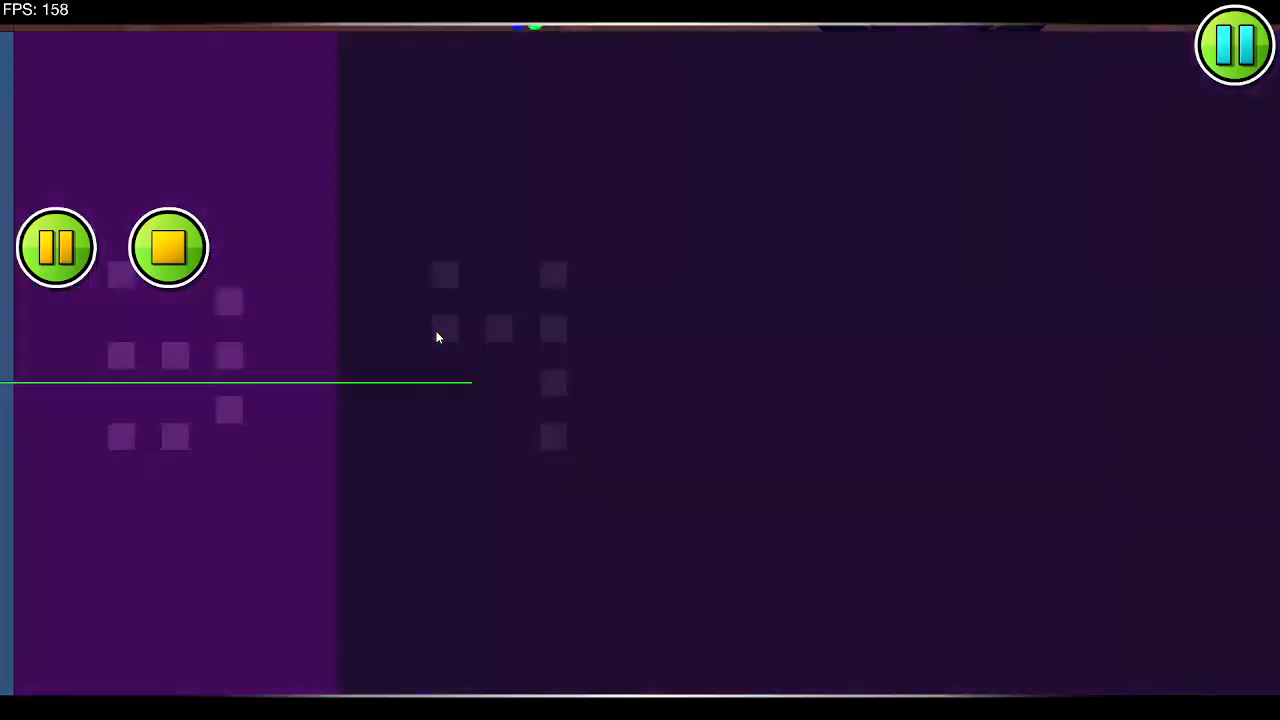
pyautogui.click(436, 338)
pyautogui.click(436, 338)
pyautogui.click(436, 338)
pyautogui.click(436, 338)
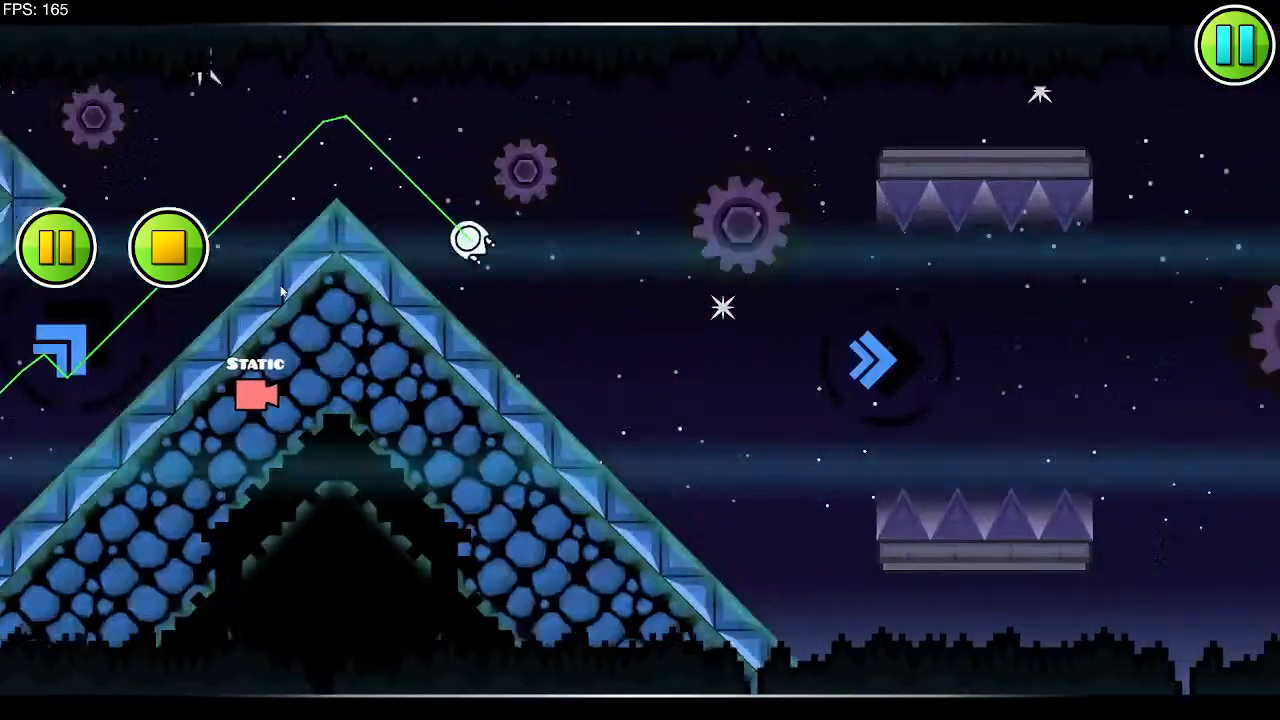
pyautogui.click(182, 254)
pyautogui.moveTo(229, 257); pyautogui.dragTo(696, 305)
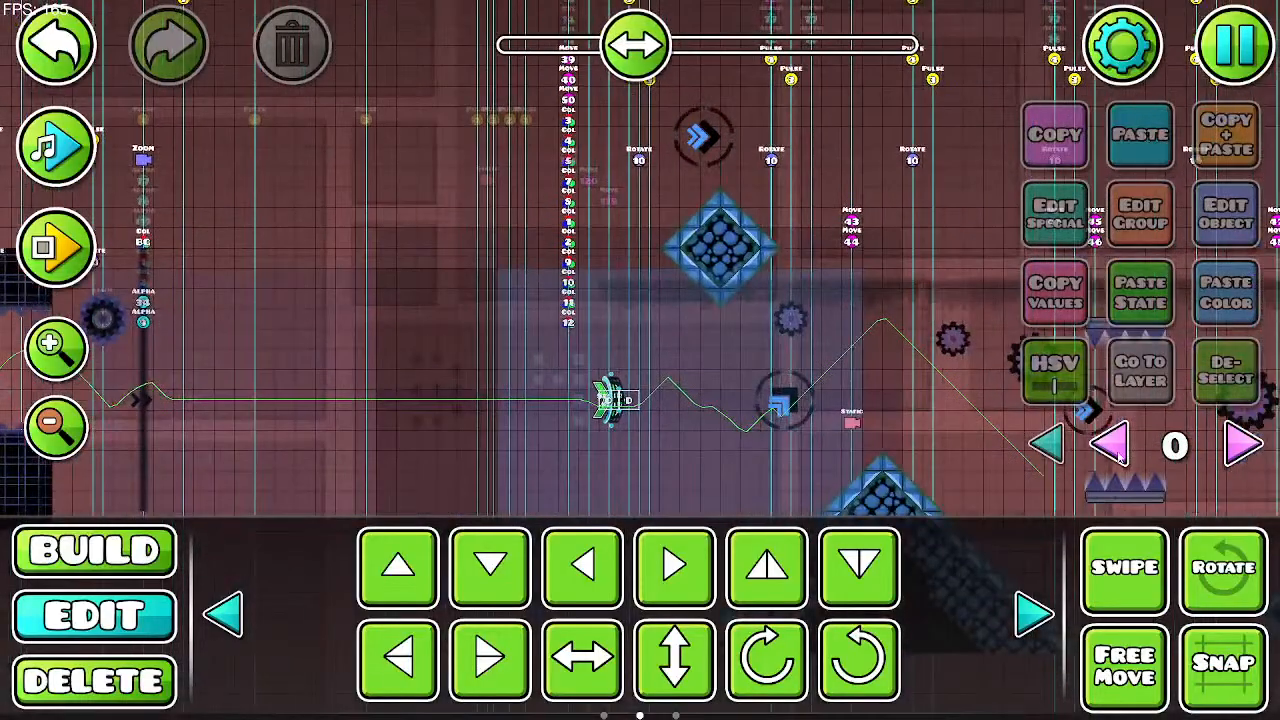
# Step: On layer 5, duplicate the top row of blocks across all four panels and place the copy directly above it
pyautogui.click(1115, 447)
pyautogui.click(1241, 445)
pyautogui.click(1241, 445)
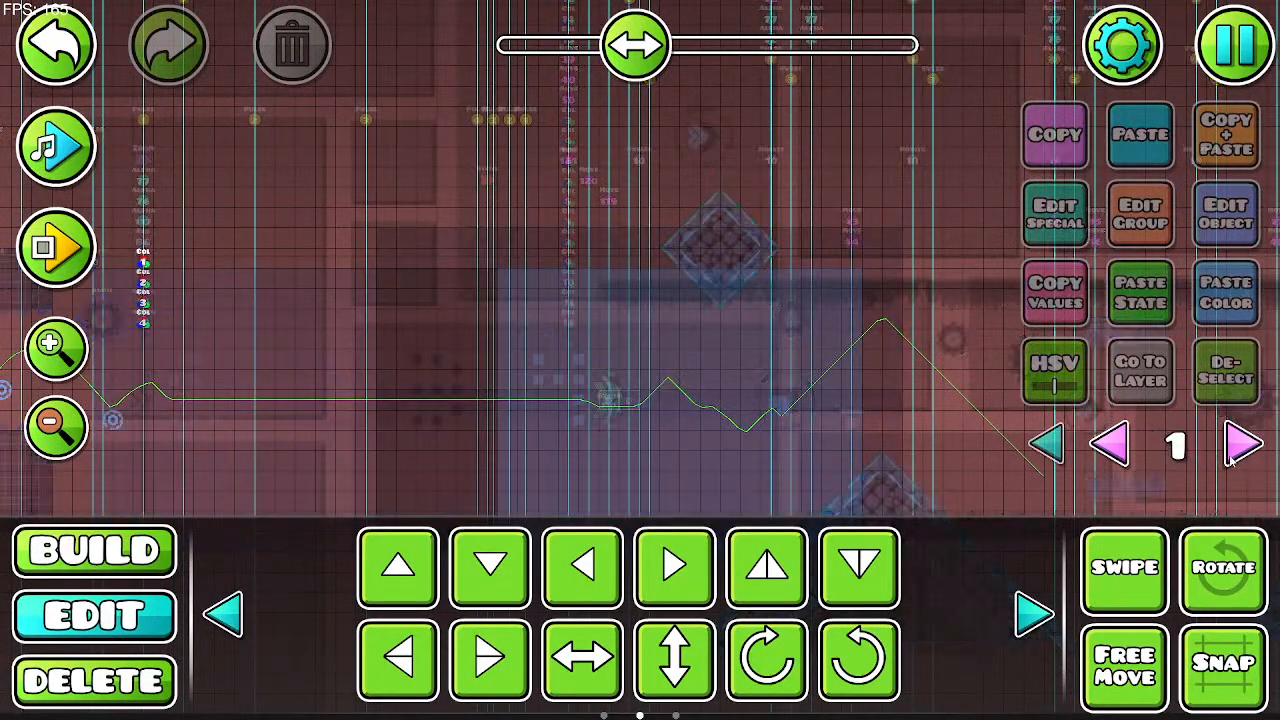
pyautogui.click(1241, 445)
pyautogui.click(1241, 445)
pyautogui.click(1241, 445)
pyautogui.click(1241, 445)
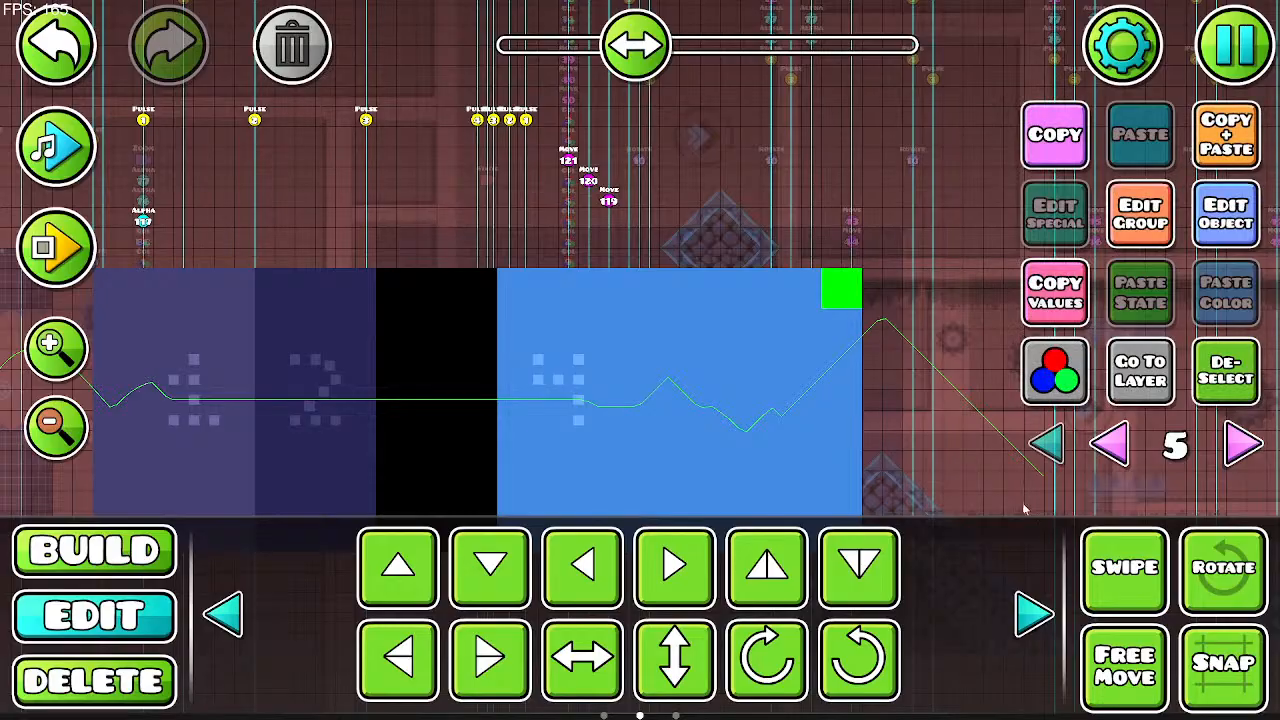
pyautogui.moveTo(137, 300); pyautogui.dragTo(861, 287)
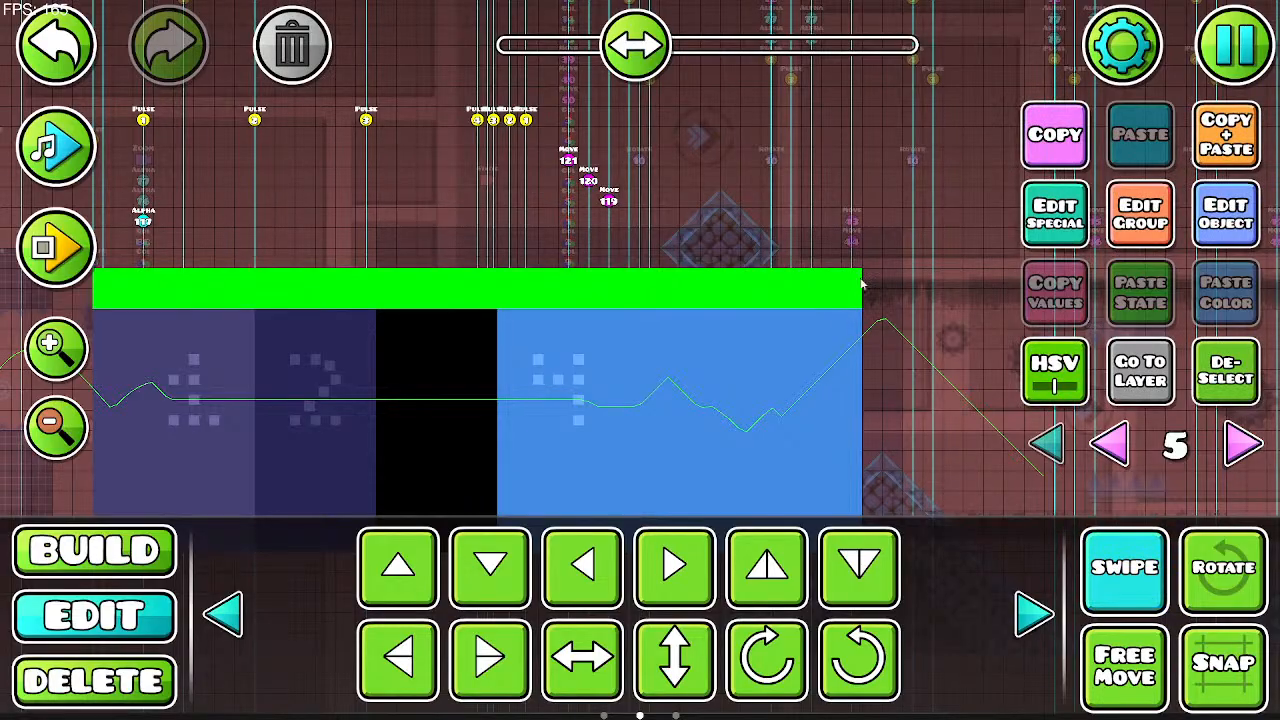
pyautogui.click(1222, 152)
pyautogui.press('w')
pyautogui.press('w')
pyautogui.click(1240, 366)
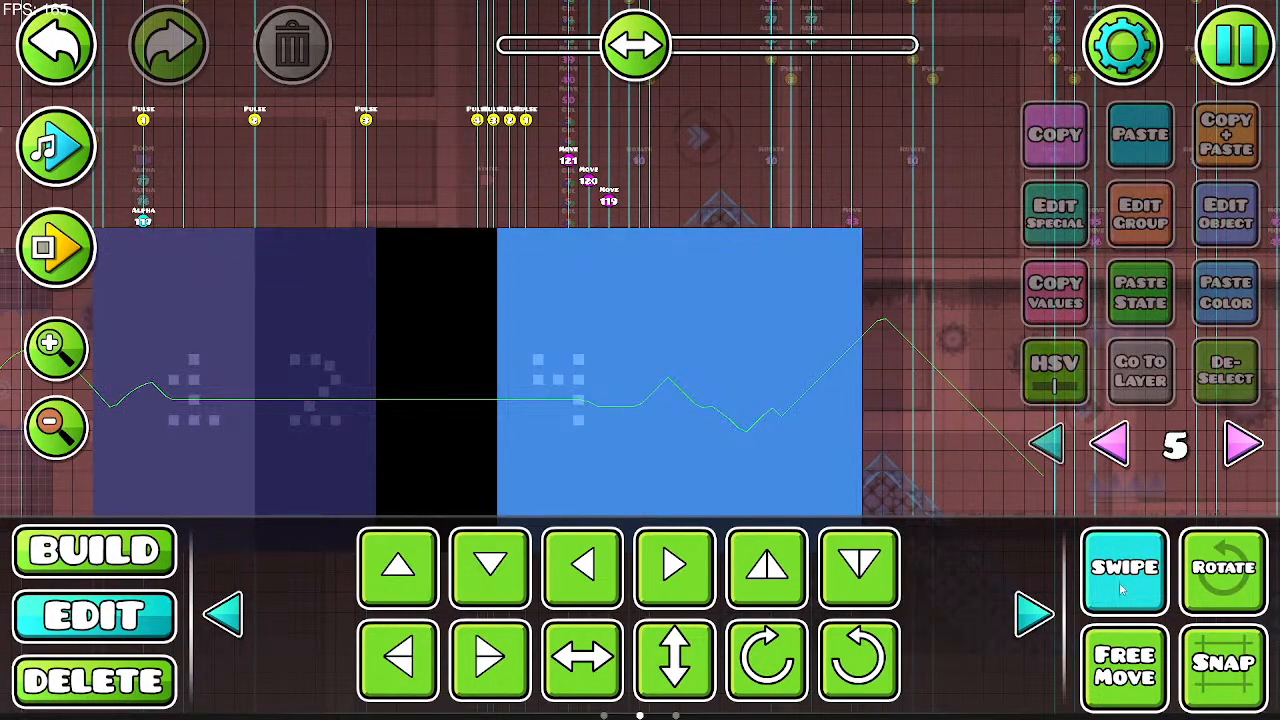
# Step: Playtest the heightened panels in the editor, continue through the wave section past the spiked platforms and stop
pyautogui.click(80, 257)
pyautogui.click(396, 396)
pyautogui.click(396, 396)
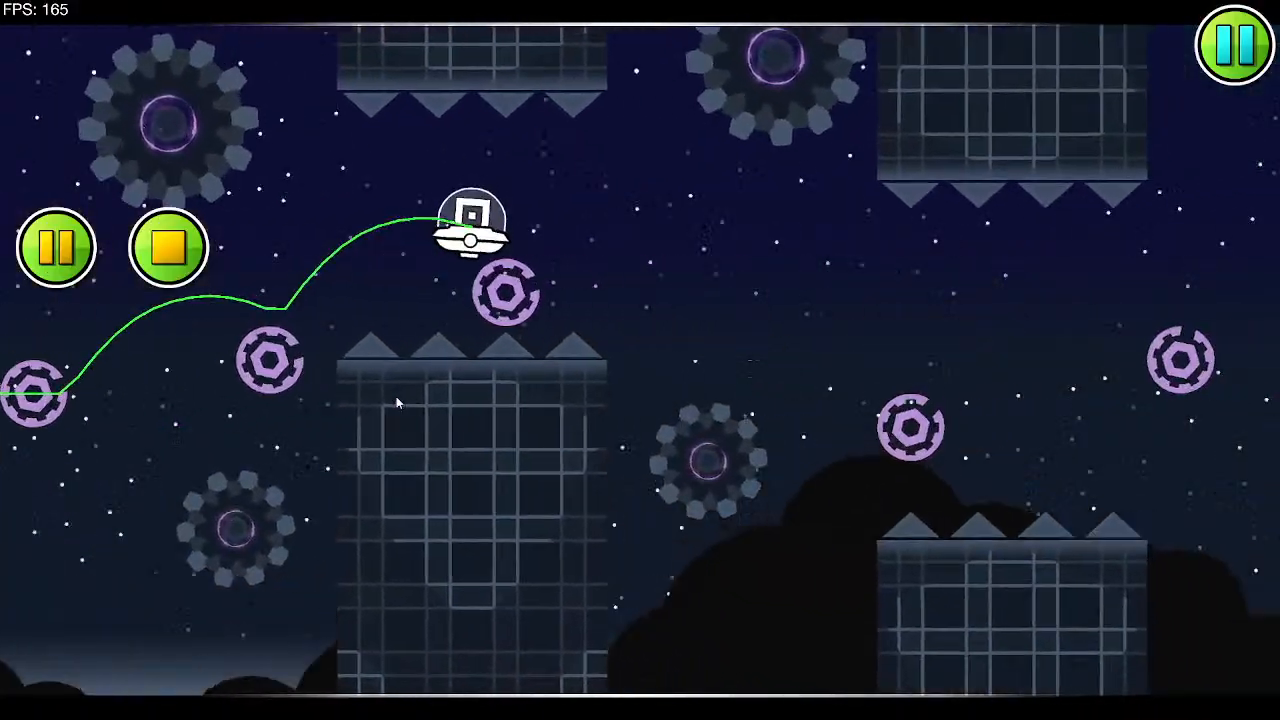
pyautogui.click(396, 396)
pyautogui.click(442, 422)
pyautogui.click(447, 423)
pyautogui.click(453, 426)
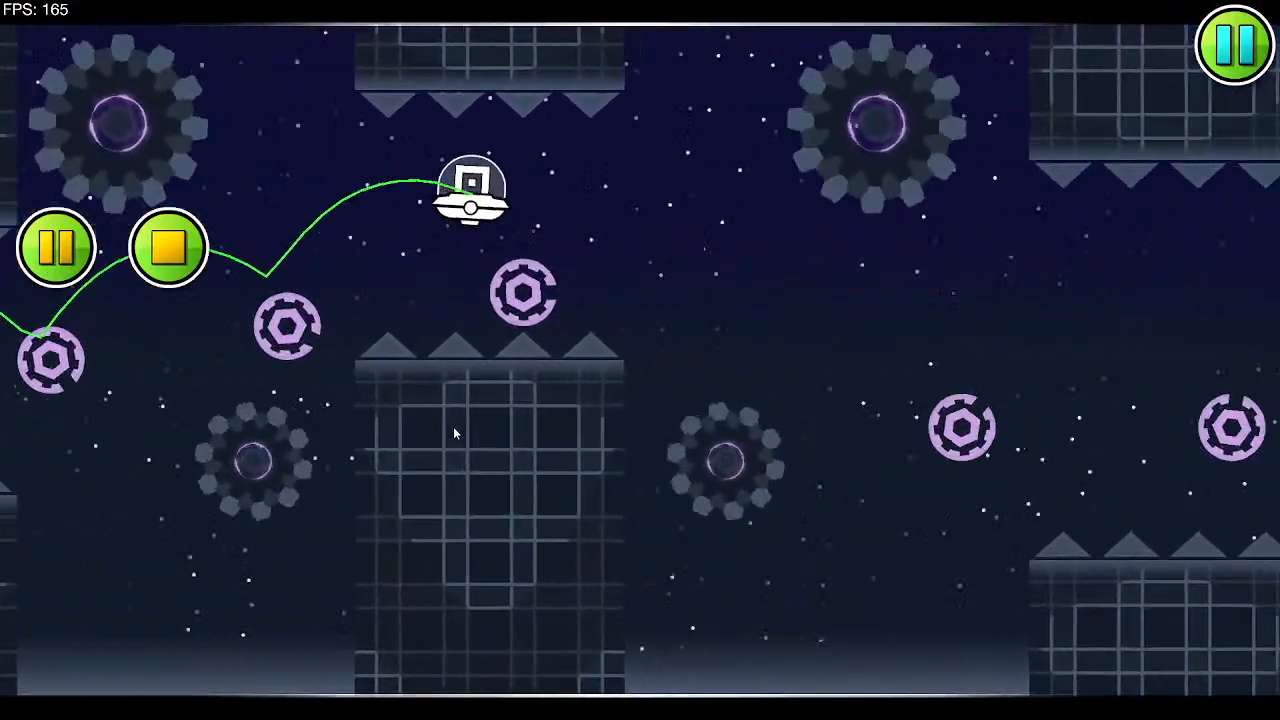
pyautogui.click(452, 426)
pyautogui.click(452, 426)
pyautogui.click(452, 426)
pyautogui.click(452, 426)
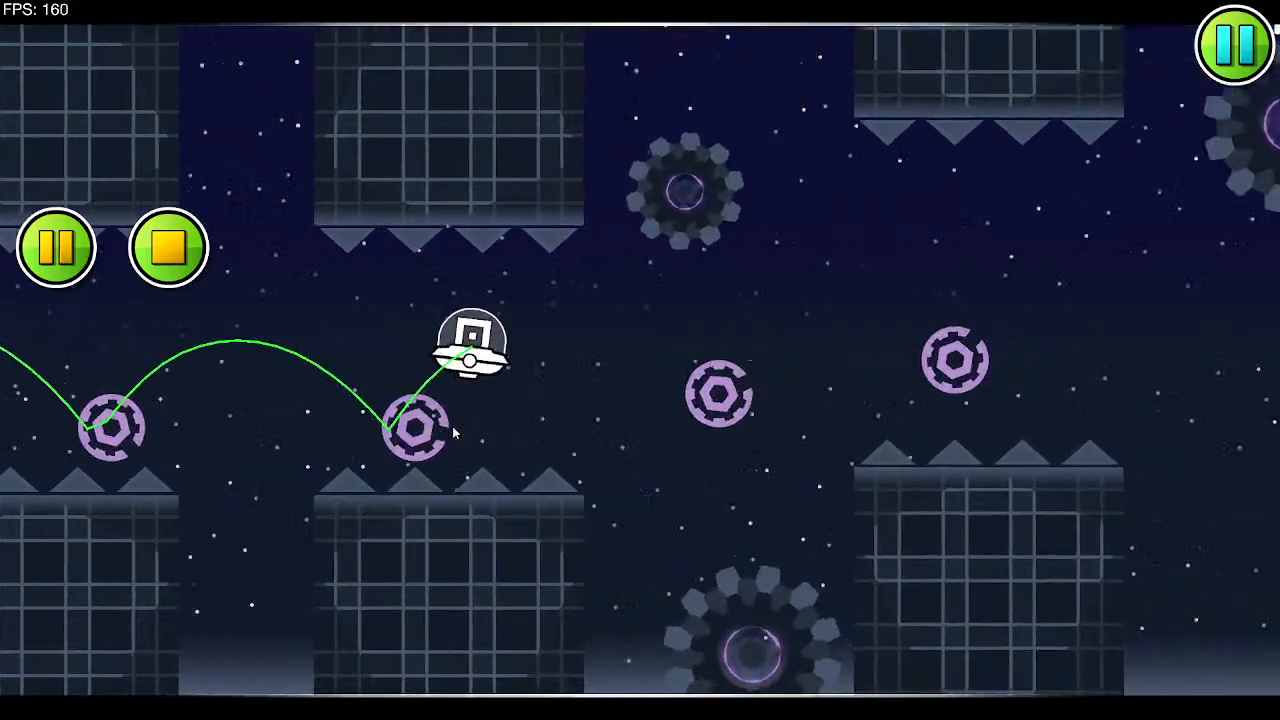
pyautogui.click(452, 426)
pyautogui.click(452, 426)
pyautogui.click(452, 426)
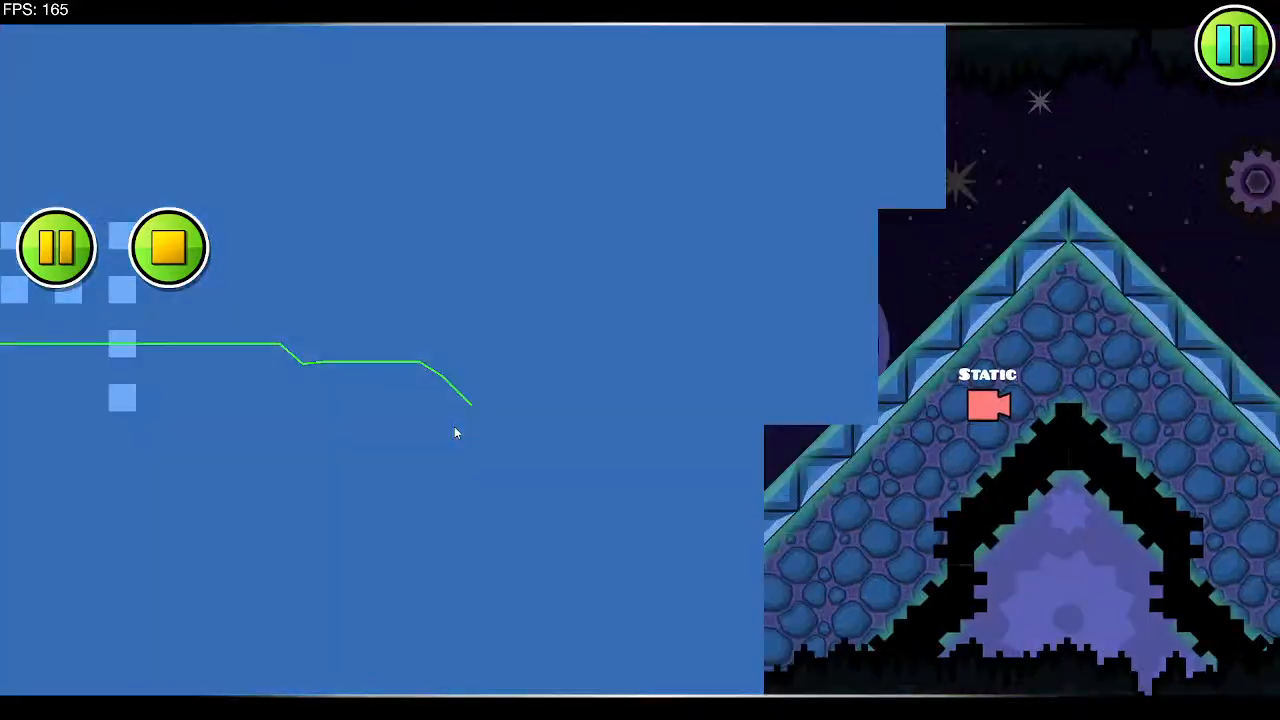
pyautogui.click(454, 432)
pyautogui.click(454, 432)
pyautogui.click(454, 432)
pyautogui.click(454, 432)
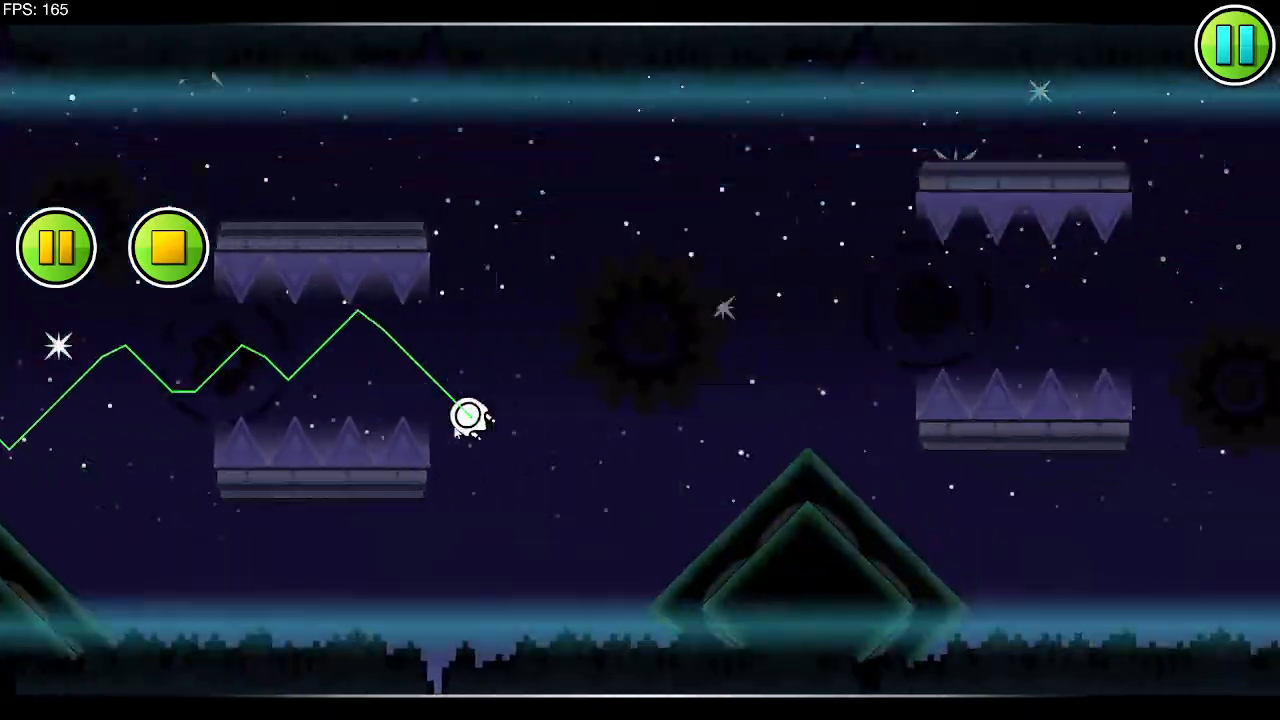
pyautogui.click(454, 432)
pyautogui.click(457, 432)
pyautogui.click(457, 432)
pyautogui.click(457, 432)
pyautogui.click(457, 432)
pyautogui.click(457, 432)
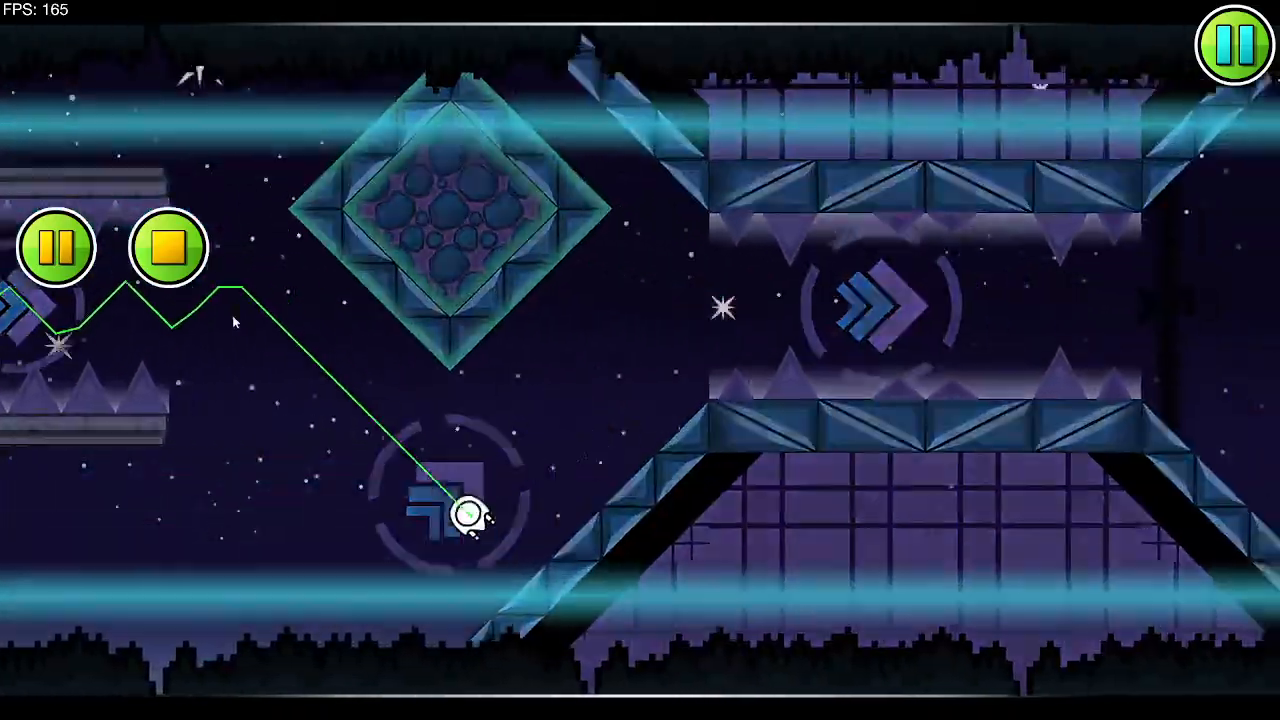
pyautogui.click(198, 260)
# Step: Save the level and play it from the start, flying the UFO section up to the numbered panels
pyautogui.click(1238, 70)
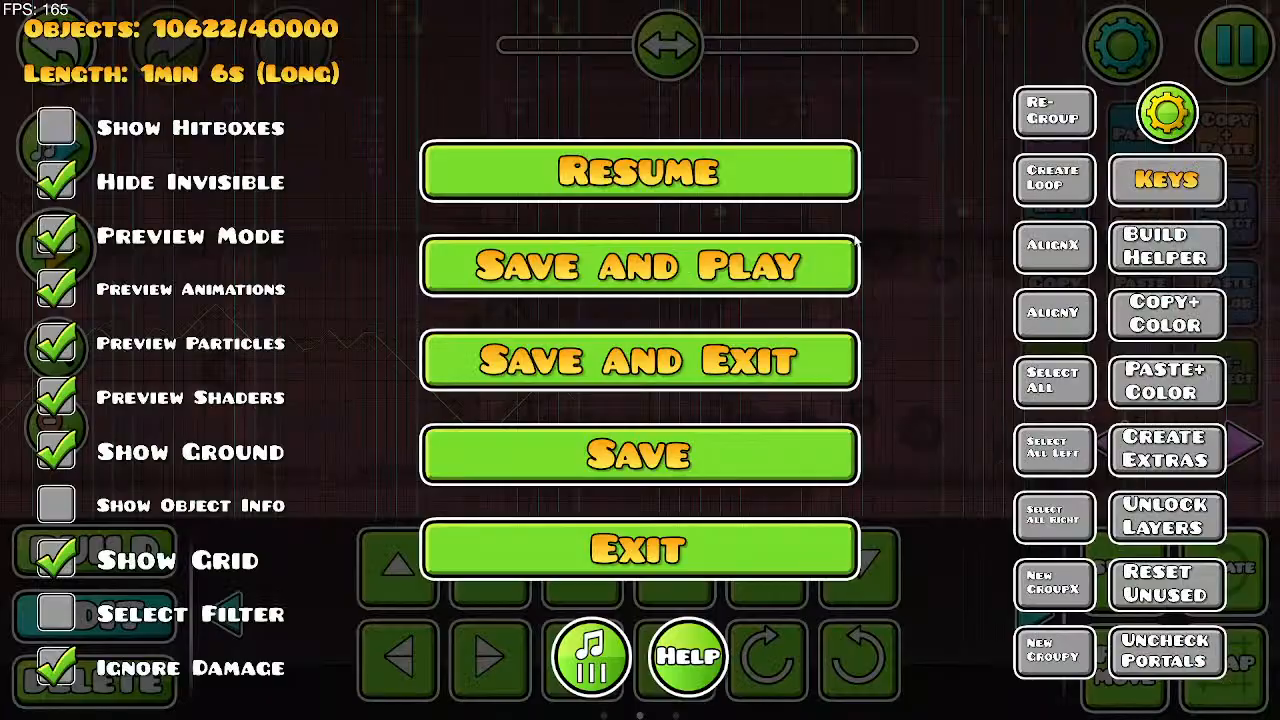
pyautogui.click(786, 248)
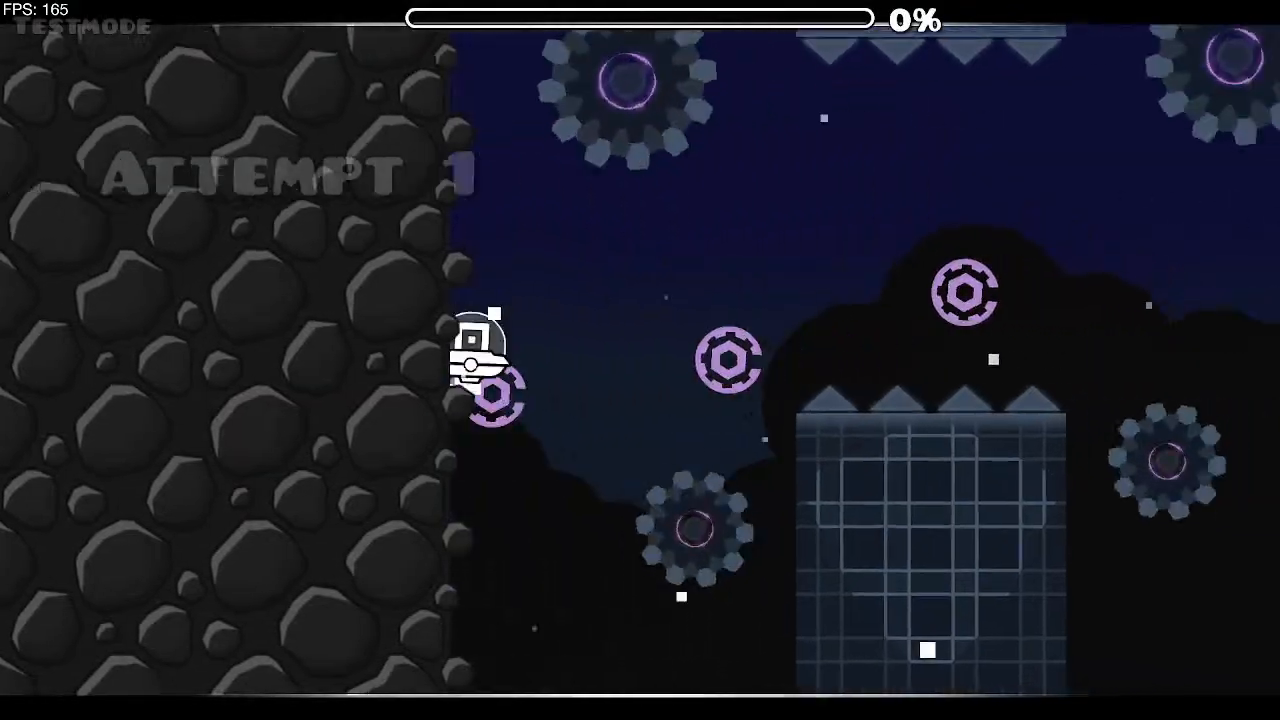
pyautogui.press('space')
pyautogui.press('space')
pyautogui.press('space')
pyautogui.press('space')
pyautogui.press('space')
pyautogui.press('space')
pyautogui.press('space')
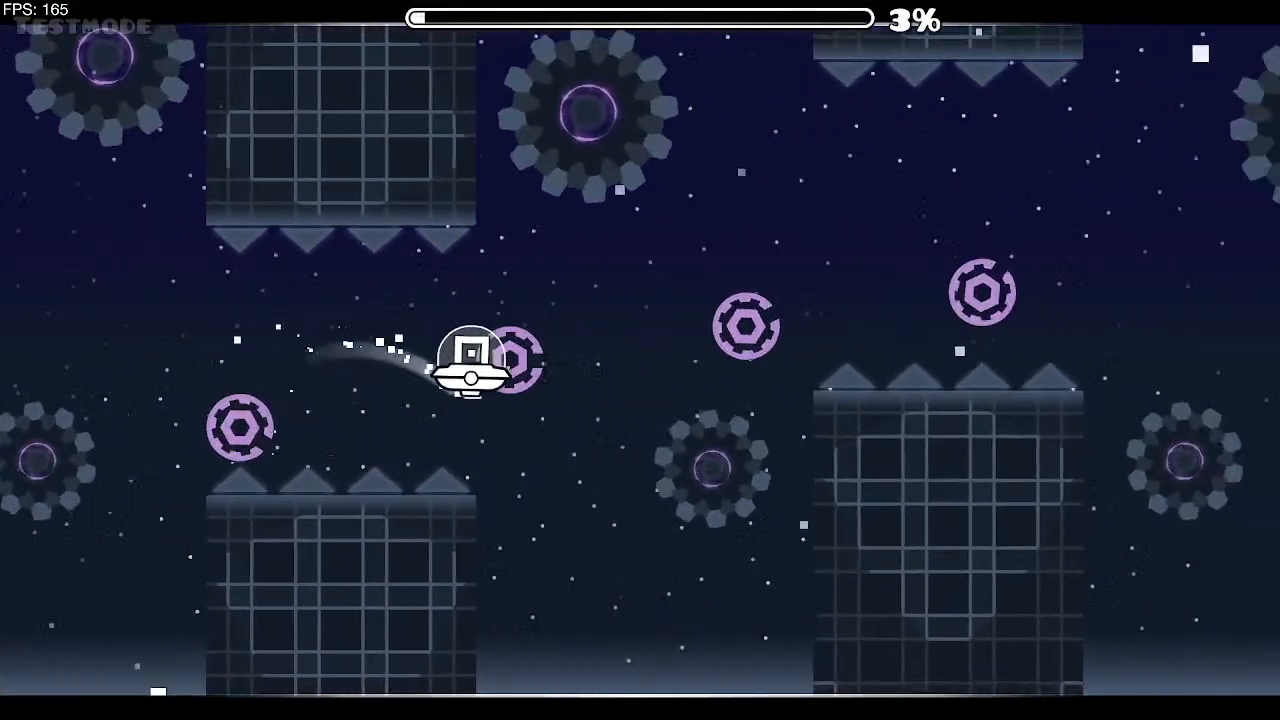
pyautogui.press('space')
pyautogui.press('space')
pyautogui.press('space')
pyautogui.press('space')
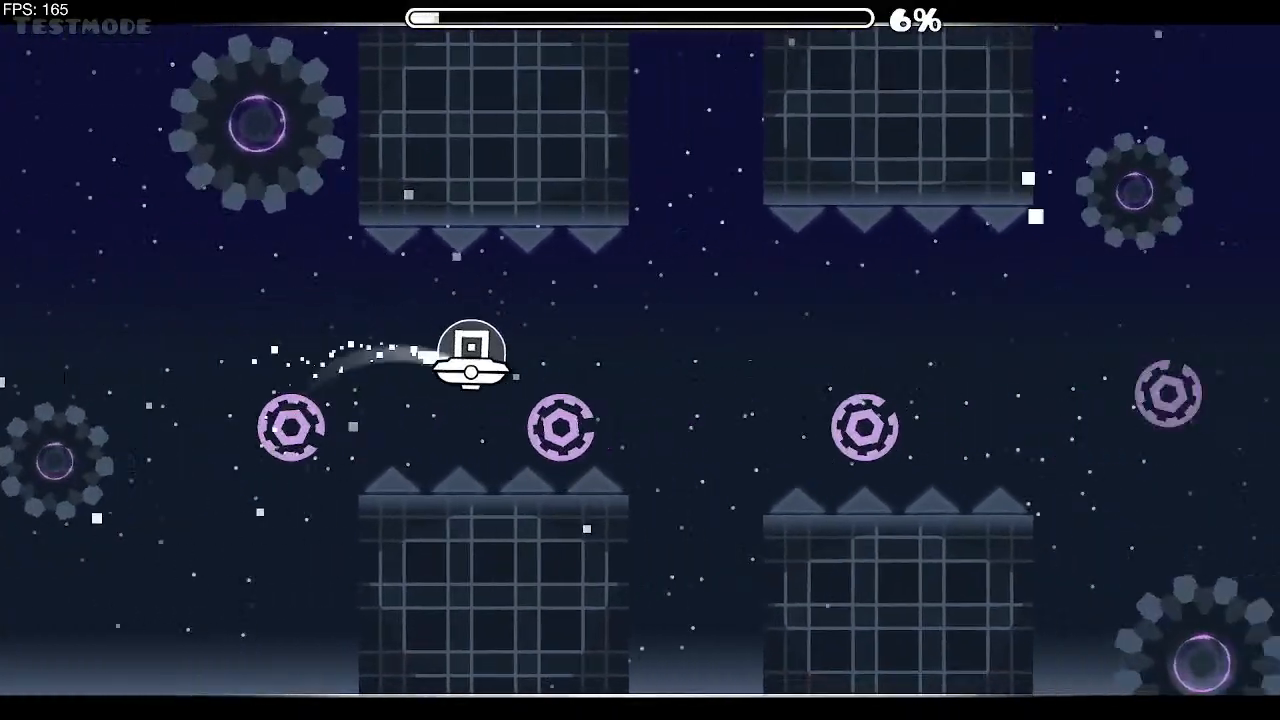
pyautogui.press('space')
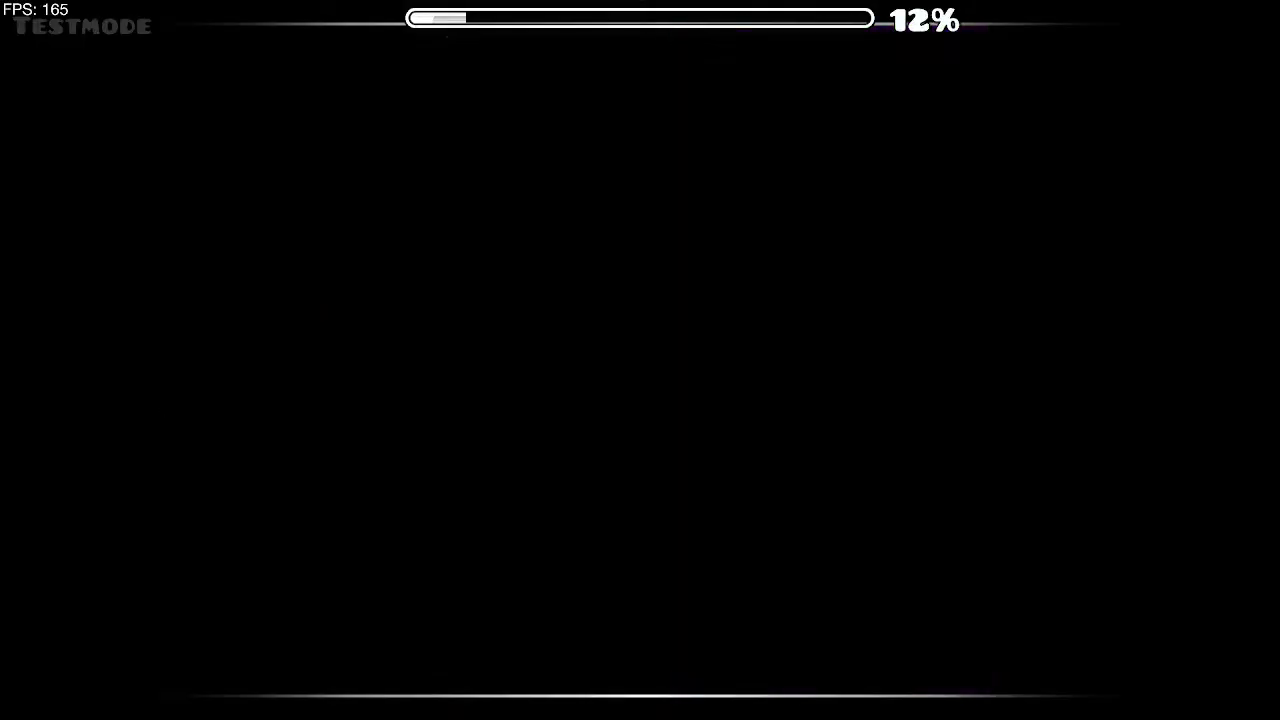
# Step: Continue the test run through the wave section, past the spiked platforms and diamond obstacles
pyautogui.press('space')
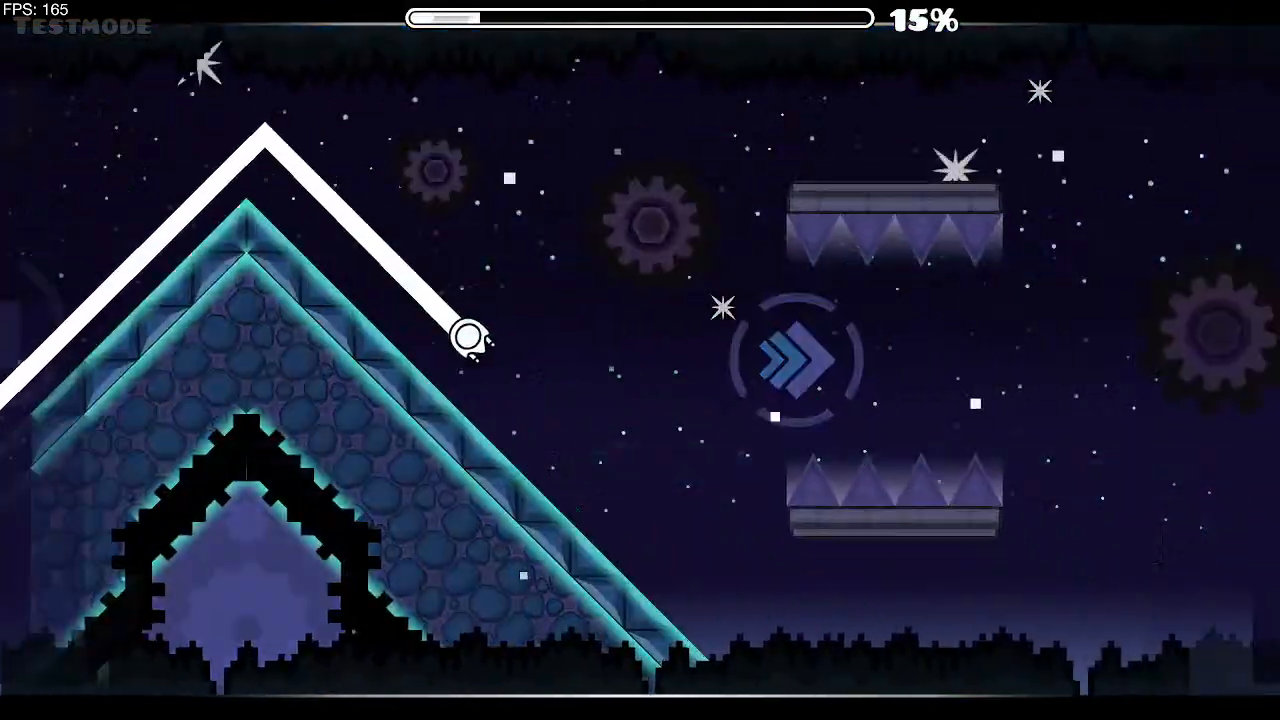
pyautogui.press('space')
pyautogui.press('space')
pyautogui.press('space')
pyautogui.press('space')
pyautogui.press('space')
pyautogui.press('space')
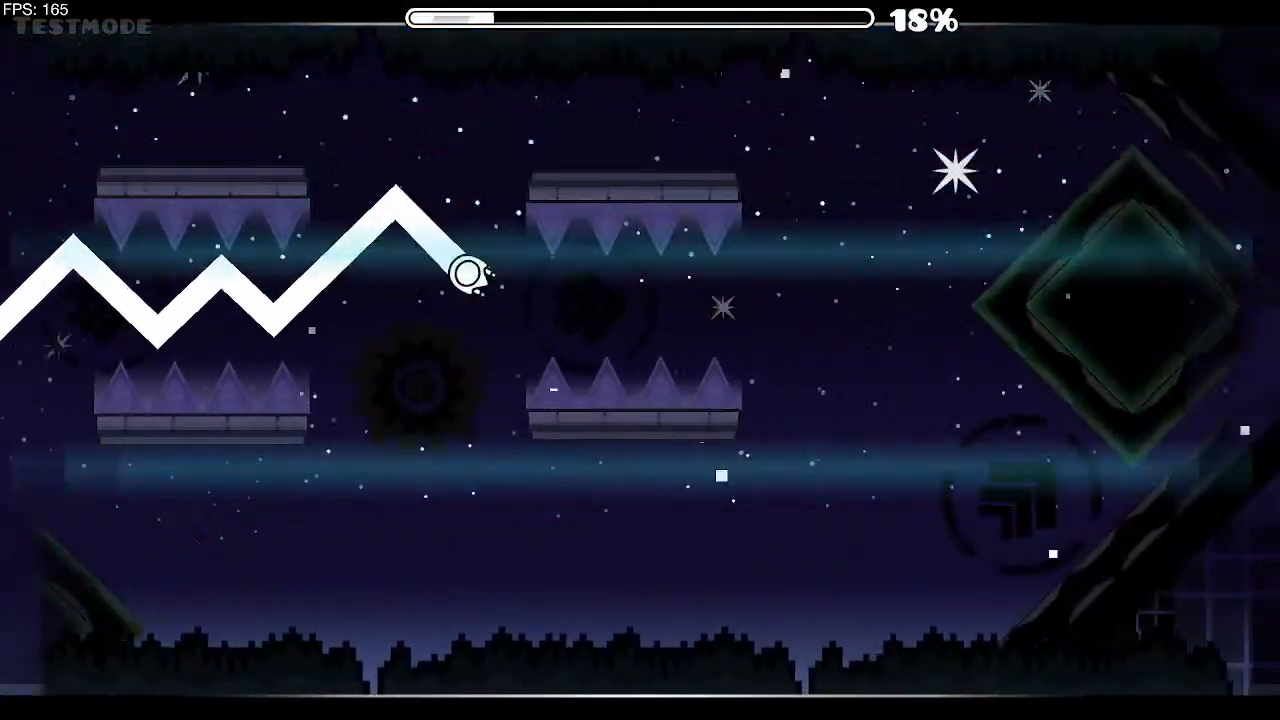
pyautogui.press('space')
pyautogui.press('space')
pyautogui.press('space')
pyautogui.press('space')
pyautogui.press('space')
pyautogui.press('space')
pyautogui.press('space')
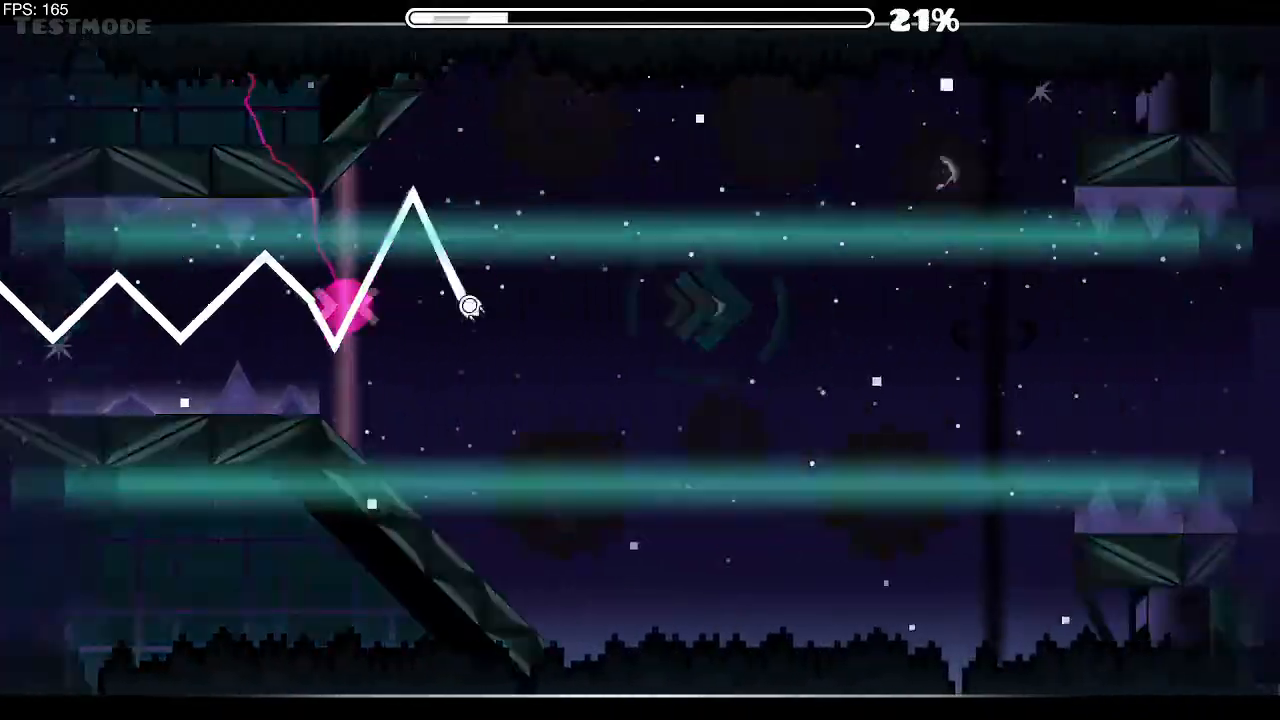
pyautogui.press('space')
pyautogui.press('space')
pyautogui.press('space')
pyautogui.press('space')
pyautogui.press('space')
pyautogui.press('space')
pyautogui.press('space')
pyautogui.press('space')
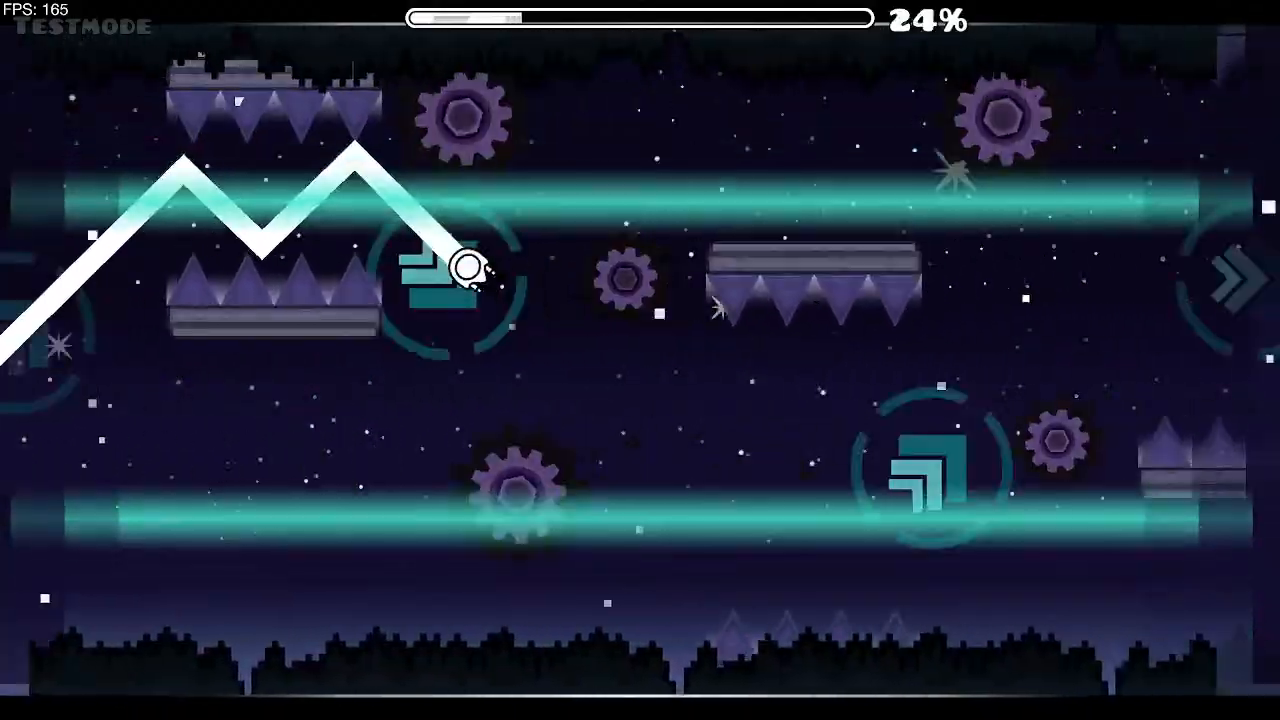
pyautogui.press('space')
pyautogui.press('space')
pyautogui.press('space')
pyautogui.press('space')
pyautogui.press('space')
pyautogui.press('space')
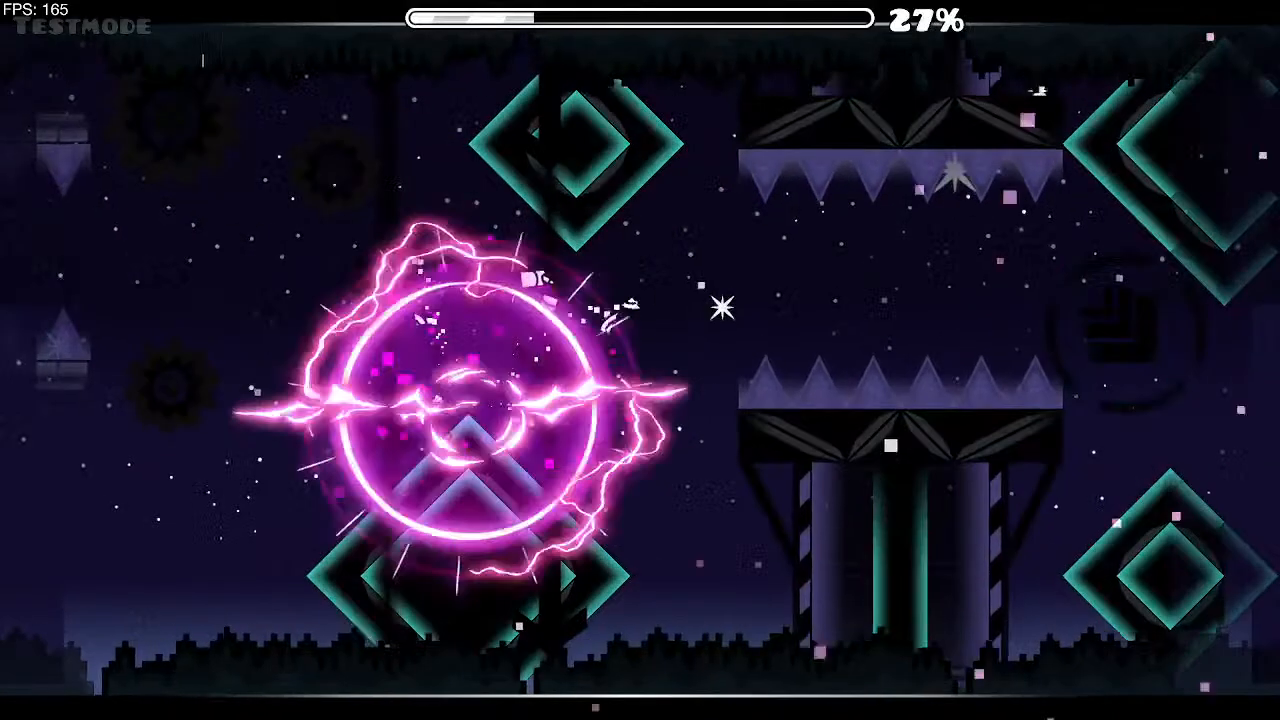
# Step: Replay the opening UFO section from the start toward the speed portal and return to the level editor
pyautogui.press('space')
pyautogui.press('space')
pyautogui.press('space')
pyautogui.press('space')
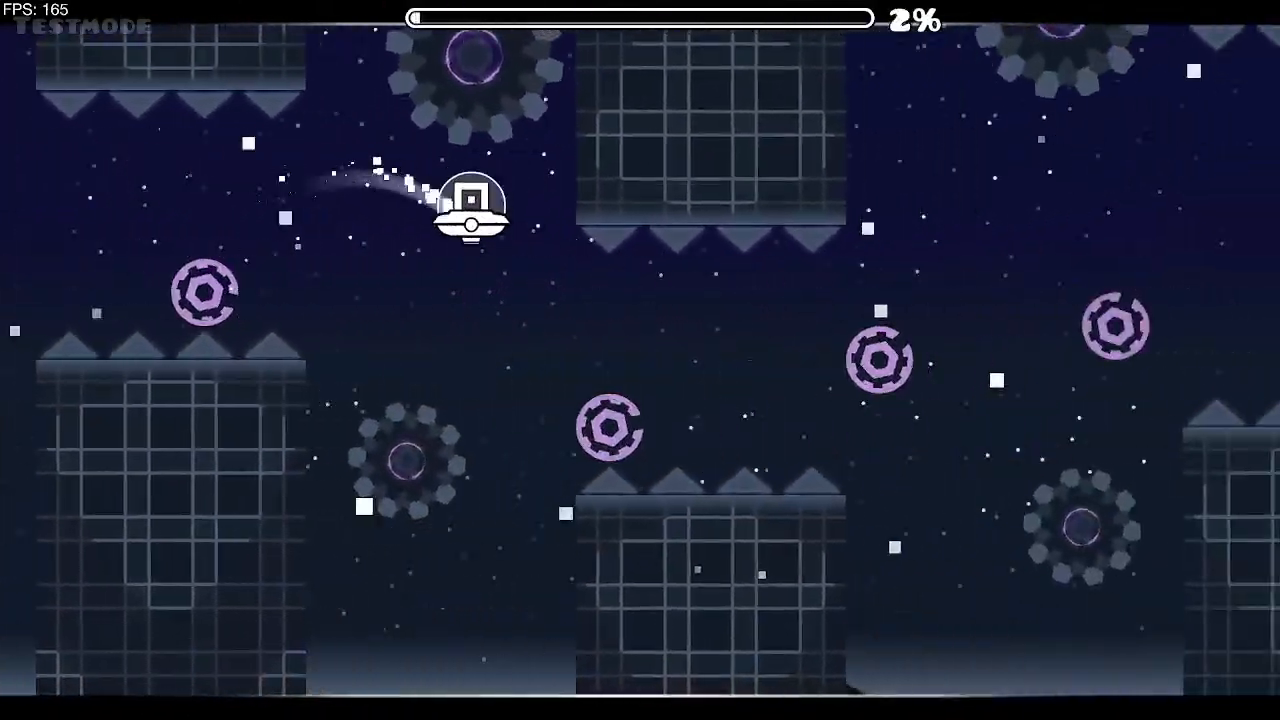
pyautogui.press('space')
pyautogui.press('space')
pyautogui.press('space')
pyautogui.press('space')
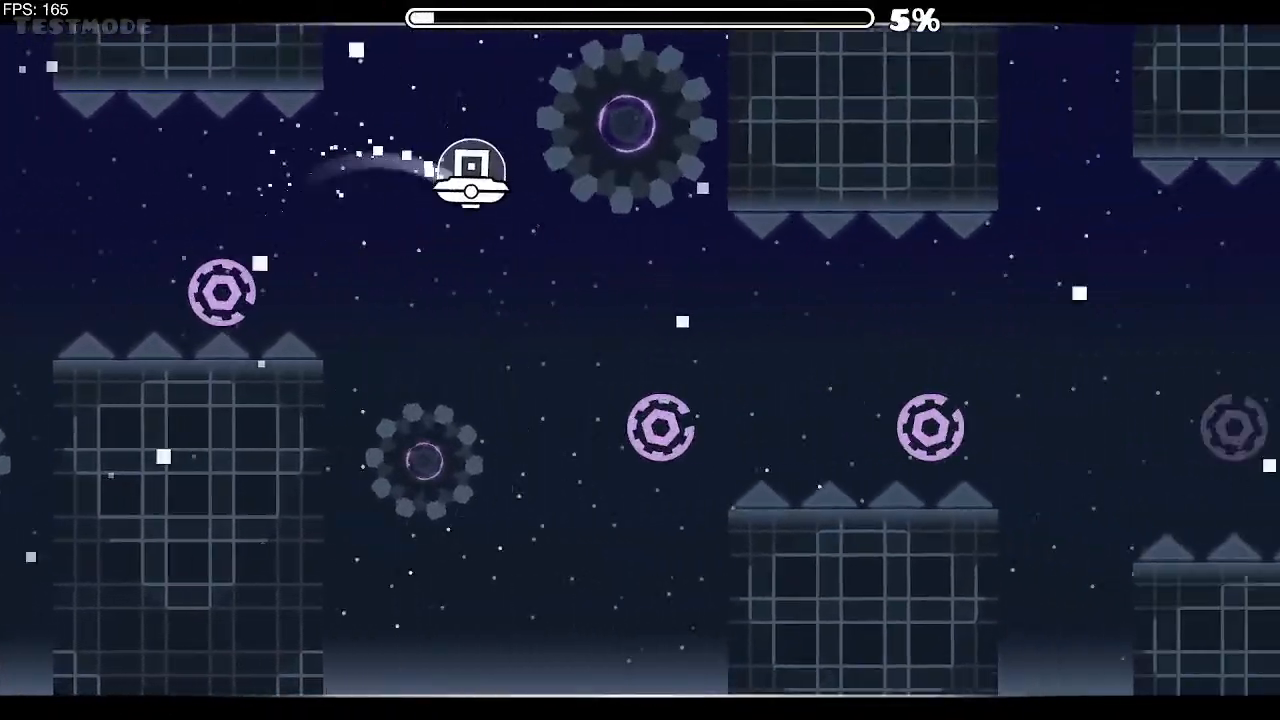
pyautogui.press('space')
pyautogui.press('space')
pyautogui.press('space')
pyautogui.press('space')
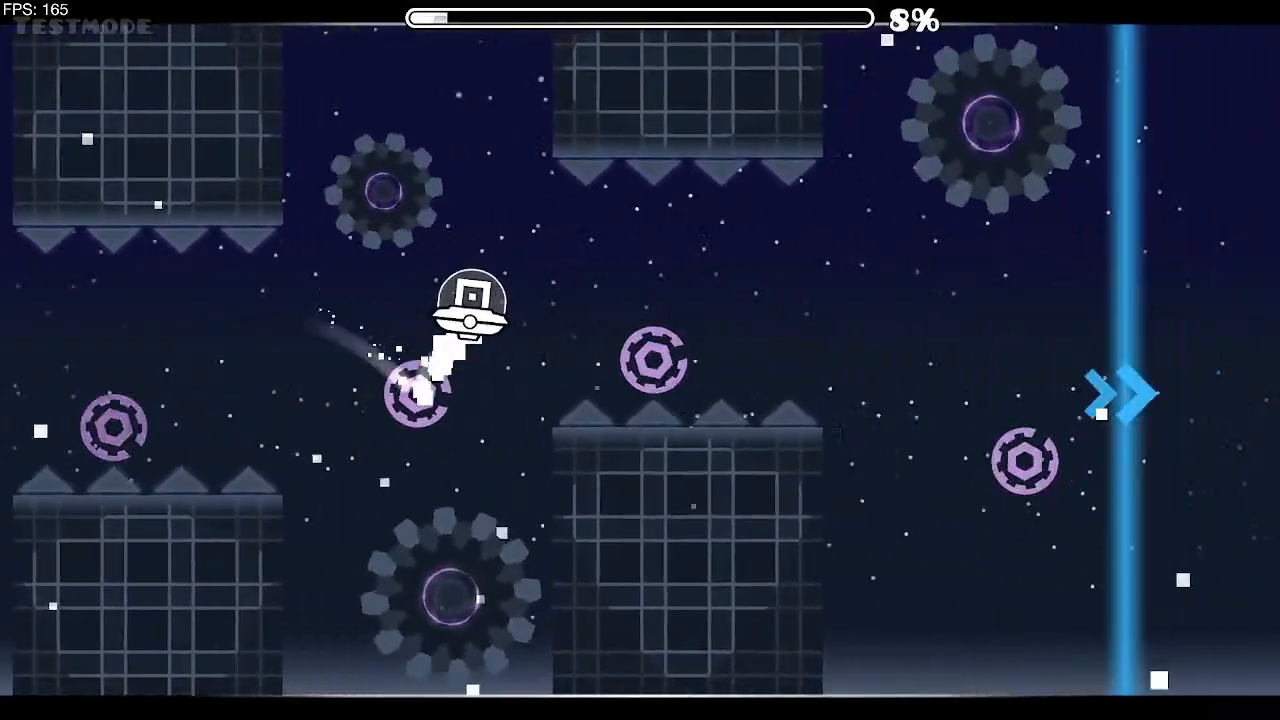
pyautogui.press('space')
pyautogui.press('space')
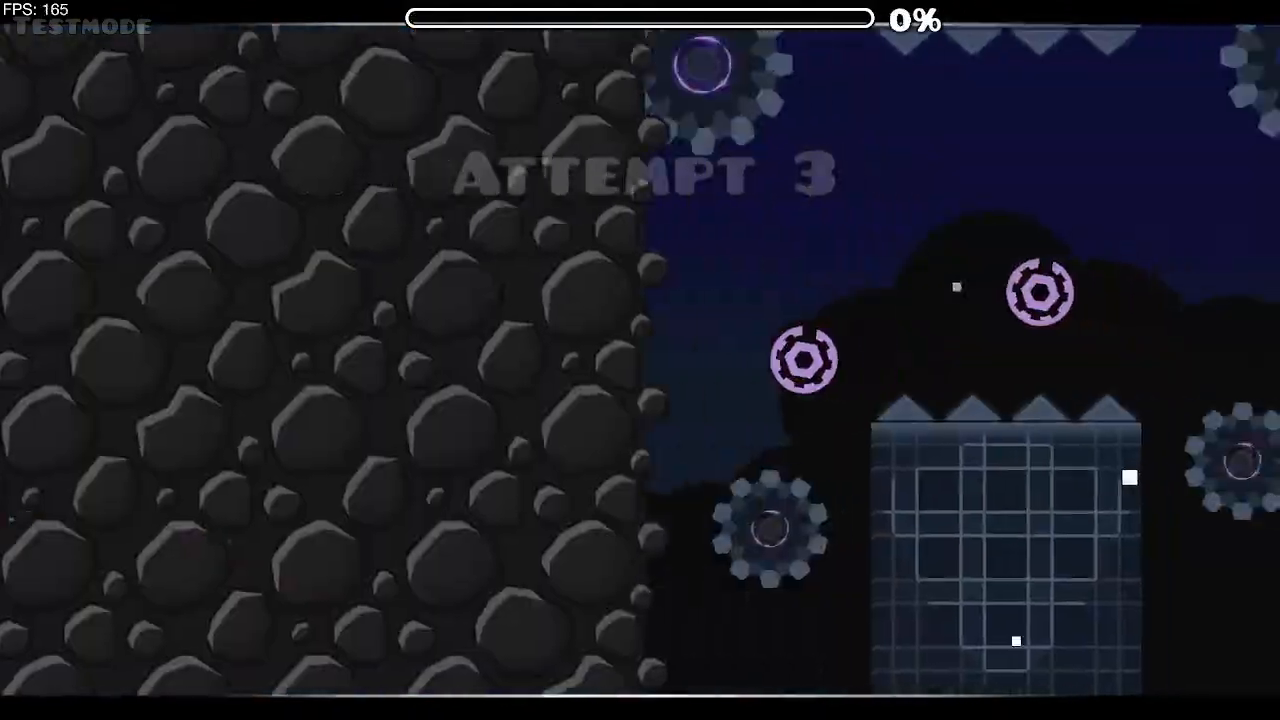
pyautogui.press('Escape')
pyautogui.click(306, 436)
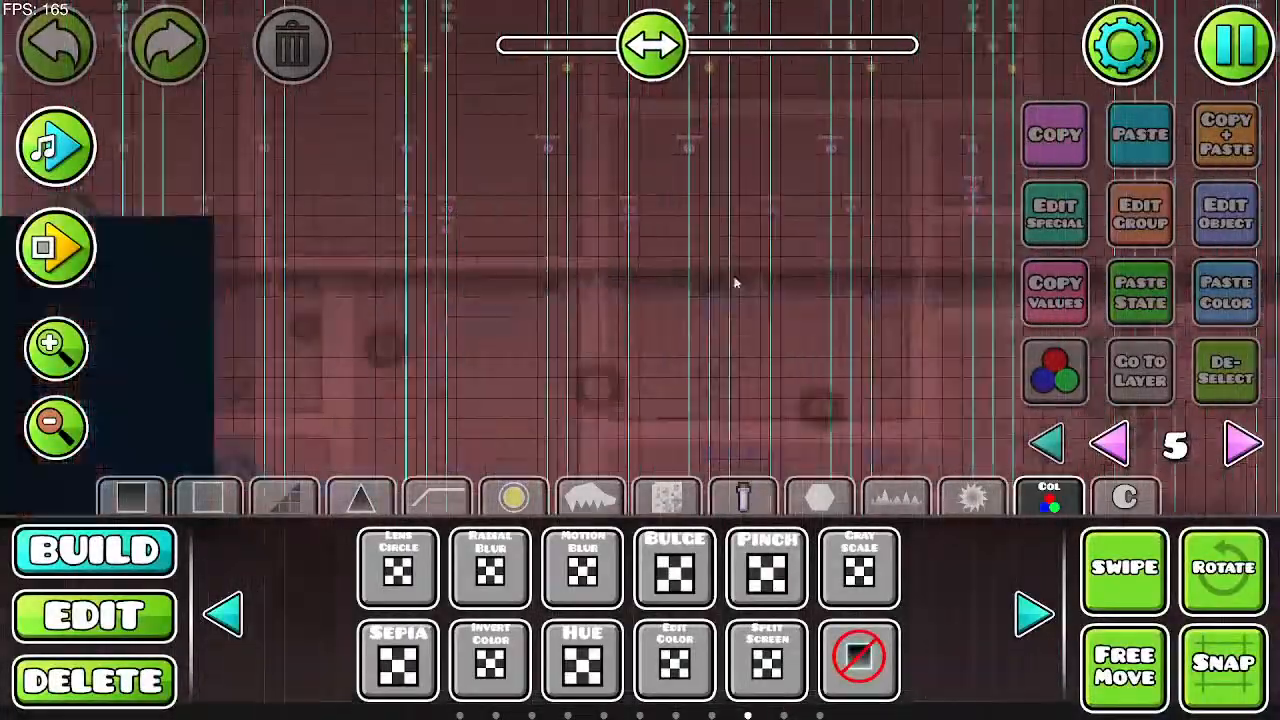
# Step: Look along the level and through its layers for the triggers around the speed portal before the numbered panels
pyautogui.moveTo(290, 296); pyautogui.dragTo(669, 260)
pyautogui.moveTo(430, 245); pyautogui.dragTo(726, 316)
pyautogui.moveTo(482, 295); pyautogui.dragTo(660, 236)
pyautogui.click(1110, 443)
pyautogui.click(1110, 443)
pyautogui.click(1240, 443)
pyautogui.click(1240, 443)
pyautogui.click(1240, 443)
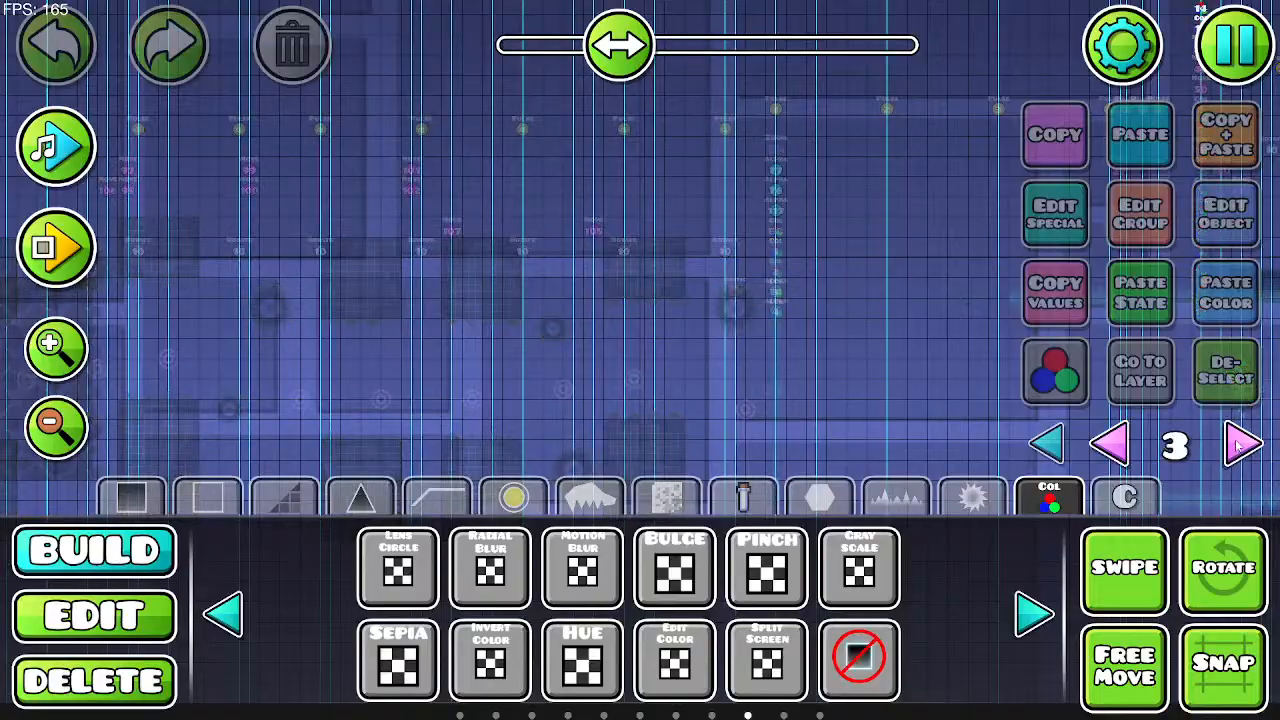
pyautogui.click(1240, 443)
pyautogui.moveTo(760, 320); pyautogui.dragTo(798, 290)
pyautogui.moveTo(555, 318); pyautogui.dragTo(776, 334)
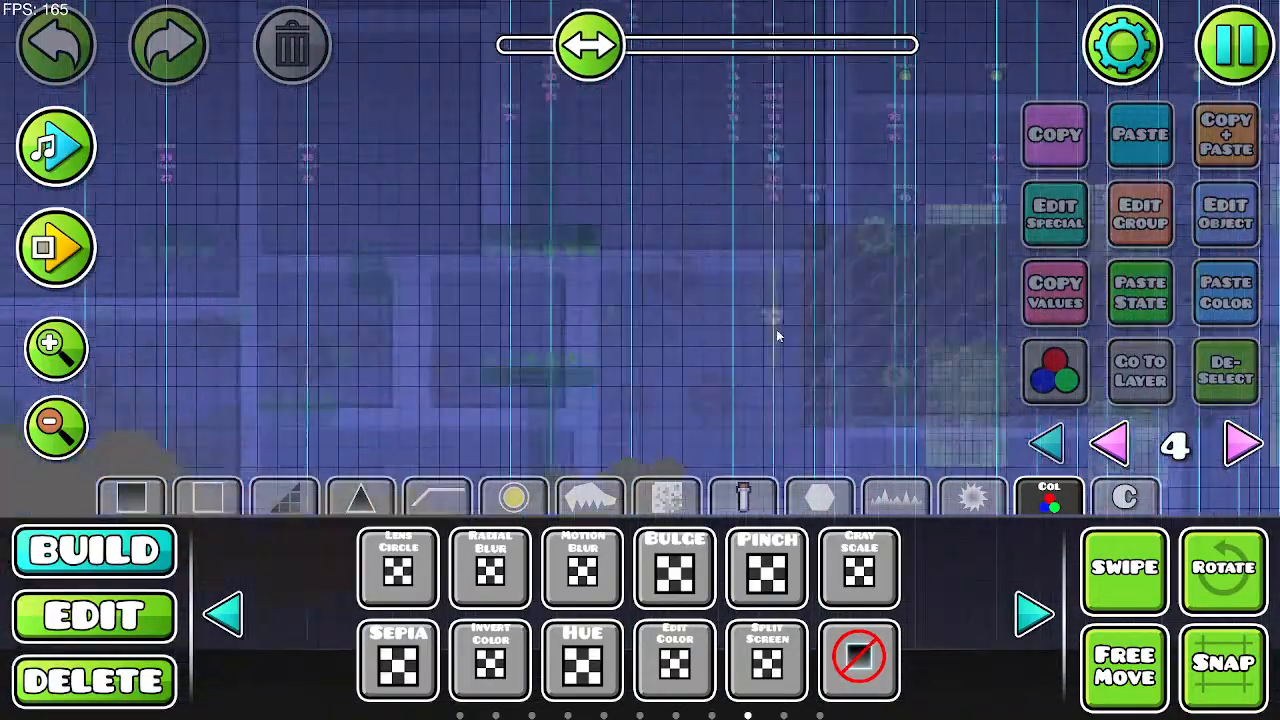
pyautogui.moveTo(500, 315); pyautogui.dragTo(760, 300)
pyautogui.moveTo(300, 305)
pyautogui.mouseDown()
pyautogui.moveTo(568, 275)
pyautogui.moveTo(601, 335)
pyautogui.moveTo(314, 309)
pyautogui.mouseUp()
pyautogui.moveTo(514, 45); pyautogui.dragTo(657, 45)
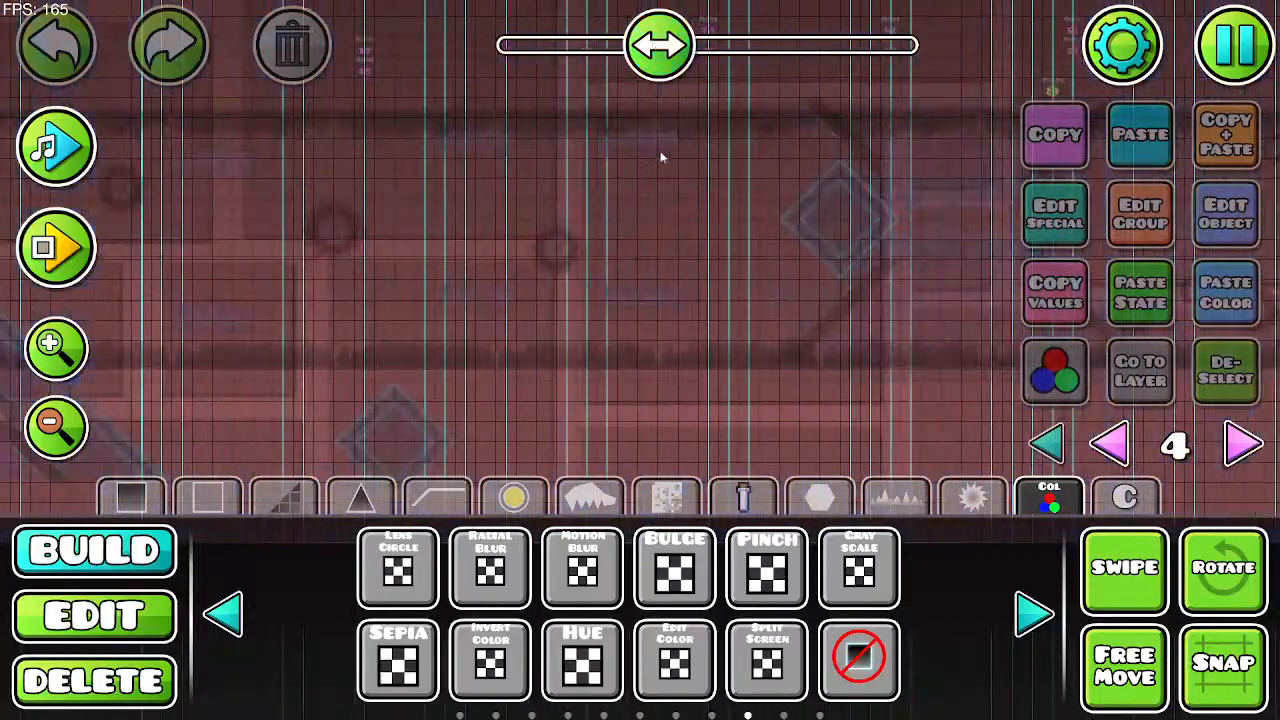
pyautogui.moveTo(400, 315); pyautogui.dragTo(723, 318)
pyautogui.moveTo(350, 318); pyautogui.dragTo(700, 325)
pyautogui.moveTo(310, 310); pyautogui.dragTo(575, 336)
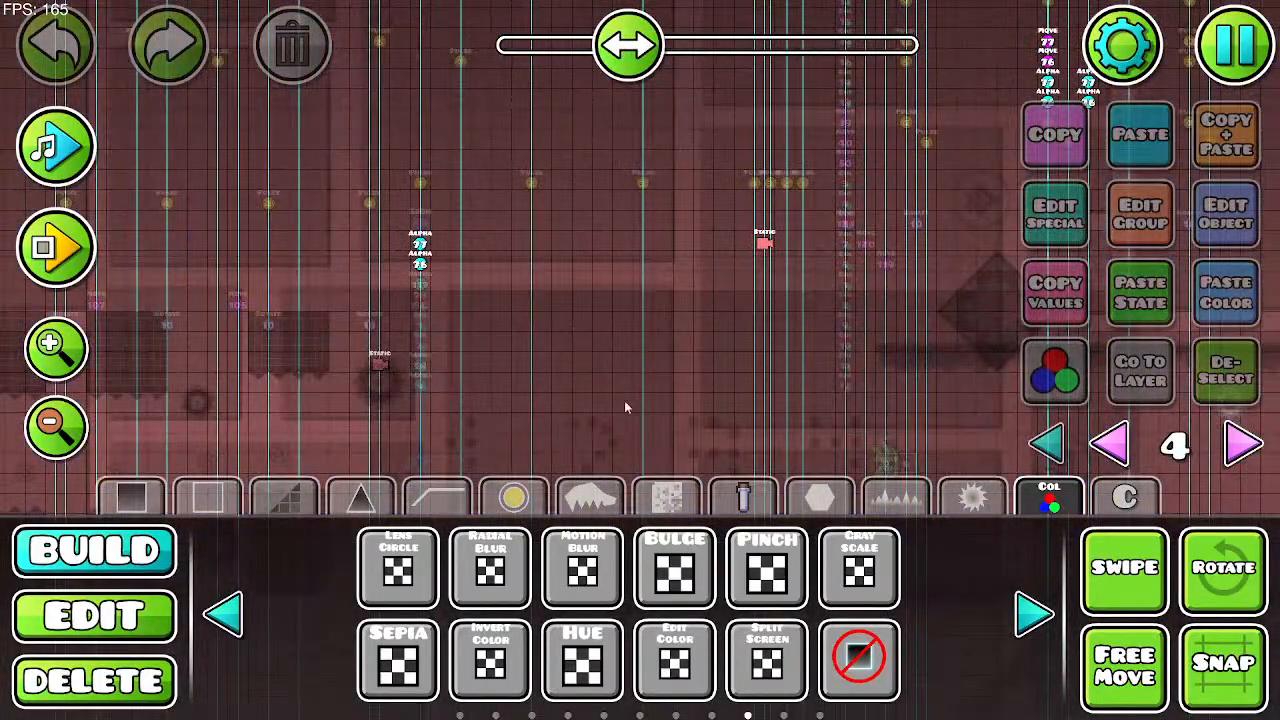
# Step: On layer 0, select the lowest Alpha trigger at the speed portal and move it above the trigger stack and three grid steps right
pyautogui.click(1113, 446)
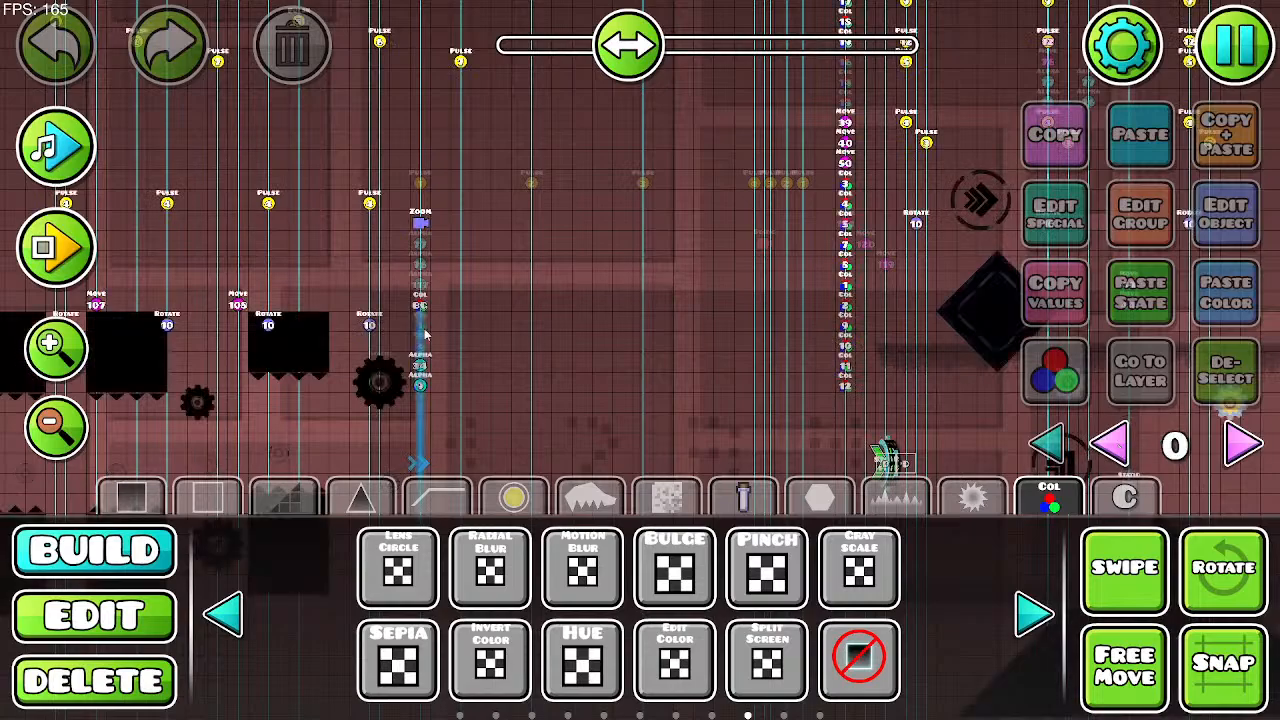
pyautogui.moveTo(473, 310); pyautogui.dragTo(528, 277)
pyautogui.press('2')
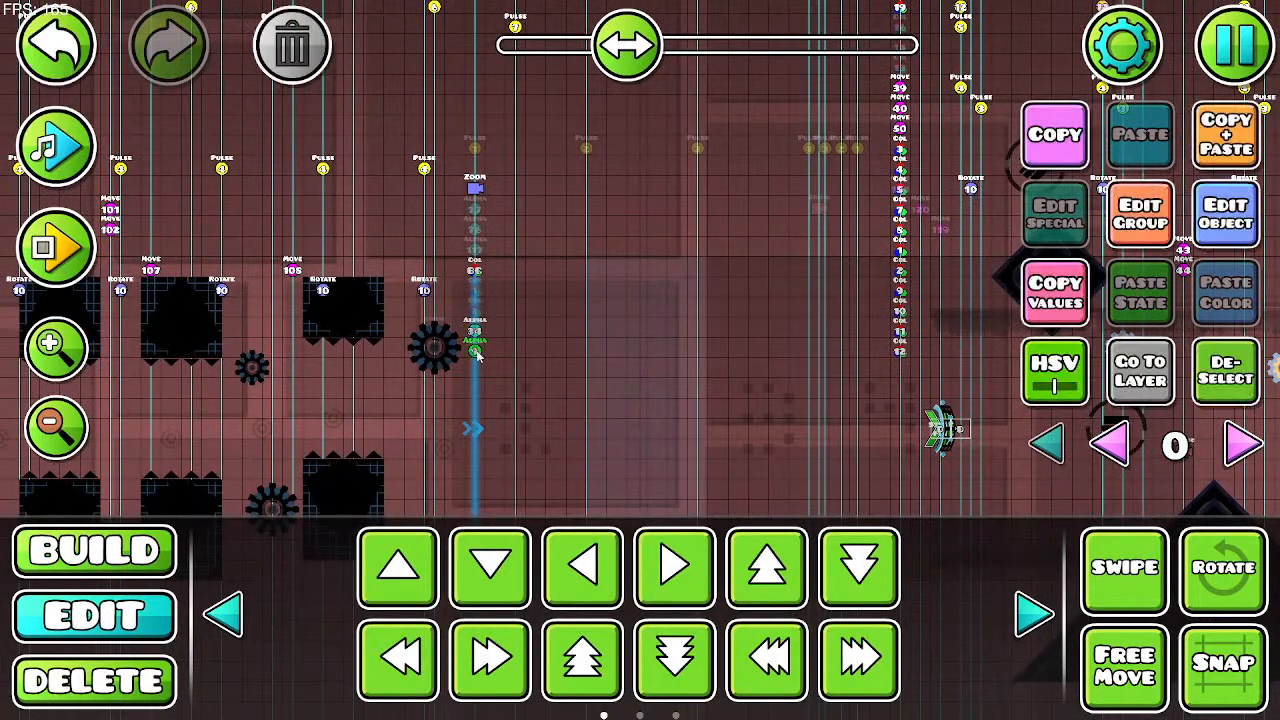
pyautogui.scroll(3, 545, 404)
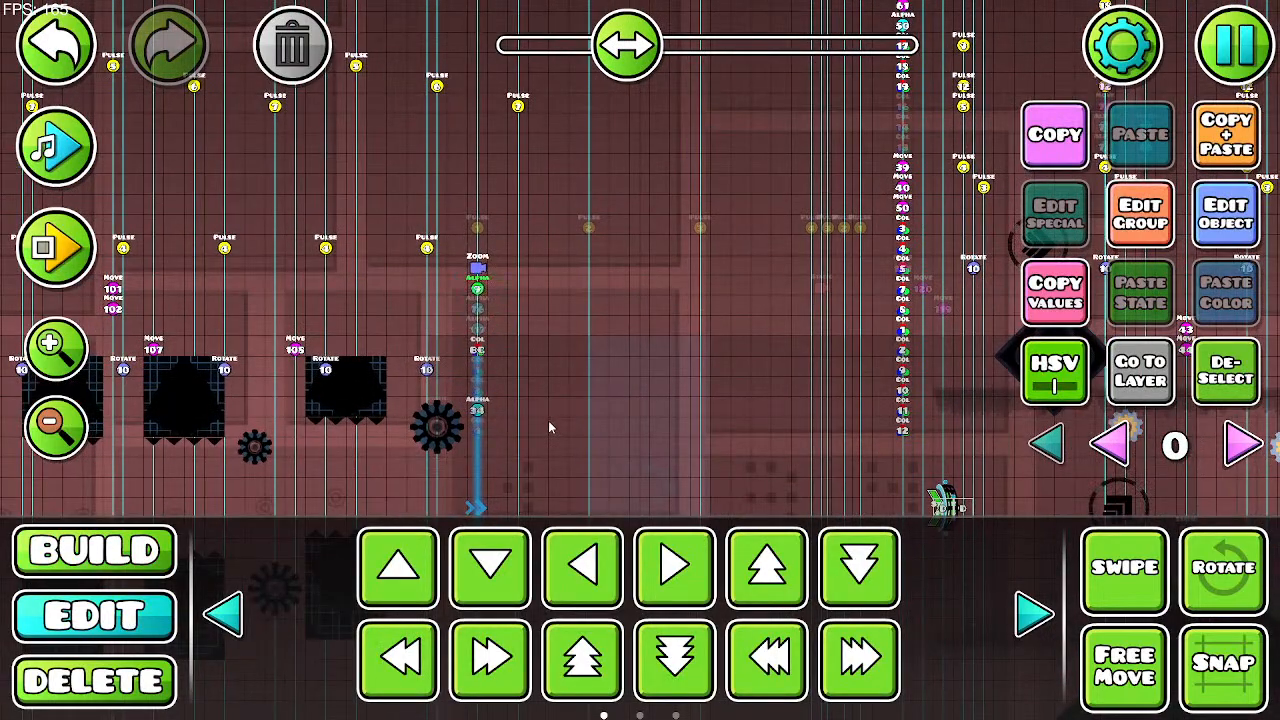
pyautogui.press('w')
pyautogui.press('w')
pyautogui.press('d')
pyautogui.press('d')
pyautogui.press('d')
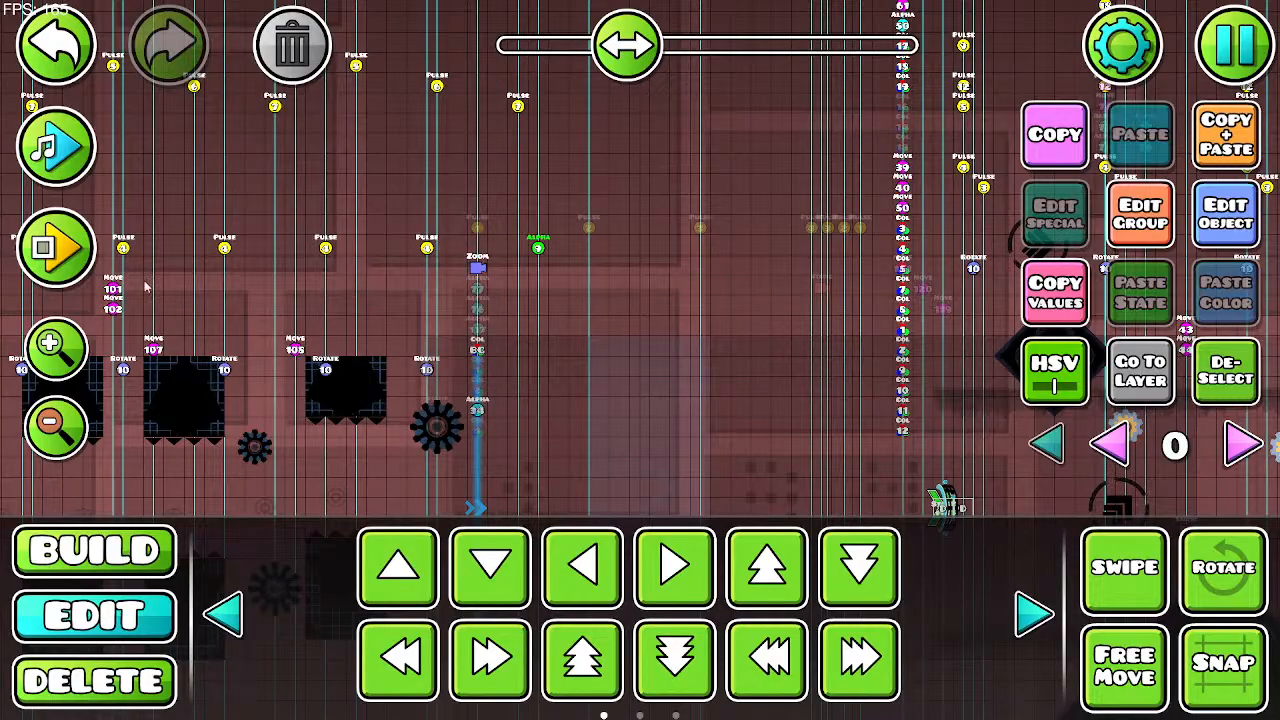
# Step: Playtest the level in the editor from the start through the UFO section to check the numbered panels
pyautogui.press('Return')
pyautogui.press('space')
pyautogui.press('space')
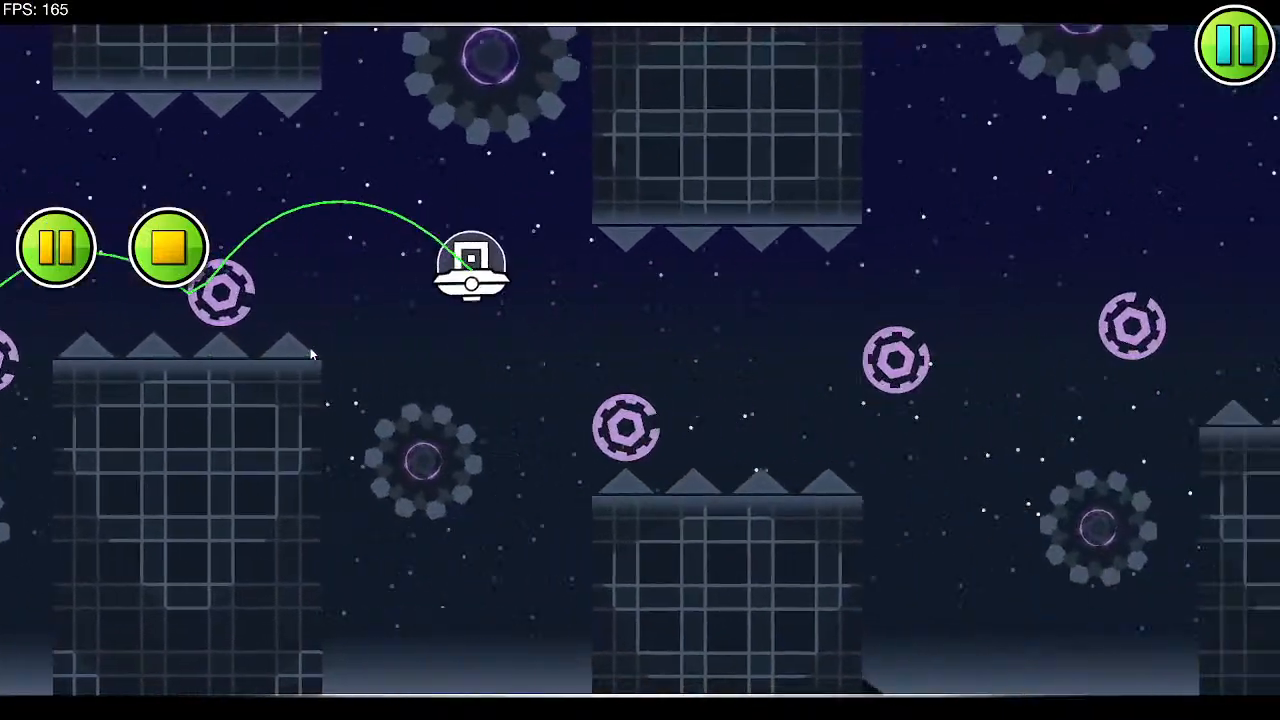
pyautogui.press('space')
pyautogui.press('space')
pyautogui.press('space')
pyautogui.press('space')
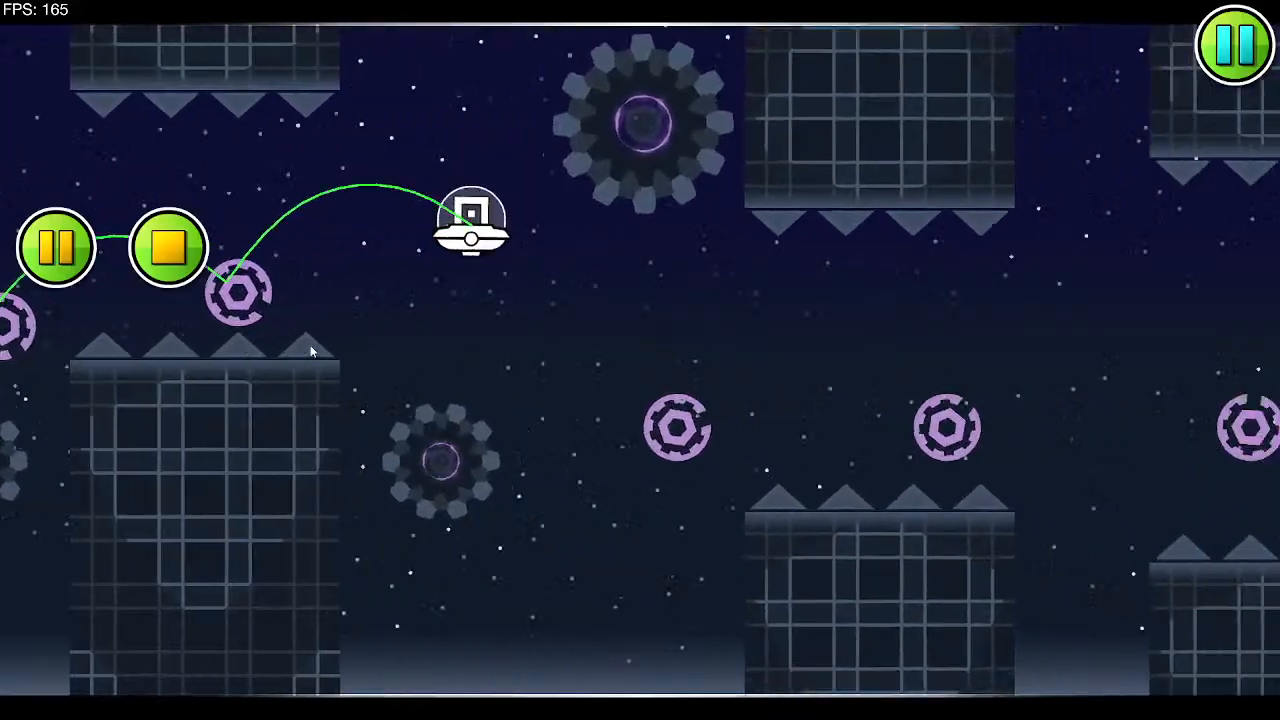
pyautogui.press('space')
pyautogui.press('space')
pyautogui.press('space')
pyautogui.press('space')
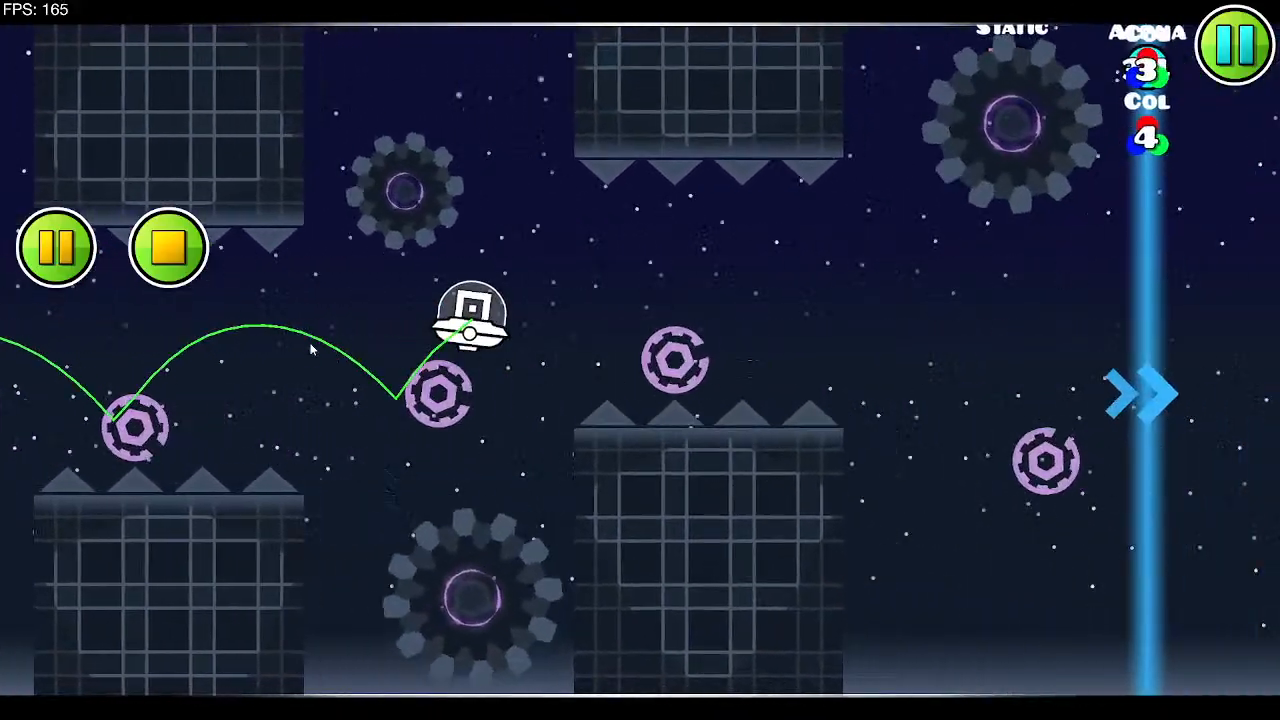
pyautogui.press('space')
pyautogui.press('space')
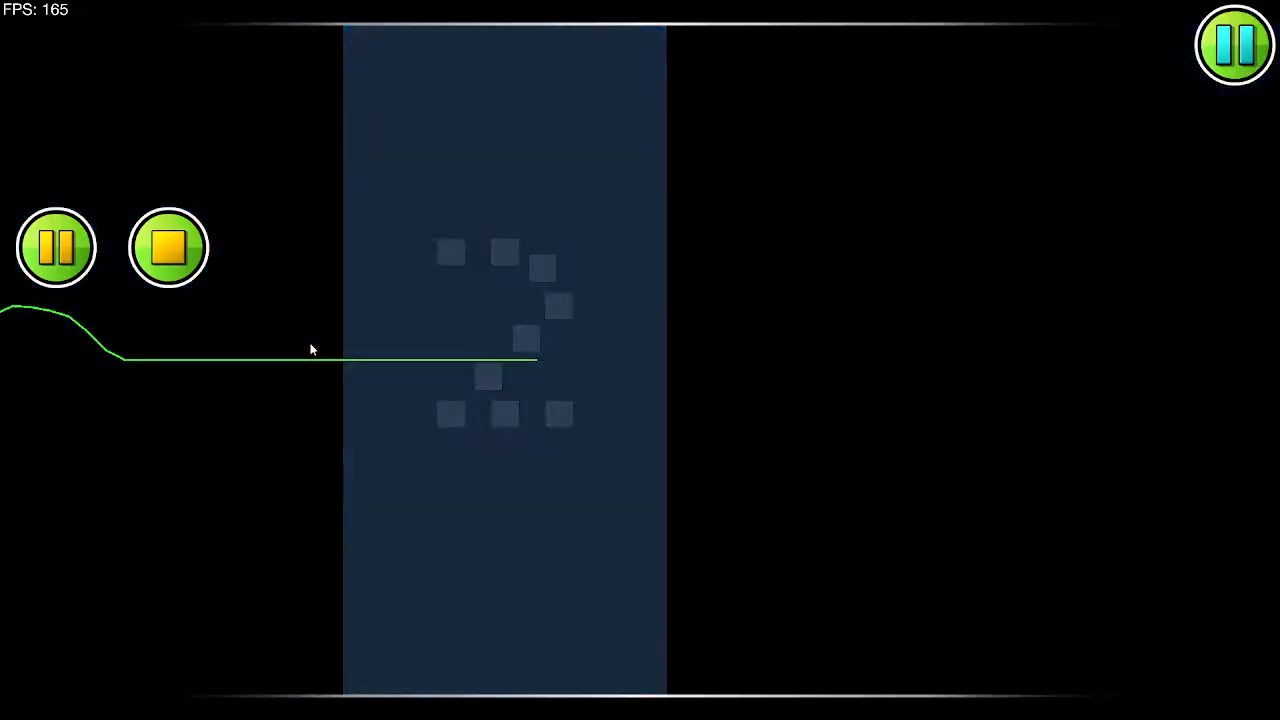
# Step: Continue the playtest through the numbered panels and the whole wave section, including the zigzag corridor behind the speed portal
pyautogui.press('space')
pyautogui.press('space')
pyautogui.press('space')
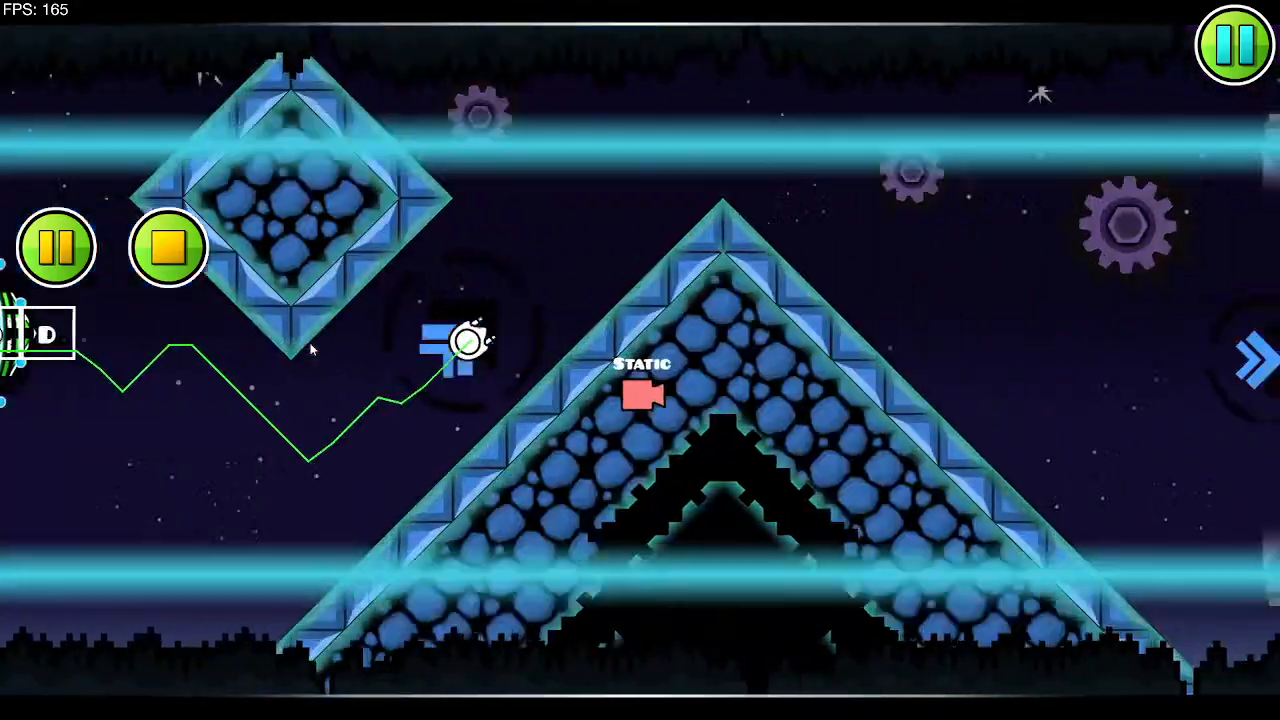
pyautogui.press('space')
pyautogui.press('space')
pyautogui.press('space')
pyautogui.press('space')
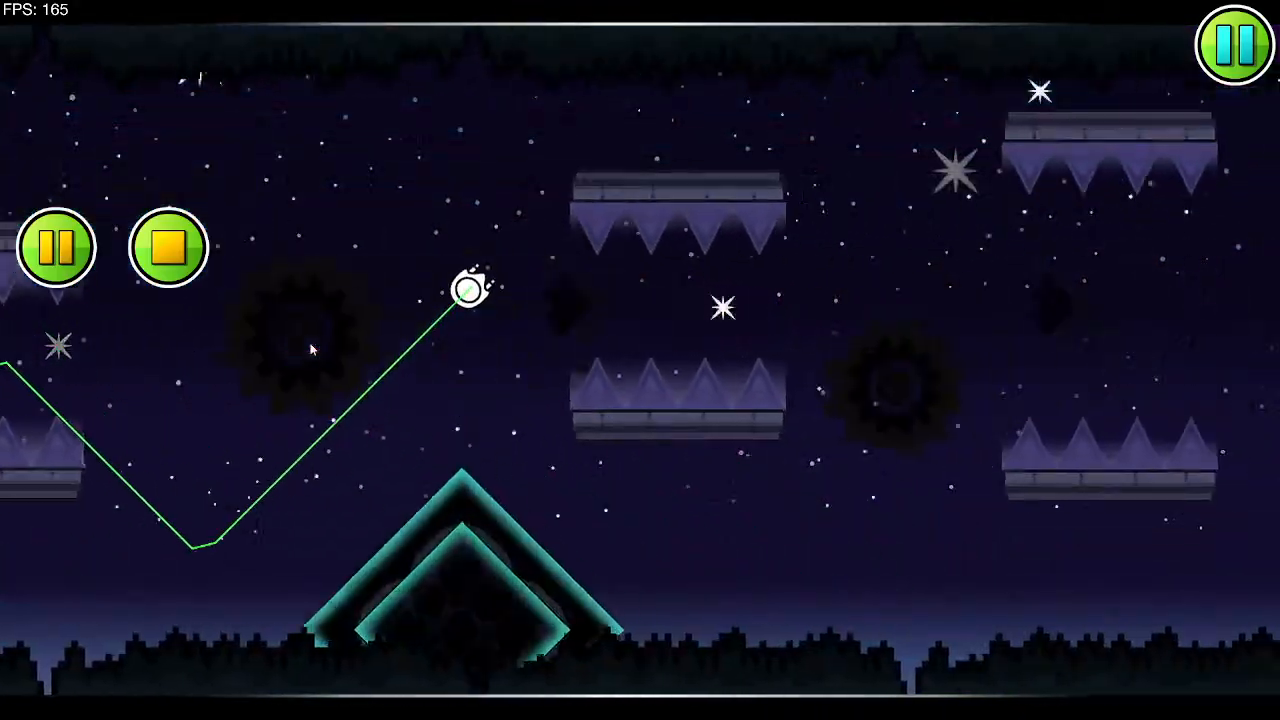
pyautogui.press('space')
pyautogui.press('space')
pyautogui.press('space')
pyautogui.press('space')
pyautogui.press('space')
pyautogui.press('space')
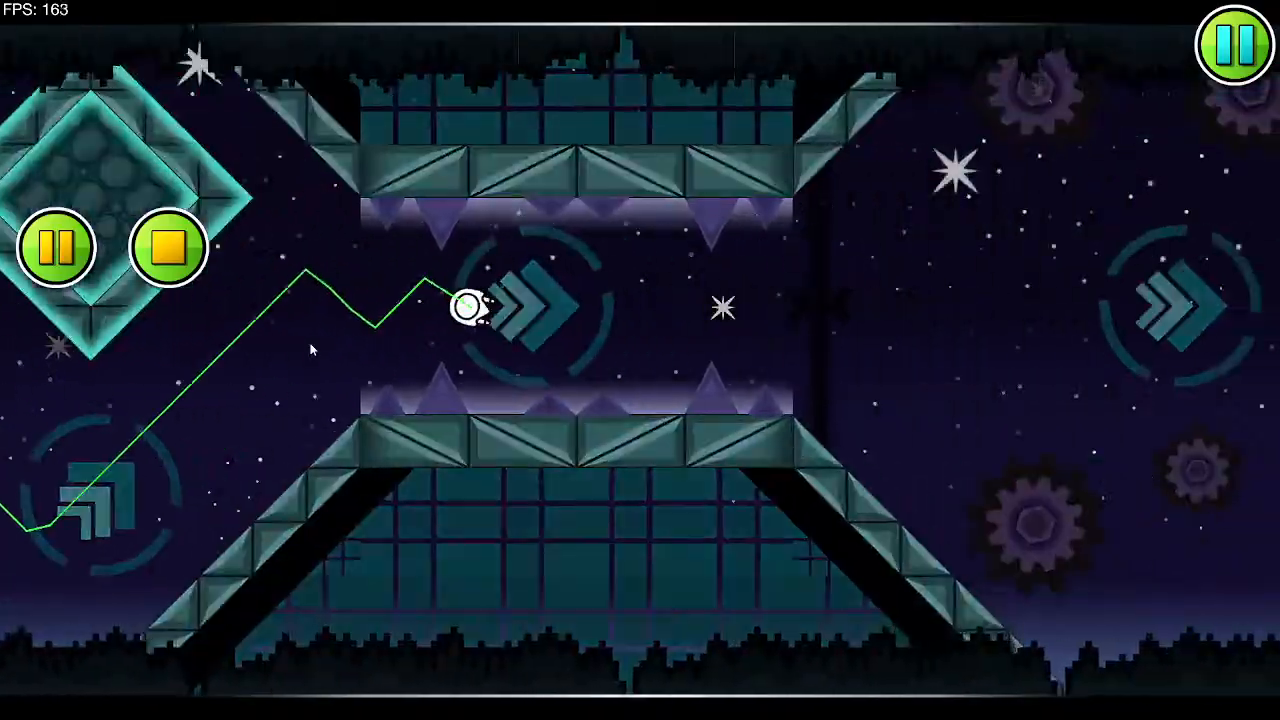
pyautogui.press('space')
pyautogui.press('space')
pyautogui.press('space')
pyautogui.press('space')
pyautogui.press('space')
pyautogui.press('space')
pyautogui.press('space')
pyautogui.press('space')
pyautogui.press('space')
pyautogui.press('space')
pyautogui.press('space')
pyautogui.press('space')
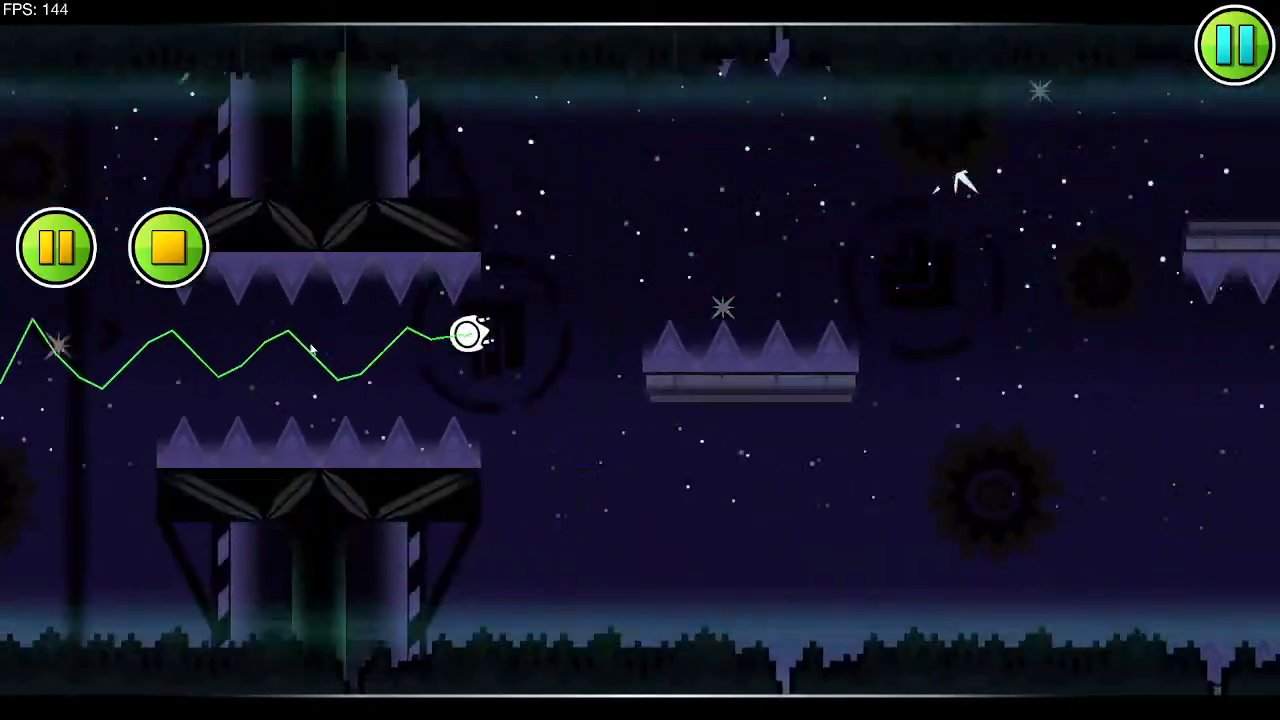
pyautogui.press('space')
pyautogui.press('space')
pyautogui.press('space')
pyautogui.press('space')
pyautogui.press('space')
pyautogui.press('space')
pyautogui.press('space')
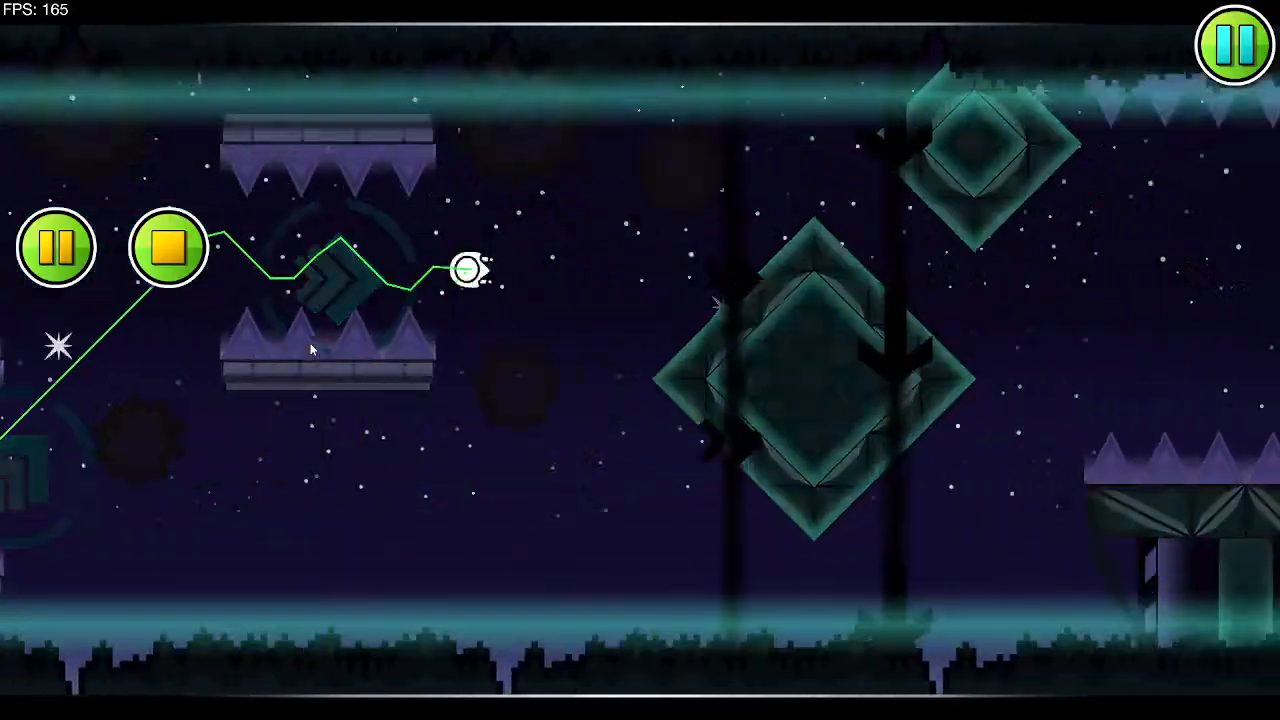
pyautogui.press('space')
pyautogui.press('space')
pyautogui.press('space')
pyautogui.press('space')
pyautogui.press('space')
pyautogui.press('space')
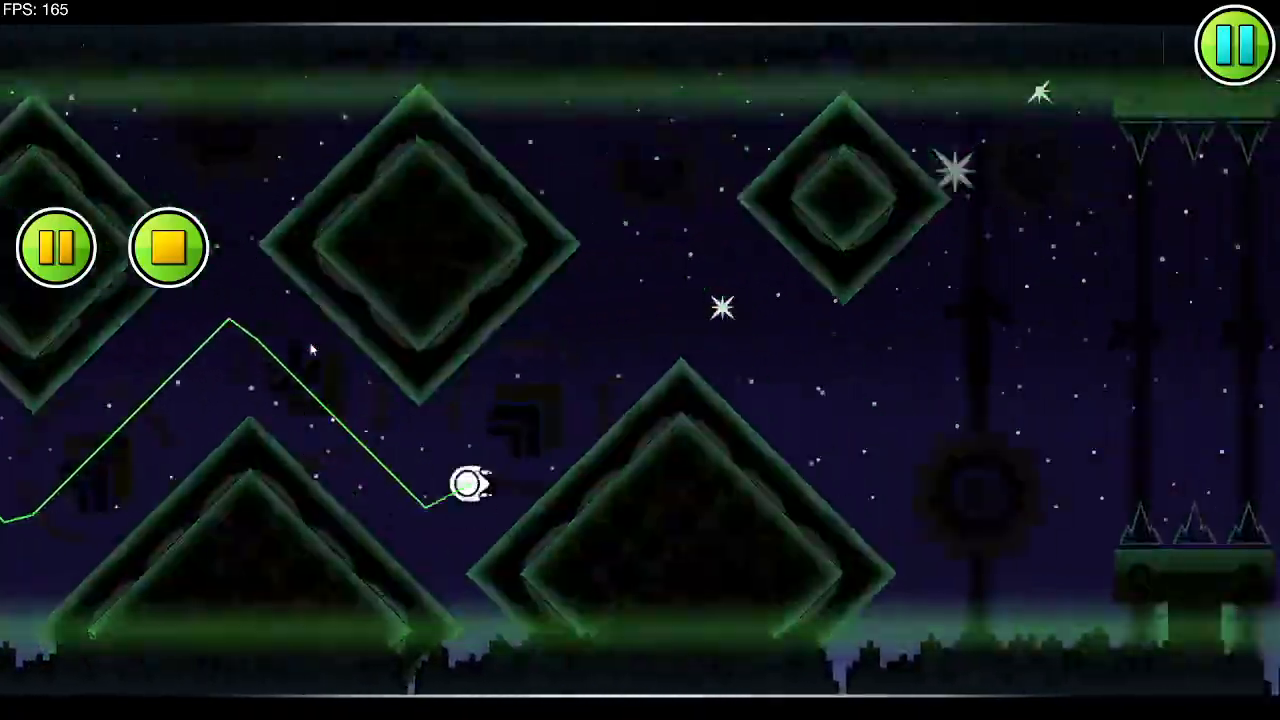
pyautogui.press('space')
pyautogui.press('space')
pyautogui.press('space')
pyautogui.press('space')
pyautogui.press('space')
pyautogui.press('space')
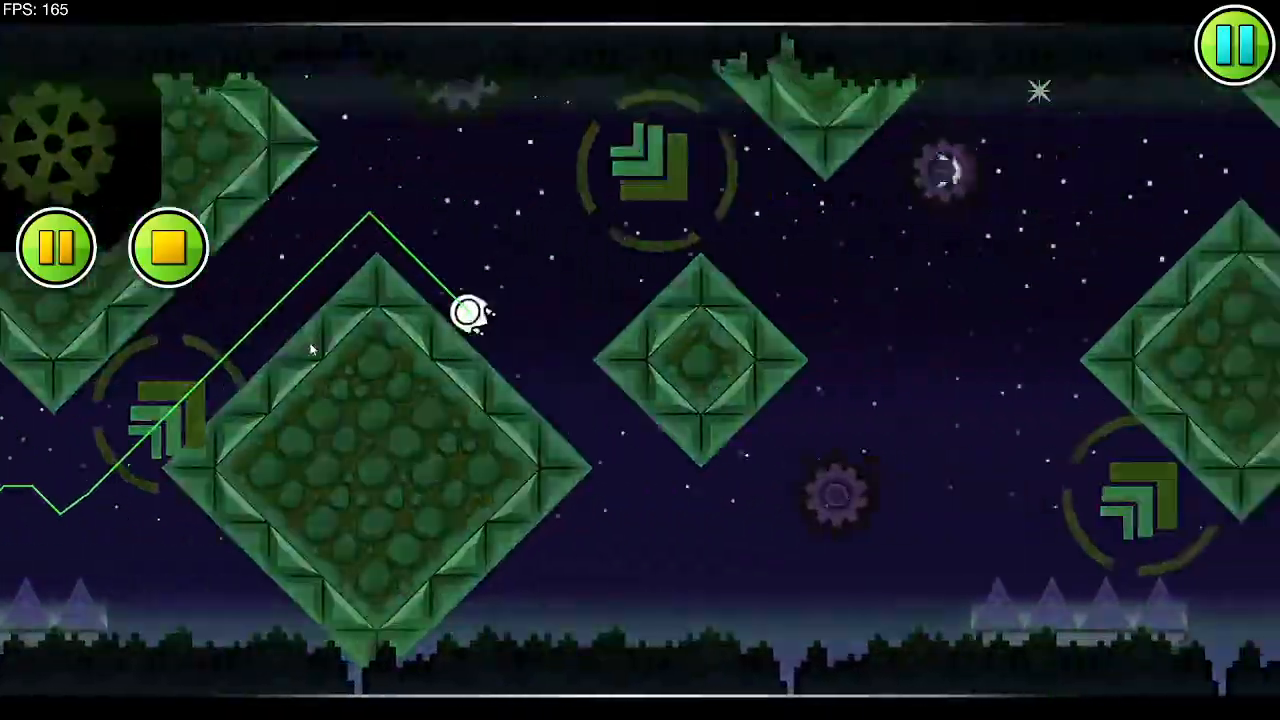
pyautogui.press('space')
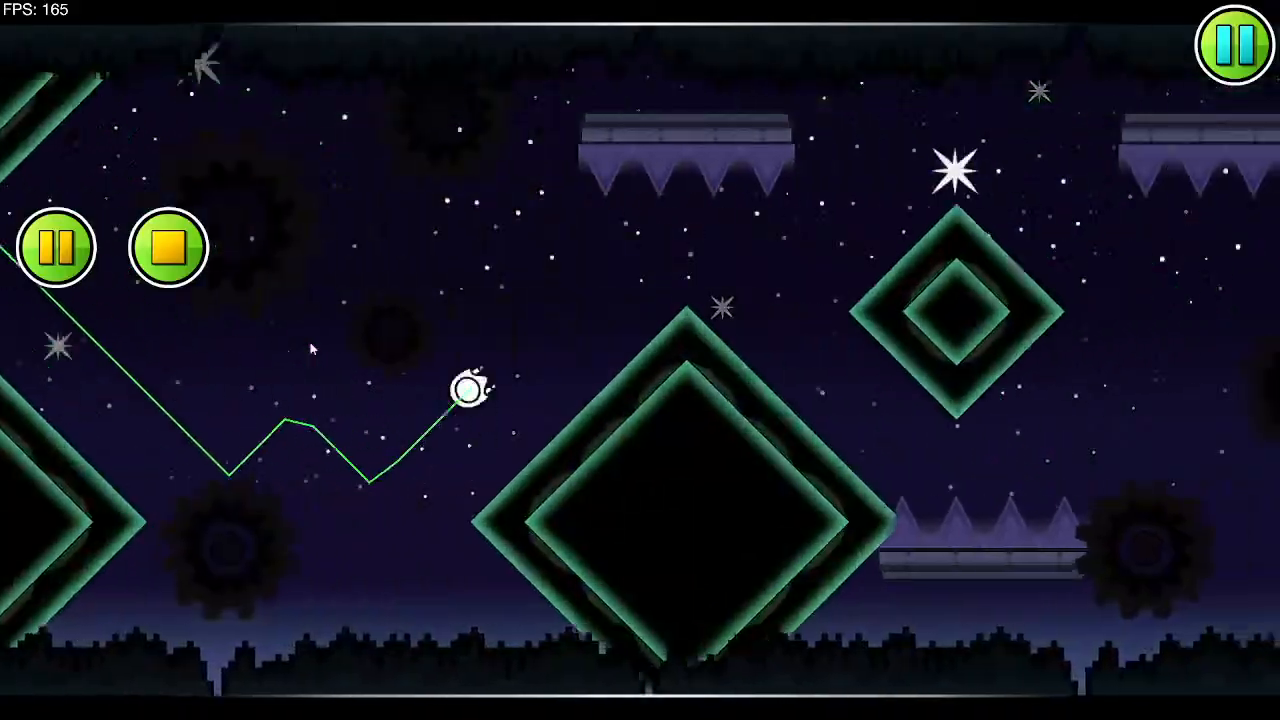
pyautogui.press('space')
pyautogui.press('space')
pyautogui.press('space')
pyautogui.press('space')
pyautogui.press('space')
pyautogui.press('space')
pyautogui.press('space')
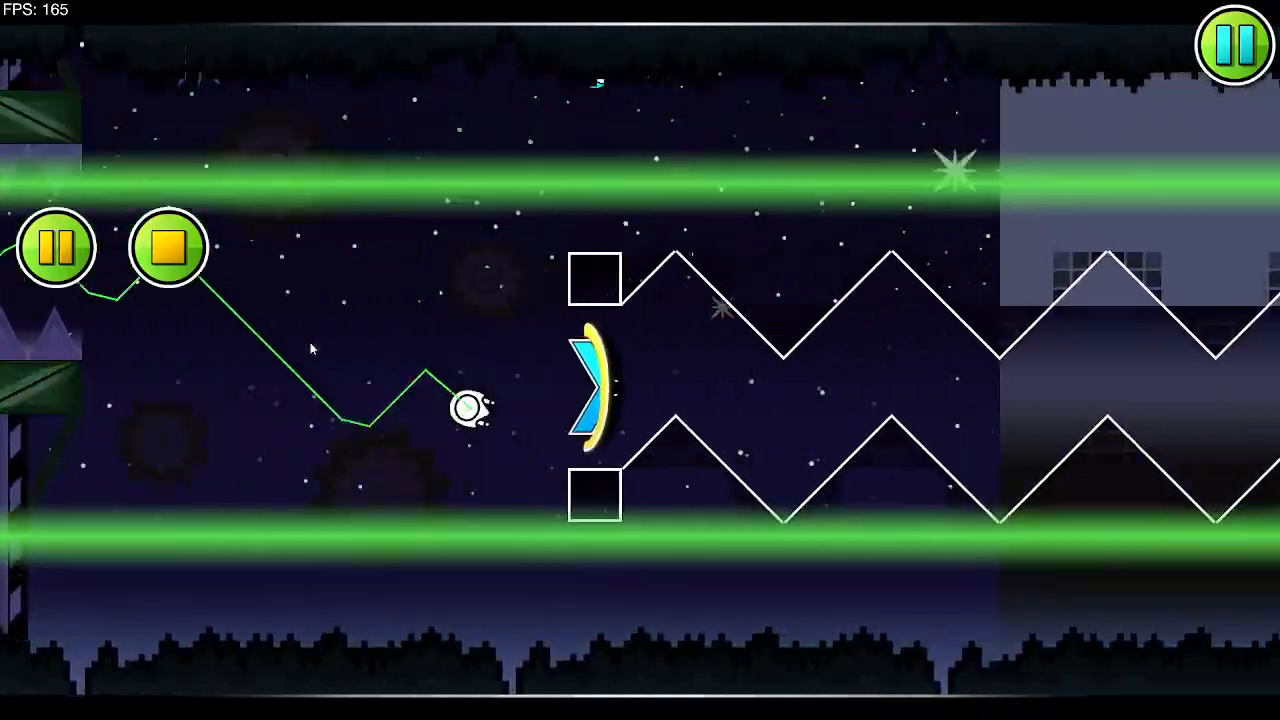
pyautogui.press('space')
pyautogui.press('space')
pyautogui.press('space')
pyautogui.press('space')
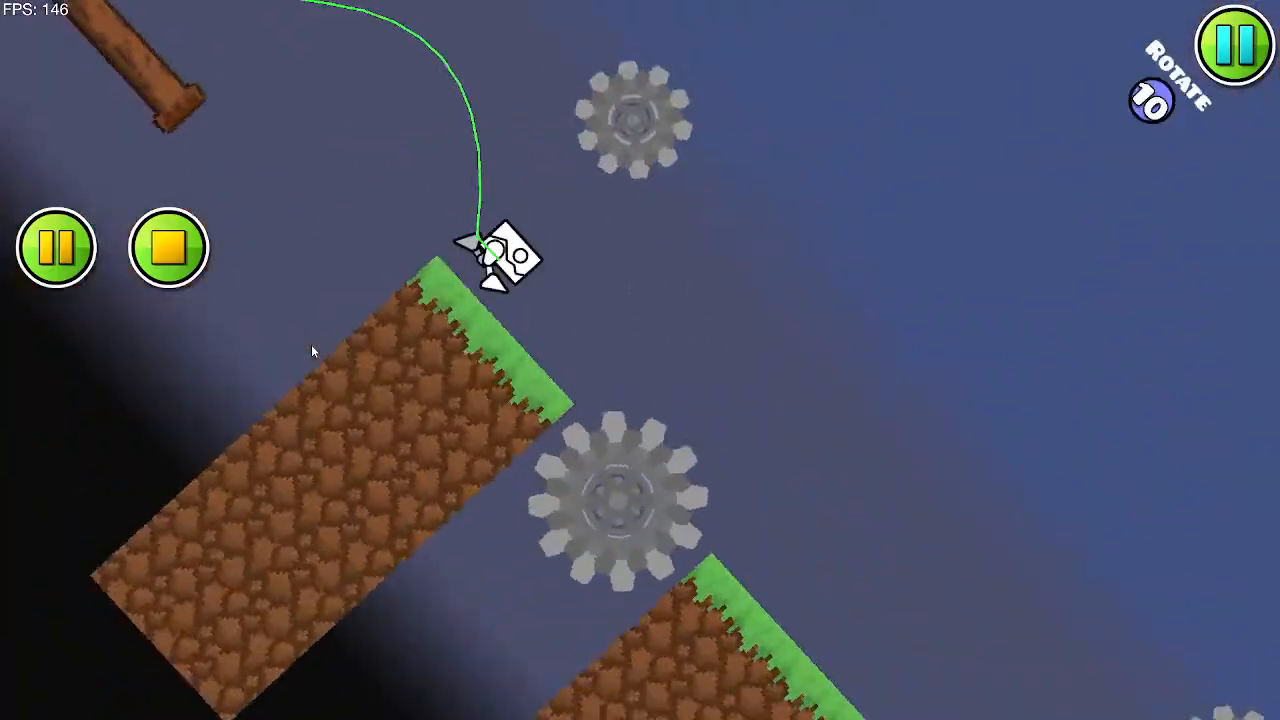
# Step: Play on through the robot section with the grass blocks and gears up to the red portal
pyautogui.press('space')
pyautogui.press('space')
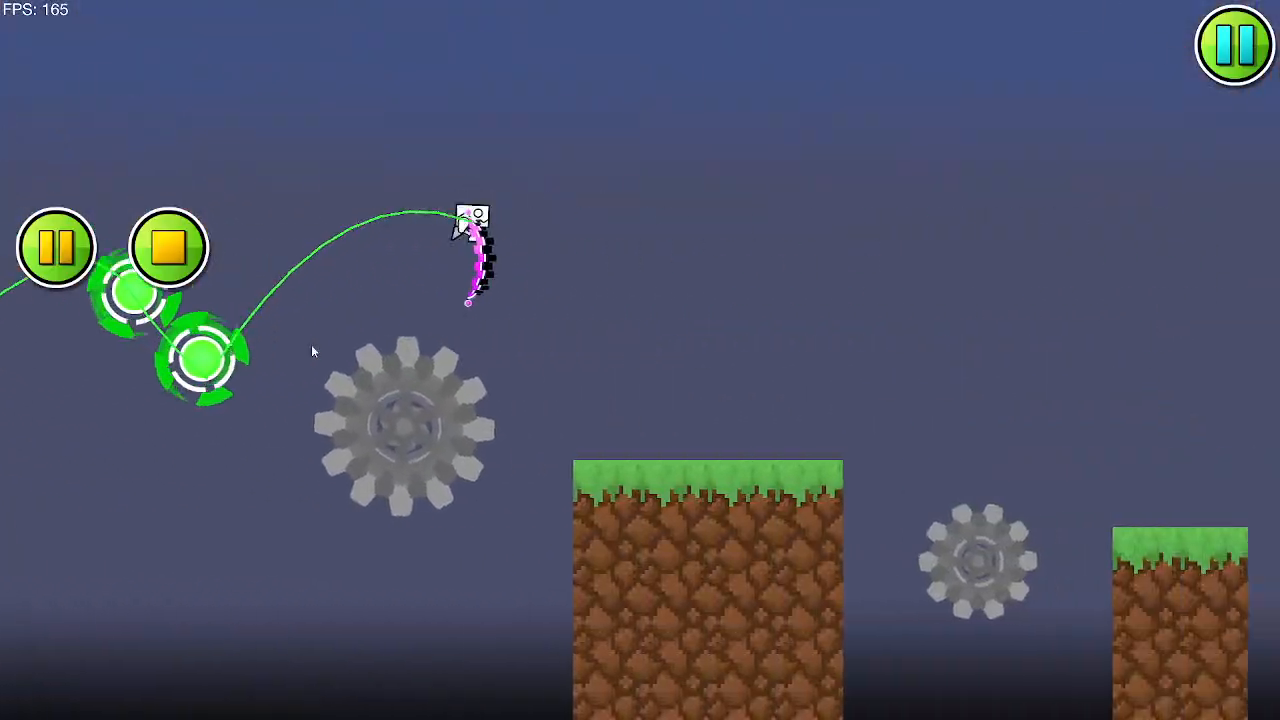
pyautogui.press('space')
pyautogui.press('space')
pyautogui.press('space')
pyautogui.press('space')
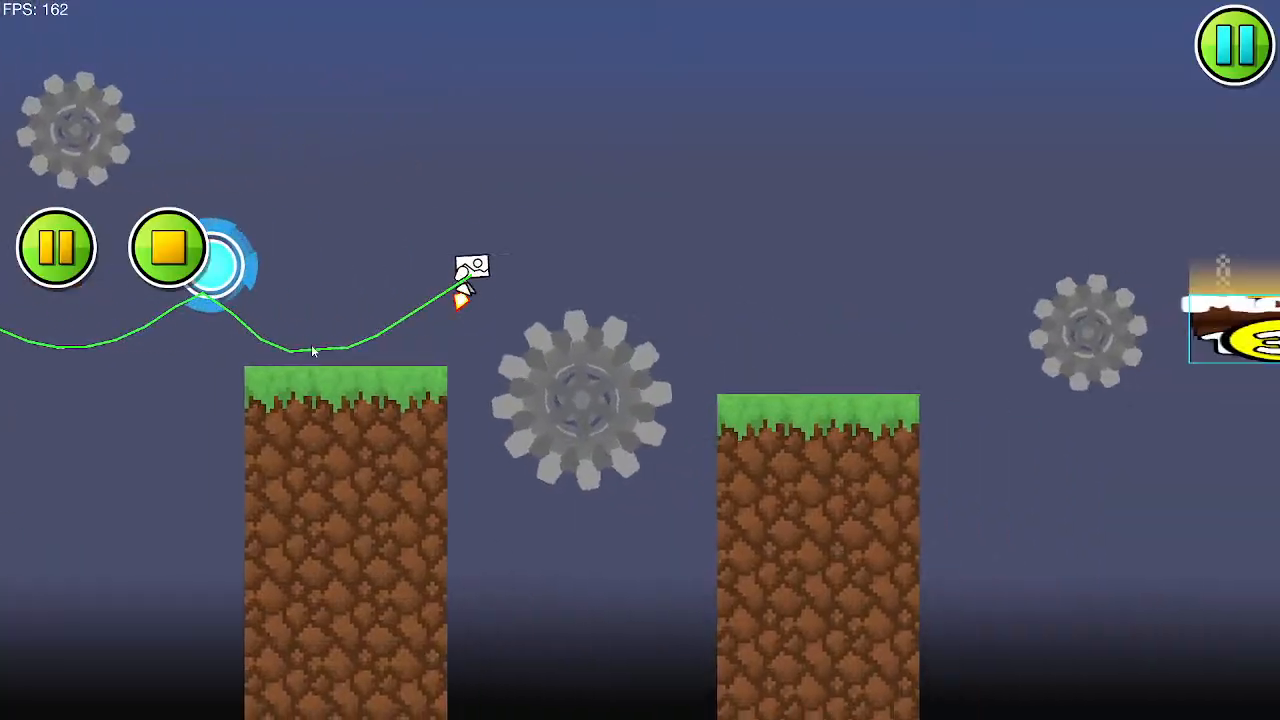
pyautogui.press('space')
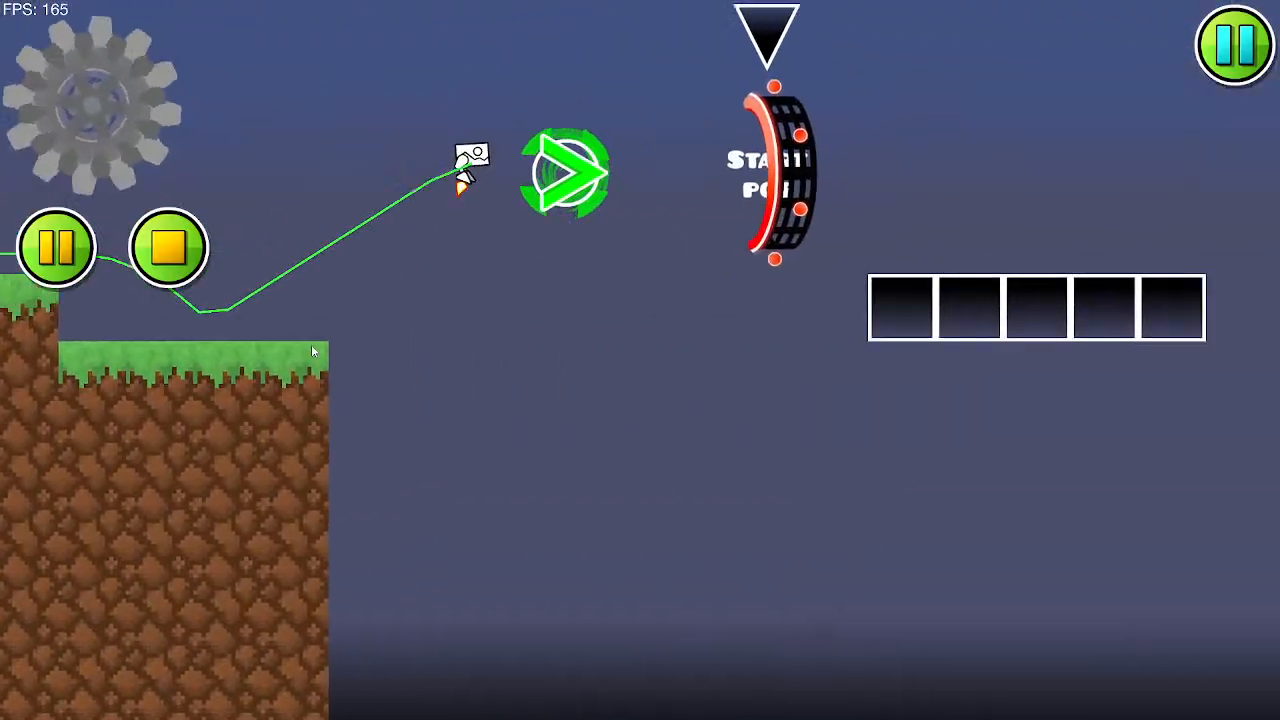
# Step: Play the ball section past the orbs and the row of gravity portals, and stop the playtest on the long platform
pyautogui.press('space')
pyautogui.press('space')
pyautogui.press('space')
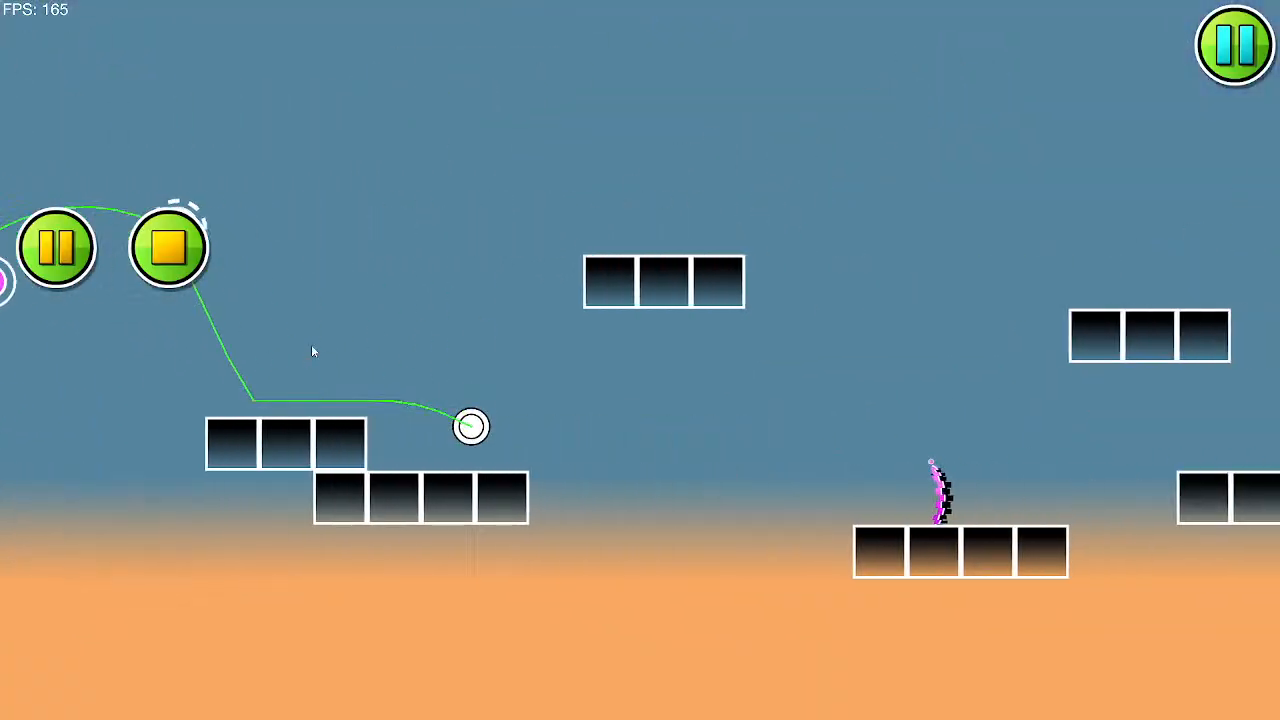
pyautogui.press('space')
pyautogui.press('space')
pyautogui.press('space')
pyautogui.press('space')
pyautogui.press('space')
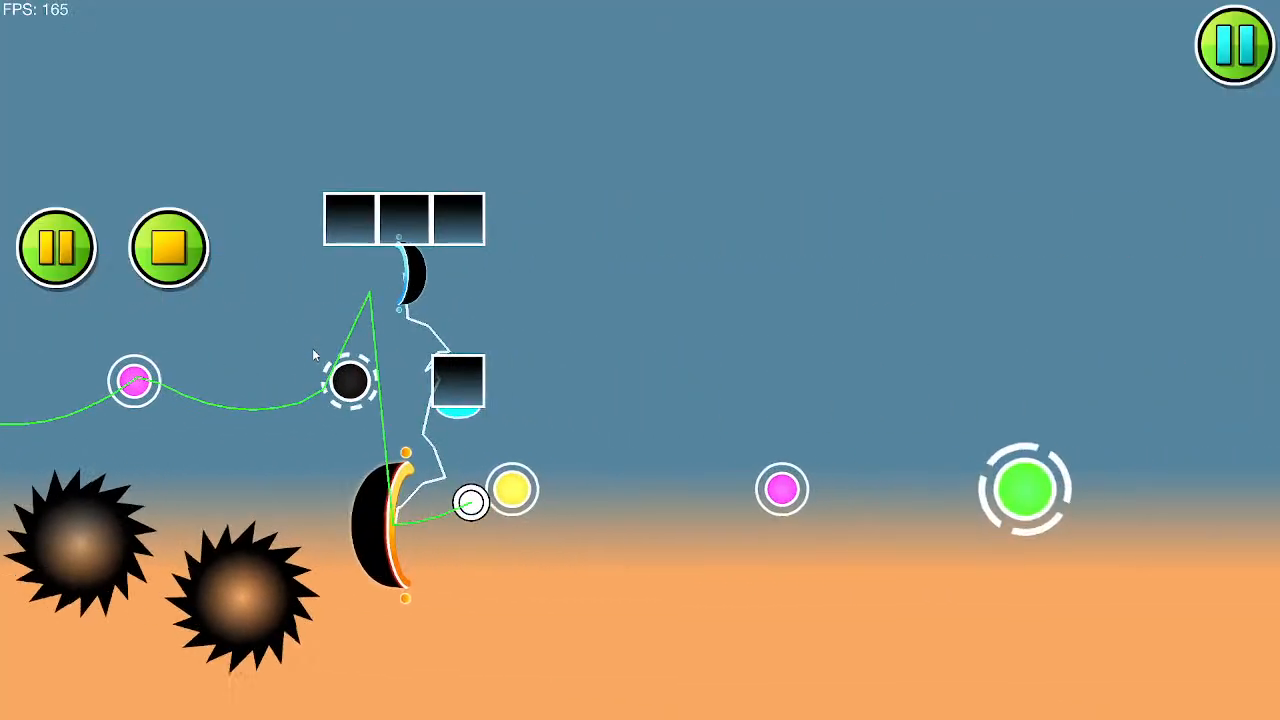
pyautogui.press('space')
pyautogui.press('space')
pyautogui.press('space')
pyautogui.press('space')
pyautogui.press('space')
pyautogui.press('space')
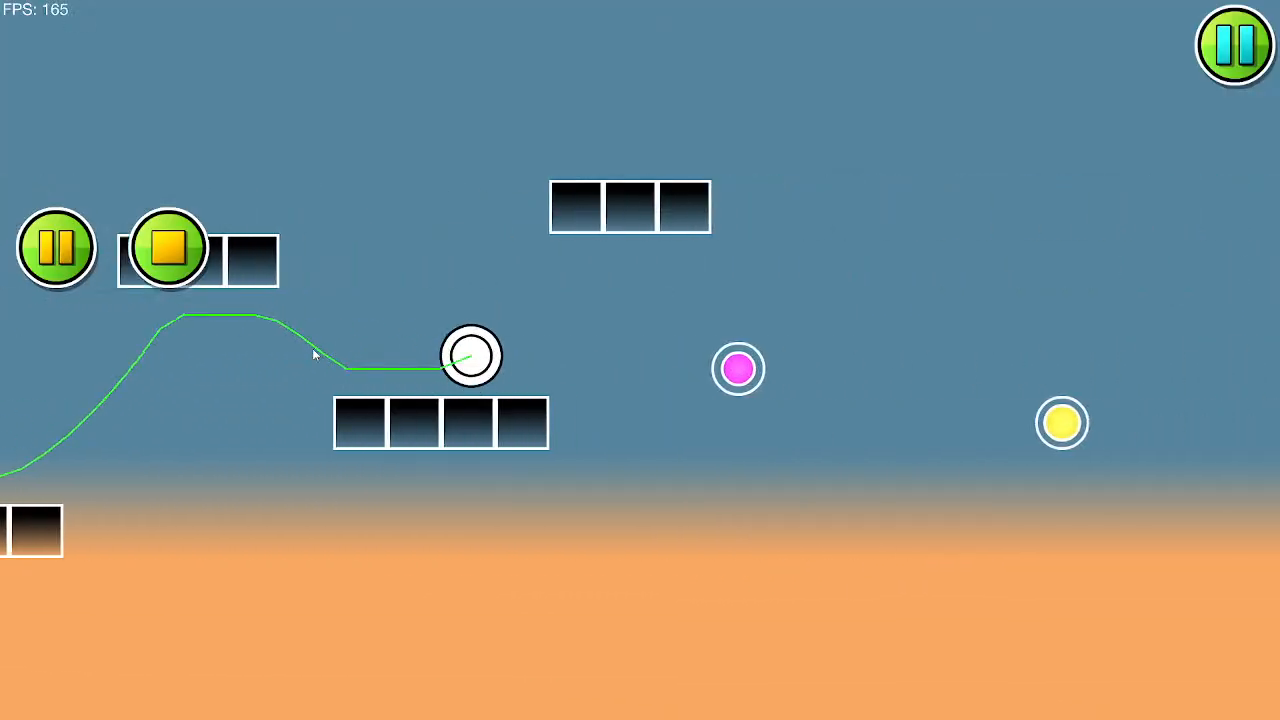
pyautogui.press('space')
pyautogui.press('space')
pyautogui.press('space')
pyautogui.press('space')
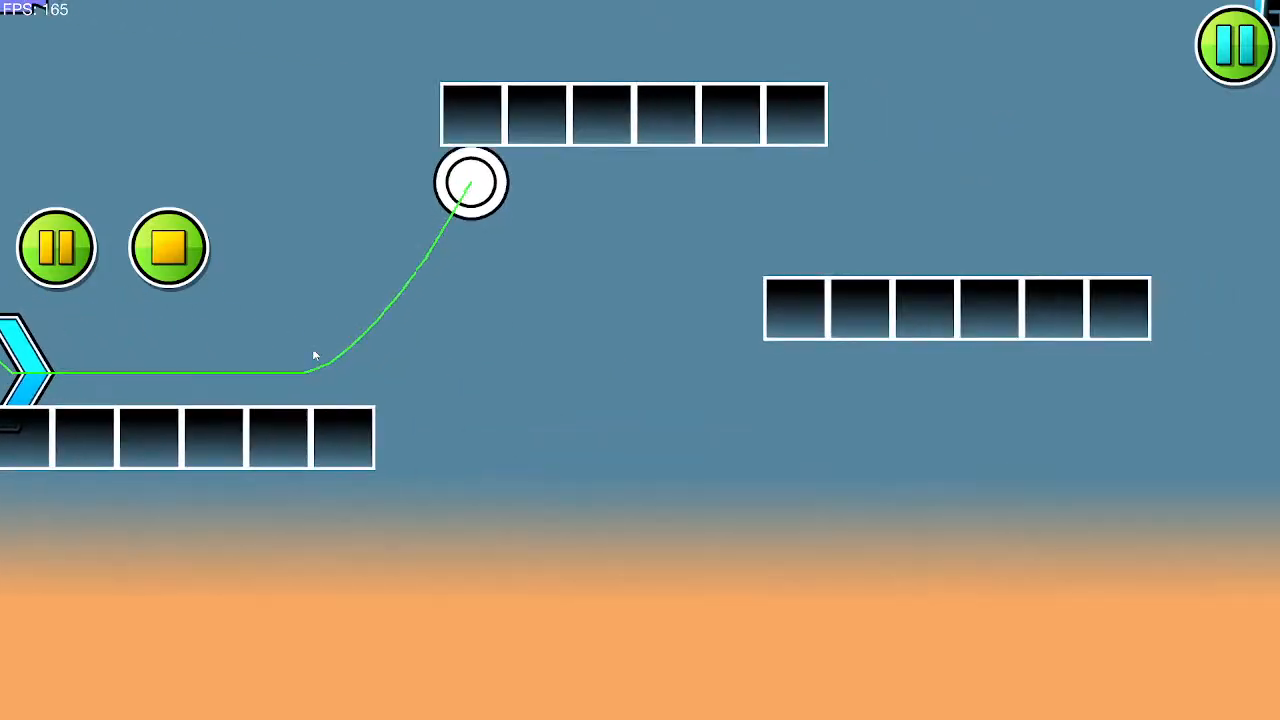
pyautogui.press('space')
pyautogui.press('space')
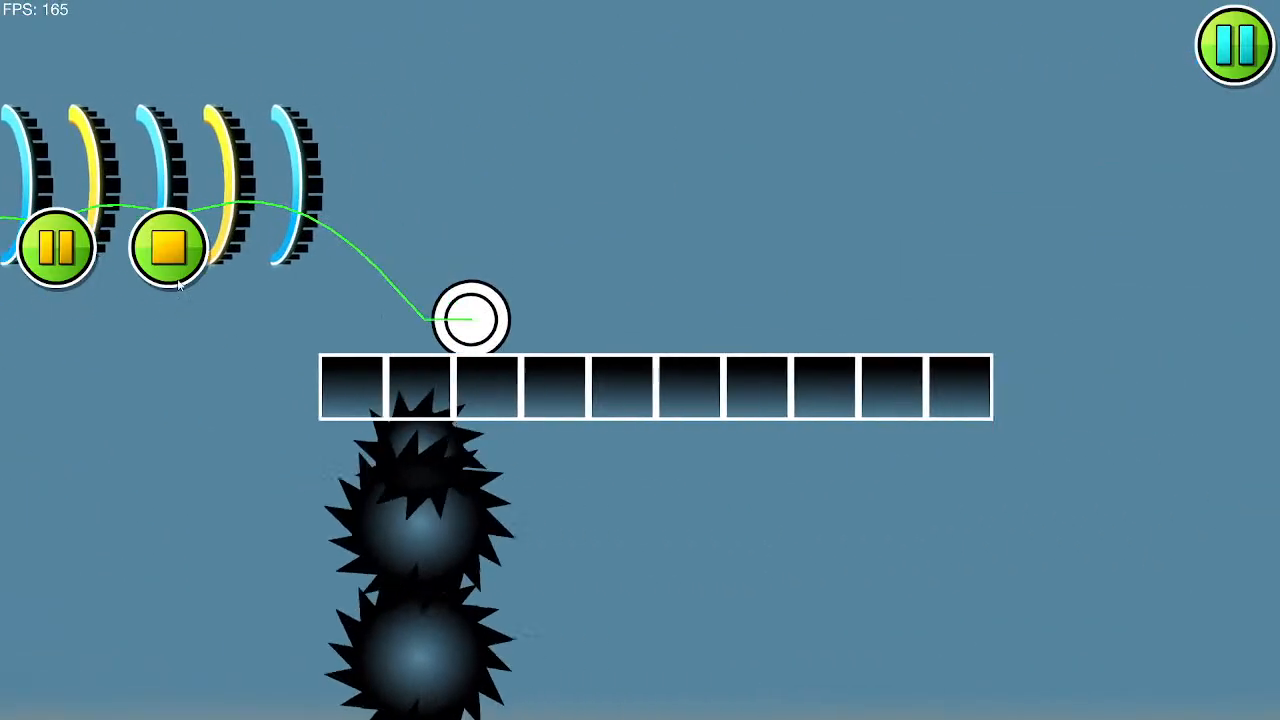
pyautogui.click(171, 262)
# Step: Examine the triggers and layout between the green spike section, the UFO section and the start of the wave section
pyautogui.moveTo(878, 45); pyautogui.dragTo(580, 230)
pyautogui.moveTo(330, 370); pyautogui.dragTo(800, 220)
pyautogui.moveTo(471, 329); pyautogui.dragTo(714, 361)
pyautogui.moveTo(400, 350); pyautogui.dragTo(755, 343)
pyautogui.moveTo(452, 365); pyautogui.dragTo(829, 366)
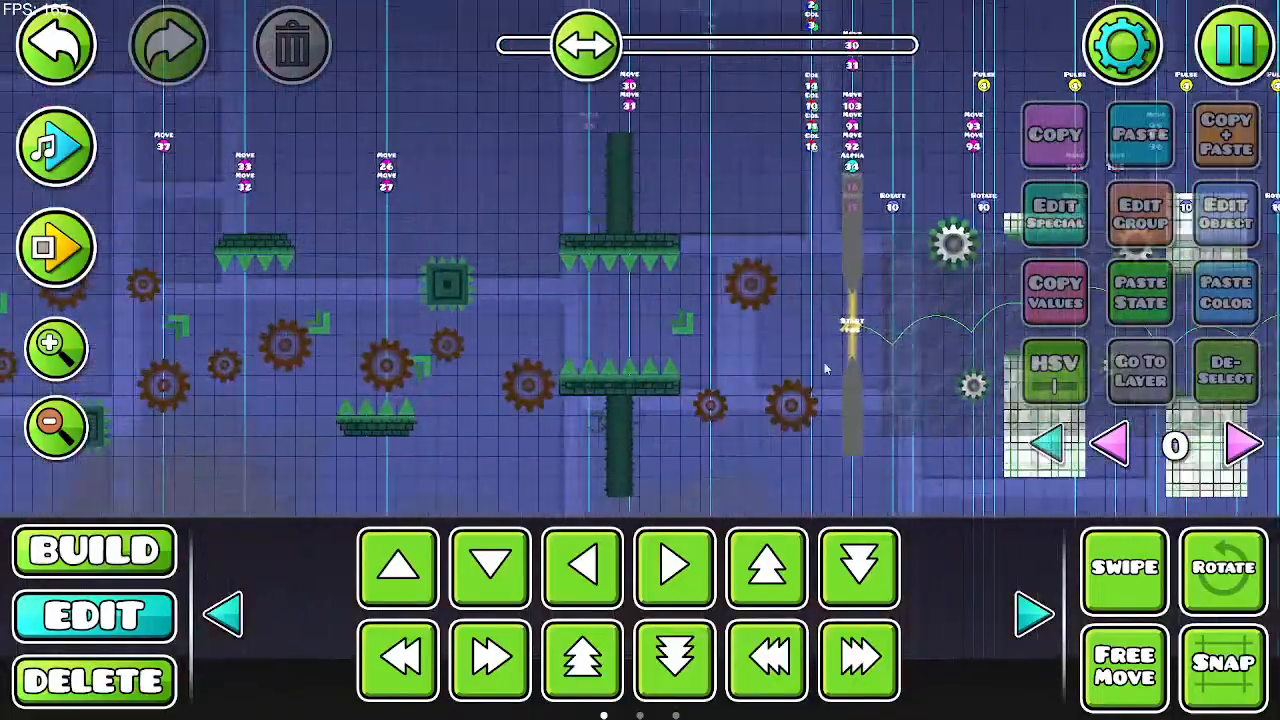
pyautogui.moveTo(498, 341); pyautogui.dragTo(832, 336)
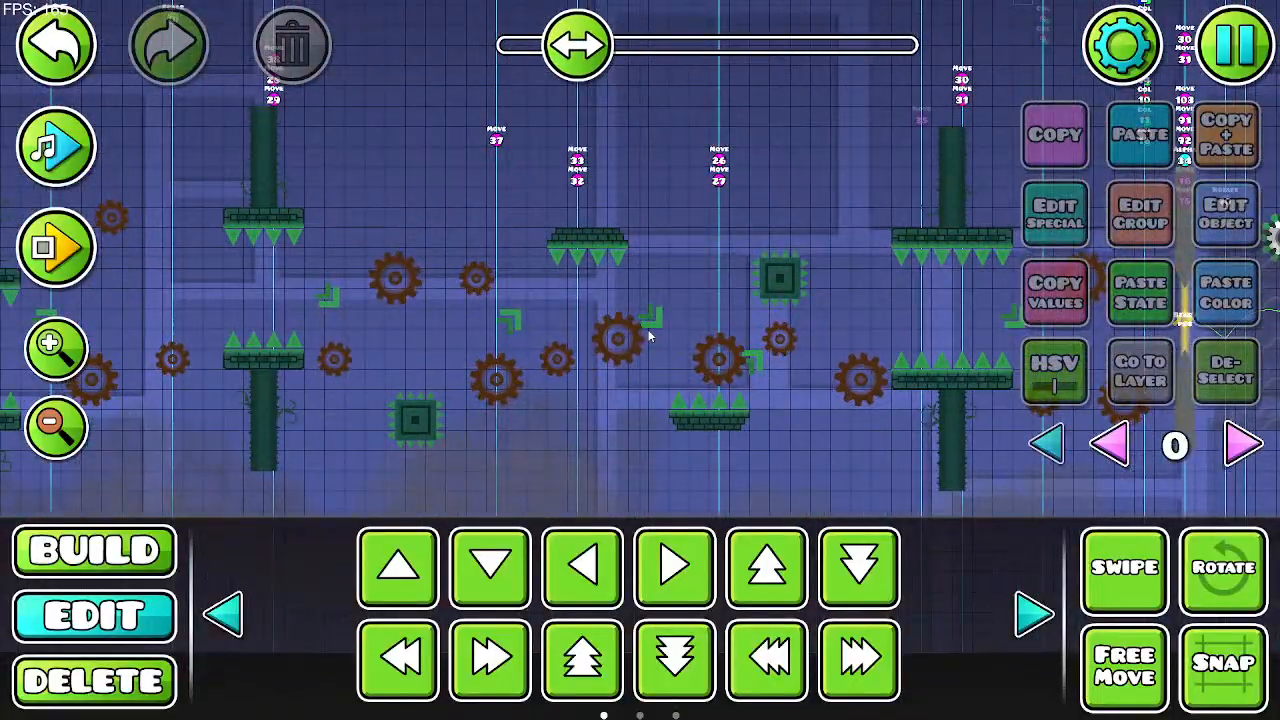
pyautogui.moveTo(936, 365); pyautogui.dragTo(330, 385)
pyautogui.moveTo(642, 362); pyautogui.dragTo(300, 366)
pyautogui.moveTo(514, 366); pyautogui.dragTo(171, 370)
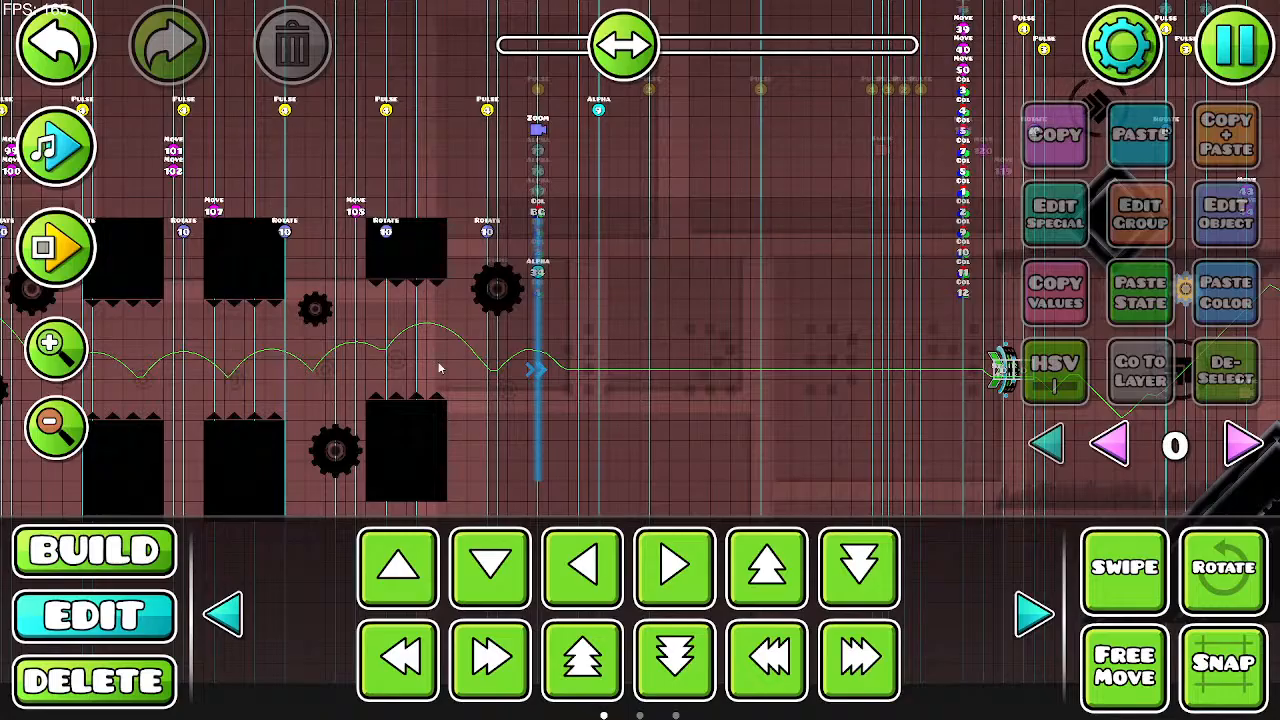
pyautogui.moveTo(589, 344); pyautogui.dragTo(389, 354)
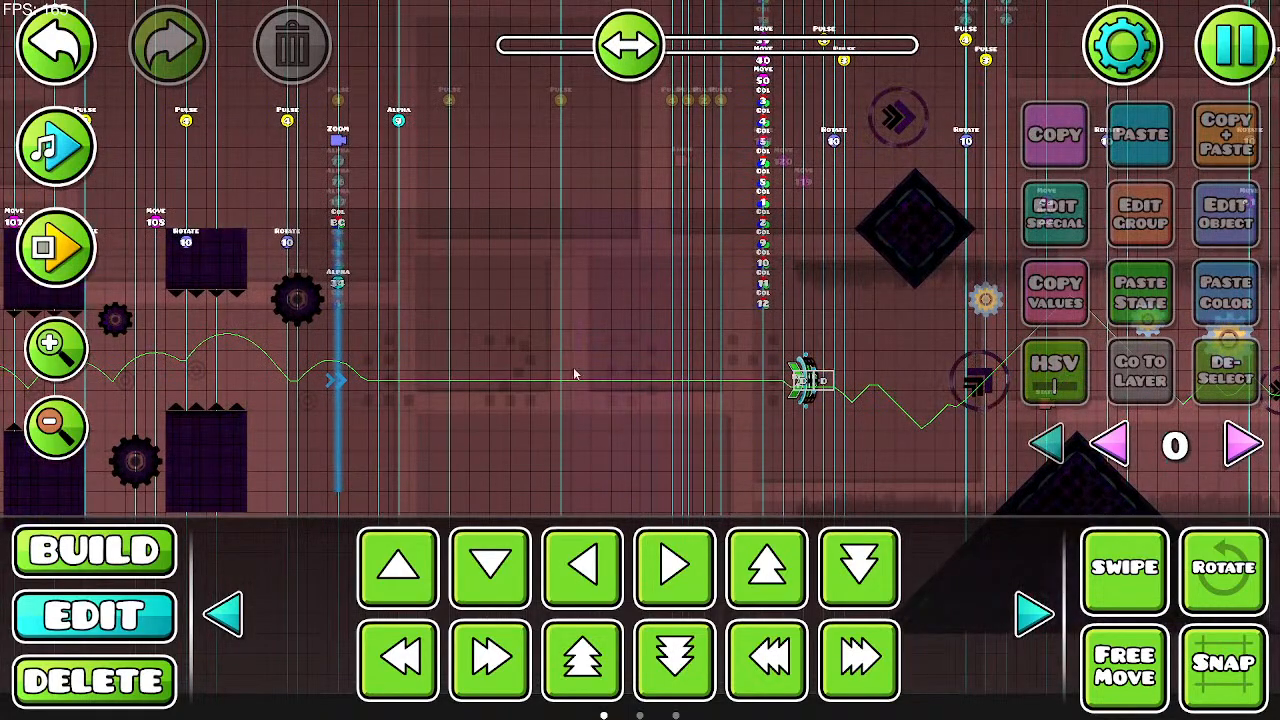
pyautogui.moveTo(588, 330); pyautogui.dragTo(698, 336)
pyautogui.moveTo(494, 371); pyautogui.dragTo(897, 349)
pyautogui.moveTo(504, 337); pyautogui.dragTo(182, 319)
# Step: Preview the music over the end of the UFO section and inspect the level from there to the wave portal
pyautogui.click(55, 145)
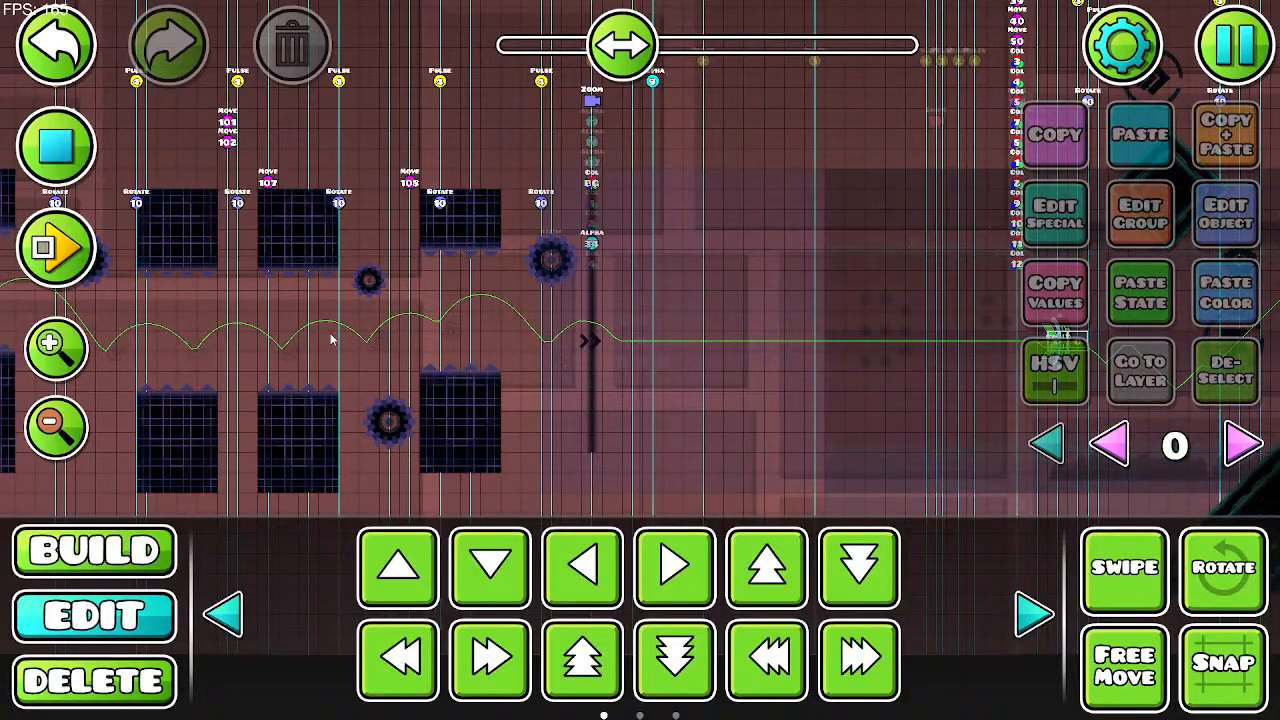
pyautogui.click(77, 175)
pyautogui.moveTo(358, 206); pyautogui.dragTo(106, 197)
pyautogui.moveTo(930, 304); pyautogui.dragTo(457, 222)
pyautogui.moveTo(91, 307); pyautogui.dragTo(897, 334)
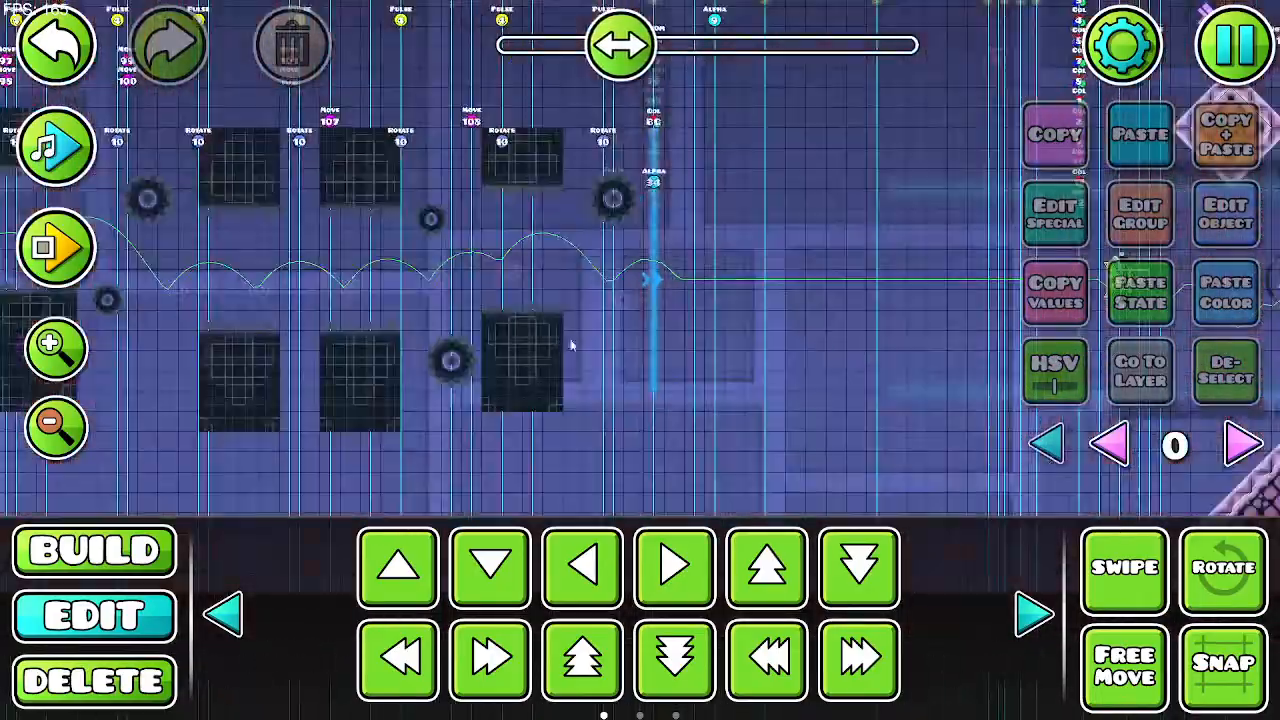
pyautogui.moveTo(523, 335); pyautogui.dragTo(733, 346)
pyautogui.moveTo(958, 333); pyautogui.dragTo(480, 342)
pyautogui.moveTo(591, 326); pyautogui.dragTo(268, 319)
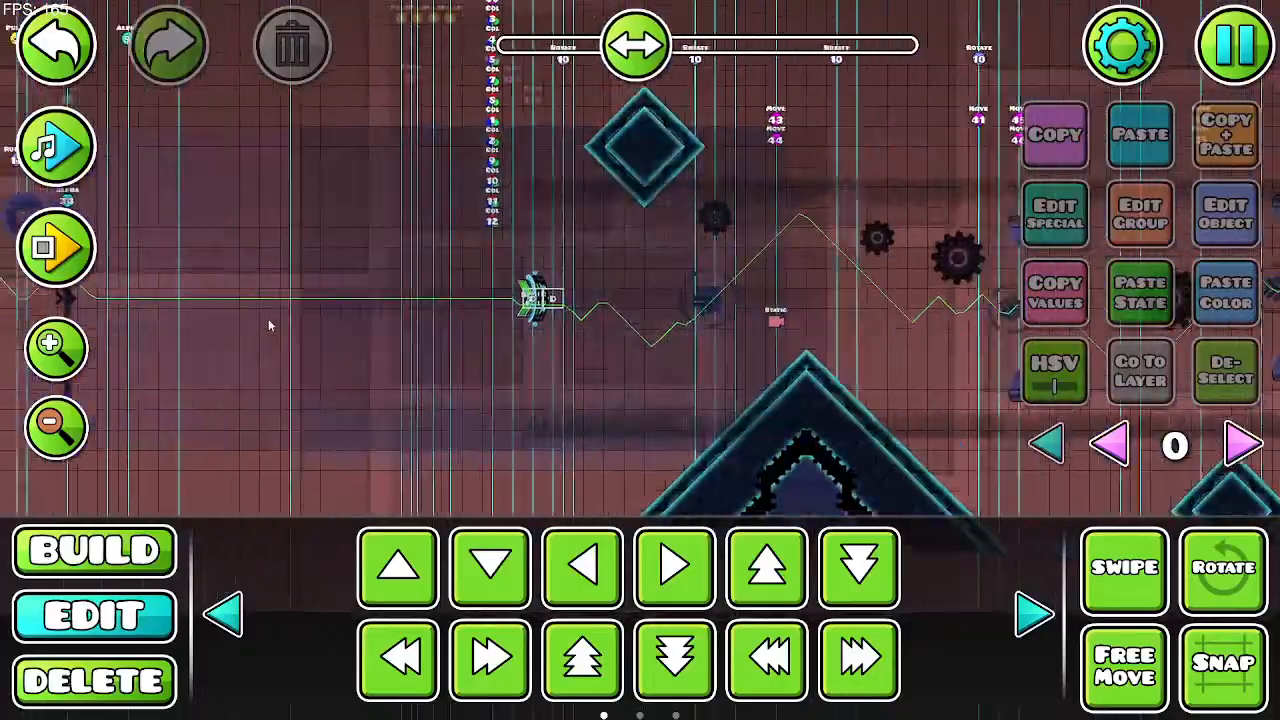
pyautogui.moveTo(475, 333); pyautogui.dragTo(611, 398)
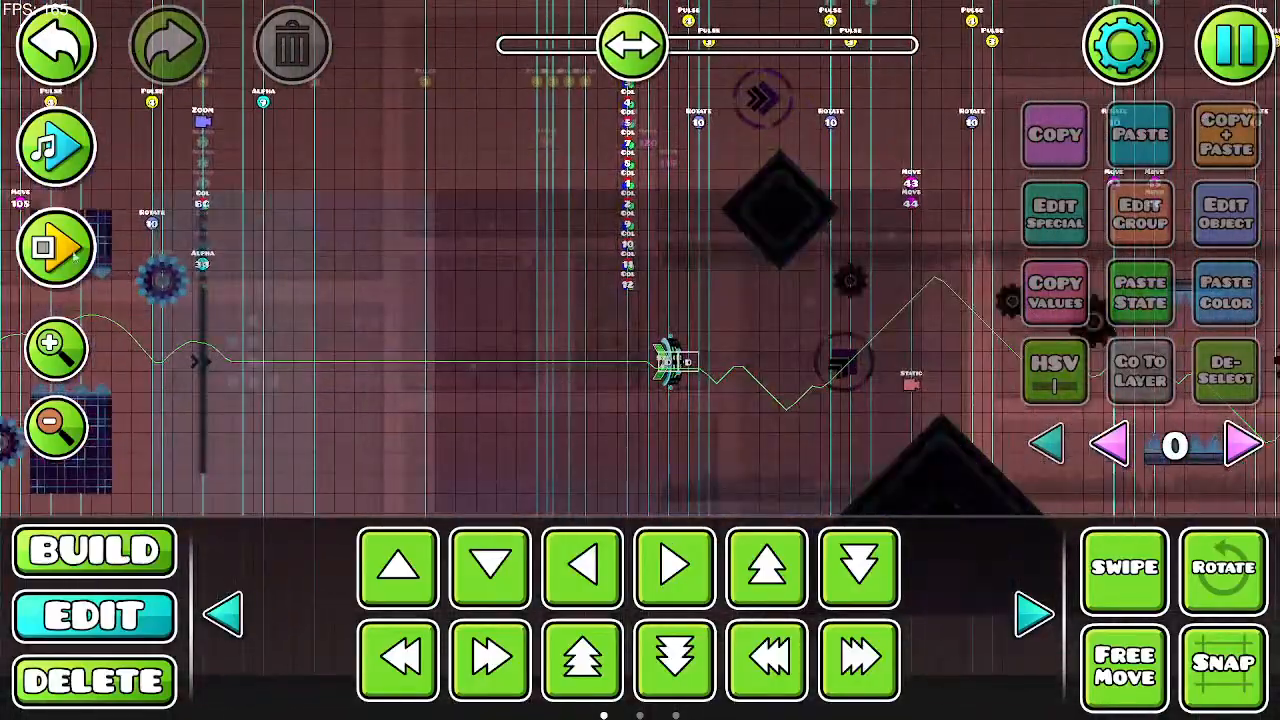
# Step: Playtest the UFO section from the start position into the numbered panels, stopping in the dark area after the speed portal
pyautogui.click(70, 248)
pyautogui.click(396, 340)
pyautogui.click(405, 338)
pyautogui.click(405, 338)
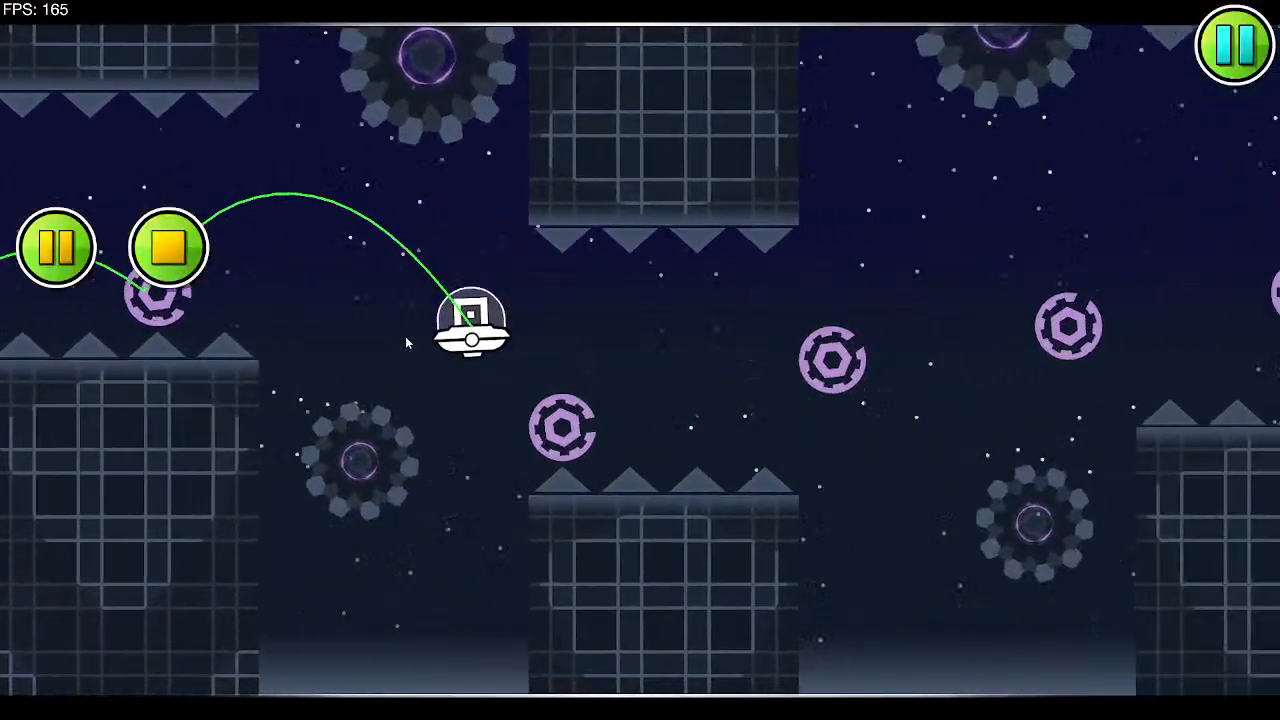
pyautogui.click(405, 338)
pyautogui.click(405, 338)
pyautogui.click(405, 336)
pyautogui.click(405, 335)
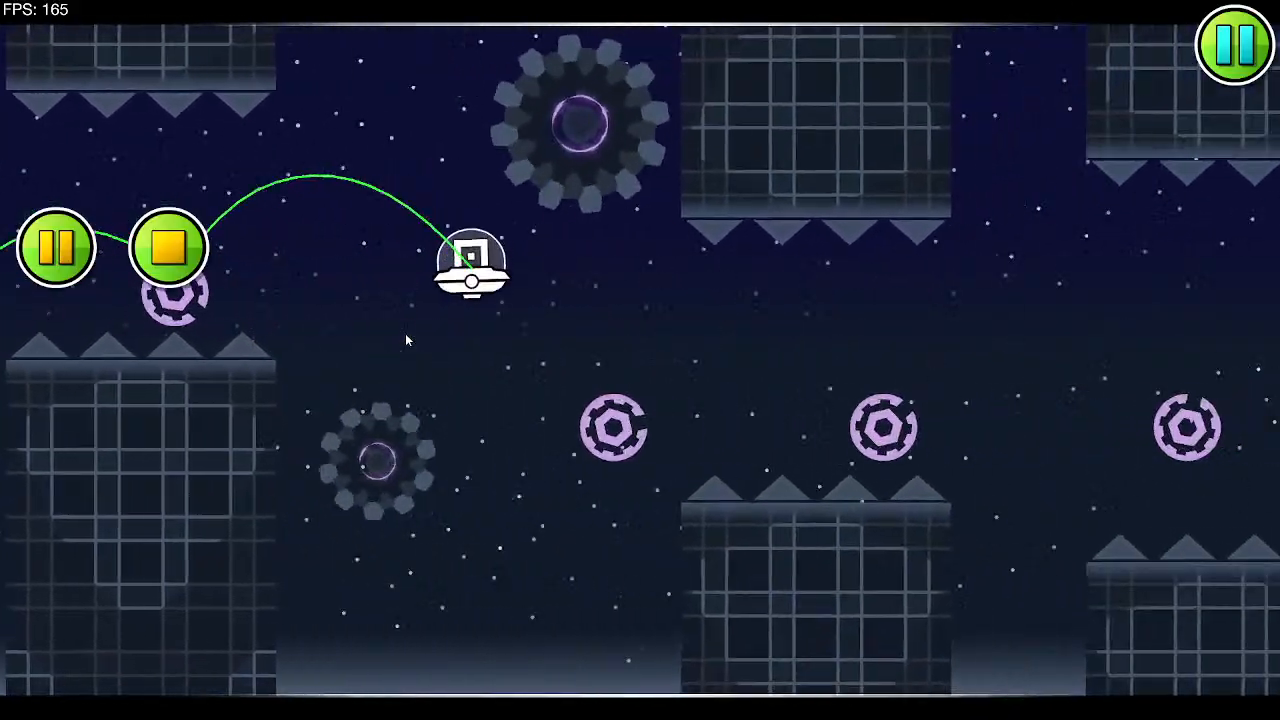
pyautogui.click(405, 334)
pyautogui.click(406, 333)
pyautogui.click(407, 334)
pyautogui.click(407, 334)
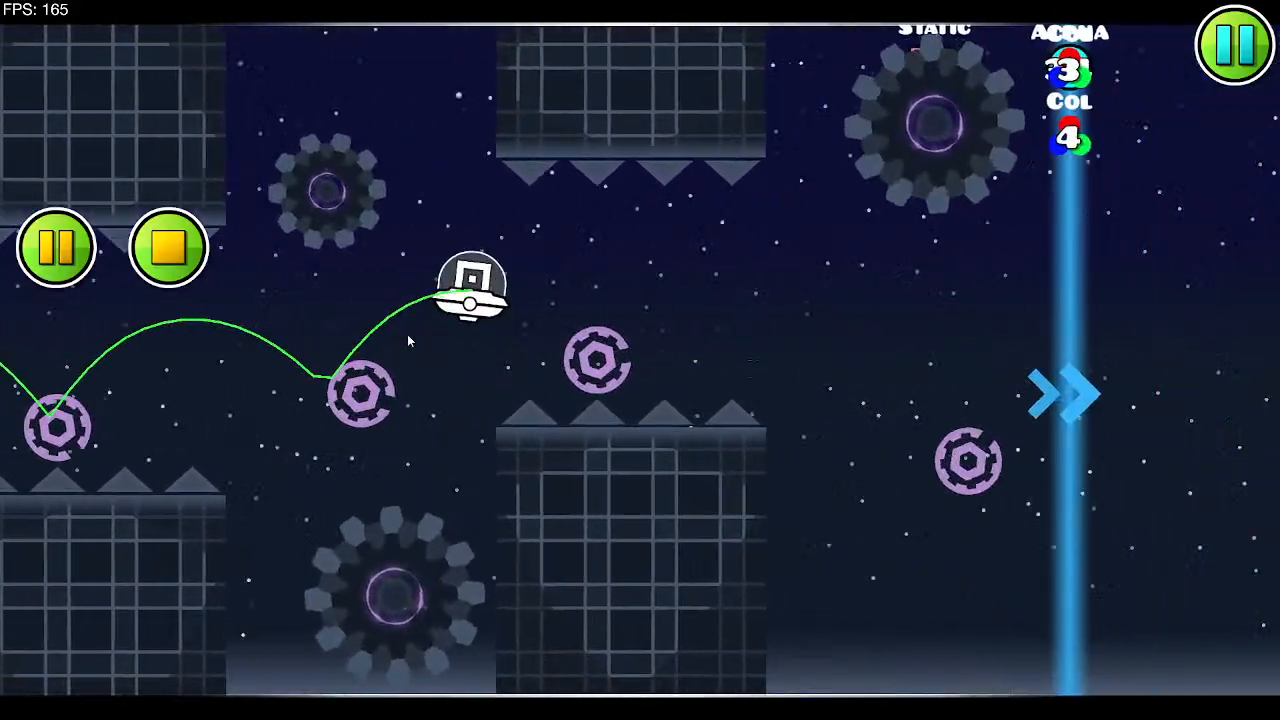
pyautogui.click(407, 334)
pyautogui.click(407, 334)
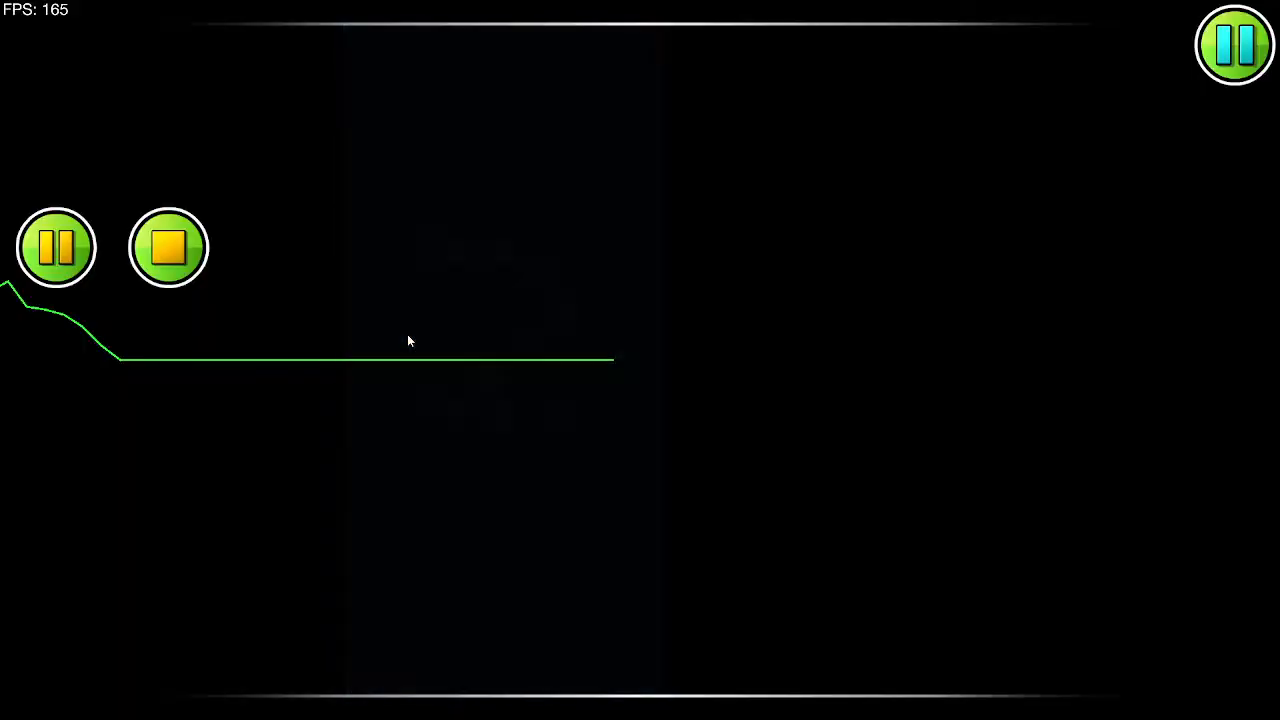
pyautogui.click(200, 246)
# Step: Examine the stretch between the blue speed portal and the wave portal, checking the numbered panels and triggers on the separate editor layers
pyautogui.moveTo(337, 266); pyautogui.dragTo(609, 248)
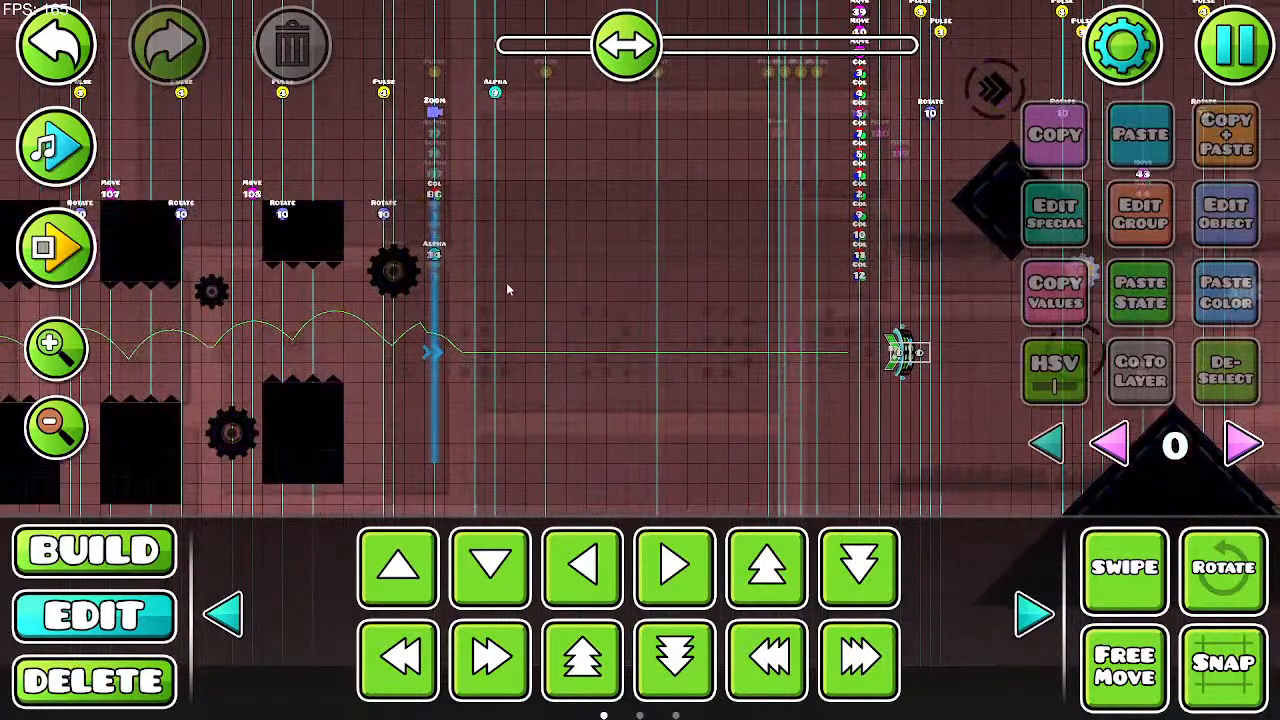
pyautogui.moveTo(536, 308); pyautogui.dragTo(682, 304)
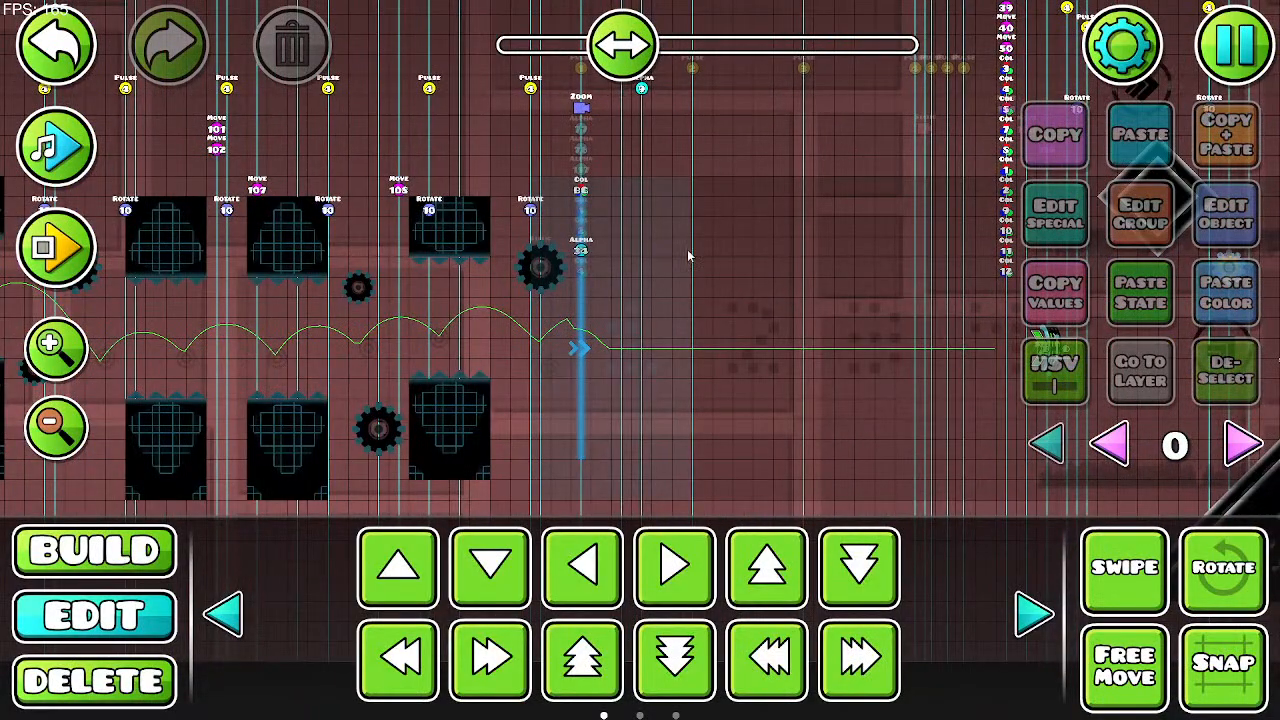
pyautogui.click(1112, 446)
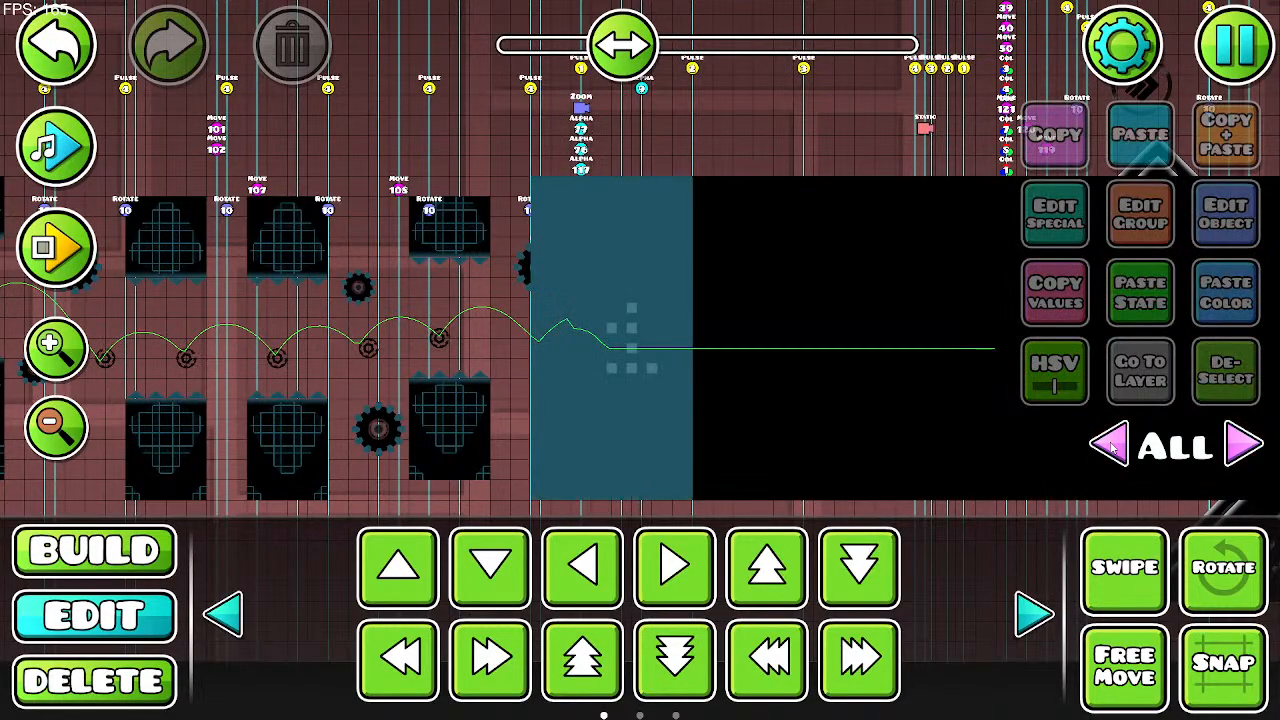
pyautogui.click(1244, 447)
pyautogui.moveTo(675, 392); pyautogui.dragTo(619, 393)
pyautogui.click(150, 552)
pyautogui.moveTo(961, 505); pyautogui.dragTo(940, 515)
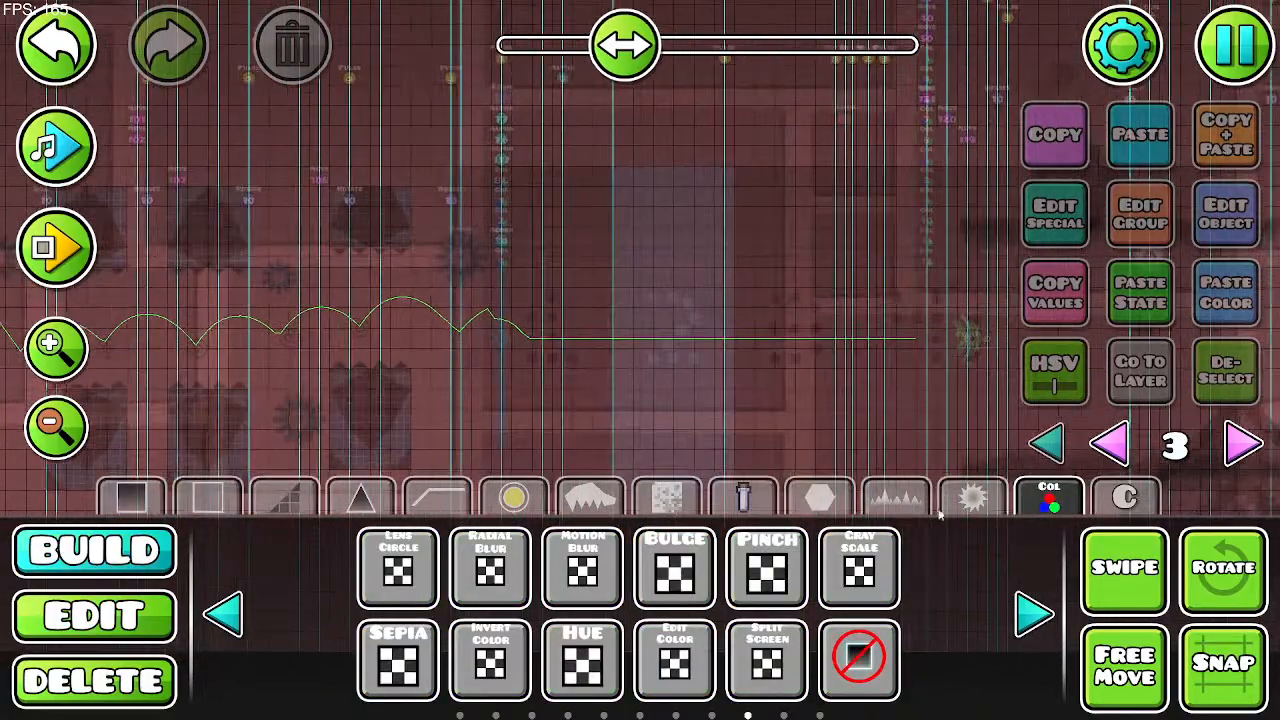
pyautogui.click(1128, 455)
pyautogui.click(1126, 456)
pyautogui.click(1124, 457)
pyautogui.click(1226, 458)
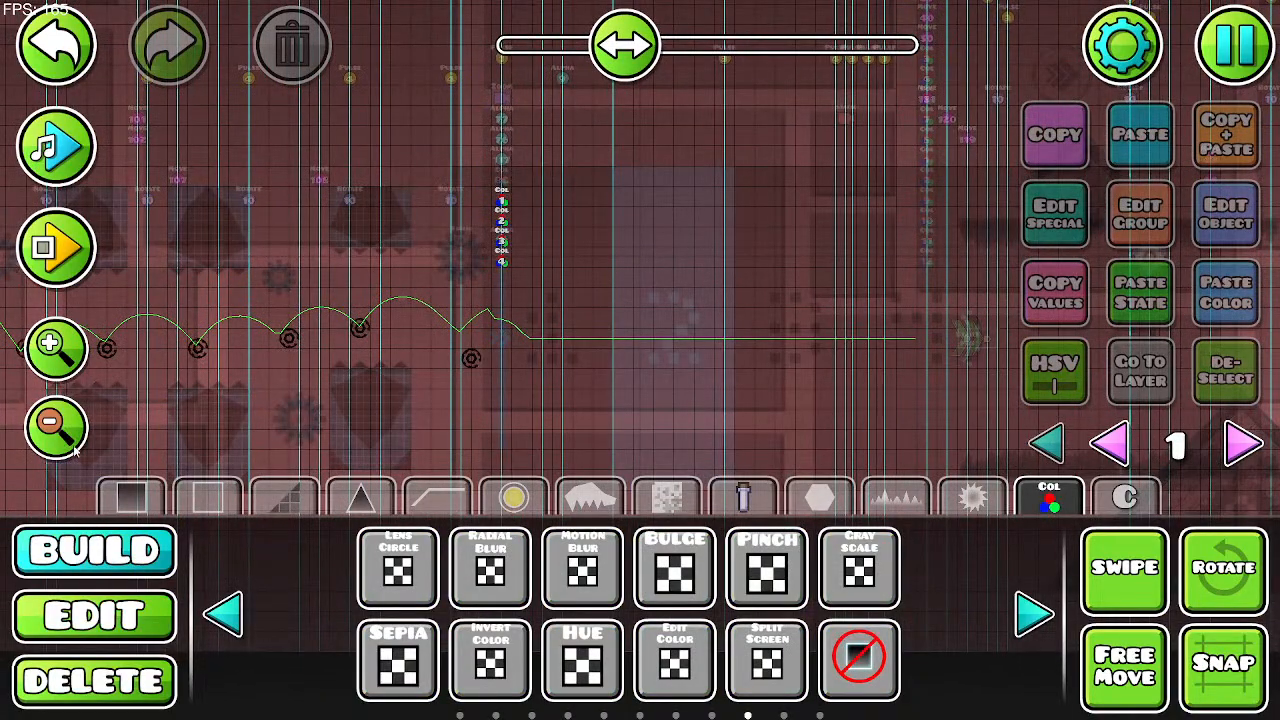
# Step: Browse the object categories around the numbered panels and return to editor layer 0 at the speed portal
pyautogui.click(60, 353)
pyautogui.click(60, 353)
pyautogui.click(516, 492)
pyautogui.moveTo(600, 425); pyautogui.dragTo(631, 446)
pyautogui.click(974, 497)
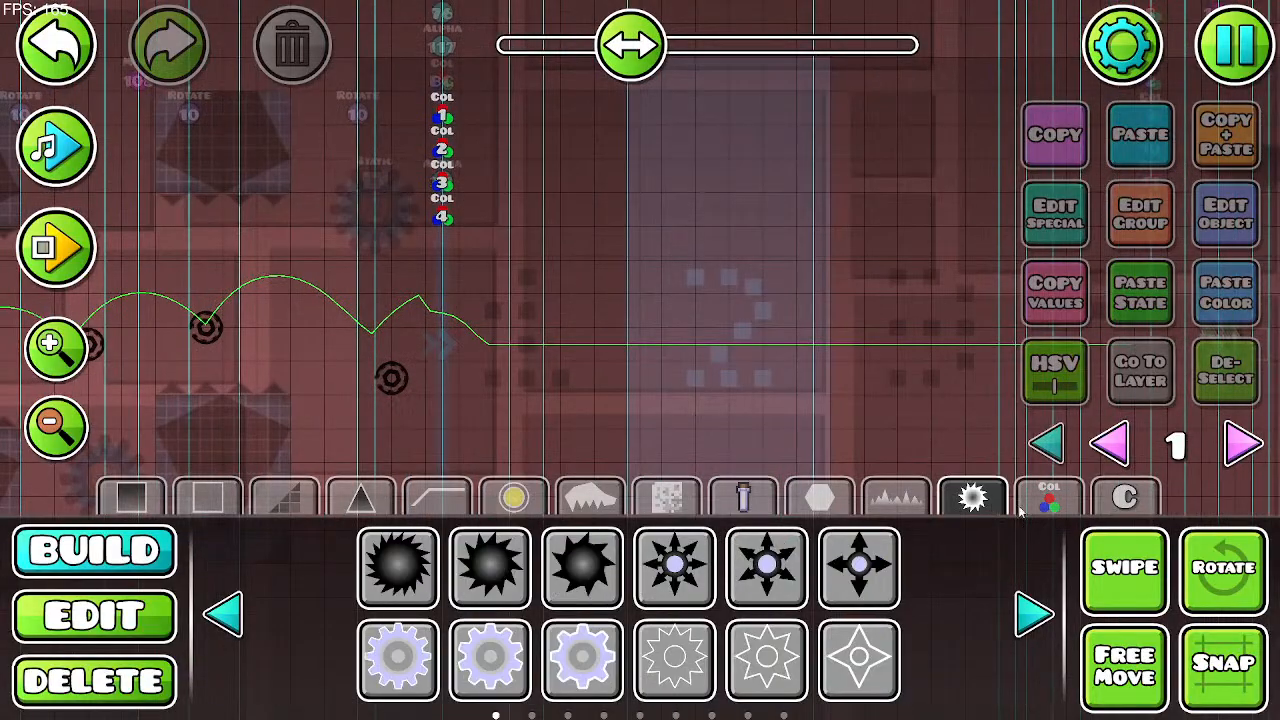
pyautogui.click(1046, 500)
pyautogui.click(743, 499)
pyautogui.click(591, 499)
pyautogui.click(516, 499)
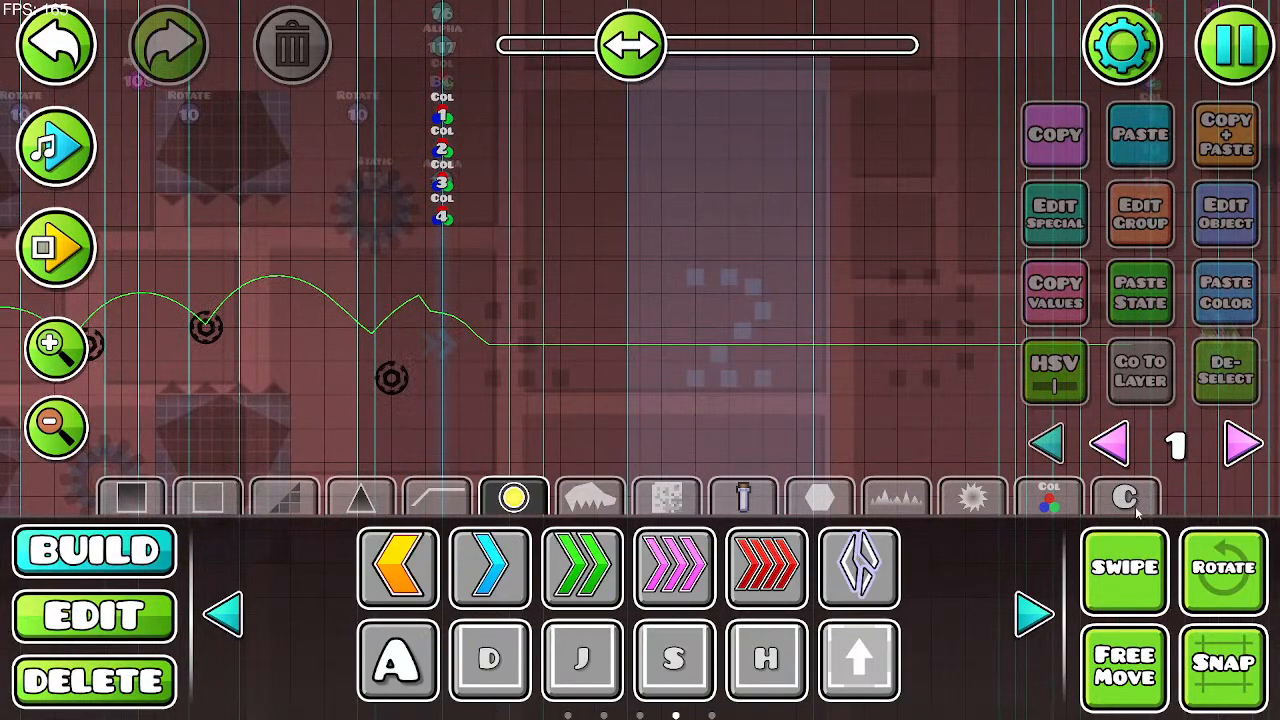
pyautogui.click(1110, 443)
pyautogui.moveTo(460, 405); pyautogui.dragTo(367, 416)
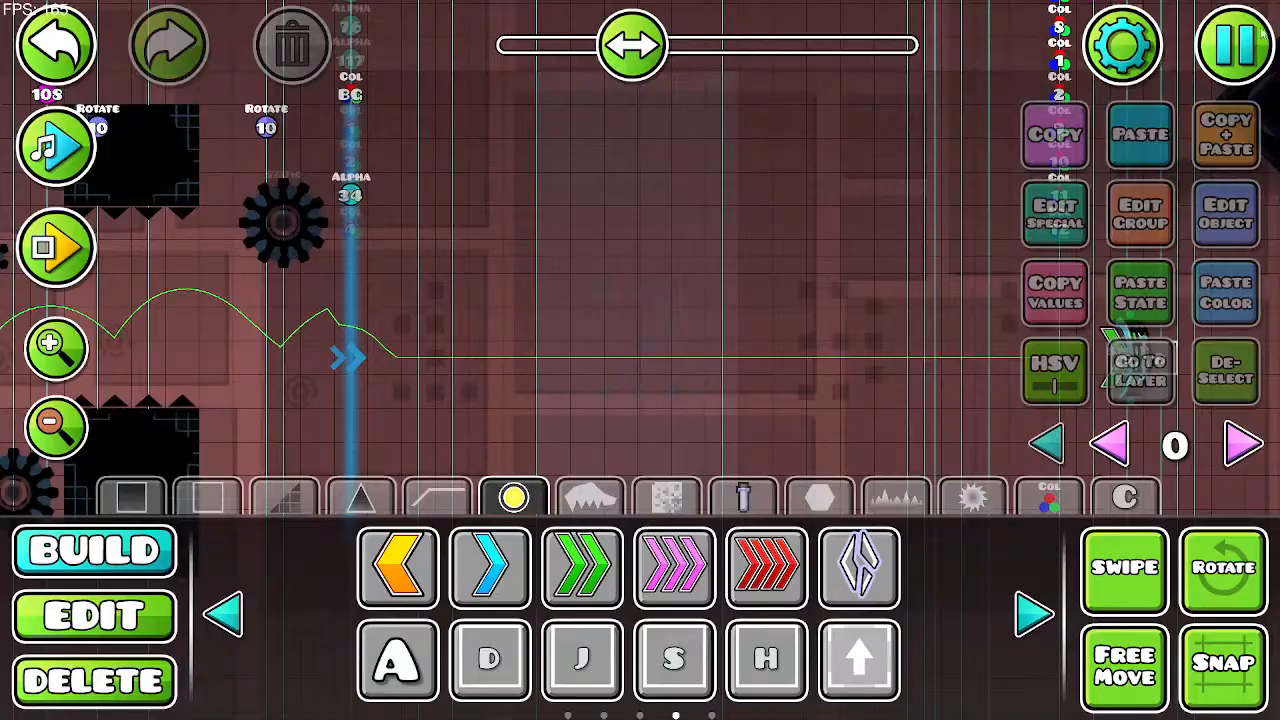
# Step: Show the hitboxes and preview the music over the corridor after the blue speed portal
pyautogui.click(1258, 27)
pyautogui.click(576, 170)
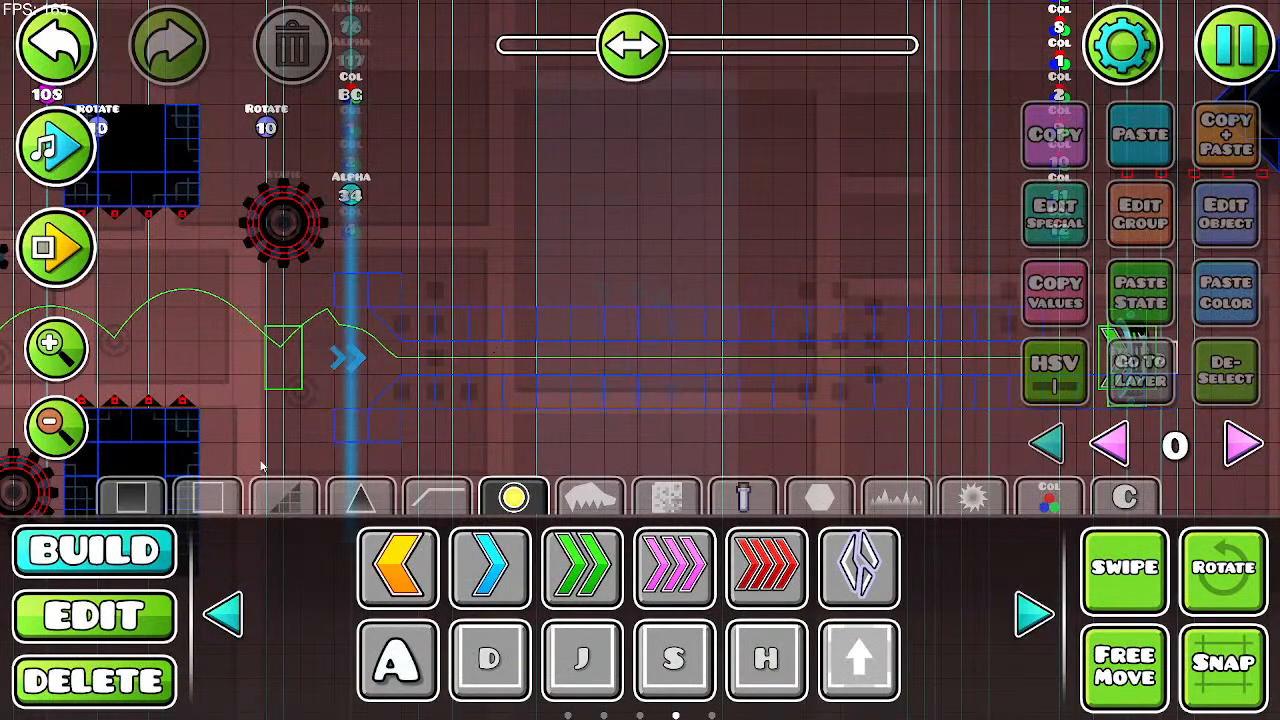
pyautogui.click(78, 156)
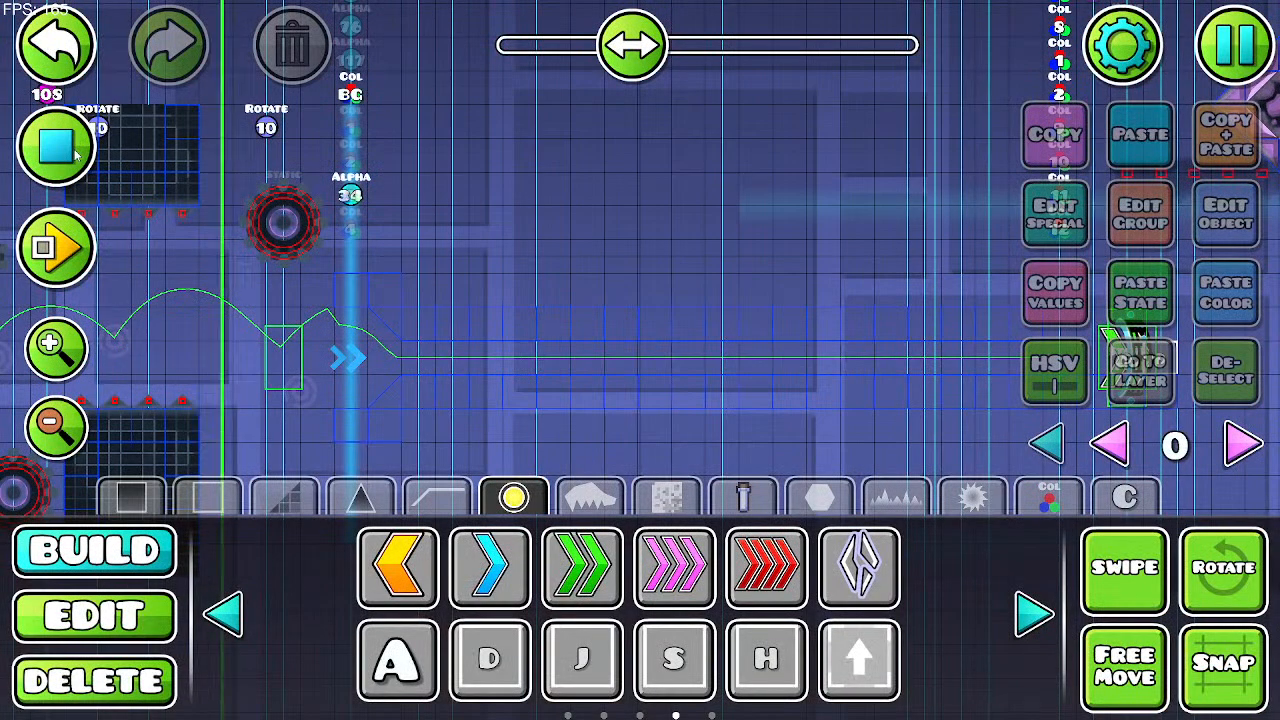
pyautogui.click(78, 152)
# Step: Search the trigger, block, saw and gameplay object categories for an object to add to the corridor
pyautogui.click(1041, 617)
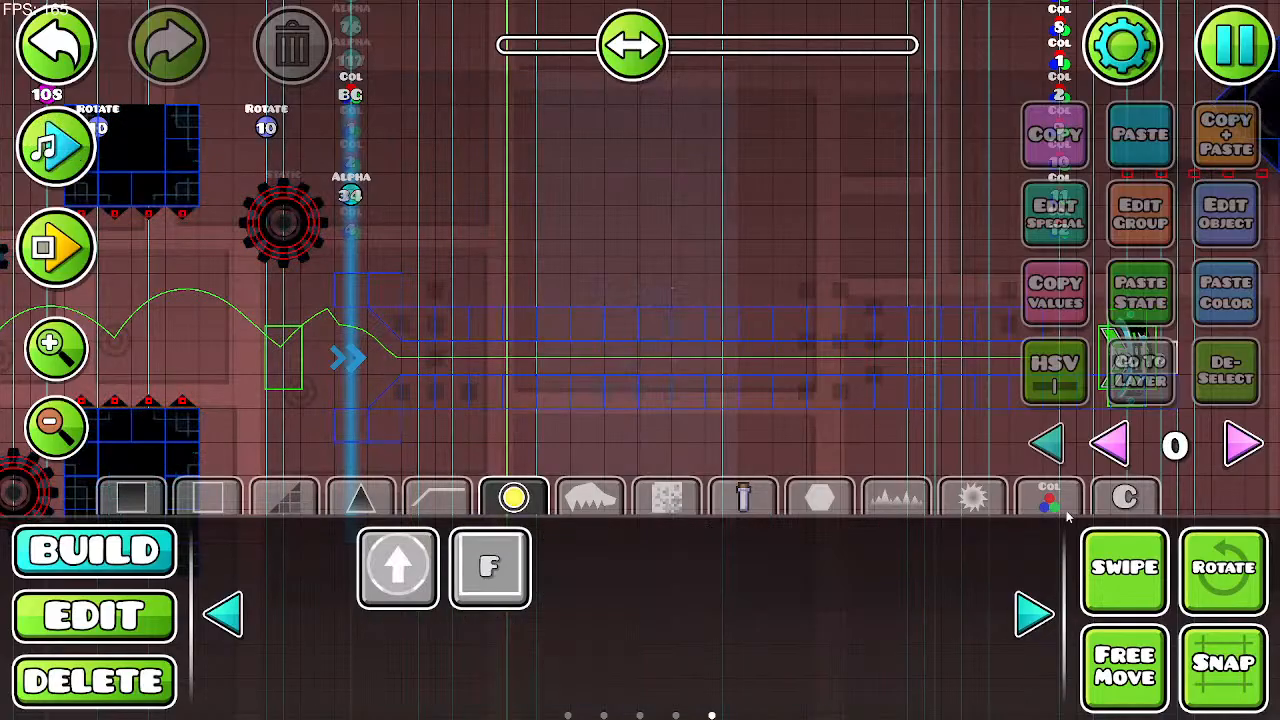
pyautogui.click(1047, 514)
pyautogui.click(1022, 621)
pyautogui.click(1020, 622)
pyautogui.click(1012, 621)
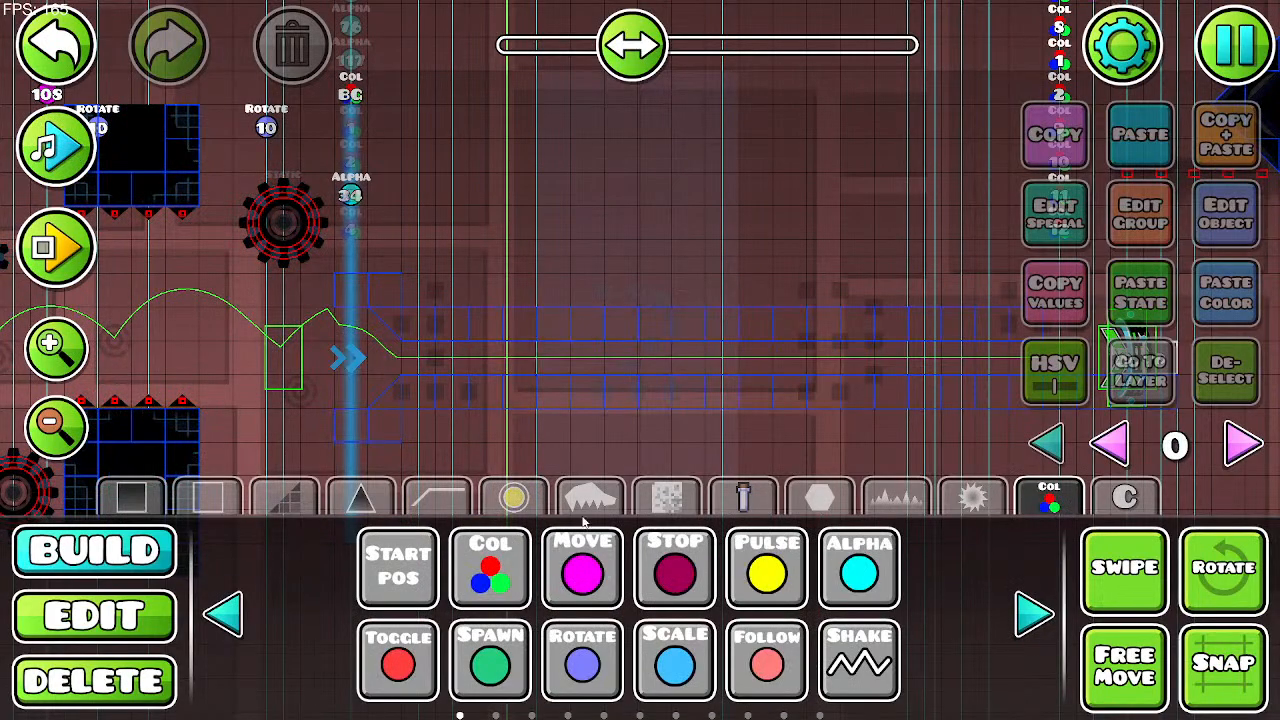
pyautogui.click(514, 500)
pyautogui.click(583, 505)
pyautogui.click(361, 497)
pyautogui.click(284, 497)
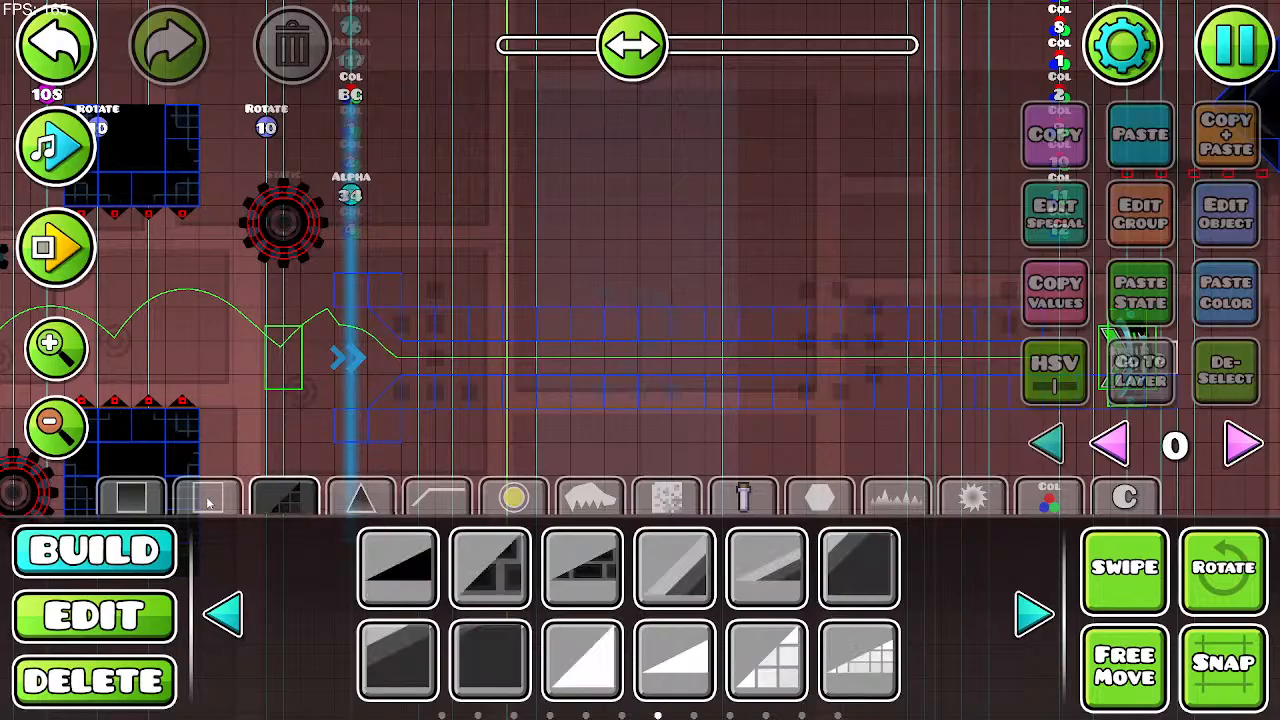
pyautogui.click(208, 497)
pyautogui.click(140, 500)
pyautogui.click(970, 502)
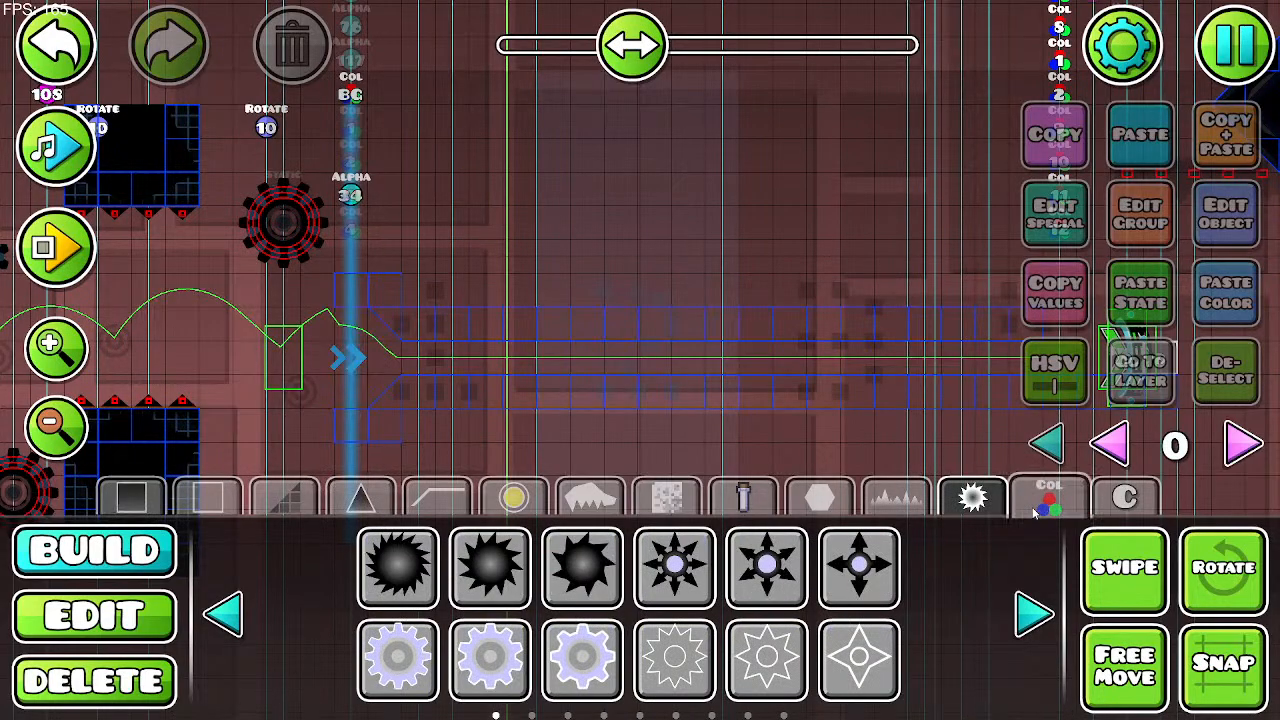
pyautogui.click(1048, 500)
pyautogui.click(1030, 612)
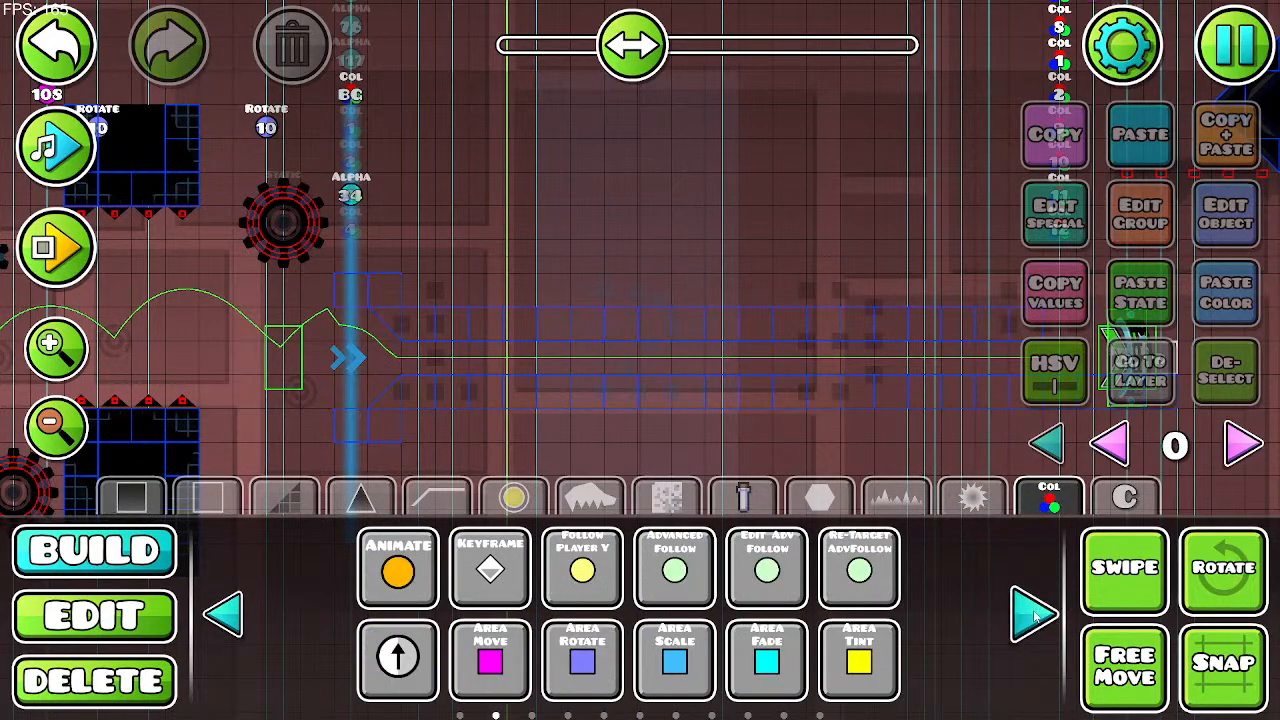
pyautogui.click(1035, 613)
# Step: Place a green cube portal in the corridor just after the blue speed portal, ahead of the numbered panels
pyautogui.moveTo(797, 366); pyautogui.dragTo(669, 351)
pyautogui.click(514, 497)
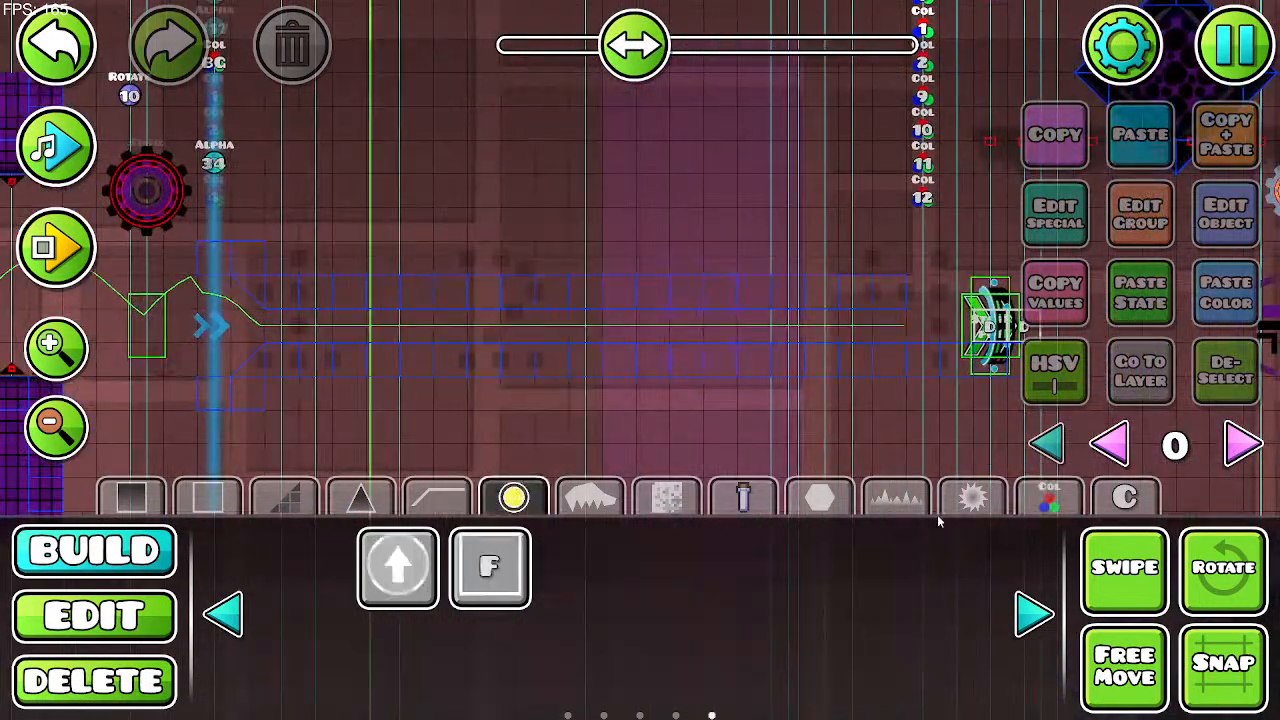
pyautogui.click(970, 500)
pyautogui.click(493, 506)
pyautogui.click(1035, 614)
pyautogui.click(1040, 616)
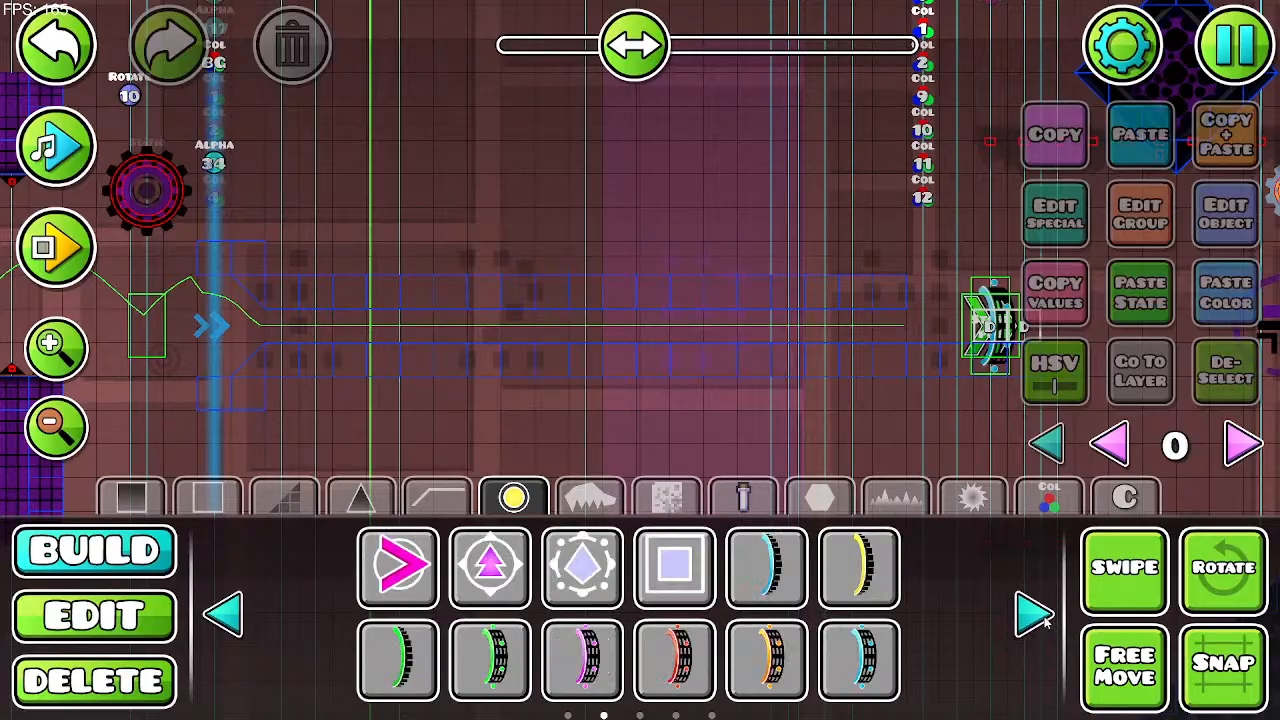
pyautogui.click(313, 338)
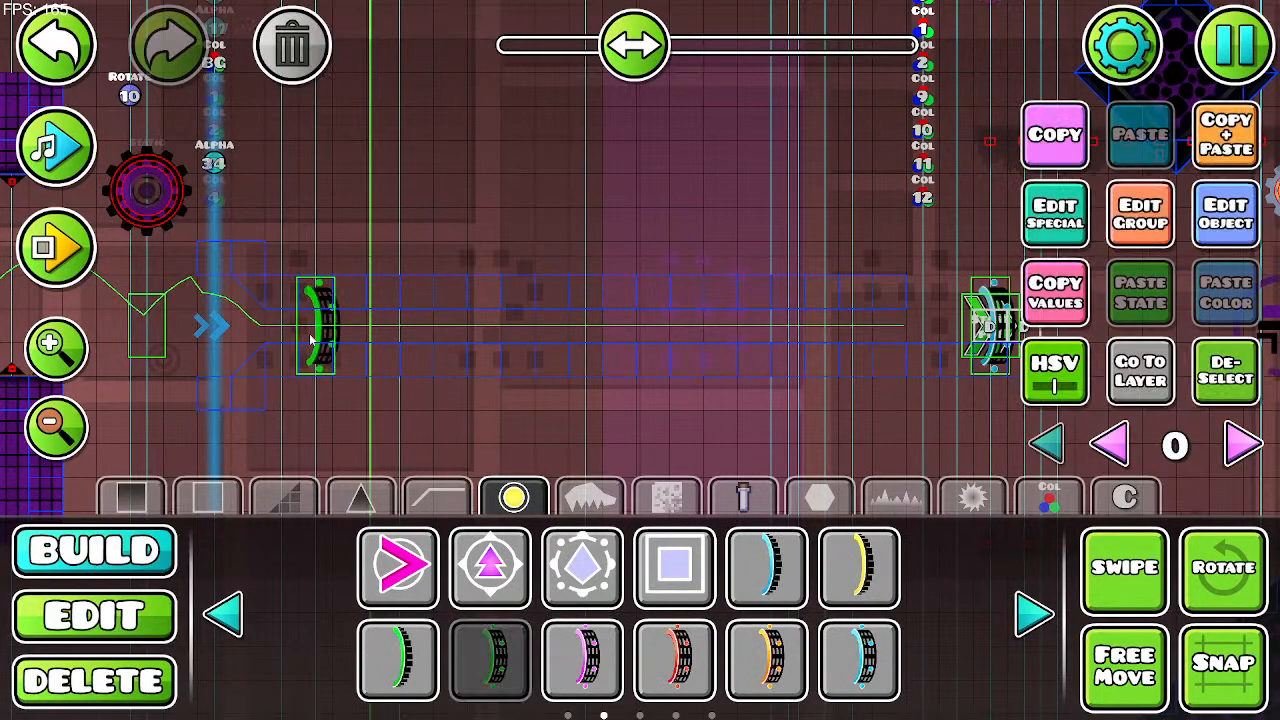
# Step: Playtest the UFO section through the cube portal and the numbered panels, stopping in the wave section
pyautogui.click(70, 257)
pyautogui.click(357, 317)
pyautogui.click(367, 320)
pyautogui.click(370, 324)
pyautogui.click(386, 350)
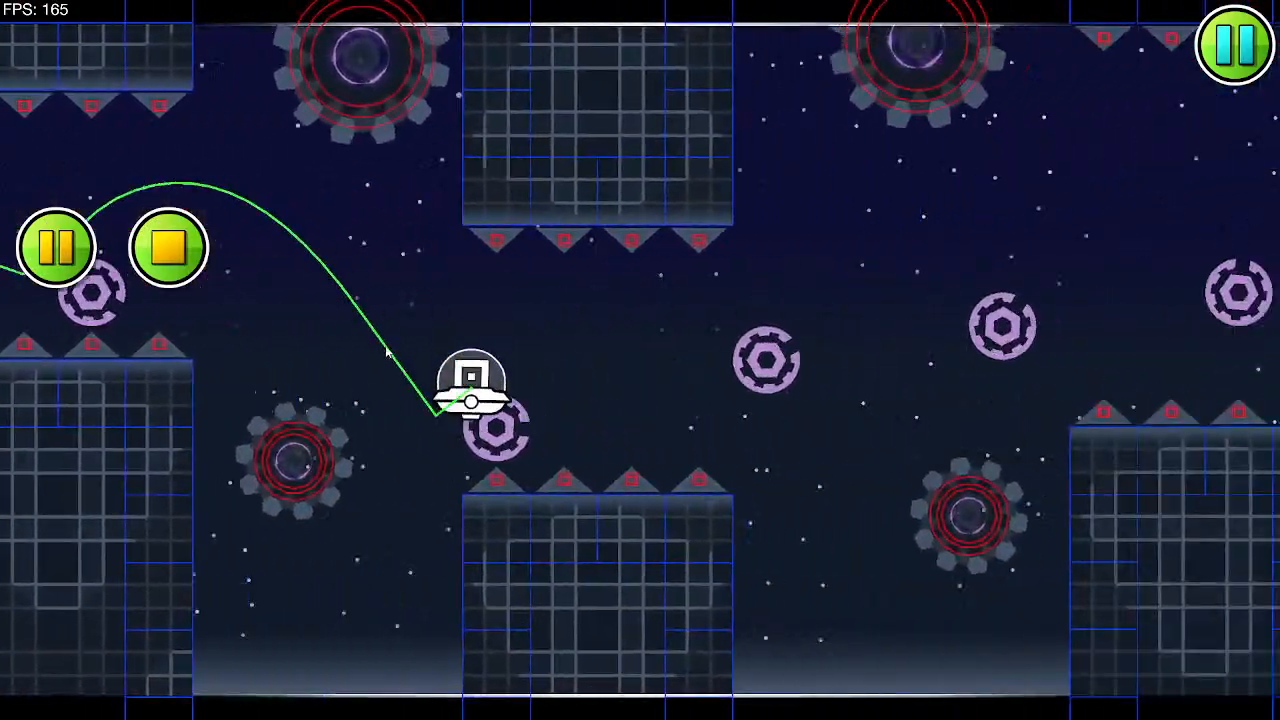
pyautogui.click(386, 349)
pyautogui.click(386, 347)
pyautogui.click(387, 344)
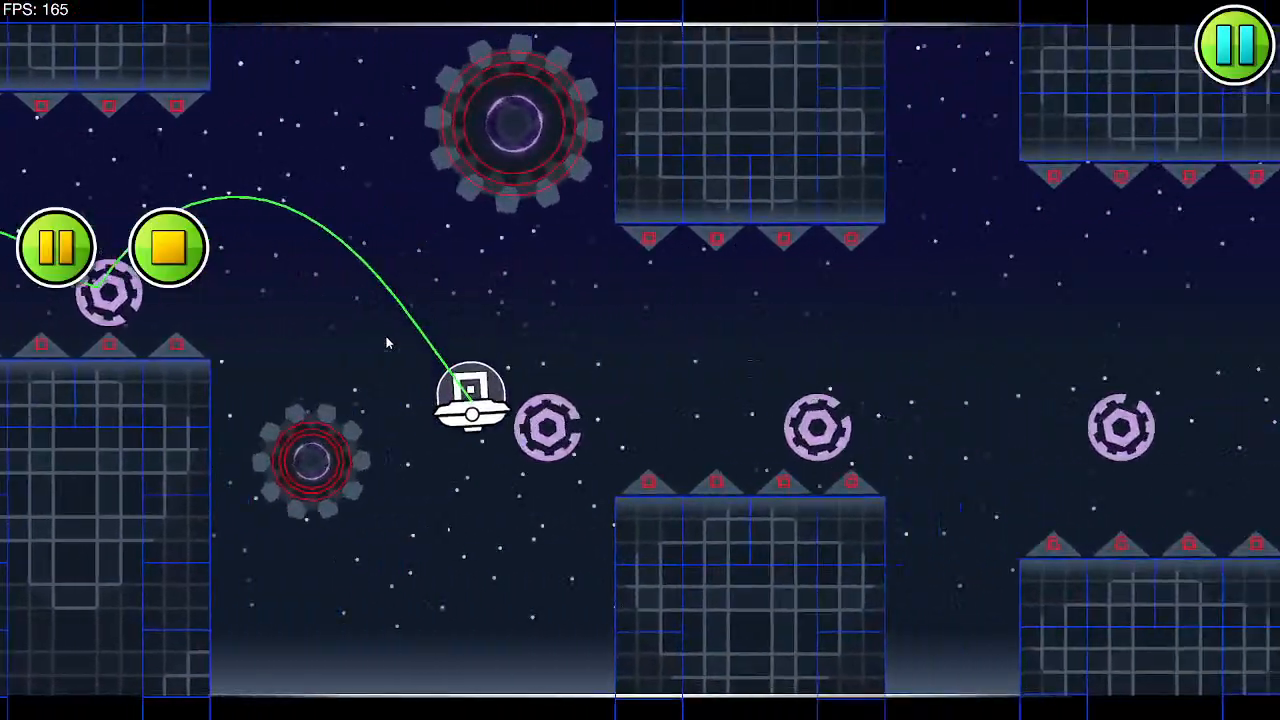
pyautogui.click(386, 337)
pyautogui.click(386, 336)
pyautogui.click(386, 336)
pyautogui.click(386, 336)
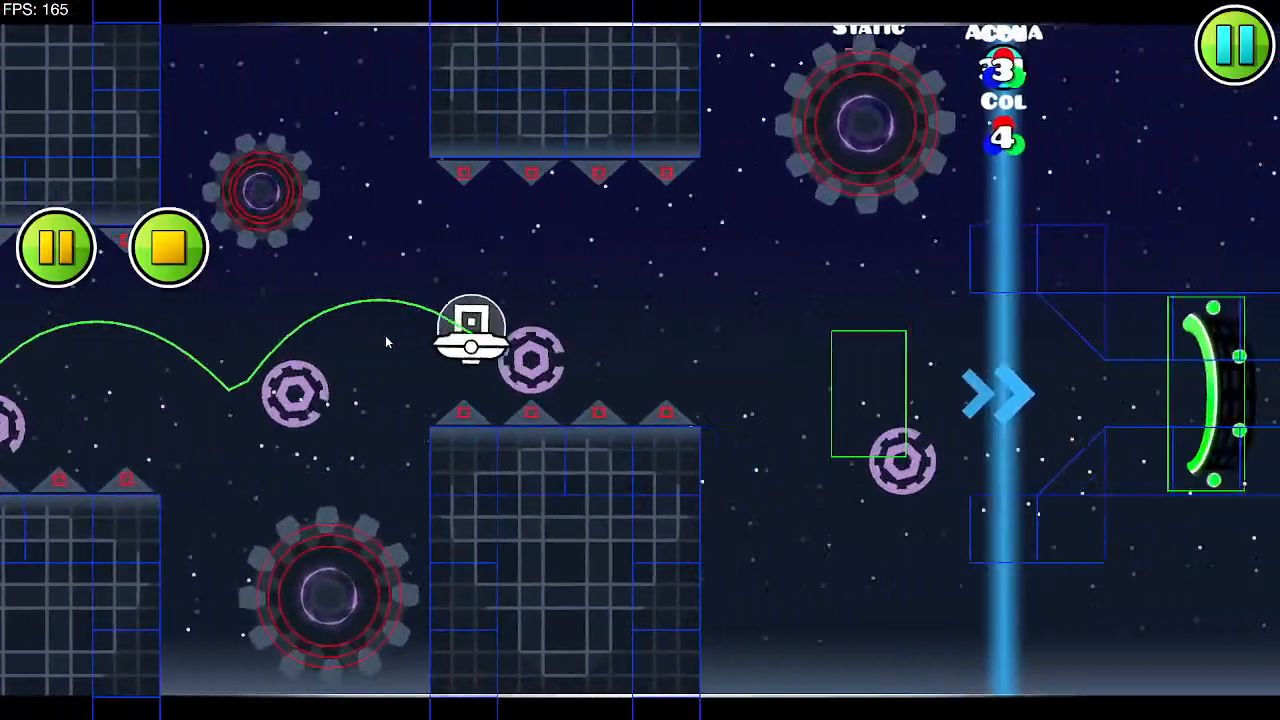
pyautogui.click(386, 336)
pyautogui.click(386, 336)
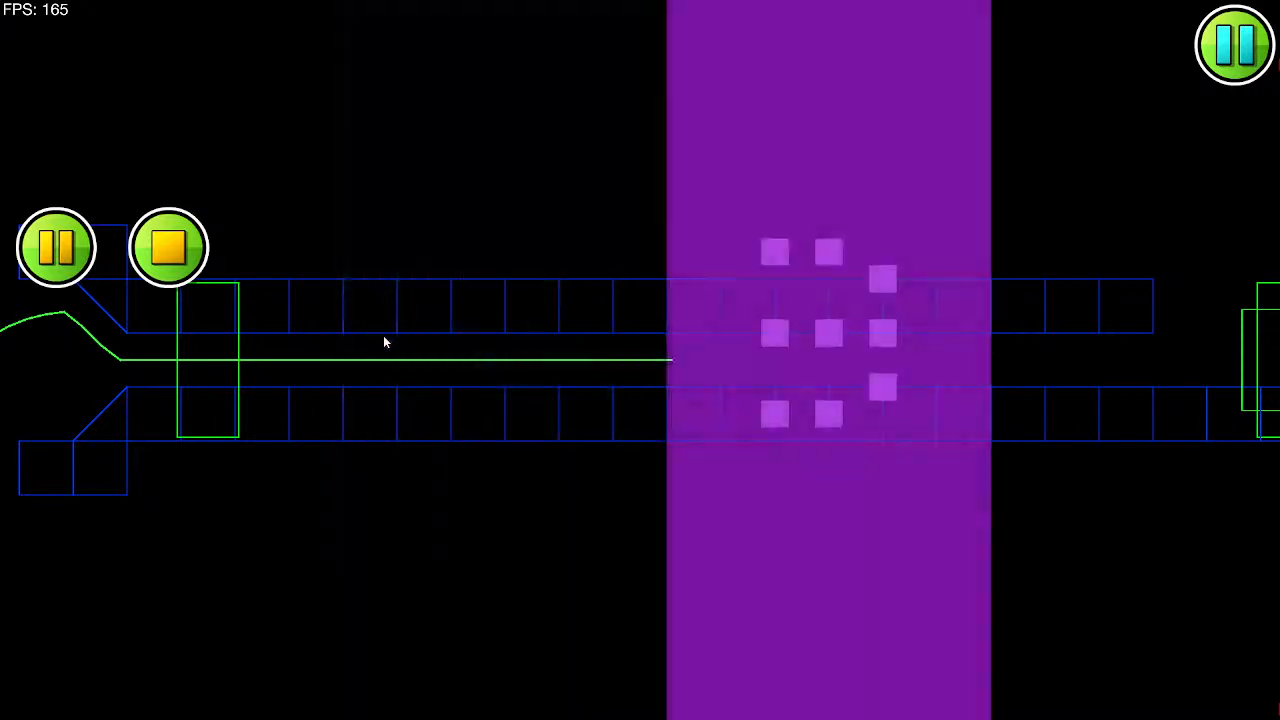
pyautogui.click(384, 336)
pyautogui.click(384, 336)
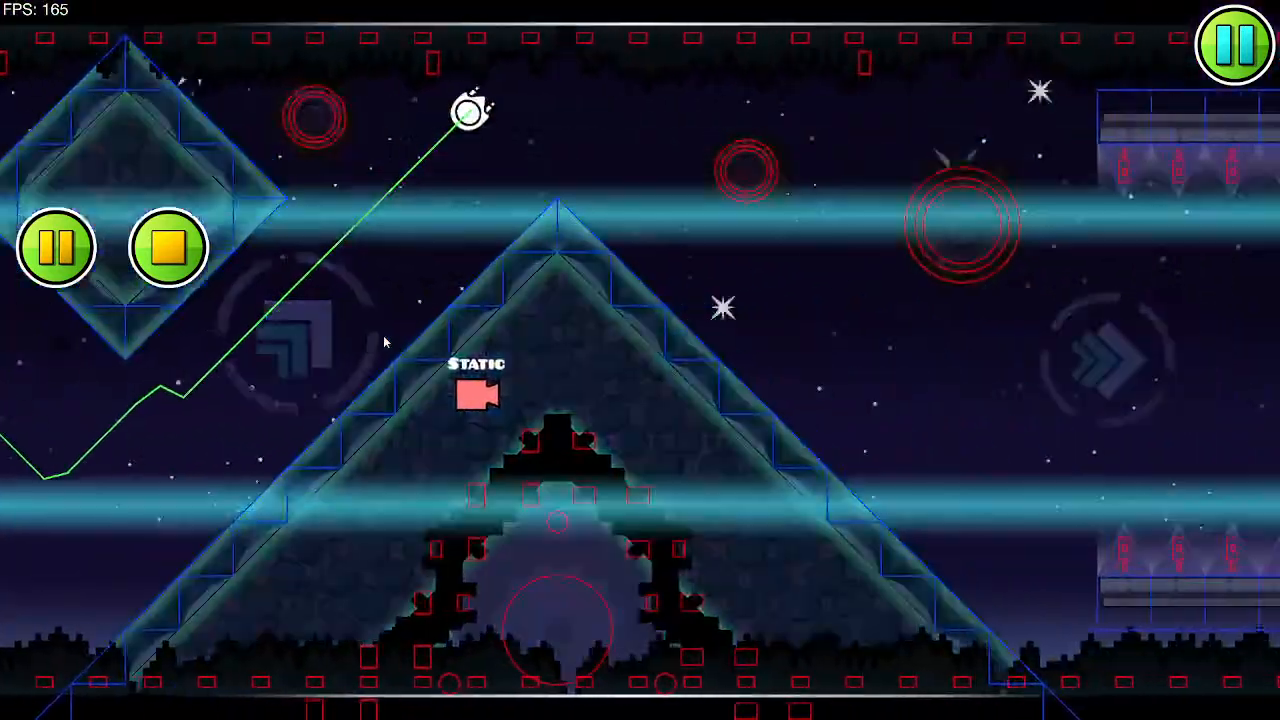
pyautogui.click(180, 253)
# Step: Turn off the hitbox display and return to the green cube portal beside the speed portal
pyautogui.click(1238, 68)
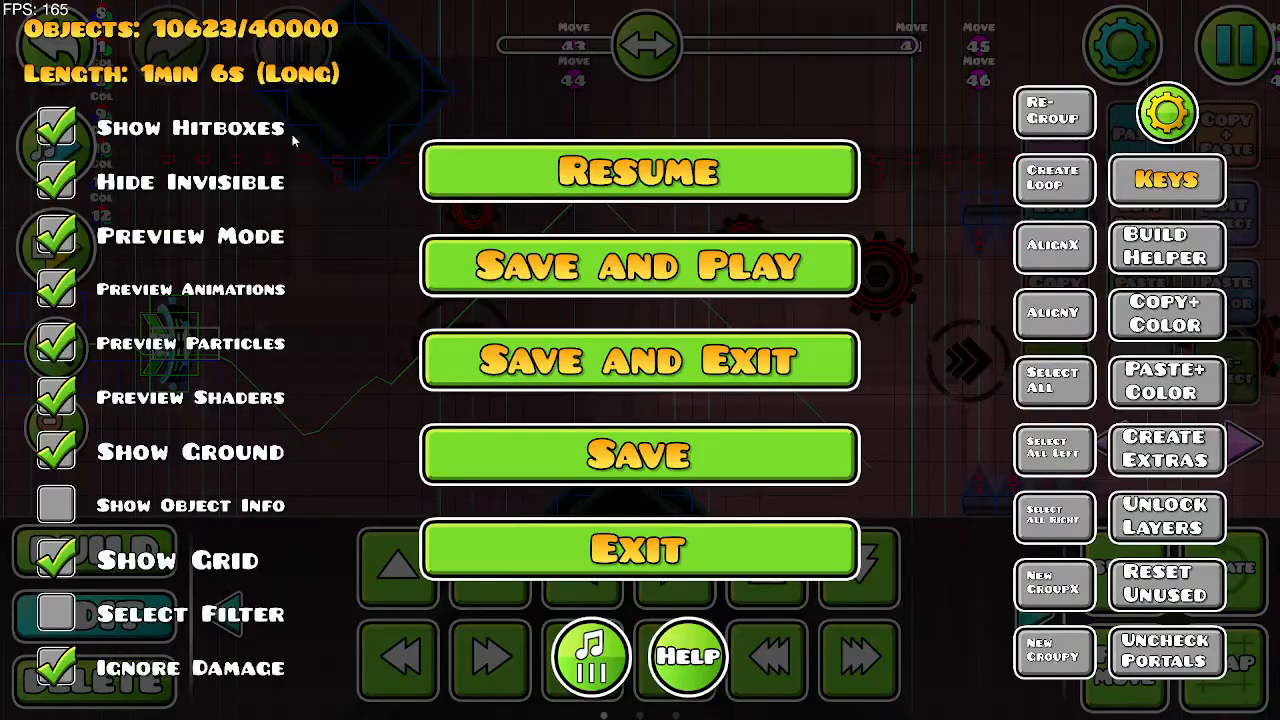
pyautogui.click(518, 180)
pyautogui.moveTo(440, 285); pyautogui.dragTo(720, 291)
pyautogui.moveTo(400, 315); pyautogui.dragTo(650, 304)
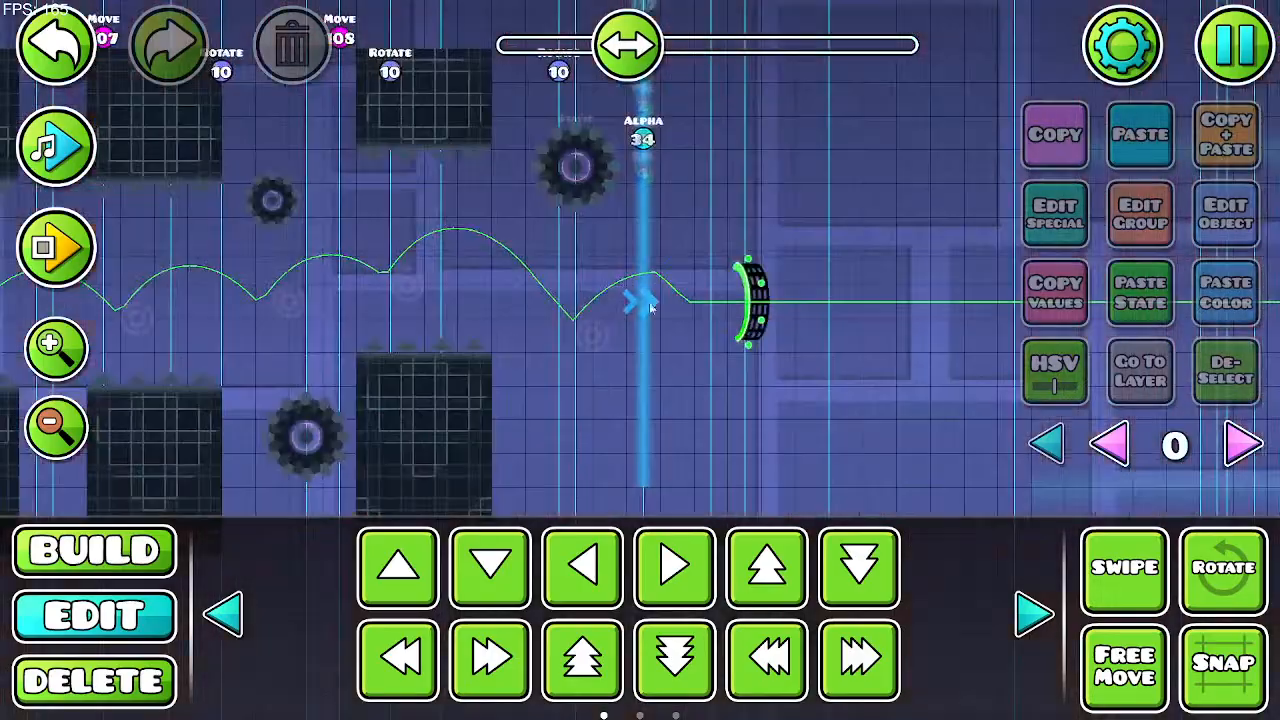
# Step: Check the green cube portal's camera mode options and group settings
pyautogui.click(752, 302)
pyautogui.click(1245, 230)
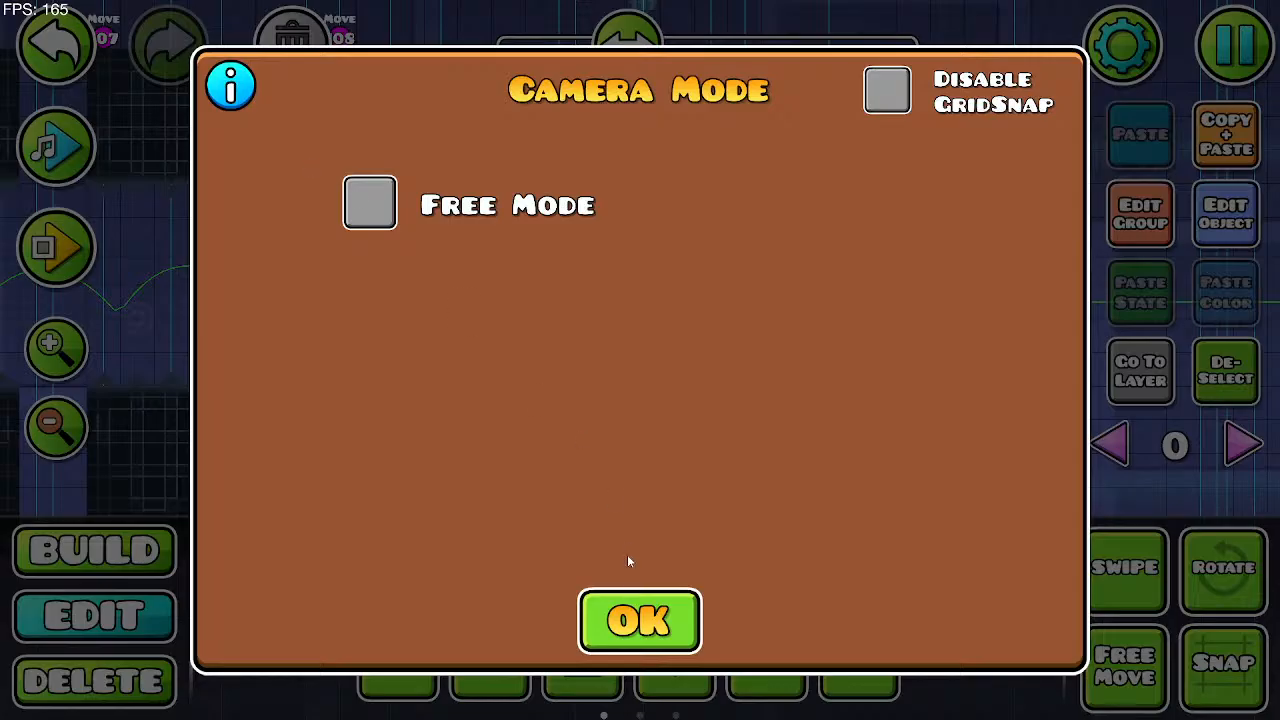
pyautogui.click(640, 620)
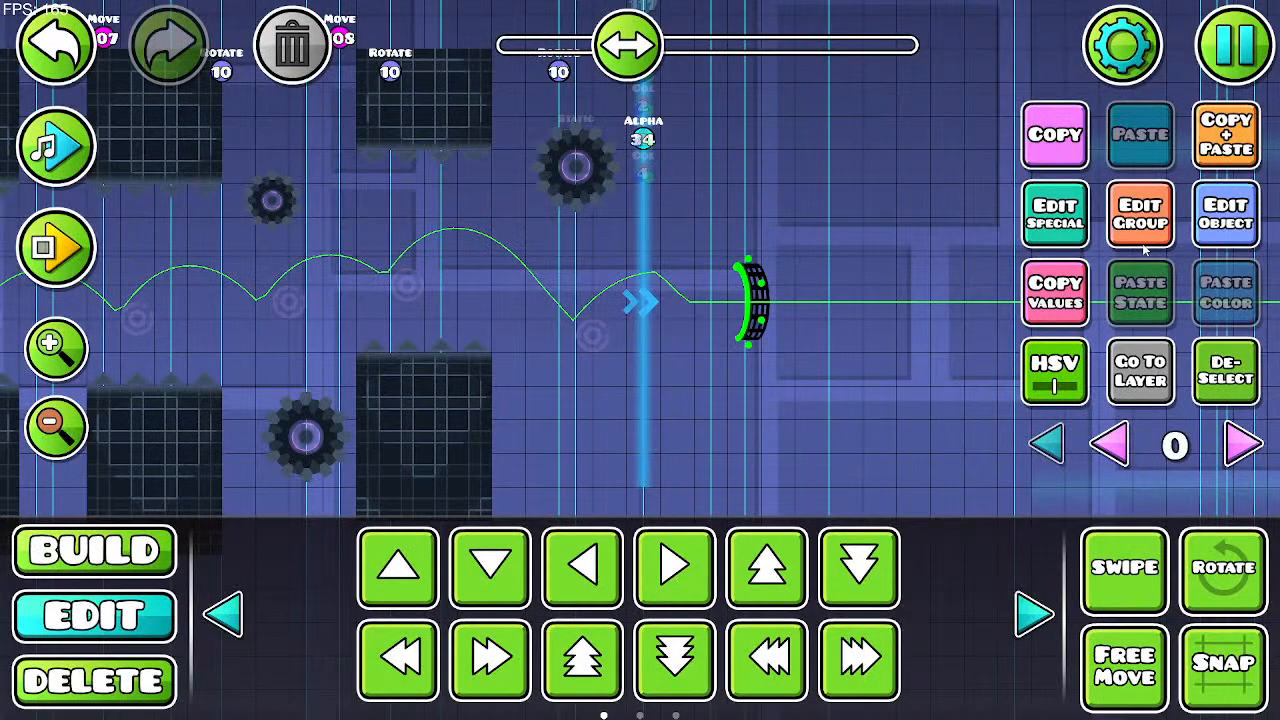
pyautogui.click(1207, 214)
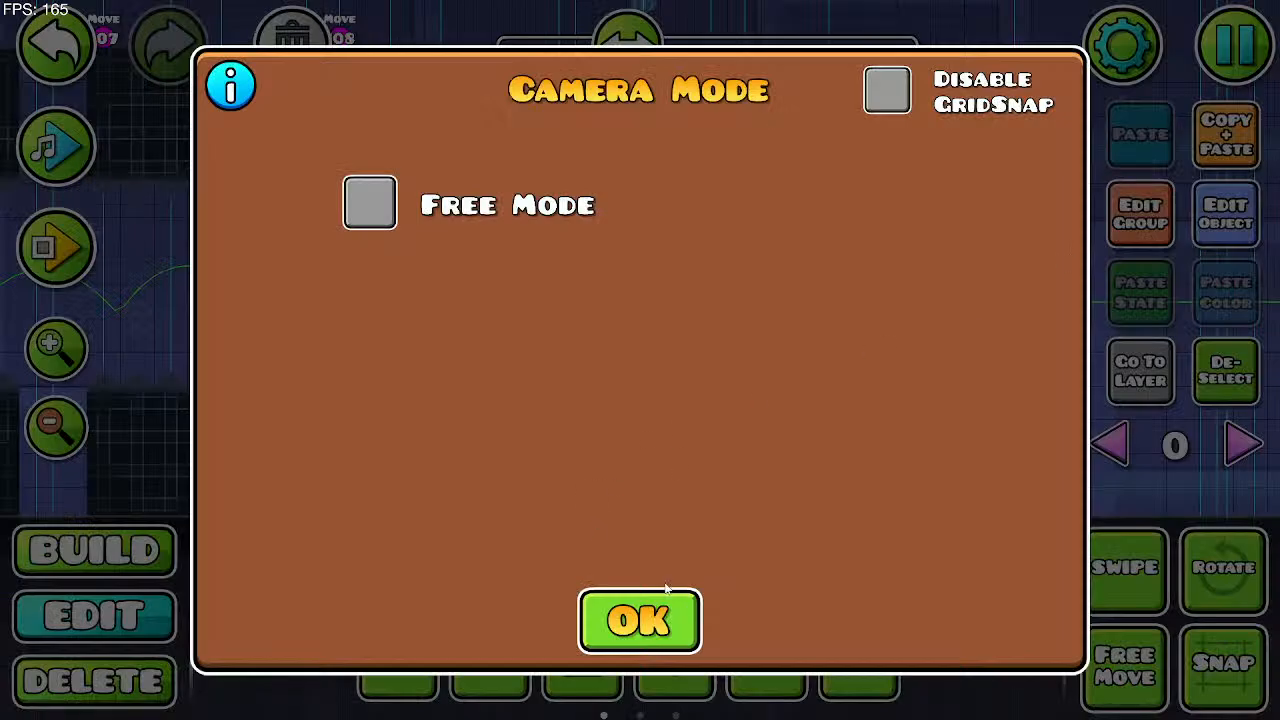
pyautogui.click(640, 620)
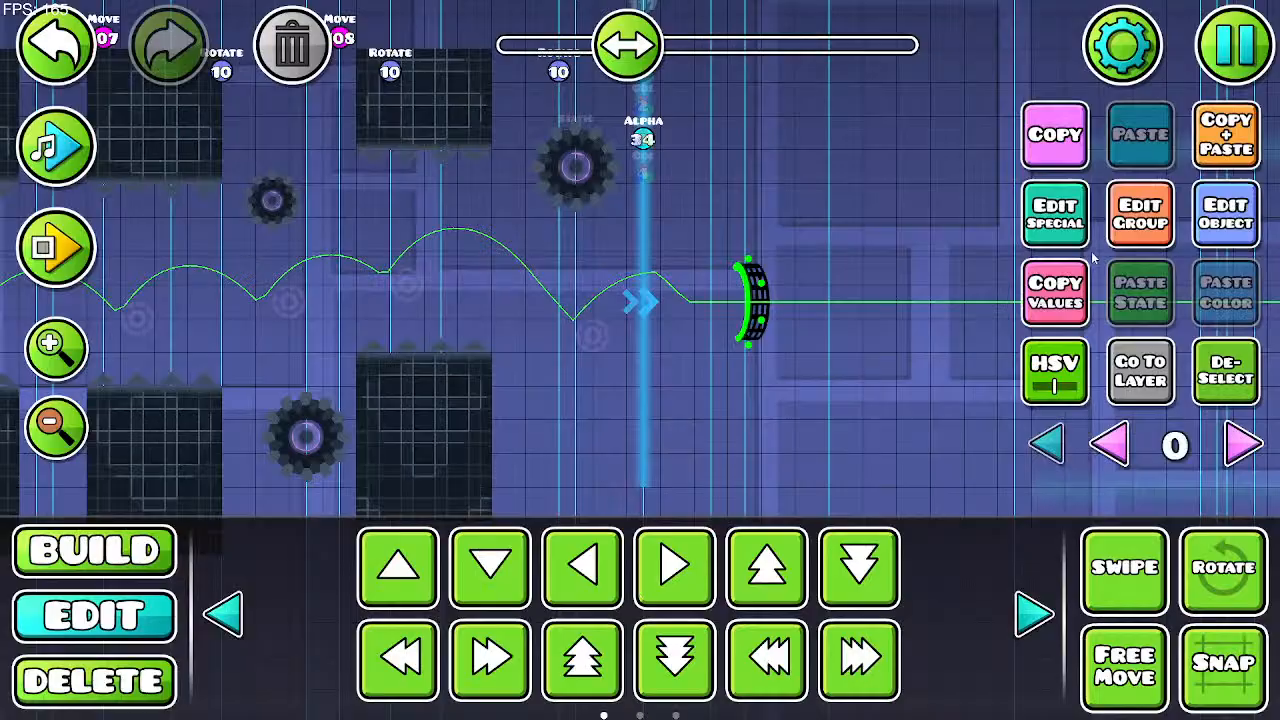
pyautogui.click(1140, 225)
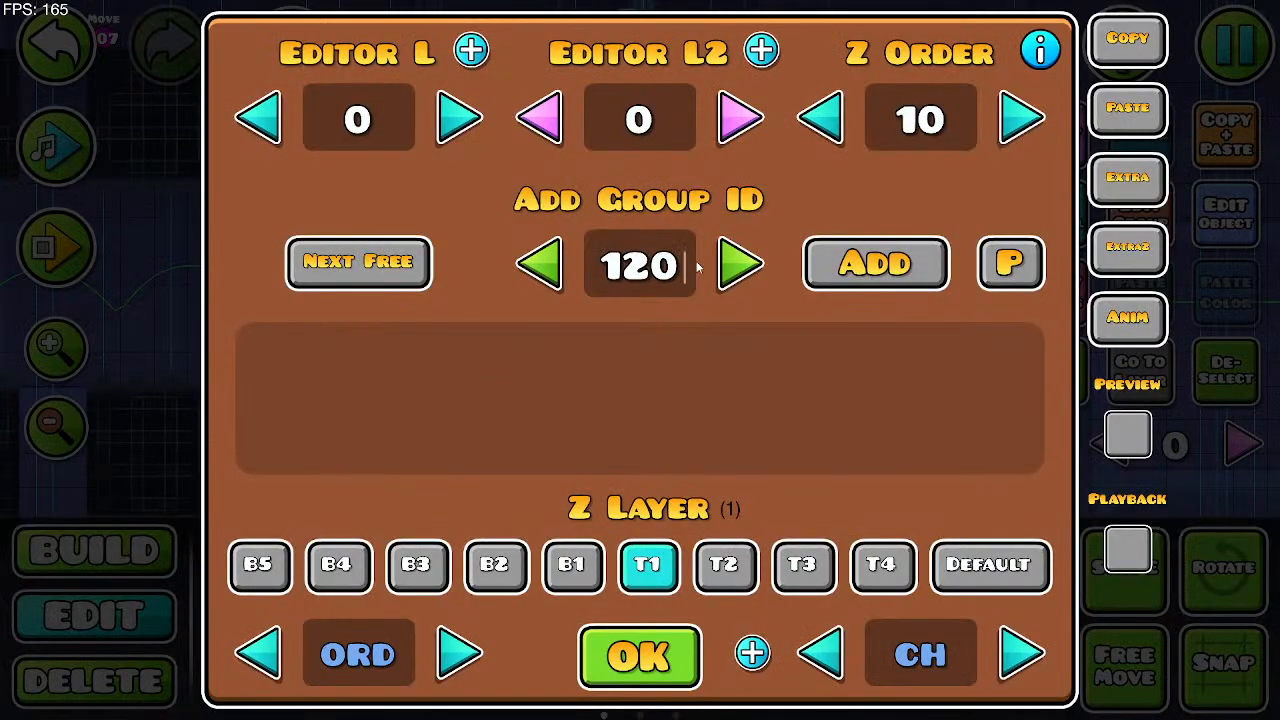
pyautogui.click(665, 662)
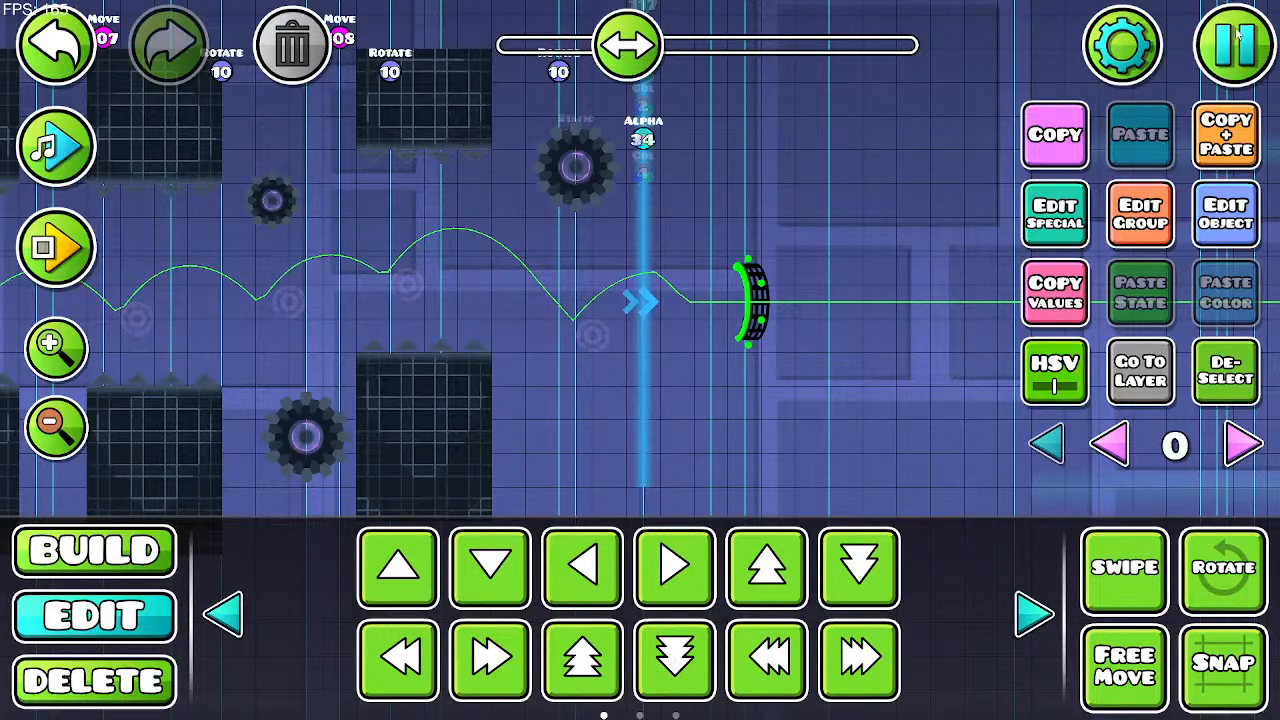
# Step: Start a full playtest and fly the UFO past the blue speed portal and the numbered panels into the wave section
pyautogui.click(1237, 35)
pyautogui.click(687, 290)
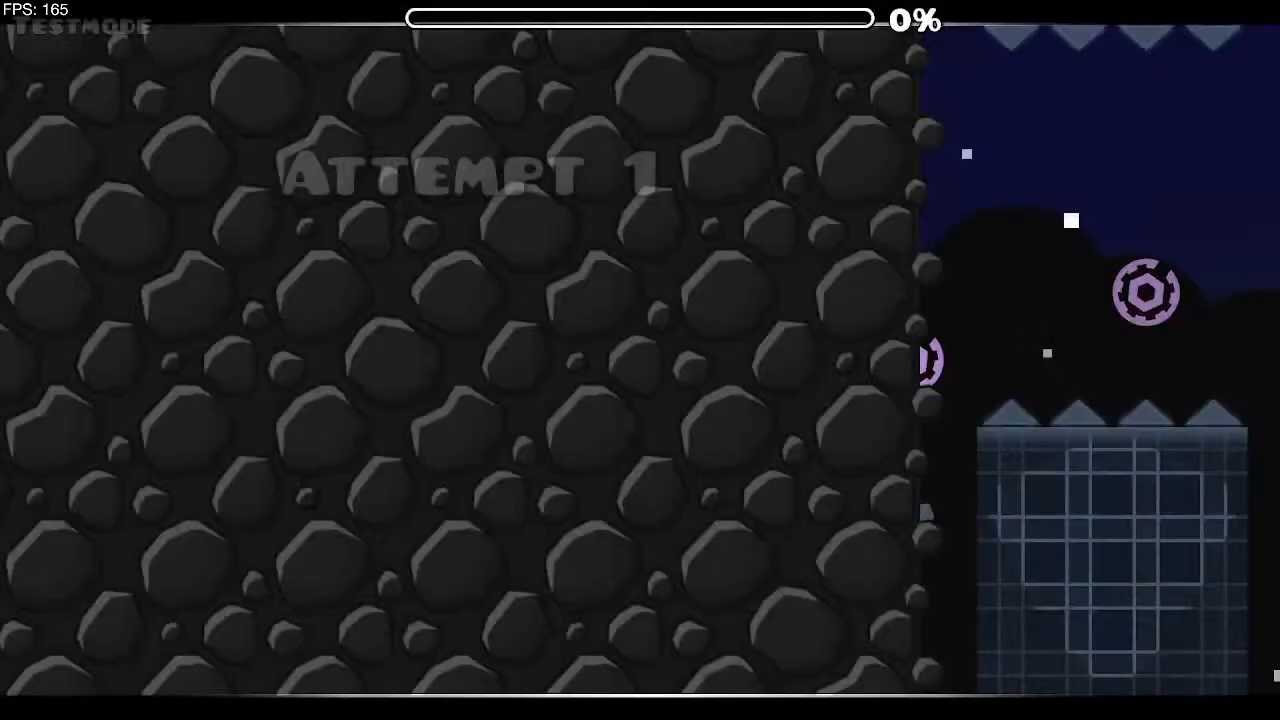
pyautogui.press('space')
pyautogui.press('space')
pyautogui.press('space')
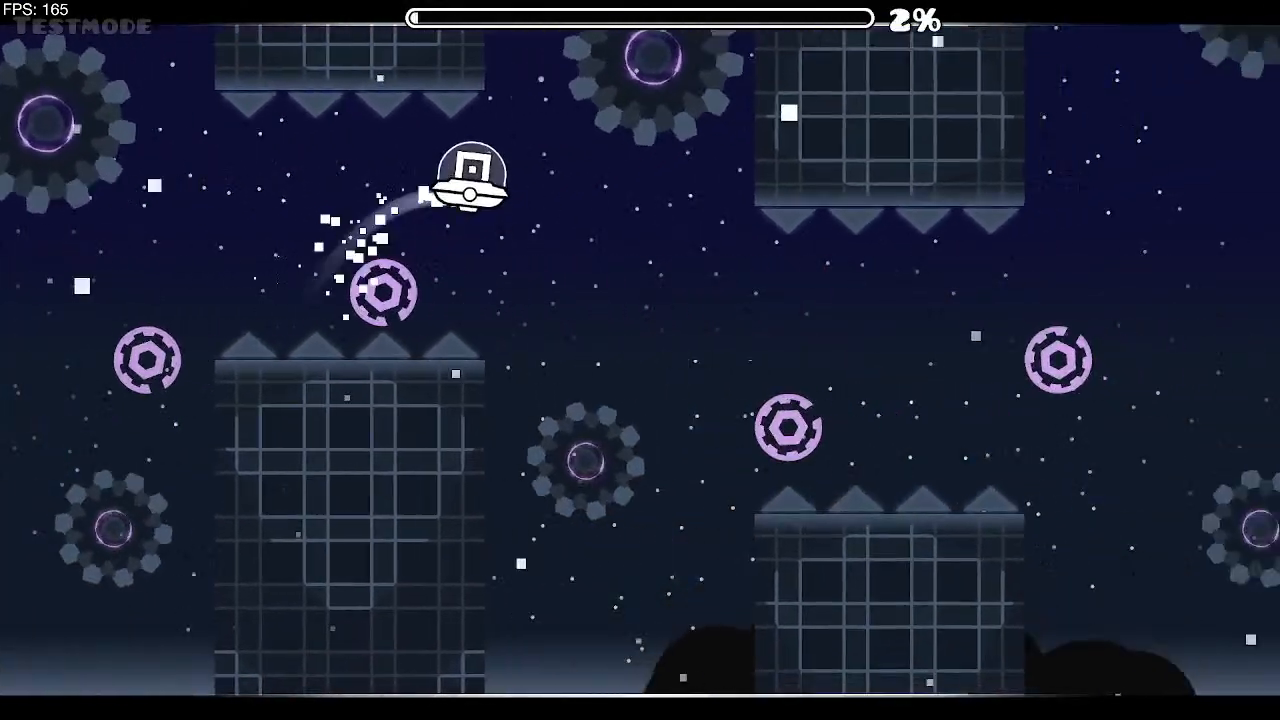
pyautogui.press('space')
pyautogui.press('space')
pyautogui.press('space')
pyautogui.press('space')
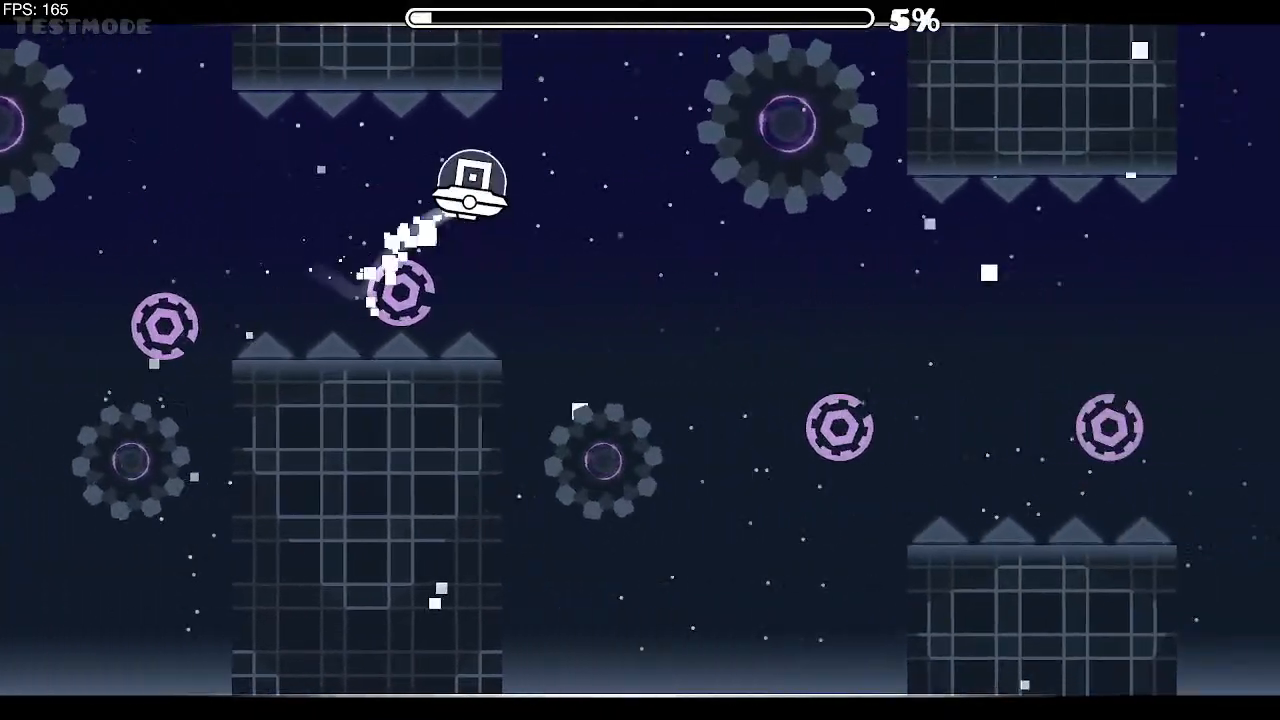
pyautogui.press('space')
pyautogui.press('space')
pyautogui.press('space')
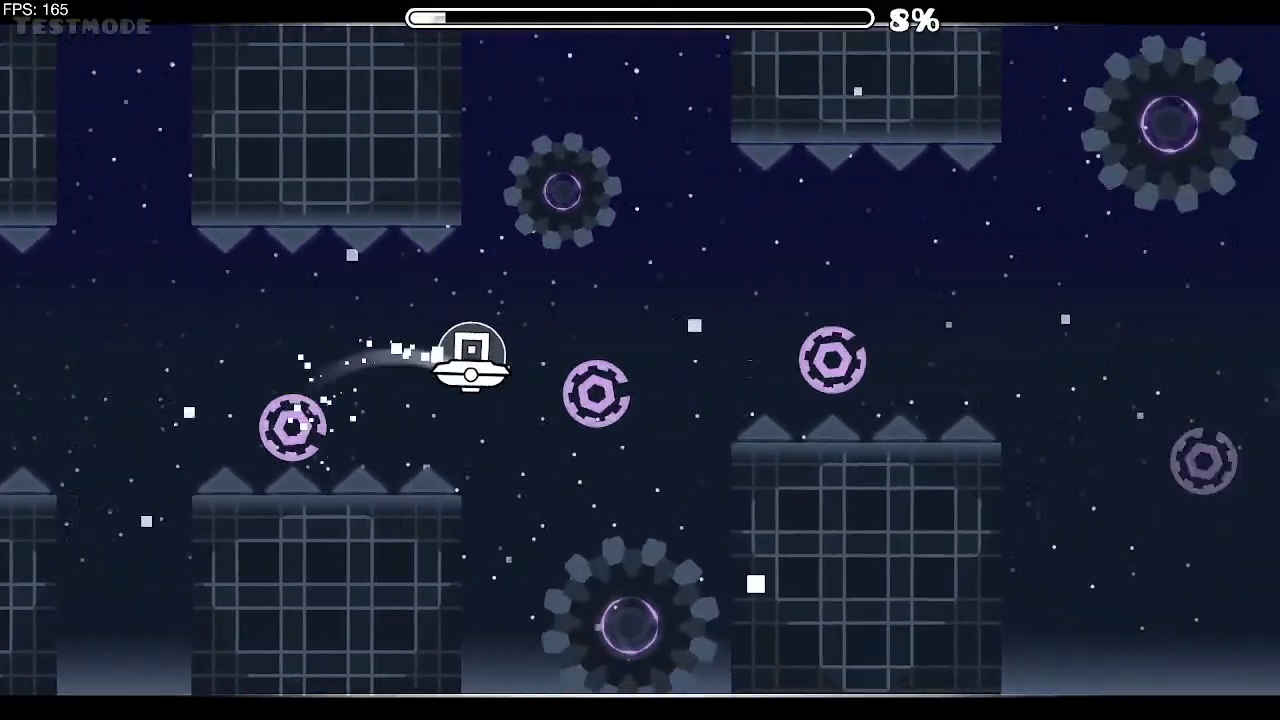
pyautogui.press('space')
pyautogui.press('space')
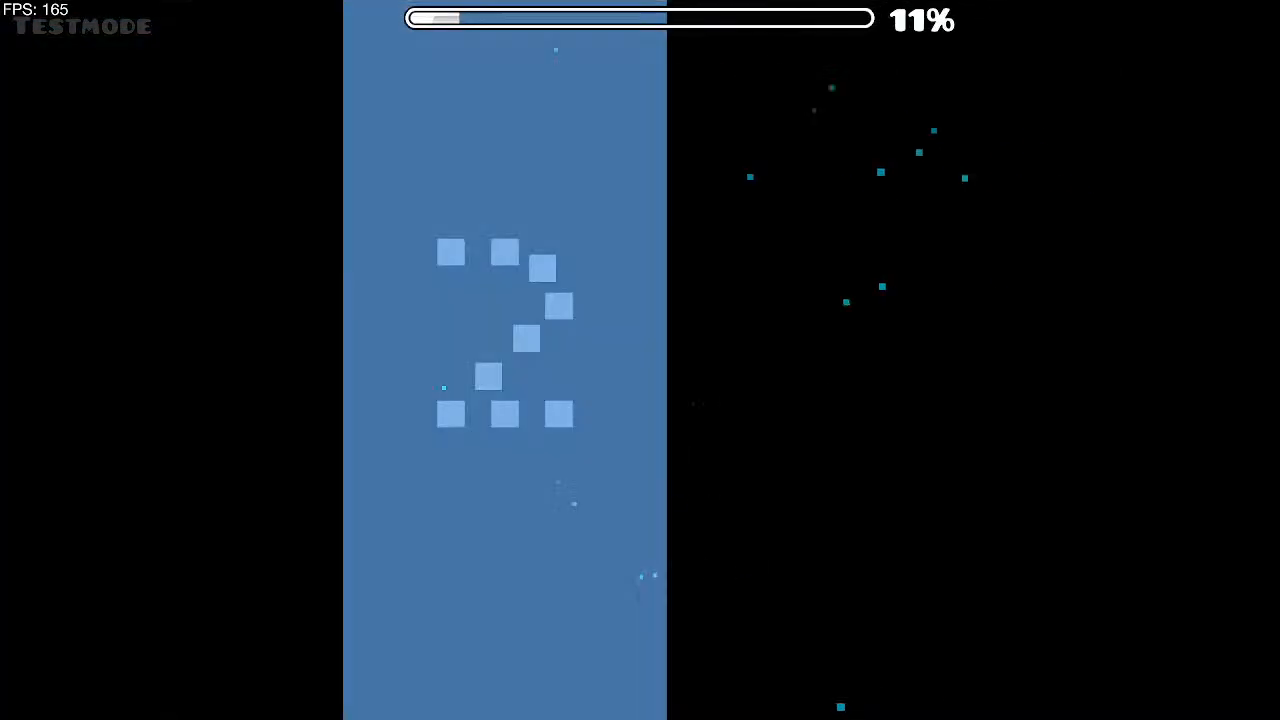
pyautogui.press('space')
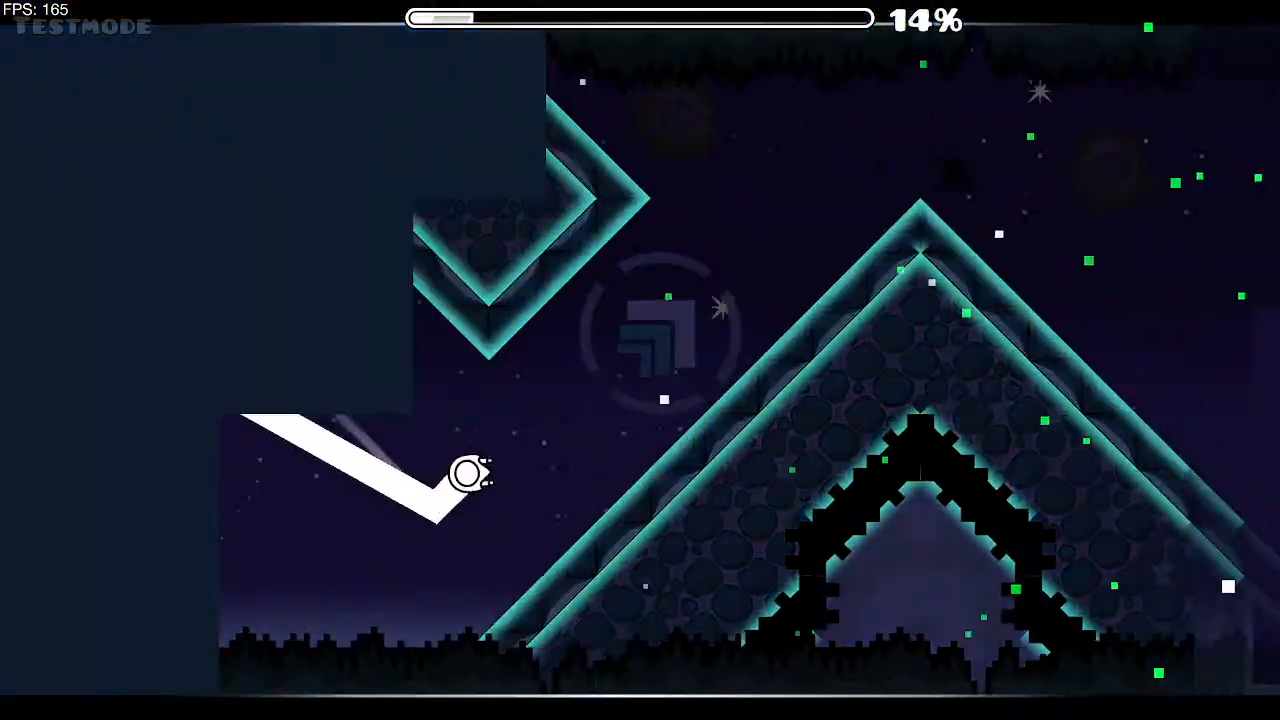
# Step: Continue the playtest through the teal wave section, past the spiked platforms and beams, to the large diamond blocks
pyautogui.press('space')
pyautogui.press('space')
pyautogui.press('space')
pyautogui.press('space')
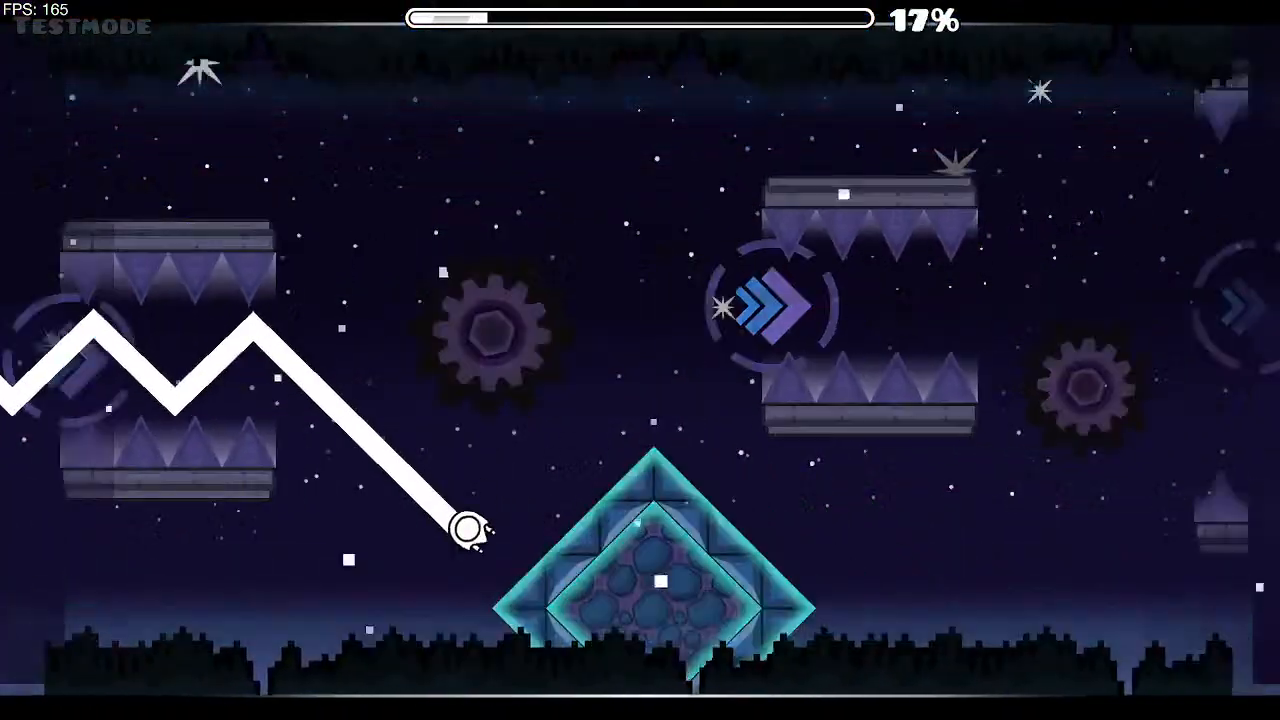
pyautogui.press('space')
pyautogui.press('space')
pyautogui.press('space')
pyautogui.press('space')
pyautogui.press('space')
pyautogui.press('space')
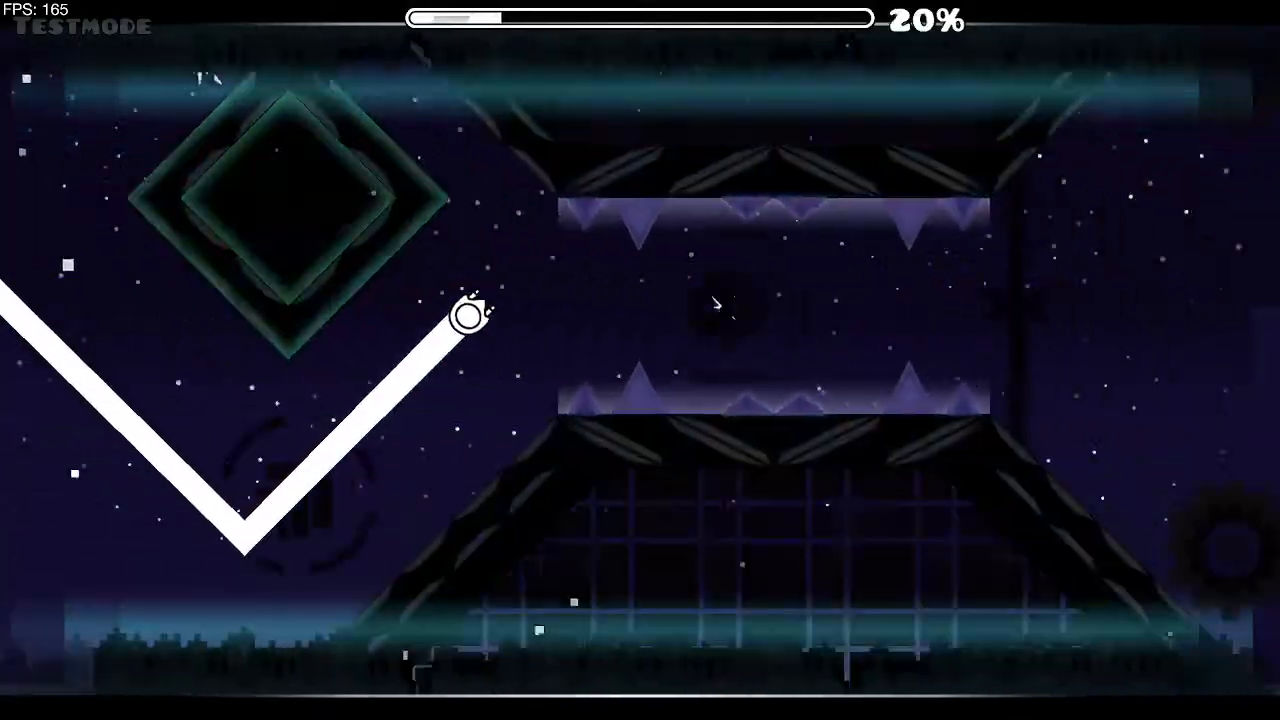
pyautogui.press('space')
pyautogui.press('space')
pyautogui.press('space')
pyautogui.press('space')
pyautogui.press('space')
pyautogui.press('space')
pyautogui.press('space')
pyautogui.press('space')
pyautogui.press('space')
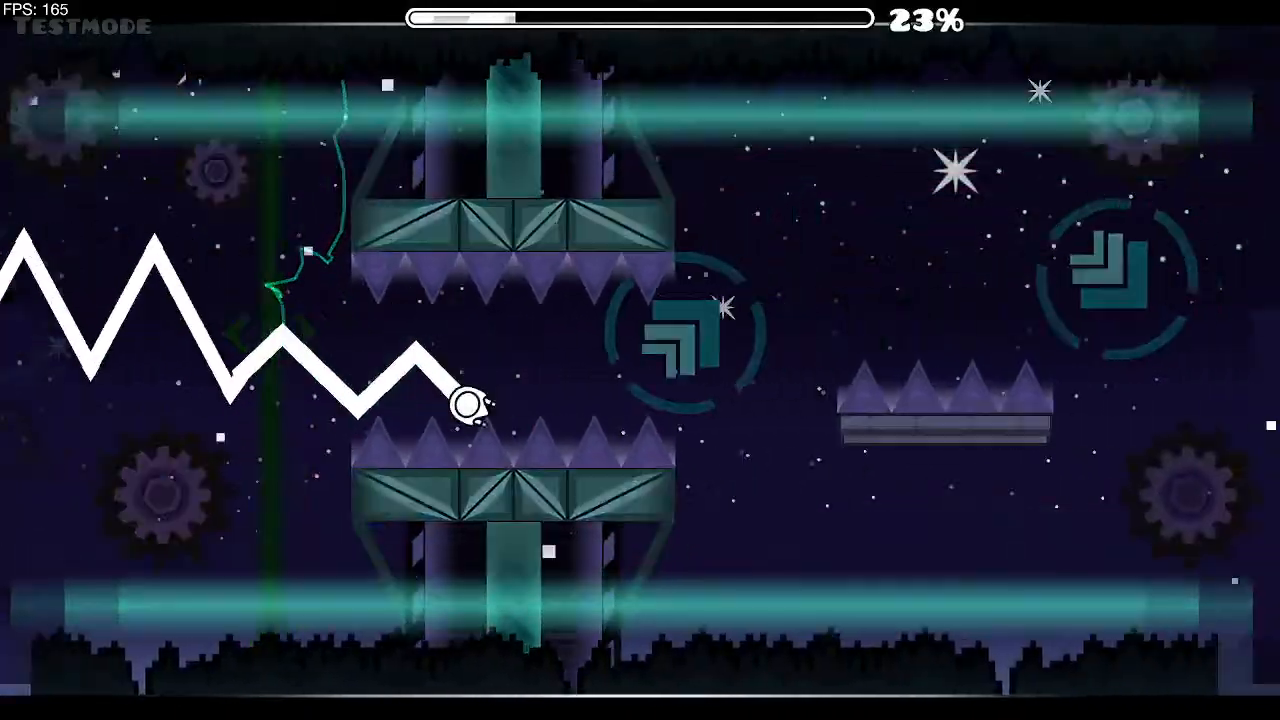
pyautogui.press('space')
pyautogui.press('space')
pyautogui.press('space')
pyautogui.press('space')
pyautogui.press('space')
pyautogui.press('space')
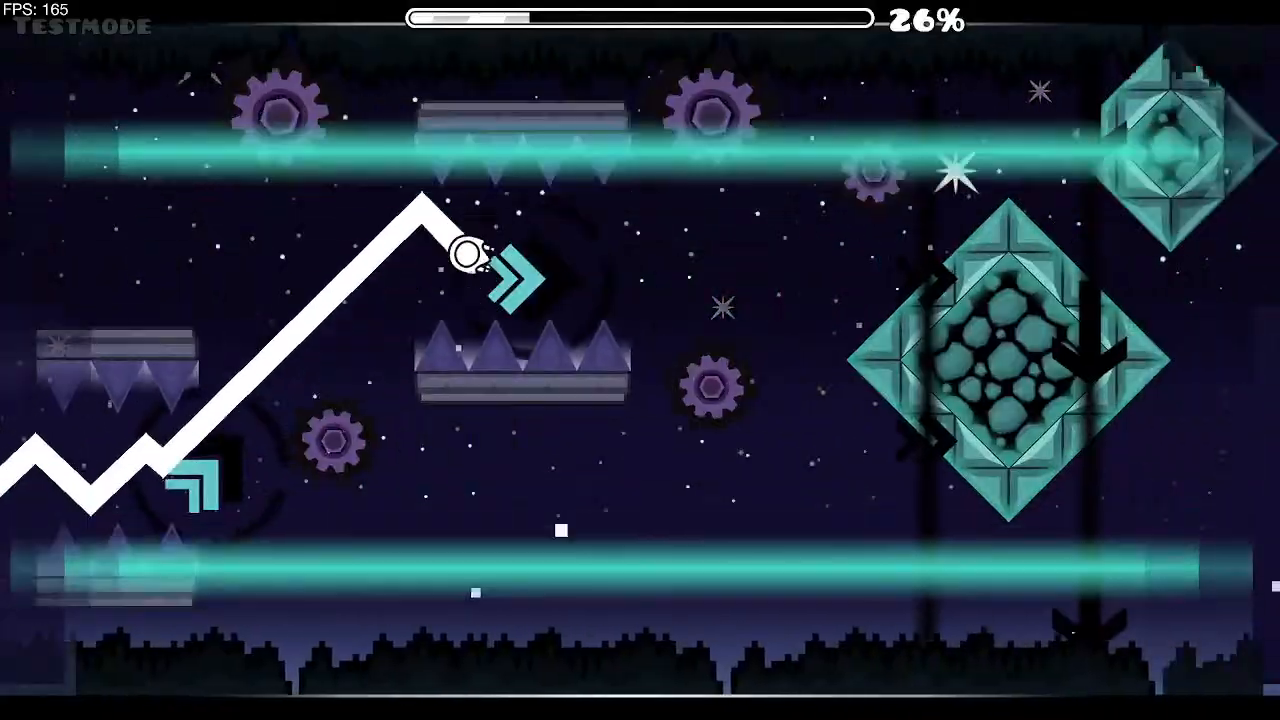
pyautogui.press('space')
pyautogui.press('space')
pyautogui.press('space')
pyautogui.press('space')
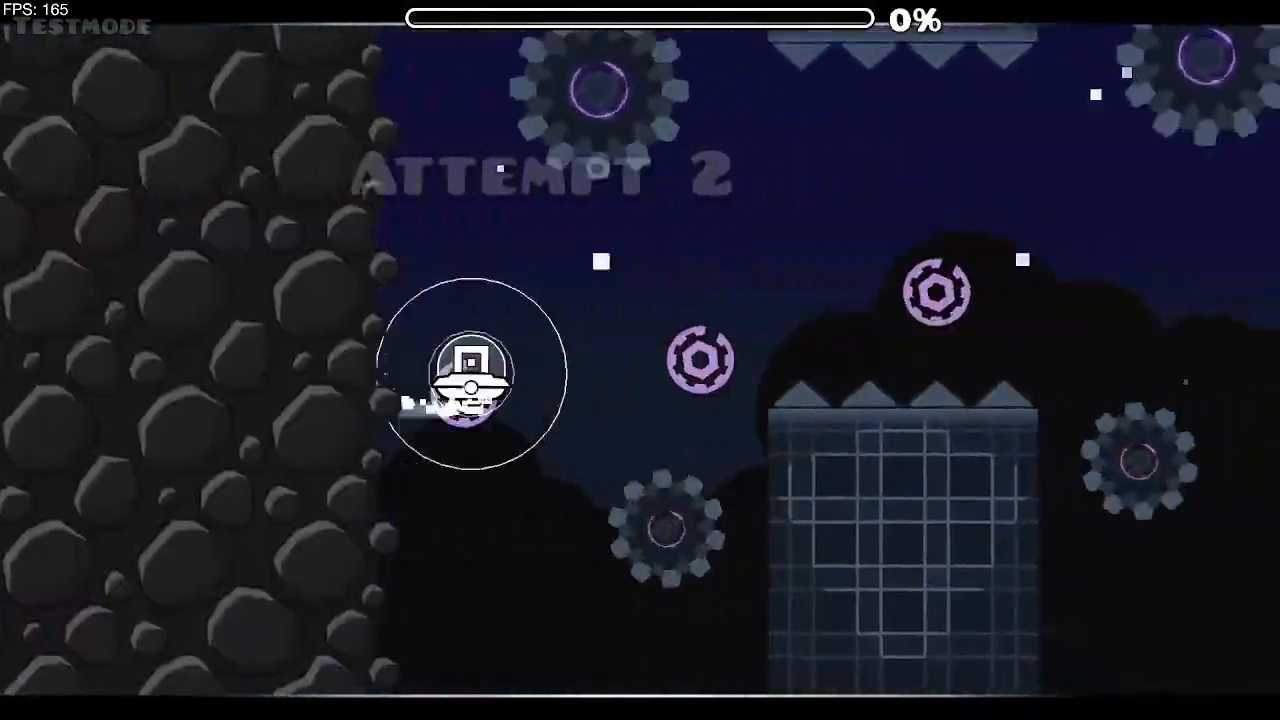
# Step: Replay the UFO section on a second attempt to check the numbered panels up to panel 4
pyautogui.press('space')
pyautogui.press('space')
pyautogui.press('space')
pyautogui.press('space')
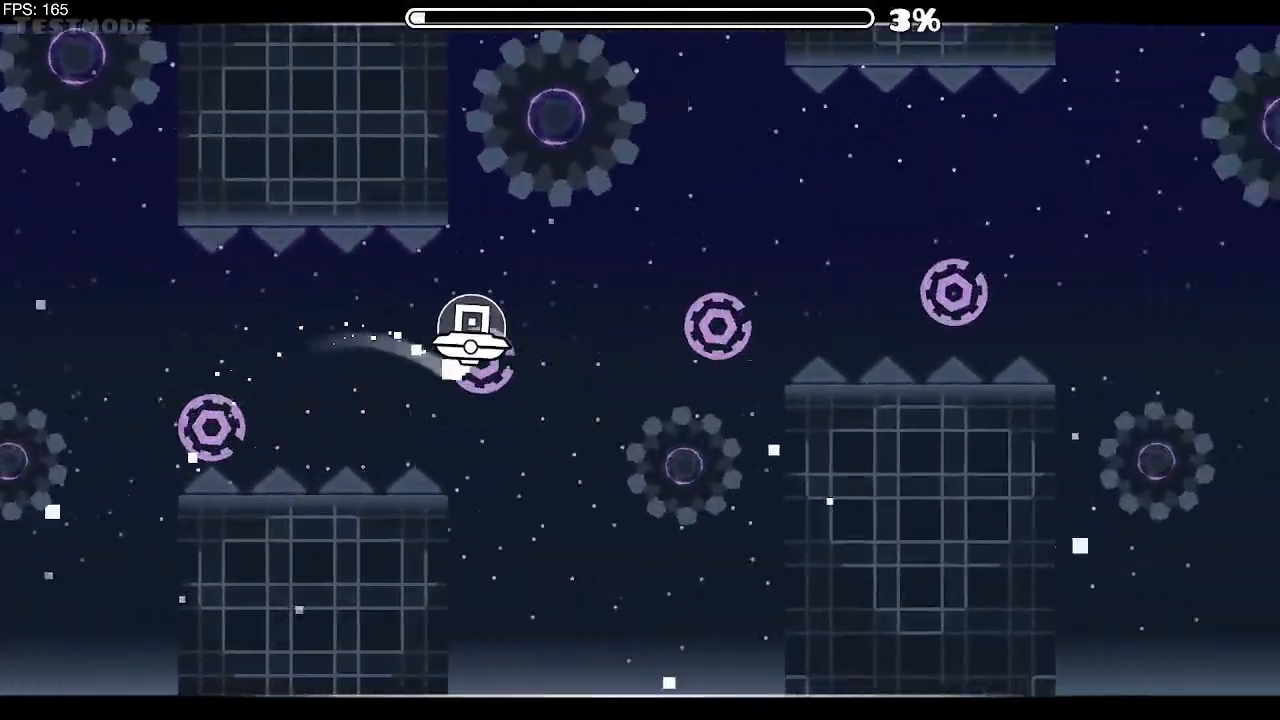
pyautogui.press('space')
pyautogui.press('space')
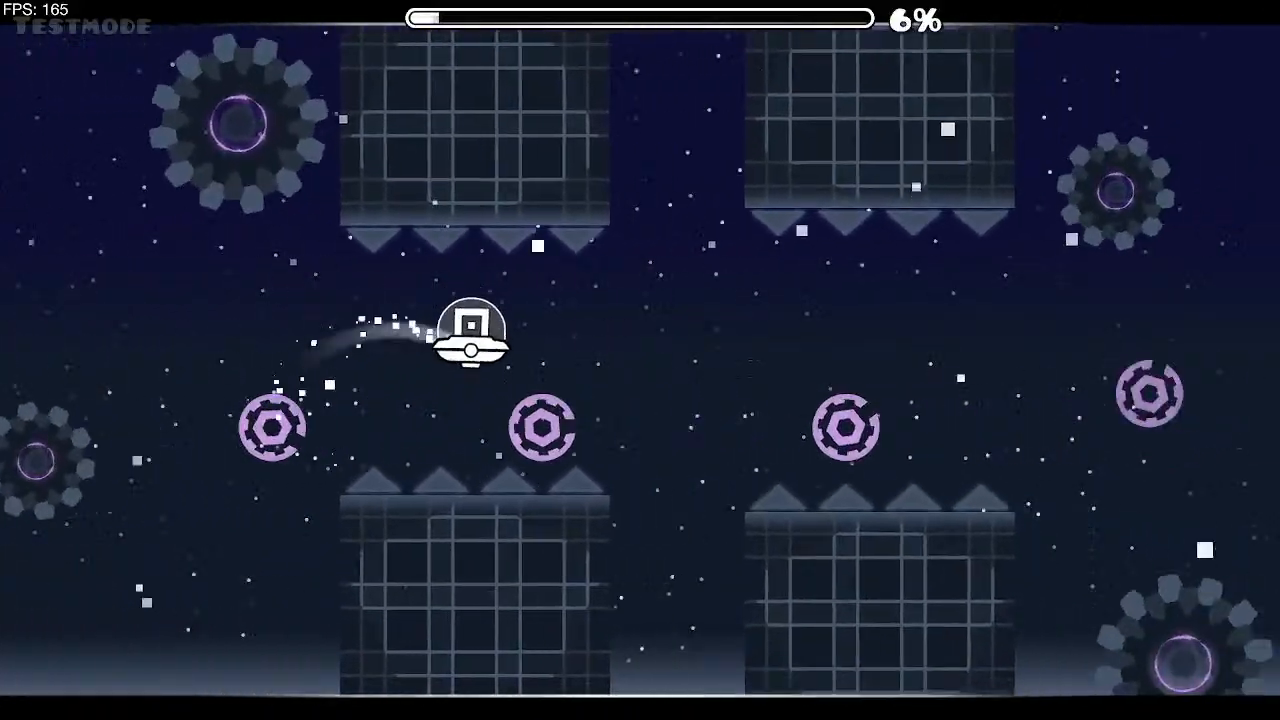
pyautogui.press('space')
pyautogui.press('space')
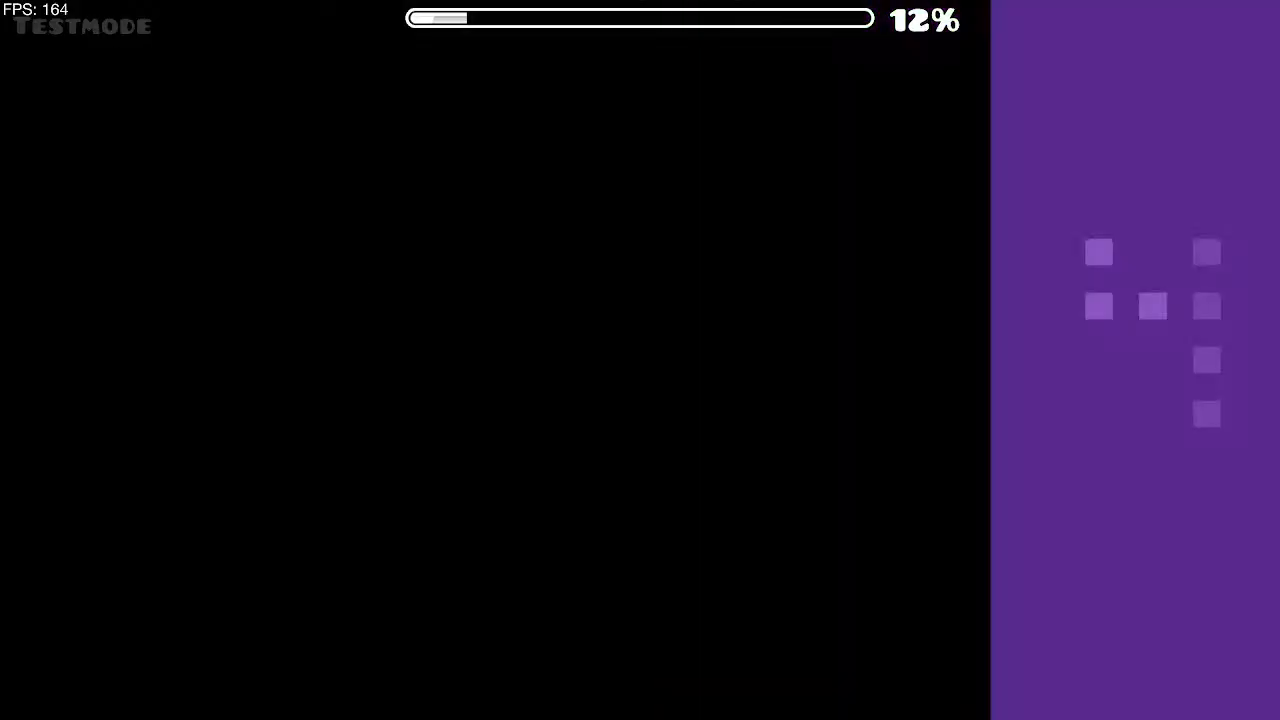
pyautogui.press('space')
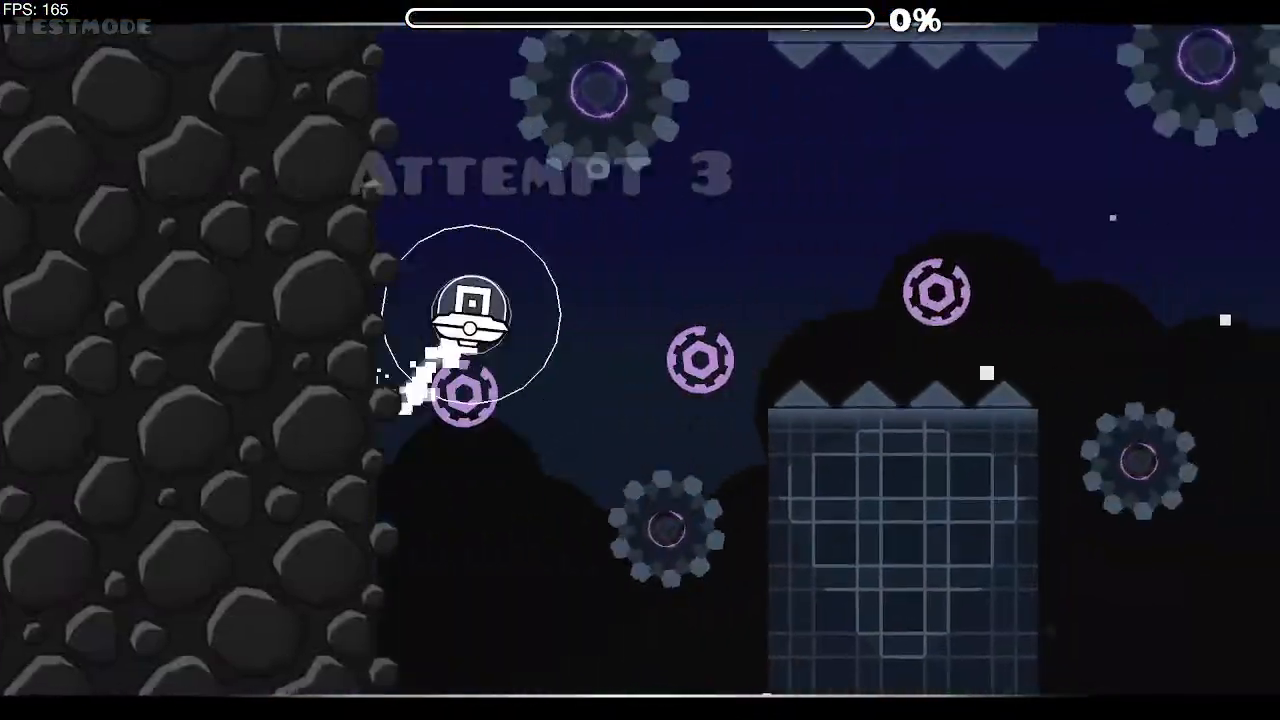
# Step: Retry the UFO section on a third attempt, steering through the spiked pillars ahead of the blue speed portal
pyautogui.press('space')
pyautogui.press('space')
pyautogui.press('space')
pyautogui.press('space')
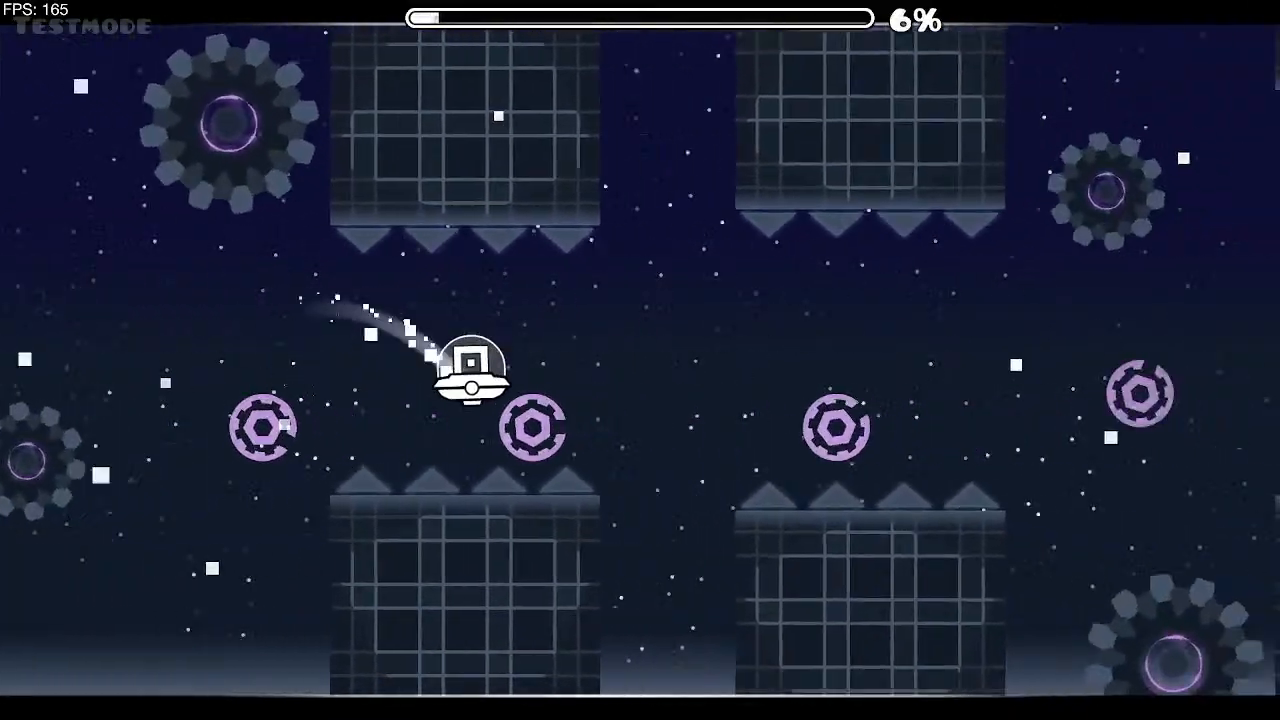
pyautogui.press('space')
pyautogui.press('space')
pyautogui.press('space')
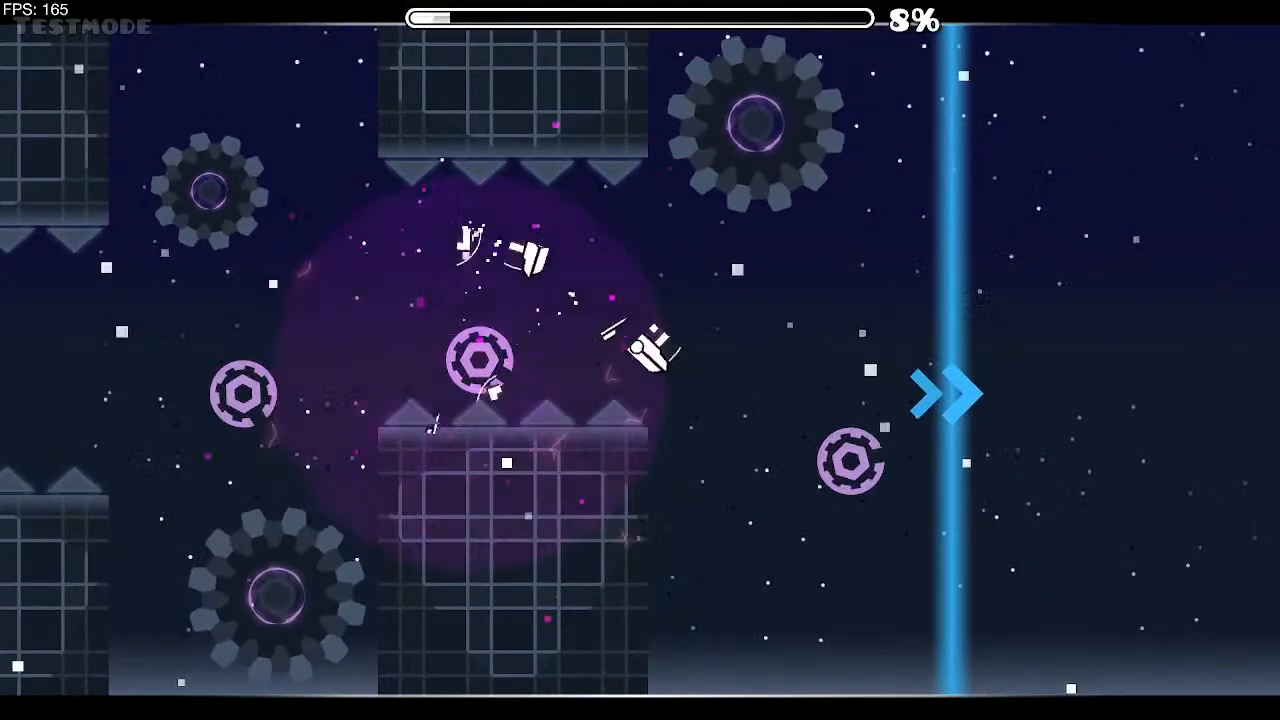
# Step: Play the UFO section on a fourth attempt, passing the numbered panels and entering the wave section
pyautogui.press('space')
pyautogui.press('space')
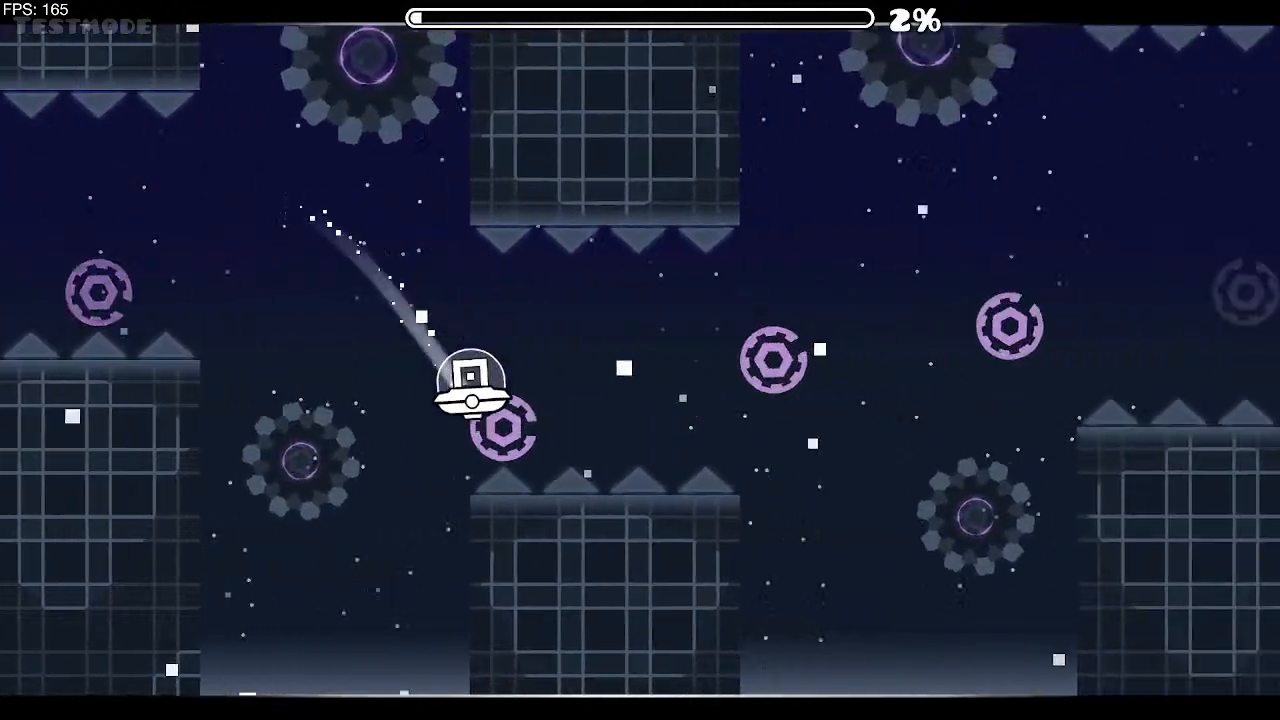
pyautogui.press('space')
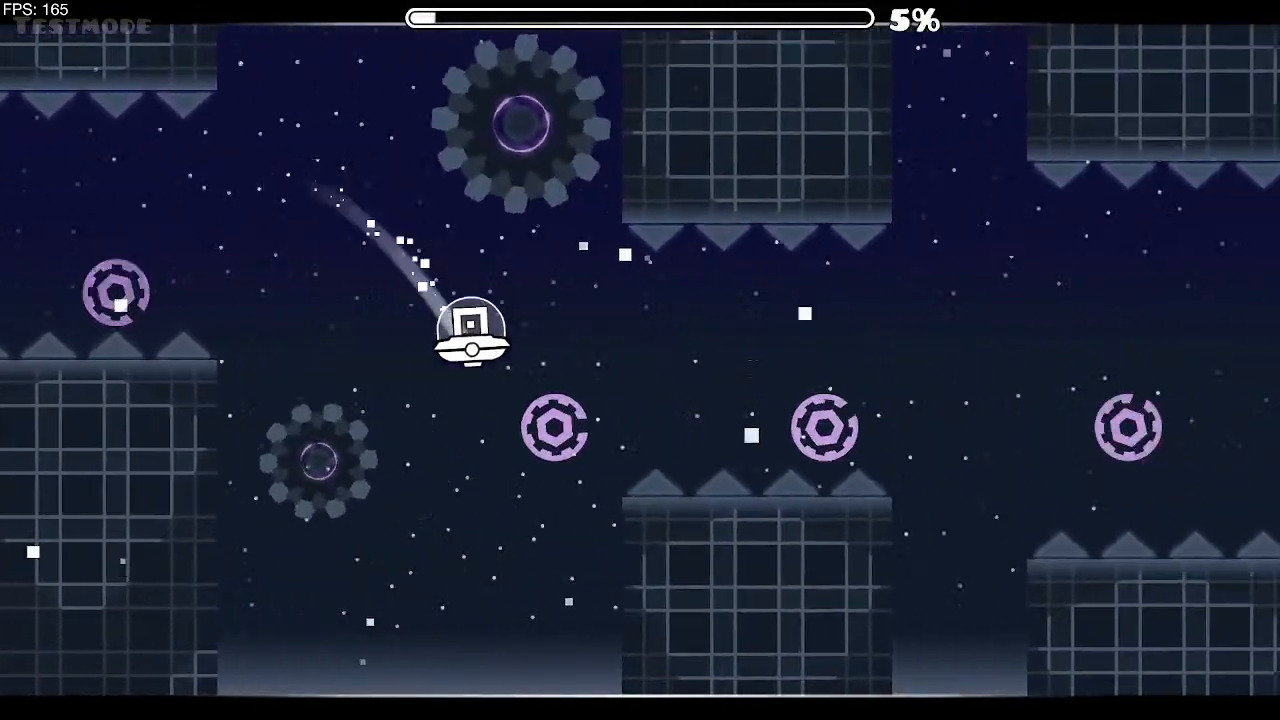
pyautogui.press('space')
pyautogui.press('space')
pyautogui.press('space')
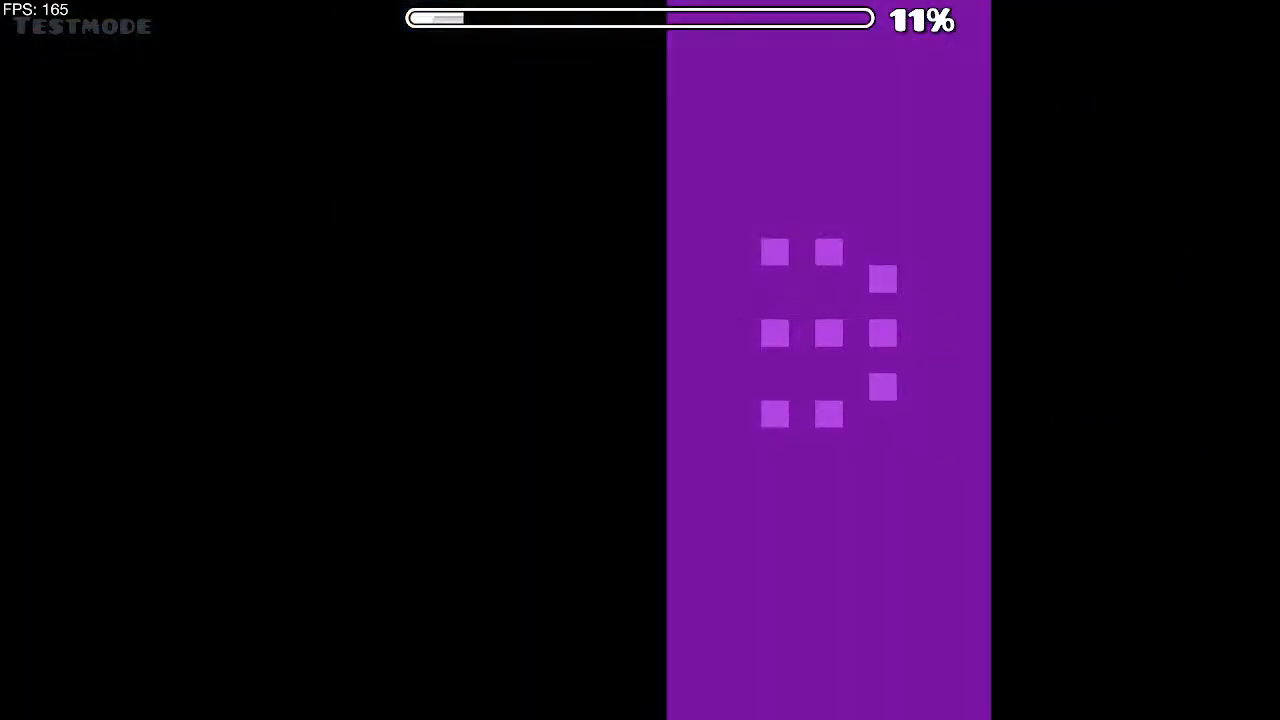
pyautogui.press('space')
pyautogui.press('space')
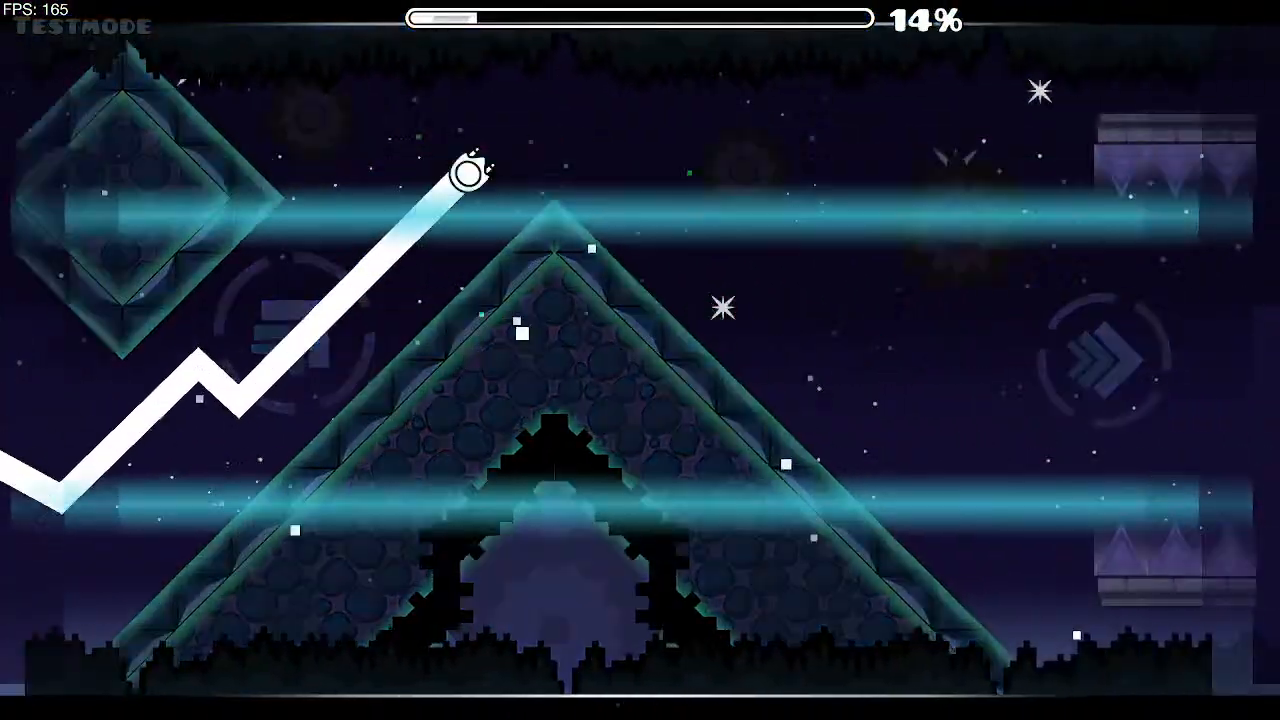
# Step: Test the teal wave section from the first large triangle to the pink speed portal
pyautogui.press('space')
pyautogui.press('space')
pyautogui.press('space')
pyautogui.press('space')
pyautogui.press('space')
pyautogui.press('space')
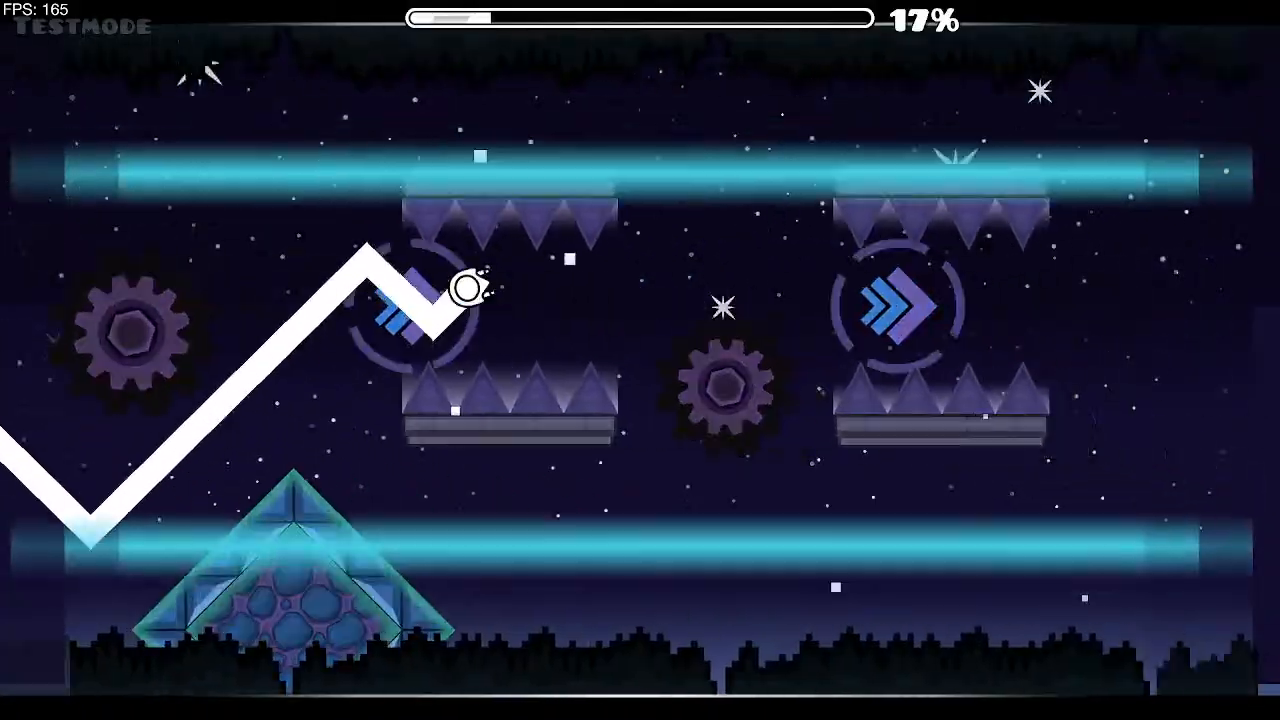
pyautogui.press('space')
pyautogui.press('space')
pyautogui.press('space')
pyautogui.press('space')
pyautogui.press('space')
pyautogui.press('space')
pyautogui.press('space')
pyautogui.press('space')
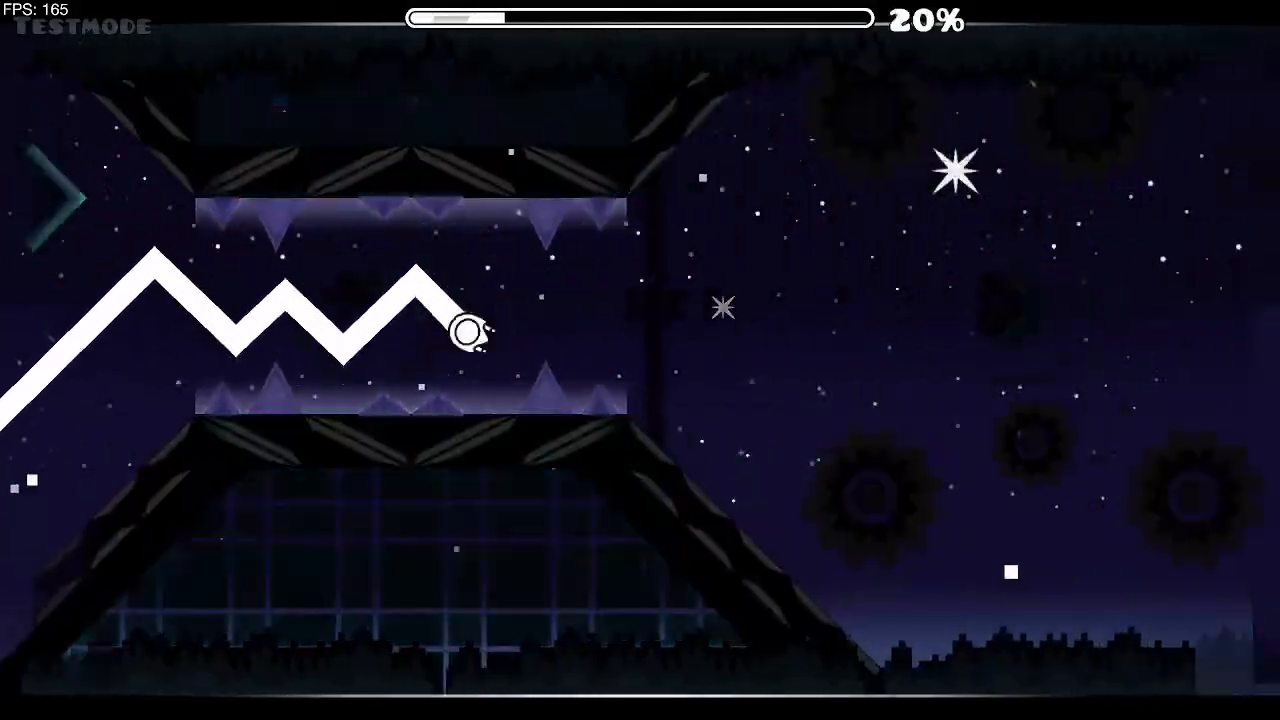
pyautogui.press('space')
pyautogui.press('space')
pyautogui.press('space')
pyautogui.press('space')
pyautogui.press('space')
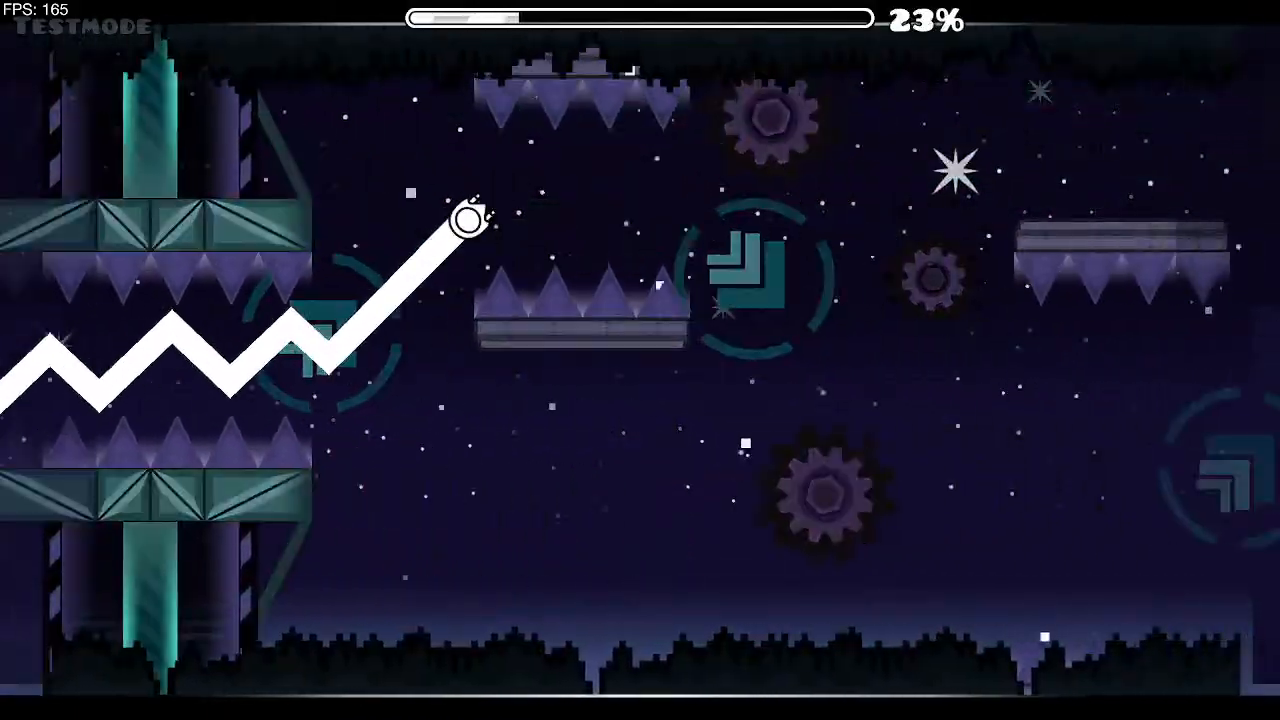
pyautogui.press('space')
pyautogui.press('space')
pyautogui.press('space')
pyautogui.press('space')
pyautogui.press('space')
pyautogui.press('space')
pyautogui.press('space')
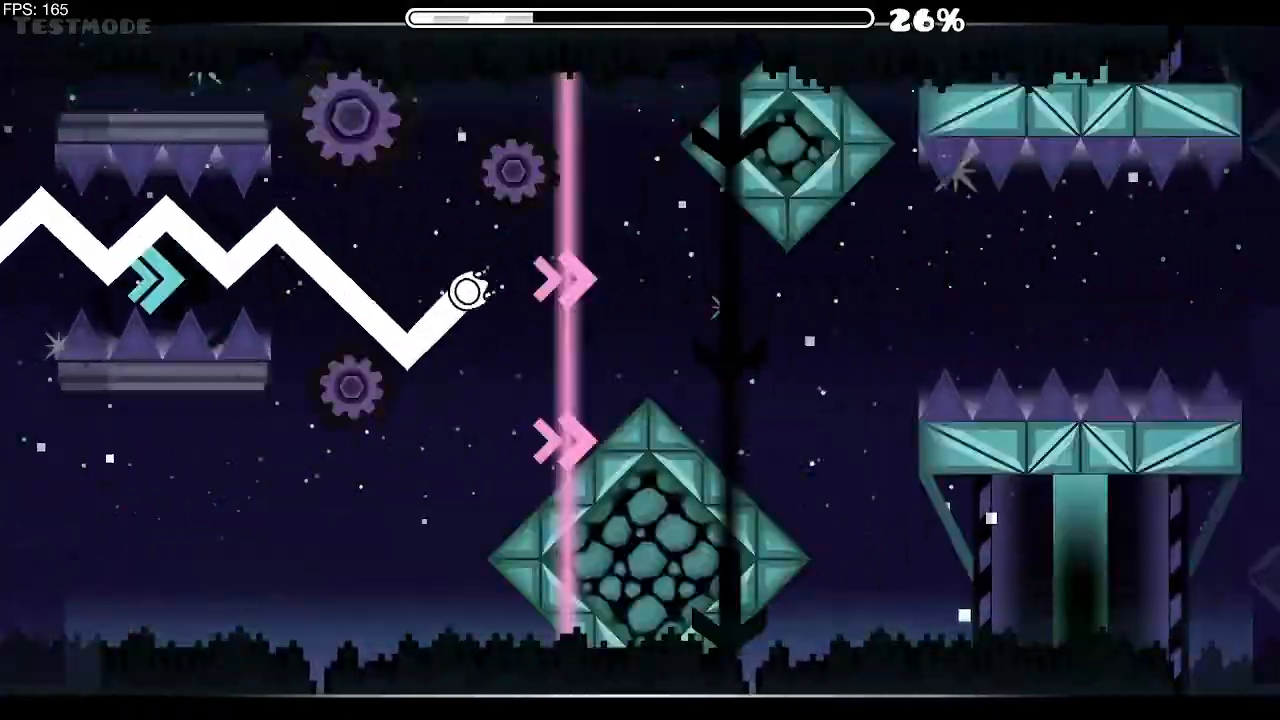
# Step: Playtest the green diamond wave section into the tilted red section, ending the test there and returning to the editor
pyautogui.press('space')
pyautogui.press('space')
pyautogui.press('space')
pyautogui.press('space')
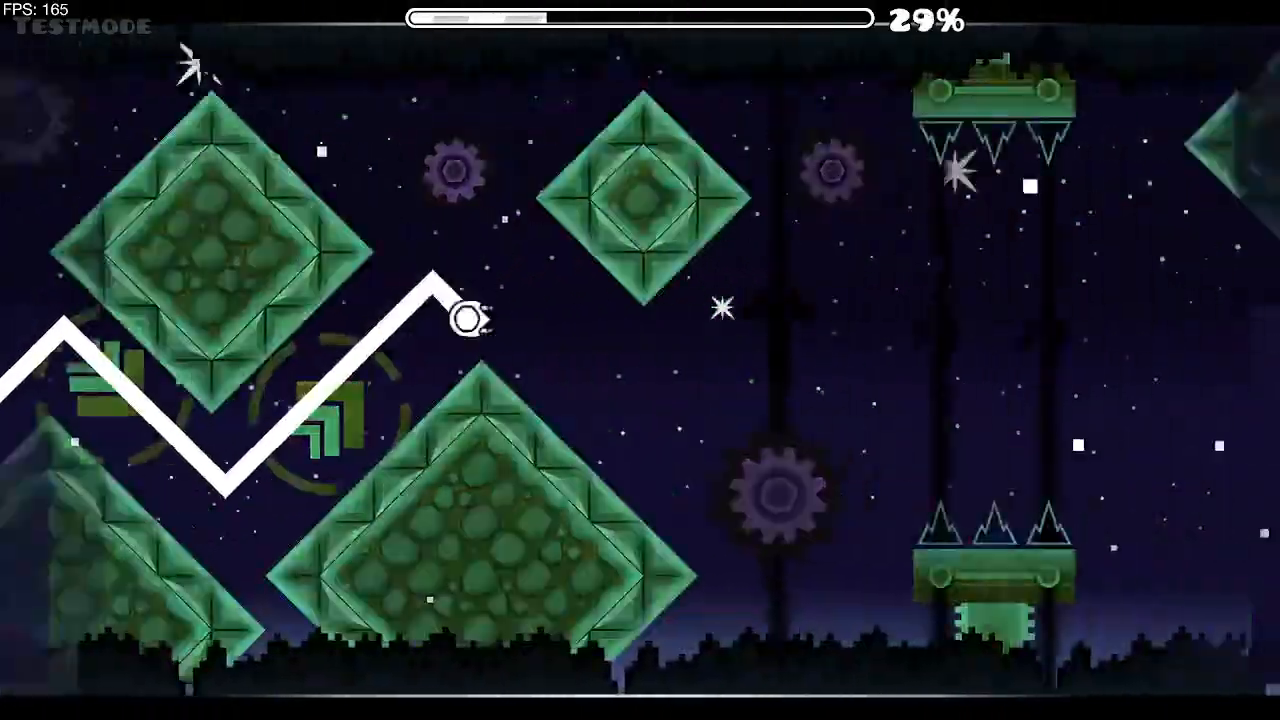
pyautogui.press('space')
pyautogui.press('space')
pyautogui.press('space')
pyautogui.press('space')
pyautogui.press('space')
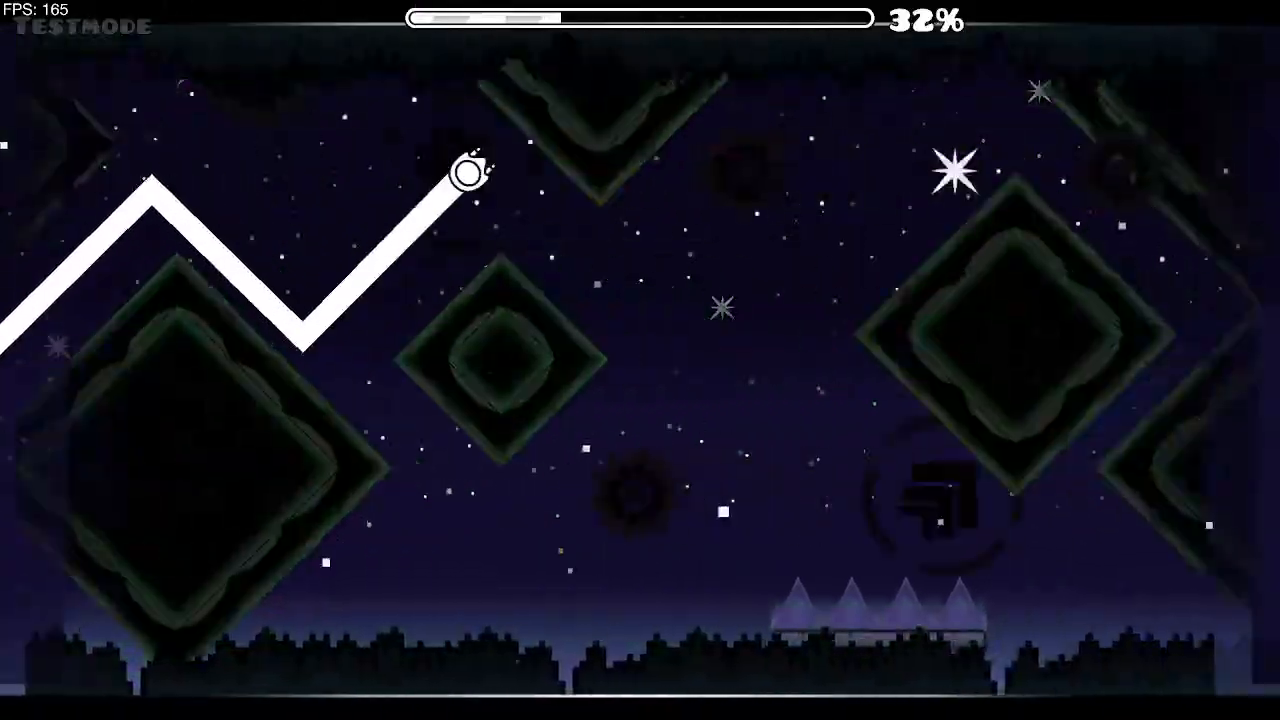
pyautogui.press('space')
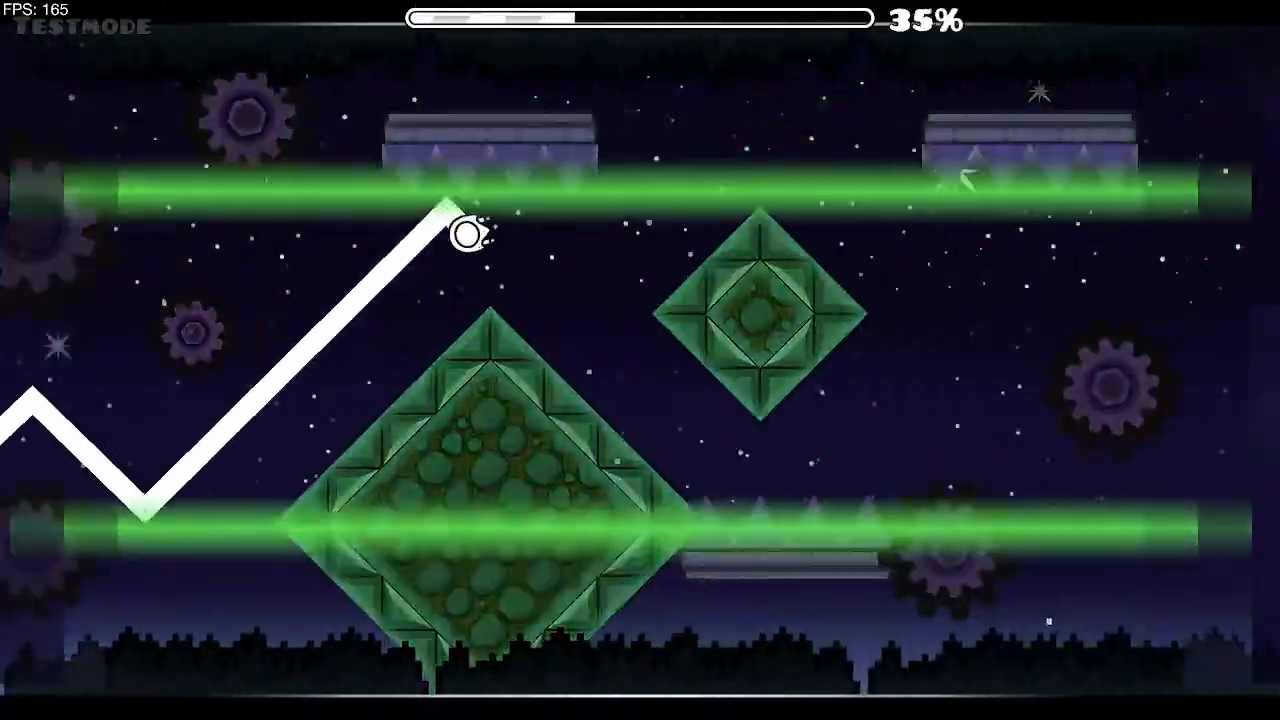
pyautogui.press('space')
pyautogui.press('space')
pyautogui.press('space')
pyautogui.press('space')
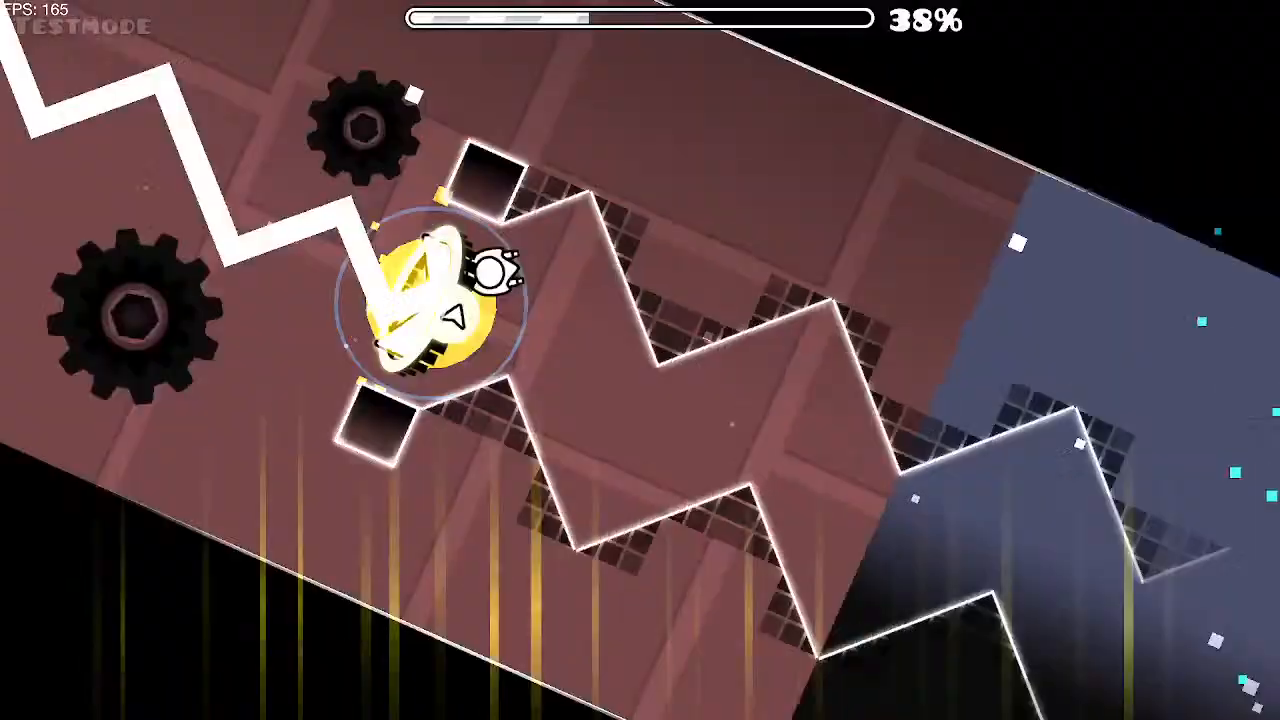
pyautogui.press('Escape')
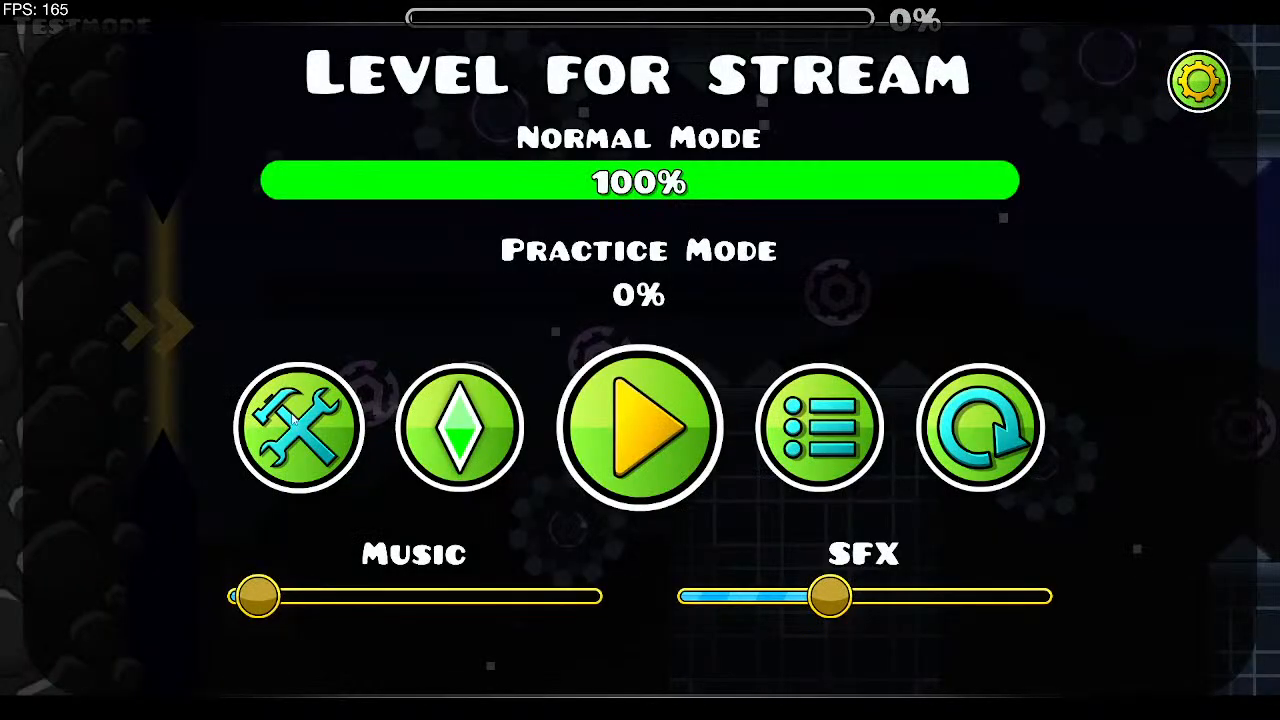
pyautogui.click(294, 424)
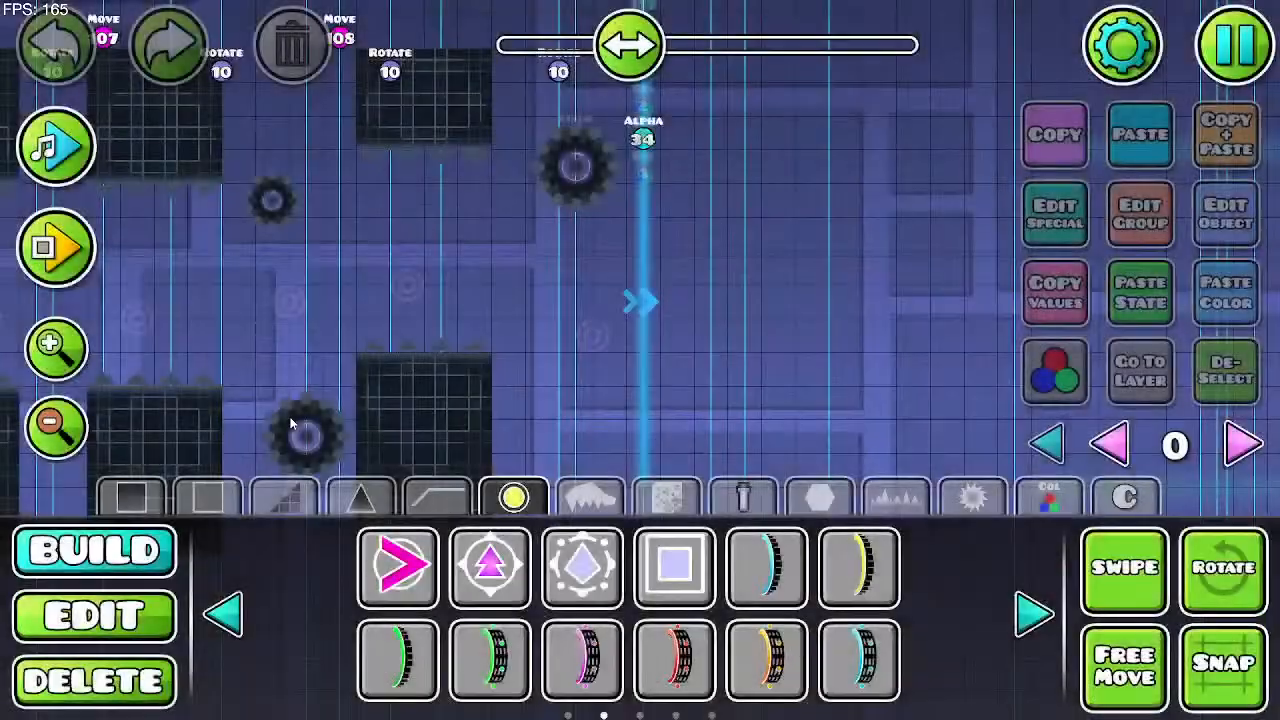
# Step: Look back through the earlier level sections, from the UFO corridor to the grassy dirt-block area near the start
pyautogui.moveTo(487, 354); pyautogui.dragTo(1083, 338)
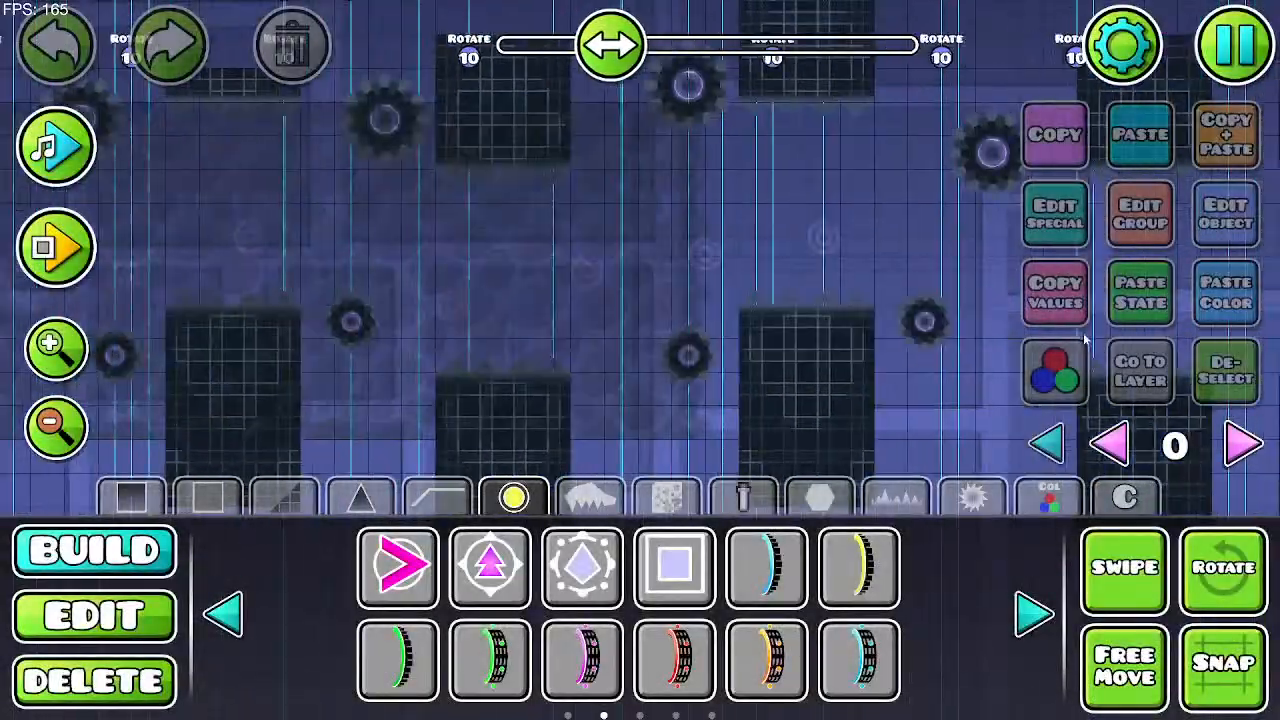
pyautogui.moveTo(260, 335); pyautogui.dragTo(823, 309)
pyautogui.moveTo(655, 275); pyautogui.dragTo(769, 271)
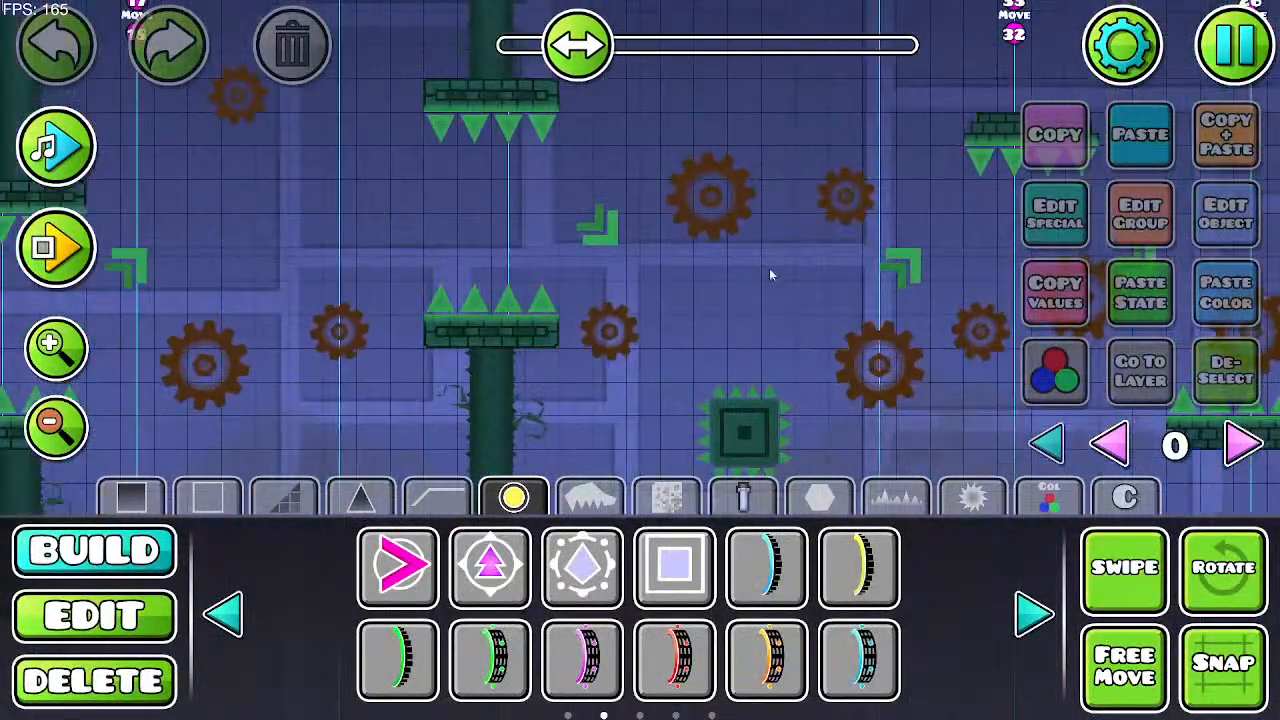
pyautogui.moveTo(438, 280); pyautogui.dragTo(483, 279)
pyautogui.click(52, 418)
pyautogui.click(52, 418)
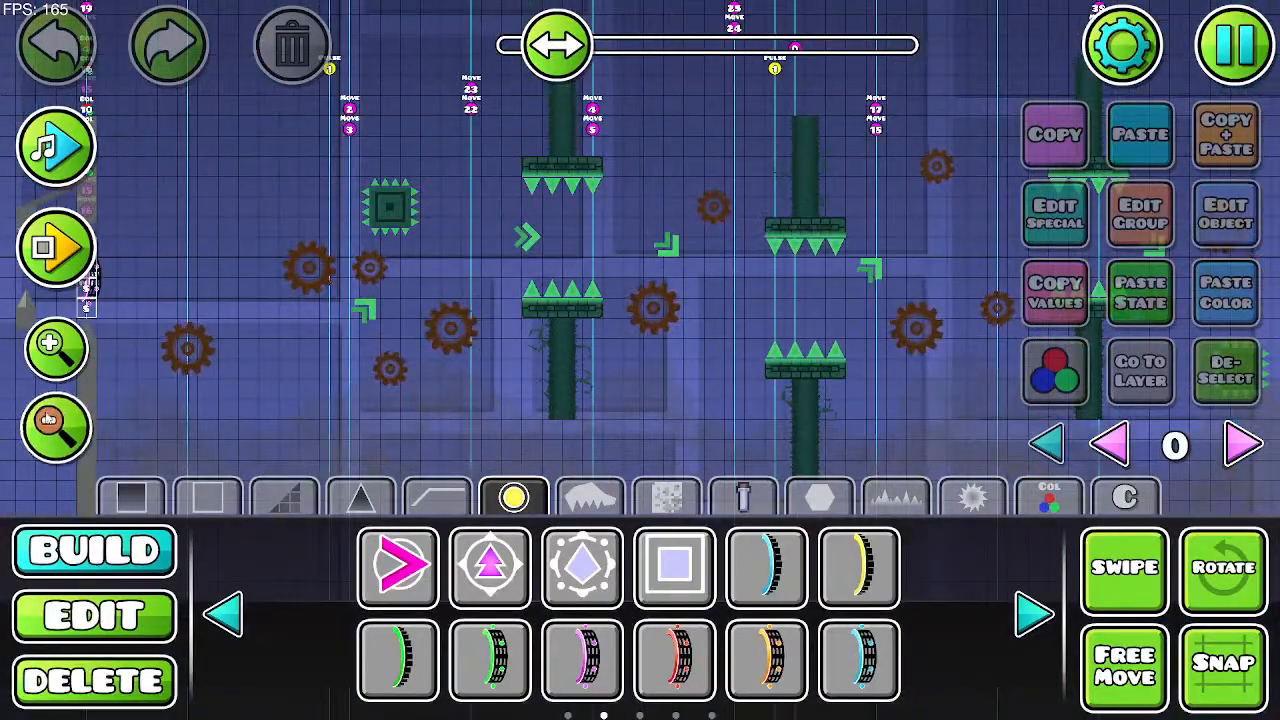
pyautogui.click(52, 418)
pyautogui.moveTo(142, 368); pyautogui.dragTo(740, 348)
pyautogui.moveTo(430, 345); pyautogui.dragTo(727, 335)
pyautogui.moveTo(480, 320); pyautogui.dragTo(731, 303)
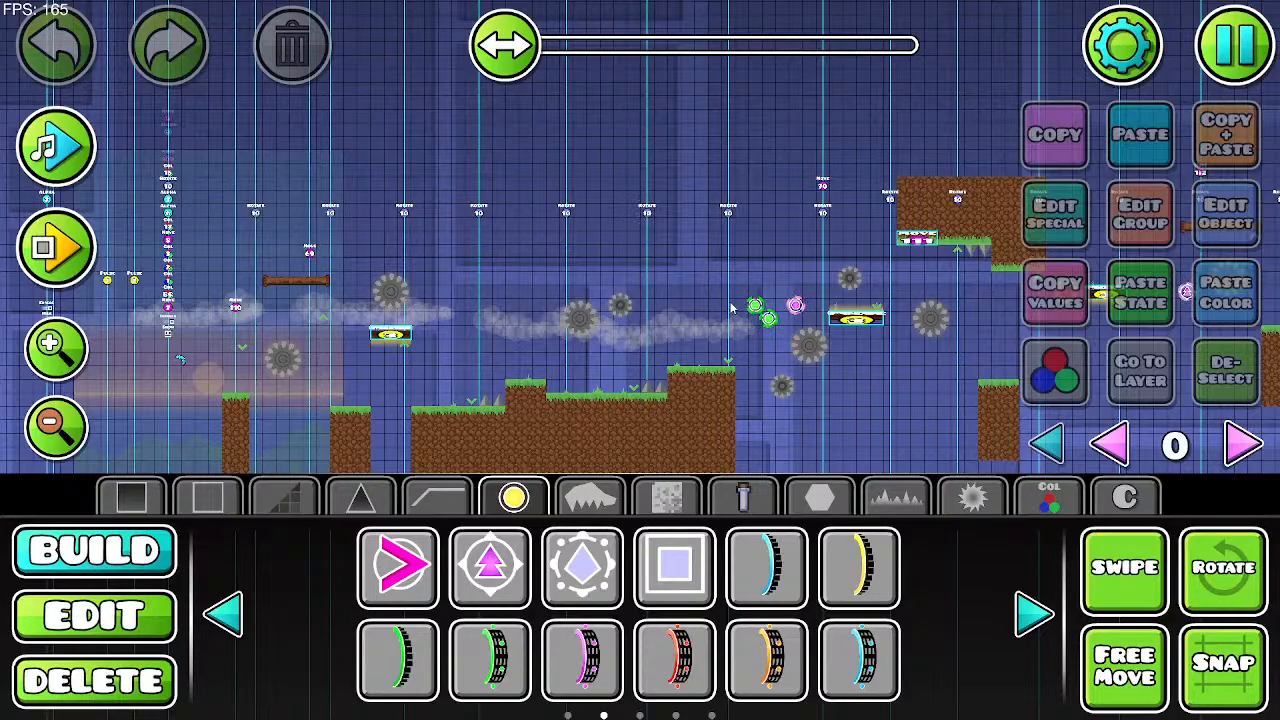
# Step: Look through the object categories and the trigger pages for a screen effect to use in the wave section
pyautogui.click(1048, 497)
pyautogui.click(896, 497)
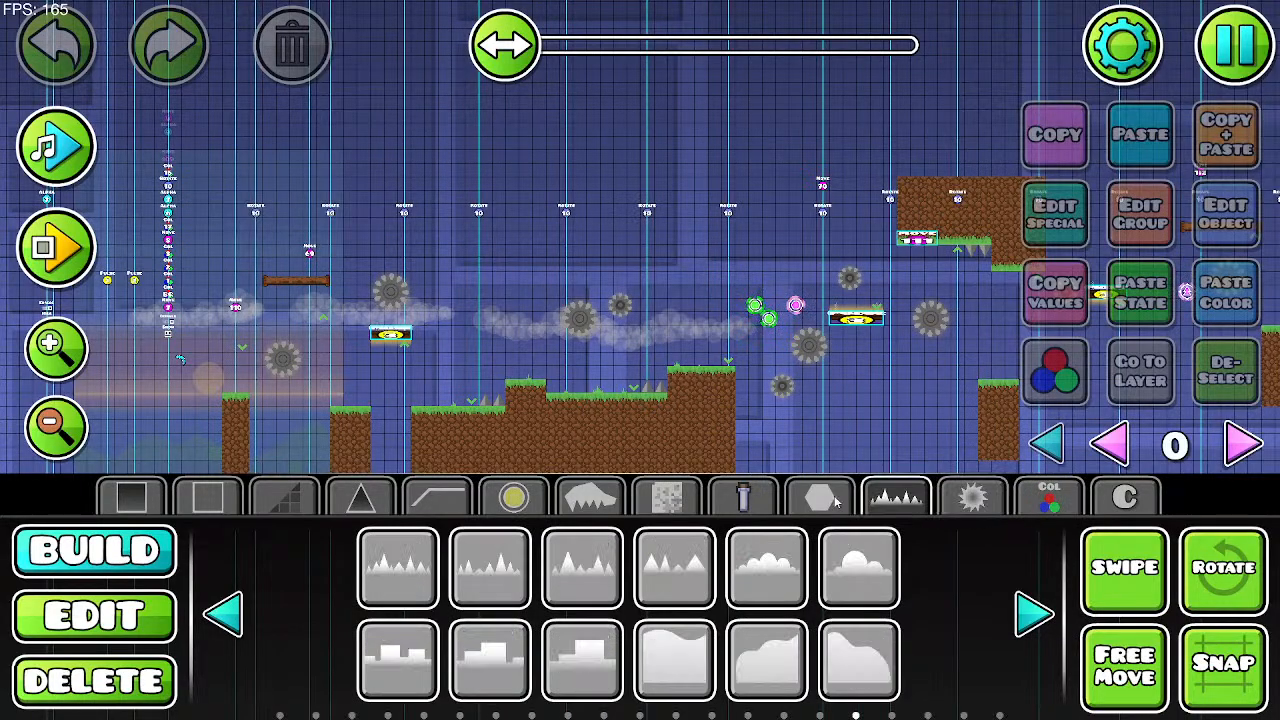
pyautogui.click(819, 497)
pyautogui.click(743, 497)
pyautogui.click(680, 498)
pyautogui.click(598, 498)
pyautogui.click(520, 498)
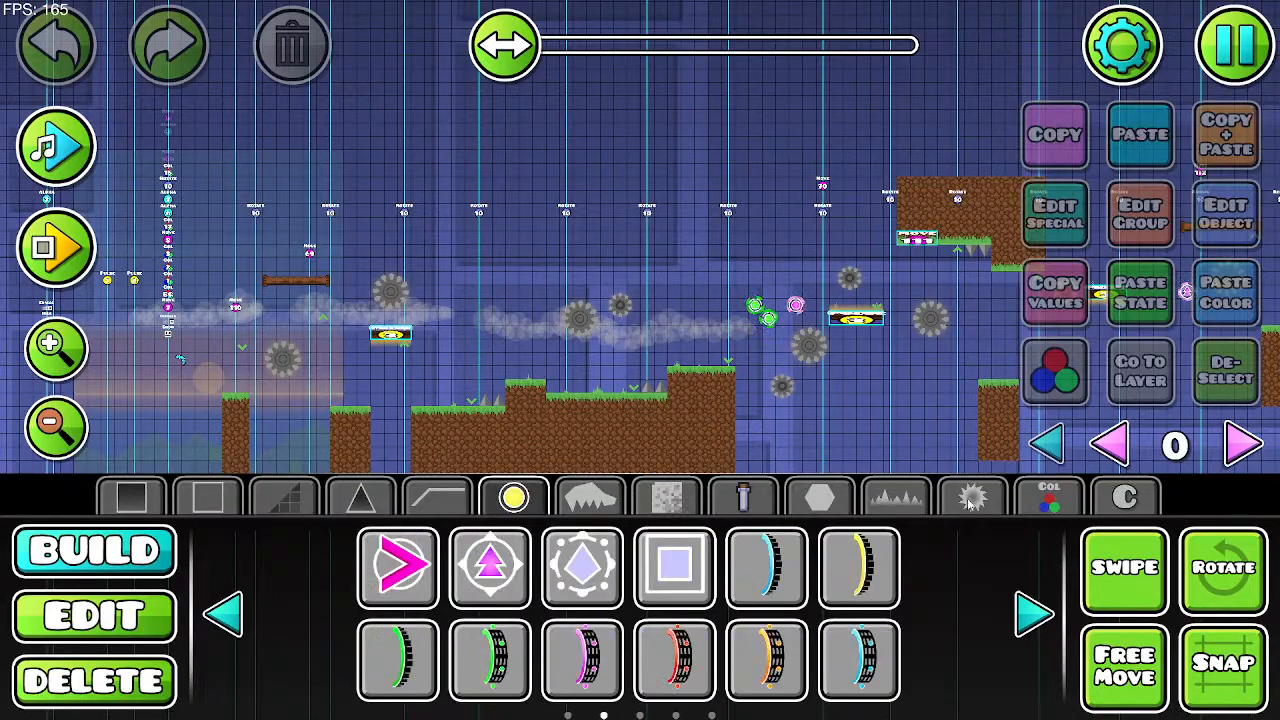
pyautogui.click(1046, 498)
pyautogui.click(1036, 615)
pyautogui.click(1037, 622)
pyautogui.click(1037, 620)
pyautogui.click(1037, 620)
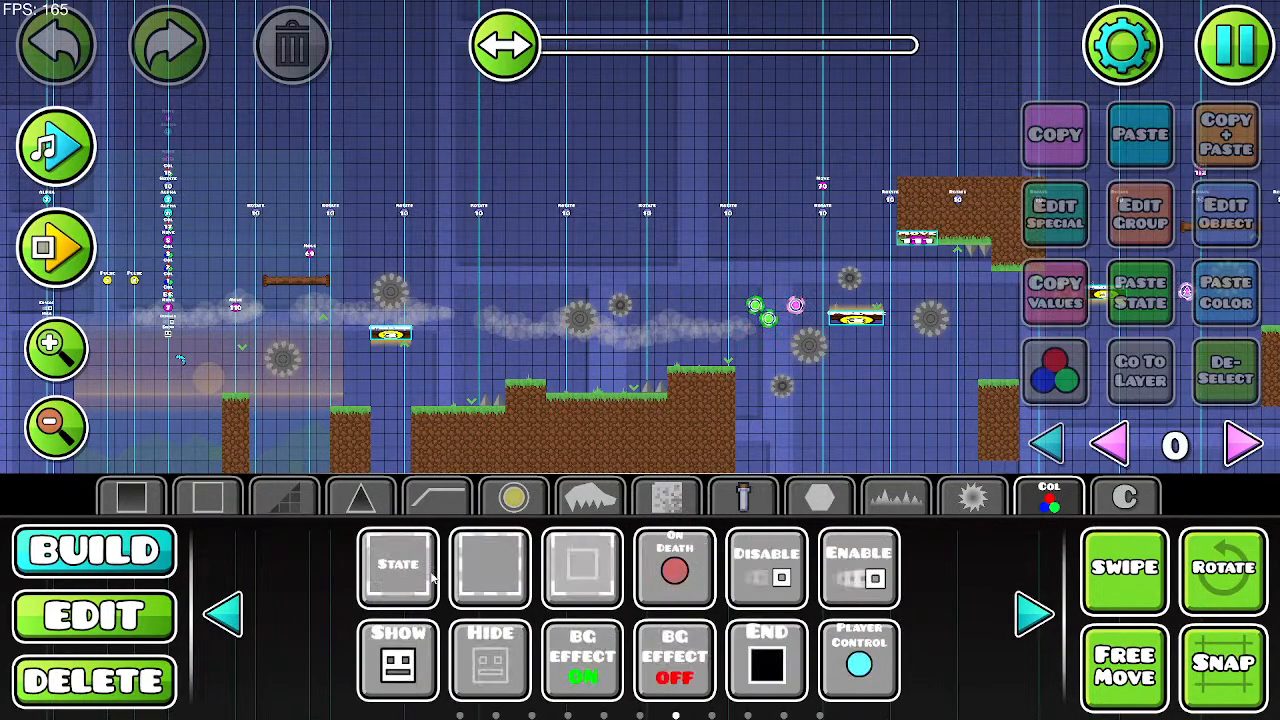
pyautogui.click(230, 605)
pyautogui.click(230, 605)
pyautogui.click(230, 605)
pyautogui.click(228, 612)
pyautogui.click(228, 612)
pyautogui.click(228, 612)
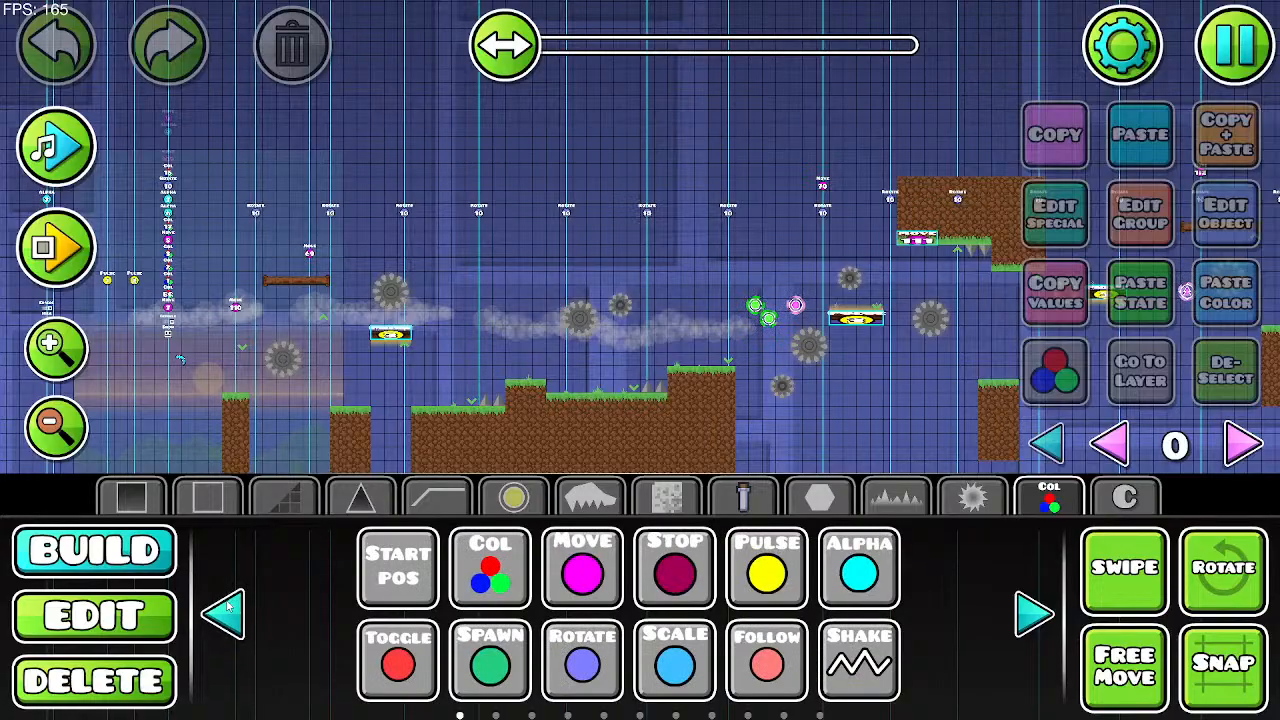
pyautogui.click(228, 612)
pyautogui.click(228, 612)
pyautogui.click(228, 612)
pyautogui.click(228, 608)
# Step: Try a Glitch trigger ahead of the wave section, preview its effect with the music, and delete it
pyautogui.moveTo(686, 298); pyautogui.dragTo(140, 305)
pyautogui.moveTo(734, 382); pyautogui.dragTo(282, 433)
pyautogui.moveTo(950, 410); pyautogui.dragTo(420, 435)
pyautogui.moveTo(840, 365); pyautogui.dragTo(241, 444)
pyautogui.moveTo(735, 430); pyautogui.dragTo(563, 422)
pyautogui.click(711, 306)
pyautogui.moveTo(733, 296); pyautogui.dragTo(253, 302)
pyautogui.click(63, 149)
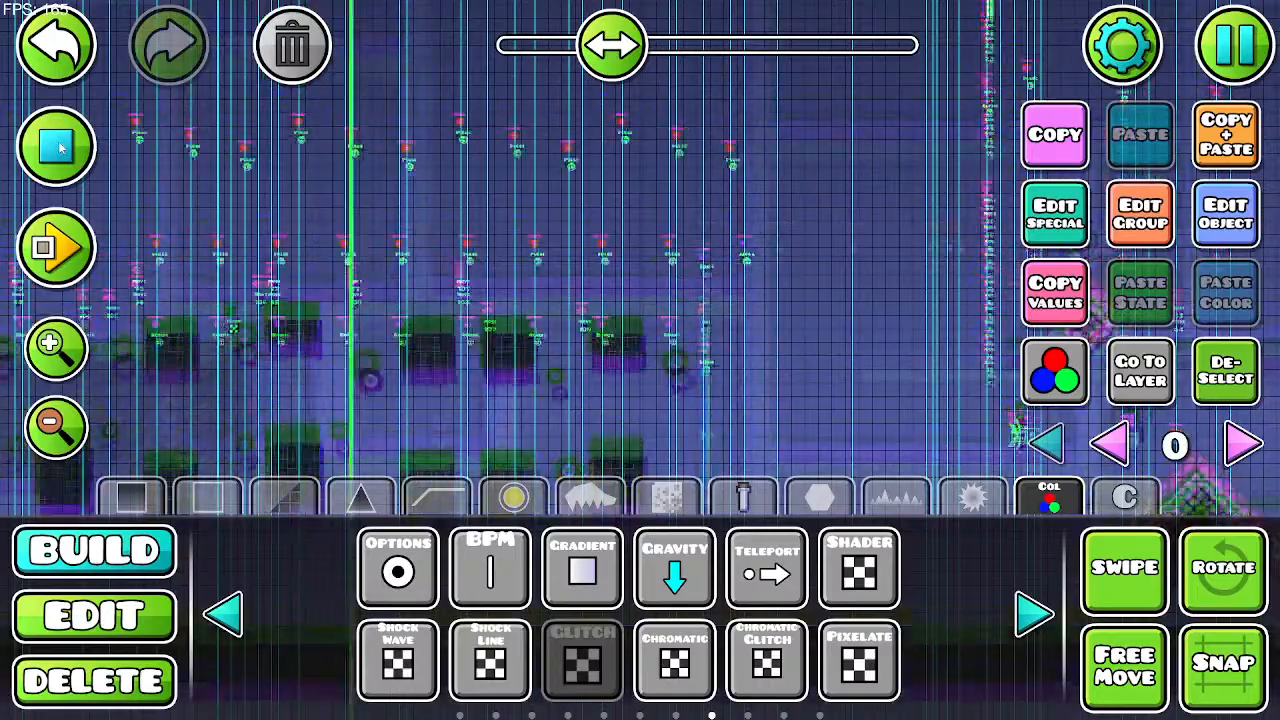
pyautogui.click(60, 148)
pyautogui.click(291, 46)
# Step: Try a Chromatic trigger beside the first diamond of the wave section, preview it, and delete it
pyautogui.moveTo(550, 197); pyautogui.dragTo(174, 177)
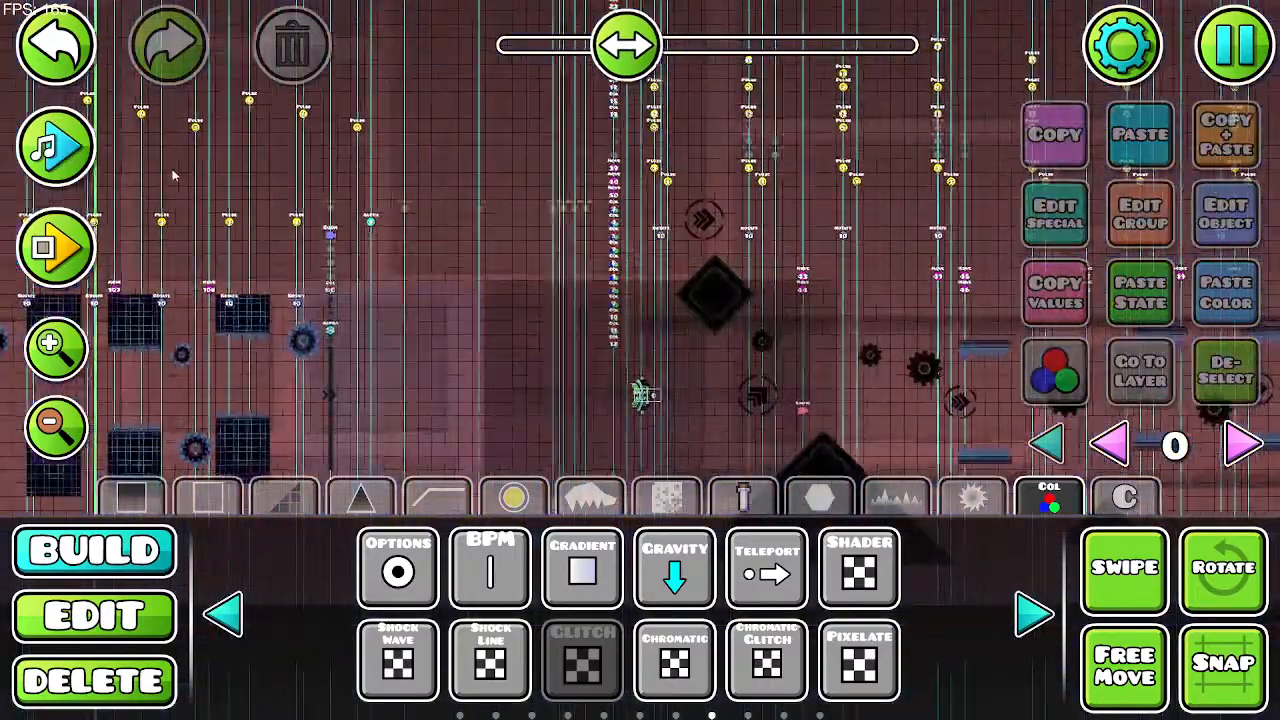
pyautogui.moveTo(555, 277); pyautogui.dragTo(340, 272)
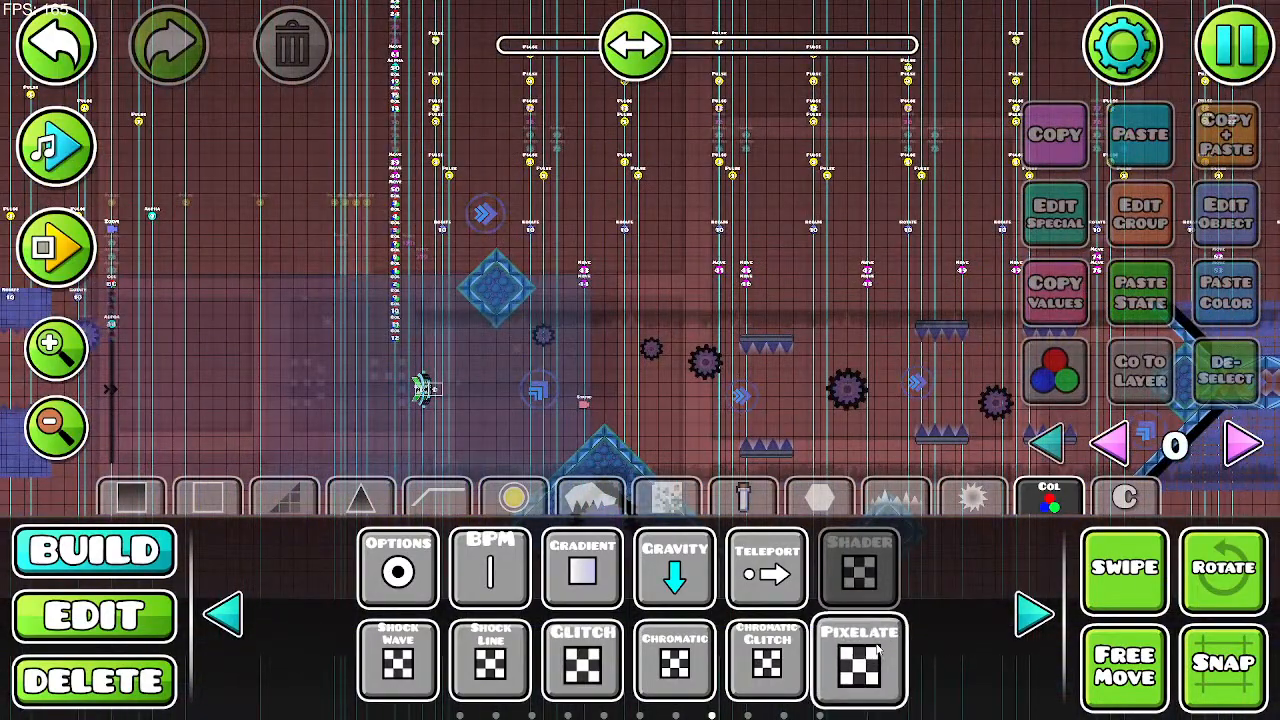
pyautogui.click(547, 294)
pyautogui.moveTo(592, 313); pyautogui.dragTo(354, 311)
pyautogui.click(62, 151)
pyautogui.click(62, 151)
pyautogui.click(312, 60)
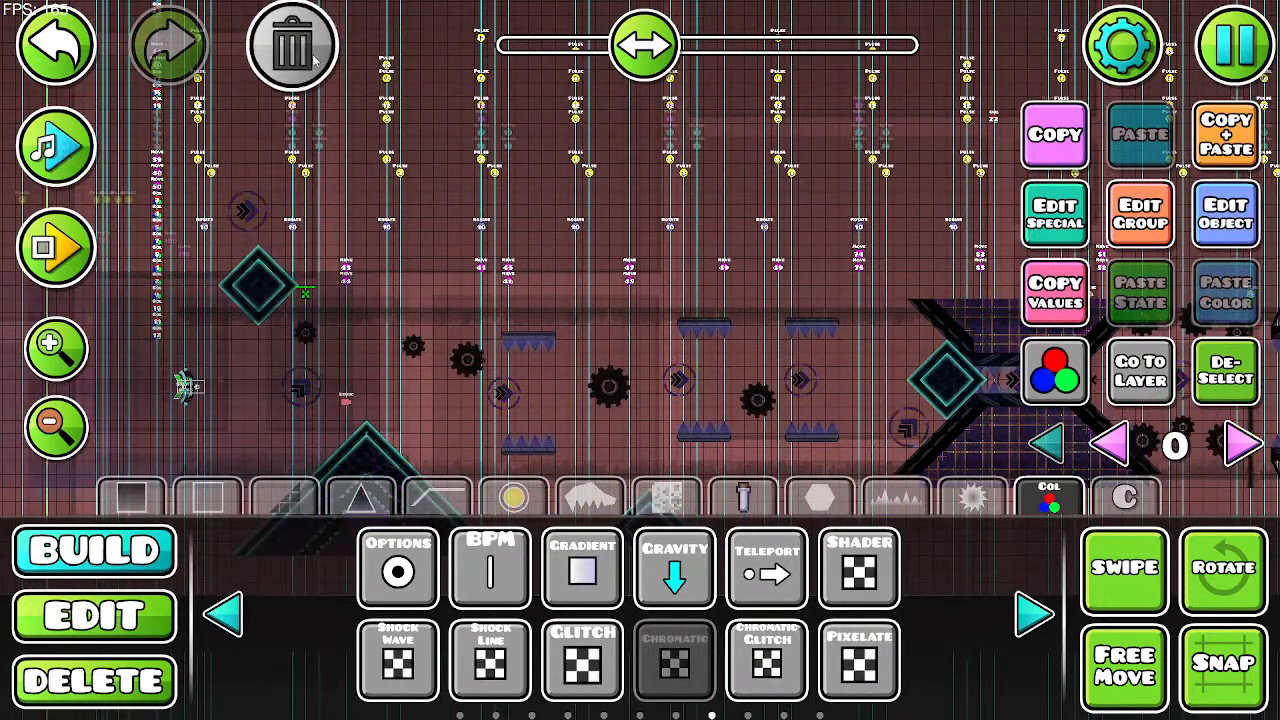
# Step: Place a Pinch trigger above the first diamond at the start of the wave section
pyautogui.click(1040, 620)
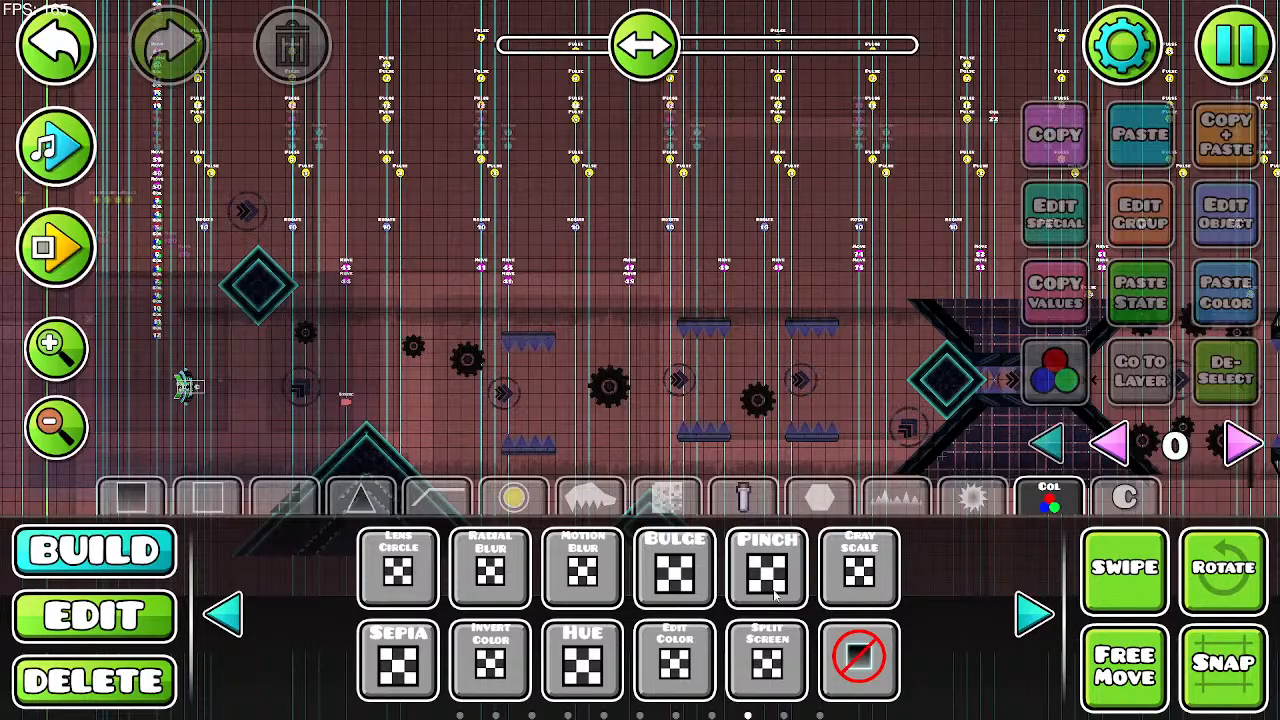
pyautogui.click(342, 252)
pyautogui.press('a')
pyautogui.moveTo(348, 297); pyautogui.dragTo(502, 354)
pyautogui.click(60, 345)
pyautogui.click(60, 345)
# Step: Move the Pinch trigger back and up into the vertical column of color and move triggers starting the wave section
pyautogui.moveTo(520, 305); pyautogui.dragTo(803, 304)
pyautogui.press('a')
pyautogui.moveTo(567, 341); pyautogui.dragTo(699, 404)
pyautogui.press('a')
pyautogui.press('a')
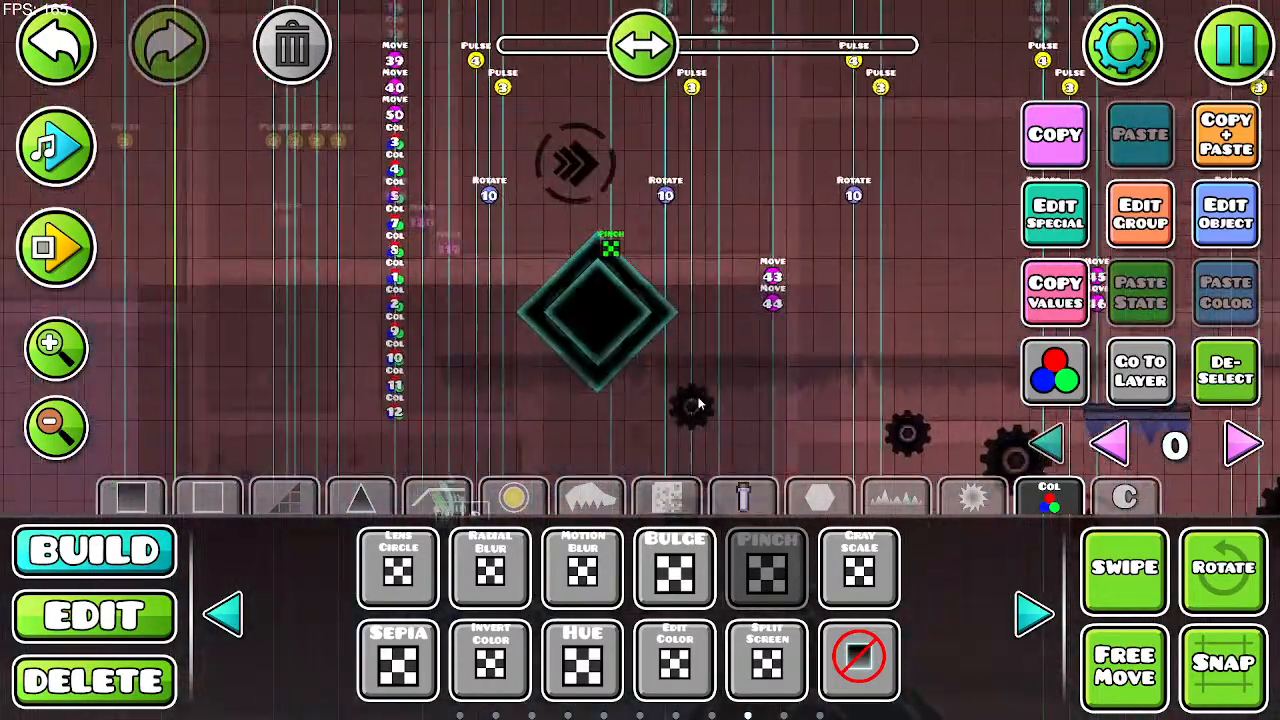
pyautogui.press('w')
pyautogui.moveTo(636, 275); pyautogui.dragTo(669, 473)
pyautogui.press('w')
pyautogui.press('w')
pyautogui.press('w')
pyautogui.press('w')
pyautogui.press('w')
pyautogui.press('w')
pyautogui.press('w')
pyautogui.press('w')
pyautogui.press('d')
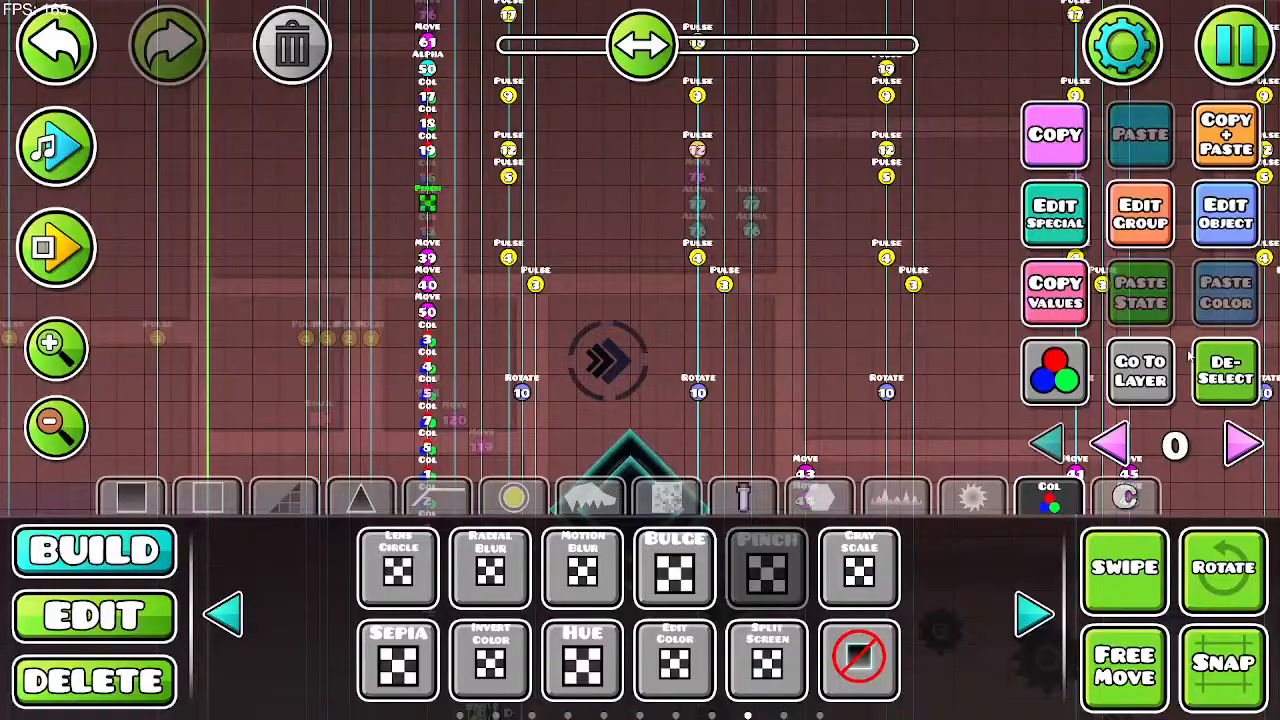
# Step: Set the Pinch trigger's radius to 0.55 and its modifier to about 0.4
pyautogui.click(1210, 225)
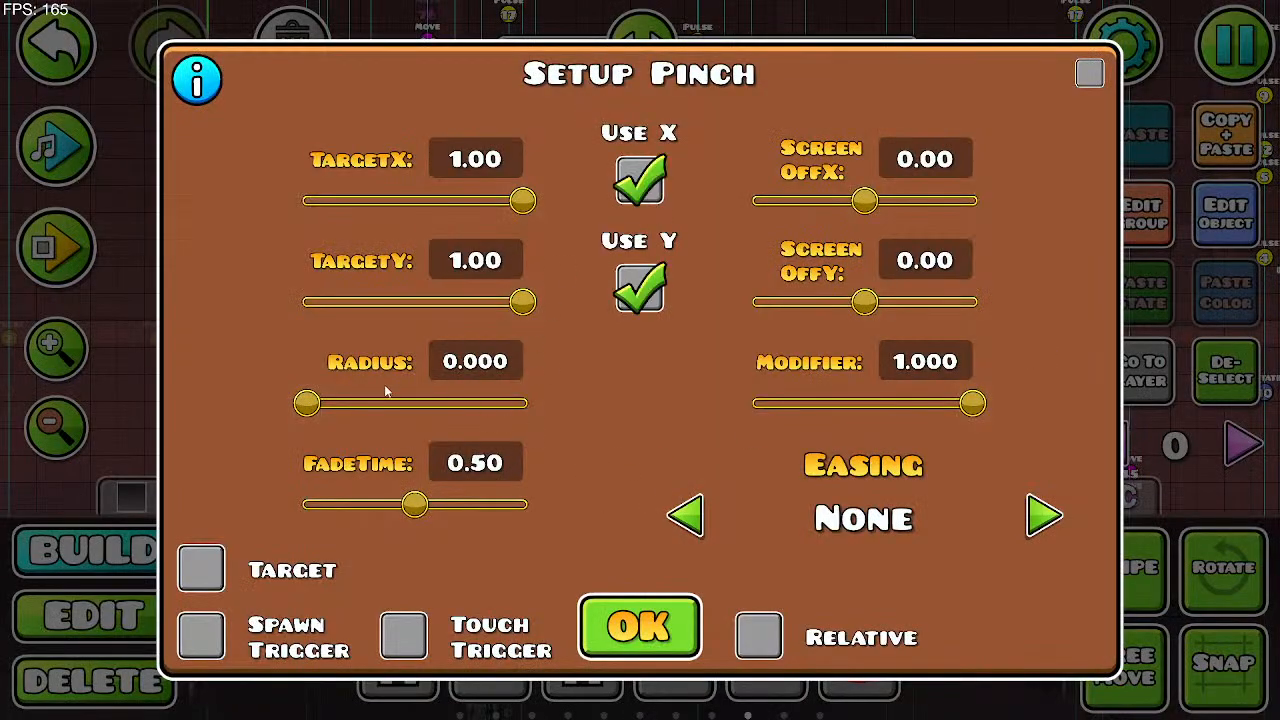
pyautogui.moveTo(307, 403); pyautogui.dragTo(422, 403)
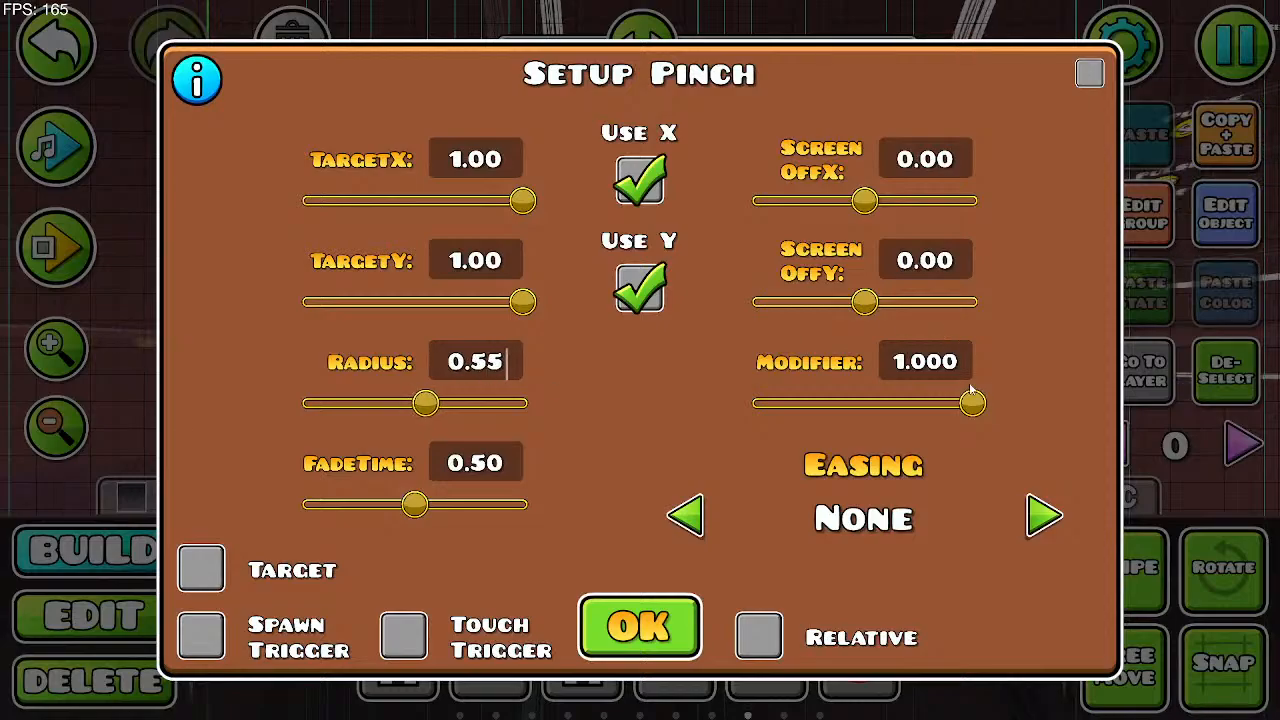
pyautogui.moveTo(973, 403); pyautogui.dragTo(844, 403)
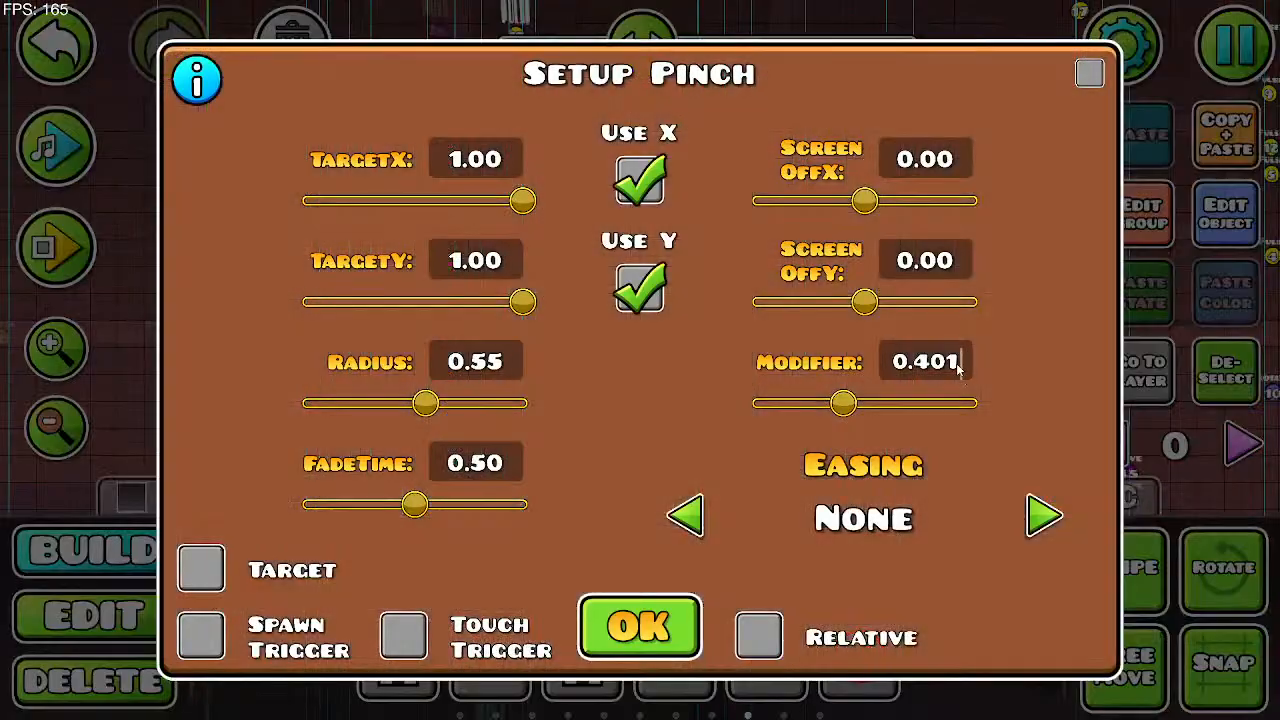
pyautogui.click(592, 651)
# Step: Playtest the UFO section between the spiked pillars up to the wave transition to check the Pinch effect
pyautogui.click(84, 271)
pyautogui.click(340, 292)
pyautogui.click(358, 292)
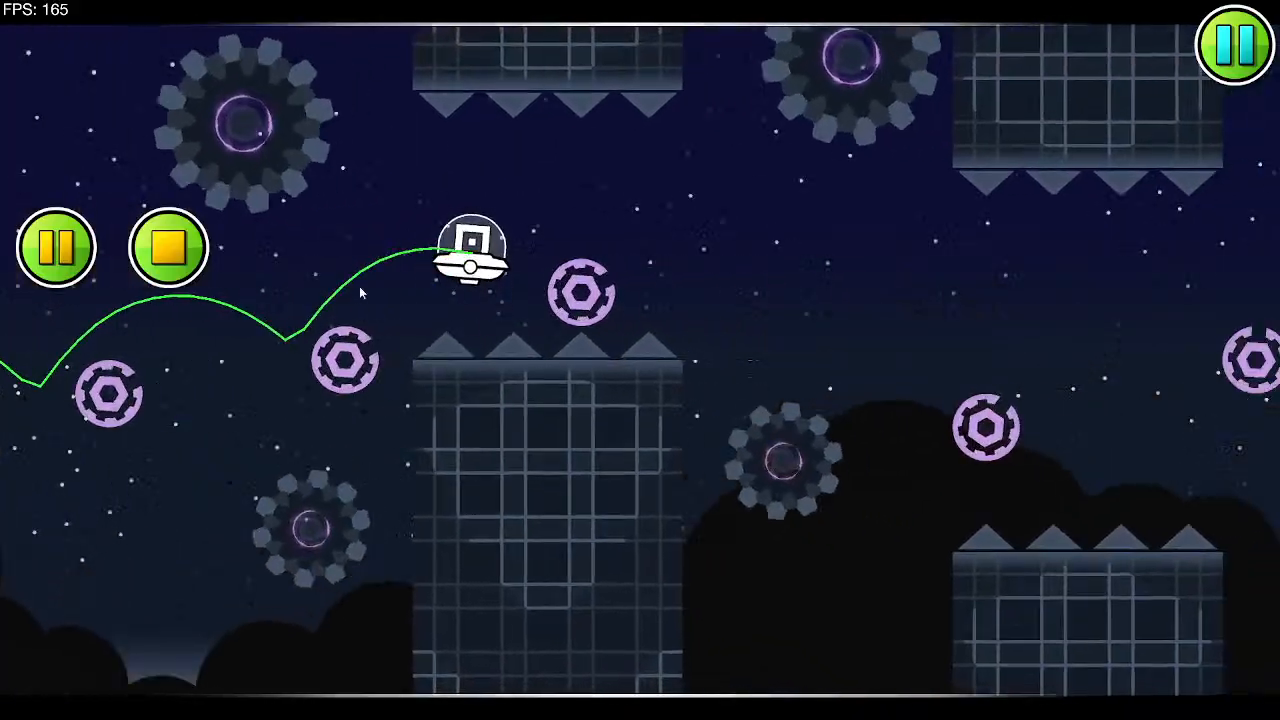
pyautogui.click(362, 283)
pyautogui.click(372, 274)
pyautogui.click(372, 273)
pyautogui.click(371, 275)
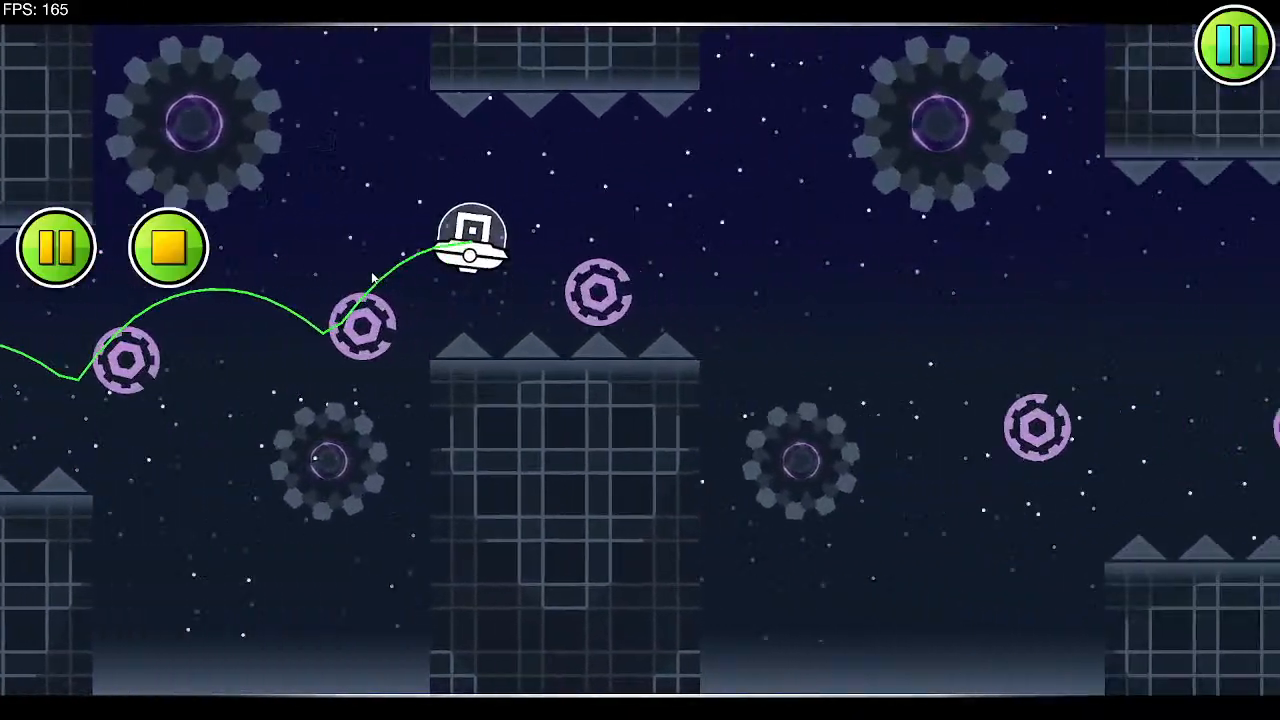
pyautogui.click(371, 276)
pyautogui.click(366, 270)
pyautogui.click(366, 270)
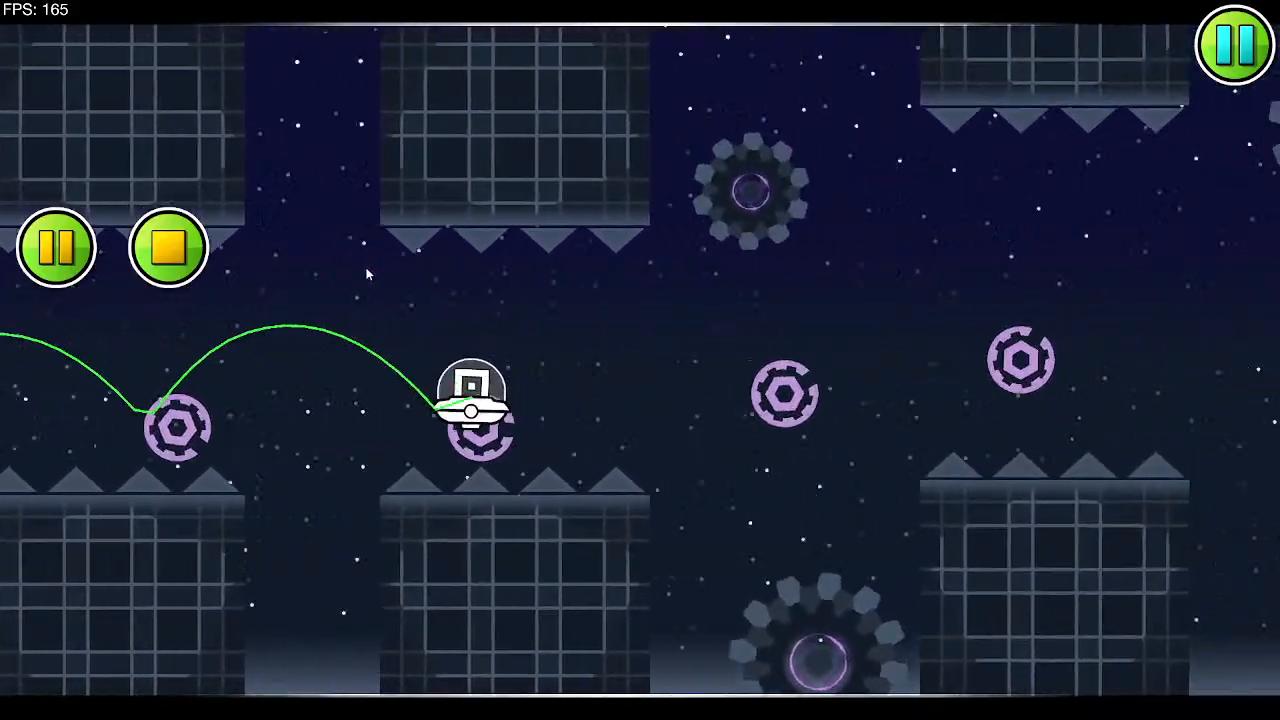
pyautogui.click(366, 269)
pyautogui.click(366, 269)
pyautogui.click(365, 270)
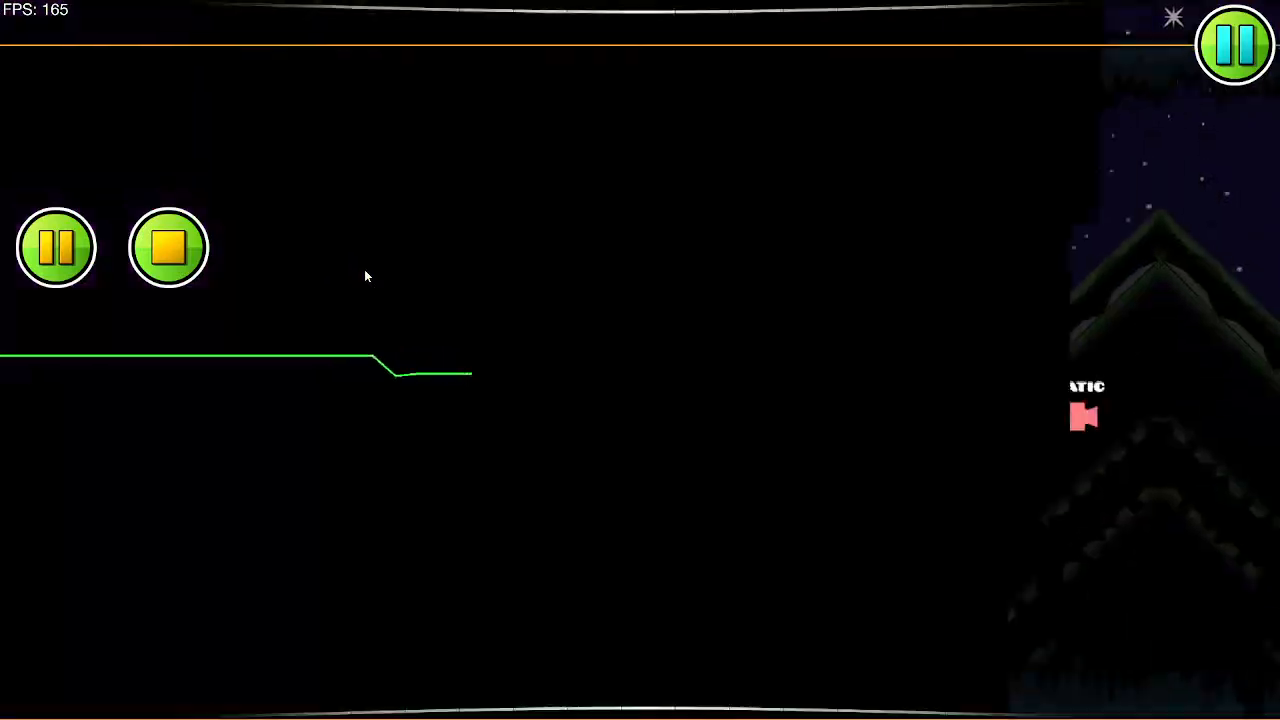
# Step: Test the Pinch effect through the opening wave section, past the spike platforms to the large blue diamond
pyautogui.click(365, 270)
pyautogui.click(365, 270)
pyautogui.click(365, 270)
pyautogui.click(365, 270)
pyautogui.click(365, 270)
pyautogui.click(365, 270)
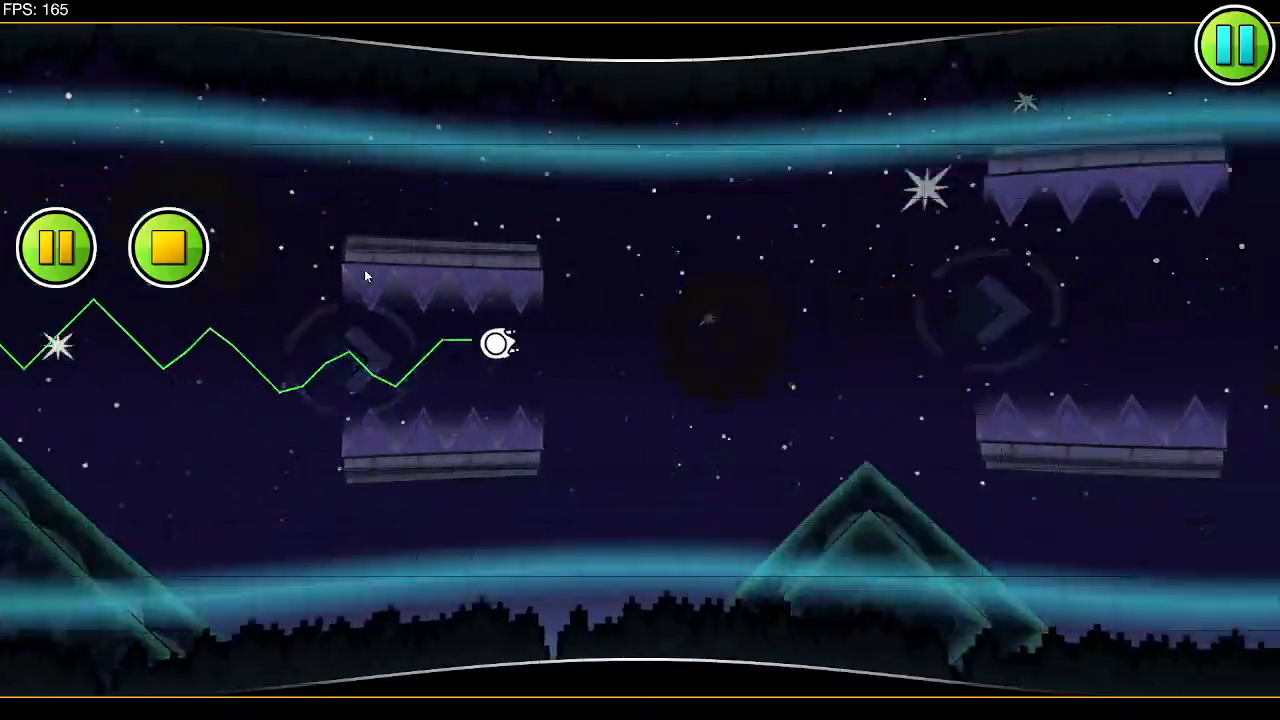
pyautogui.click(365, 270)
pyautogui.click(365, 270)
pyautogui.click(365, 270)
pyautogui.click(365, 270)
pyautogui.click(365, 270)
pyautogui.click(366, 270)
pyautogui.click(367, 270)
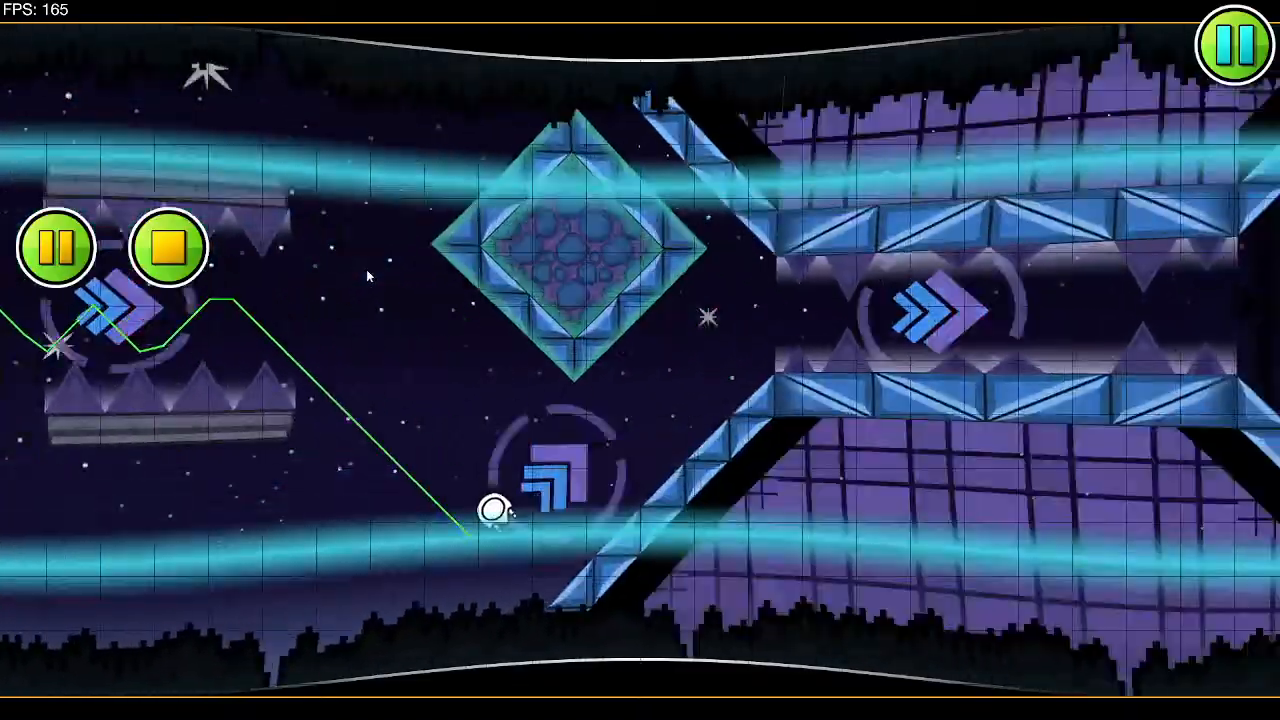
# Step: Continue the wave test through the blue spiked corridor and the teal beams to the offset spike platforms
pyautogui.click(366, 270)
pyautogui.click(366, 270)
pyautogui.click(366, 270)
pyautogui.click(366, 270)
pyautogui.click(366, 270)
pyautogui.click(366, 270)
pyautogui.click(366, 270)
pyautogui.click(366, 270)
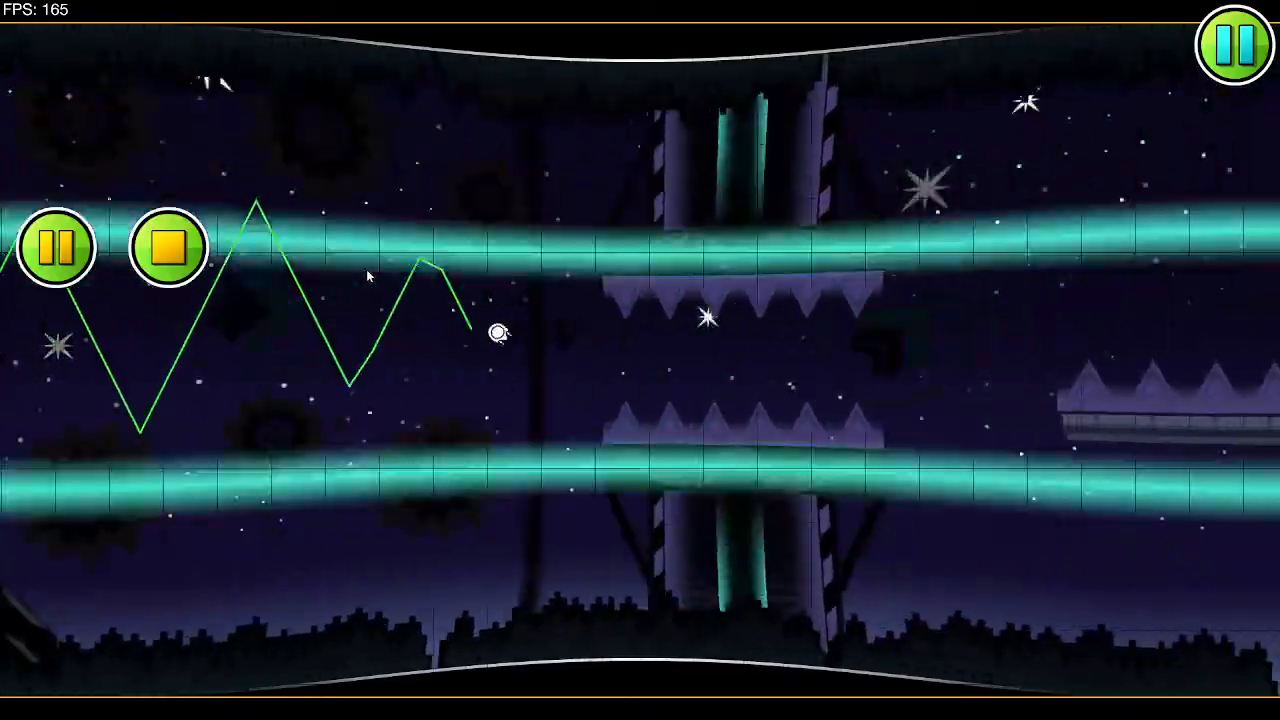
pyautogui.click(366, 270)
pyautogui.click(366, 270)
pyautogui.click(366, 270)
pyautogui.click(366, 270)
pyautogui.click(366, 270)
pyautogui.click(367, 270)
pyautogui.click(367, 270)
pyautogui.click(367, 270)
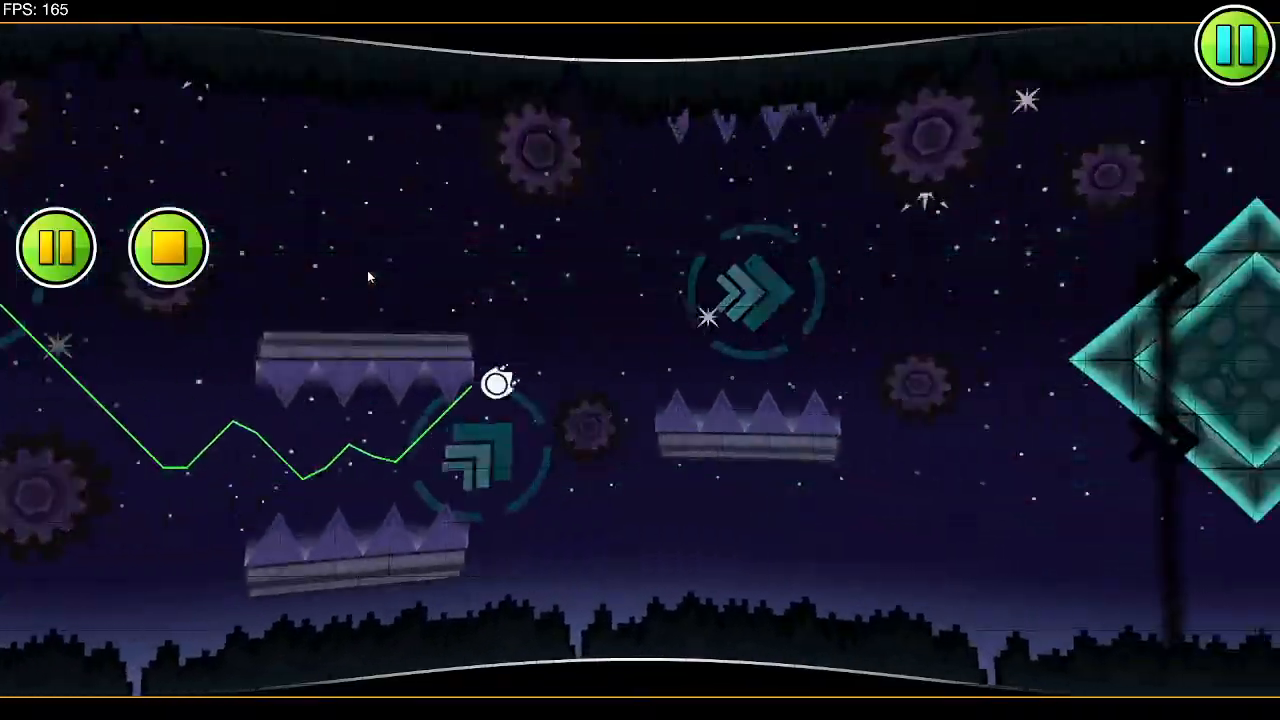
# Step: Play the wave past the teal diamond and through the green diamond obstacles into the first green beams
pyautogui.click(367, 270)
pyautogui.click(367, 270)
pyautogui.click(367, 270)
pyautogui.click(368, 270)
pyautogui.click(368, 270)
pyautogui.click(368, 270)
pyautogui.click(368, 271)
pyautogui.click(368, 271)
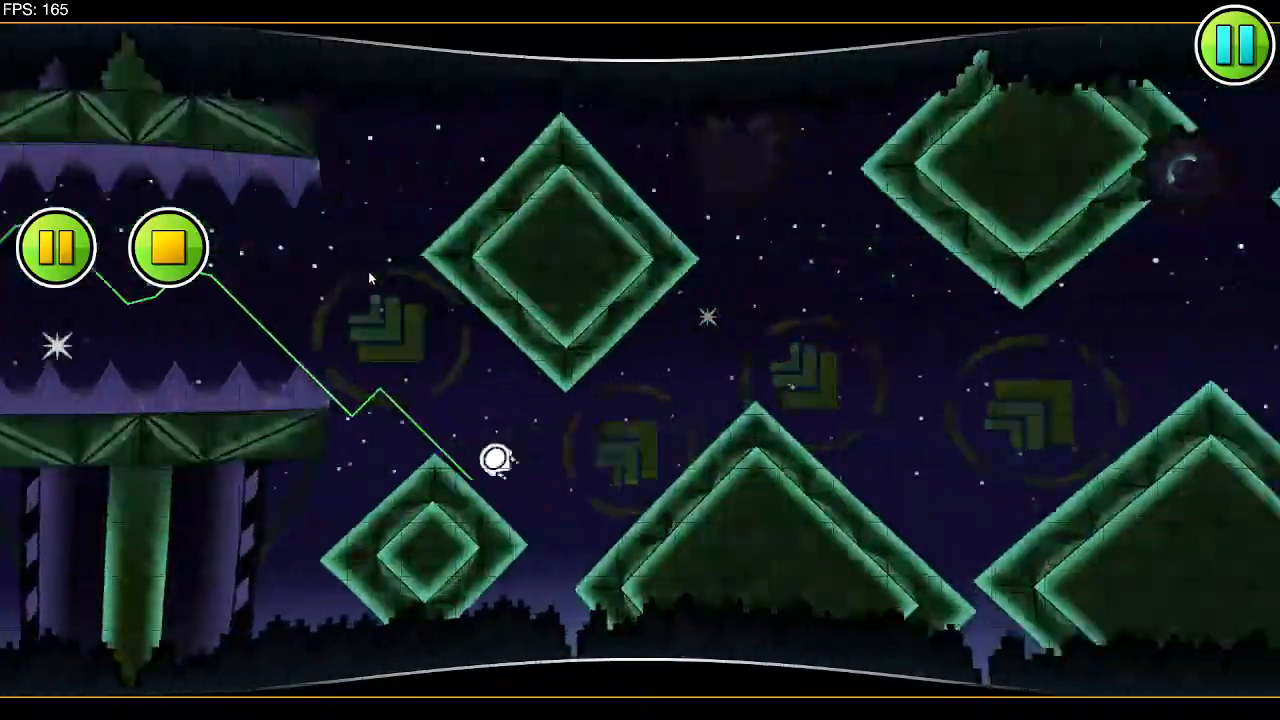
pyautogui.click(368, 271)
pyautogui.click(368, 271)
pyautogui.click(368, 271)
pyautogui.click(368, 271)
pyautogui.click(369, 272)
pyautogui.click(369, 272)
pyautogui.click(370, 273)
pyautogui.click(370, 273)
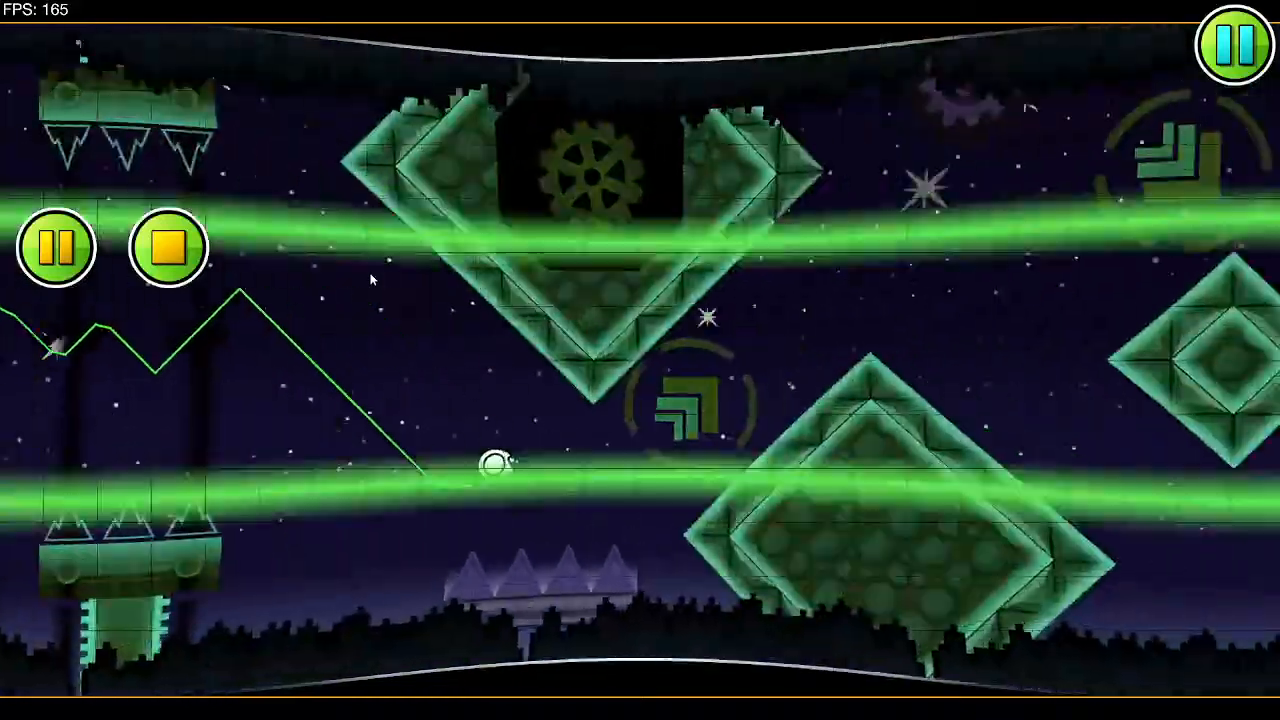
# Step: Play from the green beam section through the yellow gravity portal into the white zigzag corridor
pyautogui.click(370, 279)
pyautogui.click(370, 279)
pyautogui.click(370, 279)
pyautogui.click(370, 279)
pyautogui.click(370, 279)
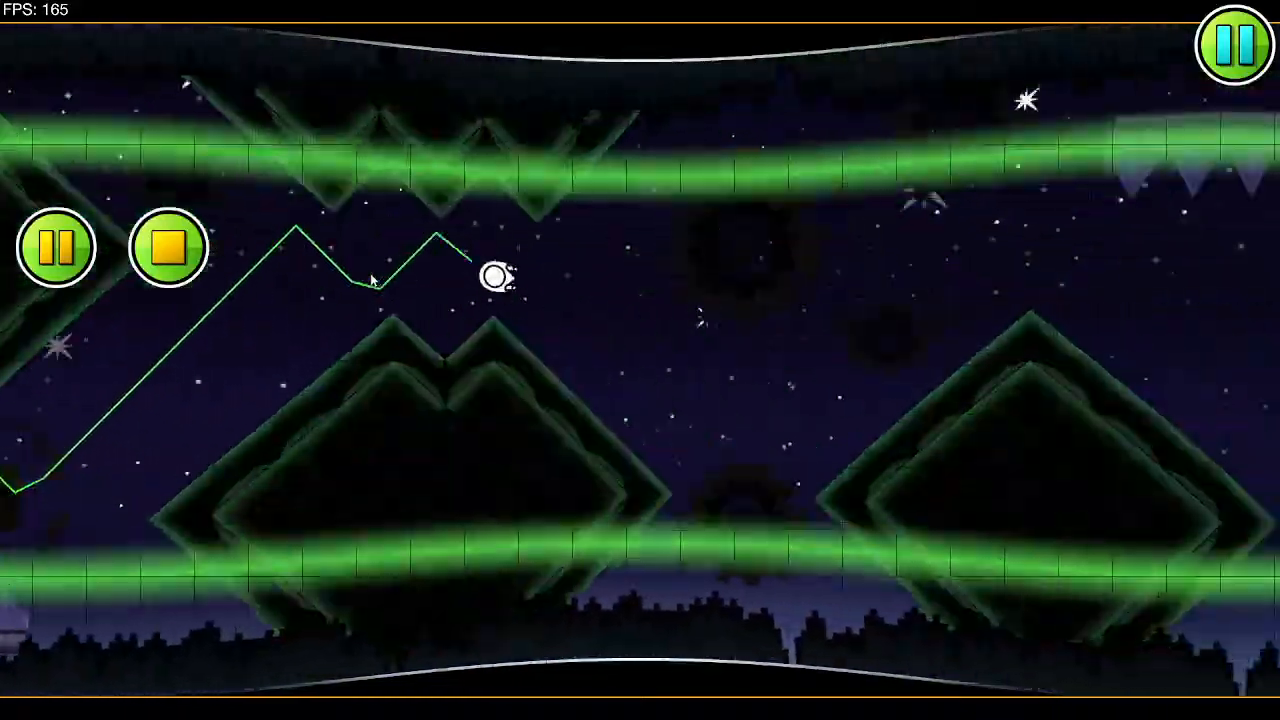
pyautogui.click(370, 275)
pyautogui.click(370, 275)
pyautogui.click(370, 275)
pyautogui.click(370, 275)
pyautogui.click(370, 275)
pyautogui.click(370, 275)
pyautogui.click(370, 275)
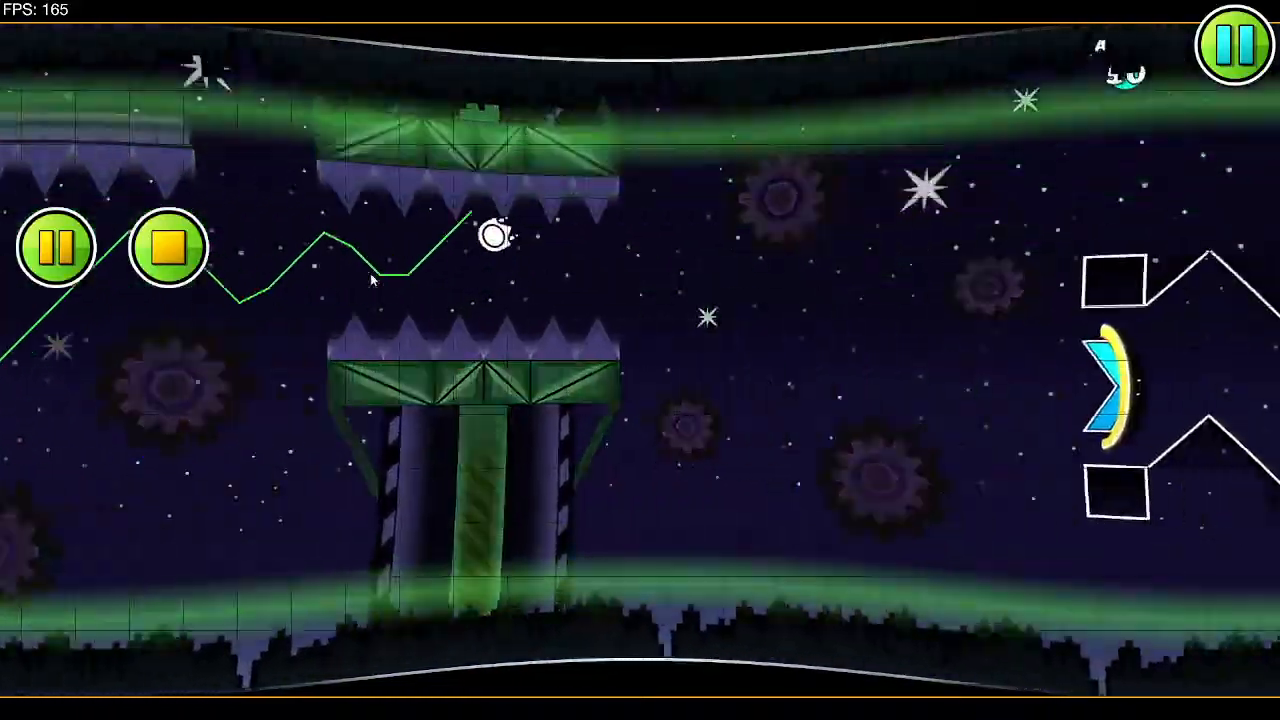
pyautogui.click(370, 275)
pyautogui.click(370, 275)
pyautogui.click(370, 275)
pyautogui.click(370, 275)
pyautogui.click(370, 275)
pyautogui.click(370, 275)
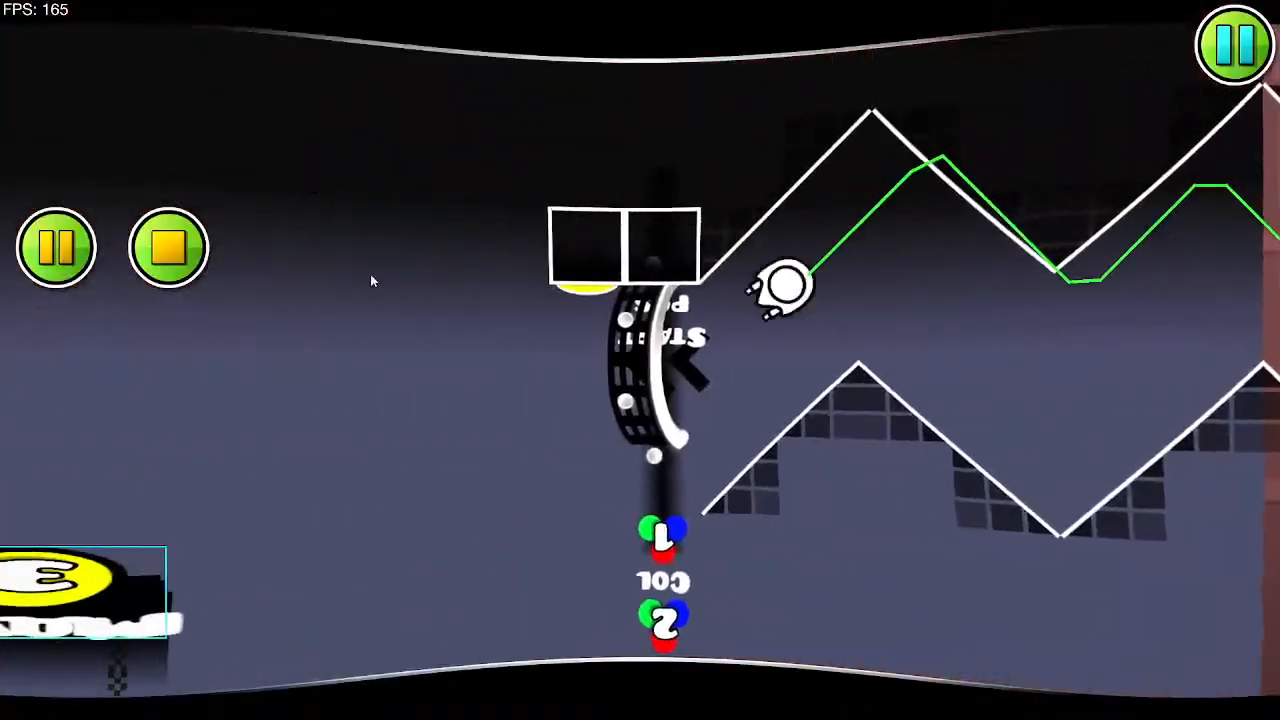
# Step: Test the robot section with its tilted dirt pillars and orbs, and end the playtest
pyautogui.click(370, 275)
pyautogui.click(370, 275)
pyautogui.click(370, 275)
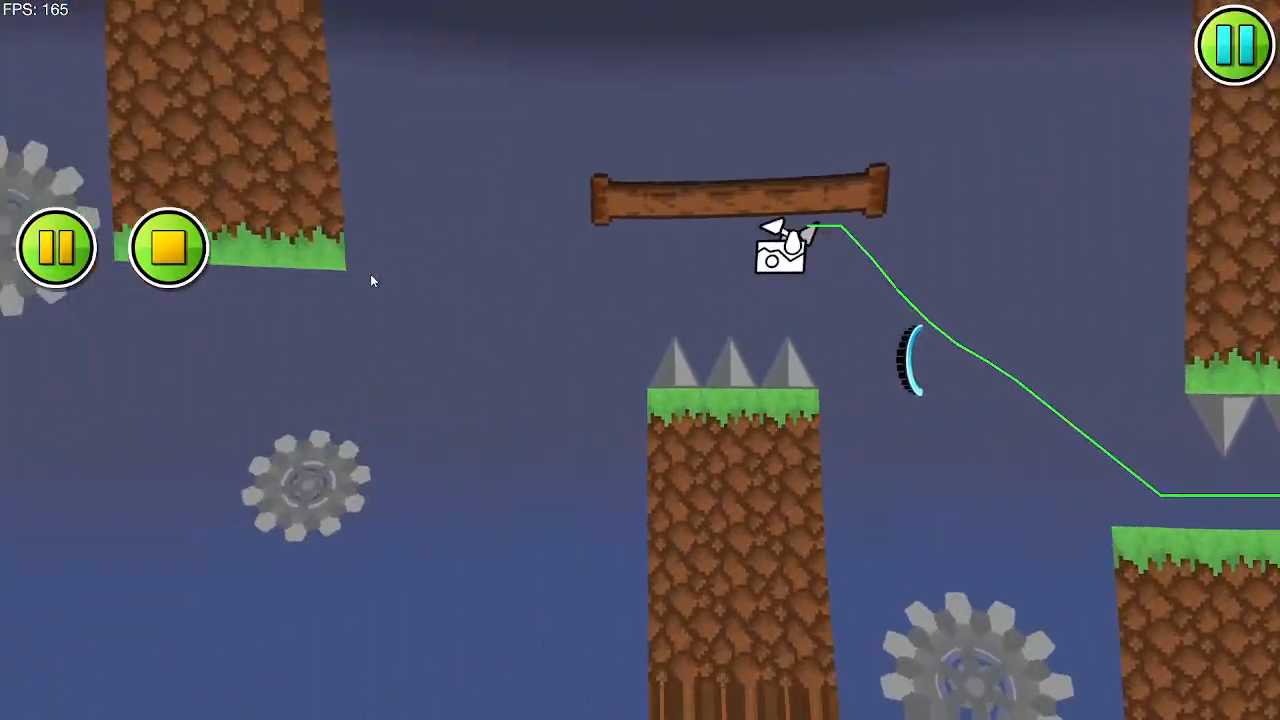
pyautogui.click(370, 275)
pyautogui.click(370, 275)
pyautogui.click(370, 275)
pyautogui.click(370, 275)
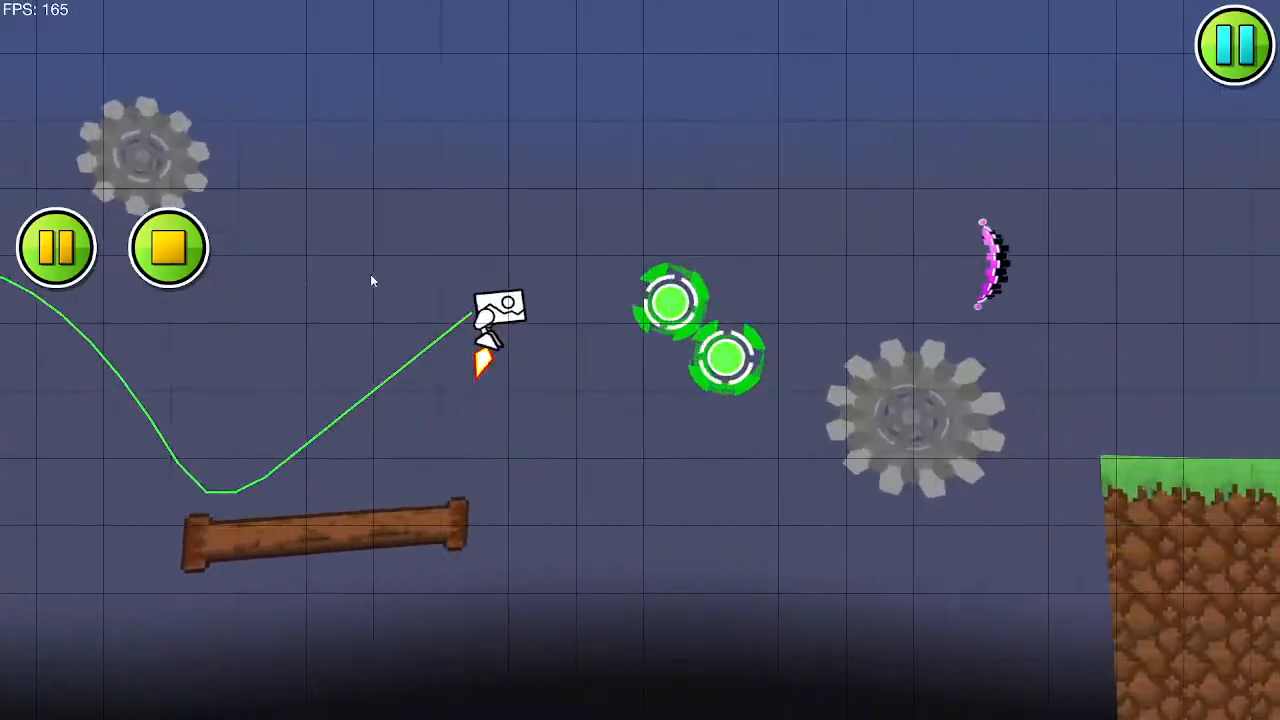
pyautogui.click(370, 275)
pyautogui.click(370, 275)
pyautogui.click(370, 275)
pyautogui.click(370, 275)
pyautogui.click(370, 275)
pyautogui.click(370, 275)
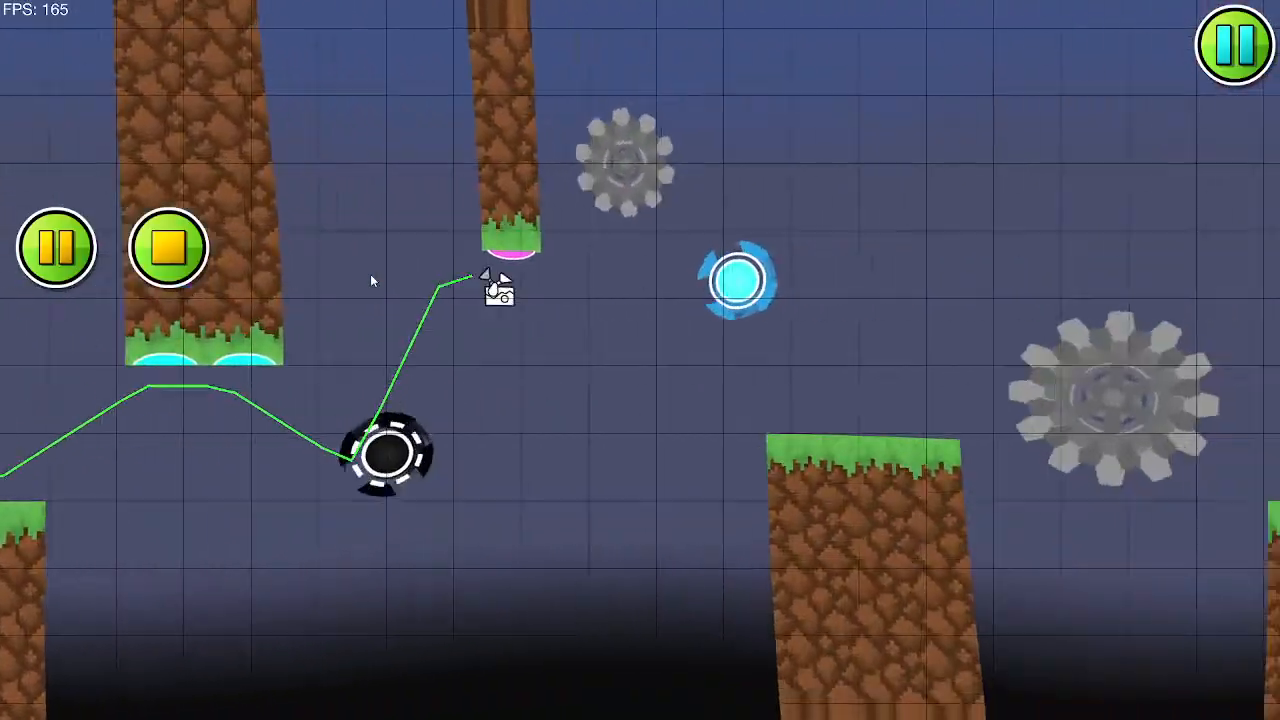
pyautogui.click(370, 275)
pyautogui.click(370, 275)
pyautogui.click(169, 247)
# Step: End the playtest and delete the Pinch trigger from the trigger column at the UFO-to-wave transition
pyautogui.moveTo(200, 255); pyautogui.dragTo(1268, 226)
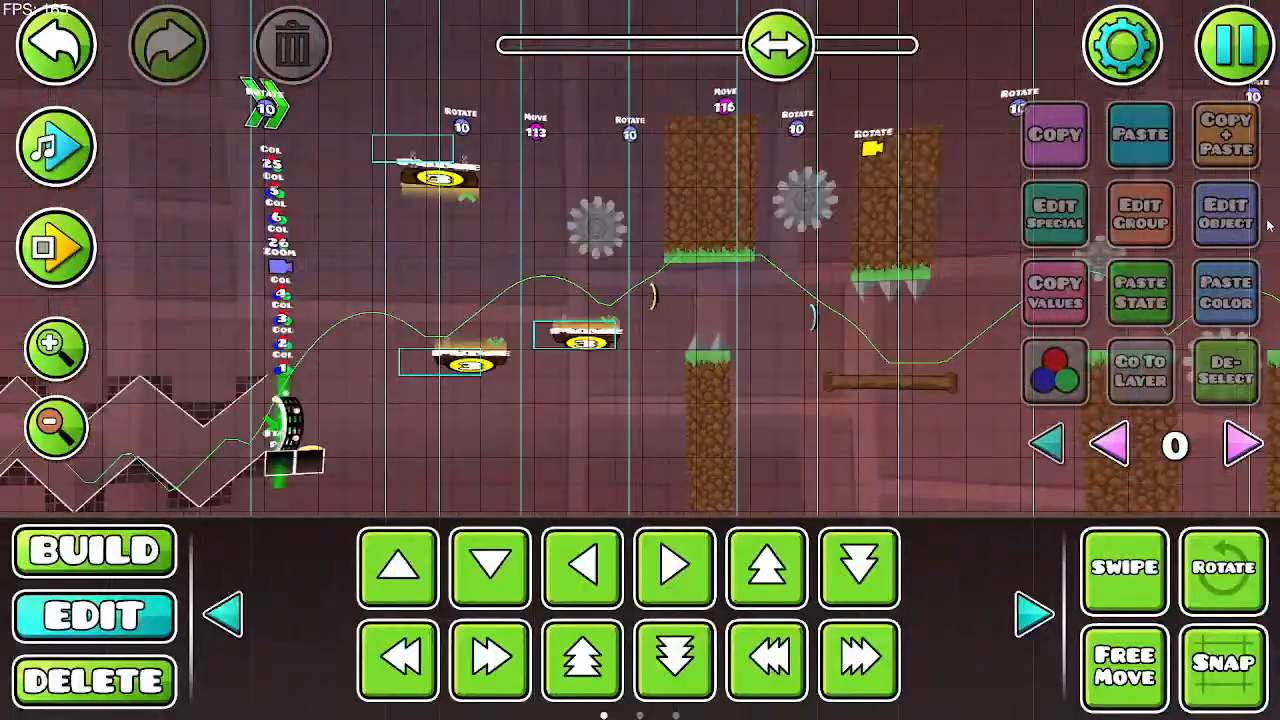
pyautogui.moveTo(778, 45); pyautogui.dragTo(638, 45)
pyautogui.moveTo(690, 167); pyautogui.dragTo(678, 308)
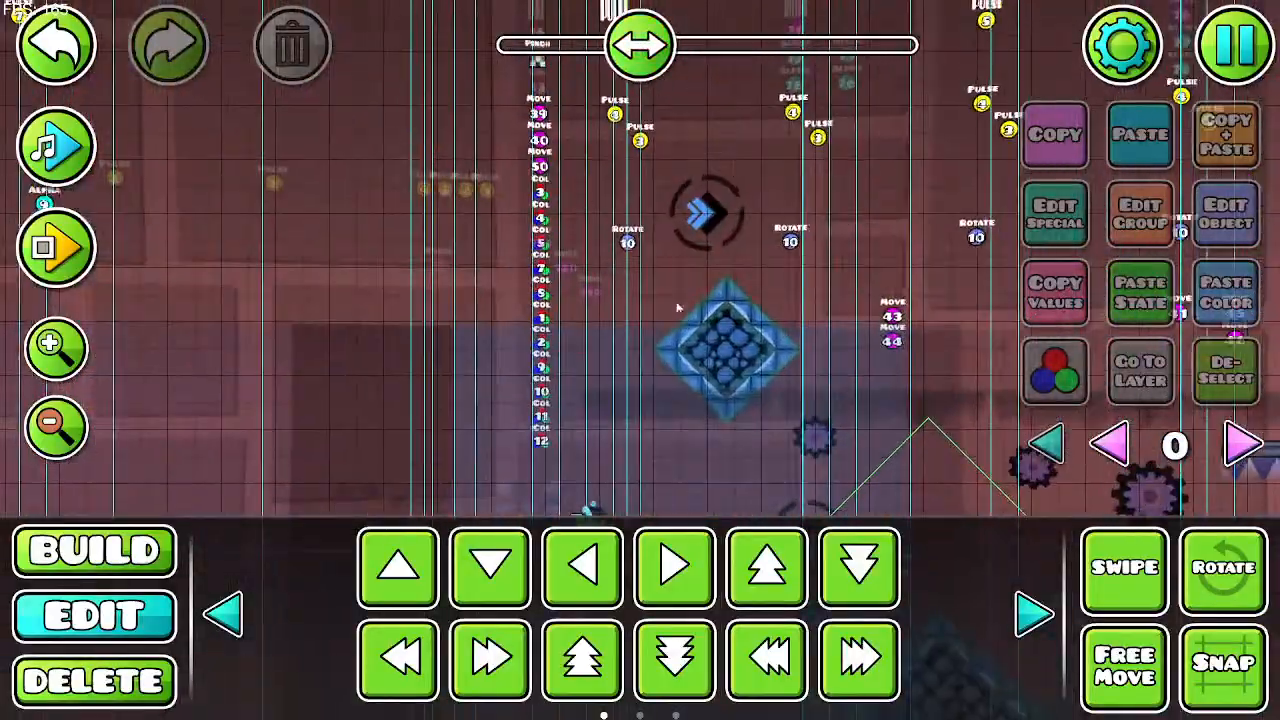
pyautogui.moveTo(583, 245); pyautogui.dragTo(563, 329)
pyautogui.moveTo(552, 158); pyautogui.dragTo(542, 303)
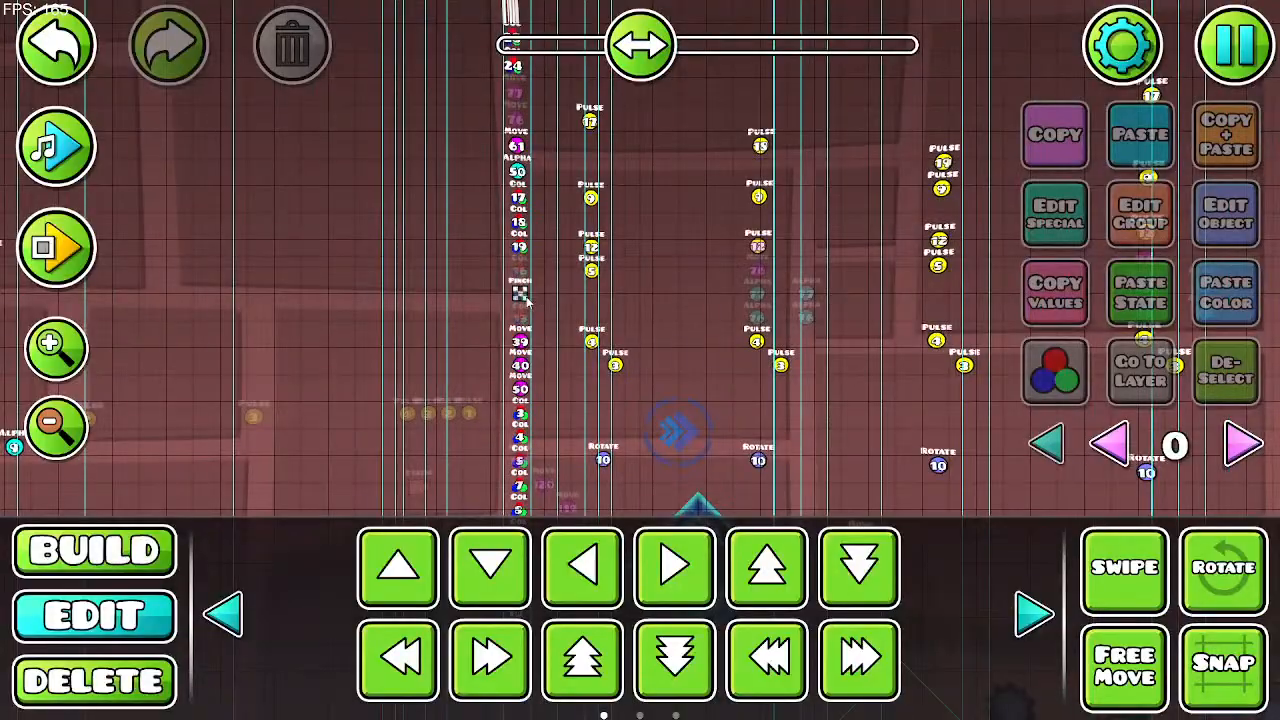
pyautogui.click(1234, 226)
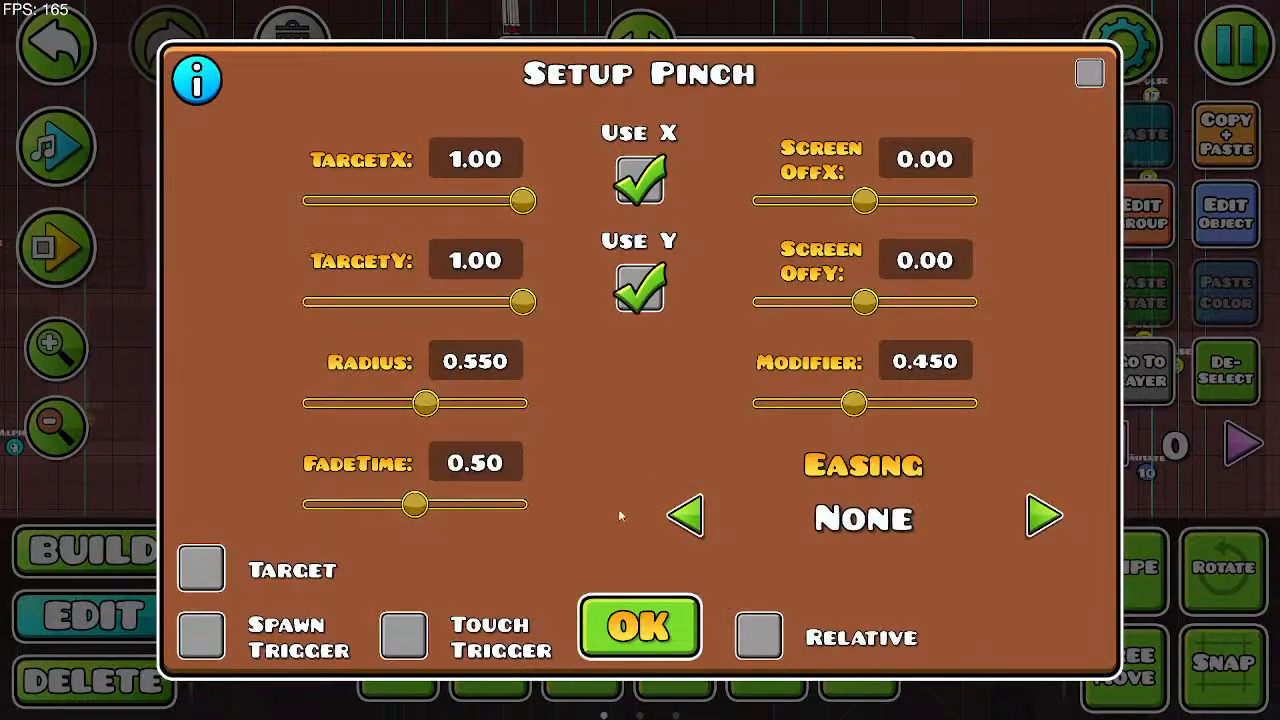
pyautogui.click(622, 618)
pyautogui.click(311, 71)
# Step: Try an Invert Color trigger in the emptied slot at the wave transition, remove it, and browse the other screen effects
pyautogui.click(123, 563)
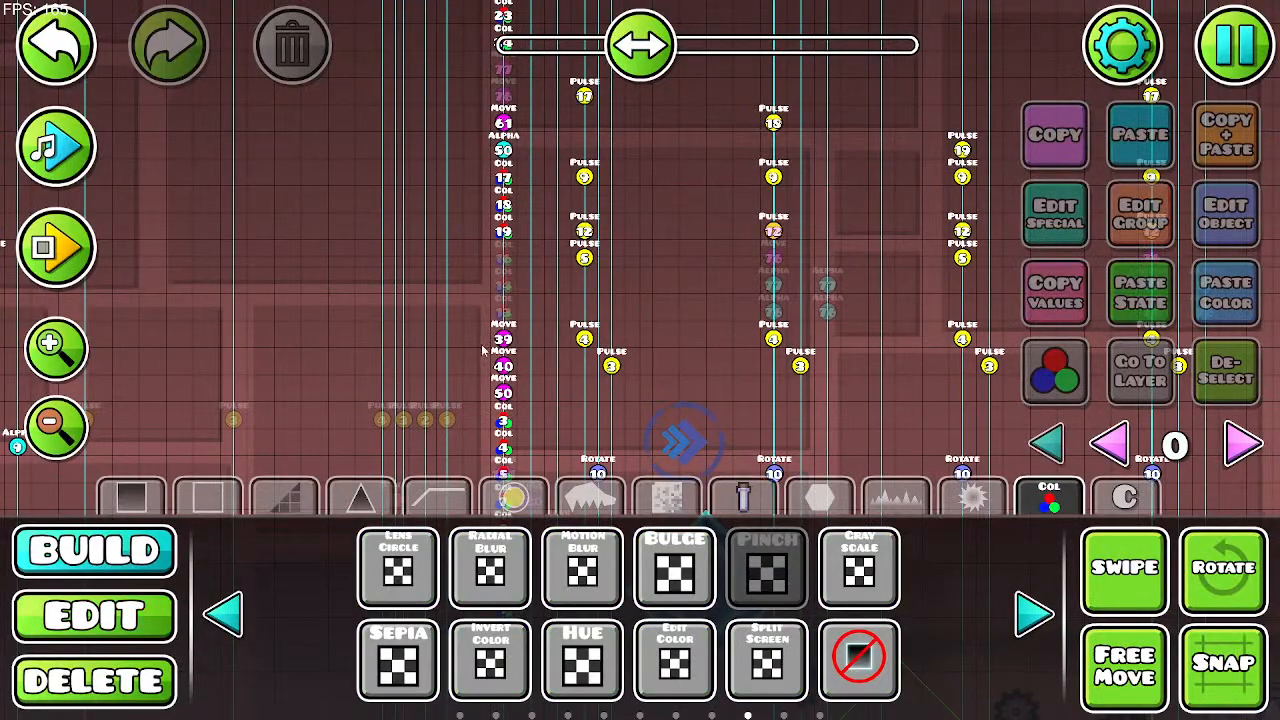
pyautogui.moveTo(532, 361); pyautogui.dragTo(563, 414)
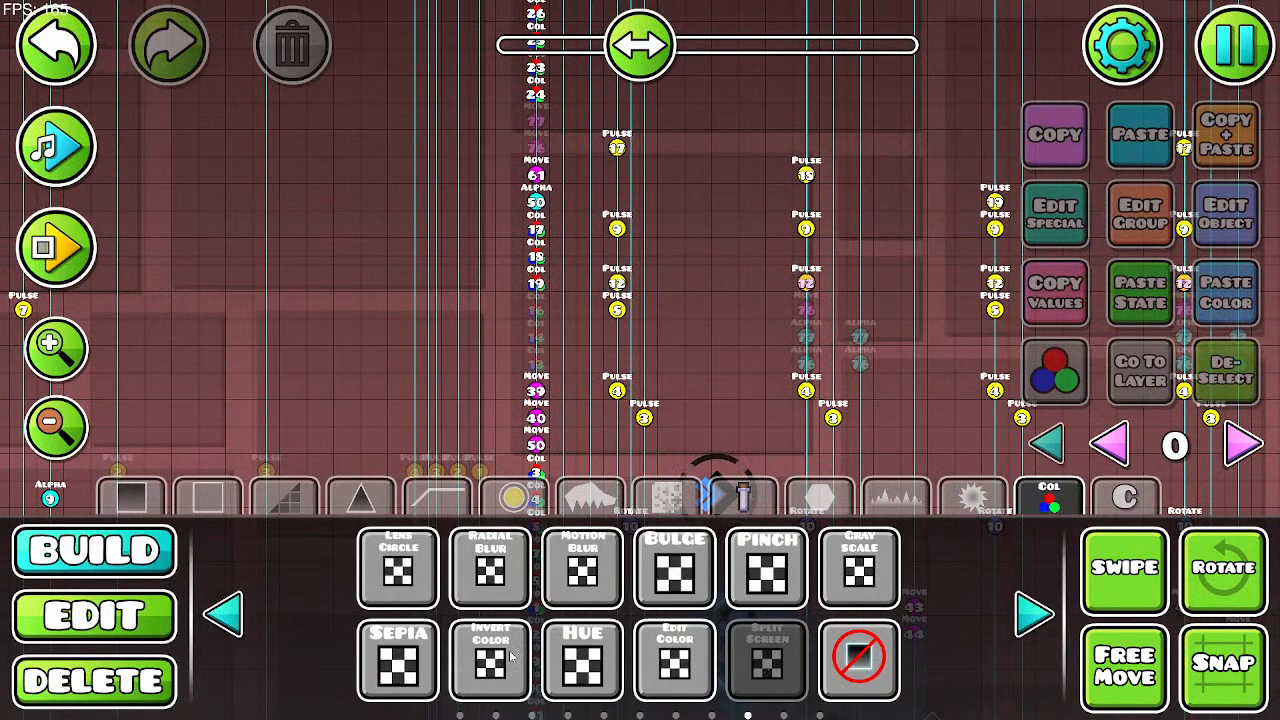
pyautogui.moveTo(613, 347); pyautogui.dragTo(447, 208)
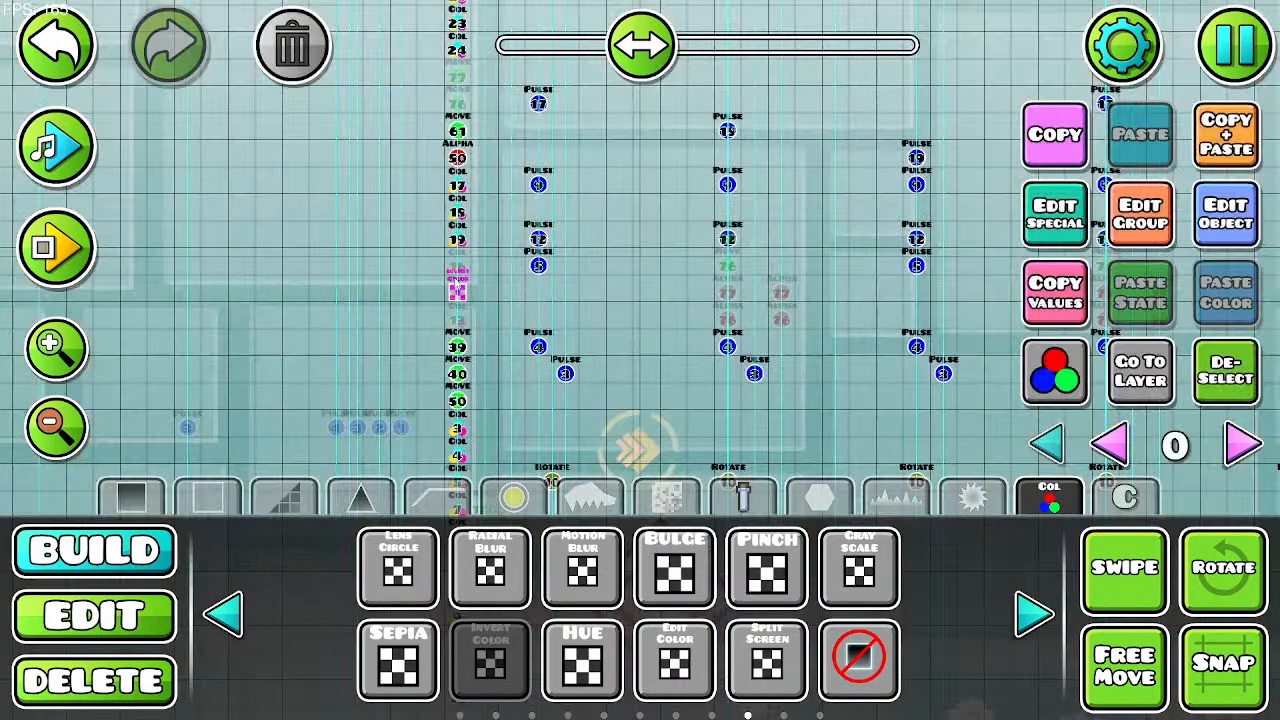
pyautogui.moveTo(530, 372); pyautogui.dragTo(428, 226)
pyautogui.click(285, 62)
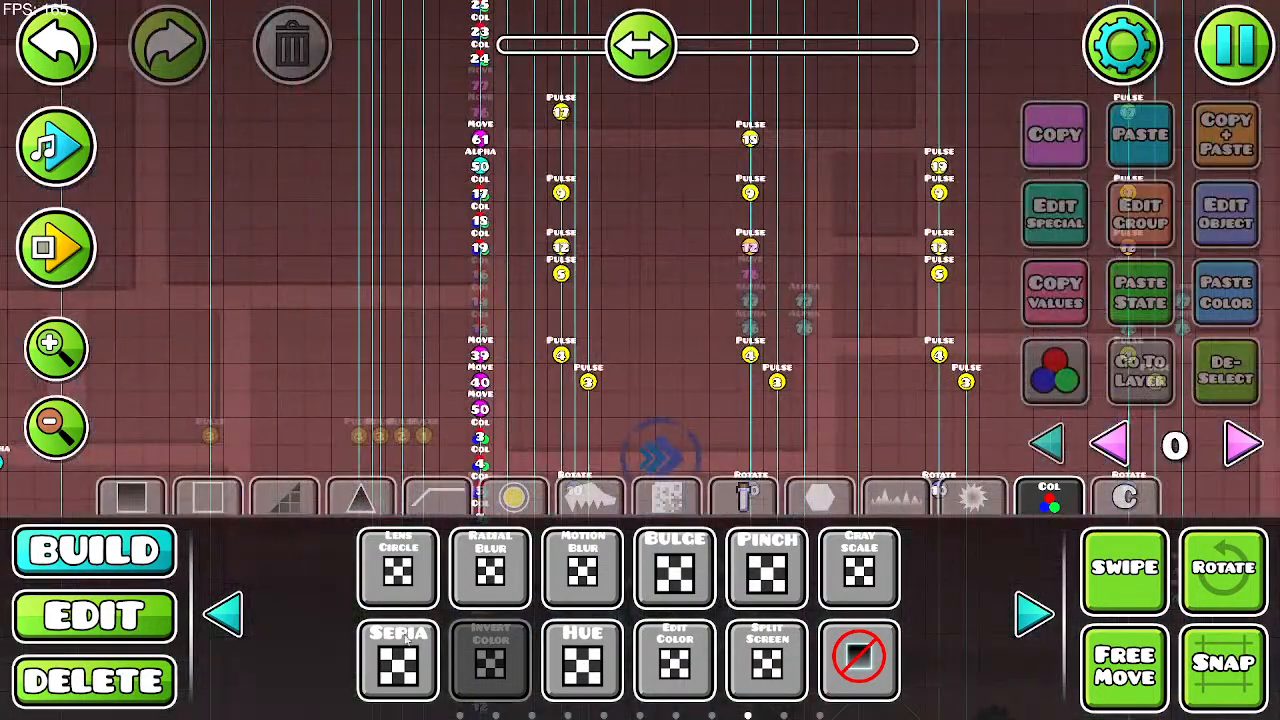
pyautogui.moveTo(528, 322); pyautogui.dragTo(300, 316)
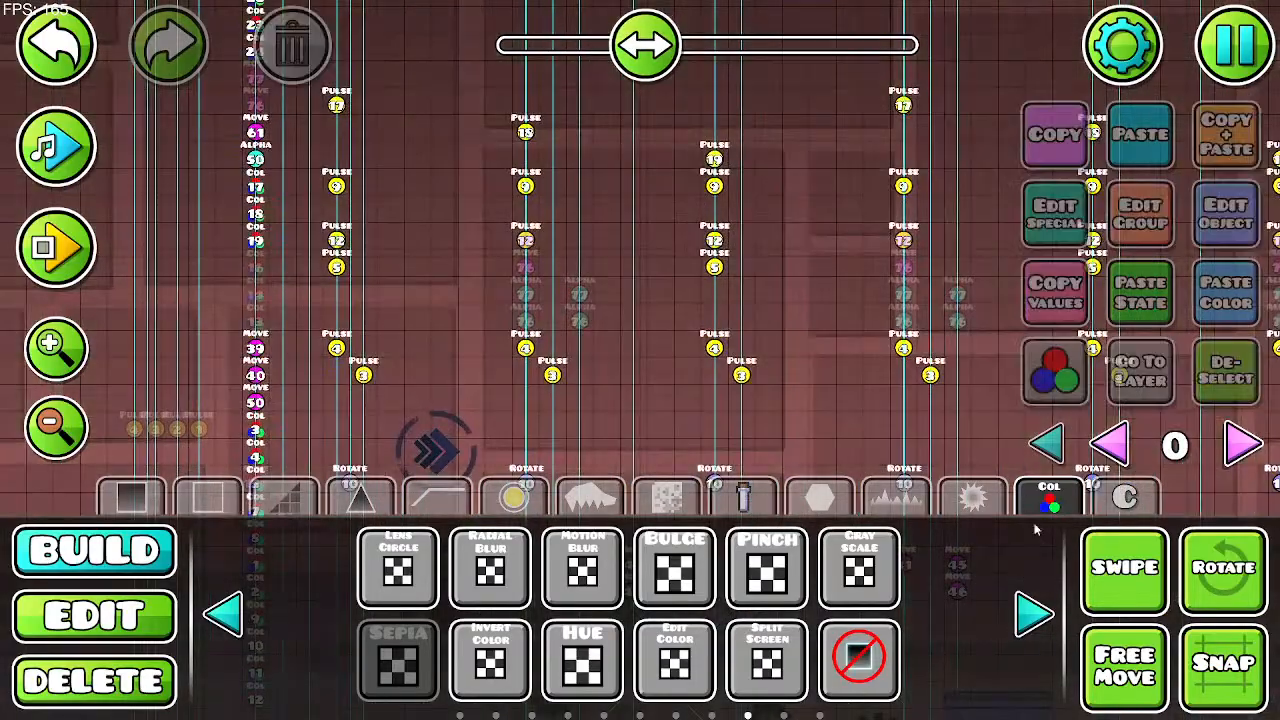
pyautogui.click(1033, 615)
pyautogui.click(230, 618)
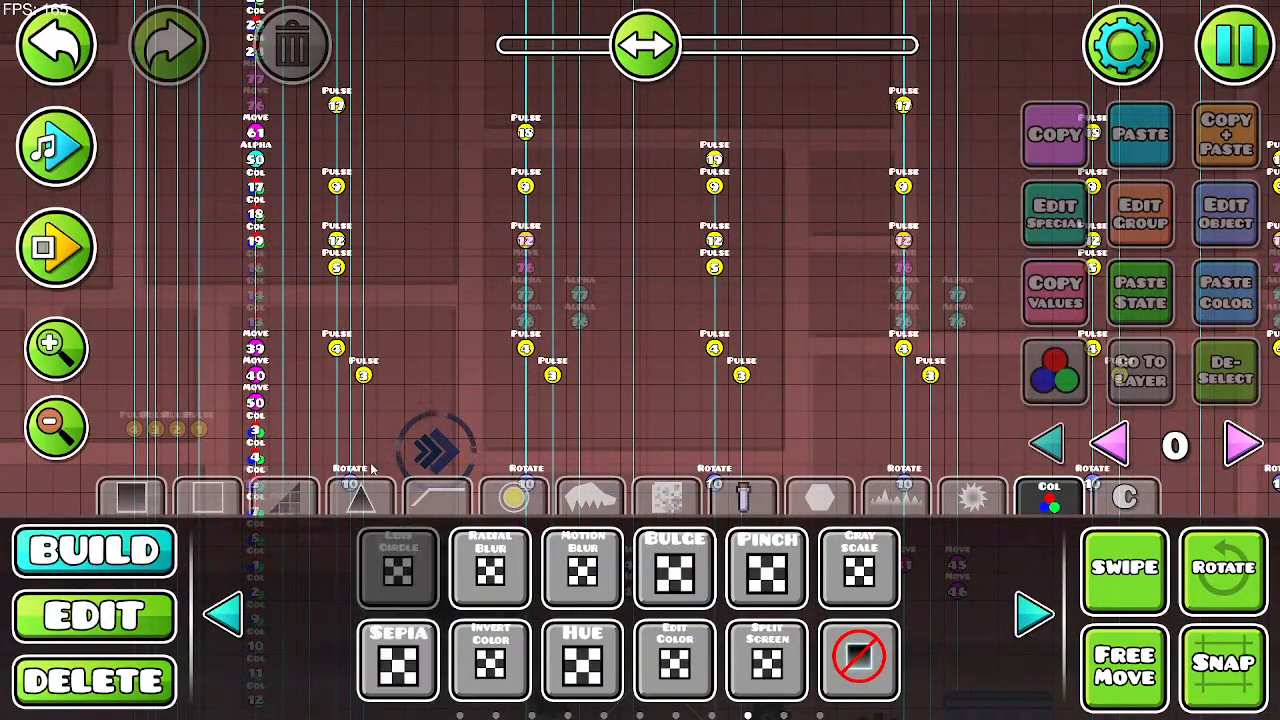
# Step: Place a Lens Circle trigger in the trigger column above the start position of the UFO section, not at the wave transition
pyautogui.click(309, 320)
pyautogui.moveTo(354, 335); pyautogui.dragTo(567, 311)
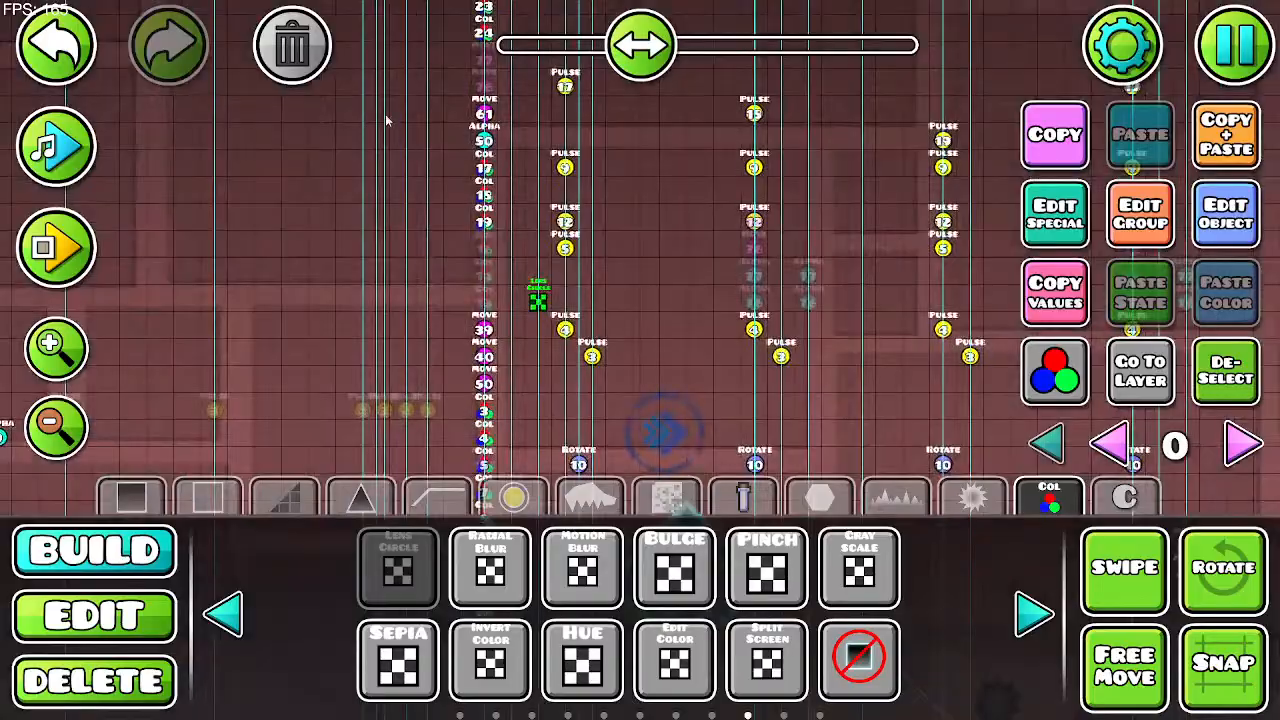
pyautogui.hotkey('ctrl', 'x')
pyautogui.moveTo(368, 357); pyautogui.dragTo(1140, 318)
pyautogui.moveTo(607, 309); pyautogui.dragTo(330, 375)
pyautogui.click(436, 124)
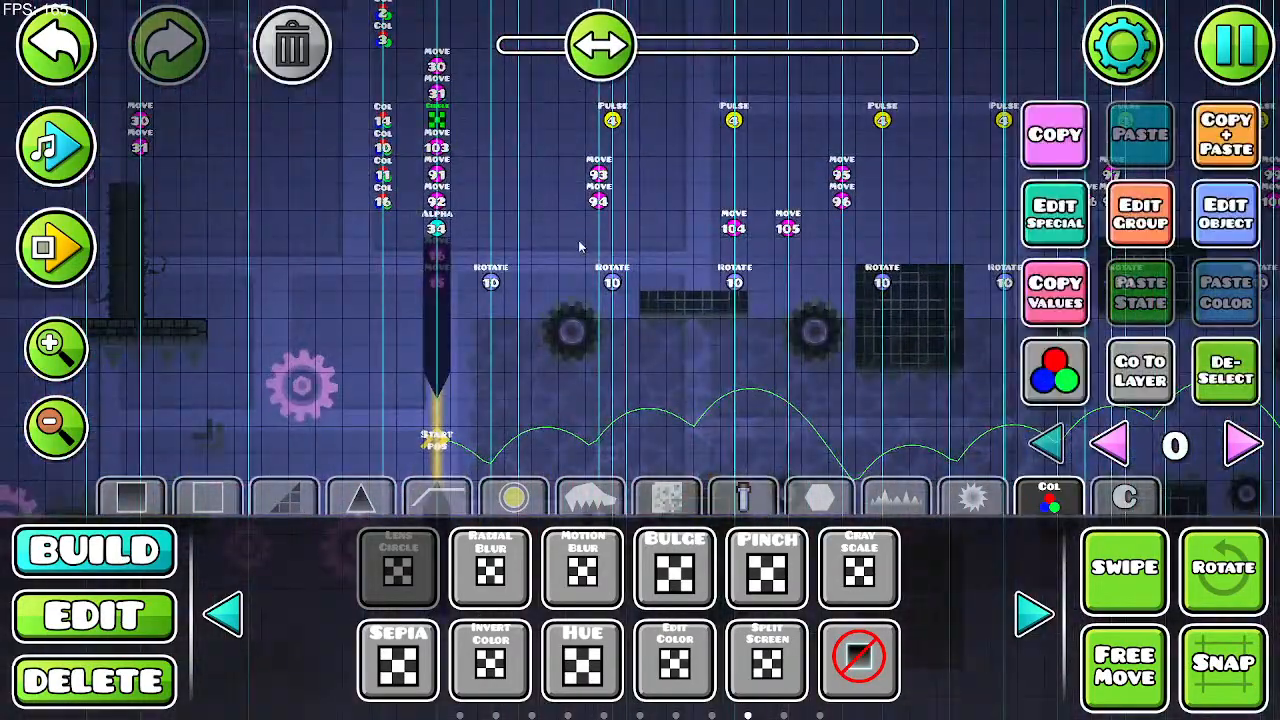
pyautogui.moveTo(535, 256); pyautogui.dragTo(504, 305)
pyautogui.moveTo(276, 434); pyautogui.dragTo(352, 358)
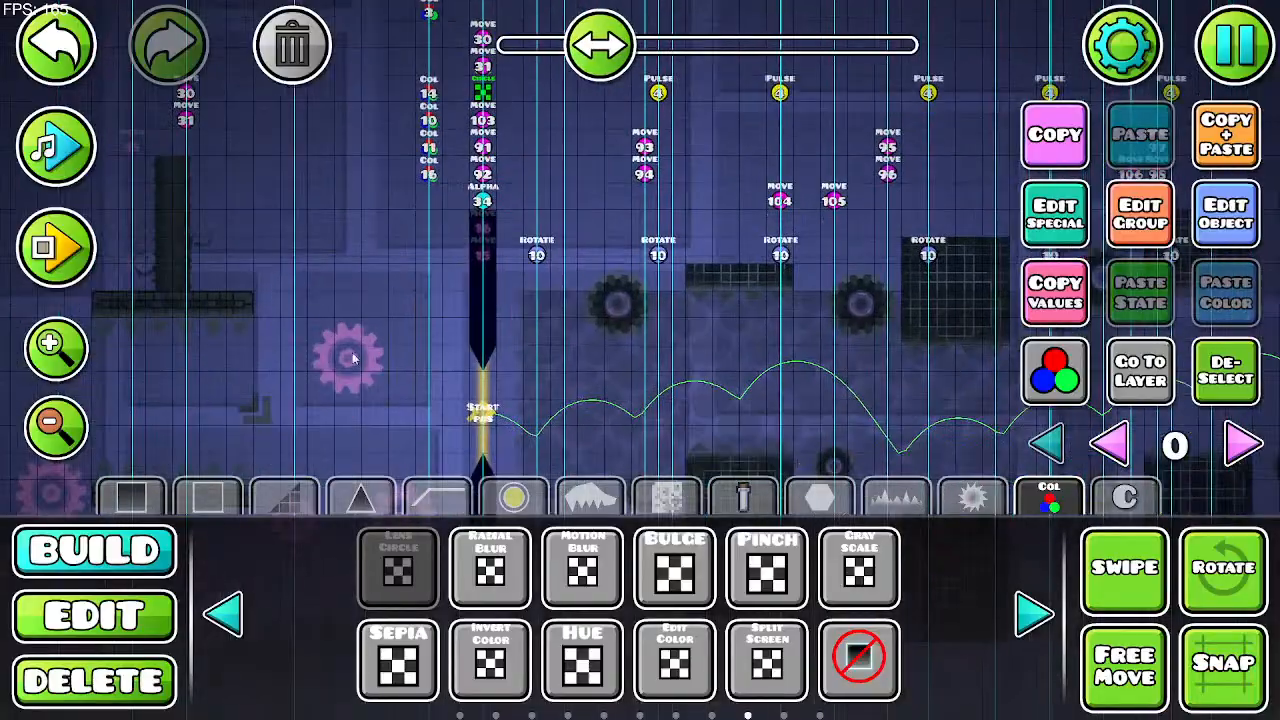
# Step: Playtest the UFO section with the Lens Circle effect, flying past the spiked grid blocks to the blue speed portal
pyautogui.click(66, 254)
pyautogui.click(492, 378)
pyautogui.click(492, 378)
pyautogui.click(492, 378)
pyautogui.click(492, 378)
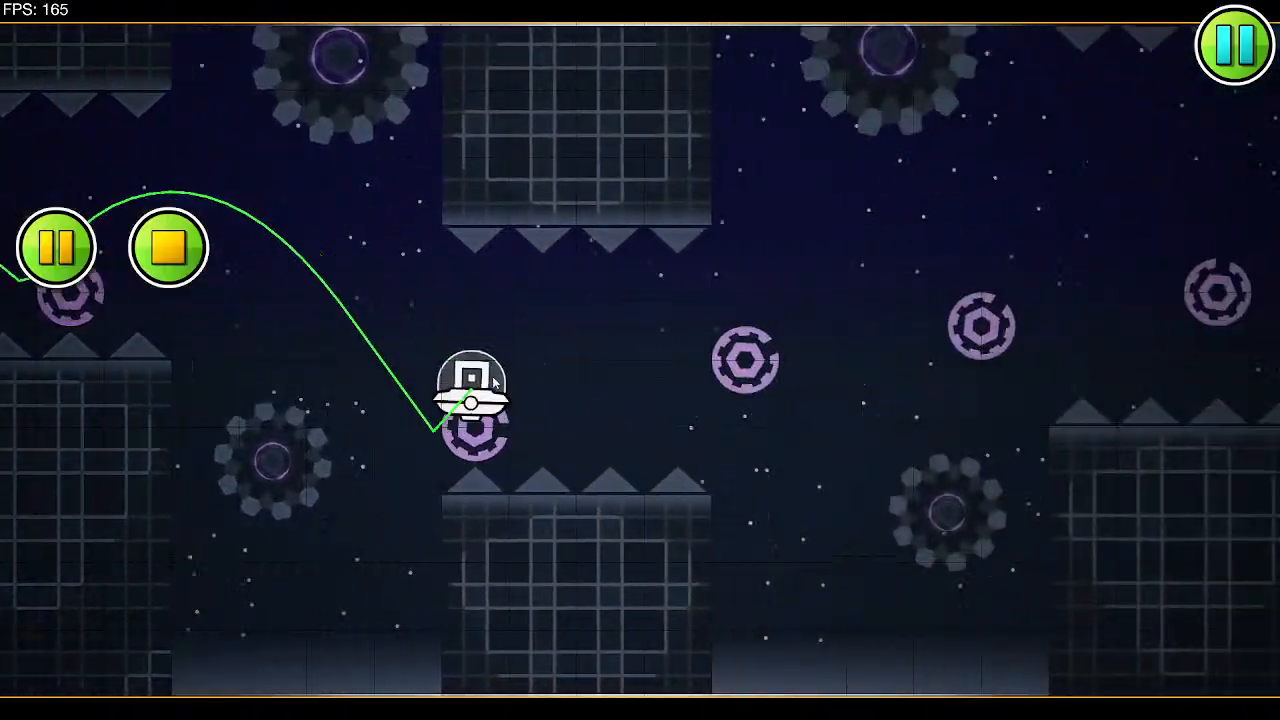
pyautogui.click(492, 381)
pyautogui.click(492, 381)
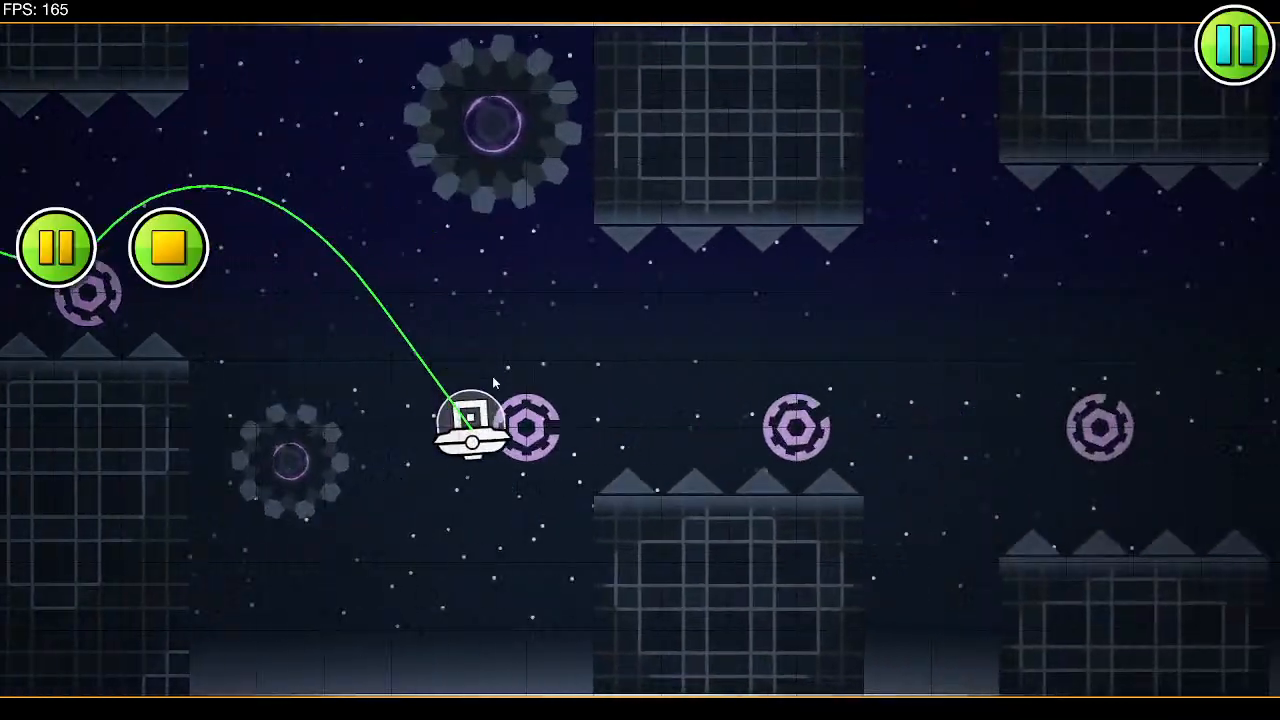
pyautogui.click(492, 377)
pyautogui.click(492, 377)
pyautogui.click(492, 377)
pyautogui.click(492, 377)
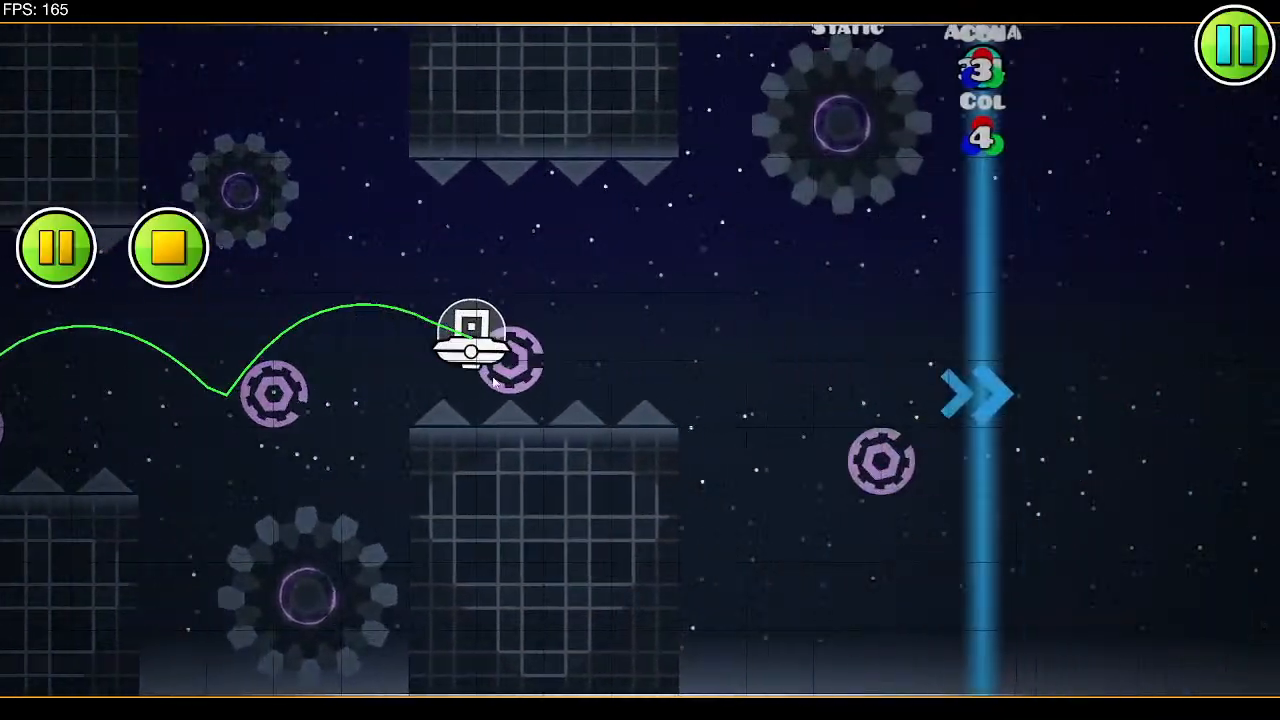
pyautogui.click(492, 377)
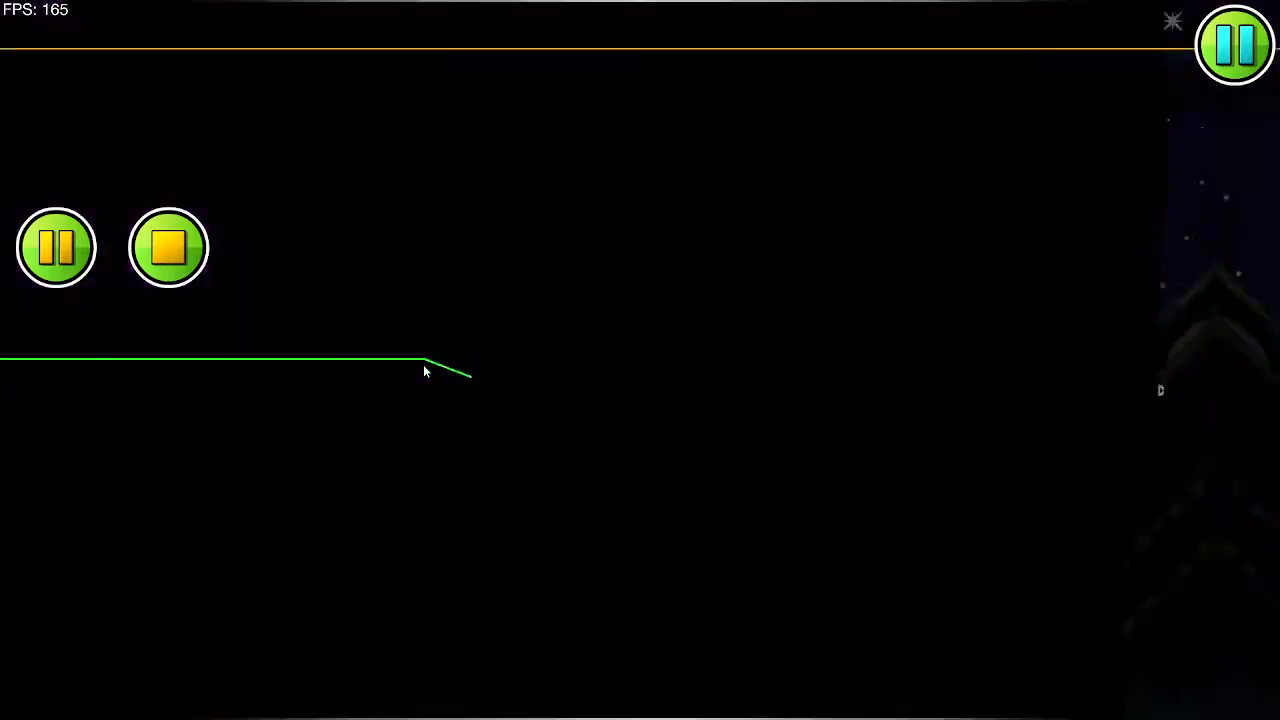
# Step: Continue the playtest into the wave section past the teal diamond and triangle, and end the playtest
pyautogui.click(423, 371)
pyautogui.click(423, 371)
pyautogui.click(423, 371)
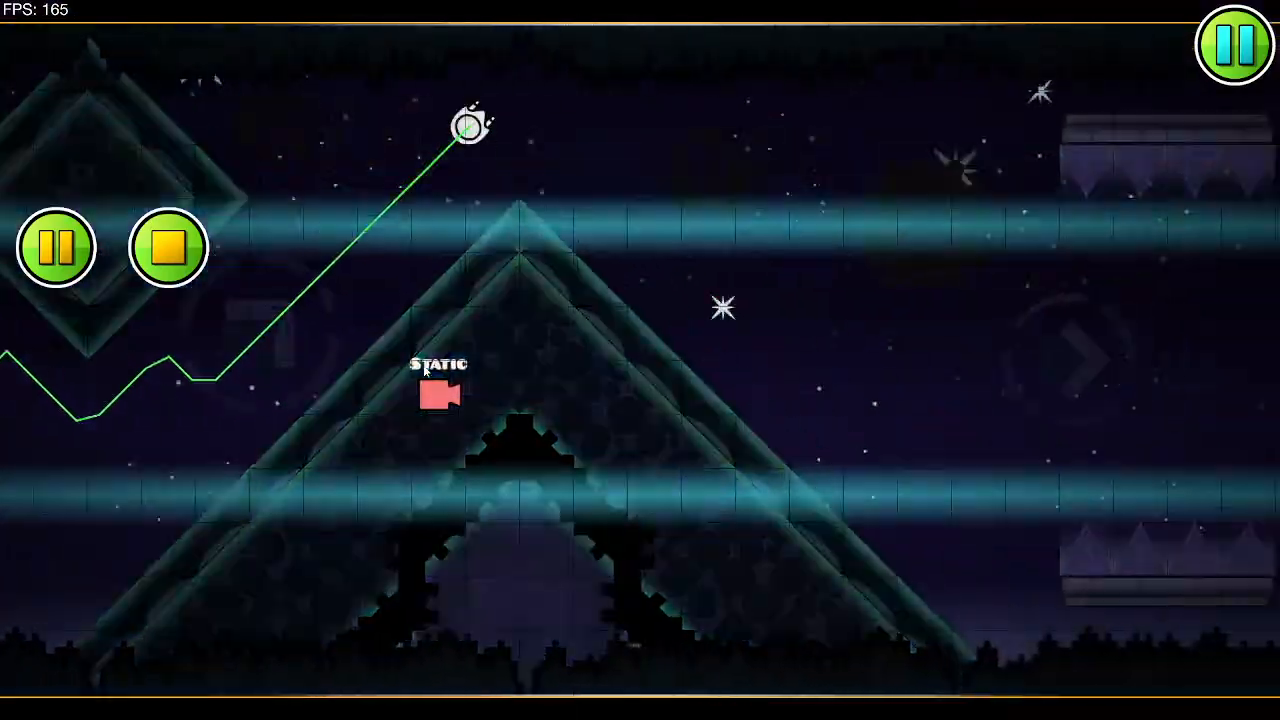
pyautogui.click(231, 325)
pyautogui.click(231, 325)
pyautogui.click(174, 268)
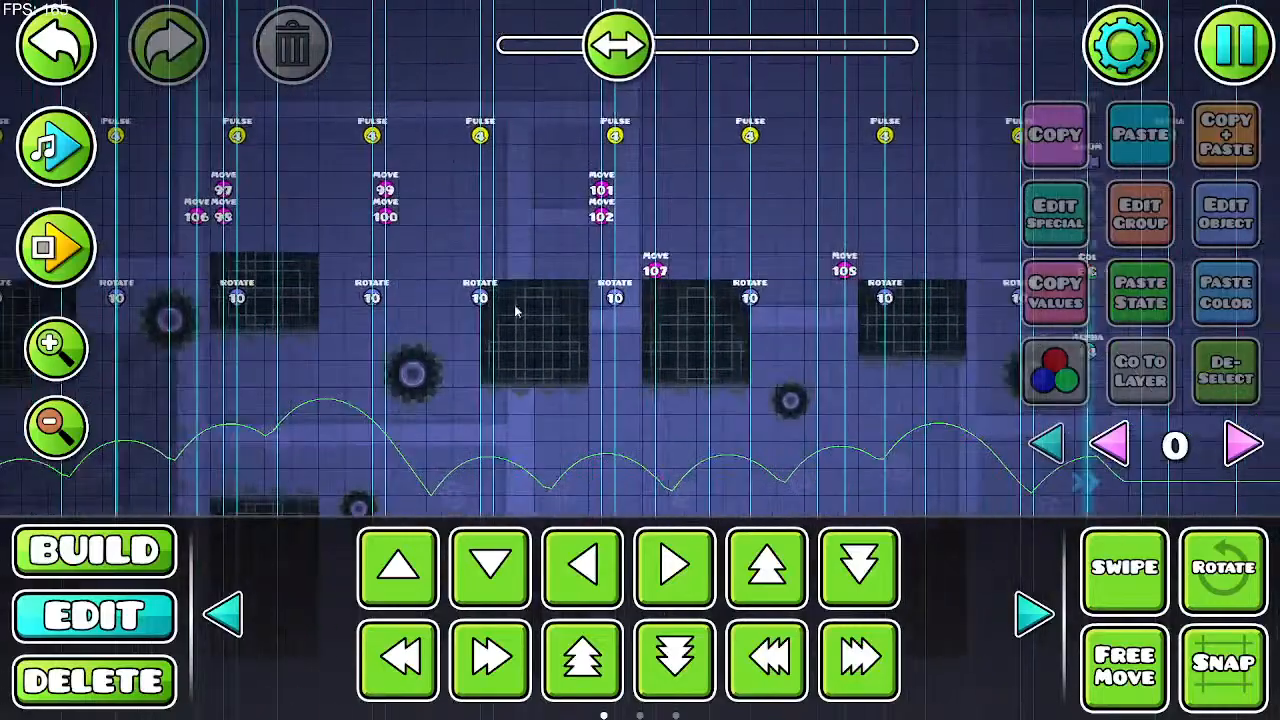
# Step: Try a second Lens Circle trigger just ahead of the zoom trigger at the end of the UFO section, and delete it
pyautogui.click(94, 550)
pyautogui.moveTo(378, 245); pyautogui.dragTo(415, 285)
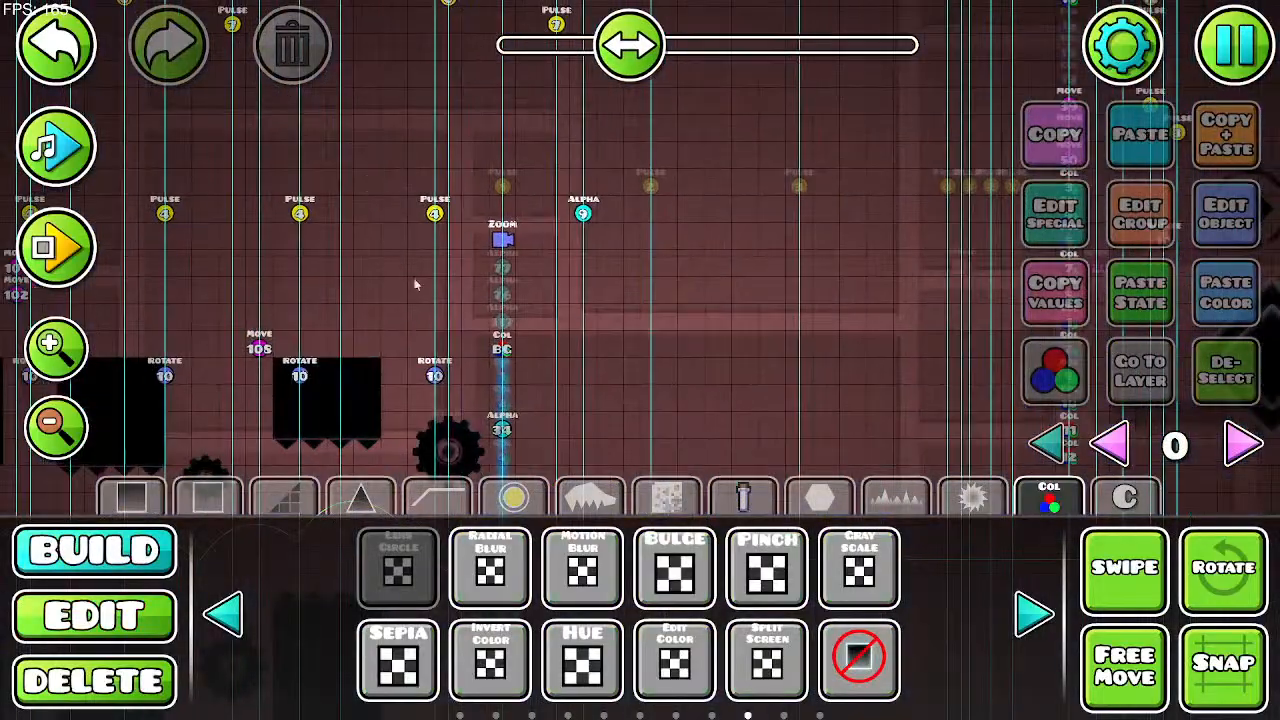
pyautogui.click(500, 213)
pyautogui.click(1228, 212)
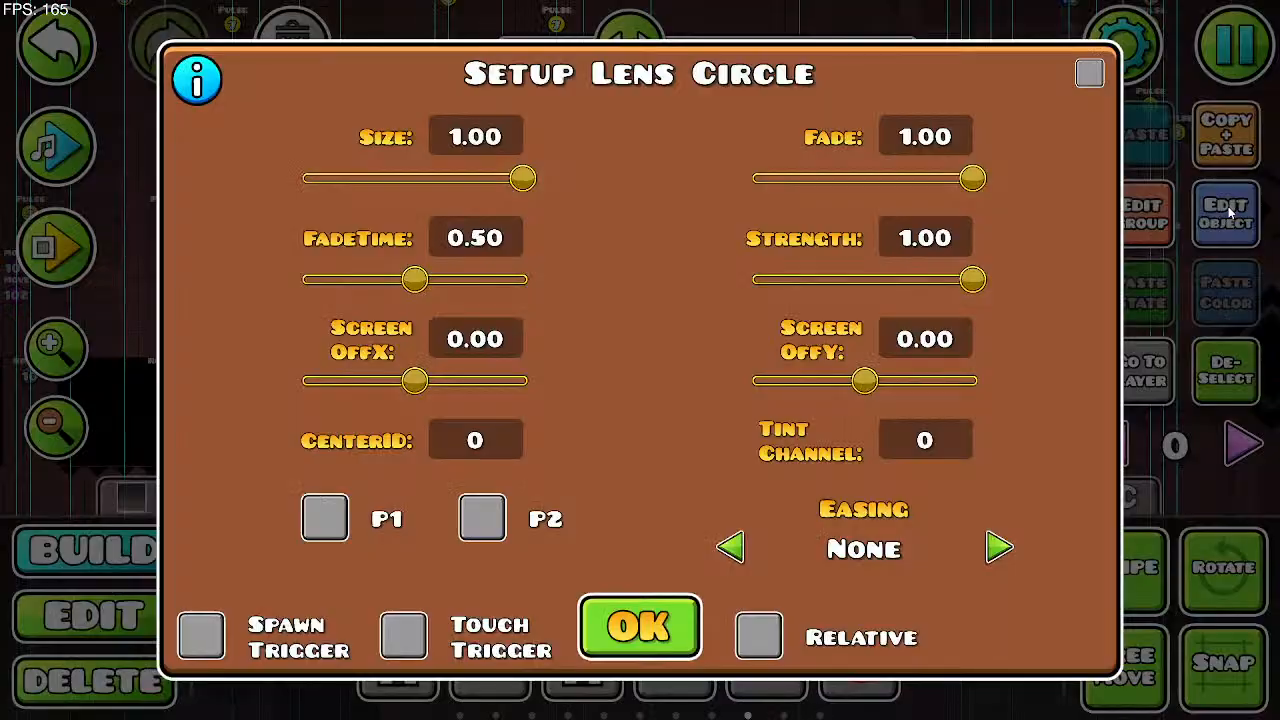
pyautogui.click(638, 627)
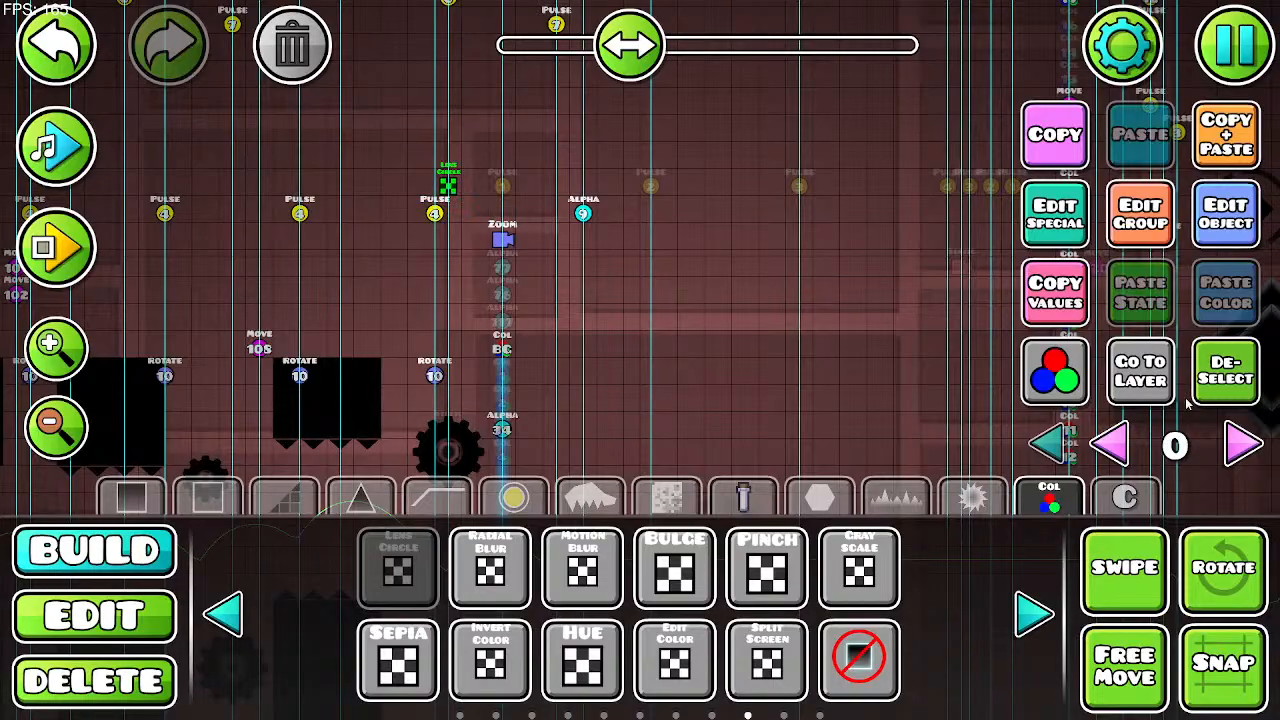
pyautogui.click(1251, 231)
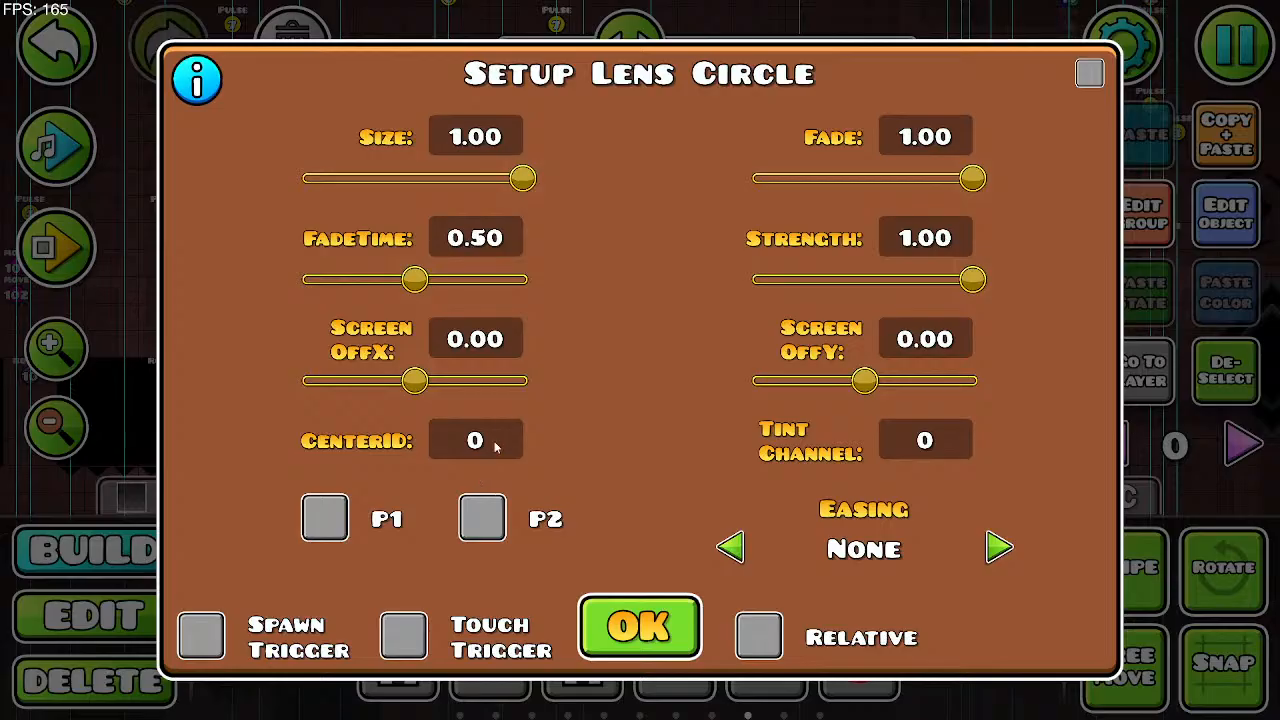
pyautogui.moveTo(522, 178); pyautogui.dragTo(576, 168)
pyautogui.click(641, 600)
pyautogui.moveTo(592, 347); pyautogui.dragTo(672, 369)
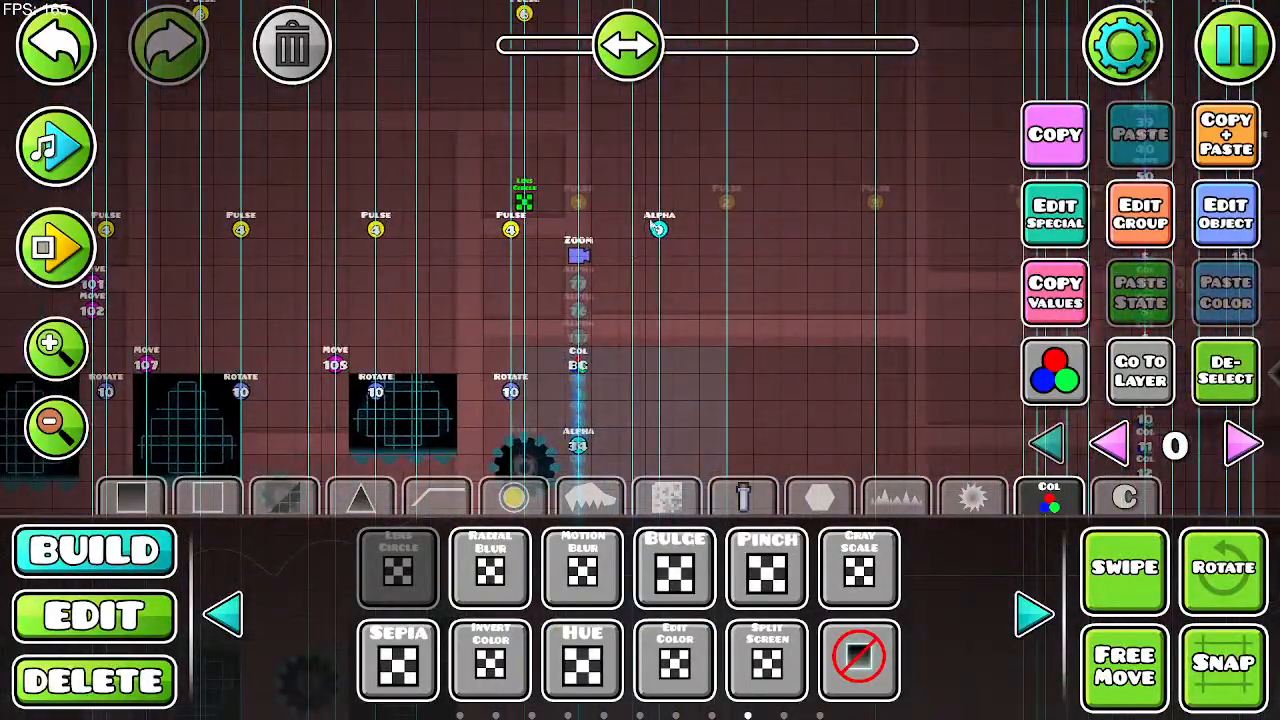
pyautogui.click(292, 48)
# Step: Set the size of the Lens Circle trigger at the start of the UFO section to 0.70
pyautogui.moveTo(440, 286); pyautogui.dragTo(142, 380)
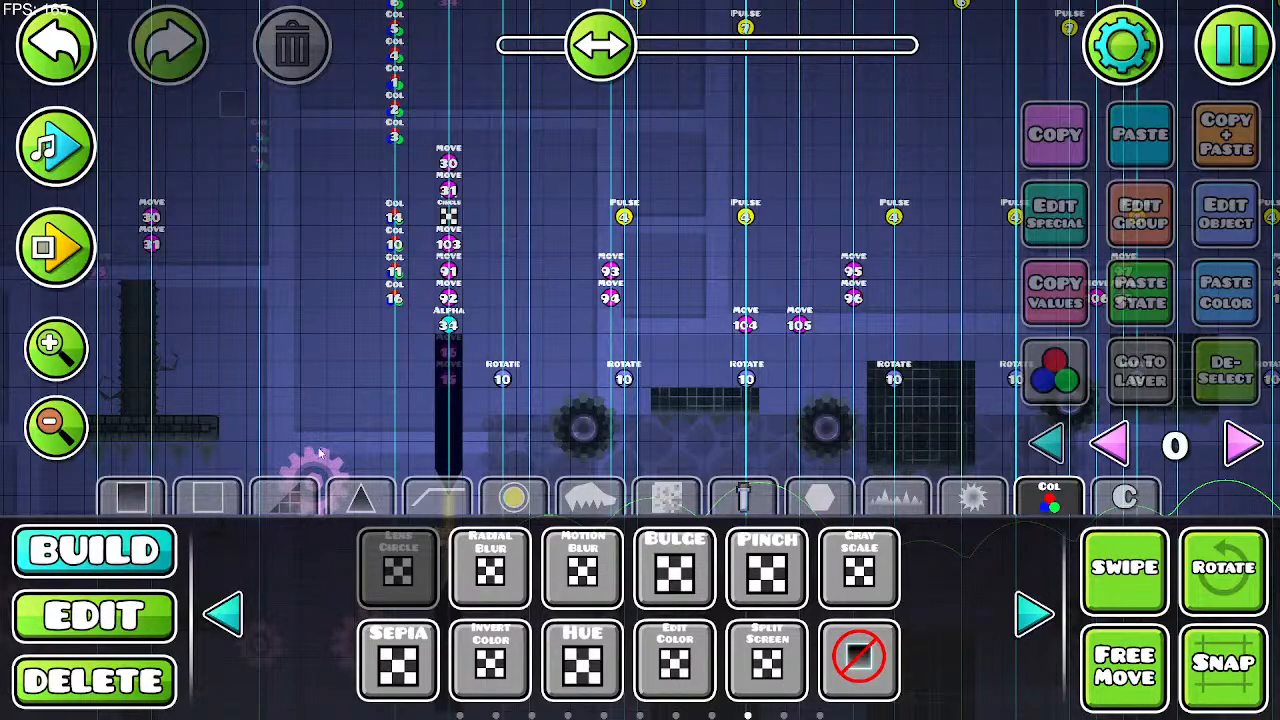
pyautogui.press('2')
pyautogui.doubleClick(454, 217)
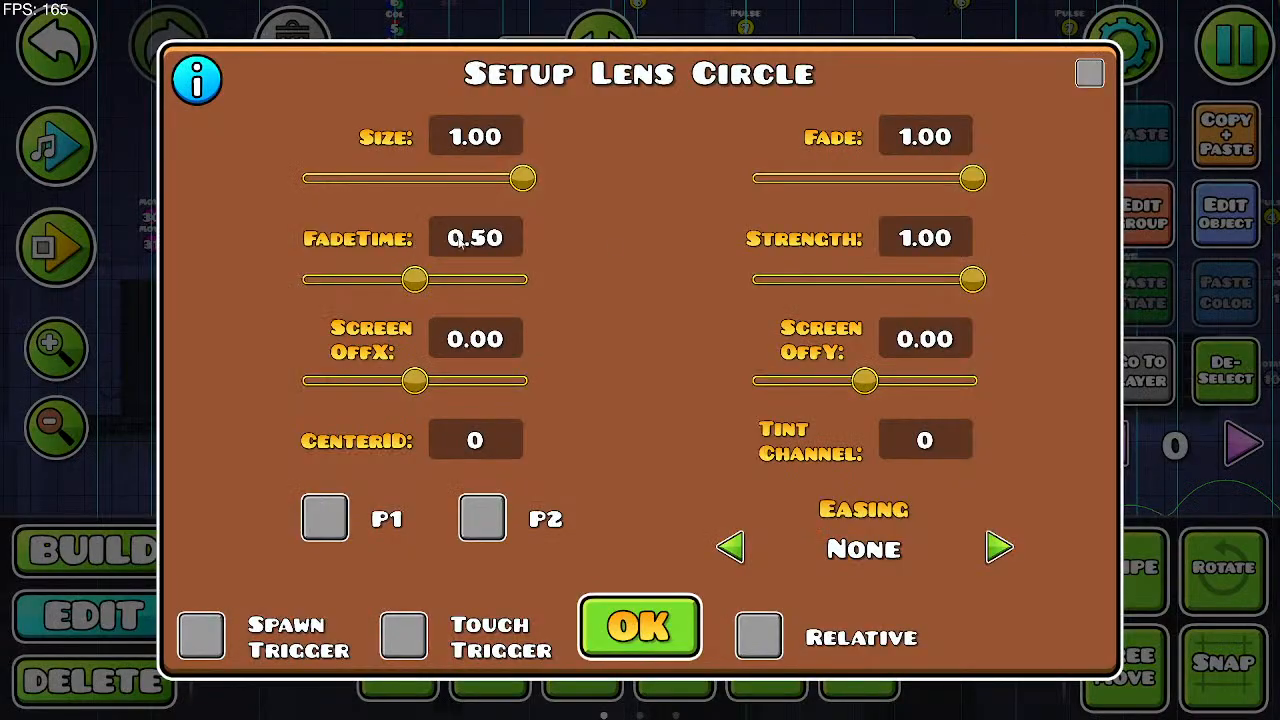
pyautogui.moveTo(521, 180); pyautogui.dragTo(455, 192)
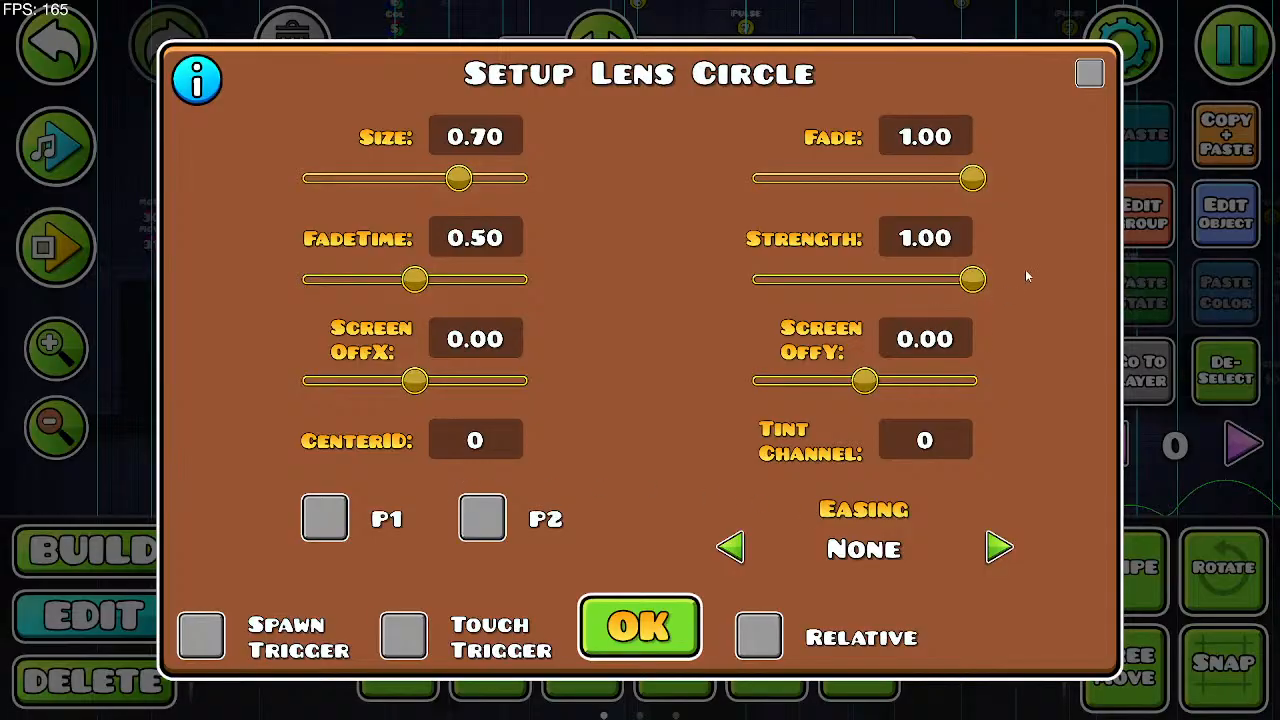
pyautogui.moveTo(979, 283)
pyautogui.mouseDown()
pyautogui.moveTo(755, 279)
pyautogui.moveTo(976, 279)
pyautogui.mouseUp()
pyautogui.click(642, 643)
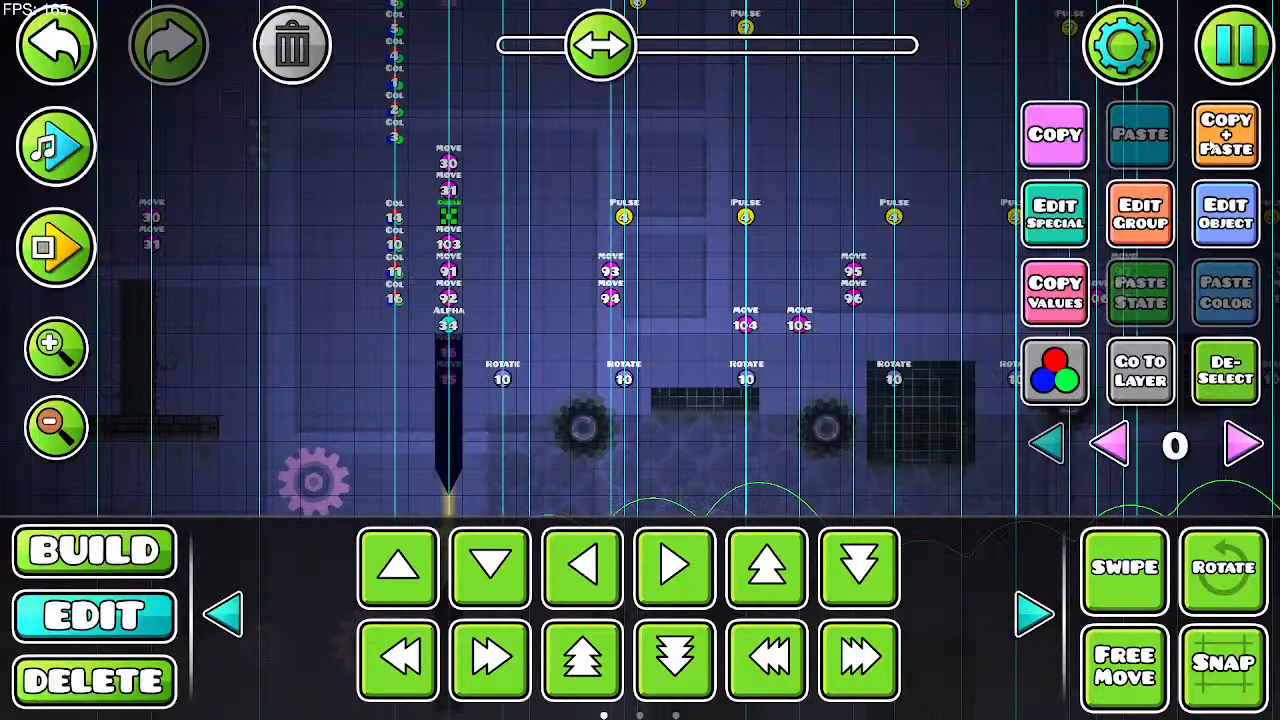
# Step: Duplicate the Lens Circle trigger to just before the zoom trigger at the UFO section's end, and lower the copy's strength to the minimum
pyautogui.moveTo(500, 232); pyautogui.dragTo(104, 290)
pyautogui.moveTo(638, 288); pyautogui.dragTo(130, 316)
pyautogui.moveTo(441, 293); pyautogui.dragTo(84, 275)
pyautogui.moveTo(675, 275); pyautogui.dragTo(463, 269)
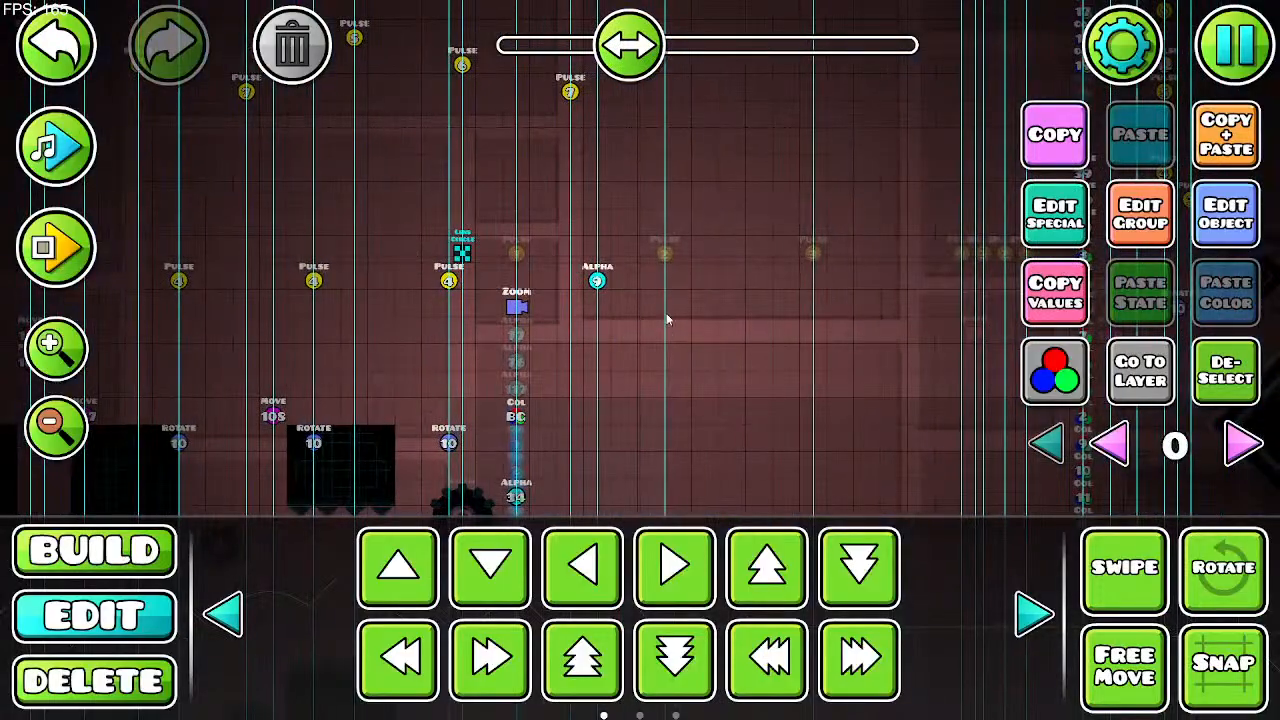
pyautogui.click(1218, 237)
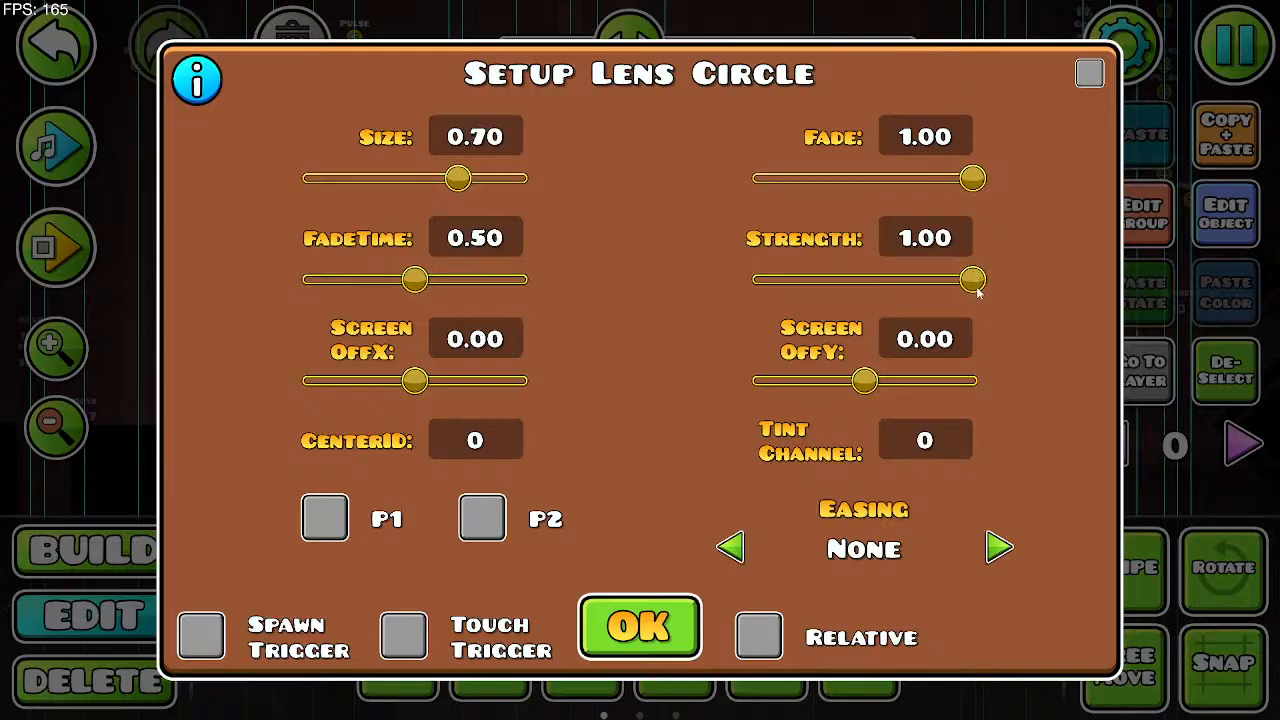
pyautogui.moveTo(975, 283); pyautogui.dragTo(704, 531)
pyautogui.click(655, 620)
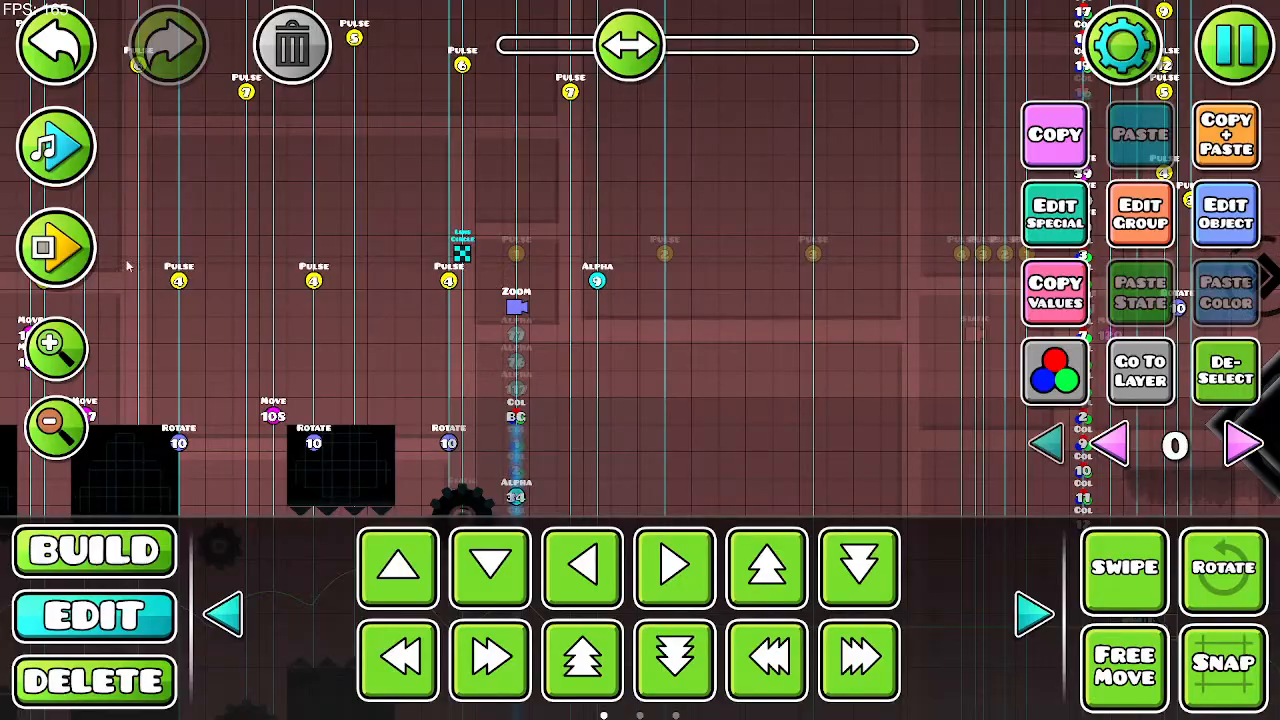
# Step: Playtest the first half of the UFO section with both Lens Circle triggers in place
pyautogui.press('Return')
pyautogui.click(530, 391)
pyautogui.click(530, 391)
pyautogui.click(530, 391)
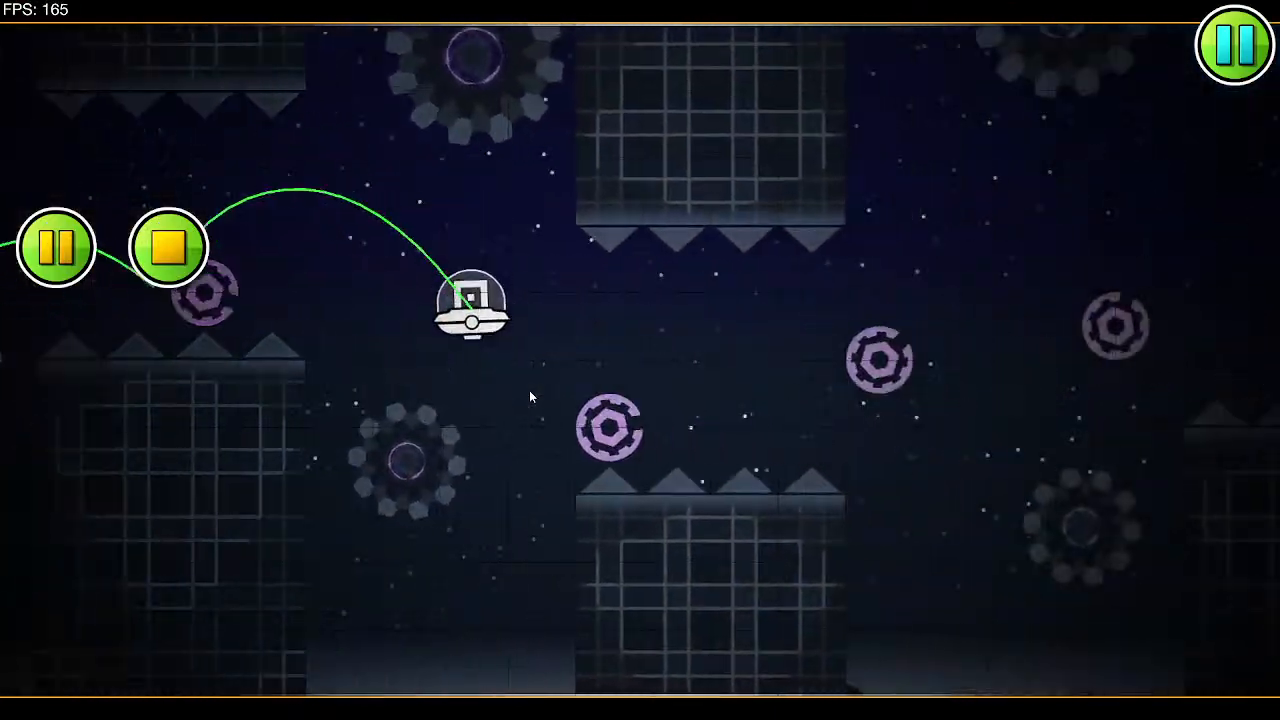
pyautogui.click(530, 391)
pyautogui.click(530, 391)
pyautogui.click(530, 391)
pyautogui.click(530, 391)
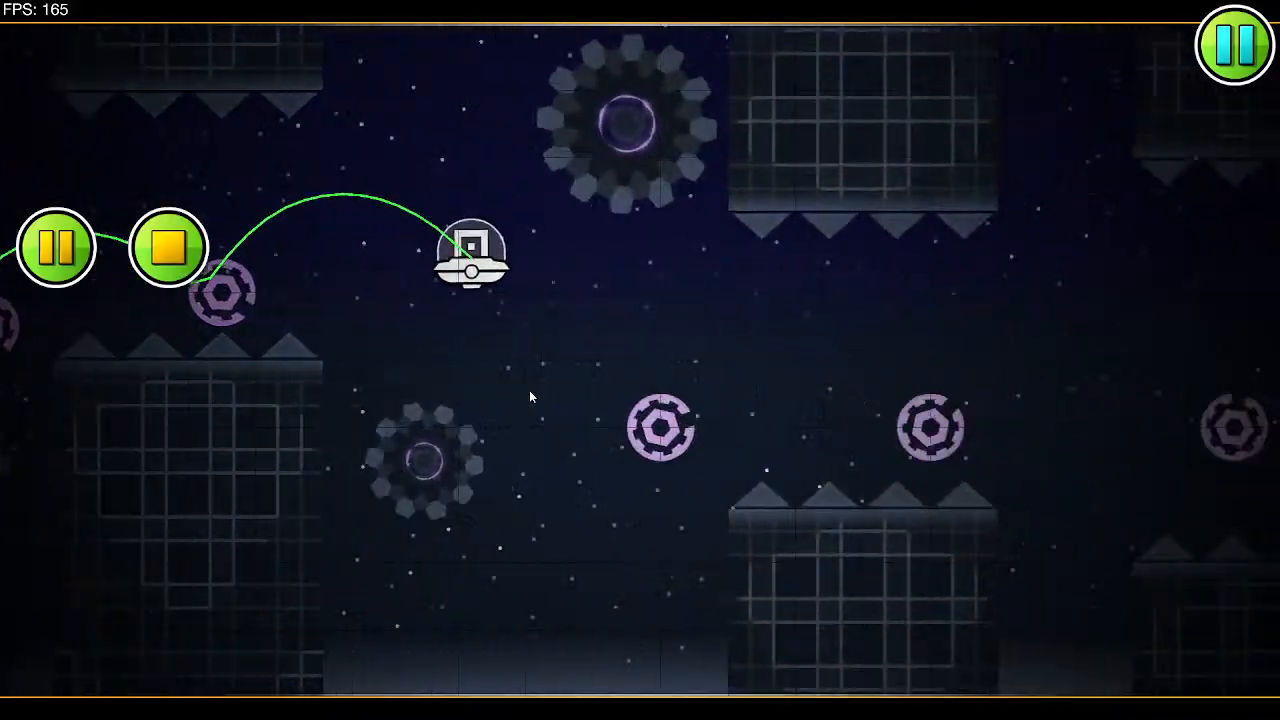
# Step: Playtest the rest of the UFO section and the opening of the following wave section, and stop the run
pyautogui.click(530, 391)
pyautogui.click(530, 391)
pyautogui.click(530, 391)
pyautogui.click(530, 392)
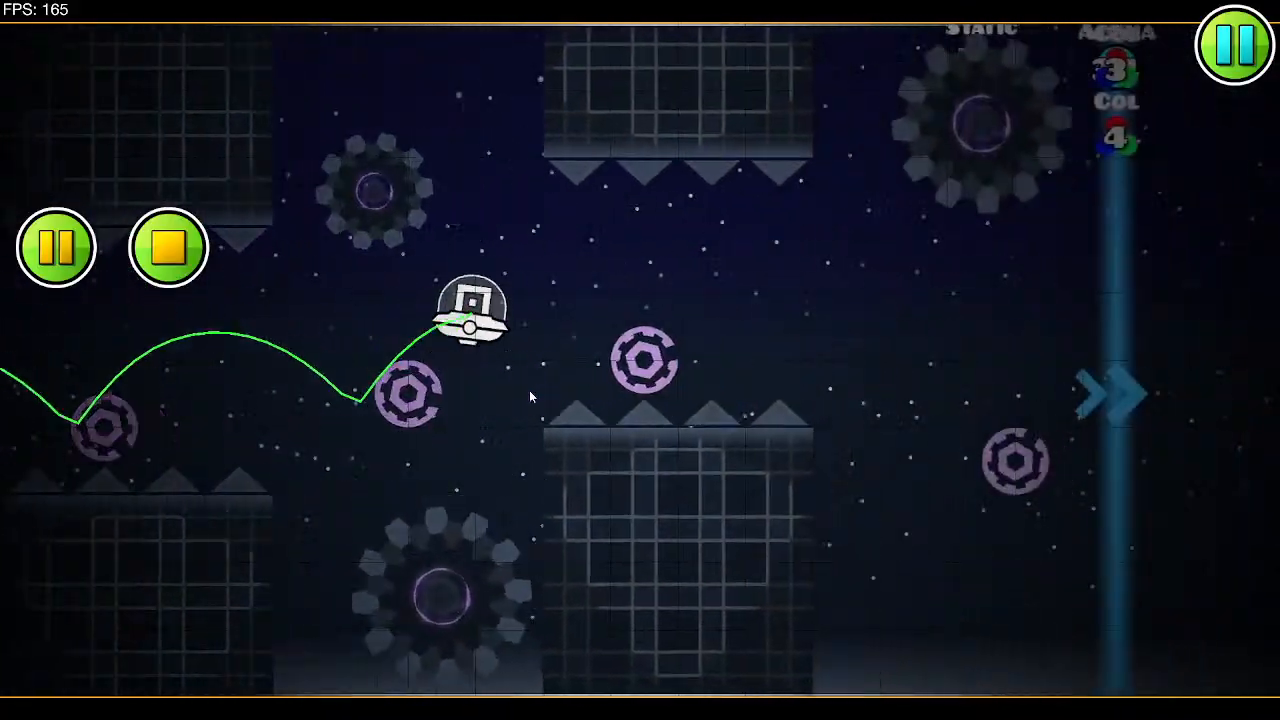
pyautogui.click(530, 392)
pyautogui.click(530, 392)
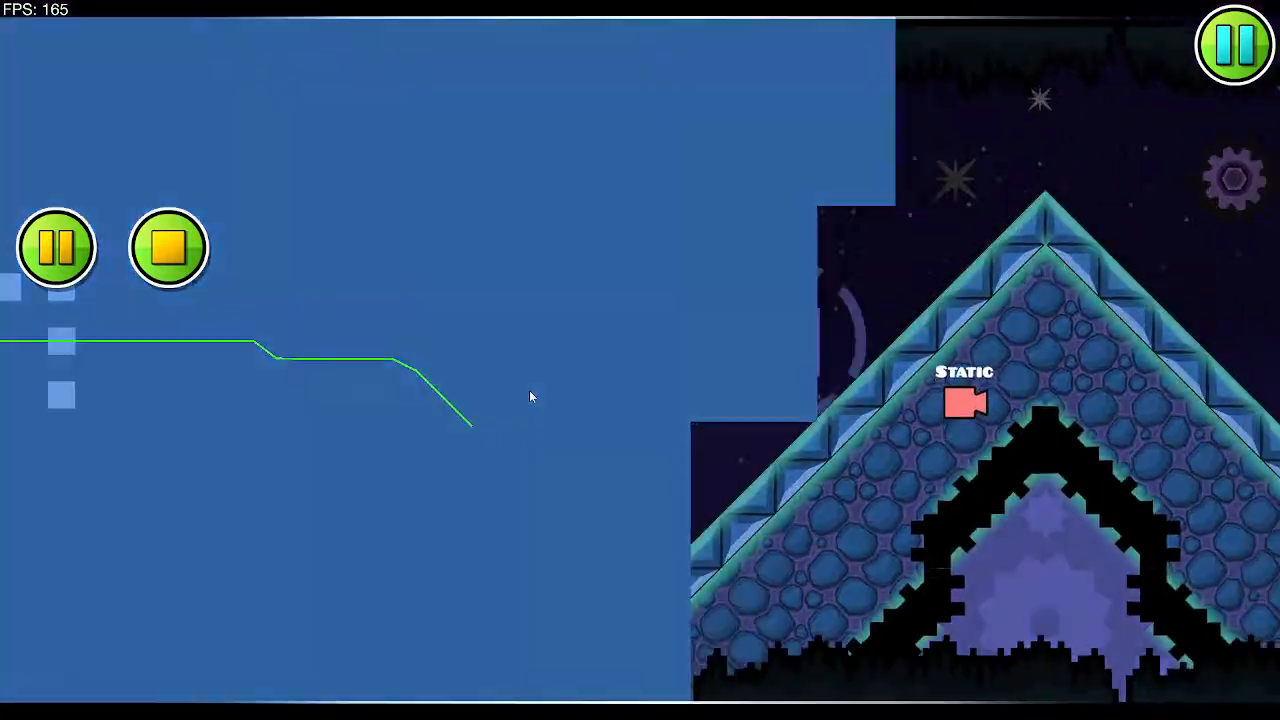
pyautogui.click(530, 391)
pyautogui.click(530, 391)
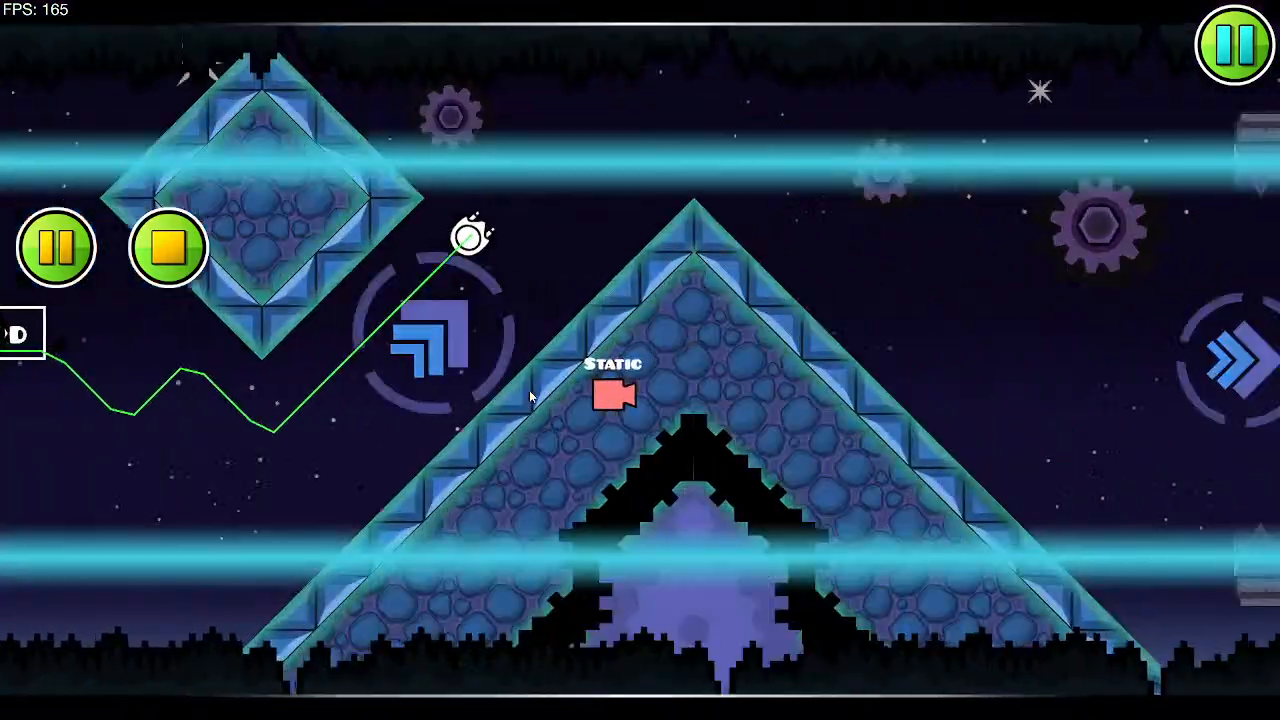
pyautogui.click(530, 391)
pyautogui.click(530, 391)
pyautogui.click(530, 391)
pyautogui.click(530, 391)
pyautogui.moveTo(370, 340); pyautogui.dragTo(240, 305)
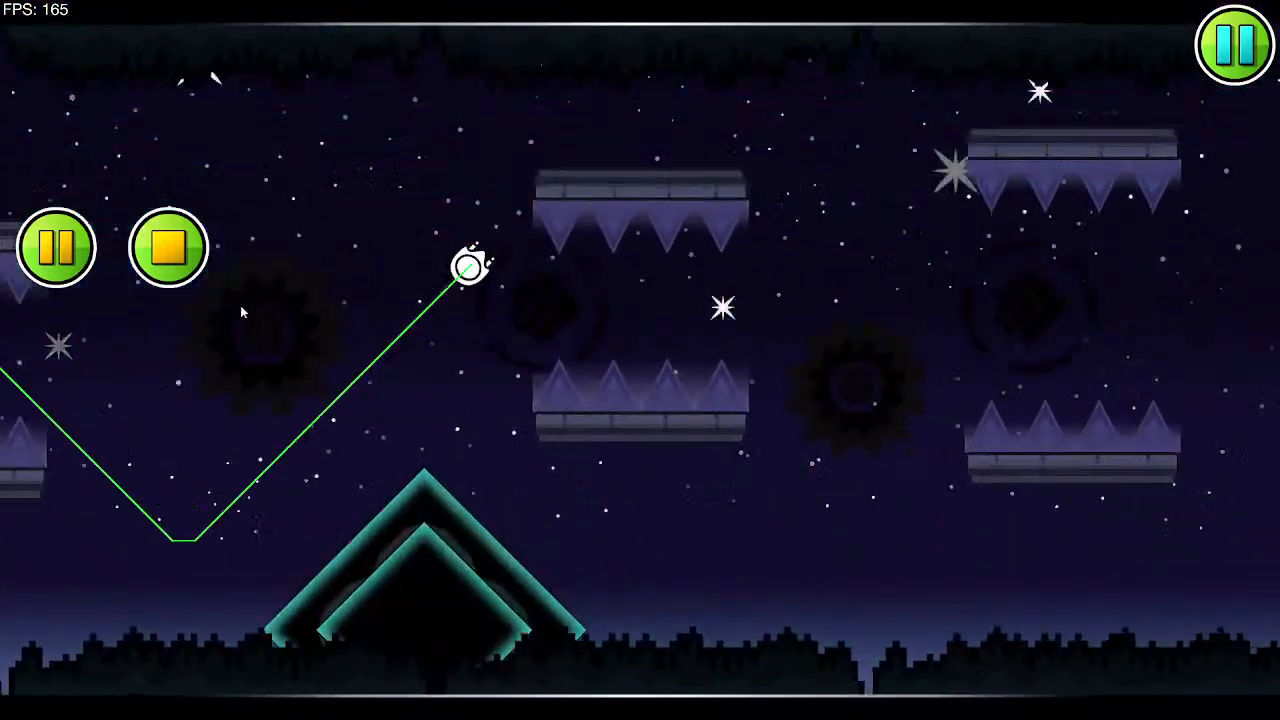
pyautogui.click(170, 250)
# Step: Place a Chromatic trigger at the start of the wave section, directly above the Move 39 trigger in the trigger column
pyautogui.moveTo(420, 296); pyautogui.dragTo(890, 350)
pyautogui.moveTo(460, 375); pyautogui.dragTo(970, 420)
pyautogui.click(115, 564)
pyautogui.moveTo(546, 345); pyautogui.dragTo(502, 474)
pyautogui.moveTo(764, 363); pyautogui.dragTo(861, 469)
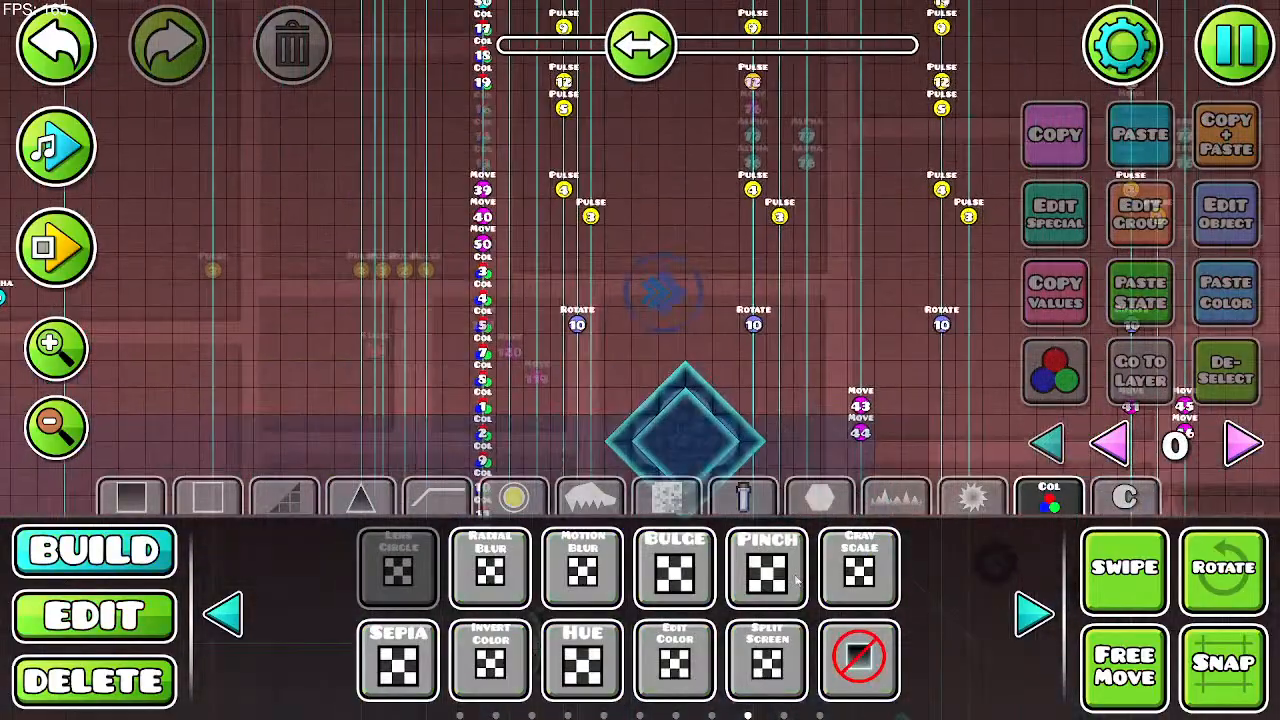
pyautogui.click(225, 607)
pyautogui.click(606, 663)
pyautogui.click(655, 668)
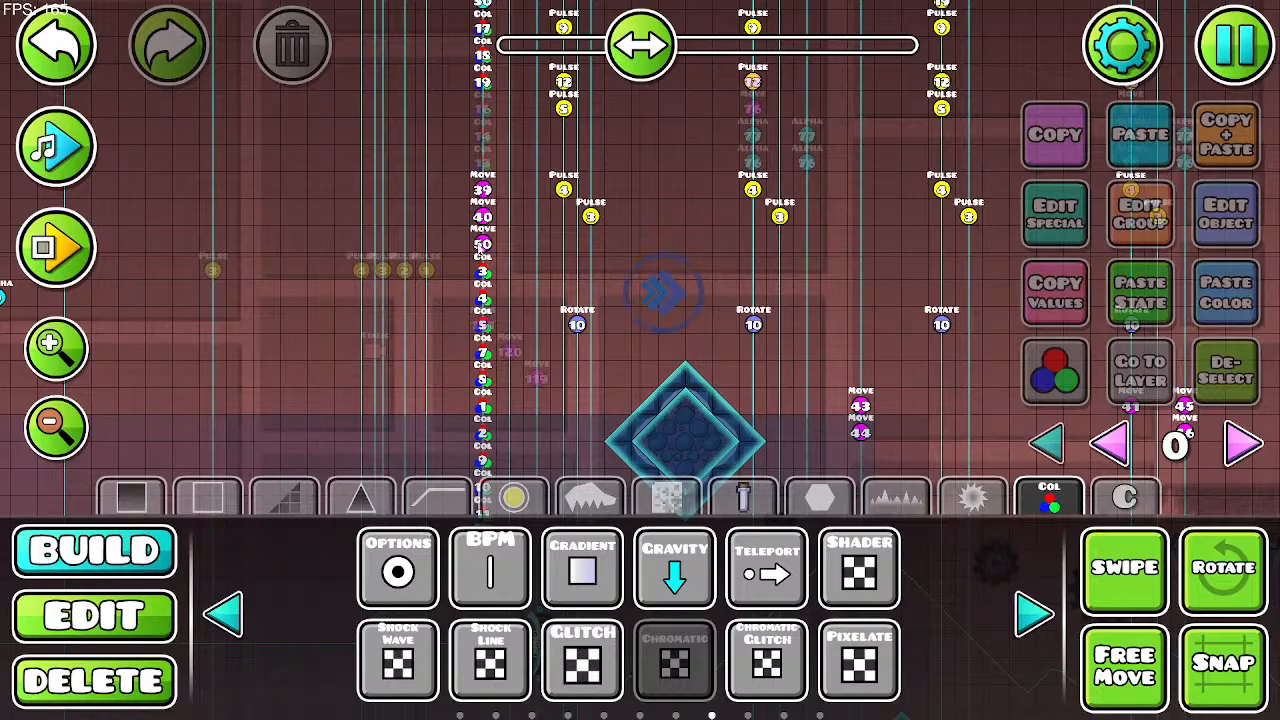
pyautogui.click(482, 159)
# Step: Set the Chromatic trigger's TargetX and TargetY to 1.1 and enable Use X and Use Y
pyautogui.click(1226, 213)
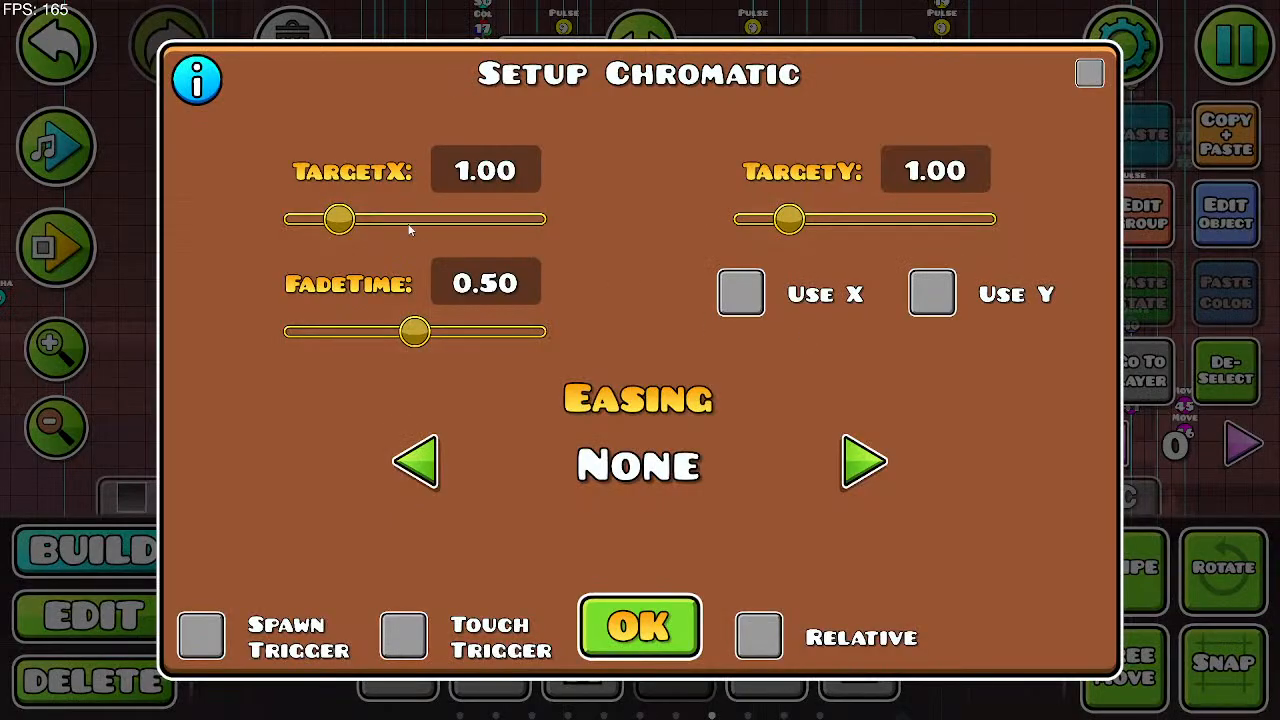
pyautogui.click(972, 177)
pyautogui.press('BackSpace')
pyautogui.press('BackSpace')
pyautogui.write('1')
pyautogui.click(741, 292)
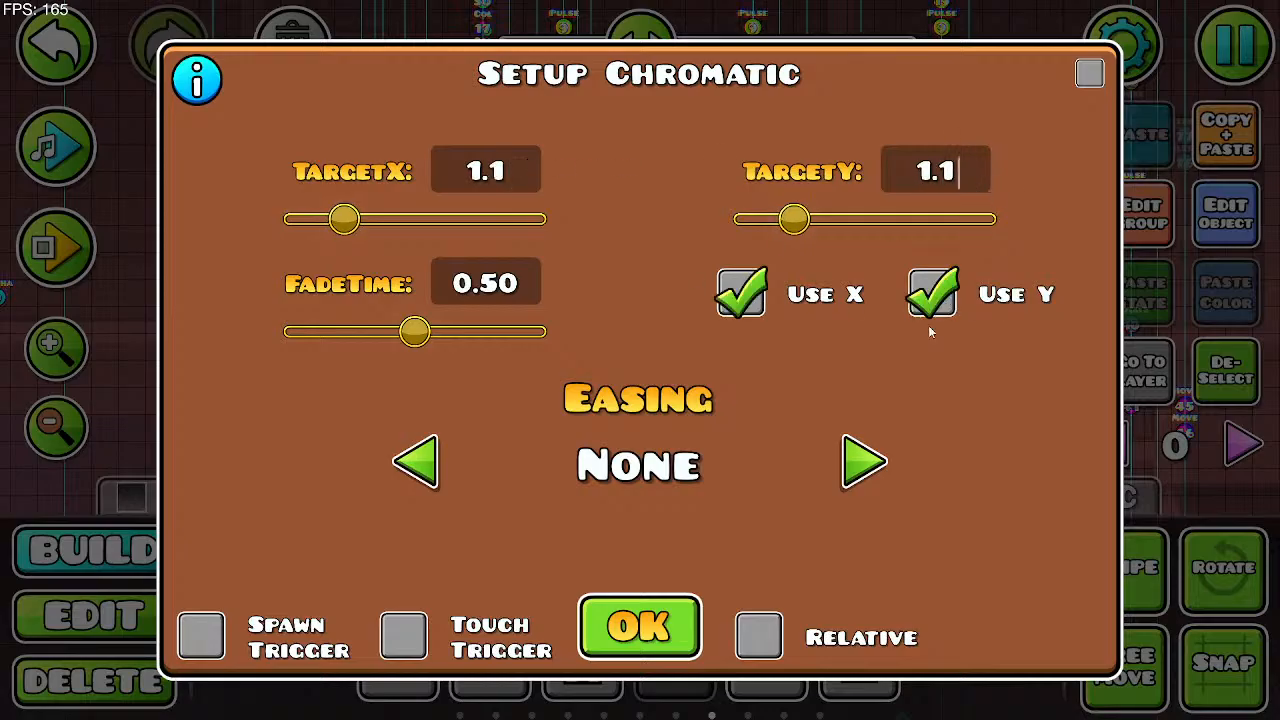
pyautogui.click(650, 628)
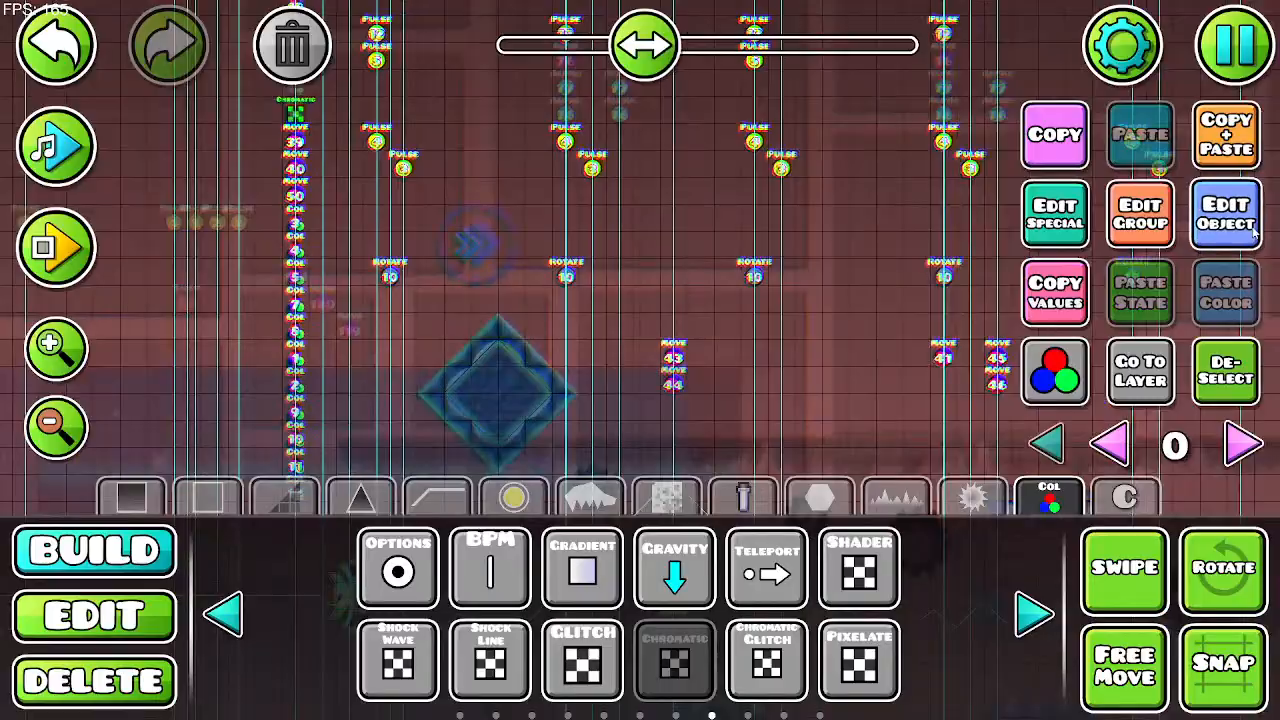
# Step: Set the Chromatic trigger's TargetX to 1.05
pyautogui.click(1250, 228)
pyautogui.press('BackSpace')
pyautogui.press('BackSpace')
pyautogui.write('5')
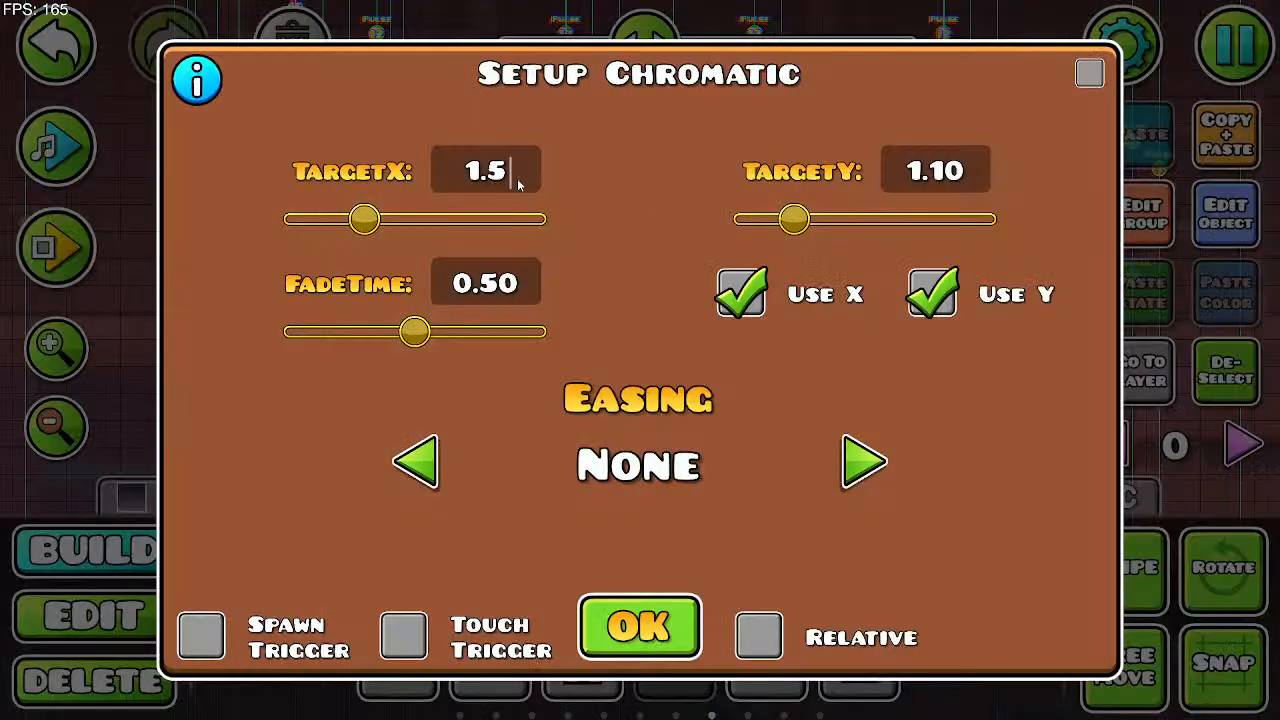
pyautogui.press('BackSpace')
pyautogui.write('.5')
pyautogui.press('BackSpace')
pyautogui.press('BackSpace')
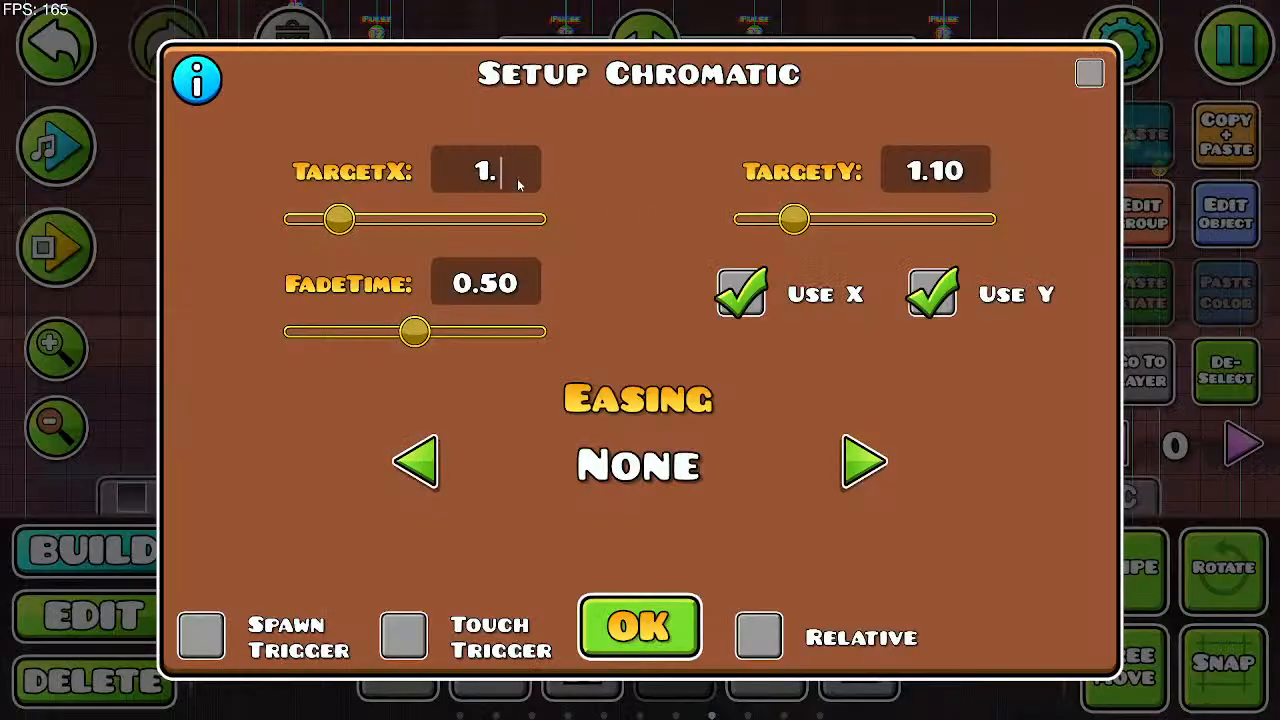
pyautogui.write('05')
pyautogui.click(966, 162)
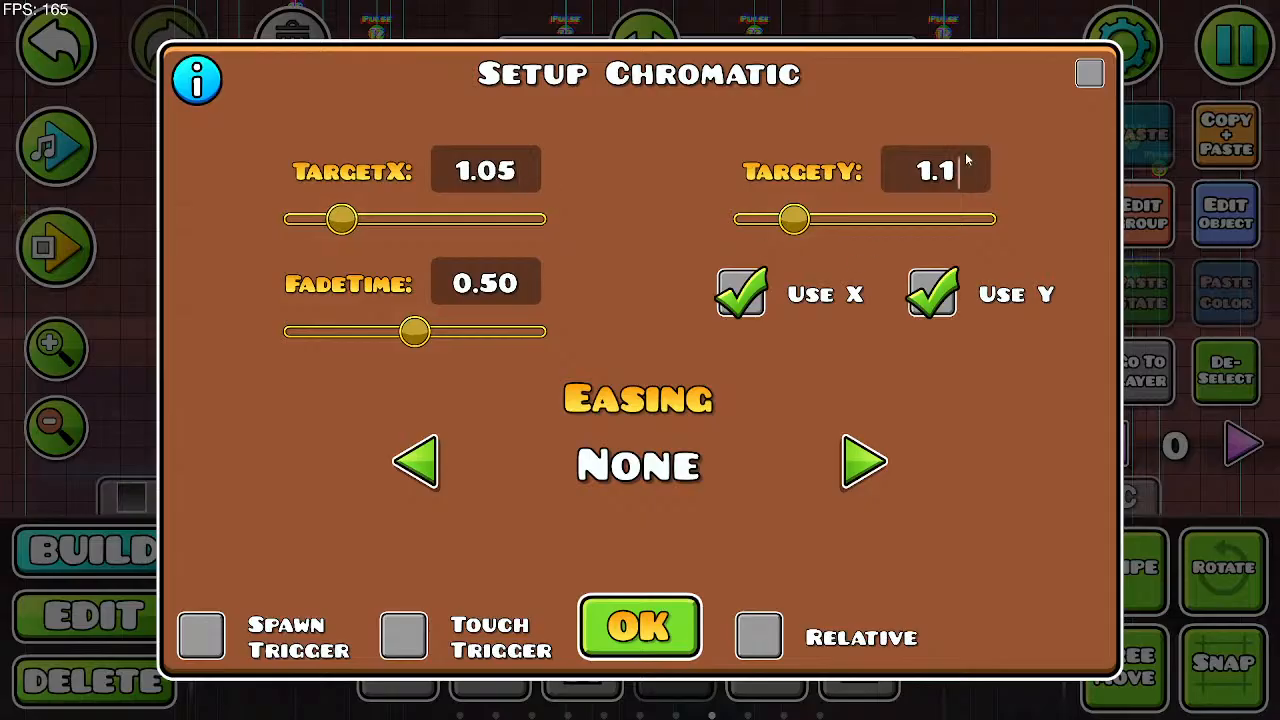
pyautogui.click(650, 624)
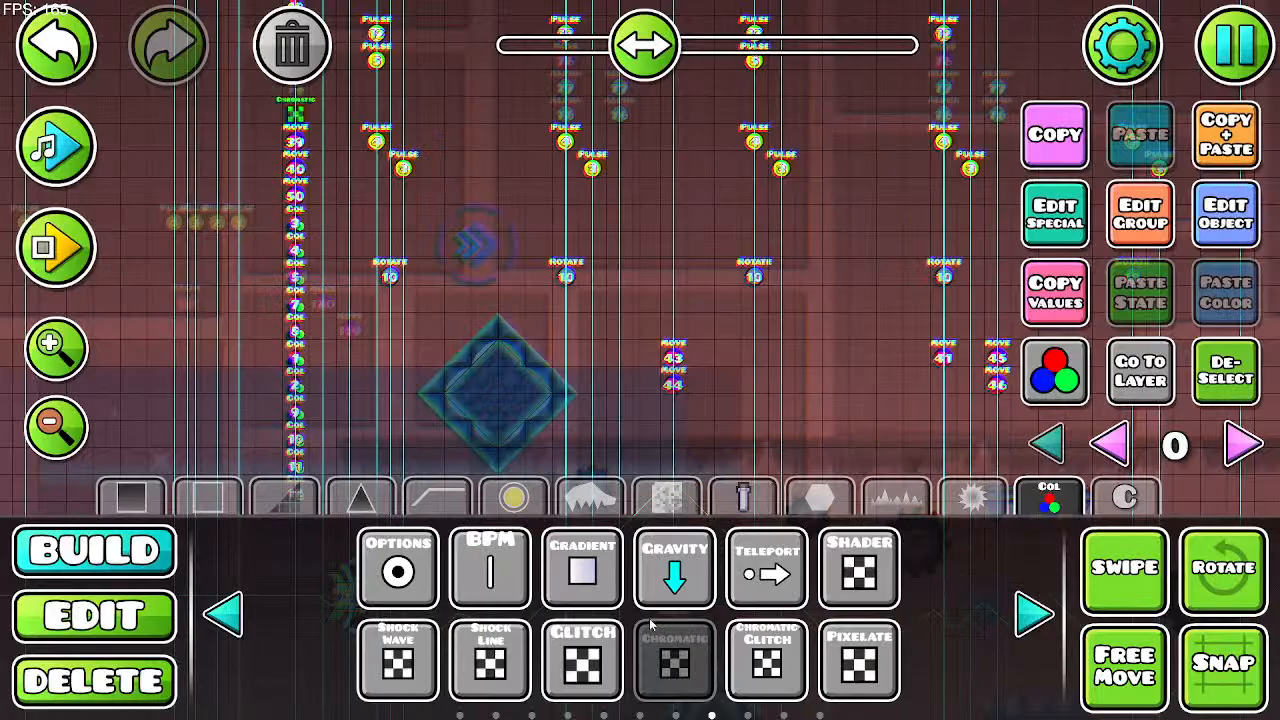
# Step: Playtest the UFO section through to the transition into the wave section
pyautogui.click(76, 260)
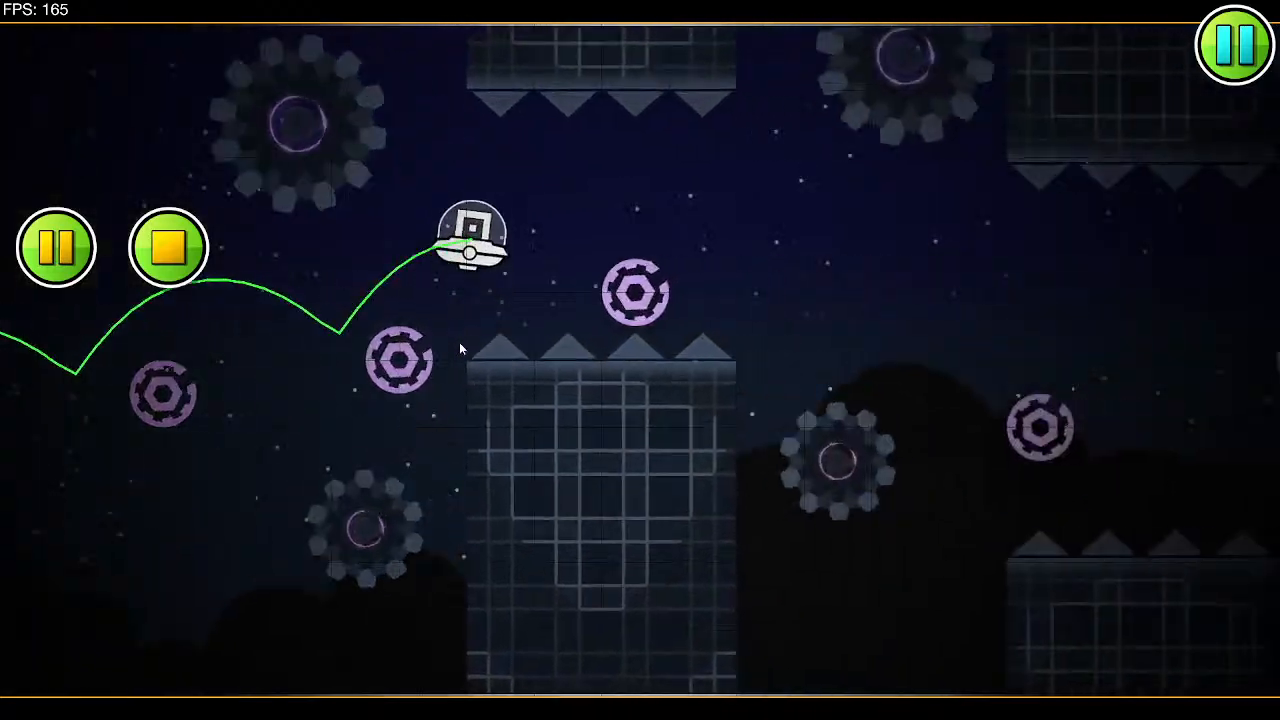
pyautogui.click(459, 342)
pyautogui.click(459, 342)
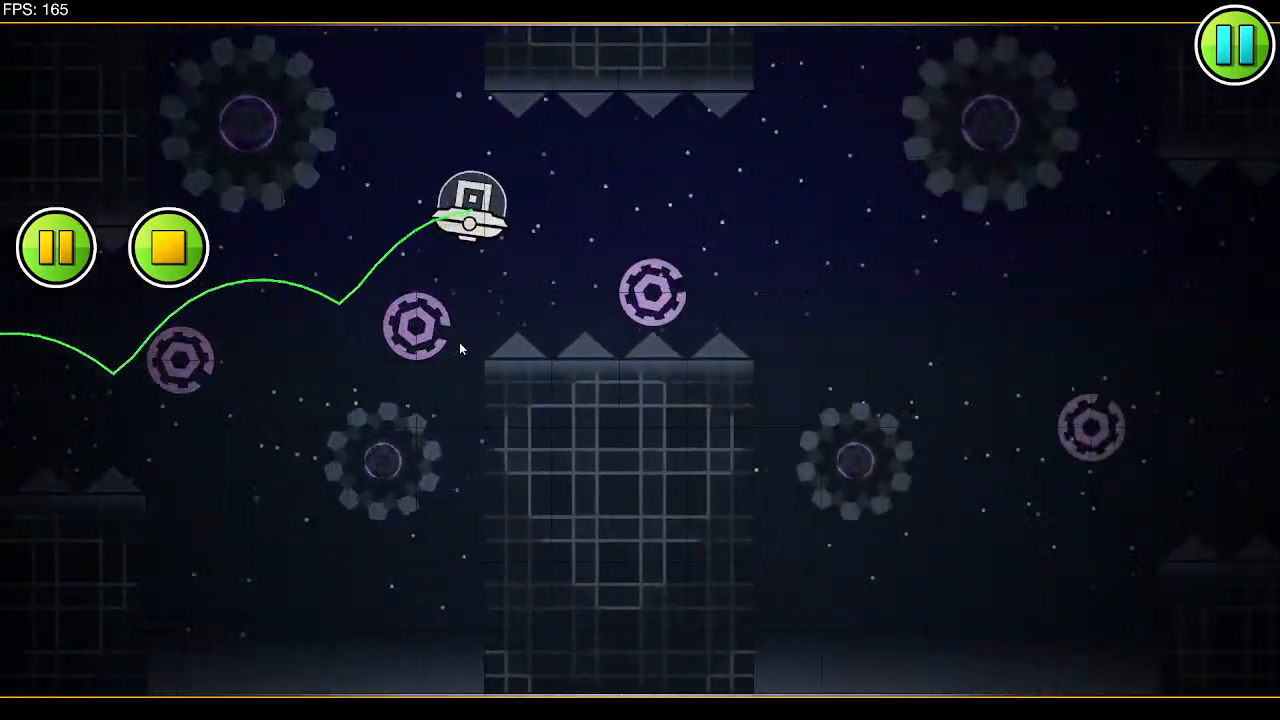
pyautogui.click(459, 342)
pyautogui.click(459, 342)
pyautogui.click(459, 342)
pyautogui.click(459, 342)
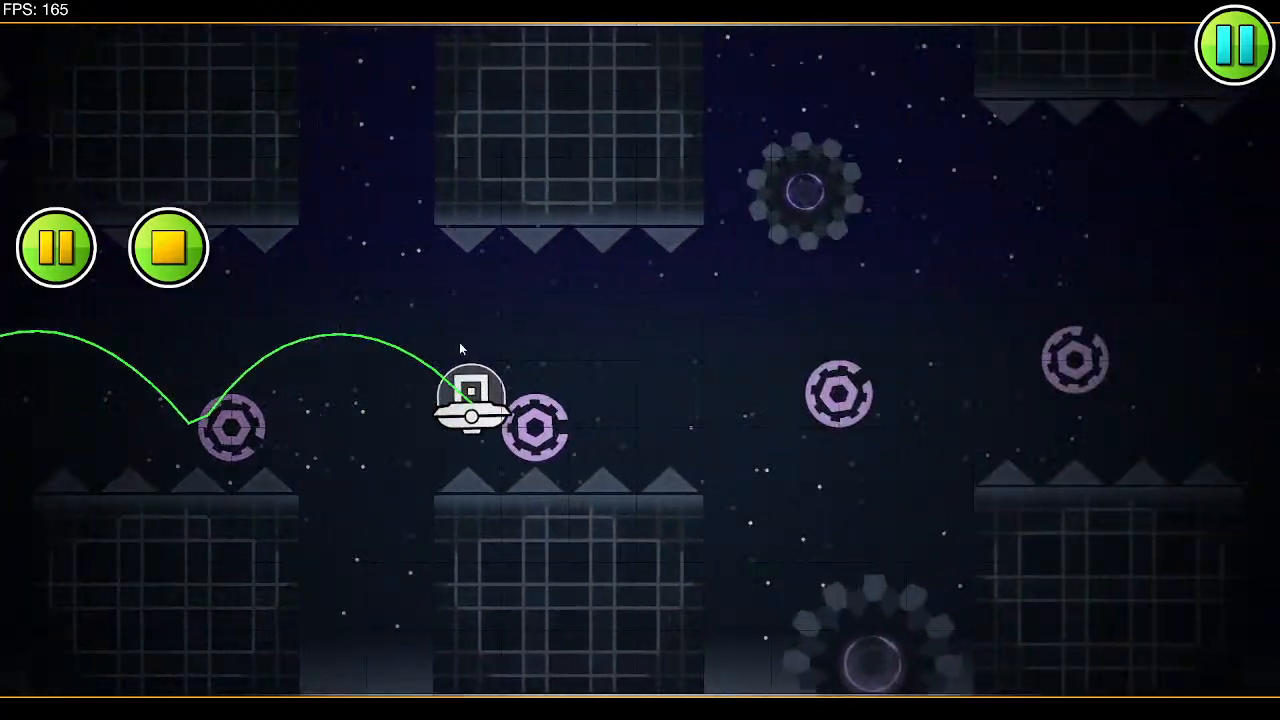
pyautogui.click(459, 342)
pyautogui.click(459, 342)
pyautogui.click(459, 342)
pyautogui.click(459, 342)
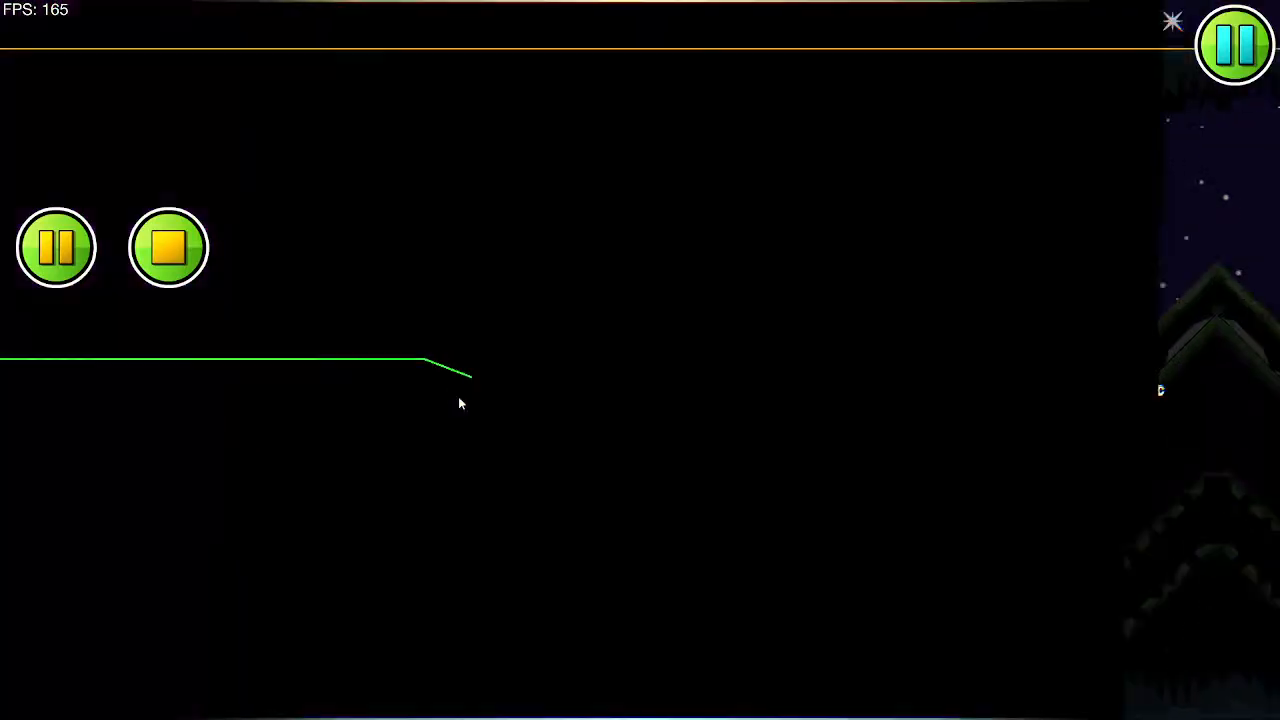
# Step: Playtest the whole wave section with the Chromatic trigger in place, checking the colour-split effect on blocks and spikes
pyautogui.click(465, 394)
pyautogui.click(472, 394)
pyautogui.click(480, 394)
pyautogui.click(480, 394)
pyautogui.click(480, 394)
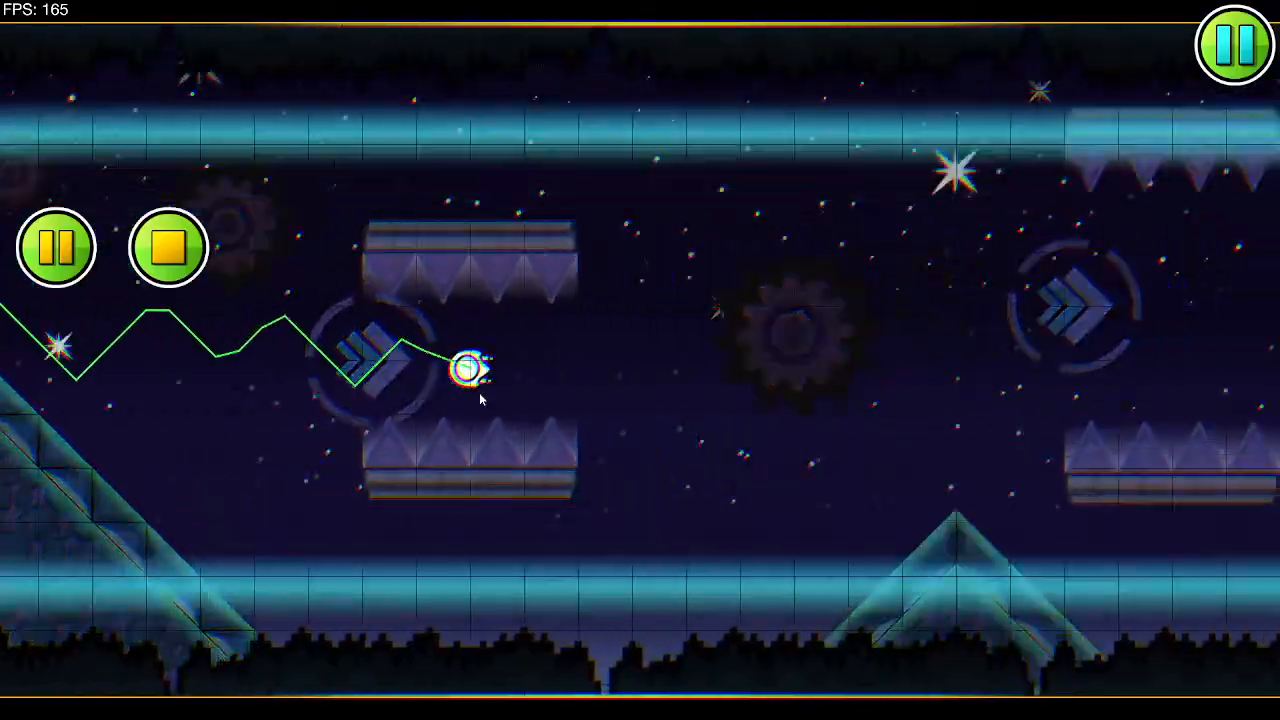
pyautogui.click(480, 394)
pyautogui.click(480, 394)
pyautogui.click(480, 394)
pyautogui.click(480, 398)
pyautogui.click(480, 398)
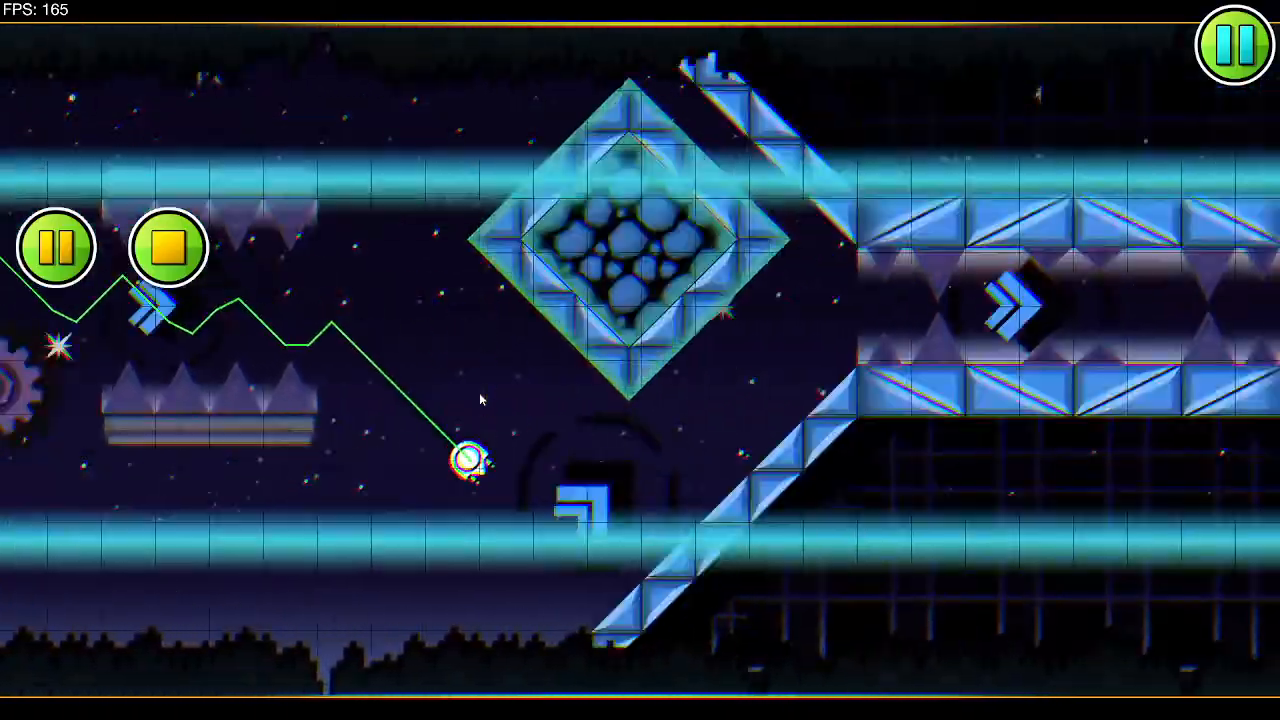
pyautogui.click(480, 398)
pyautogui.click(480, 398)
pyautogui.click(480, 398)
pyautogui.click(480, 398)
pyautogui.click(480, 398)
pyautogui.click(480, 398)
pyautogui.click(480, 398)
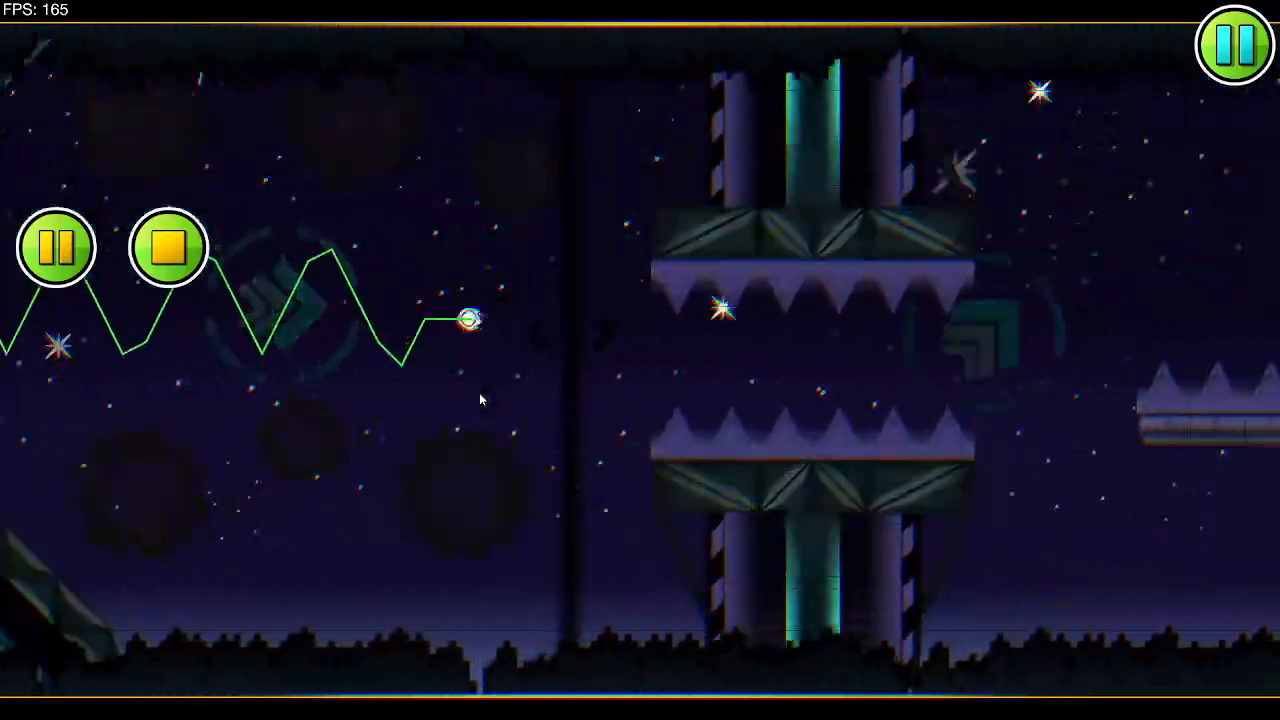
pyautogui.click(480, 398)
pyautogui.click(480, 398)
pyautogui.click(480, 398)
pyautogui.click(480, 398)
pyautogui.click(480, 398)
pyautogui.click(480, 398)
pyautogui.click(480, 398)
pyautogui.click(480, 398)
pyautogui.click(480, 398)
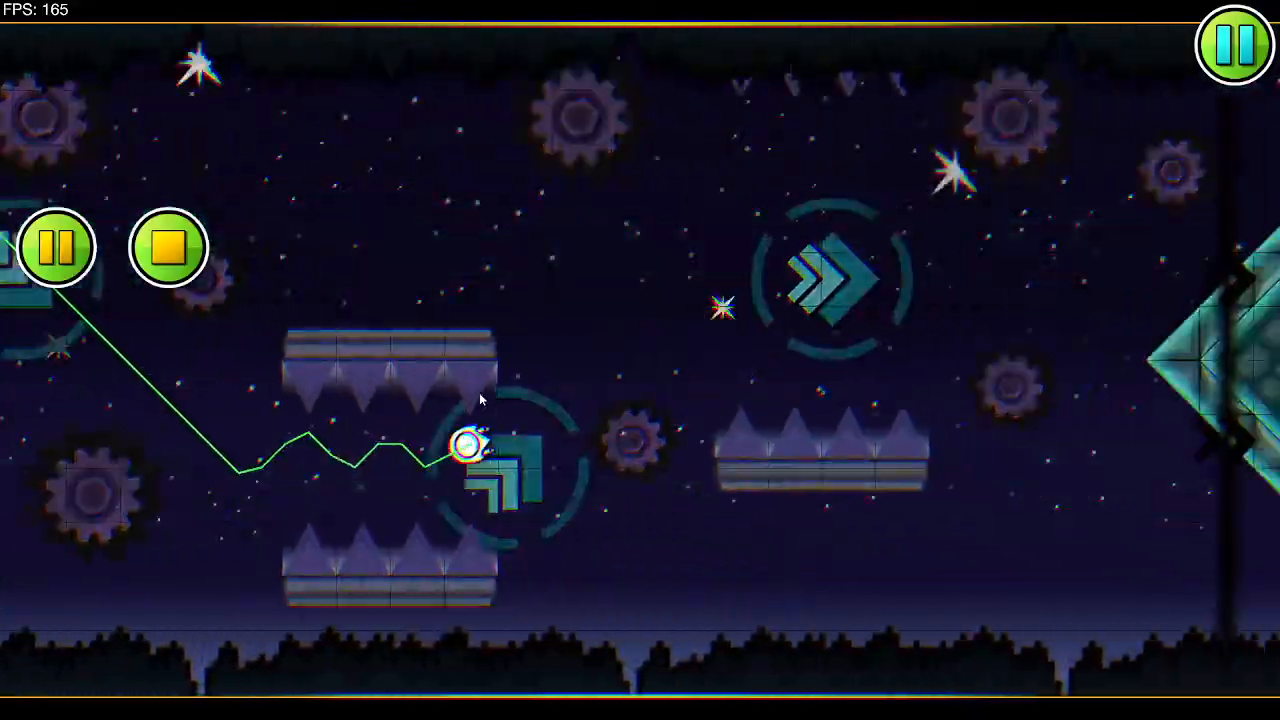
pyautogui.click(480, 398)
pyautogui.click(480, 398)
pyautogui.click(480, 398)
pyautogui.click(480, 398)
pyautogui.click(480, 398)
pyautogui.click(480, 398)
pyautogui.click(480, 398)
pyautogui.click(480, 398)
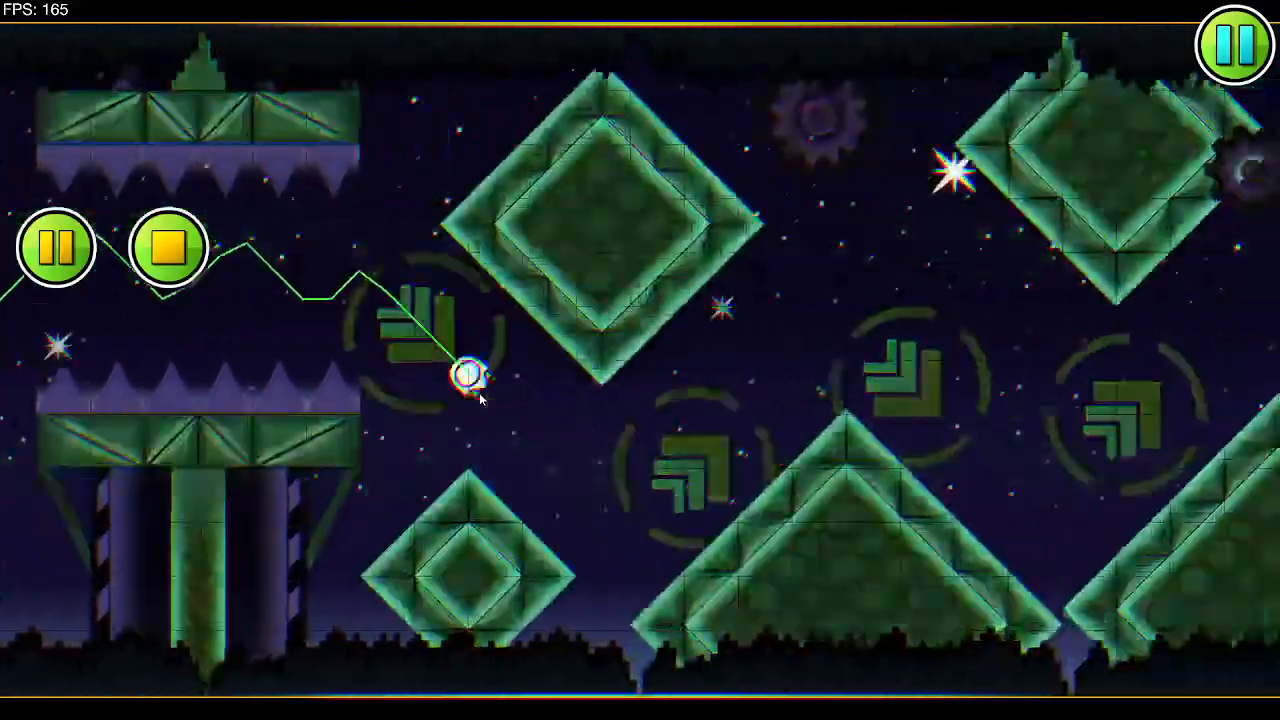
pyautogui.click(480, 398)
pyautogui.click(480, 398)
pyautogui.click(480, 398)
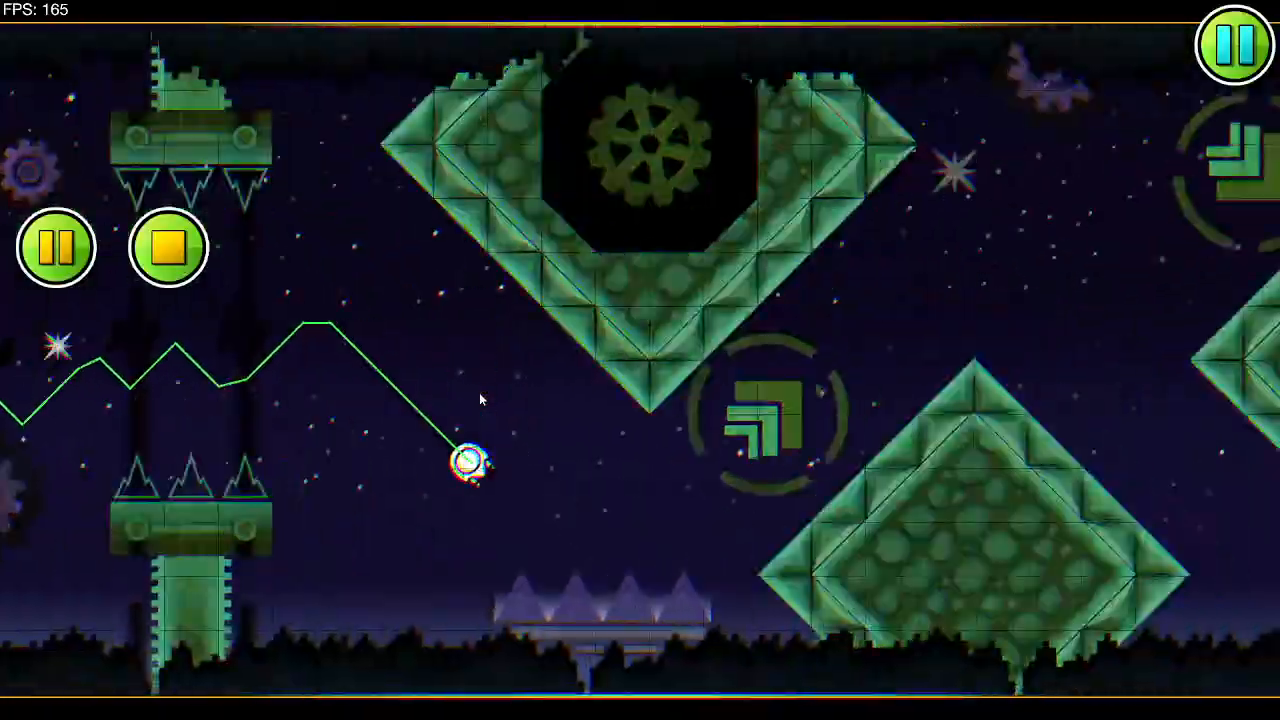
pyautogui.click(480, 398)
pyautogui.click(480, 398)
pyautogui.click(480, 398)
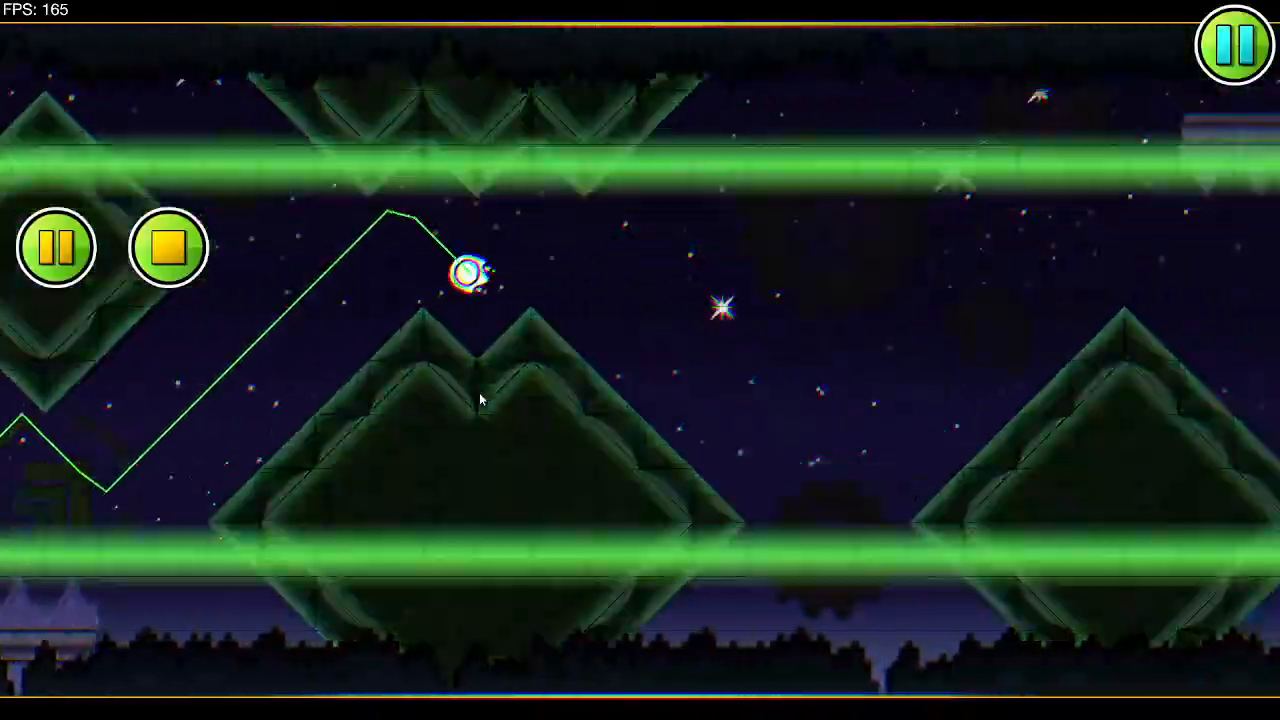
pyautogui.click(480, 398)
pyautogui.click(480, 398)
pyautogui.click(480, 398)
pyautogui.click(480, 398)
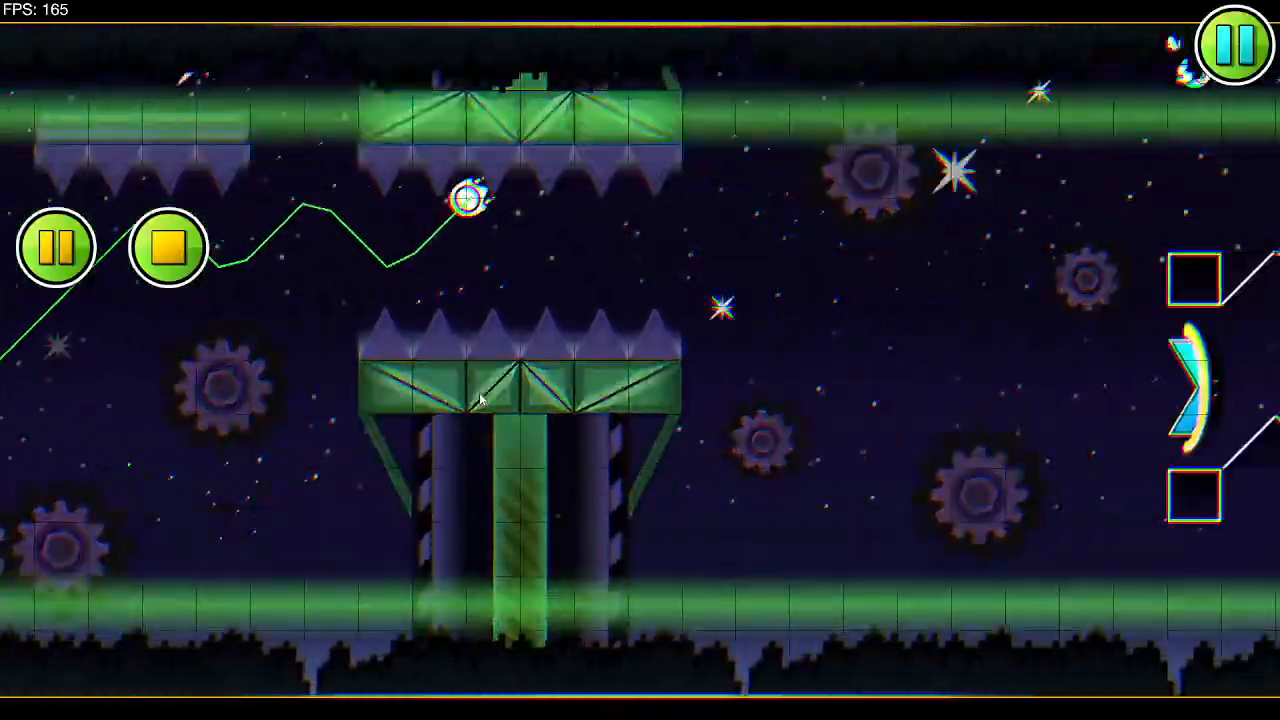
pyautogui.click(480, 398)
pyautogui.click(480, 398)
pyautogui.click(480, 398)
pyautogui.click(480, 398)
pyautogui.click(480, 398)
pyautogui.click(480, 398)
pyautogui.click(480, 398)
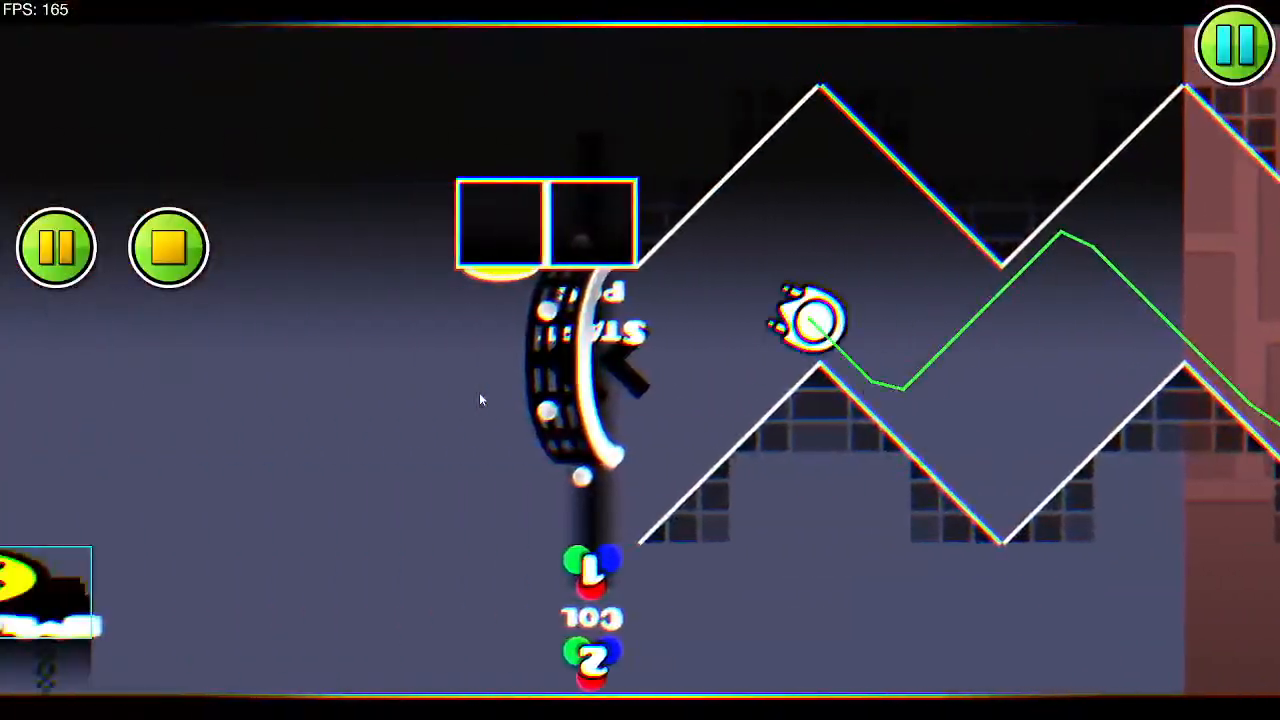
pyautogui.click(480, 398)
pyautogui.click(480, 398)
# Step: Playtest the robot section with the grass-topped dirt pillars to check how far the chromatic effect carries over
pyautogui.click(480, 398)
pyautogui.click(480, 398)
pyautogui.click(480, 398)
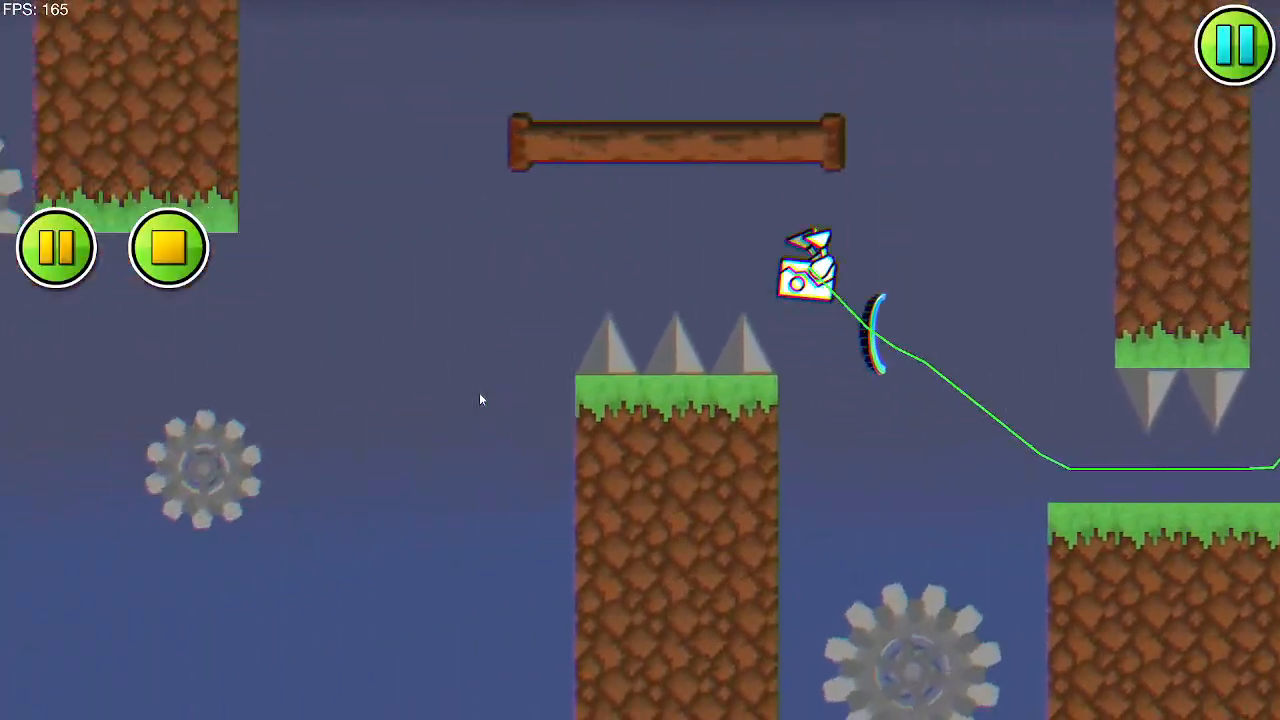
pyautogui.click(480, 398)
pyautogui.click(480, 398)
pyautogui.click(480, 398)
pyautogui.click(480, 398)
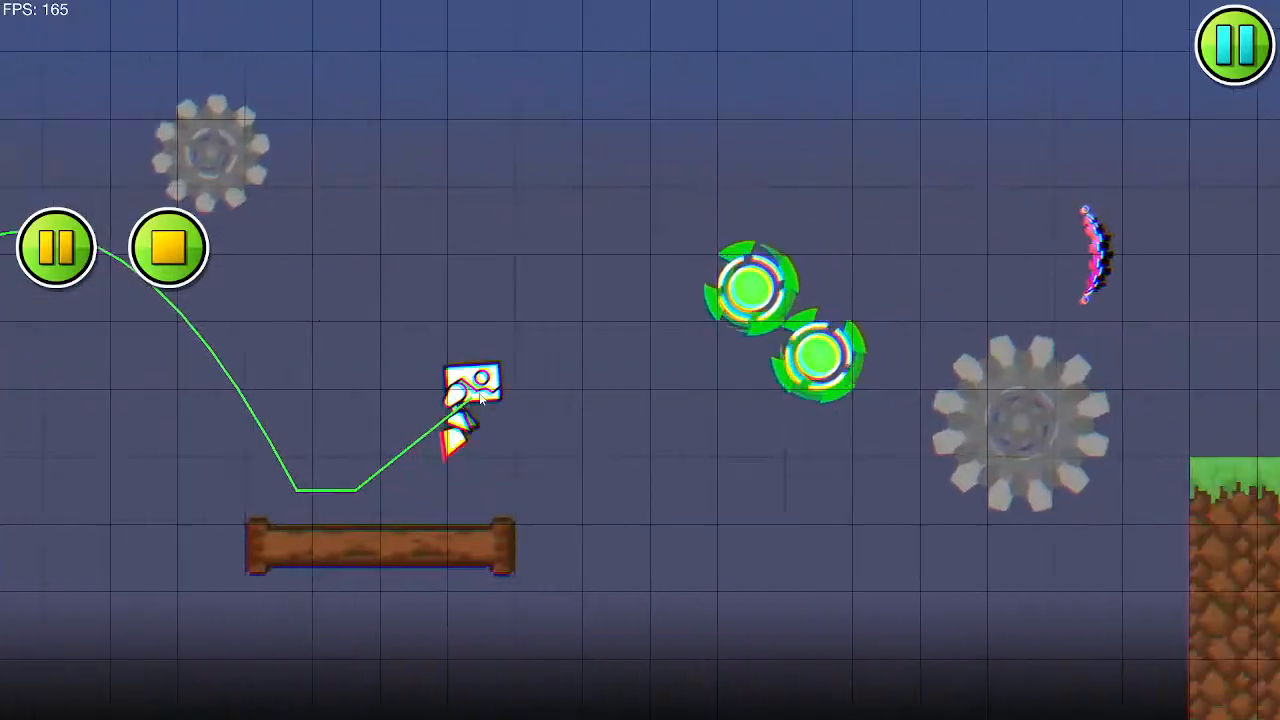
pyautogui.click(480, 398)
pyautogui.click(480, 398)
pyautogui.click(480, 398)
pyautogui.click(480, 398)
pyautogui.click(480, 398)
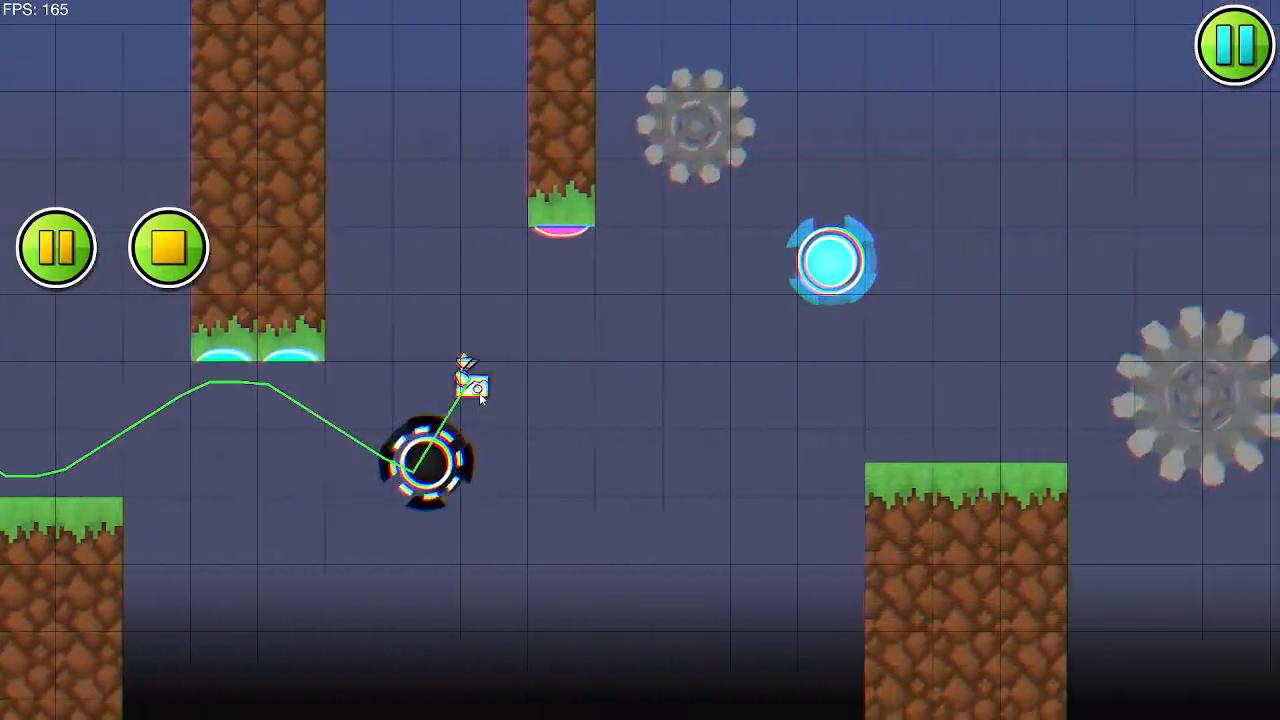
pyautogui.click(480, 398)
pyautogui.click(480, 398)
pyautogui.click(480, 398)
pyautogui.click(480, 398)
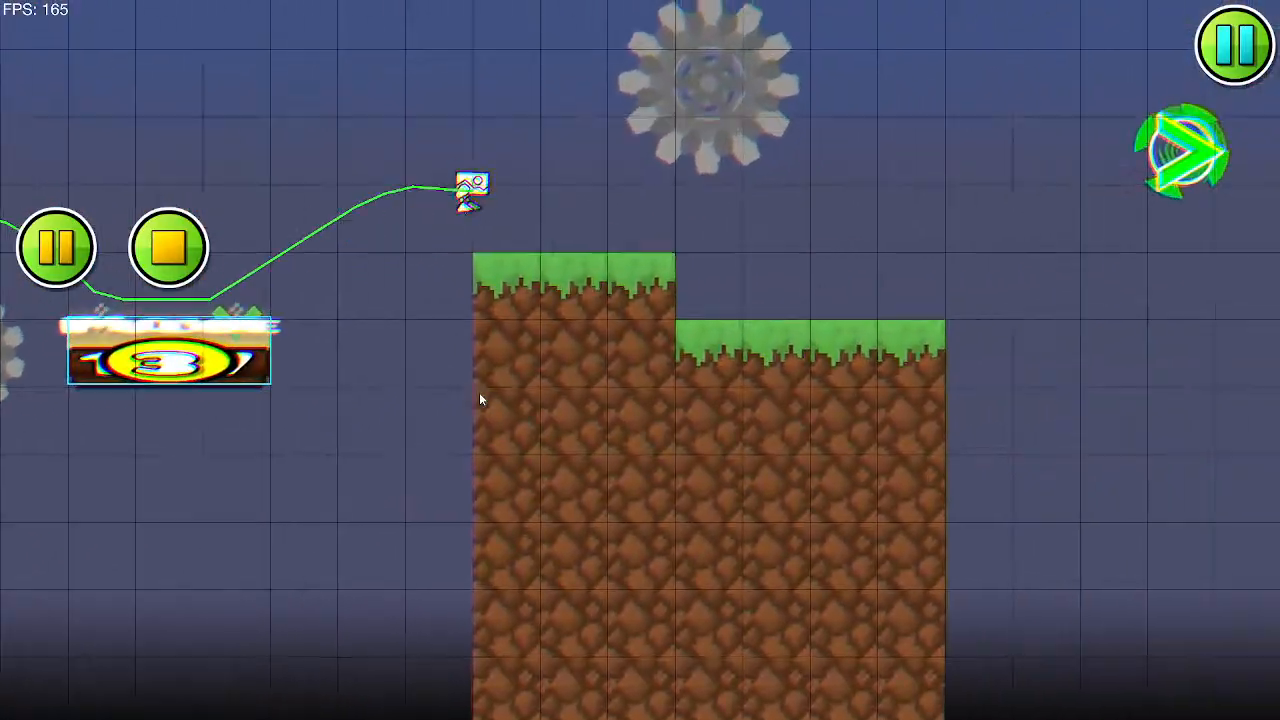
pyautogui.click(480, 398)
pyautogui.click(480, 398)
pyautogui.click(480, 398)
# Step: Playtest the end of the robot section and the mini ball section past the saws and jump orbs
pyautogui.click(480, 398)
pyautogui.click(480, 398)
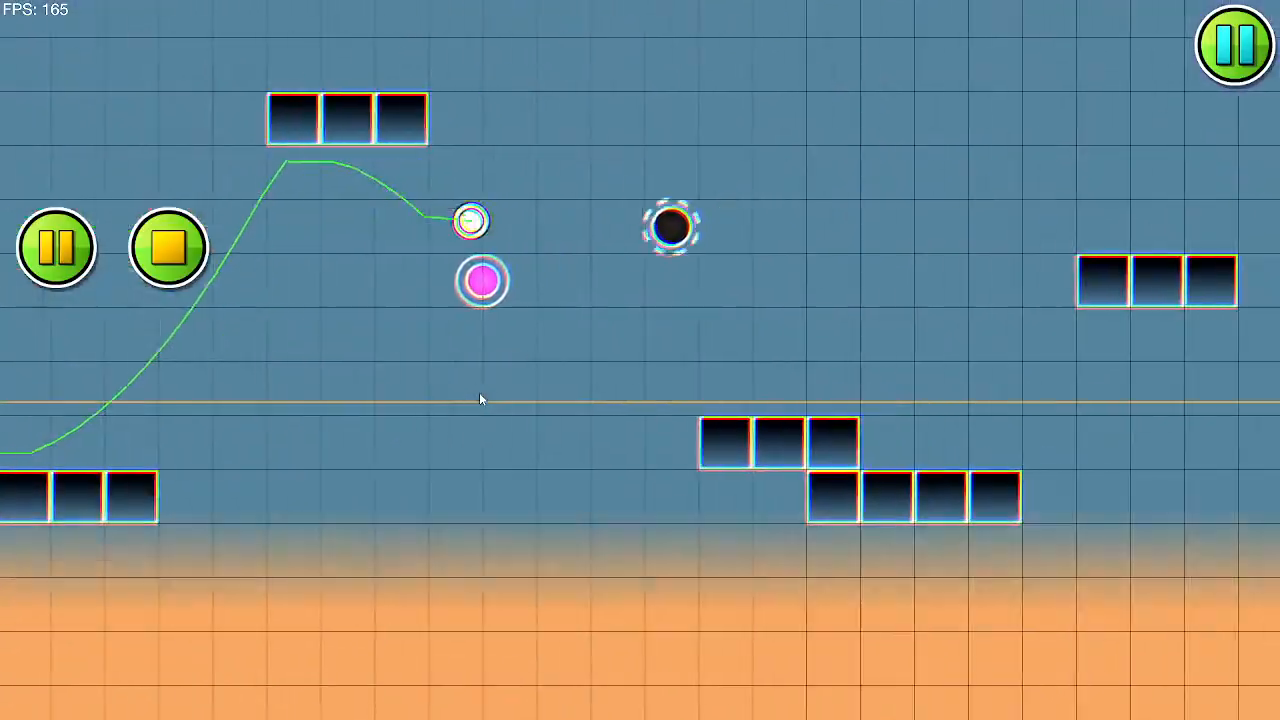
pyautogui.click(480, 398)
pyautogui.click(480, 398)
pyautogui.click(479, 399)
pyautogui.click(479, 399)
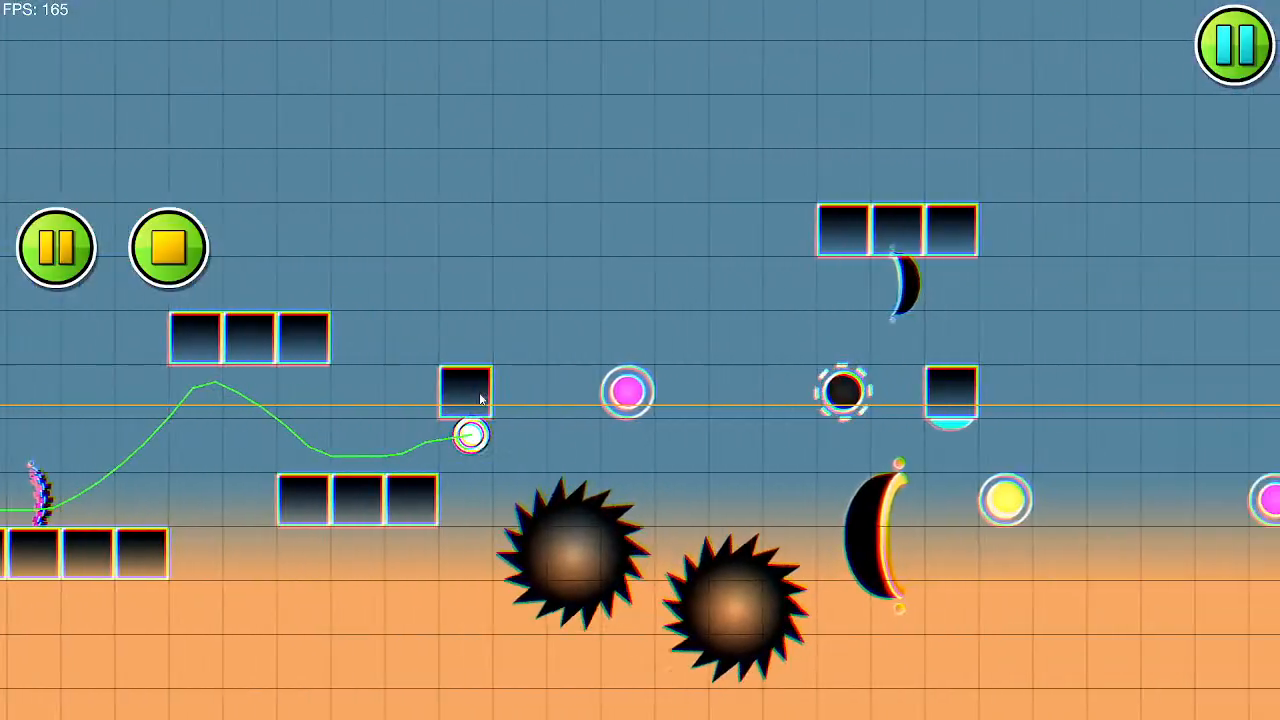
pyautogui.click(479, 399)
pyautogui.click(479, 399)
pyautogui.click(479, 399)
pyautogui.click(480, 399)
pyautogui.click(480, 399)
pyautogui.click(480, 399)
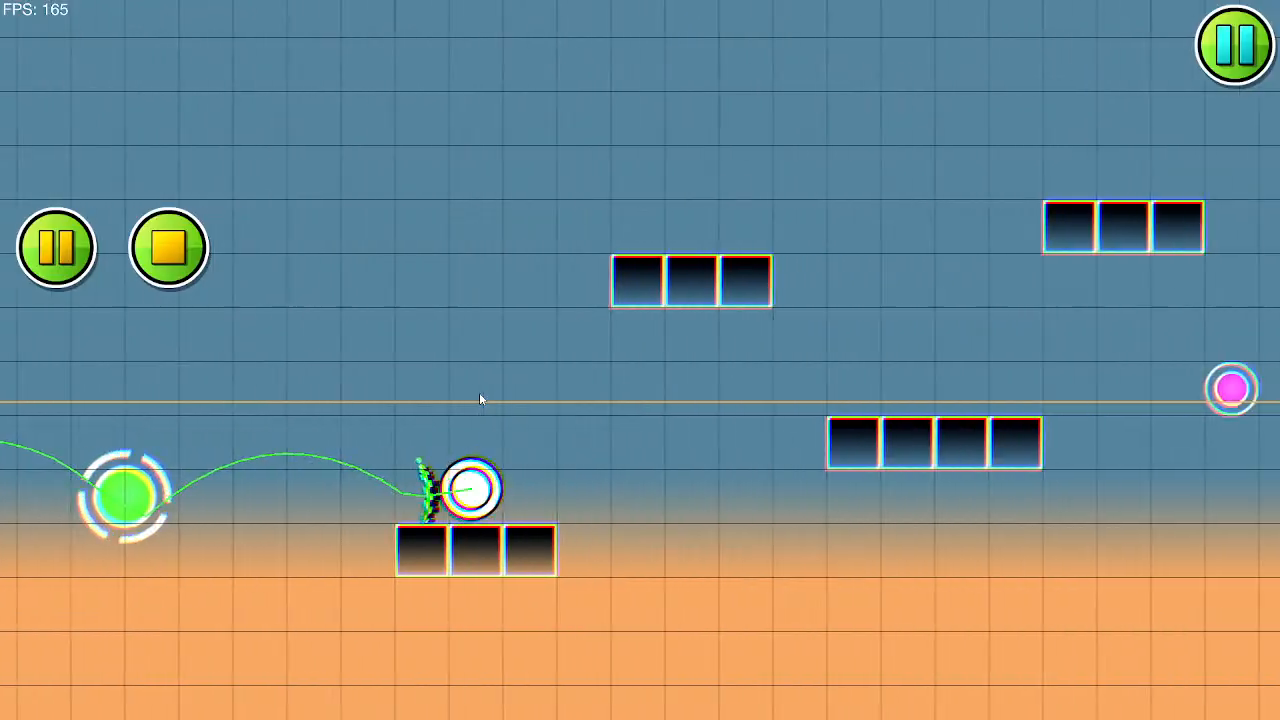
# Step: Playtest the full-size ball section through the zoom trigger up to the row of curved pads
pyautogui.click(480, 399)
pyautogui.click(480, 399)
pyautogui.click(480, 399)
pyautogui.click(480, 396)
pyautogui.click(480, 396)
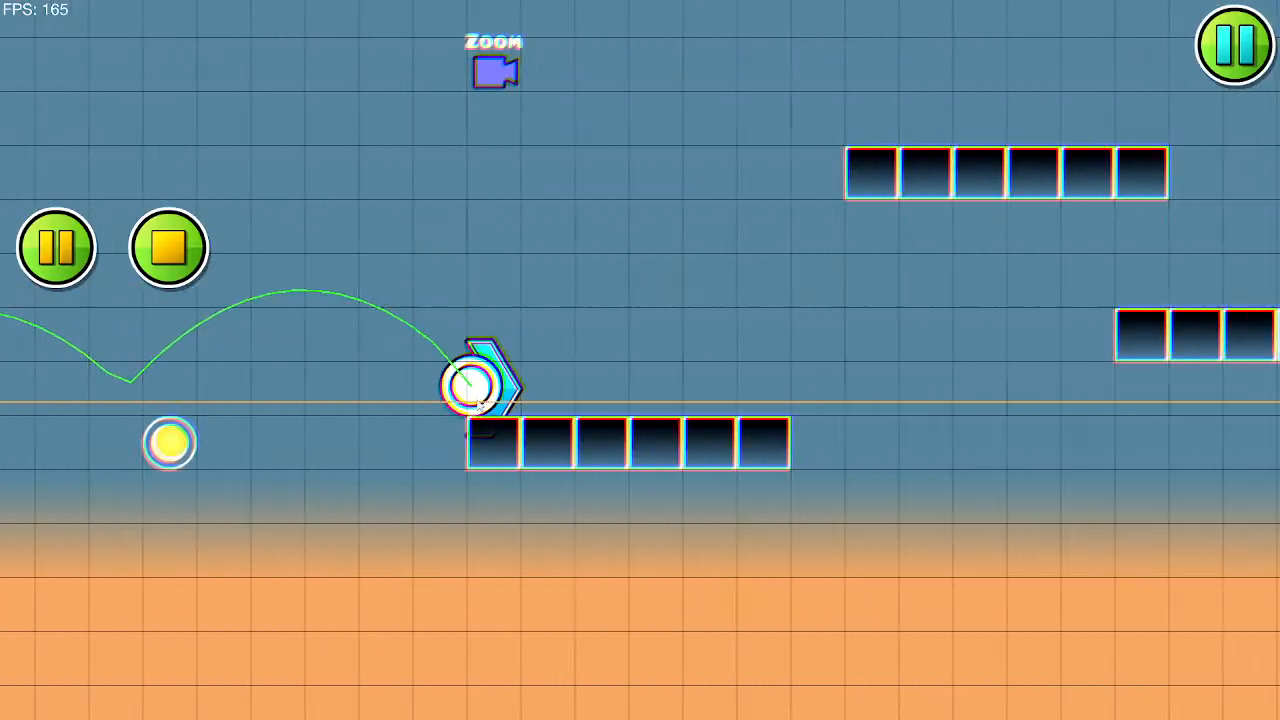
pyautogui.click(479, 398)
pyautogui.click(478, 399)
pyautogui.click(478, 399)
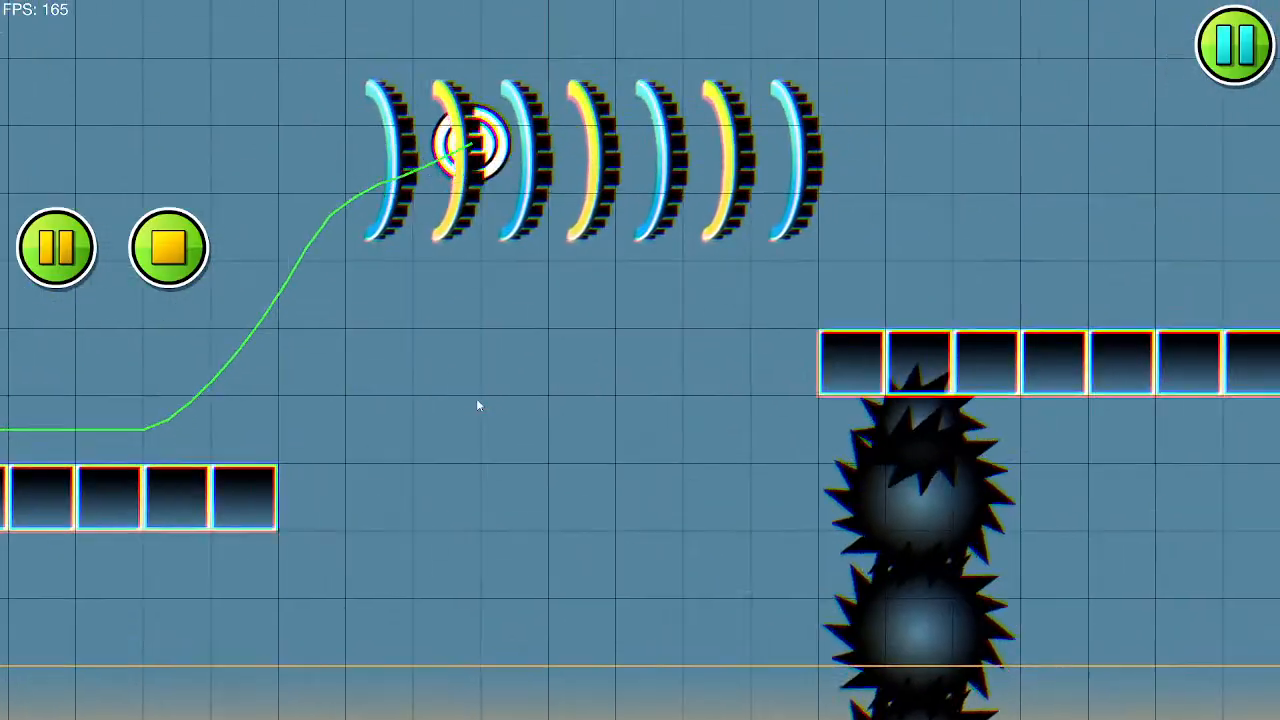
pyautogui.press('Return')
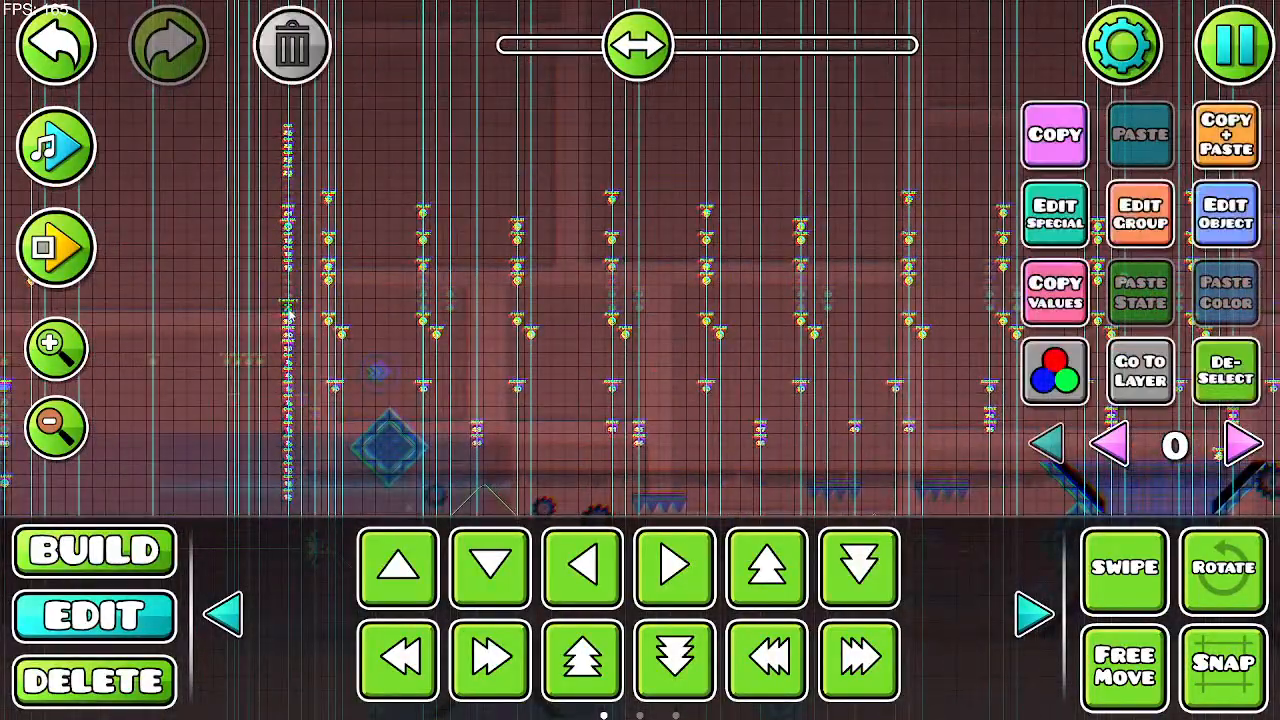
# Step: Set the Chromatic trigger at the end of the zigzag wave corridor to TargetX 0 and TargetY 0, with Use X and Use Y enabled
pyautogui.click(1204, 233)
pyautogui.click(646, 642)
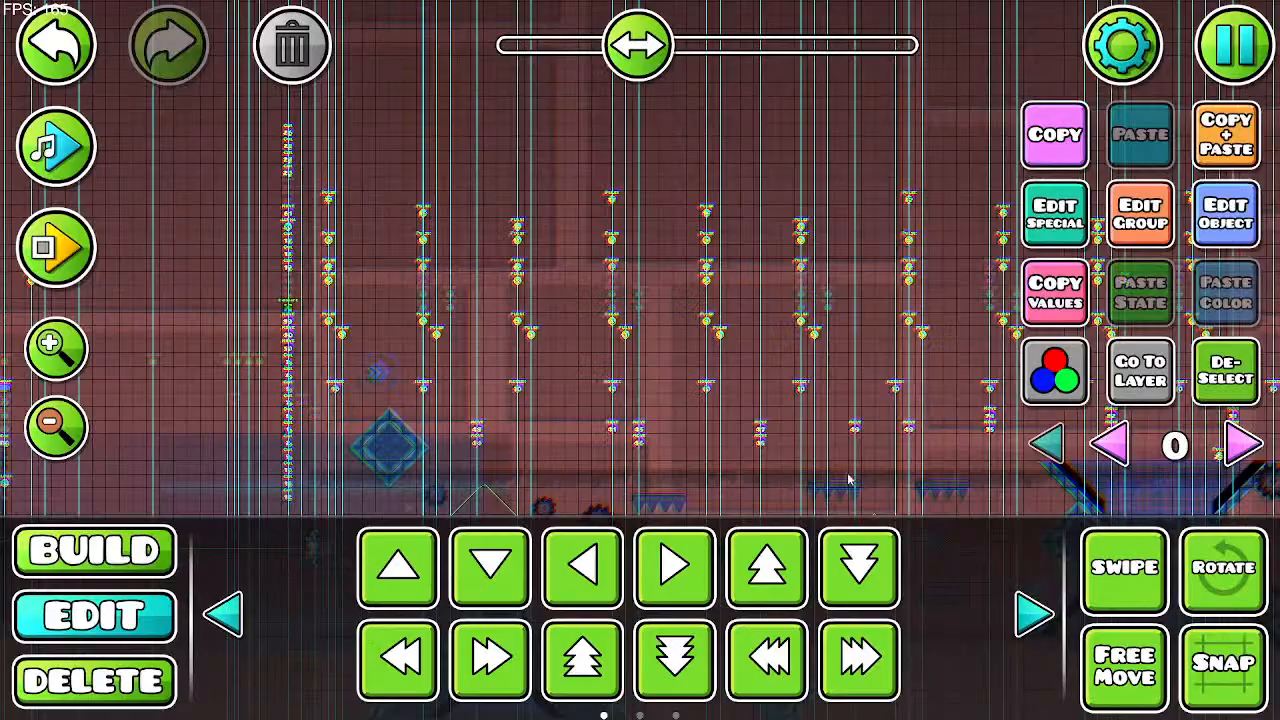
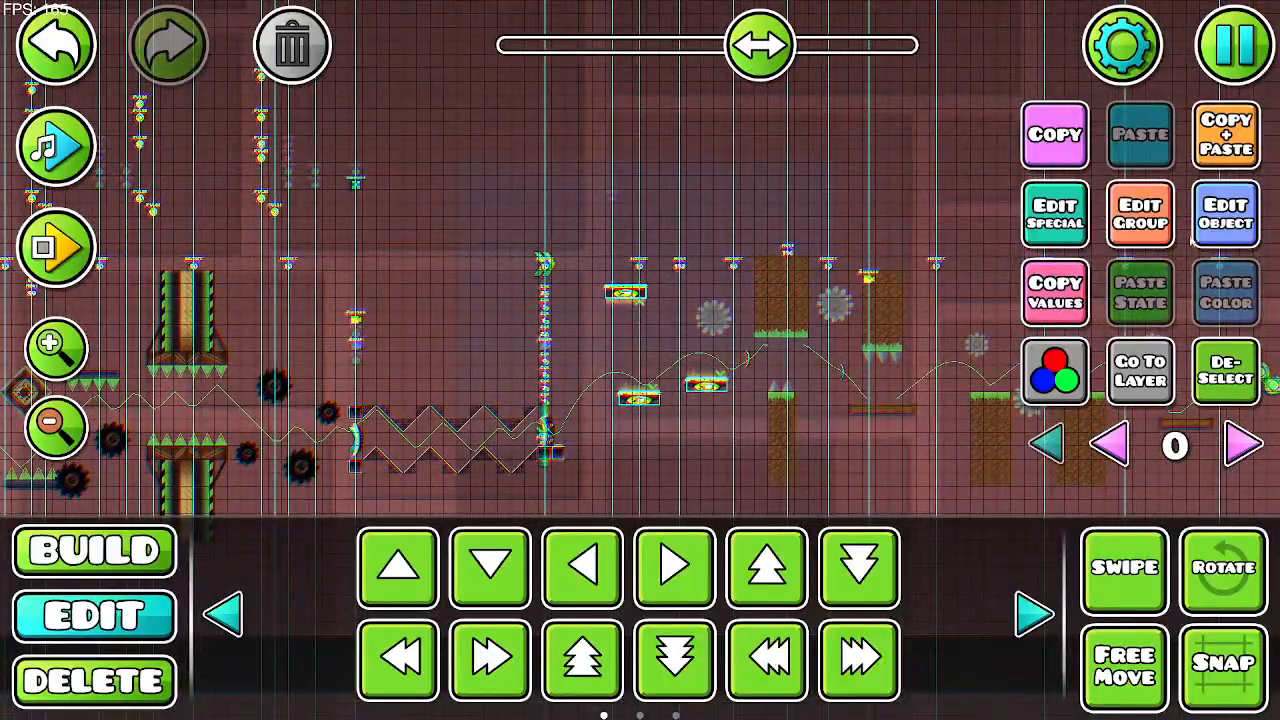
pyautogui.click(1226, 222)
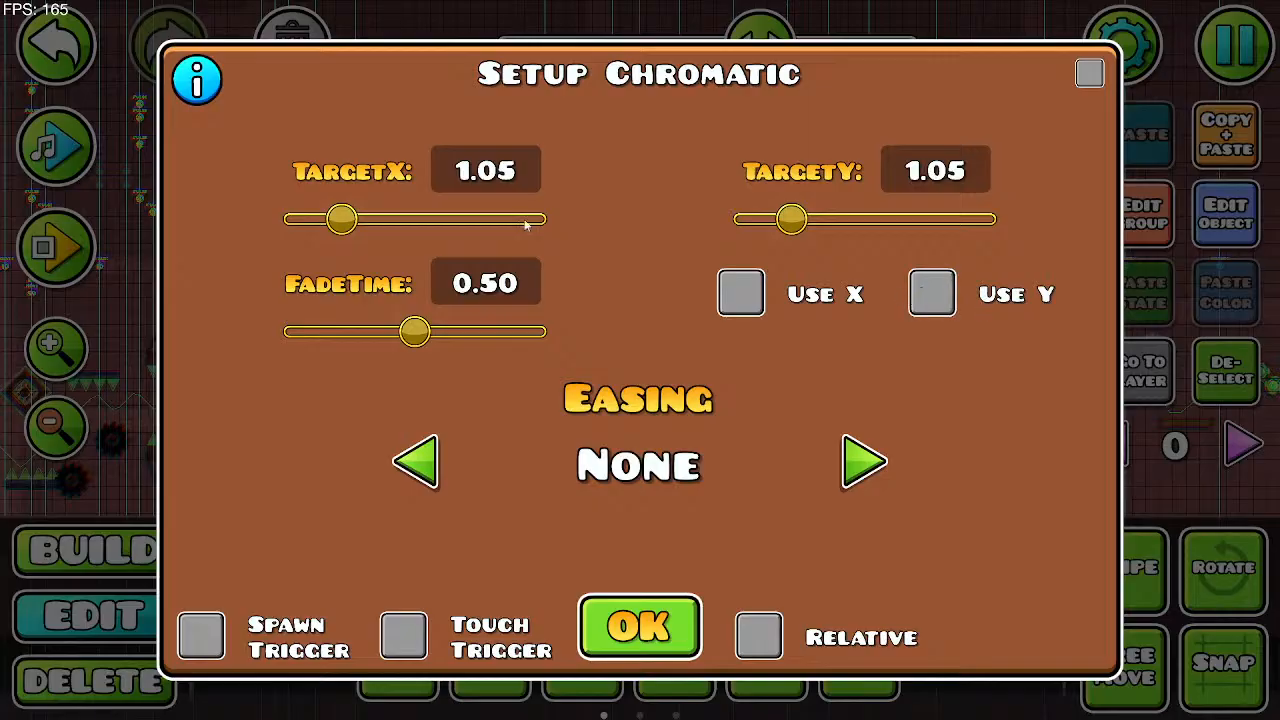
pyautogui.moveTo(332, 226); pyautogui.dragTo(280, 222)
pyautogui.moveTo(792, 222); pyautogui.dragTo(735, 222)
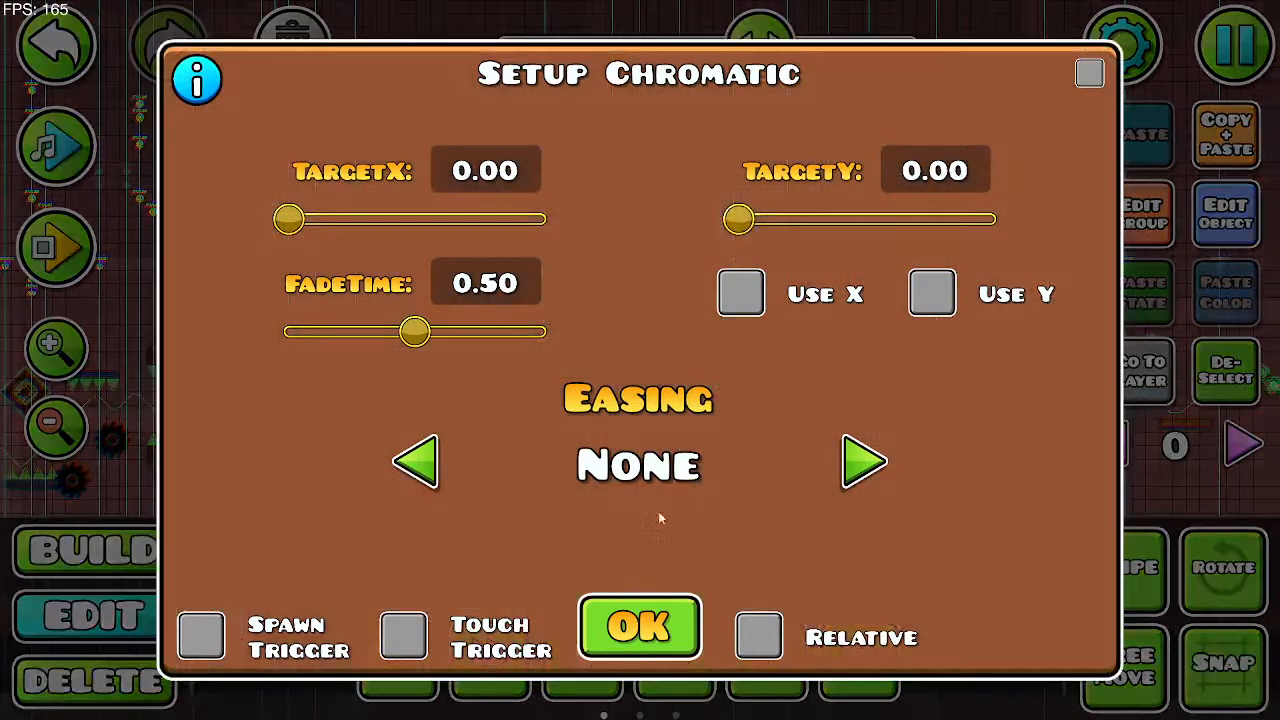
pyautogui.click(696, 640)
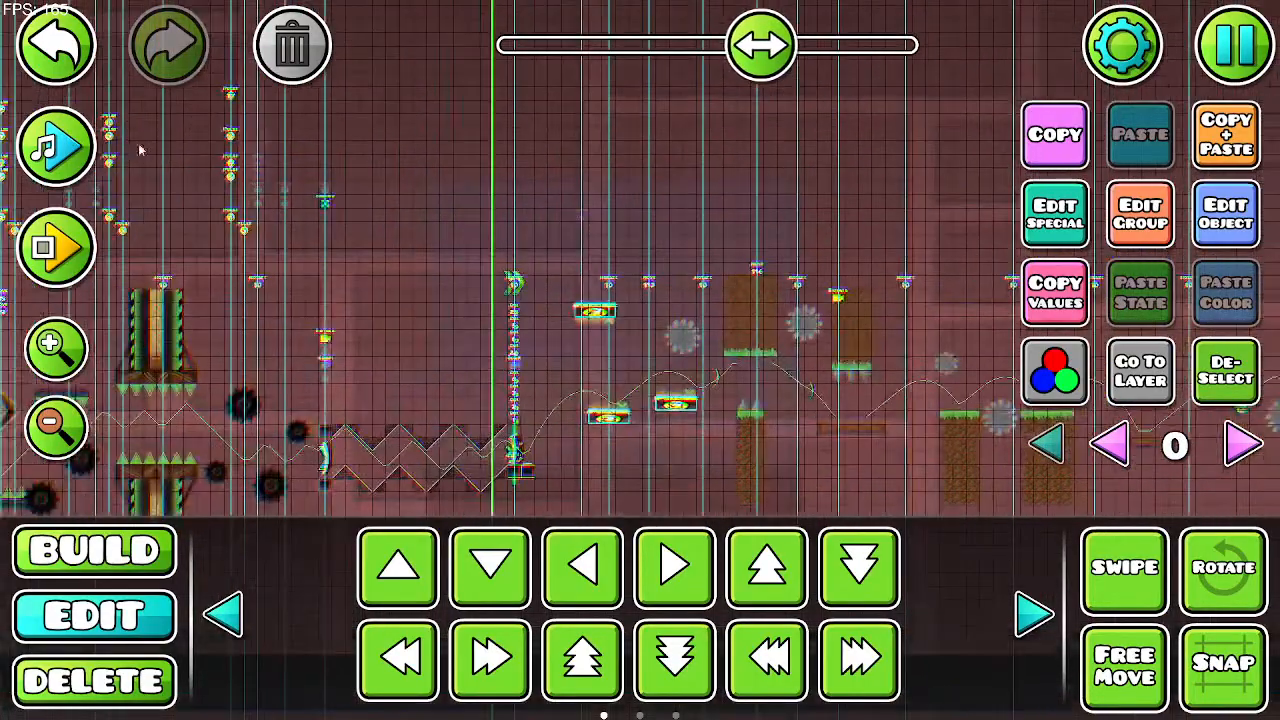
pyautogui.click(1218, 215)
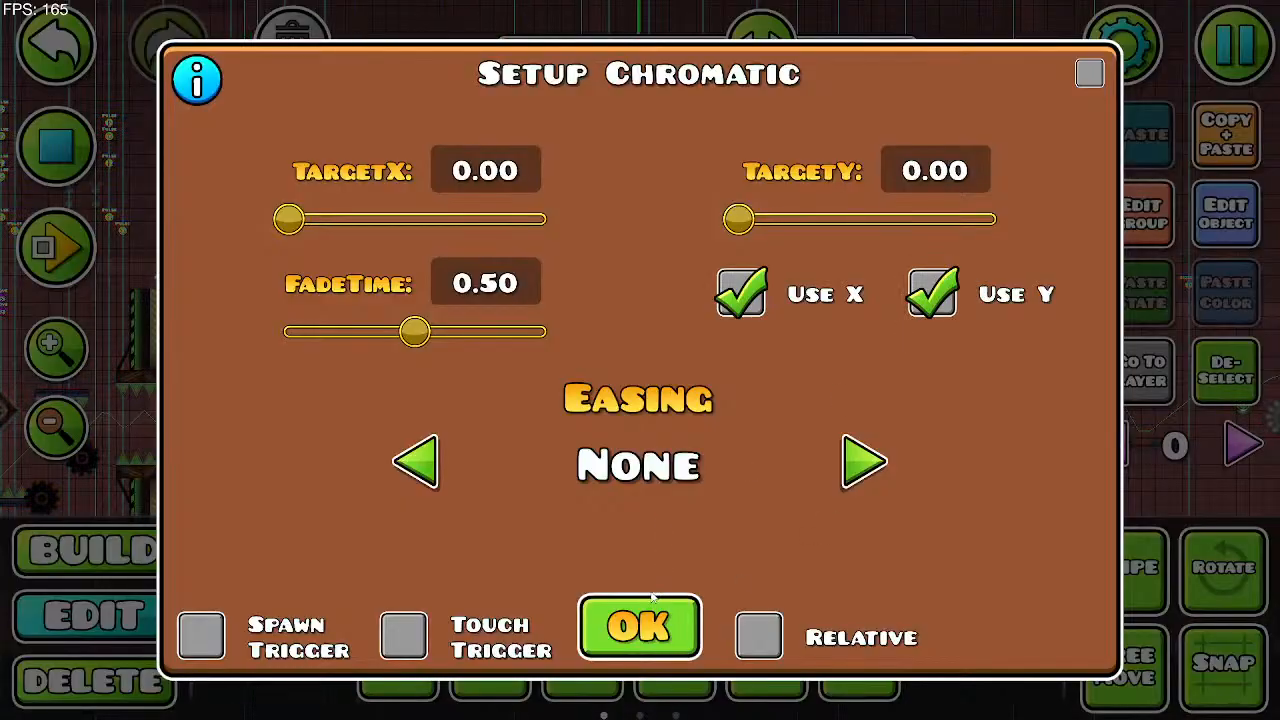
pyautogui.click(640, 626)
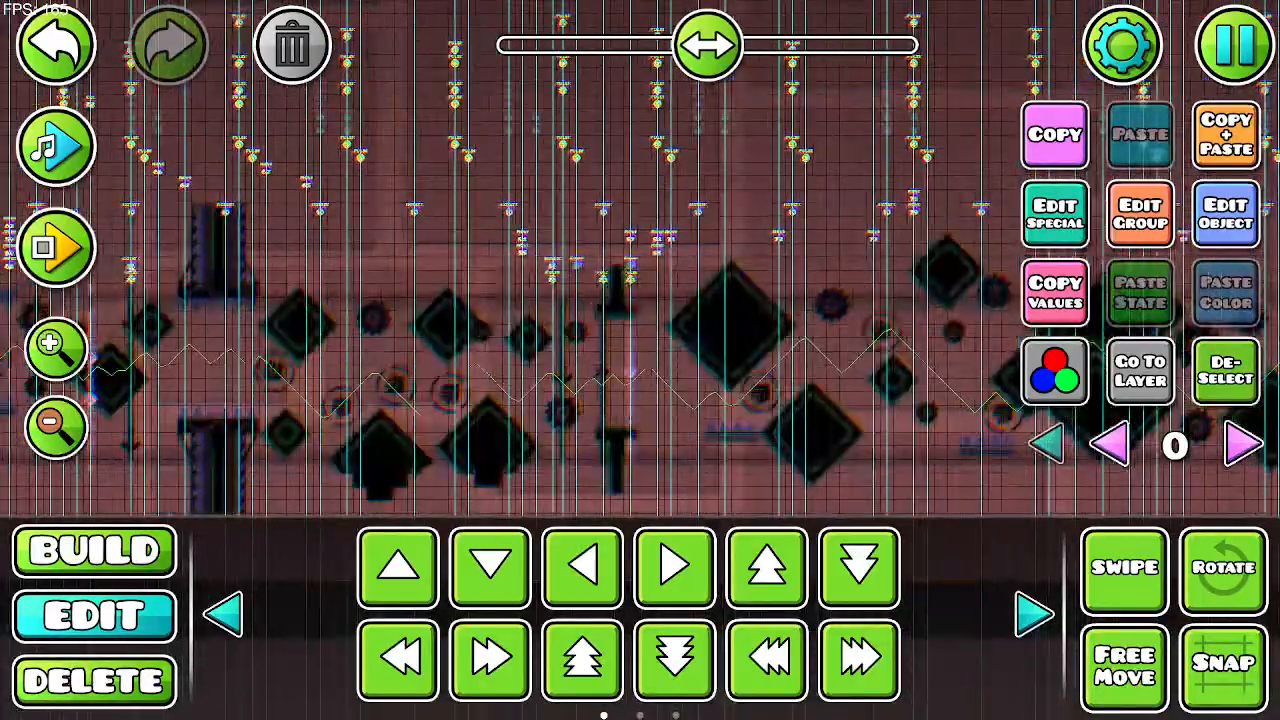
# Step: Playtest the UFO section from the start position through to the blue block transition
pyautogui.click(56, 247)
pyautogui.click(328, 354)
pyautogui.click(328, 354)
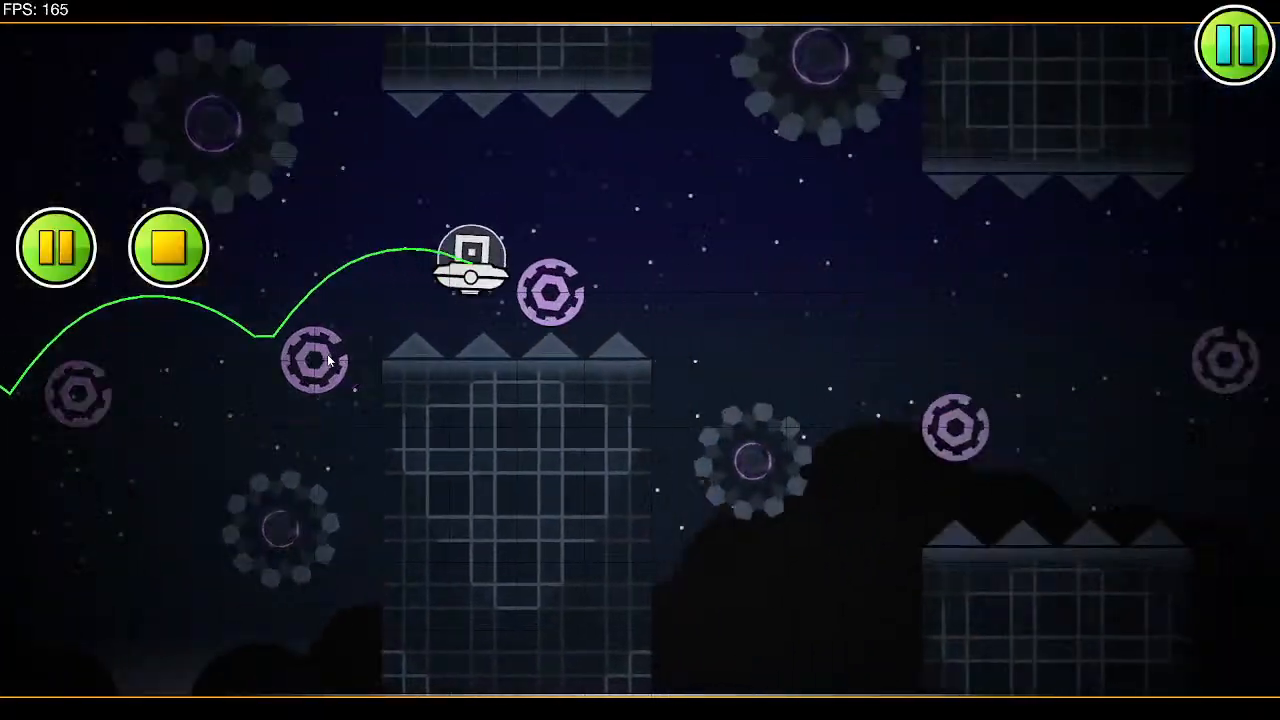
pyautogui.click(328, 354)
pyautogui.click(328, 354)
pyautogui.click(328, 359)
pyautogui.click(328, 359)
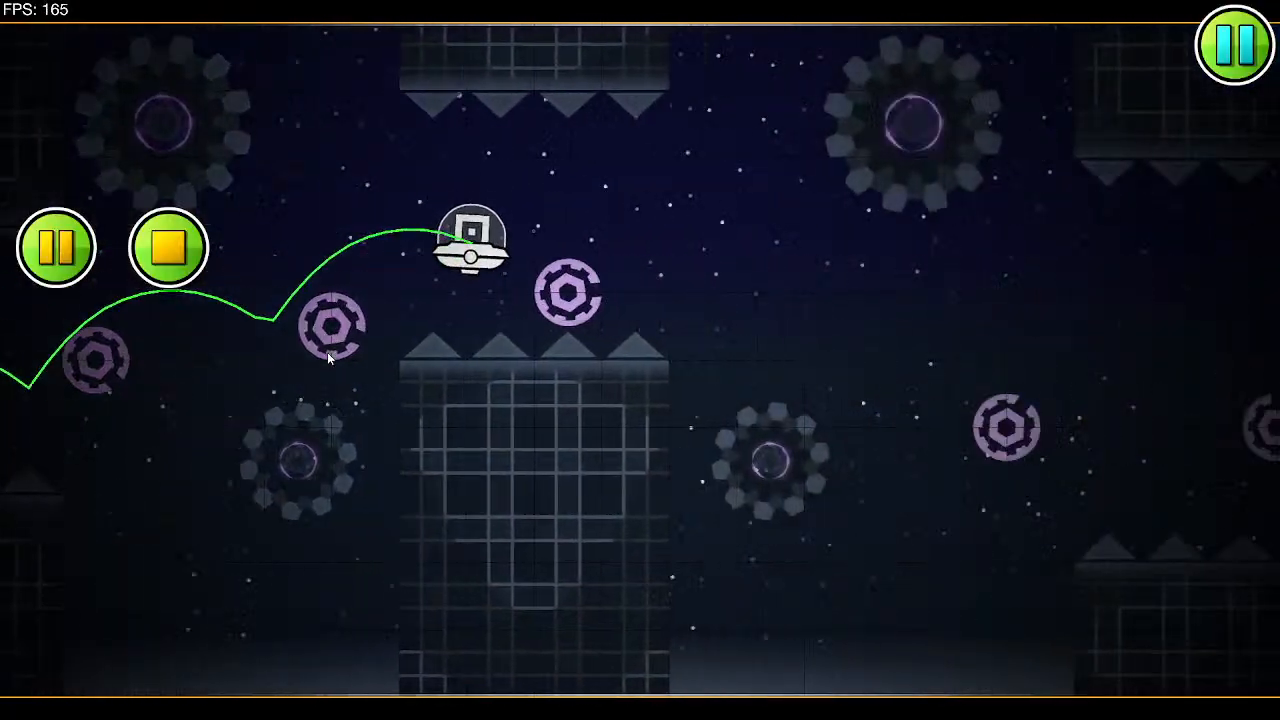
pyautogui.click(328, 359)
pyautogui.click(328, 358)
pyautogui.click(328, 358)
pyautogui.click(328, 358)
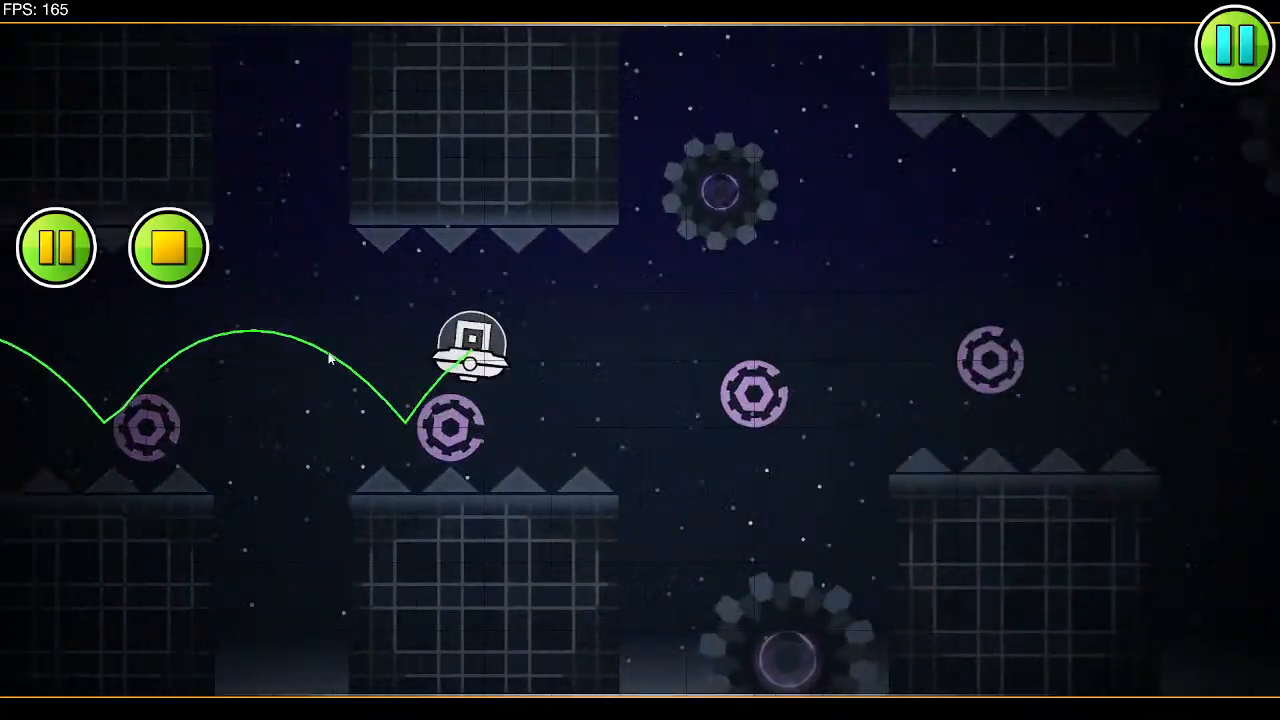
pyautogui.click(329, 358)
pyautogui.click(330, 358)
pyautogui.click(330, 358)
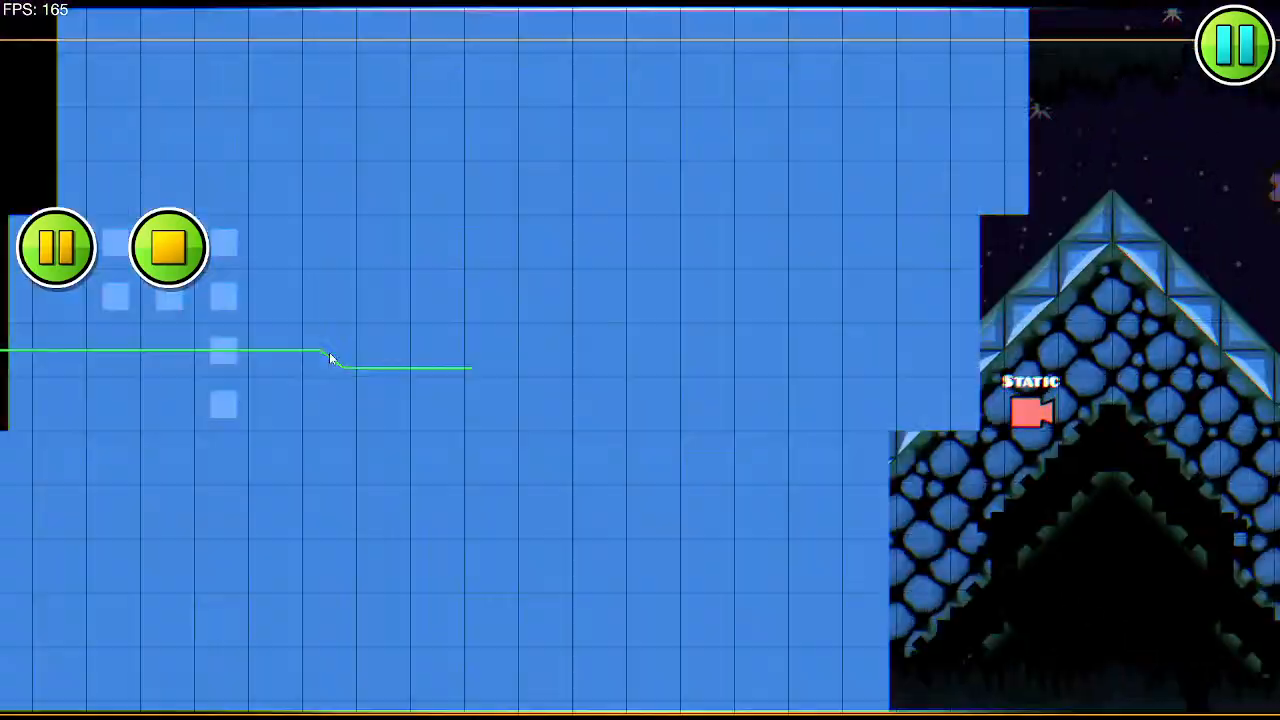
# Step: Playtest the wave section past the diamond blocks and green speed portal to check the chromatic effect
pyautogui.click(330, 358)
pyautogui.click(330, 358)
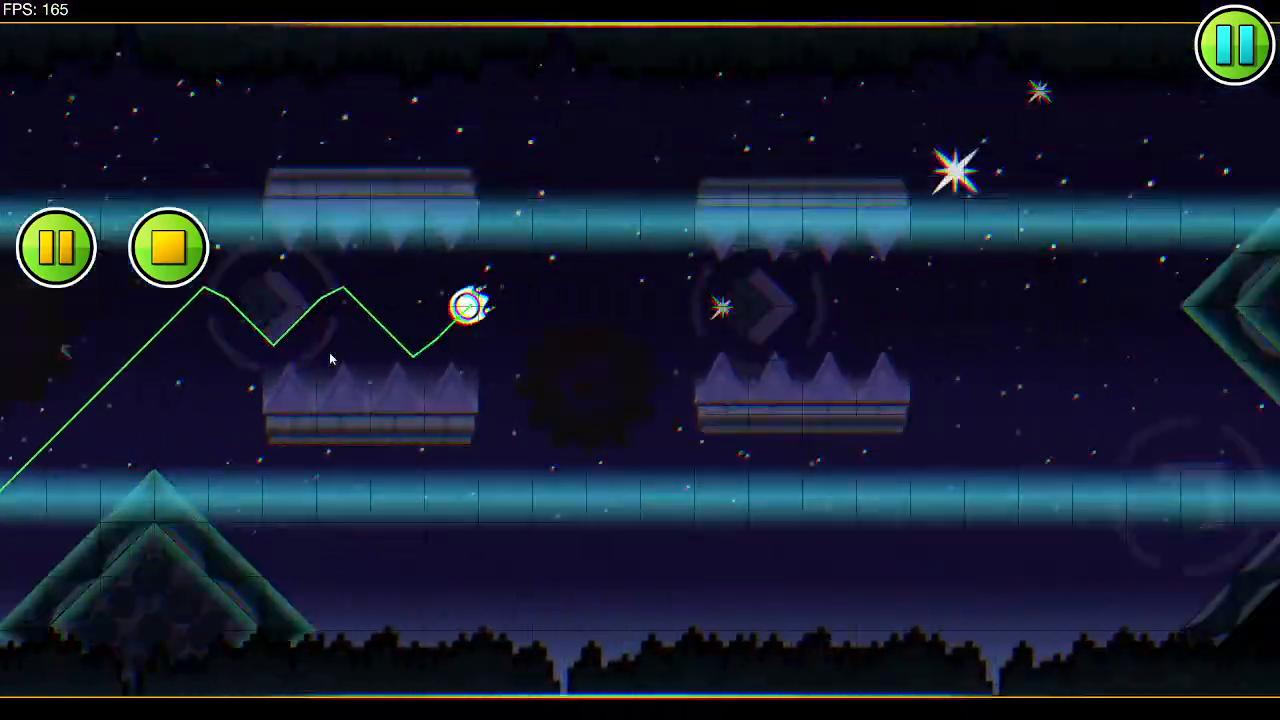
pyautogui.click(330, 353)
pyautogui.click(331, 353)
pyautogui.click(331, 353)
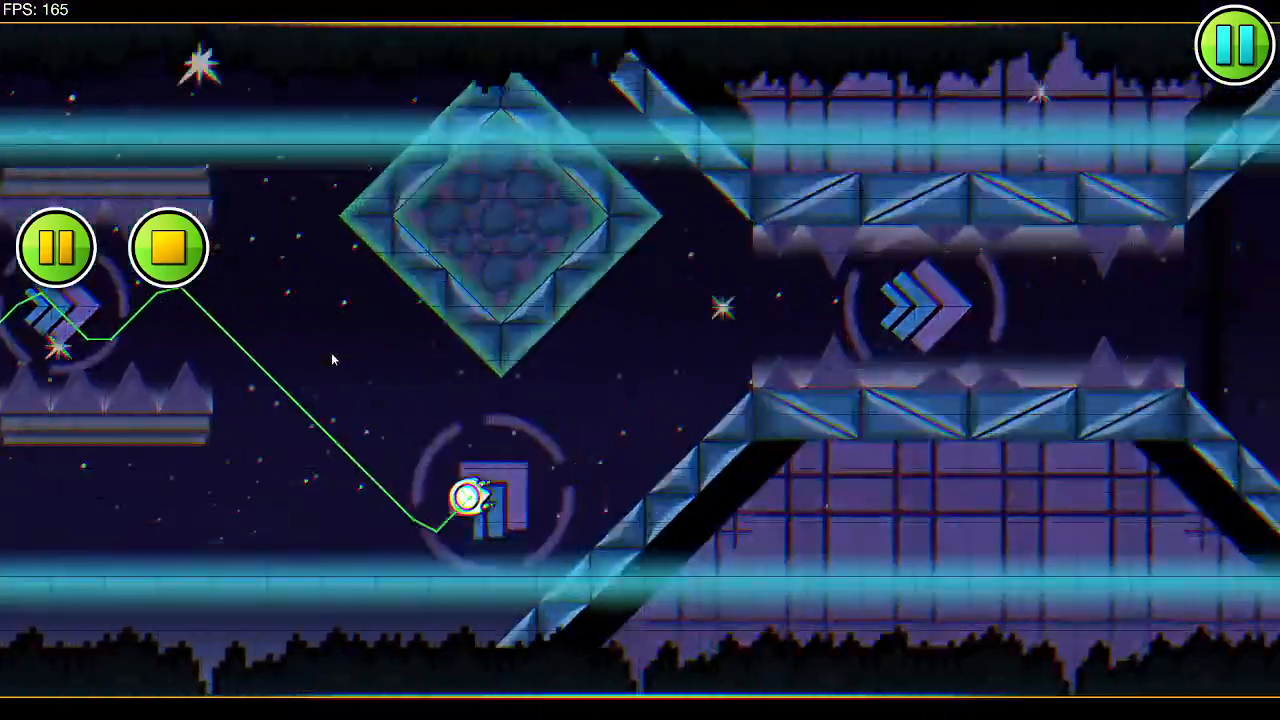
pyautogui.click(331, 354)
pyautogui.click(333, 355)
pyautogui.click(334, 355)
pyautogui.click(333, 354)
pyautogui.click(333, 354)
pyautogui.click(333, 354)
pyautogui.click(333, 354)
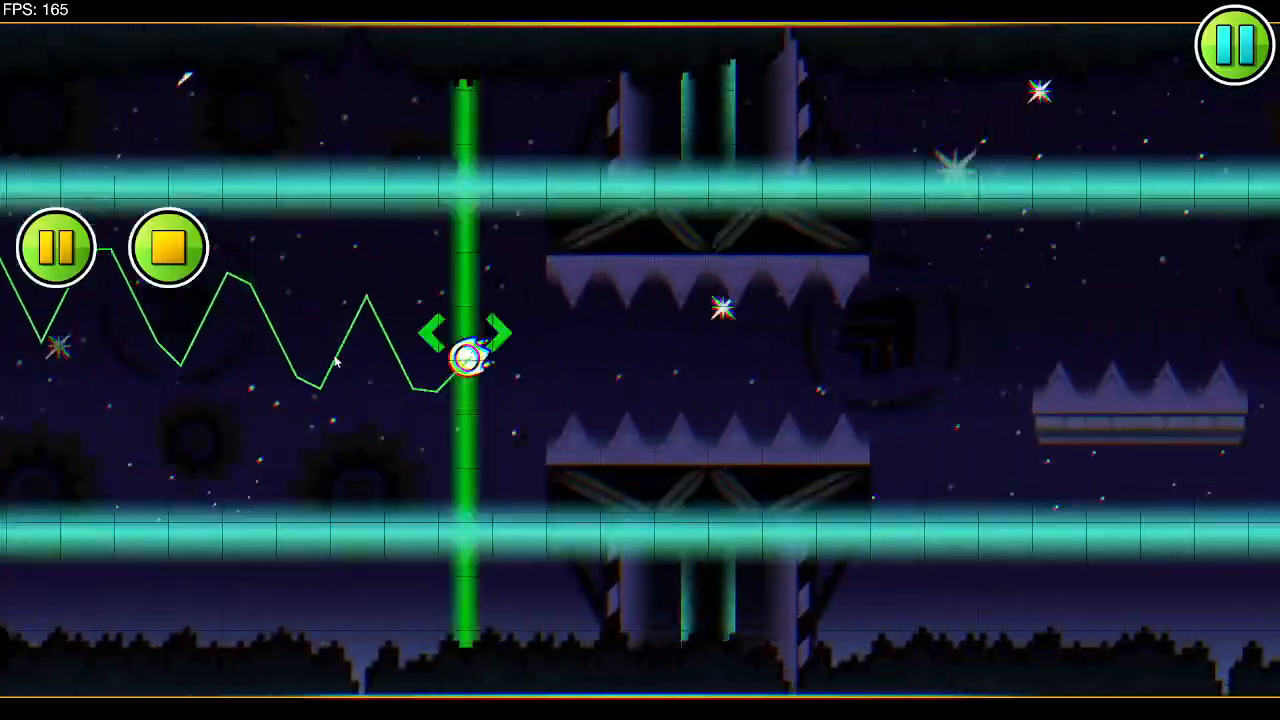
pyautogui.click(334, 354)
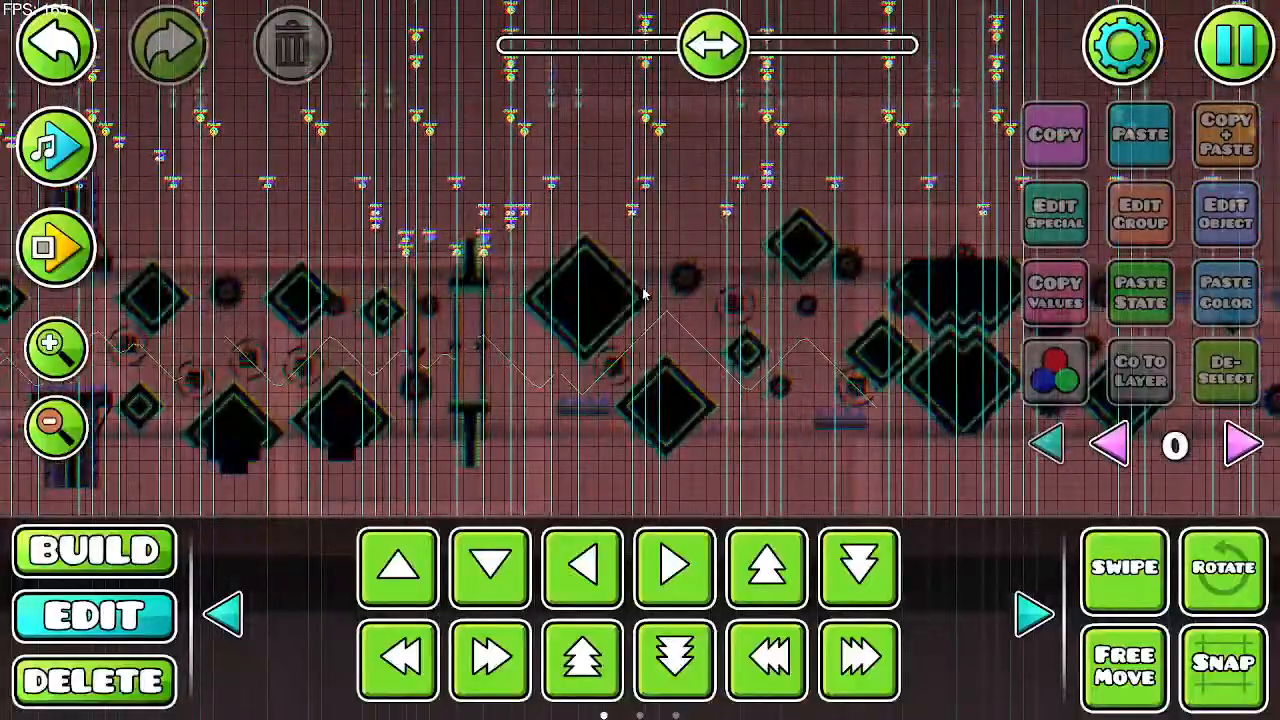
# Step: Replay the UFO section from the start position to check the screen border lines
pyautogui.scroll(6, 140, 365)
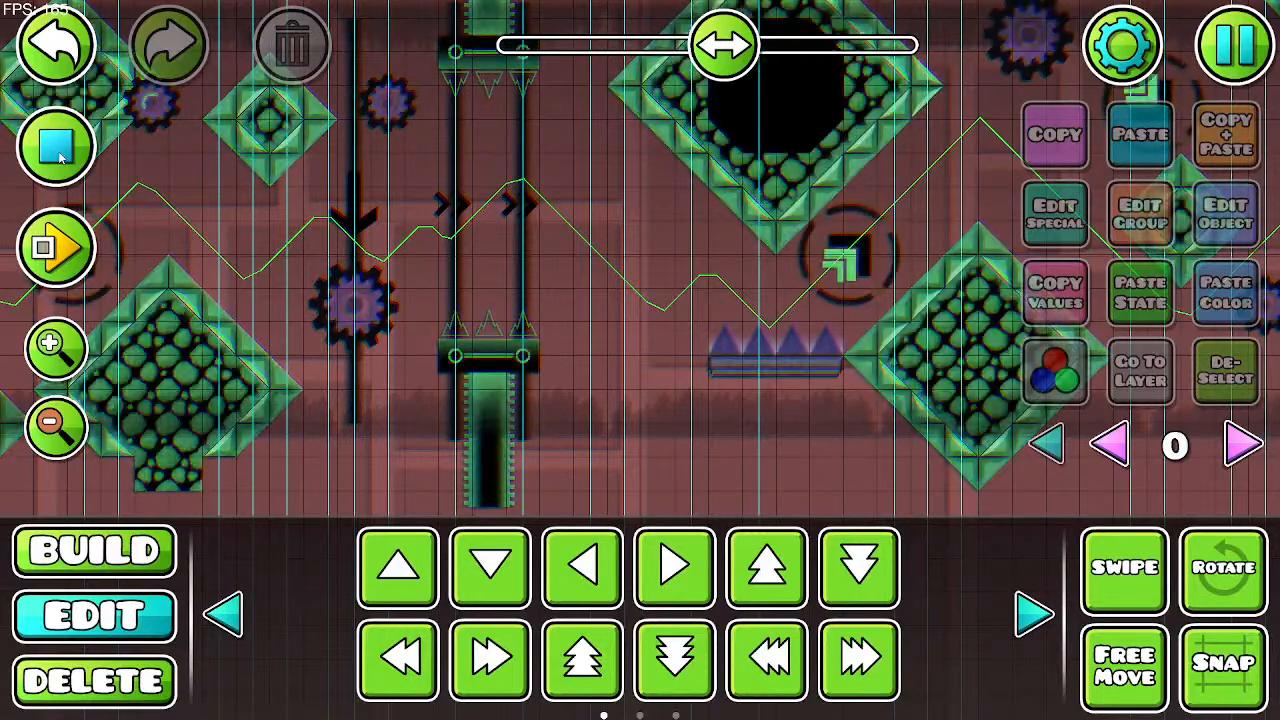
pyautogui.click(55, 248)
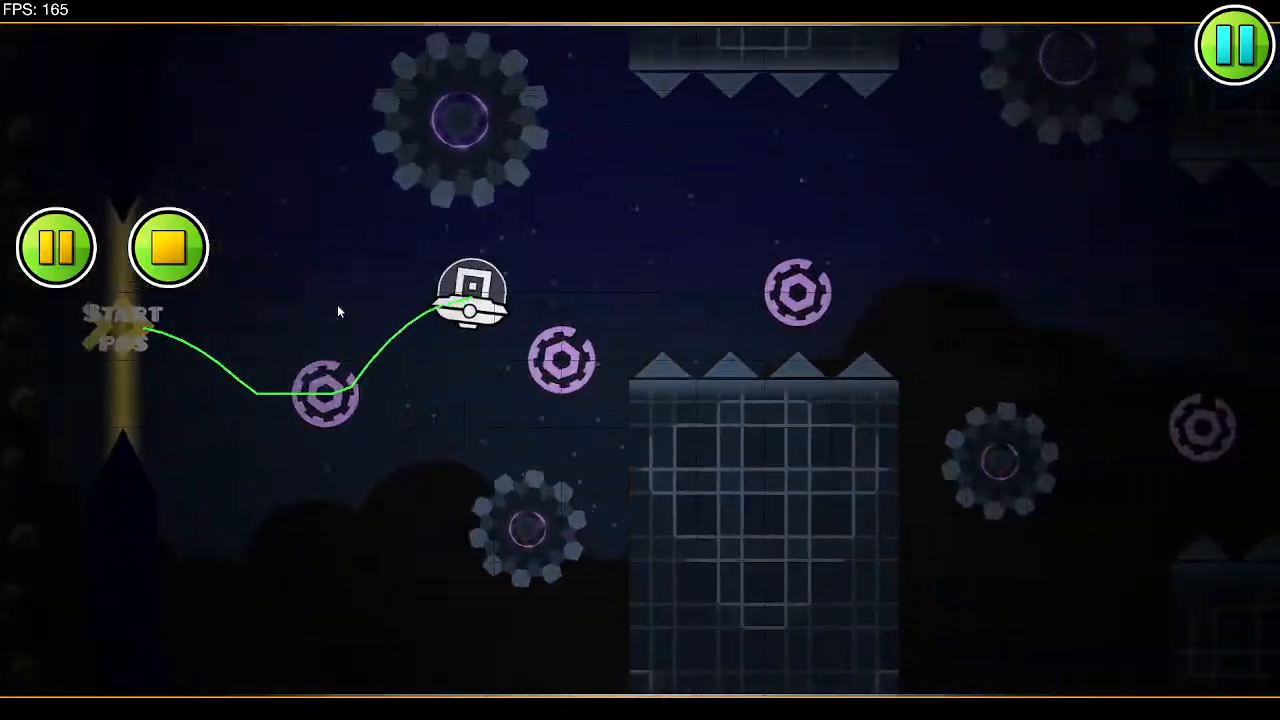
pyautogui.click(345, 302)
pyautogui.click(380, 300)
pyautogui.click(386, 300)
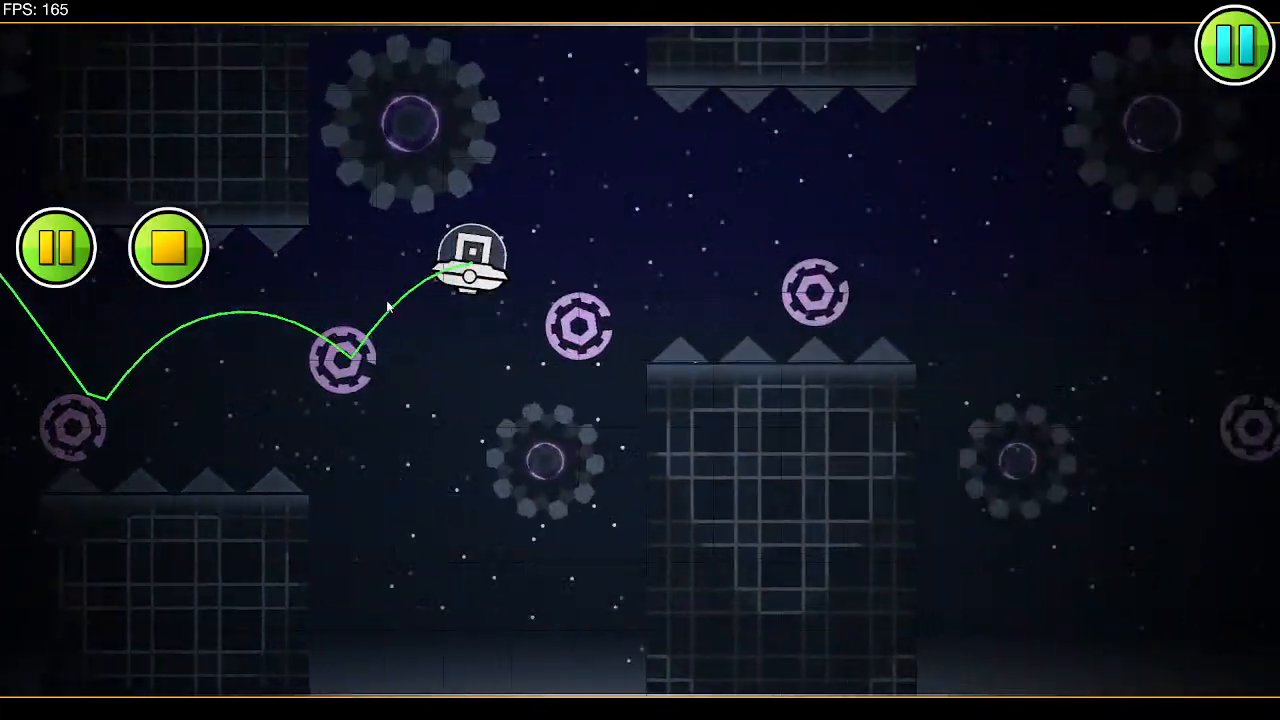
pyautogui.click(386, 300)
pyautogui.click(386, 300)
pyautogui.click(390, 301)
pyautogui.click(392, 302)
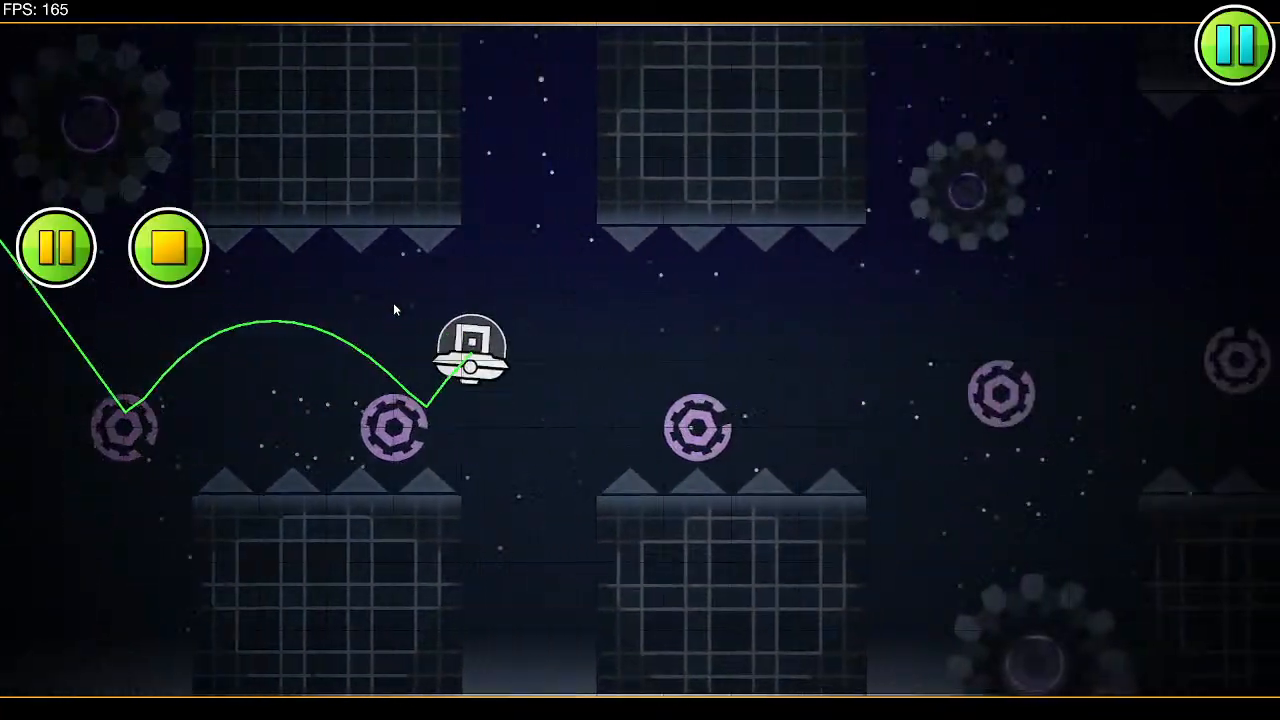
pyautogui.click(397, 311)
pyautogui.click(398, 313)
pyautogui.click(398, 313)
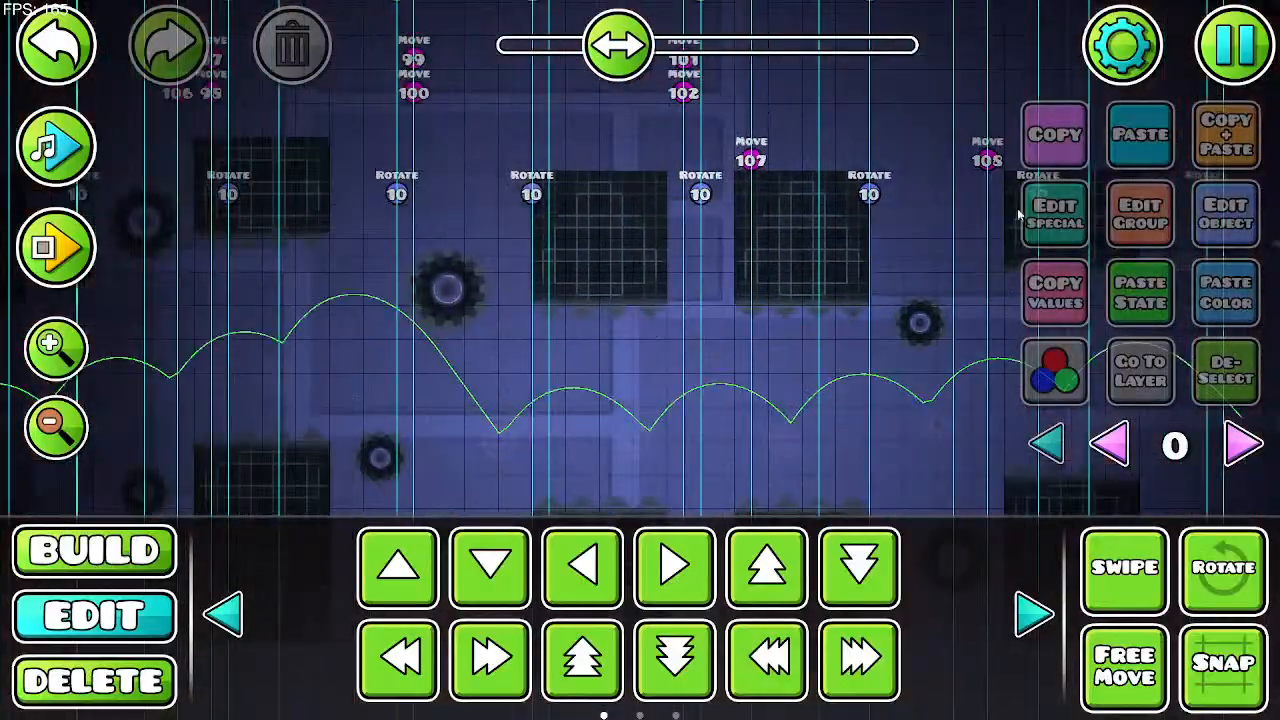
# Step: Lower the opacity of the Line colour in the level settings
pyautogui.click(1120, 46)
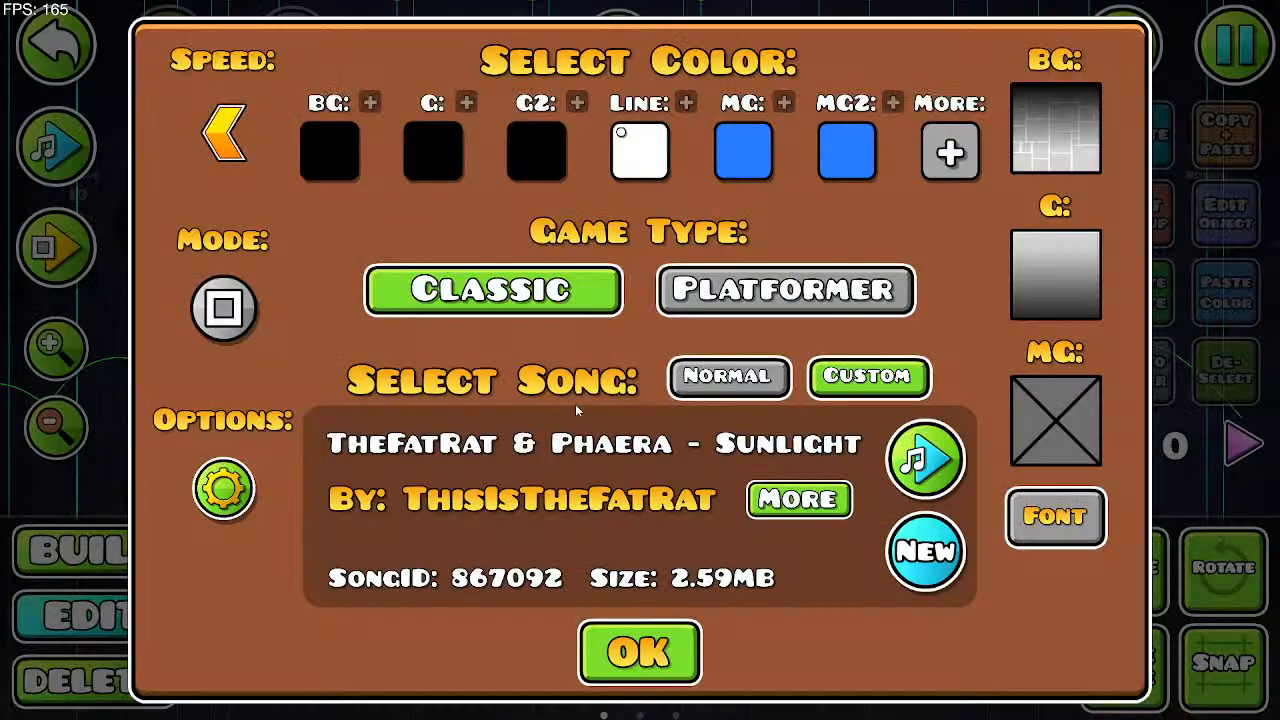
pyautogui.click(637, 137)
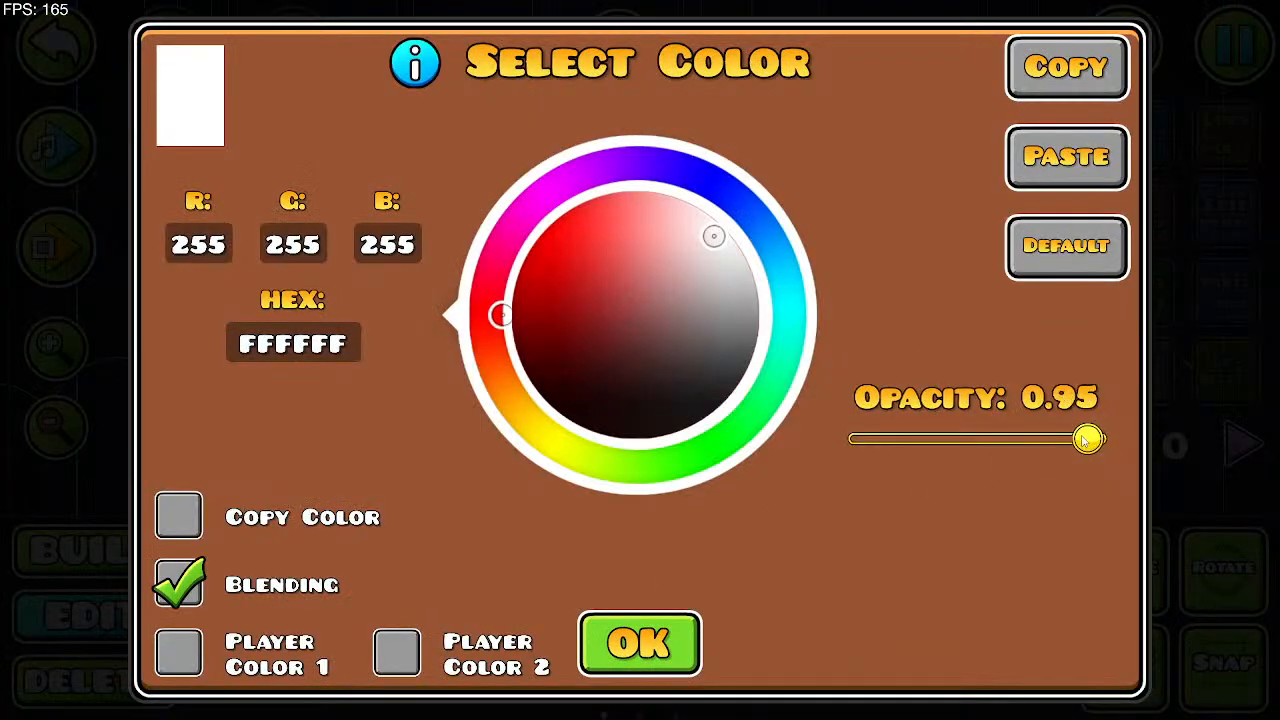
pyautogui.click(637, 643)
pyautogui.click(637, 643)
# Step: Playtest the opening of the UFO section with the changed Line colour, and stop the test
pyautogui.click(57, 243)
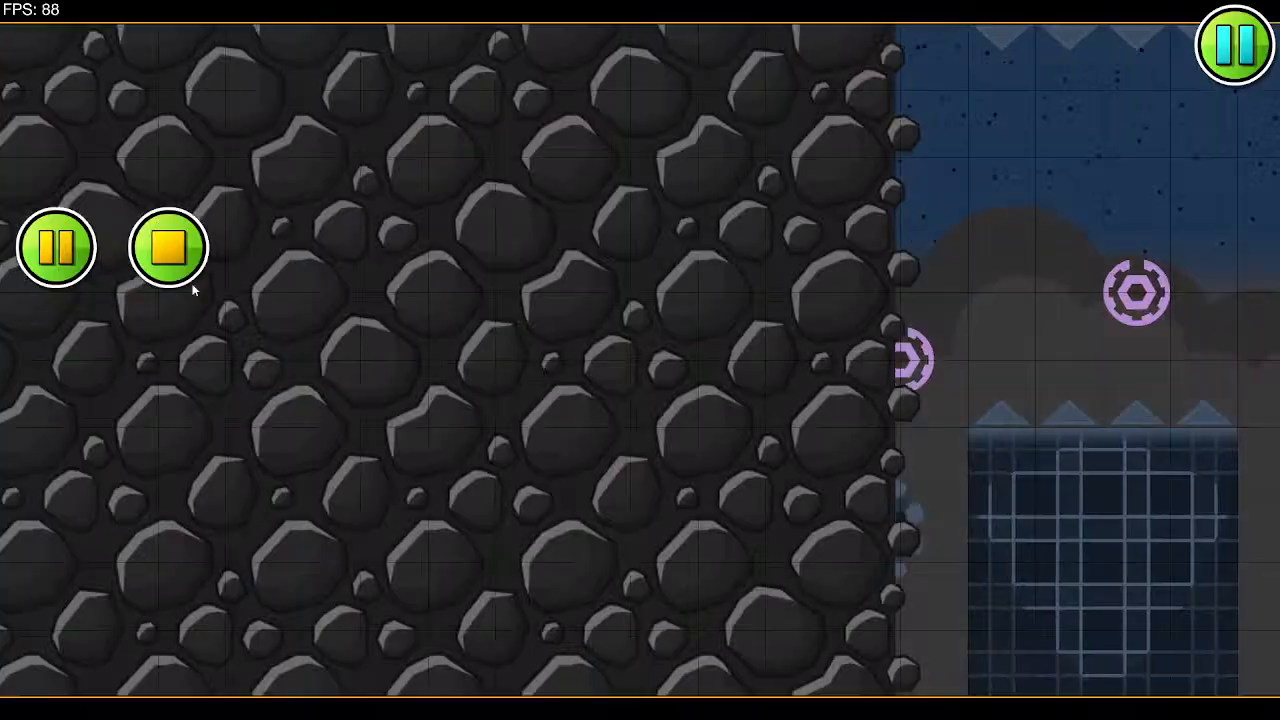
pyautogui.click(442, 317)
pyautogui.click(442, 317)
pyautogui.click(441, 314)
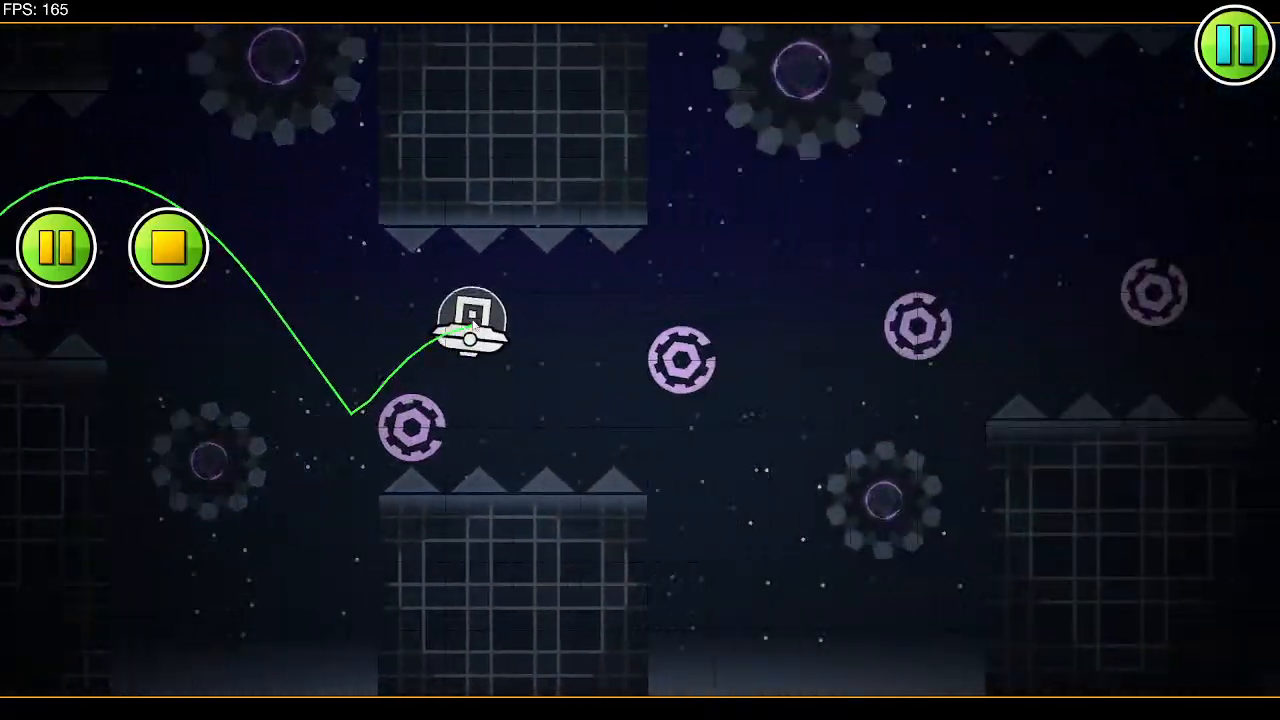
pyautogui.click(441, 314)
pyautogui.click(168, 246)
# Step: Save the level and playtest the UFO section from the start position up to the blue speed portal
pyautogui.click(1240, 76)
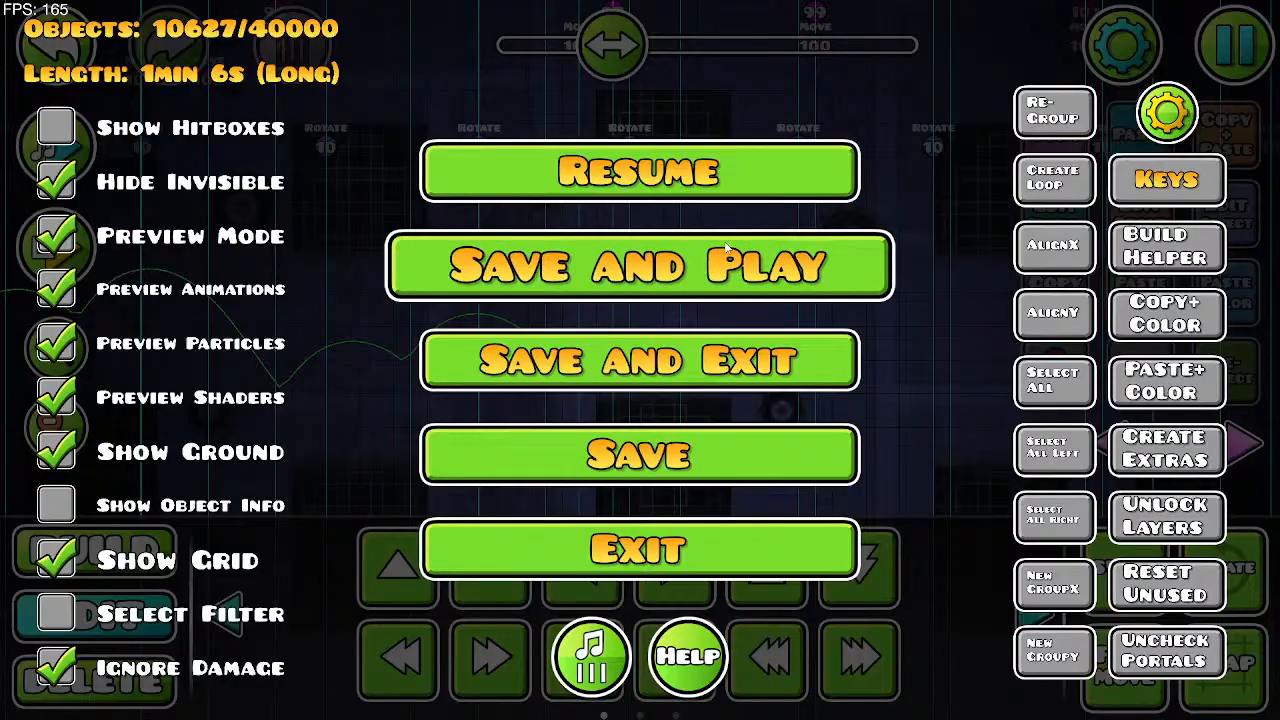
pyautogui.click(727, 248)
pyautogui.click(727, 248)
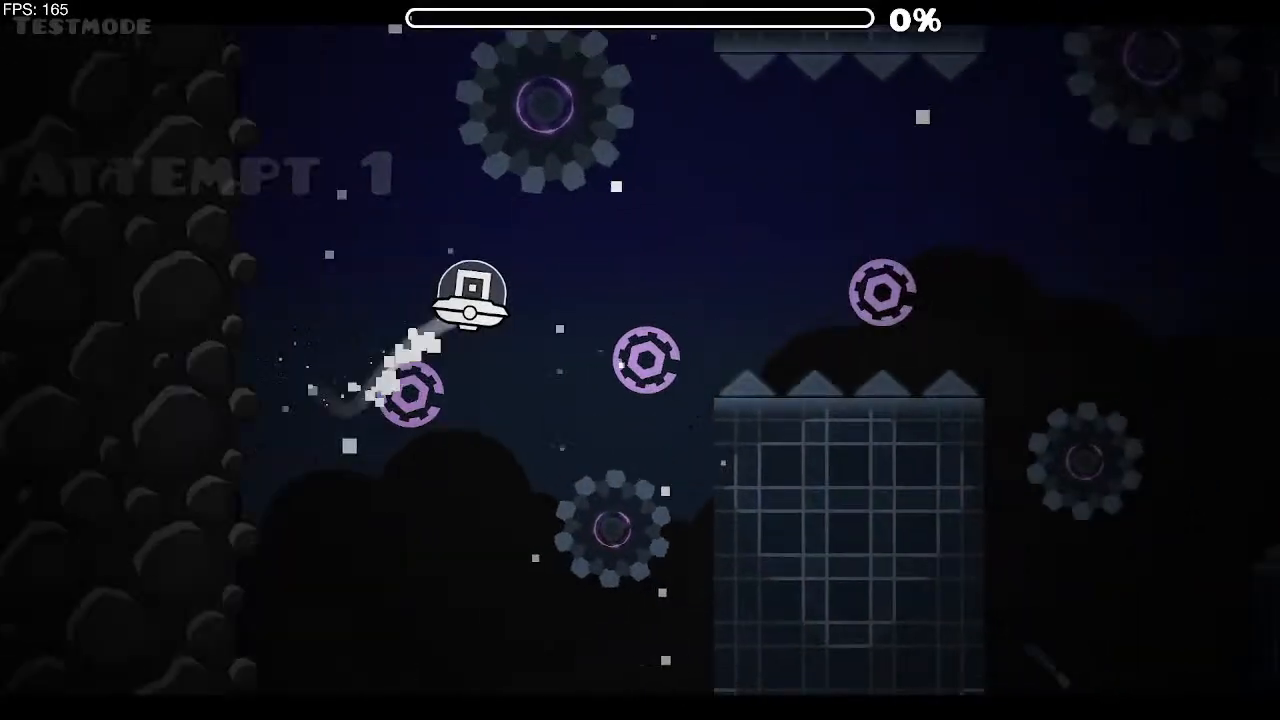
pyautogui.click(727, 248)
pyautogui.click(727, 248)
pyautogui.click(727, 248)
pyautogui.click(727, 248)
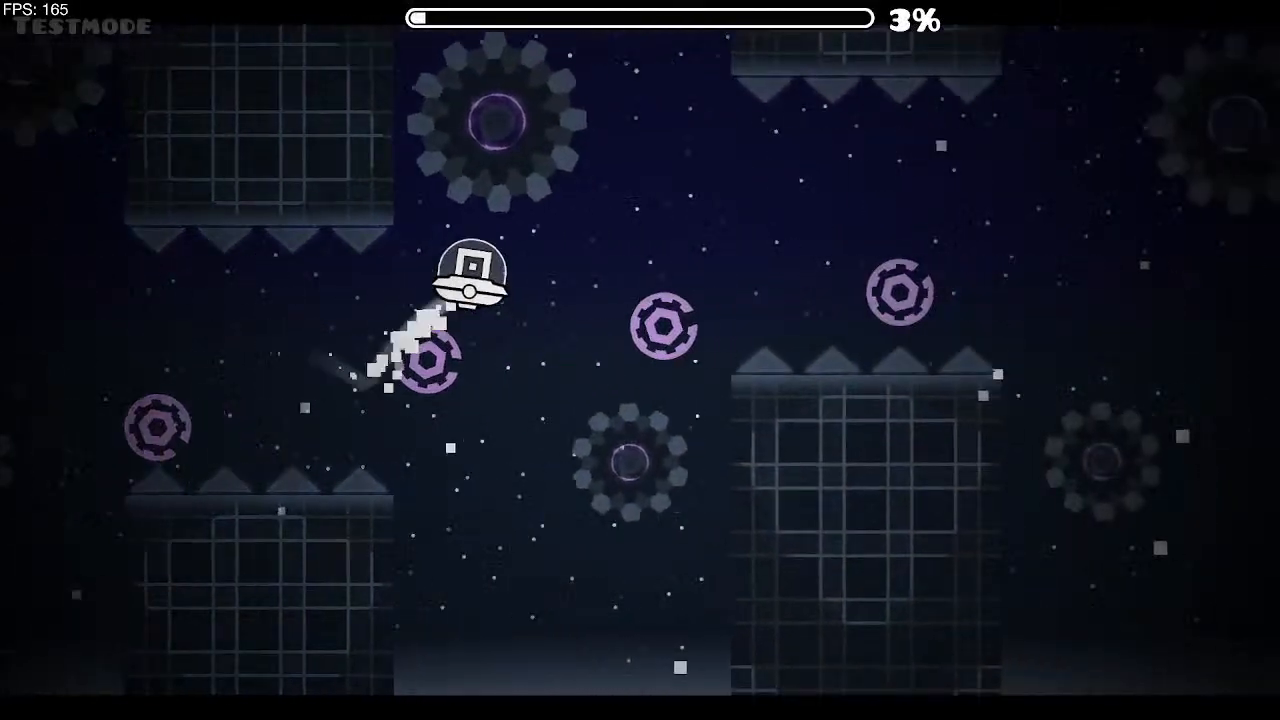
pyautogui.click(727, 248)
pyautogui.click(727, 248)
pyautogui.click(727, 248)
pyautogui.click(727, 248)
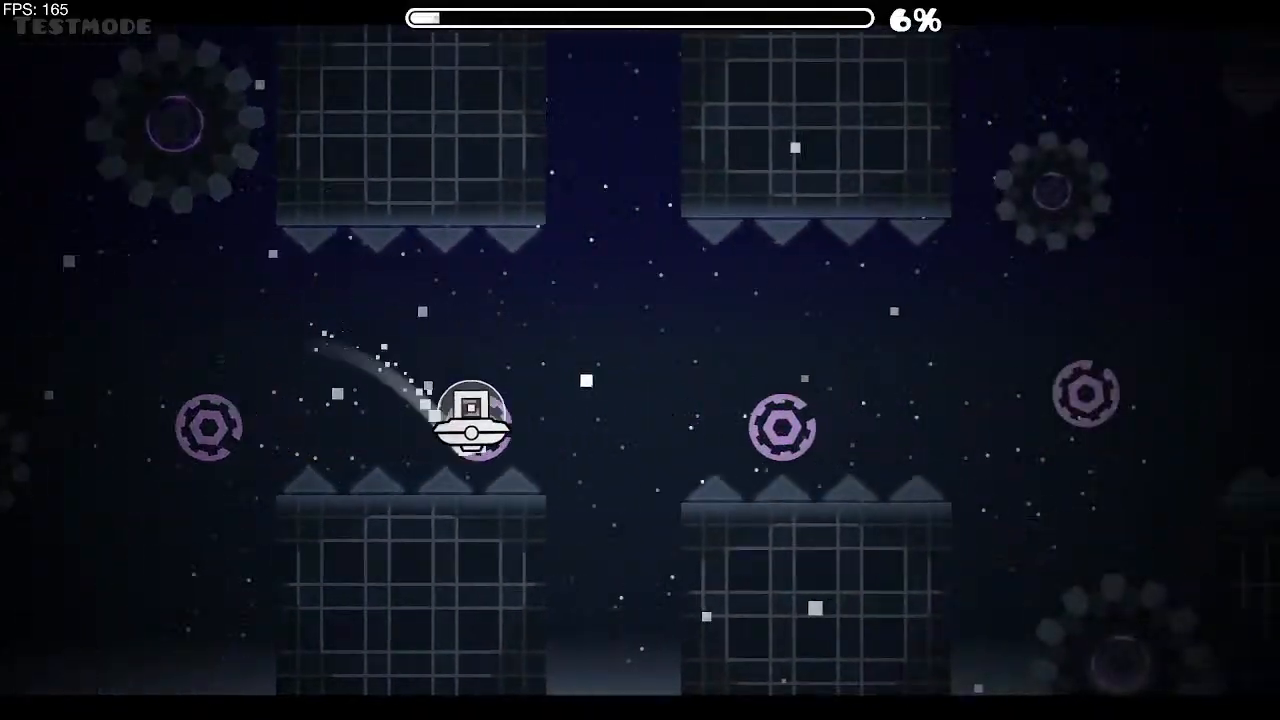
pyautogui.click(727, 248)
pyautogui.click(727, 248)
pyautogui.click(727, 248)
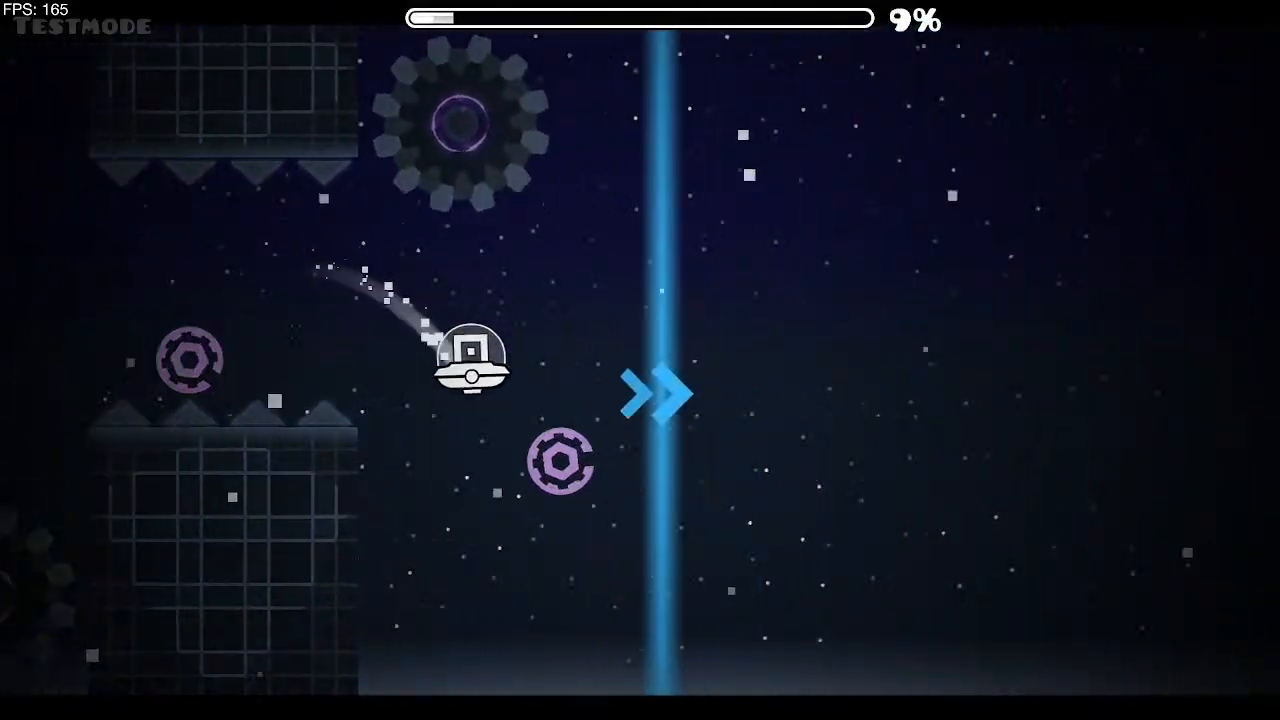
pyautogui.click(727, 248)
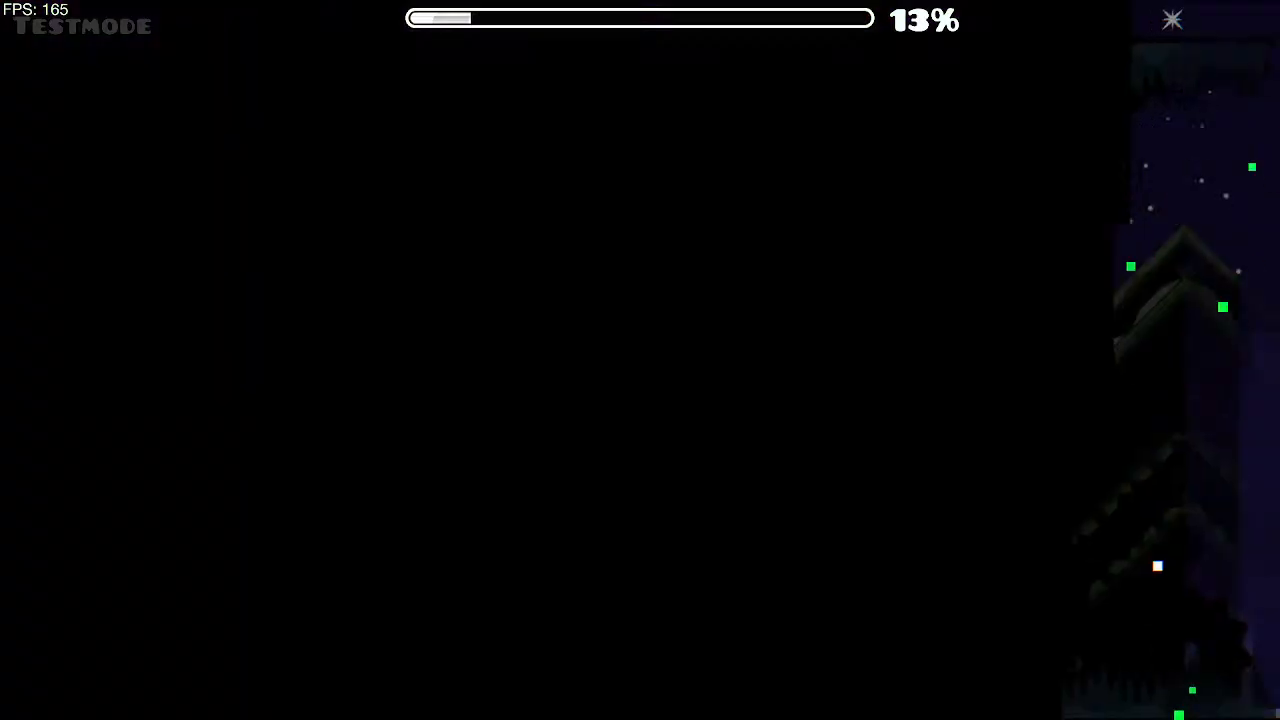
# Step: Playtest the first part of the wave section past the spiked platforms and the blue diamond block
pyautogui.click(727, 248)
pyautogui.click(727, 248)
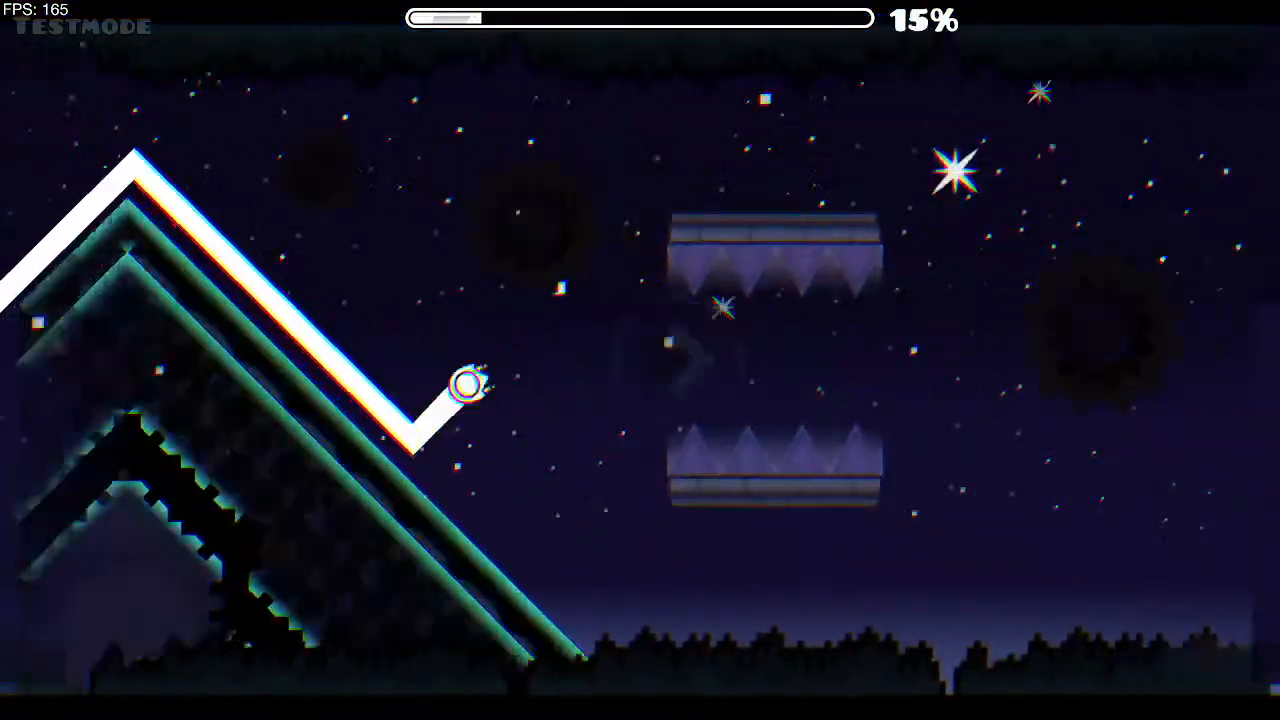
pyautogui.click(727, 248)
pyautogui.click(727, 248)
pyautogui.click(727, 248)
pyautogui.click(727, 248)
pyautogui.click(727, 248)
pyautogui.click(727, 248)
pyautogui.click(727, 248)
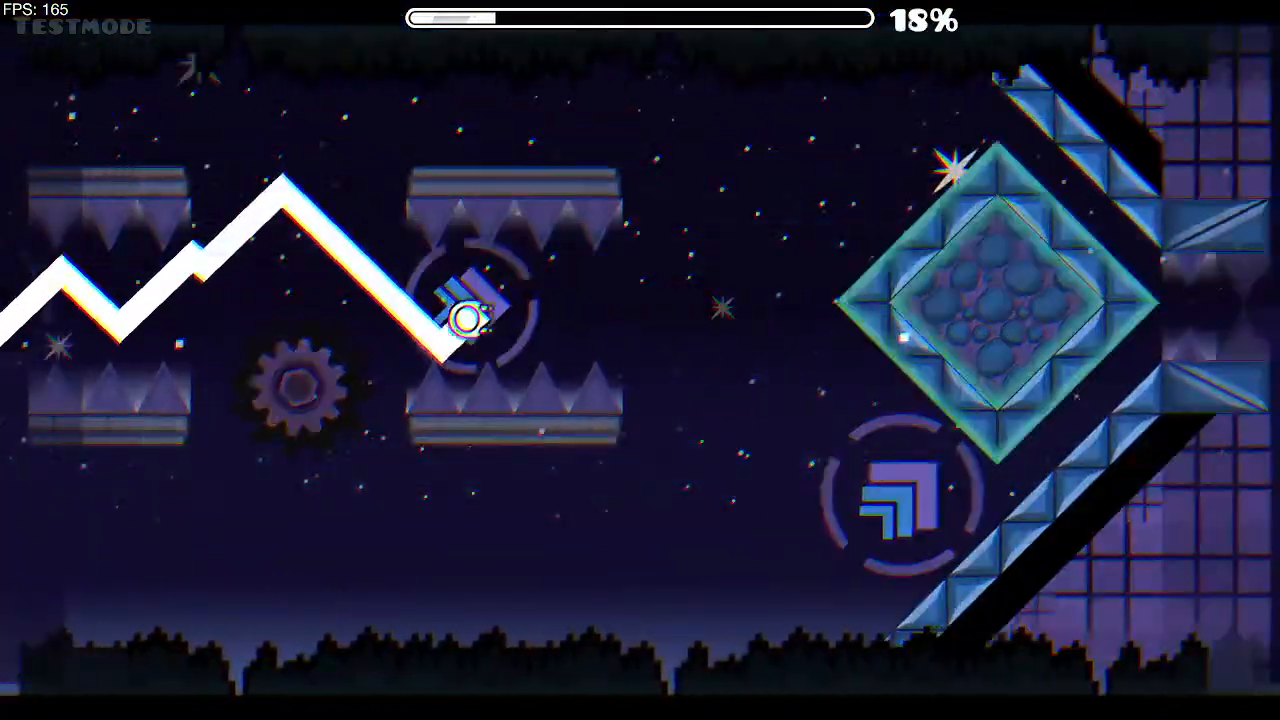
pyautogui.click(727, 248)
pyautogui.click(727, 248)
pyautogui.click(727, 248)
pyautogui.click(727, 248)
pyautogui.click(727, 248)
pyautogui.click(727, 248)
pyautogui.click(727, 248)
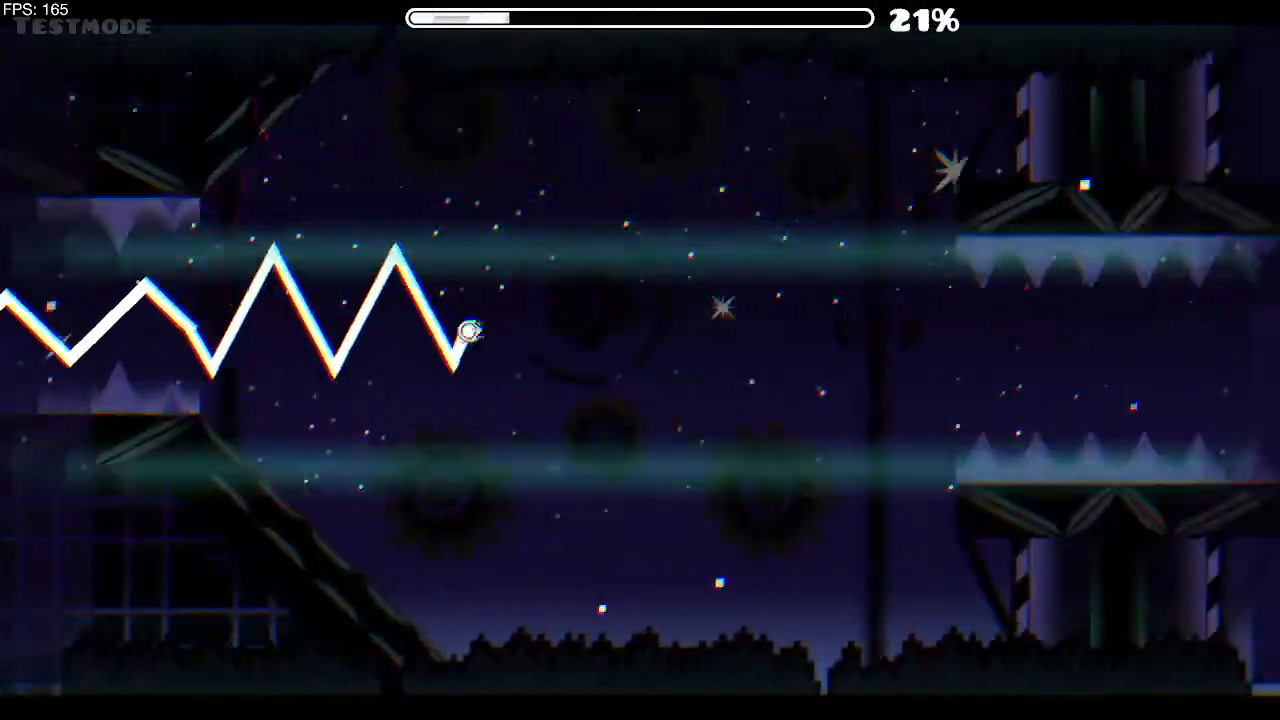
# Step: Playtest the wave section between the teal and green beams up to the yellow speed portal
pyautogui.click(723, 307)
pyautogui.click(723, 307)
pyautogui.click(723, 307)
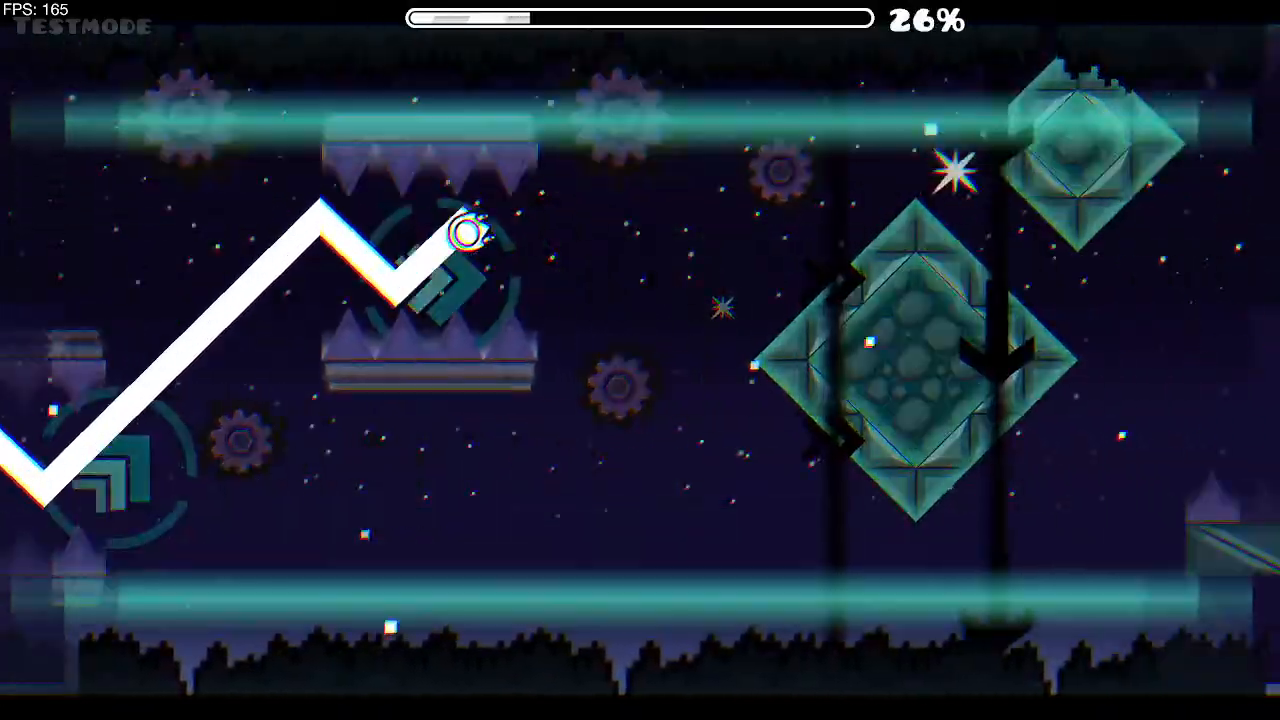
pyautogui.click(723, 307)
pyautogui.click(723, 307)
pyautogui.click(723, 307)
pyautogui.click(723, 307)
pyautogui.click(723, 307)
pyautogui.click(723, 307)
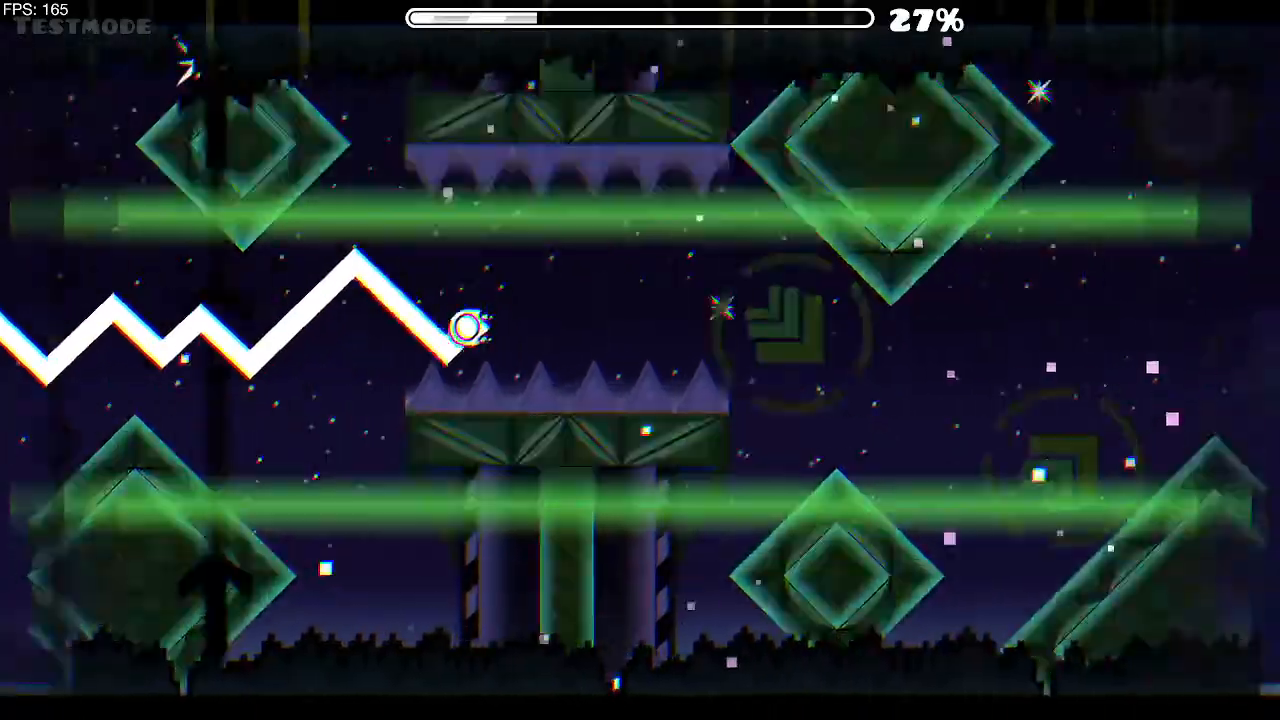
pyautogui.click(723, 307)
pyautogui.click(723, 307)
pyautogui.press('space')
pyautogui.press('space')
pyautogui.press('space')
pyautogui.press('space')
pyautogui.press('space')
pyautogui.press('space')
pyautogui.press('space')
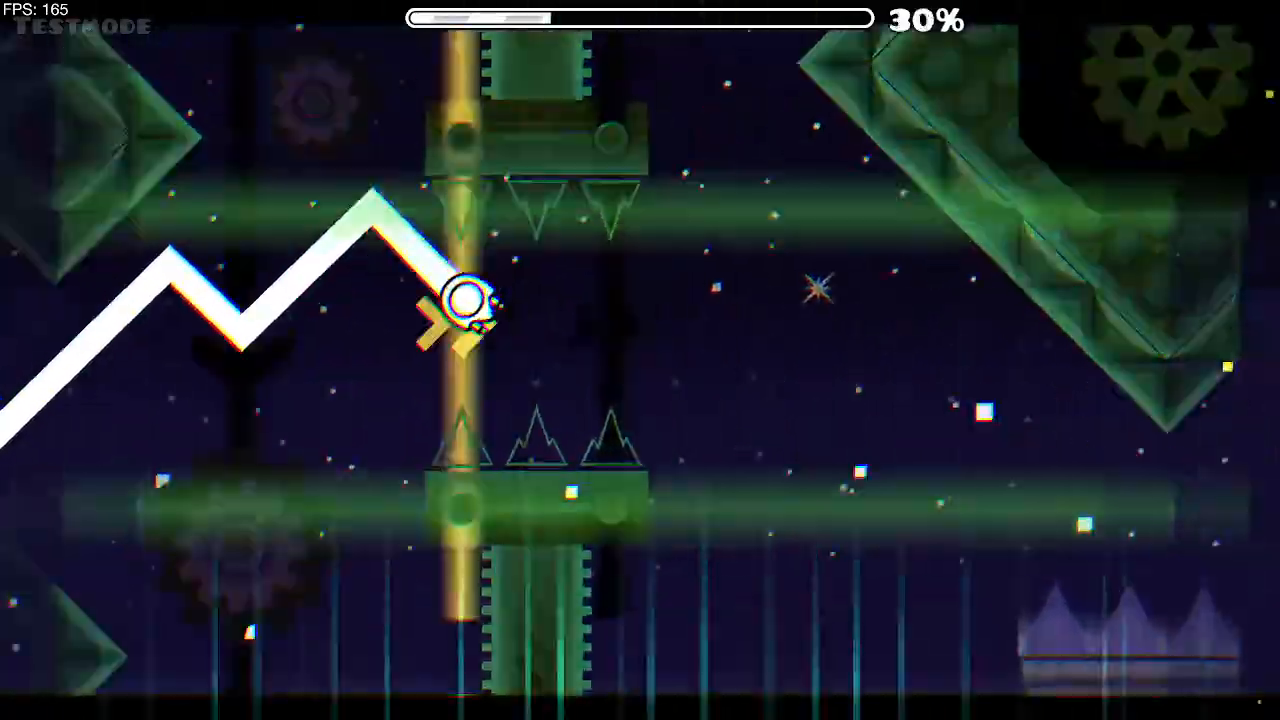
# Step: Playtest the wave section past the dark diamond blocks and return to the editor
pyautogui.press('space')
pyautogui.press('space')
pyautogui.press('space')
pyautogui.press('space')
pyautogui.press('space')
pyautogui.press('space')
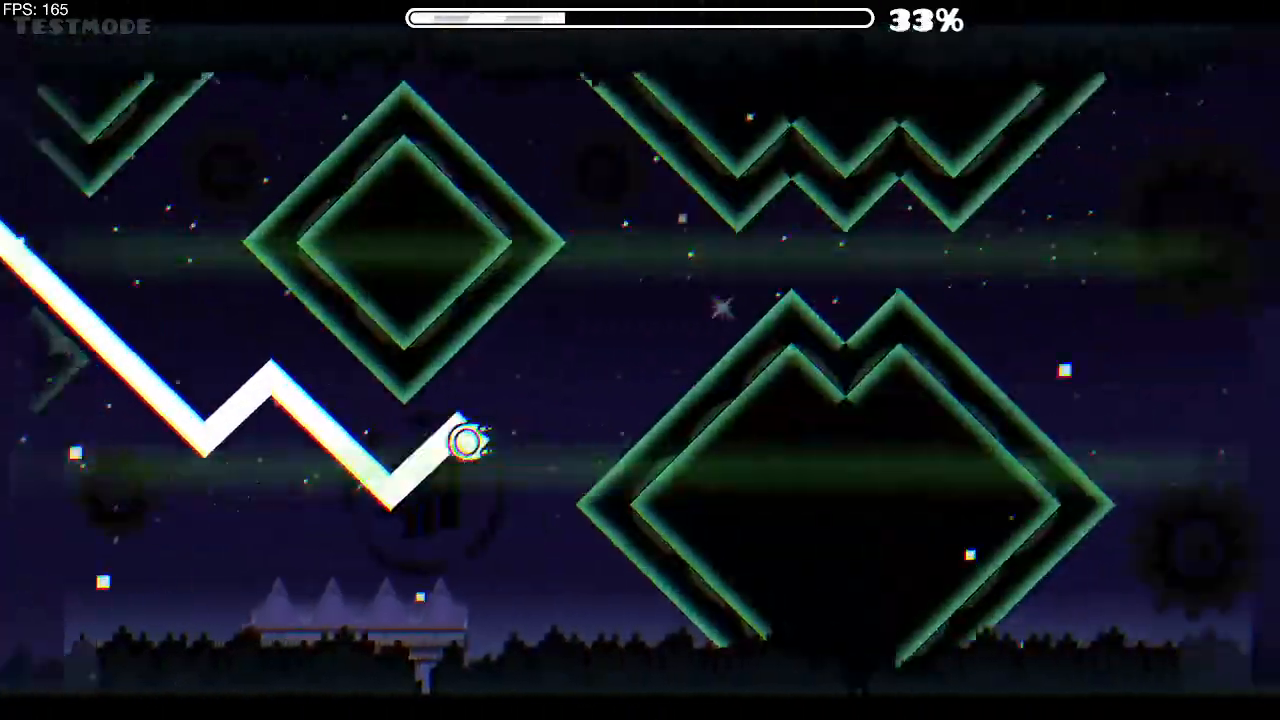
pyautogui.press('space')
pyautogui.press('space')
pyautogui.press('space')
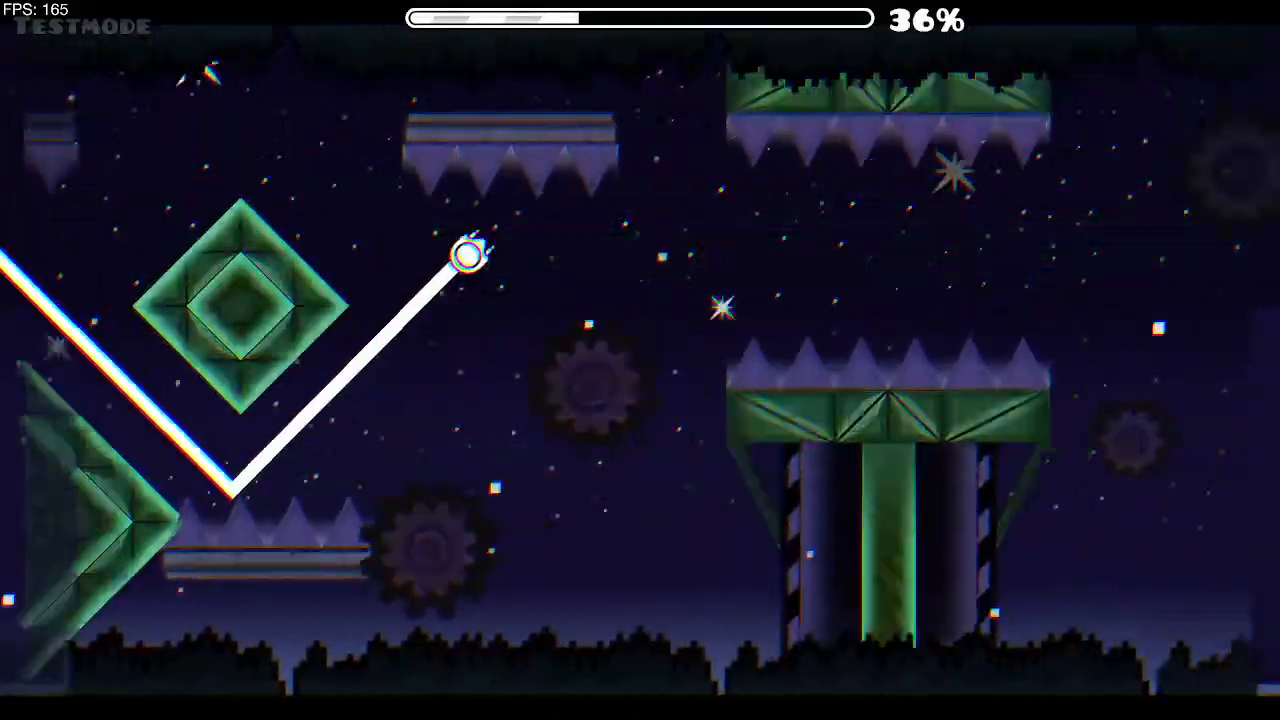
pyautogui.press('Escape')
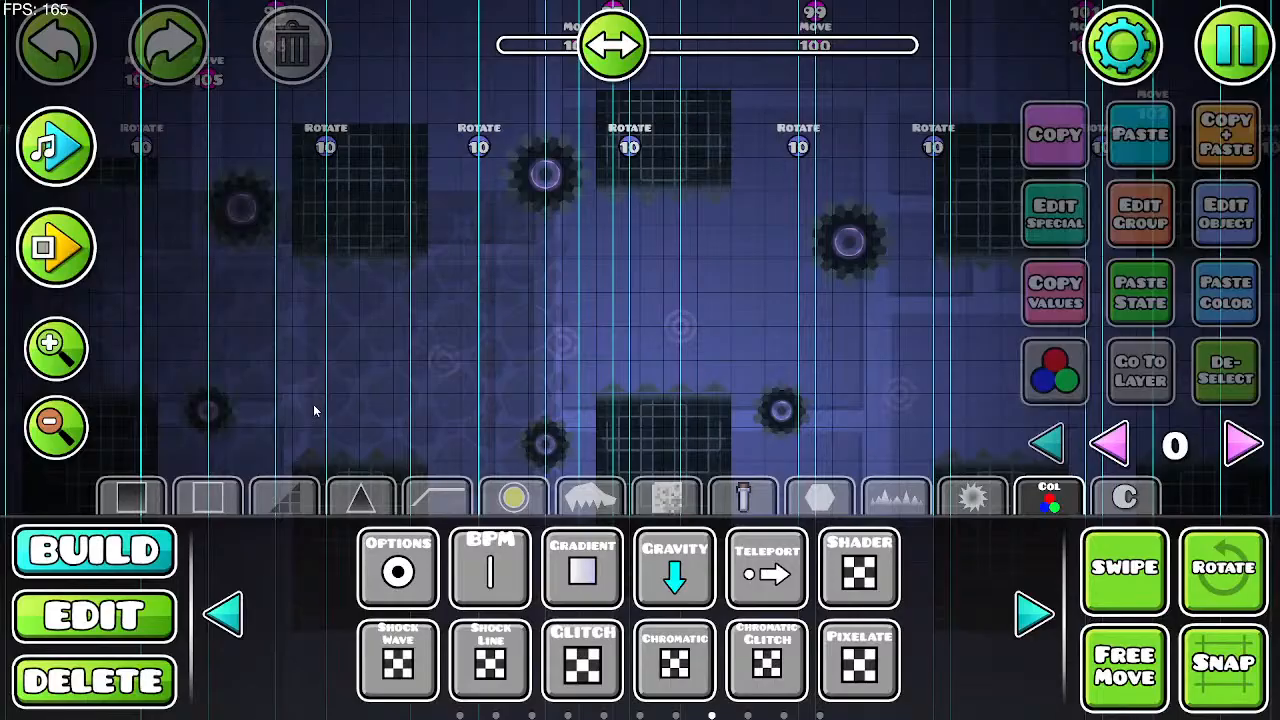
# Step: Disable the start position at the entrance of the UFO section
pyautogui.click(73, 417)
pyautogui.click(73, 417)
pyautogui.moveTo(515, 293); pyautogui.dragTo(235, 232)
pyautogui.moveTo(470, 252); pyautogui.dragTo(215, 253)
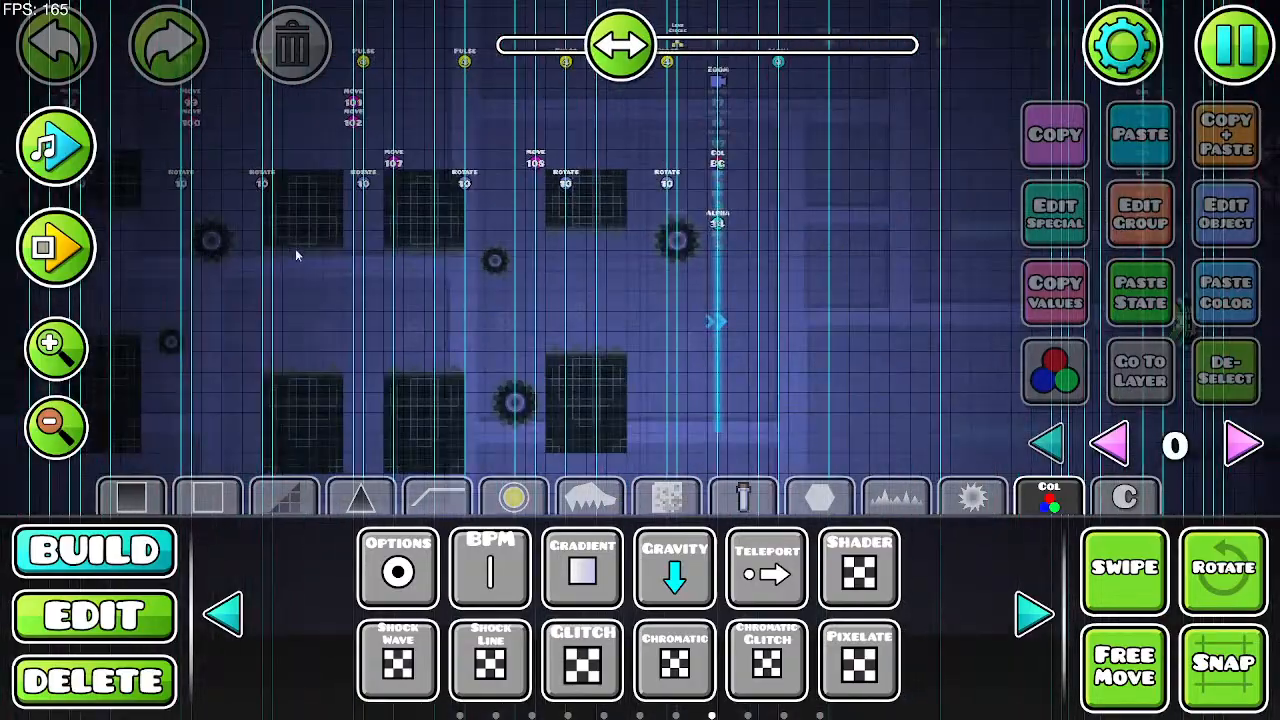
pyautogui.moveTo(692, 335); pyautogui.dragTo(135, 348)
pyautogui.moveTo(560, 345); pyautogui.dragTo(209, 340)
pyautogui.moveTo(500, 367); pyautogui.dragTo(260, 354)
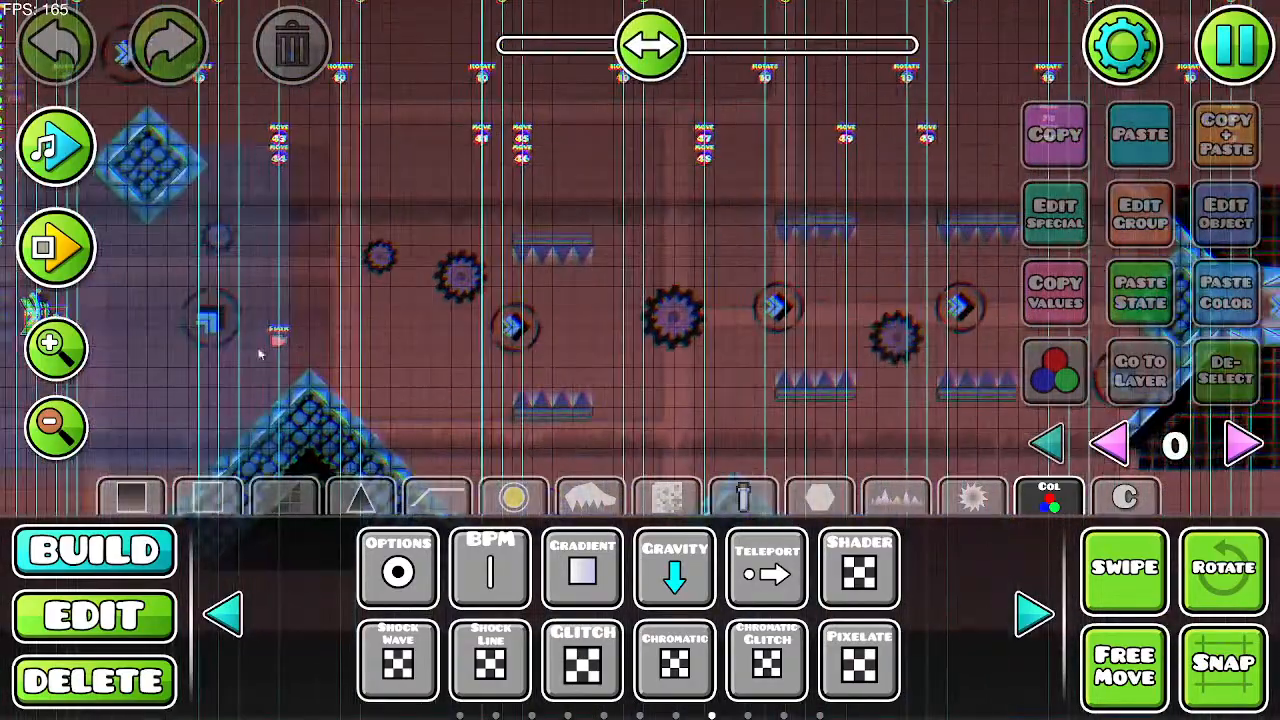
pyautogui.click(86, 430)
pyautogui.moveTo(620, 50); pyautogui.dragTo(512, 54)
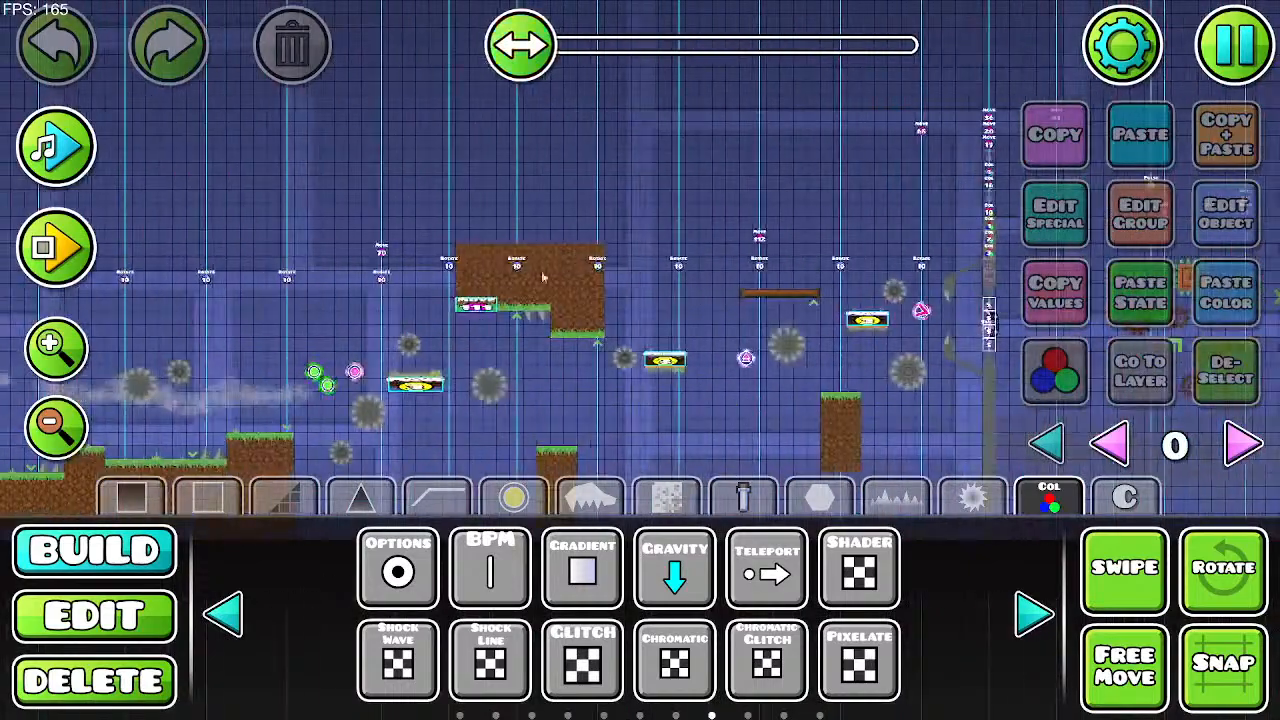
pyautogui.moveTo(250, 400); pyautogui.dragTo(556, 243)
pyautogui.moveTo(283, 292); pyautogui.dragTo(520, 335)
pyautogui.press('2')
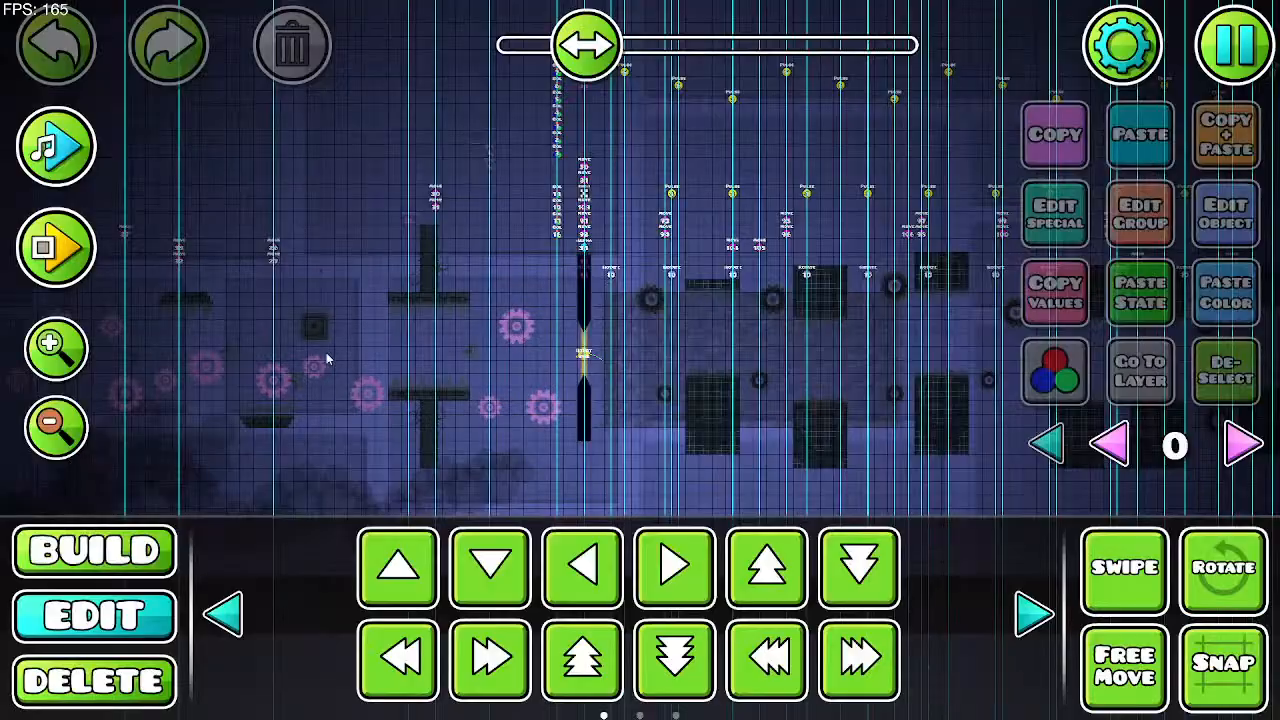
pyautogui.click(584, 357)
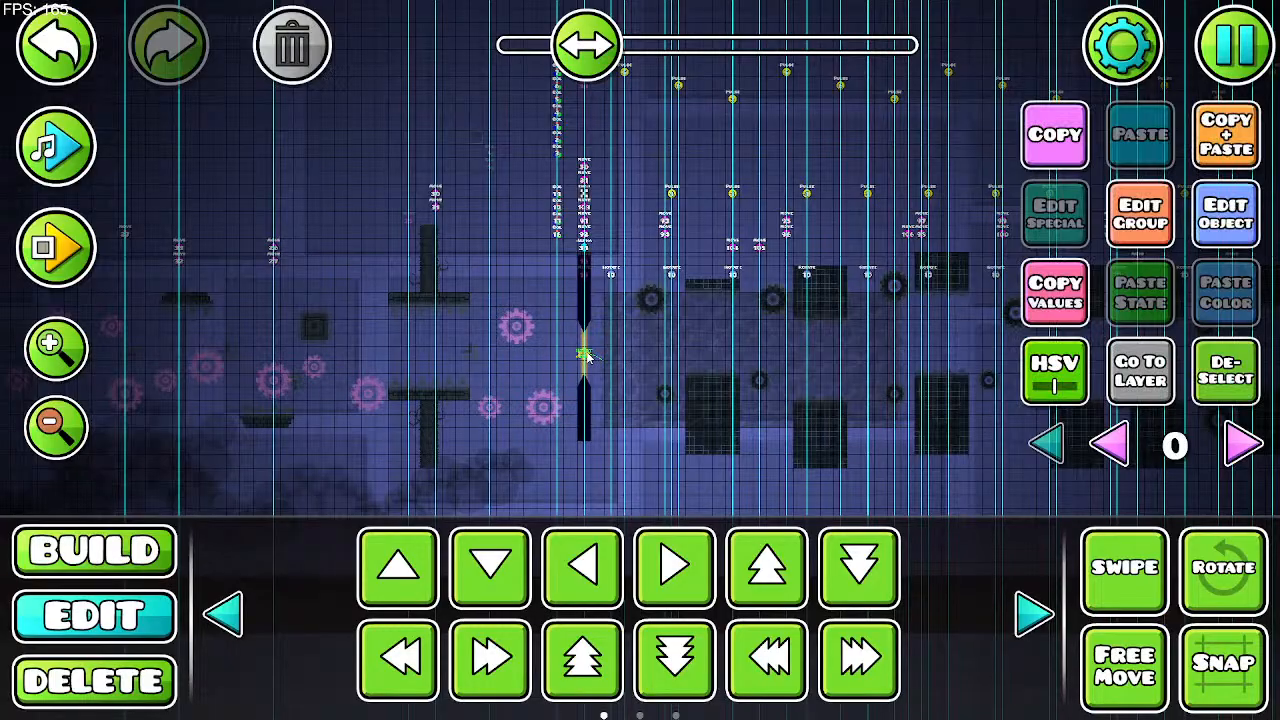
pyautogui.click(1226, 214)
pyautogui.click(640, 652)
# Step: Save the level and play it from the beginning through the cube section to the ship portal
pyautogui.press('Escape')
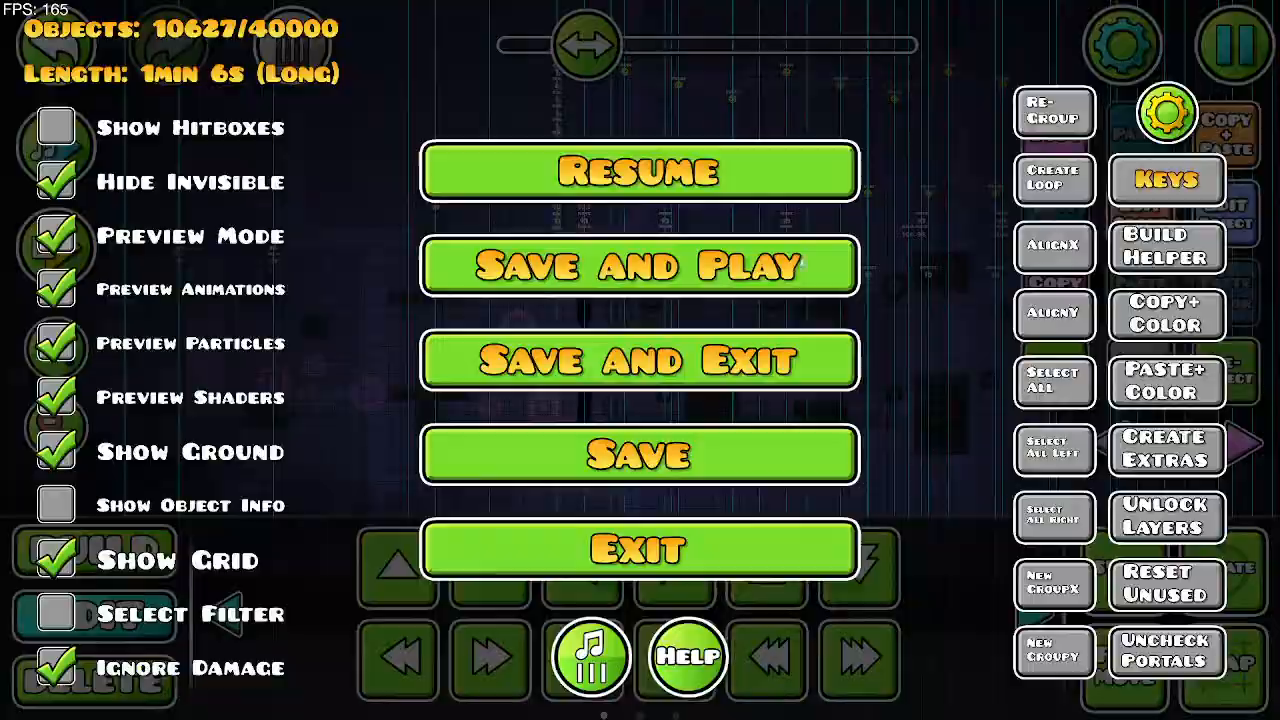
pyautogui.click(752, 256)
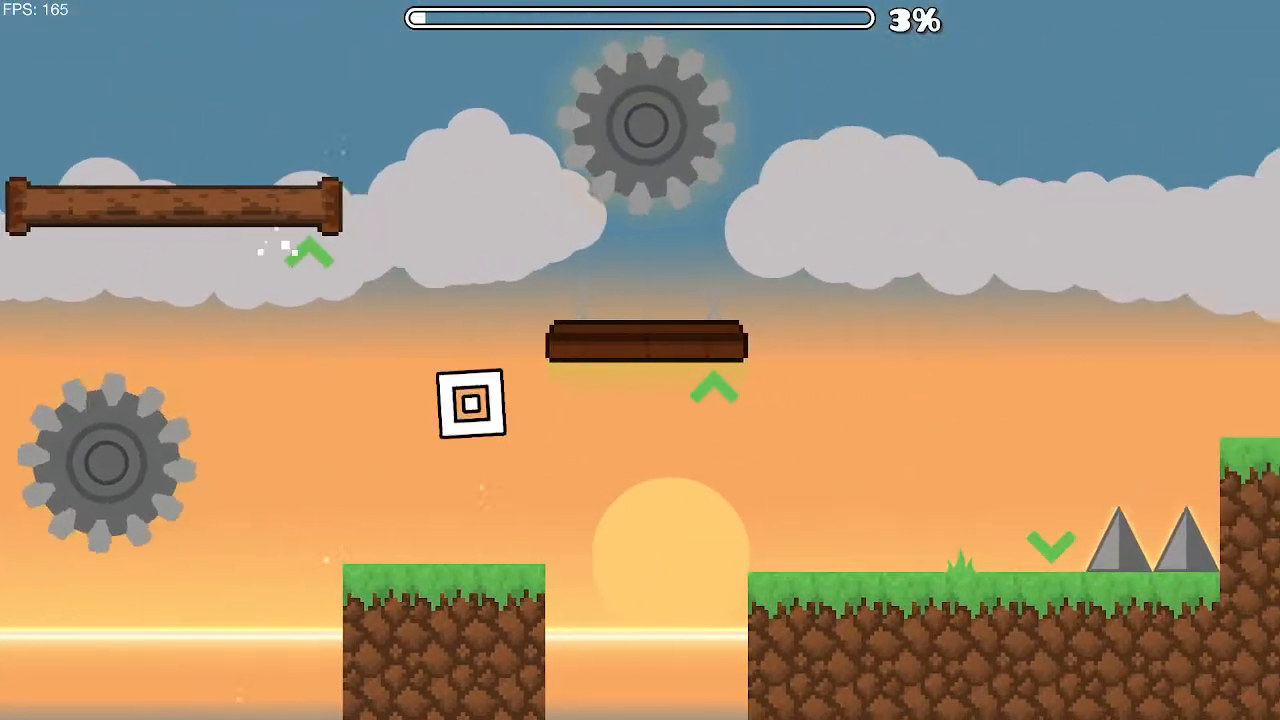
pyautogui.press('space')
pyautogui.press('space')
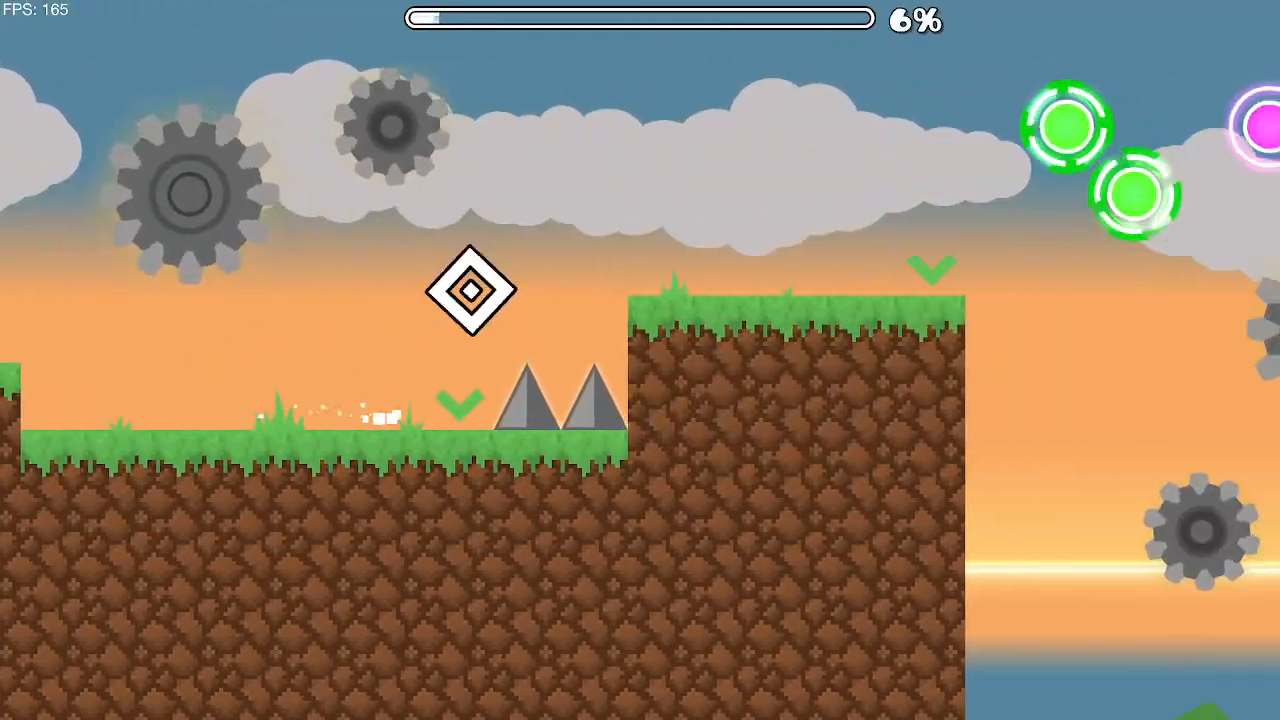
pyautogui.press('space')
pyautogui.press('space')
pyautogui.press('space')
pyautogui.press('space')
pyautogui.press('space')
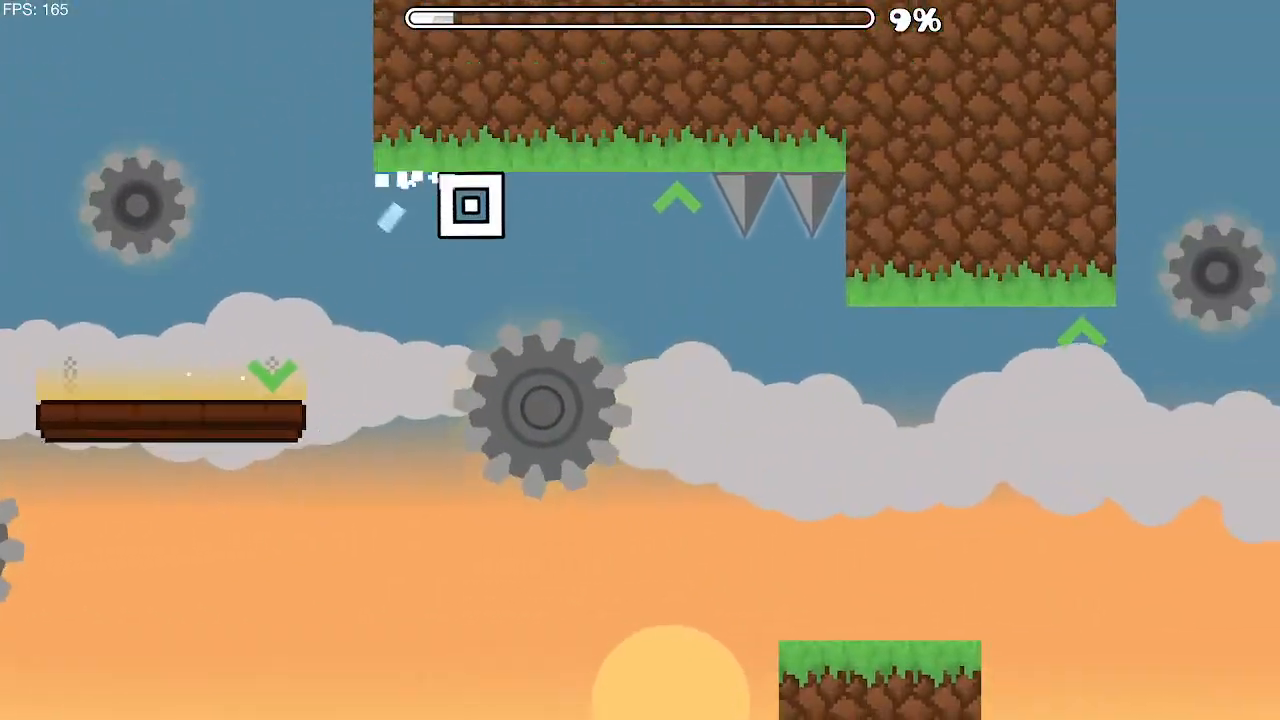
pyautogui.press('space')
pyautogui.press('space')
pyautogui.press('space')
pyautogui.press('space')
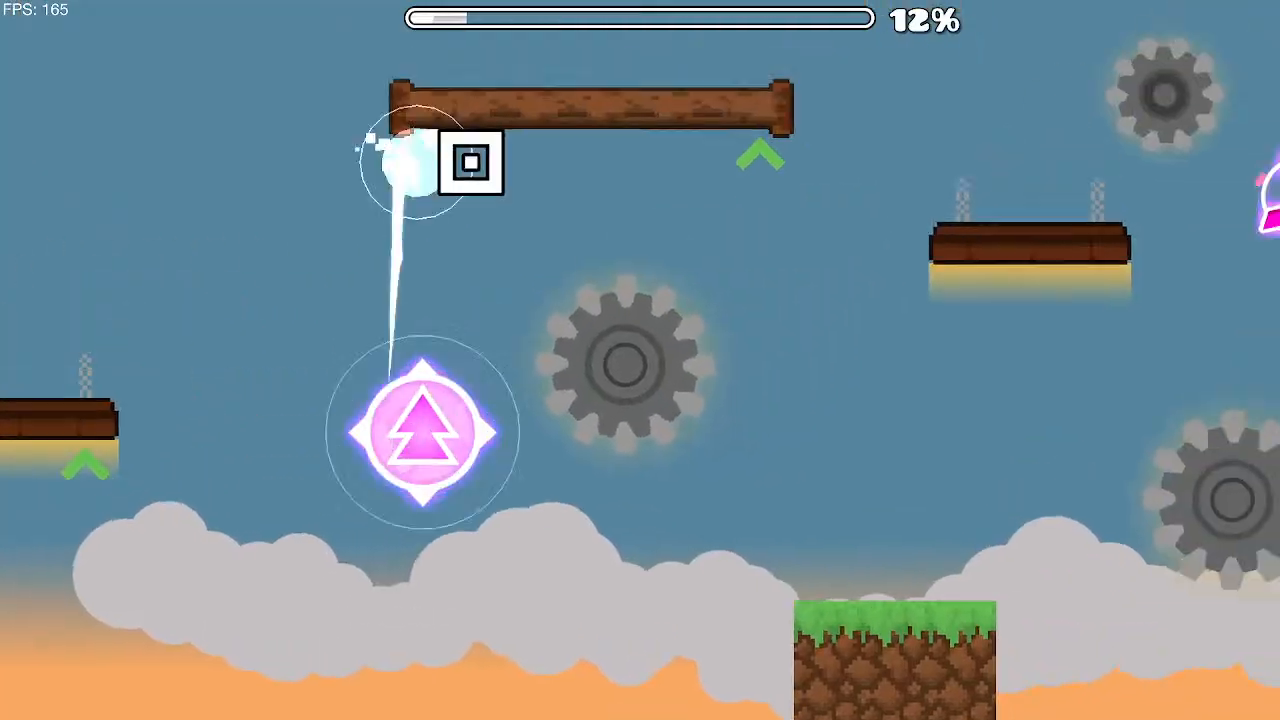
pyautogui.press('space')
pyautogui.press('space')
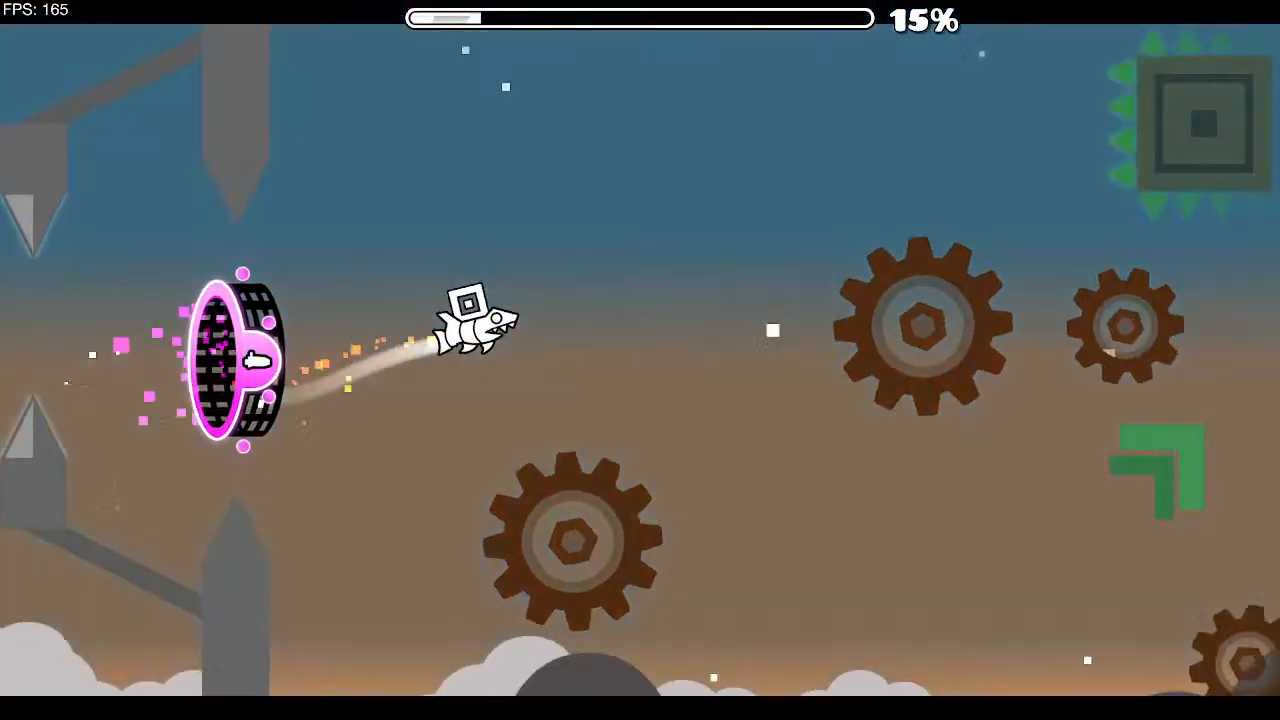
# Step: Play the ship section between the green spikes and brown gears up to the stone wall
pyautogui.press('space')
pyautogui.press('space')
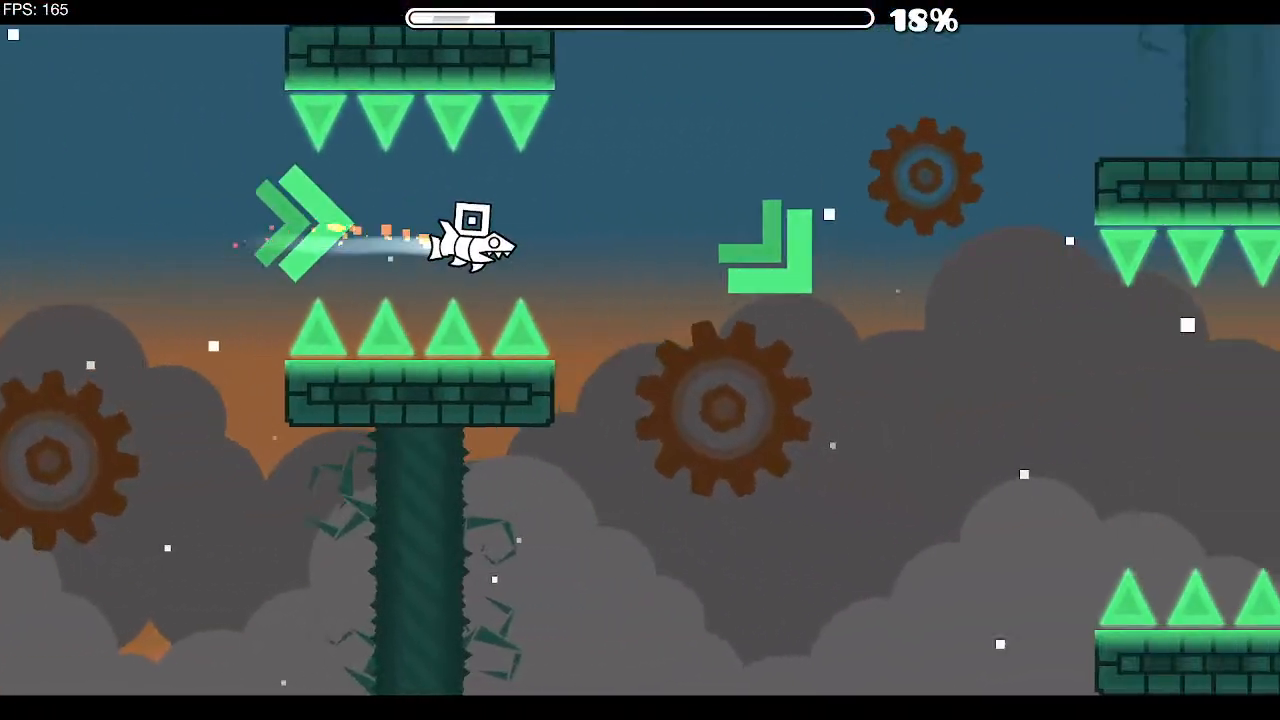
pyautogui.press('space')
pyautogui.press('space')
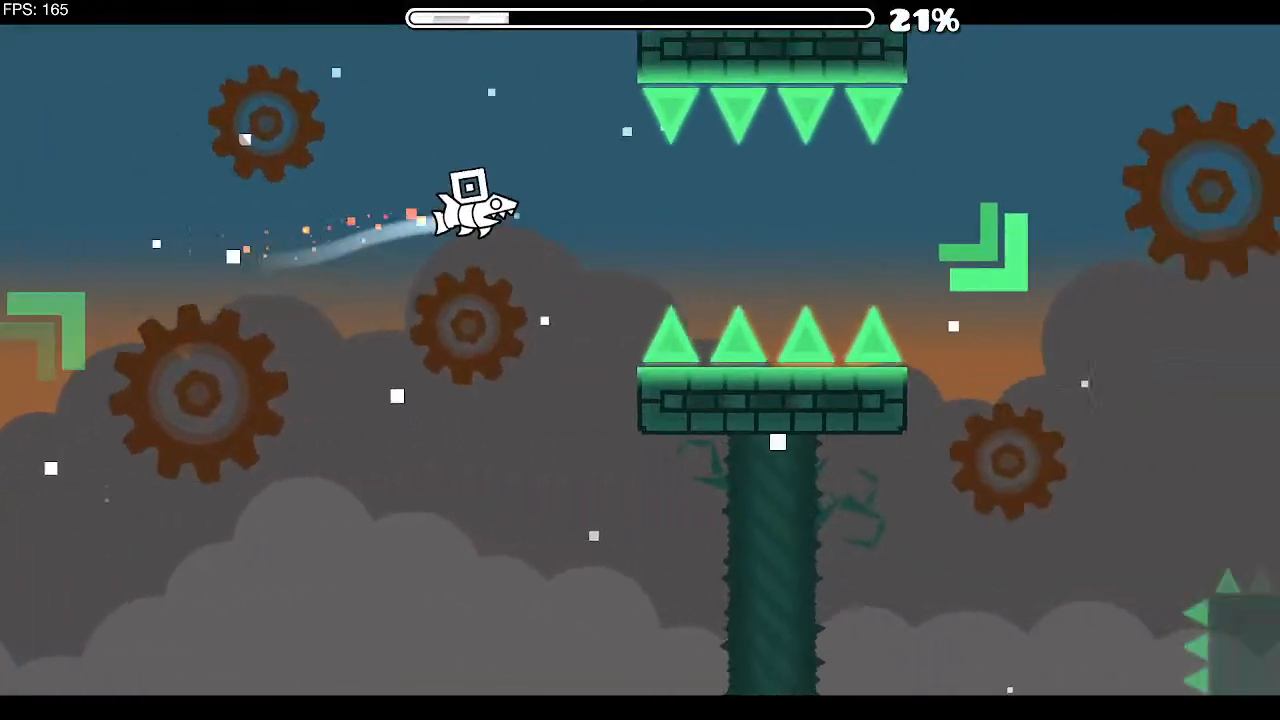
pyautogui.press('space')
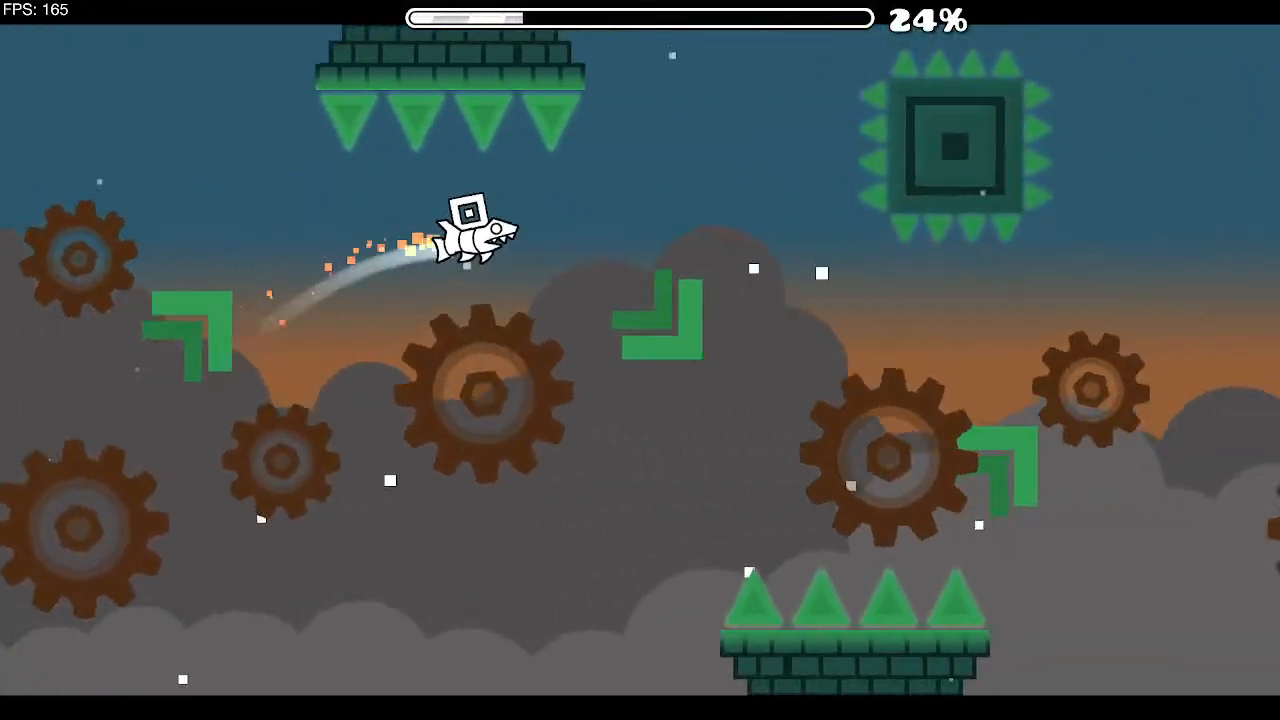
pyautogui.press('space')
pyautogui.press('space')
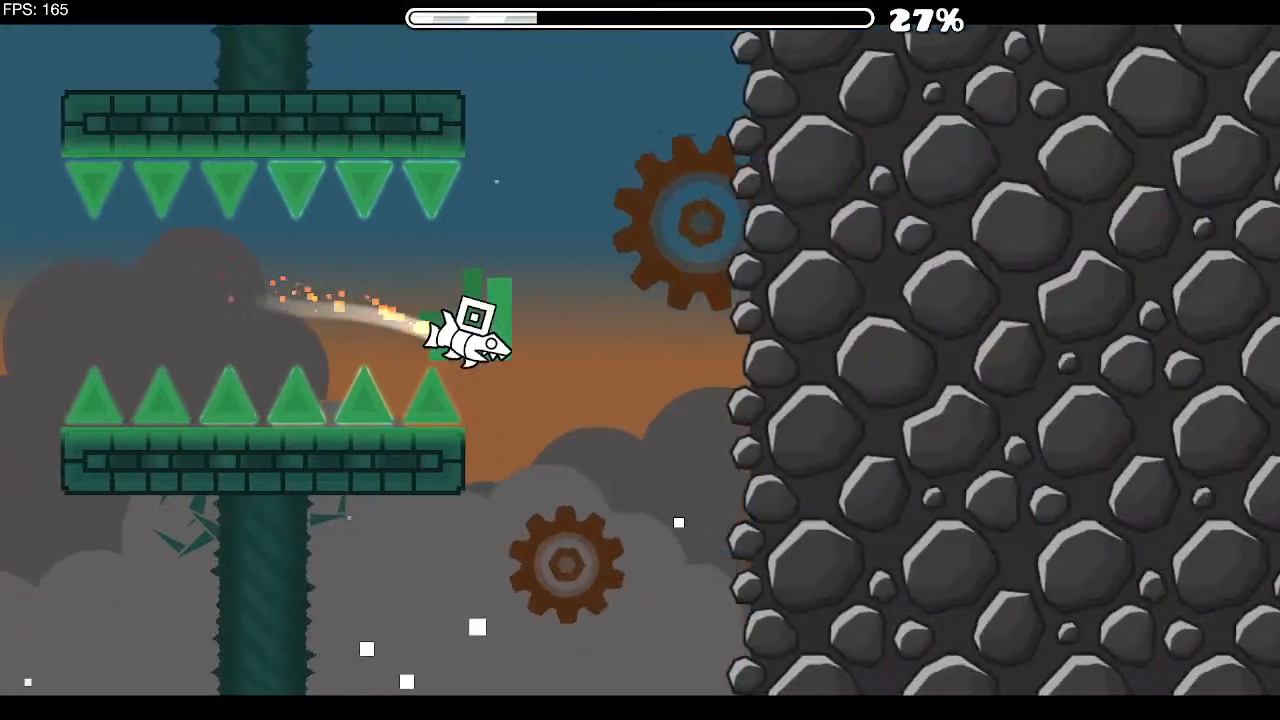
pyautogui.press('space')
pyautogui.press('space')
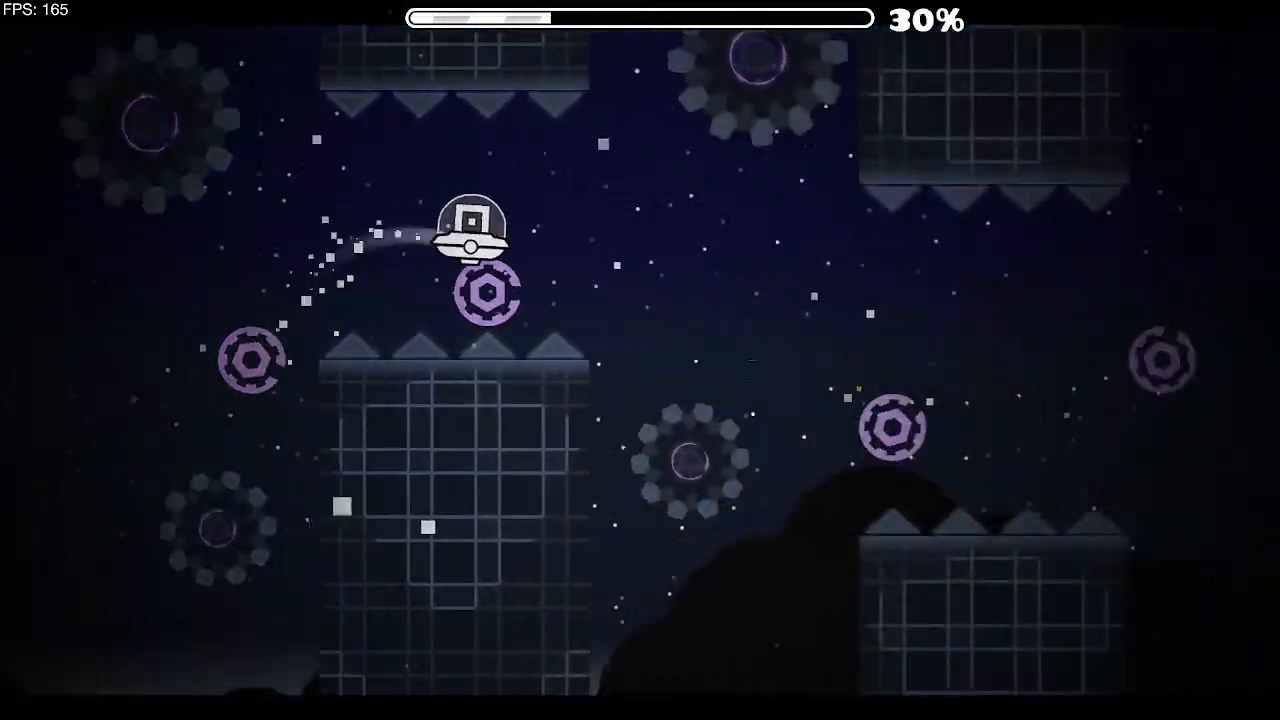
# Step: Play the UFO section between the dark grid pillars in the full run of the level
pyautogui.press('space')
pyautogui.press('space')
pyautogui.press('space')
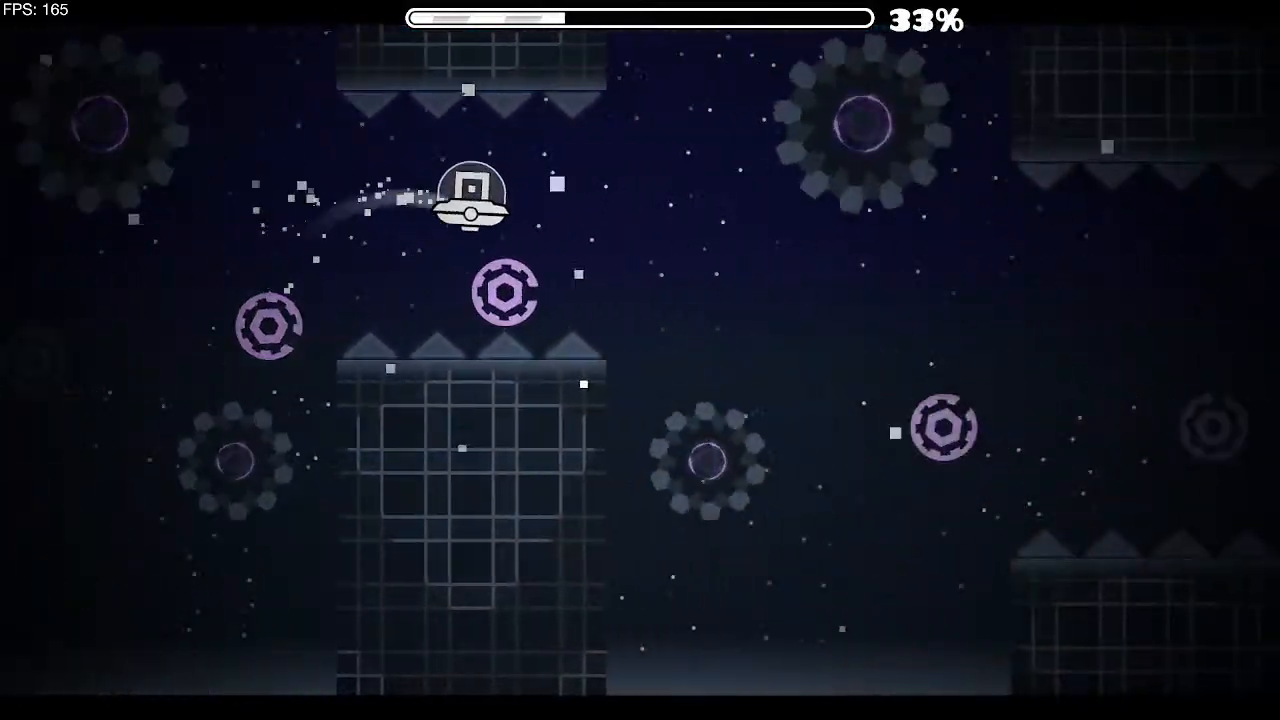
pyautogui.press('space')
pyautogui.press('space')
pyautogui.press('space')
pyautogui.press('space')
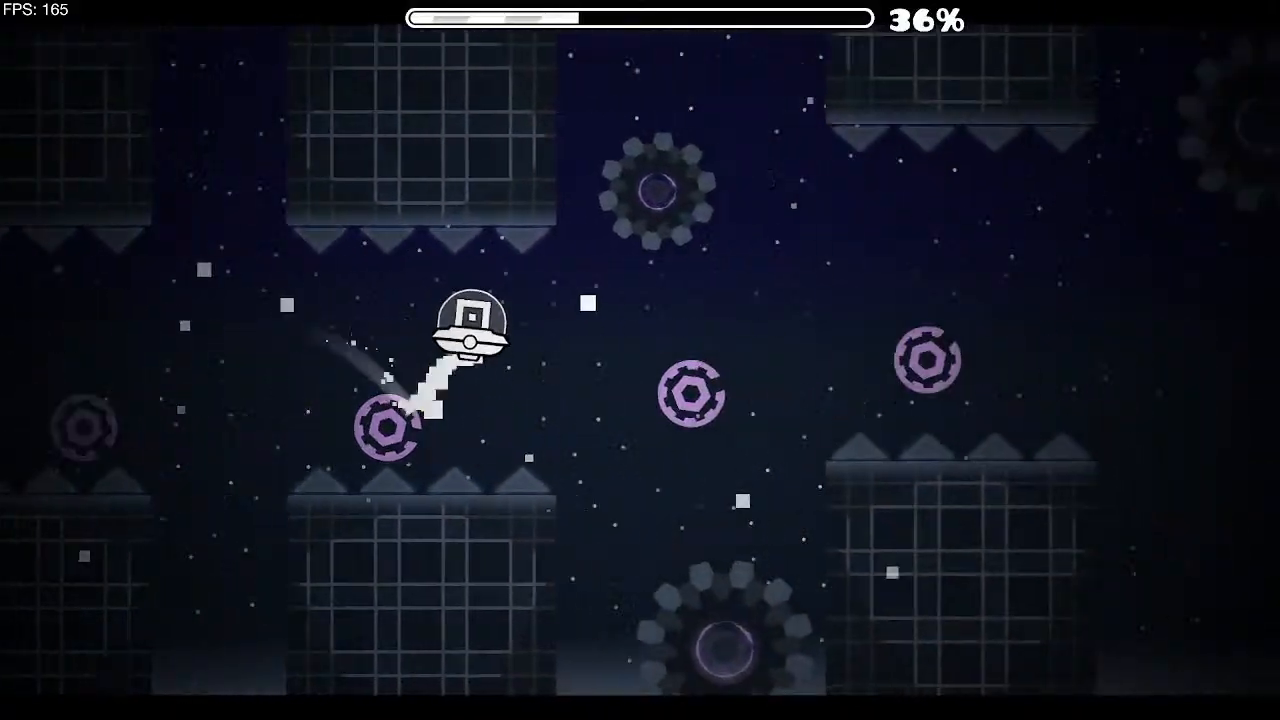
pyautogui.press('space')
pyautogui.press('space')
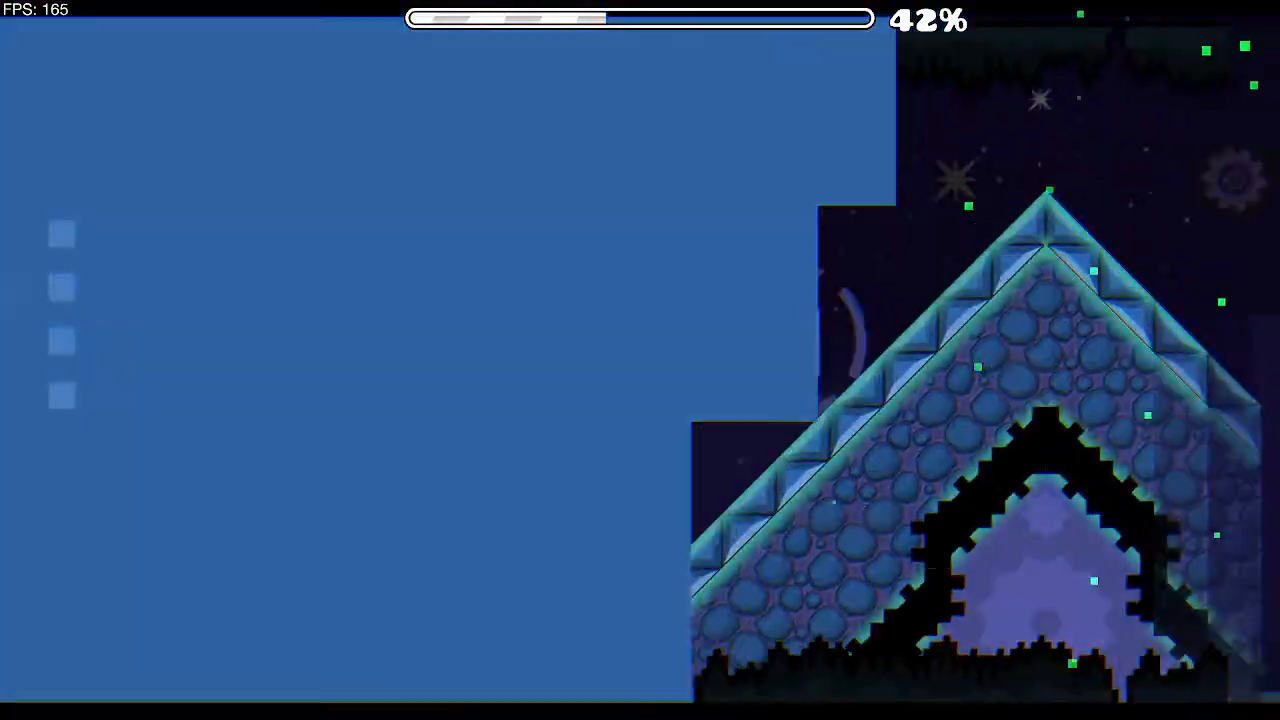
# Step: Play the wave section from the stone peak past the spiked platforms and through the spiked corridor to the green beam
pyautogui.press('space')
pyautogui.press('space')
pyautogui.press('space')
pyautogui.press('space')
pyautogui.press('space')
pyautogui.press('space')
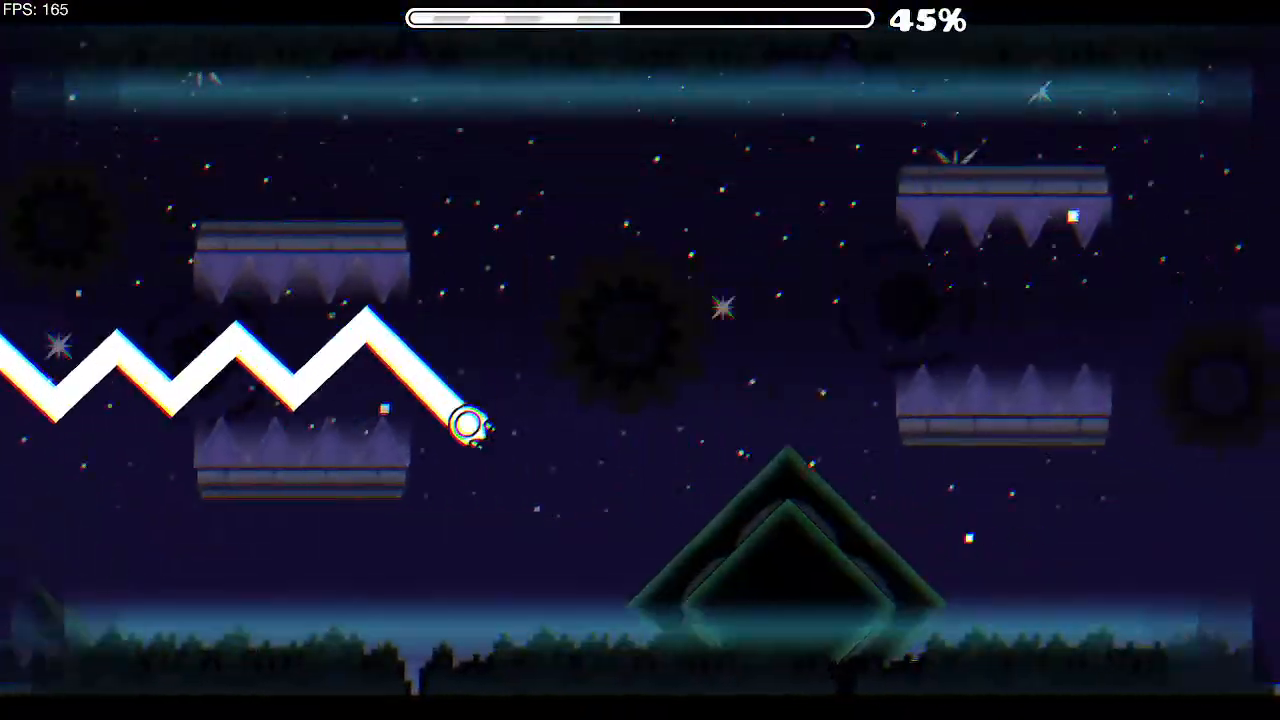
pyautogui.press('space')
pyautogui.press('space')
pyautogui.press('space')
pyautogui.press('space')
pyautogui.press('space')
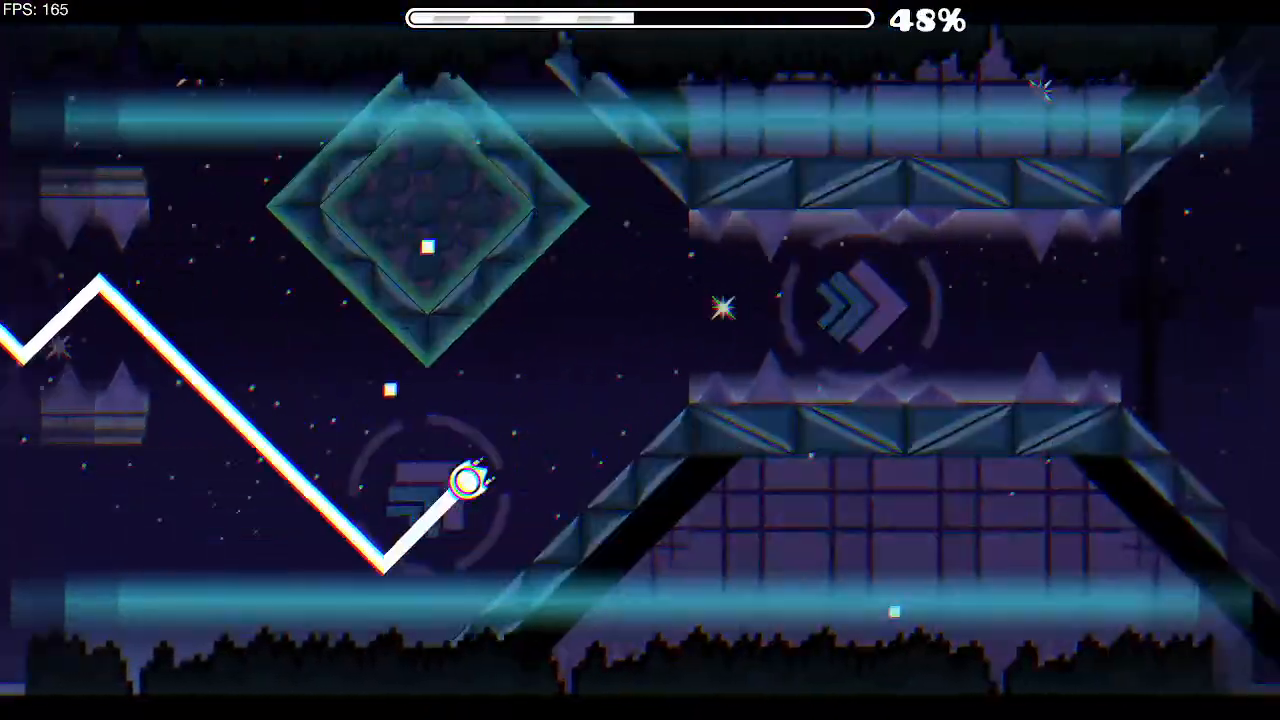
pyautogui.press('space')
pyautogui.press('space')
pyautogui.press('space')
pyautogui.press('space')
pyautogui.press('space')
pyautogui.press('space')
pyautogui.press('space')
pyautogui.press('space')
pyautogui.press('space')
pyautogui.press('space')
pyautogui.press('space')
pyautogui.press('space')
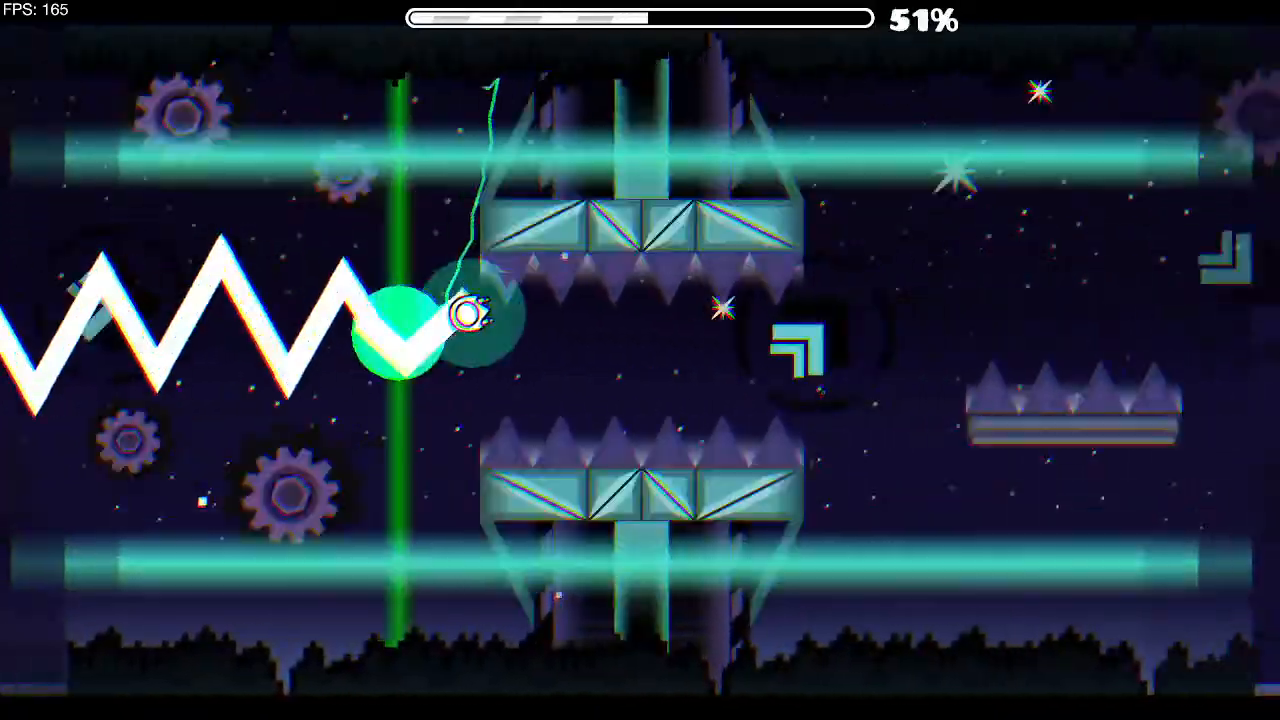
# Step: Play the second half of the wave section past the teal pillars and spiked platforms and between the green-outlined diamonds
pyautogui.press('space')
pyautogui.press('space')
pyautogui.press('space')
pyautogui.press('space')
pyautogui.press('space')
pyautogui.press('space')
pyautogui.press('space')
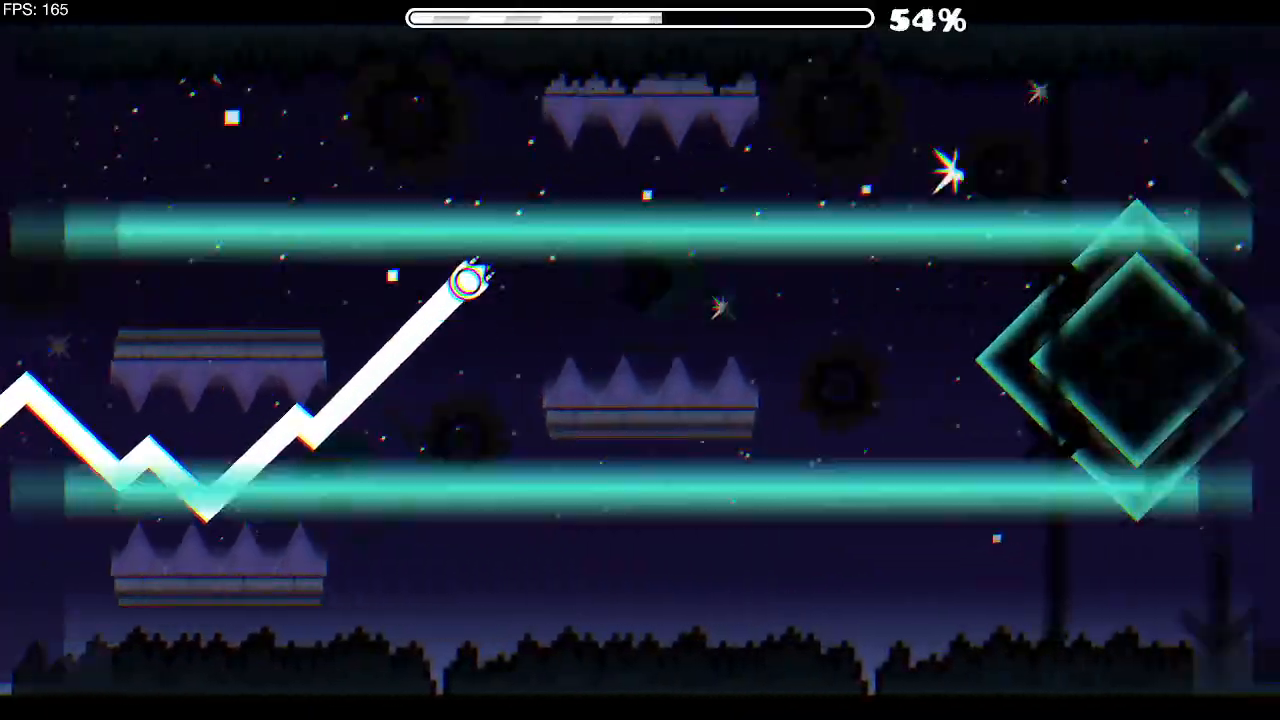
pyautogui.press('space')
pyautogui.press('space')
pyautogui.press('space')
pyautogui.press('space')
pyautogui.press('space')
pyautogui.press('space')
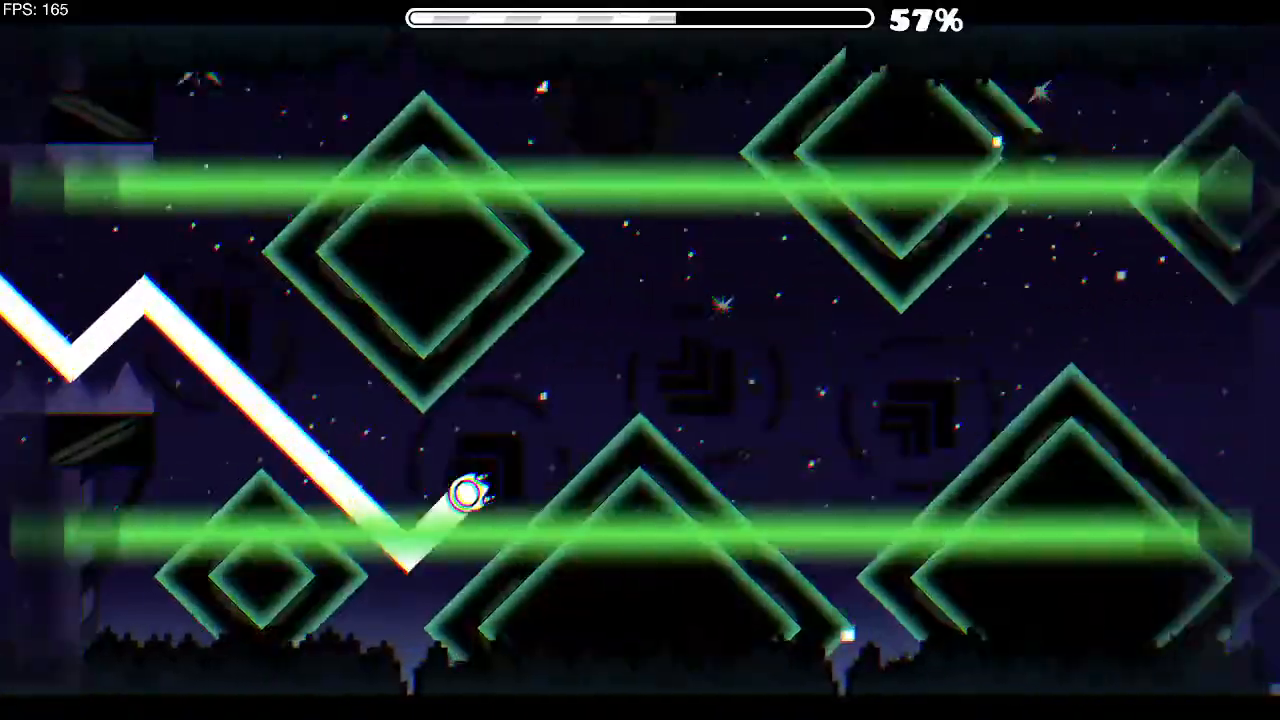
pyautogui.press('space')
pyautogui.press('space')
pyautogui.press('space')
pyautogui.press('space')
pyautogui.press('space')
pyautogui.press('space')
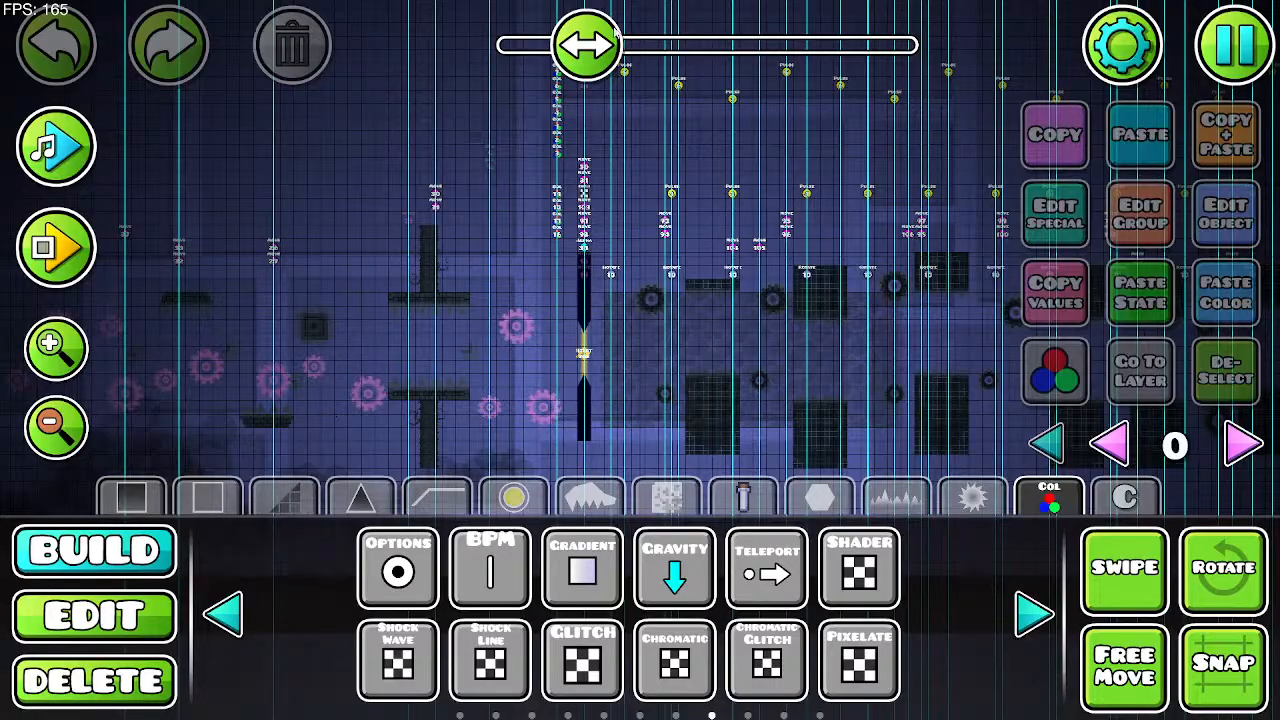
# Step: Enable the start position at the beginning of the robot section, just after the zigzag wave corridor
pyautogui.moveTo(603, 31); pyautogui.dragTo(783, 17)
pyautogui.click(54, 358)
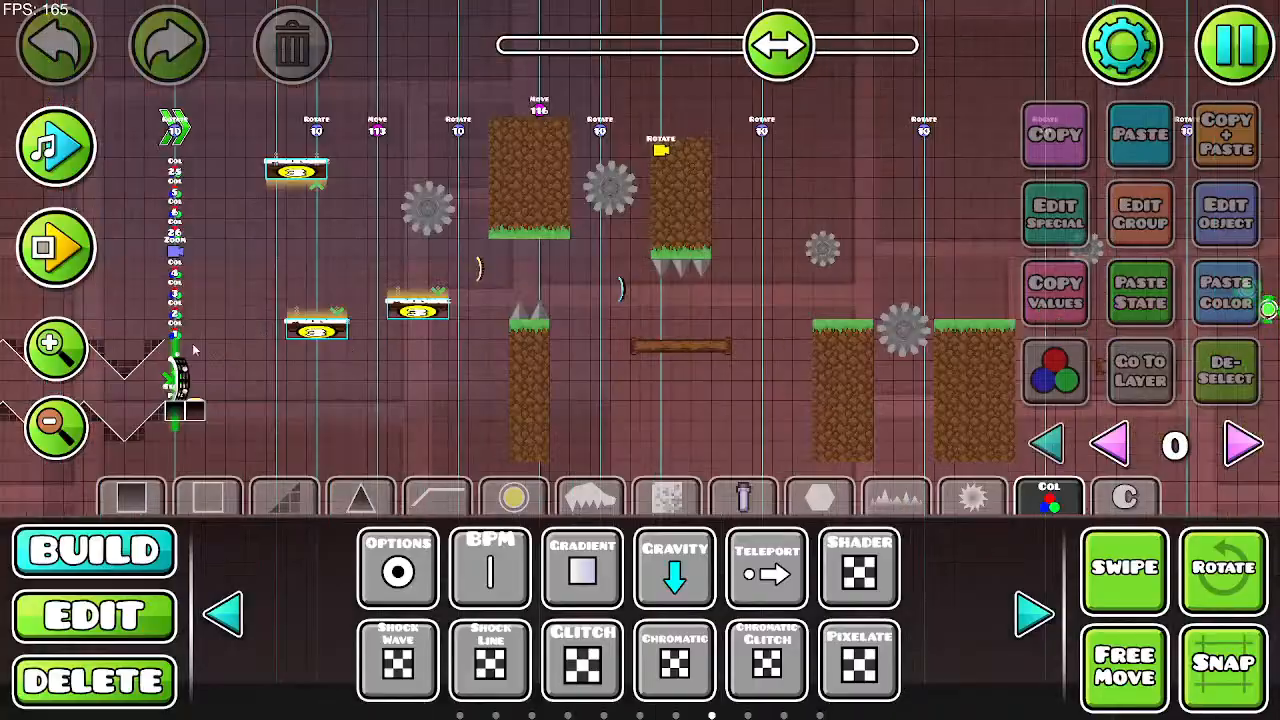
pyautogui.moveTo(514, 296); pyautogui.dragTo(628, 286)
pyautogui.click(148, 636)
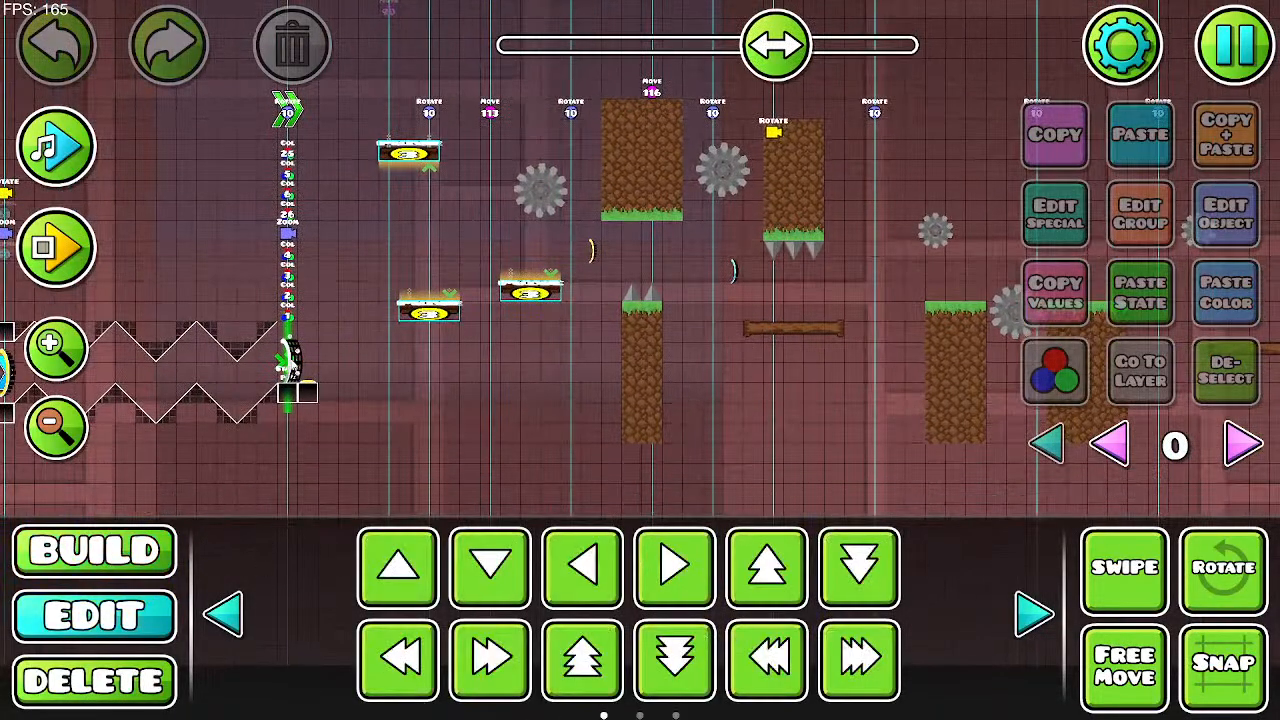
pyautogui.click(288, 361)
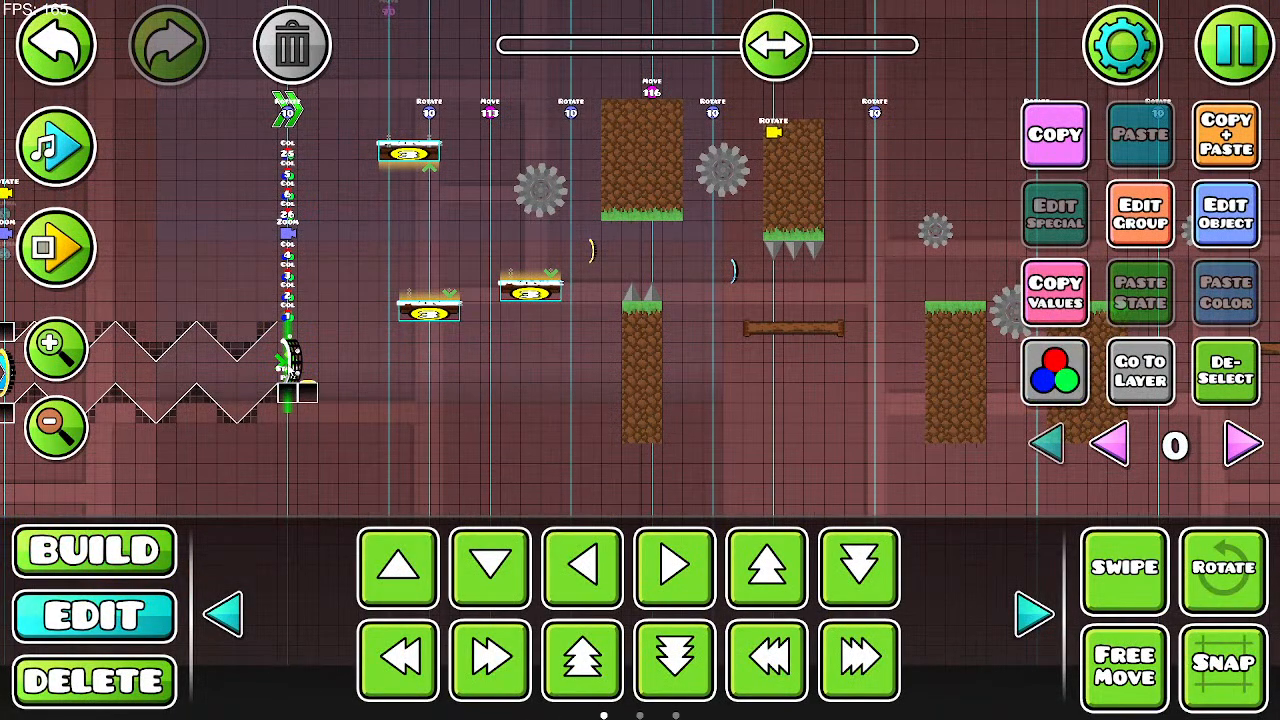
pyautogui.click(288, 361)
pyautogui.click(288, 361)
pyautogui.click(288, 361)
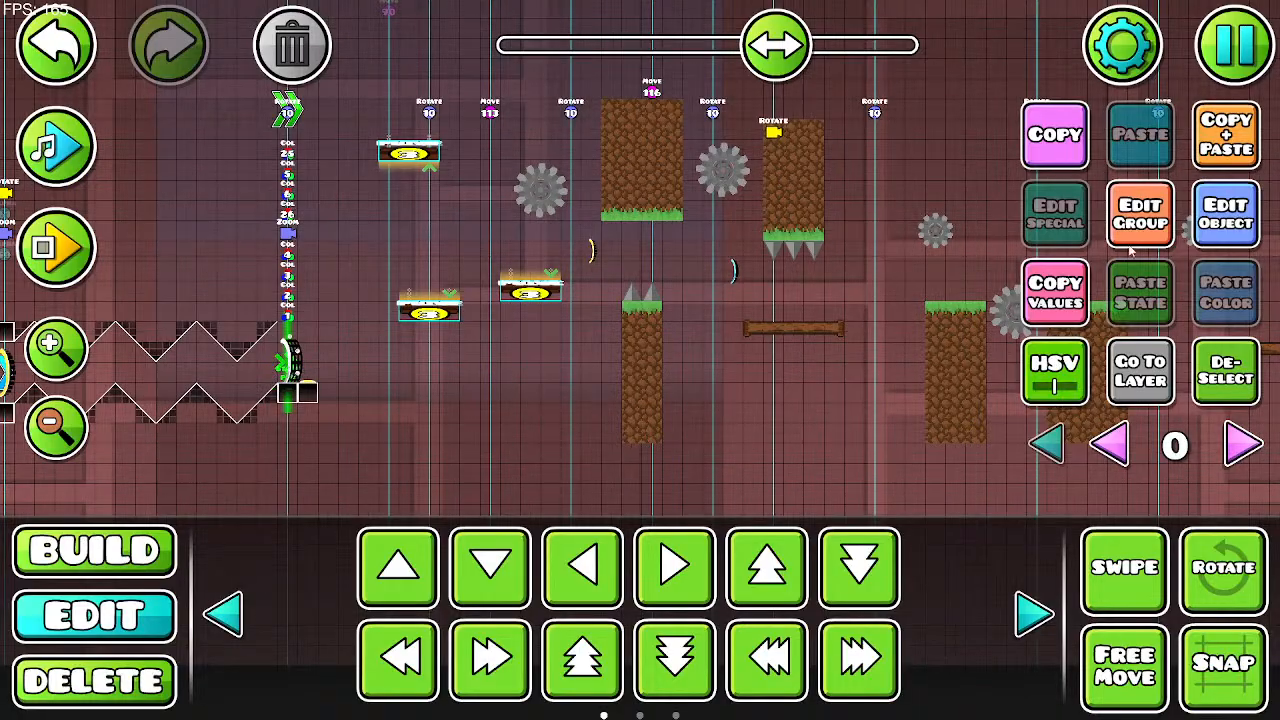
pyautogui.click(1226, 214)
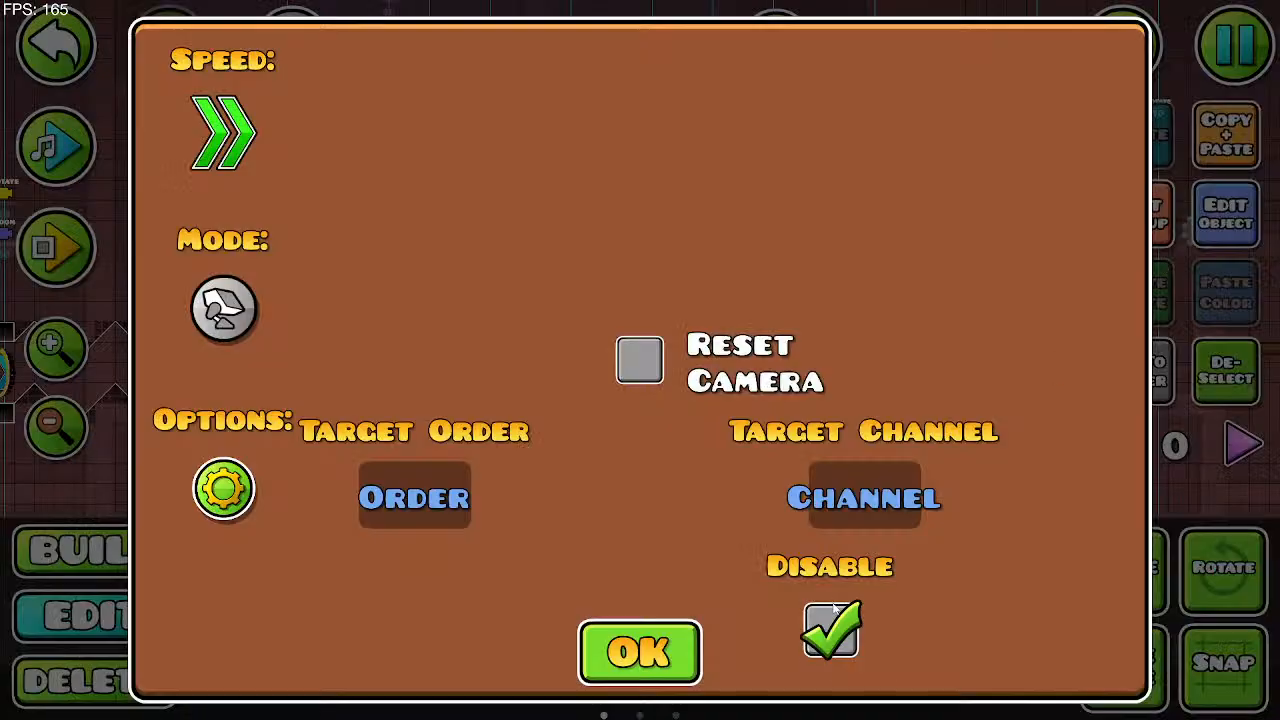
pyautogui.click(648, 655)
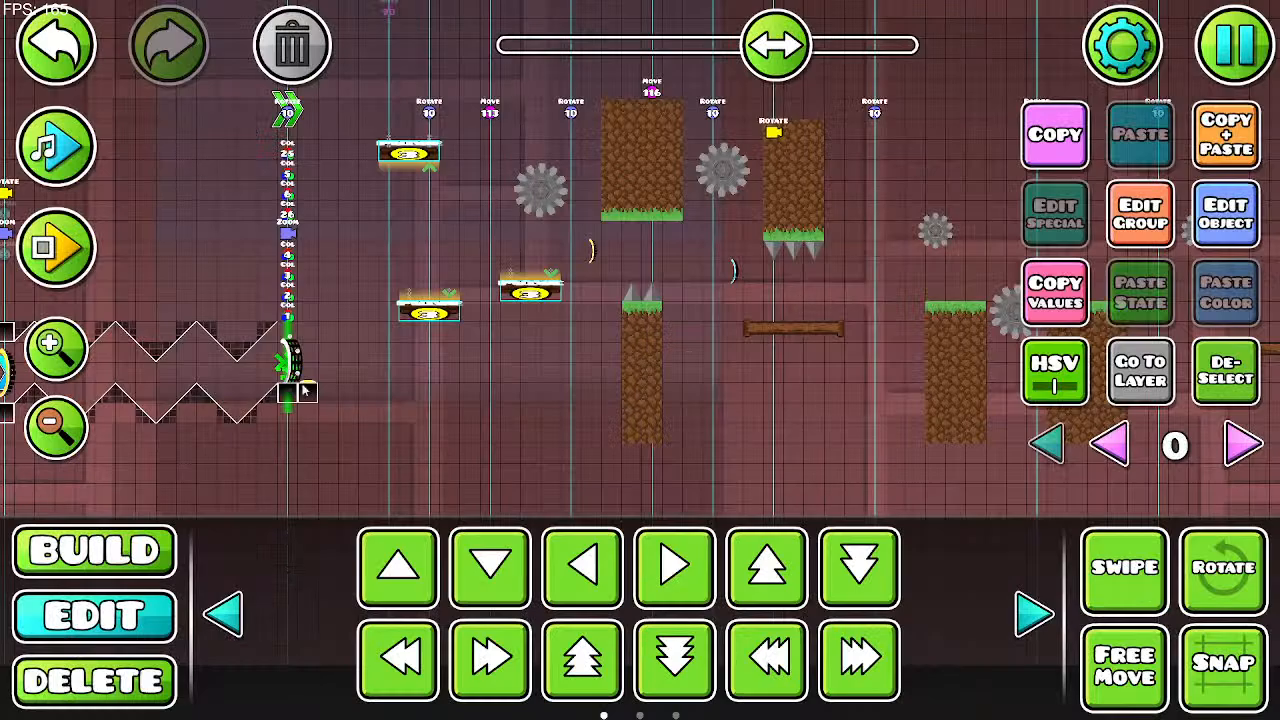
# Step: Playtest the robot section from its start position across the dirt pillars, gears and gravity orbs
pyautogui.click(57, 248)
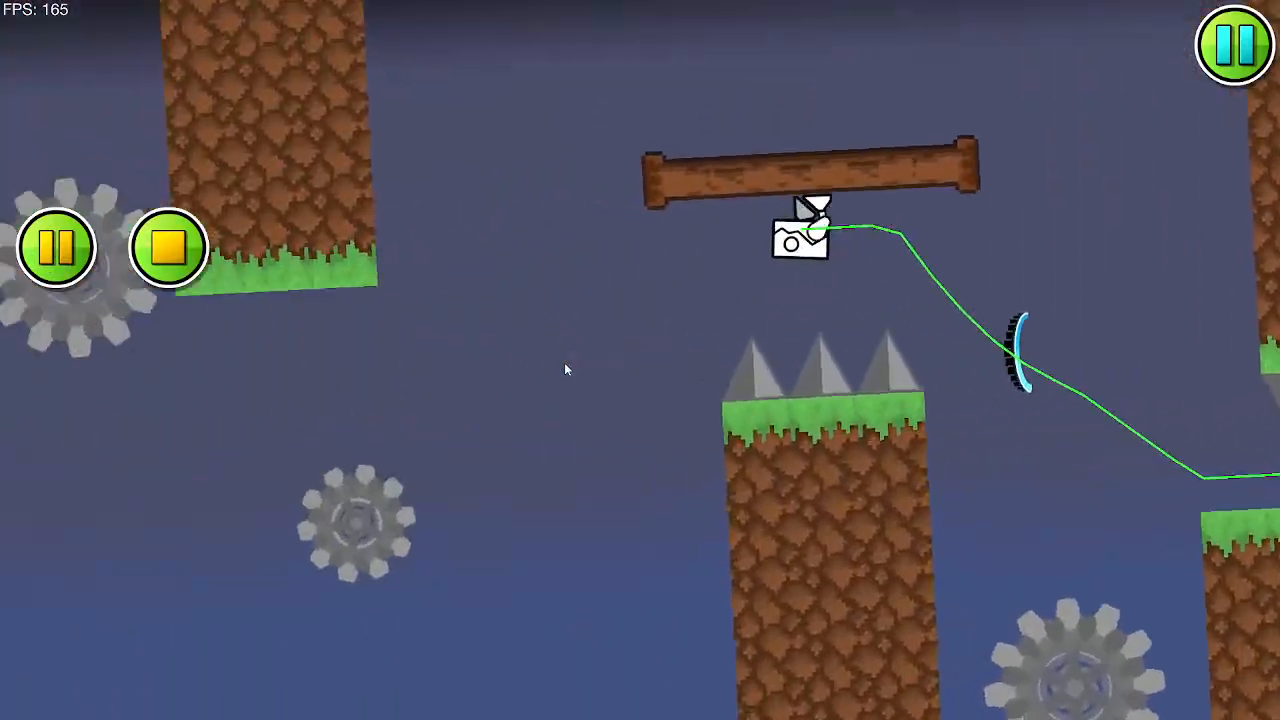
pyautogui.click(565, 364)
pyautogui.click(565, 364)
pyautogui.click(565, 364)
pyautogui.click(565, 364)
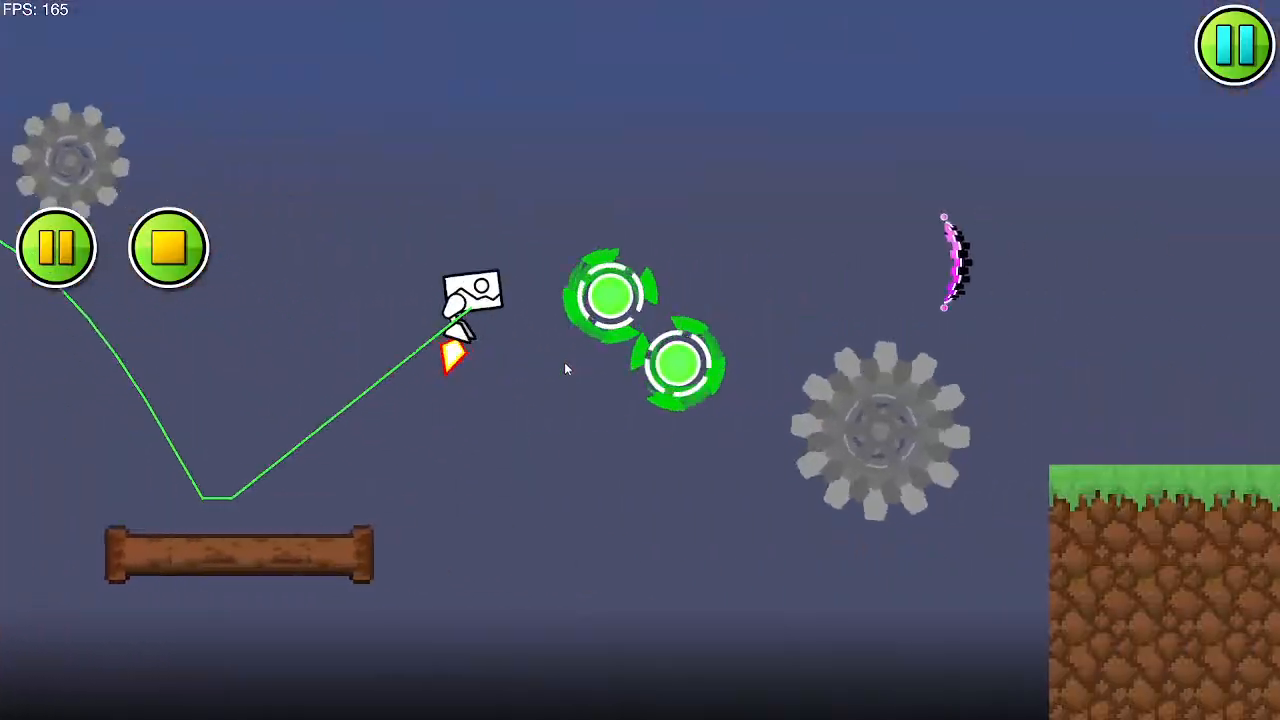
pyautogui.click(565, 368)
pyautogui.click(565, 368)
pyautogui.click(565, 367)
pyautogui.click(567, 367)
pyautogui.click(568, 367)
pyautogui.click(568, 367)
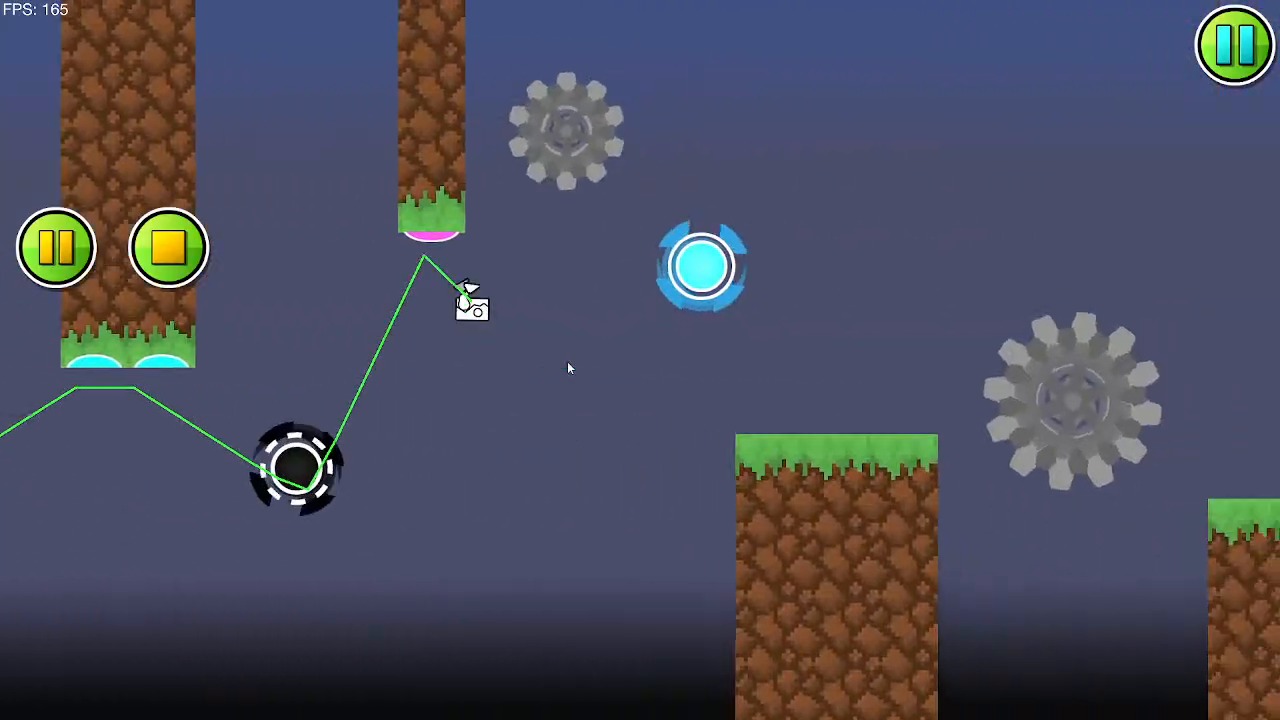
pyautogui.click(567, 367)
pyautogui.click(567, 367)
pyautogui.click(567, 367)
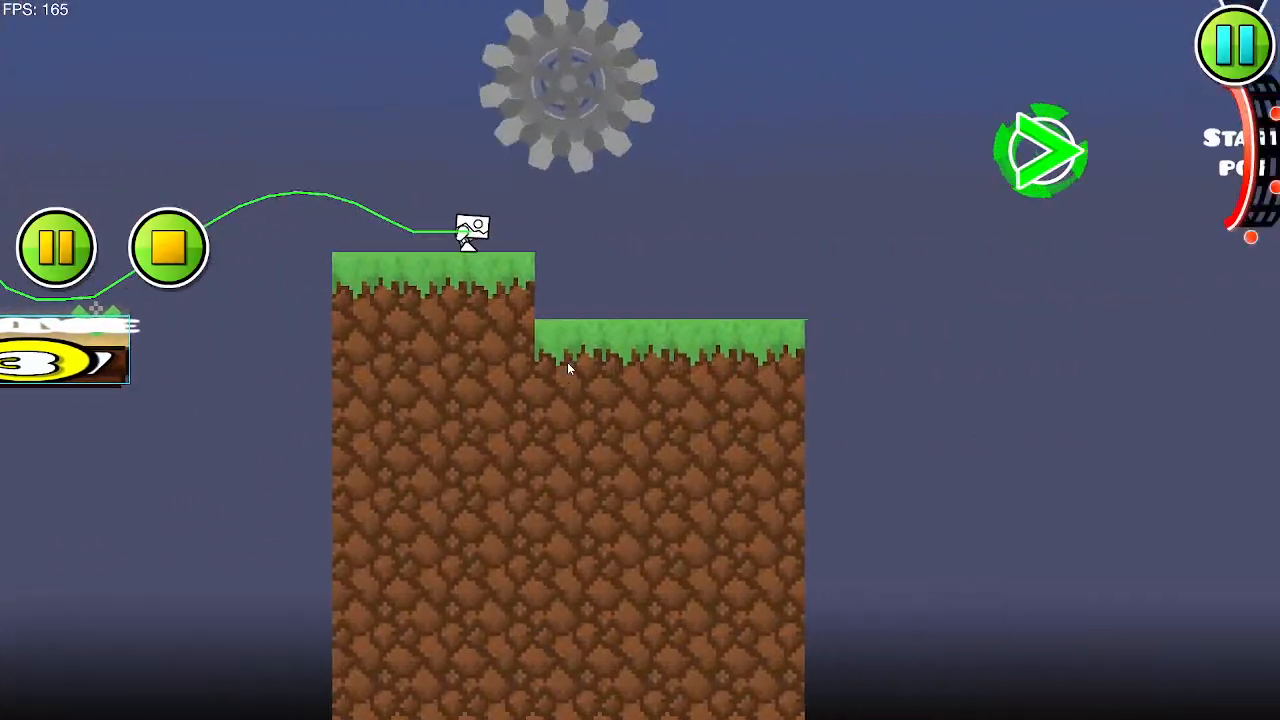
# Step: Playtest the ball section over the black block platforms to the row of alternating gravity portals and stop the playtest
pyautogui.click(567, 367)
pyautogui.click(567, 367)
pyautogui.click(567, 367)
pyautogui.click(567, 367)
pyautogui.click(567, 367)
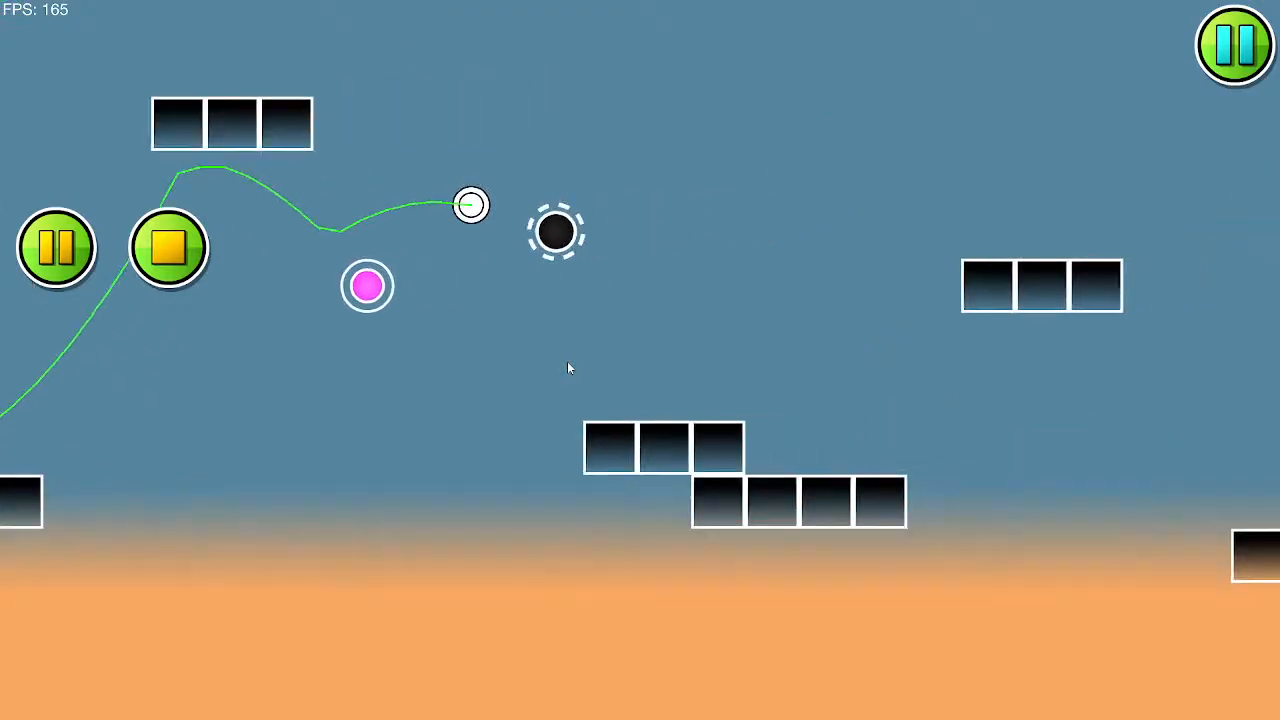
pyautogui.click(568, 368)
pyautogui.click(568, 368)
pyautogui.click(568, 368)
pyautogui.click(568, 368)
pyautogui.click(568, 368)
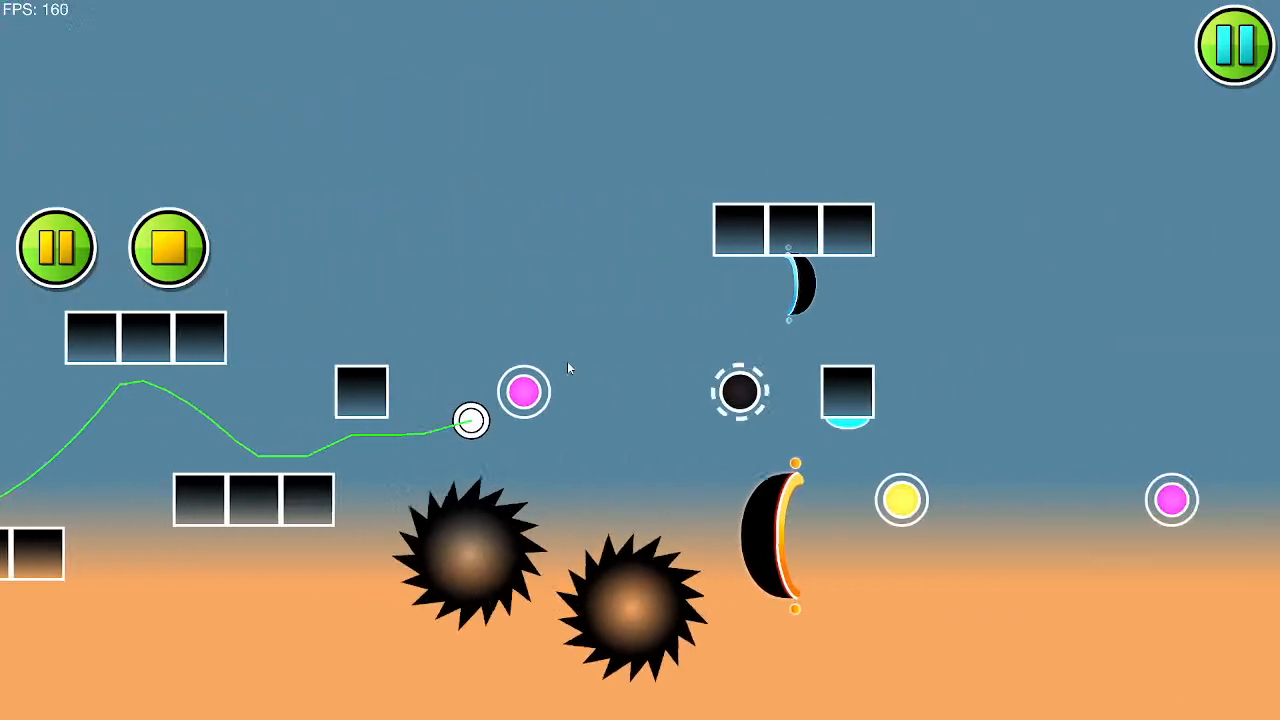
pyautogui.click(567, 362)
pyautogui.click(567, 362)
pyautogui.click(567, 362)
pyautogui.click(567, 362)
pyautogui.click(567, 362)
pyautogui.click(567, 362)
pyautogui.click(545, 384)
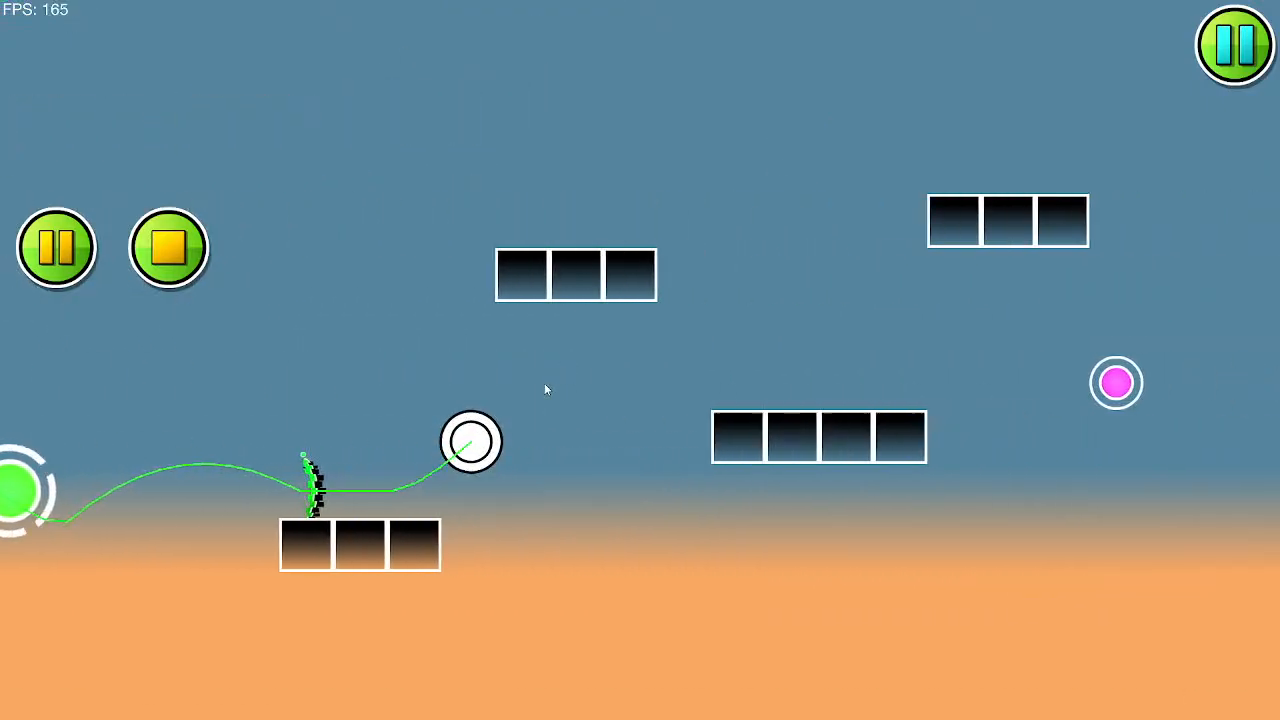
pyautogui.click(544, 384)
pyautogui.click(543, 384)
pyautogui.click(543, 384)
pyautogui.click(543, 384)
pyautogui.click(543, 384)
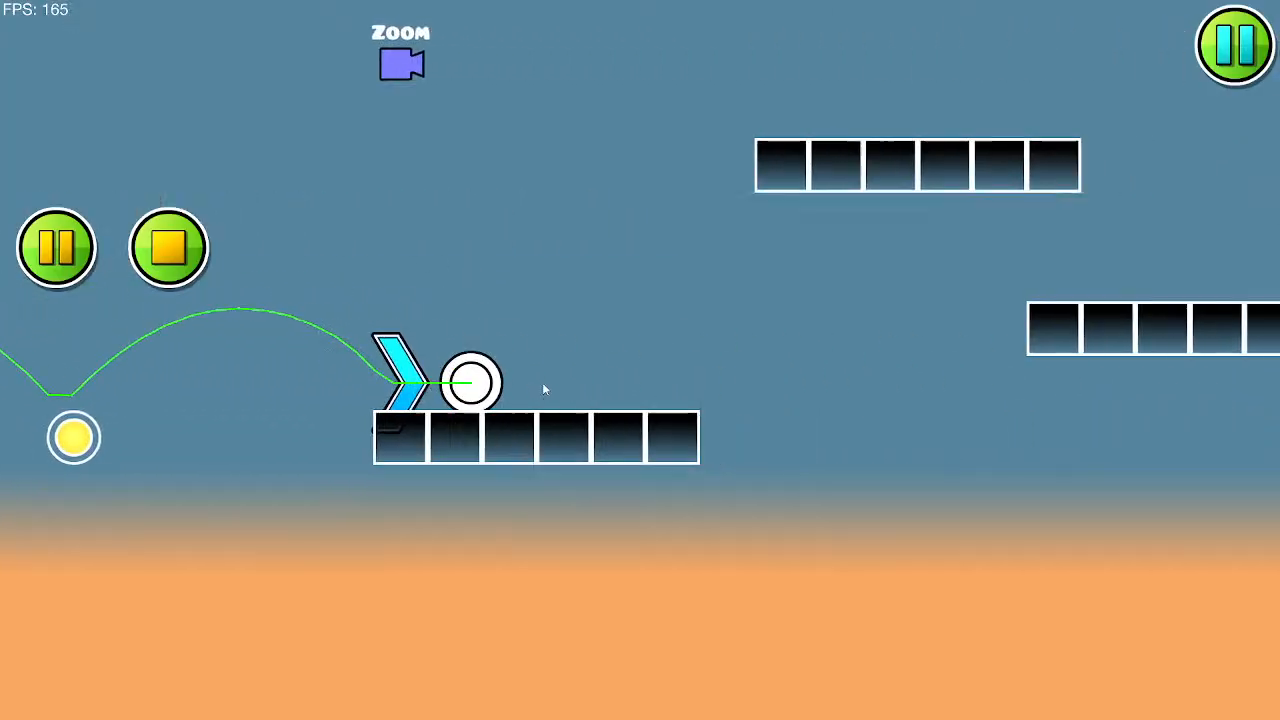
pyautogui.click(542, 382)
pyautogui.click(541, 382)
pyautogui.click(540, 383)
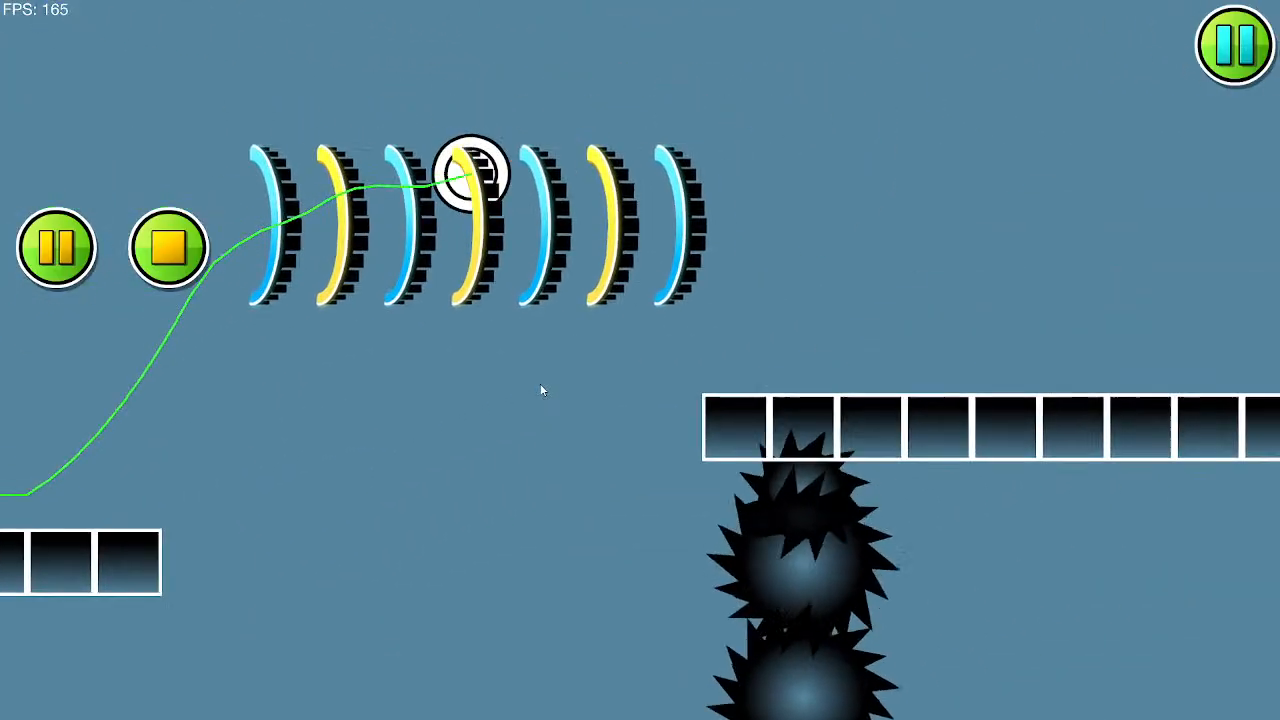
pyautogui.click(190, 254)
# Step: Select the whole column of black saws beneath the platform after the row of gravity portals
pyautogui.moveTo(420, 244); pyautogui.dragTo(530, 249)
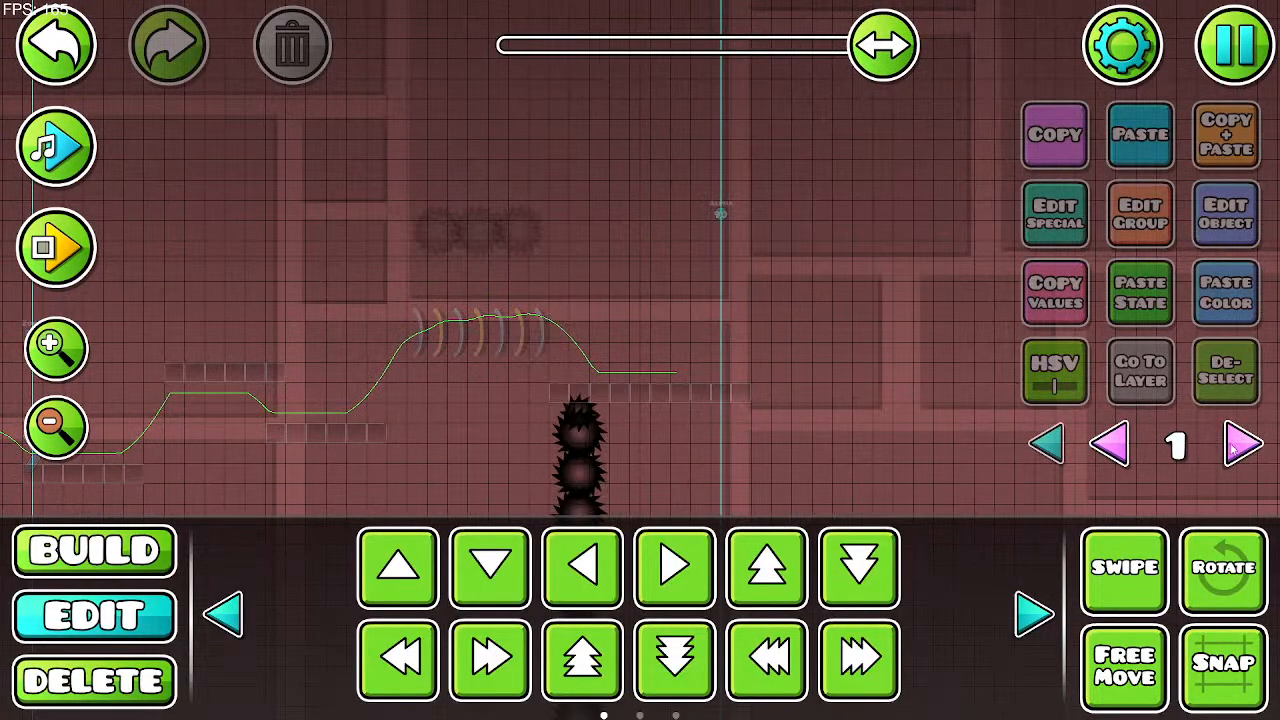
pyautogui.scroll(-3, 603, 357)
pyautogui.click(588, 313)
pyautogui.scroll(-4, 587, 305)
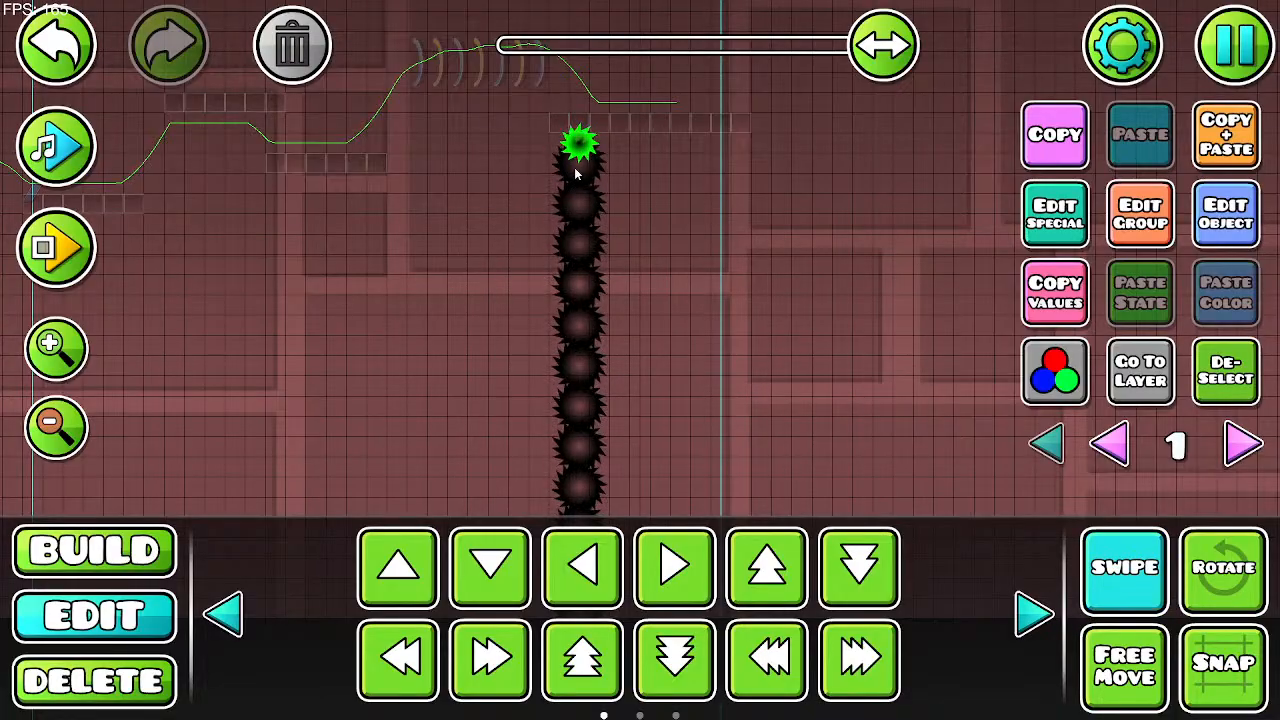
pyautogui.moveTo(585, 488); pyautogui.dragTo(586, 490)
pyautogui.scroll(-5, 592, 470)
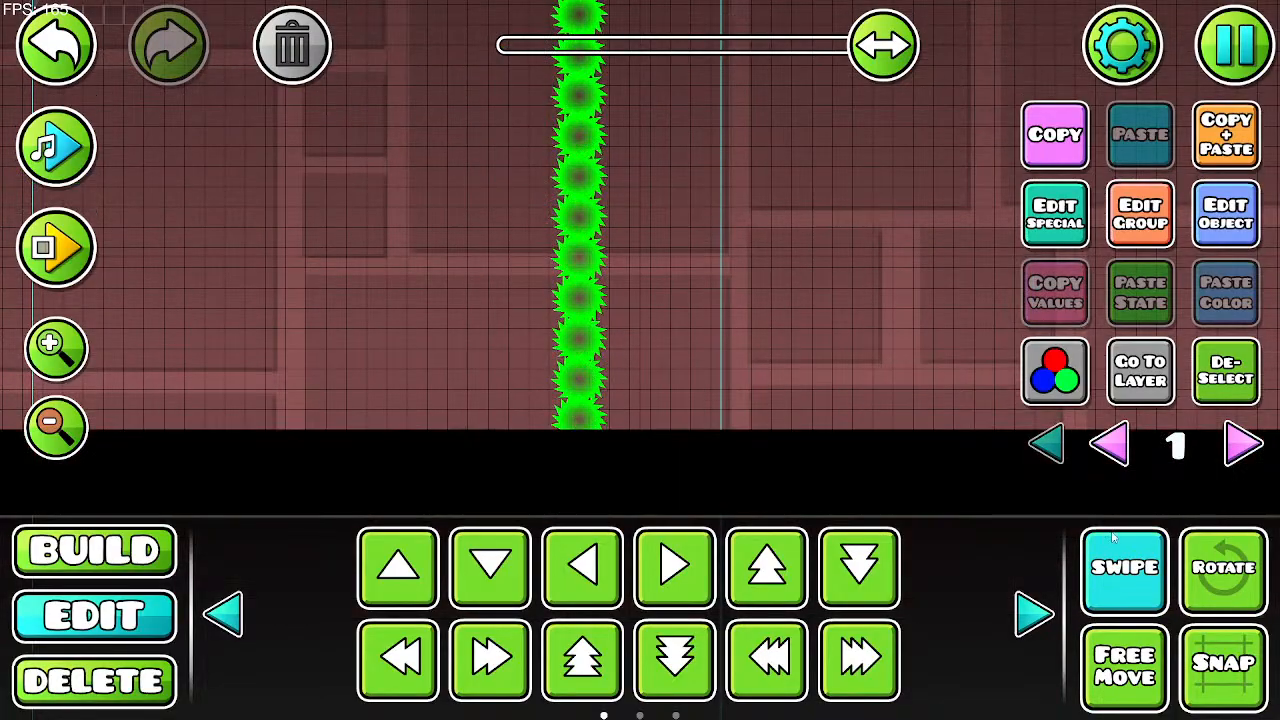
pyautogui.hscroll(2, 689, 320)
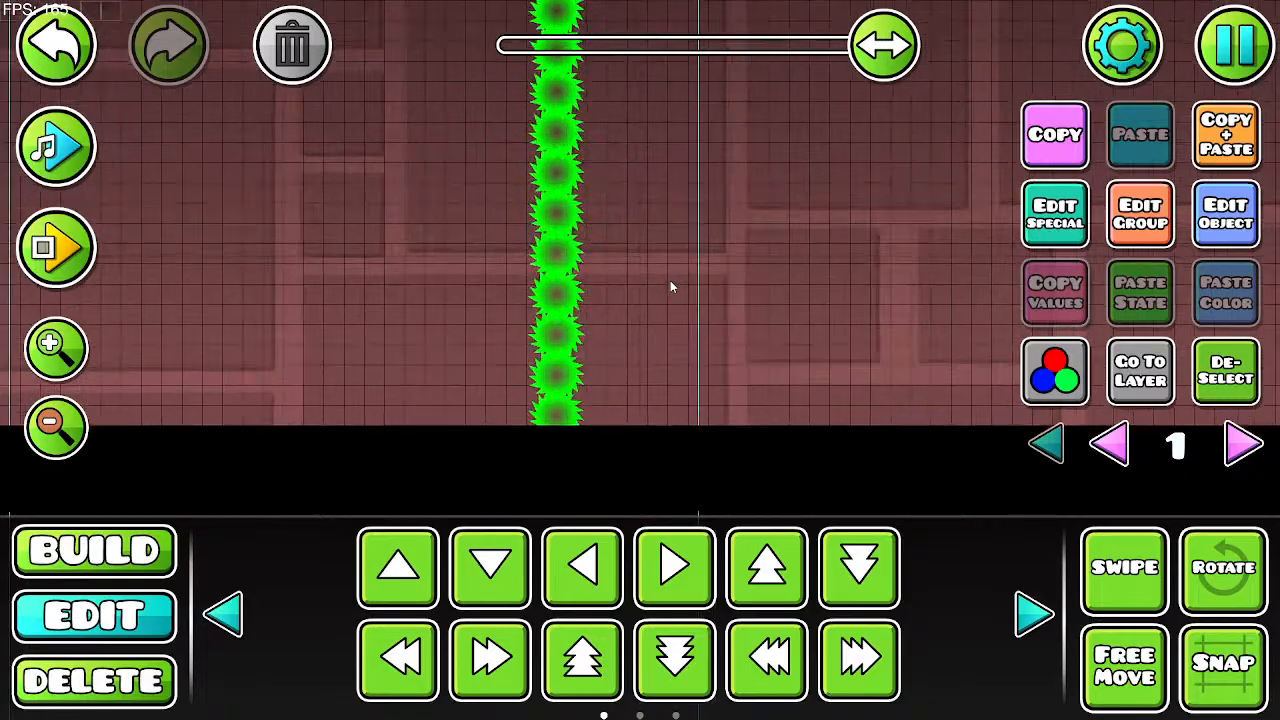
# Step: Place a text object beside the lower end of the black saw column, just before it
pyautogui.click(148, 550)
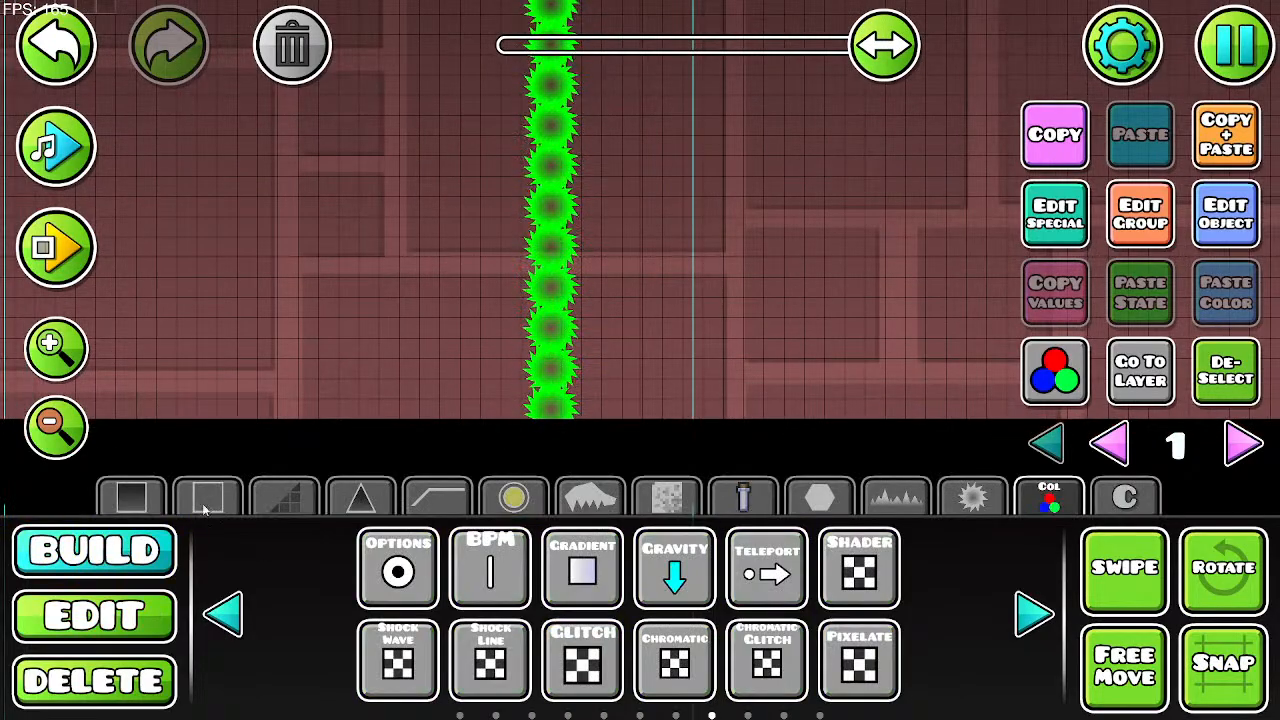
pyautogui.click(72, 367)
pyautogui.click(72, 367)
pyautogui.click(72, 367)
pyautogui.moveTo(200, 329); pyautogui.dragTo(551, 295)
pyautogui.click(972, 497)
pyautogui.moveTo(900, 380); pyautogui.dragTo(719, 393)
pyautogui.click(1124, 497)
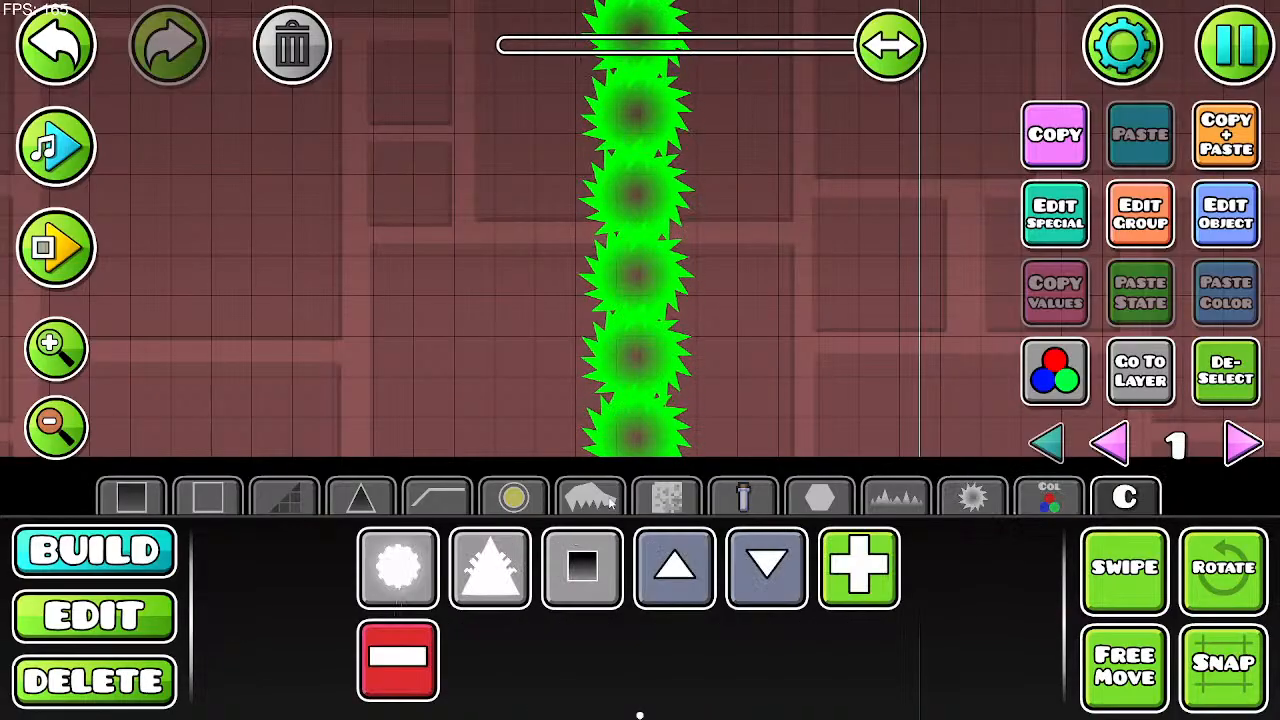
pyautogui.click(513, 497)
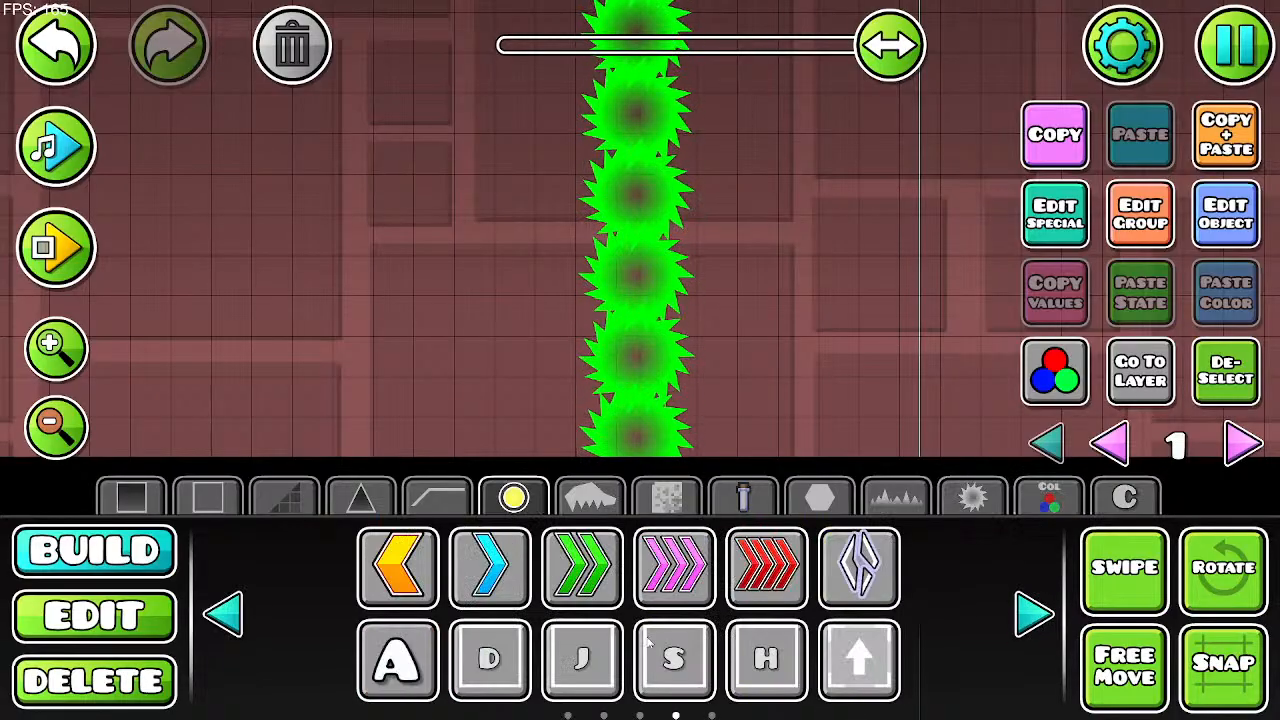
pyautogui.click(423, 373)
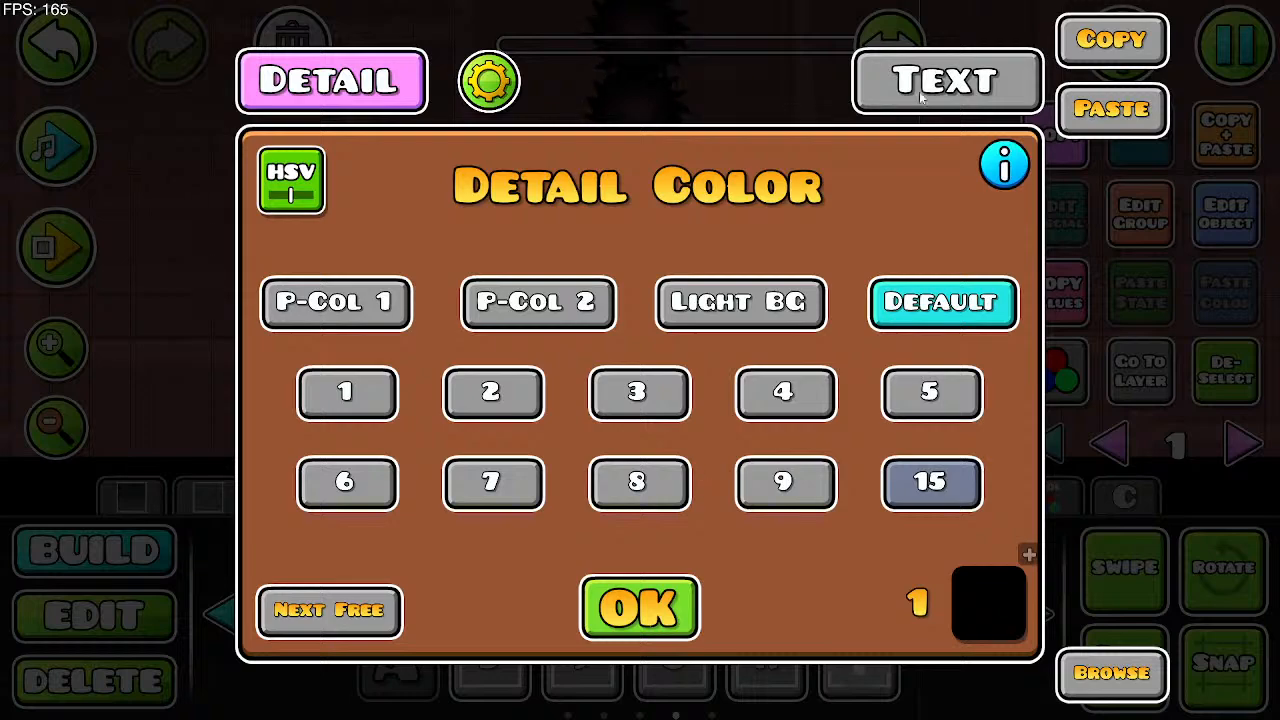
# Step: Set the content of the new text object to "GG???"
pyautogui.click(920, 95)
pyautogui.click(655, 290)
pyautogui.write('GG')
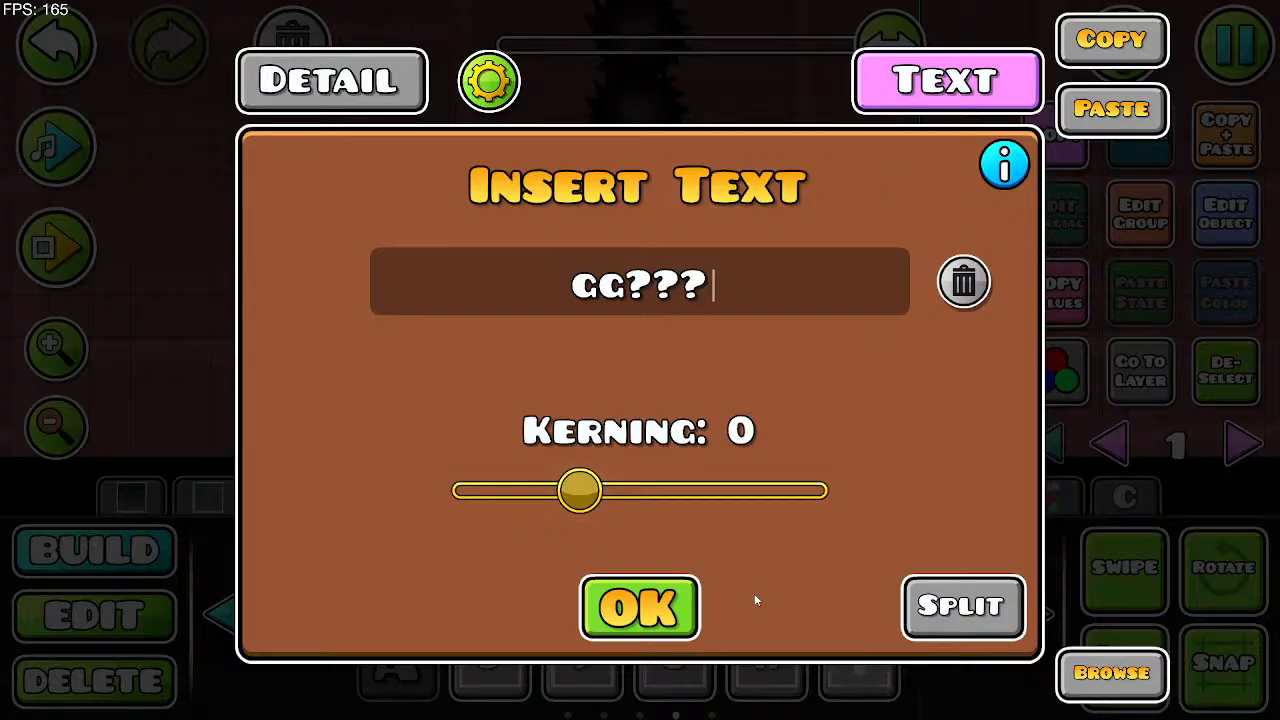
pyautogui.write('???')
pyautogui.click(638, 590)
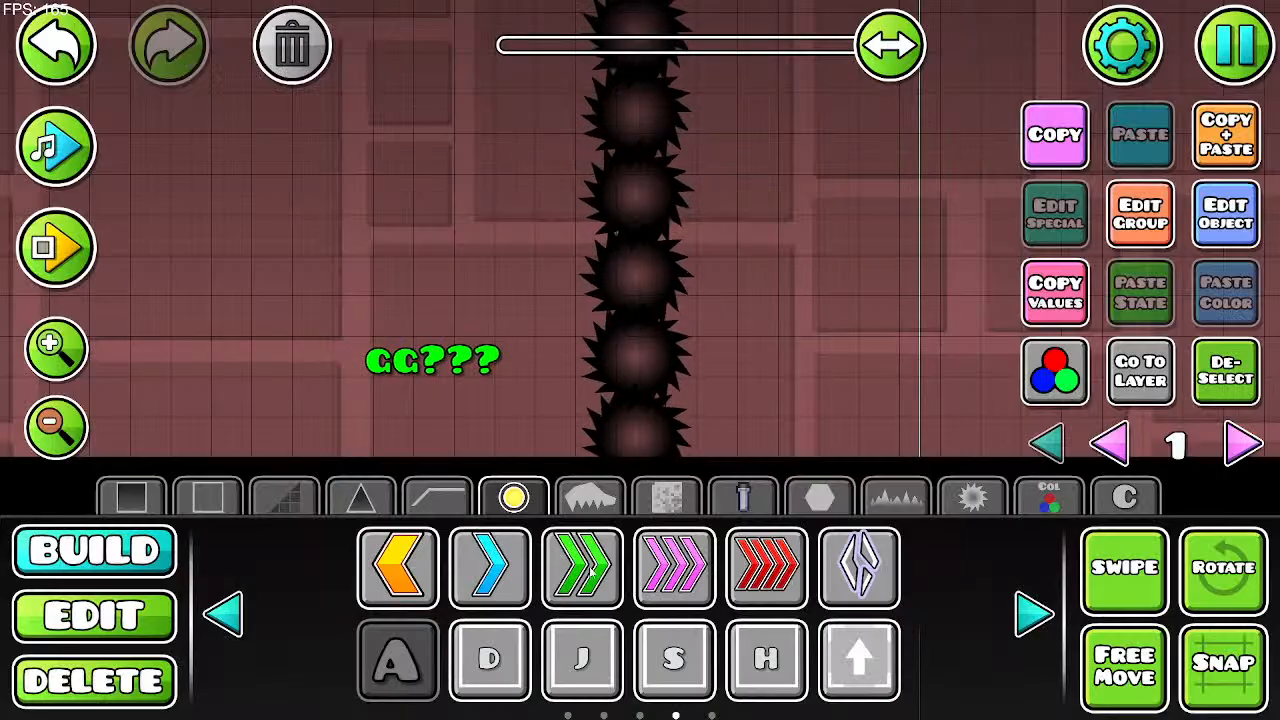
# Step: Tilt the "GG???" text slightly upward and move it a little closer to the saw column and the ground
pyautogui.press('a')
pyautogui.press('2')
pyautogui.click(1222, 568)
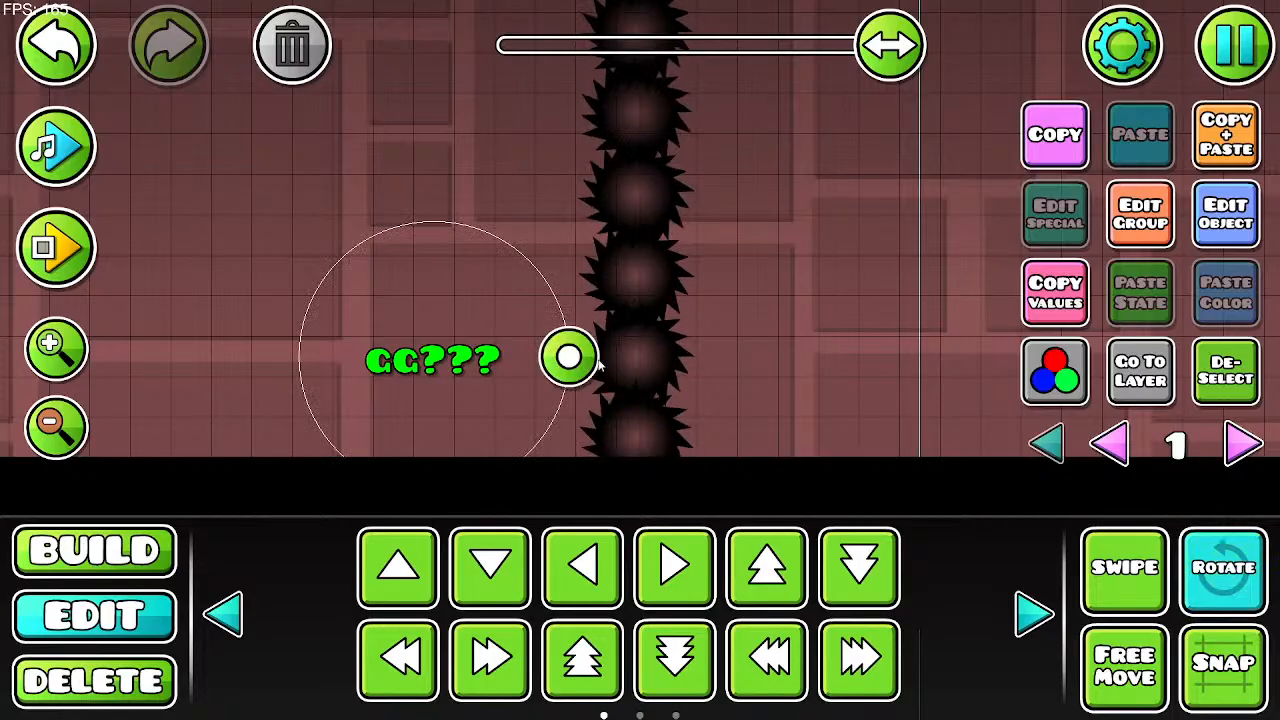
pyautogui.click(1198, 567)
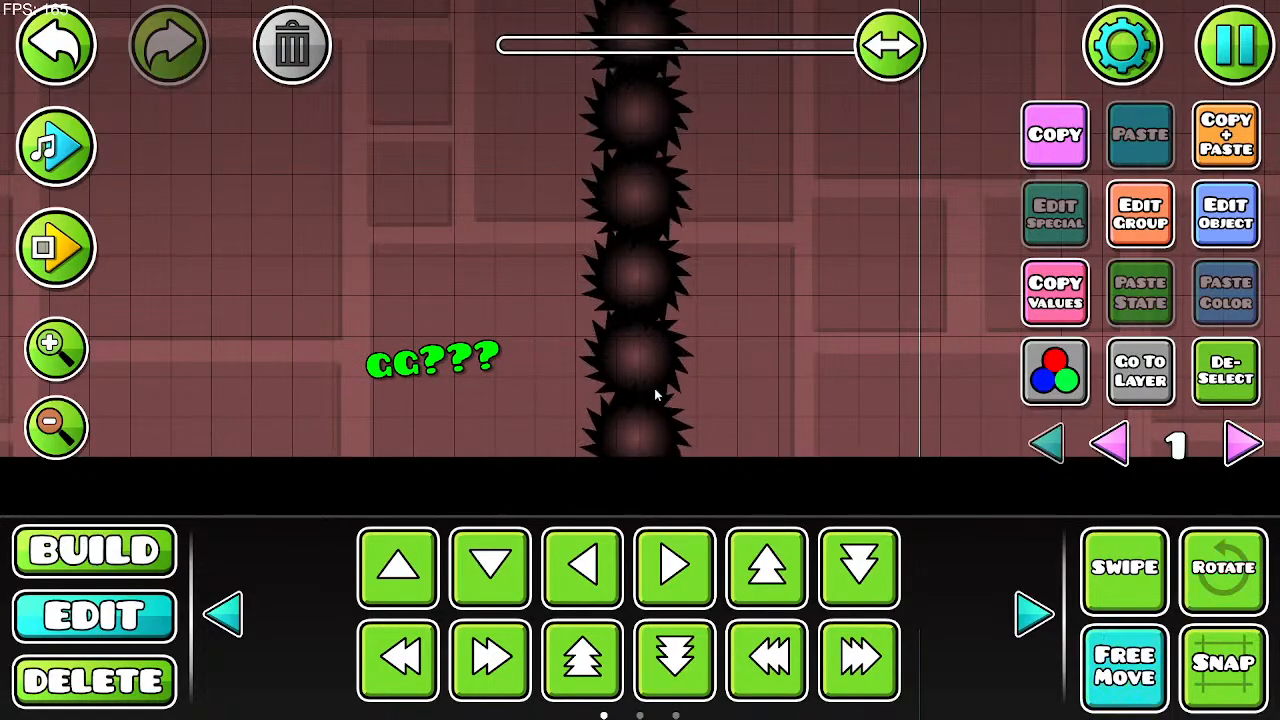
pyautogui.moveTo(429, 362); pyautogui.dragTo(456, 377)
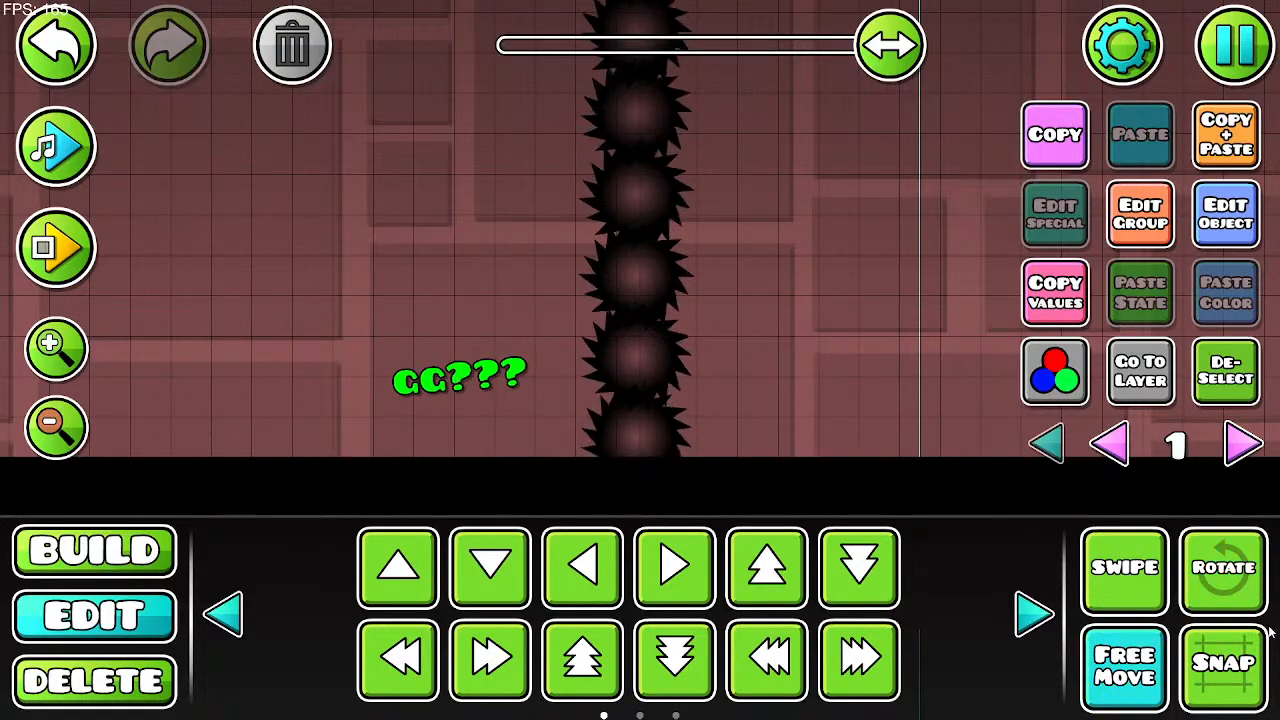
pyautogui.hotkey('ctrl', 'd')
pyautogui.press('w')
pyautogui.press('w')
pyautogui.click(305, 46)
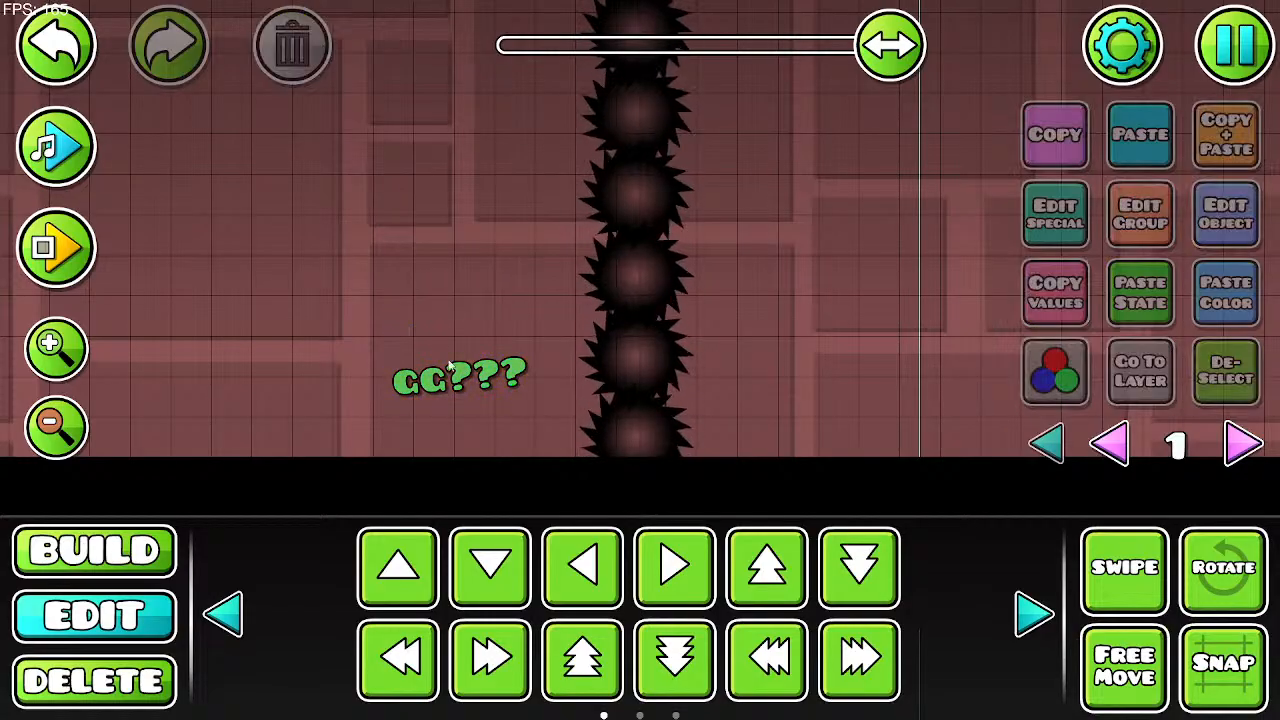
# Step: Set the detail color of the "GG???" text to channel 6
pyautogui.click(459, 377)
pyautogui.click(1131, 240)
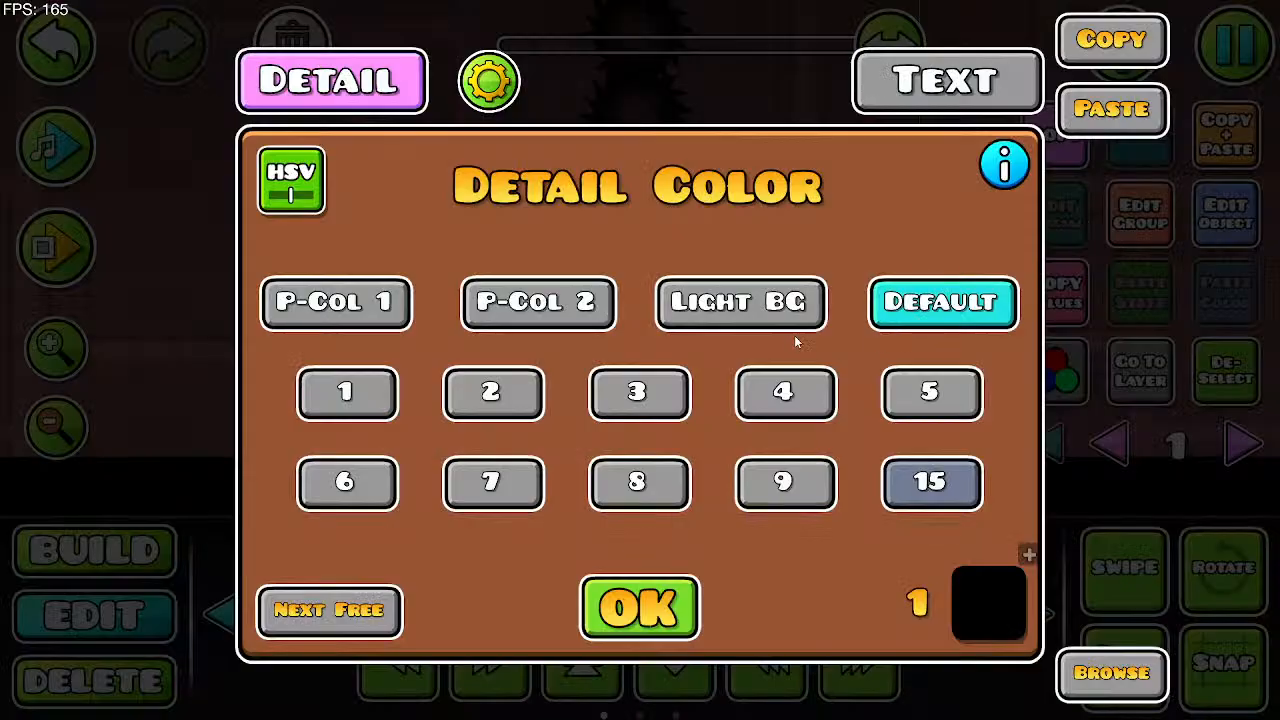
pyautogui.click(370, 402)
pyautogui.click(640, 394)
pyautogui.click(783, 392)
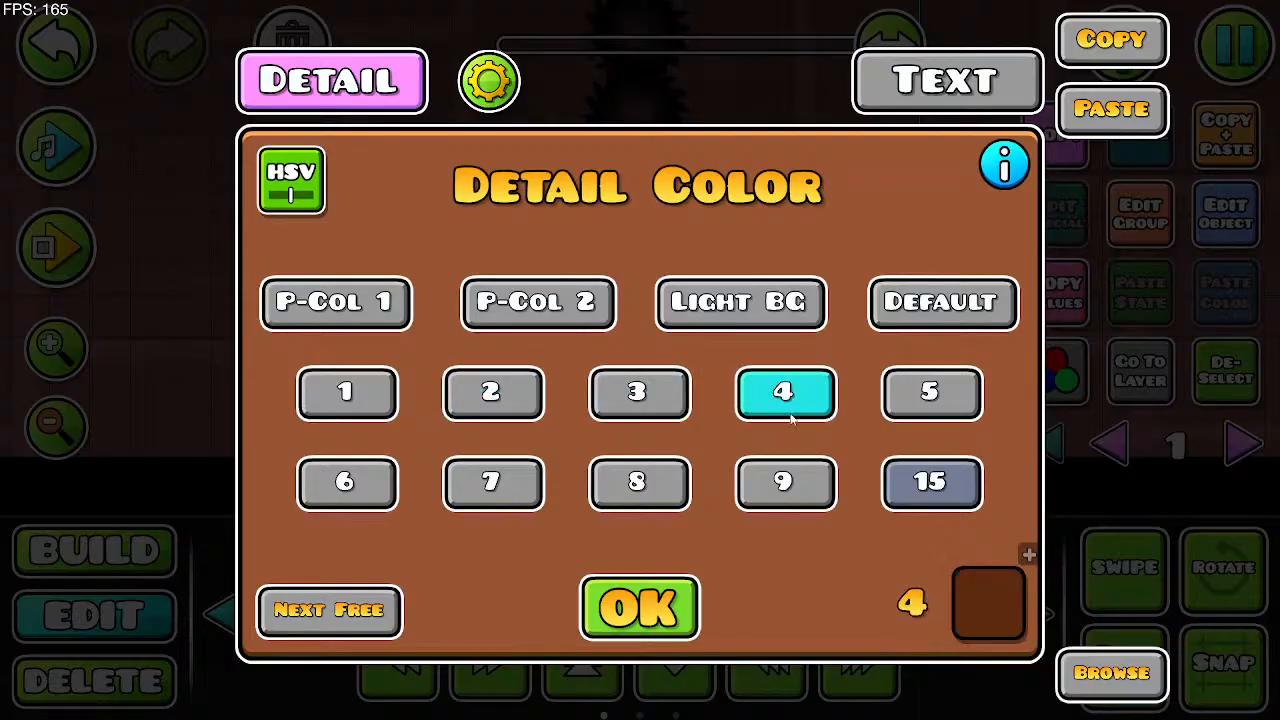
pyautogui.click(930, 392)
pyautogui.click(345, 482)
pyautogui.click(639, 607)
# Step: Duplicate the "GG???" text and place the copy directly above the original
pyautogui.click(1226, 134)
pyautogui.click(398, 566)
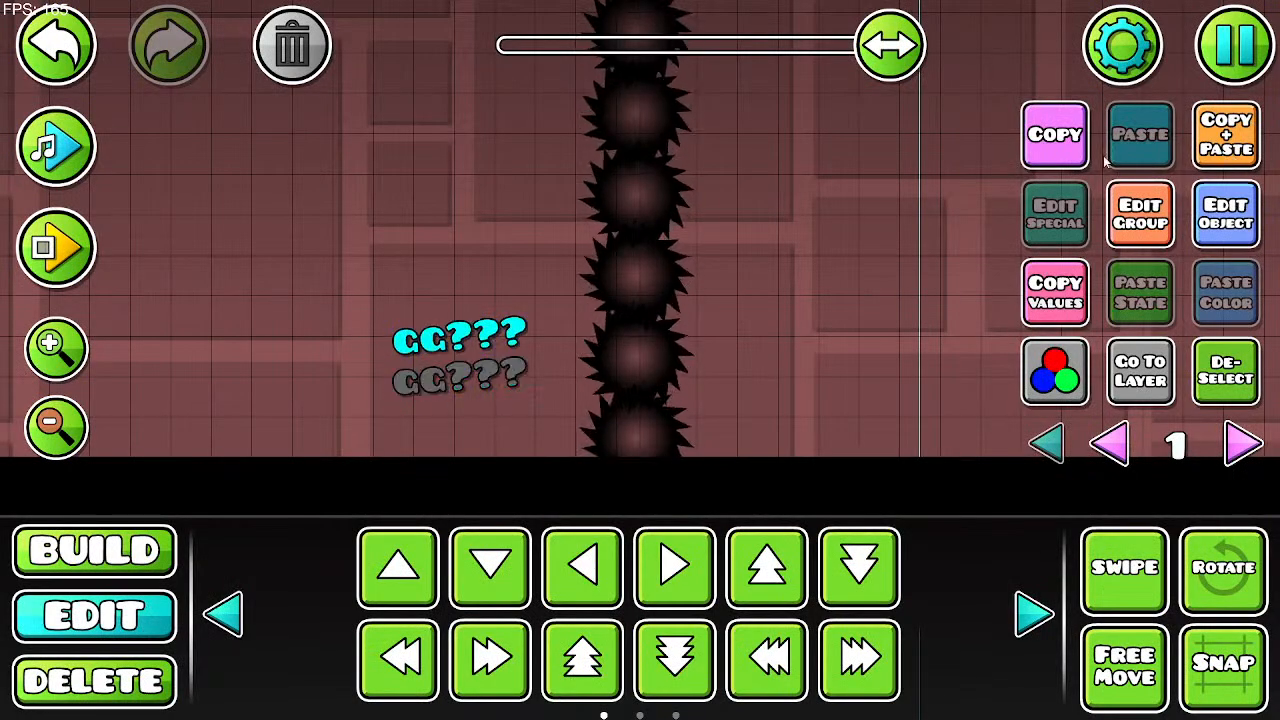
# Step: Delete the raised duplicate of the "GG???" text beside the column of black saws
pyautogui.click(398, 566)
pyautogui.click(292, 45)
# Step: Preview the level's song and look over the layout from the saw column back through the earlier sections
pyautogui.click(56, 145)
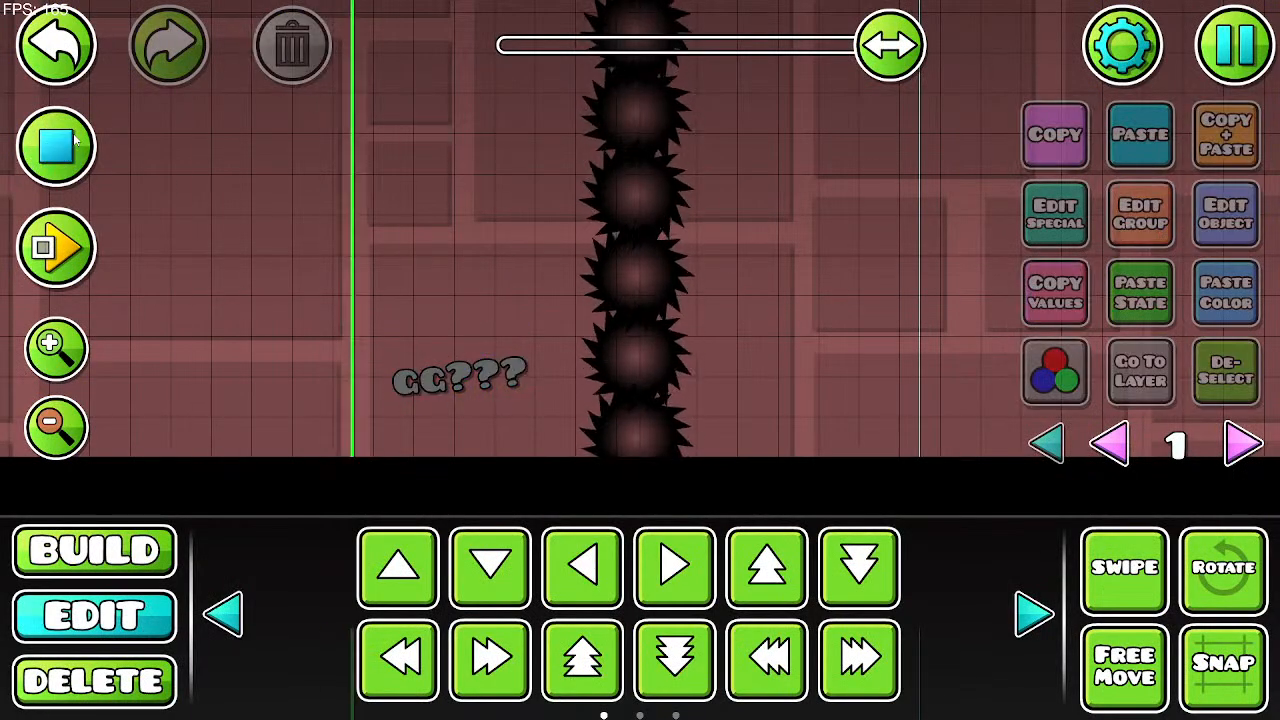
pyautogui.moveTo(290, 400); pyautogui.dragTo(762, 473)
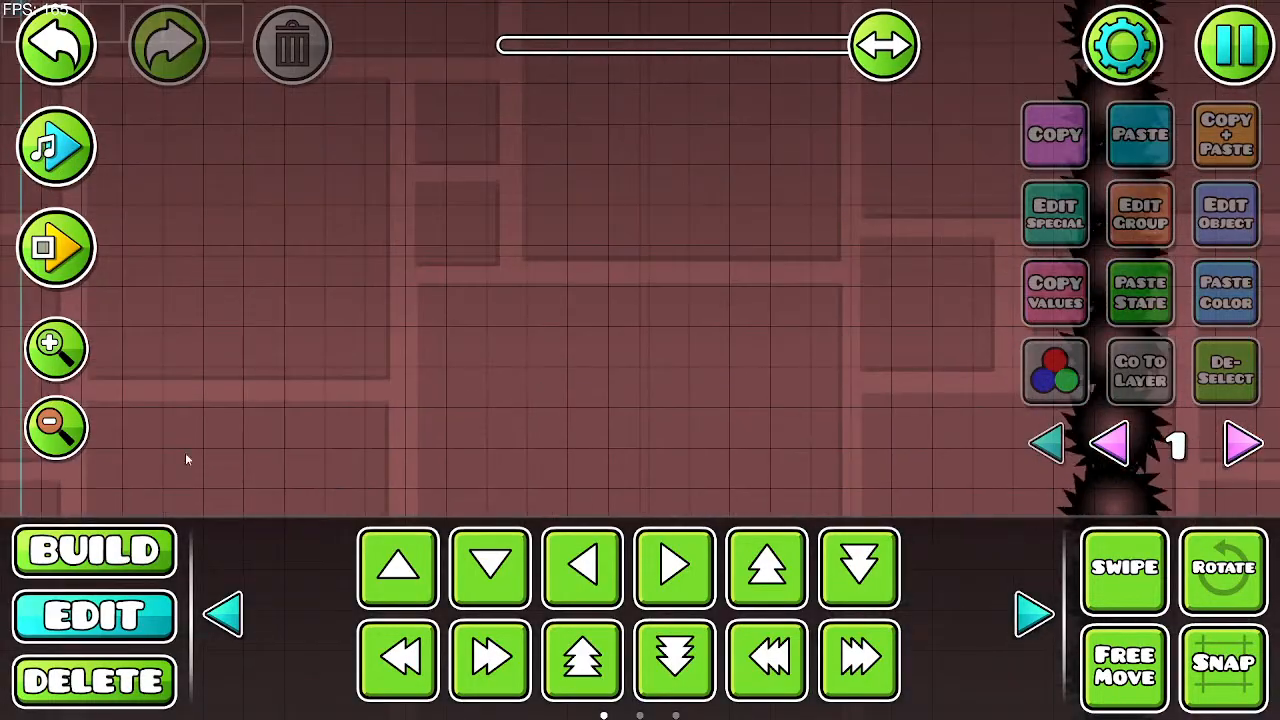
pyautogui.click(56, 428)
pyautogui.click(56, 428)
pyautogui.click(56, 428)
pyautogui.click(56, 428)
pyautogui.click(56, 147)
pyautogui.moveTo(195, 197); pyautogui.dragTo(980, 330)
pyautogui.moveTo(570, 310); pyautogui.dragTo(1012, 311)
pyautogui.moveTo(541, 345); pyautogui.dragTo(898, 350)
pyautogui.moveTo(550, 322); pyautogui.dragTo(724, 325)
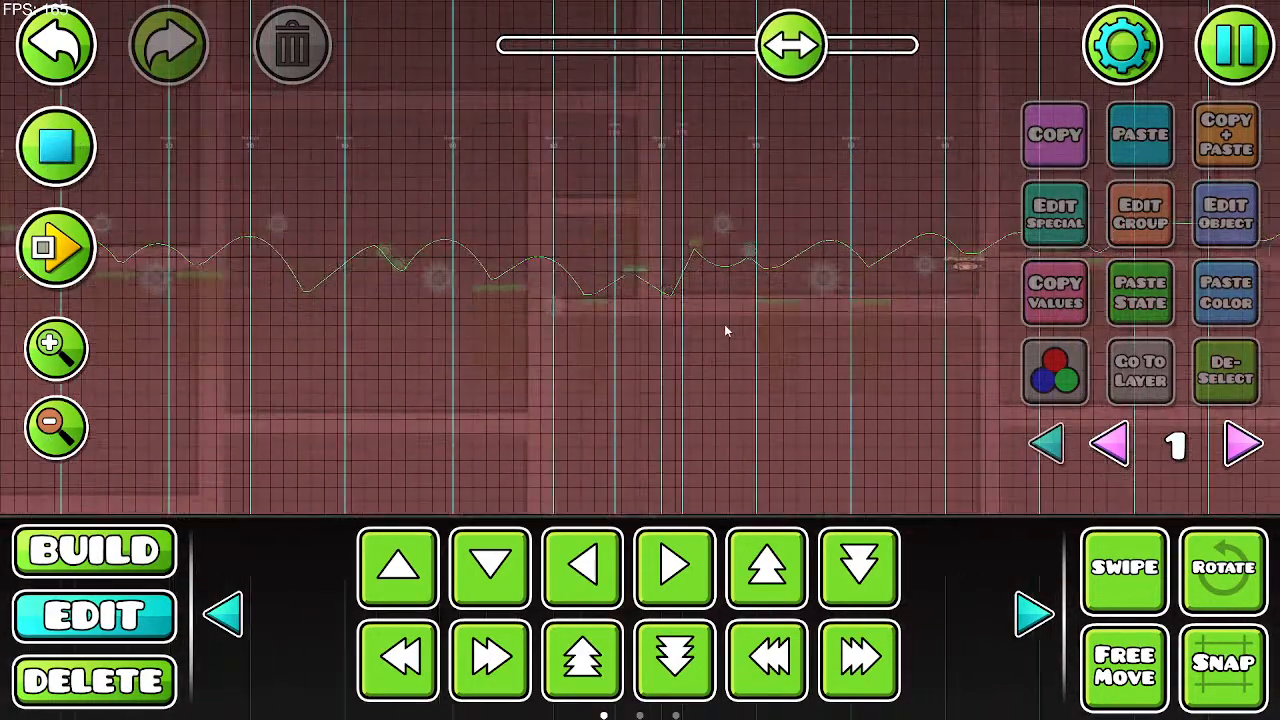
# Step: Playtest the level inside the editor from its opening up to the saw column, and stop the playtest
pyautogui.click(80, 232)
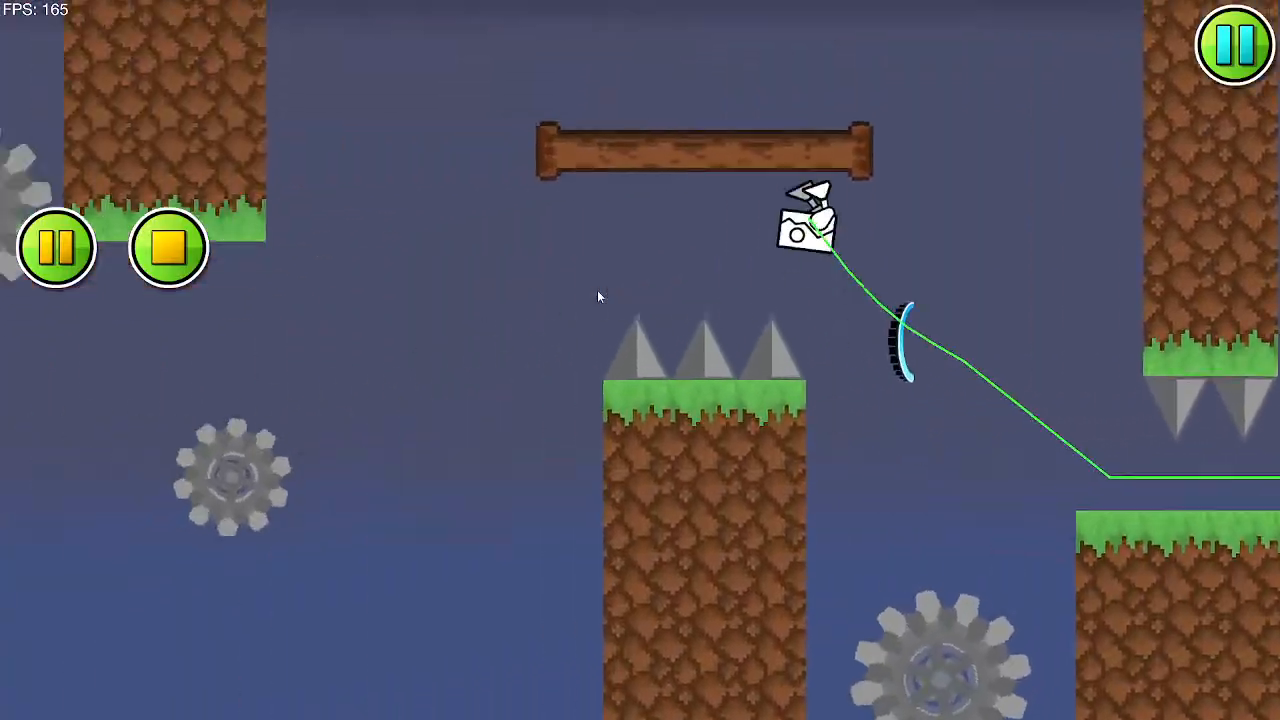
pyautogui.click(598, 291)
pyautogui.click(598, 291)
pyautogui.click(598, 291)
pyautogui.click(558, 309)
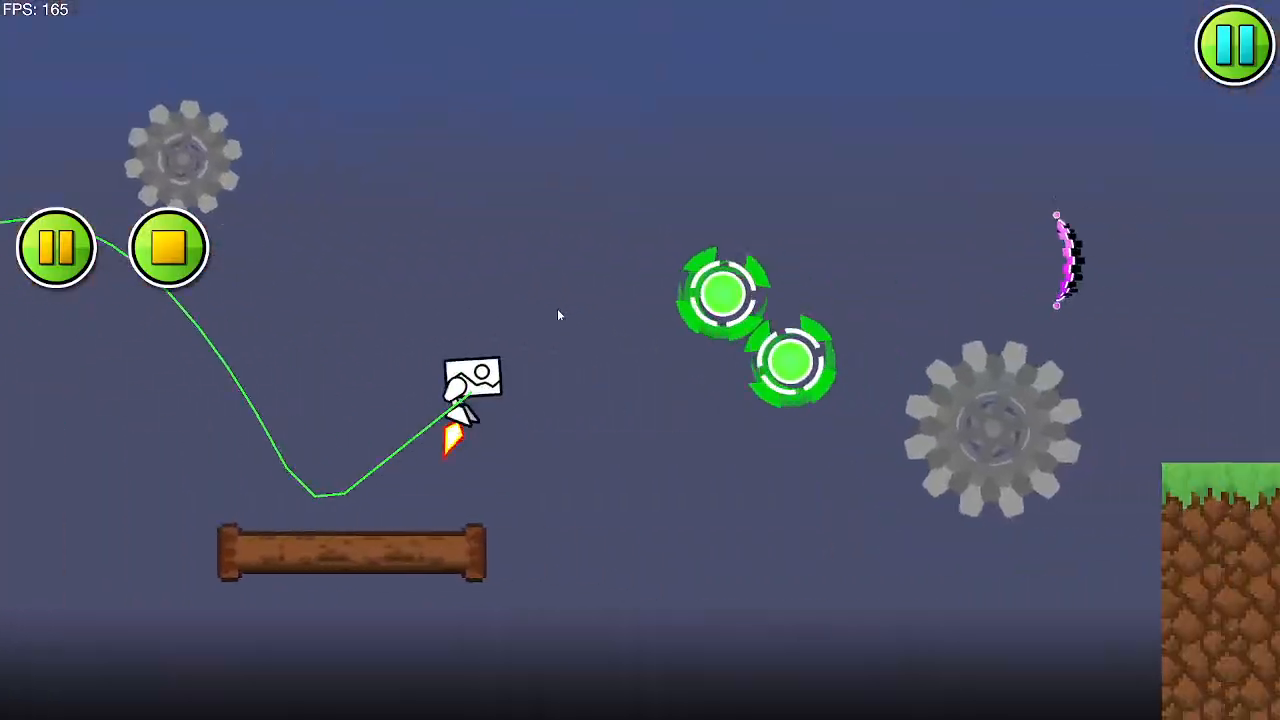
pyautogui.click(558, 310)
pyautogui.click(558, 310)
pyautogui.click(558, 310)
pyautogui.click(558, 310)
pyautogui.click(558, 310)
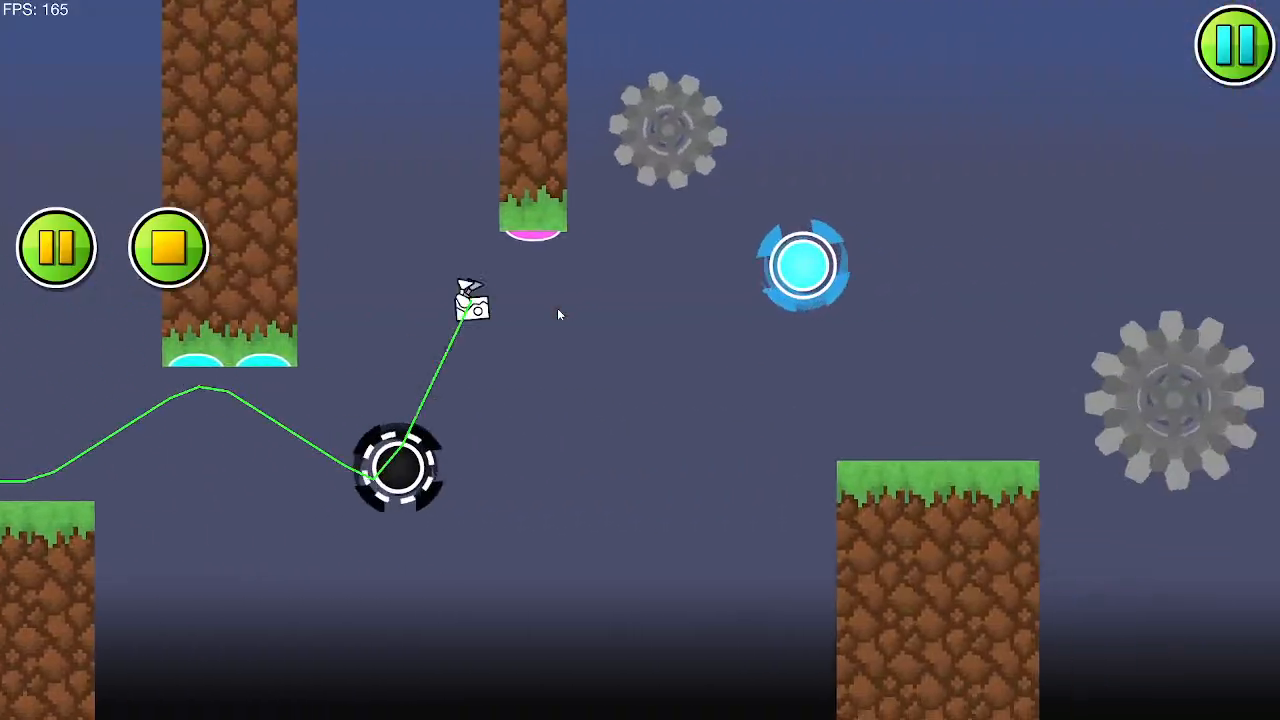
pyautogui.click(557, 308)
pyautogui.click(557, 308)
pyautogui.click(557, 308)
pyautogui.click(557, 308)
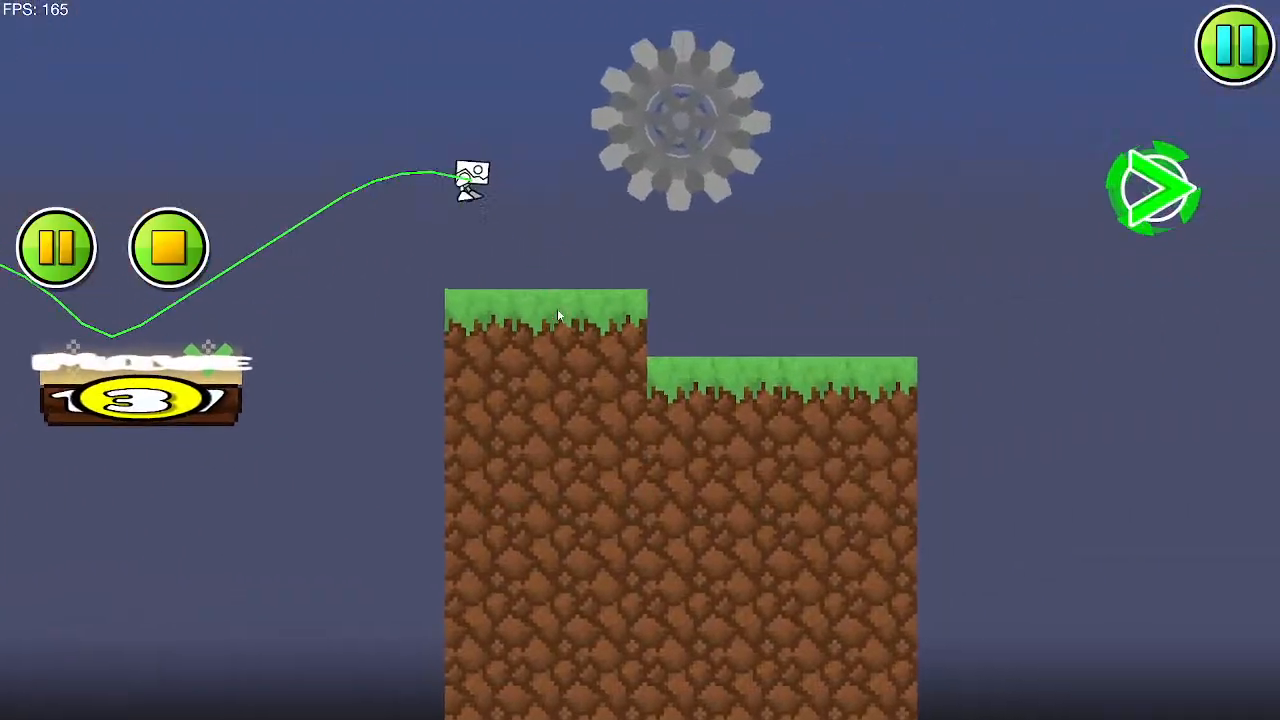
pyautogui.click(557, 308)
pyautogui.click(557, 308)
pyautogui.click(557, 309)
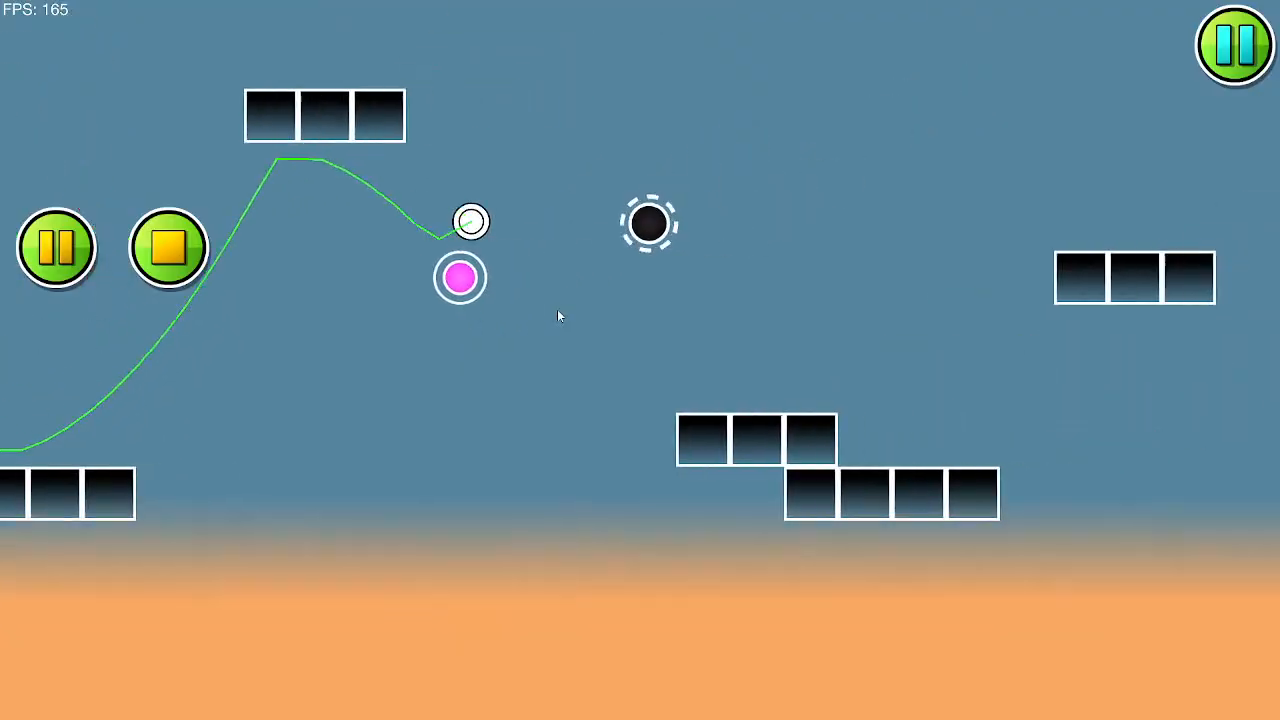
pyautogui.click(558, 315)
pyautogui.click(558, 315)
pyautogui.click(558, 315)
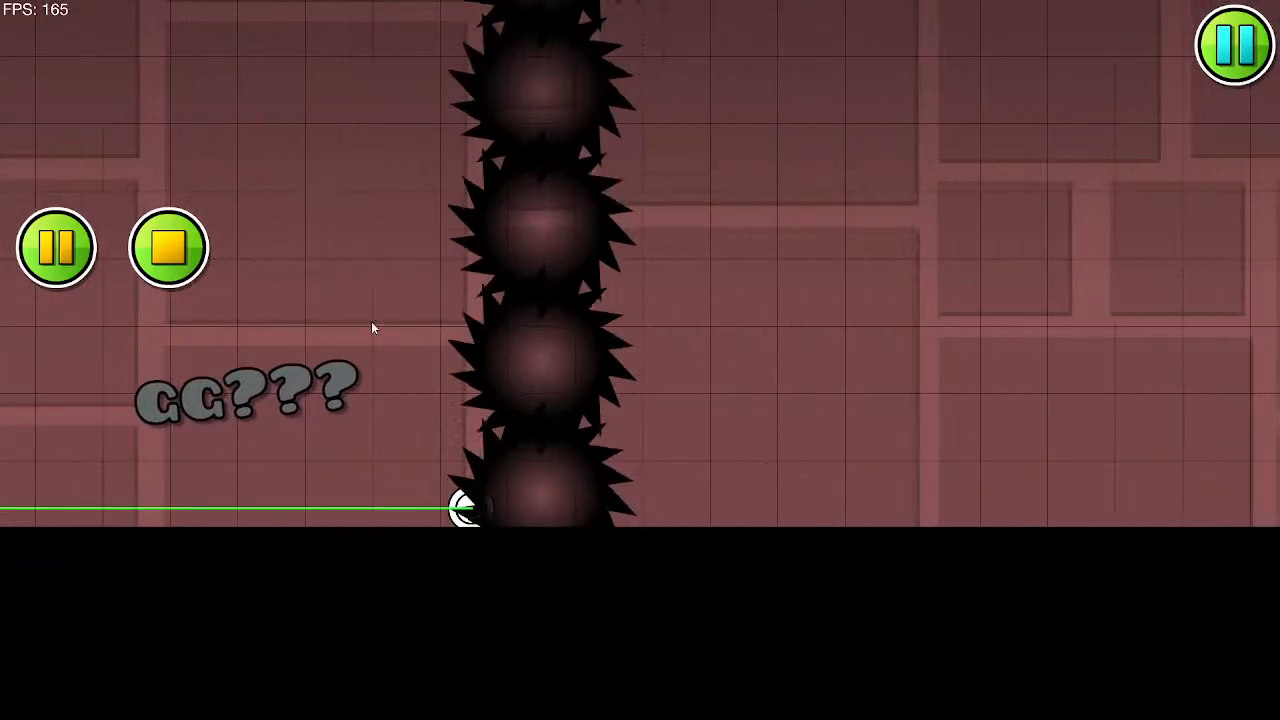
pyautogui.click(176, 256)
# Step: Turn off Ignore Damage and run a brief playtest of the level's opening in the editor
pyautogui.moveTo(662, 297); pyautogui.dragTo(805, 318)
pyautogui.press('Escape')
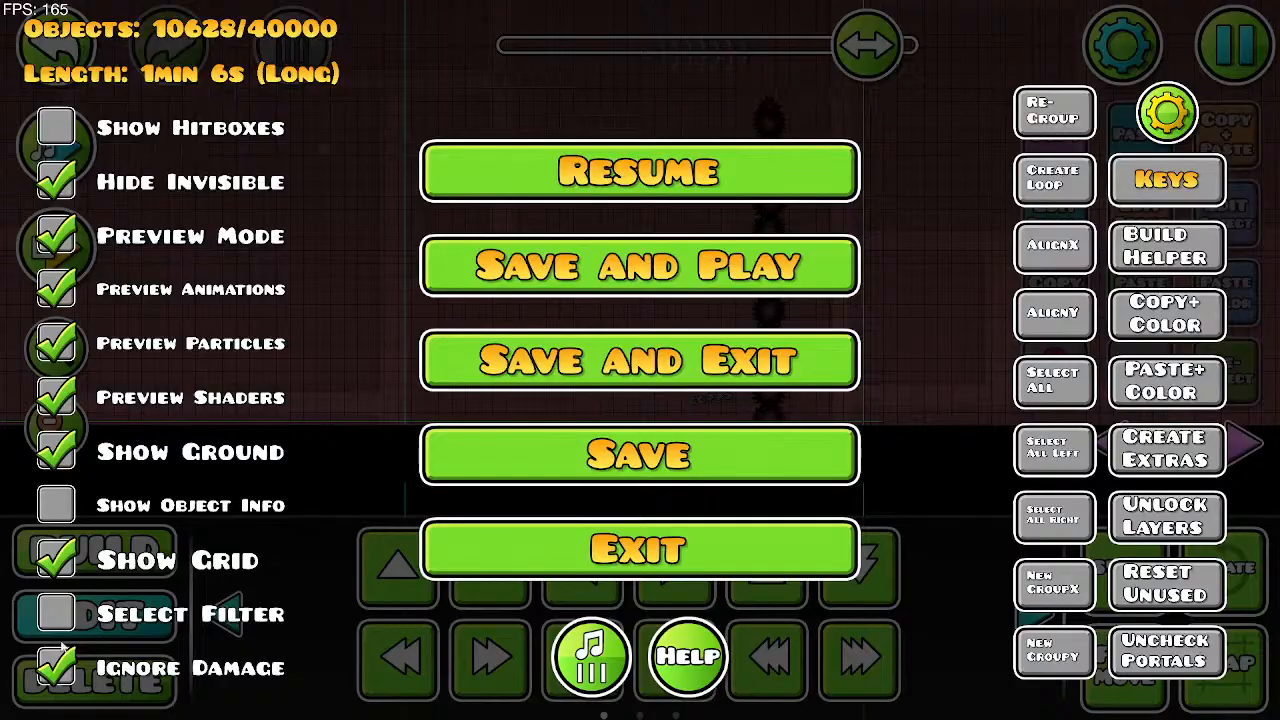
pyautogui.click(600, 172)
pyautogui.click(57, 249)
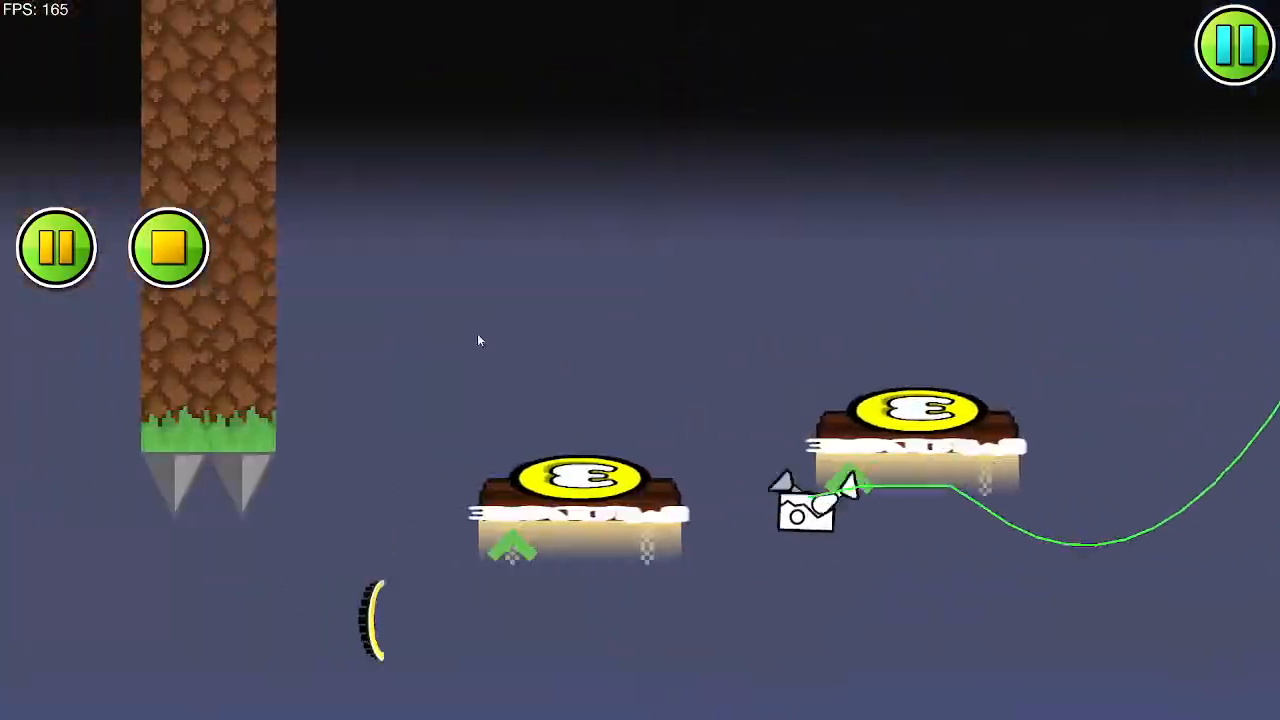
pyautogui.press('Escape')
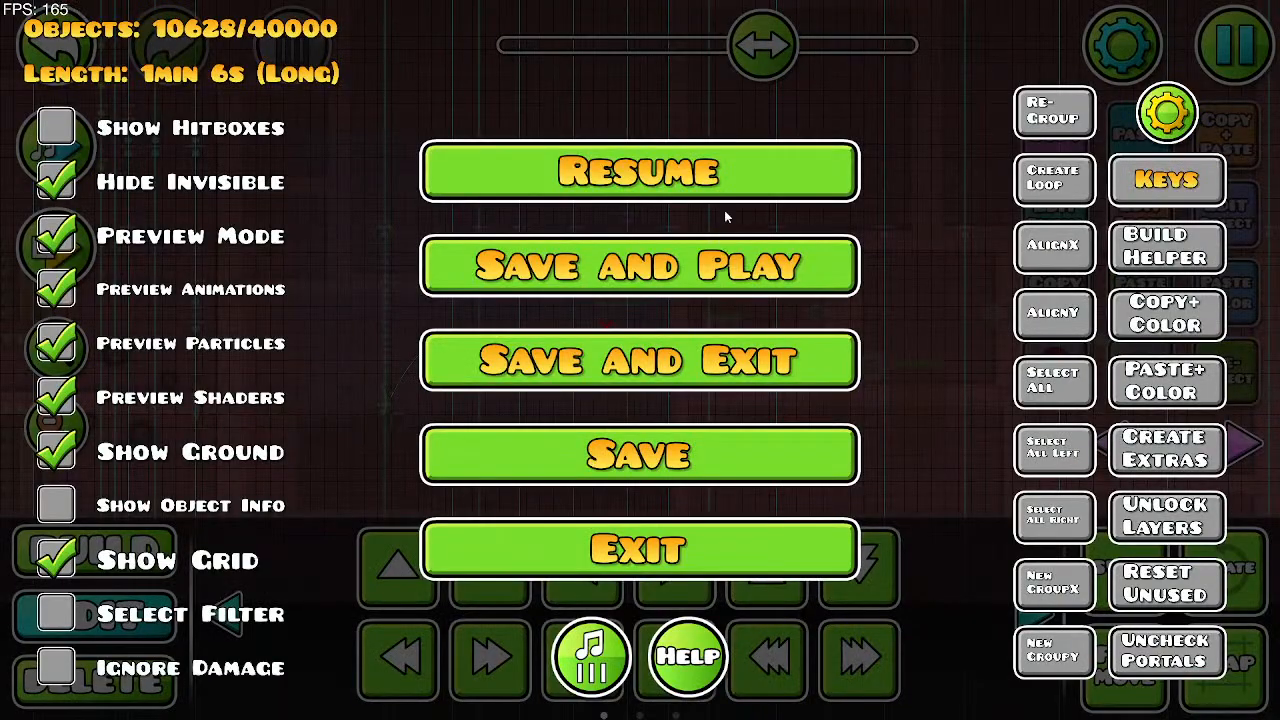
# Step: Save the level, play its opening section in test mode, and return to the editor
pyautogui.click(722, 265)
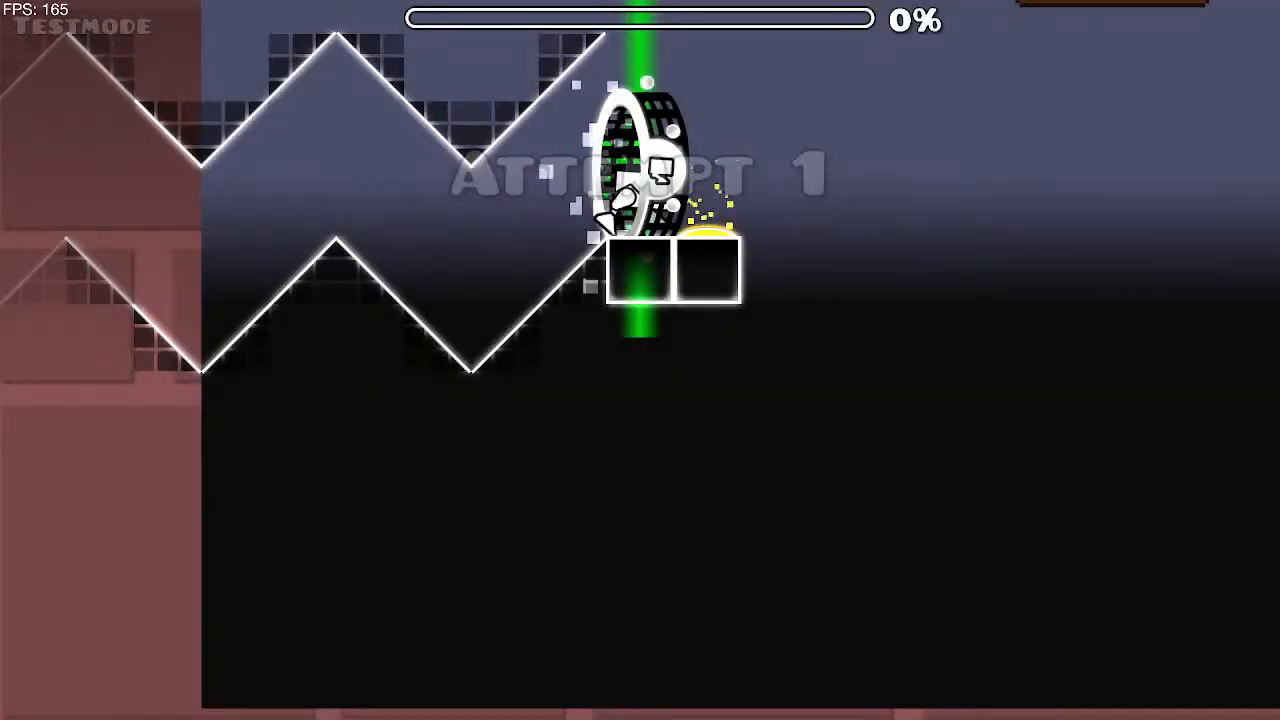
pyautogui.press('space')
pyautogui.press('space')
pyautogui.press('space')
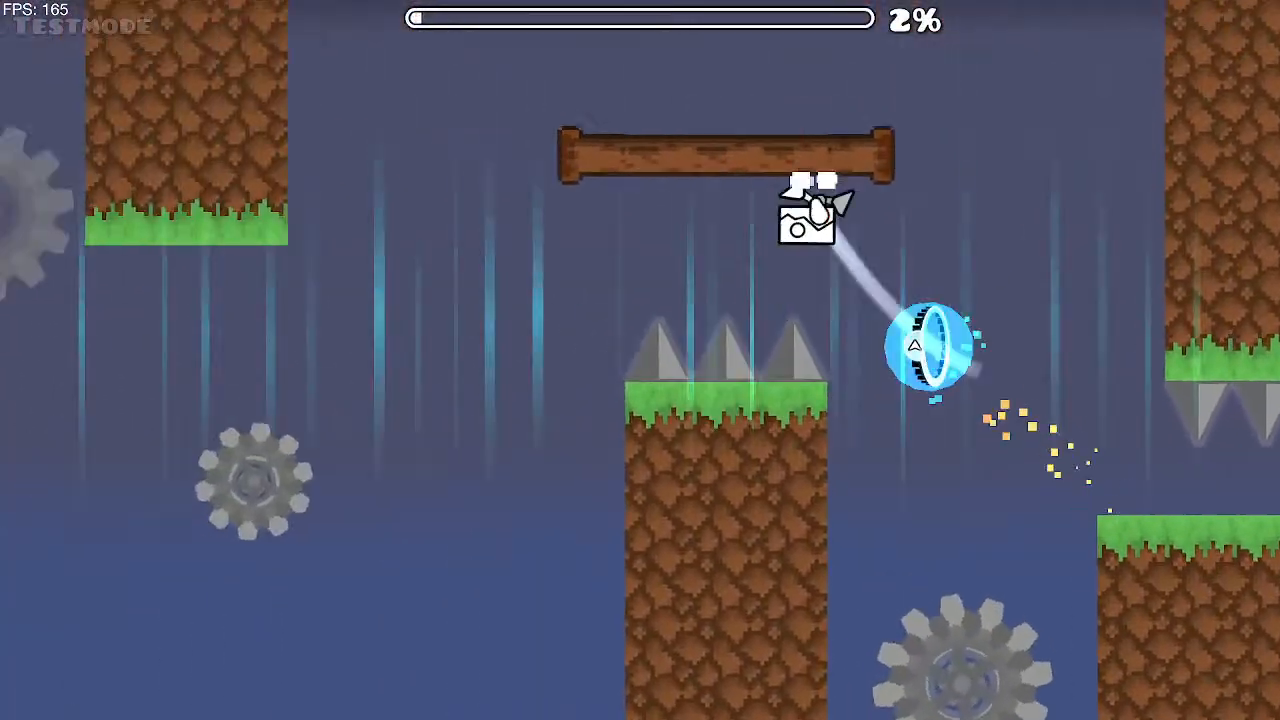
pyautogui.press('space')
pyautogui.press('space')
pyautogui.press('space')
pyautogui.press('space')
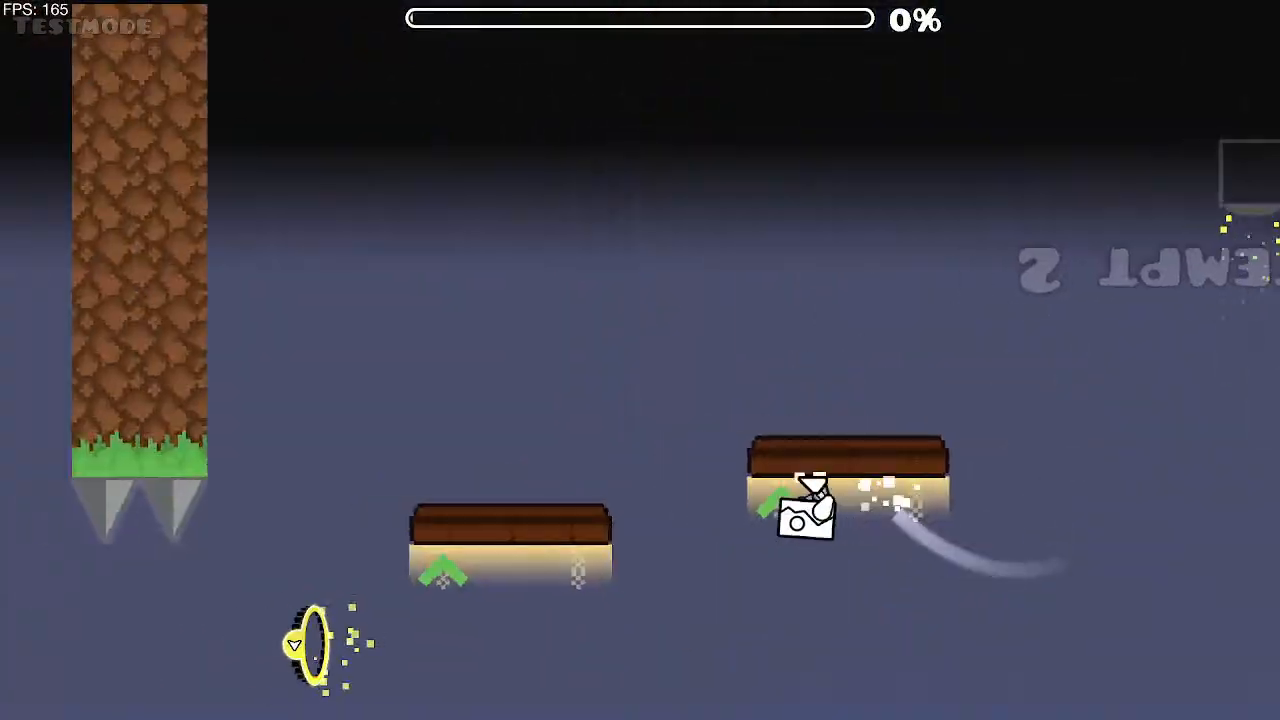
pyautogui.press('Escape')
pyautogui.click(327, 422)
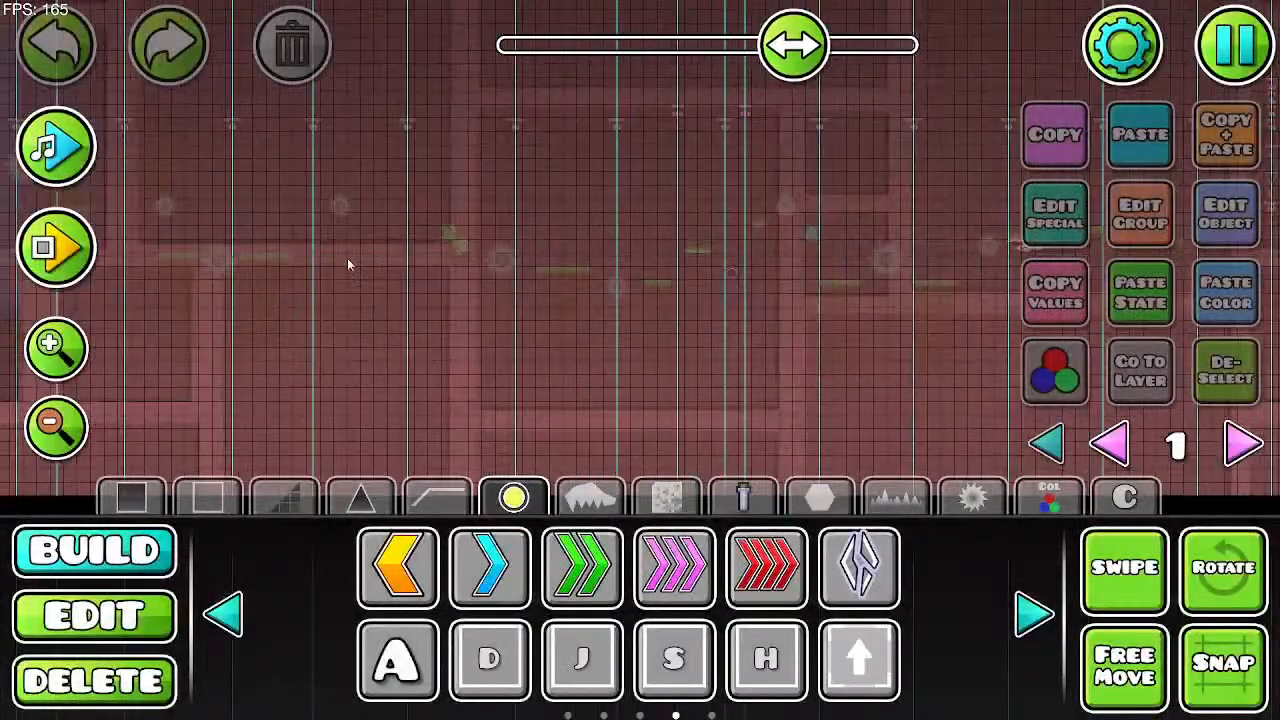
# Step: Duplicate the "GG???" text and move the copy back near the ground, just before the trigger column where the black-block section begins
pyautogui.moveTo(899, 277); pyautogui.dragTo(37, 294)
pyautogui.click(110, 612)
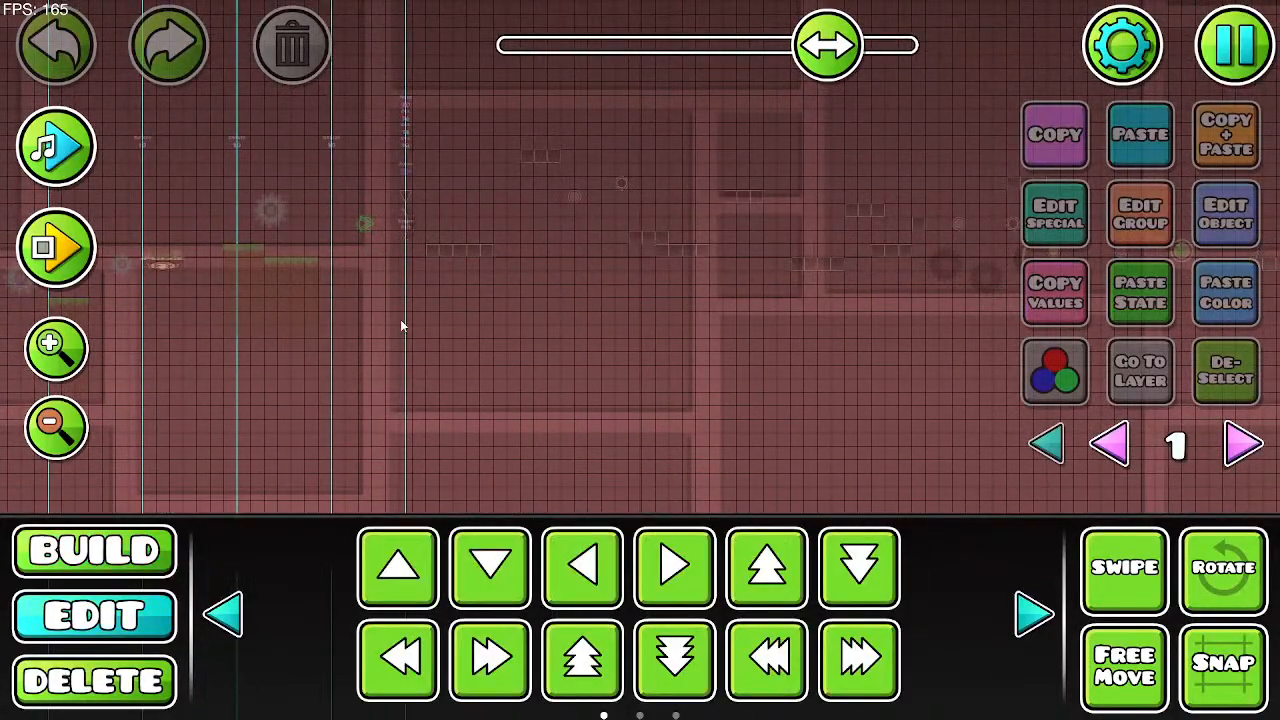
pyautogui.click(400, 295)
pyautogui.press('Delete')
pyautogui.moveTo(559, 361); pyautogui.dragTo(150, 290)
pyautogui.moveTo(719, 318); pyautogui.dragTo(295, 322)
pyautogui.moveTo(800, 322); pyautogui.dragTo(339, 351)
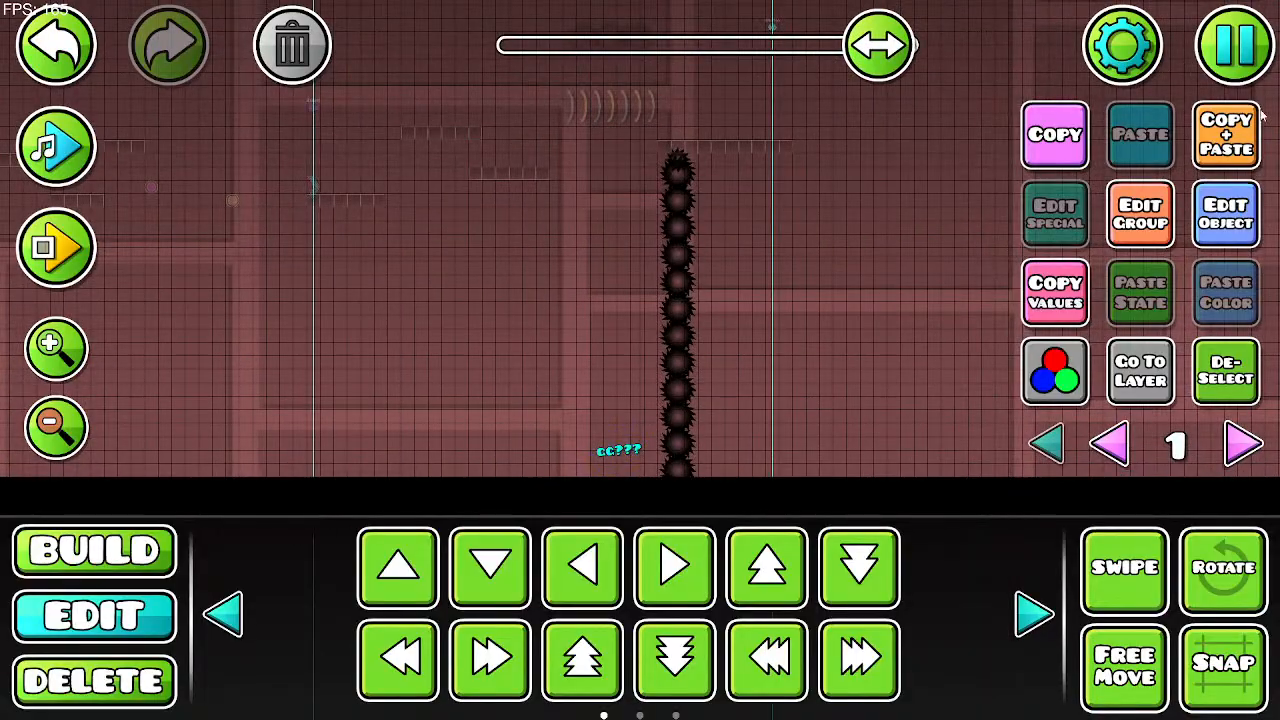
pyautogui.moveTo(498, 337); pyautogui.dragTo(853, 262)
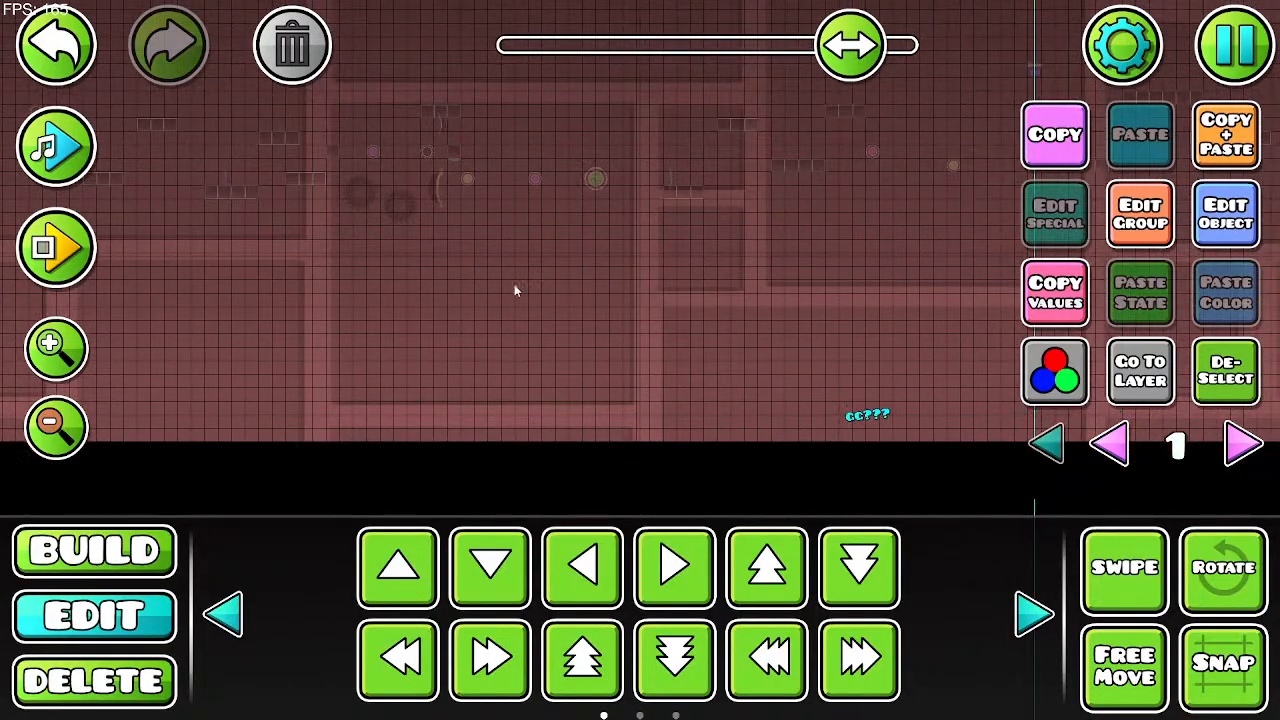
pyautogui.moveTo(514, 290); pyautogui.dragTo(787, 317)
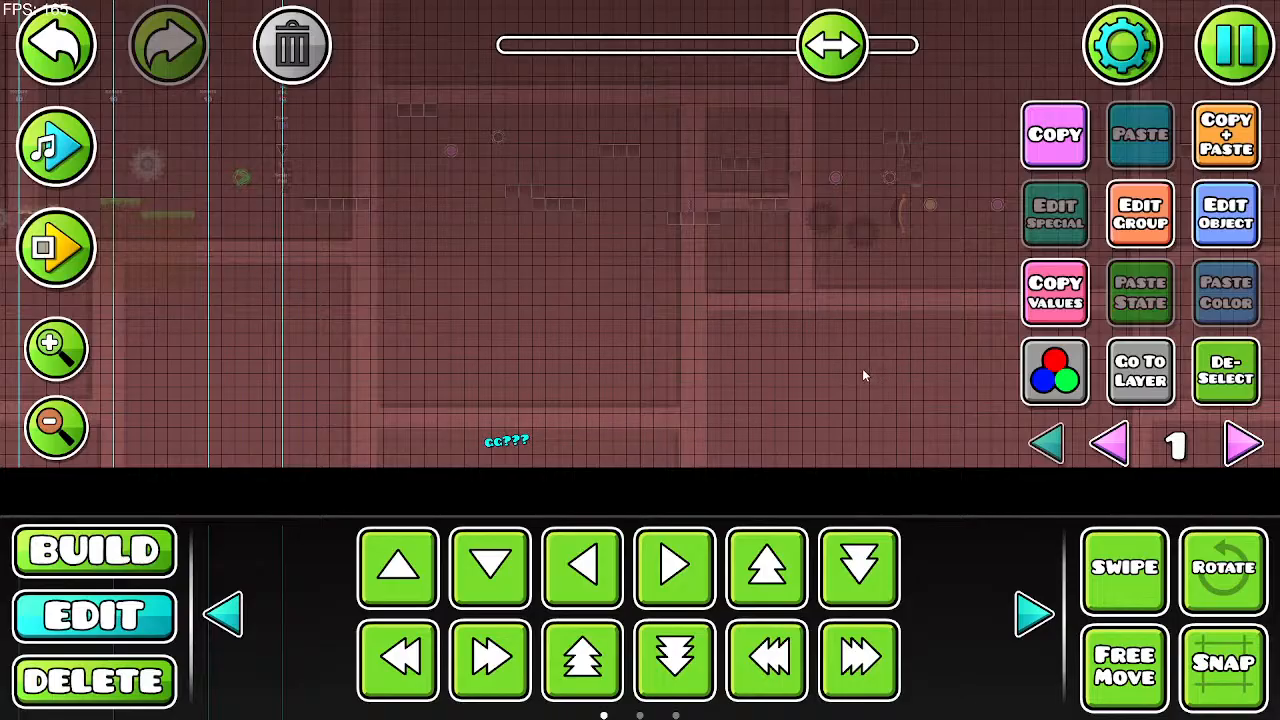
# Step: Change the duplicated text near the trigger column to "????"
pyautogui.click(1230, 240)
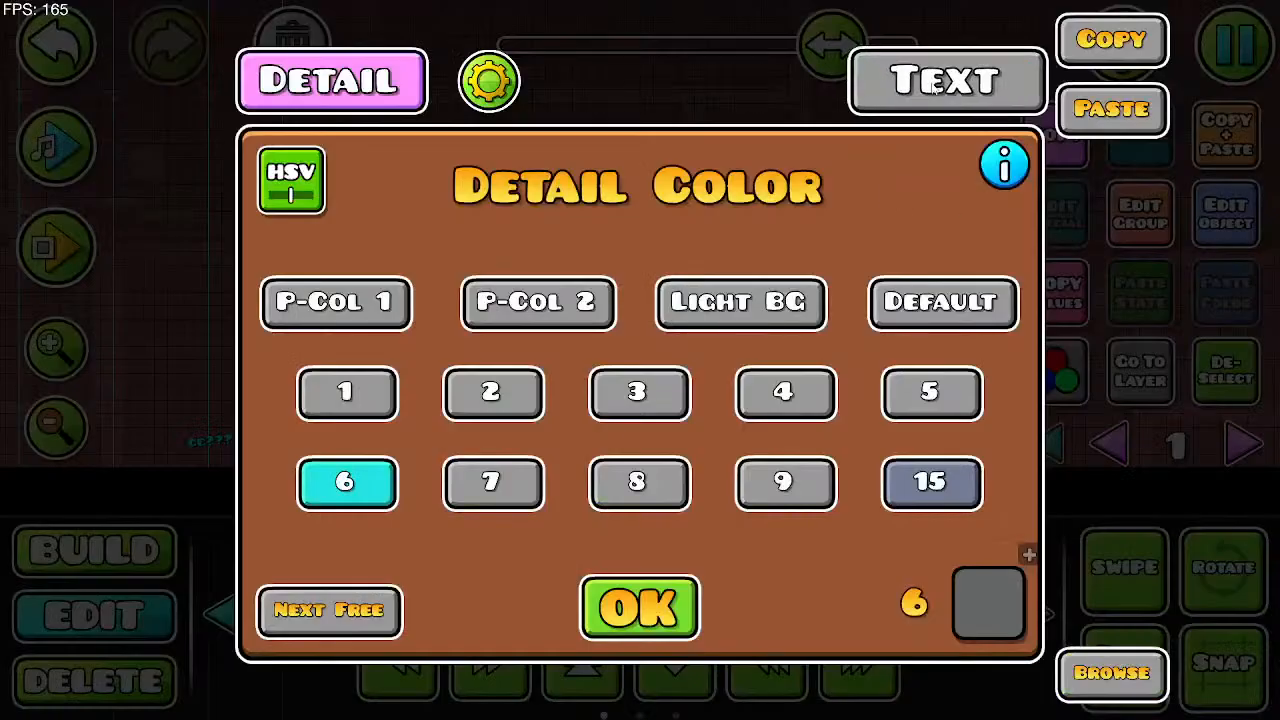
pyautogui.click(946, 80)
pyautogui.press('BackSpace')
pyautogui.press('BackSpace')
pyautogui.press('BackSpace')
pyautogui.press('BackSpace')
pyautogui.press('BackSpace')
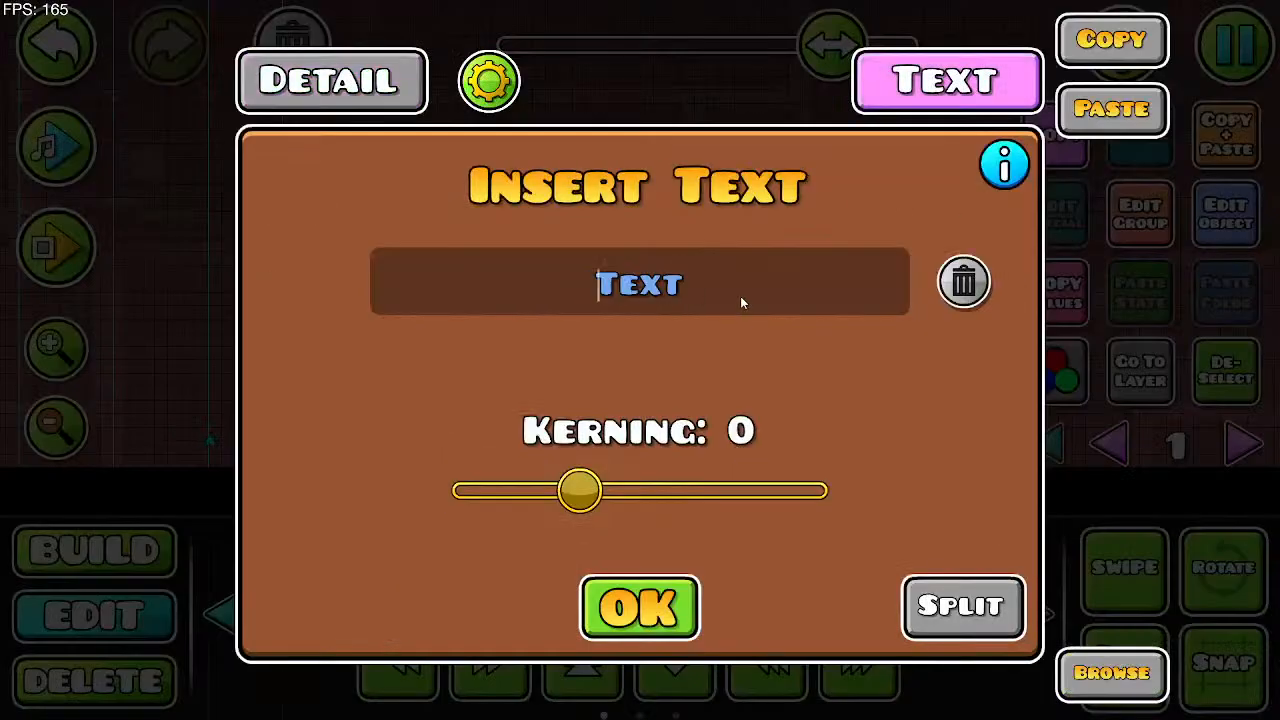
pyautogui.write('????')
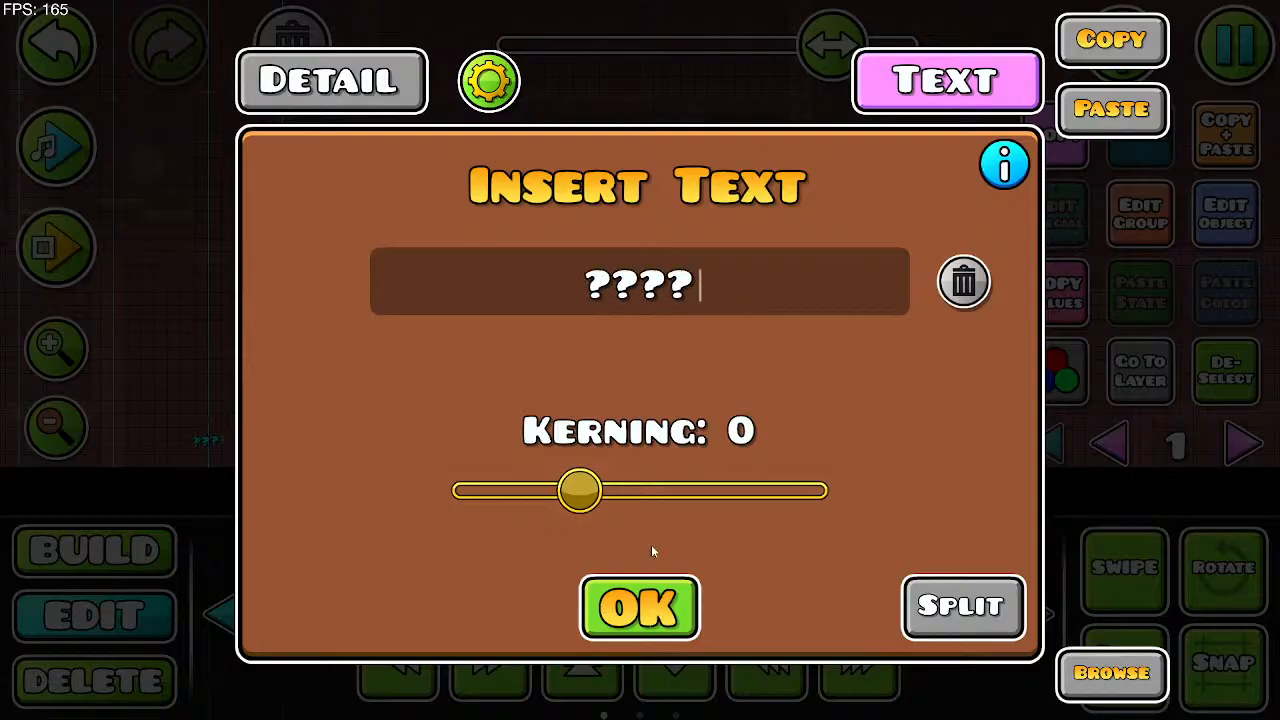
pyautogui.click(640, 607)
pyautogui.click(272, 50)
pyautogui.moveTo(400, 176); pyautogui.dragTo(627, 166)
pyautogui.click(436, 430)
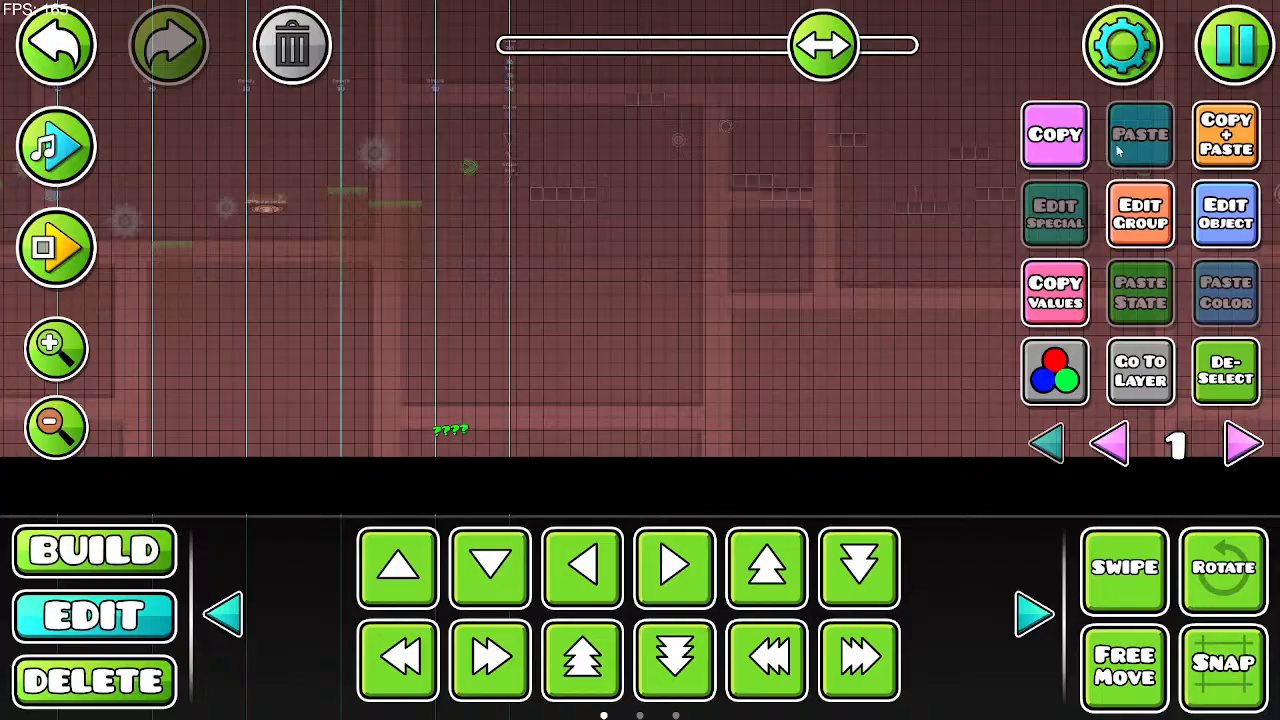
# Step: Save the level with the new text, play several attempts in test mode, and go back to editing
pyautogui.click(1225, 70)
pyautogui.click(652, 267)
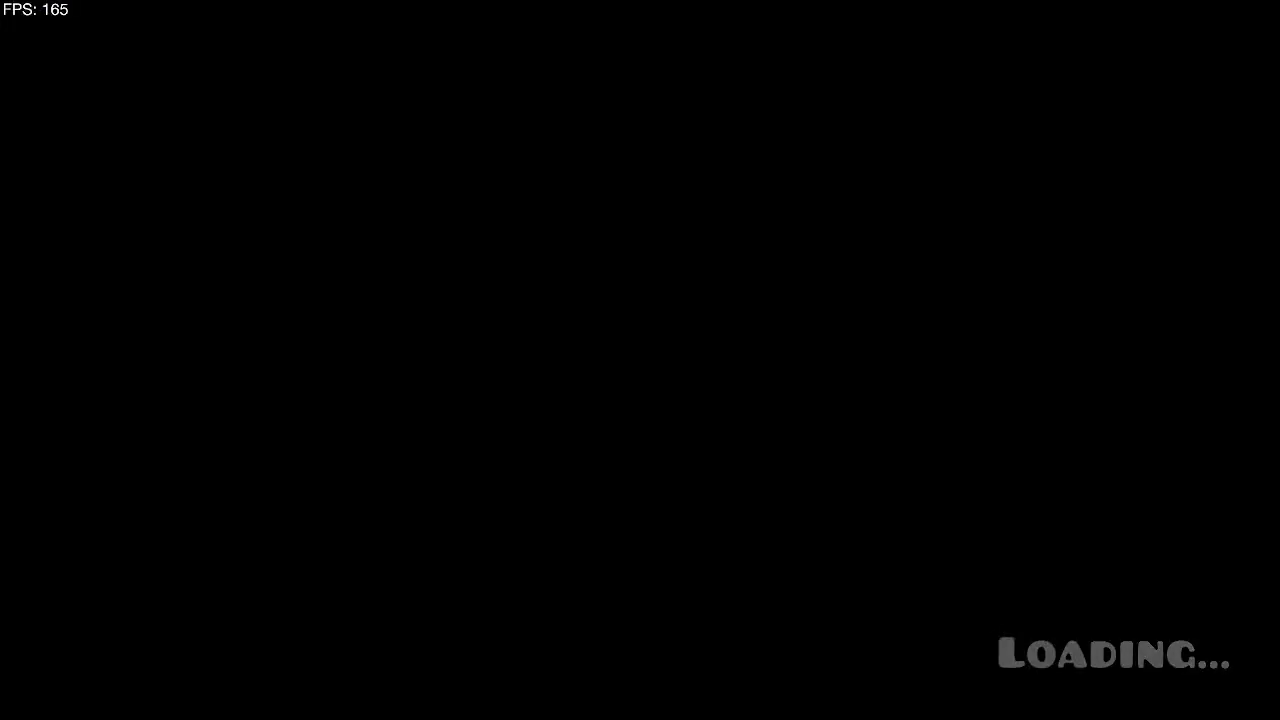
pyautogui.press('space')
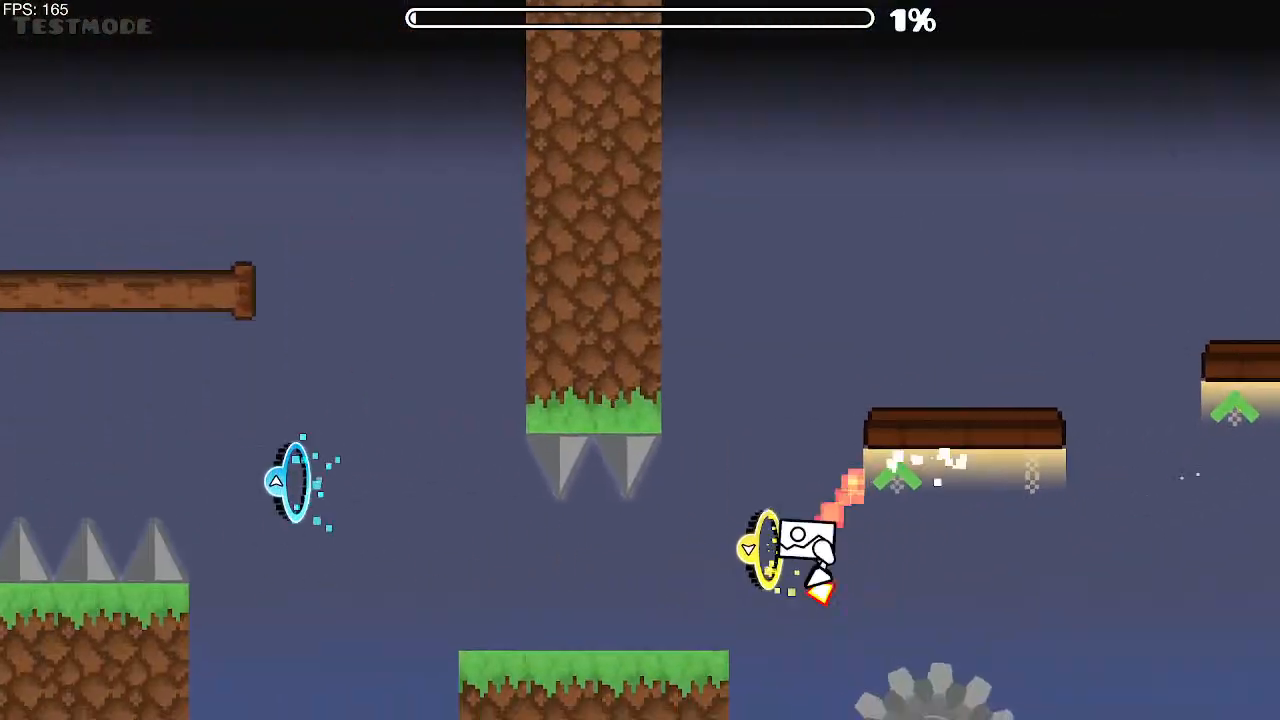
pyautogui.press('space')
pyautogui.press('space')
pyautogui.press('space')
pyautogui.press('space')
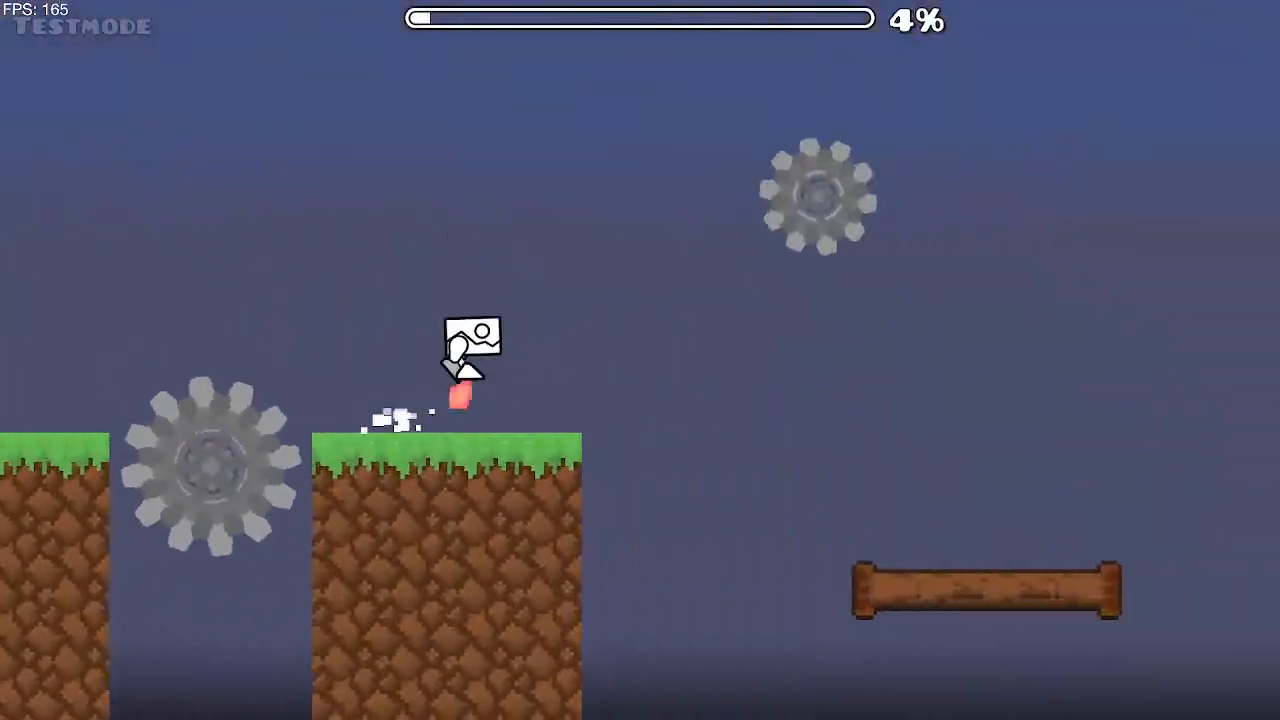
pyautogui.press('space')
pyautogui.press('space')
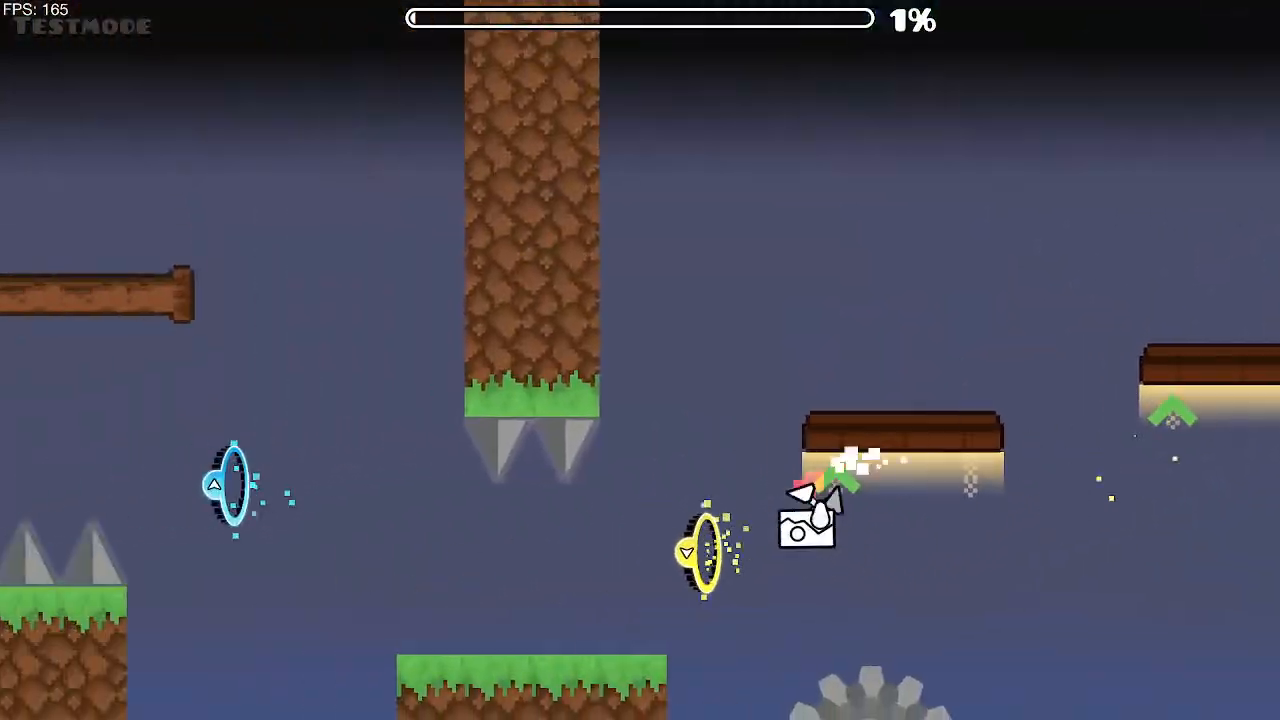
pyautogui.press('space')
pyautogui.press('space')
pyautogui.press('space')
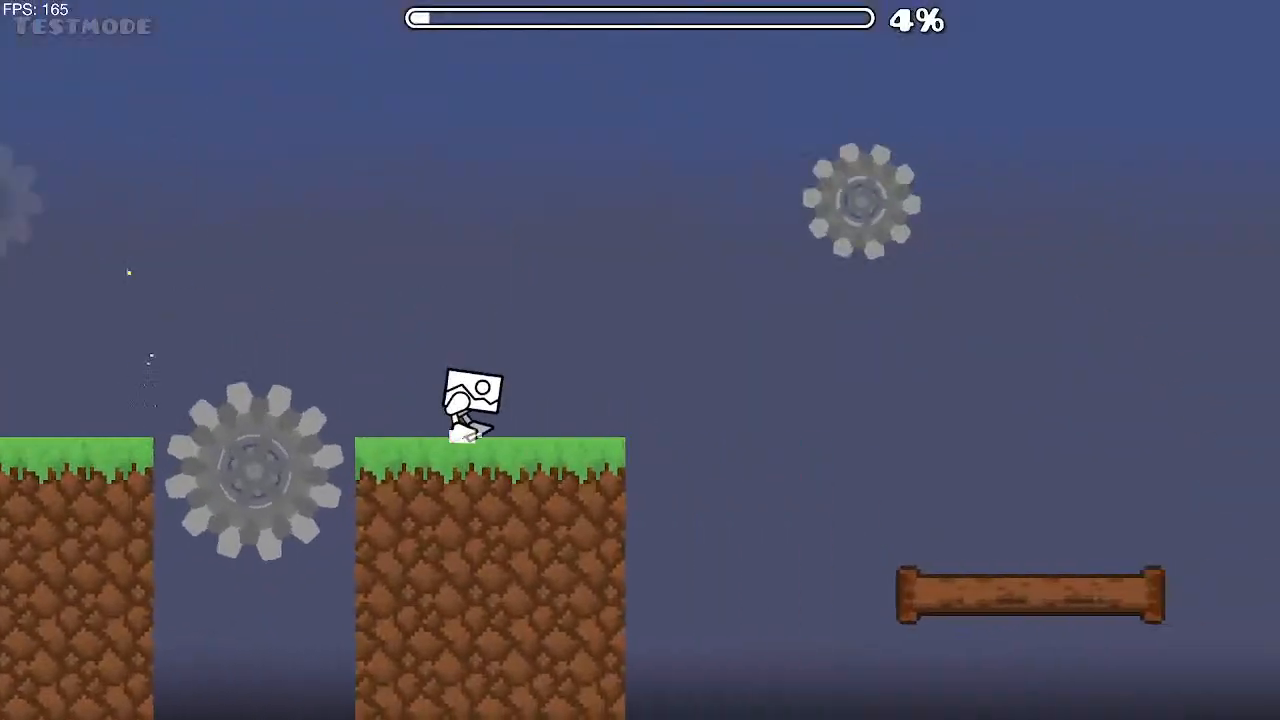
pyautogui.press('space')
pyautogui.press('space')
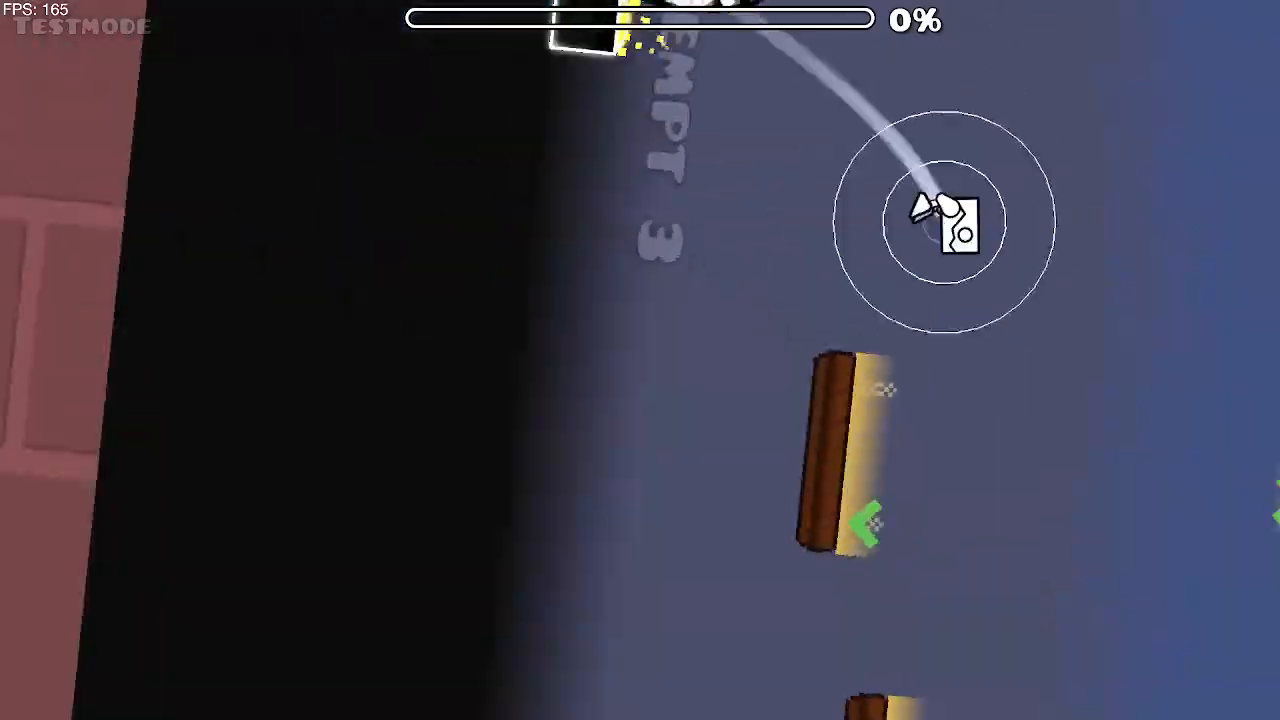
pyautogui.press('Escape')
pyautogui.click(298, 424)
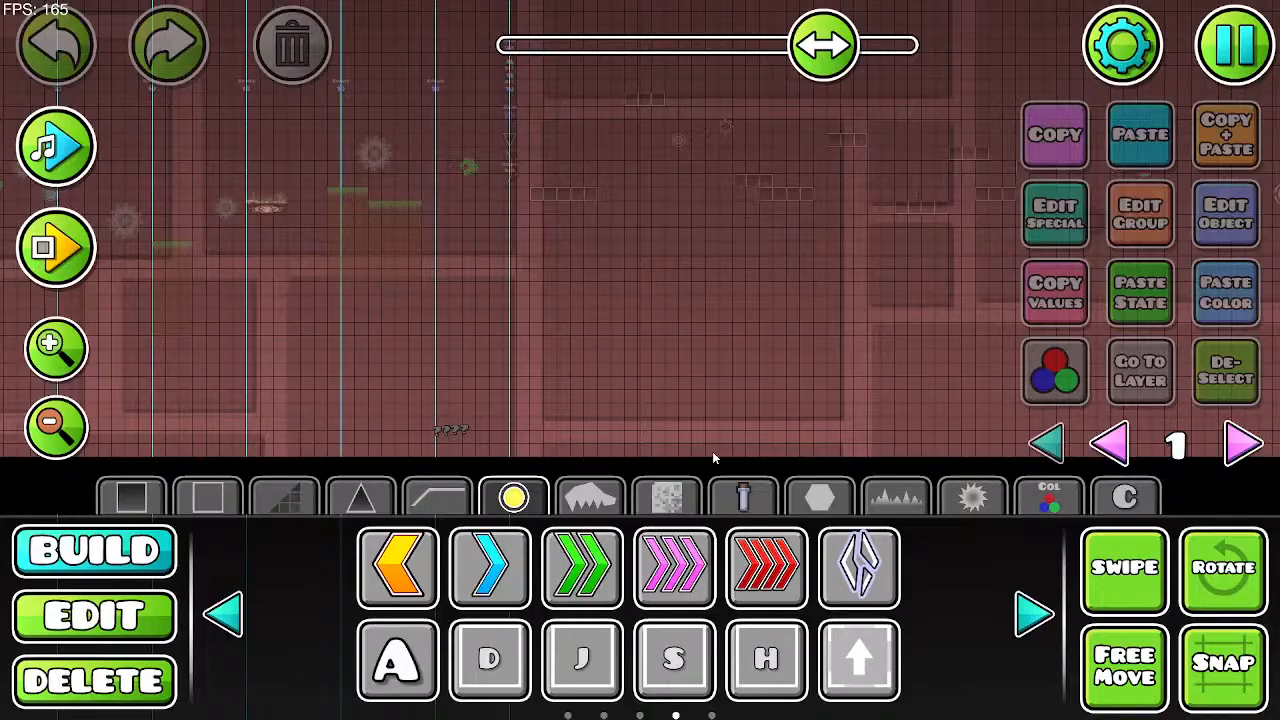
# Step: Select the whole vertical saw column at the end of the layout and assign it to group ID 1
pyautogui.moveTo(728, 210); pyautogui.dragTo(177, 174)
pyautogui.moveTo(597, 246); pyautogui.dragTo(257, 246)
pyautogui.moveTo(507, 236); pyautogui.dragTo(197, 247)
pyautogui.moveTo(540, 262); pyautogui.dragTo(214, 267)
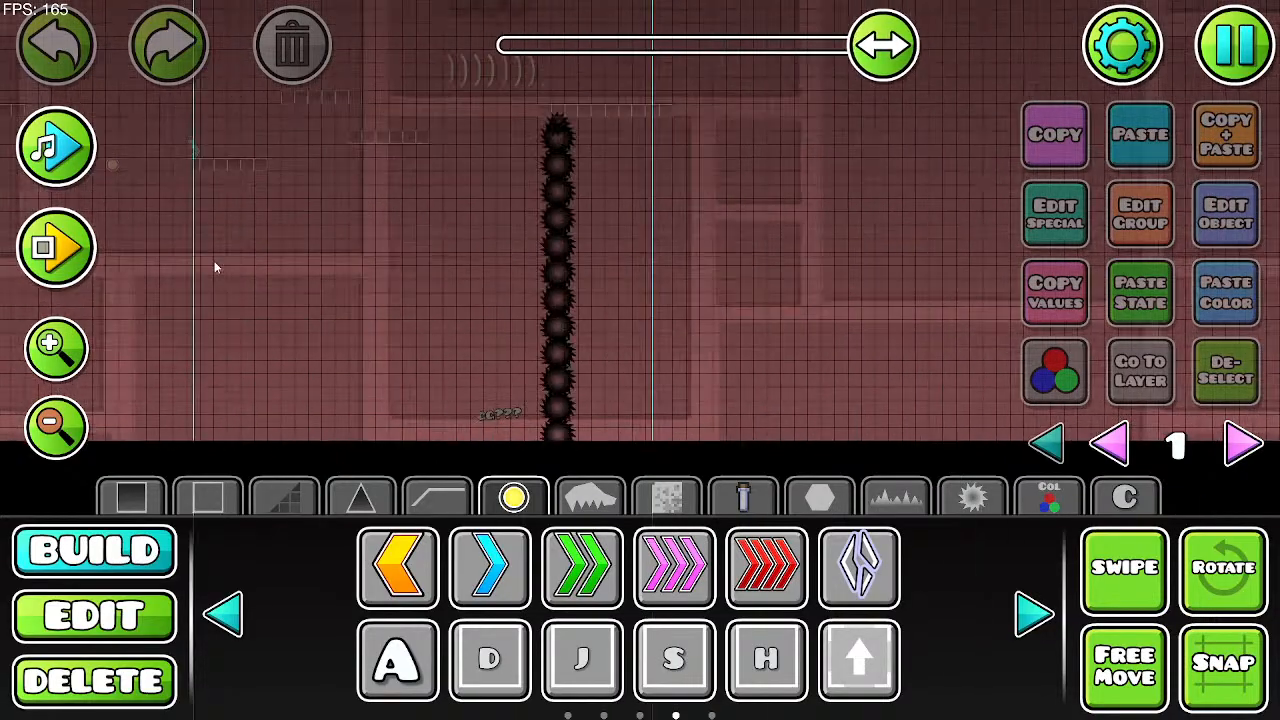
pyautogui.press('2')
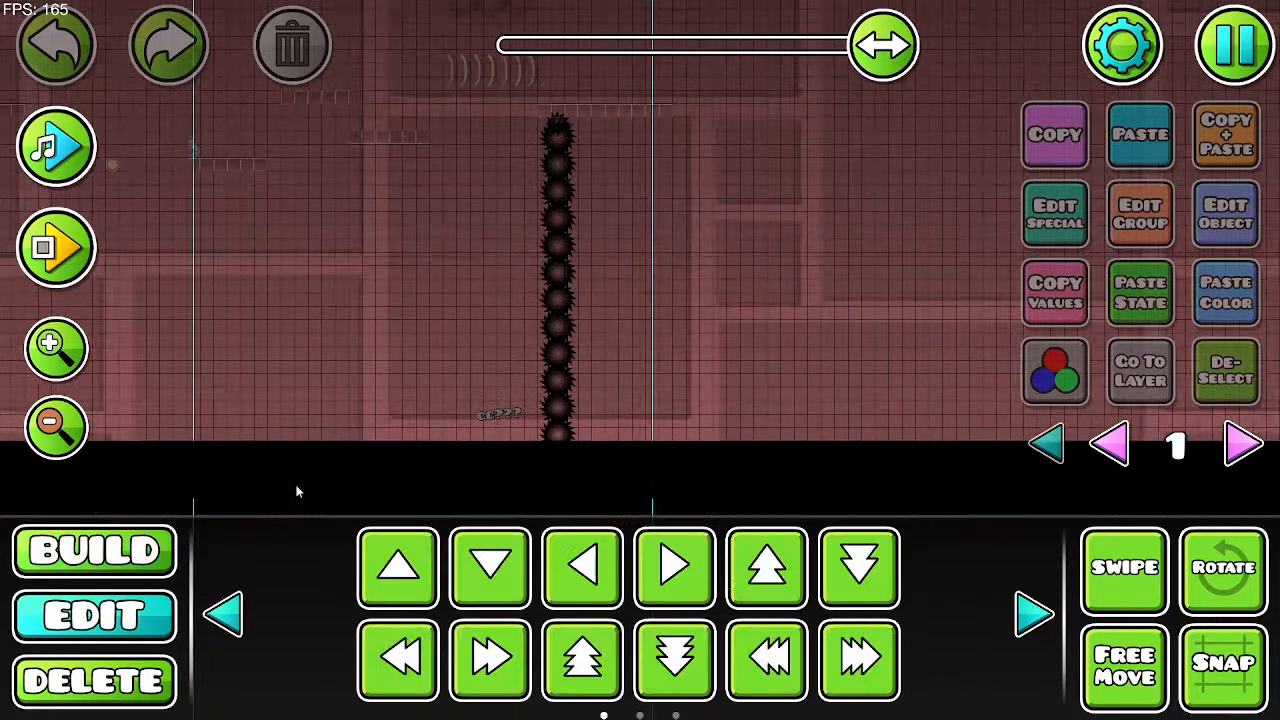
pyautogui.click(568, 138)
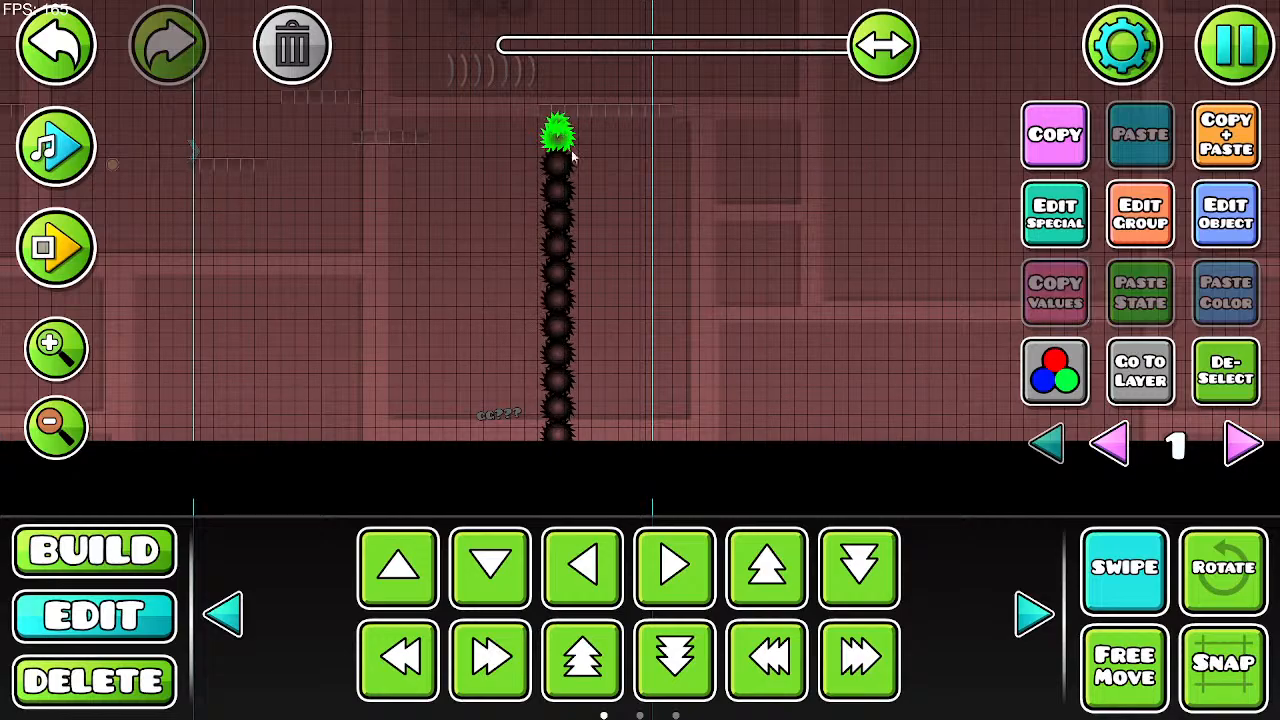
pyautogui.moveTo(557, 443); pyautogui.dragTo(557, 443)
pyautogui.click(1113, 238)
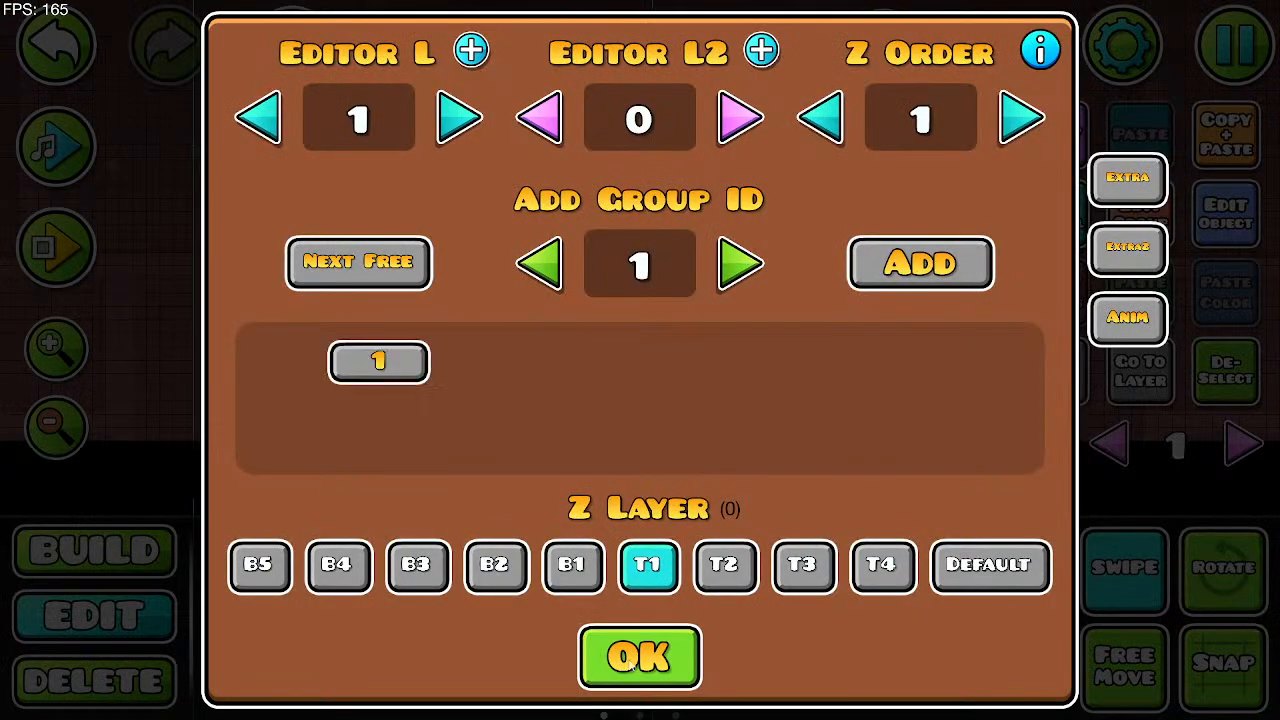
pyautogui.click(629, 661)
# Step: Assign the three saws in the horizontal row above the stacked pads to group ID 1
pyautogui.click(1130, 580)
pyautogui.moveTo(709, 277); pyautogui.dragTo(733, 519)
pyautogui.click(1125, 453)
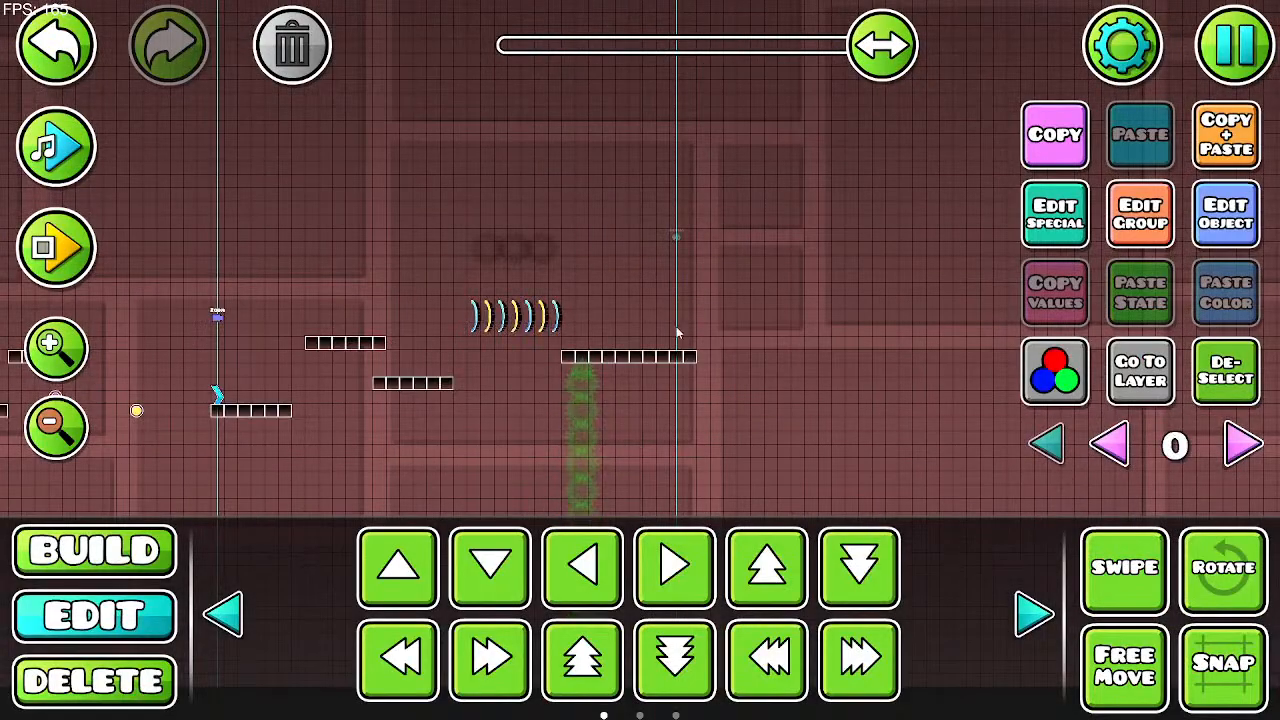
pyautogui.click(1135, 452)
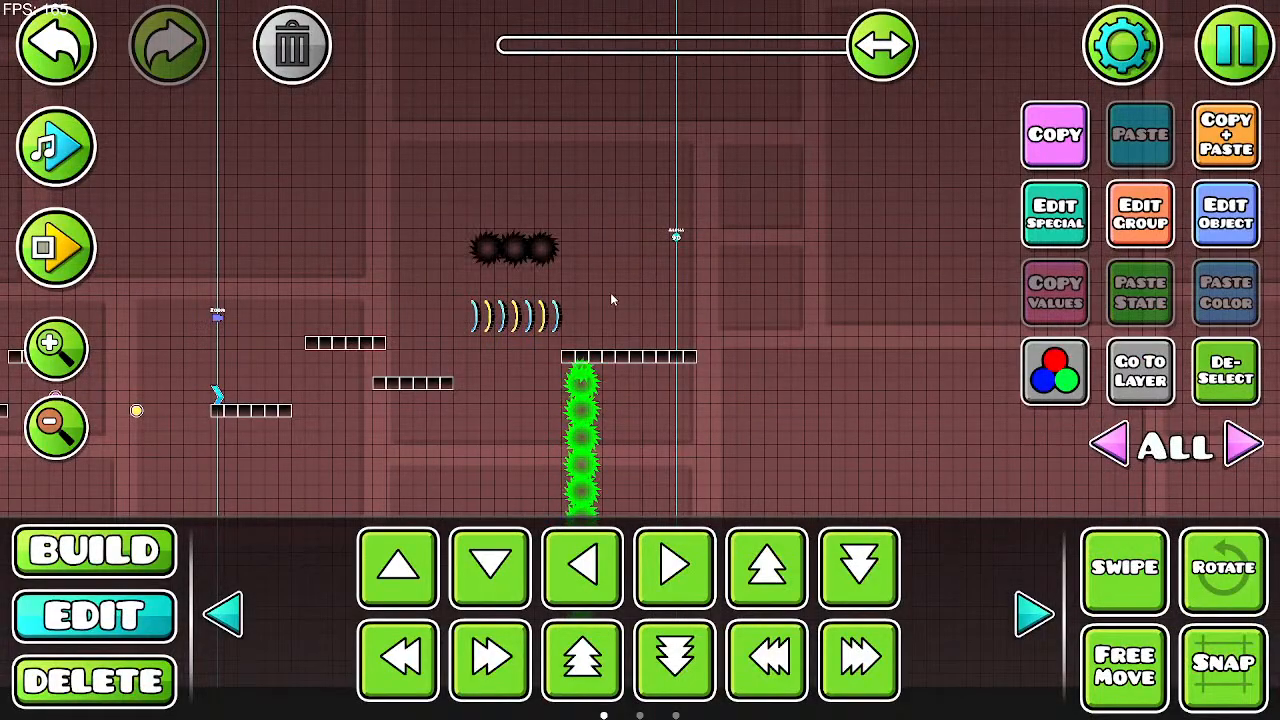
pyautogui.click(1091, 570)
pyautogui.moveTo(528, 250); pyautogui.dragTo(485, 255)
pyautogui.click(1140, 213)
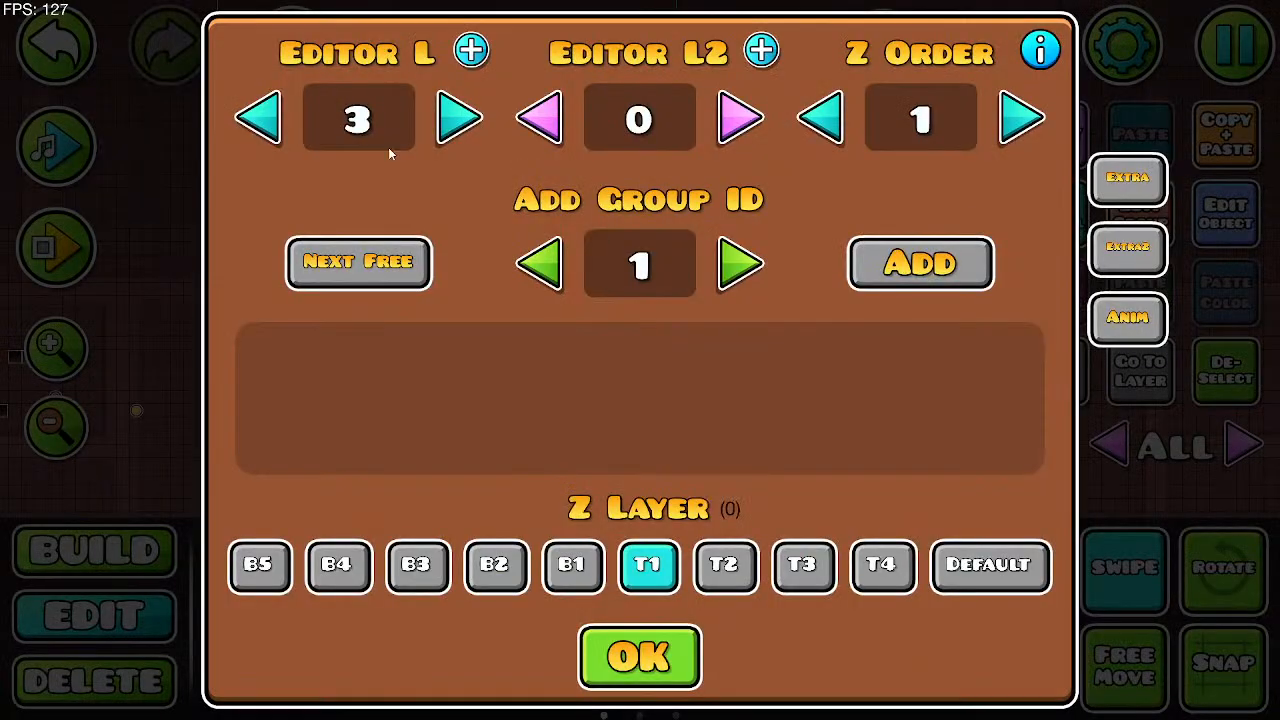
pyautogui.click(617, 640)
pyautogui.click(1234, 226)
pyautogui.click(653, 598)
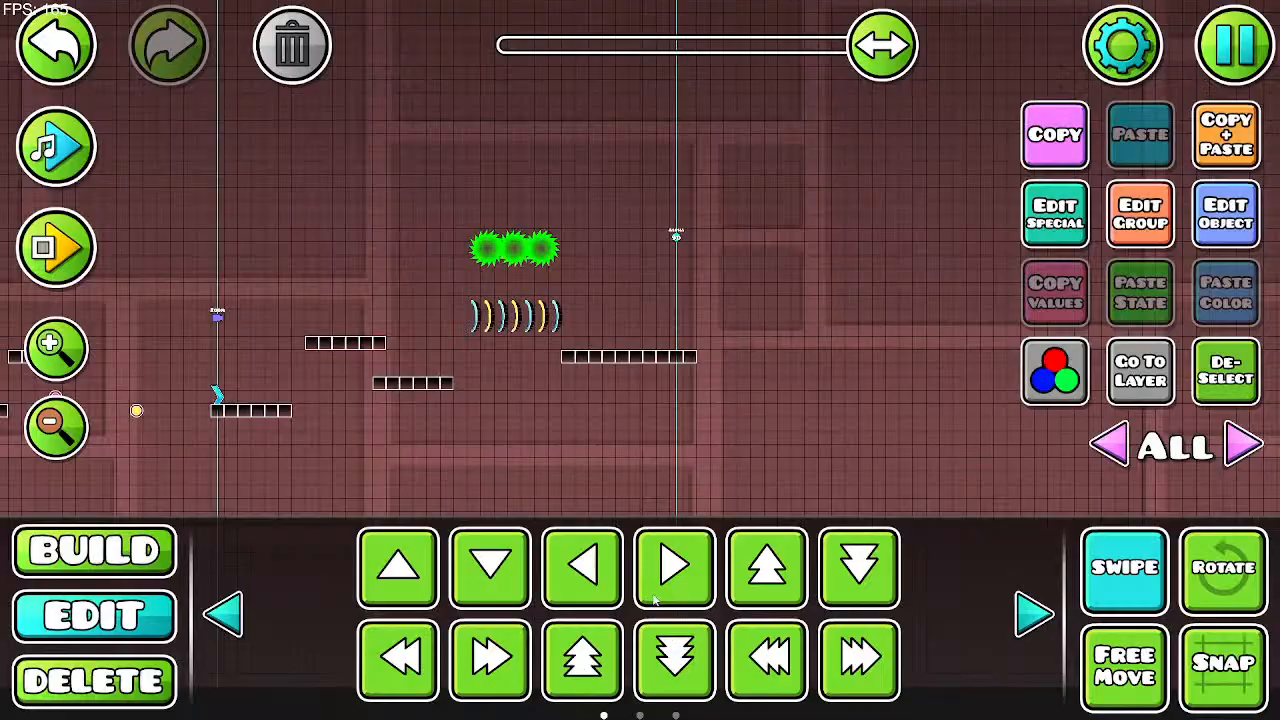
pyautogui.click(1128, 220)
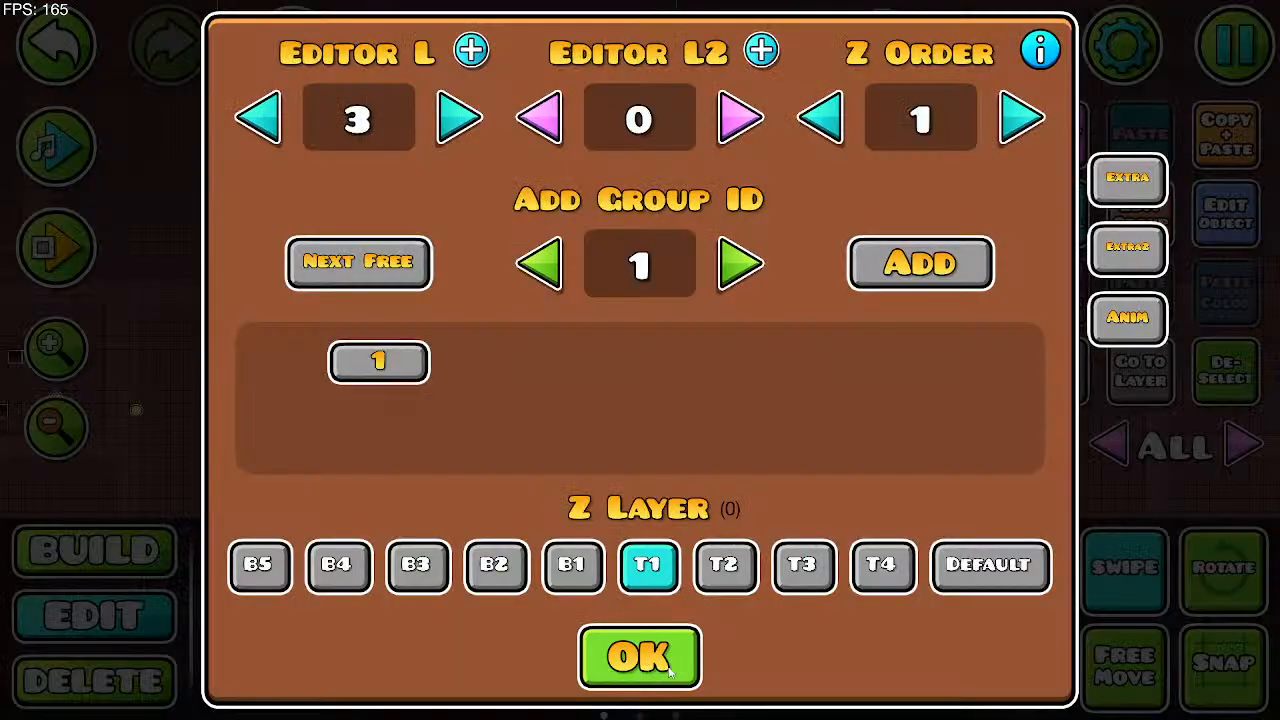
pyautogui.click(668, 672)
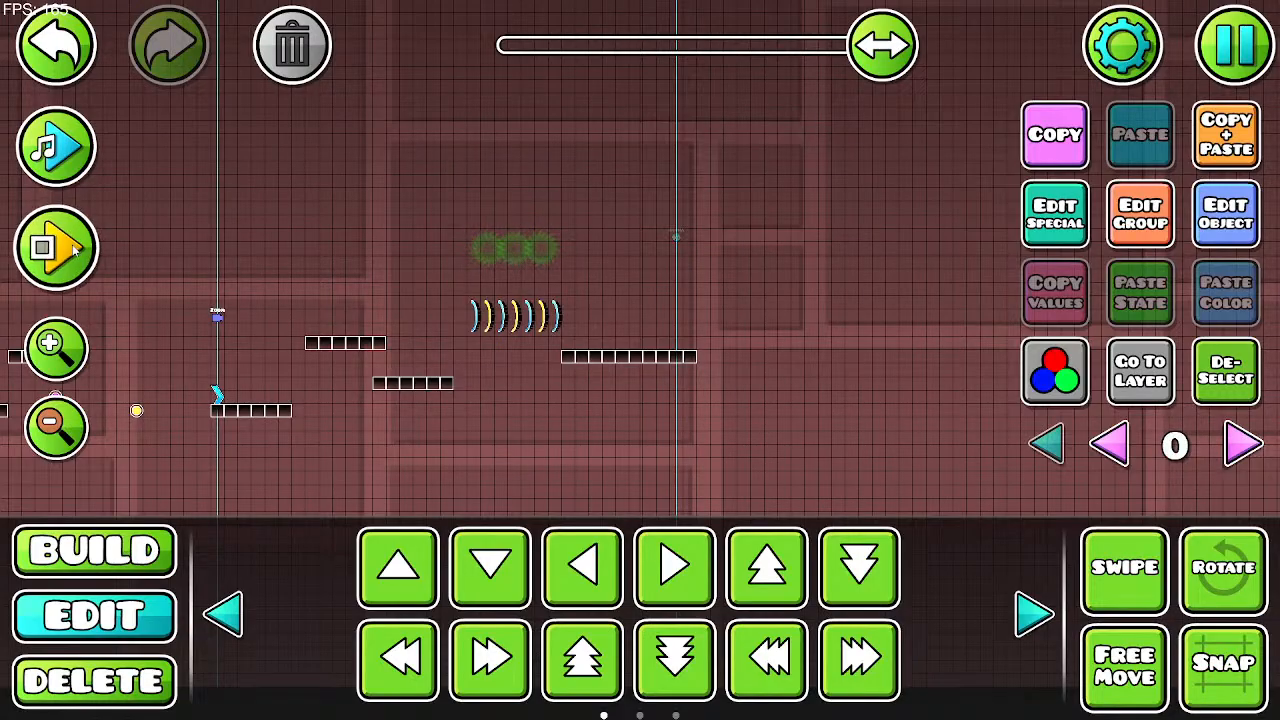
# Step: Playtest the level through the grass-block and black-block sections to the saw column, start another attempt, and return to the editor
pyautogui.click(56, 247)
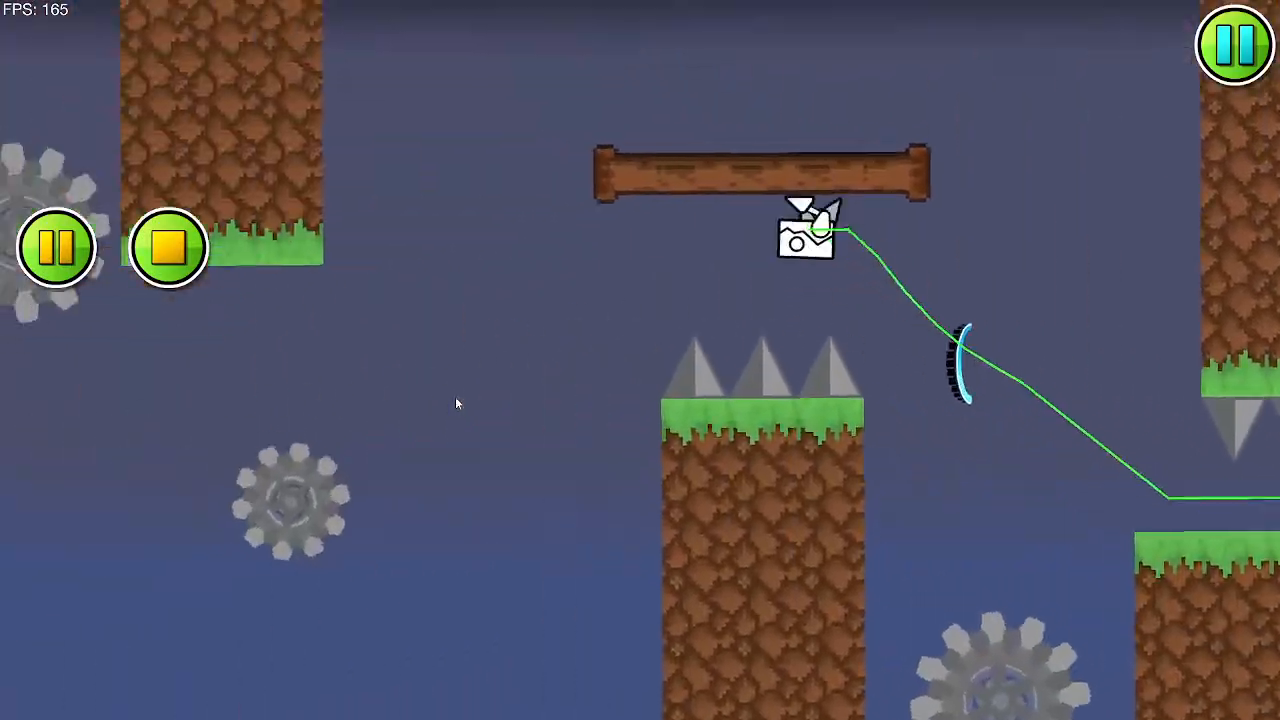
pyautogui.click(455, 397)
pyautogui.click(455, 397)
pyautogui.click(454, 396)
pyautogui.click(454, 395)
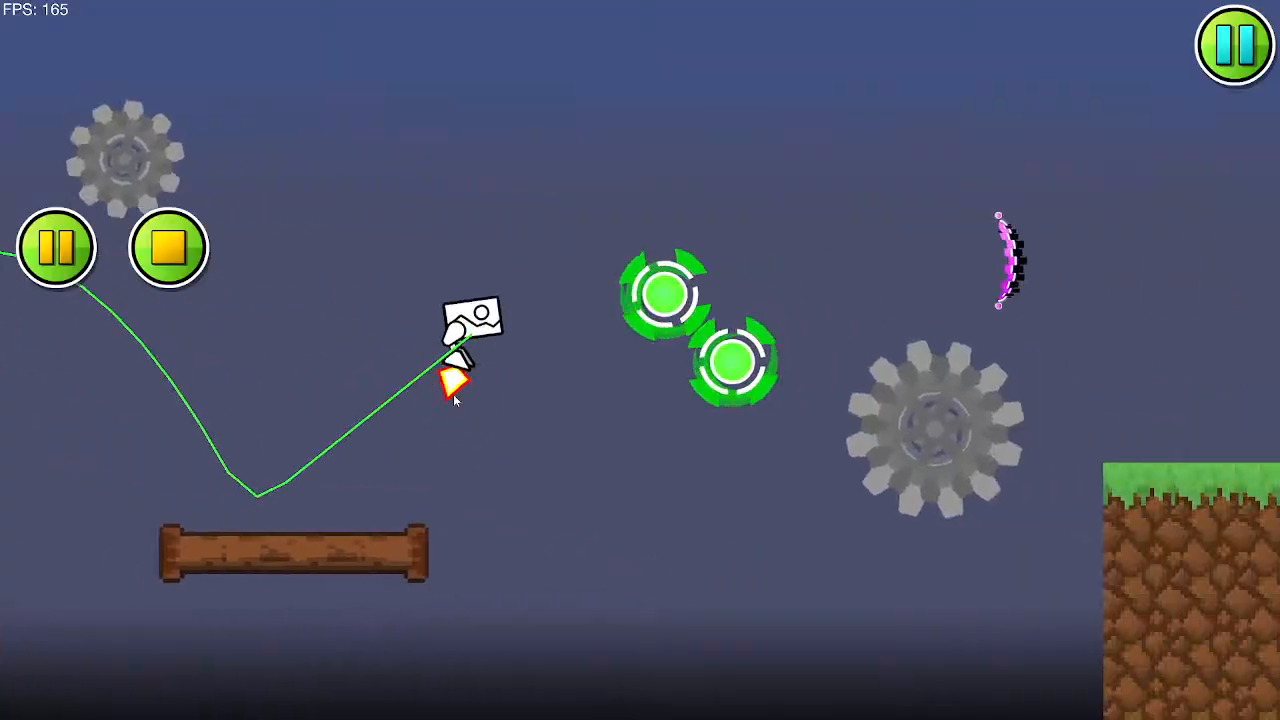
pyautogui.click(454, 398)
pyautogui.click(454, 398)
pyautogui.click(453, 397)
pyautogui.click(452, 397)
pyautogui.click(452, 397)
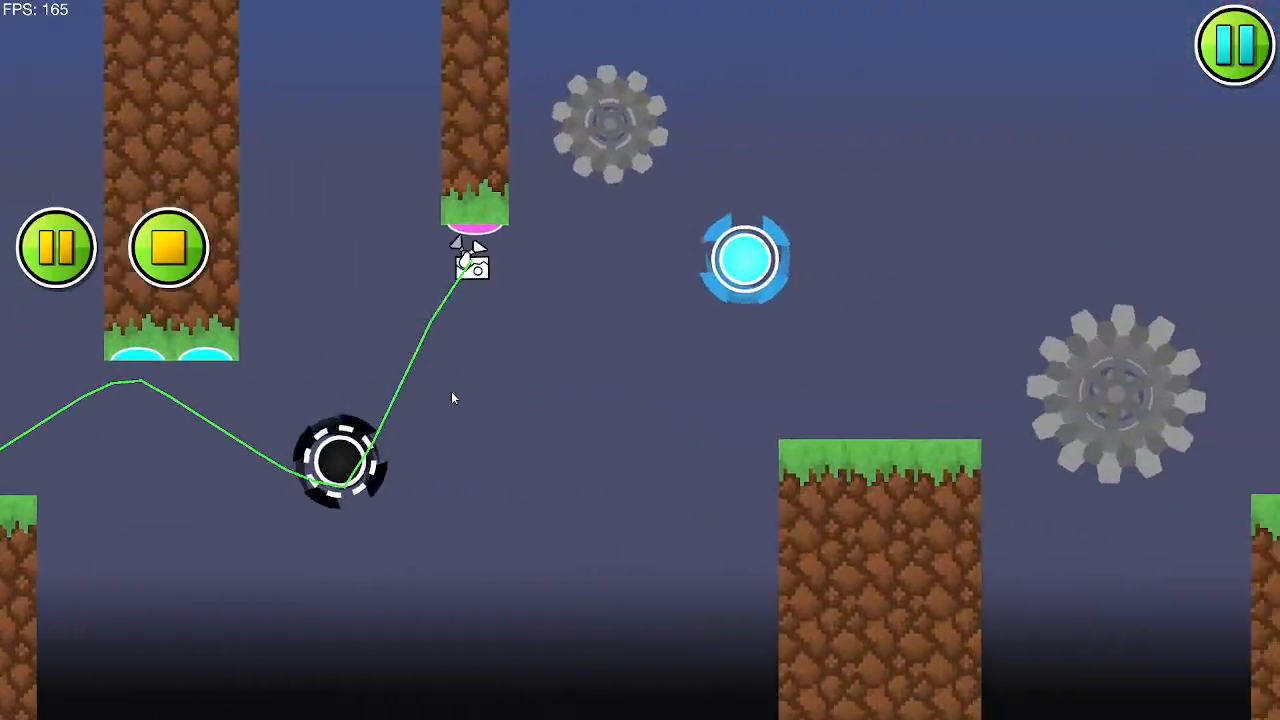
pyautogui.click(451, 394)
pyautogui.click(451, 395)
pyautogui.click(450, 396)
pyautogui.click(450, 396)
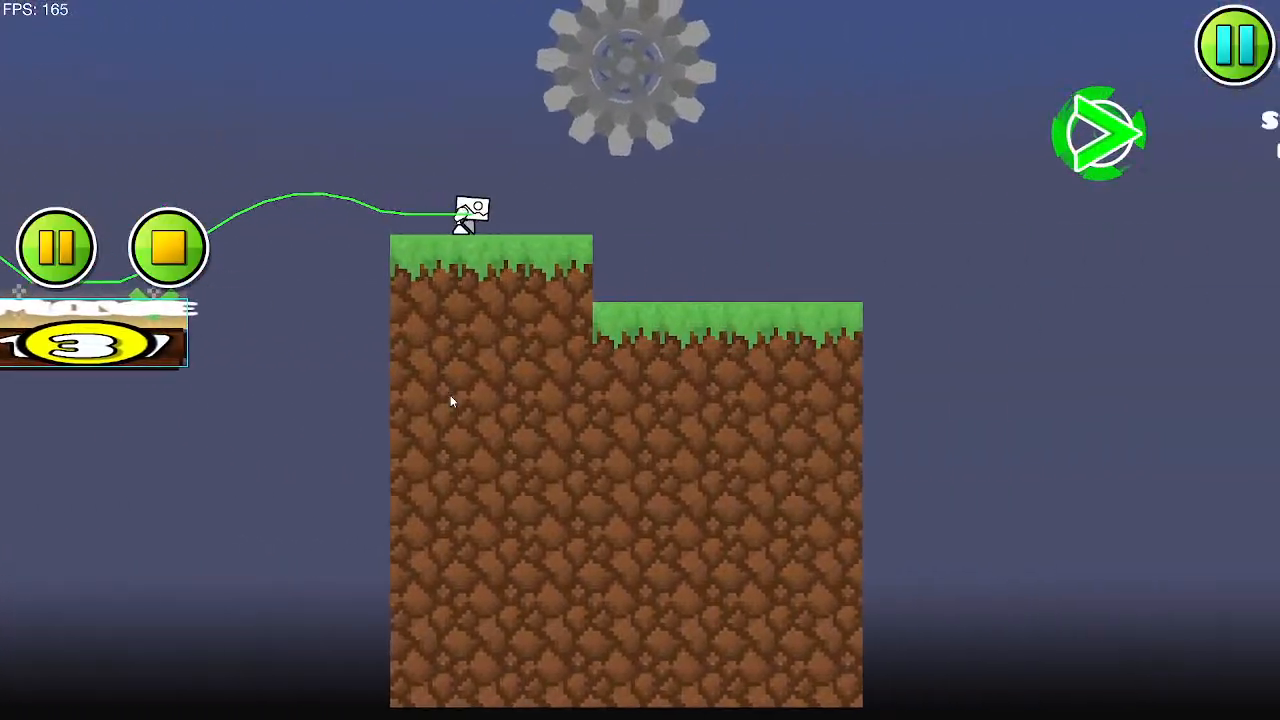
pyautogui.click(450, 396)
pyautogui.click(450, 396)
pyautogui.click(450, 396)
pyautogui.click(450, 396)
pyautogui.click(450, 396)
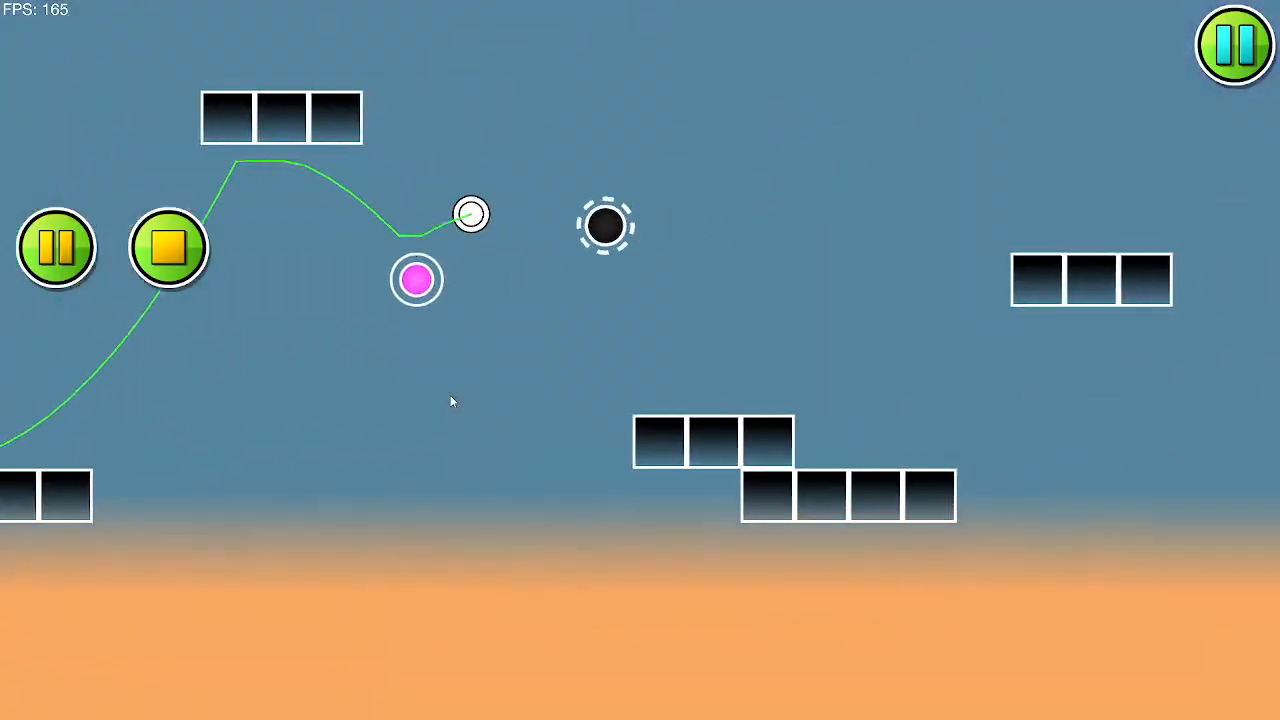
pyautogui.click(450, 396)
pyautogui.click(450, 398)
pyautogui.click(450, 399)
pyautogui.click(450, 400)
pyautogui.click(449, 402)
pyautogui.click(449, 404)
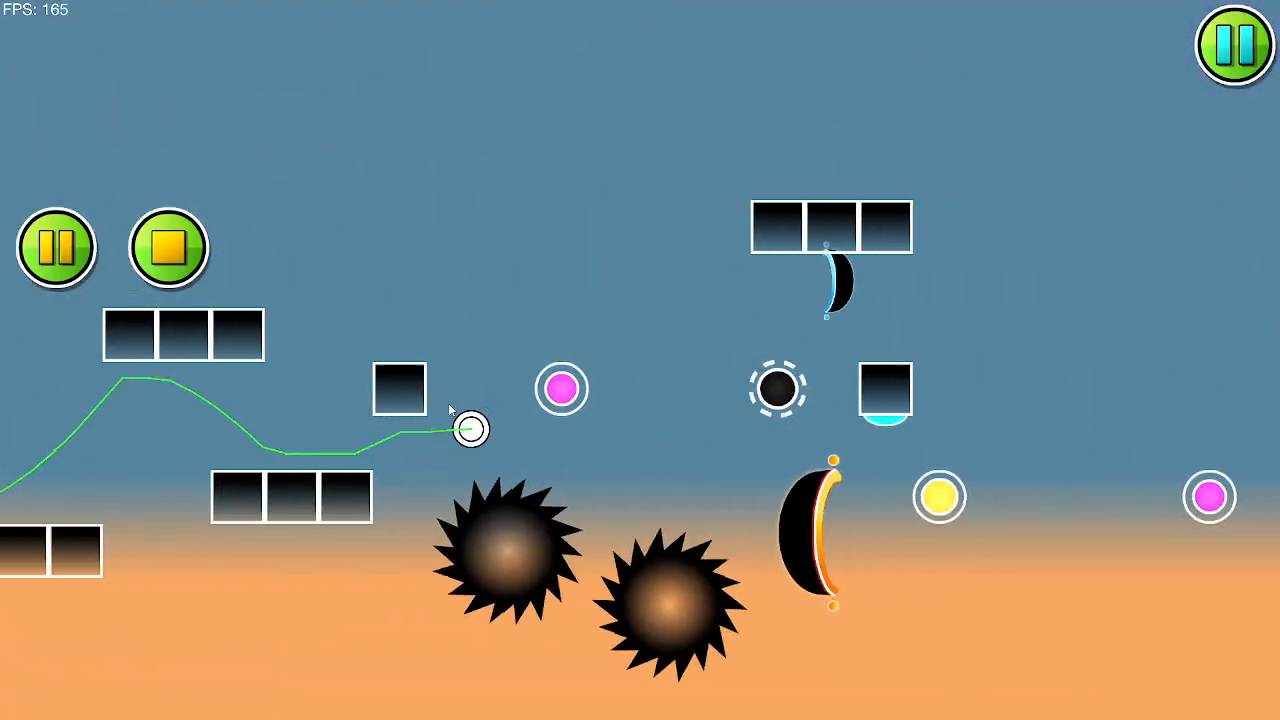
pyautogui.click(449, 408)
pyautogui.click(448, 408)
pyautogui.click(448, 408)
pyautogui.click(450, 415)
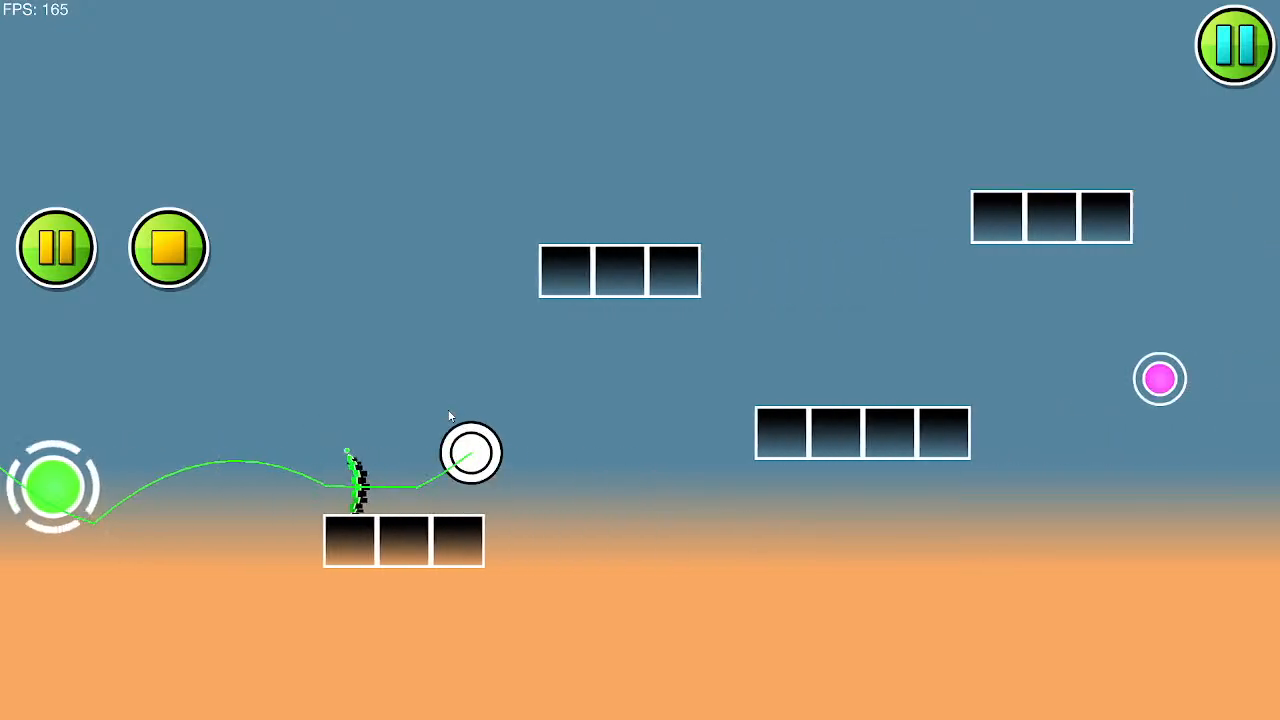
pyautogui.click(449, 416)
pyautogui.click(449, 417)
pyautogui.click(449, 417)
pyautogui.click(448, 418)
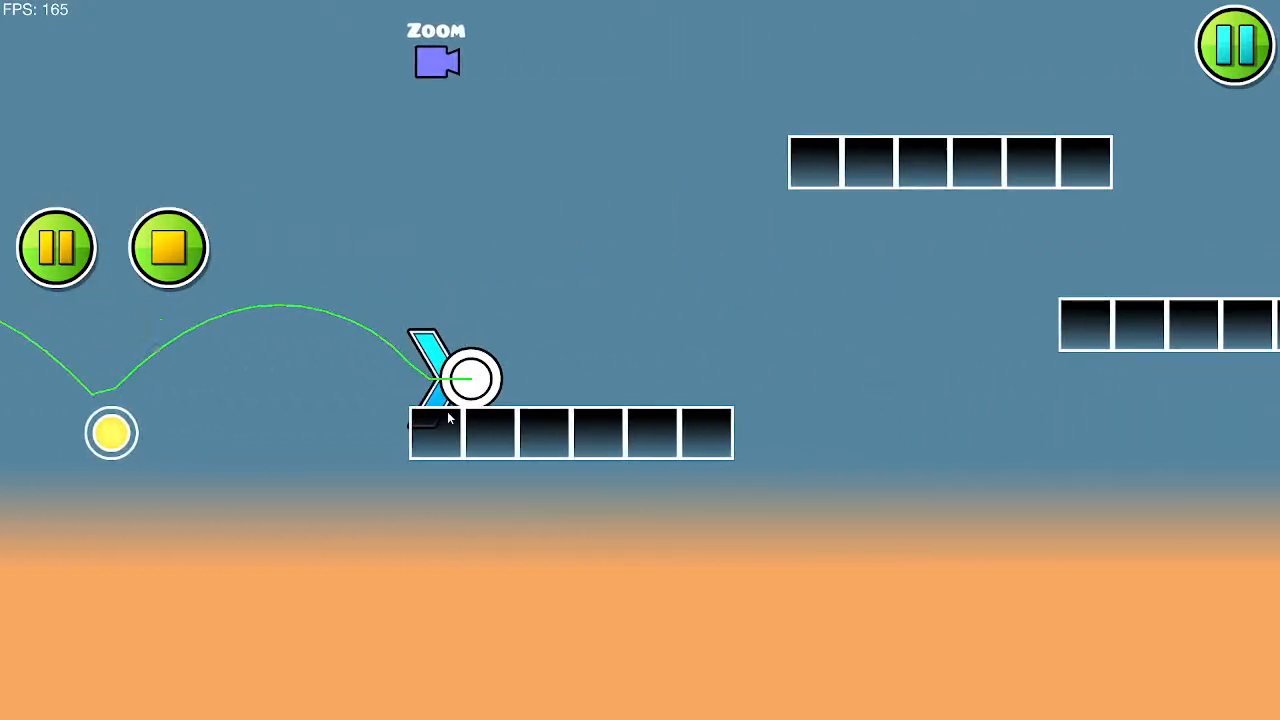
pyautogui.click(448, 418)
pyautogui.click(447, 415)
pyautogui.click(448, 420)
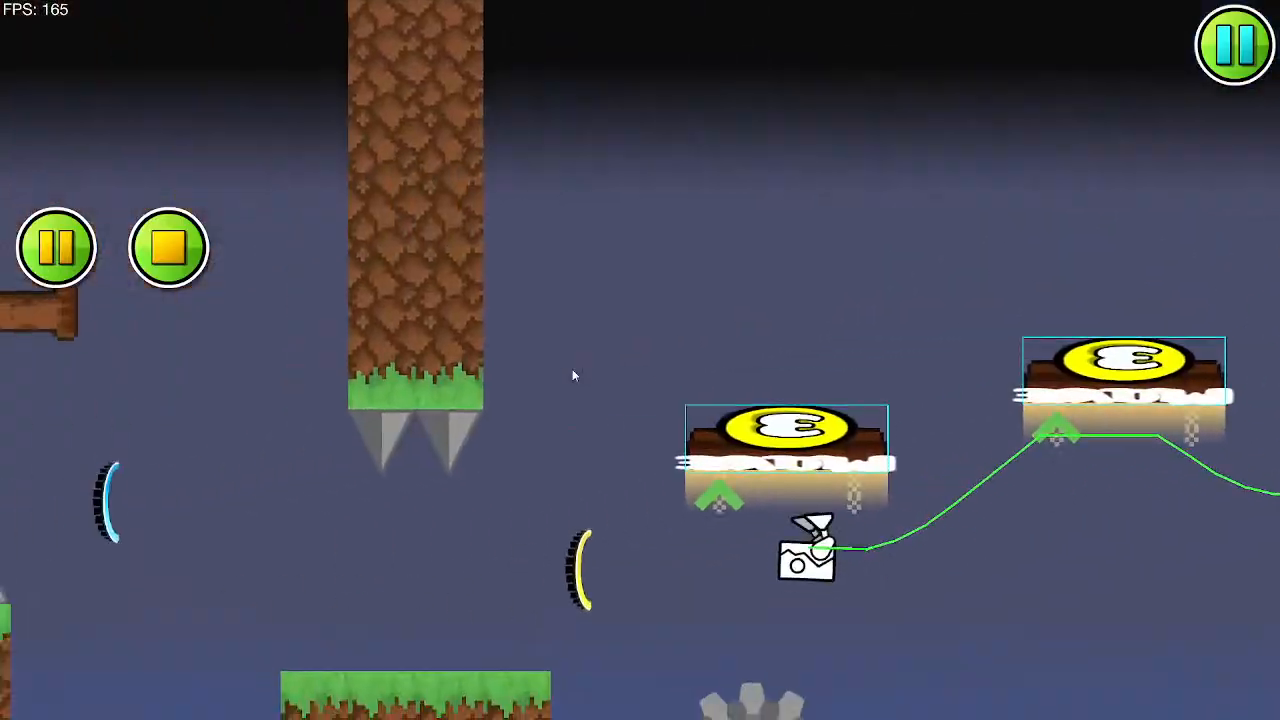
pyautogui.click(572, 375)
pyautogui.click(571, 375)
pyautogui.click(168, 247)
# Step: Examine the object and group settings of the wooden touch-trigger platforms just after the color trigger column
pyautogui.moveTo(395, 320); pyautogui.dragTo(152, 391)
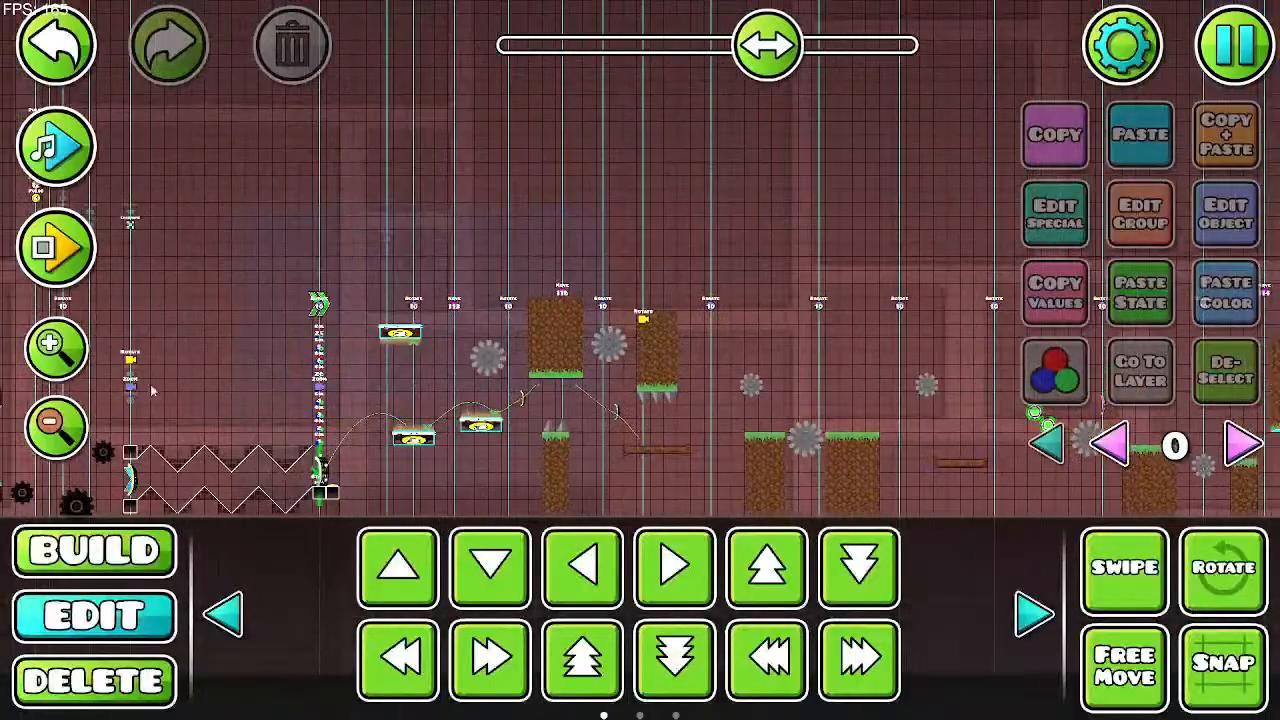
pyautogui.scroll(4, 400, 390)
pyautogui.moveTo(300, 400); pyautogui.dragTo(584, 271)
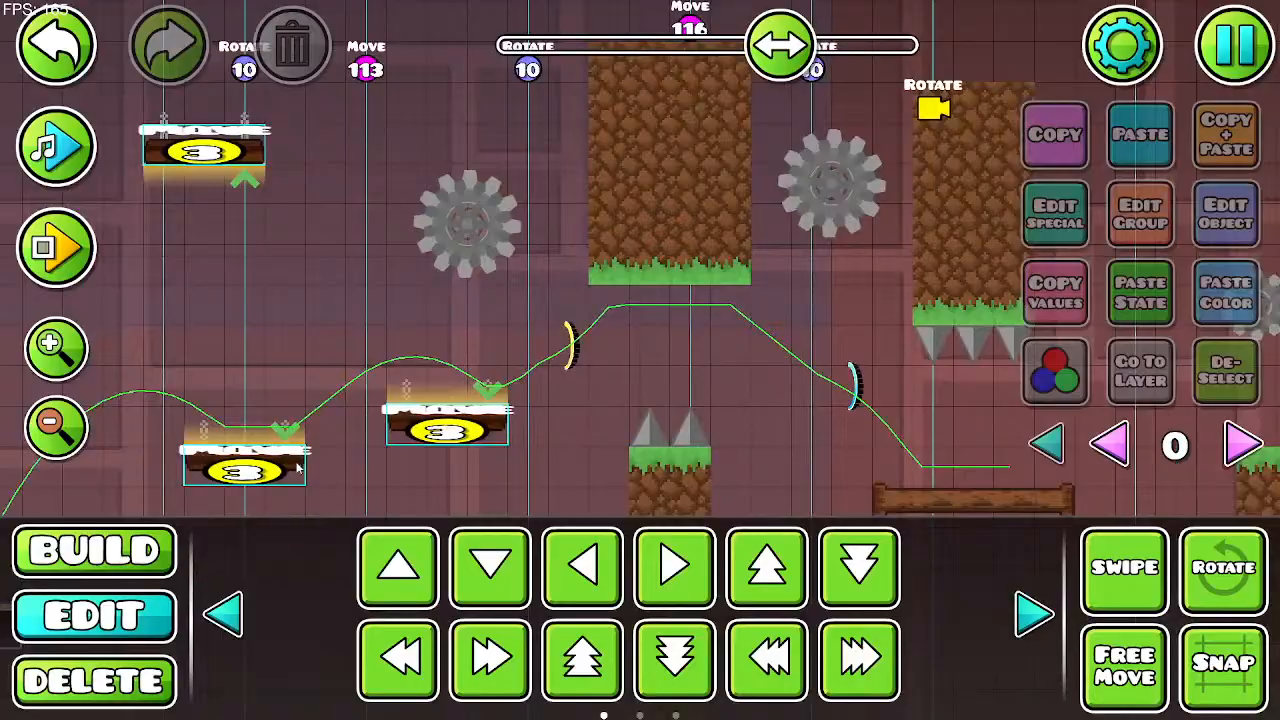
pyautogui.click(1226, 213)
pyautogui.click(637, 606)
pyautogui.click(1140, 213)
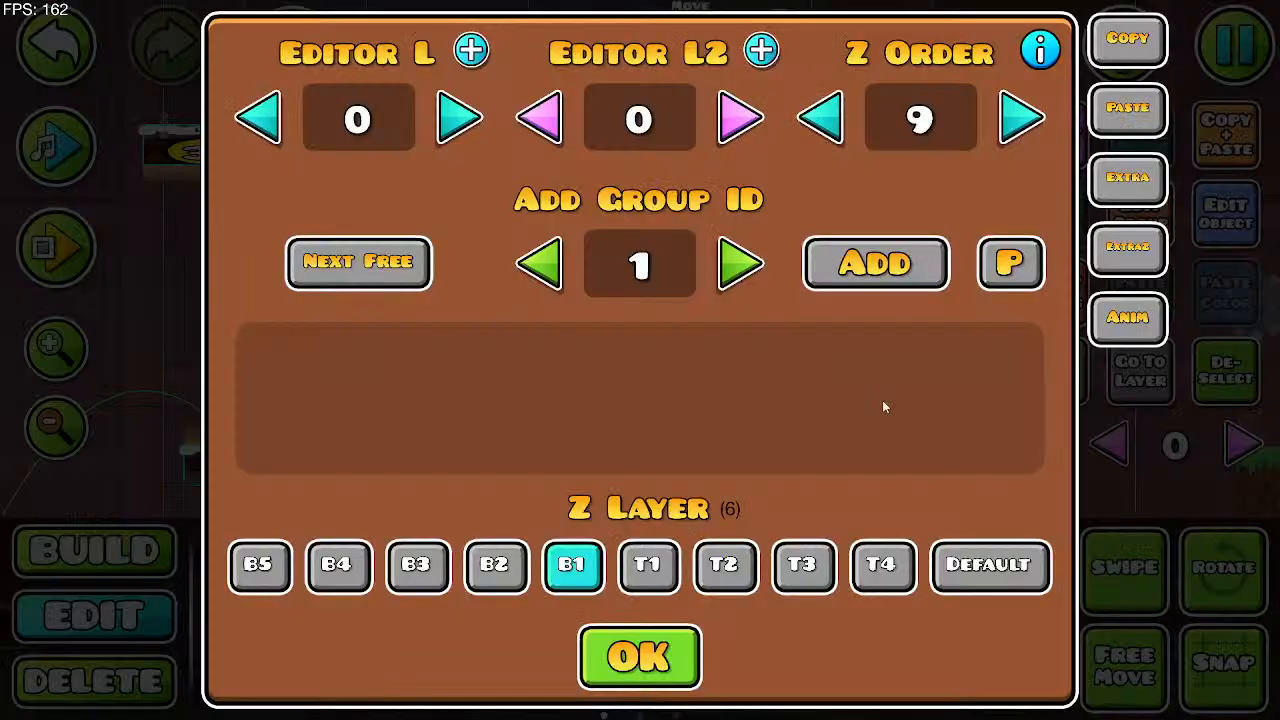
pyautogui.click(660, 640)
# Step: Move the triggers of the two lower wooden platforms about two grid cells down, beneath their platforms
pyautogui.moveTo(790, 78)
pyautogui.mouseDown()
pyautogui.moveTo(755, 68)
pyautogui.moveTo(820, 68)
pyautogui.moveTo(785, 66)
pyautogui.mouseUp()
pyautogui.moveTo(545, 504); pyautogui.dragTo(629, 464)
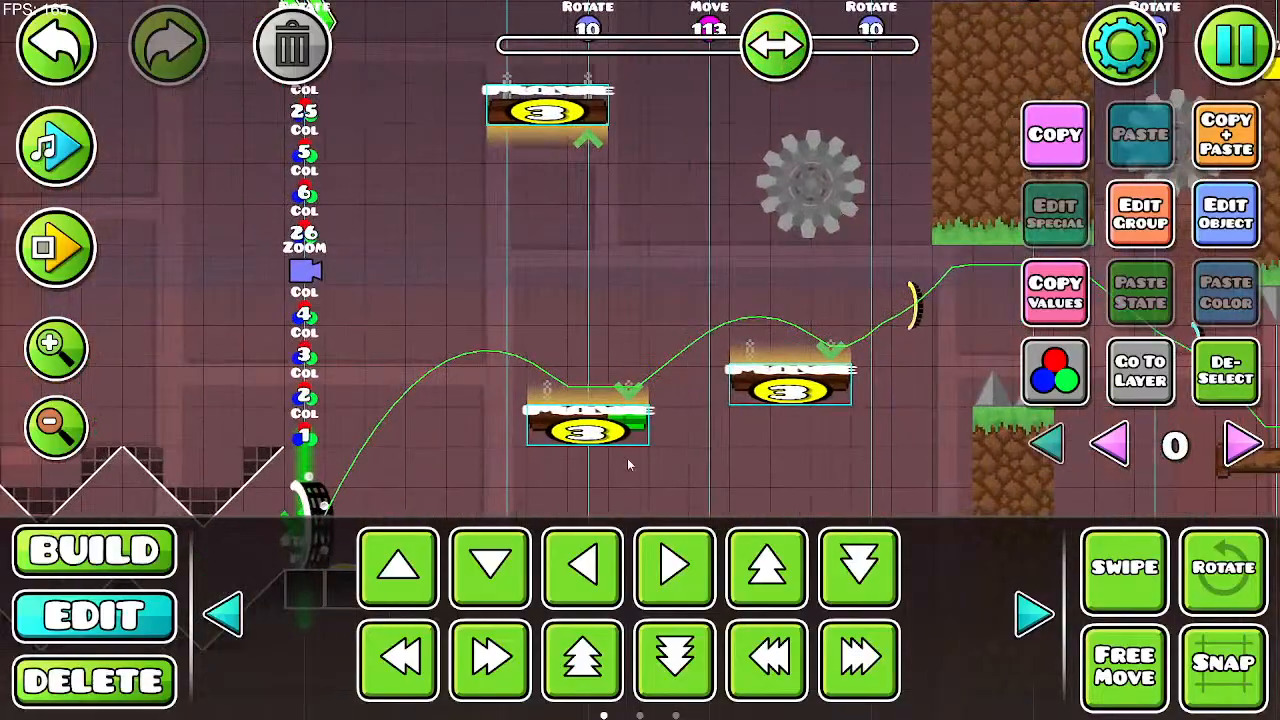
pyautogui.scroll(-3, 660, 390)
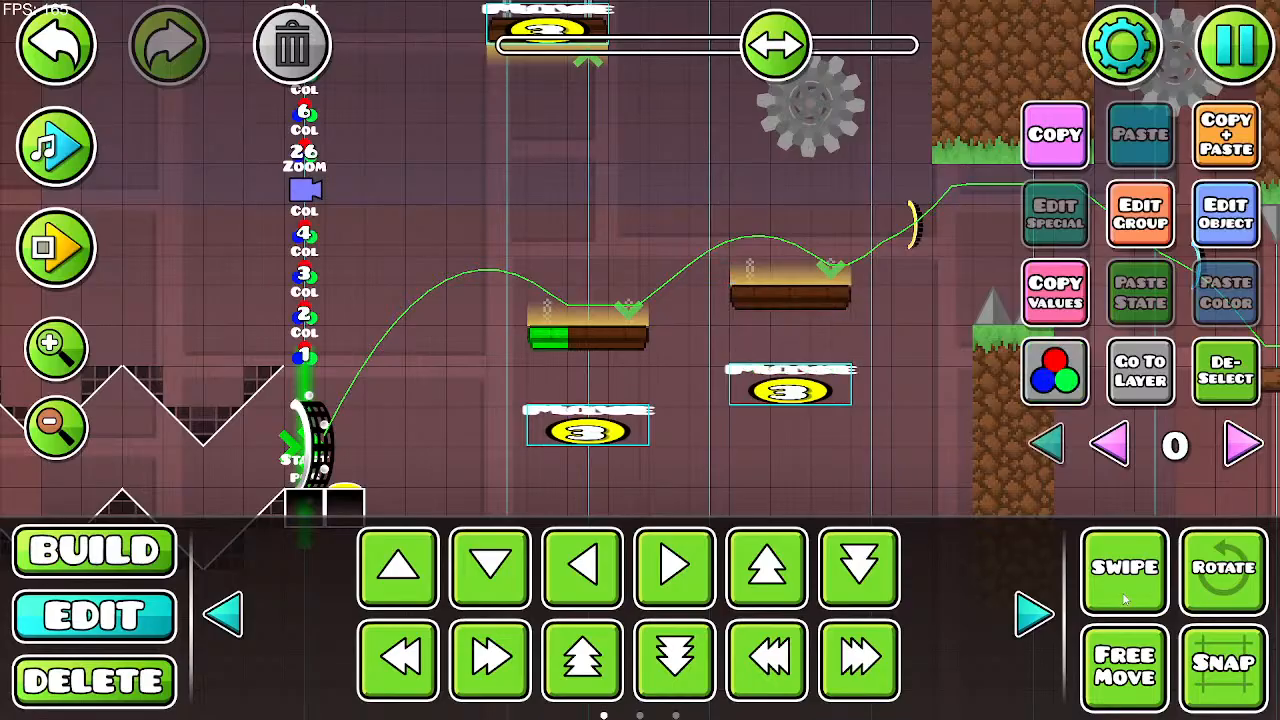
# Step: Assign the pieces of the first lower wooden platform to group ID 122
pyautogui.click(545, 313)
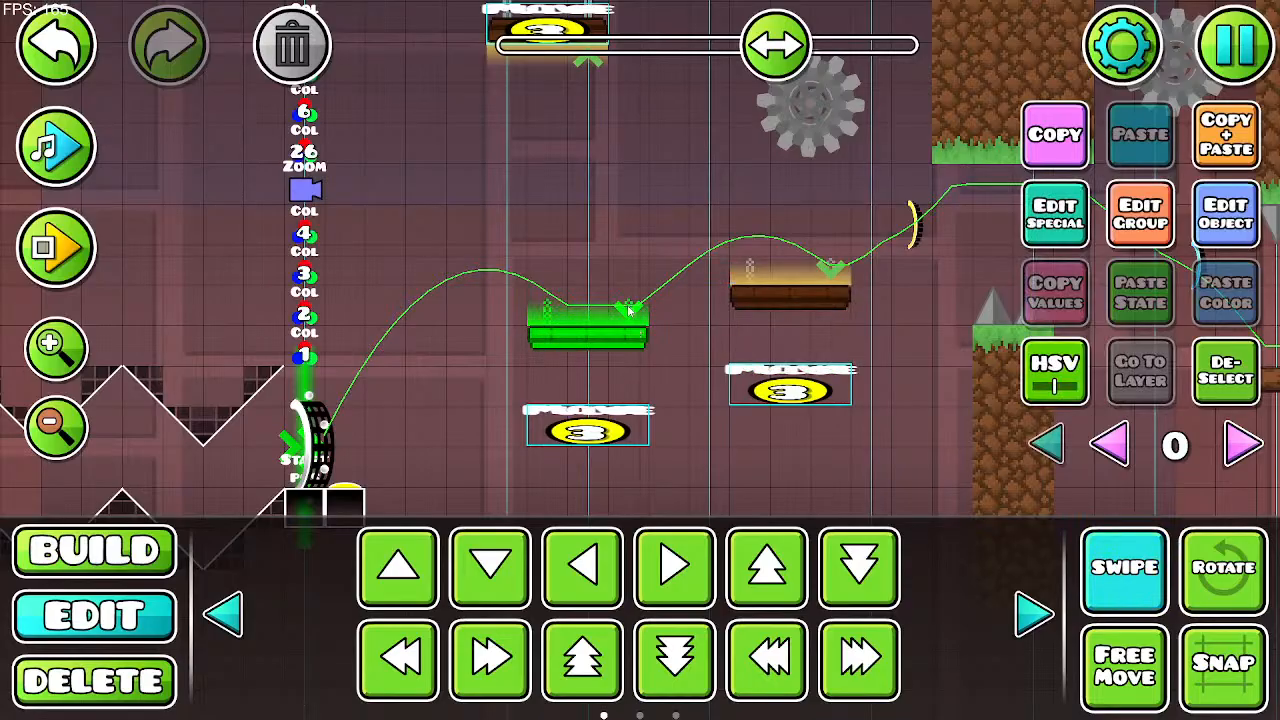
pyautogui.click(1128, 222)
pyautogui.write('1')
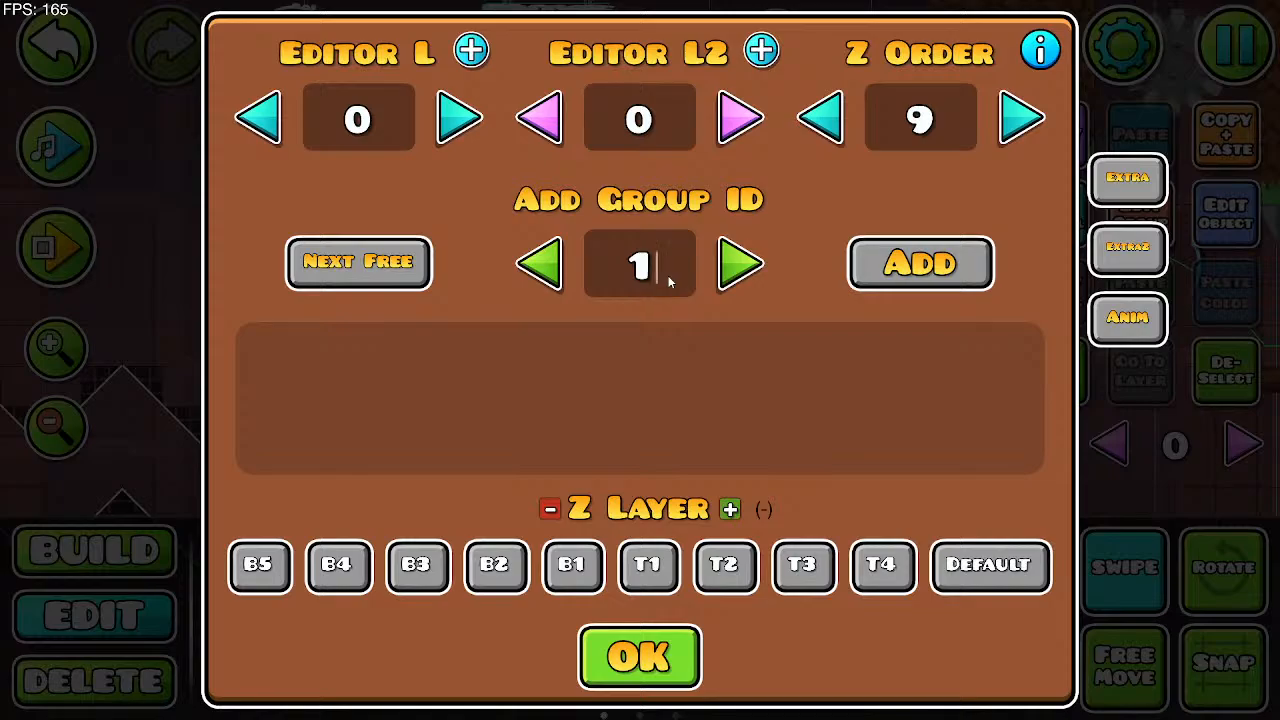
pyautogui.write('22')
pyautogui.click(640, 656)
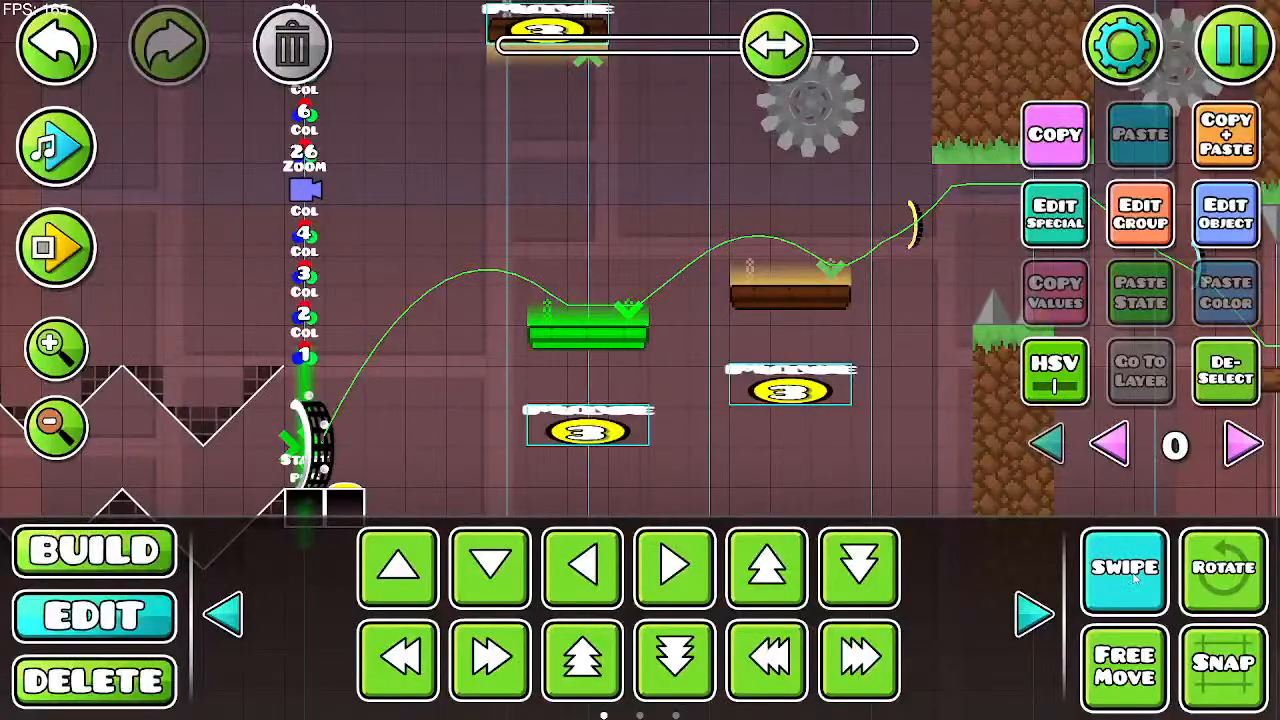
# Step: Assign the pieces of the second lower wooden platform, just before the yellow pad, to group ID 123
pyautogui.click(758, 296)
pyautogui.click(846, 312)
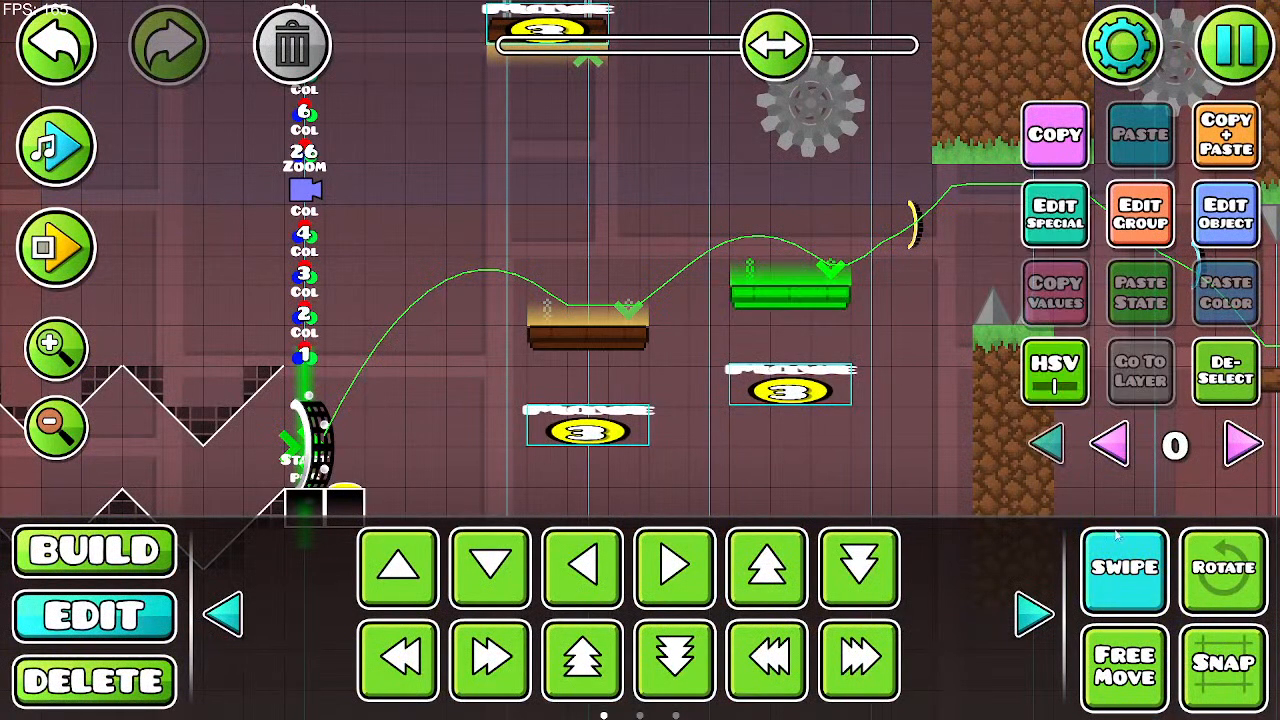
pyautogui.click(1140, 212)
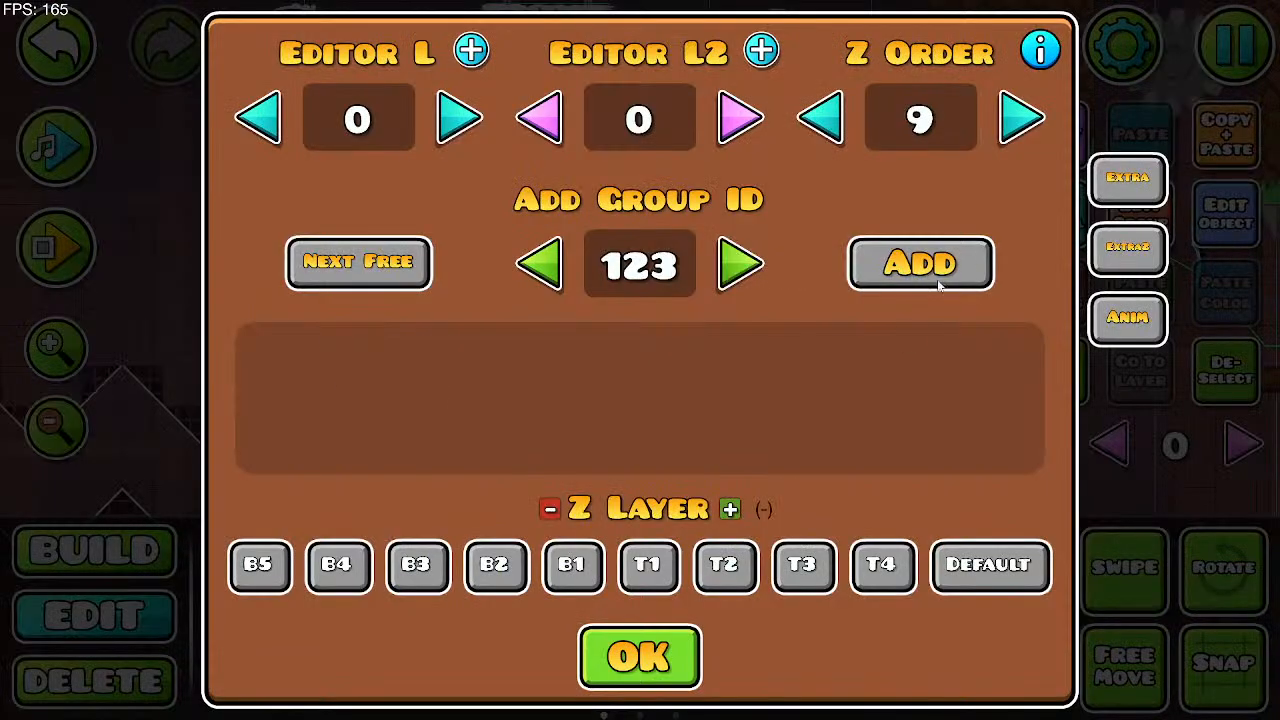
pyautogui.click(640, 656)
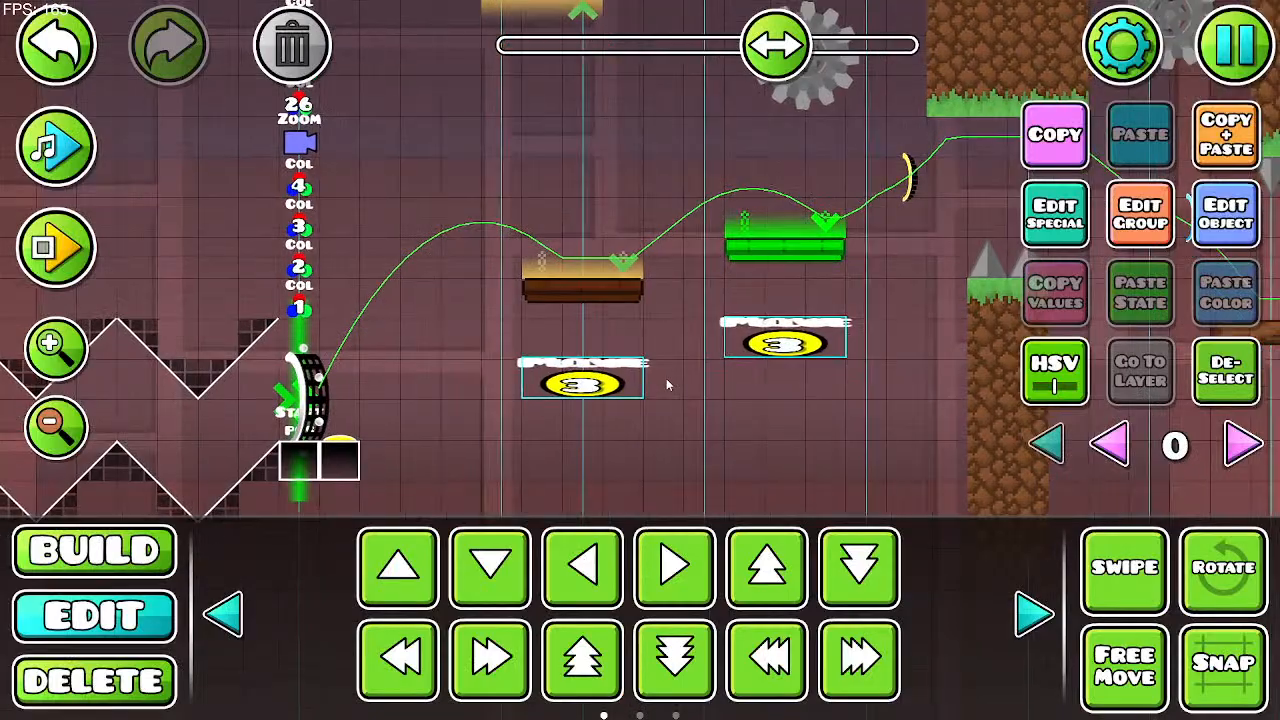
# Step: Set the target group ID of the move trigger under the first platform to 122 and under the second platform to 123
pyautogui.click(609, 379)
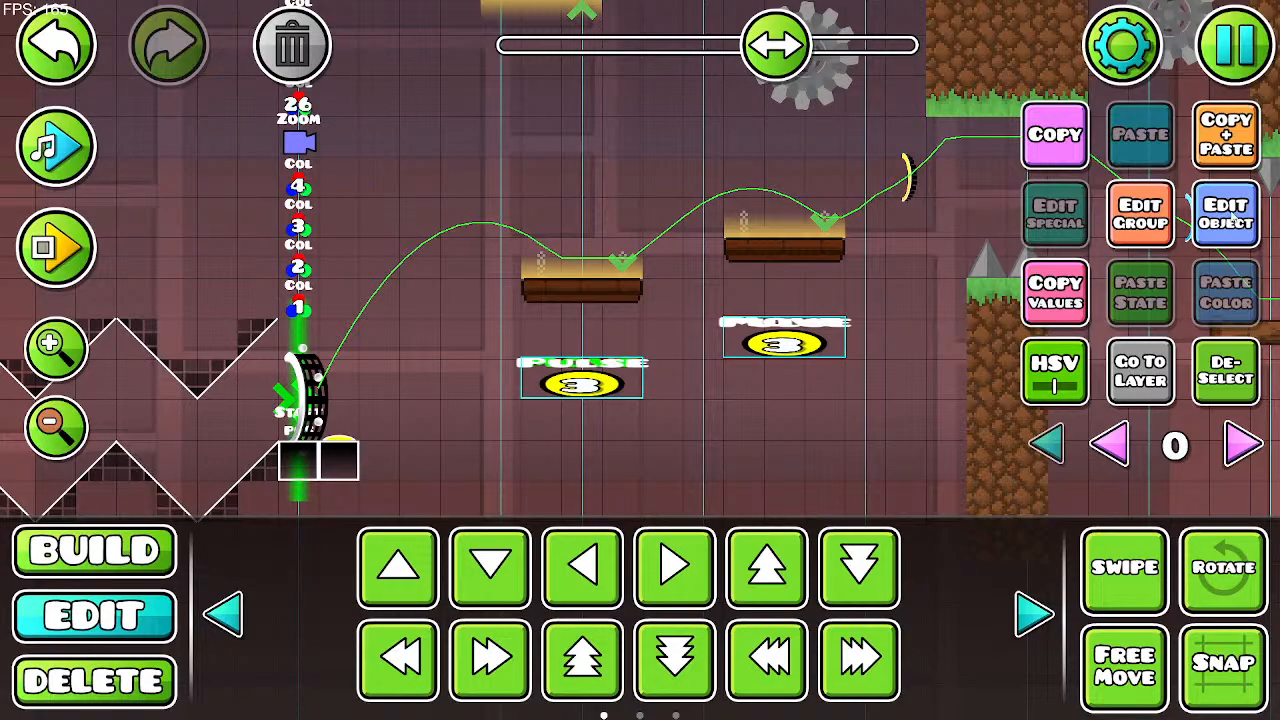
pyautogui.click(1228, 212)
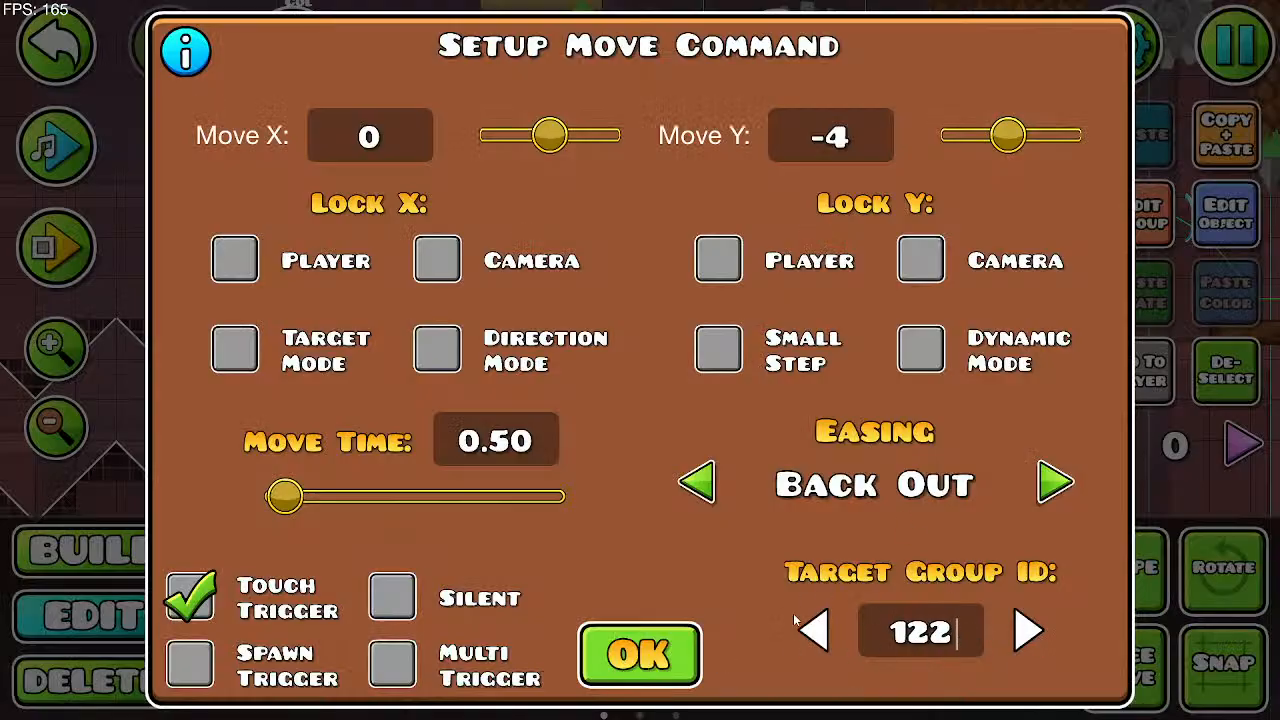
pyautogui.click(643, 662)
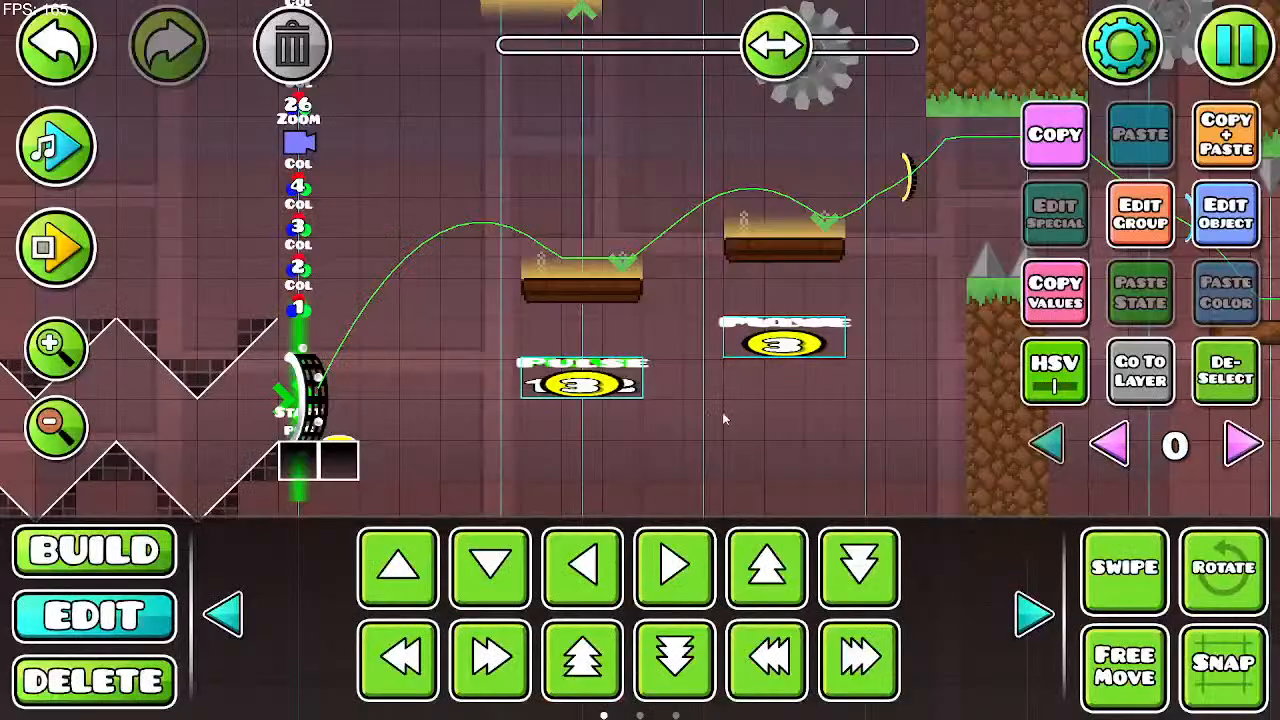
pyautogui.click(1220, 230)
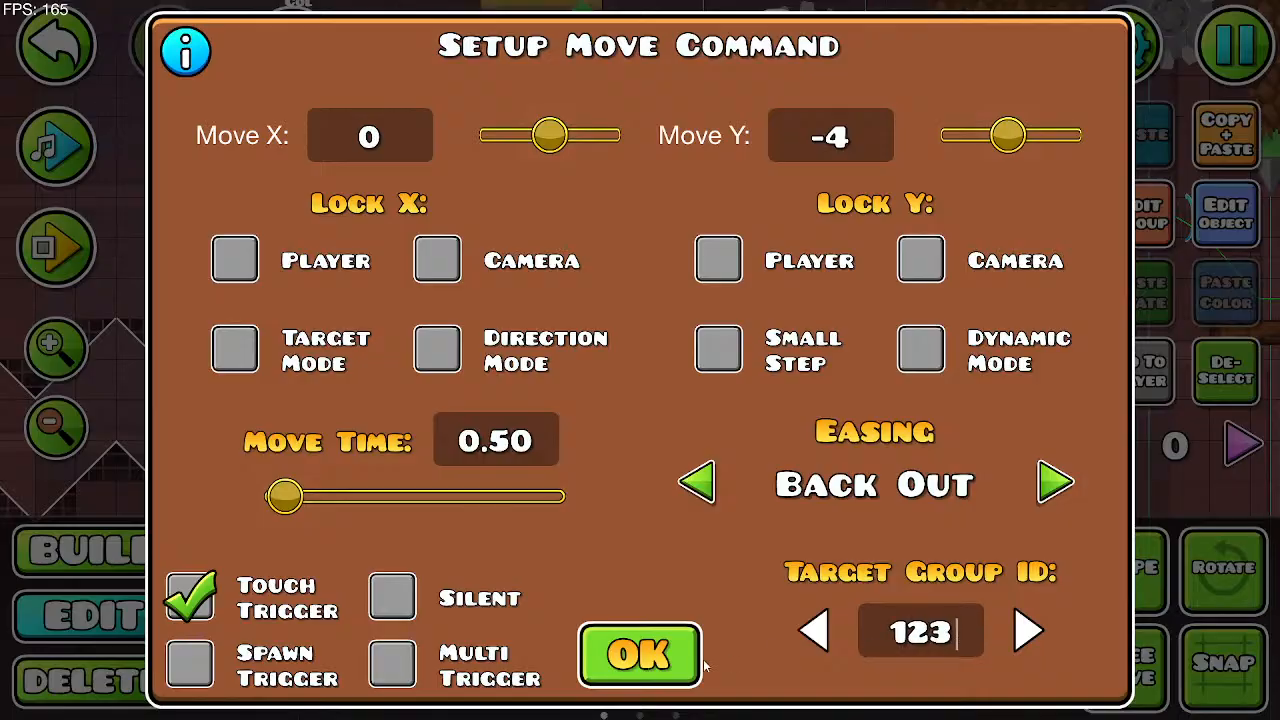
pyautogui.click(698, 662)
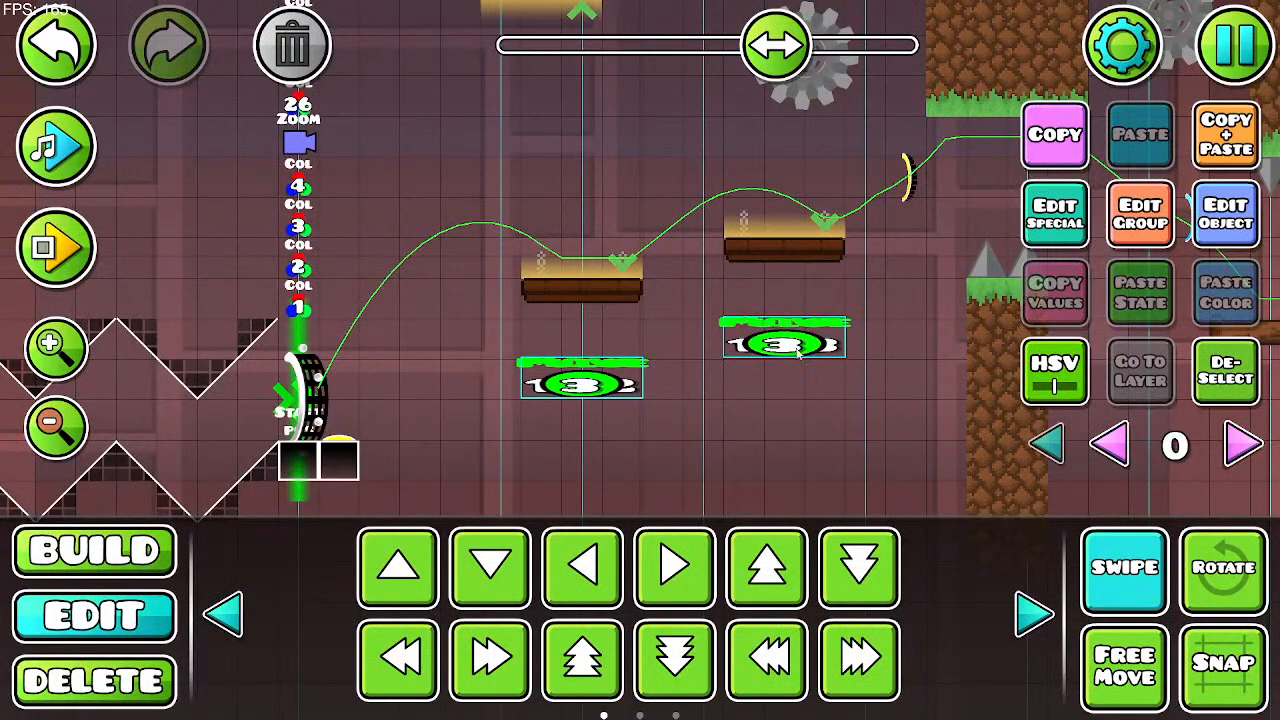
# Step: Playtest the level from the start position through the gravity, orb and platform sections, and stop past the stepped grass pillar
pyautogui.click(103, 254)
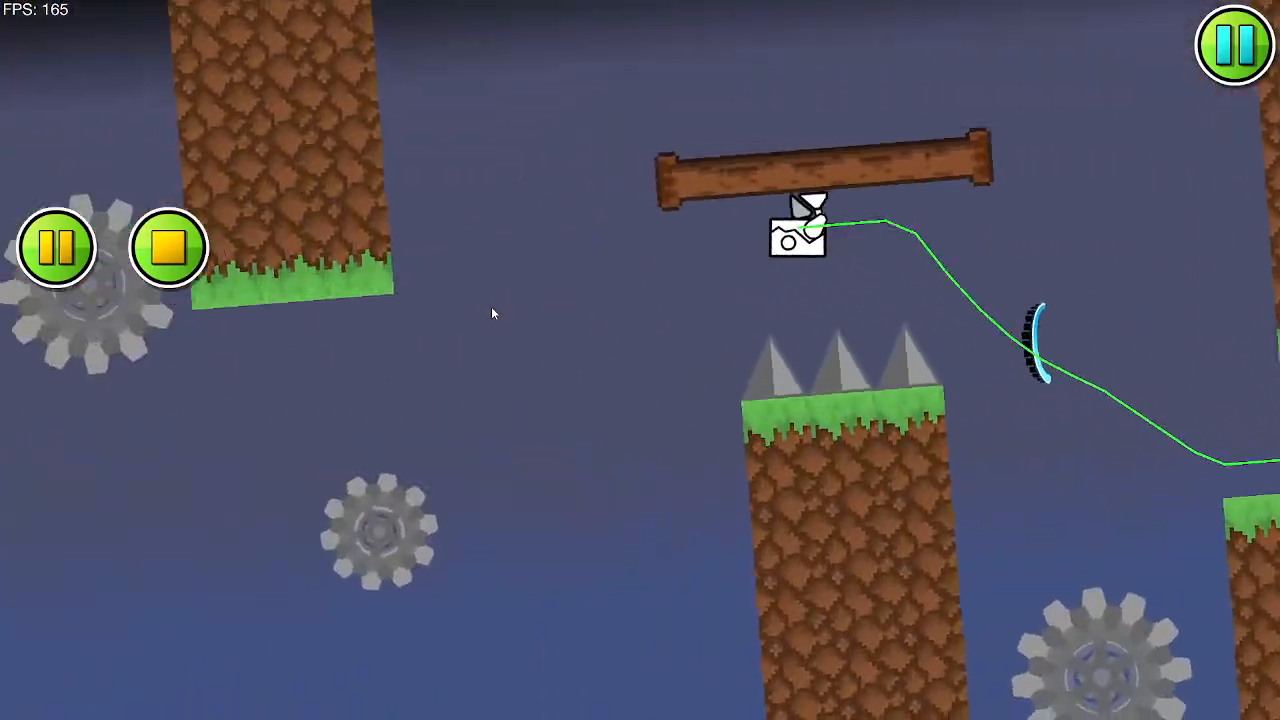
pyautogui.click(491, 308)
pyautogui.click(491, 308)
pyautogui.click(491, 308)
pyautogui.click(491, 308)
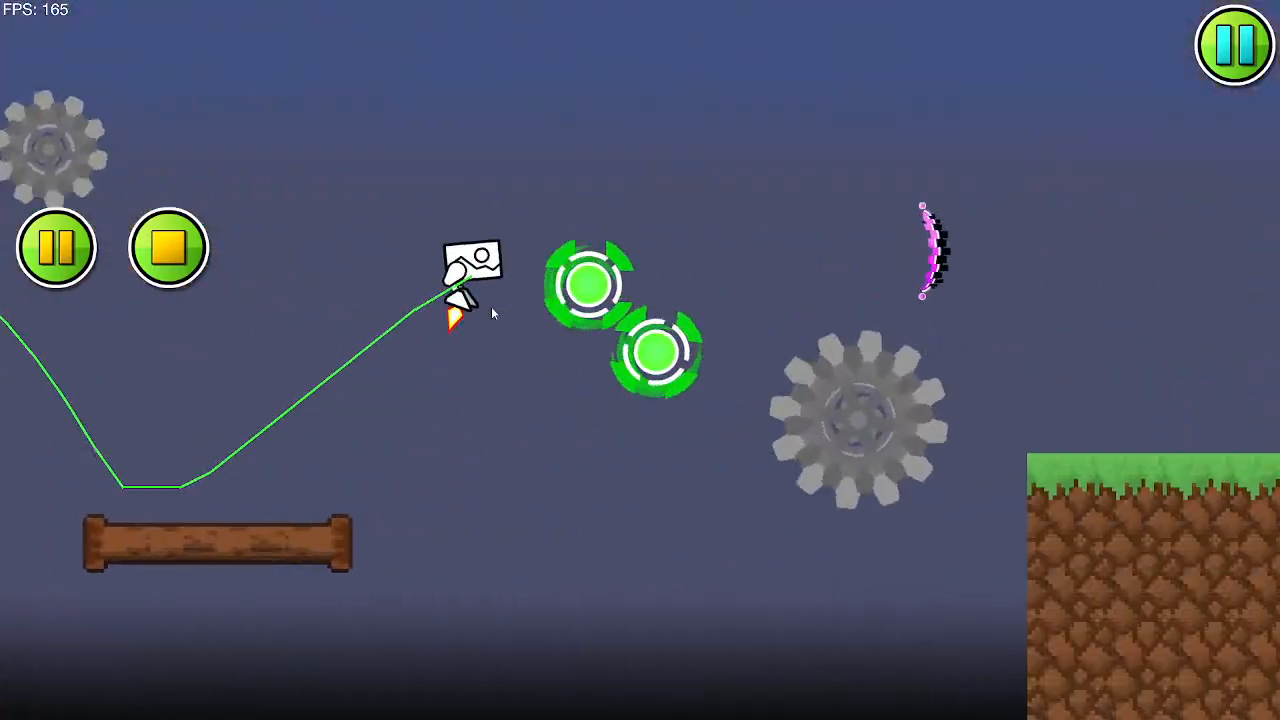
pyautogui.click(491, 308)
pyautogui.click(491, 308)
pyautogui.click(491, 308)
pyautogui.click(491, 308)
pyautogui.click(491, 308)
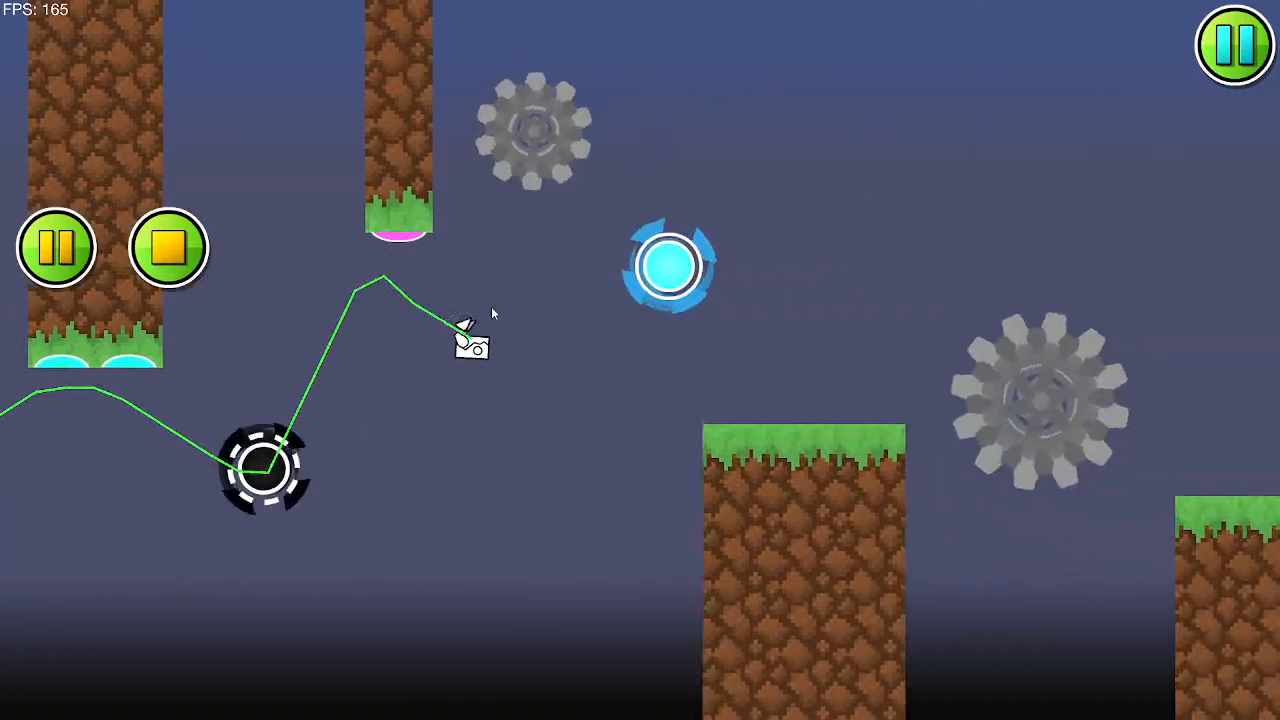
pyautogui.click(491, 306)
pyautogui.click(491, 306)
pyautogui.click(491, 306)
pyautogui.click(491, 306)
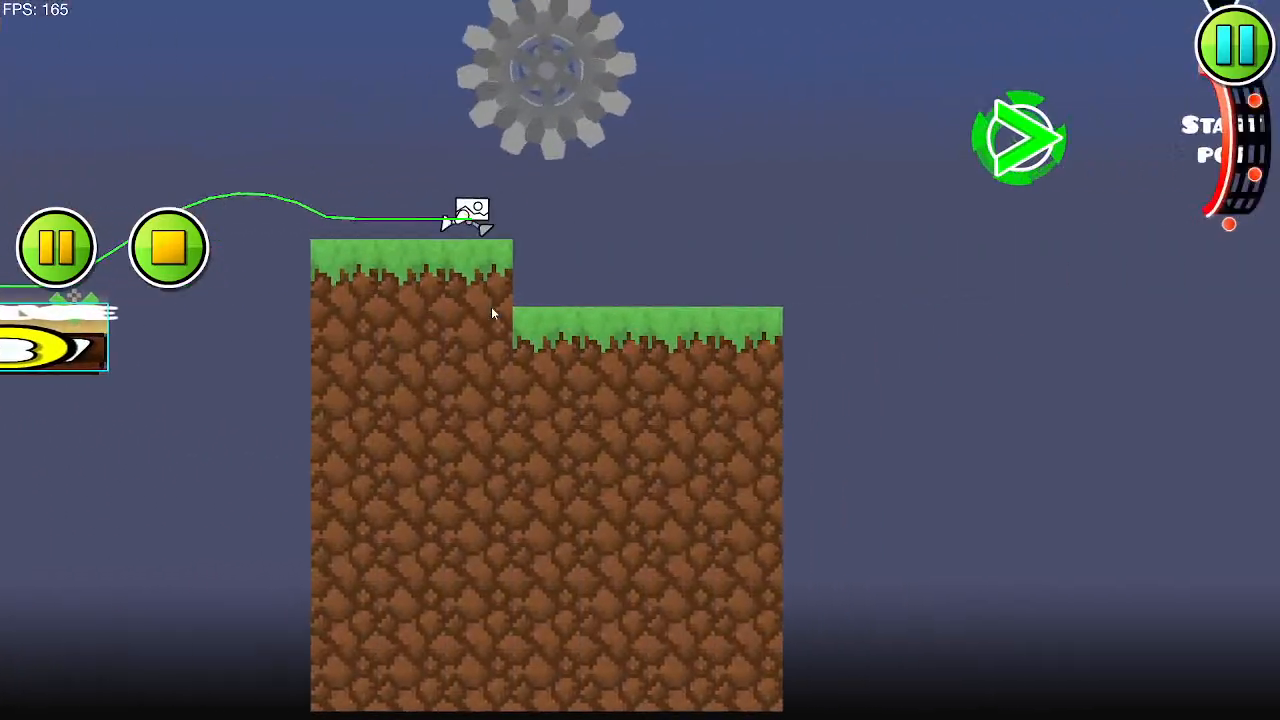
pyautogui.click(491, 308)
pyautogui.click(491, 308)
pyautogui.click(168, 247)
pyautogui.moveTo(359, 348); pyautogui.dragTo(971, 358)
pyautogui.click(168, 553)
pyautogui.moveTo(371, 446); pyautogui.dragTo(468, 412)
pyautogui.click(1048, 497)
pyautogui.click(1020, 614)
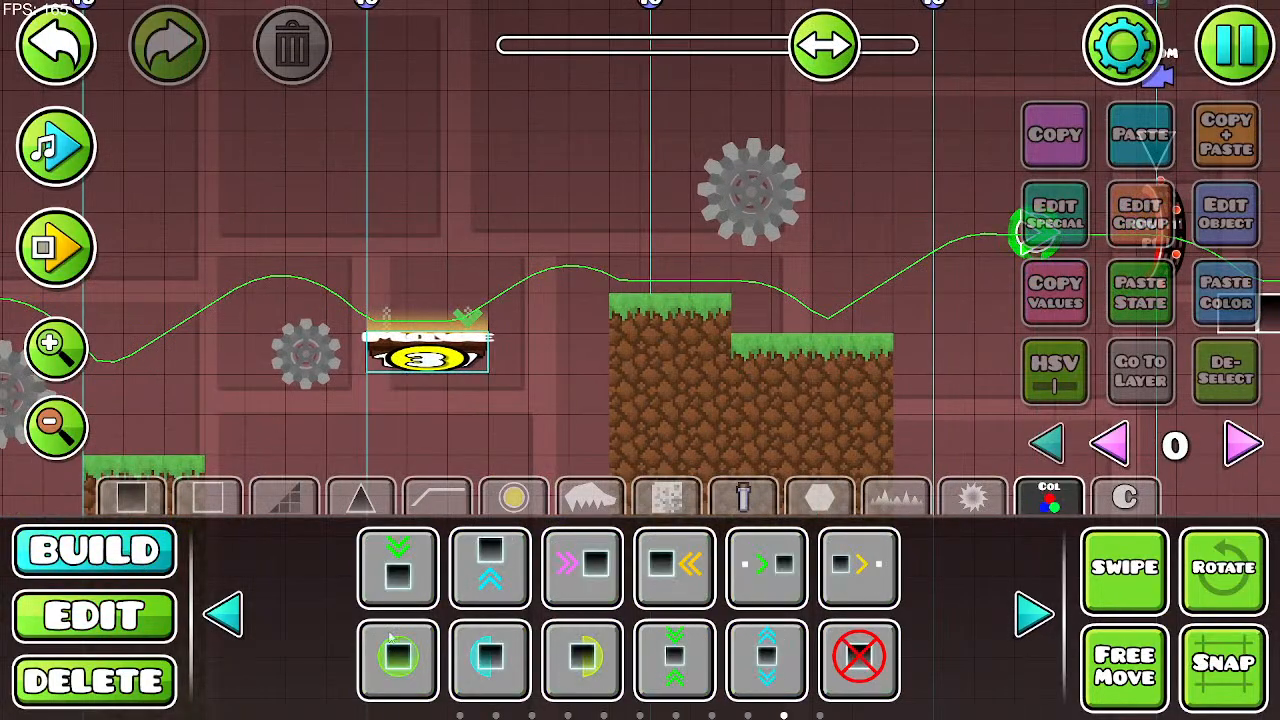
pyautogui.click(143, 622)
pyautogui.click(95, 550)
pyautogui.click(514, 497)
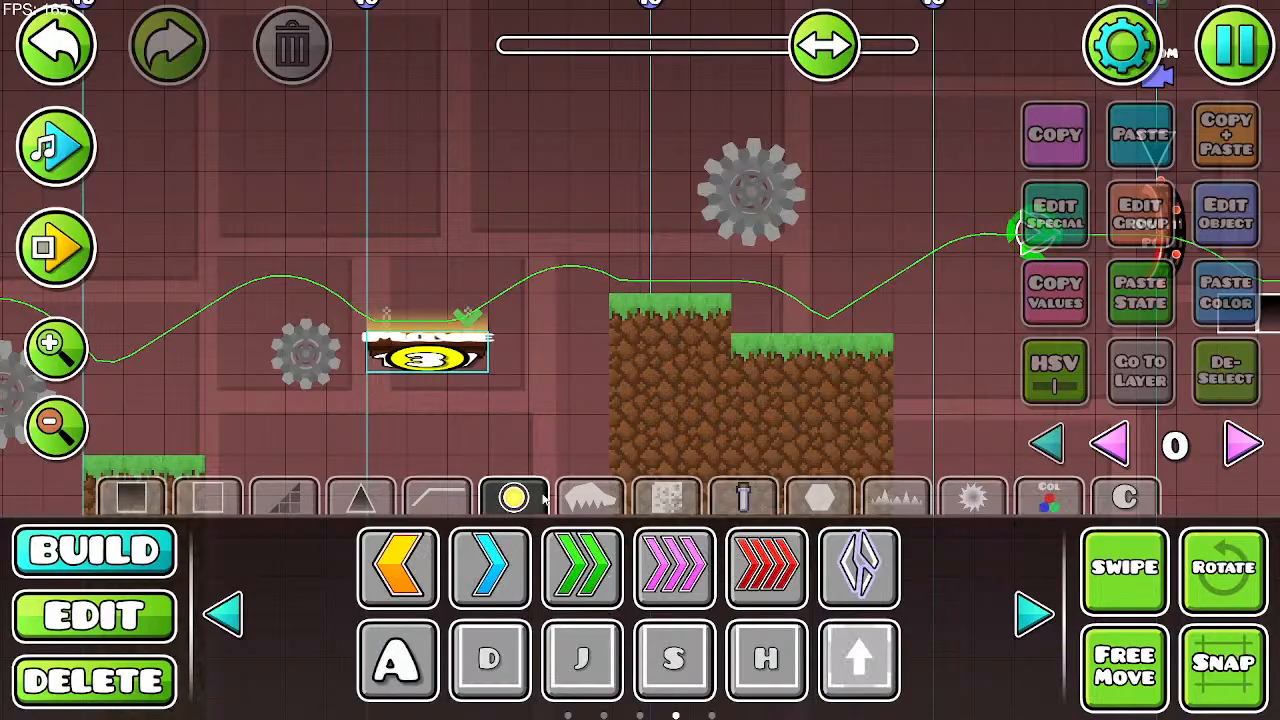
pyautogui.click(437, 497)
pyautogui.click(360, 497)
pyautogui.click(514, 497)
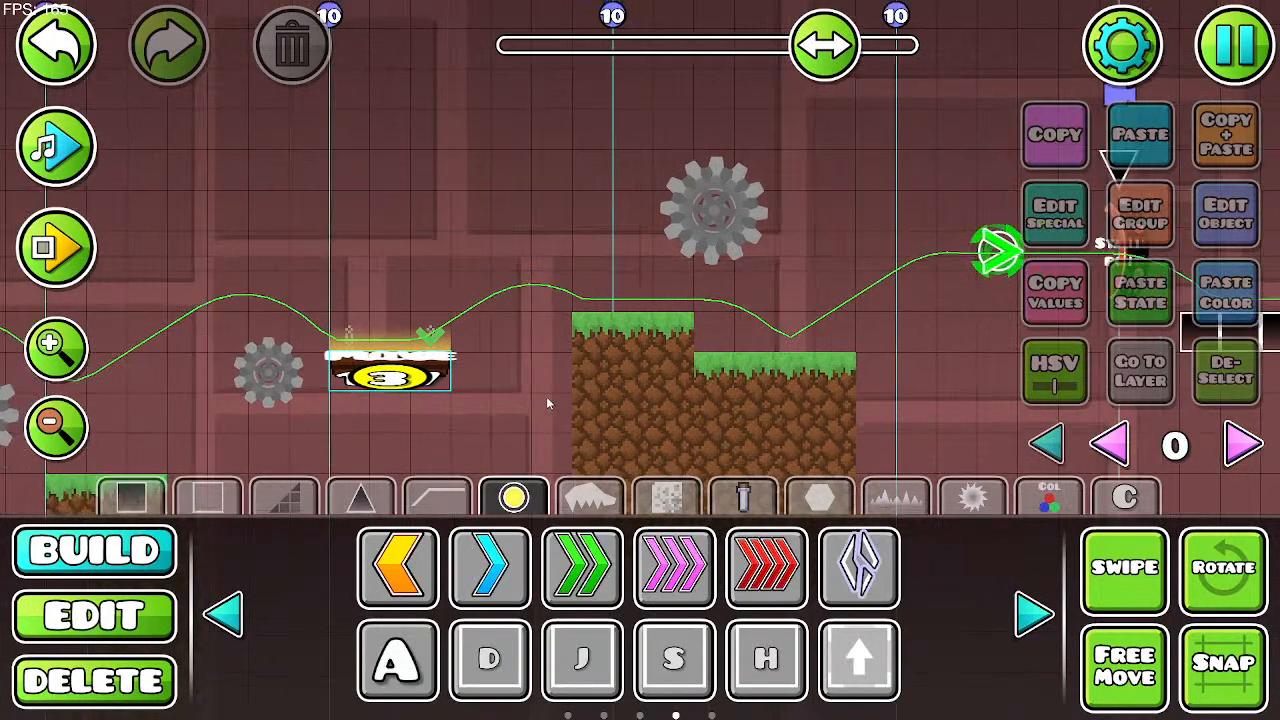
# Step: Place a move trigger above and ahead of the wooden platform that precedes the stepped grass pillar
pyautogui.click(1048, 497)
pyautogui.click(1031, 614)
pyautogui.click(1031, 614)
pyautogui.click(1031, 614)
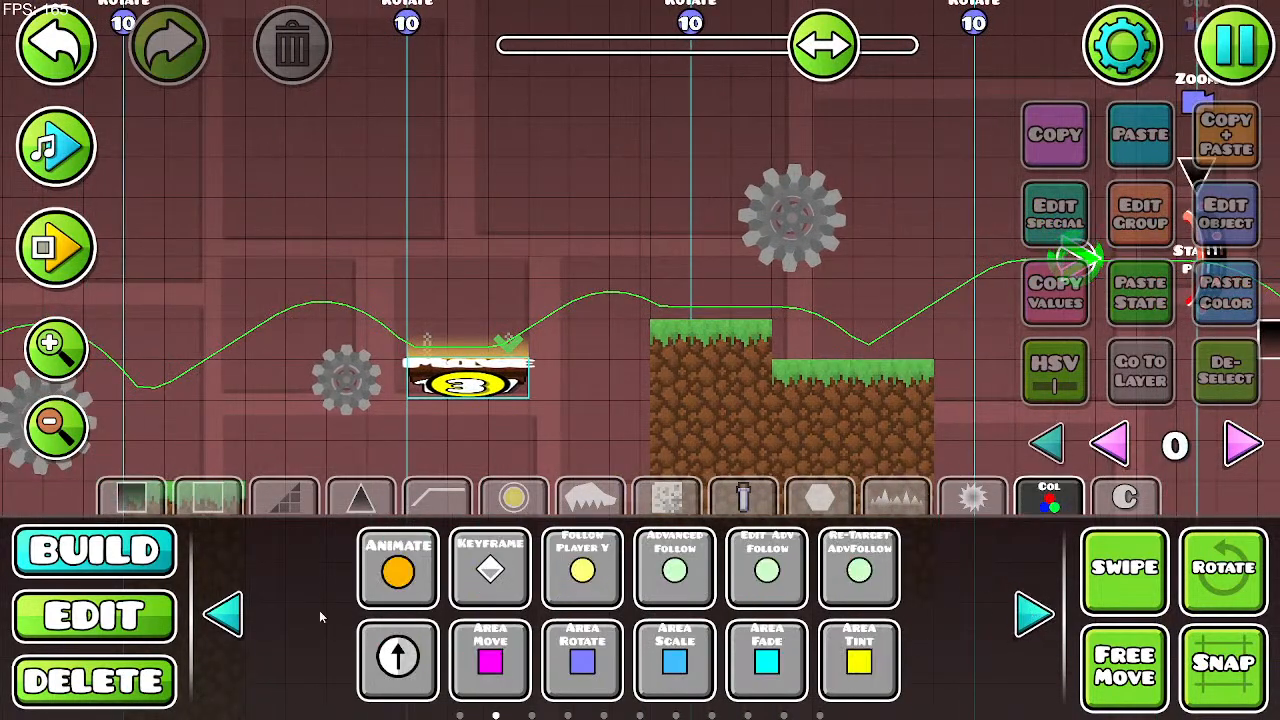
pyautogui.click(225, 614)
pyautogui.click(583, 570)
pyautogui.click(386, 180)
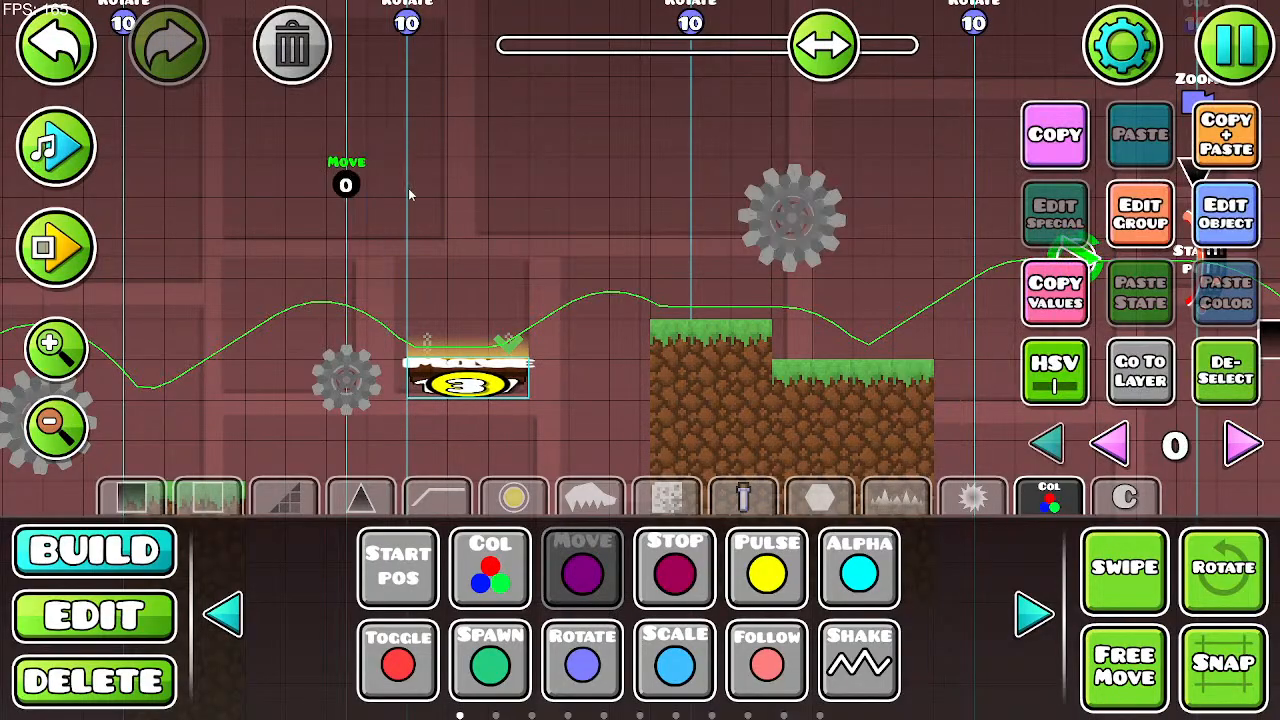
# Step: Set the new move trigger's move time to 1 and its easing to Back Out
pyautogui.click(1054, 212)
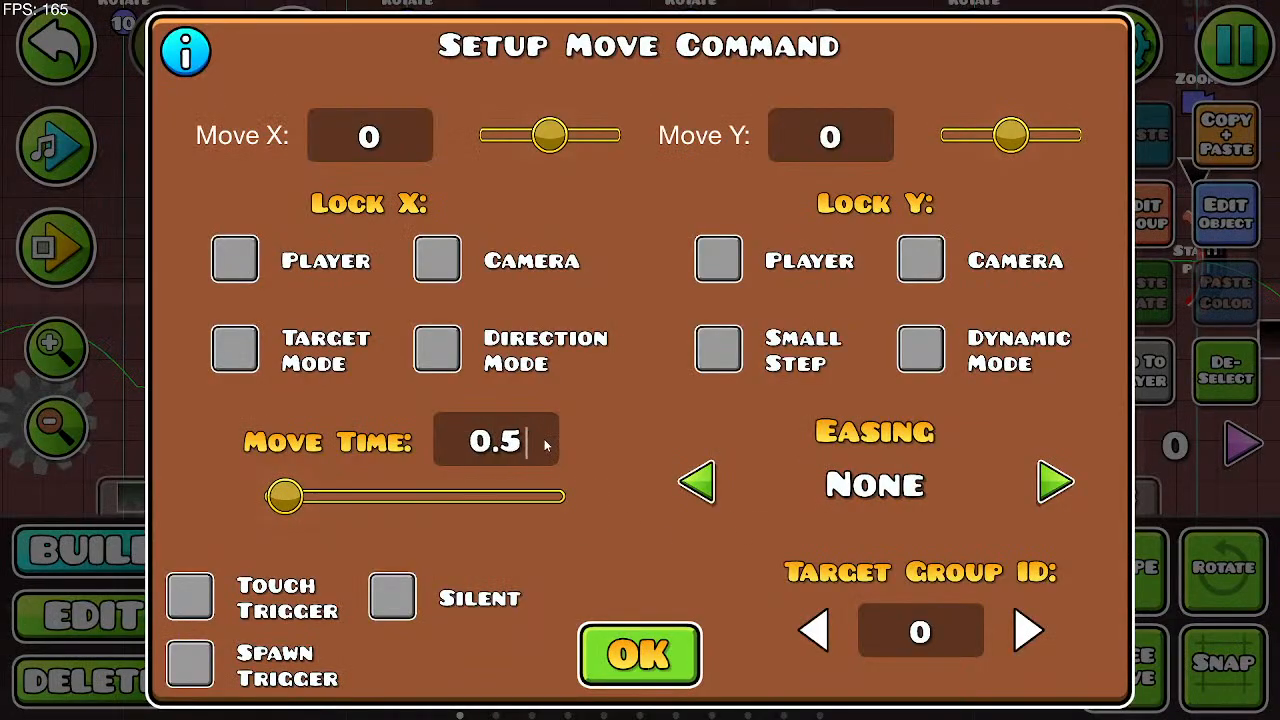
pyautogui.press('BackSpace')
pyautogui.press('BackSpace')
pyautogui.press('BackSpace')
pyautogui.write('1')
pyautogui.click(1055, 483)
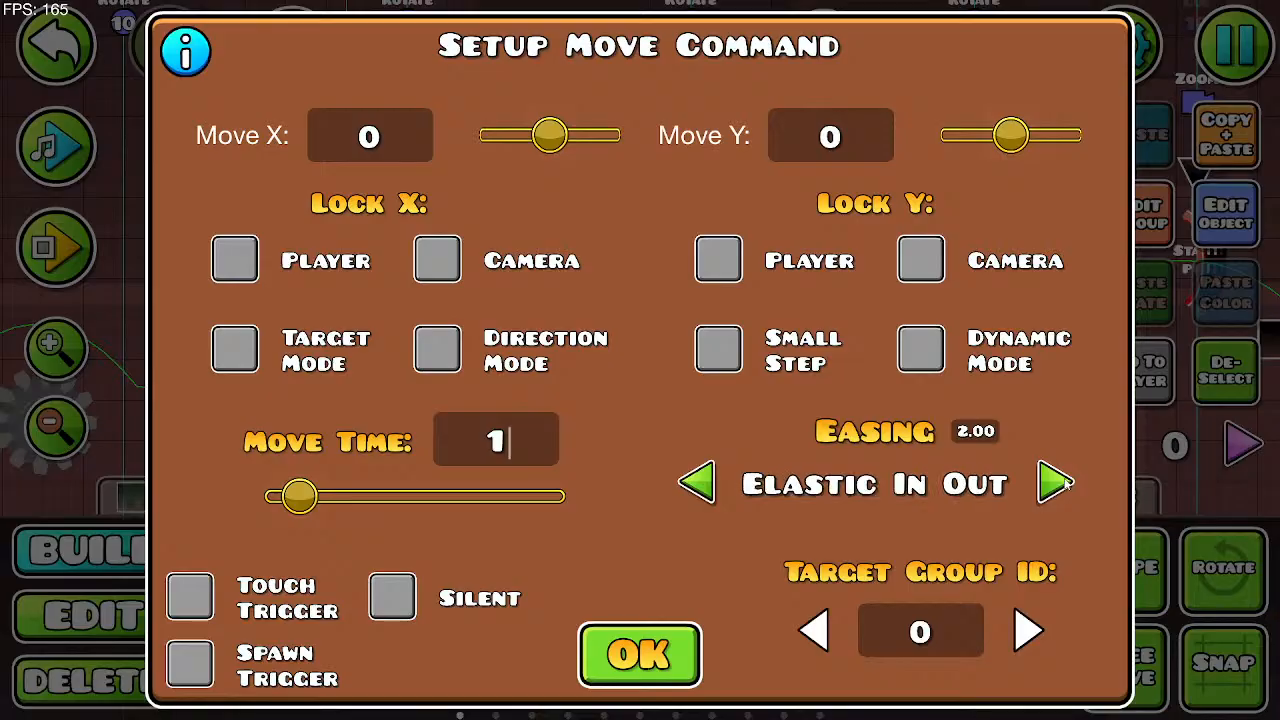
pyautogui.click(1055, 483)
pyautogui.click(1055, 483)
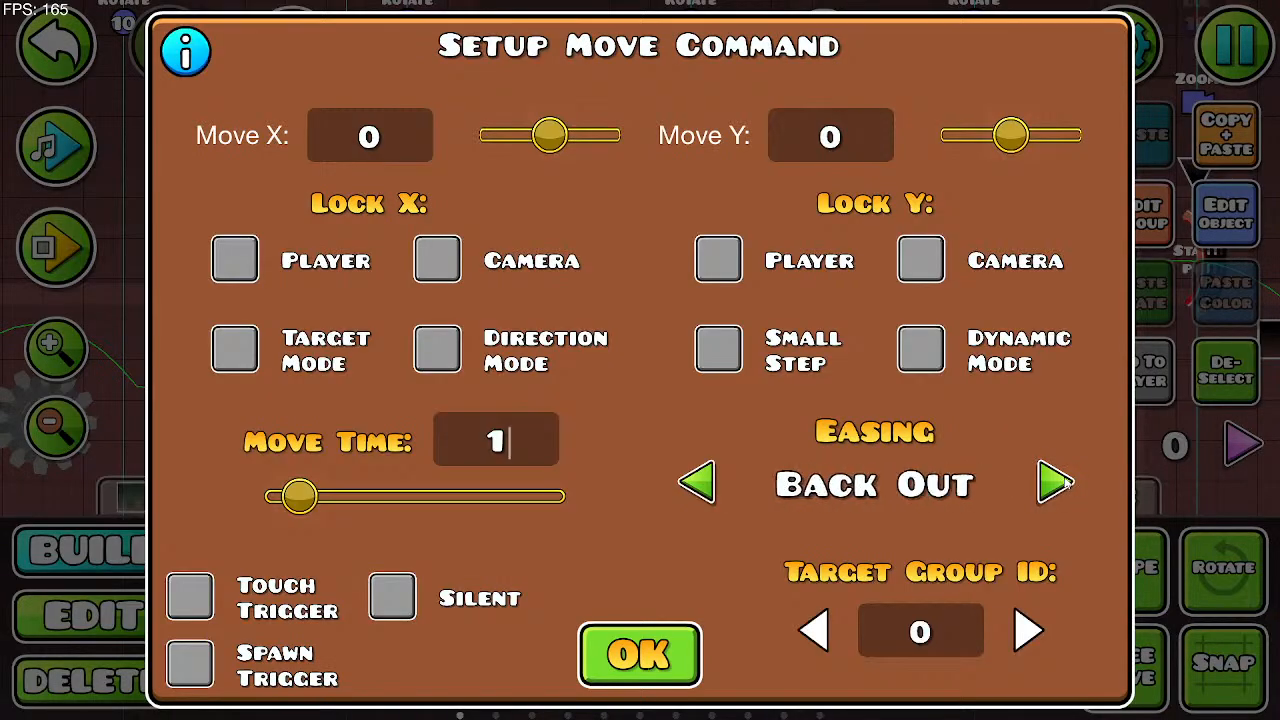
pyautogui.click(640, 655)
# Step: Set the new move trigger's target group ID to 124
pyautogui.click(1240, 208)
pyautogui.write('12')
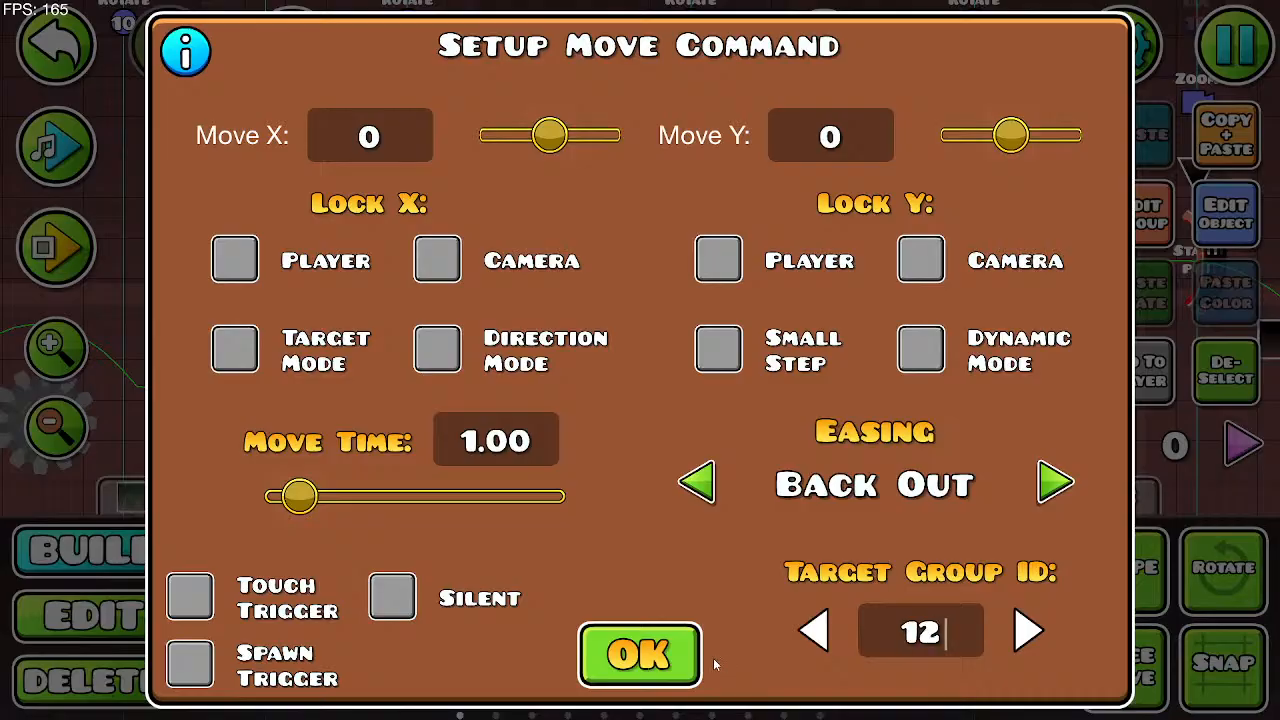
pyautogui.click(606, 672)
# Step: Assign the whole stepped grass pillar, including its solid blocks, to group ID 124
pyautogui.press('2')
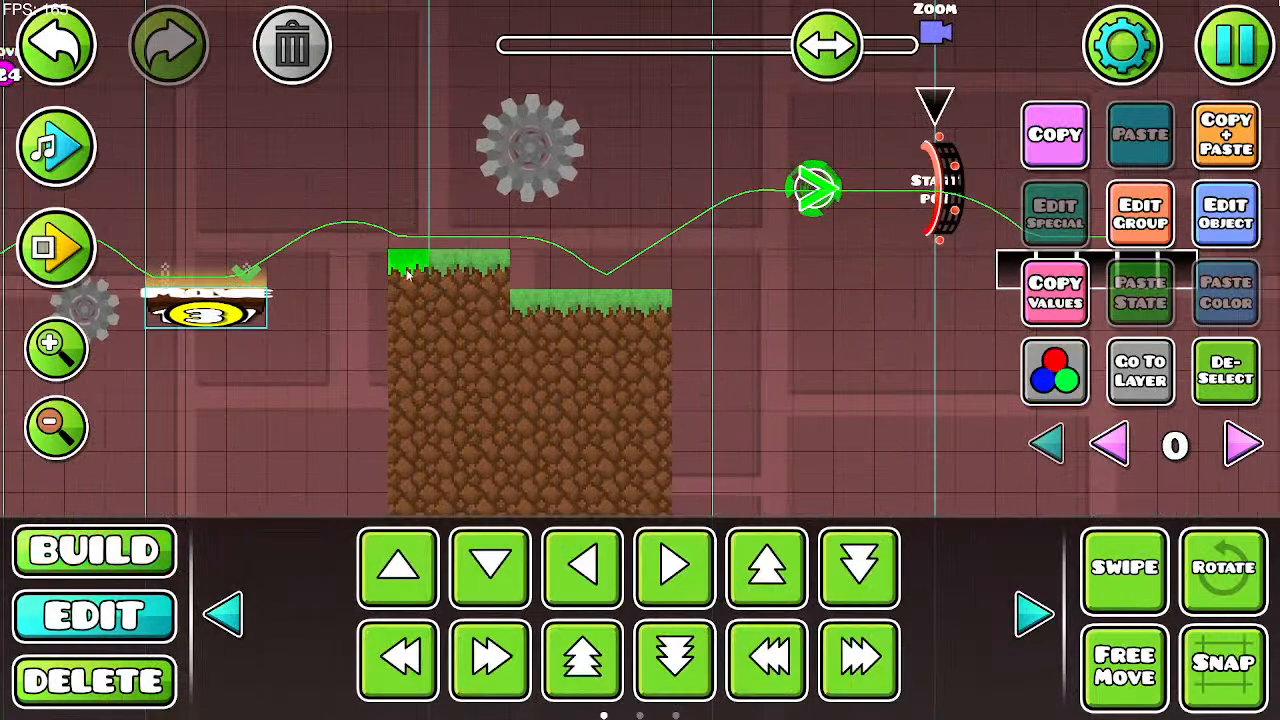
pyautogui.scroll(-3, 802, 420)
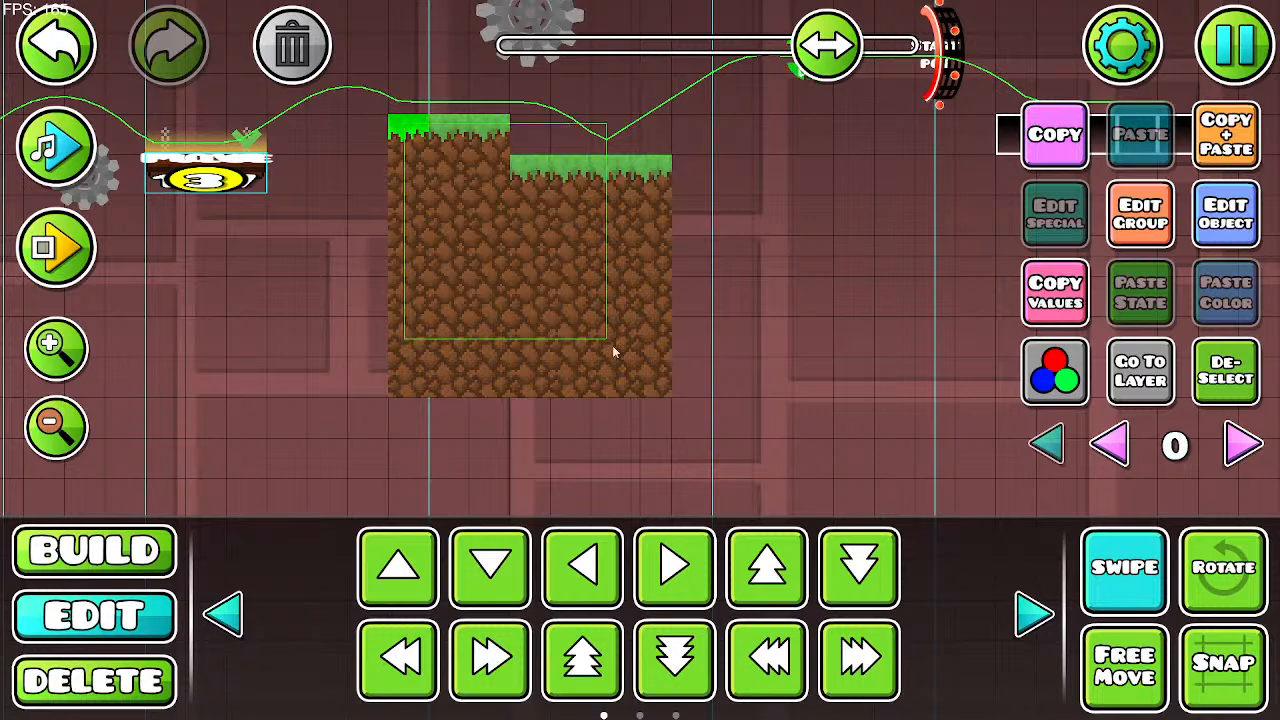
pyautogui.moveTo(612, 345); pyautogui.dragTo(678, 395)
pyautogui.click(1243, 446)
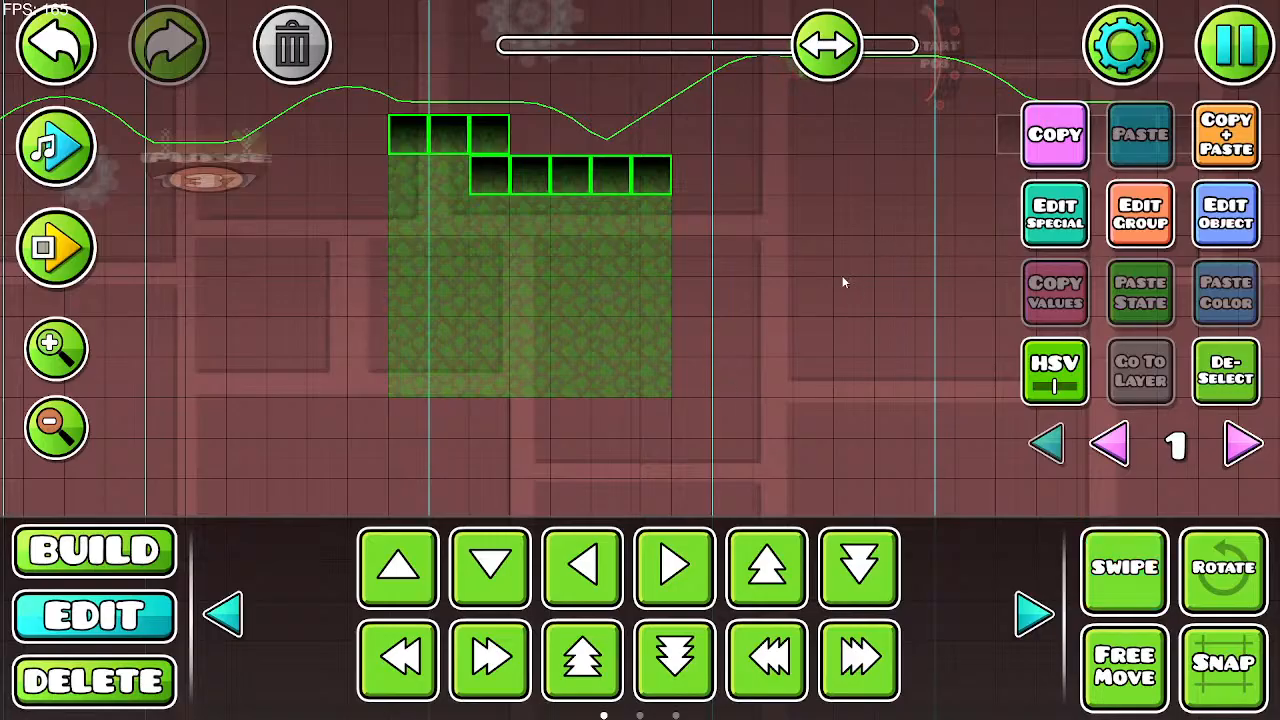
pyautogui.click(1140, 213)
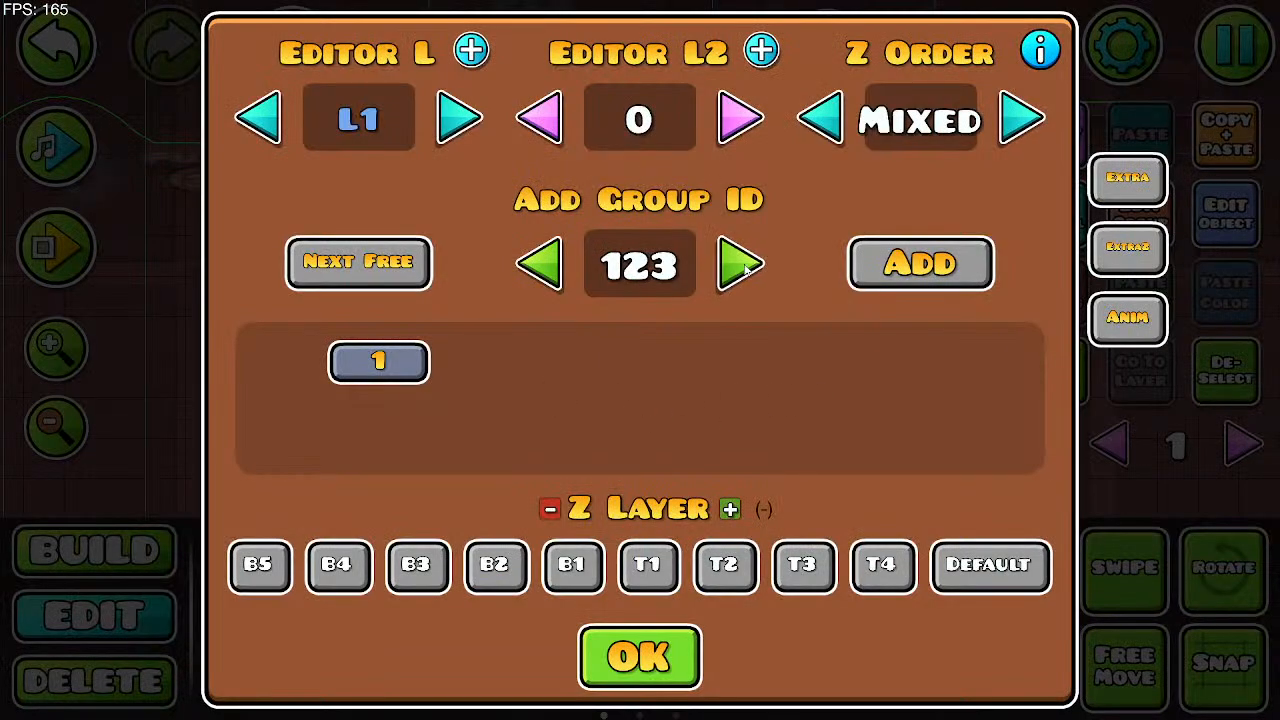
pyautogui.click(668, 643)
pyautogui.click(1100, 438)
# Step: Playtest the level from the start position as far as the green dash orb after the stepped pillar, and stop the run
pyautogui.moveTo(394, 243); pyautogui.dragTo(761, 407)
pyautogui.click(371, 104)
pyautogui.click(57, 247)
pyautogui.click(510, 248)
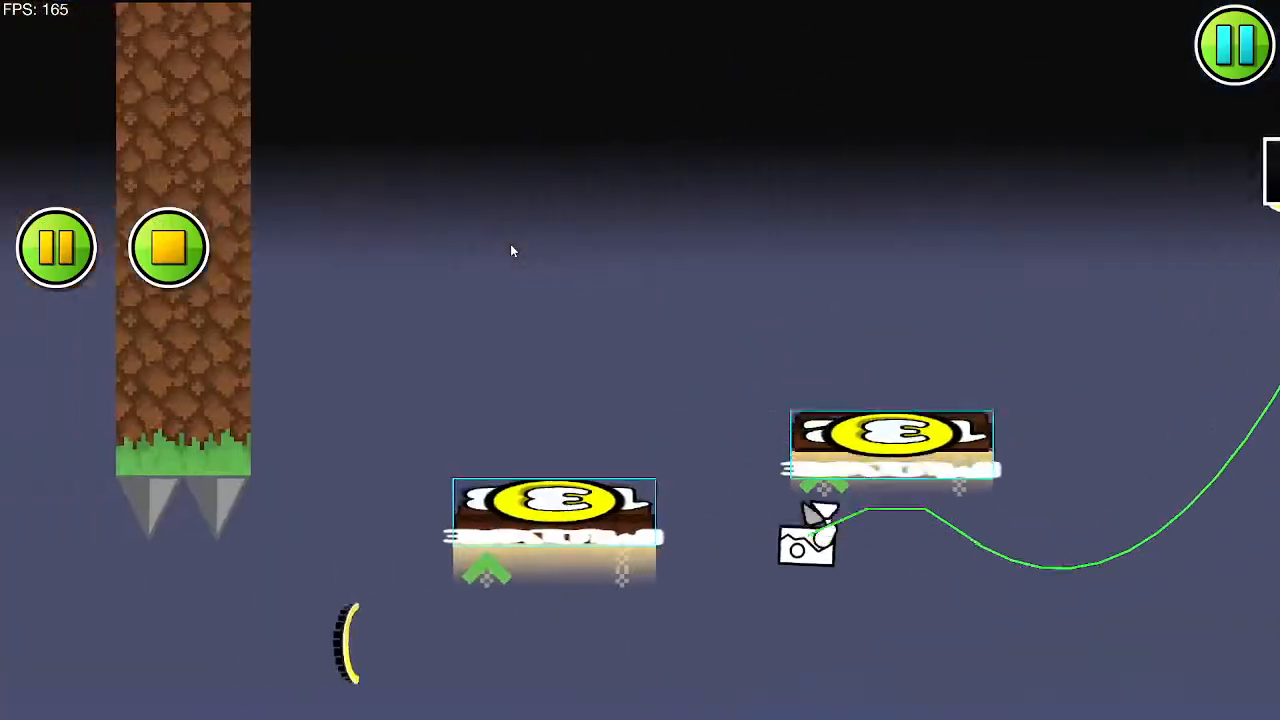
pyautogui.click(510, 248)
pyautogui.click(510, 244)
pyautogui.click(510, 244)
pyautogui.click(510, 244)
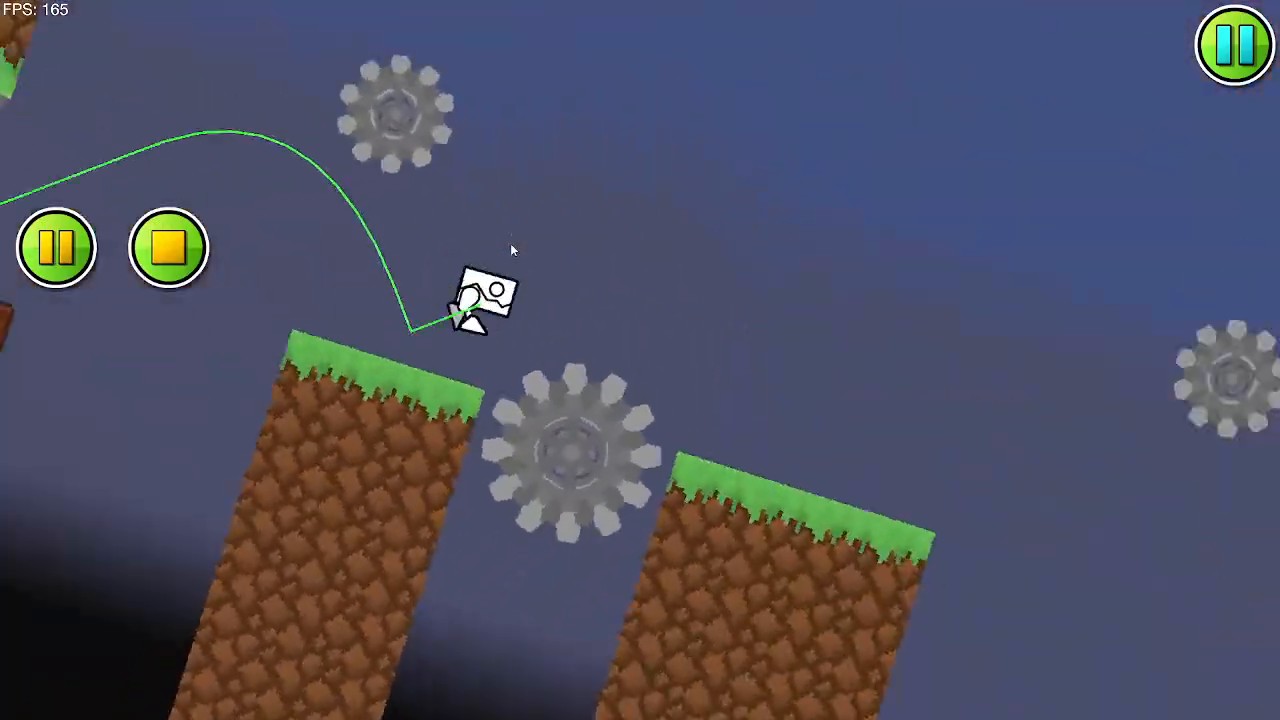
pyautogui.click(510, 244)
pyautogui.click(510, 244)
pyautogui.click(510, 244)
pyautogui.click(510, 244)
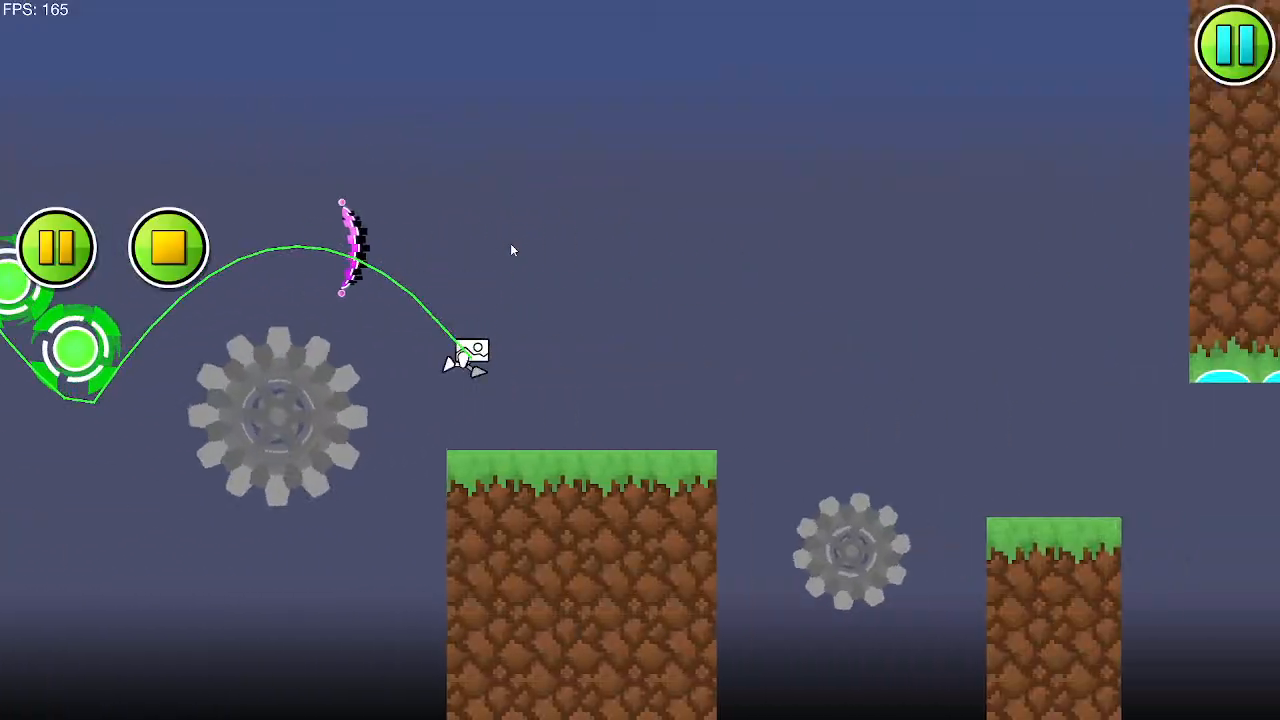
pyautogui.click(510, 244)
pyautogui.click(510, 244)
pyautogui.click(510, 244)
pyautogui.click(512, 244)
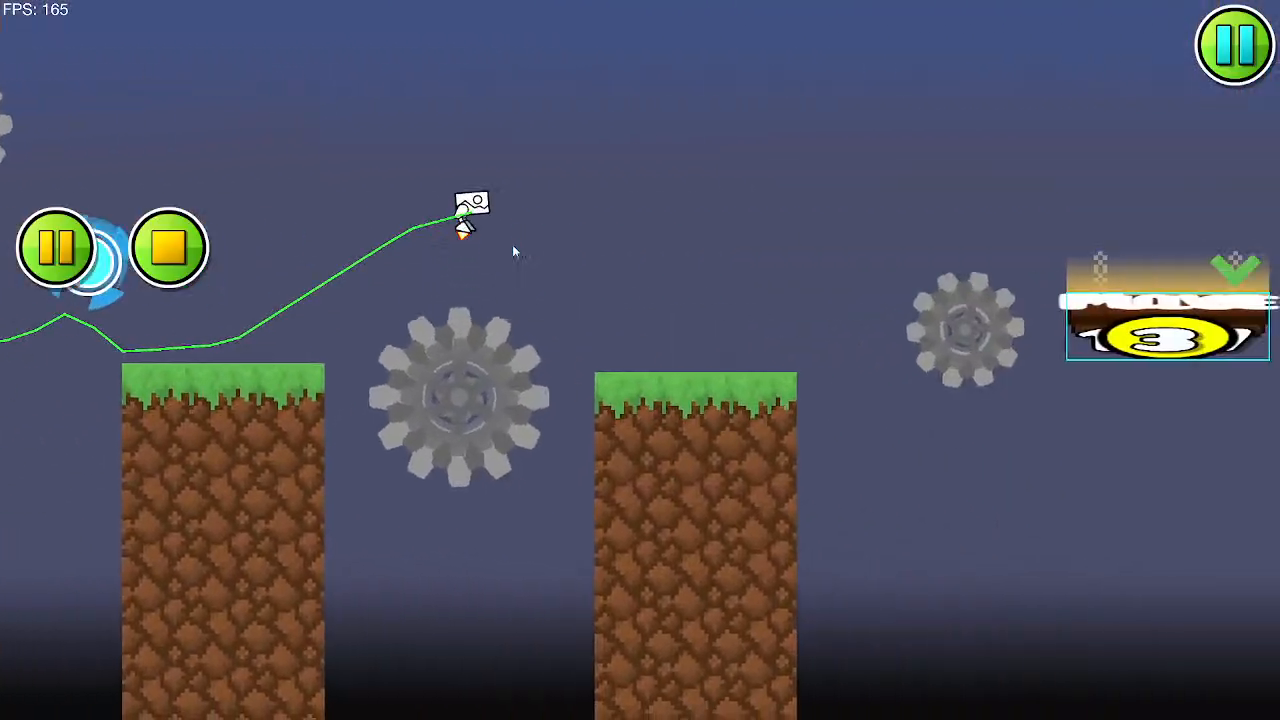
pyautogui.click(512, 244)
pyautogui.click(512, 244)
pyautogui.click(512, 244)
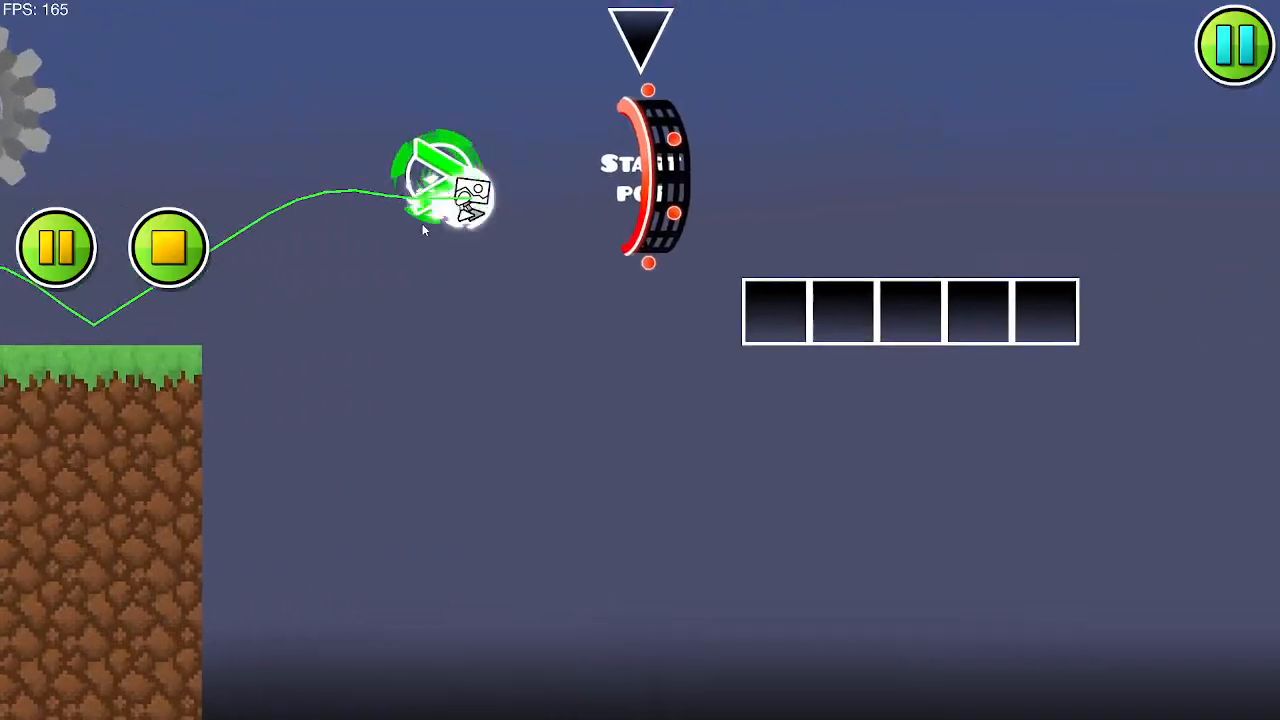
pyautogui.click(180, 248)
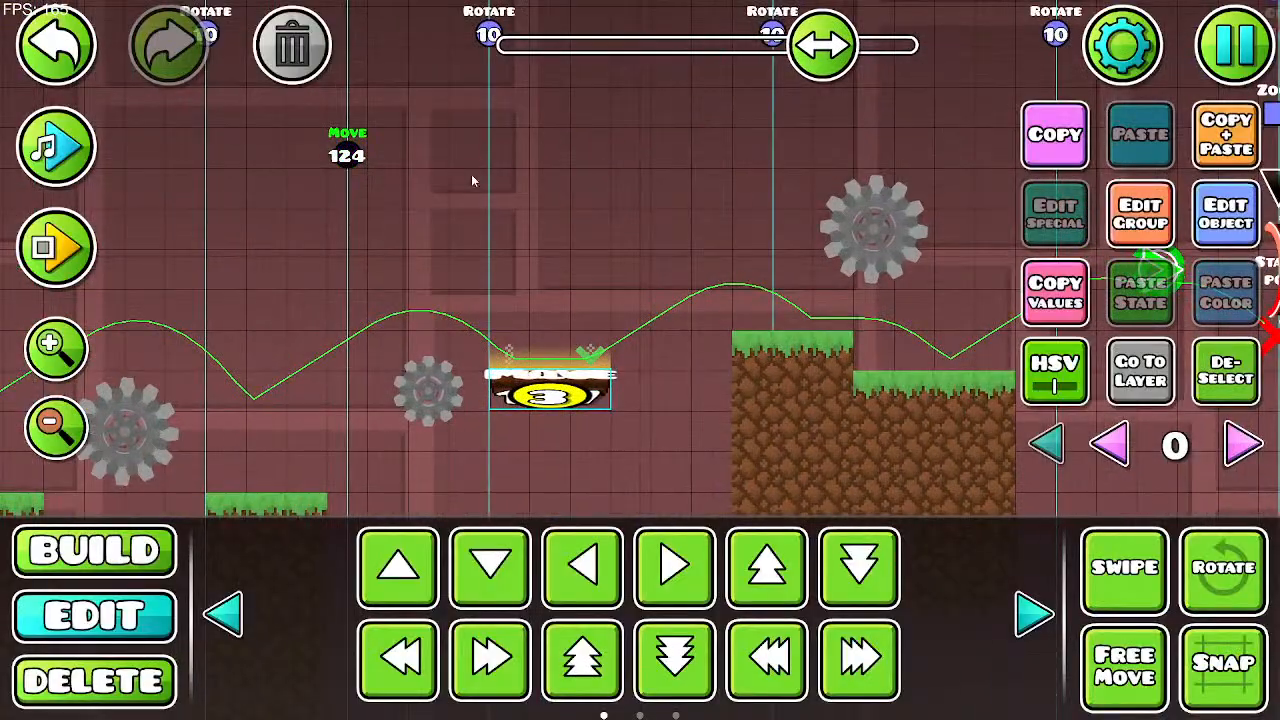
# Step: Set Move Y to 20 on the move trigger that targets group 124
pyautogui.click(1205, 236)
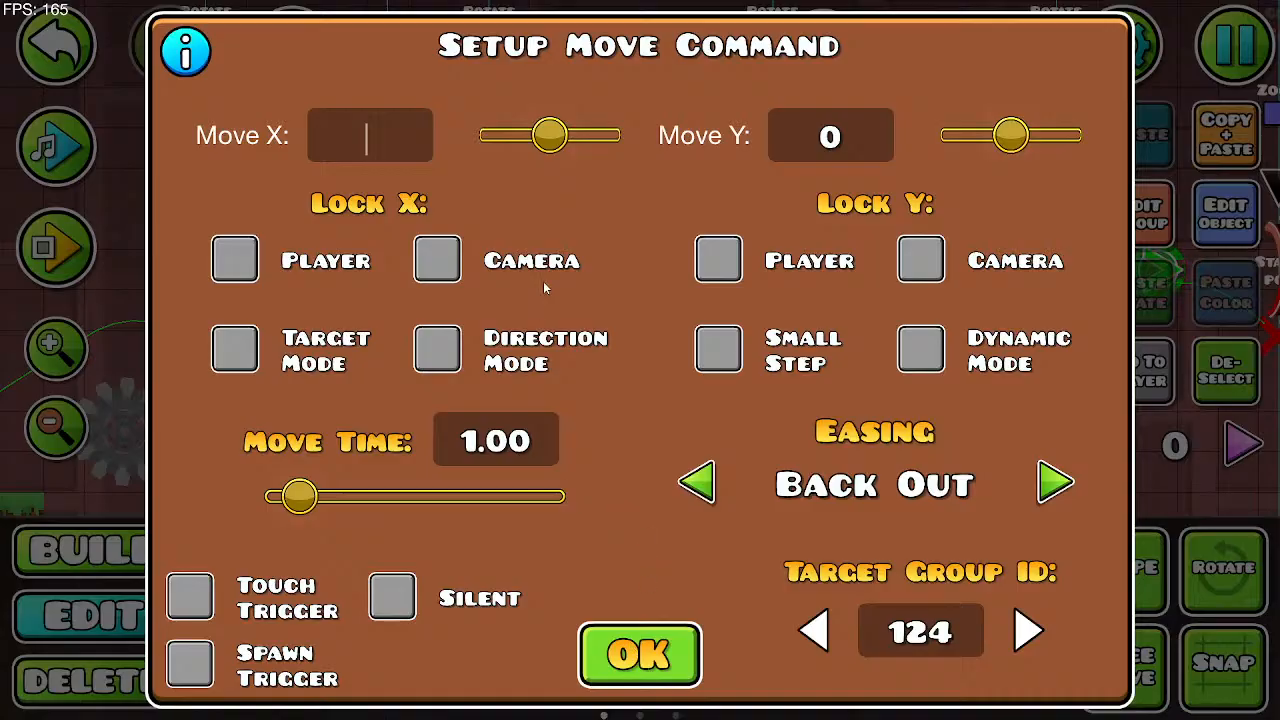
pyautogui.click(853, 142)
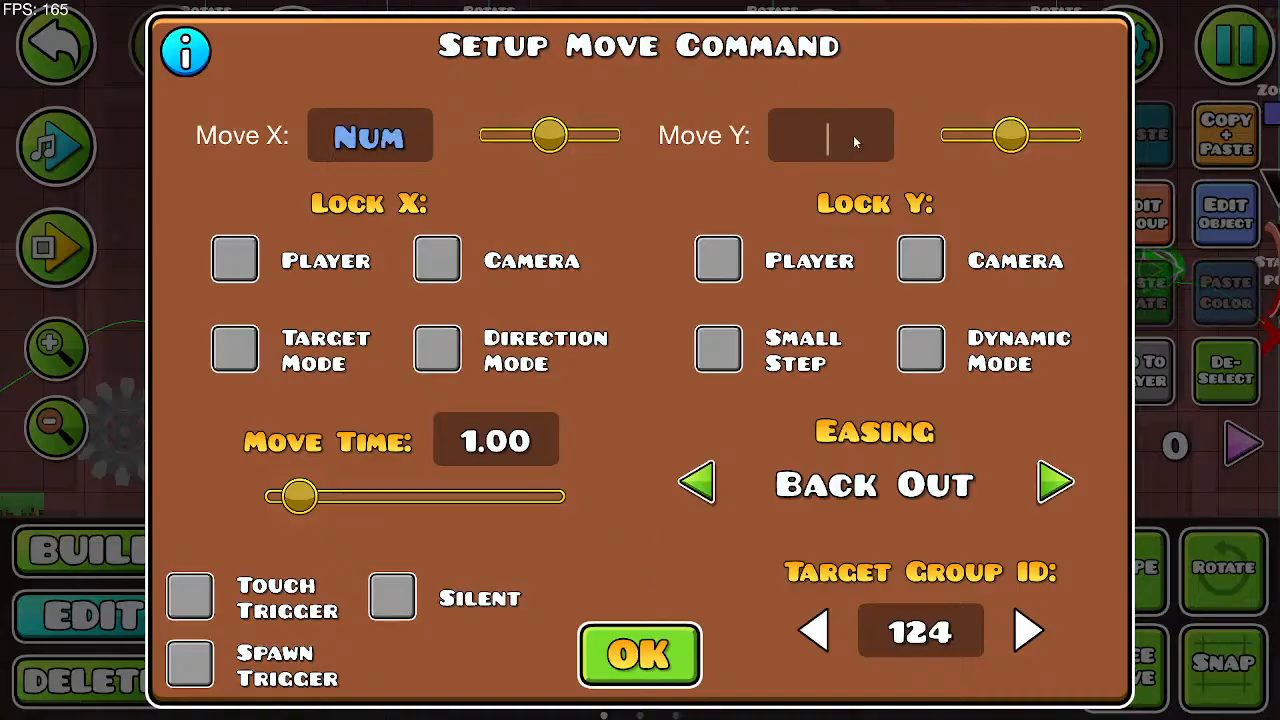
pyautogui.write('20')
pyautogui.click(642, 673)
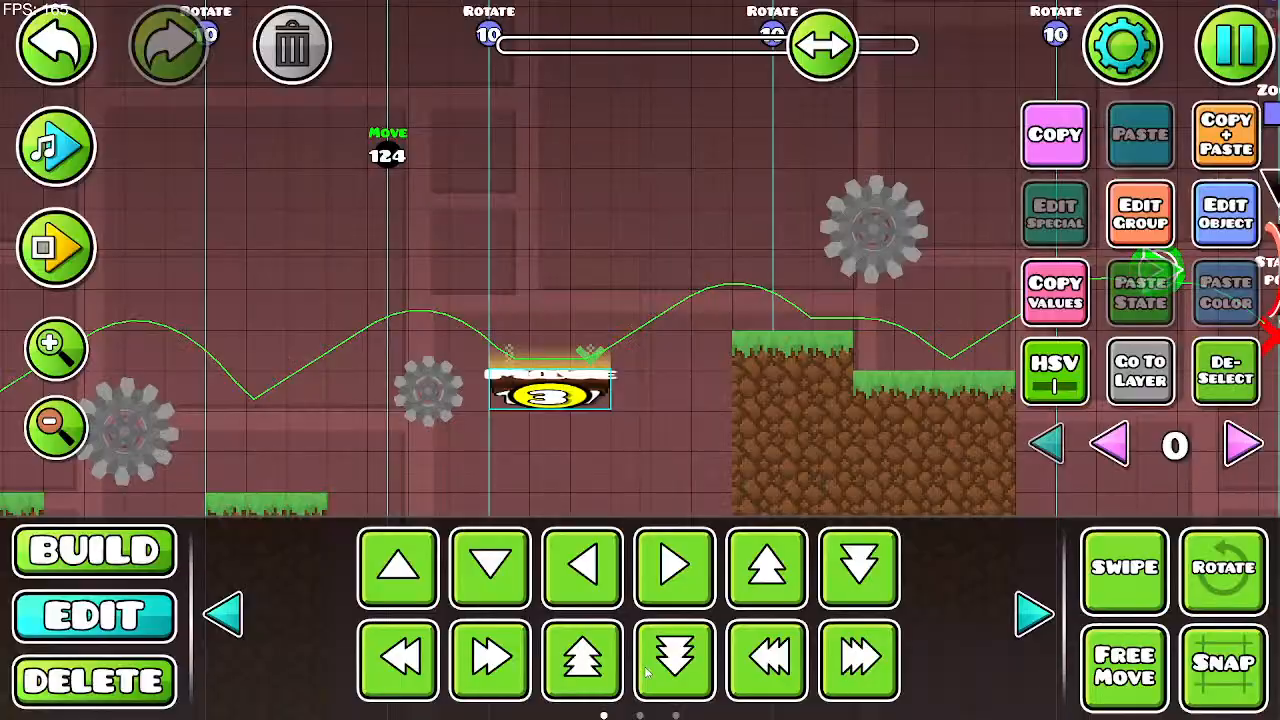
# Step: Move the whole stepped grass pillar, including its solid blocks, down two grid cells
pyautogui.moveTo(737, 360); pyautogui.dragTo(703, 333)
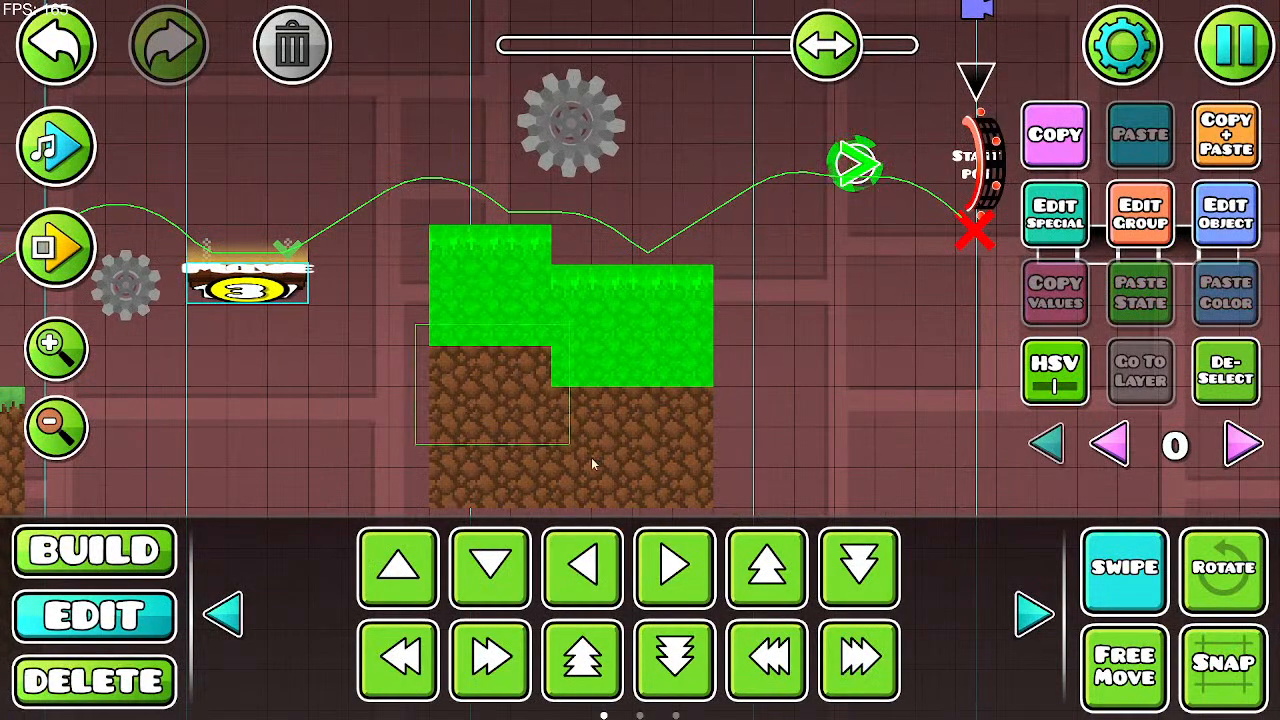
pyautogui.moveTo(591, 458); pyautogui.dragTo(690, 492)
pyautogui.scroll(-3, 627, 388)
pyautogui.press('Right')
pyautogui.moveTo(424, 150); pyautogui.dragTo(450, 166)
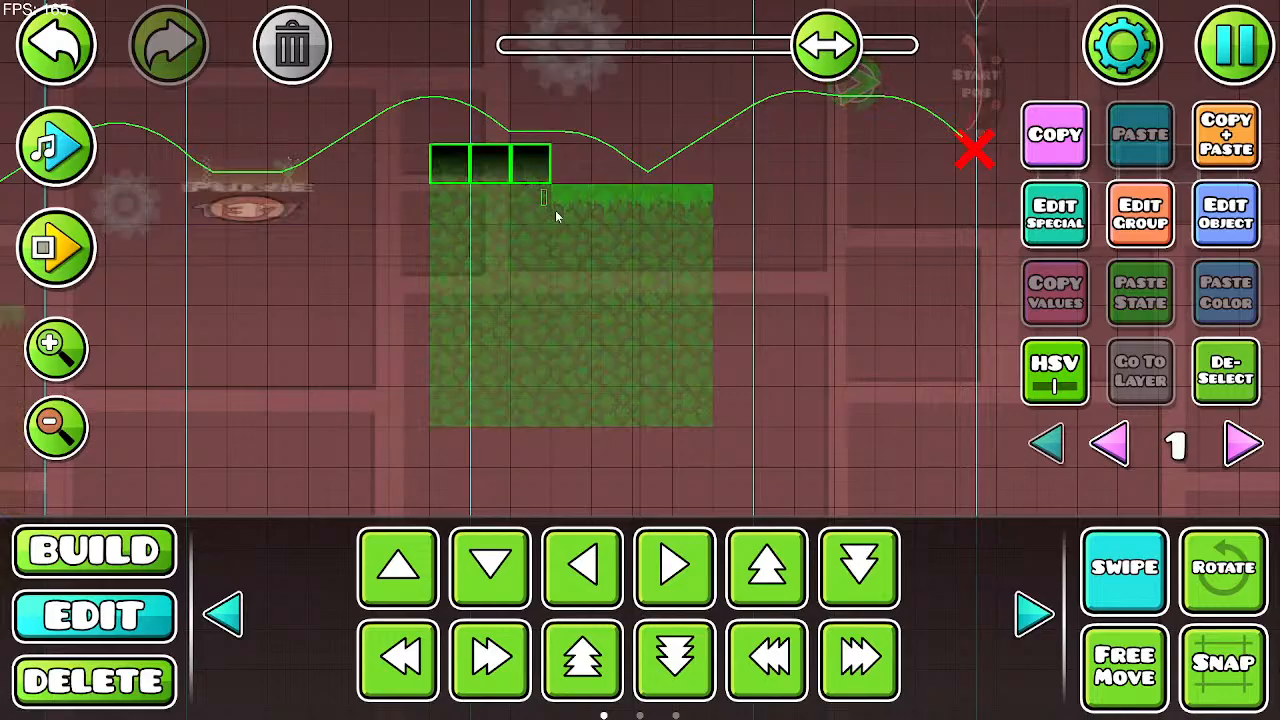
pyautogui.press('s')
pyautogui.press('s')
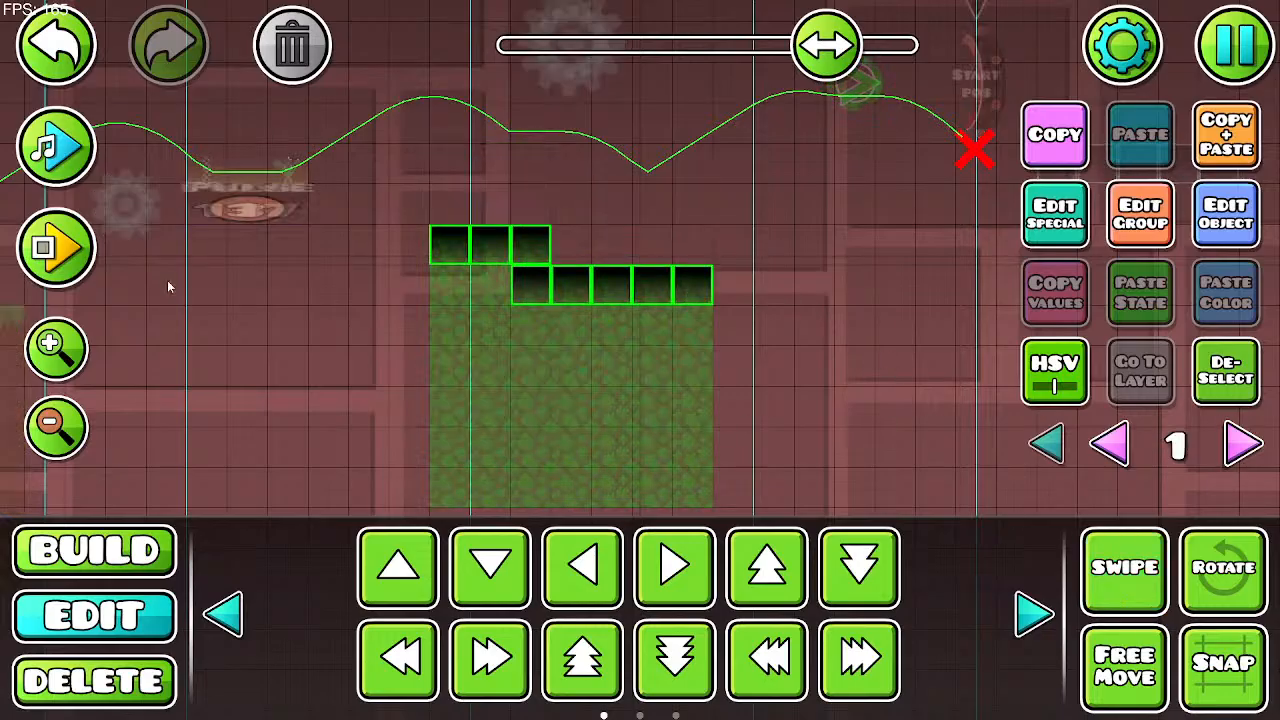
# Step: Playtest the level to check the stepped pillar's rising motion after the wooden platform, and stop the run
pyautogui.click(56, 248)
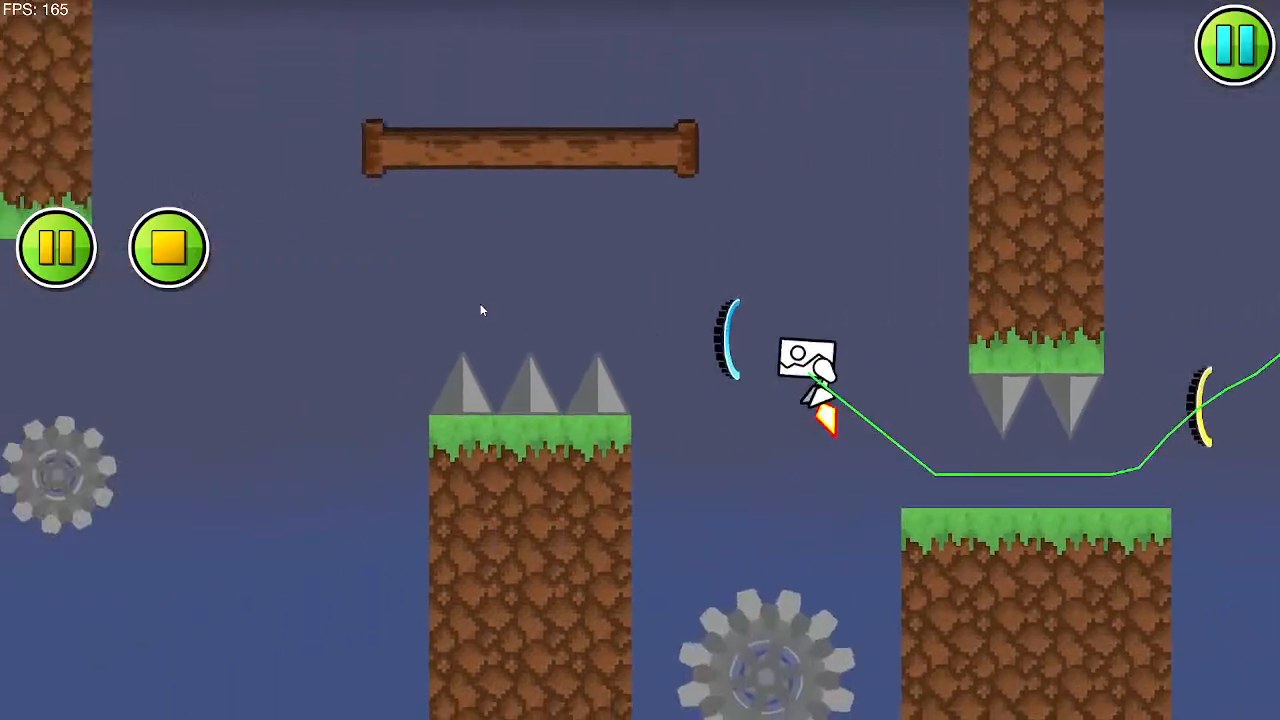
pyautogui.click(480, 303)
pyautogui.click(480, 303)
pyautogui.click(480, 303)
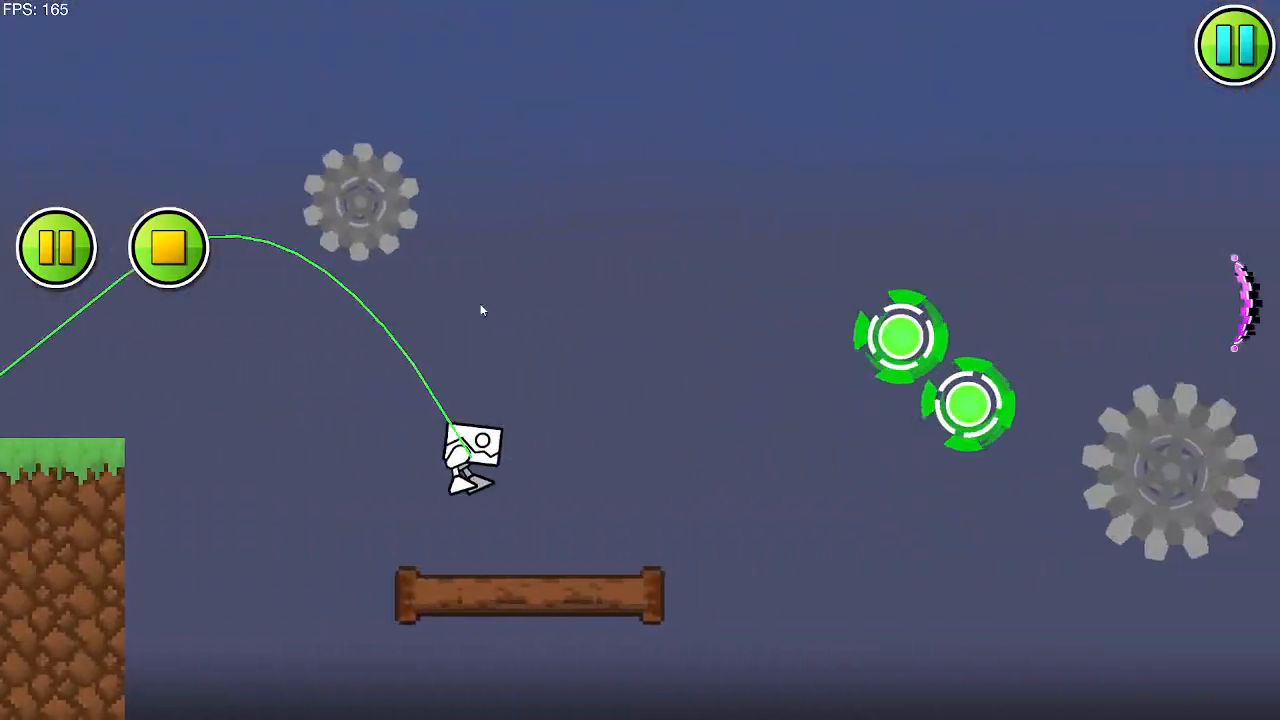
pyautogui.click(481, 305)
pyautogui.click(481, 305)
pyautogui.click(481, 305)
pyautogui.click(481, 305)
pyautogui.click(482, 305)
pyautogui.click(483, 305)
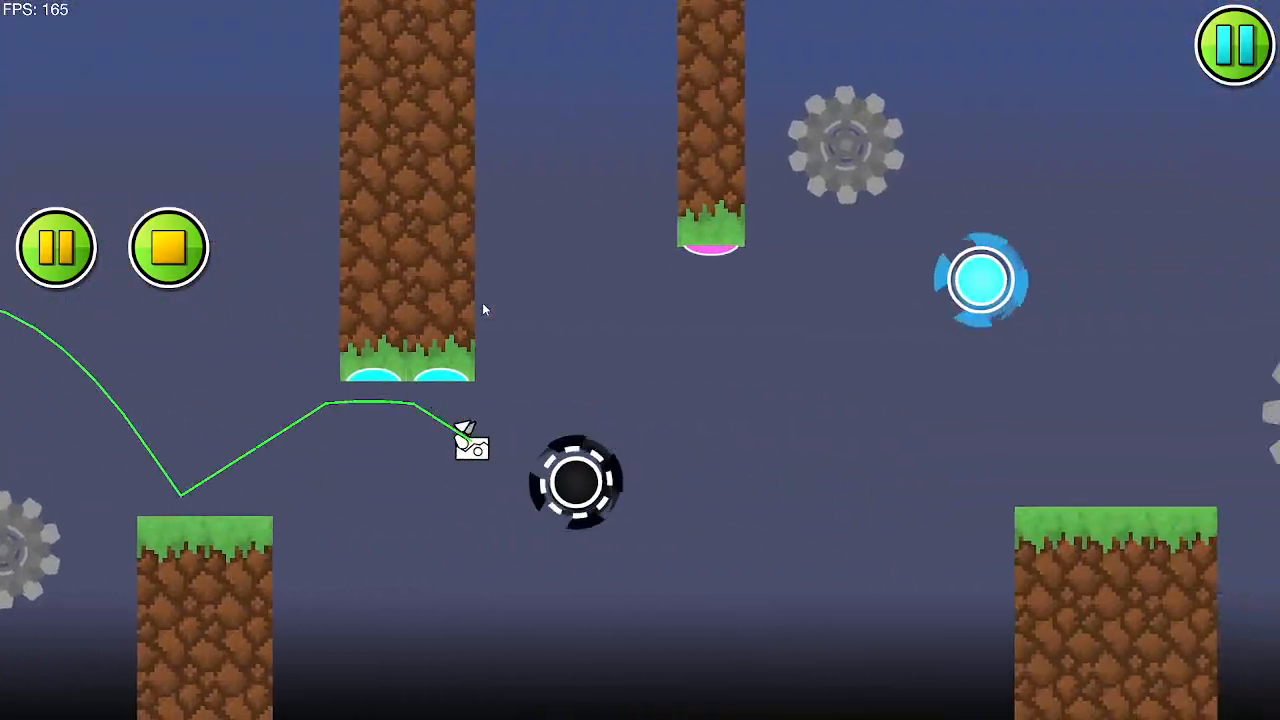
pyautogui.click(483, 305)
pyautogui.click(484, 305)
pyautogui.click(484, 305)
pyautogui.click(484, 305)
pyautogui.click(484, 305)
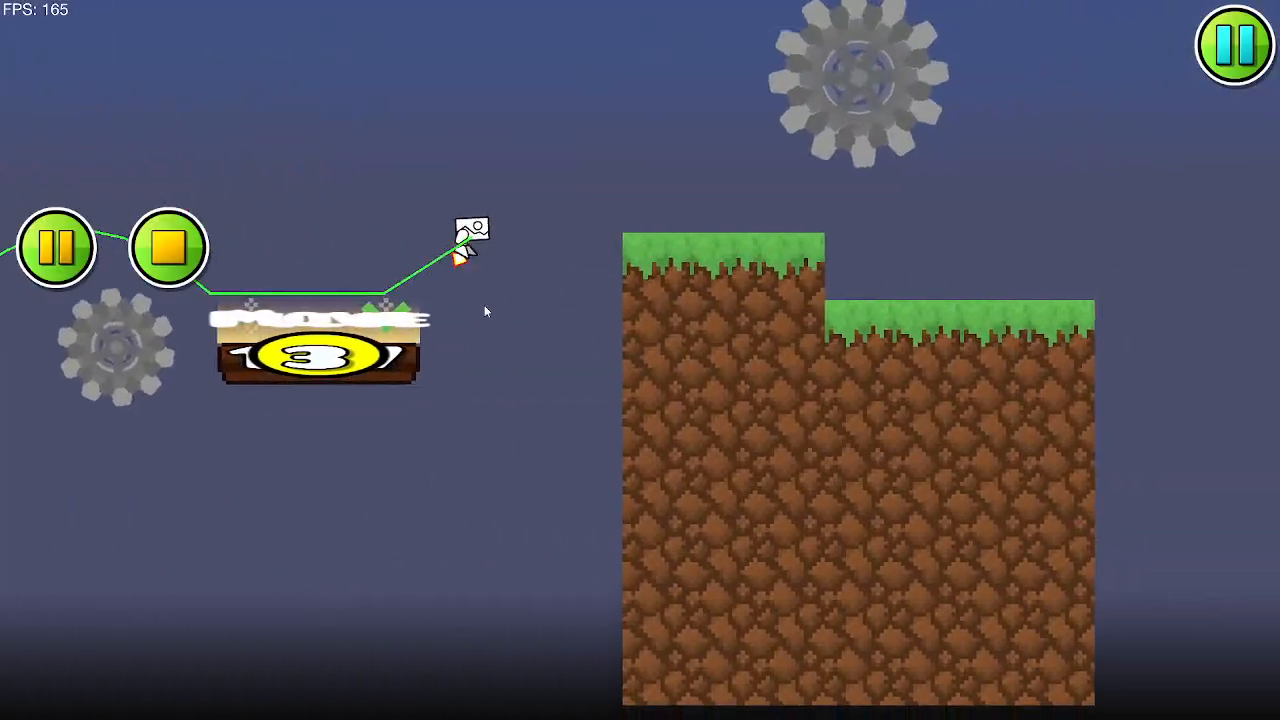
pyautogui.click(170, 248)
# Step: Return to editor layer 0, select the move trigger targeting group 124, and run another playtest from the start position
pyautogui.moveTo(645, 316); pyautogui.dragTo(873, 343)
pyautogui.click(1094, 441)
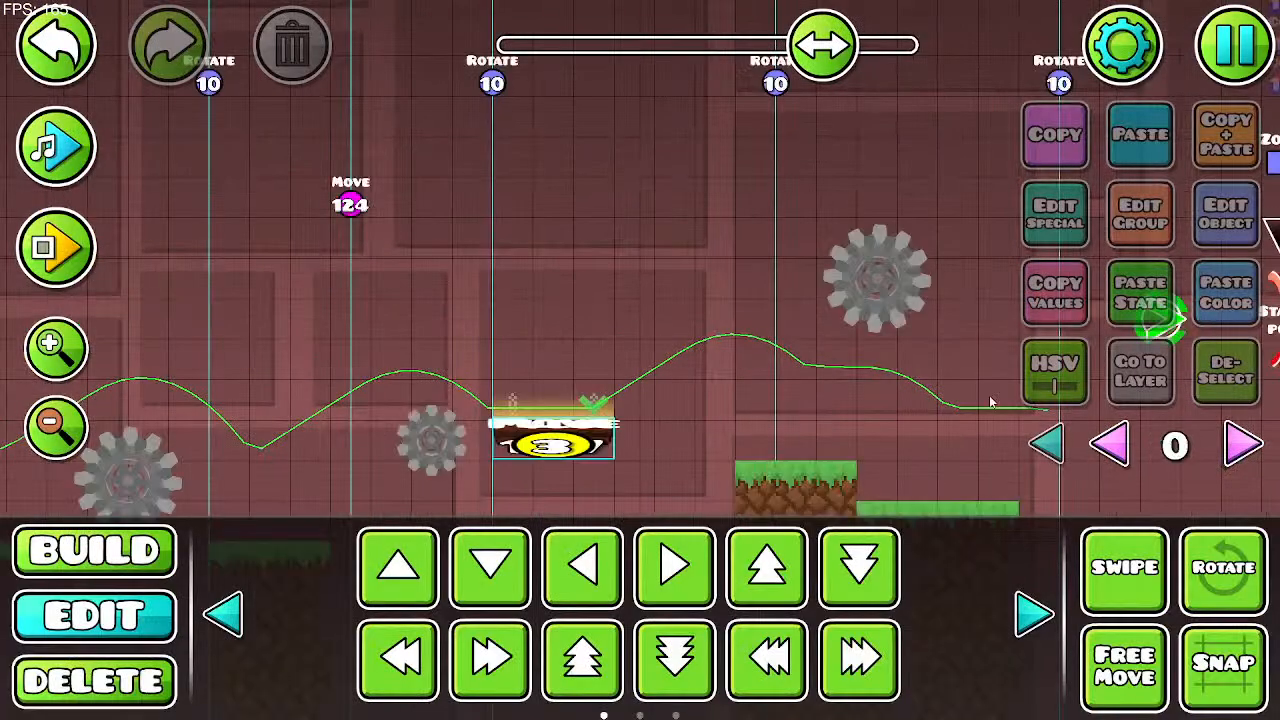
pyautogui.click(351, 204)
pyautogui.click(90, 256)
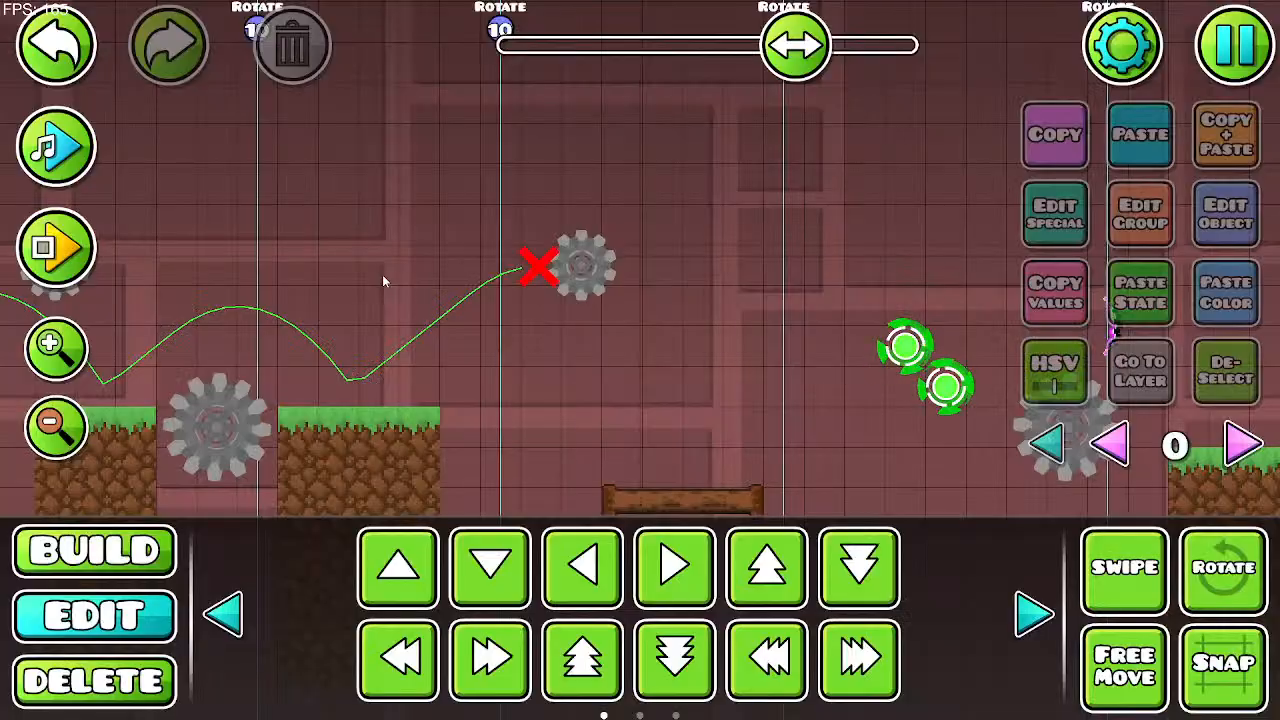
# Step: Playtest the robot section from the start position past the stepped grass pillar, and stop the run
pyautogui.click(66, 252)
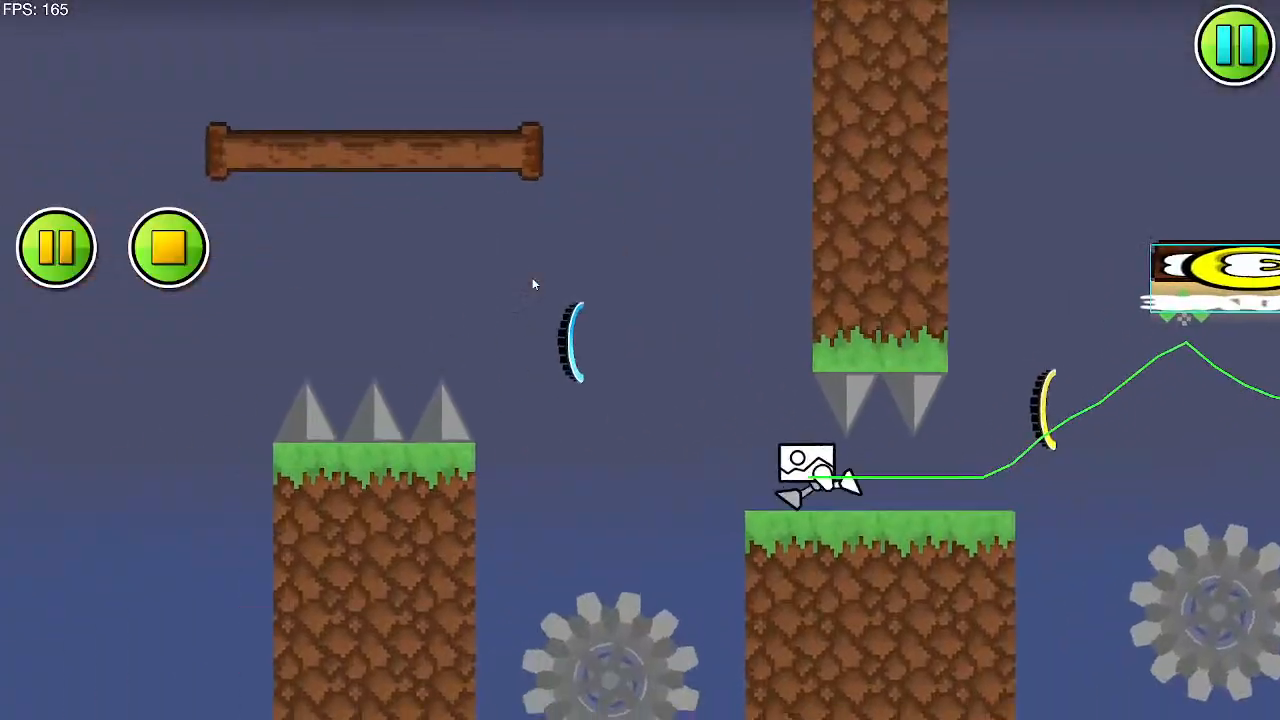
pyautogui.click(532, 284)
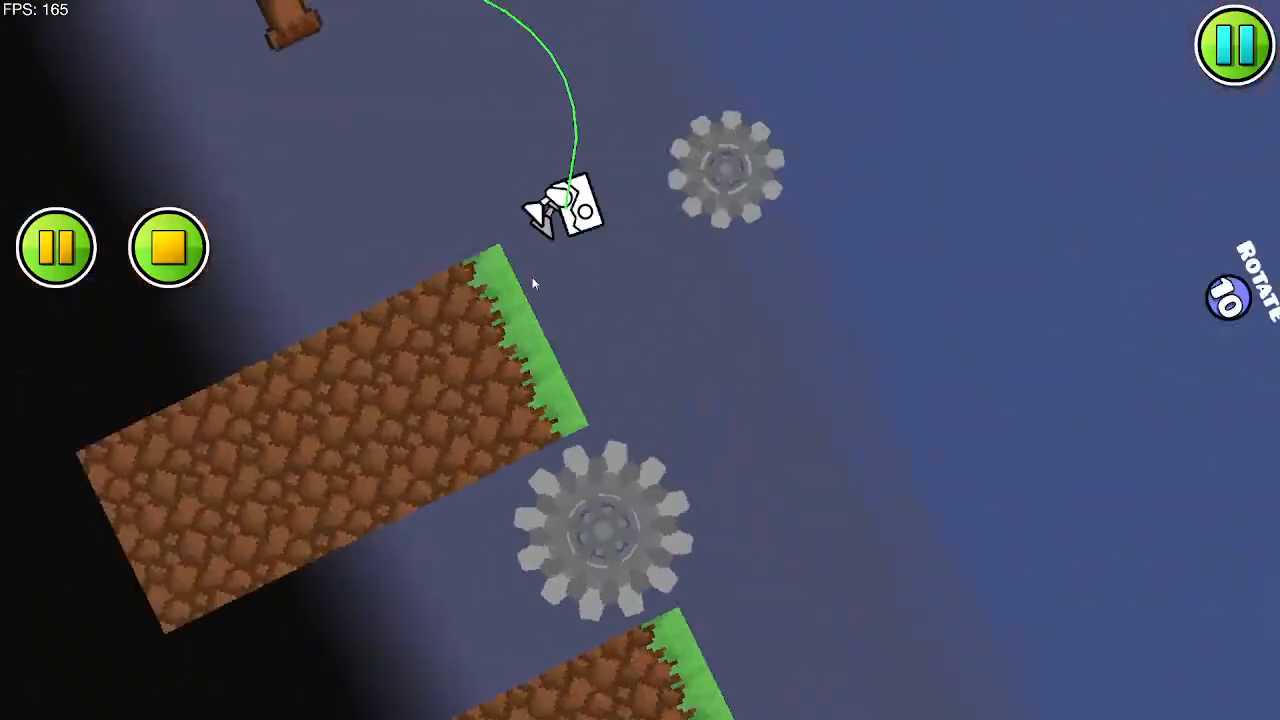
pyautogui.click(532, 284)
pyautogui.click(532, 284)
pyautogui.click(532, 278)
pyautogui.click(532, 278)
pyautogui.click(532, 278)
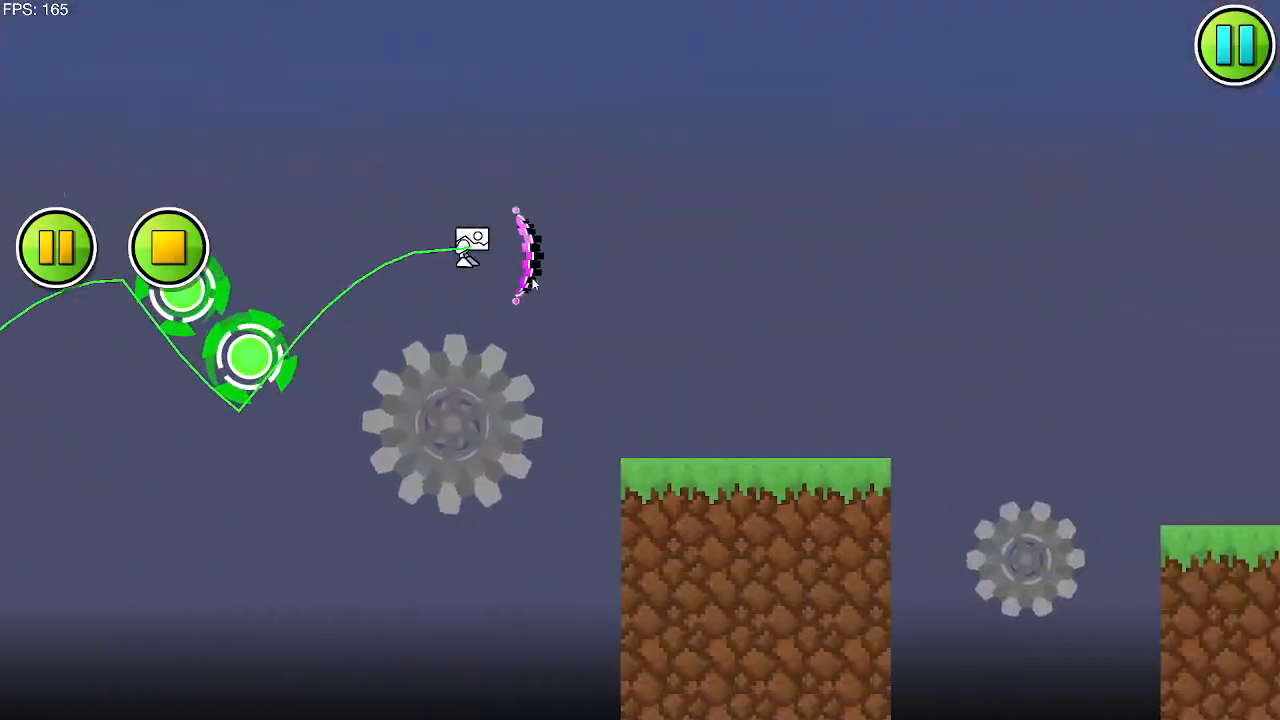
pyautogui.click(532, 278)
pyautogui.click(532, 278)
pyautogui.click(532, 284)
pyautogui.click(532, 284)
pyautogui.click(530, 284)
pyautogui.click(530, 284)
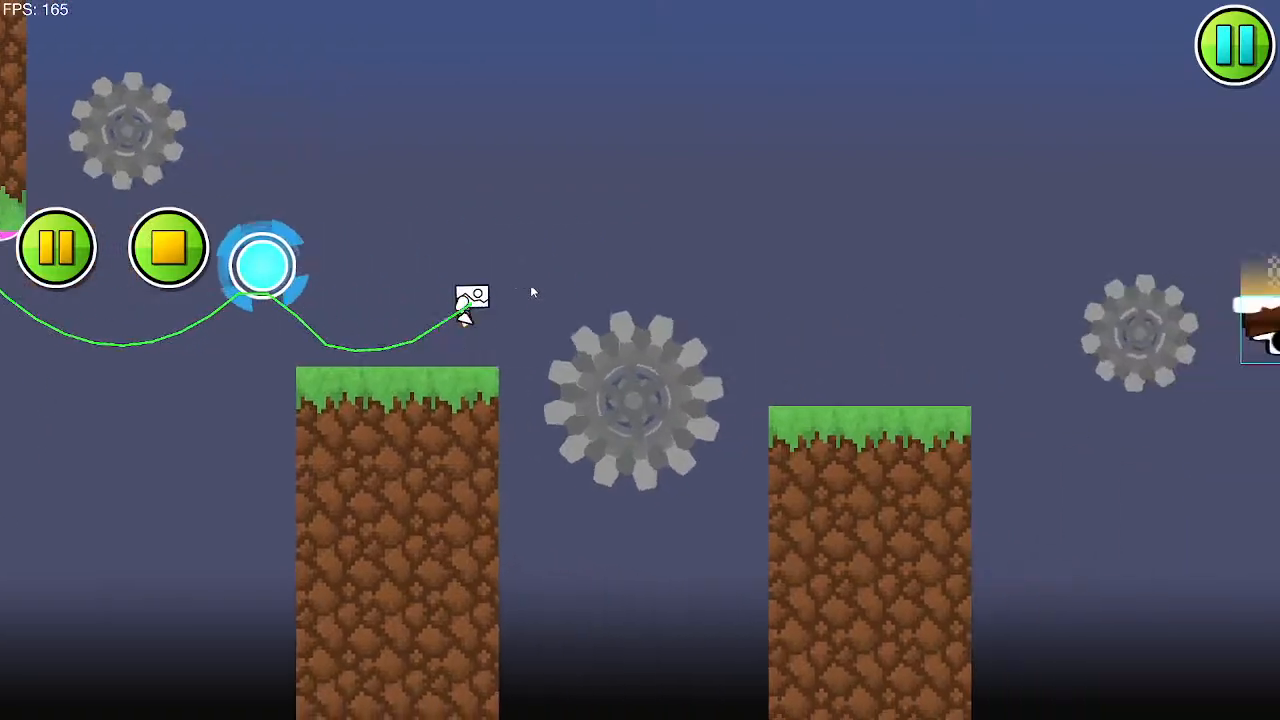
pyautogui.click(530, 284)
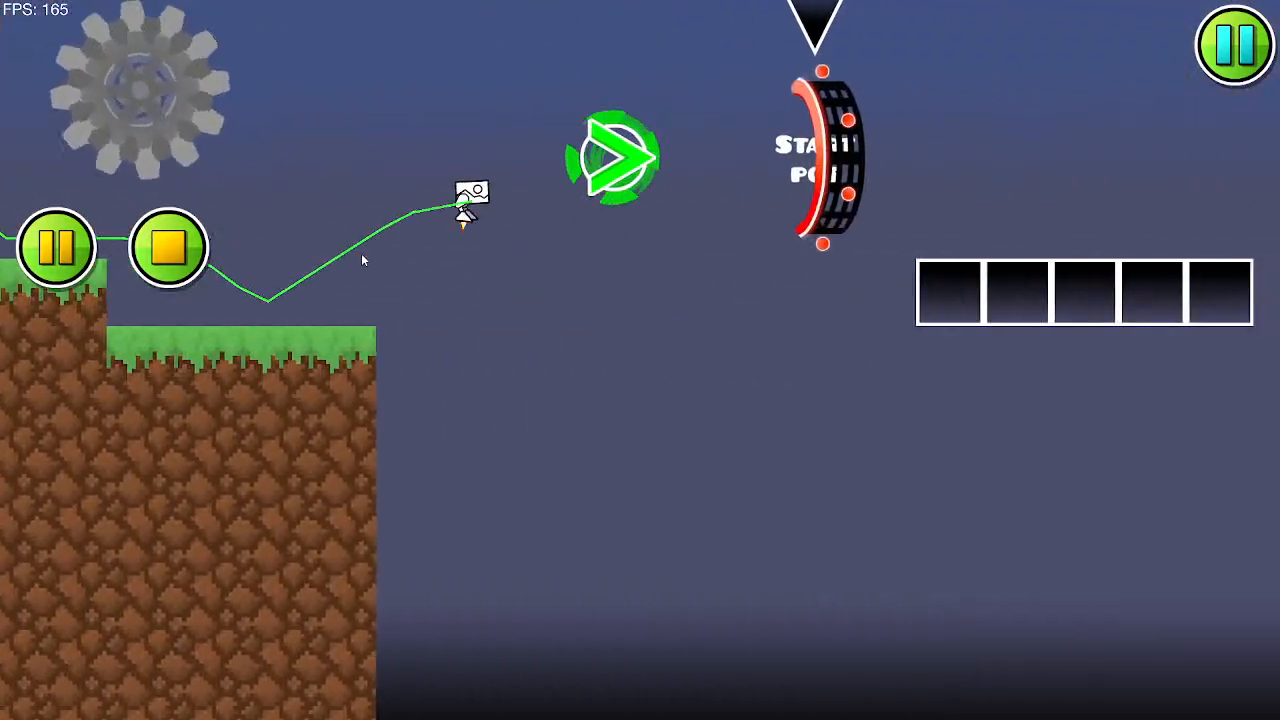
pyautogui.click(168, 247)
# Step: Replay the robot section to check the base of the stepped grass pillar, and stop the run at the pillar
pyautogui.click(56, 247)
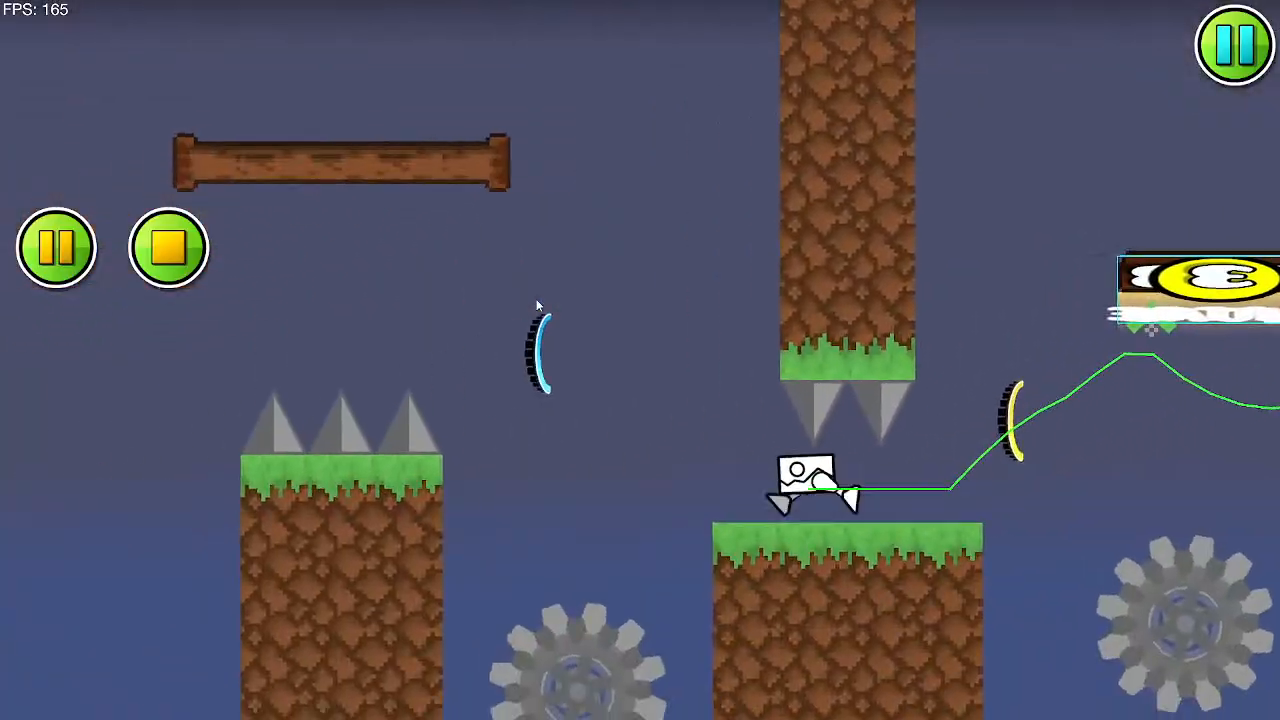
pyautogui.click(536, 300)
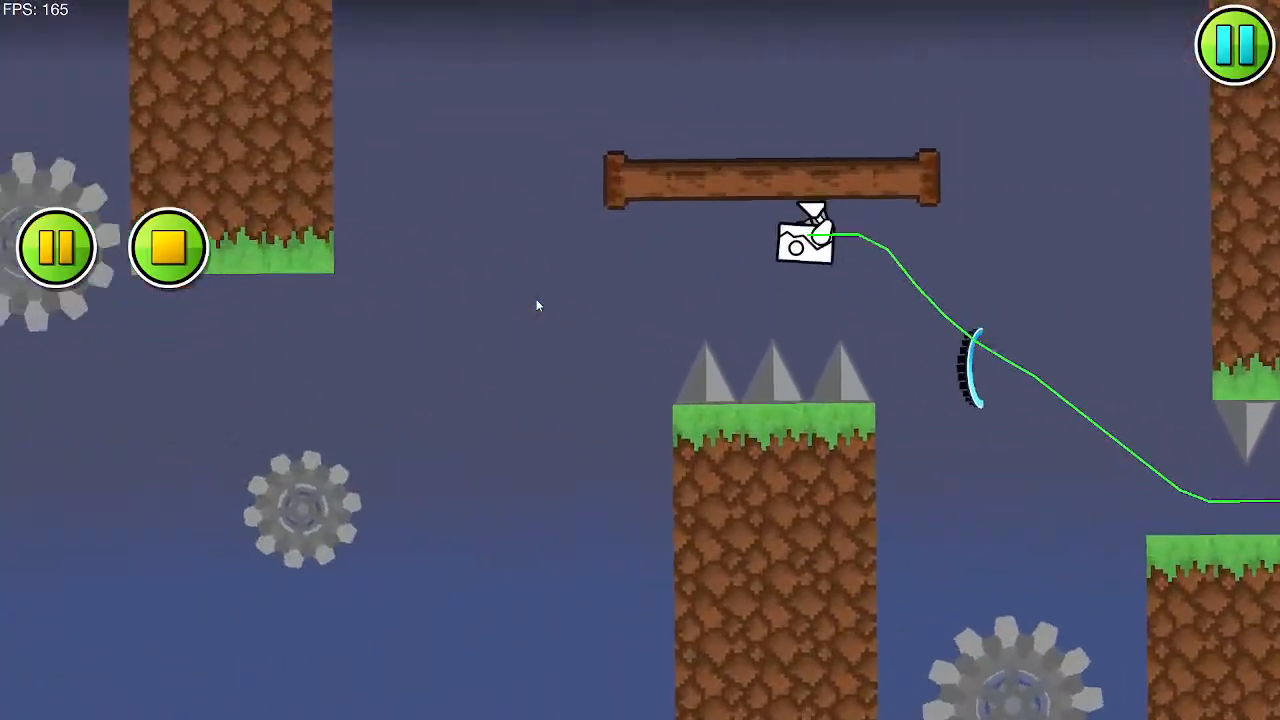
pyautogui.click(536, 300)
pyautogui.click(536, 300)
pyautogui.click(536, 300)
pyautogui.click(536, 299)
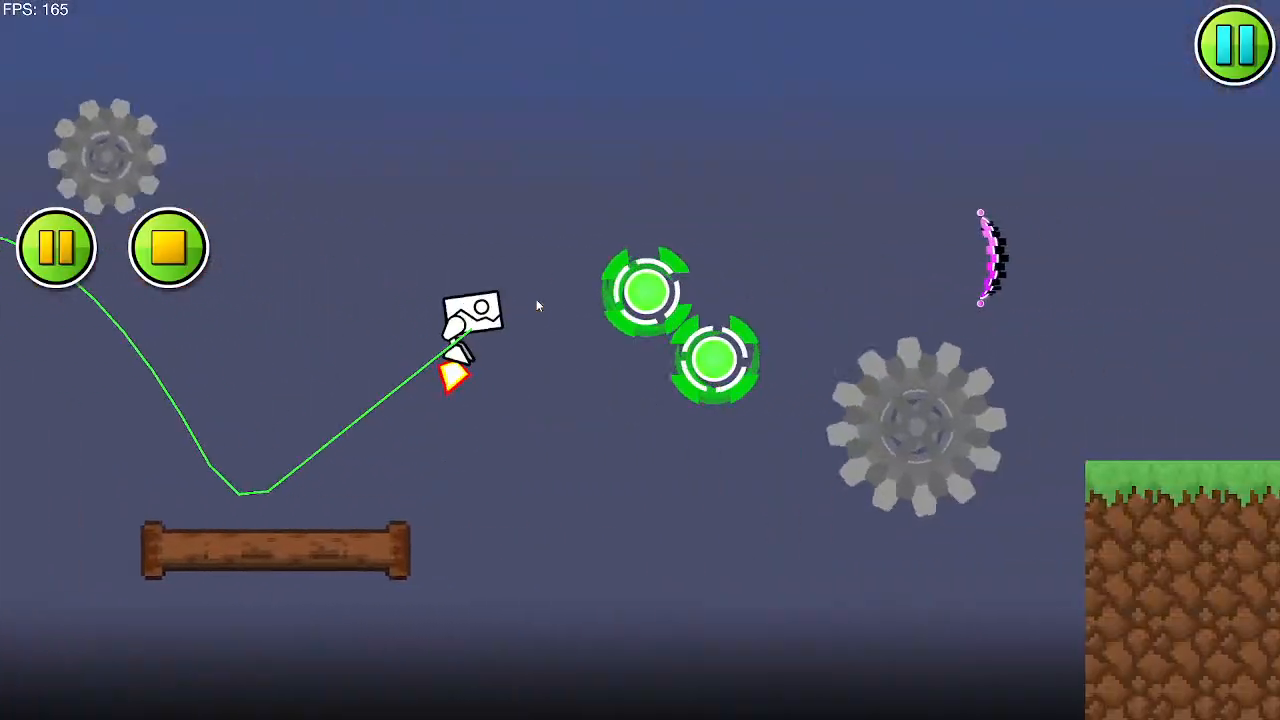
pyautogui.click(536, 299)
pyautogui.click(536, 299)
pyautogui.click(536, 299)
pyautogui.click(536, 299)
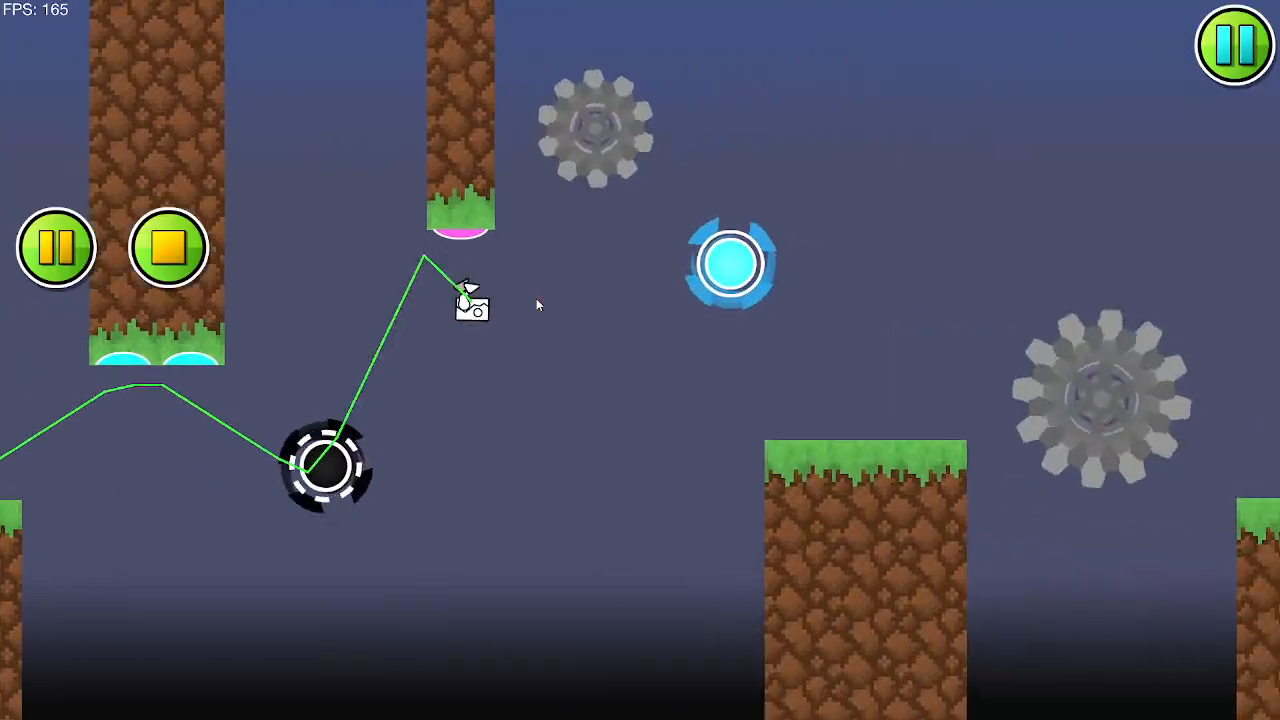
pyautogui.click(536, 299)
pyautogui.click(536, 299)
pyautogui.click(536, 299)
pyautogui.click(536, 299)
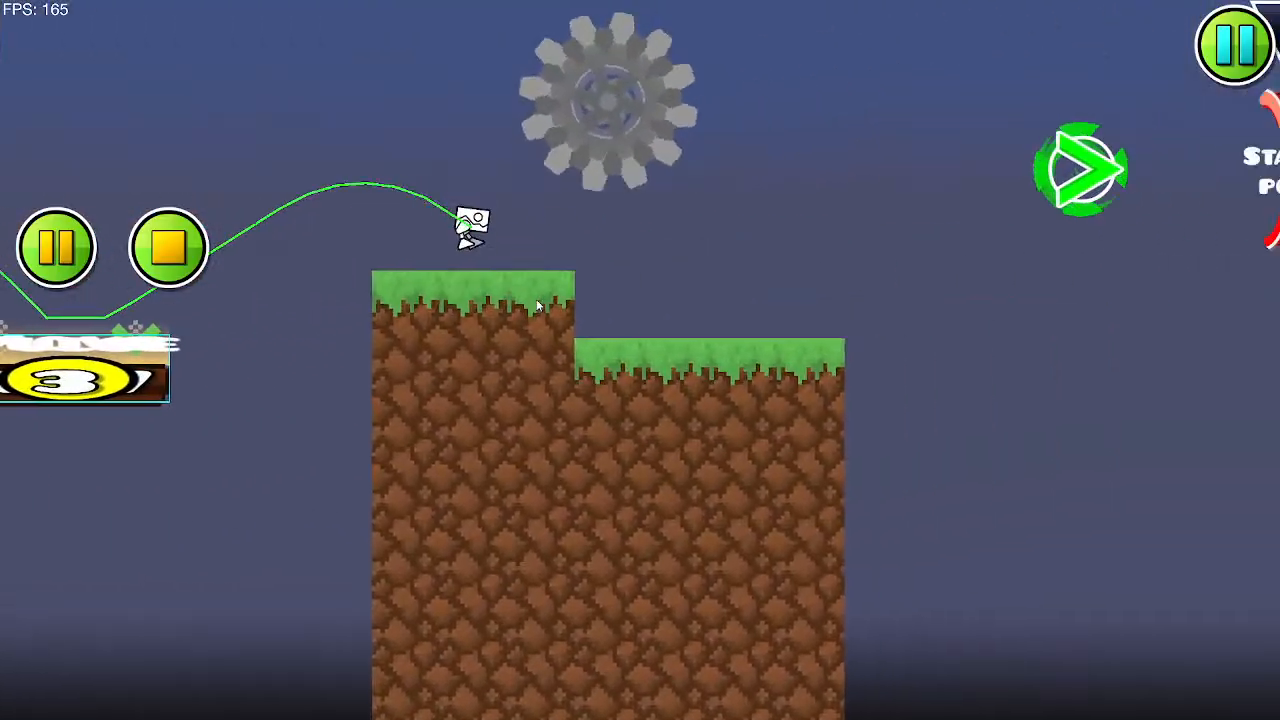
pyautogui.click(536, 299)
pyautogui.click(188, 239)
pyautogui.click(188, 239)
# Step: Extend the stepped grass pillar downward with one more full-width row of dirt blocks made by duplicating a block
pyautogui.moveTo(242, 260); pyautogui.dragTo(603, 229)
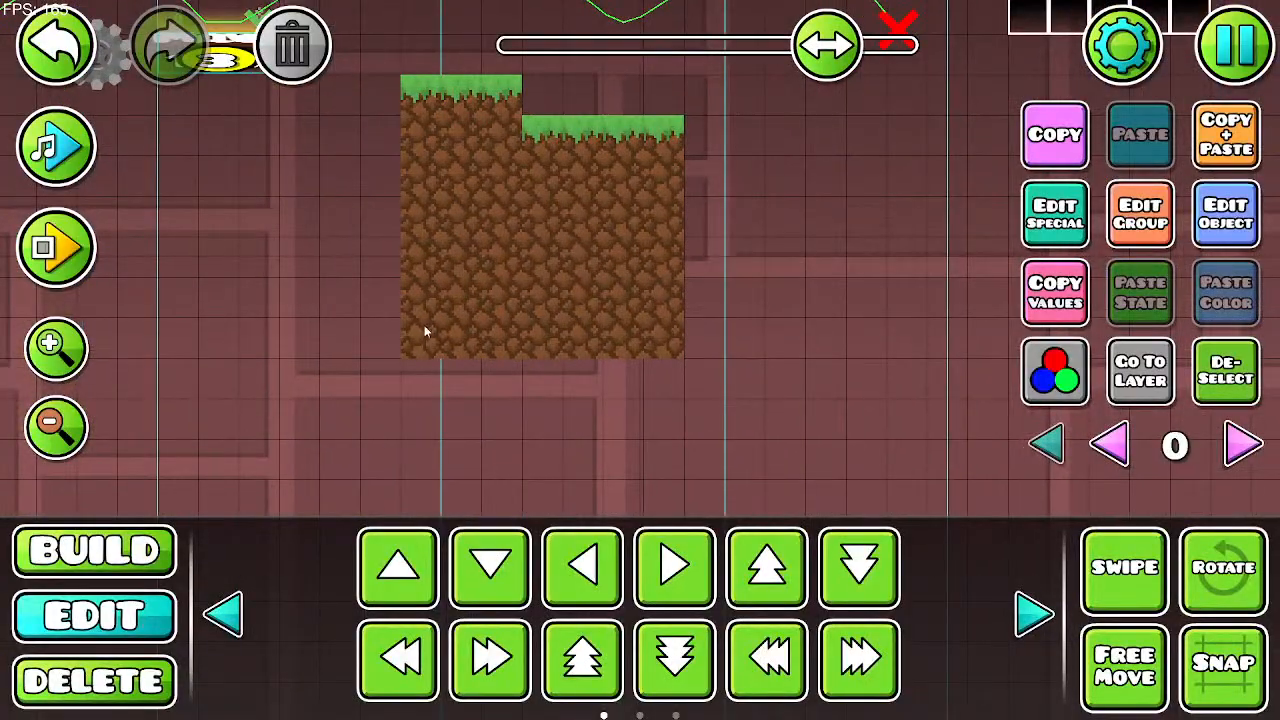
pyautogui.click(1212, 140)
pyautogui.click(1212, 140)
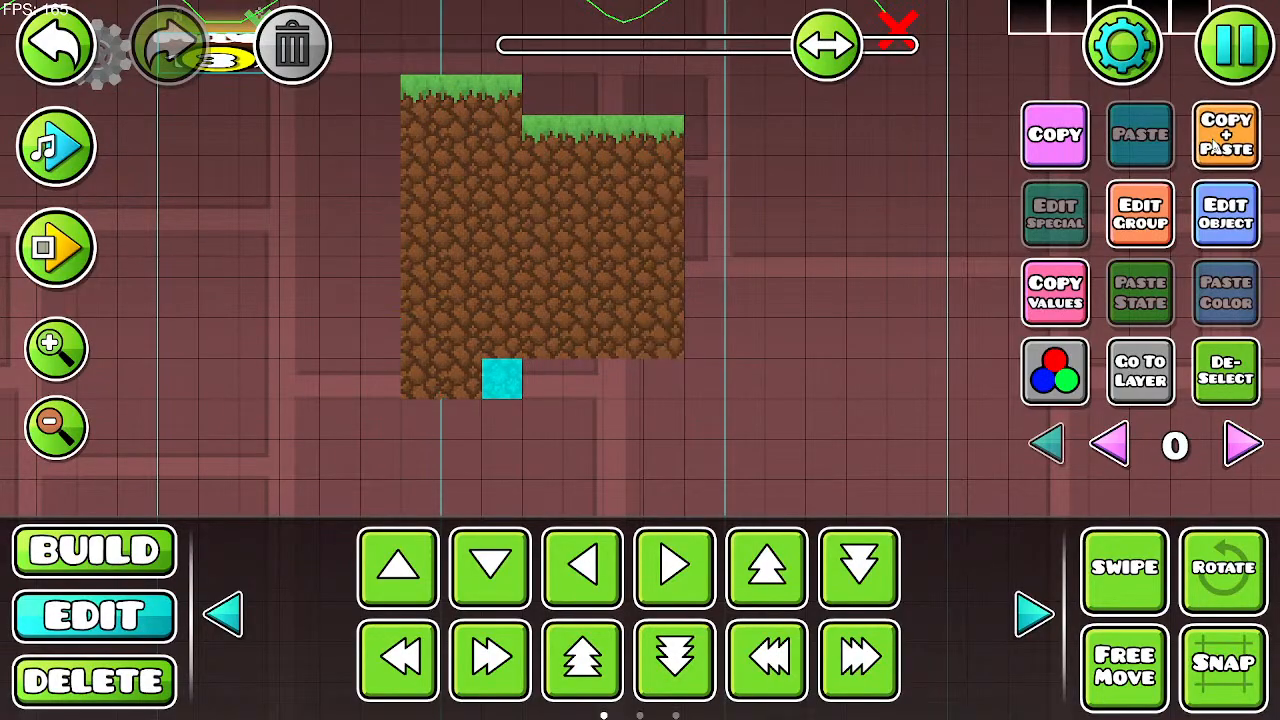
pyautogui.click(1212, 140)
pyautogui.click(1212, 140)
pyautogui.click(1212, 140)
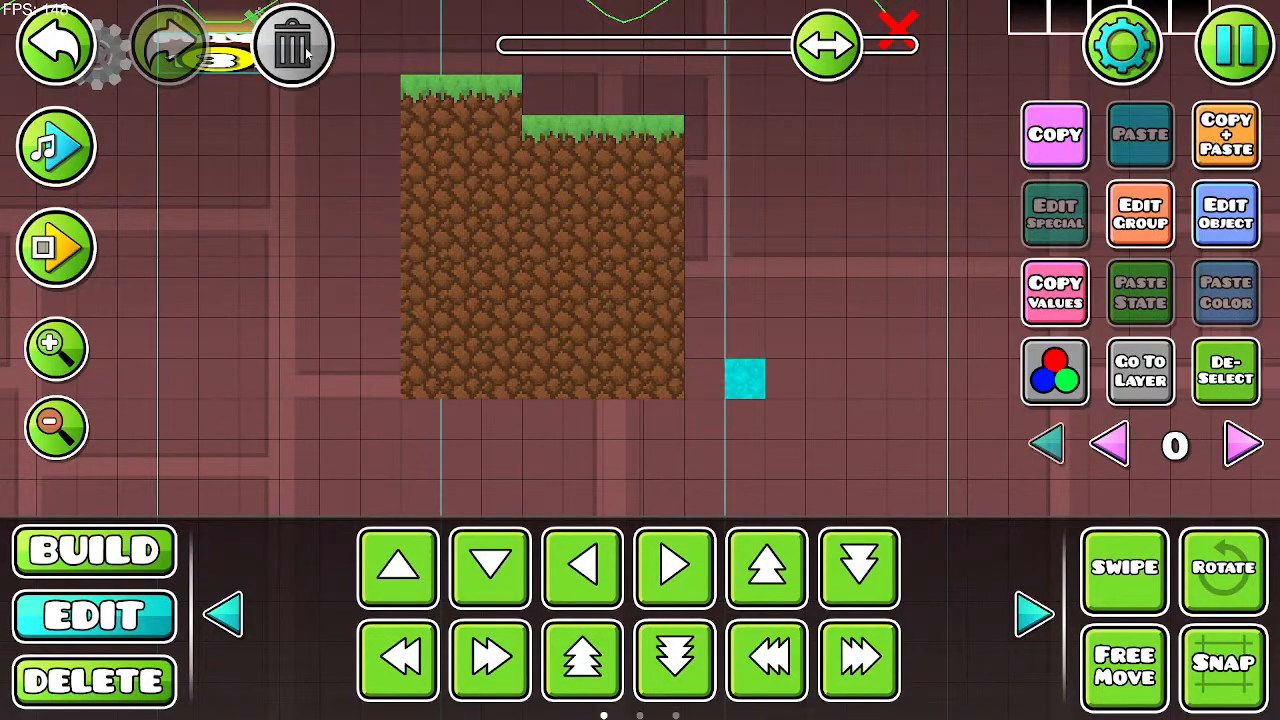
# Step: Playtest the level into the ball section, up to the block platforms before the row of gravity portals, and stop the run
pyautogui.click(55, 248)
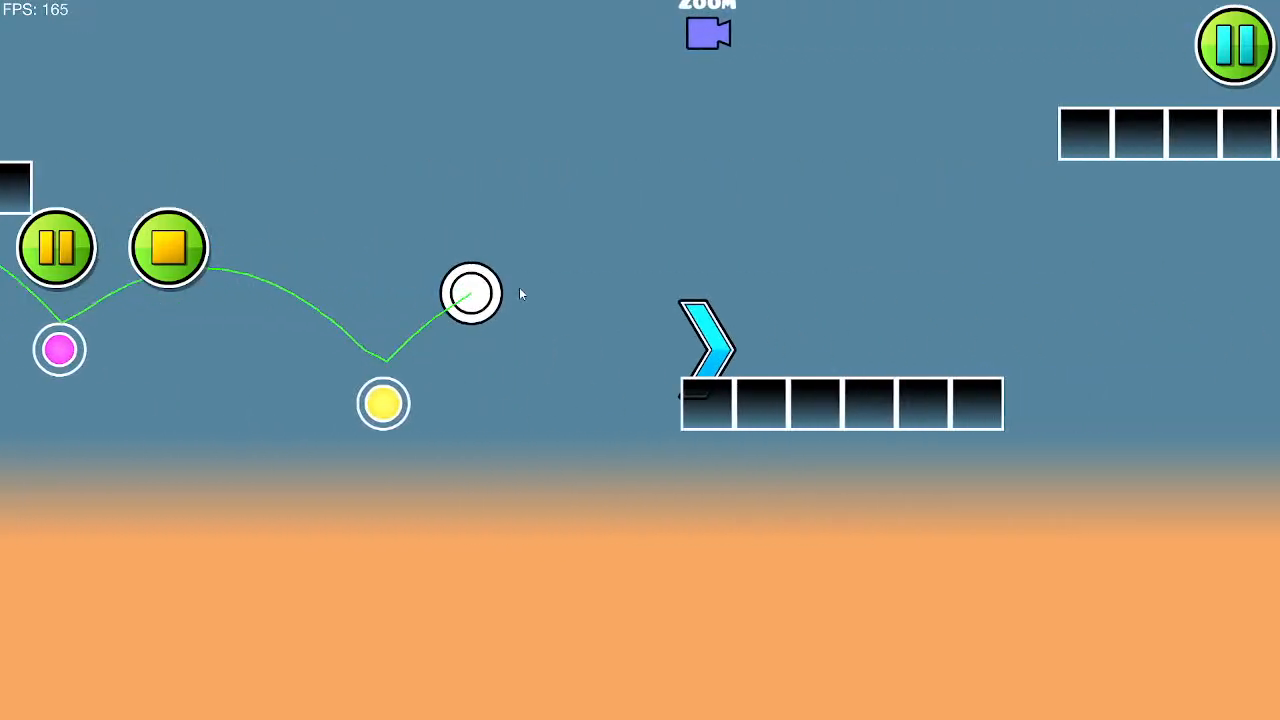
pyautogui.click(519, 288)
pyautogui.click(519, 288)
pyautogui.click(519, 288)
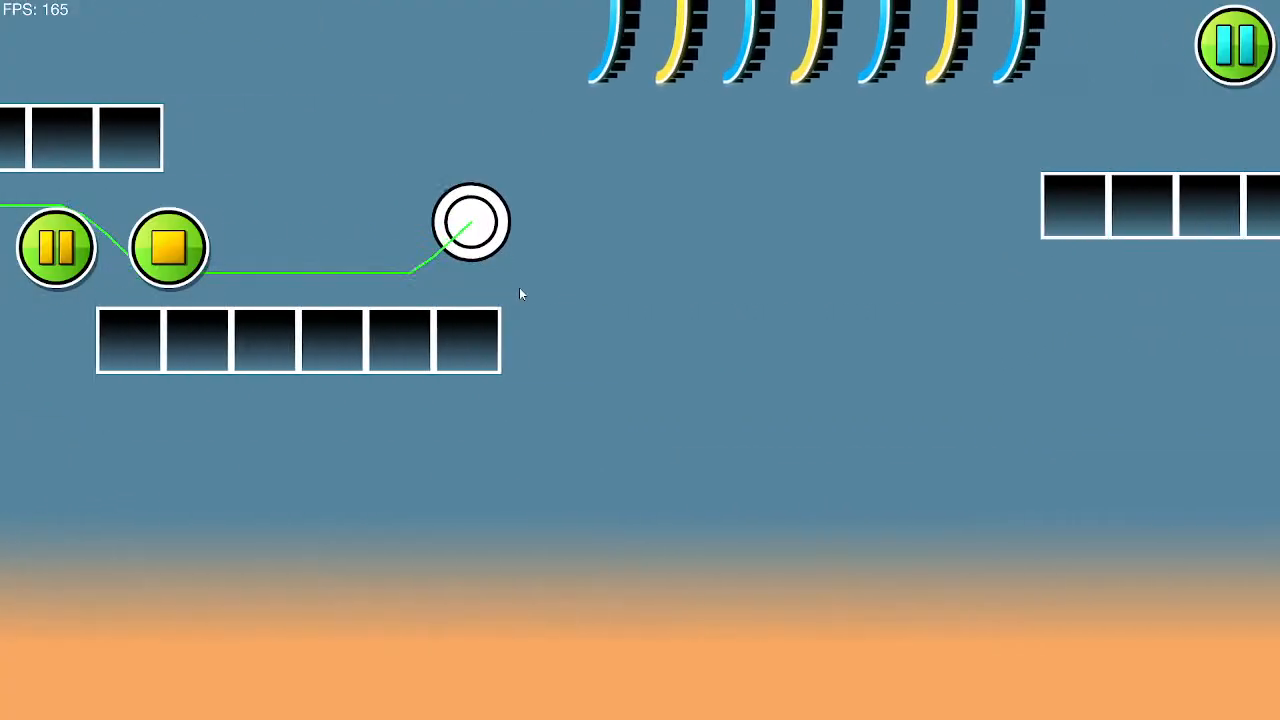
pyautogui.press('Return')
# Step: Look over the path near the gravity portals, return to the earlier gear section, and briefly preview the music there
pyautogui.moveTo(532, 326); pyautogui.dragTo(935, 296)
pyautogui.moveTo(506, 316); pyautogui.dragTo(907, 285)
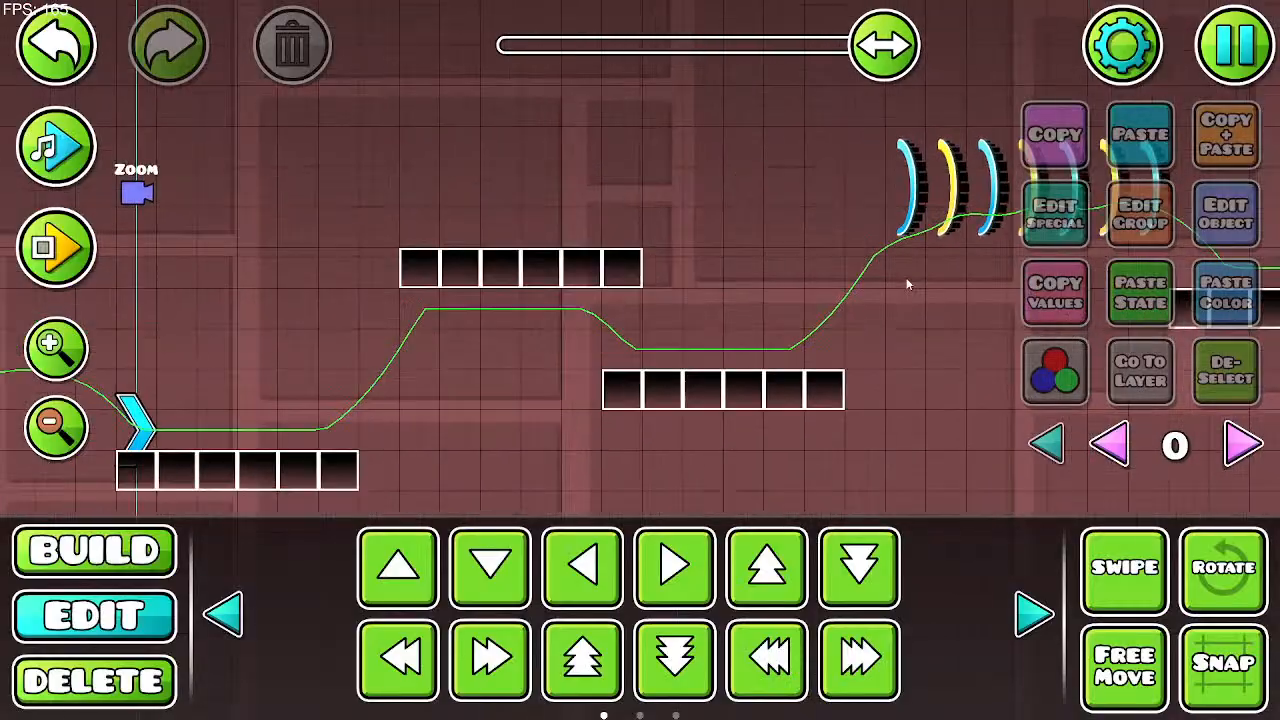
pyautogui.moveTo(884, 45); pyautogui.dragTo(655, 45)
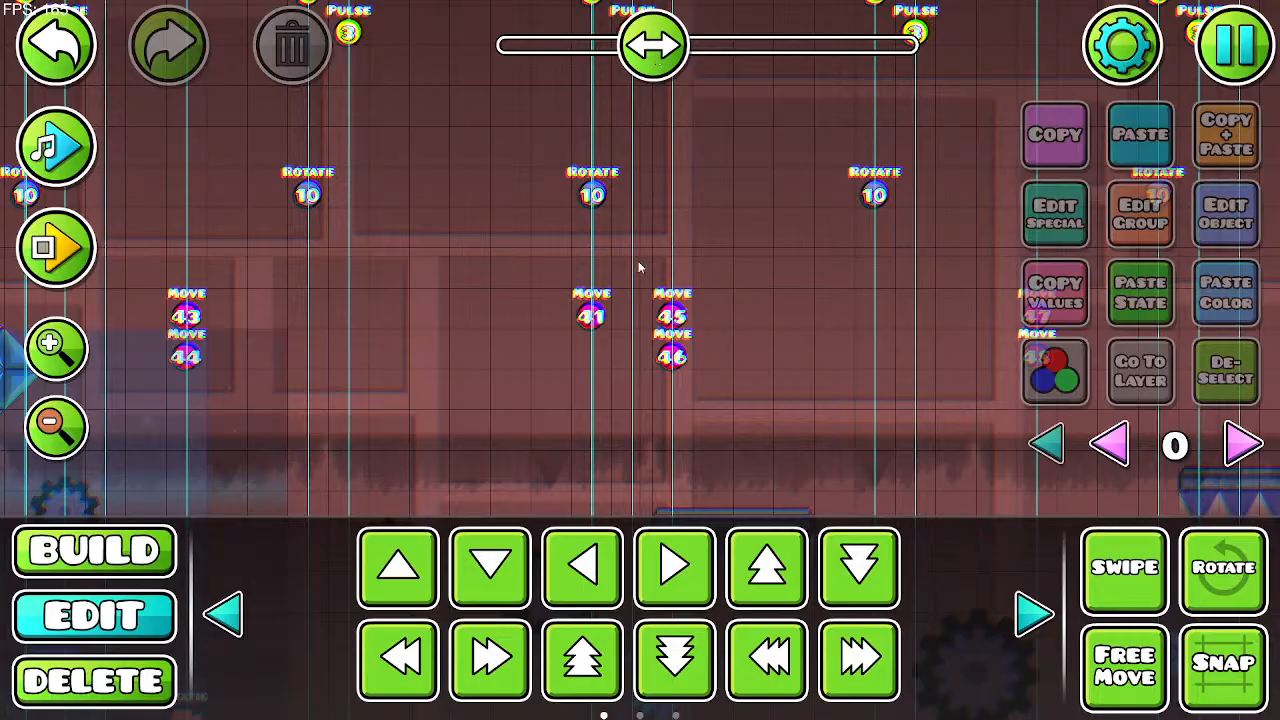
pyautogui.click(74, 428)
pyautogui.click(67, 151)
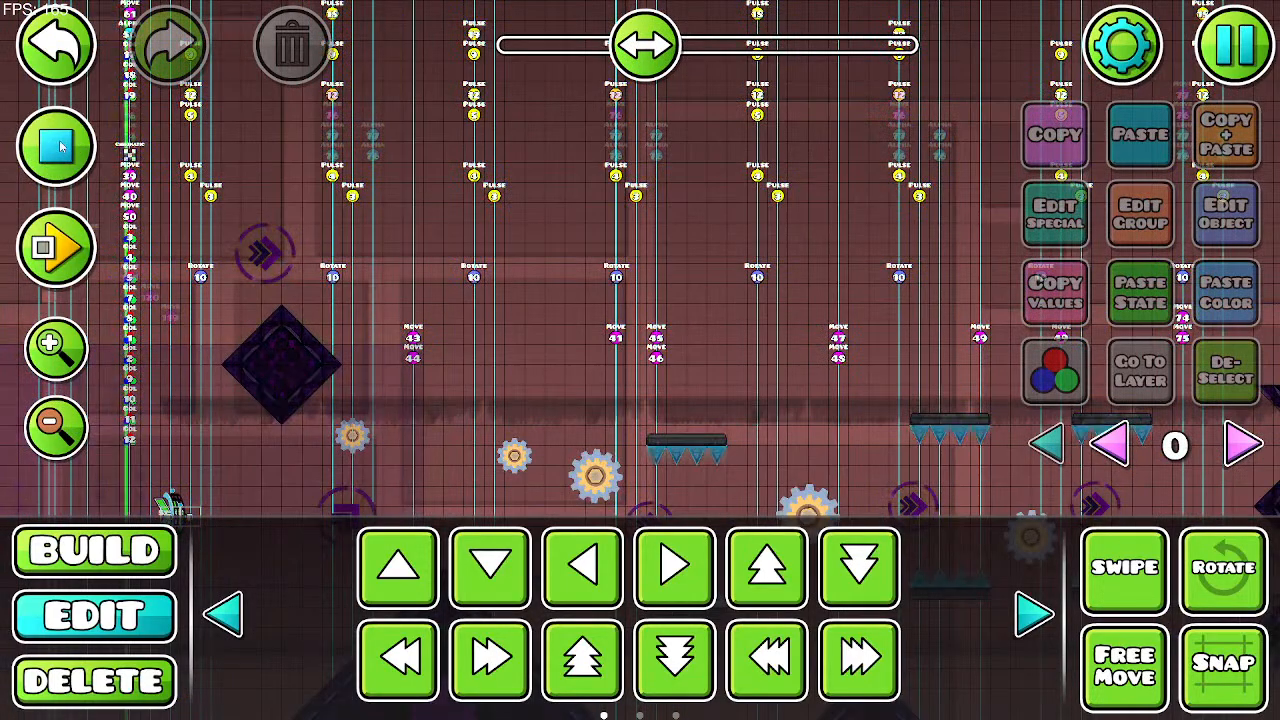
pyautogui.click(67, 151)
# Step: Playtest from the start position through the whole robot section into the first part of the ball section, and stop
pyautogui.moveTo(645, 45); pyautogui.dragTo(770, 45)
pyautogui.click(65, 267)
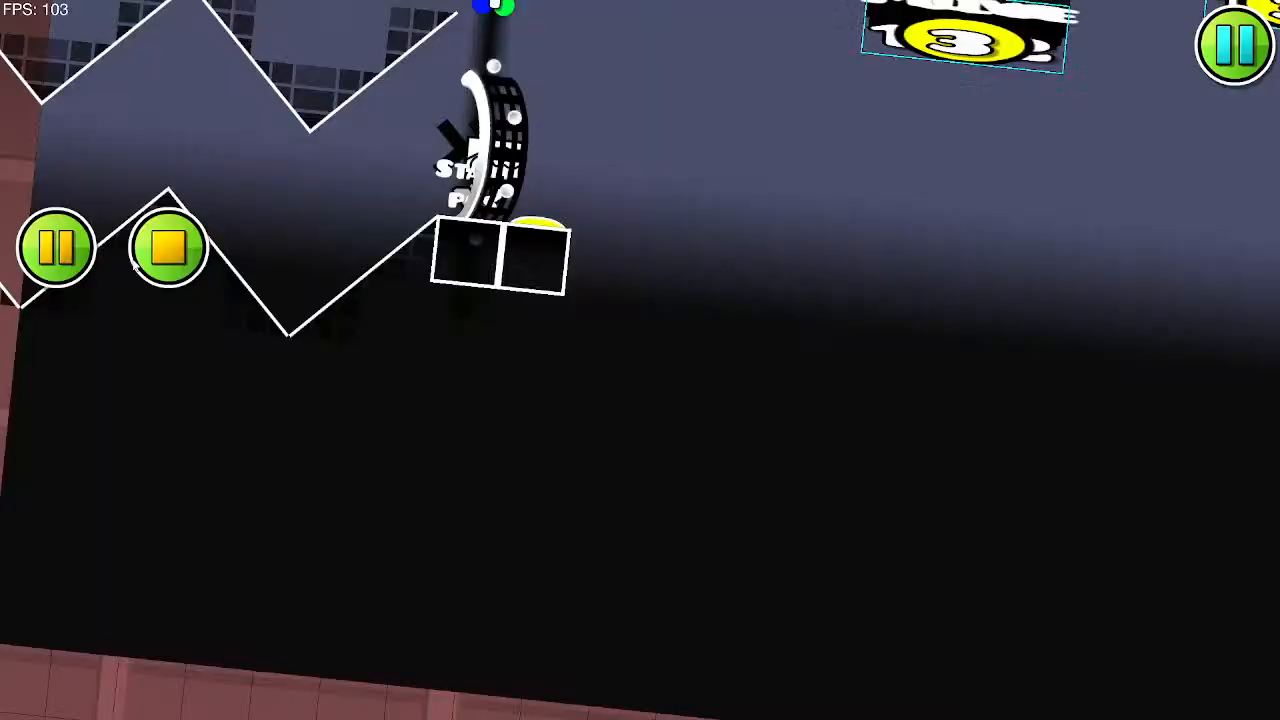
pyautogui.click(477, 280)
pyautogui.click(477, 280)
pyautogui.click(476, 281)
pyautogui.click(476, 281)
pyautogui.click(476, 282)
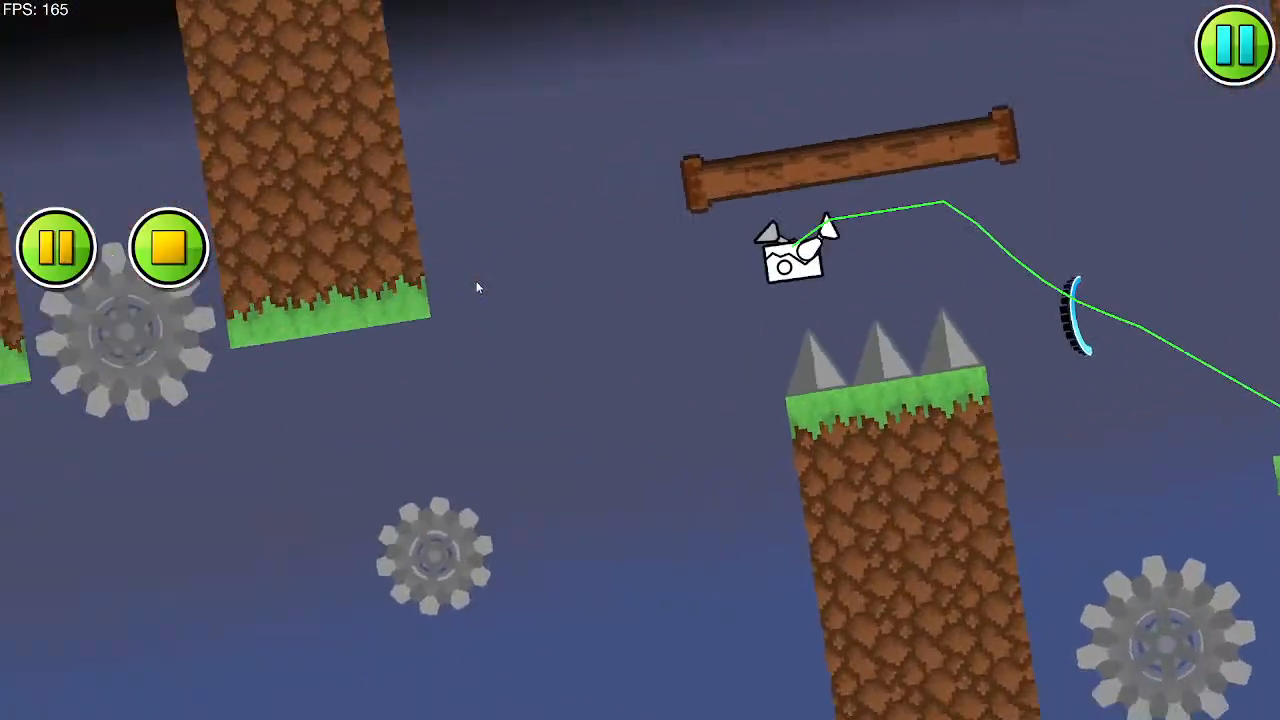
pyautogui.click(475, 283)
pyautogui.click(475, 283)
pyautogui.click(475, 283)
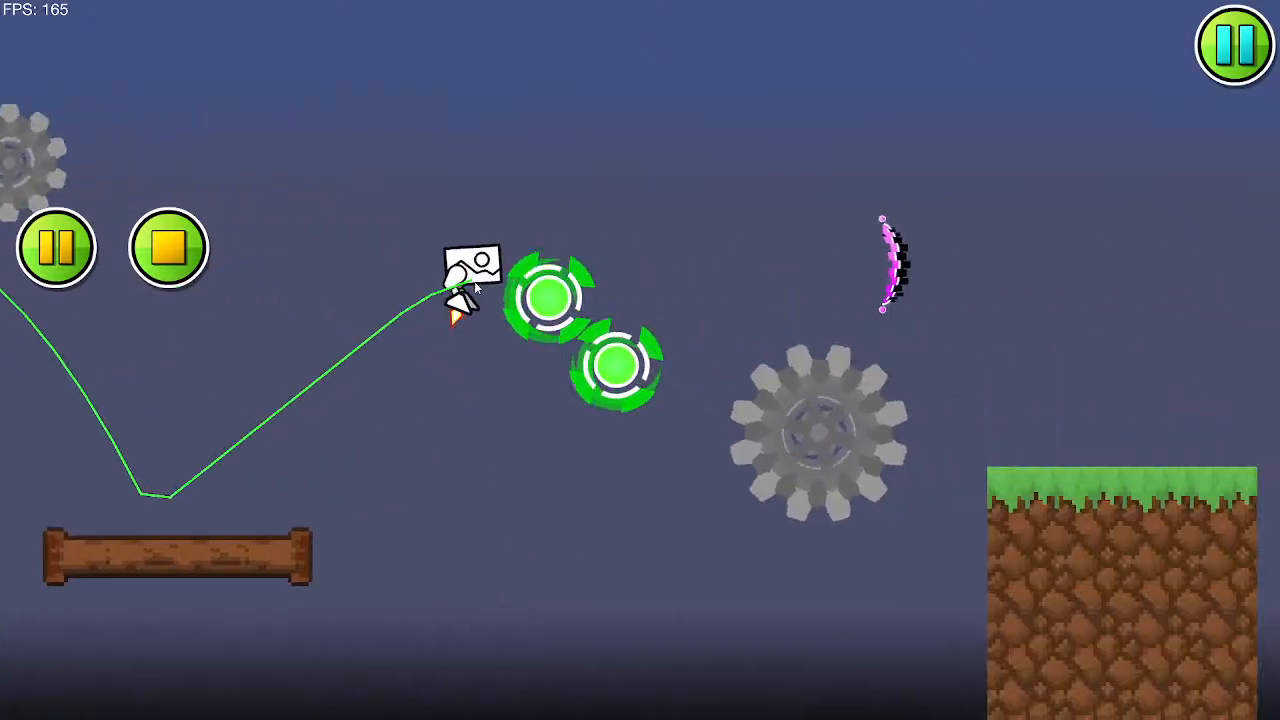
pyautogui.click(475, 282)
pyautogui.click(475, 281)
pyautogui.click(475, 276)
pyautogui.click(475, 273)
pyautogui.click(474, 272)
pyautogui.click(474, 272)
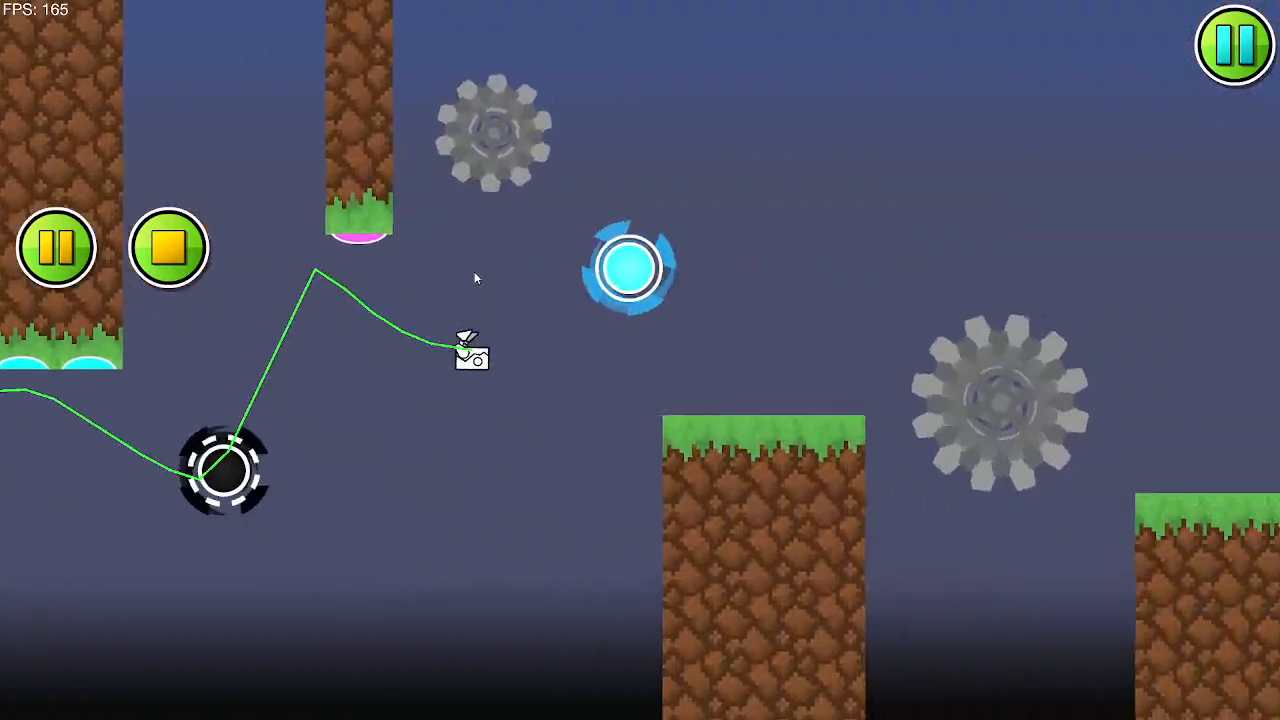
pyautogui.click(474, 271)
pyautogui.click(473, 272)
pyautogui.click(473, 272)
pyautogui.click(473, 271)
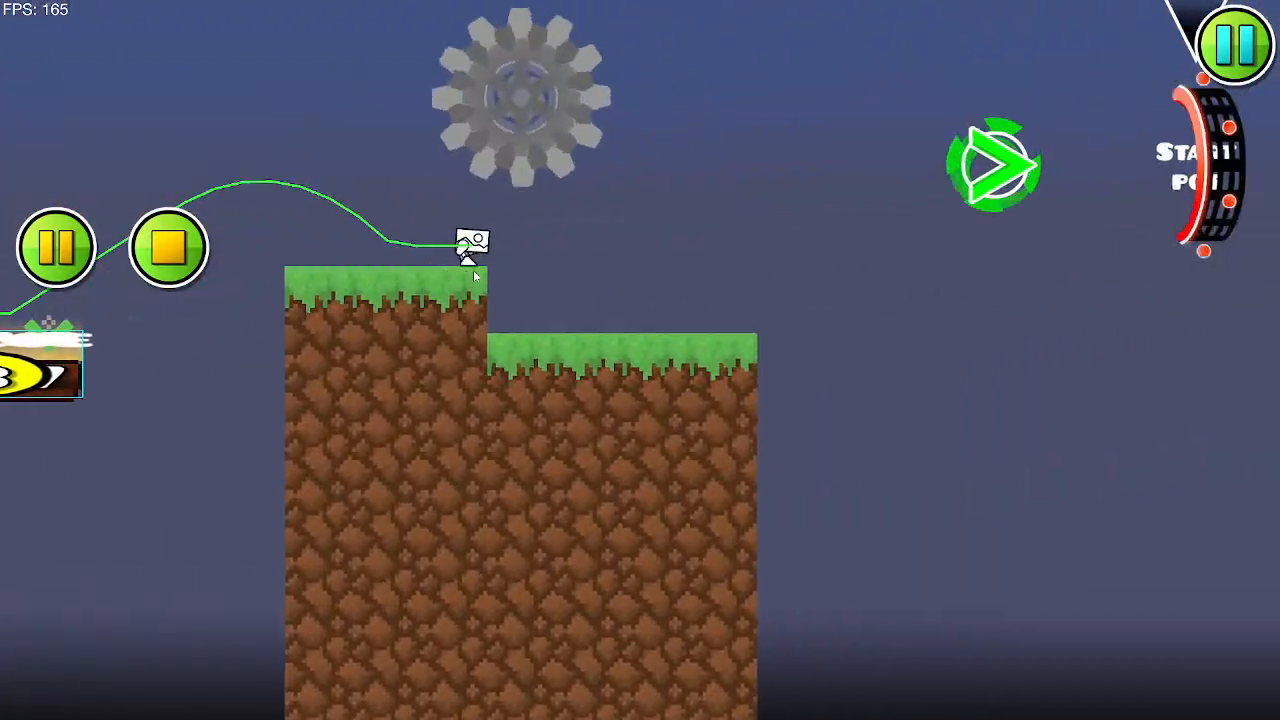
pyautogui.click(474, 271)
pyautogui.click(474, 271)
pyautogui.click(474, 271)
pyautogui.click(475, 276)
pyautogui.click(472, 275)
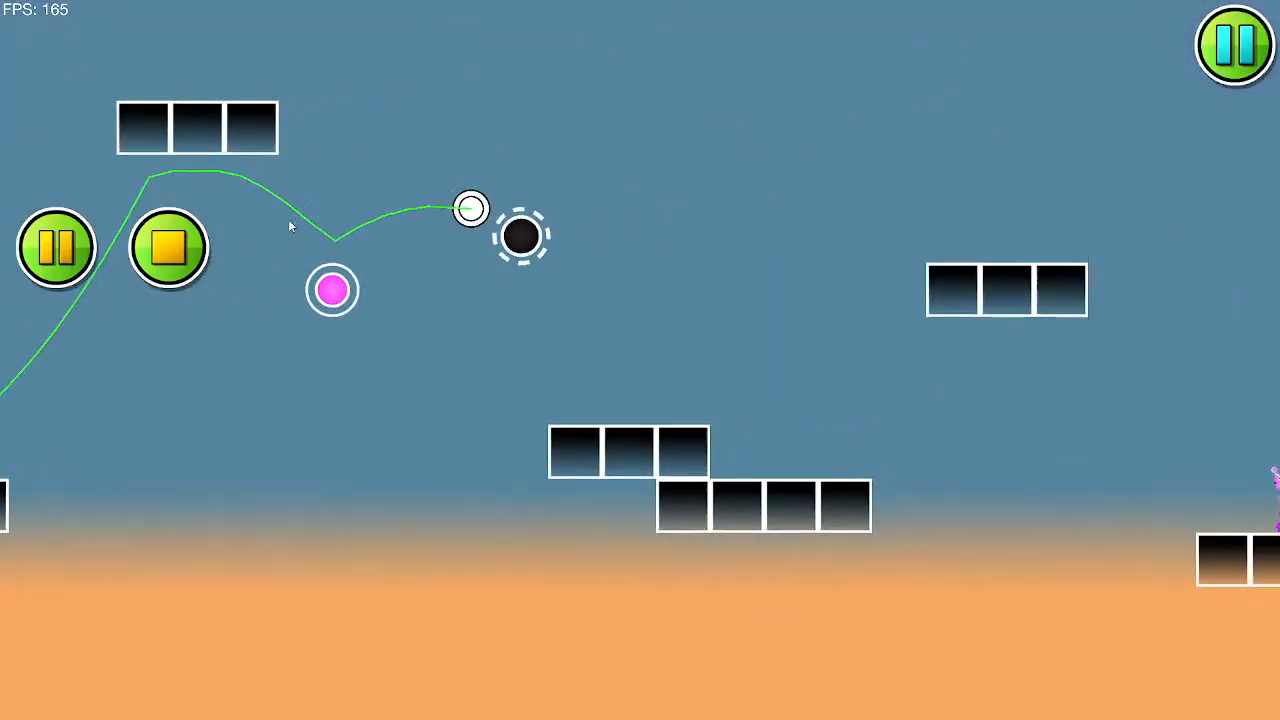
pyautogui.click(169, 248)
# Step: Run another playtest through the robot section and the full ball section up to the gravity portals, and stop the run
pyautogui.moveTo(554, 242); pyautogui.dragTo(960, 194)
pyautogui.moveTo(464, 354); pyautogui.dragTo(2, 383)
pyautogui.click(62, 249)
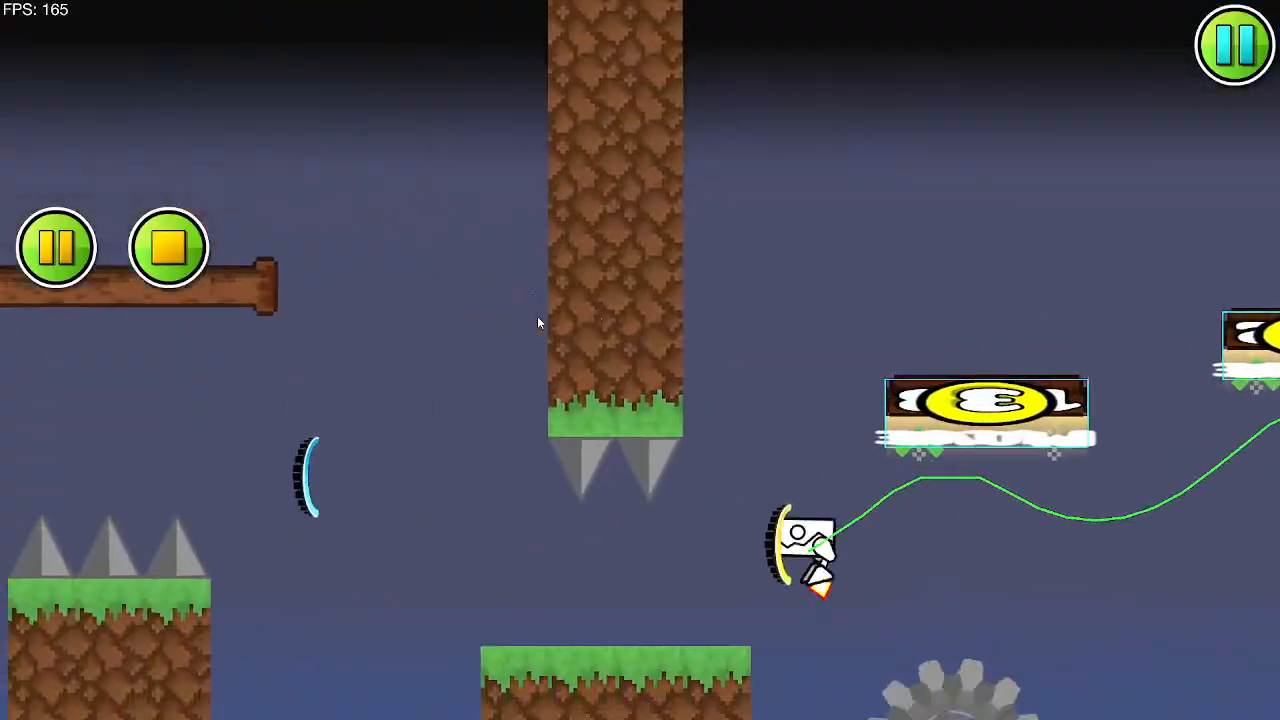
pyautogui.click(537, 317)
pyautogui.click(537, 317)
pyautogui.click(537, 317)
pyautogui.click(537, 316)
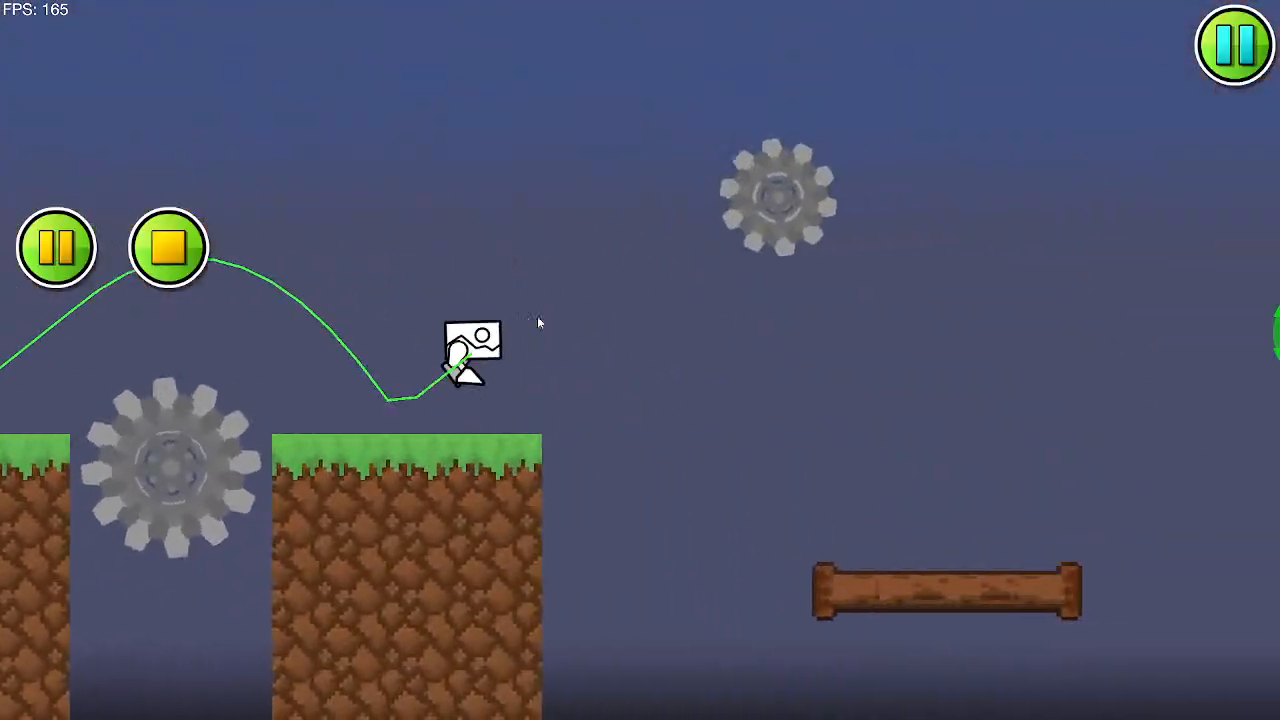
pyautogui.click(537, 316)
pyautogui.click(537, 316)
pyautogui.click(537, 316)
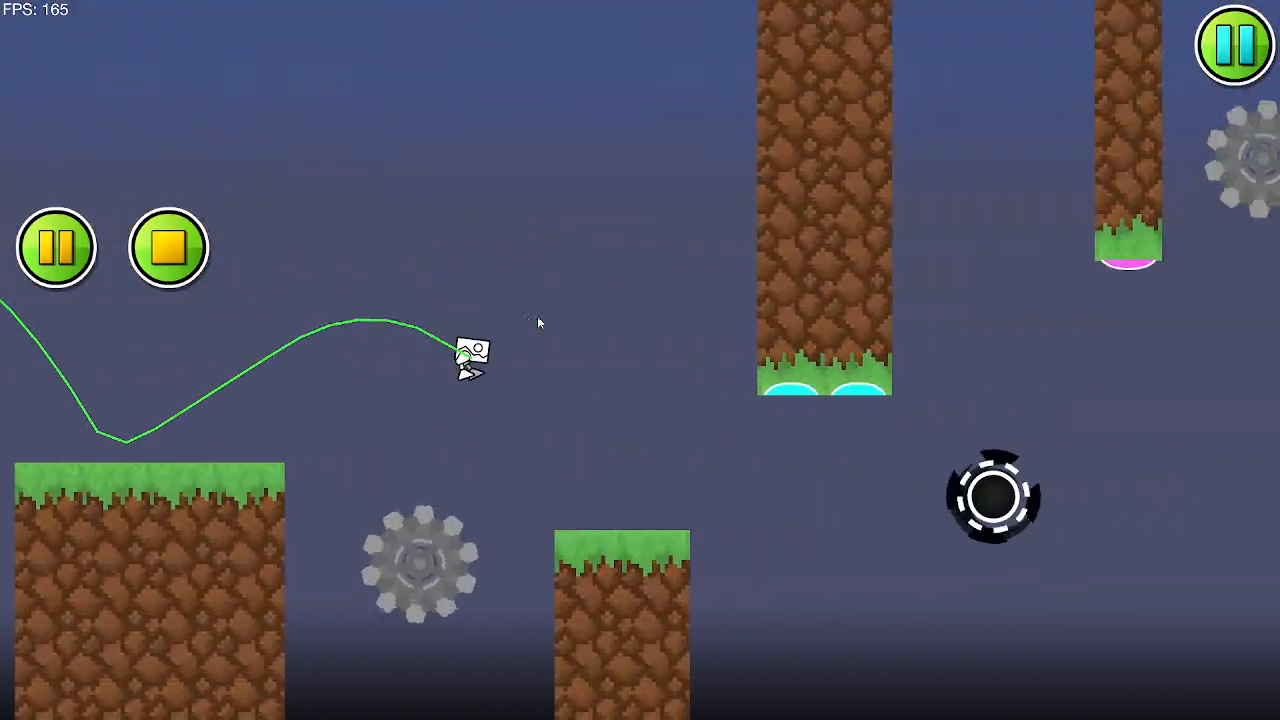
pyautogui.click(537, 316)
pyautogui.click(537, 316)
pyautogui.click(537, 316)
pyautogui.click(537, 316)
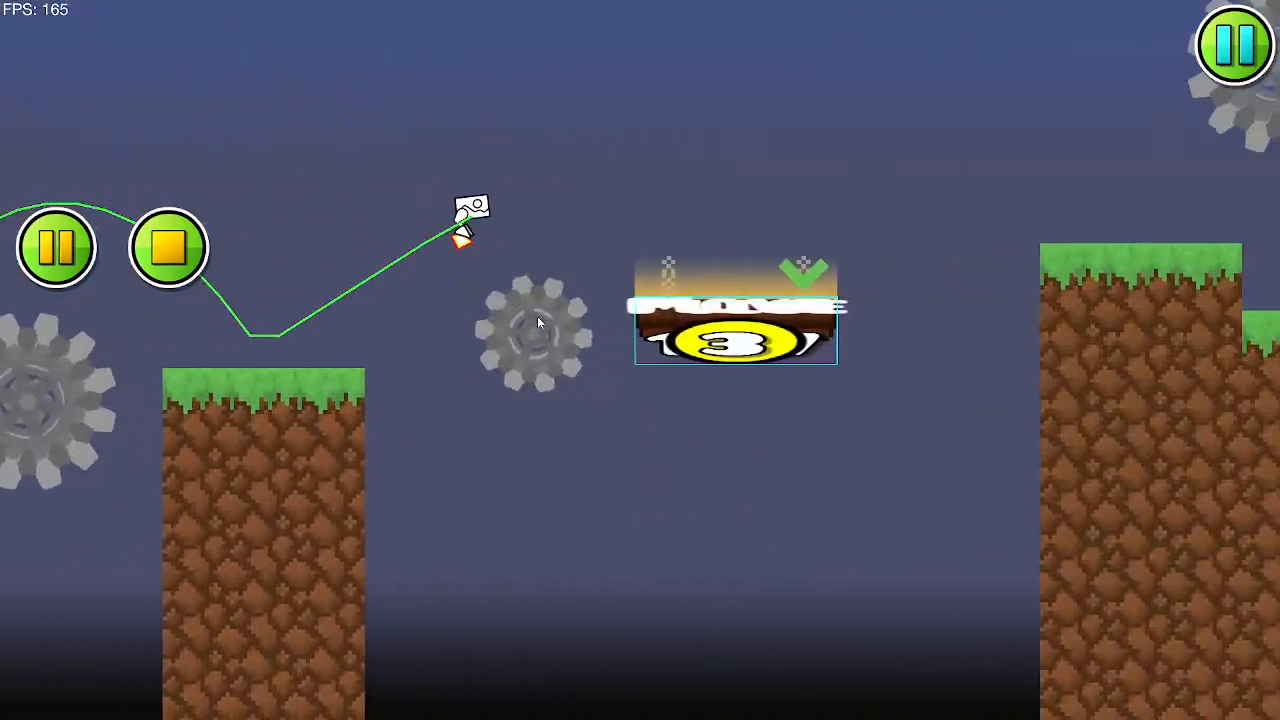
pyautogui.click(537, 316)
pyautogui.click(537, 316)
pyautogui.click(537, 316)
pyautogui.click(537, 316)
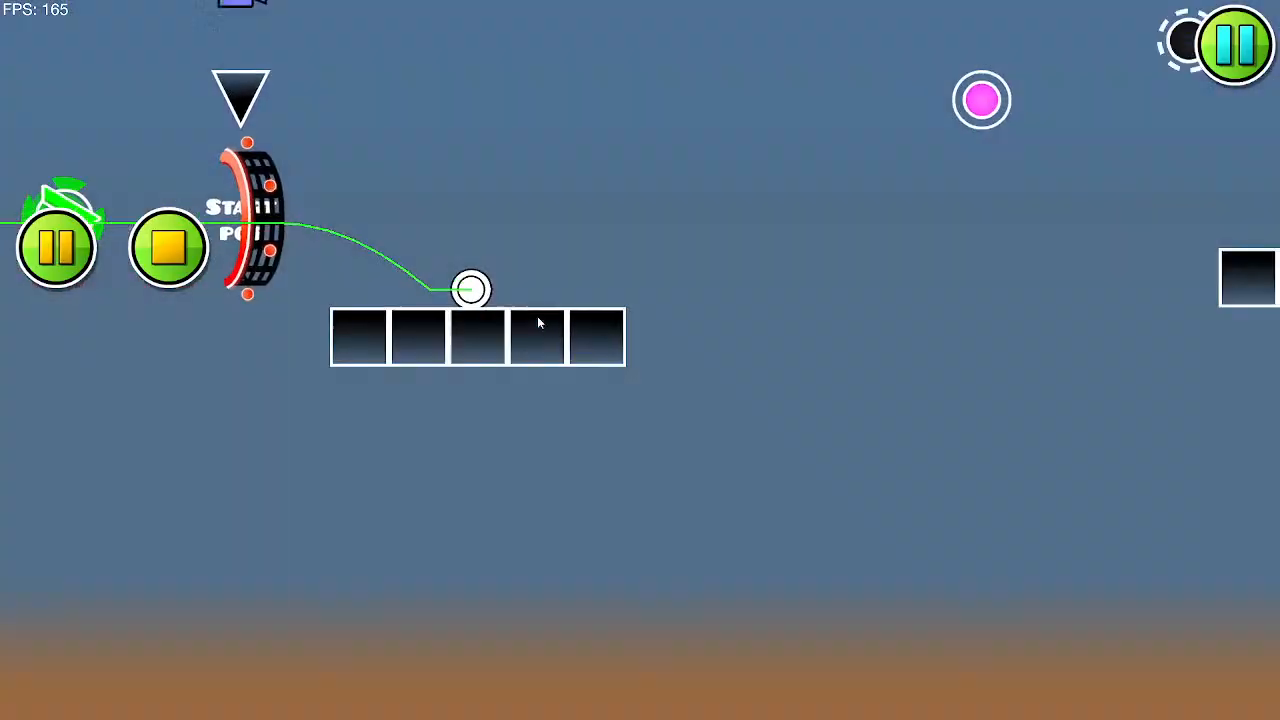
pyautogui.click(537, 316)
pyautogui.click(537, 316)
pyautogui.click(537, 316)
pyautogui.click(537, 316)
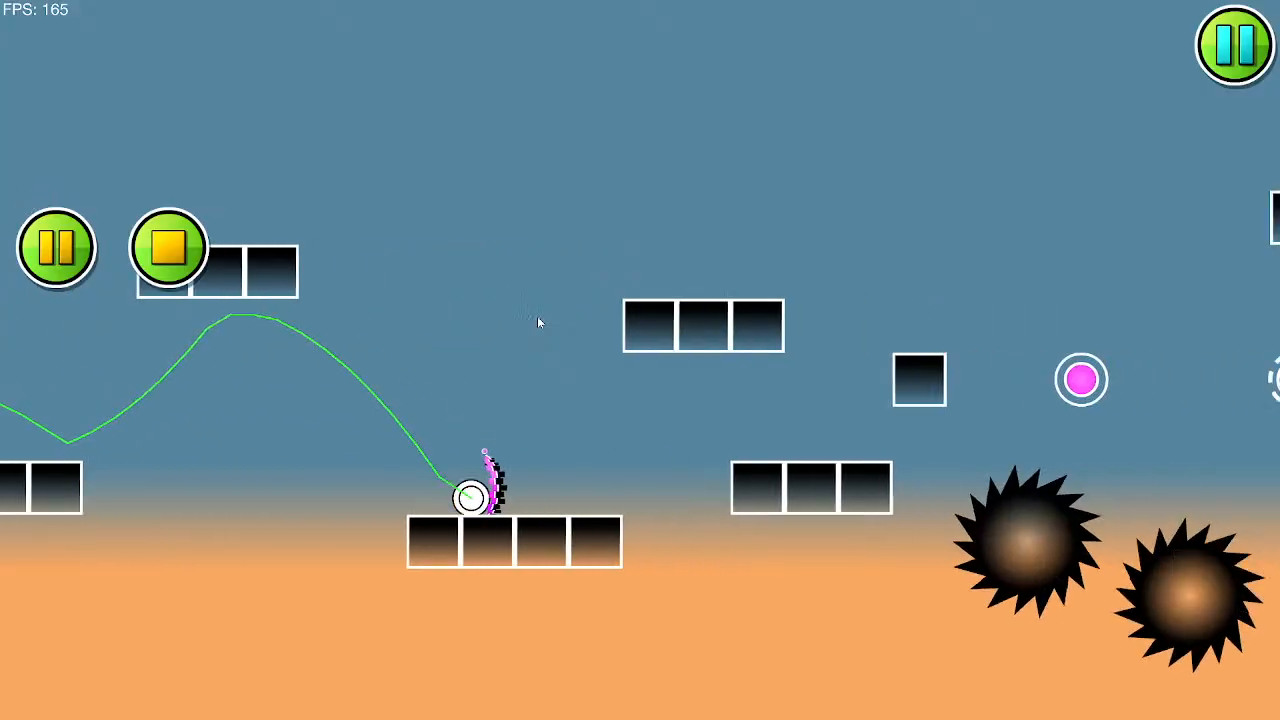
pyautogui.click(537, 316)
pyautogui.click(537, 317)
pyautogui.click(538, 317)
pyautogui.click(538, 319)
pyautogui.click(538, 320)
pyautogui.click(538, 320)
pyautogui.click(538, 321)
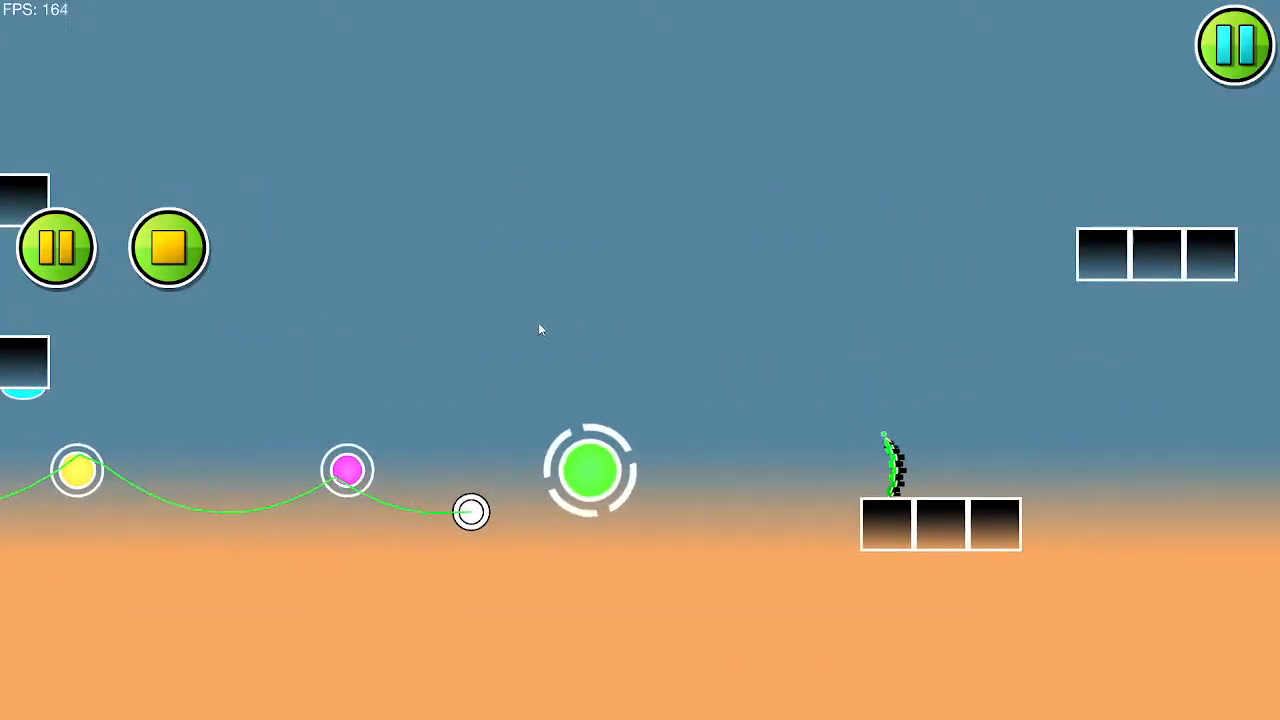
pyautogui.click(538, 321)
pyautogui.click(538, 321)
pyautogui.click(538, 321)
pyautogui.click(538, 321)
pyautogui.click(538, 322)
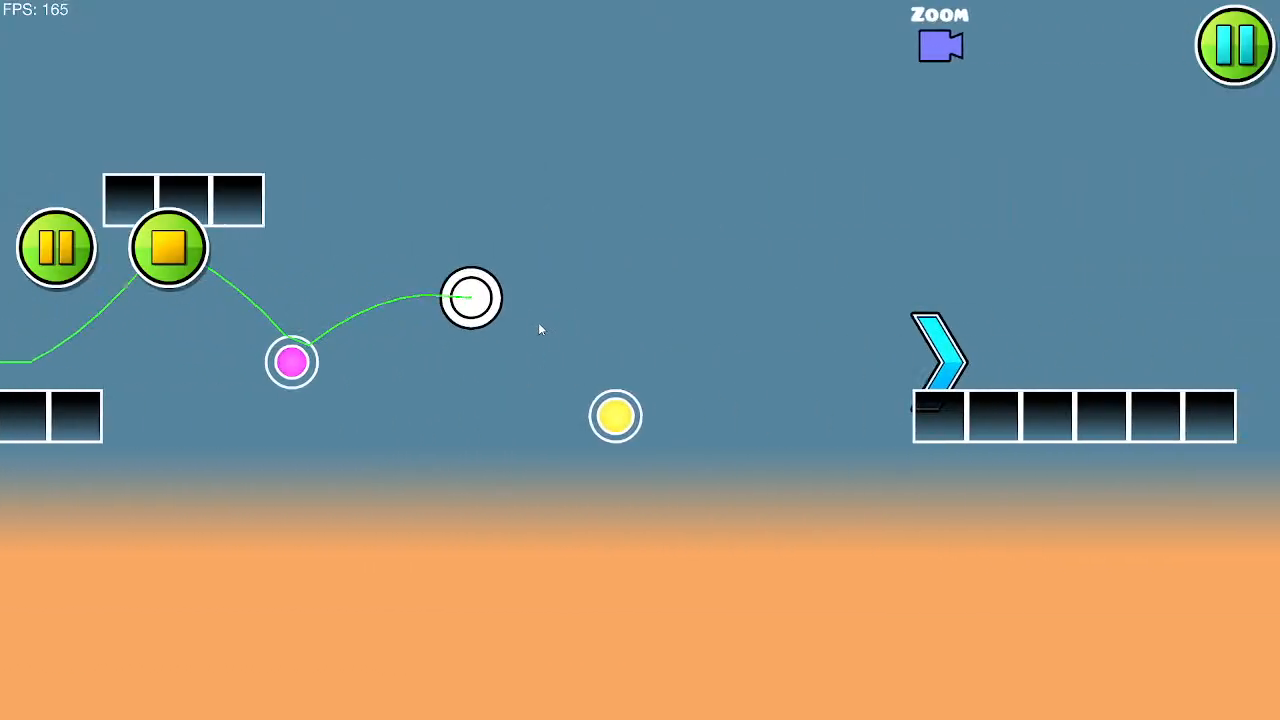
pyautogui.click(538, 322)
pyautogui.click(416, 289)
pyautogui.click(421, 289)
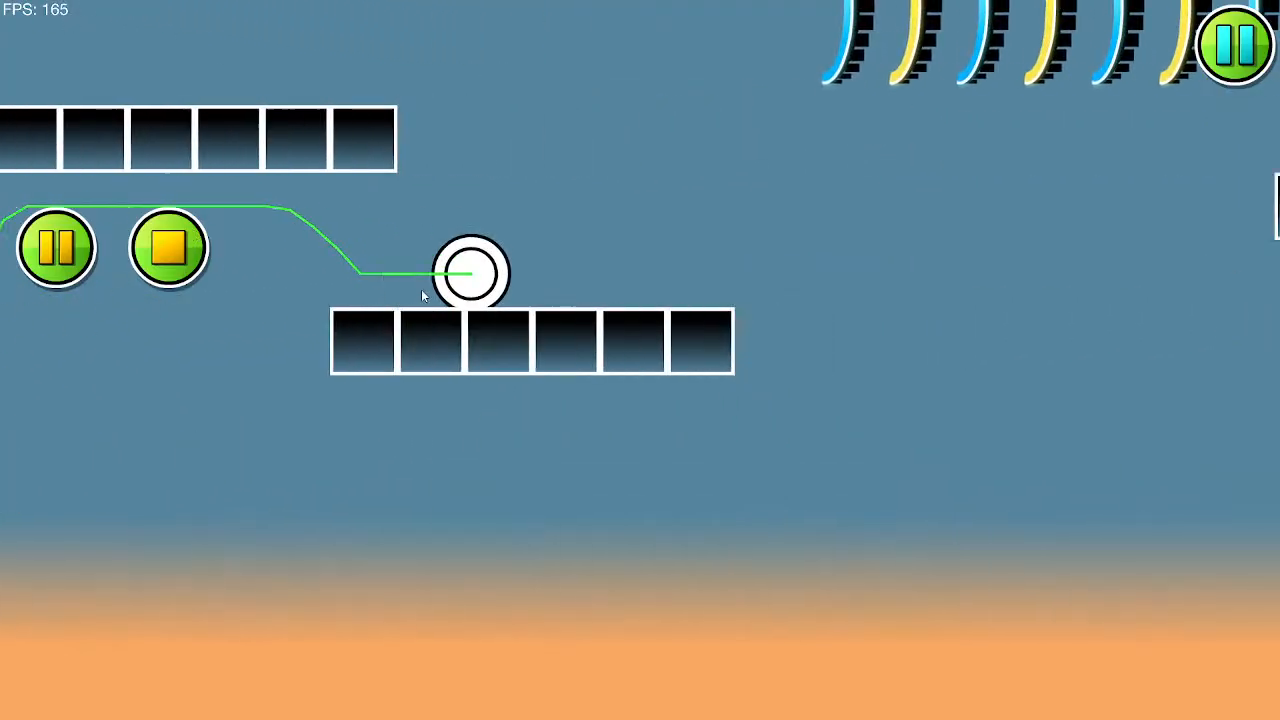
pyautogui.click(421, 289)
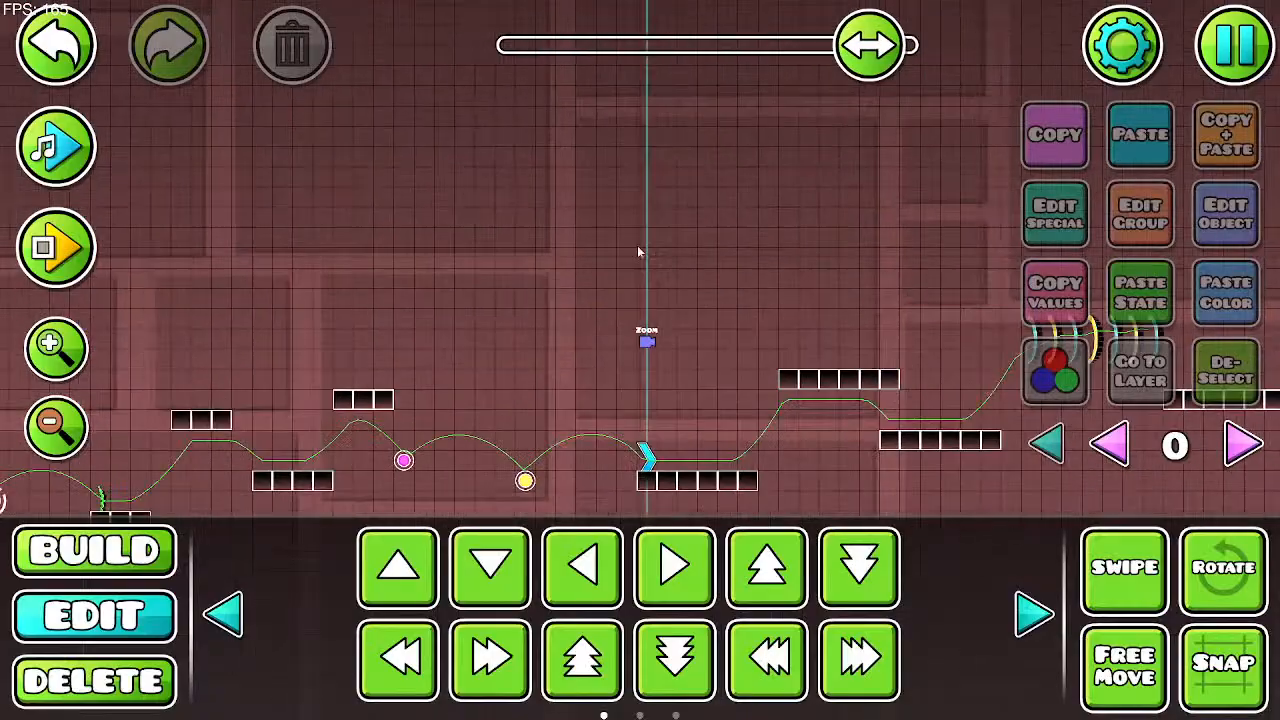
# Step: Place a large black sawblade just after the first black orb in the ball section
pyautogui.moveTo(141, 396)
pyautogui.mouseDown()
pyautogui.moveTo(991, 269)
pyautogui.moveTo(1116, 272)
pyautogui.mouseUp()
pyautogui.moveTo(120, 388)
pyautogui.mouseDown()
pyautogui.moveTo(446, 366)
pyautogui.moveTo(778, 403)
pyautogui.moveTo(356, 449)
pyautogui.mouseUp()
pyautogui.click(147, 549)
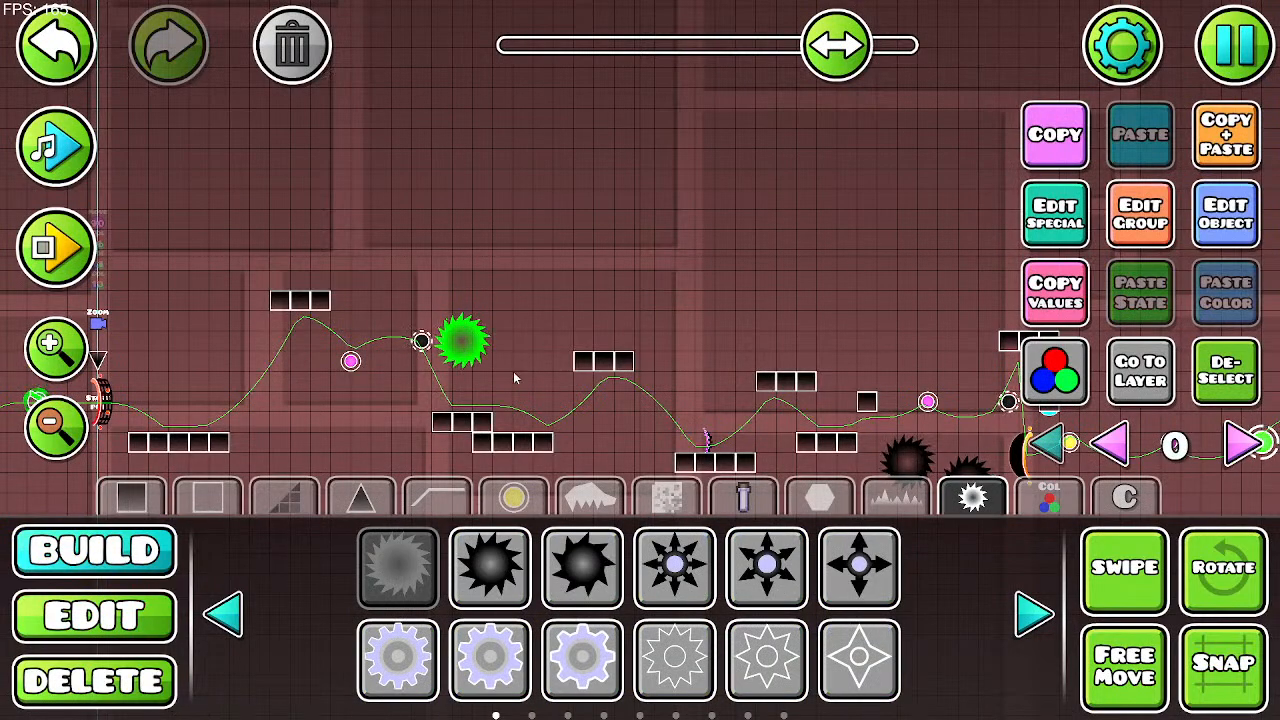
# Step: Place a large black sawblade above the four-block platform with the pink portal and a medium one in the gap before that platform
pyautogui.click(302, 38)
pyautogui.moveTo(630, 473); pyautogui.dragTo(470, 414)
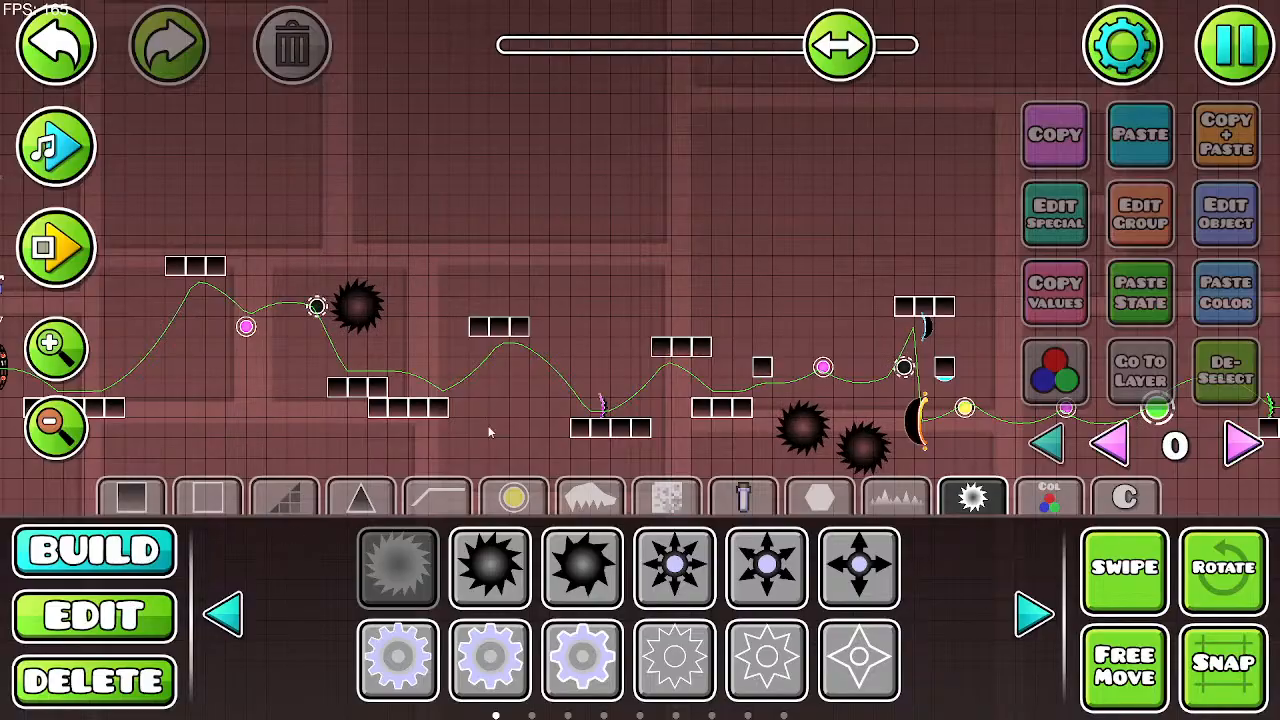
pyautogui.moveTo(488, 415); pyautogui.dragTo(319, 390)
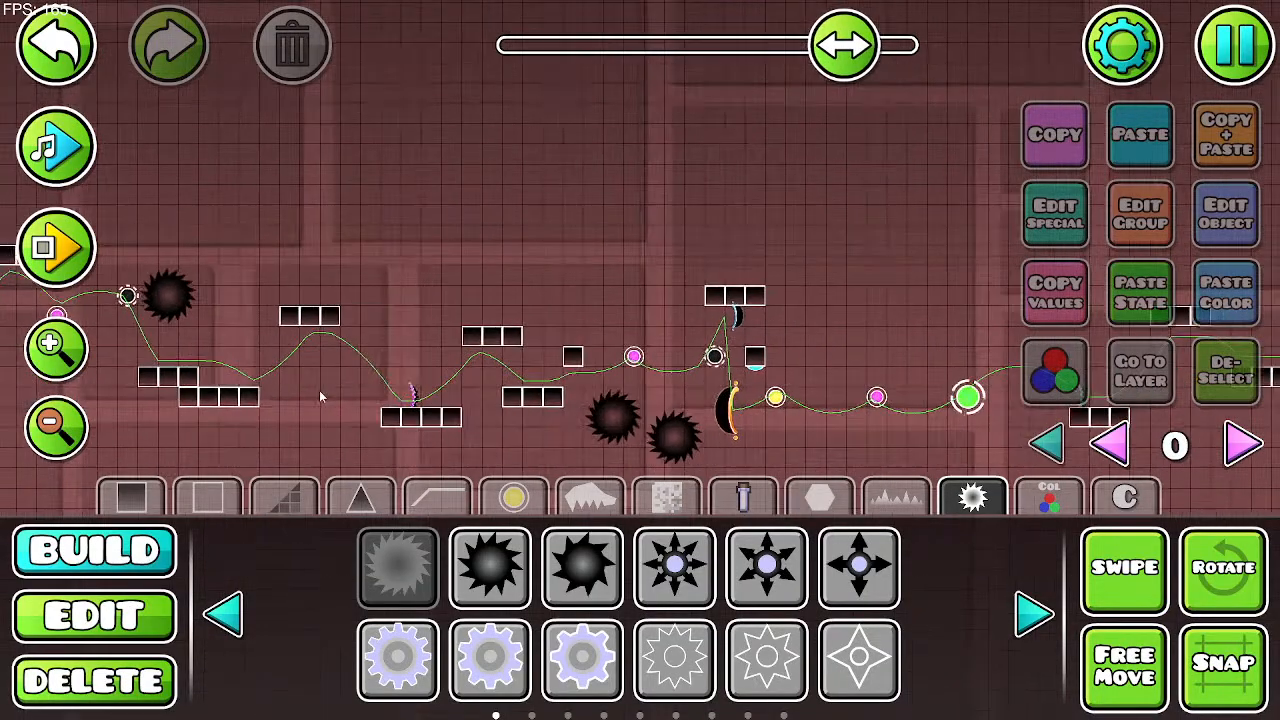
pyautogui.click(400, 318)
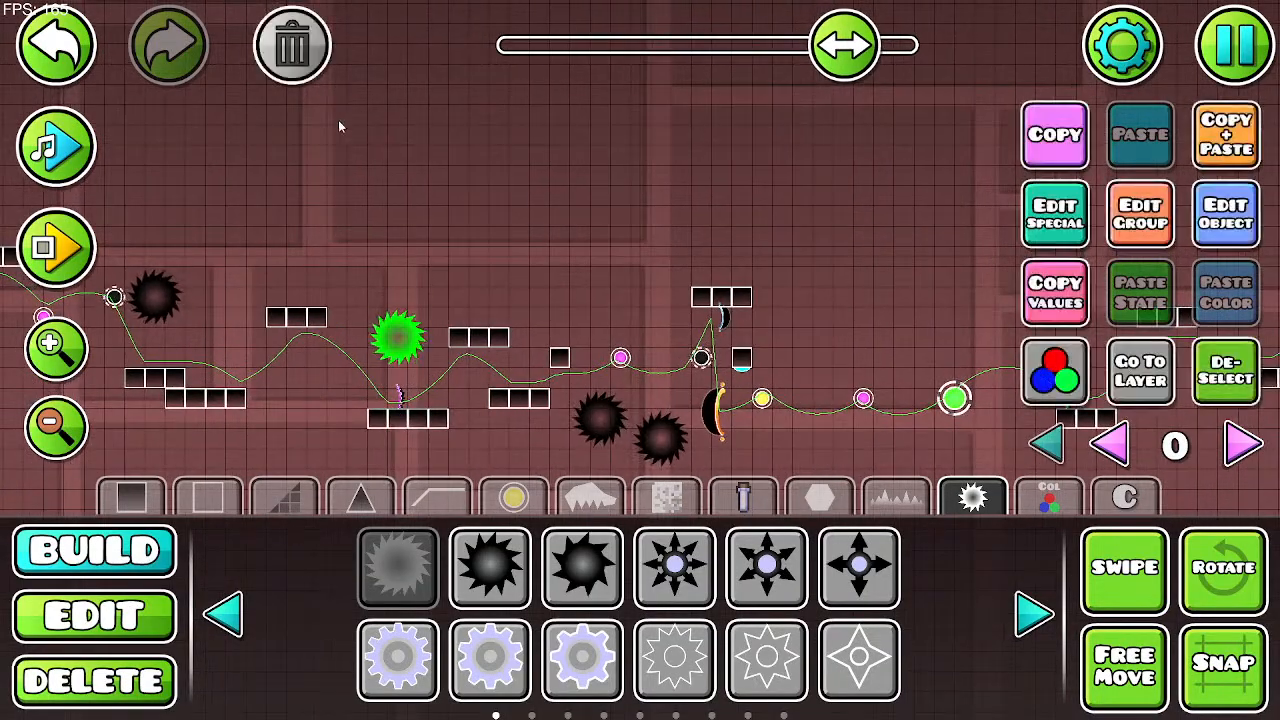
pyautogui.moveTo(615, 319); pyautogui.dragTo(702, 276)
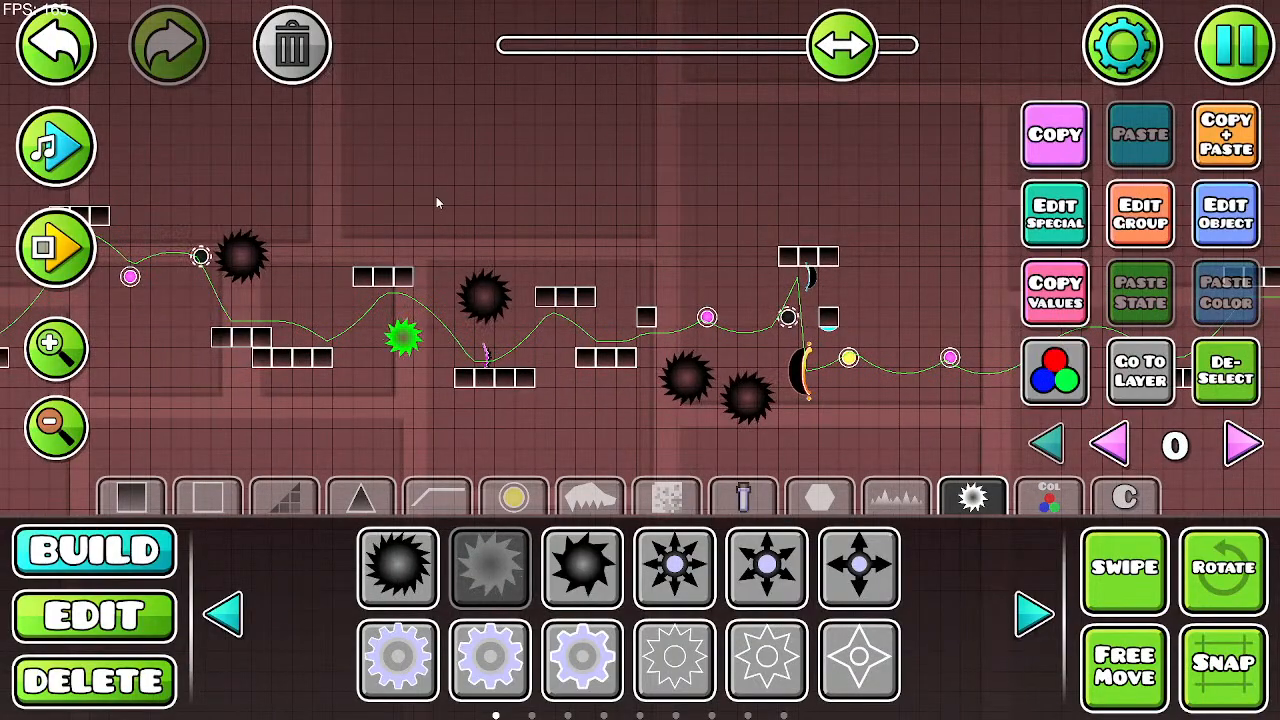
pyautogui.moveTo(591, 202); pyautogui.dragTo(269, 217)
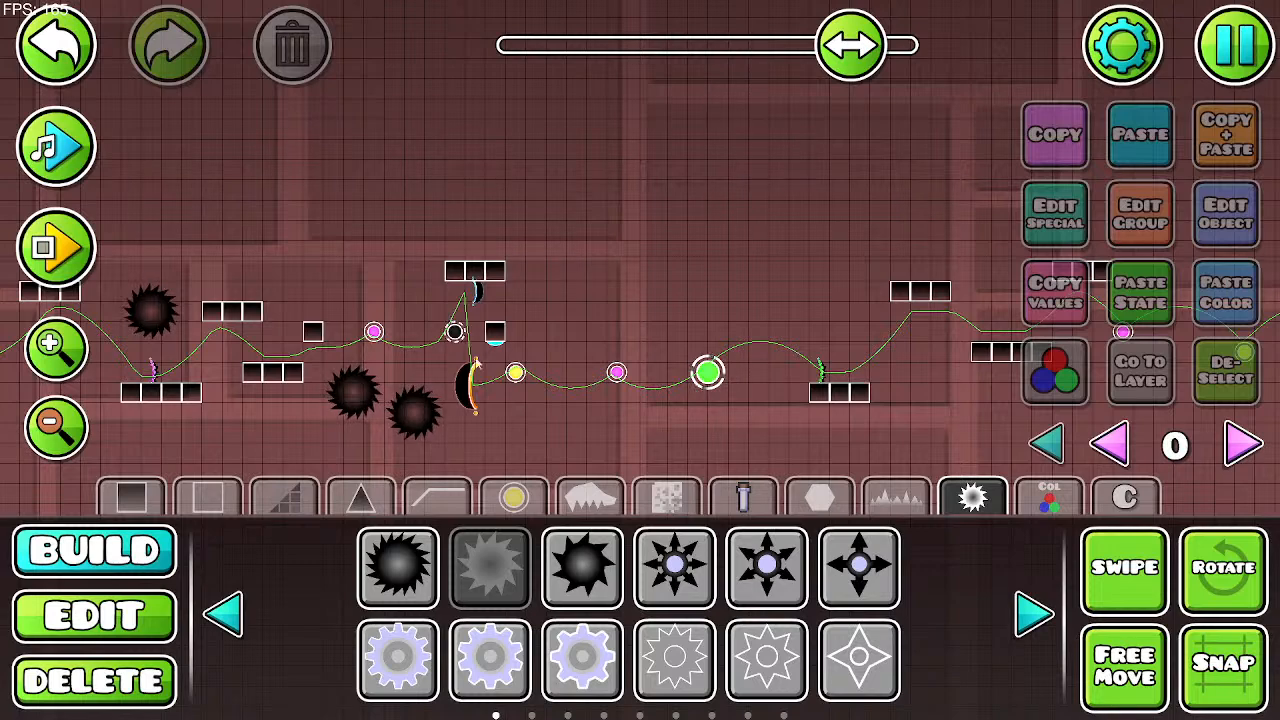
# Step: Playtest the robot section as far as the black orb, restarting early in the section, and stop the run
pyautogui.click(62, 247)
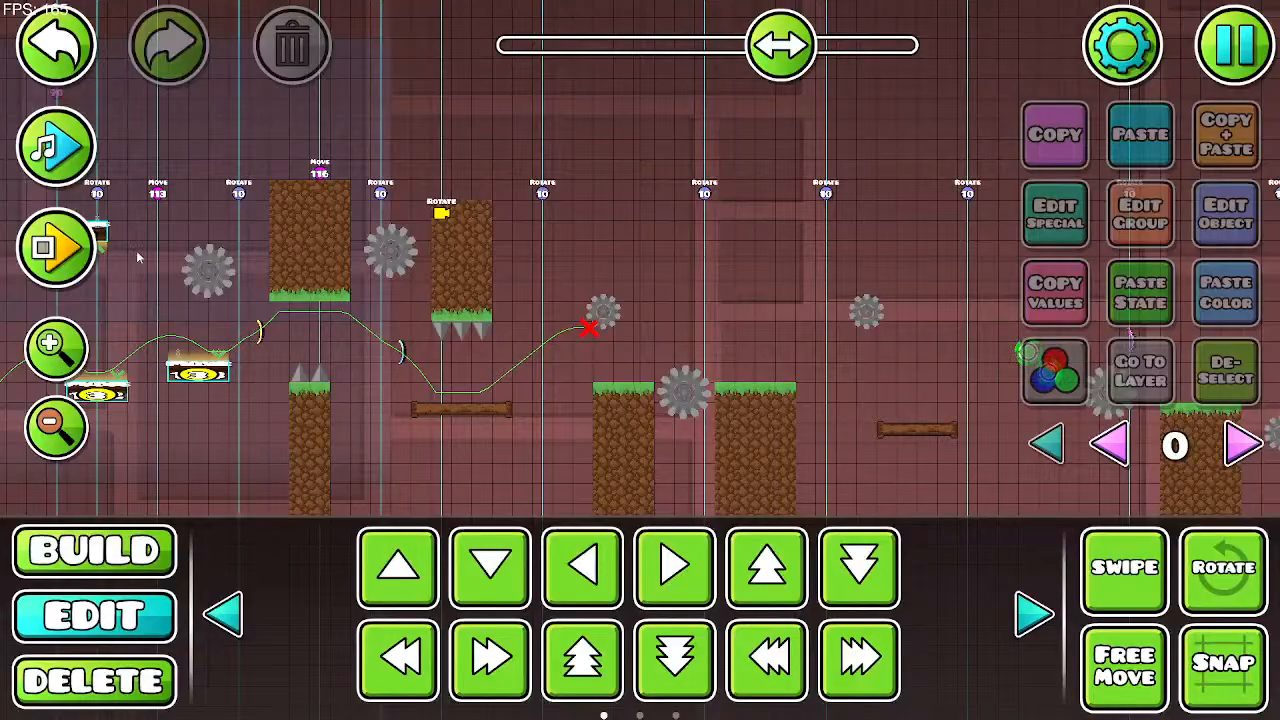
pyautogui.click(58, 248)
pyautogui.click(490, 327)
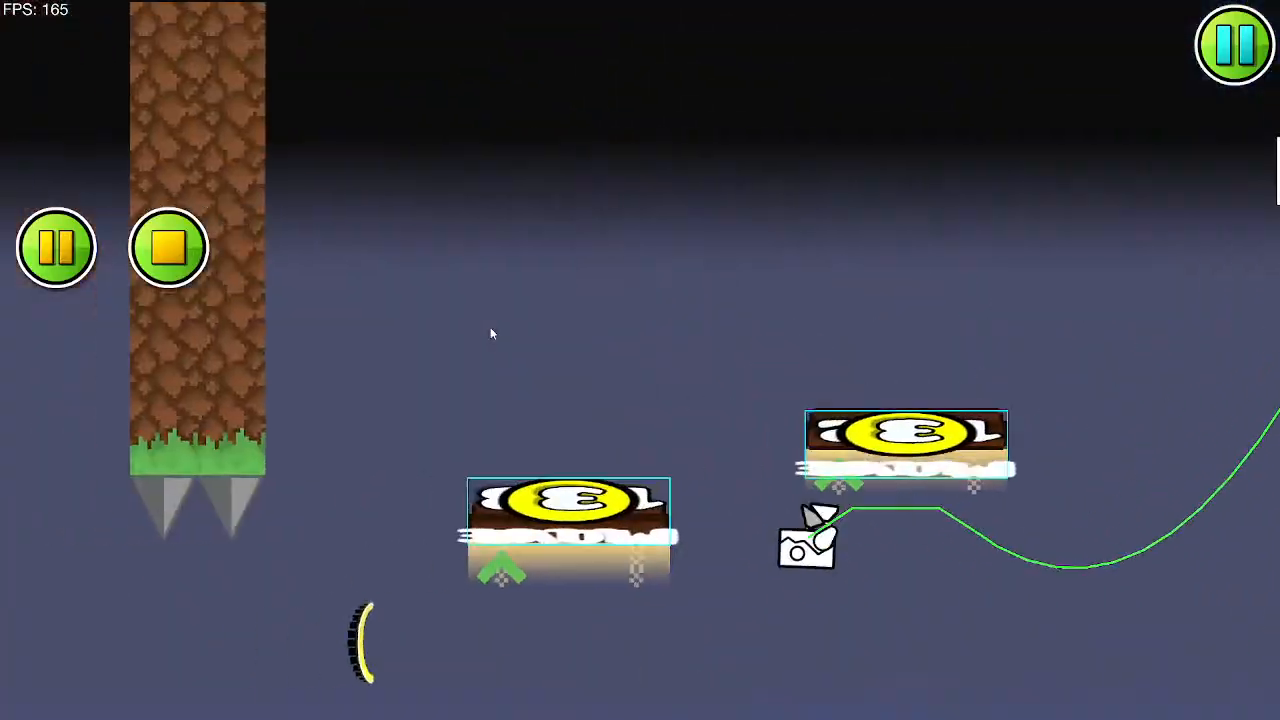
pyautogui.click(490, 327)
pyautogui.click(490, 327)
pyautogui.click(490, 327)
pyautogui.click(490, 327)
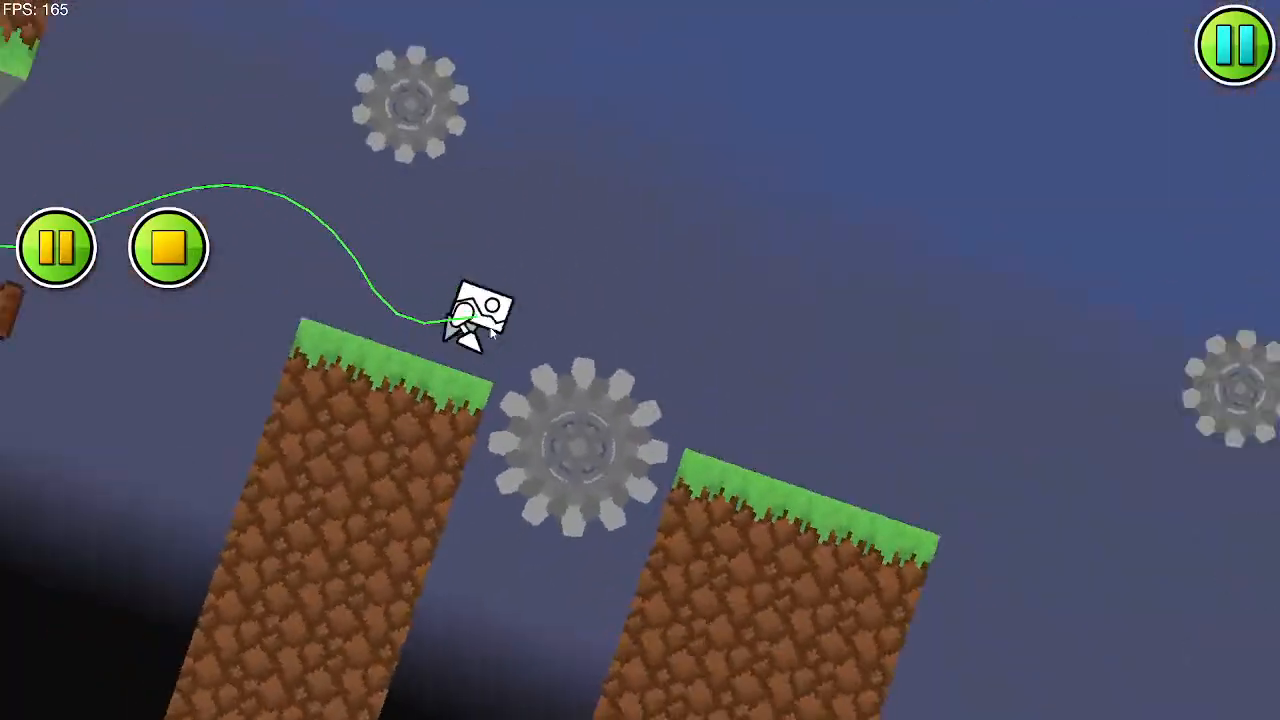
pyautogui.click(490, 327)
pyautogui.click(490, 327)
pyautogui.click(490, 327)
pyautogui.click(490, 327)
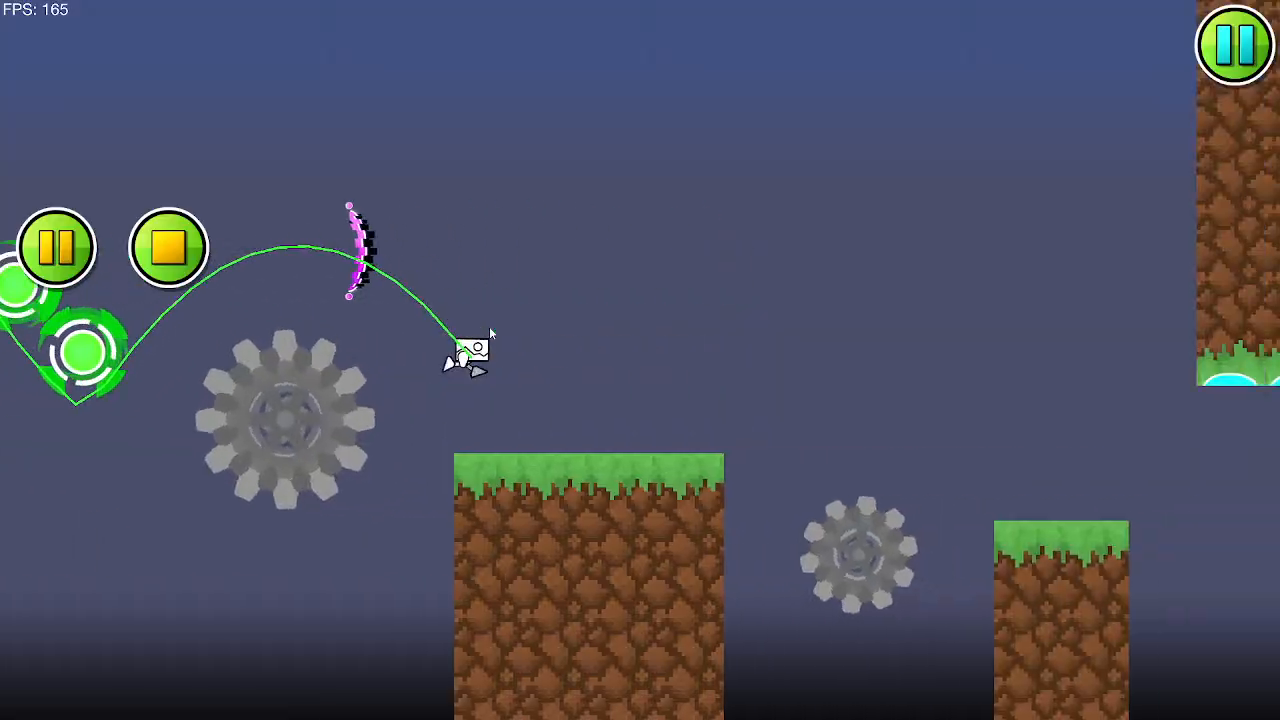
pyautogui.click(490, 327)
pyautogui.click(490, 327)
pyautogui.click(490, 327)
pyautogui.click(183, 260)
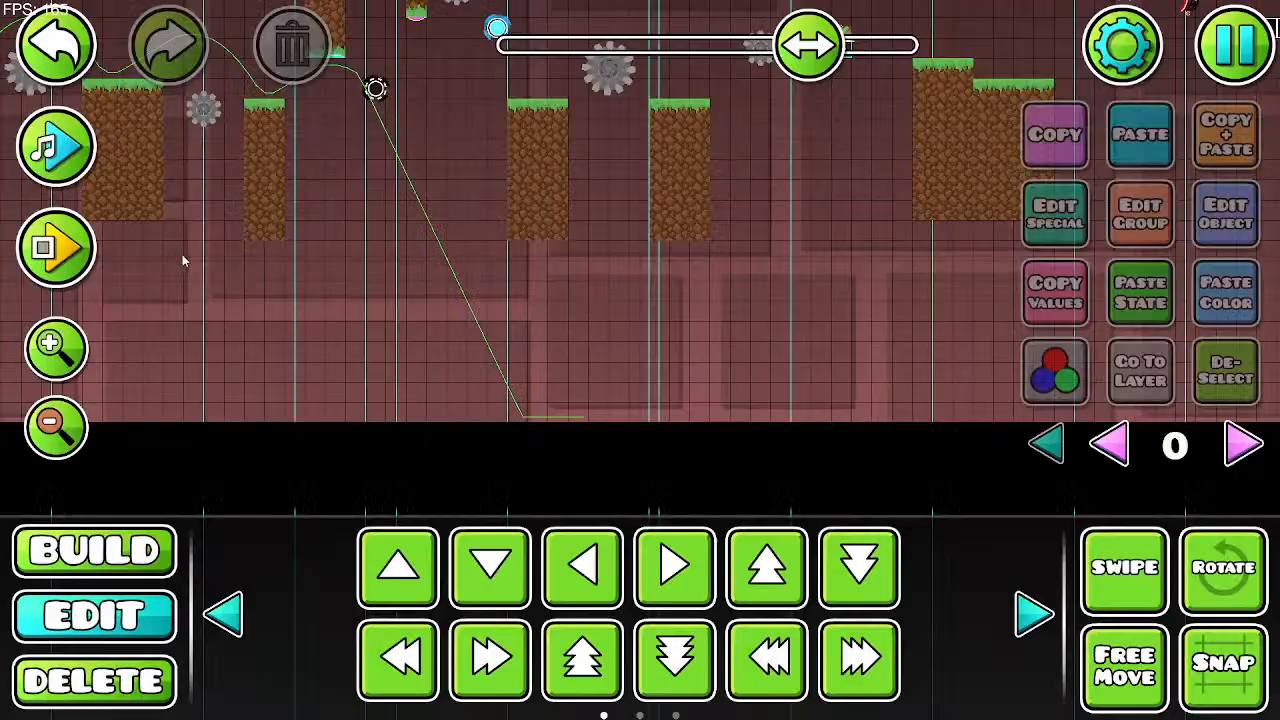
# Step: Playtest through the robot section and past the new sawblades in the ball section to beyond the green orb, and stop
pyautogui.click(55, 248)
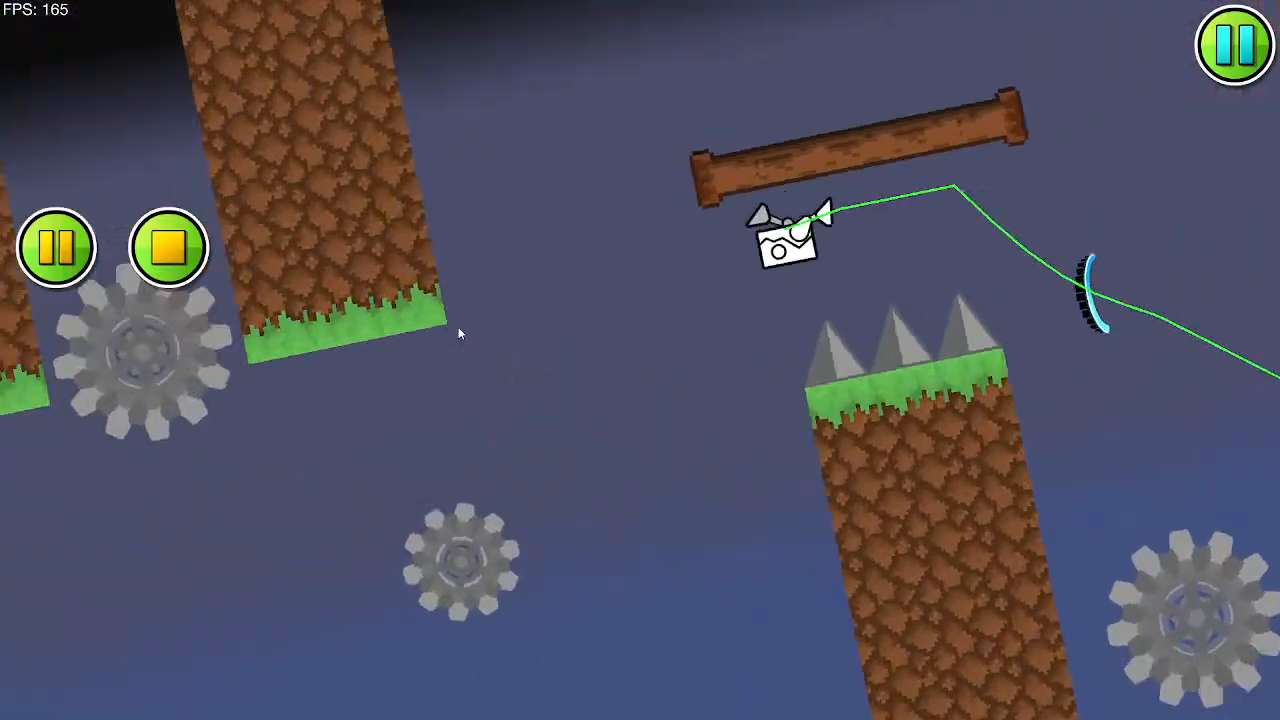
pyautogui.click(458, 328)
pyautogui.click(458, 328)
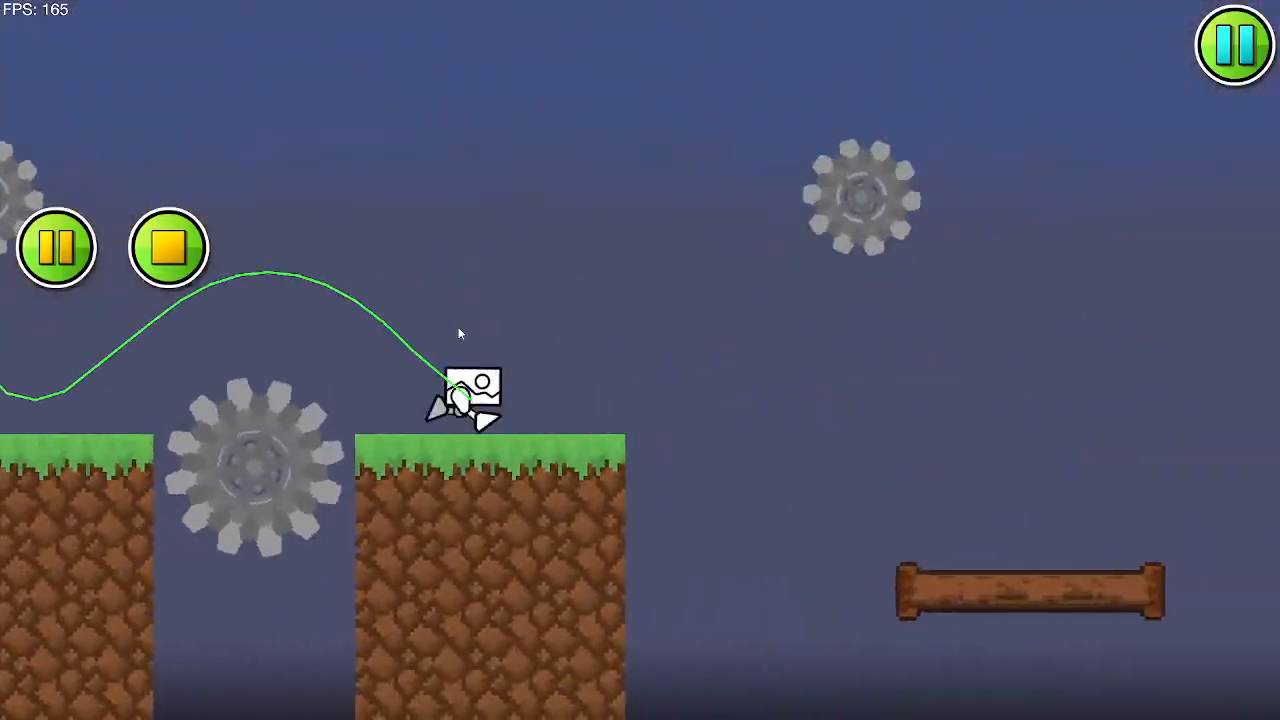
pyautogui.click(458, 328)
pyautogui.click(458, 328)
pyautogui.click(458, 328)
pyautogui.click(458, 328)
pyautogui.click(458, 328)
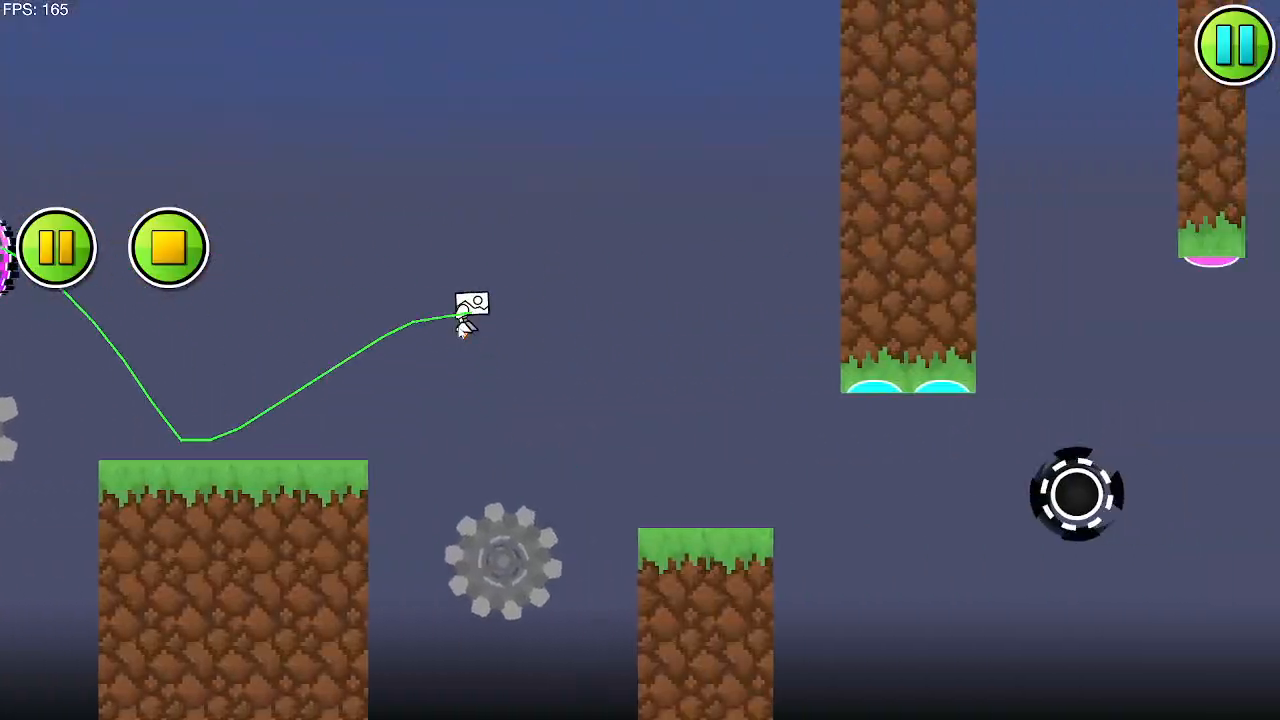
pyautogui.click(458, 328)
pyautogui.click(458, 328)
pyautogui.click(458, 328)
pyautogui.click(458, 328)
pyautogui.click(458, 328)
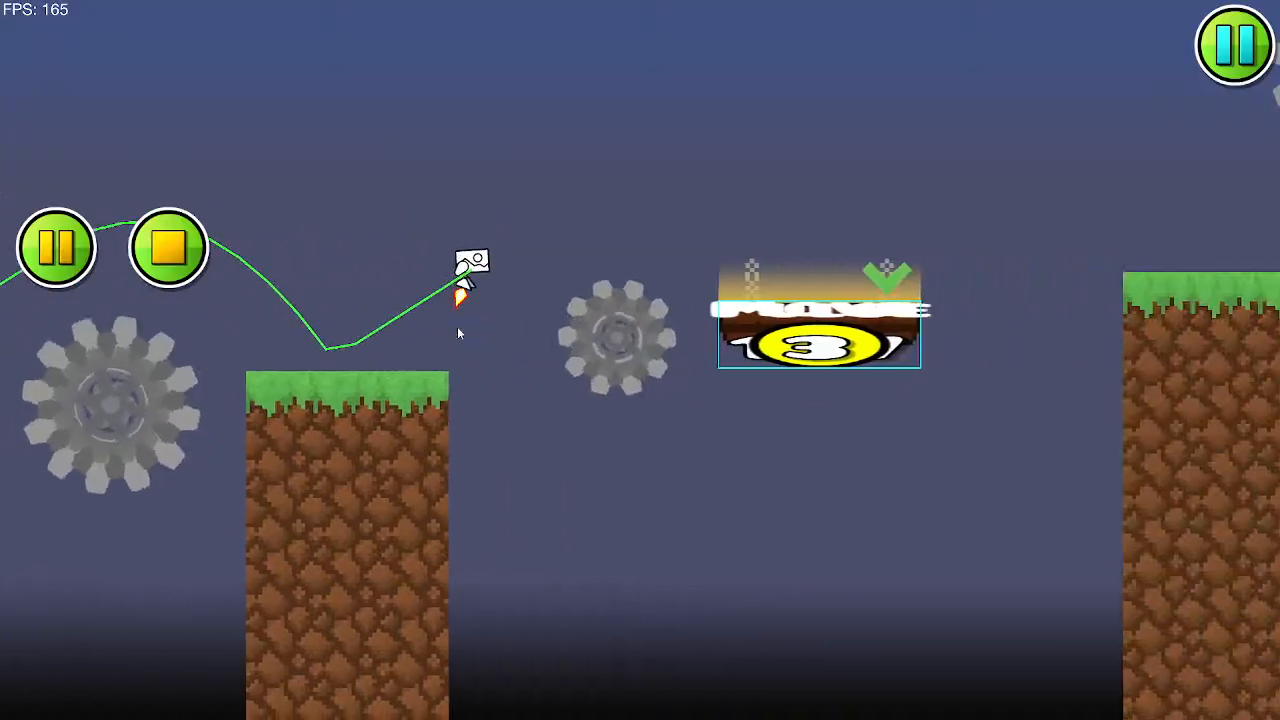
pyautogui.click(458, 328)
pyautogui.click(458, 328)
pyautogui.click(458, 328)
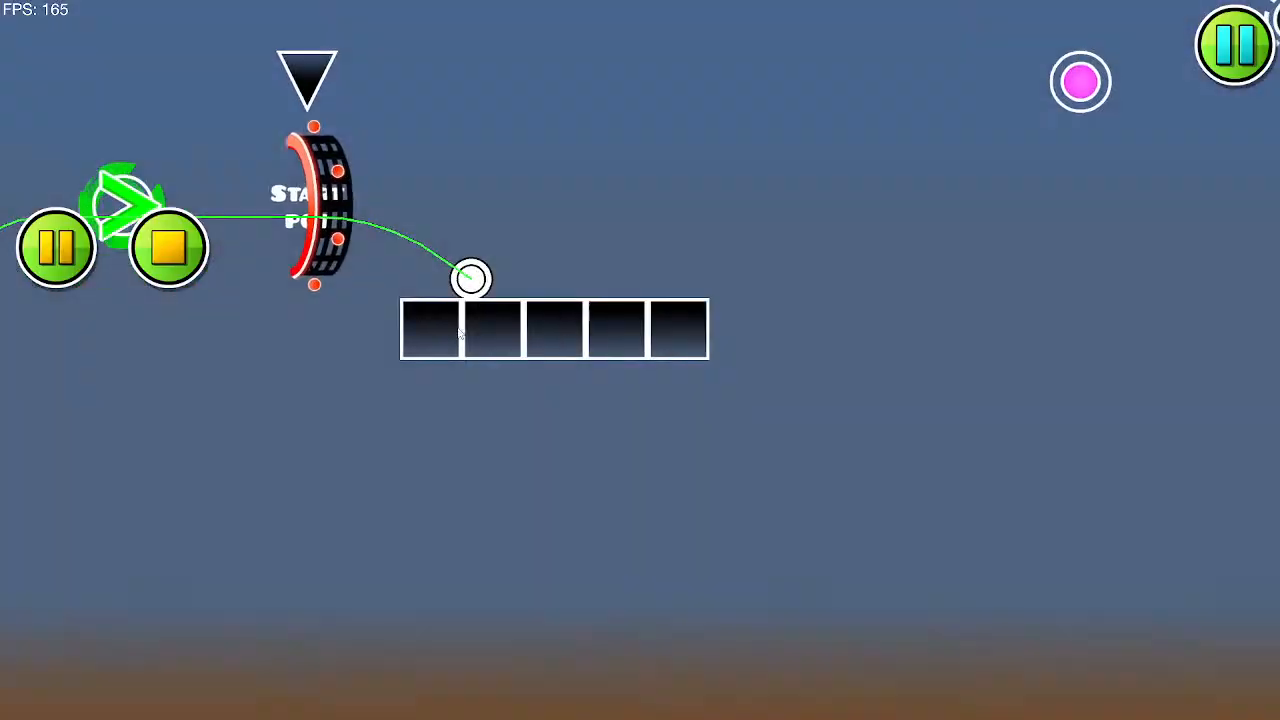
pyautogui.click(458, 328)
pyautogui.click(458, 333)
pyautogui.click(458, 333)
pyautogui.click(458, 333)
pyautogui.click(458, 333)
pyautogui.click(458, 333)
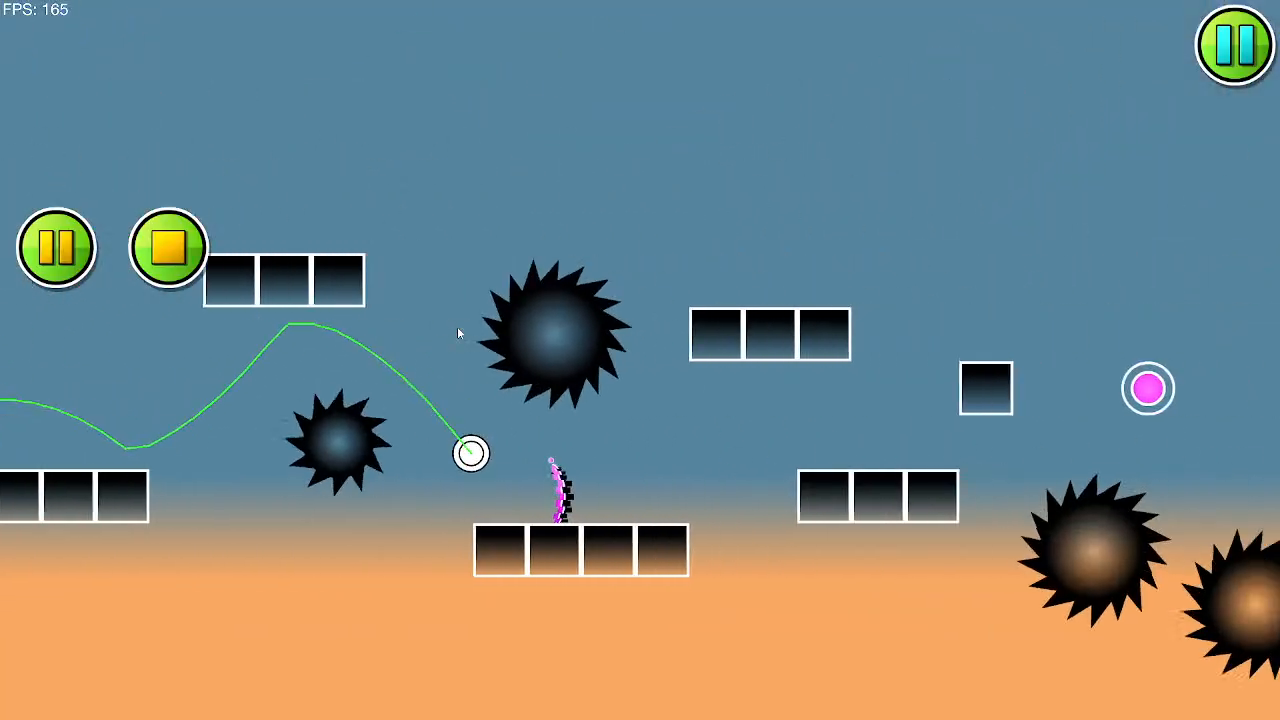
pyautogui.click(458, 333)
pyautogui.click(458, 333)
pyautogui.click(458, 333)
pyautogui.click(458, 333)
pyautogui.click(458, 333)
pyautogui.click(458, 333)
pyautogui.click(458, 333)
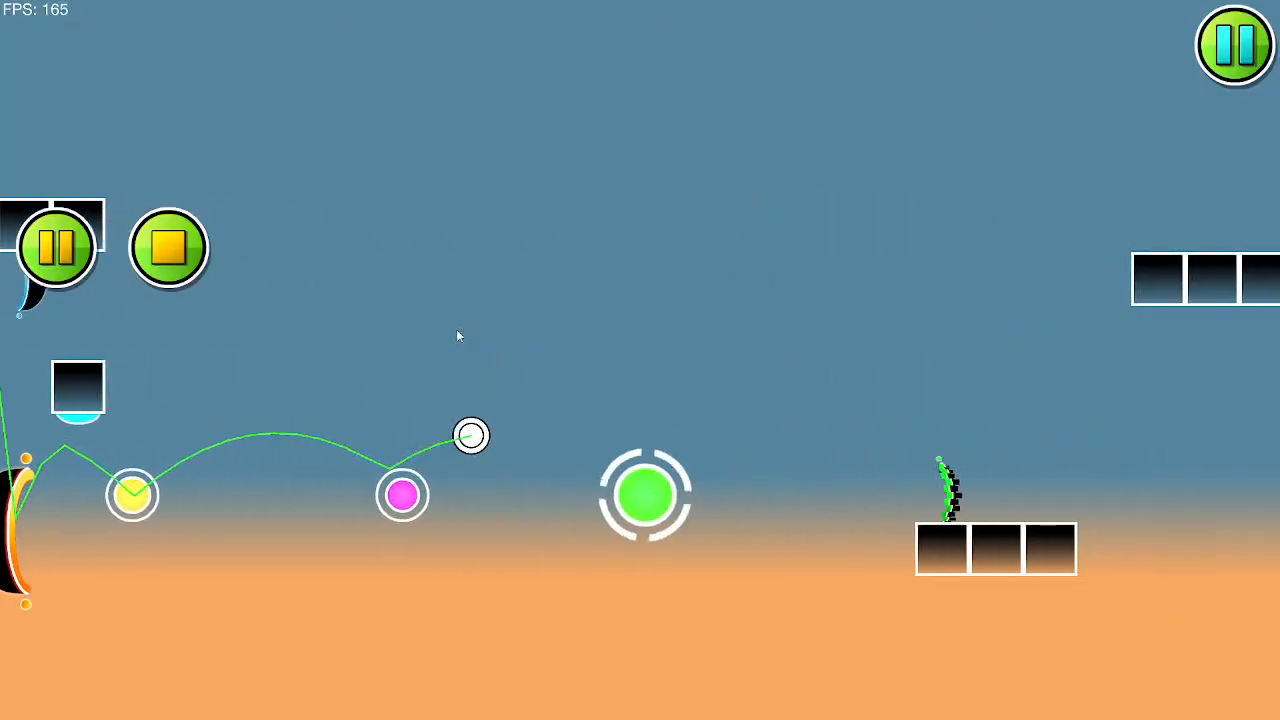
pyautogui.click(458, 333)
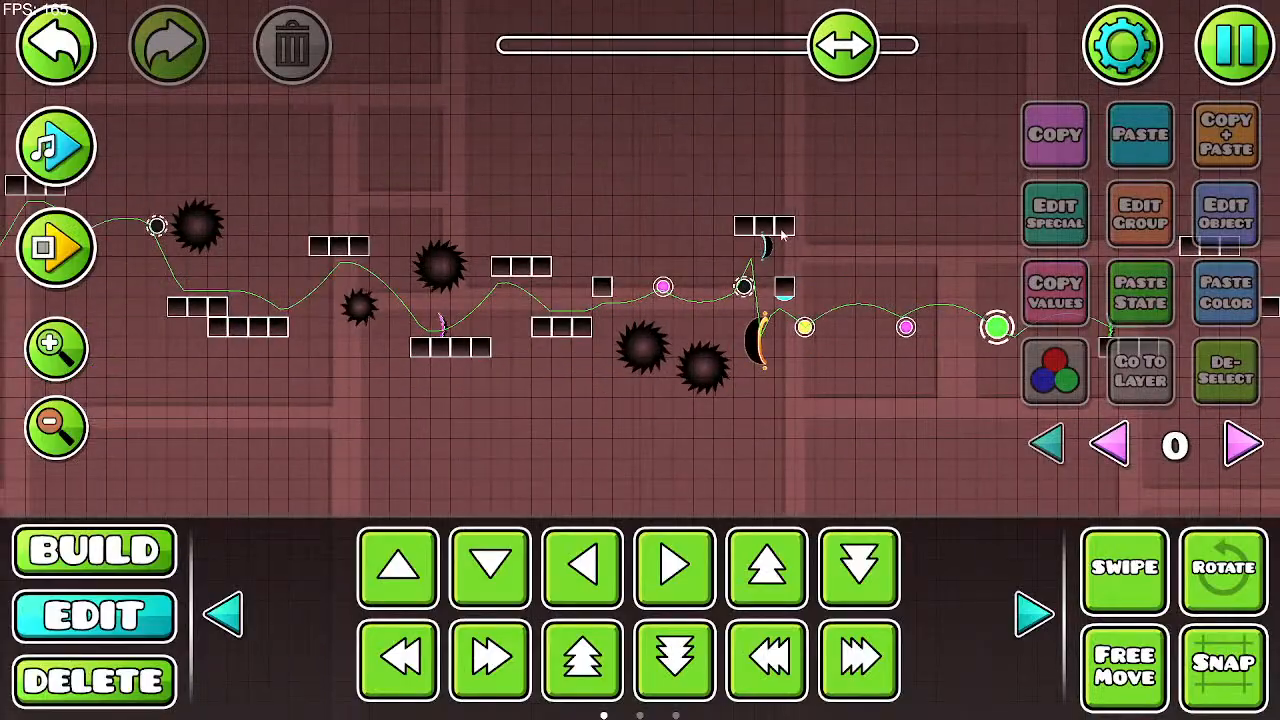
# Step: Place a large black sawblade just below the path between the yellow and pink orbs and shift it one grid unit left
pyautogui.moveTo(818, 251); pyautogui.dragTo(586, 309)
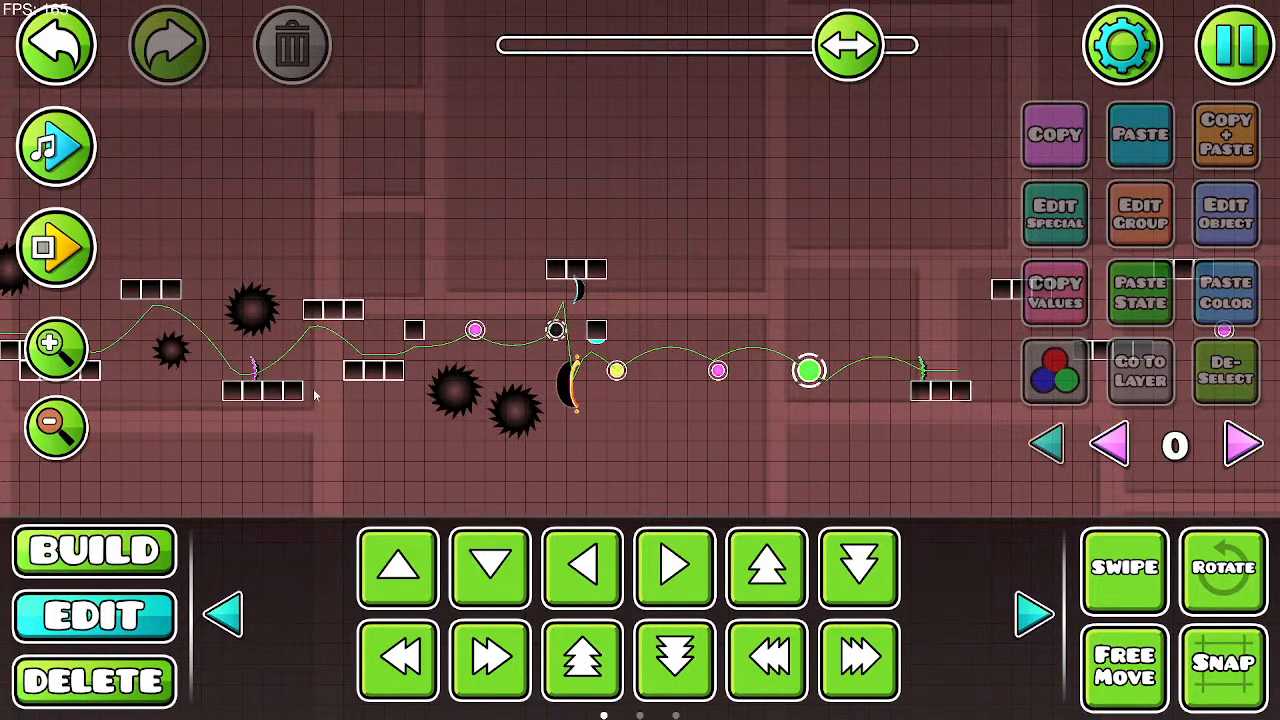
pyautogui.click(94, 550)
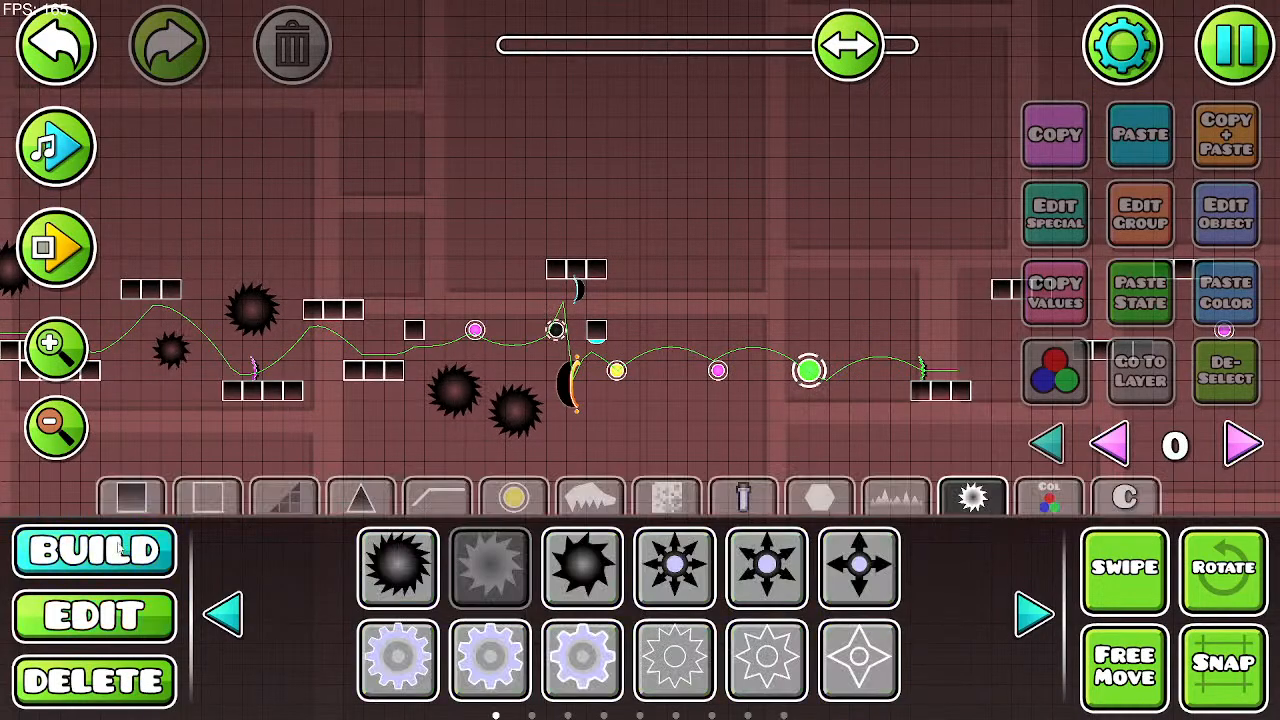
pyautogui.moveTo(500, 450); pyautogui.dragTo(374, 426)
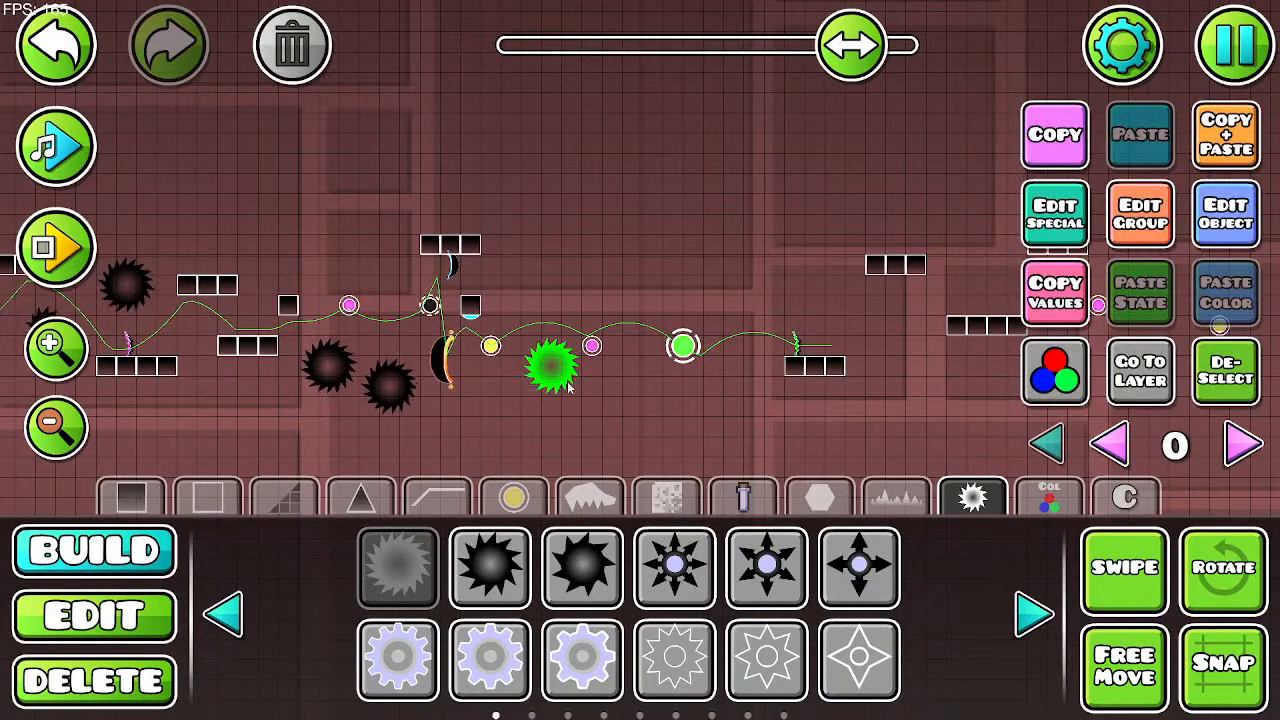
pyautogui.click(172, 596)
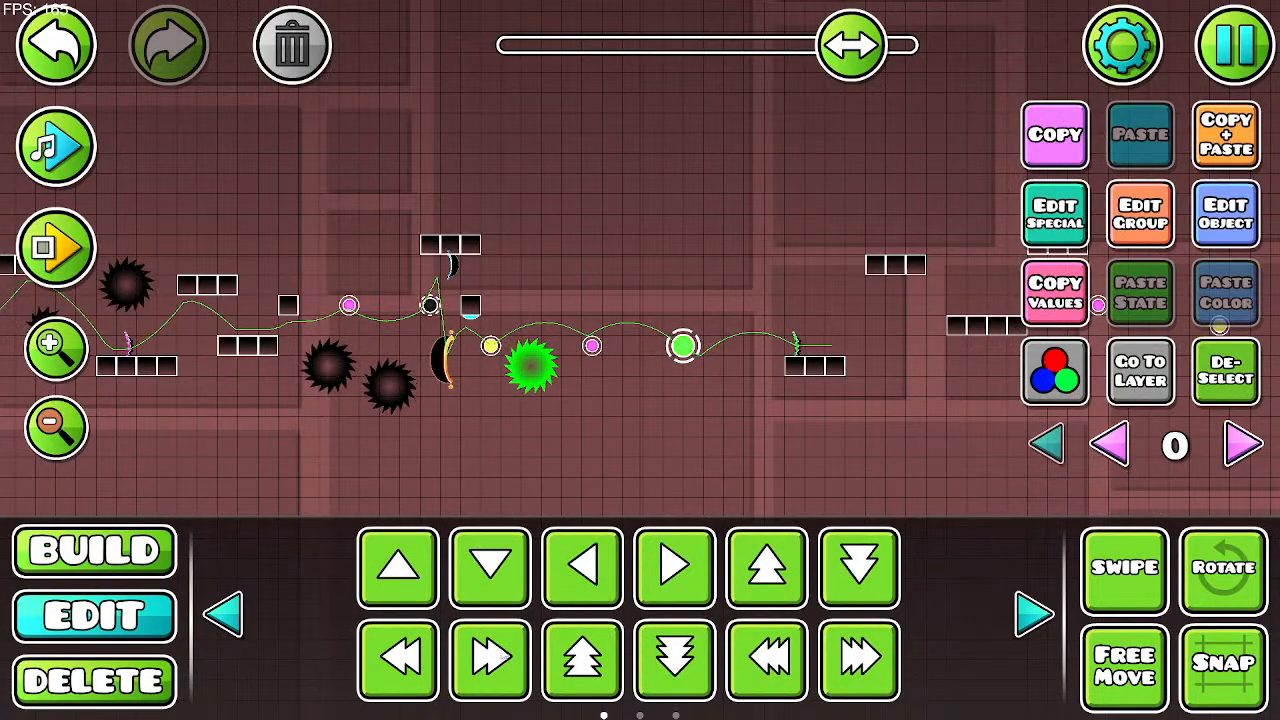
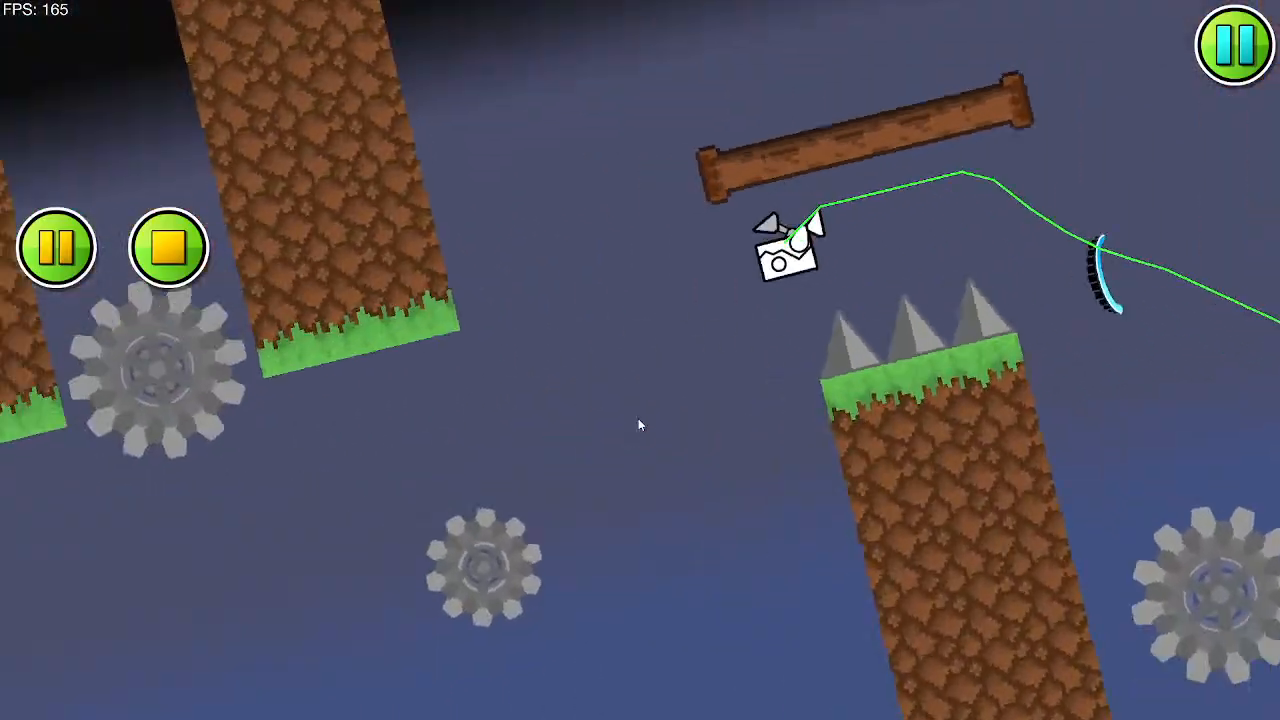
# Step: Playtest the robot and ball sections up to the new sawblades after the yellow orb, and return to editing
pyautogui.click(638, 418)
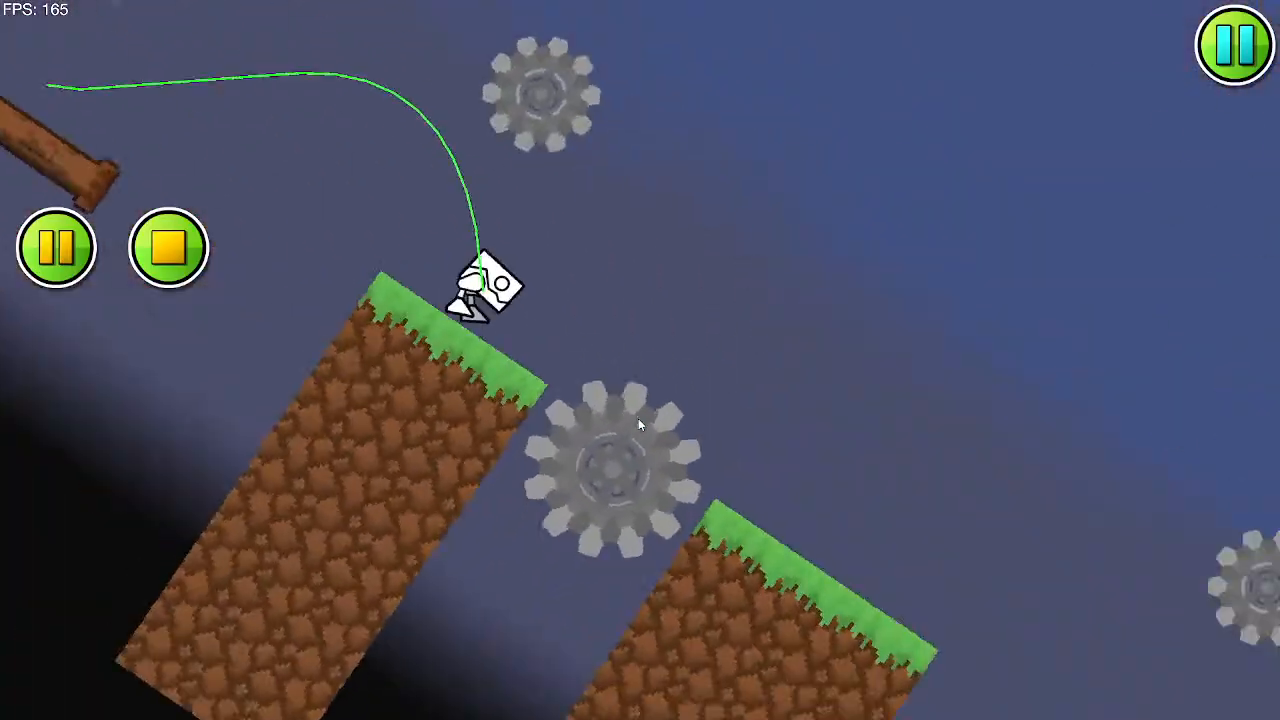
pyautogui.click(638, 418)
pyautogui.click(638, 418)
pyautogui.click(638, 418)
pyautogui.click(638, 418)
pyautogui.click(630, 418)
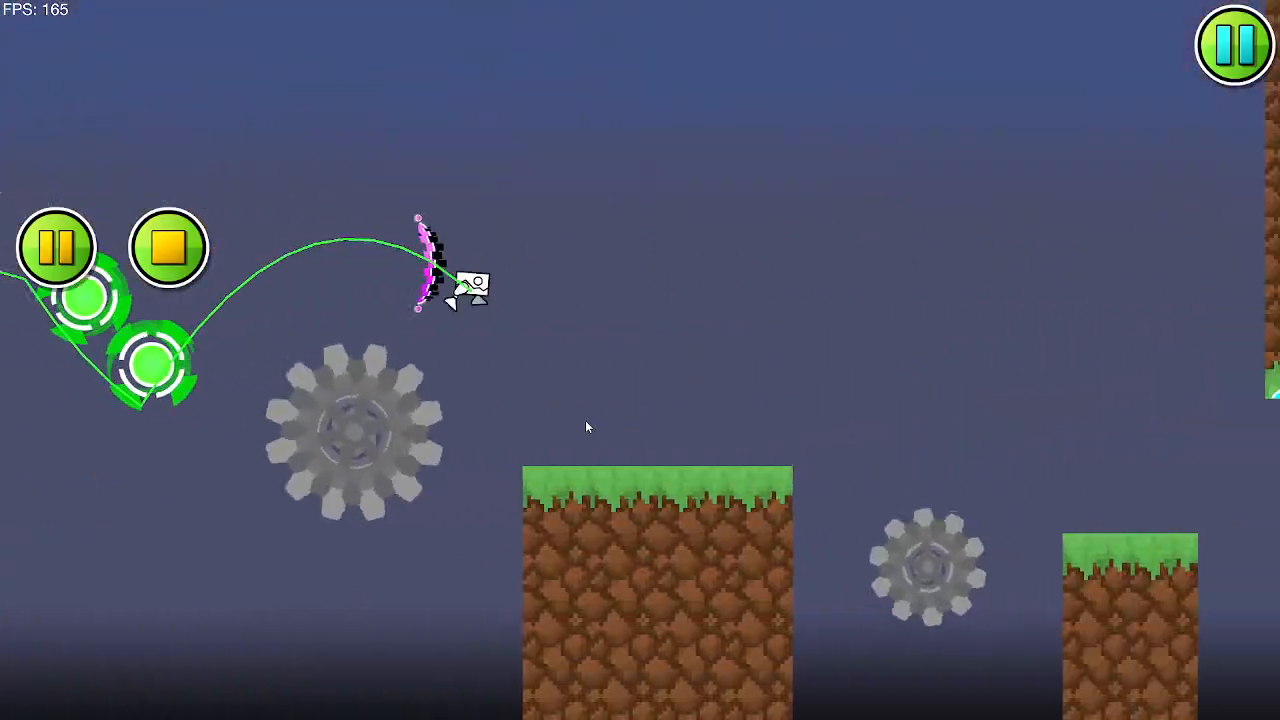
pyautogui.click(578, 419)
pyautogui.click(576, 418)
pyautogui.click(576, 418)
pyautogui.click(576, 418)
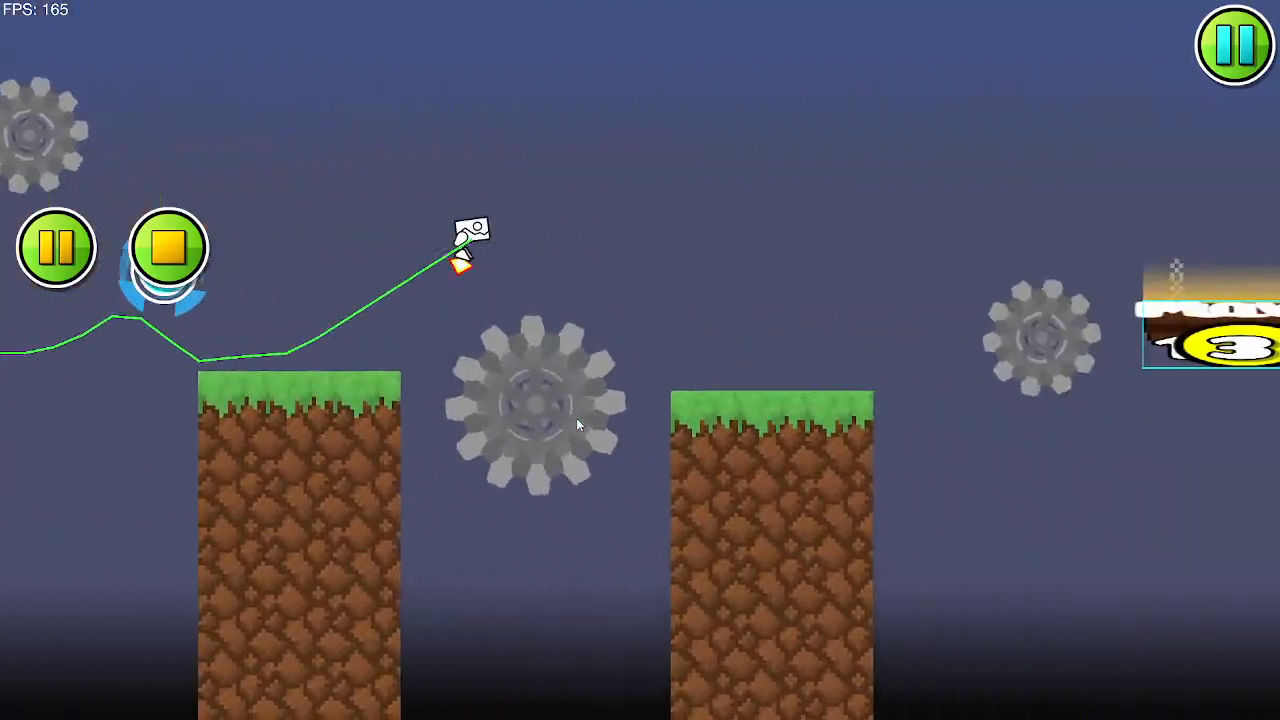
pyautogui.click(576, 418)
pyautogui.click(576, 418)
pyautogui.click(574, 418)
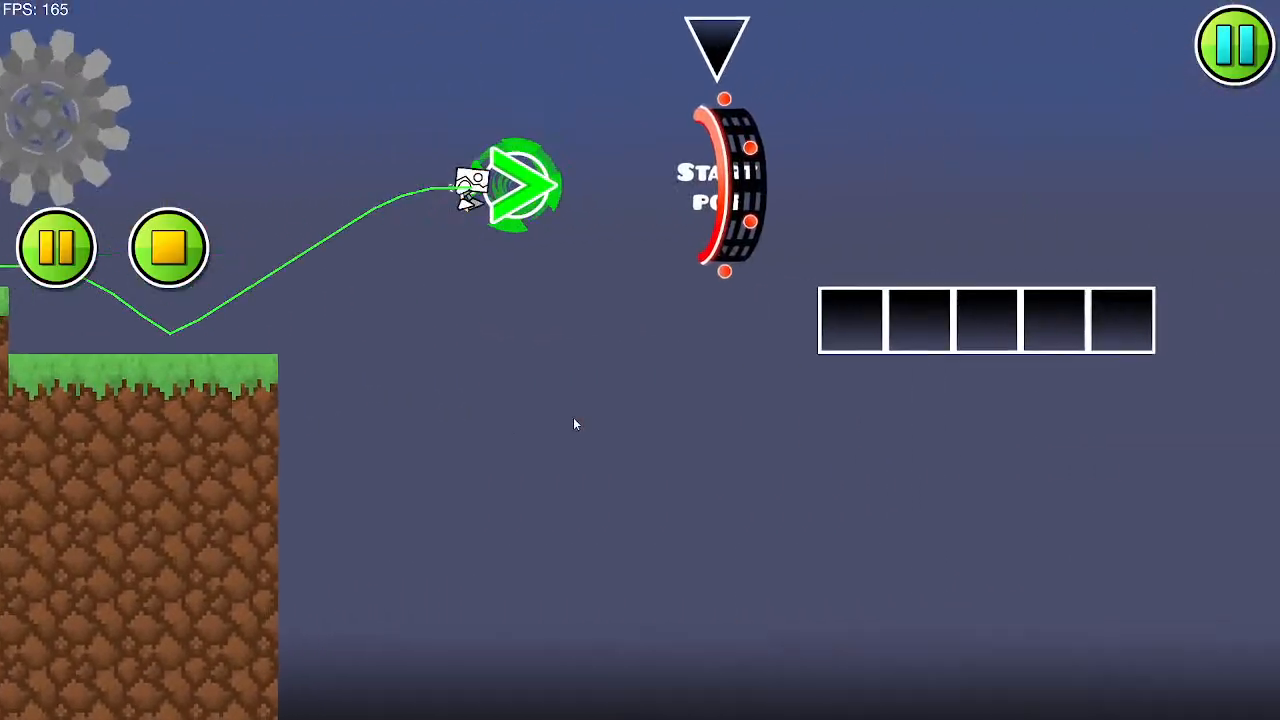
pyautogui.click(573, 417)
pyautogui.click(573, 417)
pyautogui.click(573, 417)
pyautogui.click(573, 417)
pyautogui.click(573, 417)
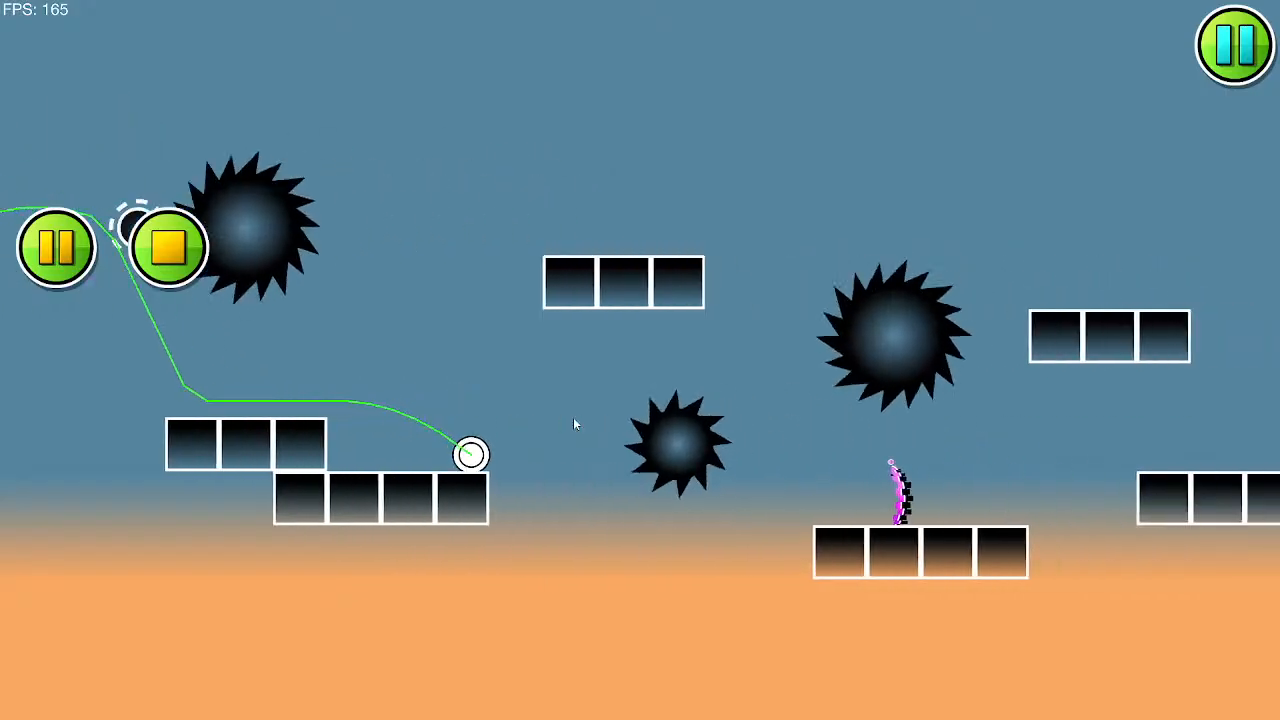
pyautogui.click(573, 417)
pyautogui.click(573, 417)
pyautogui.click(573, 417)
pyautogui.click(573, 417)
pyautogui.click(573, 417)
pyautogui.click(574, 418)
pyautogui.click(574, 419)
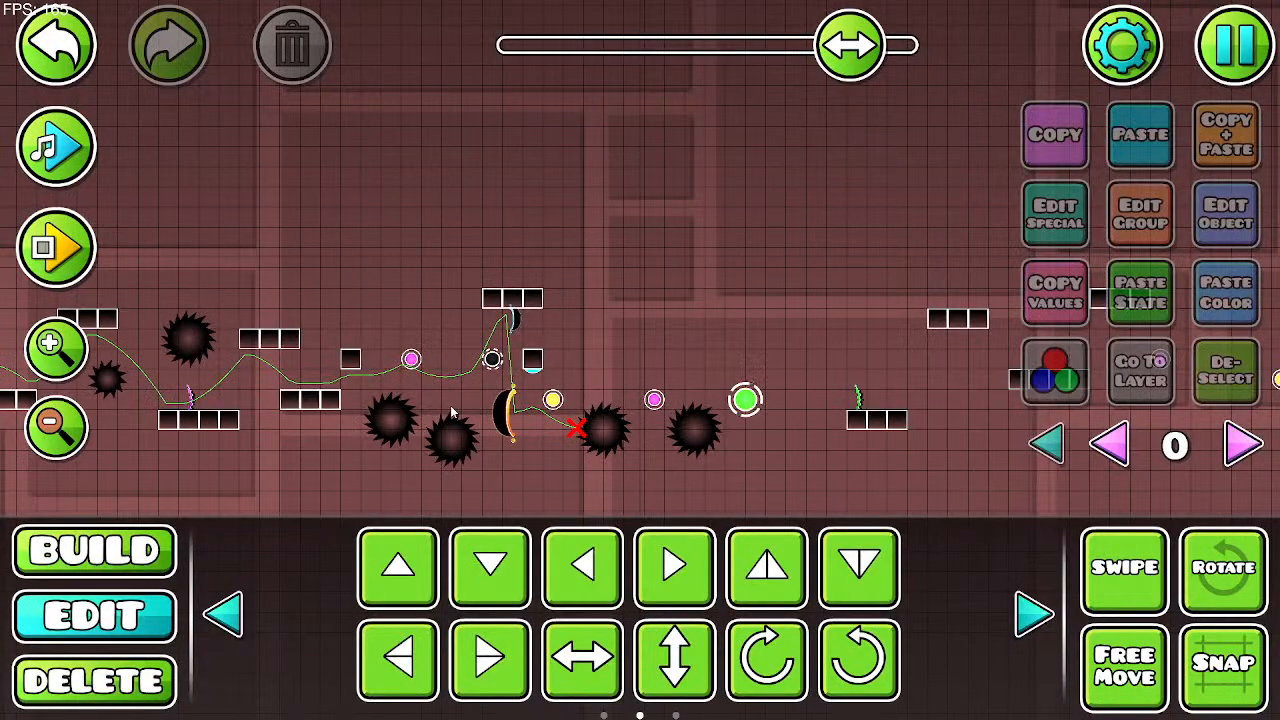
# Step: Start another playtest and play the robot section past the two green orbs toward the pink portal
pyautogui.click(57, 262)
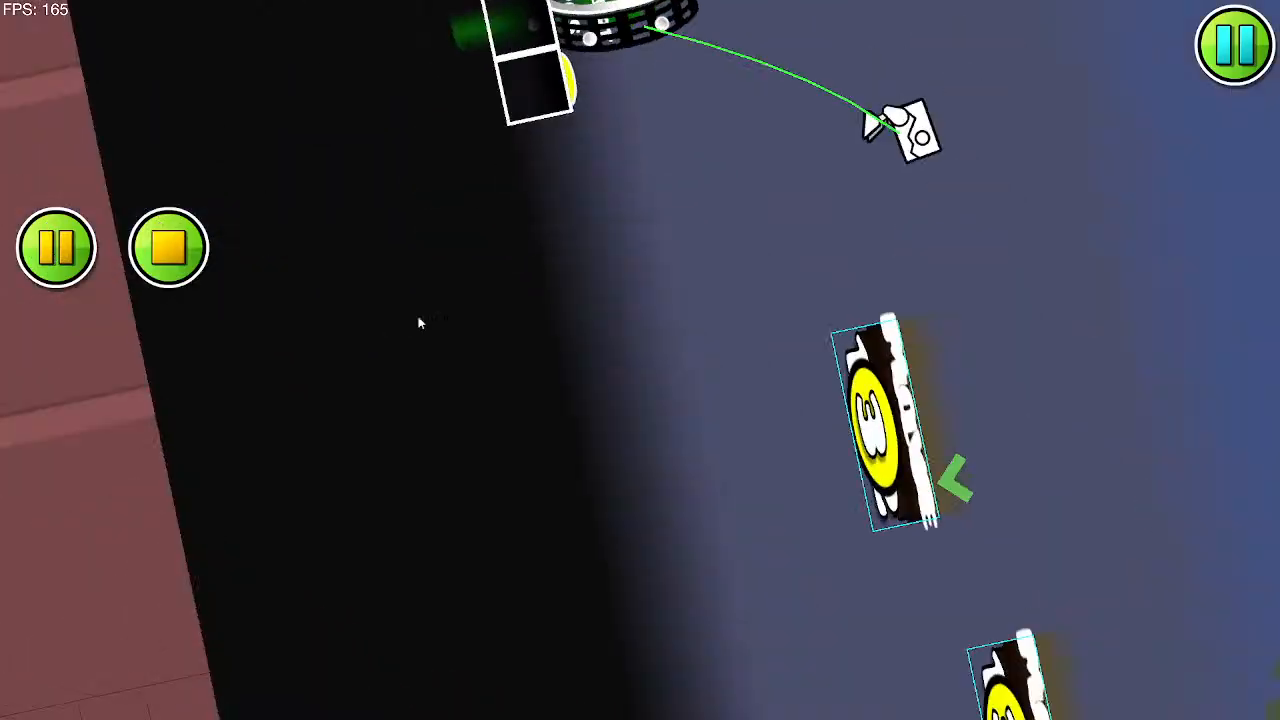
pyautogui.click(496, 355)
pyautogui.click(497, 355)
pyautogui.click(497, 355)
pyautogui.click(497, 355)
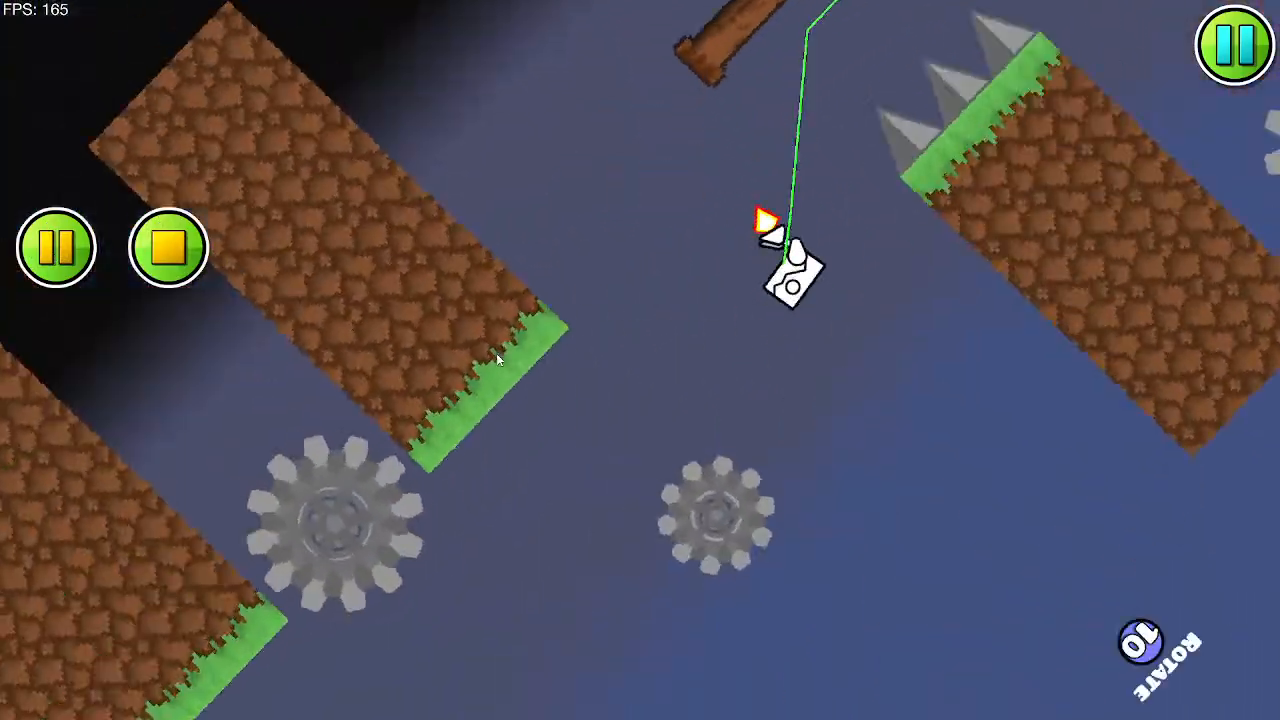
pyautogui.click(497, 355)
pyautogui.click(496, 354)
pyautogui.click(496, 354)
pyautogui.click(496, 353)
pyautogui.click(496, 353)
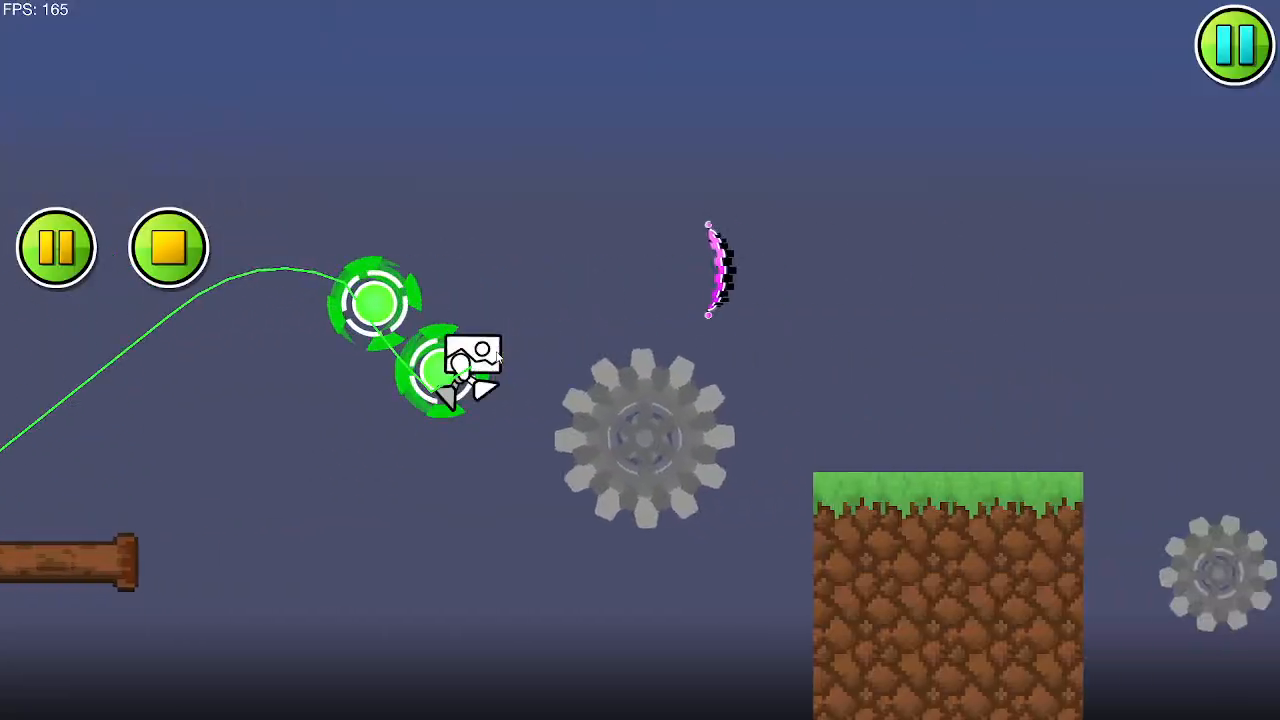
pyautogui.click(497, 352)
pyautogui.click(497, 352)
pyautogui.click(497, 352)
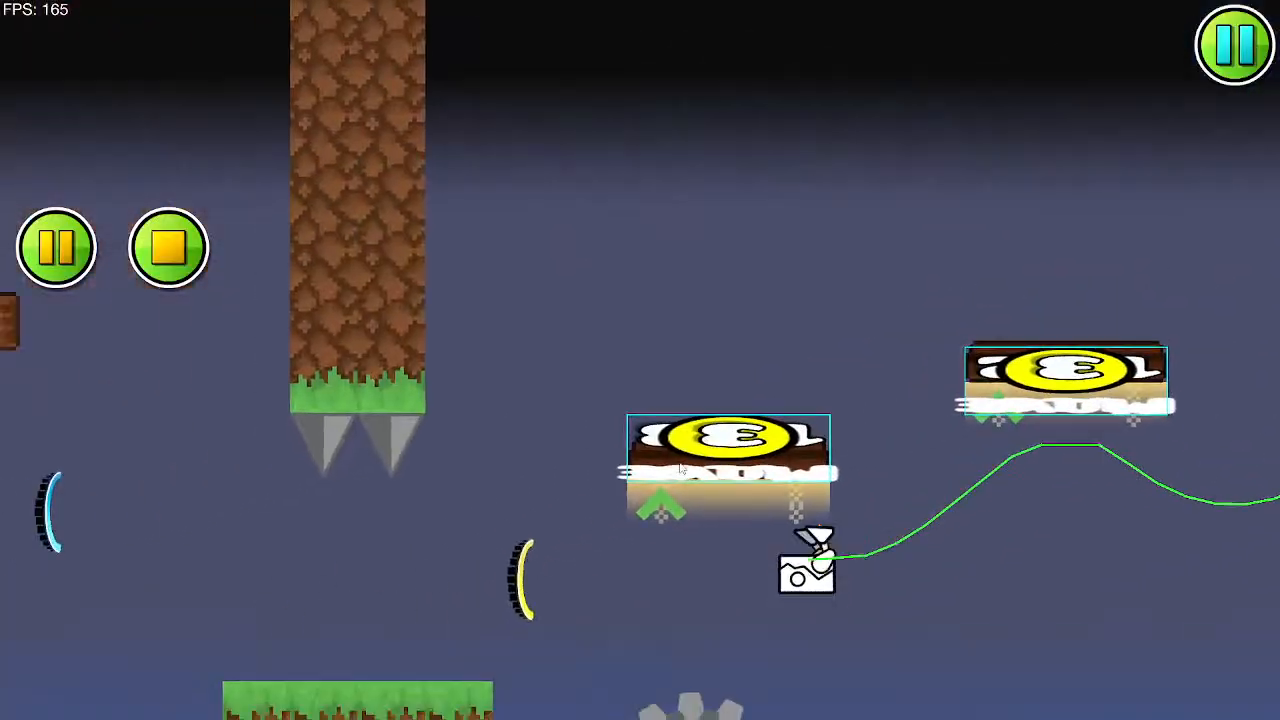
# Step: Playtest the robot section from the upside-down stretch past the two green orbs, the black orb and the blue orb to the red ball portal
pyautogui.click(680, 467)
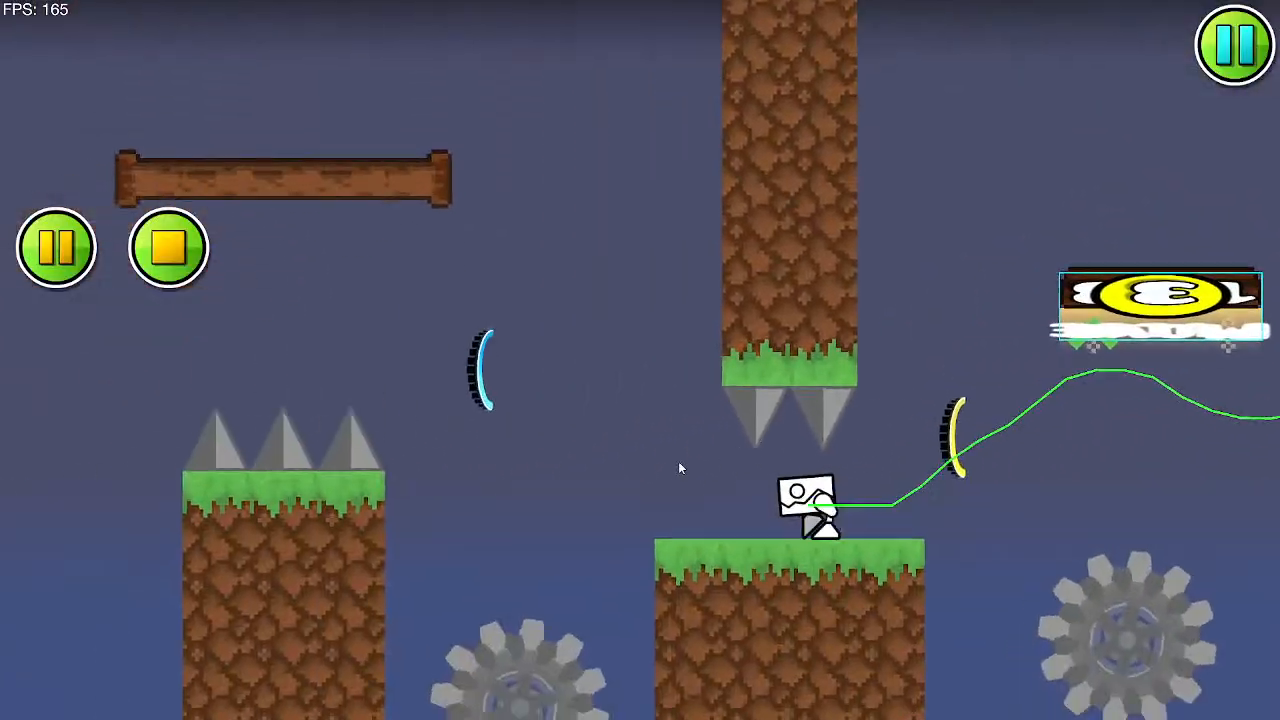
pyautogui.click(680, 467)
pyautogui.click(680, 467)
pyautogui.click(680, 467)
pyautogui.click(680, 467)
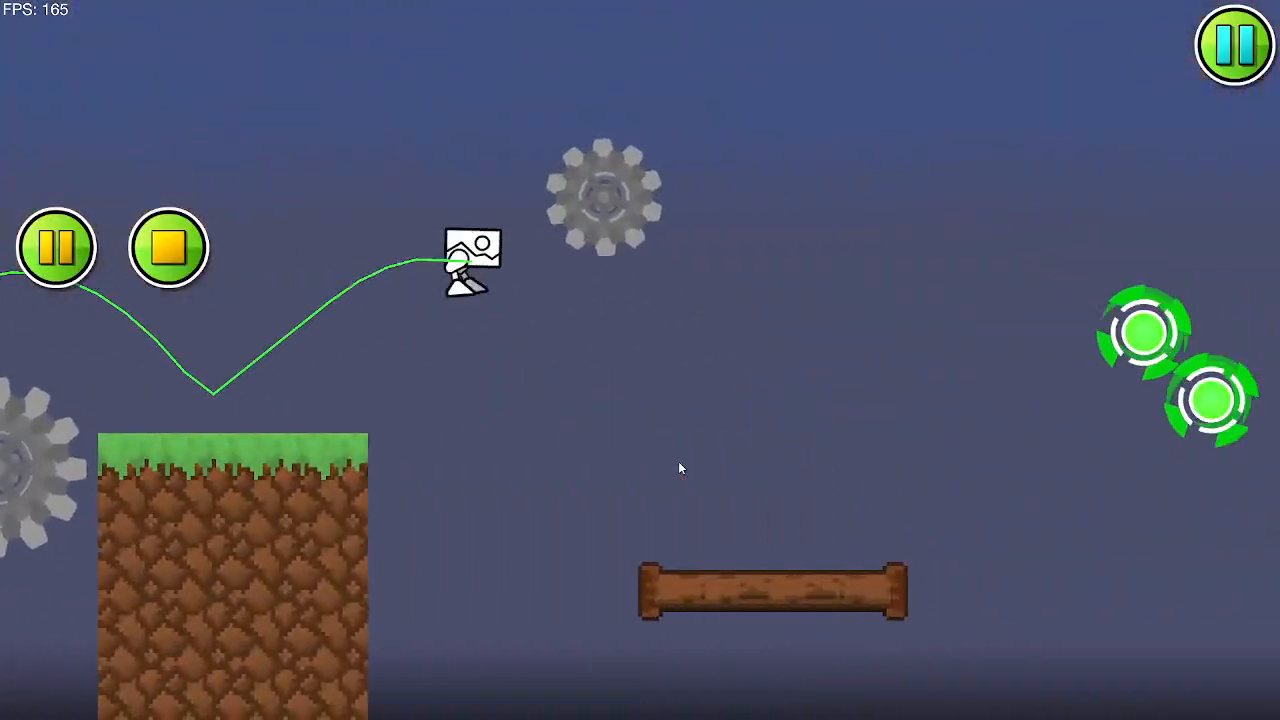
pyautogui.click(680, 467)
pyautogui.click(680, 466)
pyautogui.click(680, 466)
pyautogui.click(546, 436)
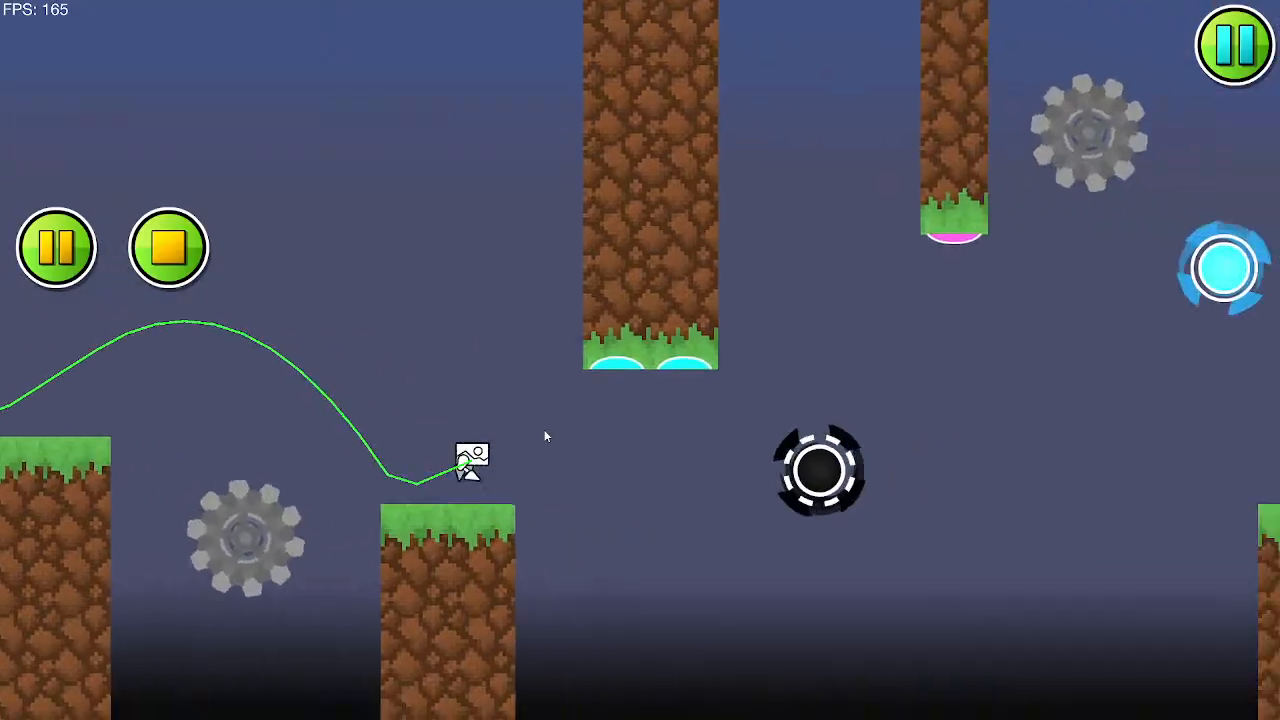
pyautogui.click(545, 436)
pyautogui.click(545, 436)
pyautogui.click(545, 436)
pyautogui.click(545, 436)
pyautogui.click(545, 436)
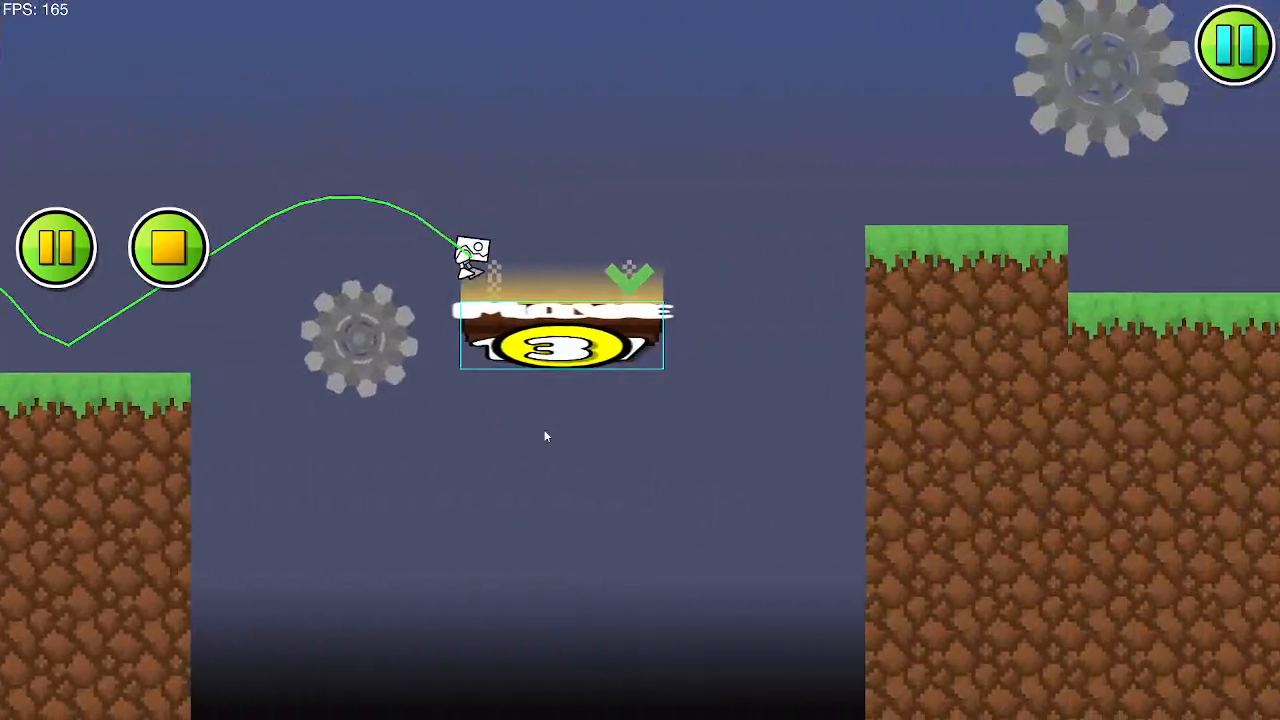
pyautogui.click(545, 436)
pyautogui.click(545, 436)
pyautogui.click(545, 436)
pyautogui.click(545, 436)
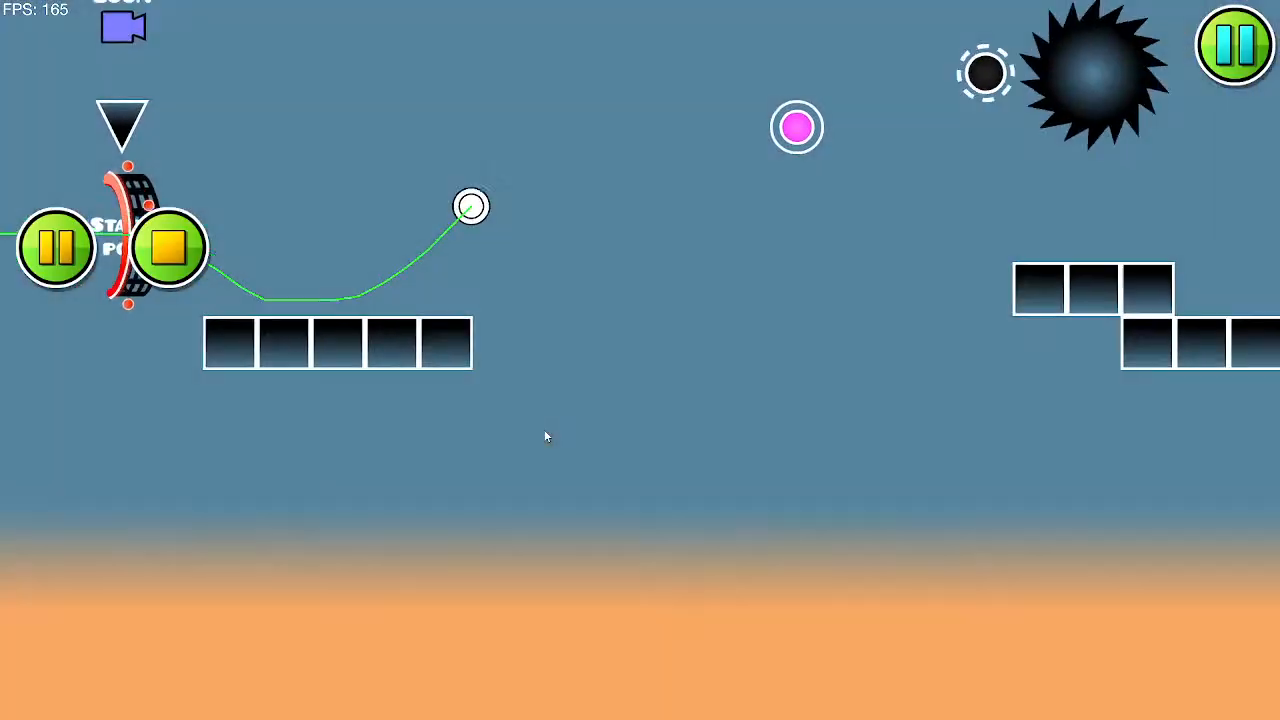
# Step: Continue the playtest through the ball section past the first pink orb, the black orb and the sawblades around the small pink portal
pyautogui.click(545, 436)
pyautogui.click(545, 436)
pyautogui.click(545, 436)
pyautogui.click(545, 436)
pyautogui.click(545, 436)
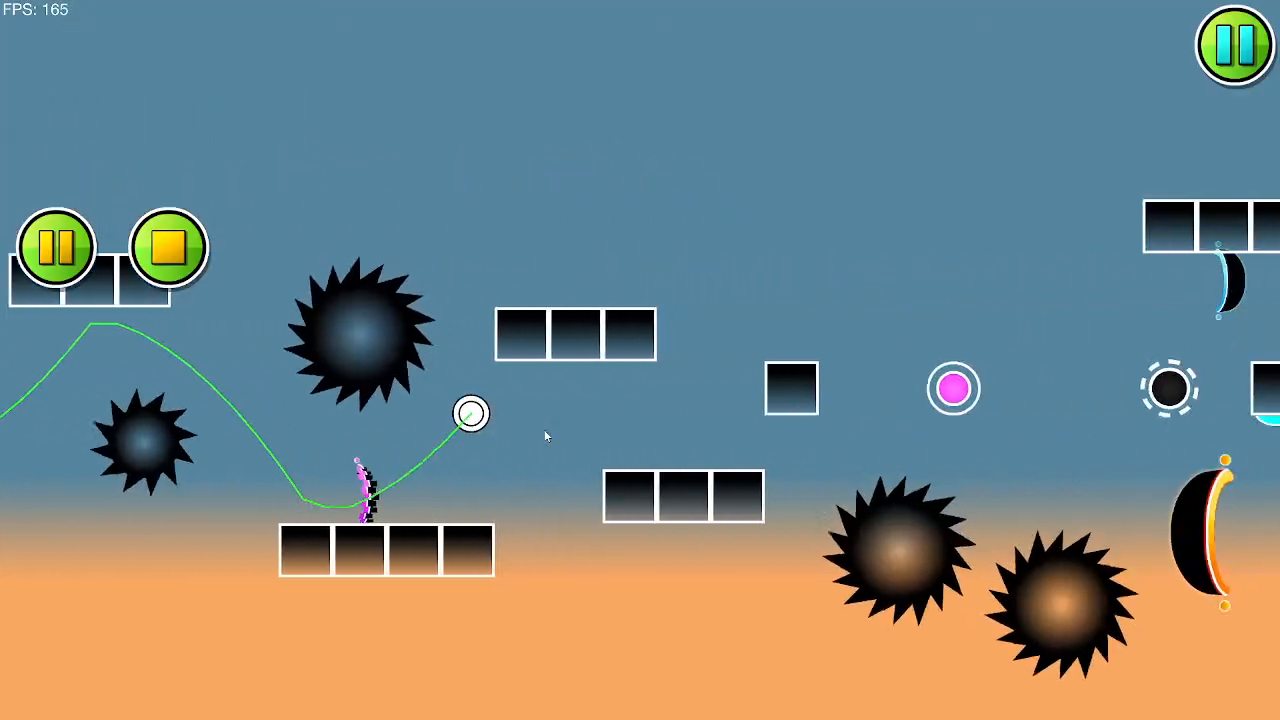
pyautogui.click(545, 436)
pyautogui.click(545, 436)
pyautogui.click(545, 436)
pyautogui.click(545, 436)
pyautogui.click(545, 436)
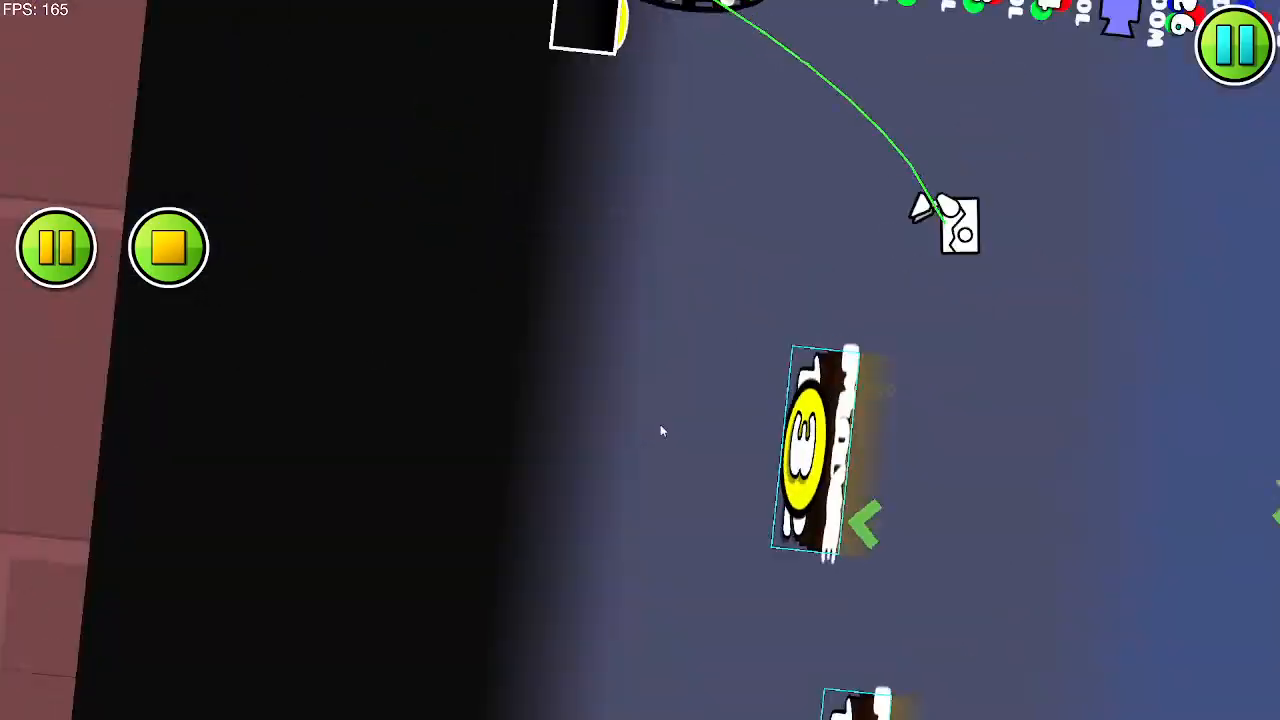
# Step: Replay the robot section from the rotated stretch past the blue gravity portal and over the wooden platform toward the two green orbs
pyautogui.click(675, 438)
pyautogui.click(681, 441)
pyautogui.click(681, 441)
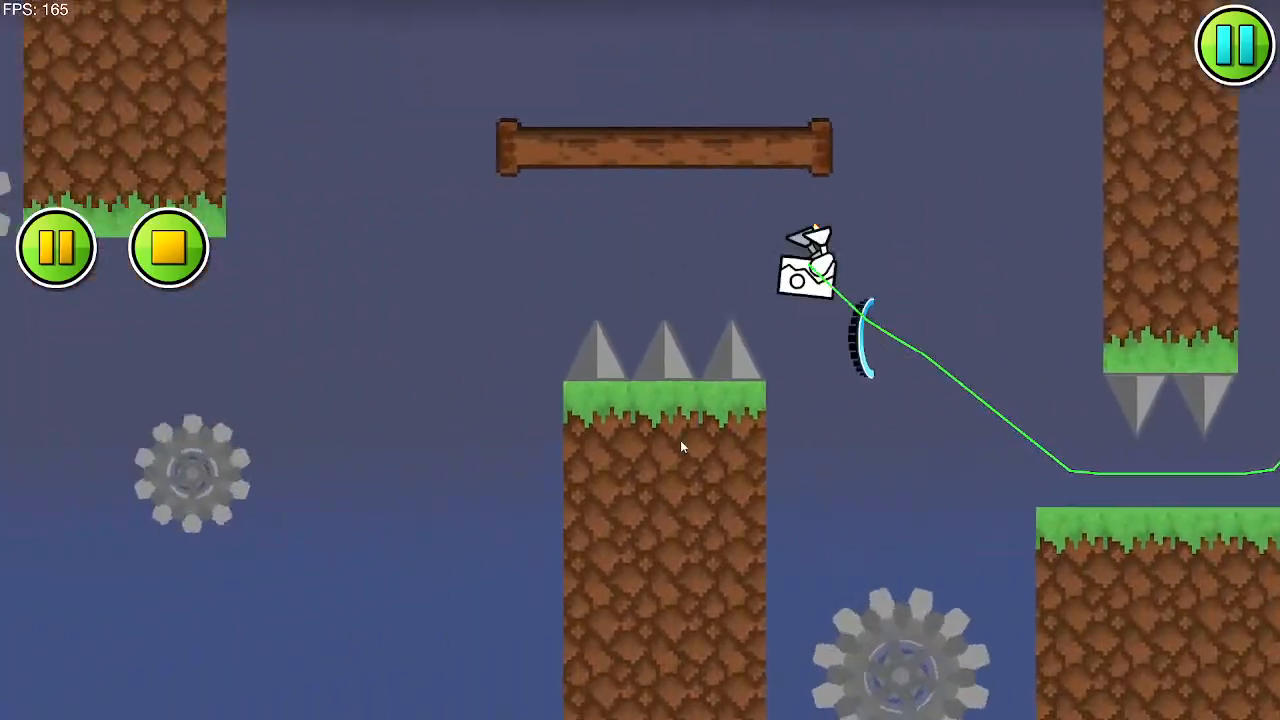
pyautogui.click(681, 441)
pyautogui.click(681, 441)
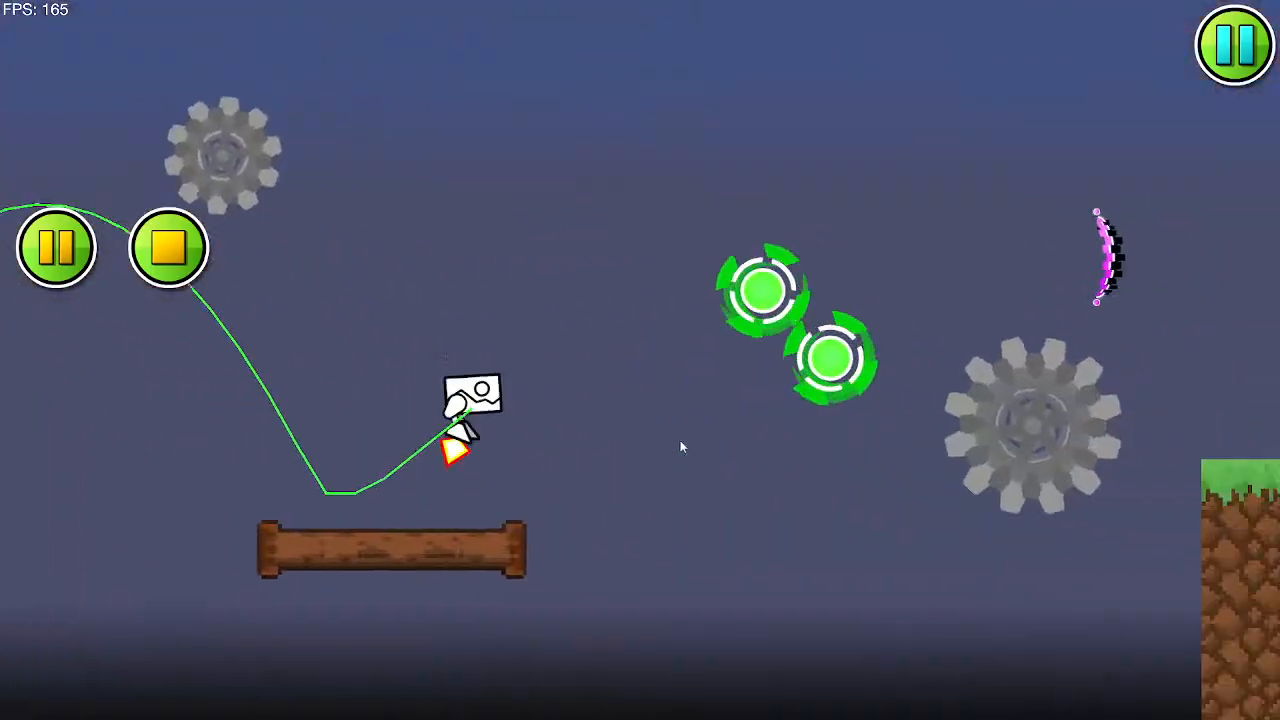
pyautogui.click(681, 441)
pyautogui.click(681, 441)
pyautogui.click(648, 445)
pyautogui.click(648, 445)
pyautogui.click(648, 445)
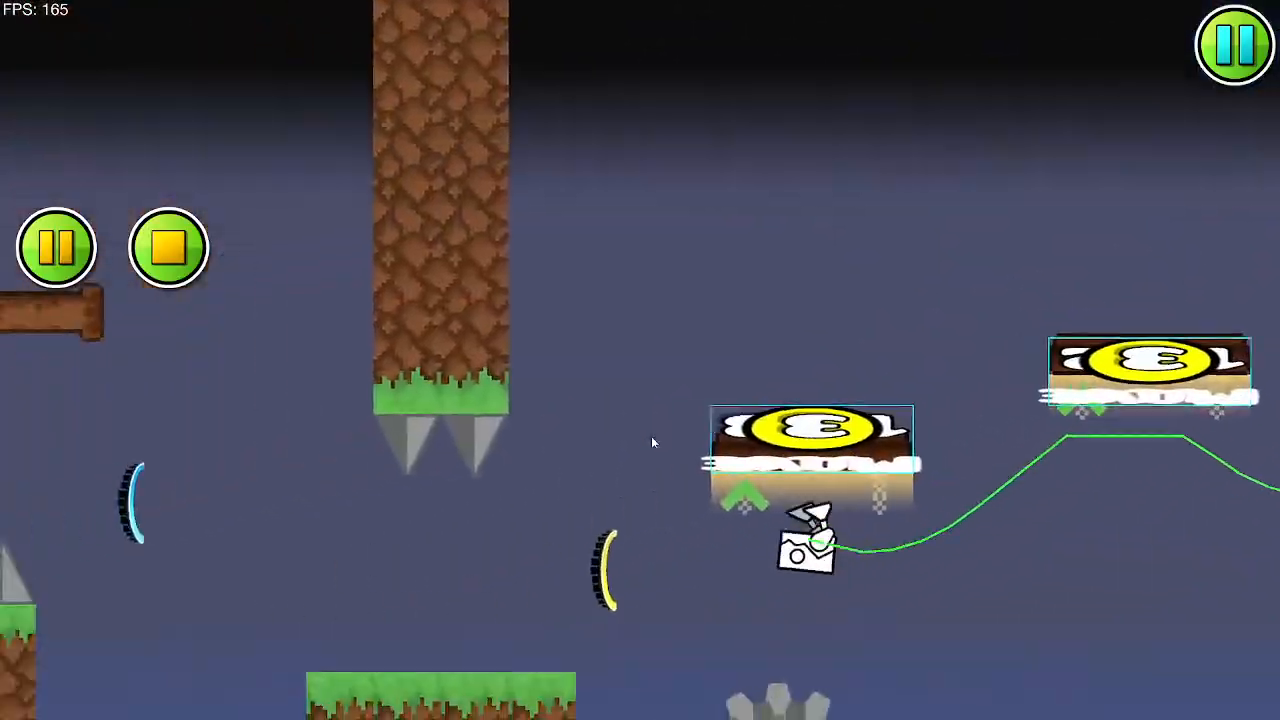
# Step: Playtest the robot section on a new attempt, from the yellow portal through the small robot stretch to the red ball portal
pyautogui.click(651, 441)
pyautogui.click(651, 441)
pyautogui.click(651, 441)
pyautogui.click(651, 441)
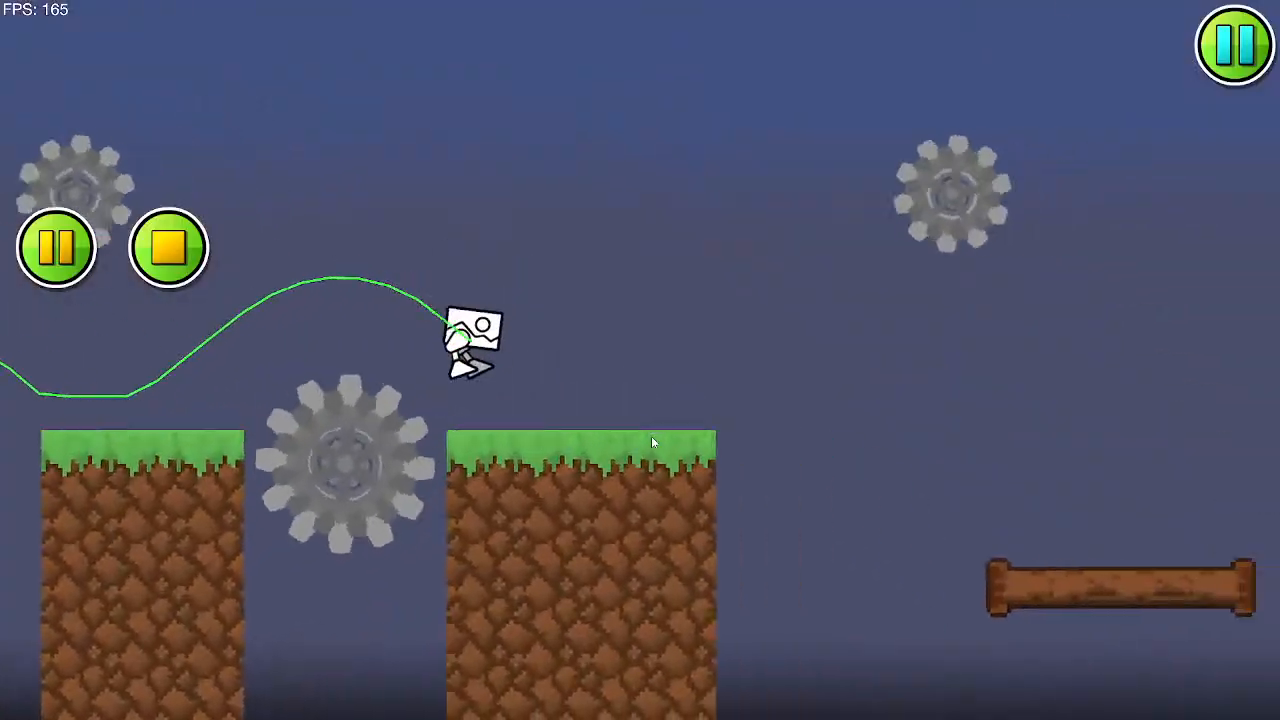
pyautogui.click(651, 441)
pyautogui.click(651, 441)
pyautogui.click(651, 441)
pyautogui.click(645, 441)
pyautogui.click(630, 437)
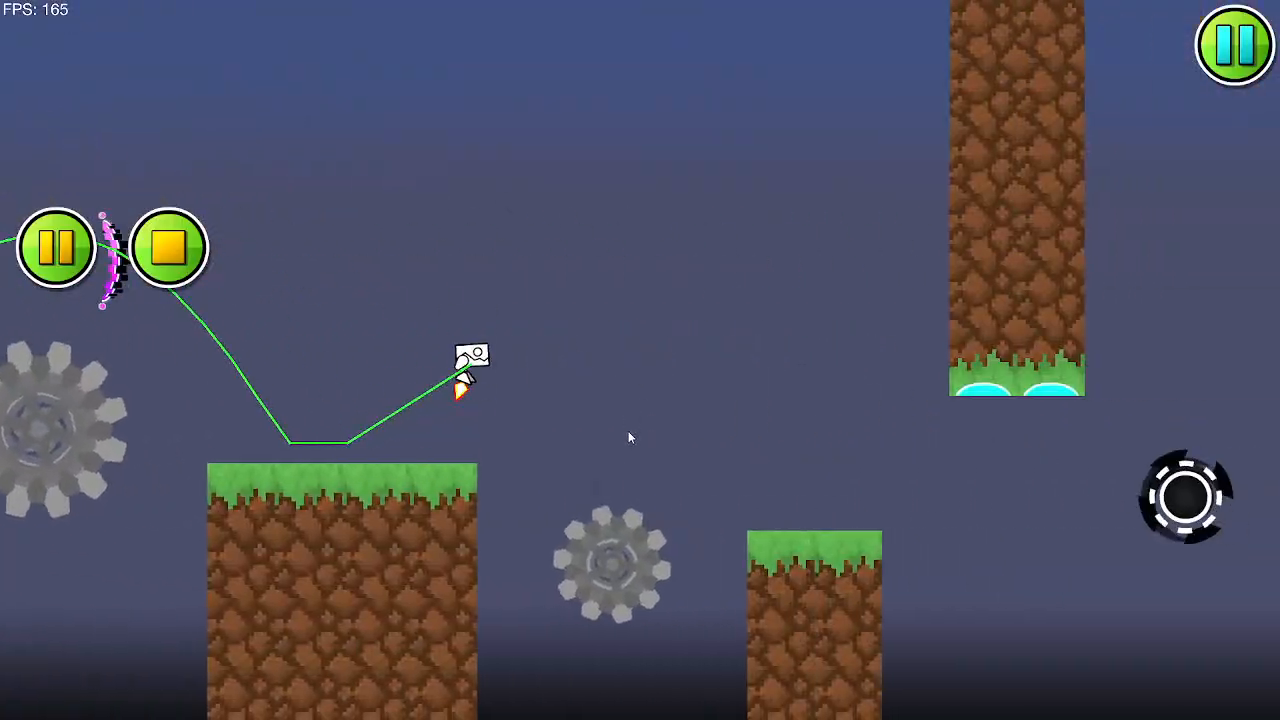
pyautogui.click(628, 432)
pyautogui.click(628, 432)
pyautogui.click(628, 432)
pyautogui.click(628, 432)
pyautogui.click(618, 433)
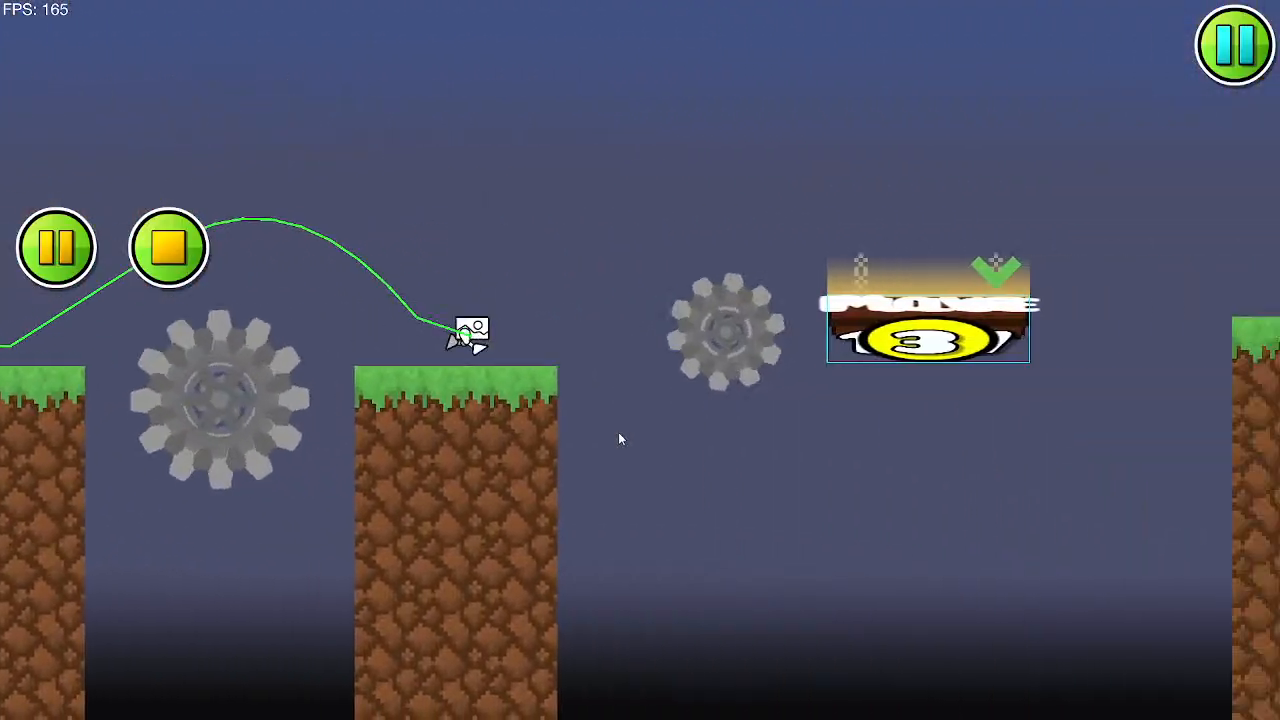
pyautogui.click(618, 438)
pyautogui.click(618, 438)
pyautogui.click(618, 438)
pyautogui.click(618, 438)
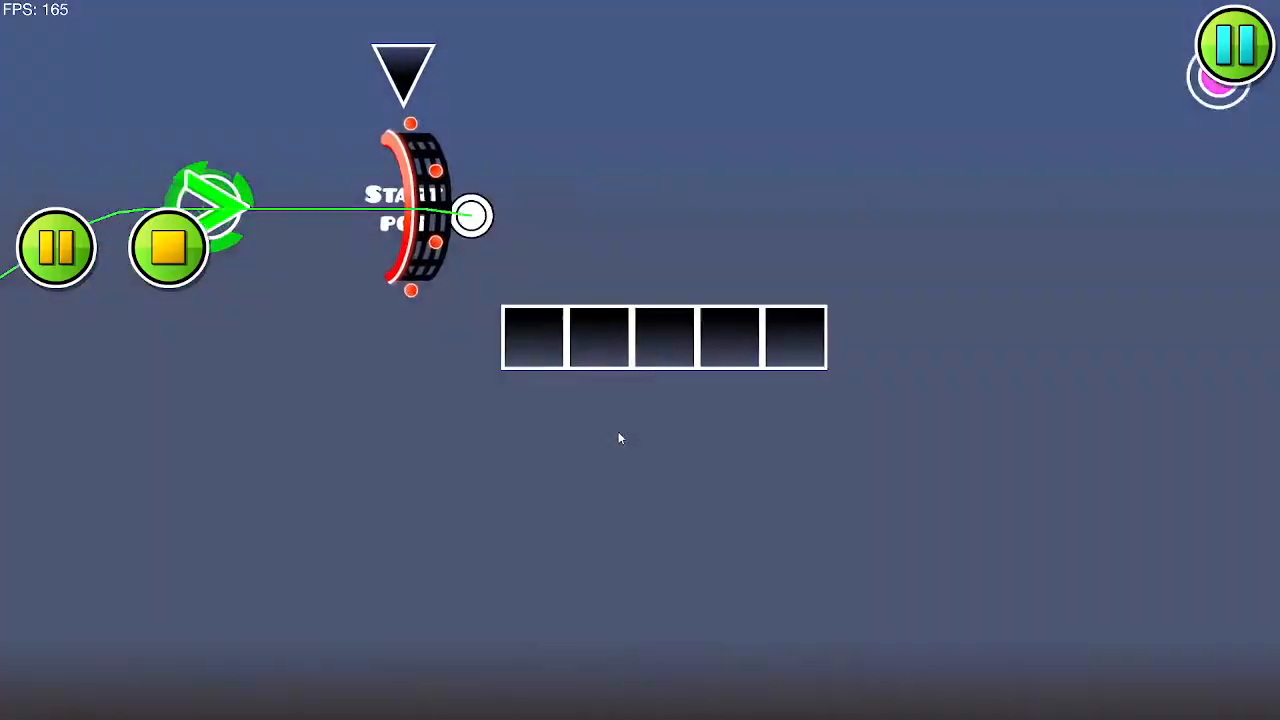
# Step: Playtest the ball section over all the sawblades and past the green orb to the pink and yellow orbs, and return to editing
pyautogui.click(589, 422)
pyautogui.click(589, 422)
pyautogui.click(589, 422)
pyautogui.click(589, 422)
pyautogui.click(589, 422)
pyautogui.click(589, 422)
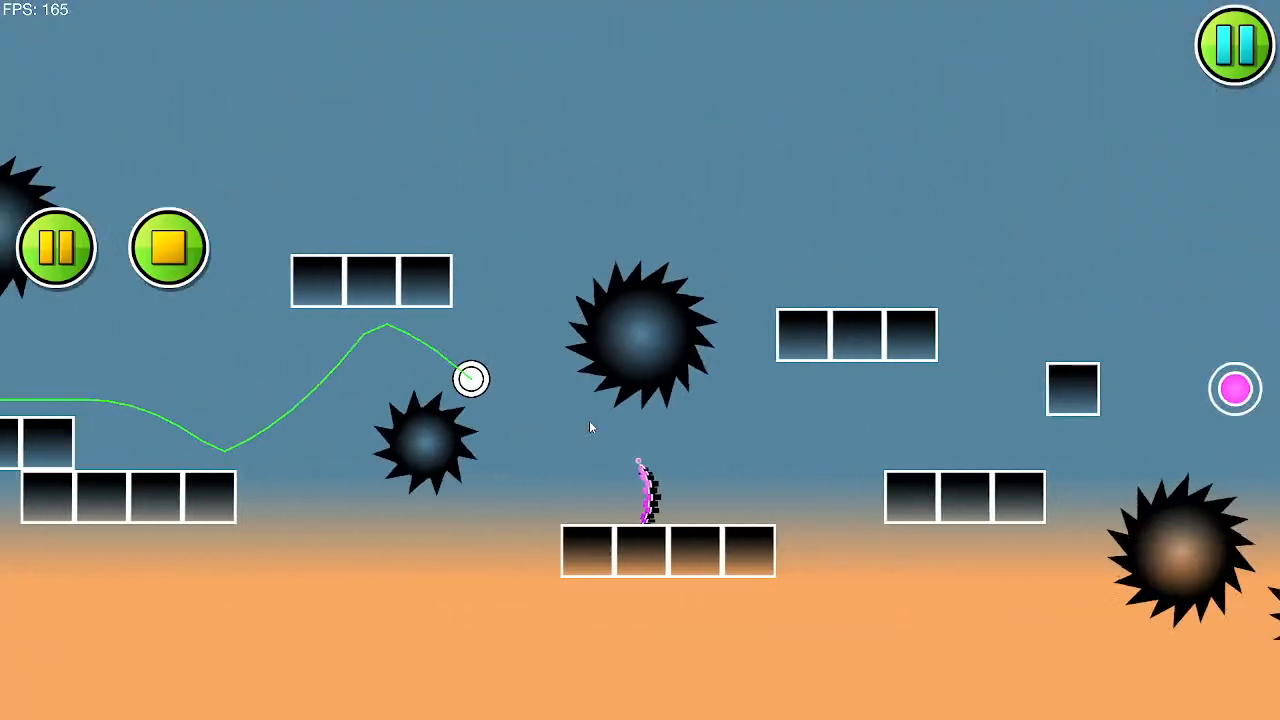
pyautogui.click(589, 422)
pyautogui.click(589, 422)
pyautogui.click(589, 423)
pyautogui.click(589, 423)
pyautogui.click(589, 424)
pyautogui.click(589, 425)
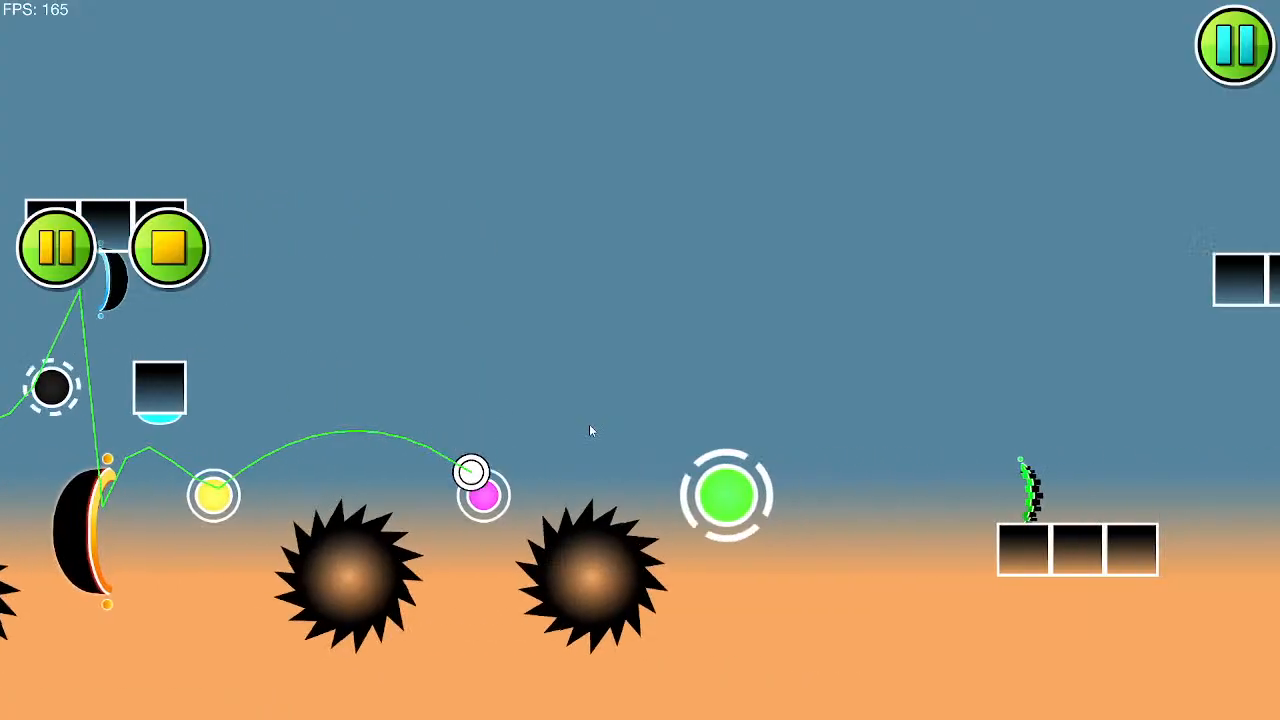
pyautogui.click(589, 425)
pyautogui.click(589, 425)
pyautogui.click(589, 425)
pyautogui.click(587, 427)
pyautogui.click(580, 426)
pyautogui.click(571, 424)
pyautogui.click(568, 423)
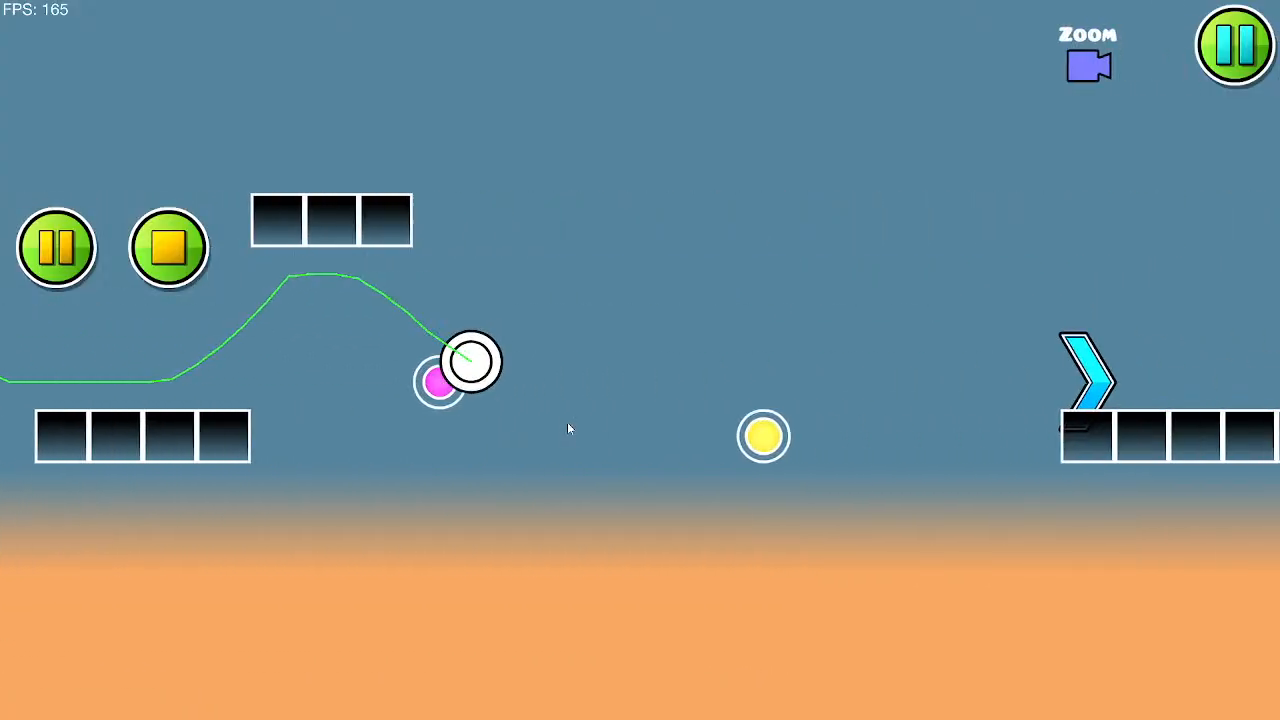
pyautogui.click(566, 422)
pyautogui.click(540, 411)
pyautogui.press('Return')
# Step: Look over the ball section's path in the editor, start another playtest and play the robot section to the red ball portal
pyautogui.moveTo(451, 360); pyautogui.dragTo(968, 315)
pyautogui.moveTo(247, 329); pyautogui.dragTo(538, 352)
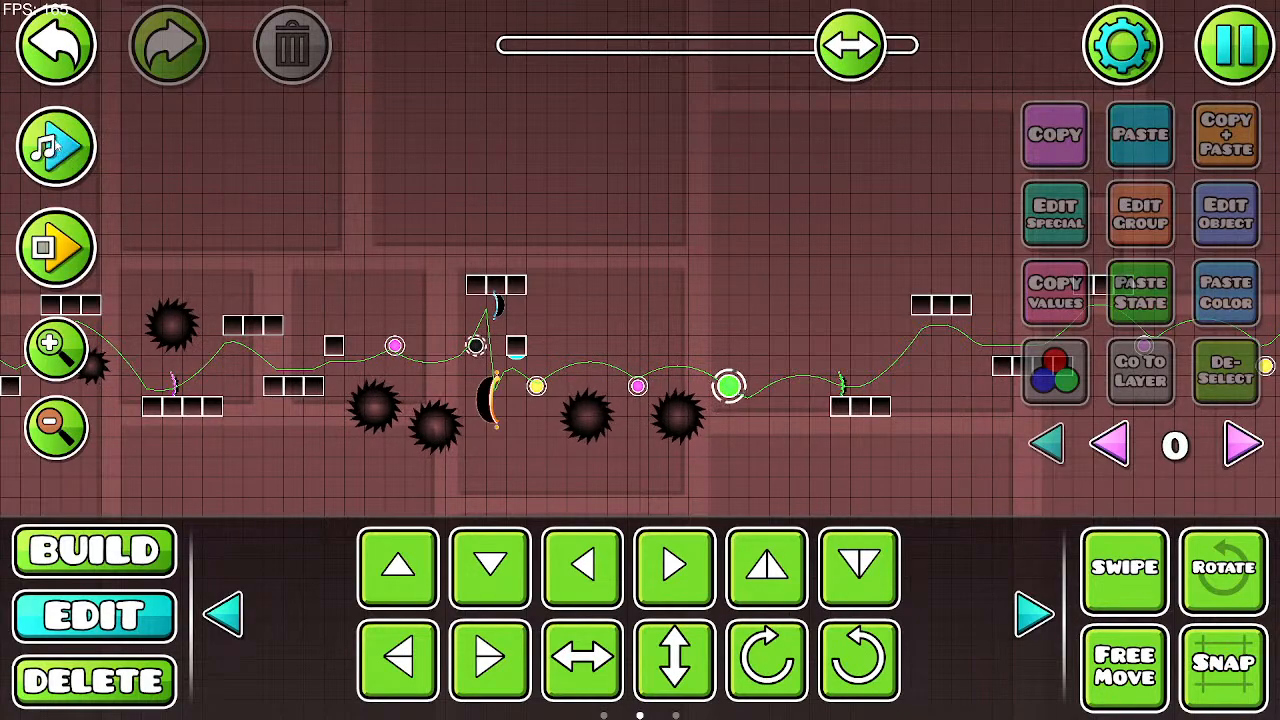
pyautogui.click(42, 248)
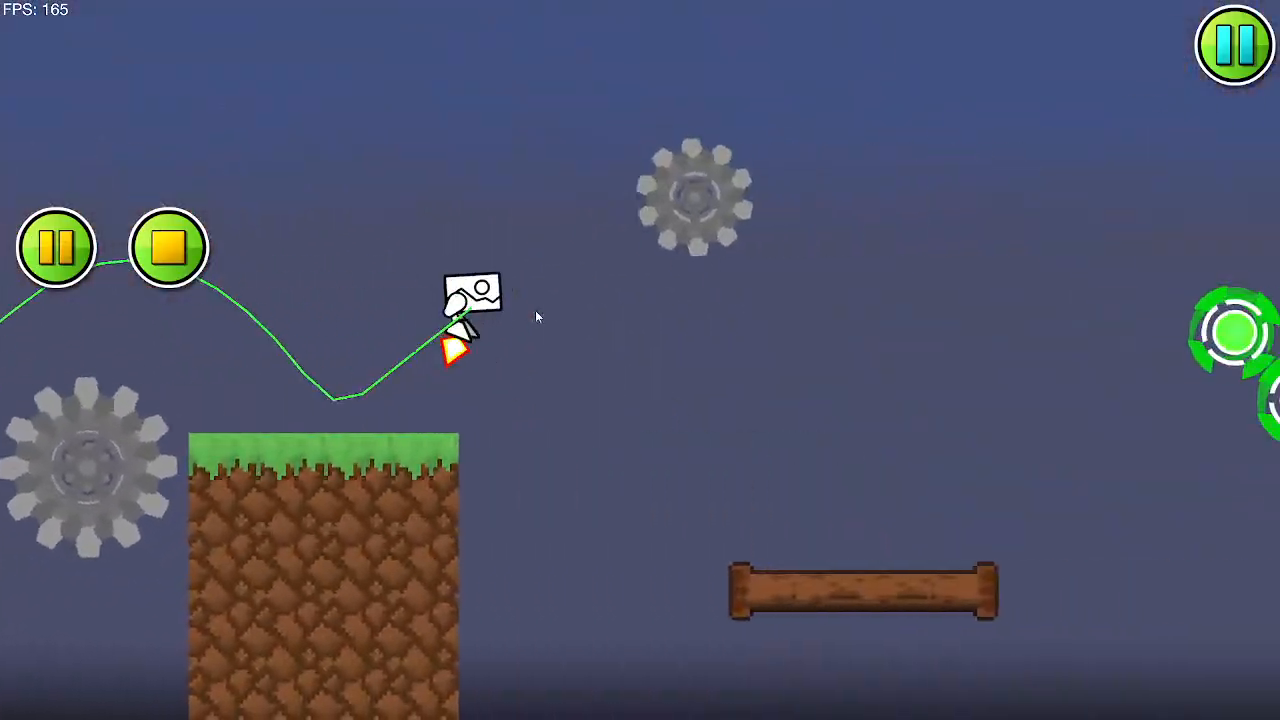
pyautogui.click(535, 310)
pyautogui.click(535, 310)
pyautogui.click(524, 309)
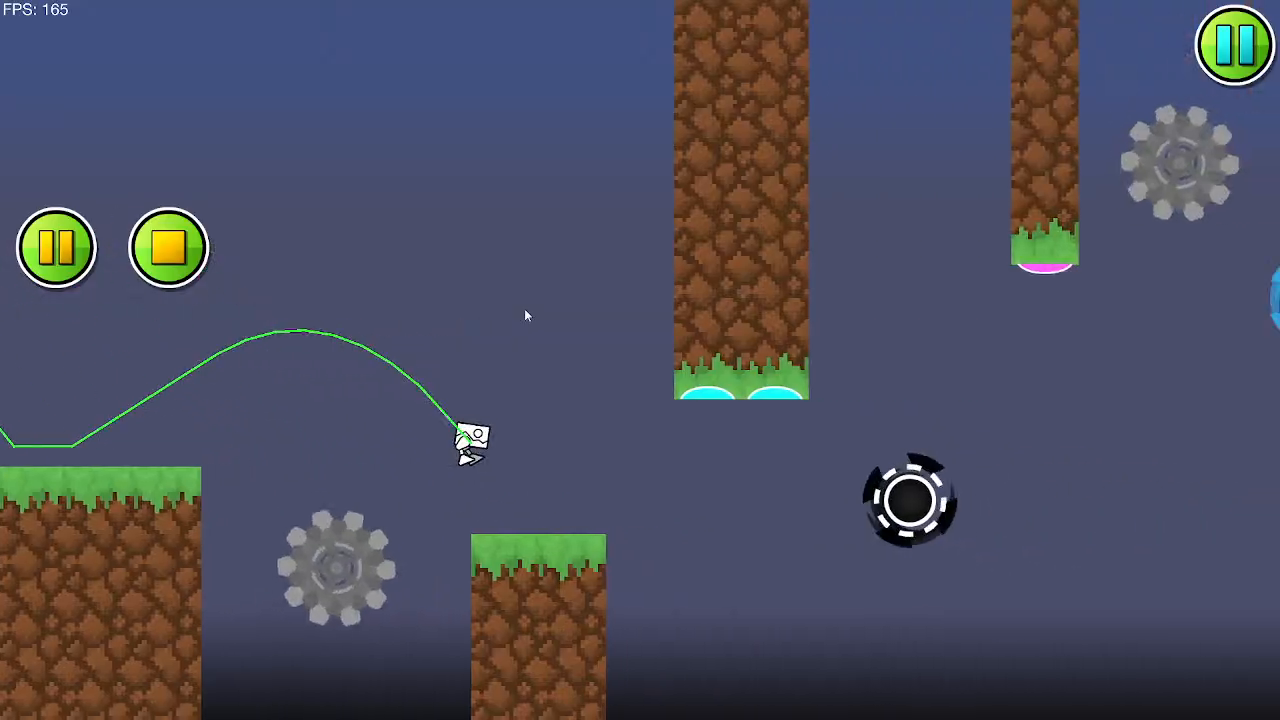
pyautogui.click(524, 308)
pyautogui.click(524, 308)
pyautogui.click(524, 308)
pyautogui.click(524, 309)
pyautogui.click(524, 309)
pyautogui.click(524, 309)
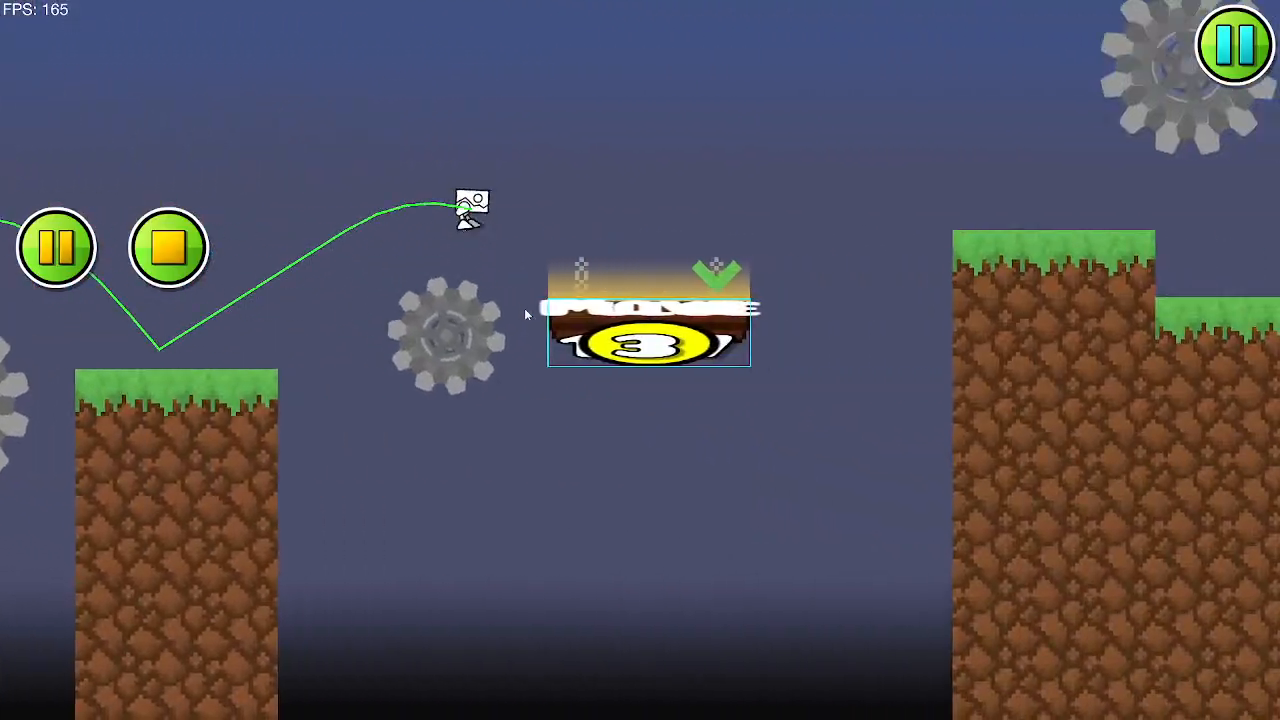
pyautogui.click(524, 309)
pyautogui.click(524, 308)
pyautogui.click(524, 308)
pyautogui.click(524, 308)
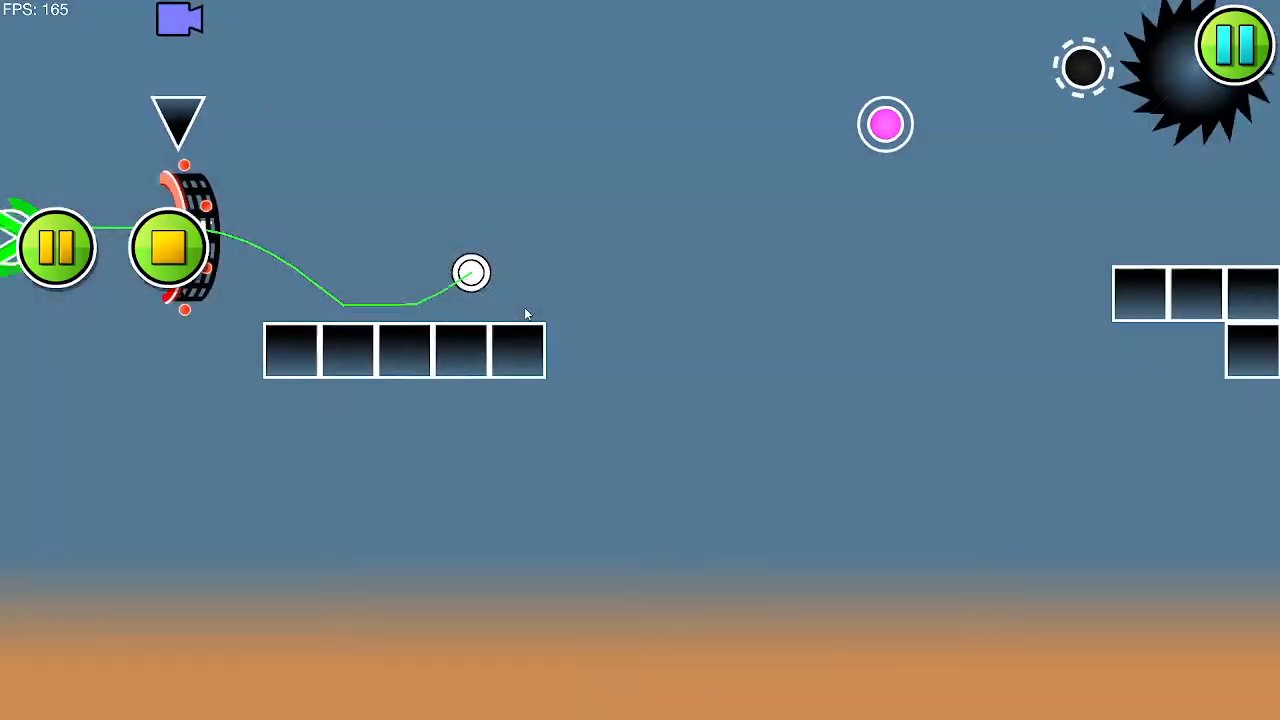
# Step: Playtest the ball section up to the large sawblade after the yellow orb, and return to editing
pyautogui.click(524, 308)
pyautogui.click(524, 308)
pyautogui.click(524, 308)
pyautogui.click(524, 308)
pyautogui.click(524, 308)
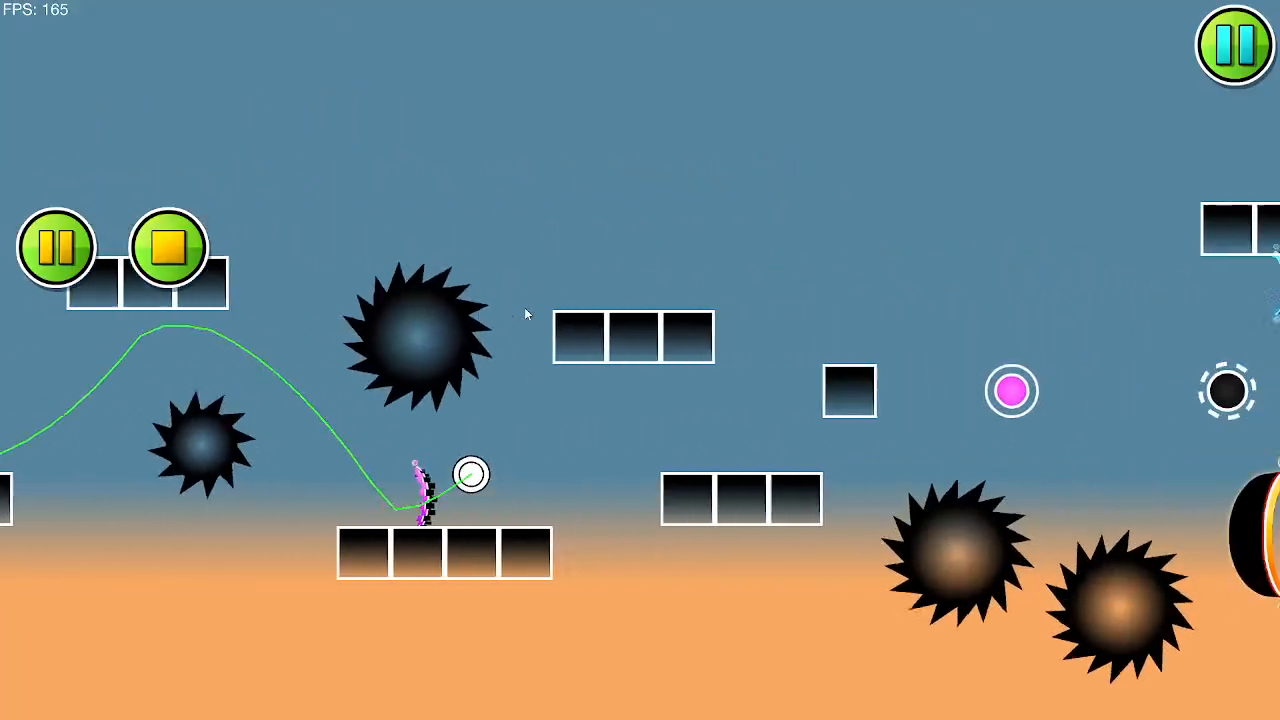
pyautogui.click(524, 308)
pyautogui.click(524, 308)
pyautogui.click(524, 308)
pyautogui.click(524, 308)
pyautogui.click(524, 308)
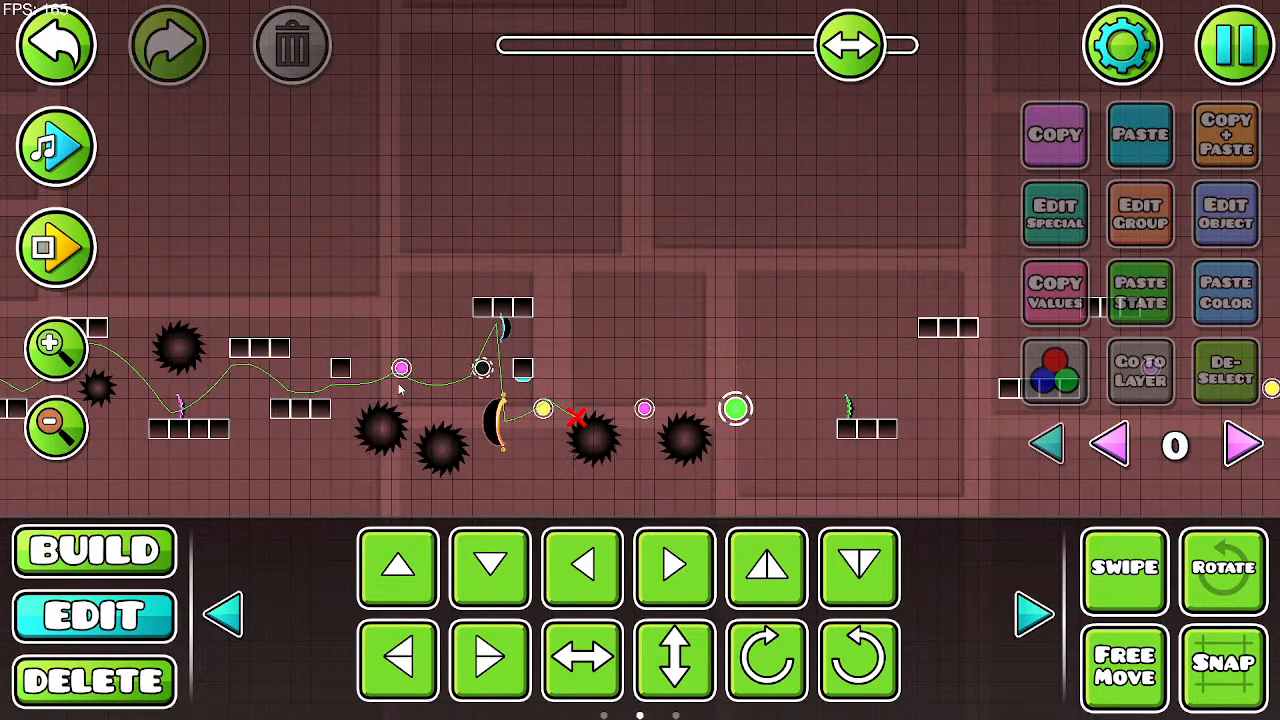
# Step: Start a new playtest and play the robot section past the green, black and blue orbs to the green dash orb
pyautogui.click(86, 260)
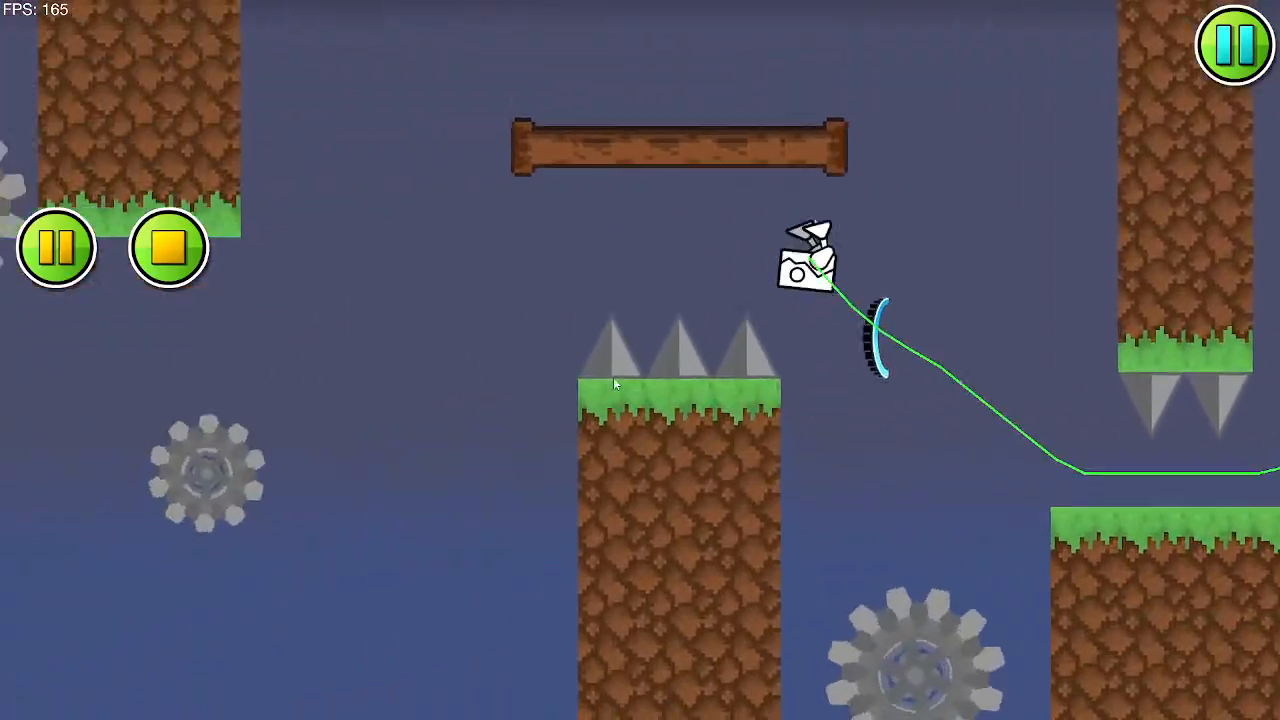
pyautogui.click(613, 378)
pyautogui.click(613, 378)
pyautogui.click(603, 377)
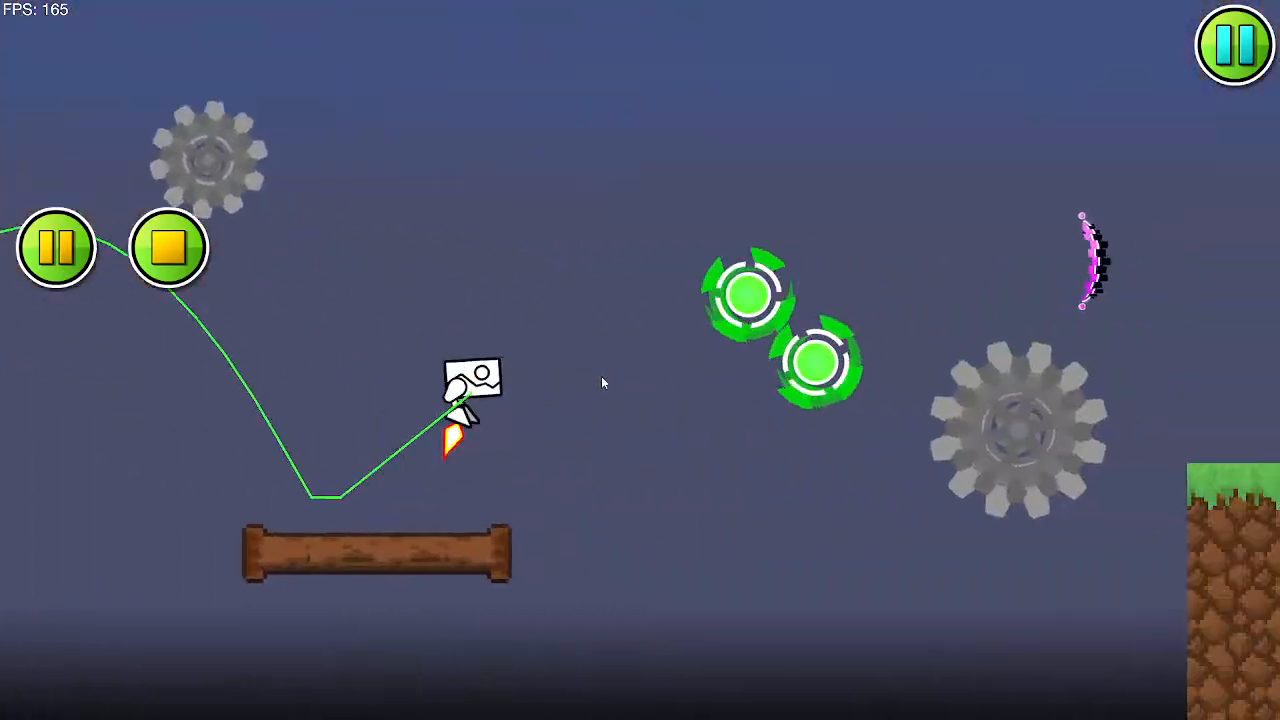
pyautogui.click(601, 375)
pyautogui.click(602, 376)
pyautogui.click(602, 376)
pyautogui.click(602, 376)
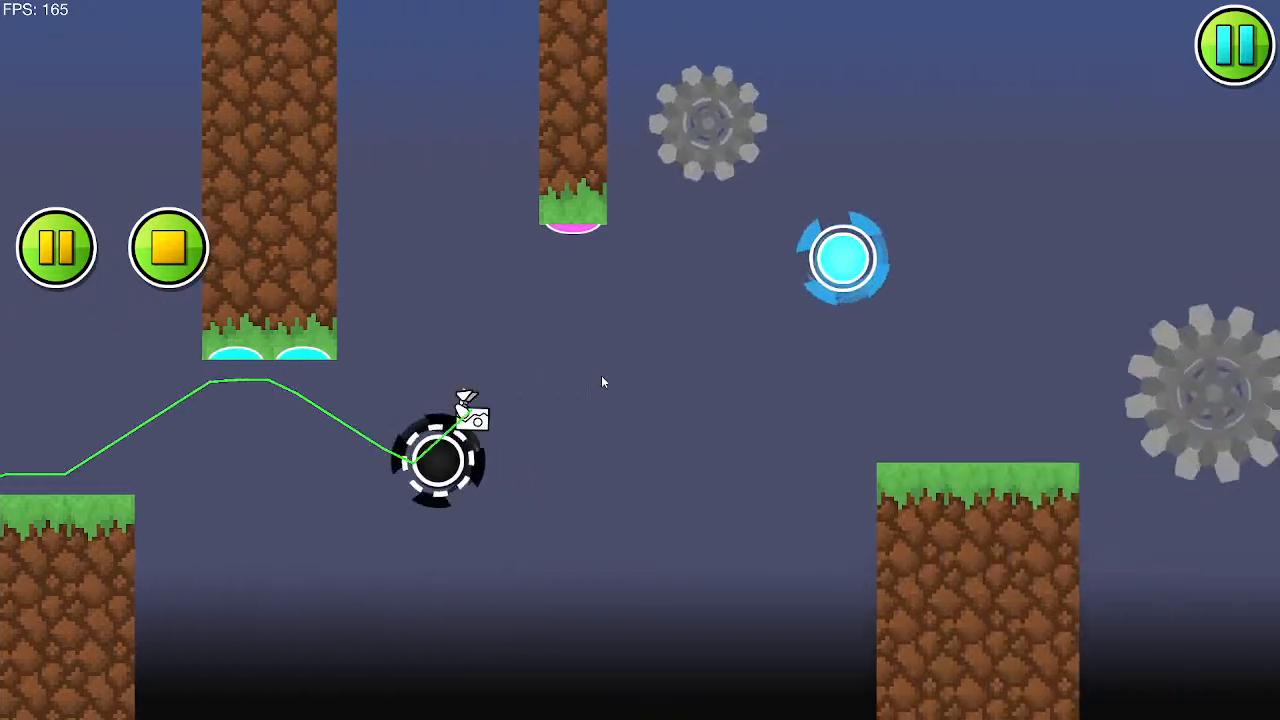
pyautogui.click(601, 376)
pyautogui.click(600, 376)
pyautogui.click(586, 373)
pyautogui.click(572, 370)
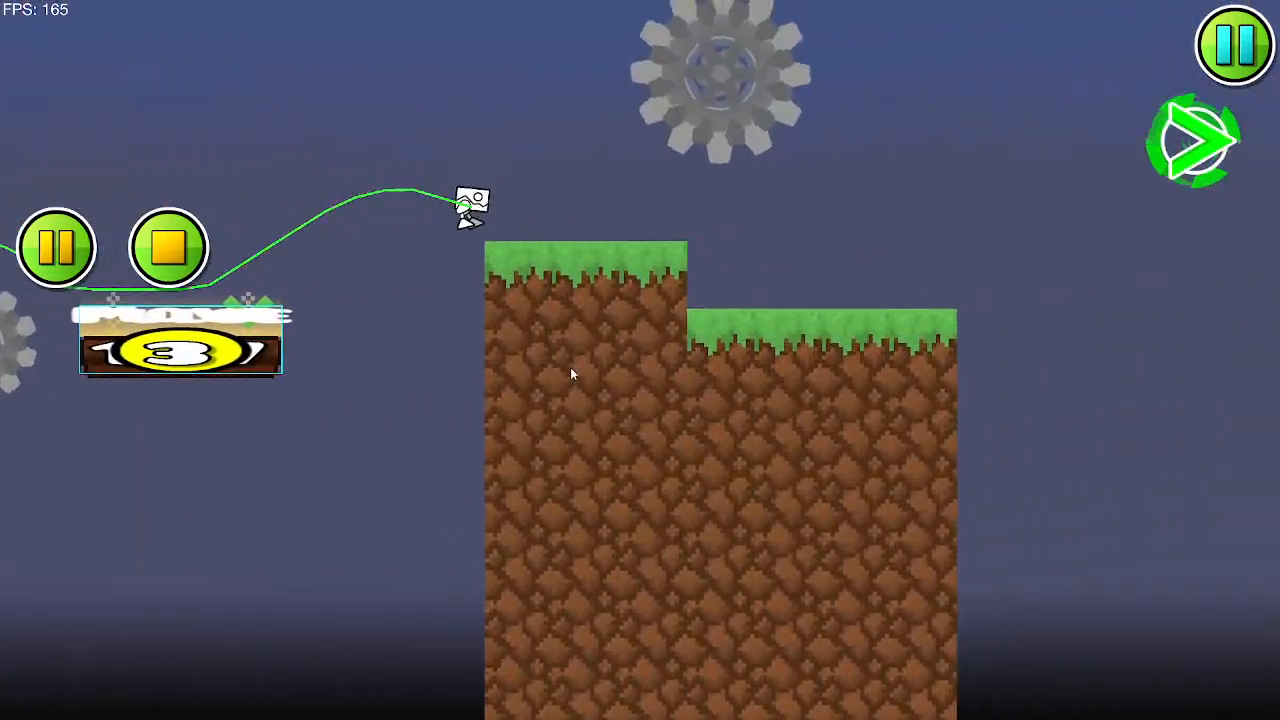
pyautogui.click(571, 370)
pyautogui.click(571, 370)
# Step: Playtest the ball section past the first sawblades and the small pink portal to the single block before the paired sawblades
pyautogui.click(570, 369)
pyautogui.click(572, 373)
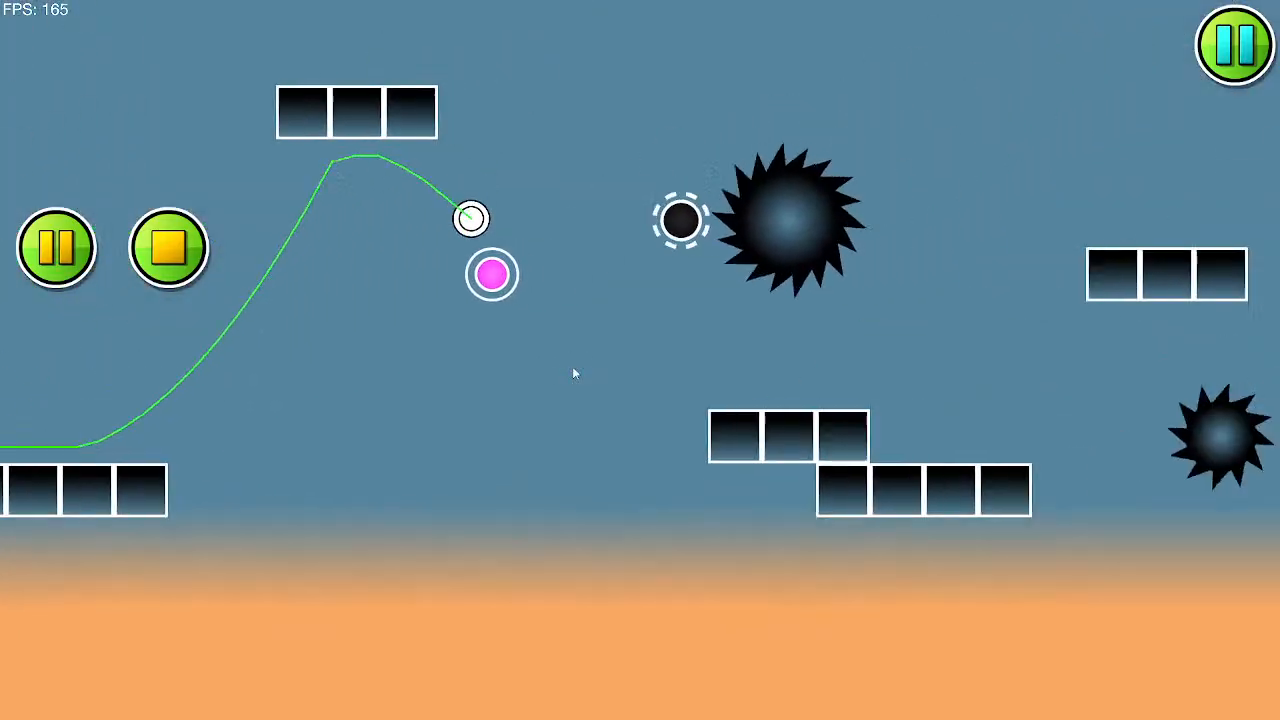
pyautogui.click(572, 373)
pyautogui.click(573, 373)
pyautogui.click(574, 374)
pyautogui.click(573, 368)
pyautogui.click(571, 367)
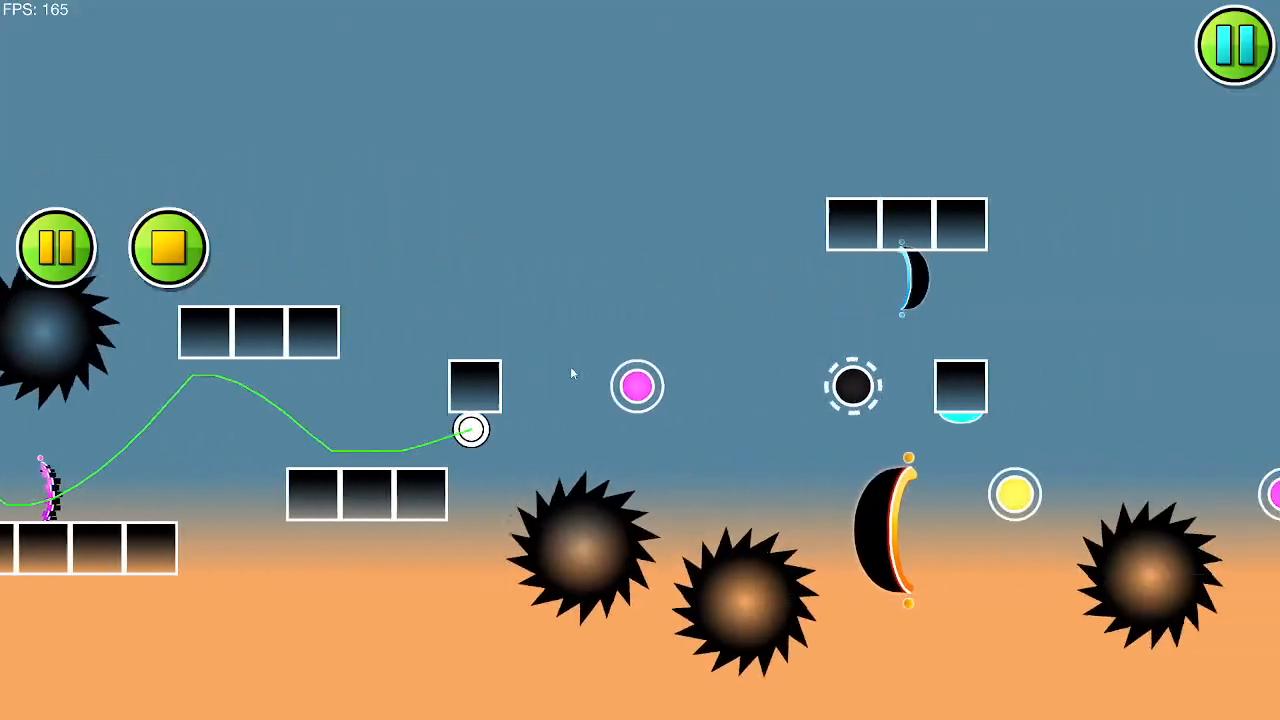
pyautogui.click(570, 367)
pyautogui.click(568, 367)
pyautogui.click(566, 368)
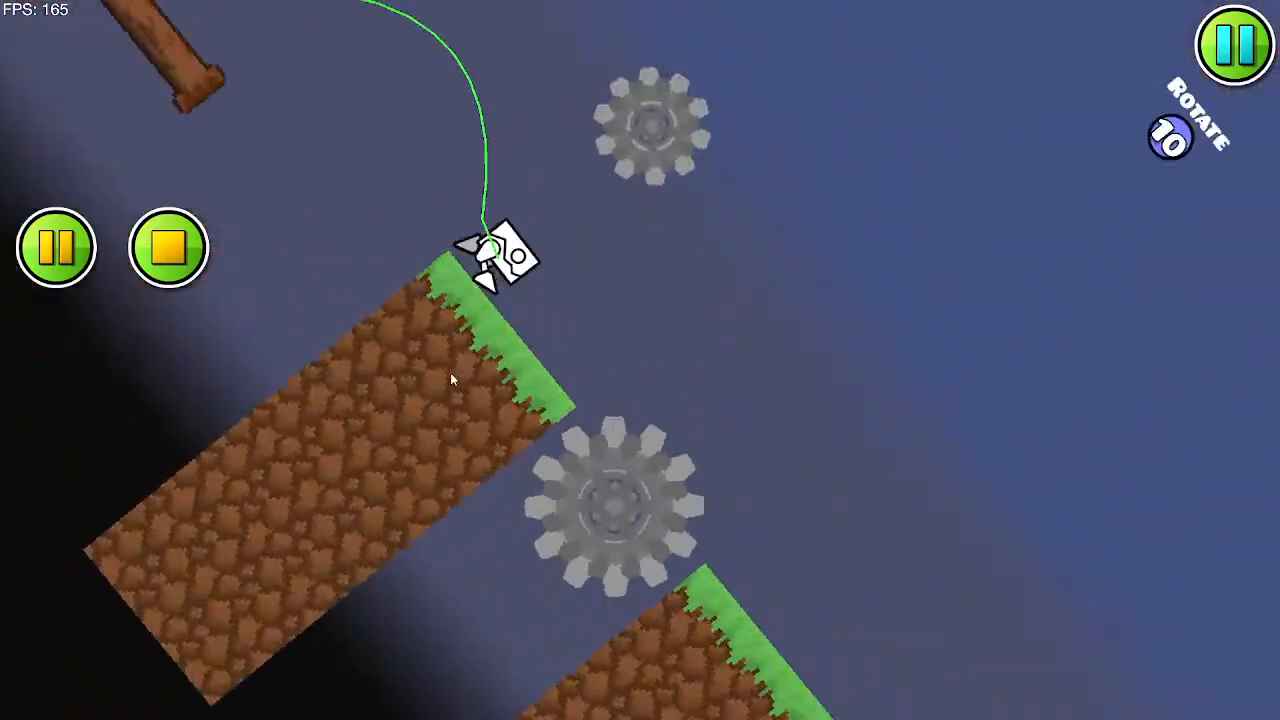
# Step: Replay the robot section on a fresh attempt, past the two green orbs and the pink portal to the green dash orb
pyautogui.click(450, 373)
pyautogui.click(448, 373)
pyautogui.click(447, 373)
pyautogui.click(447, 374)
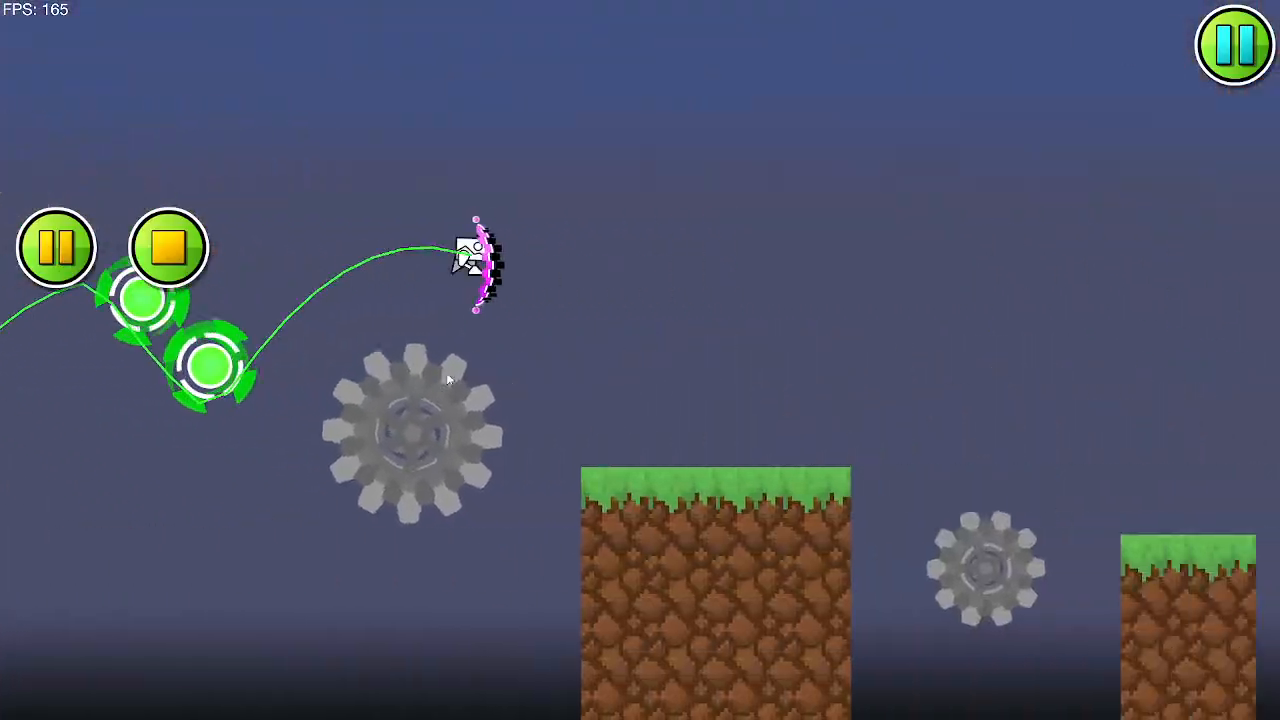
pyautogui.click(447, 374)
pyautogui.click(447, 374)
pyautogui.click(447, 374)
pyautogui.click(446, 374)
pyautogui.click(446, 374)
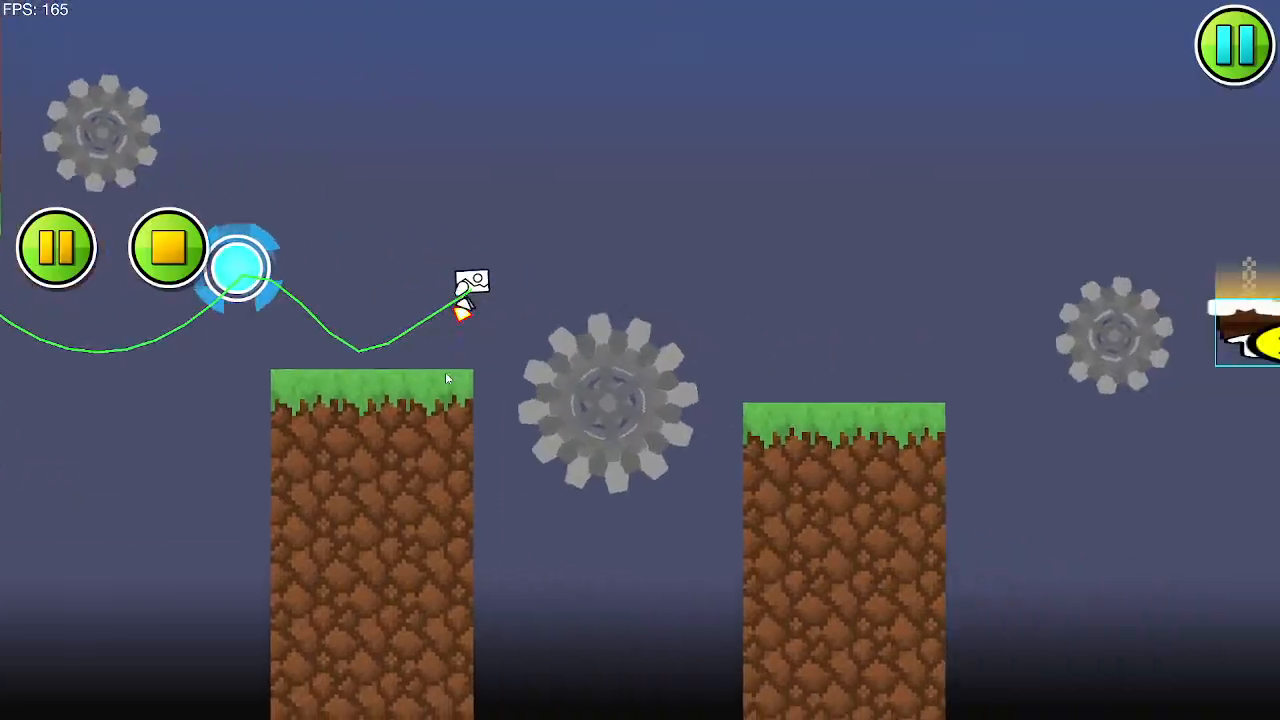
pyautogui.click(446, 374)
pyautogui.click(446, 374)
pyautogui.click(446, 373)
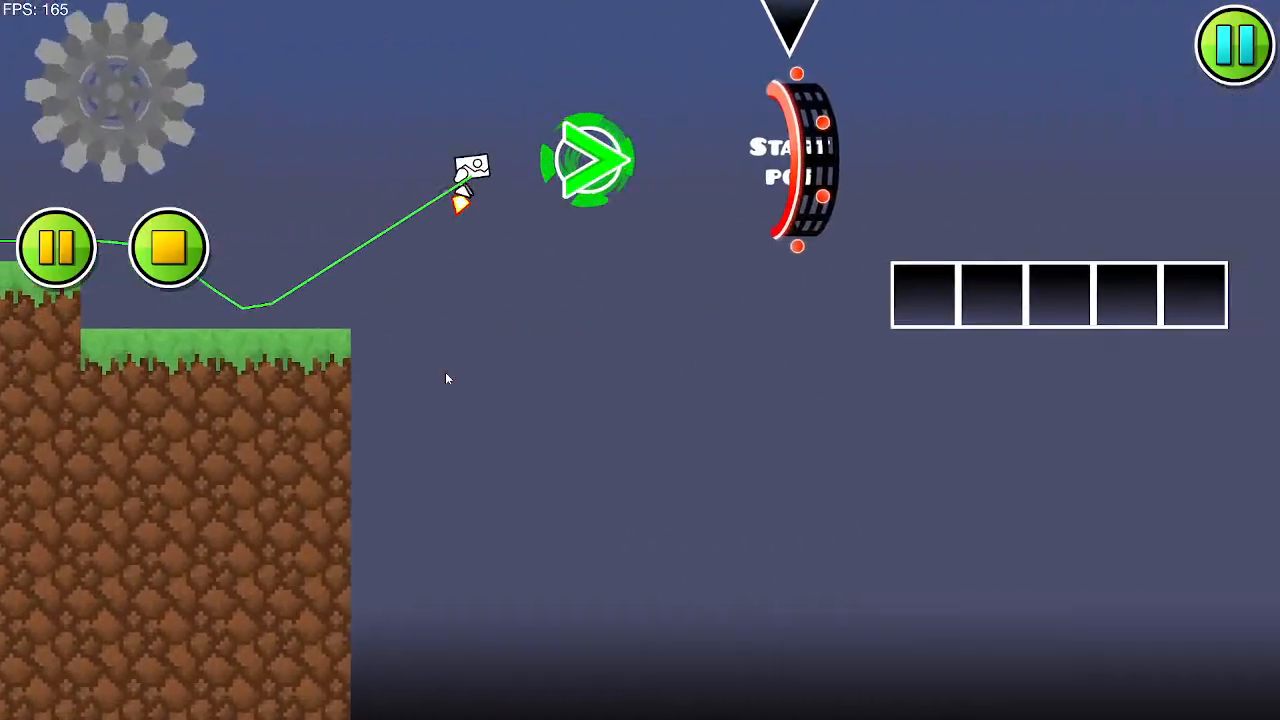
pyautogui.click(446, 373)
# Step: Playtest from the green dash orb into the ball section, past the pink and black orbs to the stepped lower blocks
pyautogui.click(446, 373)
pyautogui.click(447, 373)
pyautogui.click(447, 373)
pyautogui.click(447, 373)
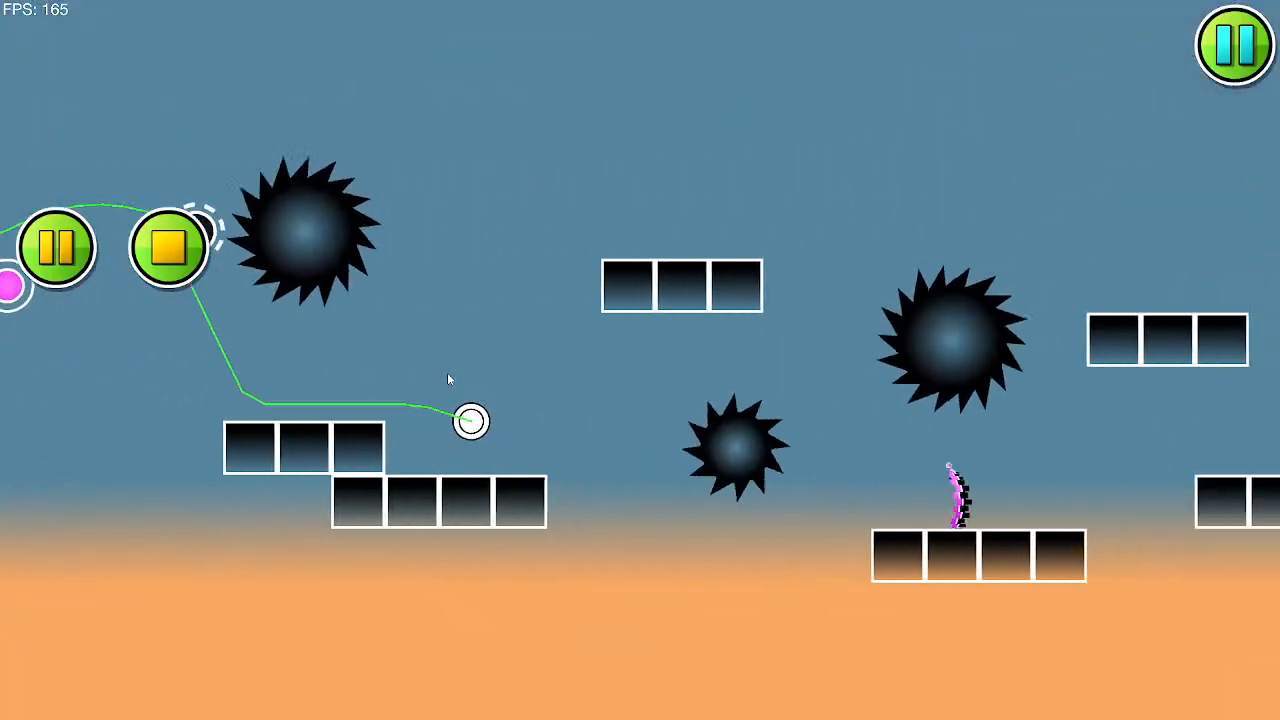
# Step: Continue the ball section past the sawblades, the small pink portal and the black orb to the single block with the blue pad
pyautogui.click(447, 373)
pyautogui.click(447, 373)
pyautogui.click(447, 373)
pyautogui.click(447, 373)
pyautogui.click(447, 373)
pyautogui.click(447, 373)
pyautogui.click(447, 373)
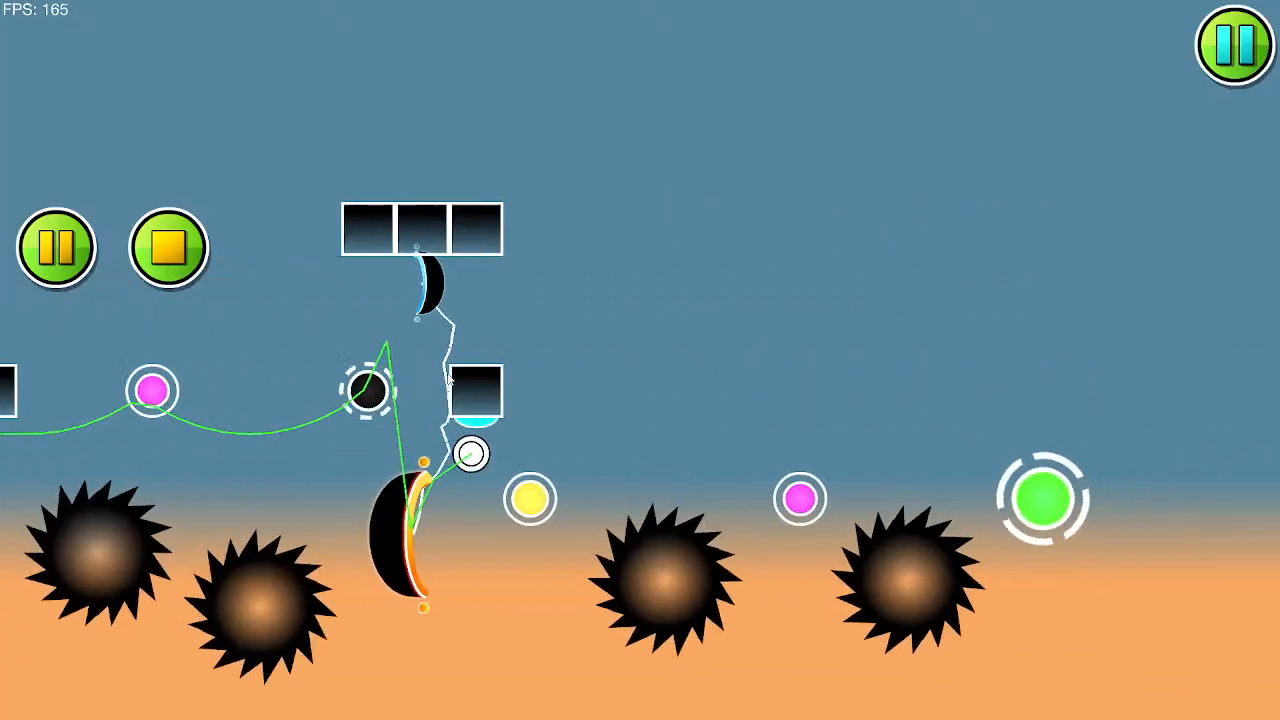
# Step: Playtest past the yellow, pink and green orbs to the following three-block platform, and return to editing
pyautogui.click(447, 373)
pyautogui.click(447, 373)
pyautogui.click(447, 373)
pyautogui.click(447, 373)
pyautogui.click(447, 374)
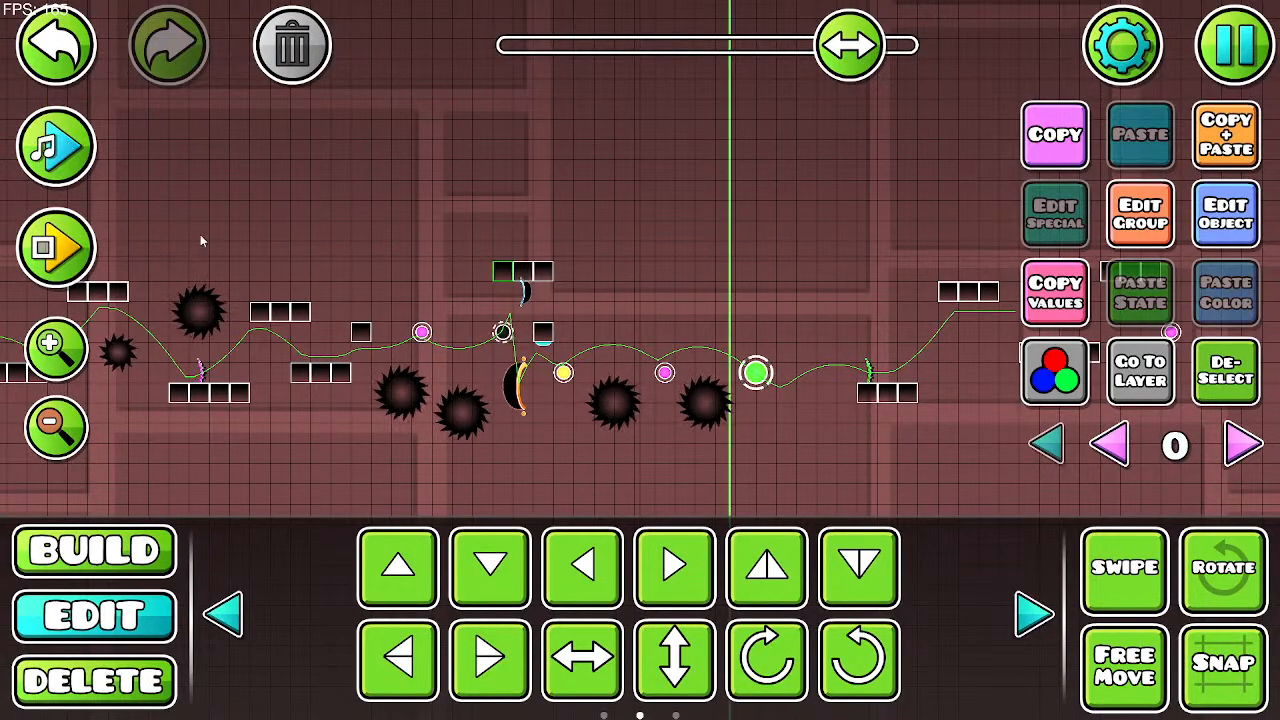
# Step: Examine the recorded player path from the ball section back through the robot section with the dirt pillars
pyautogui.moveTo(230, 316); pyautogui.dragTo(560, 318)
pyautogui.moveTo(371, 337); pyautogui.dragTo(612, 366)
pyautogui.moveTo(377, 369); pyautogui.dragTo(528, 392)
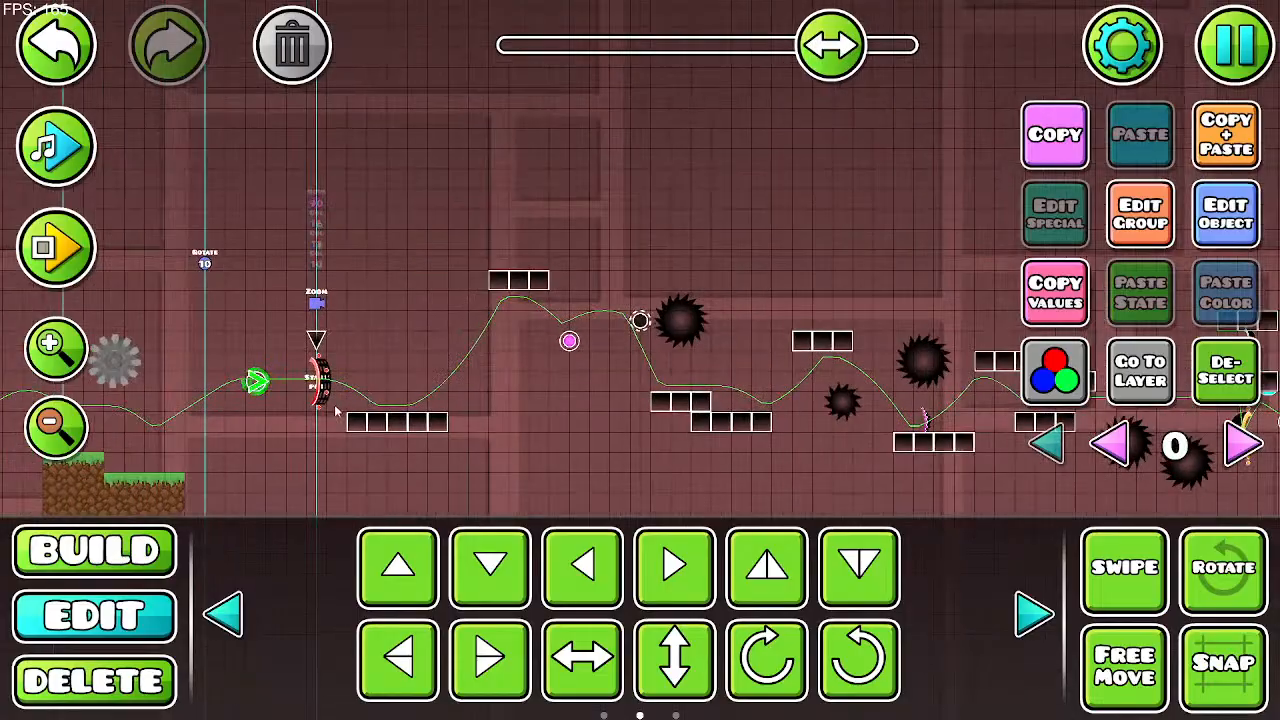
pyautogui.moveTo(334, 414); pyautogui.dragTo(499, 430)
pyautogui.moveTo(320, 462); pyautogui.dragTo(550, 490)
pyautogui.moveTo(411, 495); pyautogui.dragTo(620, 462)
pyautogui.moveTo(445, 419); pyautogui.dragTo(655, 335)
pyautogui.moveTo(413, 389); pyautogui.dragTo(657, 393)
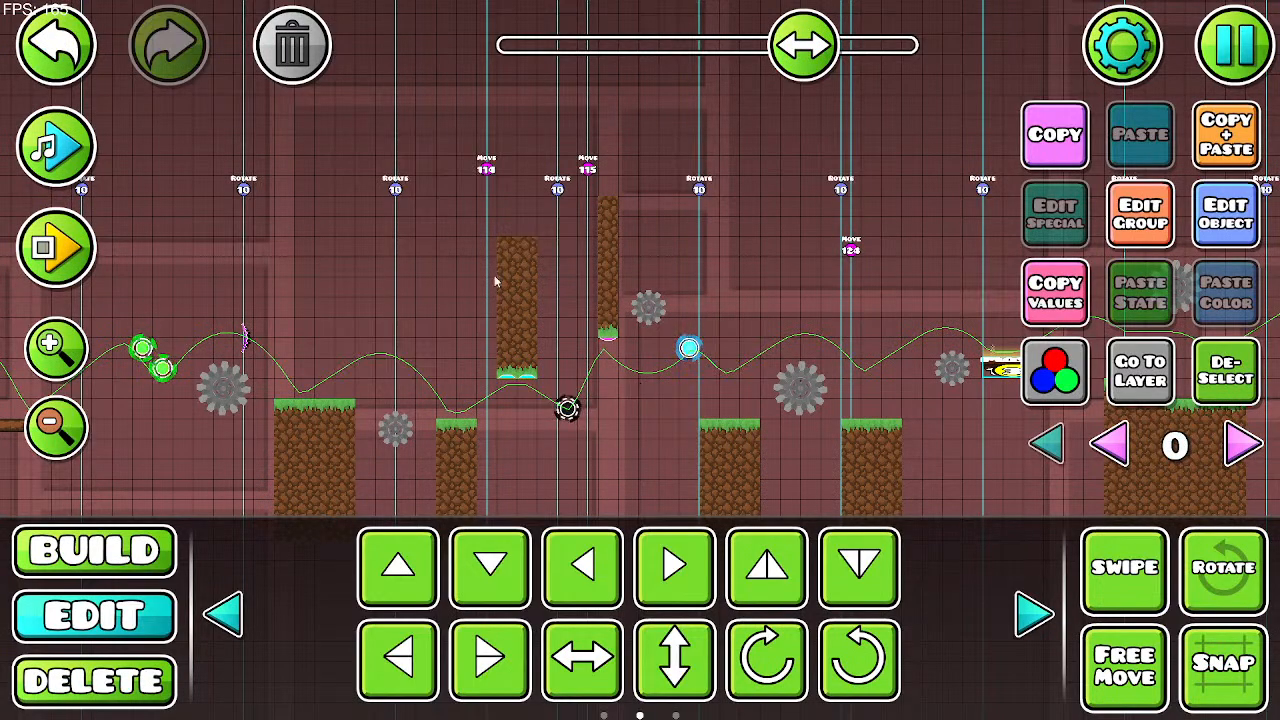
# Step: Start a playtest and play the robot section from the upside-down wooden beam past the two green orbs to the black orb
pyautogui.click(50, 254)
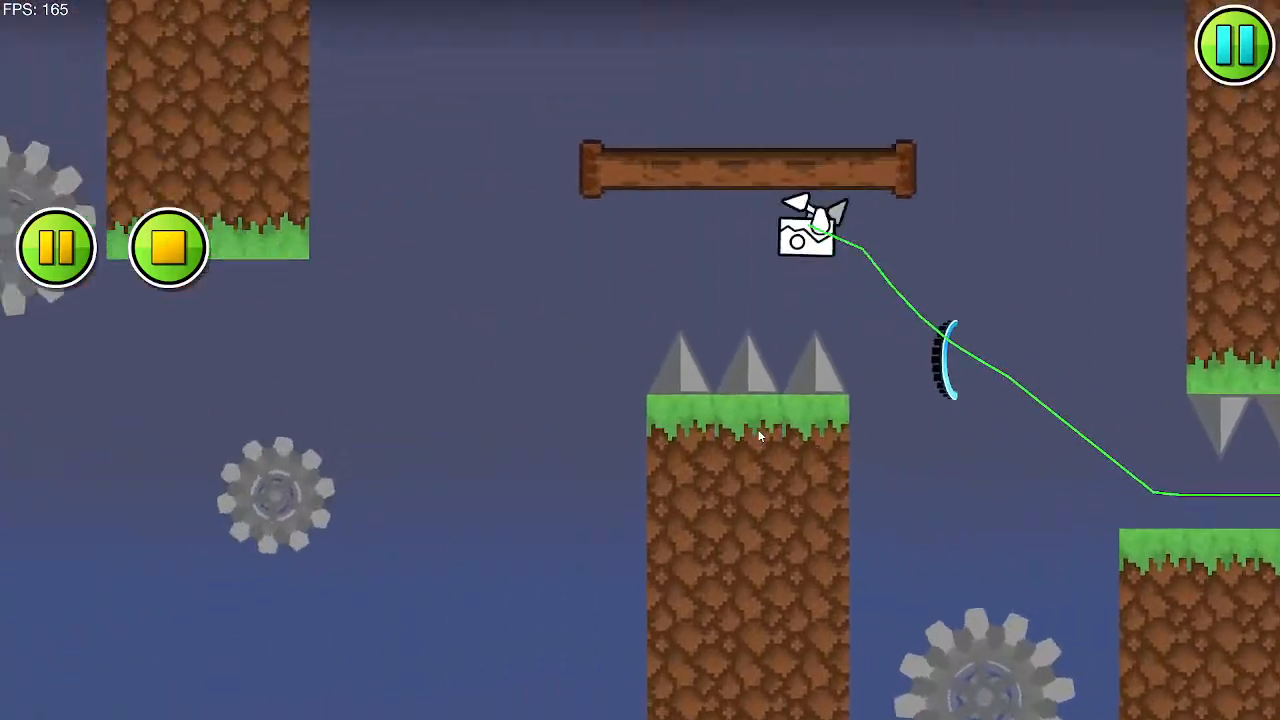
pyautogui.click(758, 430)
pyautogui.click(757, 431)
pyautogui.click(657, 375)
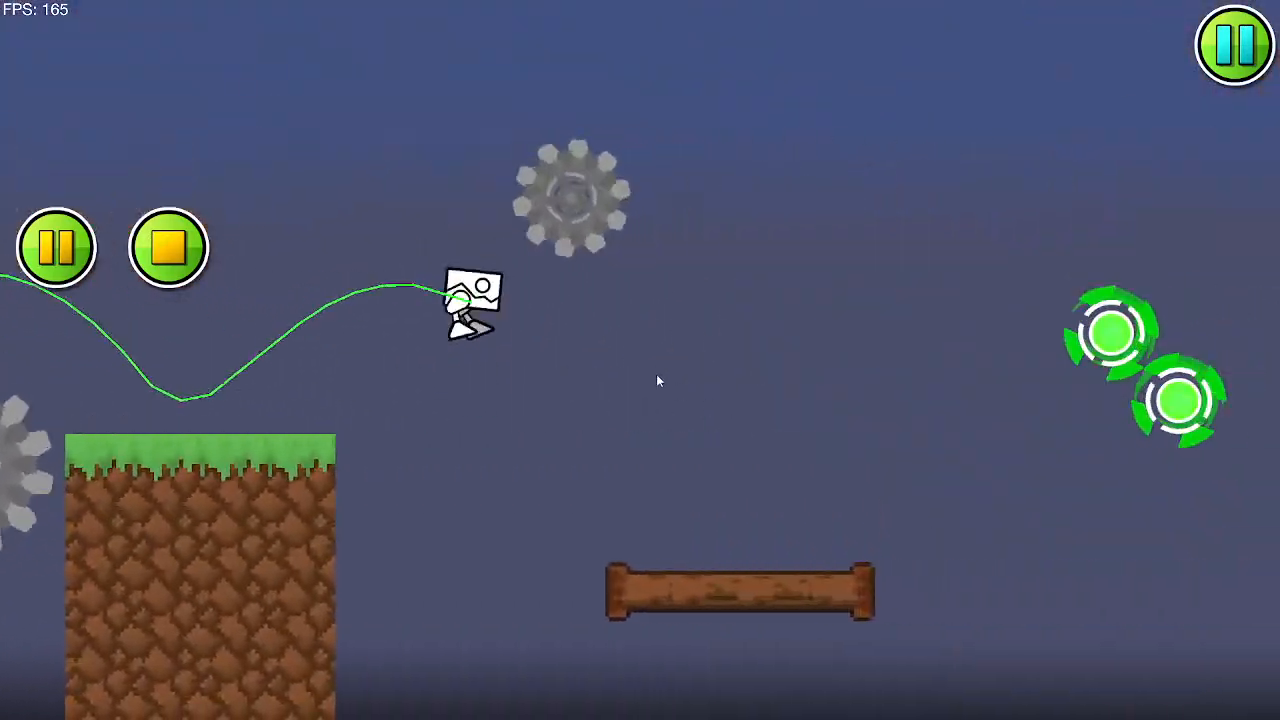
pyautogui.click(656, 375)
pyautogui.click(656, 374)
pyautogui.click(654, 373)
pyautogui.click(626, 360)
pyautogui.click(623, 357)
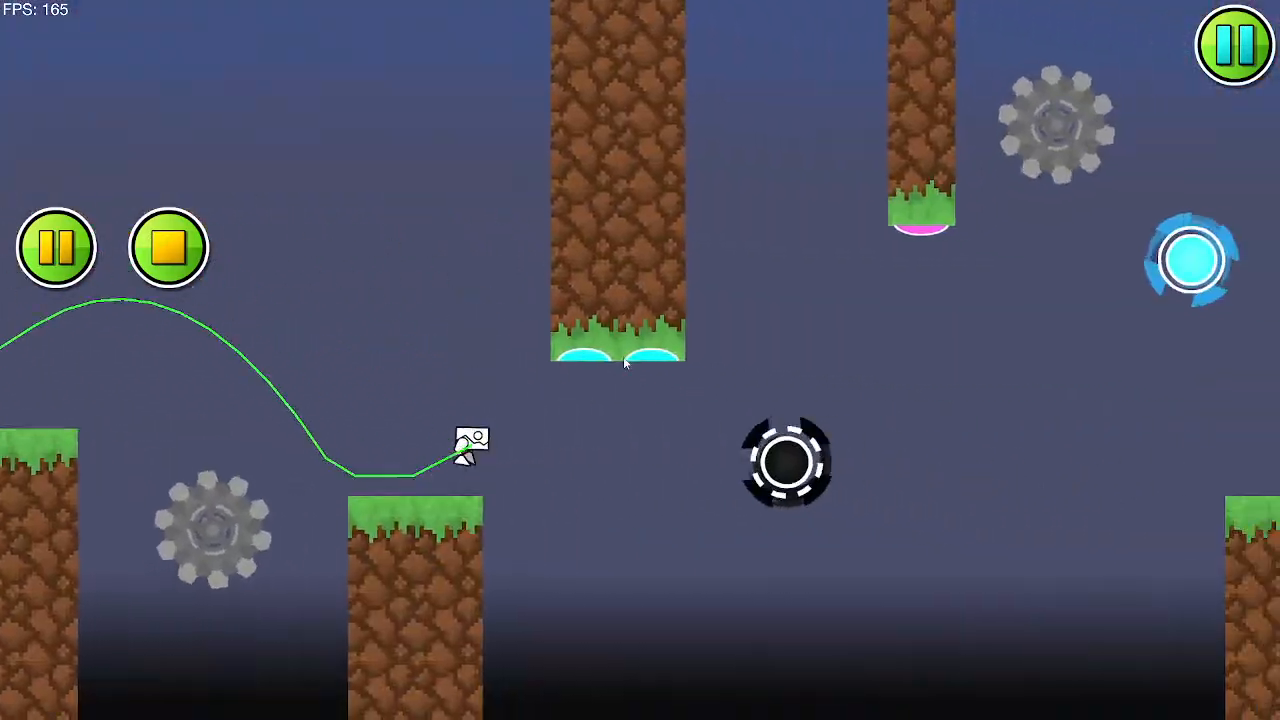
# Step: Play past the black and blue orbs, the platform marked 3 and the green dash orb into the ball section
pyautogui.click(623, 357)
pyautogui.click(624, 358)
pyautogui.click(624, 358)
pyautogui.click(560, 345)
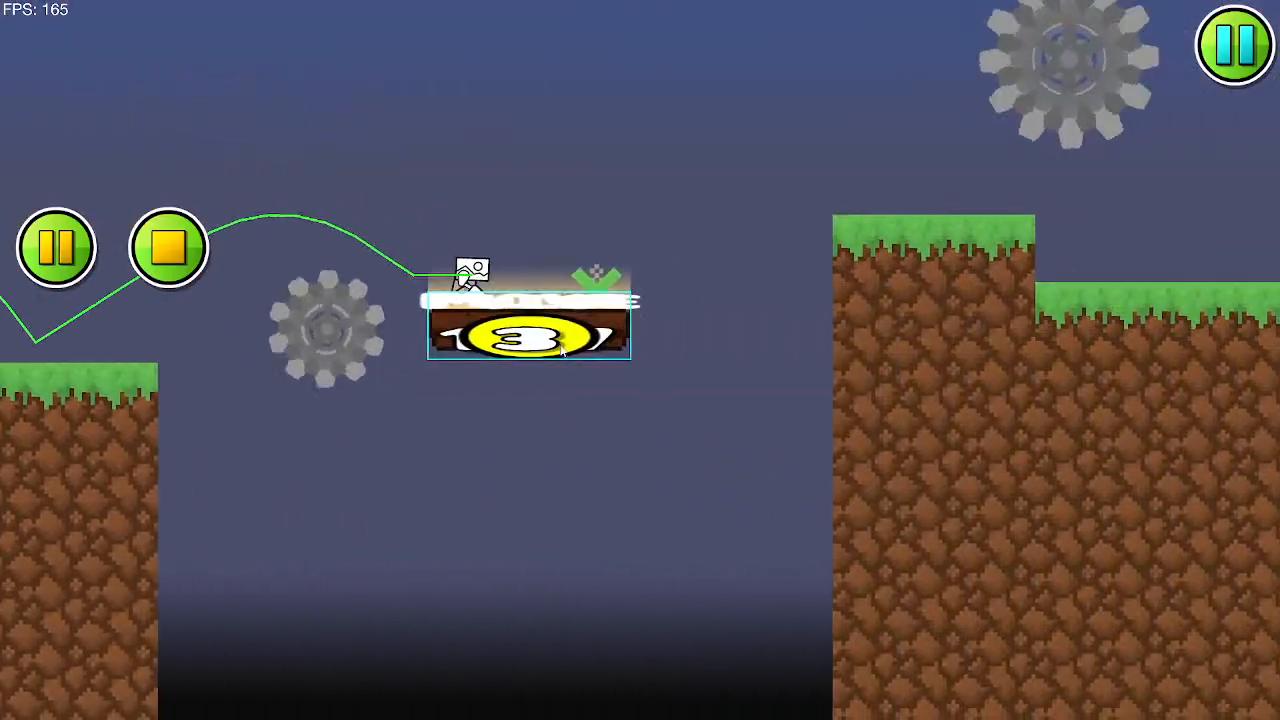
pyautogui.click(560, 345)
pyautogui.click(560, 344)
pyautogui.click(560, 344)
pyautogui.click(560, 344)
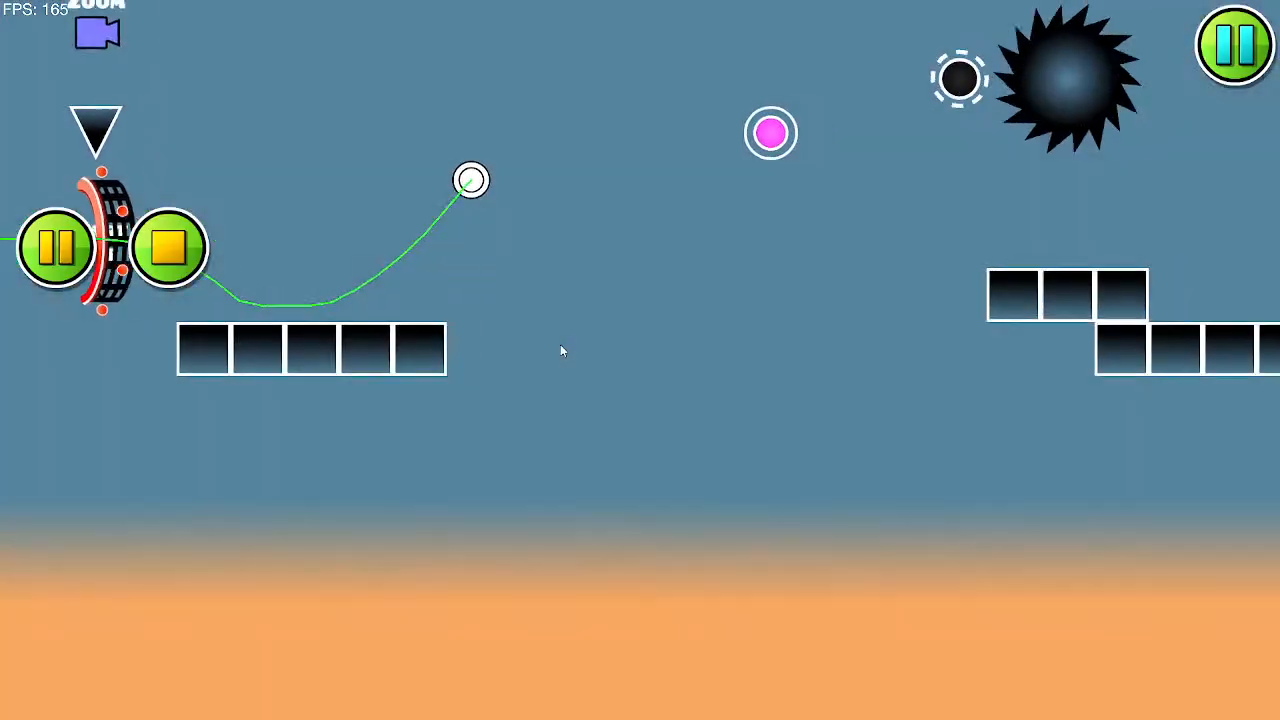
# Step: Play the first half of the ball section, past the opening sawblades and through the small pink portal
pyautogui.click(560, 344)
pyautogui.click(560, 344)
pyautogui.click(560, 345)
pyautogui.click(560, 344)
pyautogui.click(561, 343)
pyautogui.click(561, 343)
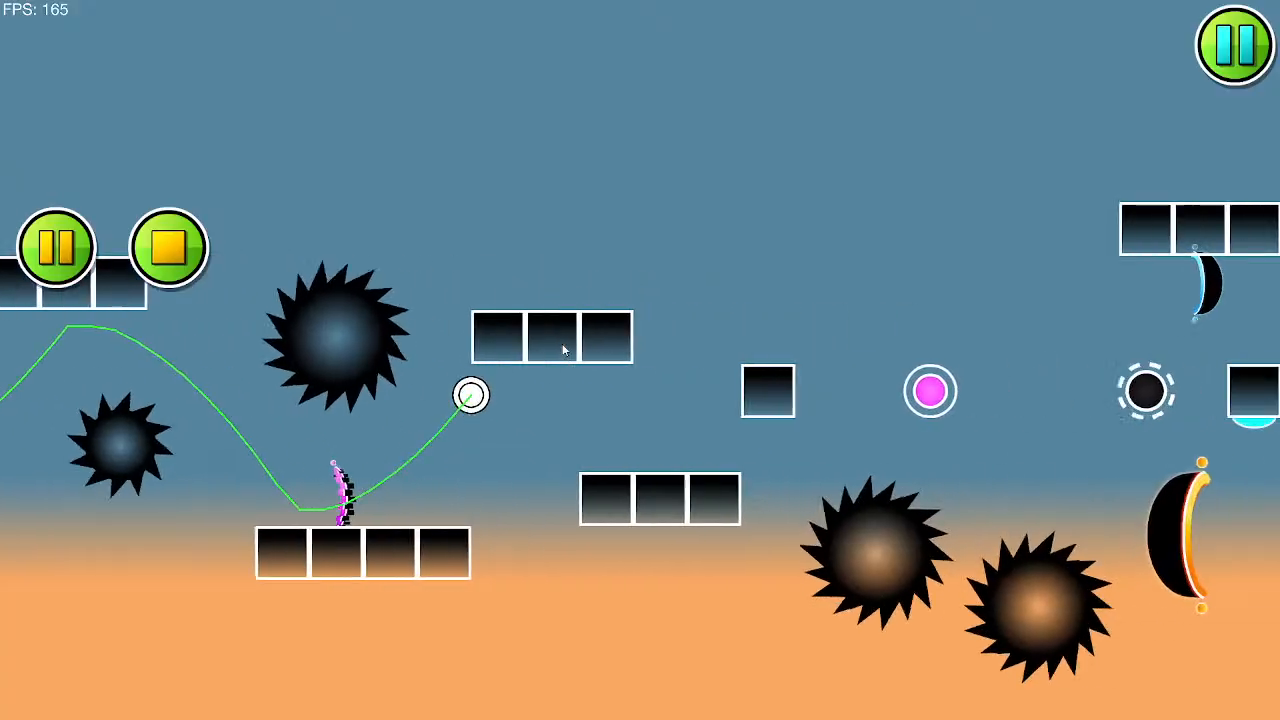
# Step: Play the ball over the four lower sawblades, using the black, yellow and pink orbs, to the green dashed-ring orb
pyautogui.click(562, 344)
pyautogui.click(562, 344)
pyautogui.click(562, 344)
pyautogui.click(561, 343)
pyautogui.click(561, 346)
pyautogui.click(562, 349)
pyautogui.click(562, 350)
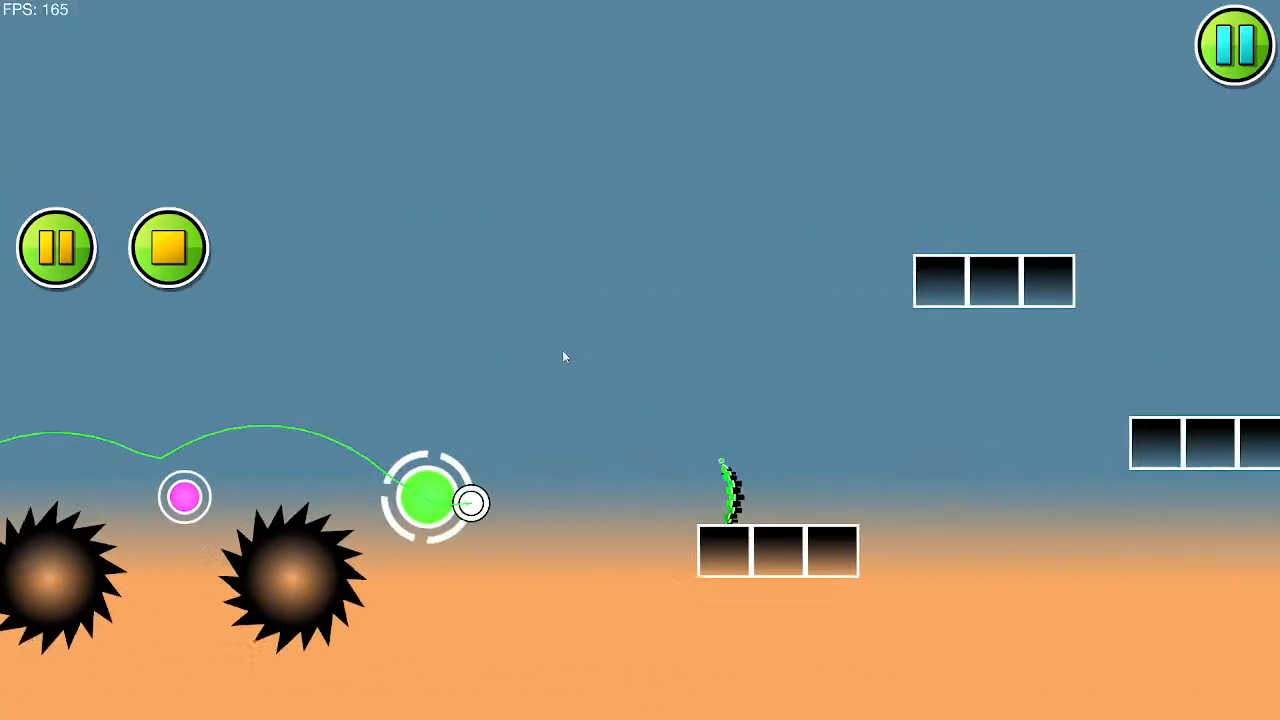
# Step: Play the enlarged ball past the last pink and yellow orbs towards the blue speed portal, and stop the playtest
pyautogui.click(559, 352)
pyautogui.click(559, 355)
pyautogui.click(560, 359)
pyautogui.click(560, 361)
pyautogui.click(558, 363)
pyautogui.click(552, 367)
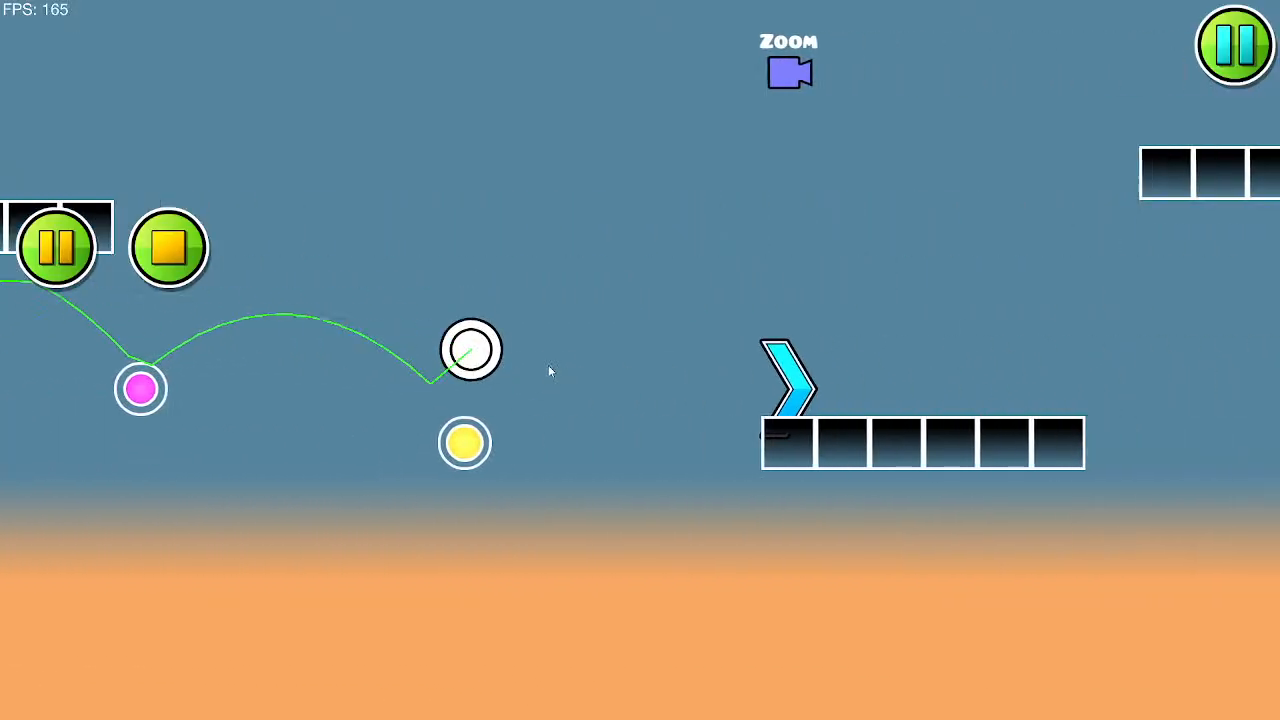
pyautogui.click(169, 248)
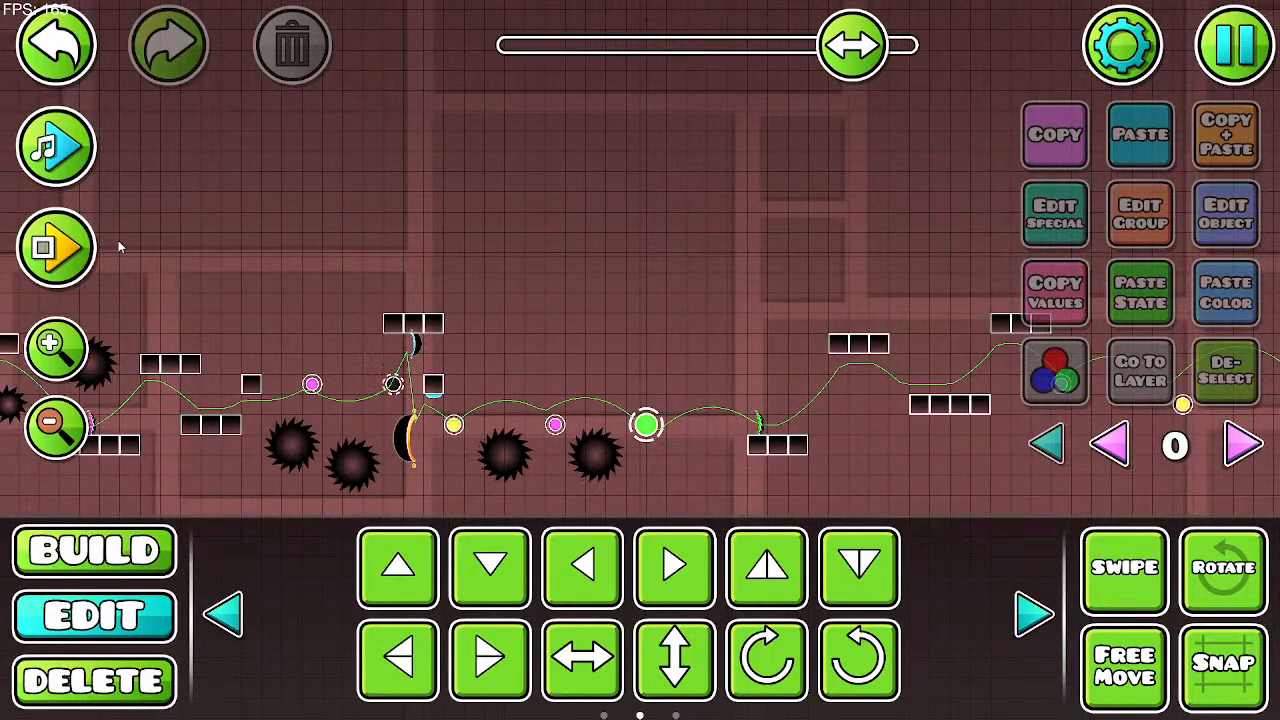
# Step: Examine the layout and player path from the ball section back to the start of the robot section
pyautogui.moveTo(298, 351); pyautogui.dragTo(826, 354)
pyautogui.moveTo(256, 384); pyautogui.dragTo(800, 300)
pyautogui.moveTo(252, 438); pyautogui.dragTo(830, 375)
pyautogui.moveTo(415, 370); pyautogui.dragTo(546, 338)
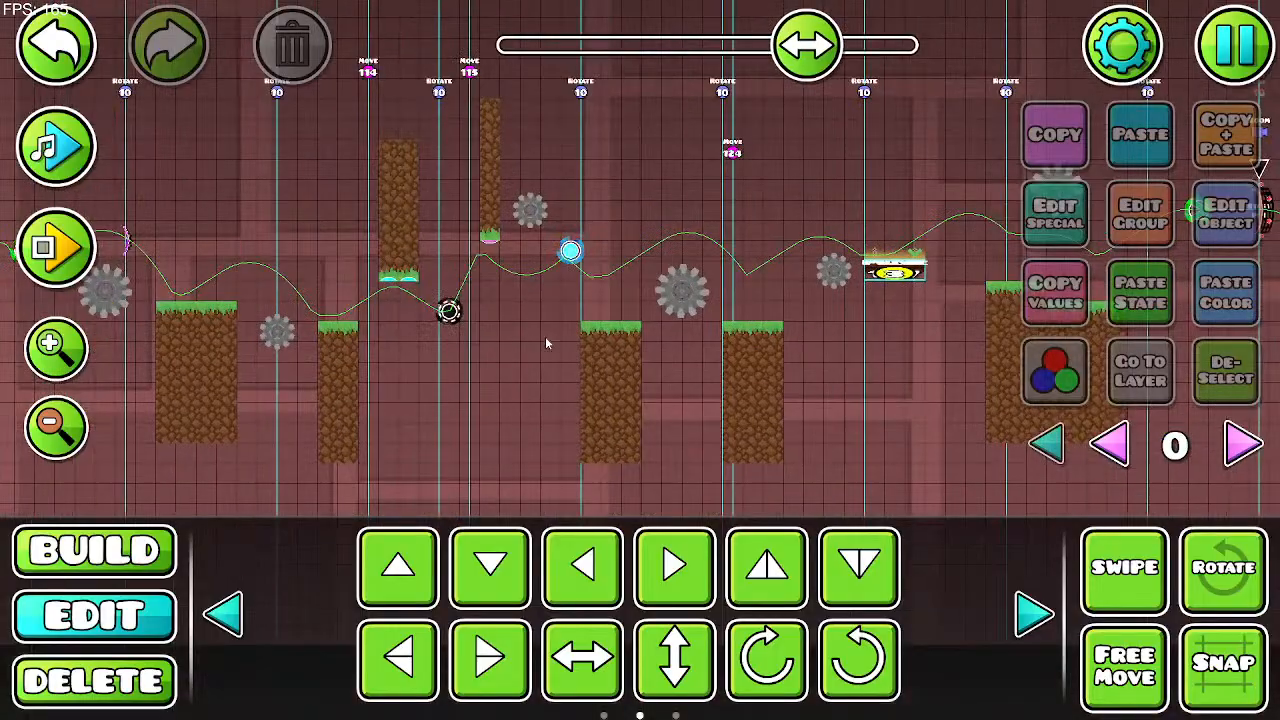
pyautogui.moveTo(222, 363); pyautogui.dragTo(410, 369)
pyautogui.moveTo(250, 322); pyautogui.dragTo(490, 350)
pyautogui.moveTo(300, 350); pyautogui.dragTo(727, 366)
pyautogui.moveTo(532, 383); pyautogui.dragTo(768, 469)
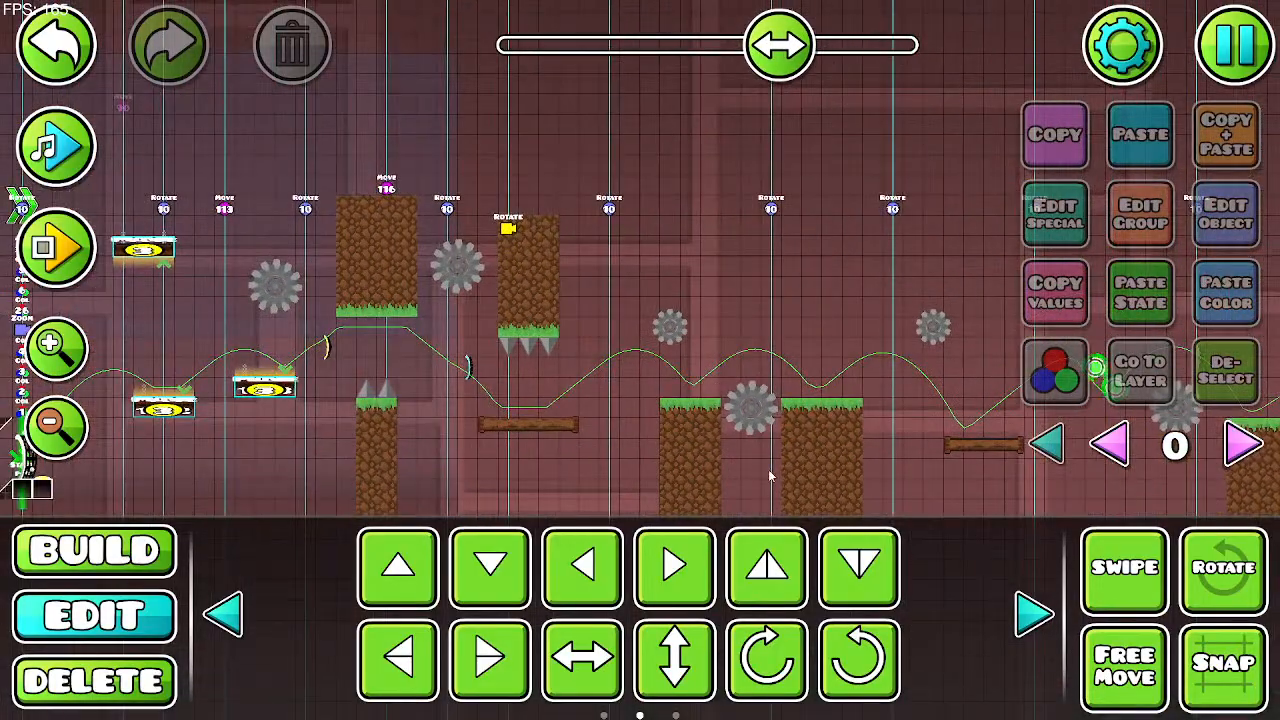
# Step: Leave the editor for the level page and check the level stats
pyautogui.click(1213, 62)
pyautogui.click(598, 376)
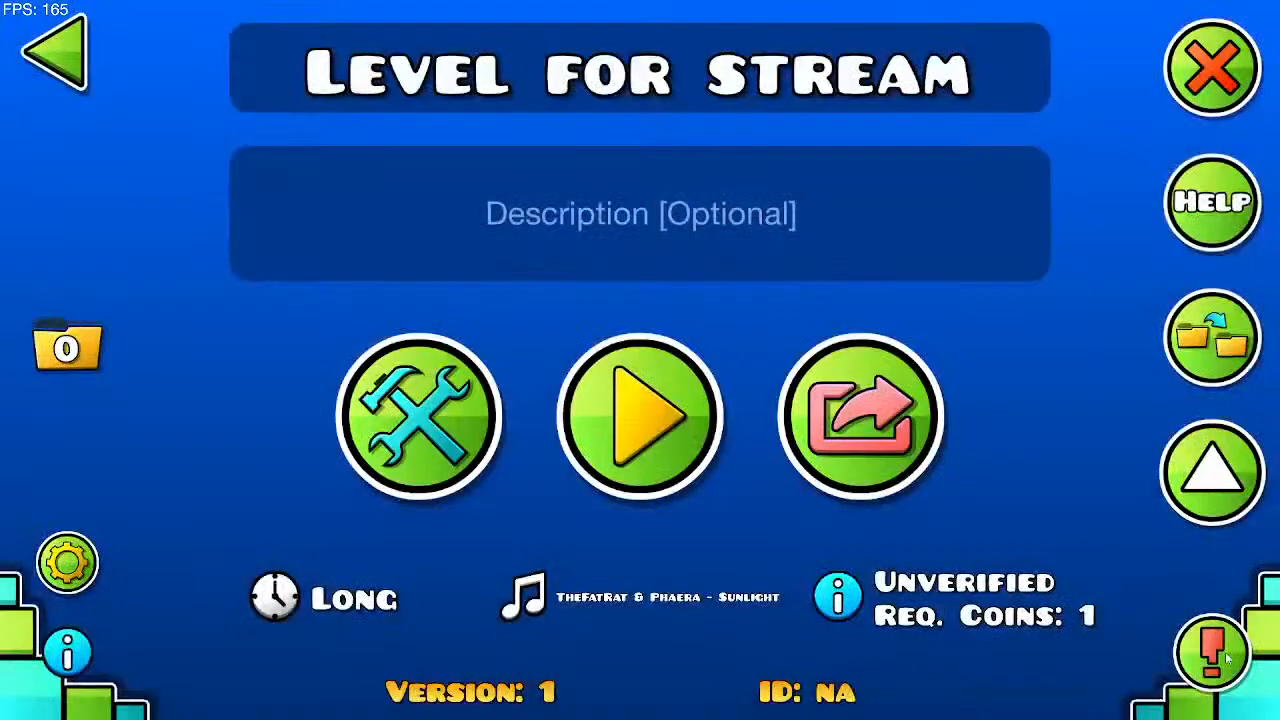
pyautogui.click(68, 656)
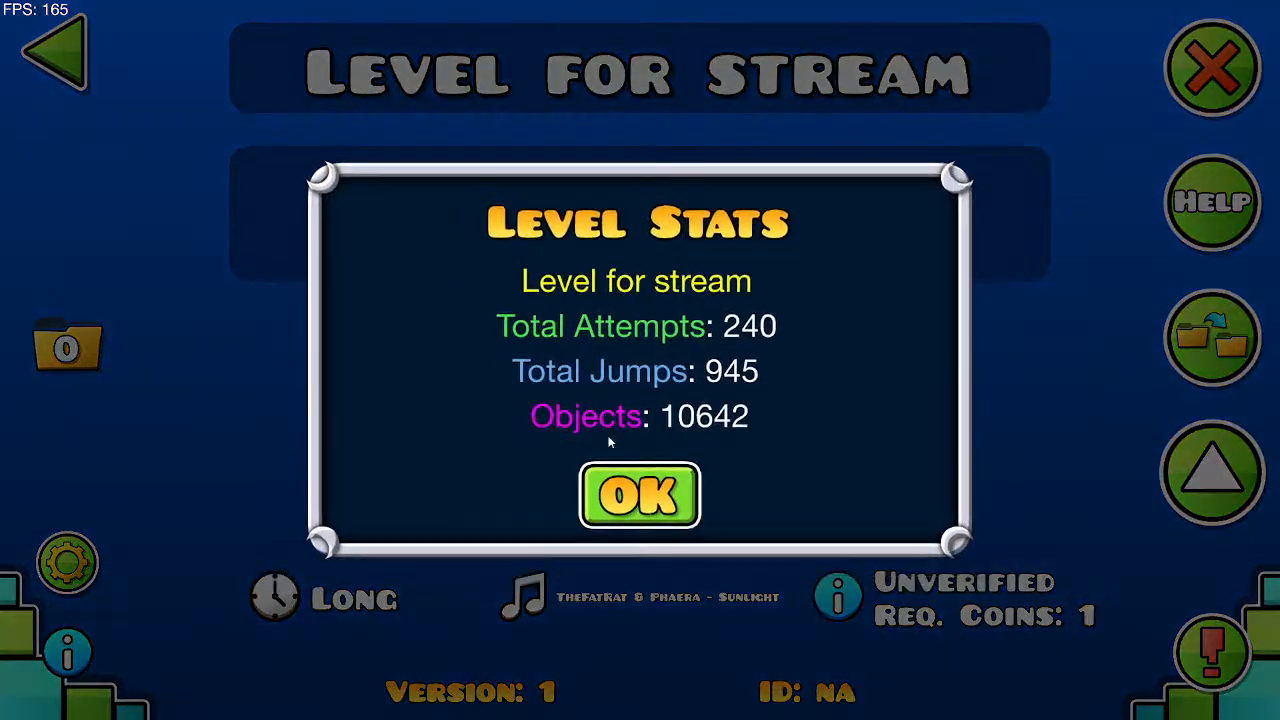
pyautogui.click(659, 508)
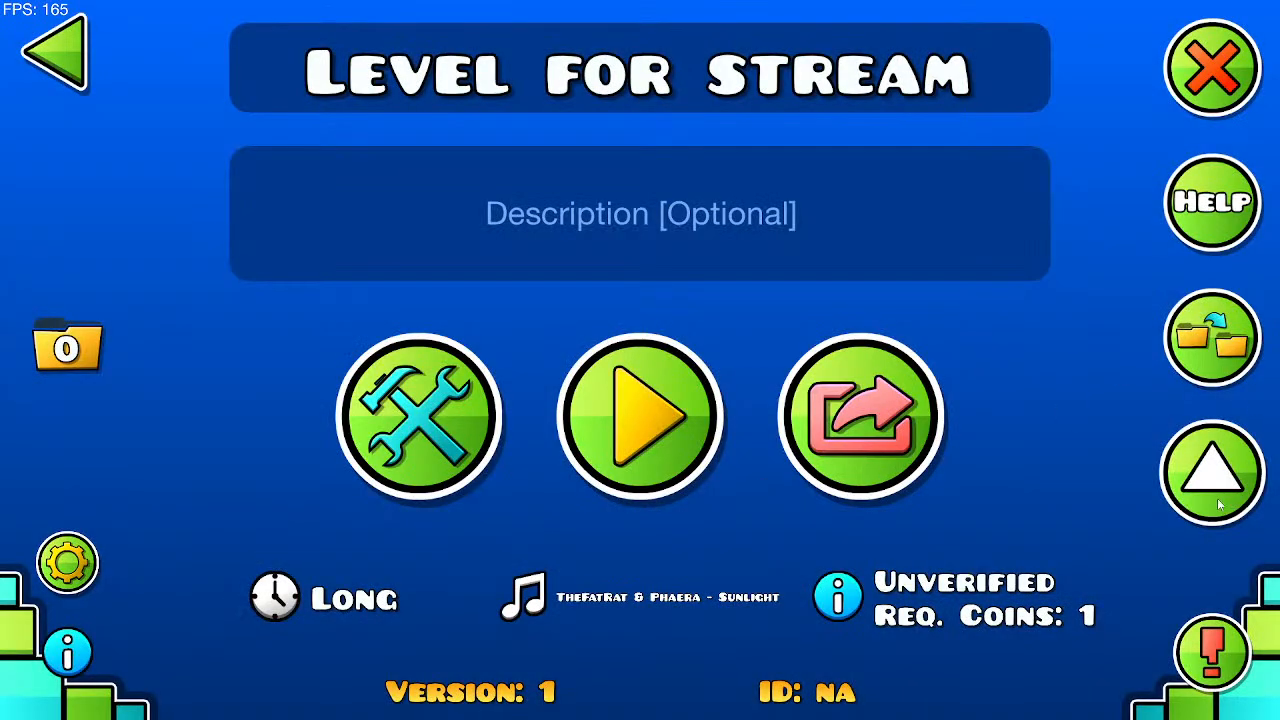
# Step: Review the sharing options for Level for stream and cancel without sharing it
pyautogui.click(926, 418)
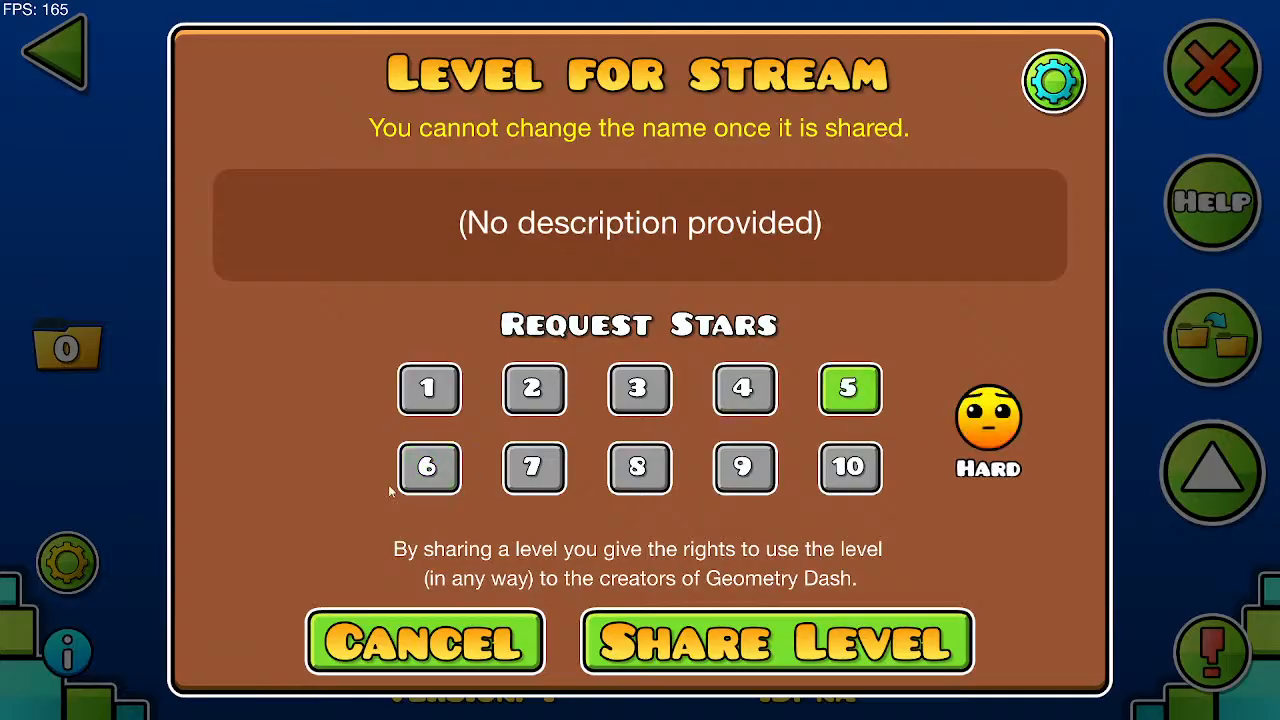
pyautogui.click(449, 641)
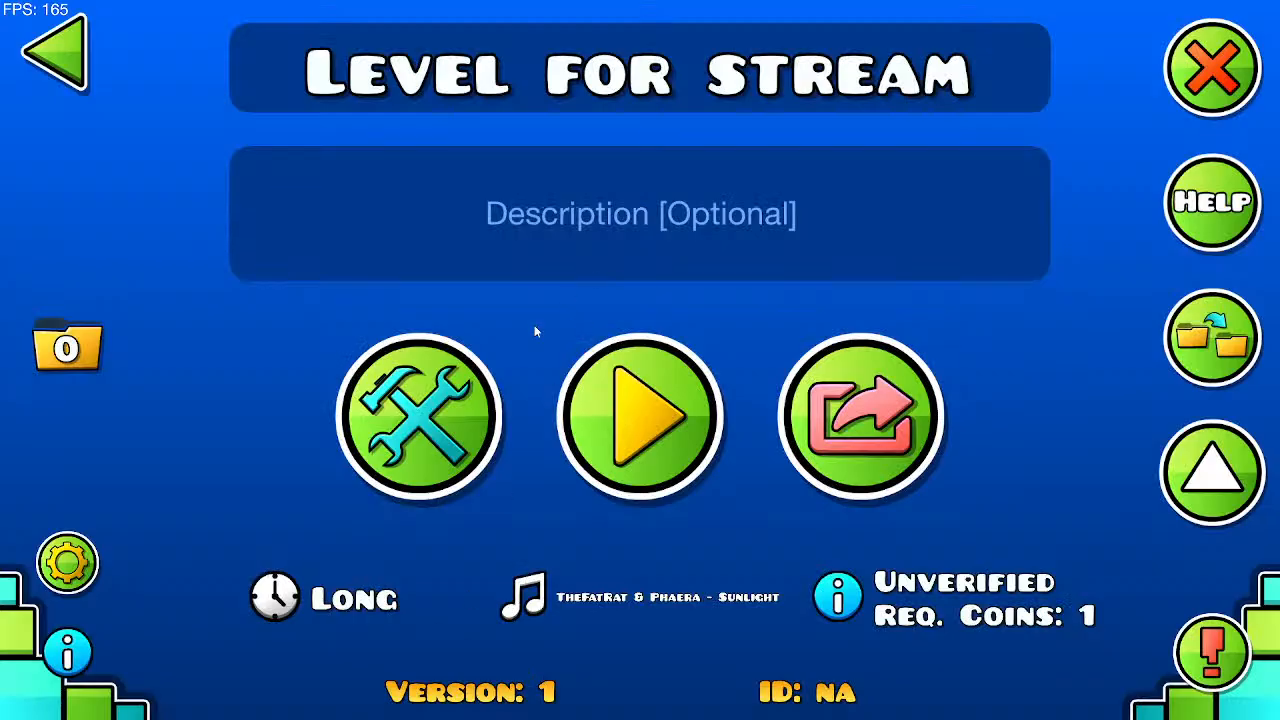
# Step: Reopen the level for editing and playtest the rotating robot section past the two green orbs to the pink portal
pyautogui.click(452, 396)
pyautogui.press('Return')
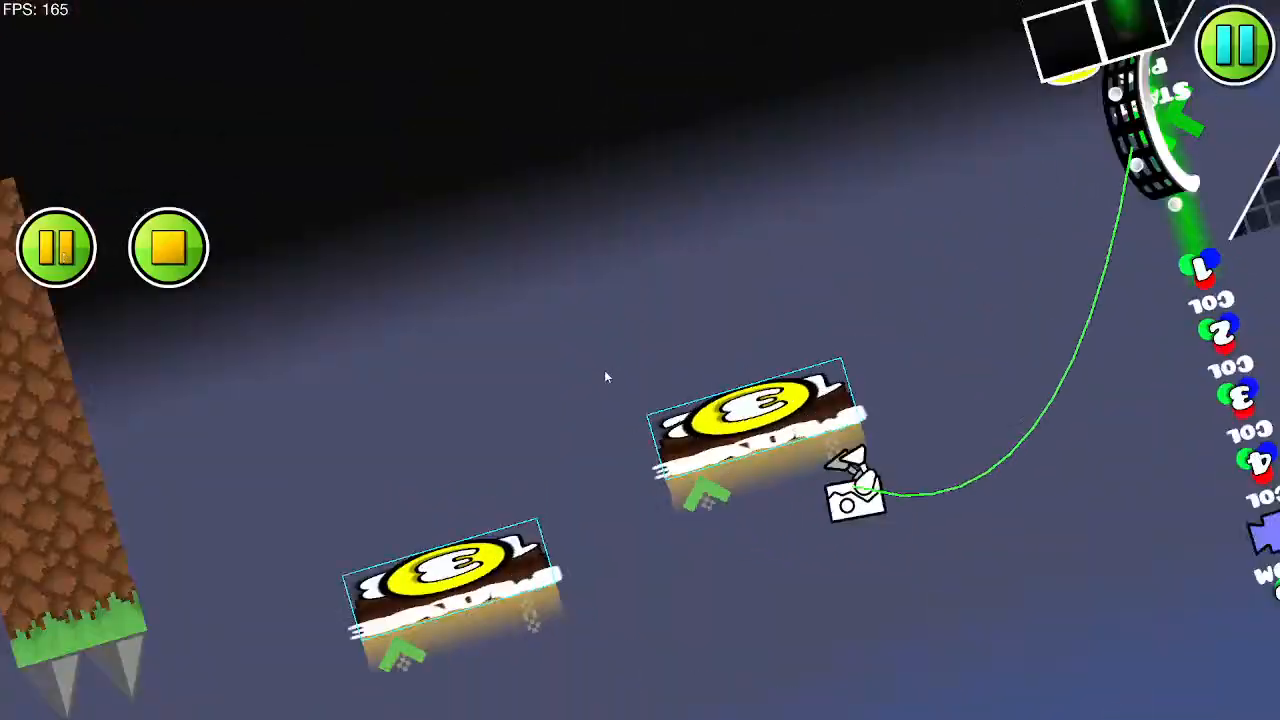
pyautogui.click(605, 373)
pyautogui.click(605, 373)
pyautogui.click(605, 373)
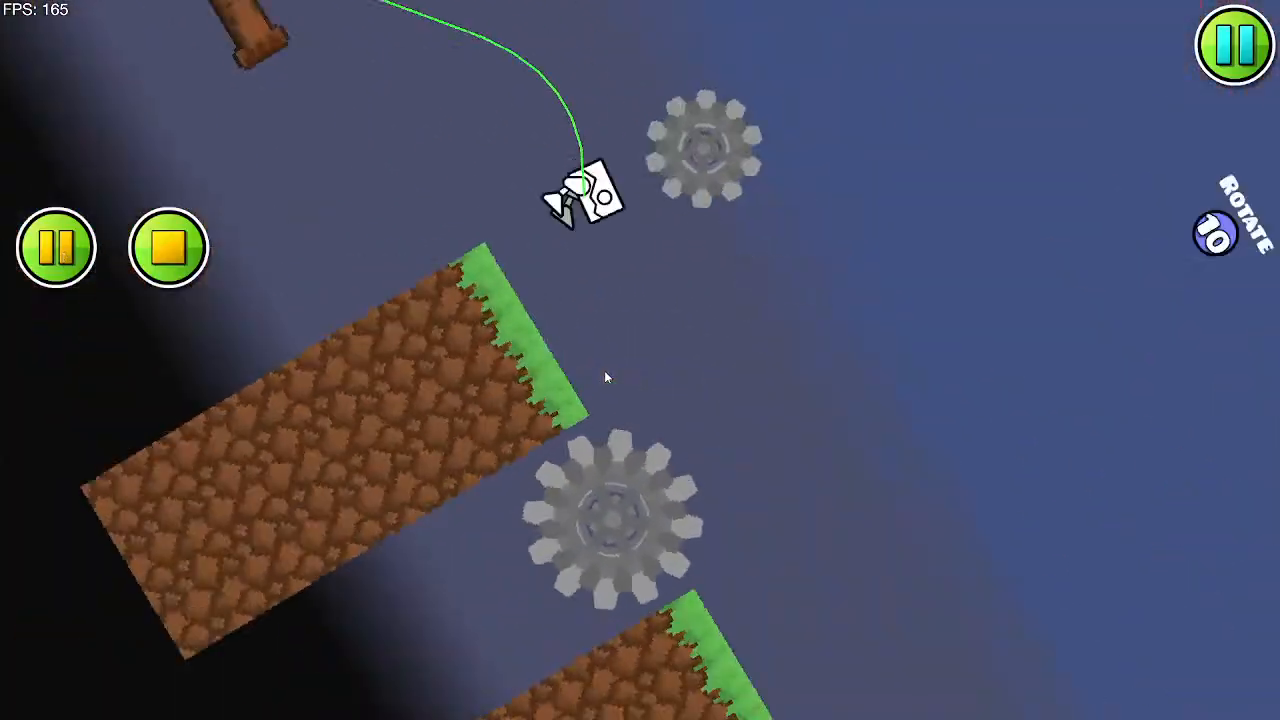
pyautogui.click(605, 373)
pyautogui.click(604, 372)
pyautogui.click(558, 372)
pyautogui.click(561, 371)
pyautogui.click(561, 371)
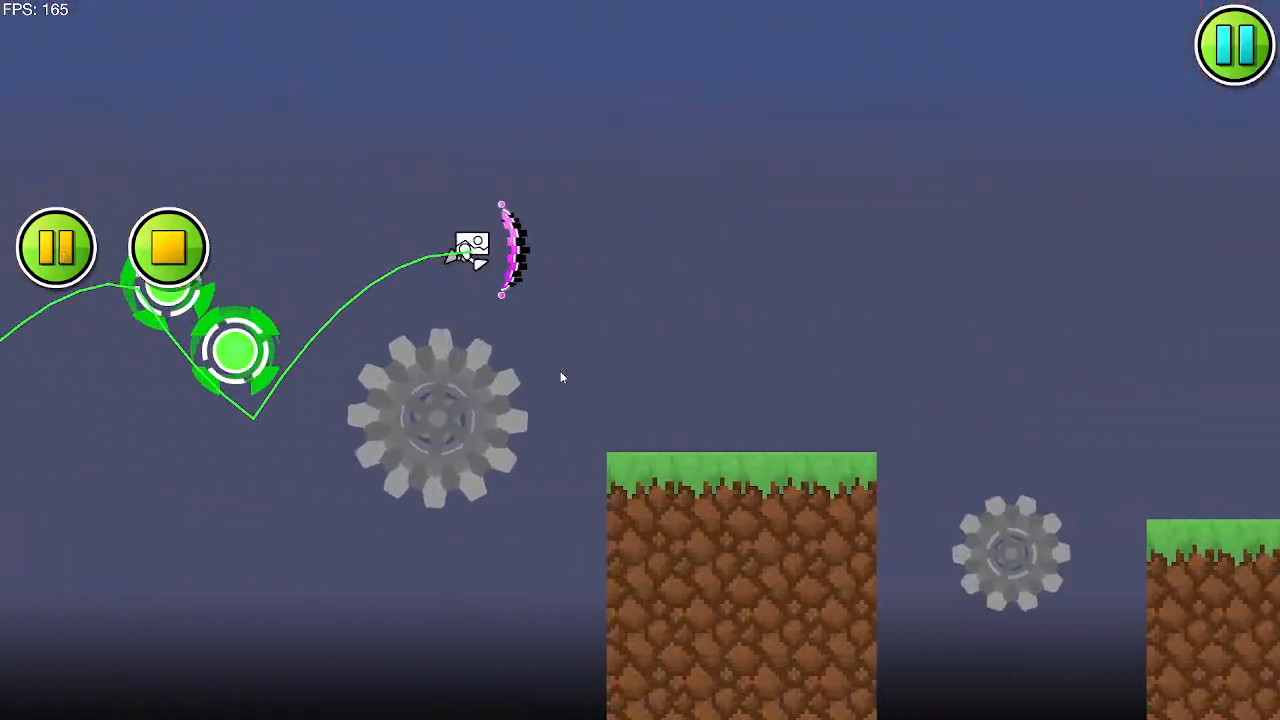
# Step: Continue the robot section from the pink portal past the black and blue orbs to the green dash orb
pyautogui.click(561, 371)
pyautogui.click(559, 372)
pyautogui.click(558, 372)
pyautogui.click(555, 372)
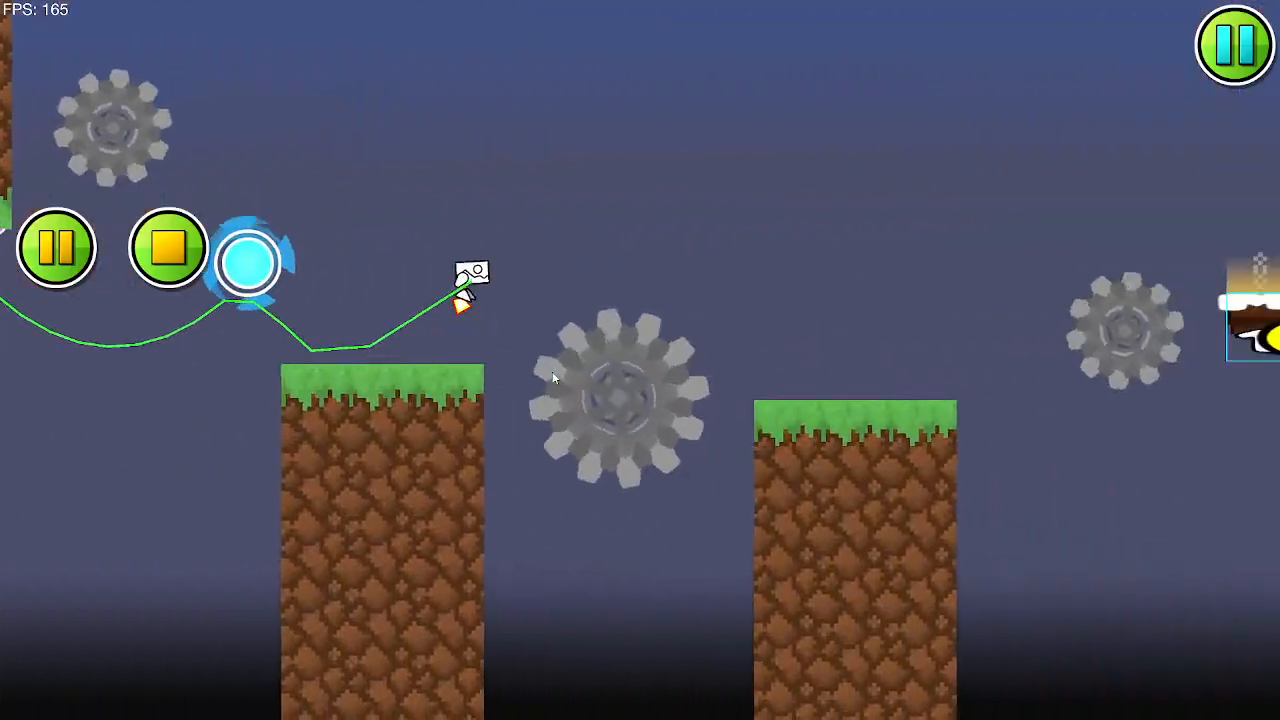
pyautogui.click(553, 376)
pyautogui.click(553, 373)
pyautogui.click(552, 372)
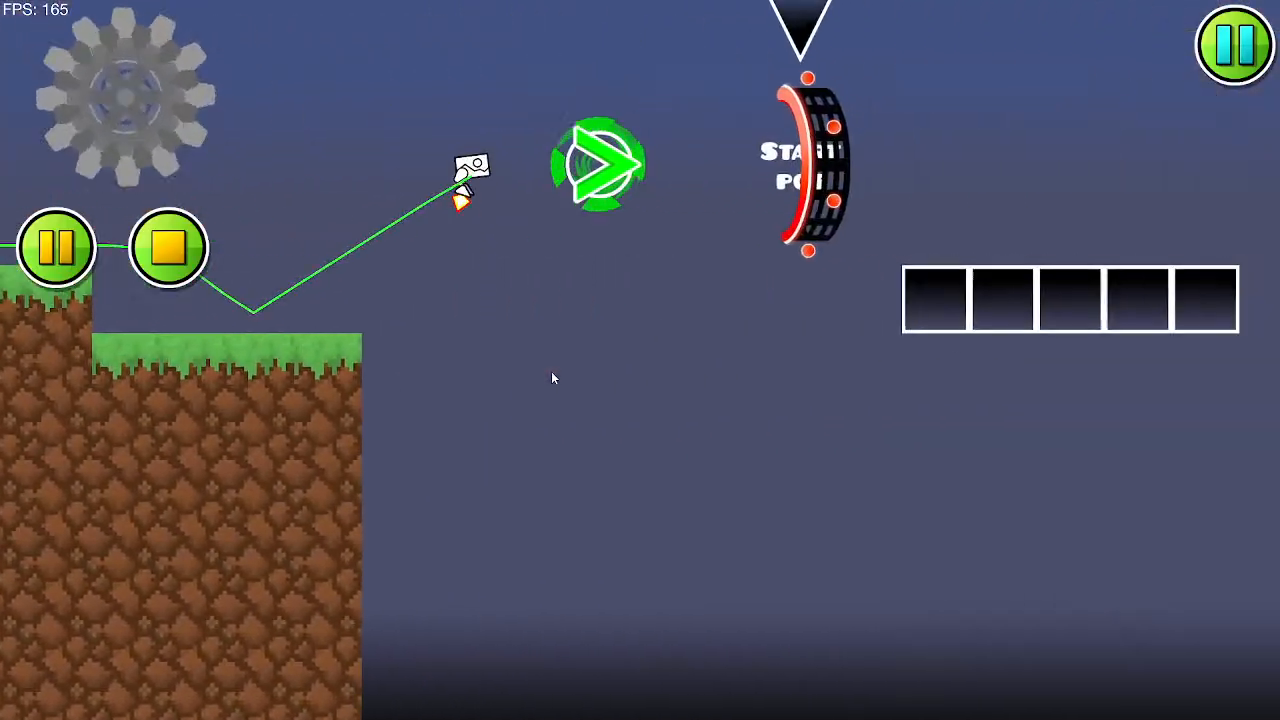
# Step: Enter the ball section from the green dash orb and play past the first large sawblade to the lower blocks
pyautogui.click(552, 372)
pyautogui.click(552, 372)
pyautogui.click(552, 372)
pyautogui.click(552, 372)
pyautogui.click(552, 372)
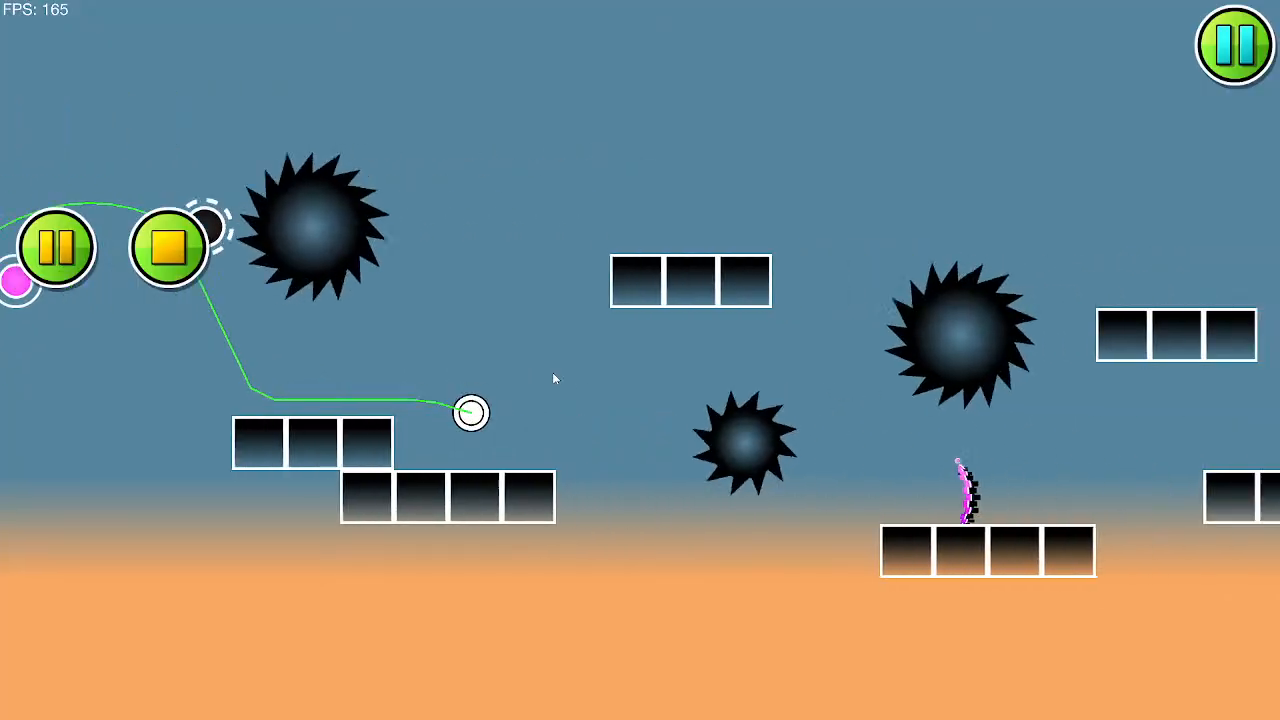
# Step: Play the ball past the small pink portal, the paired sawblades and the black orb to the orange teleport portal exit
pyautogui.click(553, 373)
pyautogui.click(553, 373)
pyautogui.click(553, 373)
pyautogui.click(553, 374)
pyautogui.click(553, 374)
pyautogui.click(553, 375)
pyautogui.click(553, 375)
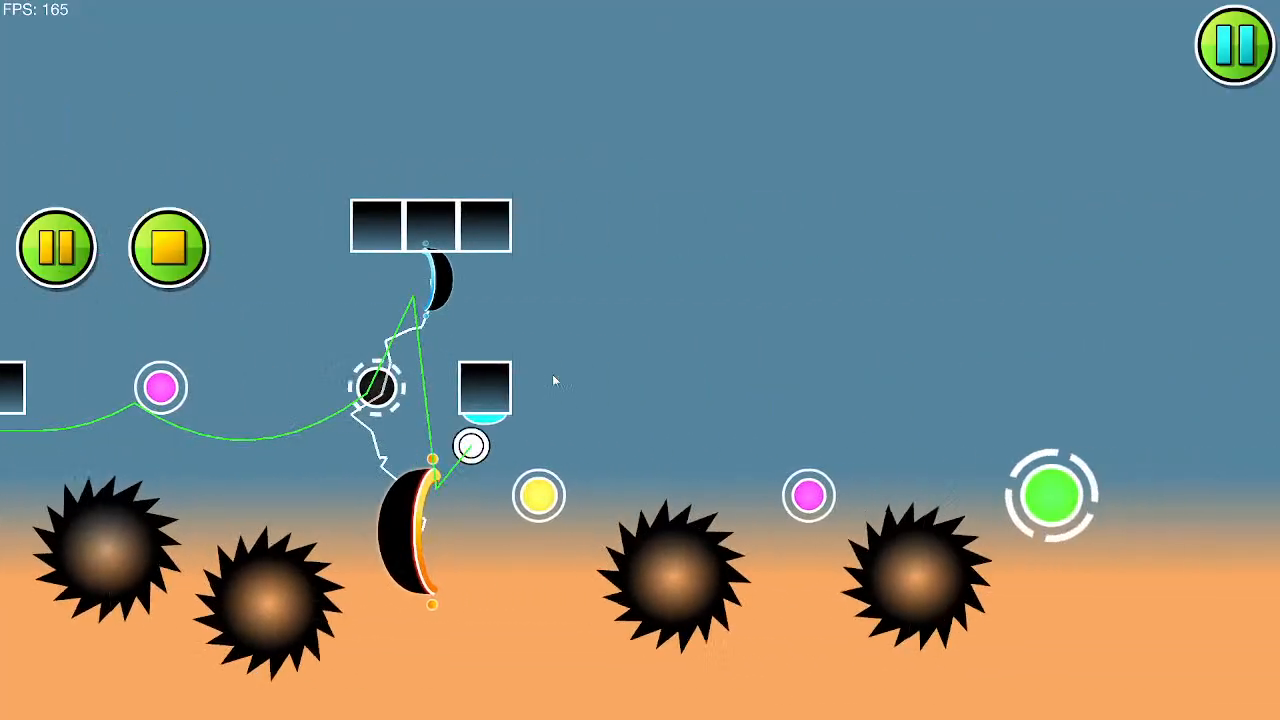
# Step: Play the rest of the ball section over the last two sawblades to the enlarged-ball platforms, and return to editing
pyautogui.click(553, 375)
pyautogui.click(553, 375)
pyautogui.click(553, 376)
pyautogui.click(553, 377)
pyautogui.click(553, 378)
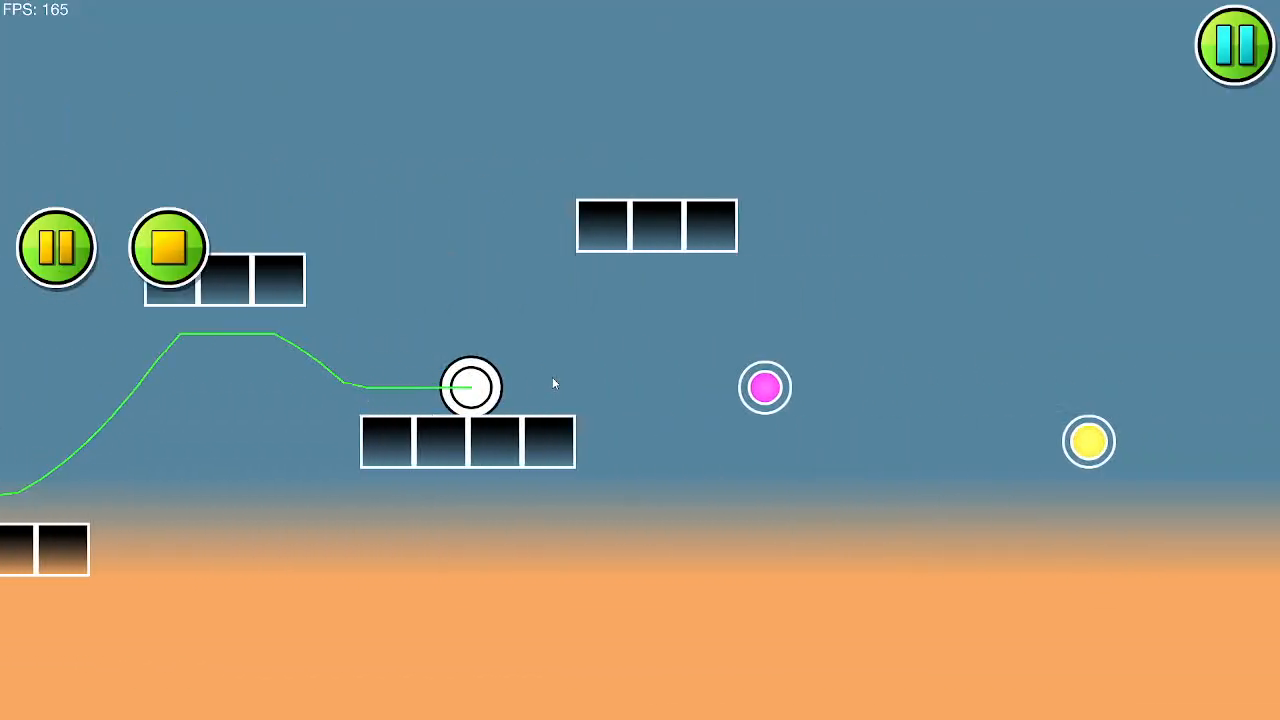
pyautogui.click(553, 379)
pyautogui.click(553, 380)
pyautogui.click(553, 381)
pyautogui.click(545, 384)
pyautogui.press('Return')
# Step: Remove the extra block above the three-block platform and place a small upside-down spike beneath that platform, above the black orb
pyautogui.moveTo(142, 345); pyautogui.dragTo(971, 328)
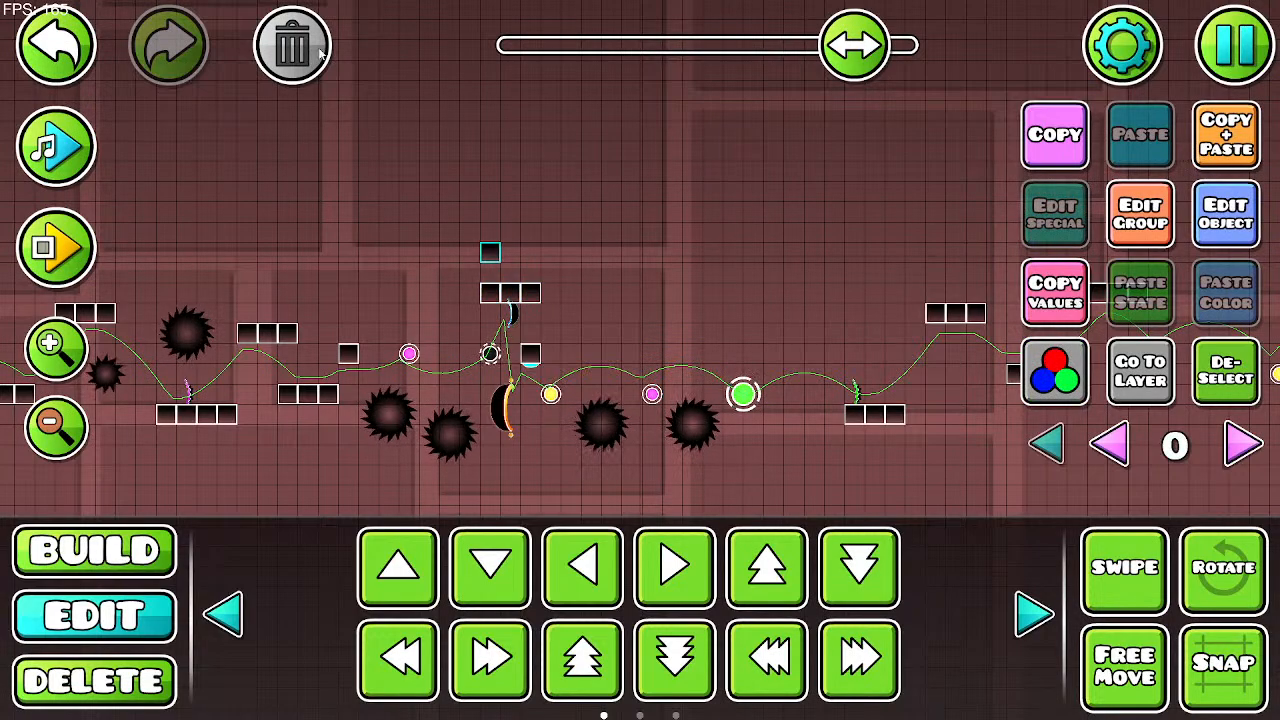
pyautogui.click(94, 550)
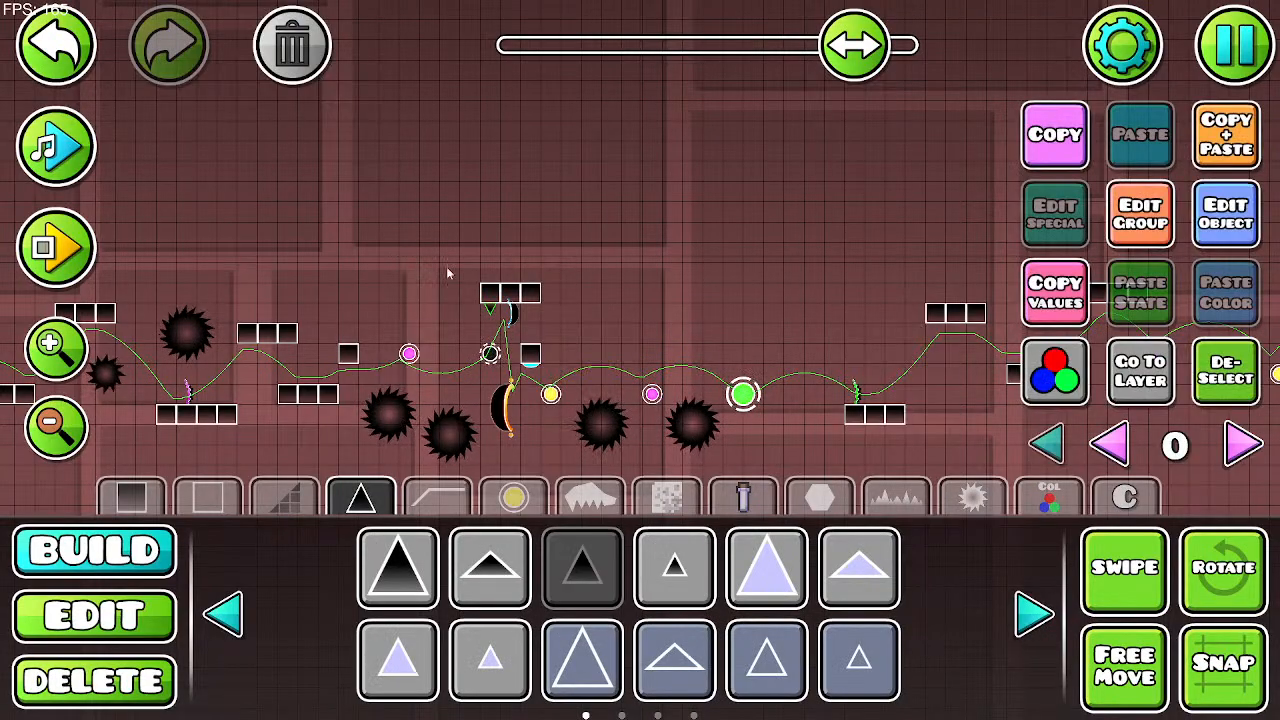
# Step: Start another playtest and play the upside-down robot section to the lower wooden beam before the two green orbs
pyautogui.click(58, 247)
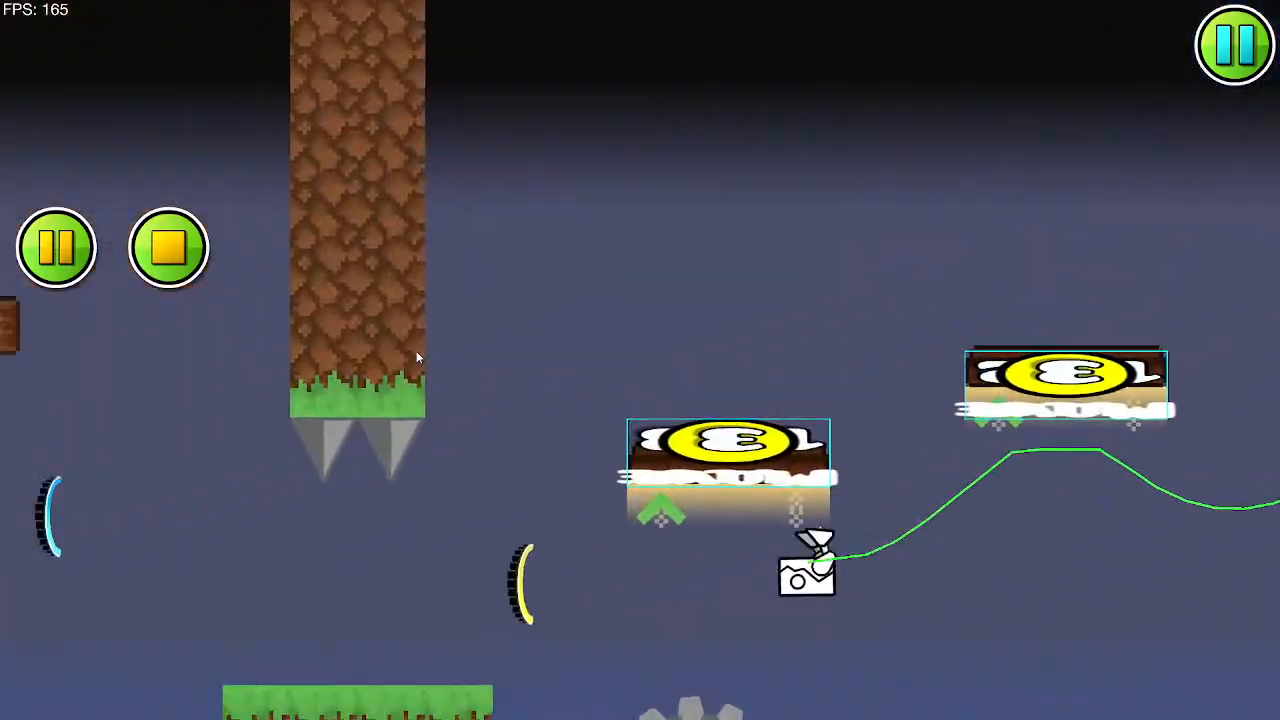
pyautogui.click(415, 352)
pyautogui.click(414, 353)
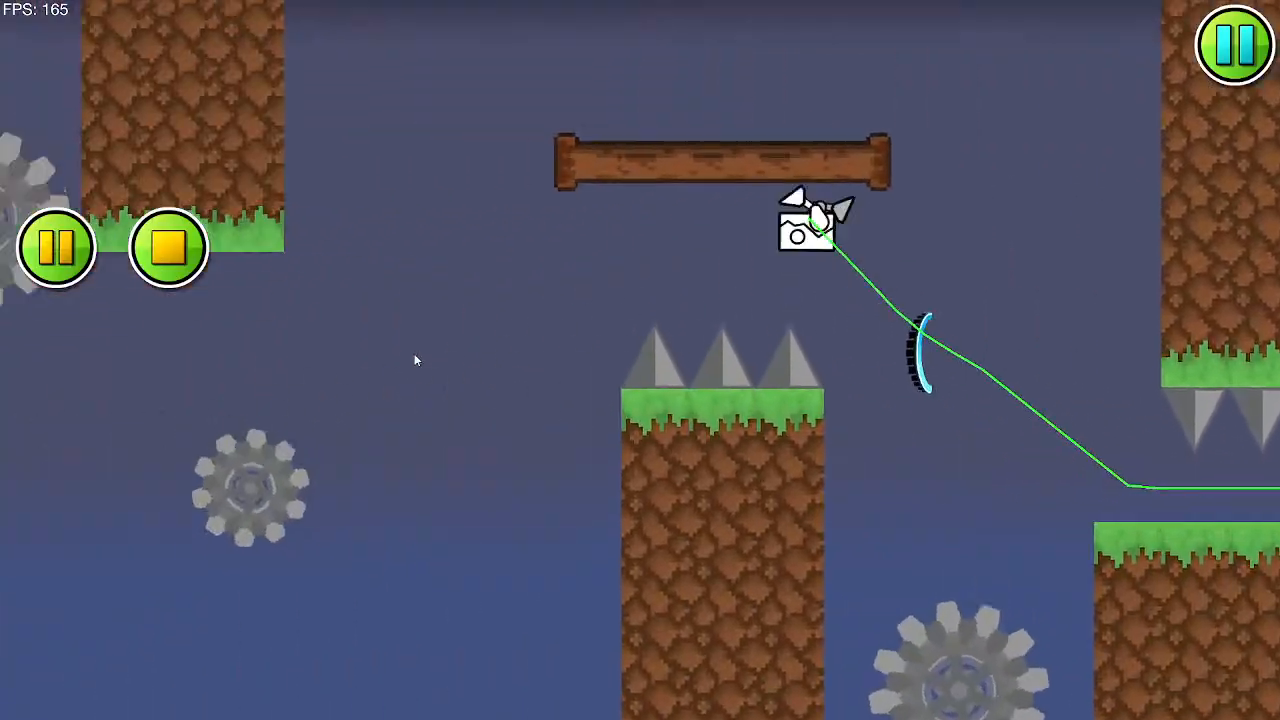
pyautogui.click(413, 353)
pyautogui.click(413, 354)
pyautogui.click(413, 354)
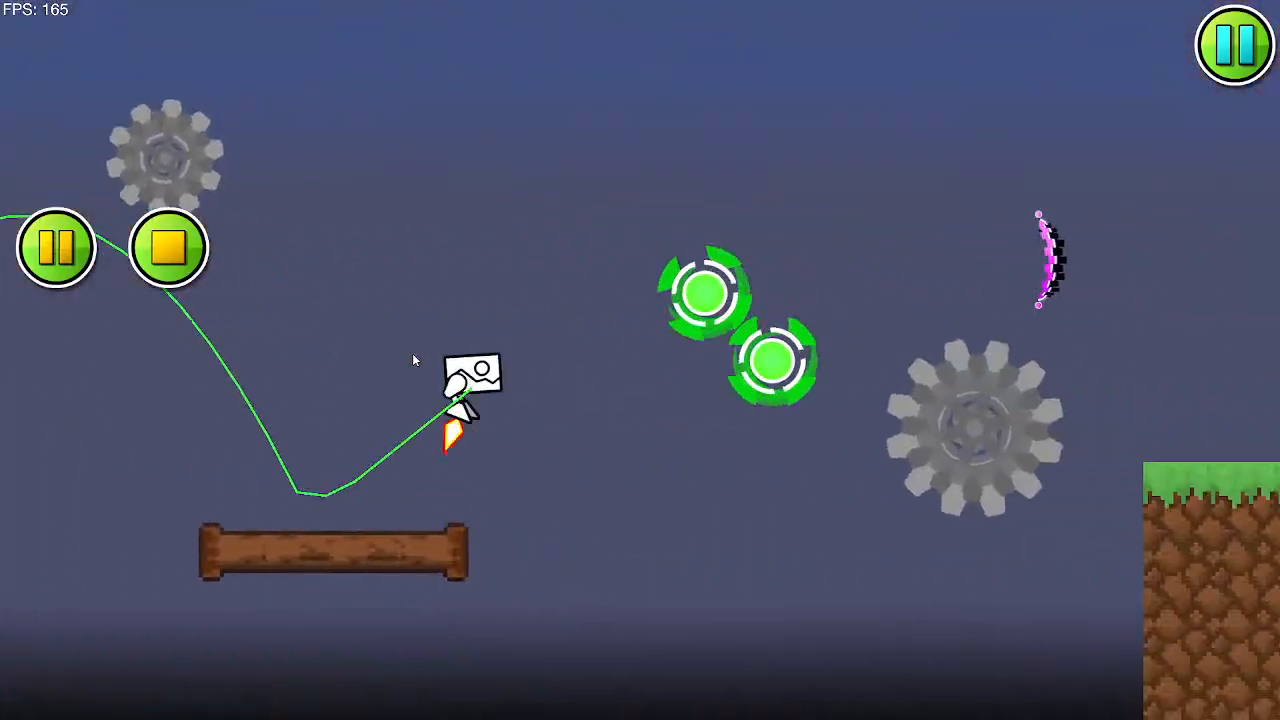
# Step: Play the robot from the lower wooden beam through the two green orbs and the pink size portal to the black orb
pyautogui.click(413, 354)
pyautogui.click(413, 354)
pyautogui.click(413, 354)
pyautogui.click(412, 354)
pyautogui.click(412, 353)
pyautogui.click(412, 353)
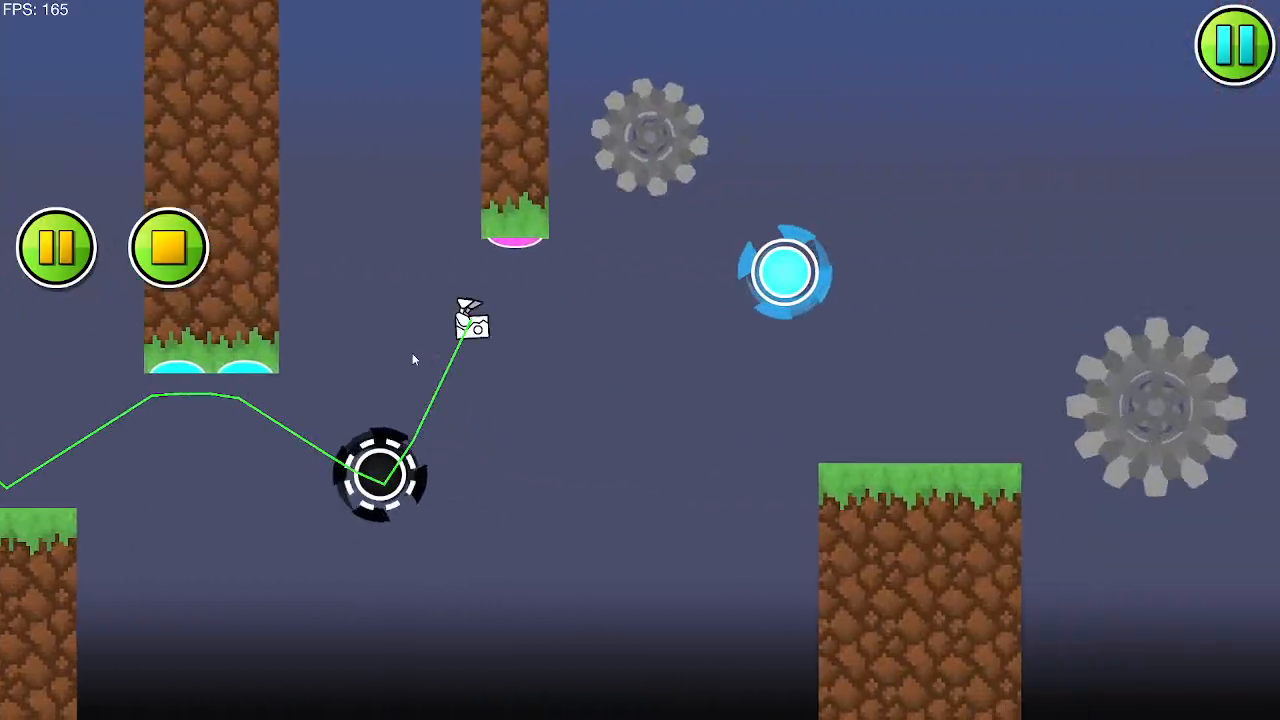
# Step: Play the small robot past the blue orb and over the numbered platform to the stepped dirt block
pyautogui.click(412, 353)
pyautogui.click(411, 353)
pyautogui.click(411, 353)
pyautogui.click(411, 353)
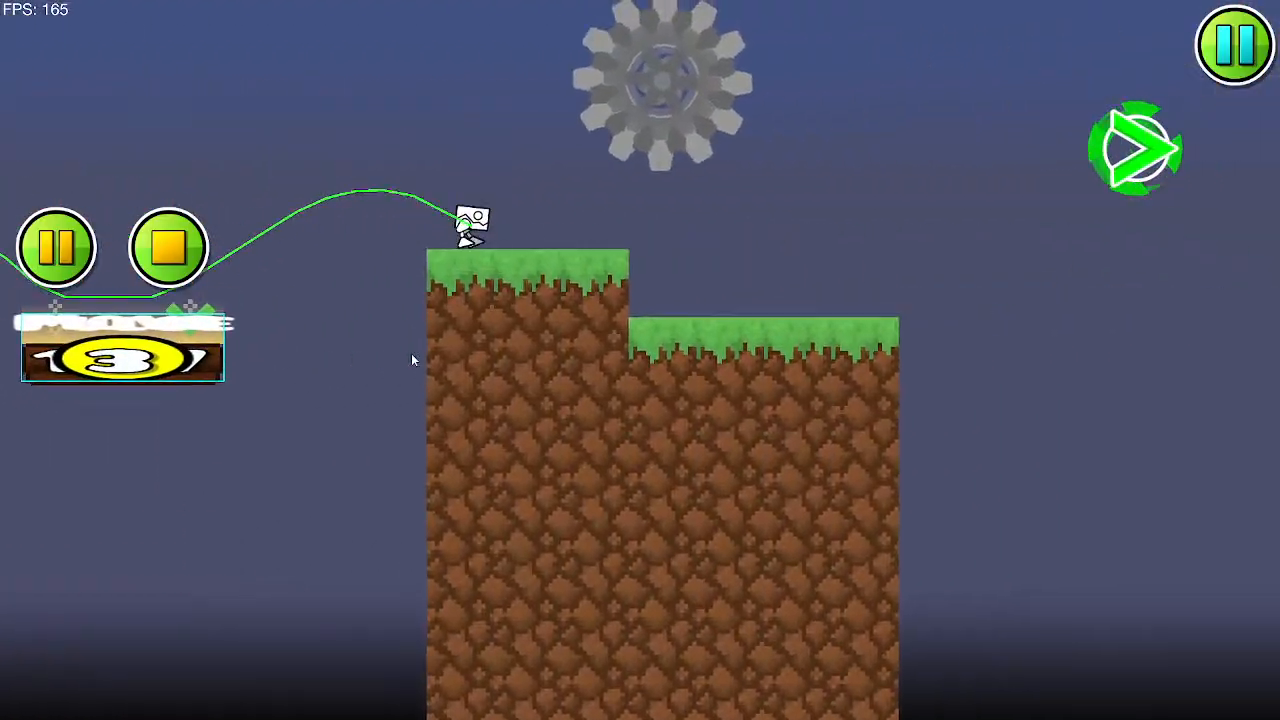
# Step: Play on through the green dash orb into the ball section, past the pink and black orbs to the single block
pyautogui.click(411, 353)
pyautogui.click(411, 353)
pyautogui.click(411, 353)
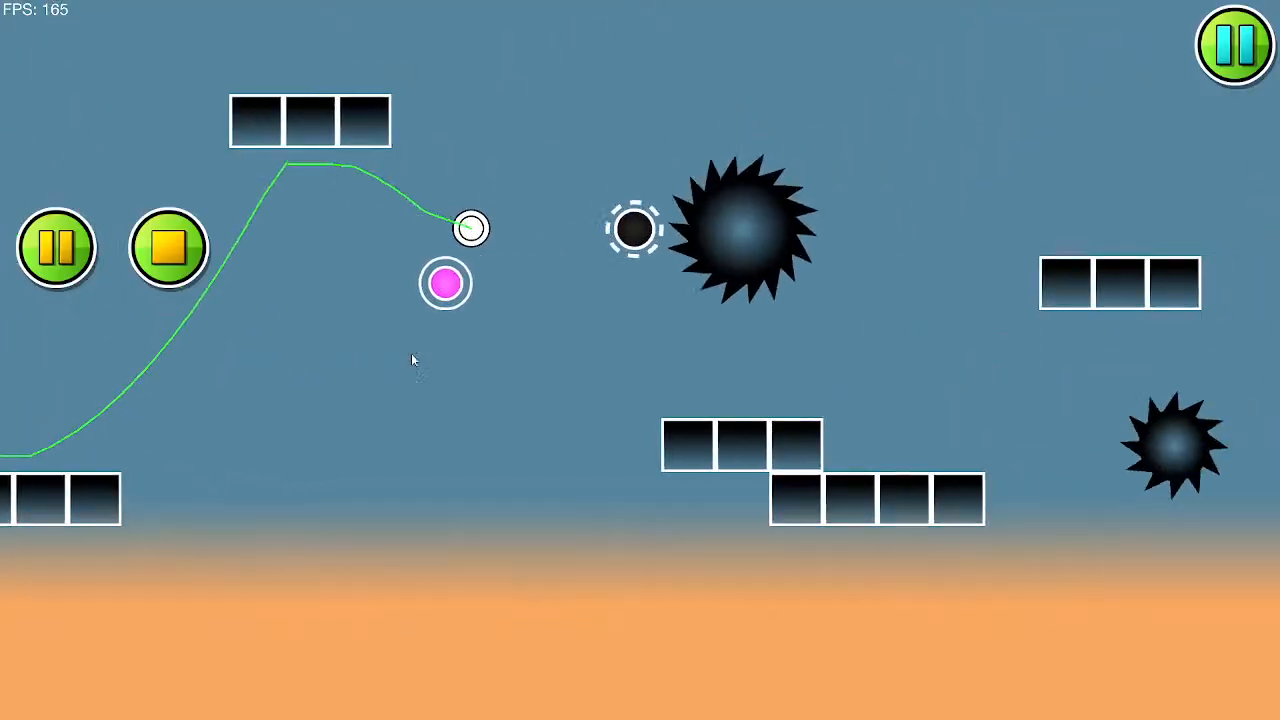
pyautogui.click(411, 353)
pyautogui.click(411, 353)
pyautogui.click(411, 353)
pyautogui.click(411, 353)
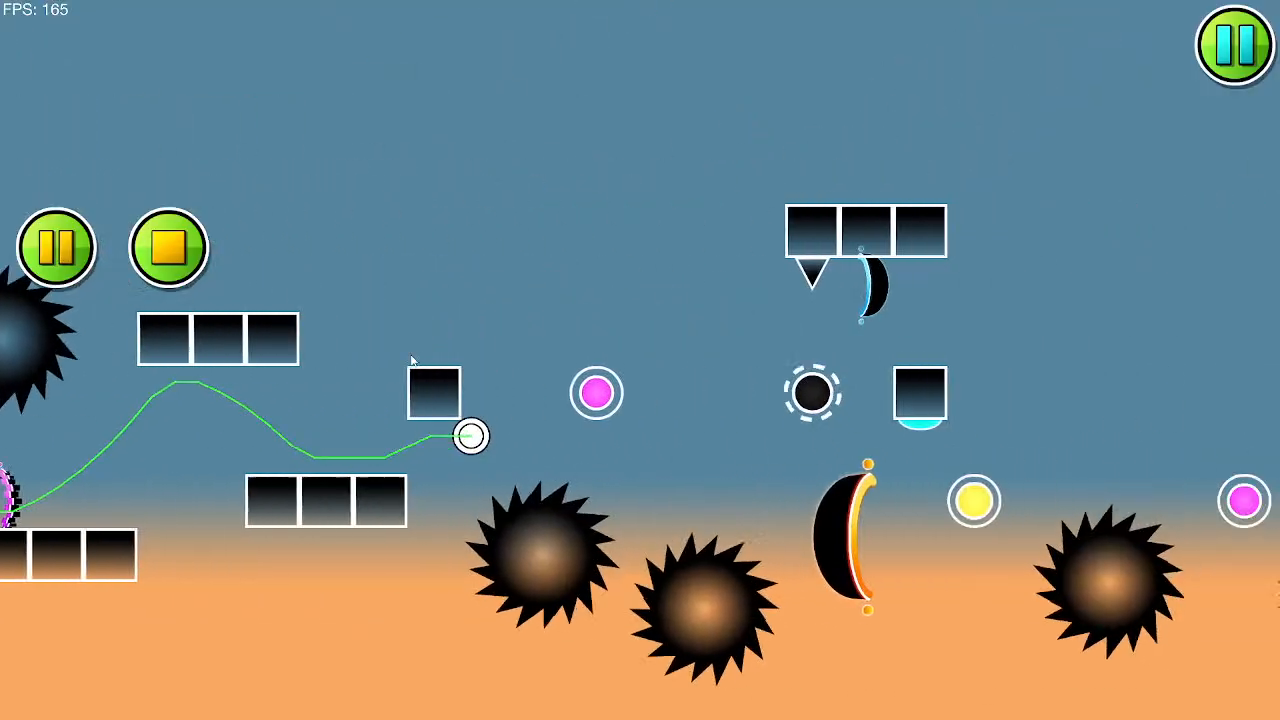
# Step: Play the ball past the black orb, the teleport portals and the green orb to the green size portal
pyautogui.click(411, 353)
pyautogui.click(411, 353)
pyautogui.click(410, 355)
pyautogui.click(410, 356)
pyautogui.click(410, 356)
pyautogui.click(410, 356)
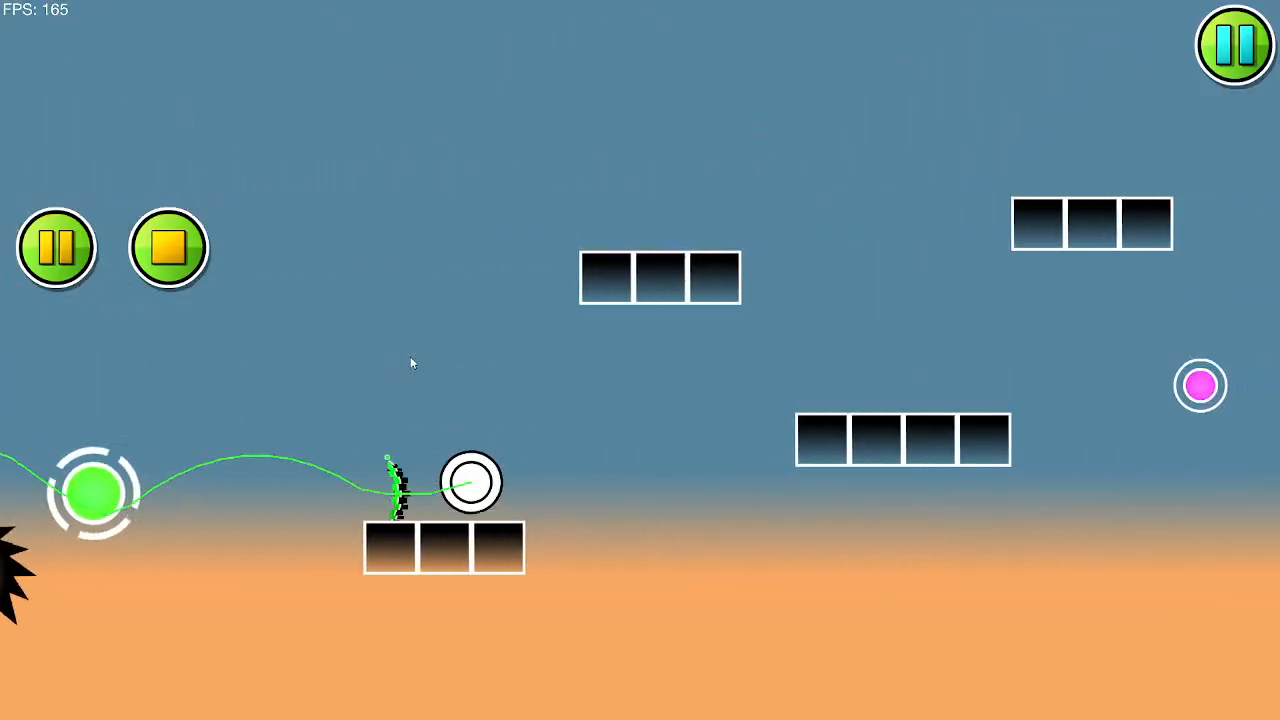
# Step: Play the full-size ball over the block platforms and the pink and yellow orbs to the six-block platform with the zoom trigger
pyautogui.click(410, 356)
pyautogui.click(410, 357)
pyautogui.click(410, 358)
pyautogui.click(411, 360)
pyautogui.click(411, 360)
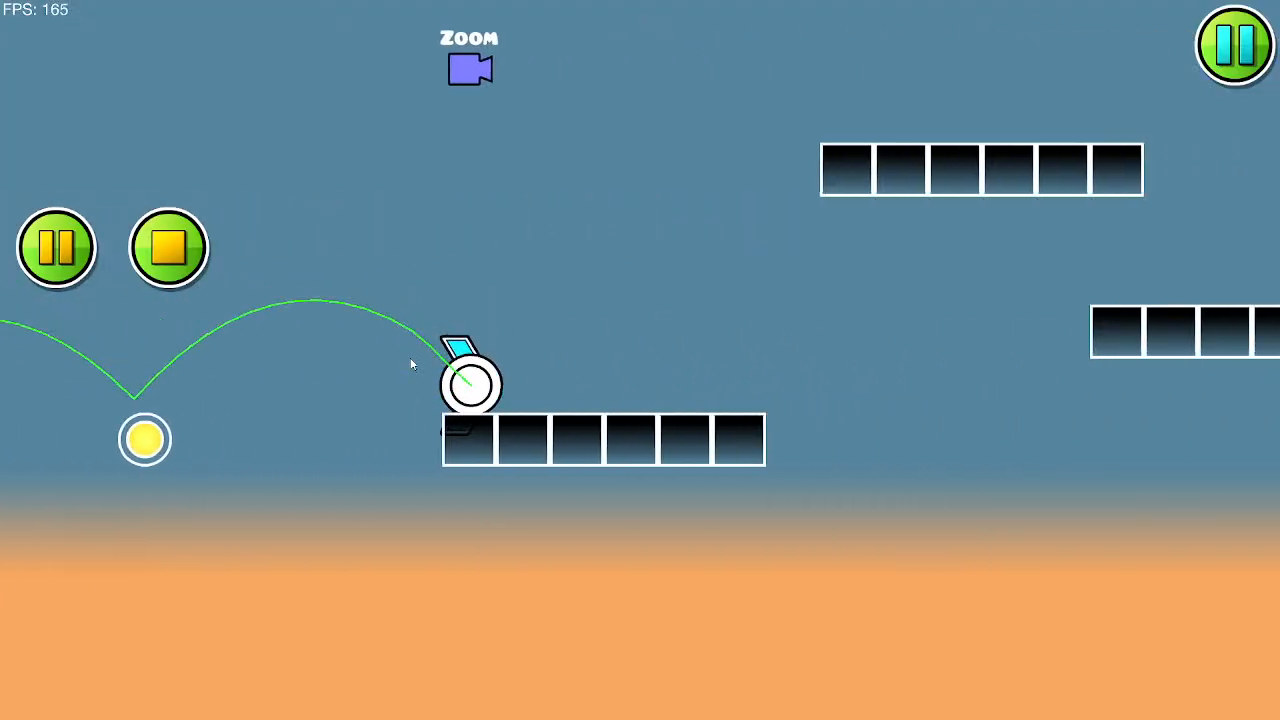
# Step: Play the ball across the six-block platforms into the row of blue and yellow gravity portals, and return to editing
pyautogui.click(411, 360)
pyautogui.click(411, 362)
pyautogui.click(412, 363)
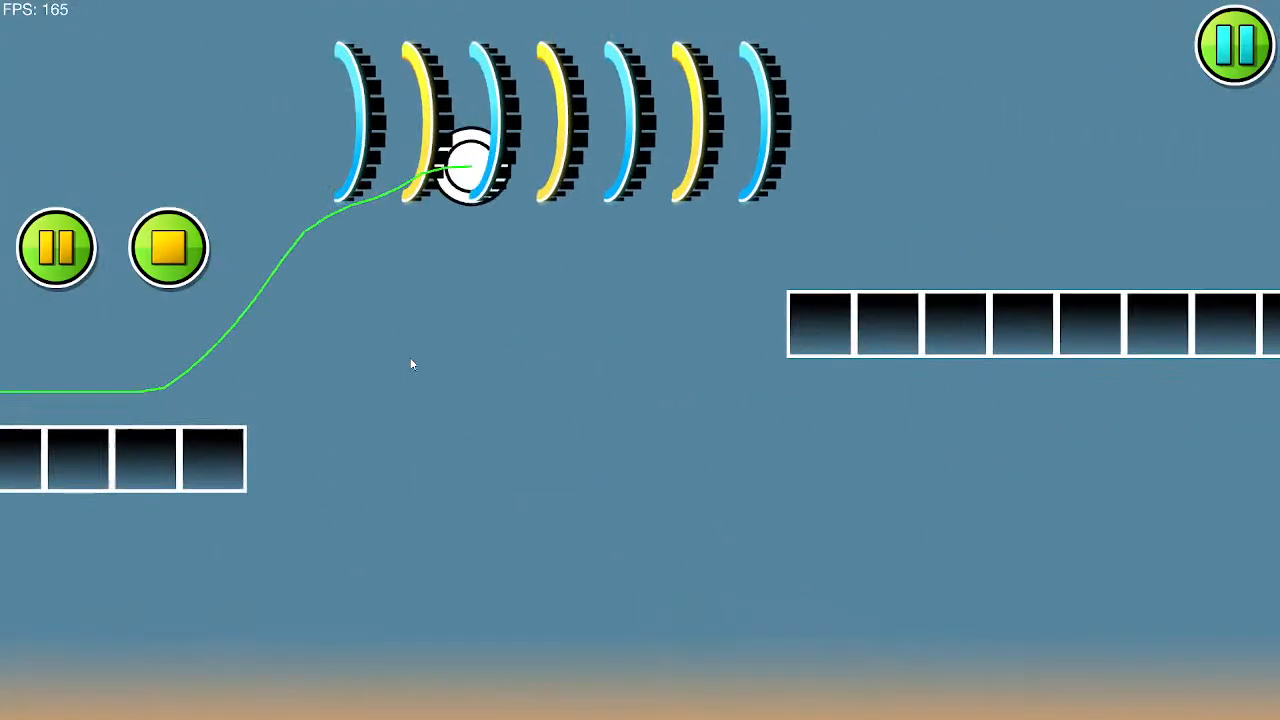
pyautogui.click(413, 363)
pyautogui.click(205, 256)
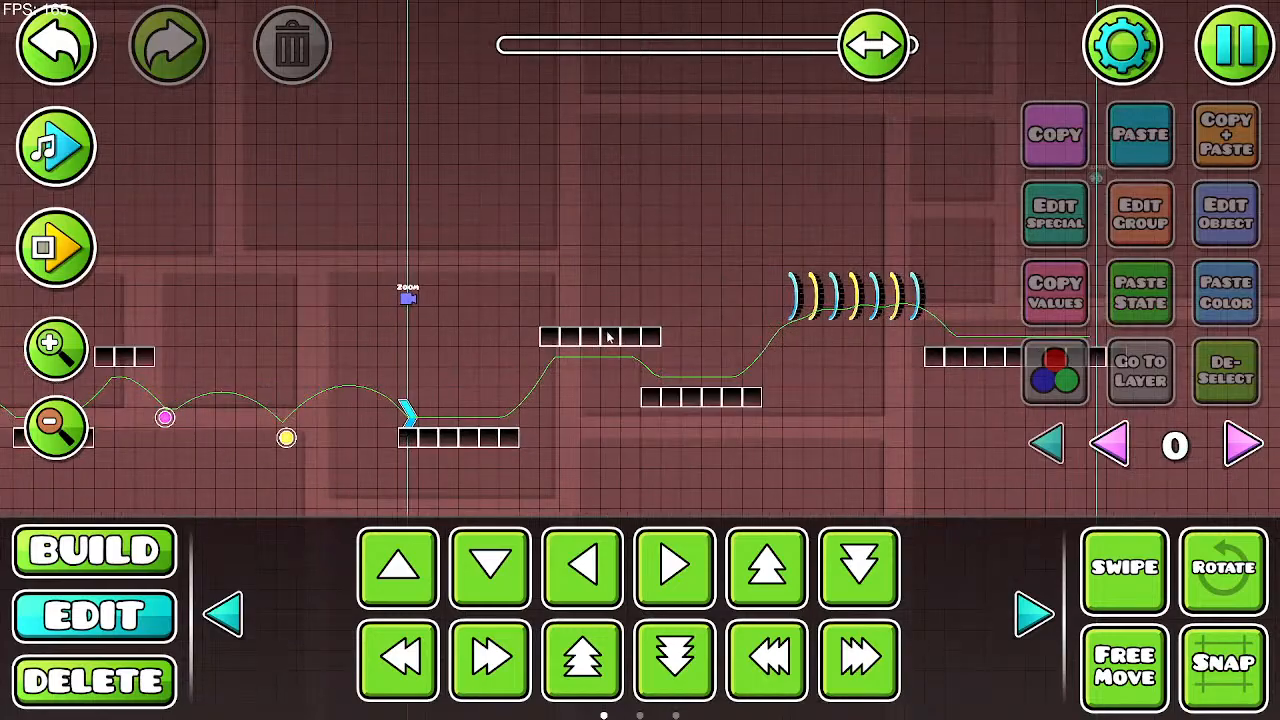
# Step: Start a new playtest from the robot section's start and play it past the upper wooden beam to the sawblade above the lower beam
pyautogui.moveTo(560, 370); pyautogui.dragTo(863, 428)
pyautogui.moveTo(436, 375); pyautogui.dragTo(855, 420)
pyautogui.moveTo(322, 377); pyautogui.dragTo(800, 246)
pyautogui.moveTo(398, 347); pyautogui.dragTo(807, 307)
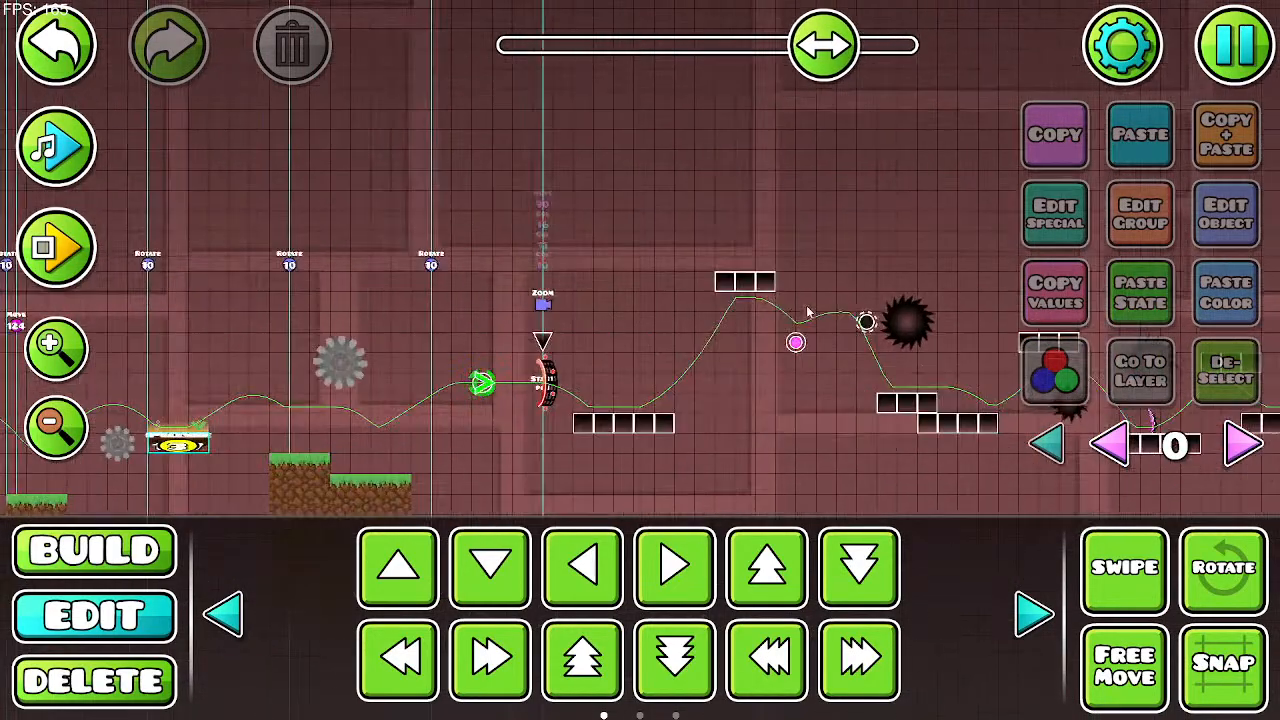
pyautogui.moveTo(805, 38); pyautogui.dragTo(752, 44)
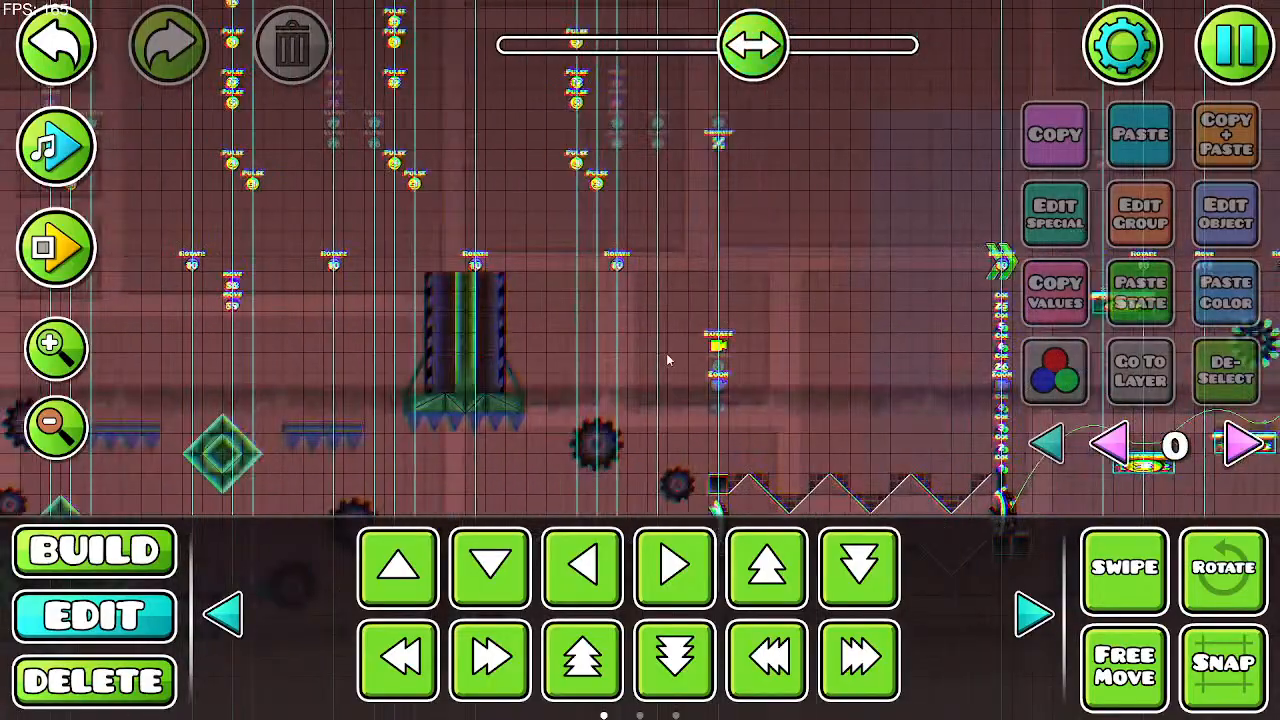
pyautogui.moveTo(662, 350); pyautogui.dragTo(258, 322)
pyautogui.moveTo(620, 286); pyautogui.dragTo(412, 279)
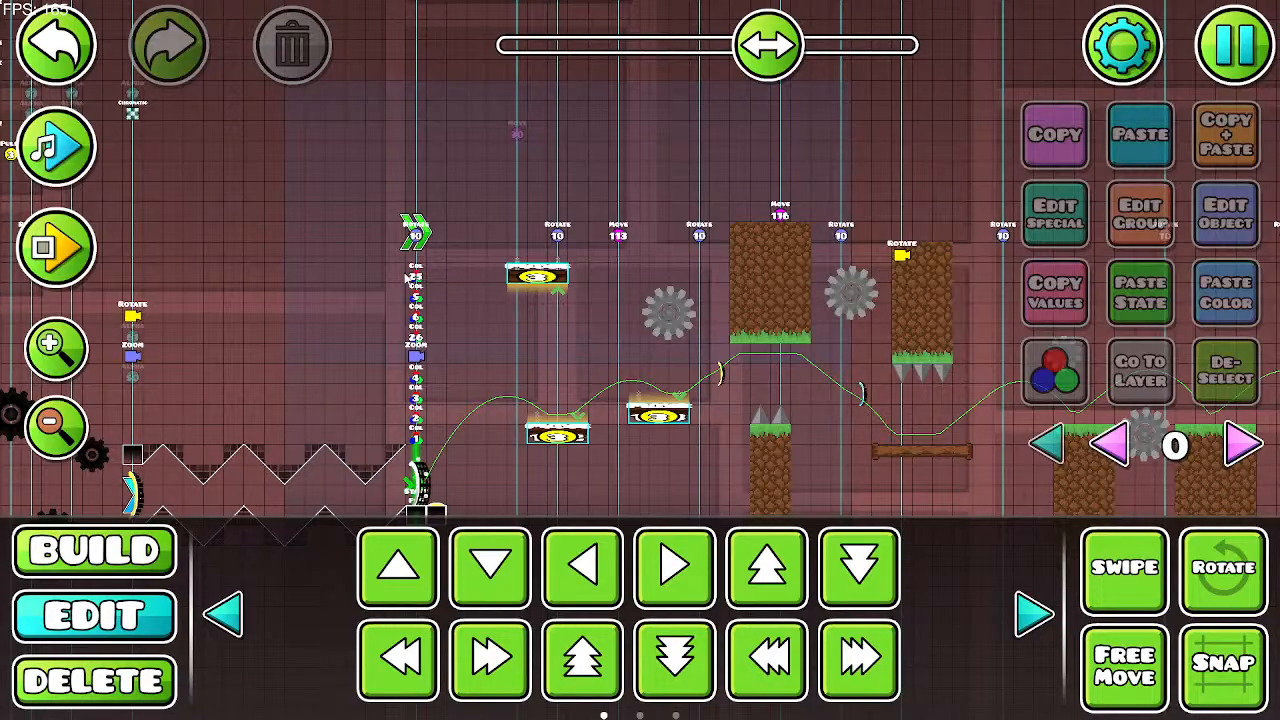
pyautogui.moveTo(772, 485); pyautogui.dragTo(668, 408)
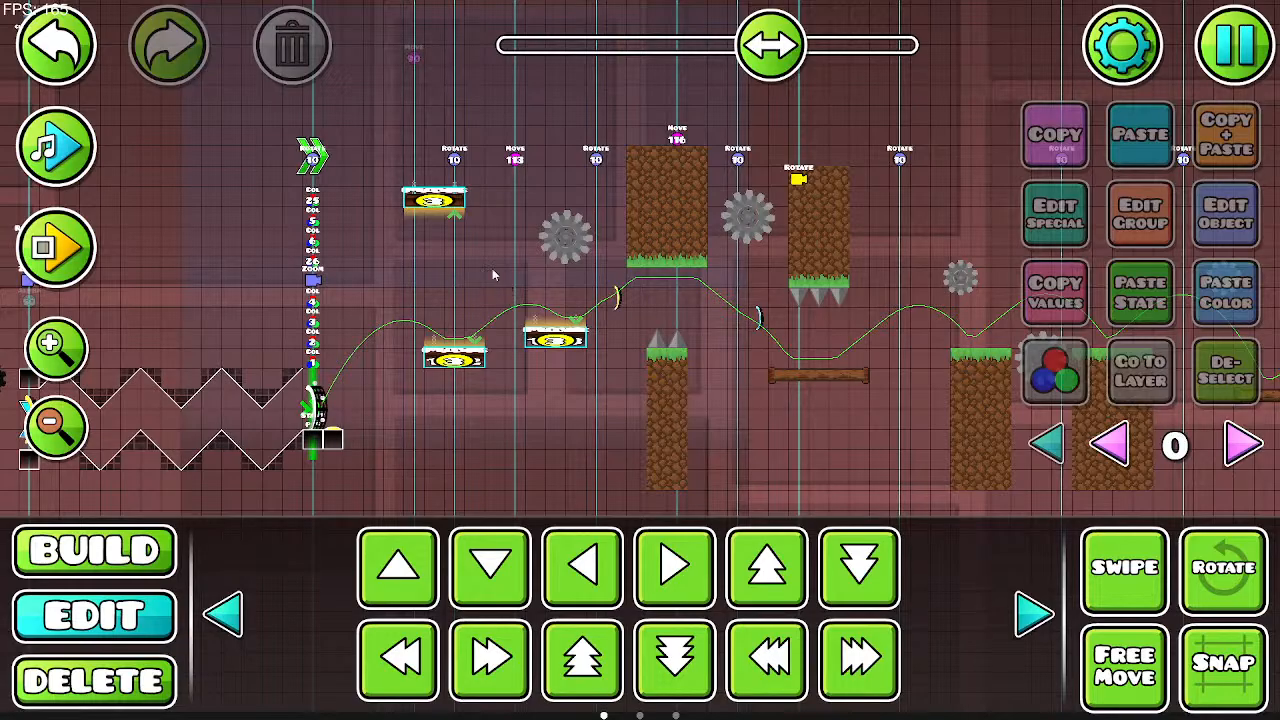
pyautogui.click(56, 247)
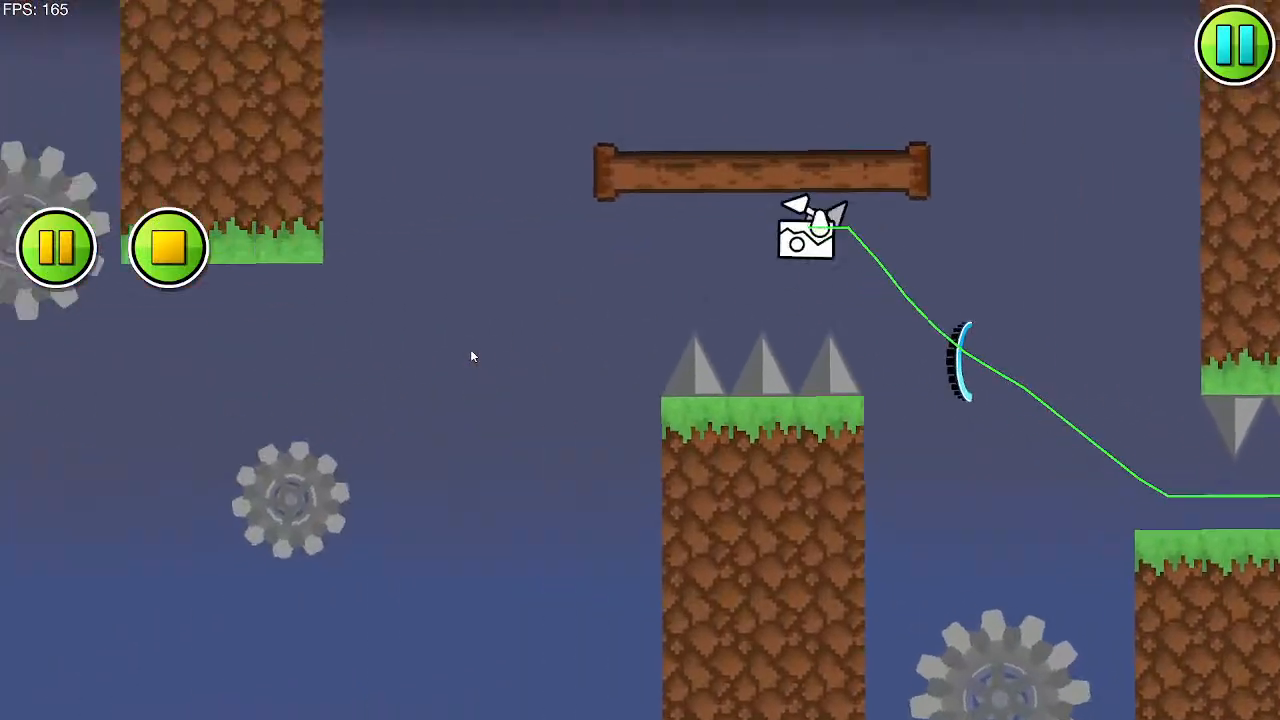
pyautogui.click(471, 352)
pyautogui.click(471, 352)
pyautogui.click(471, 352)
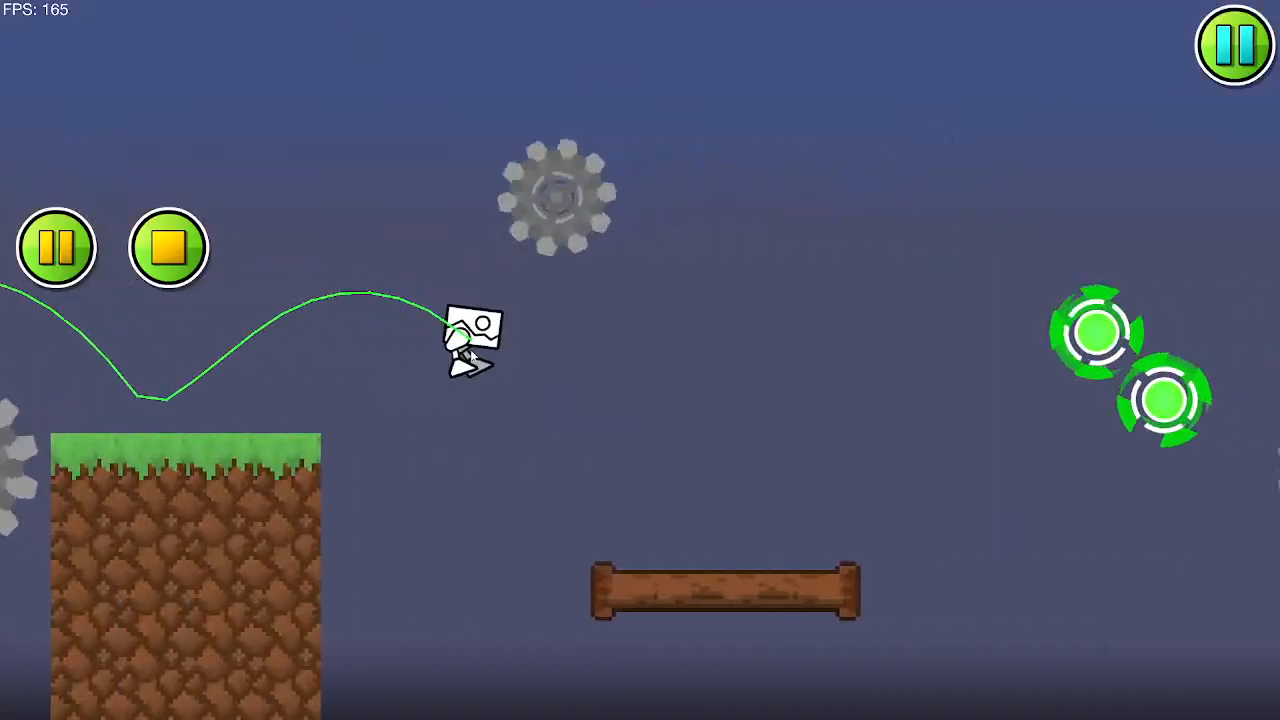
# Step: Play the robot over the lower wooden beam, green orbs and pink size portal to the dirt pillar before the blue pads
pyautogui.click(471, 352)
pyautogui.click(471, 354)
pyautogui.click(471, 354)
pyautogui.click(470, 353)
pyautogui.click(468, 353)
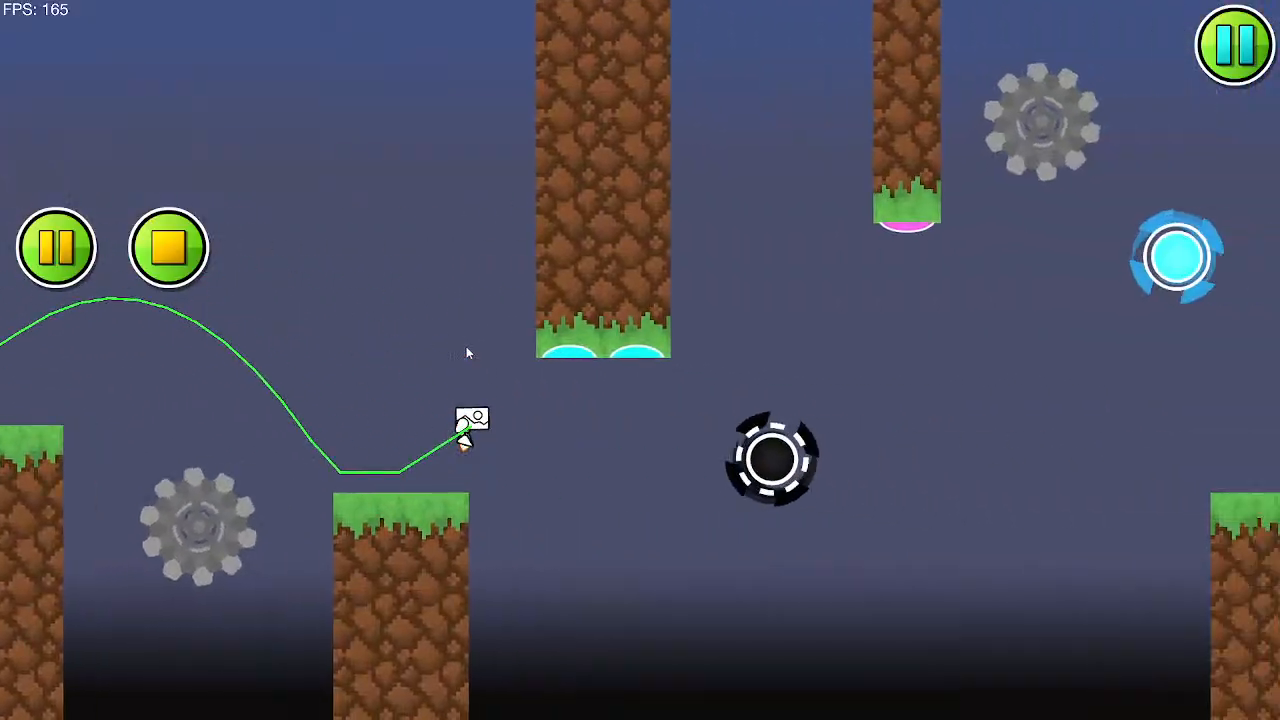
# Step: Play the small robot past the blue pads, black orb and blue orb, over the numbered platform toward the stepped dirt block
pyautogui.click(467, 352)
pyautogui.click(467, 352)
pyautogui.click(466, 347)
pyautogui.click(466, 346)
pyautogui.click(466, 346)
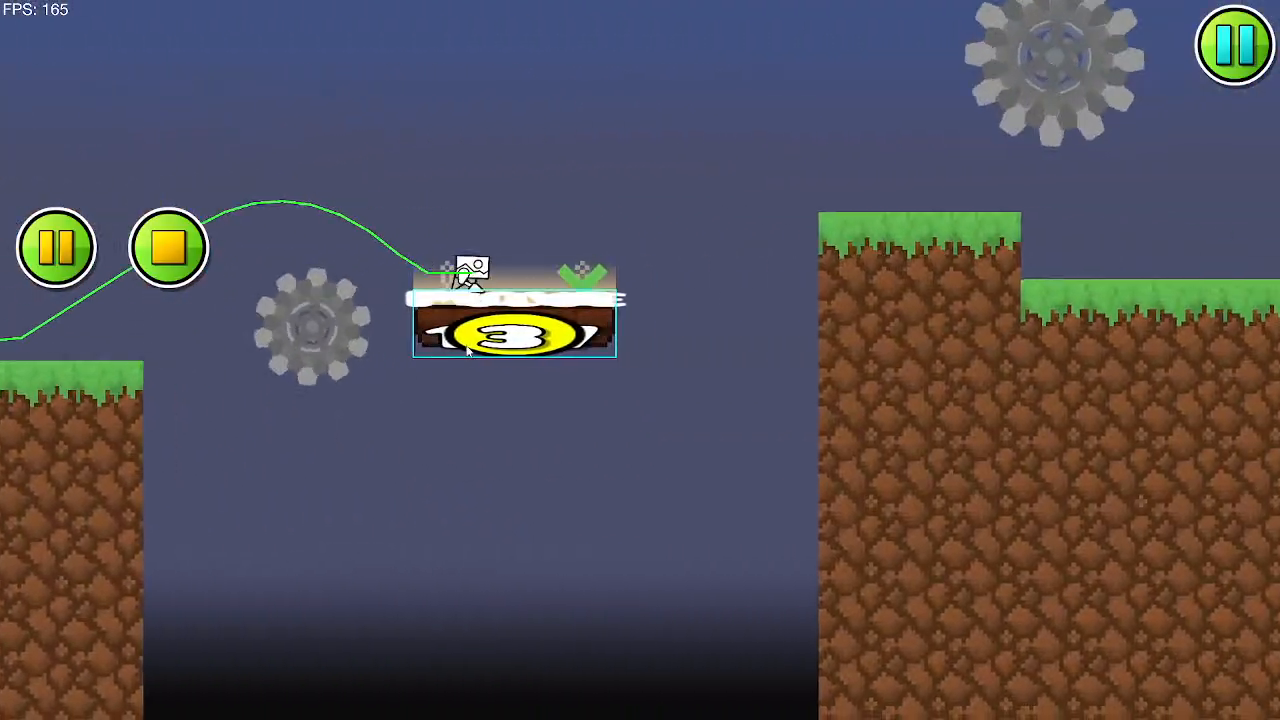
pyautogui.click(466, 346)
pyautogui.click(466, 345)
pyautogui.click(465, 343)
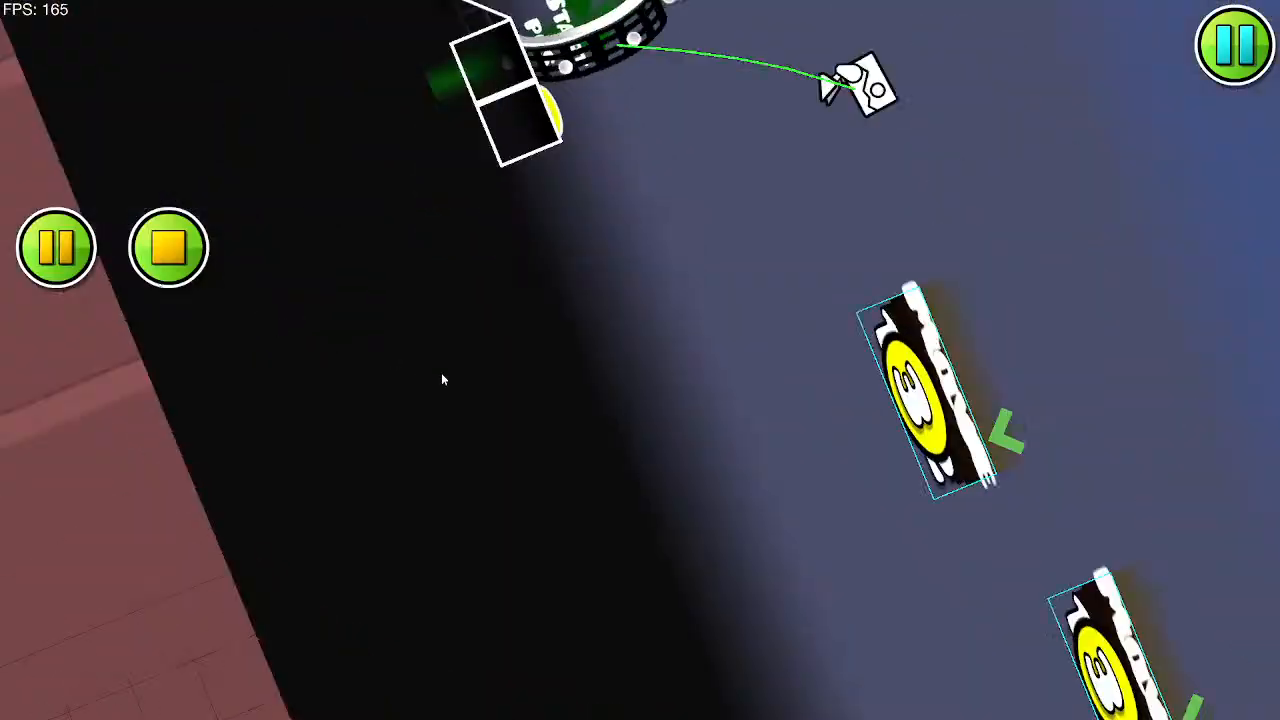
# Step: Replay the robot section from its start over the numbered platforms to the blue gravity portal before the upper wooden beam
pyautogui.click(450, 377)
pyautogui.click(550, 406)
pyautogui.click(550, 406)
pyautogui.click(549, 405)
pyautogui.click(549, 405)
pyautogui.click(548, 405)
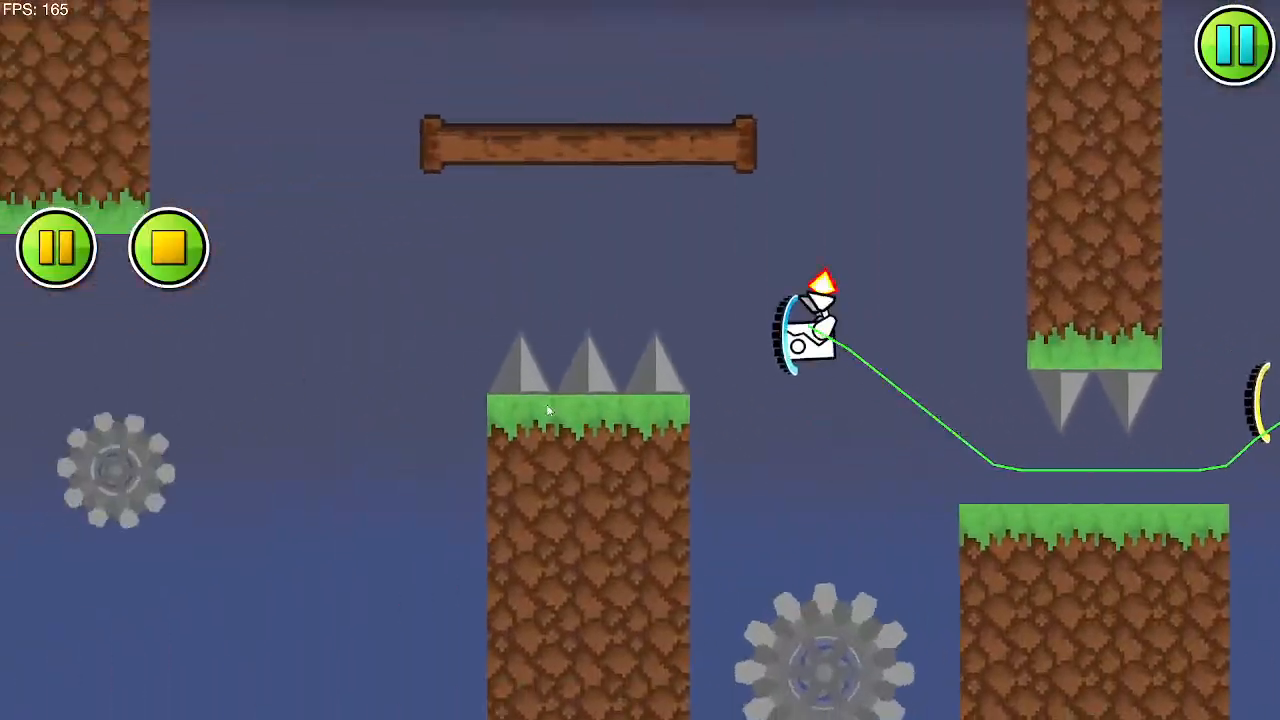
# Step: Play the robot past the upper wooden beam and the three spikes to the lower wooden beam
pyautogui.click(547, 405)
pyautogui.click(547, 405)
pyautogui.click(541, 404)
pyautogui.click(538, 403)
pyautogui.click(537, 403)
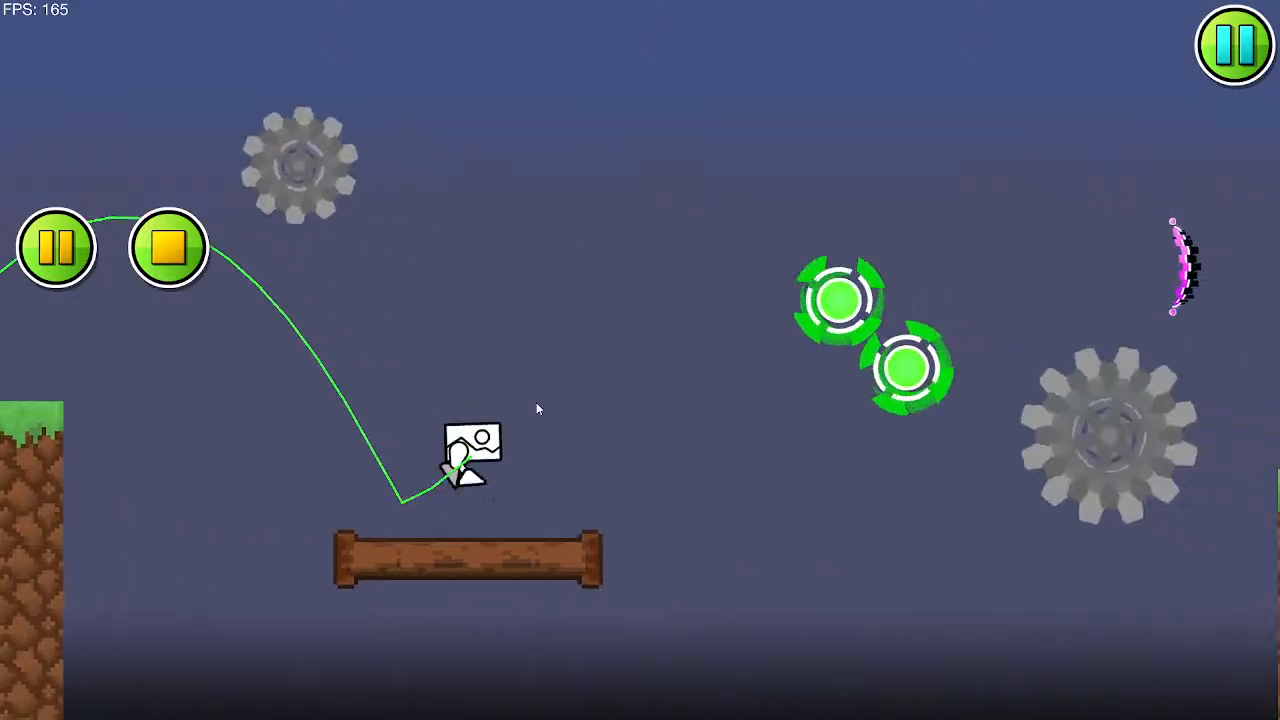
# Step: Play the robot through the green orbs and pink size portal, under the two blue pads to the black orb
pyautogui.click(535, 402)
pyautogui.click(534, 402)
pyautogui.click(526, 402)
pyautogui.click(522, 400)
pyautogui.click(522, 400)
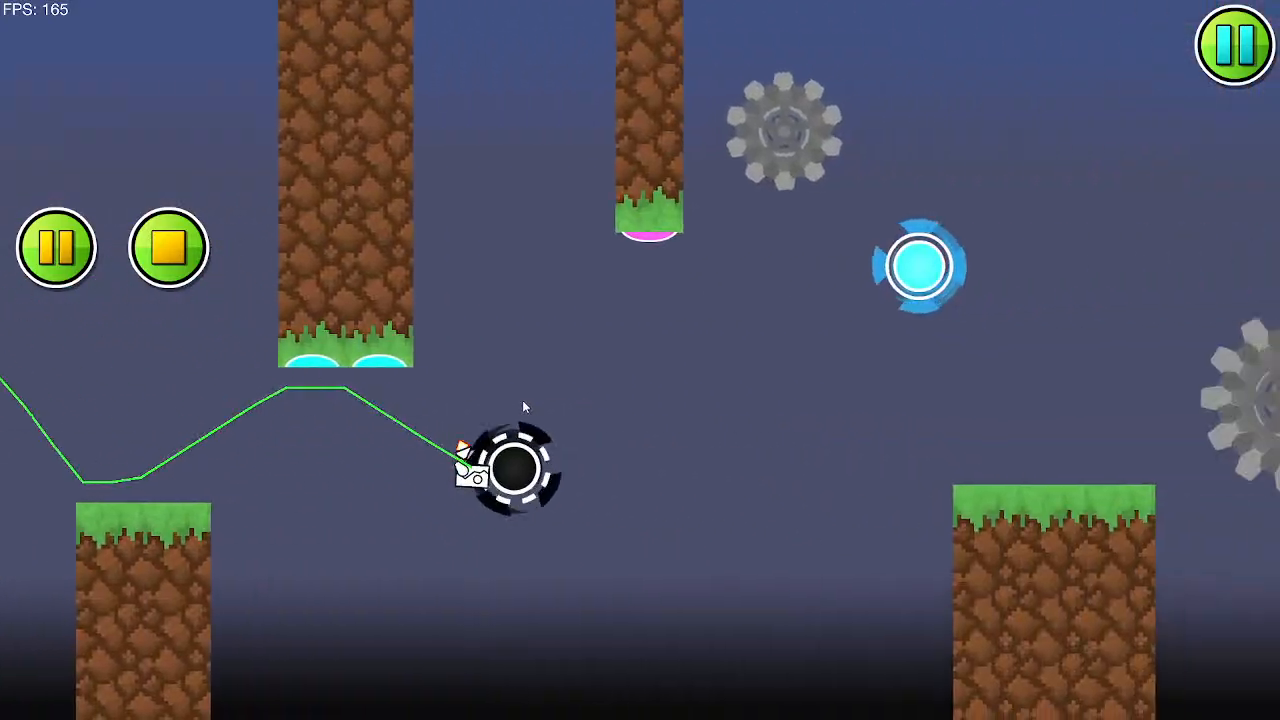
# Step: Play the small robot from the black orb past the blue orb and jump off the numbered platform
pyautogui.click(522, 400)
pyautogui.click(521, 400)
pyautogui.click(520, 399)
pyautogui.click(518, 398)
pyautogui.click(518, 398)
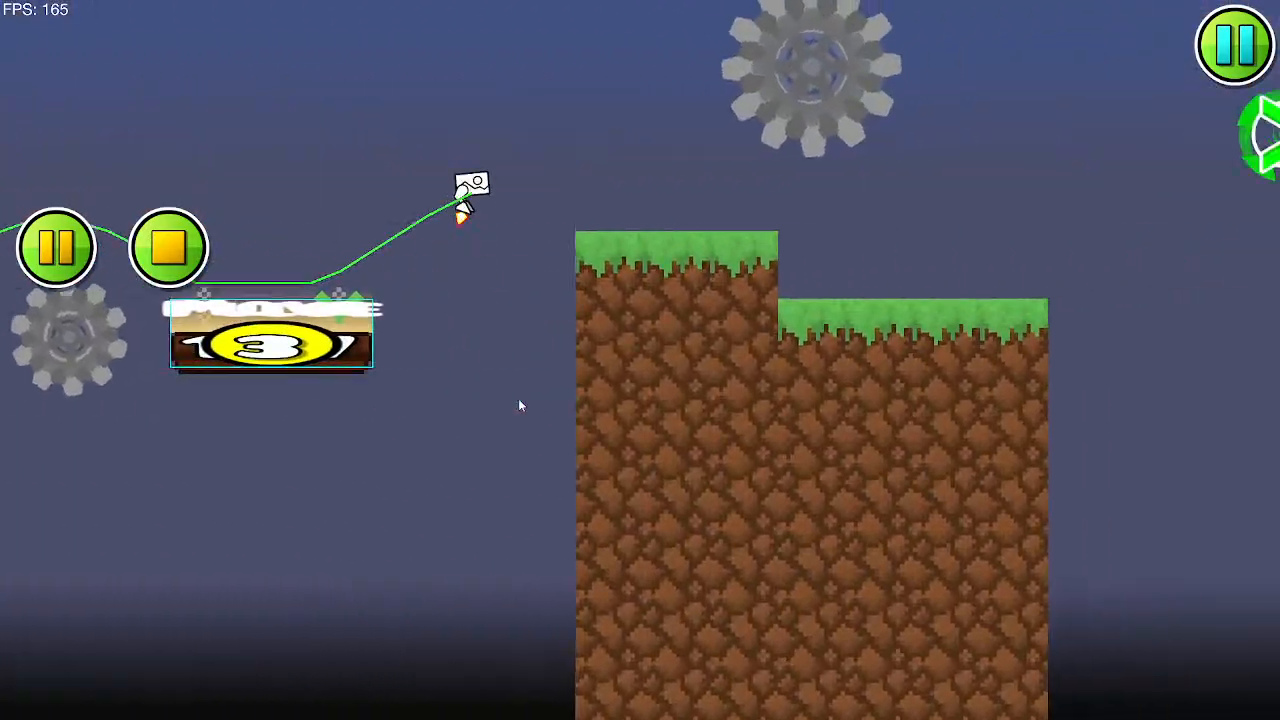
# Step: Play over the stepped dirt block into the ball section as far as the single block, and return to editing
pyautogui.click(518, 398)
pyautogui.click(518, 398)
pyautogui.click(518, 398)
pyautogui.click(518, 397)
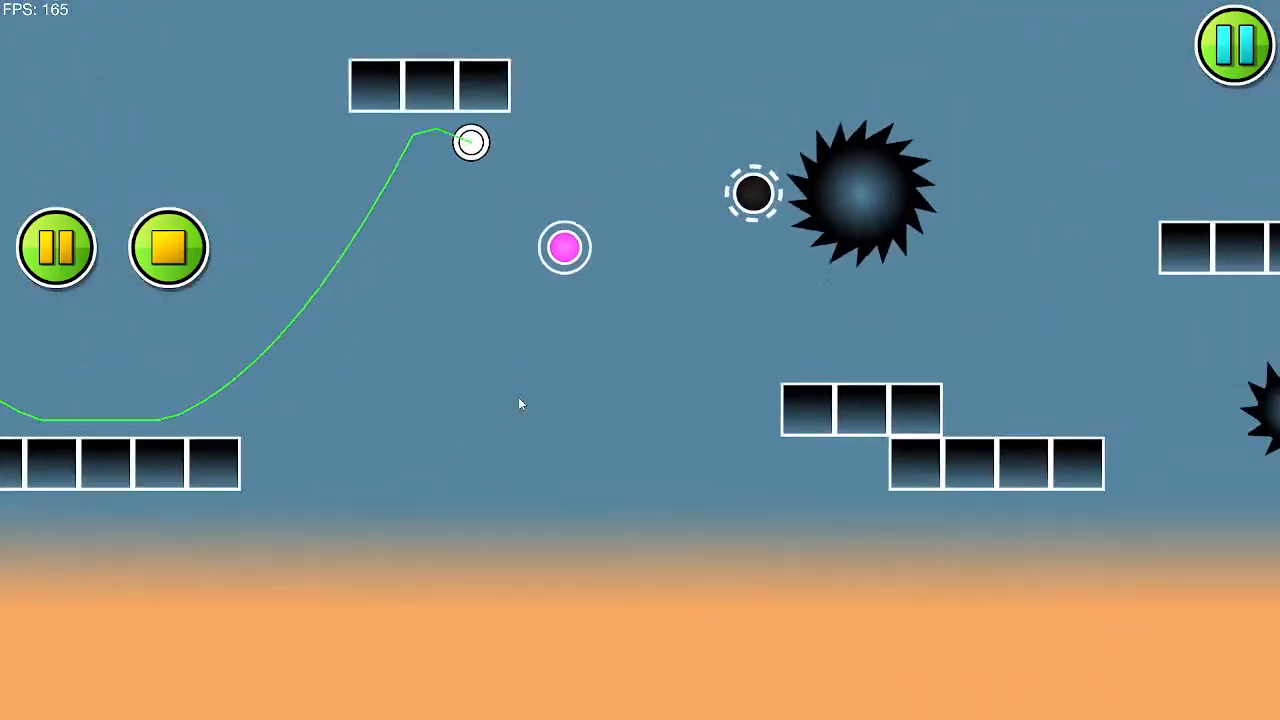
pyautogui.click(518, 397)
pyautogui.click(518, 397)
pyautogui.click(518, 397)
pyautogui.click(518, 397)
pyautogui.click(518, 397)
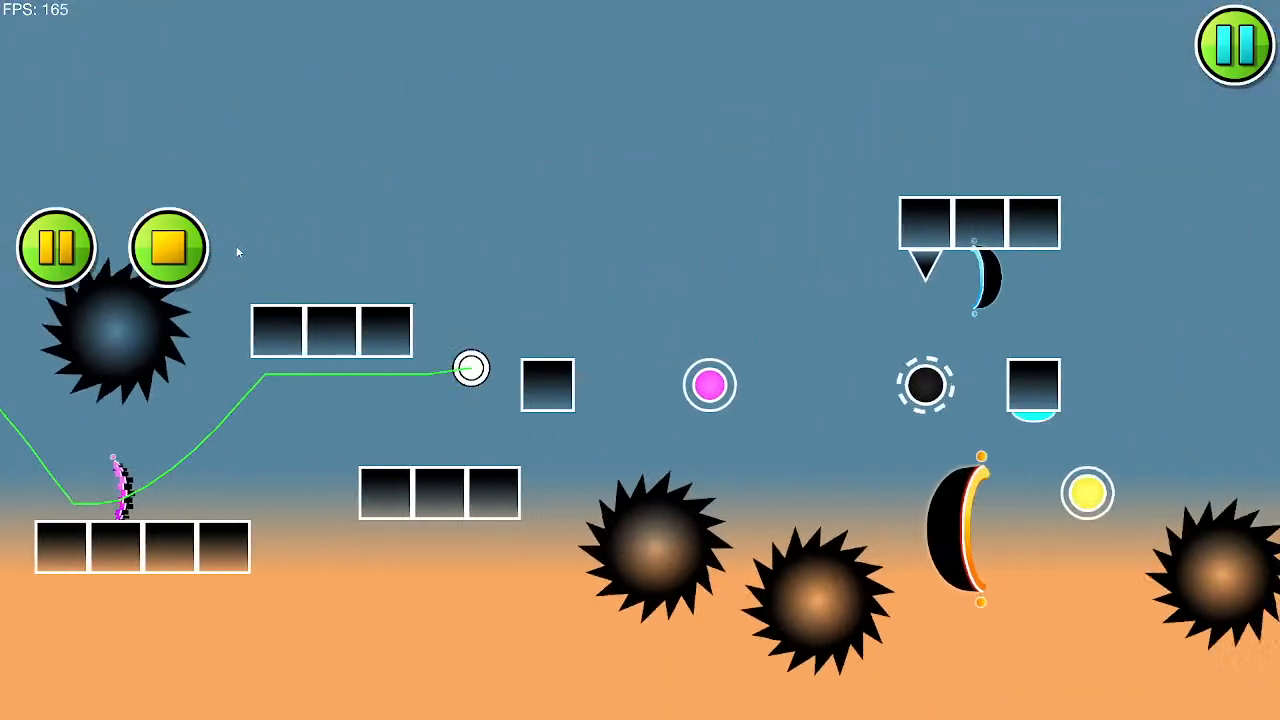
pyautogui.click(170, 248)
# Step: Copy the large grey gear from the robot section and place duplicates over the first two large black sawblades of the ball section
pyautogui.moveTo(250, 273); pyautogui.dragTo(831, 453)
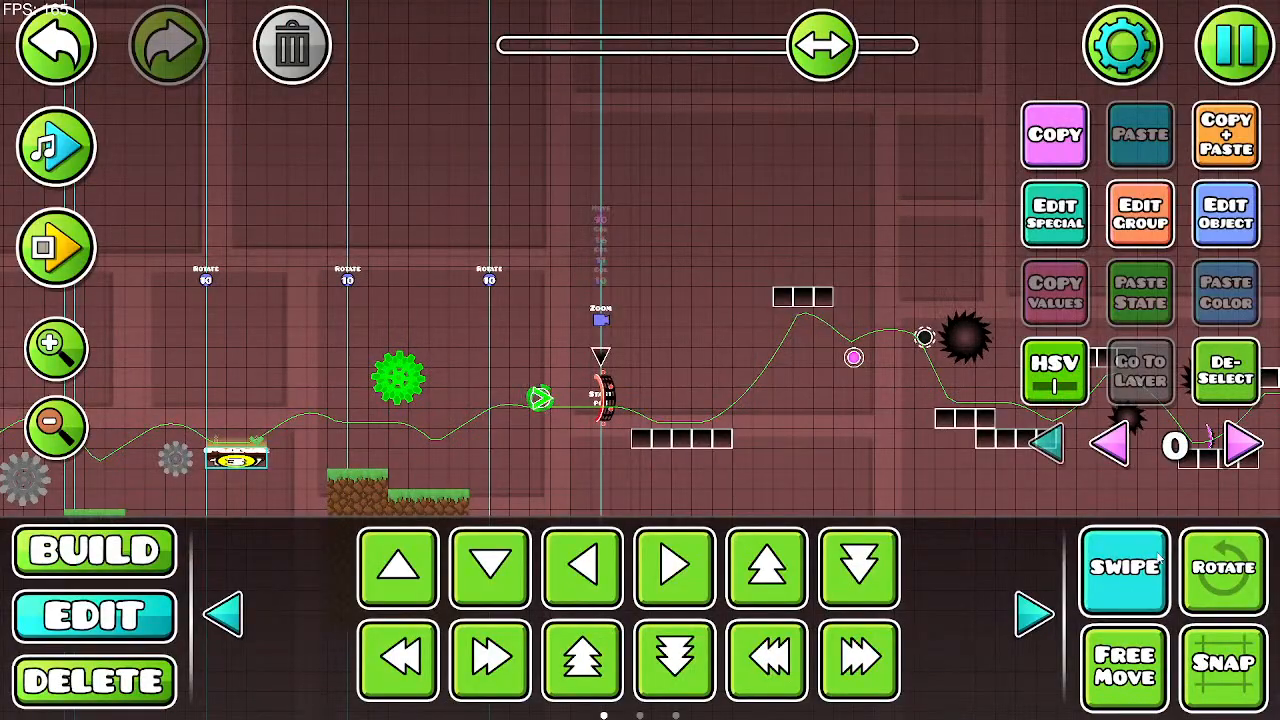
pyautogui.moveTo(843, 268); pyautogui.dragTo(511, 280)
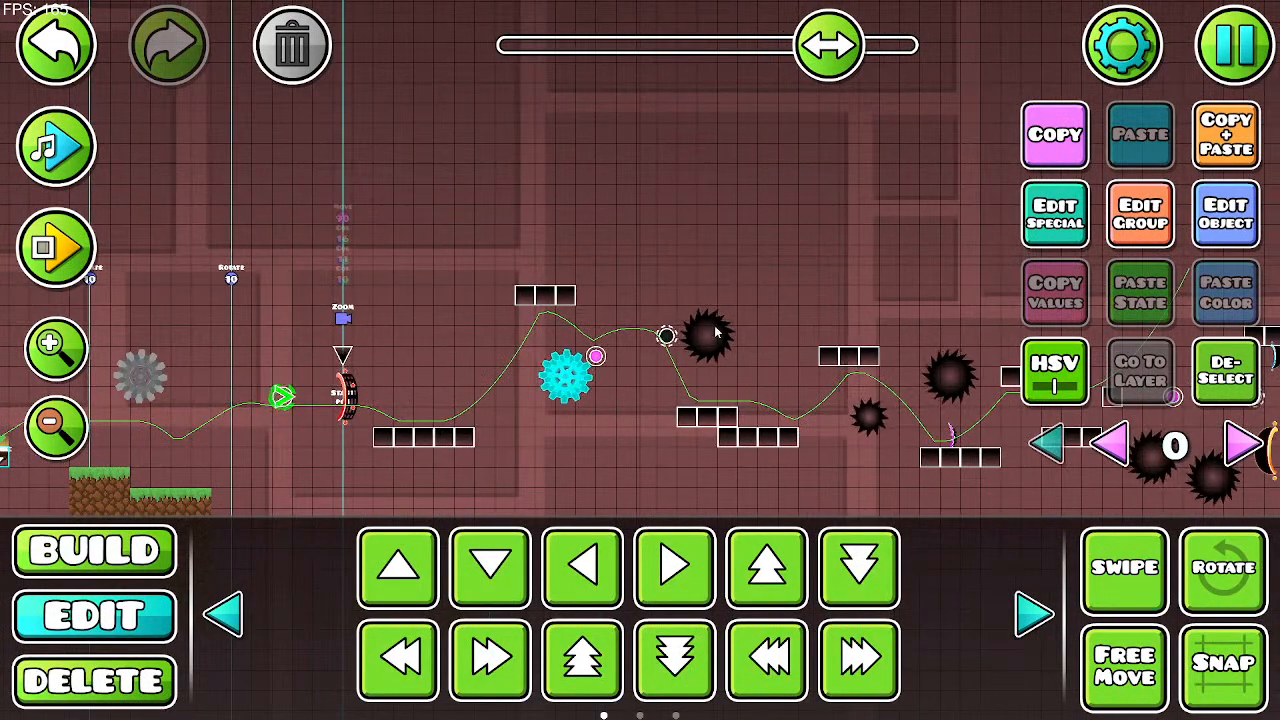
pyautogui.moveTo(715, 332); pyautogui.dragTo(448, 310)
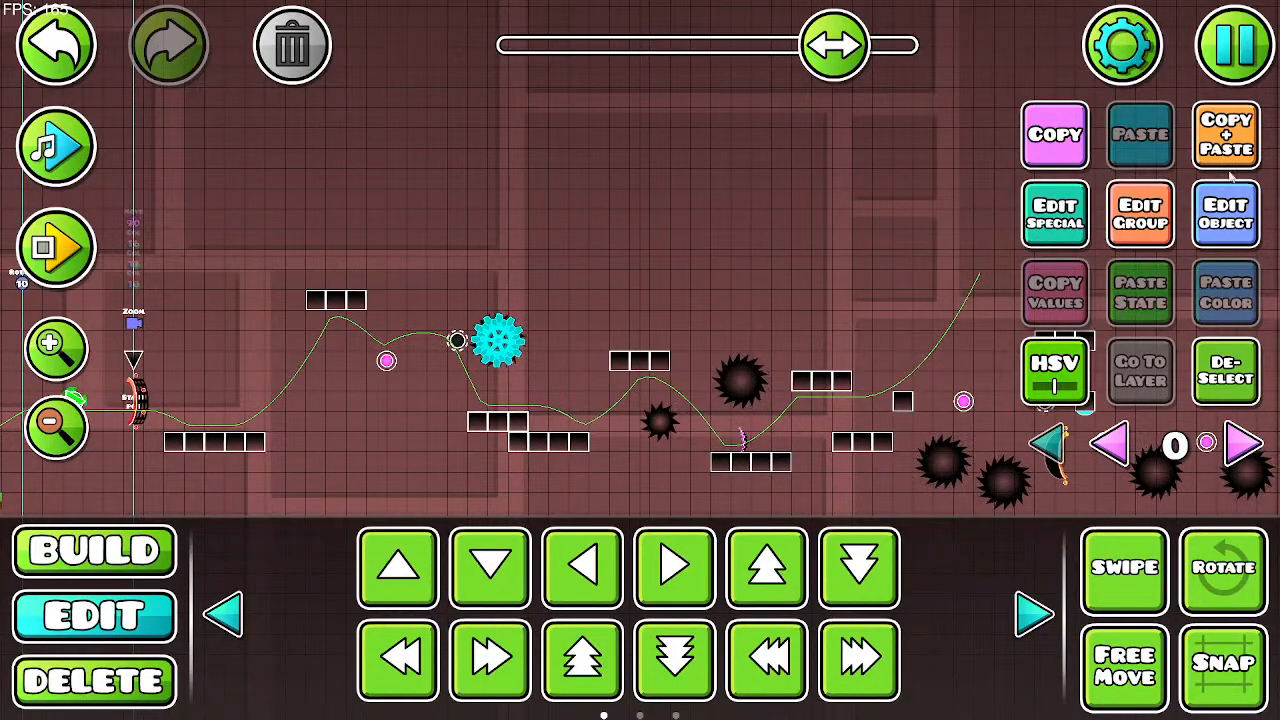
pyautogui.moveTo(878, 192); pyautogui.dragTo(520, 203)
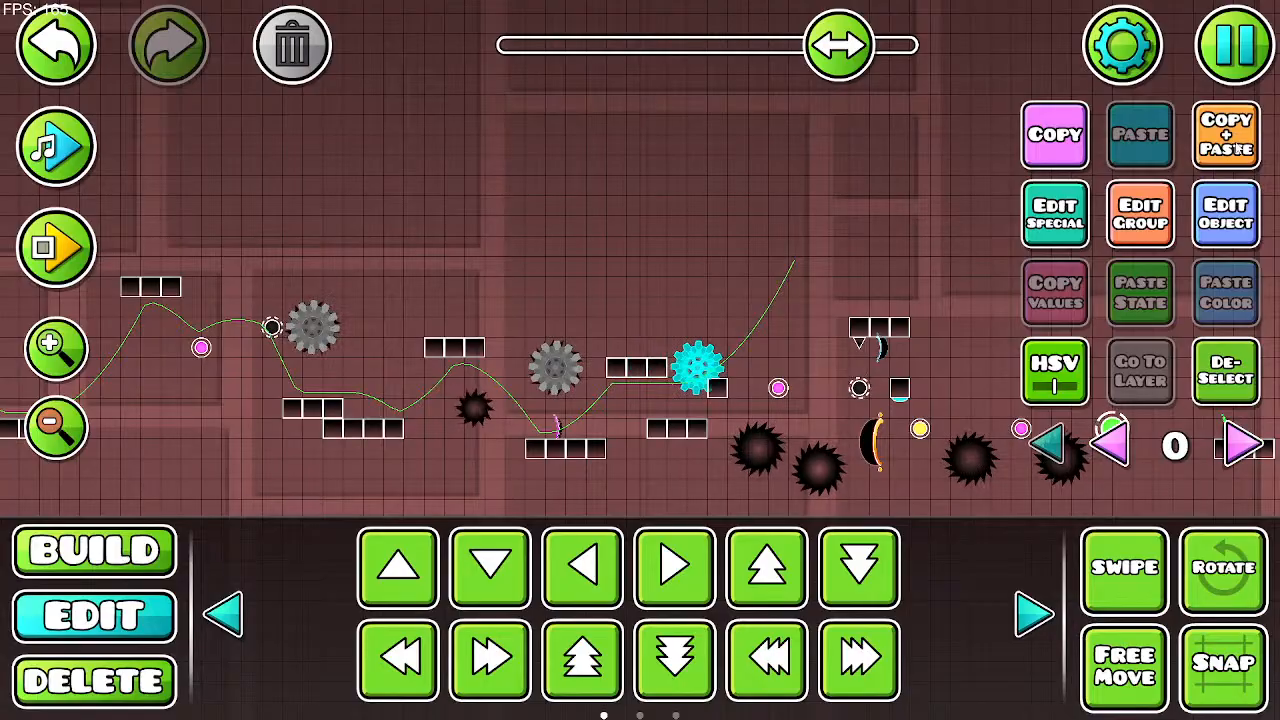
# Step: Place duplicates of the grey gear over the two large sawblades before the orange teleport portal
pyautogui.press('d')
pyautogui.press('d')
pyautogui.press('d')
pyautogui.press('s')
pyautogui.press('s')
pyautogui.click(1238, 148)
pyautogui.press('d')
pyautogui.press('d')
pyautogui.press('d')
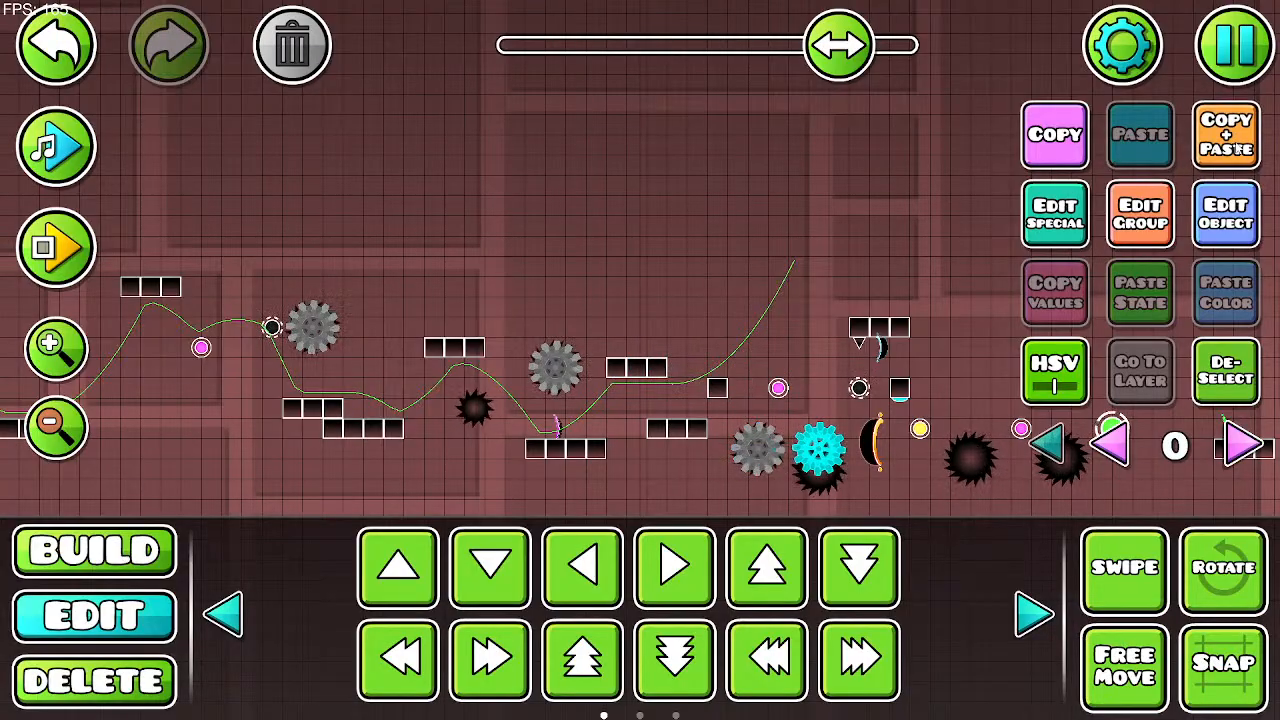
# Step: Duplicate the grey gear and move it over the large sawblade between the yellow and pink orbs, adjusting its height by half a block
pyautogui.click(1238, 148)
pyautogui.press('d')
pyautogui.press('d')
pyautogui.press('d')
pyautogui.press('d')
pyautogui.press('d')
pyautogui.press('d')
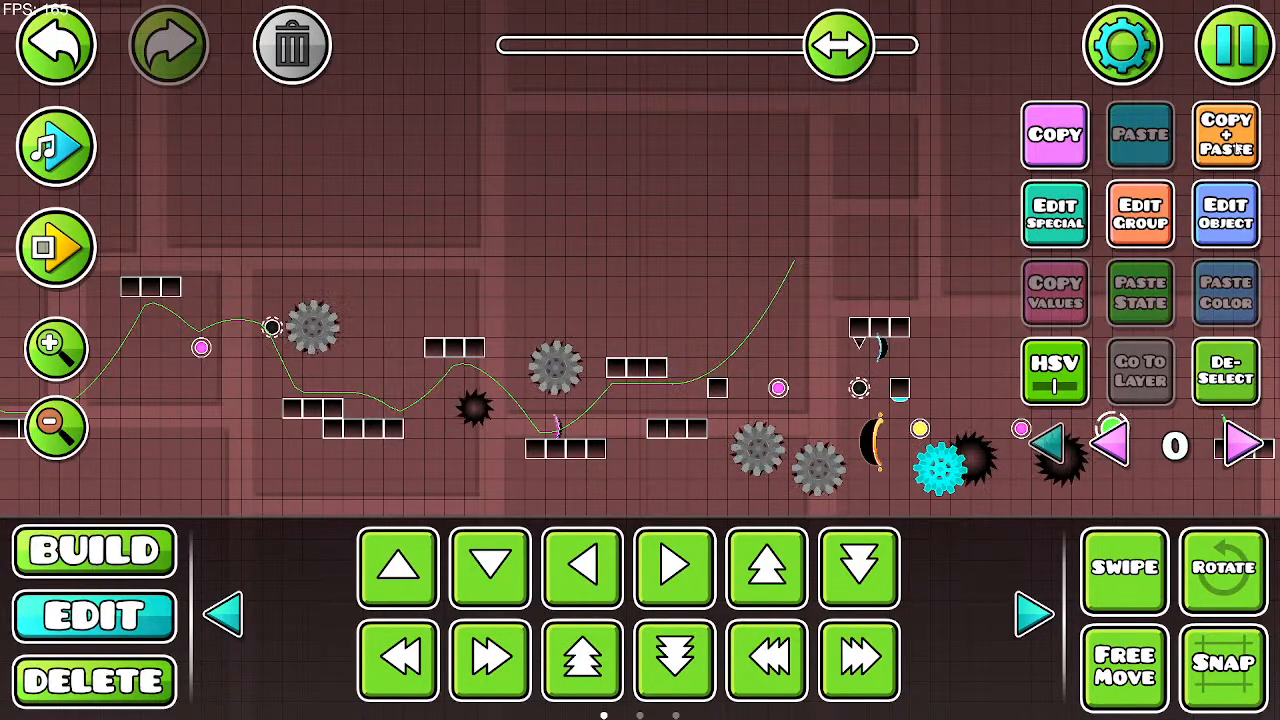
pyautogui.moveTo(677, 298); pyautogui.dragTo(317, 333)
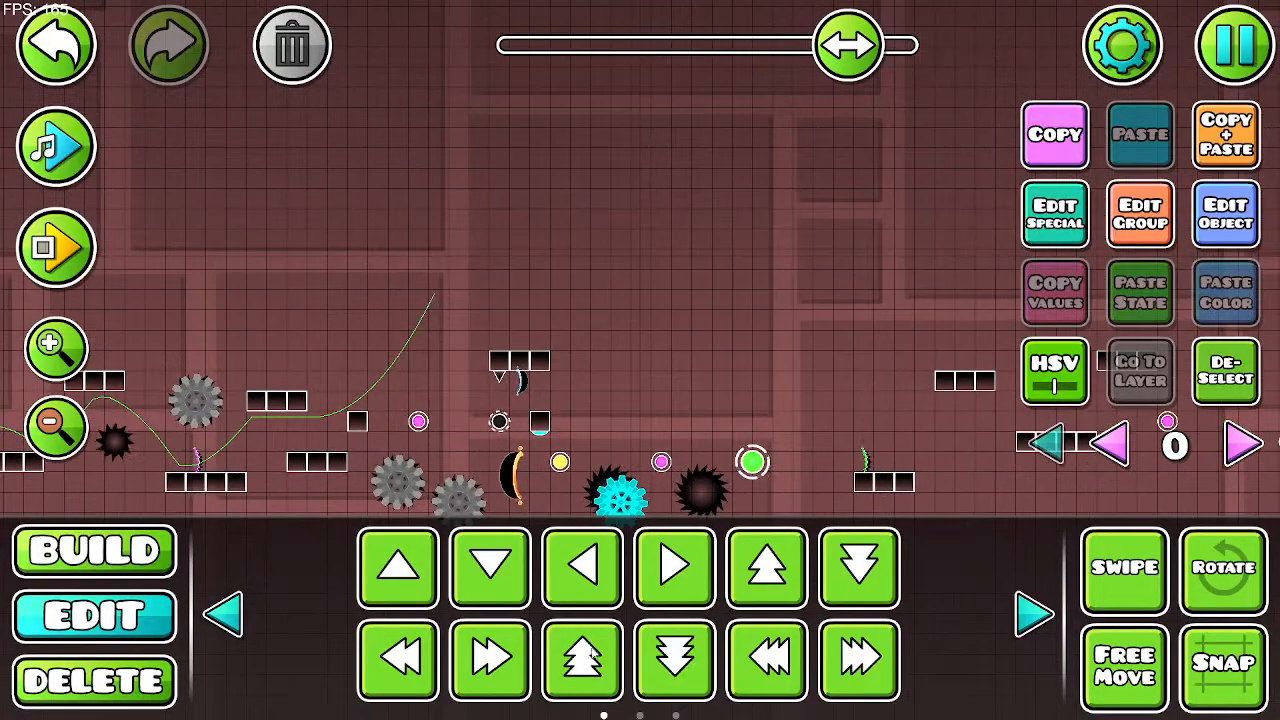
pyautogui.click(1038, 615)
pyautogui.click(1038, 615)
pyautogui.click(224, 615)
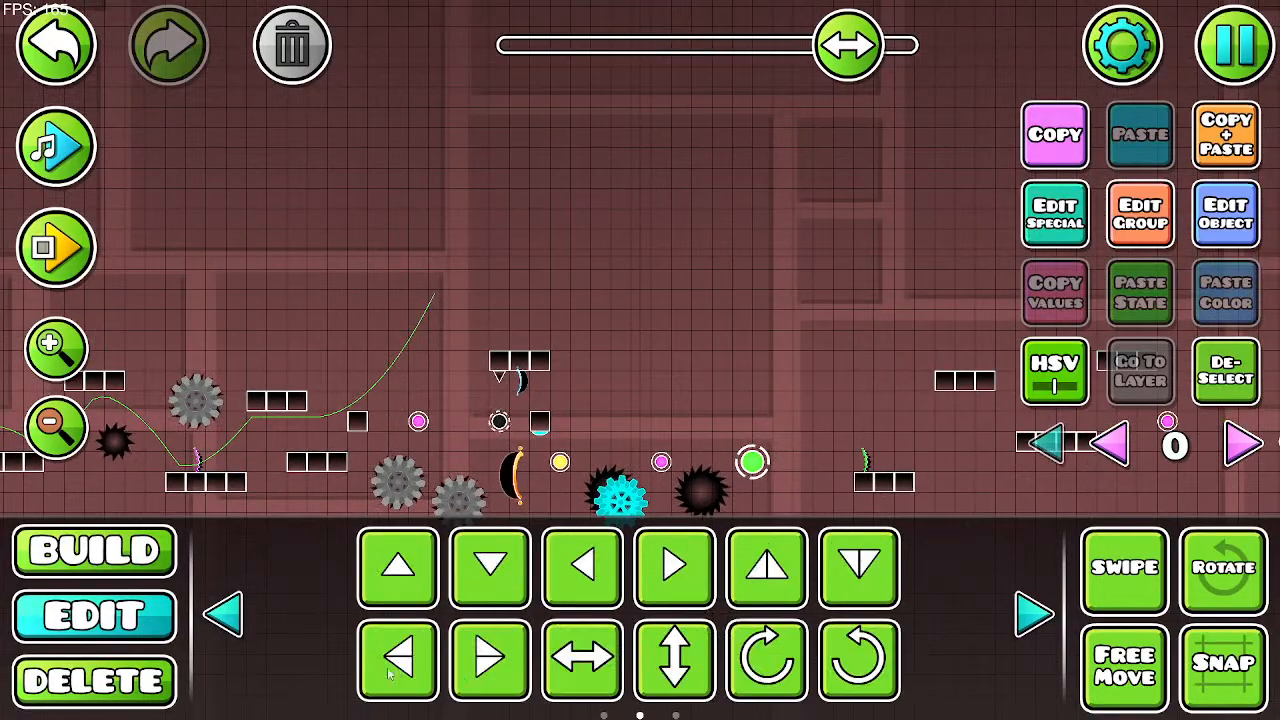
pyautogui.click(794, 567)
# Step: Align another duplicate of the grey gear with the last large sawblade, before the green orb
pyautogui.moveTo(635, 391); pyautogui.dragTo(478, 301)
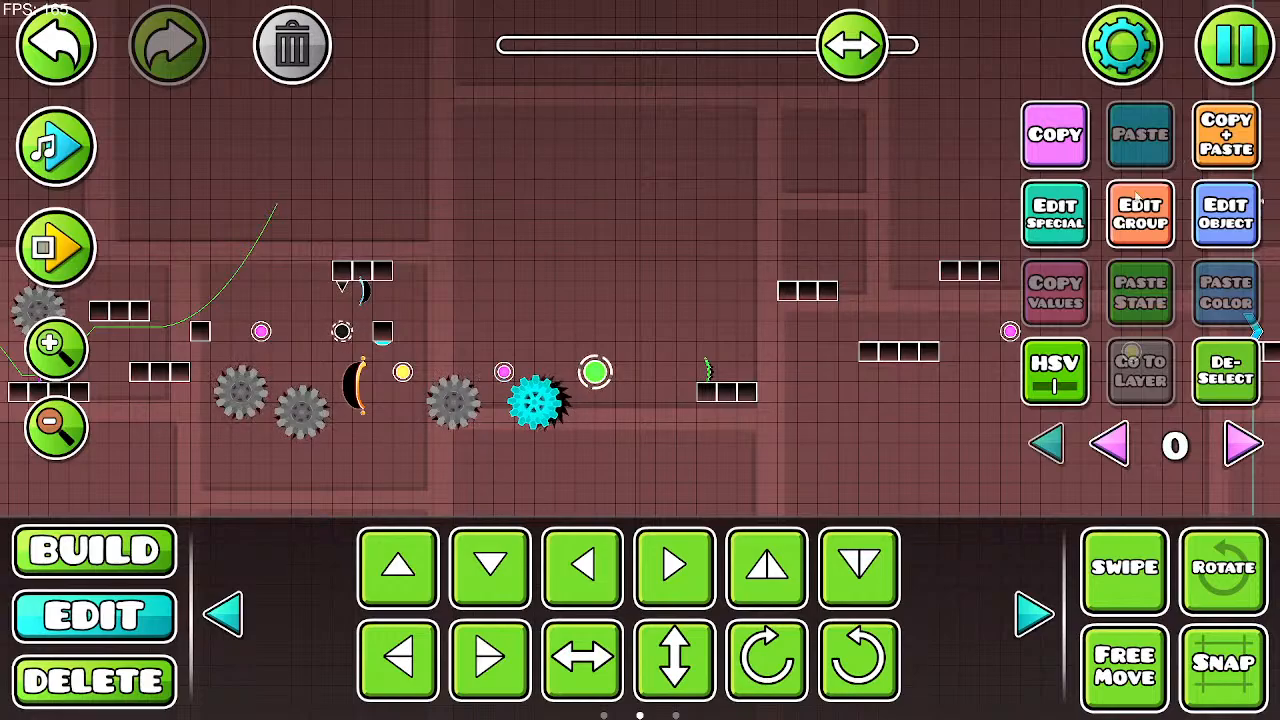
pyautogui.press('d')
pyautogui.press('d')
pyautogui.press('d')
pyautogui.press('d')
pyautogui.press('d')
pyautogui.press('d')
pyautogui.press('d')
pyautogui.press('d')
pyautogui.press('d')
pyautogui.press('d')
pyautogui.press('d')
pyautogui.press('d')
pyautogui.press('d')
pyautogui.press('d')
pyautogui.press('d')
pyautogui.press('d')
pyautogui.press('d')
pyautogui.press('d')
pyautogui.press('d')
pyautogui.press('d')
# Step: Delete the original large black sawblades lying beneath the grey gears in the ball section
pyautogui.moveTo(740, 253); pyautogui.dragTo(241, 288)
pyautogui.moveTo(590, 172); pyautogui.dragTo(867, 193)
pyautogui.click(289, 64)
pyautogui.moveTo(603, 337); pyautogui.dragTo(1014, 301)
pyautogui.click(604, 396)
pyautogui.click(304, 60)
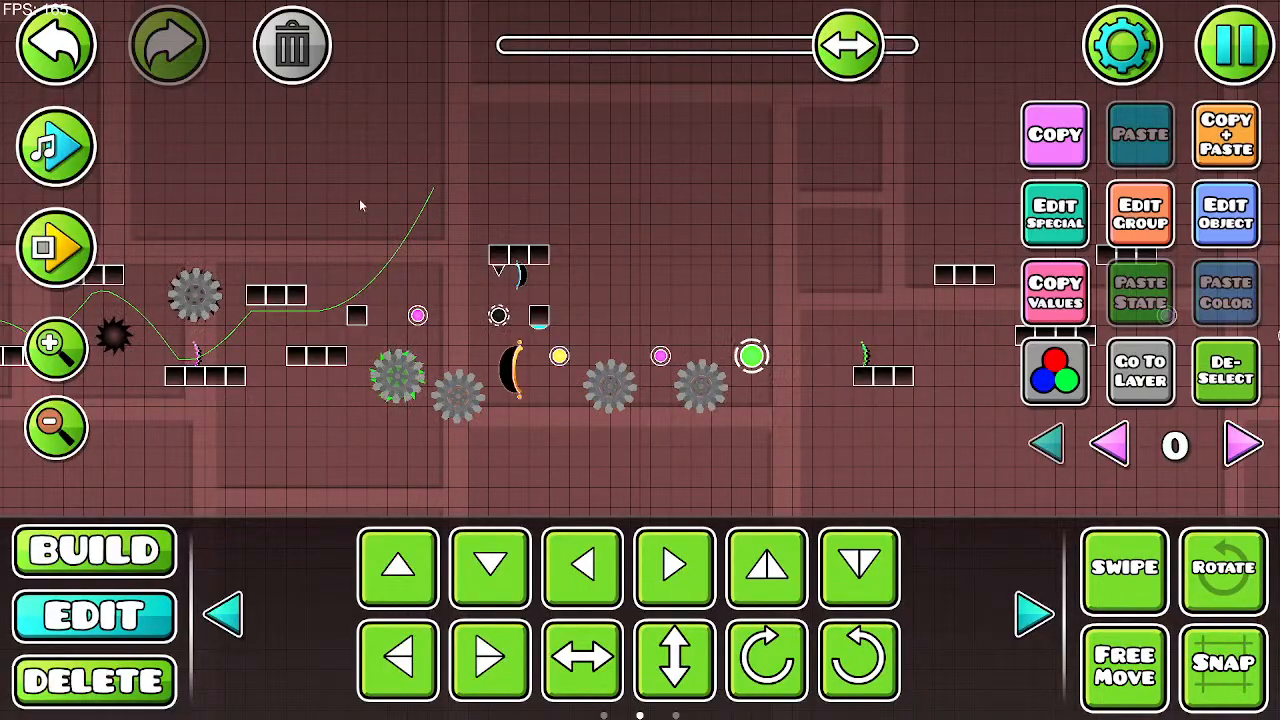
pyautogui.moveTo(213, 281); pyautogui.dragTo(518, 297)
pyautogui.click(514, 300)
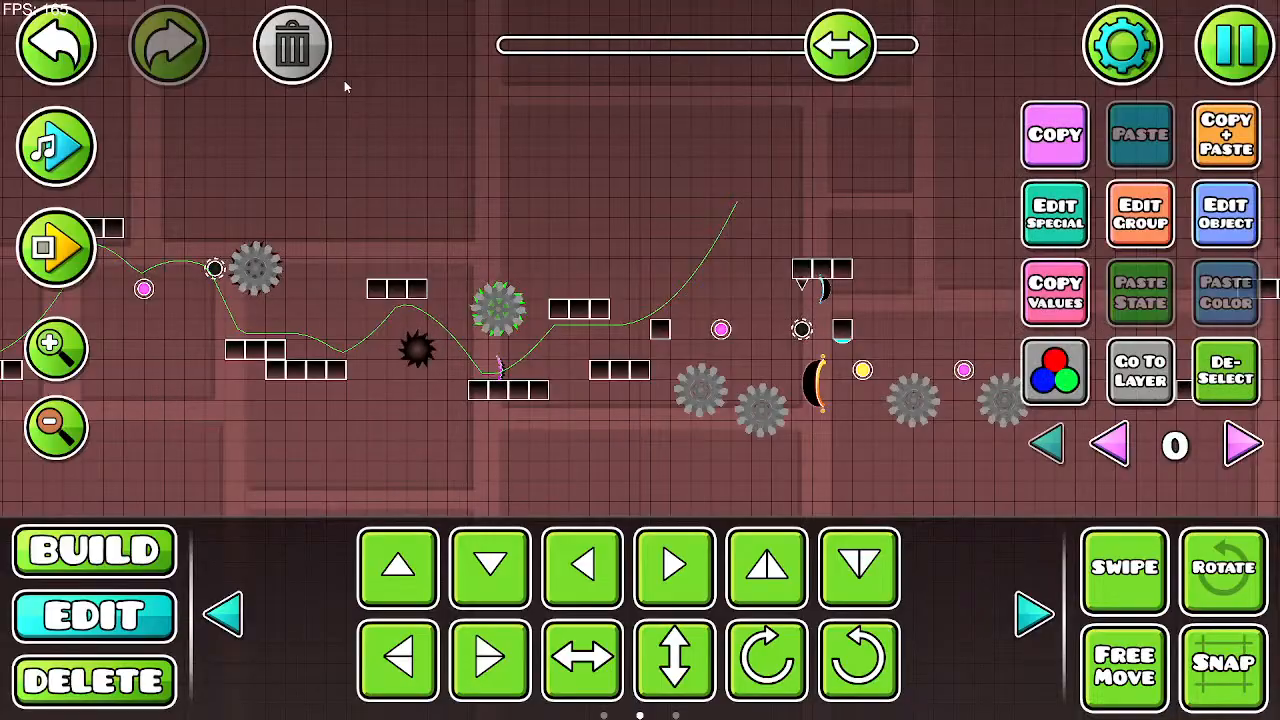
pyautogui.click(309, 243)
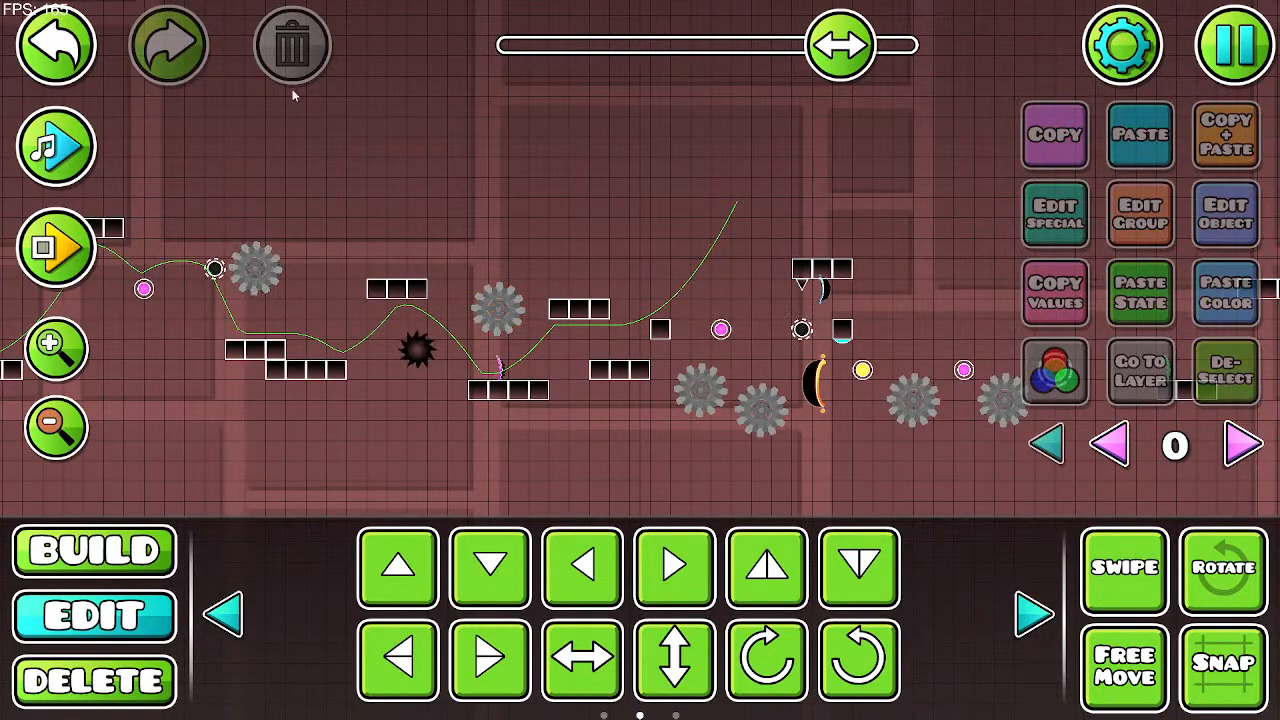
# Step: Duplicate the small grey gear beside the yellow platform and place the copy over the small black sawblade in the ball section
pyautogui.moveTo(294, 94); pyautogui.dragTo(757, 341)
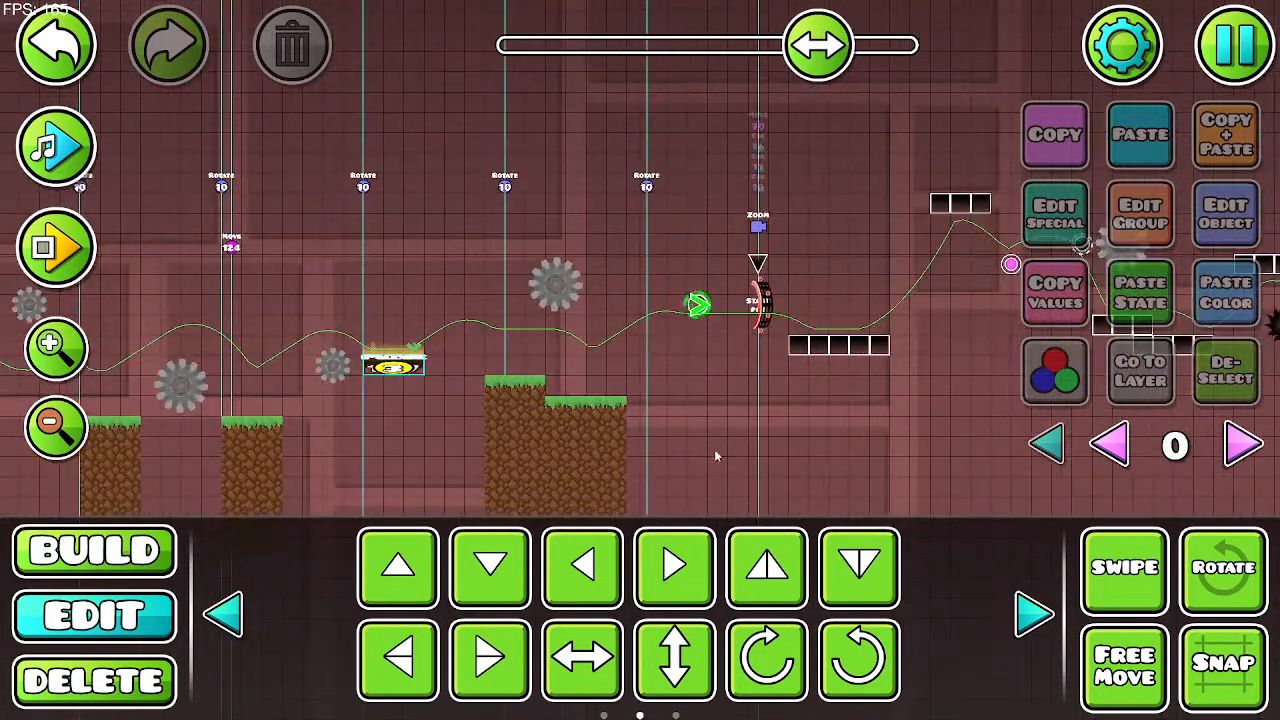
pyautogui.click(334, 366)
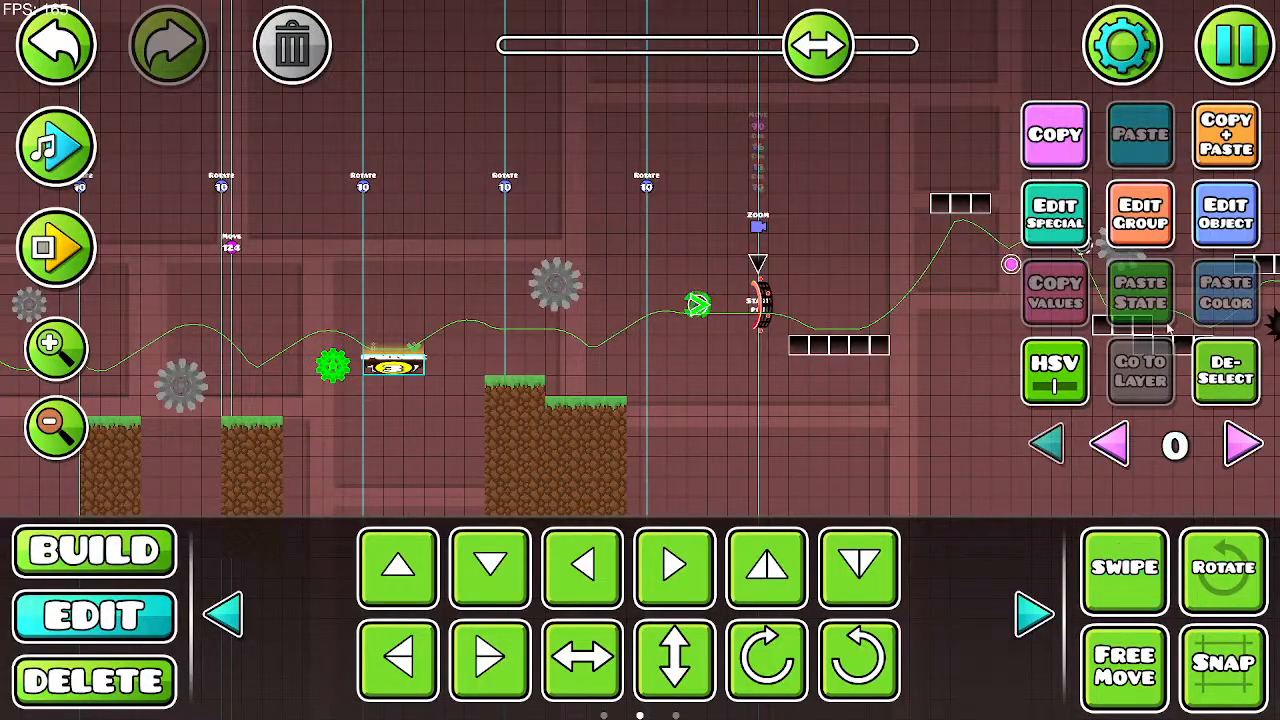
pyautogui.press('d')
pyautogui.press('d')
pyautogui.press('d')
pyautogui.press('d')
pyautogui.press('d')
pyautogui.press('d')
pyautogui.press('d')
pyautogui.press('d')
pyautogui.press('d')
pyautogui.press('d')
pyautogui.press('d')
pyautogui.press('d')
pyautogui.press('d')
pyautogui.press('d')
pyautogui.press('d')
pyautogui.press('d')
pyautogui.press('d')
pyautogui.press('d')
pyautogui.press('d')
pyautogui.press('d')
pyautogui.moveTo(688, 265); pyautogui.dragTo(283, 258)
pyautogui.moveTo(815, 334); pyautogui.dragTo(390, 372)
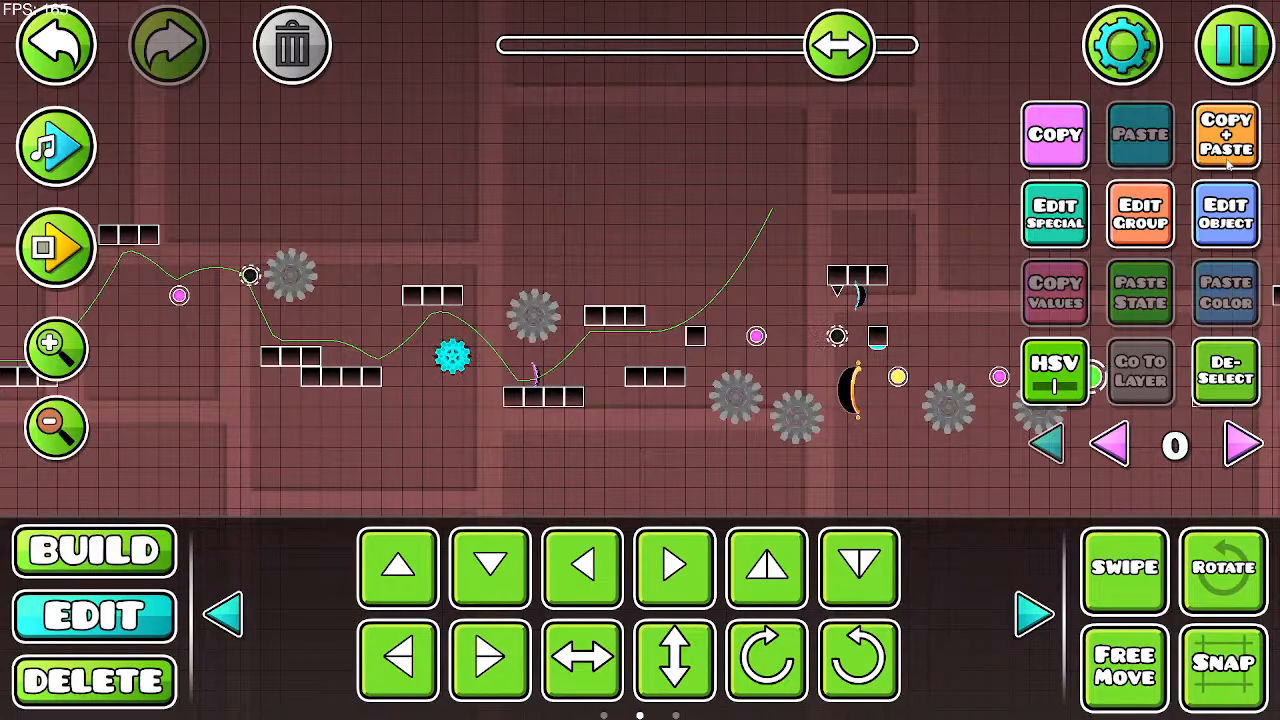
pyautogui.moveTo(735, 246); pyautogui.dragTo(354, 248)
pyautogui.press('d')
pyautogui.press('d')
pyautogui.press('d')
pyautogui.press('d')
pyautogui.press('d')
pyautogui.press('d')
pyautogui.press('d')
pyautogui.press('d')
pyautogui.press('d')
pyautogui.press('d')
pyautogui.press('d')
pyautogui.press('d')
pyautogui.press('d')
pyautogui.press('d')
pyautogui.press('d')
pyautogui.press('d')
pyautogui.press('d')
pyautogui.press('d')
pyautogui.press('d')
pyautogui.press('d')
pyautogui.moveTo(754, 270); pyautogui.dragTo(520, 272)
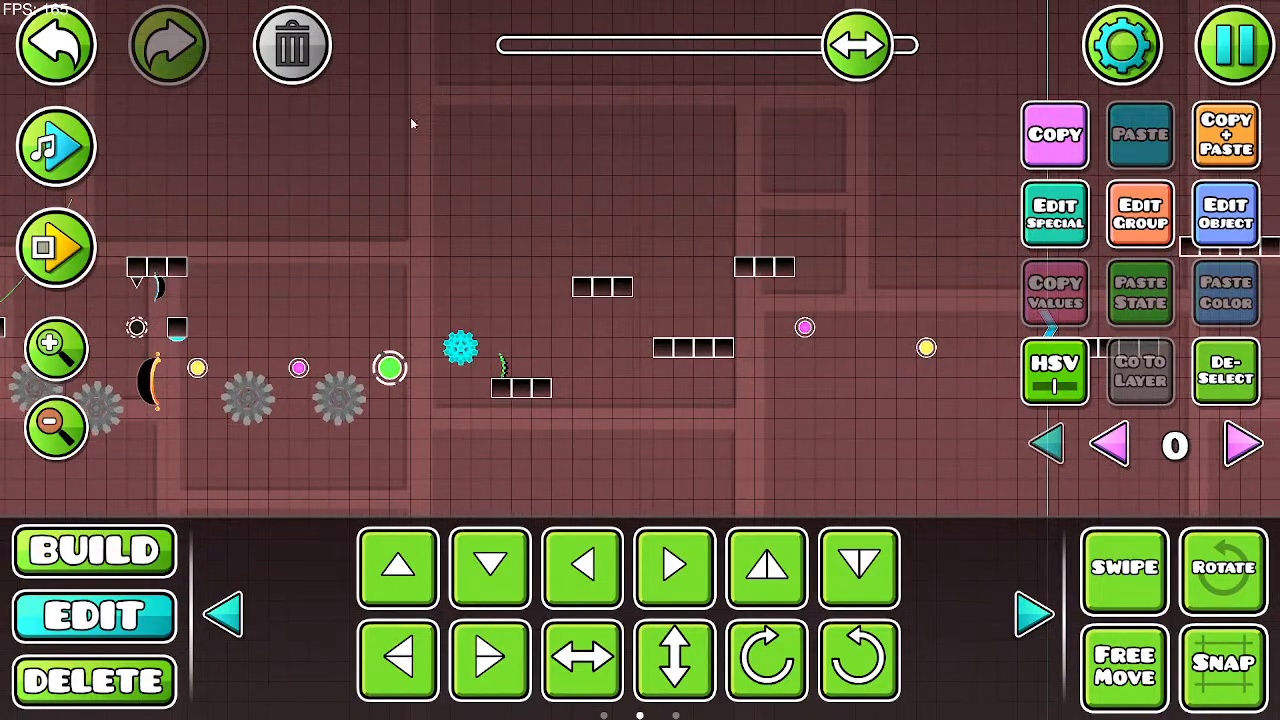
pyautogui.click(310, 66)
# Step: Delete the small black sawblade beneath the grey gear in the ball section and briefly playtest the level
pyautogui.moveTo(270, 290); pyautogui.dragTo(842, 269)
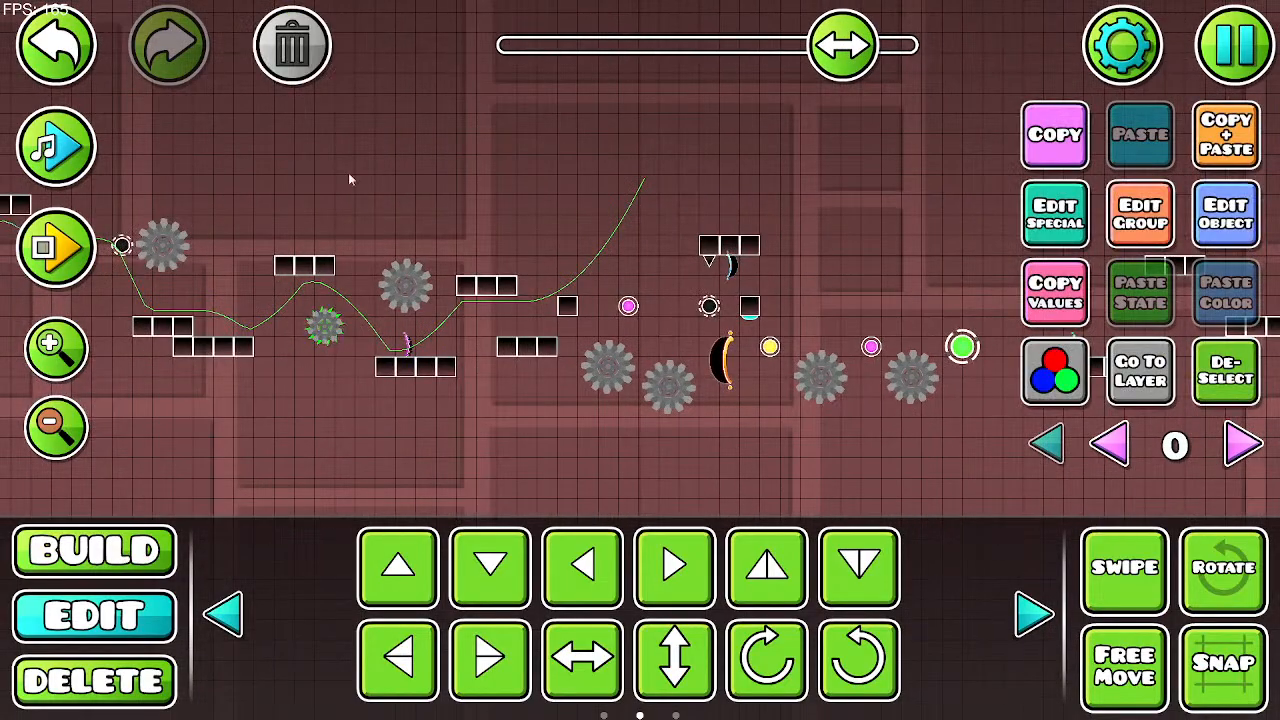
pyautogui.click(56, 247)
pyautogui.click(185, 217)
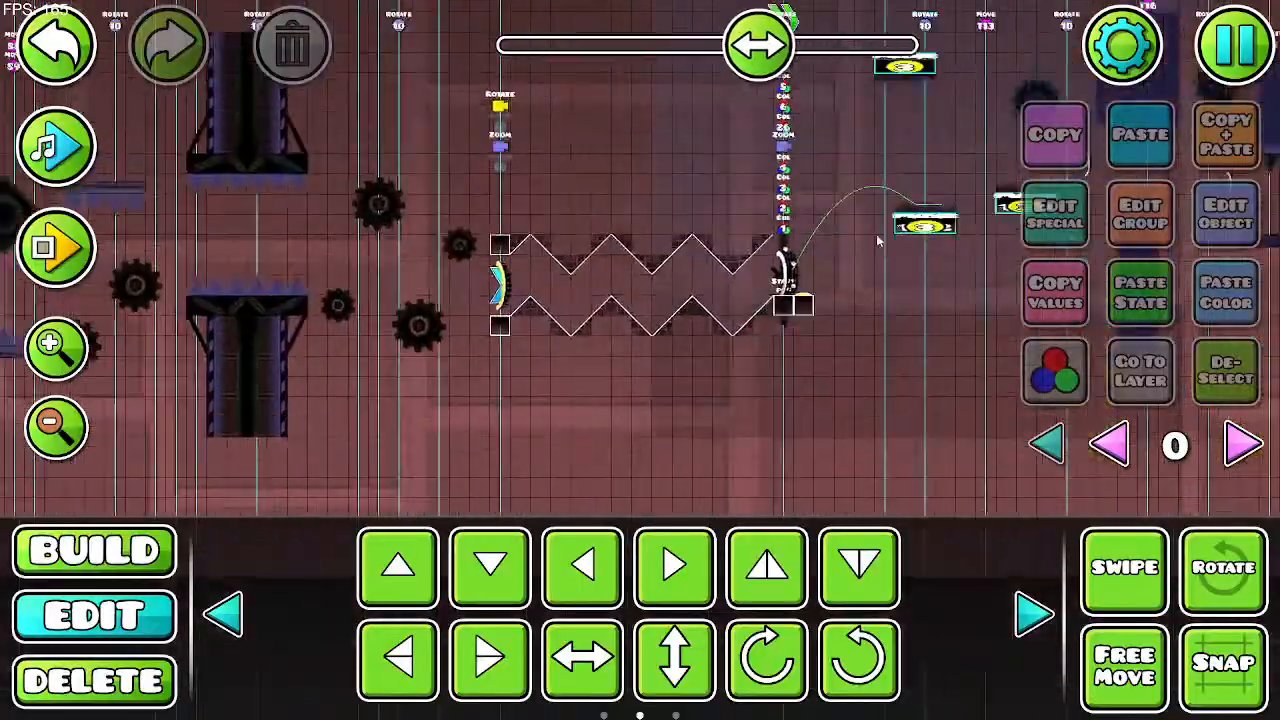
# Step: Duplicate the last Rotate trigger, place it just after the ball section's start position, and check its timing against the music
pyautogui.moveTo(877, 243); pyautogui.dragTo(330, 345)
pyautogui.moveTo(942, 253); pyautogui.dragTo(300, 332)
pyautogui.moveTo(860, 215); pyautogui.dragTo(295, 240)
pyautogui.moveTo(602, 182); pyautogui.dragTo(252, 240)
pyautogui.moveTo(650, 272); pyautogui.dragTo(250, 237)
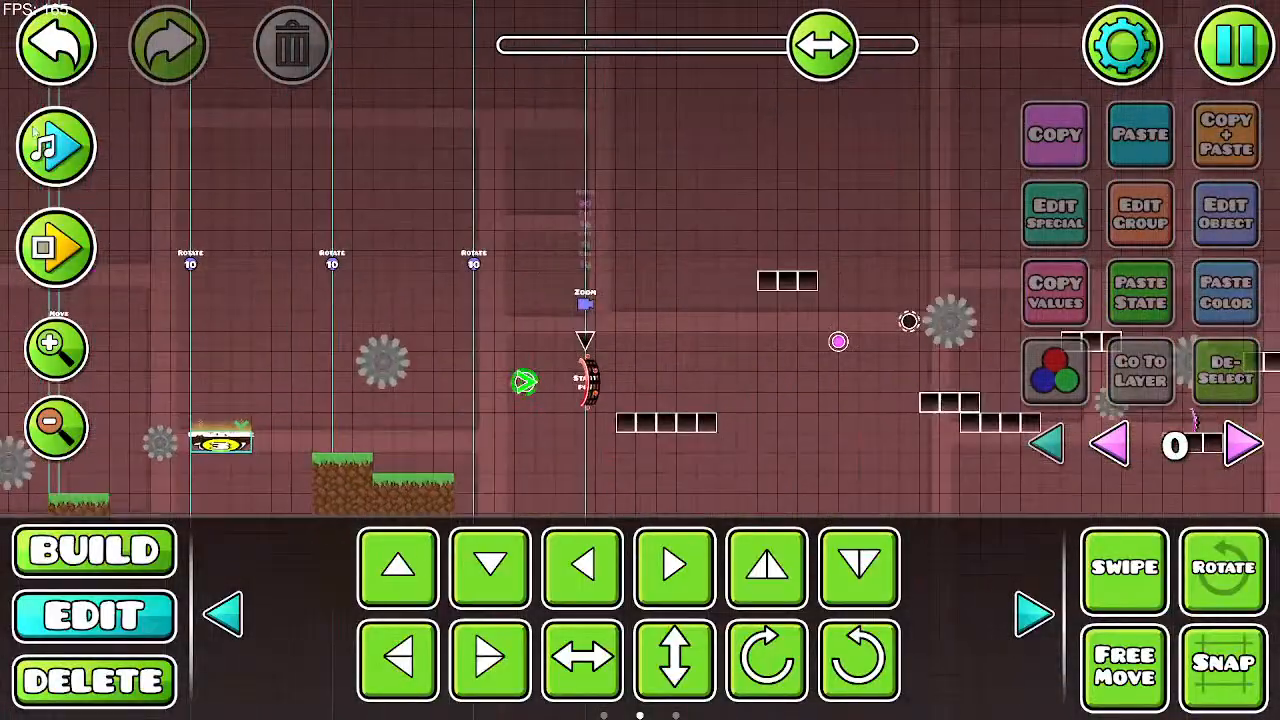
pyautogui.click(56, 147)
pyautogui.moveTo(475, 217); pyautogui.dragTo(249, 235)
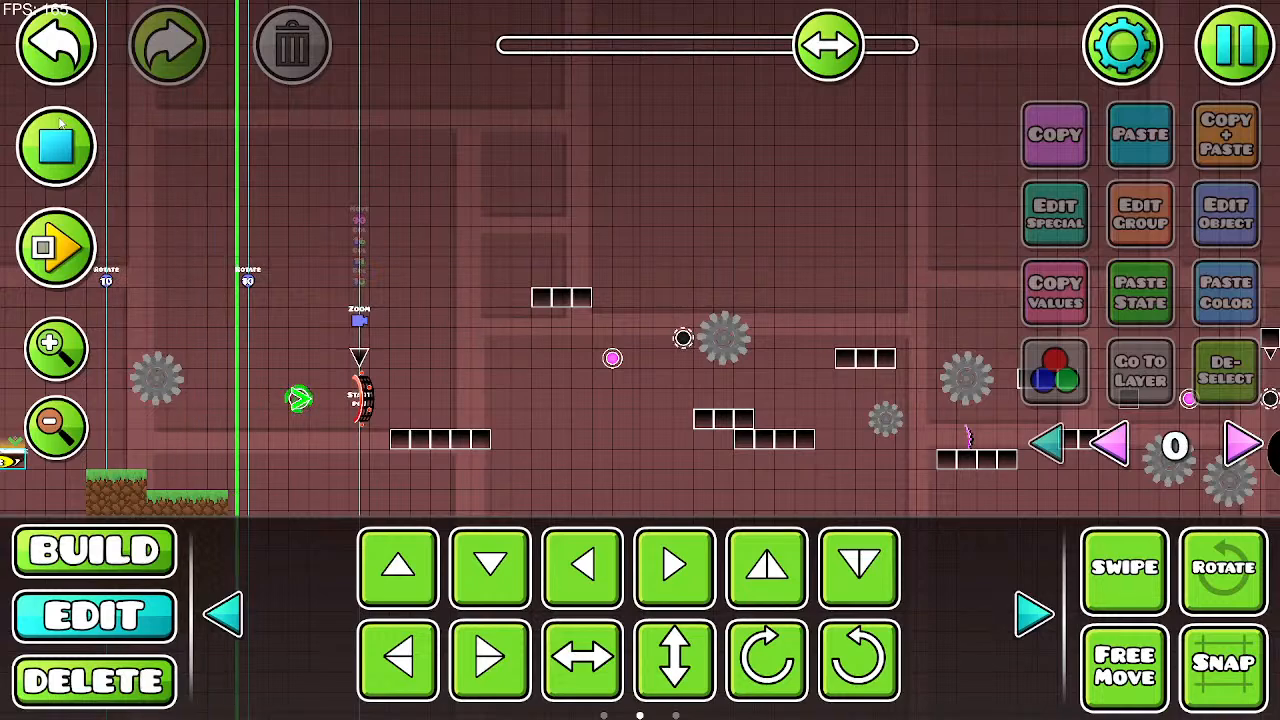
pyautogui.click(248, 278)
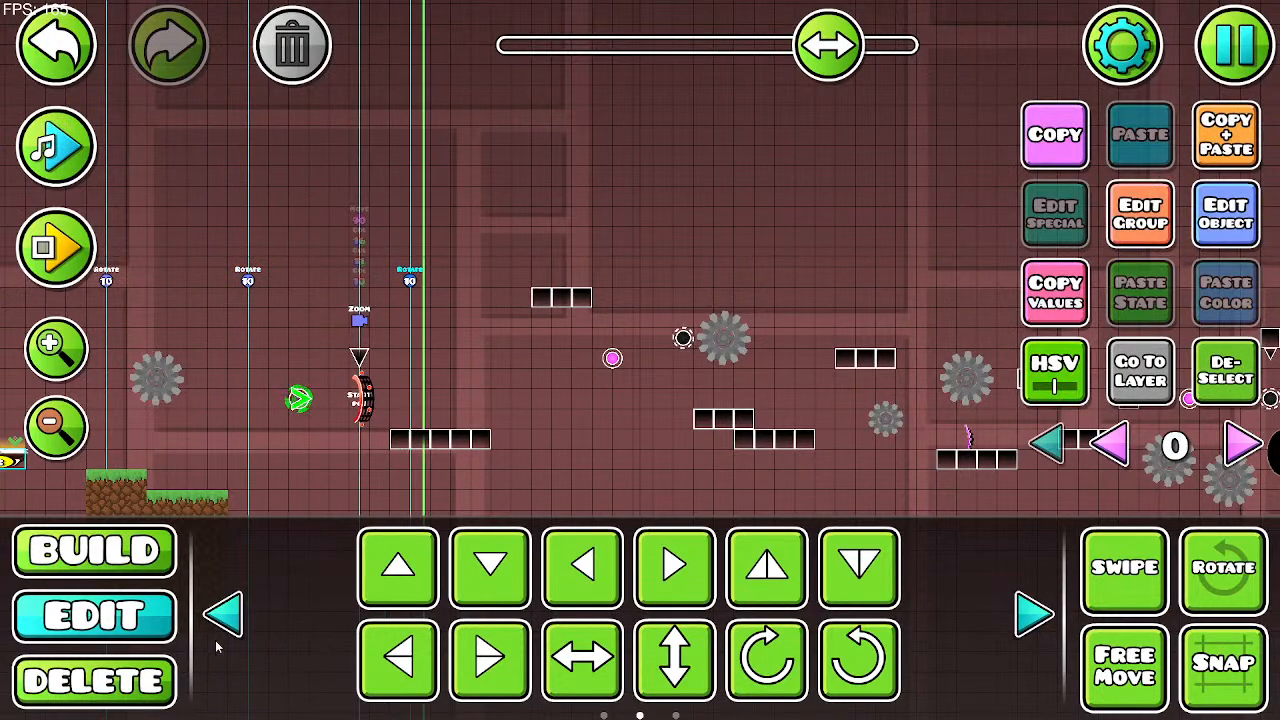
pyautogui.click(47, 166)
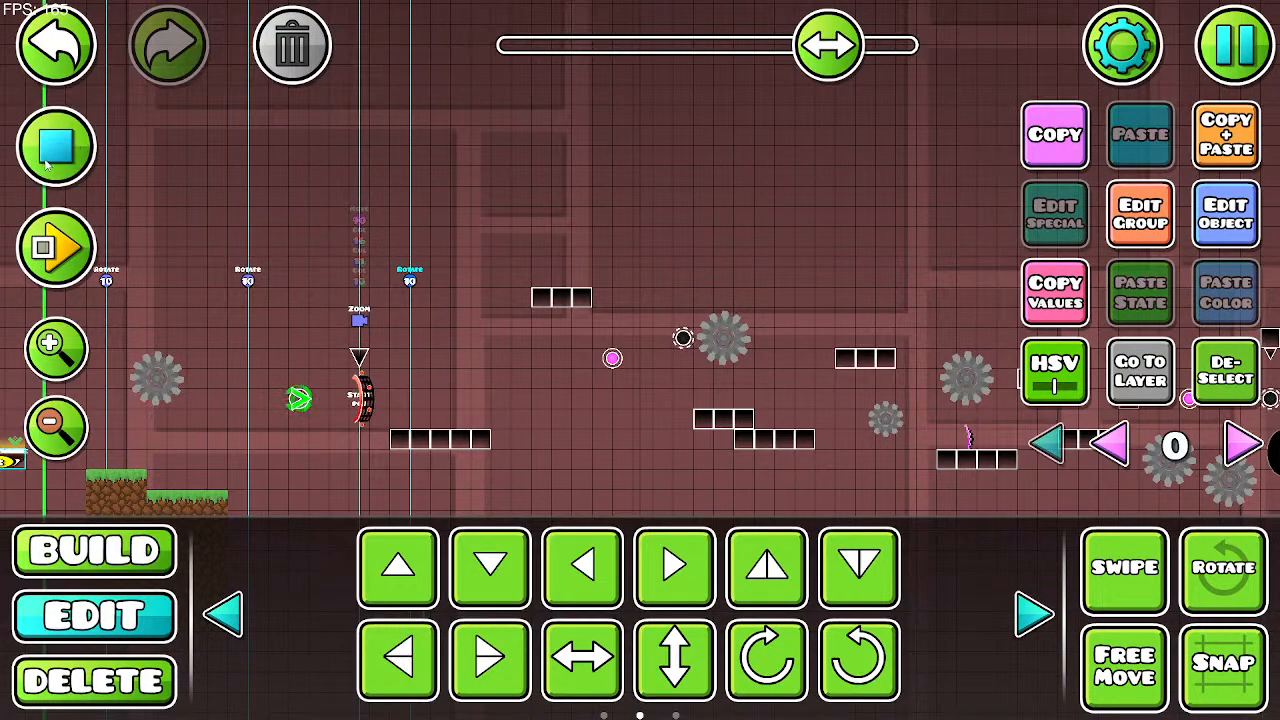
pyautogui.click(47, 166)
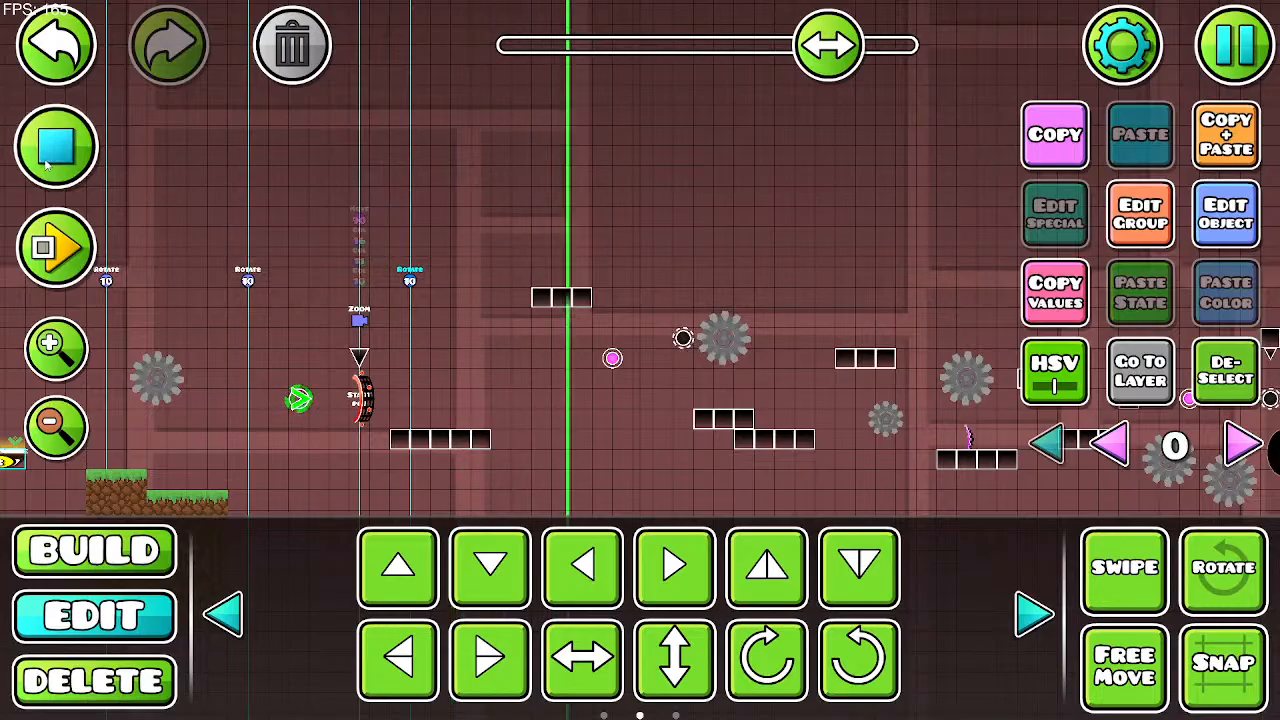
# Step: Add two more Rotate triggers in time with the music, above the first upper three-block platform and the first large gear
pyautogui.click(1226, 143)
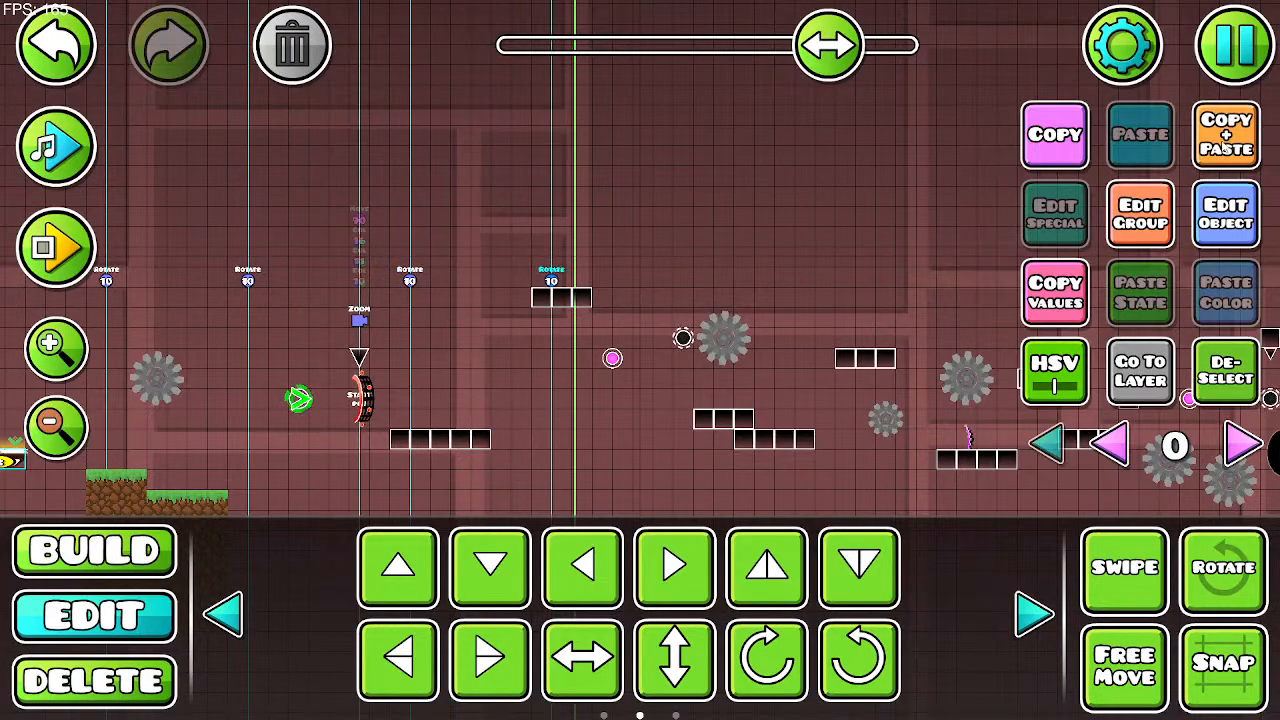
pyautogui.click(72, 156)
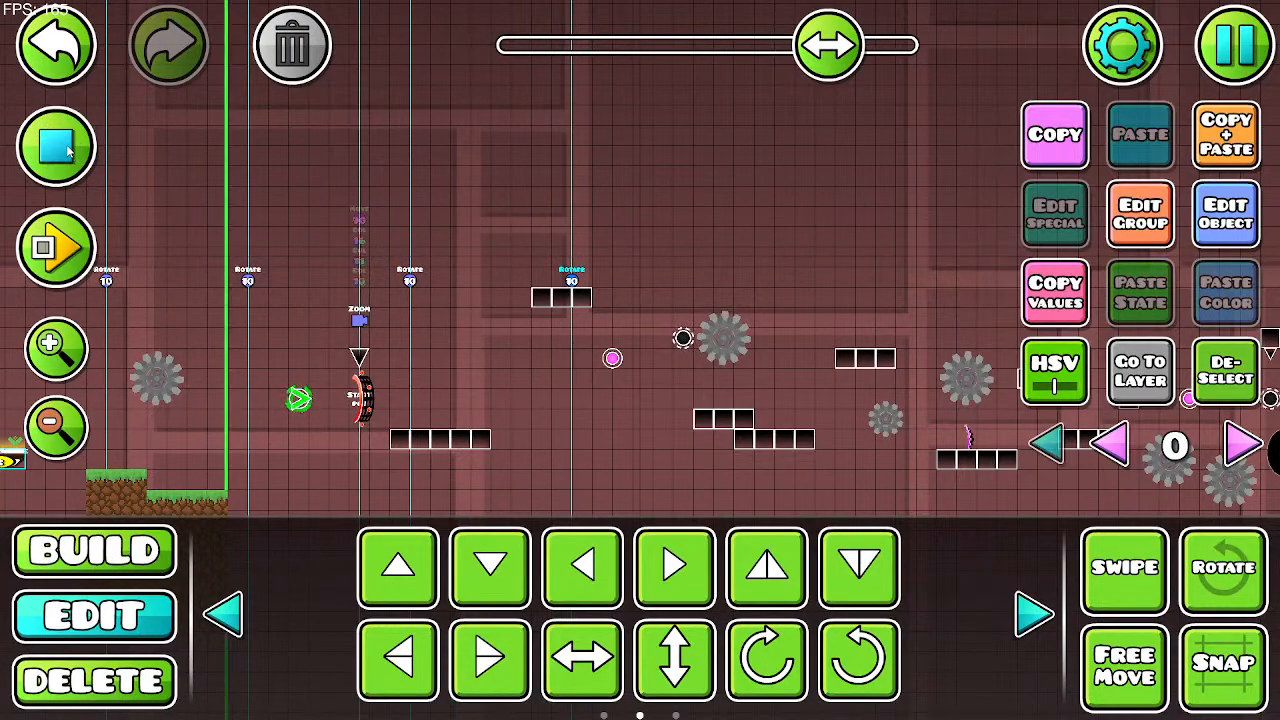
pyautogui.click(68, 151)
pyautogui.moveTo(745, 275); pyautogui.dragTo(536, 270)
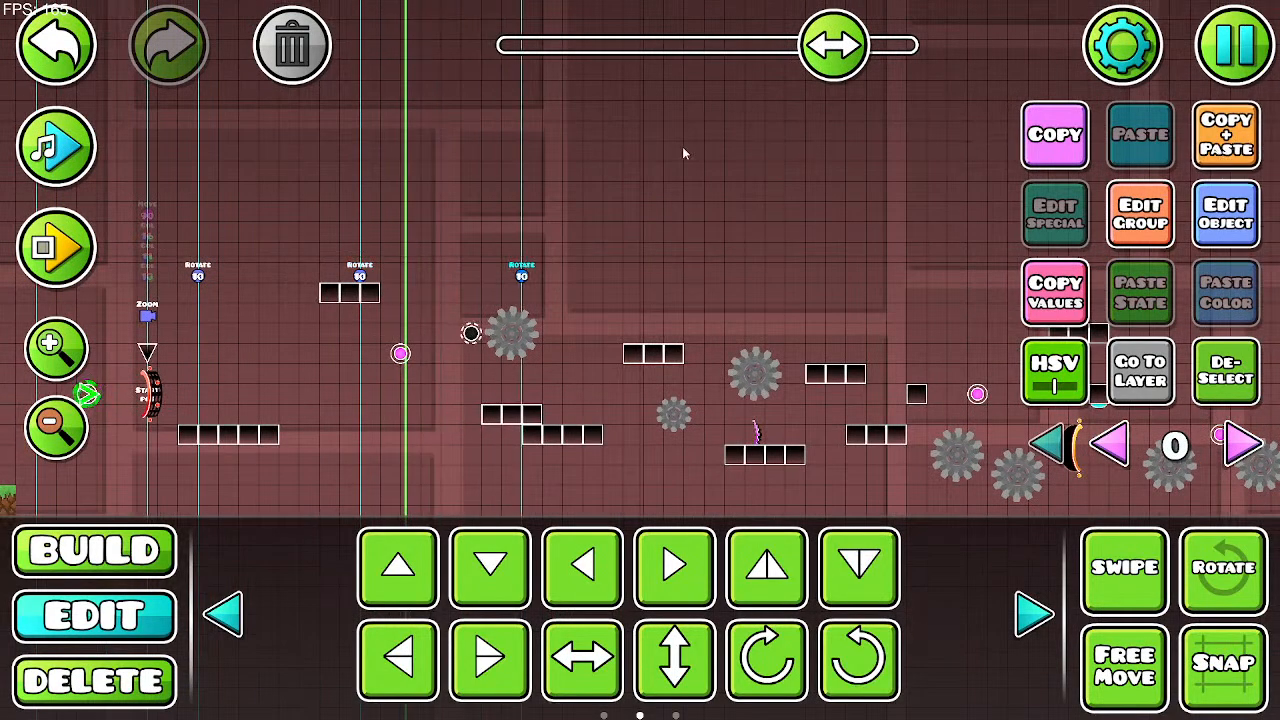
pyautogui.click(72, 145)
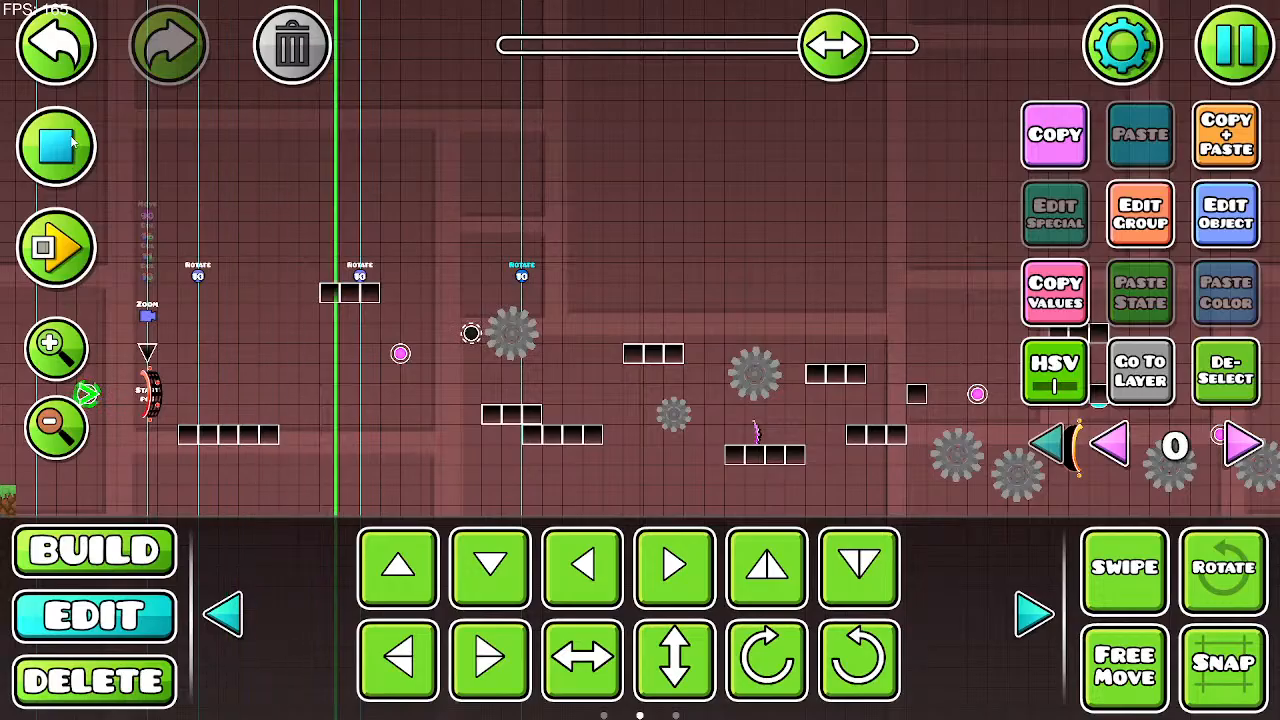
pyautogui.click(74, 147)
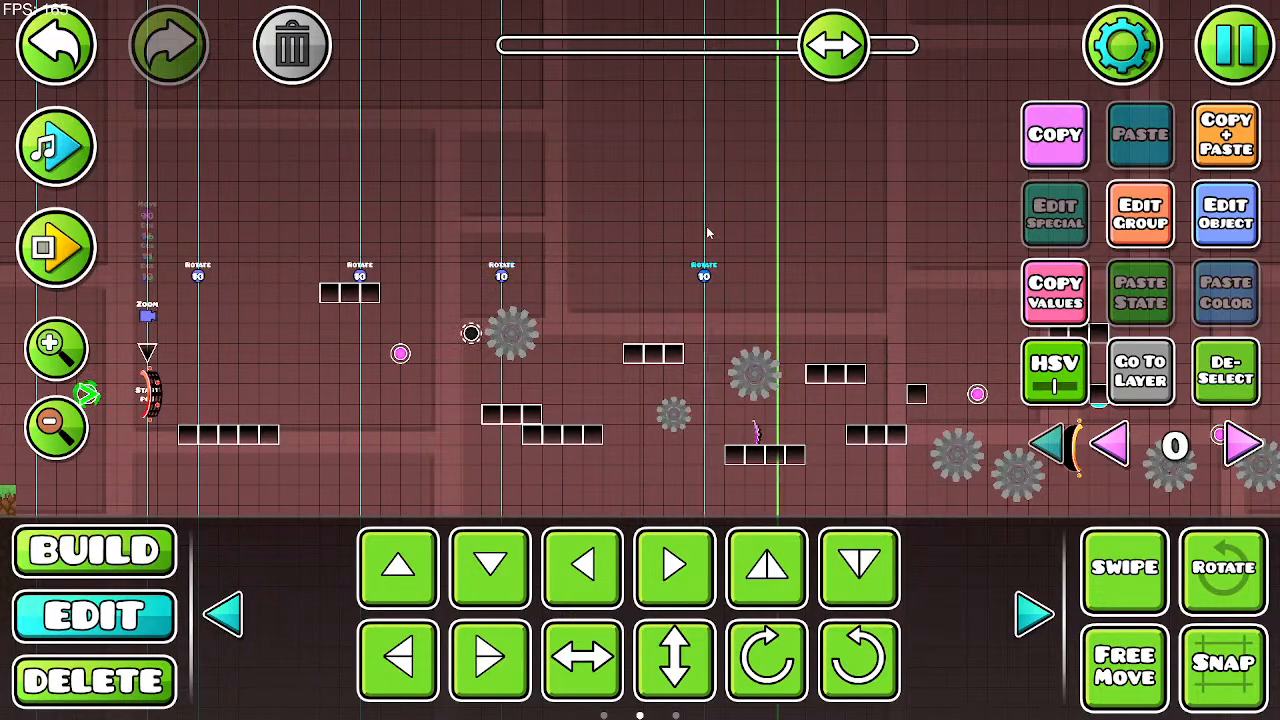
# Step: Place the next two Rotate triggers on the beat, above the three-block platforms on either side of the second large gear
pyautogui.press('a')
pyautogui.click(56, 141)
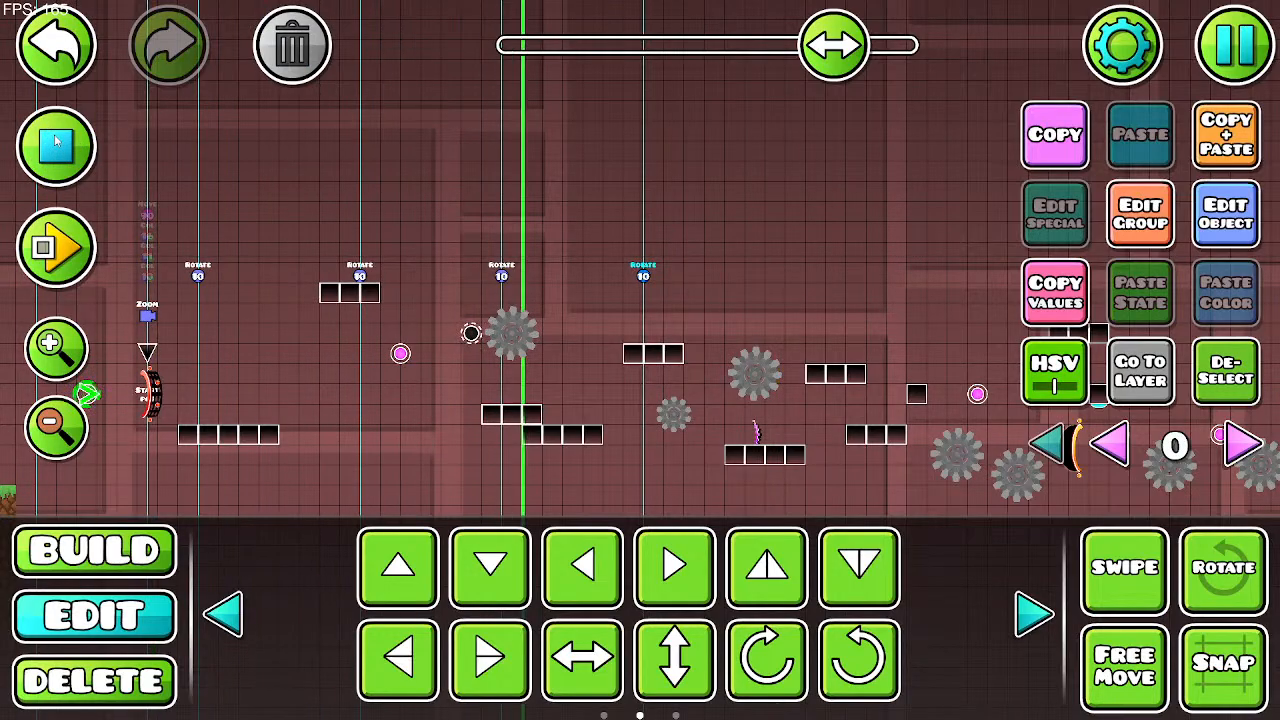
pyautogui.click(56, 141)
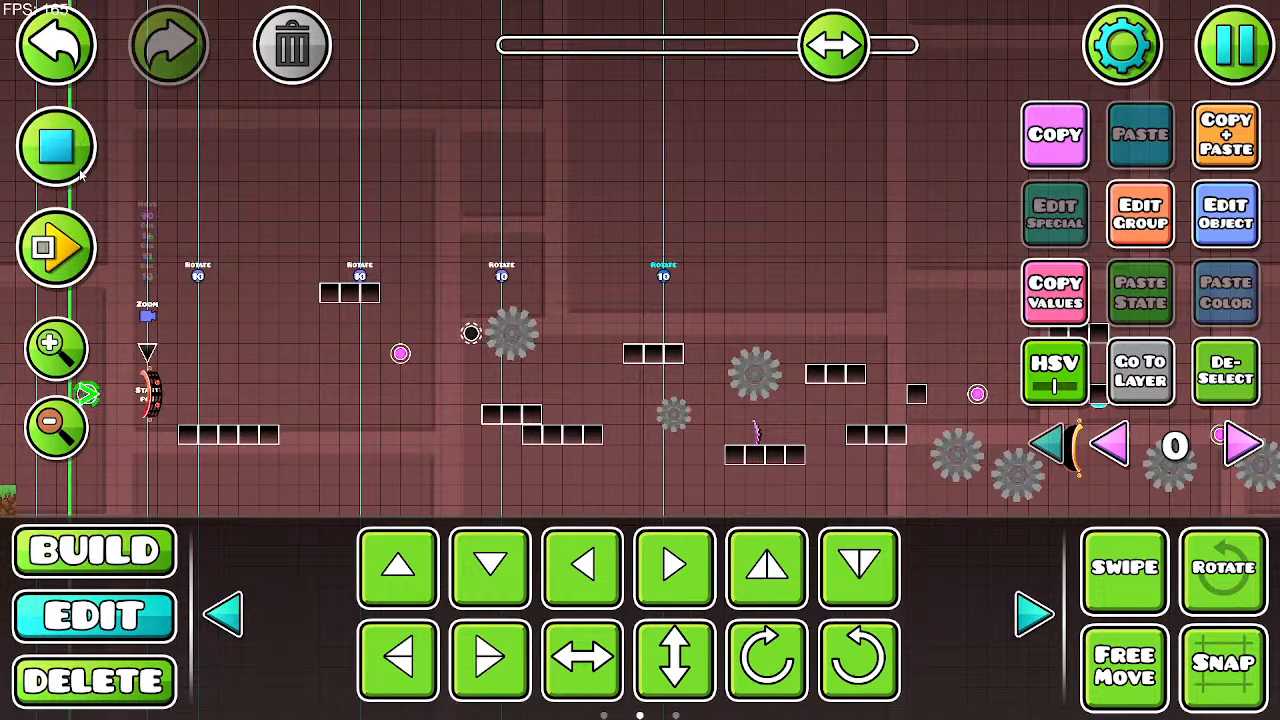
pyautogui.moveTo(455, 206); pyautogui.dragTo(330, 206)
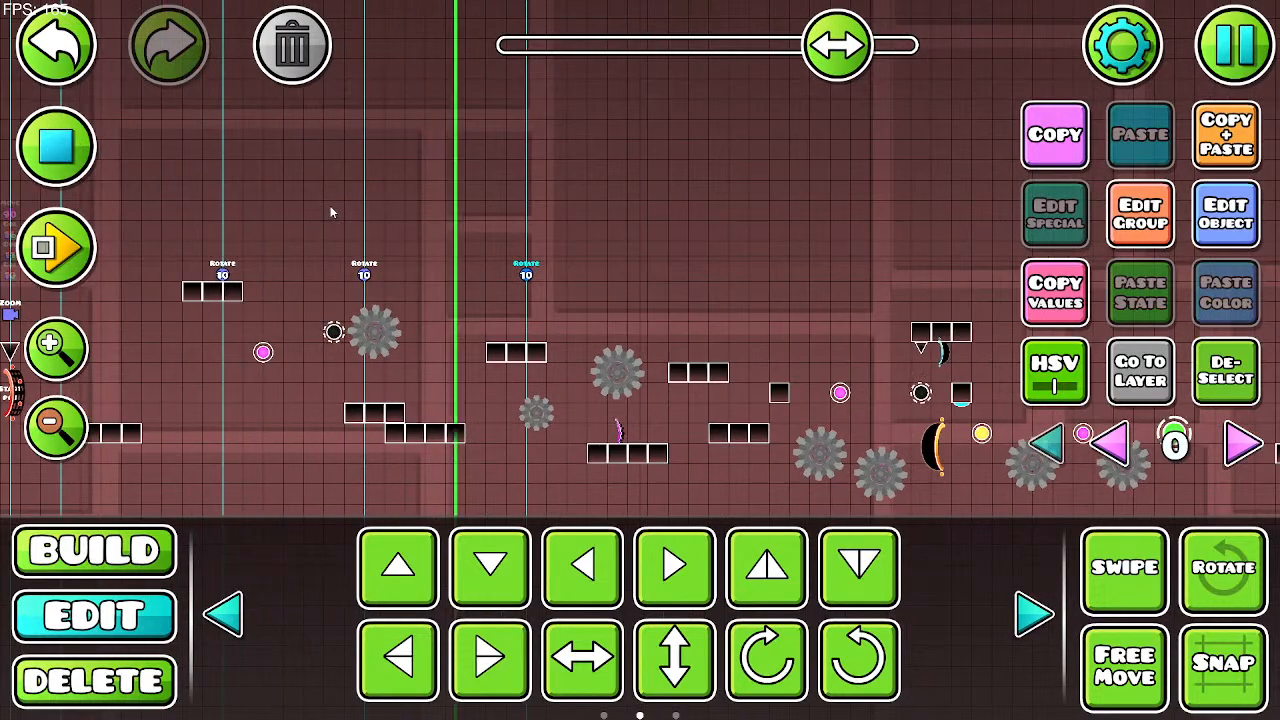
pyautogui.click(56, 141)
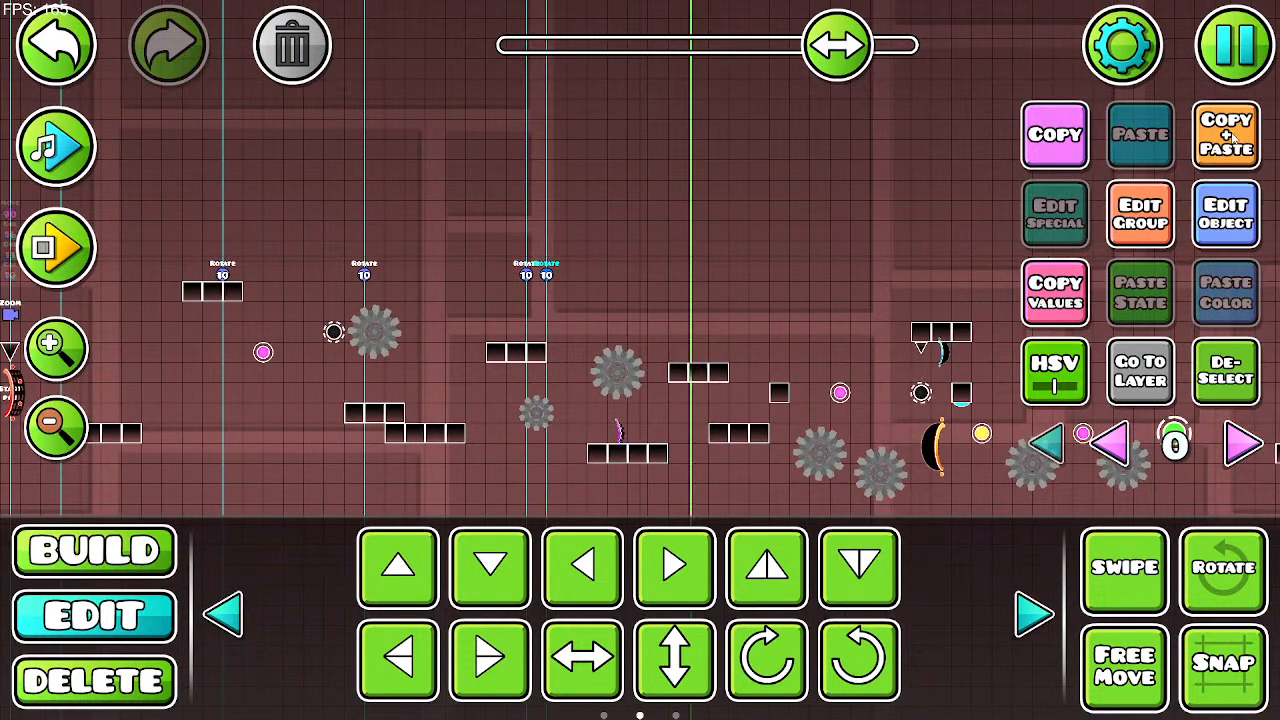
pyautogui.click(84, 150)
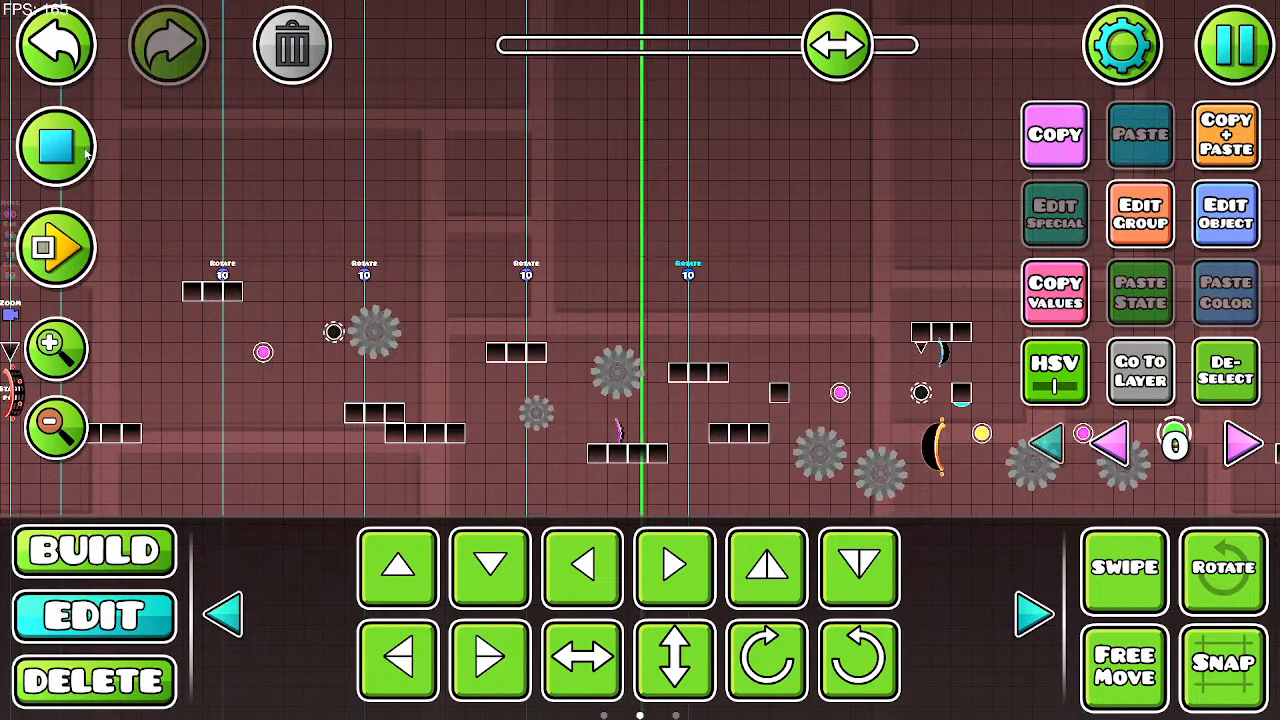
pyautogui.click(84, 150)
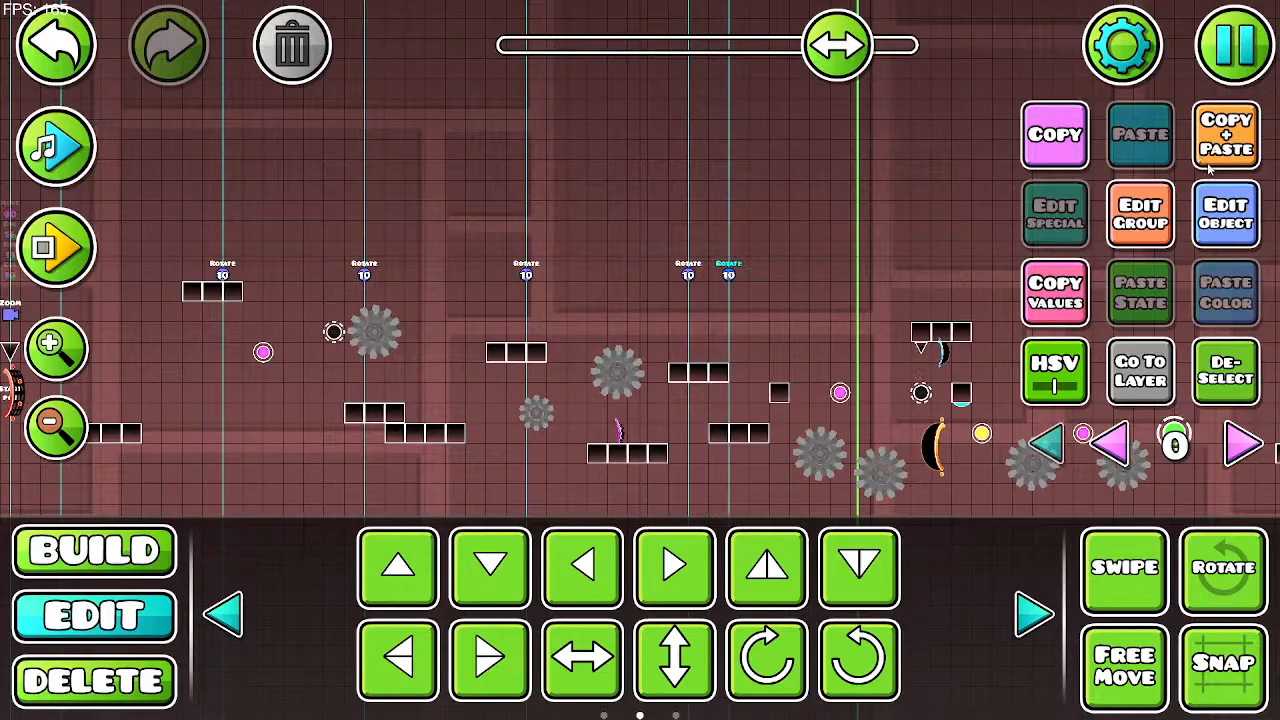
# Step: Add Rotate triggers in time with the music above the first large gear before the orange teleport portal and just after that portal
pyautogui.click(95, 147)
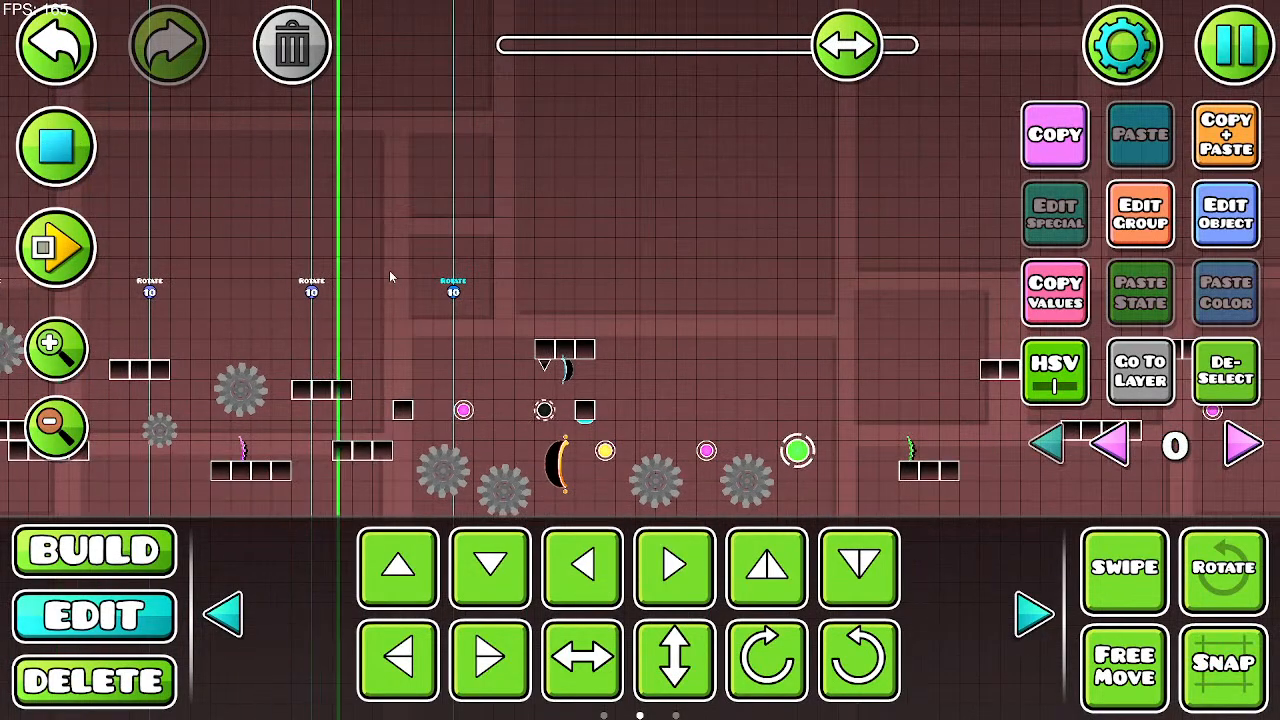
pyautogui.click(56, 146)
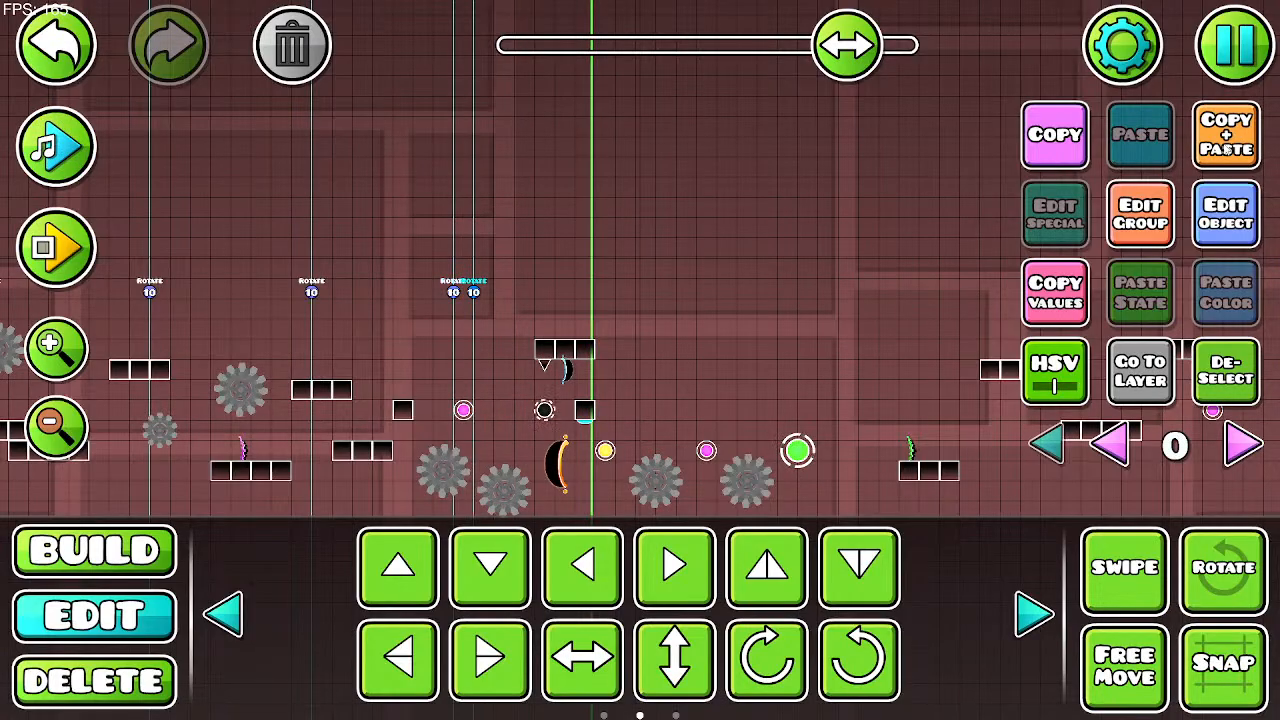
pyautogui.click(76, 148)
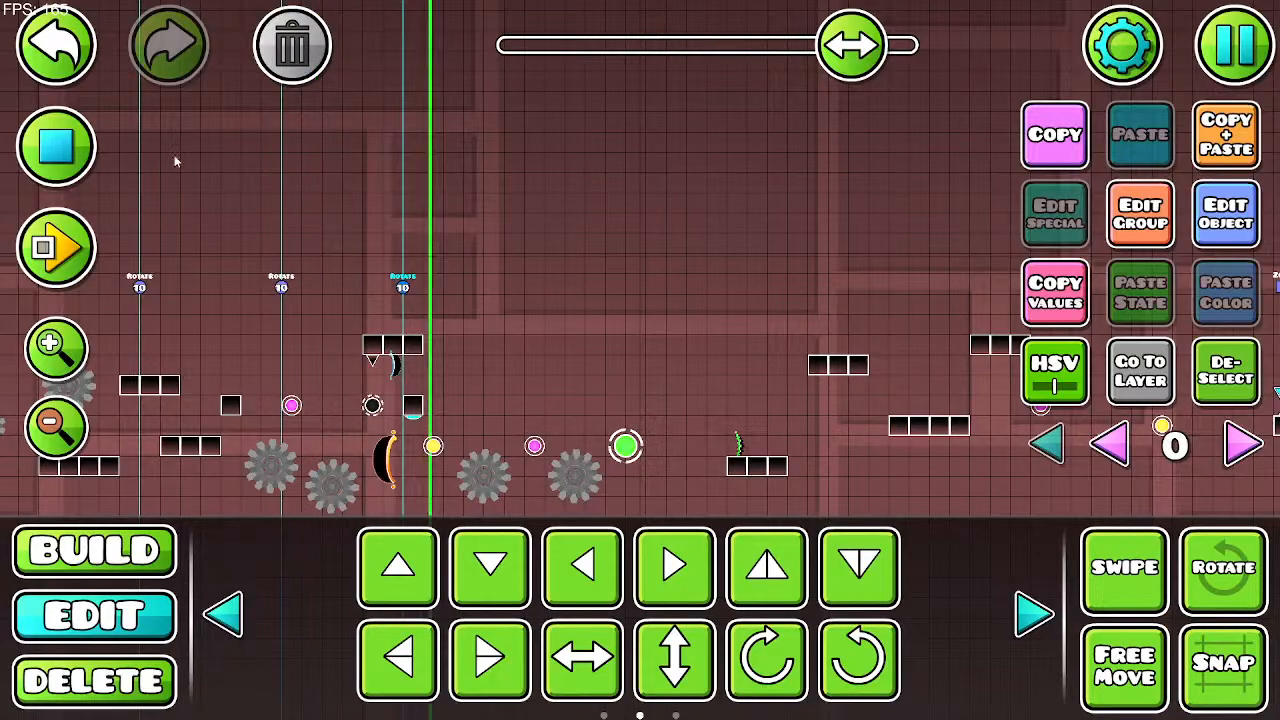
pyautogui.click(76, 149)
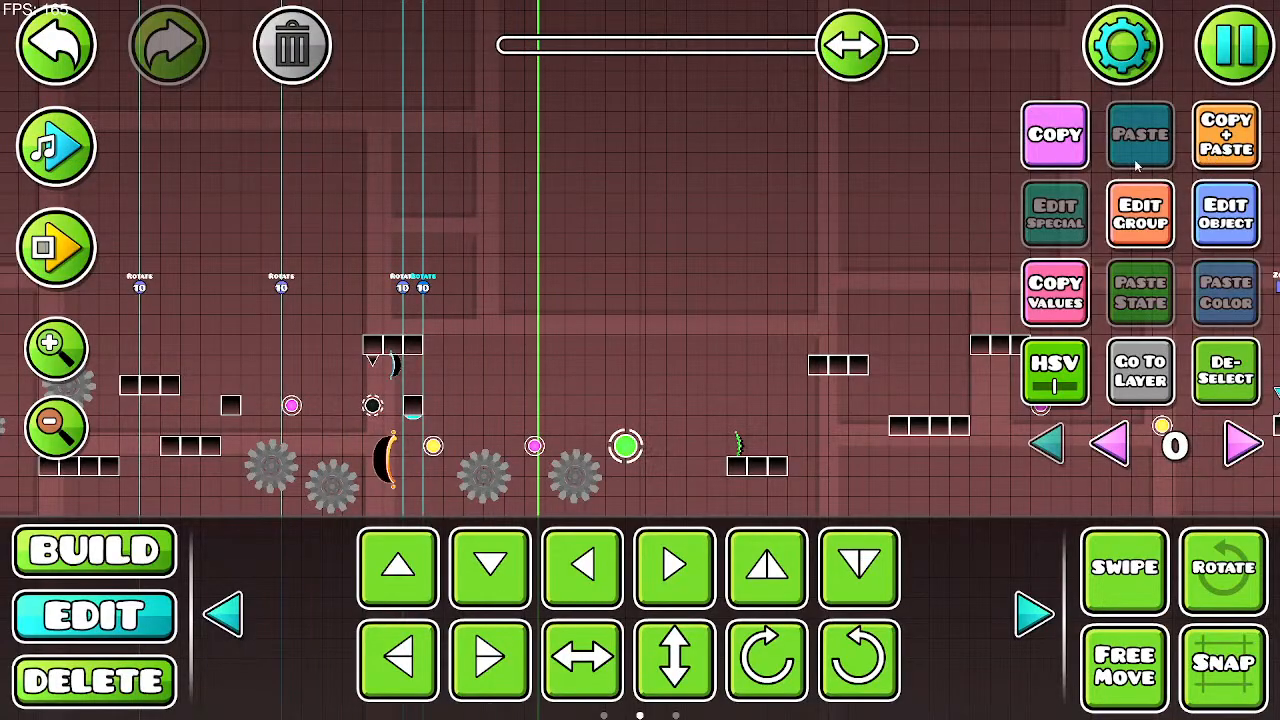
# Step: Add Rotate triggers on the beat above the last large gear and between the green orb and the following three-block platform
pyautogui.click(57, 163)
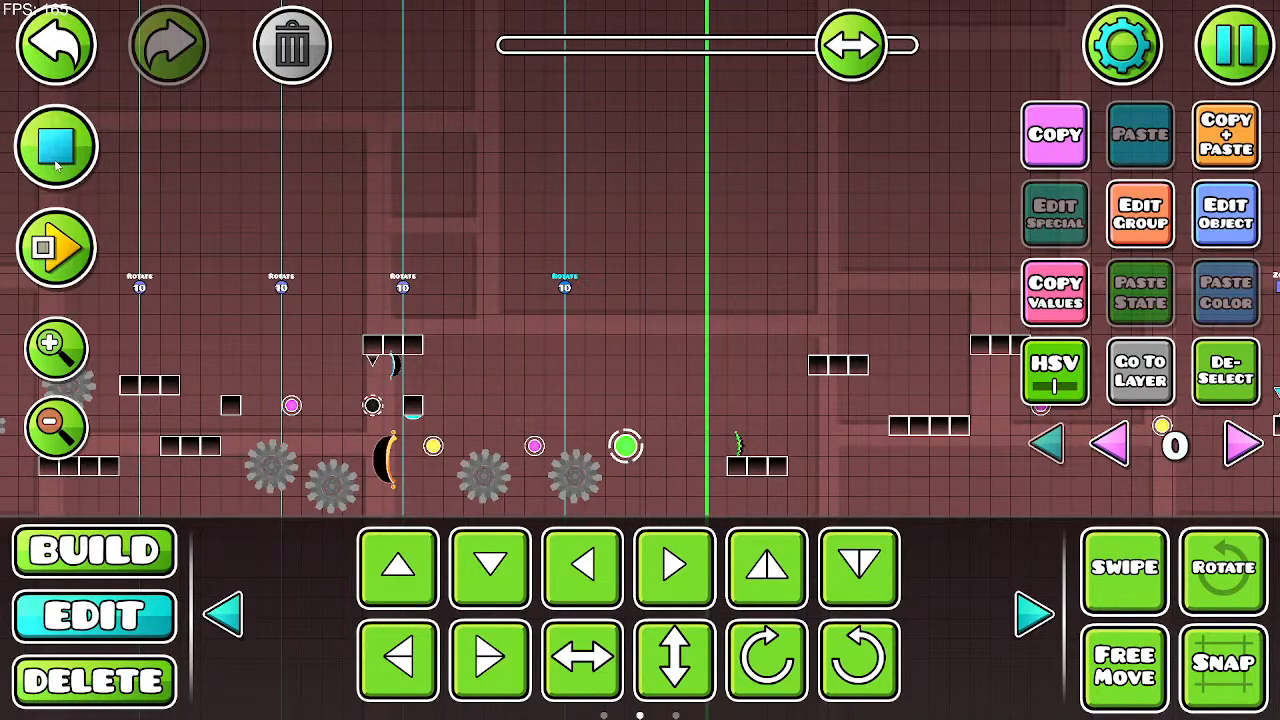
pyautogui.click(57, 163)
pyautogui.click(1226, 155)
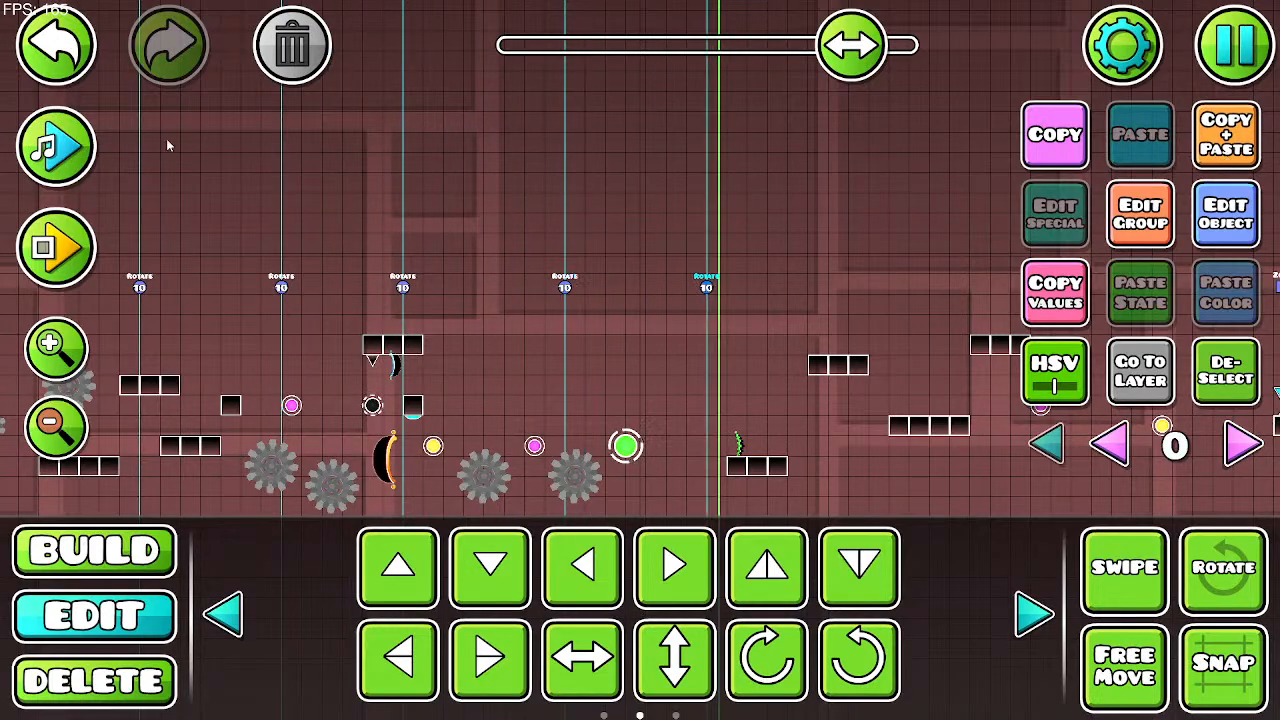
pyautogui.click(57, 147)
# Step: Place another Rotate trigger above the first elevated three-block platform after the green orb, matching it to the music
pyautogui.moveTo(660, 235); pyautogui.dragTo(416, 224)
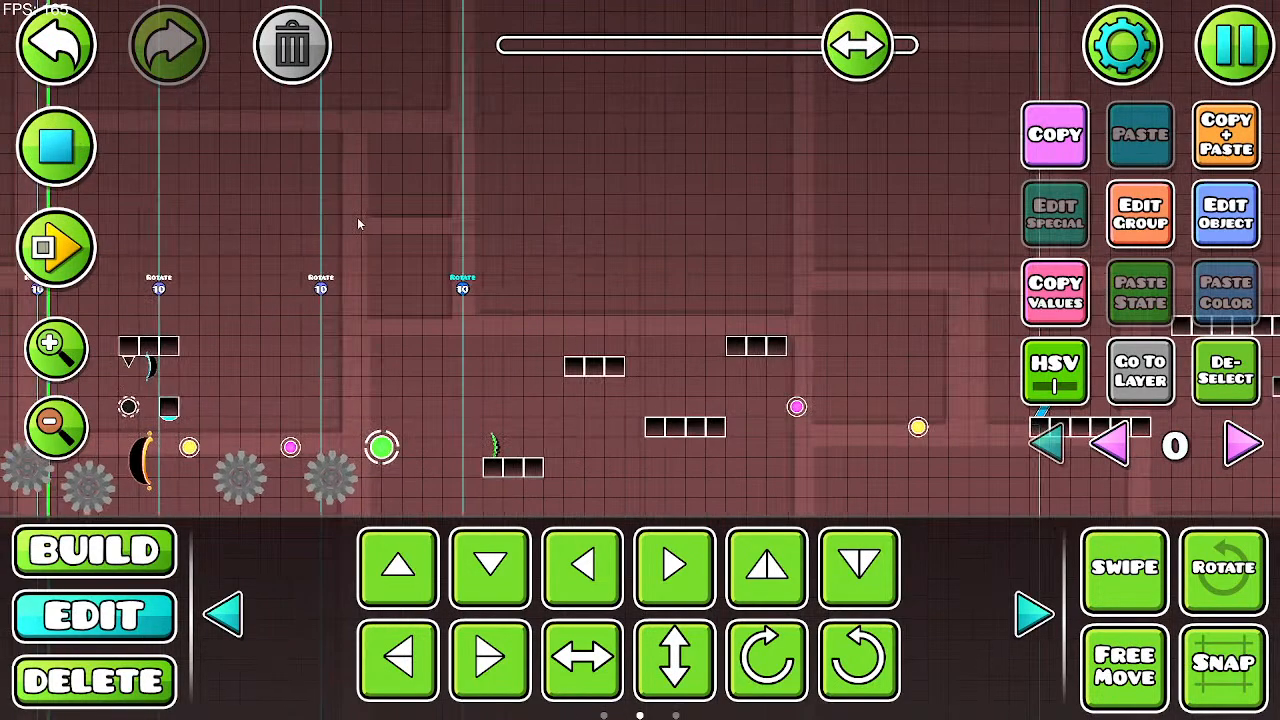
pyautogui.click(56, 145)
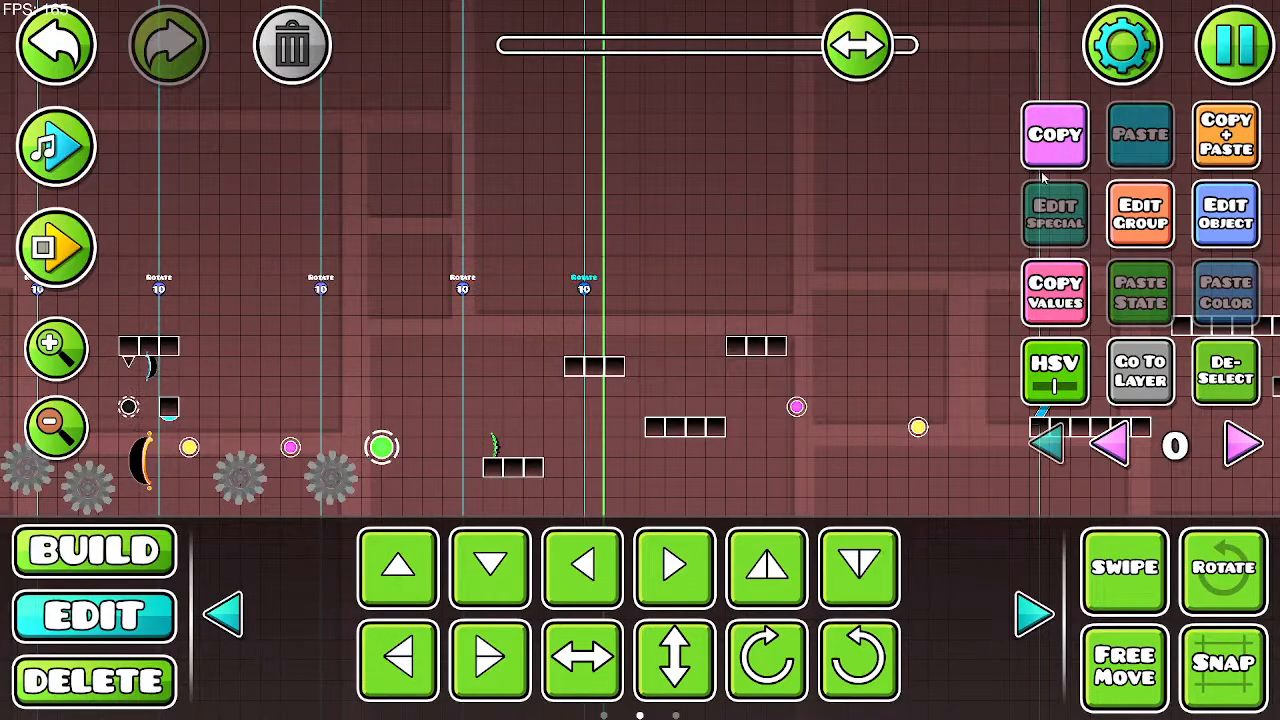
pyautogui.click(57, 147)
pyautogui.moveTo(554, 152); pyautogui.dragTo(361, 154)
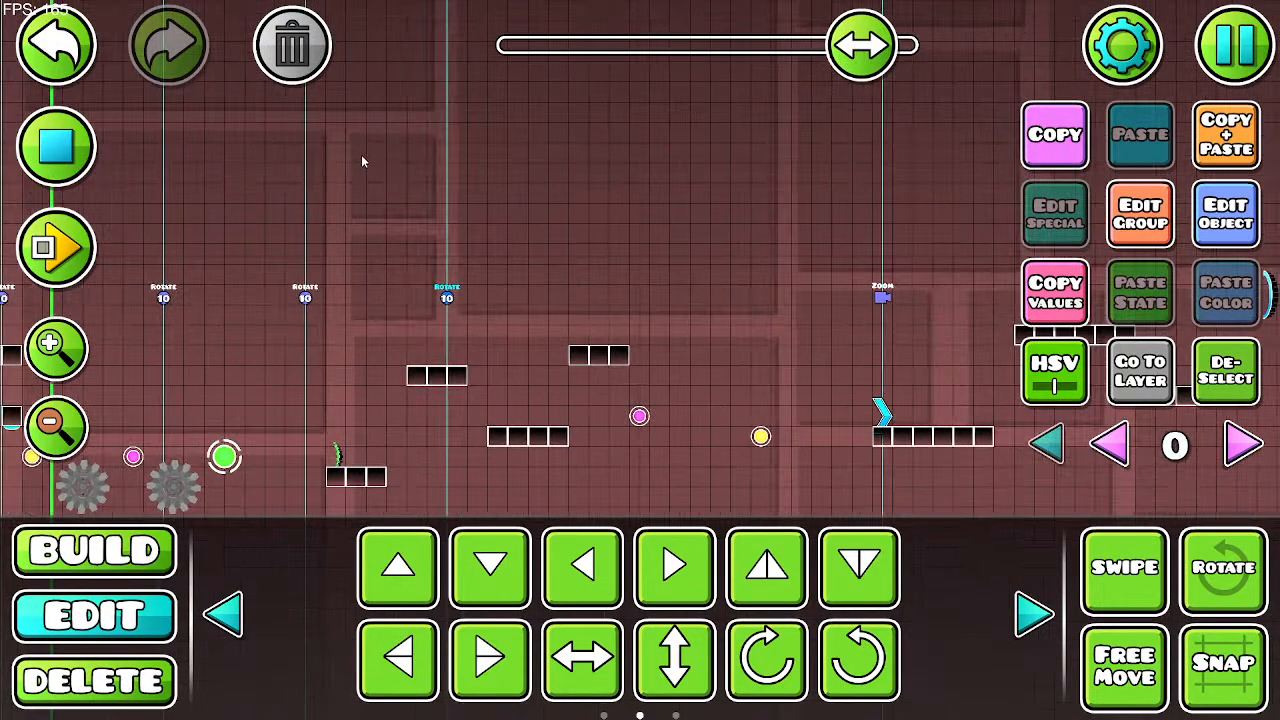
# Step: Add Rotate triggers in time with the music above the next elevated three-block platform and near the yellow orb before the Zoom trigger
pyautogui.click(57, 147)
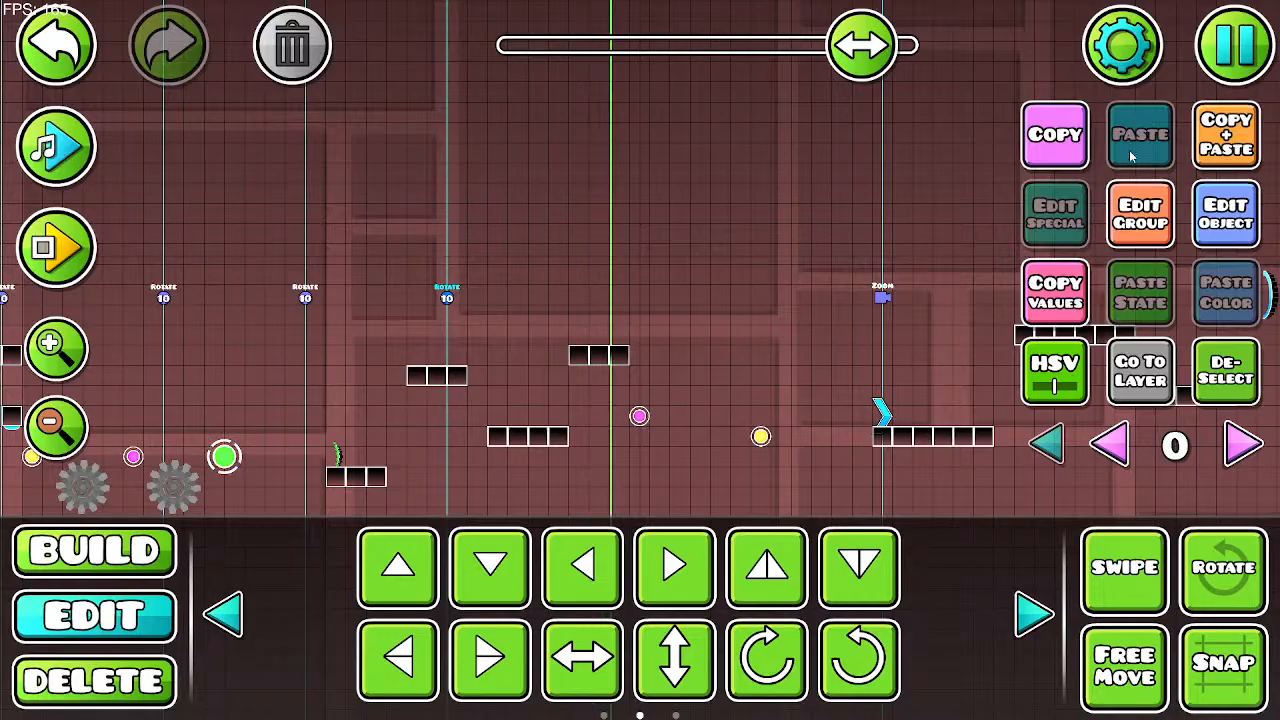
pyautogui.click(1226, 135)
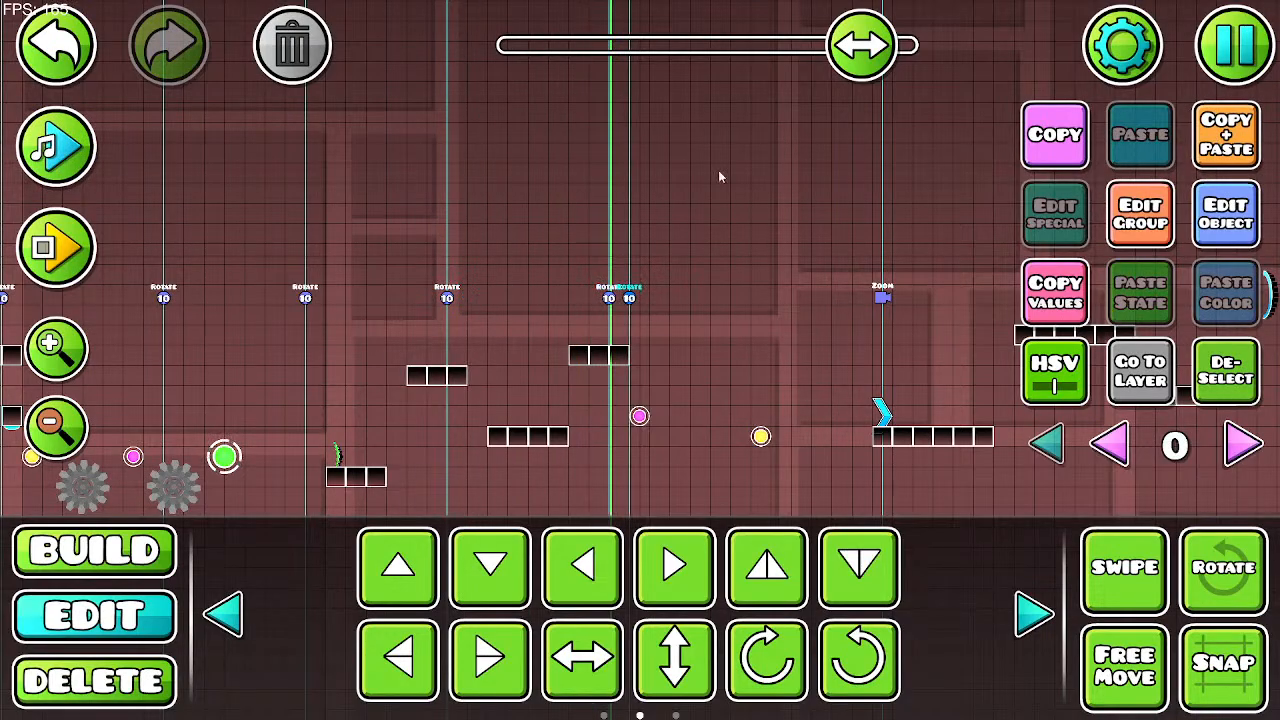
pyautogui.click(86, 143)
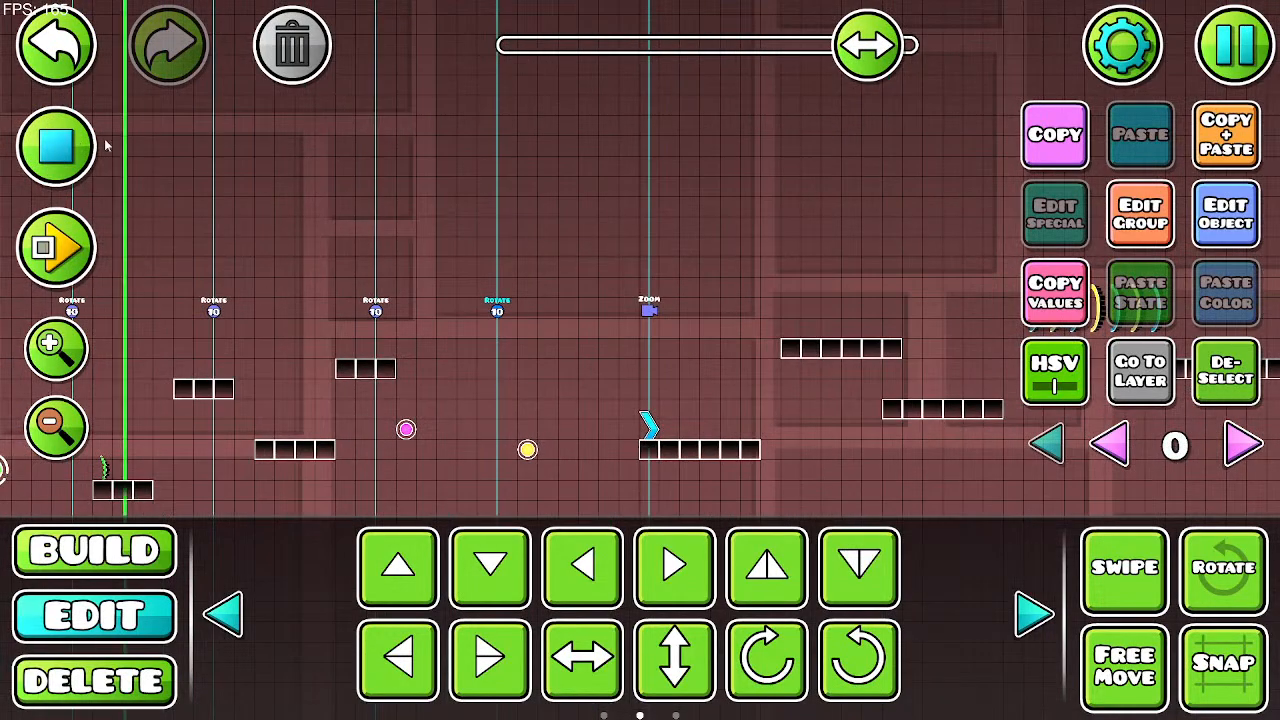
pyautogui.press('d')
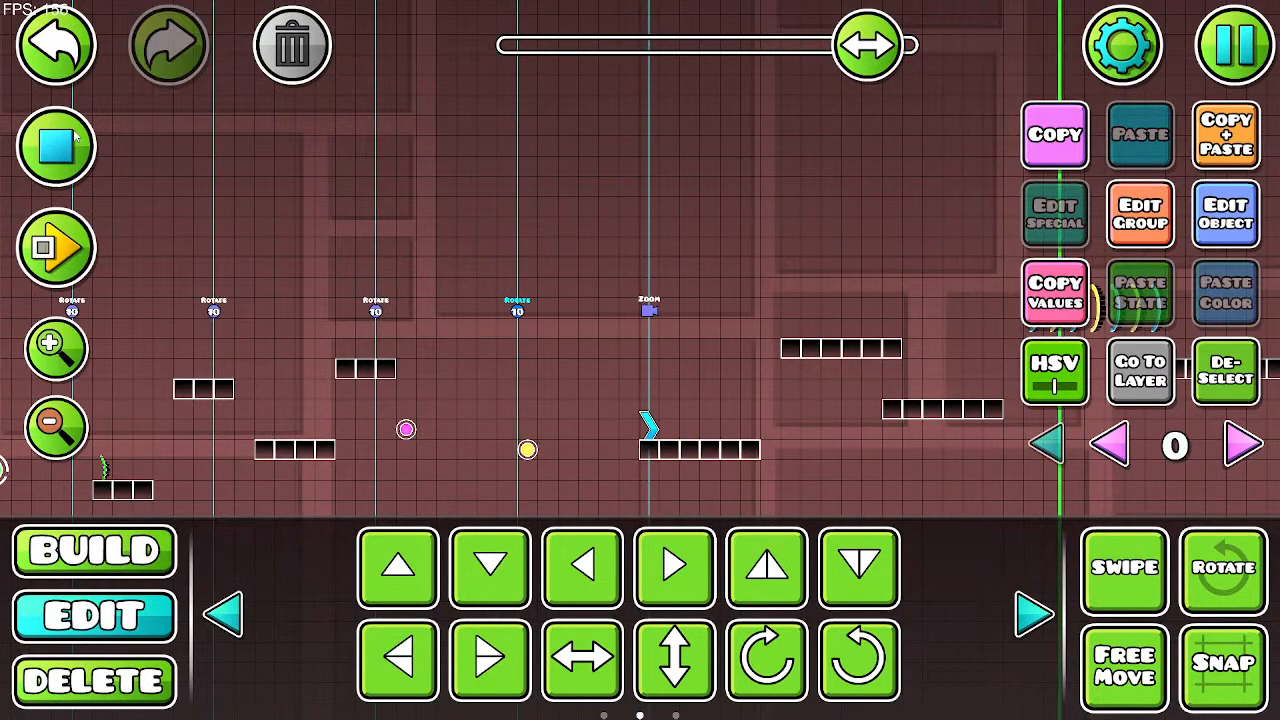
# Step: Add Rotate triggers in time with the music beside the Zoom trigger and above the elevated six-block platform after it
pyautogui.moveTo(764, 260); pyautogui.dragTo(457, 237)
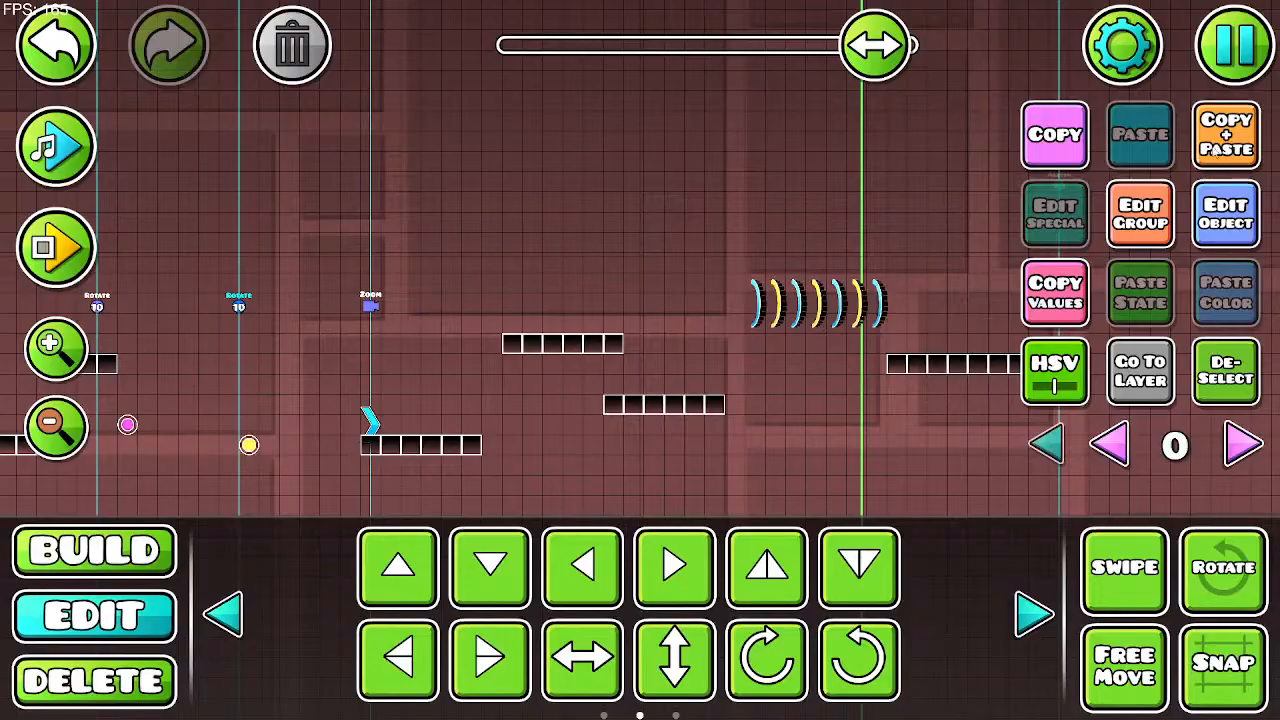
pyautogui.click(72, 168)
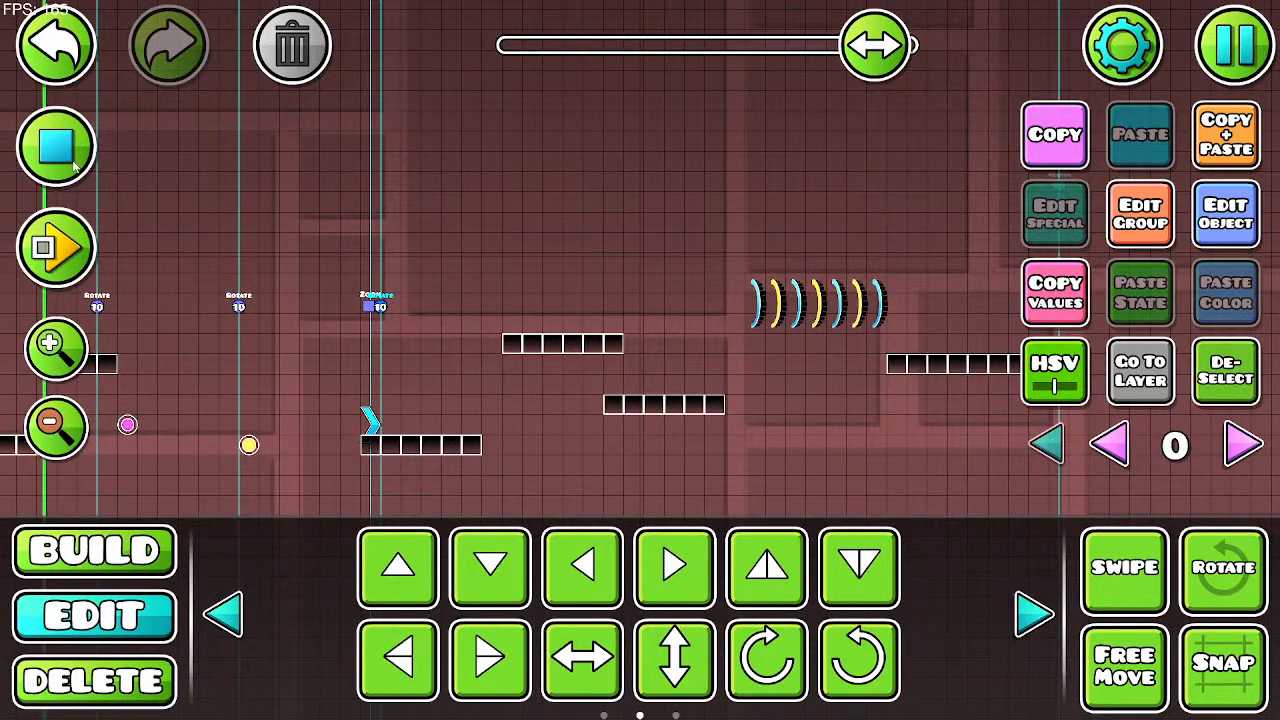
pyautogui.click(72, 168)
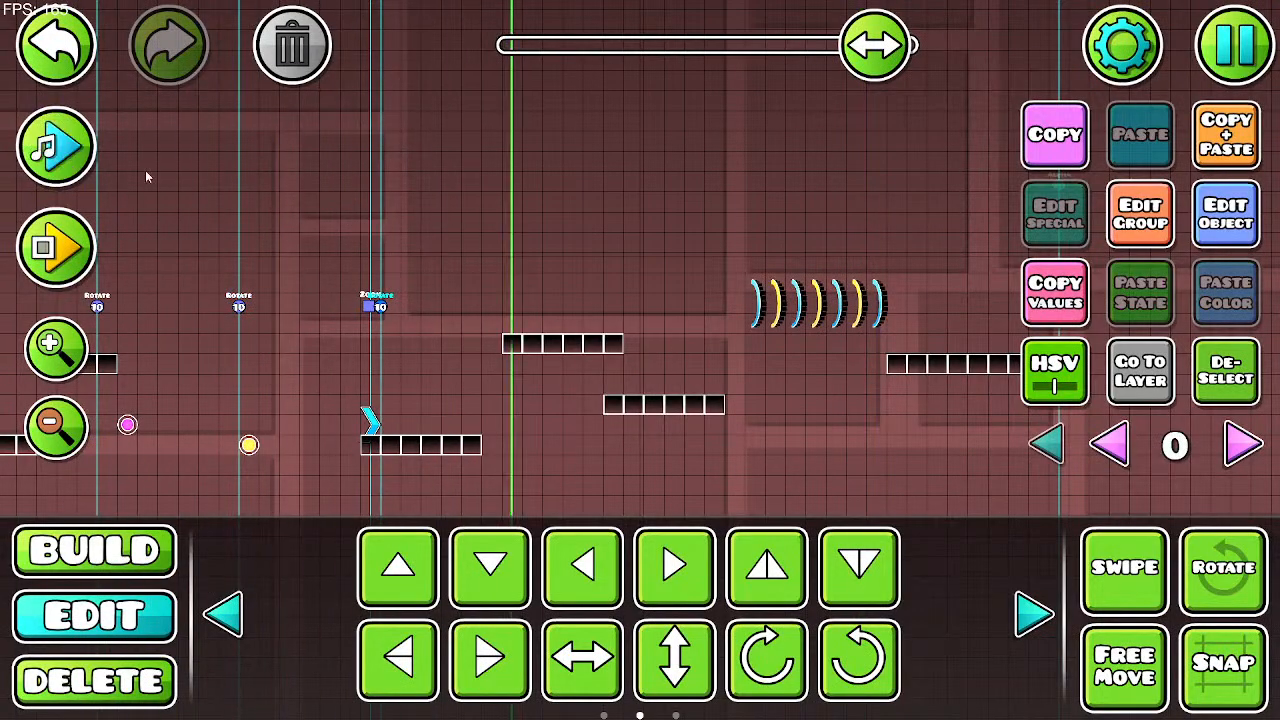
pyautogui.click(1238, 139)
pyautogui.click(64, 130)
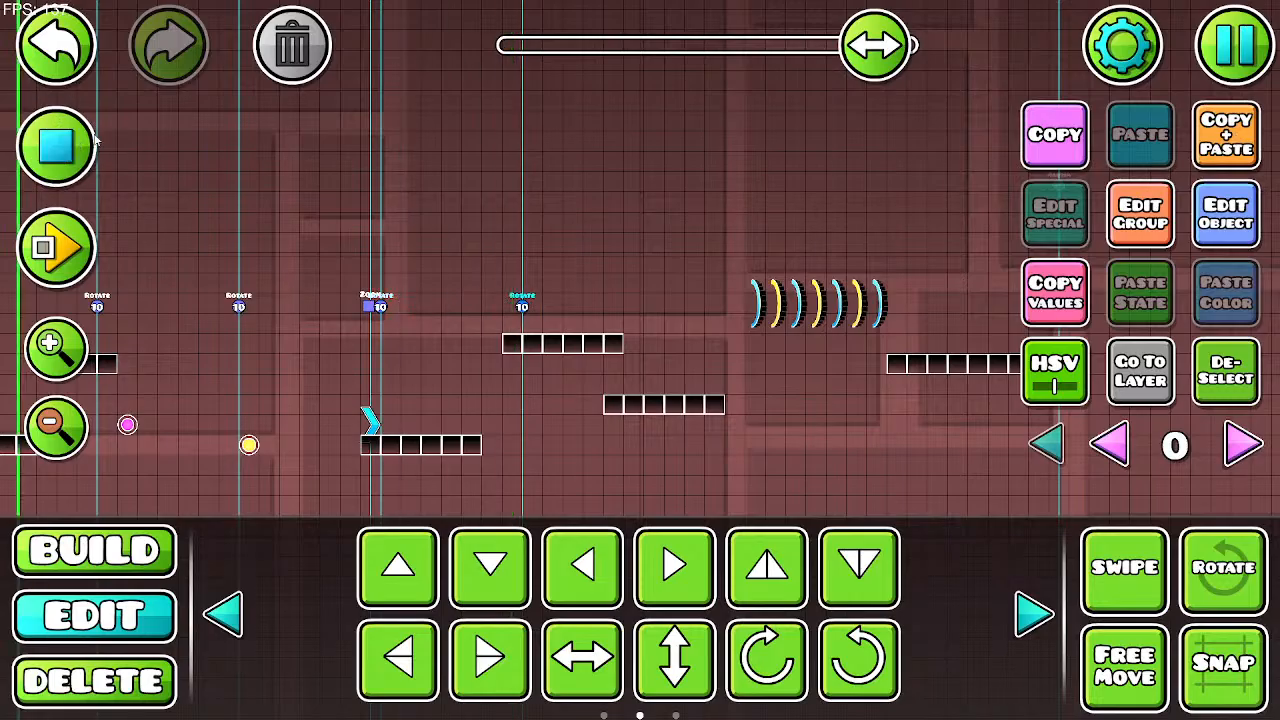
pyautogui.moveTo(708, 192); pyautogui.dragTo(462, 199)
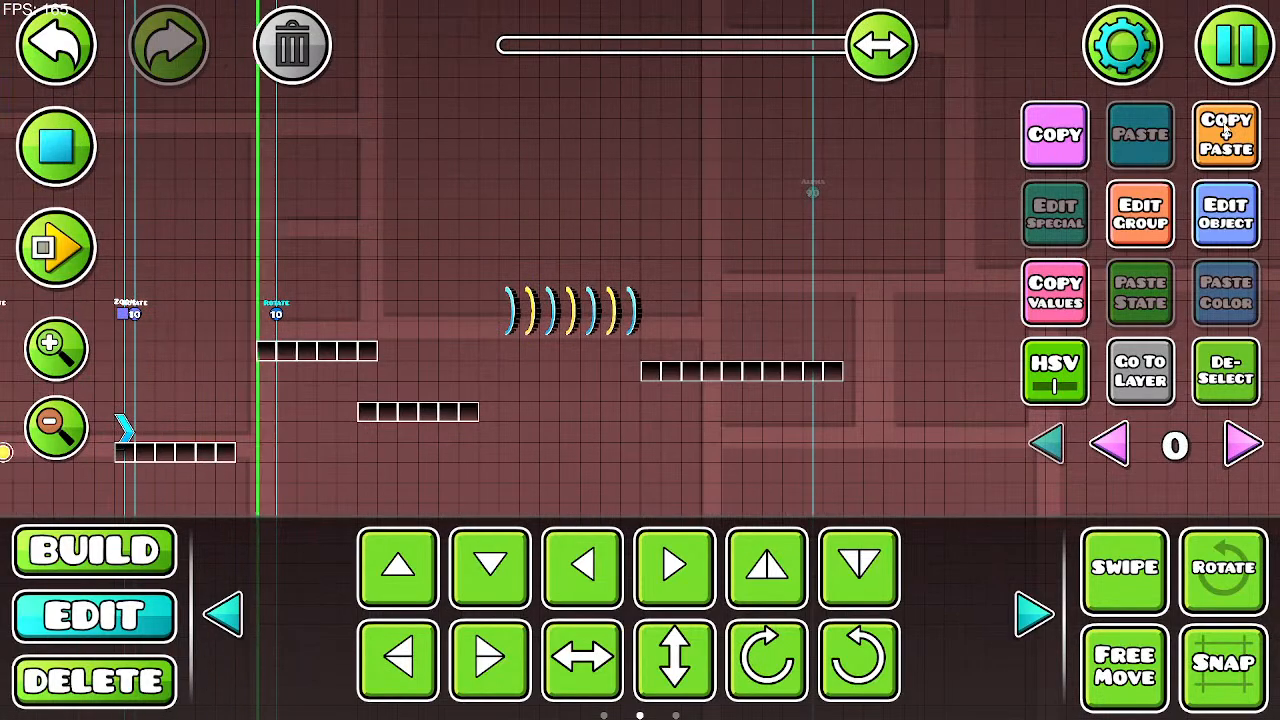
pyautogui.click(66, 155)
# Step: Playtest the robot and ball sections up to the row of blue and yellow gravity portals to check the Rotate triggers
pyautogui.click(76, 255)
pyautogui.click(500, 326)
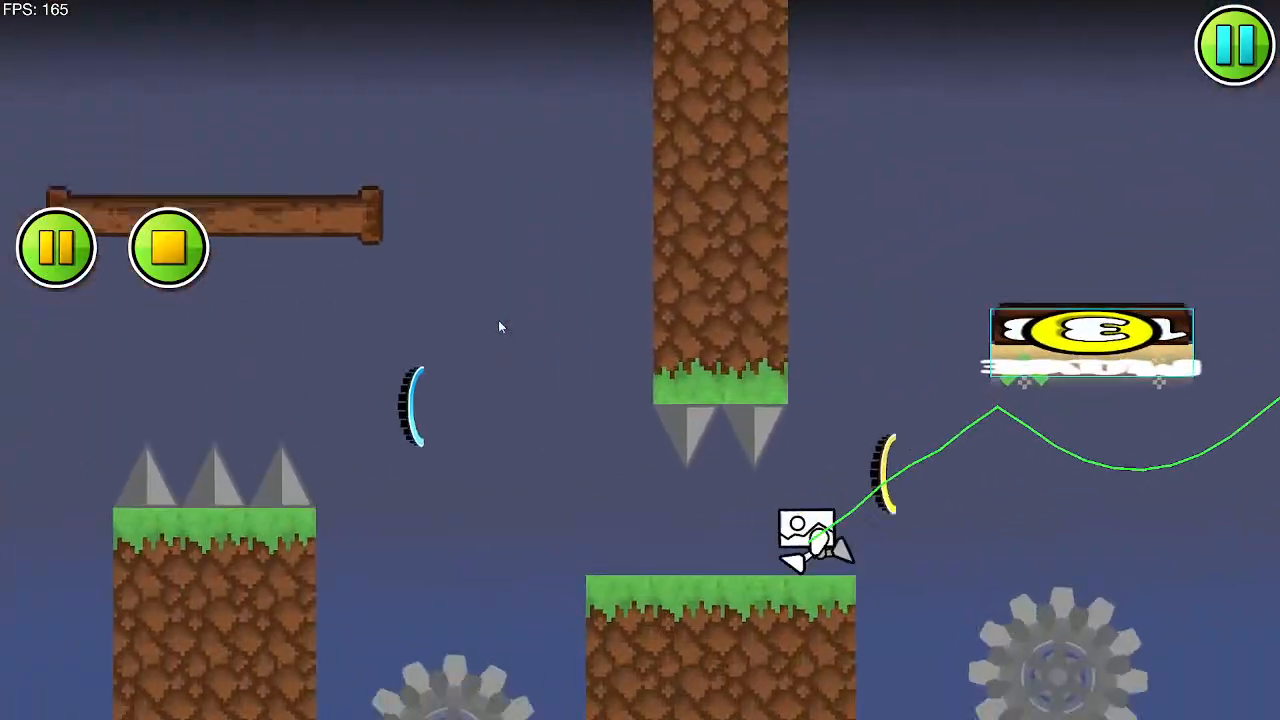
pyautogui.click(499, 326)
pyautogui.click(499, 326)
pyautogui.click(499, 326)
pyautogui.click(499, 326)
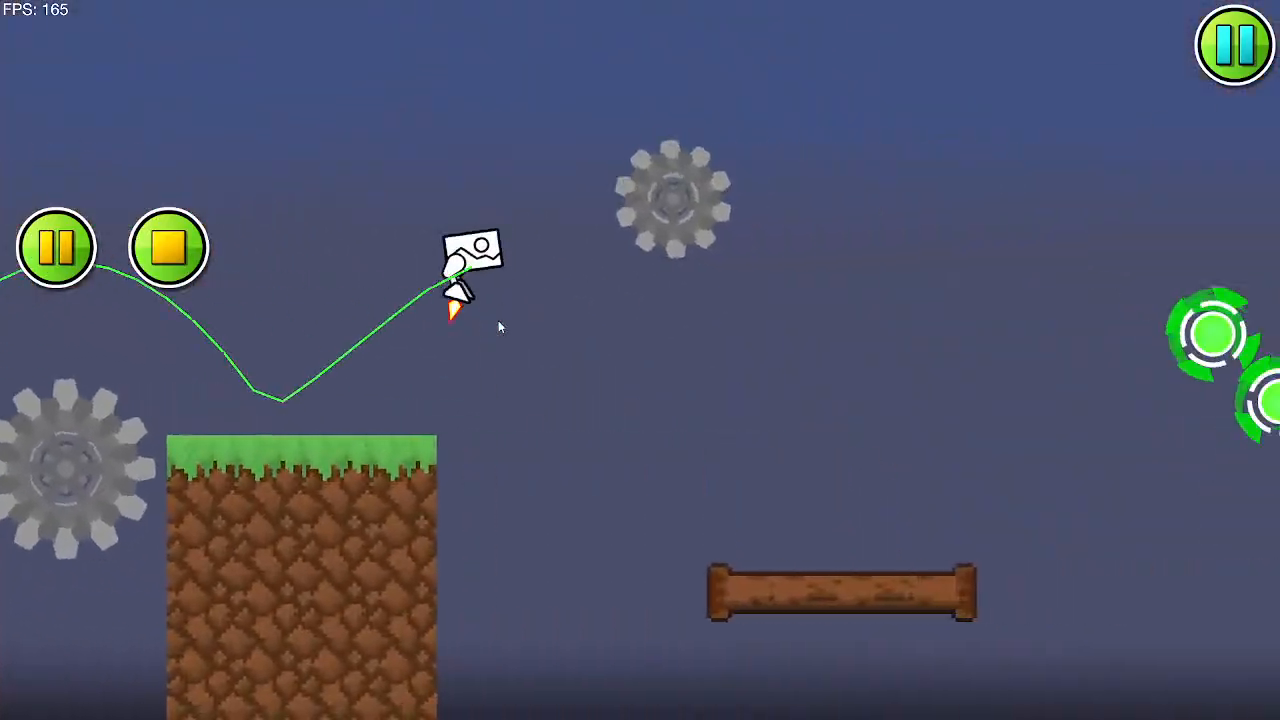
pyautogui.click(499, 326)
pyautogui.click(499, 326)
pyautogui.click(499, 326)
pyautogui.click(499, 326)
pyautogui.click(498, 322)
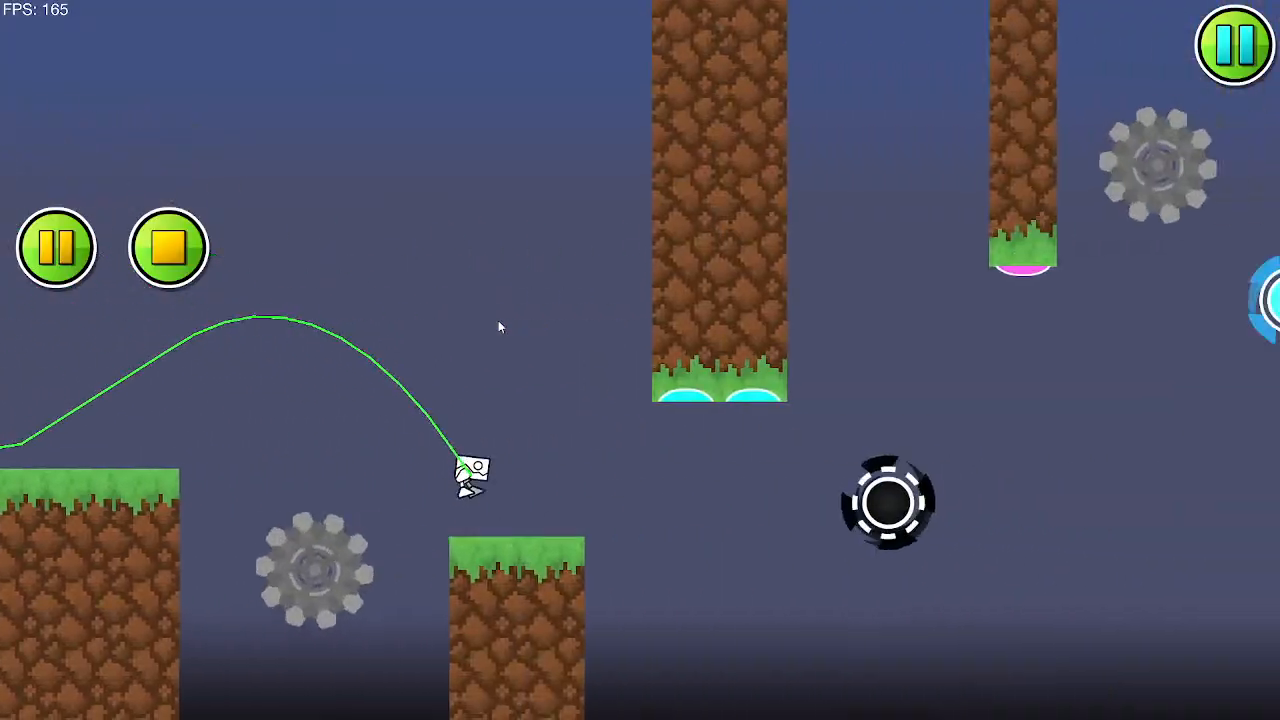
pyautogui.click(498, 322)
pyautogui.click(498, 322)
pyautogui.click(500, 325)
pyautogui.click(501, 326)
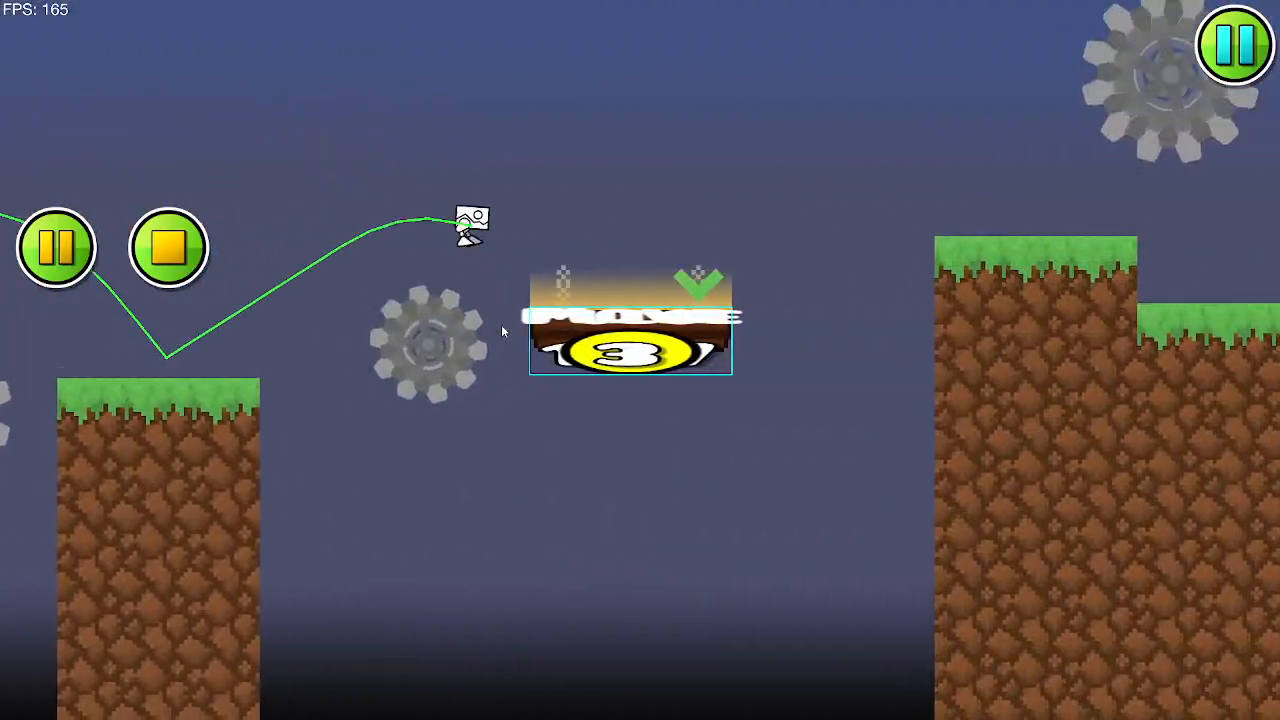
pyautogui.click(501, 326)
pyautogui.click(501, 326)
pyautogui.click(501, 326)
pyautogui.click(502, 331)
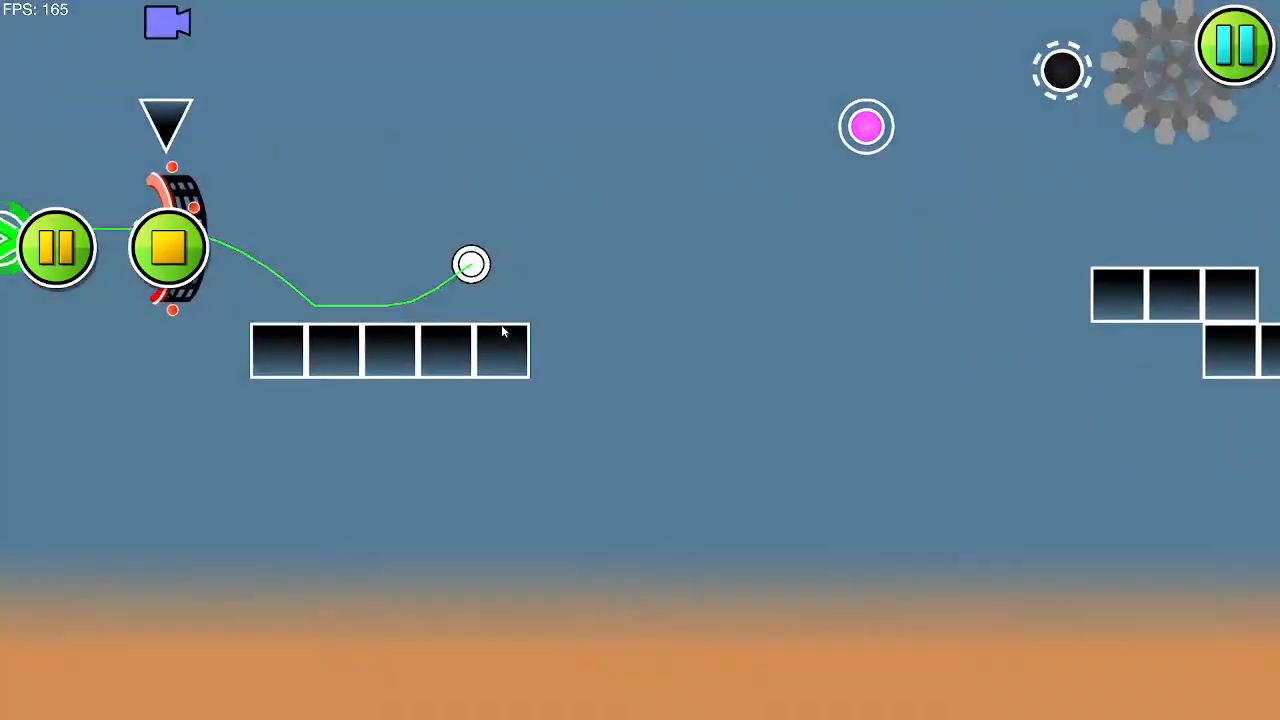
pyautogui.click(503, 331)
pyautogui.click(503, 331)
pyautogui.click(503, 331)
pyautogui.click(504, 332)
pyautogui.click(504, 331)
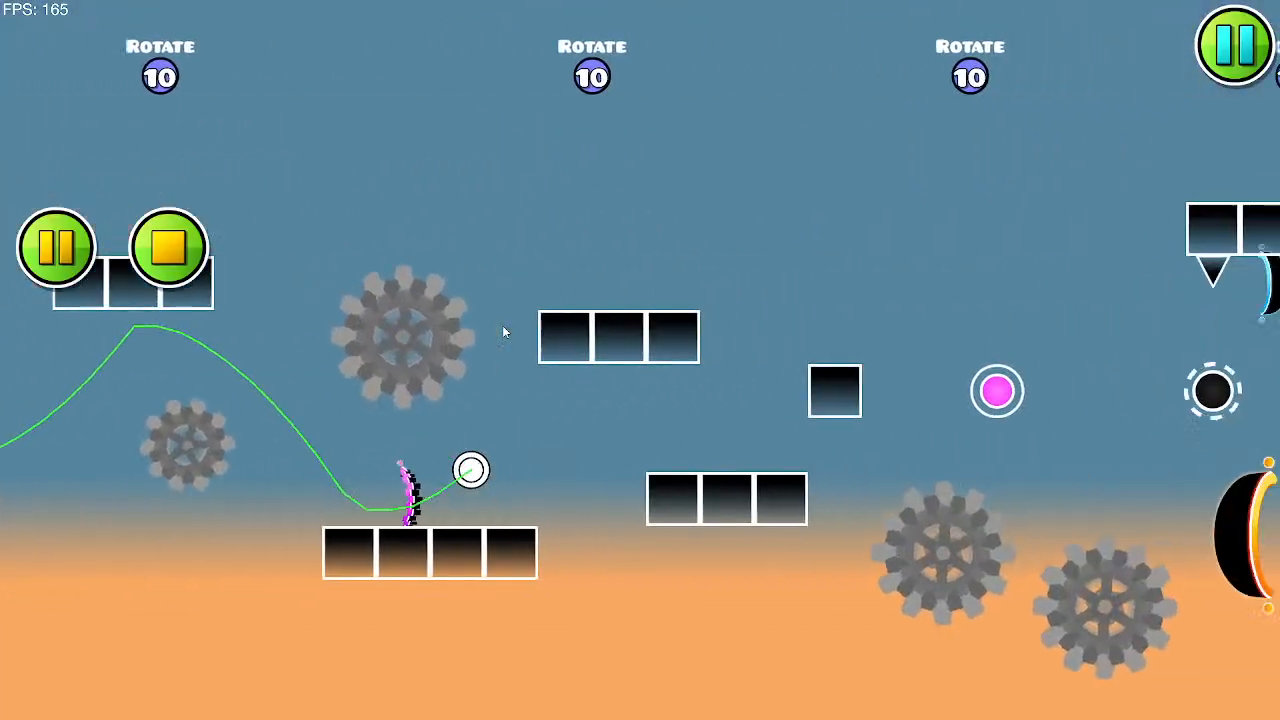
pyautogui.click(508, 336)
pyautogui.click(508, 337)
pyautogui.click(508, 337)
pyautogui.click(508, 338)
pyautogui.click(507, 332)
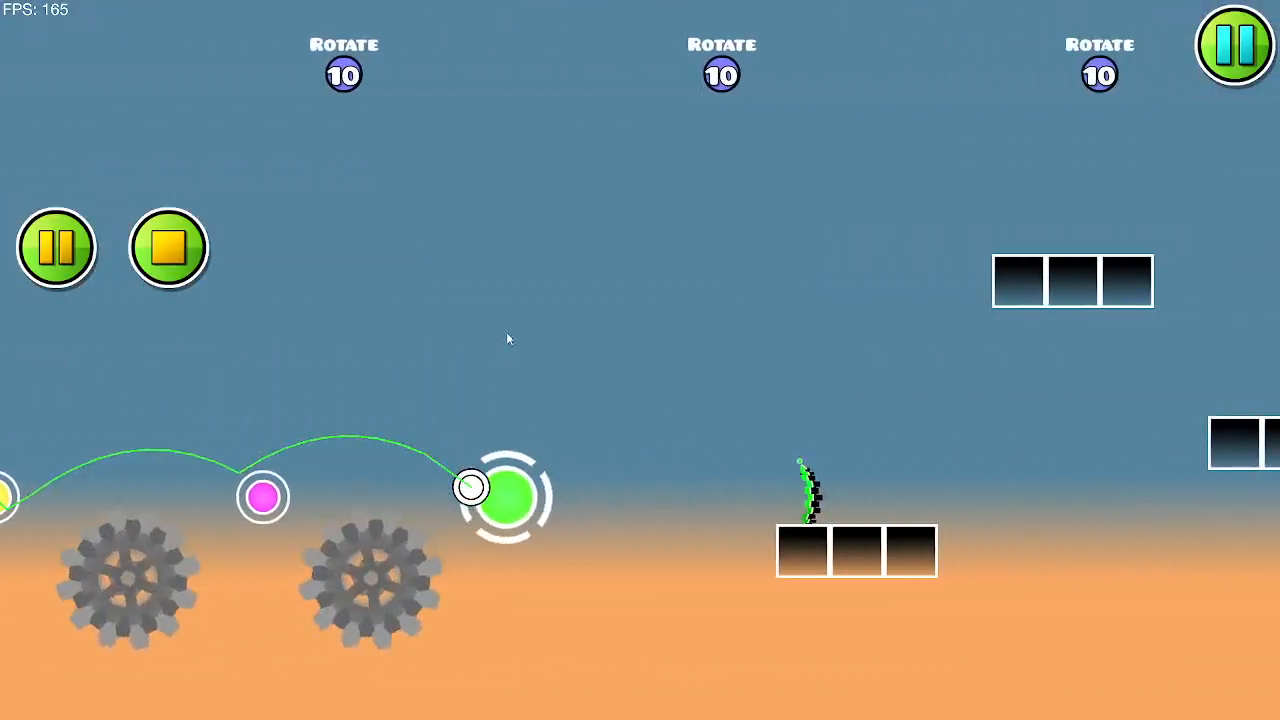
pyautogui.click(507, 333)
pyautogui.click(507, 333)
pyautogui.click(507, 334)
pyautogui.click(506, 335)
pyautogui.click(506, 336)
pyautogui.click(505, 340)
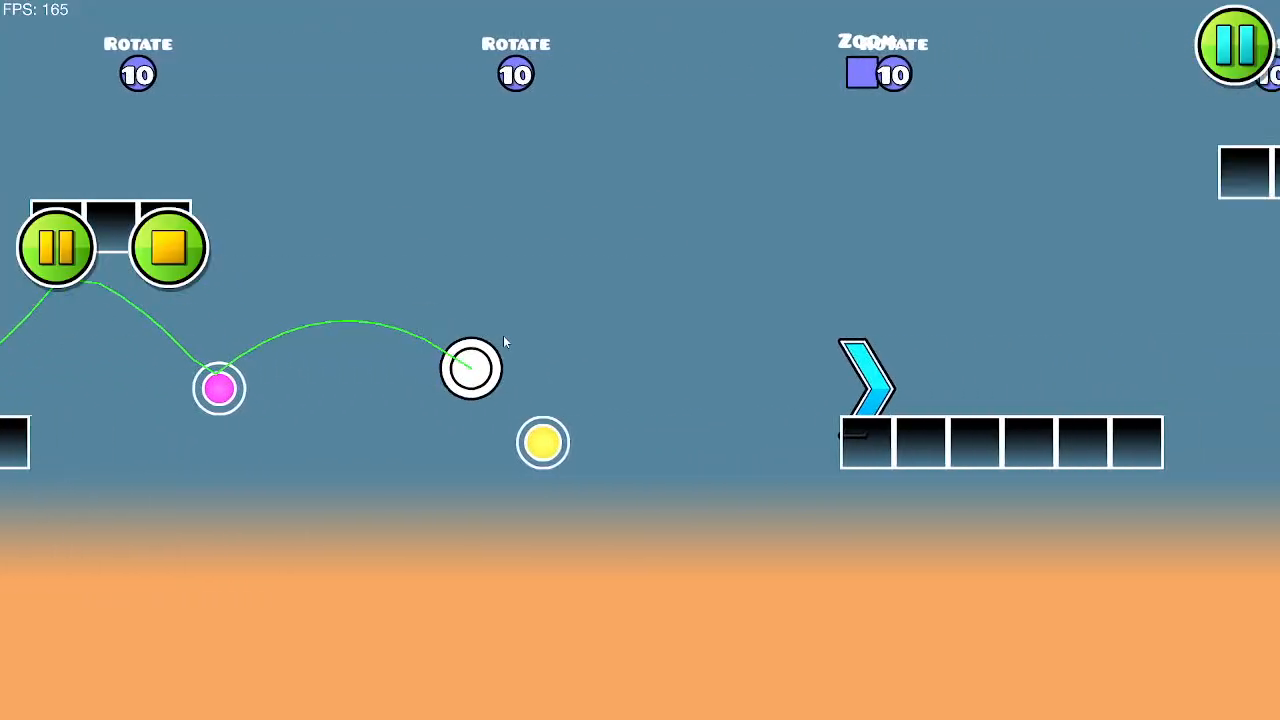
pyautogui.click(504, 341)
pyautogui.click(494, 345)
pyautogui.click(492, 343)
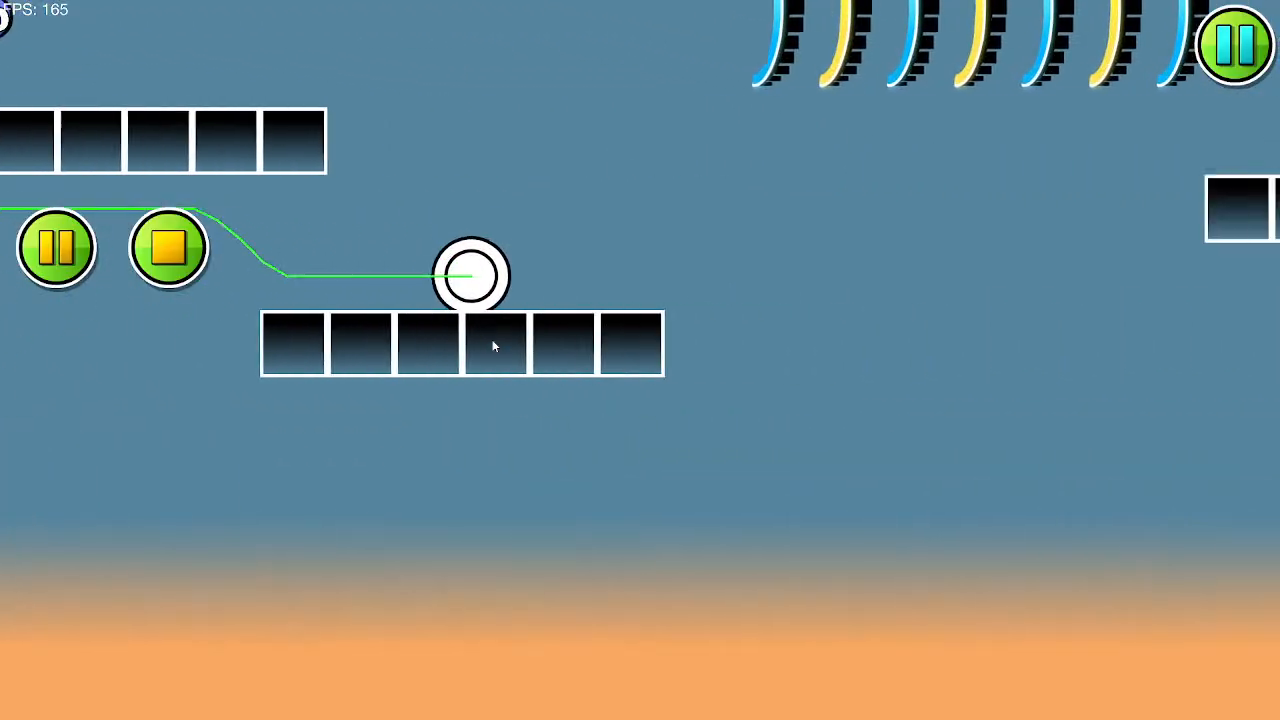
pyautogui.click(492, 339)
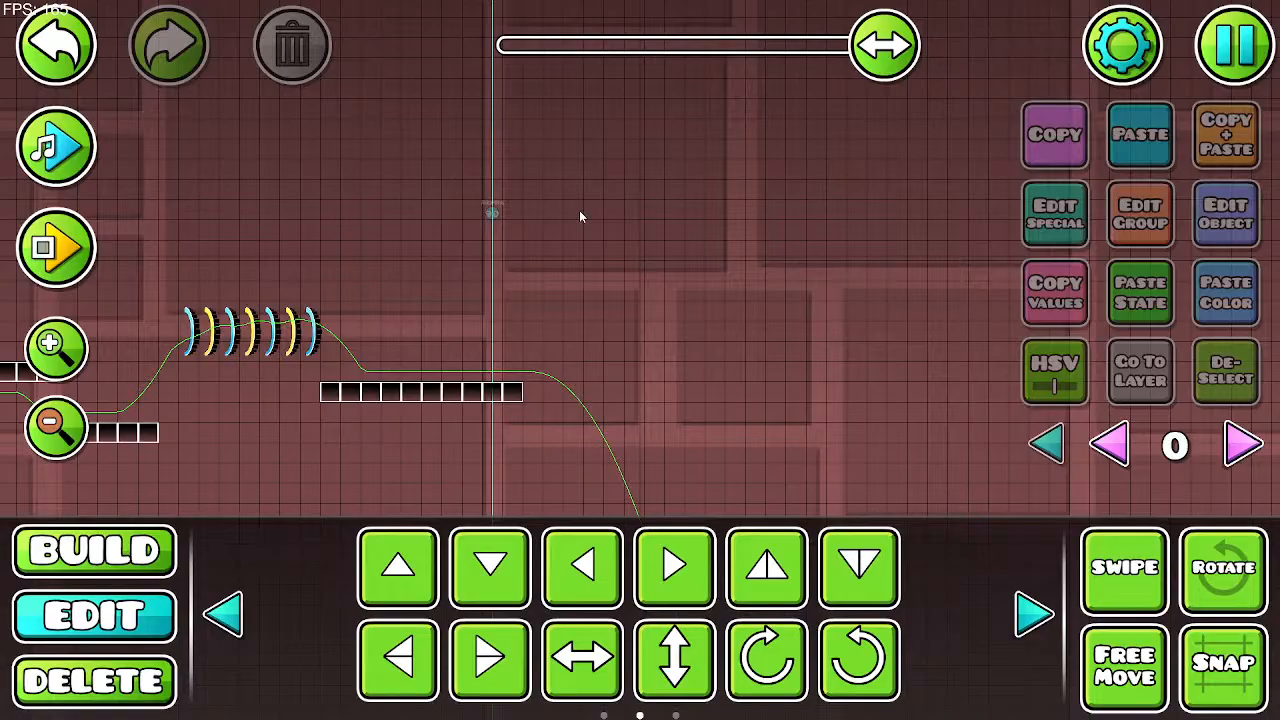
# Step: Return to the robot section and playtest the stretch leading through the red portal into the ball section
pyautogui.moveTo(882, 52); pyautogui.dragTo(799, 54)
pyautogui.moveTo(580, 237); pyautogui.dragTo(785, 120)
pyautogui.moveTo(441, 298); pyautogui.dragTo(498, 216)
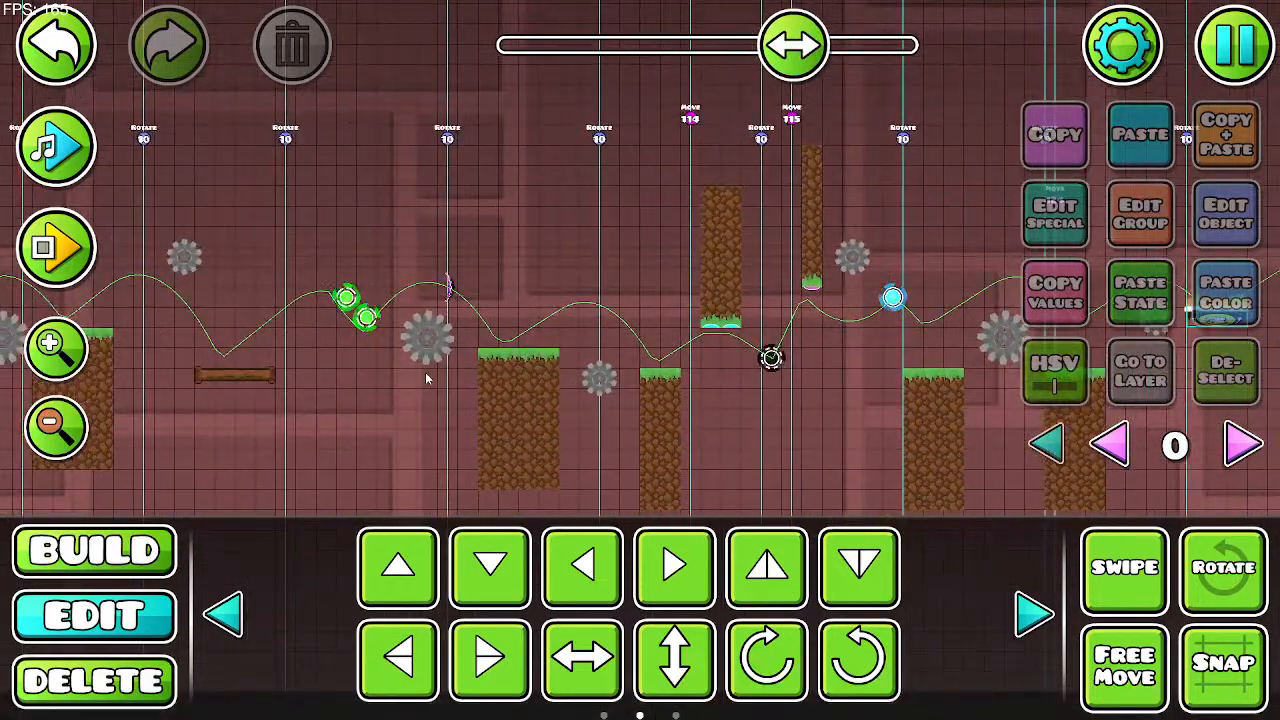
pyautogui.moveTo(422, 378); pyautogui.dragTo(655, 356)
pyautogui.press('Return')
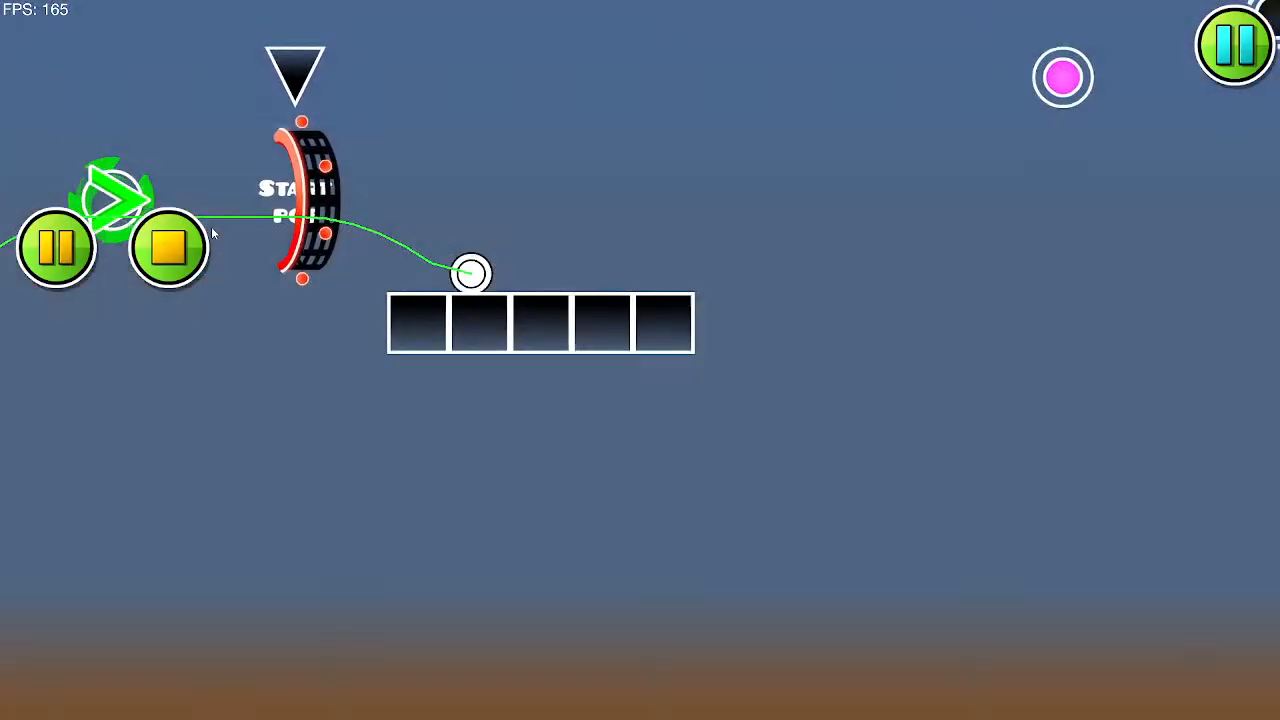
pyautogui.click(169, 248)
# Step: Duplicate the large grey gear and place the copy in the gap between the black orb and the next wide grass pillar
pyautogui.moveTo(294, 383); pyautogui.dragTo(676, 322)
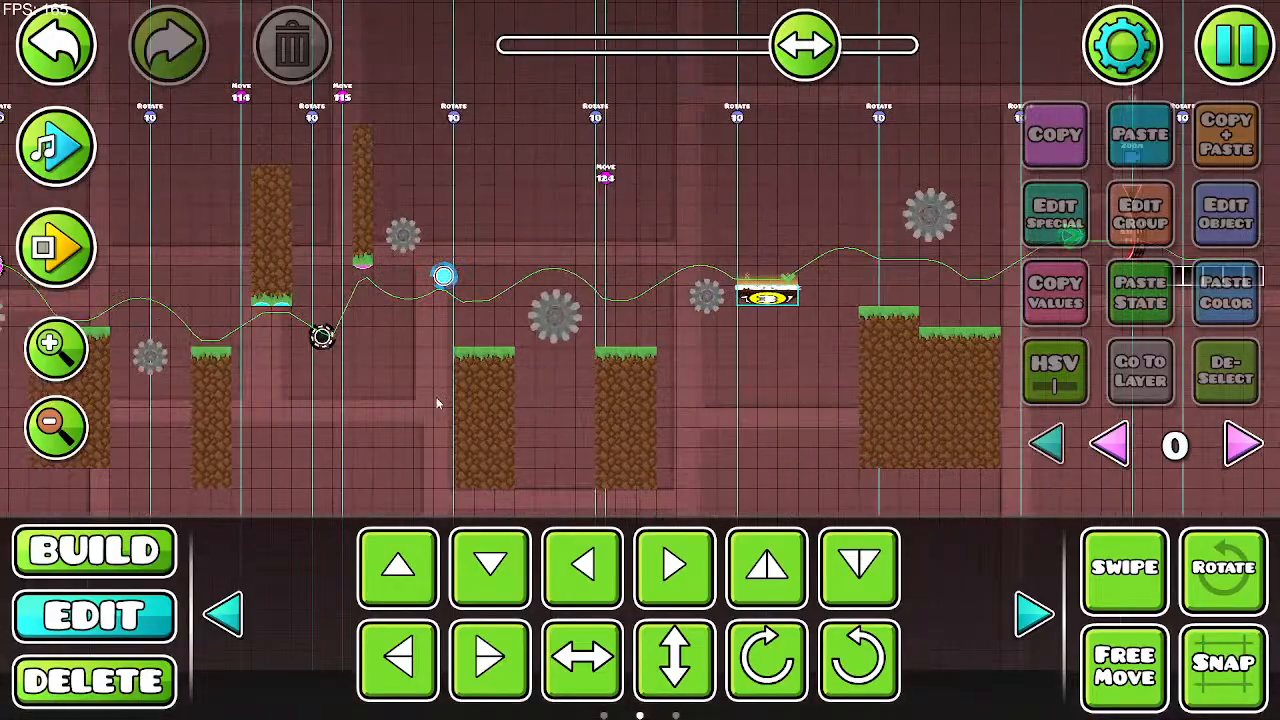
pyautogui.moveTo(395, 354); pyautogui.dragTo(497, 350)
pyautogui.click(94, 551)
pyautogui.moveTo(450, 388)
pyautogui.mouseDown()
pyautogui.moveTo(334, 403)
pyautogui.moveTo(418, 376)
pyautogui.moveTo(552, 378)
pyautogui.moveTo(434, 400)
pyautogui.mouseUp()
pyautogui.press('2')
pyautogui.click(666, 322)
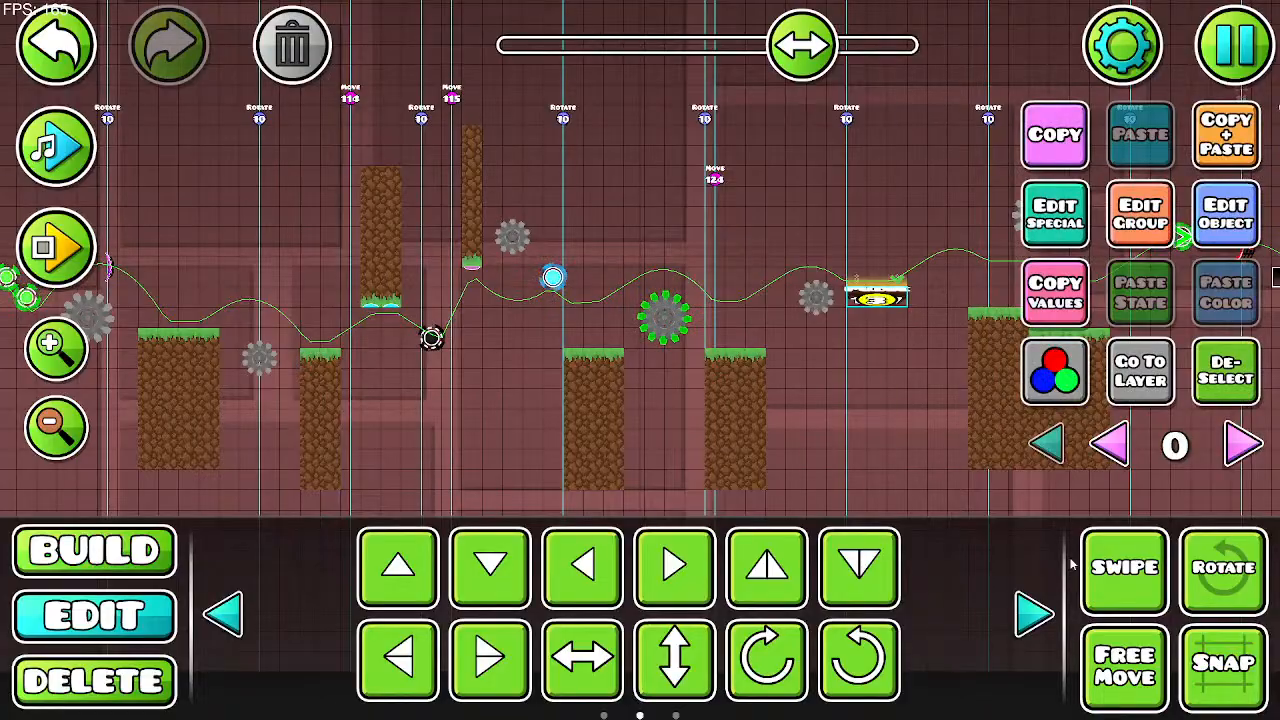
pyautogui.click(689, 328)
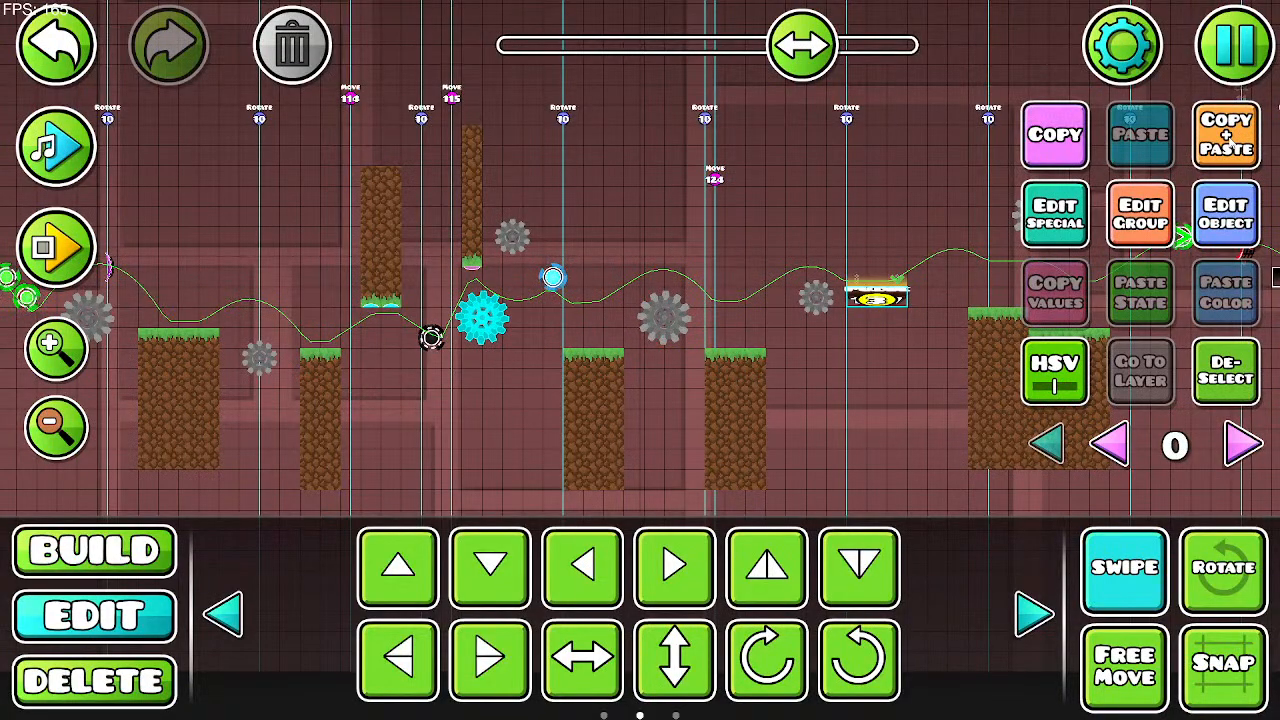
pyautogui.click(410, 648)
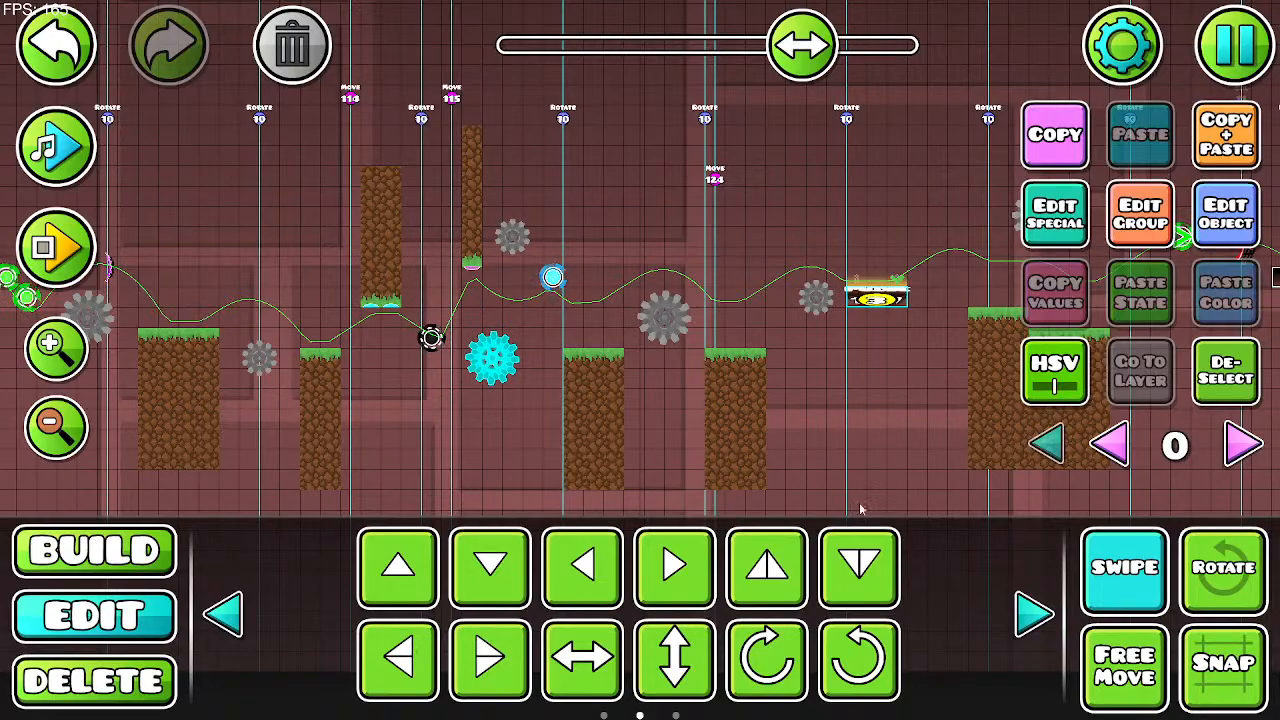
pyautogui.click(1226, 140)
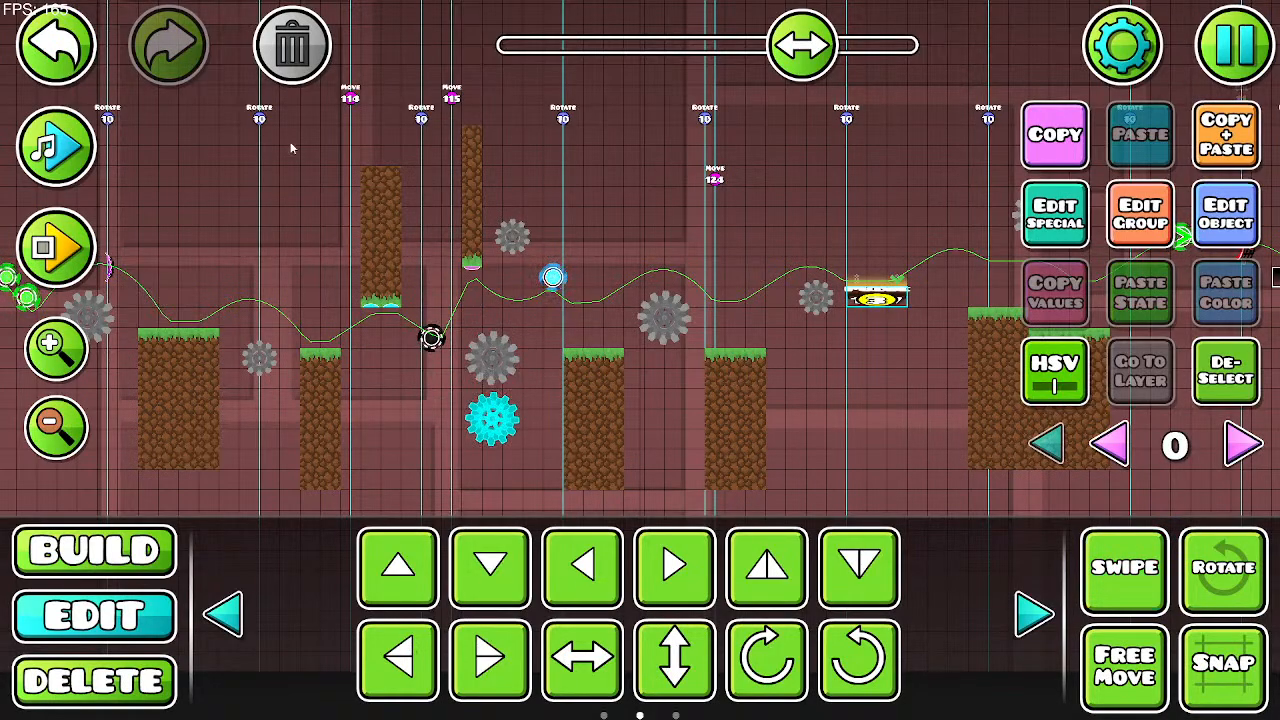
pyautogui.click(290, 48)
# Step: Playtest the robot section past the newly placed large gear and the floating coin-like "3" block
pyautogui.moveTo(573, 244); pyautogui.dragTo(668, 293)
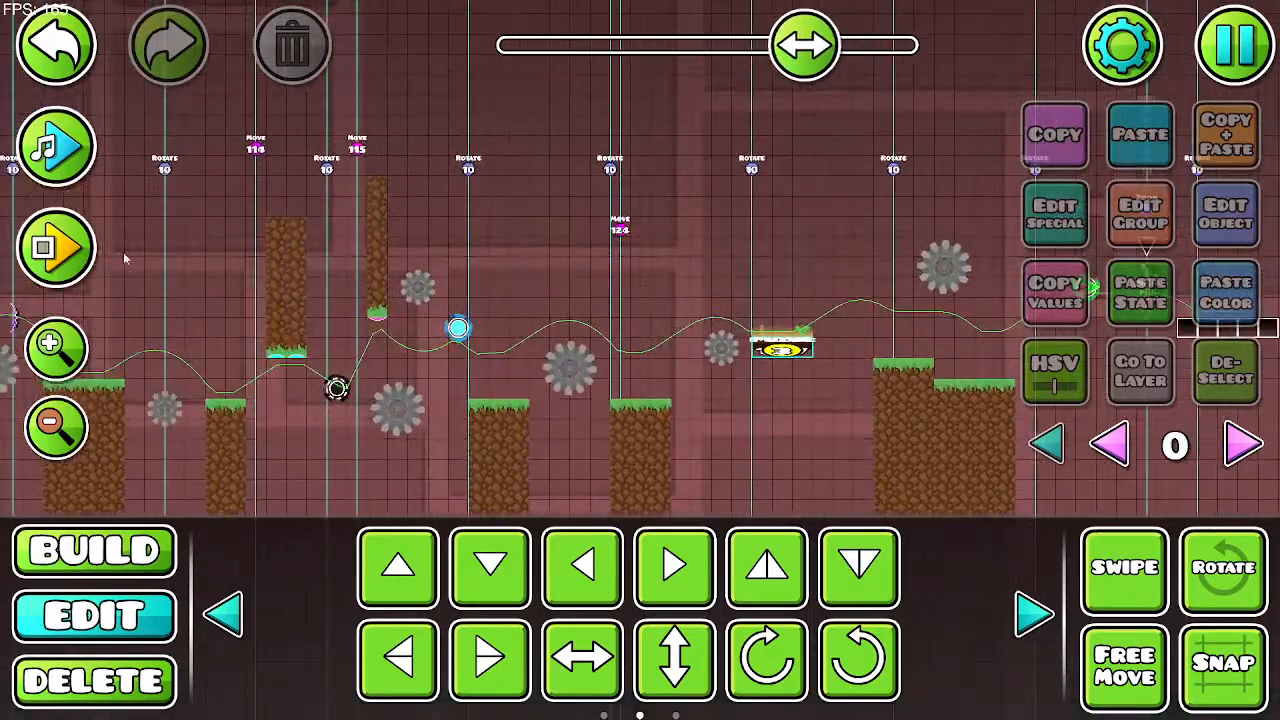
pyautogui.click(60, 248)
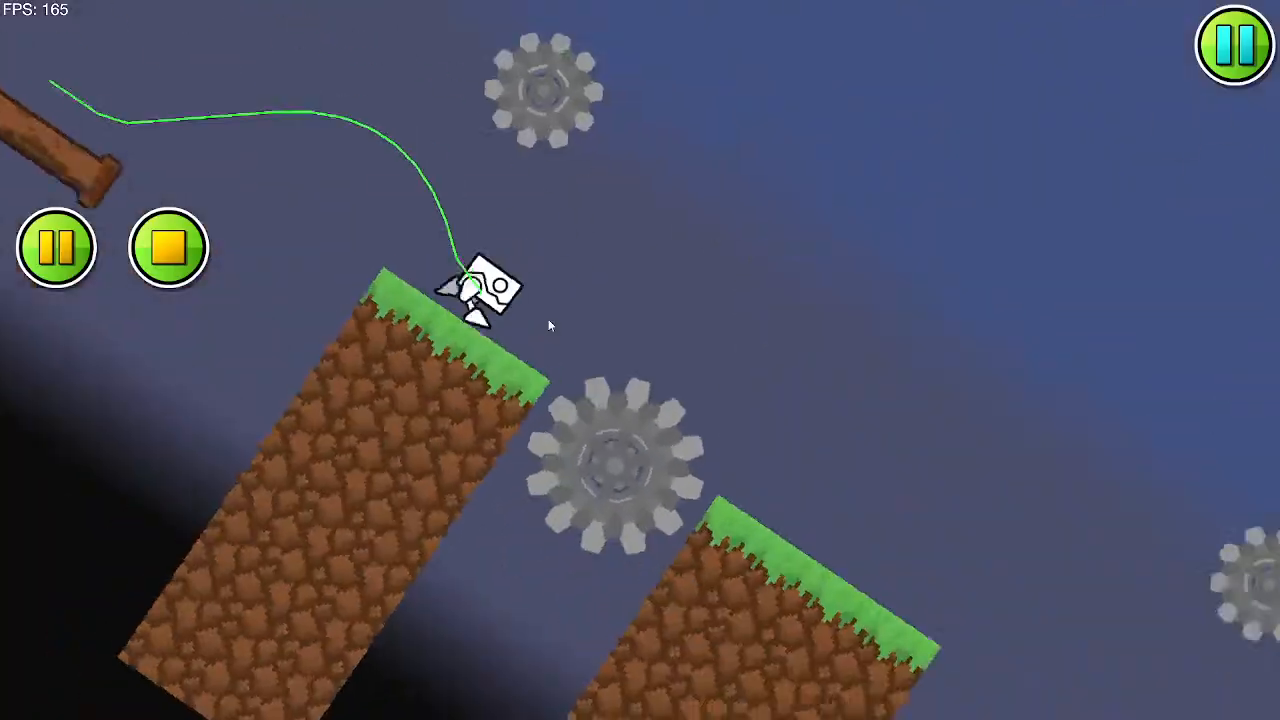
pyautogui.click(548, 325)
pyautogui.click(548, 325)
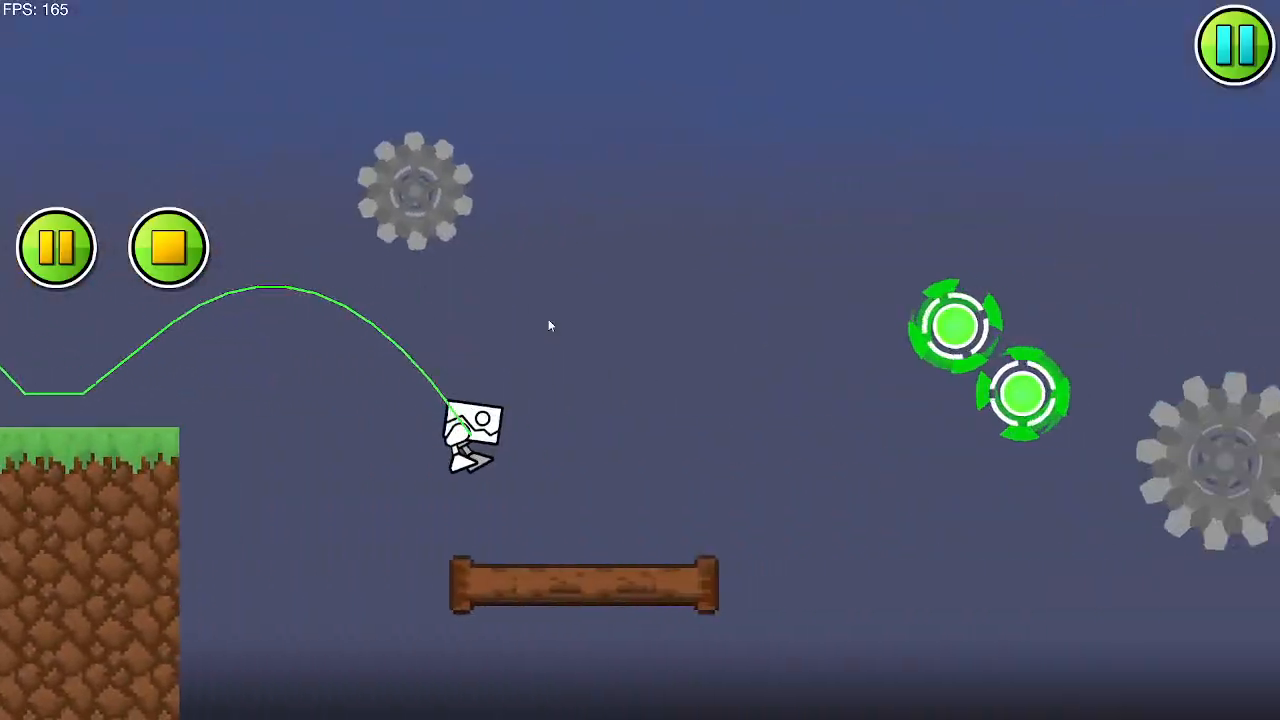
pyautogui.click(548, 325)
pyautogui.click(548, 325)
pyautogui.click(548, 325)
pyautogui.click(548, 325)
pyautogui.click(548, 325)
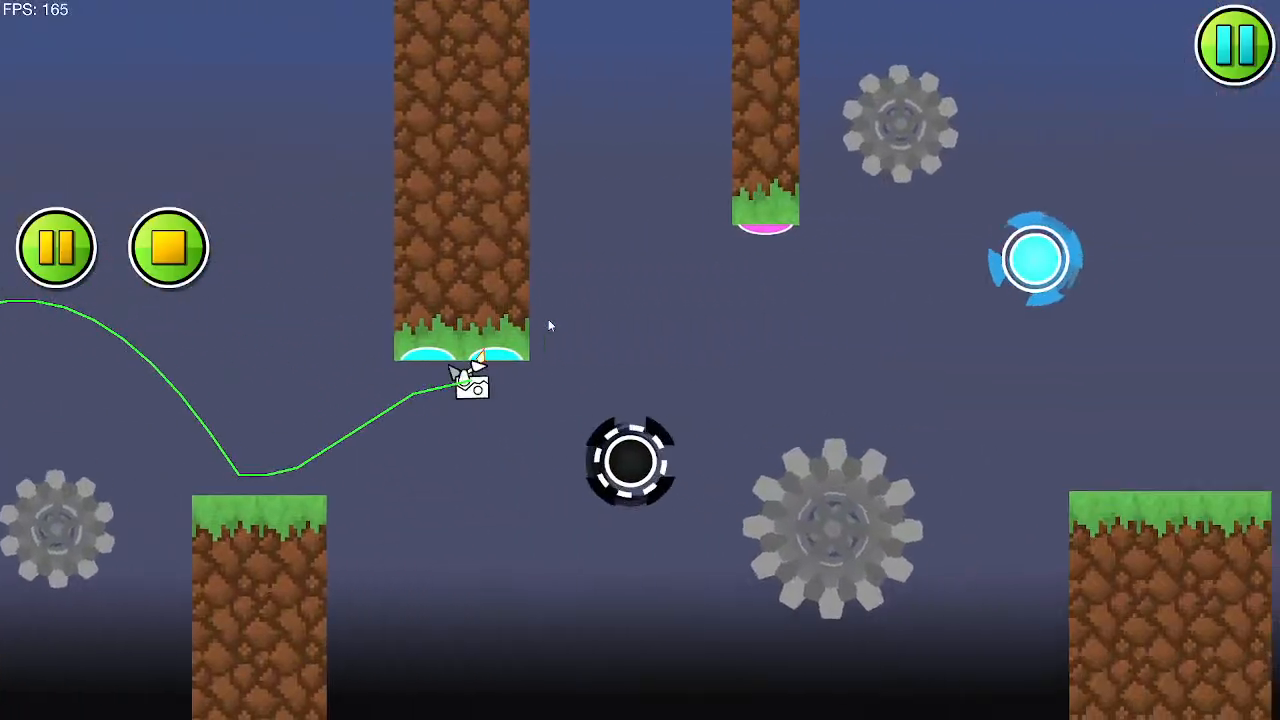
pyautogui.click(548, 325)
pyautogui.click(548, 325)
pyautogui.click(548, 325)
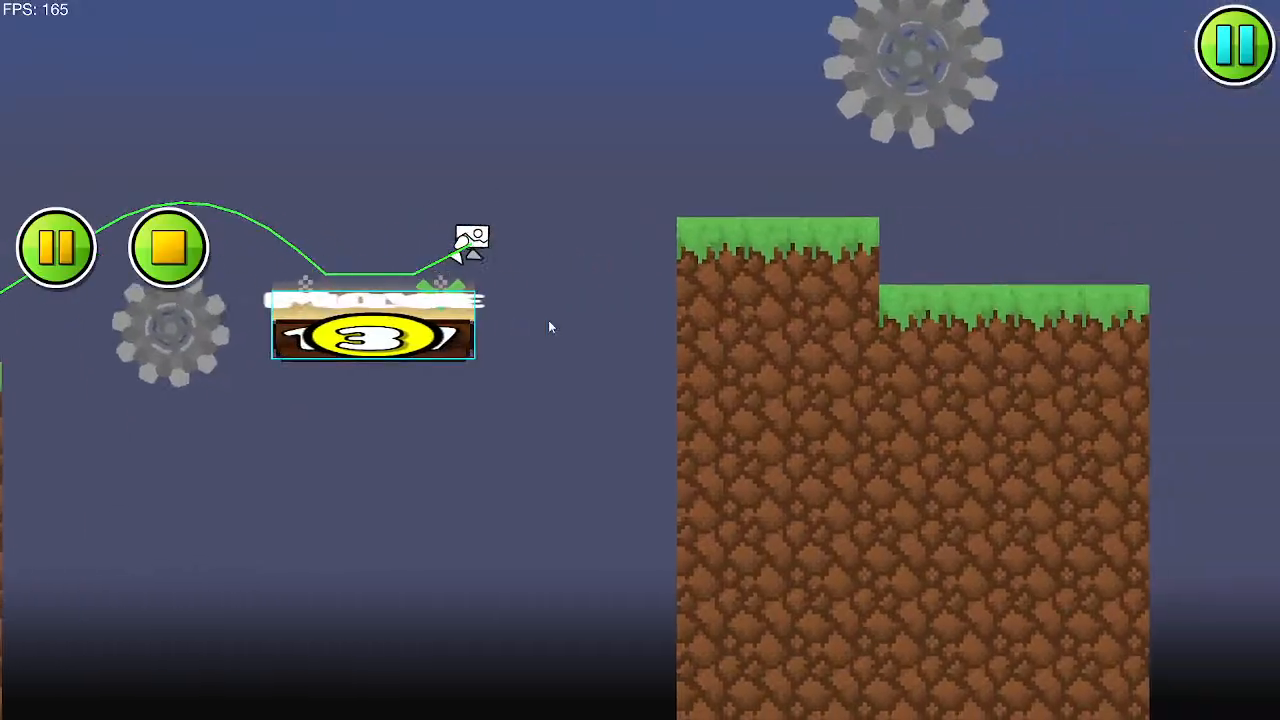
pyautogui.click(167, 246)
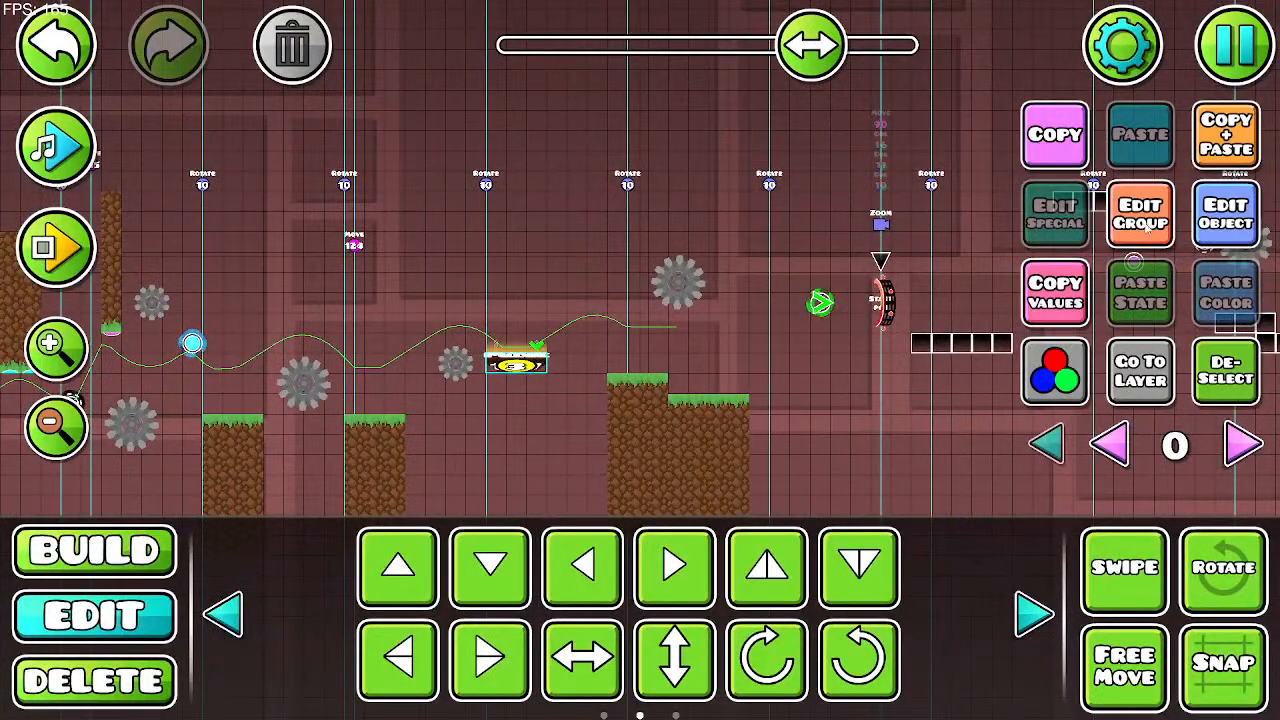
# Step: Inspect the group IDs and Z layer settings of the green arrow objects on the floating "3" block
pyautogui.click(1226, 213)
pyautogui.click(640, 606)
pyautogui.click(1140, 213)
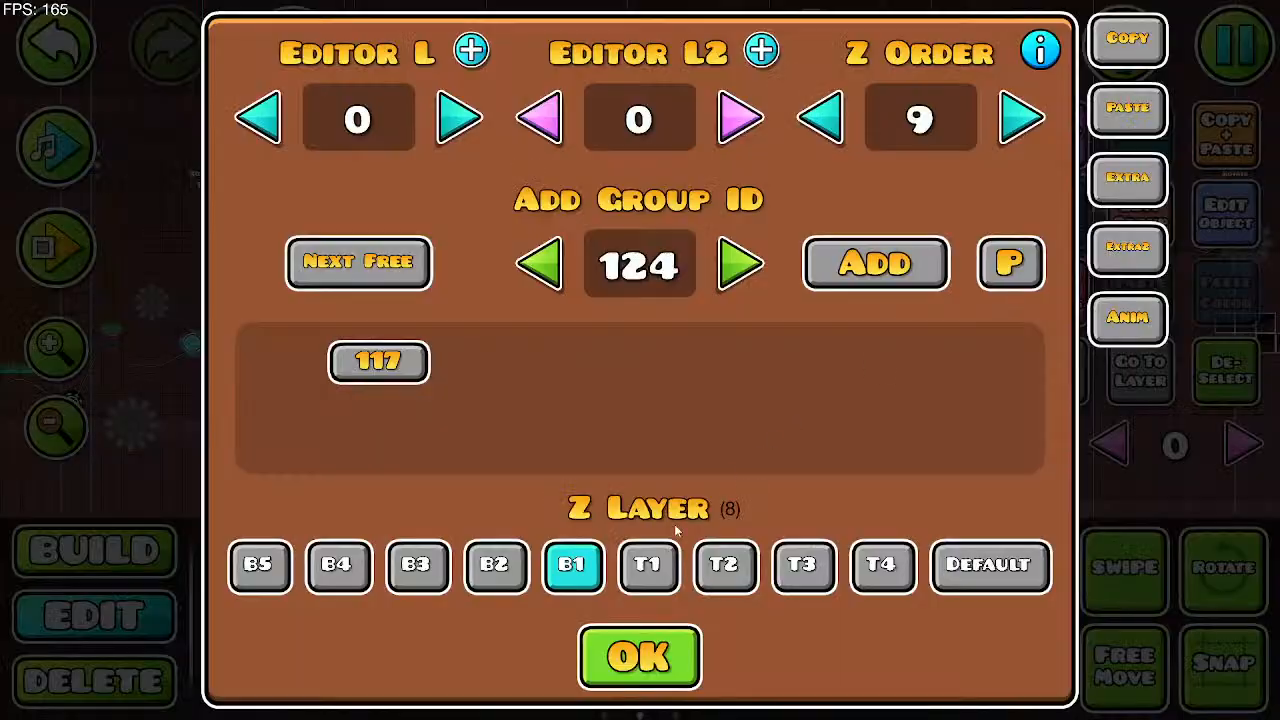
pyautogui.click(635, 645)
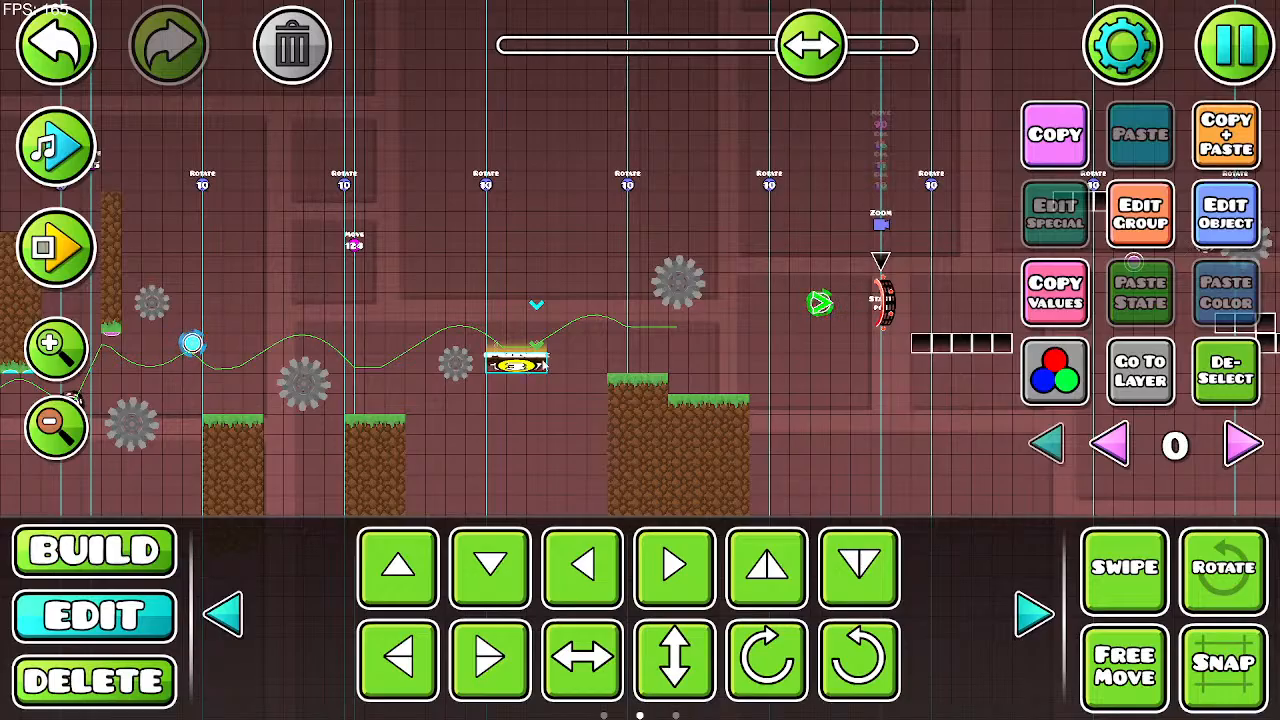
pyautogui.click(1140, 212)
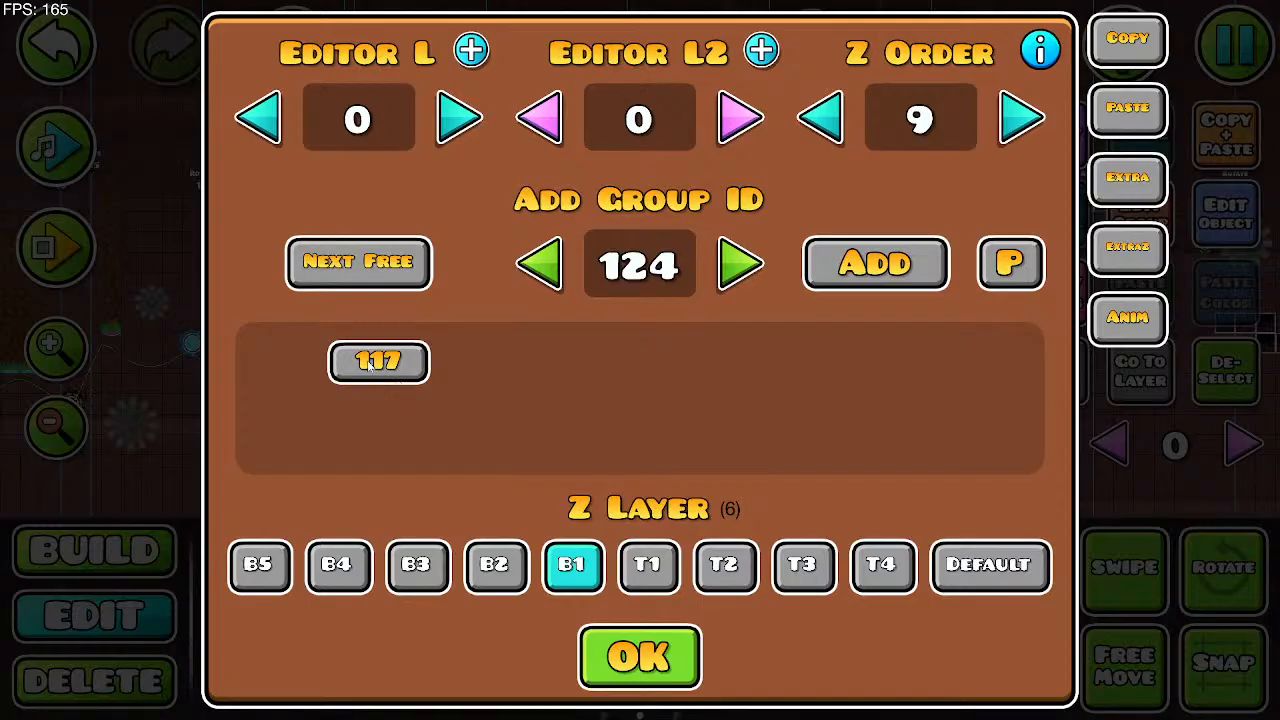
pyautogui.click(676, 672)
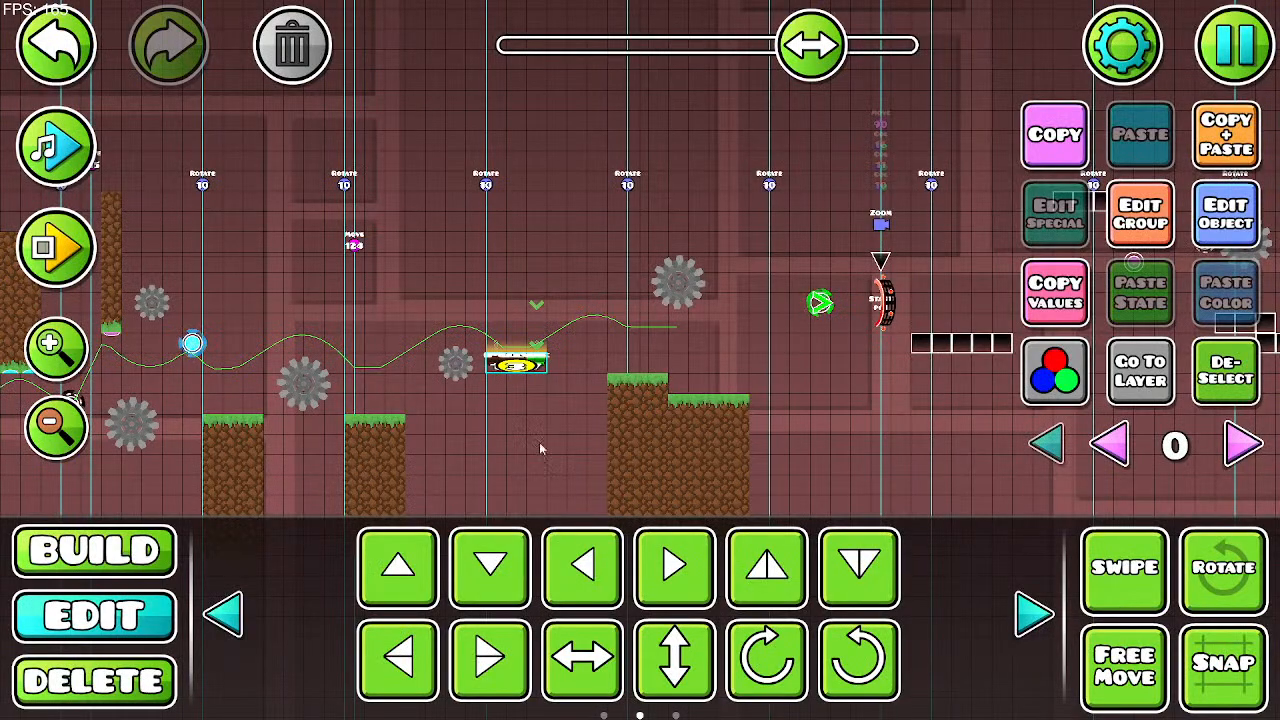
# Step: Go back to the start of the robot section and inspect the base colour, group ID and Z layer of the floating "3" block there
pyautogui.moveTo(597, 446); pyautogui.dragTo(968, 429)
pyautogui.moveTo(625, 380); pyautogui.dragTo(968, 384)
pyautogui.moveTo(490, 392); pyautogui.dragTo(970, 387)
pyautogui.moveTo(543, 388); pyautogui.dragTo(1001, 386)
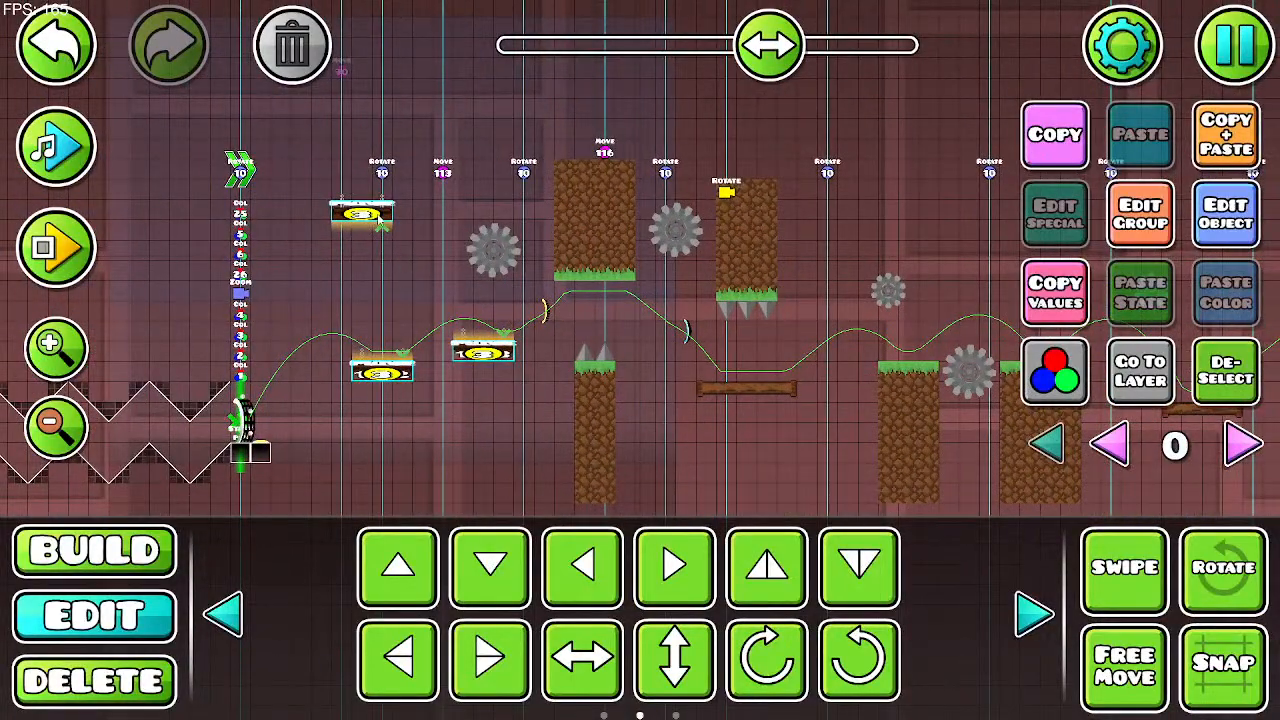
pyautogui.click(1203, 222)
pyautogui.click(640, 655)
pyautogui.click(386, 214)
pyautogui.click(1078, 350)
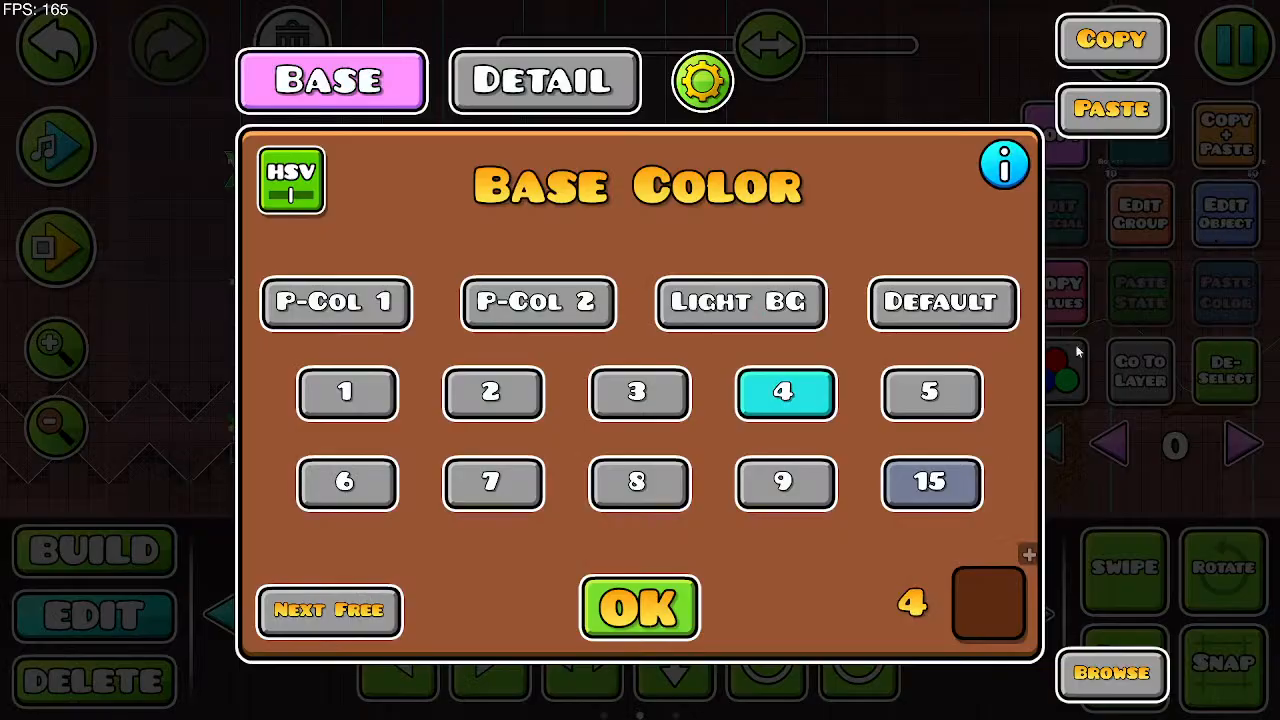
pyautogui.click(655, 598)
pyautogui.click(1141, 214)
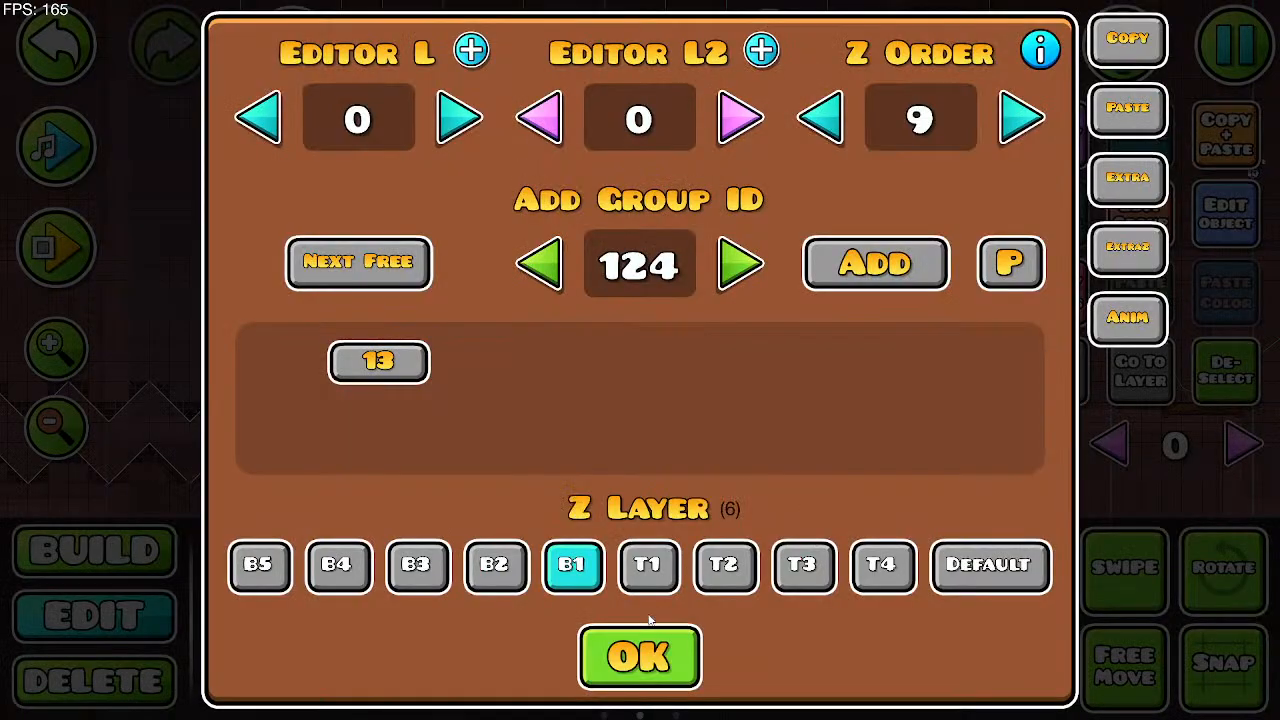
pyautogui.click(645, 650)
# Step: Return to the end of the robot section and place copies of the green arrow above the last three grass platforms
pyautogui.moveTo(770, 300)
pyautogui.mouseDown()
pyautogui.moveTo(495, 333)
pyautogui.moveTo(335, 305)
pyautogui.mouseUp()
pyautogui.moveTo(798, 350)
pyautogui.mouseDown()
pyautogui.moveTo(674, 283)
pyautogui.moveTo(331, 314)
pyautogui.mouseUp()
pyautogui.moveTo(736, 392); pyautogui.dragTo(560, 368)
pyautogui.moveTo(897, 380); pyautogui.dragTo(567, 380)
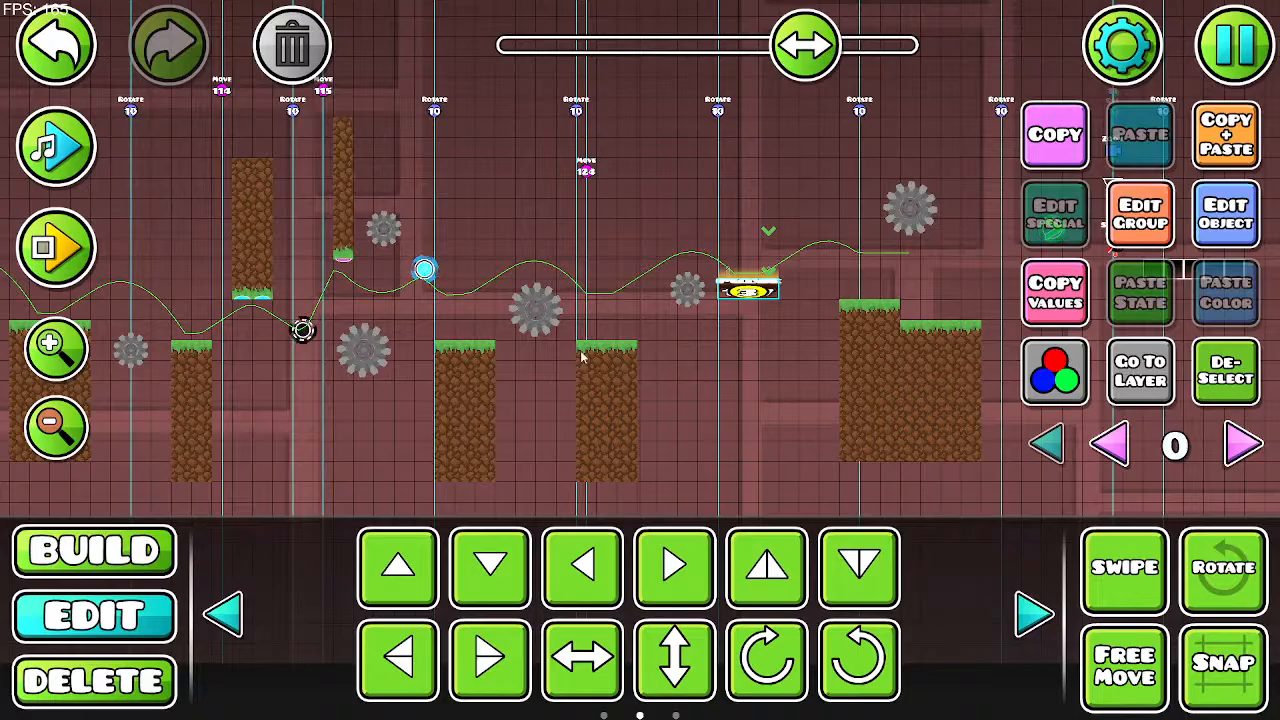
pyautogui.moveTo(810, 223); pyautogui.dragTo(476, 304)
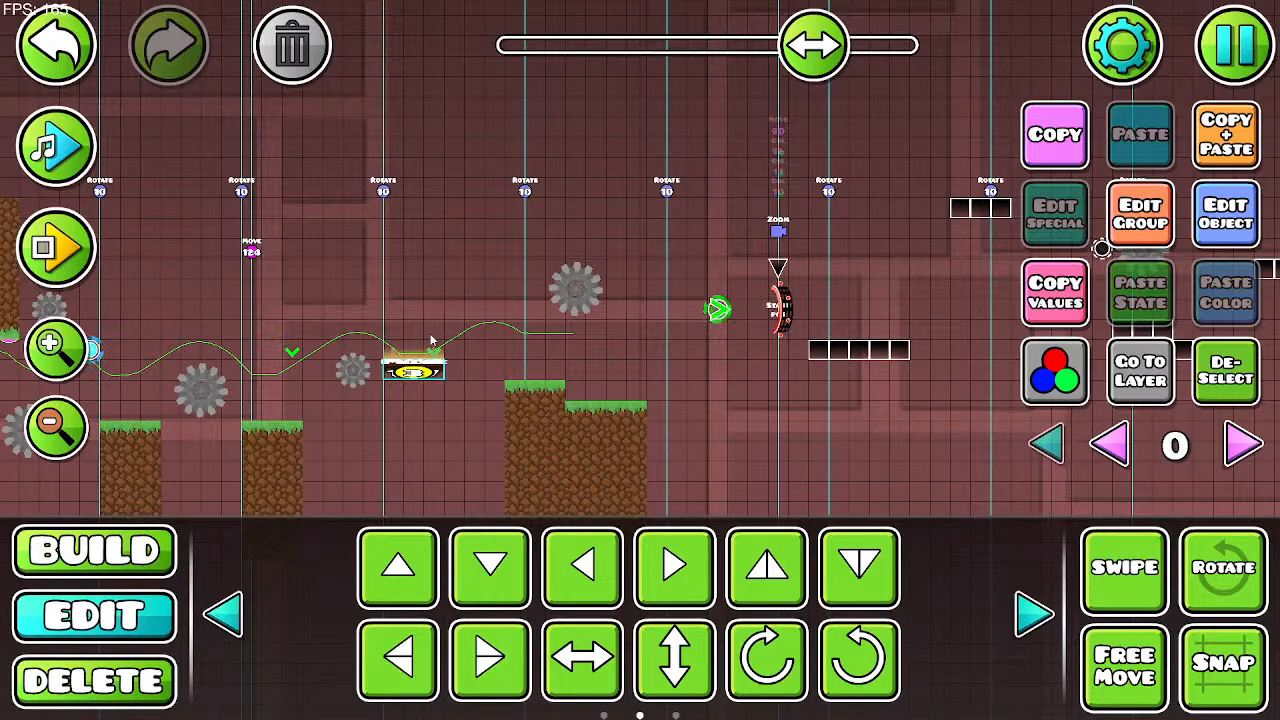
pyautogui.moveTo(420, 366); pyautogui.dragTo(709, 303)
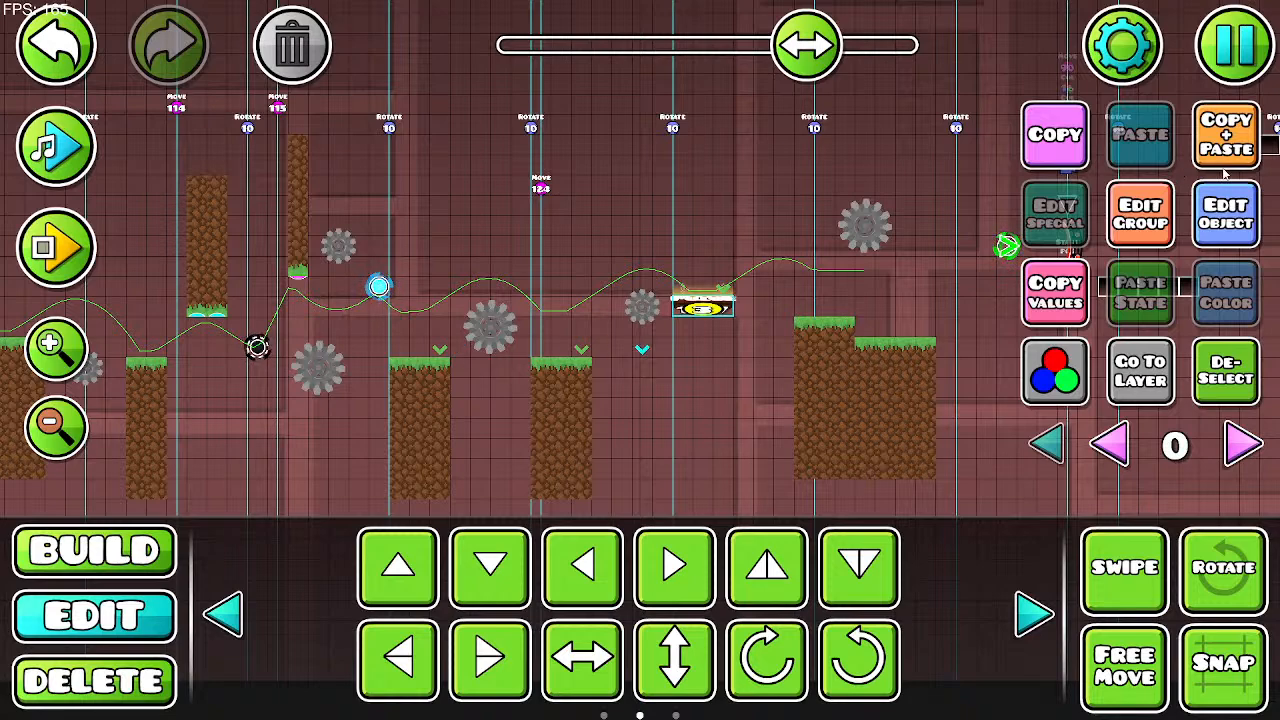
# Step: Check the group of the first wide grass pillar after the cyan orb and add group ID 114 to the green arrow above it
pyautogui.click(311, 80)
pyautogui.click(440, 387)
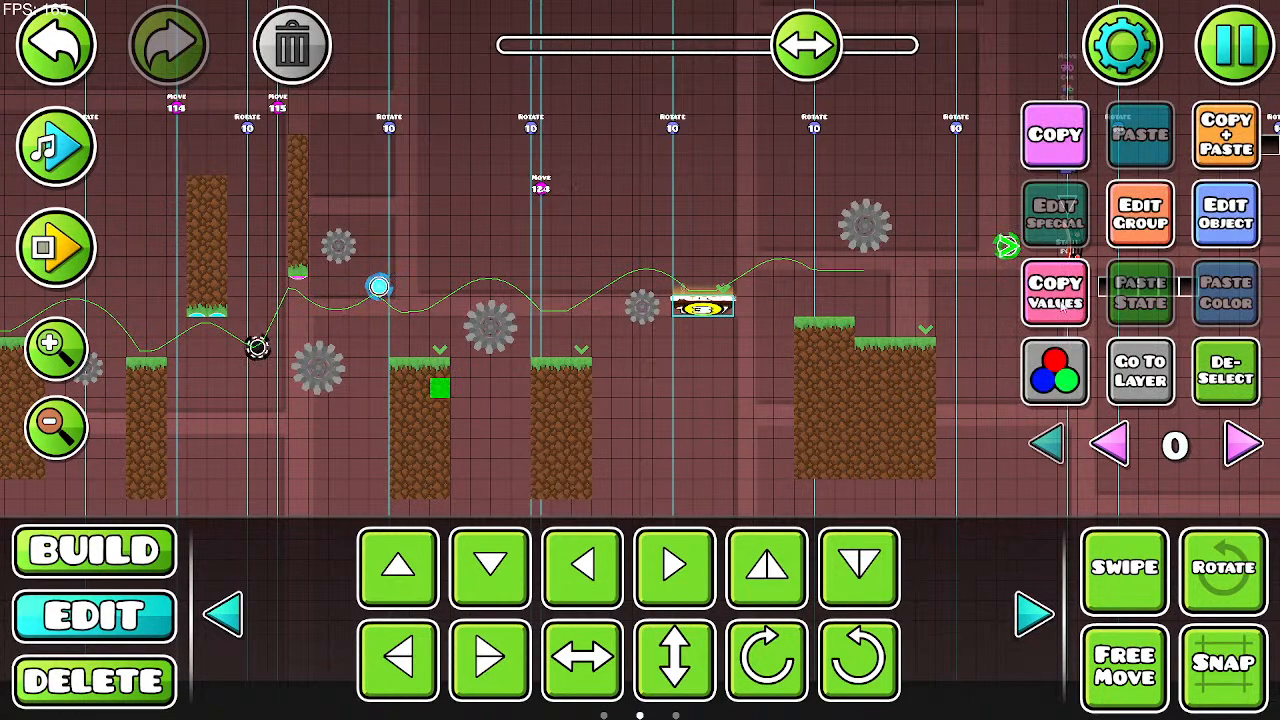
pyautogui.click(1140, 213)
pyautogui.click(640, 654)
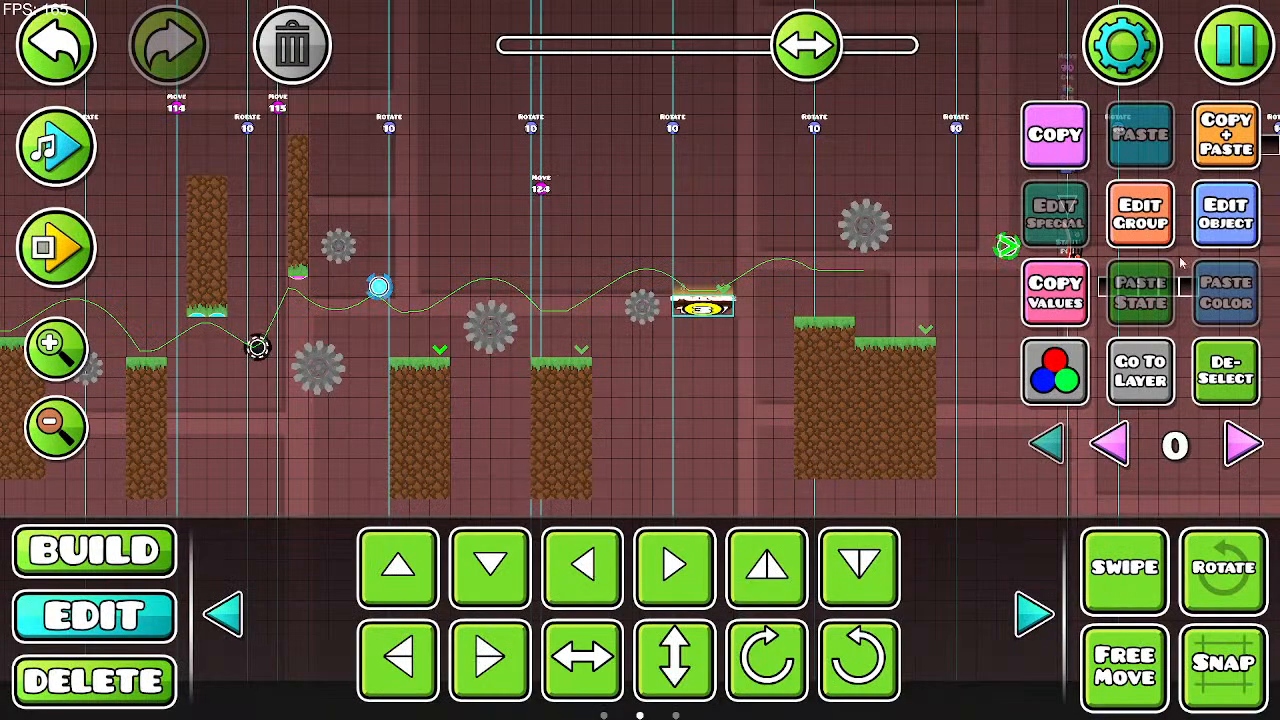
pyautogui.click(1225, 213)
pyautogui.click(672, 636)
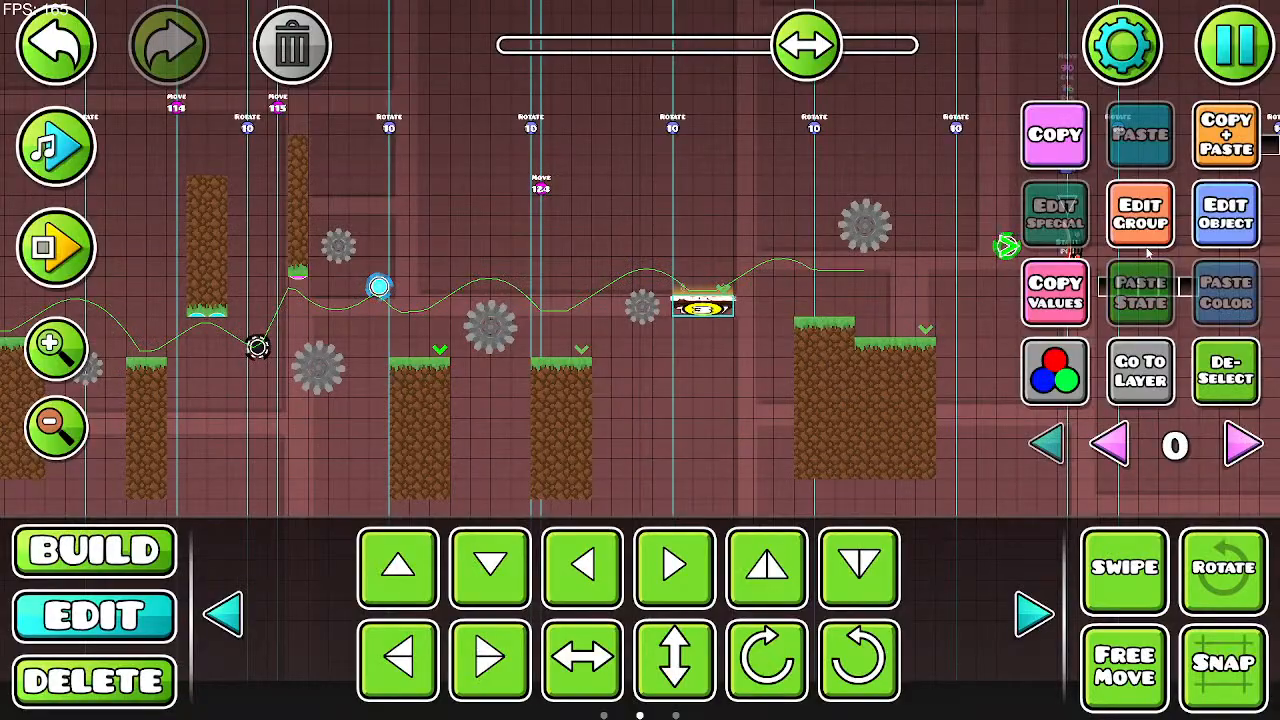
pyautogui.click(1140, 213)
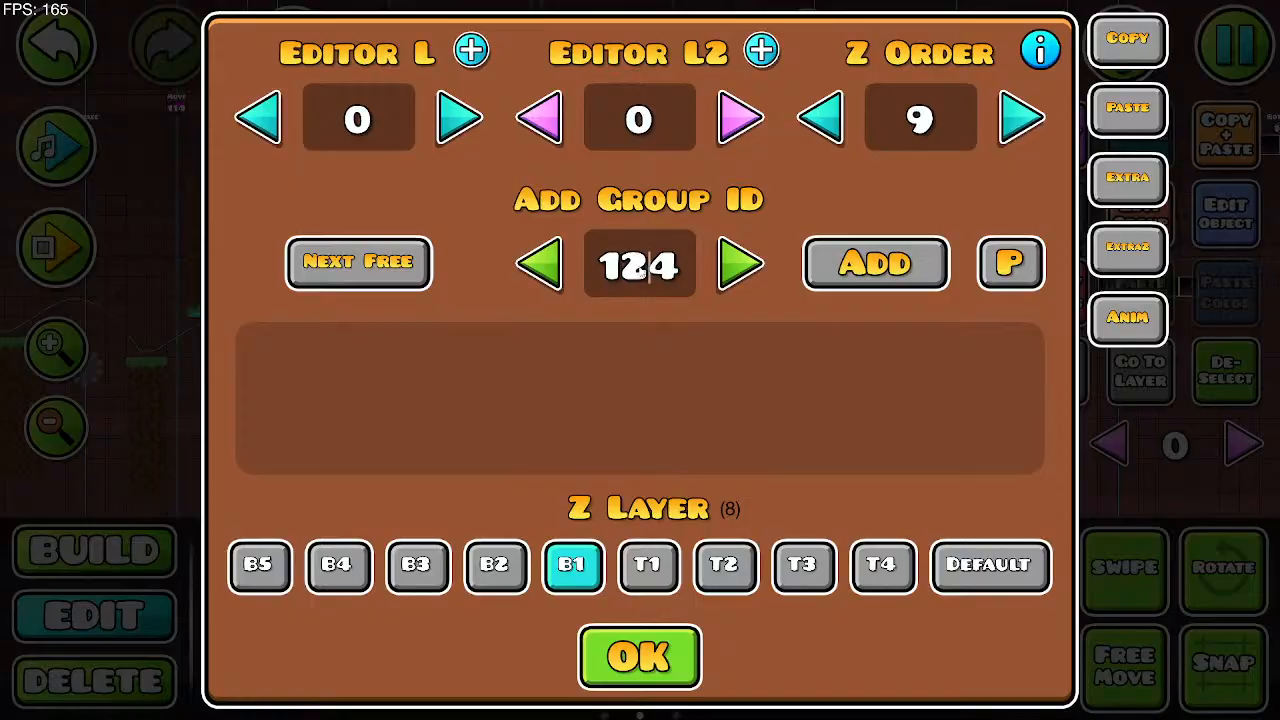
pyautogui.click(875, 263)
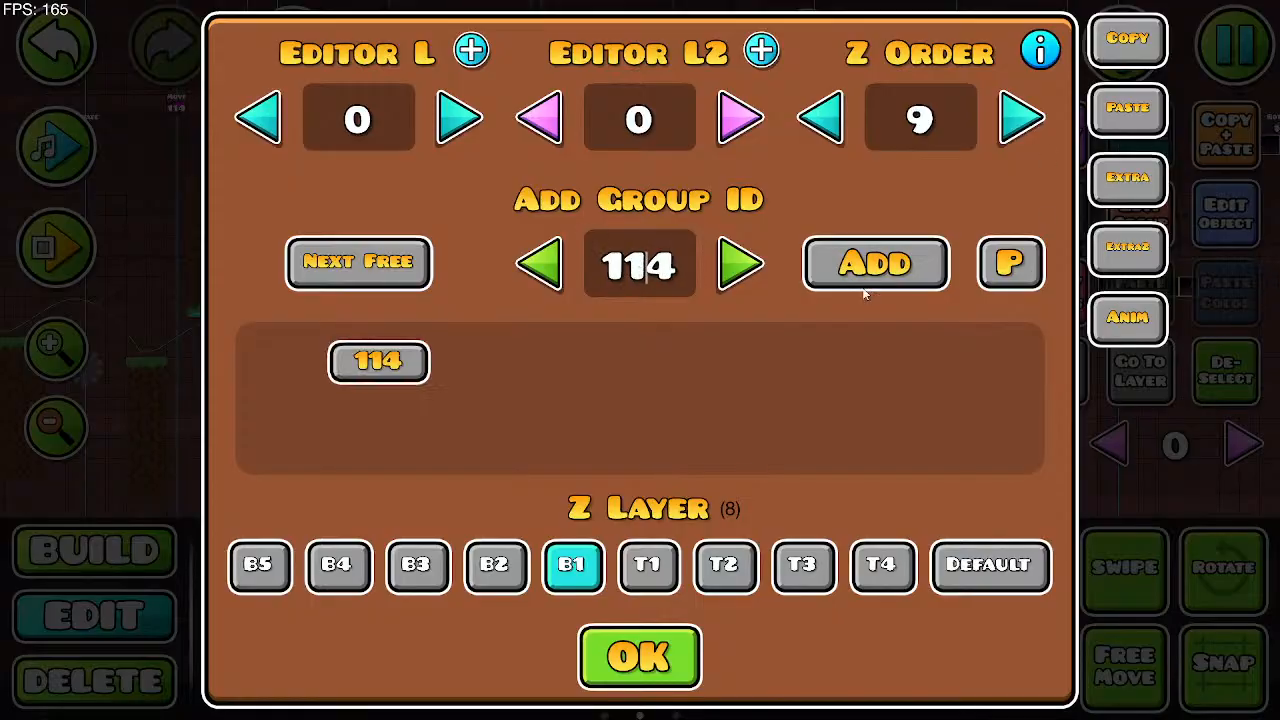
pyautogui.click(640, 656)
# Step: Check the colour and group of the next wide grass pillar and add group ID 115 to the green arrow above it
pyautogui.click(1225, 213)
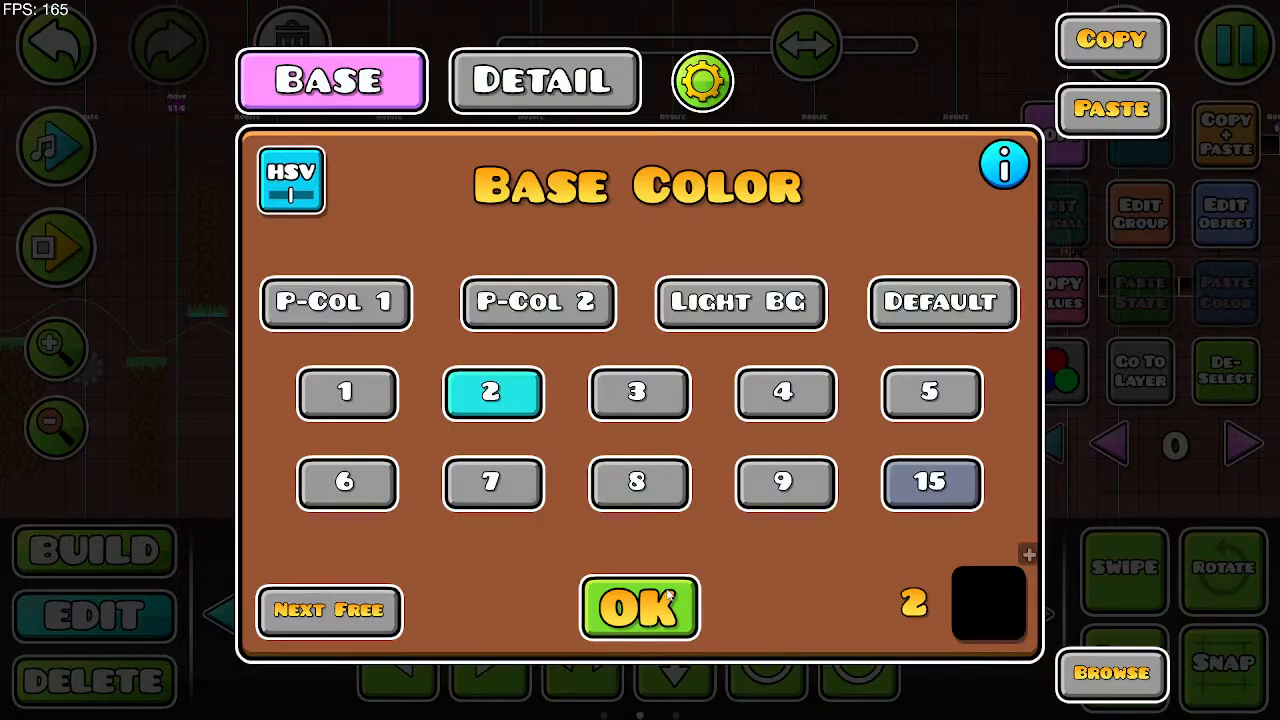
pyautogui.click(666, 596)
pyautogui.click(1140, 213)
pyautogui.click(637, 652)
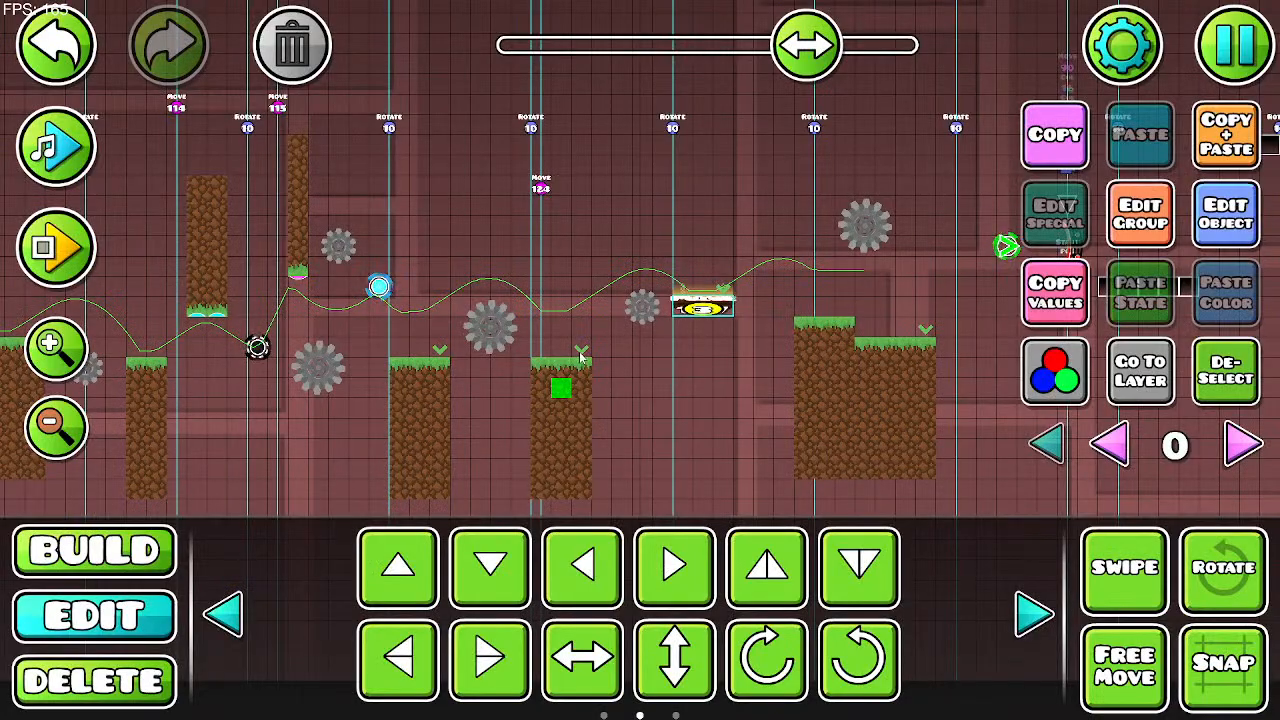
pyautogui.click(1240, 220)
pyautogui.click(640, 606)
pyautogui.click(1140, 213)
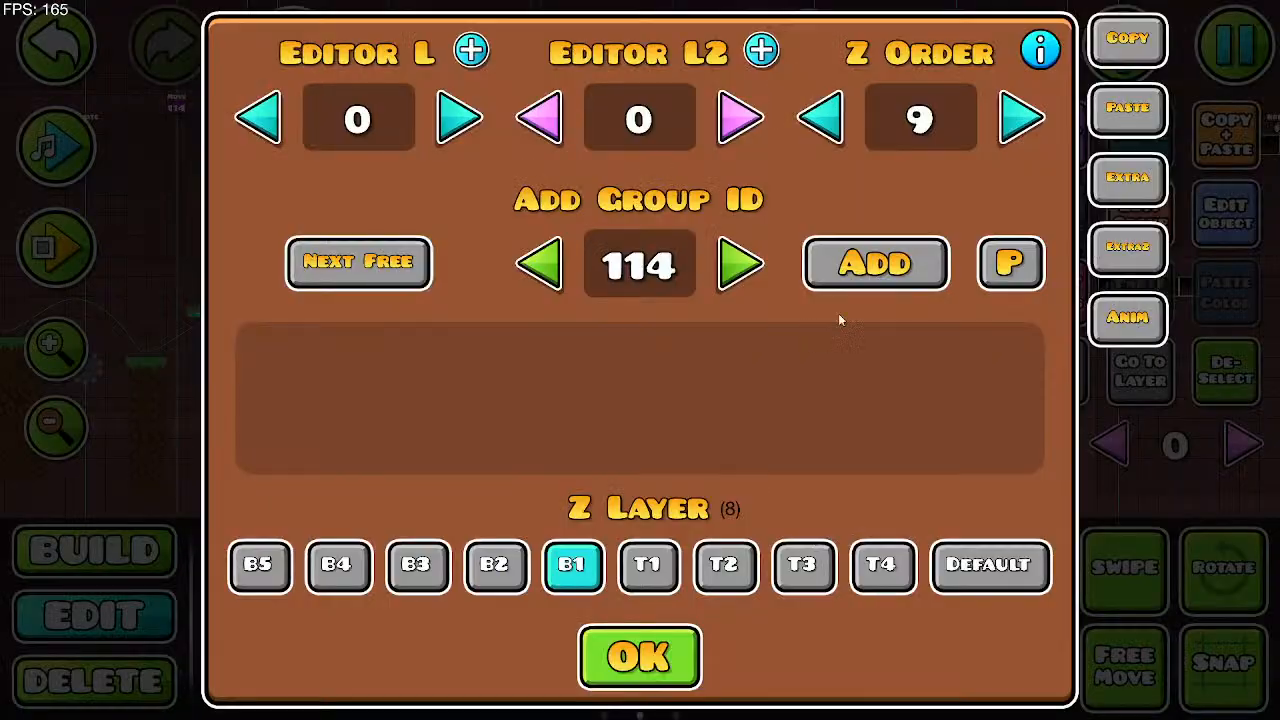
pyautogui.click(862, 262)
pyautogui.click(640, 657)
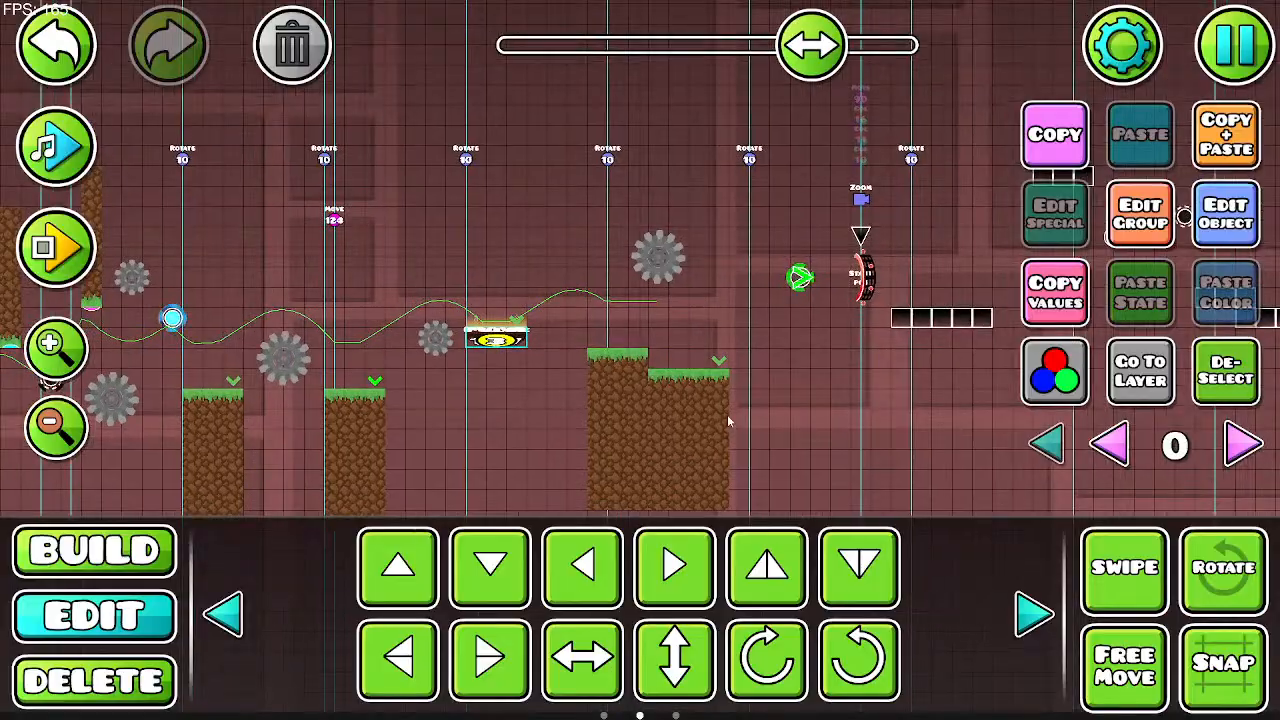
# Step: Check the group of the stepped grass platform and add group ID 124 to the green arrow above it
pyautogui.click(1140, 213)
pyautogui.click(663, 654)
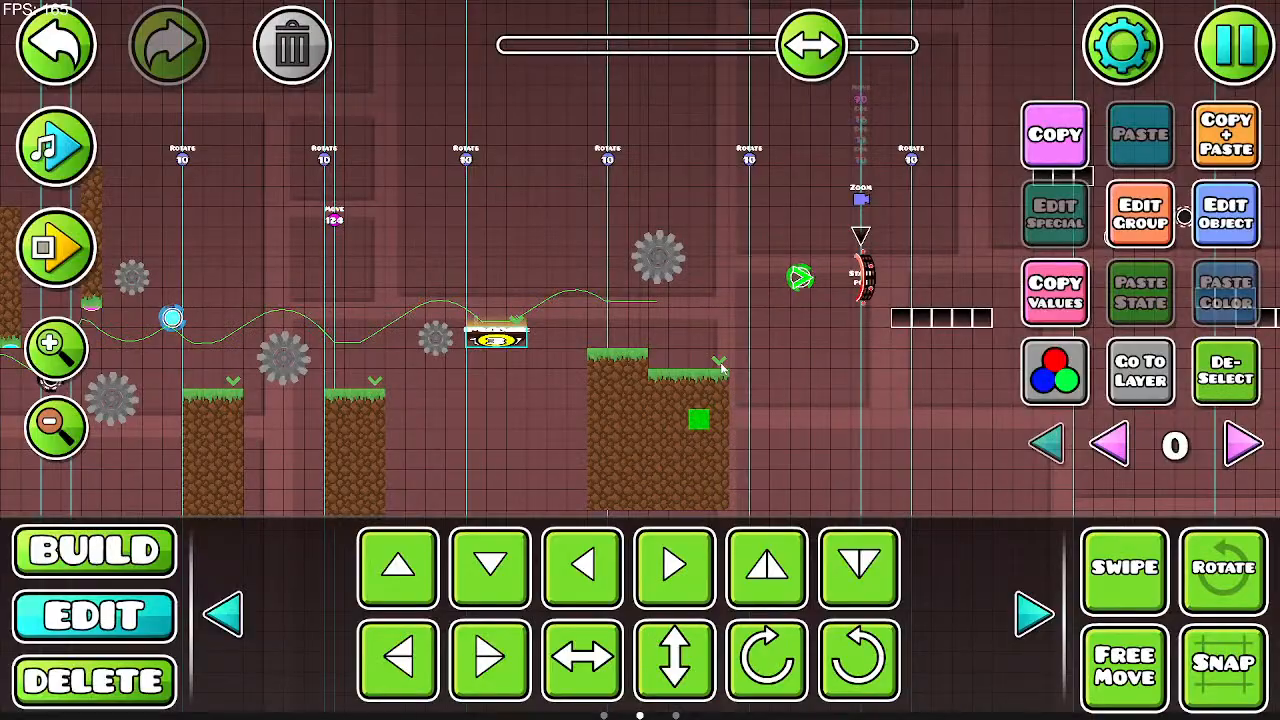
pyautogui.click(1240, 220)
pyautogui.click(640, 604)
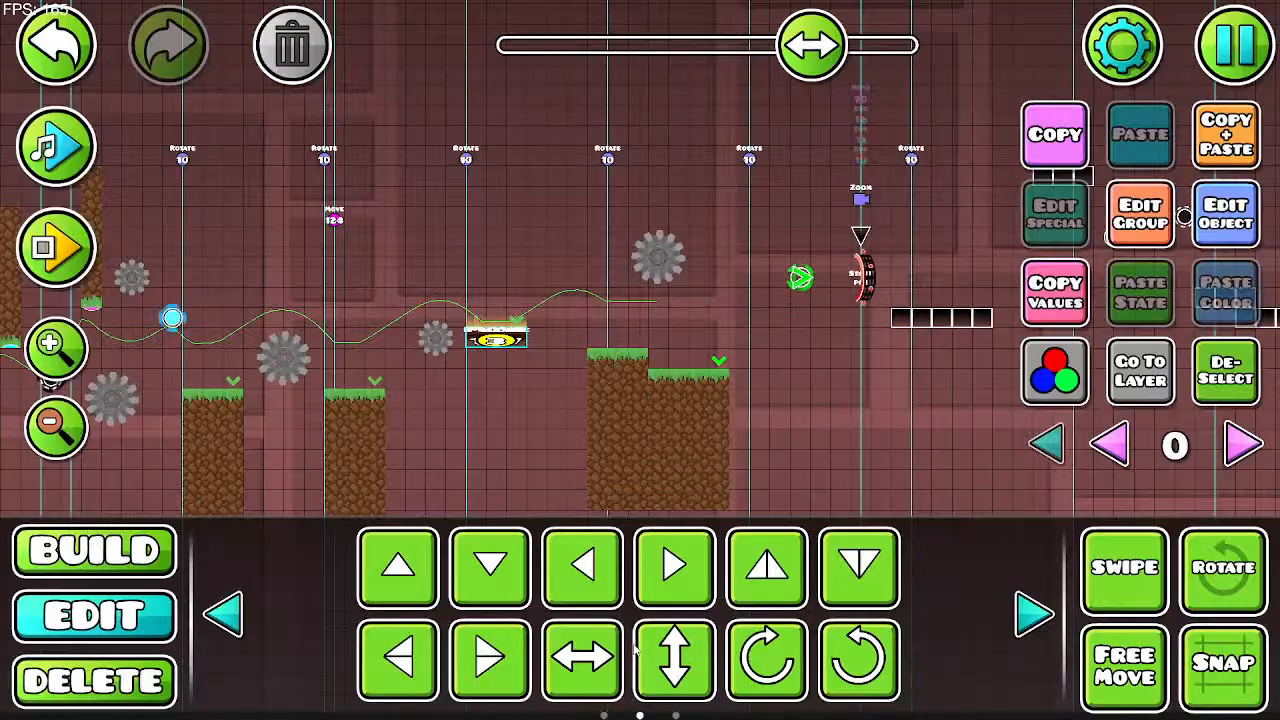
pyautogui.click(1141, 205)
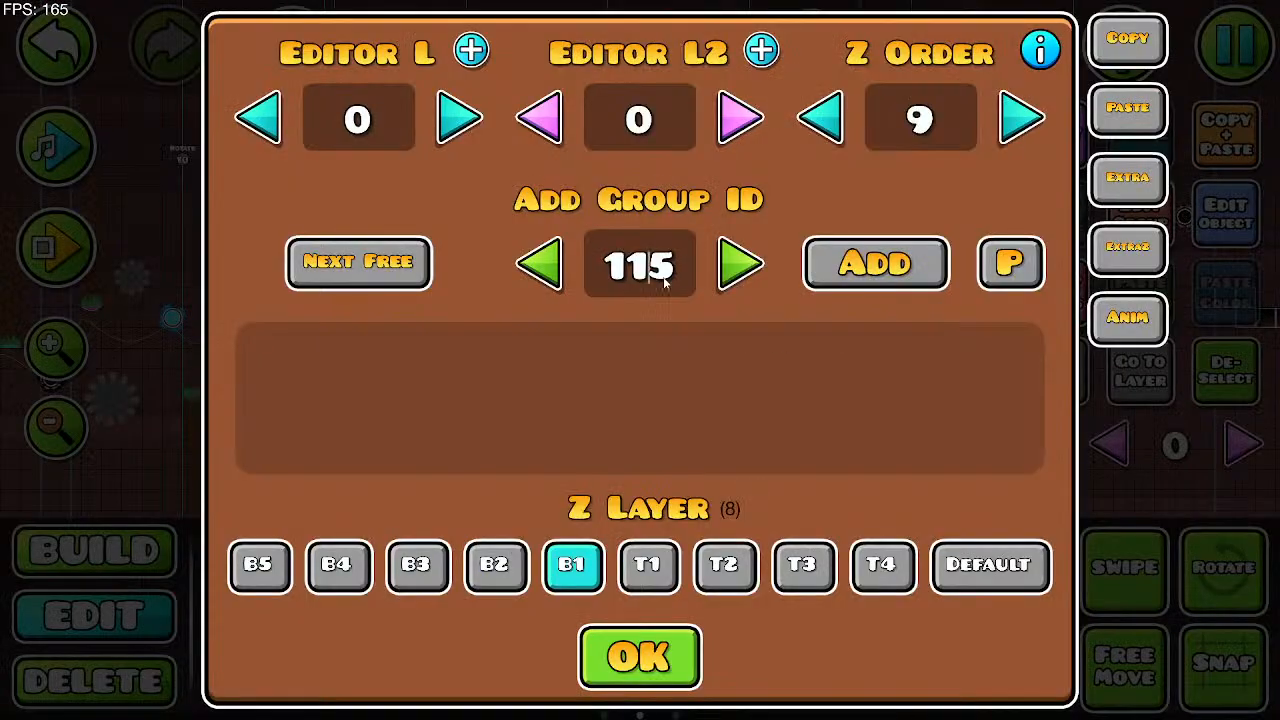
pyautogui.press('BackSpace')
pyautogui.press('BackSpace')
pyautogui.write('24')
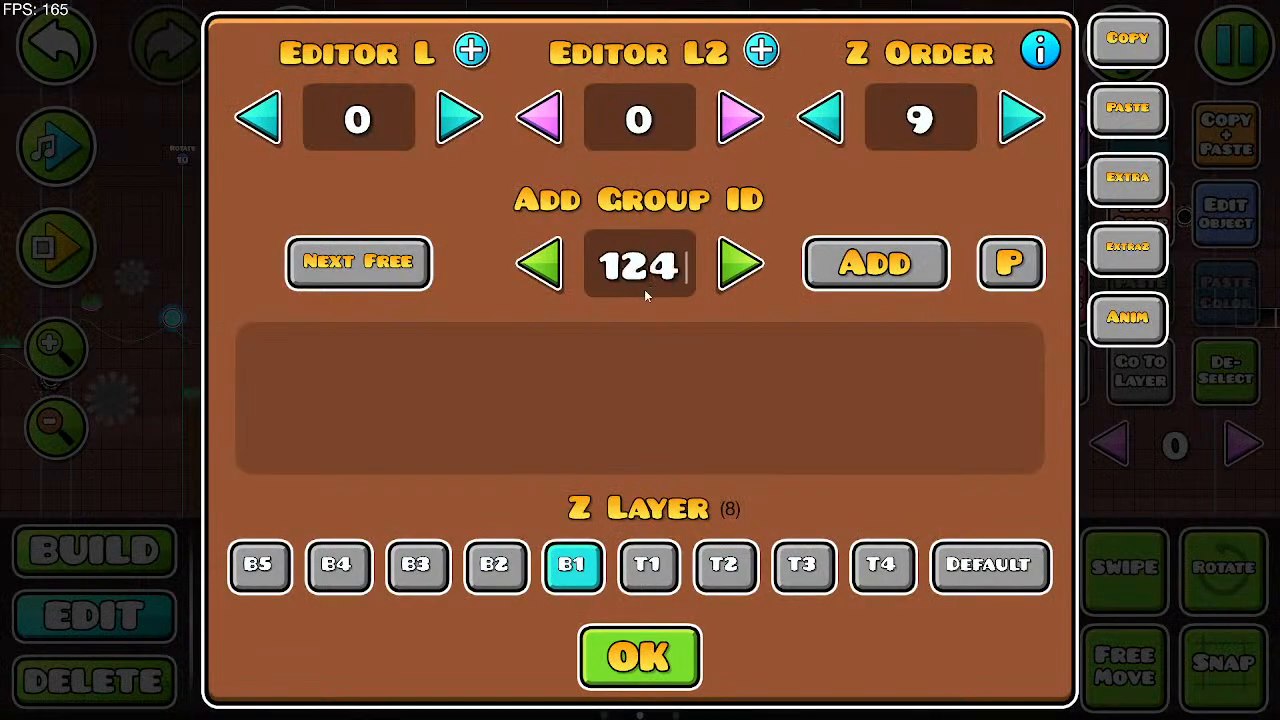
pyautogui.click(843, 288)
pyautogui.click(620, 650)
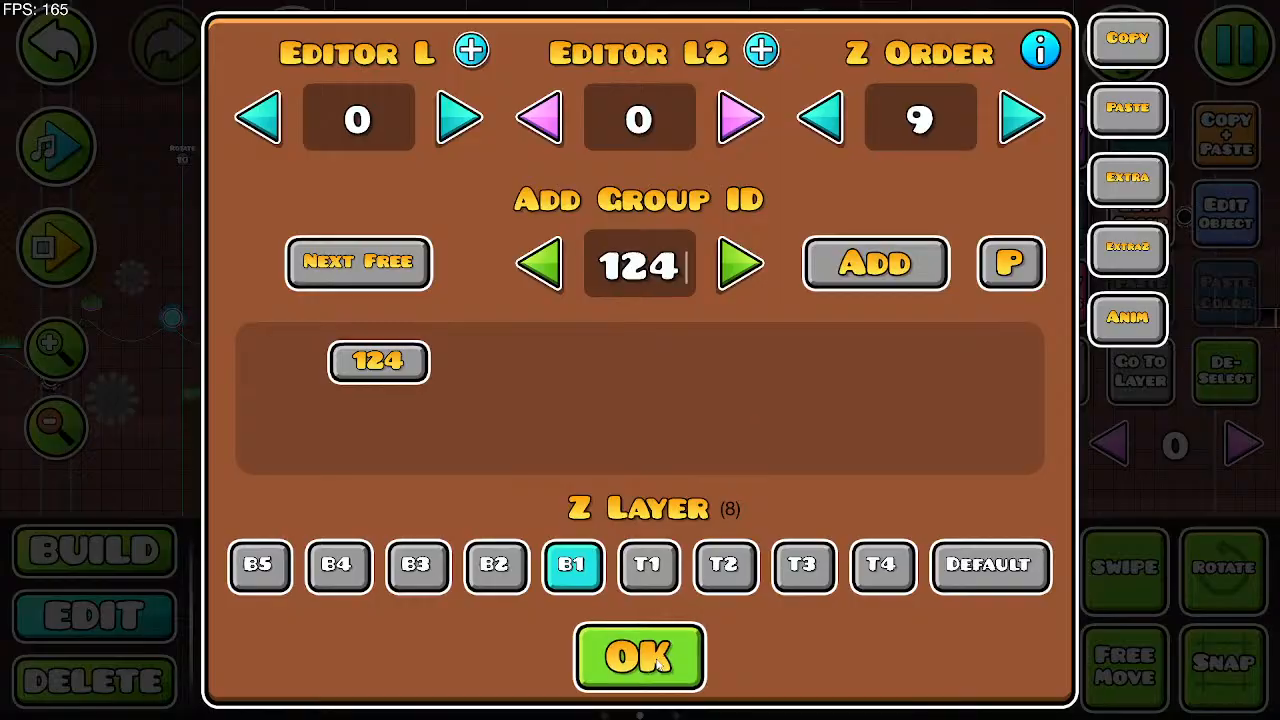
# Step: Playtest the whole robot section past the new green arrows and through the red portal
pyautogui.click(57, 248)
pyautogui.click(577, 408)
pyautogui.click(577, 408)
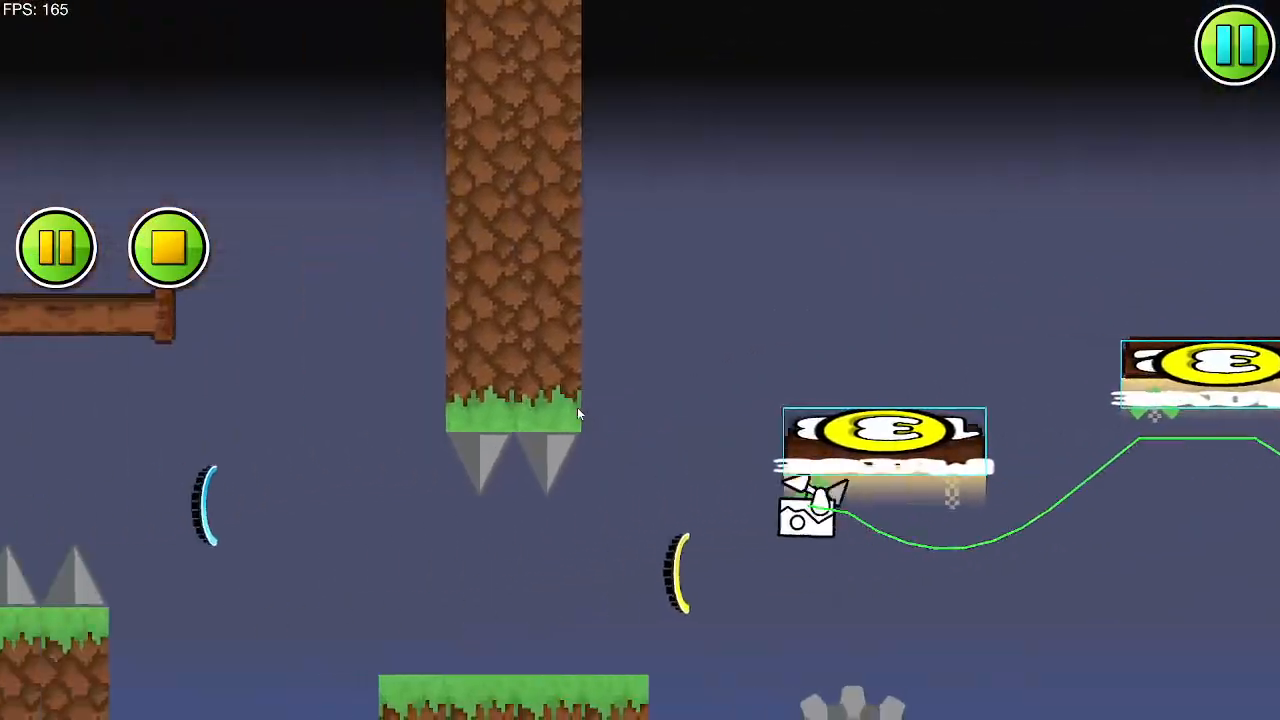
pyautogui.click(577, 408)
pyautogui.click(577, 408)
pyautogui.click(577, 408)
pyautogui.click(577, 408)
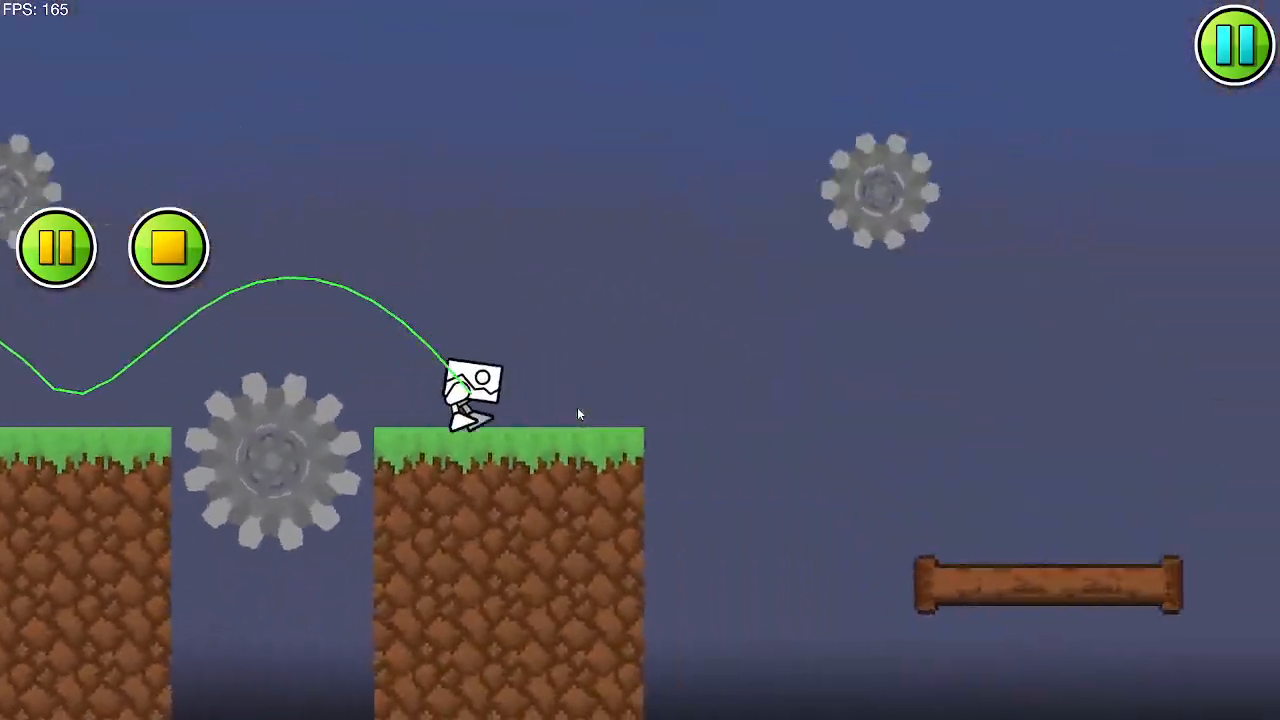
pyautogui.click(577, 408)
pyautogui.click(577, 408)
pyautogui.click(577, 408)
pyautogui.click(577, 408)
pyautogui.click(577, 408)
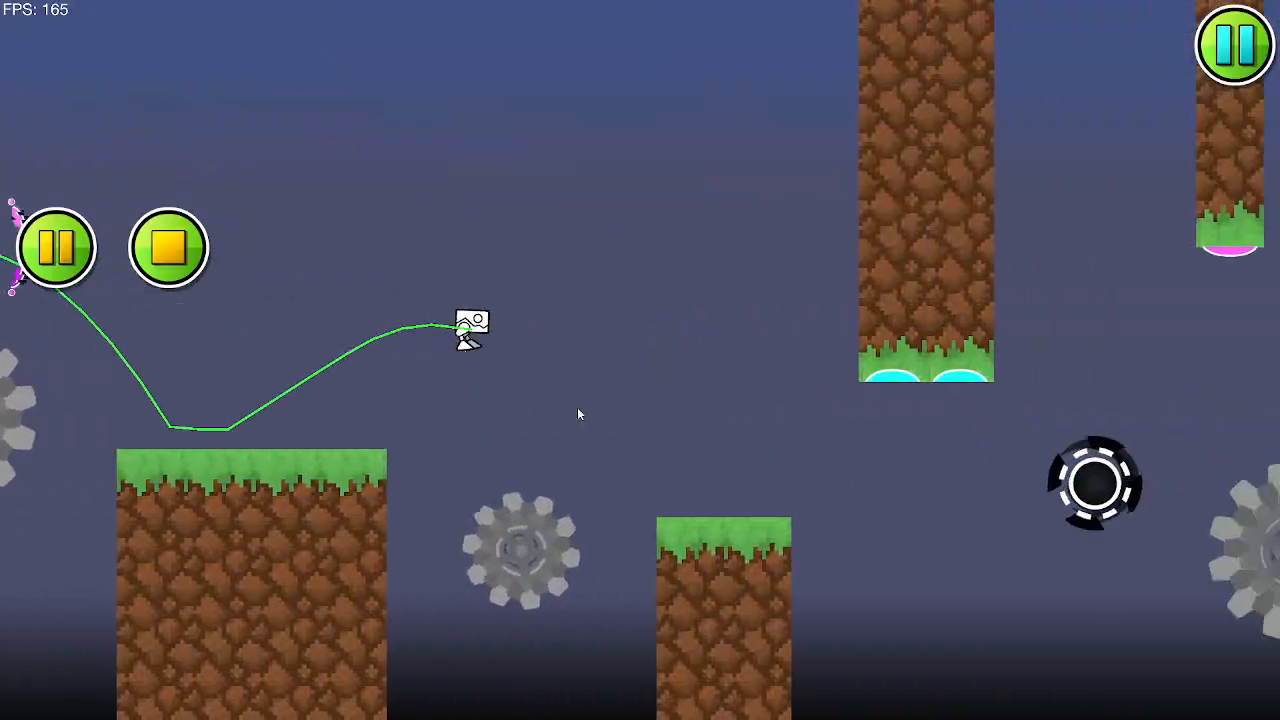
pyautogui.click(577, 408)
pyautogui.click(577, 408)
pyautogui.click(577, 408)
pyautogui.click(577, 408)
pyautogui.click(577, 408)
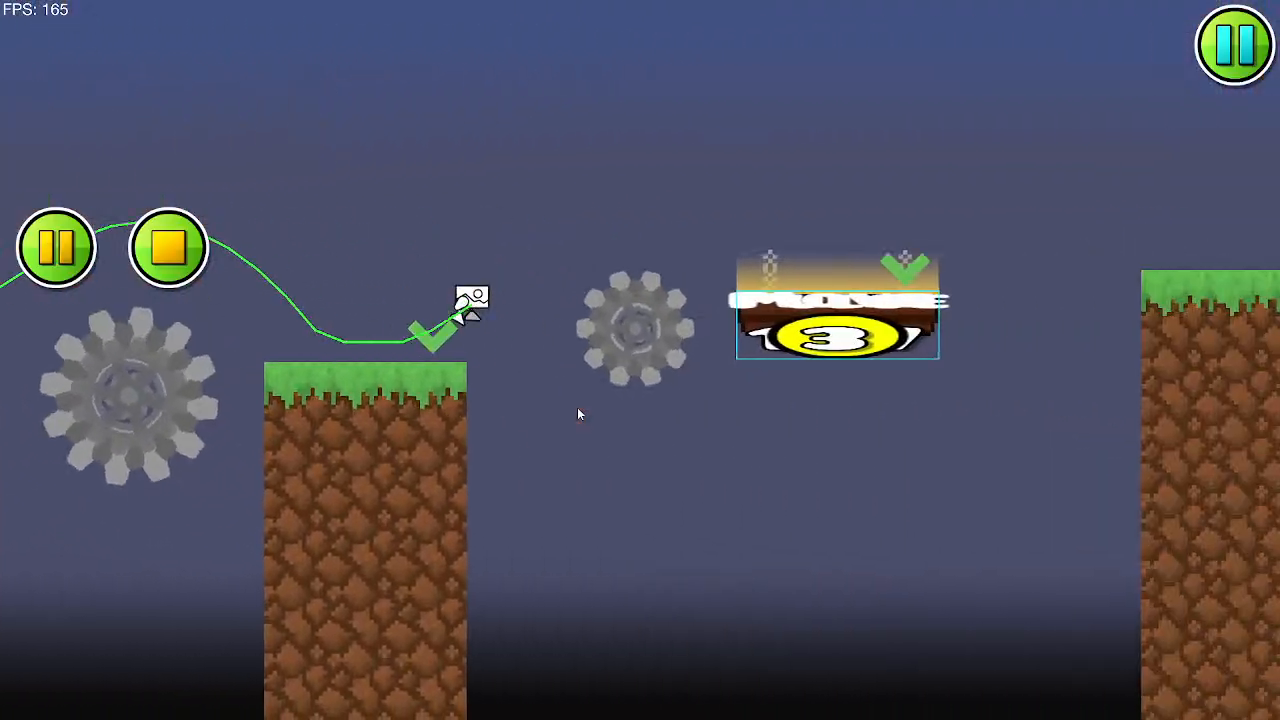
pyautogui.click(577, 408)
pyautogui.click(577, 408)
pyautogui.click(577, 408)
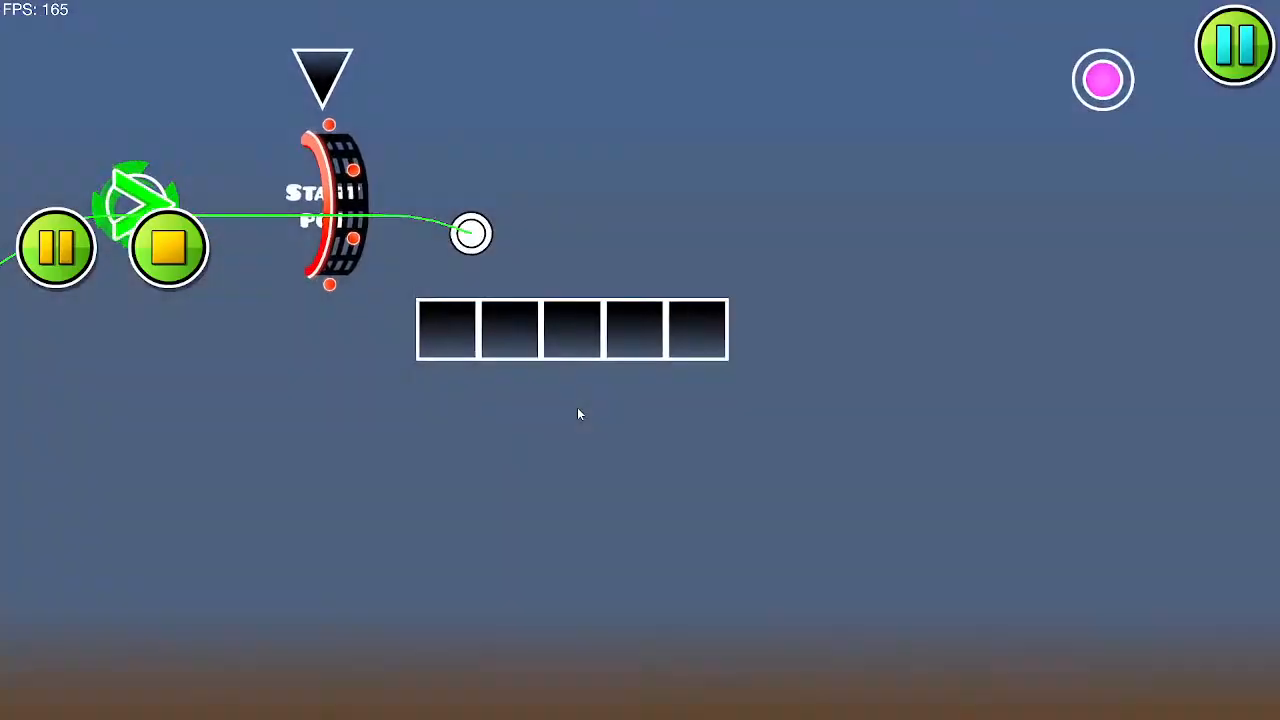
# Step: Playtest the ball section through the orbs and gears to the end text, and stop the playtest
pyautogui.click(577, 408)
pyautogui.click(577, 408)
pyautogui.click(577, 408)
pyautogui.click(577, 408)
pyautogui.click(577, 408)
pyautogui.click(577, 408)
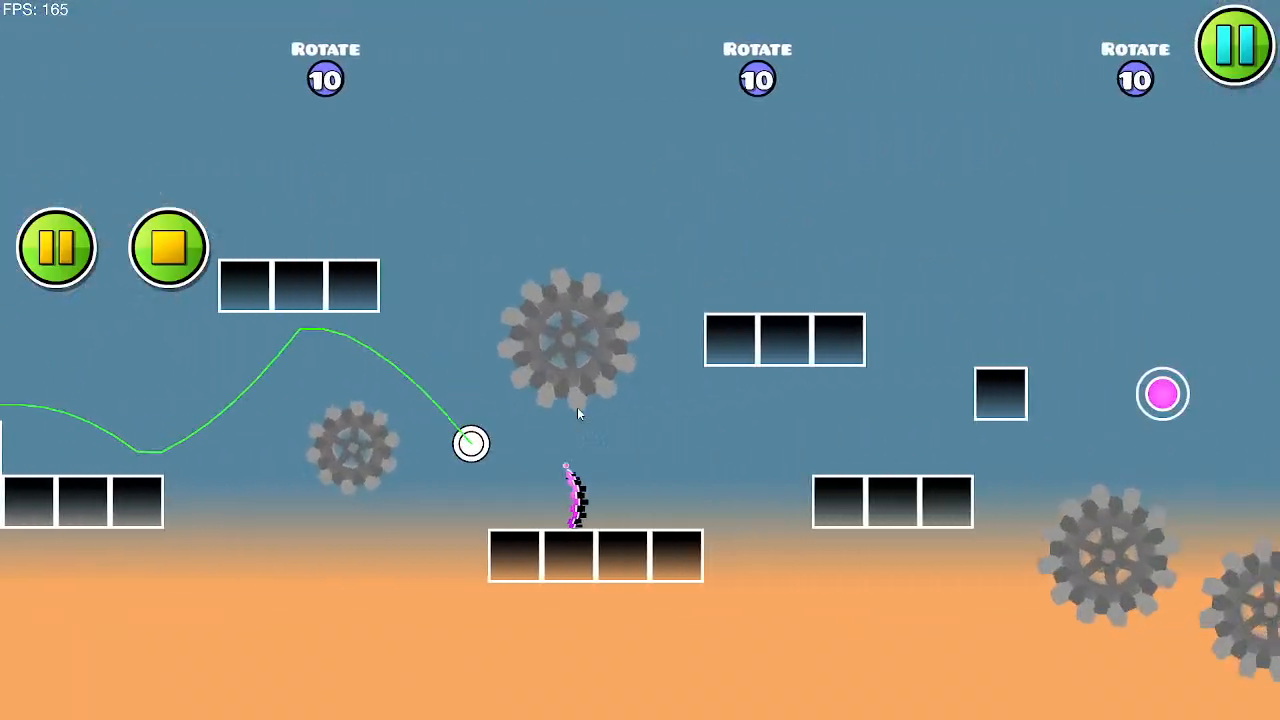
pyautogui.click(577, 408)
pyautogui.click(577, 408)
pyautogui.click(577, 408)
pyautogui.click(577, 408)
pyautogui.click(577, 408)
pyautogui.click(577, 408)
pyautogui.click(577, 408)
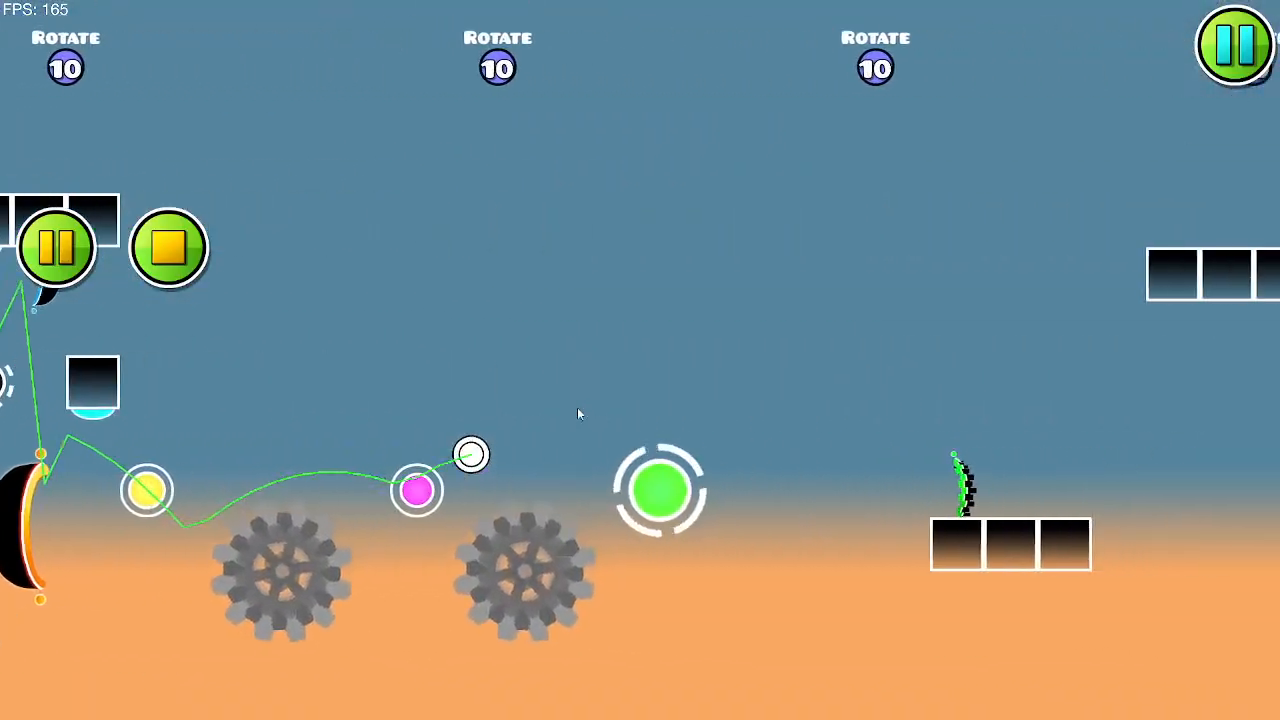
pyautogui.click(577, 408)
pyautogui.click(577, 408)
pyautogui.click(577, 408)
pyautogui.click(577, 408)
pyautogui.click(577, 408)
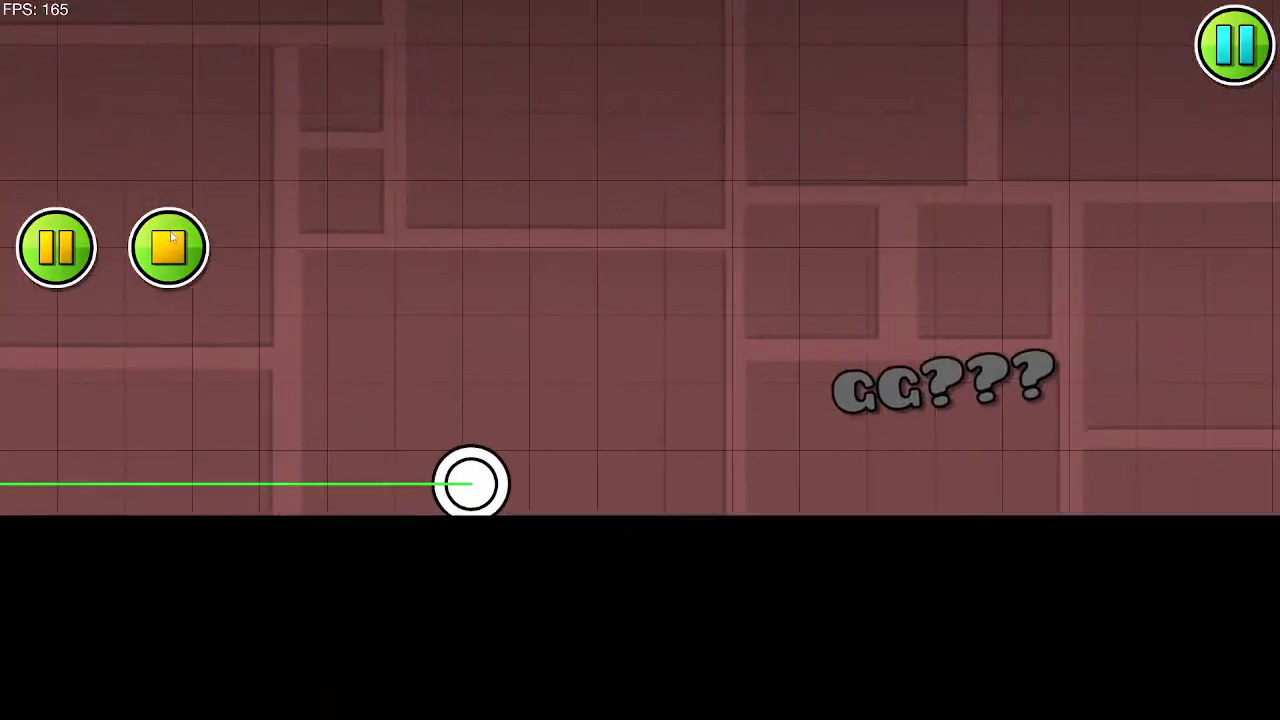
pyautogui.click(171, 237)
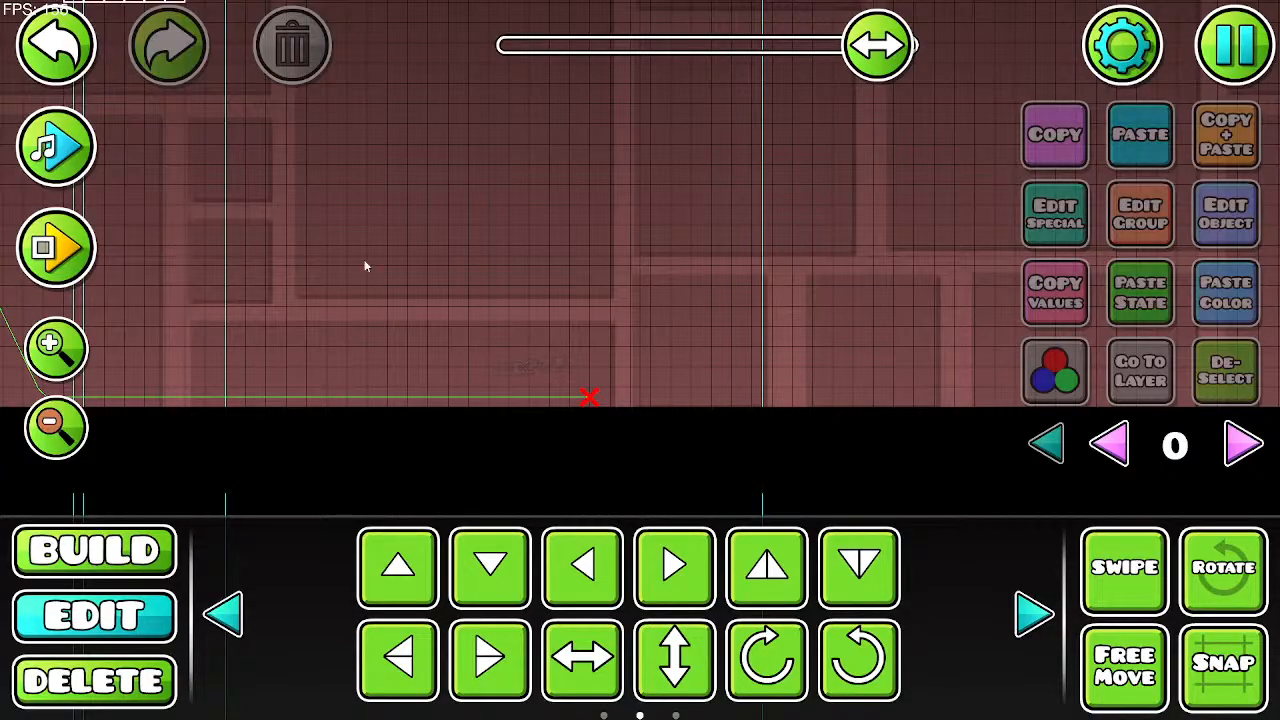
# Step: Replay the robot section from its start position up to the stepped grass platform with the green arrow
pyautogui.click(56, 247)
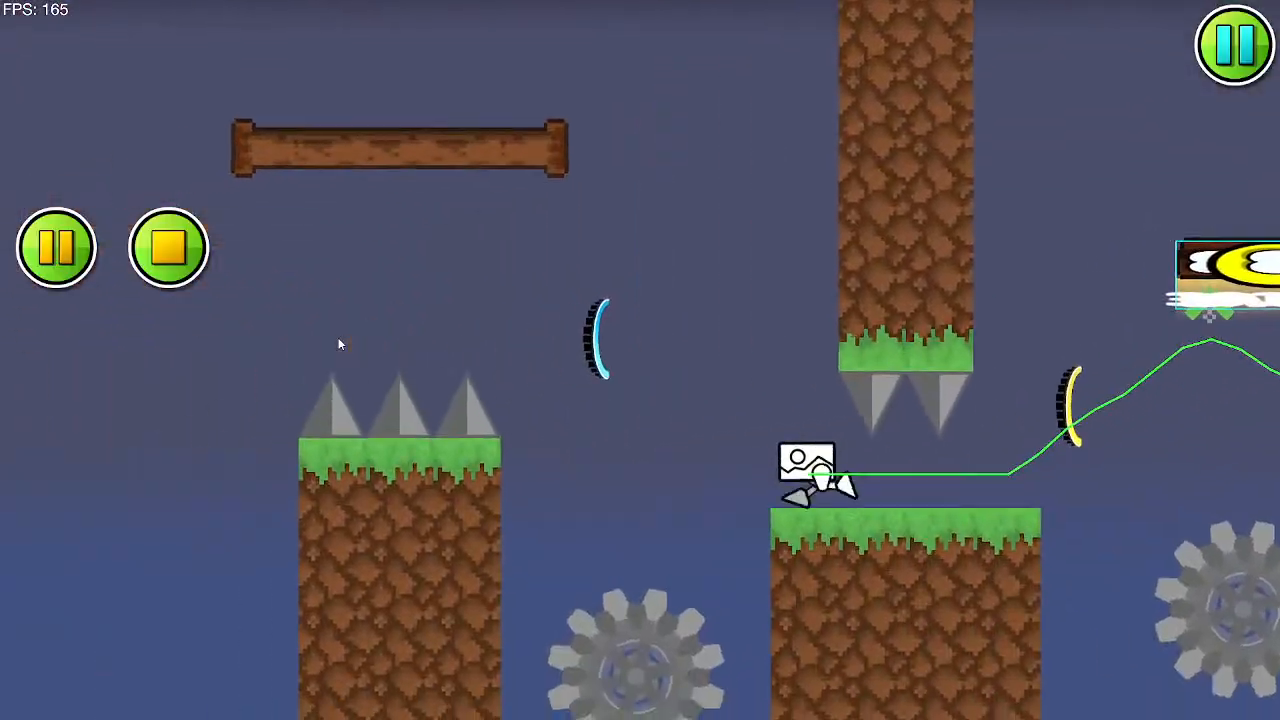
pyautogui.click(338, 339)
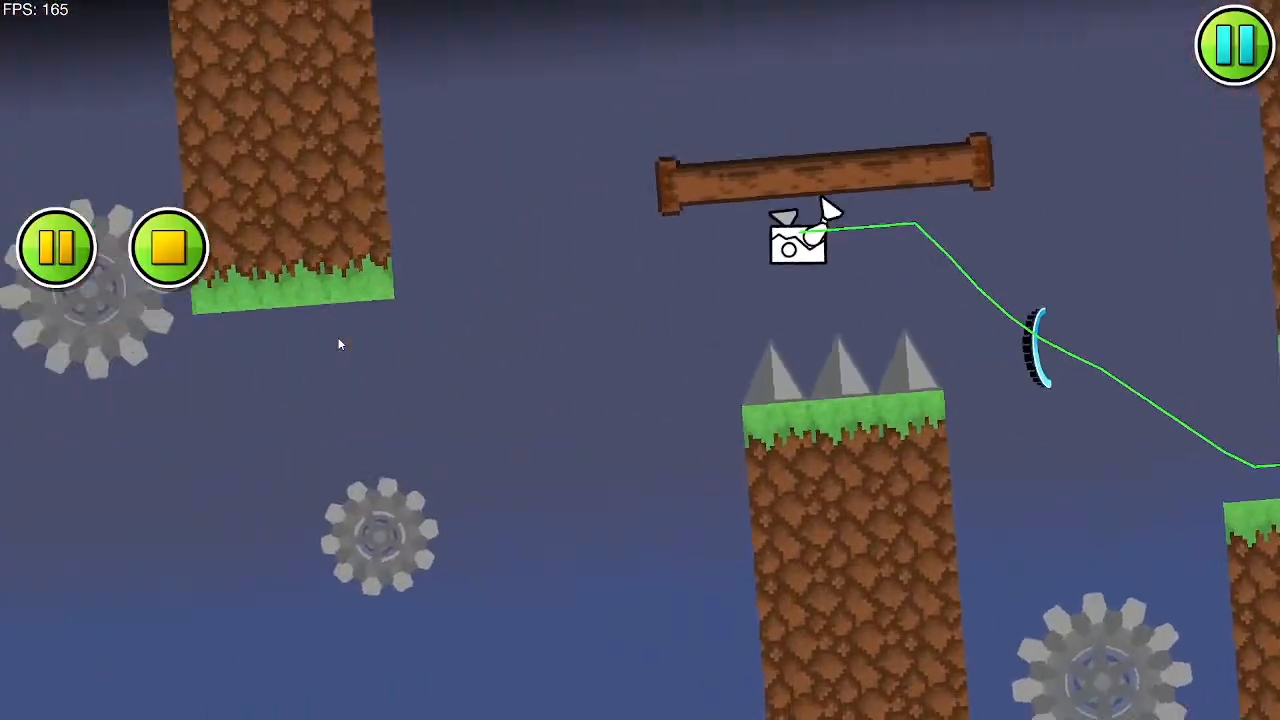
pyautogui.click(338, 339)
pyautogui.click(338, 339)
pyautogui.click(338, 339)
pyautogui.click(338, 344)
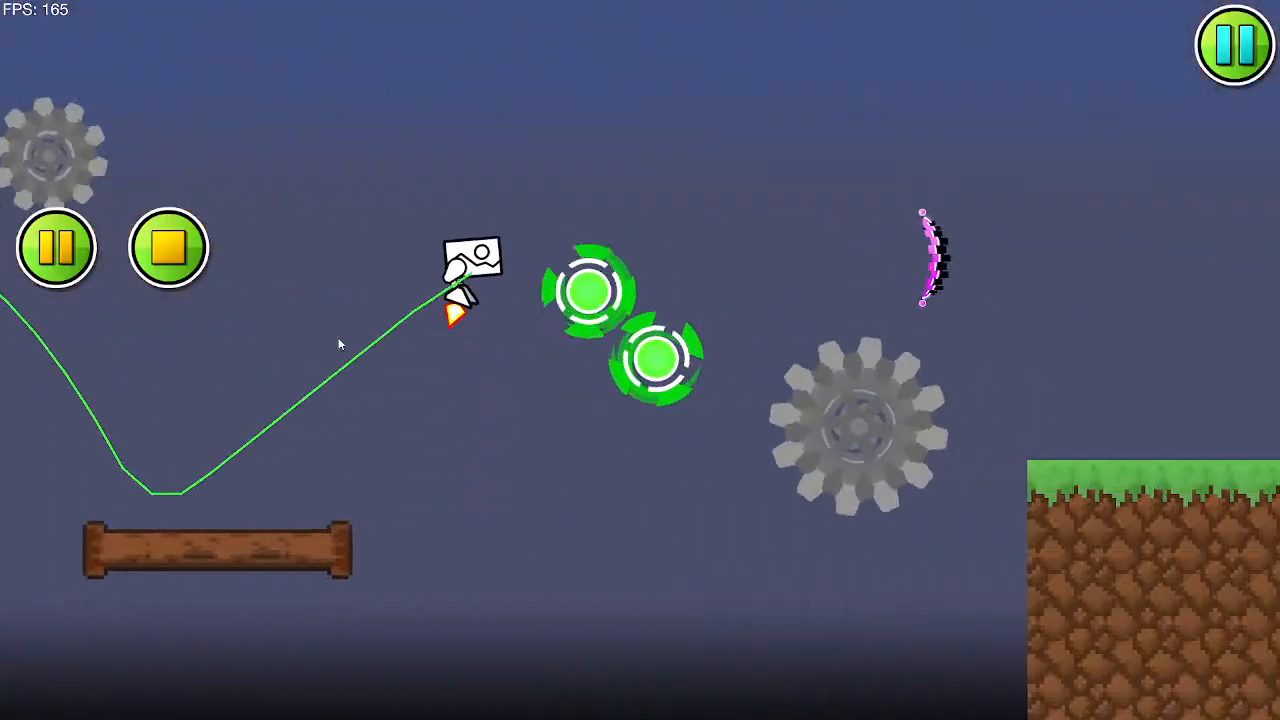
pyautogui.click(338, 344)
pyautogui.click(338, 344)
pyautogui.click(338, 344)
pyautogui.click(340, 343)
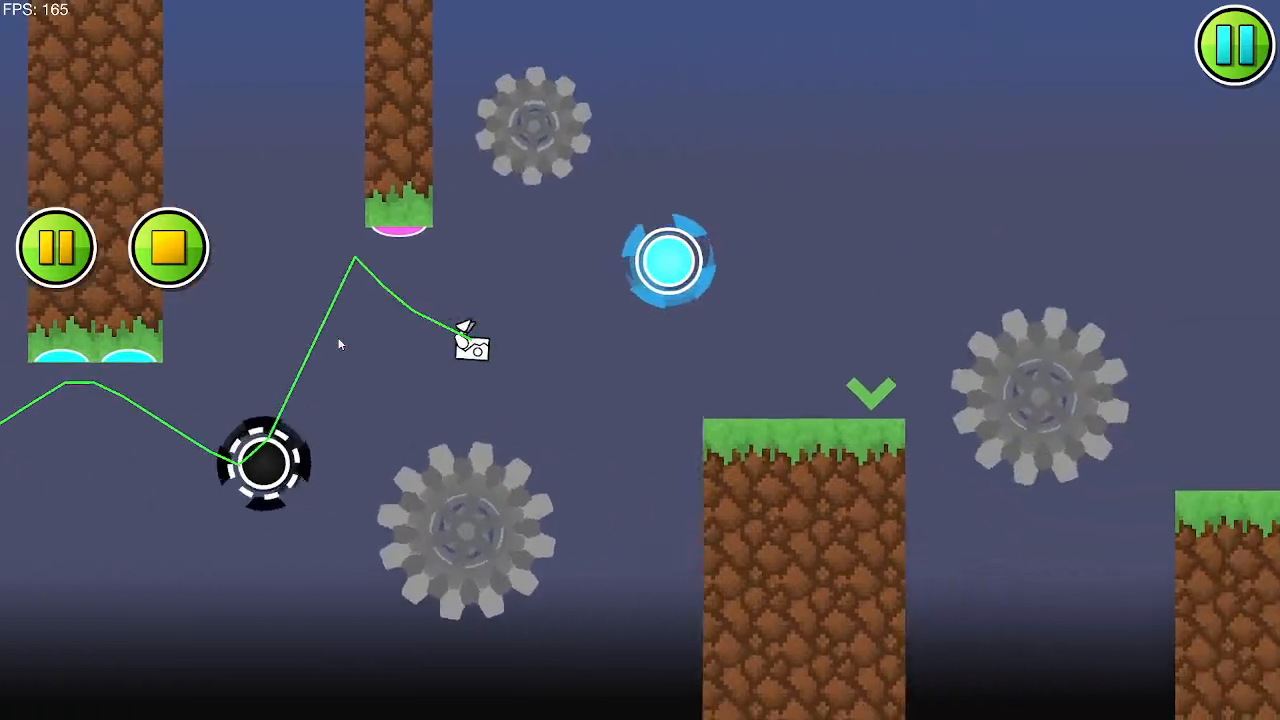
pyautogui.click(340, 343)
pyautogui.click(340, 343)
pyautogui.click(340, 343)
pyautogui.click(339, 344)
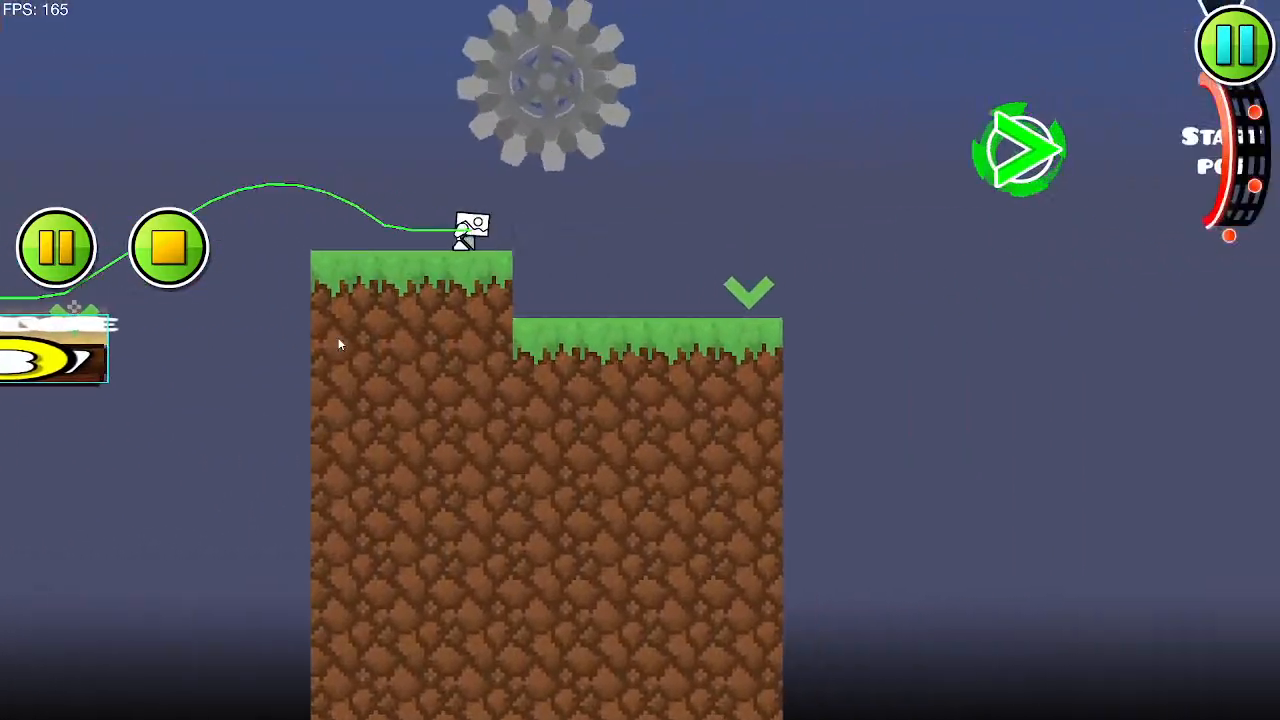
# Step: Continue the playtest through the red portal and the ball section past the green orb, and stop it
pyautogui.click(339, 344)
pyautogui.click(339, 344)
pyautogui.click(339, 344)
pyautogui.click(339, 344)
pyautogui.click(339, 344)
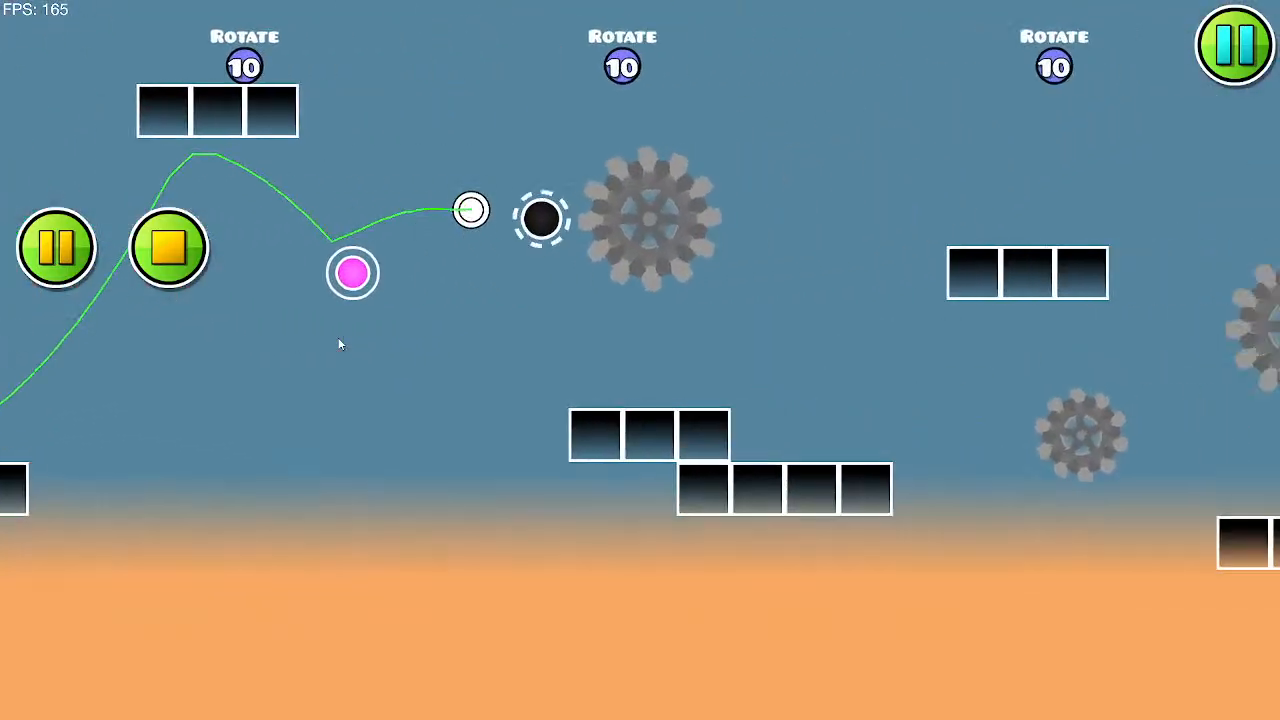
pyautogui.click(339, 344)
pyautogui.click(339, 344)
pyautogui.click(339, 344)
pyautogui.click(339, 344)
pyautogui.click(339, 344)
pyautogui.click(339, 344)
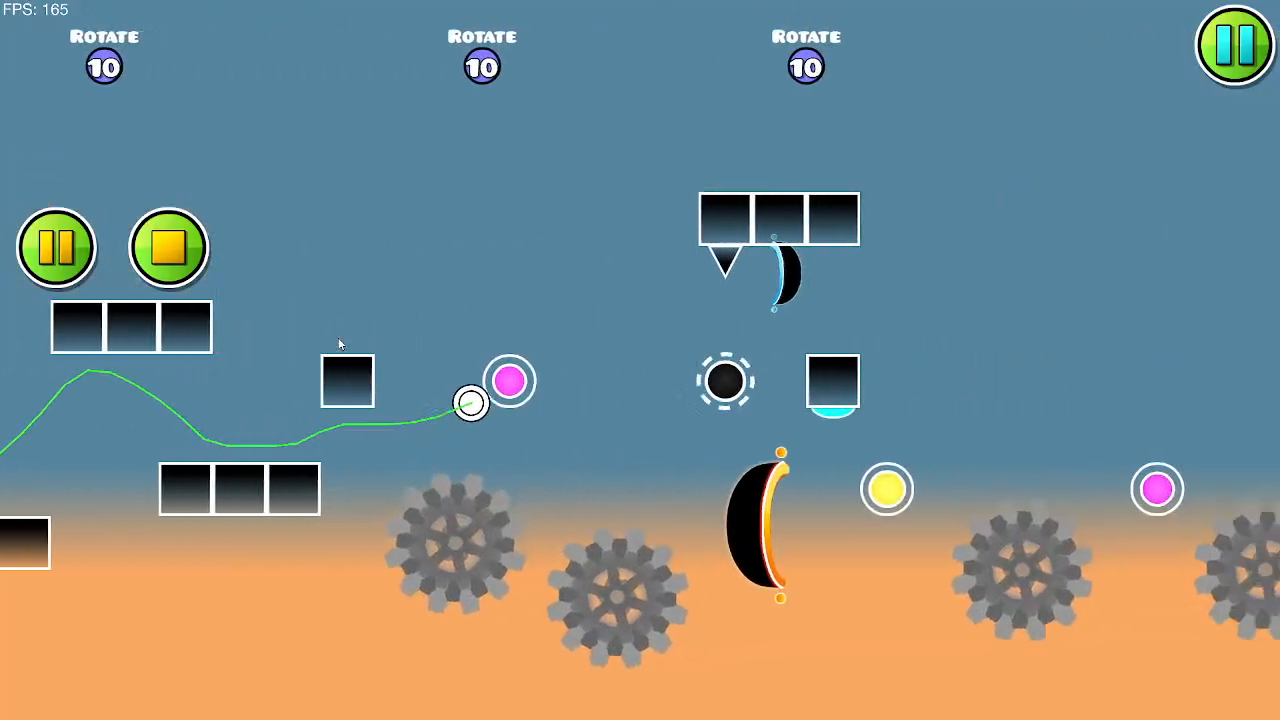
pyautogui.click(339, 344)
pyautogui.click(339, 344)
pyautogui.click(339, 344)
pyautogui.click(339, 344)
pyautogui.click(339, 344)
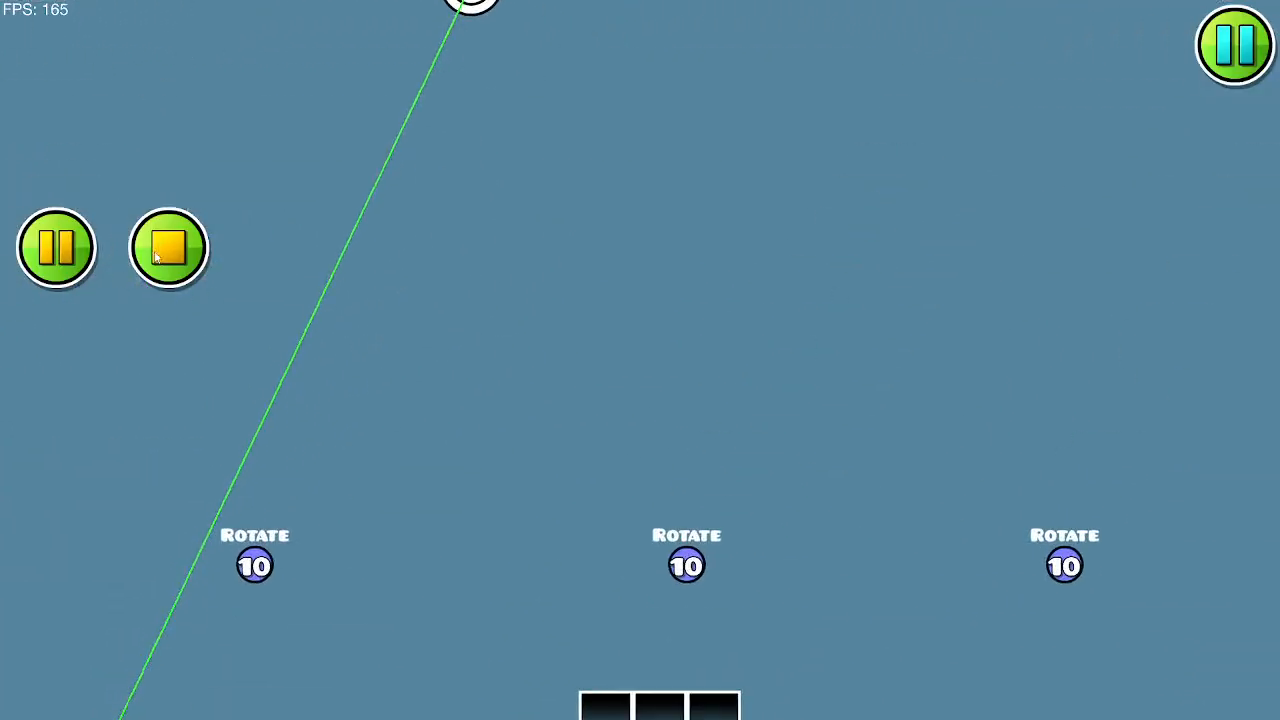
pyautogui.click(169, 248)
# Step: Go back through the level to the zigzag corridor just before the robot section
pyautogui.moveTo(350, 354); pyautogui.dragTo(403, 156)
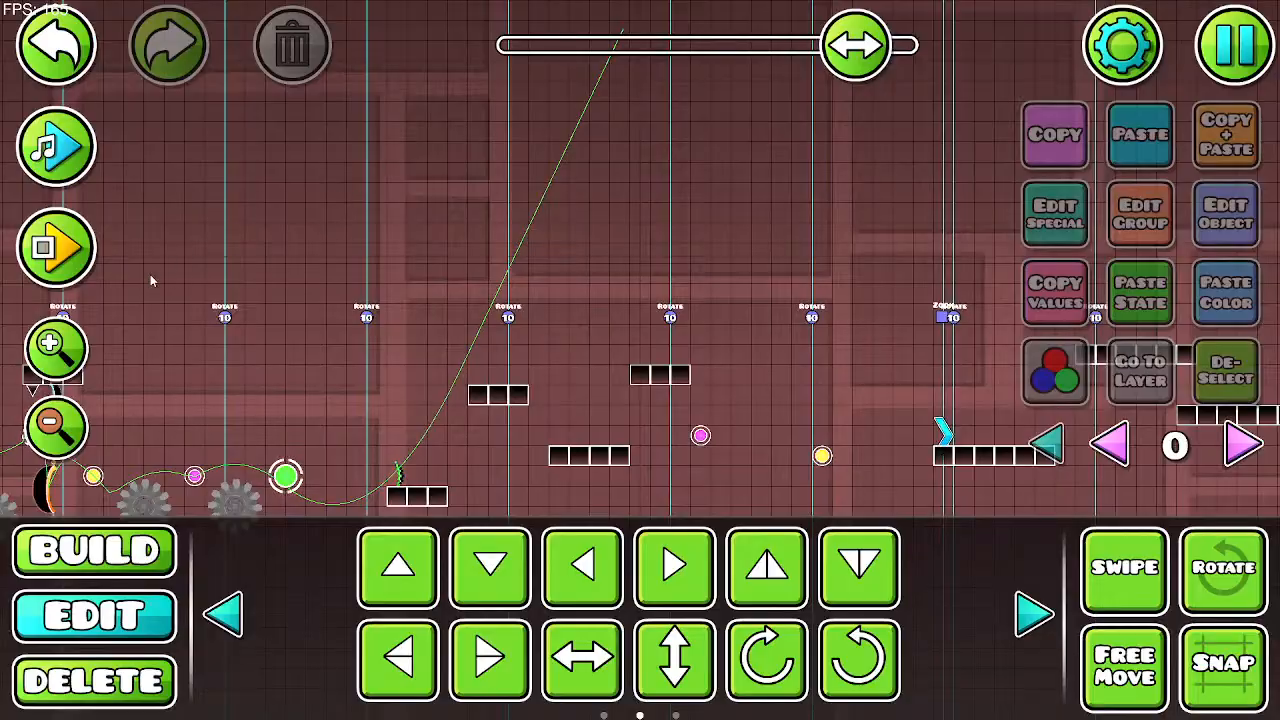
pyautogui.moveTo(264, 336); pyautogui.dragTo(856, 283)
pyautogui.moveTo(180, 340); pyautogui.dragTo(775, 288)
pyautogui.moveTo(180, 365); pyautogui.dragTo(850, 350)
pyautogui.moveTo(495, 350); pyautogui.dragTo(870, 342)
pyautogui.moveTo(320, 358); pyautogui.dragTo(778, 348)
pyautogui.moveTo(286, 321); pyautogui.dragTo(643, 323)
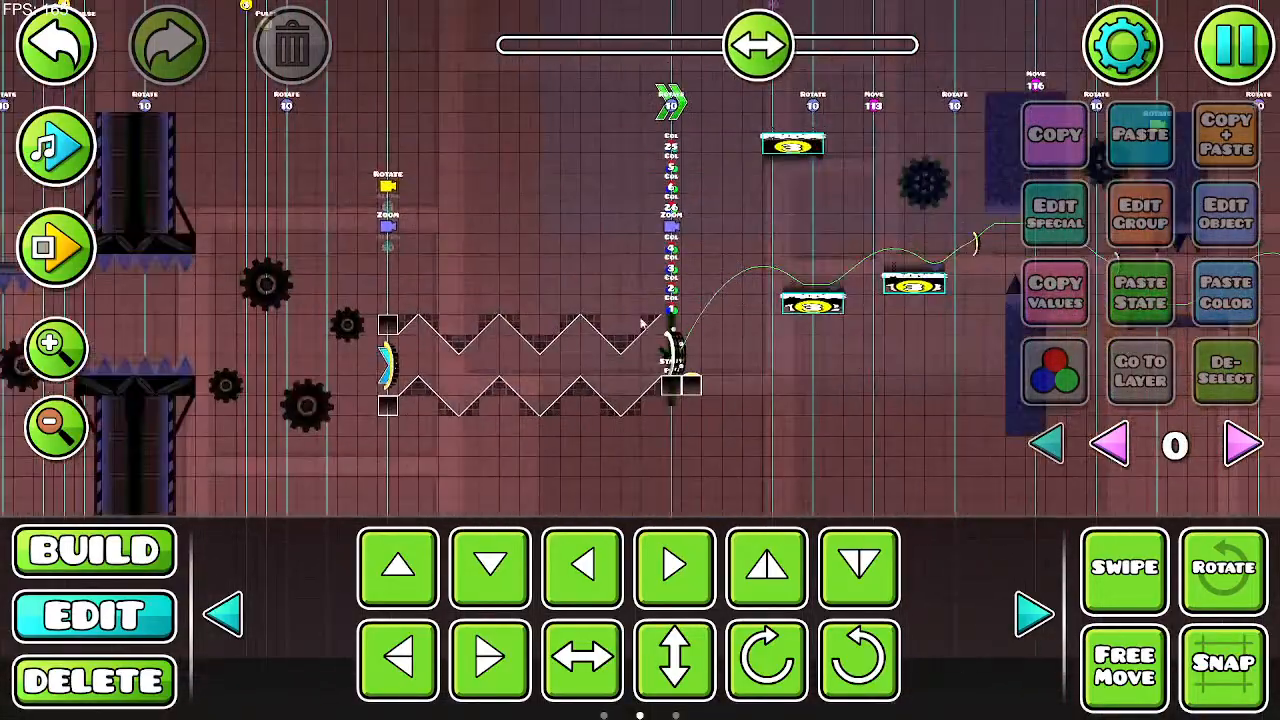
# Step: Disable the start position at the end of the zigzag corridor and start a playtest from an earlier point
pyautogui.moveTo(587, 383); pyautogui.dragTo(348, 396)
pyautogui.click(439, 372)
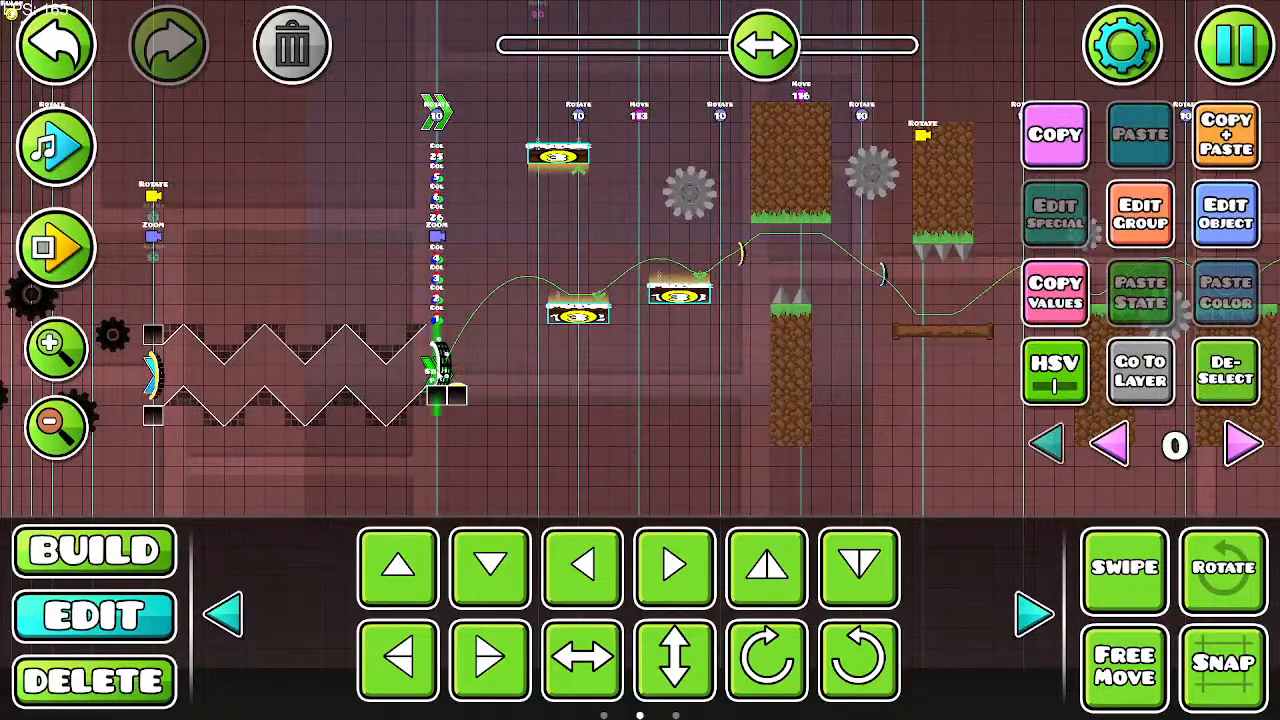
pyautogui.click(439, 375)
pyautogui.click(1084, 228)
pyautogui.click(638, 652)
pyautogui.click(57, 246)
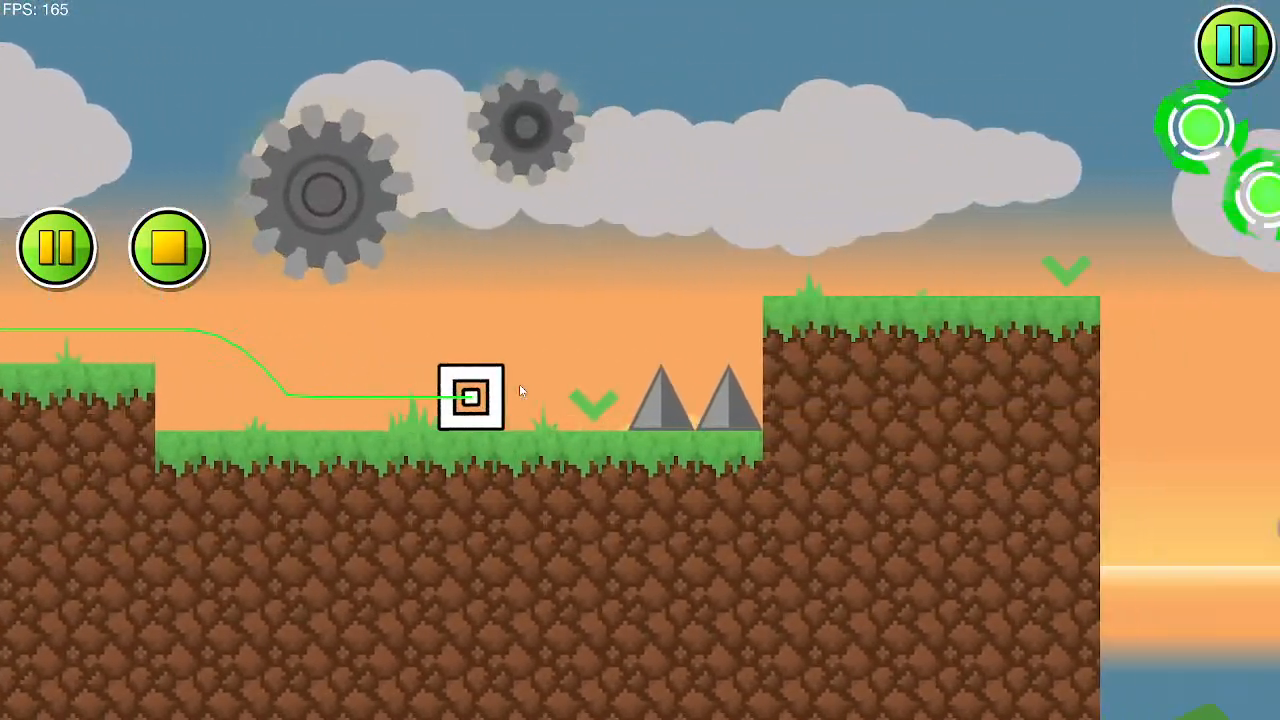
# Step: Playtest the cube section through the grass platforms and jump rings
pyautogui.click(519, 384)
pyautogui.click(519, 384)
pyautogui.click(519, 384)
pyautogui.click(519, 384)
pyautogui.click(519, 384)
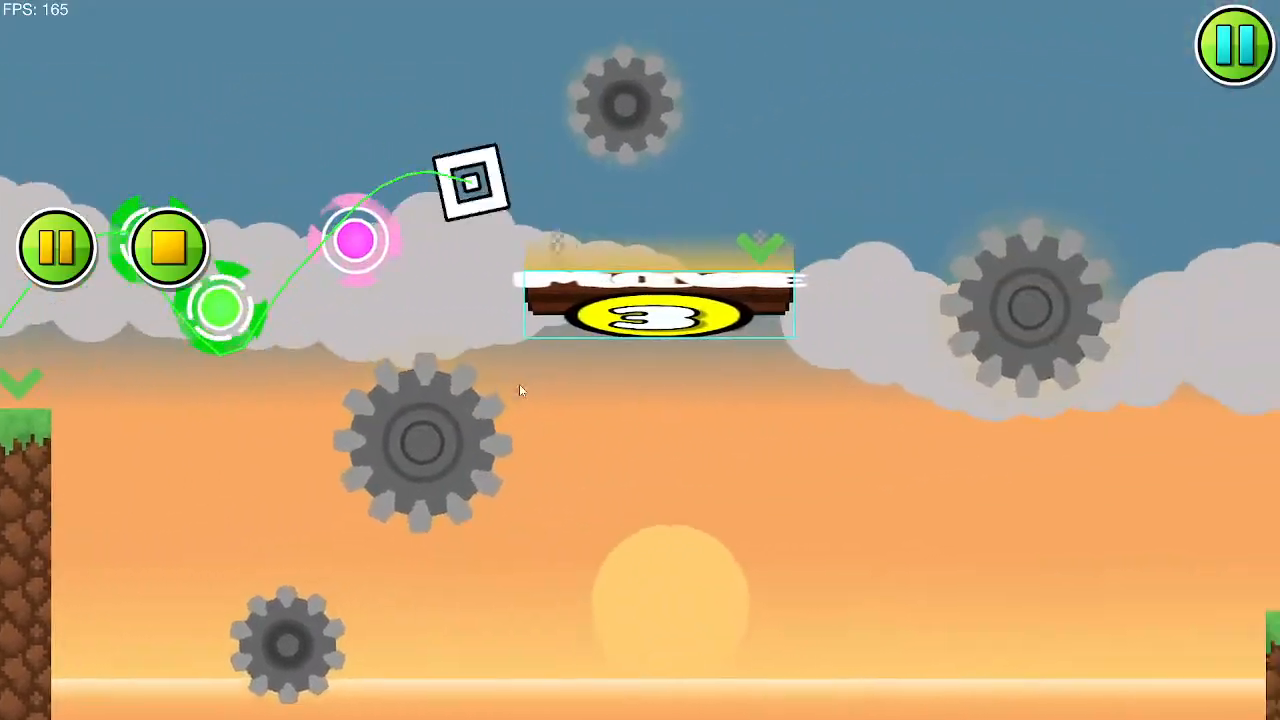
pyautogui.click(519, 384)
pyautogui.click(519, 384)
pyautogui.click(519, 384)
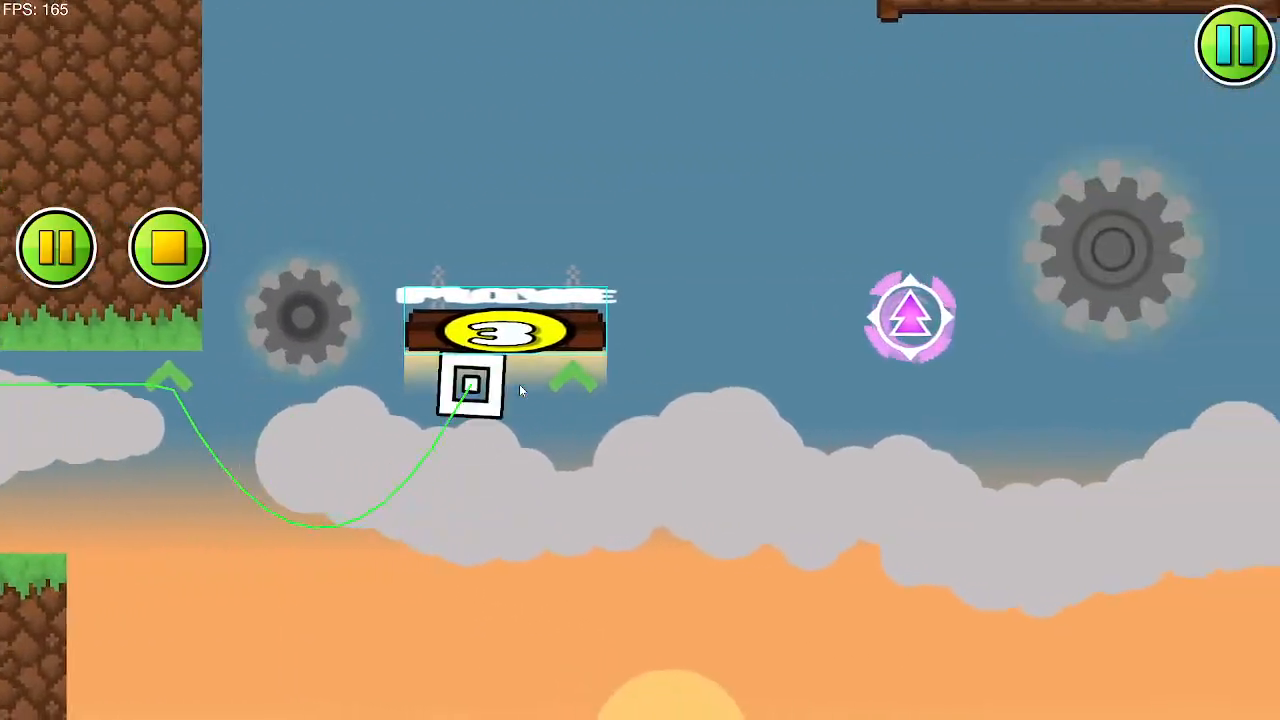
pyautogui.click(519, 384)
pyautogui.click(519, 384)
pyautogui.click(519, 384)
pyautogui.click(519, 384)
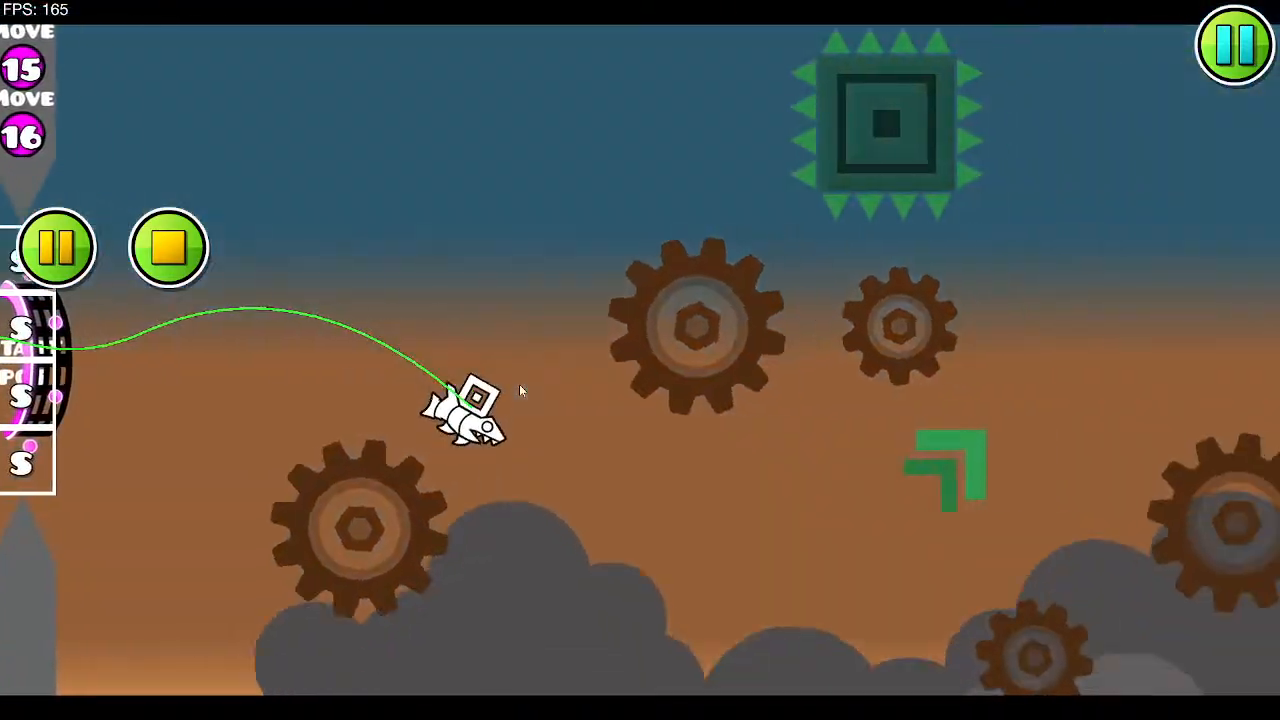
# Step: Playtest the ship section, flying between the spiked green pillars and gears
pyautogui.click(519, 384)
pyautogui.click(519, 384)
pyautogui.click(519, 384)
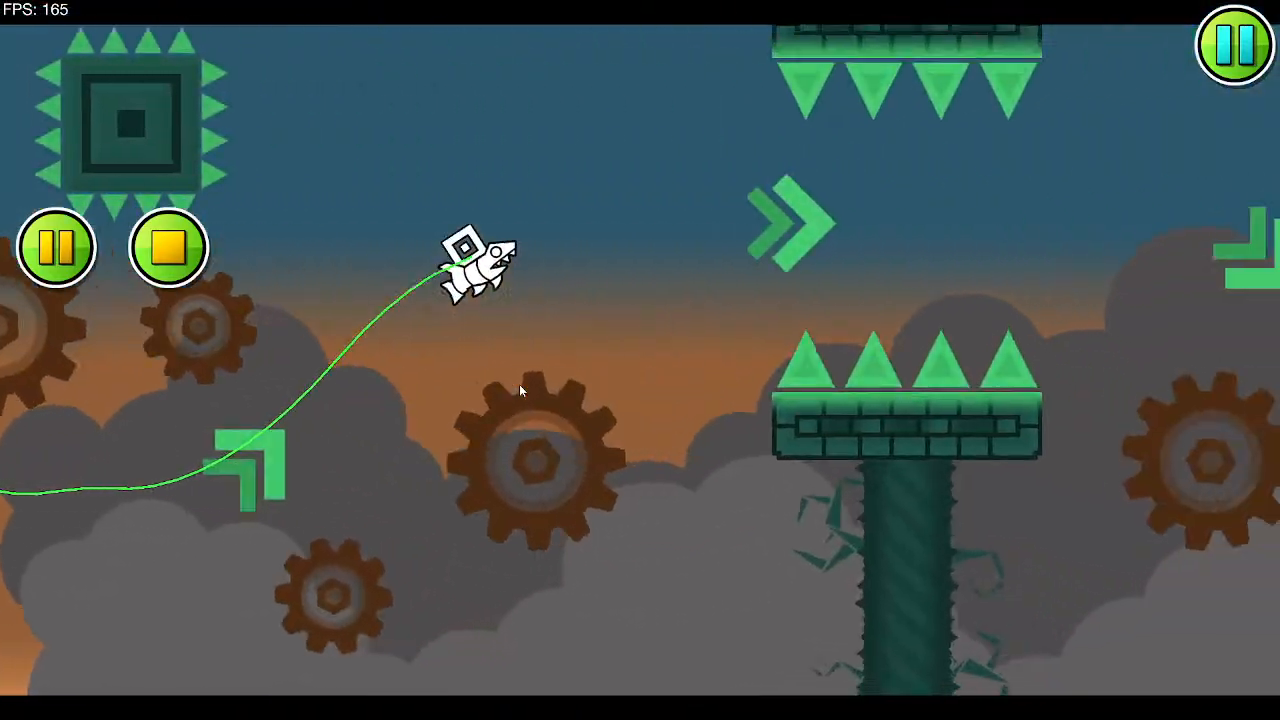
pyautogui.click(519, 384)
pyautogui.click(519, 384)
pyautogui.click(519, 384)
pyautogui.click(519, 384)
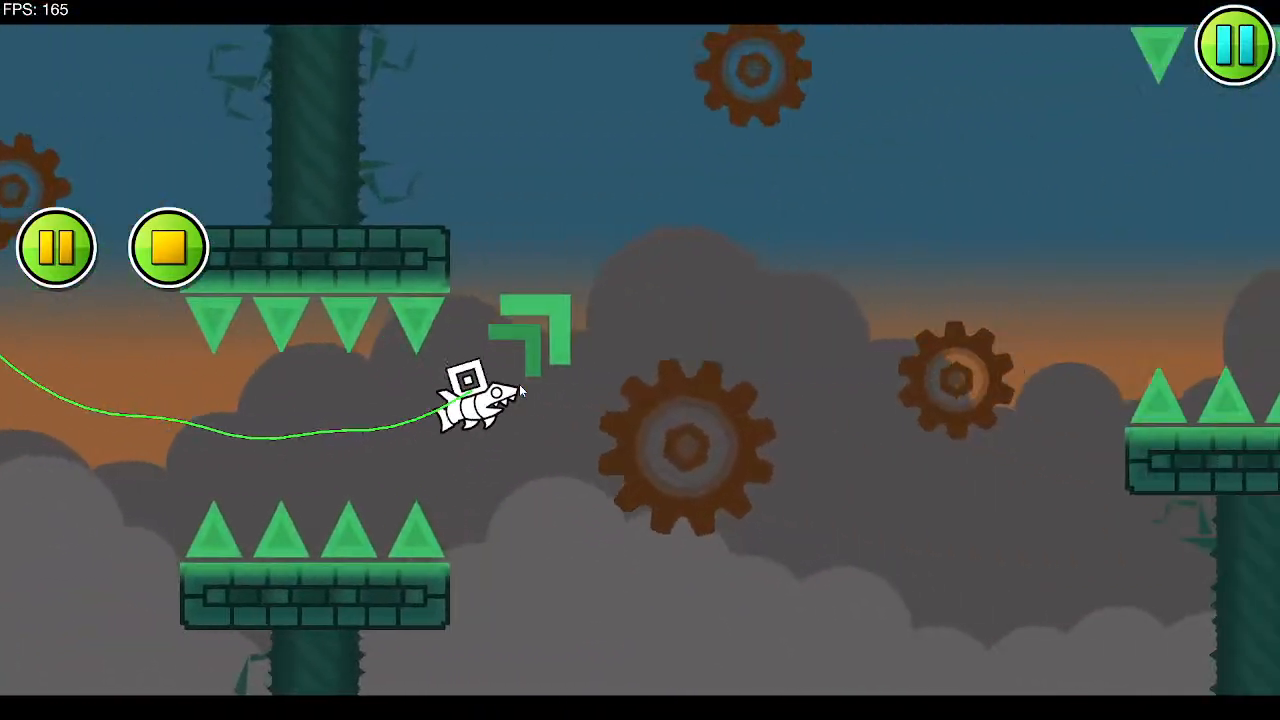
pyautogui.click(519, 384)
pyautogui.click(519, 384)
pyautogui.click(519, 384)
pyautogui.click(519, 384)
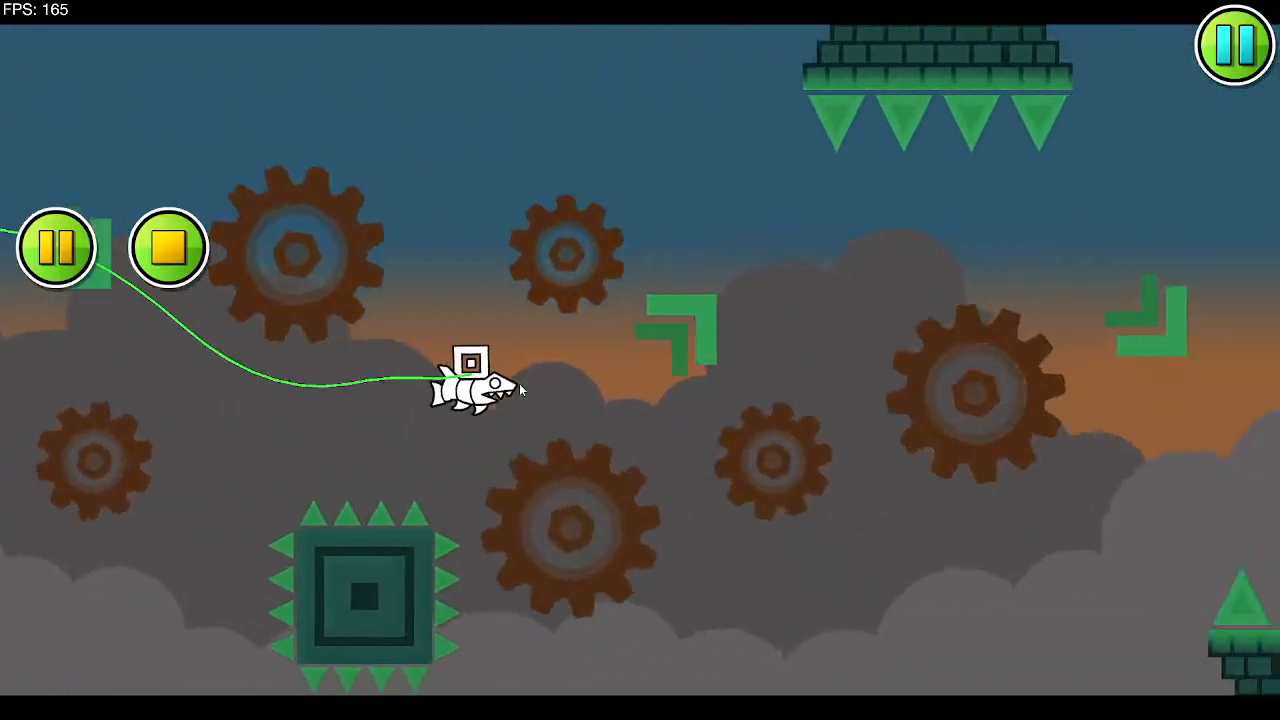
pyautogui.click(519, 384)
pyautogui.click(519, 383)
pyautogui.click(519, 383)
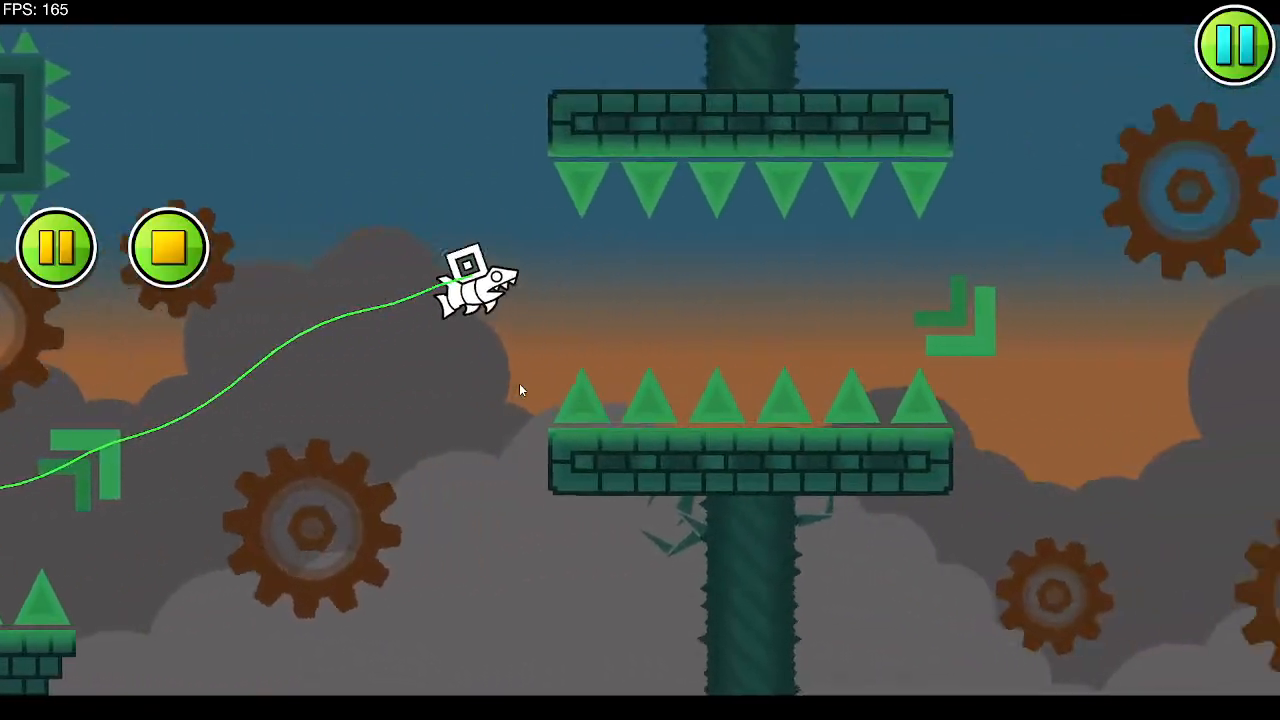
pyautogui.click(519, 383)
pyautogui.click(519, 383)
pyautogui.click(519, 383)
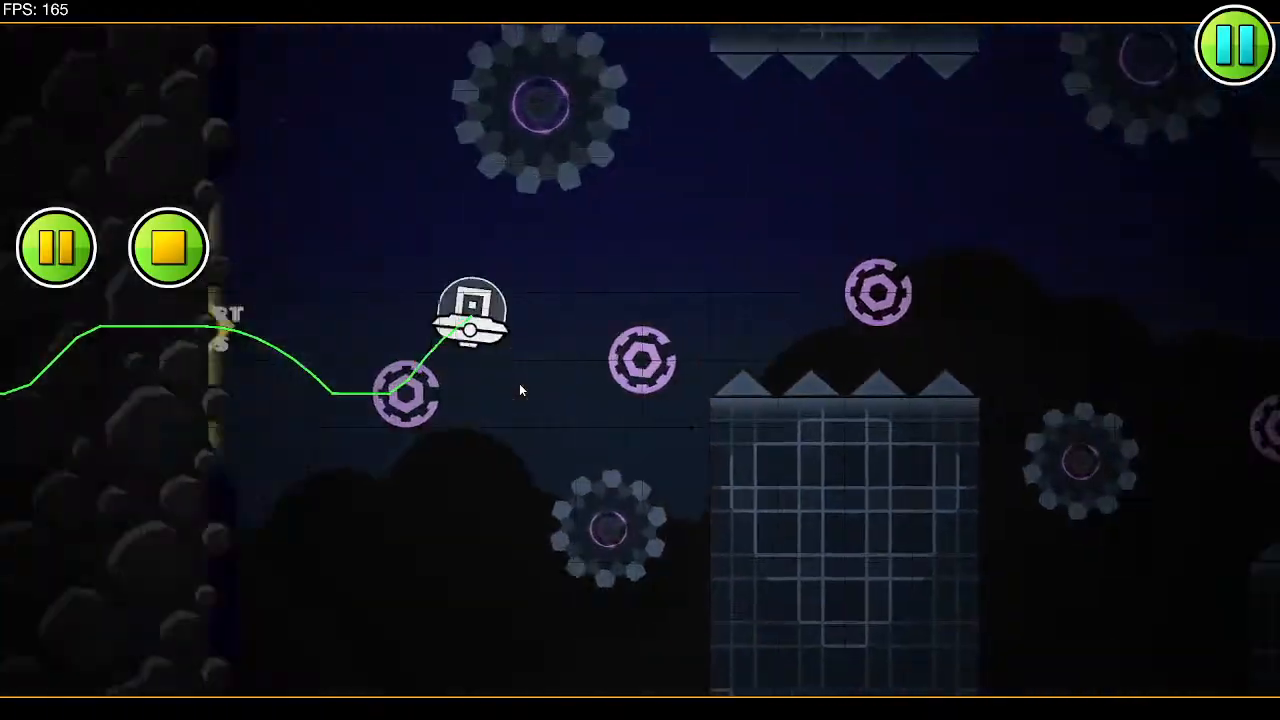
# Step: Playtest the UFO section between the spiked grid blocks up to the blue speed portal
pyautogui.click(519, 383)
pyautogui.click(519, 383)
pyautogui.click(519, 383)
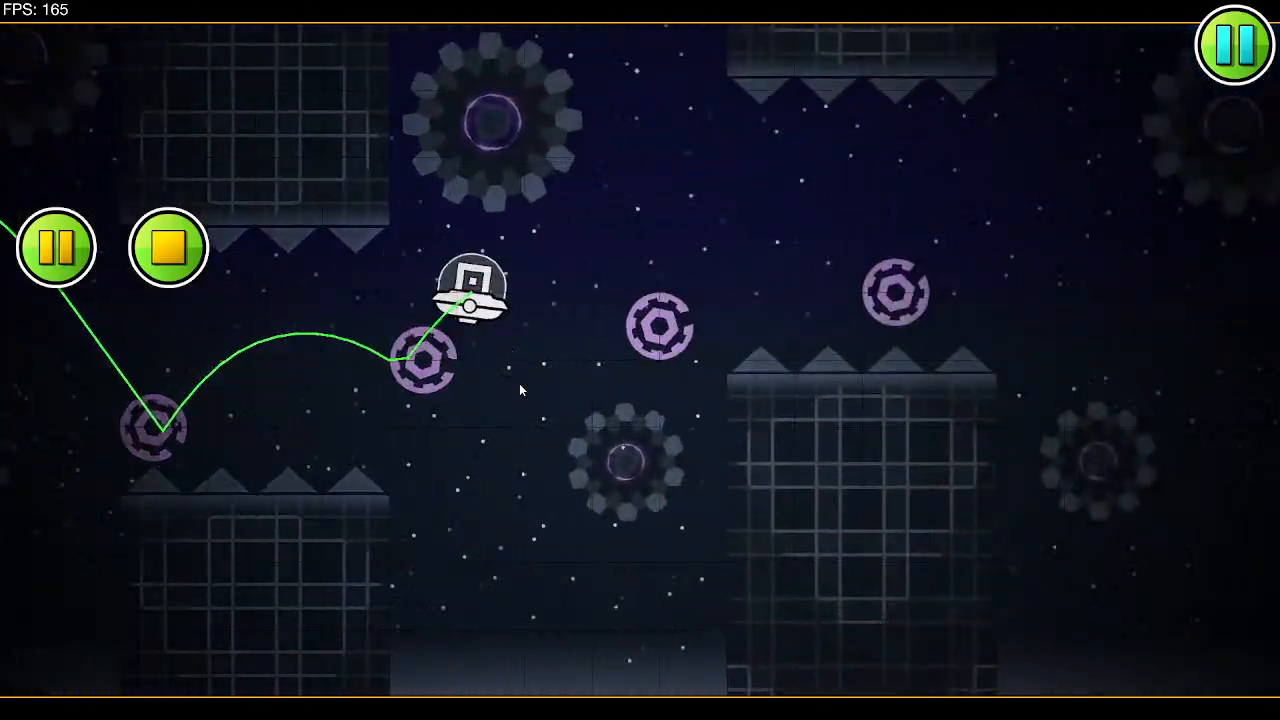
pyautogui.click(519, 383)
pyautogui.click(519, 383)
pyautogui.click(519, 383)
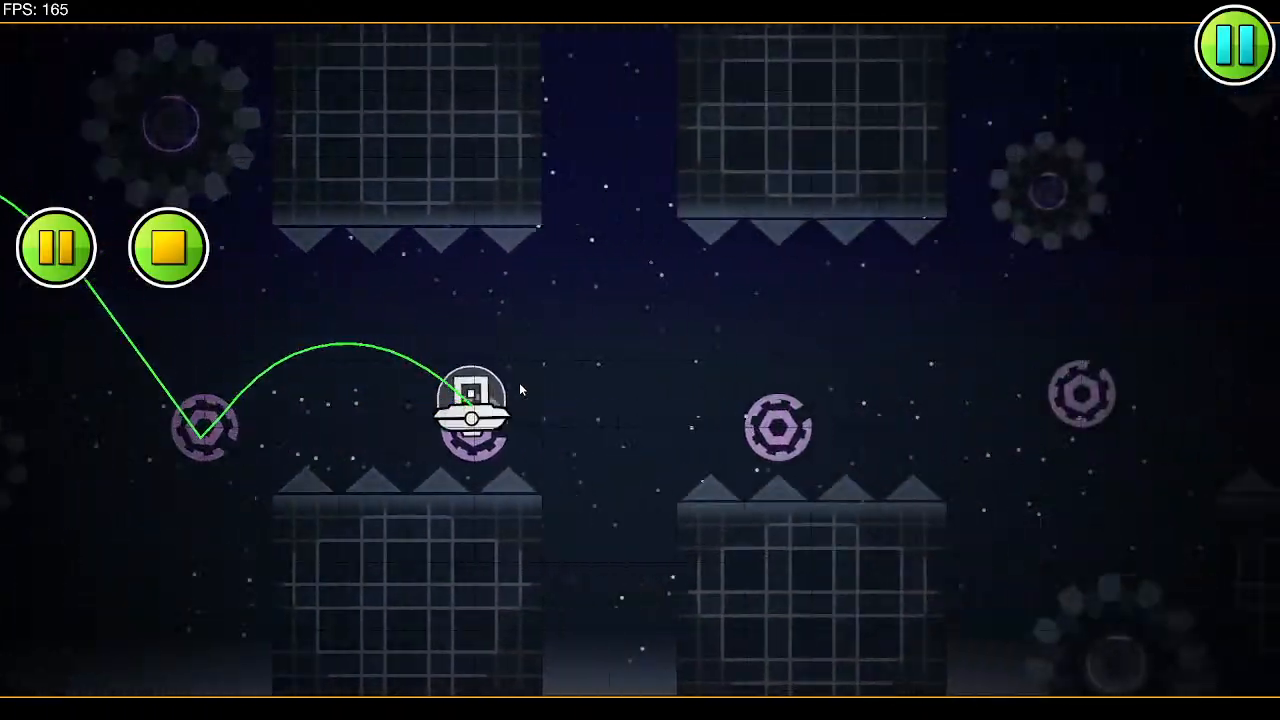
pyautogui.click(519, 383)
pyautogui.click(519, 383)
pyautogui.click(519, 383)
pyautogui.click(519, 383)
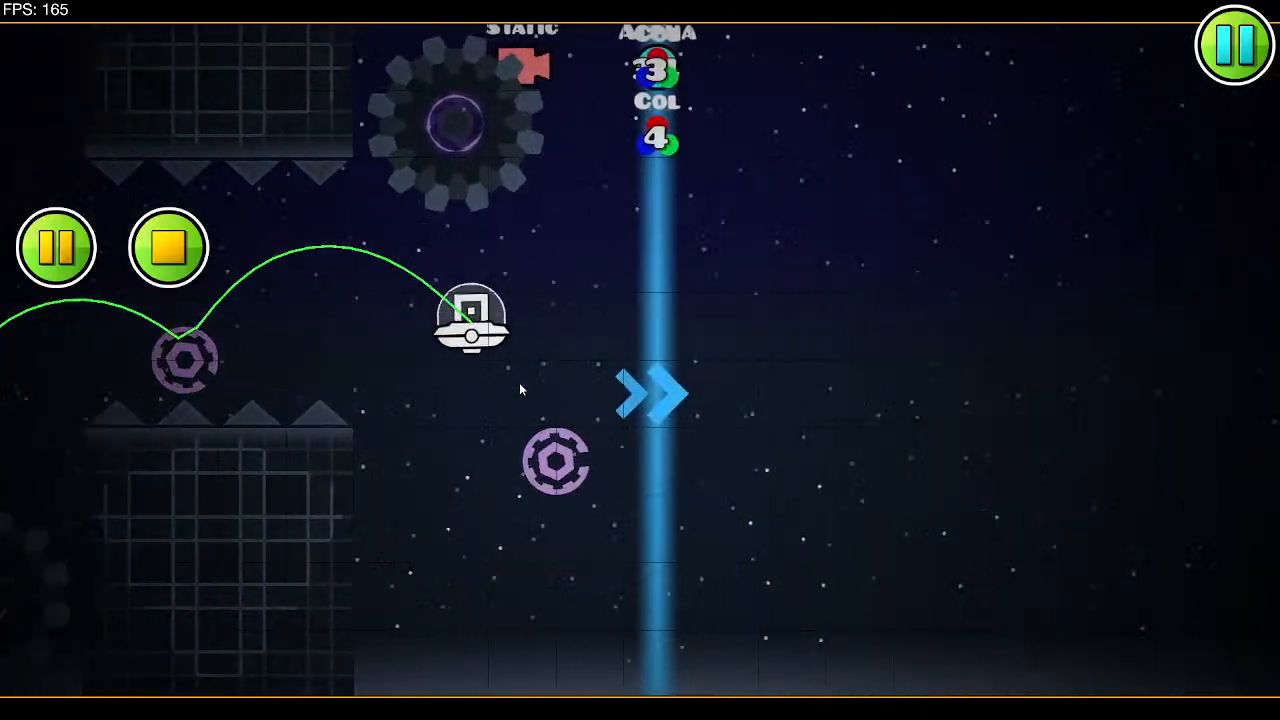
pyautogui.click(519, 383)
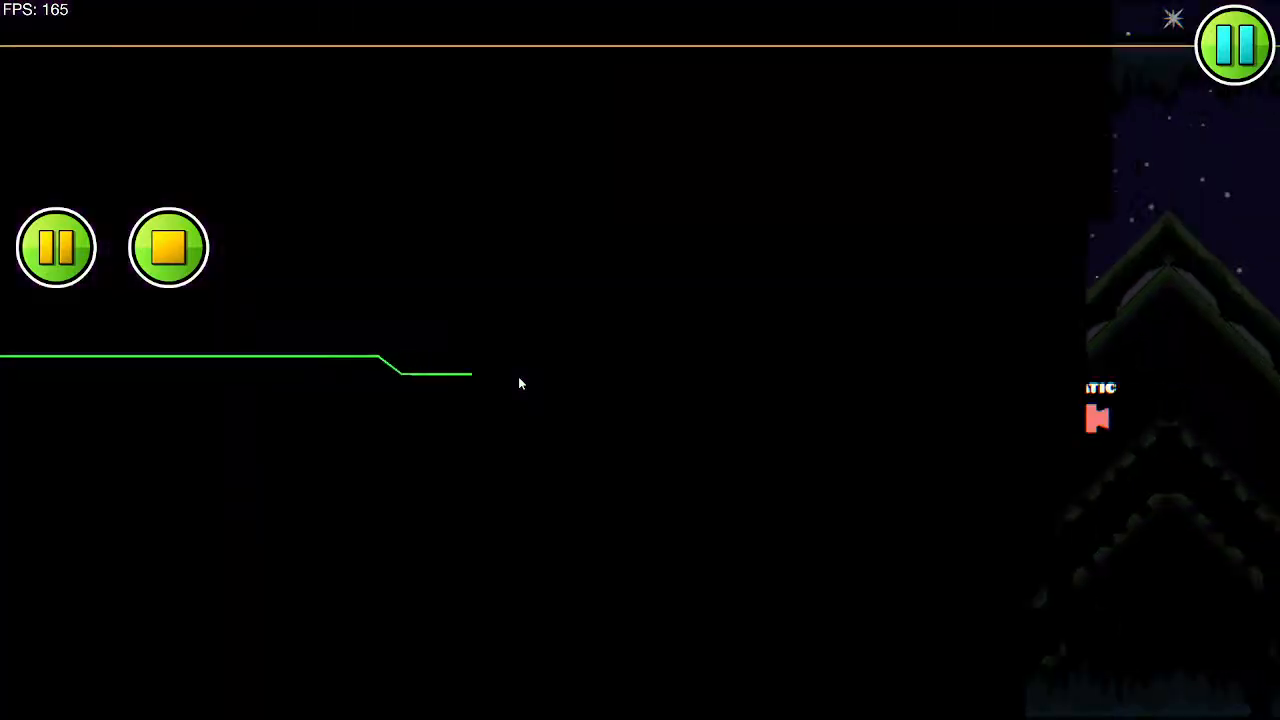
# Step: Playtest the wave section through the spiked corridors and diamond-shaped blocks
pyautogui.click(519, 378)
pyautogui.click(519, 378)
pyautogui.click(519, 383)
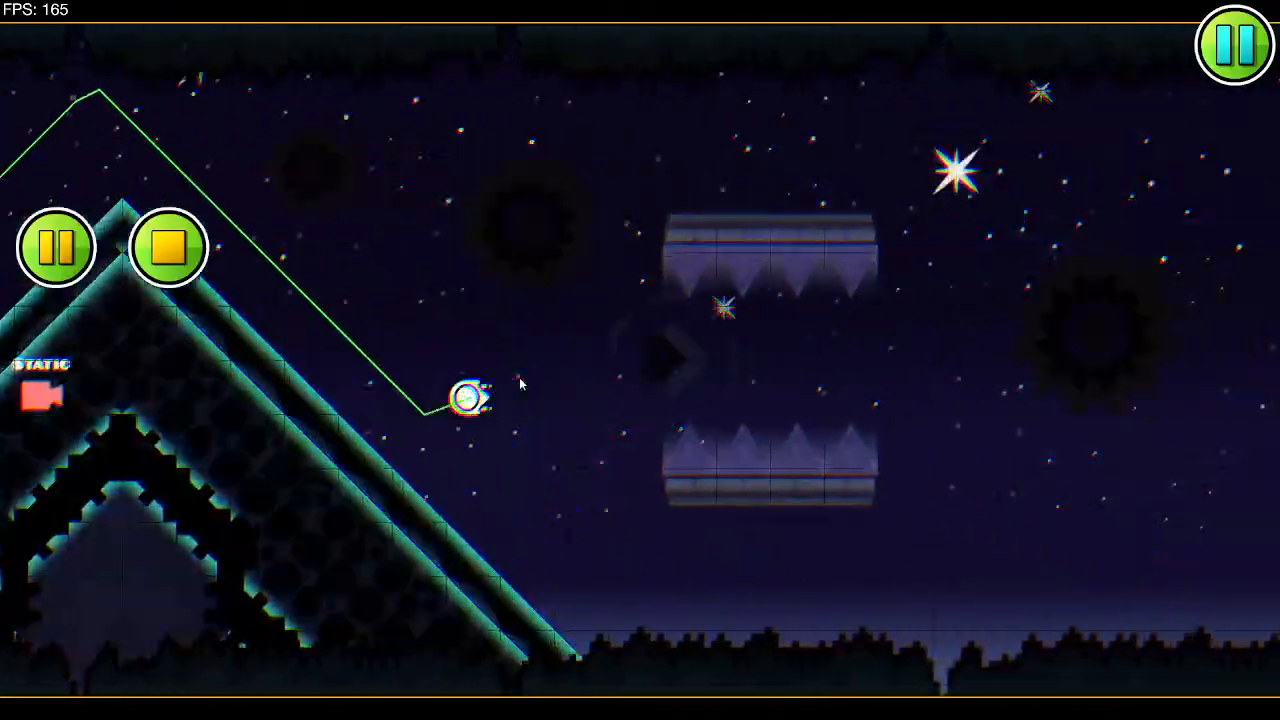
pyautogui.click(519, 383)
pyautogui.click(519, 383)
pyautogui.click(519, 383)
pyautogui.click(519, 383)
pyautogui.click(519, 383)
pyautogui.click(521, 384)
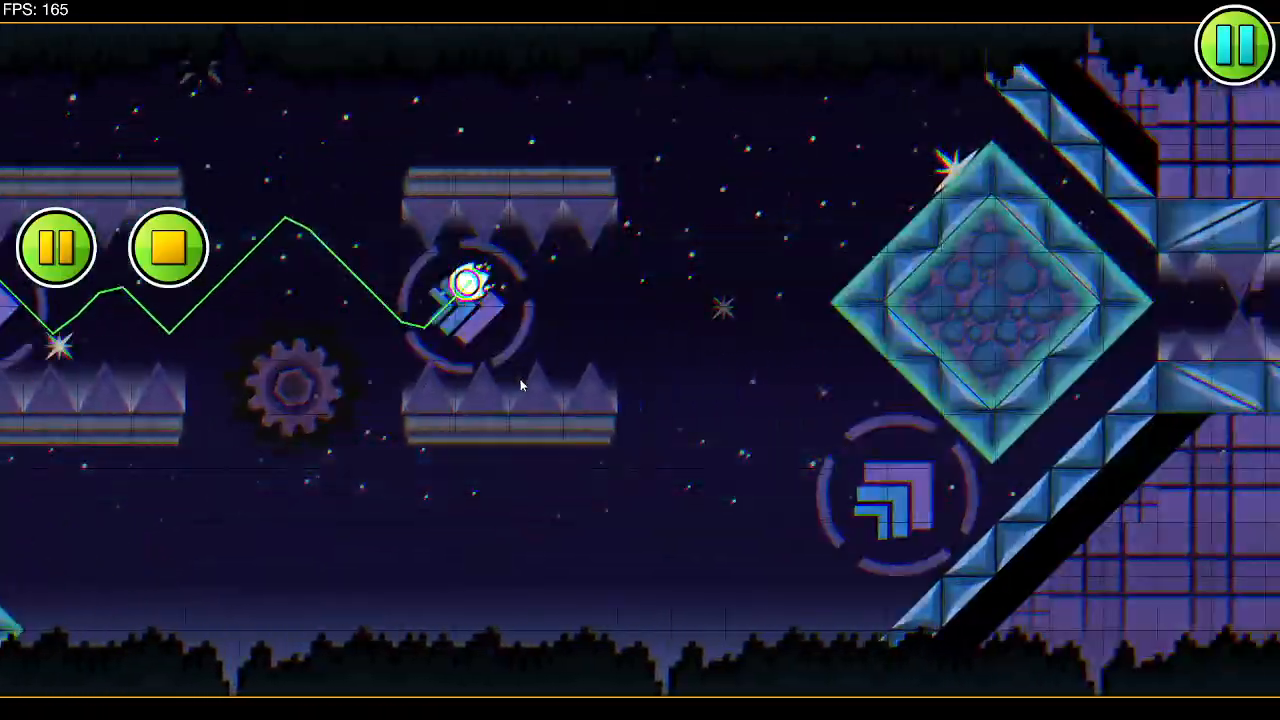
pyautogui.click(521, 384)
pyautogui.click(521, 384)
pyautogui.click(522, 384)
pyautogui.click(522, 384)
pyautogui.click(522, 385)
pyautogui.click(522, 386)
pyautogui.click(522, 386)
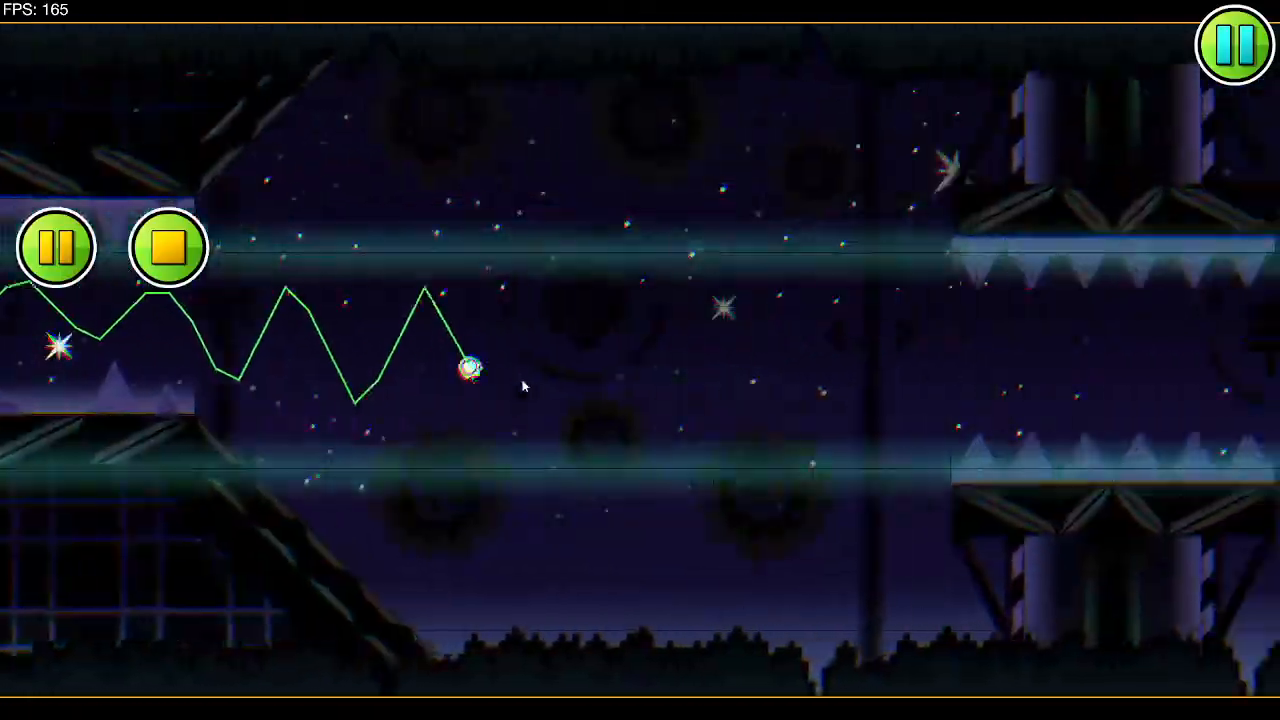
pyautogui.click(522, 386)
pyautogui.click(522, 386)
pyautogui.click(522, 386)
pyautogui.click(522, 386)
pyautogui.click(522, 386)
pyautogui.click(522, 386)
pyautogui.click(522, 381)
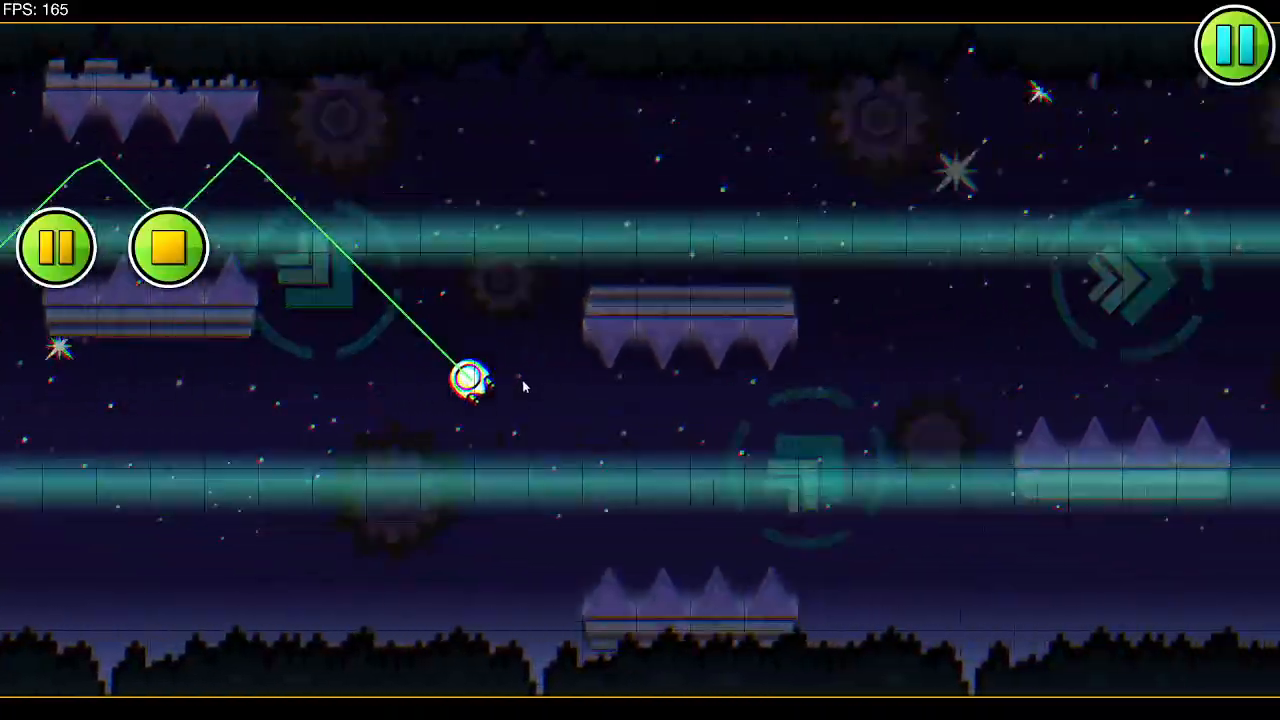
pyautogui.click(523, 381)
pyautogui.click(524, 381)
pyautogui.click(524, 381)
pyautogui.click(525, 382)
pyautogui.click(525, 382)
pyautogui.click(524, 386)
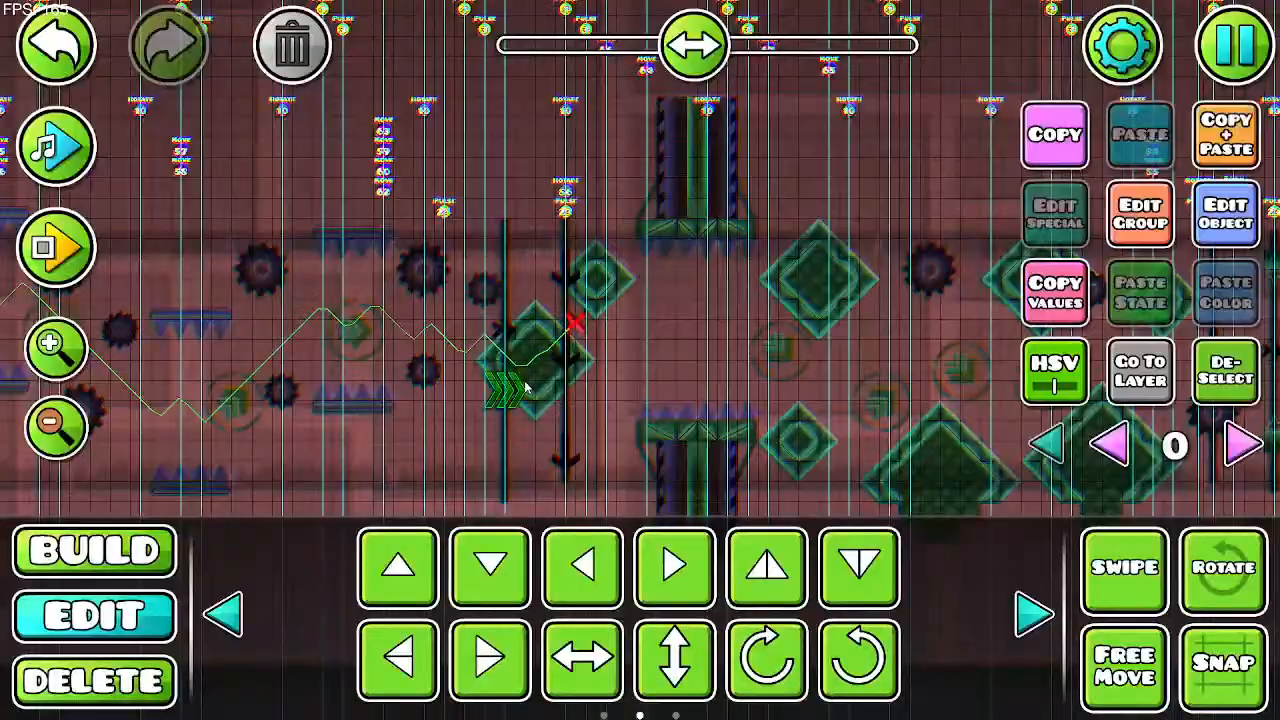
# Step: Add group ID 125 to the wooden log platform below the hanging spiked dirt block, including its parts on editor layer 1
pyautogui.moveTo(601, 312); pyautogui.dragTo(42, 327)
pyautogui.moveTo(446, 320); pyautogui.dragTo(75, 331)
pyautogui.moveTo(675, 316); pyautogui.dragTo(120, 322)
pyautogui.moveTo(502, 314); pyautogui.dragTo(126, 317)
pyautogui.moveTo(650, 316); pyautogui.dragTo(115, 320)
pyautogui.moveTo(574, 323); pyautogui.dragTo(427, 289)
pyautogui.moveTo(557, 291); pyautogui.dragTo(402, 284)
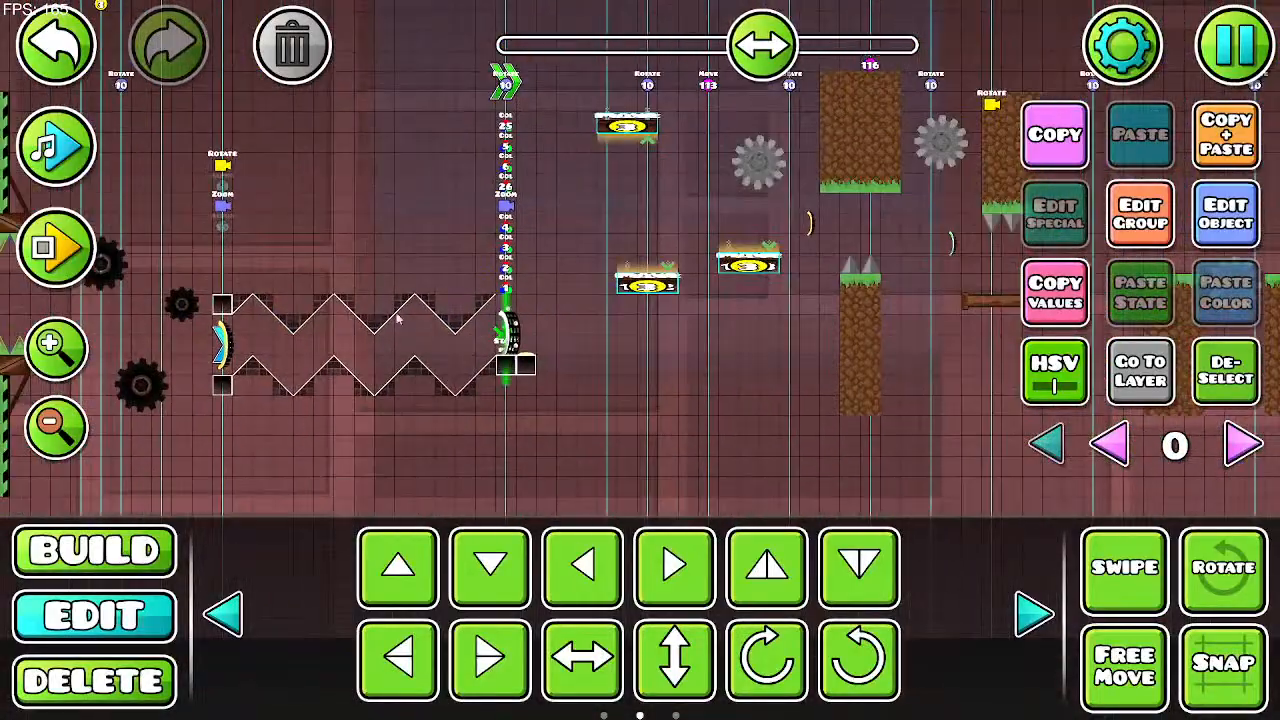
pyautogui.moveTo(491, 368); pyautogui.dragTo(298, 365)
pyautogui.moveTo(444, 356); pyautogui.dragTo(218, 416)
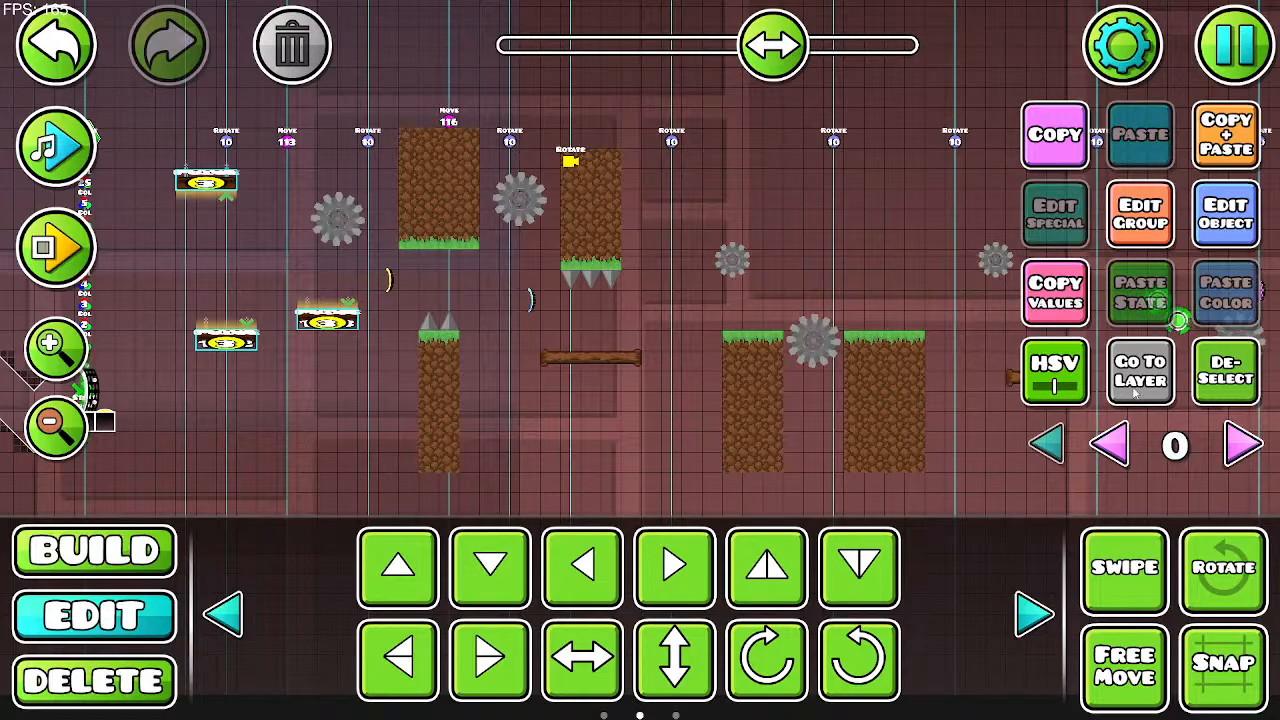
pyautogui.moveTo(657, 342); pyautogui.dragTo(508, 358)
pyautogui.click(432, 372)
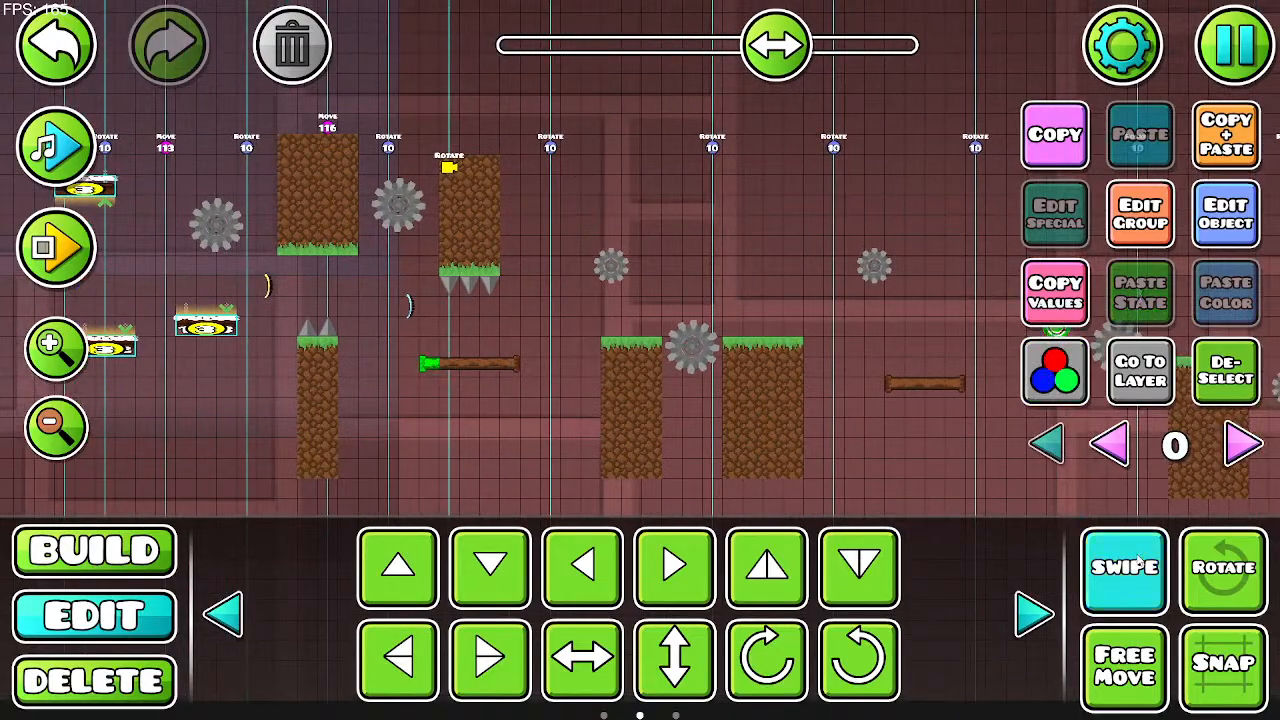
pyautogui.click(1140, 213)
pyautogui.click(640, 657)
pyautogui.click(1140, 213)
pyautogui.click(740, 264)
pyautogui.click(640, 657)
pyautogui.moveTo(520, 371); pyautogui.dragTo(520, 370)
pyautogui.click(1241, 443)
pyautogui.click(1143, 228)
pyautogui.click(948, 262)
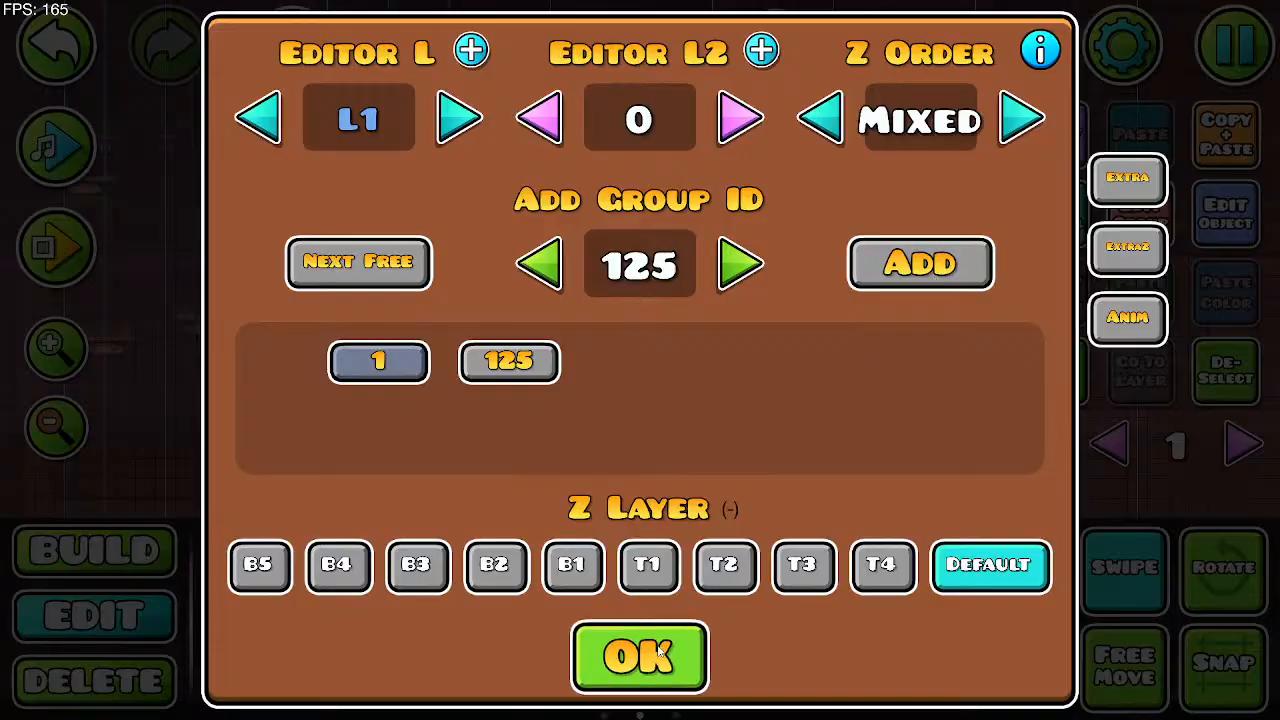
pyautogui.click(639, 657)
pyautogui.click(1109, 444)
# Step: Place a Move trigger before the first hanging dirt block with Move Y 10, Ease In Out easing and target group 125
pyautogui.click(163, 562)
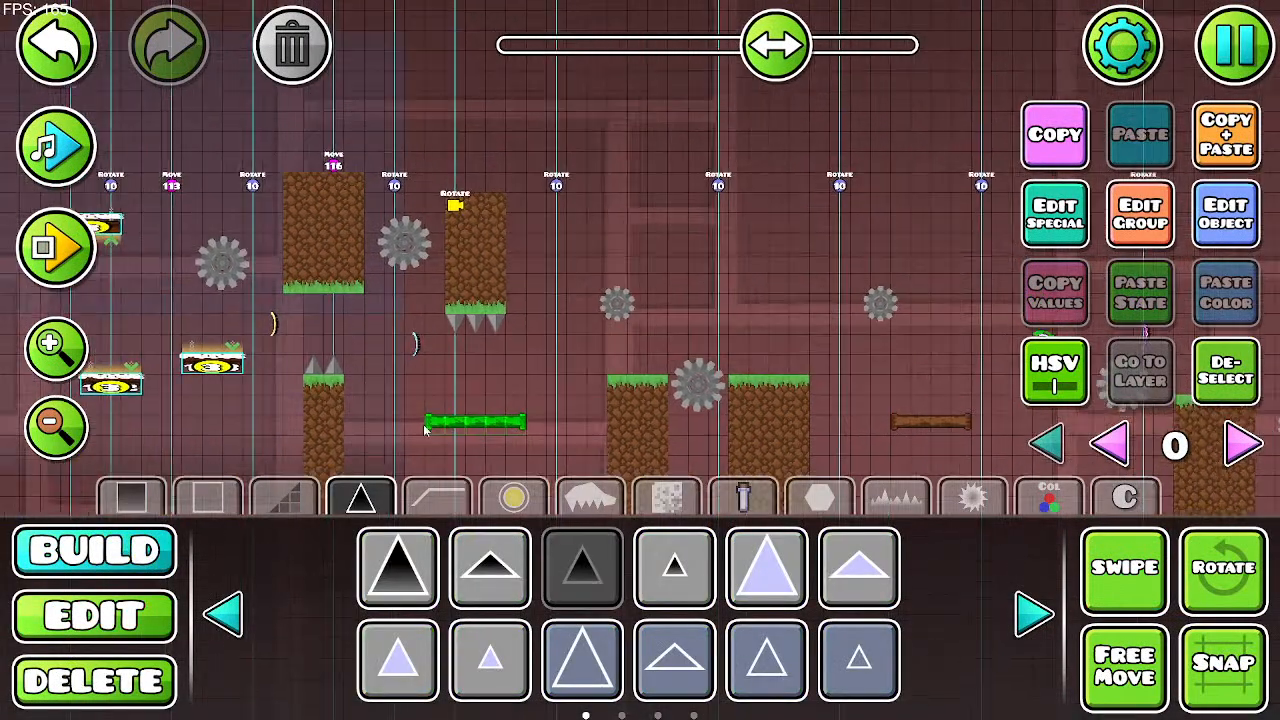
pyautogui.click(163, 622)
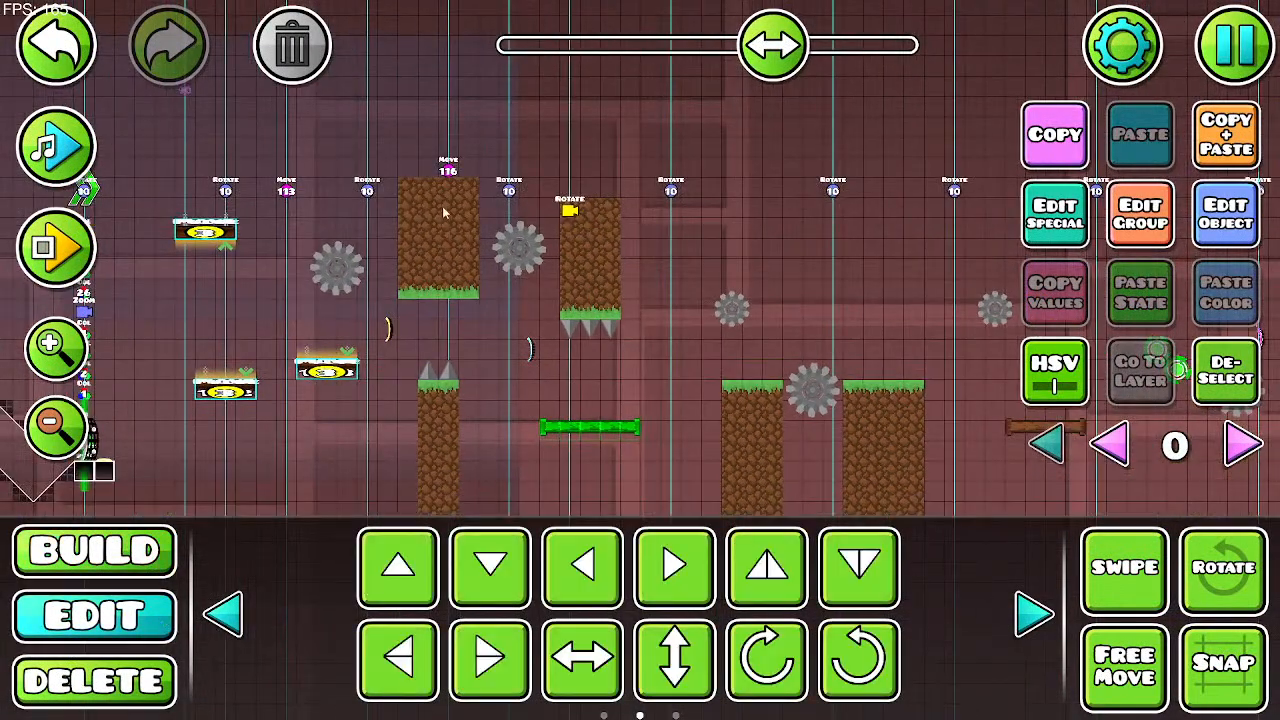
pyautogui.click(94, 550)
pyautogui.click(1049, 497)
pyautogui.click(582, 570)
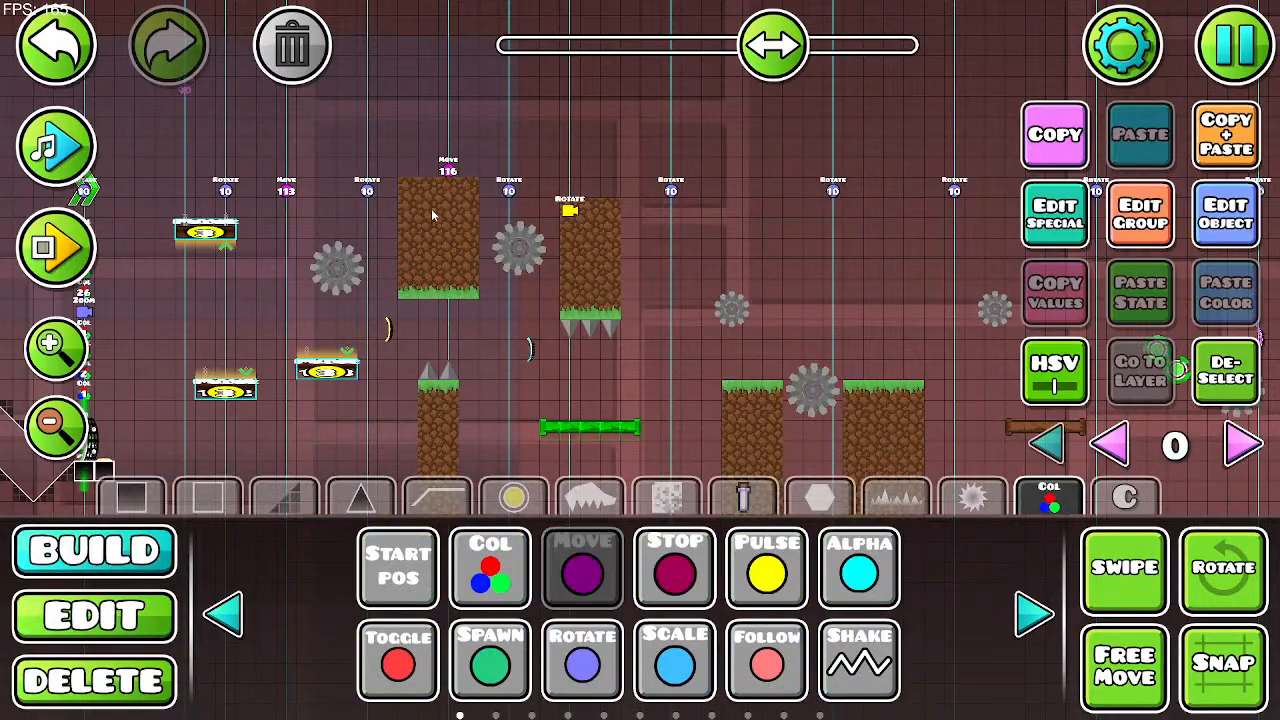
pyautogui.click(367, 150)
pyautogui.click(1240, 222)
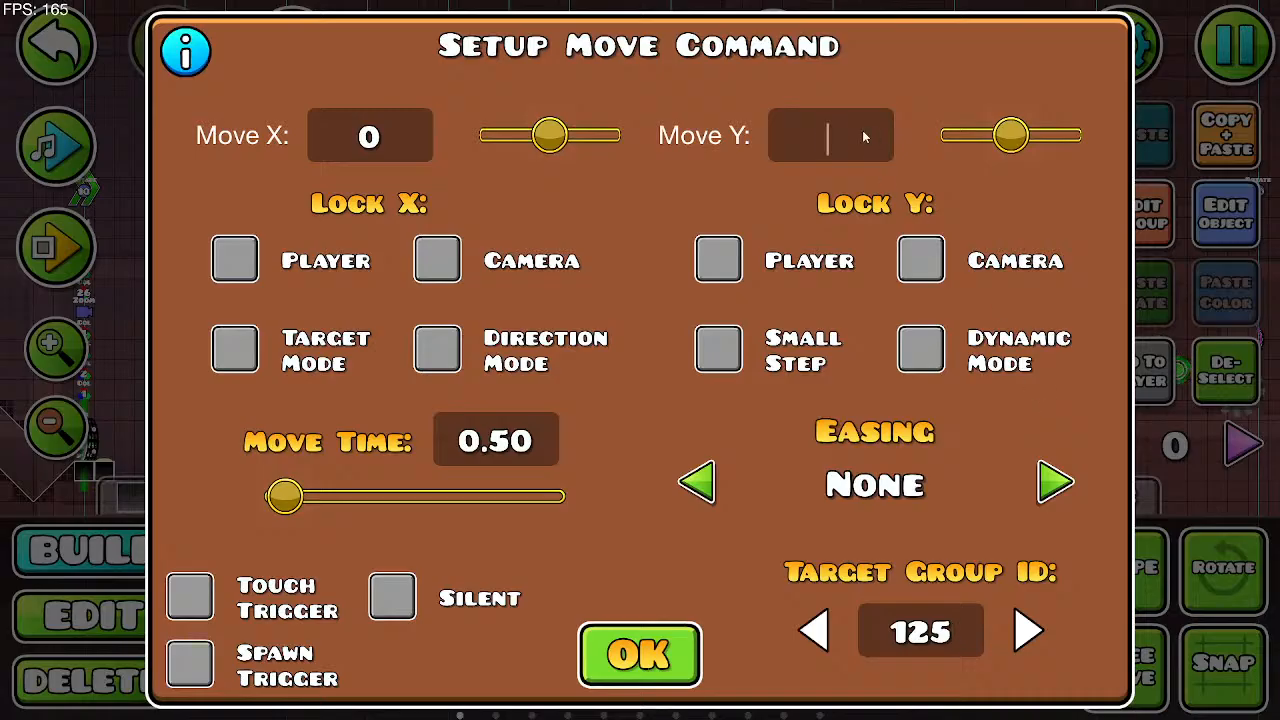
pyautogui.write('10')
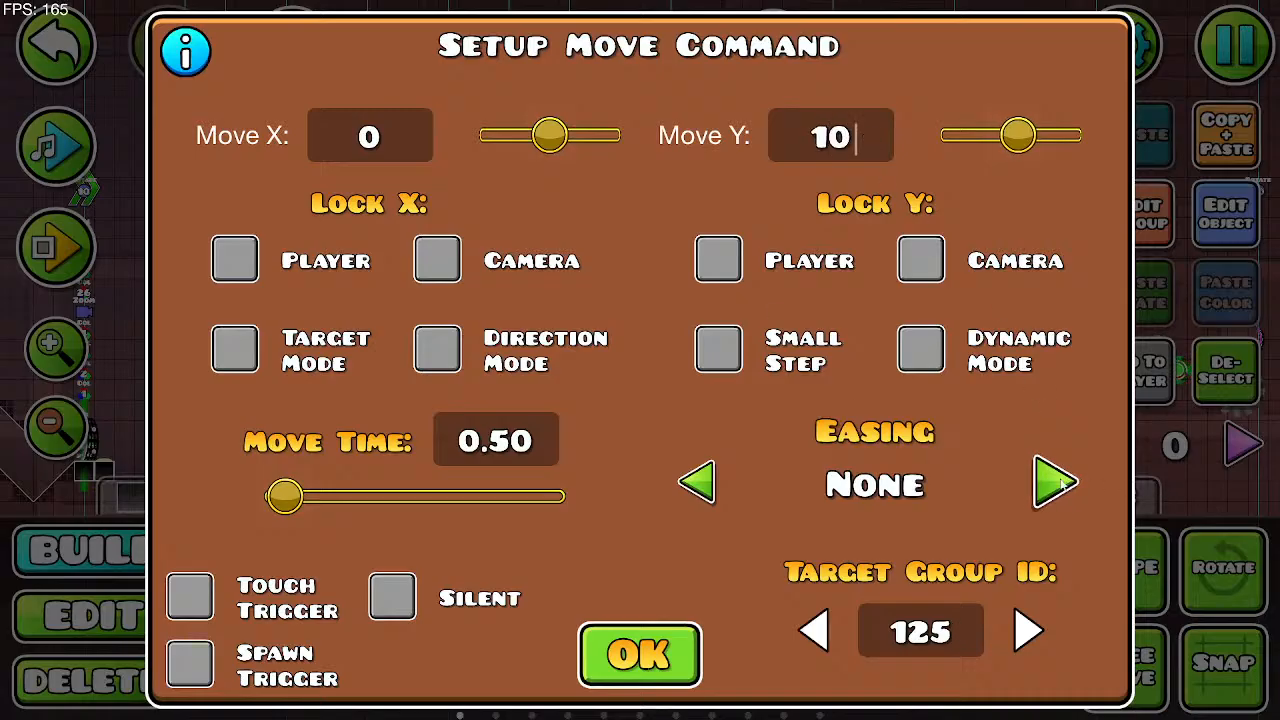
pyautogui.click(1056, 483)
pyautogui.click(640, 655)
# Step: Stop the playtest, re-enable the start position at the end of the zigzag corridor and playtest from there
pyautogui.click(58, 248)
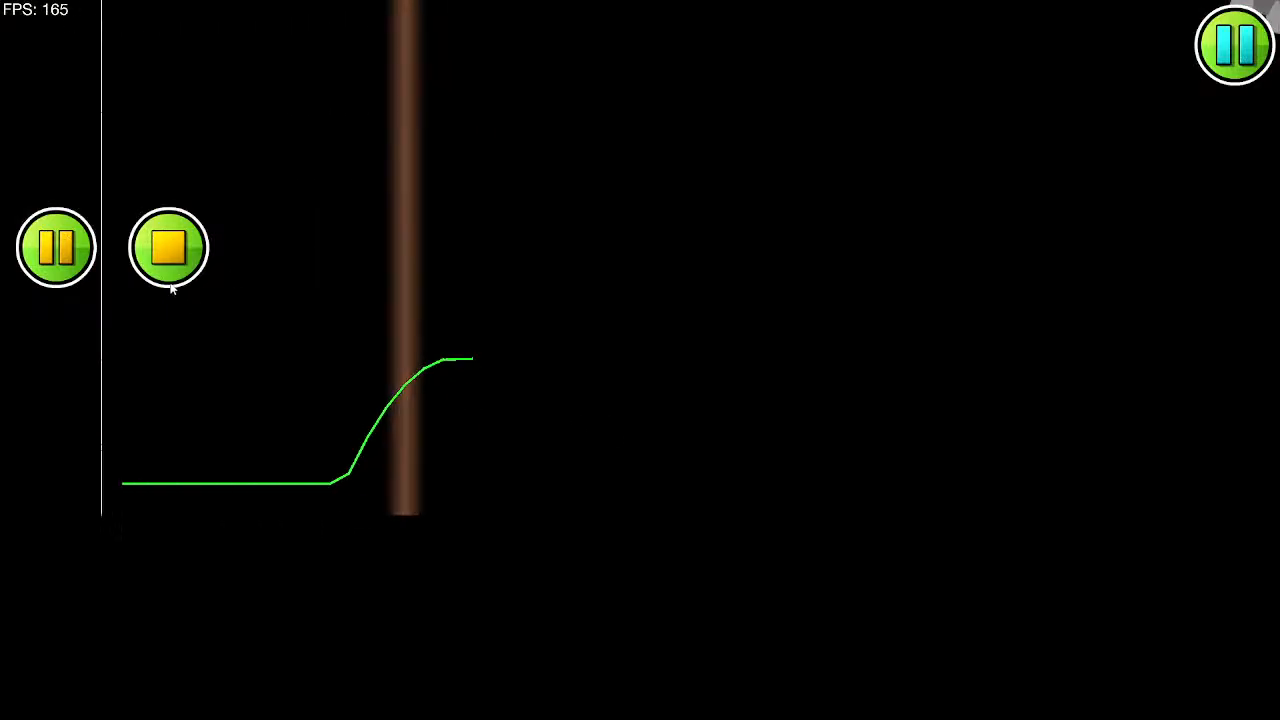
pyautogui.click(170, 278)
pyautogui.moveTo(500, 50); pyautogui.dragTo(755, 46)
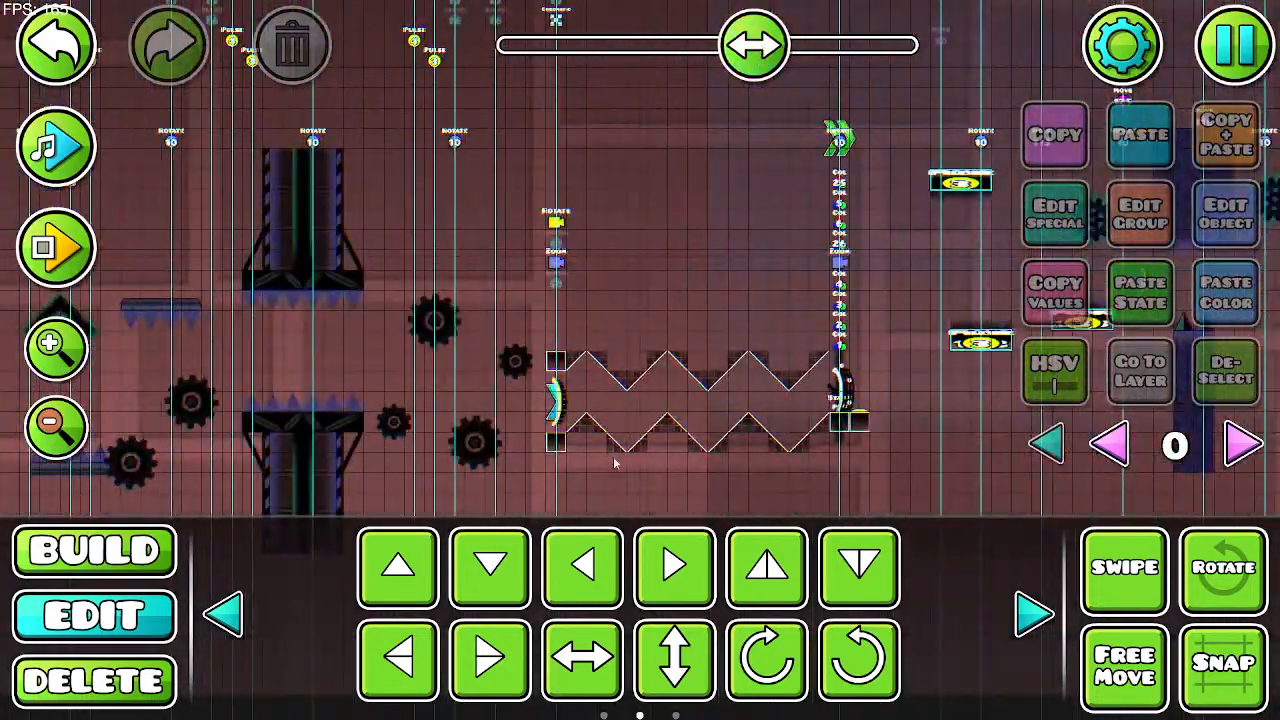
pyautogui.click(836, 400)
pyautogui.click(835, 401)
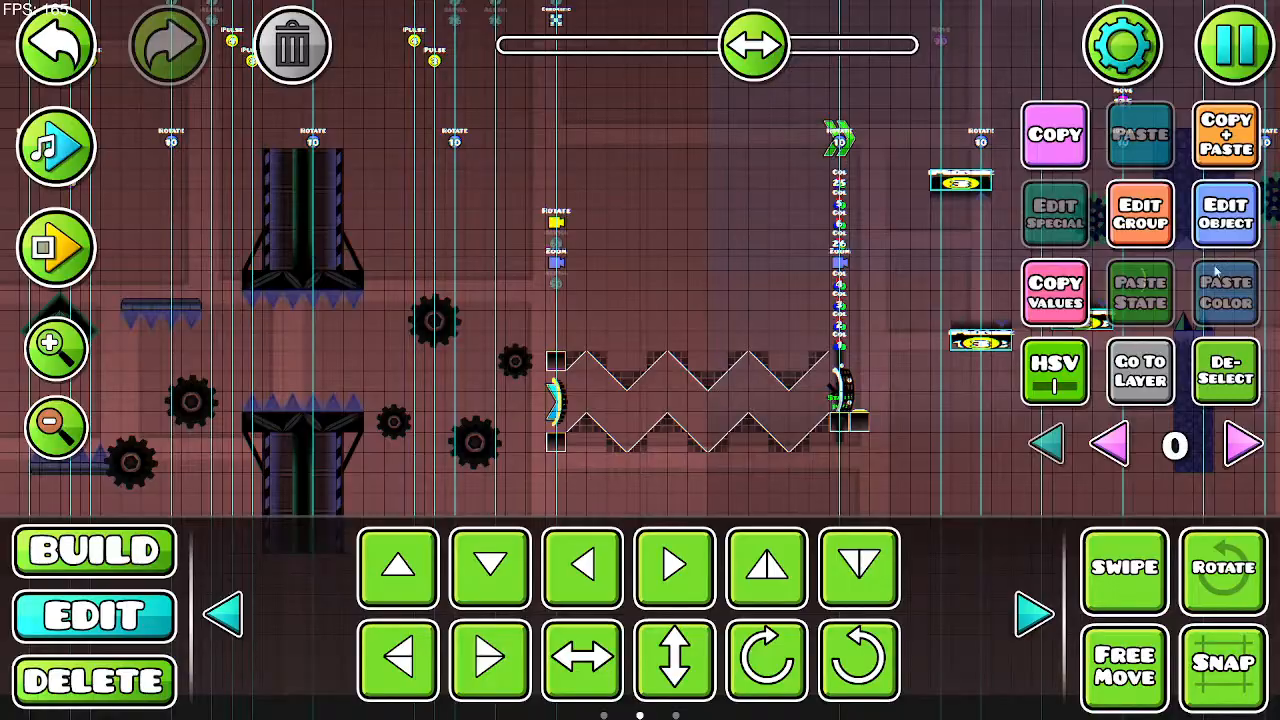
pyautogui.click(1226, 213)
pyautogui.click(640, 652)
pyautogui.click(56, 247)
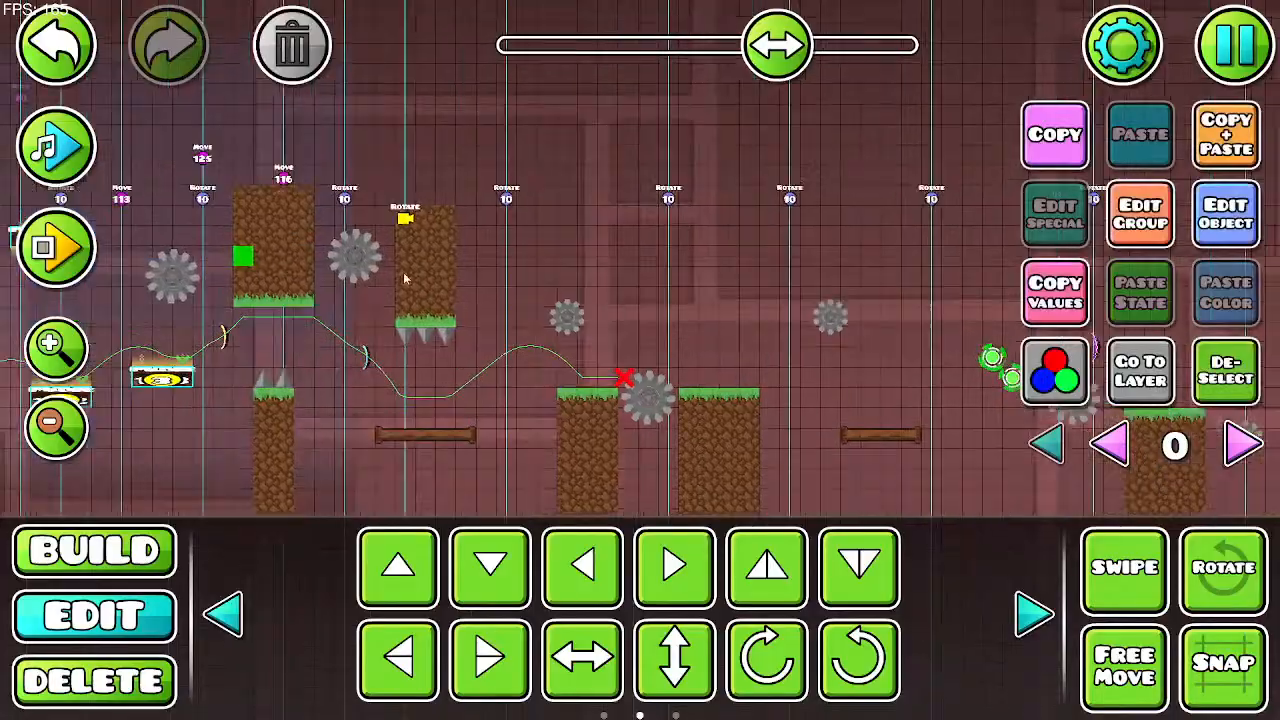
# Step: Shift the Move trigger for group 125 three grid units earlier in the level
pyautogui.moveTo(405, 277); pyautogui.dragTo(735, 321)
pyautogui.click(541, 206)
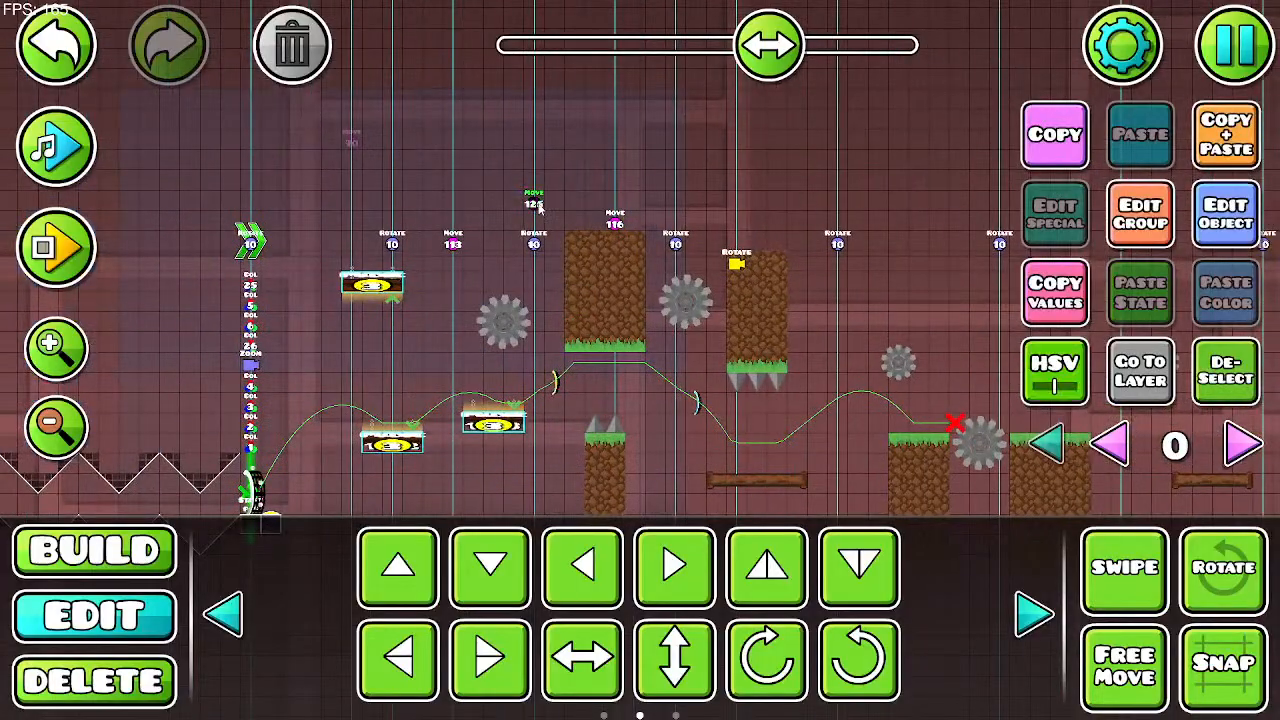
pyautogui.press('a')
pyautogui.press('a')
pyautogui.press('a')
# Step: Set the move time of the group 125 Move trigger to 1
pyautogui.click(1195, 238)
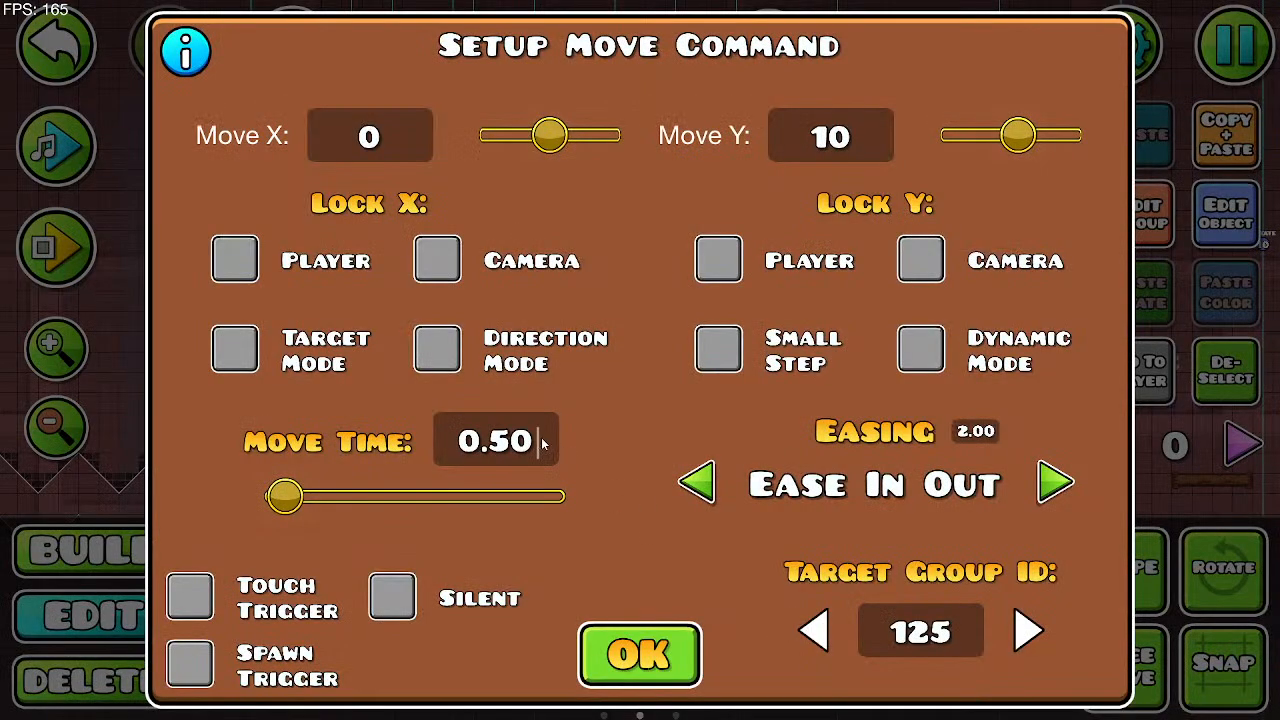
pyautogui.press('BackSpace')
pyautogui.press('BackSpace')
pyautogui.press('BackSpace')
pyautogui.press('BackSpace')
pyautogui.write('1')
pyautogui.click(640, 655)
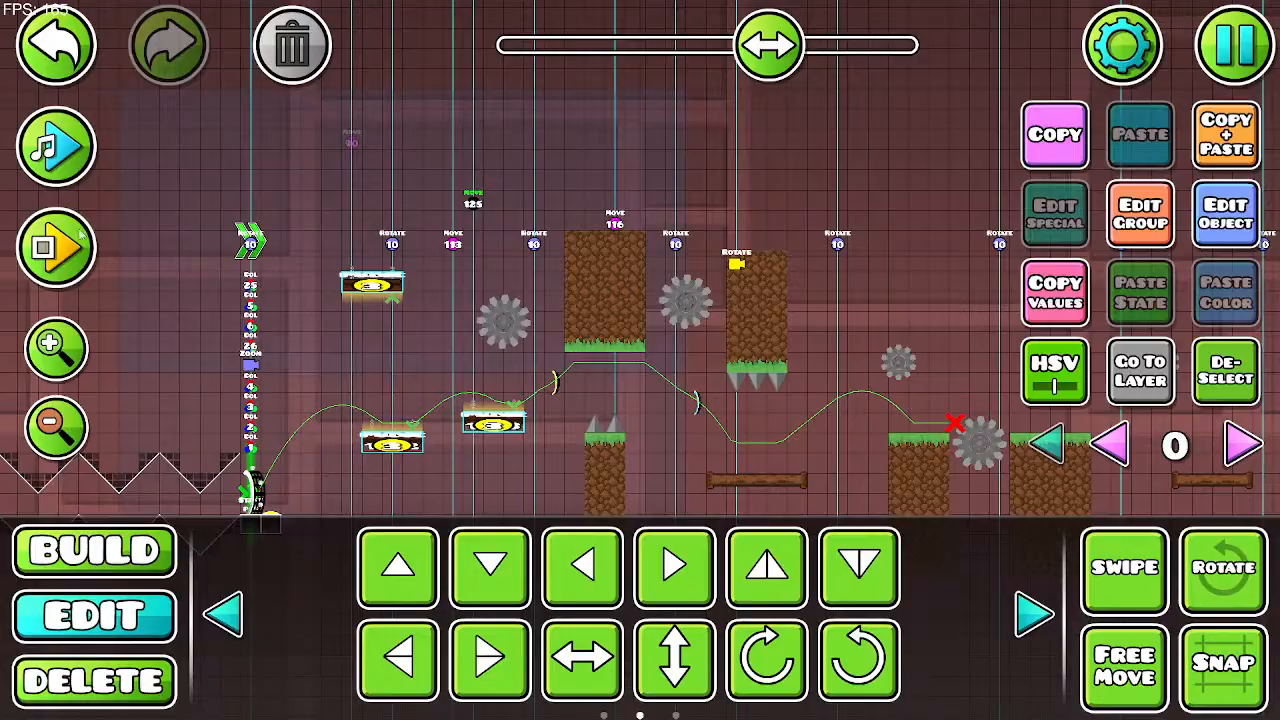
# Step: Playtest from the start position through the grass section and the ball section up to the long block platforms, and stop the playtest
pyautogui.press('Return')
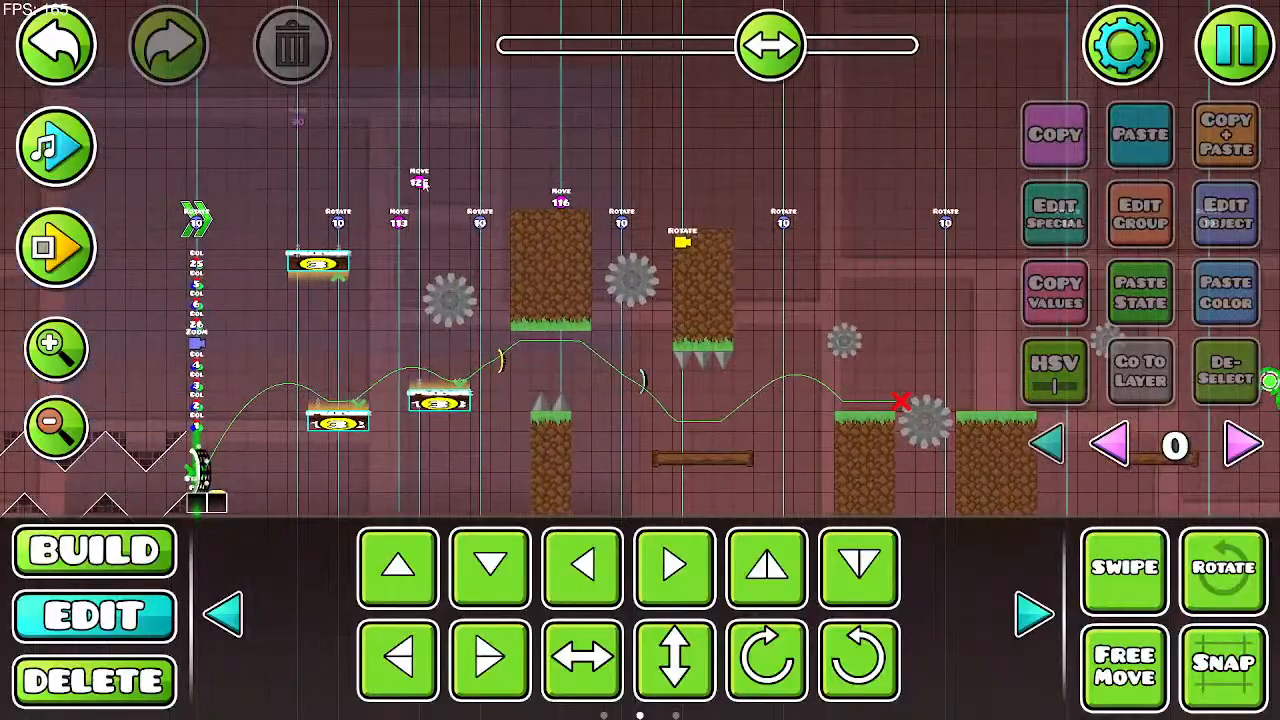
pyautogui.press('Return')
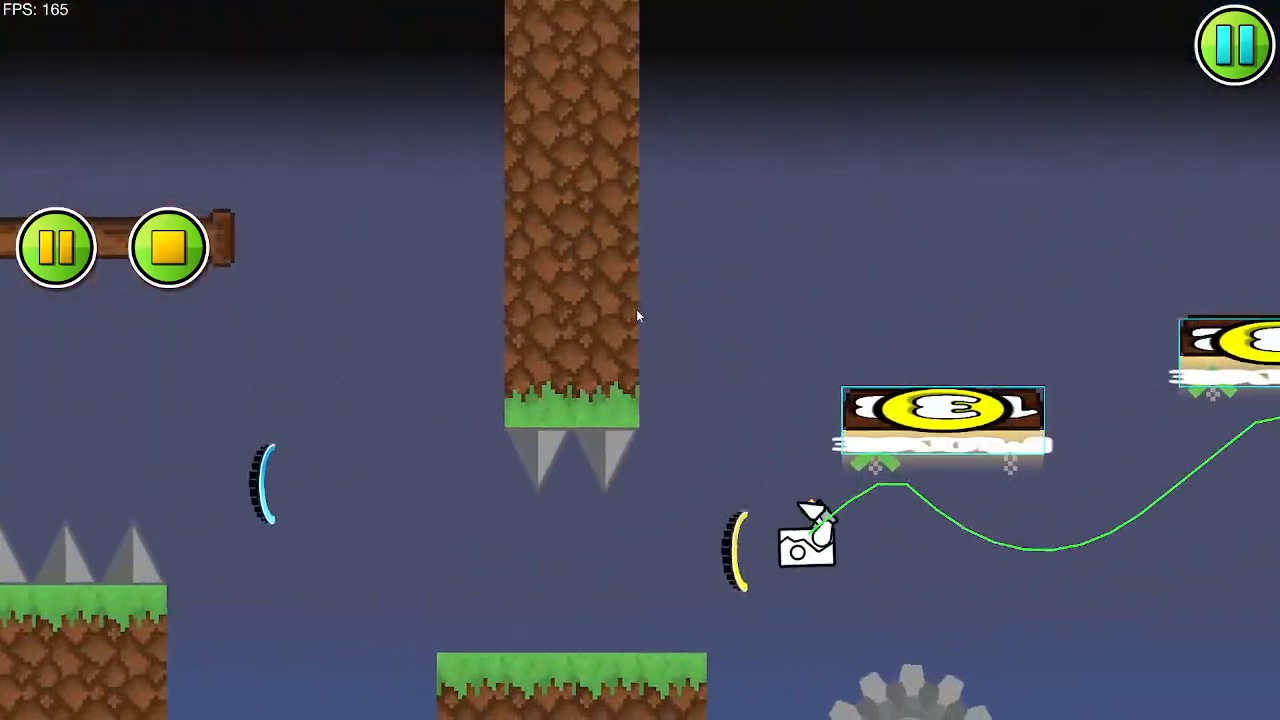
pyautogui.click(637, 311)
pyautogui.click(635, 312)
pyautogui.click(634, 313)
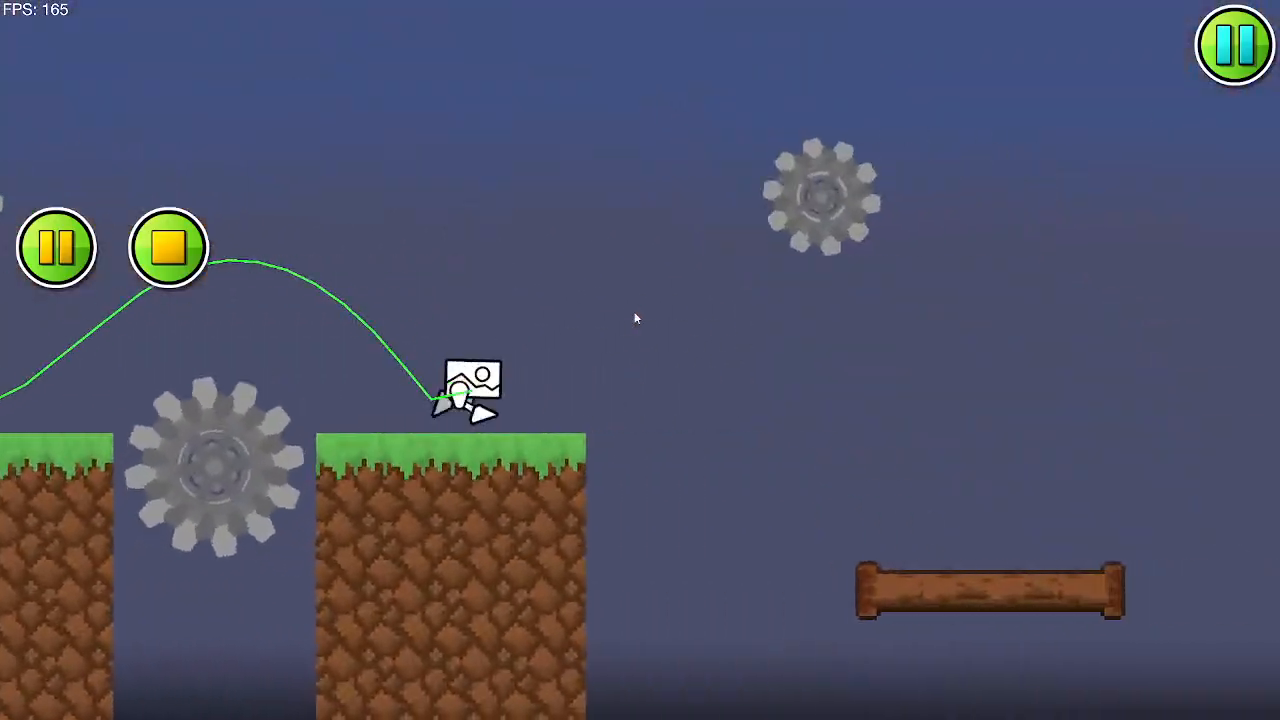
pyautogui.click(571, 330)
pyautogui.click(571, 330)
pyautogui.click(572, 331)
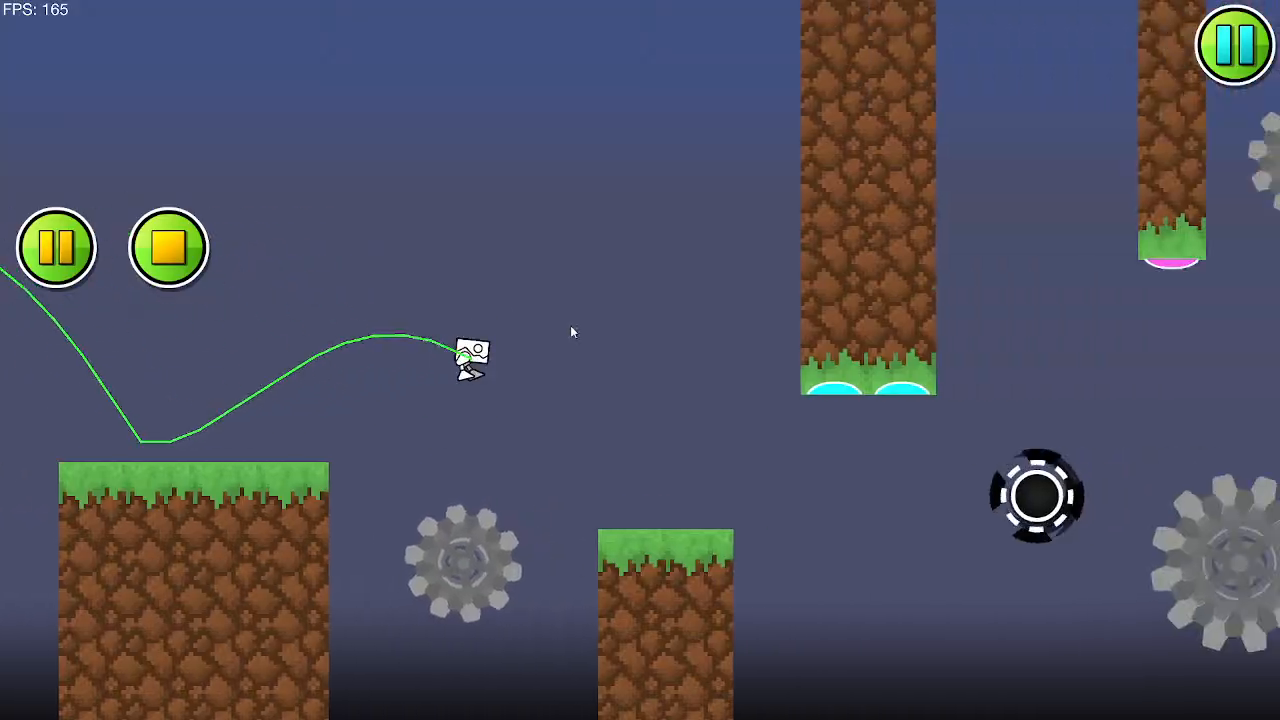
pyautogui.click(571, 330)
pyautogui.click(571, 330)
pyautogui.click(571, 330)
pyautogui.click(571, 330)
pyautogui.click(571, 330)
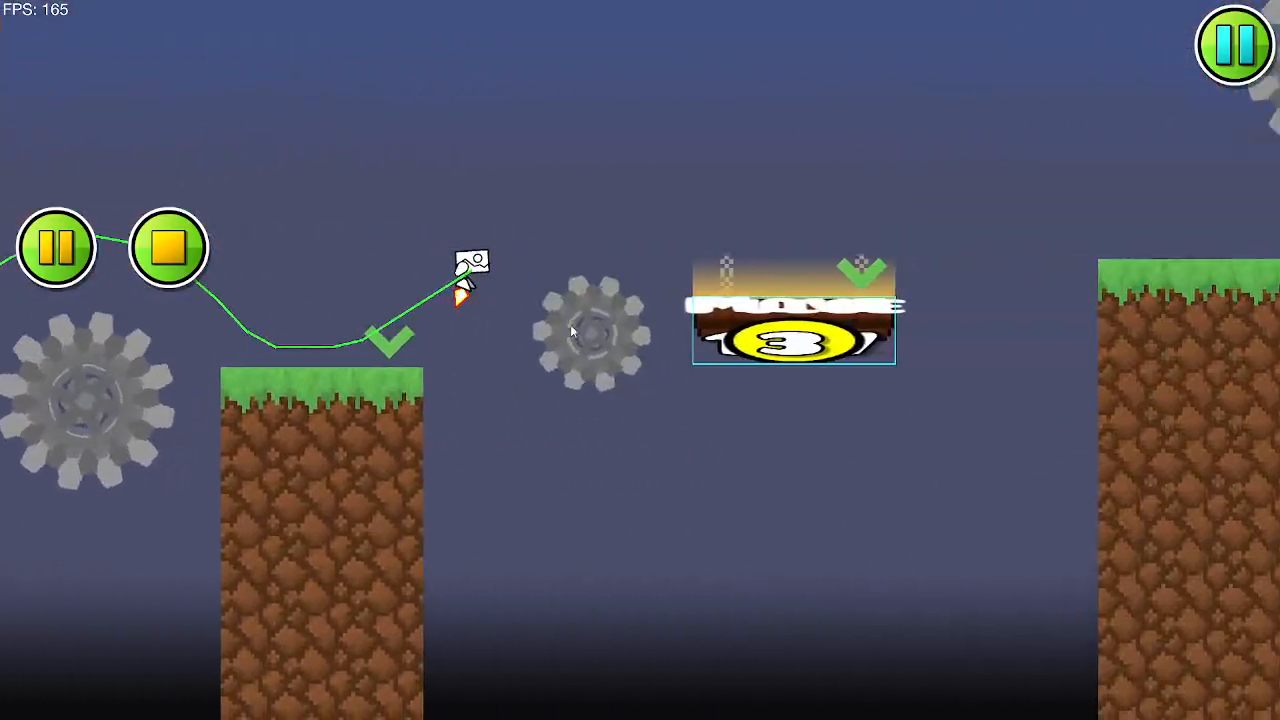
pyautogui.click(570, 324)
pyautogui.click(570, 324)
pyautogui.click(570, 324)
pyautogui.click(570, 324)
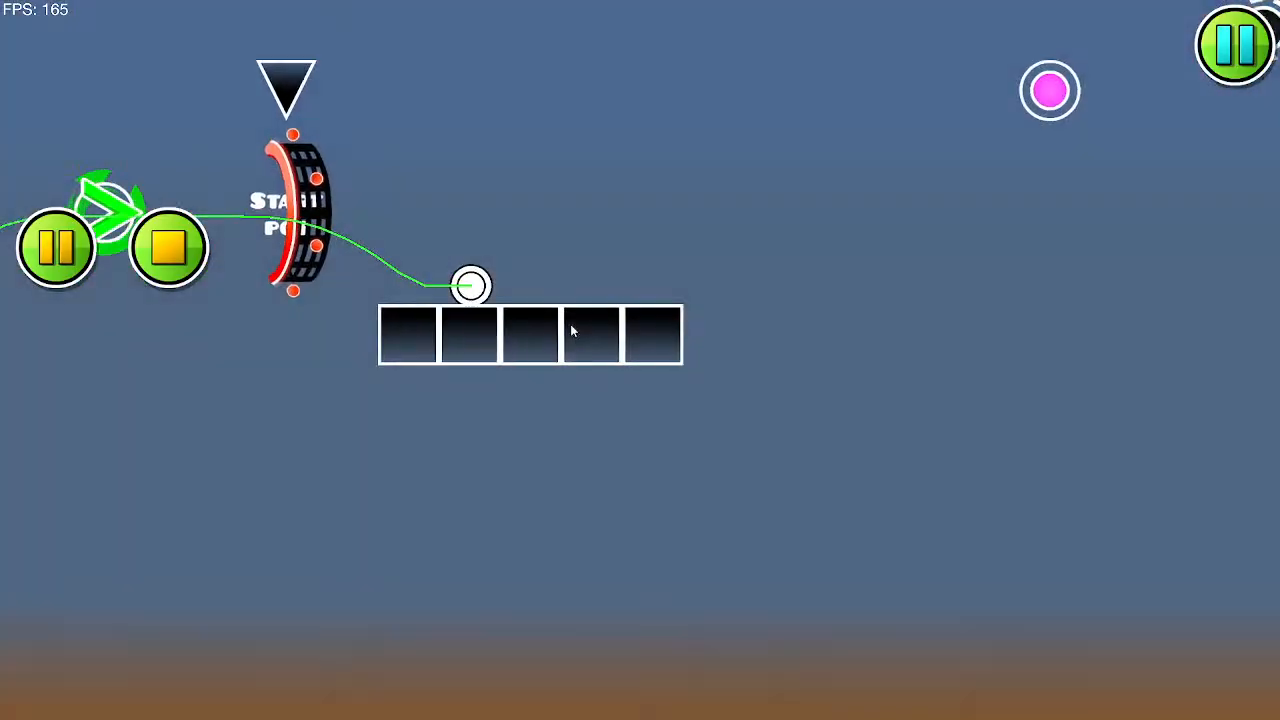
pyautogui.click(570, 324)
pyautogui.click(570, 324)
pyautogui.click(570, 324)
pyautogui.click(570, 324)
pyautogui.click(570, 324)
pyautogui.click(570, 324)
pyautogui.click(570, 324)
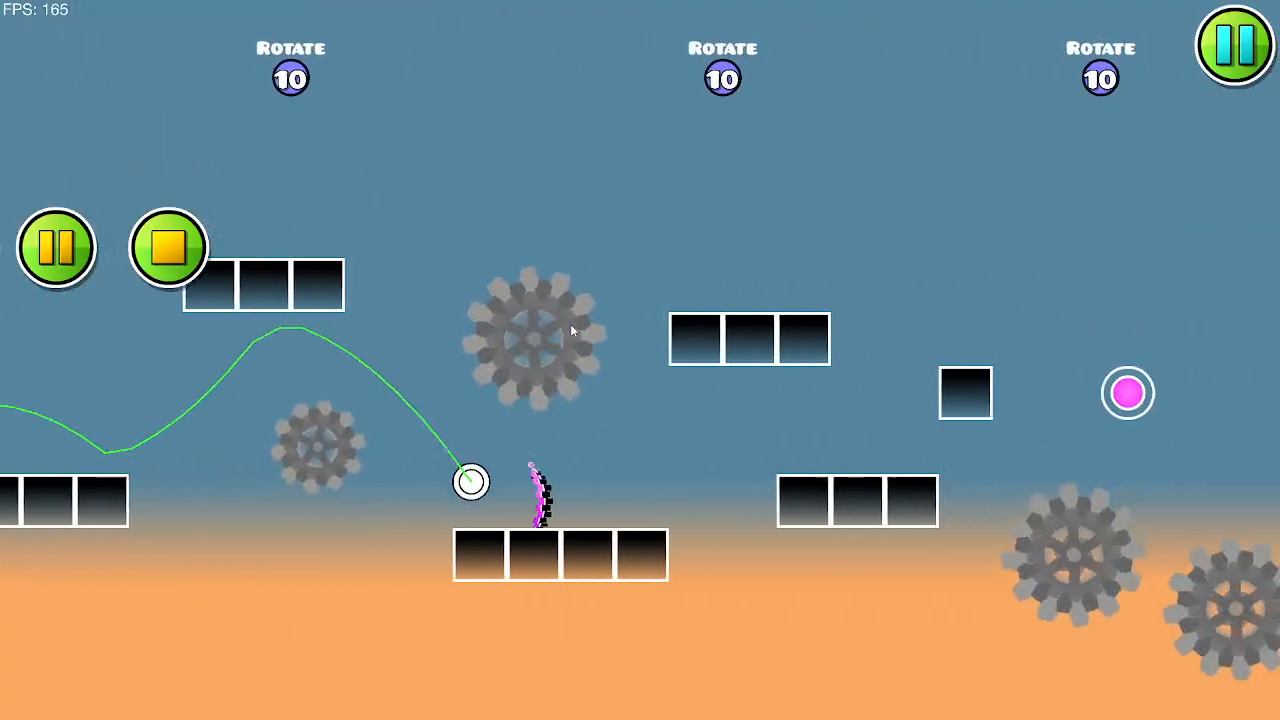
pyautogui.click(570, 324)
pyautogui.click(570, 324)
pyautogui.click(570, 324)
pyautogui.click(570, 324)
pyautogui.click(570, 324)
pyautogui.click(570, 326)
pyautogui.click(570, 326)
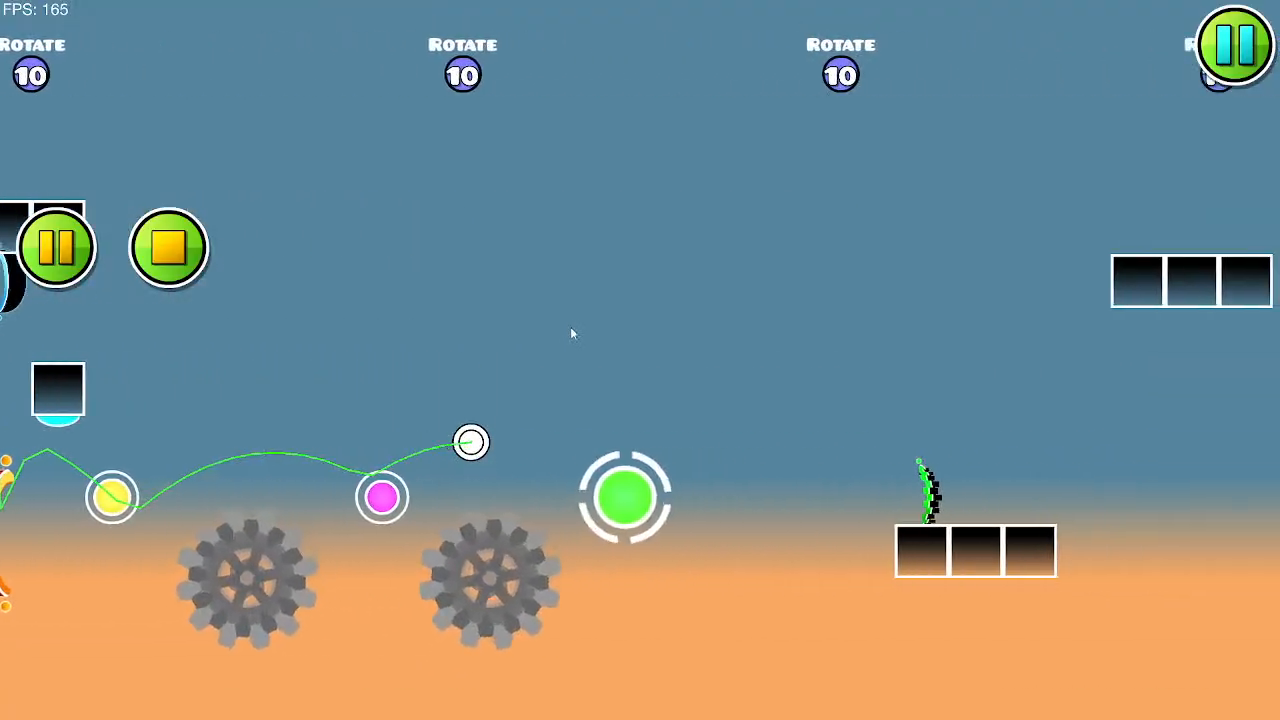
pyautogui.click(570, 326)
pyautogui.click(568, 335)
pyautogui.click(562, 345)
pyautogui.click(561, 349)
pyautogui.click(560, 348)
pyautogui.click(560, 348)
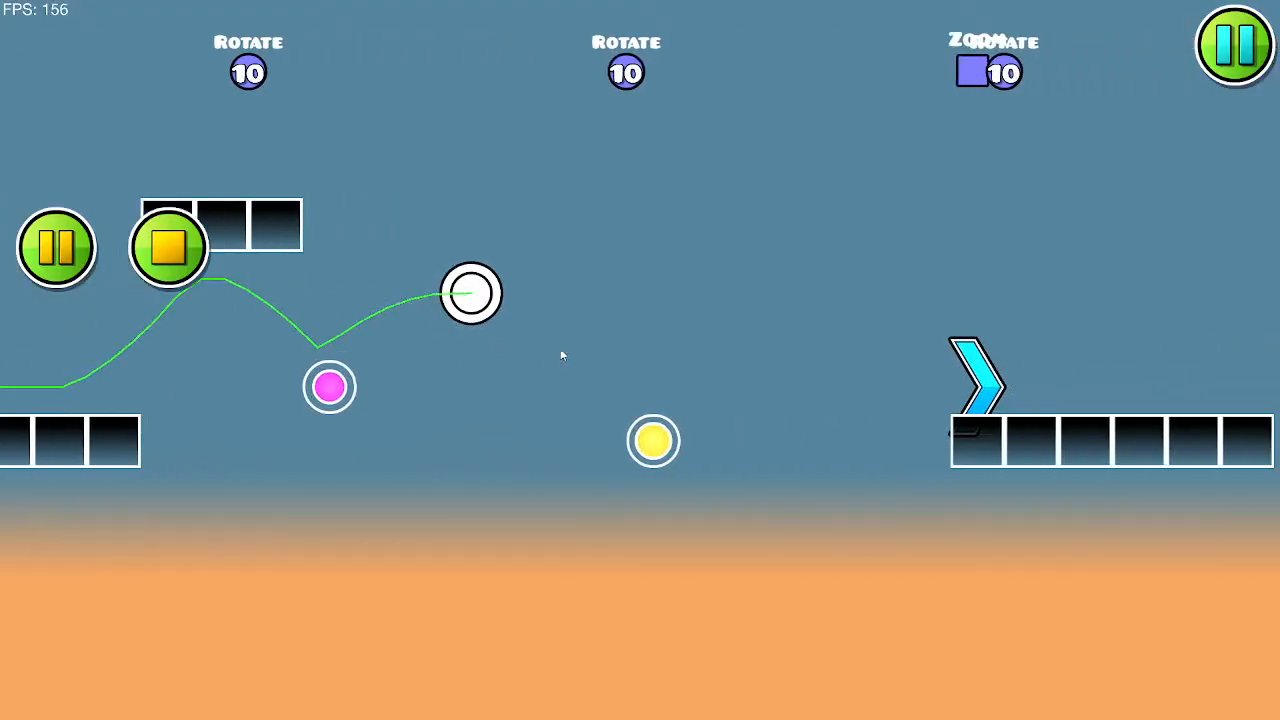
pyautogui.click(561, 355)
pyautogui.click(561, 355)
pyautogui.click(561, 355)
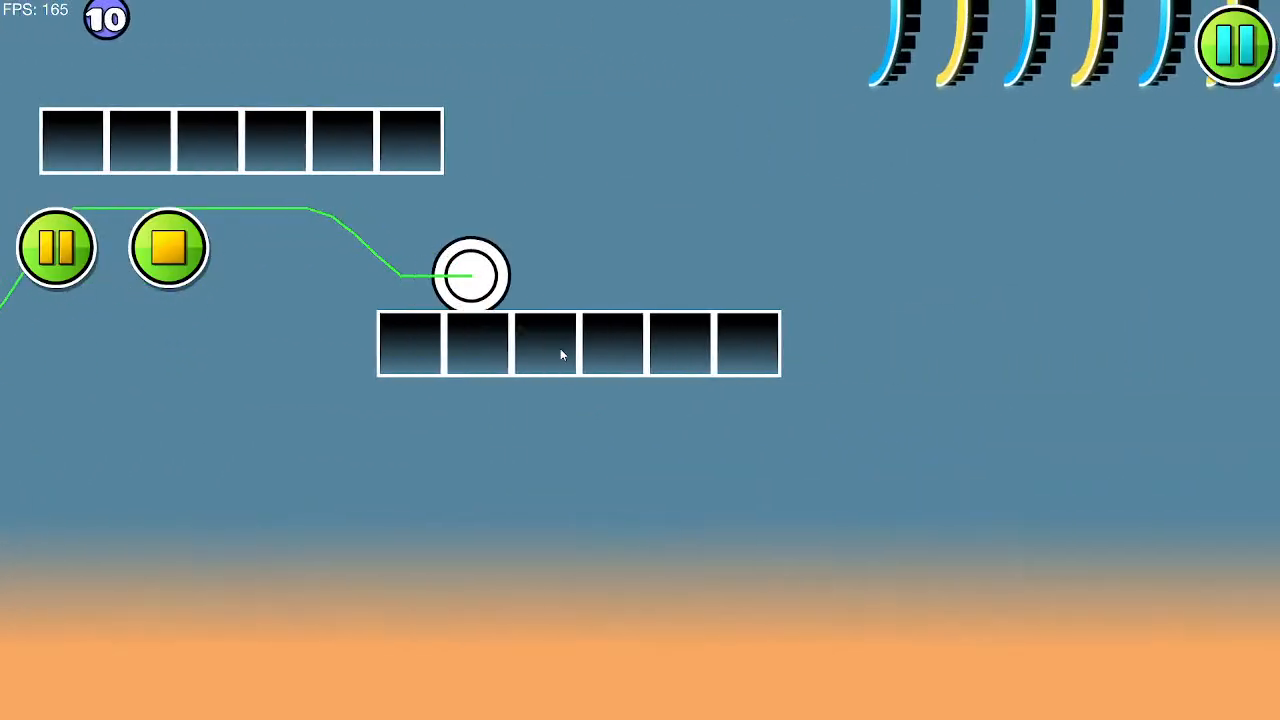
pyautogui.click(560, 348)
pyautogui.click(169, 247)
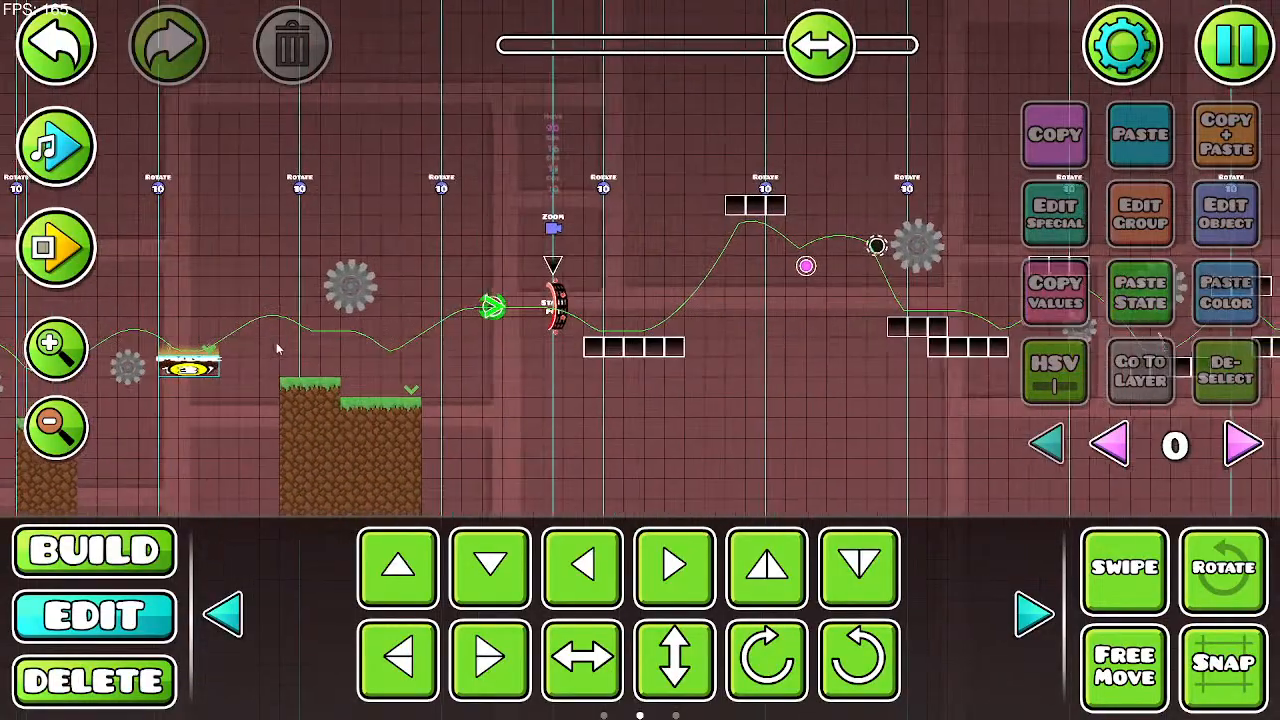
# Step: Duplicate the last five columns of the stepped grass-topped dirt block and place the copy one grid unit below the ball section's first platform
pyautogui.moveTo(446, 379); pyautogui.dragTo(535, 366)
pyautogui.click(413, 388)
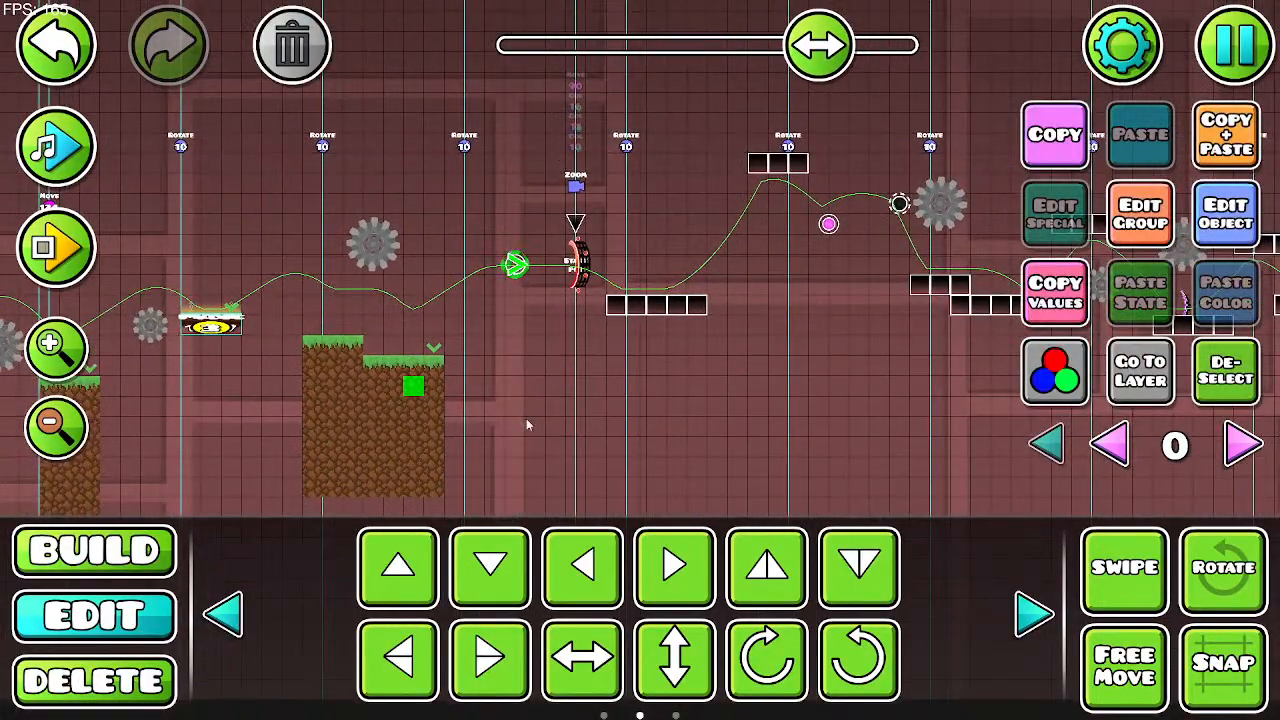
pyautogui.click(370, 369)
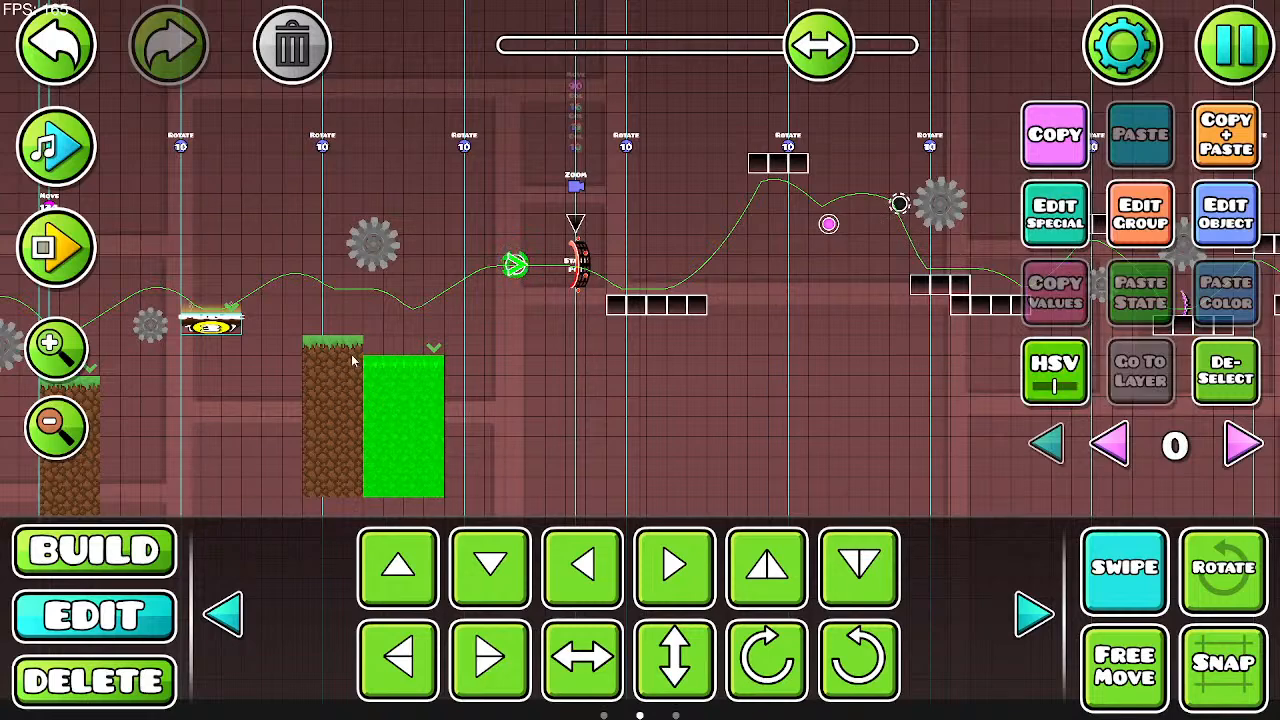
pyautogui.click(366, 437)
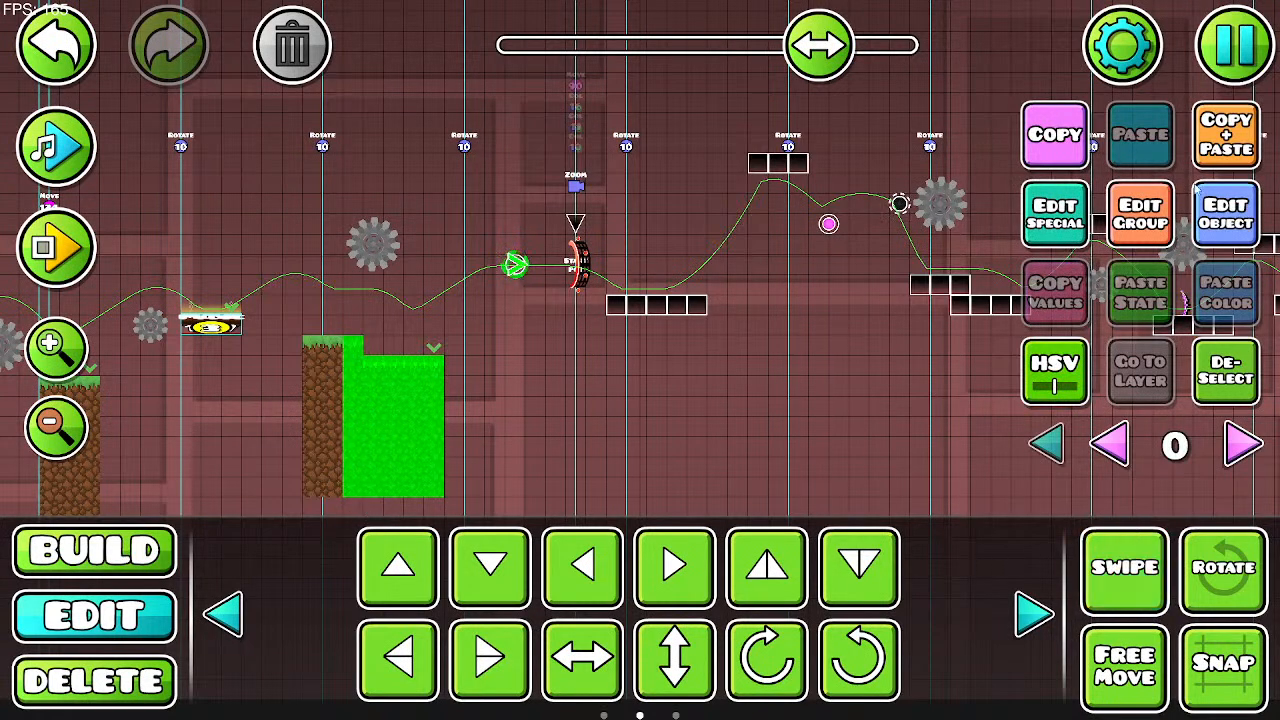
pyautogui.click(1212, 155)
pyautogui.press('d')
pyautogui.press('d')
pyautogui.press('d')
pyautogui.press('d')
pyautogui.press('d')
pyautogui.press('d')
pyautogui.press('d')
pyautogui.press('d')
pyautogui.press('d')
pyautogui.press('d')
pyautogui.press('d')
pyautogui.press('d')
pyautogui.press('d')
pyautogui.press('d')
pyautogui.moveTo(710, 287); pyautogui.dragTo(514, 324)
pyautogui.press('a')
pyautogui.press('w')
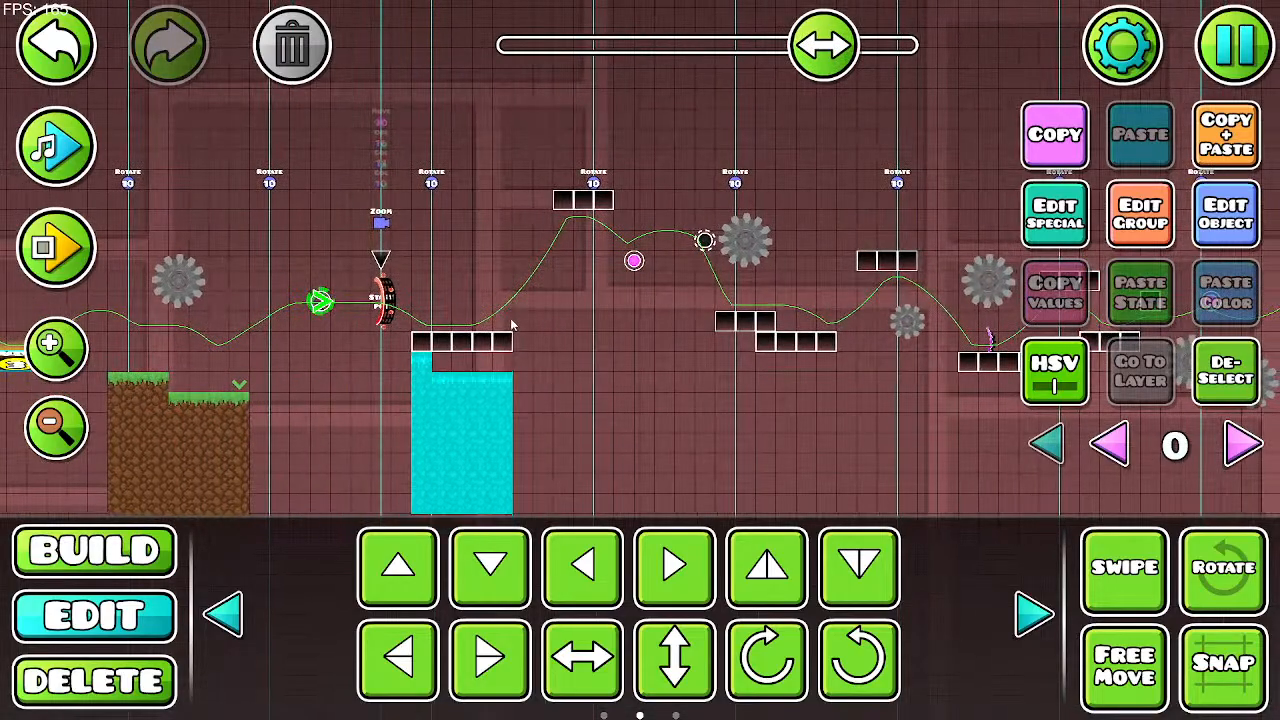
pyautogui.press('w')
pyautogui.press('s')
pyautogui.press('s')
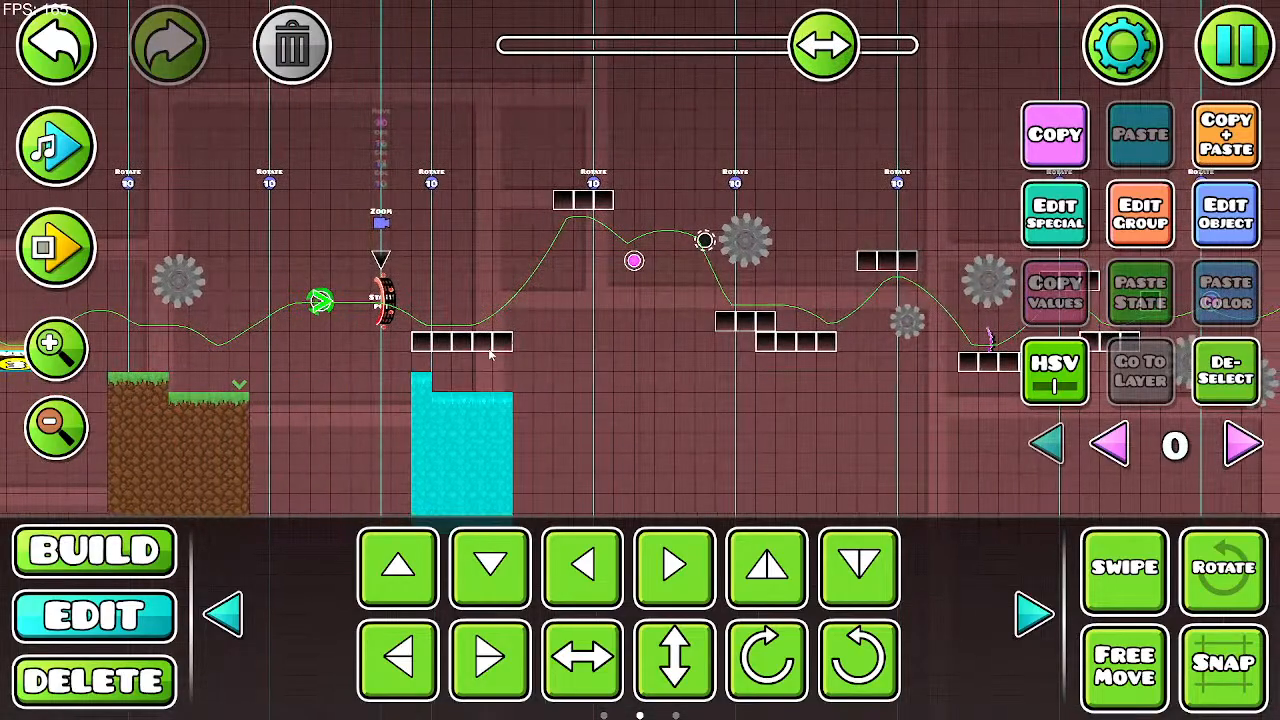
# Step: On editor layer 1, lay plain black gradient blocks over the ball section's first five-block platform, the raised three-block one and the stepped one
pyautogui.click(431, 344)
pyautogui.click(1243, 445)
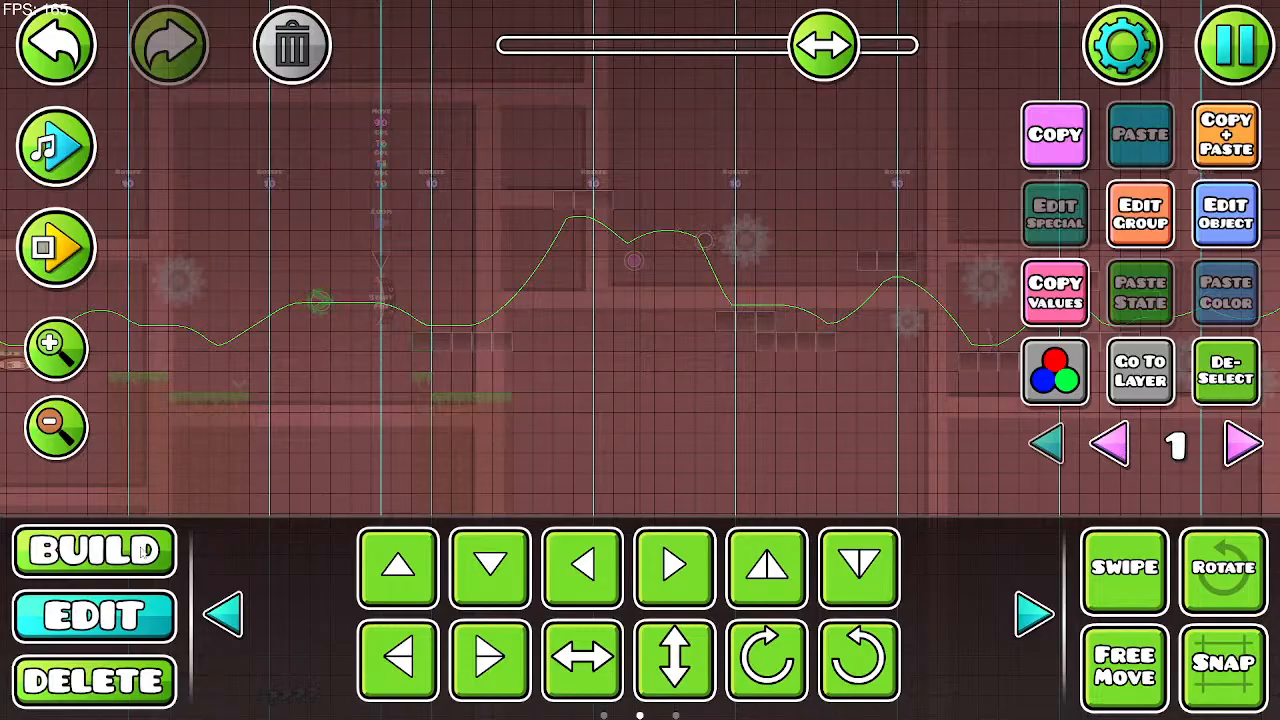
pyautogui.click(143, 552)
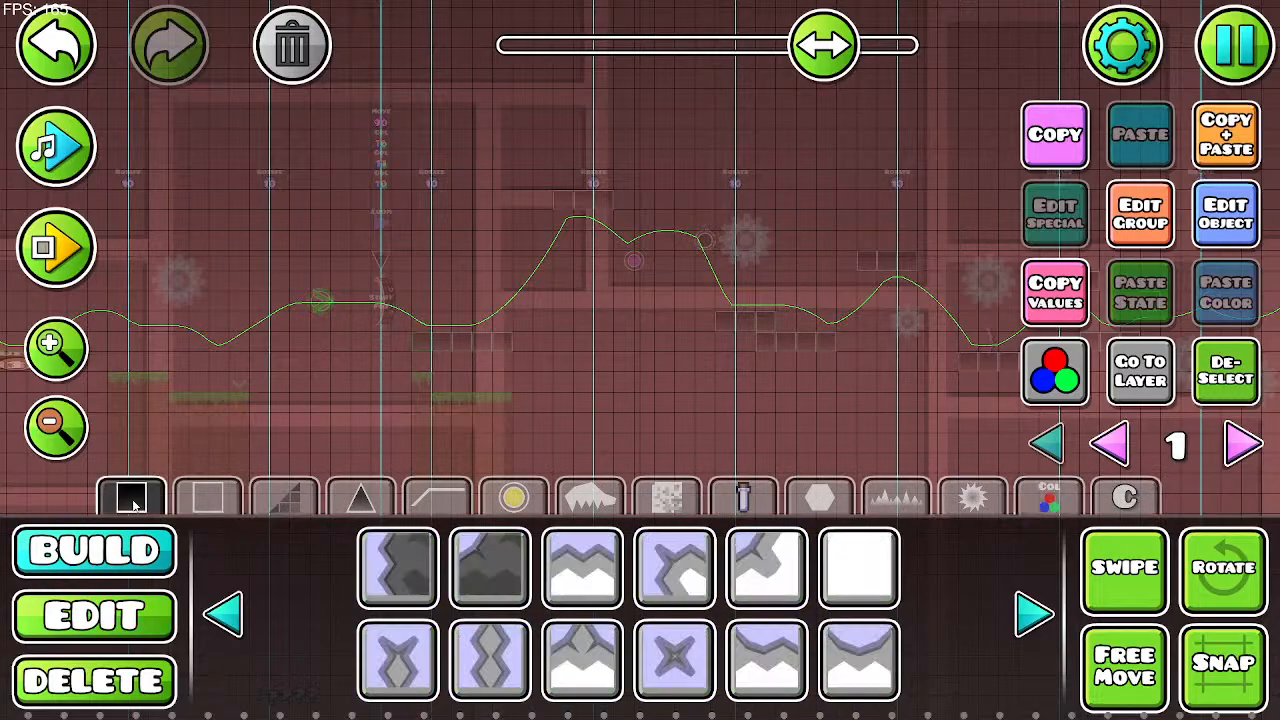
pyautogui.click(224, 614)
pyautogui.click(224, 614)
pyautogui.click(224, 614)
pyautogui.click(224, 614)
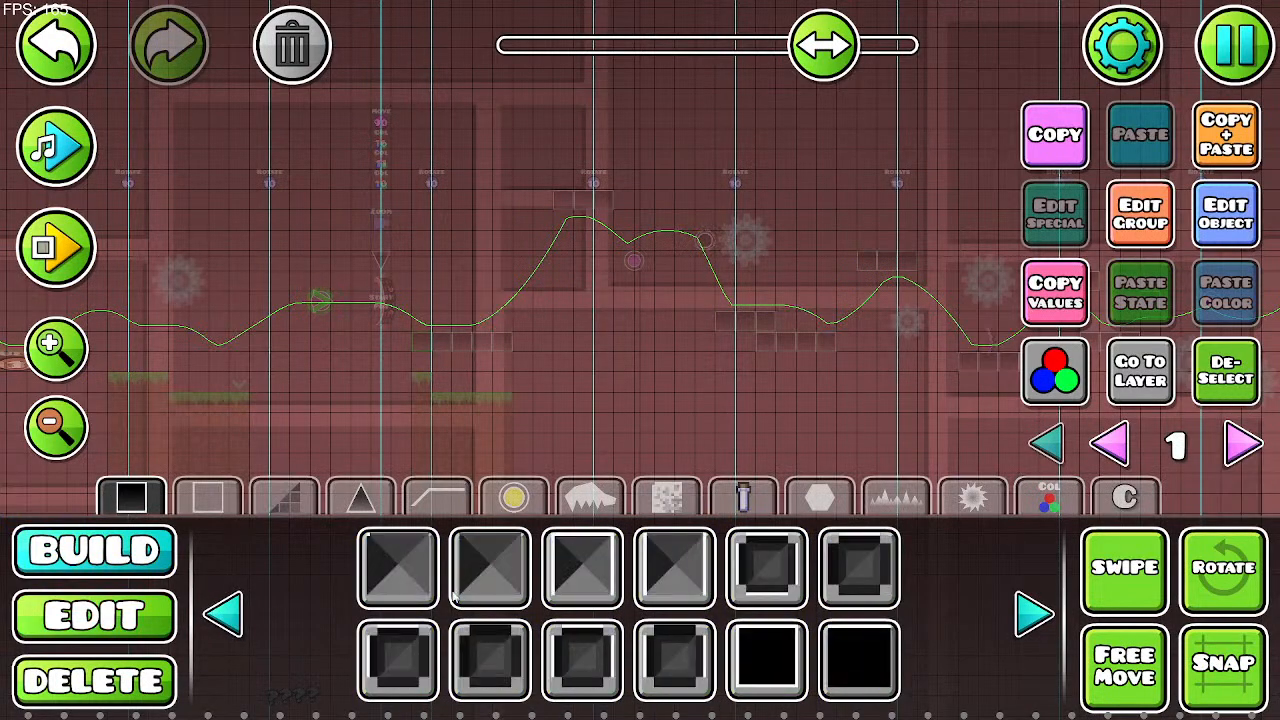
pyautogui.click(224, 614)
pyautogui.click(398, 567)
pyautogui.click(1124, 567)
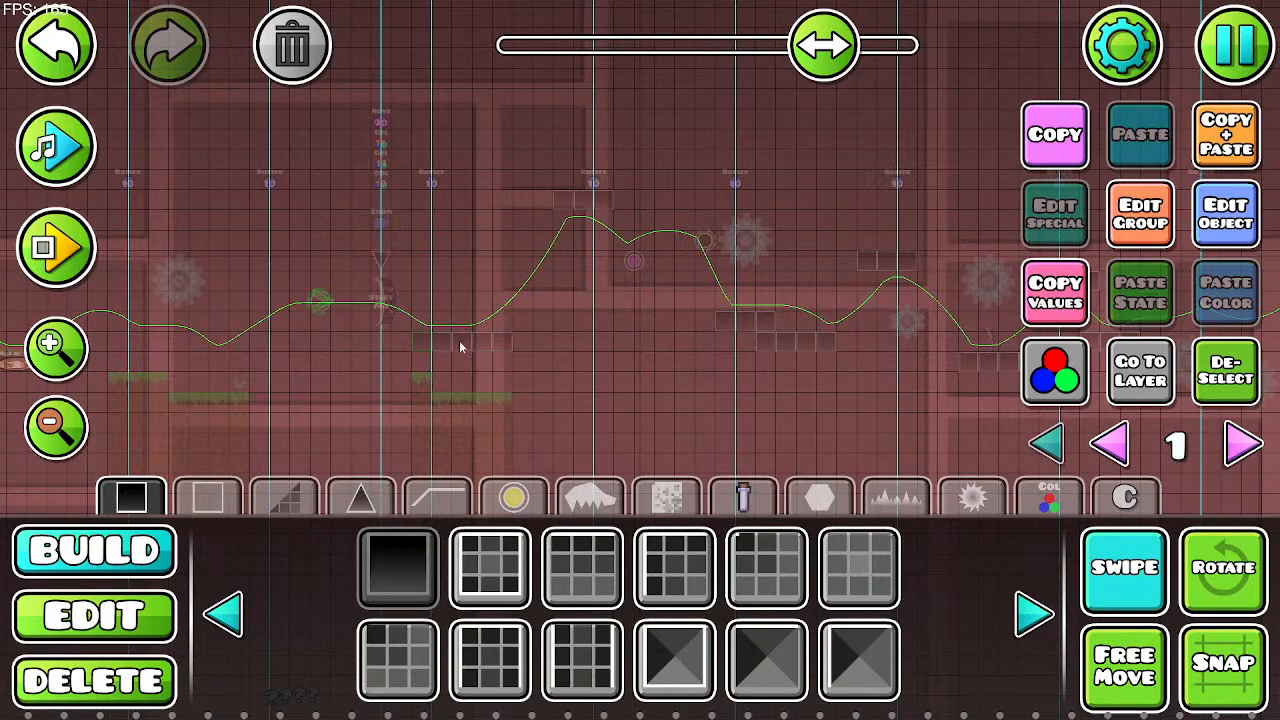
pyautogui.moveTo(432, 344); pyautogui.dragTo(512, 320)
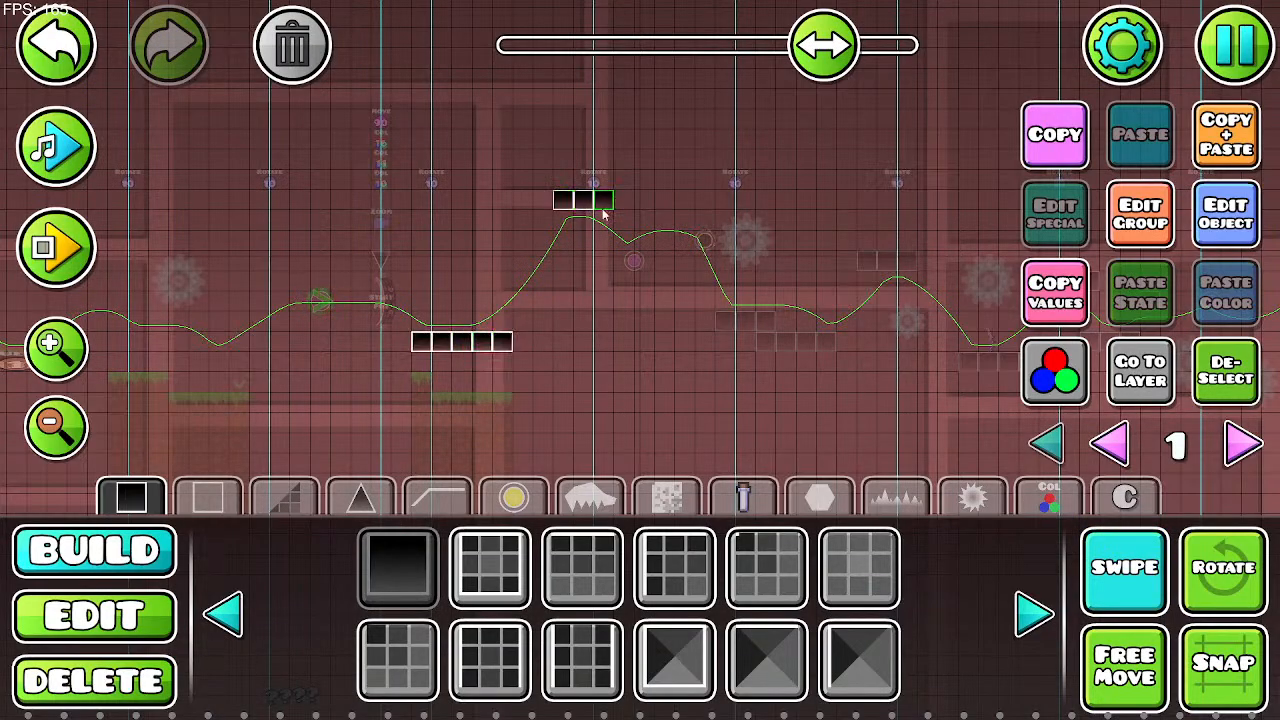
pyautogui.moveTo(725, 320); pyautogui.dragTo(822, 345)
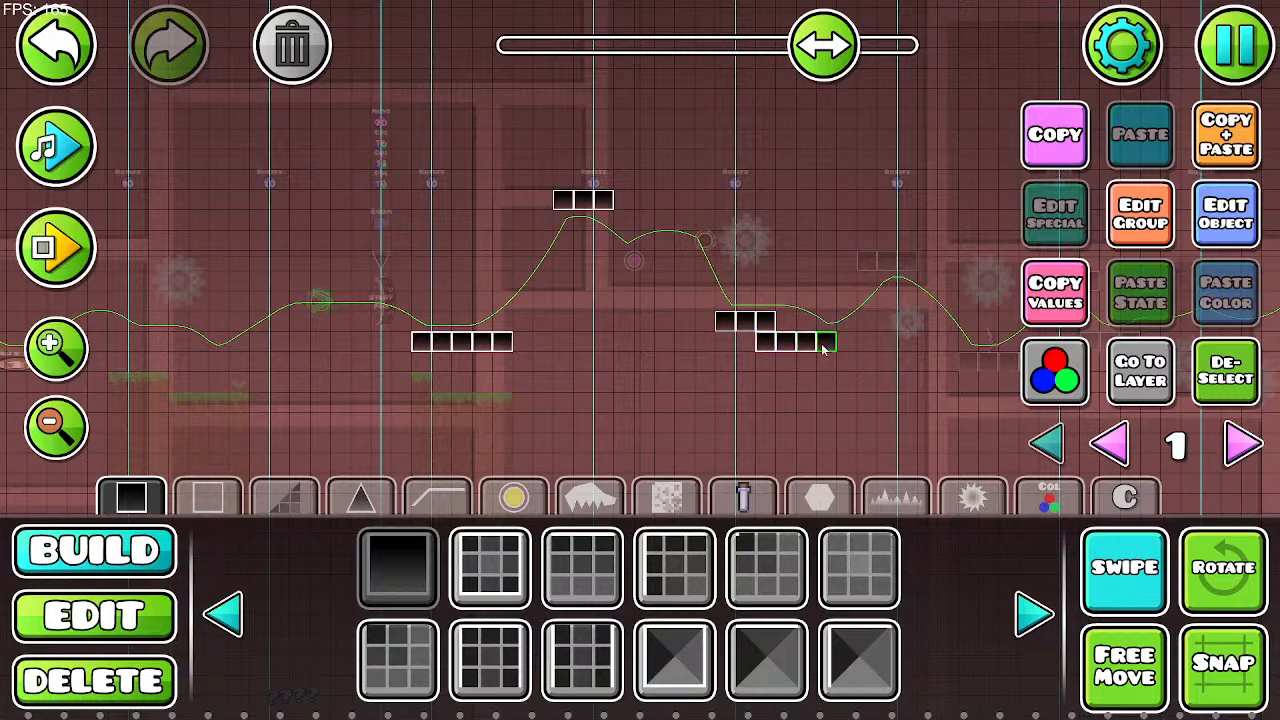
# Step: Cover the following platforms with the same black blocks on layer 1, up to the single block before the pink orb
pyautogui.click(1124, 567)
pyautogui.moveTo(931, 454); pyautogui.dragTo(707, 454)
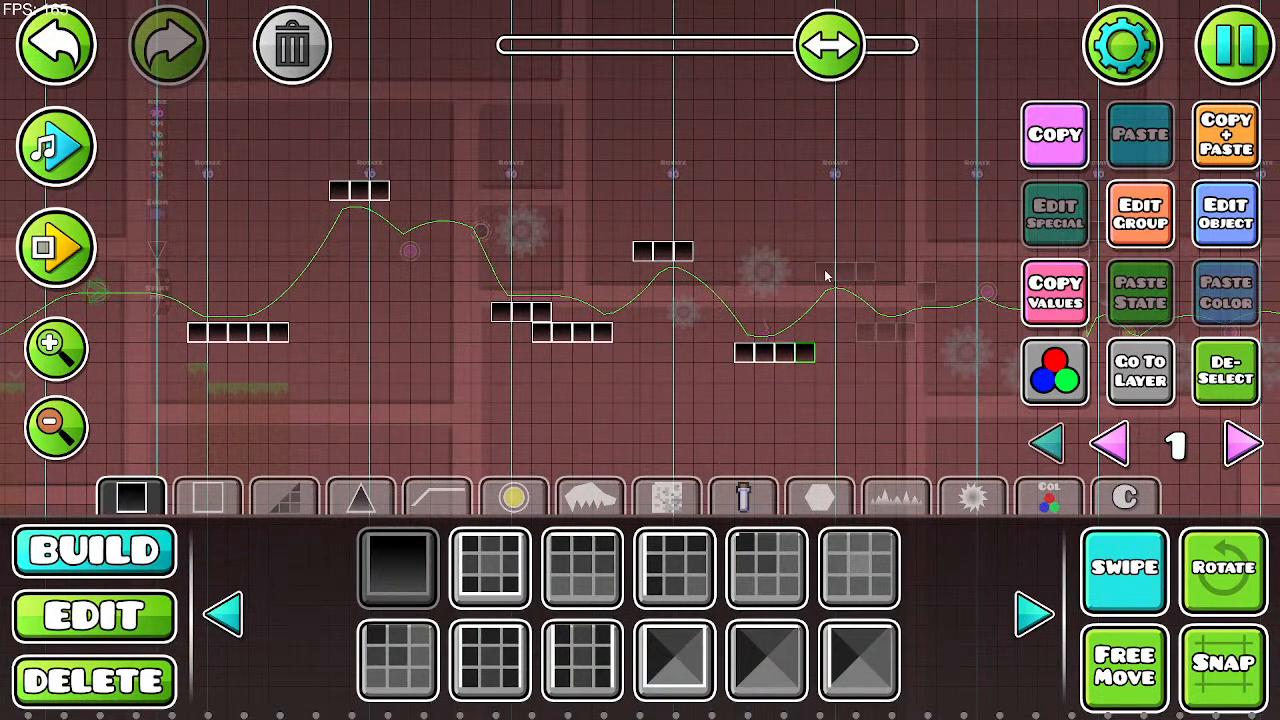
pyautogui.moveTo(826, 276); pyautogui.dragTo(866, 274)
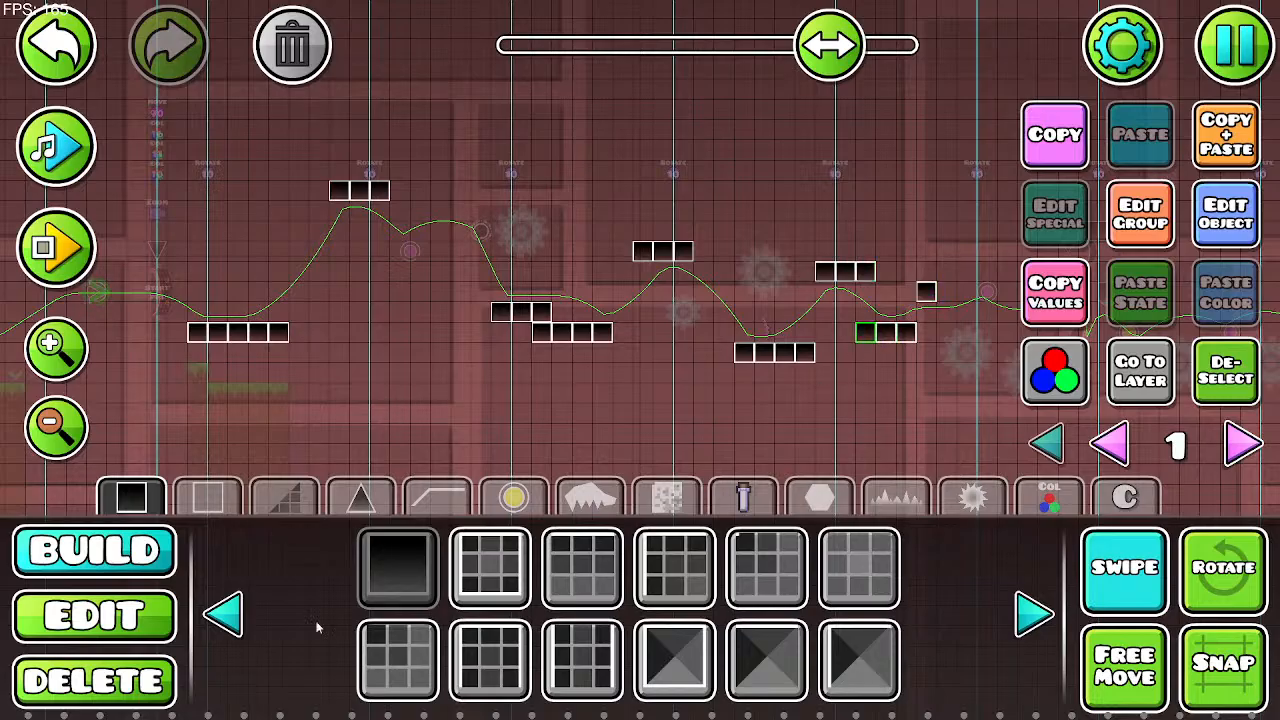
# Step: Select all the new layer 1 platform blocks and add group ID 1 to them
pyautogui.click(94, 614)
pyautogui.moveTo(876, 338); pyautogui.dragTo(908, 336)
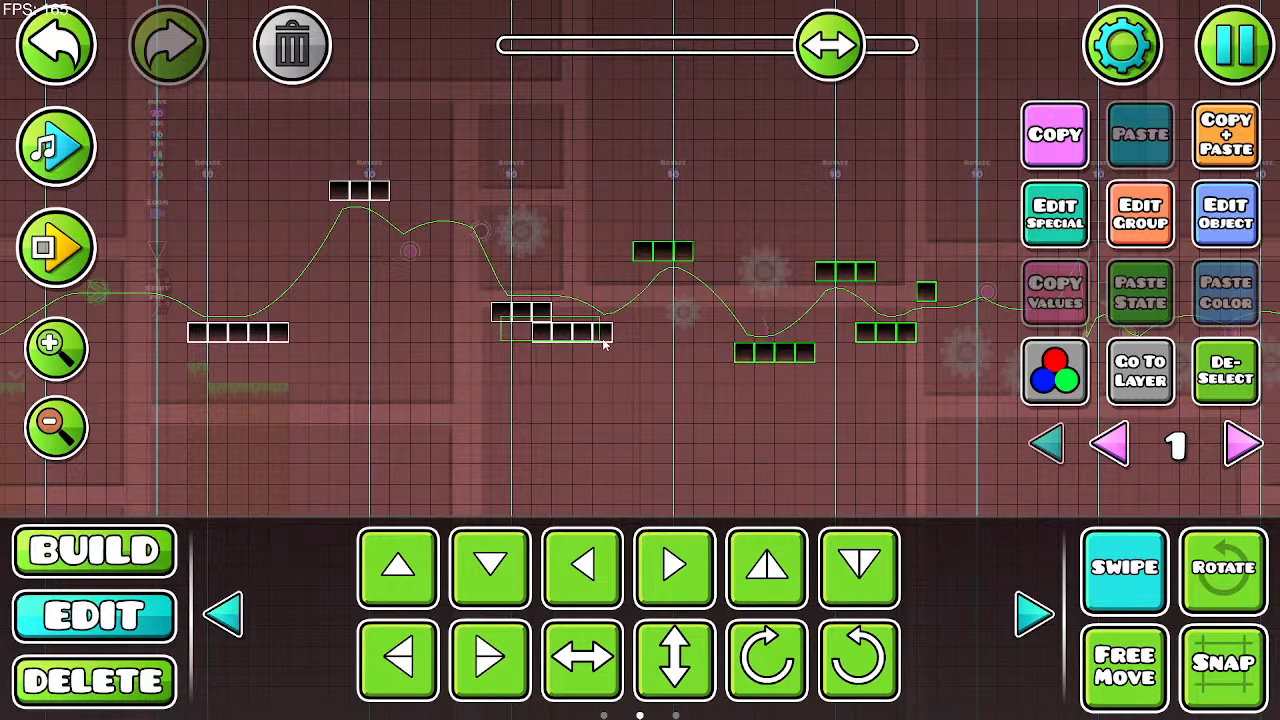
pyautogui.moveTo(604, 343); pyautogui.dragTo(604, 343)
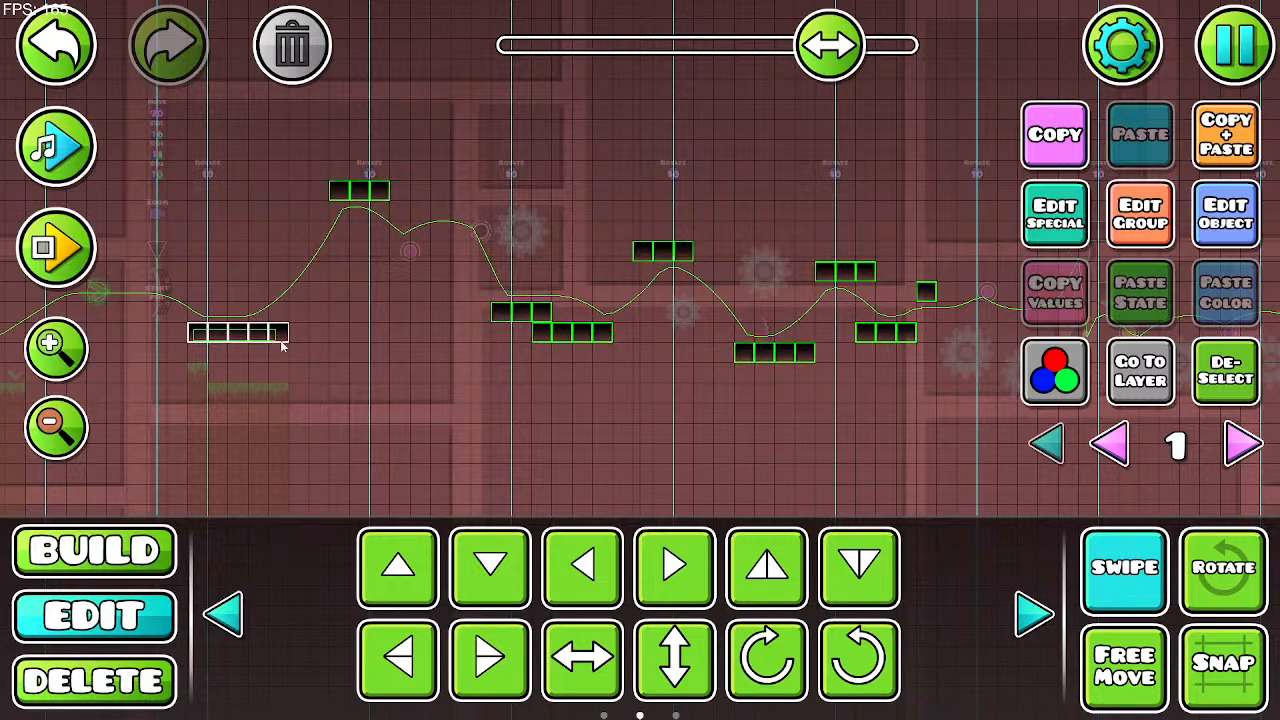
pyautogui.click(1250, 240)
pyautogui.click(630, 612)
pyautogui.click(1140, 215)
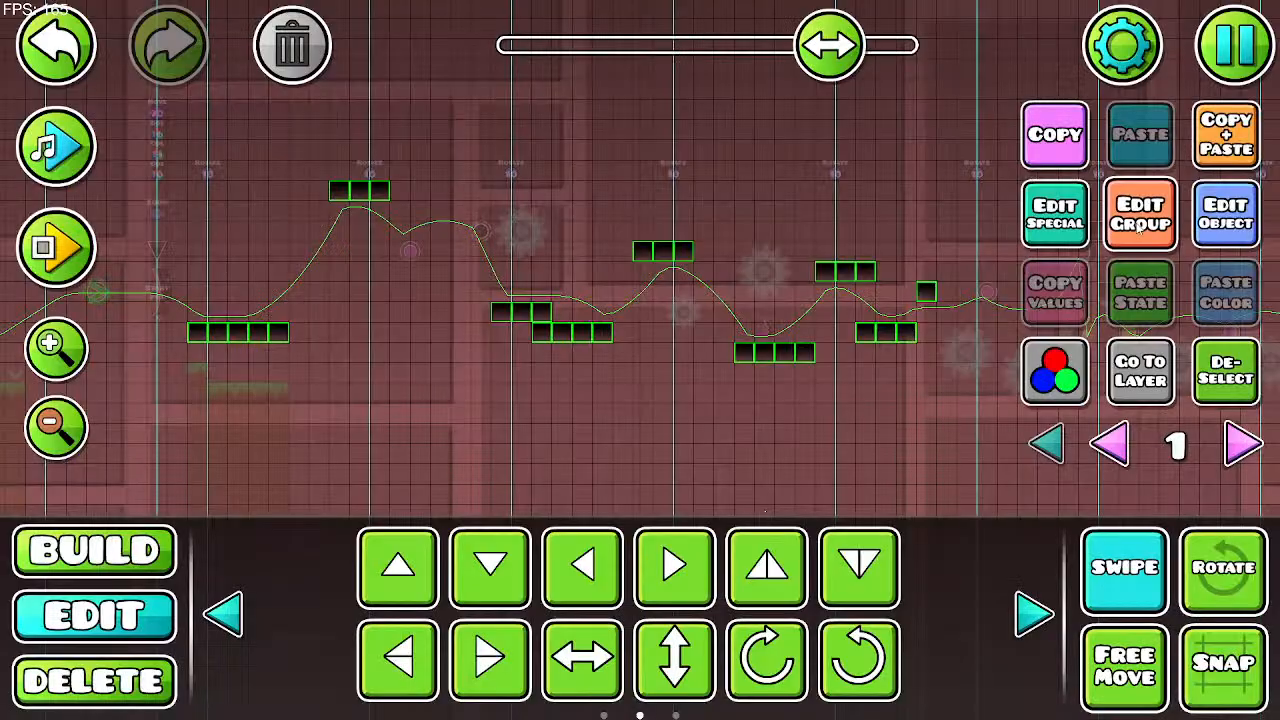
pyautogui.press('BackSpace')
pyautogui.press('BackSpace')
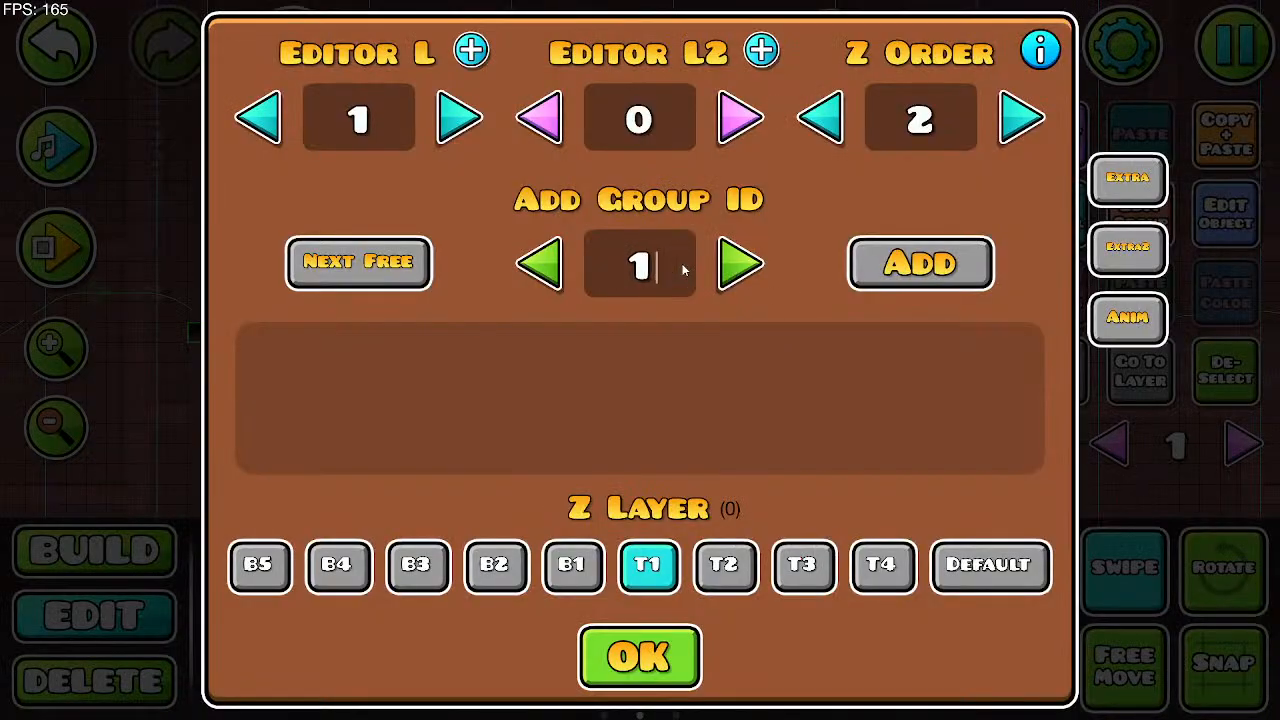
pyautogui.click(867, 264)
pyautogui.click(640, 656)
# Step: Return to editor layer 0 and delete the original black platform blocks from the first platform up to the single block
pyautogui.click(1108, 443)
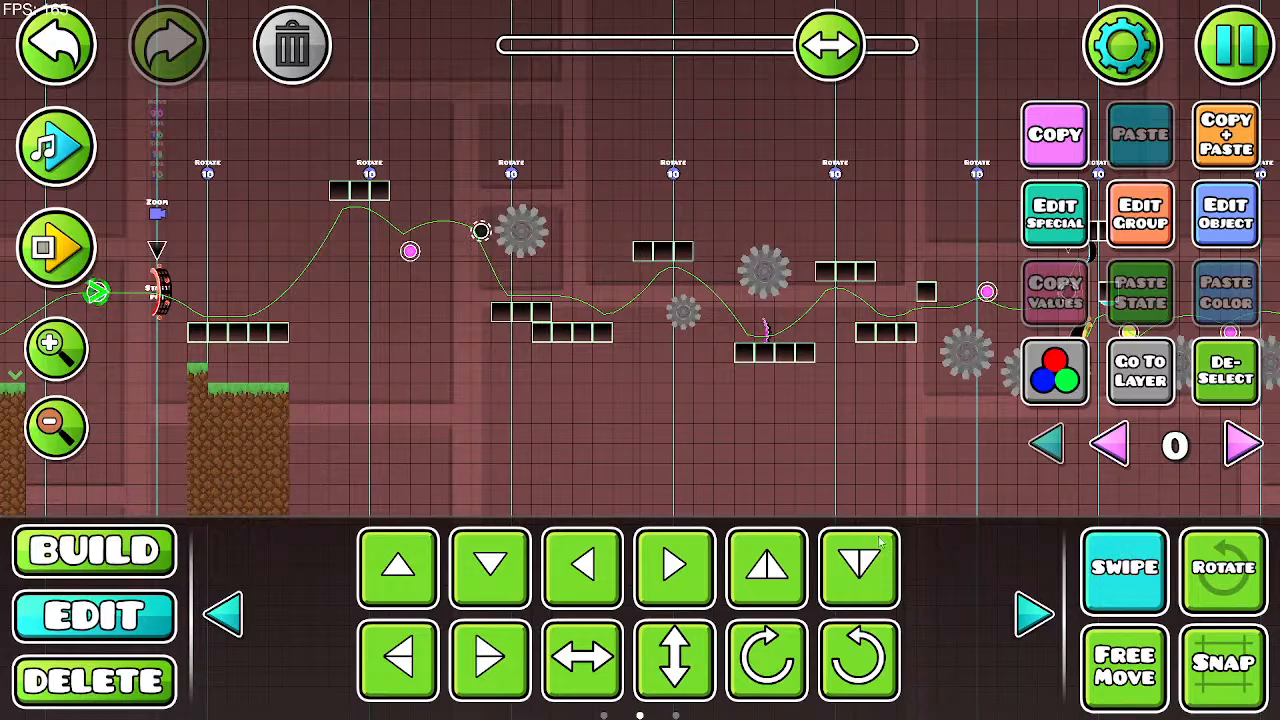
pyautogui.click(1117, 567)
pyautogui.click(1117, 567)
pyautogui.moveTo(204, 336); pyautogui.dragTo(478, 314)
pyautogui.click(365, 333)
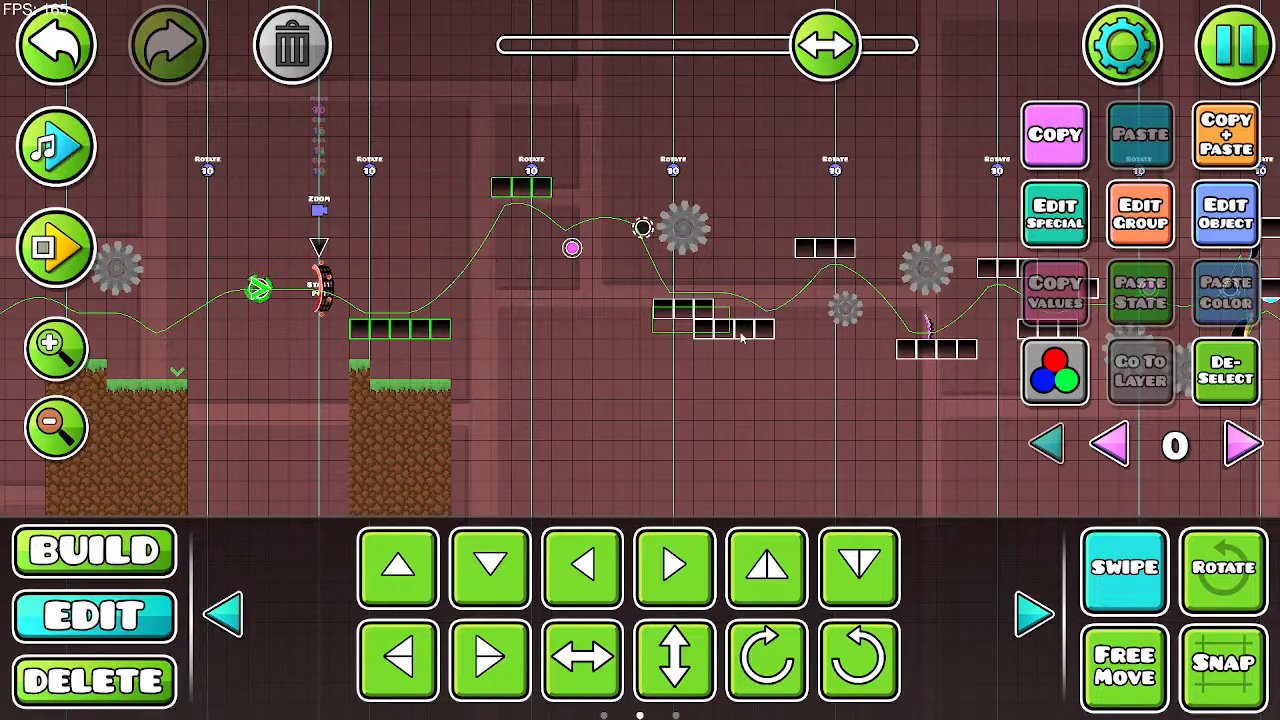
pyautogui.moveTo(741, 338); pyautogui.dragTo(783, 288)
pyautogui.moveTo(840, 258); pyautogui.dragTo(842, 260)
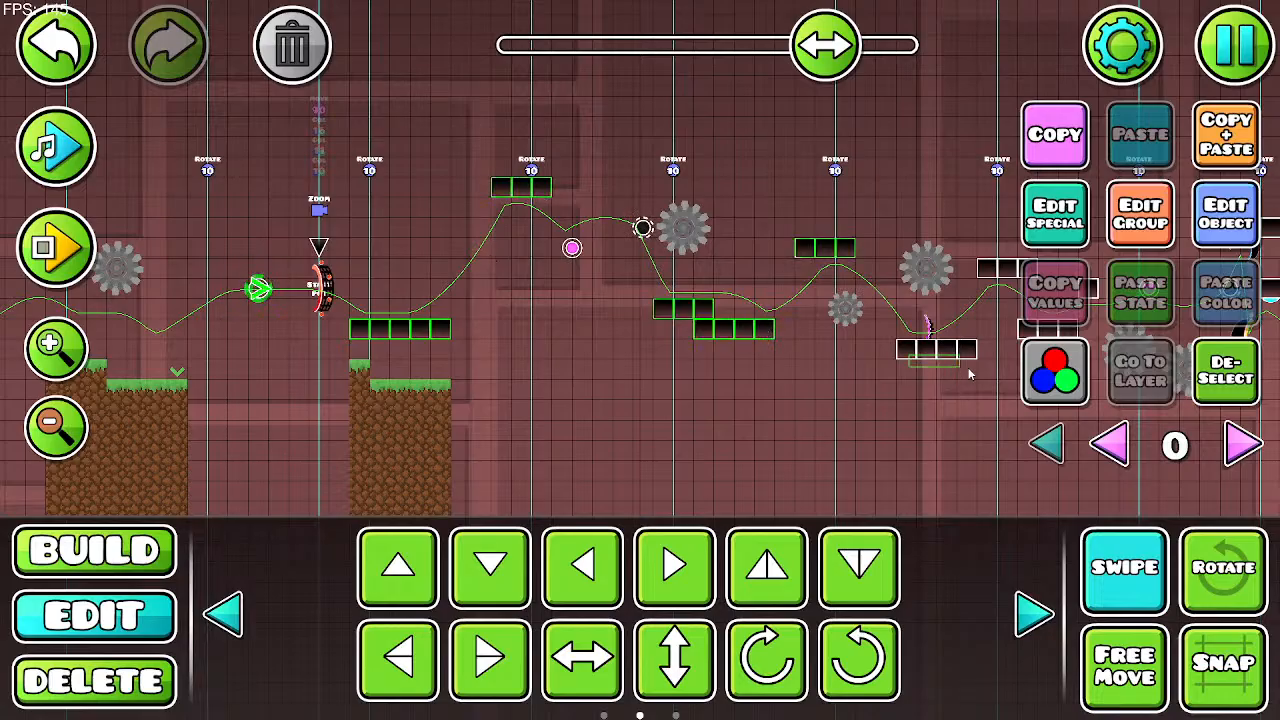
pyautogui.click(1124, 568)
pyautogui.moveTo(809, 407); pyautogui.dragTo(570, 414)
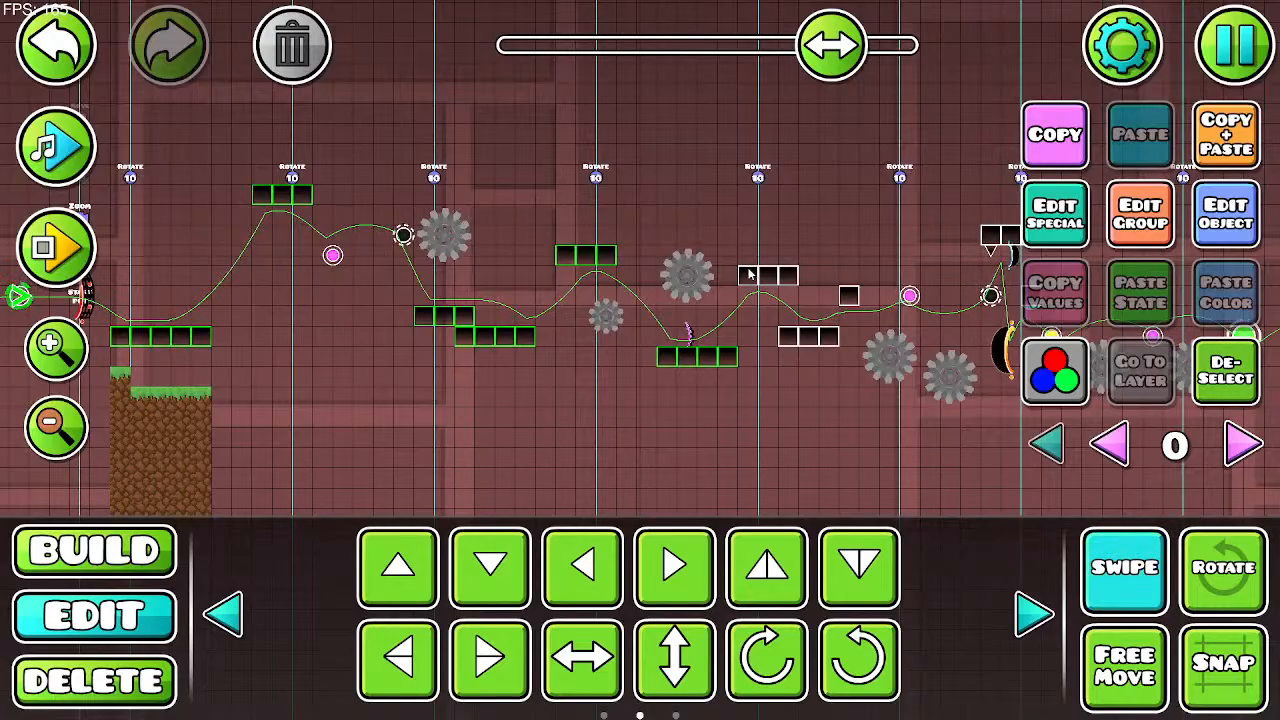
pyautogui.moveTo(748, 275); pyautogui.dragTo(842, 348)
pyautogui.press('Delete')
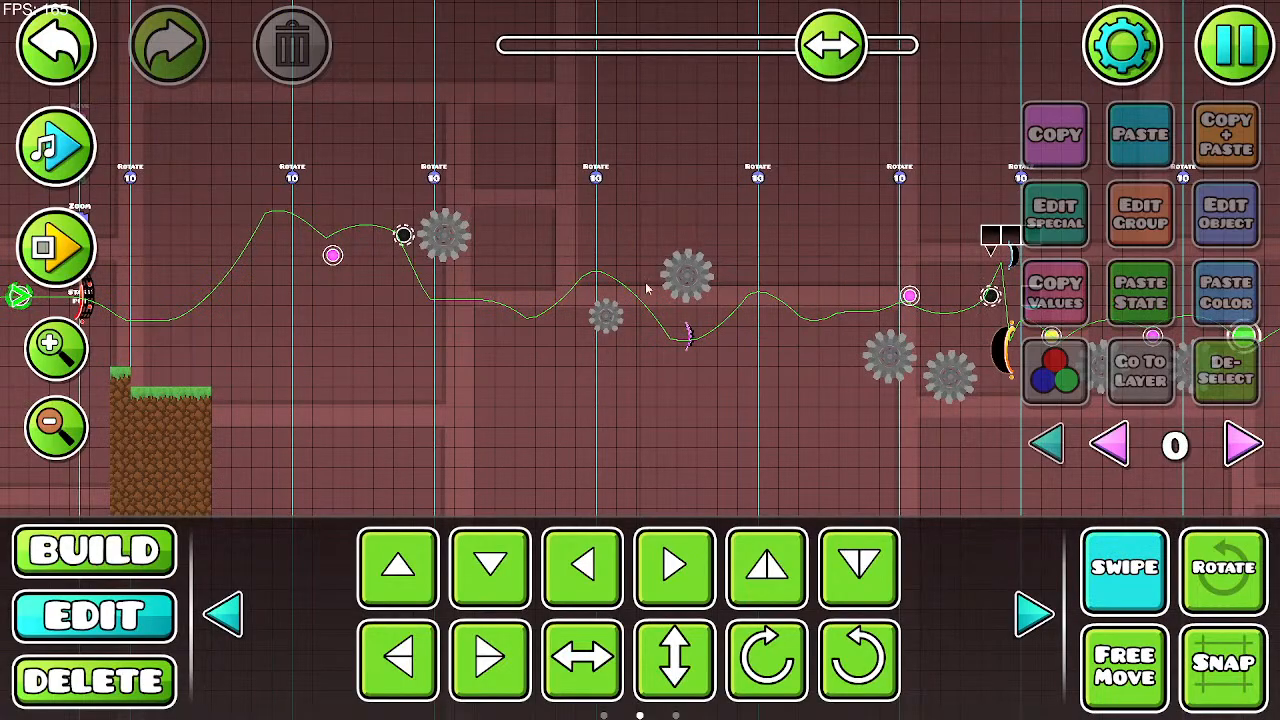
# Step: Turn on Show Hitboxes in the editor options and resume editing
pyautogui.click(1234, 44)
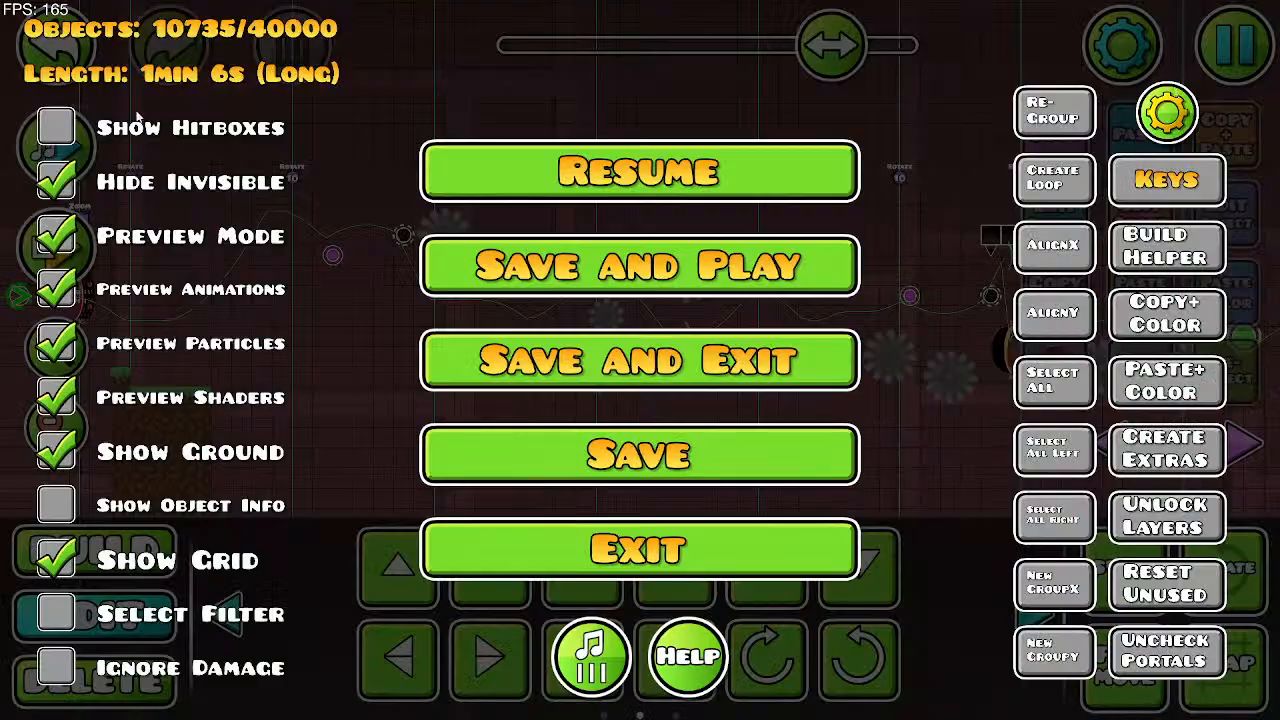
pyautogui.click(78, 138)
pyautogui.click(621, 200)
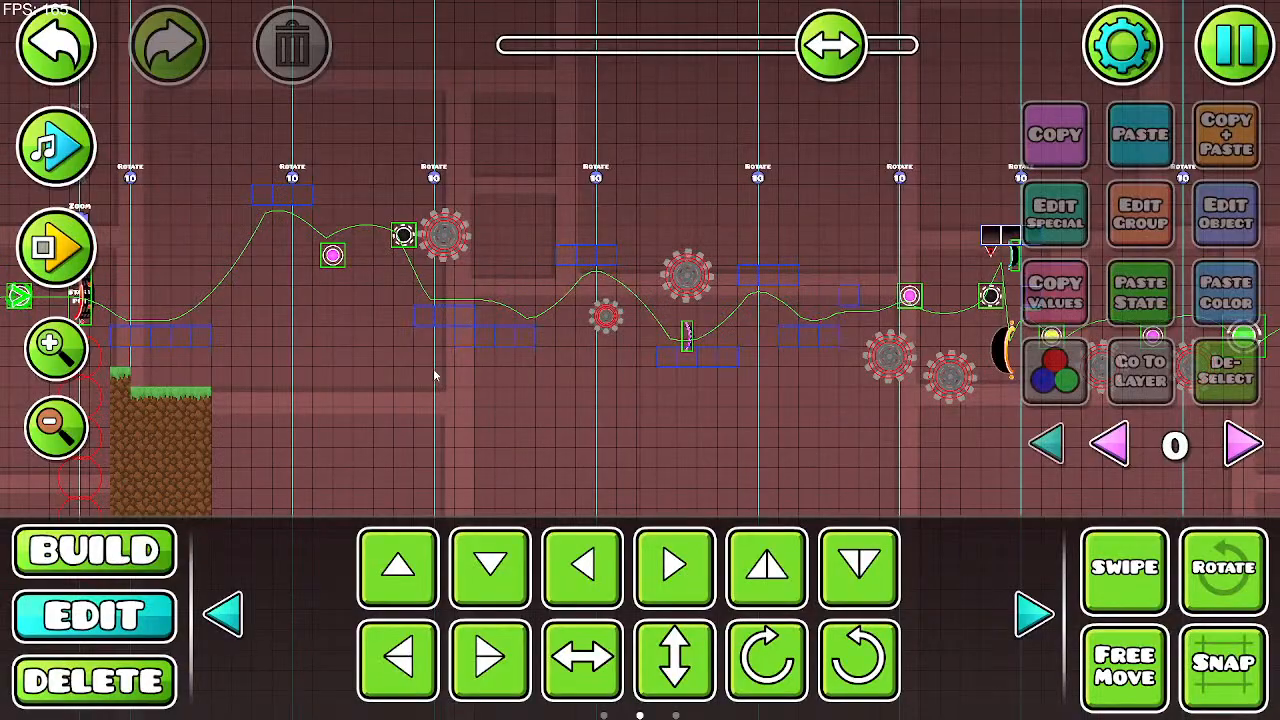
# Step: Lower the raised grass block on the grass-and-dirt pillar so the pillar's top is level
pyautogui.moveTo(339, 376); pyautogui.dragTo(629, 326)
pyautogui.click(411, 347)
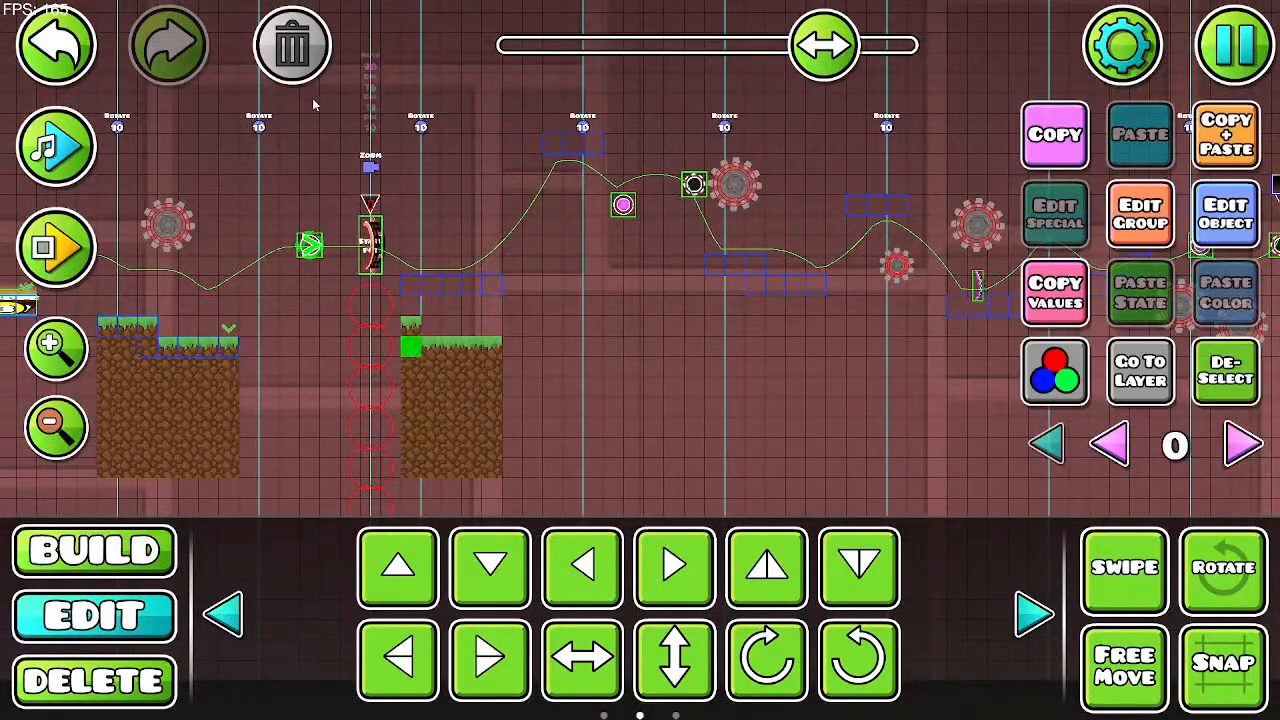
pyautogui.click(412, 346)
pyautogui.click(413, 345)
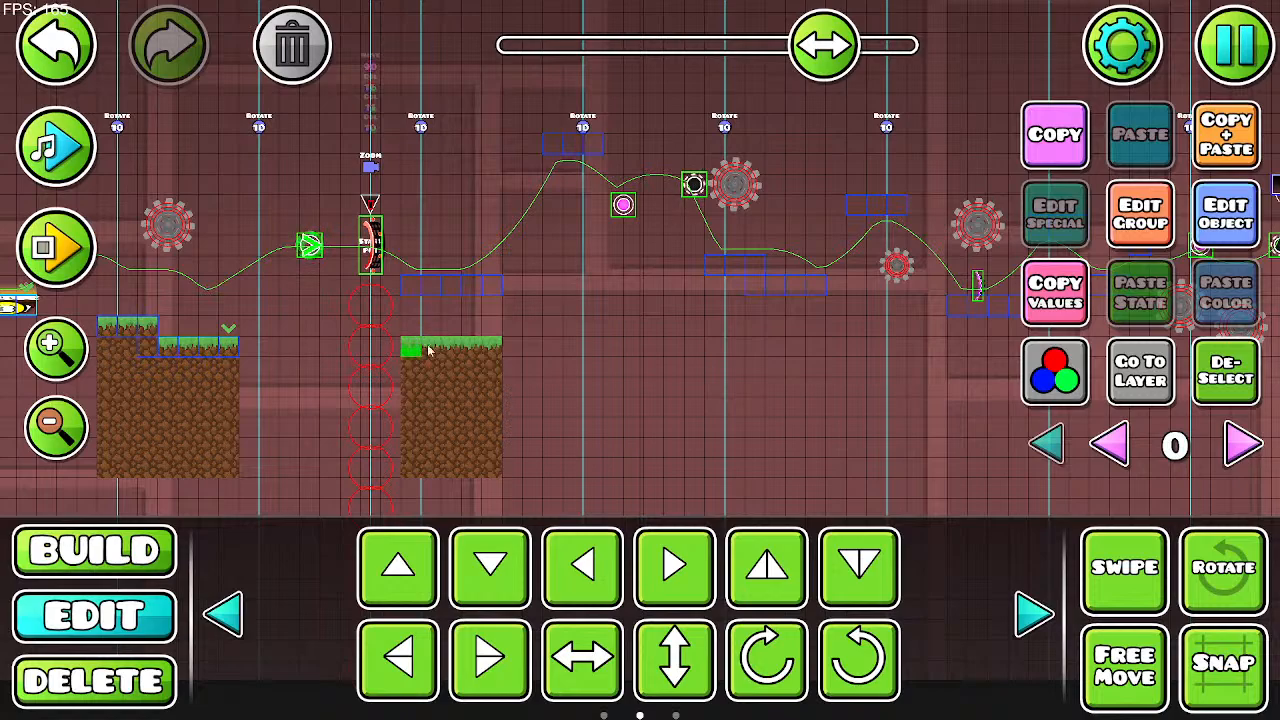
# Step: Select the whole pillar, raise it until its grass top lines up with the first invisible platform of the ball section, and deselect it
pyautogui.press('shift')
pyautogui.click(466, 420)
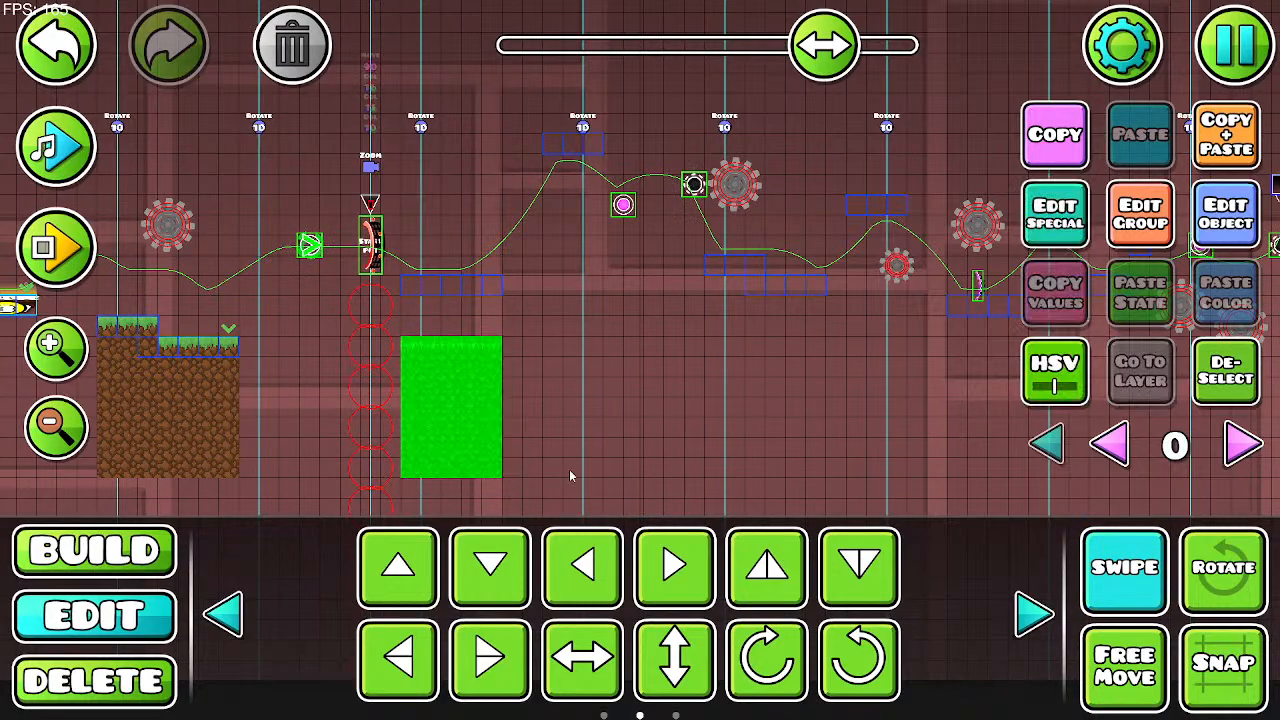
pyautogui.click(1119, 222)
pyautogui.click(423, 365)
pyautogui.click(640, 657)
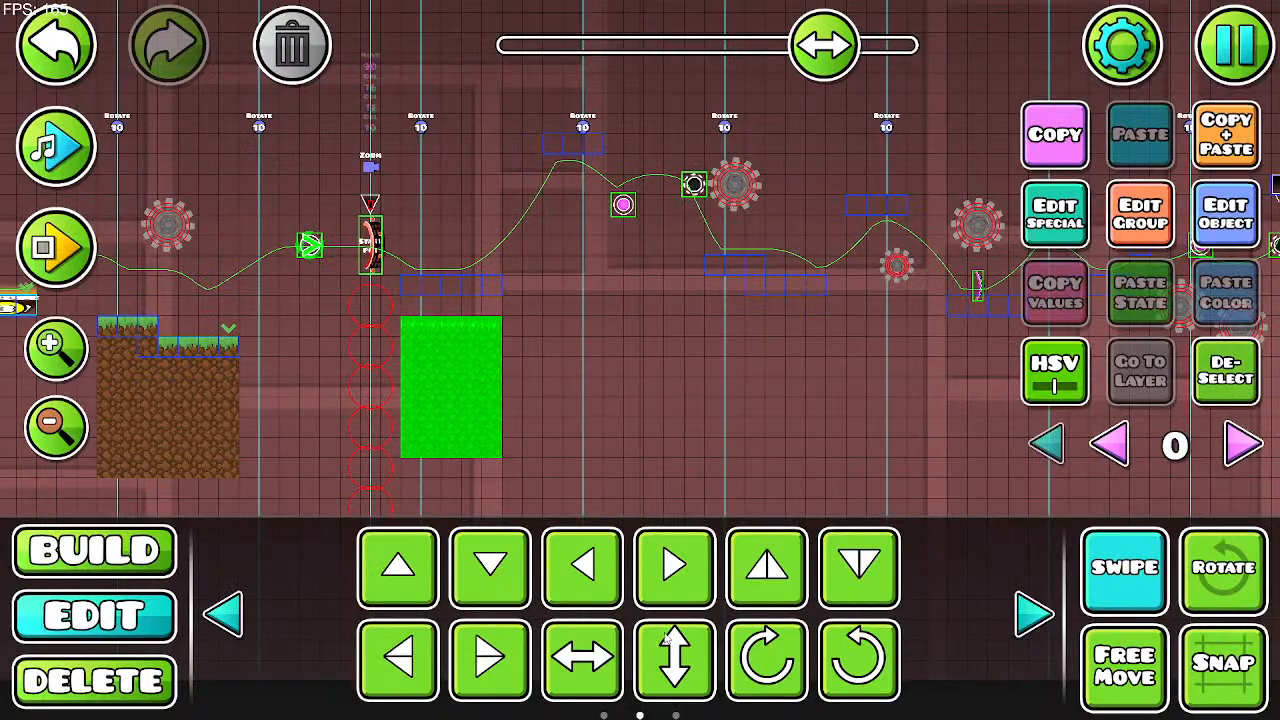
pyautogui.moveTo(869, 393)
pyautogui.mouseDown()
pyautogui.moveTo(837, 378)
pyautogui.moveTo(862, 380)
pyautogui.mouseUp()
pyautogui.click(1190, 365)
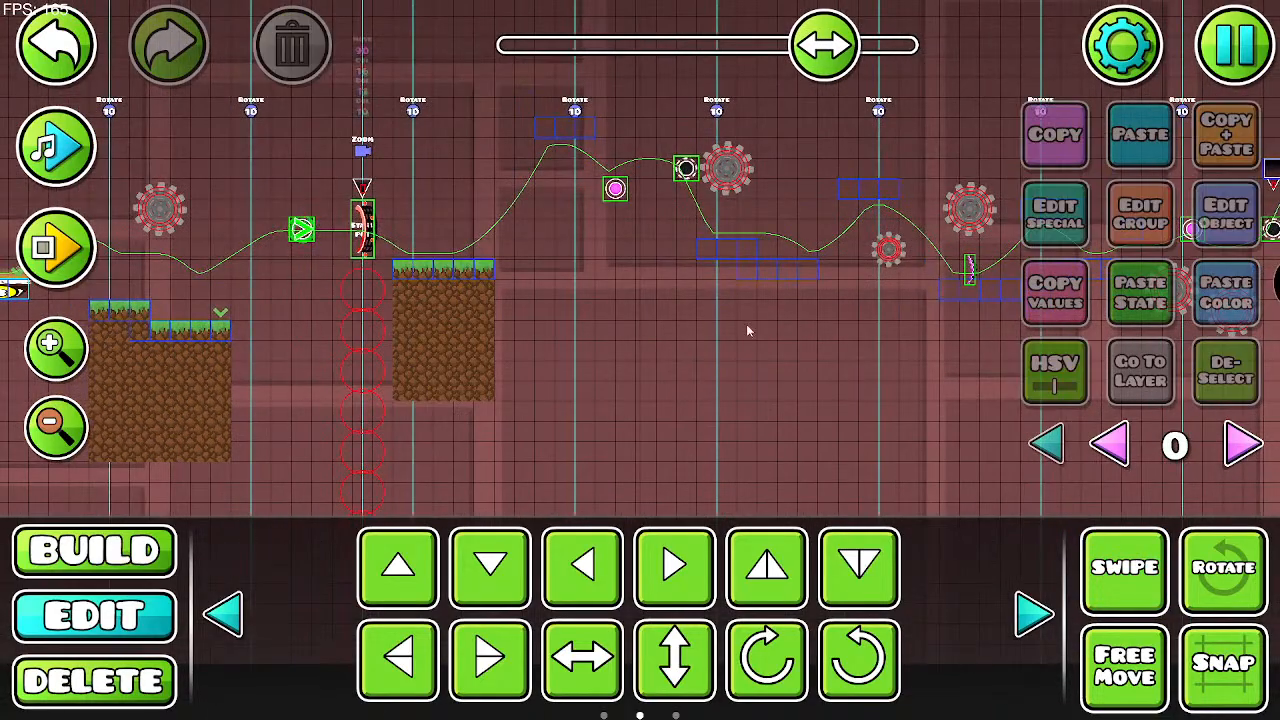
# Step: Playtest the level through the grass section and into the ball section, then stop the playtest
pyautogui.moveTo(501, 411)
pyautogui.mouseDown()
pyautogui.moveTo(492, 461)
pyautogui.moveTo(438, 372)
pyautogui.moveTo(480, 203)
pyautogui.moveTo(502, 434)
pyautogui.mouseUp()
pyautogui.click(56, 247)
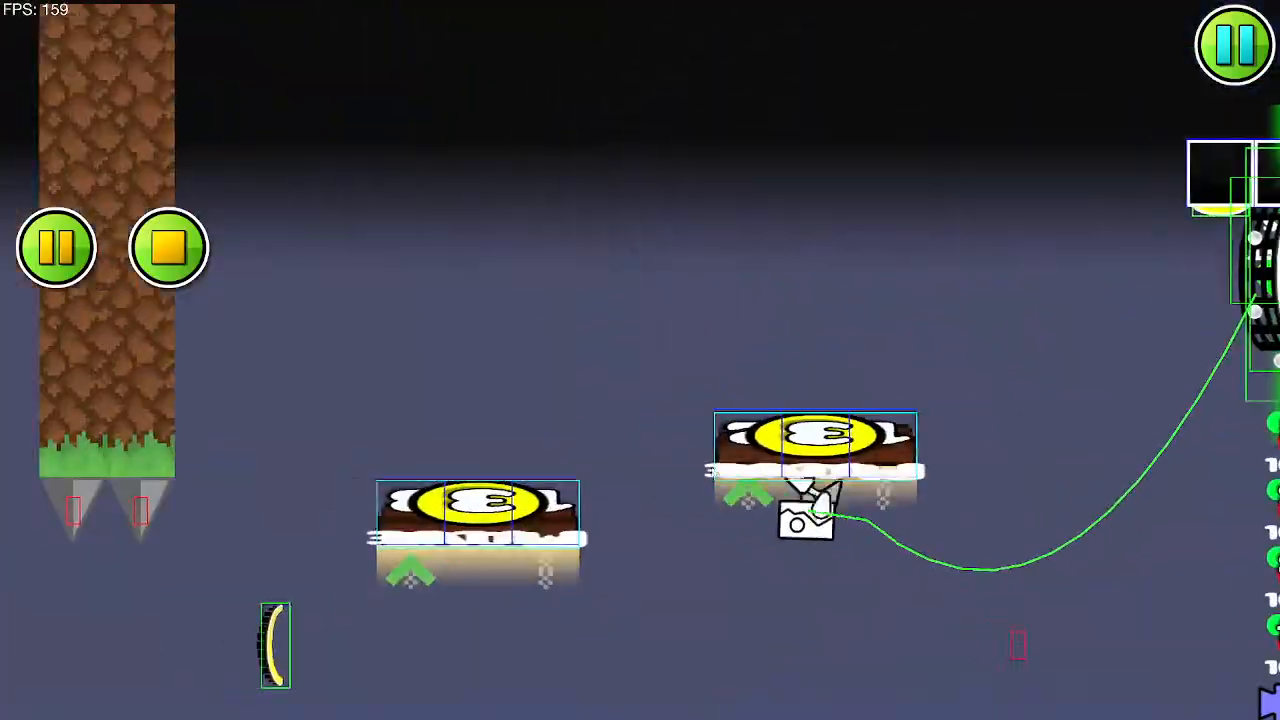
pyautogui.click(708, 474)
pyautogui.click(708, 474)
pyautogui.click(708, 474)
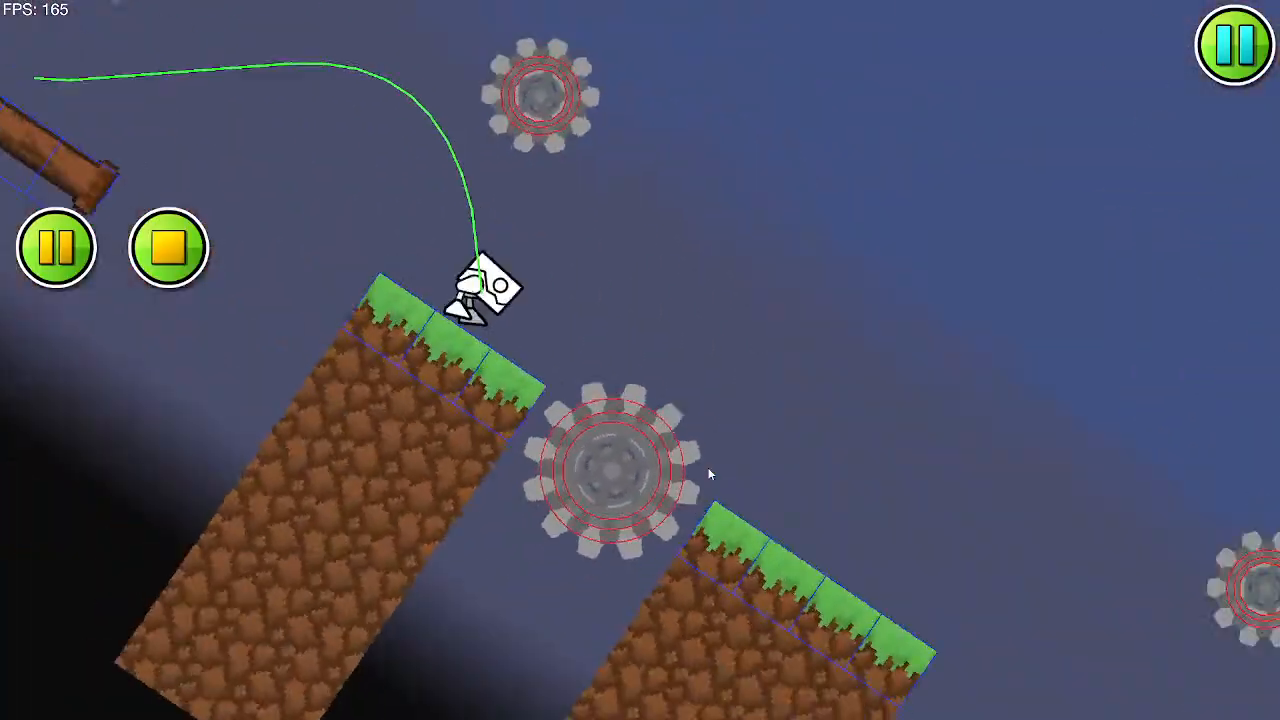
pyautogui.click(708, 468)
pyautogui.click(628, 446)
pyautogui.click(561, 429)
pyautogui.click(561, 429)
pyautogui.click(562, 428)
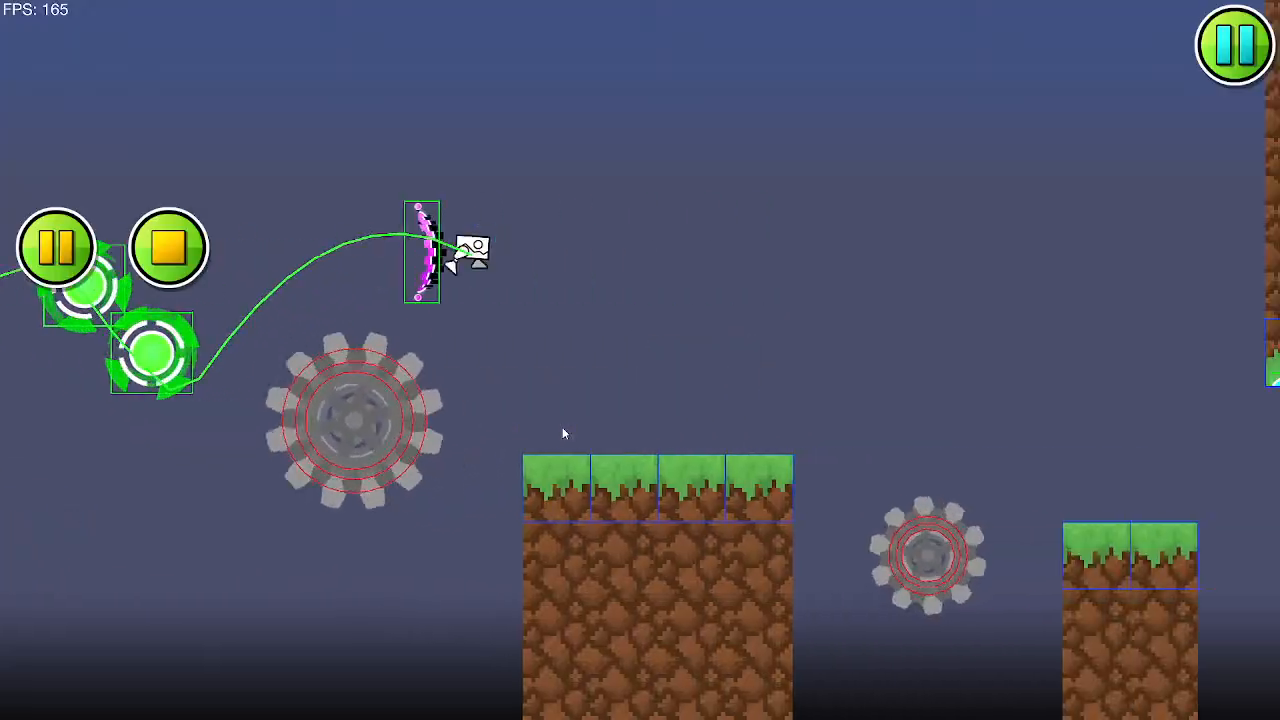
pyautogui.click(562, 428)
pyautogui.click(562, 428)
pyautogui.click(563, 427)
pyautogui.click(563, 427)
pyautogui.click(563, 427)
pyautogui.click(563, 427)
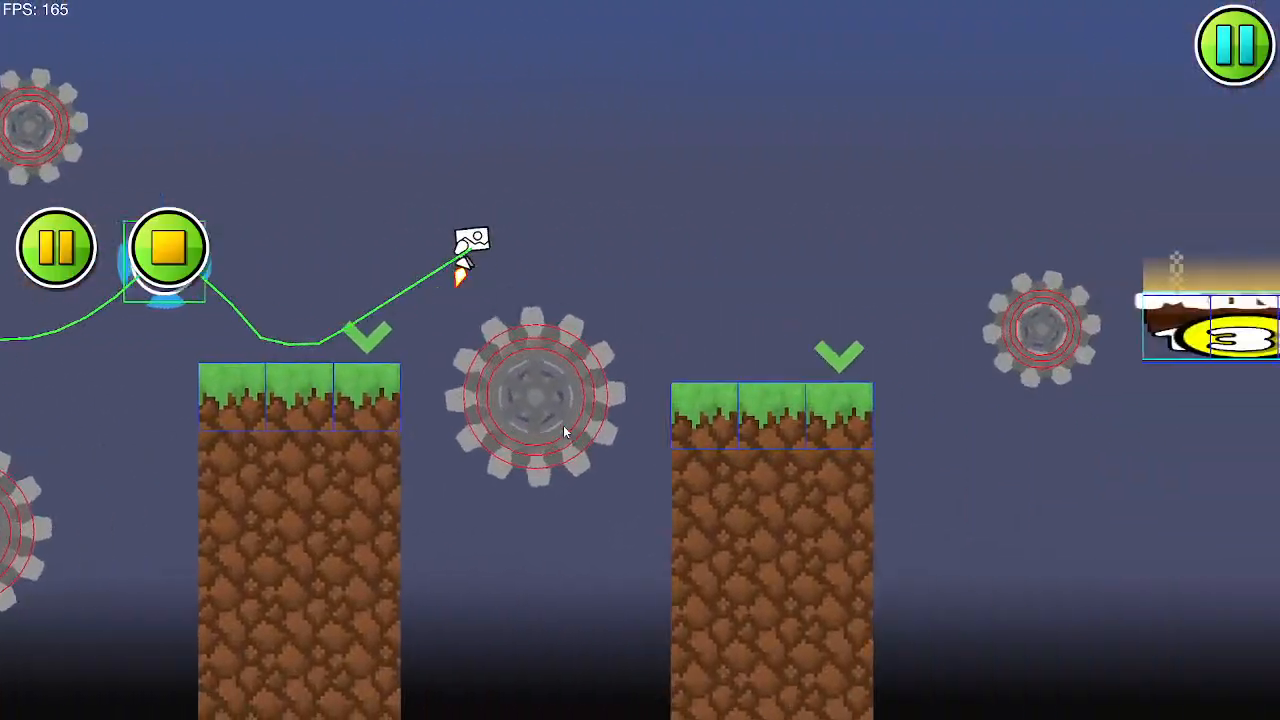
pyautogui.click(563, 427)
pyautogui.click(563, 427)
pyautogui.click(563, 426)
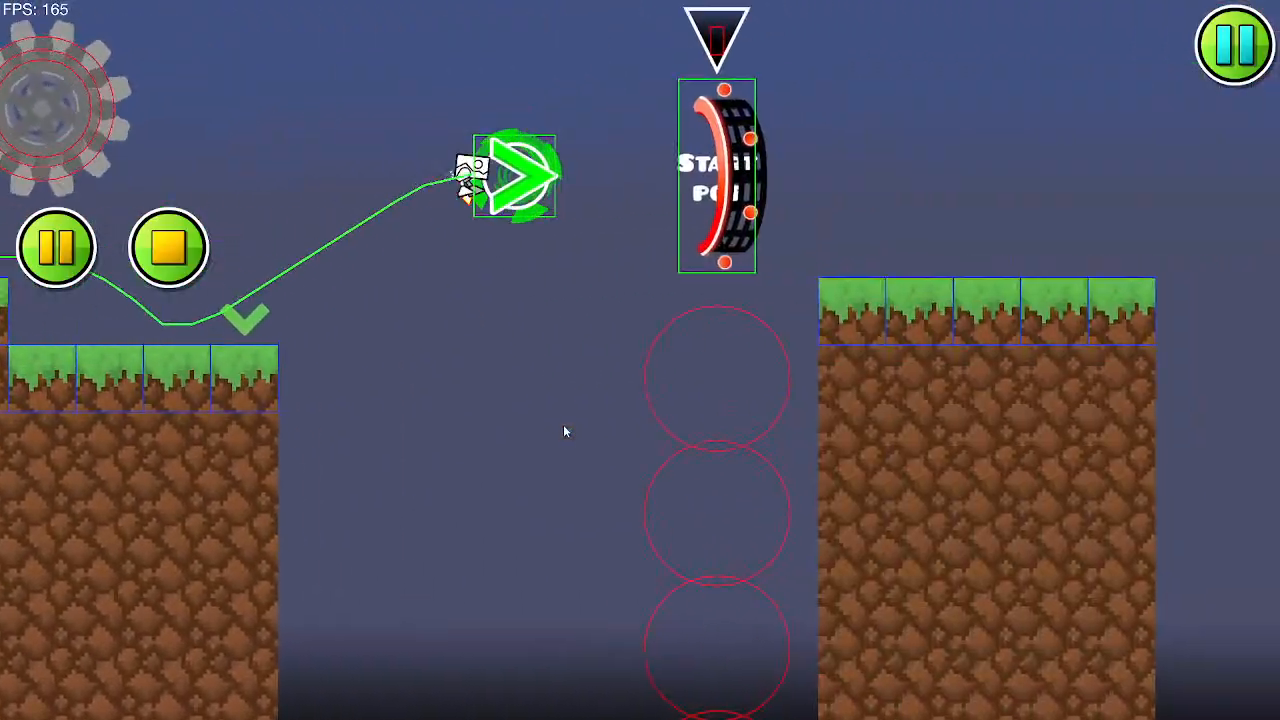
pyautogui.click(563, 426)
pyautogui.click(563, 425)
pyautogui.click(563, 425)
pyautogui.click(563, 425)
pyautogui.click(563, 425)
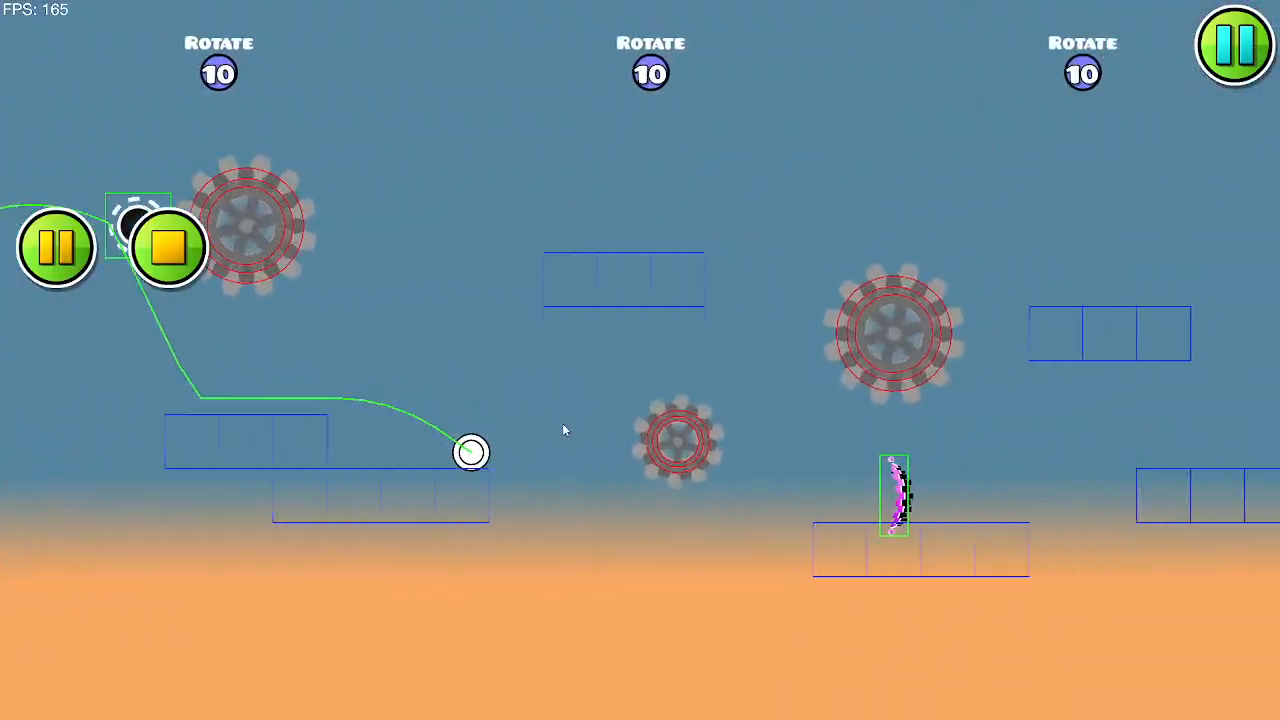
pyautogui.click(563, 425)
pyautogui.click(563, 425)
pyautogui.click(563, 425)
pyautogui.click(563, 425)
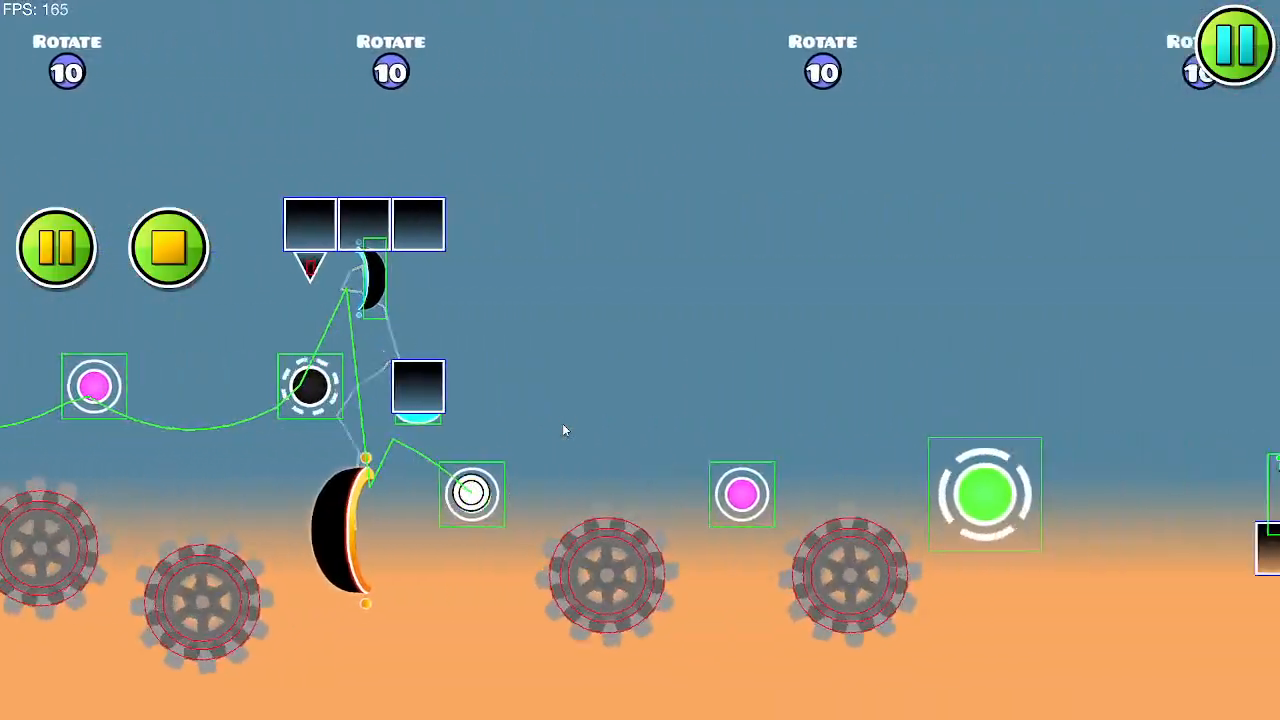
pyautogui.click(562, 426)
pyautogui.click(562, 426)
pyautogui.click(562, 426)
pyautogui.click(561, 426)
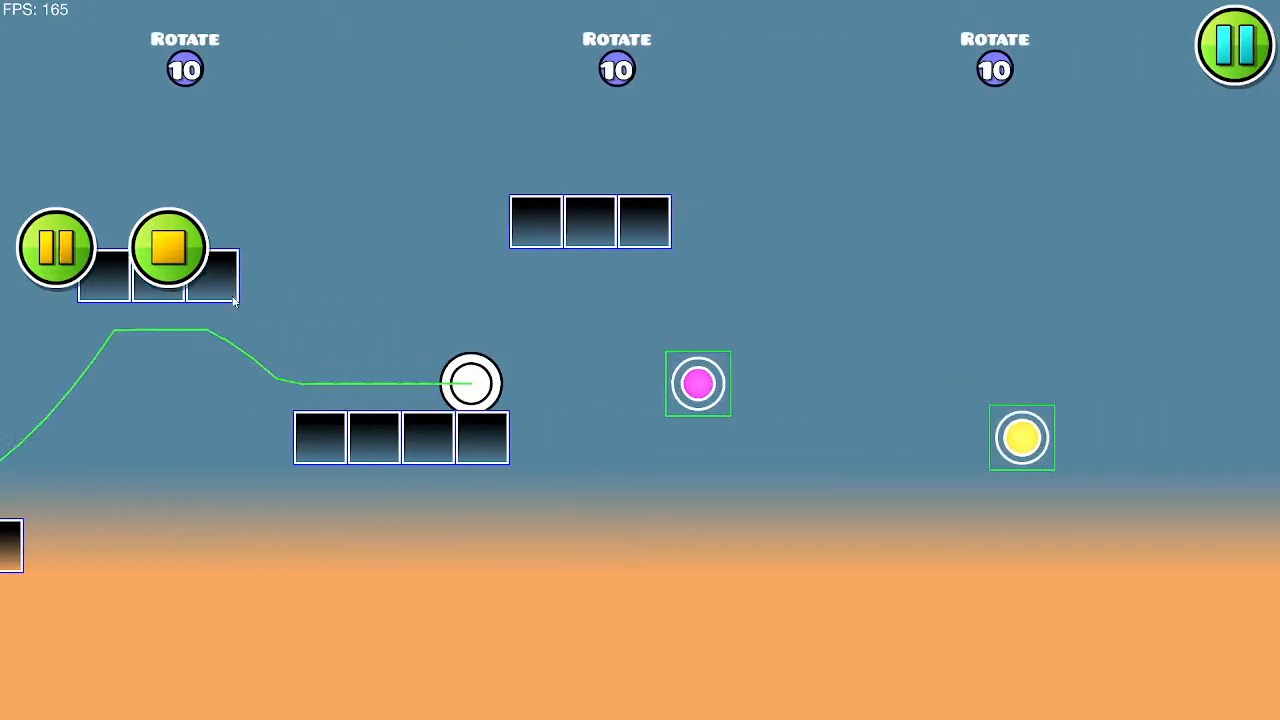
pyautogui.click(170, 250)
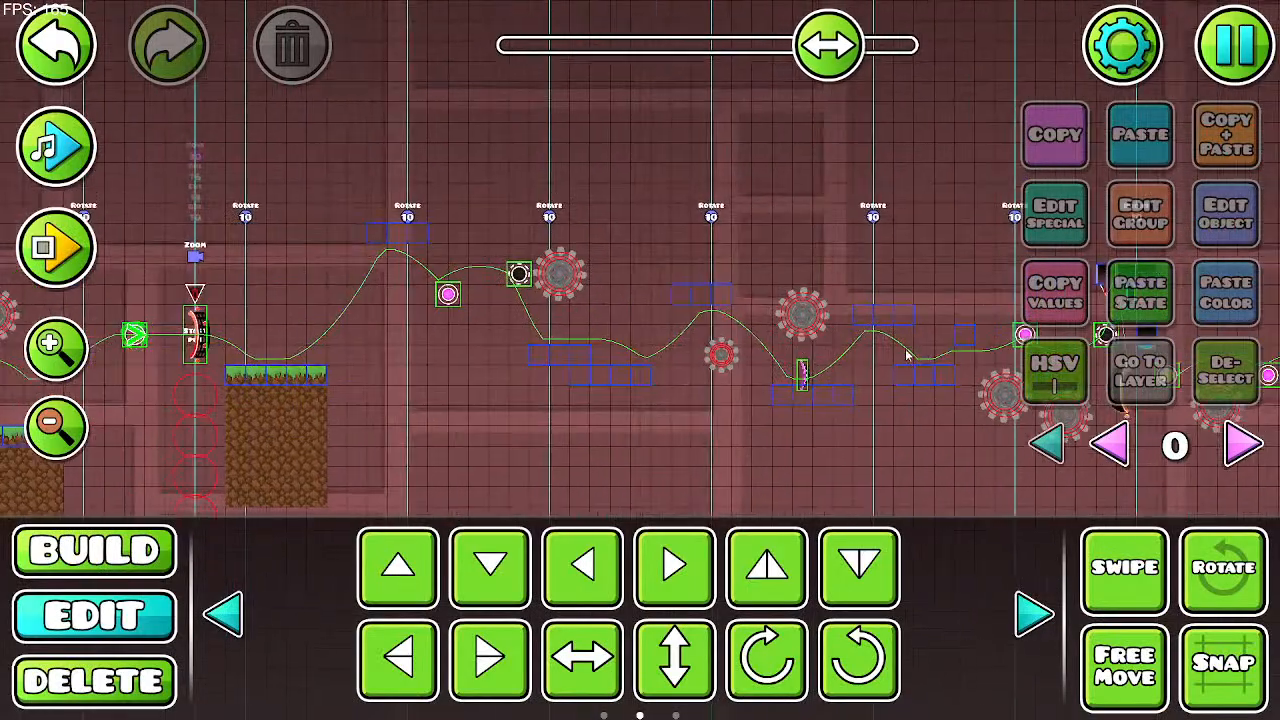
# Step: Select all parts of the upper face platform in the earlier section, near the Move 113 and 125 triggers
pyautogui.click(67, 358)
pyautogui.moveTo(166, 330); pyautogui.dragTo(540, 360)
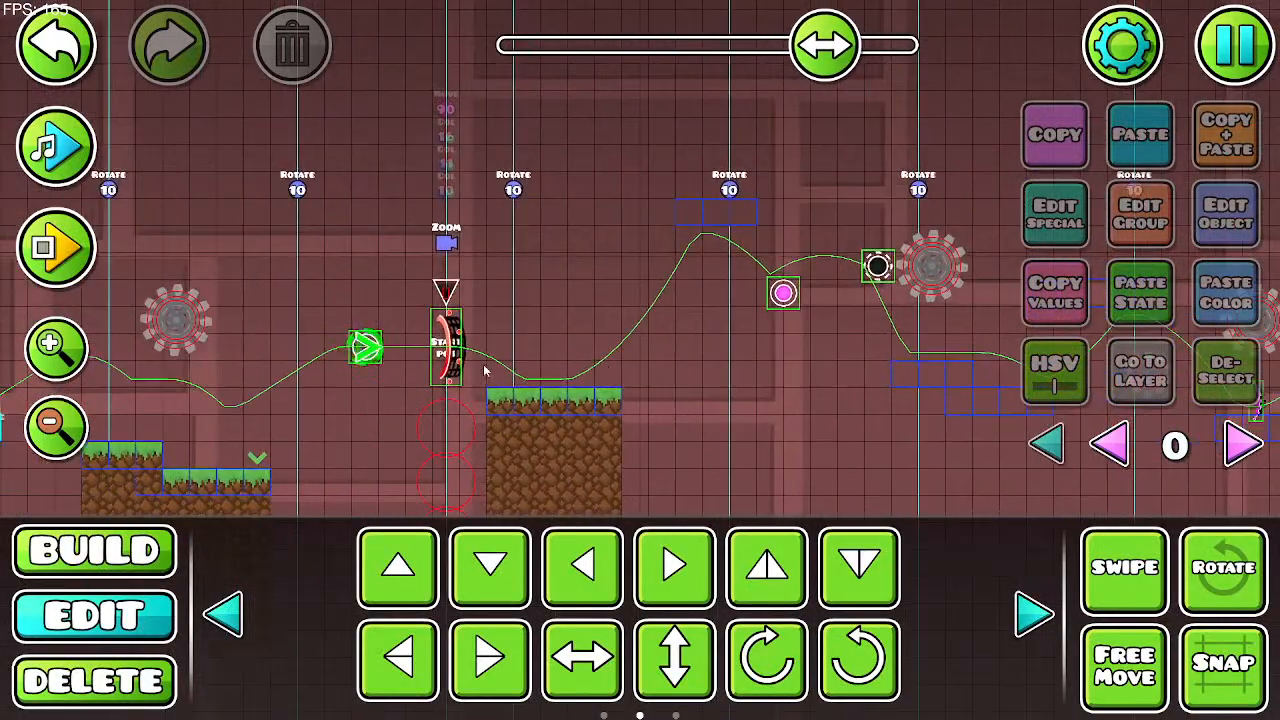
pyautogui.moveTo(230, 366); pyautogui.dragTo(503, 326)
pyautogui.moveTo(385, 356); pyautogui.dragTo(194, 352)
pyautogui.moveTo(789, 184); pyautogui.dragTo(638, 215)
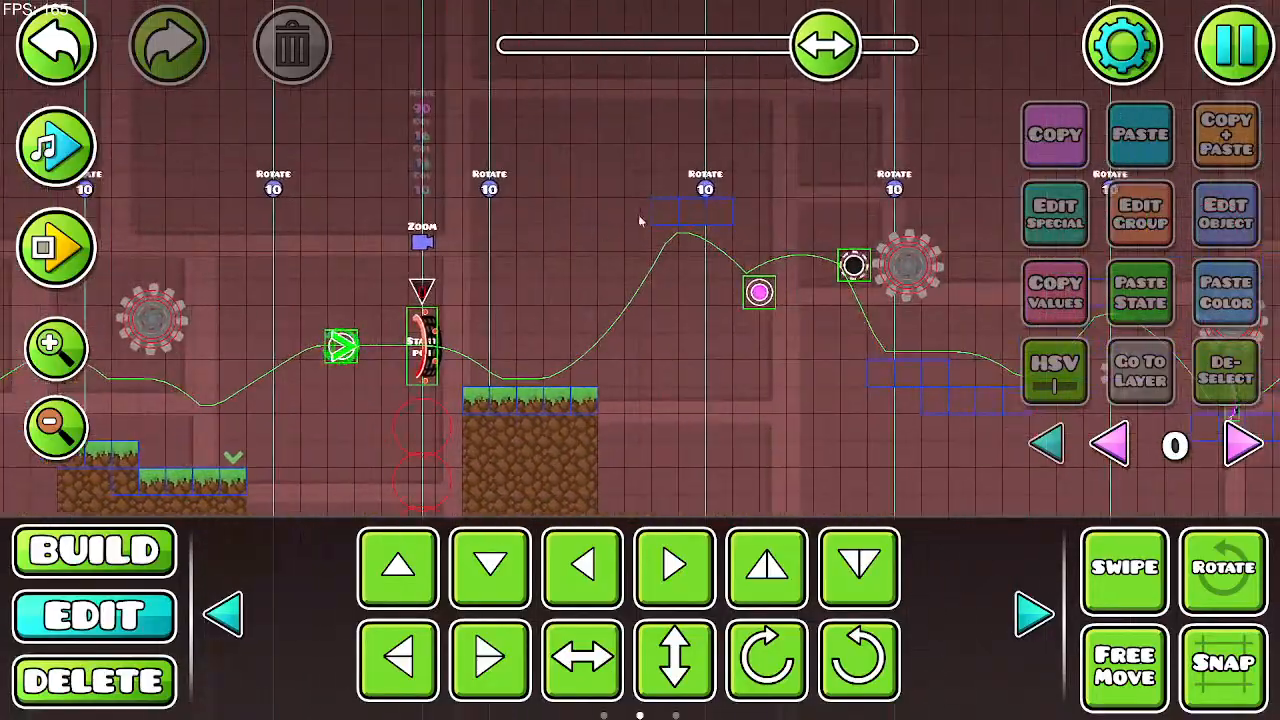
pyautogui.moveTo(560, 297); pyautogui.dragTo(928, 275)
pyautogui.moveTo(215, 343); pyautogui.dragTo(760, 328)
pyautogui.moveTo(240, 320); pyautogui.dragTo(760, 325)
pyautogui.moveTo(242, 300); pyautogui.dragTo(785, 318)
pyautogui.moveTo(245, 300); pyautogui.dragTo(790, 315)
pyautogui.moveTo(213, 338); pyautogui.dragTo(480, 344)
pyautogui.click(396, 296)
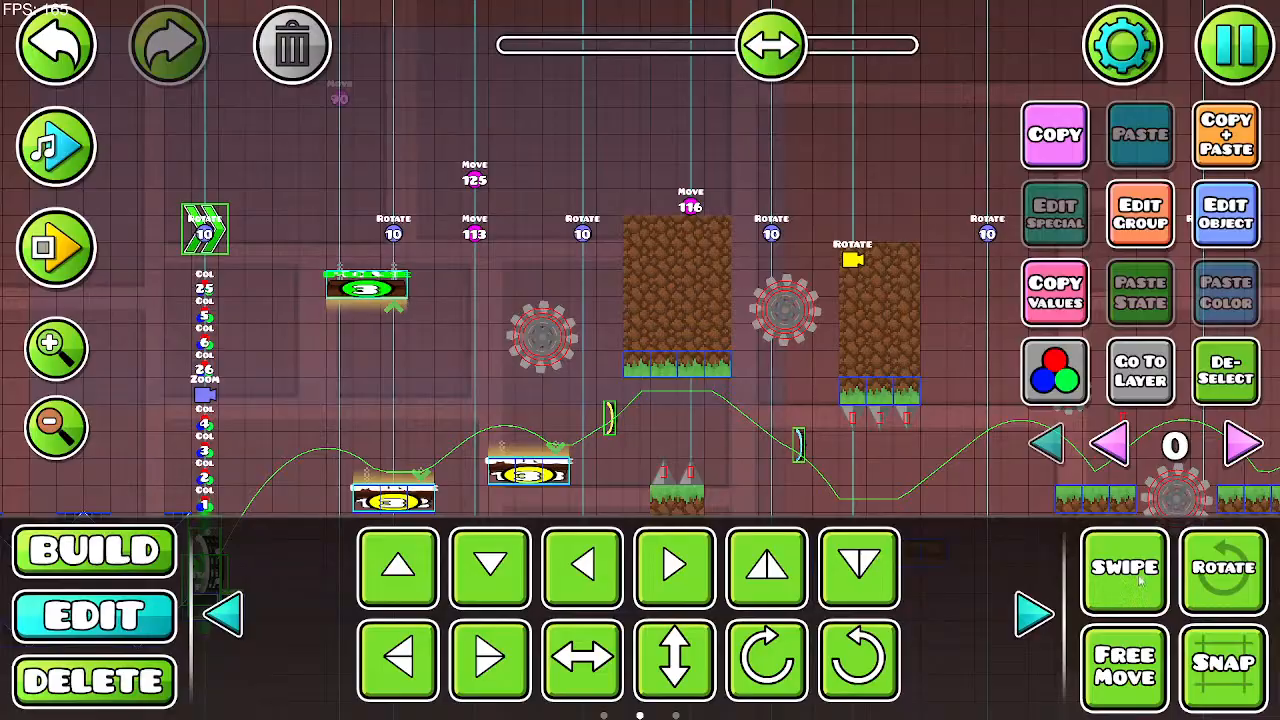
pyautogui.click(368, 287)
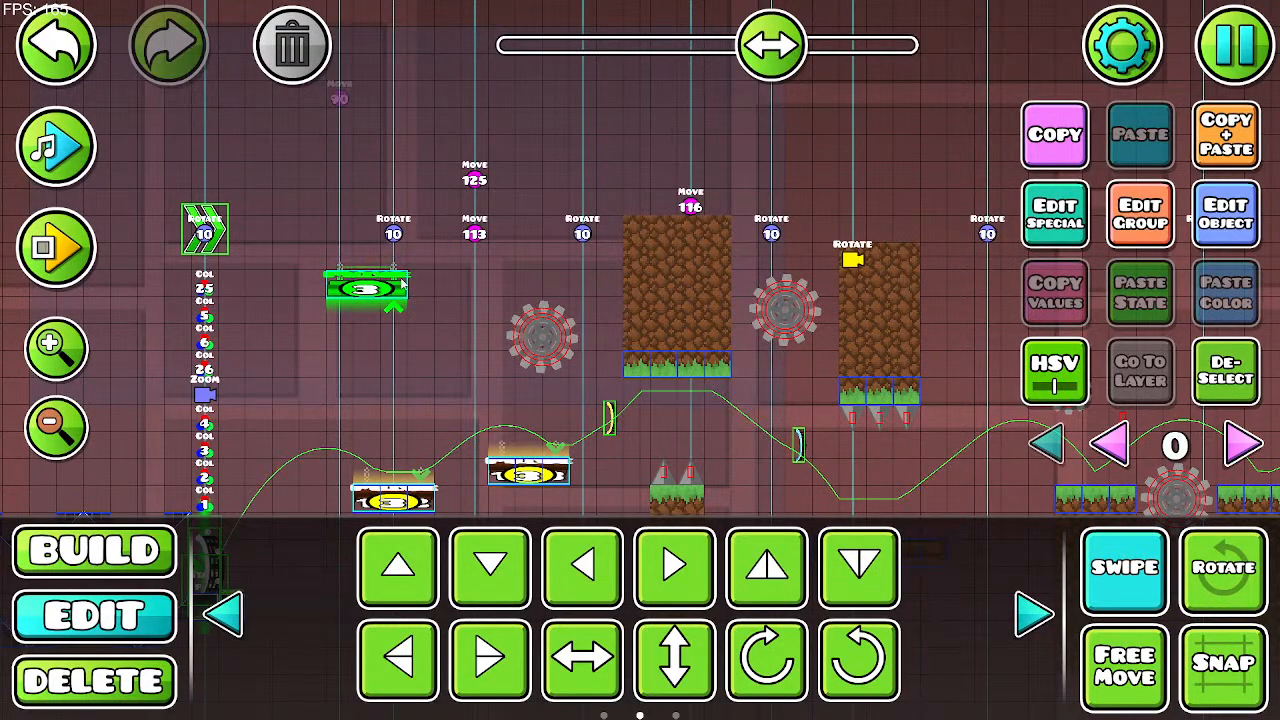
pyautogui.click(1104, 567)
# Step: Place the selected face platform over the invisible three-block ceiling platform just before the ball section's first pink orb
pyautogui.press('d')
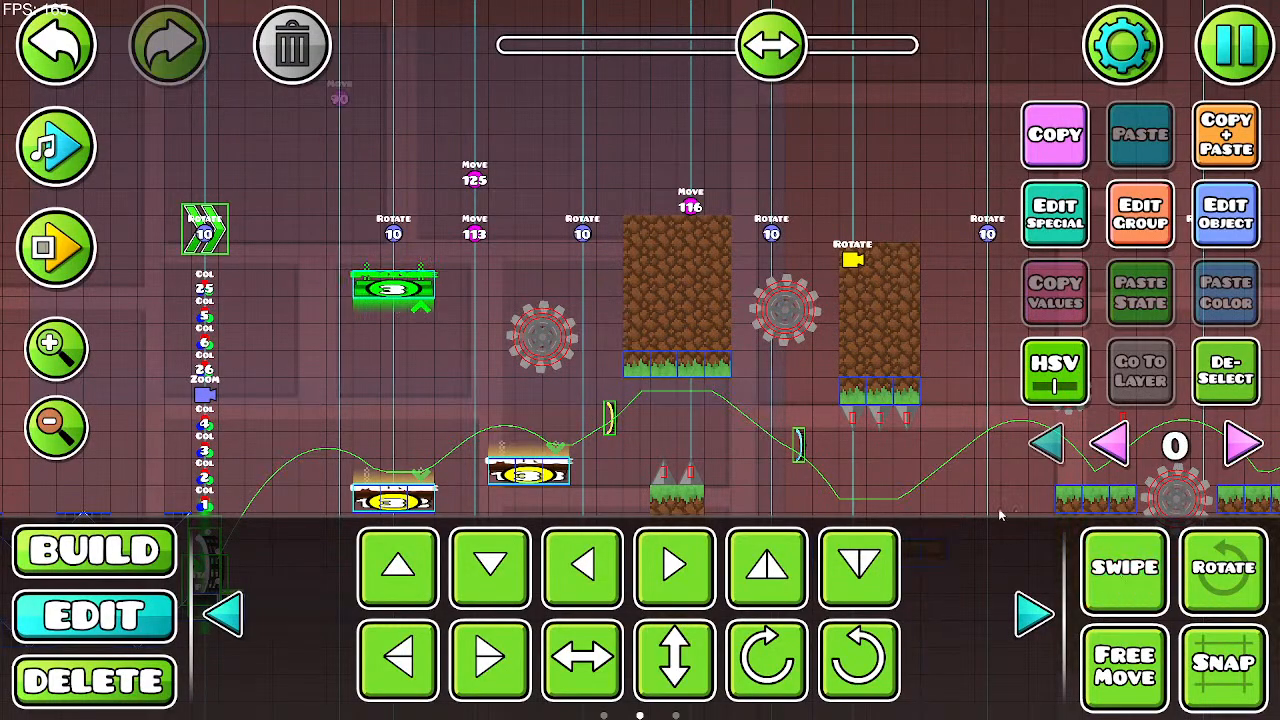
pyautogui.press('a')
pyautogui.press('d')
pyautogui.press('d')
pyautogui.press('d')
pyautogui.press('d')
pyautogui.press('d')
pyautogui.press('d')
pyautogui.press('d')
pyautogui.press('d')
pyautogui.press('d')
pyautogui.press('d')
pyautogui.press('d')
pyautogui.press('d')
pyautogui.press('d')
pyautogui.press('d')
pyautogui.moveTo(698, 384); pyautogui.dragTo(305, 366)
pyautogui.moveTo(761, 330); pyautogui.dragTo(207, 358)
pyautogui.press('d')
pyautogui.press('d')
pyautogui.press('d')
pyautogui.press('d')
pyautogui.press('d')
pyautogui.press('d')
pyautogui.press('d')
pyautogui.press('d')
pyautogui.press('d')
pyautogui.press('d')
pyautogui.press('d')
pyautogui.press('d')
pyautogui.press('d')
pyautogui.press('d')
pyautogui.press('d')
pyautogui.press('d')
pyautogui.press('d')
pyautogui.press('d')
pyautogui.press('d')
pyautogui.press('d')
pyautogui.moveTo(715, 343); pyautogui.dragTo(366, 343)
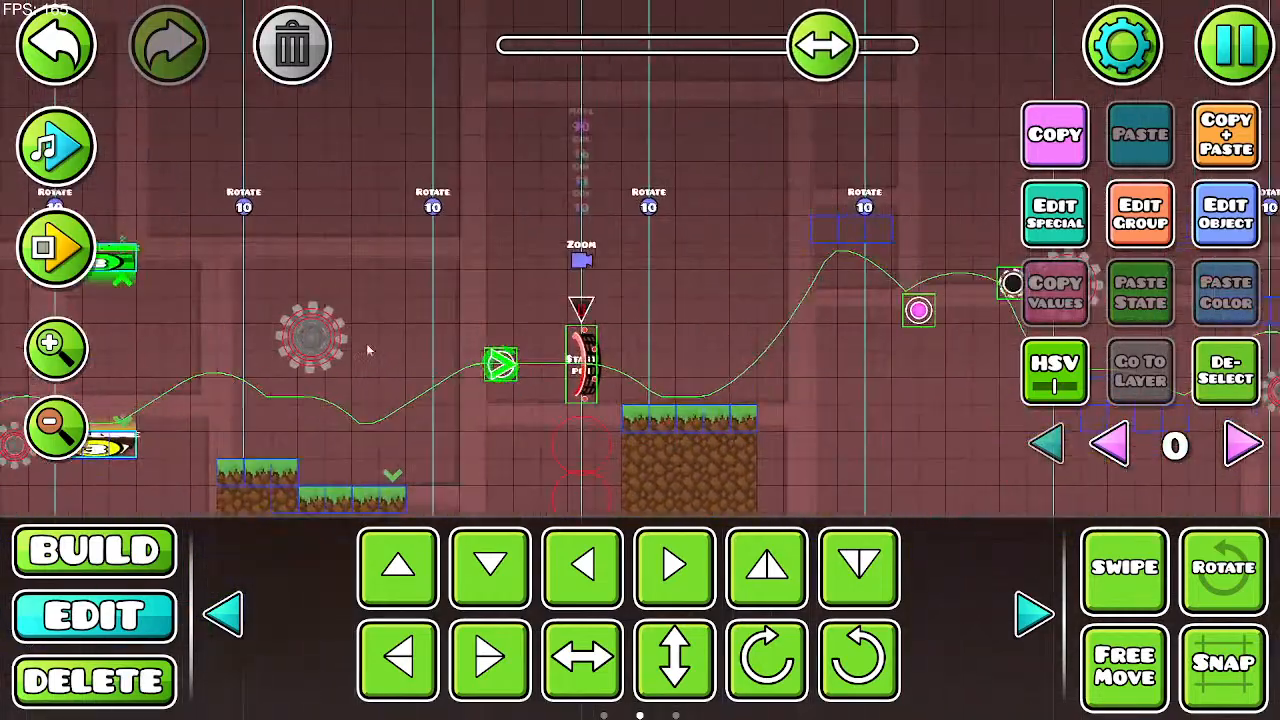
pyautogui.moveTo(636, 328); pyautogui.dragTo(278, 347)
pyautogui.press('d')
pyautogui.press('w')
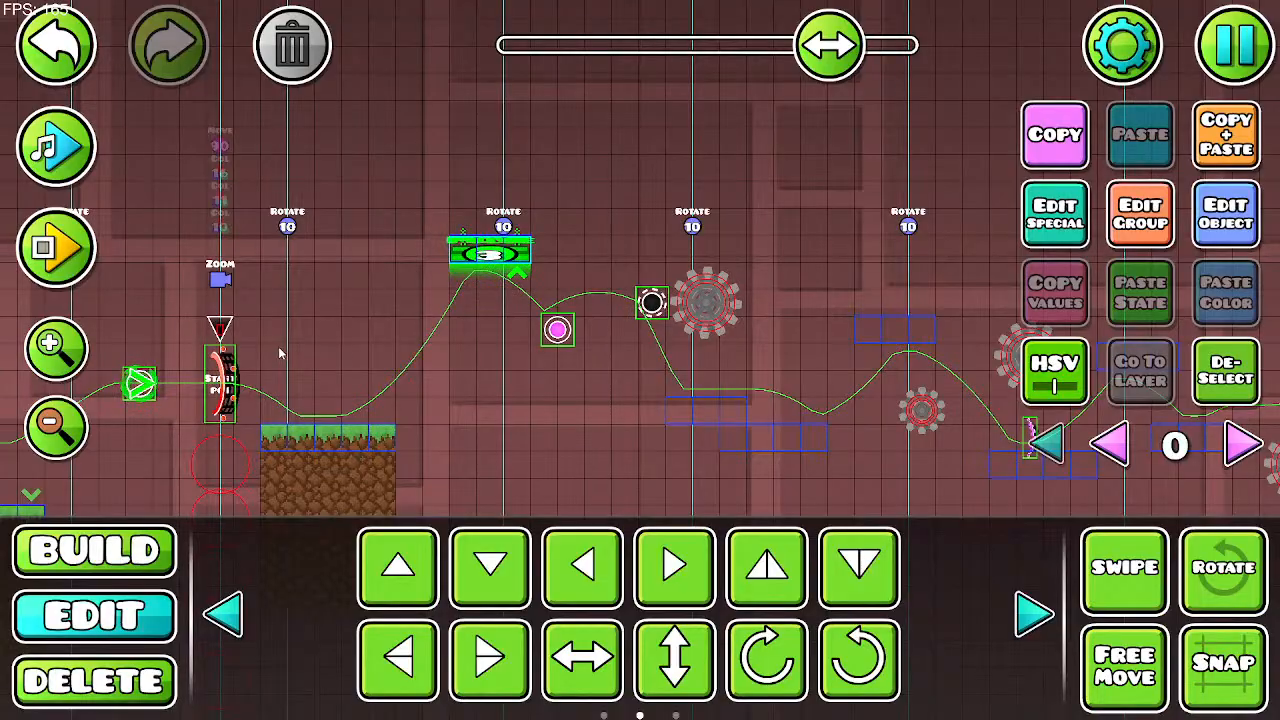
pyautogui.hotkey('ctrl', 'd')
pyautogui.press('w')
pyautogui.press('w')
pyautogui.press('w')
pyautogui.click(295, 47)
# Step: Check the colour channel and group settings of the placed platform's parts
pyautogui.moveTo(508, 150); pyautogui.dragTo(433, 138)
pyautogui.click(951, 308)
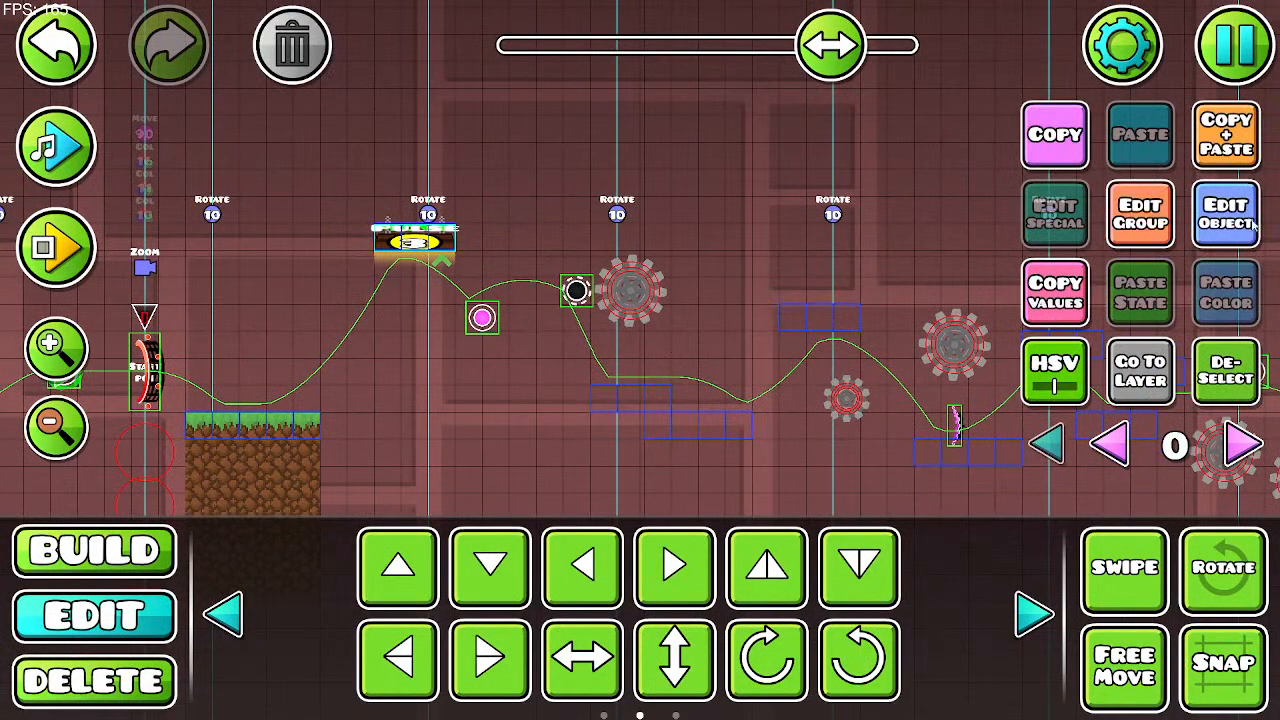
pyautogui.click(1054, 370)
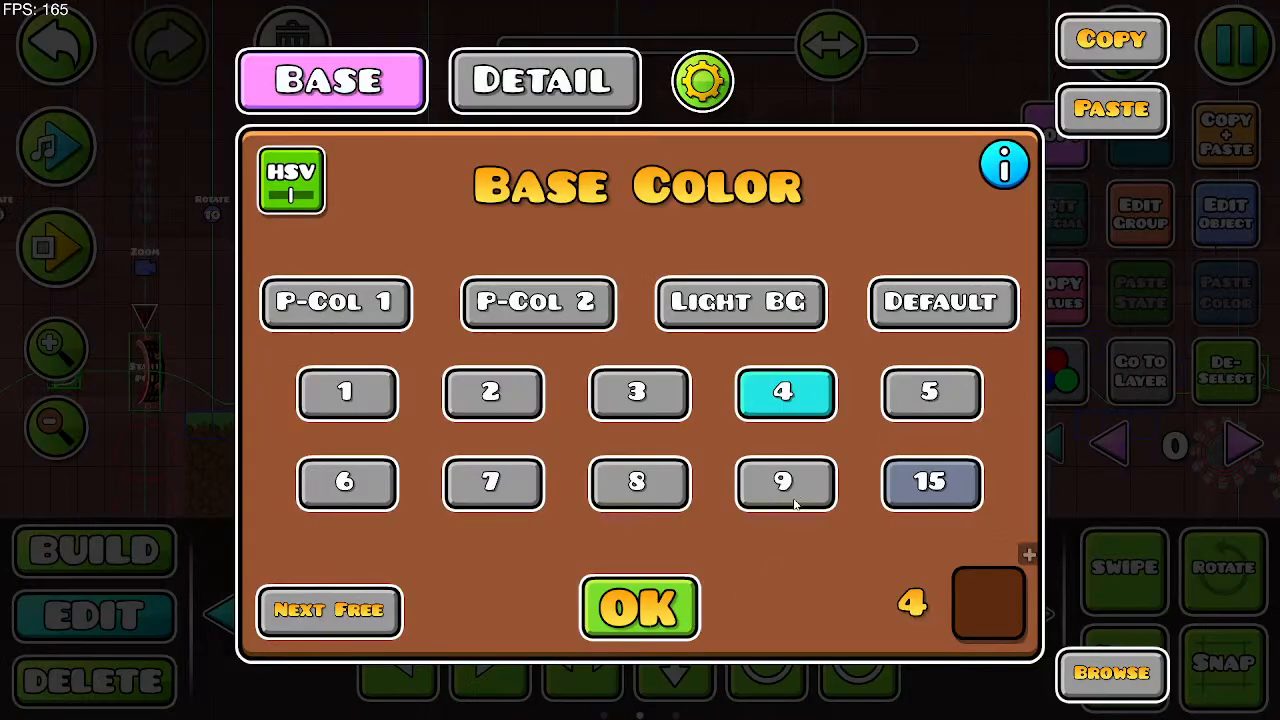
pyautogui.click(640, 610)
pyautogui.click(1140, 213)
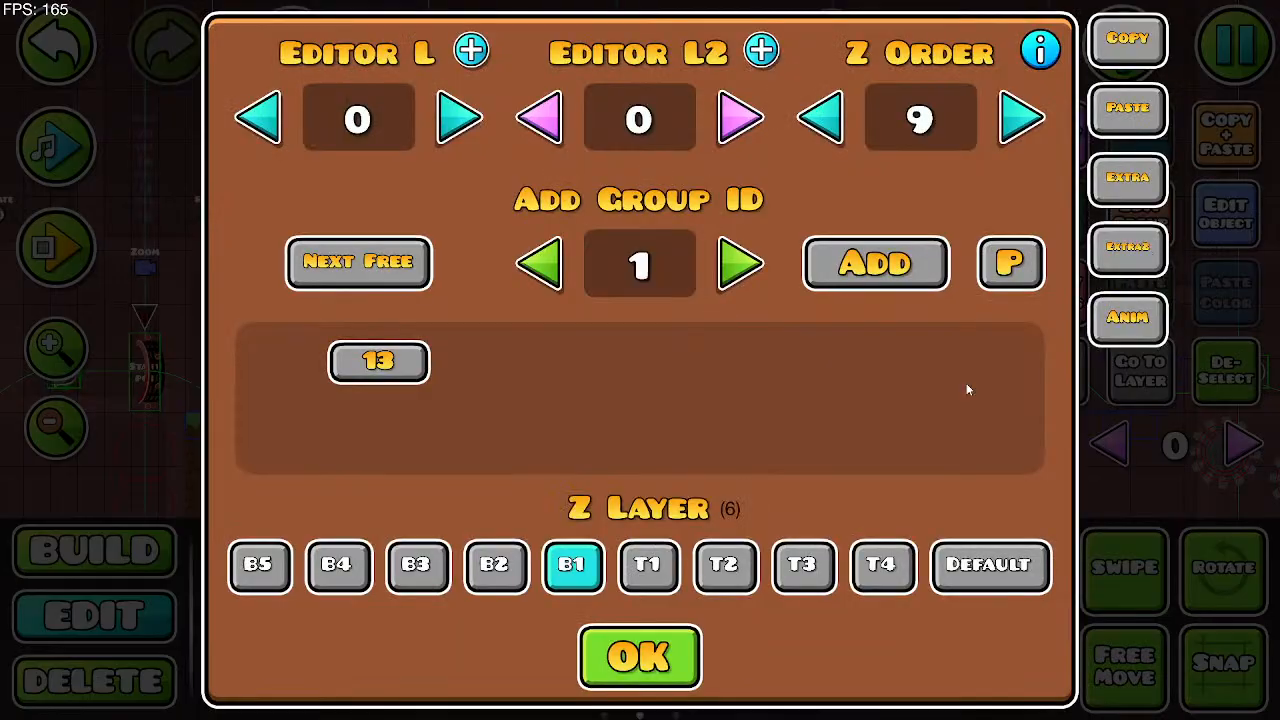
pyautogui.click(668, 648)
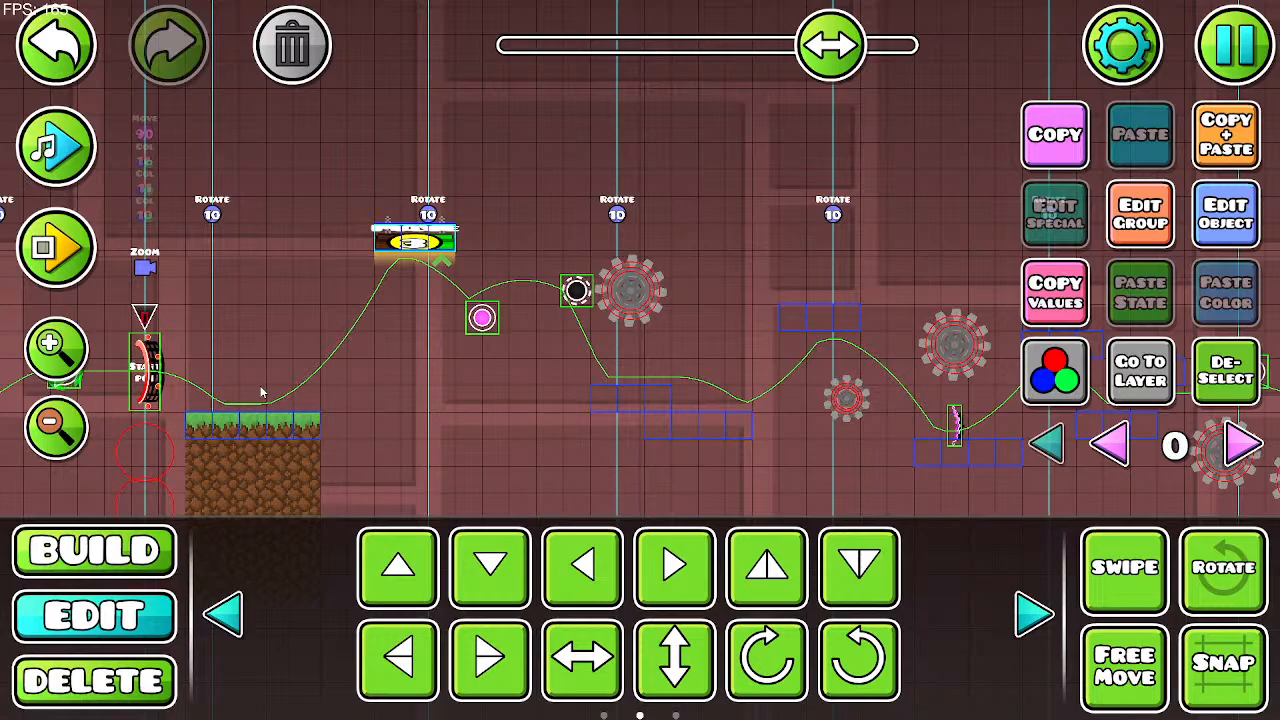
# Step: Move the yellow face emblem and white trim three blocks up, away from the placed platform's brown base
pyautogui.moveTo(332, 385); pyautogui.dragTo(289, 337)
pyautogui.click(76, 431)
pyautogui.click(76, 431)
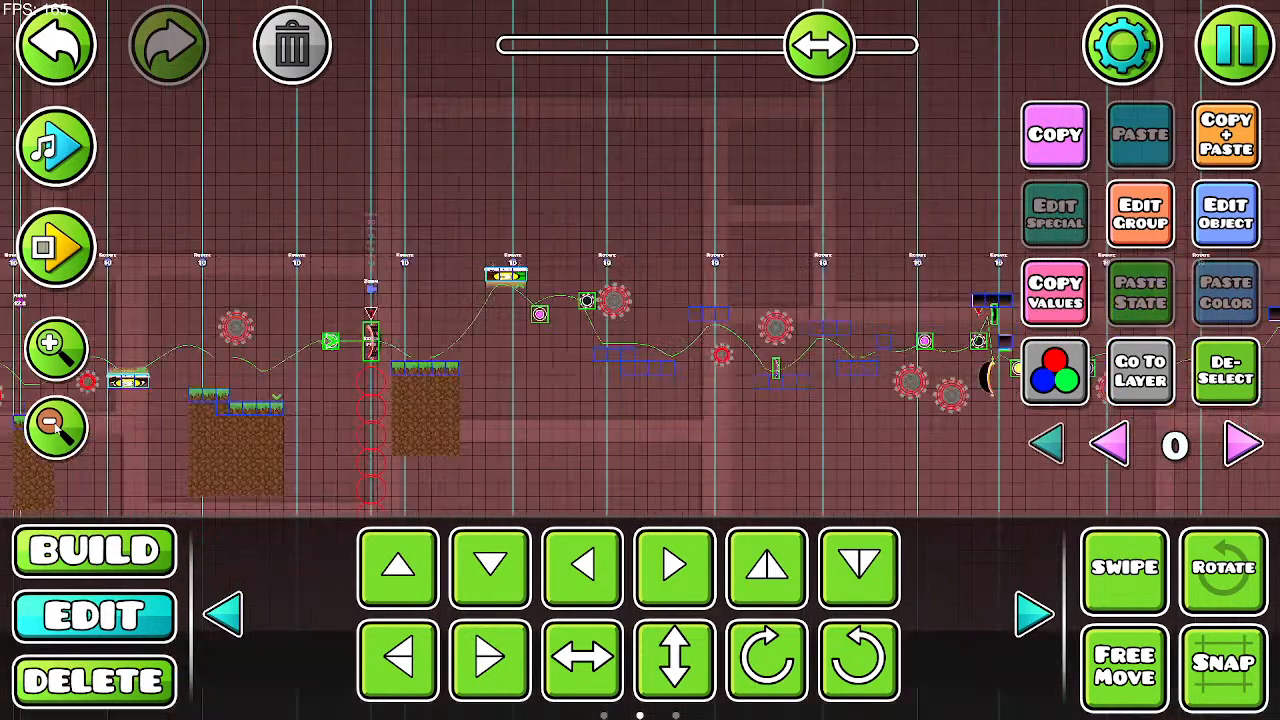
pyautogui.click(76, 431)
pyautogui.click(46, 343)
pyautogui.click(46, 343)
pyautogui.click(46, 343)
pyautogui.moveTo(376, 348); pyautogui.dragTo(523, 421)
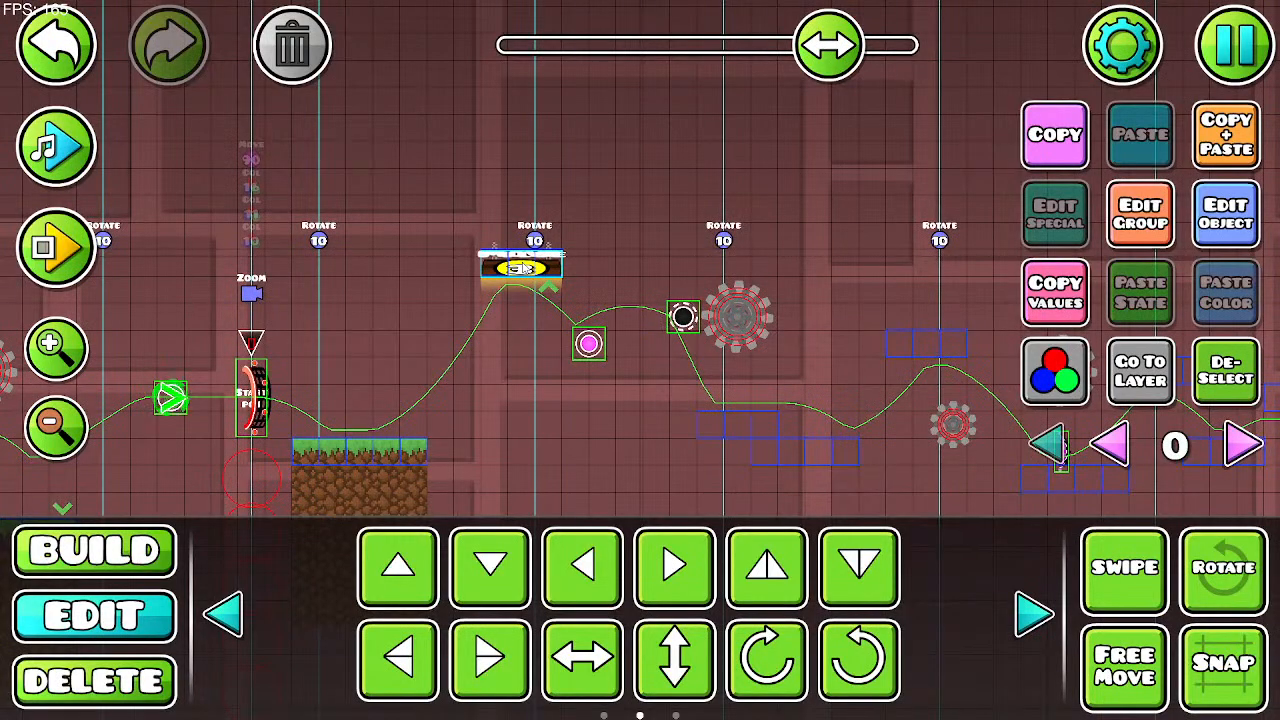
pyautogui.click(524, 268)
pyautogui.press('w')
pyautogui.press('w')
pyautogui.press('w')
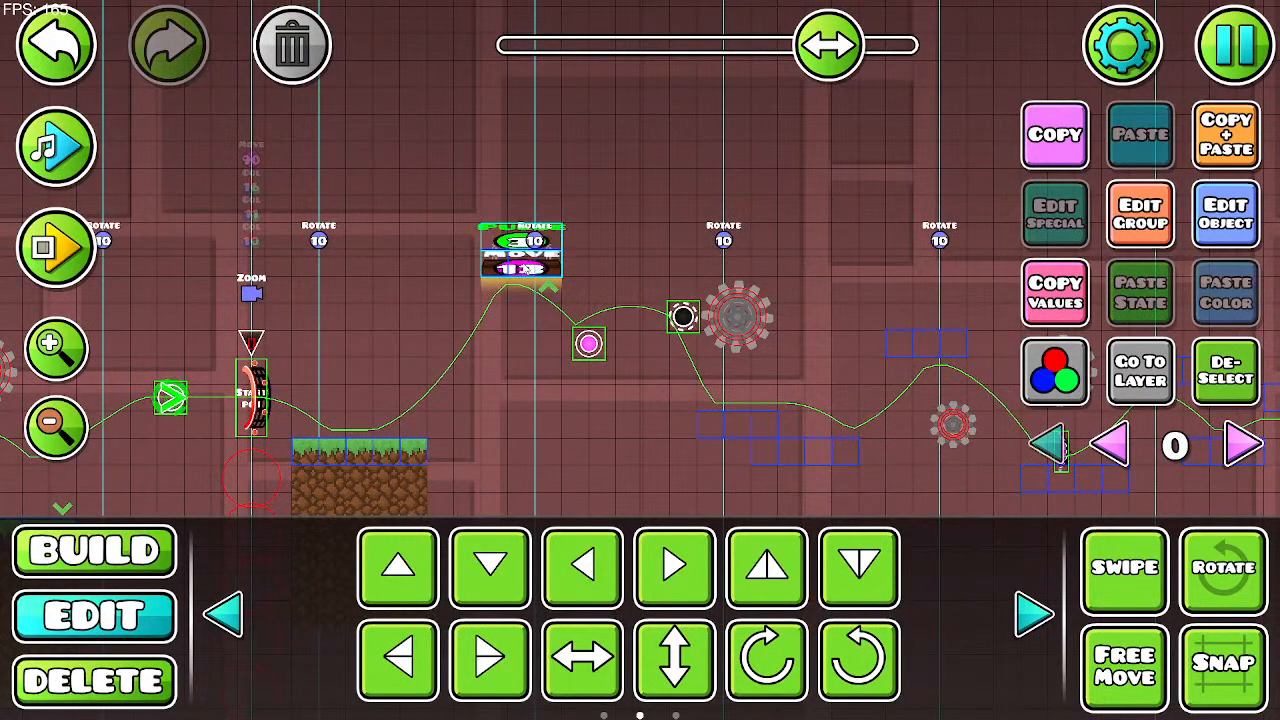
pyautogui.click(524, 268)
pyautogui.press('w')
pyautogui.press('w')
pyautogui.press('w')
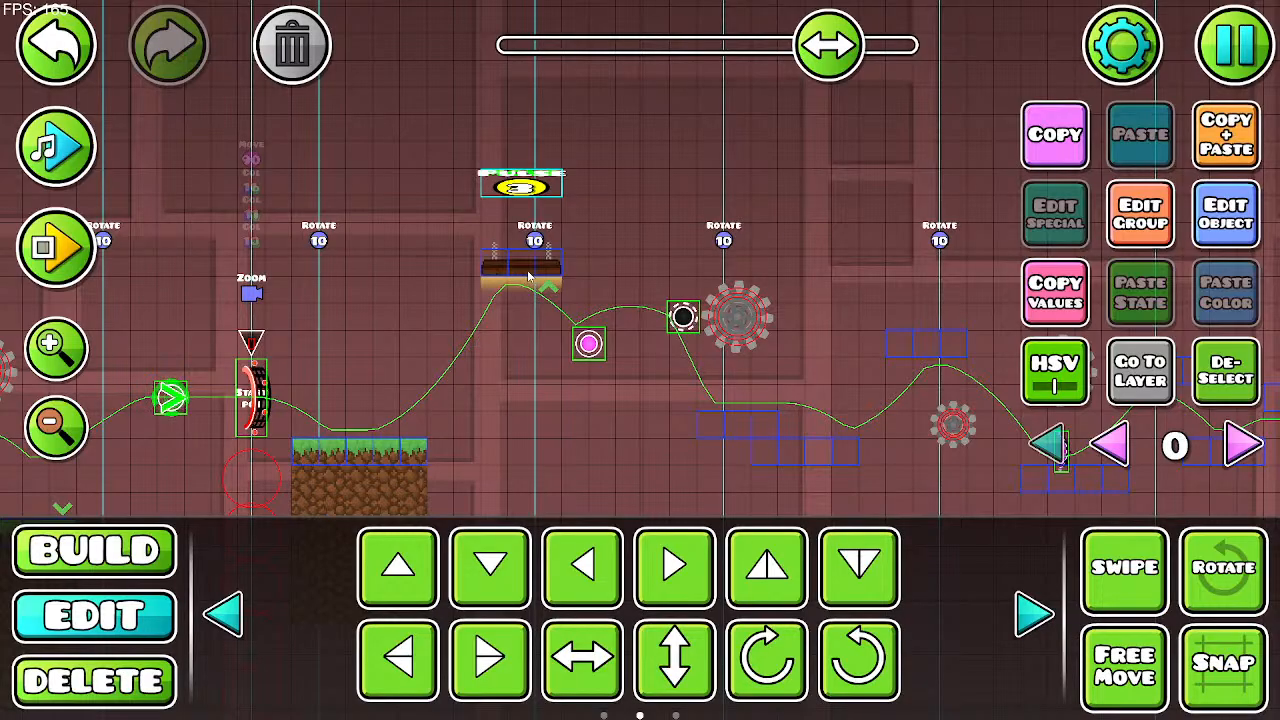
# Step: Shift the Rotate trigger one block up, clear of the platform's brown base
pyautogui.click(529, 277)
pyautogui.press('shift')
pyautogui.click(493, 257)
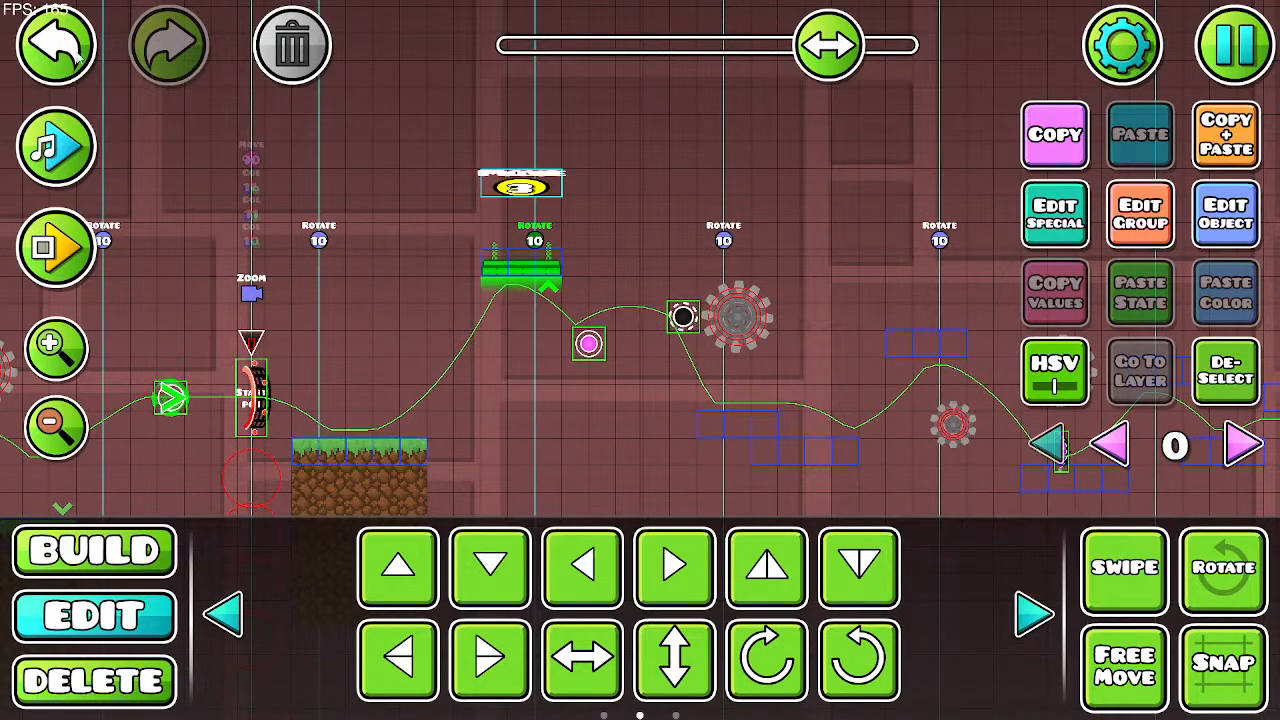
pyautogui.click(78, 57)
pyautogui.click(535, 246)
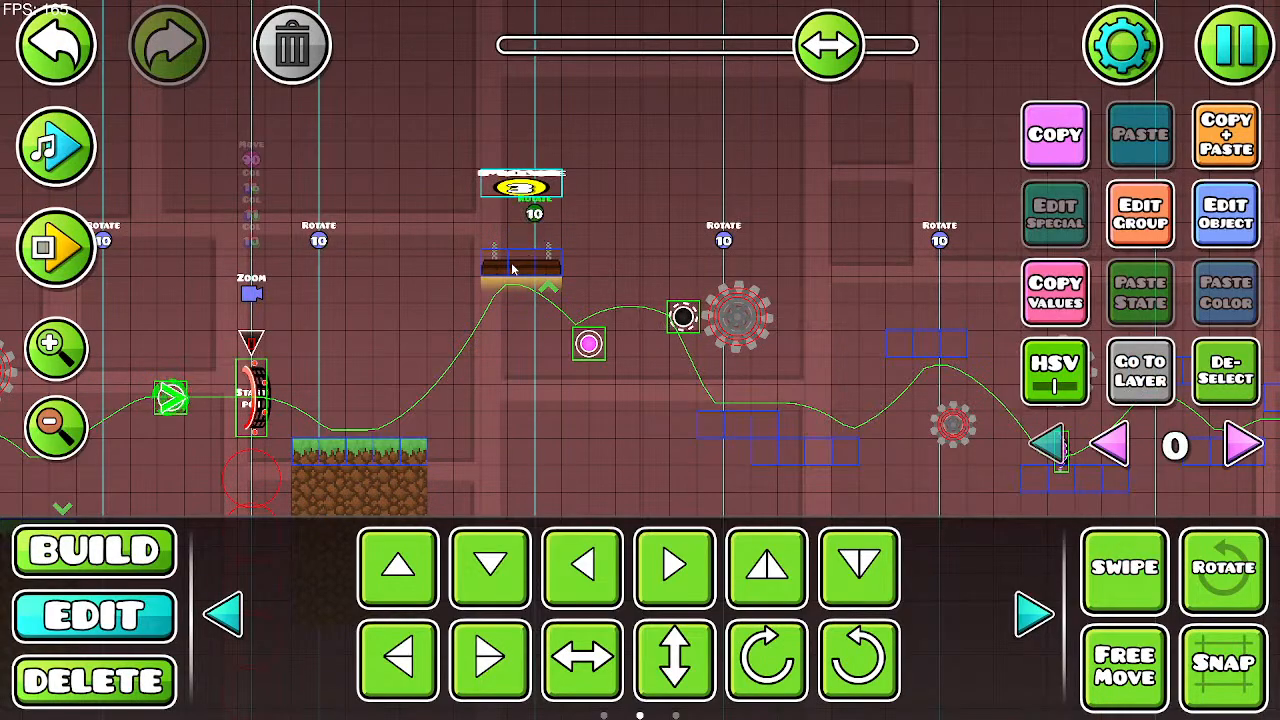
# Step: Select the brown base with its layer 1 collision blocks, add group ID 126 to them, and return to editor layer 0
pyautogui.click(512, 268)
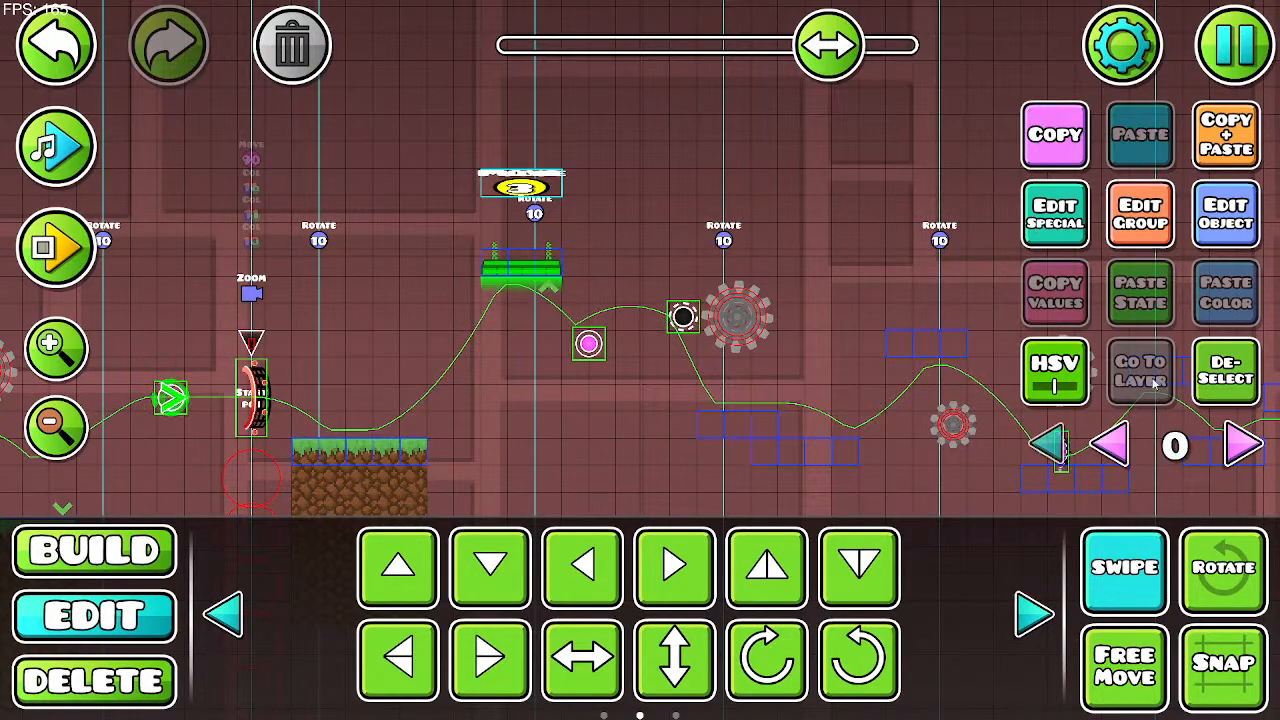
pyautogui.click(1240, 443)
pyautogui.click(1140, 213)
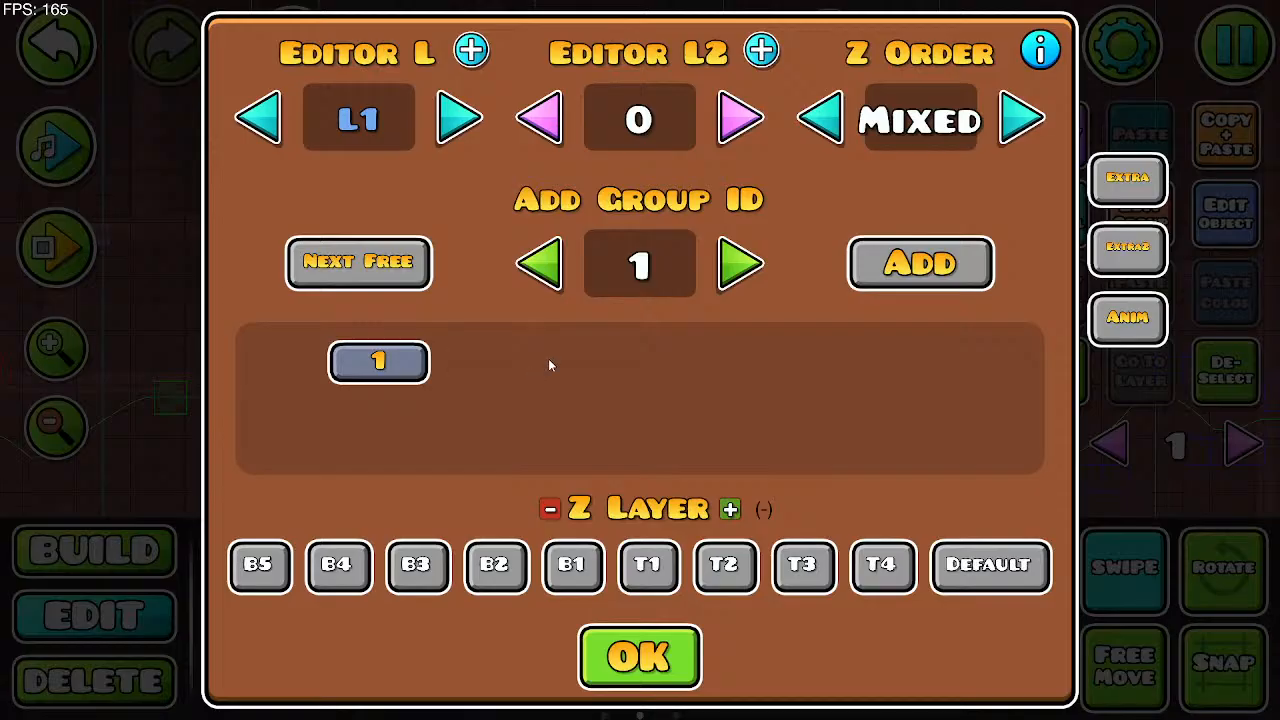
pyautogui.write('26')
pyautogui.click(932, 268)
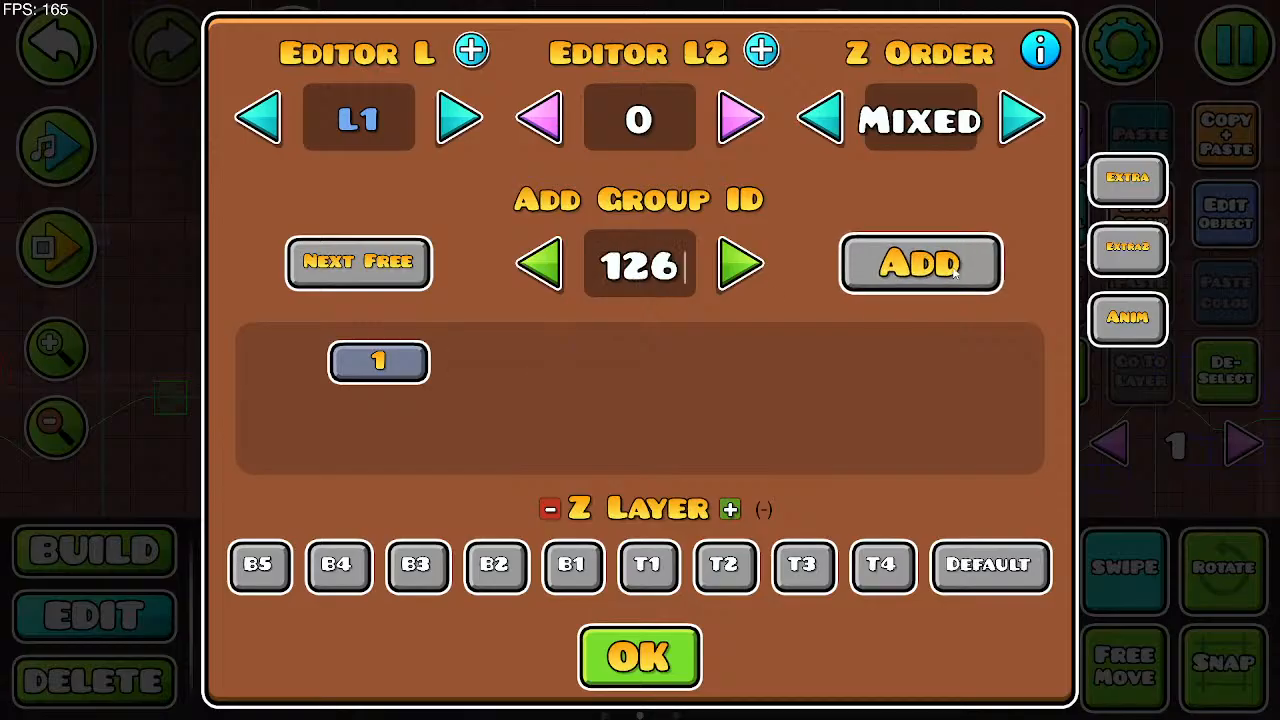
pyautogui.click(640, 658)
pyautogui.click(1124, 570)
pyautogui.click(1105, 443)
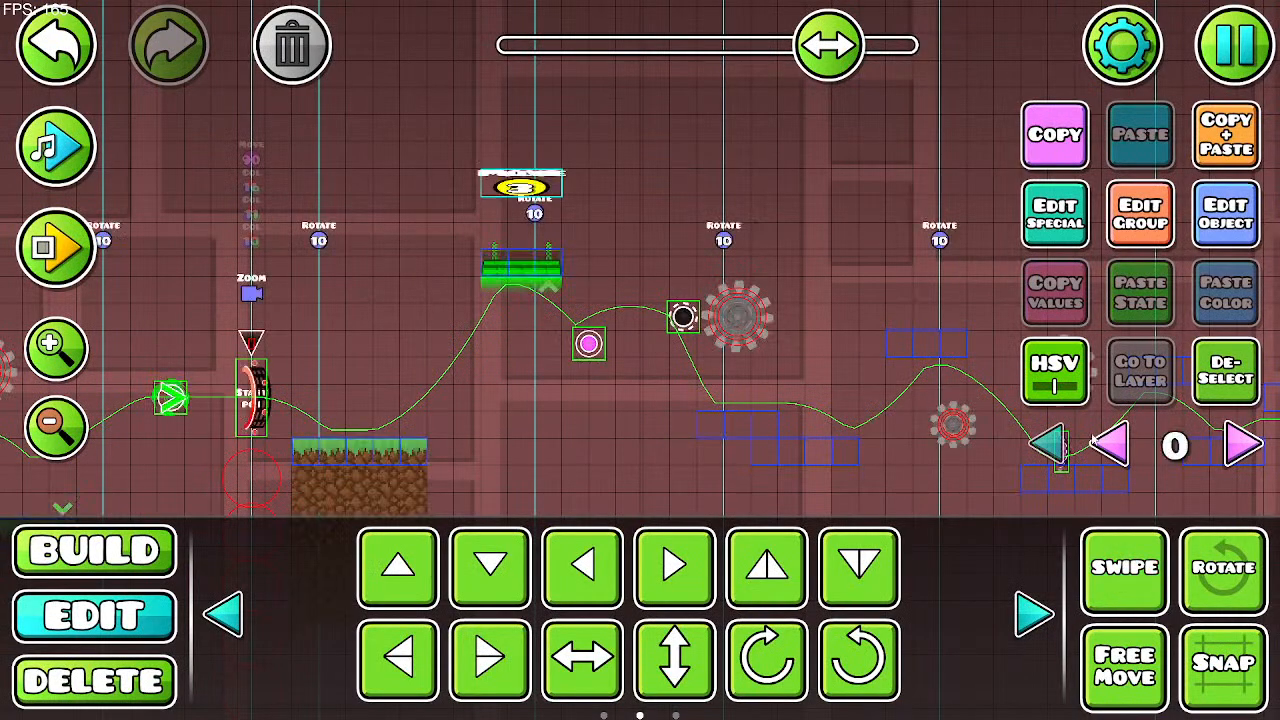
# Step: Move the yellow face emblem back down onto the brown base and edit the target group ID of the platform's Move trigger
pyautogui.click(540, 188)
pyautogui.moveTo(540, 188); pyautogui.dragTo(540, 270)
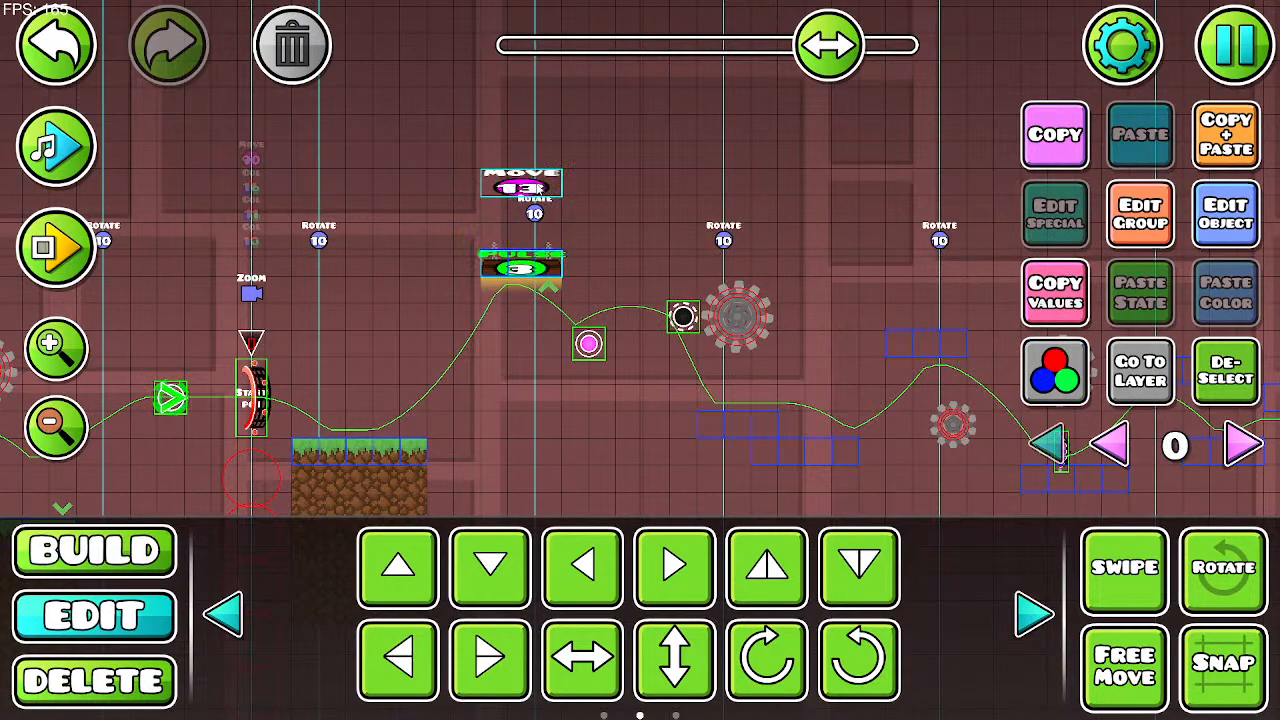
pyautogui.click(911, 265)
pyautogui.click(1227, 222)
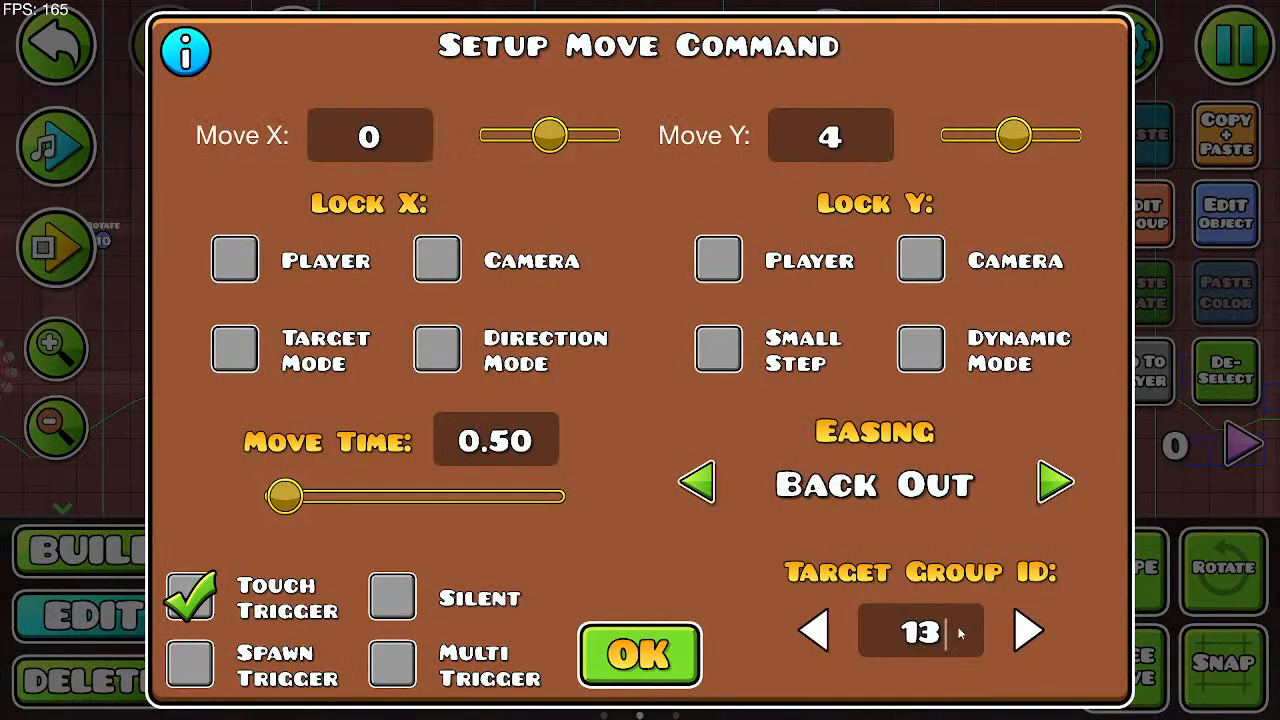
pyautogui.click(642, 655)
pyautogui.click(86, 266)
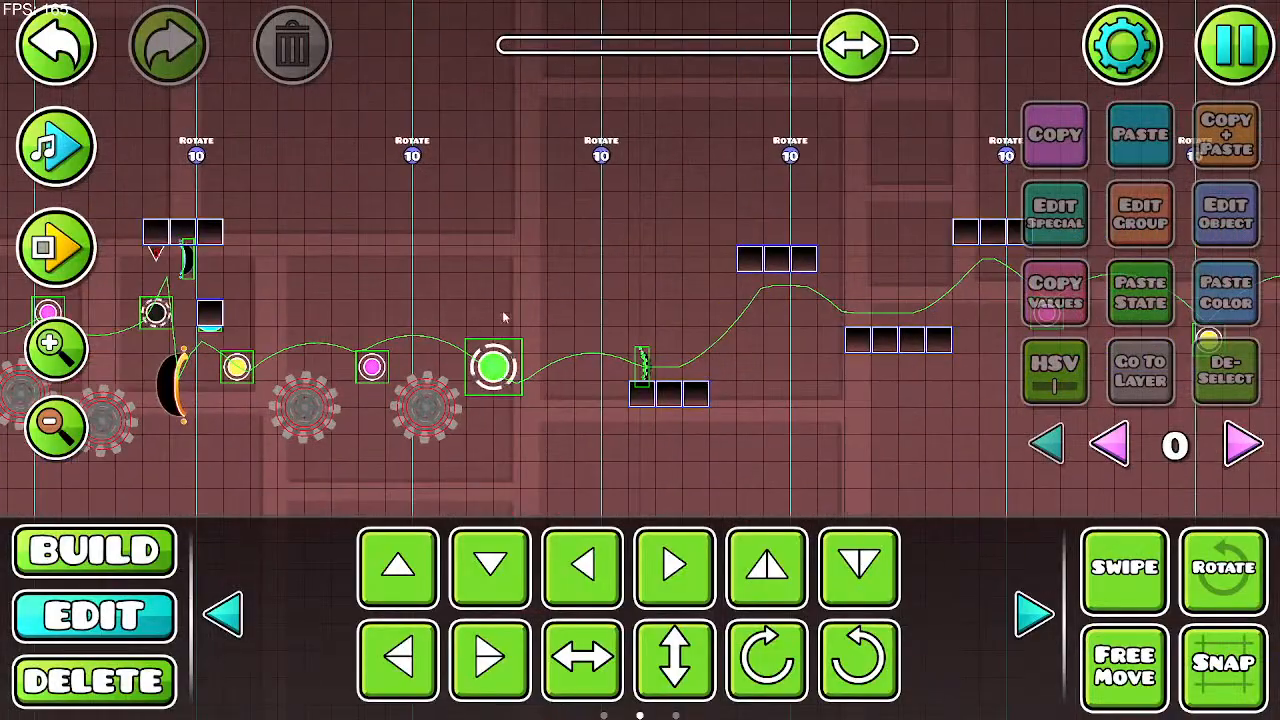
# Step: Duplicate the four-block wooden log from the earlier ball section and place the copy below the face platform past the start position
pyautogui.hscroll(-6, 683, 344)
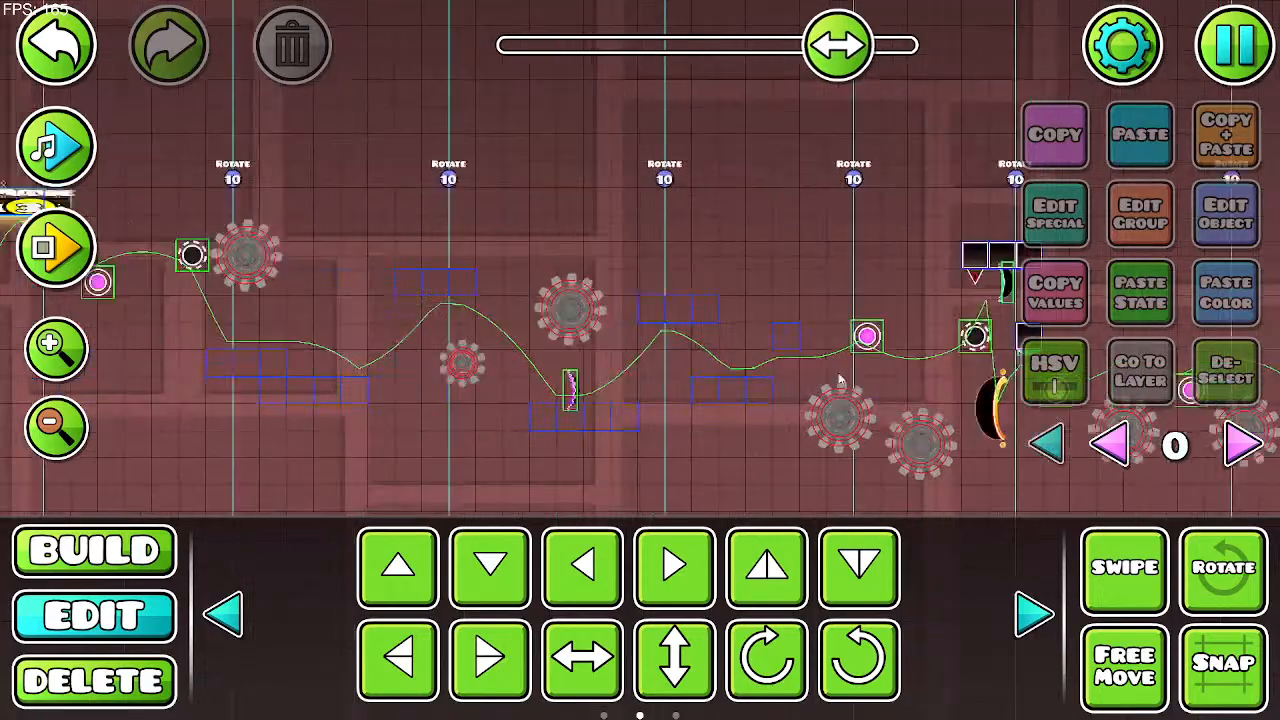
pyautogui.scroll(-3, 670, 300)
pyautogui.moveTo(664, 294); pyautogui.dragTo(626, 388)
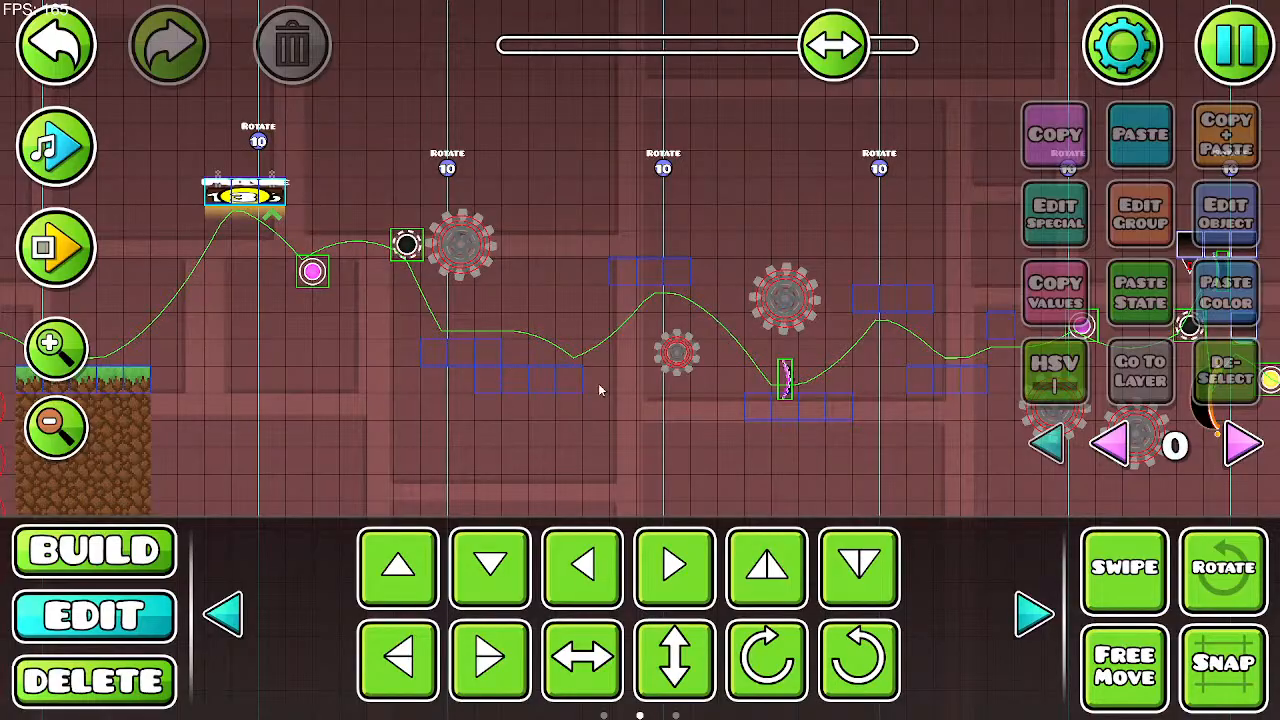
pyautogui.hscroll(-10, 600, 390)
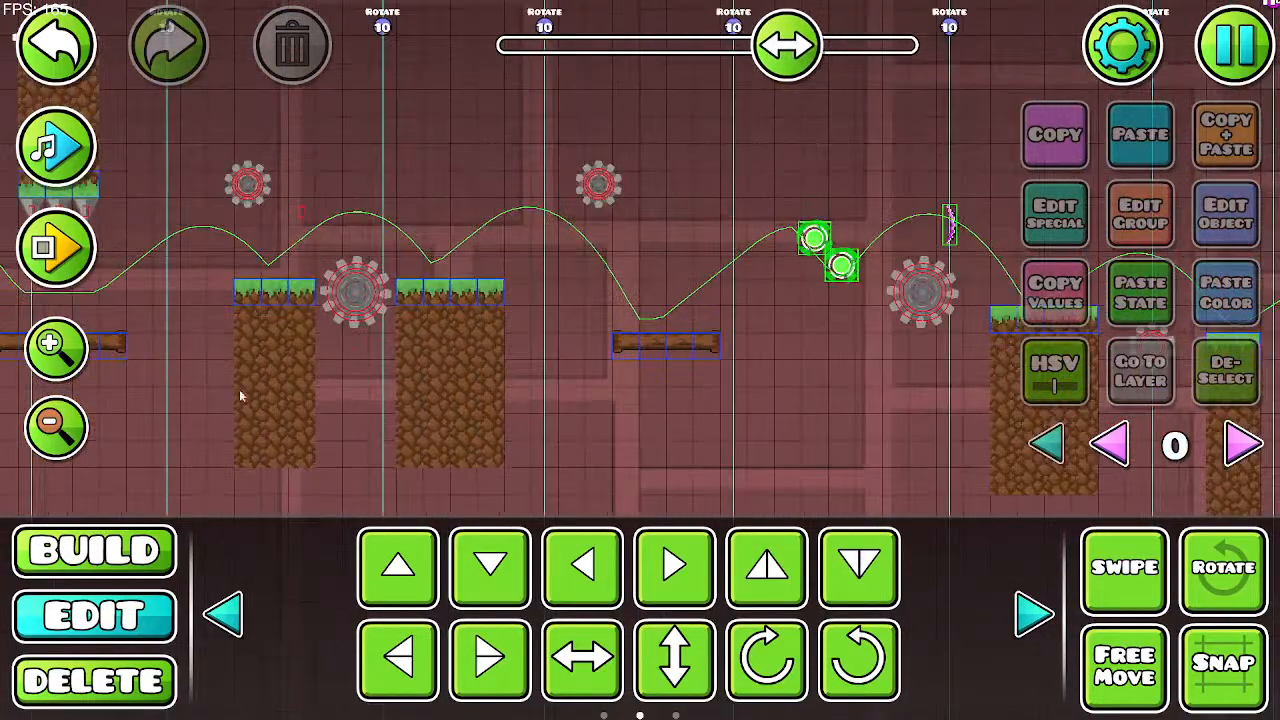
pyautogui.click(626, 347)
pyautogui.moveTo(636, 346); pyautogui.dragTo(745, 357)
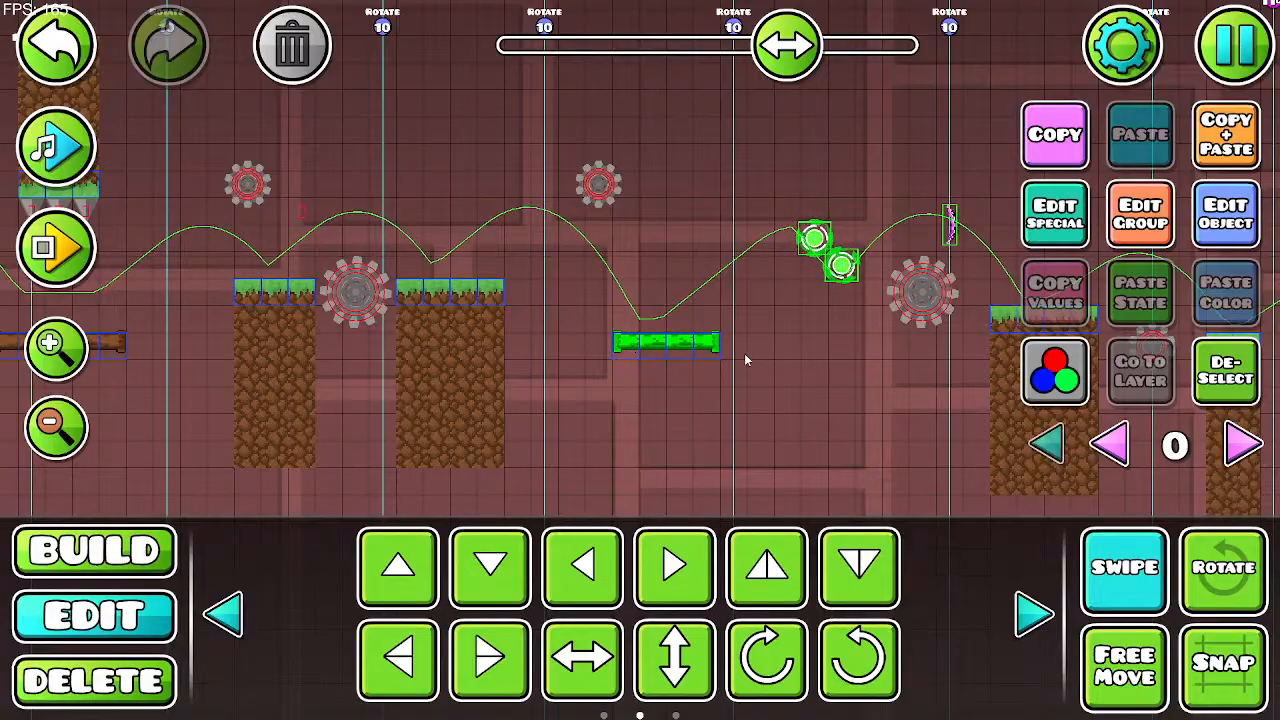
pyautogui.click(1124, 572)
pyautogui.click(1226, 136)
pyautogui.press('d')
pyautogui.moveTo(762, 263); pyautogui.dragTo(475, 300)
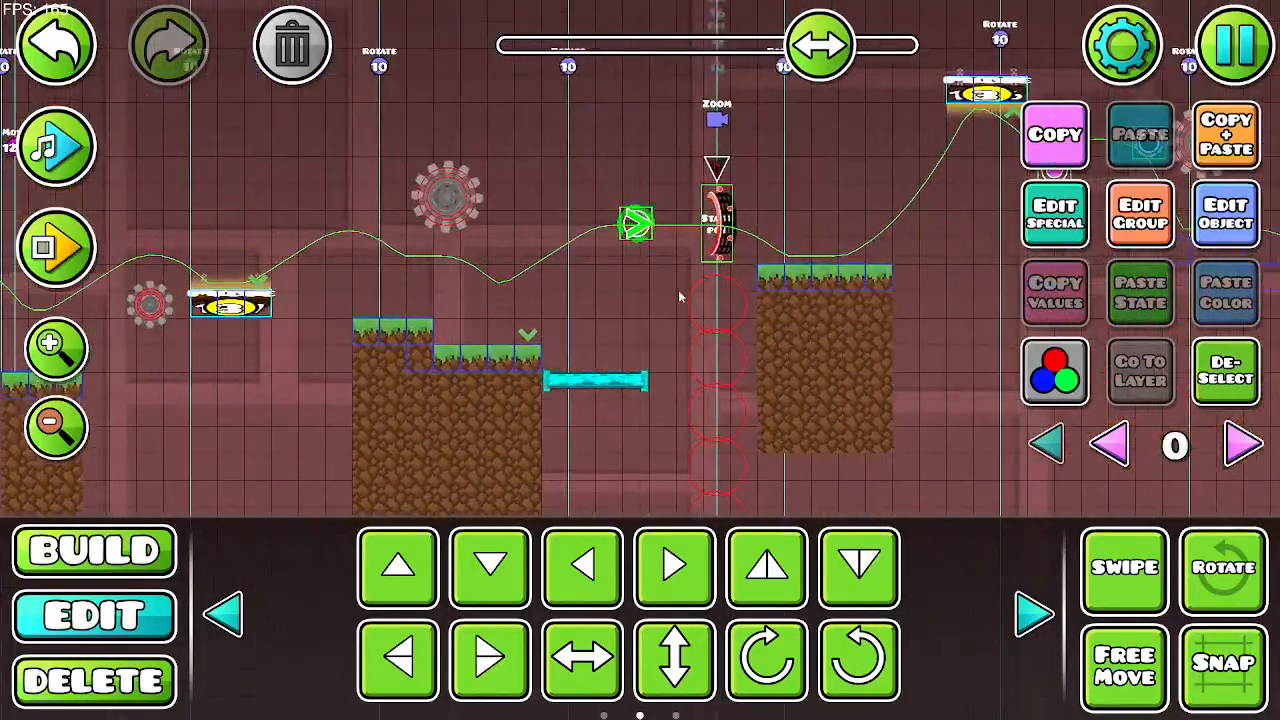
pyautogui.moveTo(679, 297); pyautogui.dragTo(335, 303)
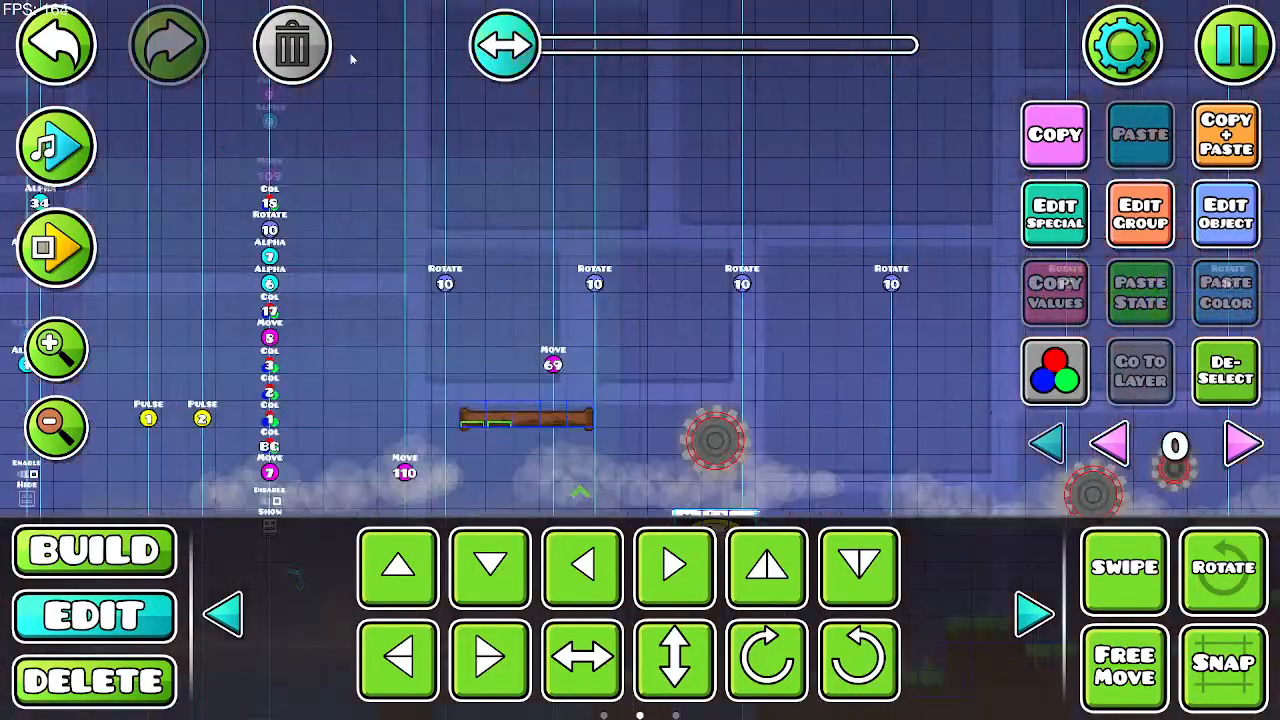
# Step: Copy the five-block wooden log near the level's beginning and paste it below the black blocks further along the ball section
pyautogui.scroll(-3, 352, 57)
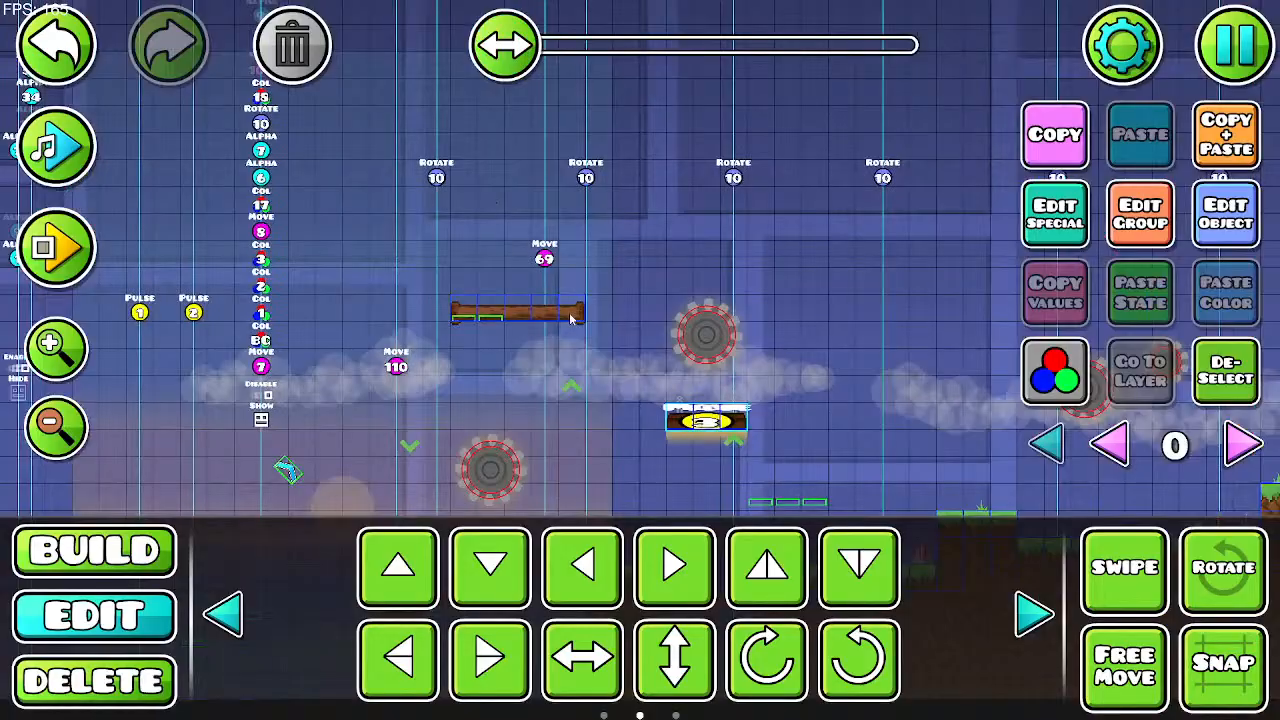
pyautogui.click(578, 318)
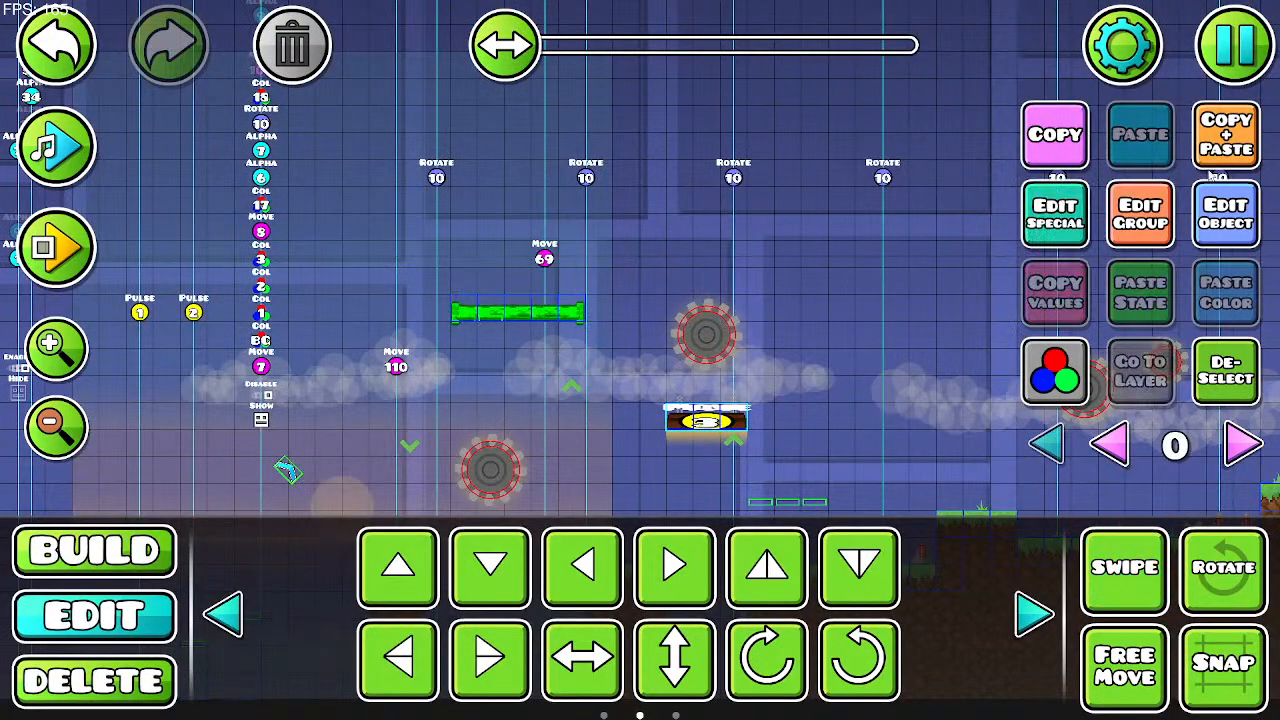
pyautogui.click(1055, 134)
pyautogui.moveTo(504, 45); pyautogui.dragTo(854, 45)
pyautogui.click(1146, 152)
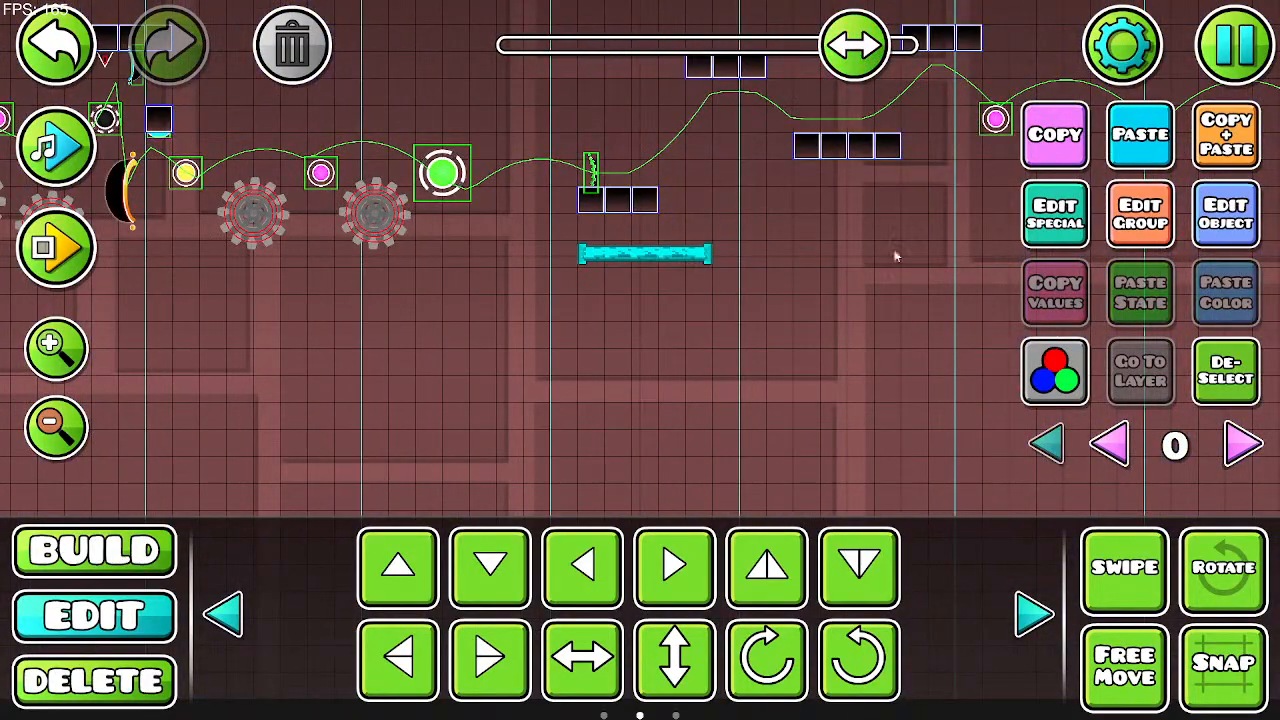
pyautogui.moveTo(894, 251); pyautogui.dragTo(310, 310)
pyautogui.press('d')
pyautogui.press('d')
pyautogui.press('d')
pyautogui.press('d')
pyautogui.press('d')
pyautogui.press('d')
pyautogui.press('d')
pyautogui.press('d')
pyautogui.press('d')
pyautogui.press('d')
pyautogui.press('d')
pyautogui.press('d')
pyautogui.press('d')
pyautogui.press('d')
pyautogui.press('d')
pyautogui.press('d')
pyautogui.press('d')
pyautogui.press('d')
pyautogui.press('d')
pyautogui.press('d')
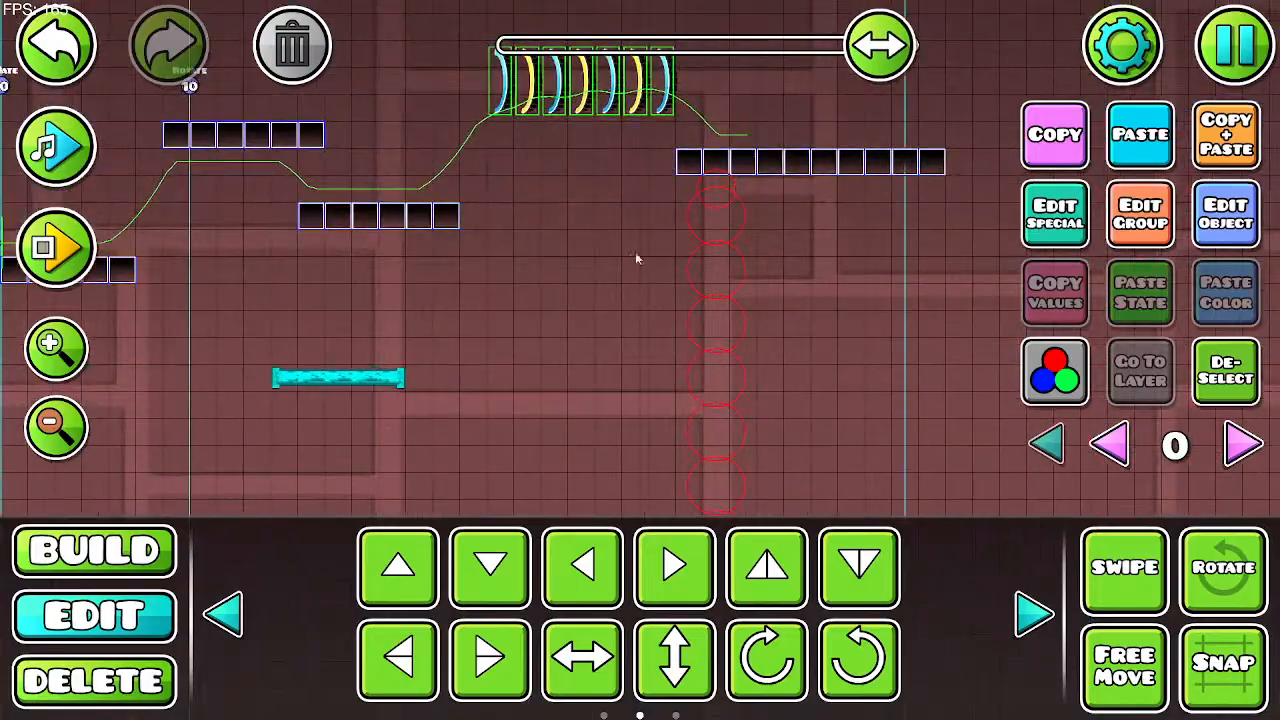
pyautogui.moveTo(811, 256); pyautogui.dragTo(431, 340)
pyautogui.press('w')
pyautogui.moveTo(707, 261); pyautogui.dragTo(877, 193)
# Step: Bring the pasted five-block log back through the level to just above the four-block log below the face platform
pyautogui.press('a')
pyautogui.press('a')
pyautogui.press('a')
pyautogui.press('a')
pyautogui.press('a')
pyautogui.press('a')
pyautogui.press('a')
pyautogui.press('a')
pyautogui.press('a')
pyautogui.press('a')
pyautogui.press('a')
pyautogui.press('a')
pyautogui.press('a')
pyautogui.press('a')
pyautogui.press('a')
pyautogui.press('a')
pyautogui.press('a')
pyautogui.press('a')
pyautogui.press('a')
pyautogui.press('a')
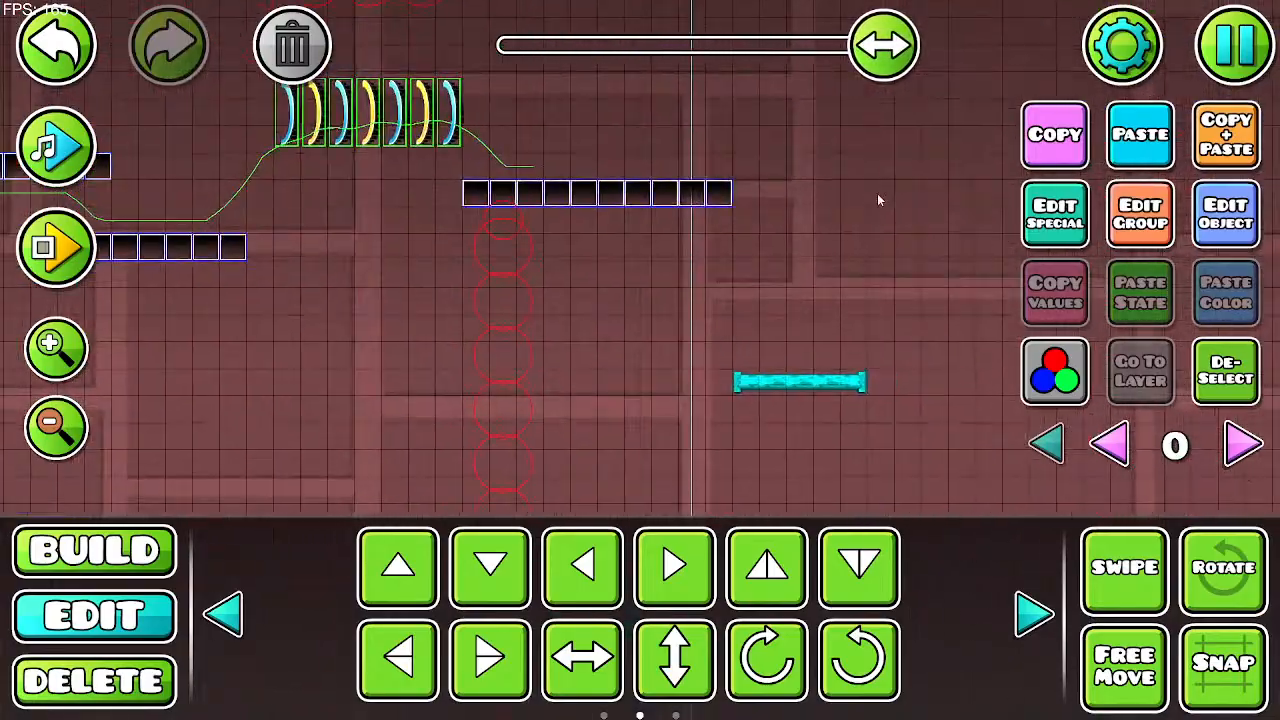
pyautogui.moveTo(576, 315); pyautogui.dragTo(1056, 252)
pyautogui.moveTo(329, 257); pyautogui.dragTo(806, 252)
pyautogui.moveTo(472, 304); pyautogui.dragTo(954, 297)
pyautogui.press('a')
pyautogui.press('a')
pyautogui.press('a')
pyautogui.press('a')
pyautogui.press('a')
pyautogui.press('a')
pyautogui.press('a')
pyautogui.press('a')
pyautogui.press('a')
pyautogui.press('a')
pyautogui.press('a')
pyautogui.press('a')
pyautogui.press('a')
pyautogui.press('a')
pyautogui.press('a')
pyautogui.press('a')
pyautogui.press('a')
pyautogui.press('a')
pyautogui.press('a')
pyautogui.press('a')
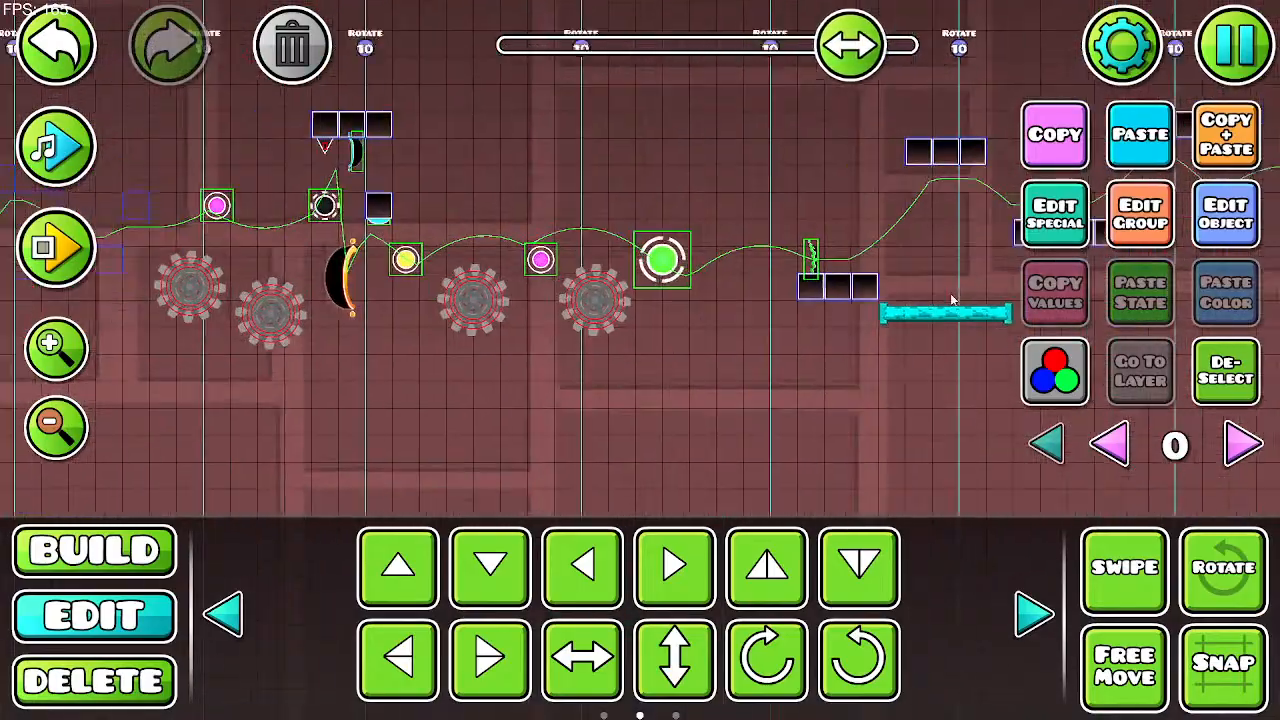
pyautogui.moveTo(526, 331); pyautogui.dragTo(946, 337)
pyautogui.moveTo(656, 371); pyautogui.dragTo(1137, 360)
pyautogui.moveTo(610, 385); pyautogui.dragTo(743, 385)
pyautogui.press('a')
pyautogui.press('a')
pyautogui.press('a')
pyautogui.press('a')
pyautogui.press('a')
pyautogui.press('a')
pyautogui.press('a')
pyautogui.press('a')
pyautogui.press('a')
pyautogui.press('a')
pyautogui.press('a')
pyautogui.press('a')
pyautogui.press('a')
pyautogui.press('a')
pyautogui.press('a')
pyautogui.press('a')
pyautogui.press('a')
pyautogui.press('a')
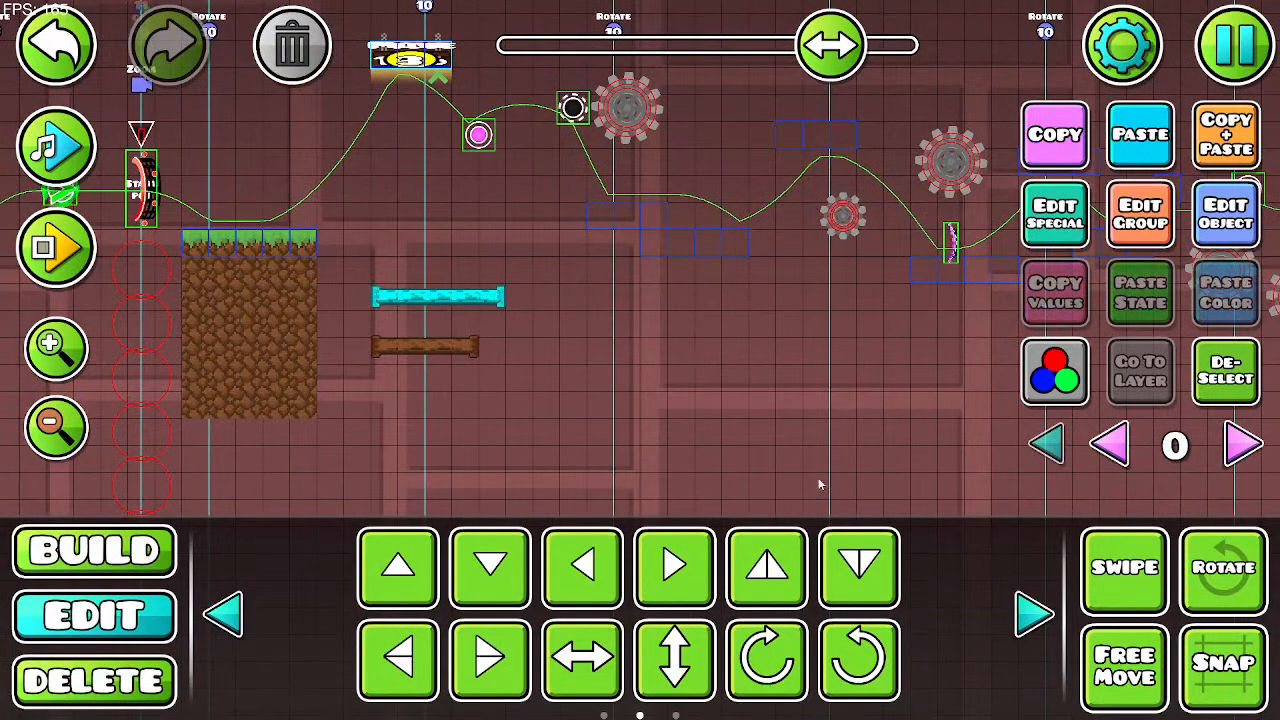
# Step: Shift the five-block log four blocks right and down beside the four-block log's right end, nudged slightly lower
pyautogui.click(223, 613)
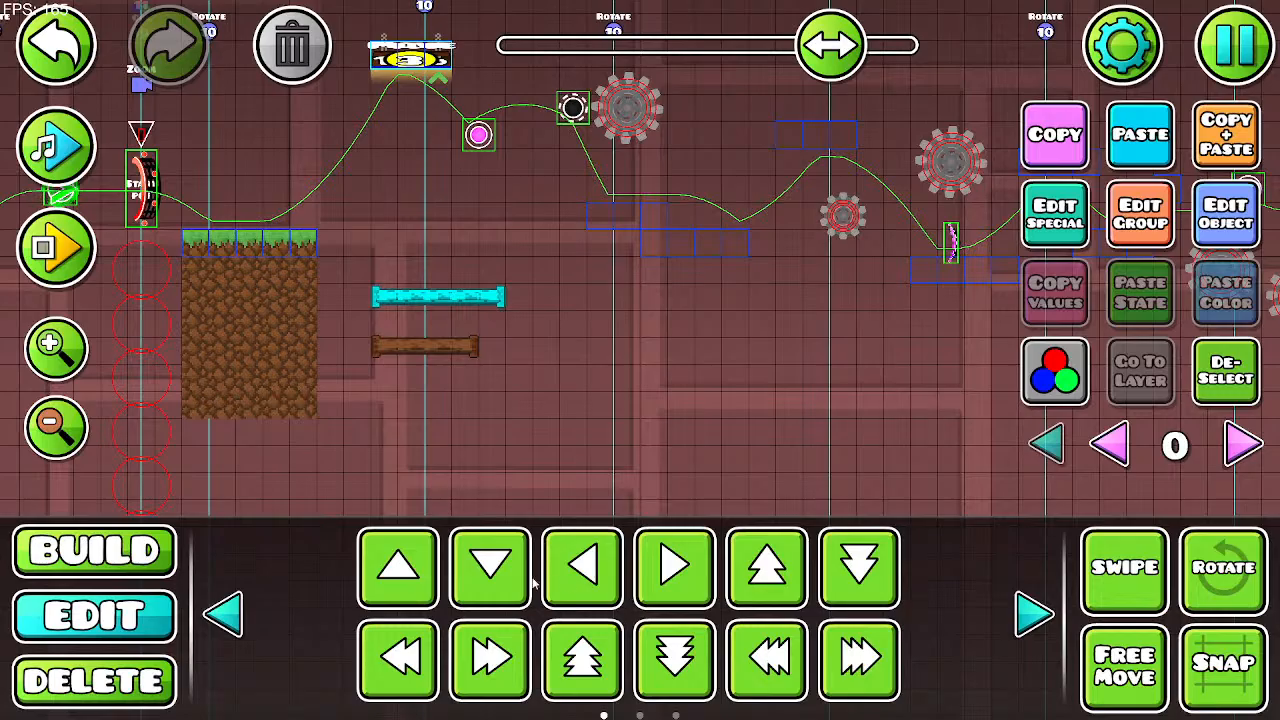
pyautogui.press('d')
pyautogui.press('s')
pyautogui.press('s')
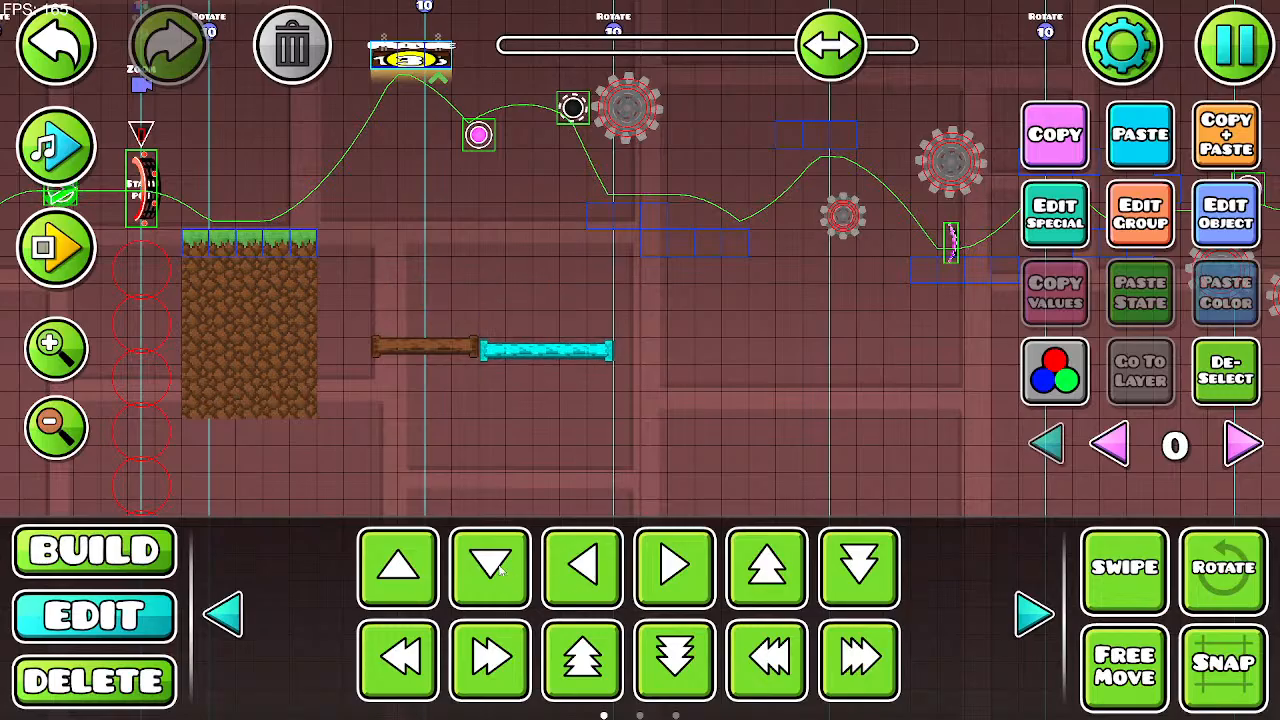
pyautogui.click(500, 567)
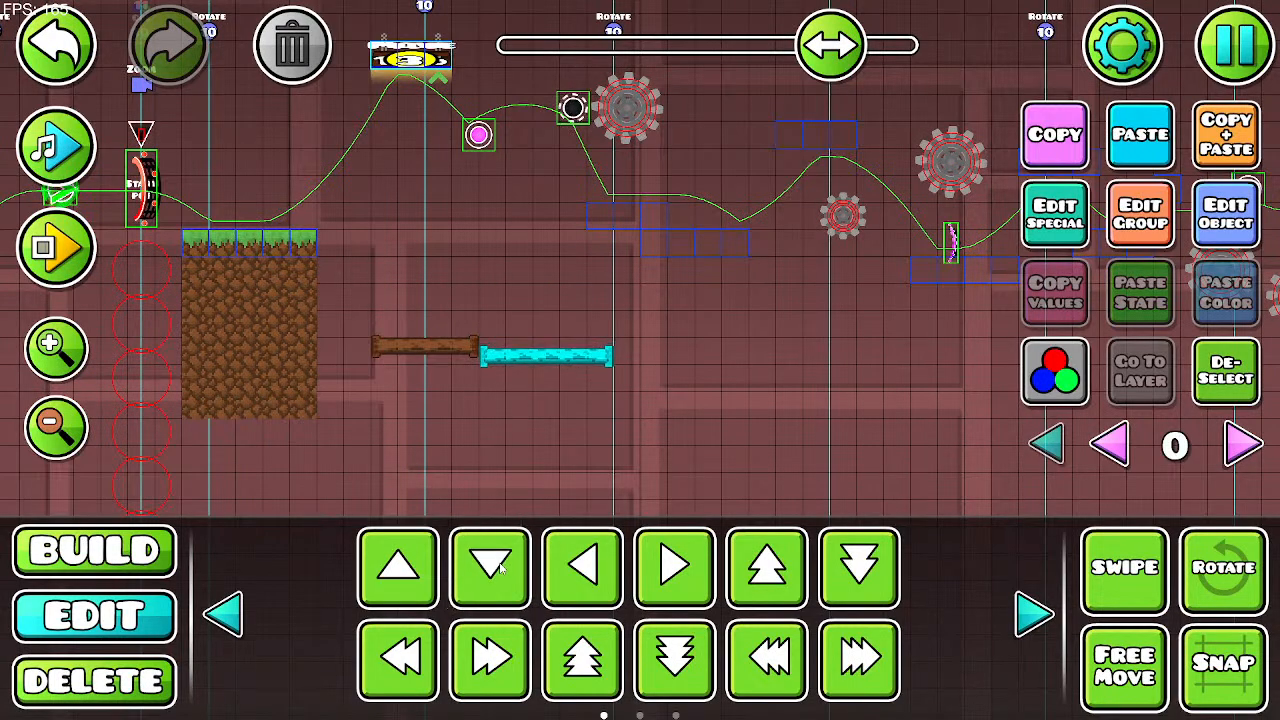
# Step: Shorten the five-block log to four blocks, with its right end piece one block further left
pyautogui.click(464, 348)
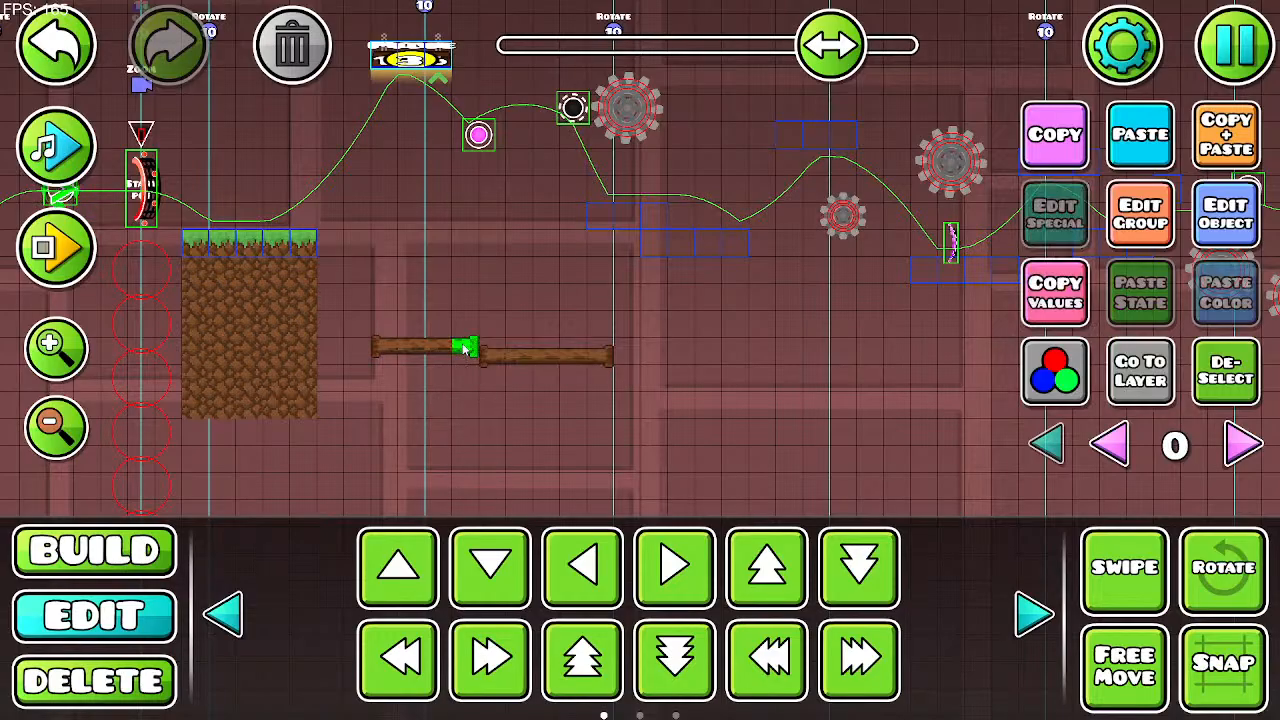
pyautogui.click(368, 103)
pyautogui.click(599, 358)
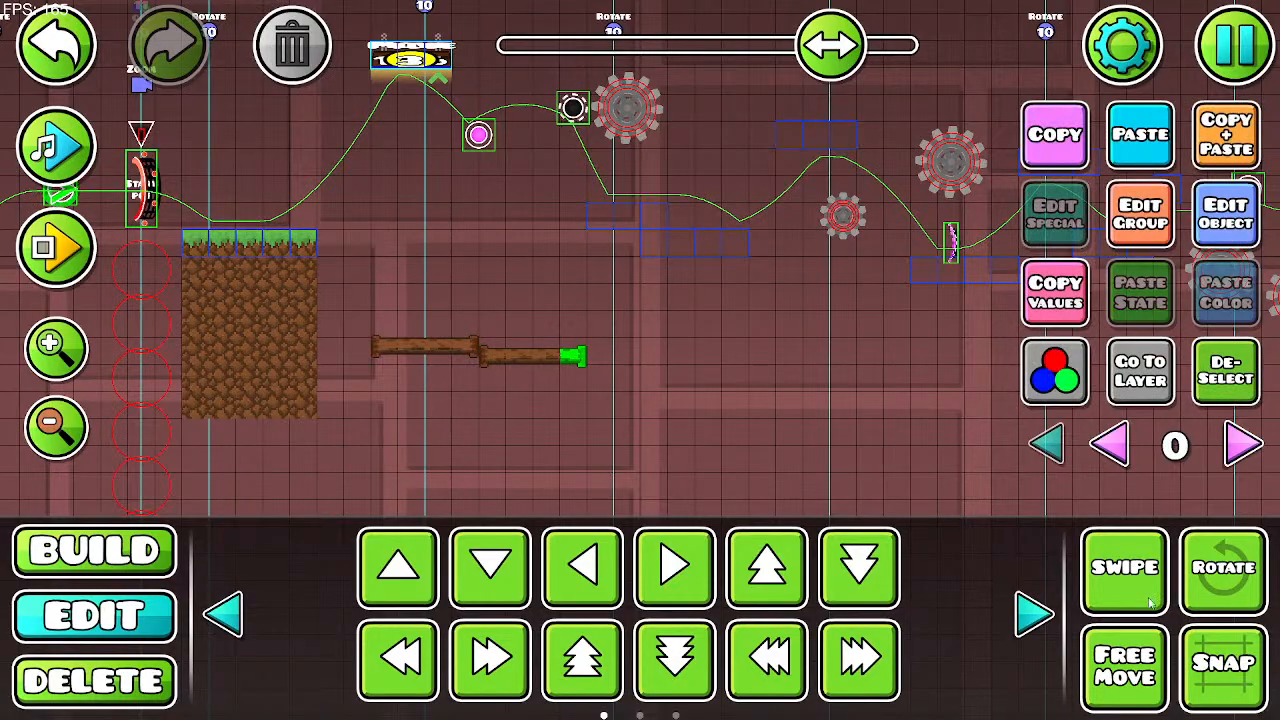
# Step: Select all pieces of both four-block logs and remove group ID 8 from them
pyautogui.moveTo(564, 354); pyautogui.dragTo(586, 361)
pyautogui.click(1115, 239)
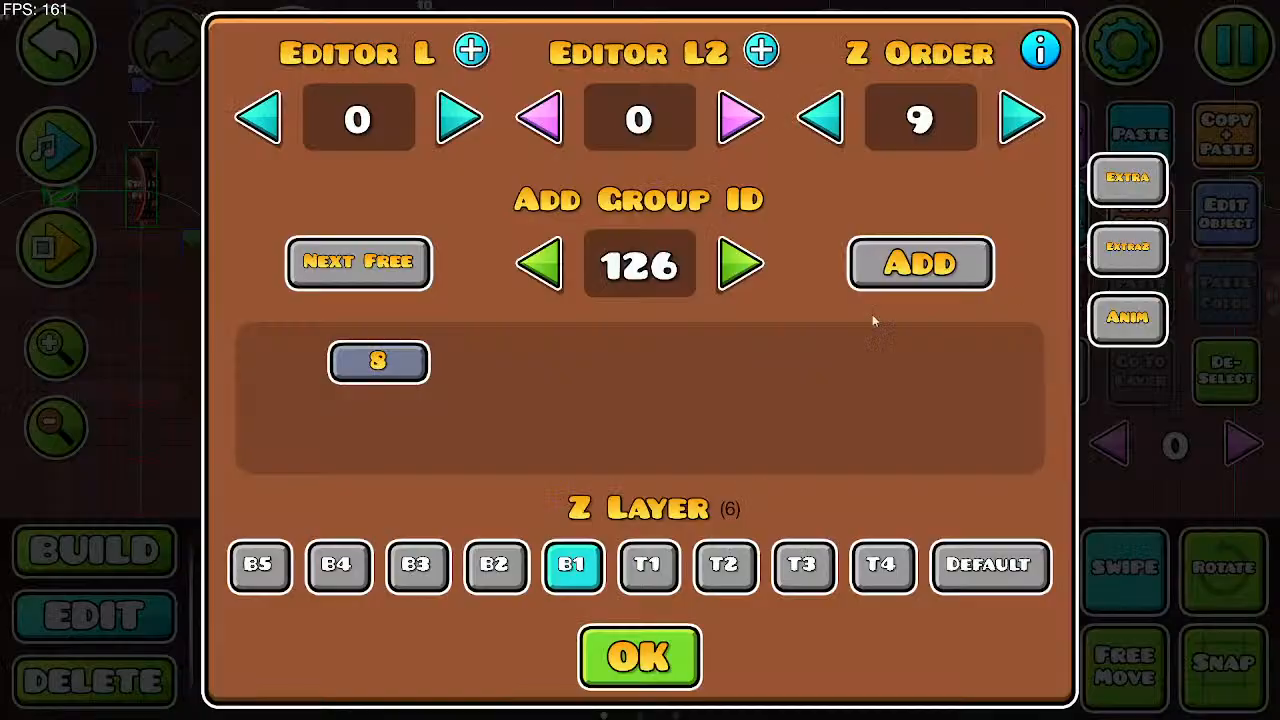
pyautogui.click(420, 356)
pyautogui.click(660, 662)
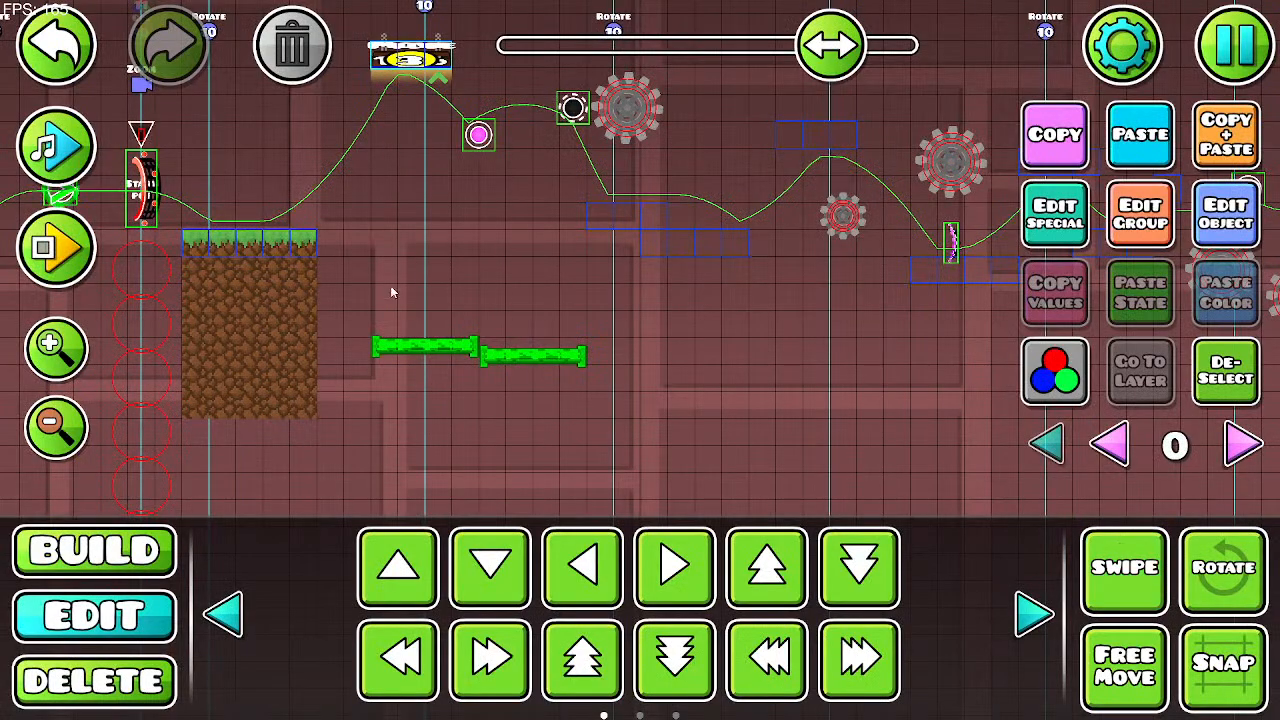
# Step: Select the higher four-block log and move it onto the invisible four-block platform under the vertical pink object
pyautogui.click(1212, 352)
pyautogui.click(382, 345)
pyautogui.scroll(2, 398, 338)
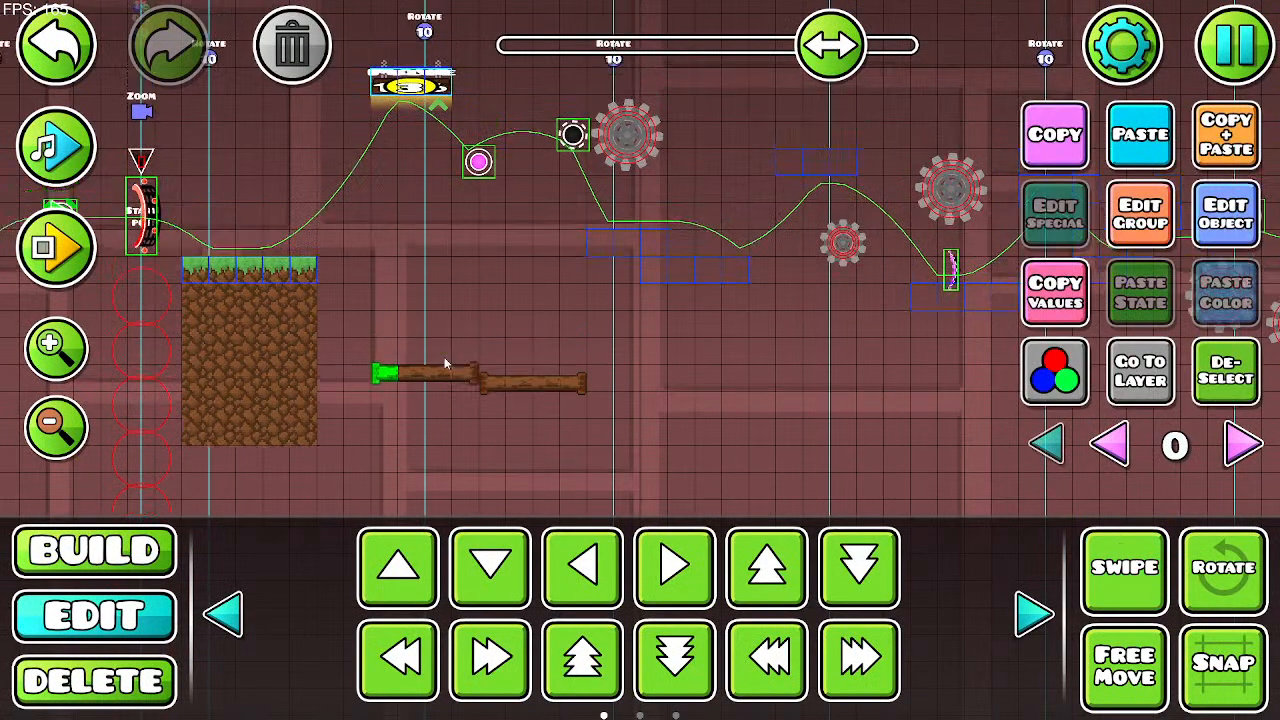
pyautogui.moveTo(441, 396); pyautogui.dragTo(455, 397)
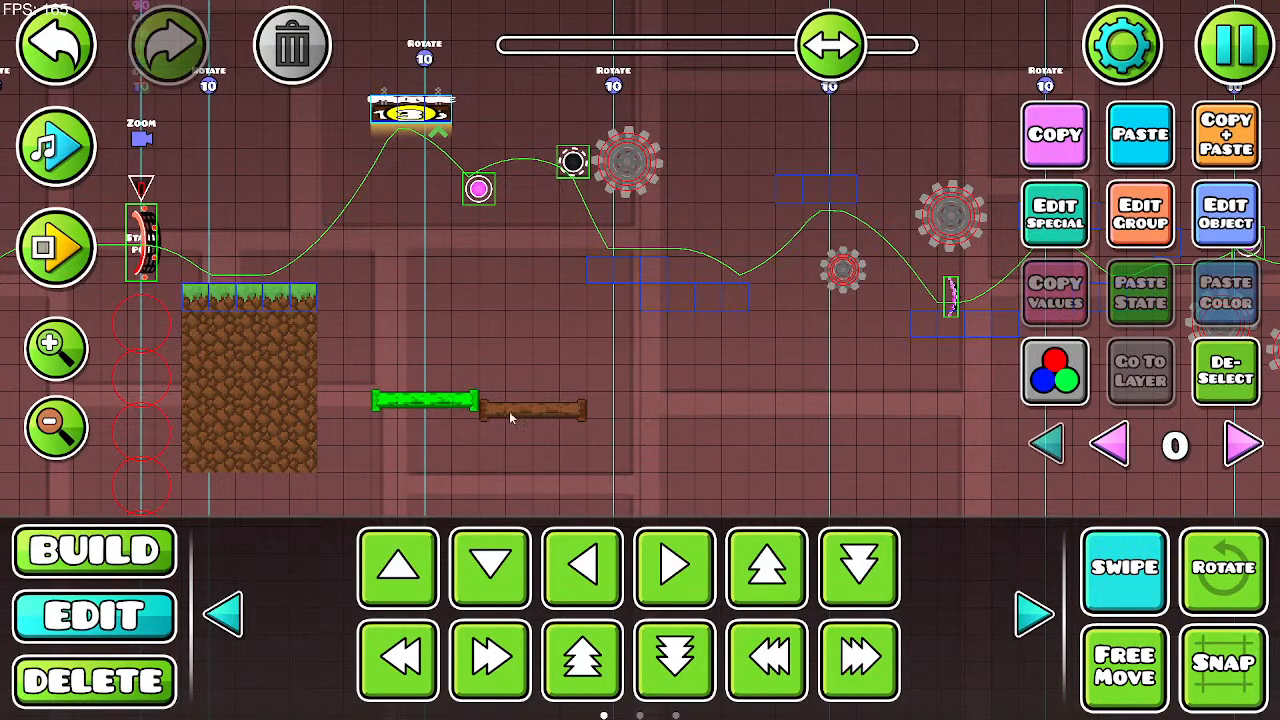
pyautogui.click(1125, 570)
pyautogui.press('d')
pyautogui.press('d')
pyautogui.press('d')
pyautogui.press('d')
pyautogui.press('d')
pyautogui.press('d')
pyautogui.press('d')
pyautogui.press('d')
pyautogui.press('d')
pyautogui.press('d')
pyautogui.press('d')
pyautogui.moveTo(862, 383); pyautogui.dragTo(475, 394)
pyautogui.press('d')
pyautogui.press('d')
pyautogui.press('d')
pyautogui.press('d')
pyautogui.press('d')
pyautogui.press('d')
pyautogui.press('d')
pyautogui.press('d')
pyautogui.press('d')
pyautogui.press('w')
pyautogui.press('w')
pyautogui.press('w')
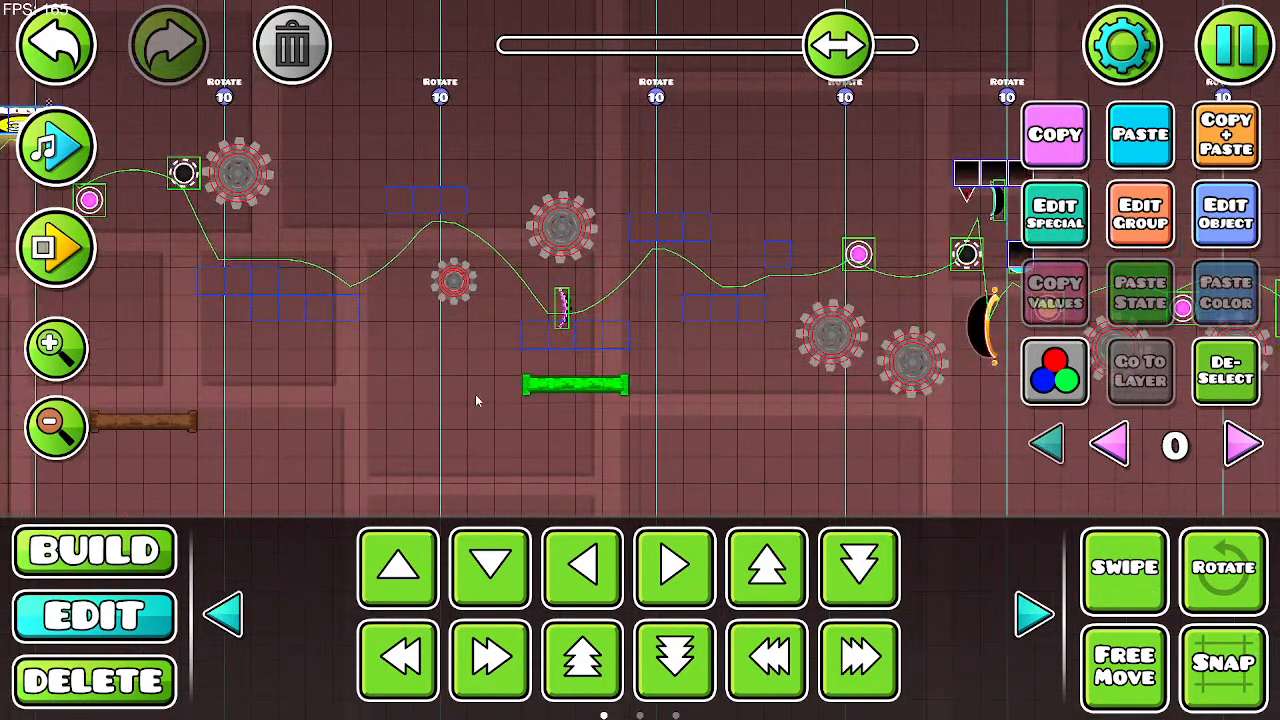
pyautogui.click(300, 47)
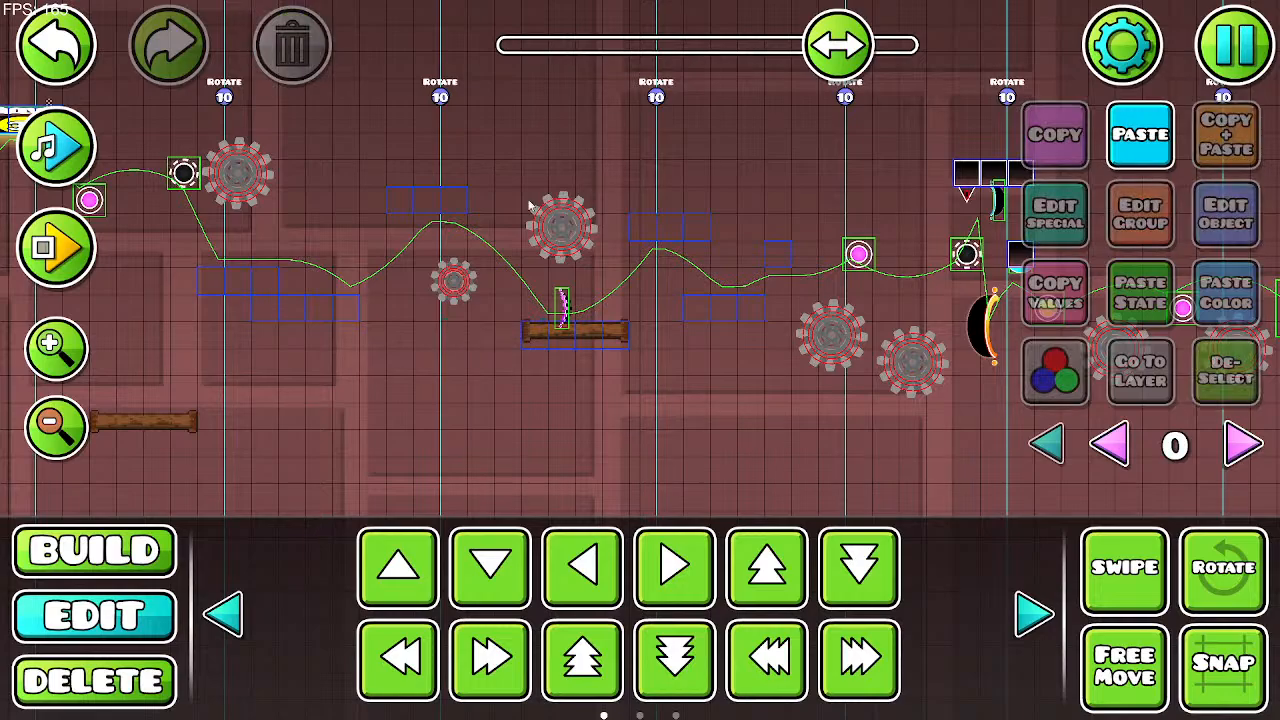
# Step: Select the leftover lower four-block log and move it onto the upper invisible three-block platform just right of the large saw
pyautogui.moveTo(509, 253); pyautogui.dragTo(489, 229)
pyautogui.moveTo(352, 356); pyautogui.dragTo(450, 358)
pyautogui.click(264, 402)
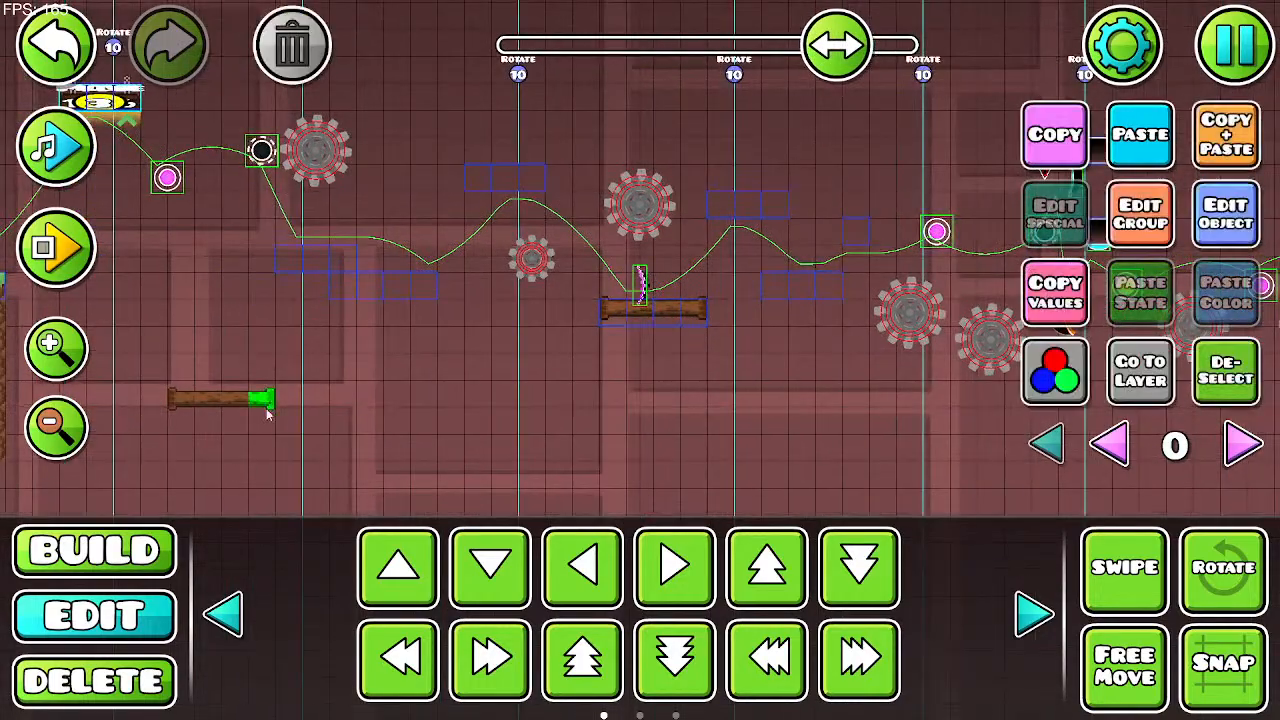
pyautogui.click(1158, 606)
pyautogui.moveTo(246, 410); pyautogui.dragTo(272, 413)
pyautogui.press('d')
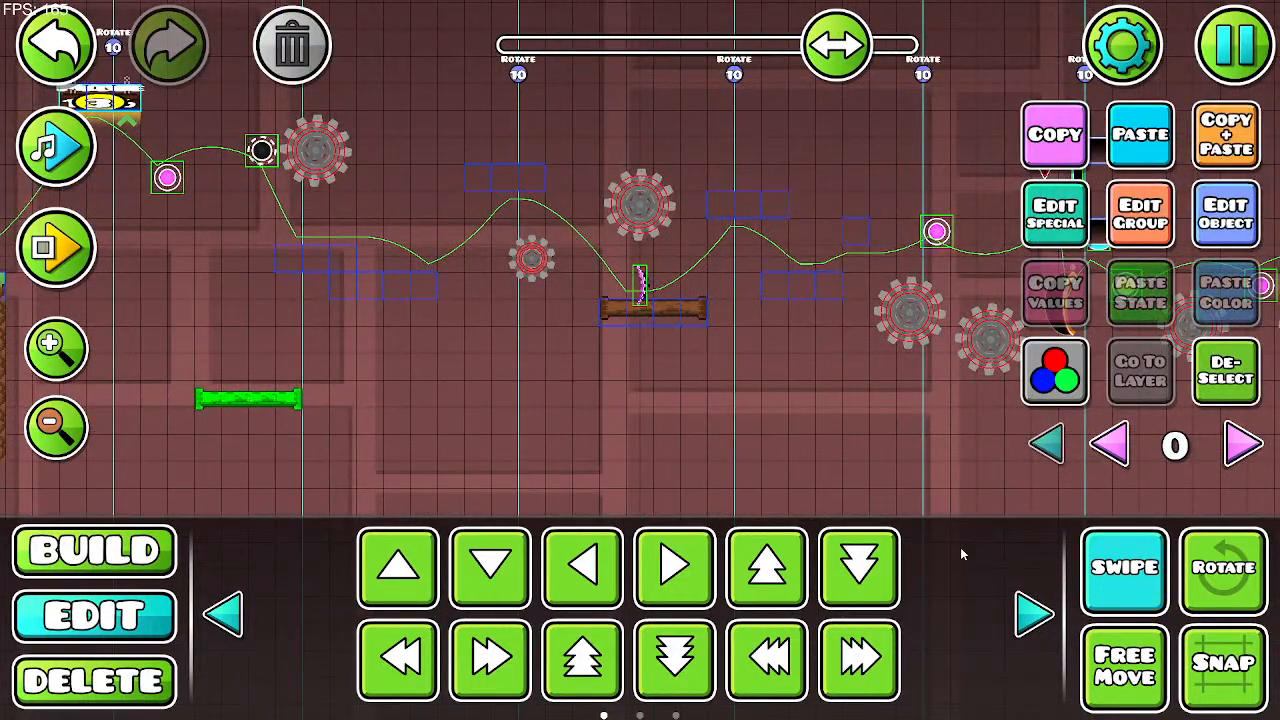
pyautogui.press('d')
pyautogui.press('d')
pyautogui.press('d')
pyautogui.press('d')
pyautogui.press('d')
pyautogui.press('d')
pyautogui.press('d')
pyautogui.press('d')
pyautogui.press('d')
pyautogui.press('d')
pyautogui.press('d')
pyautogui.press('d')
pyautogui.press('d')
pyautogui.press('d')
pyautogui.press('d')
pyautogui.press('d')
pyautogui.press('d')
pyautogui.click(1103, 592)
pyautogui.moveTo(814, 385); pyautogui.dragTo(646, 437)
pyautogui.press('a')
pyautogui.press('a')
pyautogui.press('a')
pyautogui.press('a')
pyautogui.press('a')
pyautogui.press('a')
pyautogui.press('a')
pyautogui.press('a')
pyautogui.press('a')
pyautogui.press('a')
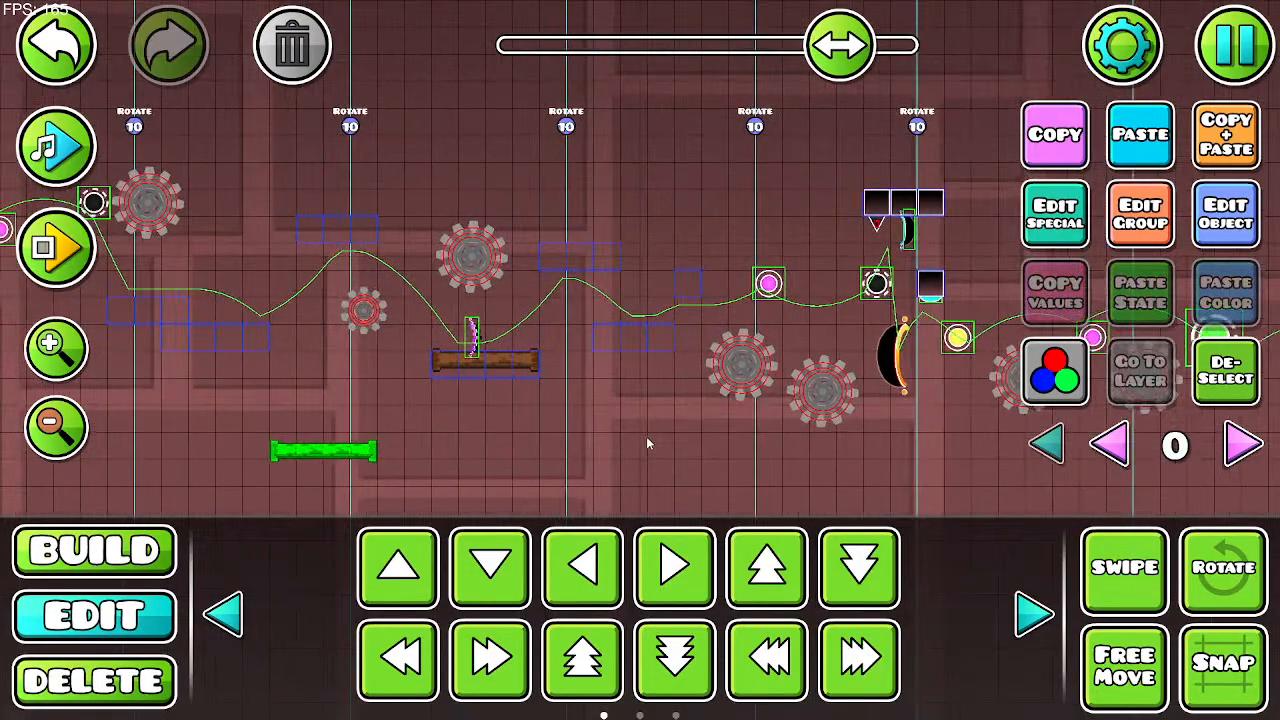
pyautogui.press('w')
pyautogui.press('w')
pyautogui.press('d')
pyautogui.press('d')
pyautogui.press('d')
pyautogui.press('d')
pyautogui.press('d')
pyautogui.press('d')
pyautogui.press('d')
pyautogui.press('d')
pyautogui.press('d')
pyautogui.press('w')
pyautogui.press('d')
pyautogui.press('w')
pyautogui.press('w')
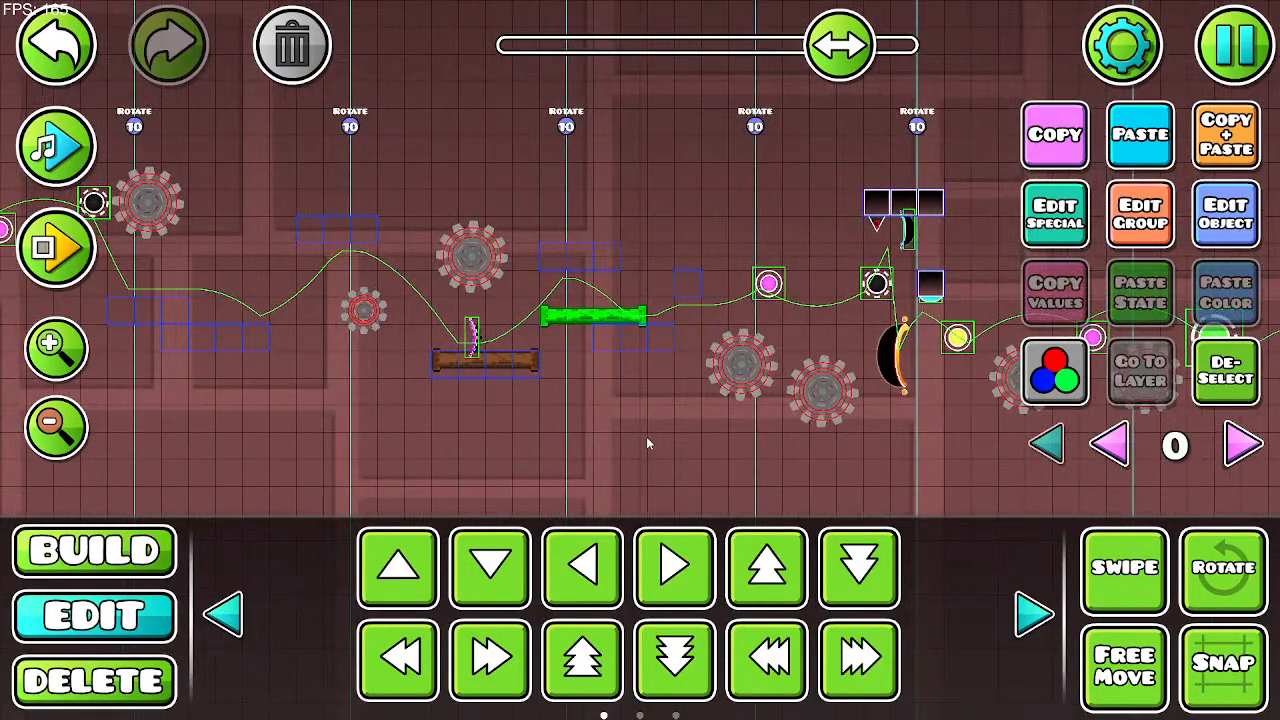
pyautogui.press('w')
pyautogui.press('w')
pyautogui.press('w')
pyautogui.press('s')
pyautogui.press('w')
pyautogui.press('s')
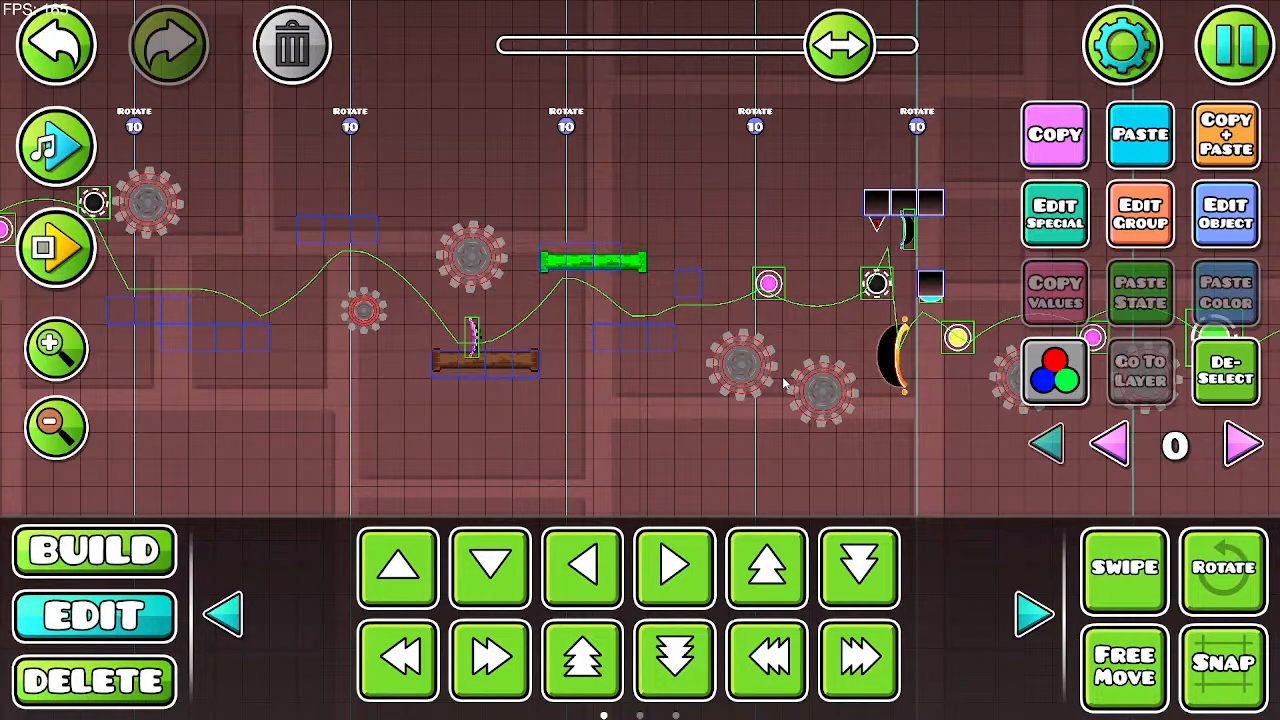
# Step: Shorten the moved log to three blocks and place a copy on the invisible three-block platform above the small saw
pyautogui.click(1226, 148)
pyautogui.press('w')
pyautogui.press('w')
pyautogui.press('Delete')
pyautogui.click(632, 263)
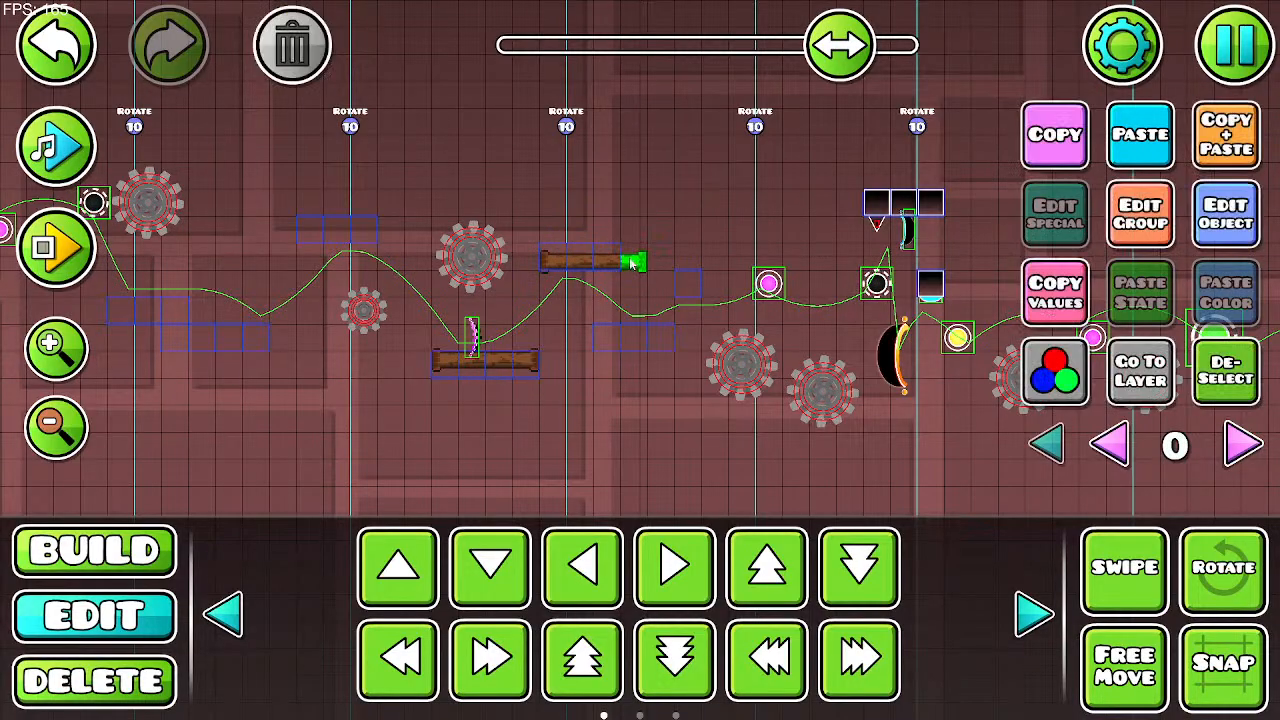
pyautogui.click(293, 46)
pyautogui.click(641, 263)
pyautogui.press('a')
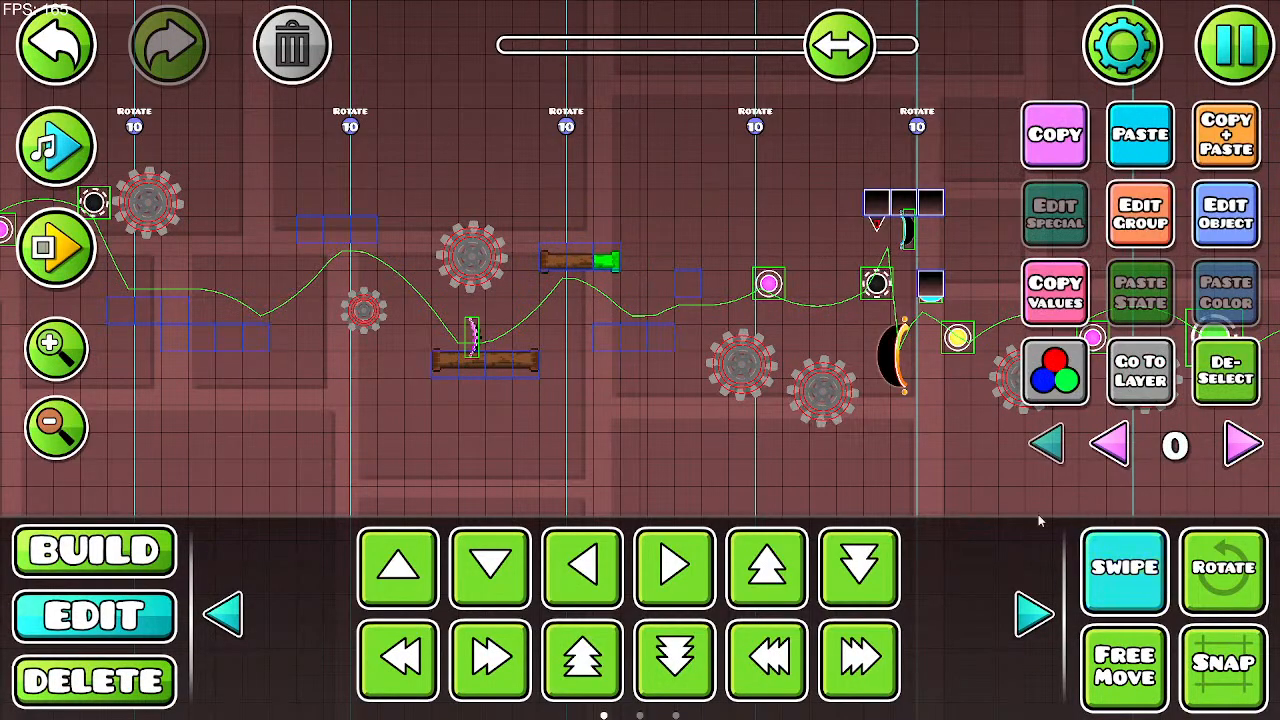
pyautogui.click(560, 260)
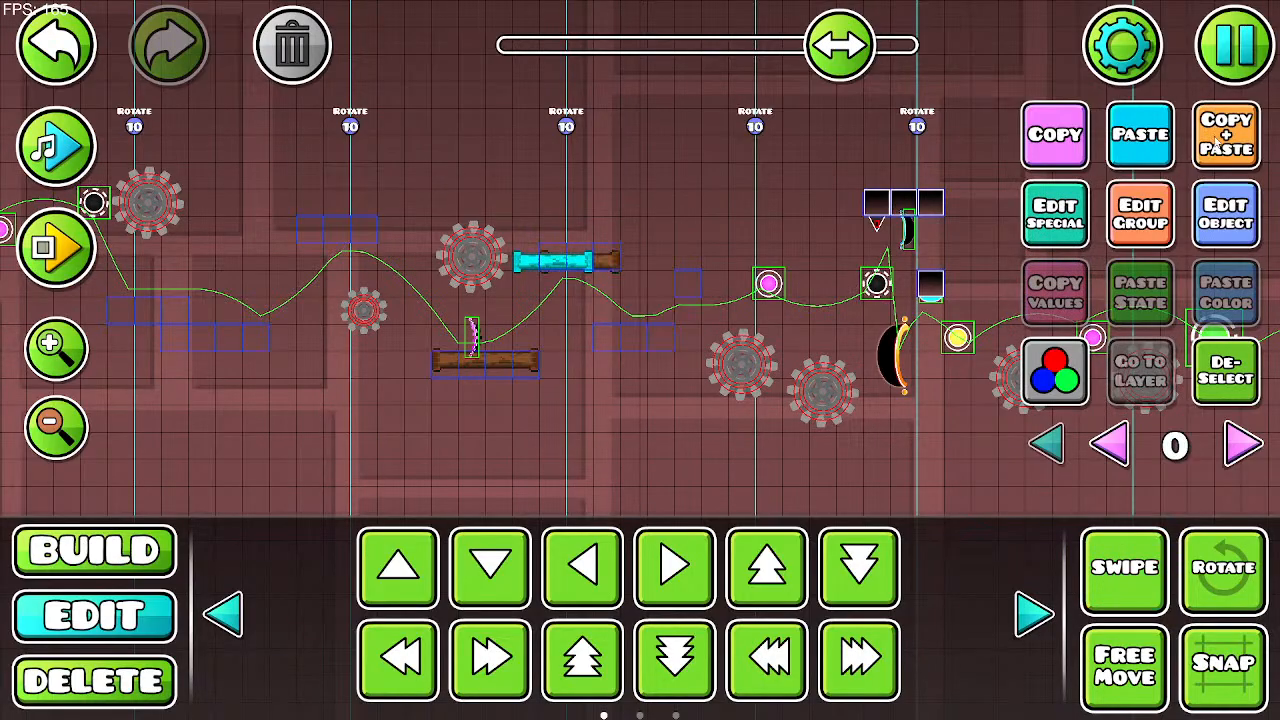
# Step: Duplicate the four-block log under the pink object onto the lower invisible three-block platform to its right
pyautogui.click(521, 366)
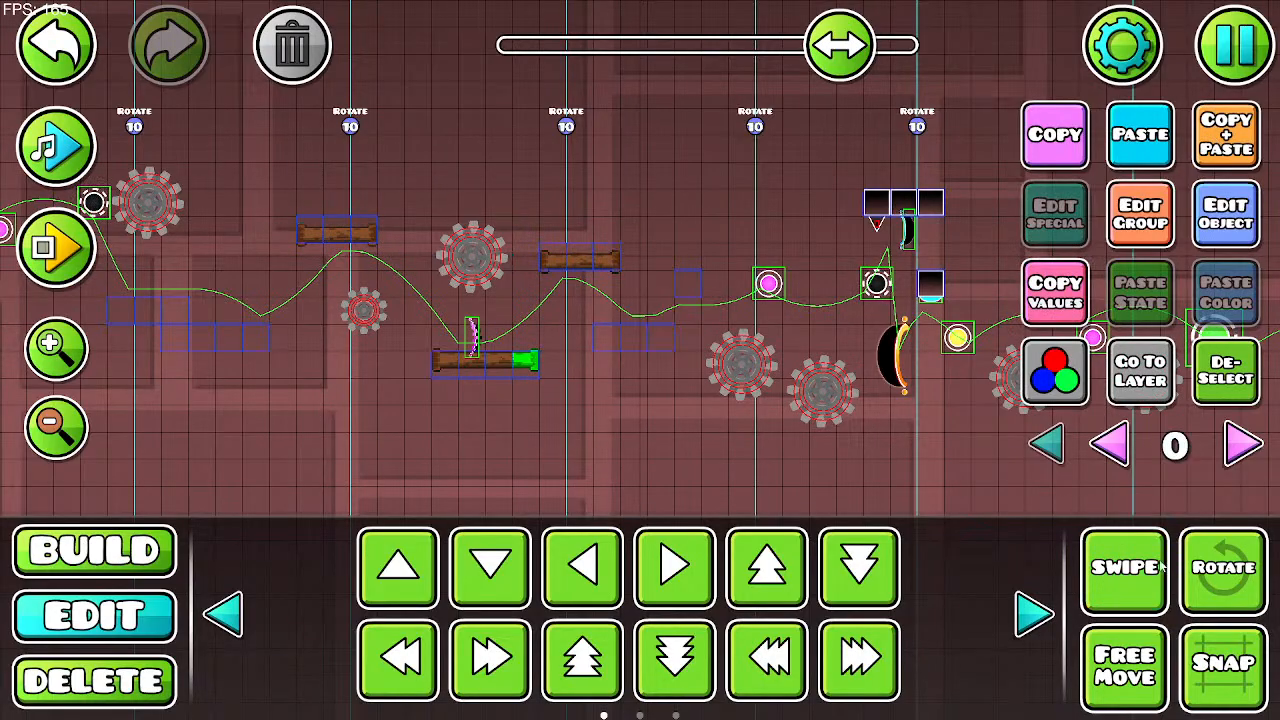
pyautogui.click(473, 366)
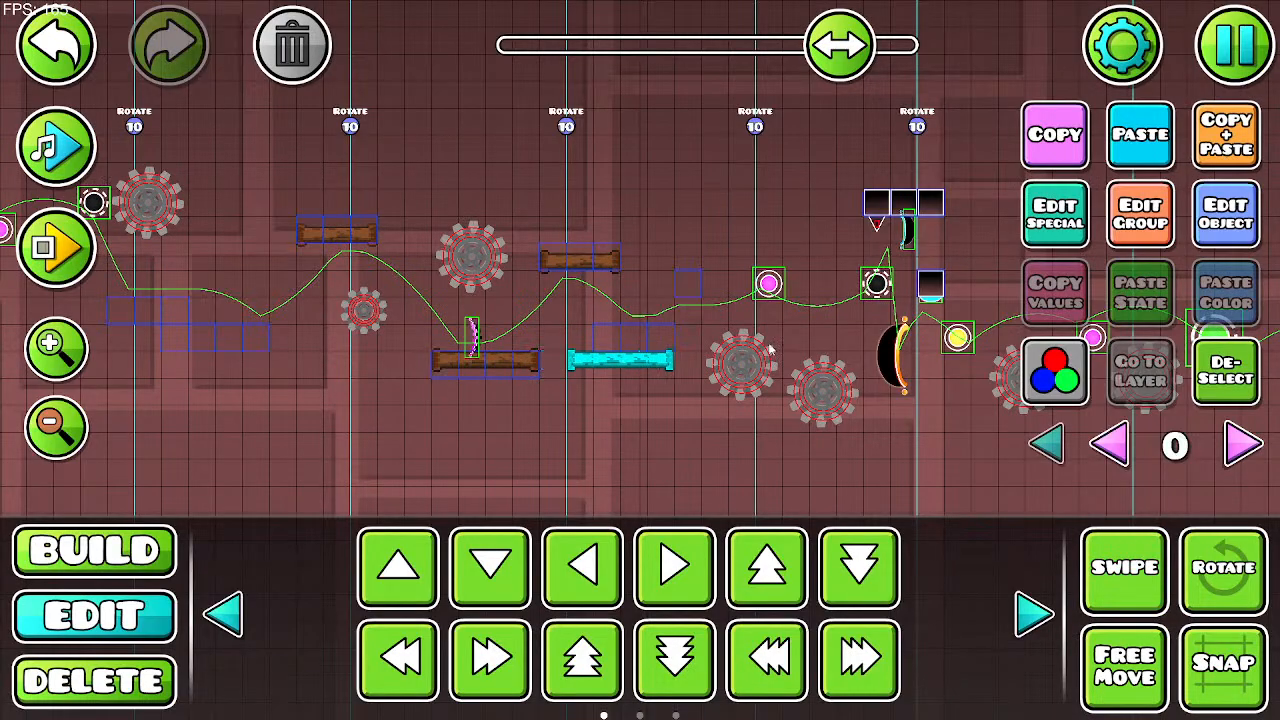
pyautogui.press('d')
pyautogui.press('w')
pyautogui.hotkey('alt', 'd')
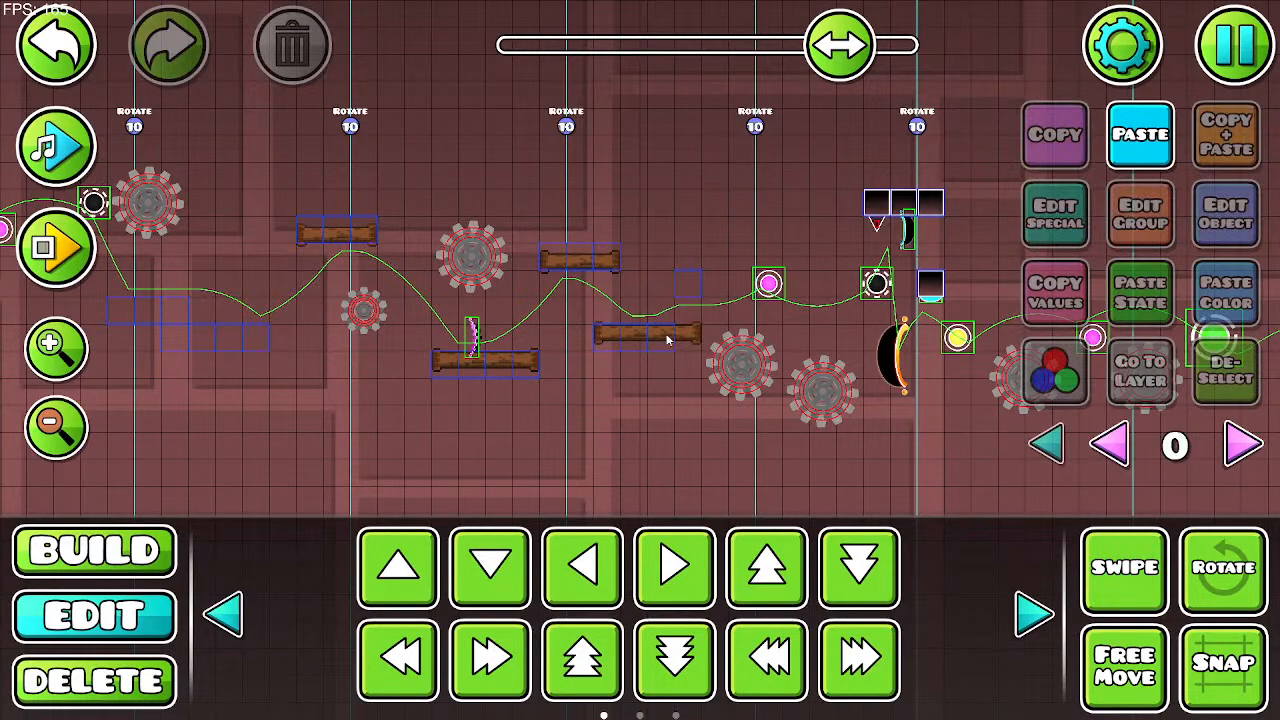
# Step: Shorten the new log to three blocks by deleting an inner piece and shifting its right end piece one block left
pyautogui.click(668, 340)
pyautogui.press('Delete')
pyautogui.click(699, 337)
pyautogui.press('a')
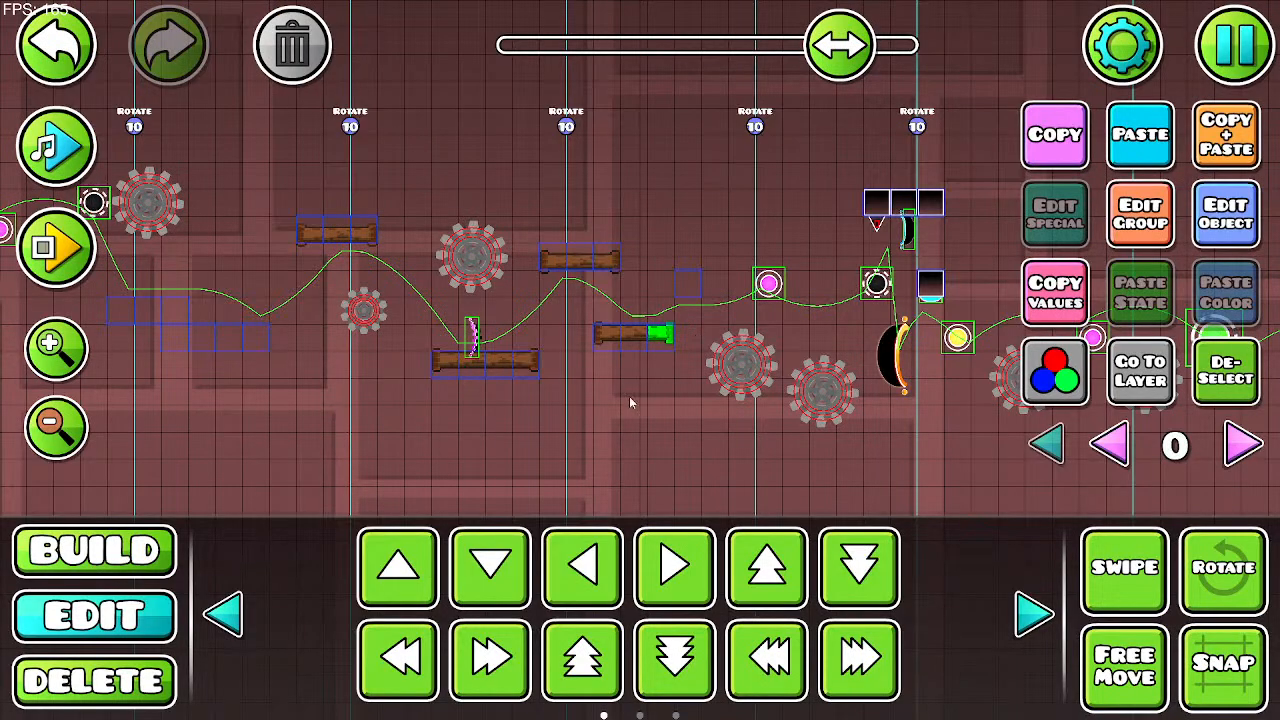
# Step: Select all pieces of the stepped grass-and-dirt pillar left of the start position, including its green arrow
pyautogui.moveTo(555, 396); pyautogui.dragTo(679, 417)
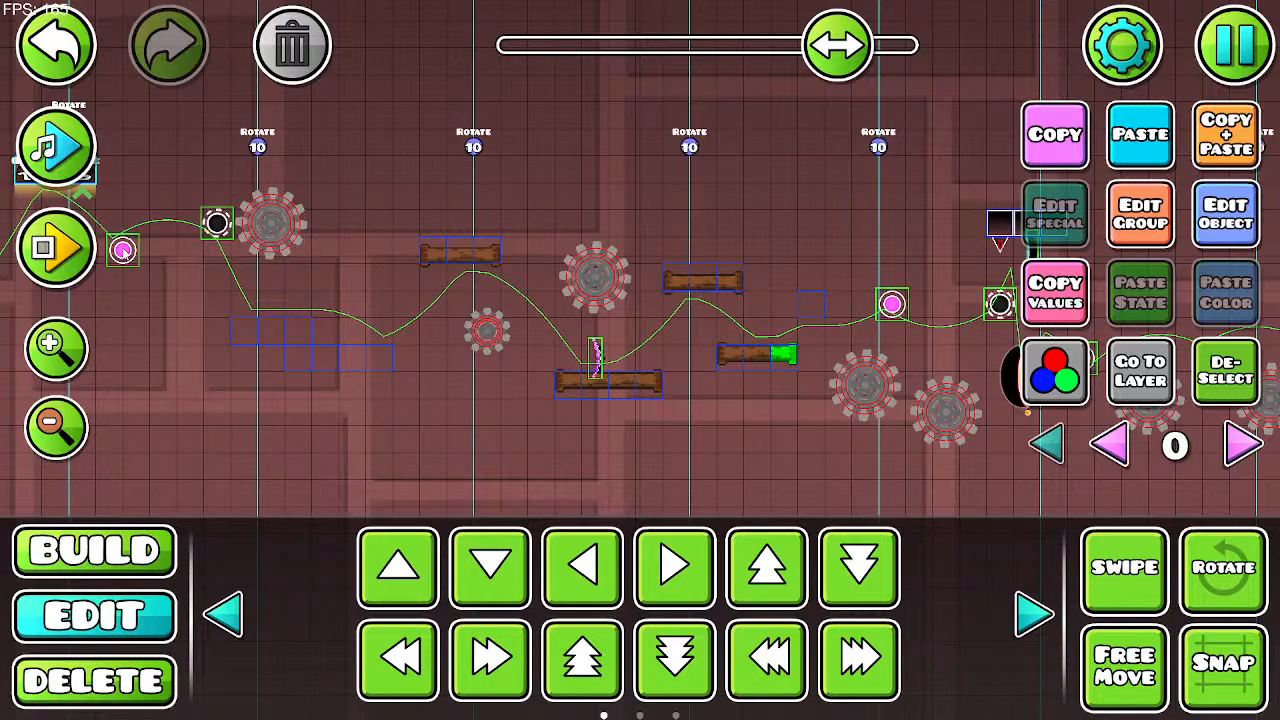
pyautogui.moveTo(306, 352); pyautogui.dragTo(638, 296)
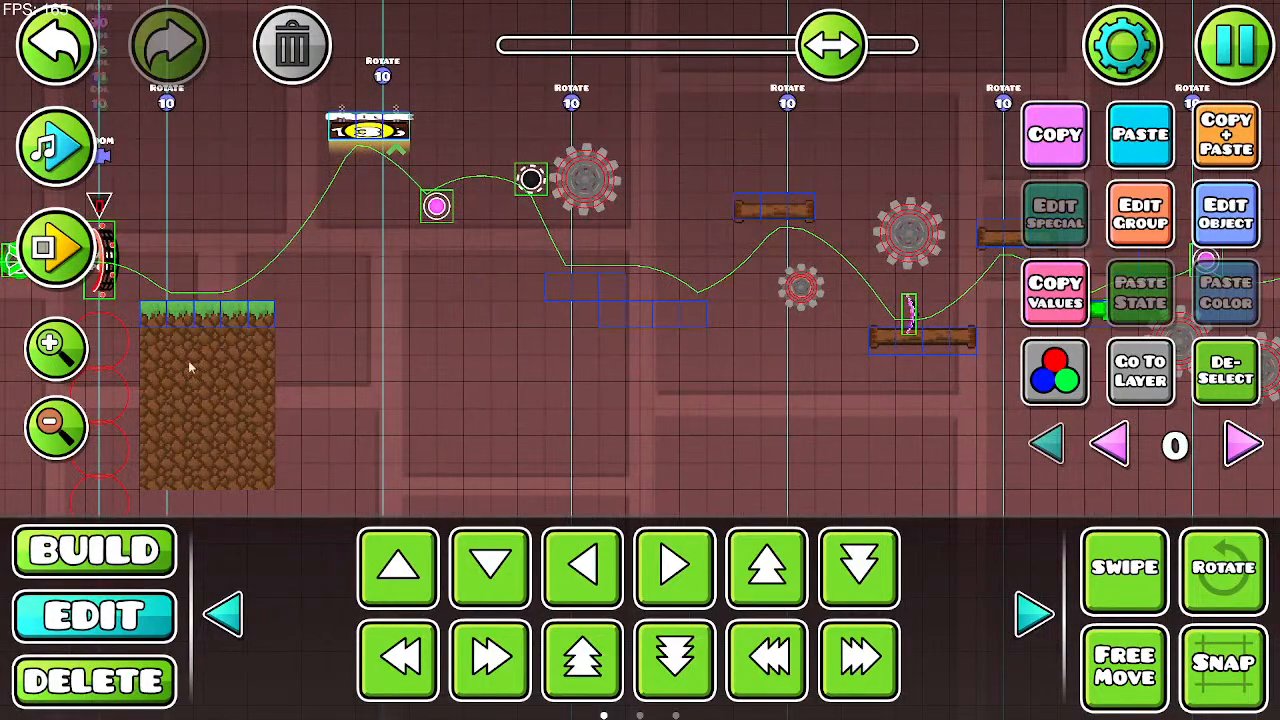
pyautogui.moveTo(188, 367); pyautogui.dragTo(952, 360)
pyautogui.click(1108, 562)
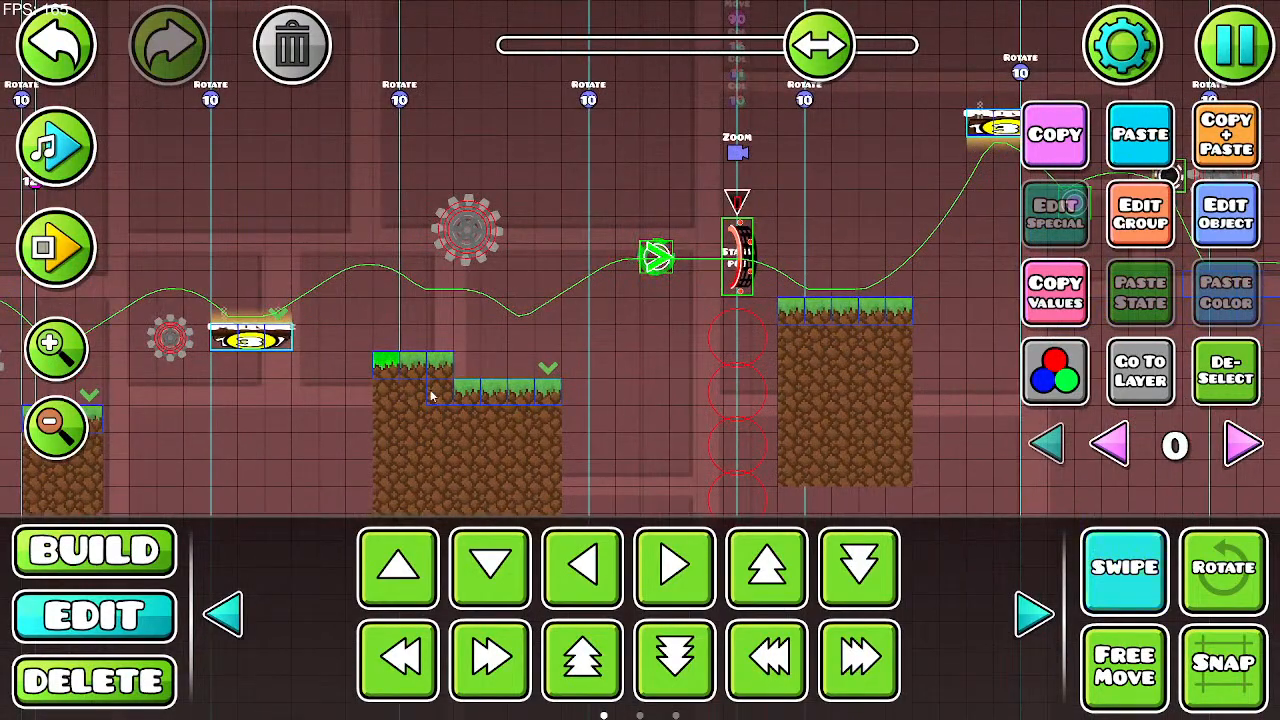
pyautogui.moveTo(386, 362); pyautogui.dragTo(437, 409)
pyautogui.scroll(-2, 431, 380)
pyautogui.moveTo(388, 320); pyautogui.dragTo(515, 265)
pyautogui.scroll(-3, 460, 407)
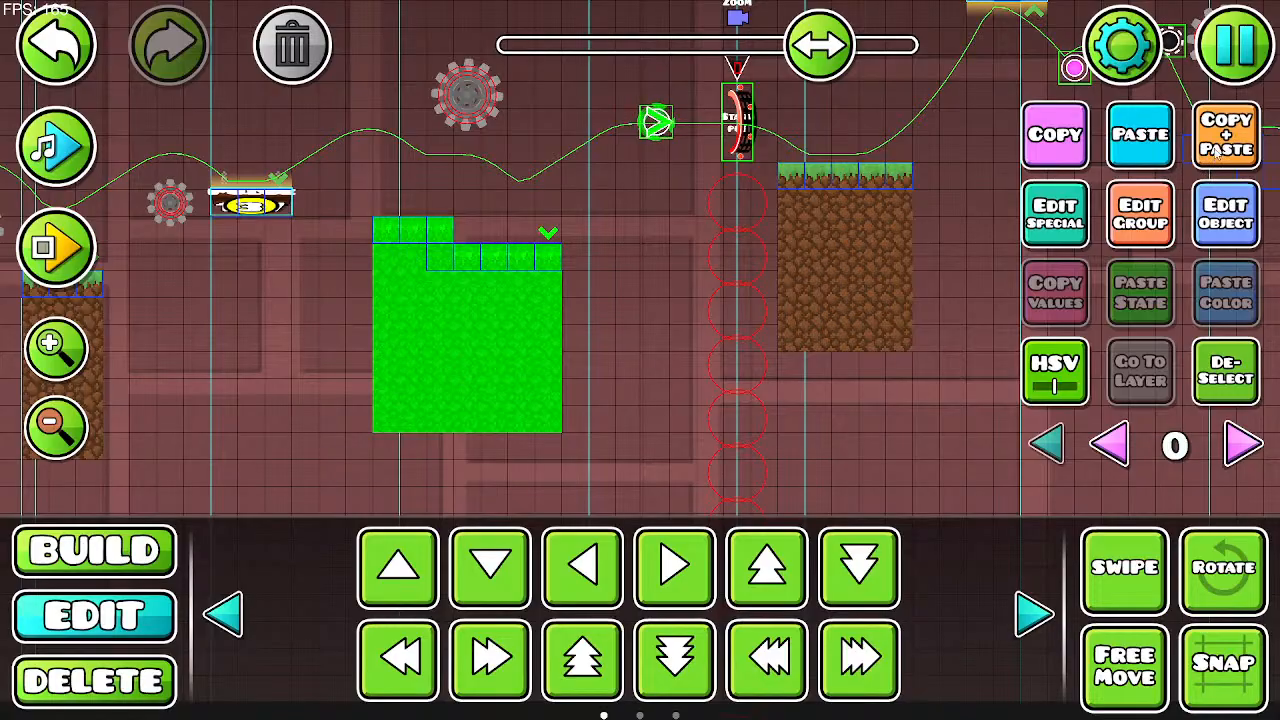
# Step: Place a copy of the stepped pillar, with group ID 124 removed, at the invisible stepped platform before the small saw
pyautogui.click(1140, 213)
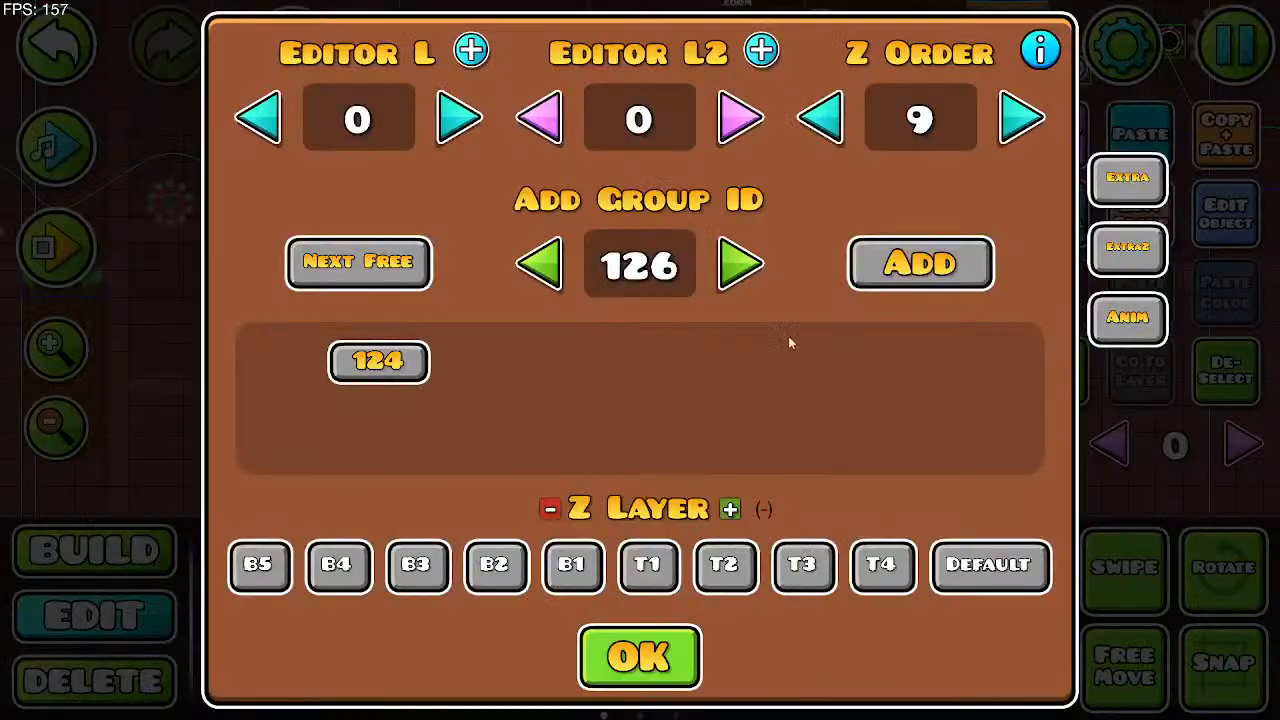
pyautogui.click(415, 372)
pyautogui.click(640, 657)
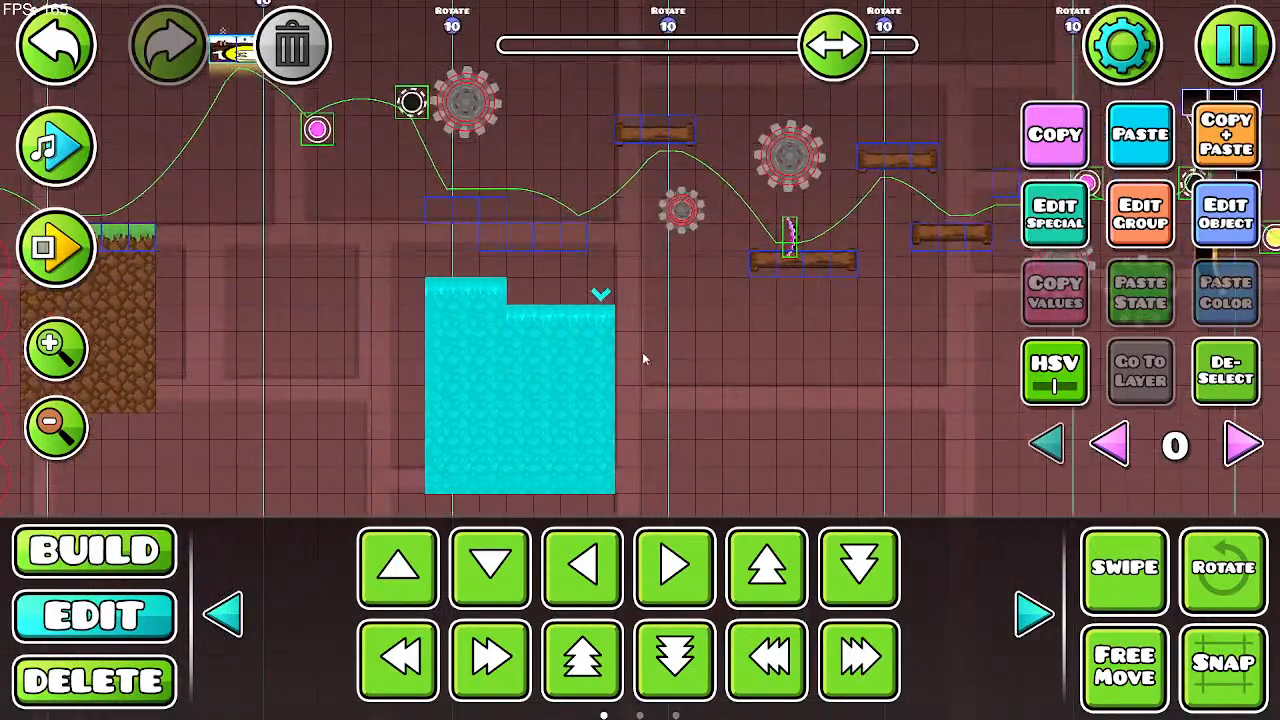
pyautogui.moveTo(614, 358); pyautogui.dragTo(633, 372)
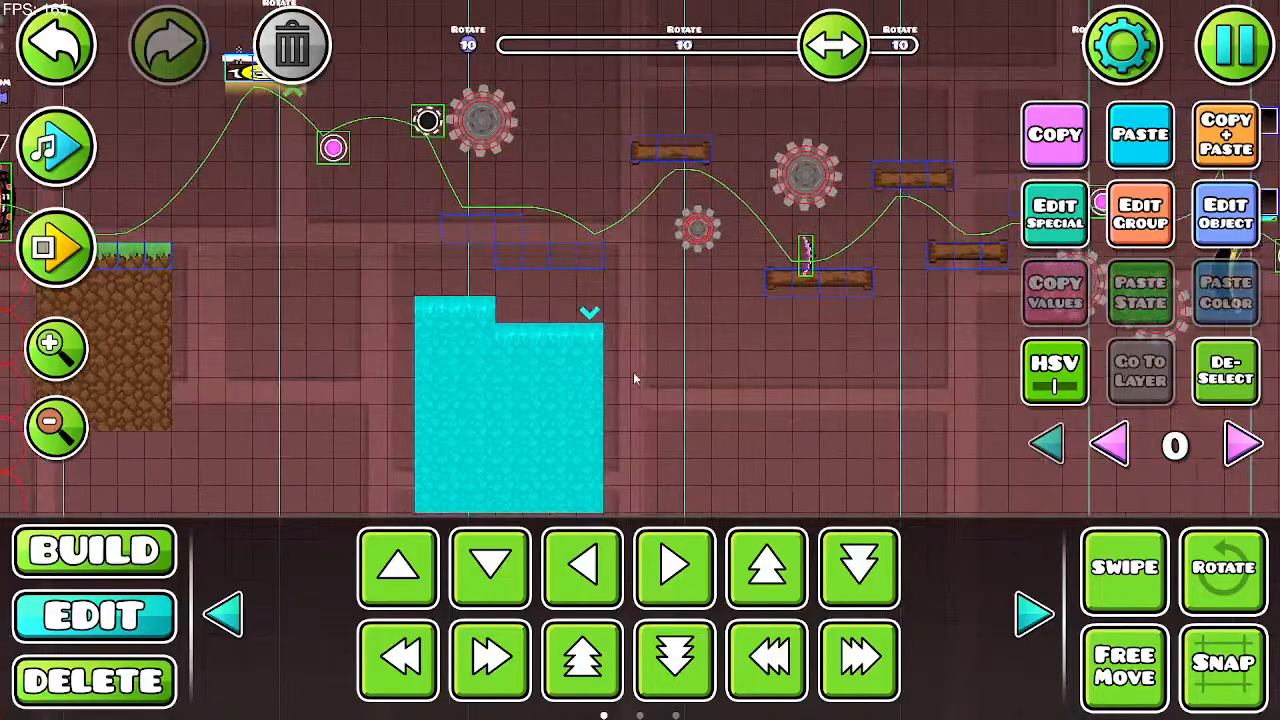
pyautogui.click(1226, 372)
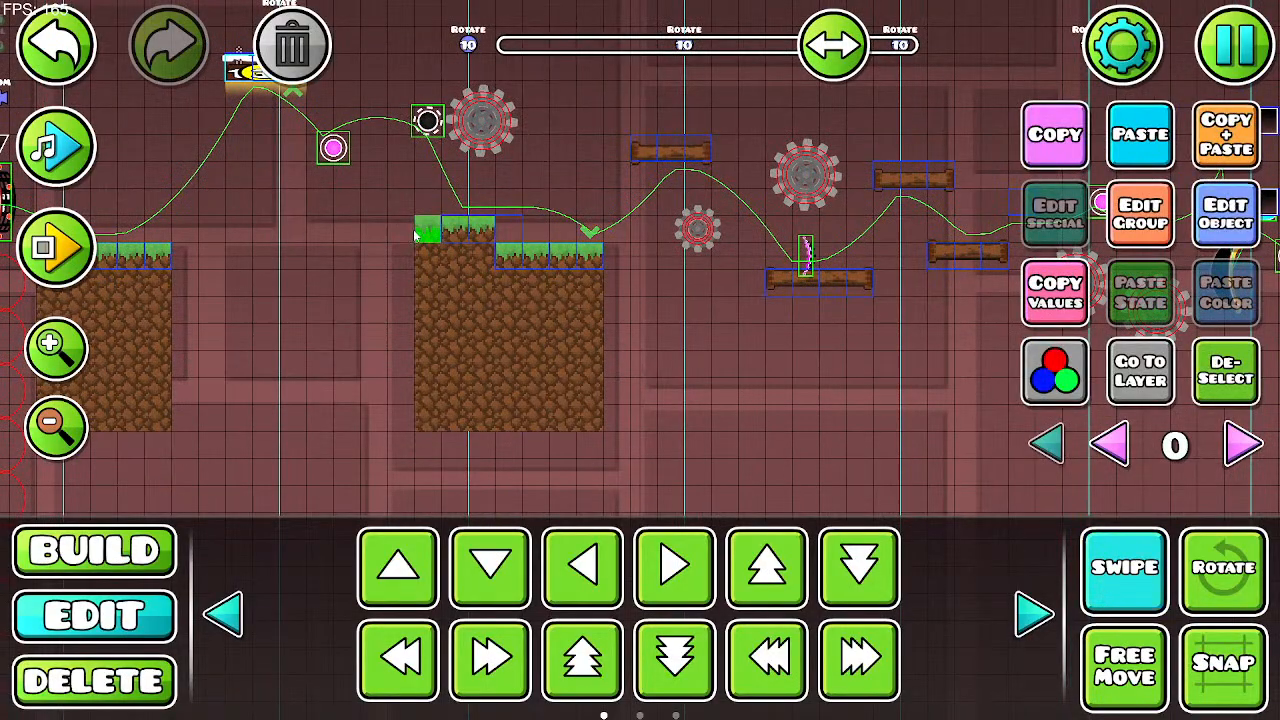
# Step: Try deleting the leftmost column of the copied pillar, and undo the deletion
pyautogui.click(432, 405)
pyautogui.click(299, 34)
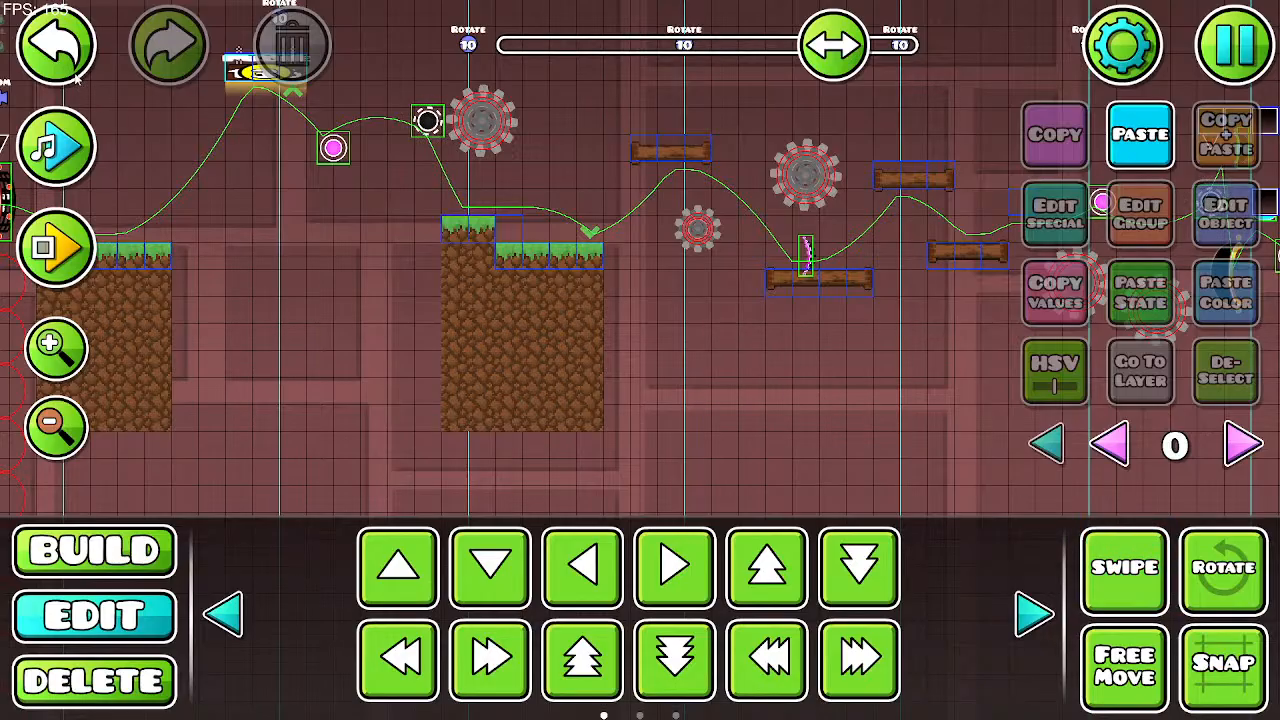
pyautogui.click(56, 45)
# Step: Select the whole copied stepped pillar and move it one block right to line up with the invisible platform's left edge
pyautogui.click(468, 265)
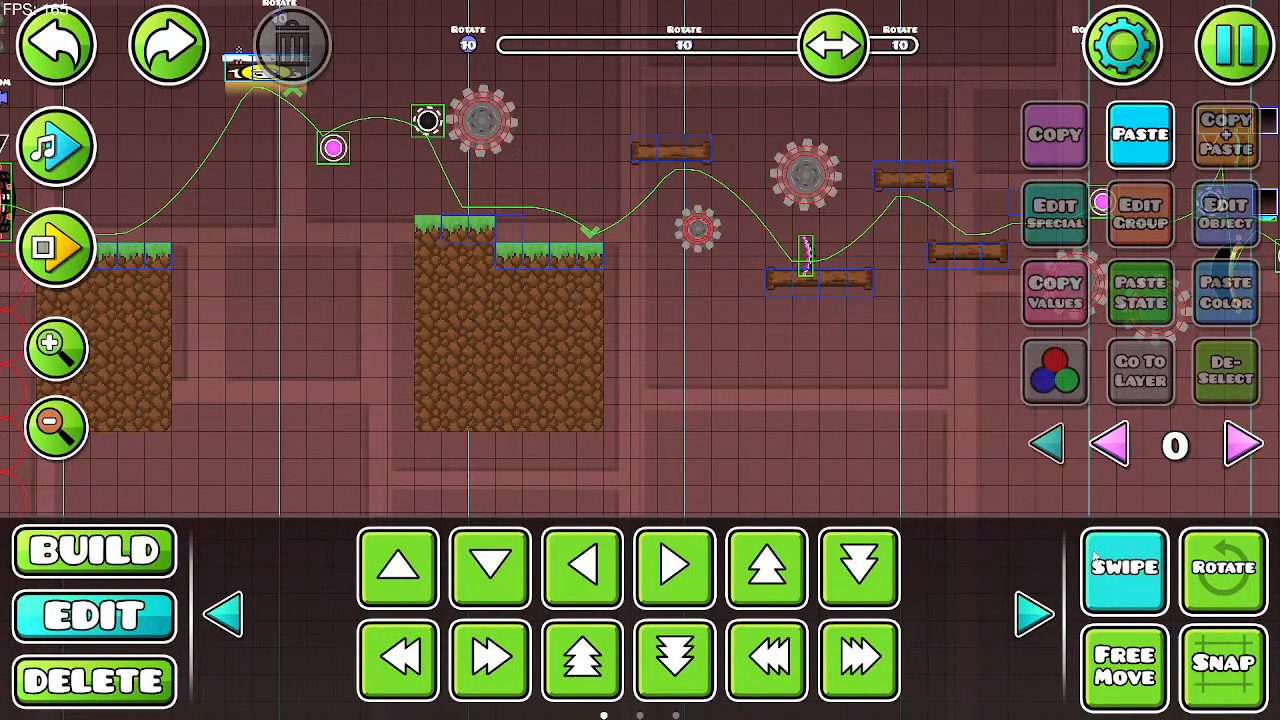
pyautogui.moveTo(421, 241); pyautogui.dragTo(511, 436)
pyautogui.moveTo(593, 390); pyautogui.dragTo(552, 370)
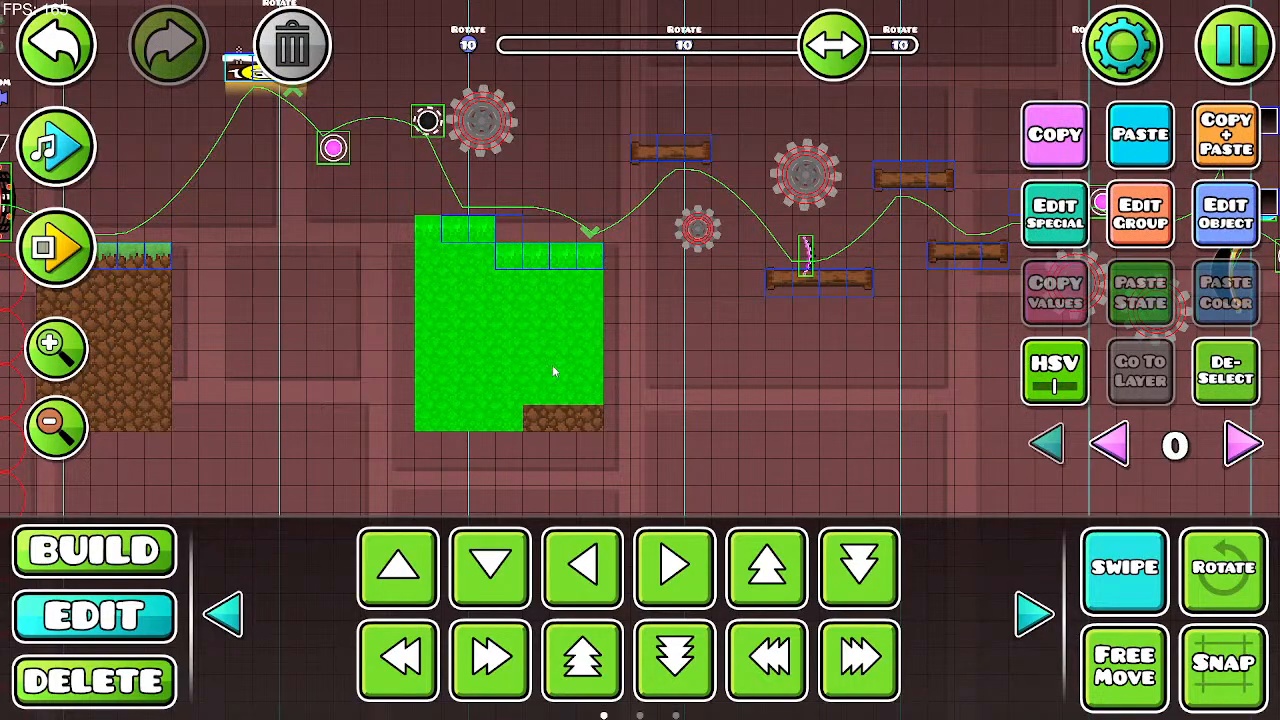
pyautogui.press('d')
pyautogui.click(1124, 571)
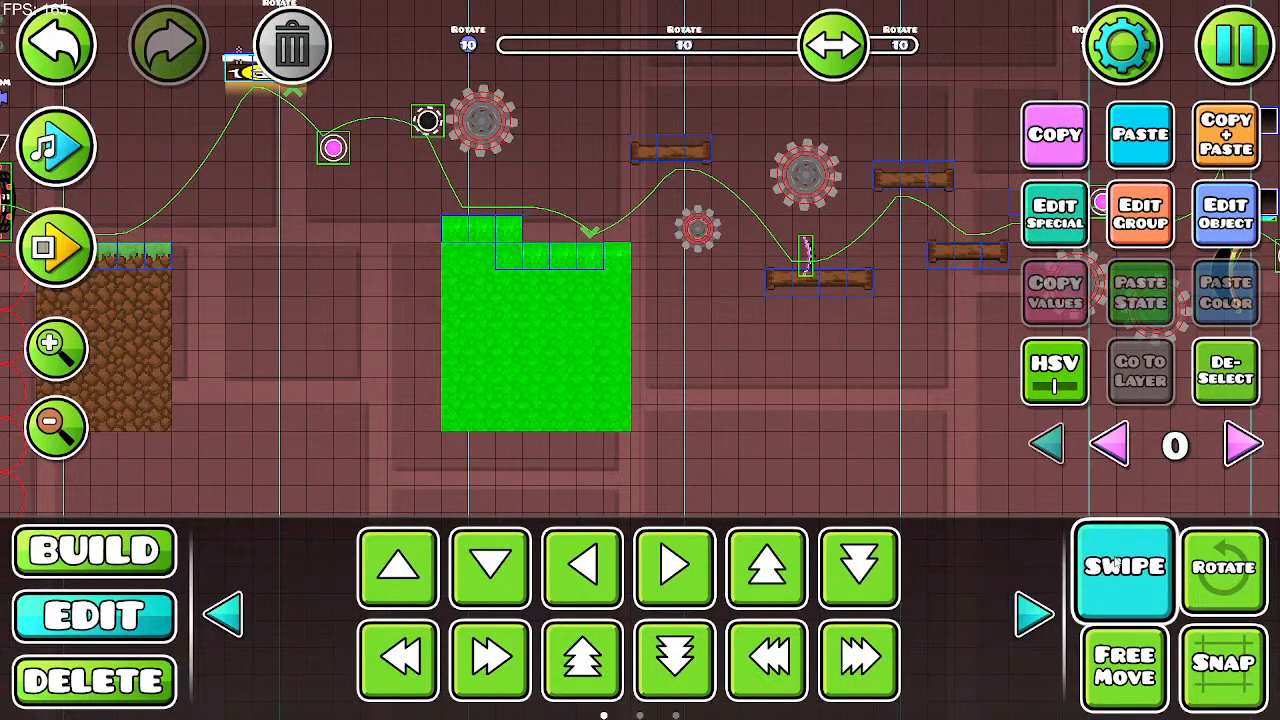
# Step: Delete the copied pillar's rightmost column of grass and dirt, which overhangs the invisible platform
pyautogui.click(609, 275)
pyautogui.click(612, 262)
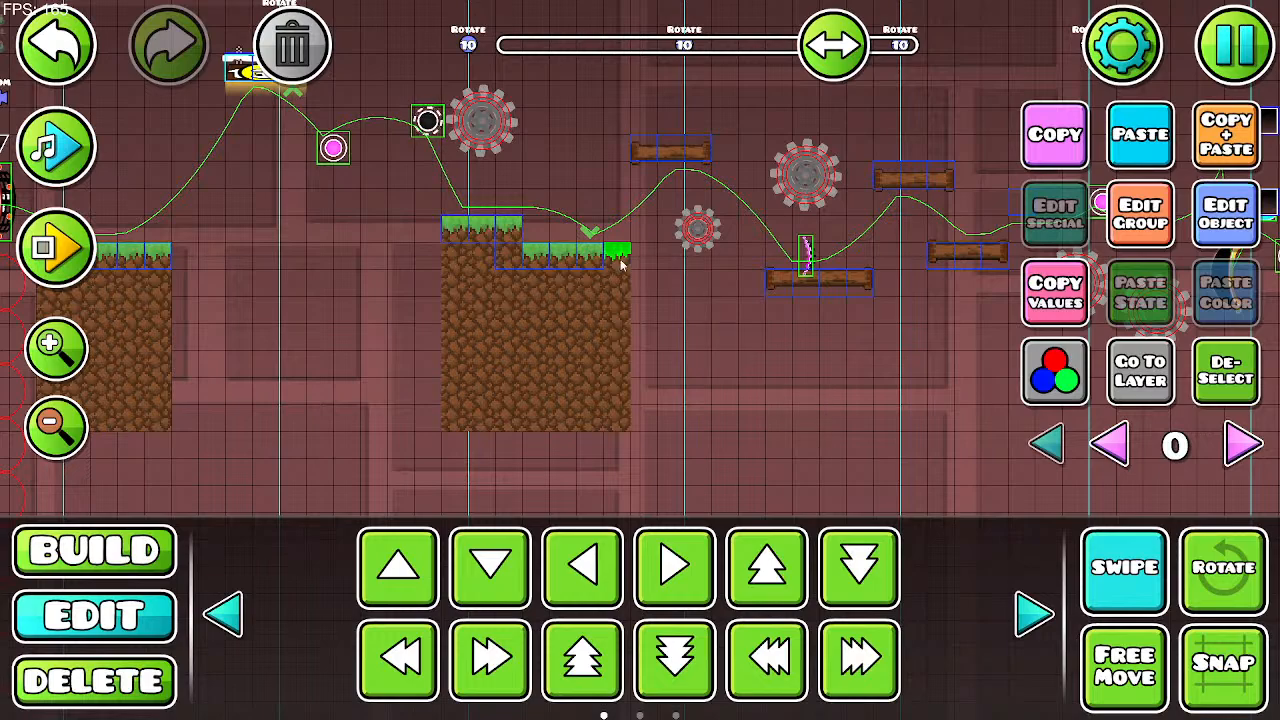
pyautogui.click(625, 428)
pyautogui.press('Delete')
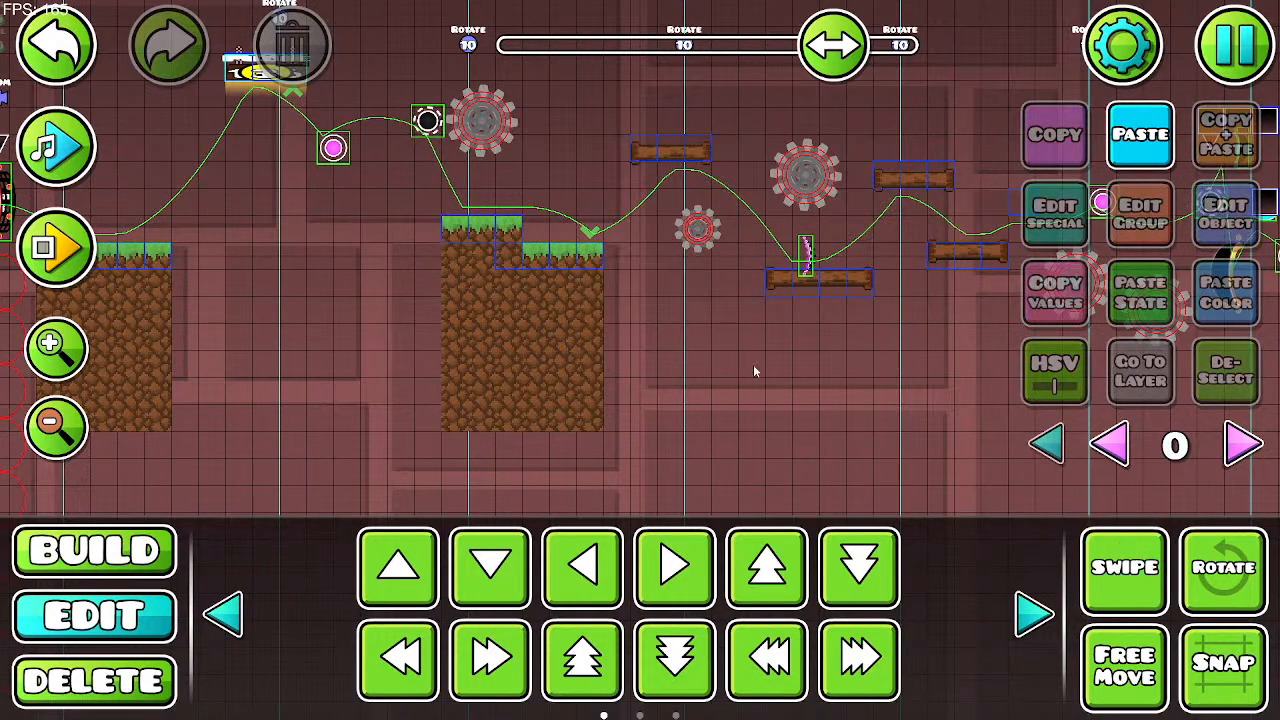
# Step: Start a playtest of the level and stop it in the opening section
pyautogui.moveTo(664, 346); pyautogui.dragTo(614, 368)
pyautogui.click(56, 246)
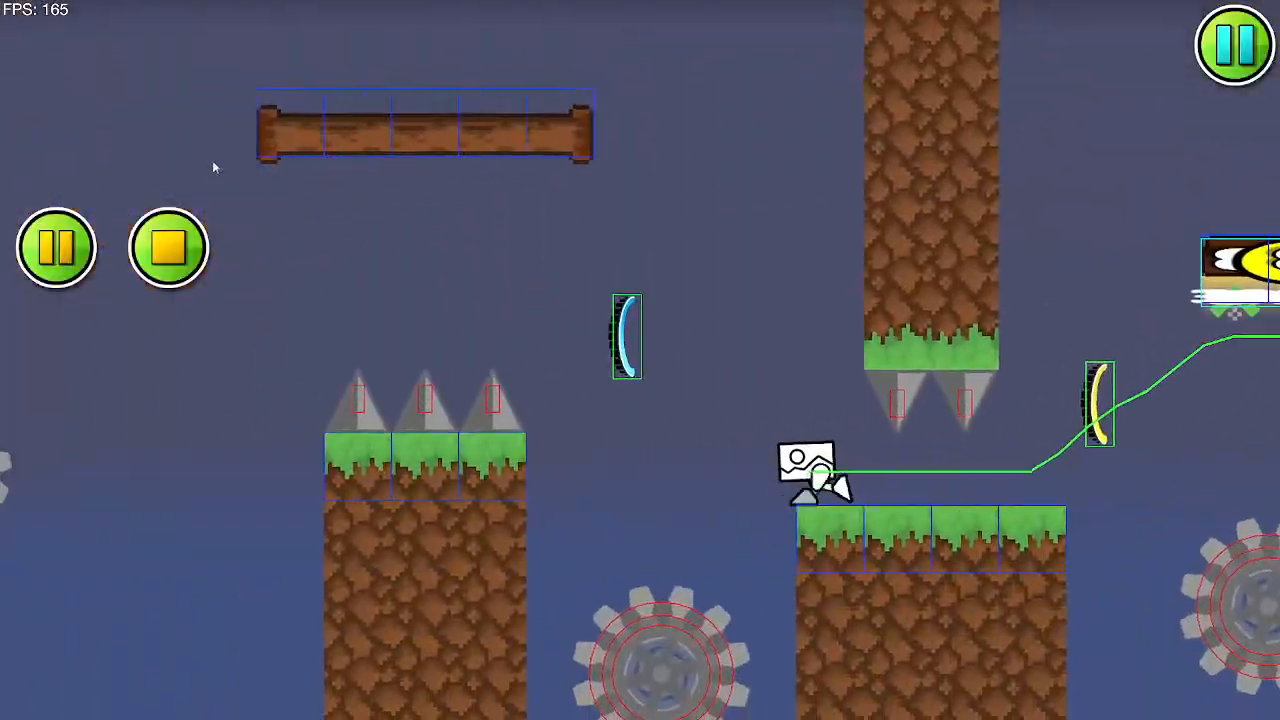
pyautogui.click(168, 246)
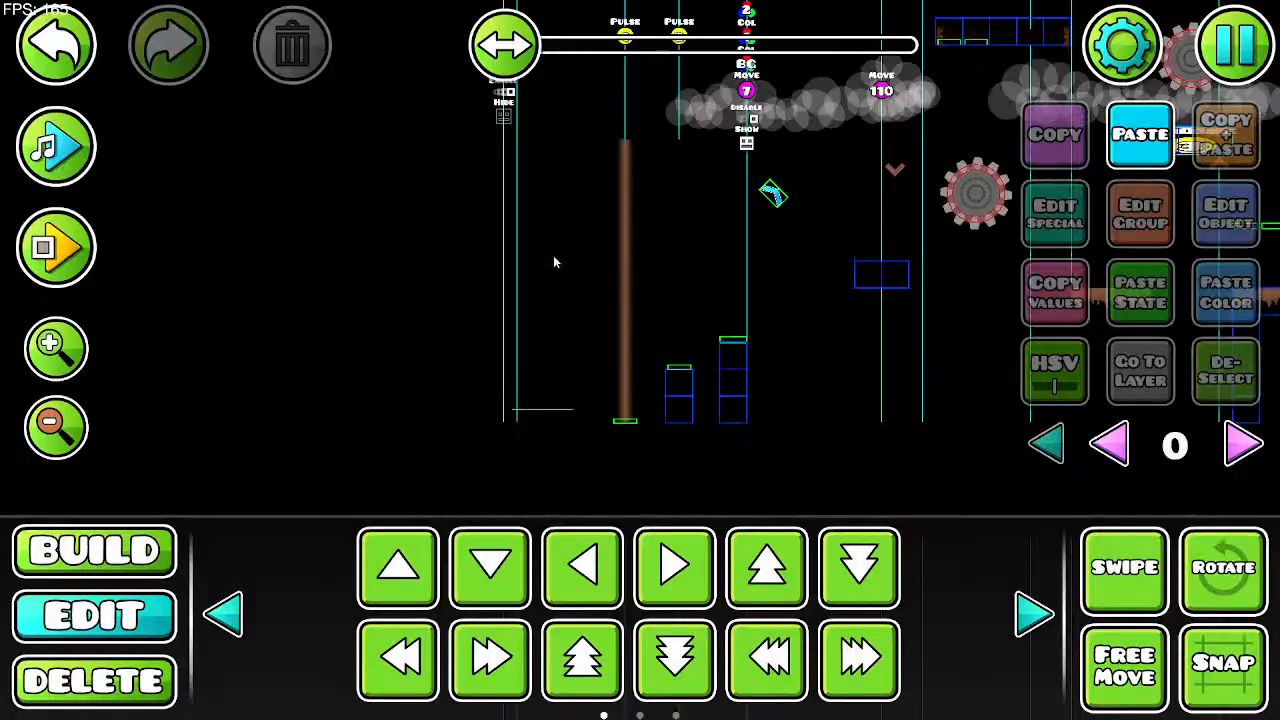
# Step: Enable the ball section's start position by clearing its Disable option
pyautogui.moveTo(503, 44); pyautogui.dragTo(813, 47)
pyautogui.moveTo(800, 156); pyautogui.dragTo(420, 305)
pyautogui.moveTo(670, 250); pyautogui.dragTo(318, 340)
pyautogui.moveTo(443, 398); pyautogui.dragTo(283, 408)
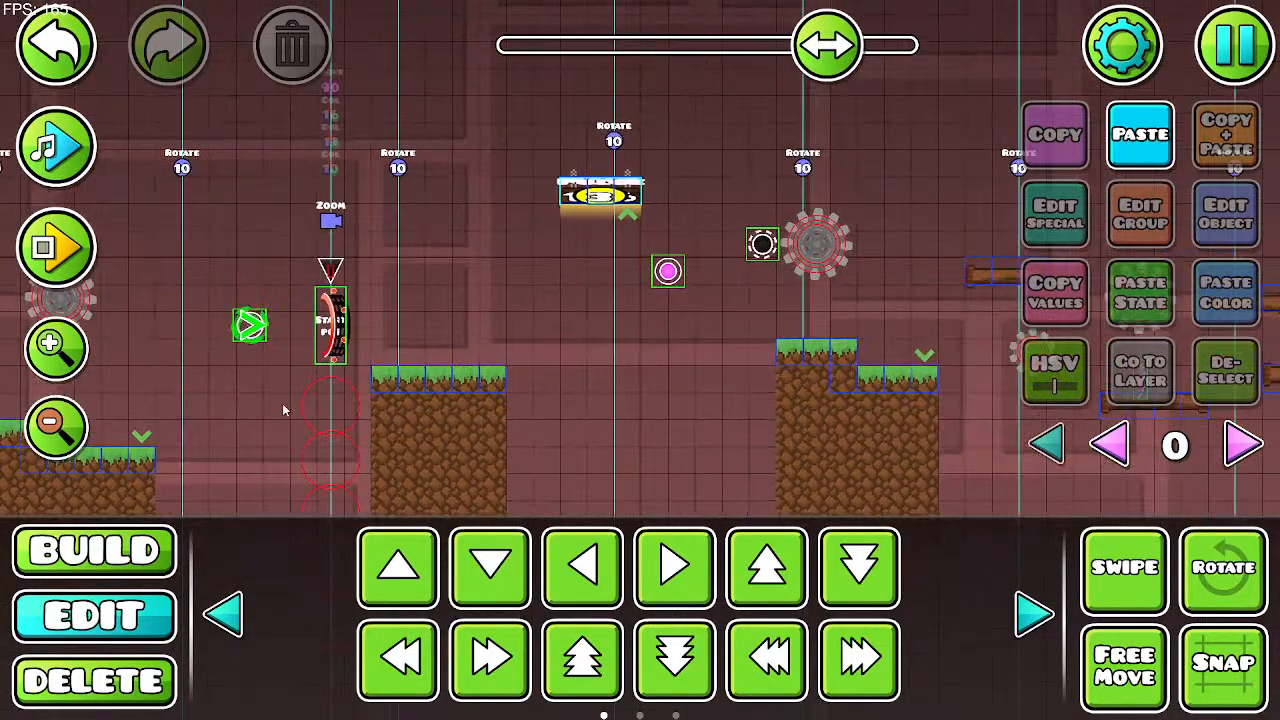
pyautogui.click(324, 332)
pyautogui.click(1226, 213)
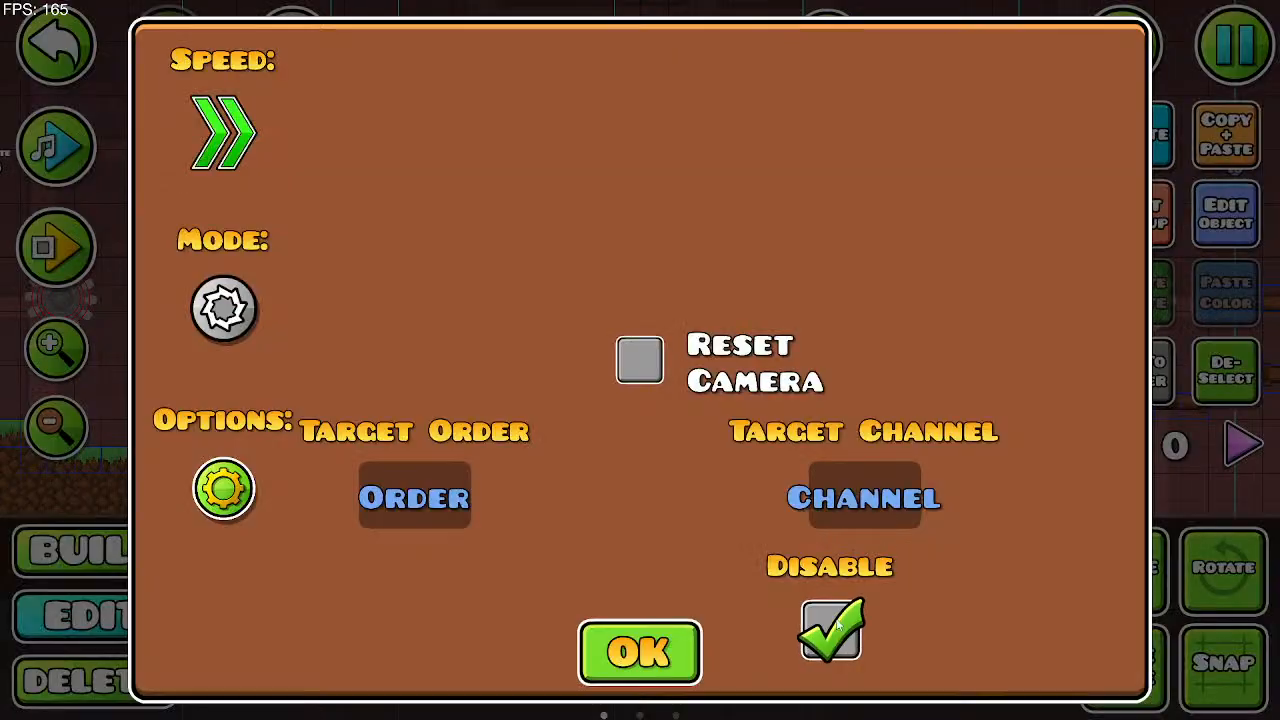
pyautogui.click(829, 629)
pyautogui.click(640, 651)
# Step: Playtest the ball section from its start position up to the new stepped pillar
pyautogui.click(62, 252)
pyautogui.click(492, 342)
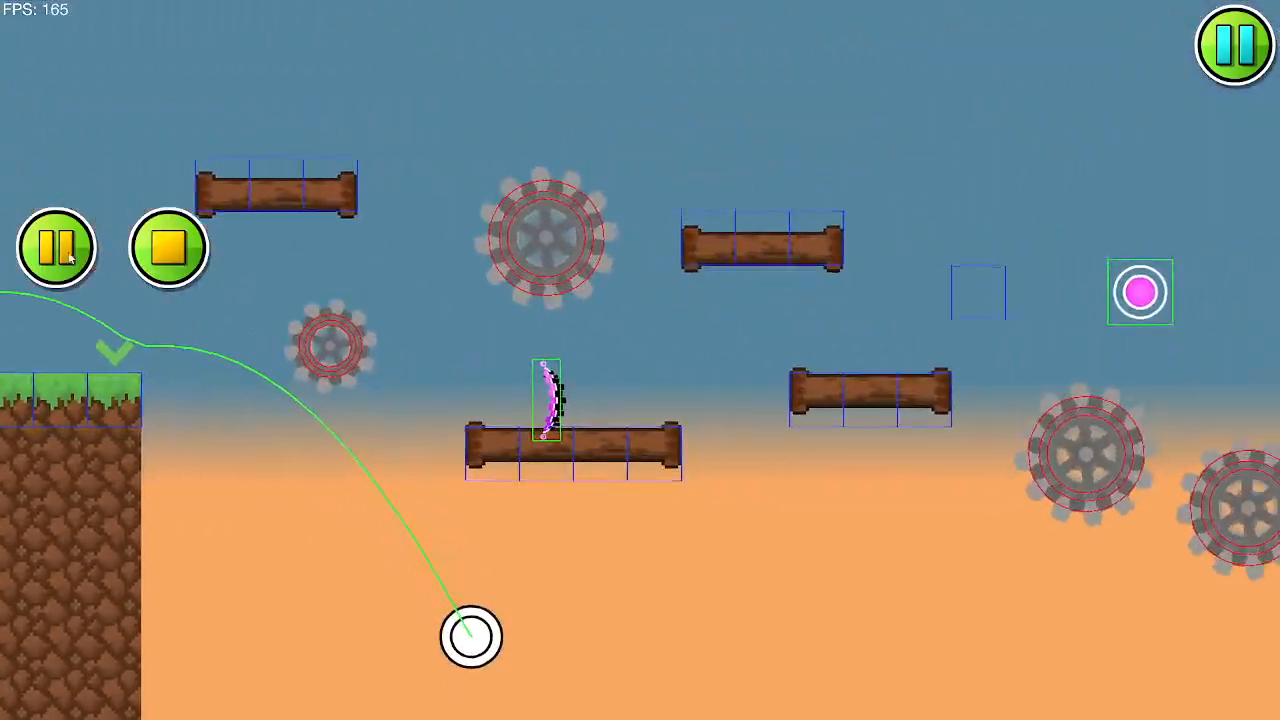
pyautogui.click(68, 254)
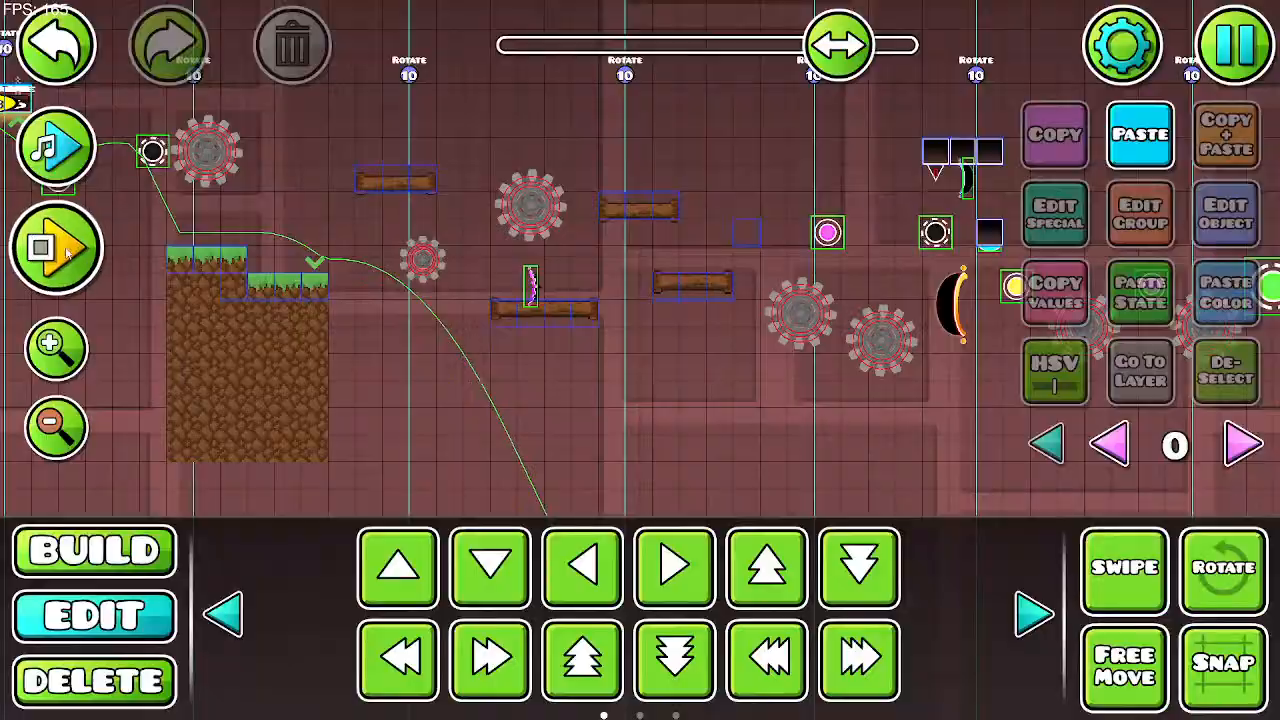
# Step: Playtest the ball section from the stepped pillar past the logs and orbs to the black block platforms, and stop there
pyautogui.click(371, 297)
pyautogui.click(371, 297)
pyautogui.click(371, 297)
pyautogui.click(371, 297)
pyautogui.click(372, 301)
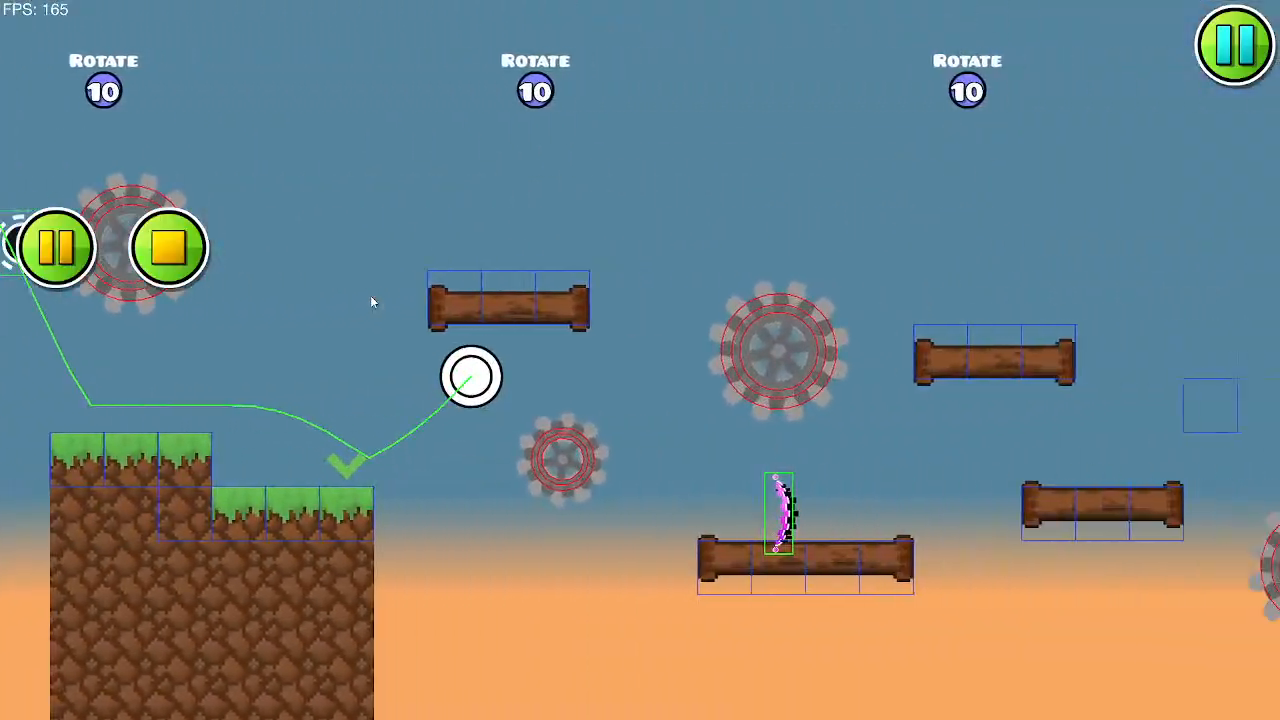
pyautogui.click(371, 302)
pyautogui.click(371, 305)
pyautogui.click(371, 306)
pyautogui.click(371, 307)
pyautogui.click(371, 310)
pyautogui.click(369, 308)
pyautogui.click(368, 311)
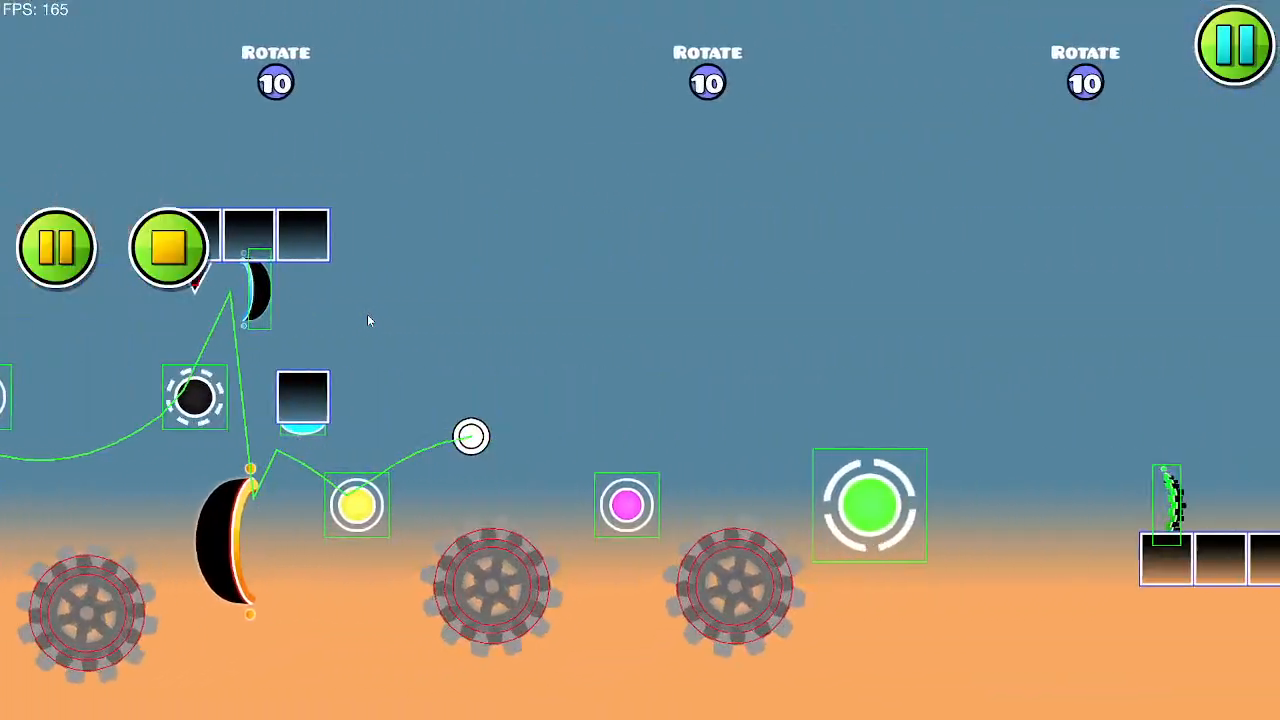
pyautogui.click(368, 313)
pyautogui.click(368, 314)
pyautogui.click(367, 315)
pyautogui.click(367, 316)
pyautogui.click(367, 318)
pyautogui.click(367, 318)
pyautogui.click(367, 318)
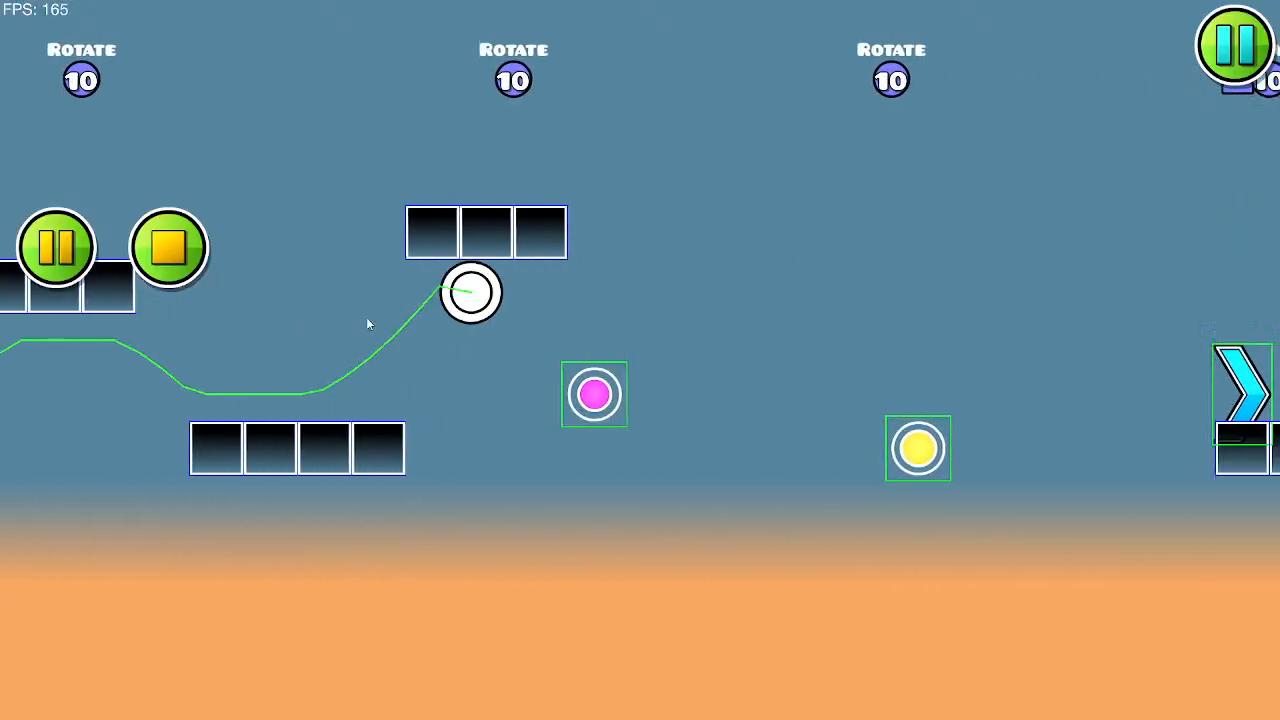
pyautogui.click(367, 319)
pyautogui.click(366, 320)
pyautogui.click(163, 249)
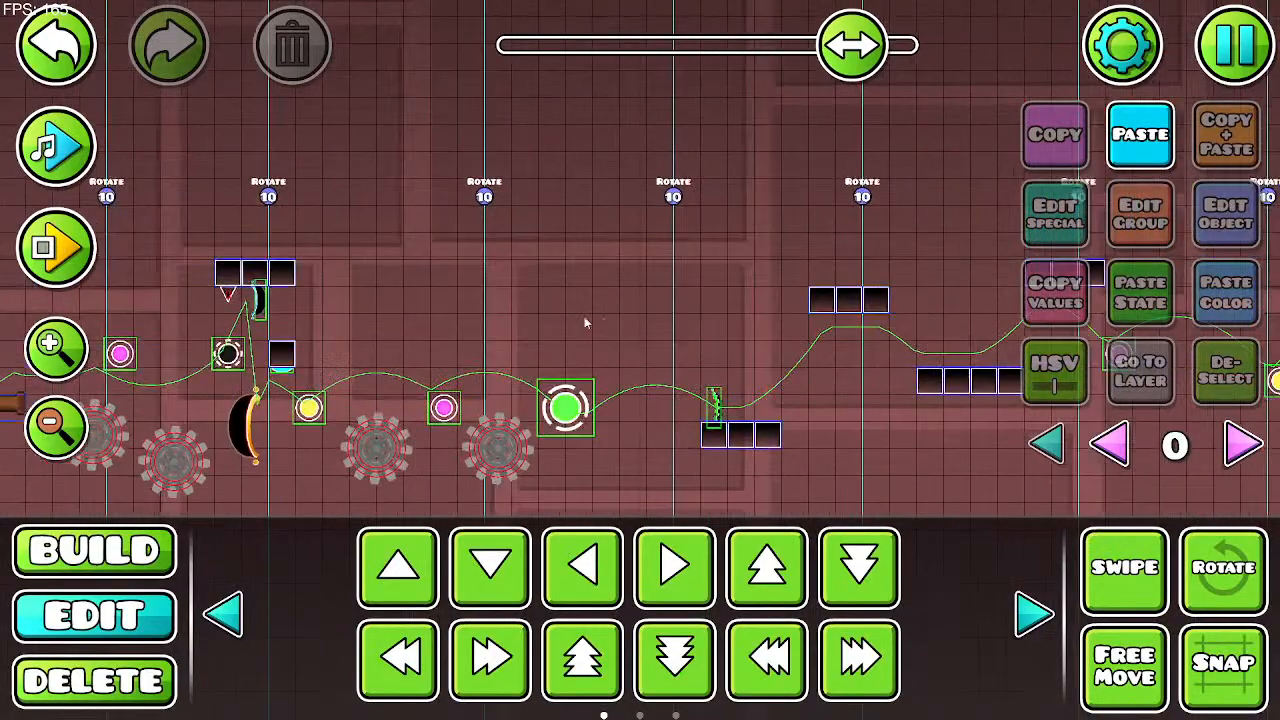
# Step: Hide the object hitboxes and playtest the ball section through the first wooden logs
pyautogui.scroll(-2, 660, 362)
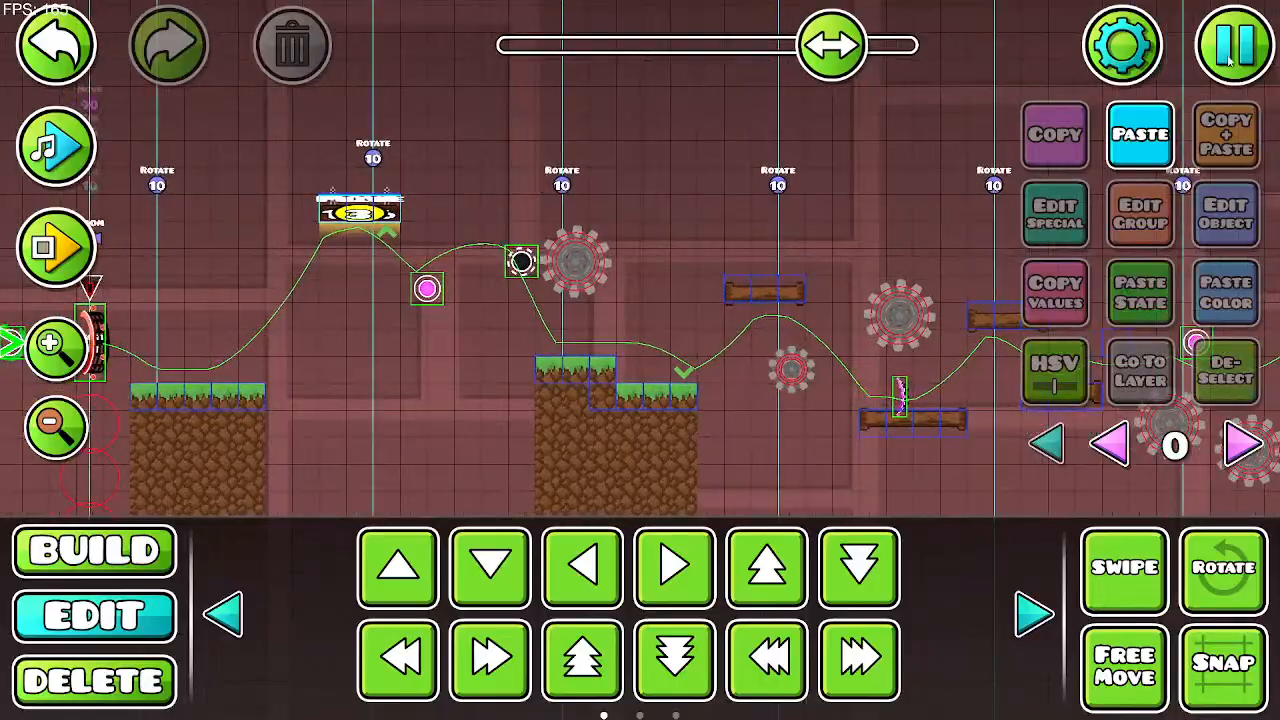
pyautogui.press('Escape')
pyautogui.click(470, 178)
pyautogui.press('Return')
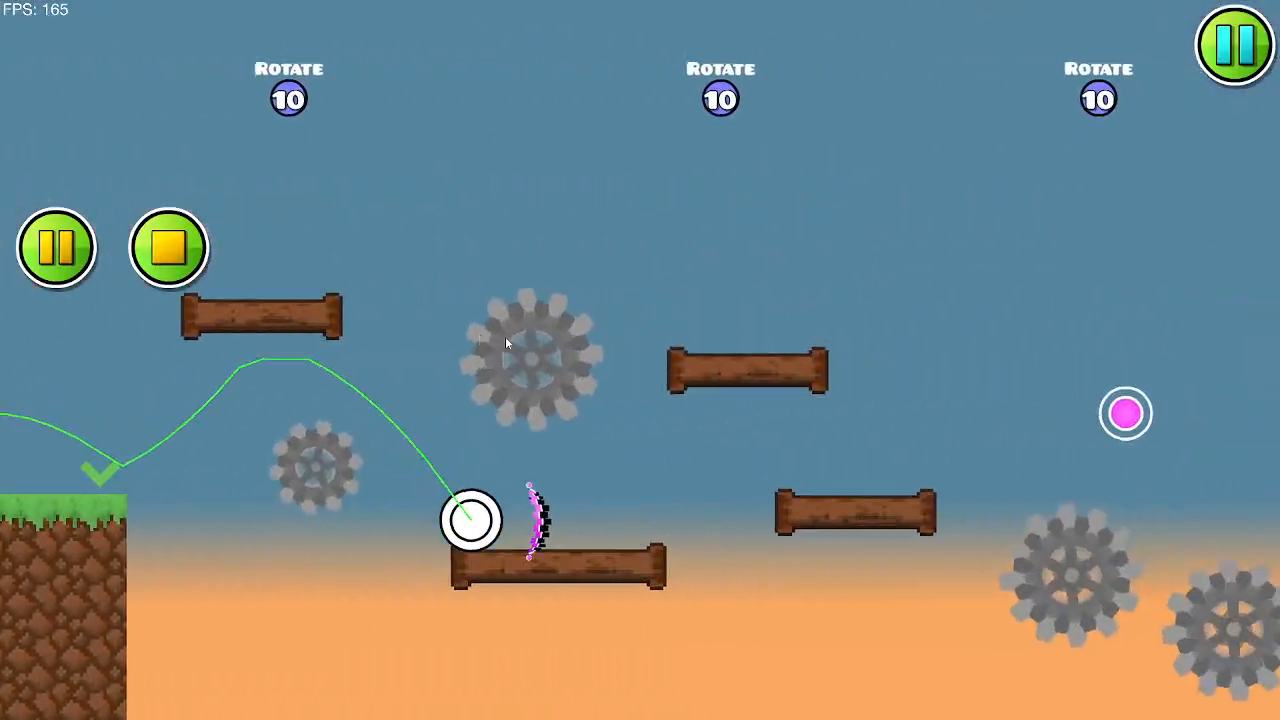
pyautogui.press('Return')
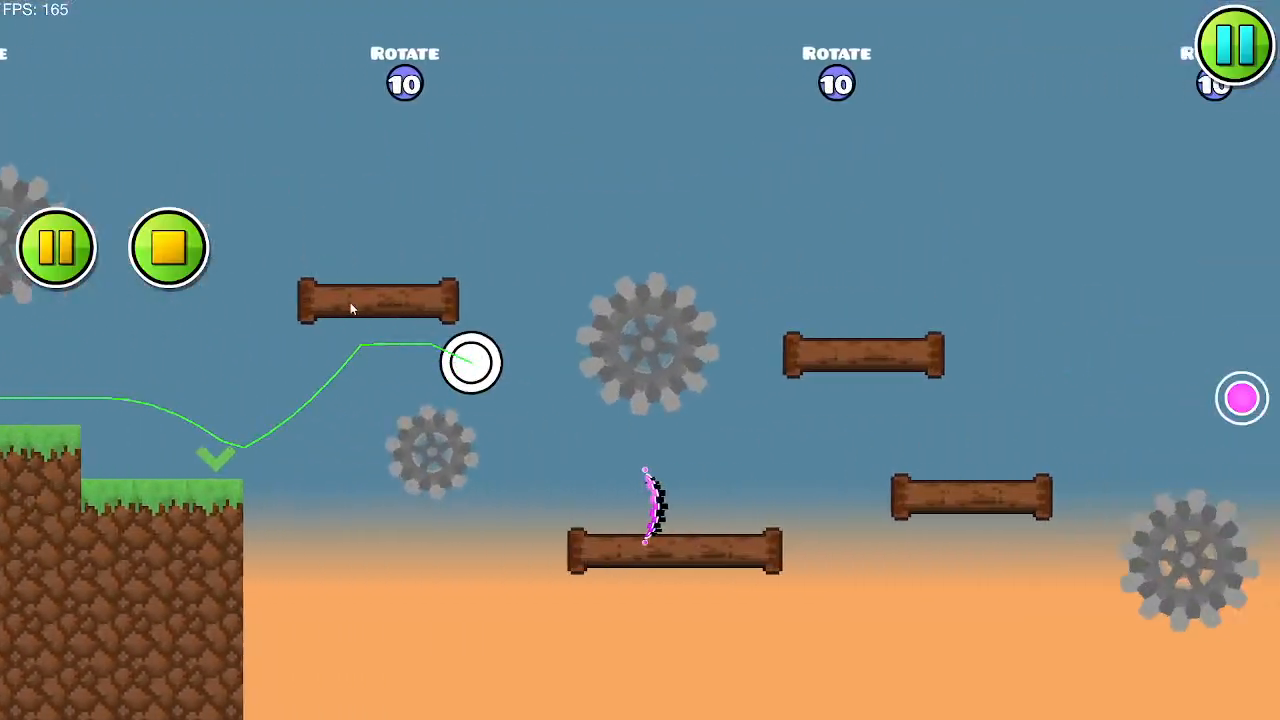
pyautogui.click(170, 248)
# Step: Try placing an upright log end piece on the single invisible block before the pink orb
pyautogui.moveTo(345, 246); pyautogui.dragTo(572, 241)
pyautogui.moveTo(396, 368); pyautogui.dragTo(548, 377)
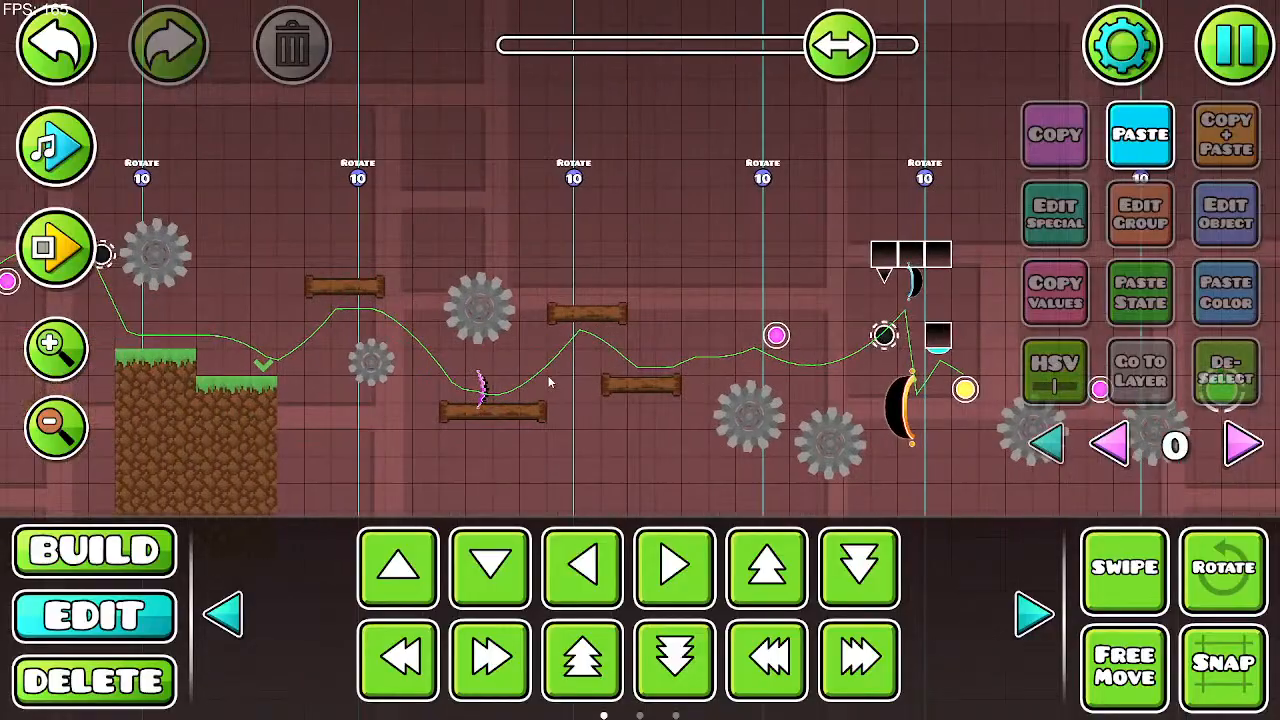
pyautogui.click(1238, 446)
pyautogui.moveTo(840, 366); pyautogui.dragTo(662, 425)
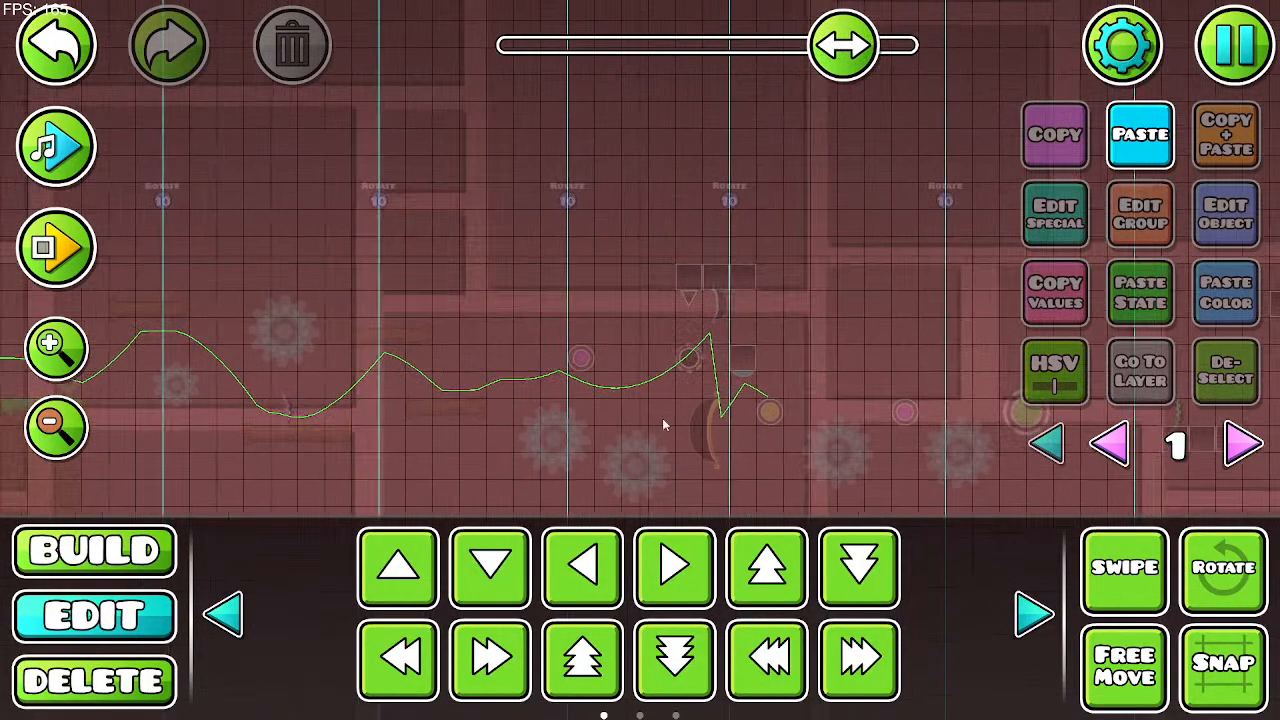
pyautogui.click(1110, 445)
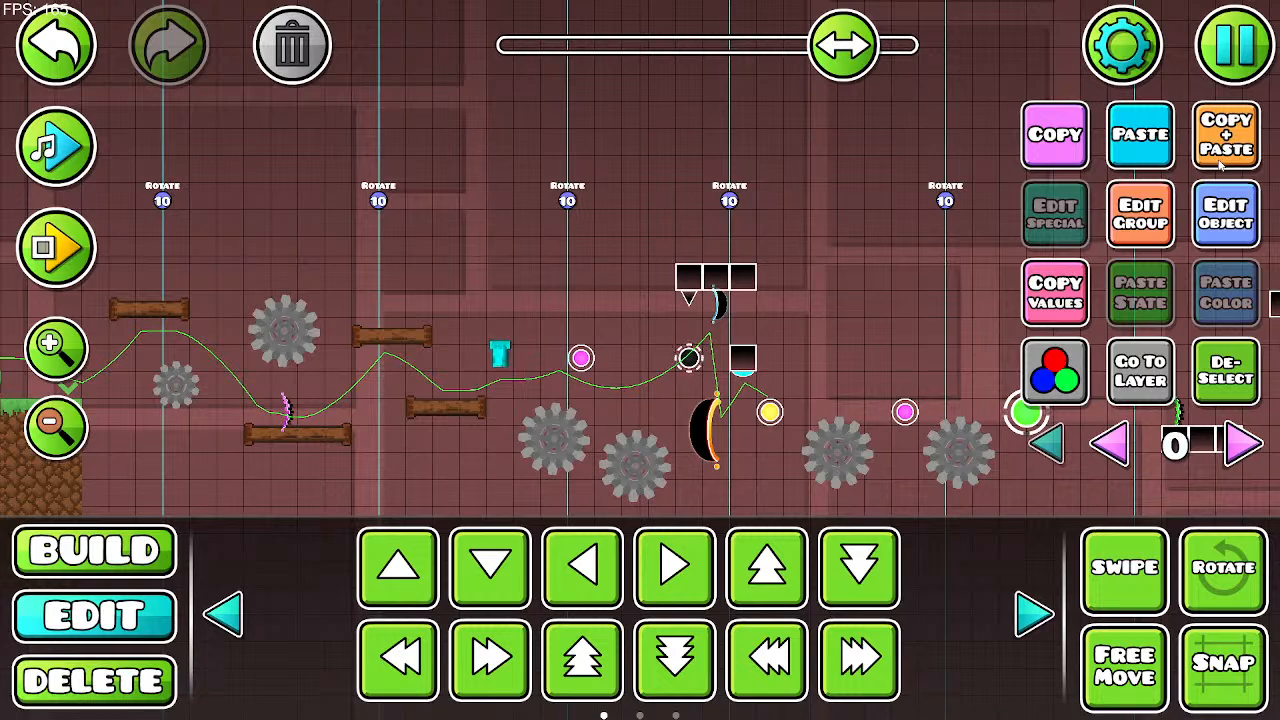
pyautogui.click(515, 591)
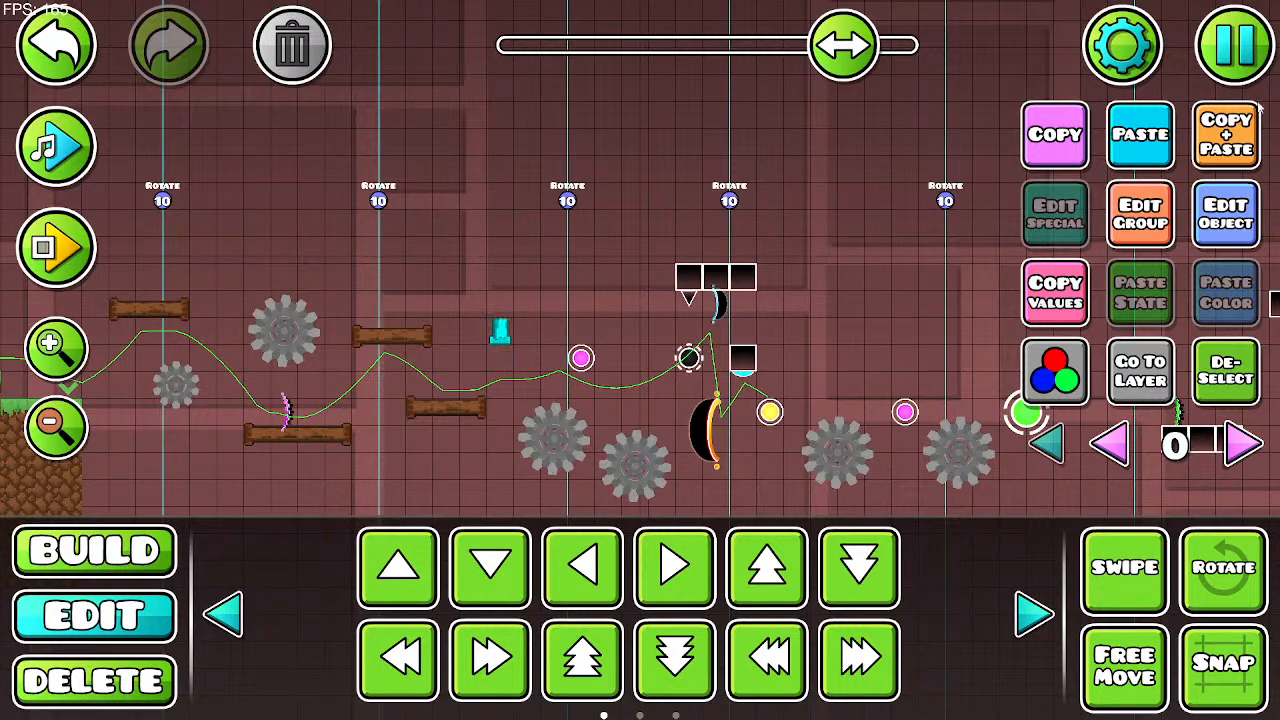
# Step: Show the hitboxes again and stack copied log segments above the end piece to form a tall vertical pole
pyautogui.click(1235, 45)
pyautogui.click(505, 190)
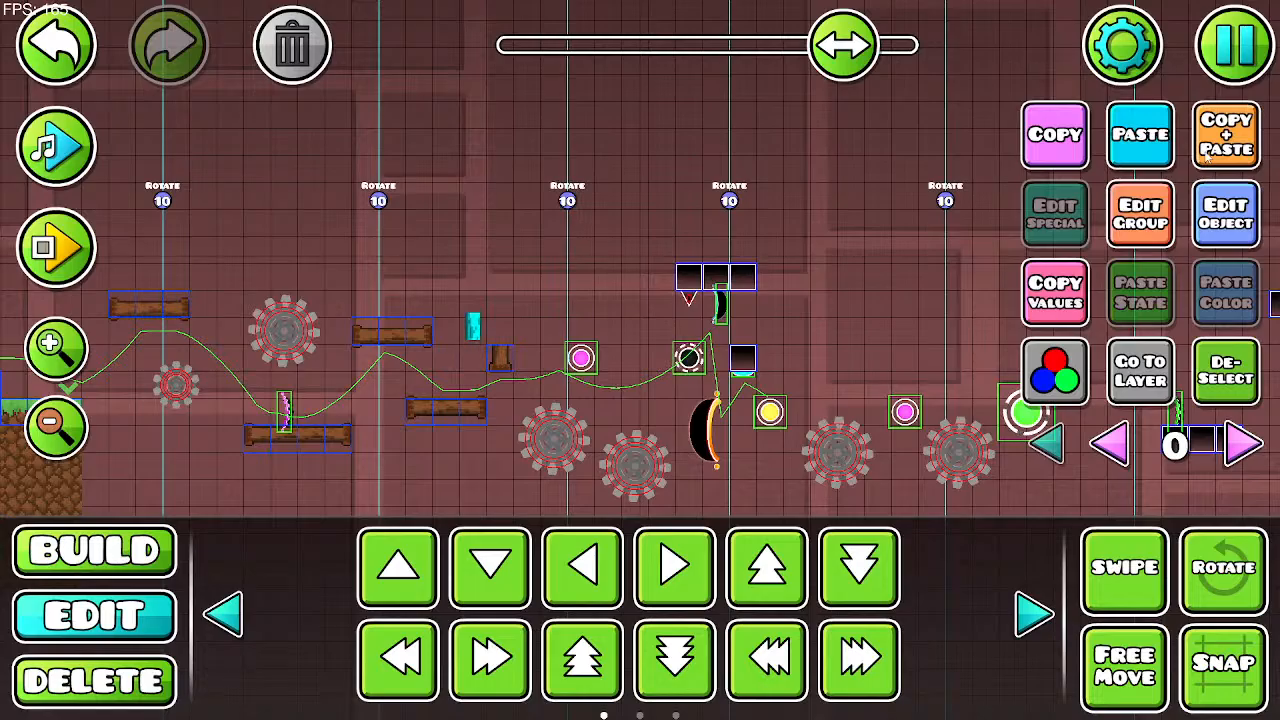
pyautogui.click(513, 582)
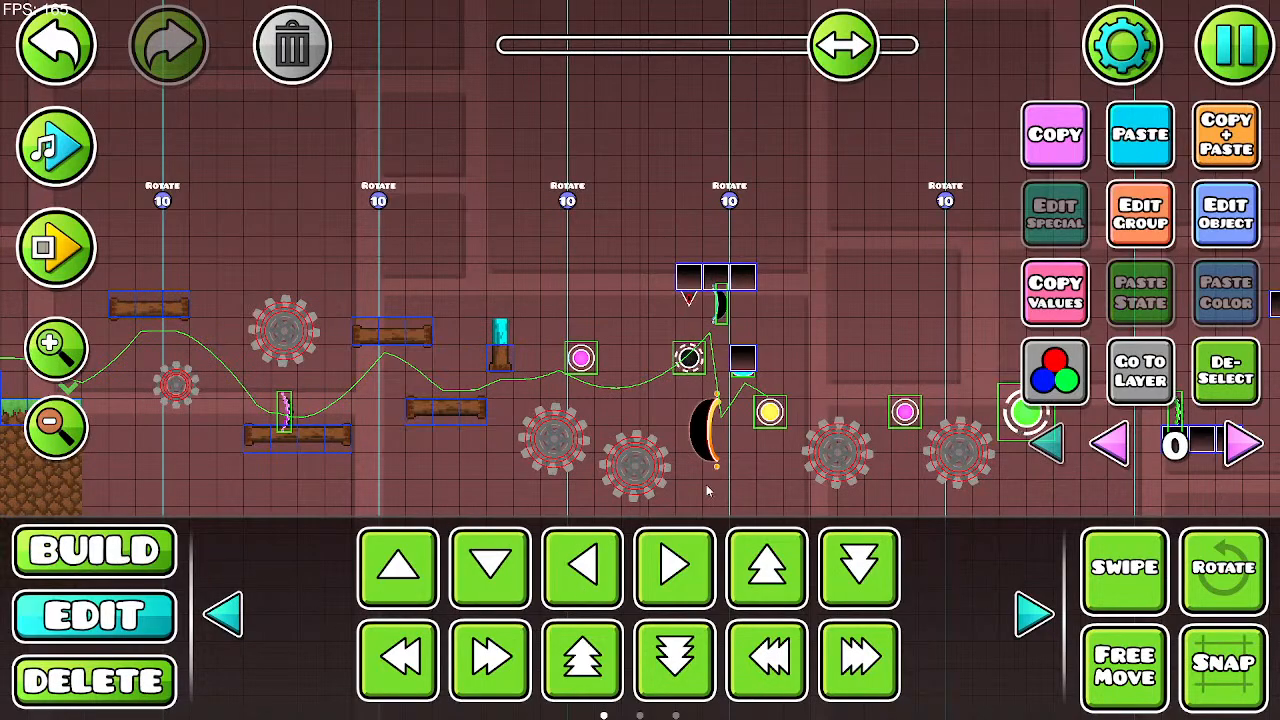
pyautogui.click(1215, 140)
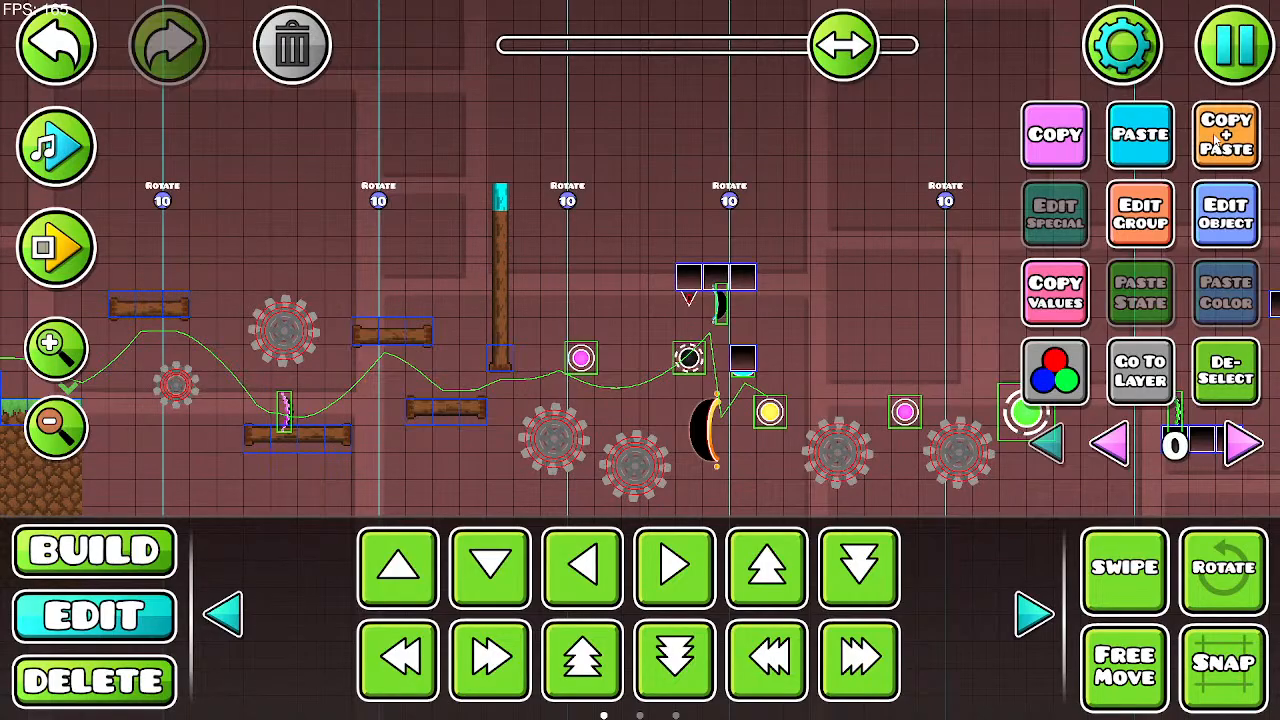
pyautogui.click(308, 42)
# Step: Playtest the ball section from its start position to check the vertical log pole during play
pyautogui.click(95, 258)
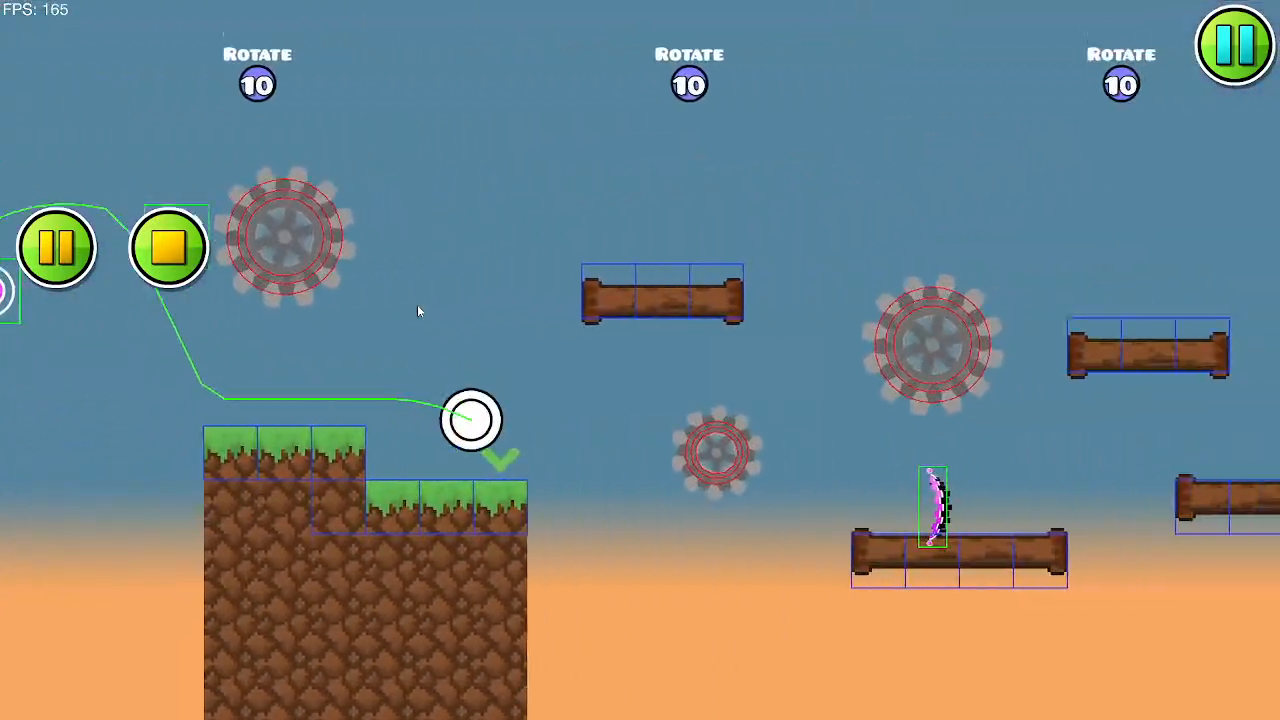
pyautogui.click(418, 305)
pyautogui.click(418, 305)
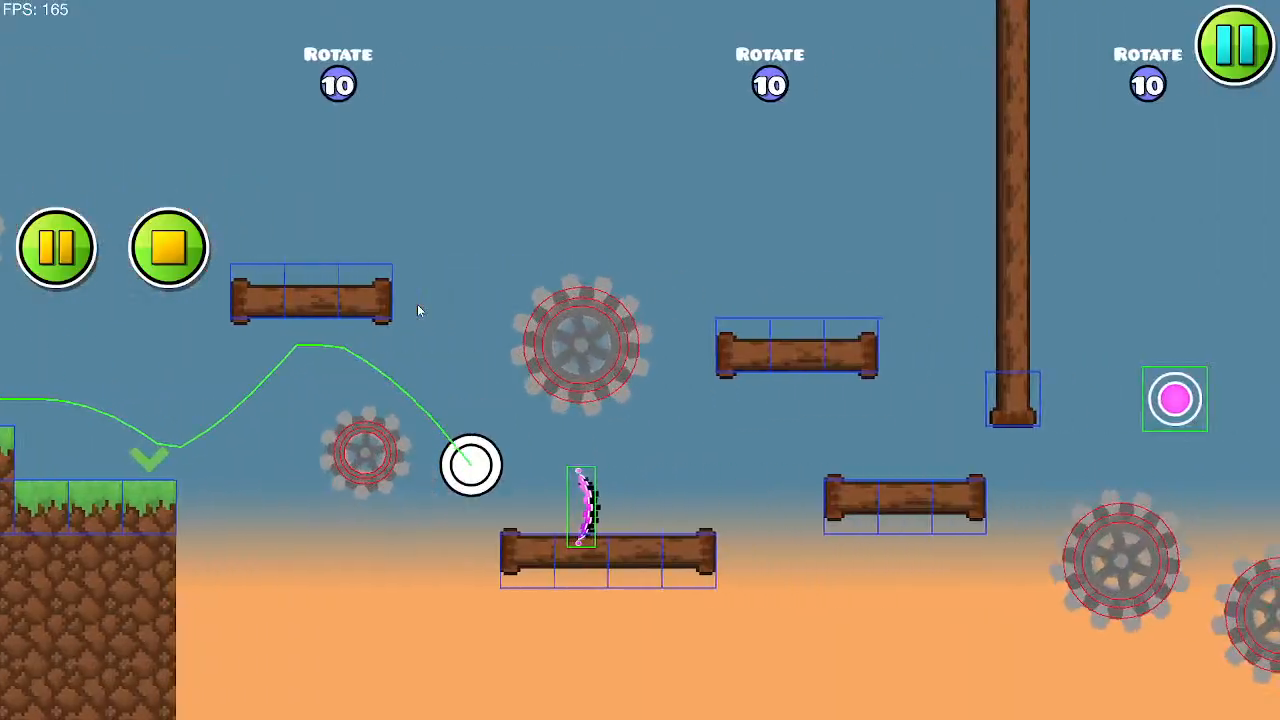
pyautogui.click(418, 305)
pyautogui.click(418, 306)
pyautogui.click(419, 306)
pyautogui.click(420, 307)
pyautogui.click(421, 308)
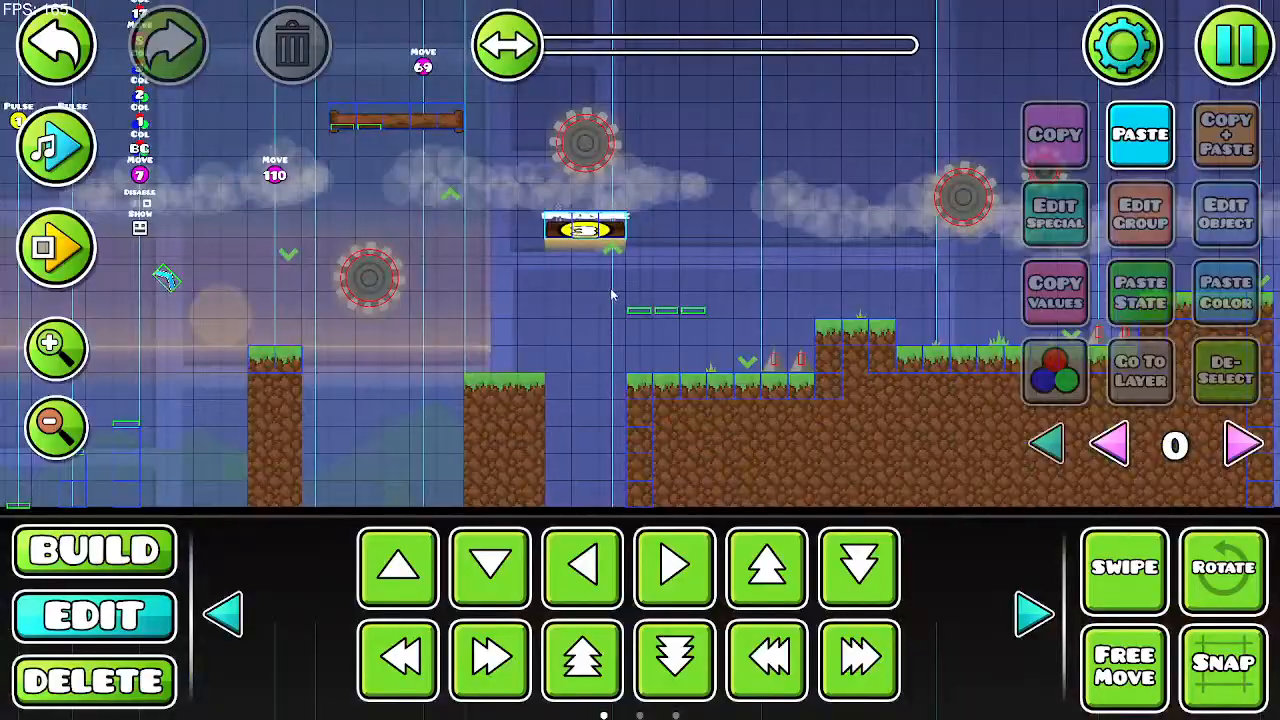
# Step: Examine the opening section's grass pillars, logs and face platforms as a reference for the ball section's decoration
pyautogui.moveTo(688, 298); pyautogui.dragTo(315, 316)
pyautogui.moveTo(775, 312); pyautogui.dragTo(395, 328)
pyautogui.moveTo(715, 298); pyautogui.dragTo(375, 346)
pyautogui.moveTo(660, 305); pyautogui.dragTo(785, 292)
pyautogui.moveTo(190, 346); pyautogui.dragTo(680, 318)
pyautogui.moveTo(370, 283); pyautogui.dragTo(932, 242)
pyautogui.moveTo(612, 277); pyautogui.dragTo(750, 358)
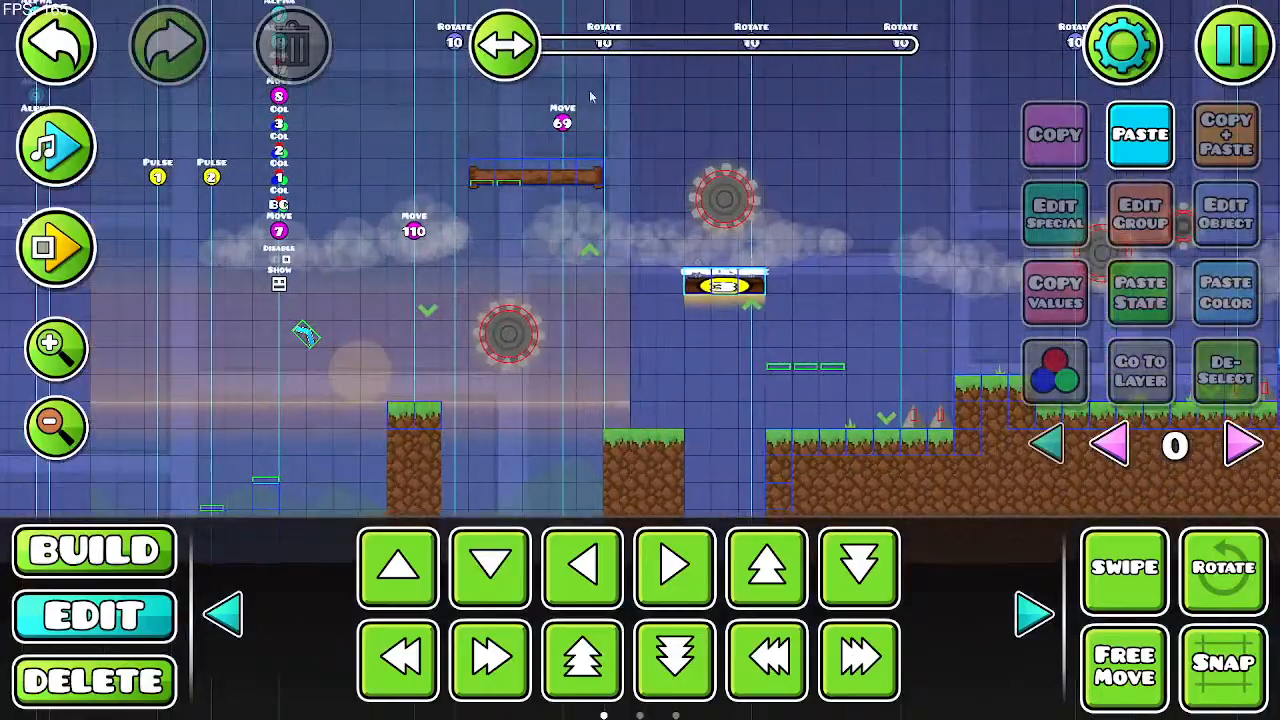
pyautogui.moveTo(521, 54); pyautogui.dragTo(854, 60)
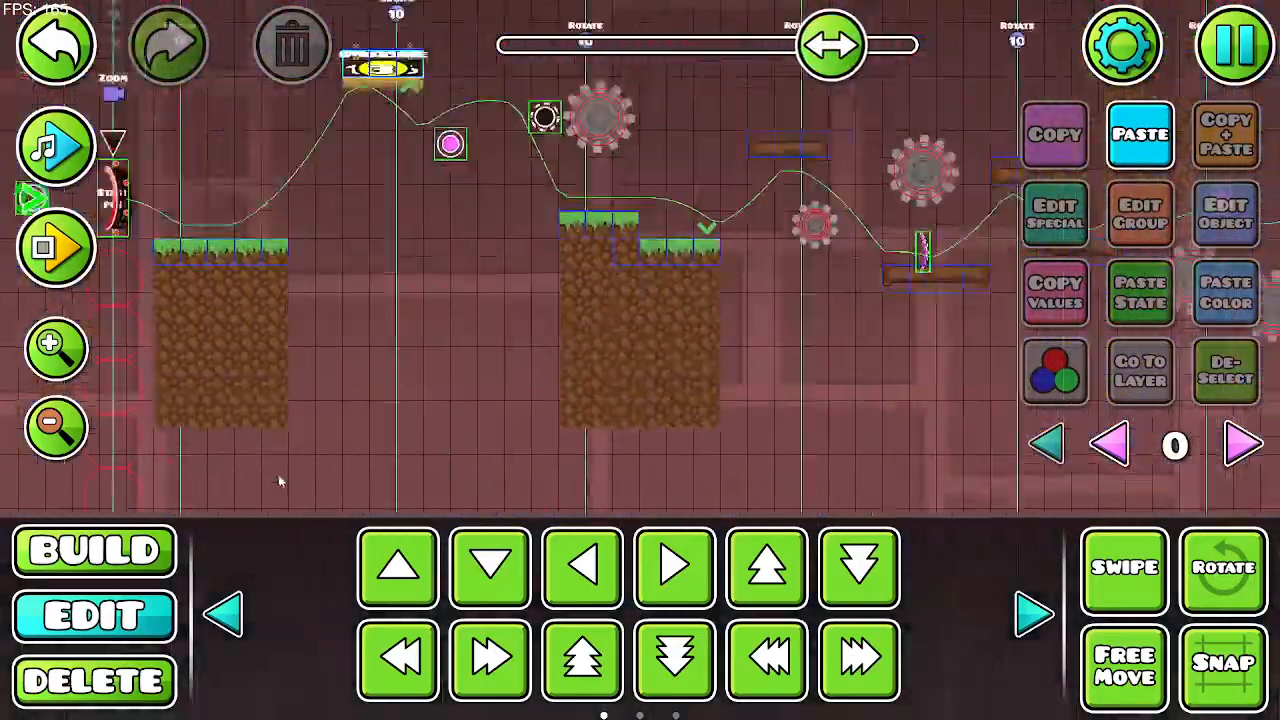
pyautogui.moveTo(358, 357); pyautogui.dragTo(112, 414)
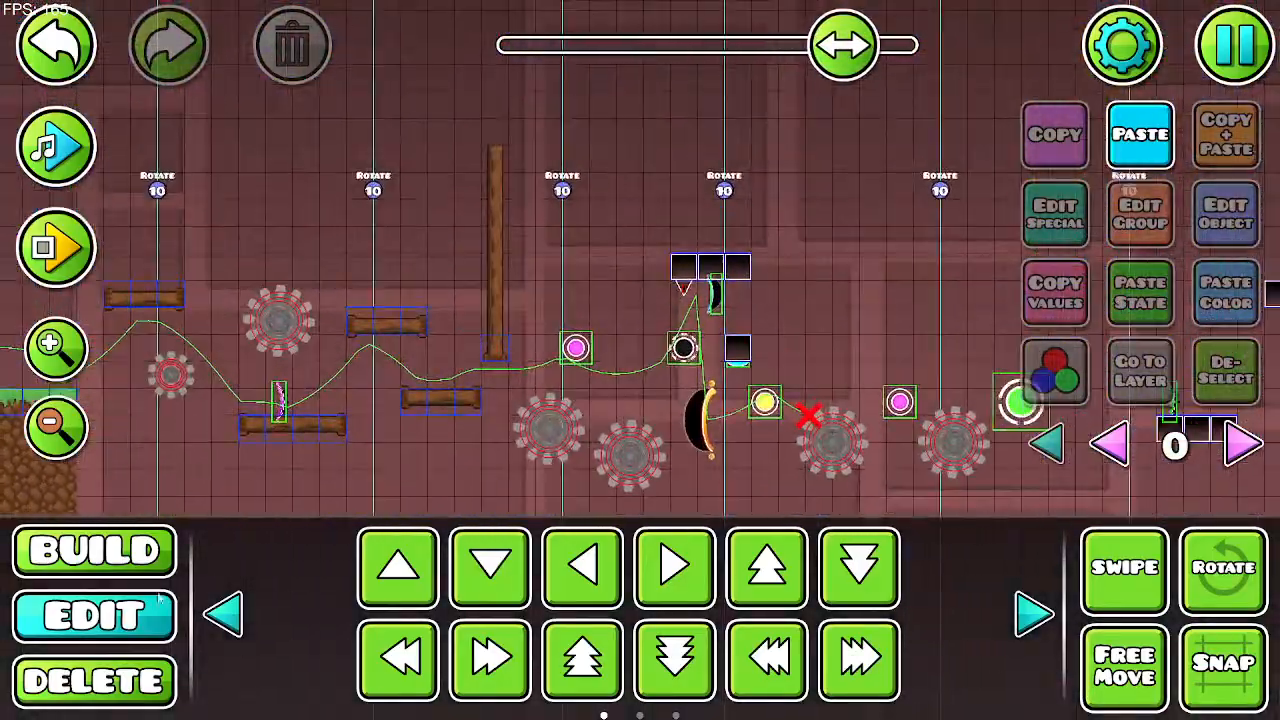
# Step: Delete the vertical log pole, including its end piece, from the invisible block before the pink orb
pyautogui.click(500, 324)
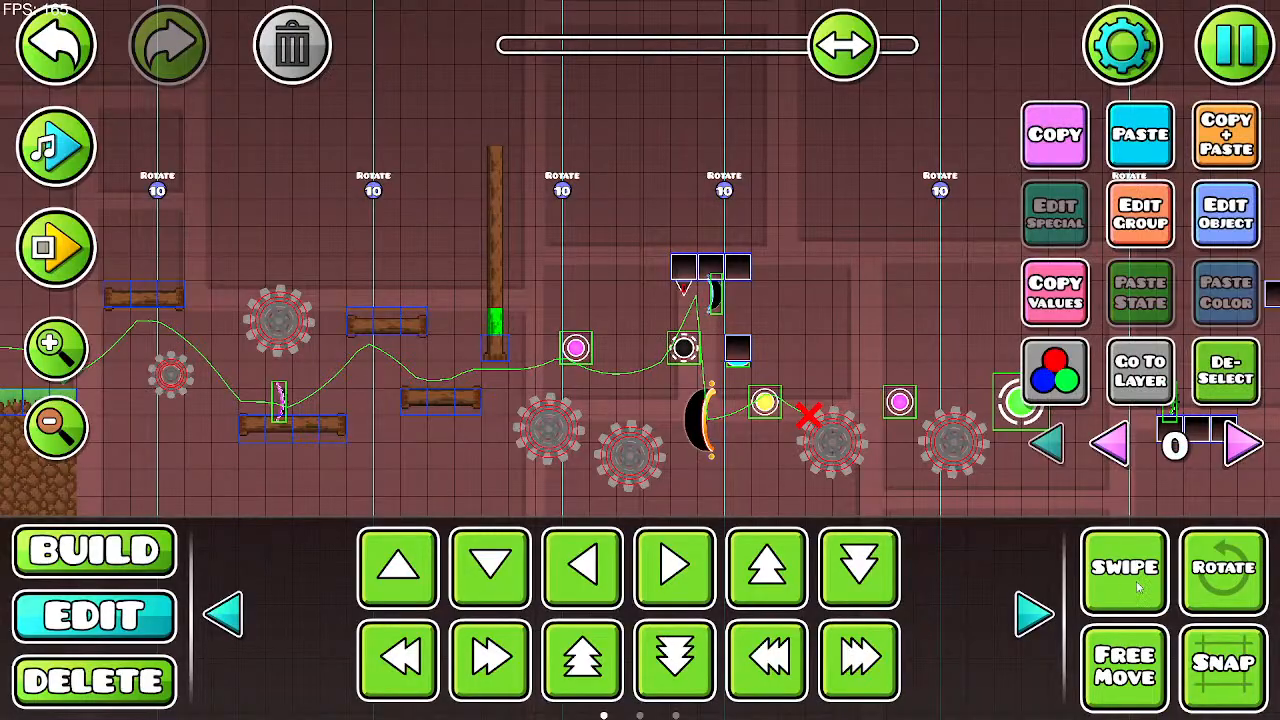
pyautogui.click(500, 182)
pyautogui.press('Delete')
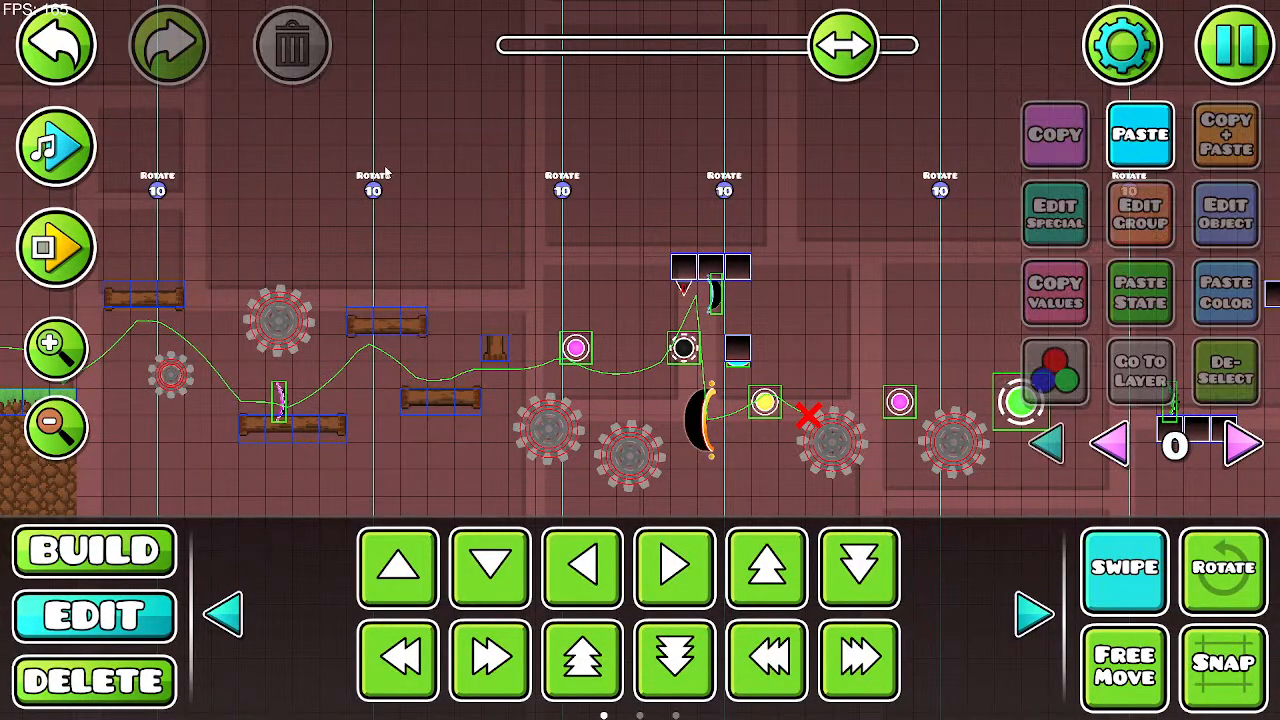
pyautogui.click(502, 351)
pyautogui.press('Delete')
# Step: Copy the last grass block of the stepped pillar's lower step onto the single invisible block before the pink orb
pyautogui.click(1112, 566)
pyautogui.moveTo(491, 456); pyautogui.dragTo(644, 409)
pyautogui.moveTo(399, 431); pyautogui.dragTo(499, 410)
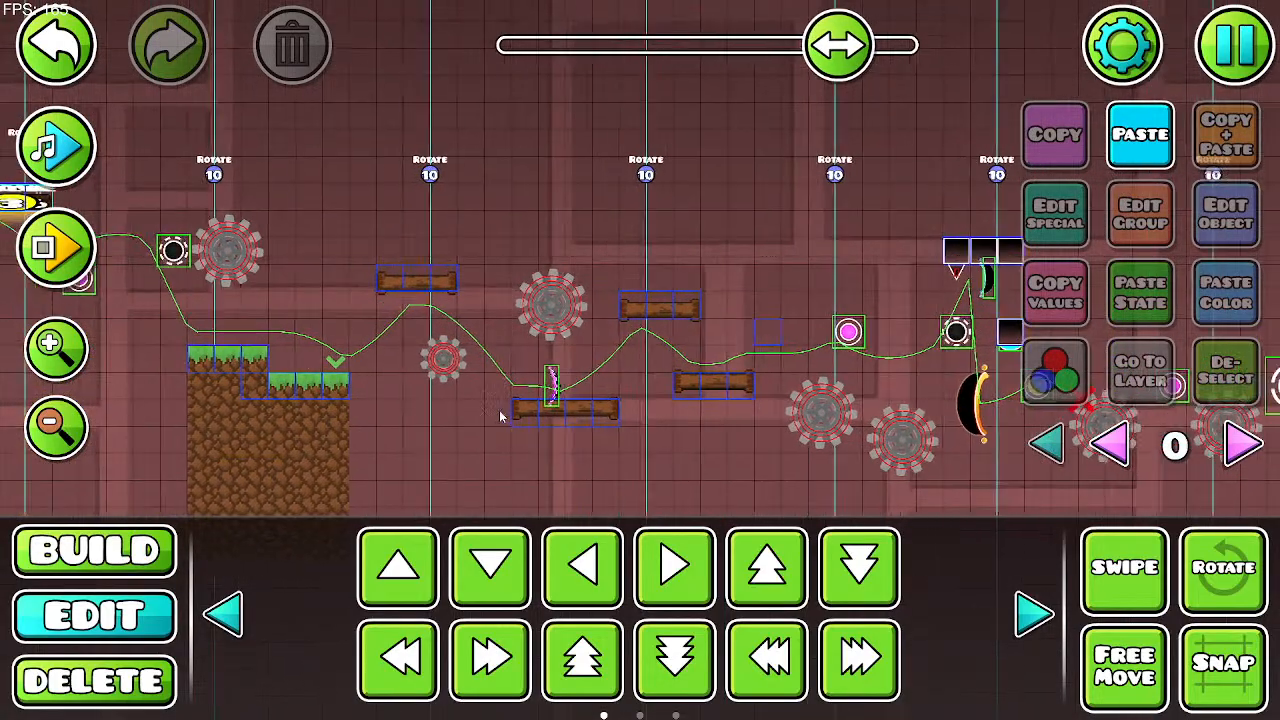
pyautogui.moveTo(408, 419); pyautogui.dragTo(529, 400)
pyautogui.click(430, 373)
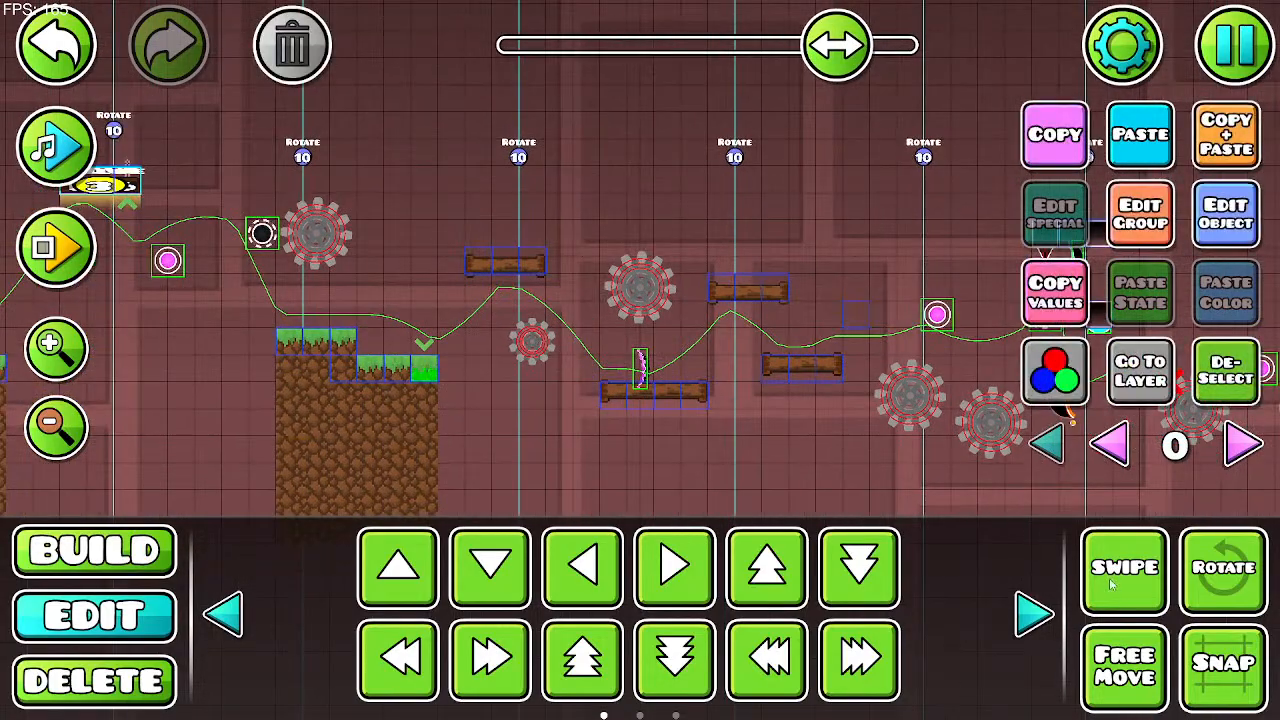
pyautogui.click(428, 373)
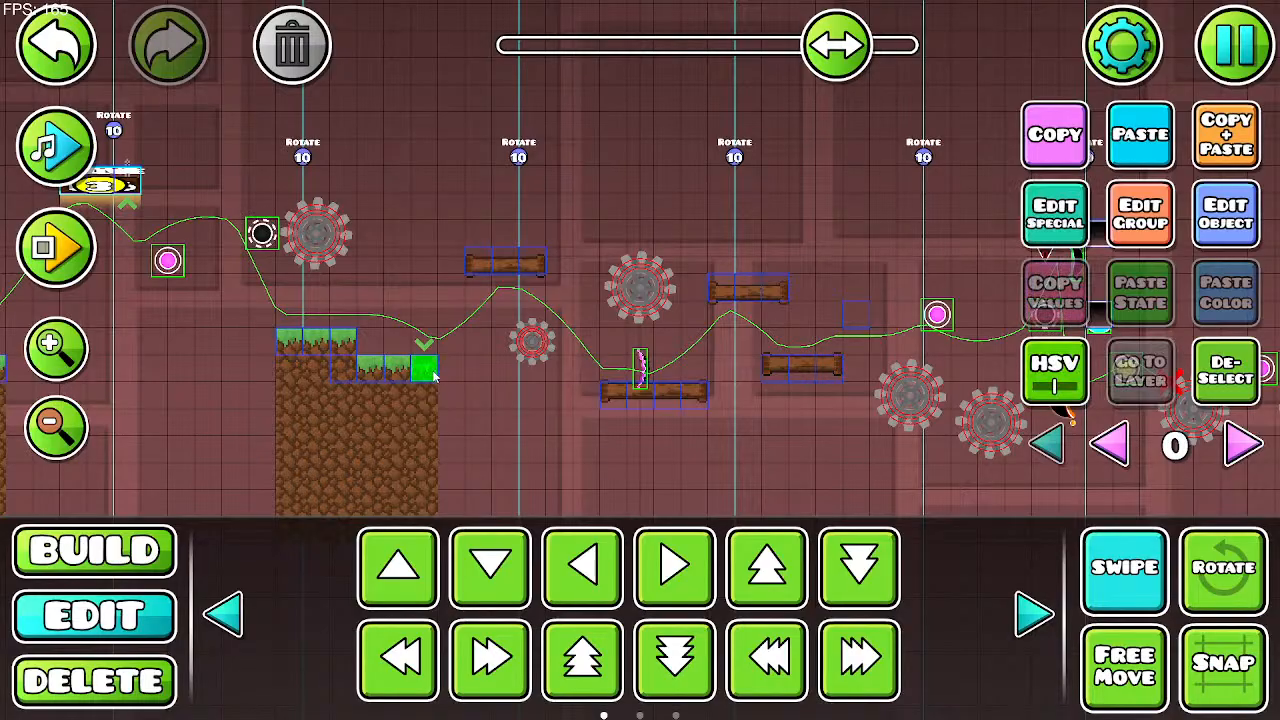
pyautogui.click(1244, 162)
pyautogui.press('w')
pyautogui.press('d')
pyautogui.press('d')
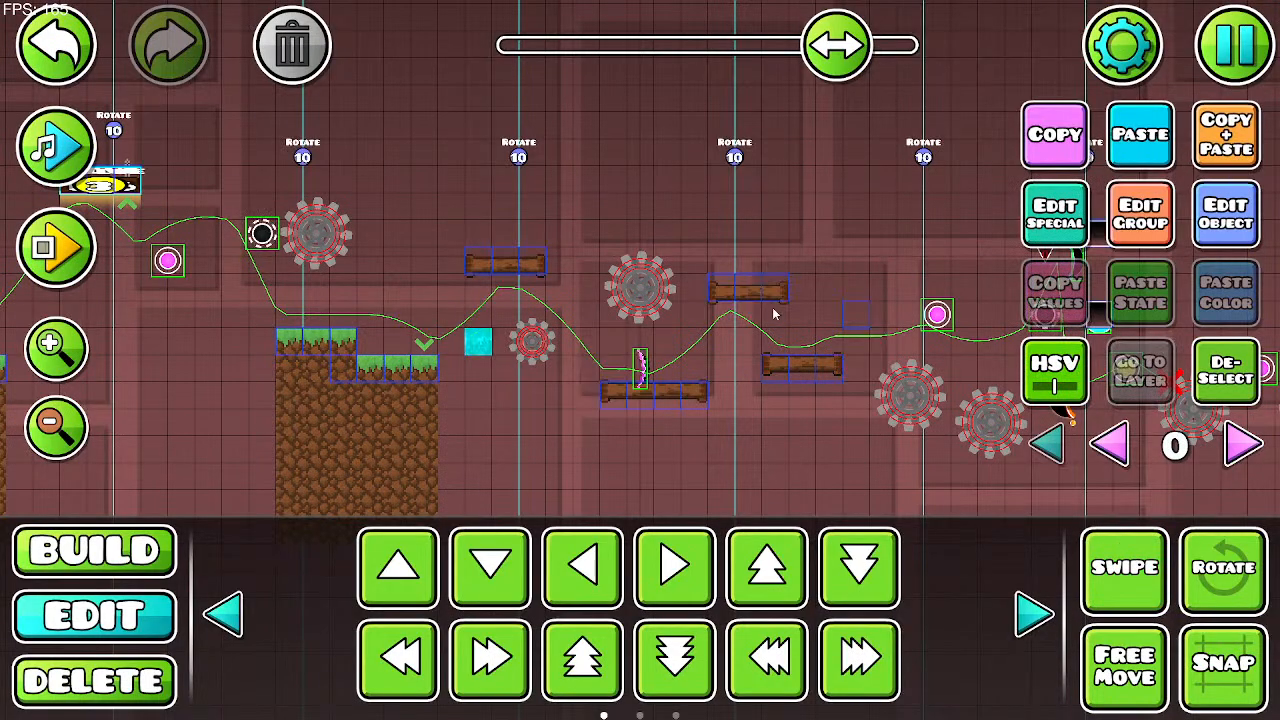
pyautogui.press('d')
pyautogui.press('d')
pyautogui.press('d')
# Step: Turn the copied grass block upside down so its grass faces downward, and deselect it
pyautogui.moveTo(728, 327); pyautogui.dragTo(655, 342)
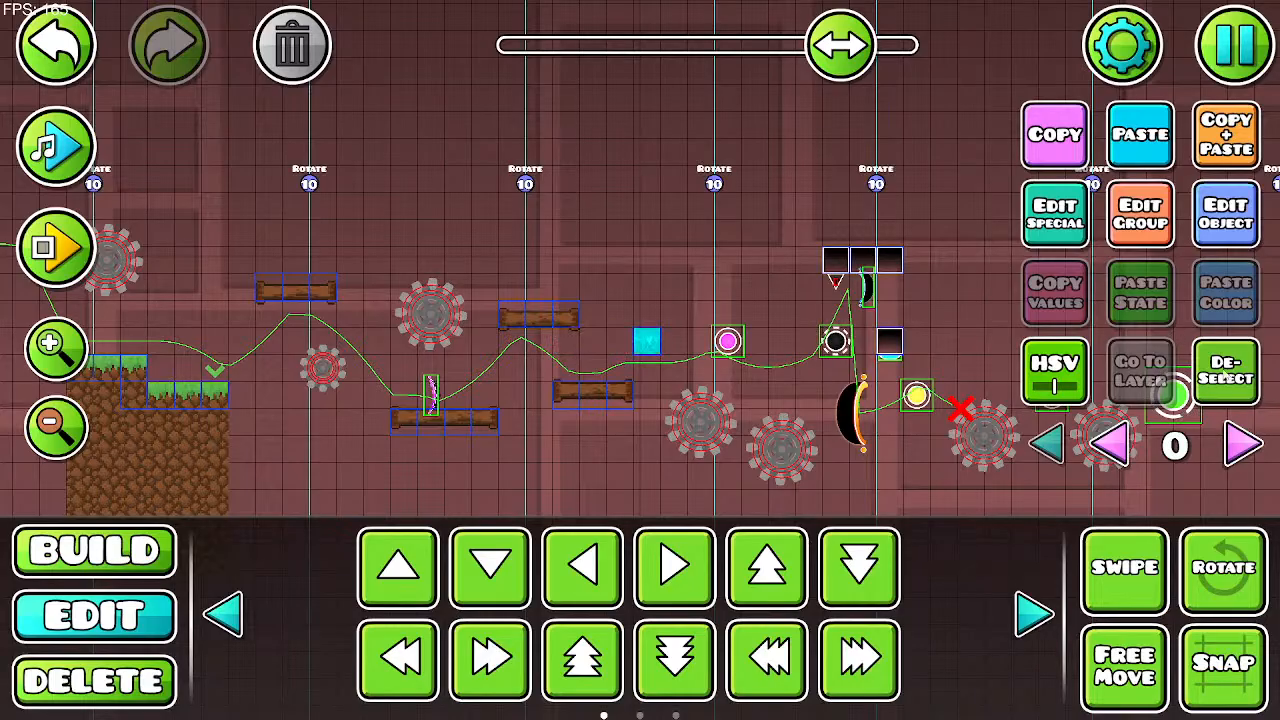
pyautogui.click(655, 342)
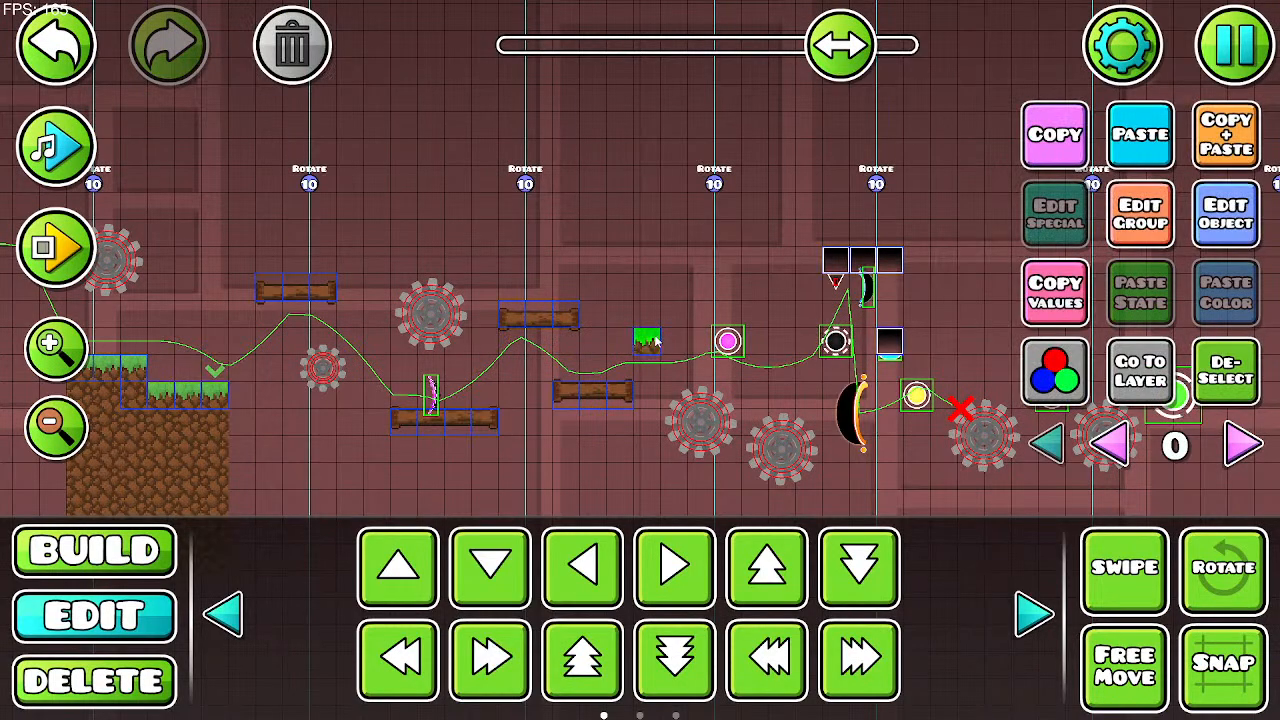
pyautogui.click(733, 173)
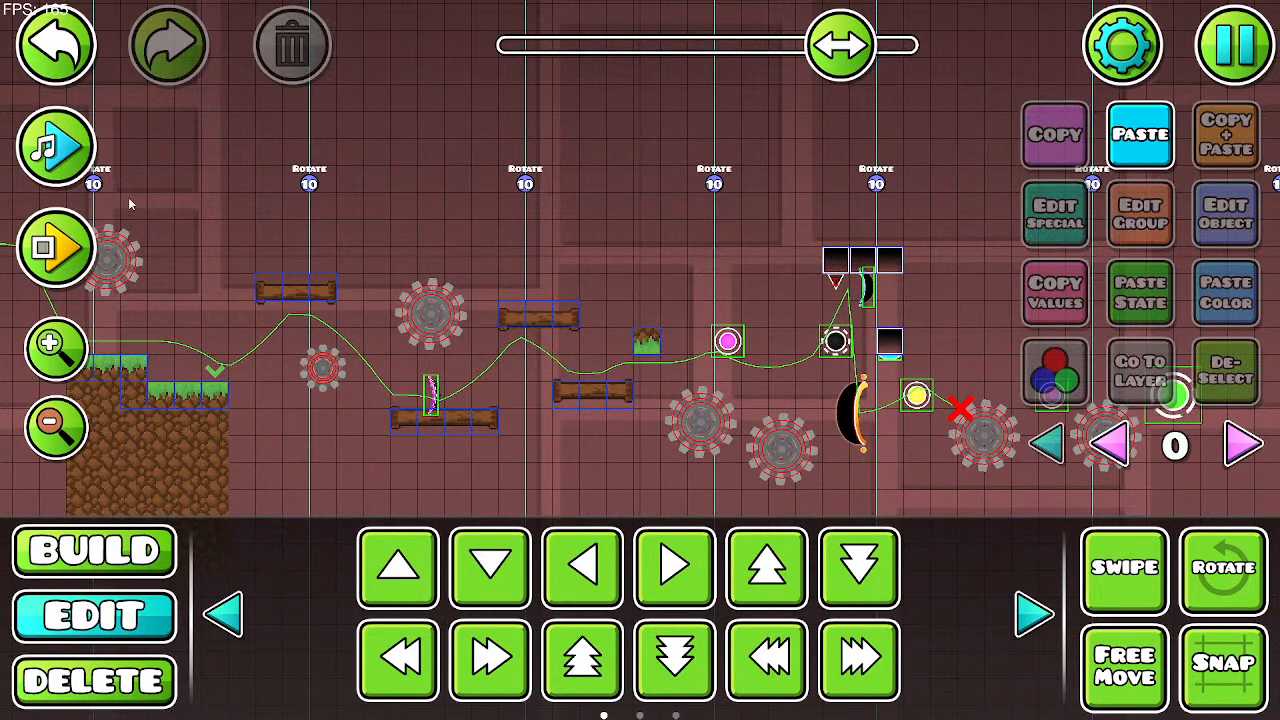
# Step: Playtest the ball section from the start position through the logs and orbs until past the platforms after the speed portal, and stop
pyautogui.click(95, 254)
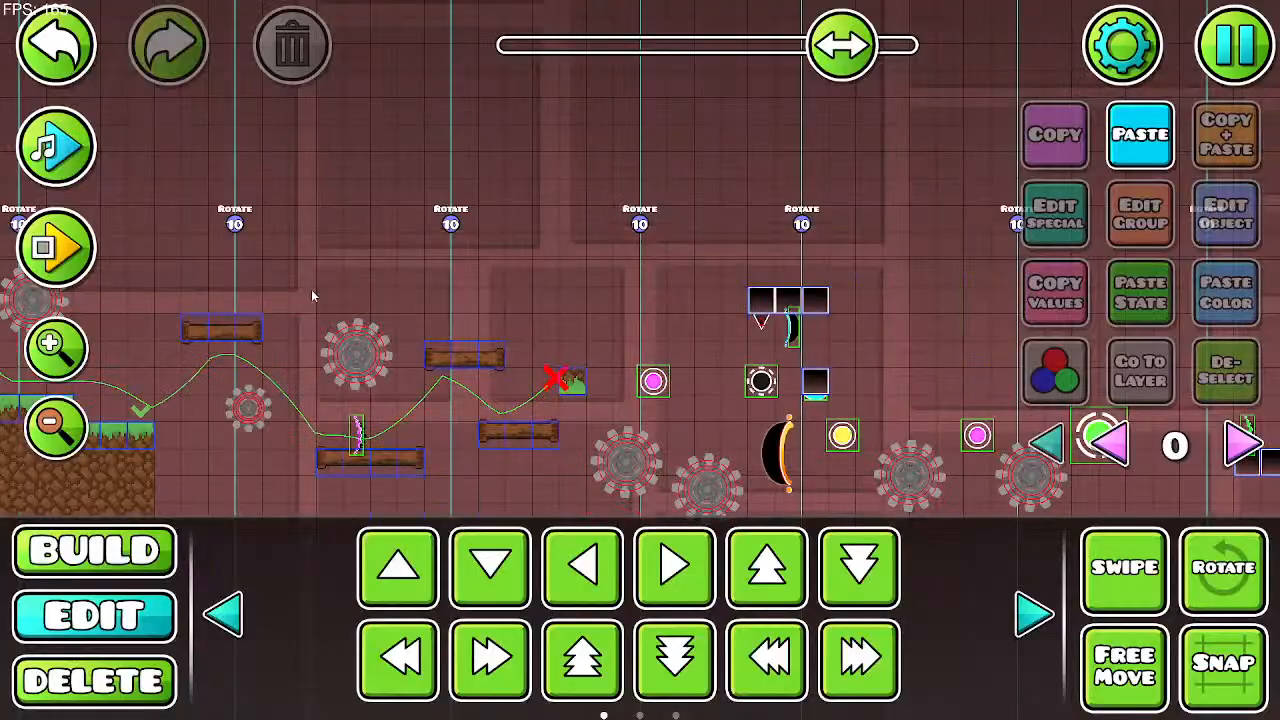
pyautogui.click(95, 254)
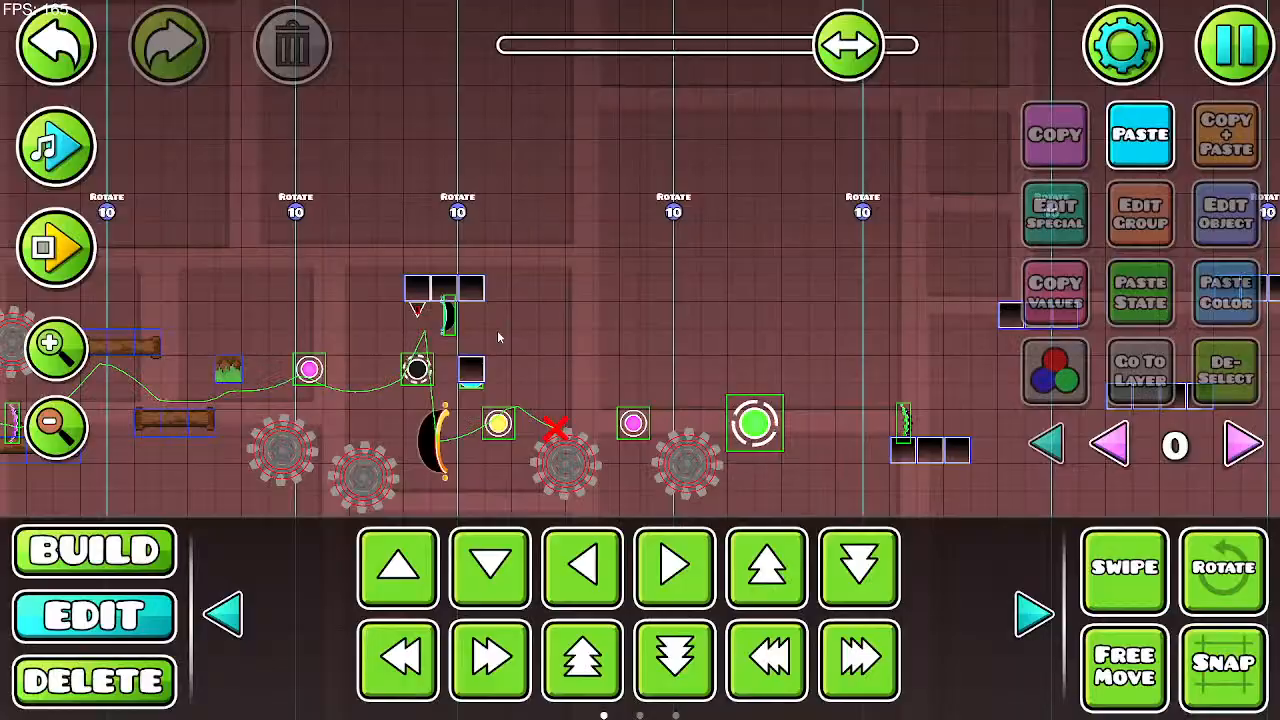
pyautogui.click(64, 248)
pyautogui.click(340, 291)
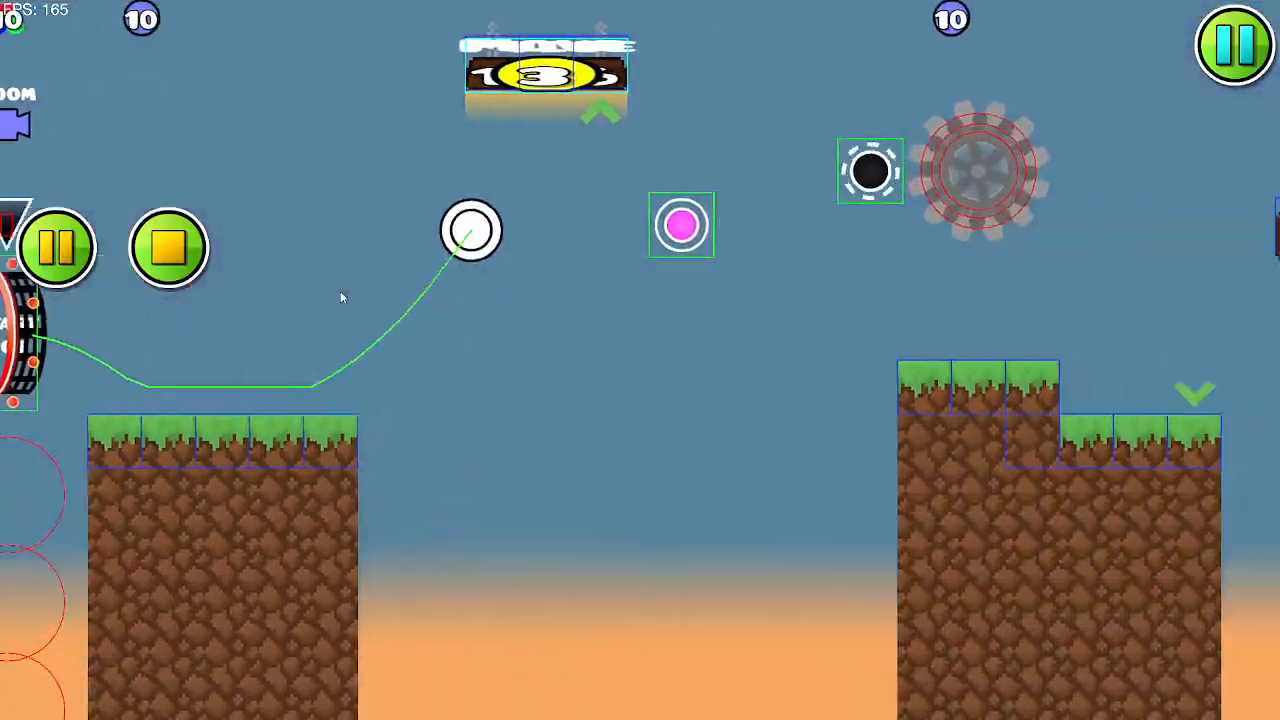
pyautogui.click(340, 291)
pyautogui.click(341, 291)
pyautogui.click(341, 292)
pyautogui.click(341, 292)
pyautogui.click(341, 292)
pyautogui.click(341, 293)
pyautogui.click(341, 293)
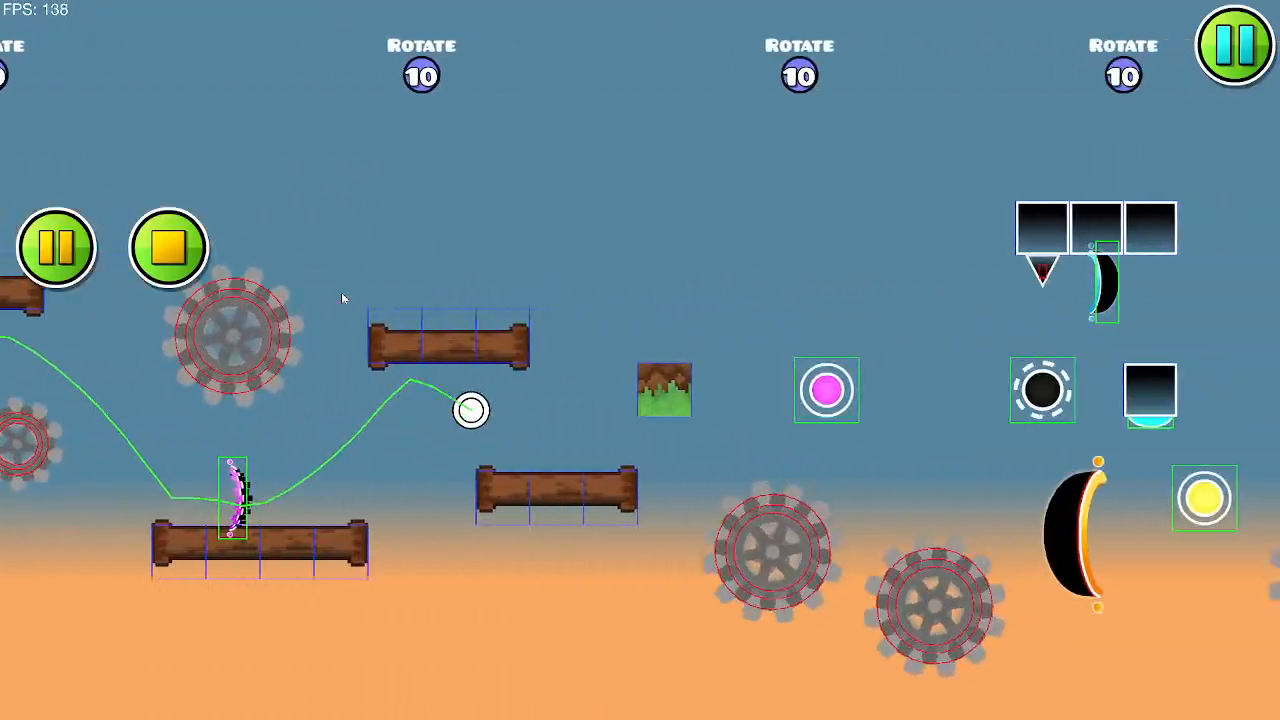
pyautogui.click(342, 294)
pyautogui.click(342, 294)
pyautogui.click(342, 294)
pyautogui.click(342, 295)
pyautogui.click(342, 295)
pyautogui.click(341, 296)
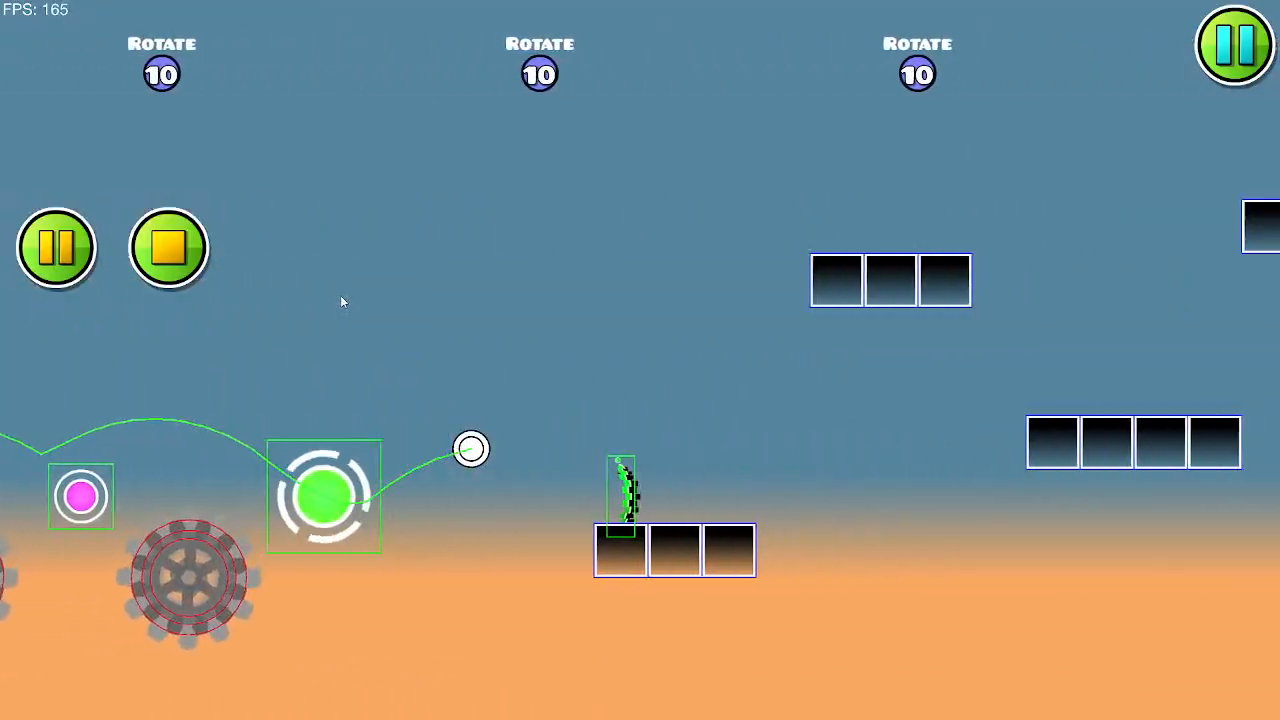
pyautogui.click(340, 296)
pyautogui.click(341, 298)
pyautogui.click(341, 298)
pyautogui.click(341, 298)
pyautogui.click(341, 299)
pyautogui.click(341, 299)
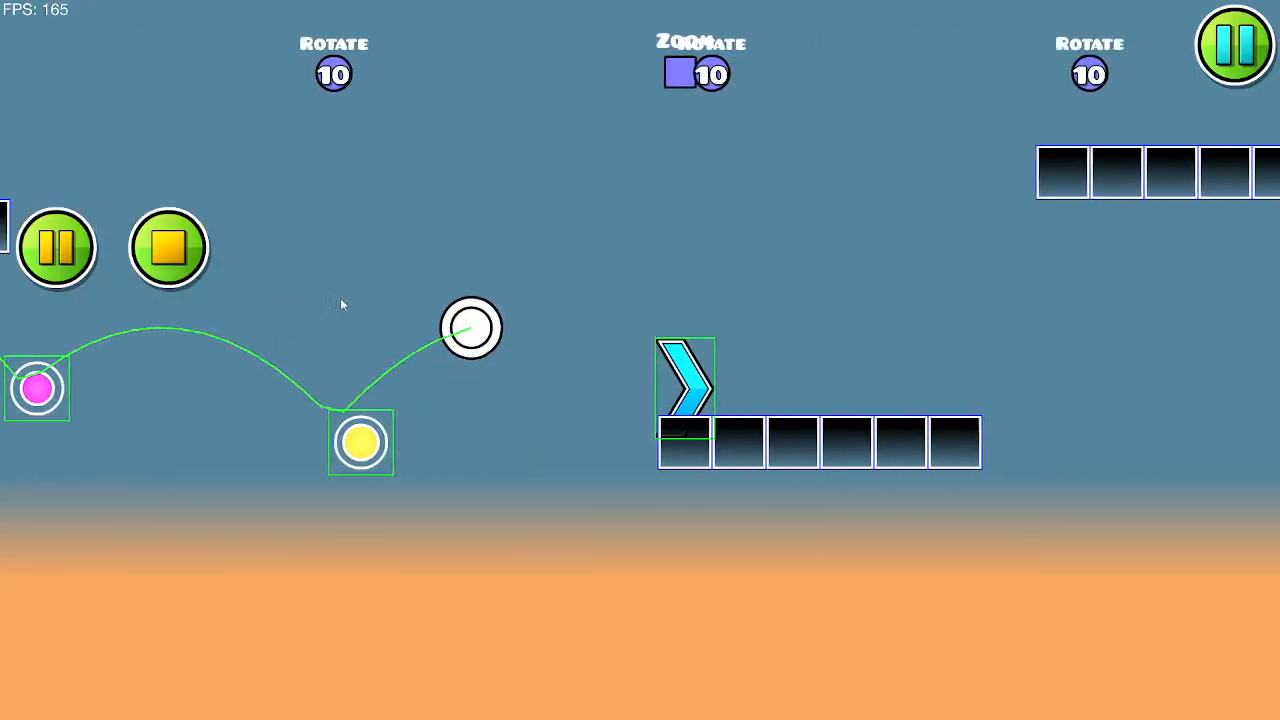
pyautogui.click(340, 298)
pyautogui.click(340, 298)
pyautogui.click(340, 299)
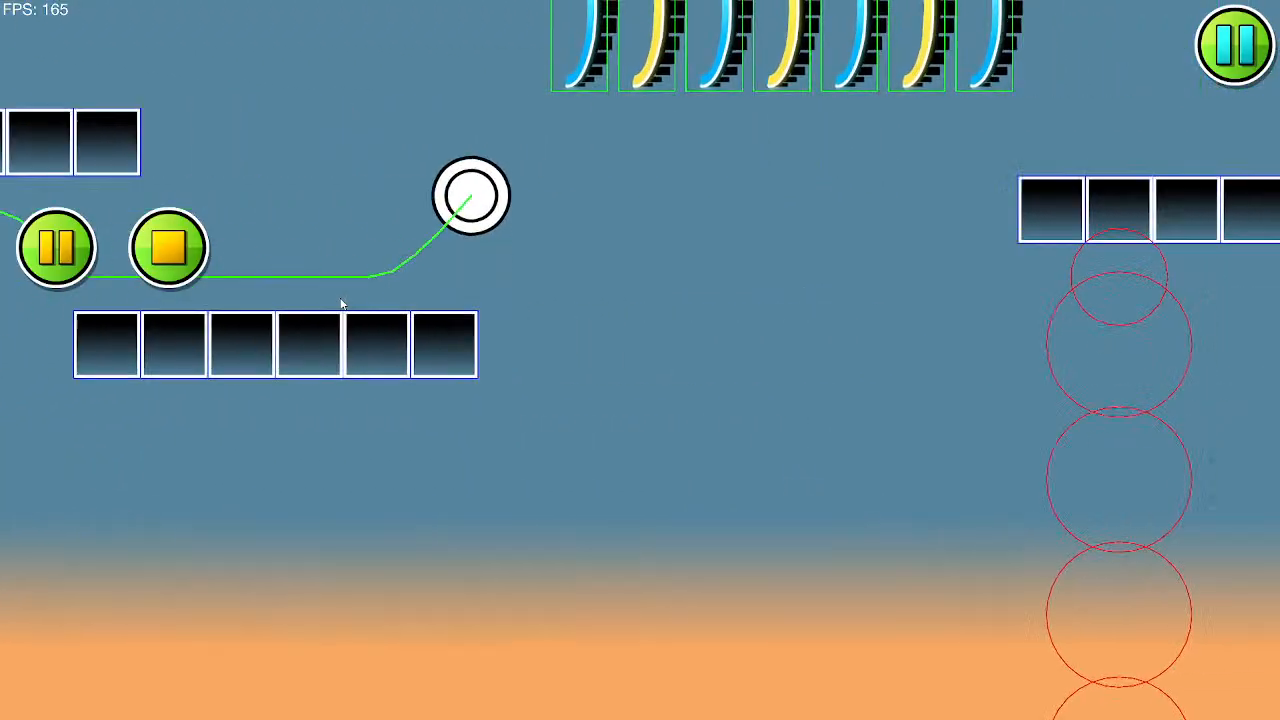
pyautogui.click(168, 248)
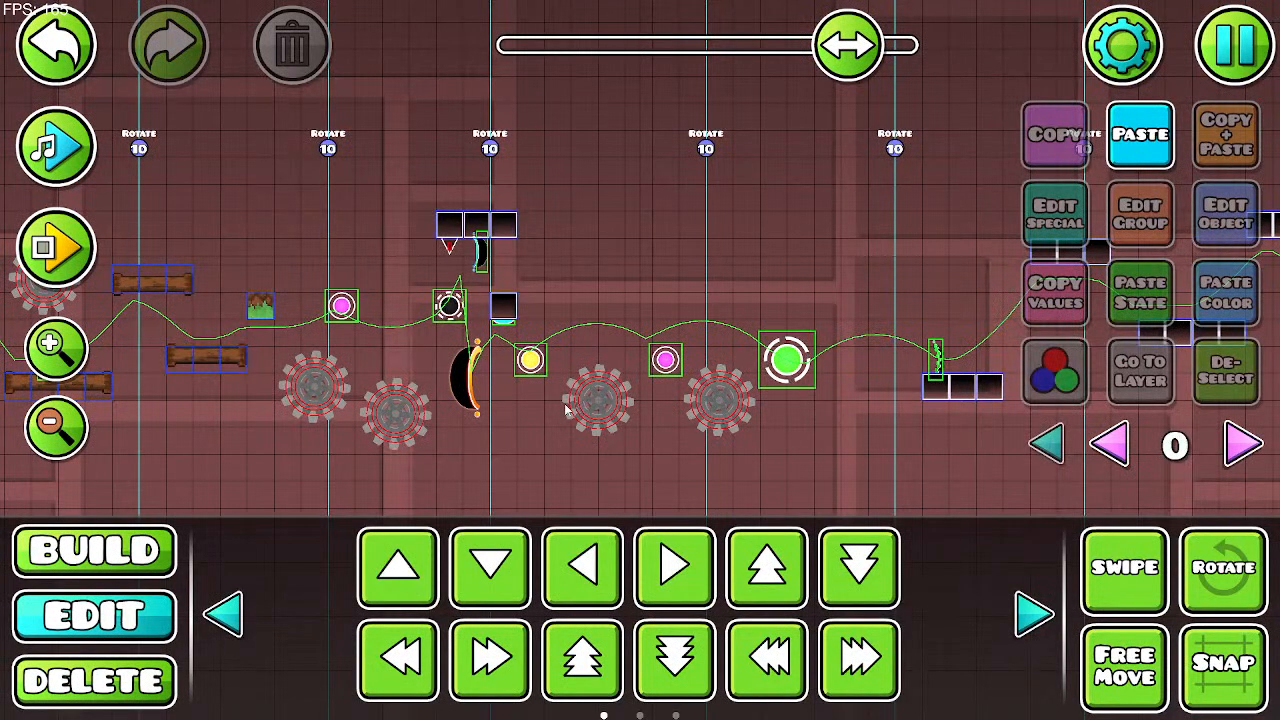
# Step: Copy the whole five-block-wide grass-and-dirt pillar after the start position and place the copy just below the speed portal's platform
pyautogui.moveTo(565, 405); pyautogui.dragTo(849, 342)
pyautogui.moveTo(443, 371); pyautogui.dragTo(5, 380)
pyautogui.moveTo(1058, 332); pyautogui.dragTo(350, 399)
pyautogui.moveTo(628, 363); pyautogui.dragTo(985, 292)
pyautogui.moveTo(219, 431); pyautogui.dragTo(980, 375)
pyautogui.moveTo(457, 431); pyautogui.dragTo(971, 411)
pyautogui.moveTo(466, 374); pyautogui.dragTo(726, 438)
pyautogui.click(429, 316)
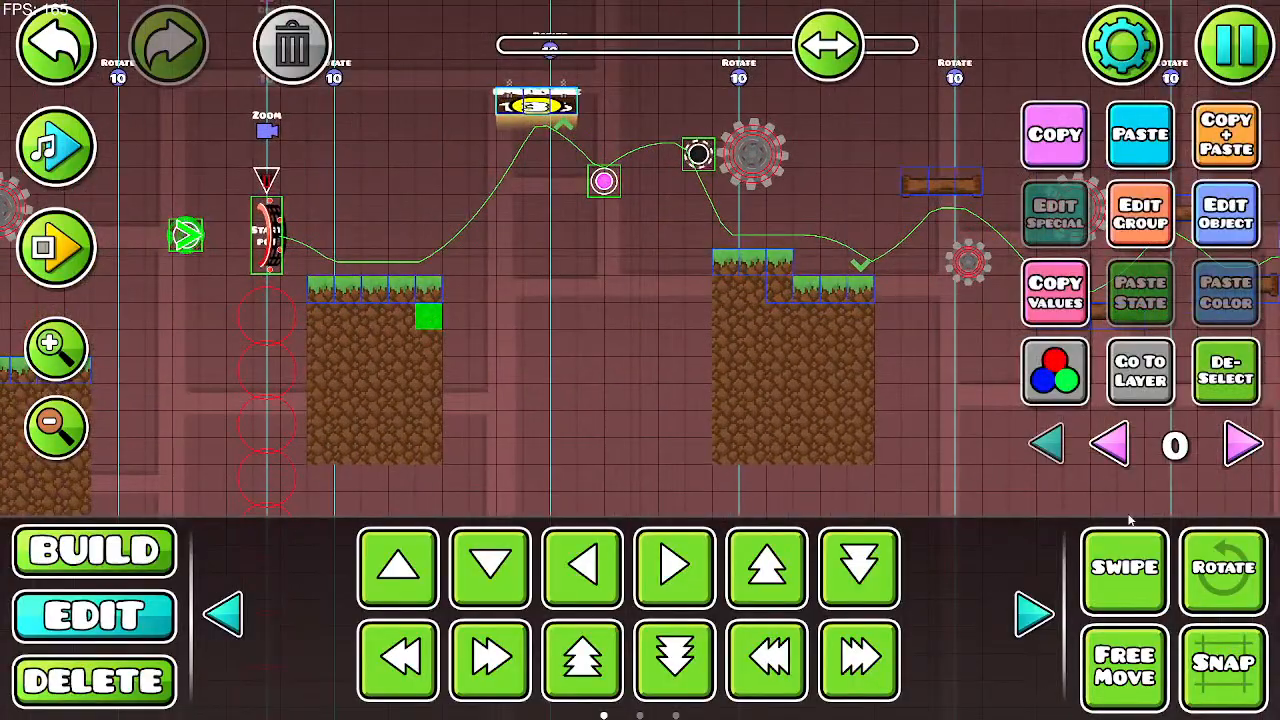
pyautogui.moveTo(405, 439); pyautogui.dragTo(425, 458)
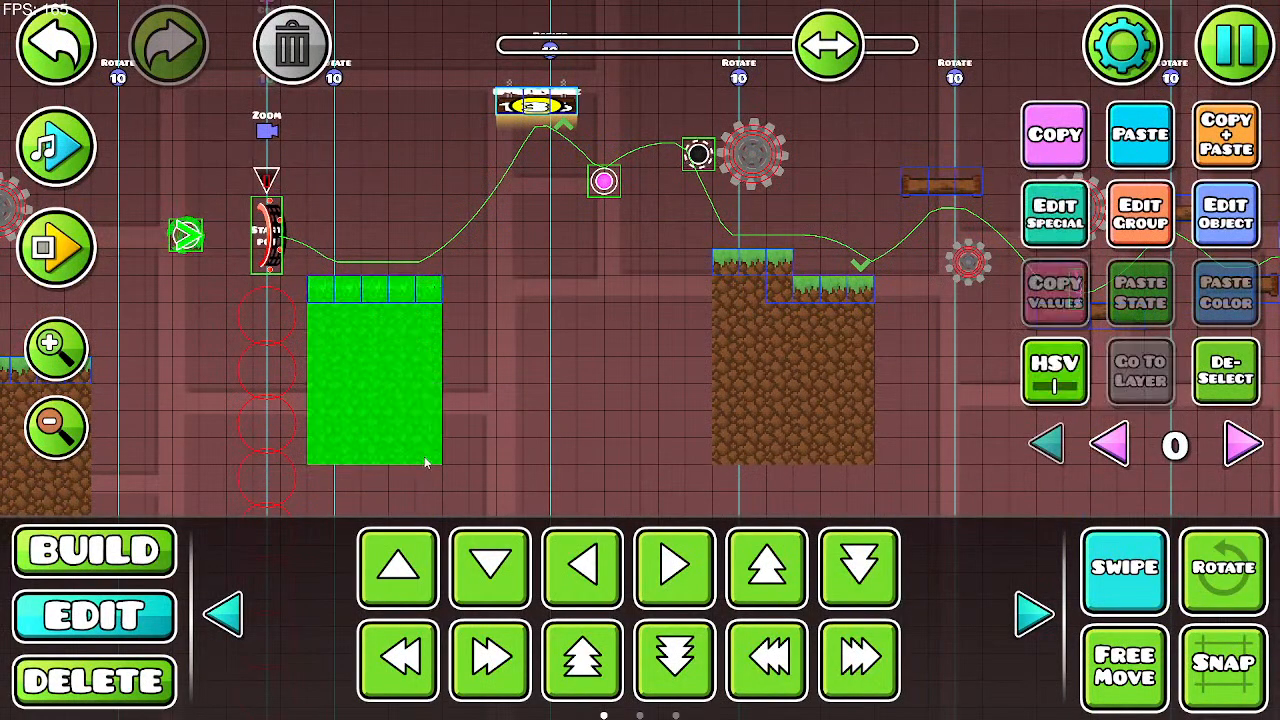
pyautogui.click(1124, 571)
pyautogui.click(1226, 136)
pyautogui.press('d')
pyautogui.press('d')
pyautogui.press('d')
pyautogui.press('d')
pyautogui.press('d')
pyautogui.press('d')
pyautogui.press('d')
pyautogui.press('d')
pyautogui.press('d')
pyautogui.press('d')
pyautogui.press('d')
pyautogui.press('d')
pyautogui.press('d')
pyautogui.press('d')
pyautogui.press('d')
pyautogui.press('d')
pyautogui.press('d')
pyautogui.press('d')
pyautogui.press('d')
pyautogui.press('d')
pyautogui.press('d')
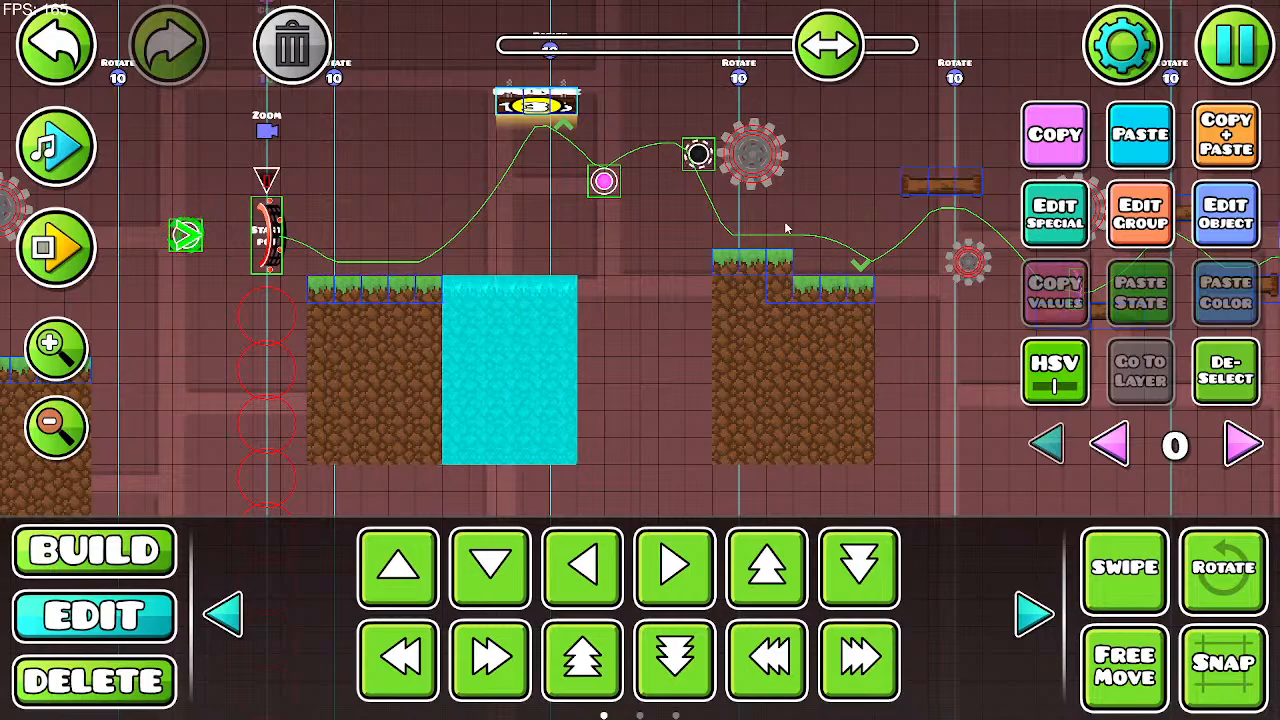
pyautogui.moveTo(798, 248); pyautogui.dragTo(409, 286)
pyautogui.moveTo(750, 262); pyautogui.dragTo(320, 288)
pyautogui.moveTo(557, 285); pyautogui.dragTo(310, 285)
pyautogui.press('d')
pyautogui.press('d')
pyautogui.press('d')
pyautogui.press('d')
pyautogui.press('d')
pyautogui.press('d')
pyautogui.press('d')
pyautogui.press('d')
pyautogui.press('d')
pyautogui.press('d')
pyautogui.press('d')
pyautogui.press('d')
pyautogui.press('d')
pyautogui.press('d')
pyautogui.press('d')
pyautogui.press('d')
pyautogui.press('d')
pyautogui.press('d')
pyautogui.press('d')
pyautogui.press('d')
pyautogui.moveTo(730, 280); pyautogui.dragTo(238, 300)
pyautogui.moveTo(799, 308); pyautogui.dragTo(300, 314)
pyautogui.moveTo(605, 300); pyautogui.dragTo(481, 302)
pyautogui.press('d')
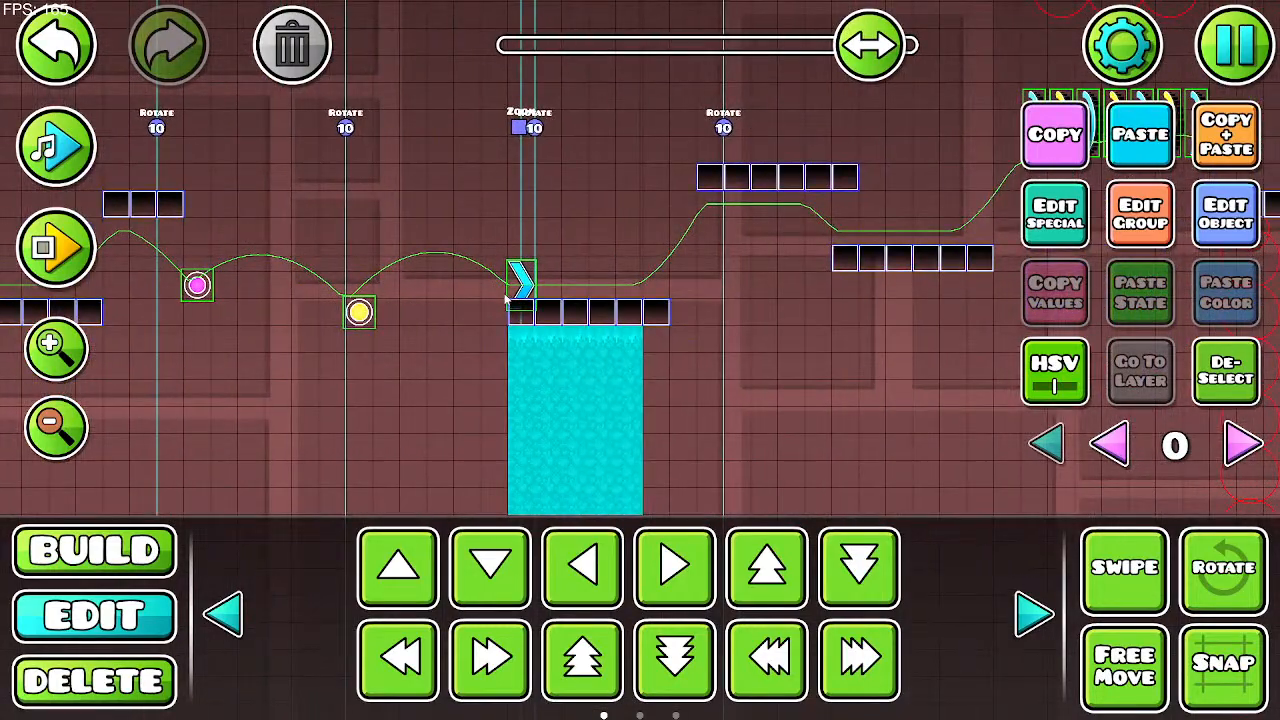
pyautogui.moveTo(733, 288); pyautogui.dragTo(647, 287)
pyautogui.press('s')
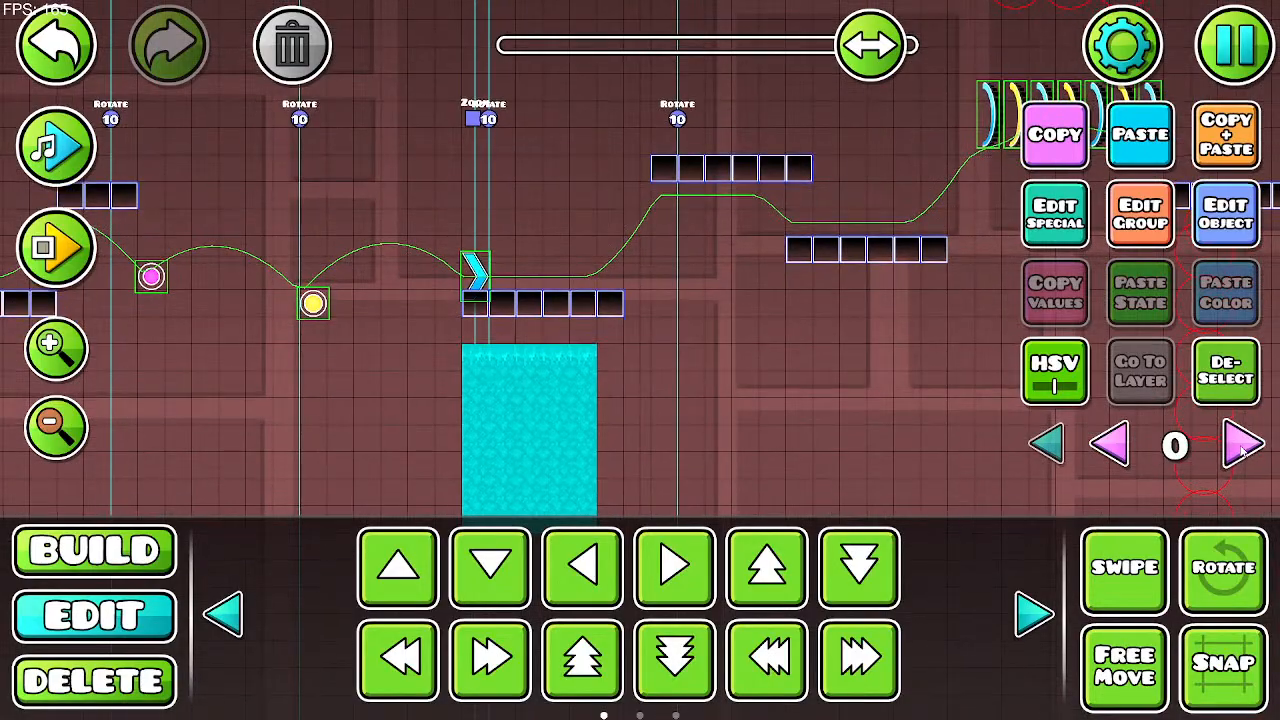
# Step: On editor layer 1, place a row of six black blocks over each of the three platforms after the speed portal
pyautogui.click(1243, 445)
pyautogui.click(94, 550)
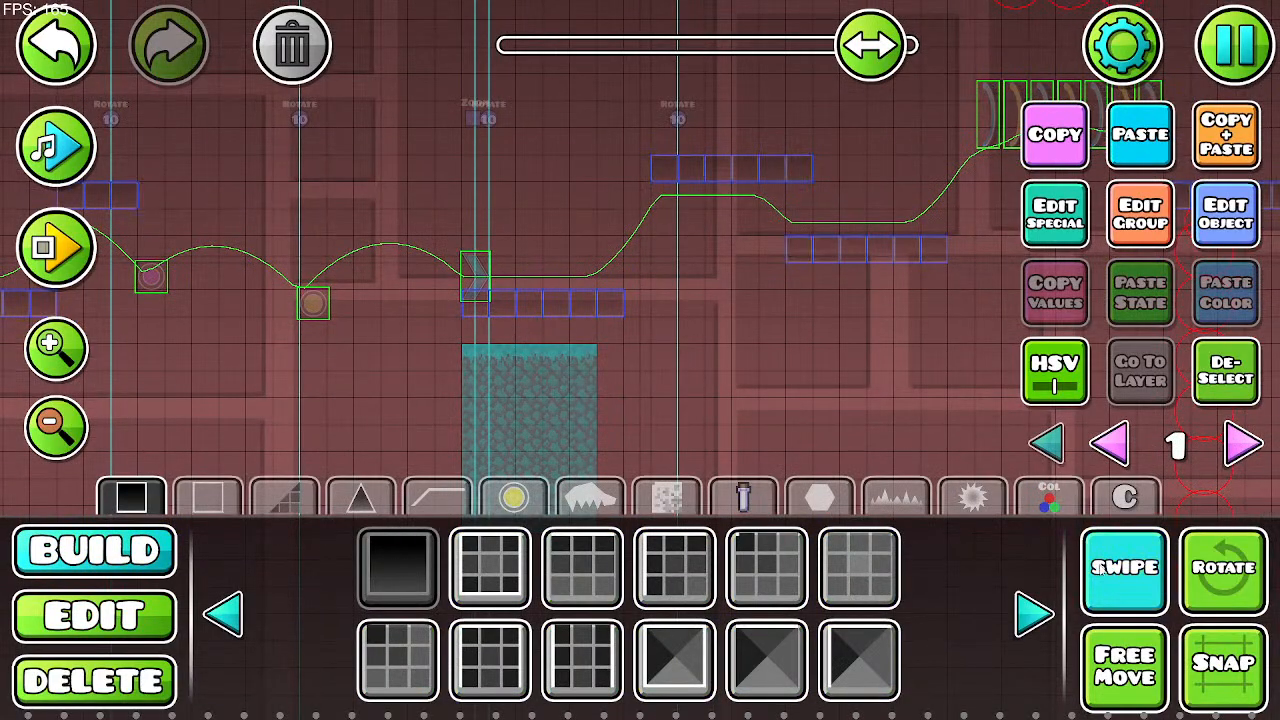
pyautogui.moveTo(476, 313); pyautogui.dragTo(627, 287)
pyautogui.moveTo(711, 177); pyautogui.dragTo(800, 170)
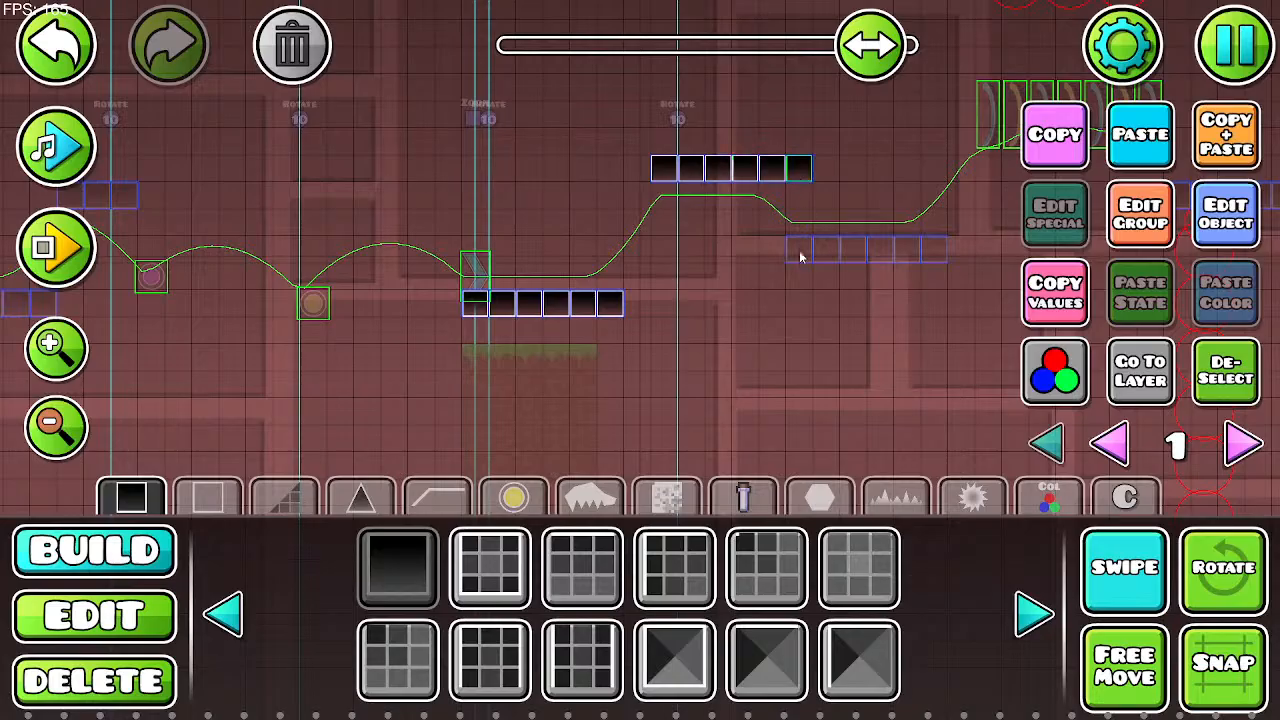
pyautogui.moveTo(800, 252); pyautogui.dragTo(932, 254)
# Step: Select all three new block rows on layer 1 and add group ID 1 to them
pyautogui.click(100, 614)
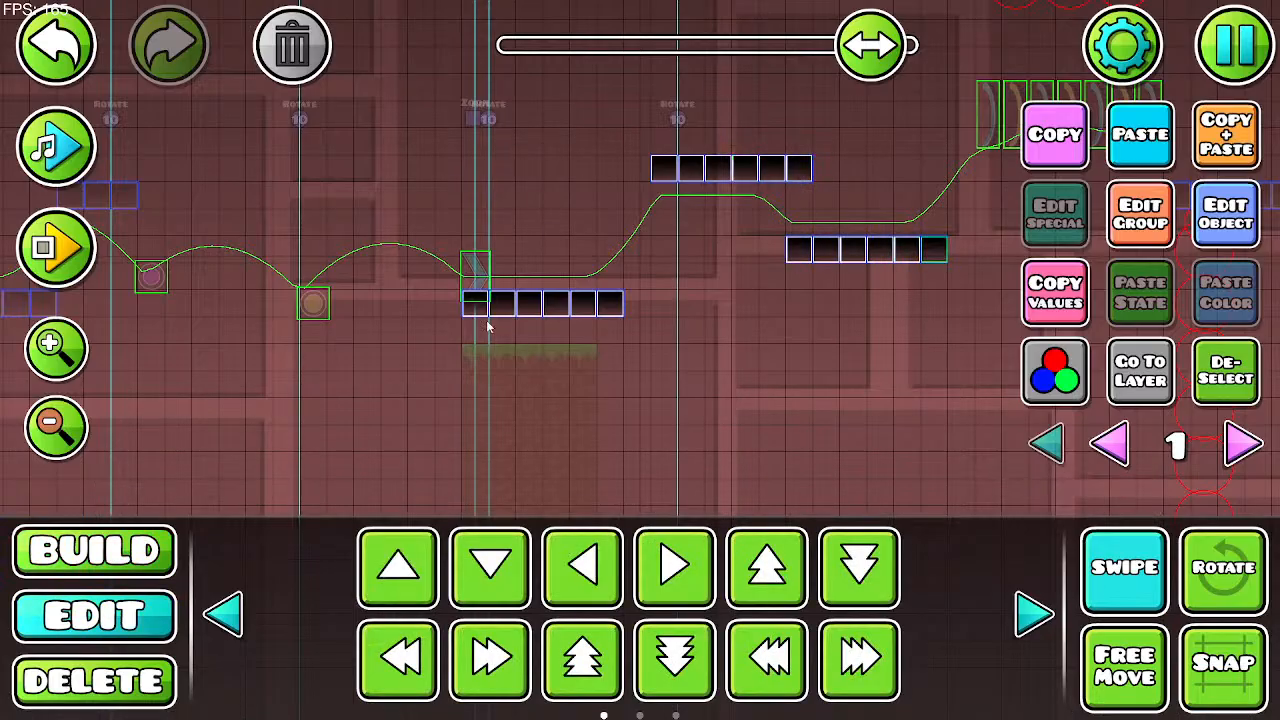
pyautogui.click(667, 169)
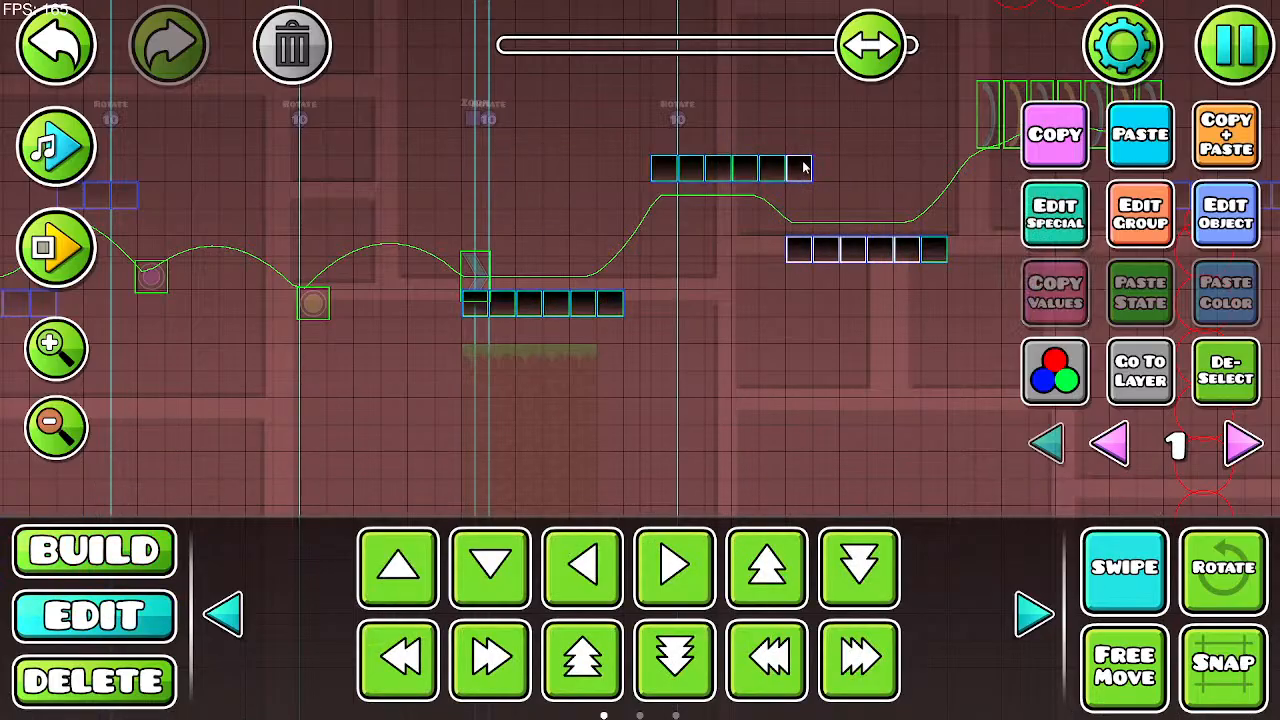
pyautogui.moveTo(934, 254); pyautogui.dragTo(938, 256)
pyautogui.click(1140, 216)
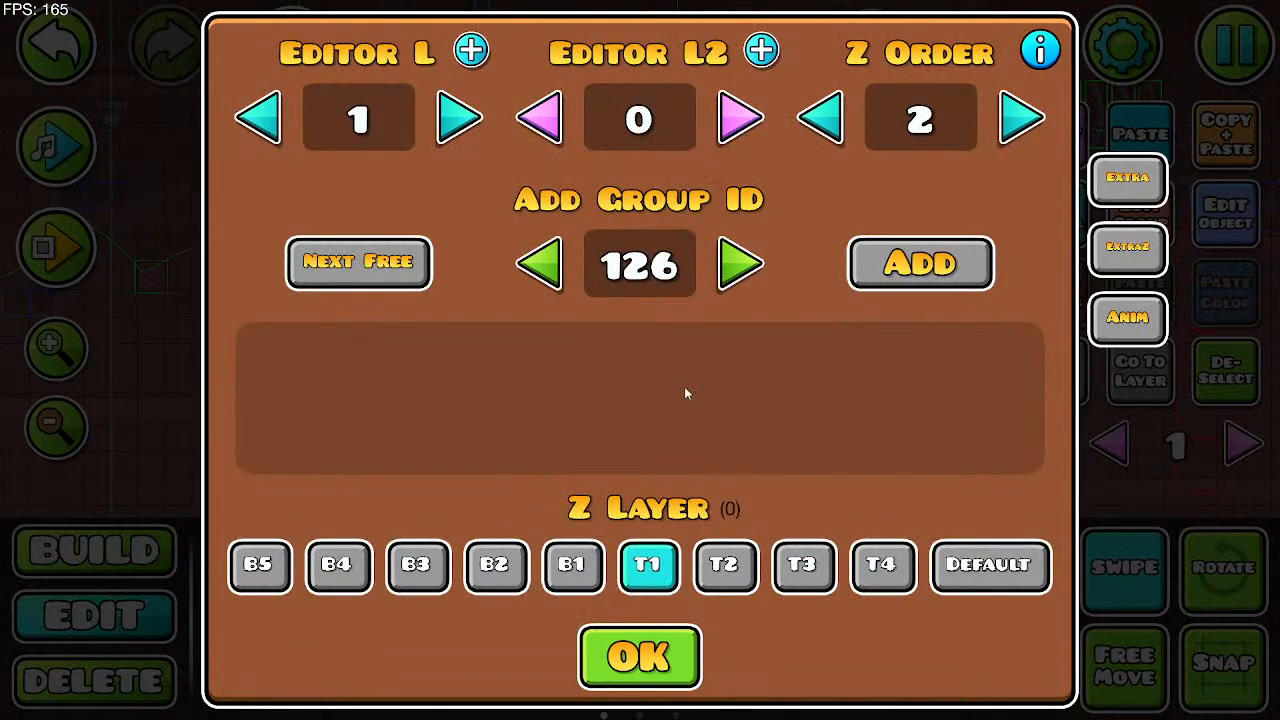
pyautogui.click(920, 268)
pyautogui.click(640, 657)
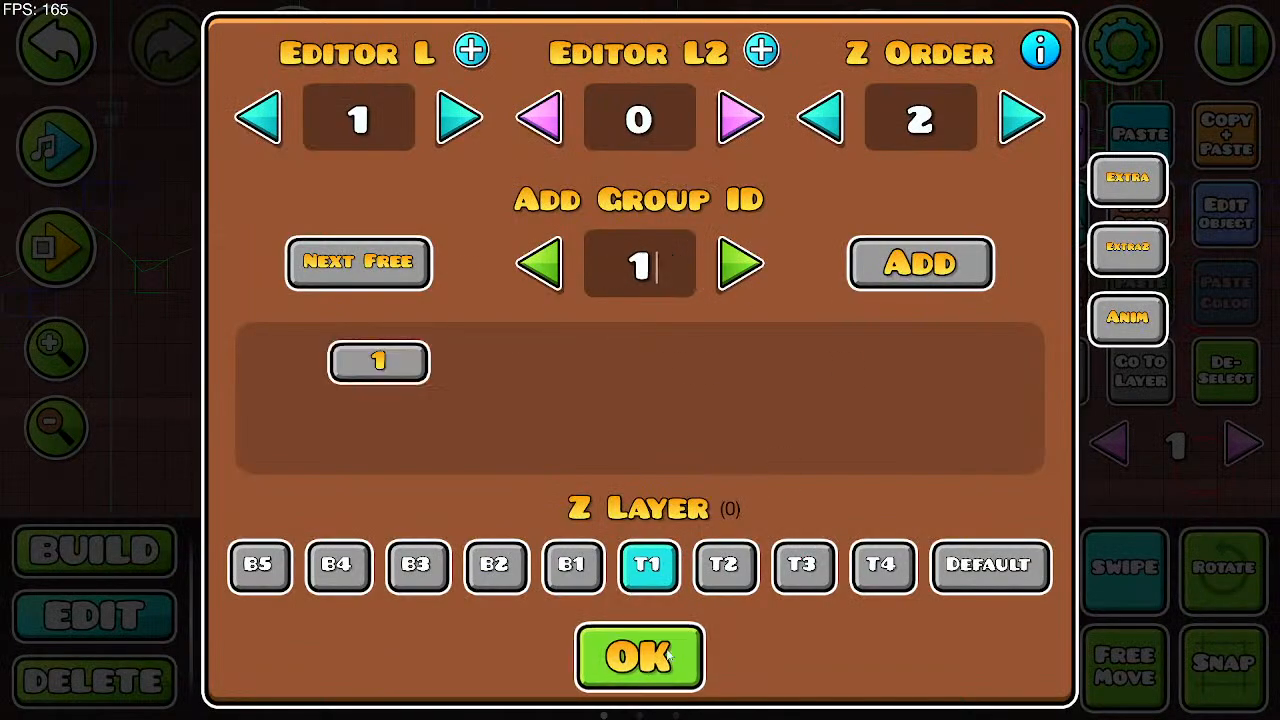
# Step: On editor layer 0, delete the original black blocks of the three platforms after the speed portal
pyautogui.click(1110, 445)
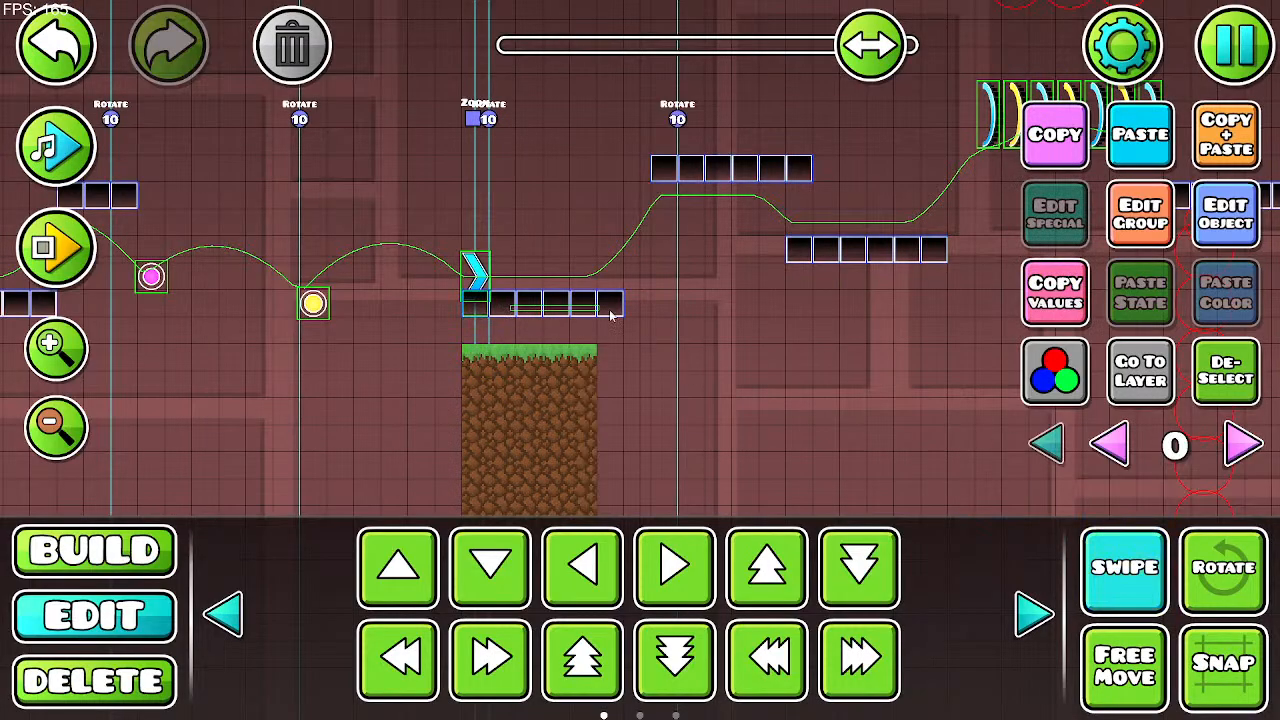
pyautogui.moveTo(611, 312); pyautogui.dragTo(615, 310)
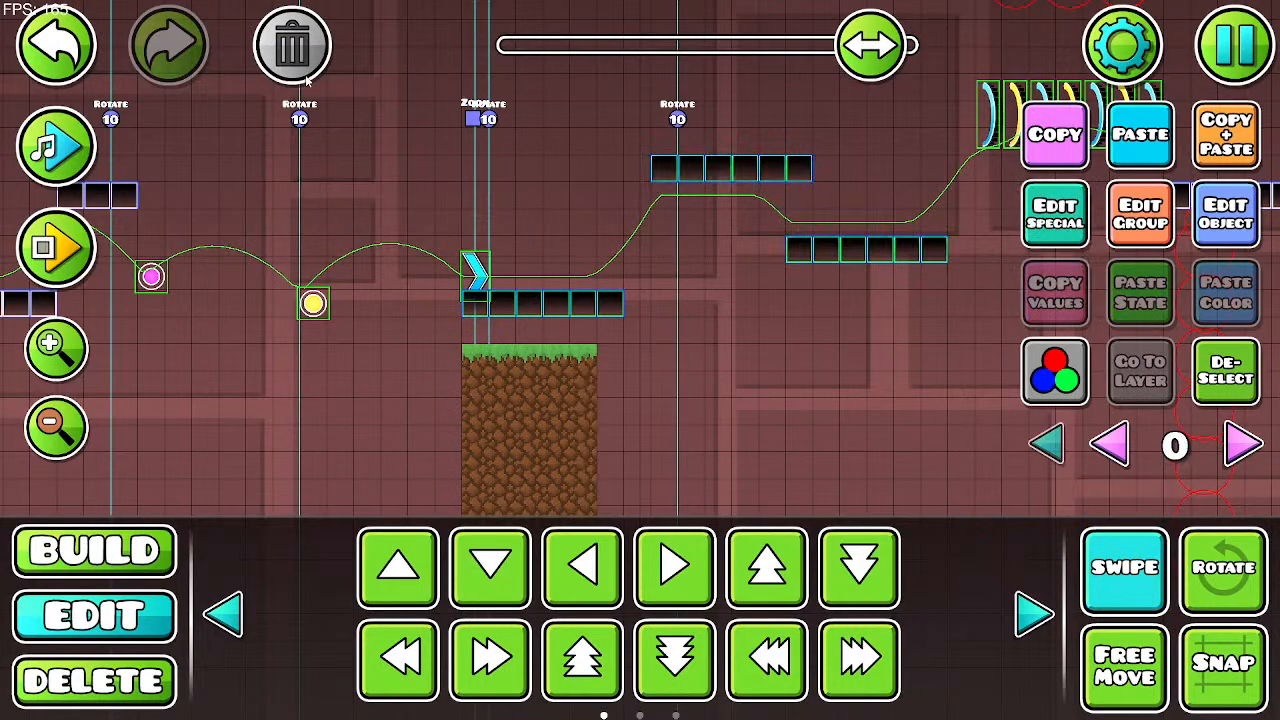
pyautogui.click(1040, 489)
# Step: Move the copied grass pillar up two blocks onto the invisible platform at the speed portal
pyautogui.moveTo(578, 493); pyautogui.dragTo(579, 508)
pyautogui.scroll(-3, 570, 403)
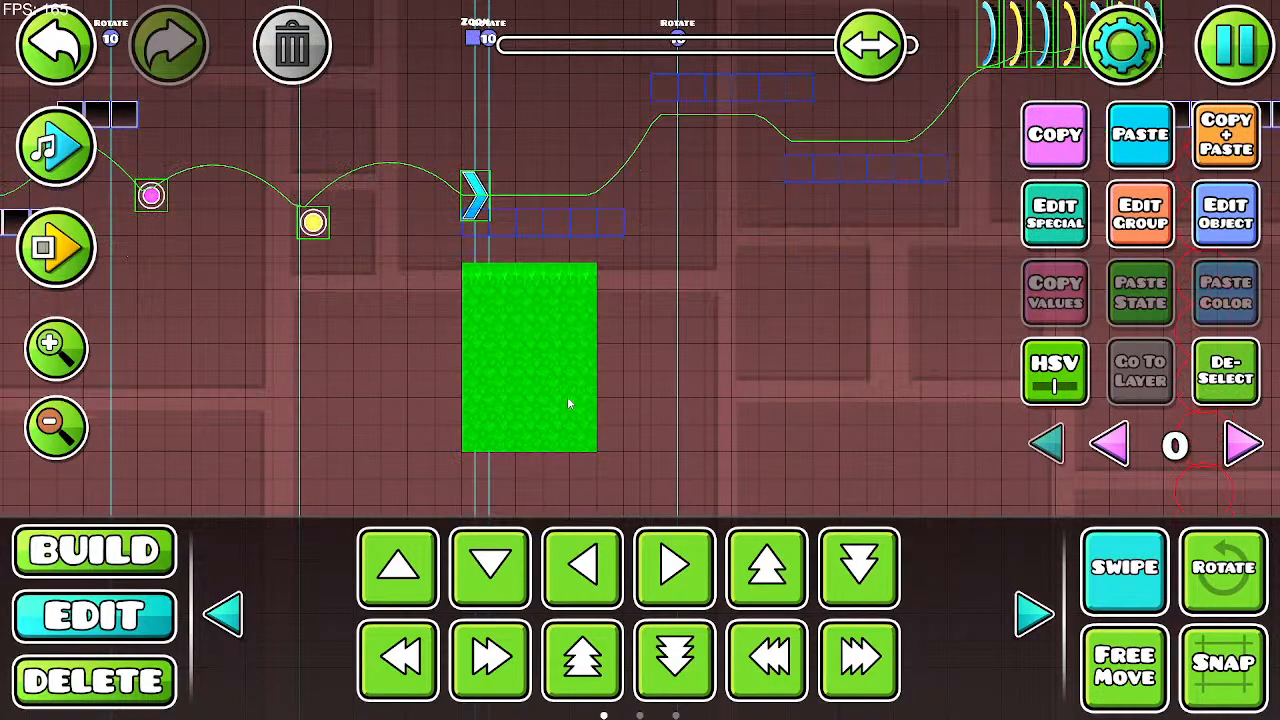
pyautogui.press('w')
pyautogui.press('w')
# Step: Copy the grass pillar onto the third invisible platform after the speed portal, and delete the surplus overlapping copy
pyautogui.click(1232, 157)
pyautogui.press('d')
pyautogui.press('d')
pyautogui.press('d')
pyautogui.press('d')
pyautogui.press('d')
pyautogui.press('d')
pyautogui.press('d')
pyautogui.press('d')
pyautogui.press('d')
pyautogui.press('d')
pyautogui.press('d')
pyautogui.press('d')
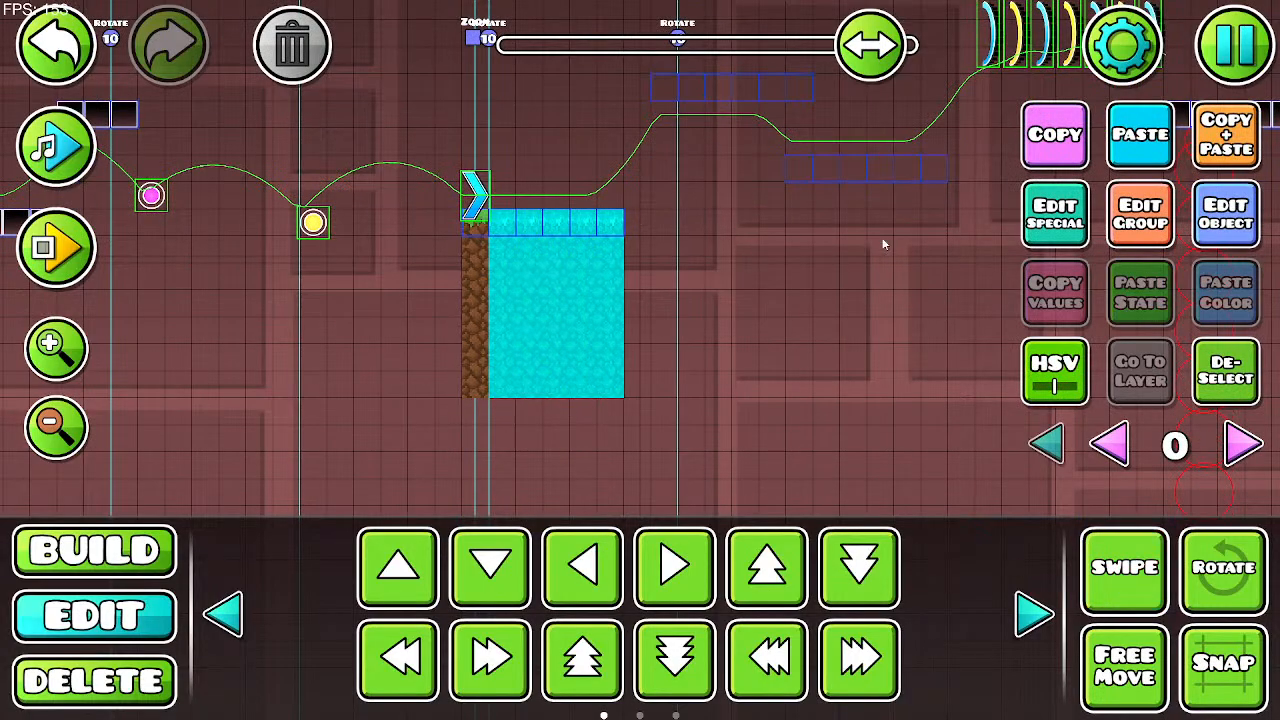
pyautogui.moveTo(825, 256); pyautogui.dragTo(578, 346)
pyautogui.press('w')
pyautogui.press('w')
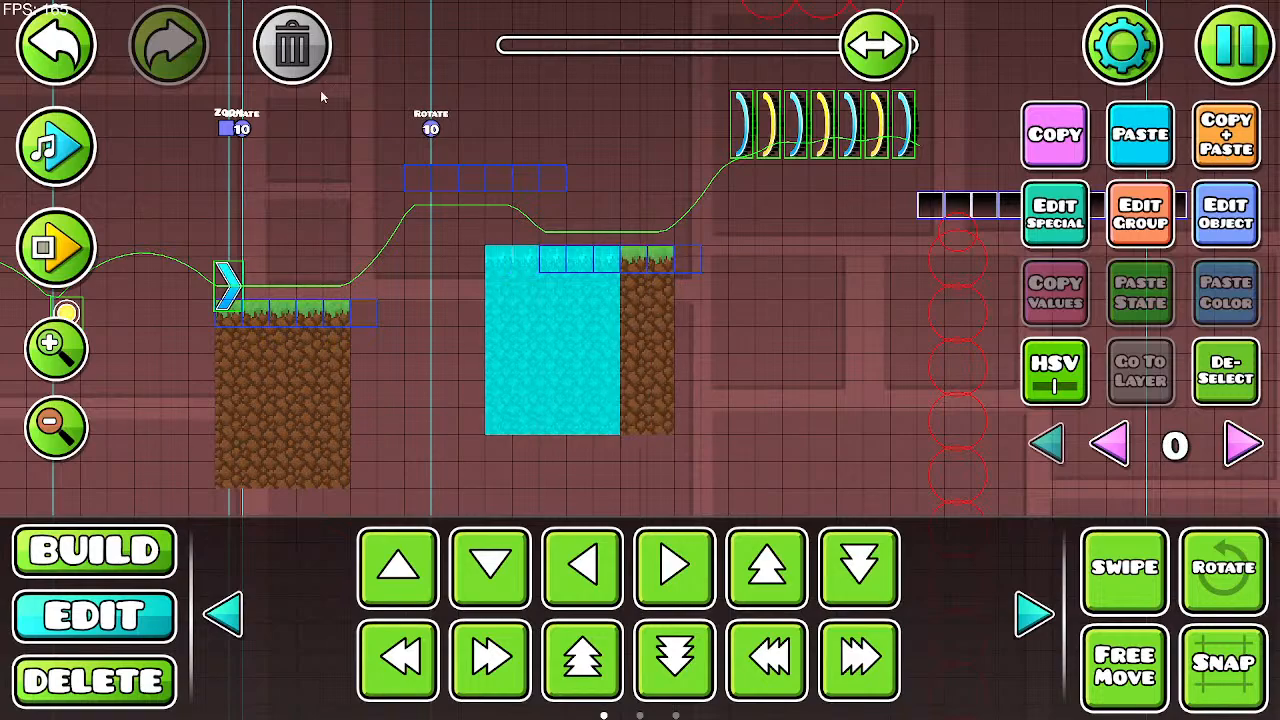
pyautogui.click(388, 341)
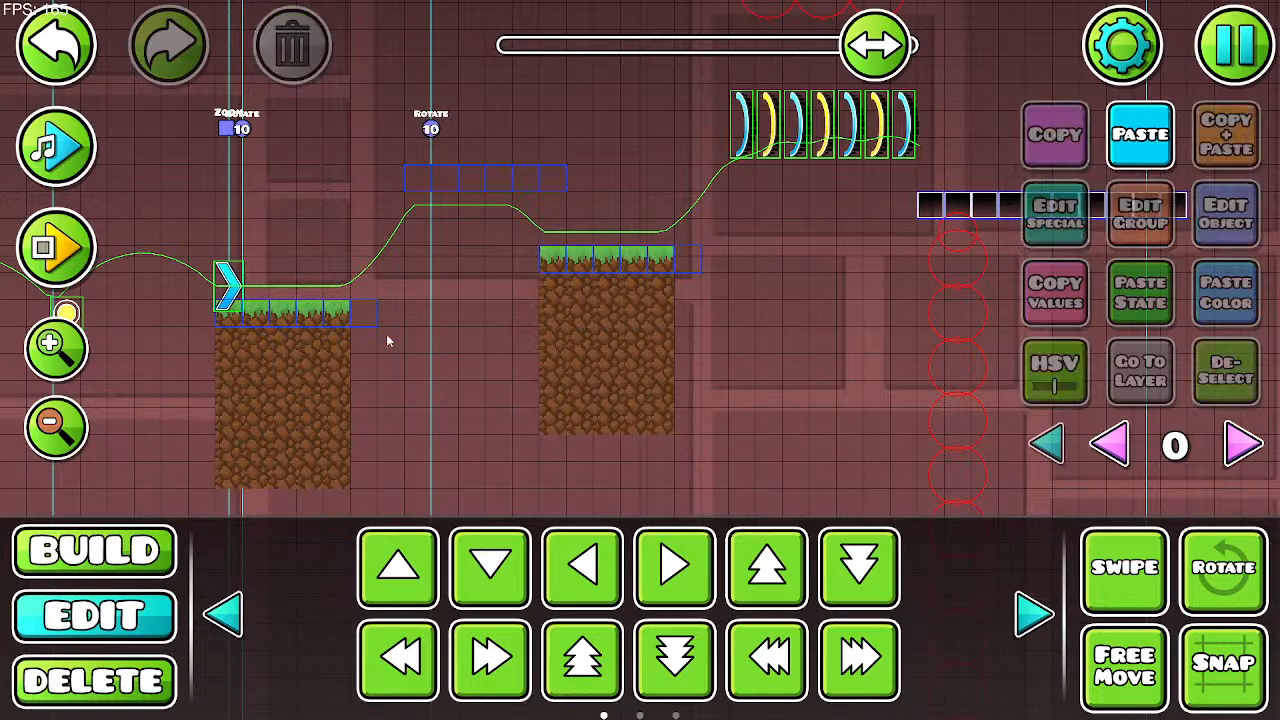
# Step: Widen the pillars on the first and third platforms to six blocks with copies of the last column, and delete the leftover copy
pyautogui.click(347, 492)
pyautogui.click(1222, 145)
pyautogui.press('d')
pyautogui.press('d')
pyautogui.press('d')
pyautogui.press('d')
pyautogui.press('d')
pyautogui.press('d')
pyautogui.press('d')
pyautogui.press('d')
pyautogui.press('d')
pyautogui.press('d')
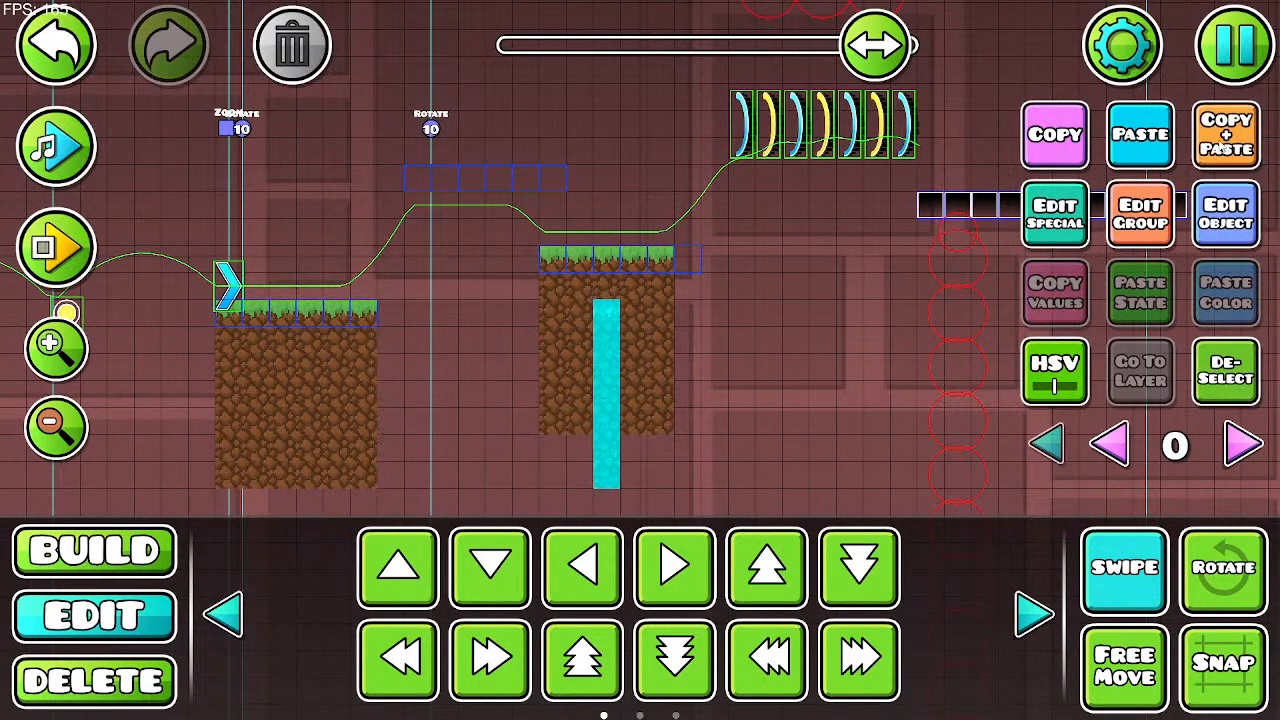
pyautogui.press('d')
pyautogui.press('d')
pyautogui.press('d')
pyautogui.press('d')
pyautogui.press('w')
pyautogui.press('w')
pyautogui.press('a')
pyautogui.click(1221, 146)
pyautogui.press('w')
pyautogui.press('w')
pyautogui.press('w')
pyautogui.click(292, 45)
# Step: Copy the grass pillar from the third platform after the speed portal and move it up and back onto the raised middle platform
pyautogui.scroll(1, 599, 306)
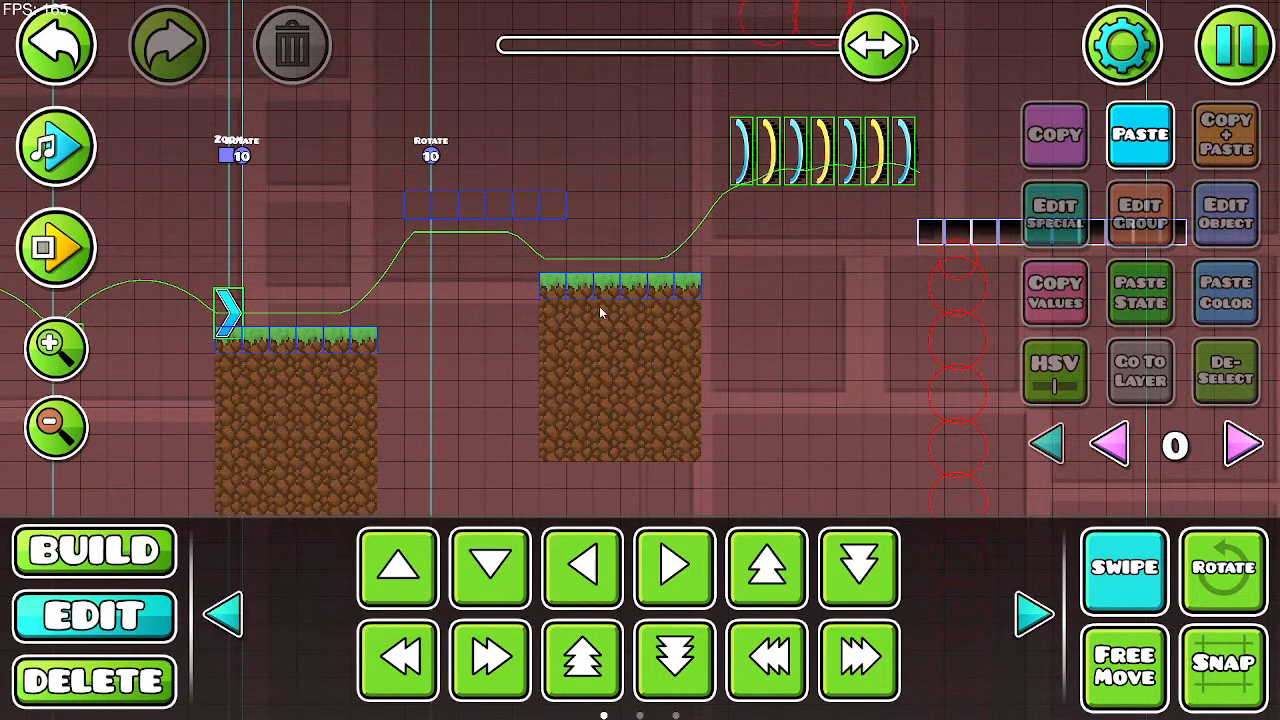
pyautogui.moveTo(653, 430); pyautogui.dragTo(660, 438)
pyautogui.click(1222, 145)
pyautogui.press('w')
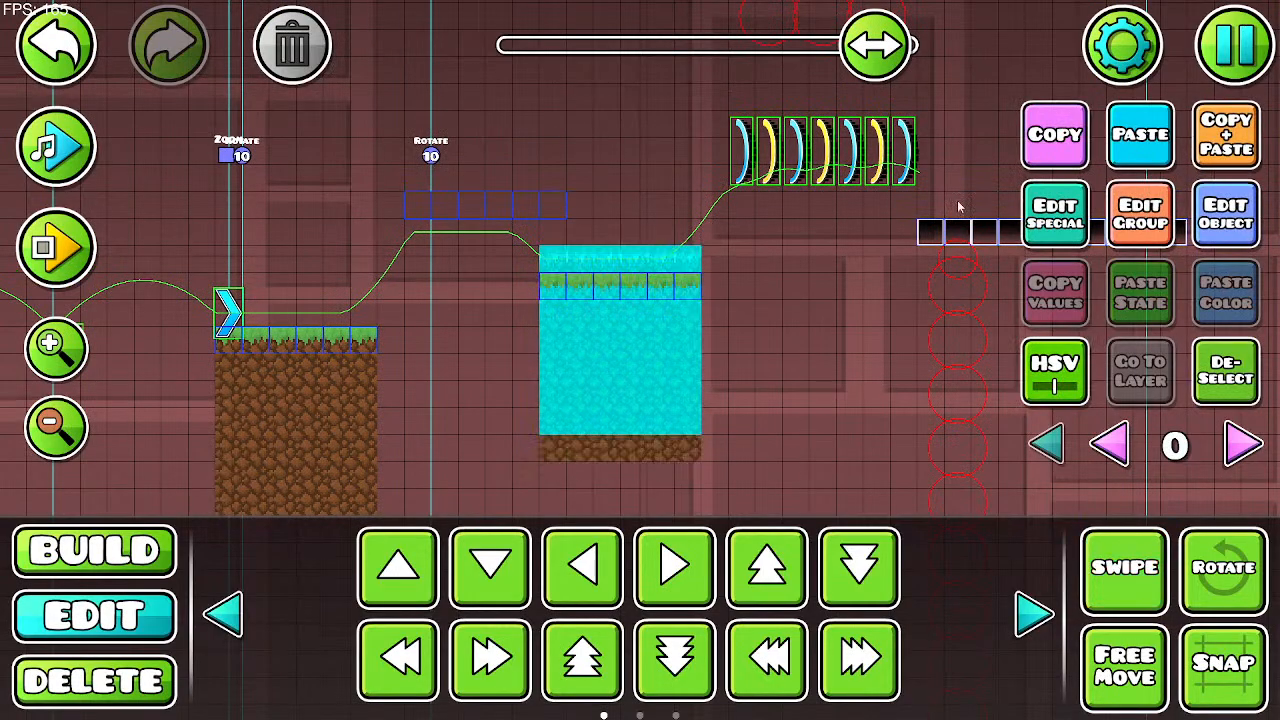
pyautogui.moveTo(838, 280); pyautogui.dragTo(865, 413)
pyautogui.press('w')
pyautogui.press('w')
pyautogui.press('w')
pyautogui.press('w')
pyautogui.press('w')
pyautogui.press('w')
pyautogui.press('w')
pyautogui.press('w')
pyautogui.press('w')
pyautogui.press('w')
pyautogui.press('a')
pyautogui.press('a')
pyautogui.press('a')
pyautogui.press('a')
pyautogui.press('a')
pyautogui.press('s')
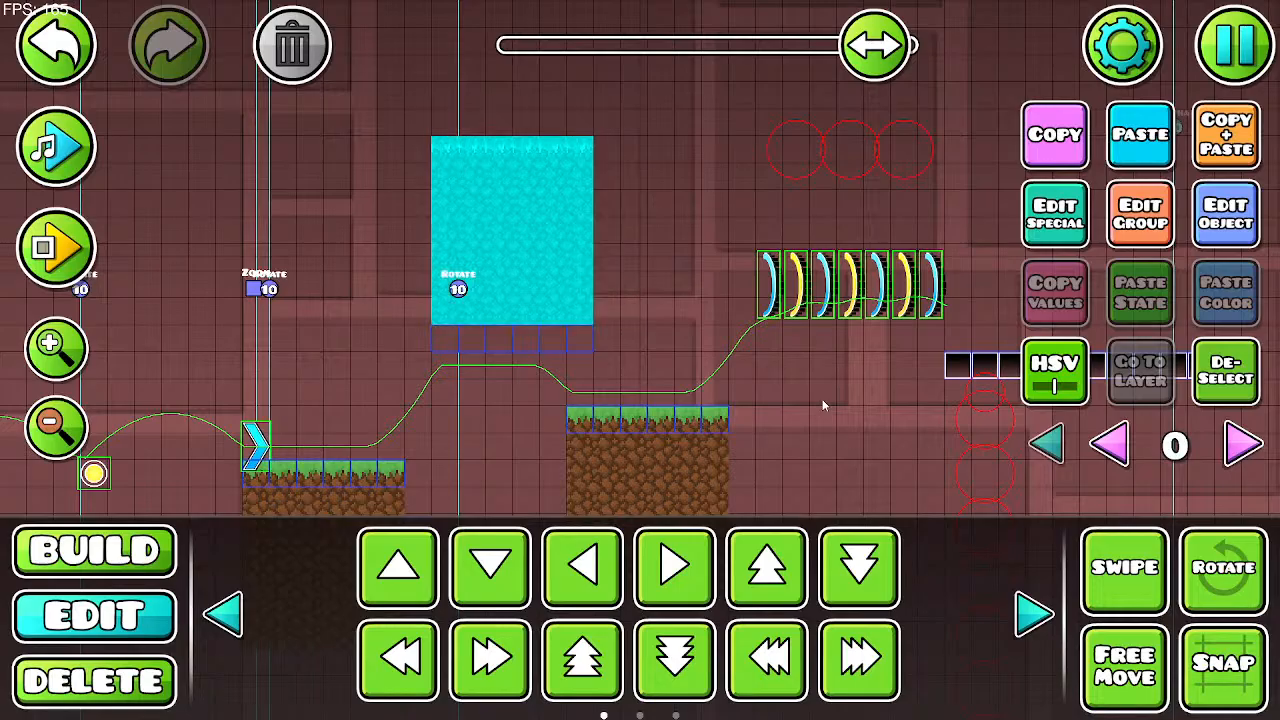
pyautogui.press('s')
pyautogui.press('s')
pyautogui.press('w')
pyautogui.click(1198, 346)
# Step: Turn the raised pillar upside down so its grass blocks line the underside on the invisible platform blocks
pyautogui.click(444, 176)
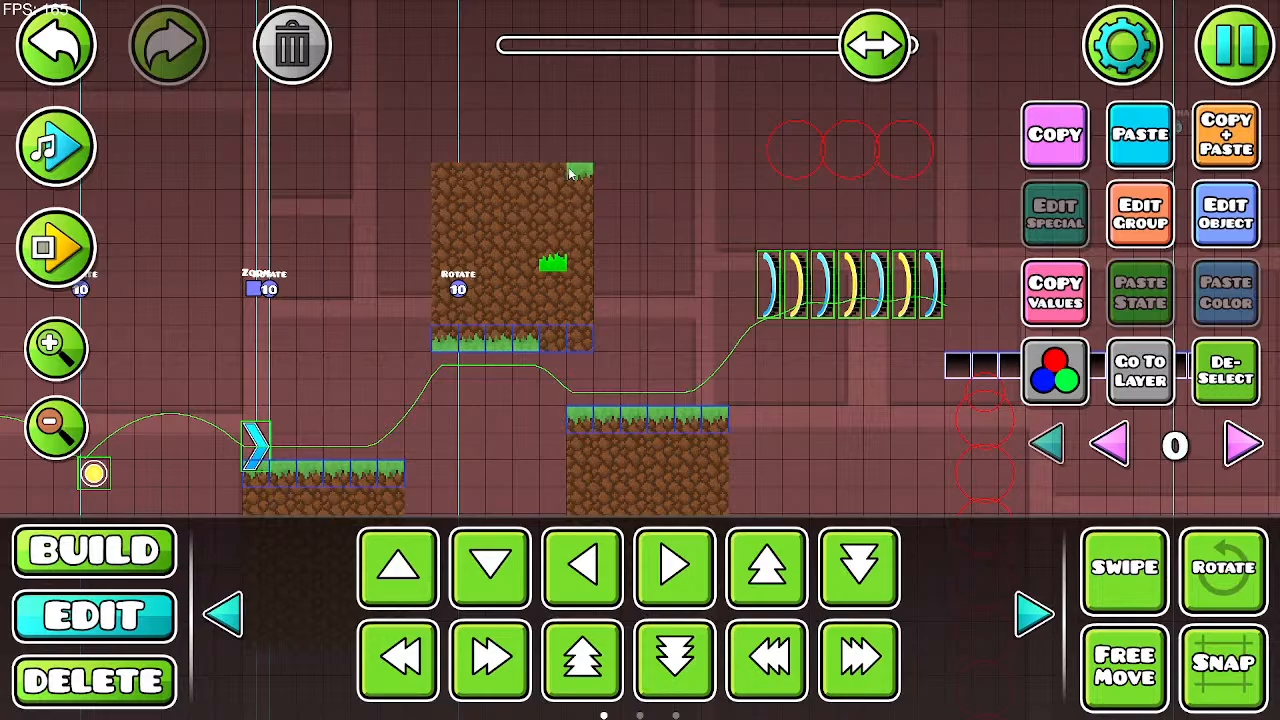
pyautogui.press('s')
pyautogui.press('s')
pyautogui.press('s')
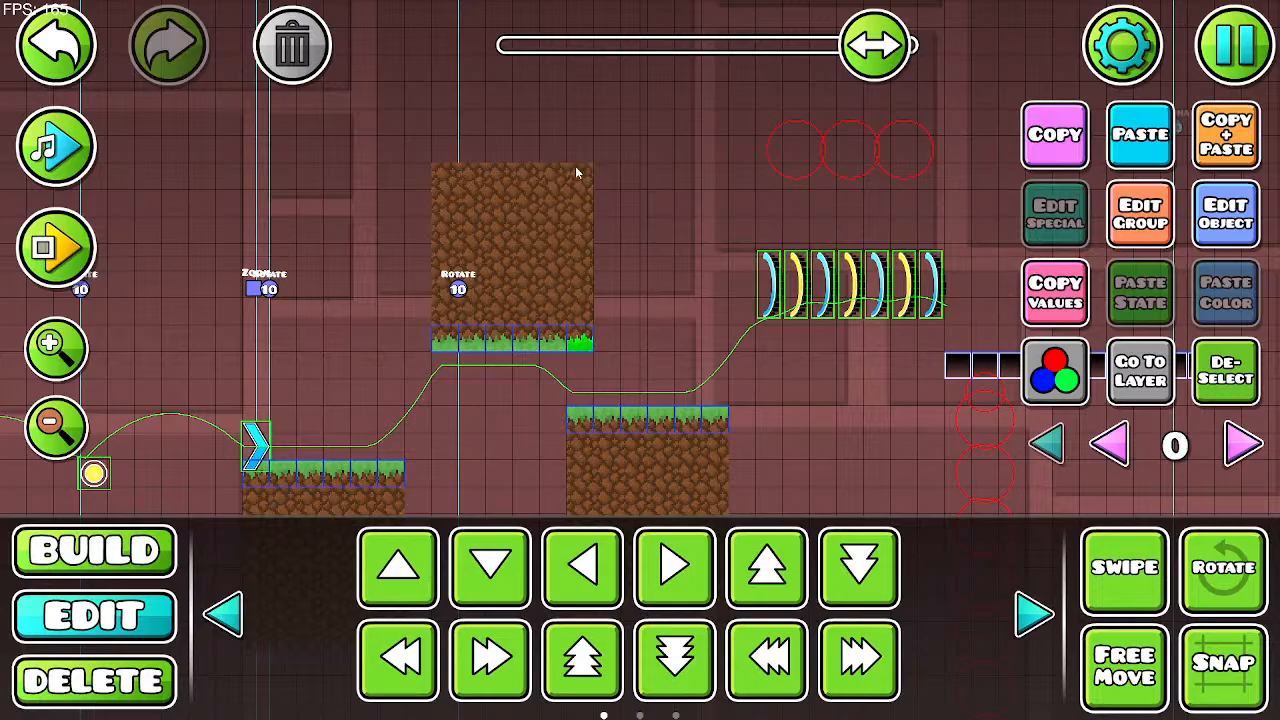
pyautogui.moveTo(668, 218); pyautogui.dragTo(798, 160)
# Step: Playtest the ball section from the start position past the three grass platforms after the speed portal, and stop the playtest
pyautogui.click(54, 248)
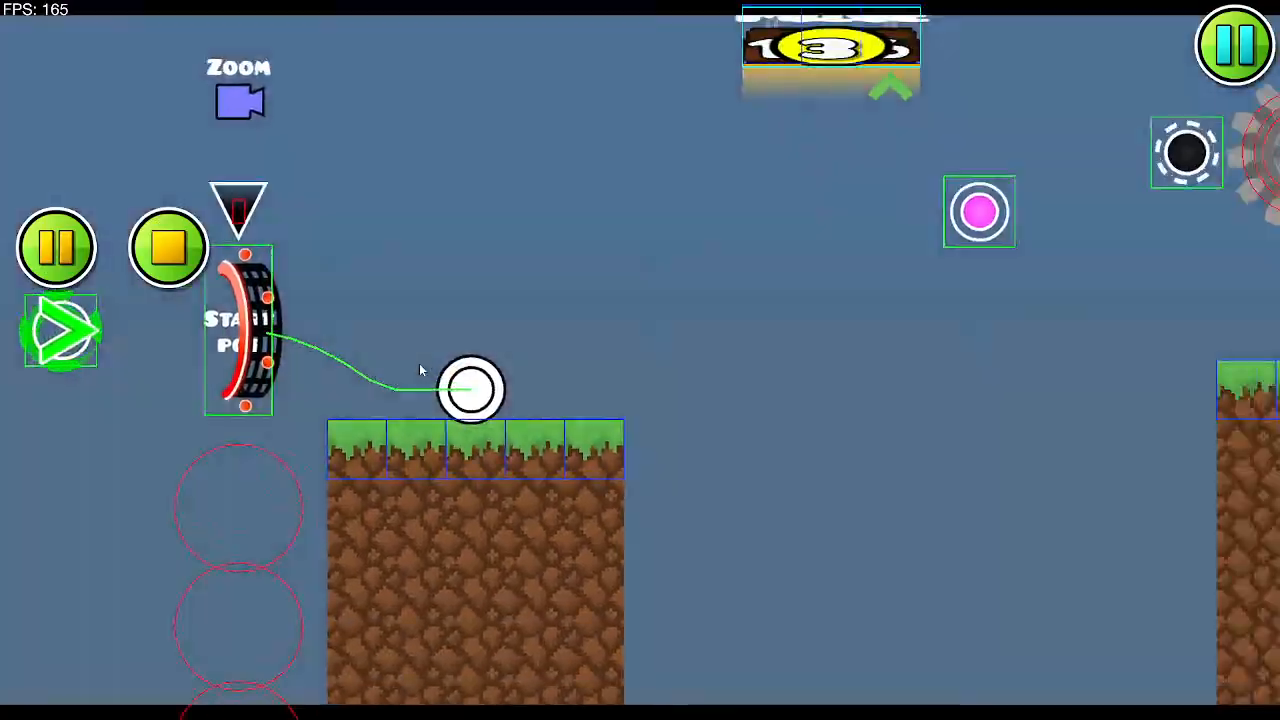
pyautogui.click(420, 365)
pyautogui.click(420, 365)
pyautogui.click(420, 365)
pyautogui.click(420, 365)
pyautogui.click(422, 366)
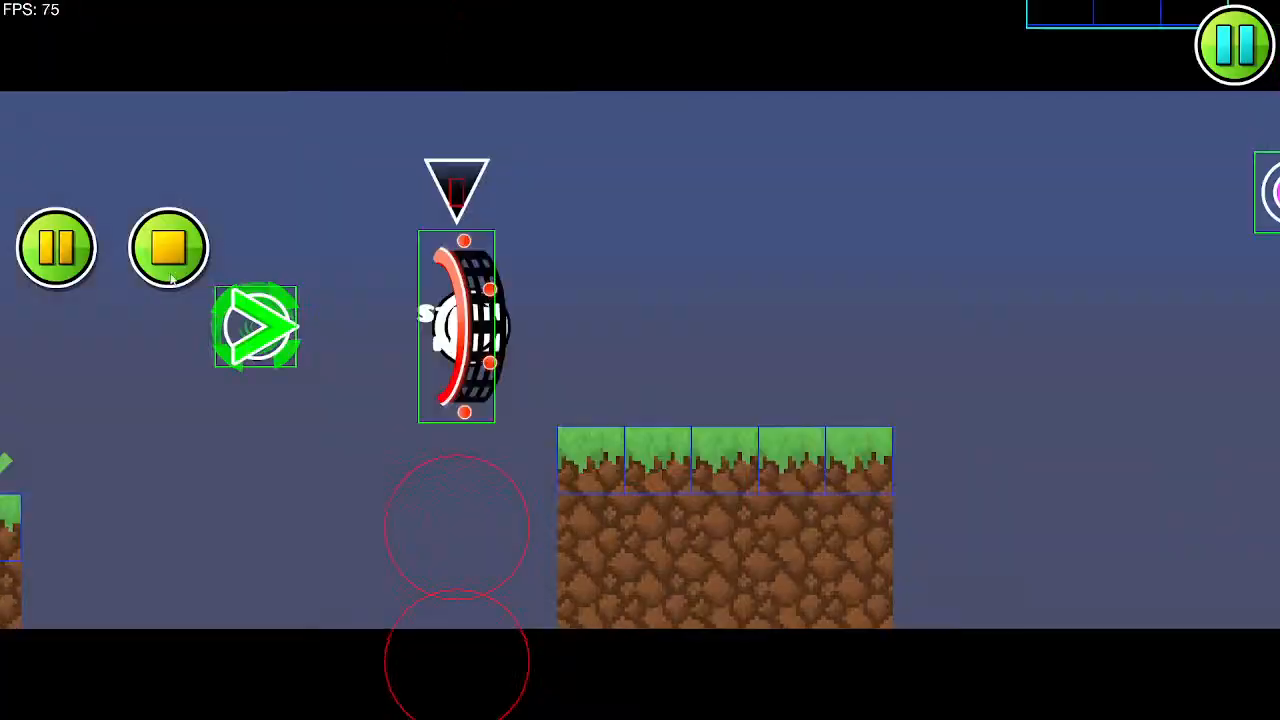
pyautogui.click(346, 328)
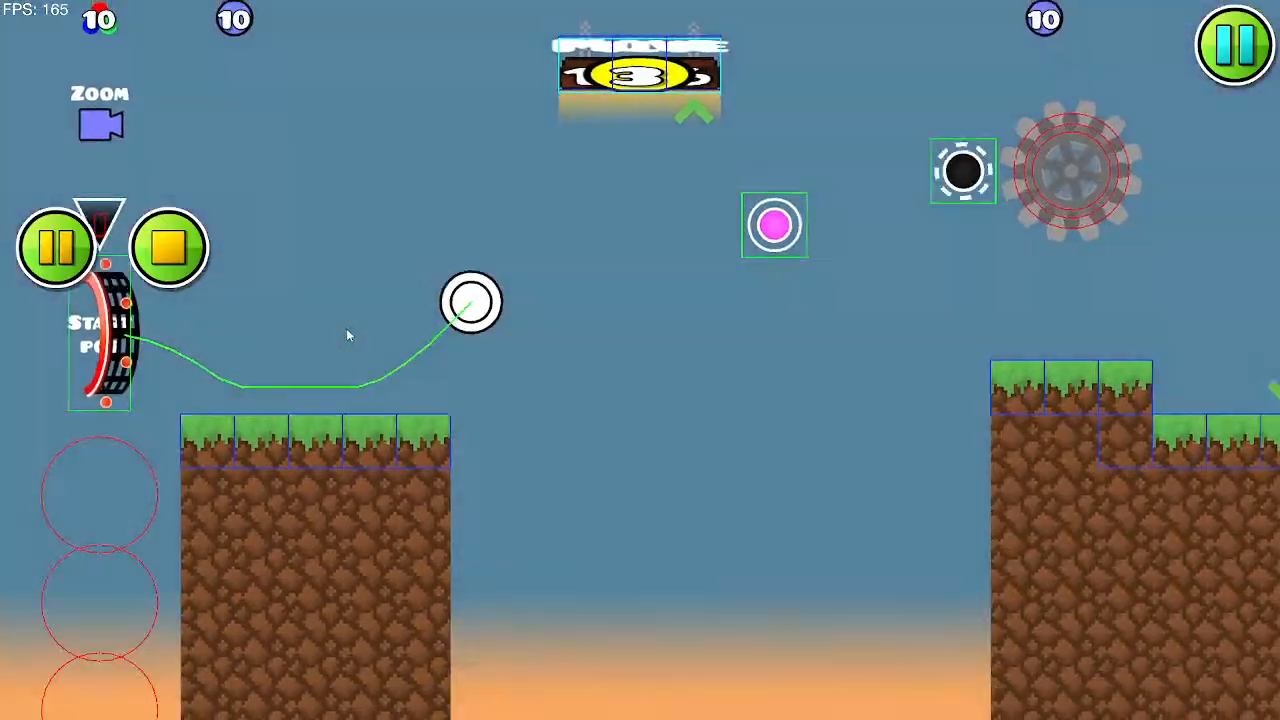
pyautogui.click(348, 329)
pyautogui.click(348, 329)
pyautogui.click(348, 329)
pyautogui.click(348, 329)
pyautogui.click(348, 328)
pyautogui.click(350, 331)
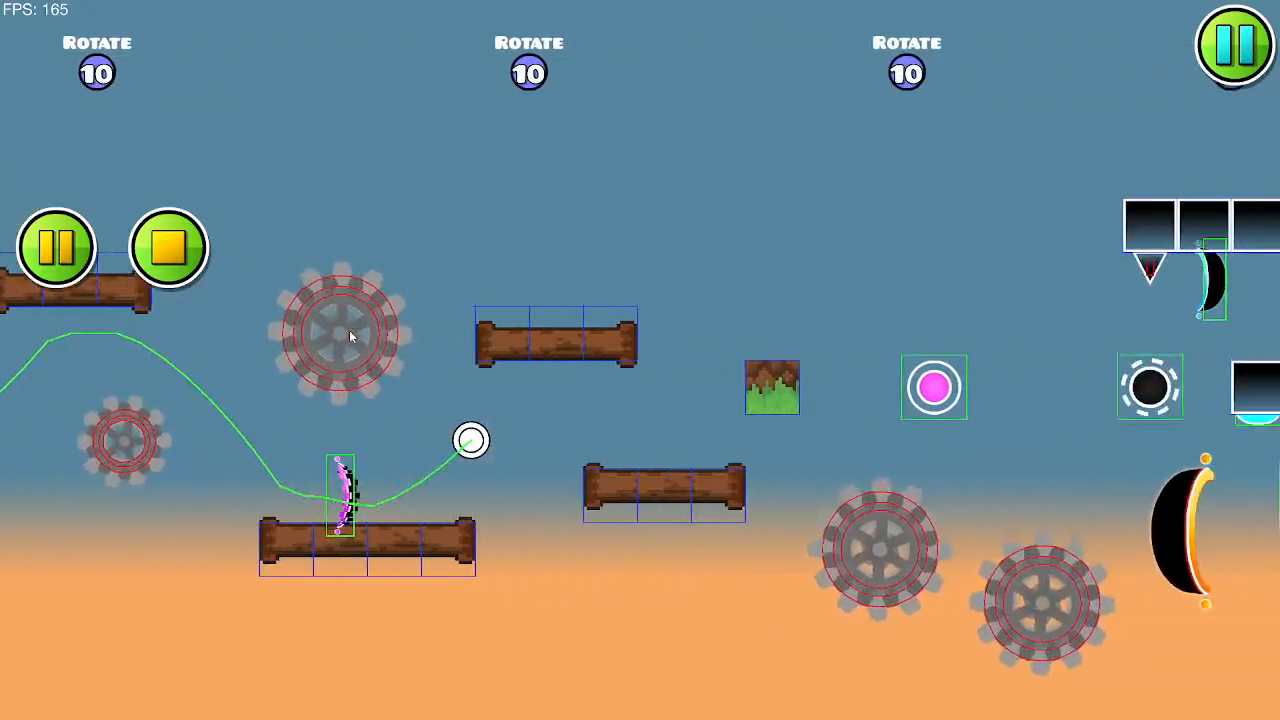
pyautogui.click(352, 333)
pyautogui.click(354, 335)
pyautogui.click(354, 336)
pyautogui.click(354, 336)
pyautogui.click(354, 337)
pyautogui.click(354, 338)
pyautogui.click(352, 340)
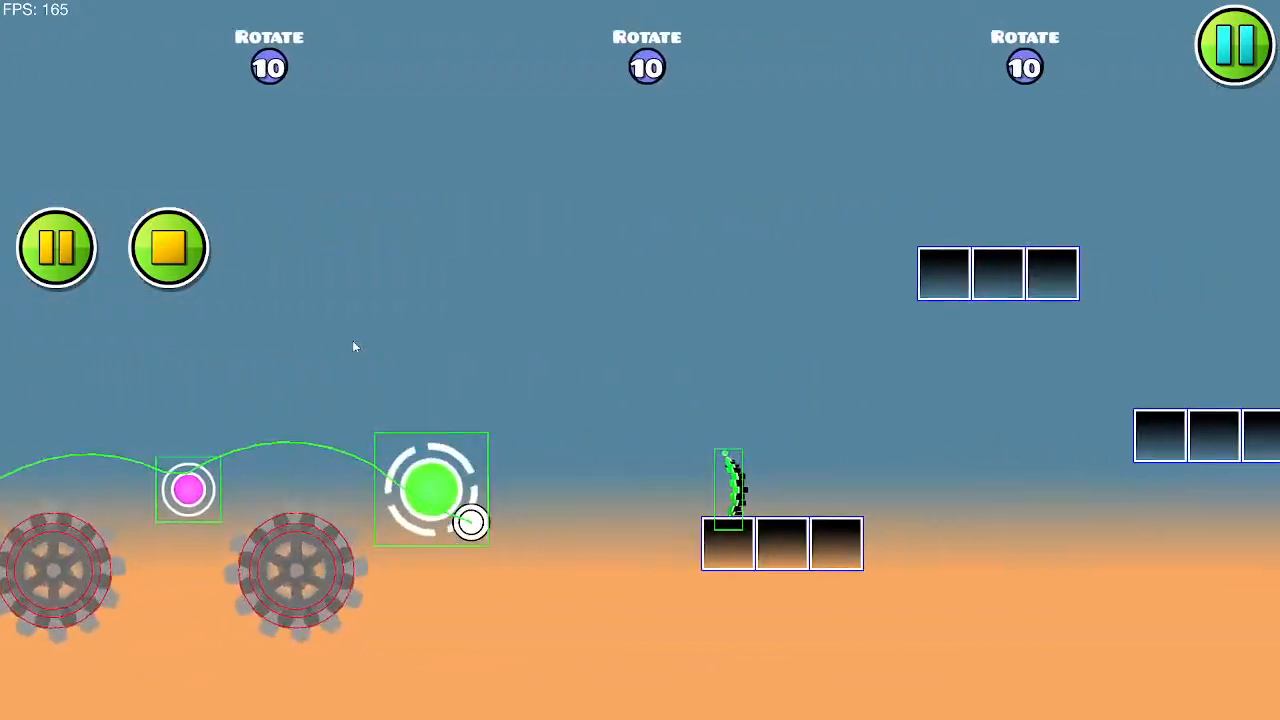
pyautogui.click(352, 340)
pyautogui.click(351, 340)
pyautogui.click(351, 341)
pyautogui.click(351, 342)
pyautogui.click(351, 343)
pyautogui.click(351, 343)
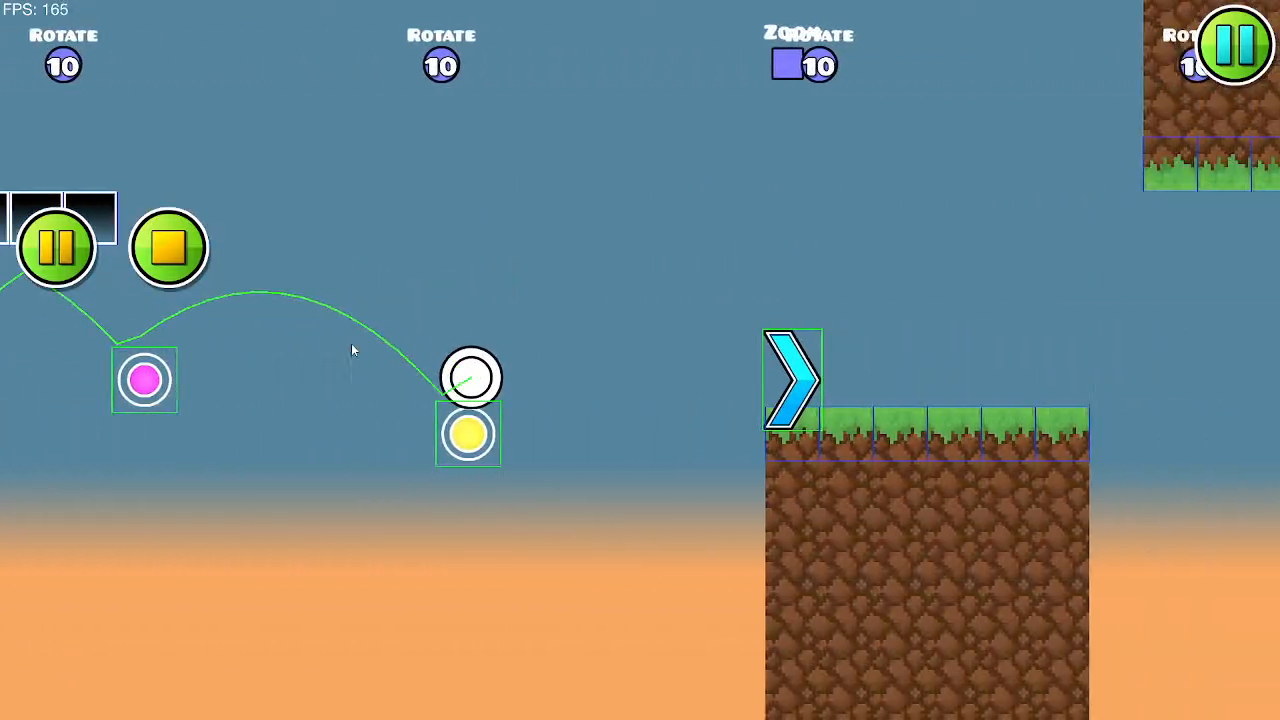
pyautogui.click(351, 343)
pyautogui.click(351, 343)
pyautogui.click(352, 346)
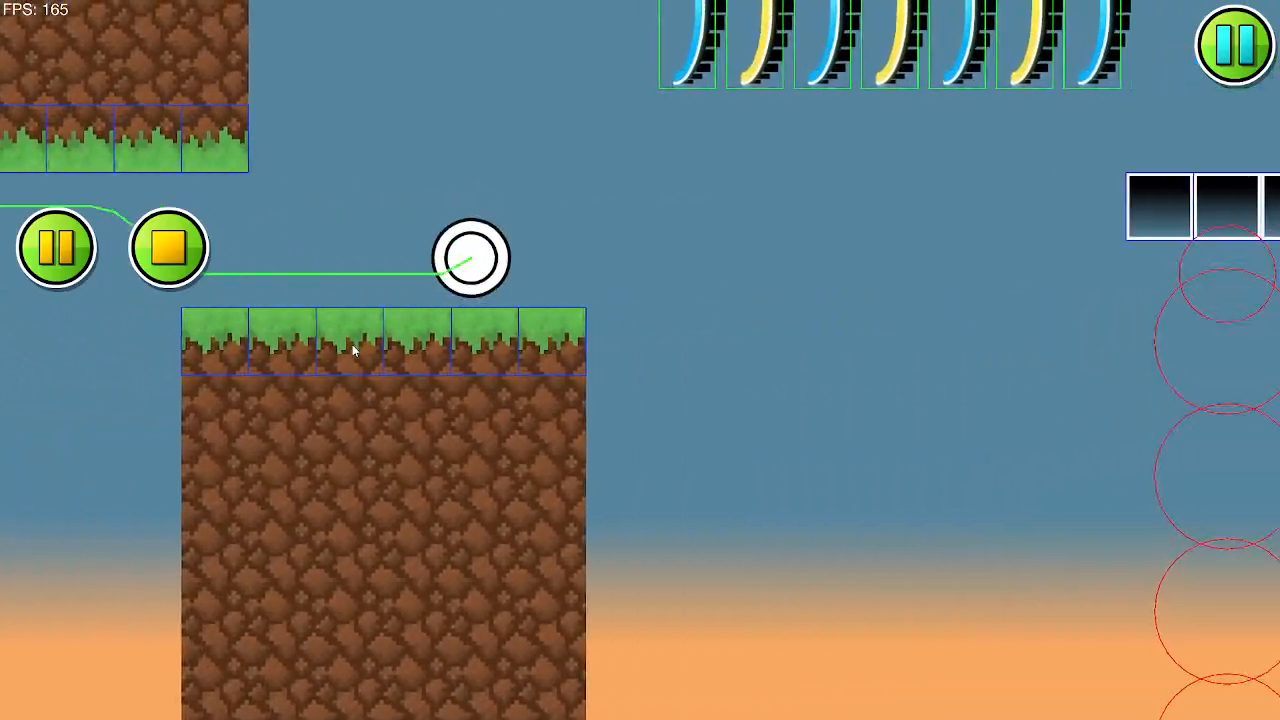
pyautogui.click(352, 347)
pyautogui.click(170, 250)
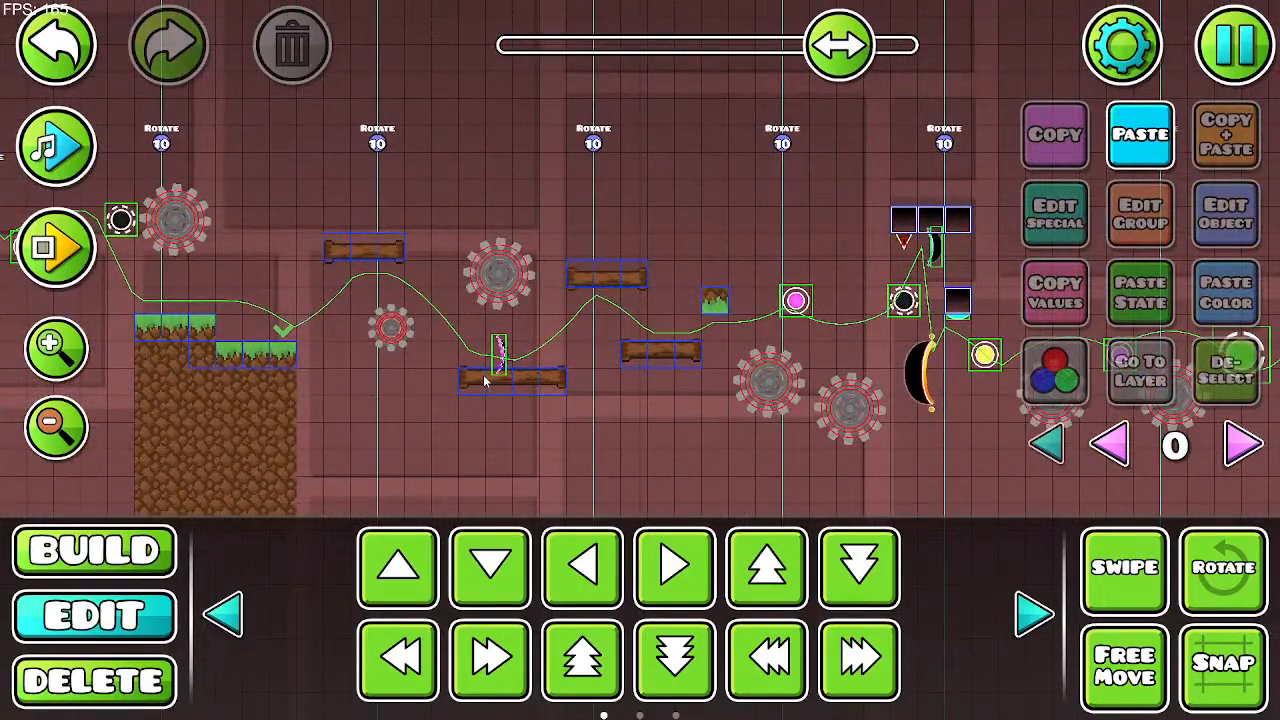
# Step: Copy the four-block log under the portal and move the copy right, beneath the four-block black platform past the green orb
pyautogui.click(485, 380)
pyautogui.moveTo(480, 378); pyautogui.dragTo(558, 397)
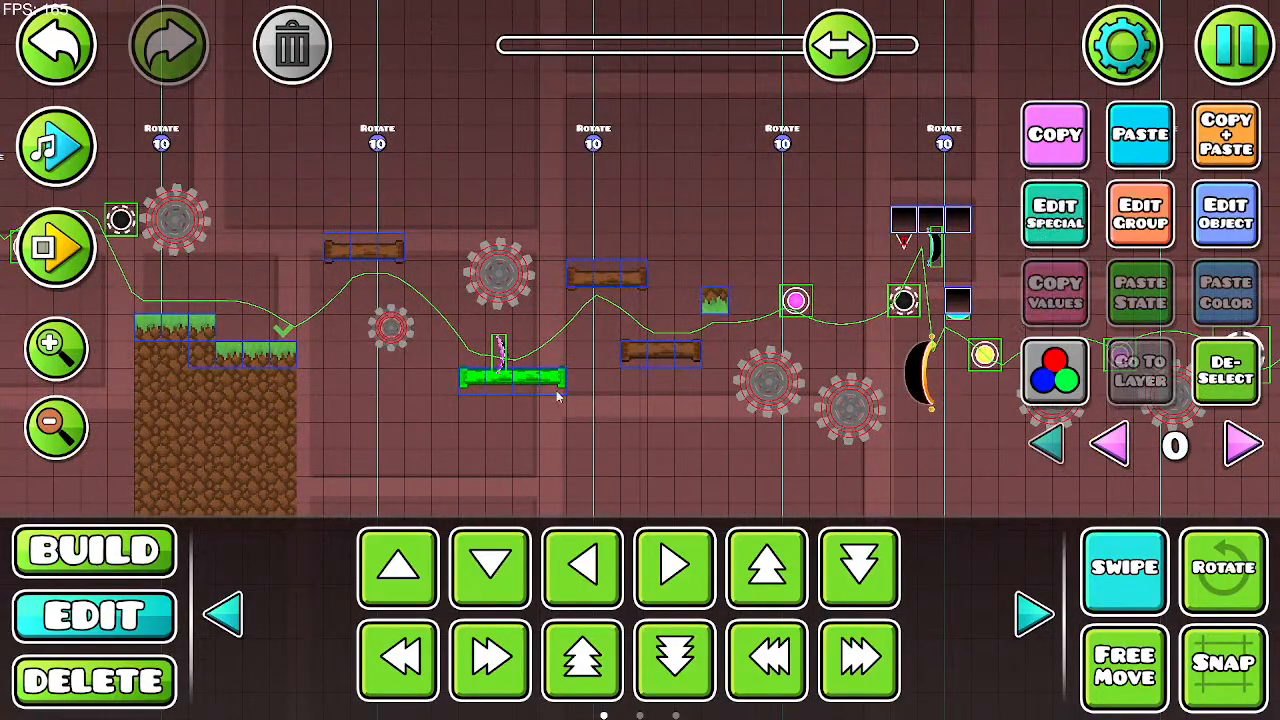
pyautogui.click(1235, 118)
pyautogui.press('d')
pyautogui.moveTo(787, 254); pyautogui.dragTo(418, 285)
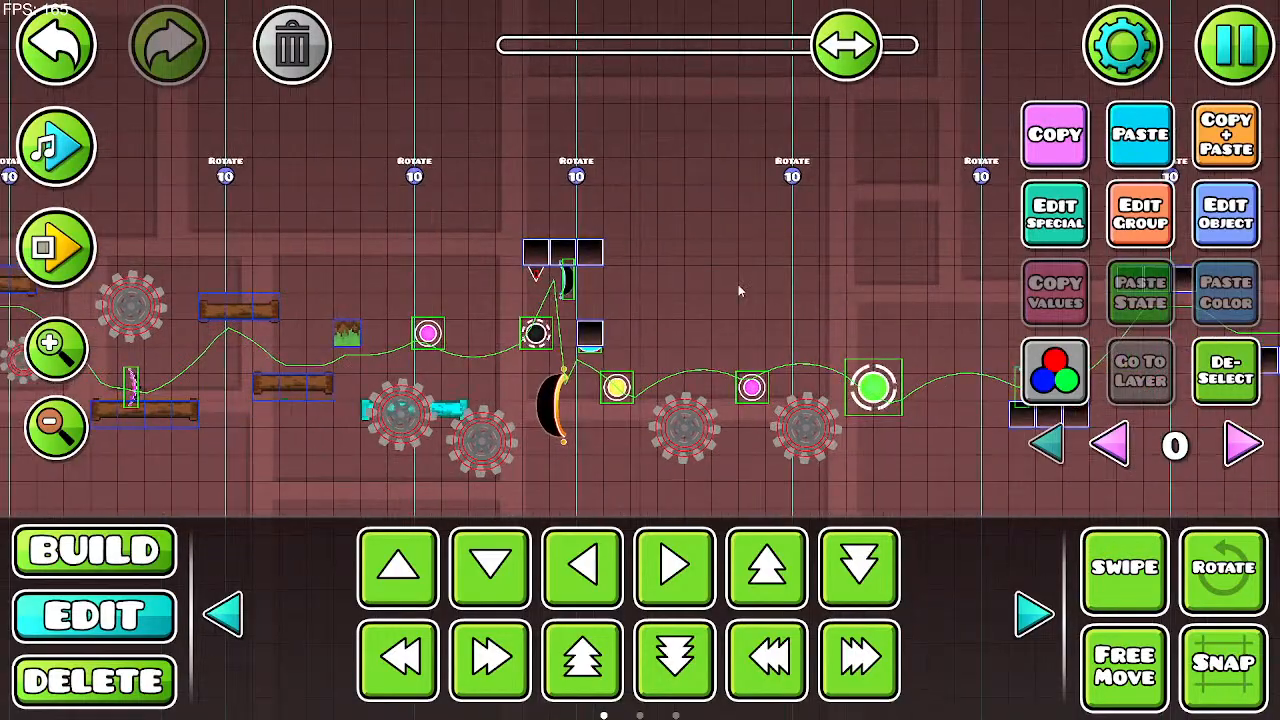
pyautogui.moveTo(738, 286); pyautogui.dragTo(252, 257)
pyautogui.moveTo(571, 262); pyautogui.dragTo(337, 256)
pyautogui.press('d')
pyautogui.press('d')
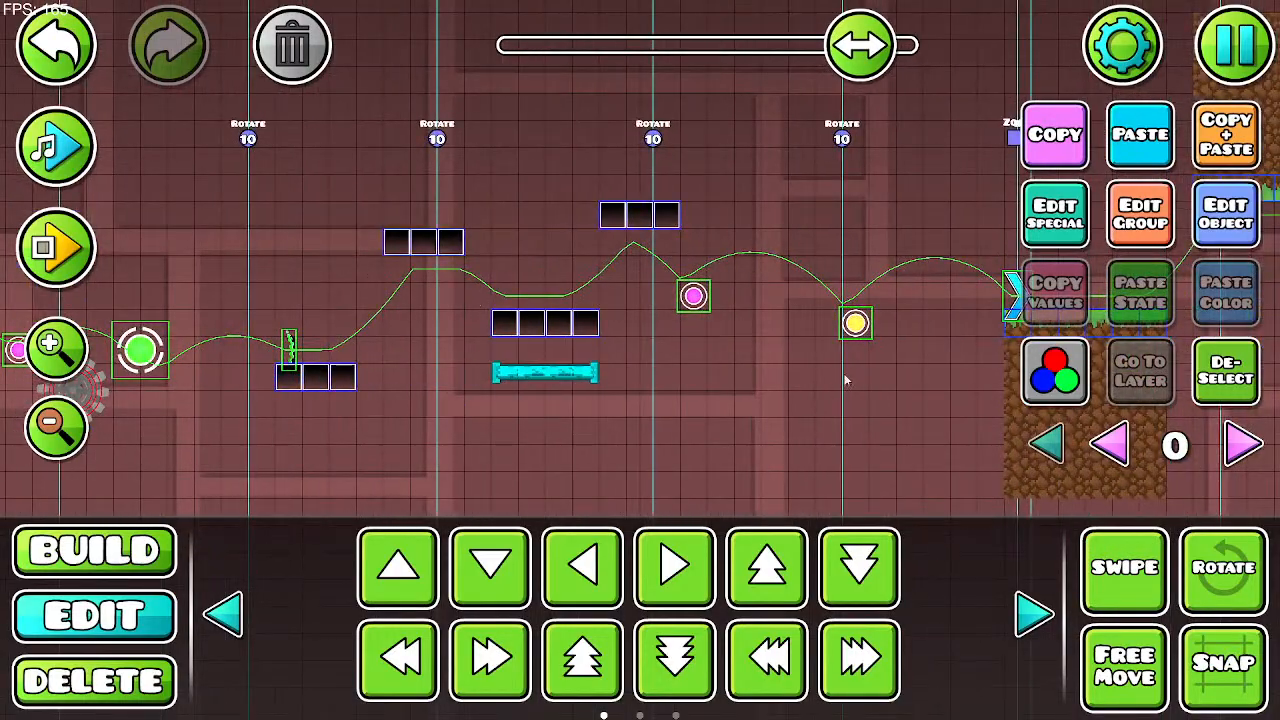
# Step: On editor layer 1, place blocks over the four black platforms between the green orb and the next pink orb
pyautogui.click(1238, 447)
pyautogui.press('1')
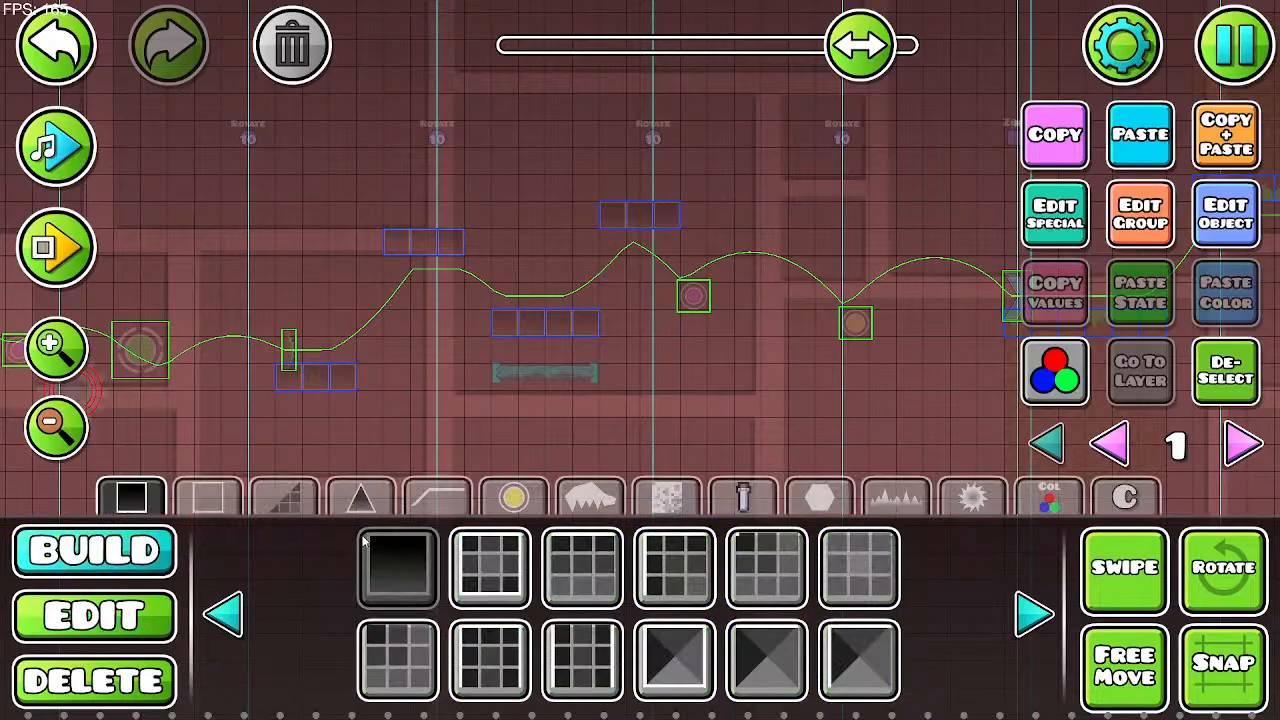
pyautogui.click(295, 378)
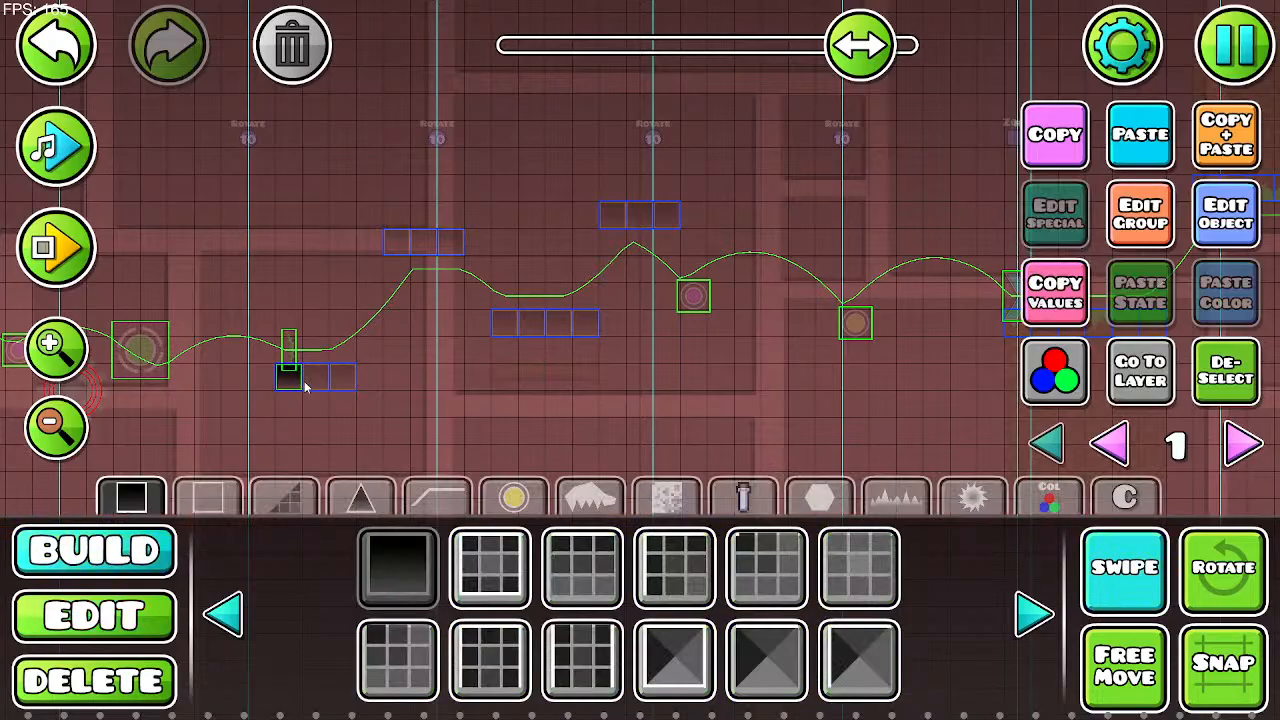
pyautogui.moveTo(398, 247); pyautogui.dragTo(447, 253)
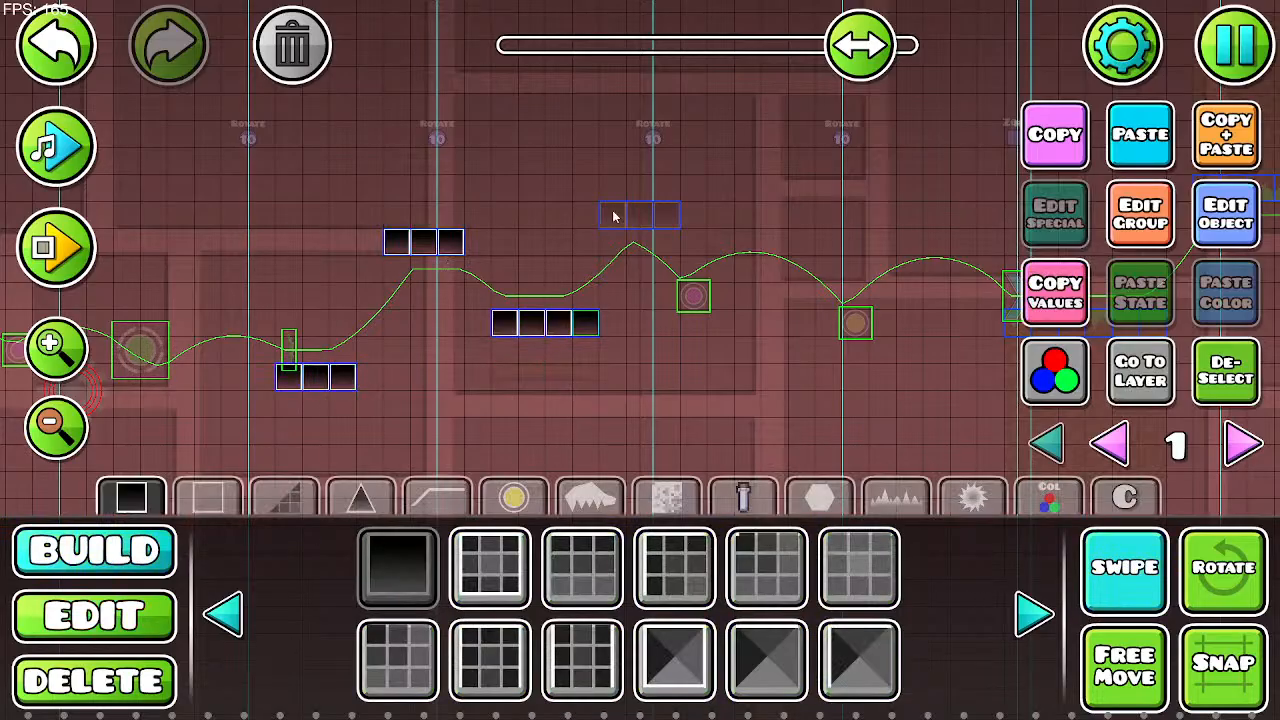
pyautogui.moveTo(614, 216); pyautogui.dragTo(612, 217)
# Step: Select the new layer 1 blocks of the four platforms and make them invisible through their group settings
pyautogui.press('2')
pyautogui.moveTo(332, 382); pyautogui.dragTo(342, 373)
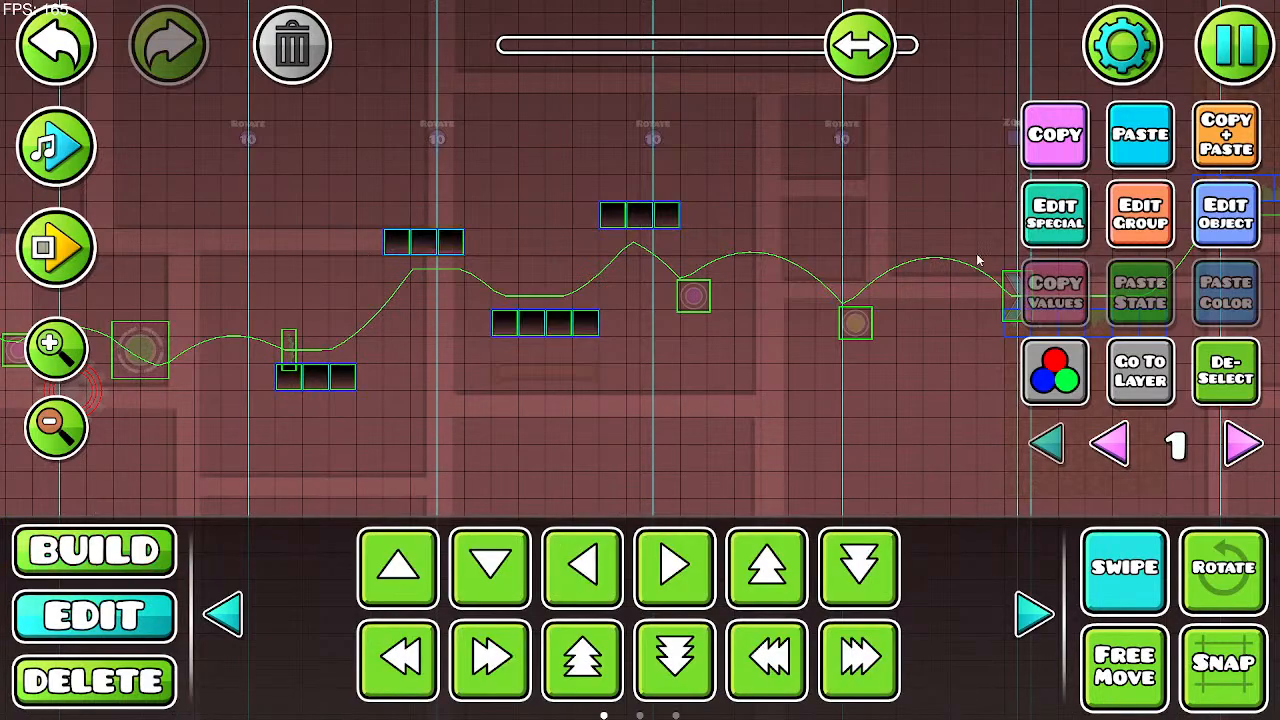
pyautogui.click(1120, 235)
pyautogui.click(862, 268)
pyautogui.click(668, 652)
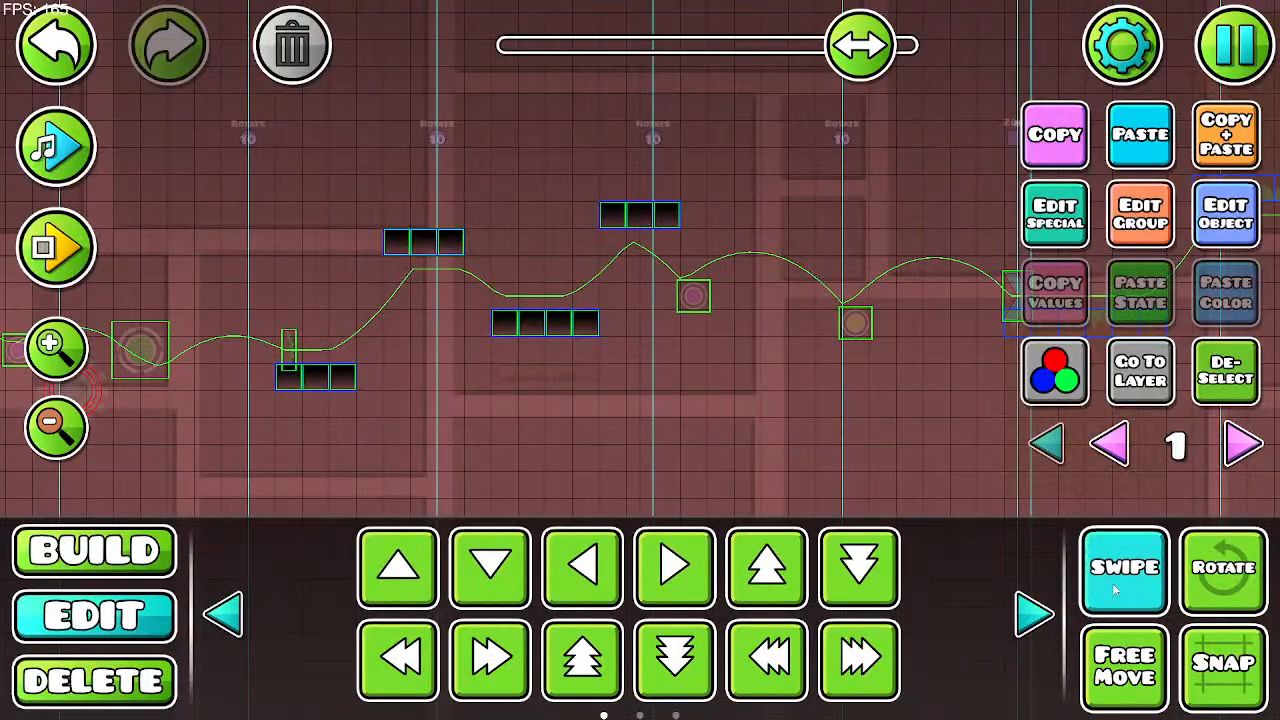
# Step: On editor layer 0, delete the original black blocks of the four platforms past the green orb
pyautogui.click(1110, 445)
pyautogui.click(343, 385)
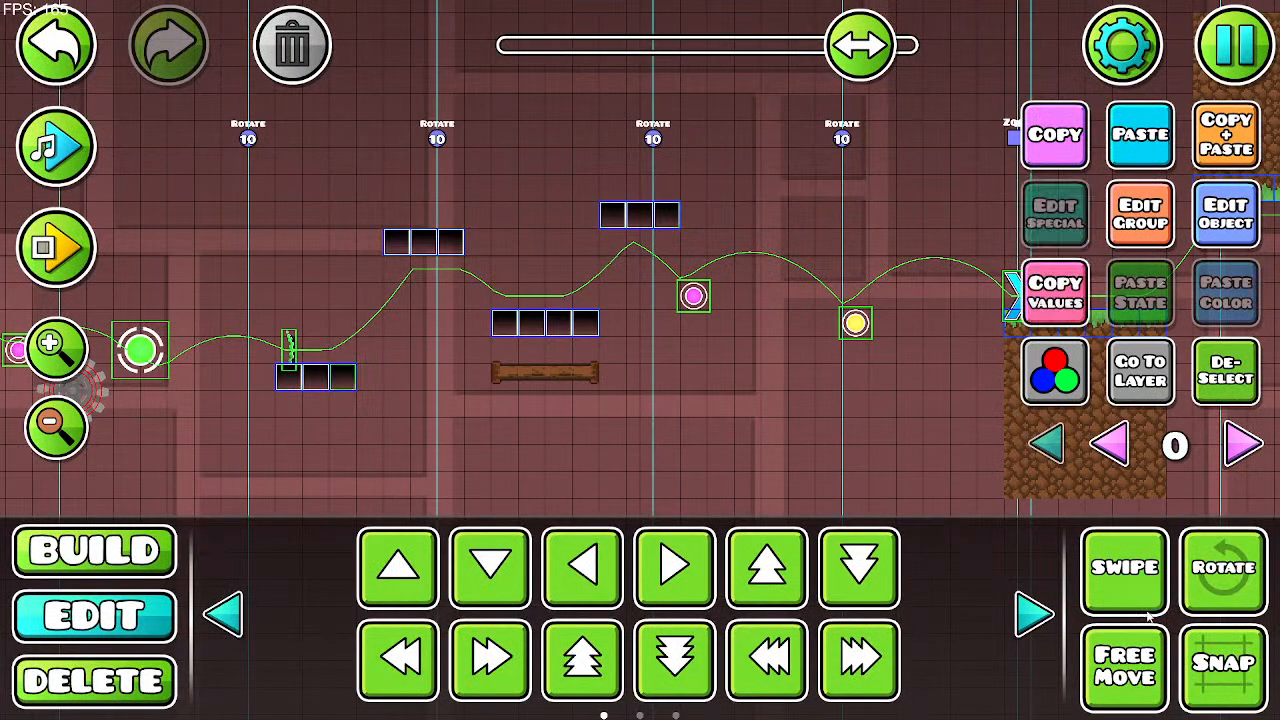
pyautogui.click(370, 340)
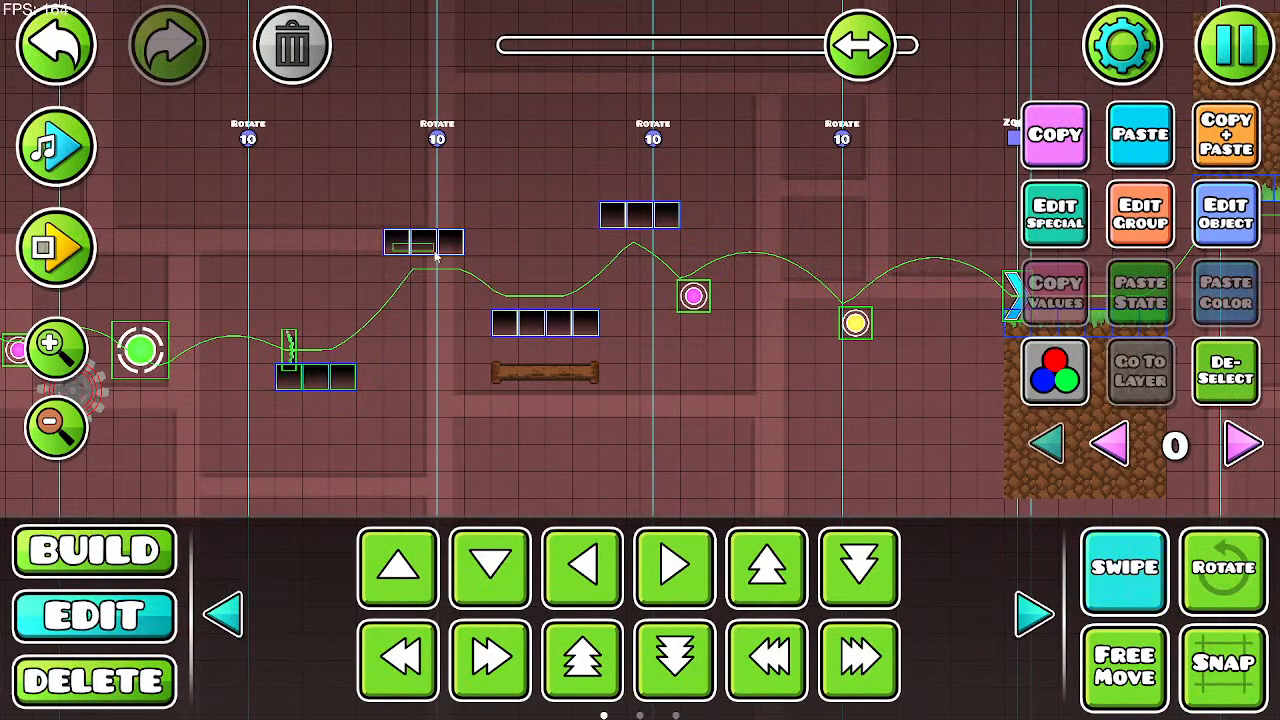
pyautogui.click(869, 396)
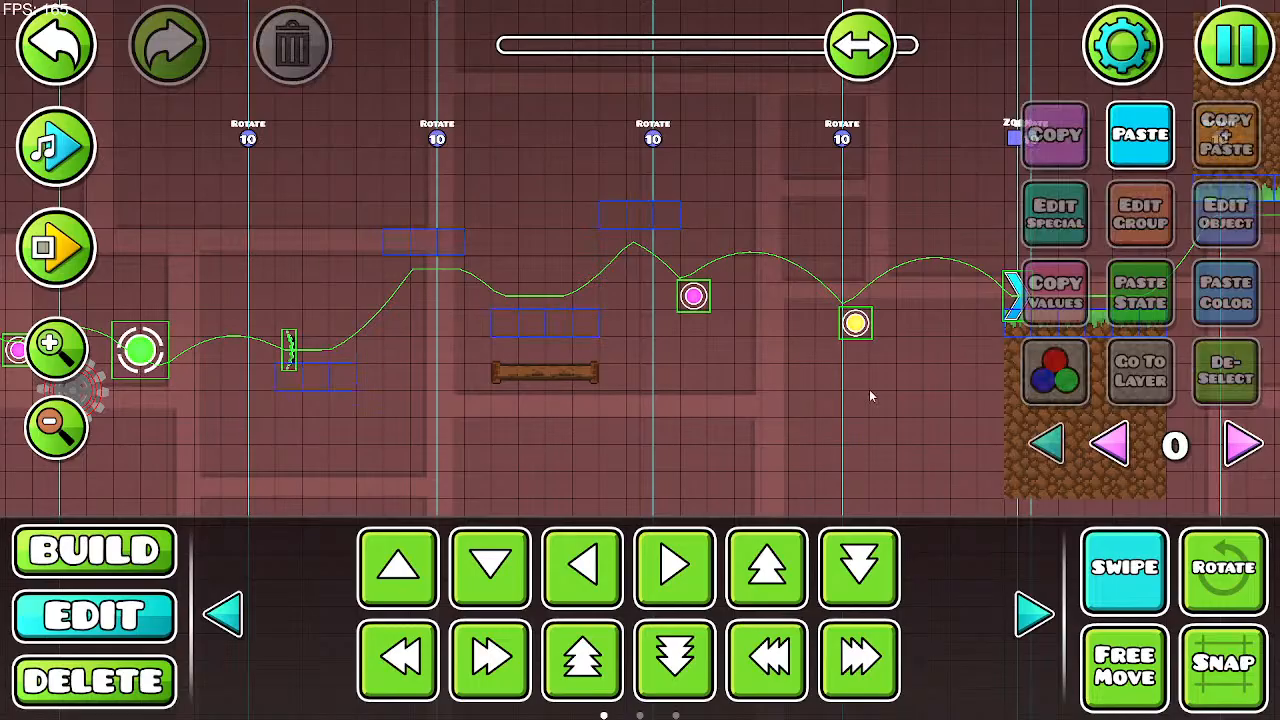
# Step: Move the copied log up two blocks onto the four-block invisible platform, and delete the surplus duplicate of it
pyautogui.click(505, 377)
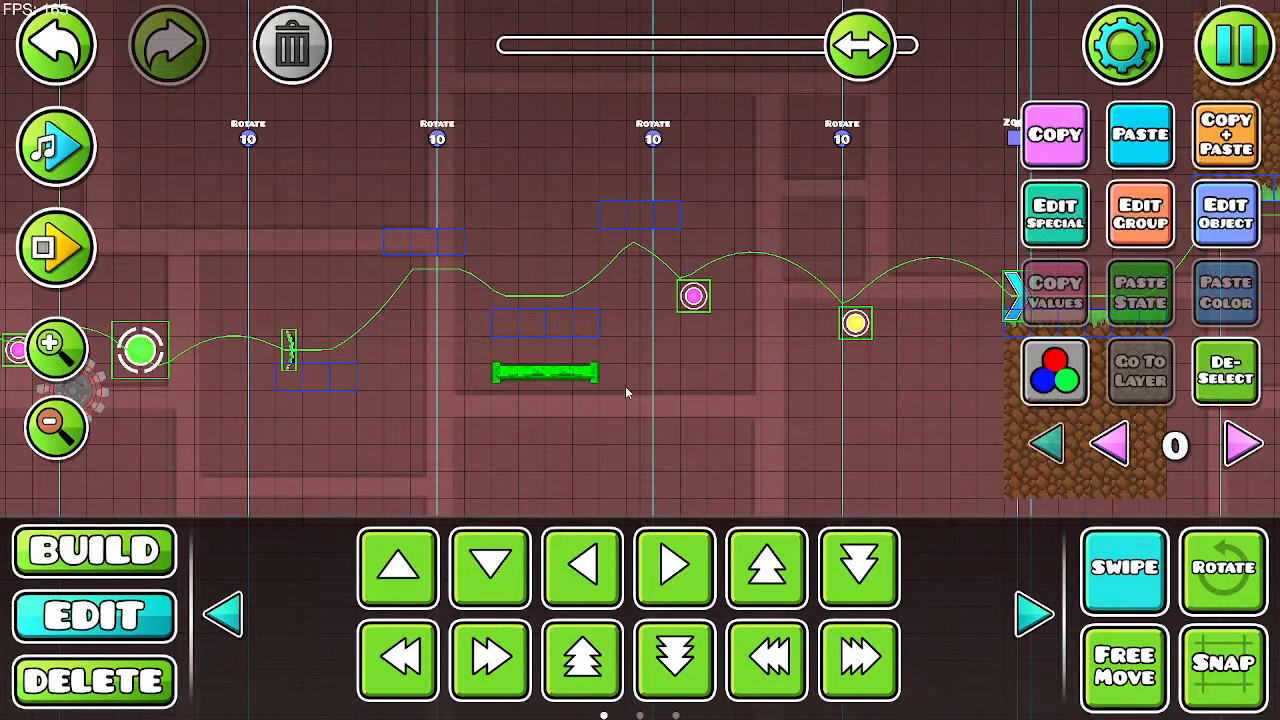
pyautogui.press('w')
pyautogui.press('w')
pyautogui.click(1231, 160)
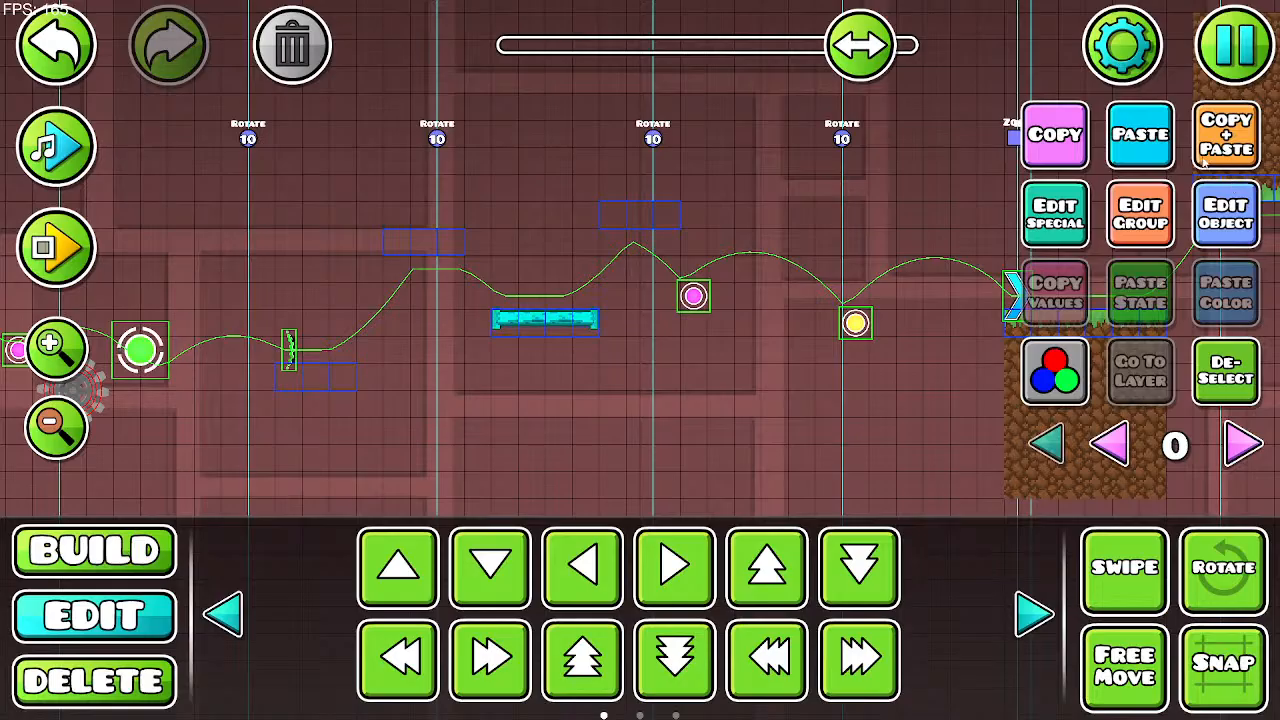
pyautogui.press('w')
pyautogui.press('w')
pyautogui.press('w')
pyautogui.click(304, 62)
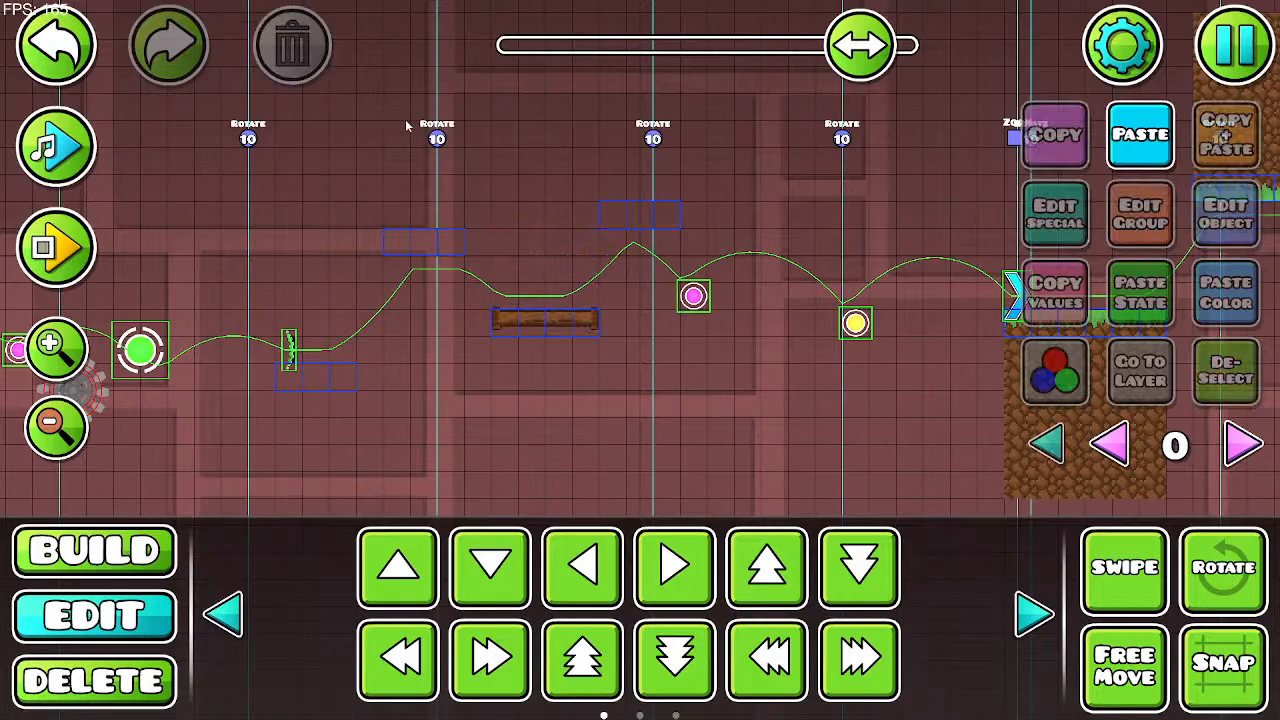
# Step: Copy the three lower columns of the stepped grass pillar onto the three-block invisible platform just past the green orb
pyautogui.click(517, 323)
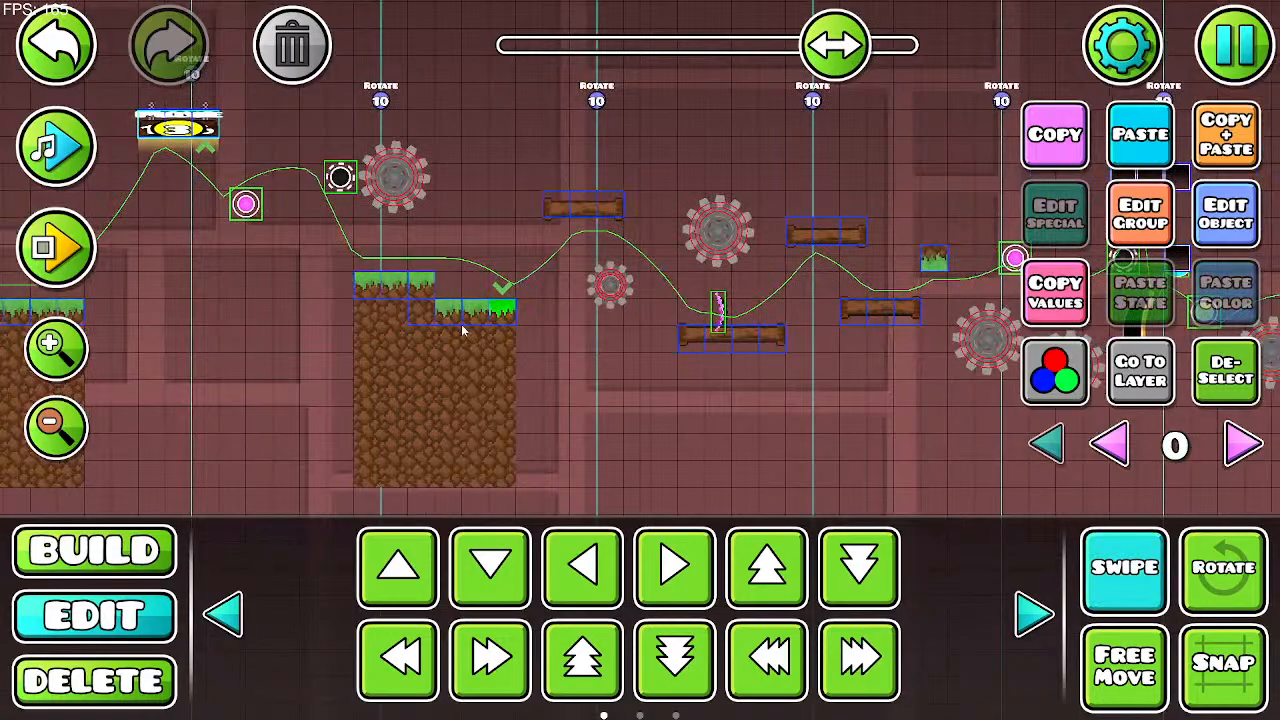
pyautogui.moveTo(446, 309); pyautogui.dragTo(523, 464)
pyautogui.click(1112, 572)
pyautogui.click(1222, 148)
pyautogui.press('d')
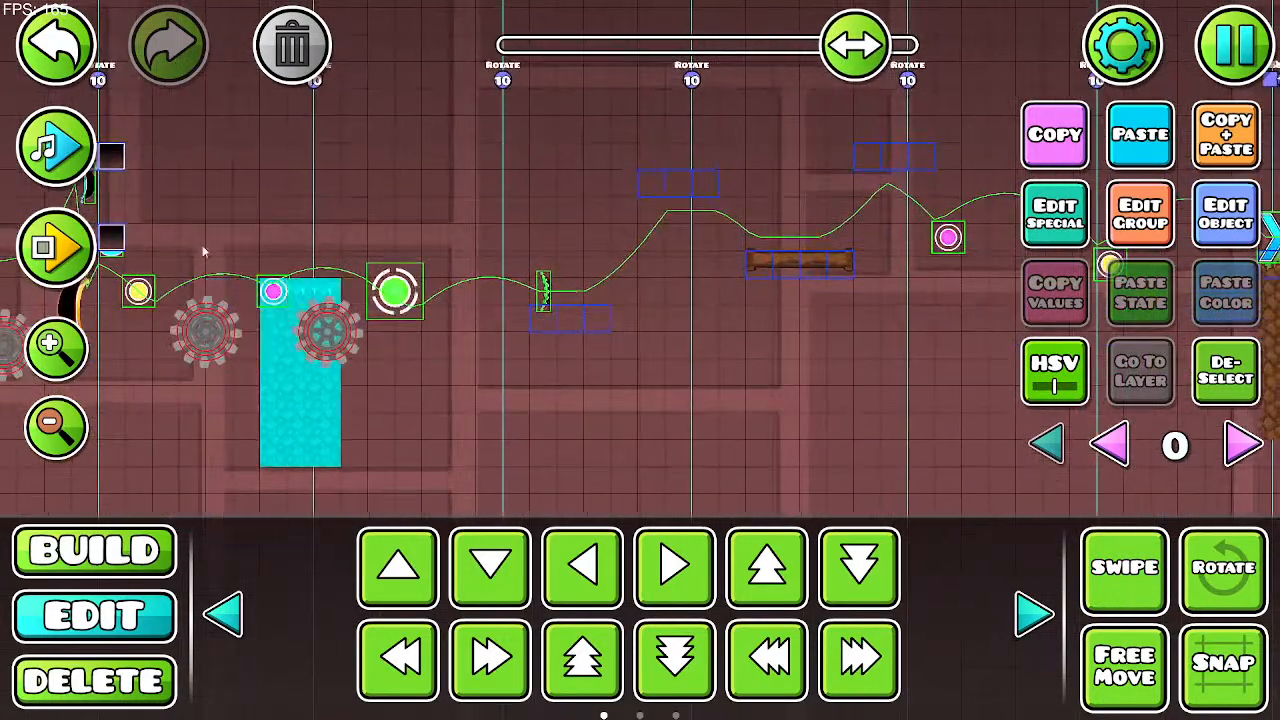
pyautogui.moveTo(234, 291); pyautogui.dragTo(507, 291)
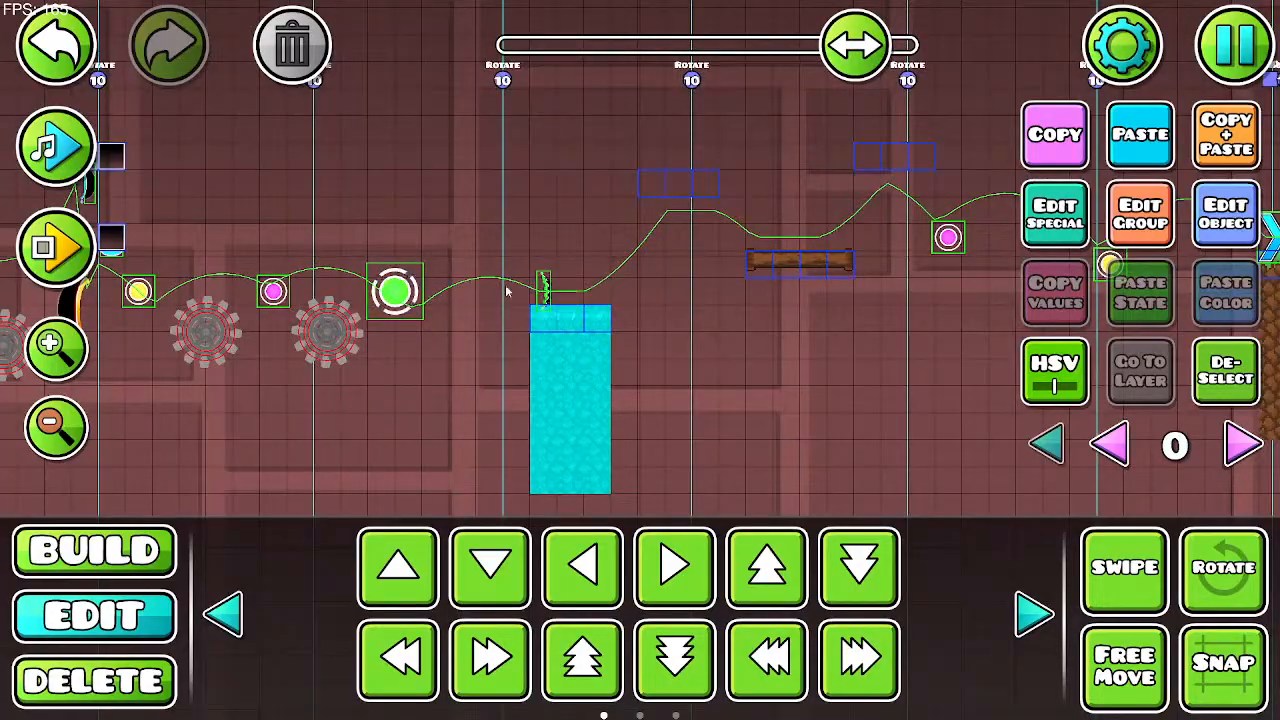
pyautogui.click(1226, 371)
# Step: Copy the face platform from the start of the ball section onto the upper three-block invisible platform just past the new grass pillar
pyautogui.moveTo(670, 341); pyautogui.dragTo(528, 372)
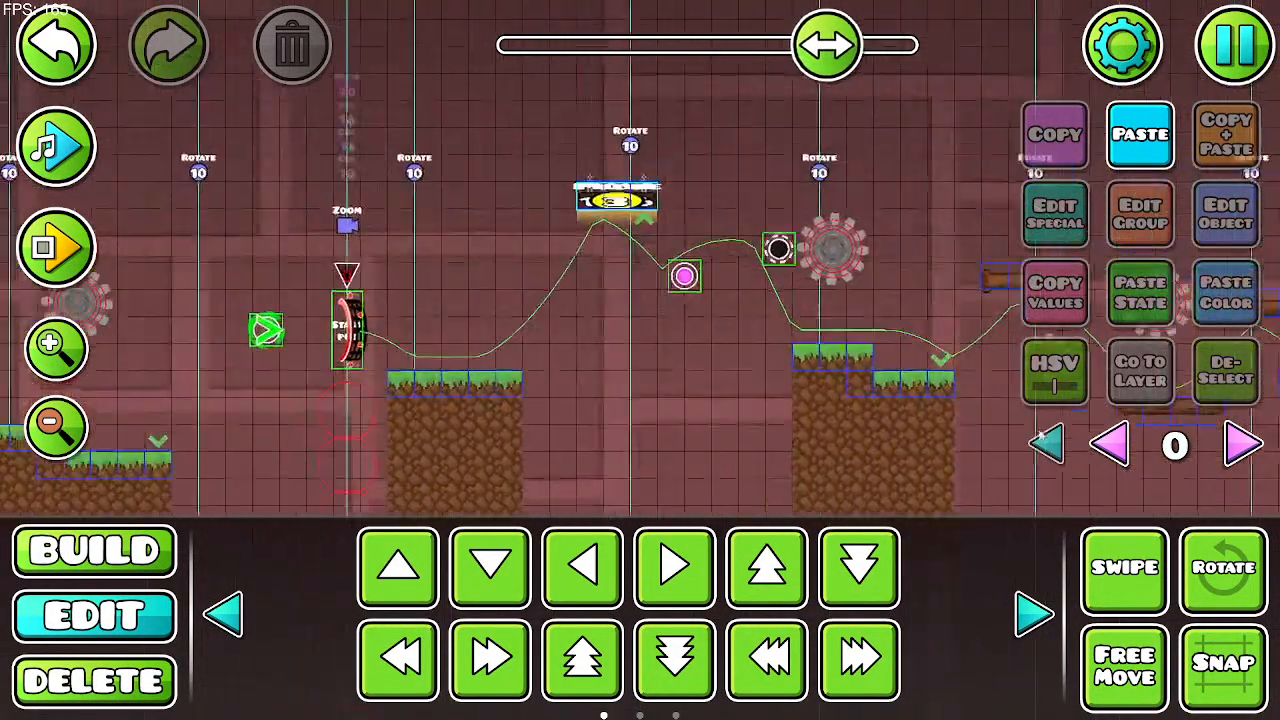
pyautogui.moveTo(653, 329); pyautogui.dragTo(595, 386)
pyautogui.click(1124, 567)
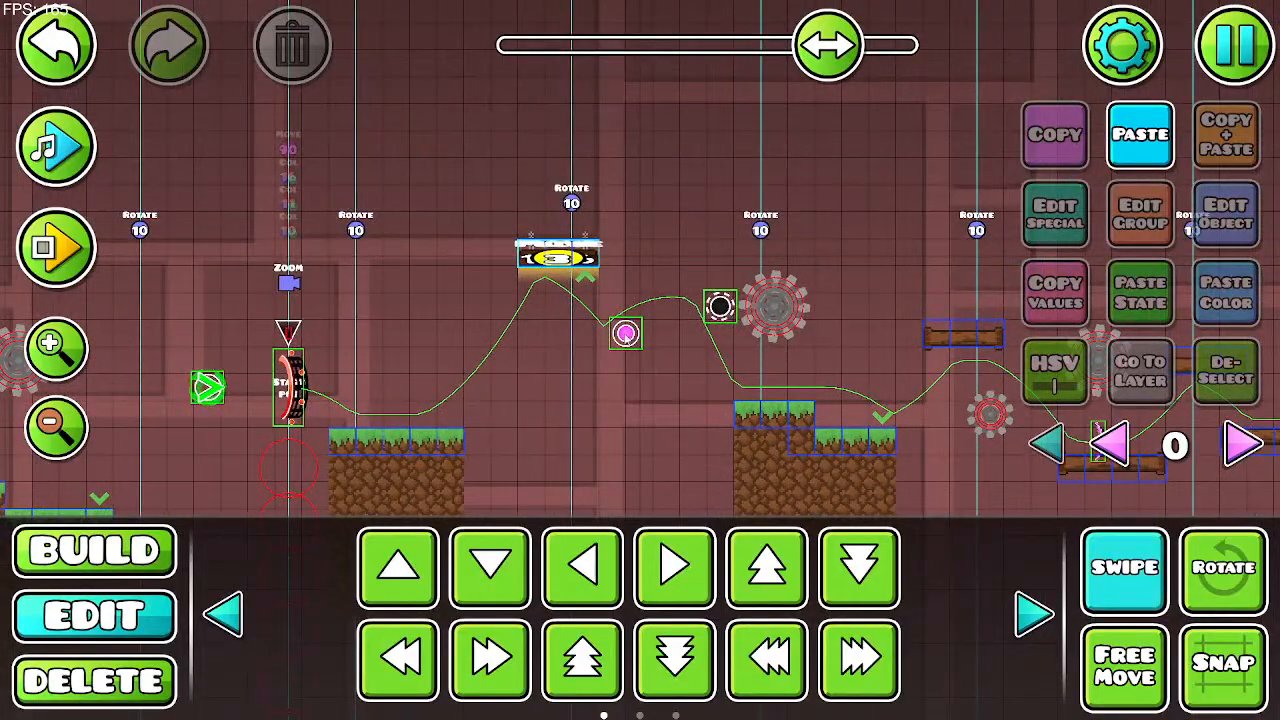
pyautogui.click(545, 258)
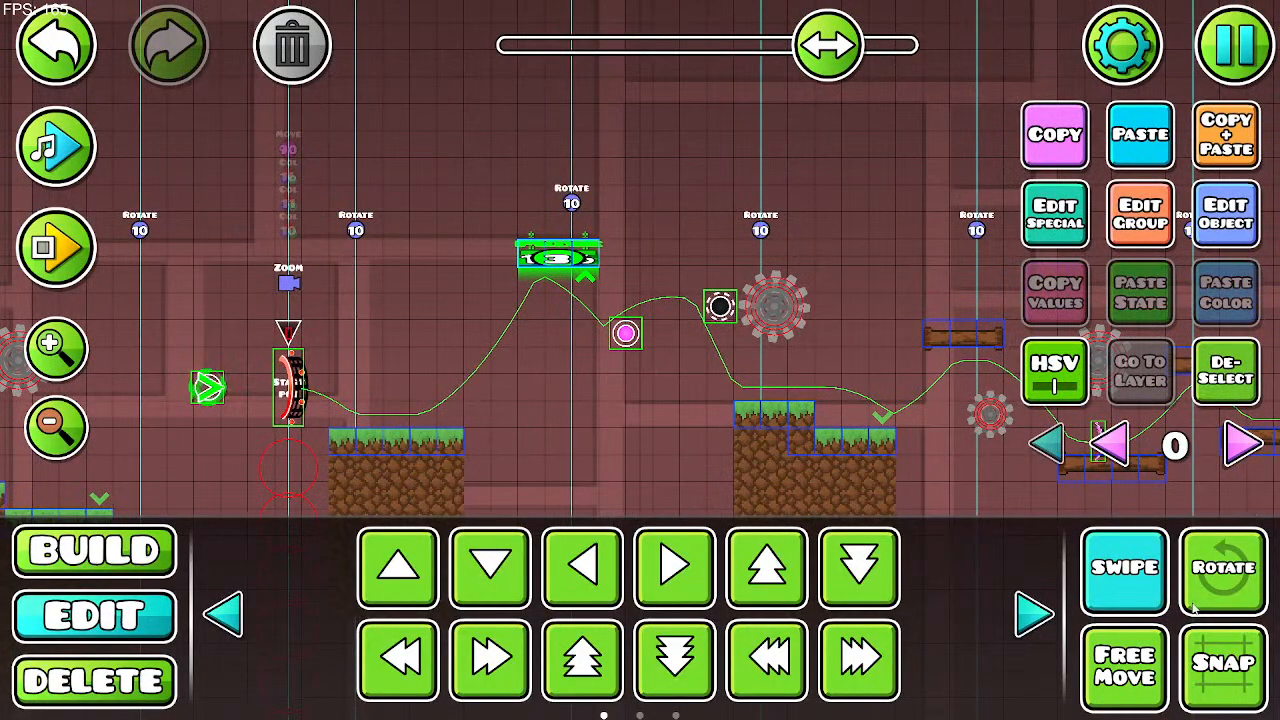
pyautogui.click(1124, 567)
pyautogui.click(1226, 134)
pyautogui.press('d')
pyautogui.press('d')
pyautogui.press('d')
pyautogui.press('d')
pyautogui.press('d')
pyautogui.press('d')
pyautogui.press('d')
pyautogui.press('d')
pyautogui.press('d')
pyautogui.press('d')
pyautogui.press('d')
pyautogui.press('d')
pyautogui.press('d')
pyautogui.press('d')
pyautogui.press('d')
pyautogui.press('d')
pyautogui.press('d')
pyautogui.press('d')
pyautogui.press('d')
pyautogui.press('d')
pyautogui.moveTo(814, 273); pyautogui.dragTo(511, 291)
pyautogui.moveTo(683, 273); pyautogui.dragTo(140, 233)
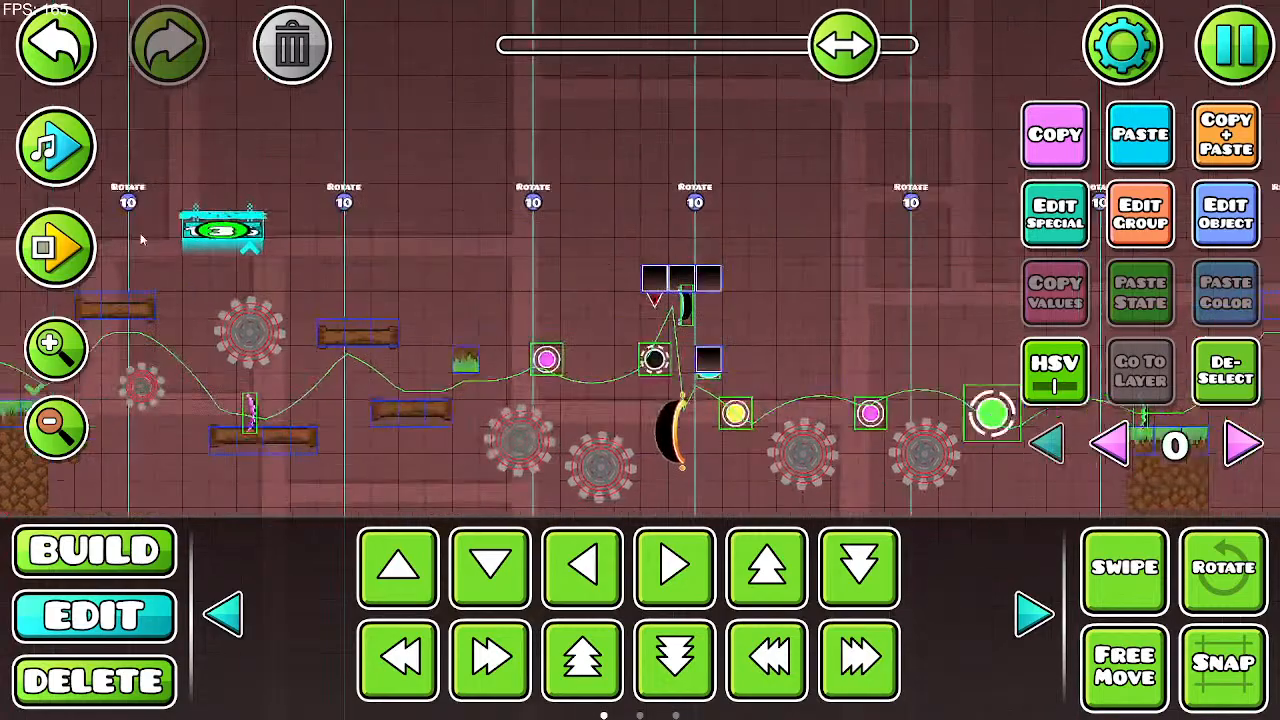
pyautogui.moveTo(796, 280); pyautogui.dragTo(416, 273)
pyautogui.press('d')
pyautogui.press('d')
pyautogui.press('d')
pyautogui.press('d')
pyautogui.press('d')
pyautogui.press('d')
pyautogui.press('d')
pyautogui.press('d')
pyautogui.press('d')
pyautogui.press('d')
pyautogui.press('d')
pyautogui.press('d')
pyautogui.press('d')
pyautogui.press('d')
pyautogui.press('d')
pyautogui.press('d')
pyautogui.press('d')
pyautogui.press('d')
pyautogui.press('d')
pyautogui.press('d')
pyautogui.moveTo(705, 284); pyautogui.dragTo(308, 278)
pyautogui.press('s')
pyautogui.press('d')
pyautogui.press('s')
pyautogui.press('s')
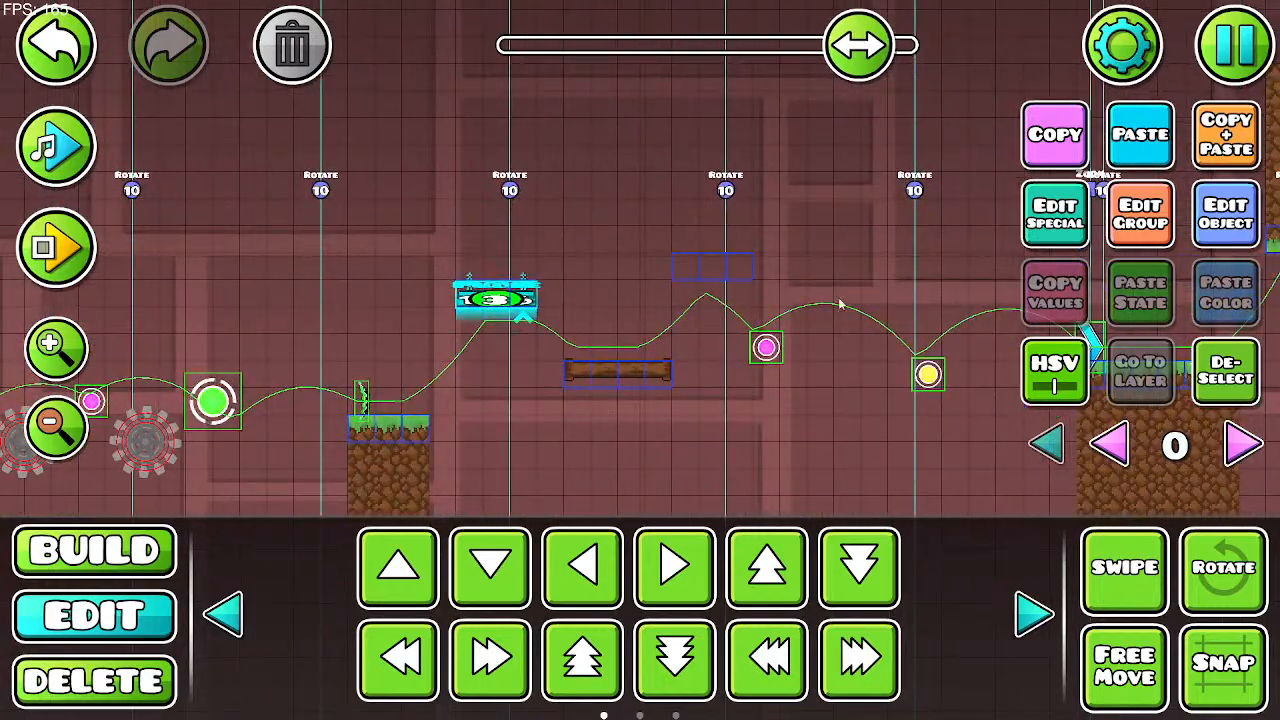
pyautogui.click(1236, 378)
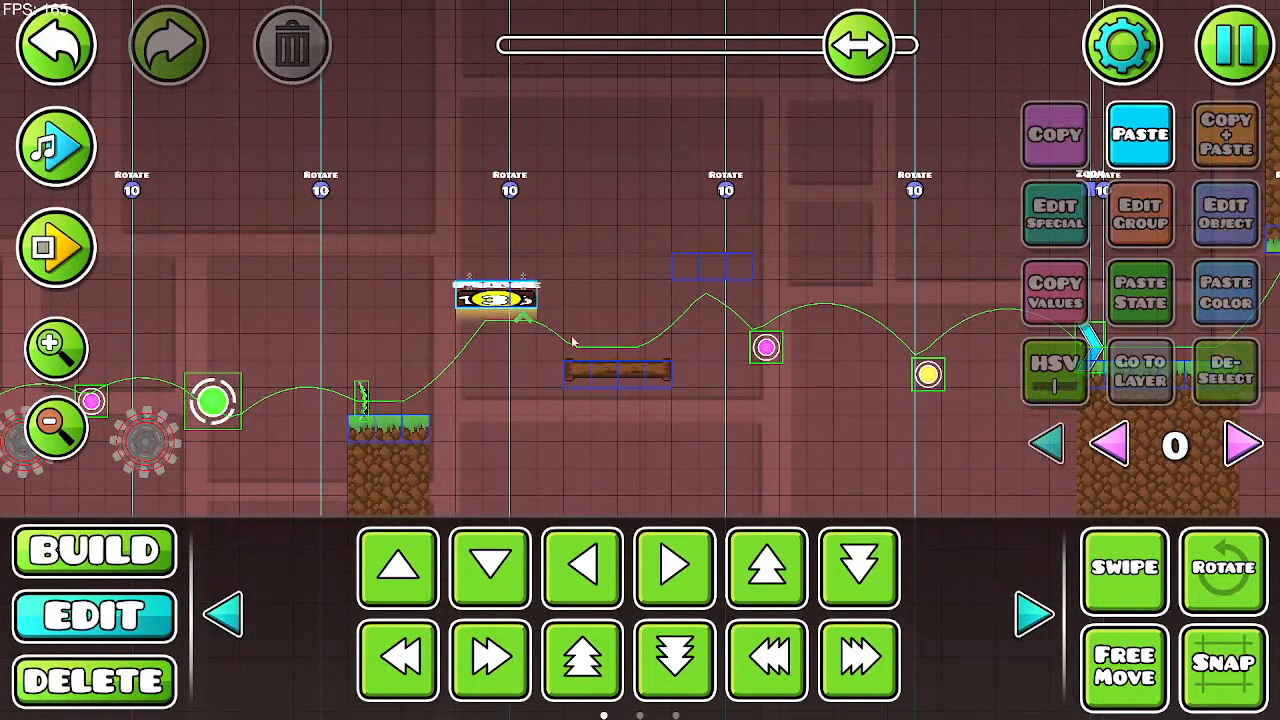
# Step: Copy the three lower columns of the stepped grass pillar and raise them above the last three-block invisible platform as a hanging pillar
pyautogui.moveTo(572, 341); pyautogui.dragTo(888, 295)
pyautogui.moveTo(460, 345); pyautogui.dragTo(991, 351)
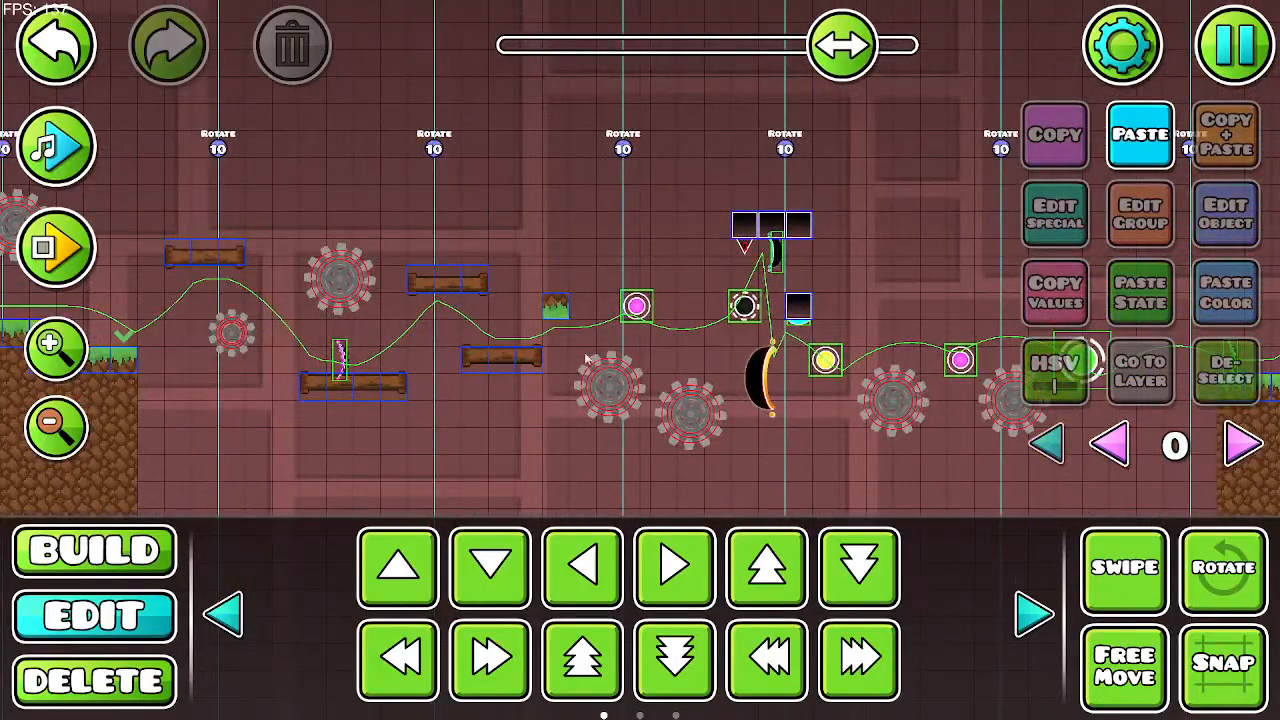
pyautogui.moveTo(585, 357); pyautogui.dragTo(759, 317)
pyautogui.moveTo(382, 333); pyautogui.dragTo(530, 331)
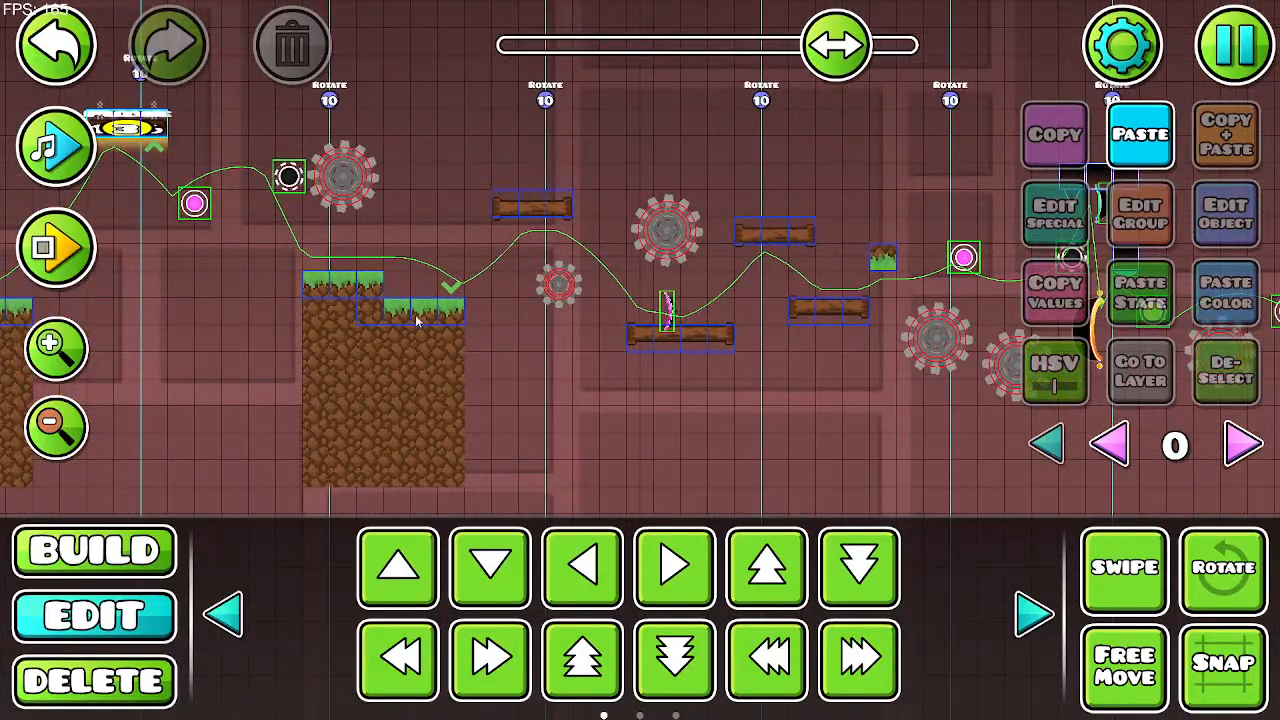
pyautogui.click(400, 313)
pyautogui.press('shift')
pyautogui.moveTo(399, 302); pyautogui.dragTo(464, 484)
pyautogui.click(1124, 567)
pyautogui.click(1226, 134)
pyautogui.moveTo(645, 283); pyautogui.dragTo(96, 377)
pyautogui.press('d')
pyautogui.press('d')
pyautogui.press('d')
pyautogui.press('d')
pyautogui.press('d')
pyautogui.press('d')
pyautogui.press('d')
pyautogui.press('d')
pyautogui.press('d')
pyautogui.press('d')
pyautogui.press('d')
pyautogui.press('d')
pyautogui.press('d')
pyautogui.press('d')
pyautogui.press('d')
pyautogui.press('d')
pyautogui.press('d')
pyautogui.press('d')
pyautogui.press('d')
pyautogui.press('d')
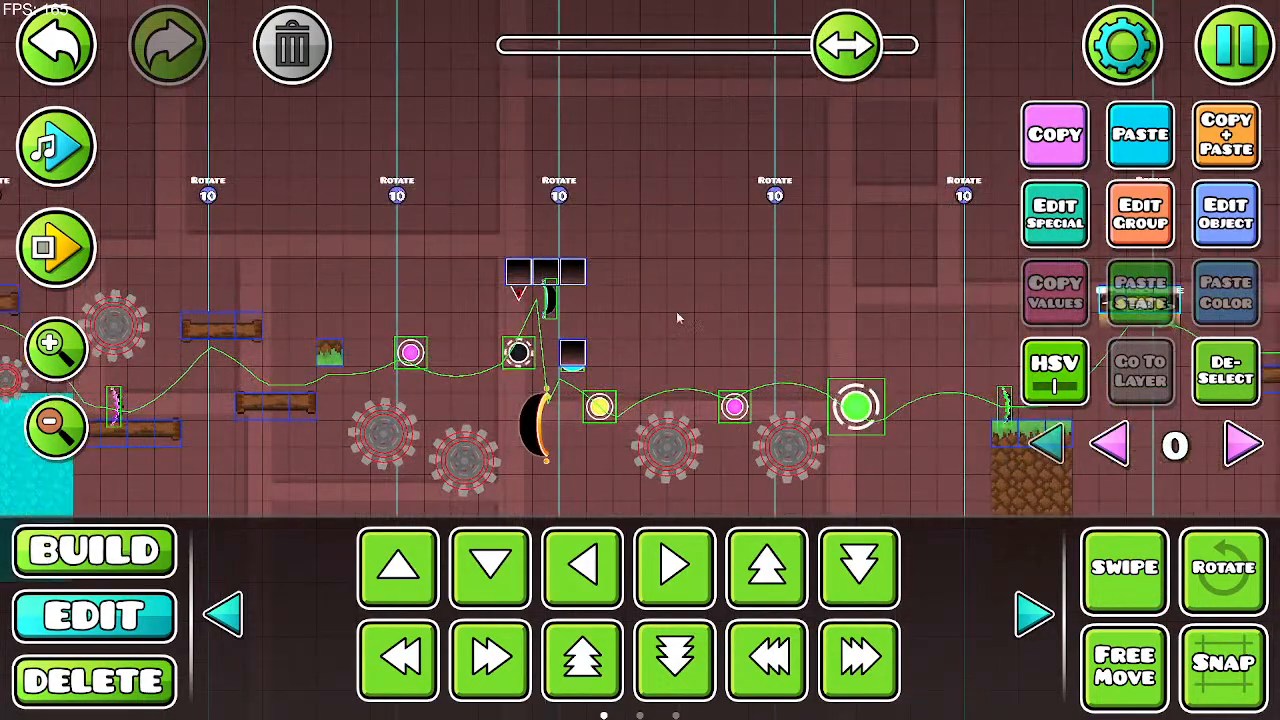
pyautogui.moveTo(800, 322); pyautogui.dragTo(350, 279)
pyautogui.moveTo(762, 298); pyautogui.dragTo(550, 288)
pyautogui.press('d')
pyautogui.press('d')
pyautogui.press('d')
pyautogui.press('w')
pyautogui.press('w')
pyautogui.press('w')
pyautogui.press('w')
pyautogui.press('w')
pyautogui.press('w')
pyautogui.press('w')
pyautogui.press('w')
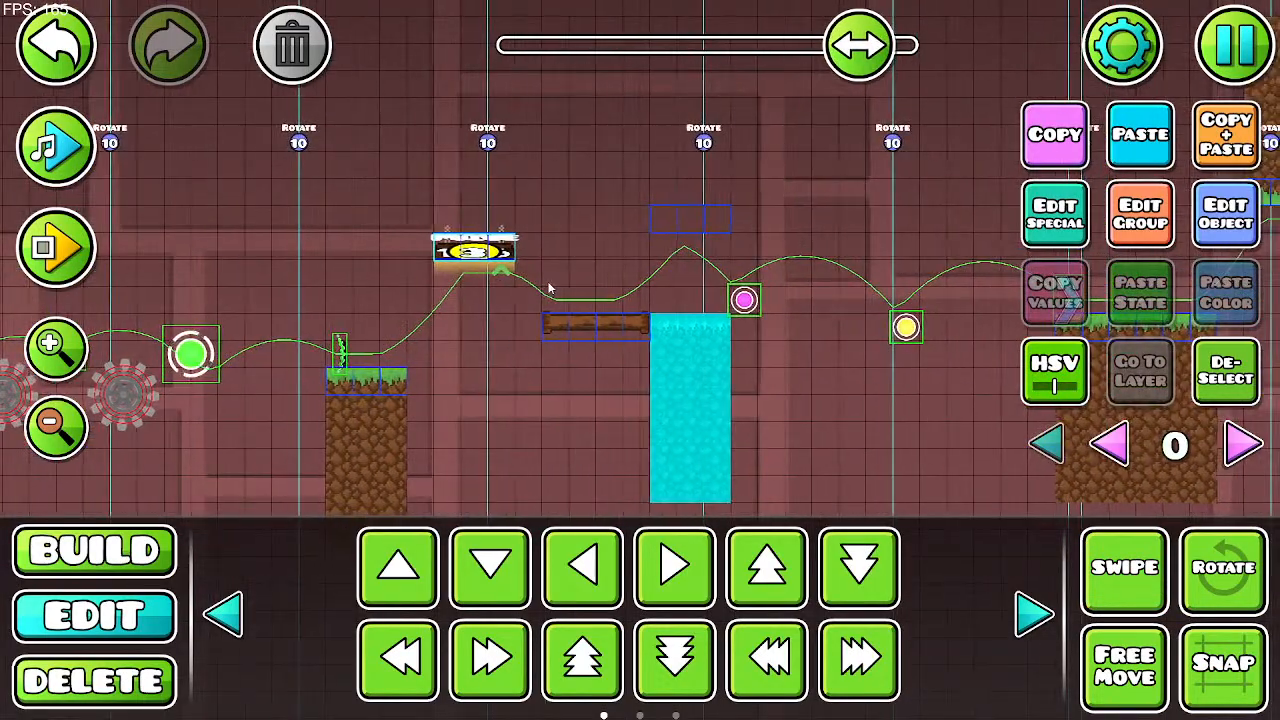
pyautogui.click(1226, 370)
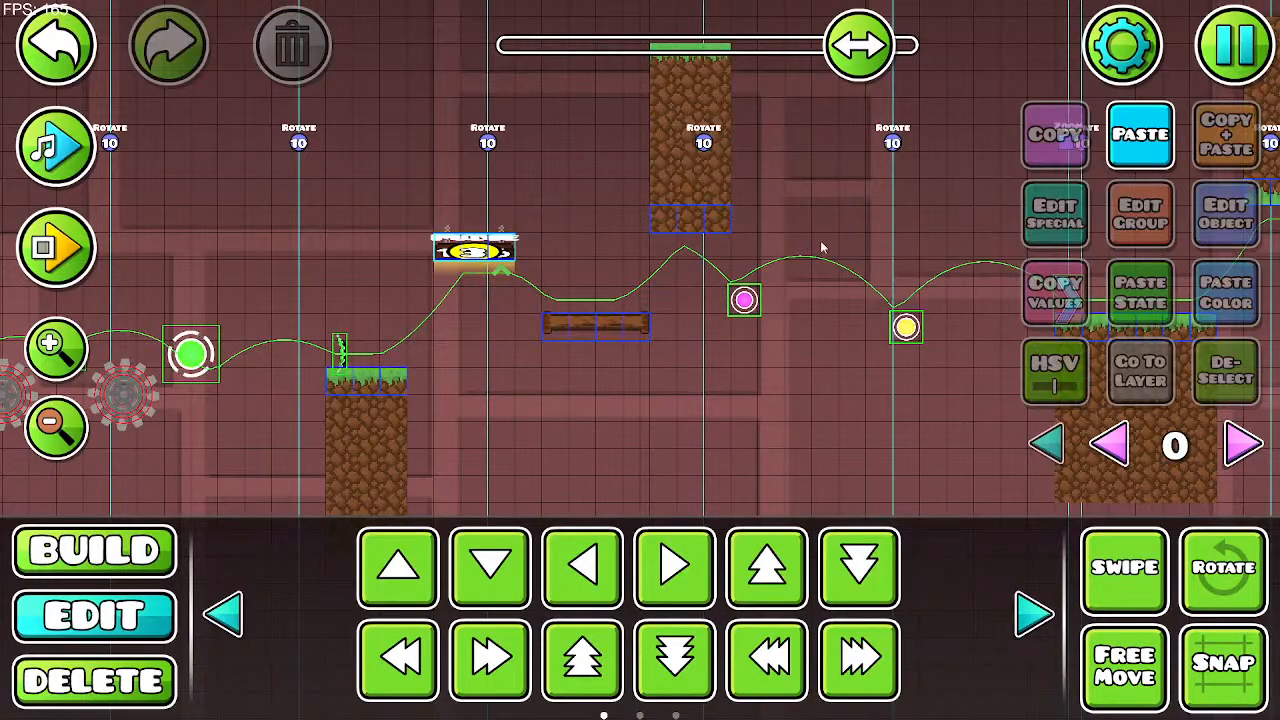
# Step: Move each of the hanging pillar's three top grass tiles down six blocks to its bottom row
pyautogui.moveTo(779, 227); pyautogui.dragTo(667, 327)
pyautogui.click(558, 162)
pyautogui.press('s')
pyautogui.press('s')
pyautogui.press('s')
pyautogui.press('s')
pyautogui.press('s')
pyautogui.press('s')
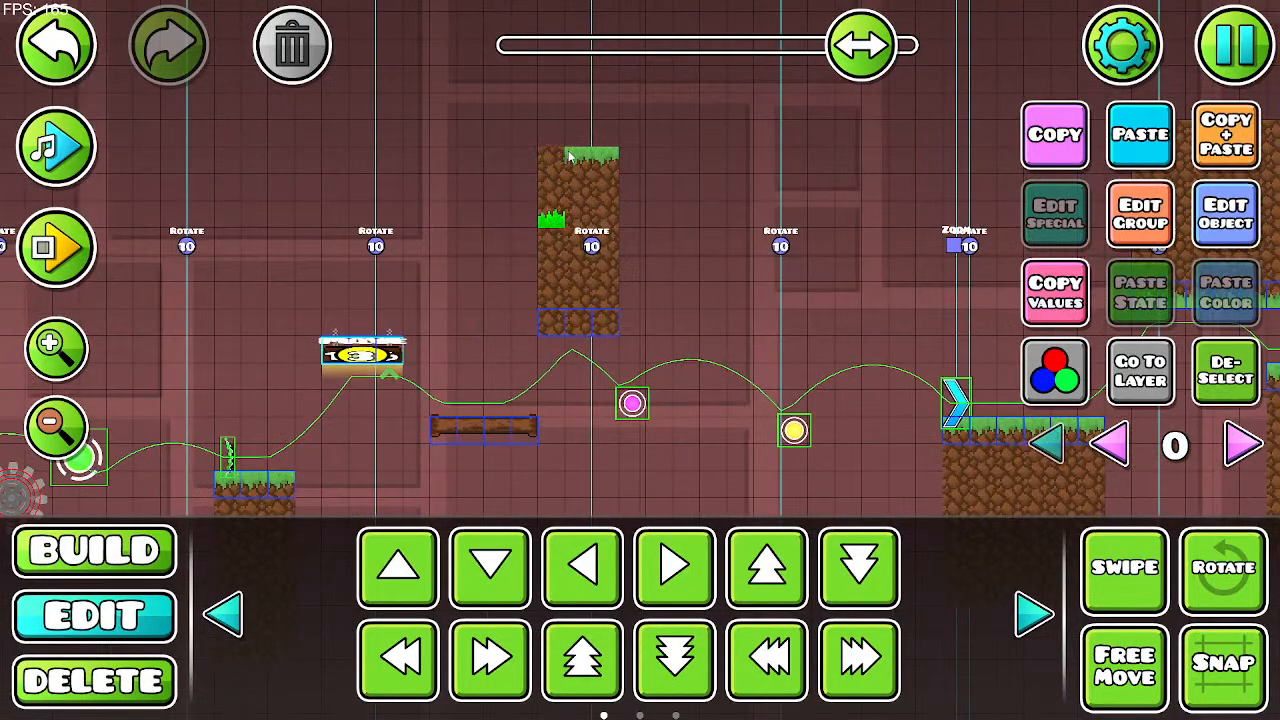
pyautogui.click(577, 160)
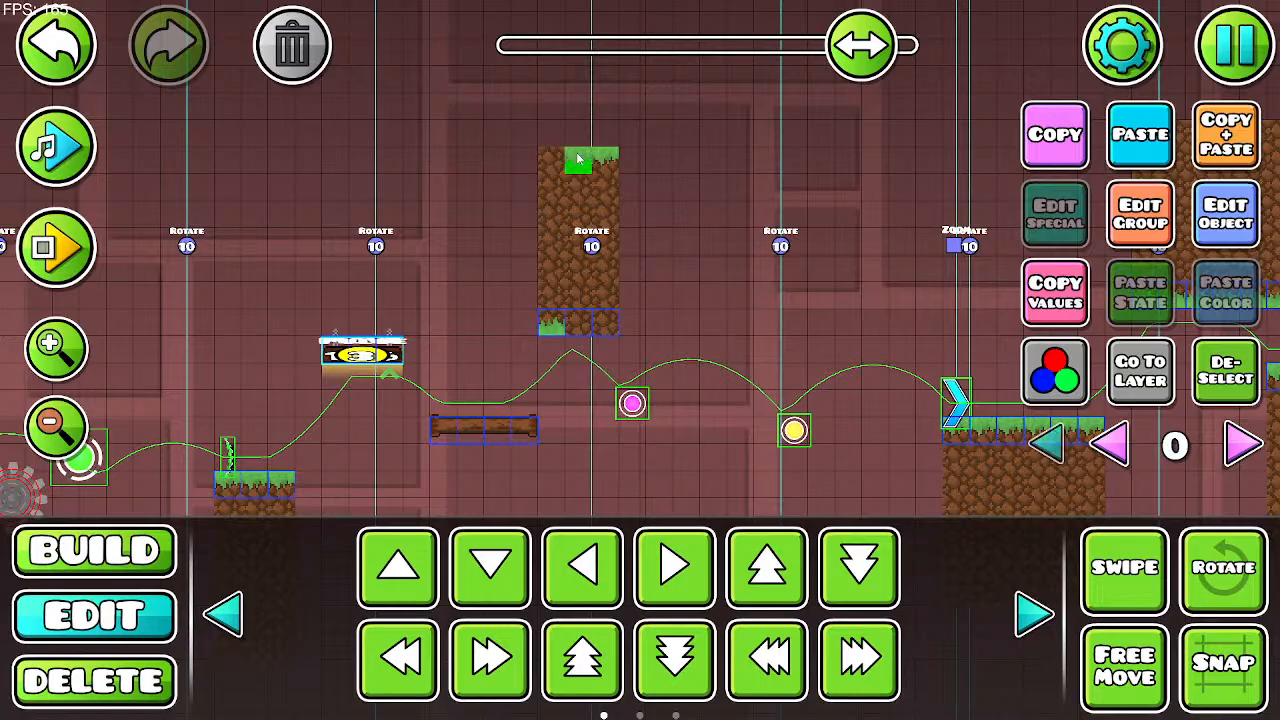
pyautogui.press('s')
pyautogui.press('s')
pyautogui.press('s')
pyautogui.press('s')
pyautogui.press('s')
pyautogui.press('s')
pyautogui.click(609, 157)
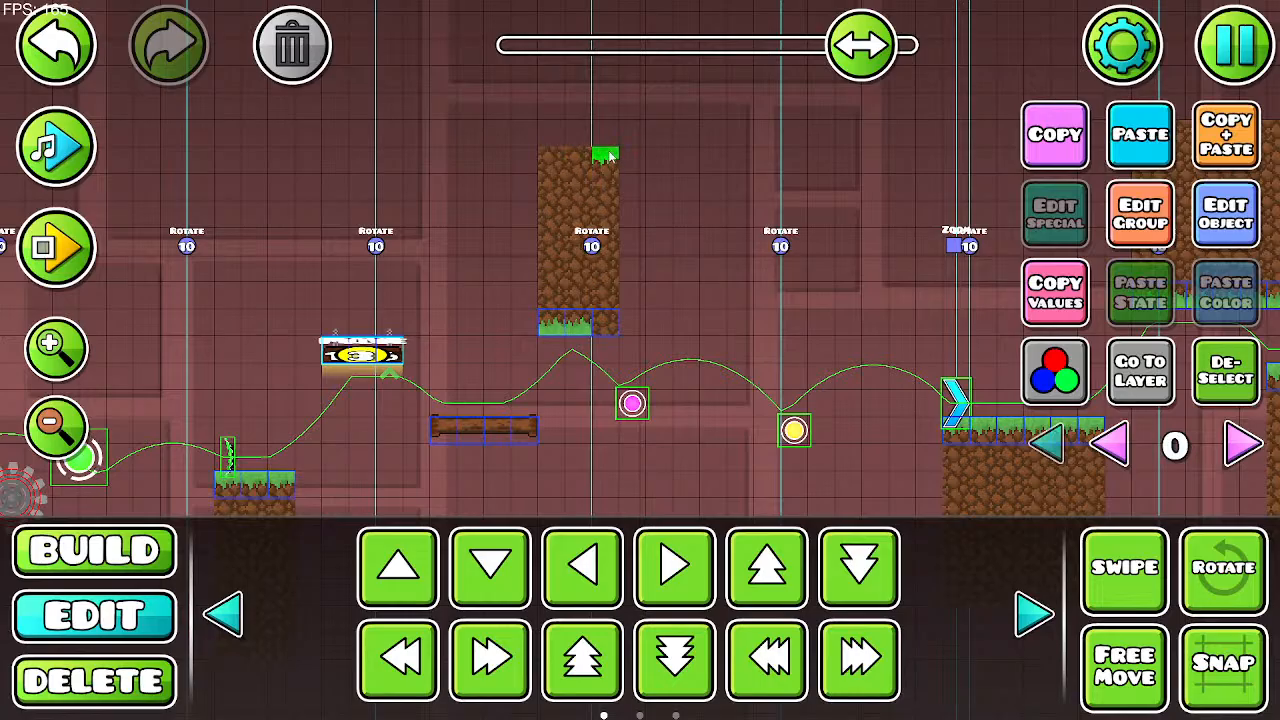
pyautogui.press('s')
pyautogui.press('s')
pyautogui.press('s')
pyautogui.press('s')
pyautogui.press('s')
pyautogui.press('s')
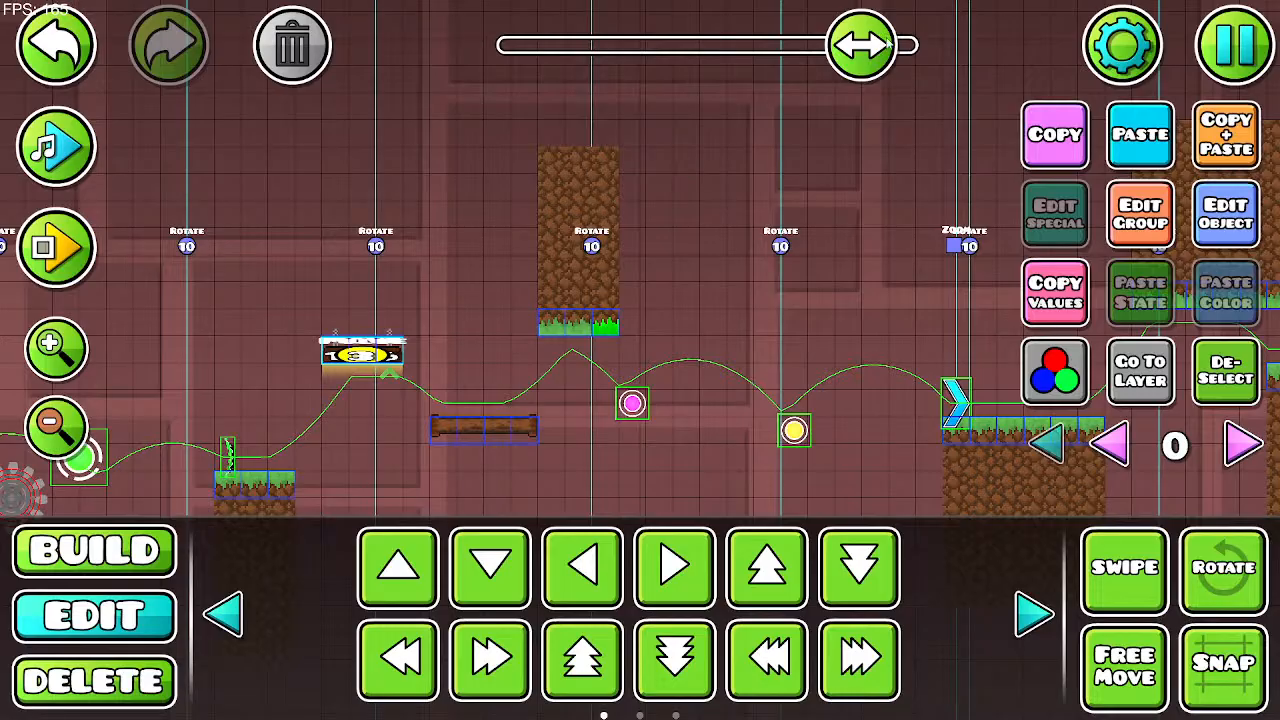
# Step: On editor layer 1, duplicate the log's invisible block and move the copy onto the single black block past the black orb
pyautogui.doubleClick(37, 445)
pyautogui.moveTo(668, 352); pyautogui.dragTo(306, 286)
pyautogui.moveTo(314, 330); pyautogui.dragTo(808, 331)
pyautogui.moveTo(398, 397); pyautogui.dragTo(653, 398)
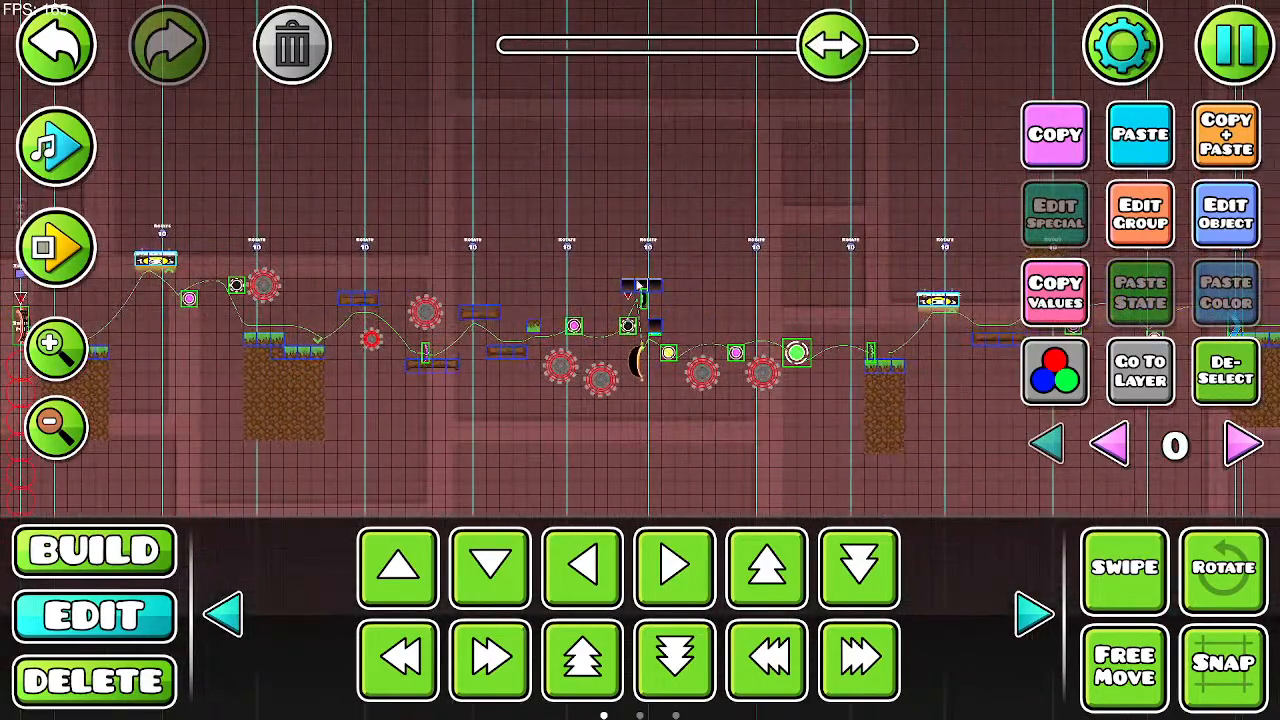
pyautogui.moveTo(471, 377)
pyautogui.mouseDown()
pyautogui.moveTo(764, 378)
pyautogui.moveTo(476, 395)
pyautogui.mouseUp()
pyautogui.click(50, 348)
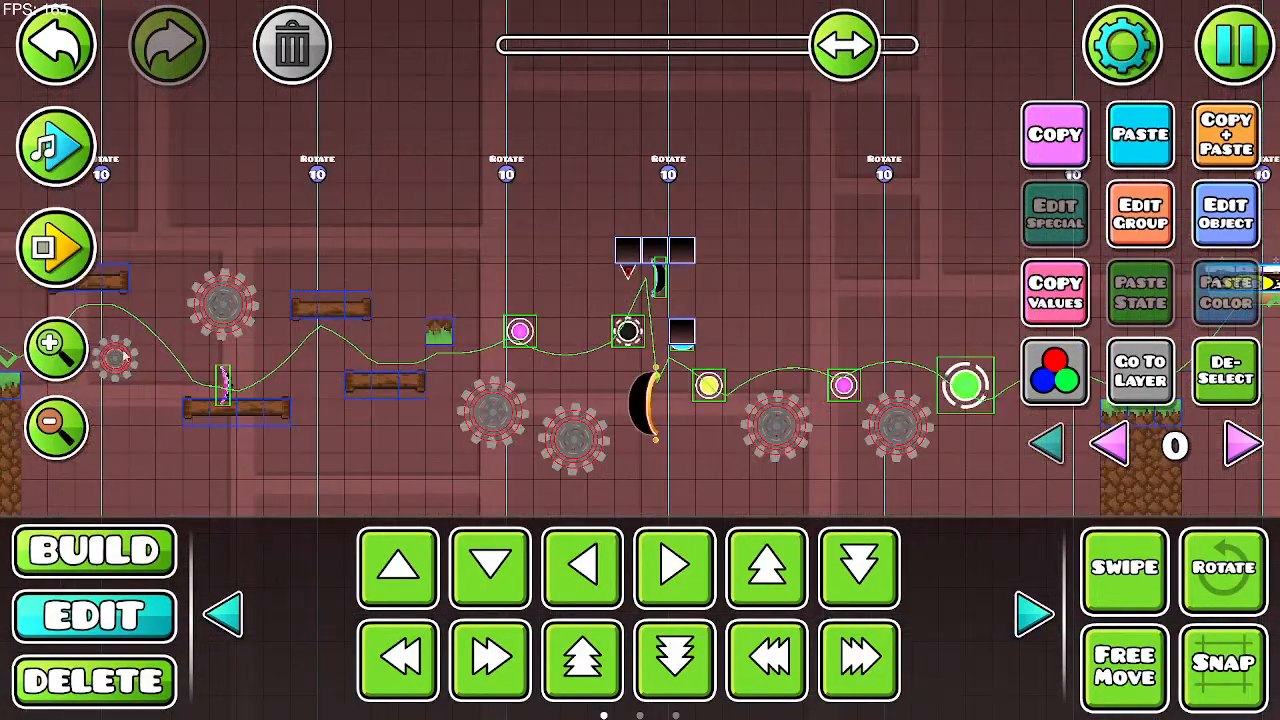
pyautogui.click(50, 348)
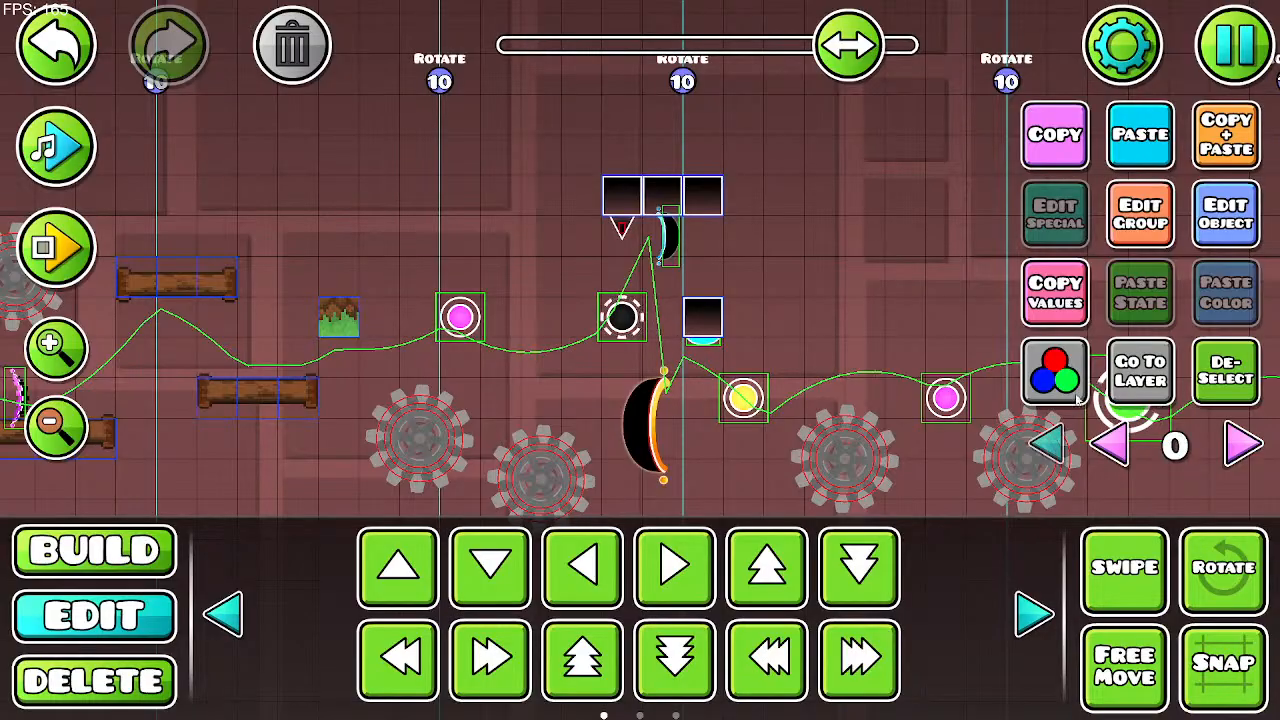
pyautogui.click(1125, 442)
pyautogui.click(290, 392)
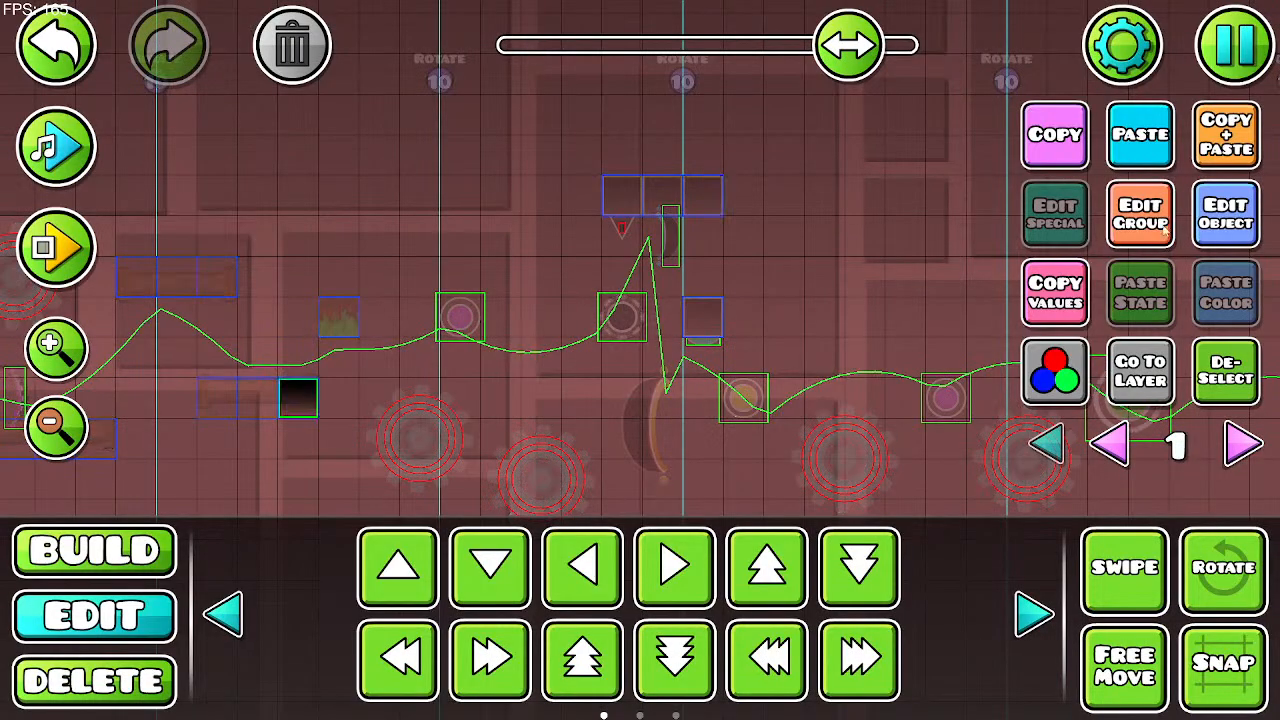
pyautogui.click(1222, 160)
pyautogui.press('d')
pyautogui.press('d')
pyautogui.press('w')
pyautogui.press('w')
pyautogui.press('d')
pyautogui.press('d')
pyautogui.press('d')
pyautogui.press('d')
pyautogui.press('d')
pyautogui.press('d')
pyautogui.press('d')
pyautogui.press('d')
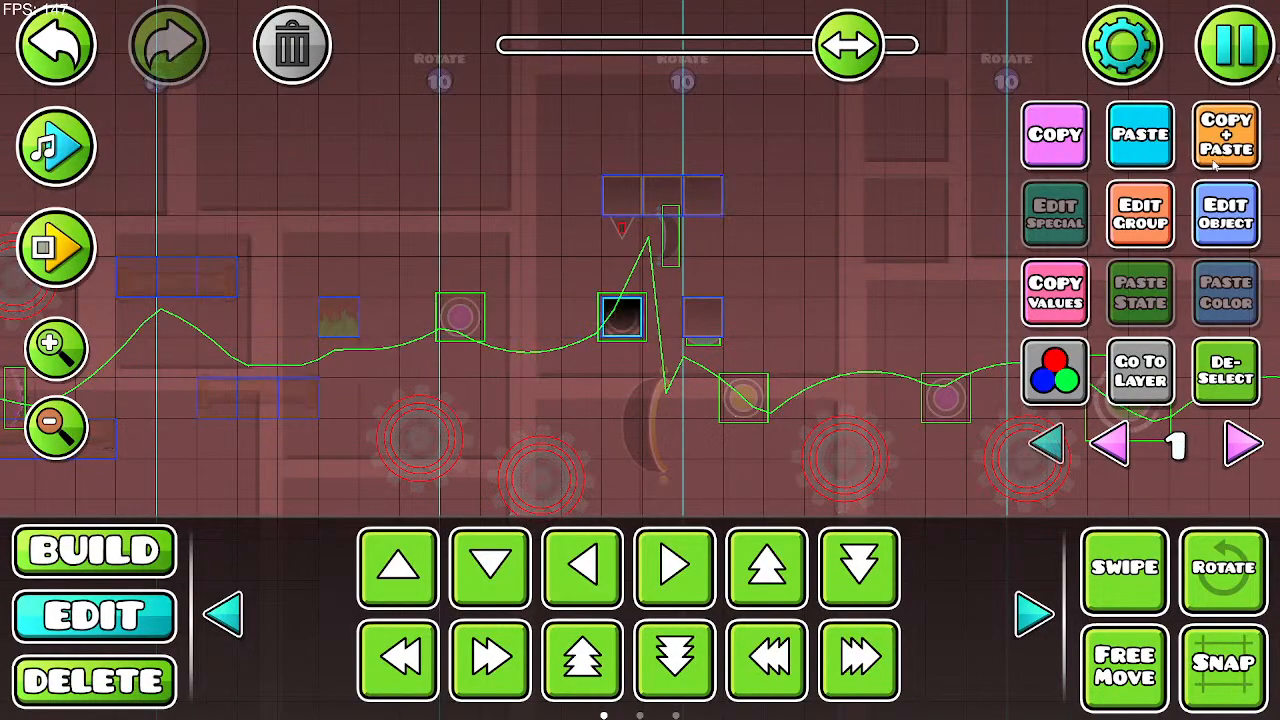
# Step: Cover the three-block black platform above the black orb with copies of the invisible block
pyautogui.press('w')
pyautogui.press('w')
pyautogui.press('w')
pyautogui.press('a')
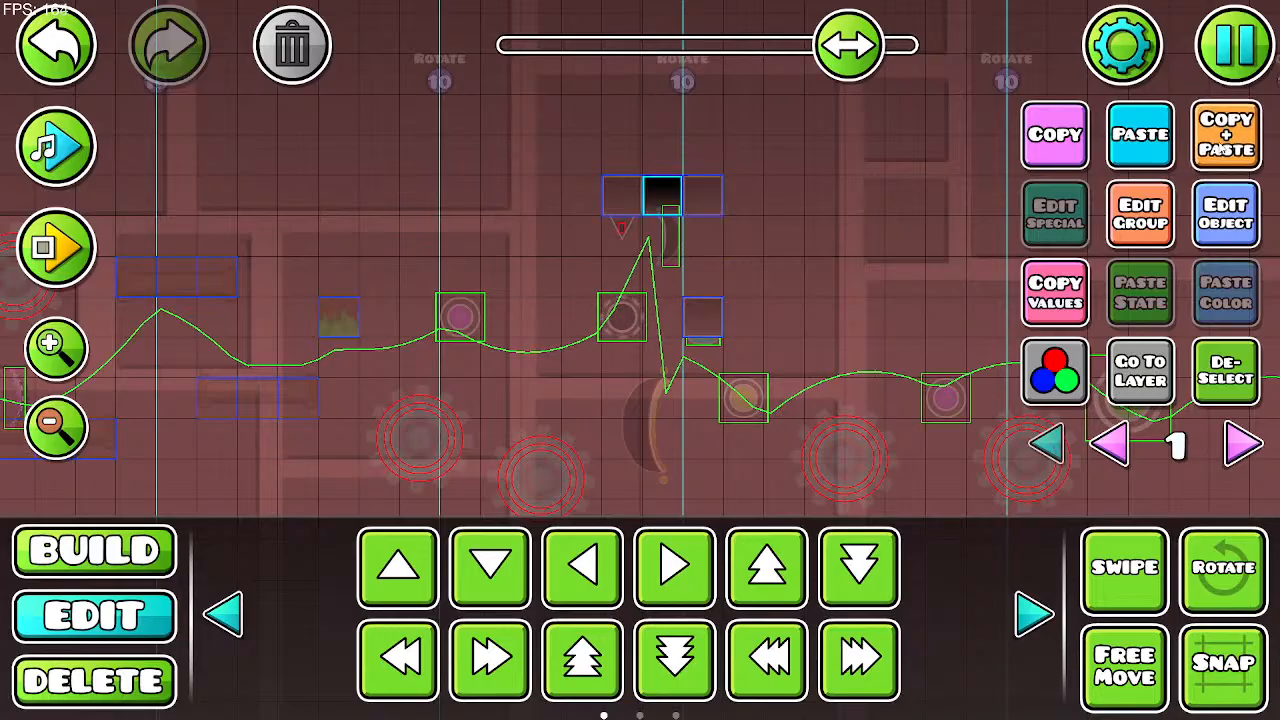
pyautogui.press('a')
pyautogui.press('a')
pyautogui.press('w')
pyautogui.press('w')
pyautogui.click(284, 58)
# Step: On editor layer 0, delete the original black blocks of the three-block platform and the single block near the black orb
pyautogui.click(1110, 443)
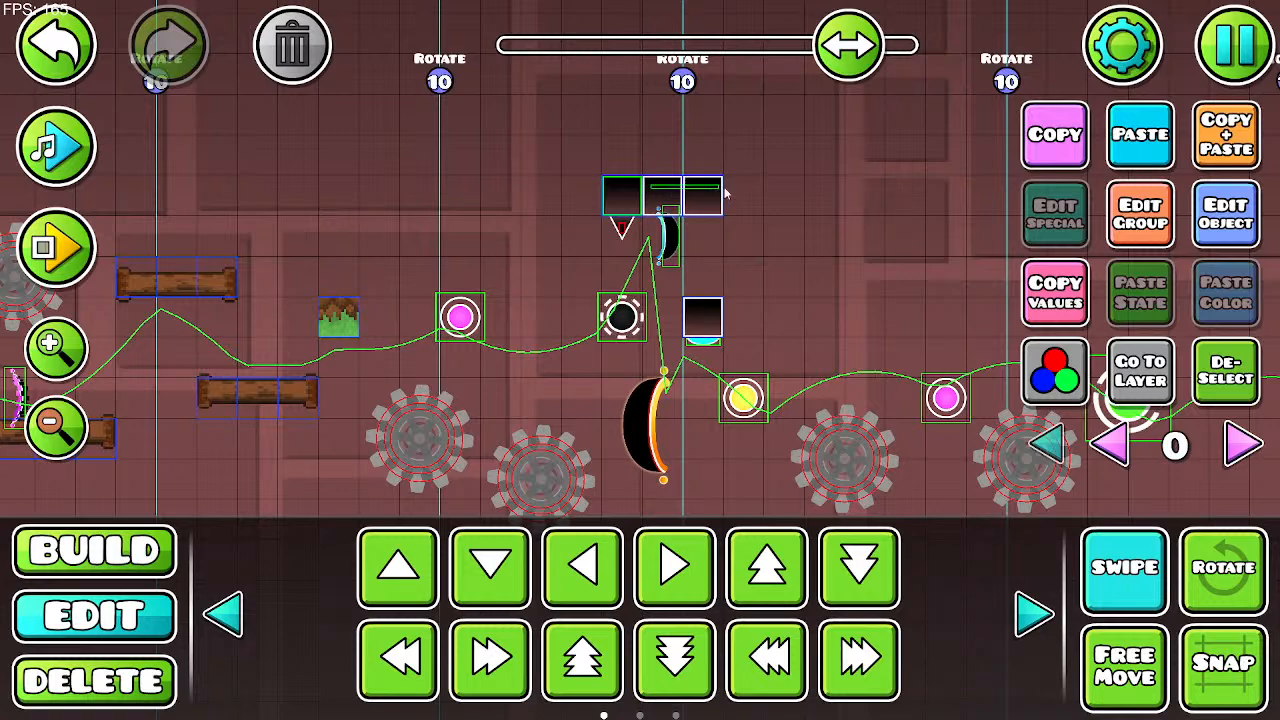
pyautogui.click(724, 313)
pyautogui.click(322, 40)
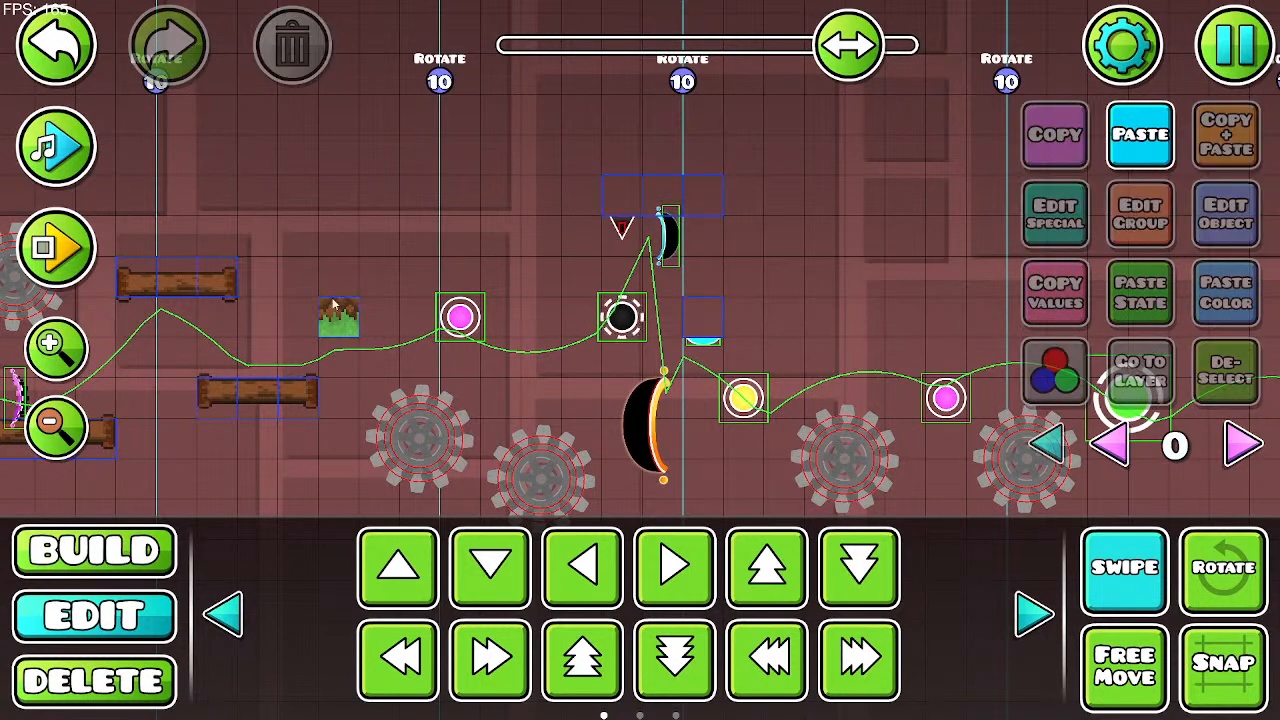
# Step: Duplicate the single grass-and-dirt tile and move the copy nine blocks right onto the single invisible block past the black orb
pyautogui.click(335, 307)
pyautogui.click(1240, 148)
pyautogui.press('d')
pyautogui.press('d')
pyautogui.press('d')
pyautogui.press('d')
pyautogui.press('d')
pyautogui.press('d')
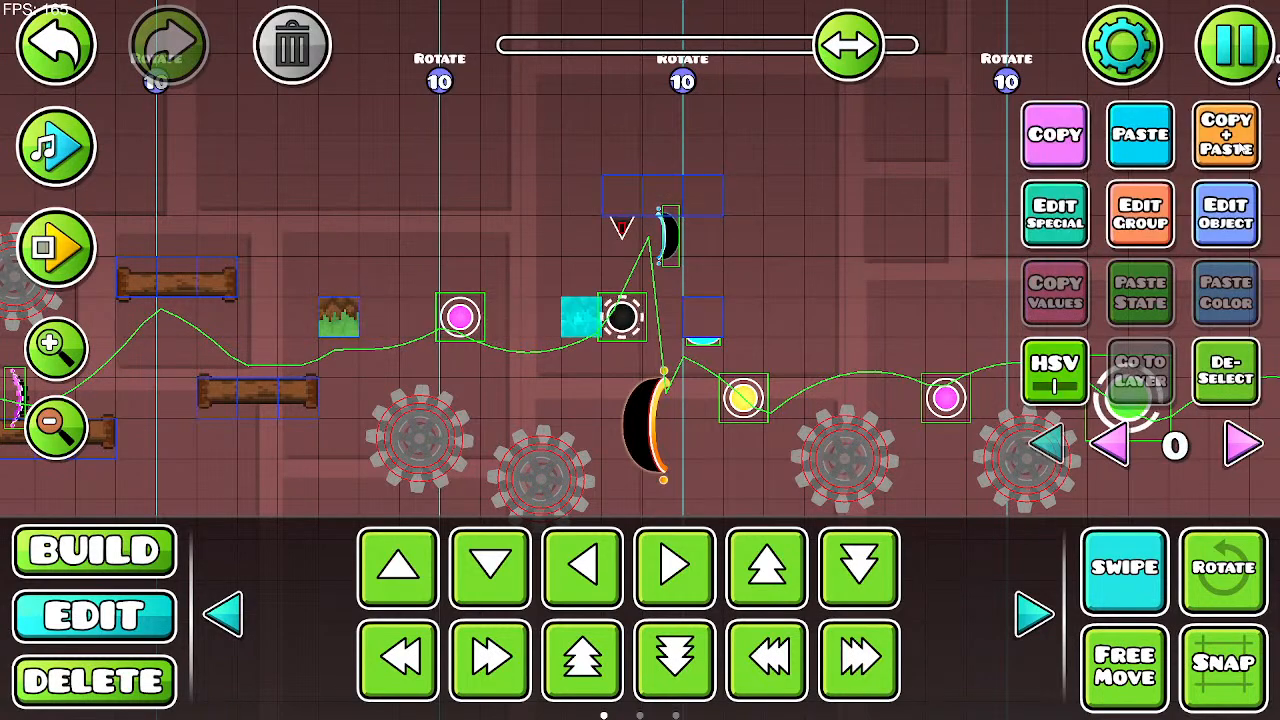
pyautogui.press('d')
pyautogui.press('d')
pyautogui.press('d')
pyautogui.click(1240, 148)
pyautogui.press('w')
pyautogui.press('w')
pyautogui.press('w')
pyautogui.click(296, 45)
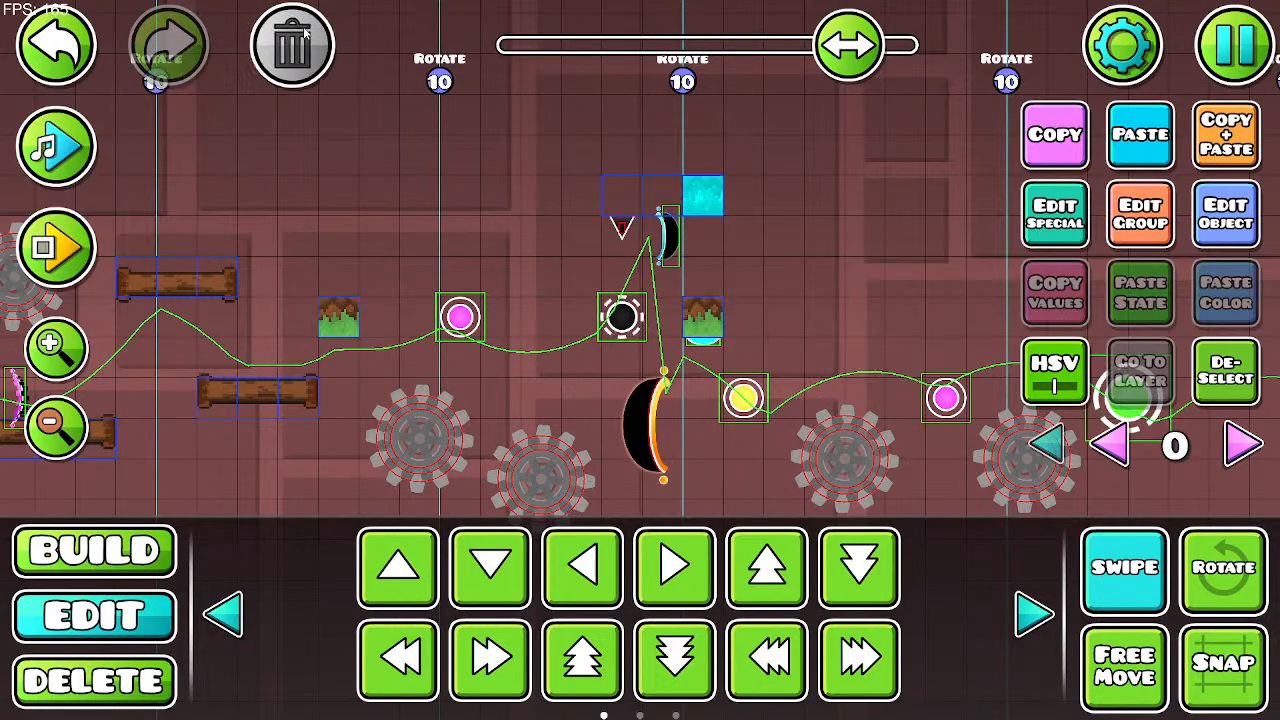
pyautogui.click(1085, 578)
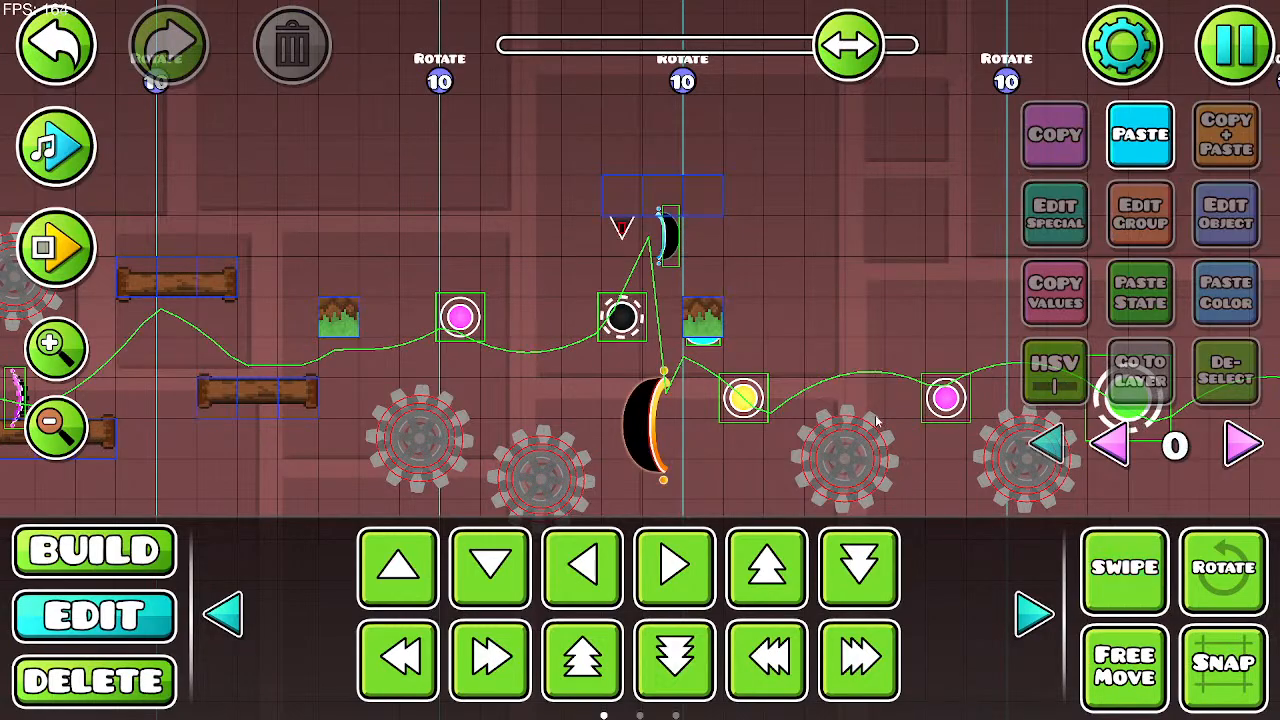
pyautogui.moveTo(427, 314); pyautogui.dragTo(482, 316)
pyautogui.click(193, 286)
pyautogui.click(1157, 599)
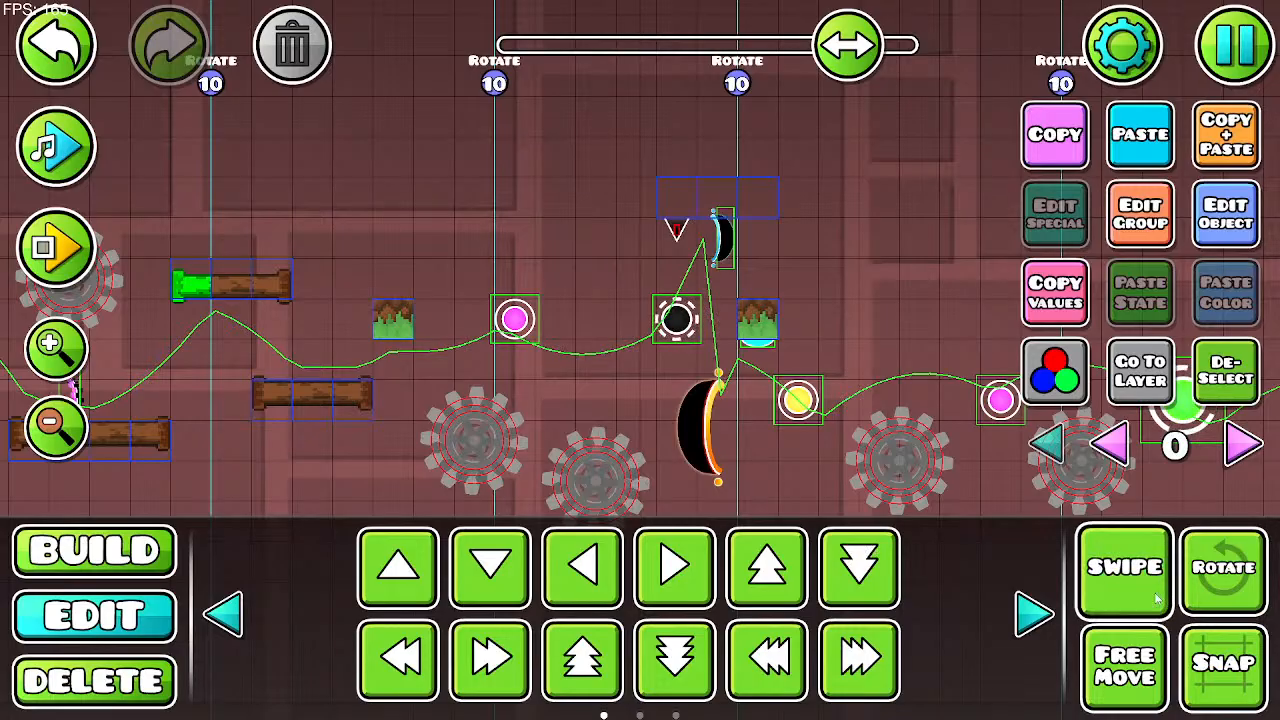
pyautogui.moveTo(199, 285); pyautogui.dragTo(283, 300)
pyautogui.click(1117, 580)
pyautogui.moveTo(846, 401); pyautogui.dragTo(355, 329)
pyautogui.click(753, 229)
pyautogui.click(1122, 572)
pyautogui.moveTo(748, 217); pyautogui.dragTo(848, 279)
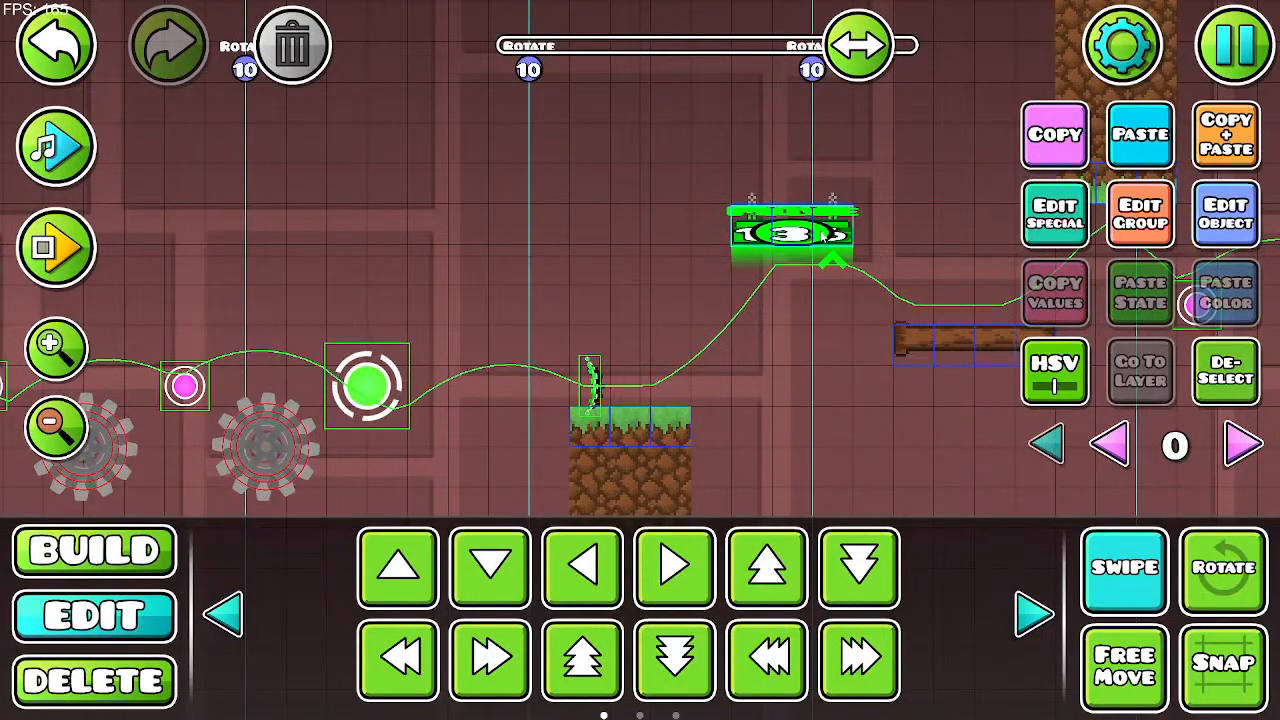
pyautogui.click(1128, 562)
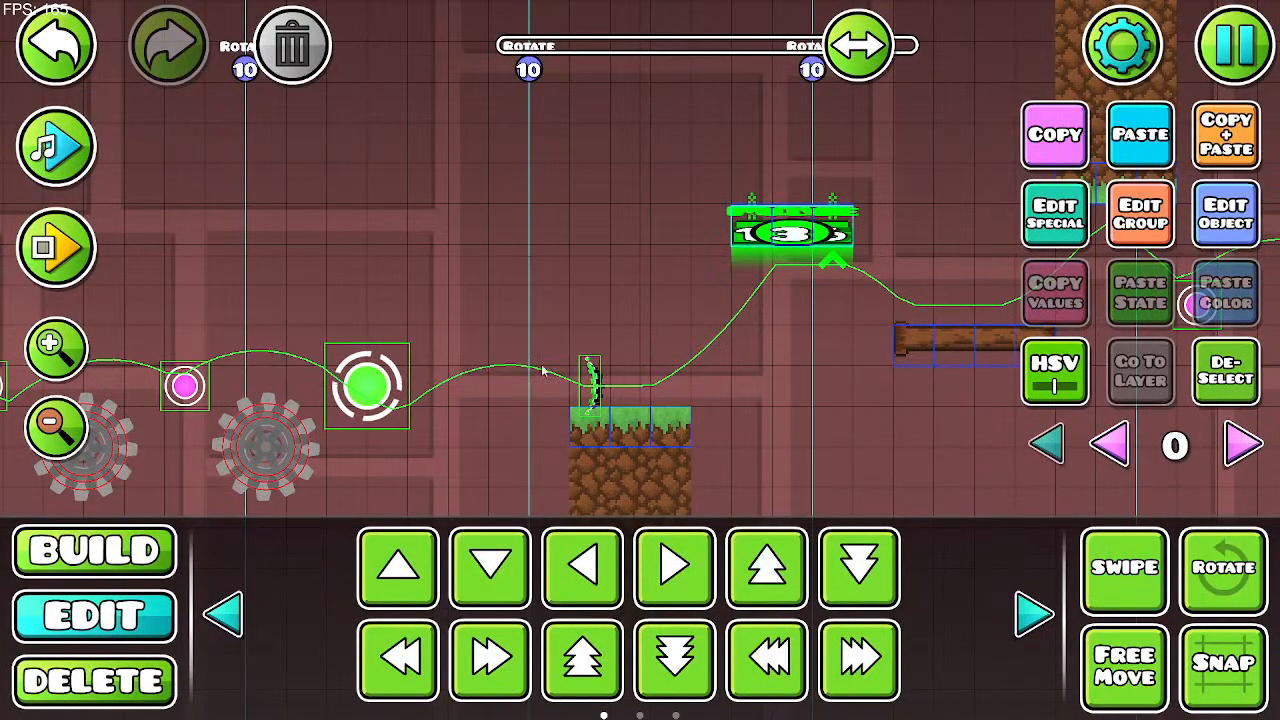
pyautogui.moveTo(324, 335); pyautogui.dragTo(474, 298)
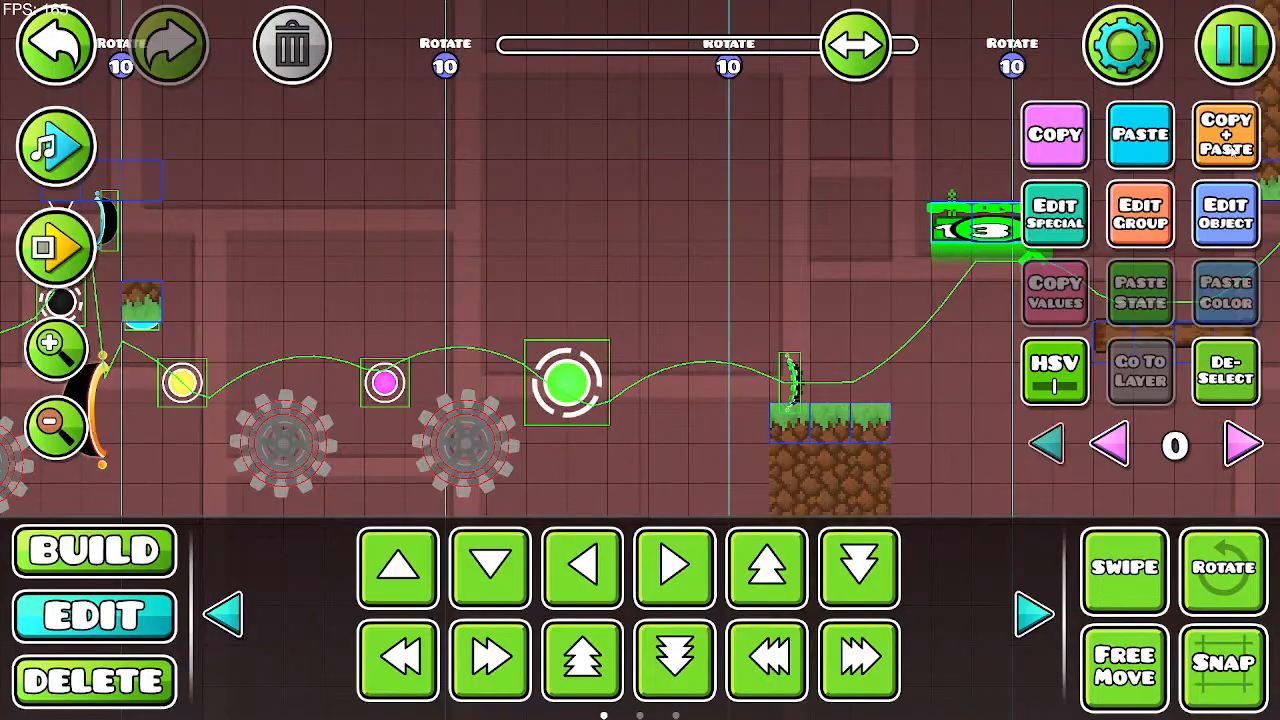
pyautogui.moveTo(469, 242); pyautogui.dragTo(800, 266)
pyautogui.moveTo(308, 250); pyautogui.dragTo(811, 251)
# Step: Duplicate the three-block log left of the grass tile and place the copy over the three invisible blocks above the black orb
pyautogui.click(379, 306)
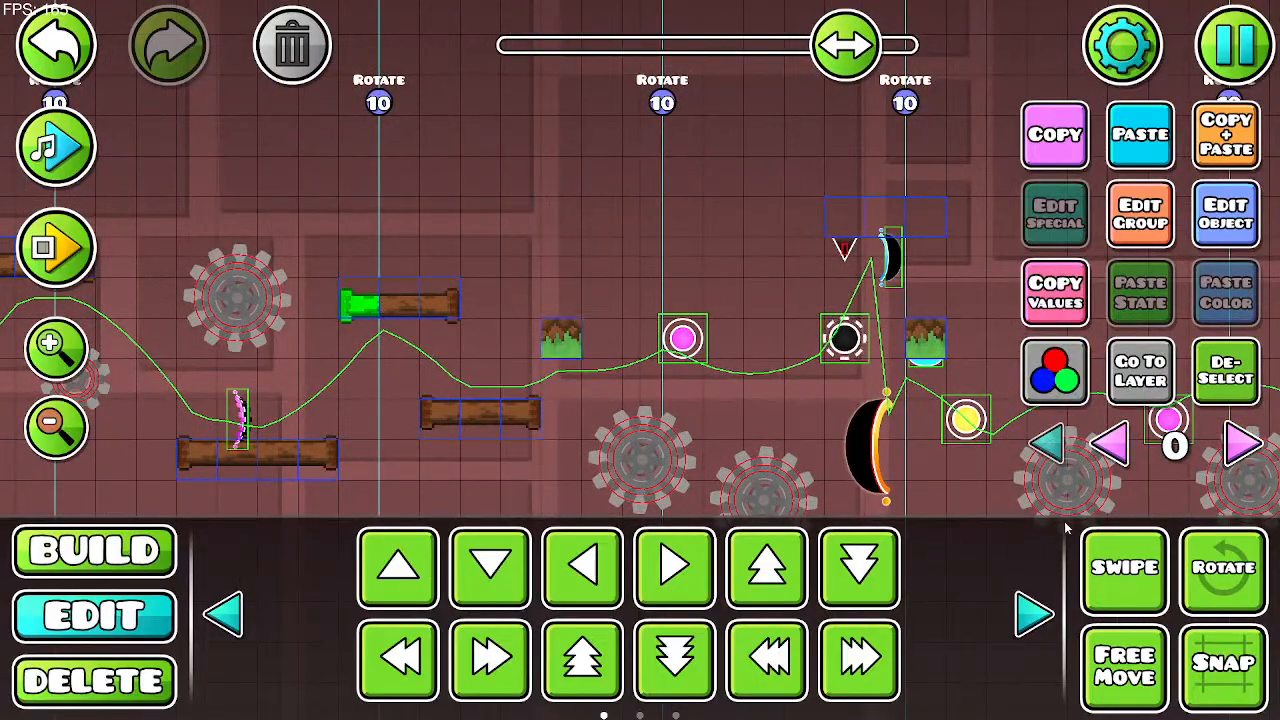
pyautogui.click(1110, 560)
pyautogui.moveTo(449, 331); pyautogui.dragTo(882, 228)
pyautogui.click(1133, 573)
pyautogui.press('d')
pyautogui.press('d')
pyautogui.press('d')
pyautogui.press('d')
pyautogui.press('d')
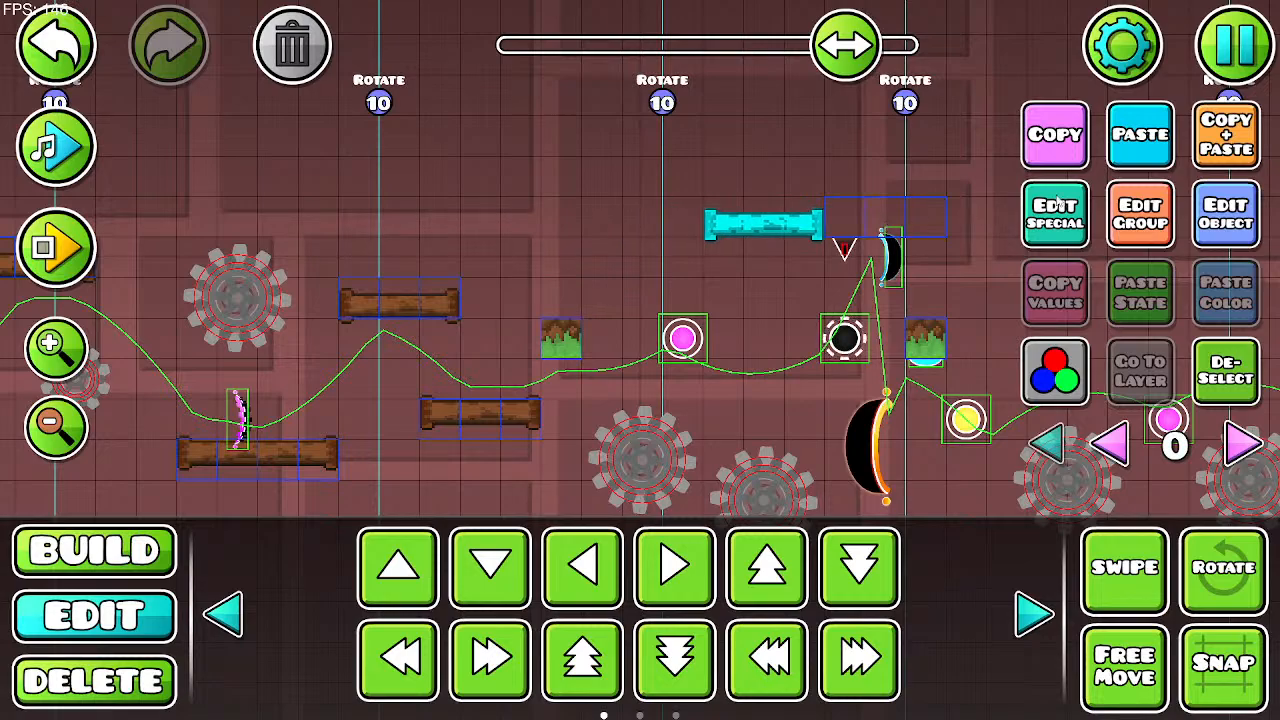
pyautogui.click(1218, 152)
pyautogui.press('w')
pyautogui.press('w')
pyautogui.press('w')
pyautogui.click(292, 46)
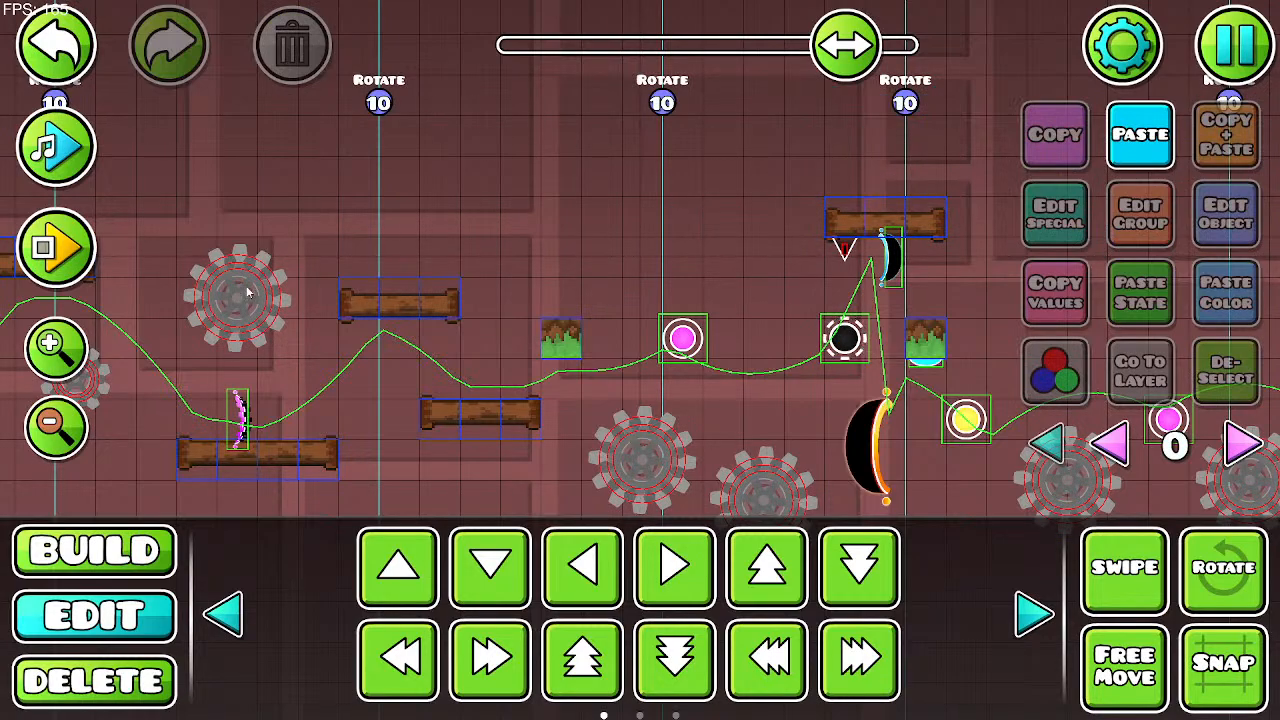
# Step: Examine the decorated ball section from its starting portal through the logs, orbs and saws to the face platform
pyautogui.click(57, 428)
pyautogui.click(57, 428)
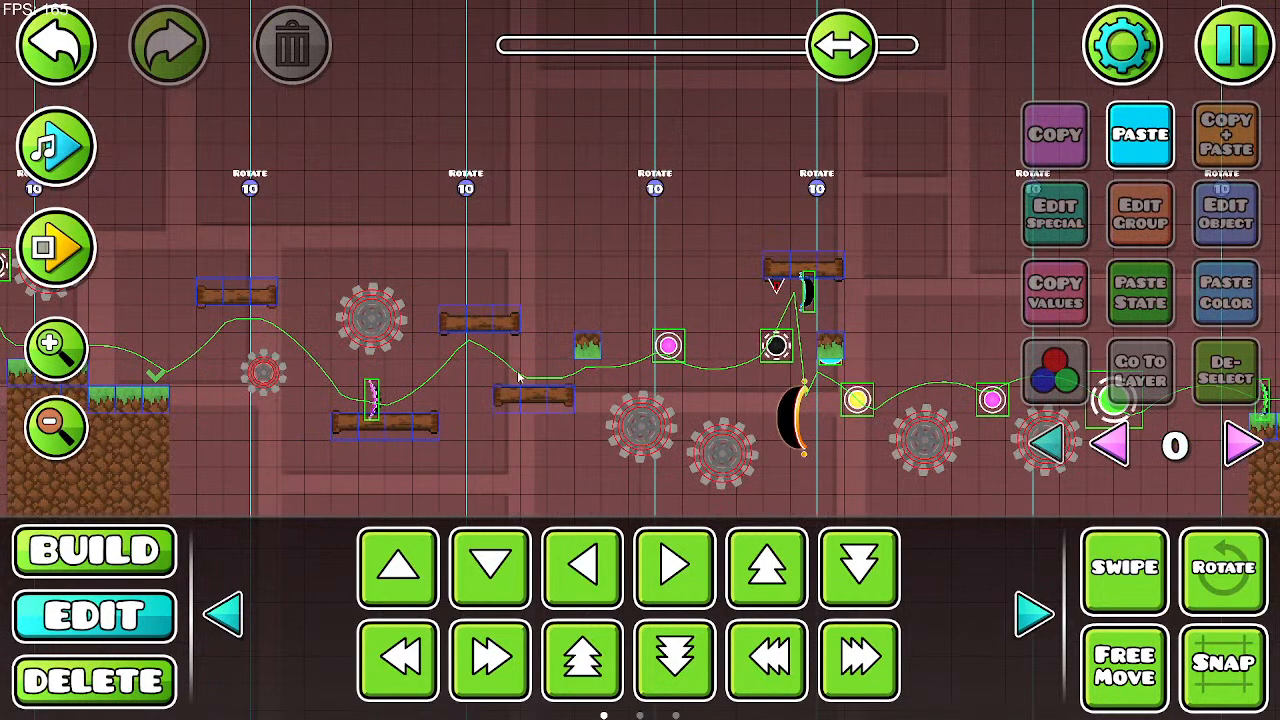
pyautogui.moveTo(548, 384); pyautogui.dragTo(757, 340)
pyautogui.moveTo(608, 373); pyautogui.dragTo(783, 367)
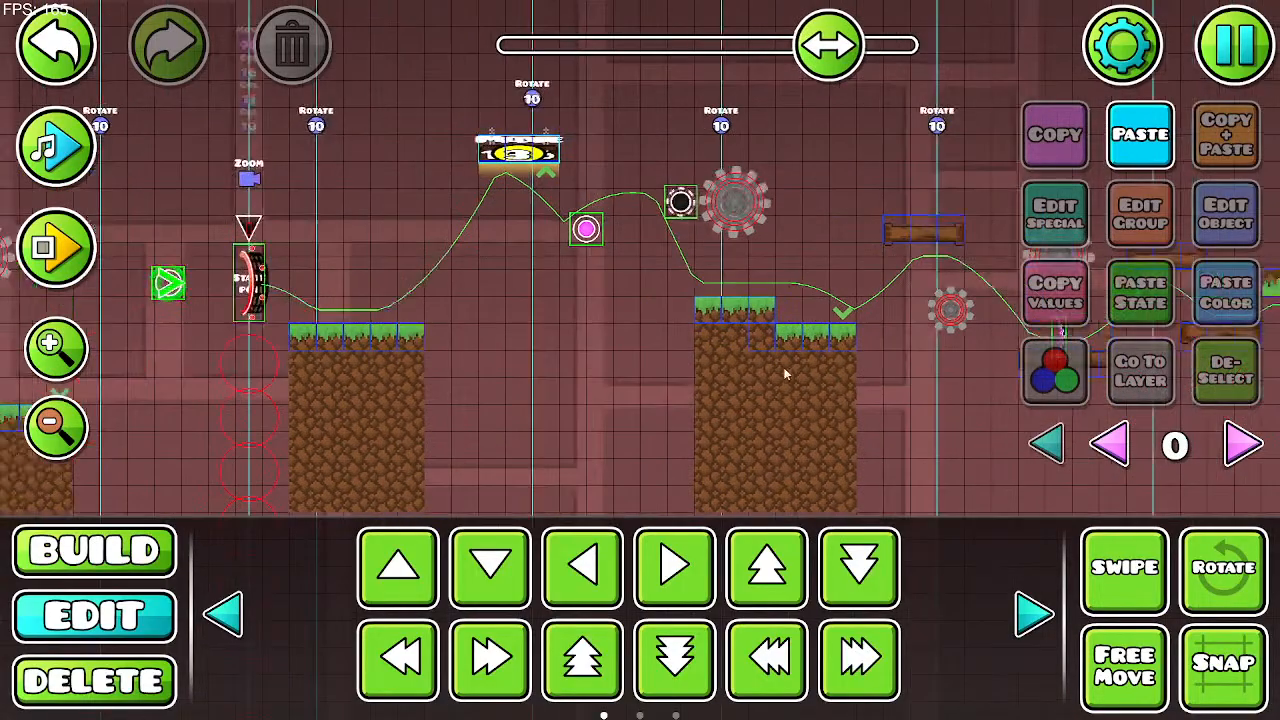
pyautogui.moveTo(975, 345); pyautogui.dragTo(415, 371)
pyautogui.moveTo(935, 346); pyautogui.dragTo(465, 330)
pyautogui.moveTo(947, 311); pyautogui.dragTo(283, 338)
pyautogui.moveTo(670, 366); pyautogui.dragTo(426, 368)
pyautogui.moveTo(540, 363); pyautogui.dragTo(249, 329)
pyautogui.moveTo(474, 340); pyautogui.dragTo(1087, 370)
pyautogui.moveTo(206, 420); pyautogui.dragTo(886, 478)
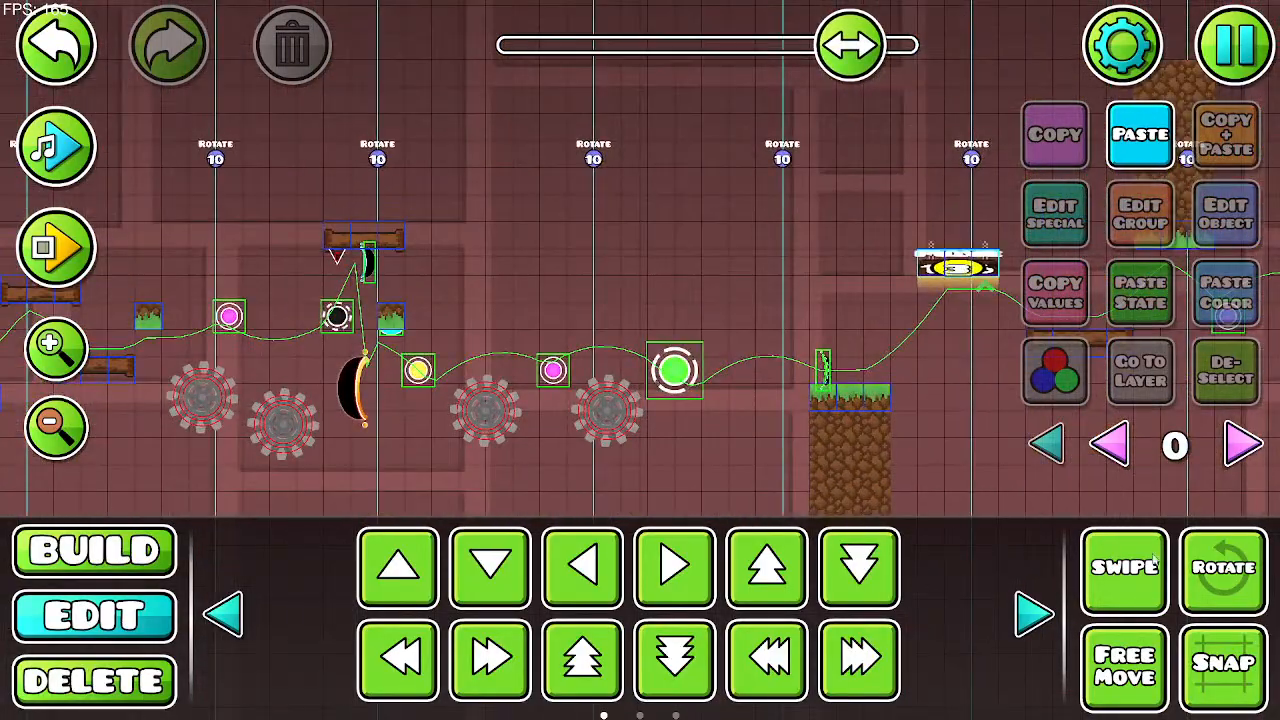
# Step: Duplicate the large saw beside the big green orb and place the copy under the hanging dirt pillar past the blue speed portal
pyautogui.press('shift')
pyautogui.moveTo(602, 396); pyautogui.dragTo(628, 452)
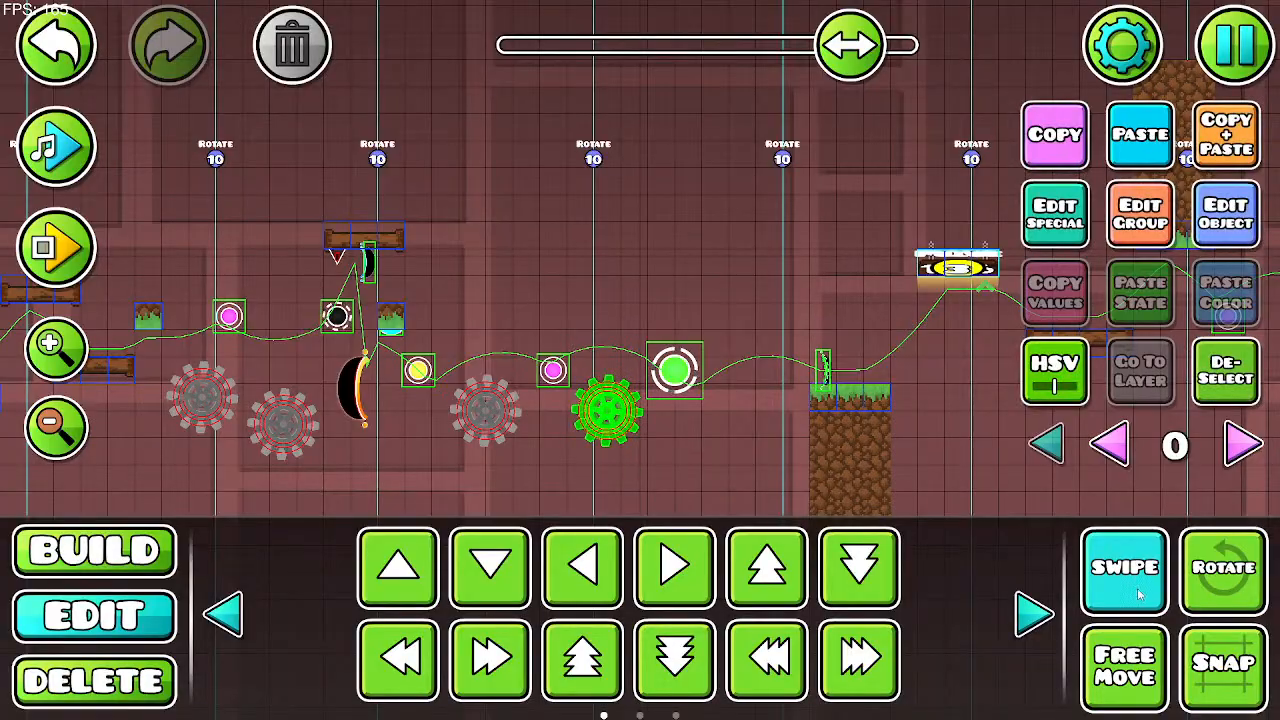
pyautogui.click(1200, 158)
pyautogui.press('d')
pyautogui.press('d')
pyautogui.press('d')
pyautogui.press('d')
pyautogui.press('d')
pyautogui.press('d')
pyautogui.press('d')
pyautogui.press('d')
pyautogui.press('d')
pyautogui.press('d')
pyautogui.press('d')
pyautogui.press('d')
pyautogui.press('d')
pyautogui.press('d')
pyautogui.press('d')
pyautogui.press('d')
pyautogui.press('d')
pyautogui.press('d')
pyautogui.press('d')
pyautogui.press('d')
pyautogui.press('d')
pyautogui.moveTo(815, 266); pyautogui.dragTo(435, 287)
pyautogui.moveTo(930, 319); pyautogui.dragTo(543, 274)
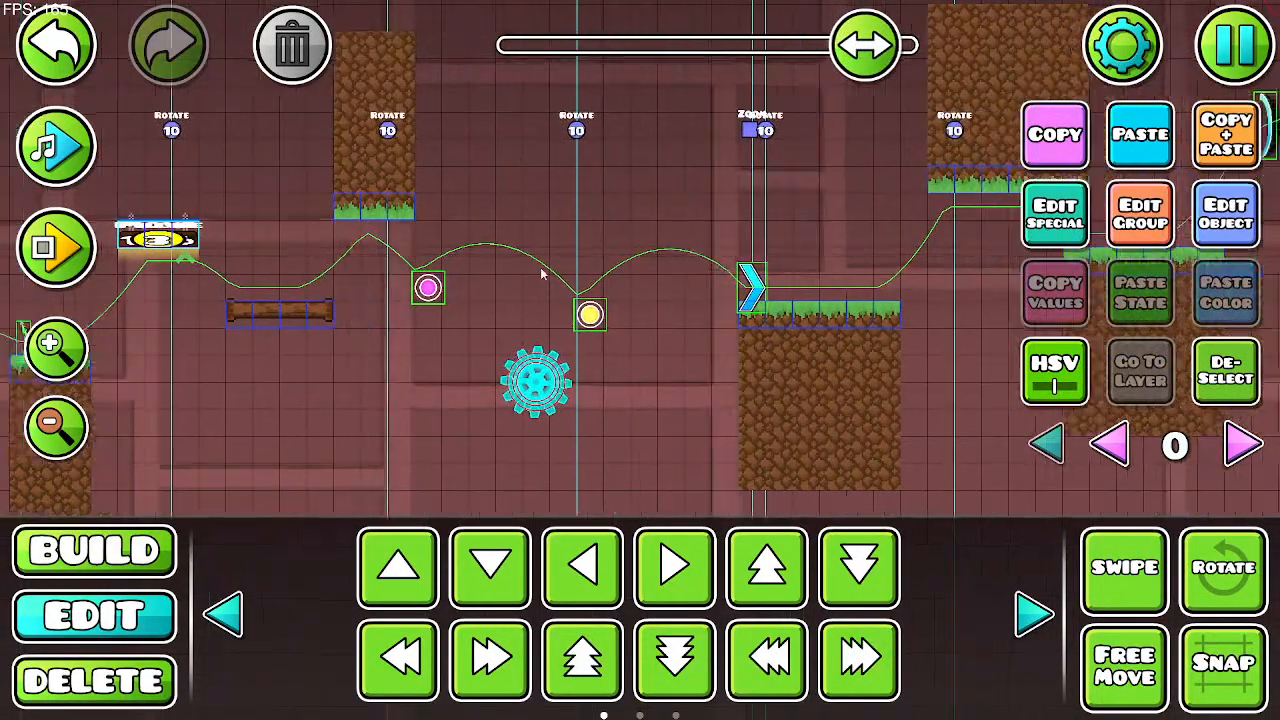
pyautogui.moveTo(833, 267); pyautogui.dragTo(496, 293)
pyautogui.press('d')
pyautogui.press('d')
pyautogui.press('d')
pyautogui.press('d')
pyautogui.press('d')
pyautogui.press('d')
pyautogui.press('d')
pyautogui.press('d')
pyautogui.press('d')
pyautogui.press('d')
pyautogui.press('d')
pyautogui.press('d')
pyautogui.press('d')
pyautogui.press('w')
pyautogui.press('w')
pyautogui.press('w')
pyautogui.press('w')
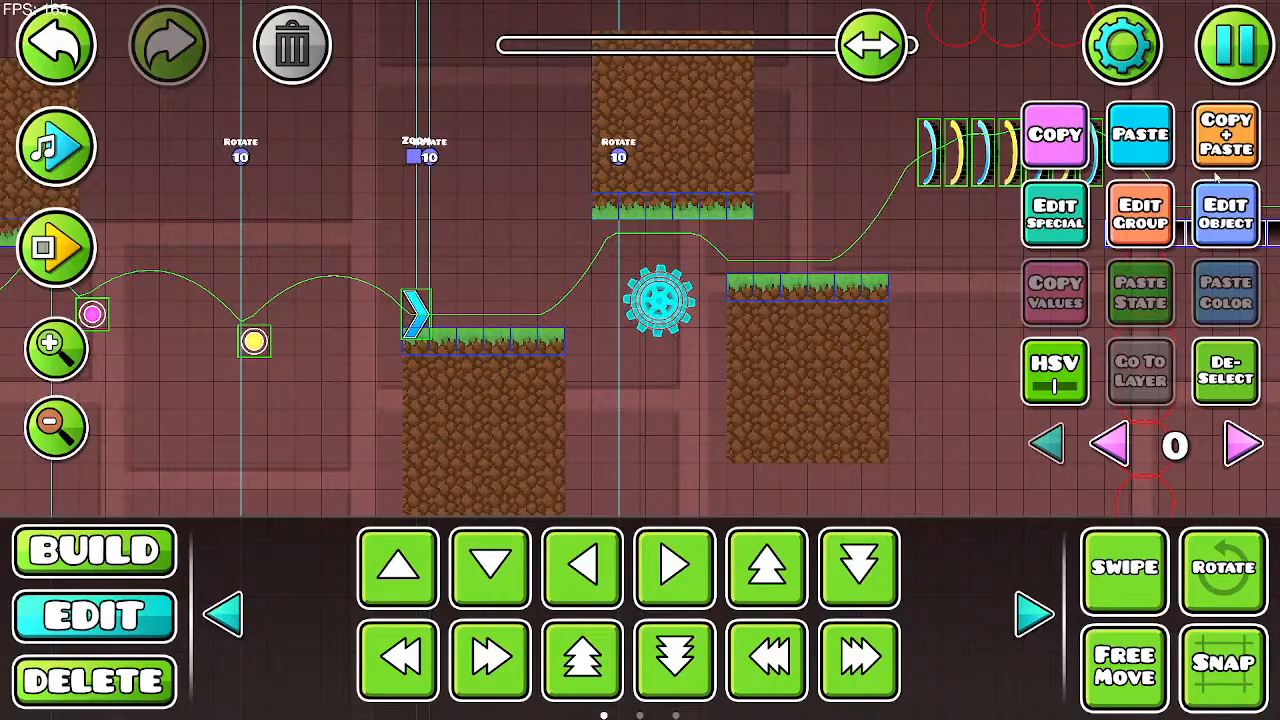
# Step: Duplicate the large saw under the hanging pillar and move the copy six blocks left and two blocks up
pyautogui.click(1222, 160)
pyautogui.press('a')
pyautogui.press('a')
pyautogui.press('a')
pyautogui.press('a')
pyautogui.press('a')
pyautogui.press('a')
pyautogui.press('w')
pyautogui.press('w')
pyautogui.click(1168, 156)
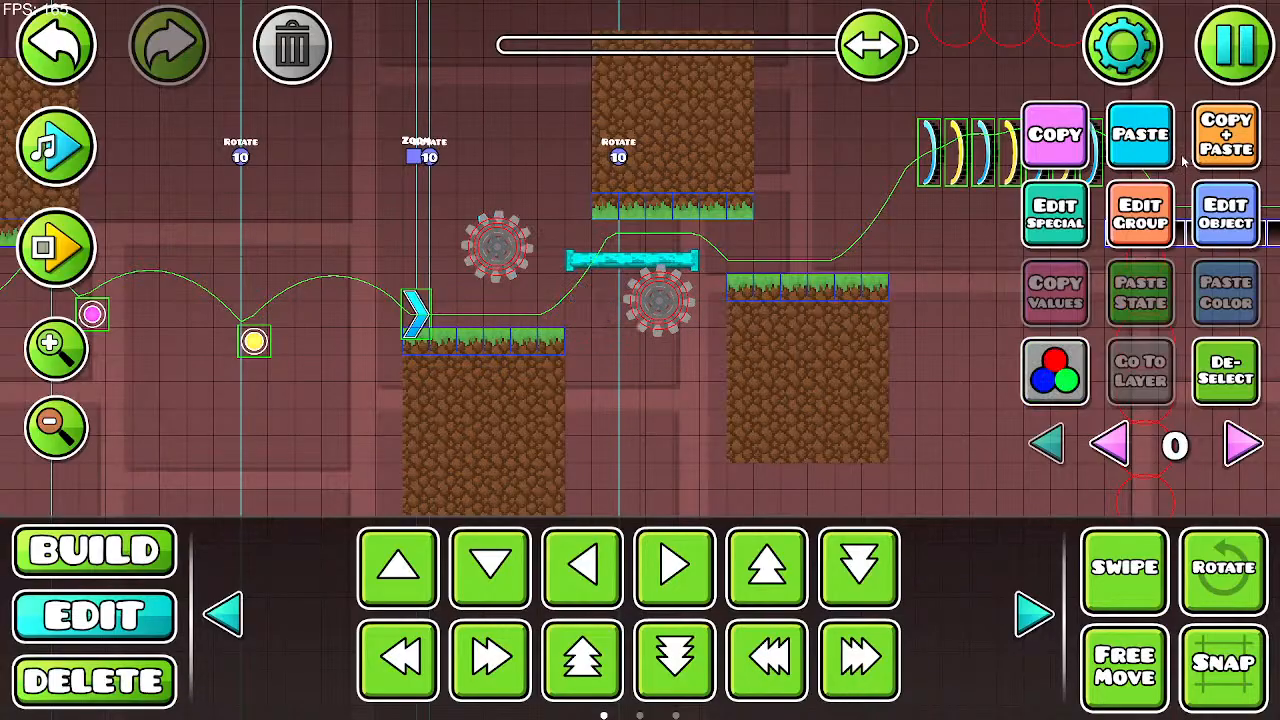
pyautogui.press('a')
pyautogui.press('a')
pyautogui.click(78, 60)
pyautogui.click(78, 60)
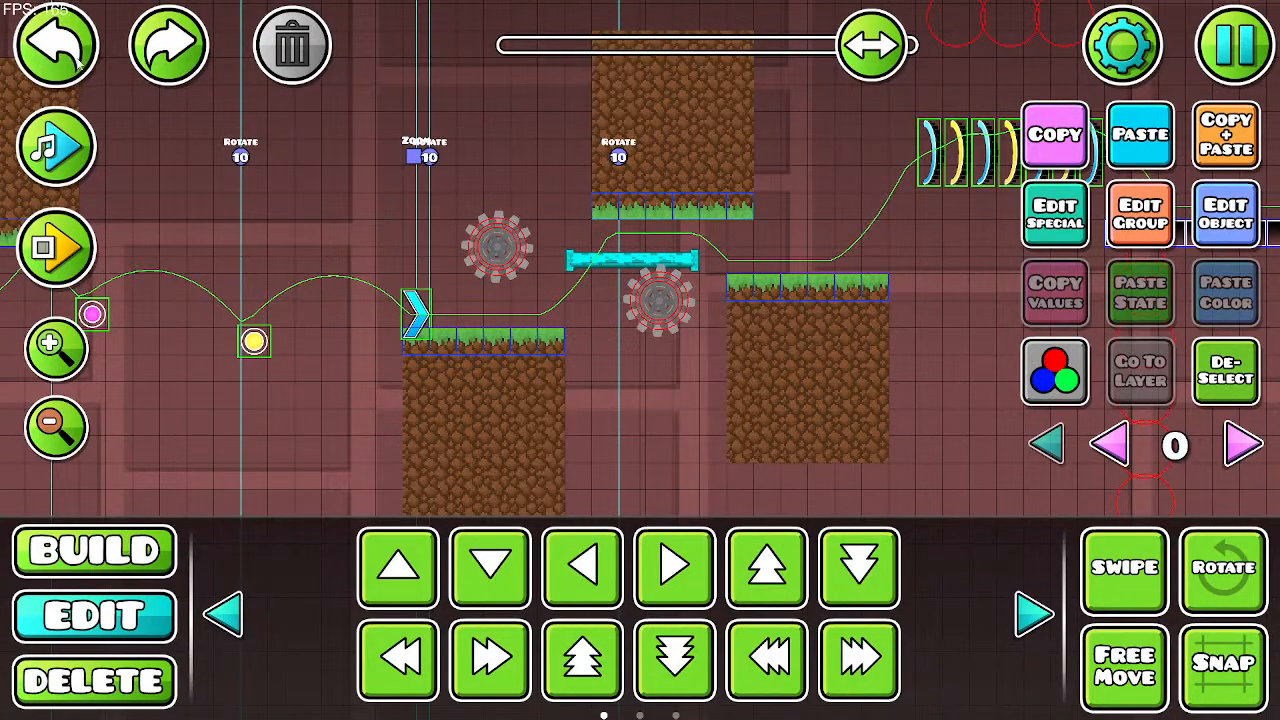
# Step: Look back over the ball section's existing saws, from the hanging pillars to the first log platforms
pyautogui.moveTo(441, 180)
pyautogui.mouseDown()
pyautogui.moveTo(519, 157)
pyautogui.moveTo(899, 156)
pyautogui.mouseUp()
pyautogui.moveTo(500, 230); pyautogui.dragTo(840, 216)
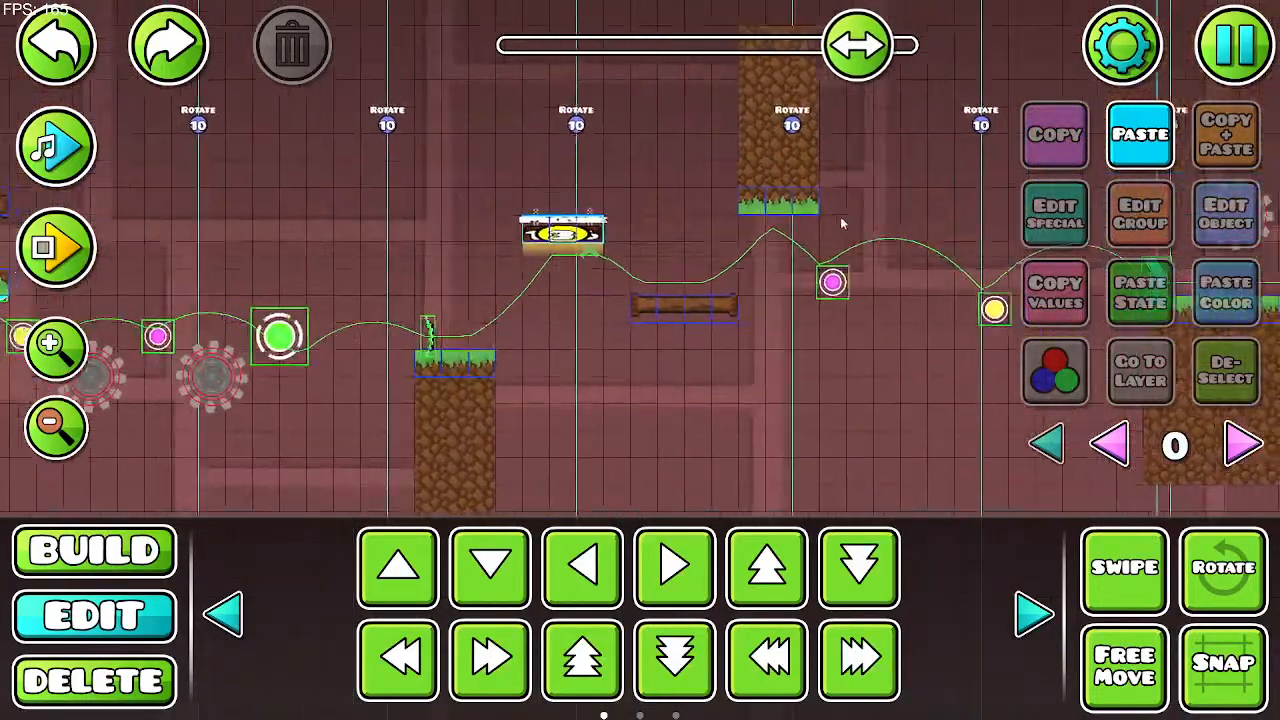
pyautogui.moveTo(503, 290); pyautogui.dragTo(926, 267)
pyautogui.moveTo(680, 310); pyautogui.dragTo(787, 310)
pyautogui.moveTo(434, 300)
pyautogui.mouseDown()
pyautogui.moveTo(809, 320)
pyautogui.moveTo(519, 318)
pyautogui.mouseUp()
pyautogui.moveTo(880, 300); pyautogui.dragTo(326, 305)
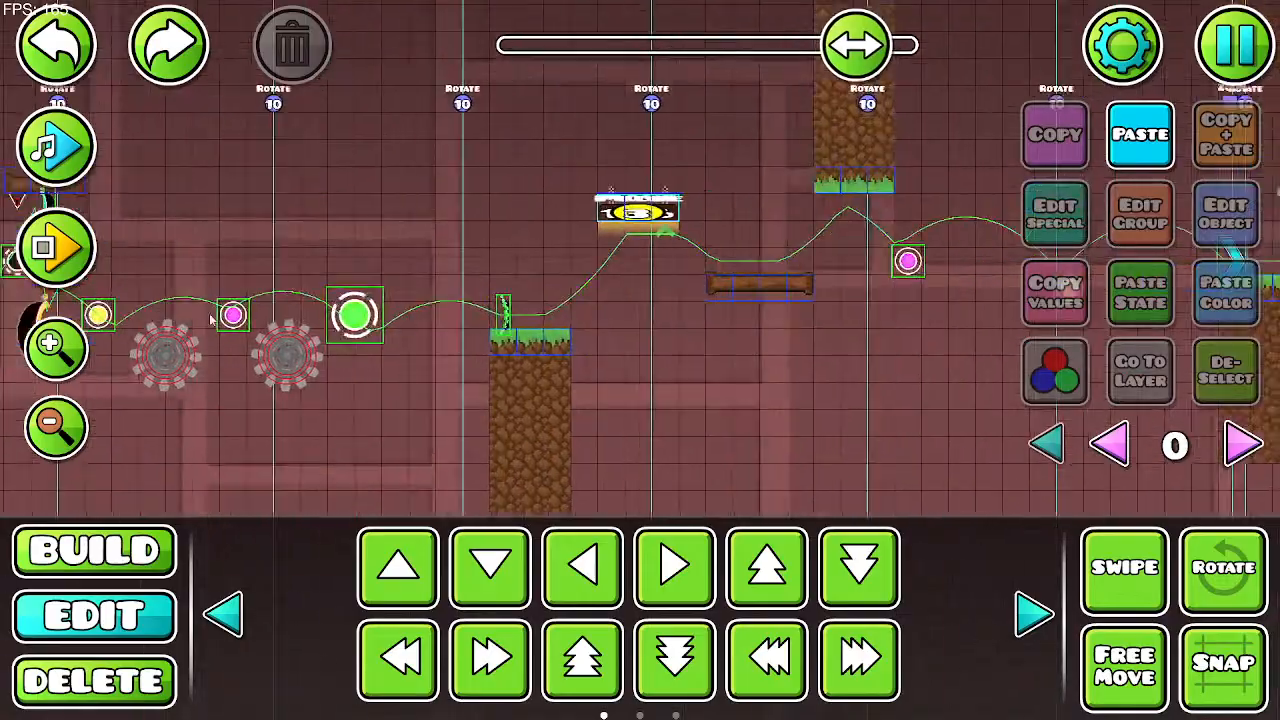
pyautogui.moveTo(770, 300); pyautogui.dragTo(147, 315)
pyautogui.moveTo(515, 299)
pyautogui.mouseDown()
pyautogui.moveTo(437, 311)
pyautogui.moveTo(960, 328)
pyautogui.mouseUp()
pyautogui.moveTo(212, 337)
pyautogui.mouseDown()
pyautogui.moveTo(540, 323)
pyautogui.moveTo(882, 271)
pyautogui.mouseUp()
pyautogui.moveTo(417, 313); pyautogui.dragTo(606, 330)
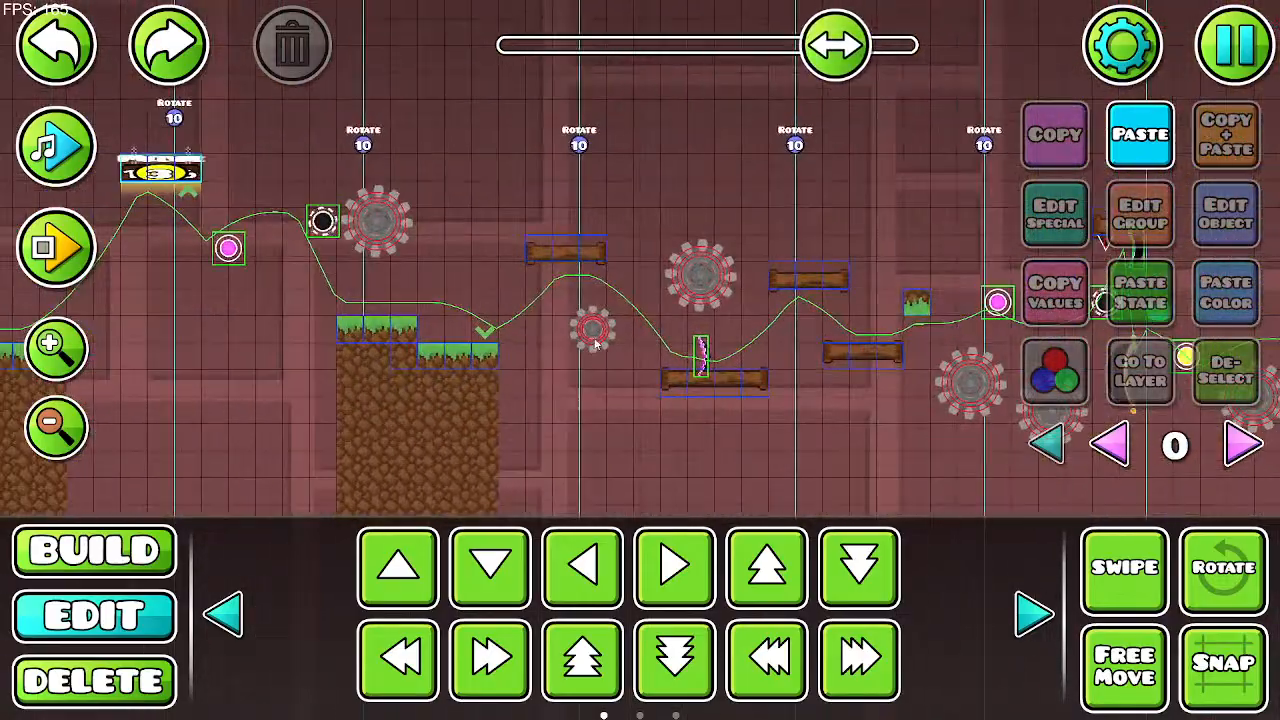
# Step: Duplicate the small saw under the first log and place the copy beneath the second face platform, just left of the log
pyautogui.click(593, 330)
pyautogui.click(606, 332)
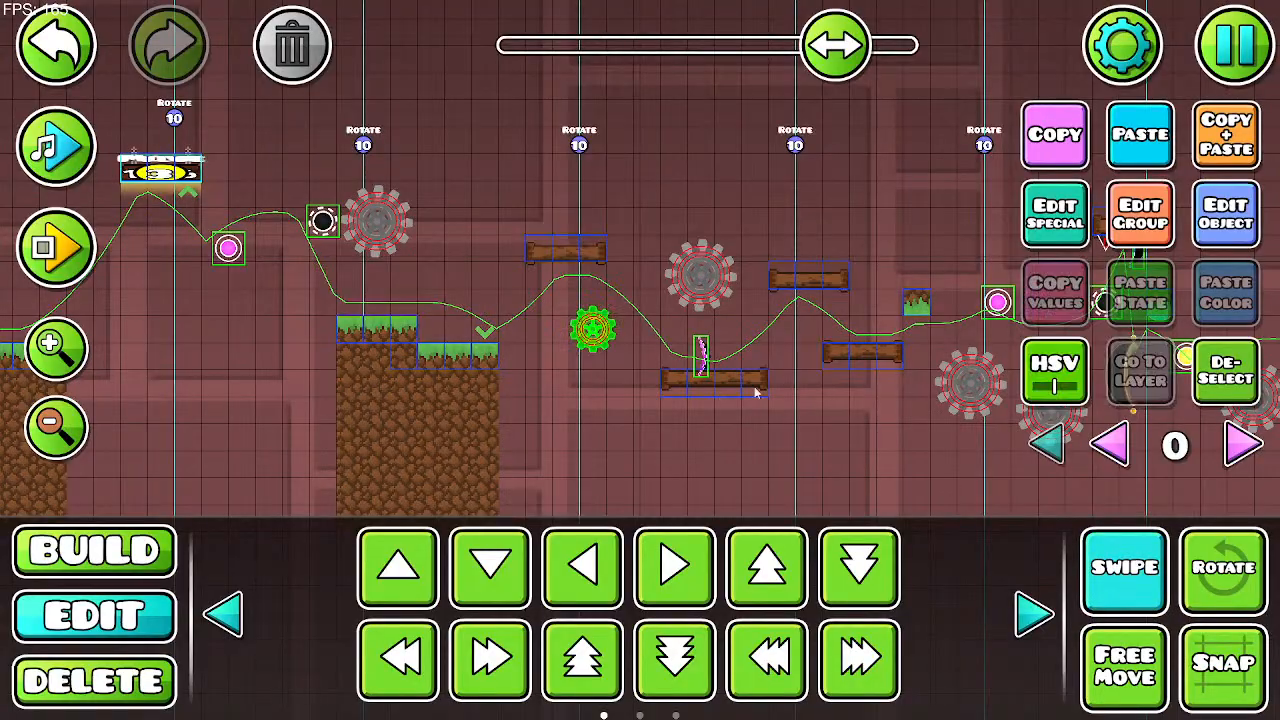
pyautogui.click(1123, 567)
pyautogui.moveTo(796, 222); pyautogui.dragTo(237, 202)
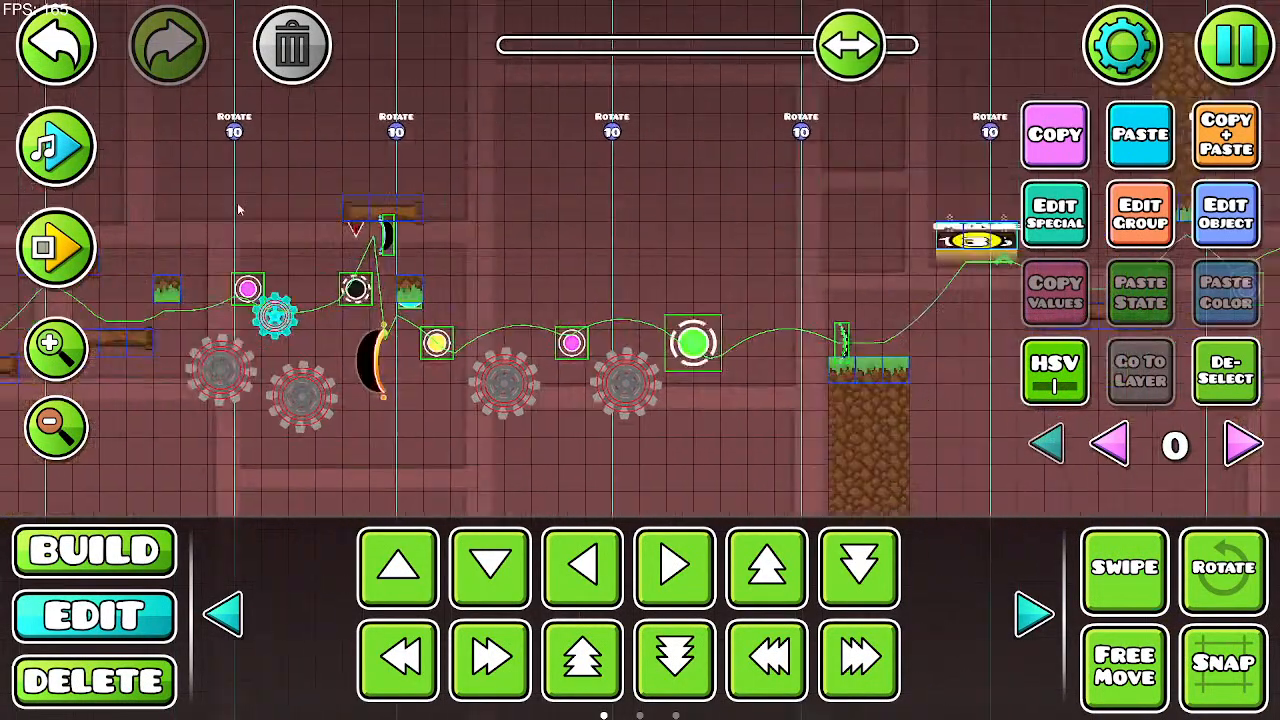
pyautogui.press('d')
pyautogui.press('d')
pyautogui.press('d')
pyautogui.press('d')
pyautogui.press('d')
pyautogui.press('d')
pyautogui.press('d')
pyautogui.press('d')
pyautogui.press('d')
pyautogui.press('d')
pyautogui.press('d')
pyautogui.press('d')
pyautogui.press('d')
pyautogui.press('d')
pyautogui.press('d')
pyautogui.press('d')
pyautogui.press('d')
pyautogui.press('d')
pyautogui.press('d')
pyautogui.press('d')
pyautogui.moveTo(729, 210); pyautogui.dragTo(217, 207)
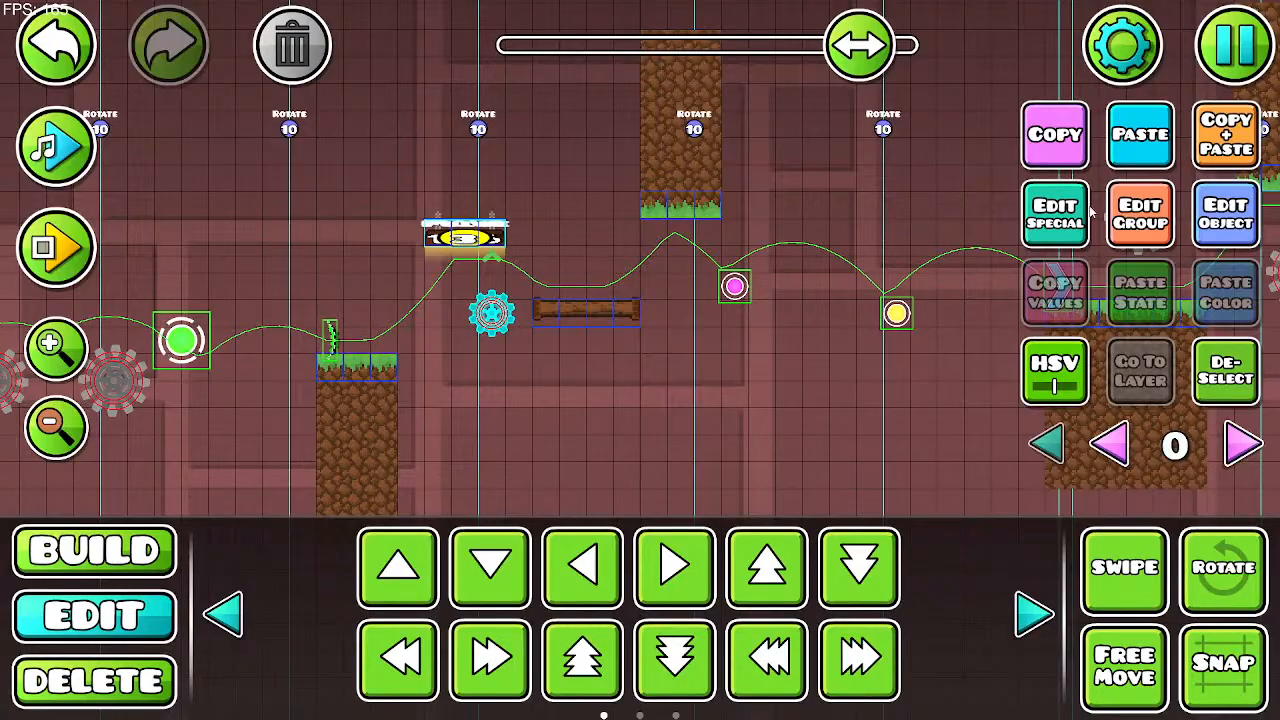
# Step: Duplicate the small saw beneath the face platform and move the copy three blocks right and three blocks up
pyautogui.click(1214, 132)
pyautogui.press('d')
pyautogui.press('d')
pyautogui.press('w')
pyautogui.press('d')
pyautogui.press('w')
pyautogui.press('w')
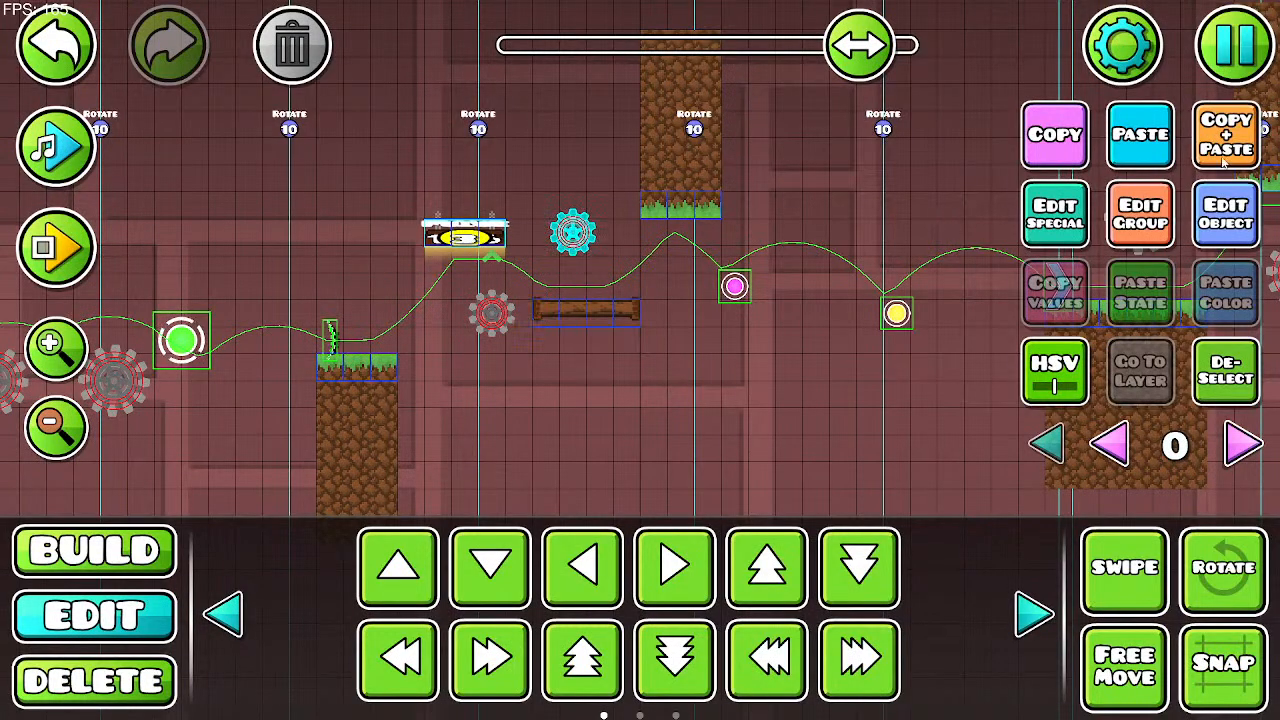
# Step: Duplicate the small saw right of the face platform and move the copy nine blocks right and three blocks down, between the pink and yellow orbs
pyautogui.click(1207, 157)
pyautogui.press('d')
pyautogui.moveTo(720, 223); pyautogui.dragTo(424, 238)
pyautogui.press('d')
pyautogui.press('d')
pyautogui.press('d')
pyautogui.press('d')
pyautogui.press('d')
pyautogui.press('d')
pyautogui.press('d')
pyautogui.press('d')
pyautogui.press('s')
pyautogui.press('s')
pyautogui.press('s')
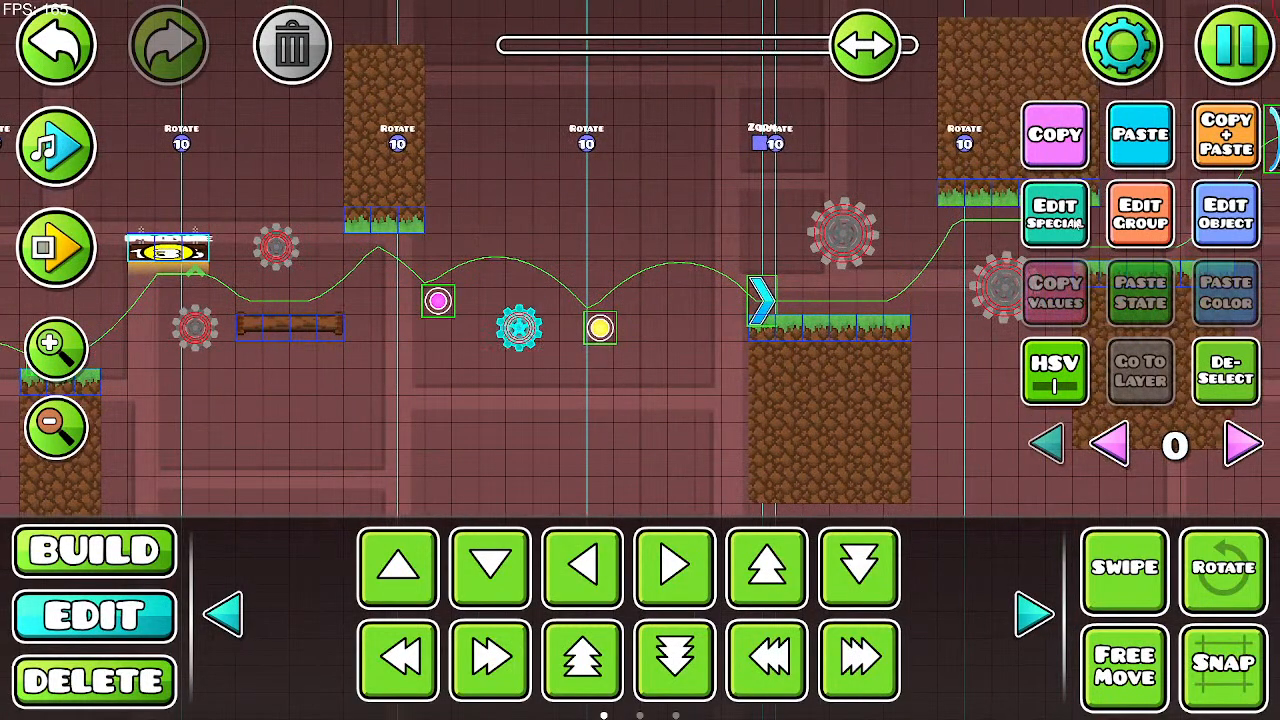
# Step: Place another copy of the small saw six blocks right of the one between the orbs, just past the yellow orb
pyautogui.press('d')
pyautogui.press('d')
pyautogui.press('d')
pyautogui.press('d')
pyautogui.press('d')
pyautogui.press('d')
pyautogui.click(1226, 140)
pyautogui.press('w')
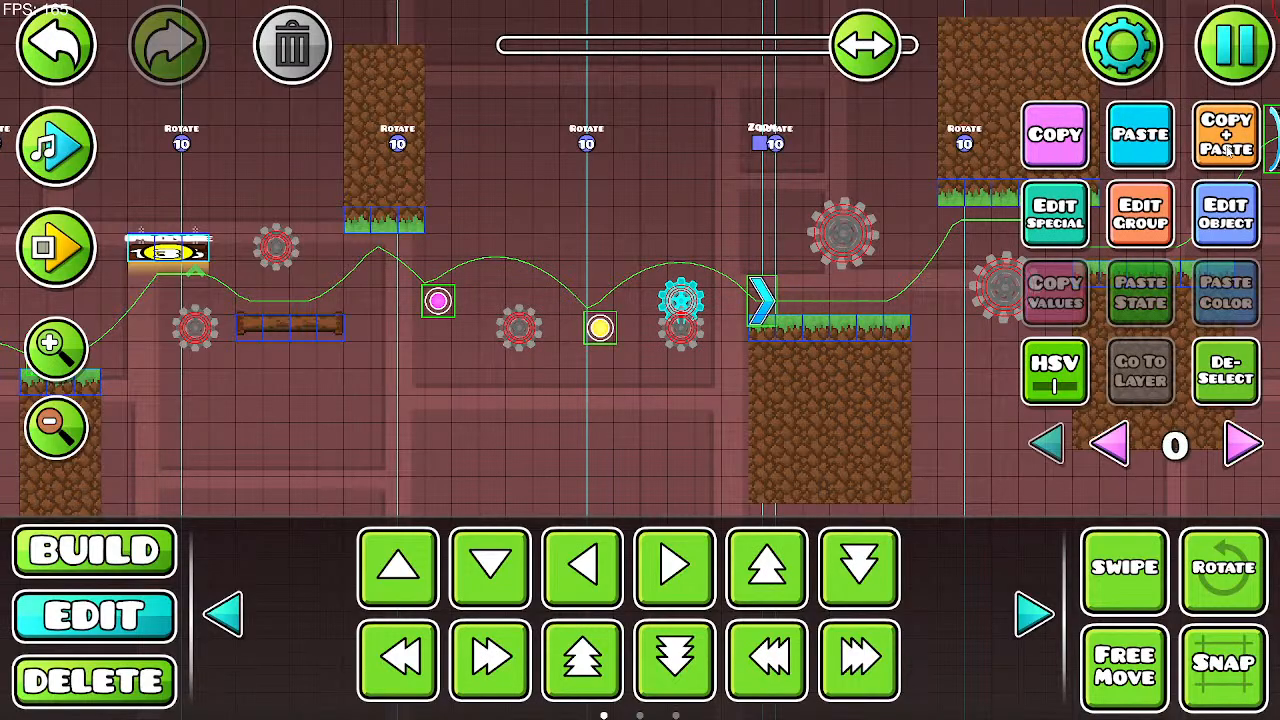
pyautogui.press('w')
pyautogui.press('w')
pyautogui.press('w')
pyautogui.press('w')
pyautogui.click(293, 51)
# Step: Look over the whole level zoomed out, from the ball section back to the level's beginning
pyautogui.moveTo(686, 190); pyautogui.dragTo(431, 262)
pyautogui.click(53, 450)
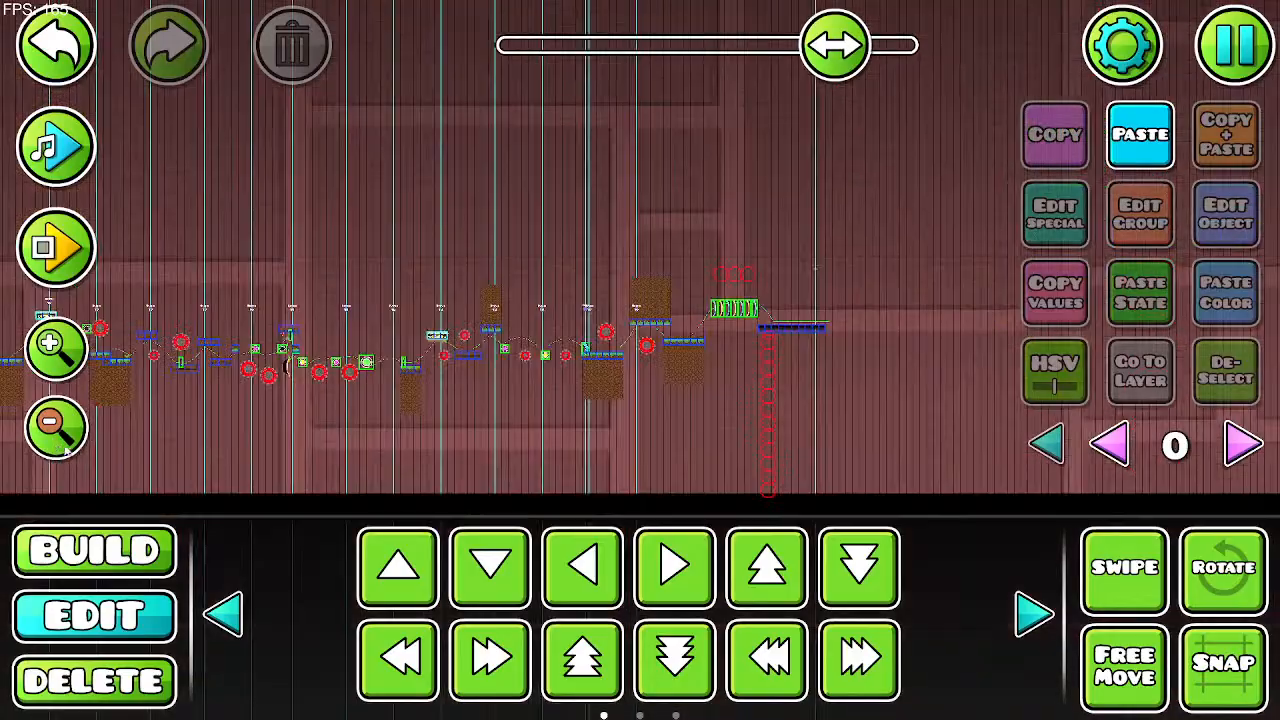
pyautogui.click(63, 366)
pyautogui.moveTo(435, 343); pyautogui.dragTo(1114, 331)
pyautogui.click(68, 431)
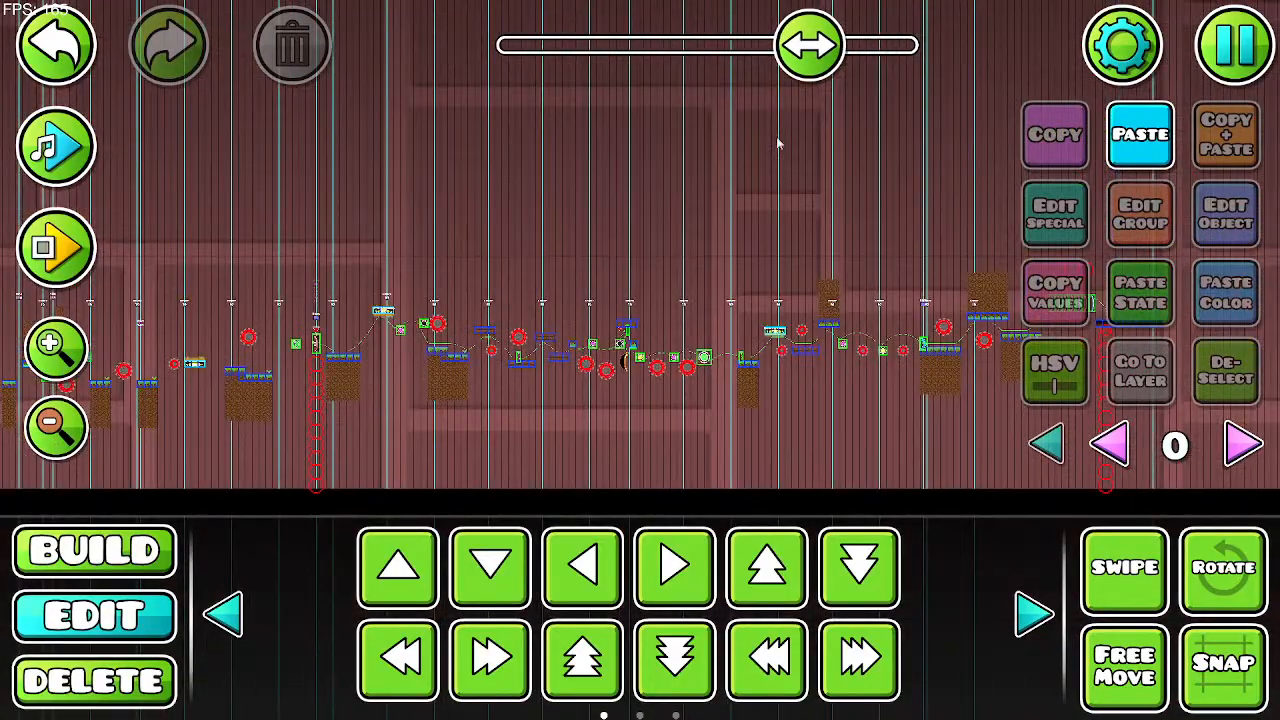
pyautogui.moveTo(808, 50); pyautogui.dragTo(473, 71)
pyautogui.moveTo(615, 263); pyautogui.dragTo(765, 205)
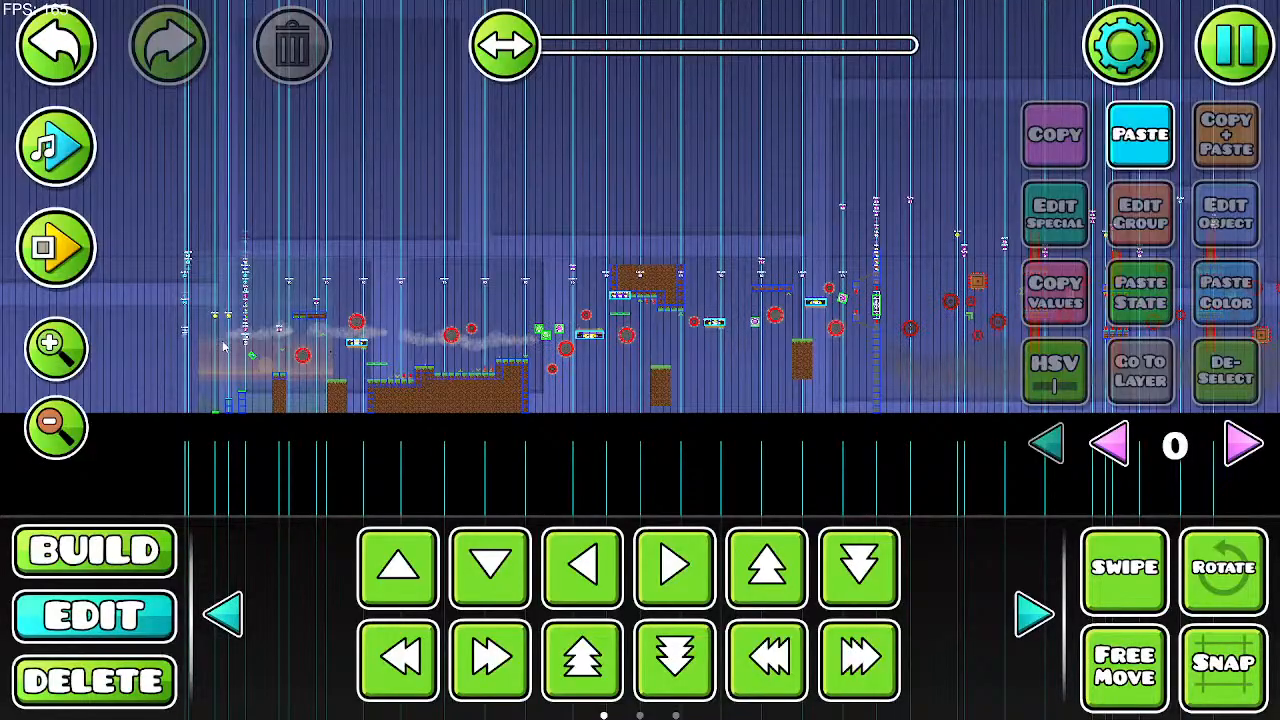
# Step: Save and briefly playtest the level, return to editing, and test-run it in the editor from the active start position
pyautogui.click(1238, 38)
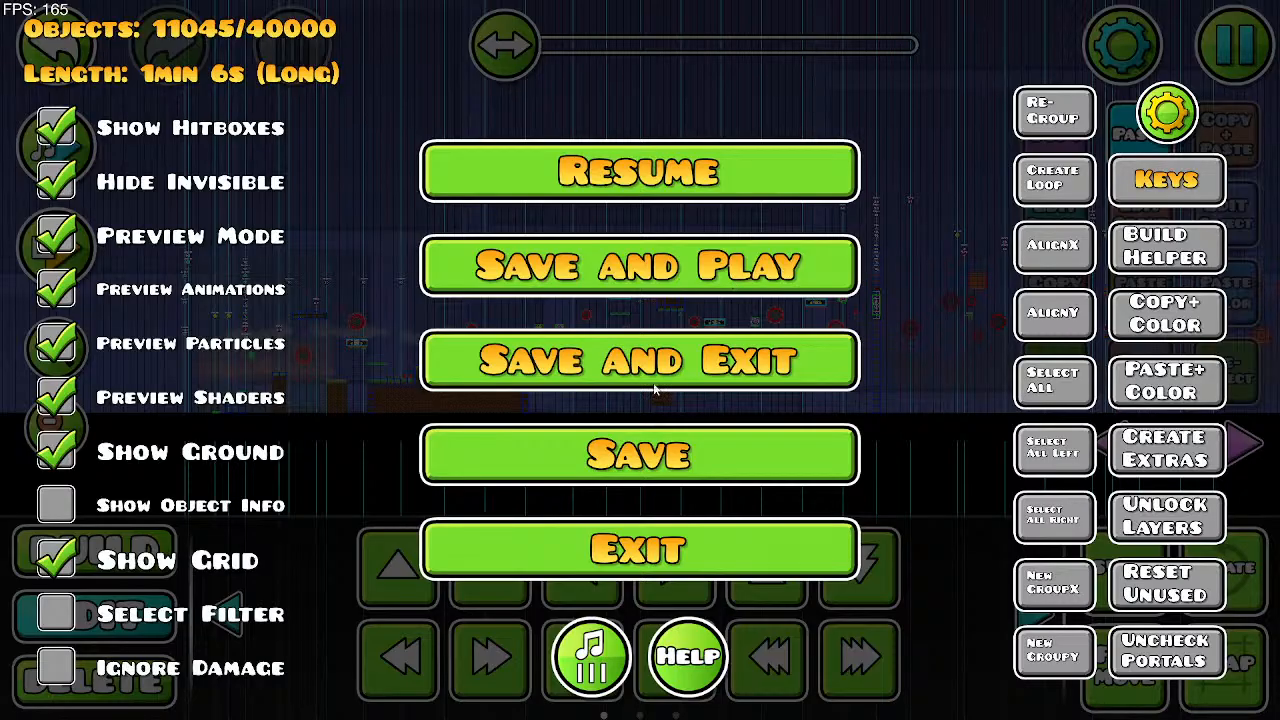
pyautogui.click(660, 270)
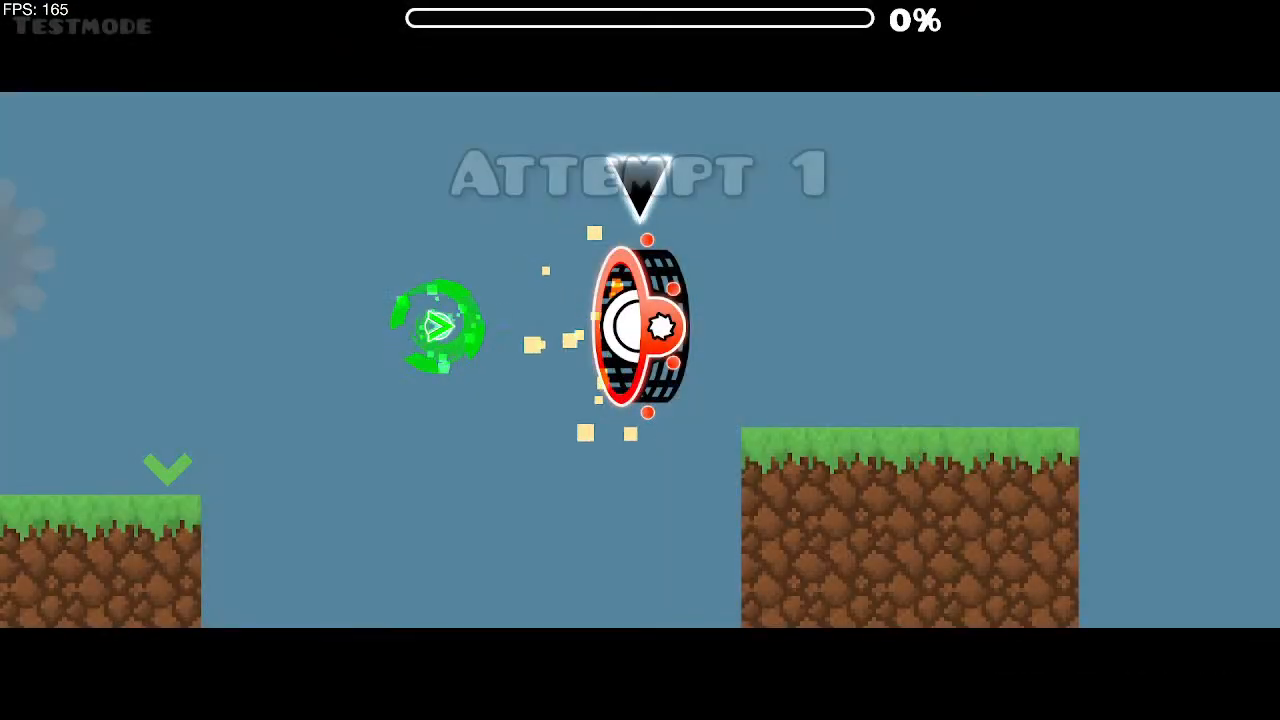
pyautogui.press('Escape')
pyautogui.click(348, 414)
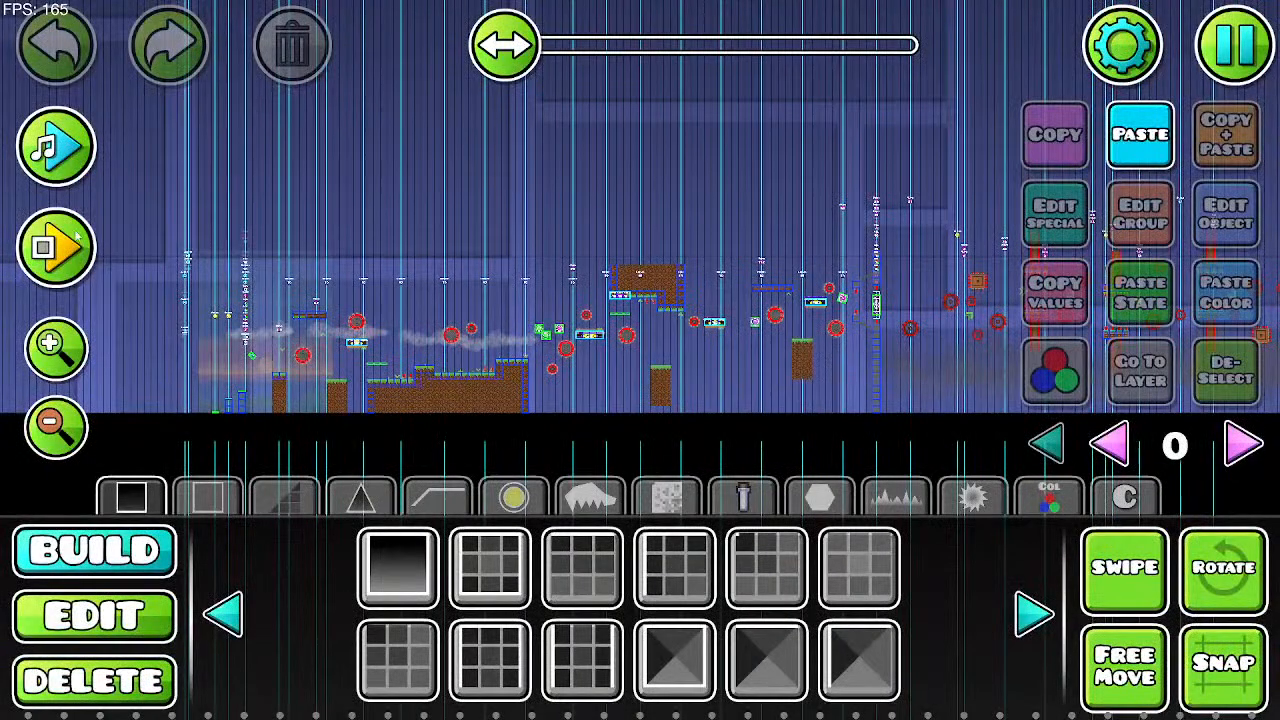
pyautogui.click(56, 247)
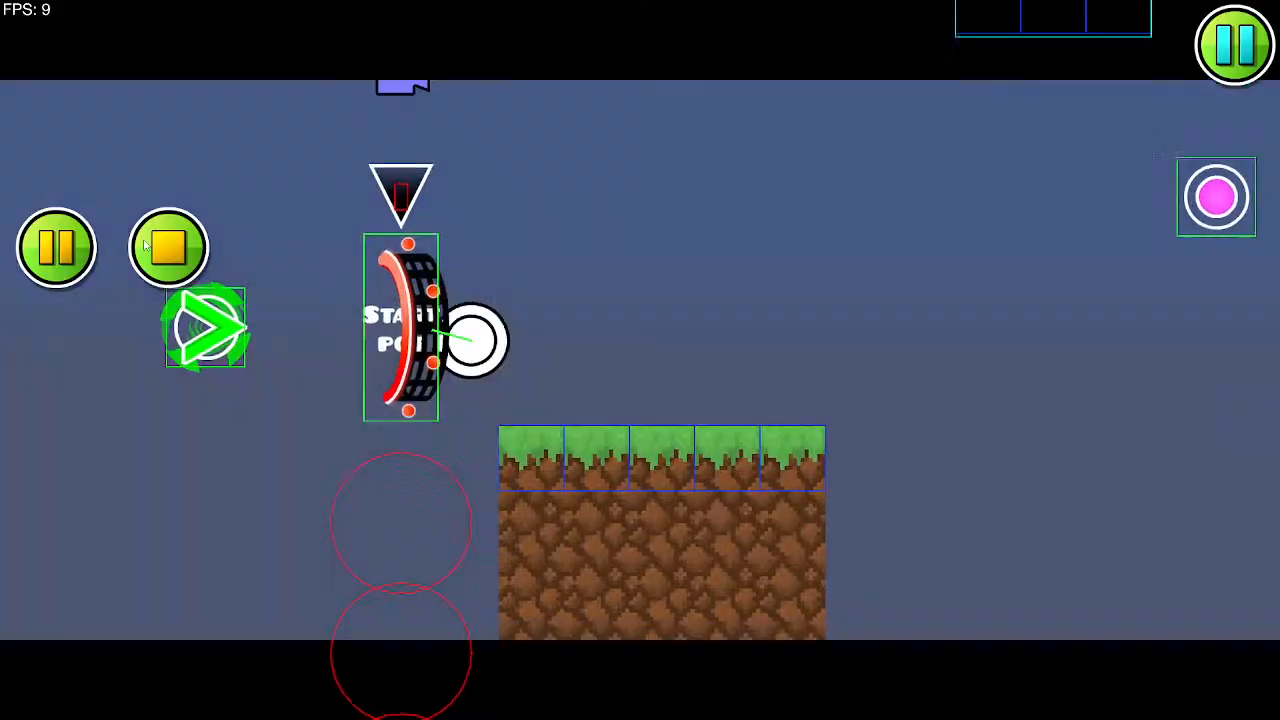
pyautogui.click(169, 249)
pyautogui.click(56, 247)
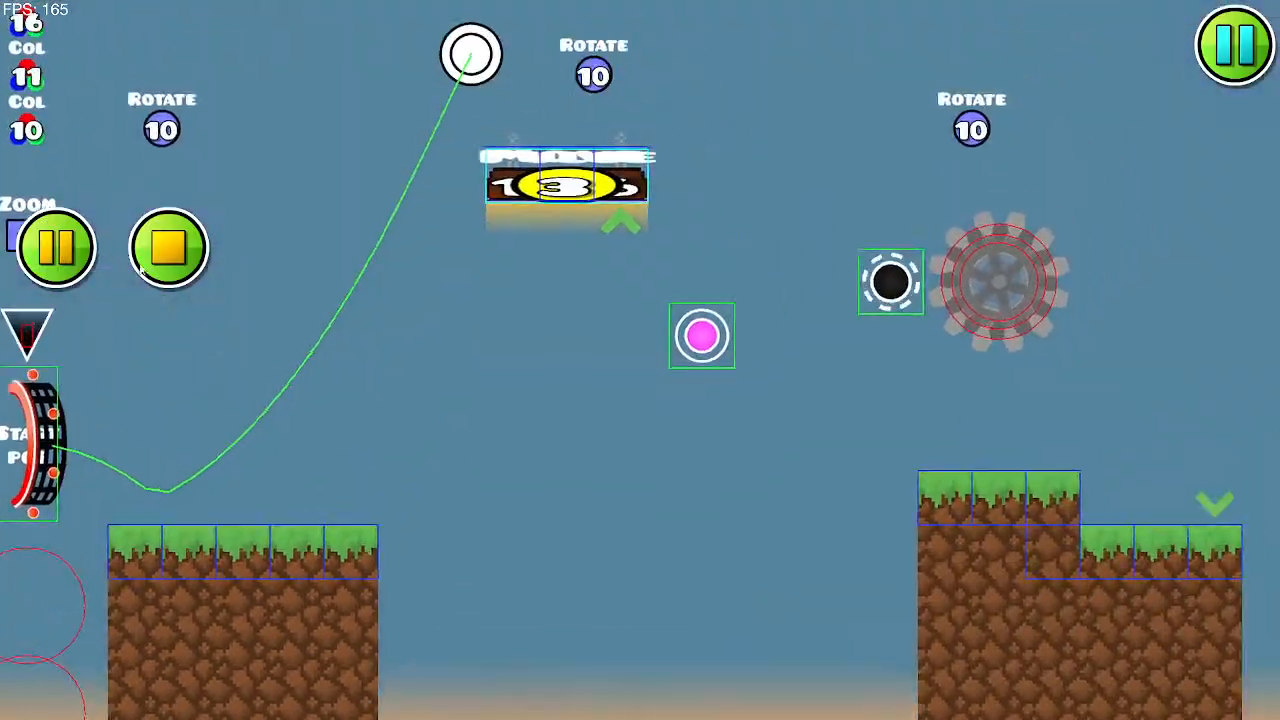
pyautogui.click(169, 247)
# Step: Disable the start position at the red ball portal beginning the ball section
pyautogui.click(68, 352)
pyautogui.click(68, 352)
pyautogui.click(68, 352)
pyautogui.click(68, 352)
pyautogui.moveTo(364, 414); pyautogui.dragTo(597, 244)
pyautogui.click(376, 408)
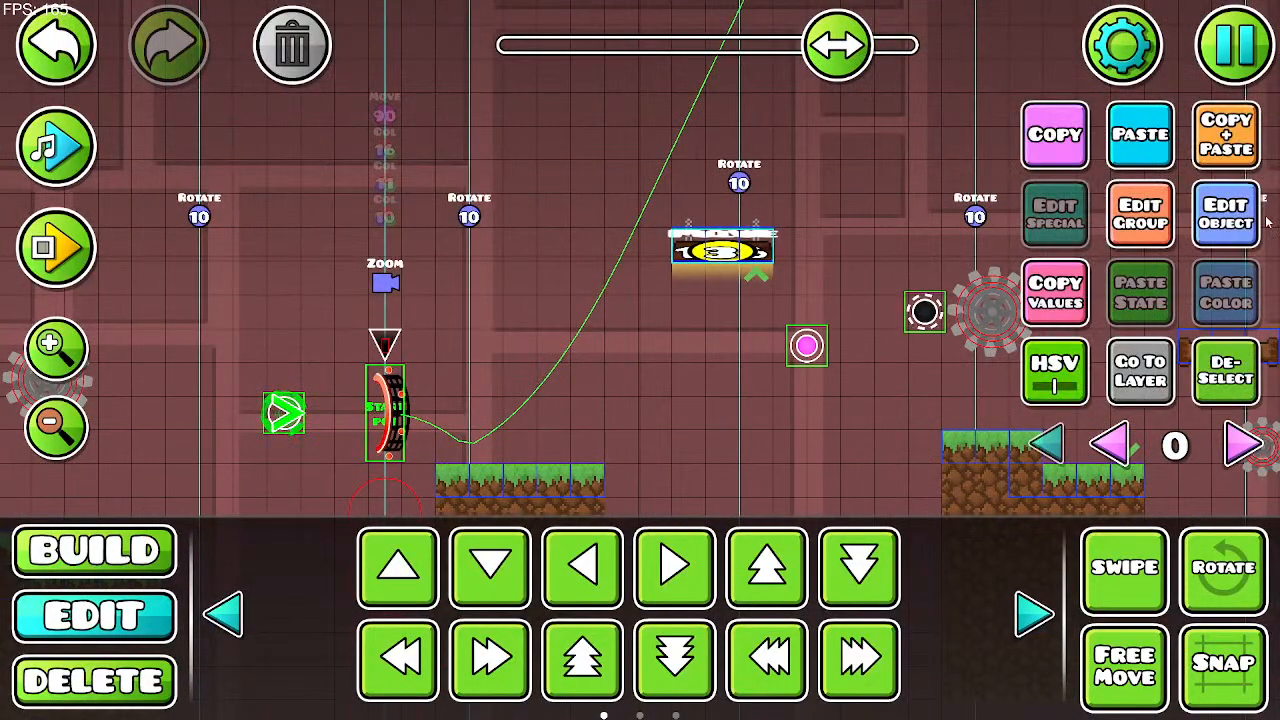
pyautogui.click(1226, 213)
pyautogui.click(640, 666)
# Step: Test-run the level's opening in the editor, then save and play the level from the very beginning
pyautogui.click(56, 248)
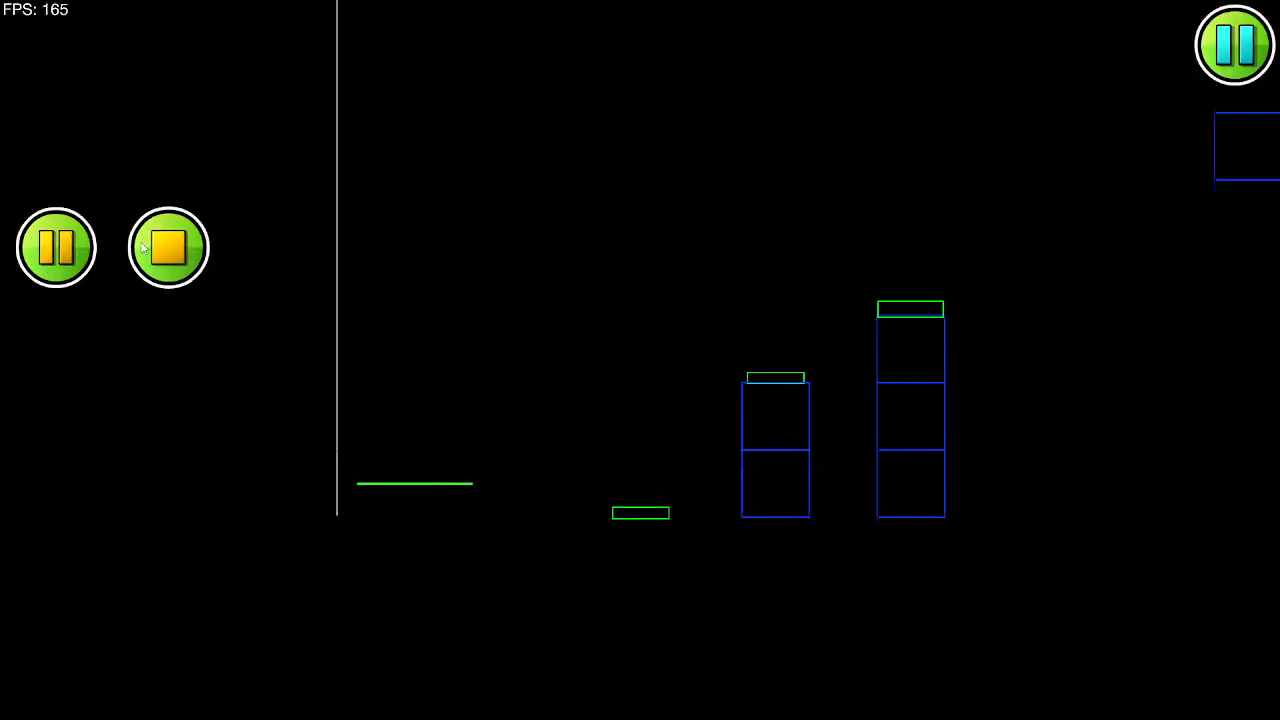
pyautogui.click(168, 247)
pyautogui.click(1213, 70)
pyautogui.click(770, 272)
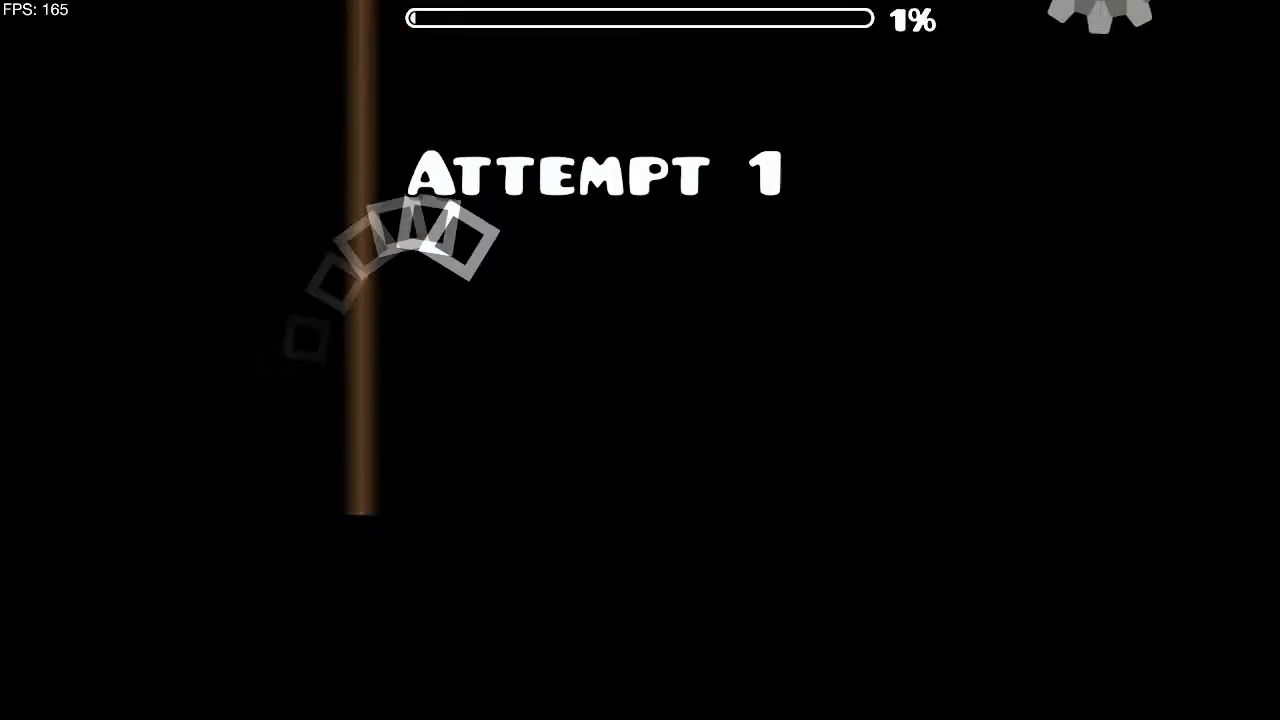
# Step: Play through the opening cube section, jumping the spikes, grass-and-dirt pillars, orbs and saws up to the first portal
pyautogui.press('space')
pyautogui.press('space')
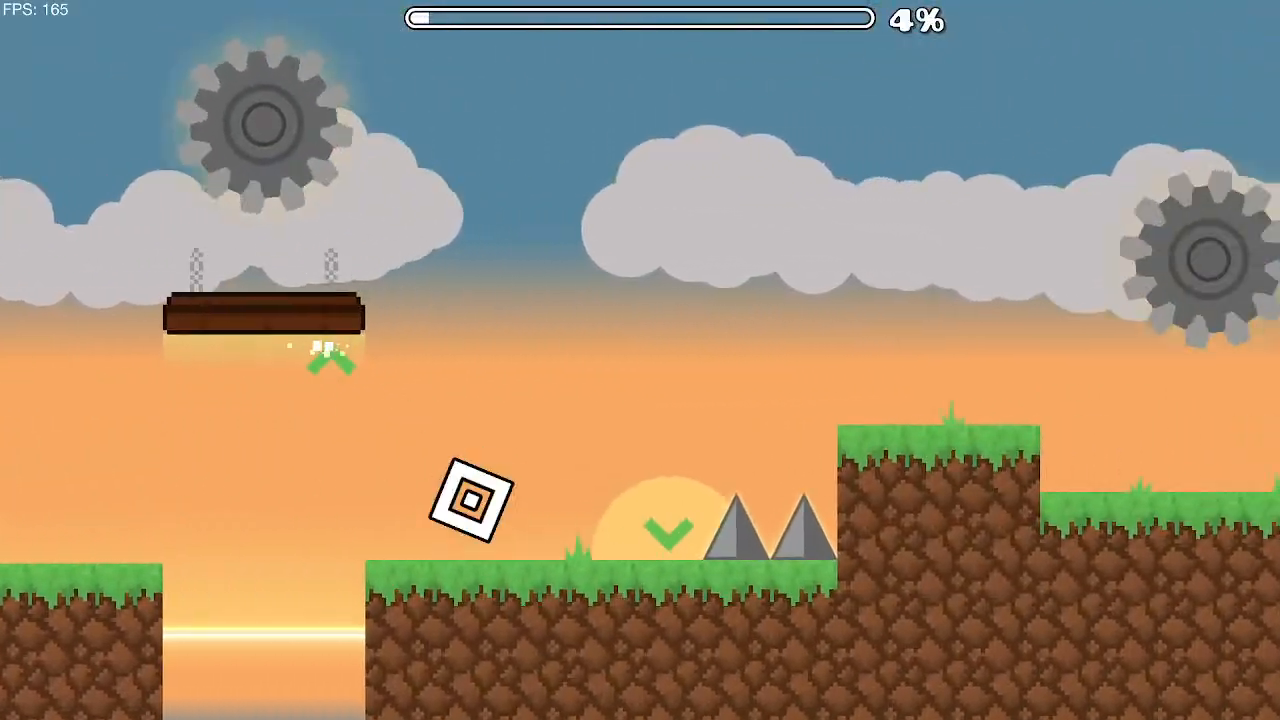
pyautogui.press('space')
pyautogui.press('space')
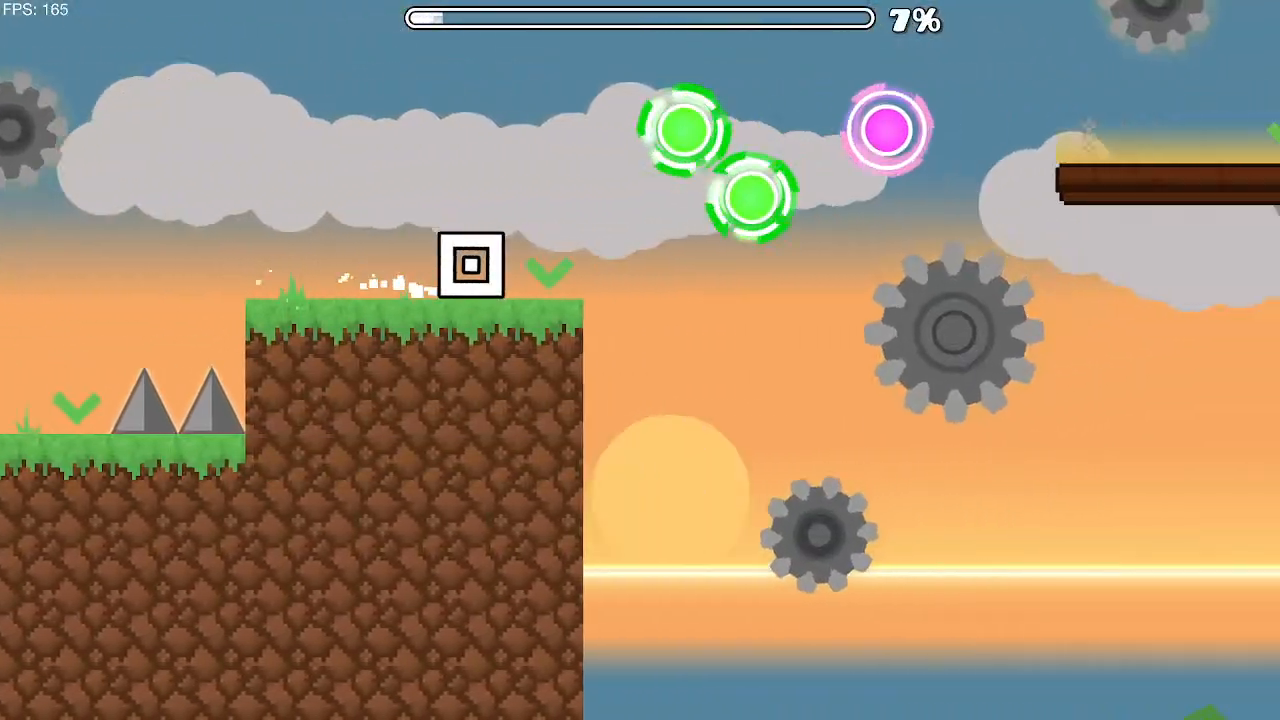
pyautogui.press('space')
pyautogui.press('space')
pyautogui.press('space')
pyautogui.press('space')
pyautogui.press('space')
pyautogui.press('space')
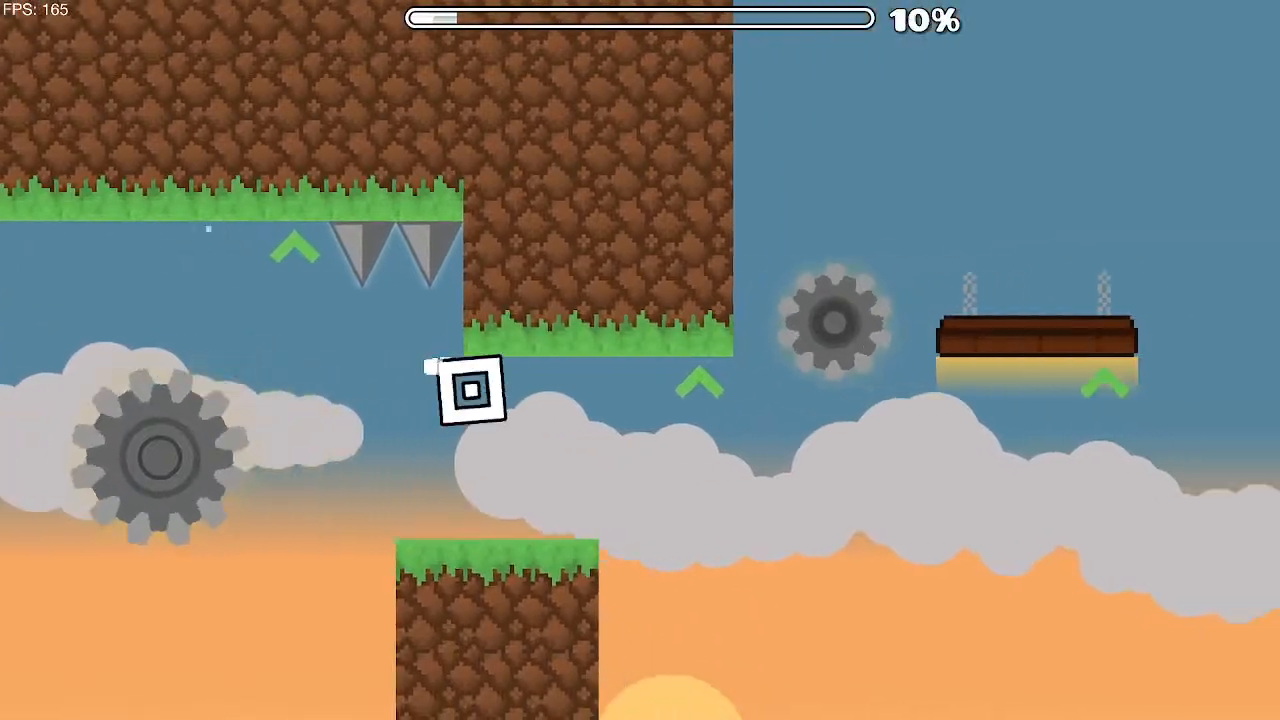
pyautogui.press('space')
pyautogui.press('space')
pyautogui.press('space')
pyautogui.press('space')
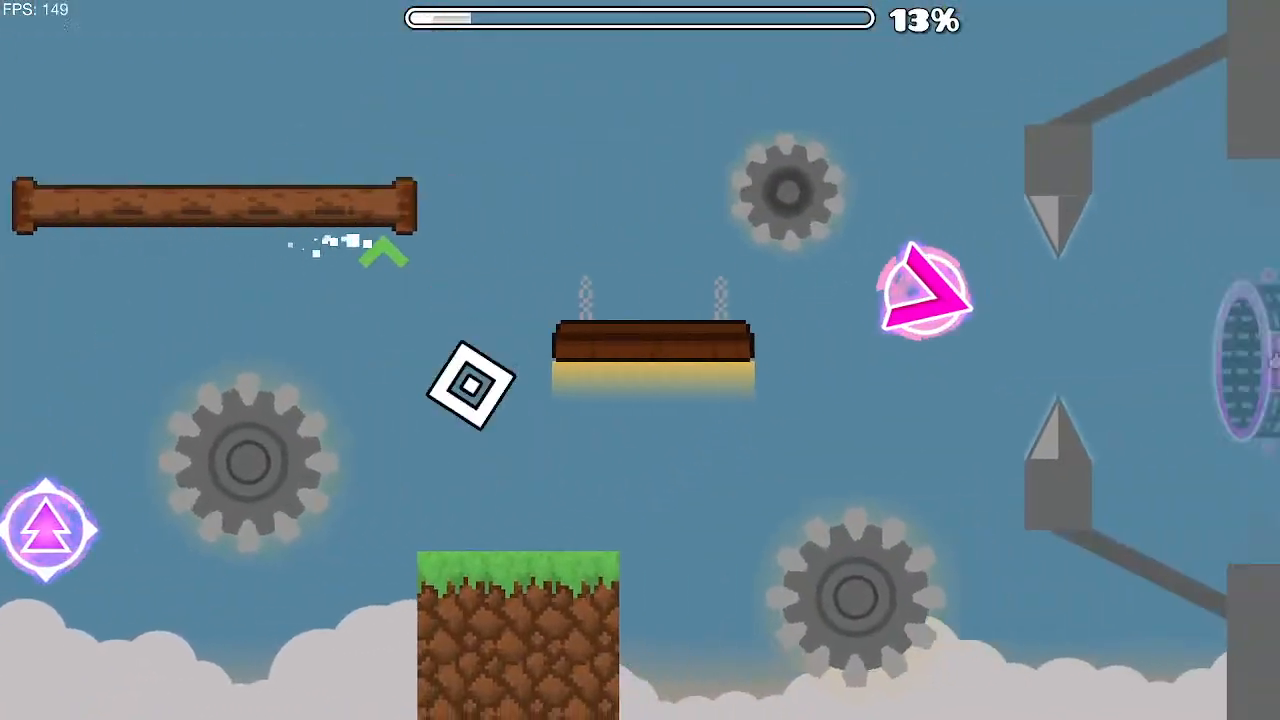
pyautogui.press('space')
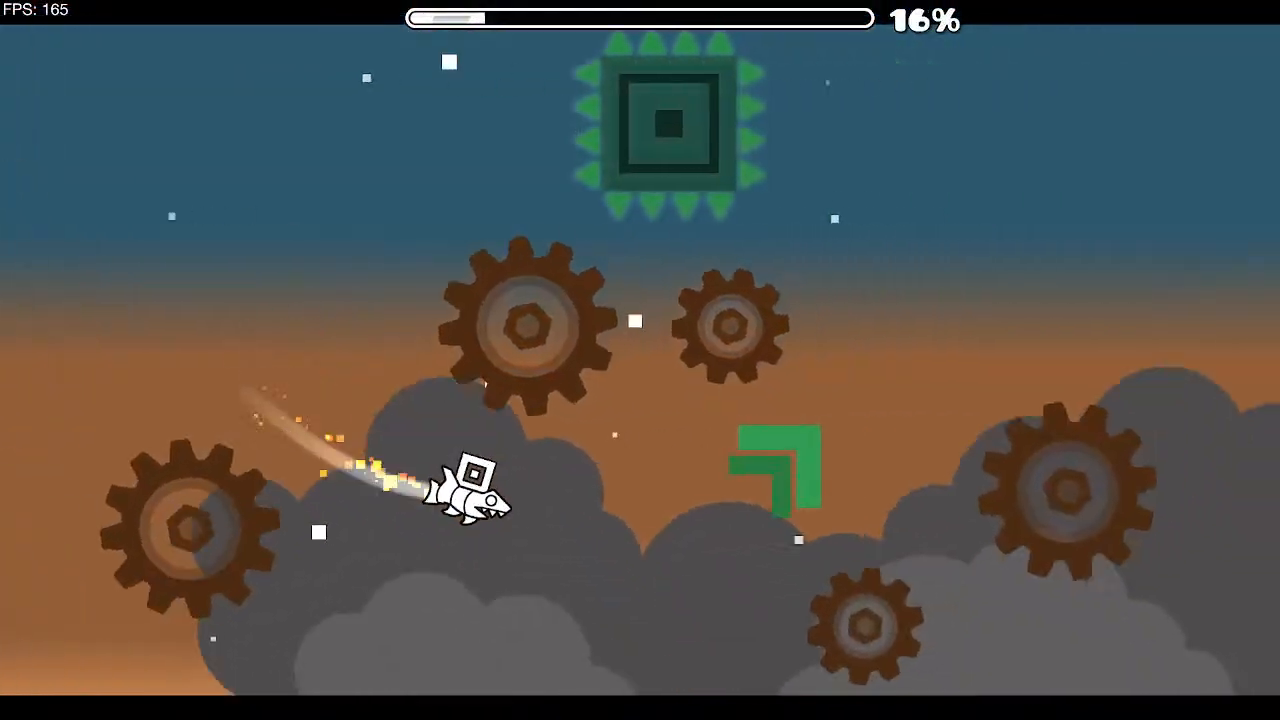
# Step: Fly through the ship section between the brown gears and green spiked platforms
pyautogui.press('space')
pyautogui.press('space')
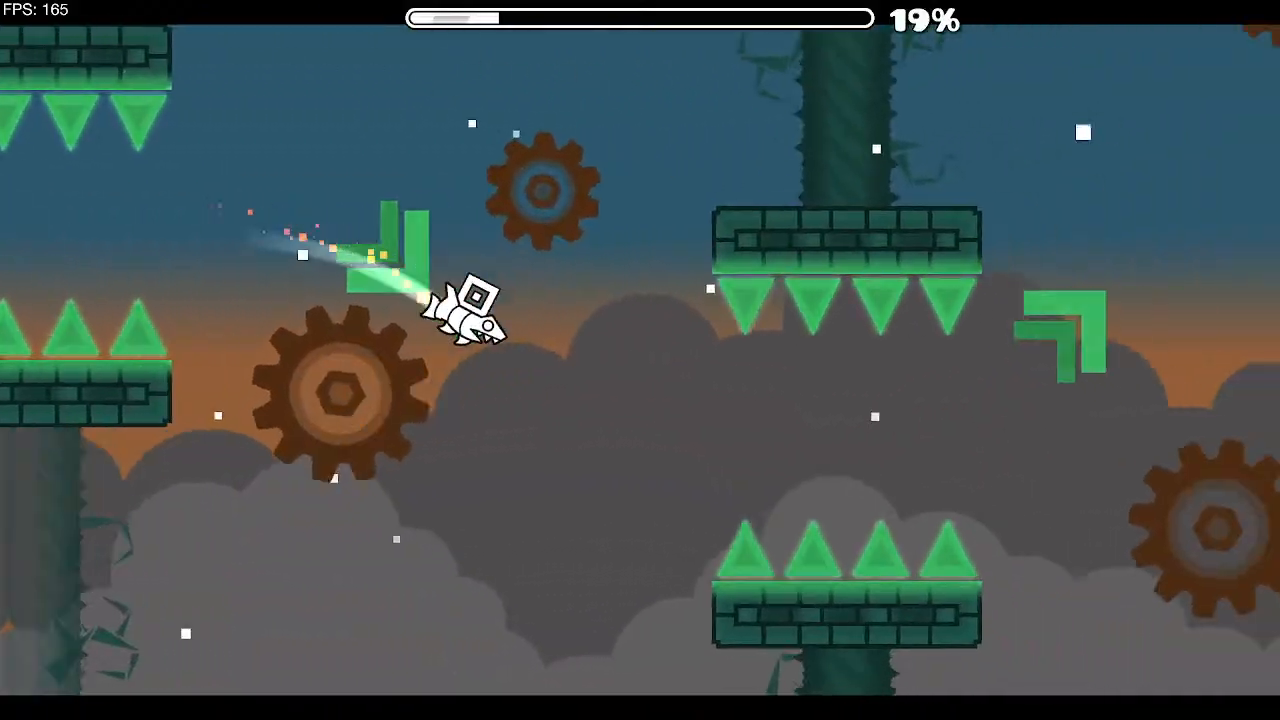
pyautogui.press('space')
pyautogui.press('space')
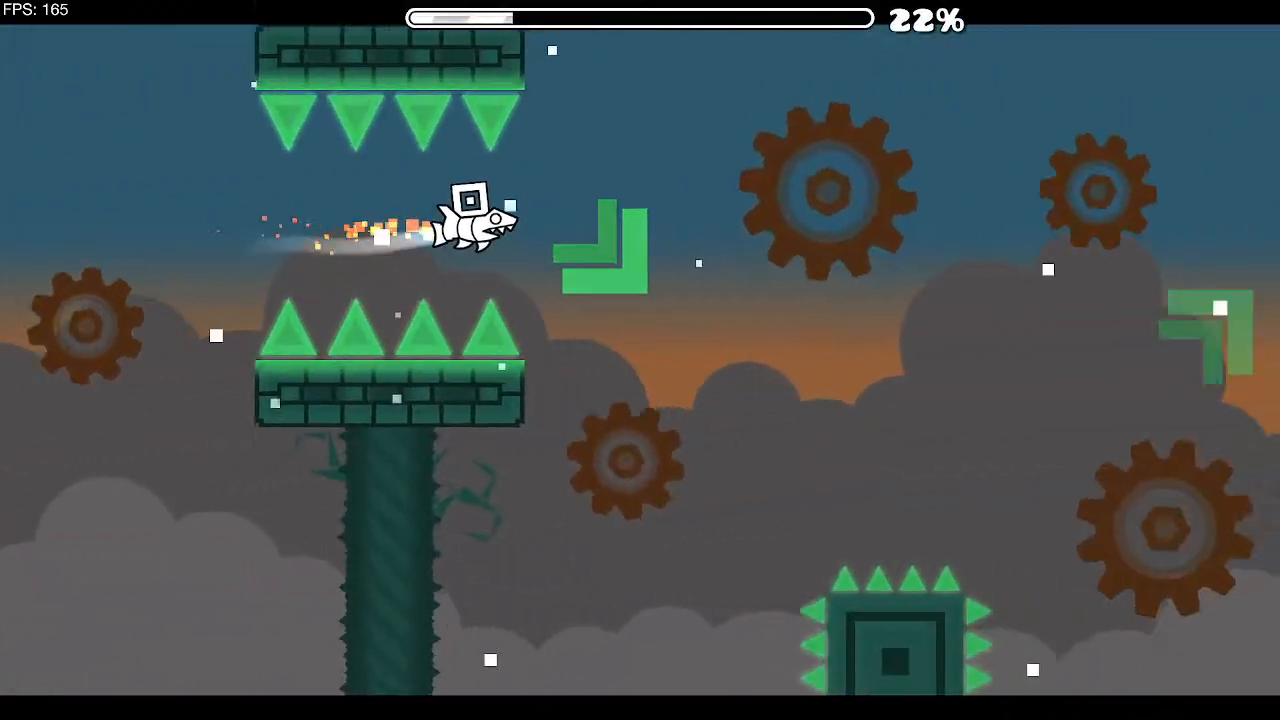
pyautogui.press('space')
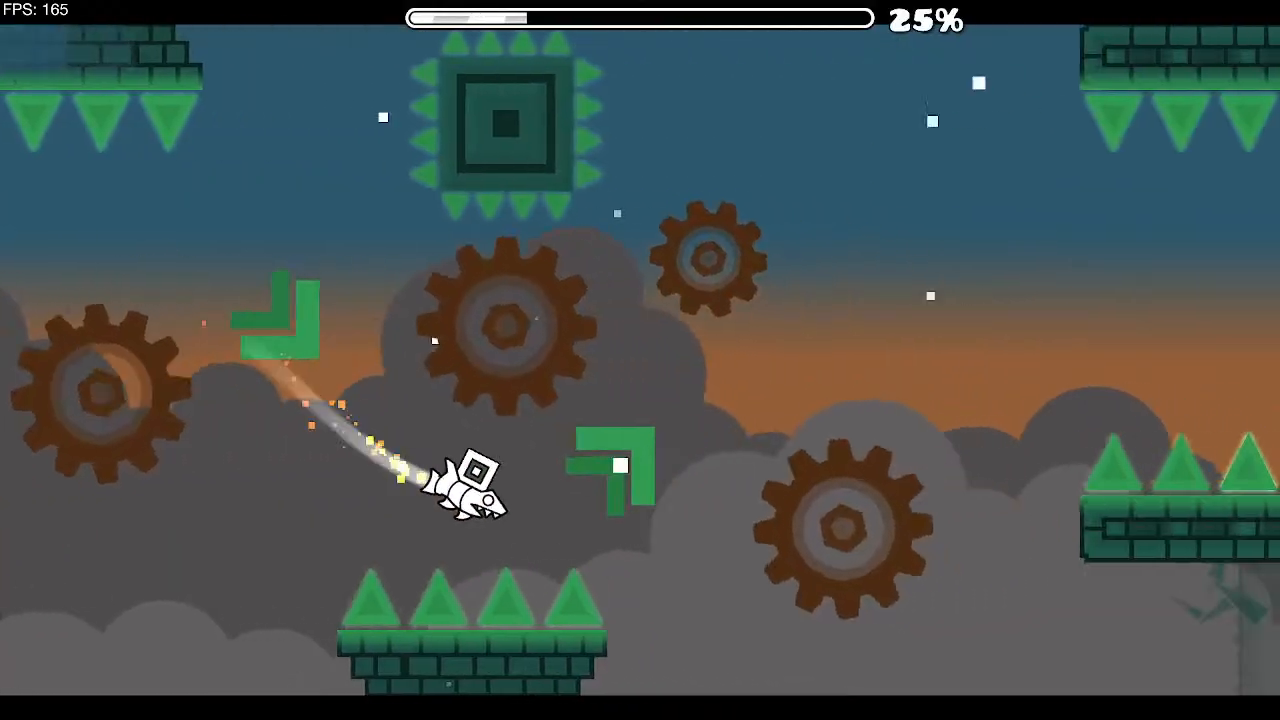
pyautogui.press('space')
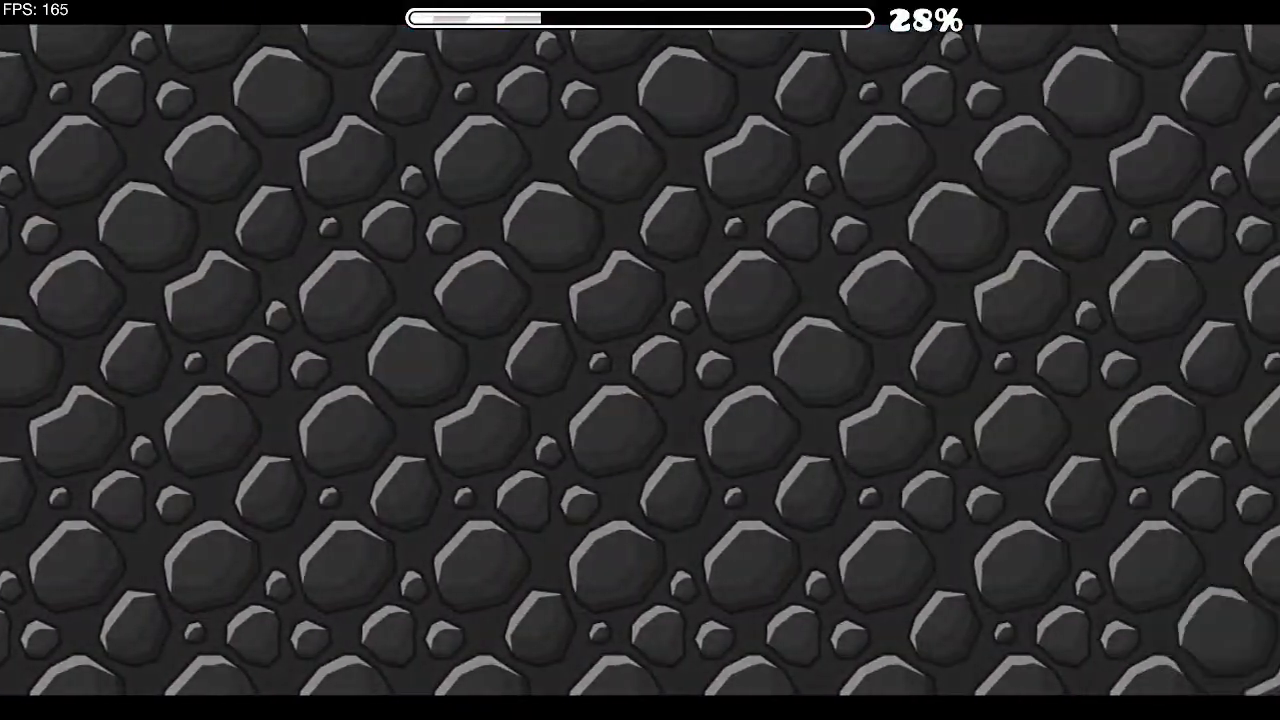
# Step: Play through the dark UFO section, steering between the gridded pillars, spikes and saws using the purple orbs
pyautogui.press('space')
pyautogui.press('space')
pyautogui.press('space')
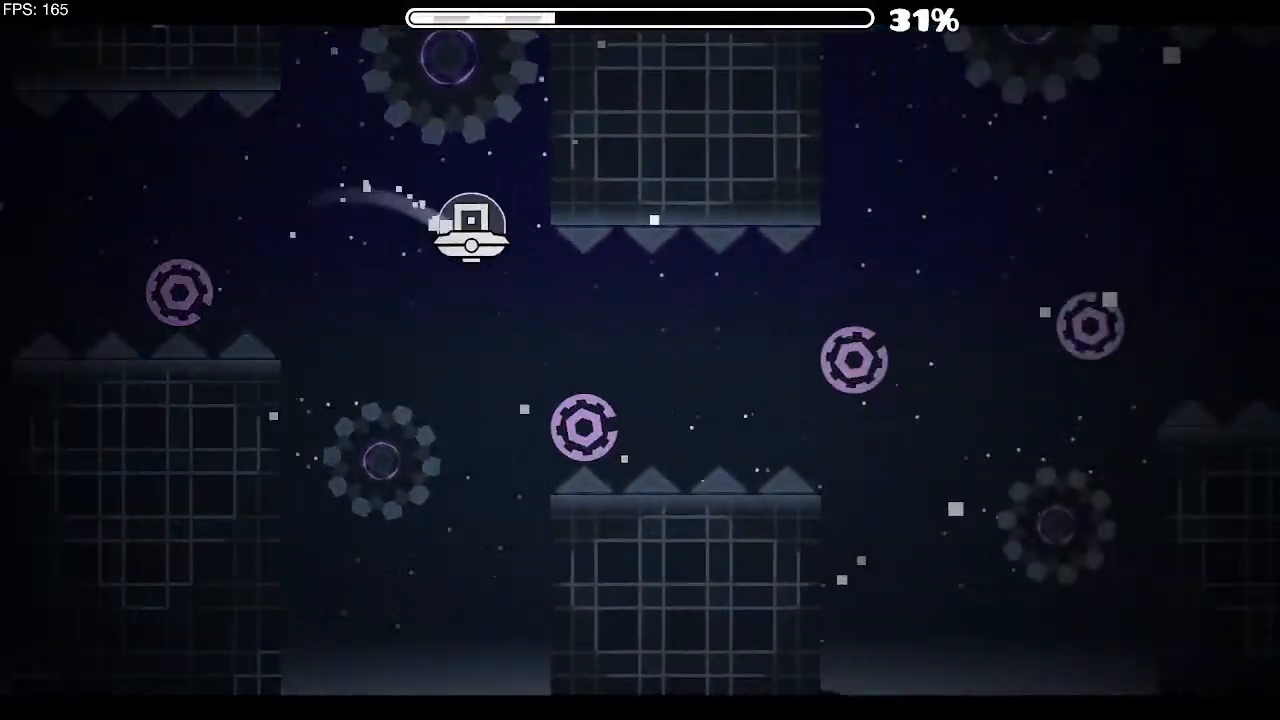
pyautogui.press('space')
pyautogui.press('space')
pyautogui.press('space')
pyautogui.press('space')
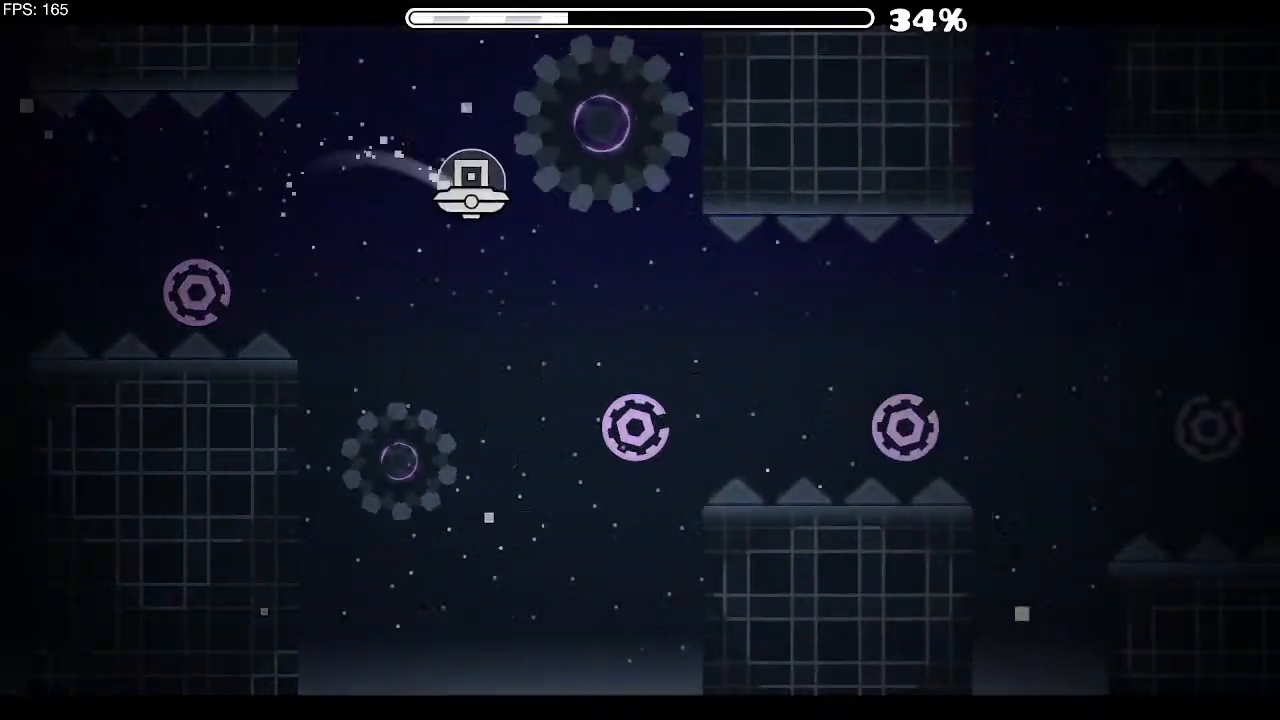
pyautogui.press('space')
pyautogui.press('space')
pyautogui.press('space')
pyautogui.press('space')
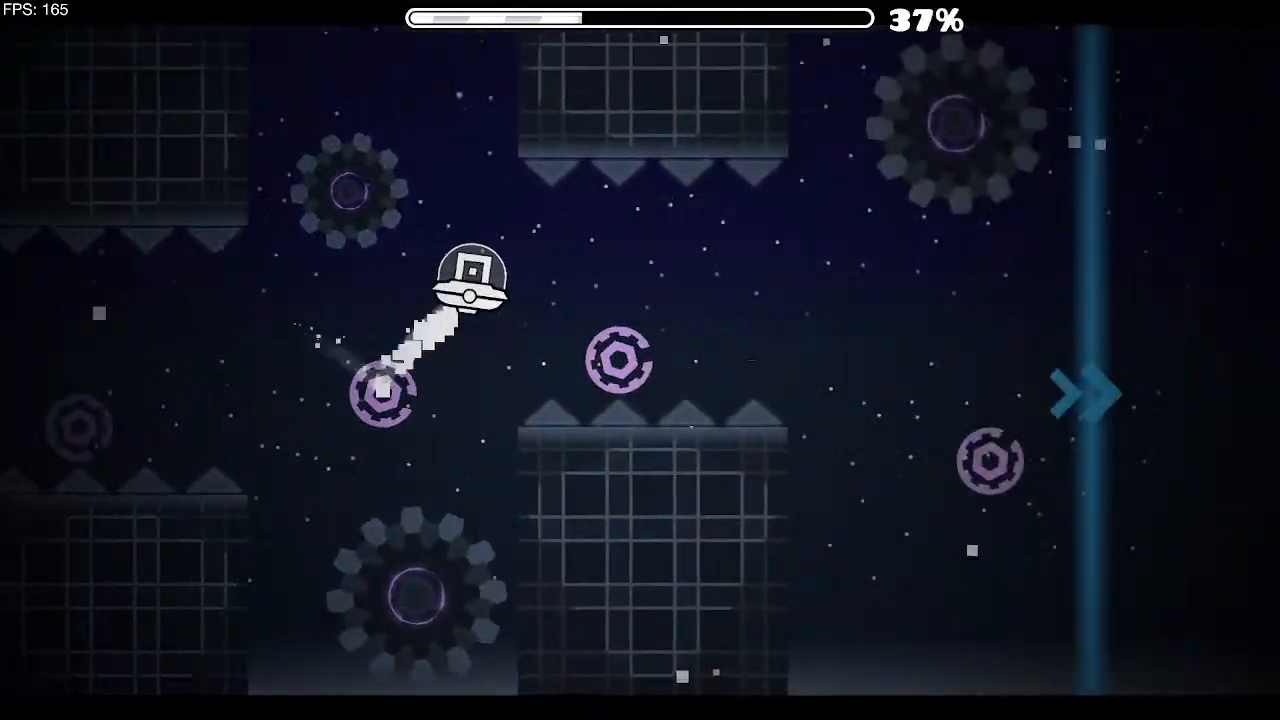
pyautogui.press('space')
pyautogui.press('space')
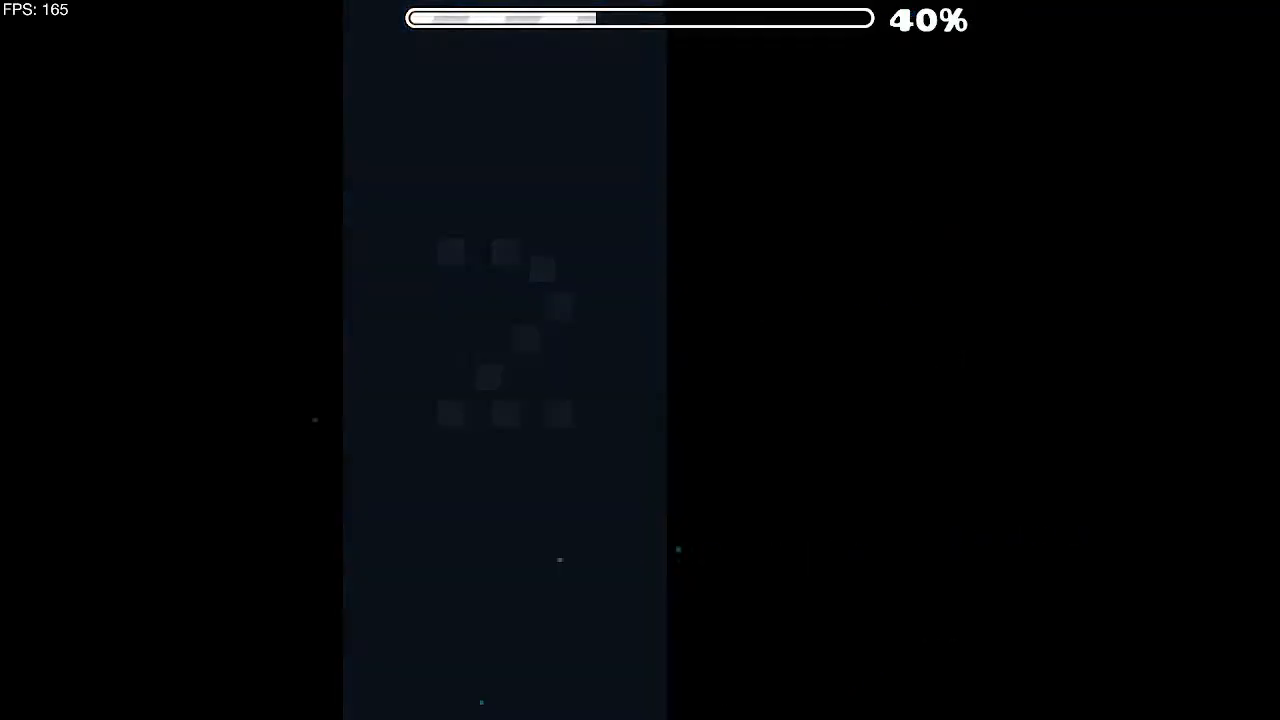
# Step: Play into the blue wave section, then leave the playtest and return to the editor
pyautogui.press('space')
pyautogui.press('space')
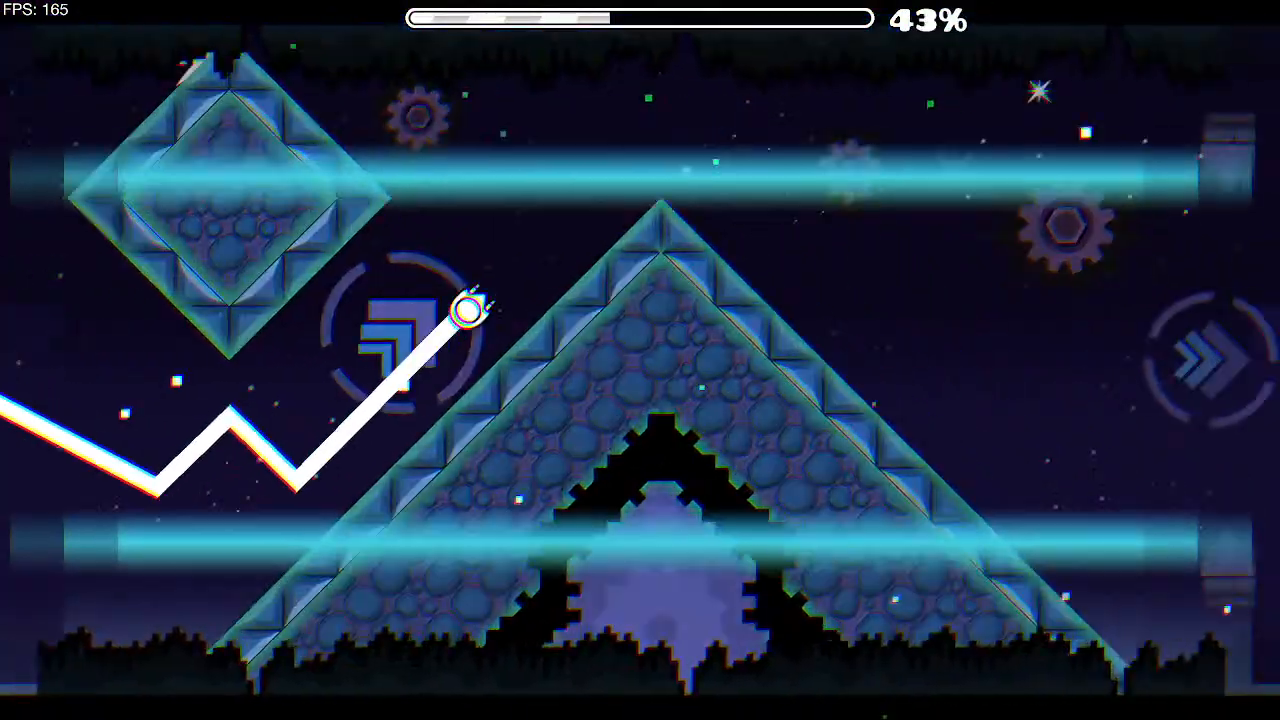
pyautogui.press('space')
pyautogui.press('space')
pyautogui.press('space')
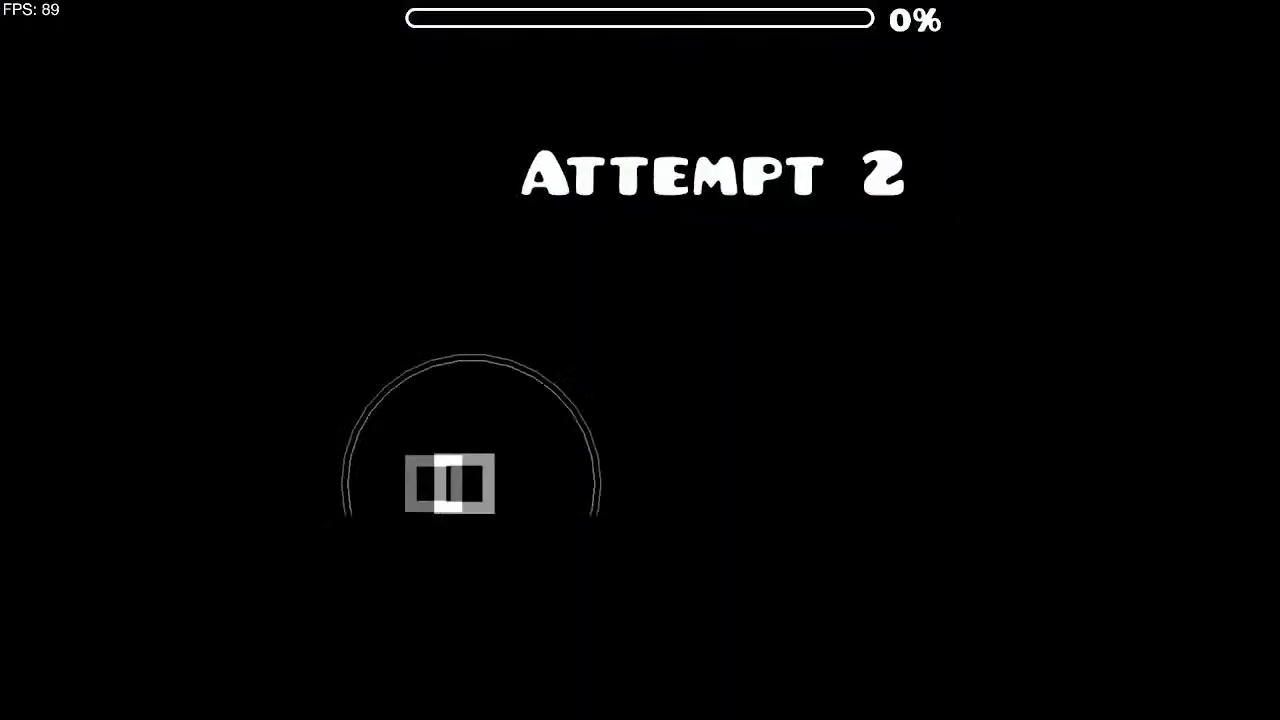
pyautogui.press('Escape')
pyautogui.press('Escape')
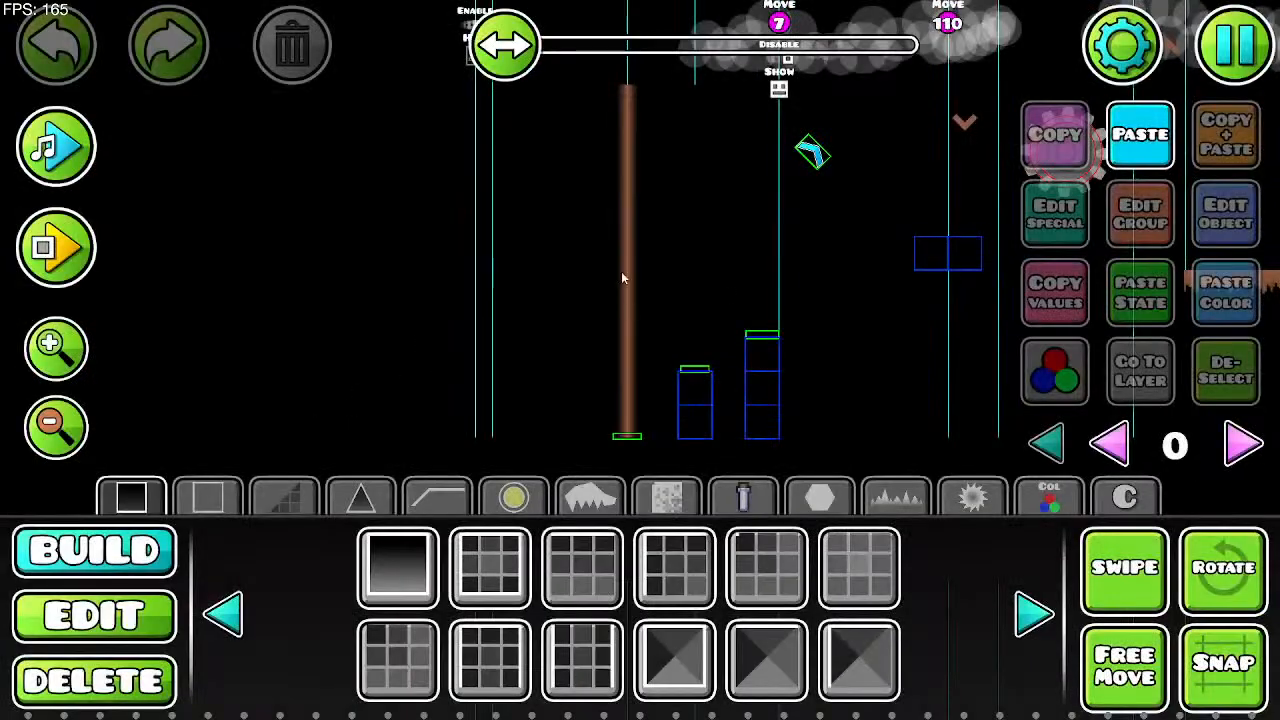
# Step: Enable the start position at the white portal after the zigzag spike corridor, just before the first face platforms
pyautogui.moveTo(624, 275); pyautogui.dragTo(386, 68)
pyautogui.moveTo(508, 44); pyautogui.dragTo(679, 262)
pyautogui.scroll(4, 640, 204)
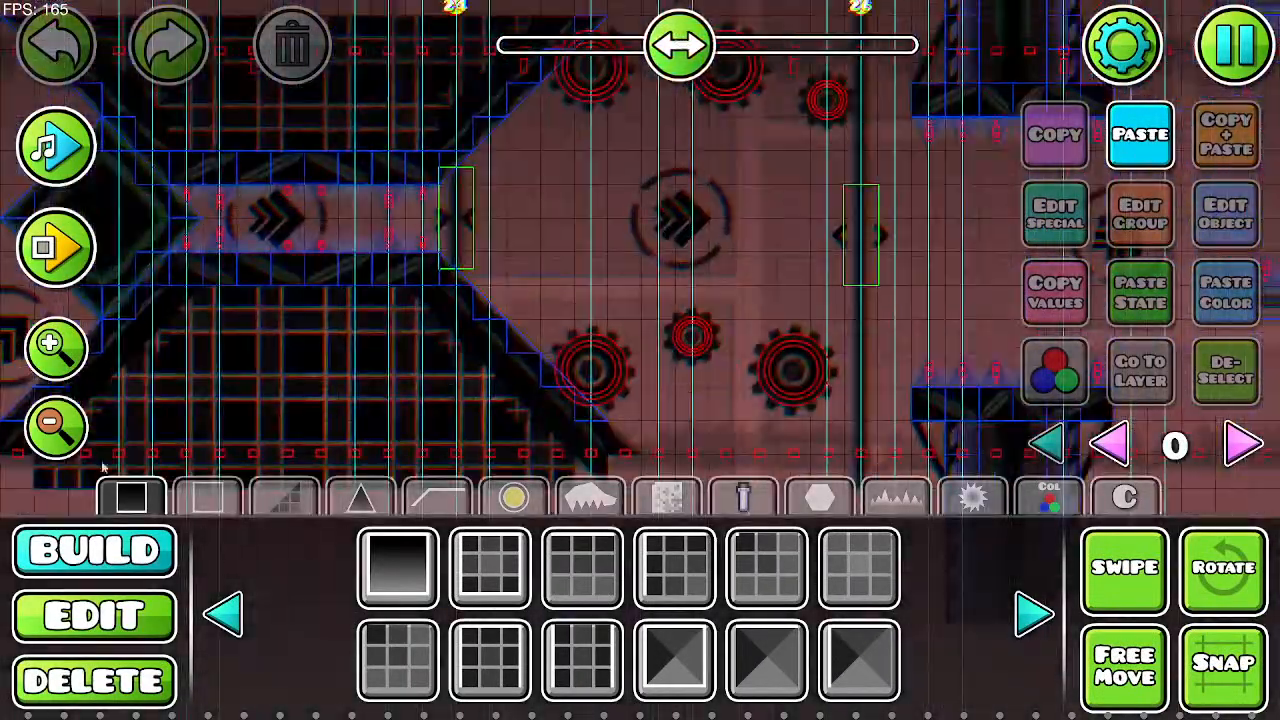
pyautogui.scroll(-4, 648, 250)
pyautogui.moveTo(317, 277); pyautogui.dragTo(572, 252)
pyautogui.moveTo(665, 44); pyautogui.dragTo(693, 50)
pyautogui.moveTo(400, 266); pyautogui.dragTo(297, 240)
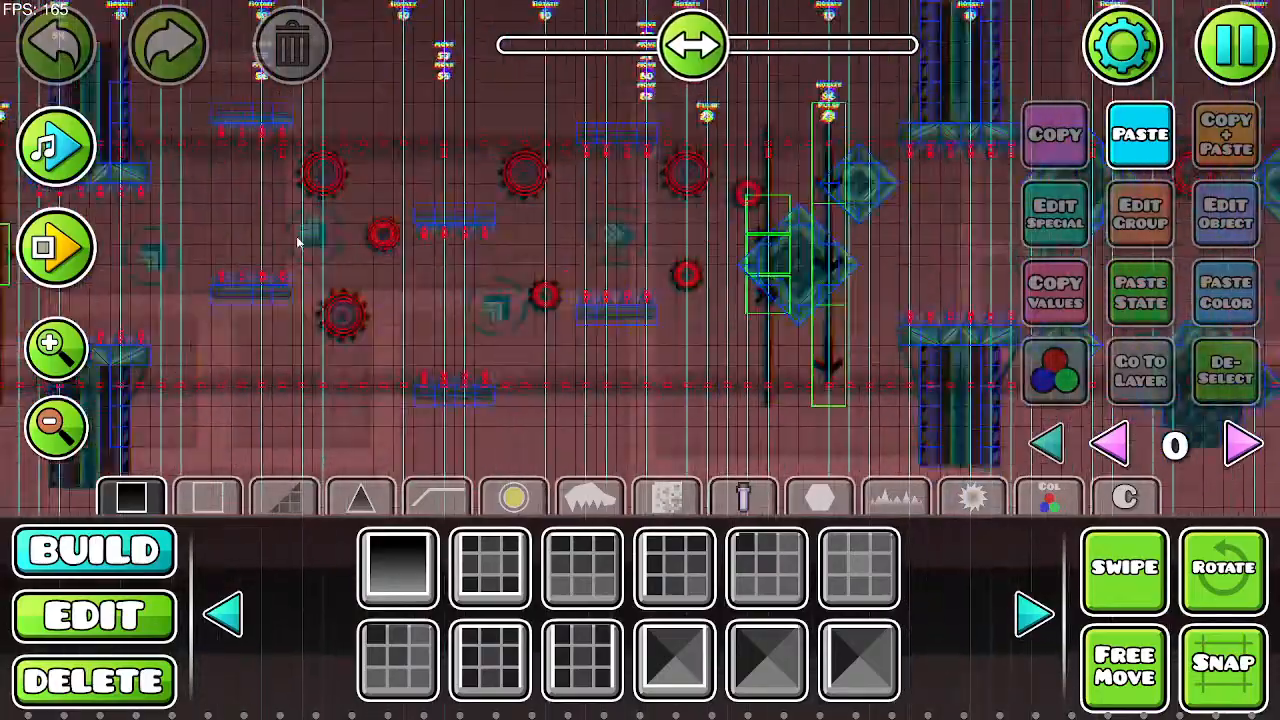
pyautogui.moveTo(900, 290); pyautogui.dragTo(351, 283)
pyautogui.moveTo(654, 310); pyautogui.dragTo(303, 257)
pyautogui.moveTo(900, 285); pyautogui.dragTo(345, 270)
pyautogui.moveTo(717, 285); pyautogui.dragTo(106, 277)
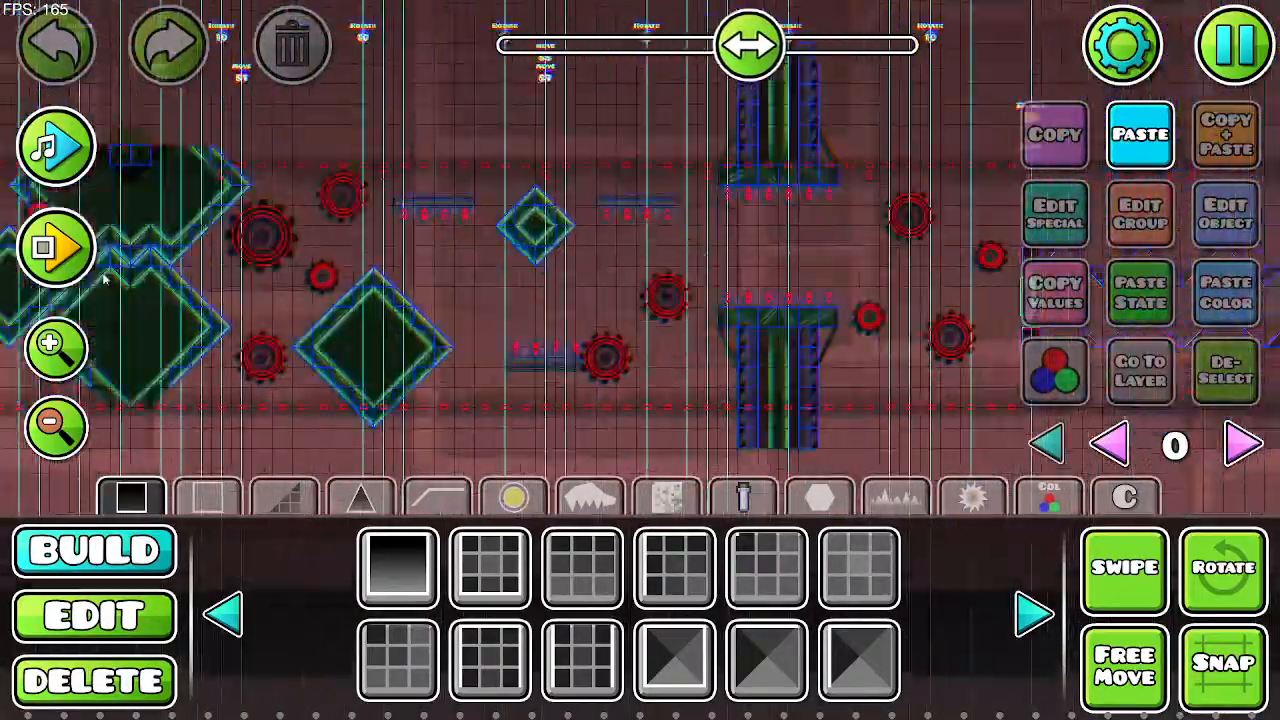
pyautogui.moveTo(840, 292); pyautogui.dragTo(130, 314)
pyautogui.click(62, 334)
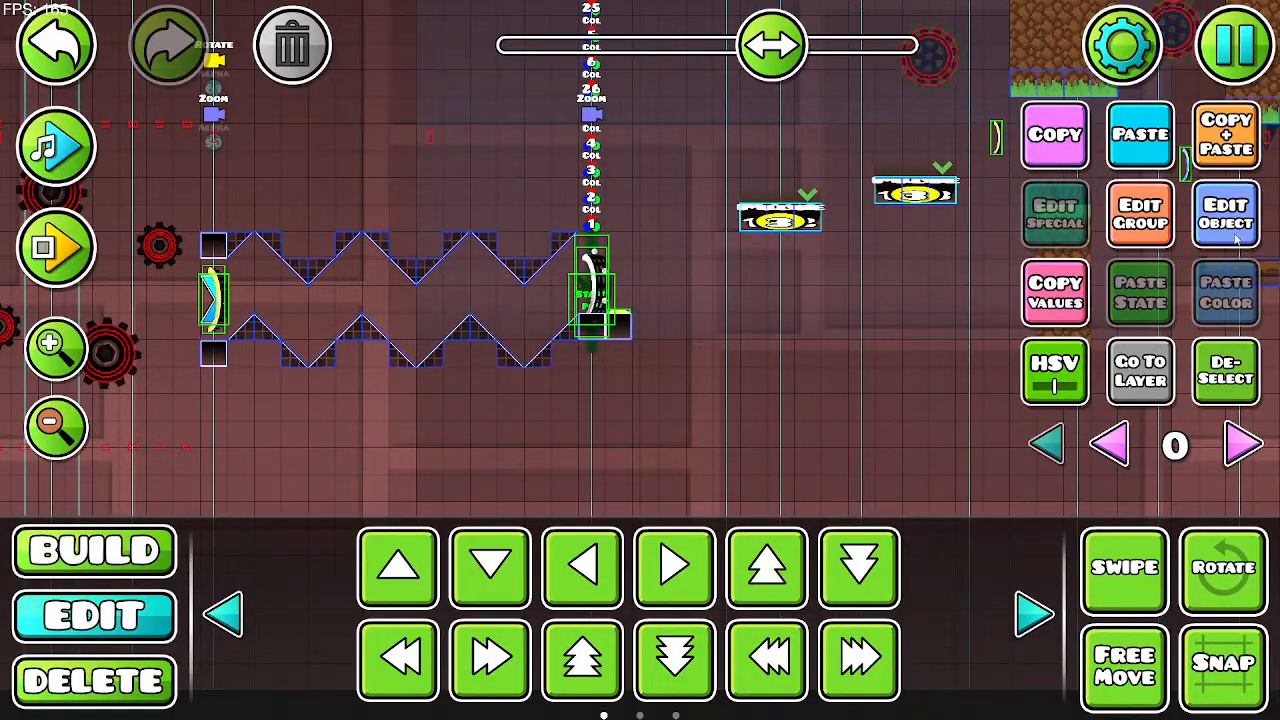
pyautogui.click(1234, 232)
pyautogui.click(667, 661)
# Step: Save and playtest from the enabled start position, jumping through the opening robot platforms and spiked dirt pillars
pyautogui.press('Escape')
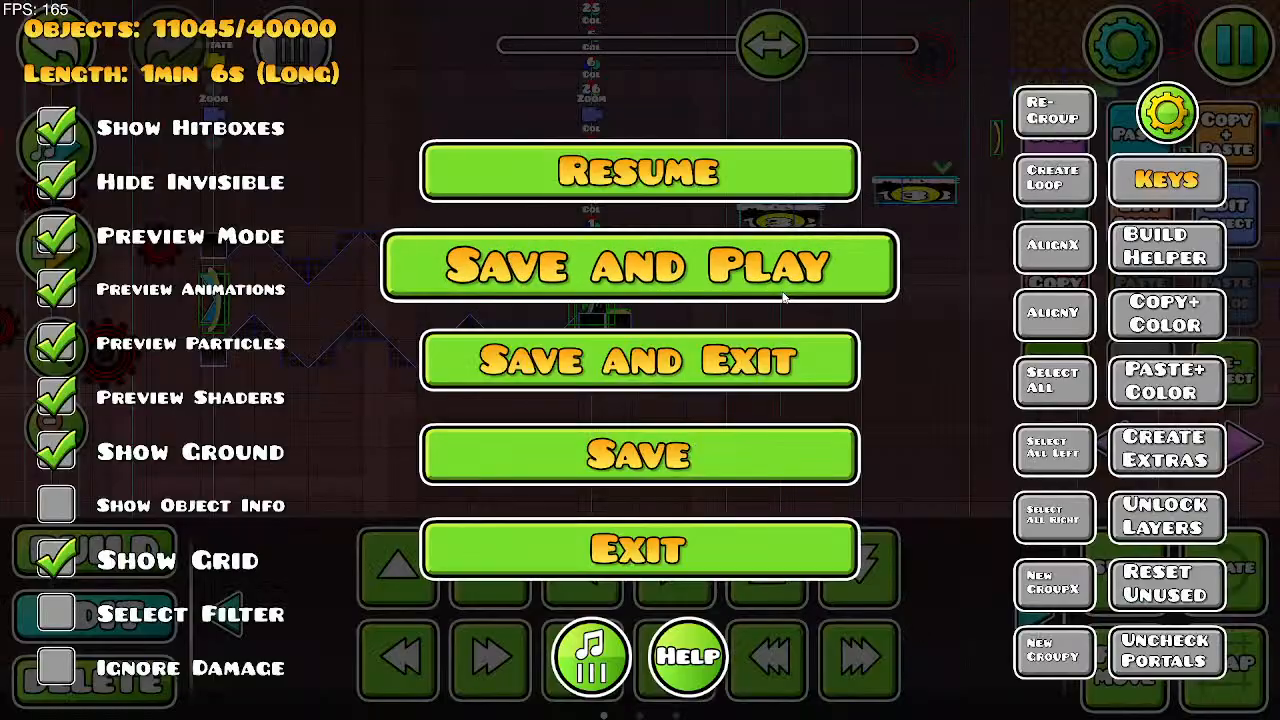
pyautogui.click(784, 296)
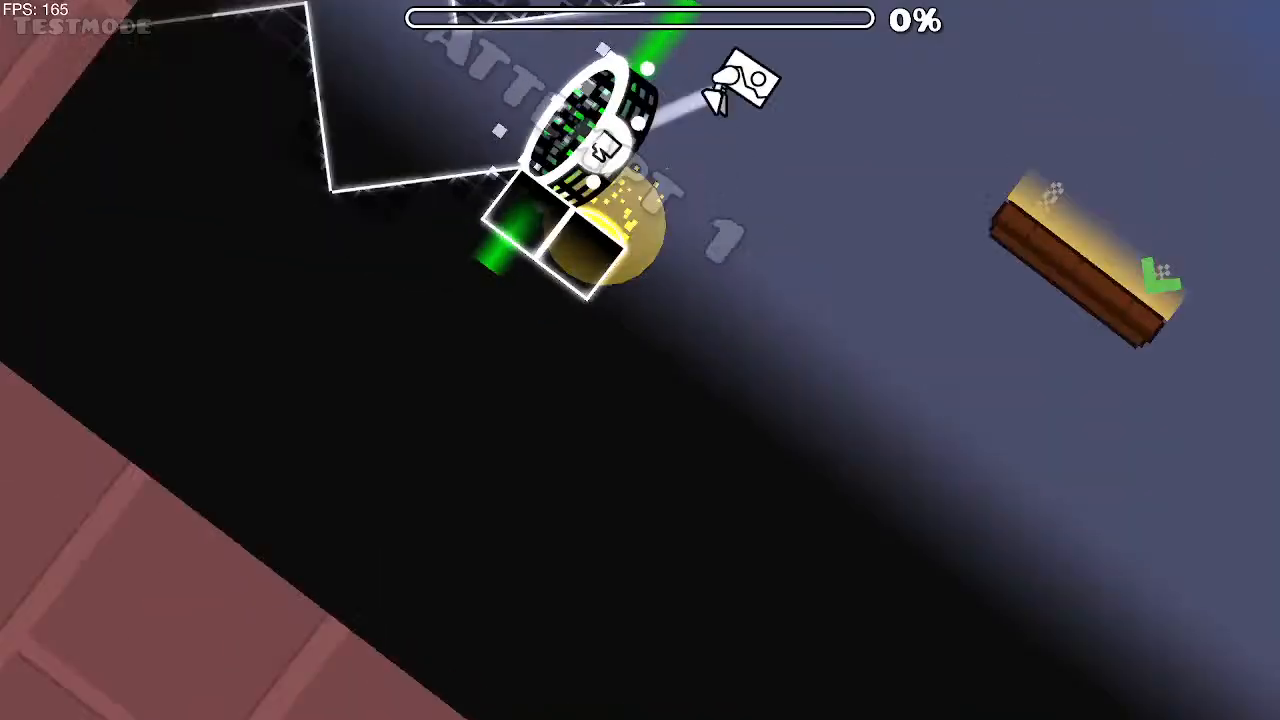
pyautogui.press('space')
pyautogui.press('space')
pyautogui.press('space')
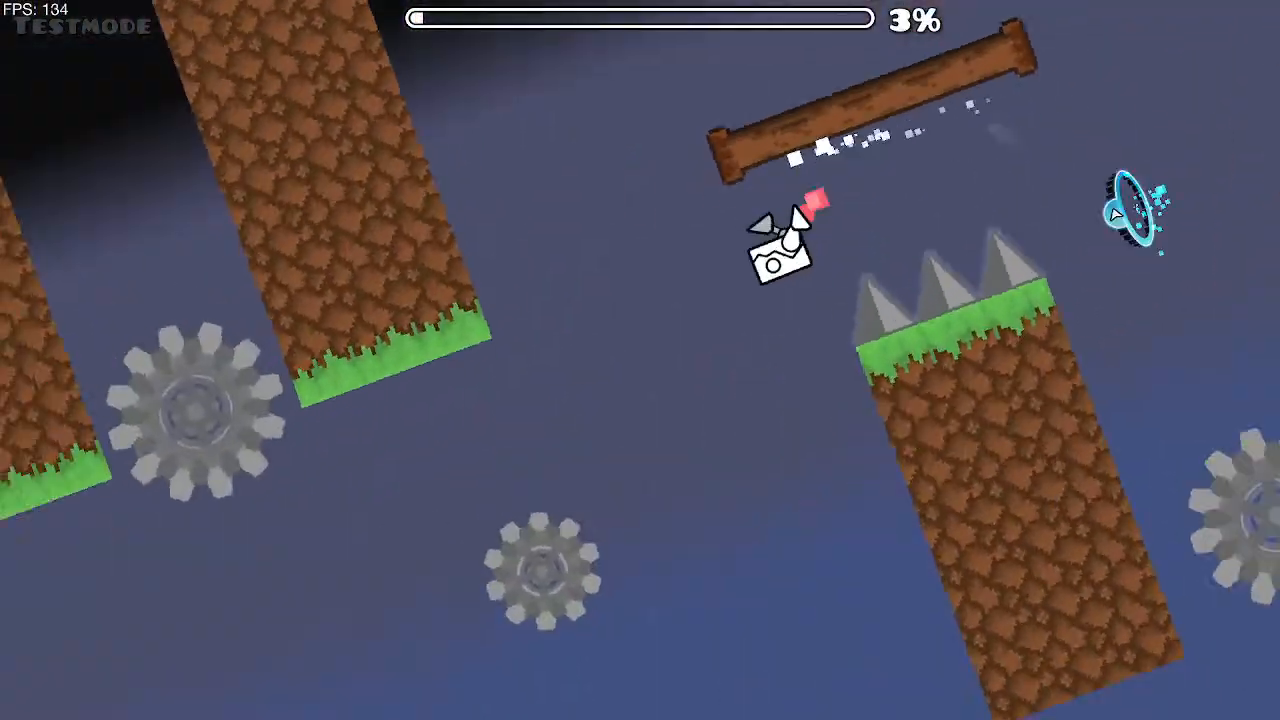
pyautogui.press('space')
pyautogui.press('space')
pyautogui.press('space')
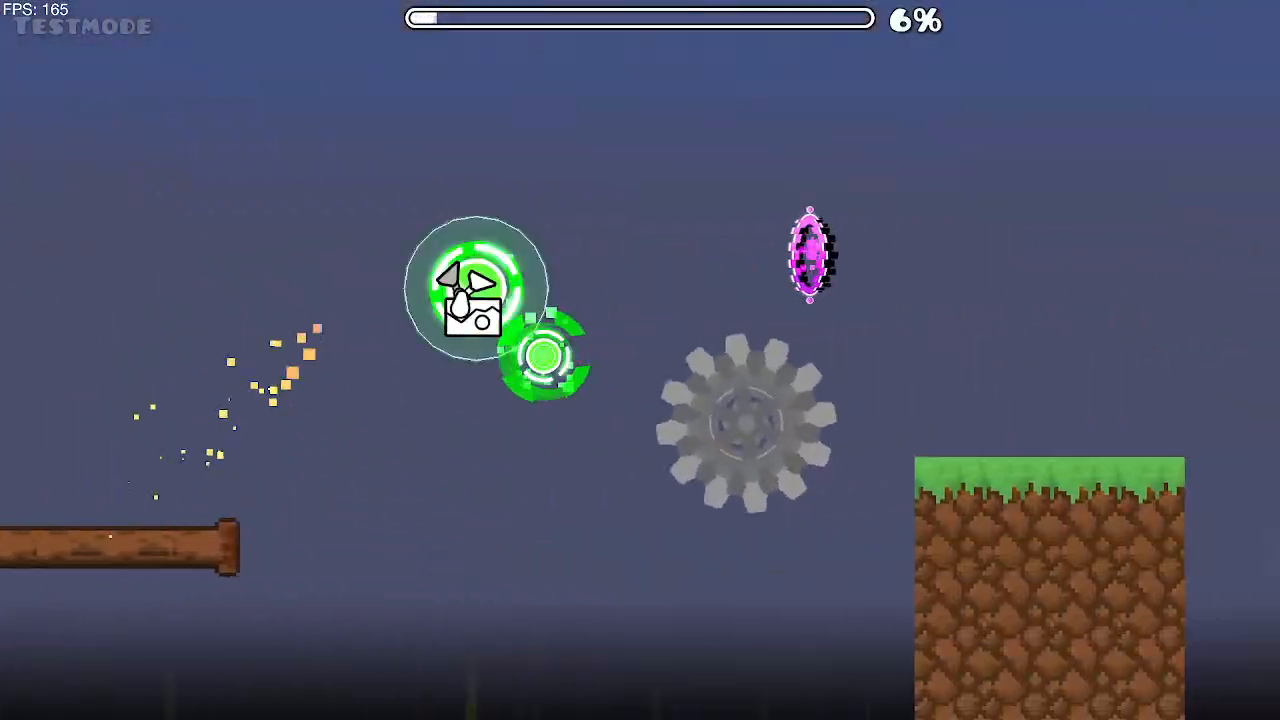
# Step: Play through the rest of the robot section, using the green and blue orbs to reach the grassy dirt pillars
pyautogui.press('space')
pyautogui.press('space')
pyautogui.press('space')
pyautogui.press('space')
pyautogui.press('space')
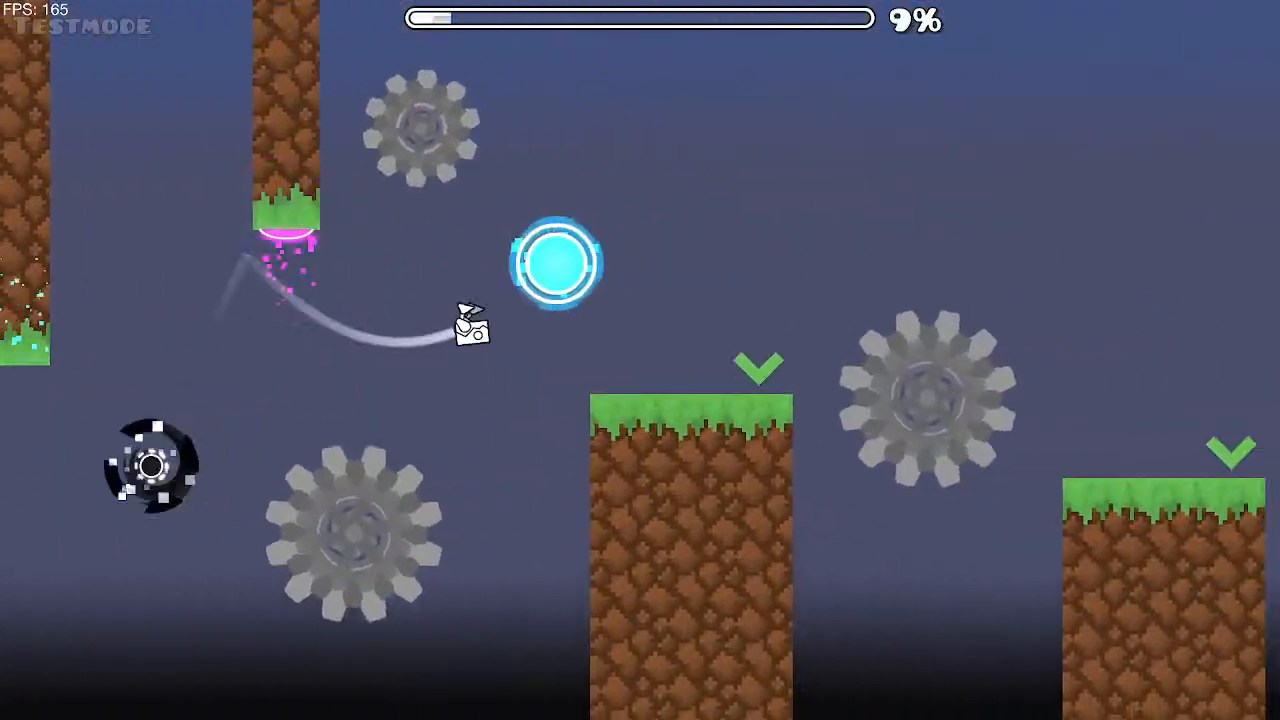
pyautogui.press('space')
pyautogui.press('space')
pyautogui.press('space')
pyautogui.press('space')
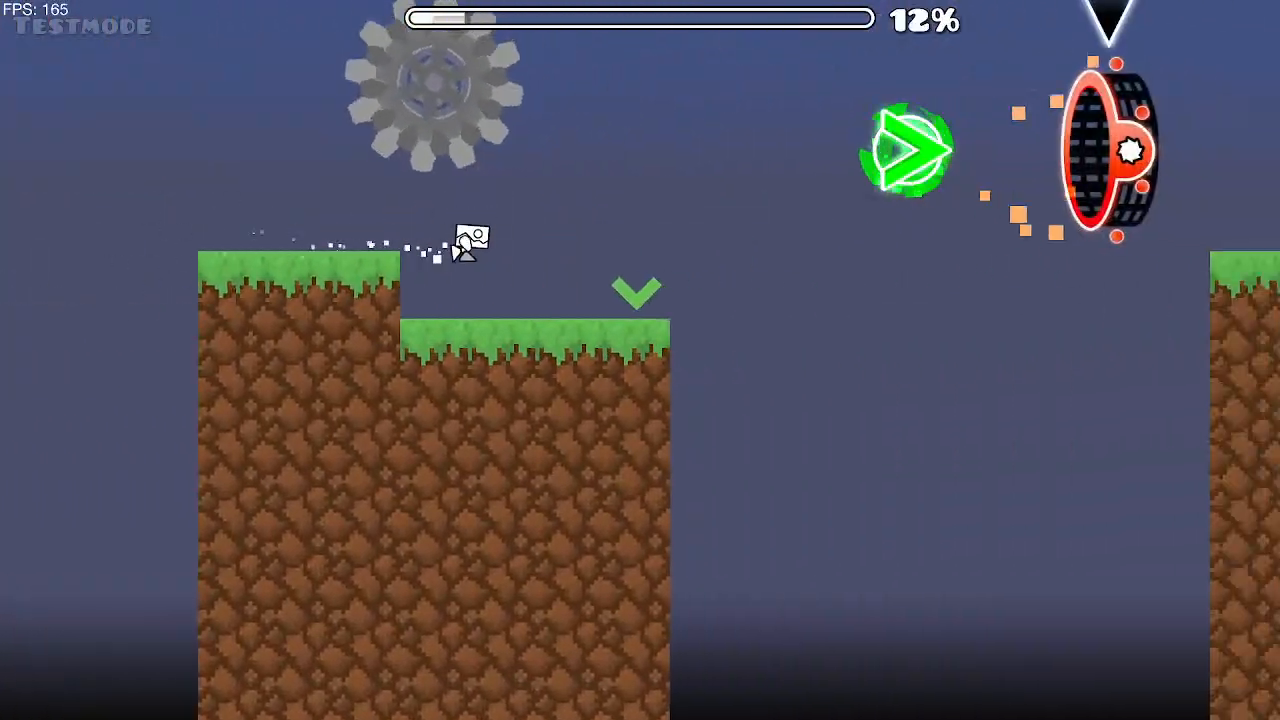
# Step: Take the green dash orb through the red ball portal and play past the first hanging platform using the pink and black orbs
pyautogui.press('space')
pyautogui.press('space')
pyautogui.press('space')
pyautogui.press('space')
pyautogui.press('space')
pyautogui.press('space')
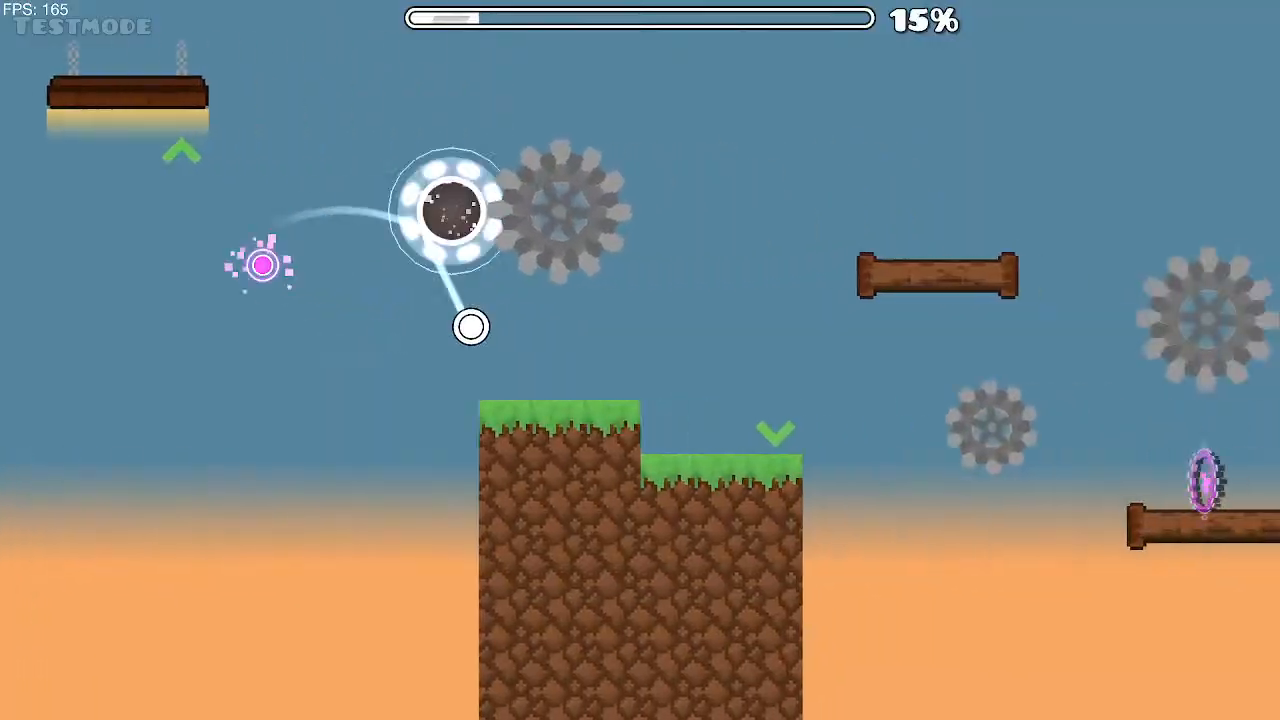
# Step: Play through the ball section's log platforms and orbs up to the second hanging platform
pyautogui.press('space')
pyautogui.press('space')
pyautogui.press('space')
pyautogui.press('space')
pyautogui.press('space')
pyautogui.press('space')
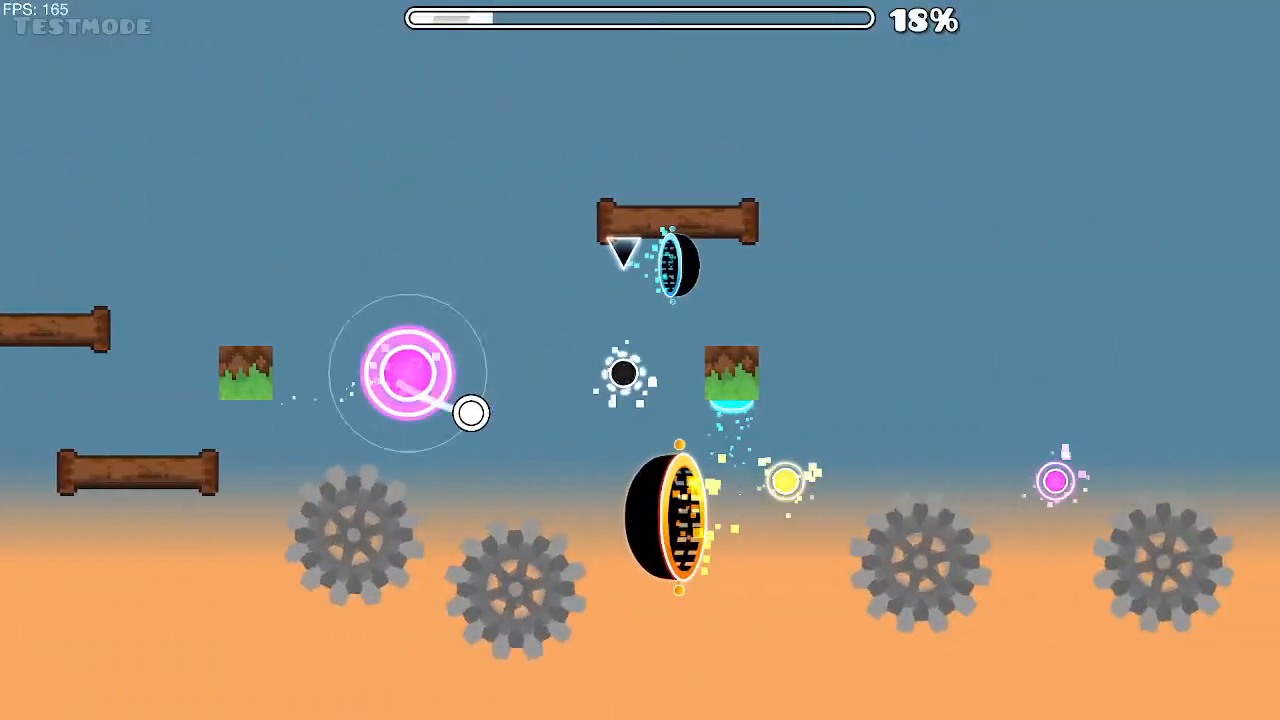
pyautogui.press('space')
pyautogui.press('space')
pyautogui.press('space')
pyautogui.press('space')
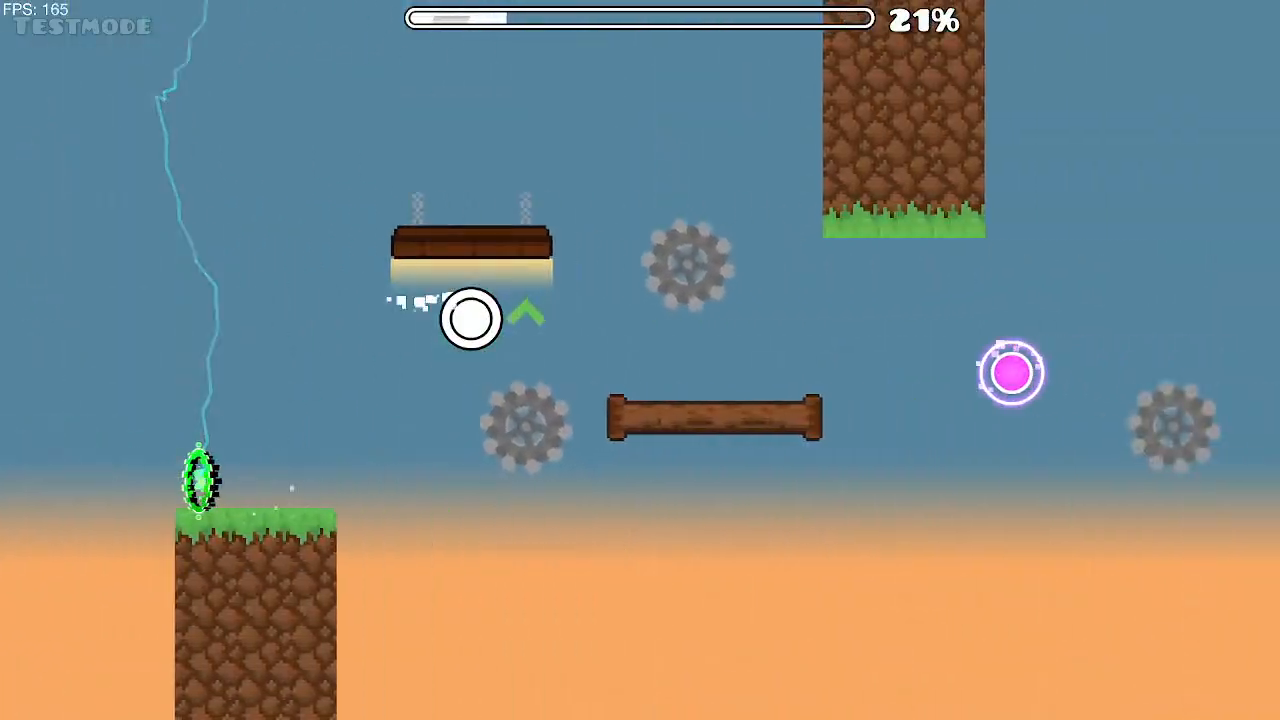
# Step: Play the end of the ball section as far as the row of gravity portals, and return to the editor
pyautogui.press('space')
pyautogui.press('space')
pyautogui.press('space')
pyautogui.press('space')
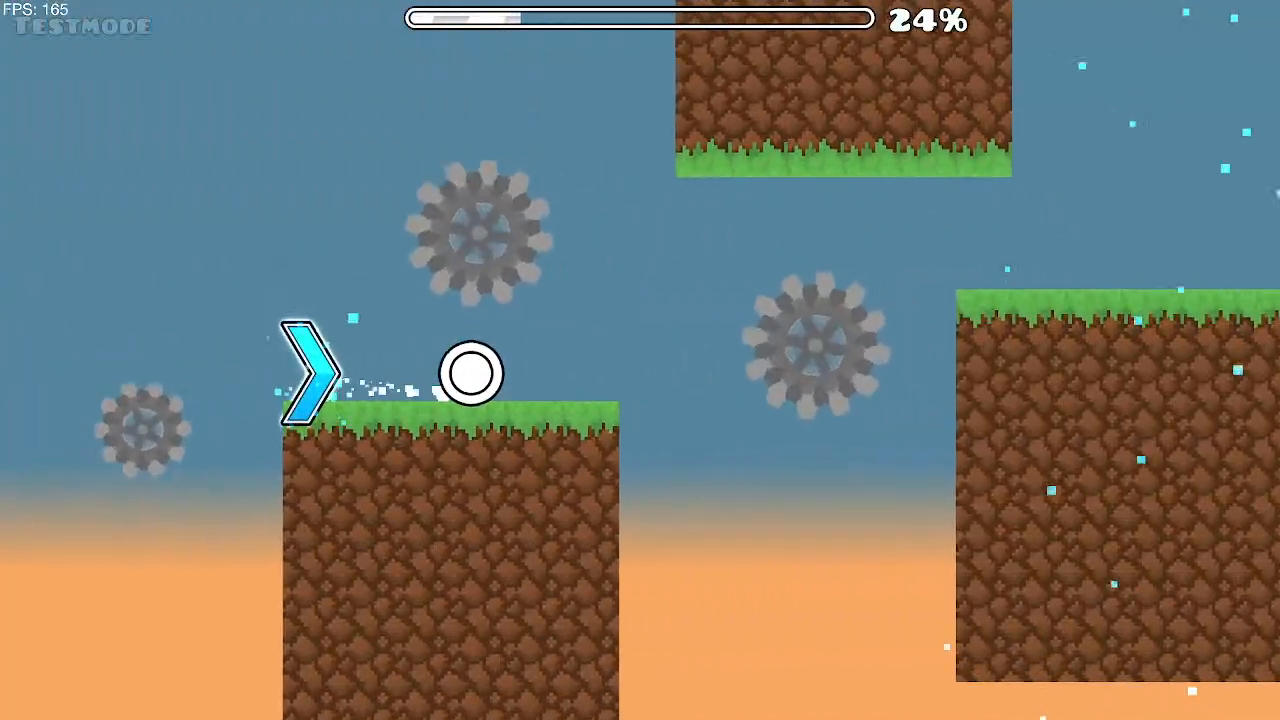
pyautogui.press('space')
pyautogui.press('space')
pyautogui.press('space')
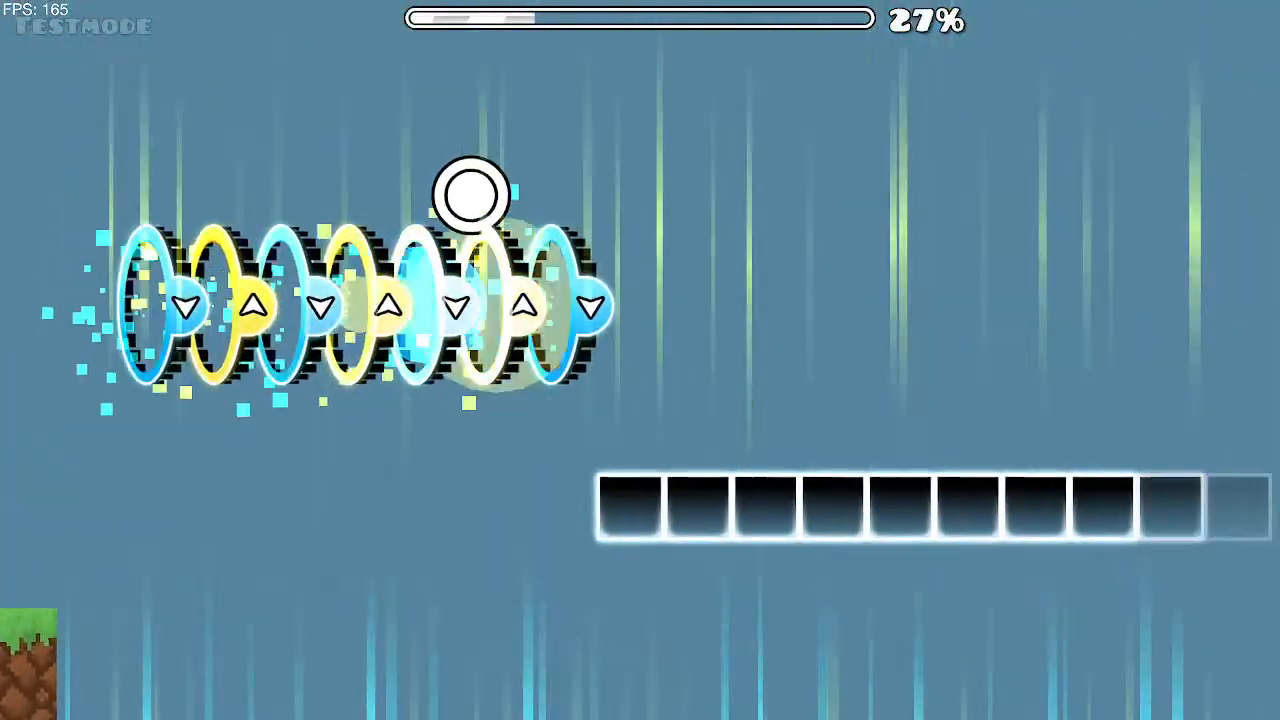
pyautogui.press('Escape')
pyautogui.click(354, 401)
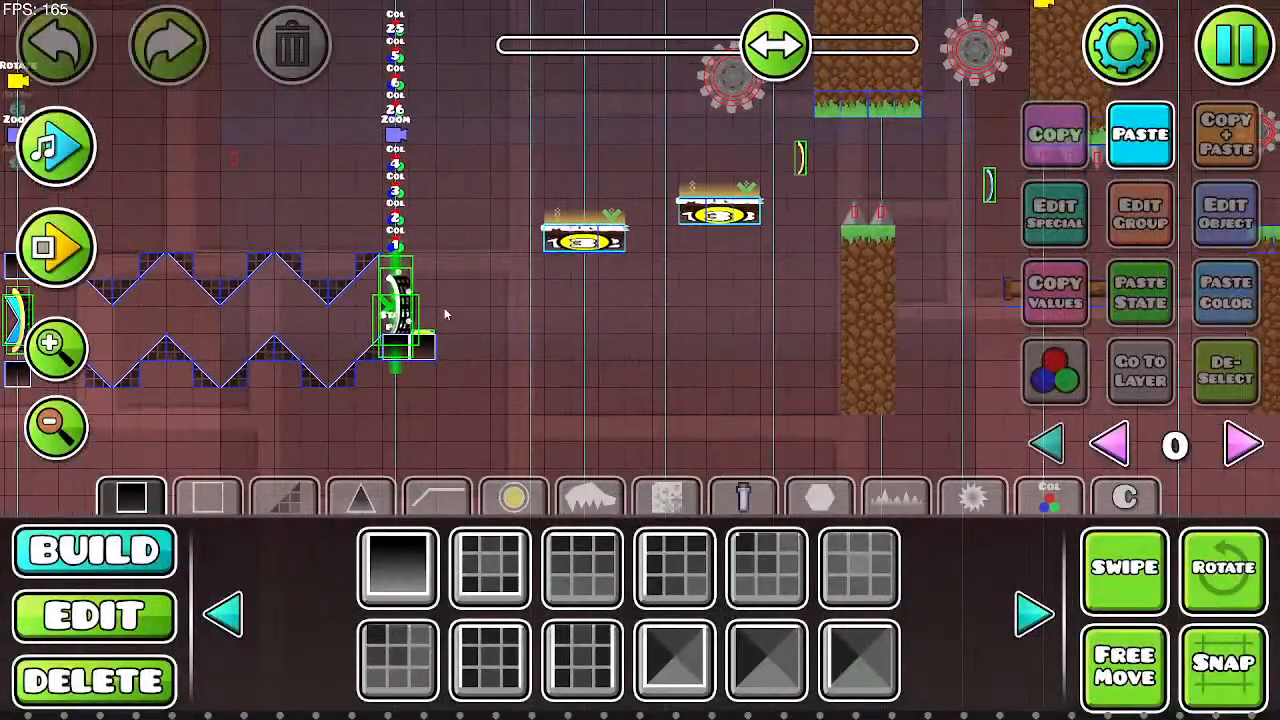
# Step: Examine the platforms and triggers in edit mode from the start position to the first hanging platform after the ball portal
pyautogui.moveTo(445, 309); pyautogui.dragTo(448, 330)
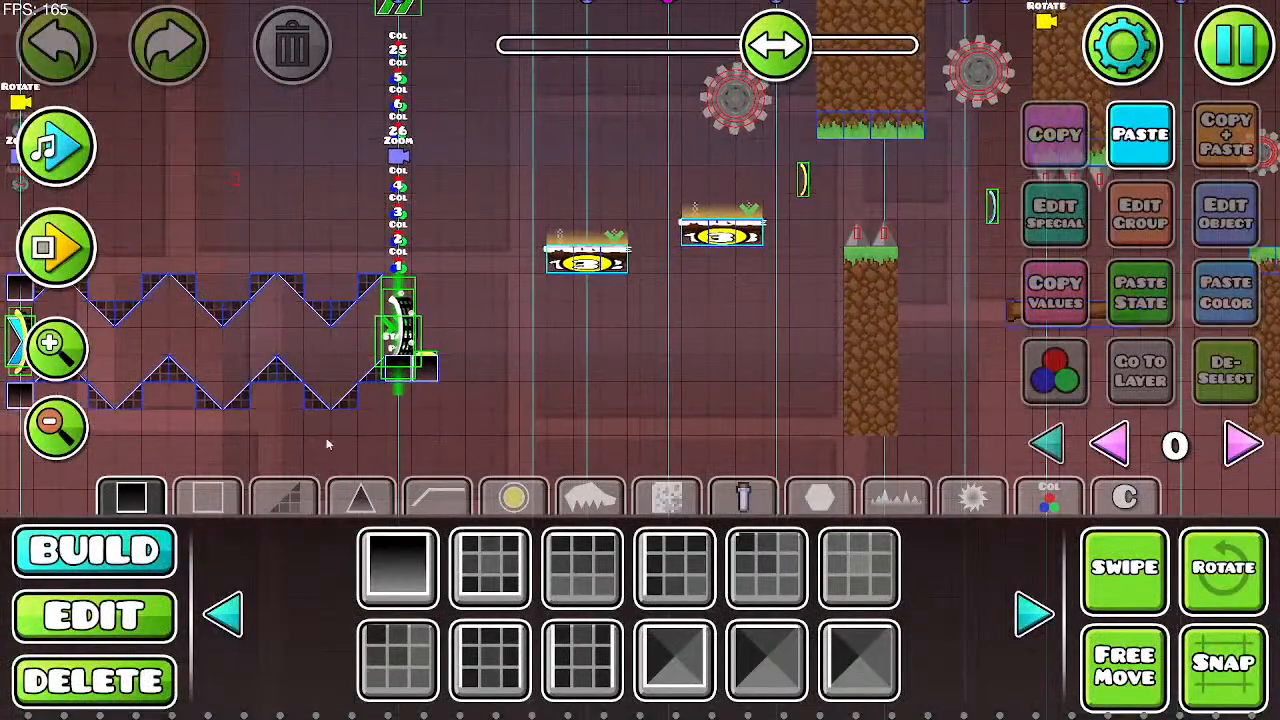
pyautogui.click(133, 619)
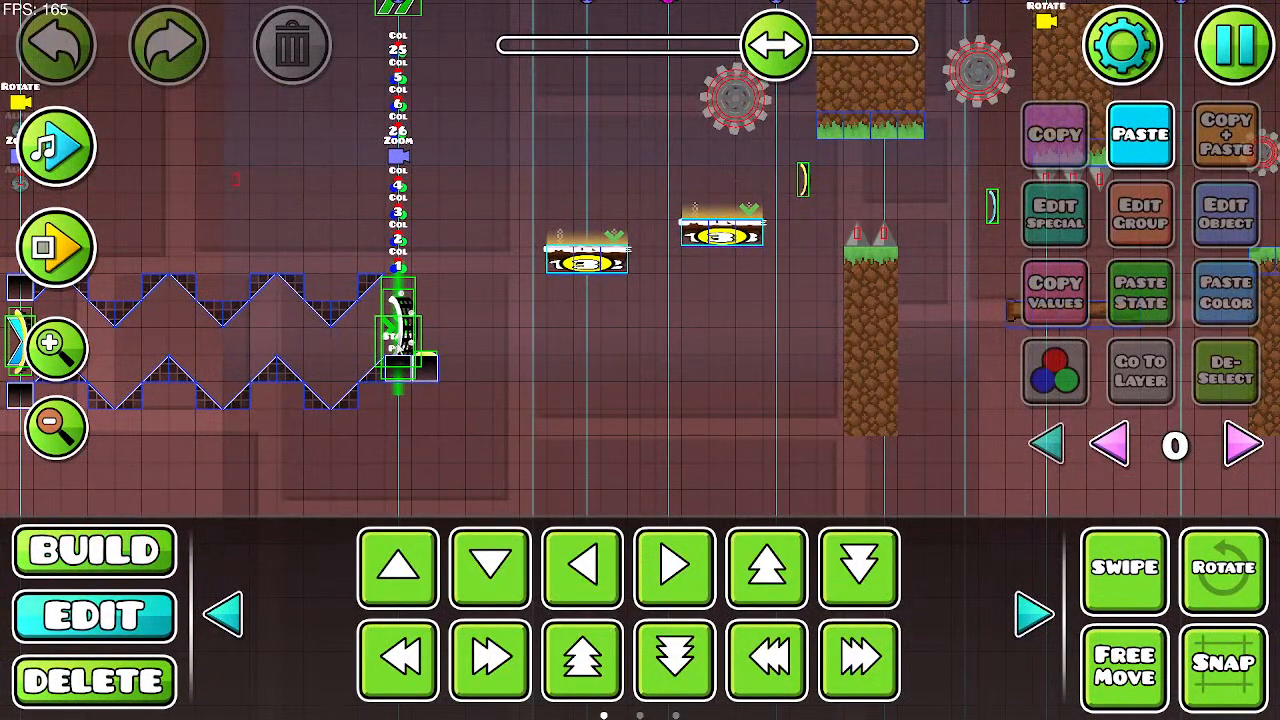
pyautogui.moveTo(563, 300); pyautogui.dragTo(307, 386)
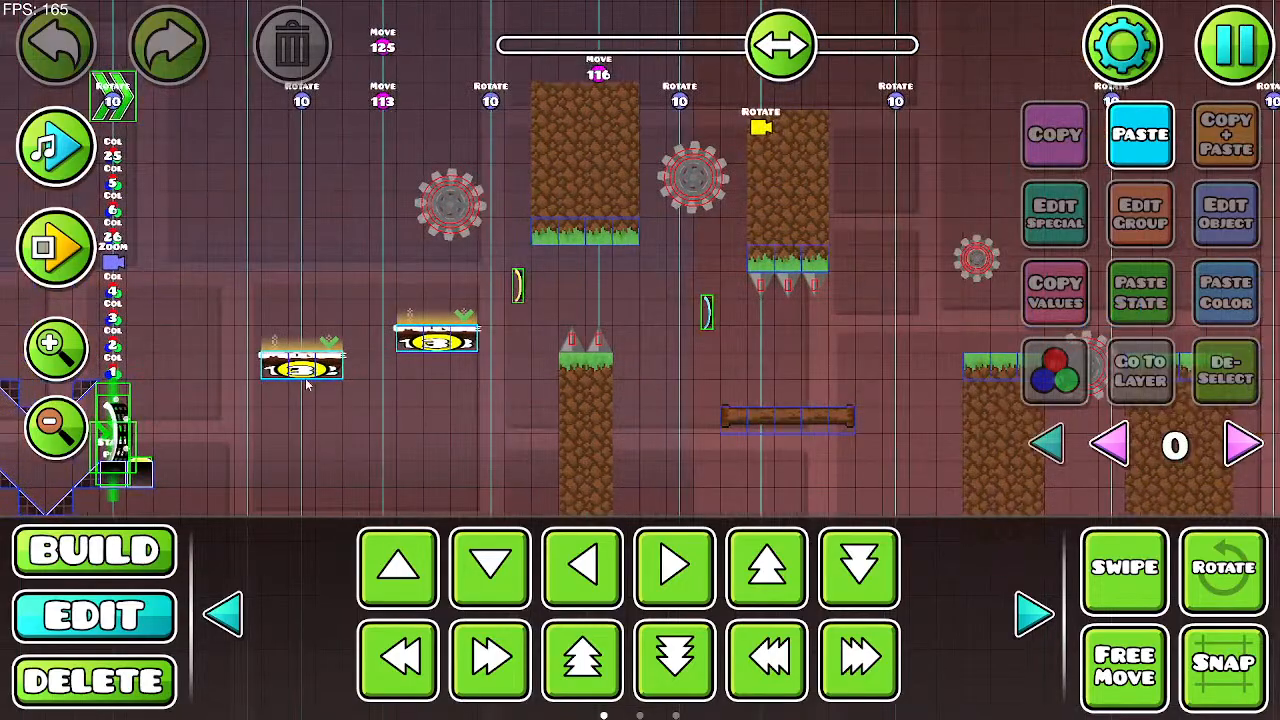
pyautogui.moveTo(485, 379); pyautogui.dragTo(150, 400)
pyautogui.moveTo(787, 347); pyautogui.dragTo(154, 374)
pyautogui.moveTo(600, 365); pyautogui.dragTo(150, 360)
pyautogui.moveTo(615, 338); pyautogui.dragTo(150, 335)
pyautogui.moveTo(650, 355); pyautogui.dragTo(197, 347)
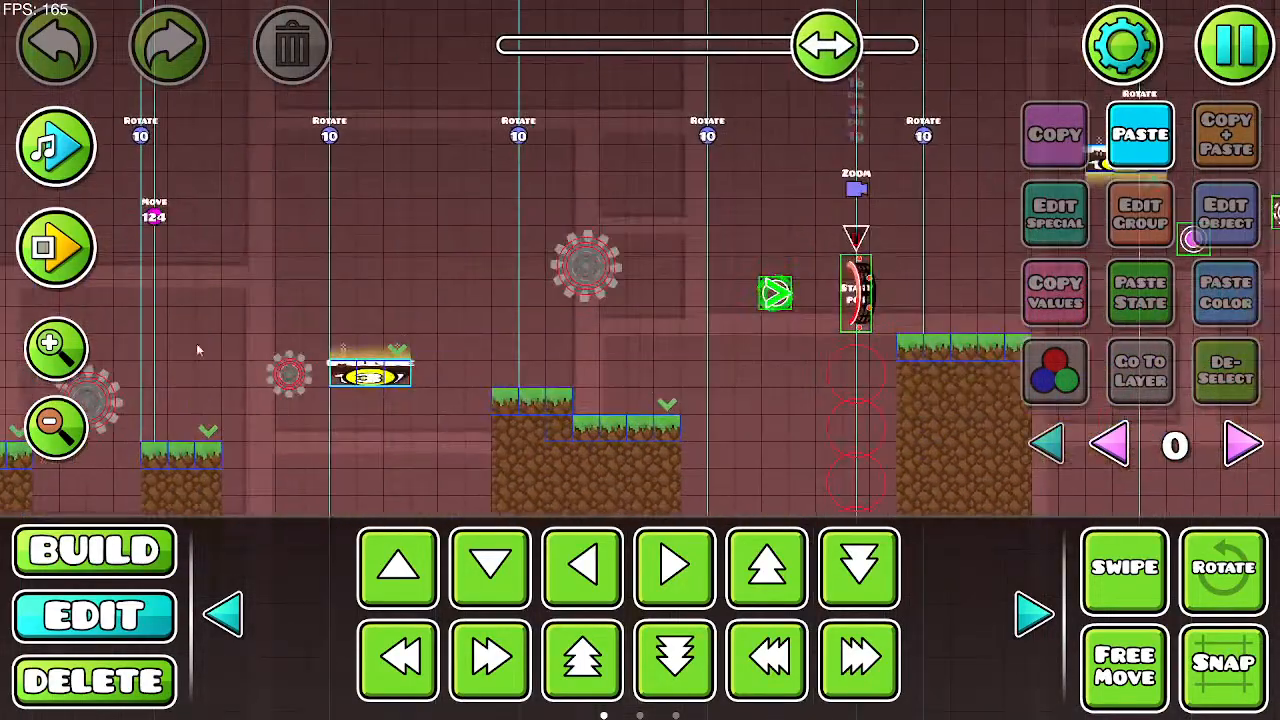
pyautogui.moveTo(344, 303); pyautogui.dragTo(180, 246)
pyautogui.moveTo(551, 264); pyautogui.dragTo(216, 314)
pyautogui.moveTo(499, 233); pyautogui.dragTo(337, 328)
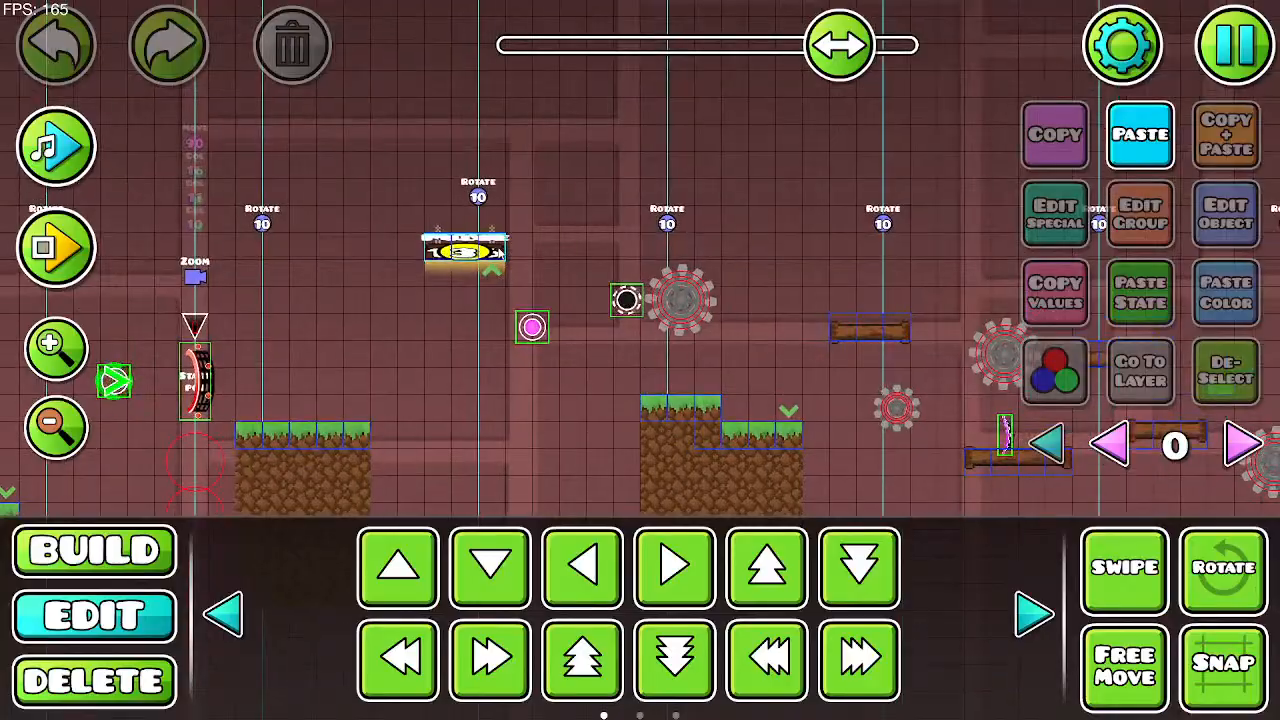
# Step: Check the color and group settings of the objects on the first hanging platform after the ball portal
pyautogui.click(500, 253)
pyautogui.click(1226, 214)
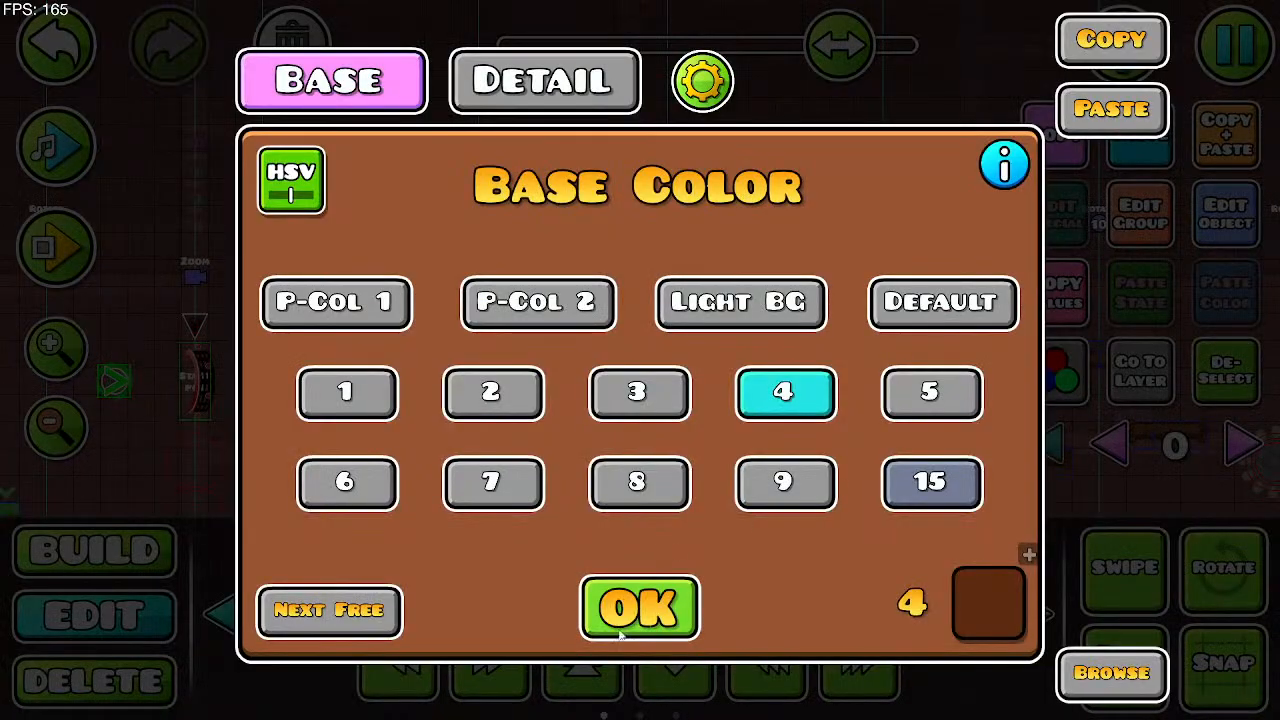
pyautogui.click(630, 606)
pyautogui.click(1140, 214)
pyautogui.click(604, 645)
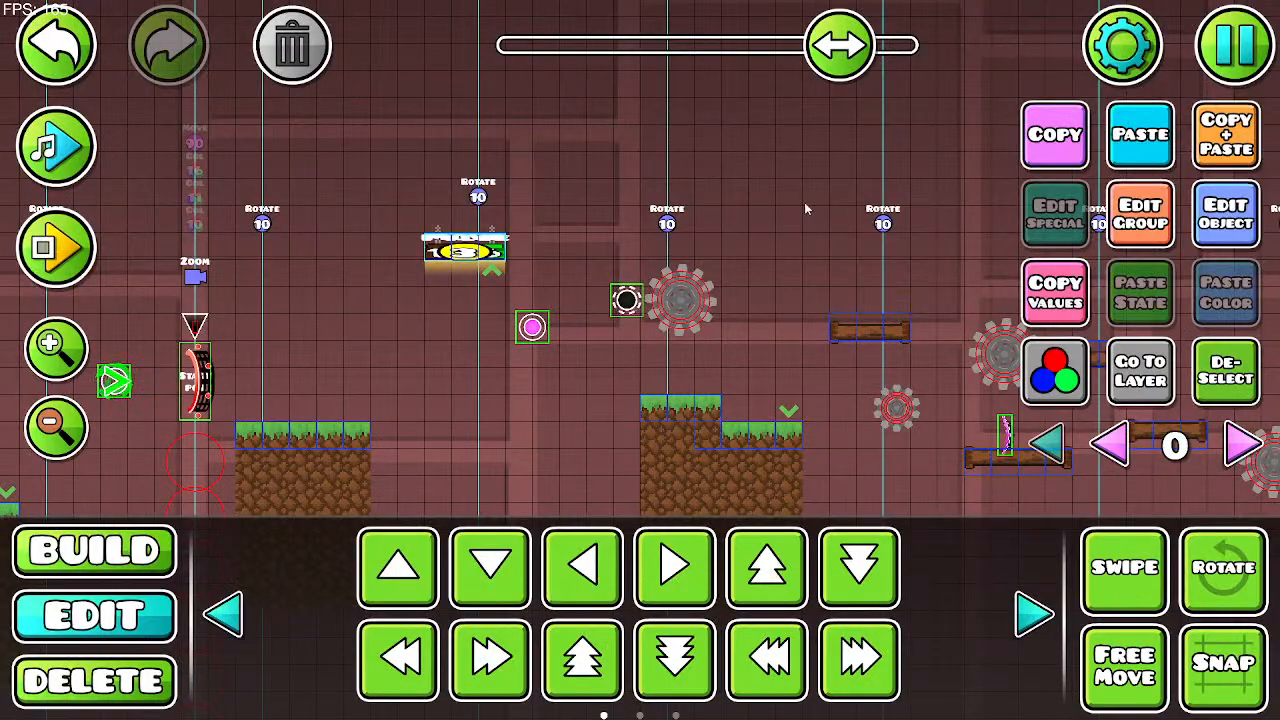
# Step: Check the group of the ball section's second hanging platform and set its Move trigger's target group to 127
pyautogui.moveTo(914, 254); pyautogui.dragTo(237, 194)
pyautogui.moveTo(660, 264); pyautogui.dragTo(240, 260)
pyautogui.moveTo(764, 264); pyautogui.dragTo(342, 284)
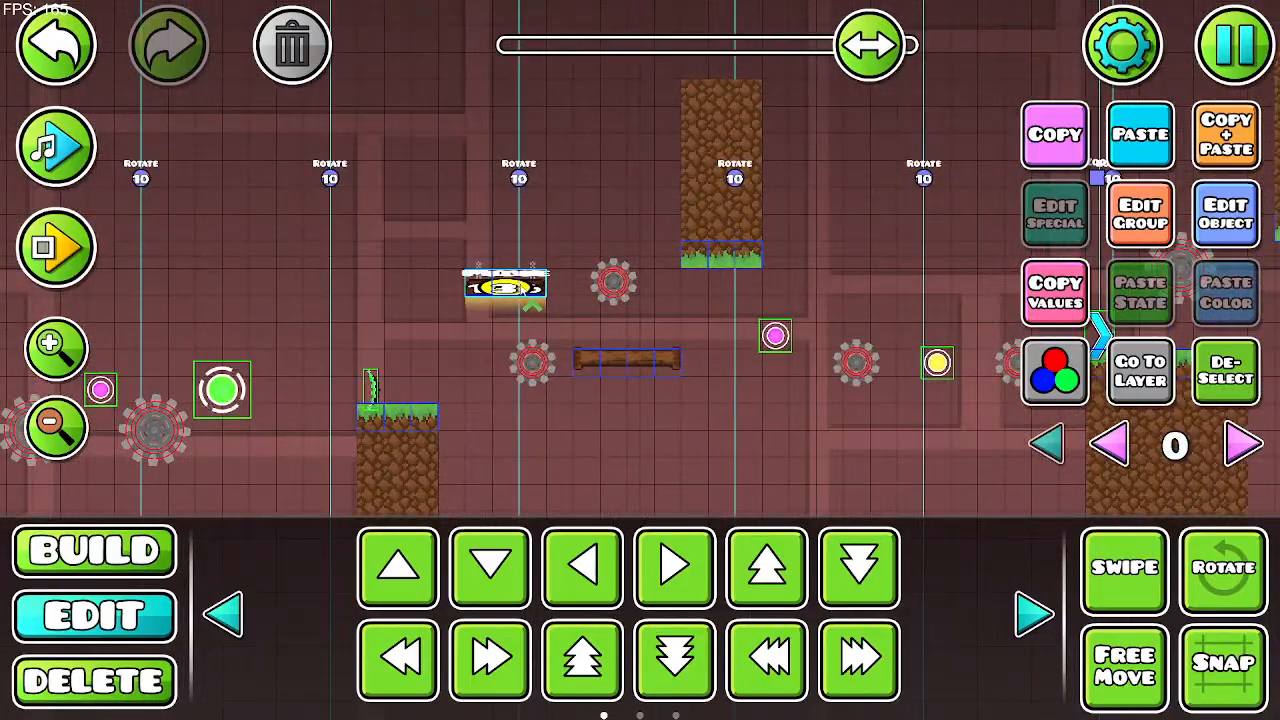
pyautogui.click(1140, 214)
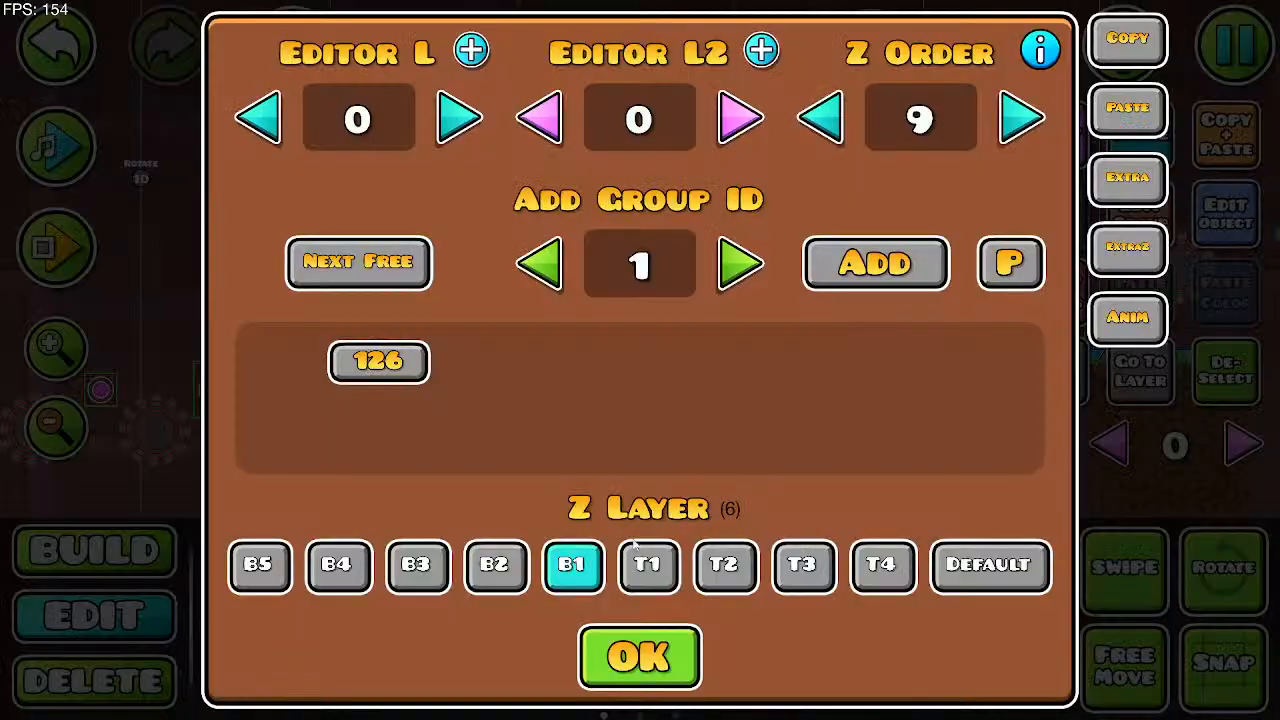
pyautogui.click(638, 660)
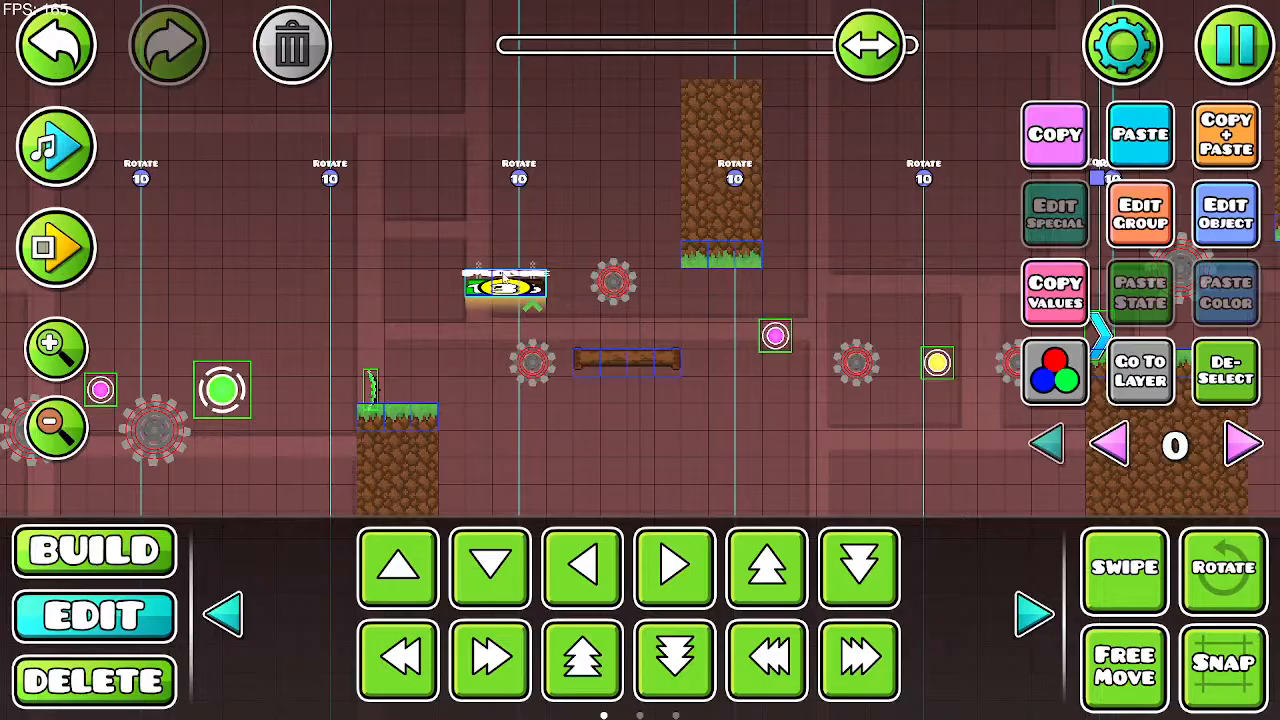
pyautogui.click(1226, 214)
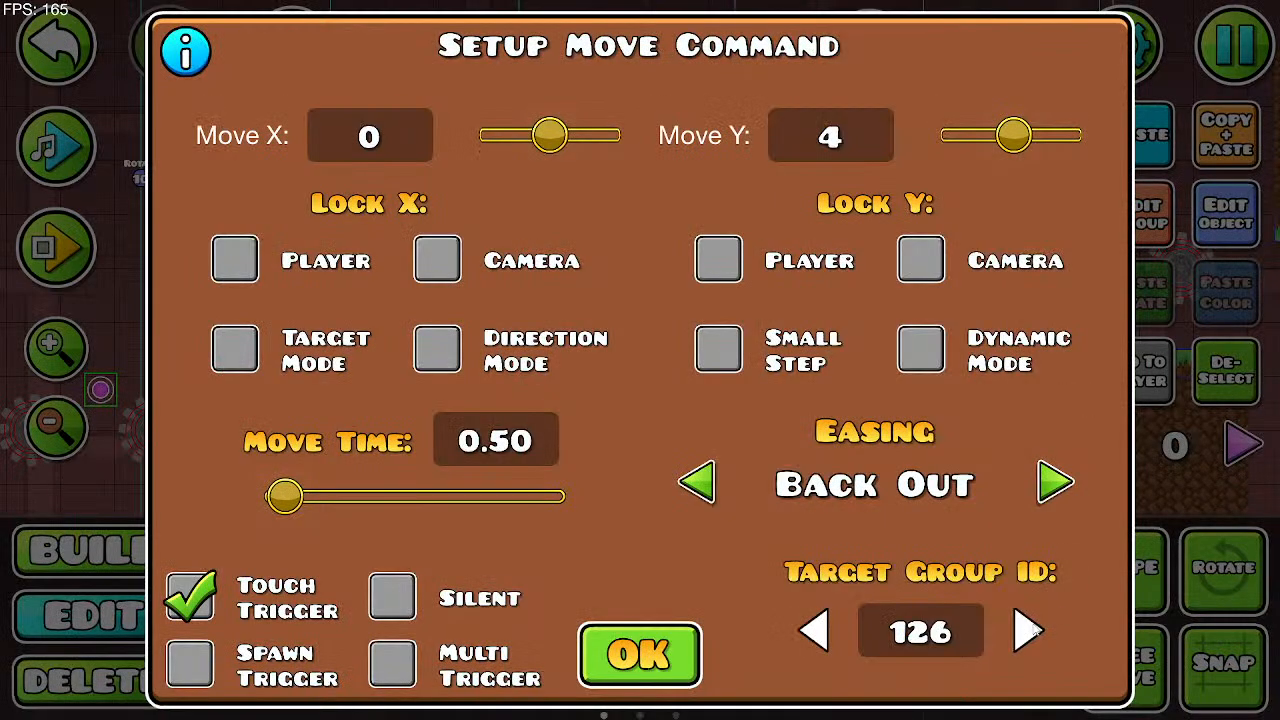
pyautogui.press('Escape')
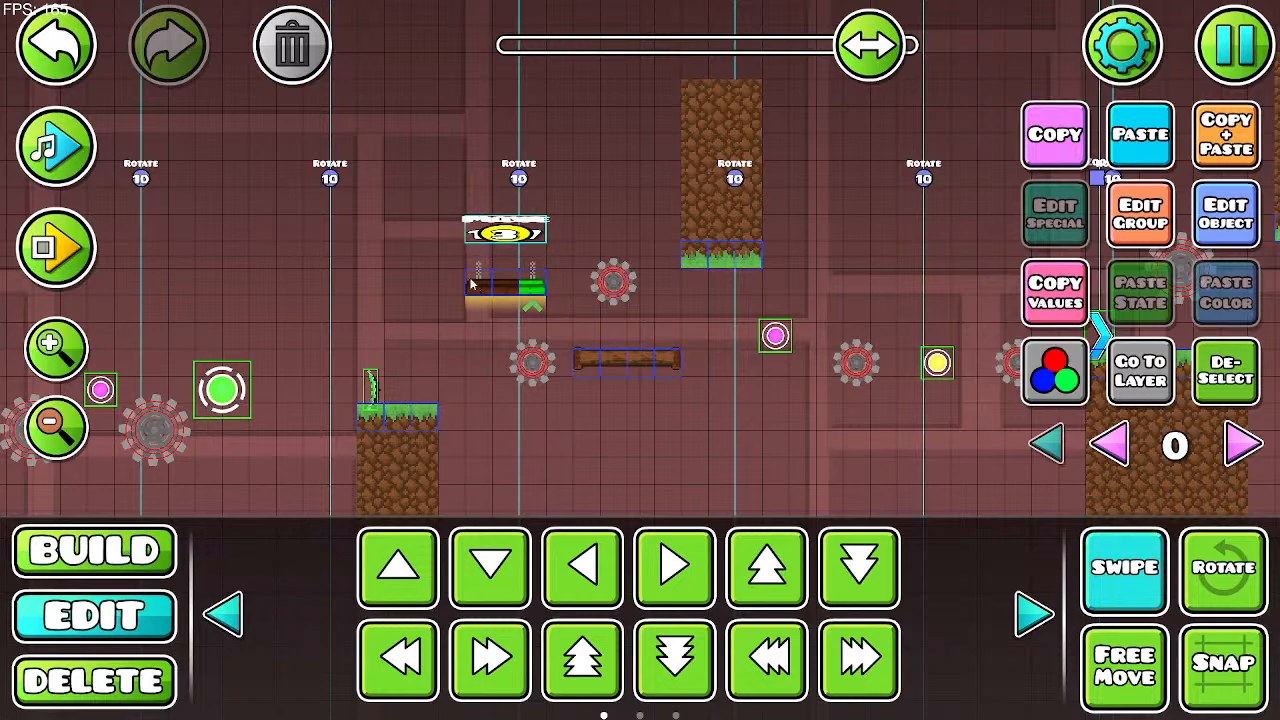
# Step: Assign group 127 to the pieces of the second hanging platform in the ball section
pyautogui.click(1141, 213)
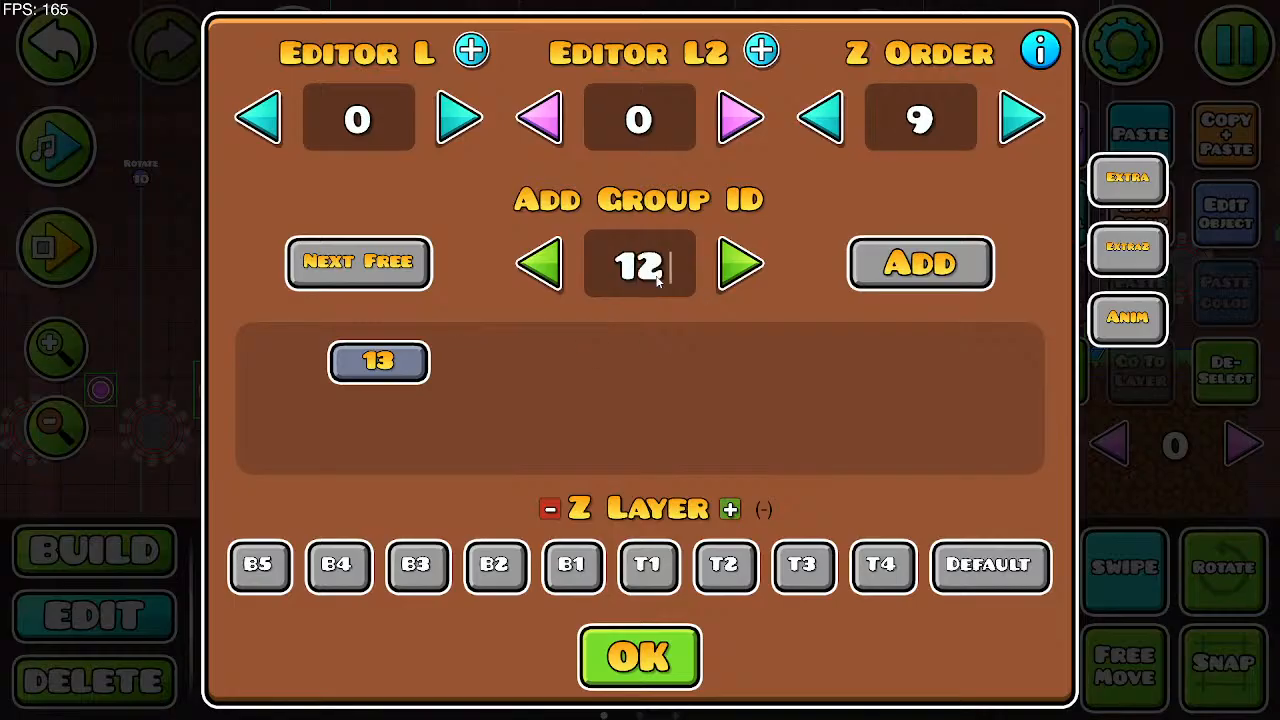
pyautogui.click(621, 633)
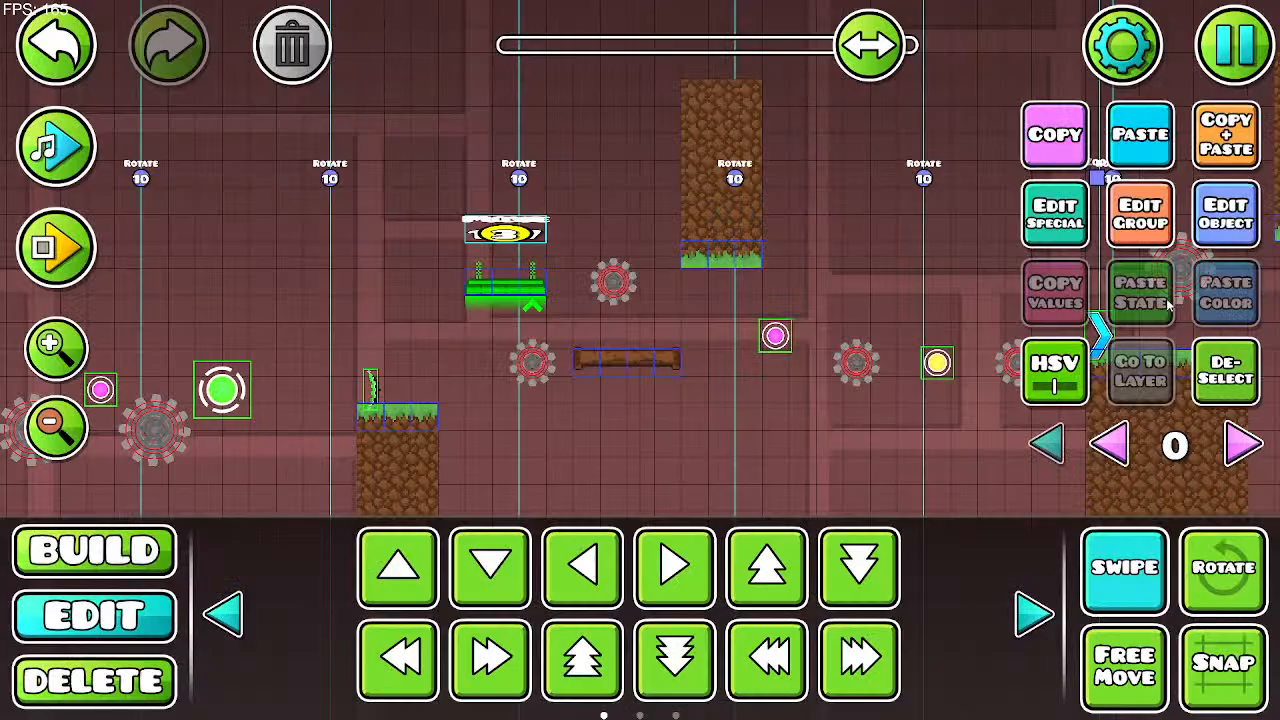
pyautogui.click(1145, 214)
pyautogui.click(625, 645)
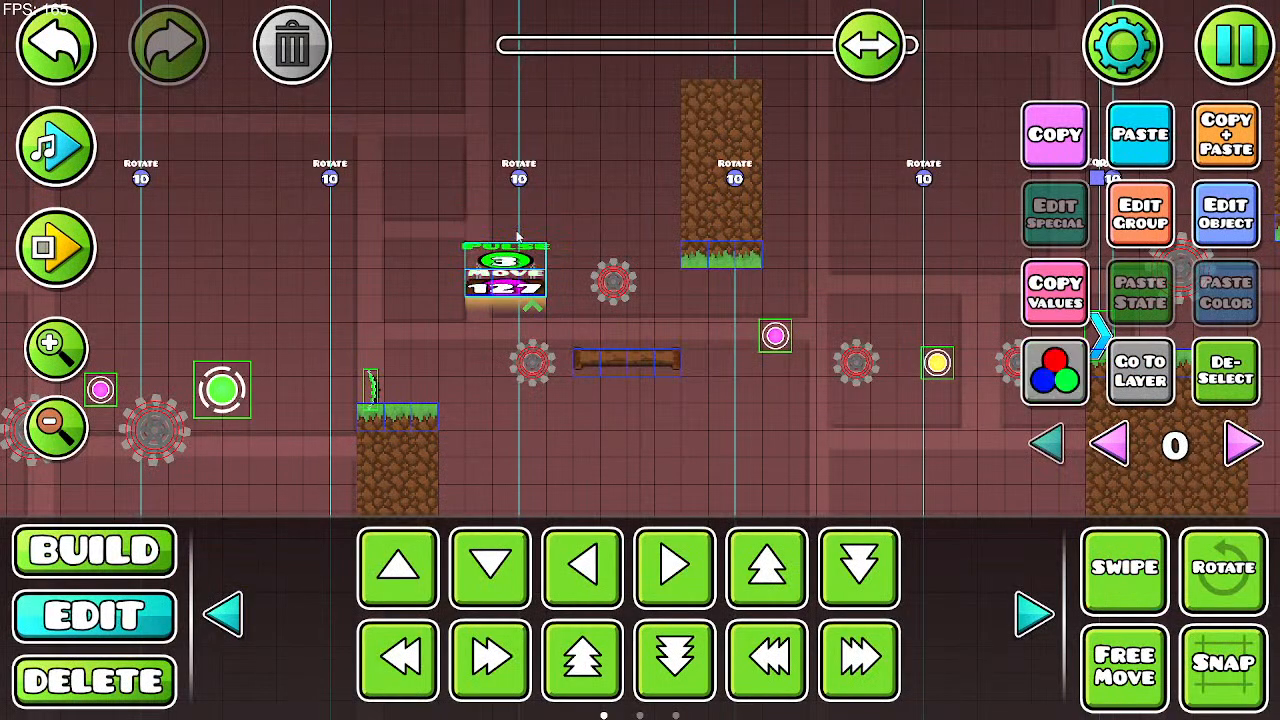
# Step: Check the Move trigger and group settings on the ball section's first hanging platform
pyautogui.hscroll(-15, 806, 133)
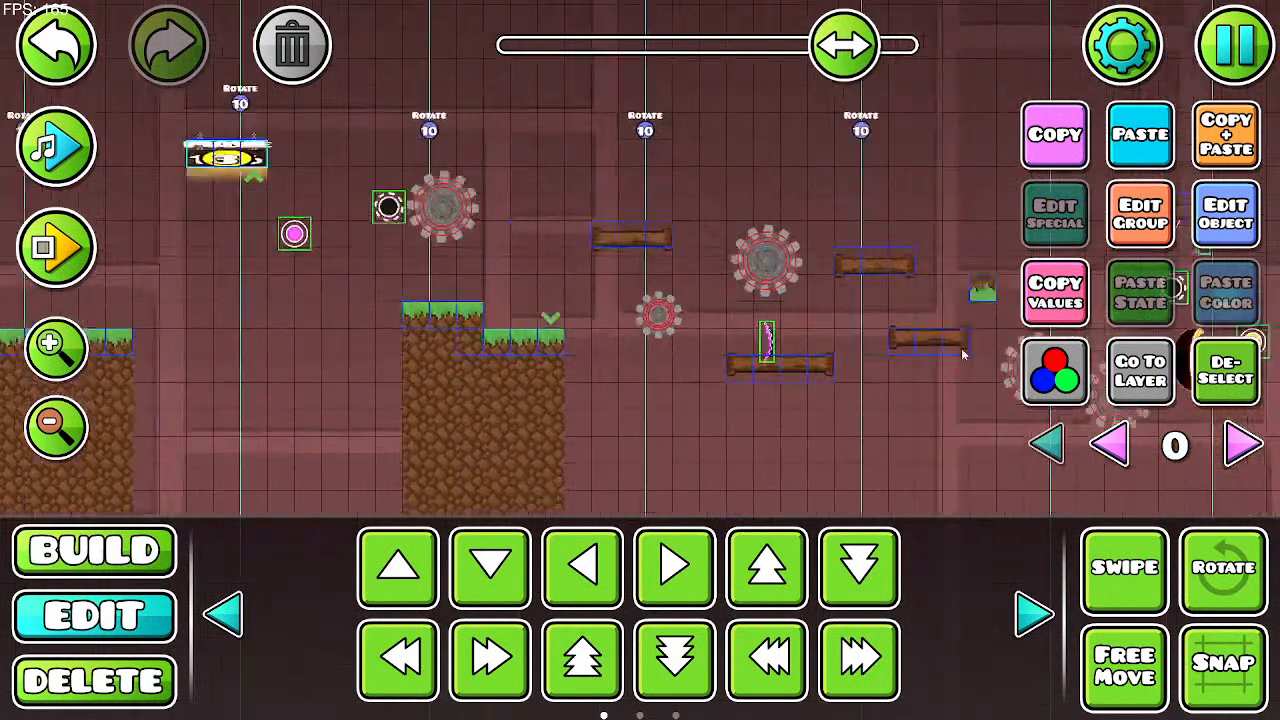
pyautogui.click(1224, 214)
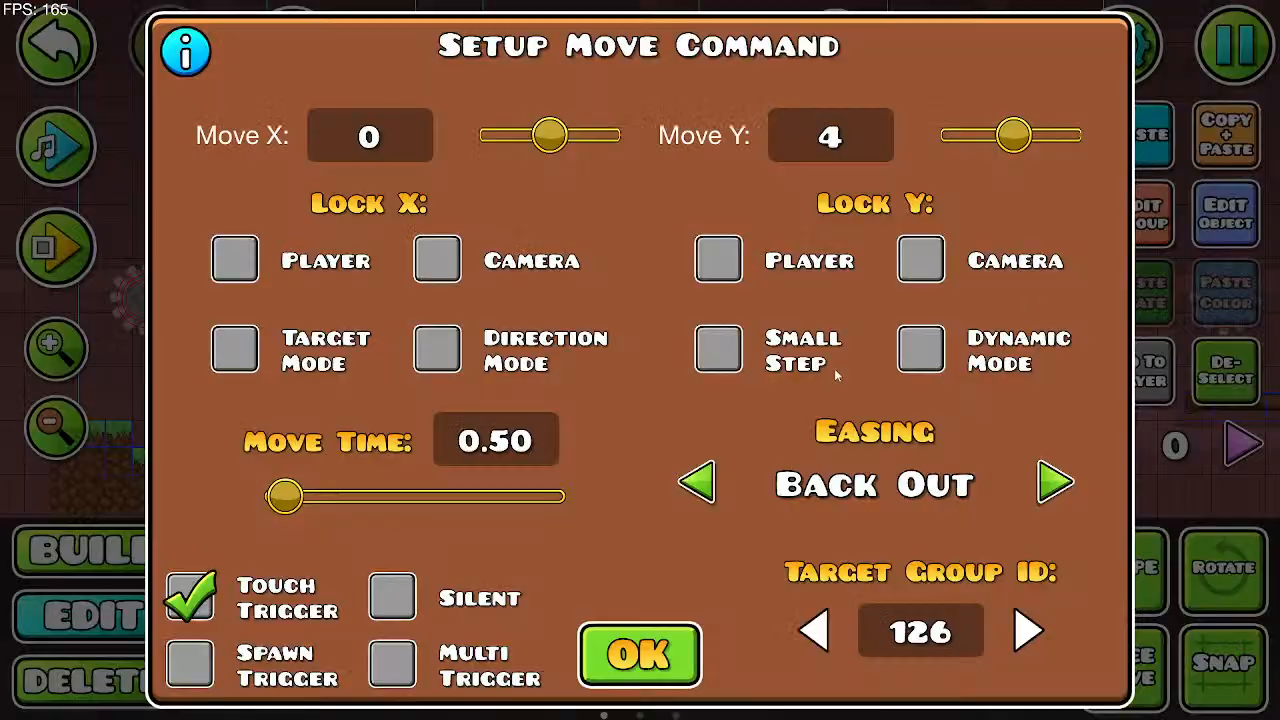
pyautogui.click(623, 651)
pyautogui.click(1224, 214)
pyautogui.click(639, 655)
pyautogui.click(1142, 216)
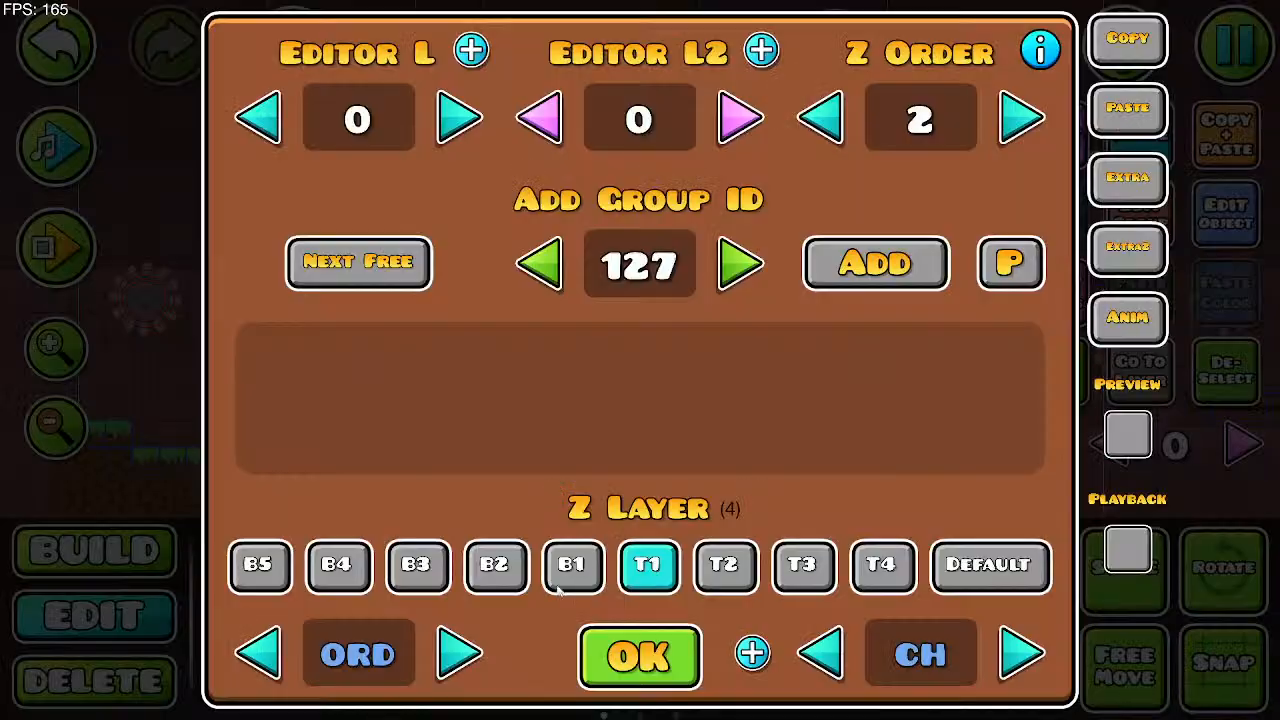
pyautogui.click(639, 655)
pyautogui.click(726, 197)
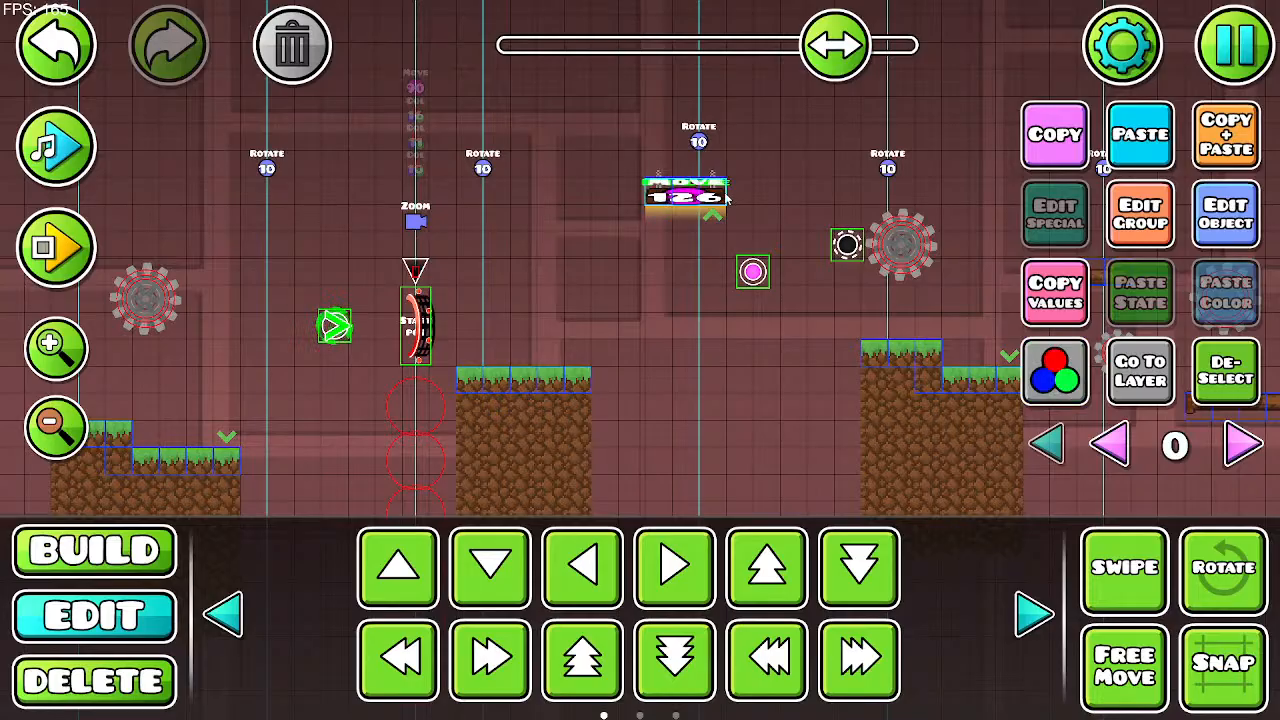
pyautogui.click(1170, 232)
pyautogui.click(688, 640)
# Step: Playtest the robot section from its start position, through its portals, orbs and gears to the ball portal
pyautogui.moveTo(701, 387); pyautogui.dragTo(130, 340)
pyautogui.moveTo(1000, 302); pyautogui.dragTo(435, 336)
pyautogui.moveTo(967, 350); pyautogui.dragTo(114, 331)
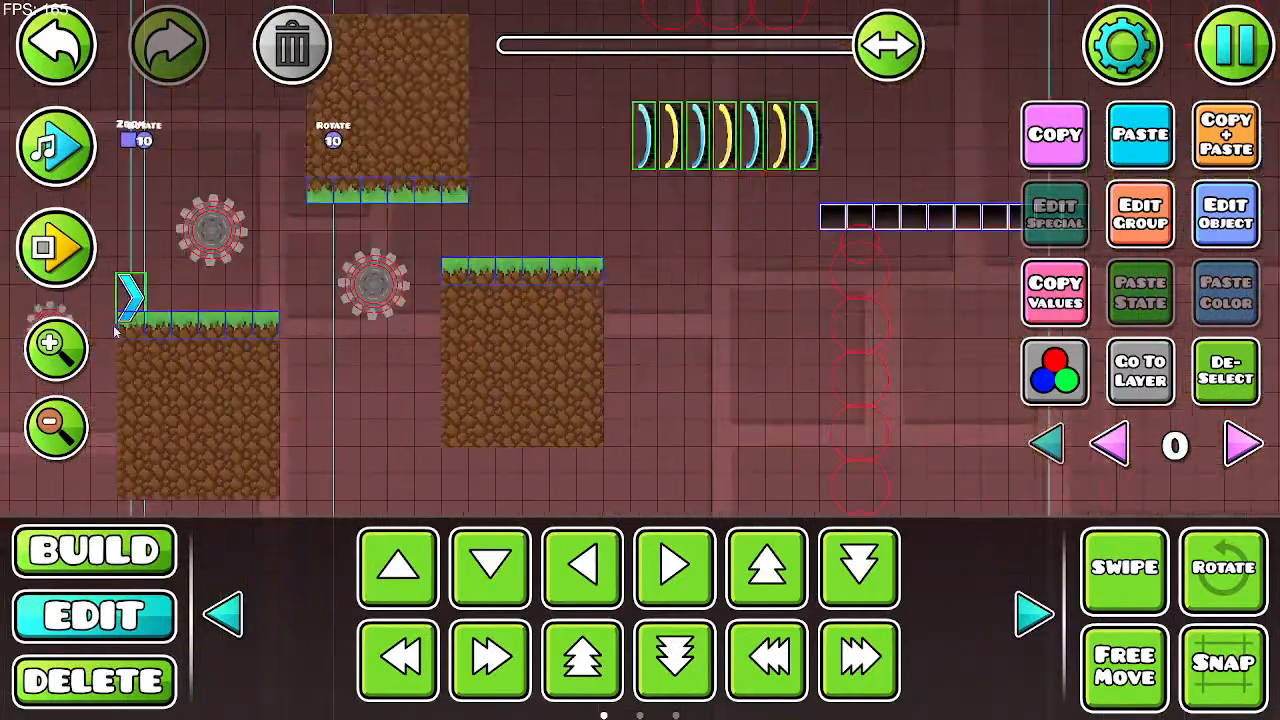
pyautogui.moveTo(785, 286); pyautogui.dragTo(368, 317)
pyautogui.moveTo(109, 274); pyautogui.dragTo(1180, 328)
pyautogui.moveTo(118, 341); pyautogui.dragTo(392, 305)
pyautogui.click(56, 248)
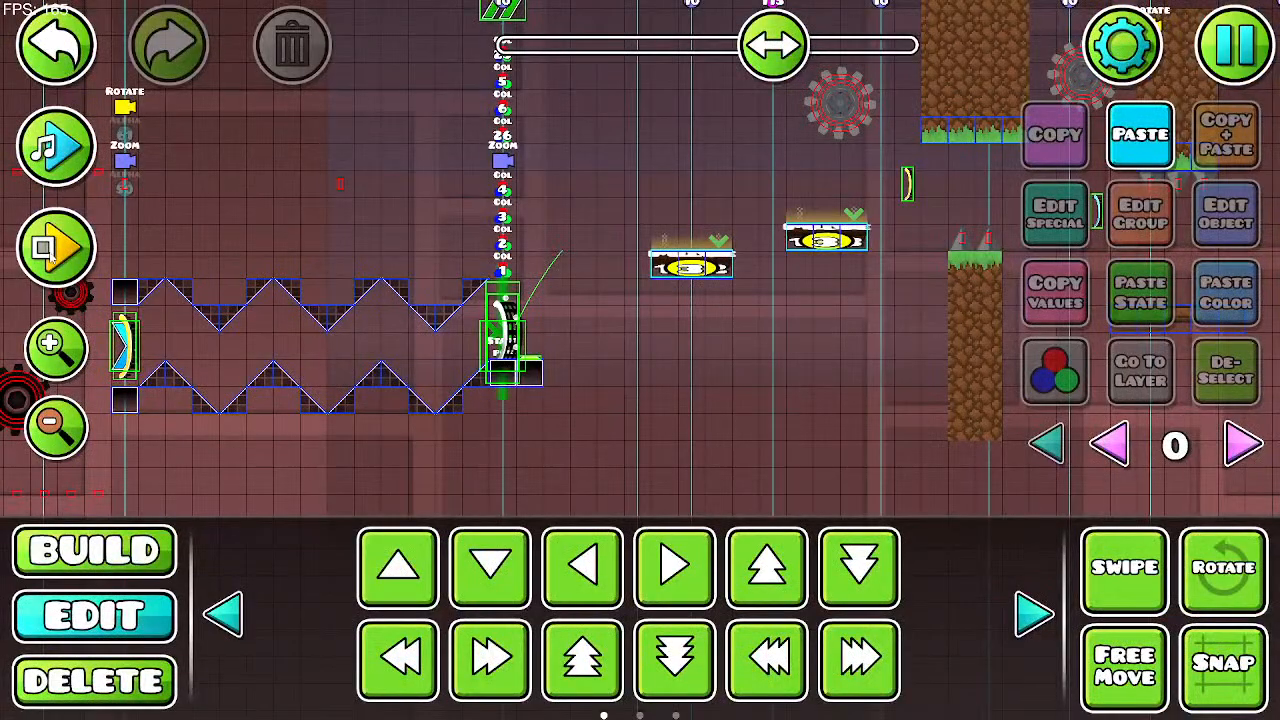
pyautogui.click(56, 248)
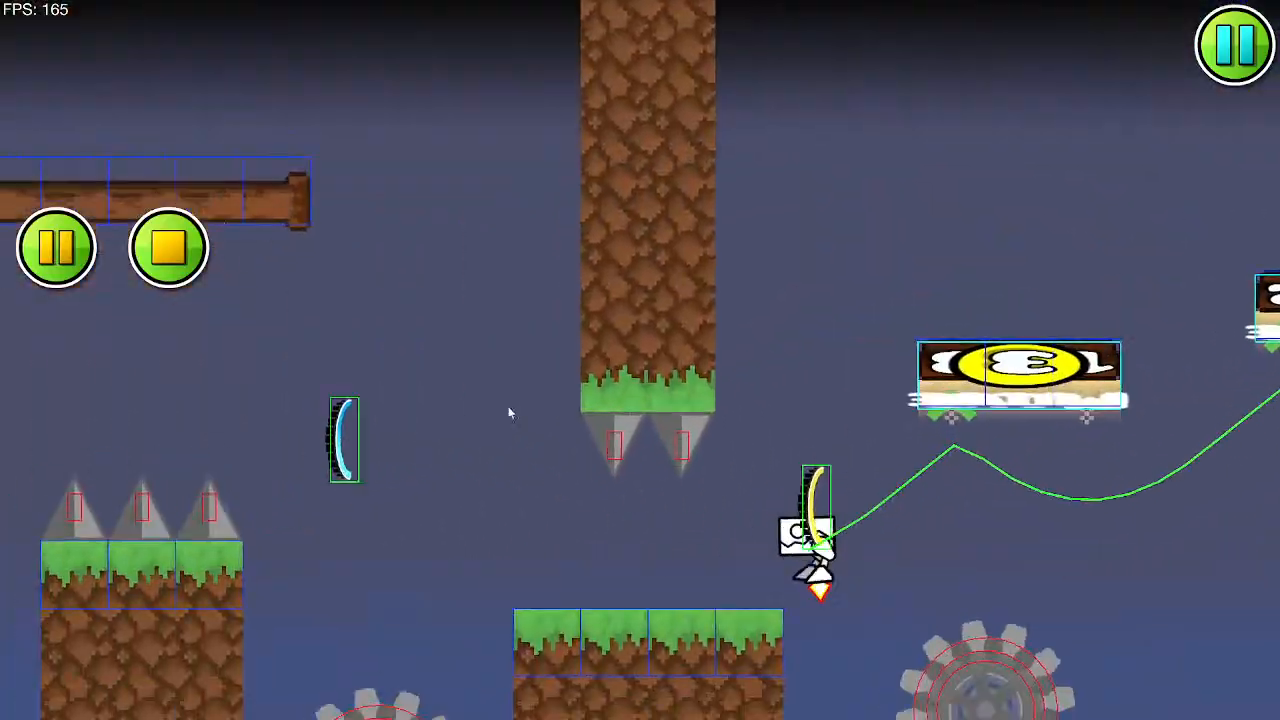
pyautogui.click(509, 412)
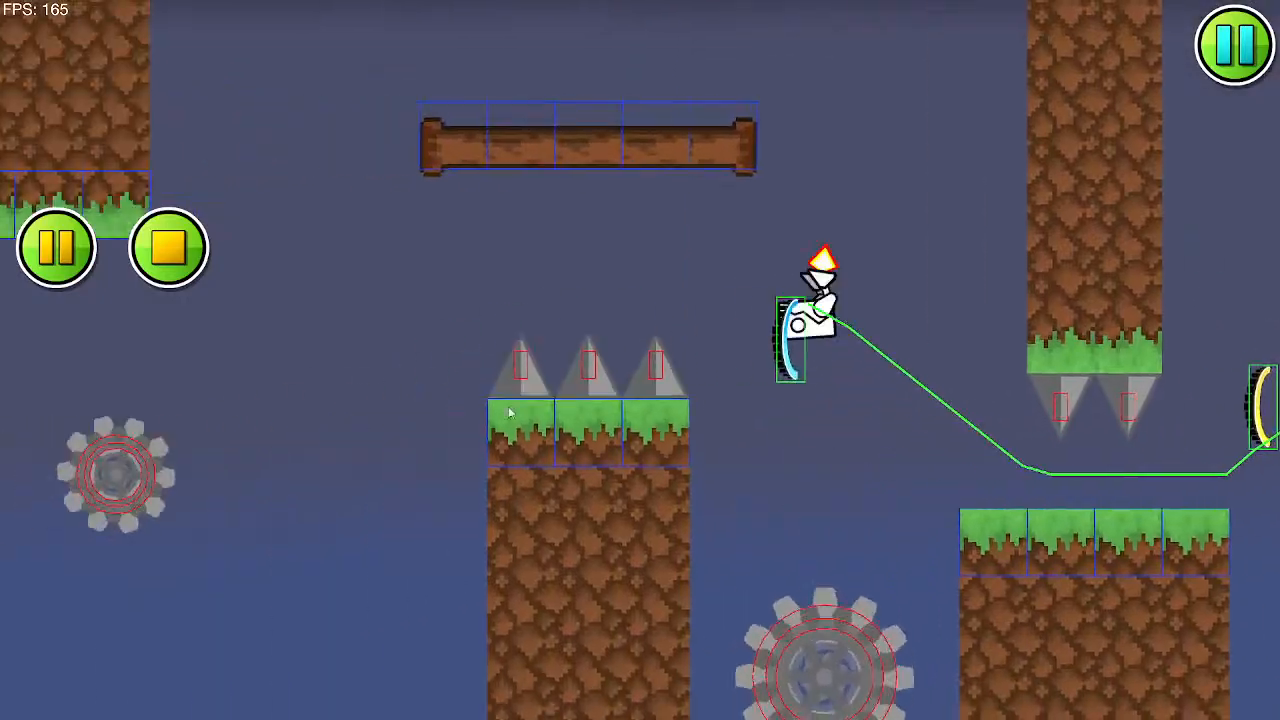
pyautogui.click(509, 412)
pyautogui.click(508, 411)
pyautogui.click(508, 411)
pyautogui.click(507, 411)
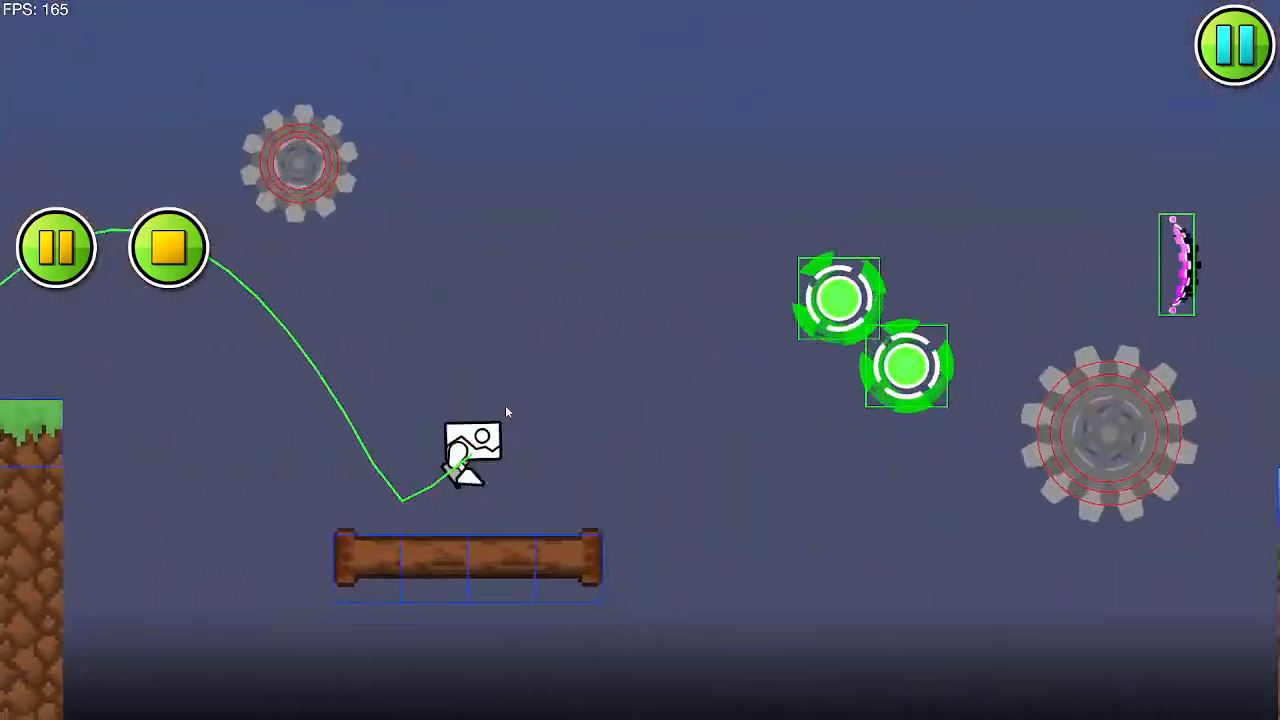
pyautogui.click(506, 411)
pyautogui.click(505, 411)
pyautogui.click(505, 411)
pyautogui.click(503, 411)
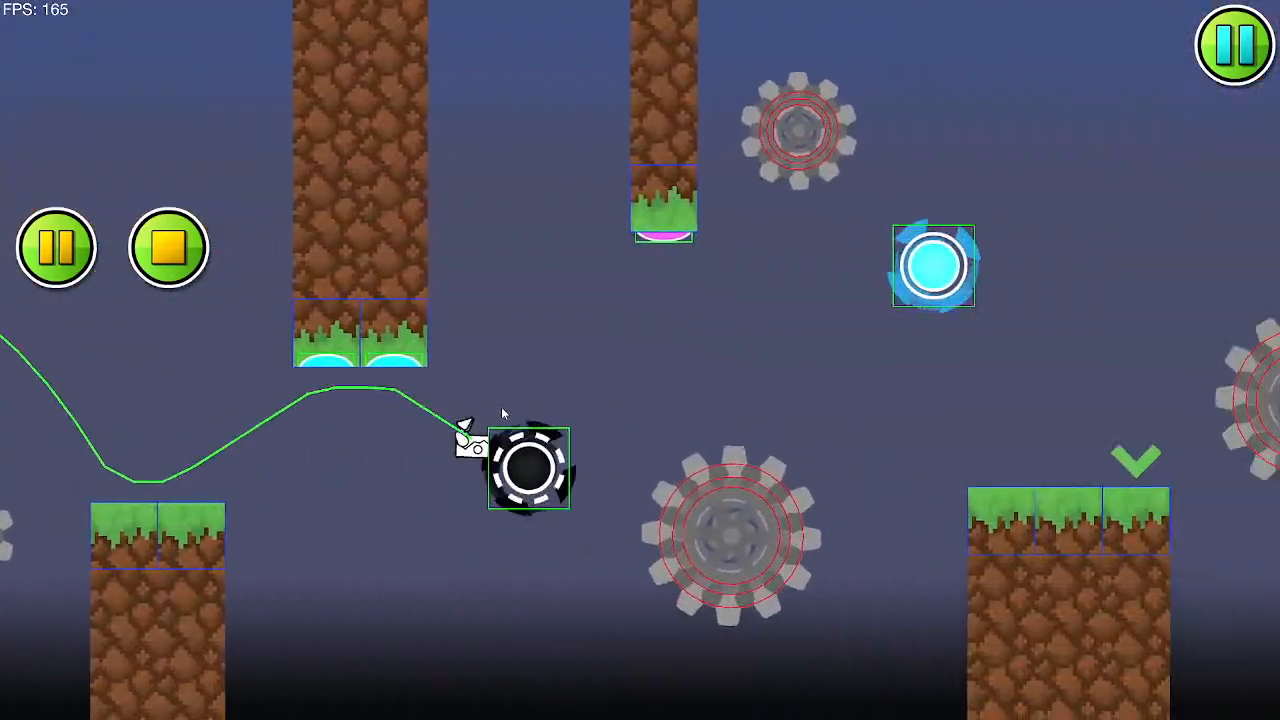
pyautogui.click(503, 411)
pyautogui.click(503, 411)
pyautogui.click(502, 411)
pyautogui.click(502, 412)
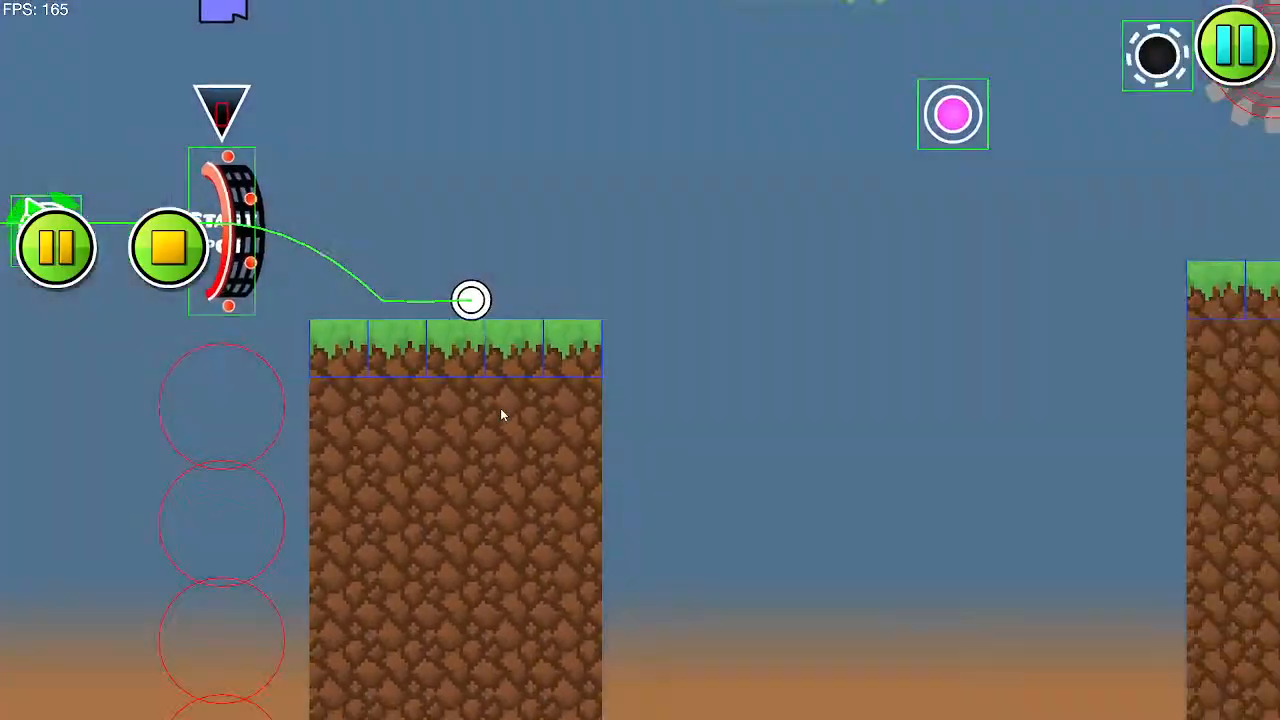
# Step: Continue the playtest through the ball section up to the row of alternating blue and yellow gravity portals, and stop it there
pyautogui.click(501, 409)
pyautogui.click(501, 409)
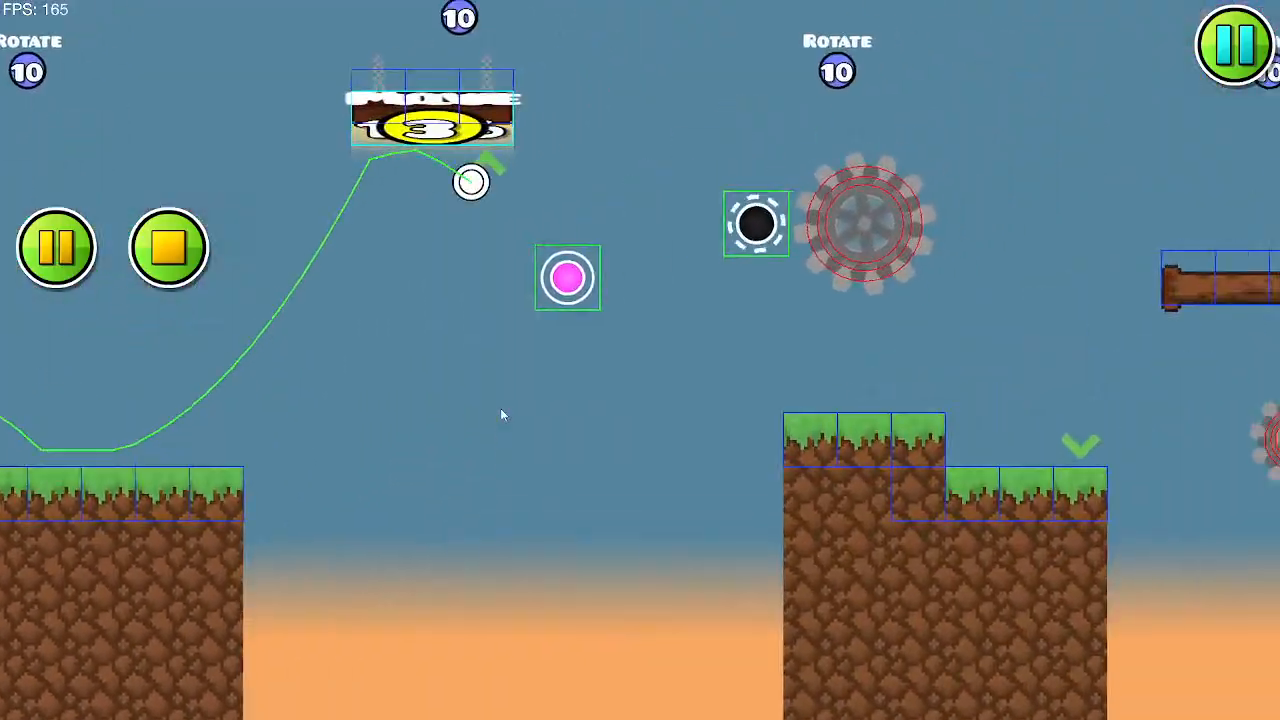
pyautogui.click(501, 409)
pyautogui.click(501, 409)
pyautogui.click(501, 409)
pyautogui.click(501, 409)
pyautogui.click(501, 409)
pyautogui.click(501, 410)
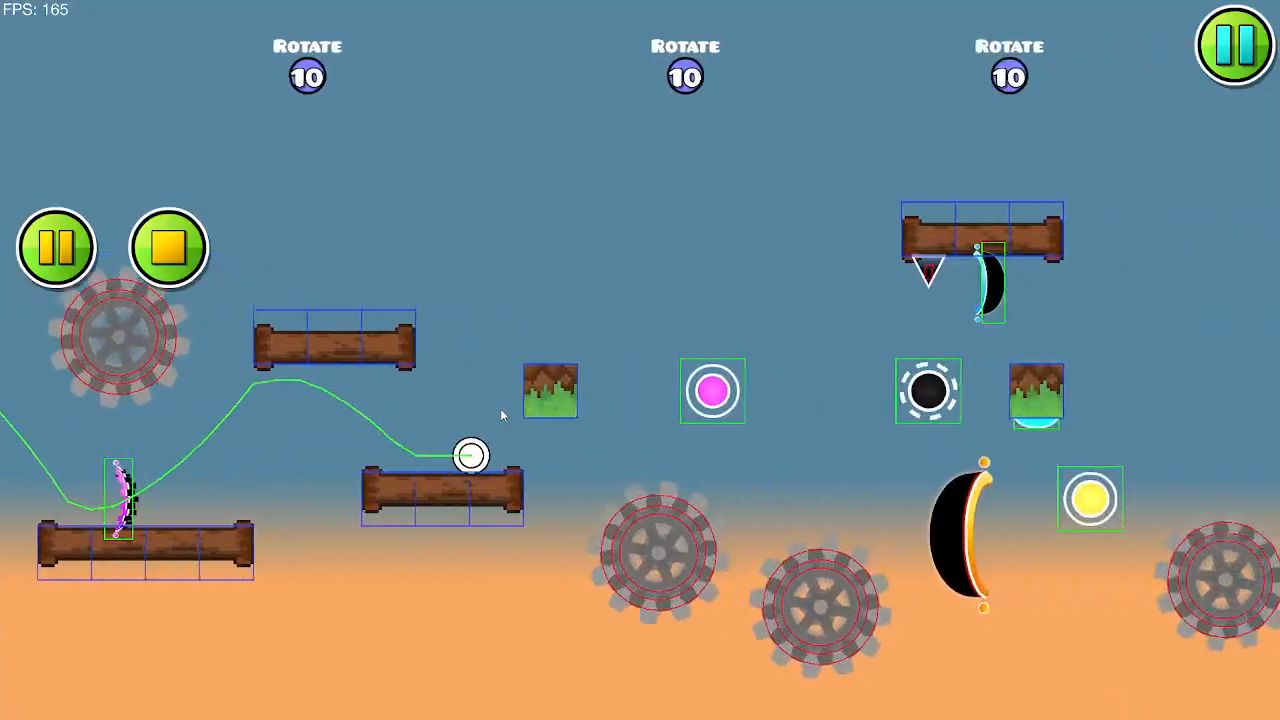
pyautogui.click(501, 410)
pyautogui.click(501, 410)
pyautogui.click(500, 410)
pyautogui.click(500, 410)
pyautogui.click(499, 410)
pyautogui.click(498, 411)
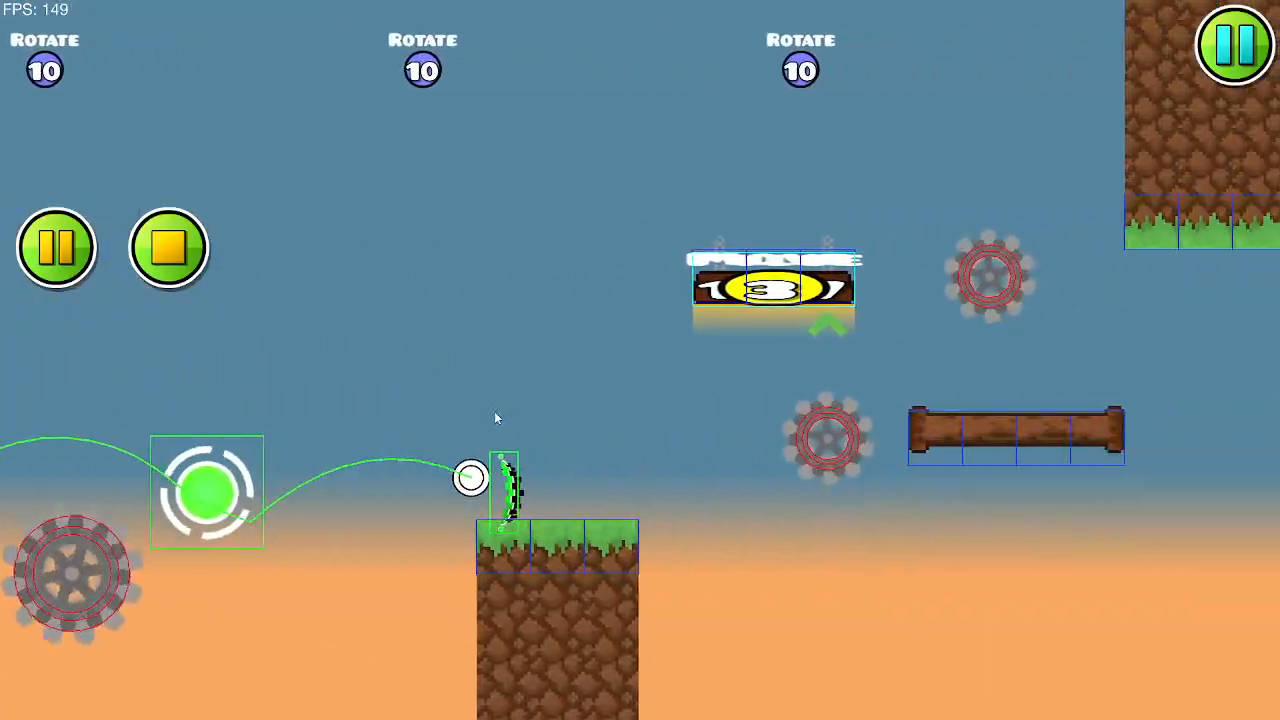
pyautogui.click(497, 415)
pyautogui.click(497, 415)
pyautogui.click(497, 415)
pyautogui.click(497, 415)
pyautogui.click(497, 415)
pyautogui.click(496, 420)
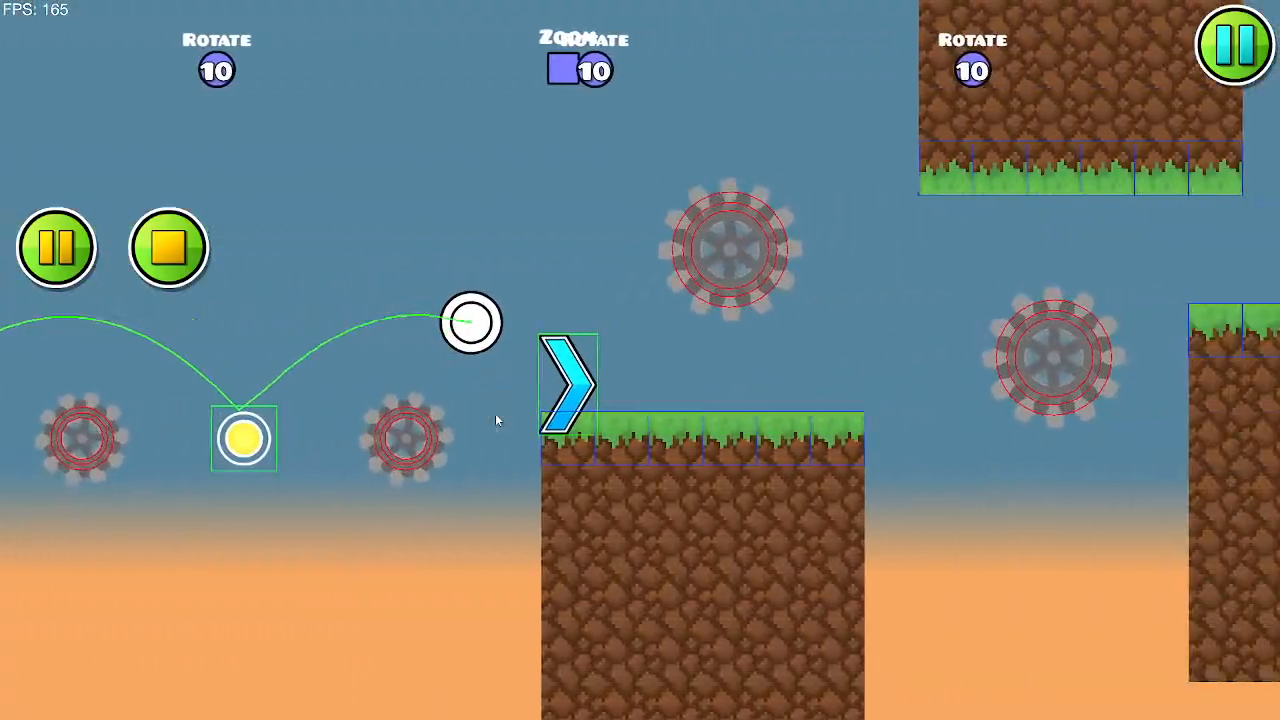
pyautogui.click(496, 420)
pyautogui.click(496, 420)
pyautogui.click(496, 420)
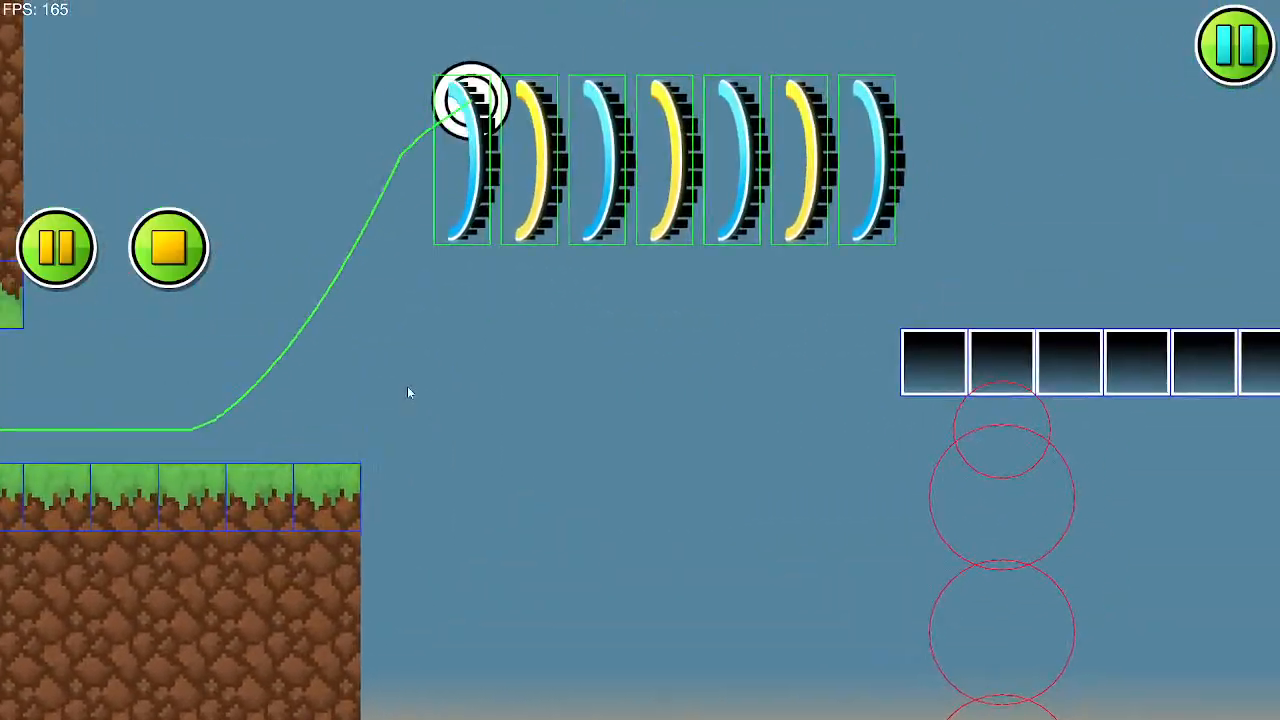
pyautogui.click(196, 254)
# Step: Save the level and exit the editor to the level's page
pyautogui.click(65, 421)
pyautogui.click(65, 421)
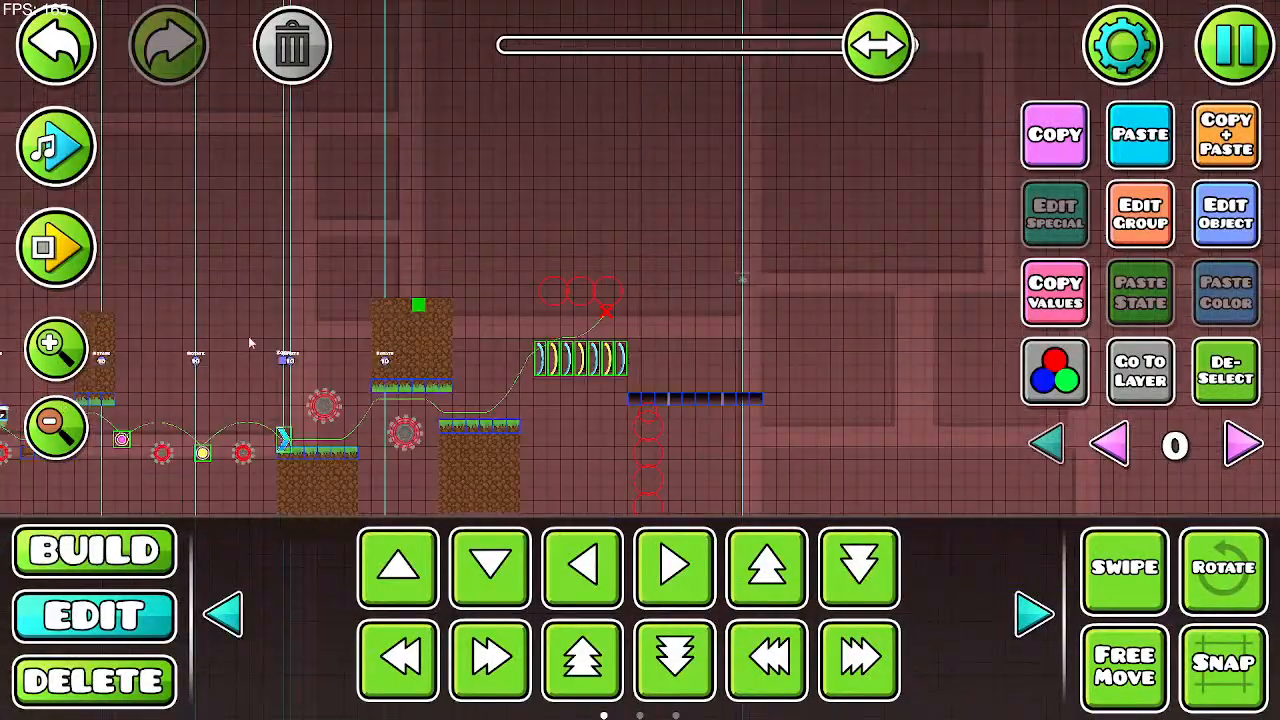
pyautogui.moveTo(248, 336); pyautogui.dragTo(930, 200)
pyautogui.moveTo(816, 52); pyautogui.dragTo(732, 50)
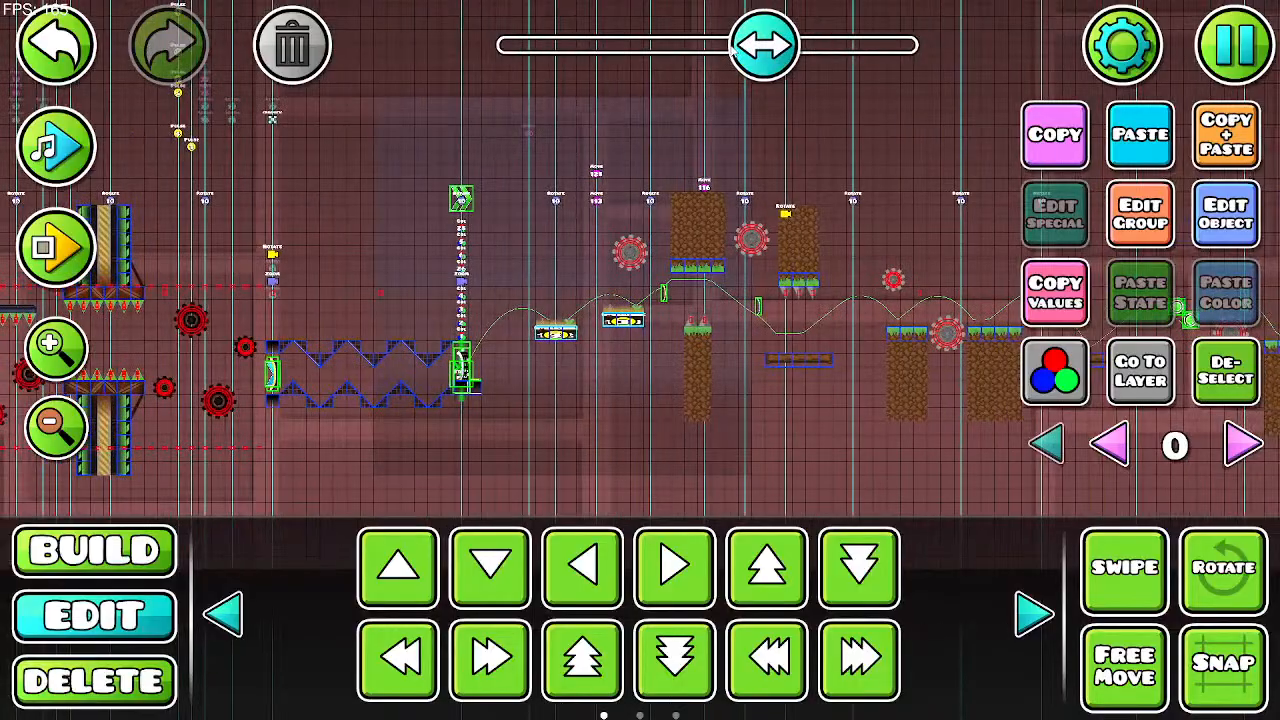
pyautogui.click(1224, 60)
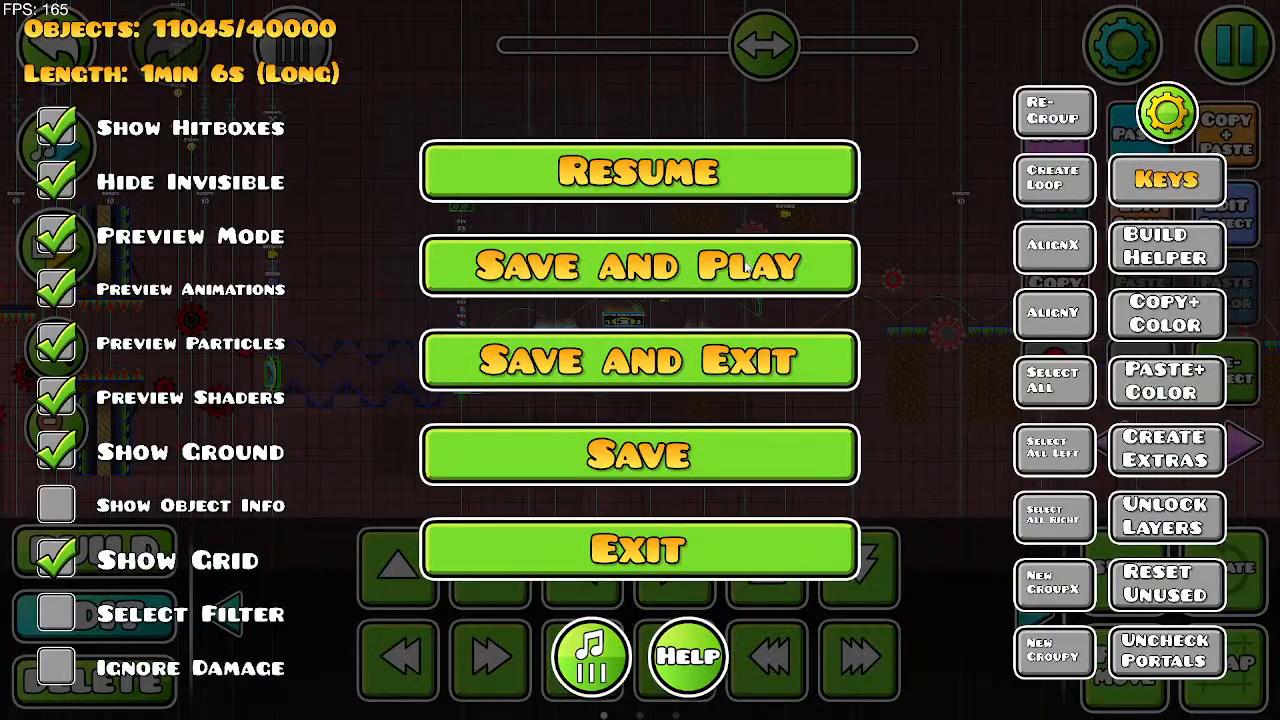
pyautogui.click(710, 352)
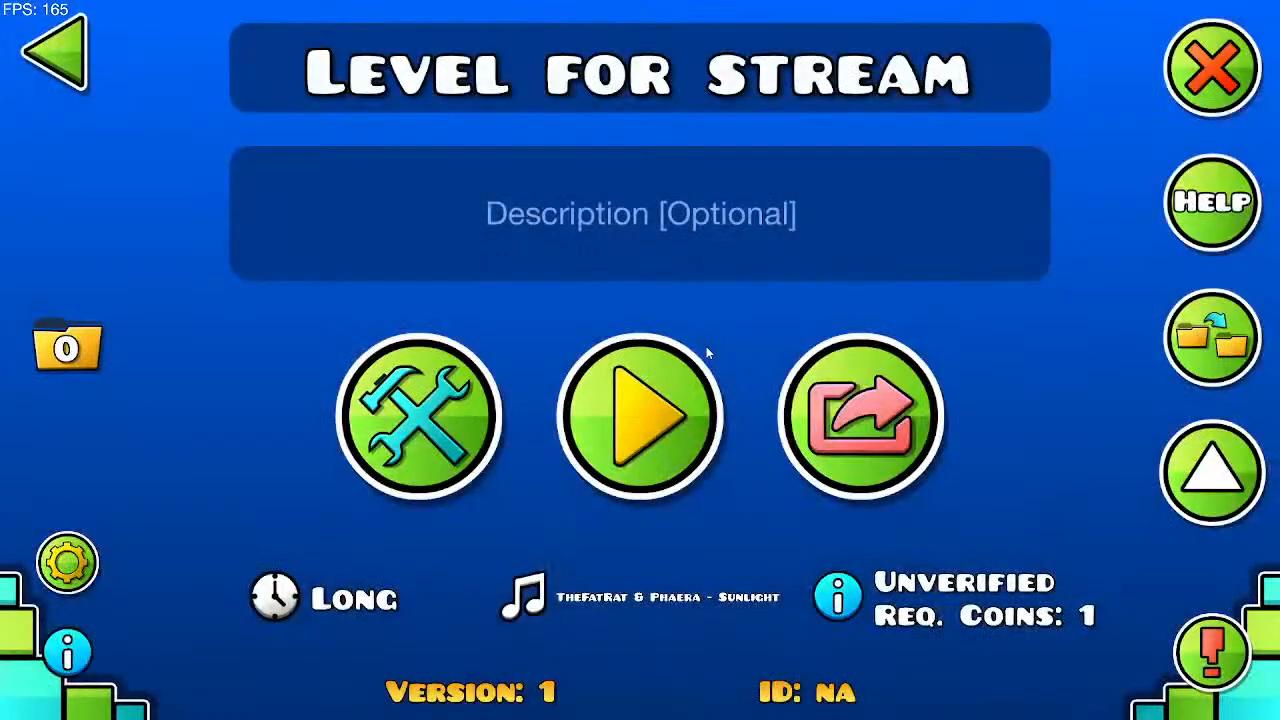